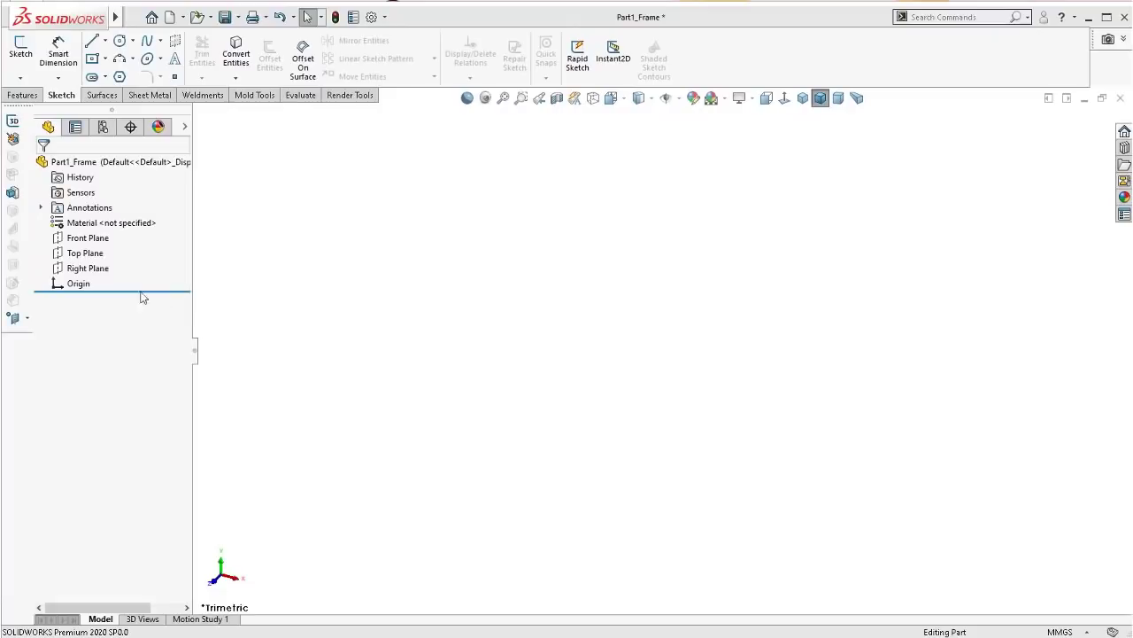
# Step: Start a sketch on the Front Plane and draw the base's stepped upper edge, finishing with a vertical line about 30 mm long down to the origin
pyautogui.click(97, 236)
pyautogui.click(105, 217)
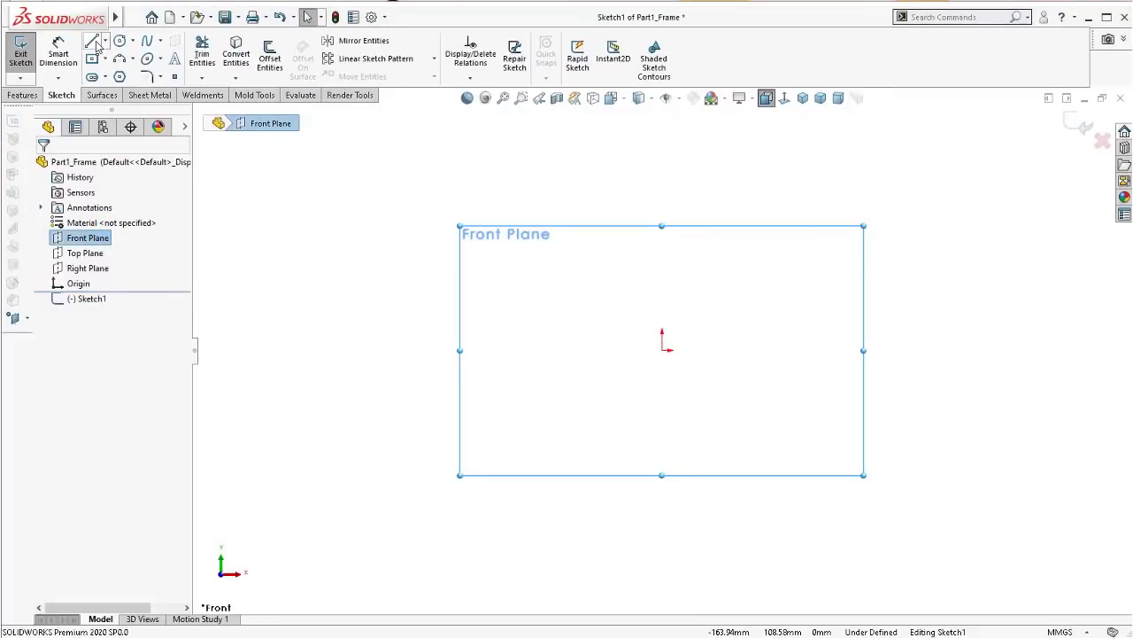
pyautogui.click(92, 41)
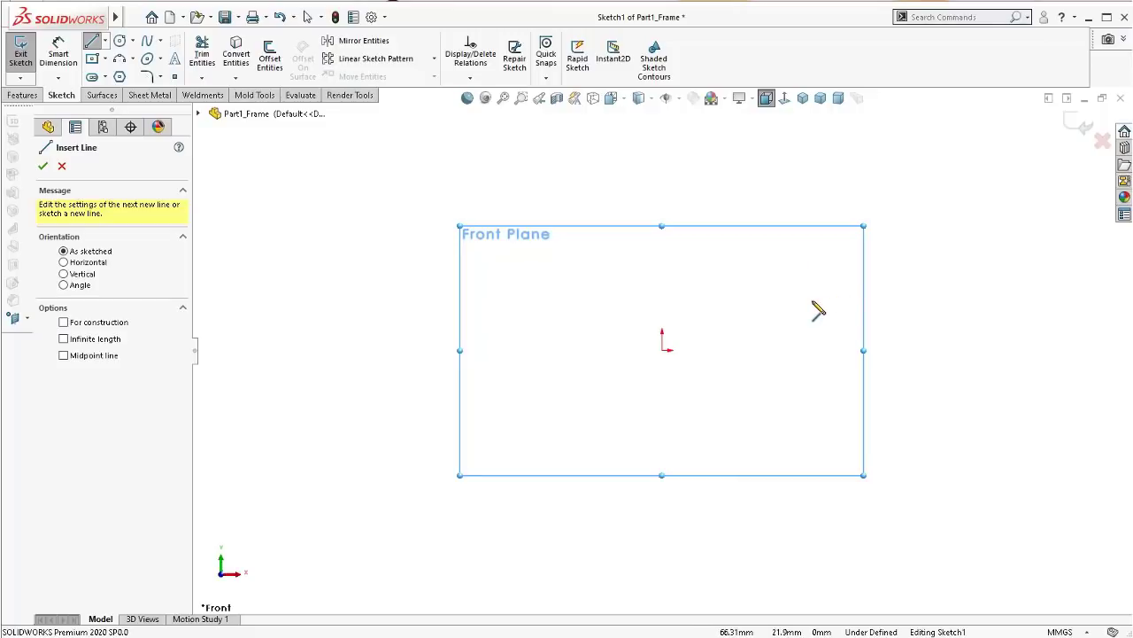
pyautogui.click(904, 307)
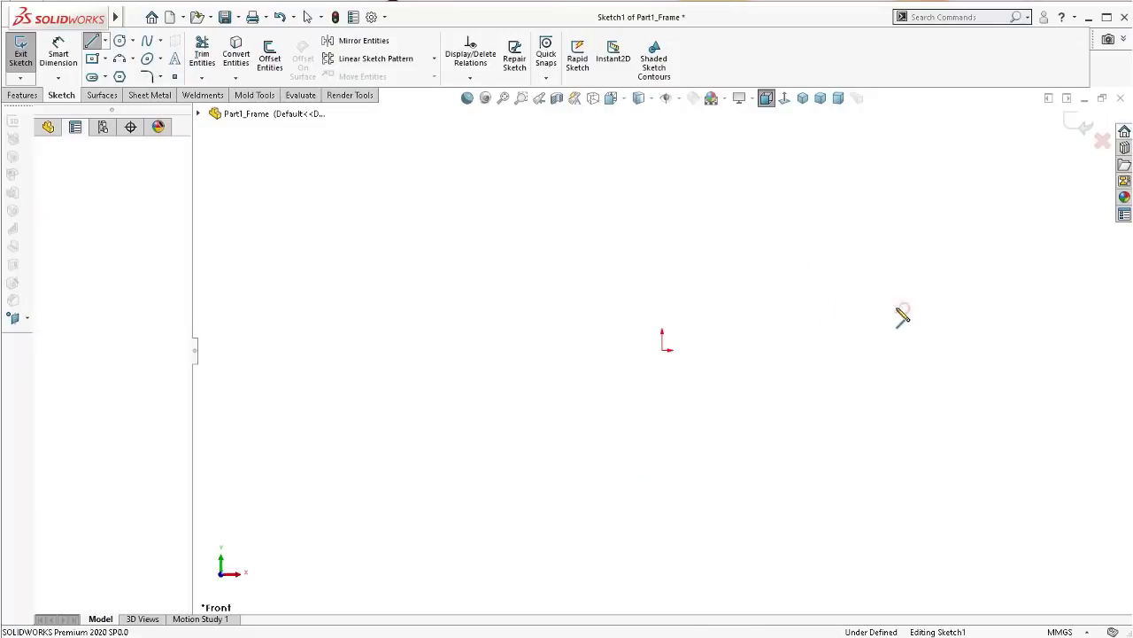
pyautogui.click(822, 308)
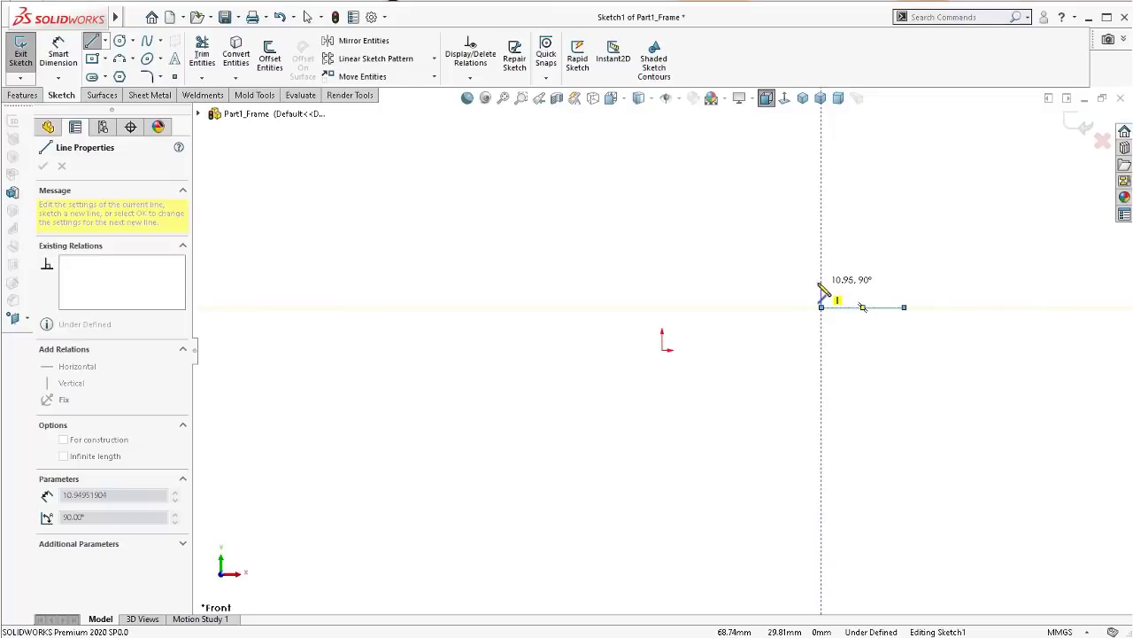
pyautogui.click(821, 283)
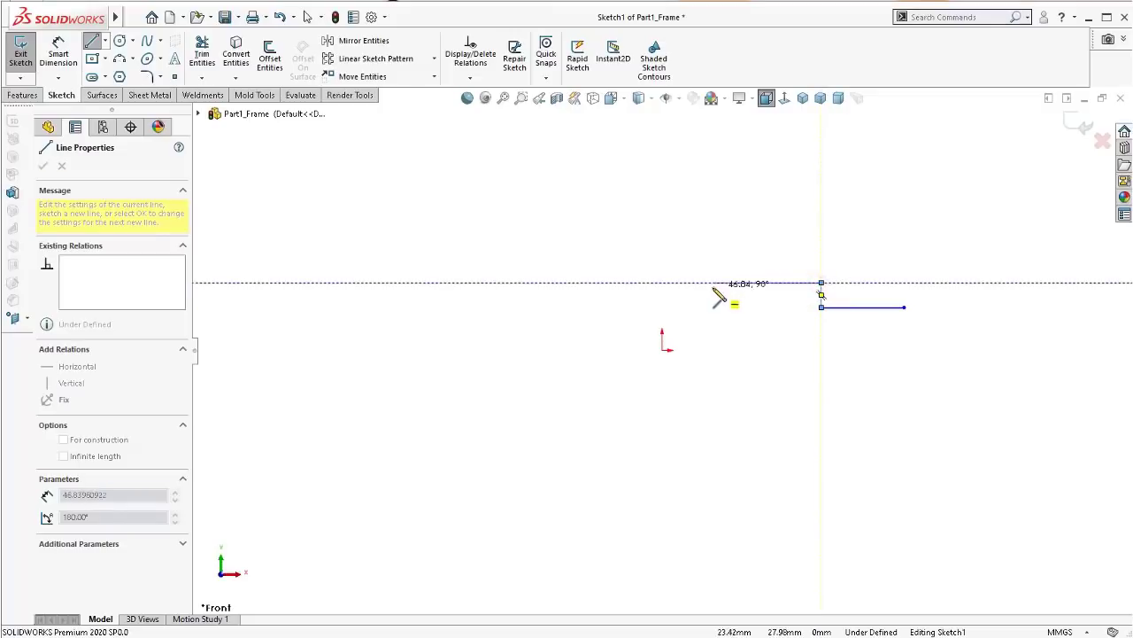
pyautogui.click(662, 283)
pyautogui.click(663, 349)
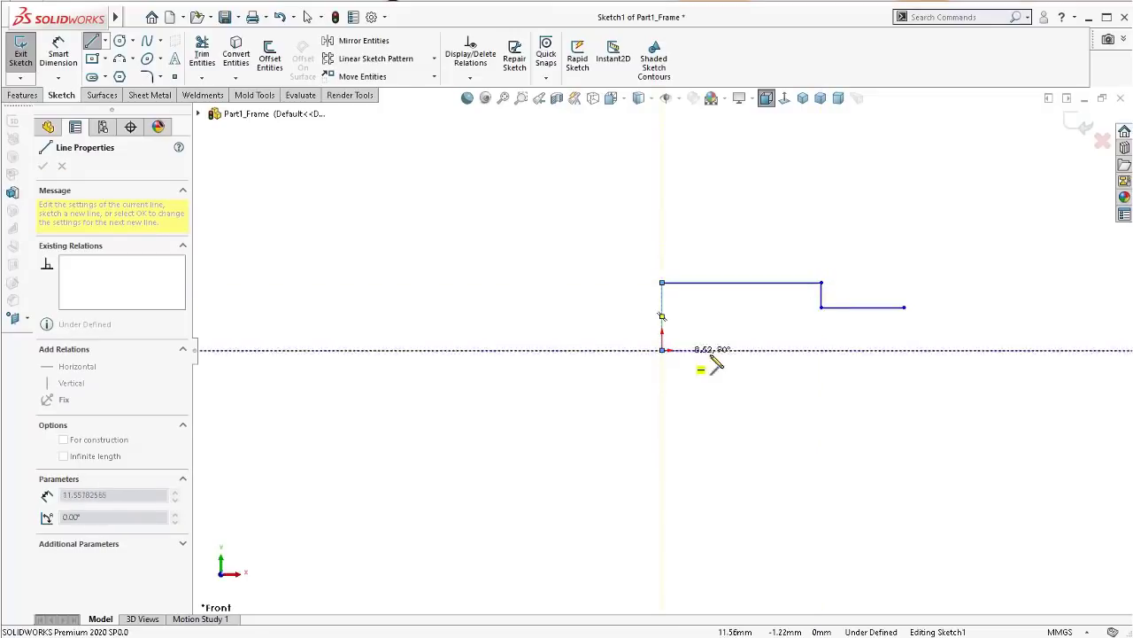
# Step: Continue the profile from the origin with a horizontal base line about 174 mm long and a vertical line about 87 mm up
pyautogui.scroll(1, 937, 357)
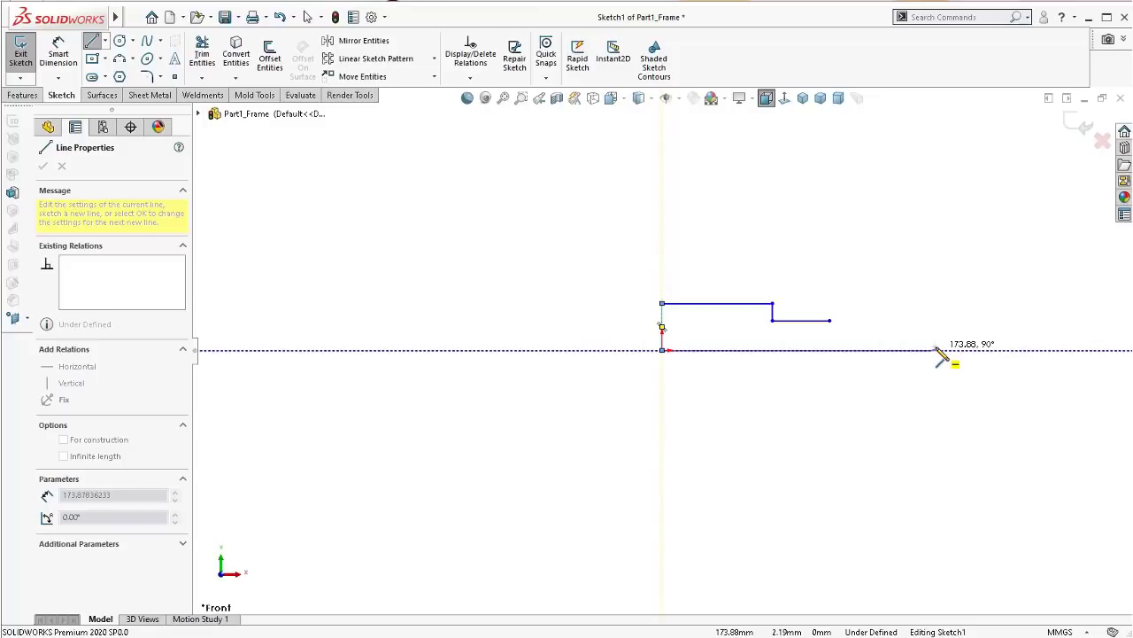
pyautogui.click(936, 350)
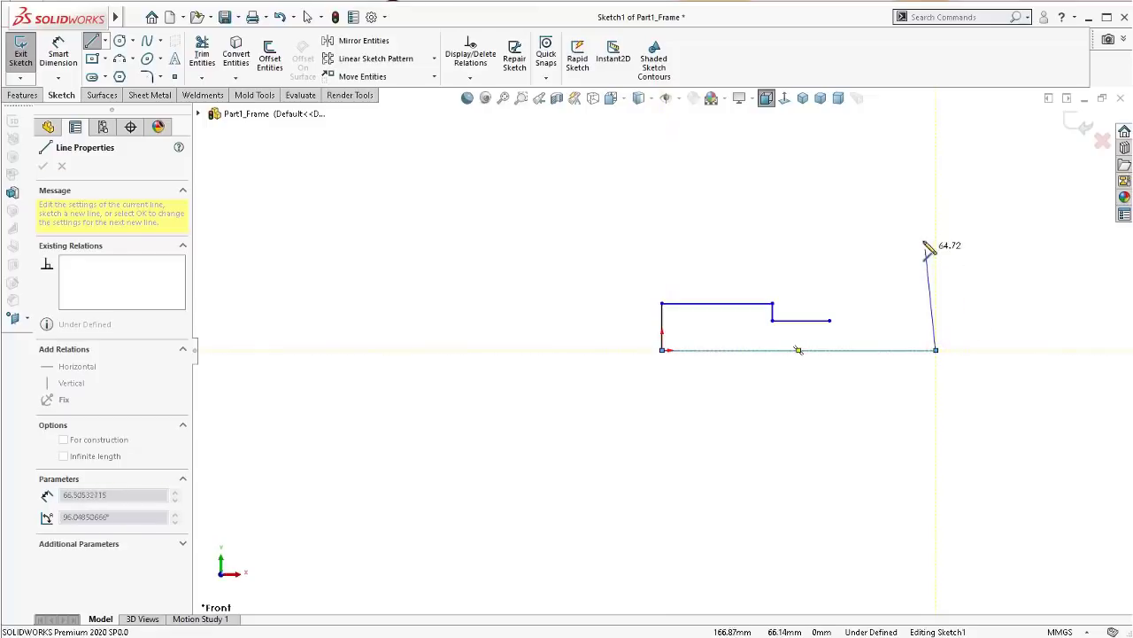
pyautogui.click(937, 215)
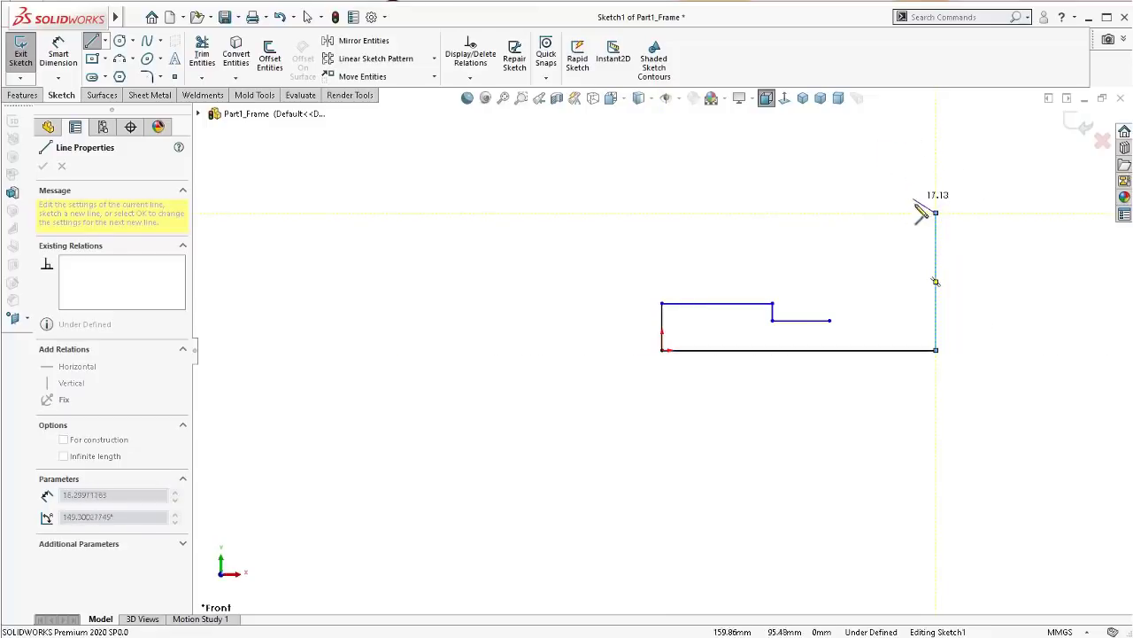
# Step: Add a tangent outer arc of about 144 mm radius, continued by a horizontal top line about 44 mm long, a vertical end and a short horizontal return
pyautogui.press('a')
pyautogui.scroll(2, 661, 350)
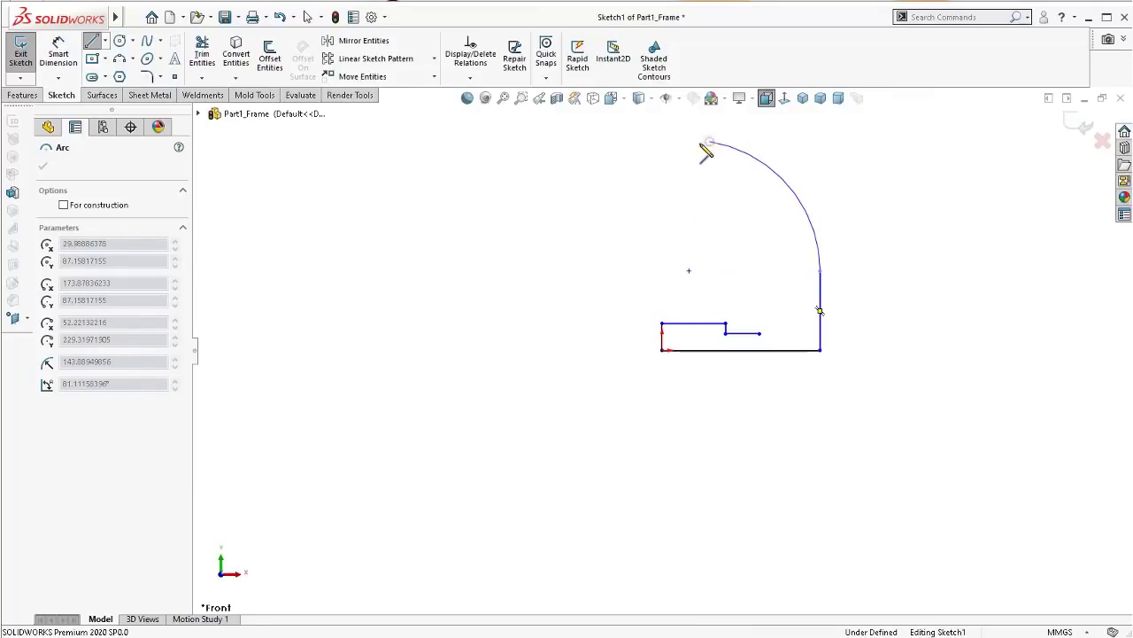
pyautogui.click(709, 142)
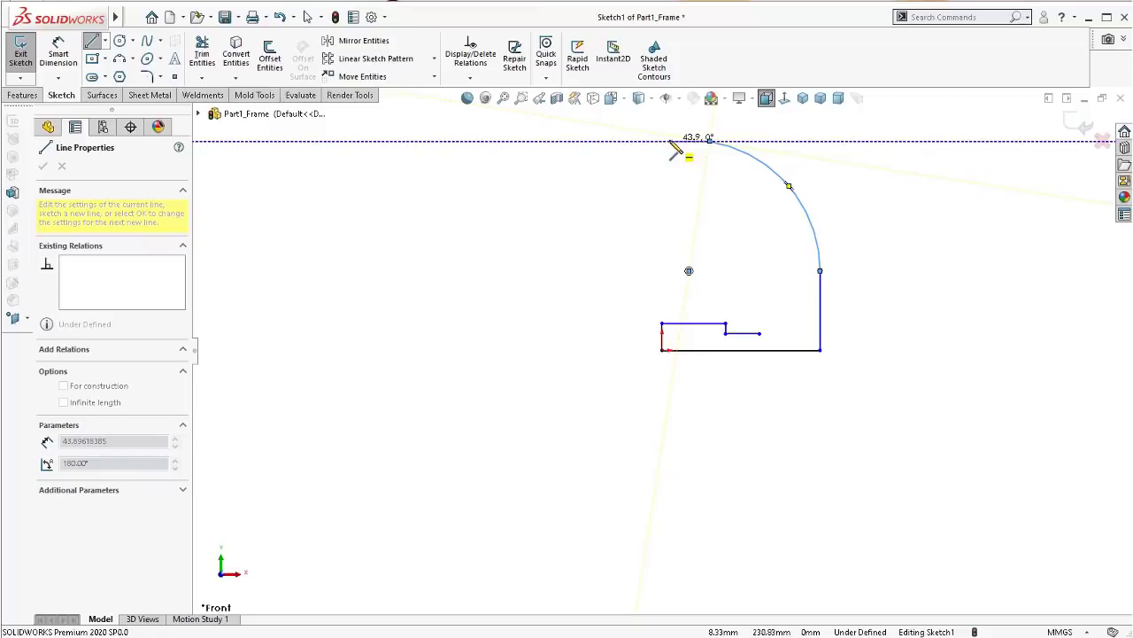
pyautogui.click(670, 142)
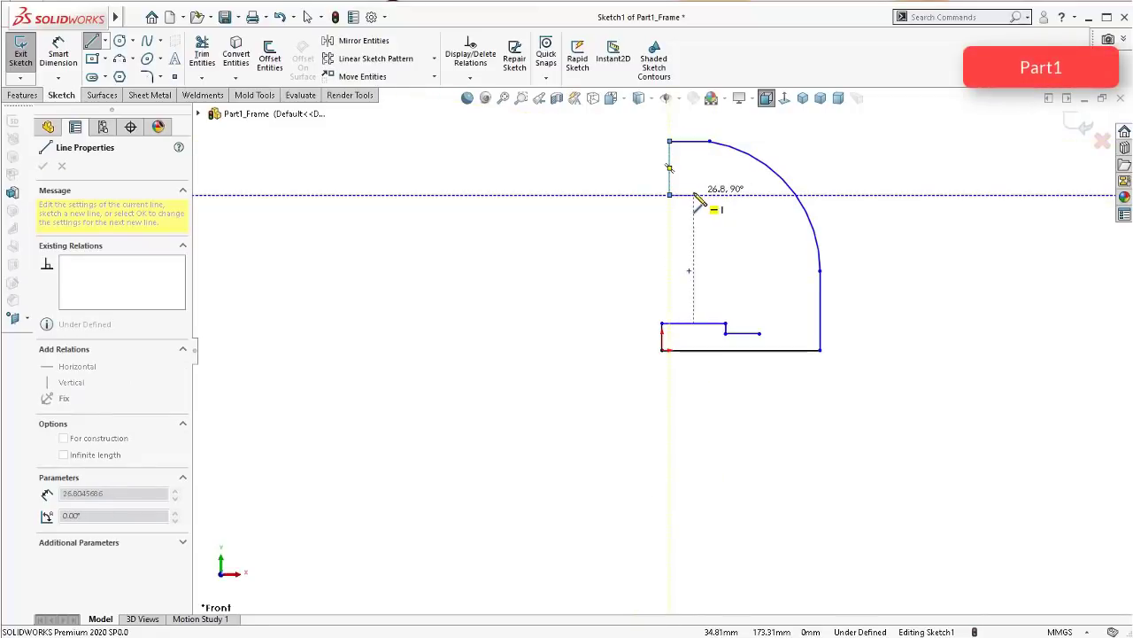
pyautogui.click(688, 202)
pyautogui.scroll(-3, 687, 203)
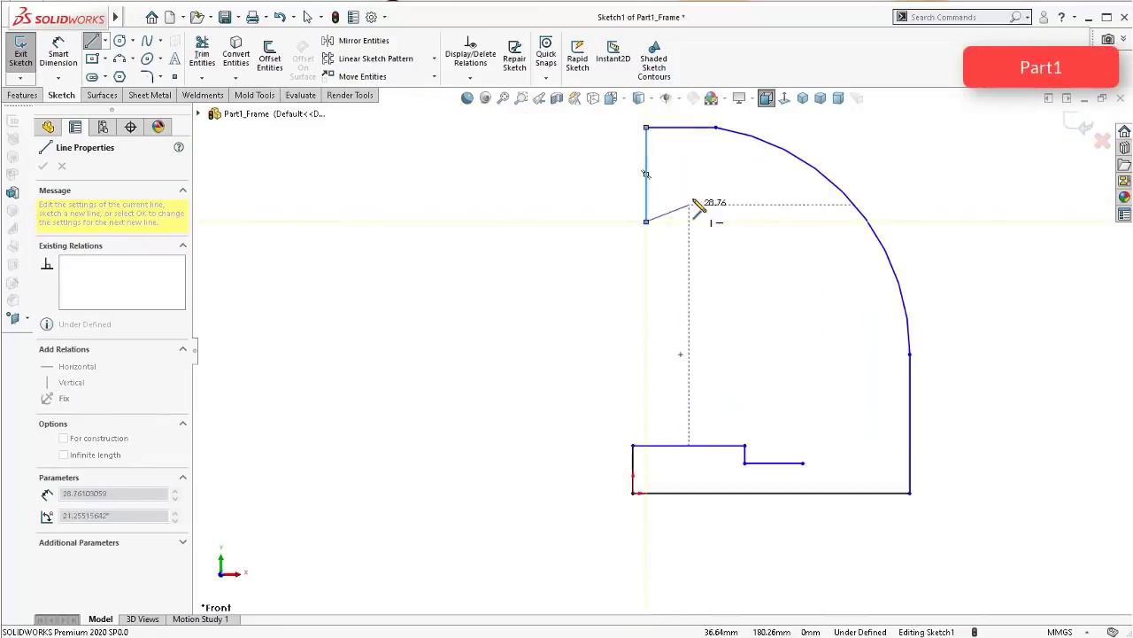
pyautogui.click(647, 275)
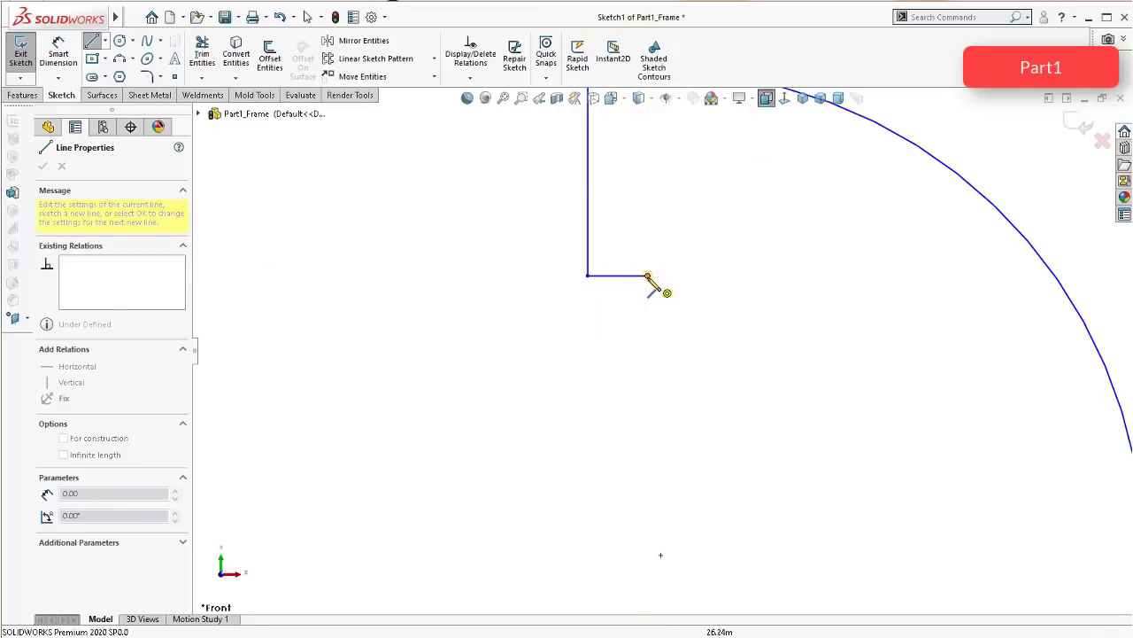
# Step: Draw the tangent inner arc curving downward and close the profile with a line about 83 mm long to the base step's free end
pyautogui.press('a')
pyautogui.scroll(2, 817, 363)
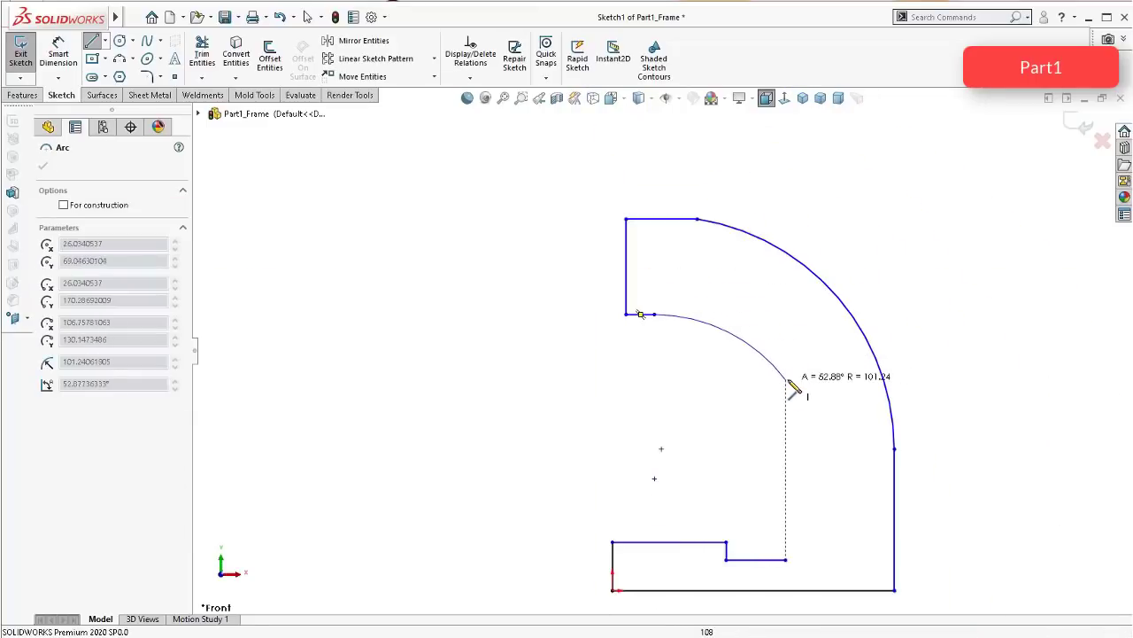
pyautogui.click(775, 426)
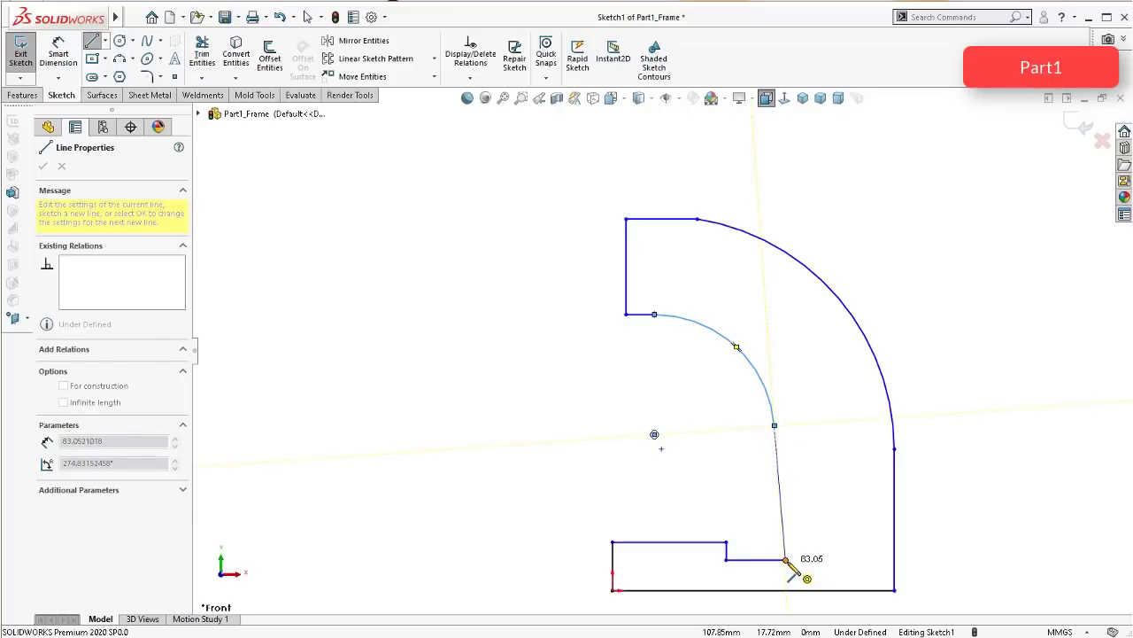
pyautogui.click(785, 560)
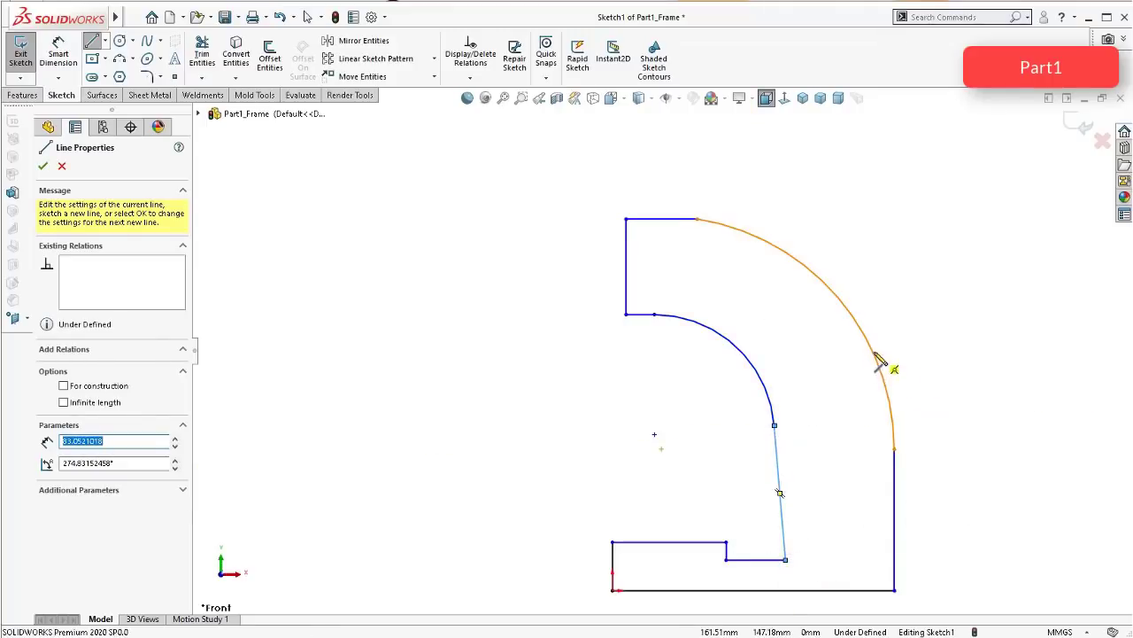
pyautogui.write('s')
pyautogui.scroll(4, 857, 420)
pyautogui.scroll(-1, 712, 450)
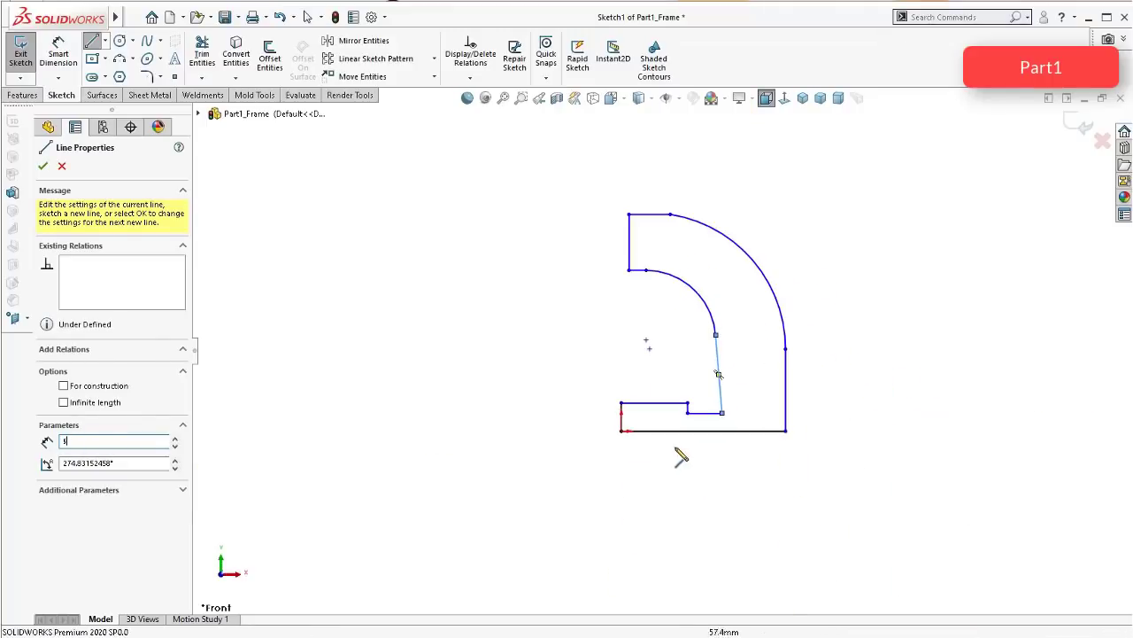
pyautogui.press('Escape')
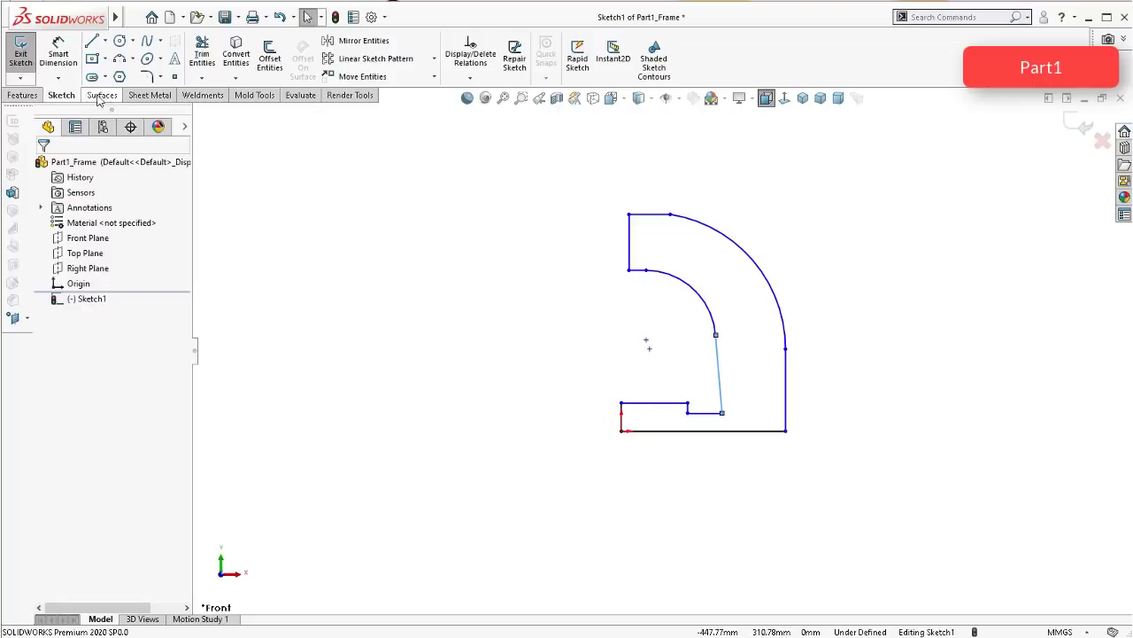
# Step: Dimension the base's vertical edge at the origin to 38 mm
pyautogui.click(68, 62)
pyautogui.scroll(-2, 700, 252)
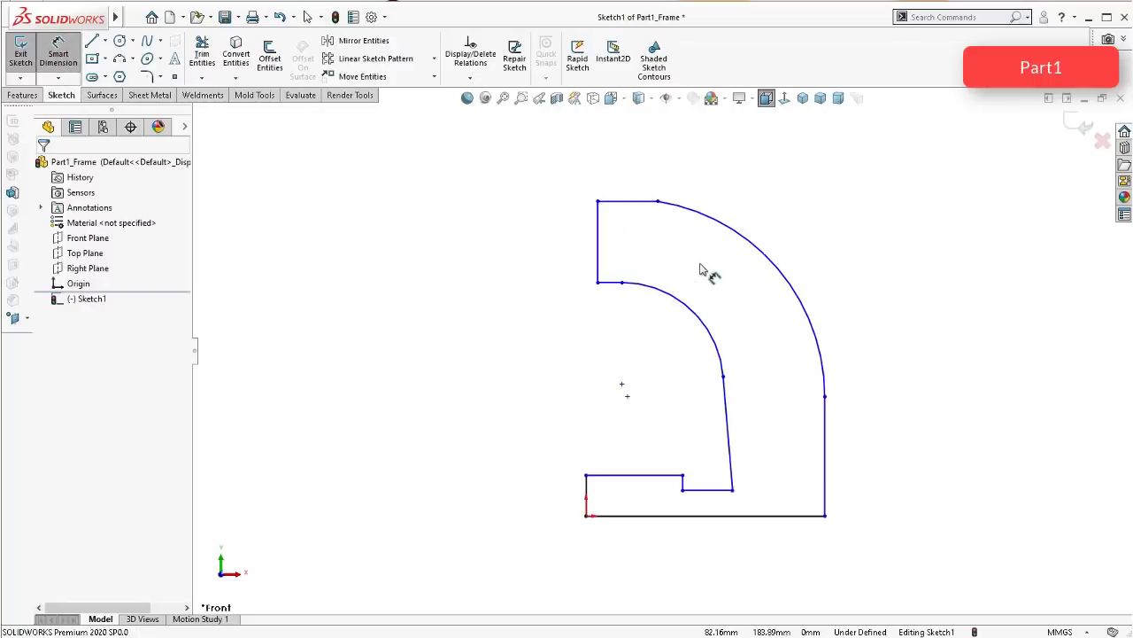
pyautogui.click(586, 489)
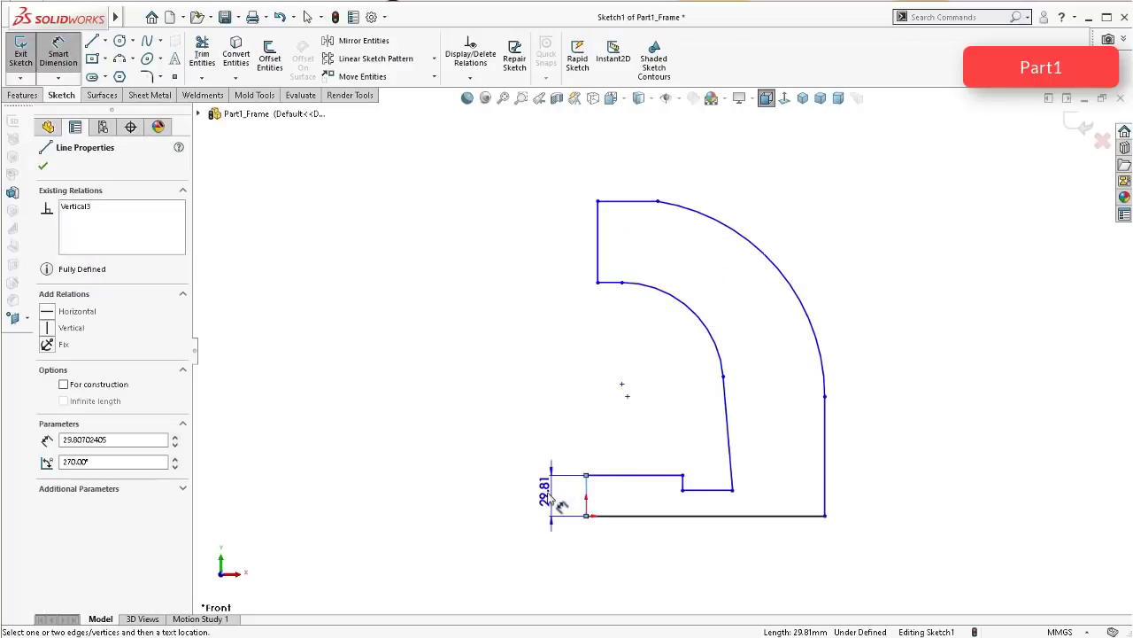
pyautogui.click(538, 496)
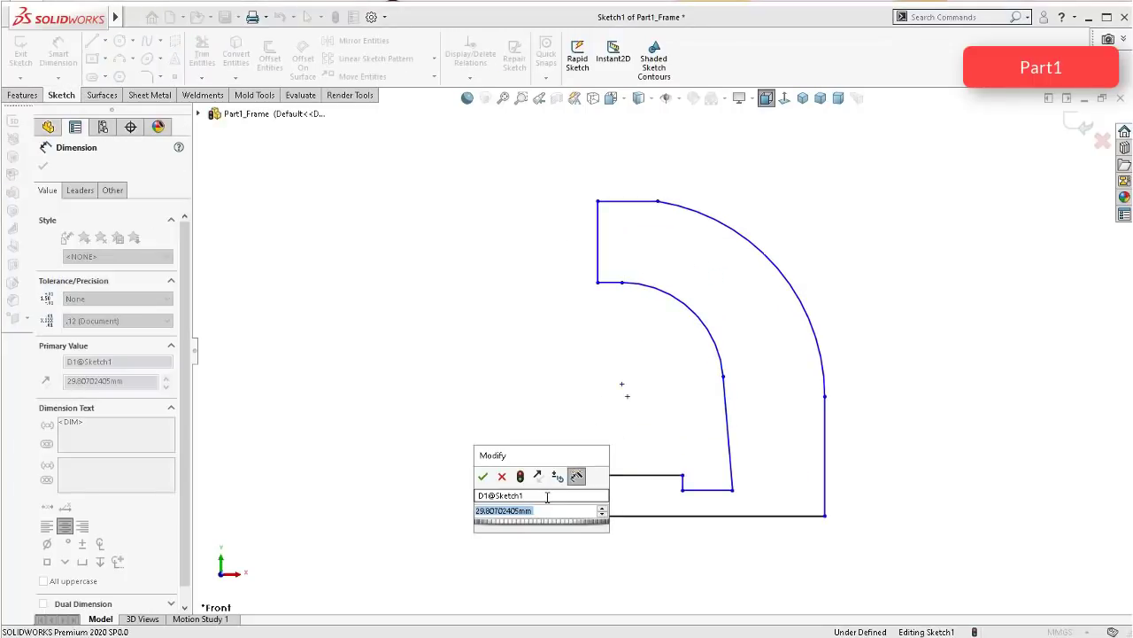
pyautogui.write('3')
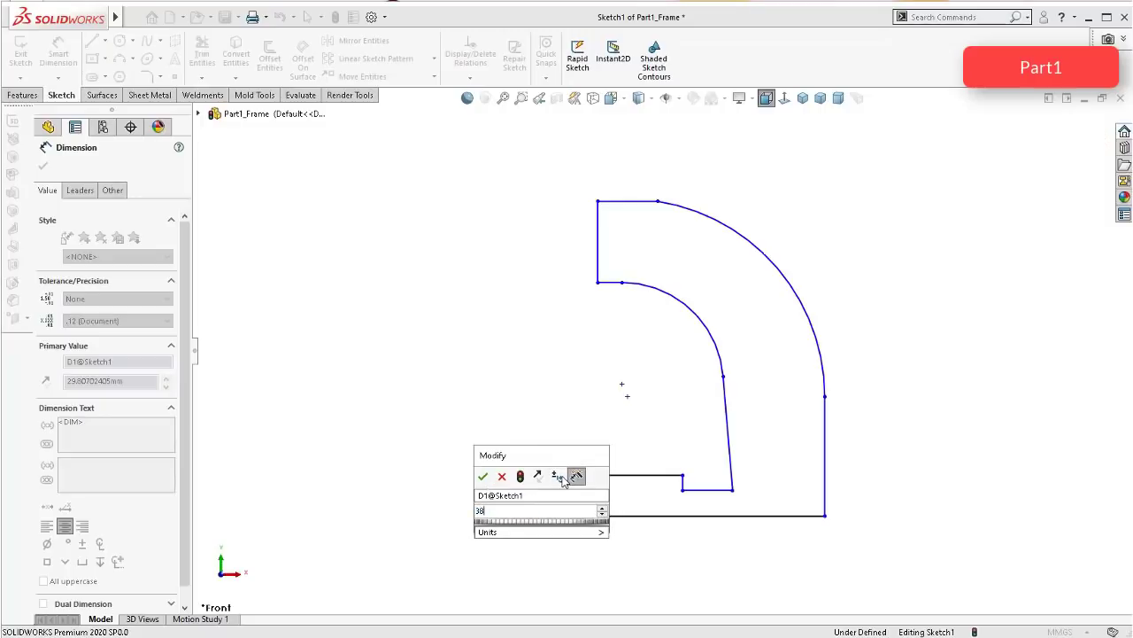
pyautogui.write('8')
pyautogui.press('Return')
pyautogui.scroll(-3, 625, 463)
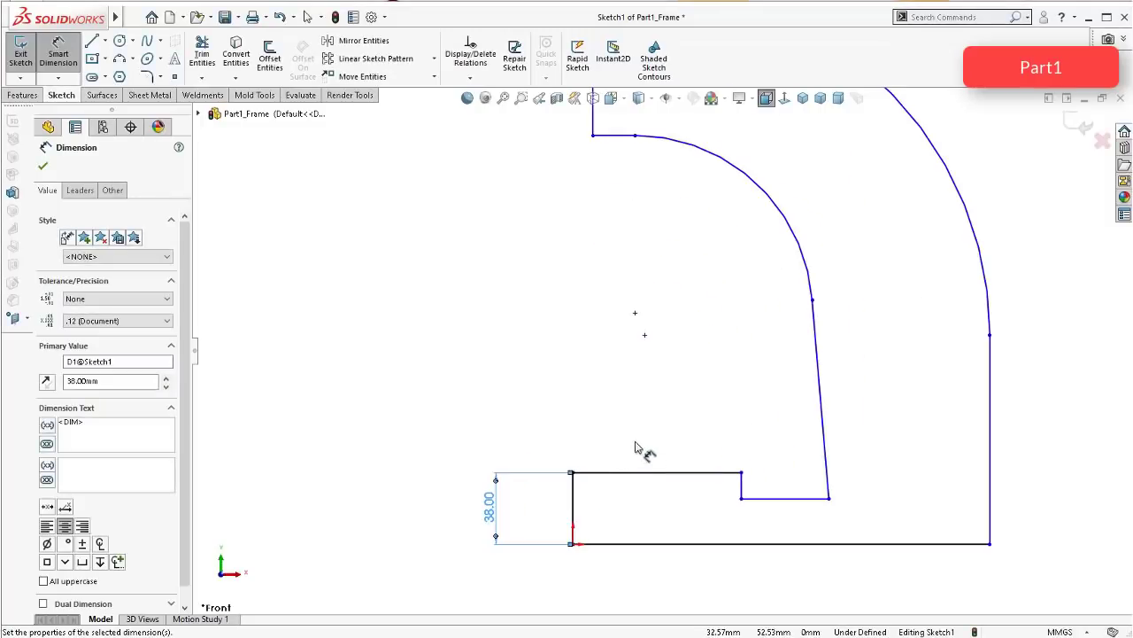
pyautogui.press('Escape')
pyautogui.press('Escape')
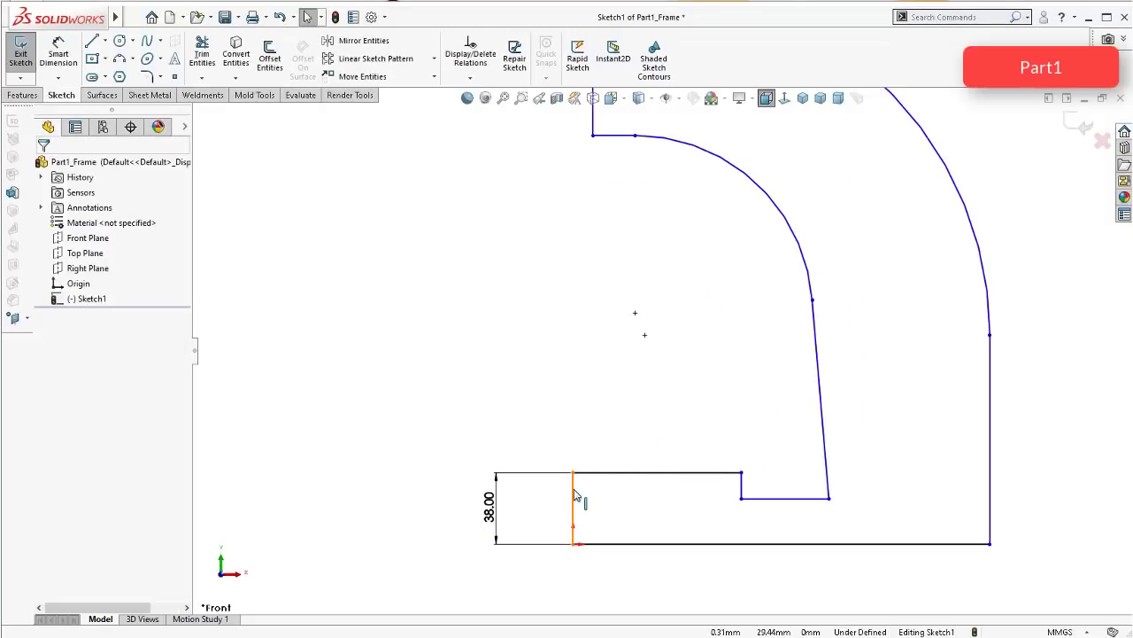
# Step: Make the lower horizontal line of the base's step equal in length to the 38 mm vertical edge
pyautogui.click(576, 496)
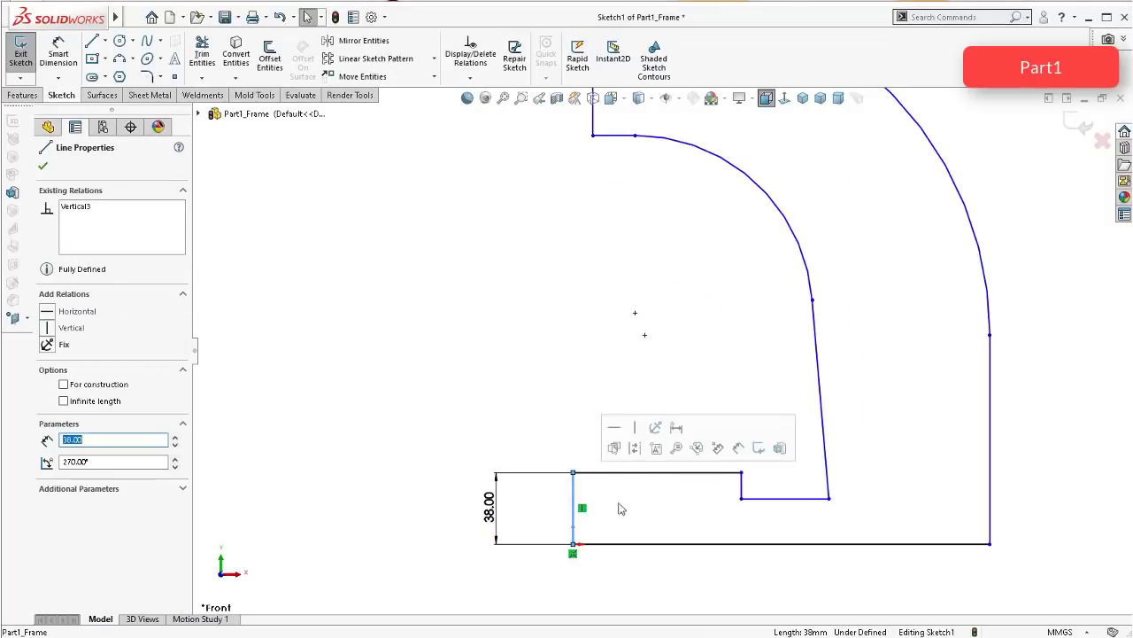
pyautogui.keyDown('ctrl'); pyautogui.click(767, 499); pyautogui.keyUp('ctrl')
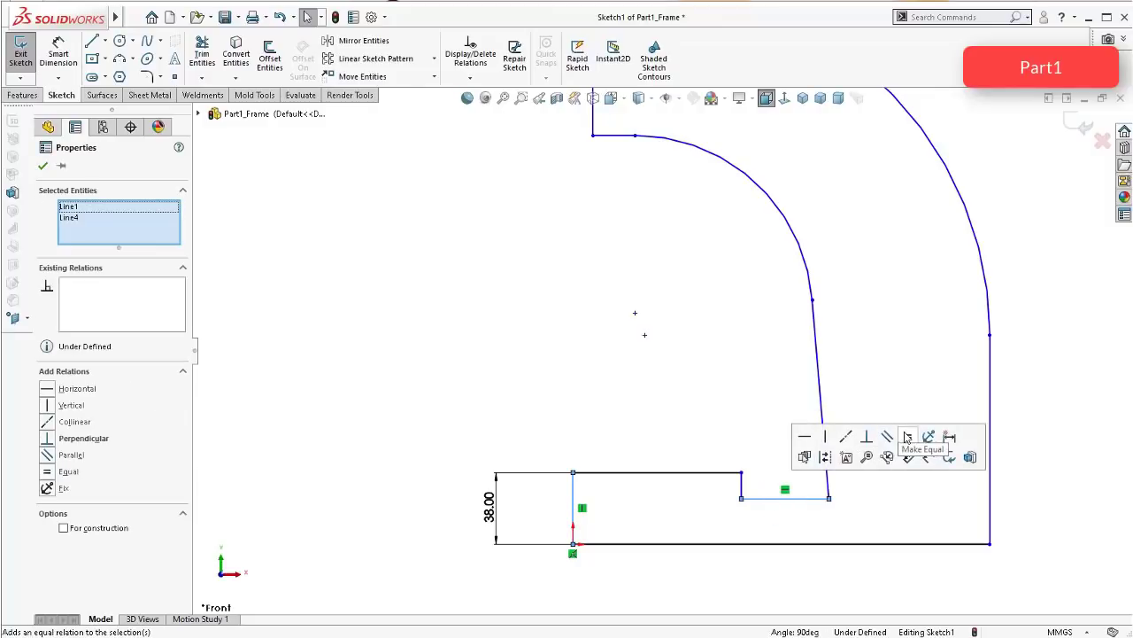
pyautogui.click(907, 436)
pyautogui.click(696, 424)
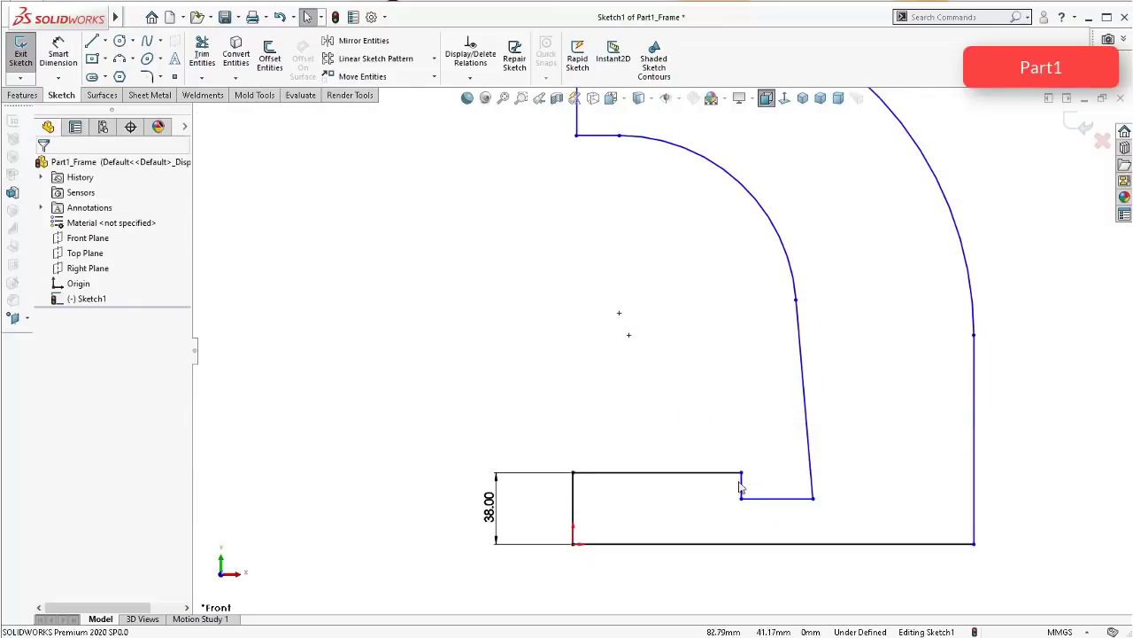
# Step: Dimension the profile's horizontal base line to 219 mm
pyautogui.scroll(2, 902, 556)
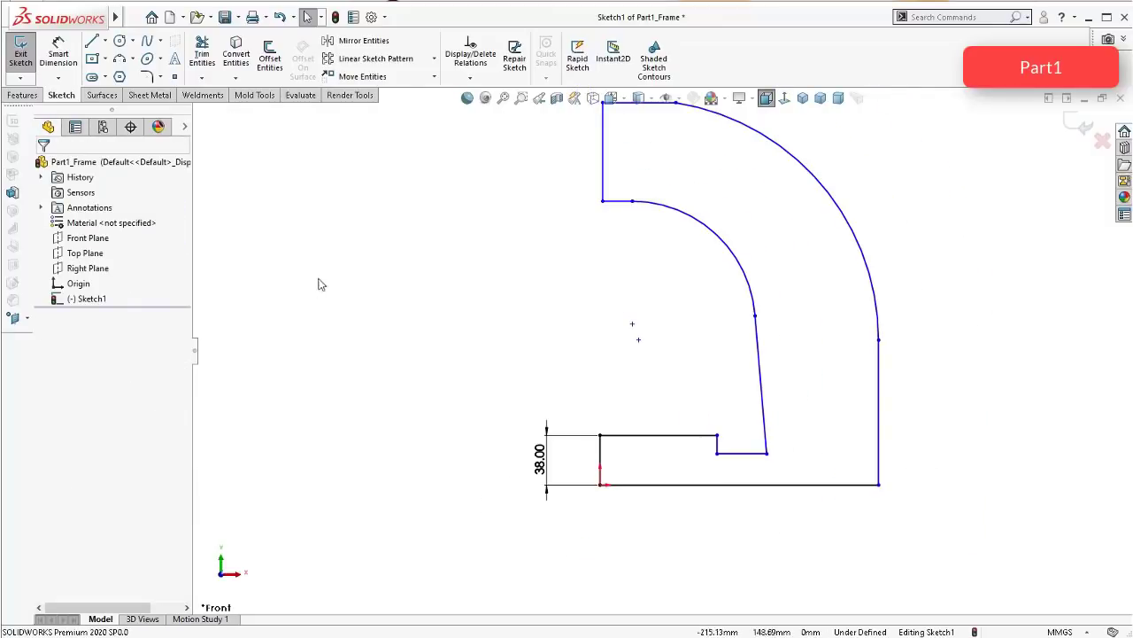
pyautogui.moveTo(407, 493); pyautogui.dragTo(403, 466, button='right')
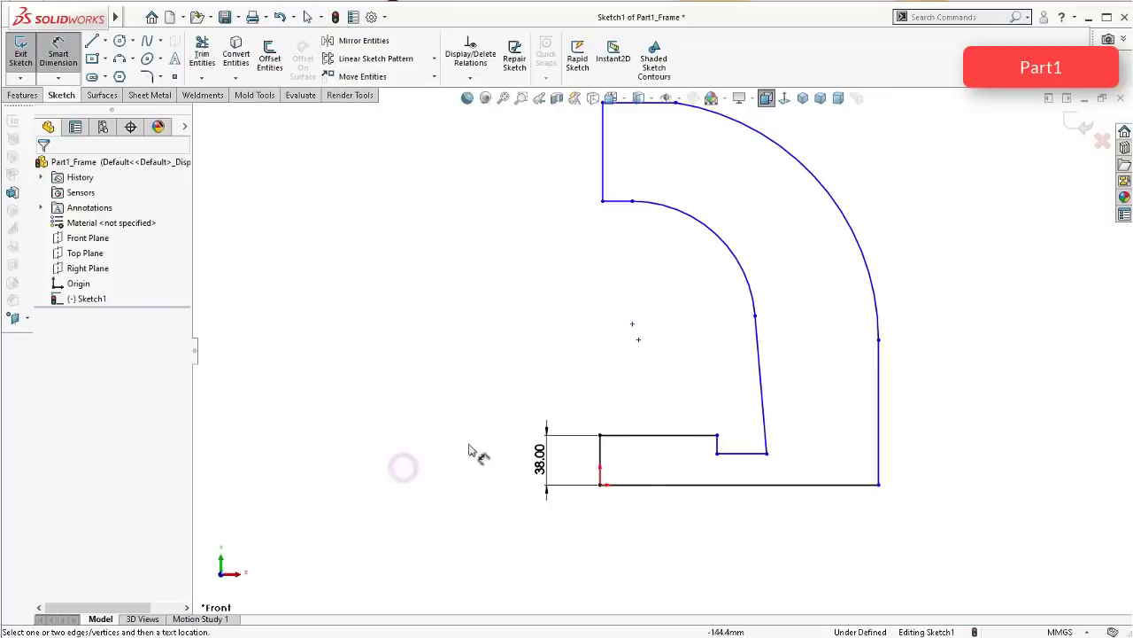
pyautogui.click(664, 485)
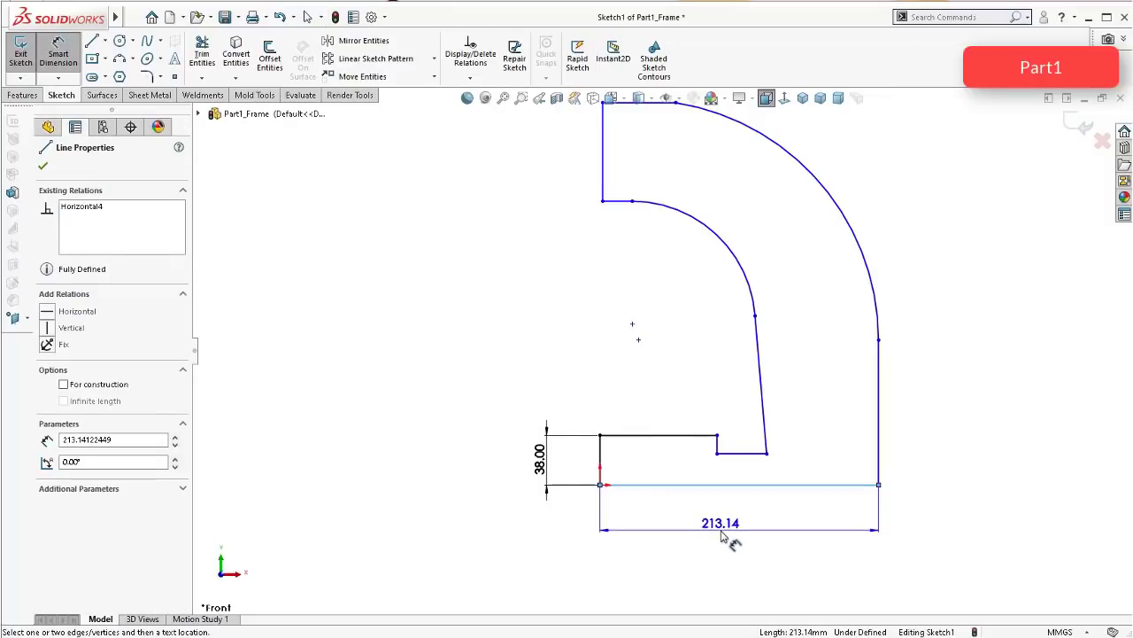
pyautogui.click(725, 538)
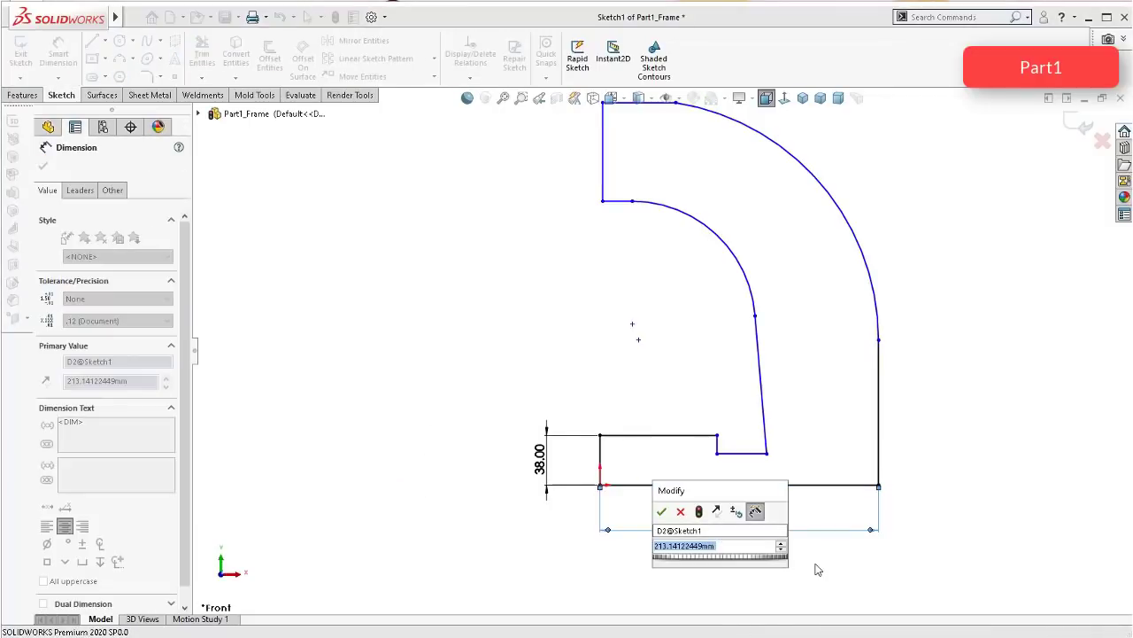
pyautogui.write('219')
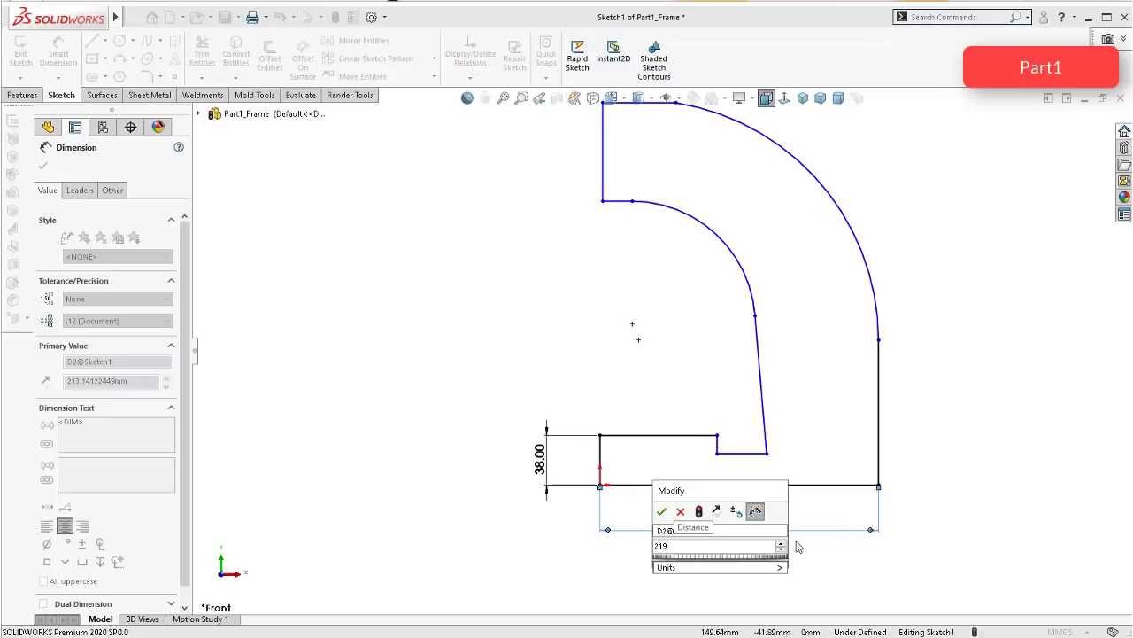
pyautogui.press('Return')
pyautogui.scroll(3, 784, 496)
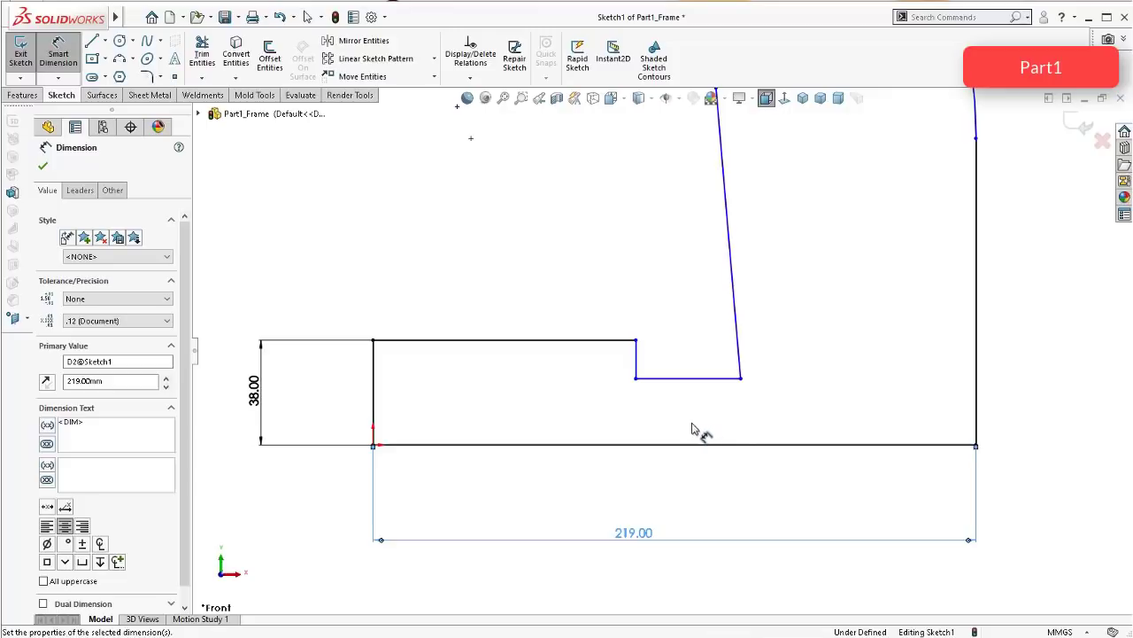
pyautogui.scroll(2, 684, 423)
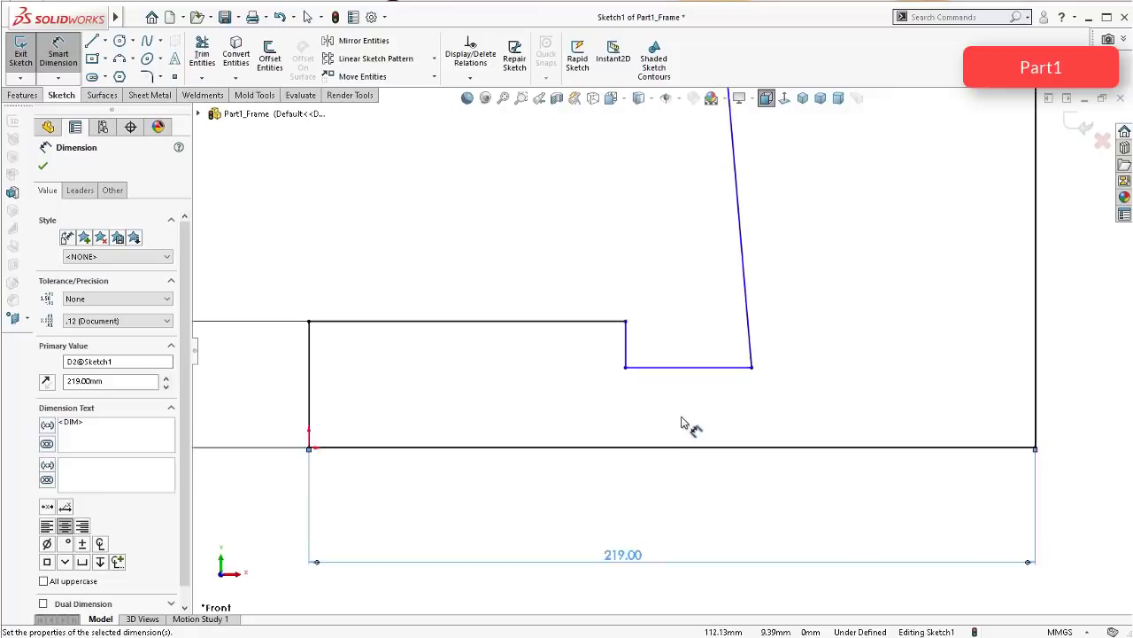
# Step: Dimension the short vertical edge of the base's step to 3.2 mm
pyautogui.click(617, 322)
pyautogui.click(648, 329)
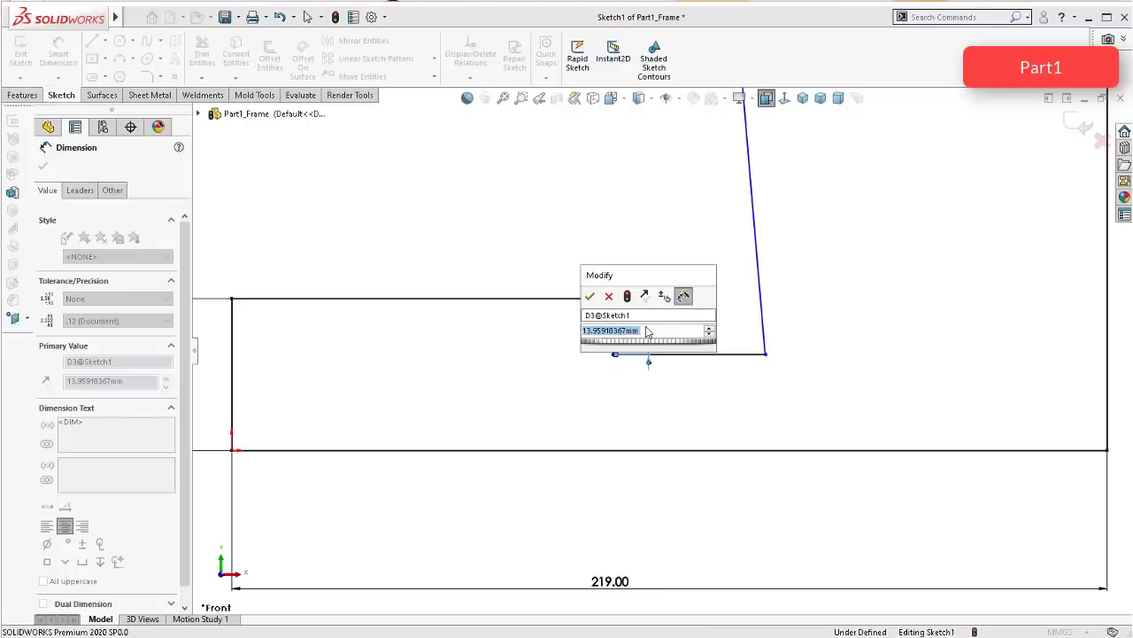
pyautogui.write('3,2')
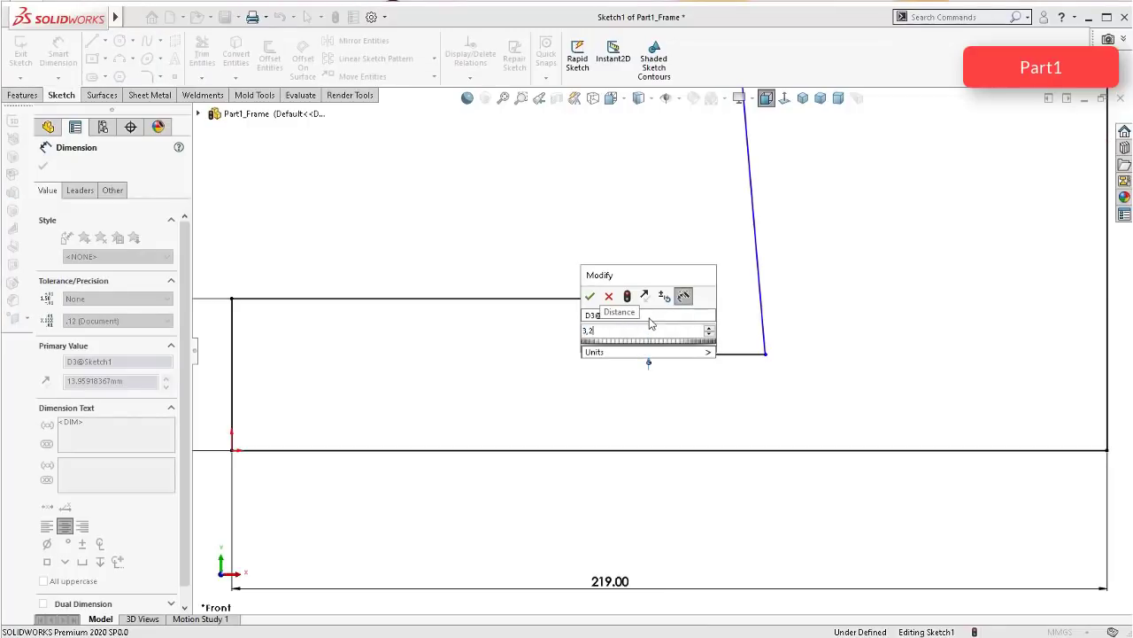
pyautogui.press('Return')
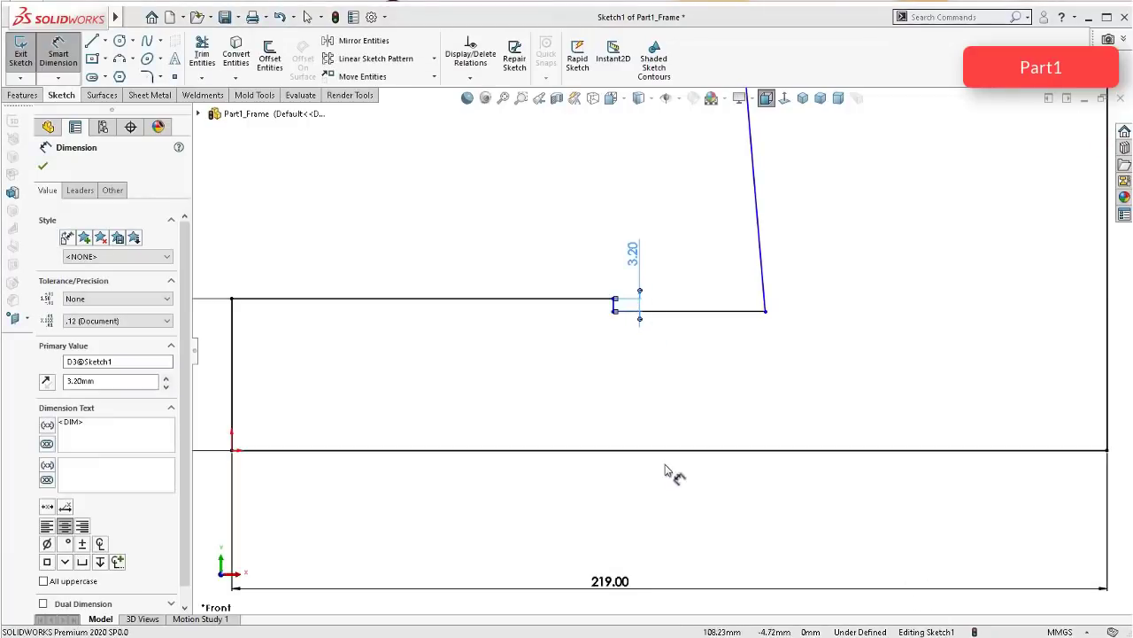
# Step: Dimension the base's upper horizontal edge, from the outer corner to the step, to 80 mm
pyautogui.scroll(3, 526, 320)
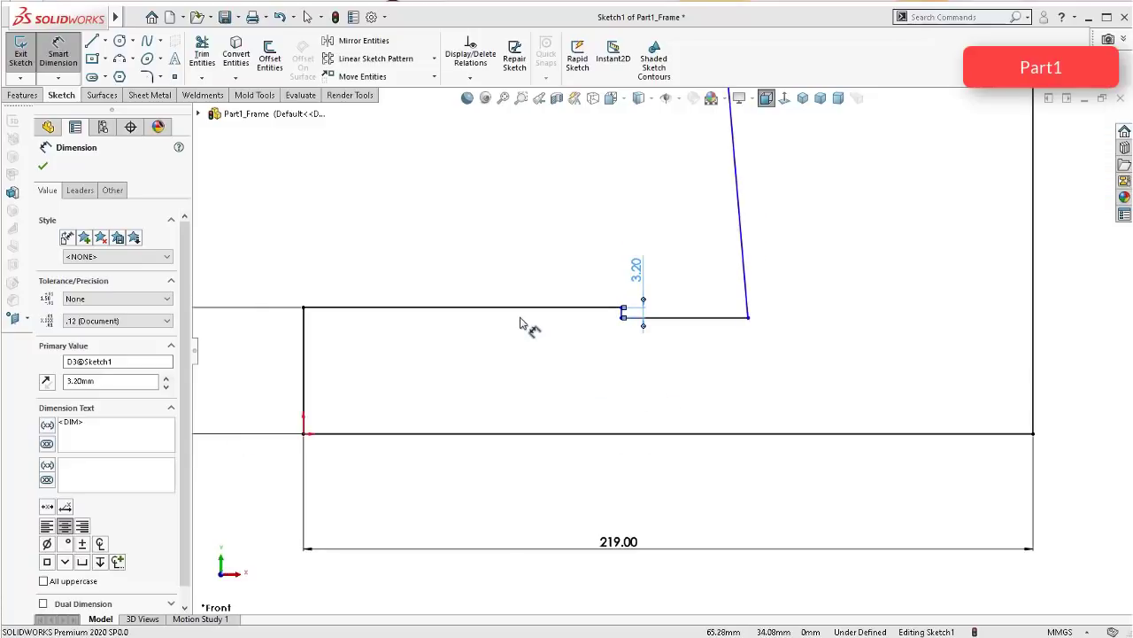
pyautogui.click(526, 319)
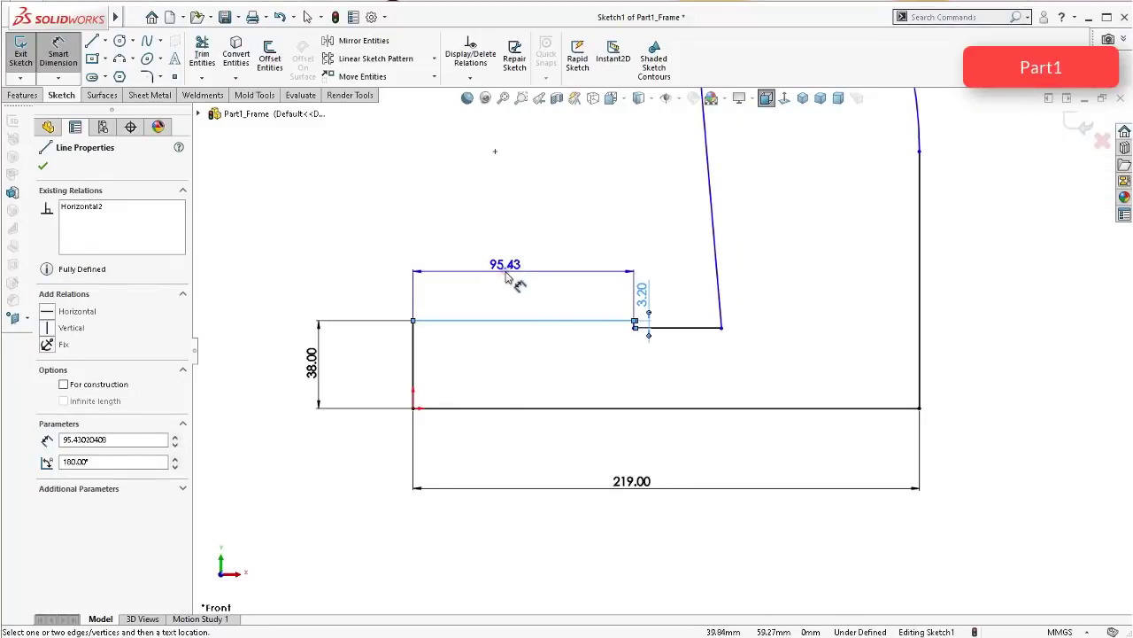
pyautogui.click(512, 281)
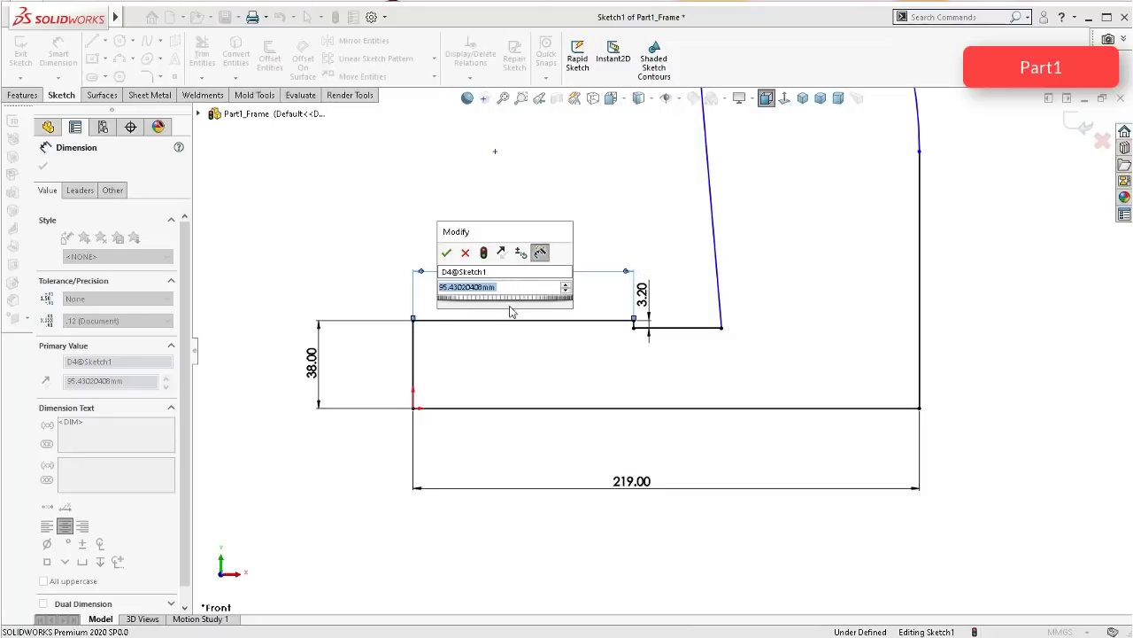
pyautogui.write('80')
pyautogui.press('Return')
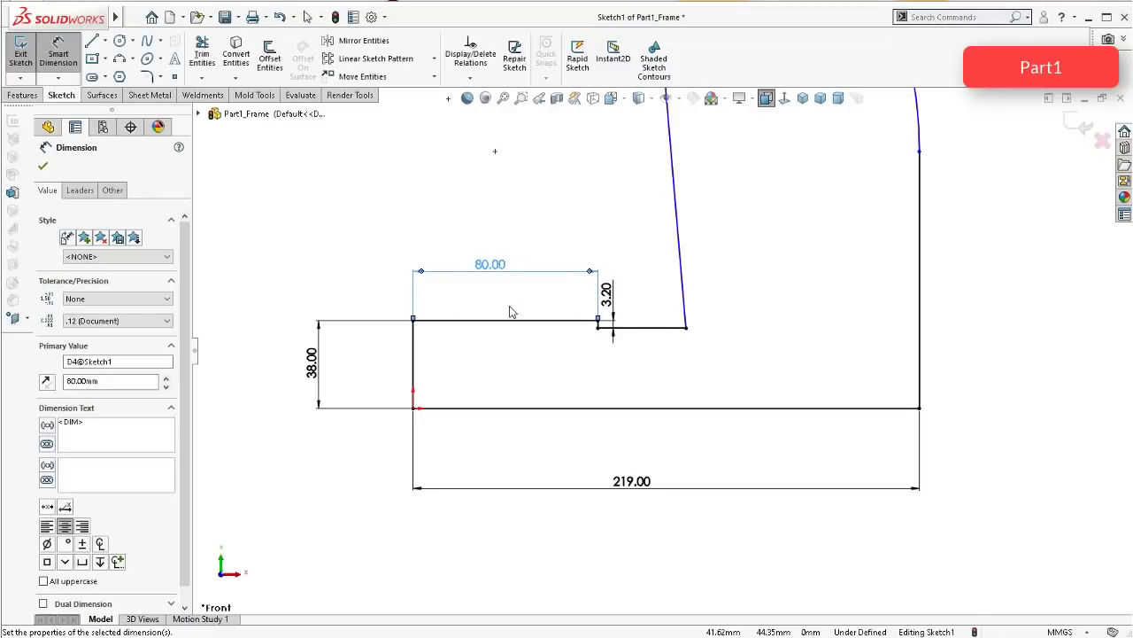
pyautogui.scroll(4, 544, 275)
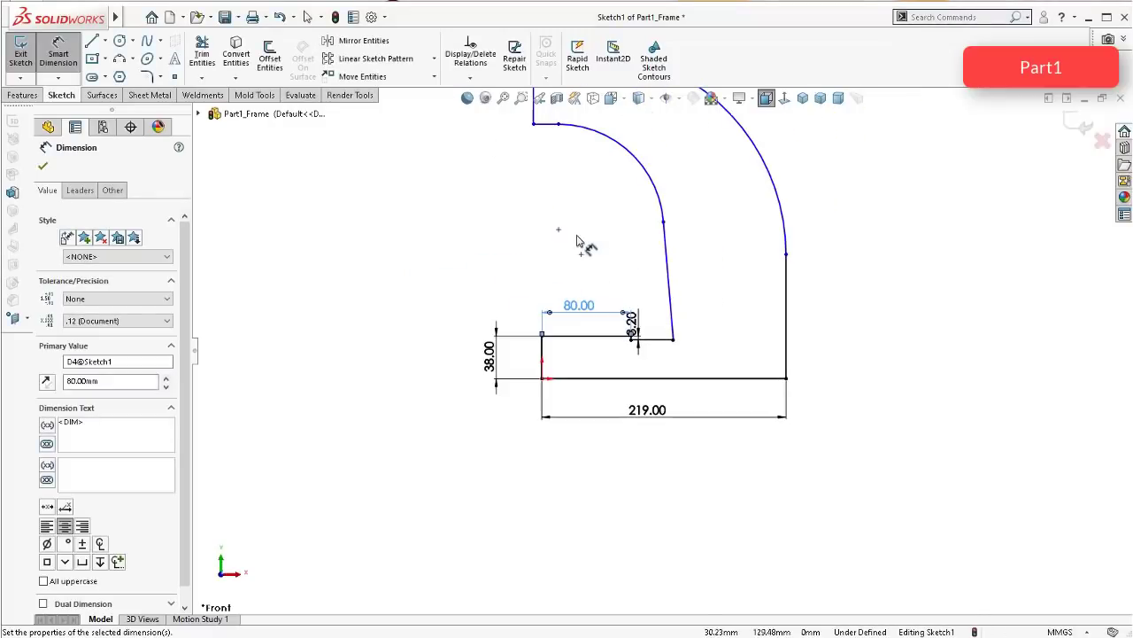
pyautogui.press('Escape')
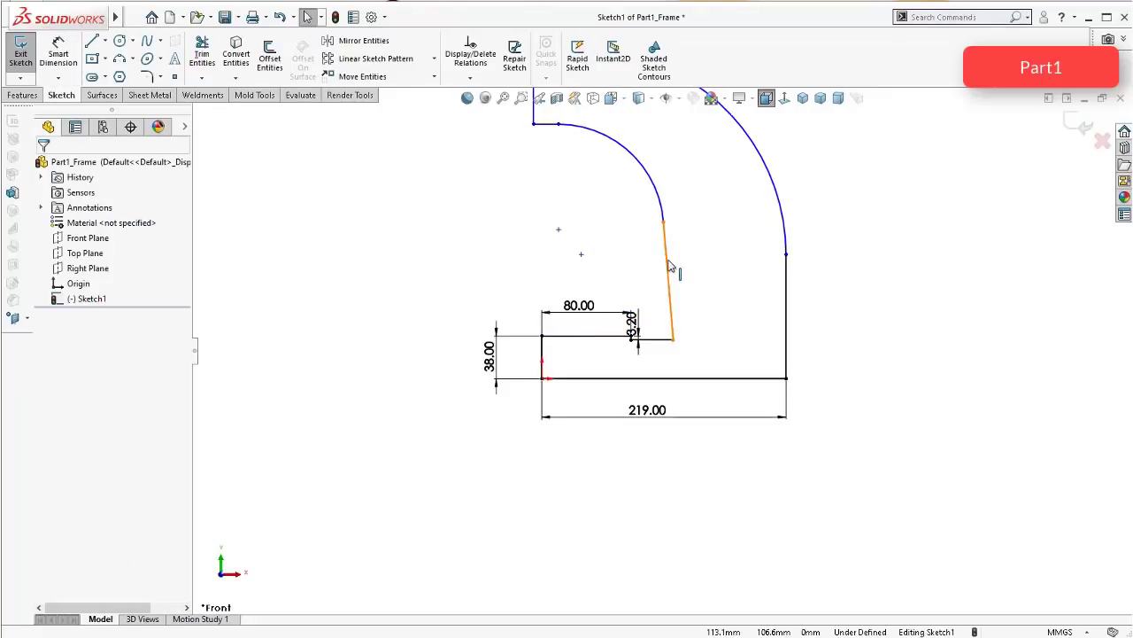
# Step: Make the slanted inner line between the base's step and the inner arc vertical
pyautogui.click(671, 264)
pyautogui.click(734, 200)
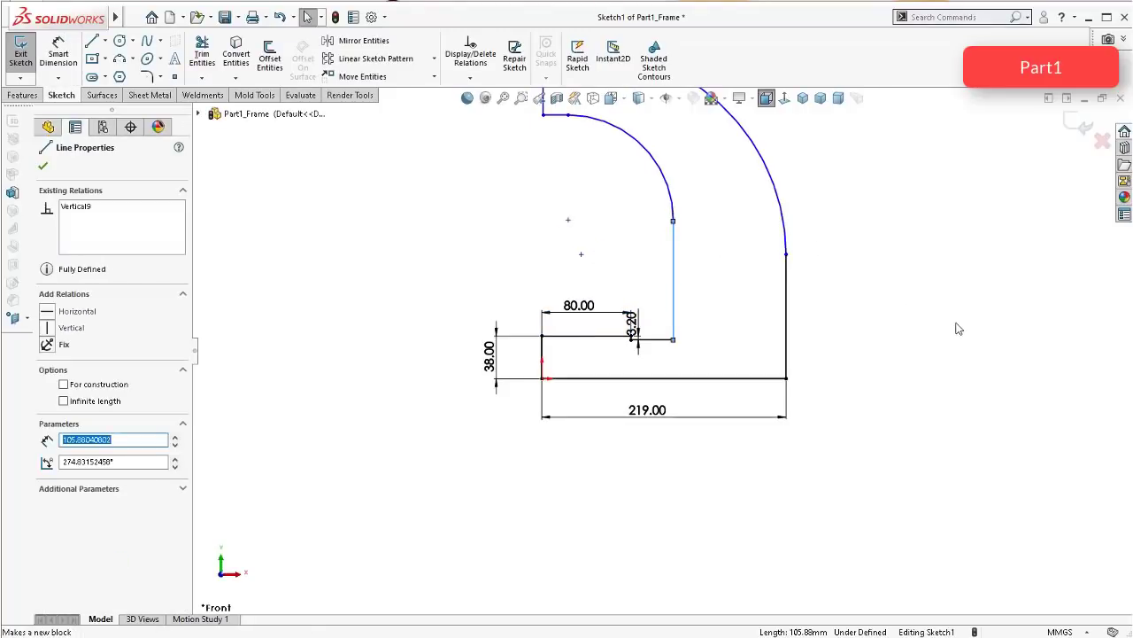
pyautogui.click(929, 305)
# Step: Dimension the vertical end edge of the frame's upper arm to 63.5 mm
pyautogui.scroll(2, 646, 212)
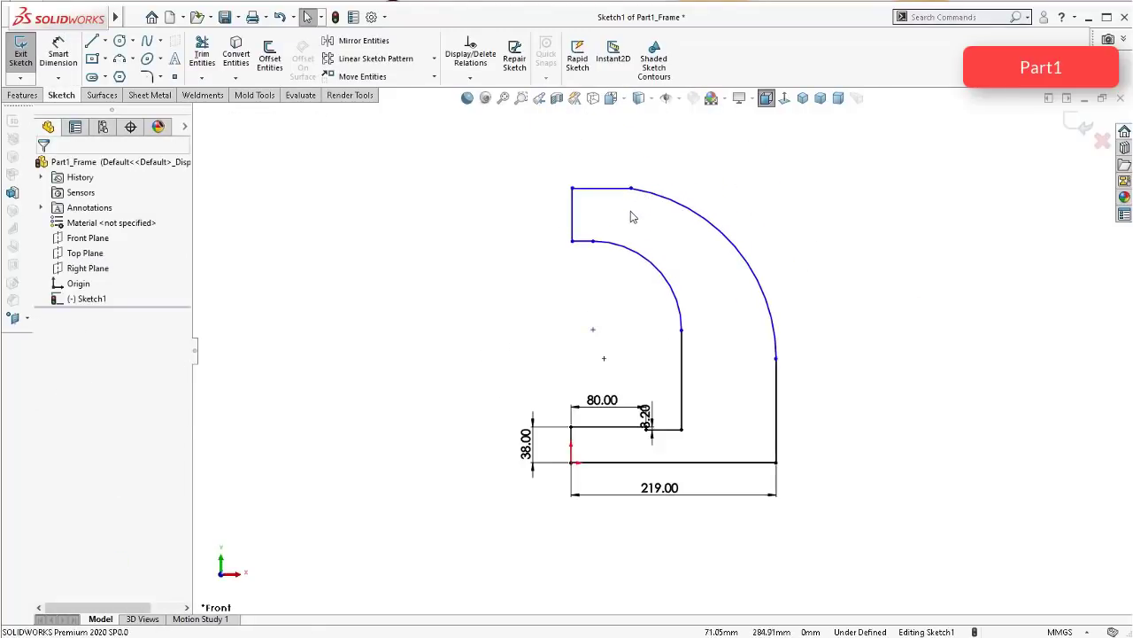
pyautogui.click(57, 54)
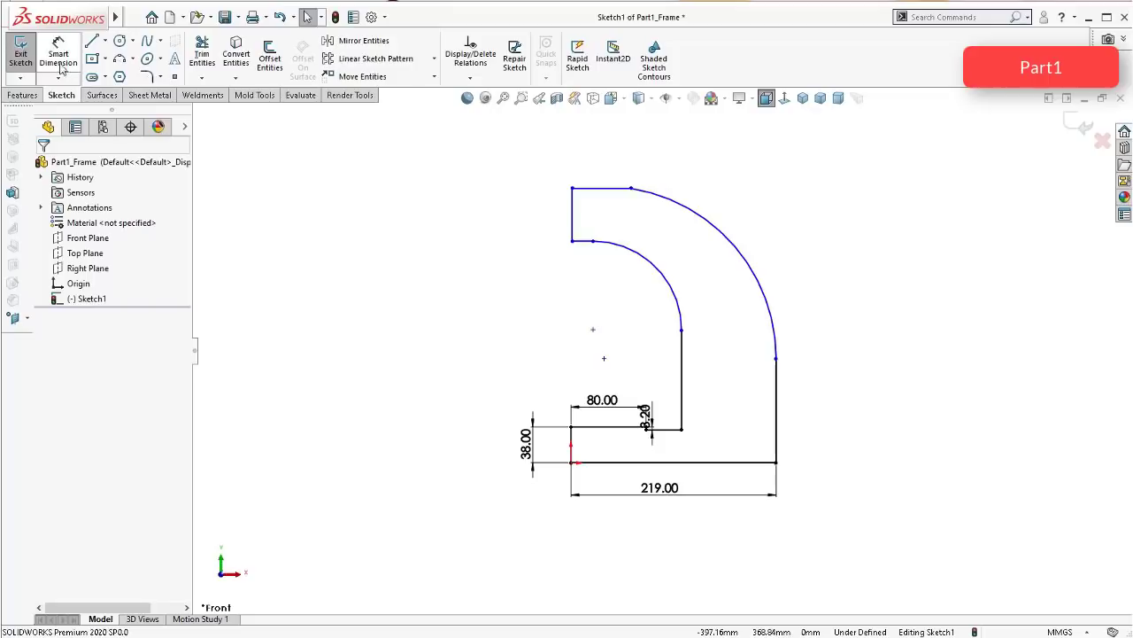
pyautogui.click(573, 215)
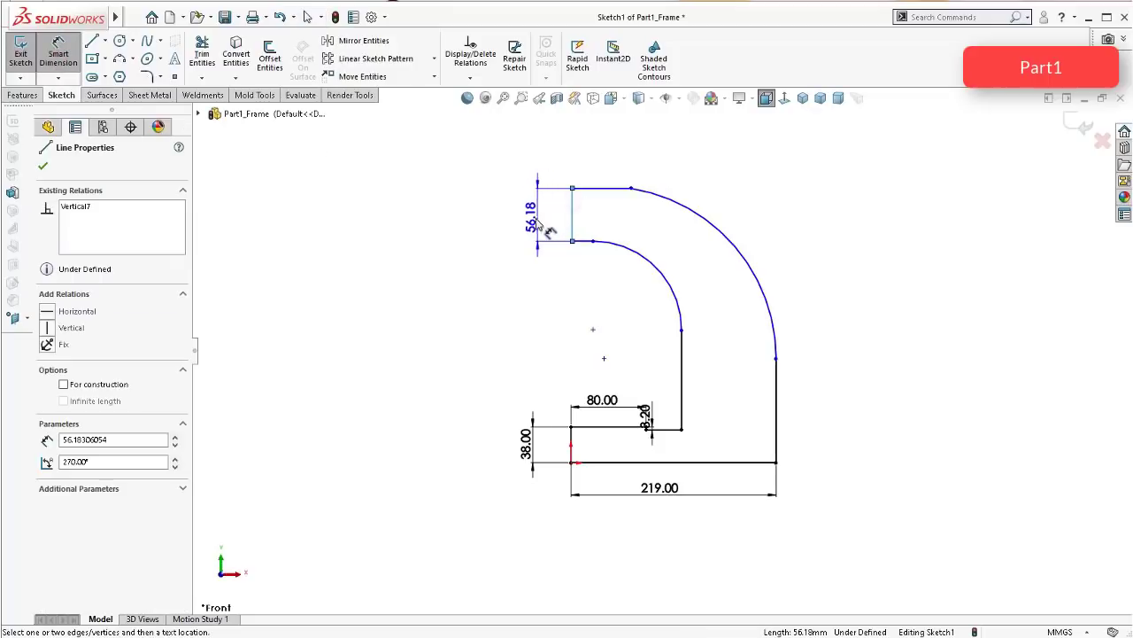
pyautogui.click(542, 227)
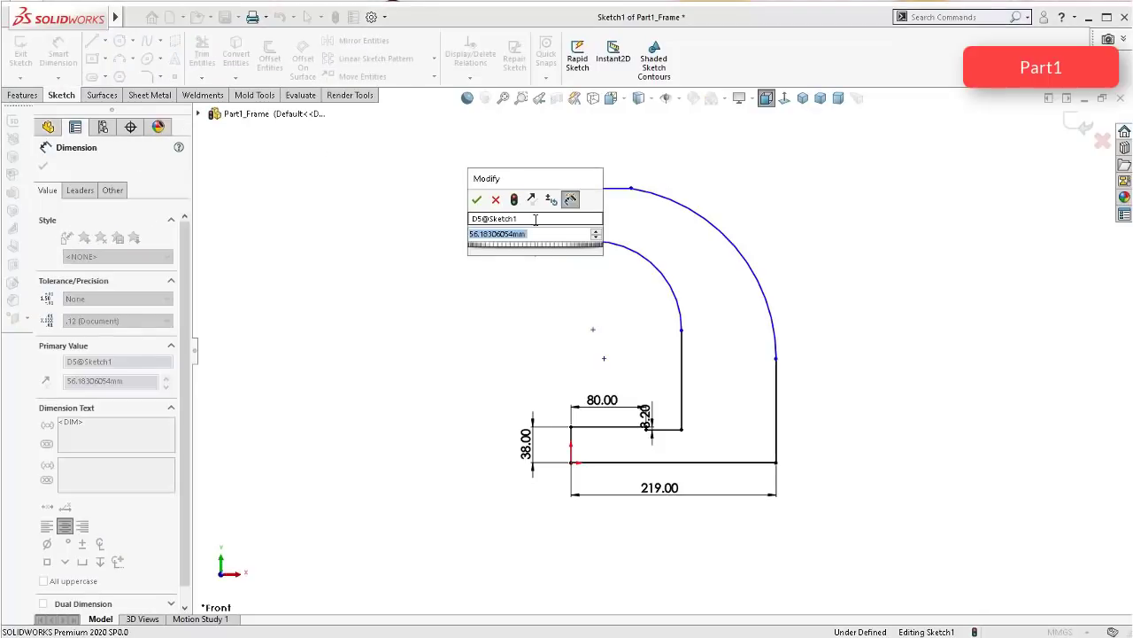
pyautogui.write('60.8')
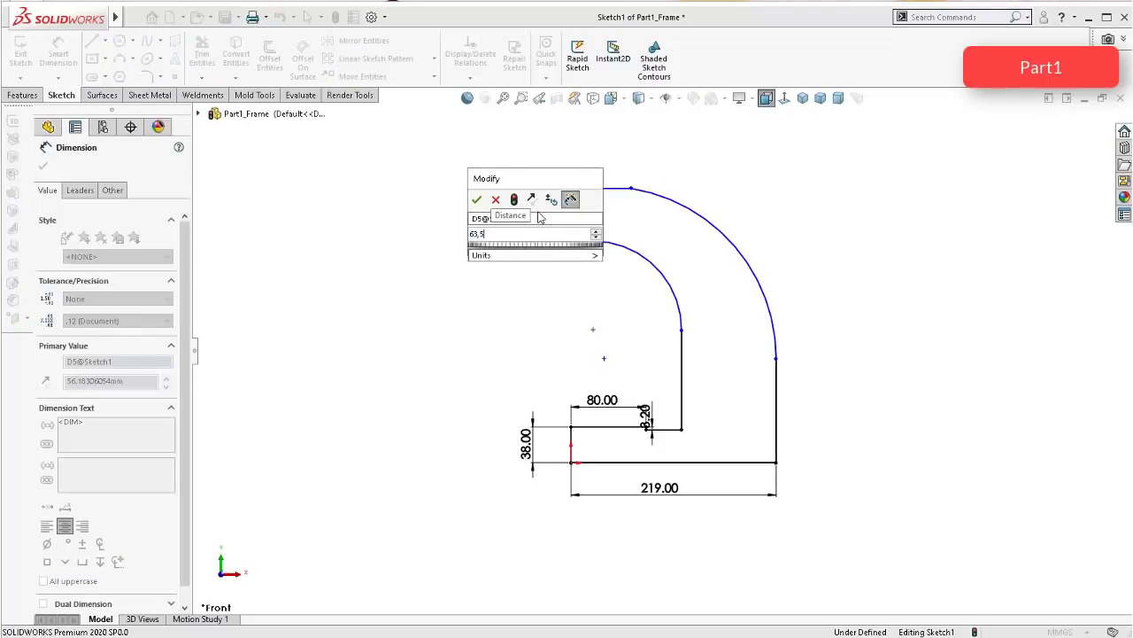
pyautogui.press('Return')
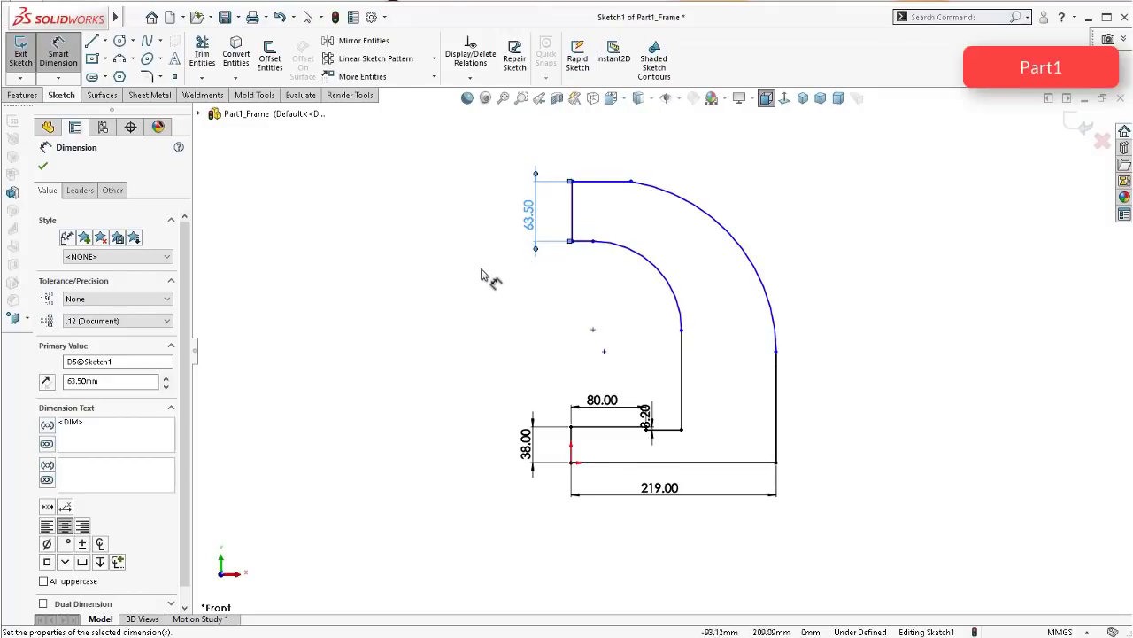
# Step: Dimension the short horizontal line on the underside of the upper arm to 30 mm
pyautogui.scroll(-3, 583, 252)
pyautogui.click(598, 253)
pyautogui.click(605, 293)
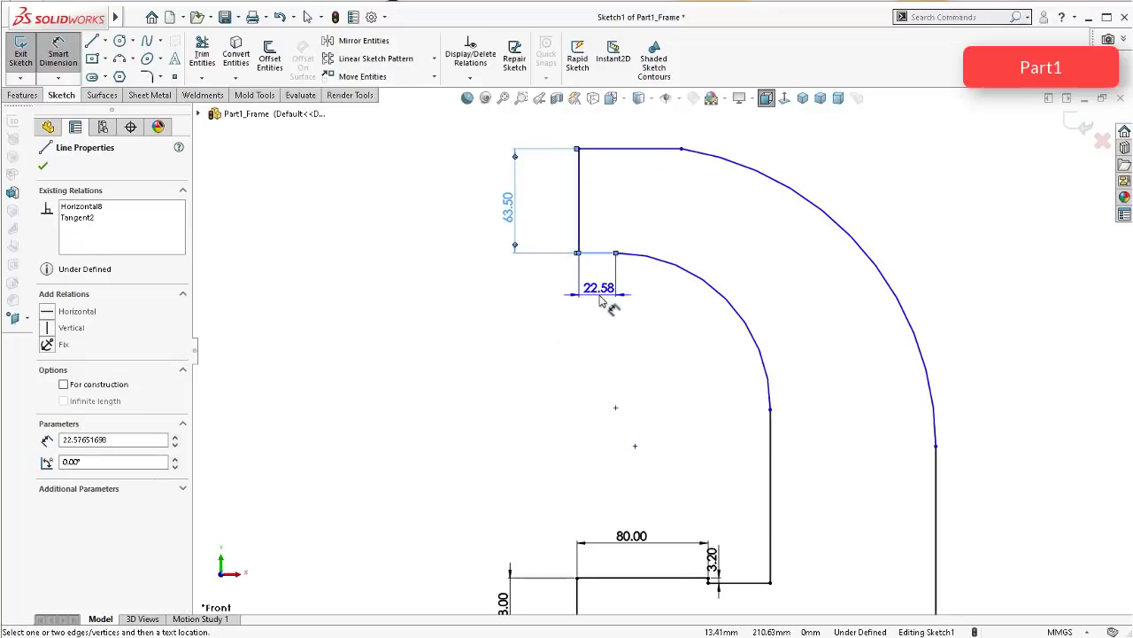
pyautogui.click(602, 301)
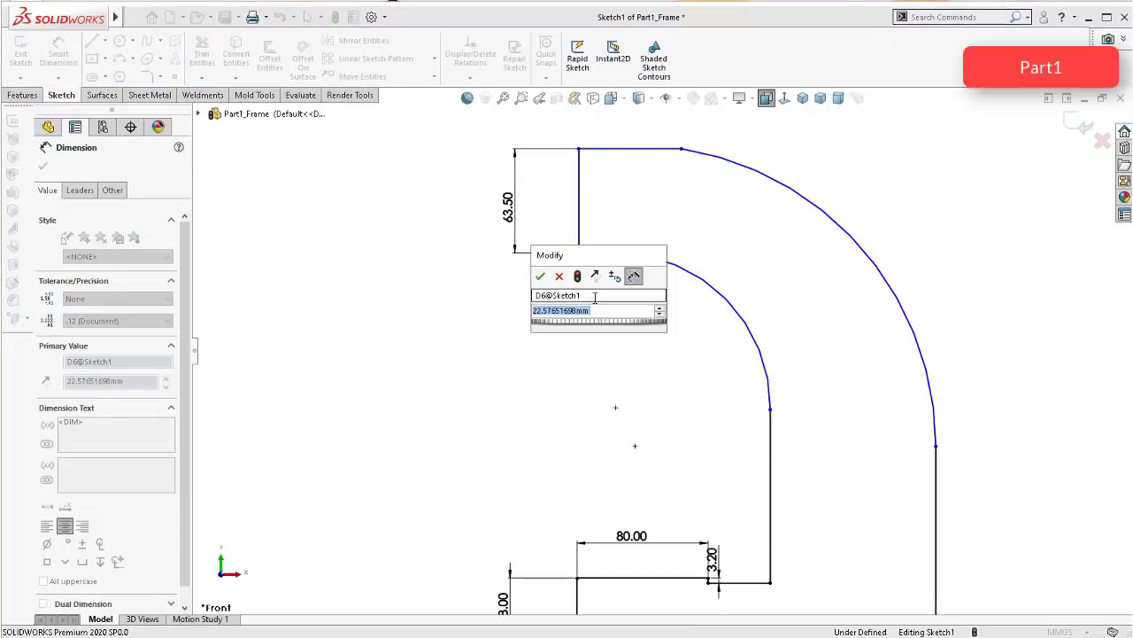
pyautogui.write('30')
pyautogui.press('Return')
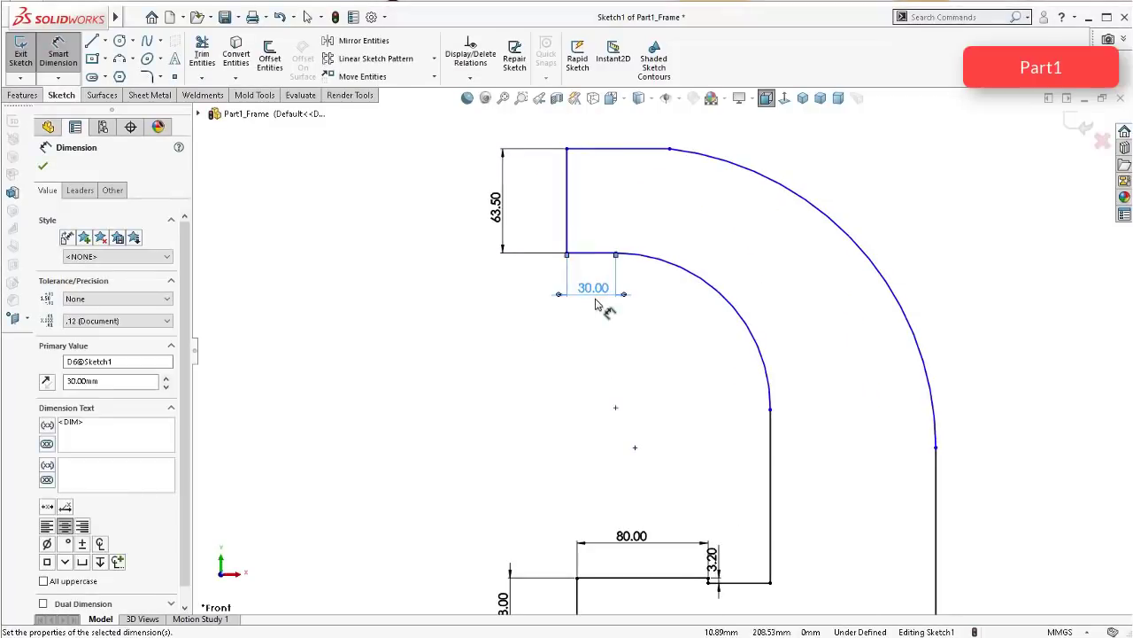
# Step: Dimension the overall height between the profile's base line and the upper arm's top edge to 228.5 mm
pyautogui.press('f')
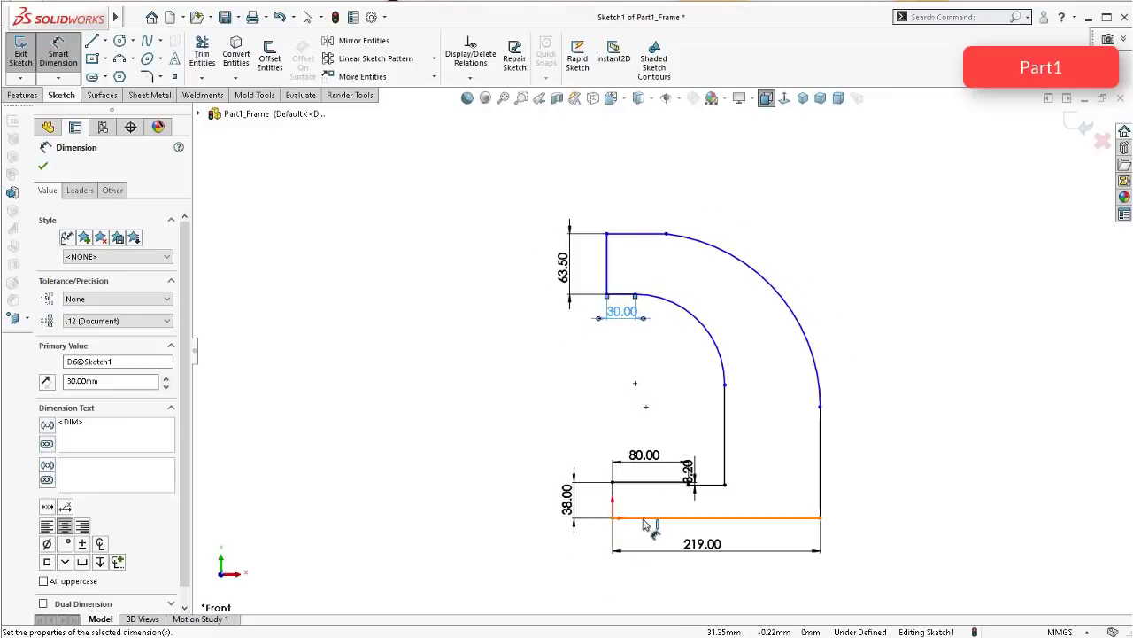
pyautogui.click(640, 518)
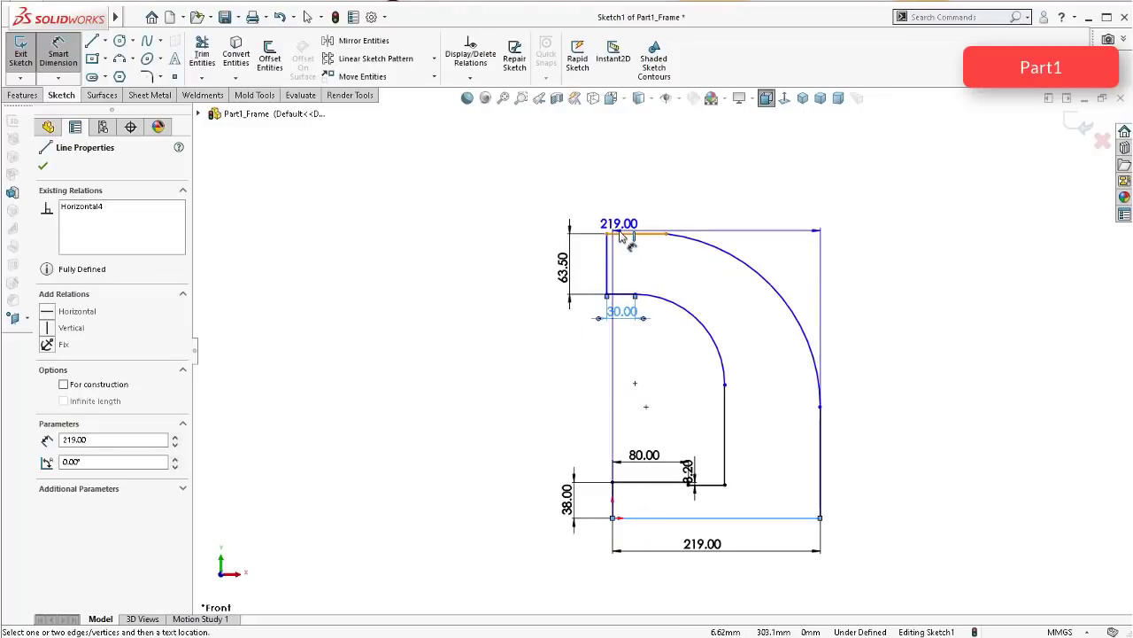
pyautogui.click(625, 234)
pyautogui.click(458, 310)
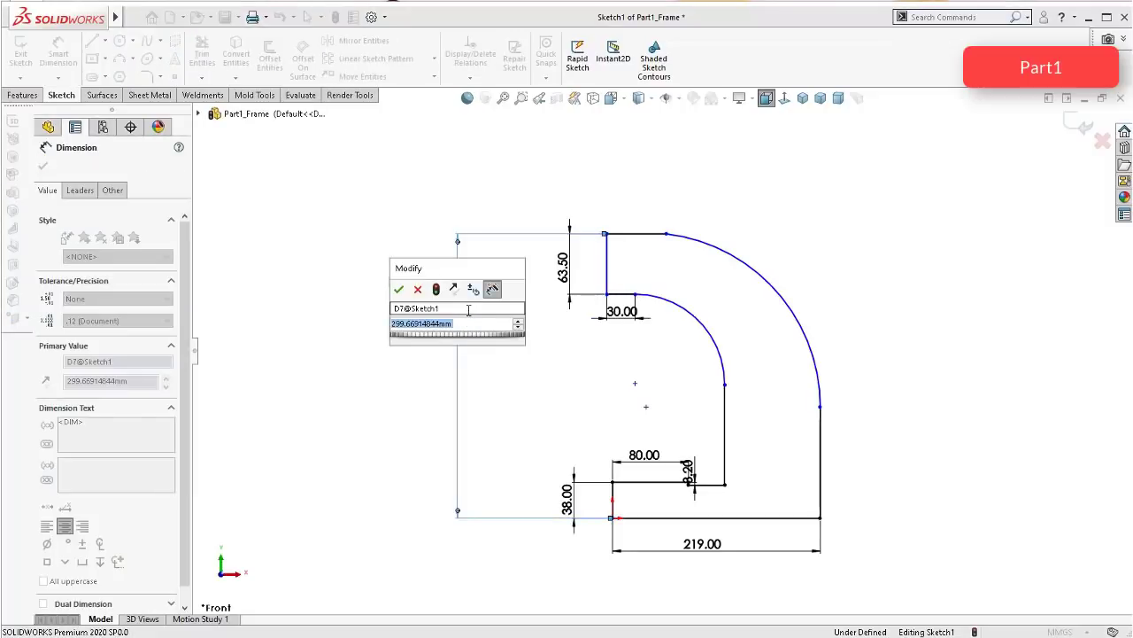
pyautogui.write('22')
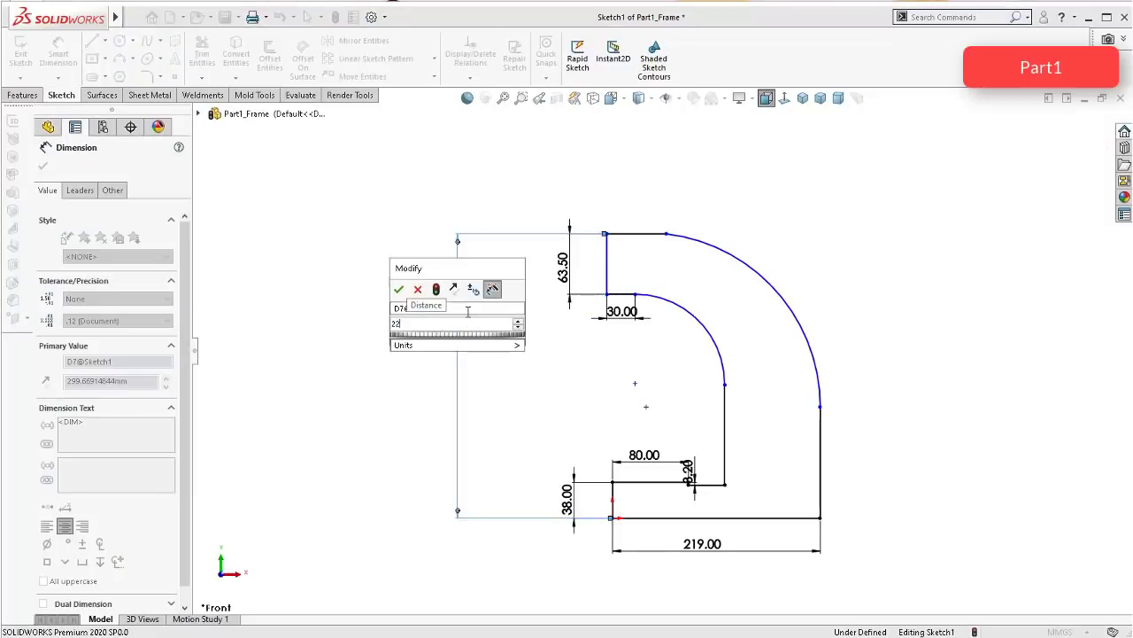
pyautogui.write('8,5')
pyautogui.press('Return')
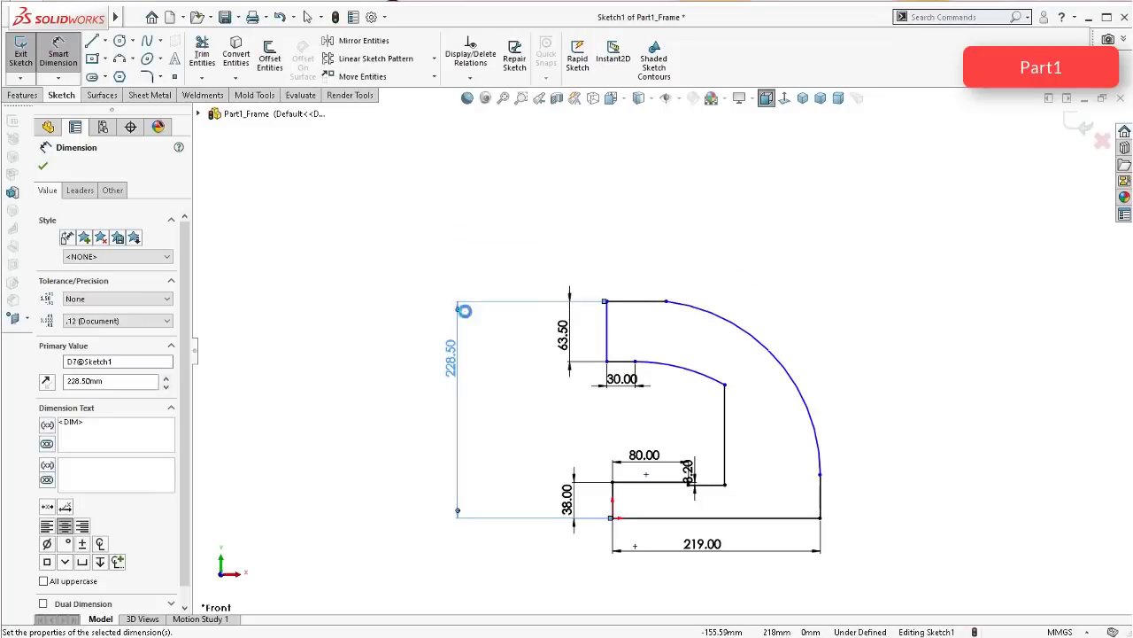
pyautogui.click(400, 286)
pyautogui.scroll(-2, 576, 440)
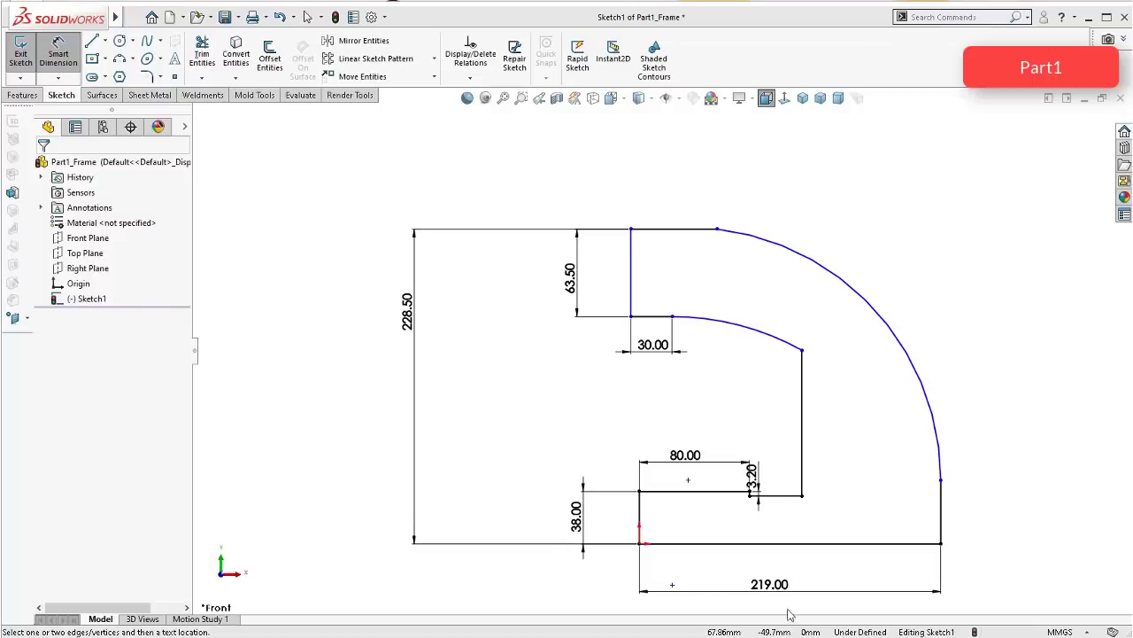
pyautogui.scroll(1, 797, 483)
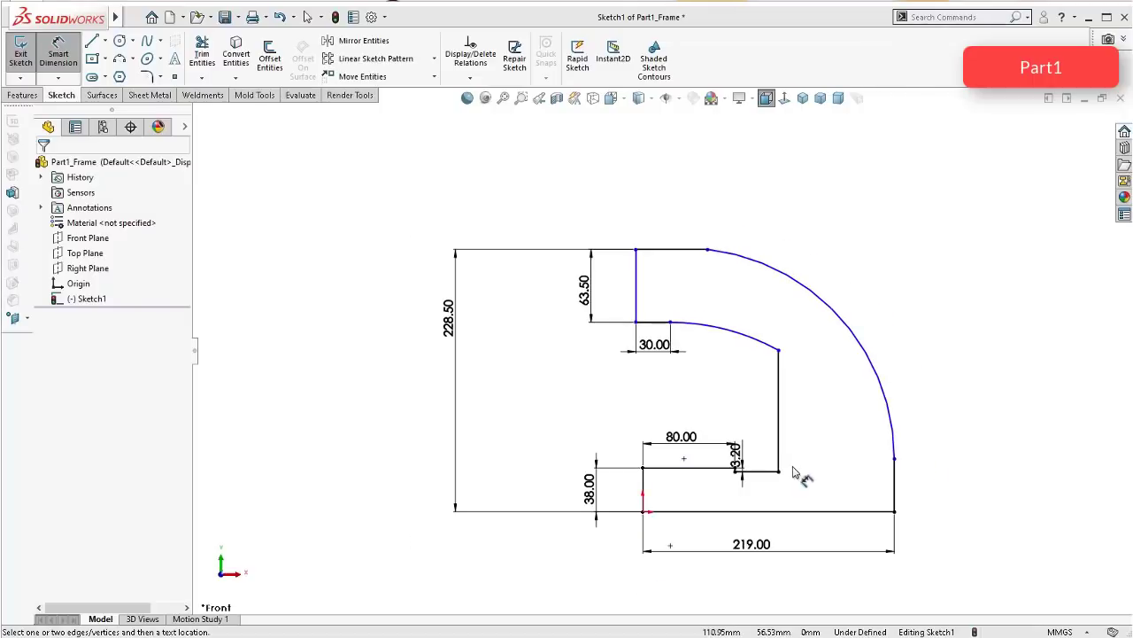
pyautogui.click(779, 351)
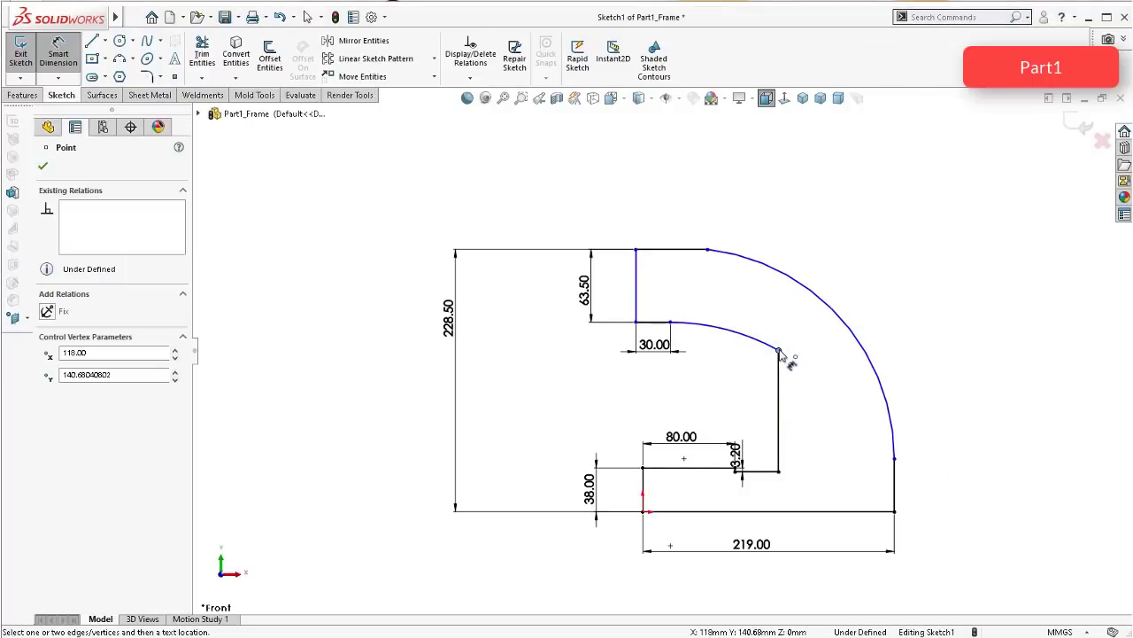
pyautogui.click(779, 389)
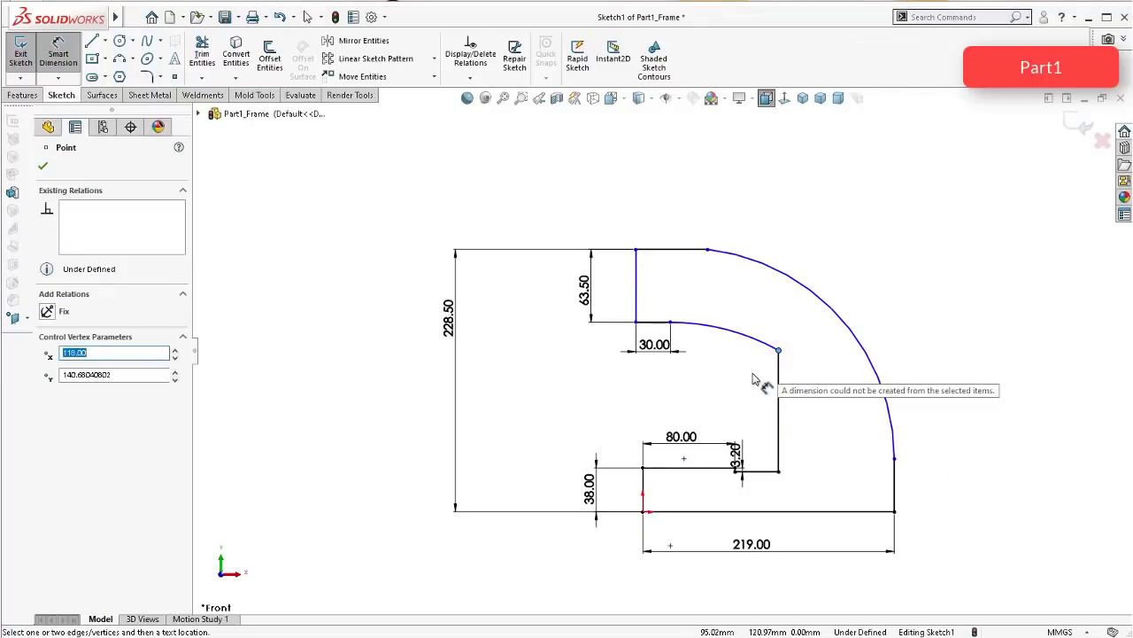
pyautogui.press('Escape')
pyautogui.press('Escape')
# Step: Move the inner arc's lower endpoint down the inner vertical line and make the arc tangent to that line
pyautogui.moveTo(780, 352); pyautogui.dragTo(801, 407)
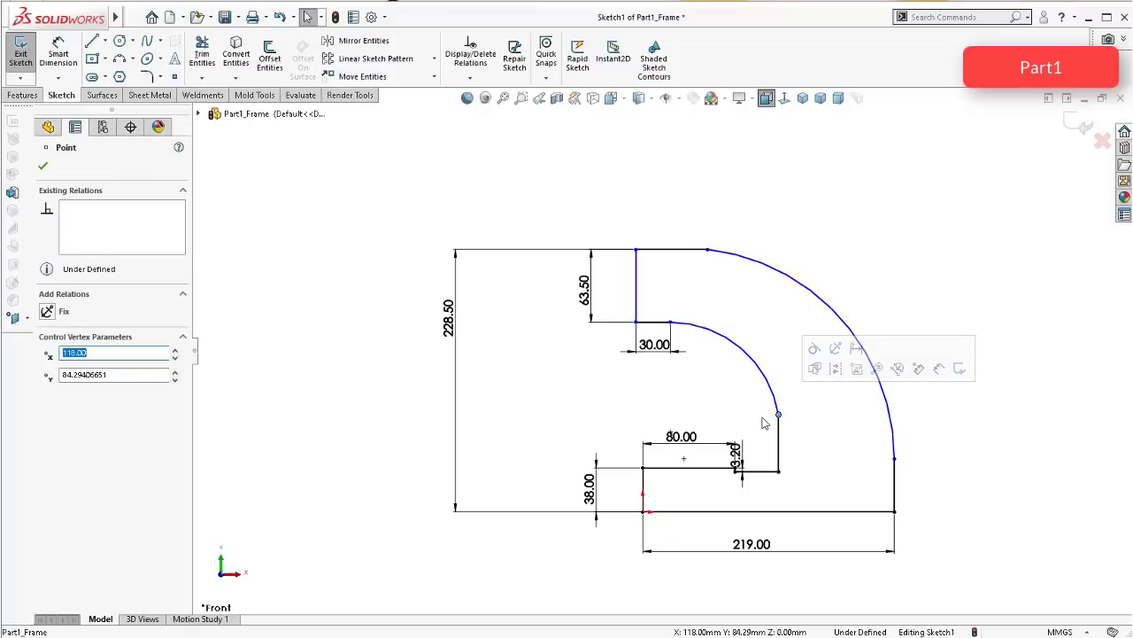
pyautogui.click(763, 412)
pyautogui.click(779, 413)
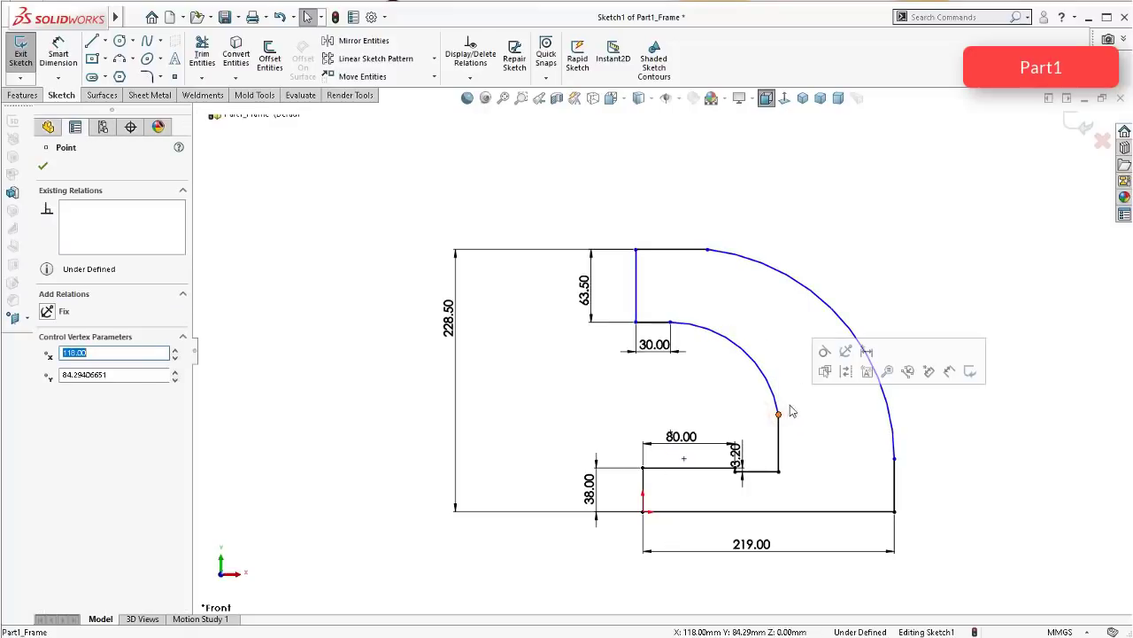
pyautogui.click(825, 352)
pyautogui.click(906, 278)
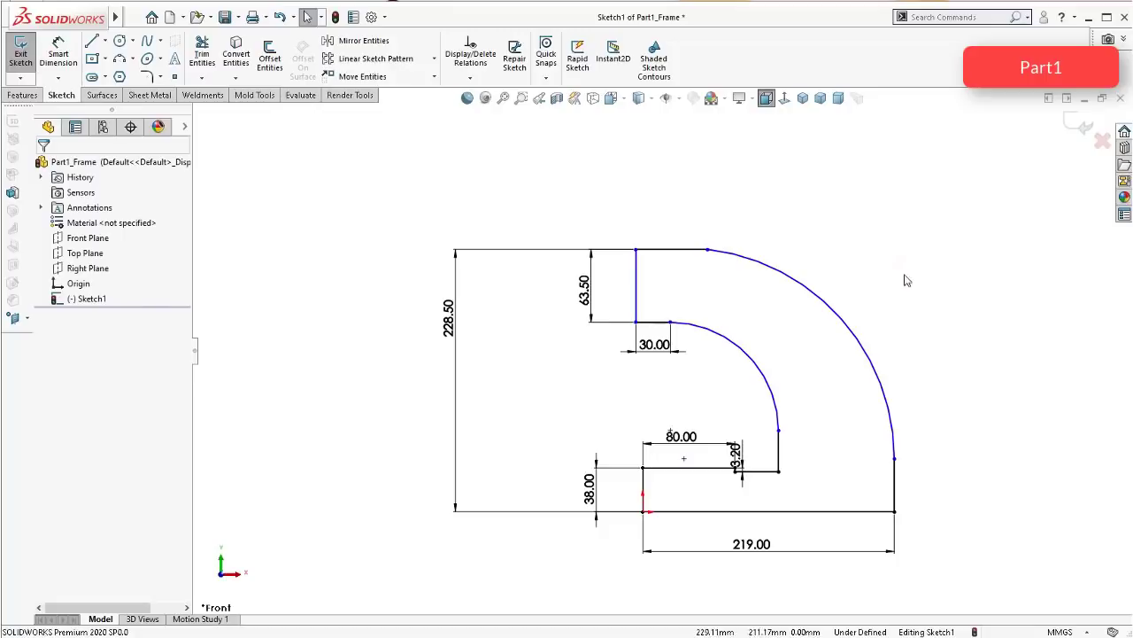
# Step: Dimension the radius of the frame's inner arc to 76.2 mm
pyautogui.moveTo(952, 354); pyautogui.dragTo(949, 245, button='right')
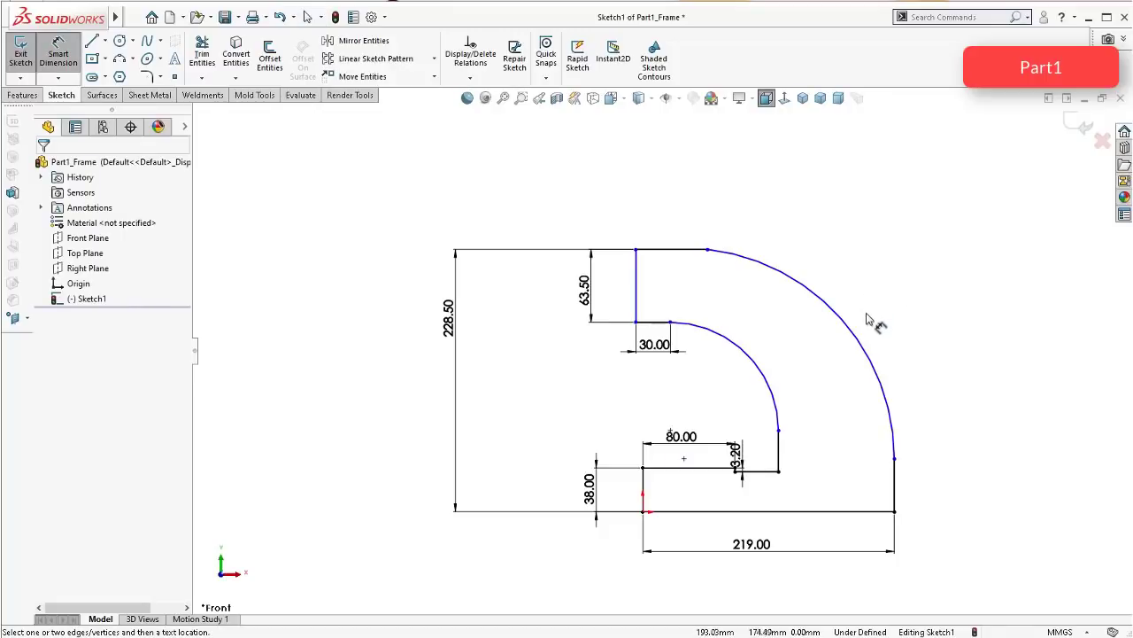
pyautogui.click(751, 368)
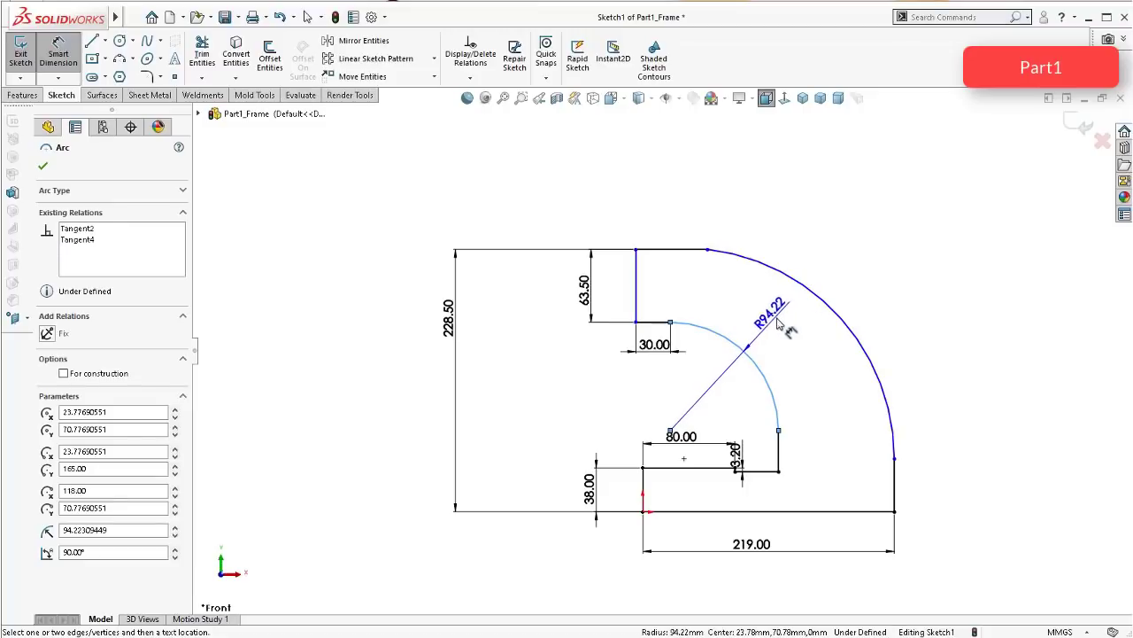
pyautogui.click(705, 387)
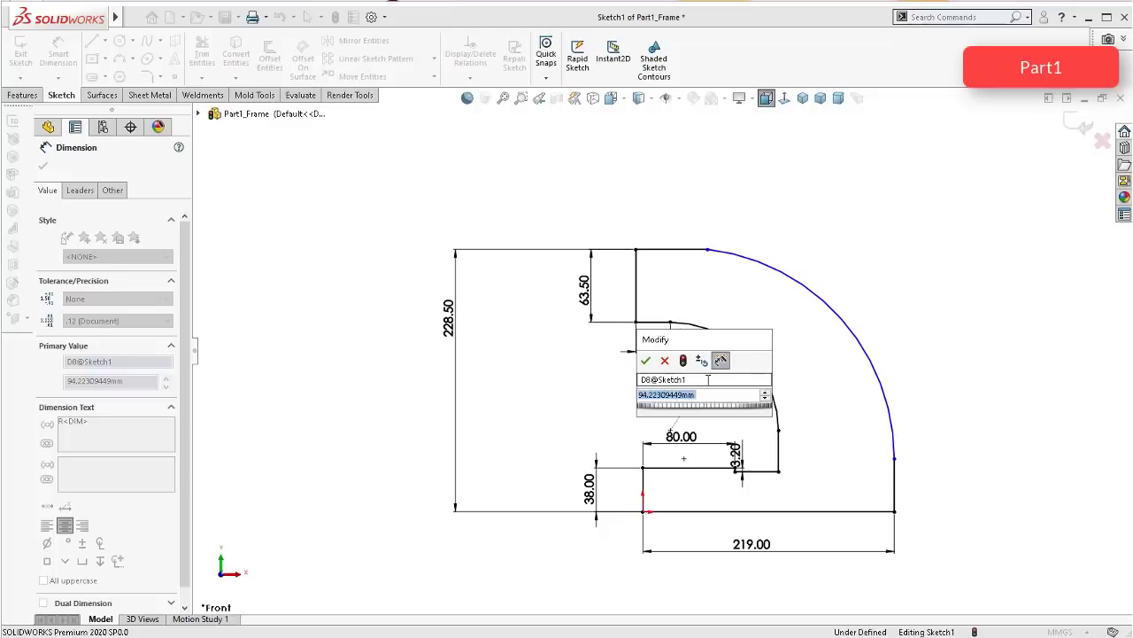
pyautogui.write('76.2')
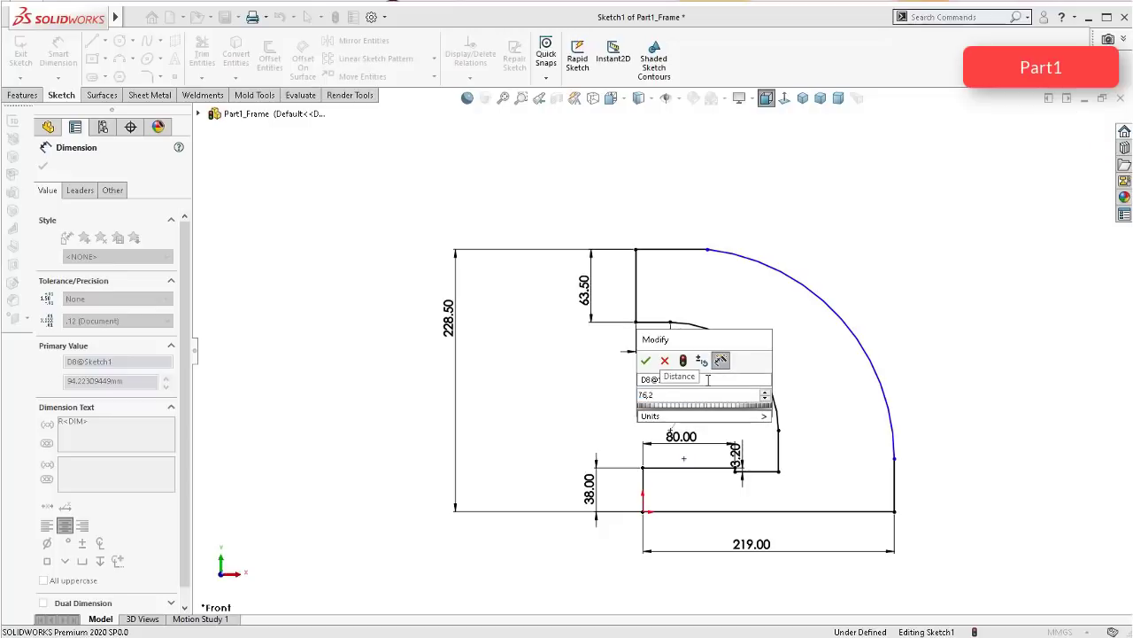
pyautogui.press('Return')
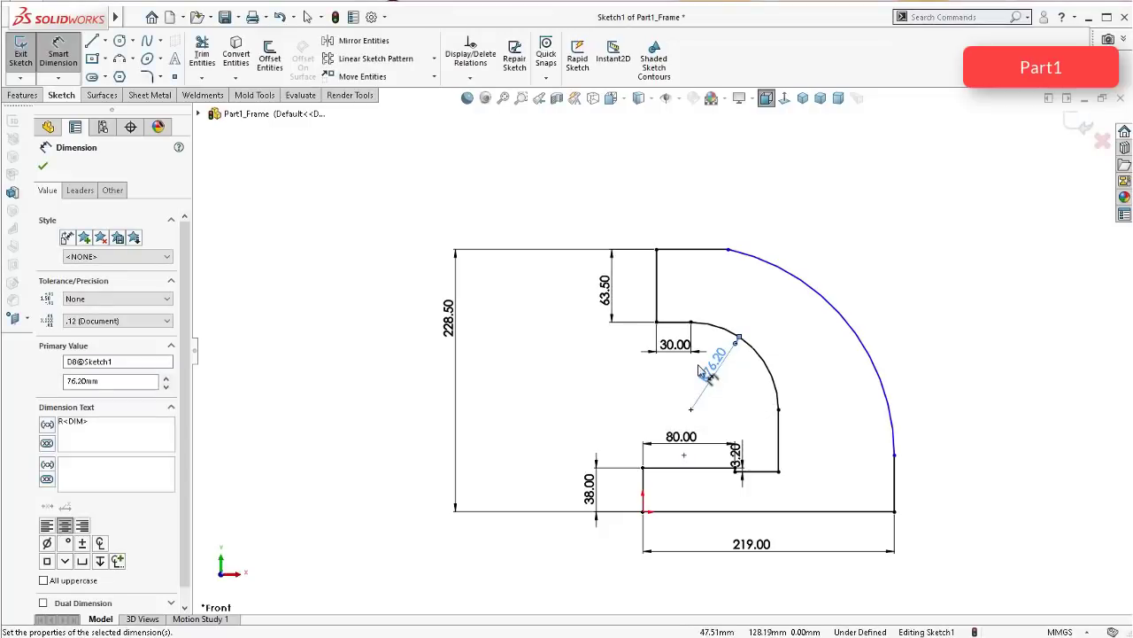
# Step: Dimension the outer arc's radius to 152.4 mm and make the arc tangent to the upper arm's top edge
pyautogui.click(825, 303)
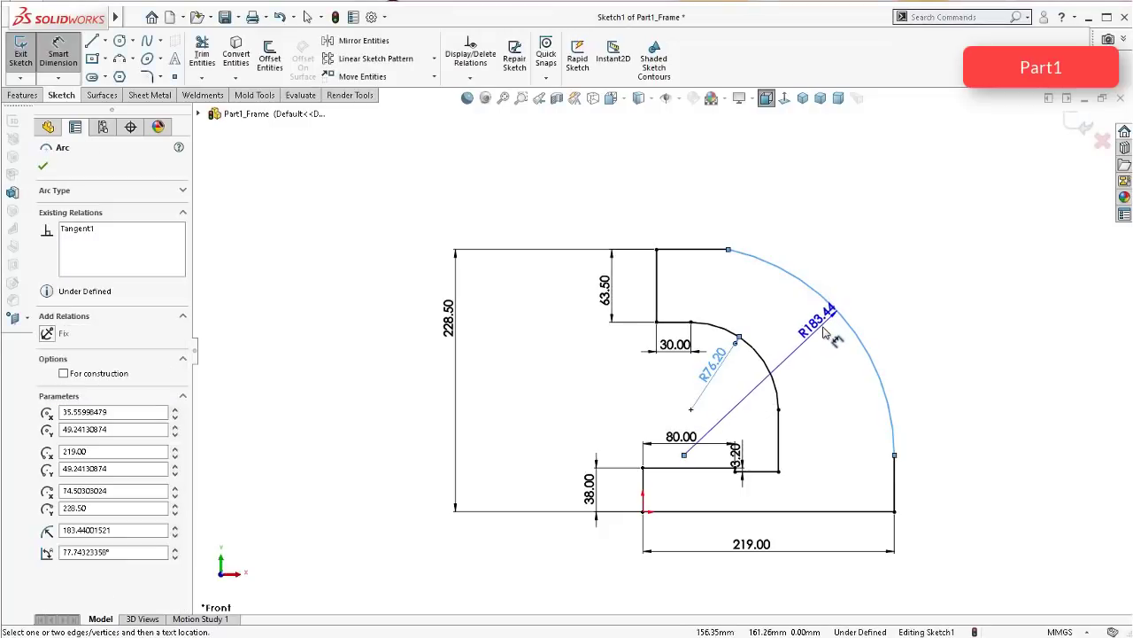
pyautogui.click(825, 332)
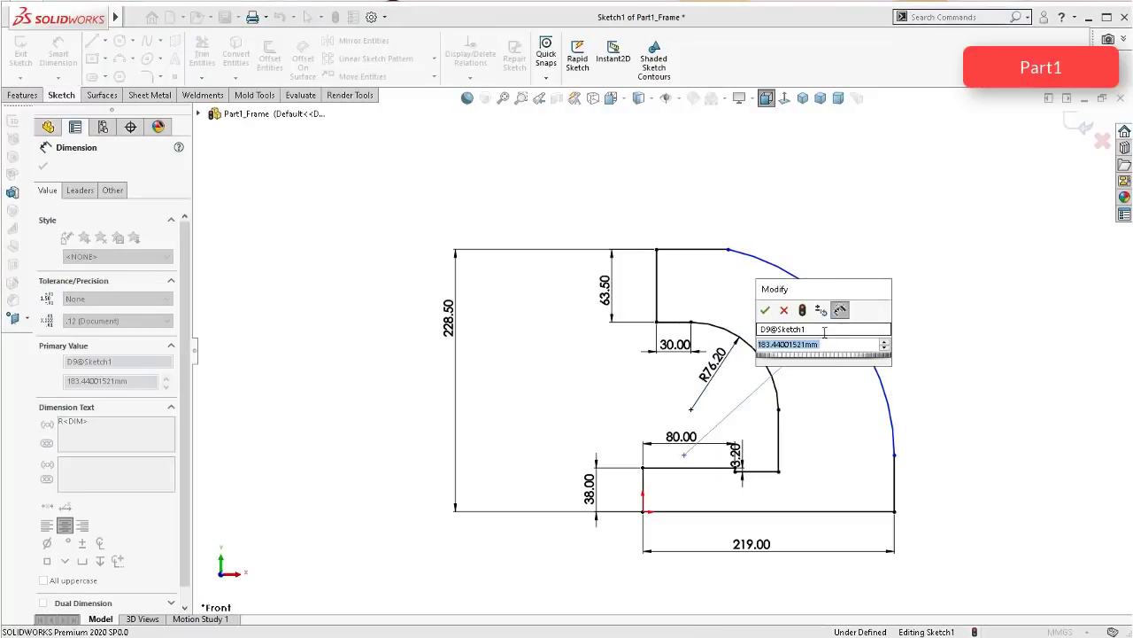
pyautogui.write('15')
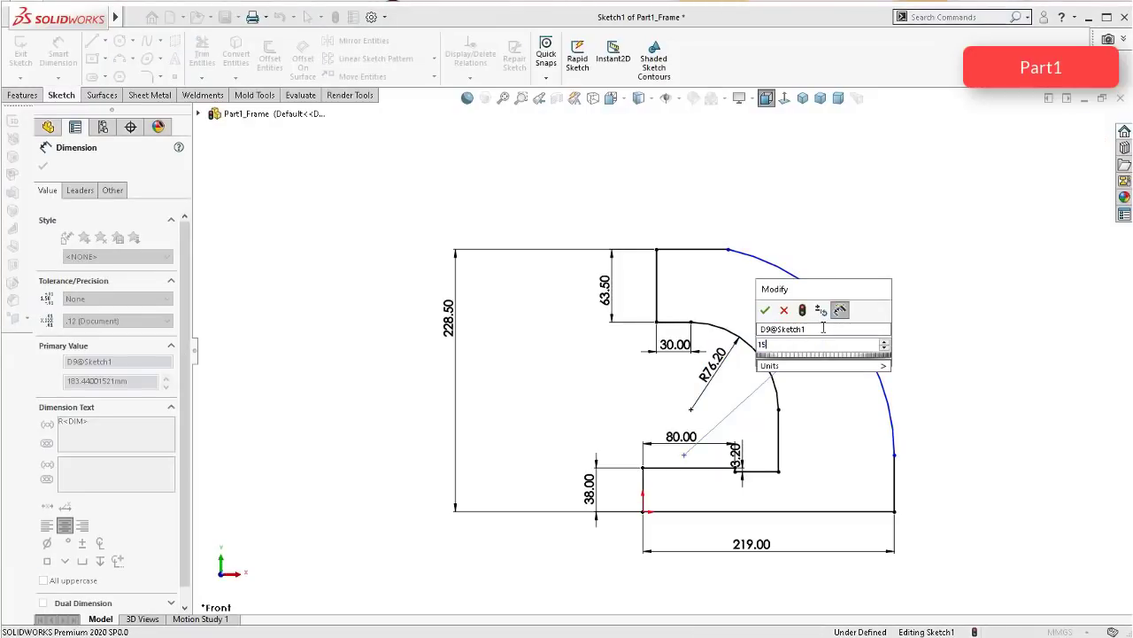
pyautogui.write('2,4')
pyautogui.press('Return')
pyautogui.press('Escape')
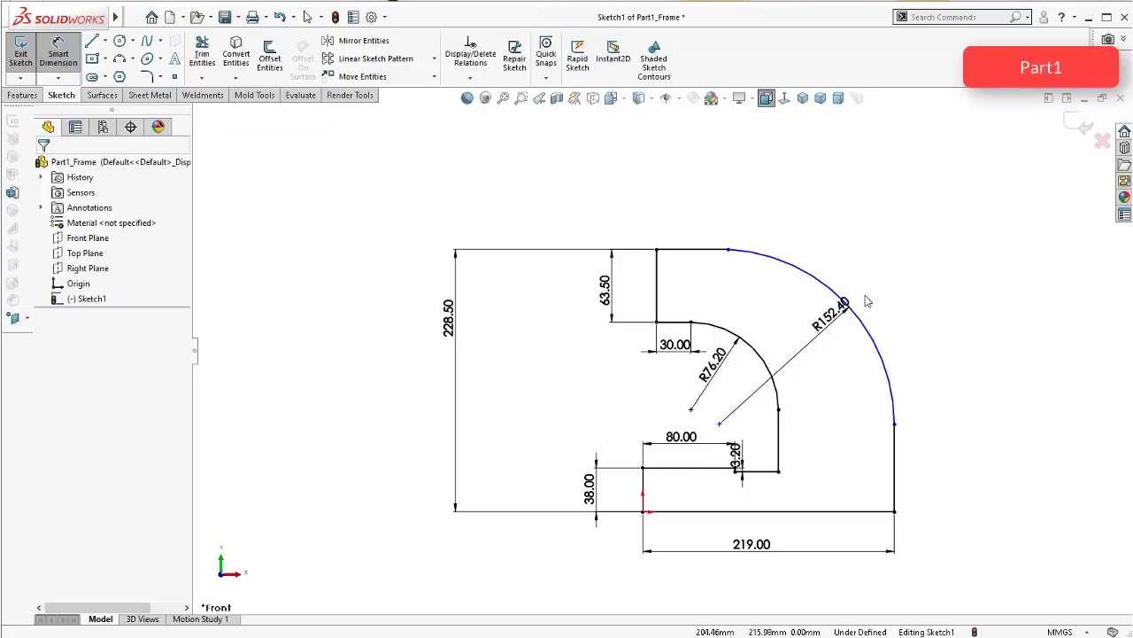
pyautogui.click(728, 250)
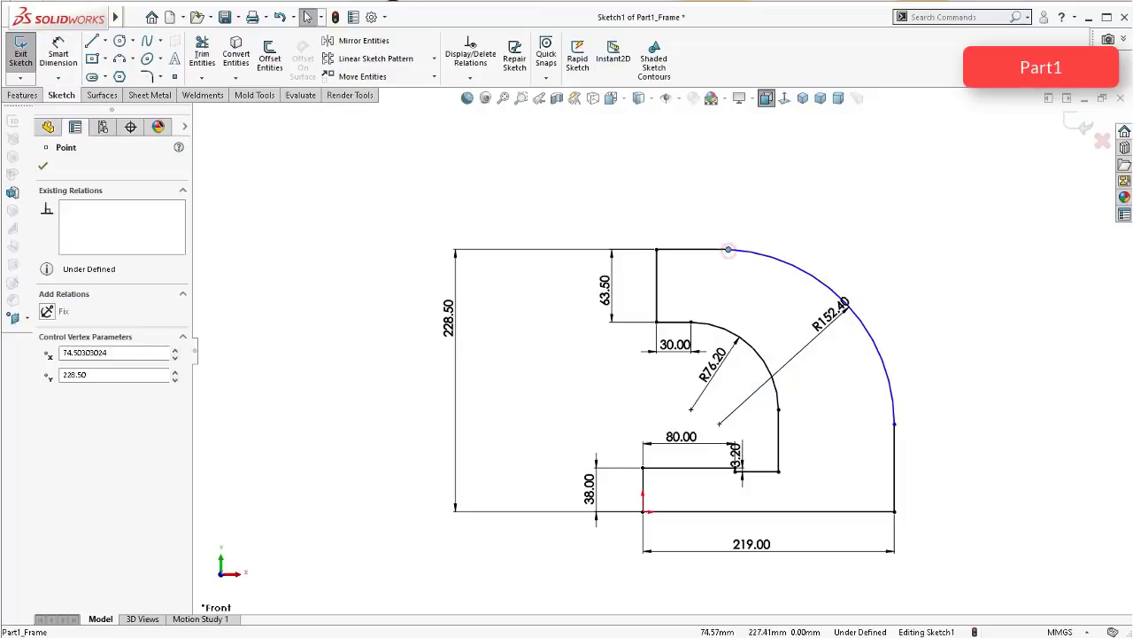
pyautogui.click(712, 176)
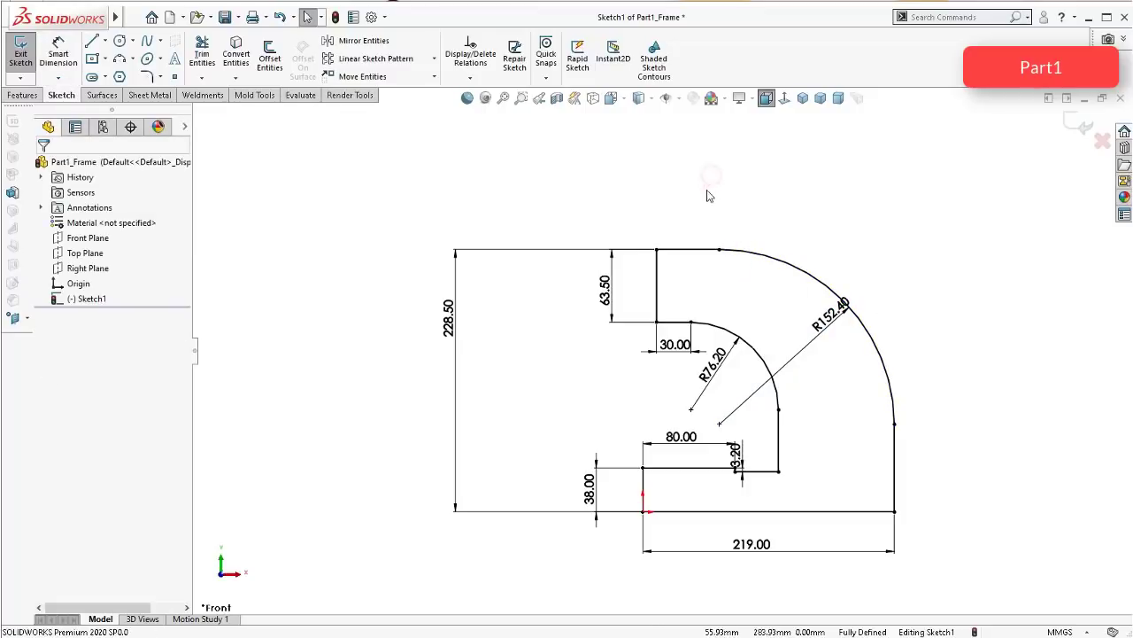
# Step: Save the part and reposition the sketch dimensions around the profile, placing the 3.2 mm step dimension inside the base and the overall height closer
pyautogui.moveTo(737, 457); pyautogui.dragTo(763, 440)
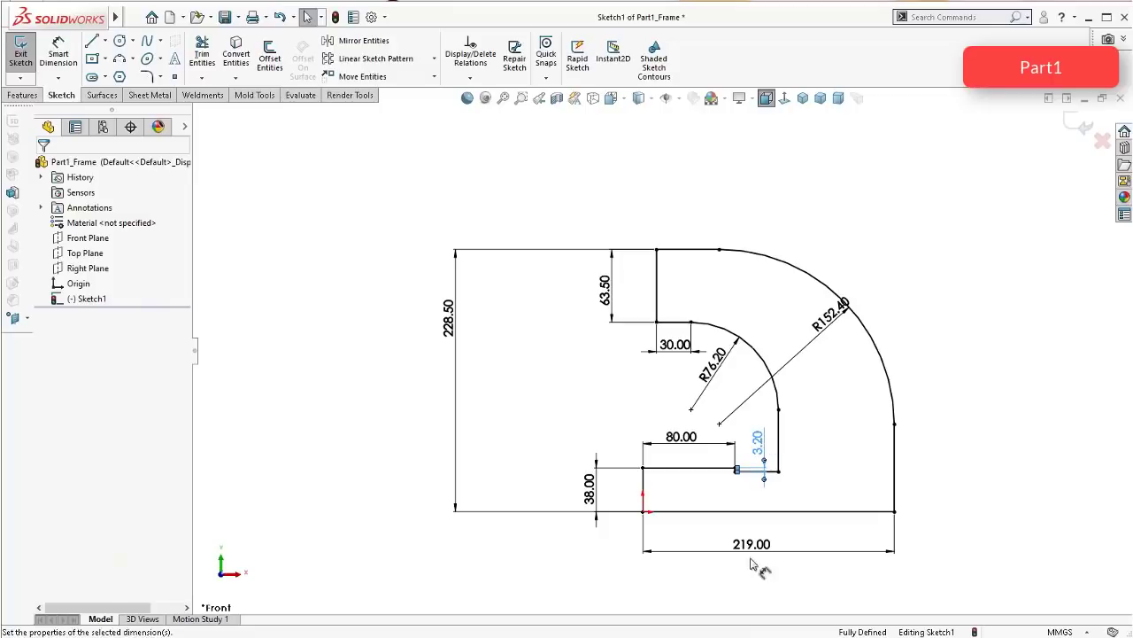
pyautogui.hotkey('ctrl', 's')
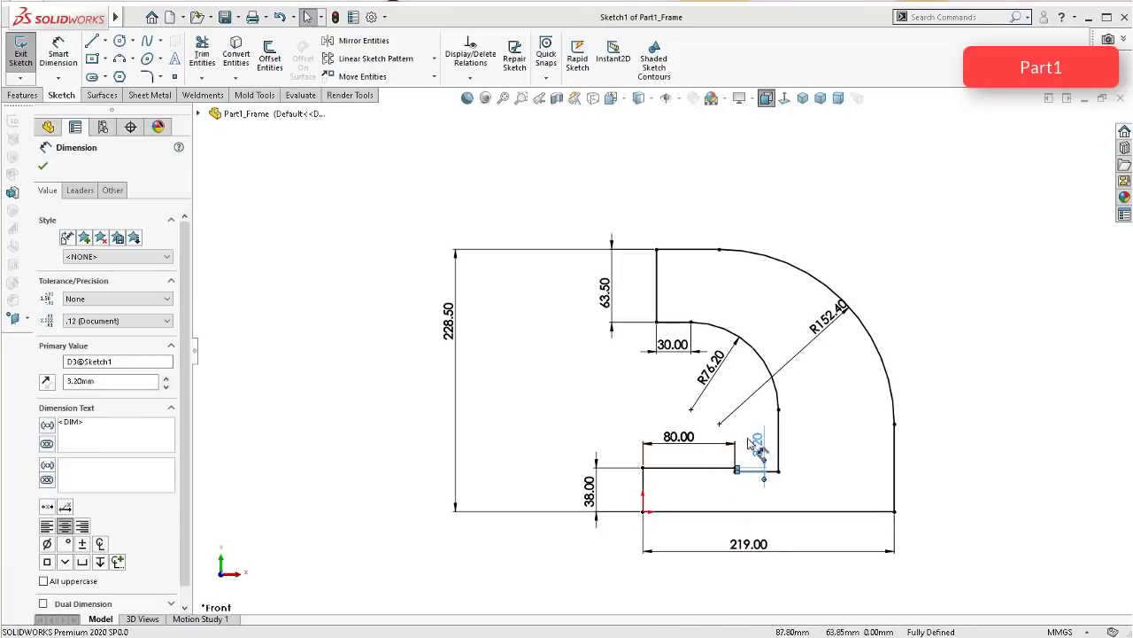
pyautogui.moveTo(762, 447); pyautogui.dragTo(719, 498)
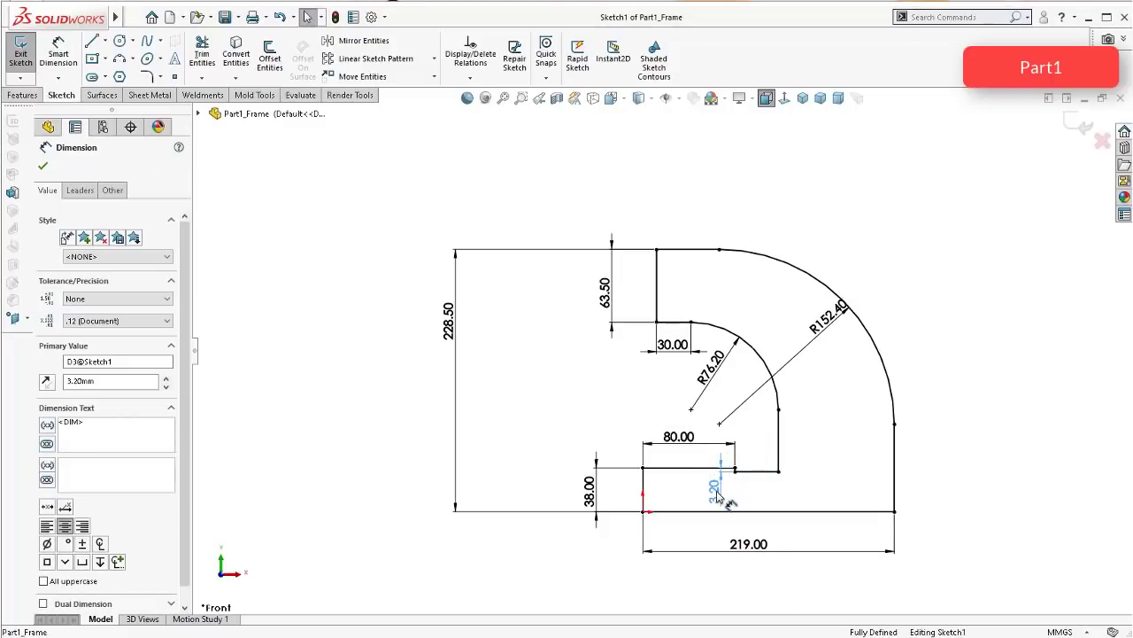
pyautogui.moveTo(738, 545); pyautogui.dragTo(763, 544)
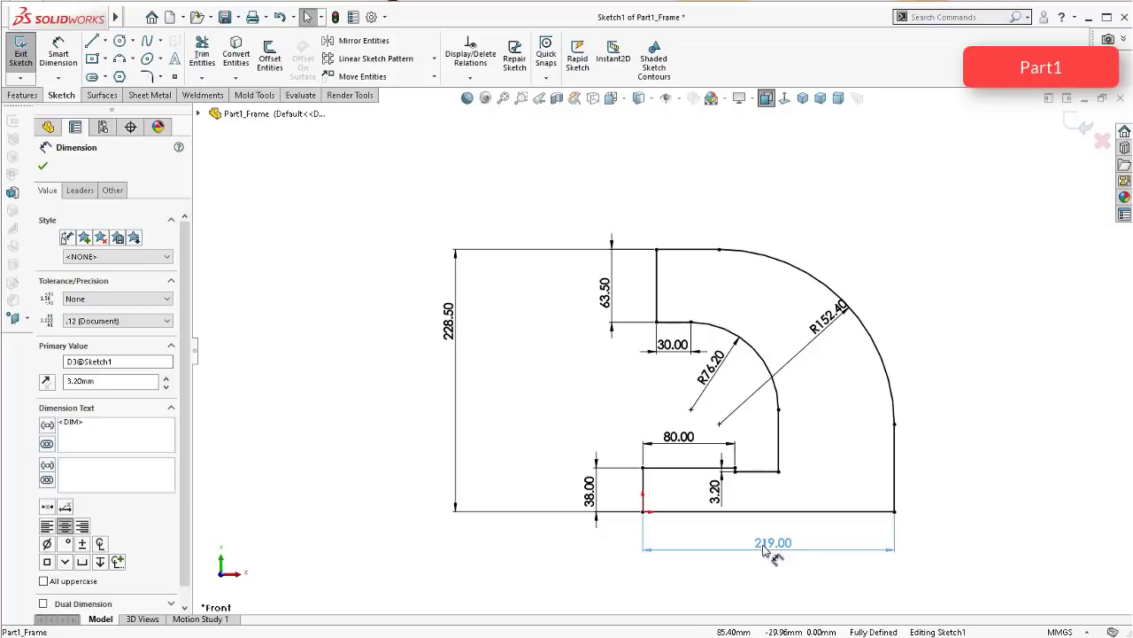
pyautogui.moveTo(600, 513); pyautogui.dragTo(605, 511)
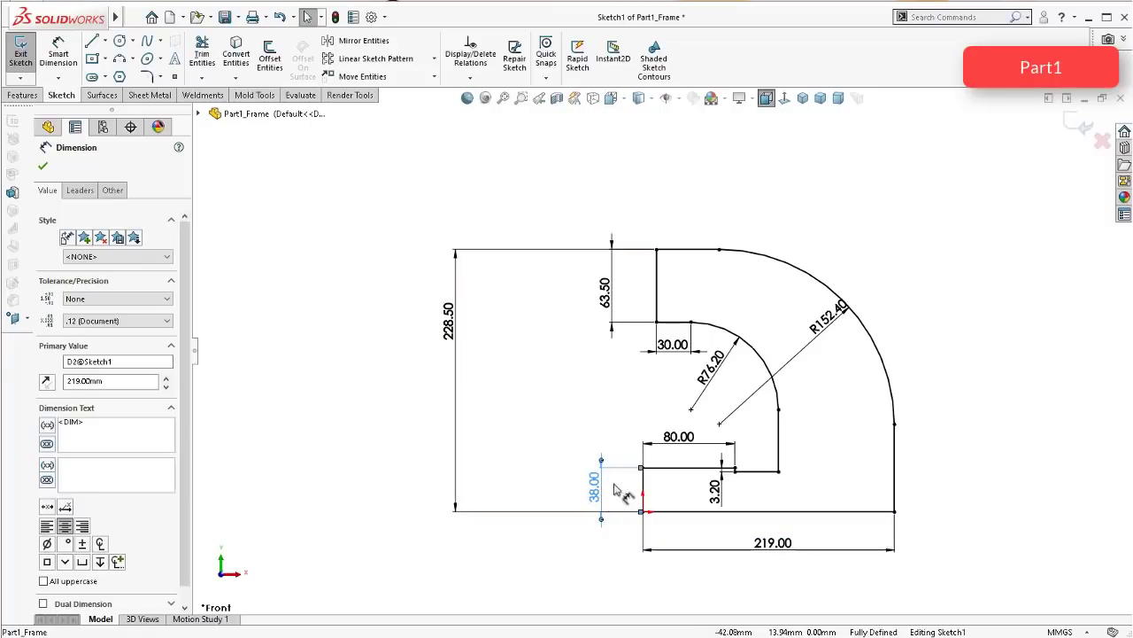
pyautogui.moveTo(678, 448); pyautogui.dragTo(696, 453)
pyautogui.moveTo(607, 287); pyautogui.dragTo(620, 301)
pyautogui.moveTo(458, 324)
pyautogui.mouseDown()
pyautogui.moveTo(462, 359)
pyautogui.moveTo(543, 379)
pyautogui.moveTo(531, 379)
pyautogui.mouseUp()
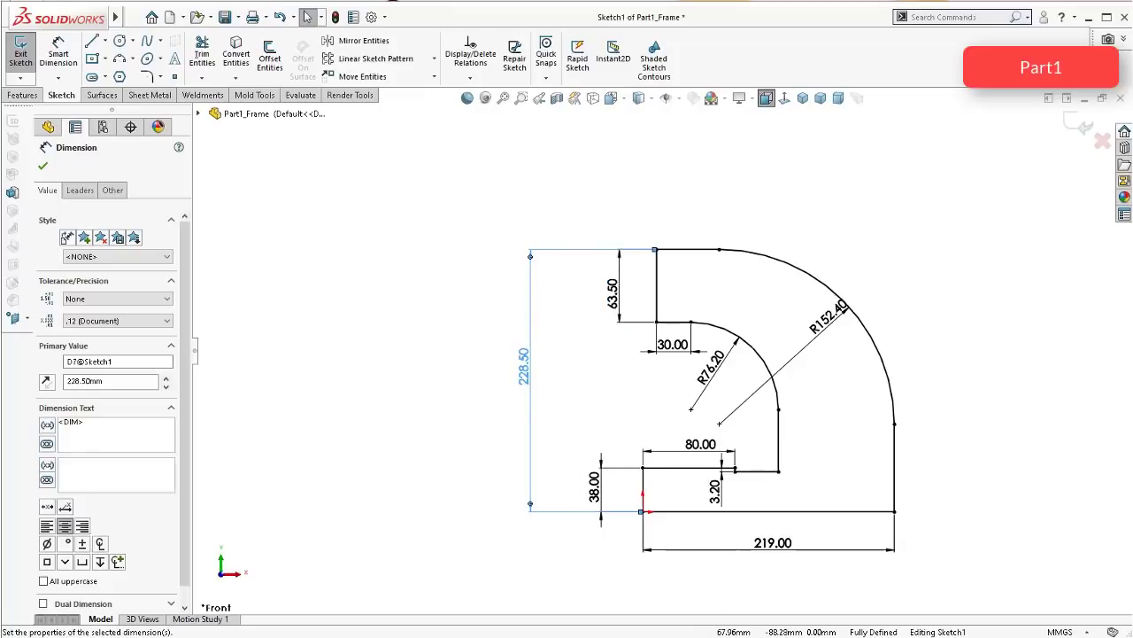
# Step: Extrude the frame profile 89 mm with the Mid Plane end condition
pyautogui.click(833, 103)
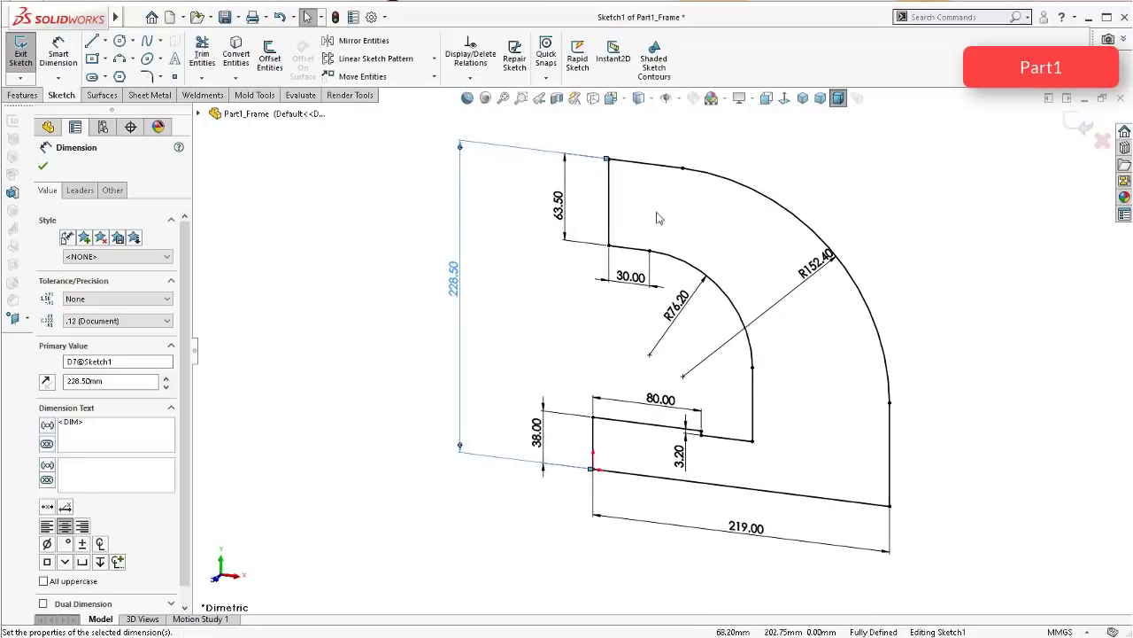
pyautogui.click(23, 95)
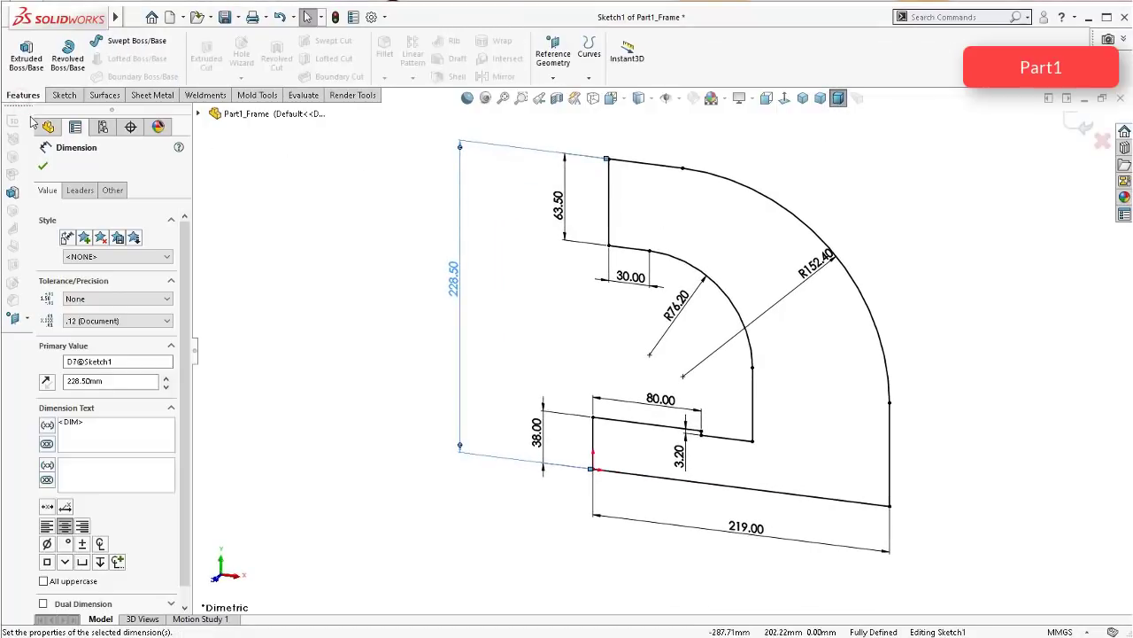
pyautogui.click(27, 59)
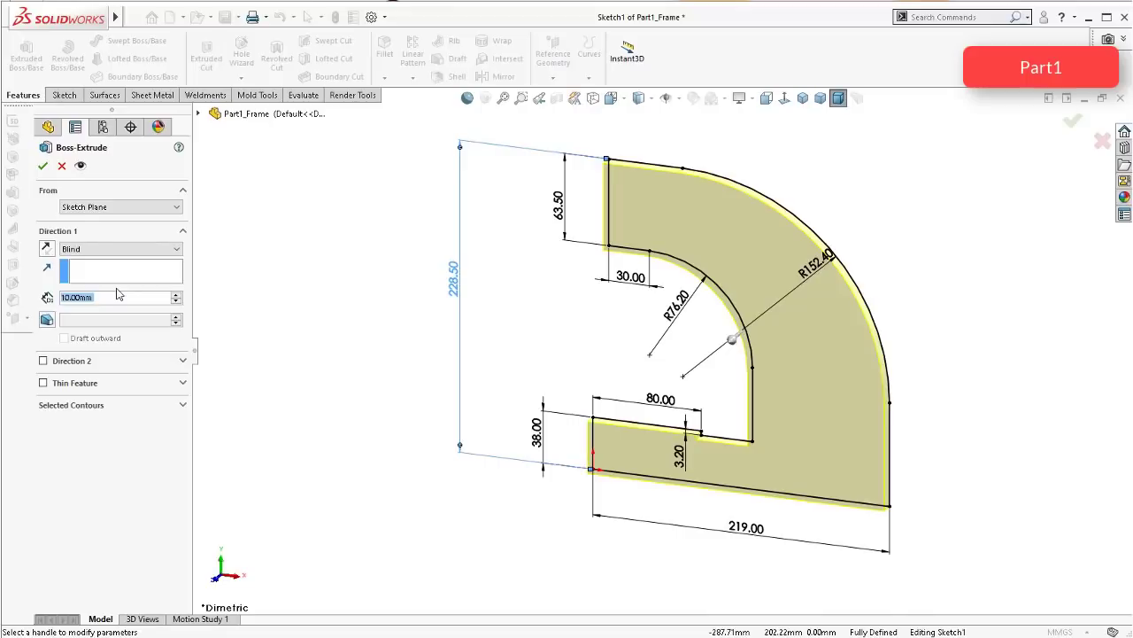
pyautogui.write('85')
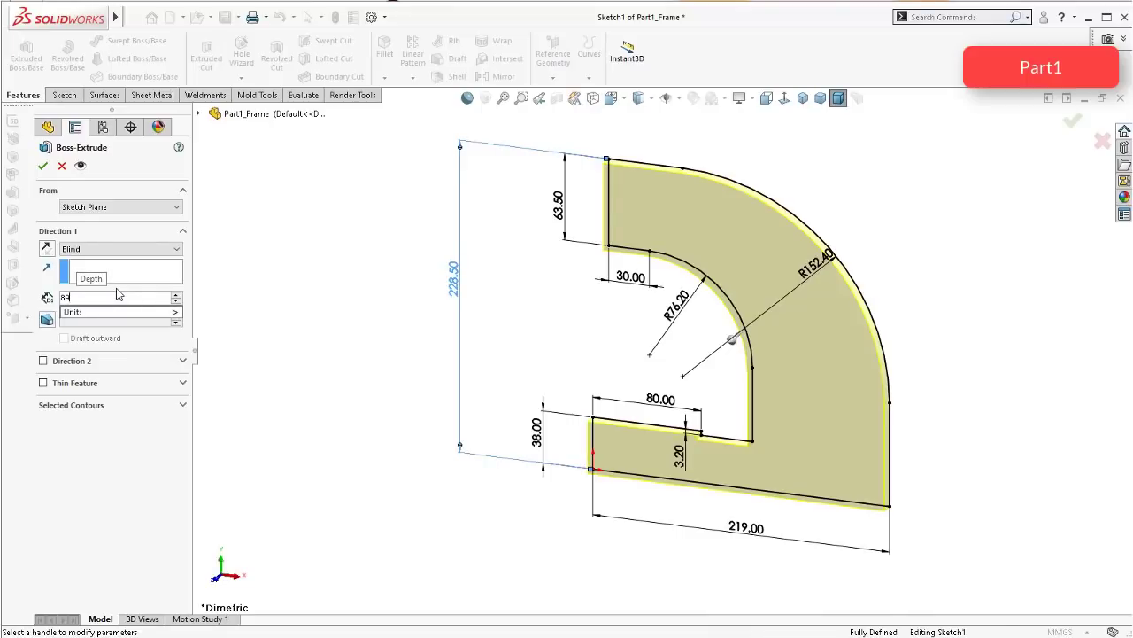
pyautogui.press('Return')
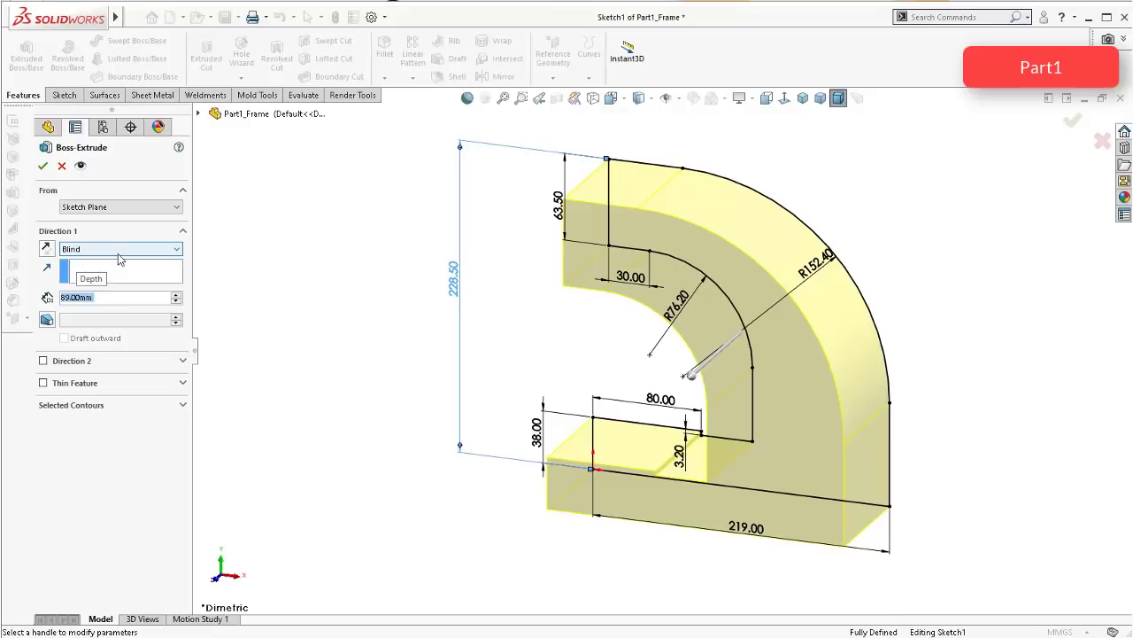
pyautogui.click(119, 249)
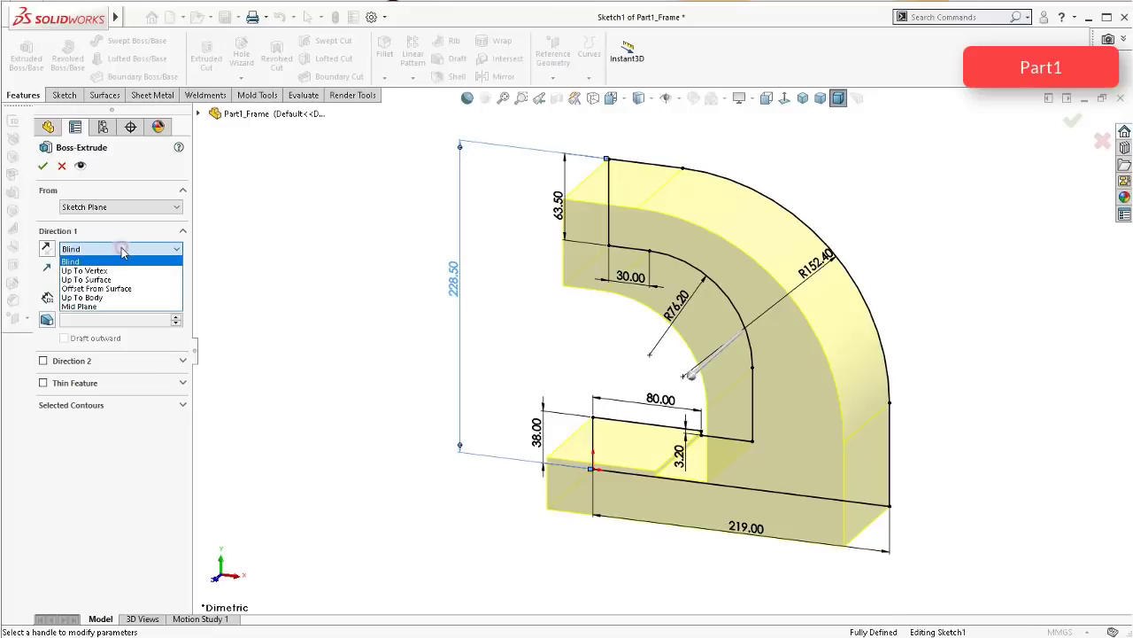
pyautogui.click(97, 307)
pyautogui.moveTo(613, 203)
pyautogui.mouseDown(button='middle')
pyautogui.moveTo(599, 225)
pyautogui.moveTo(602, 210)
pyautogui.mouseUp(button='middle')
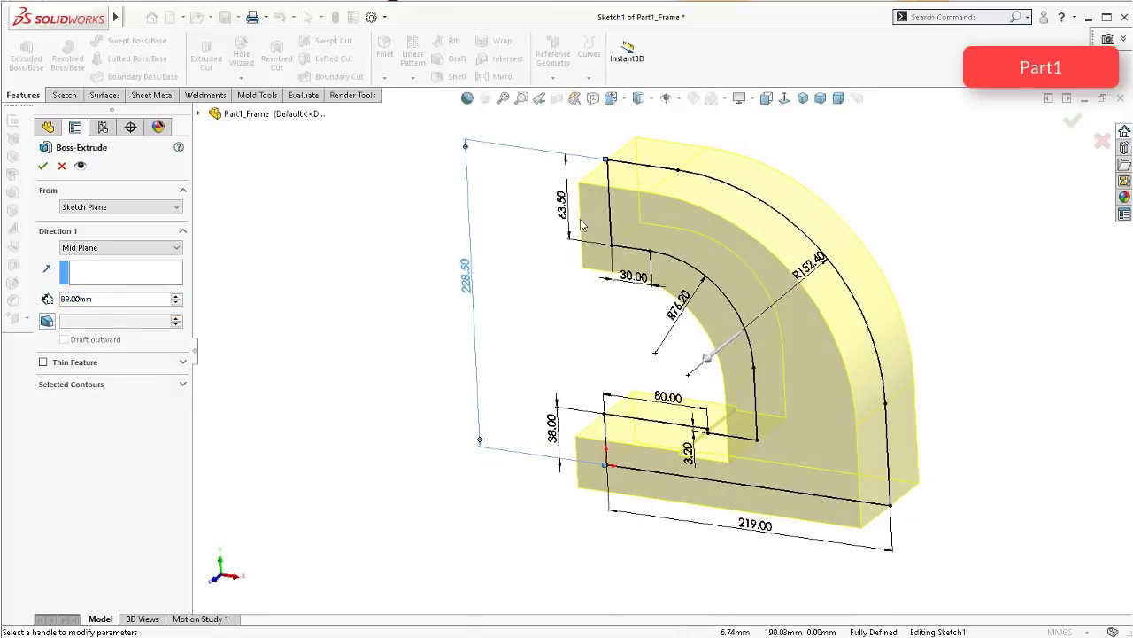
pyautogui.click(41, 167)
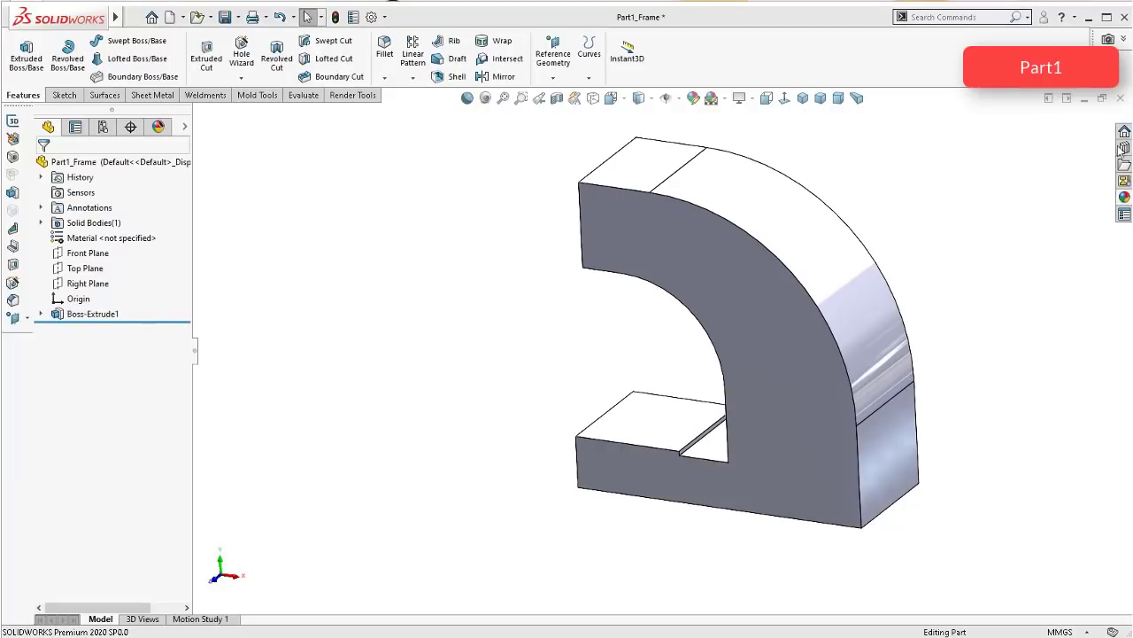
# Step: Apply the red spray paint appearance from the Painted > Sprayed category to the whole frame body
pyautogui.click(1123, 208)
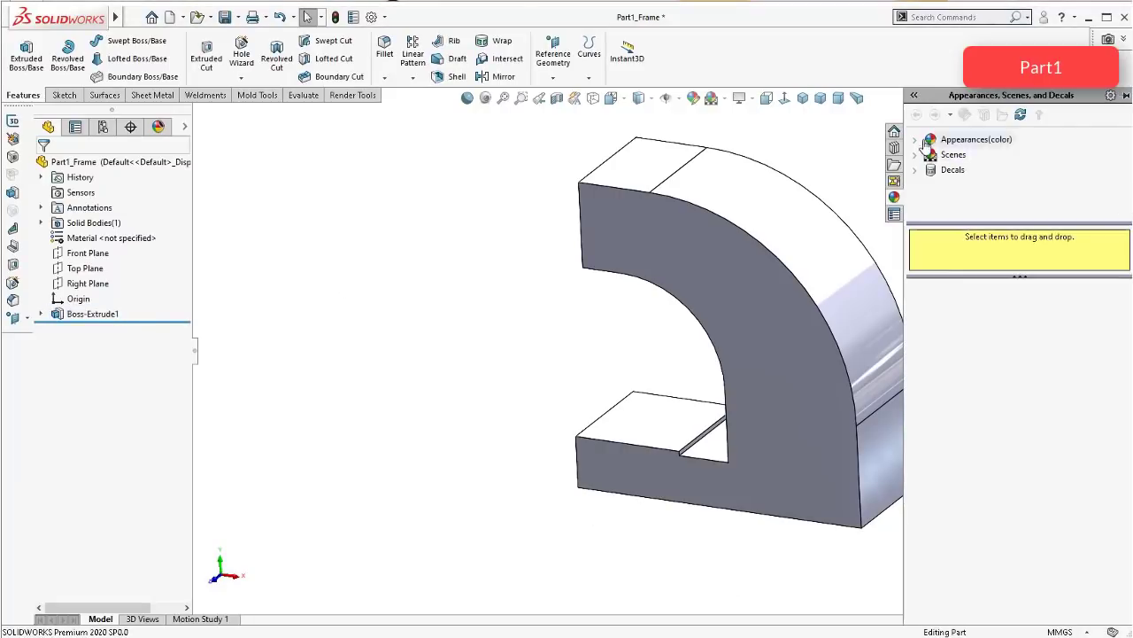
pyautogui.click(974, 139)
pyautogui.scroll(-3, 956, 193)
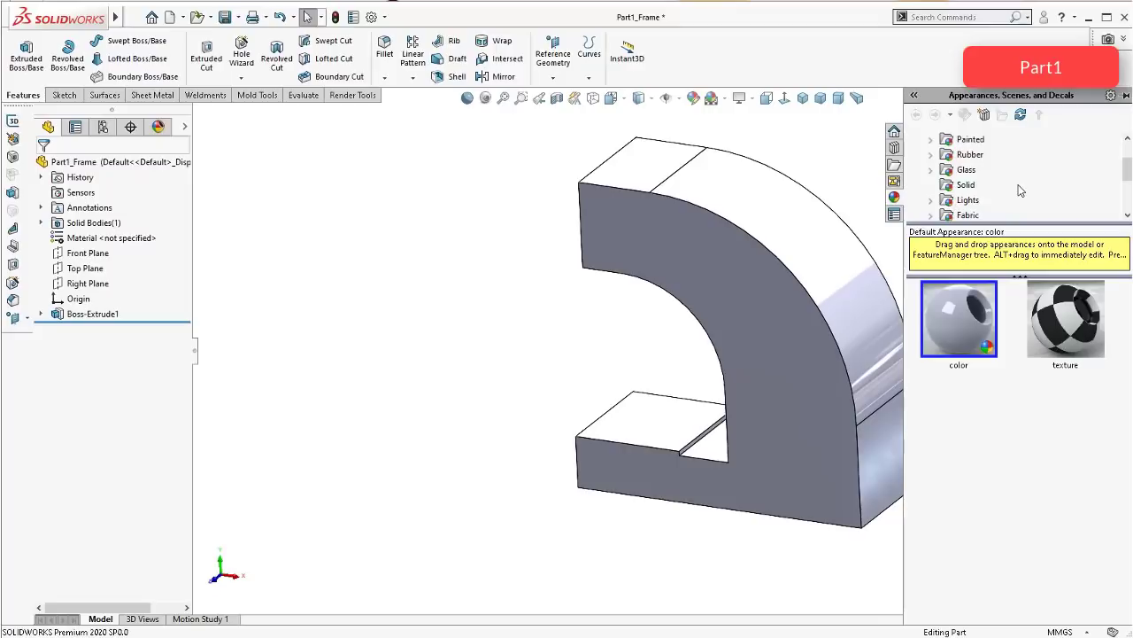
pyautogui.scroll(1, 1018, 192)
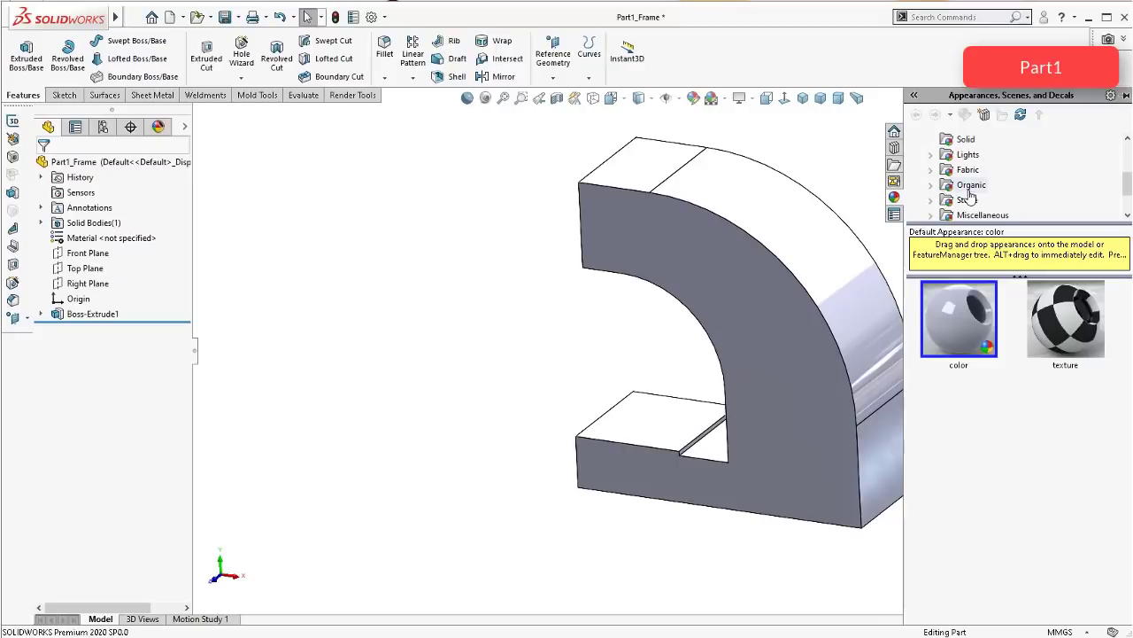
pyautogui.moveTo(1129, 188); pyautogui.dragTo(1130, 173)
pyautogui.click(931, 140)
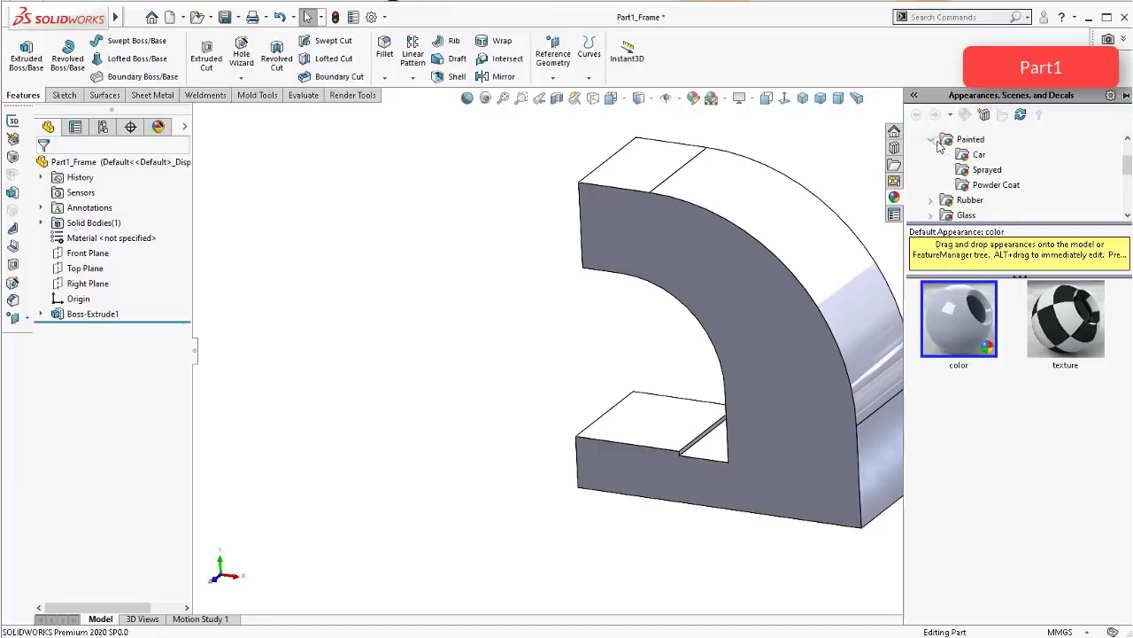
pyautogui.click(989, 171)
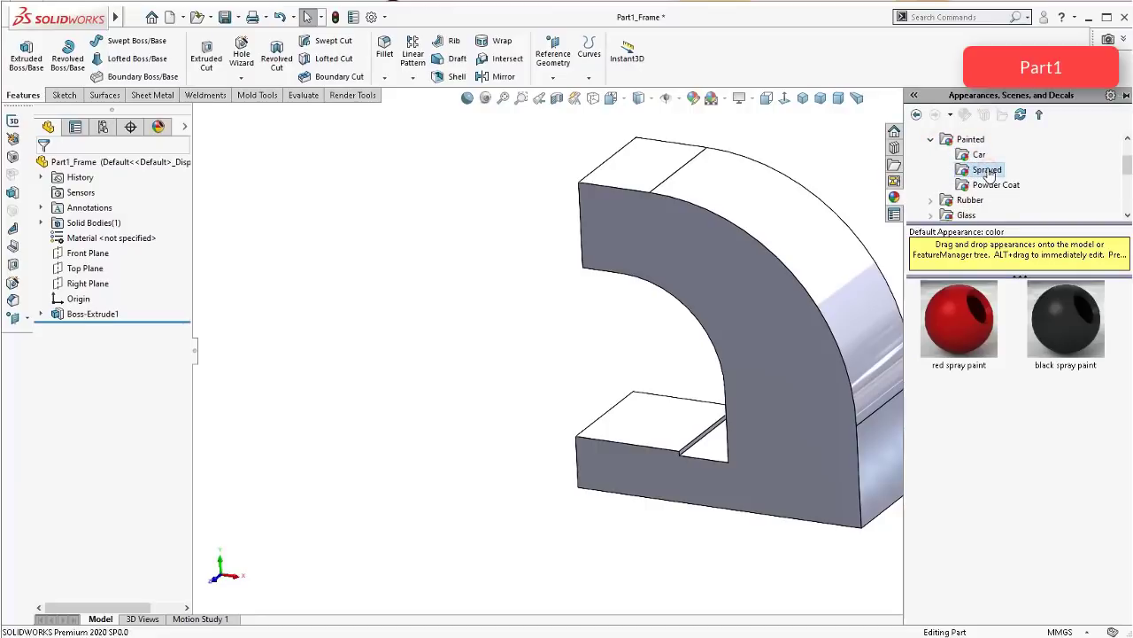
pyautogui.moveTo(984, 312)
pyautogui.mouseDown()
pyautogui.moveTo(814, 394)
pyautogui.moveTo(850, 336)
pyautogui.mouseUp()
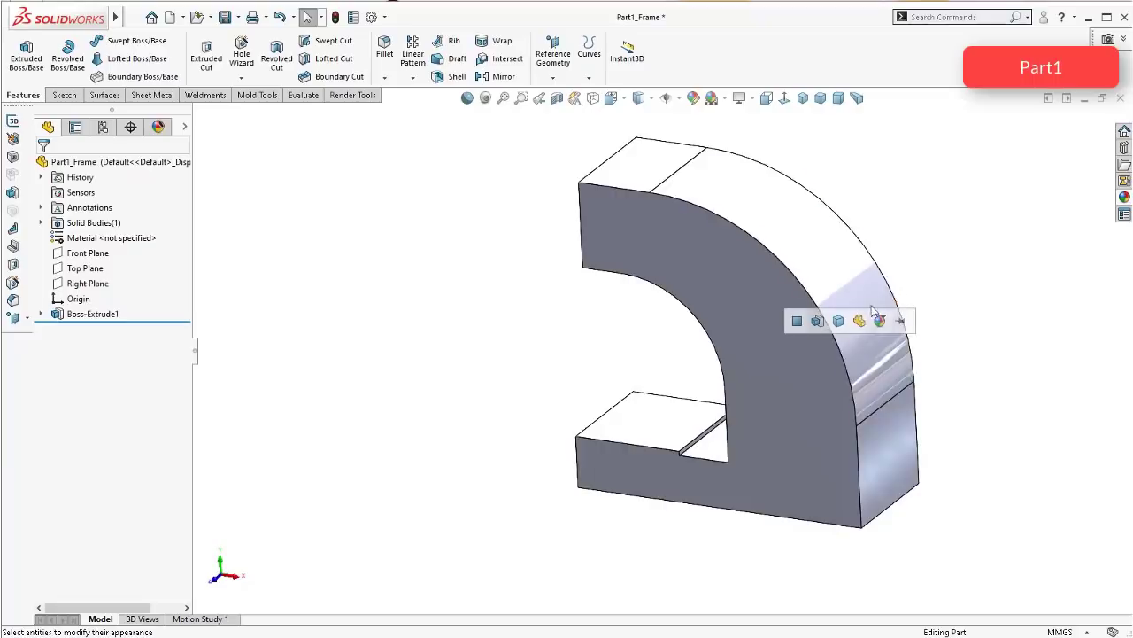
pyautogui.click(841, 326)
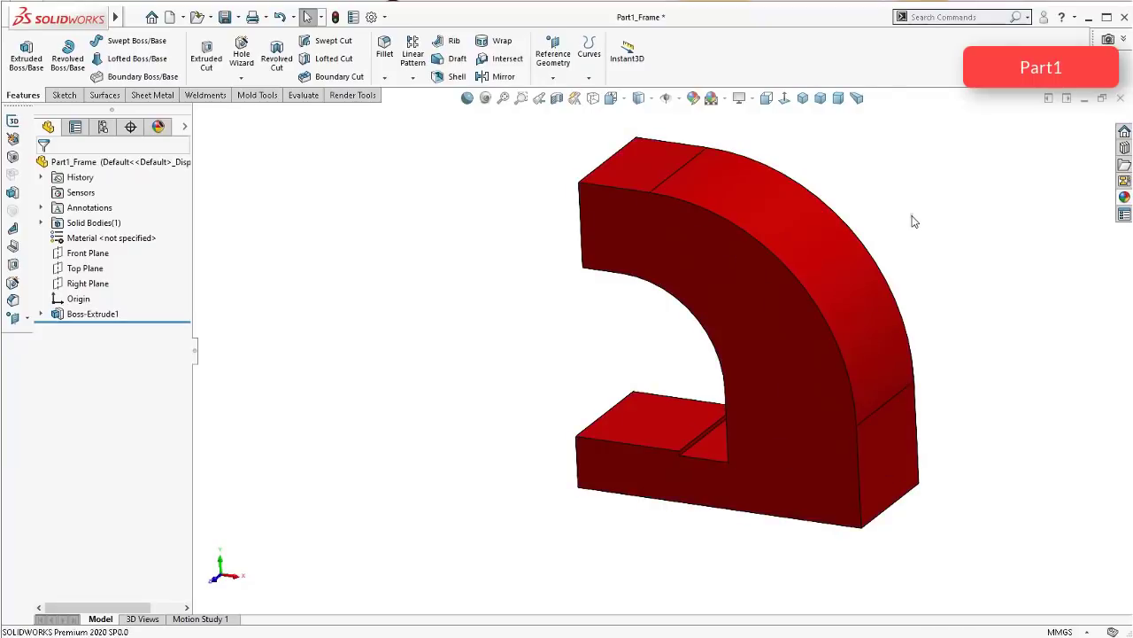
# Step: Save the part Part1_Frame with its red appearance
pyautogui.moveTo(881, 324)
pyautogui.mouseDown(button='middle')
pyautogui.moveTo(897, 260)
pyautogui.moveTo(871, 316)
pyautogui.mouseUp(button='middle')
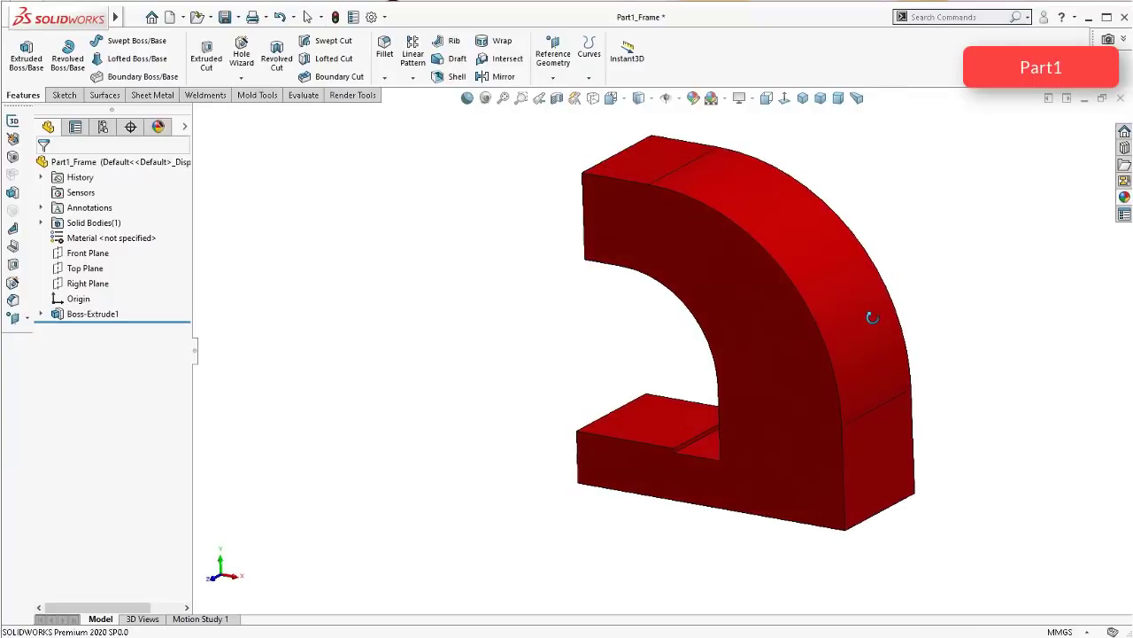
pyautogui.hotkey('ctrl', 's')
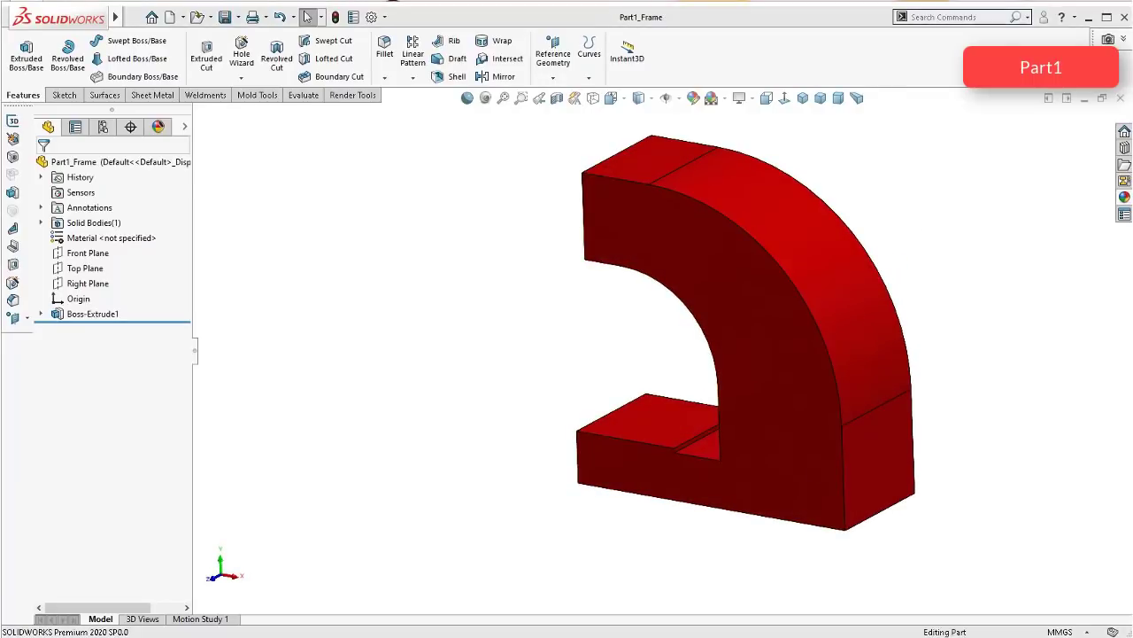
pyautogui.moveTo(534, 320); pyautogui.dragTo(537, 382, button='middle')
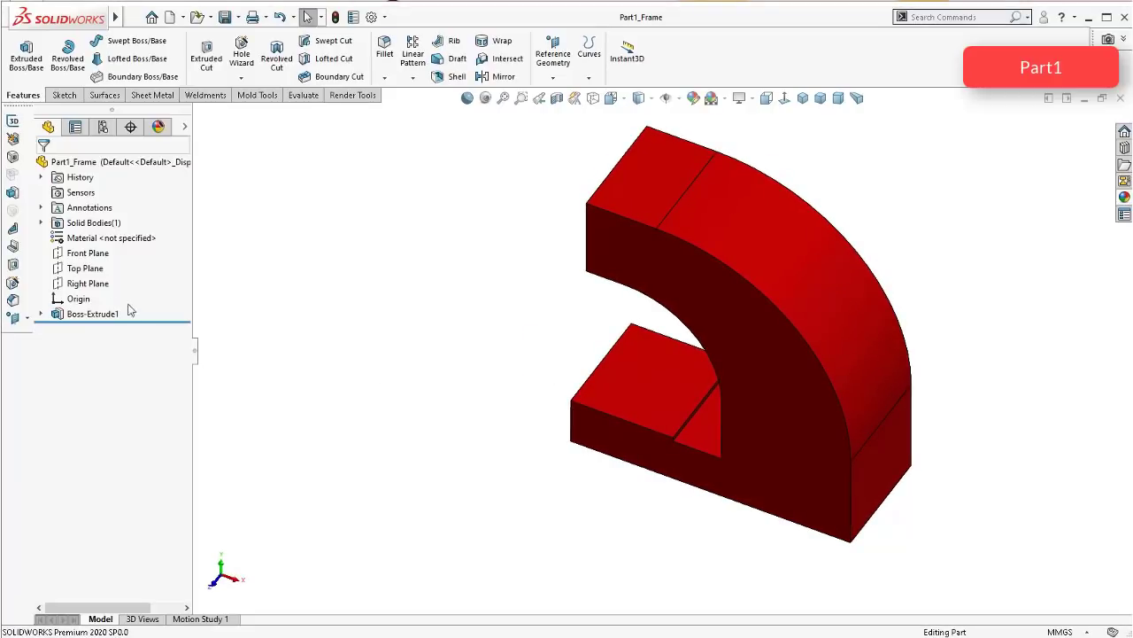
# Step: Start a sketch on the Top Plane and draw a horizontal centerline from the origin to the midpoint of the frame's far edge
pyautogui.click(89, 268)
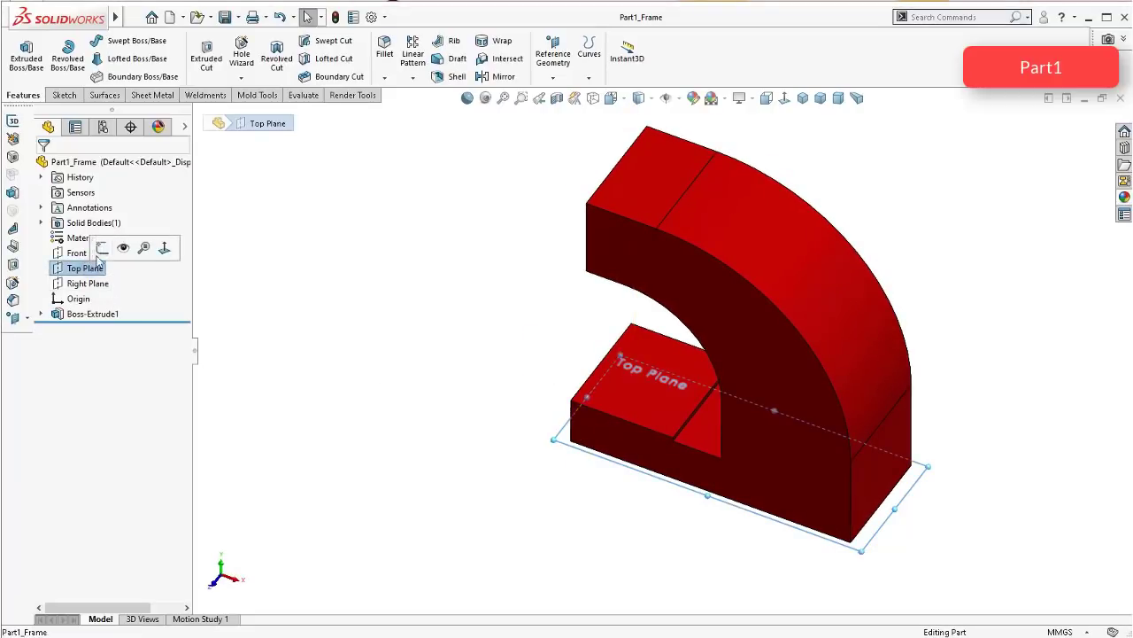
pyautogui.click(97, 246)
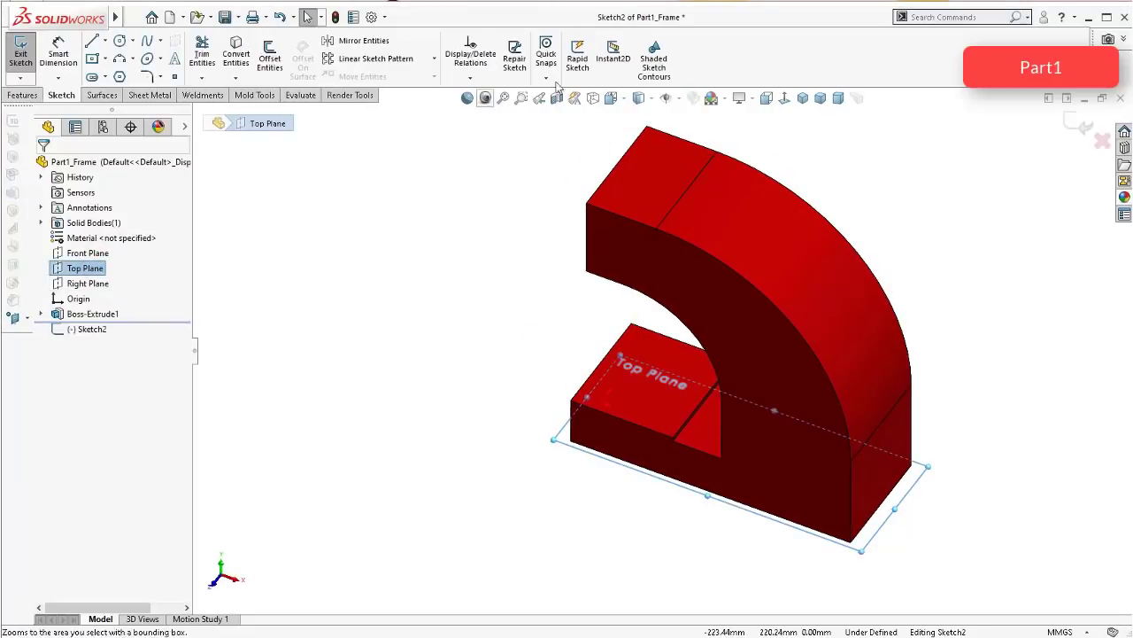
pyautogui.click(784, 98)
pyautogui.scroll(-2, 522, 288)
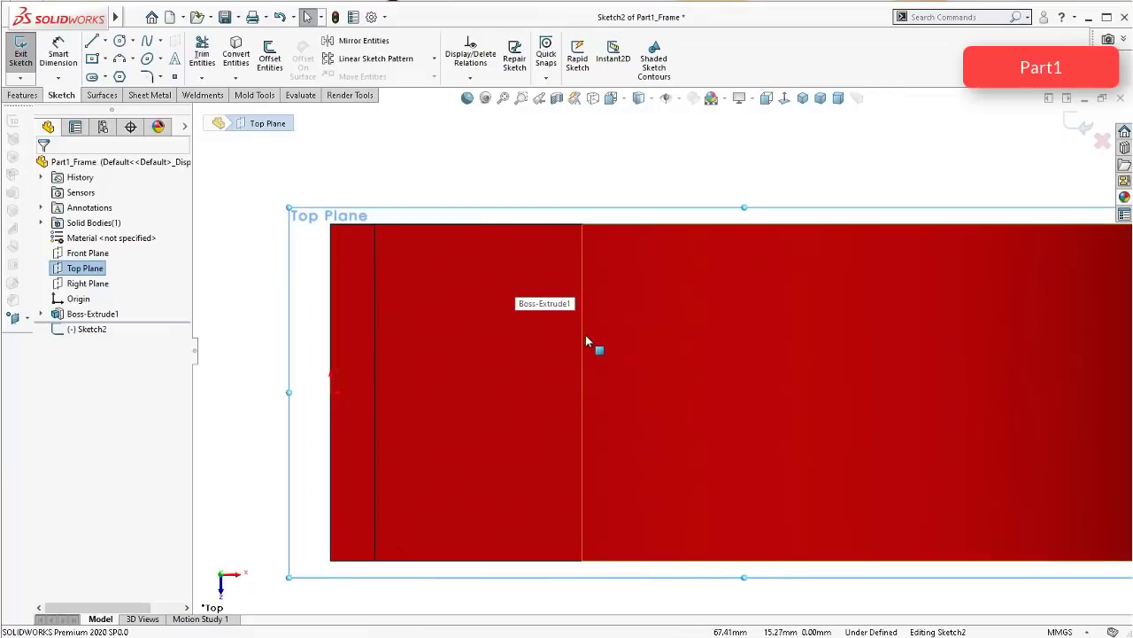
pyautogui.scroll(-2, 473, 285)
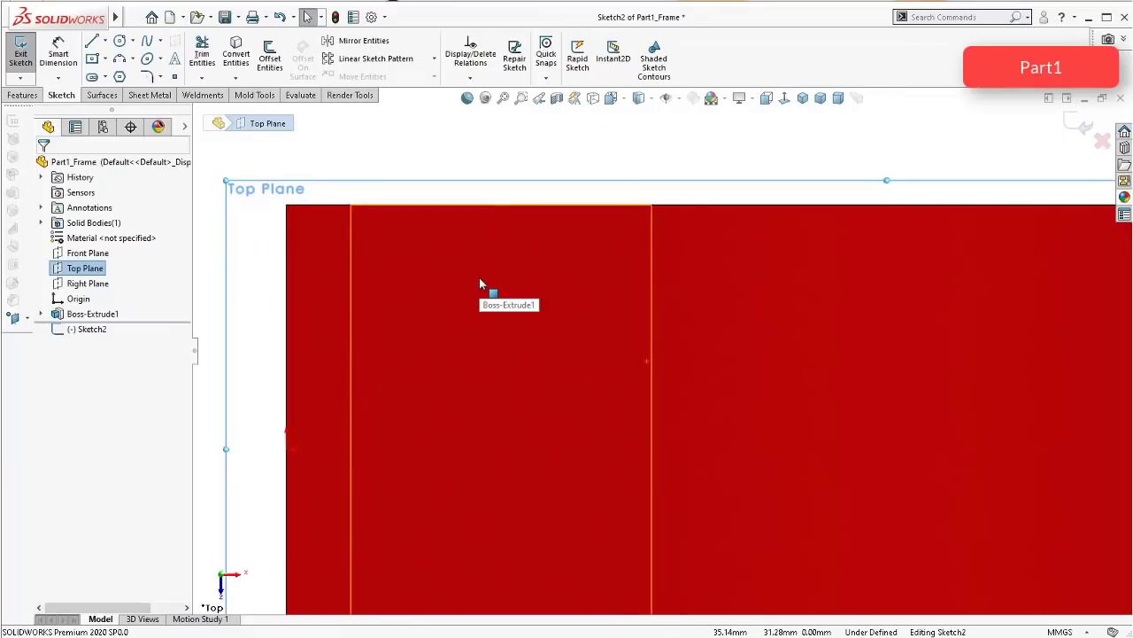
pyautogui.scroll(1, 479, 278)
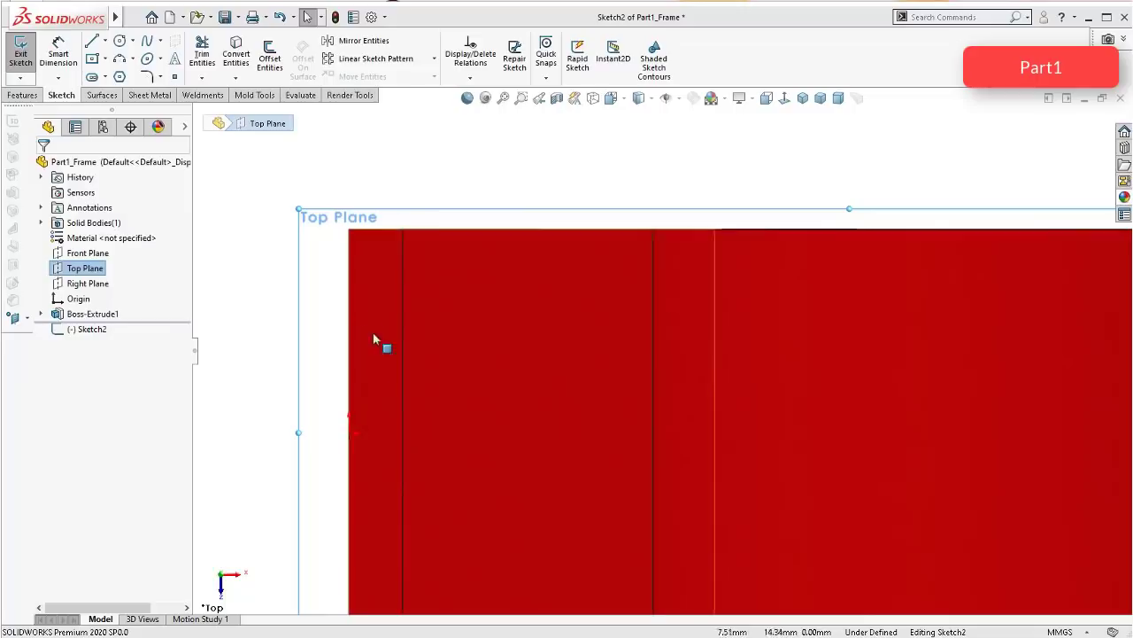
pyautogui.click(104, 42)
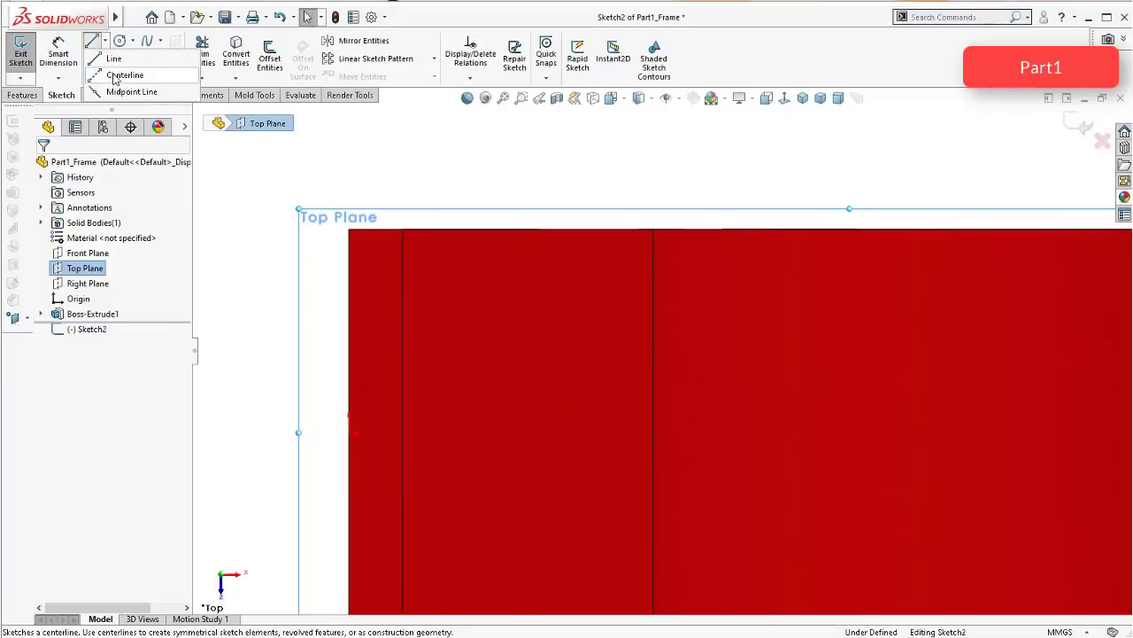
pyautogui.click(125, 74)
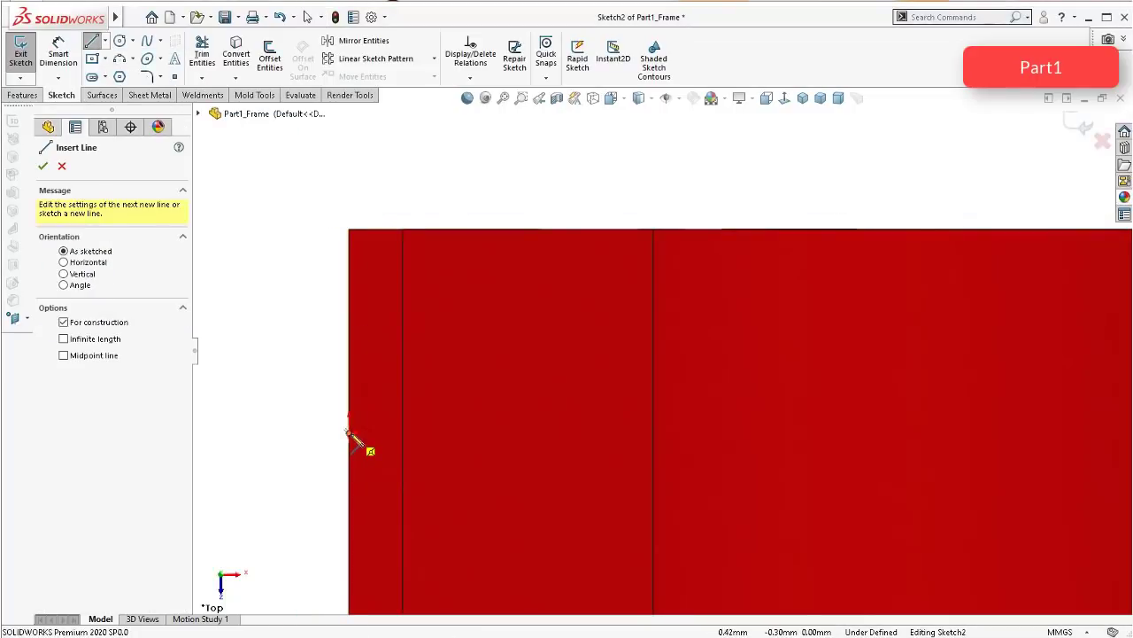
pyautogui.click(350, 434)
pyautogui.scroll(3, 619, 447)
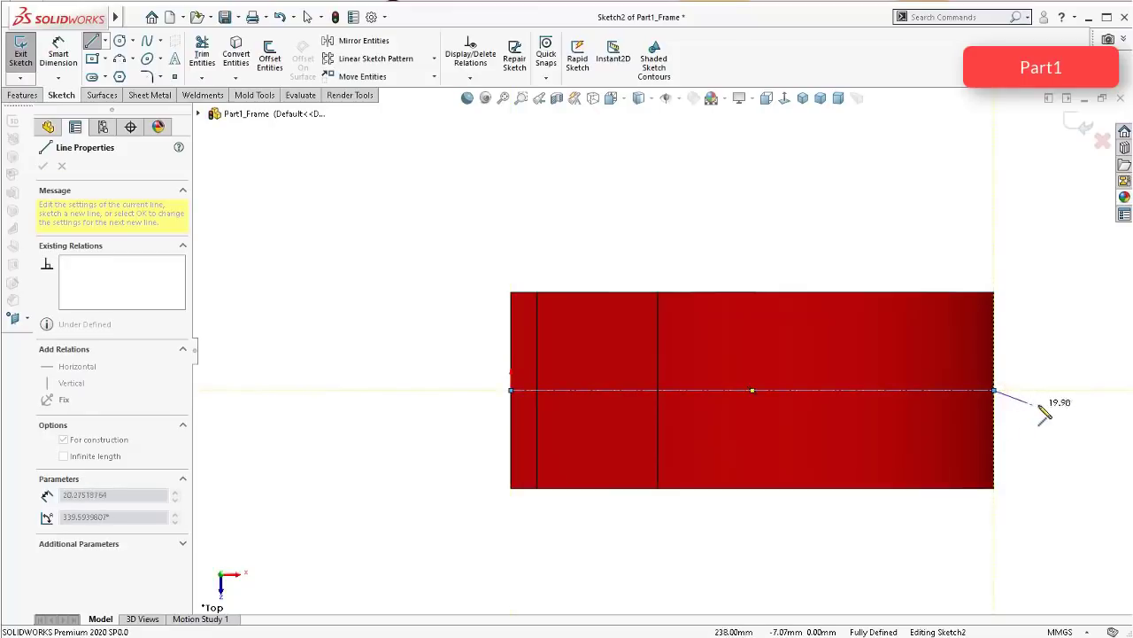
pyautogui.doubleClick(995, 391)
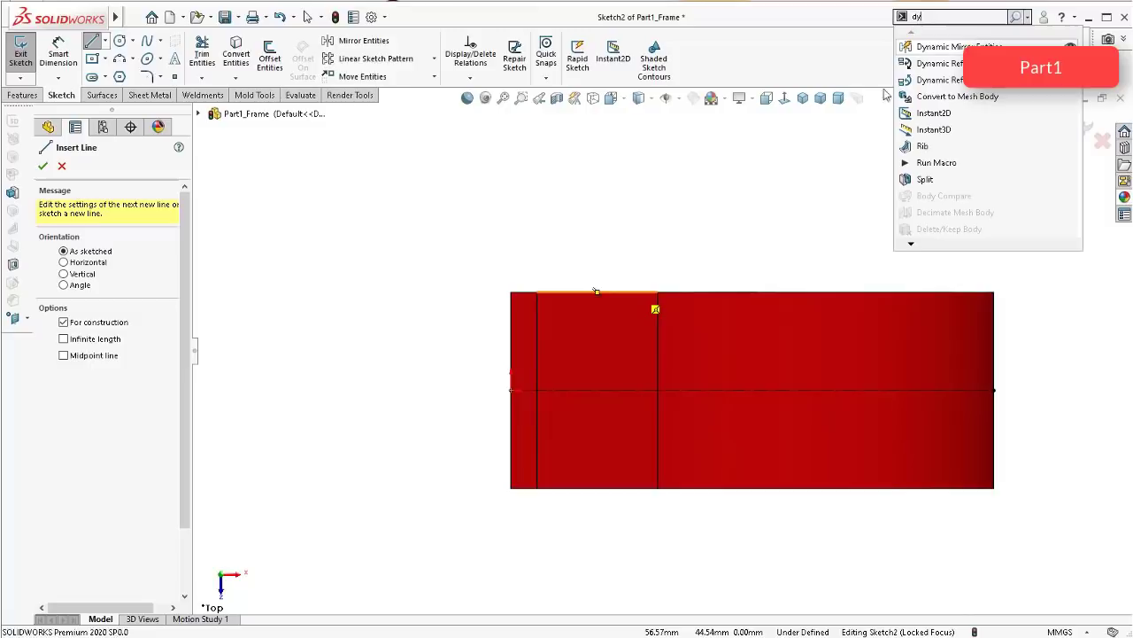
# Step: Activate Dynamic Mirror Entities about the horizontal centerline
pyautogui.click(959, 47)
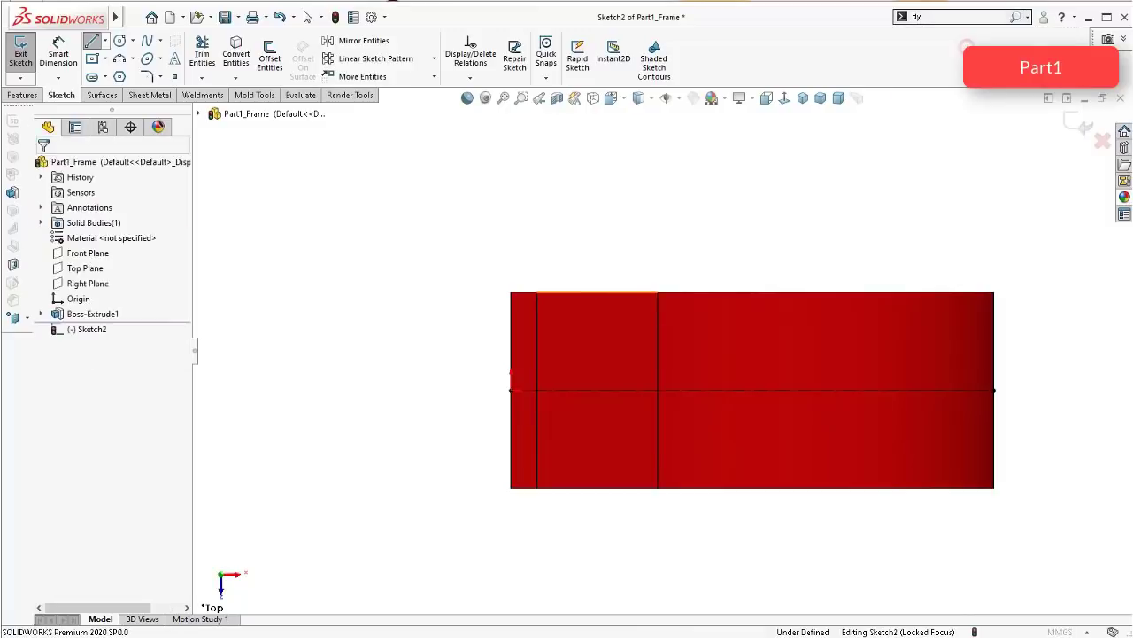
pyautogui.scroll(-3, 709, 346)
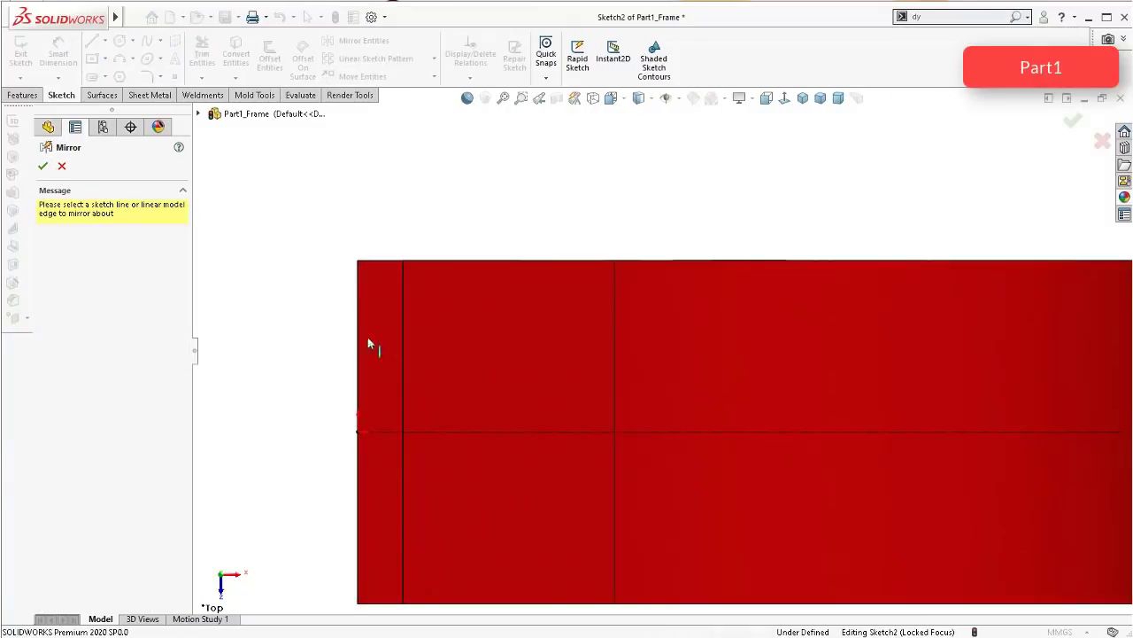
pyautogui.click(483, 431)
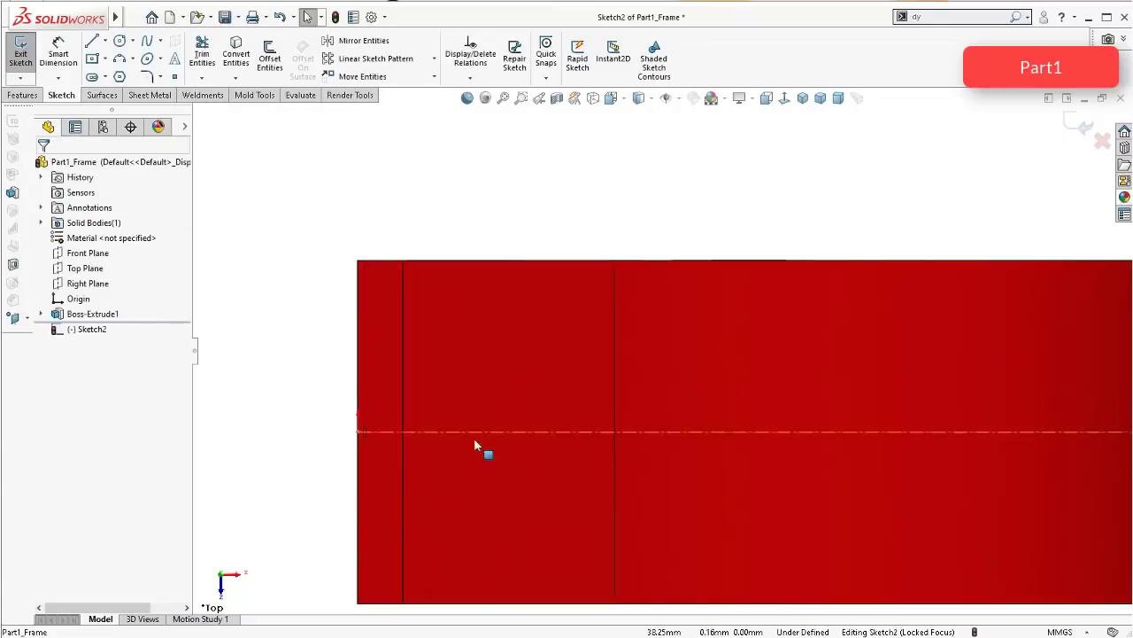
pyautogui.scroll(1, 617, 335)
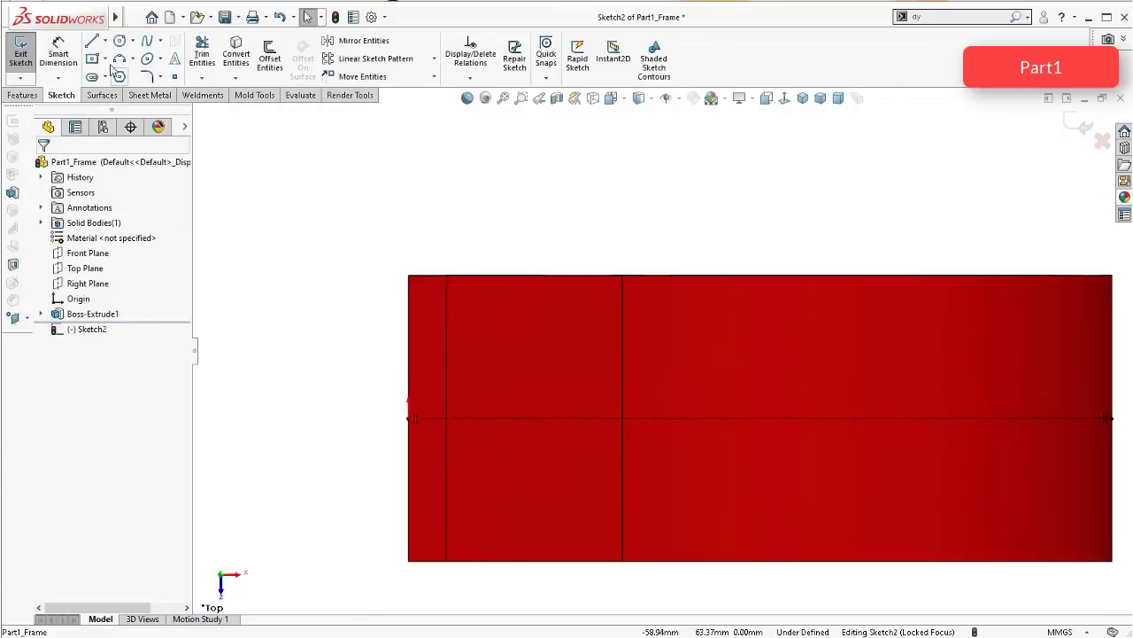
# Step: Draw a line of about 17 mm from the origin, a tangent corner arc of about 28 mm radius, and a 117 mm line along the frame's long edge
pyautogui.click(92, 44)
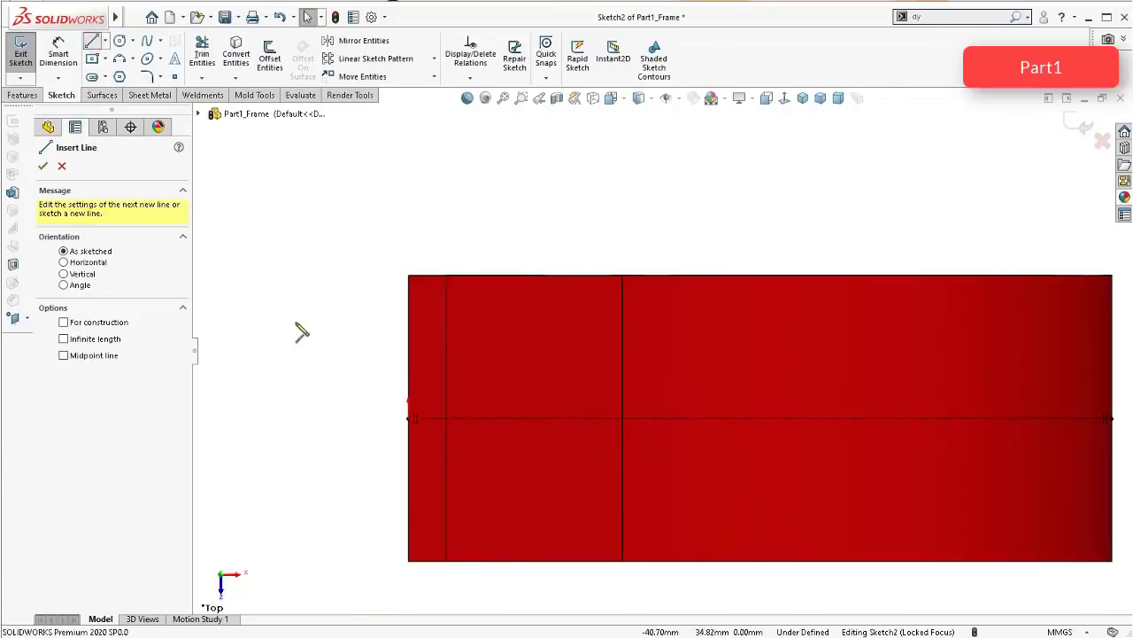
pyautogui.click(410, 419)
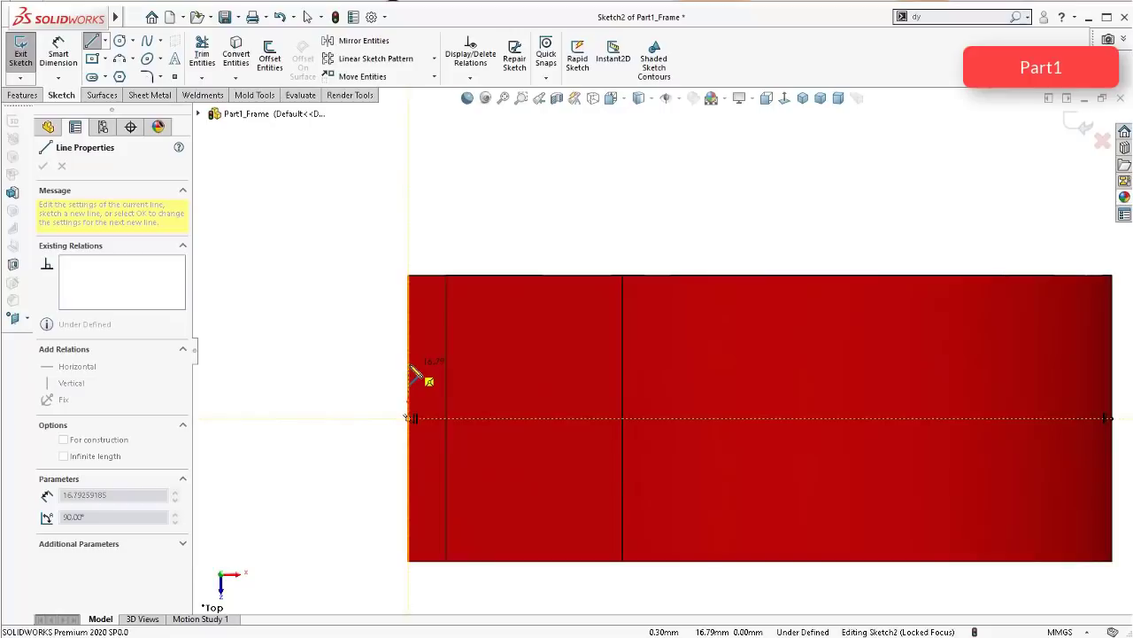
pyautogui.click(410, 365)
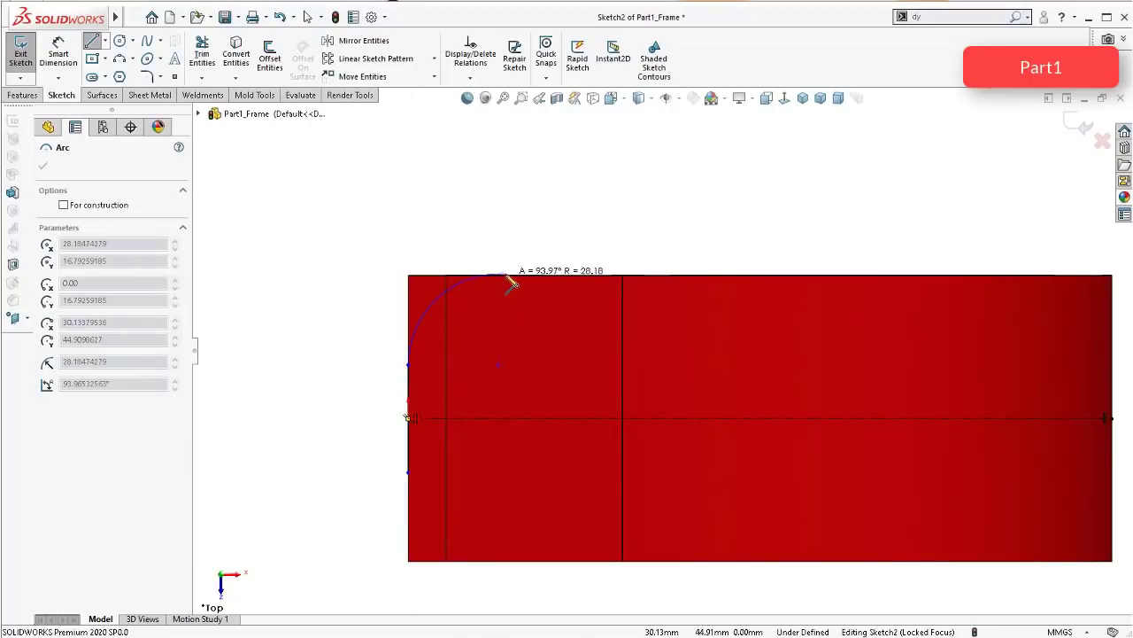
pyautogui.click(507, 277)
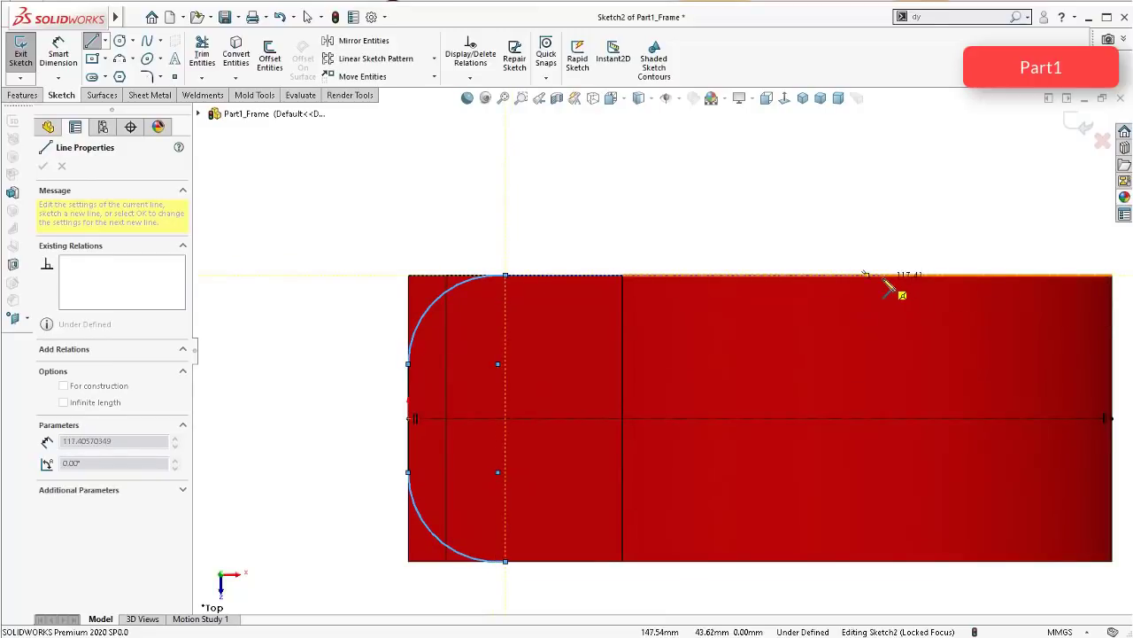
pyautogui.click(885, 277)
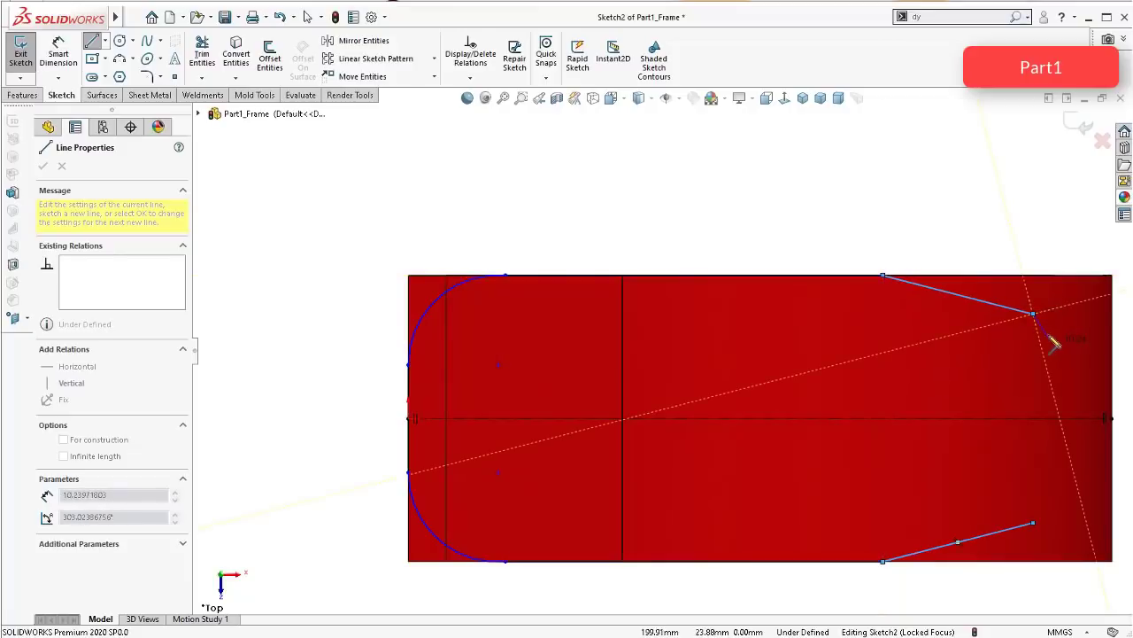
# Step: Continue the outline with an inward-sloping line and tangent end arc, closing it with a line of about 16 mm on the frame's far edge
pyautogui.click(1033, 313)
pyautogui.press('a')
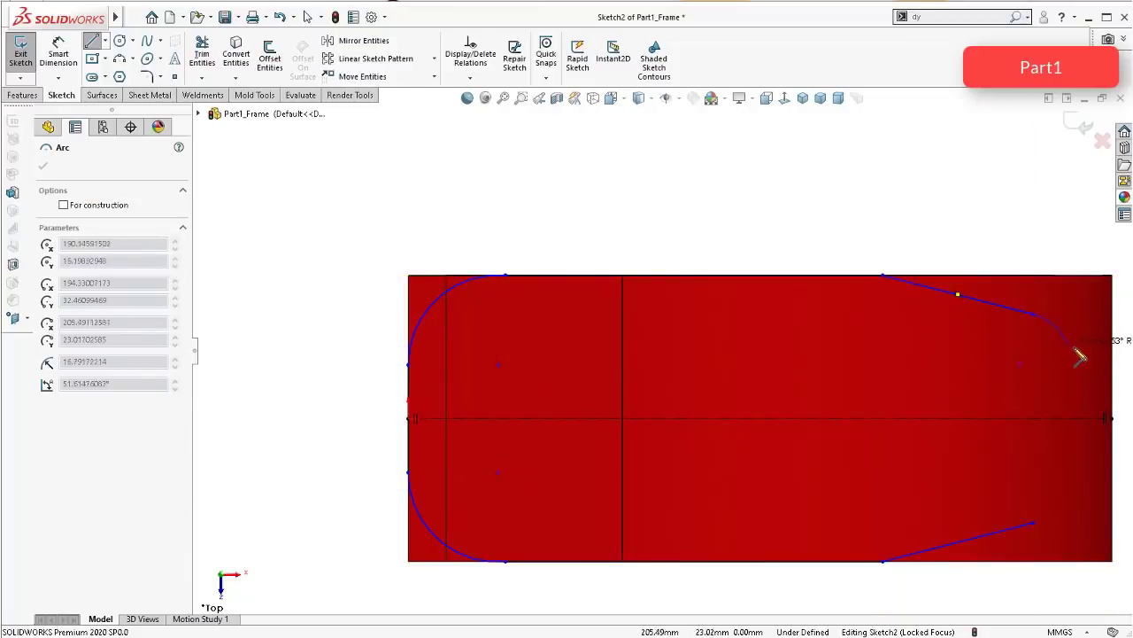
pyautogui.click(1112, 392)
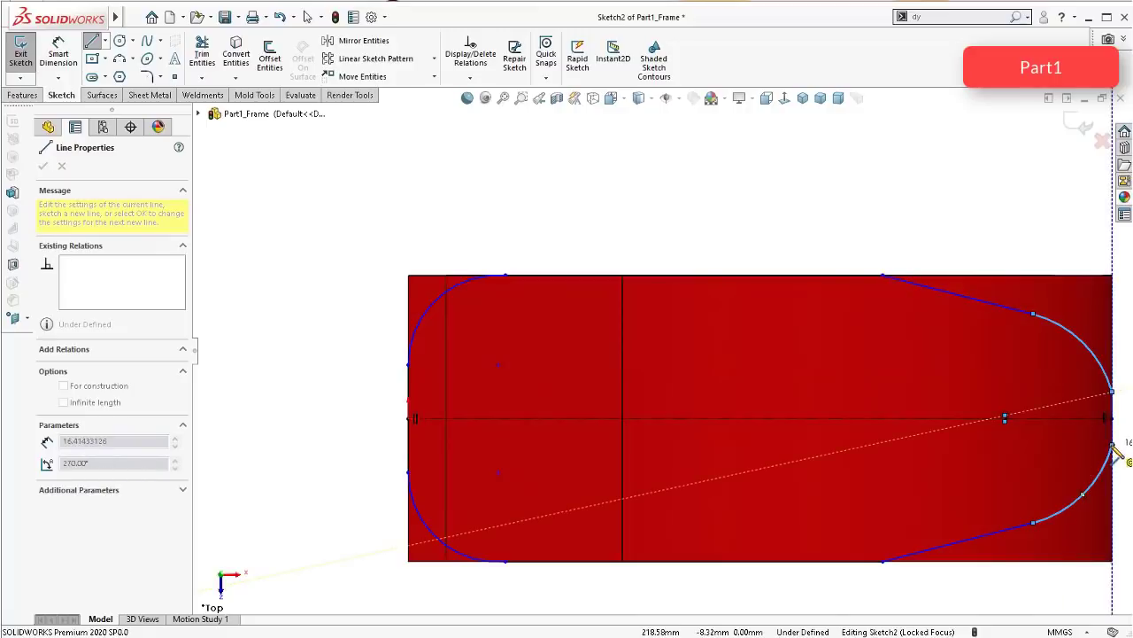
pyautogui.click(1113, 444)
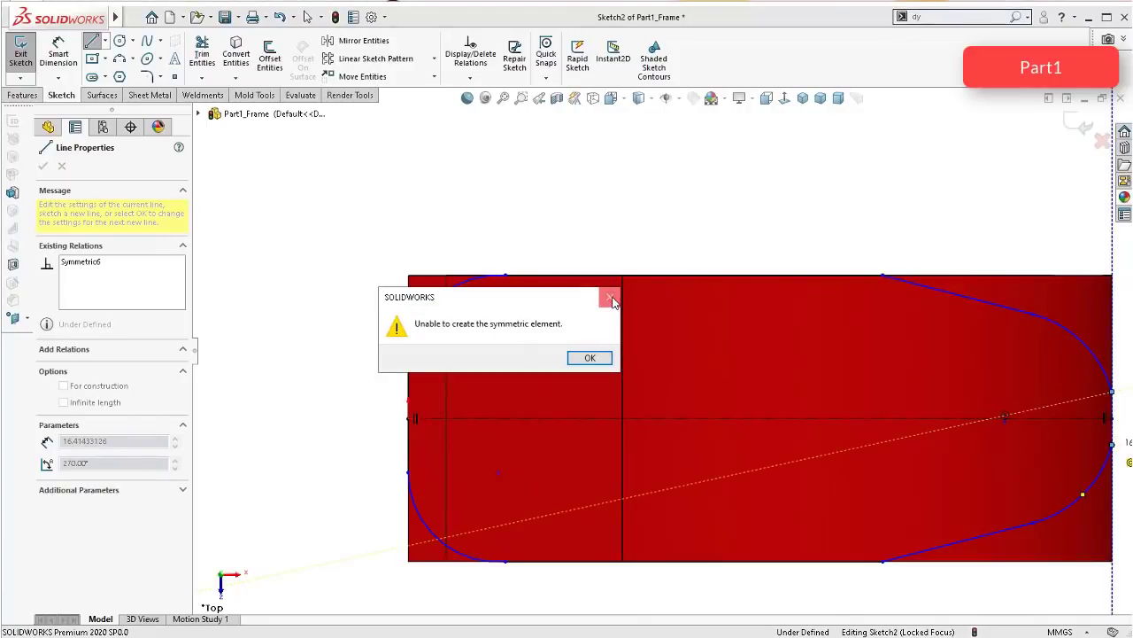
pyautogui.click(589, 358)
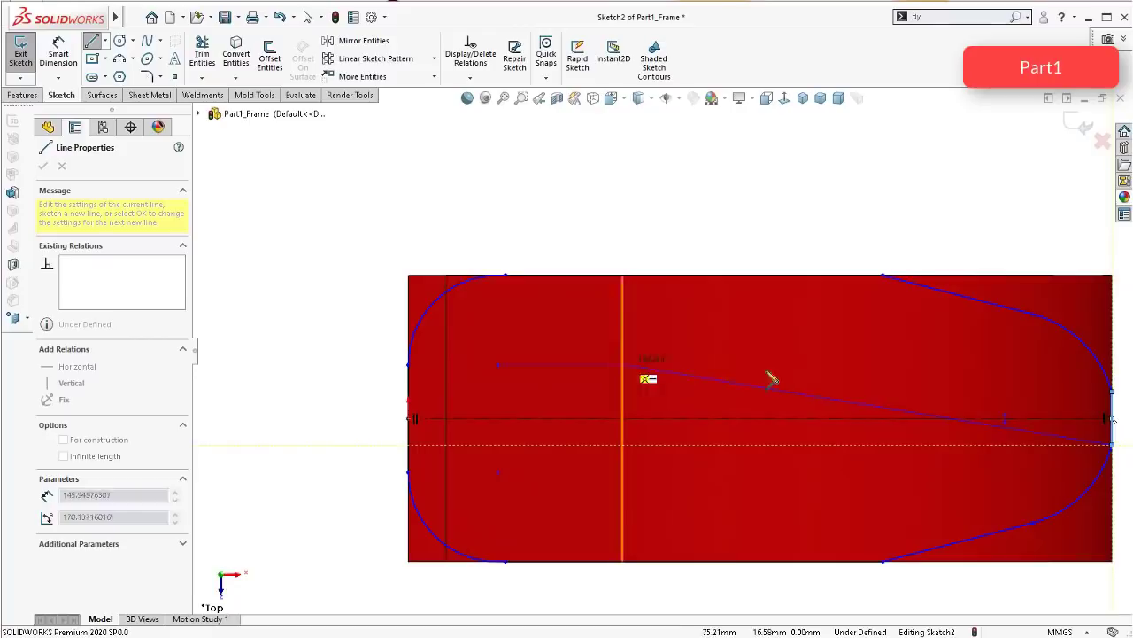
pyautogui.press('Escape')
pyautogui.scroll(-3, 1045, 416)
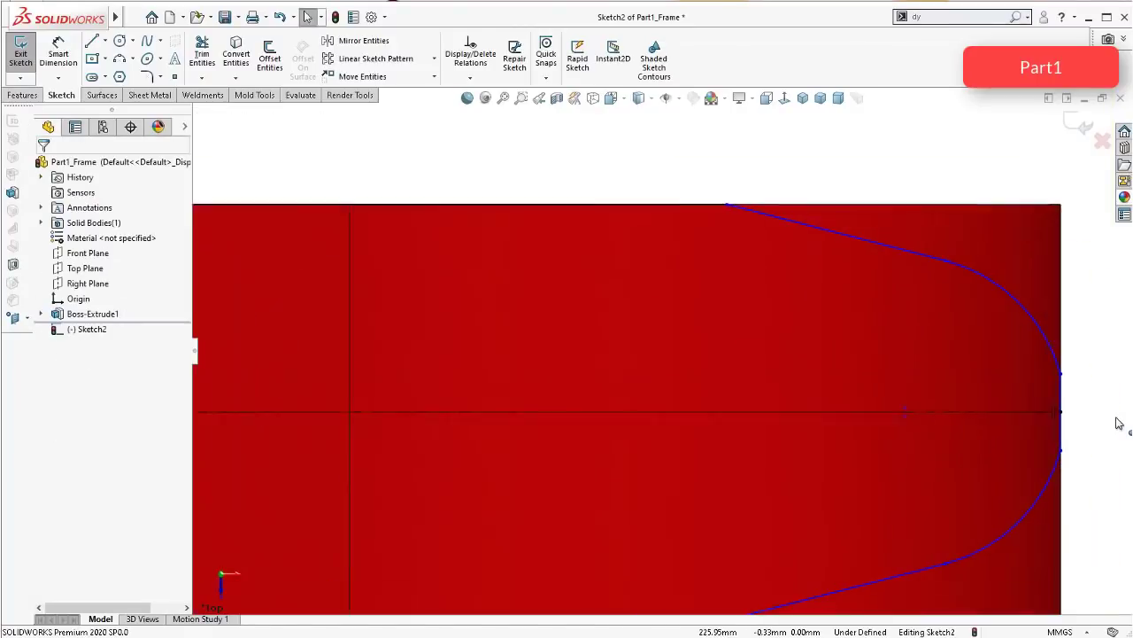
pyautogui.scroll(5, 969, 455)
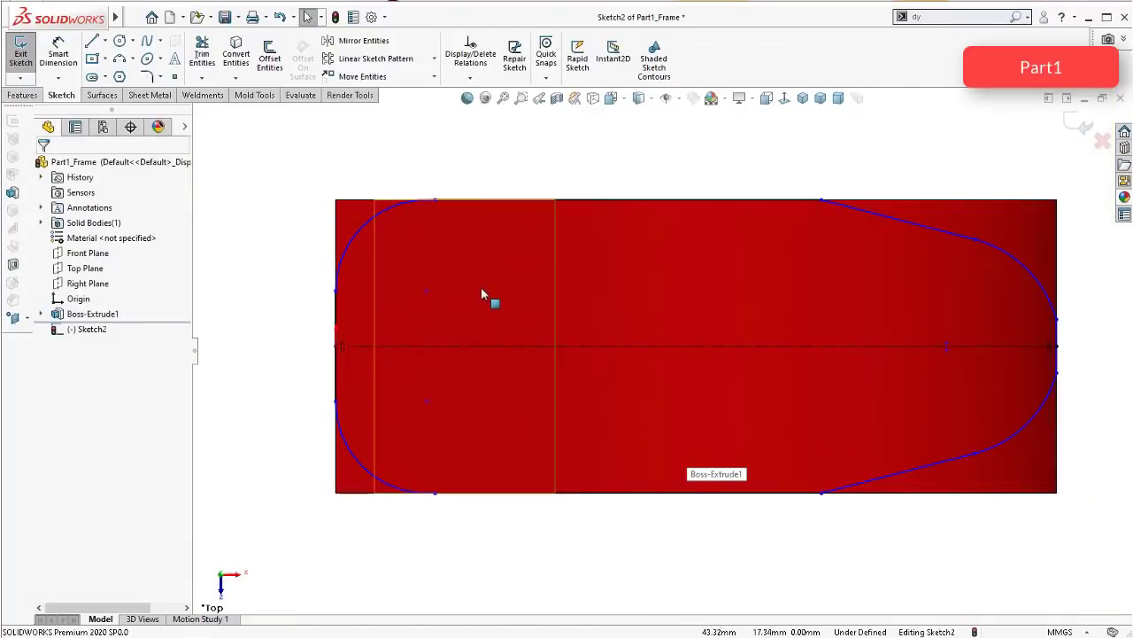
# Step: Try the Hidden Lines Visible display style, settle on Shaded without edges, and turn off Dynamic Mirror Entities
pyautogui.click(650, 100)
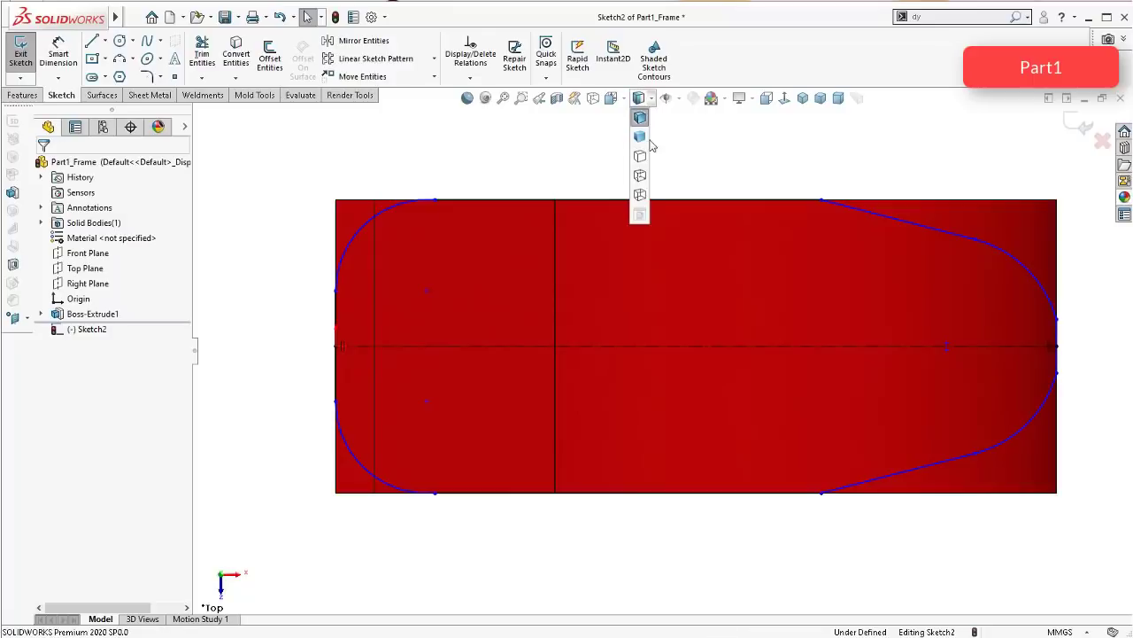
pyautogui.click(640, 175)
pyautogui.click(650, 99)
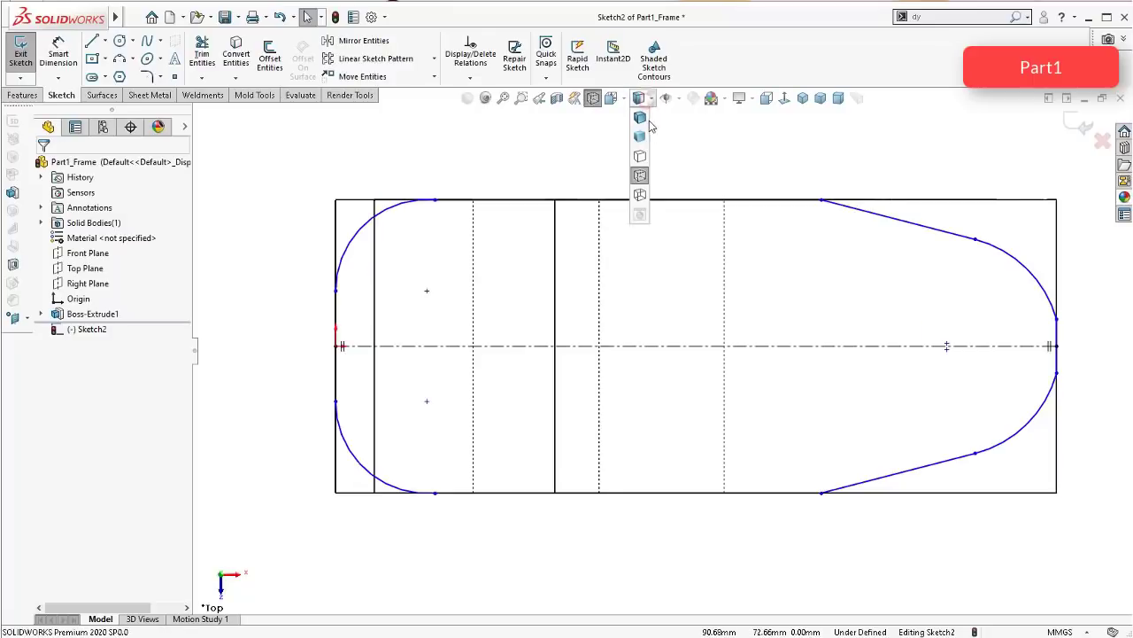
pyautogui.click(642, 138)
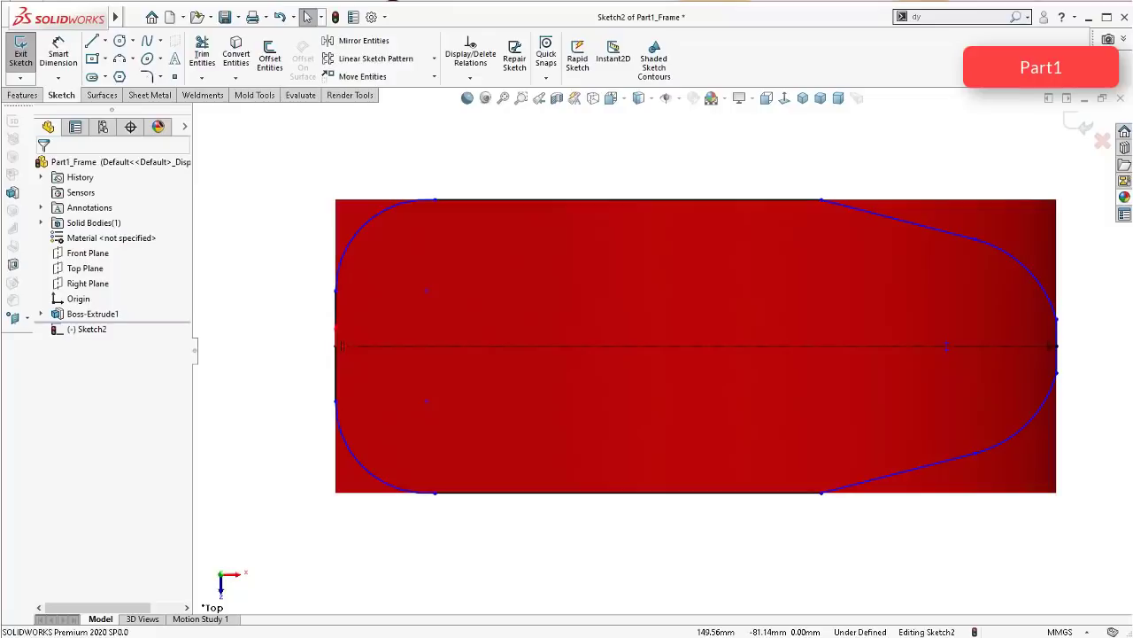
pyautogui.click(928, 24)
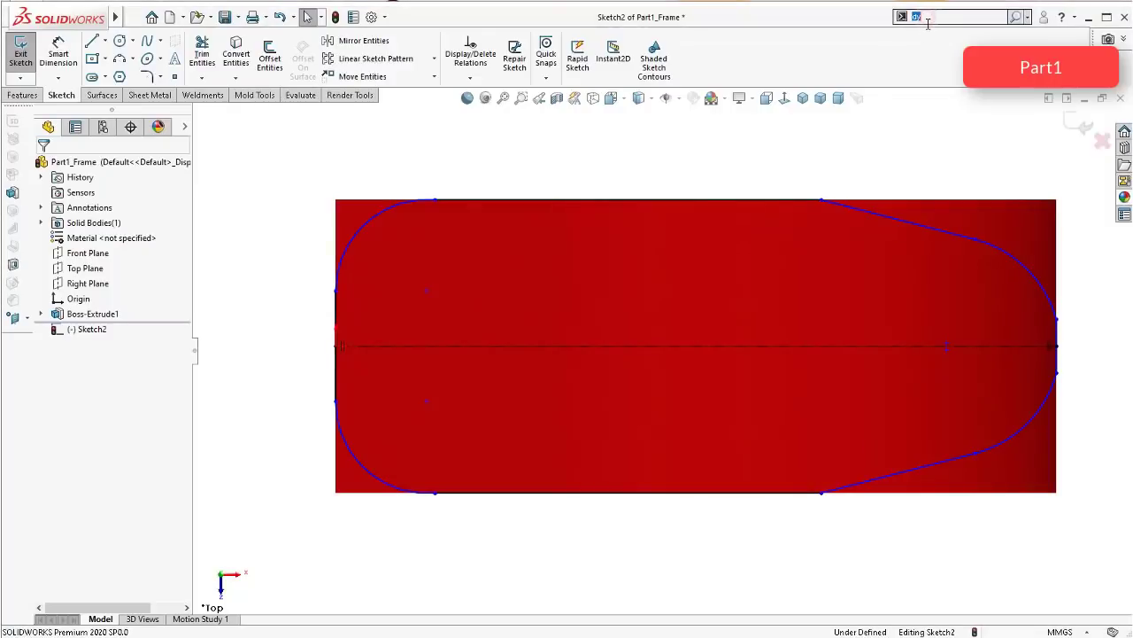
pyautogui.click(966, 43)
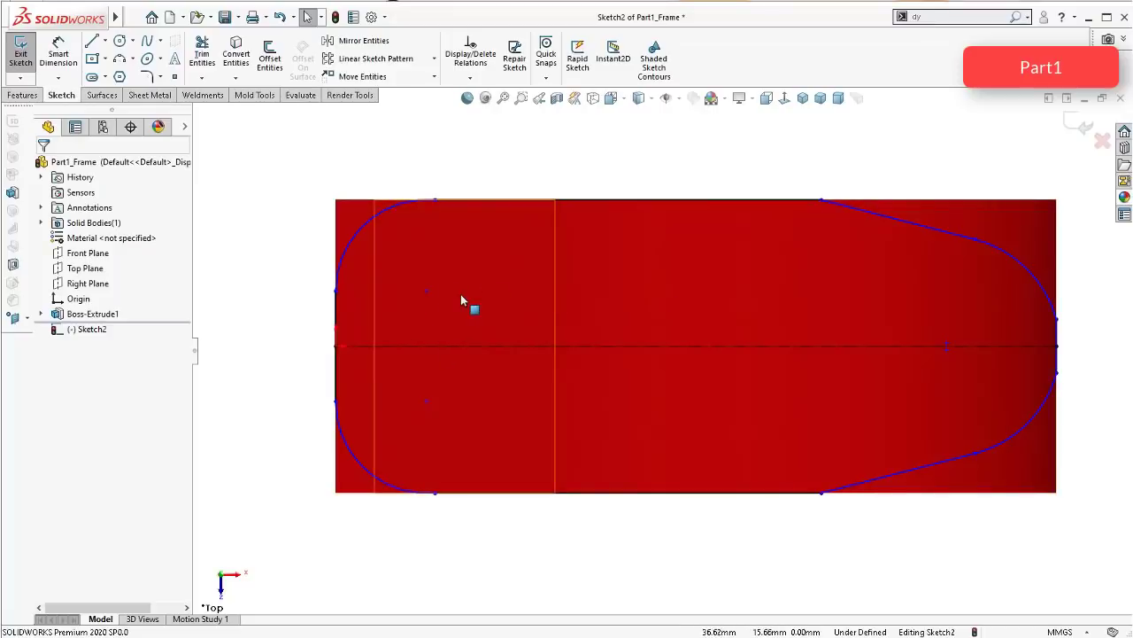
# Step: Dimension the corner arc near the origin with a 33 mm radius and make it tangent to the long straight edge
pyautogui.click(71, 54)
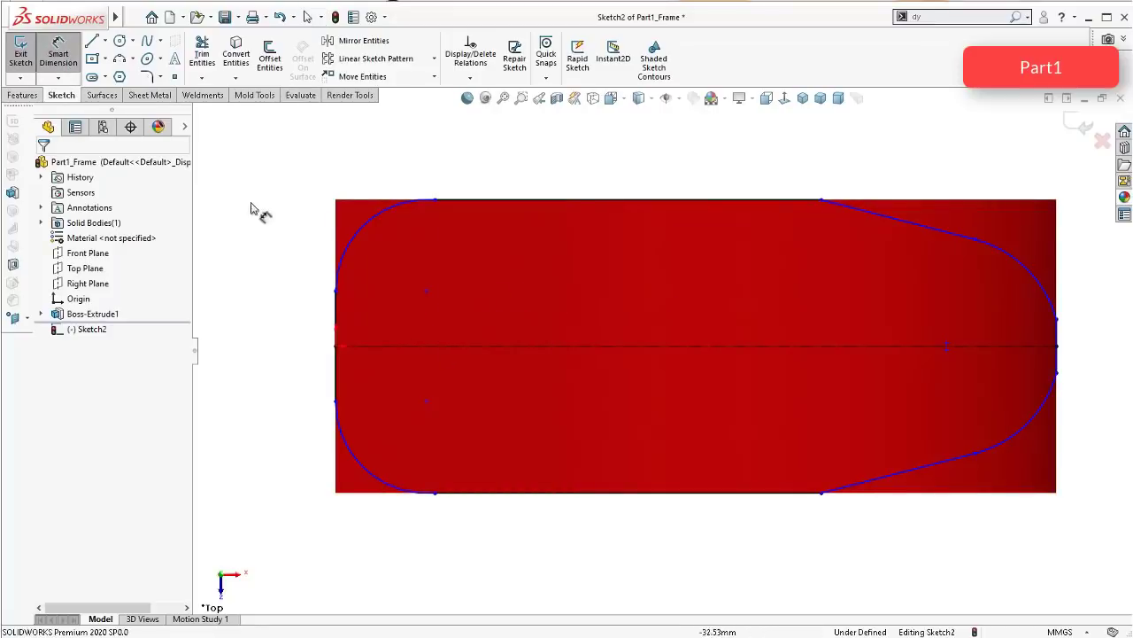
pyautogui.click(386, 236)
pyautogui.click(390, 245)
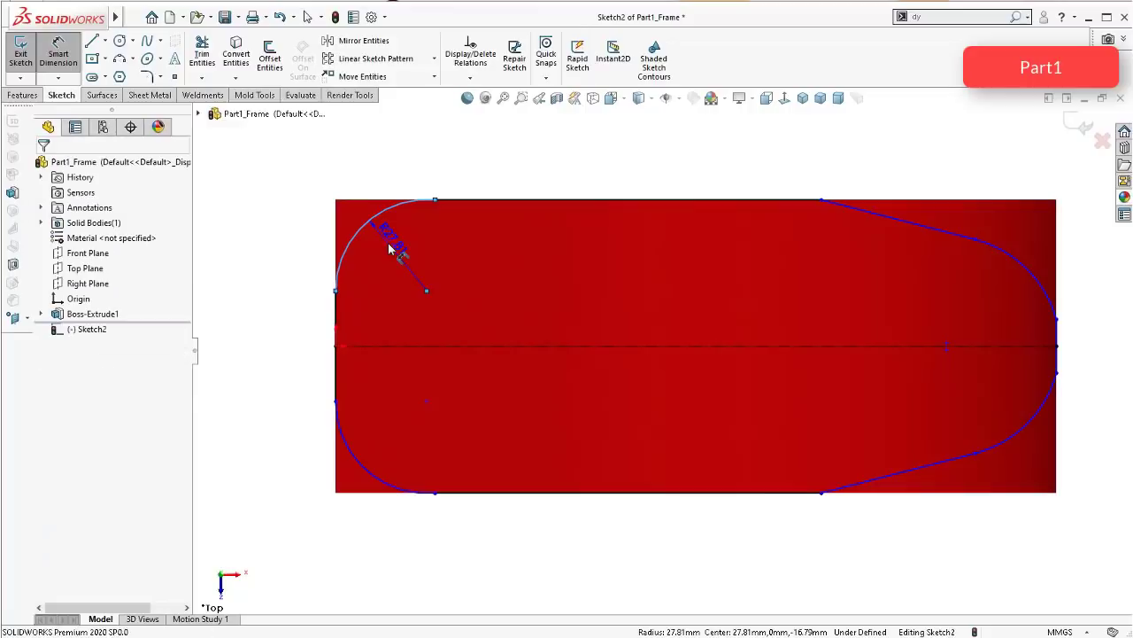
pyautogui.write('33')
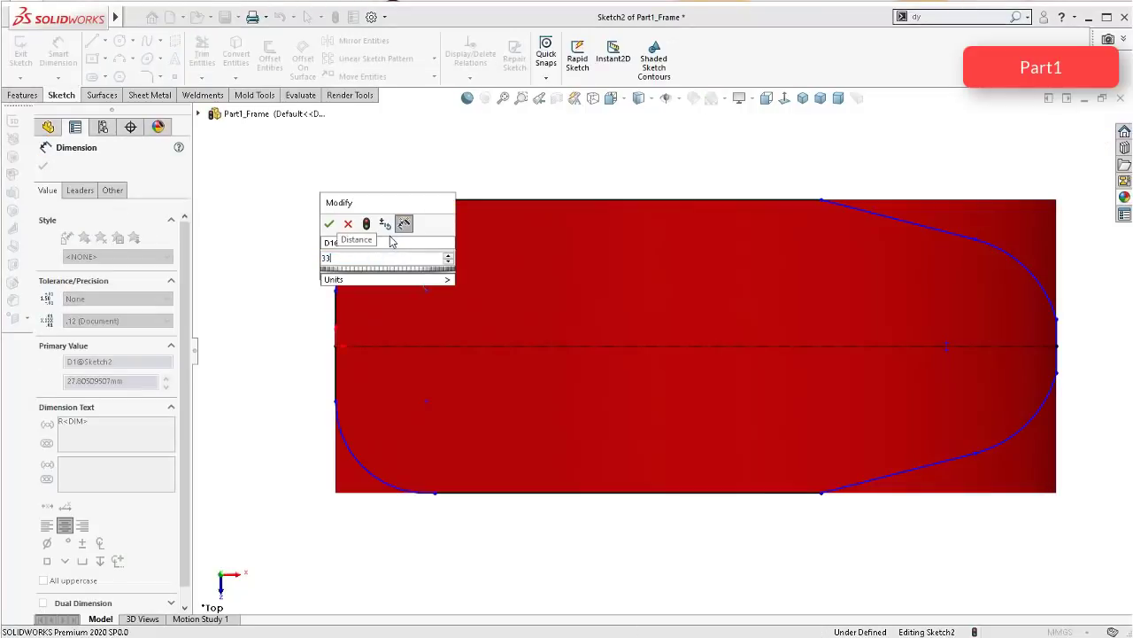
pyautogui.press('Return')
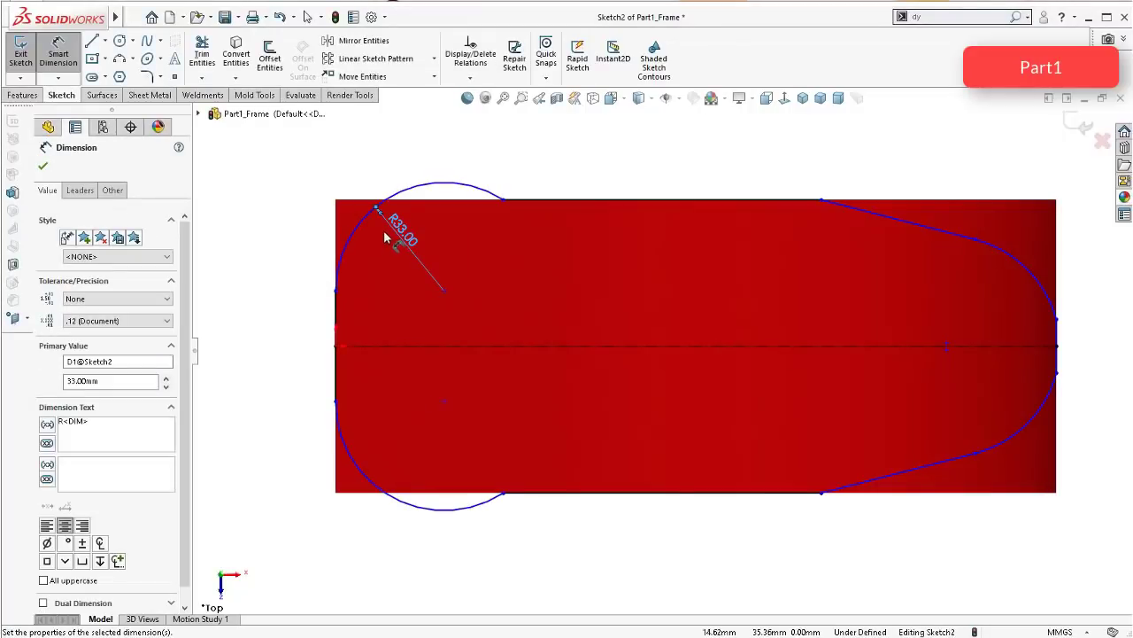
pyautogui.press('Escape')
pyautogui.click(504, 201)
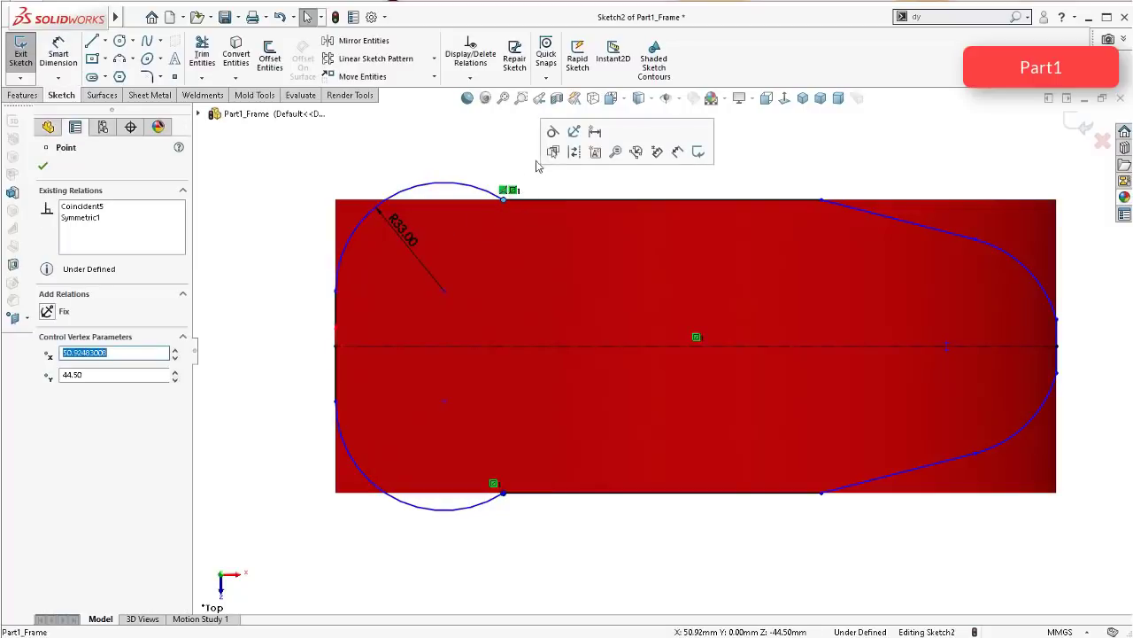
pyautogui.click(574, 132)
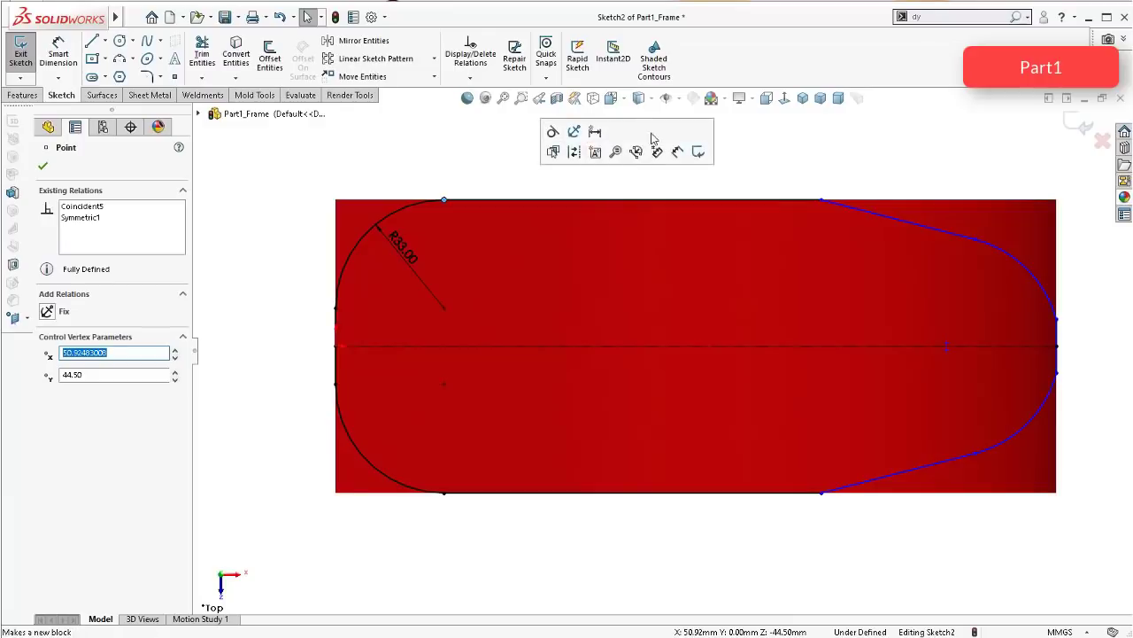
# Step: Dimension the angle between the sloping line and the frame's long straight edge as 15 degrees
pyautogui.scroll(-2, 1076, 197)
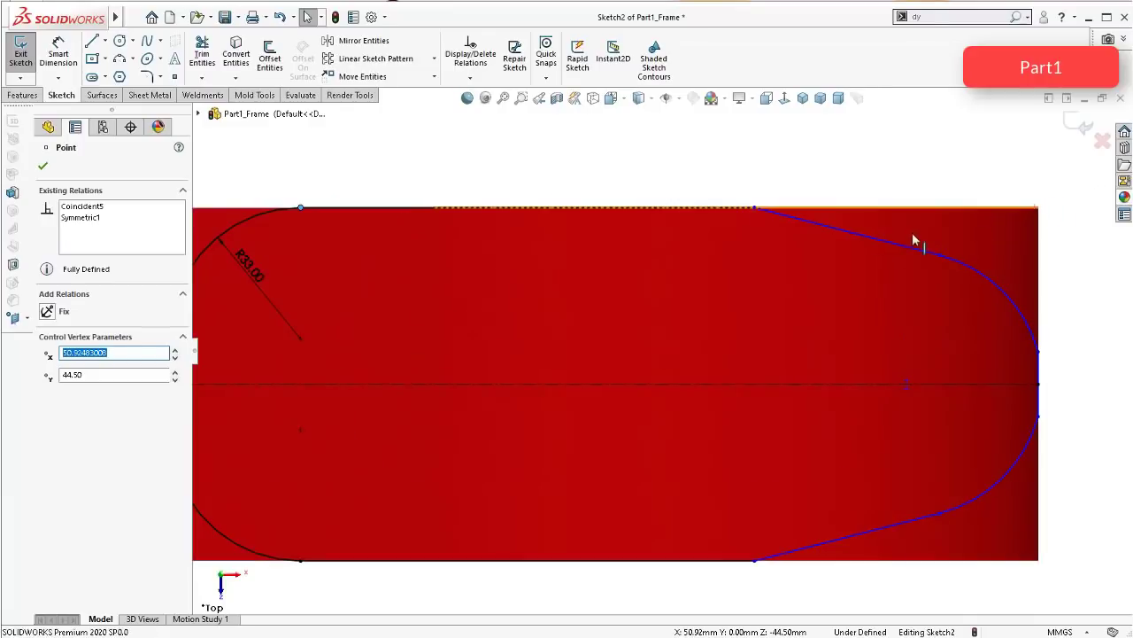
pyautogui.click(59, 55)
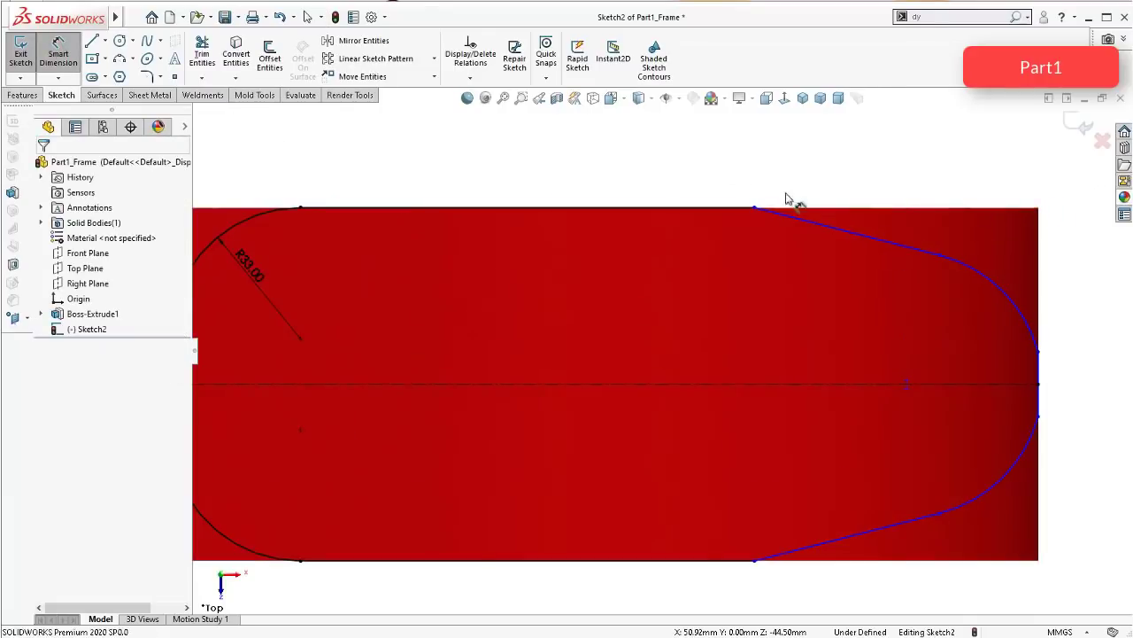
pyautogui.click(868, 238)
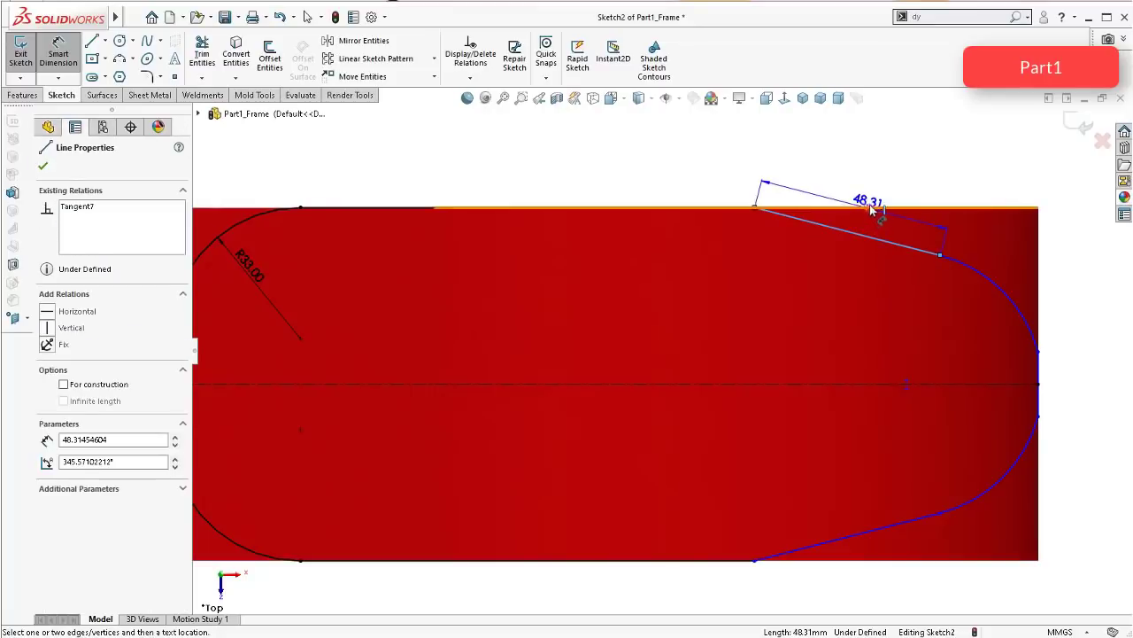
pyautogui.click(874, 208)
pyautogui.click(889, 227)
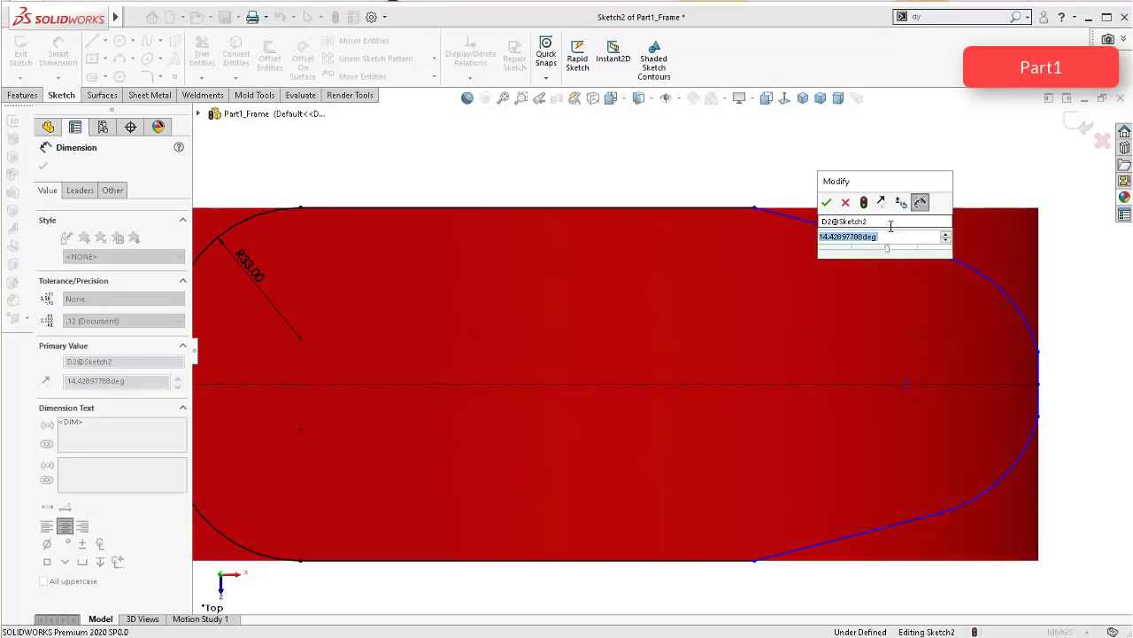
pyautogui.write('15')
pyautogui.press('Return')
# Step: Try to align the outline's short end line with the frame's far edge by selecting both and repositioning the line
pyautogui.scroll(-2, 1006, 363)
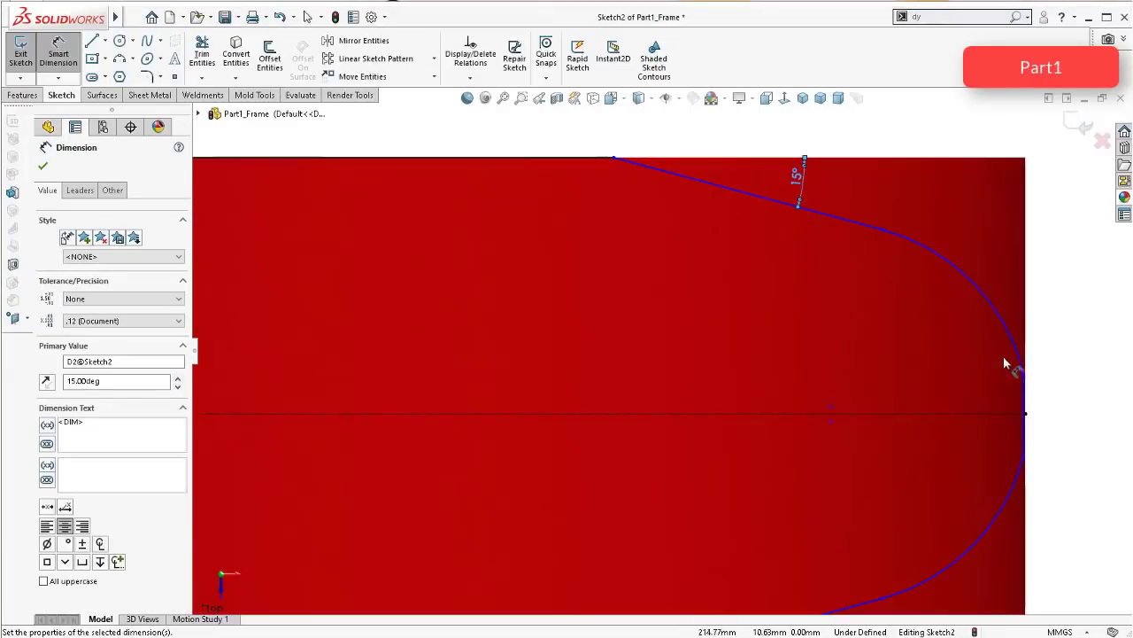
pyautogui.scroll(-3, 1031, 399)
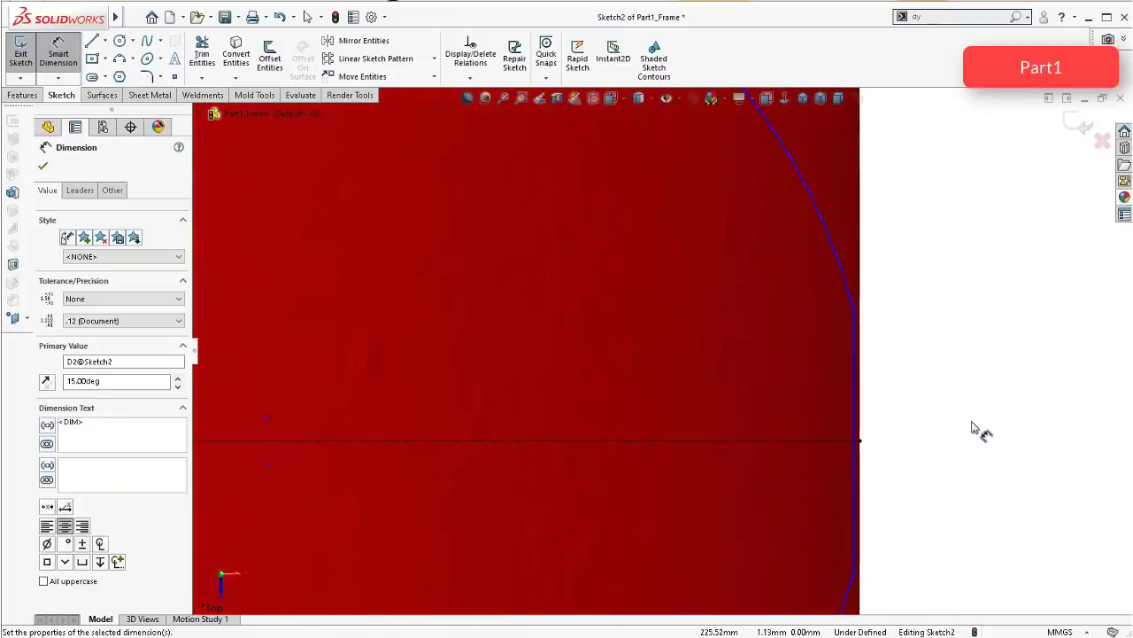
pyautogui.click(910, 443)
pyautogui.click(863, 443)
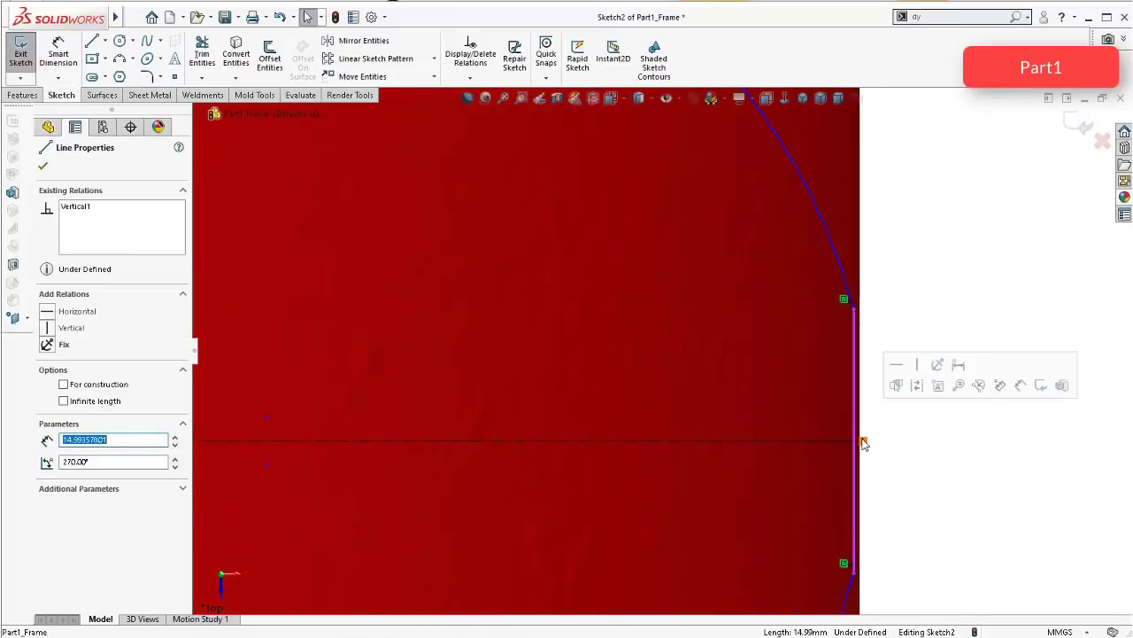
pyautogui.keyDown('ctrl'); pyautogui.click(864, 421); pyautogui.keyUp('ctrl')
pyautogui.click(899, 406)
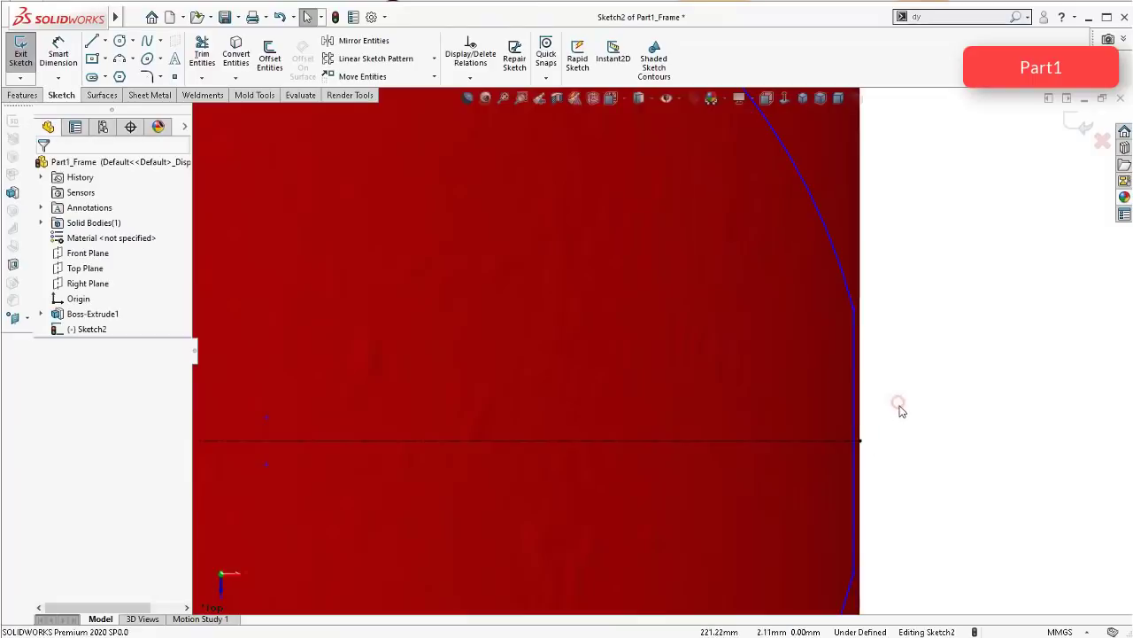
pyautogui.scroll(1, 893, 404)
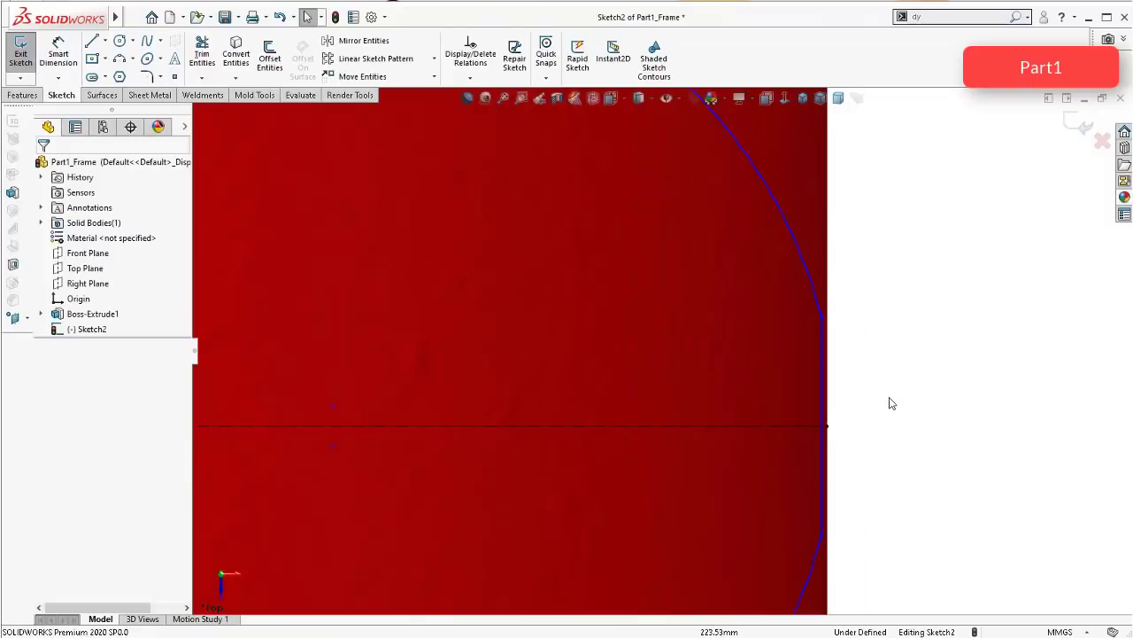
pyautogui.click(829, 342)
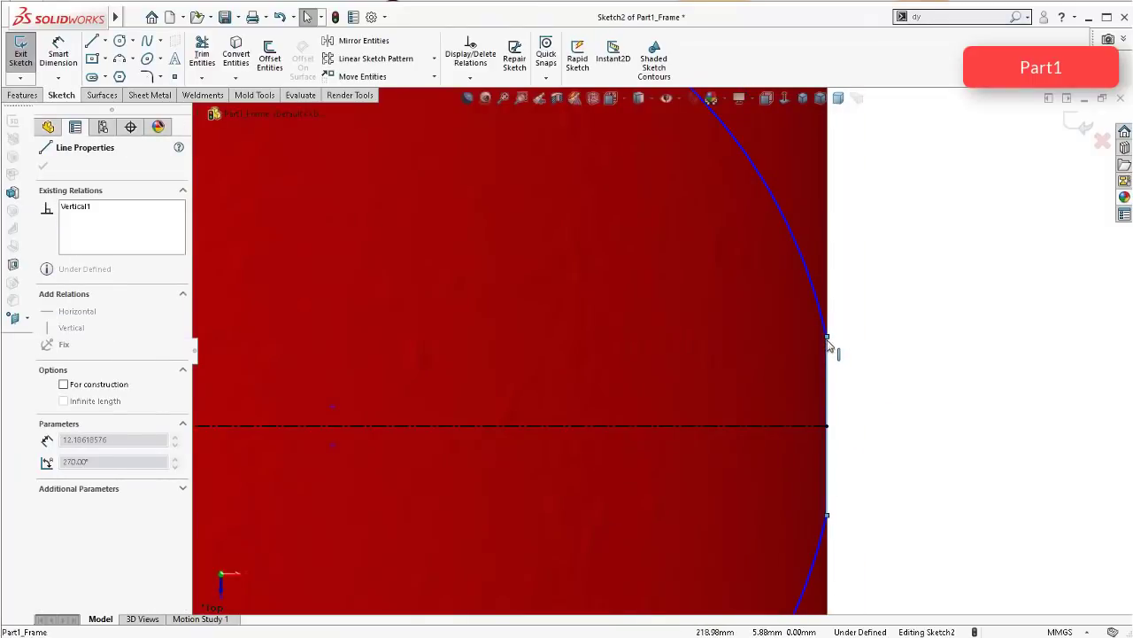
pyautogui.moveTo(827, 341); pyautogui.dragTo(824, 340)
pyautogui.click(859, 352)
# Step: Make the endpoint shared by the end arc and short end line coincident with the frame's far edge
pyautogui.scroll(-3, 859, 360)
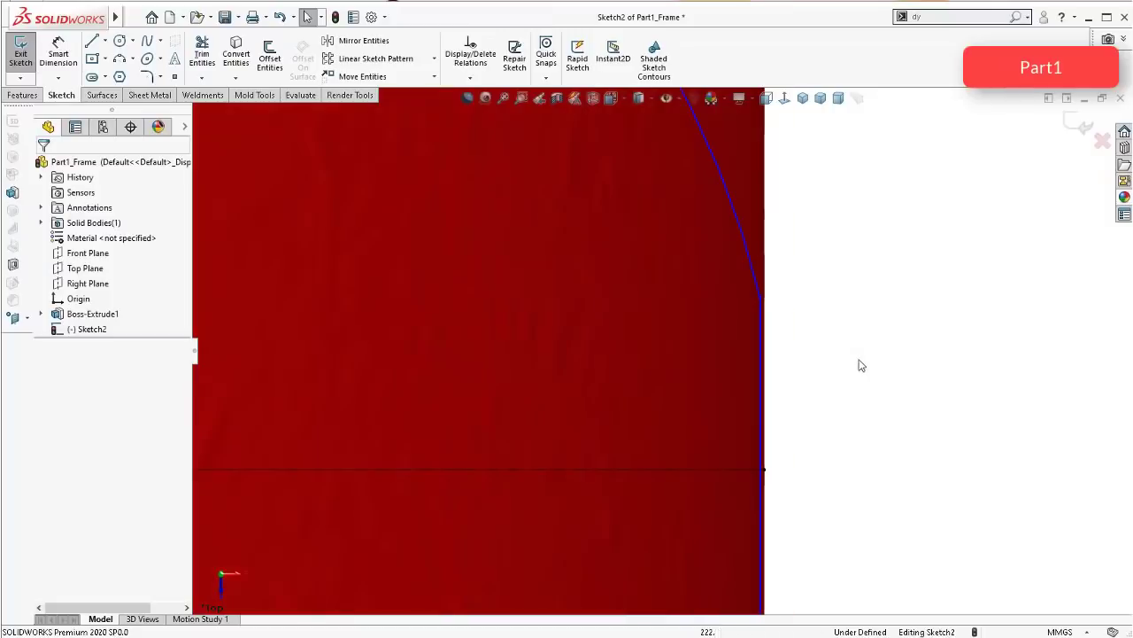
pyautogui.click(763, 302)
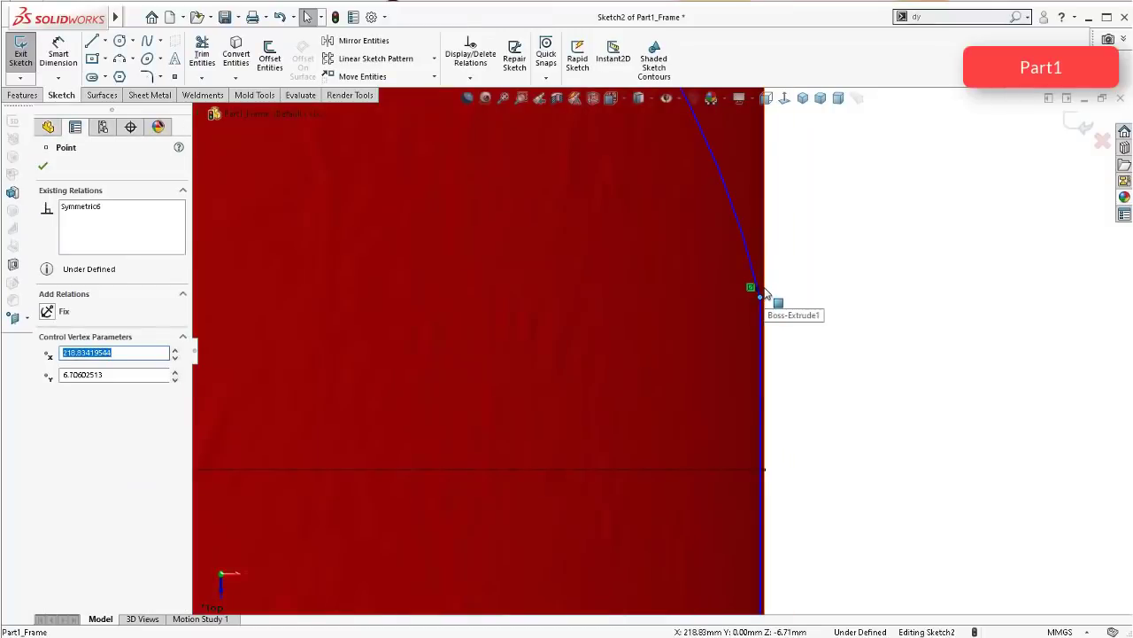
pyautogui.keyDown('ctrl'); pyautogui.click(764, 291); pyautogui.keyUp('ctrl')
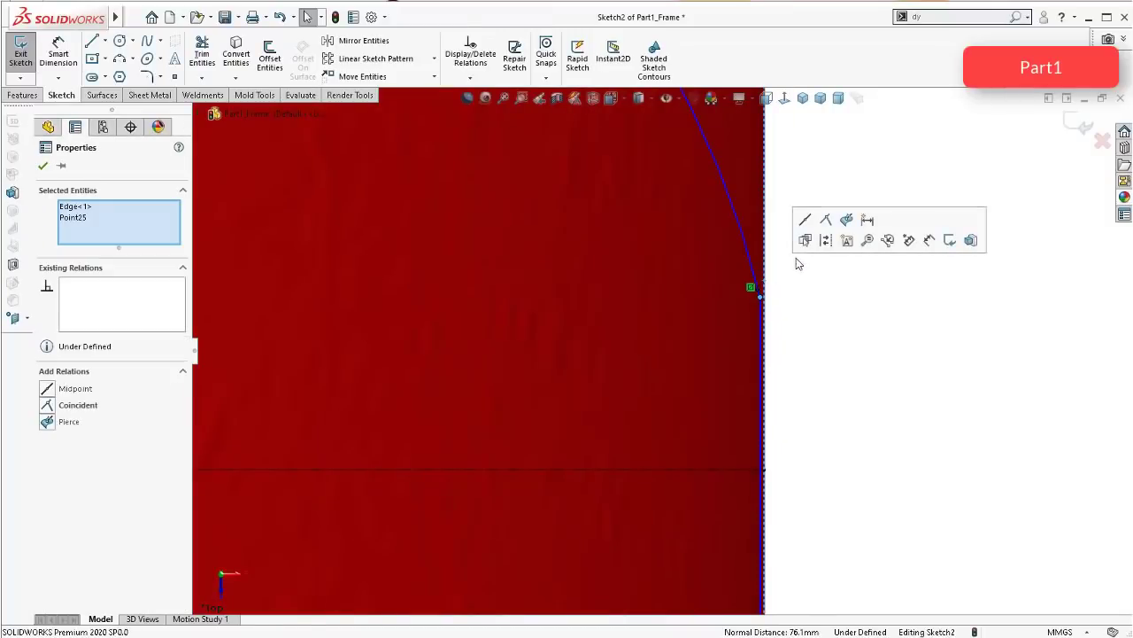
pyautogui.click(825, 221)
pyautogui.click(847, 334)
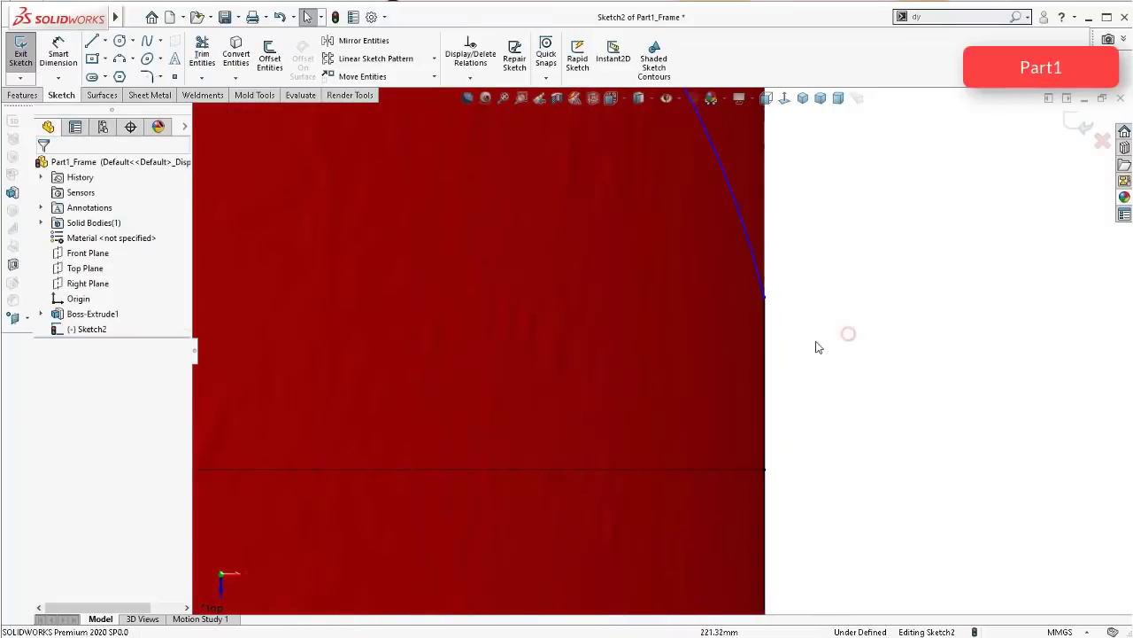
# Step: Make the end arc tangent to the short end line and shift their shared endpoint along the far edge
pyautogui.click(766, 299)
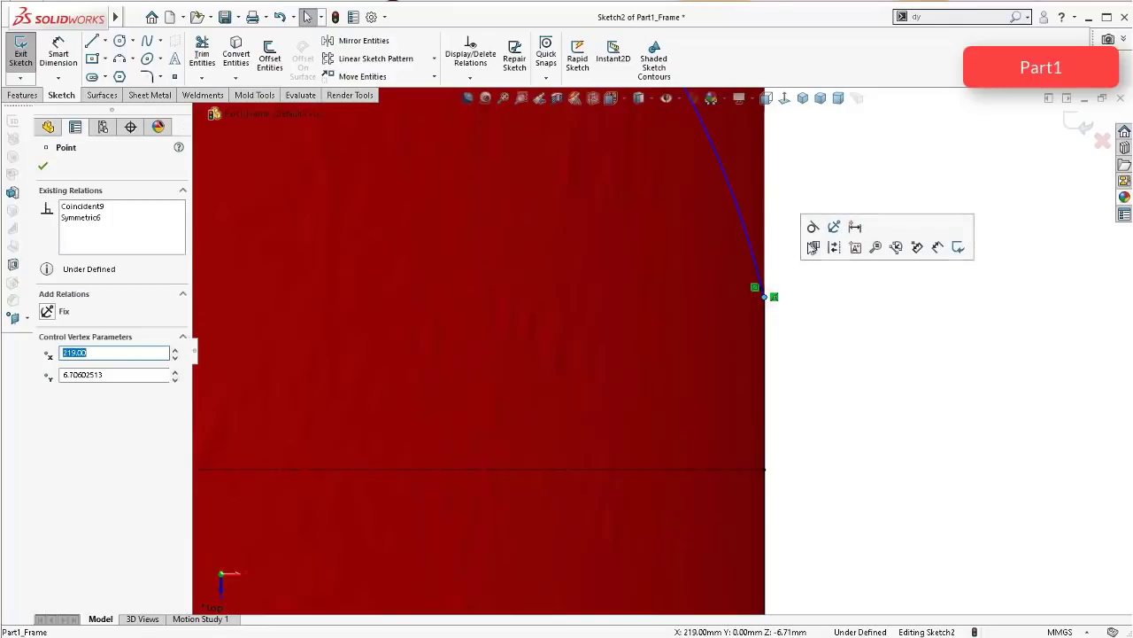
pyautogui.click(814, 228)
pyautogui.click(813, 368)
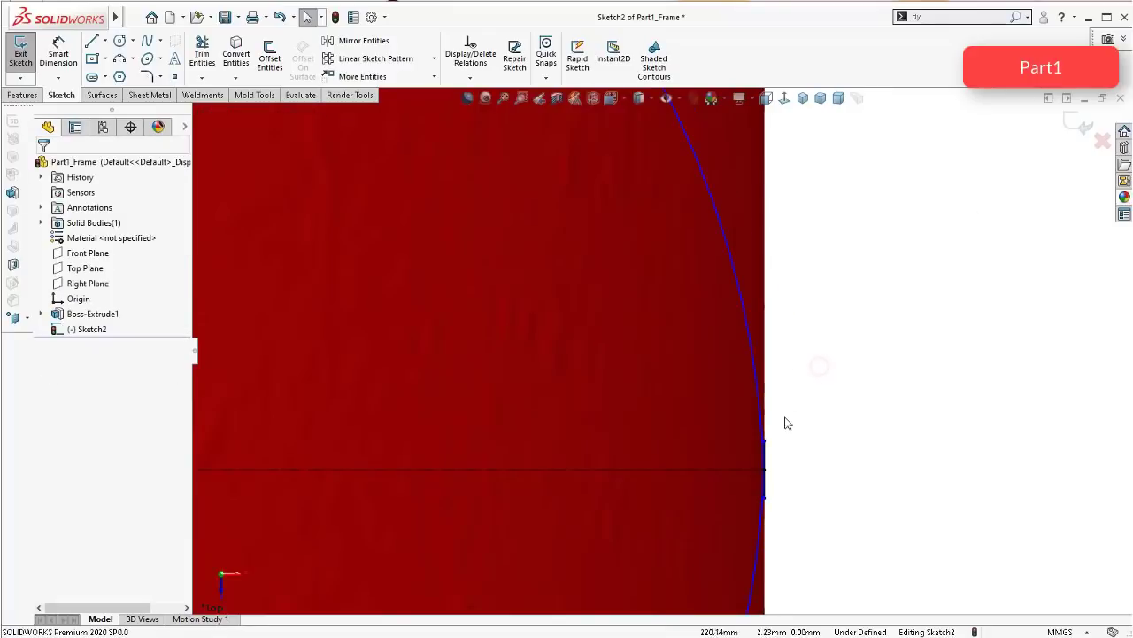
pyautogui.moveTo(766, 426); pyautogui.dragTo(766, 539)
pyautogui.click(825, 329)
# Step: Switch the model to an unshaded, edges-only display style and bring the whole outline into view
pyautogui.scroll(6, 800, 397)
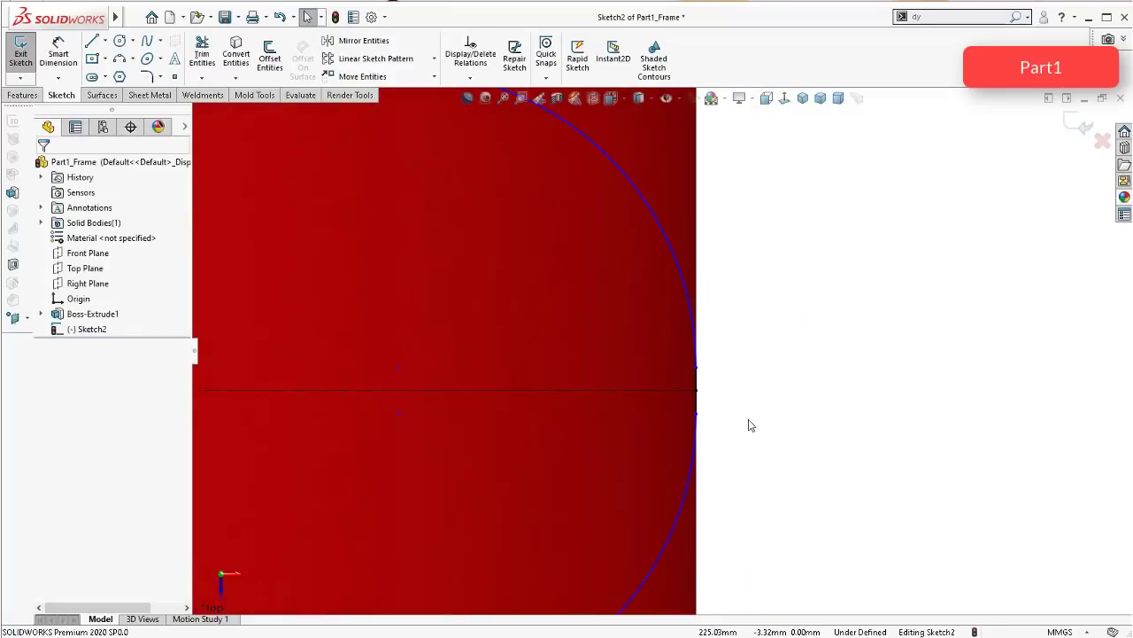
pyautogui.scroll(1, 531, 246)
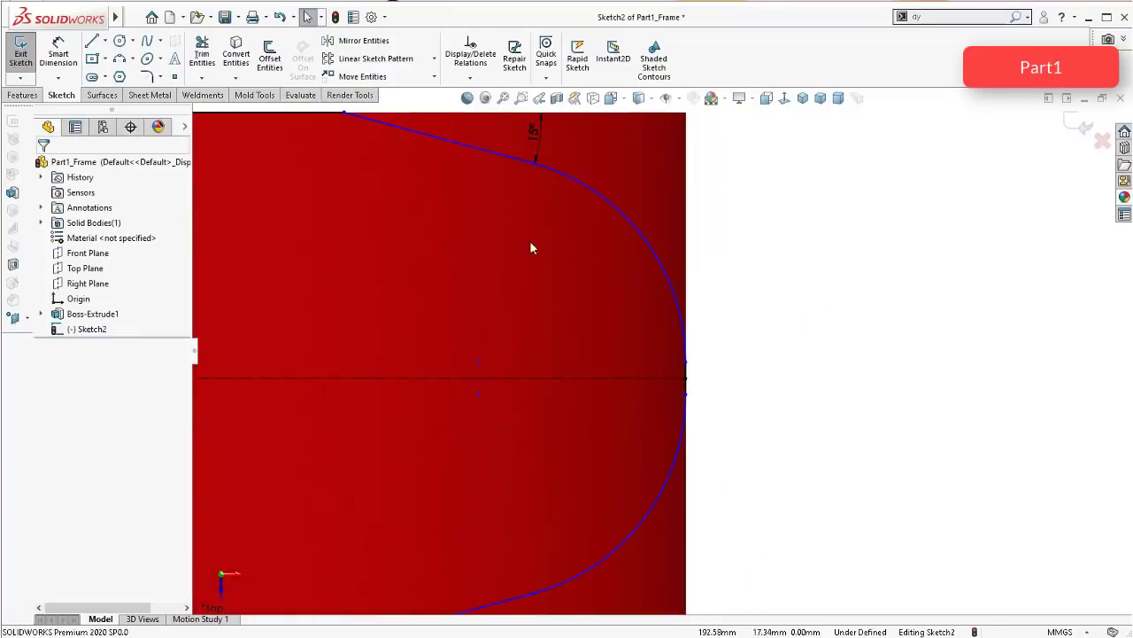
pyautogui.click(651, 100)
pyautogui.click(640, 157)
pyautogui.scroll(4, 576, 387)
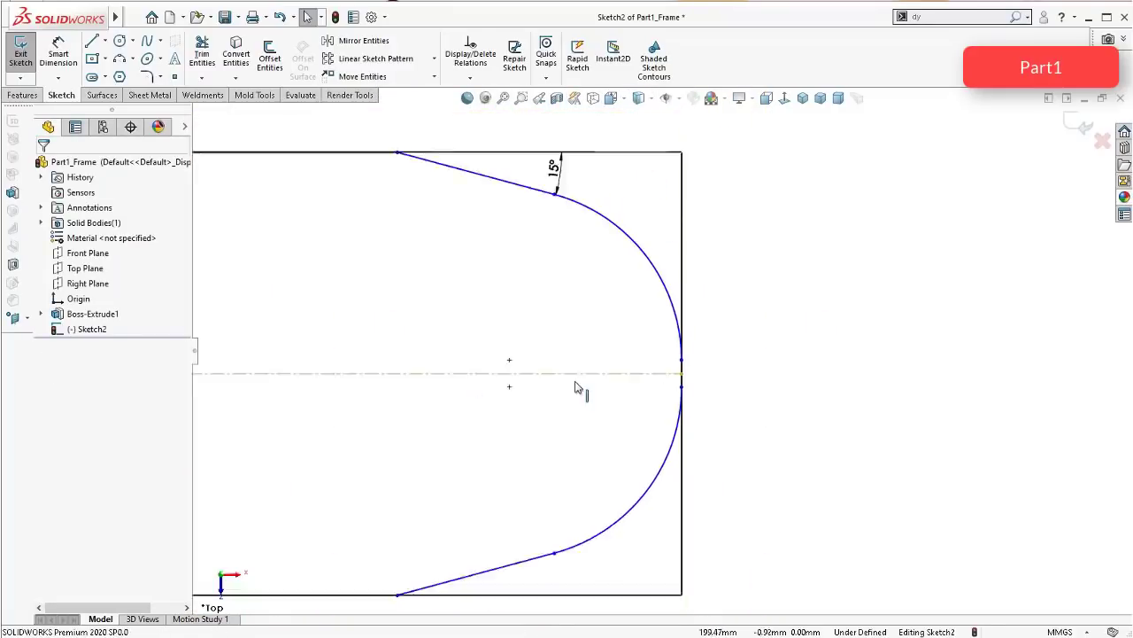
pyautogui.scroll(2, 404, 362)
pyautogui.scroll(-2, 390, 359)
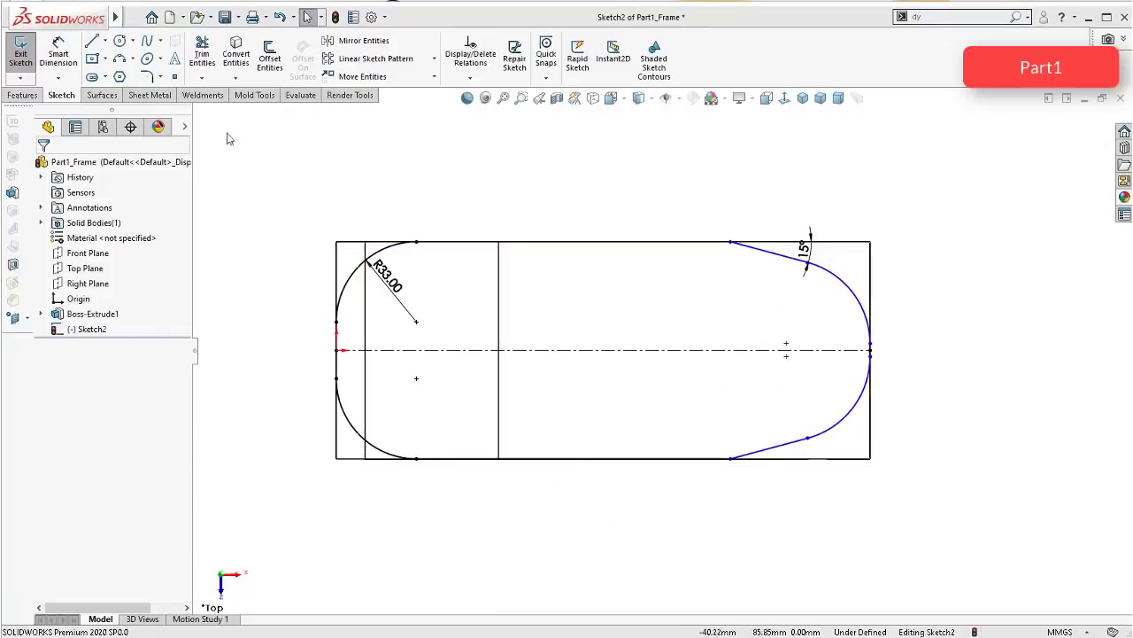
# Step: Dimension the end arc at the far side of the outline with a 33 mm radius
pyautogui.click(73, 61)
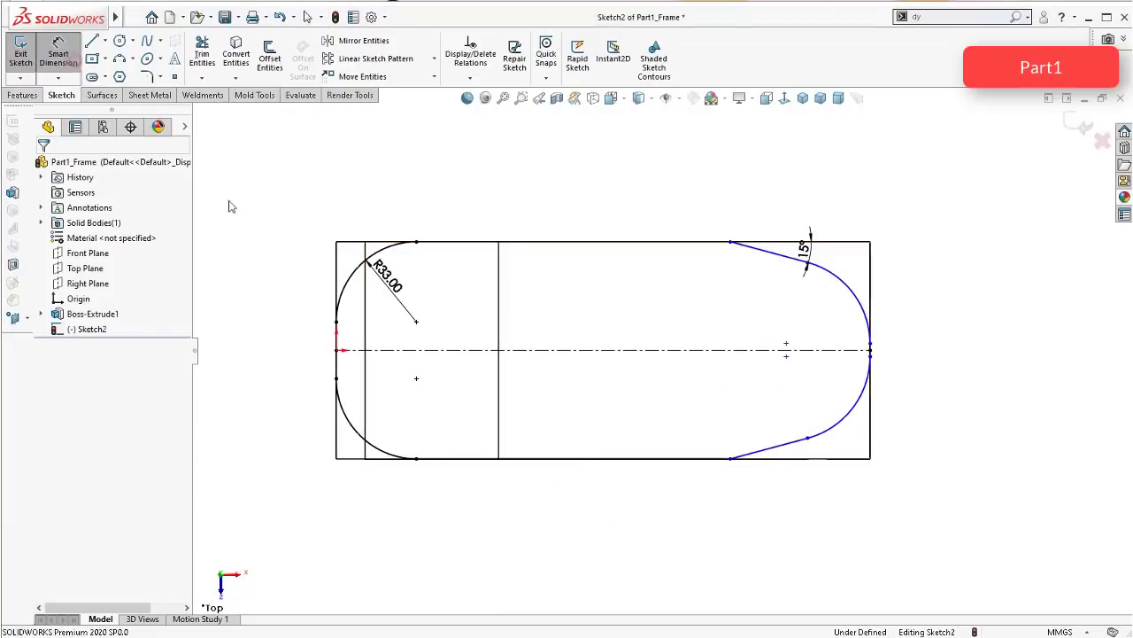
pyautogui.click(859, 298)
pyautogui.click(837, 302)
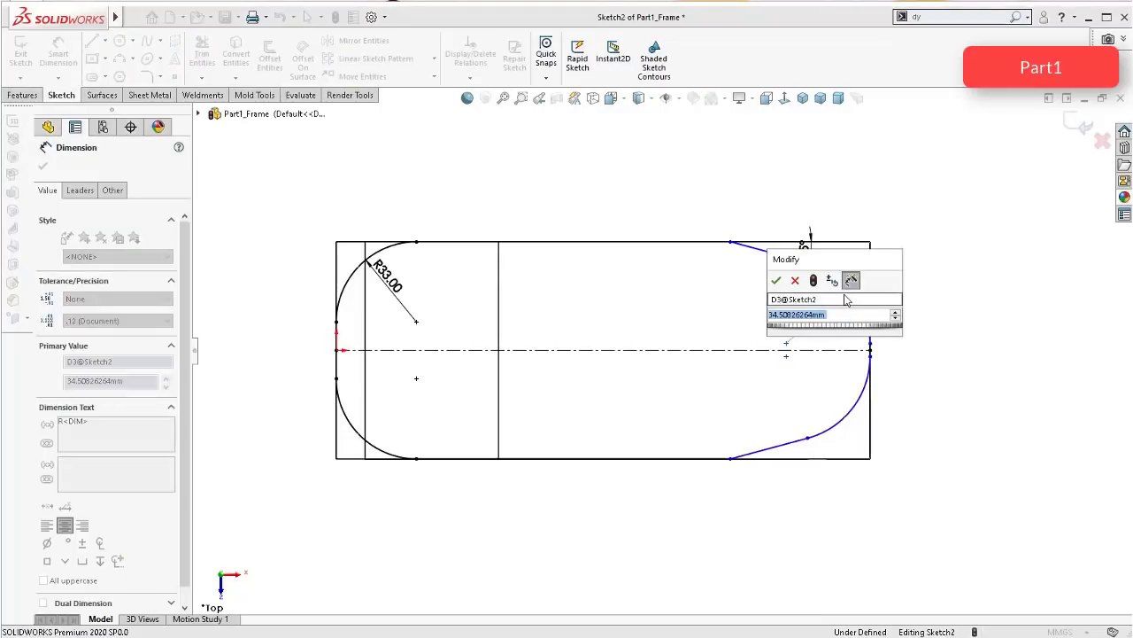
pyautogui.write('33')
pyautogui.press('Return')
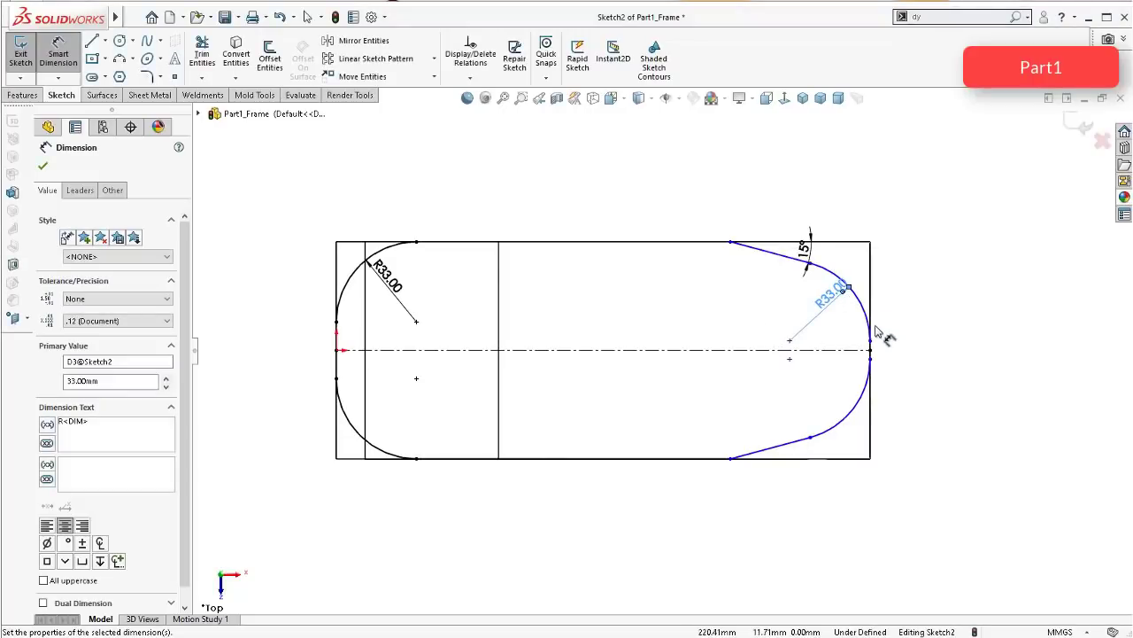
# Step: Dimension the short end line on the frame's far edge with a length of 14.25 mm
pyautogui.scroll(3, 881, 340)
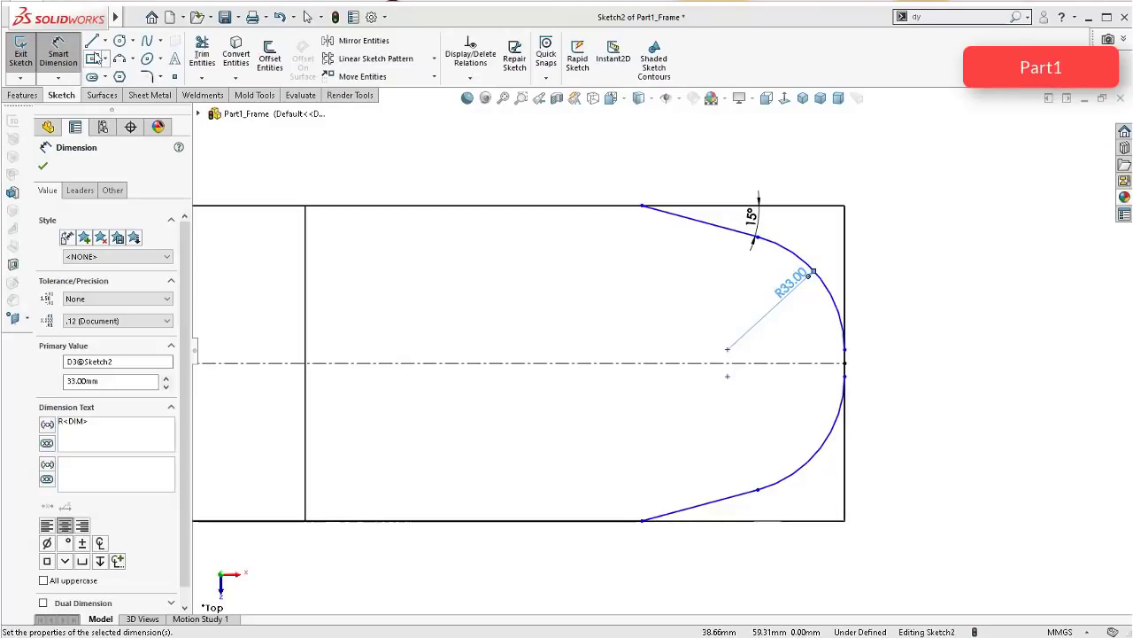
pyautogui.scroll(3, 850, 363)
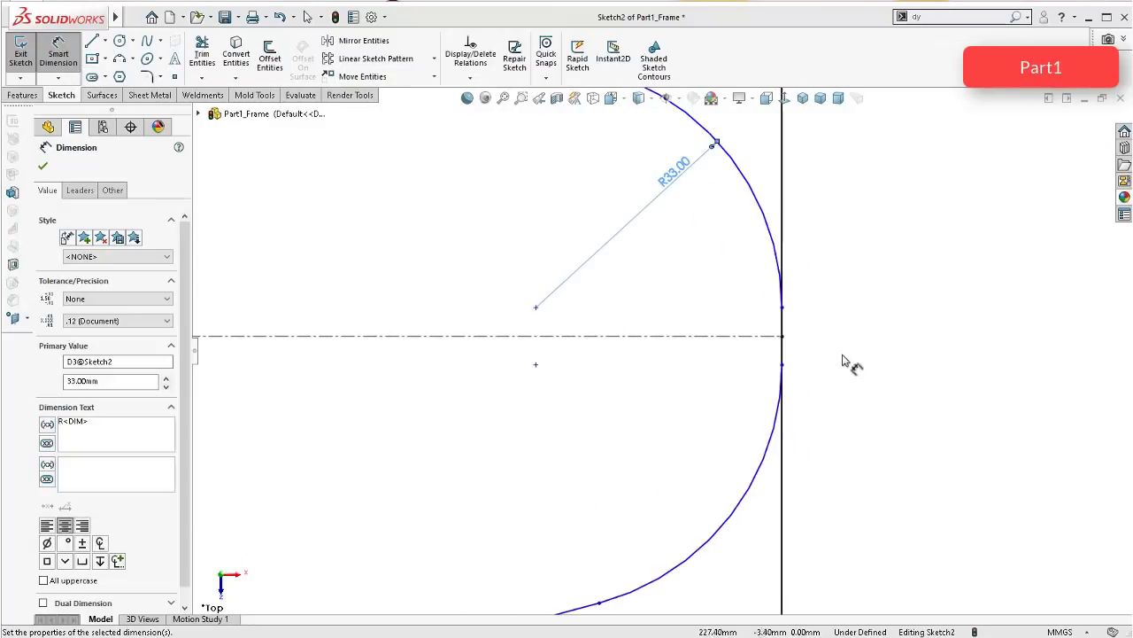
pyautogui.click(783, 320)
pyautogui.click(868, 332)
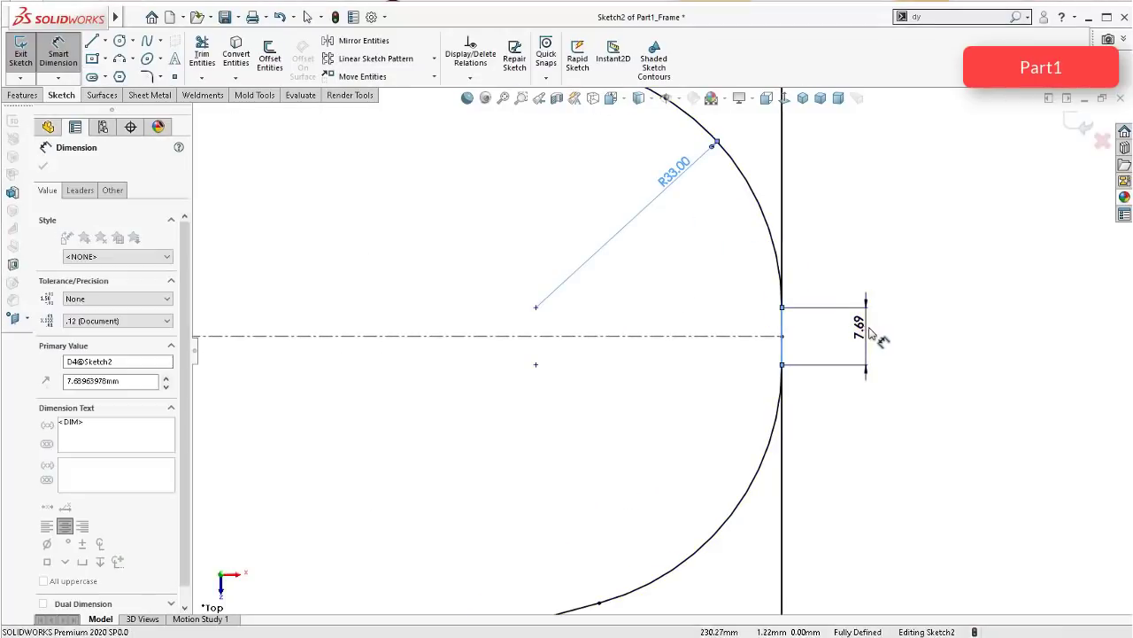
pyautogui.write('14,25')
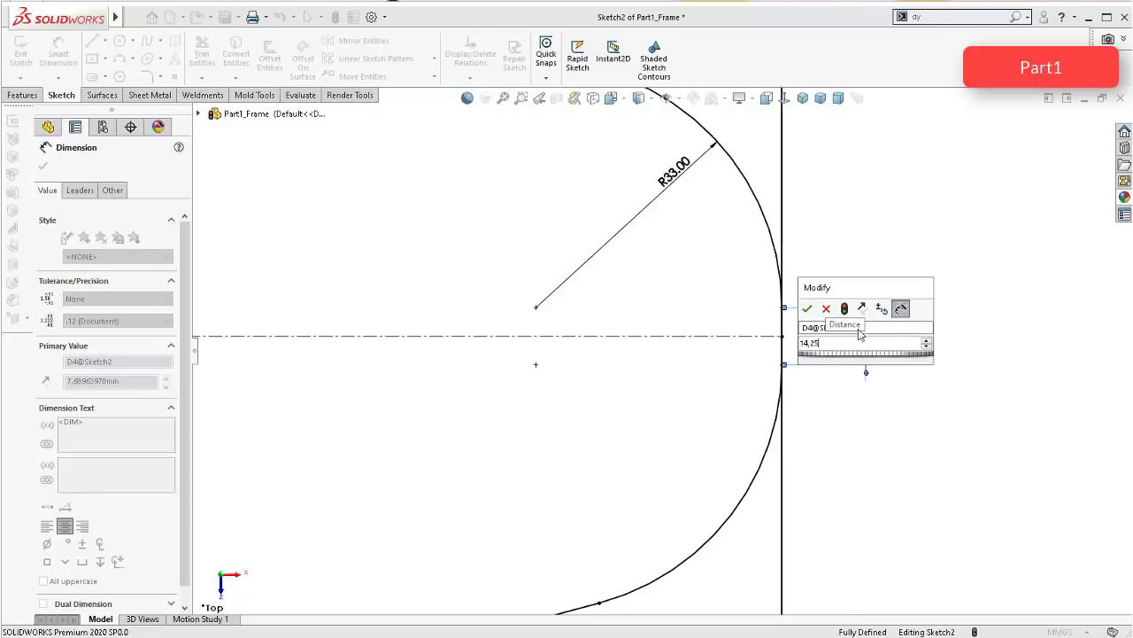
pyautogui.press('Return')
# Step: Check the dimensioned outline and delete the radius dimension of the far end arc
pyautogui.scroll(4, 767, 274)
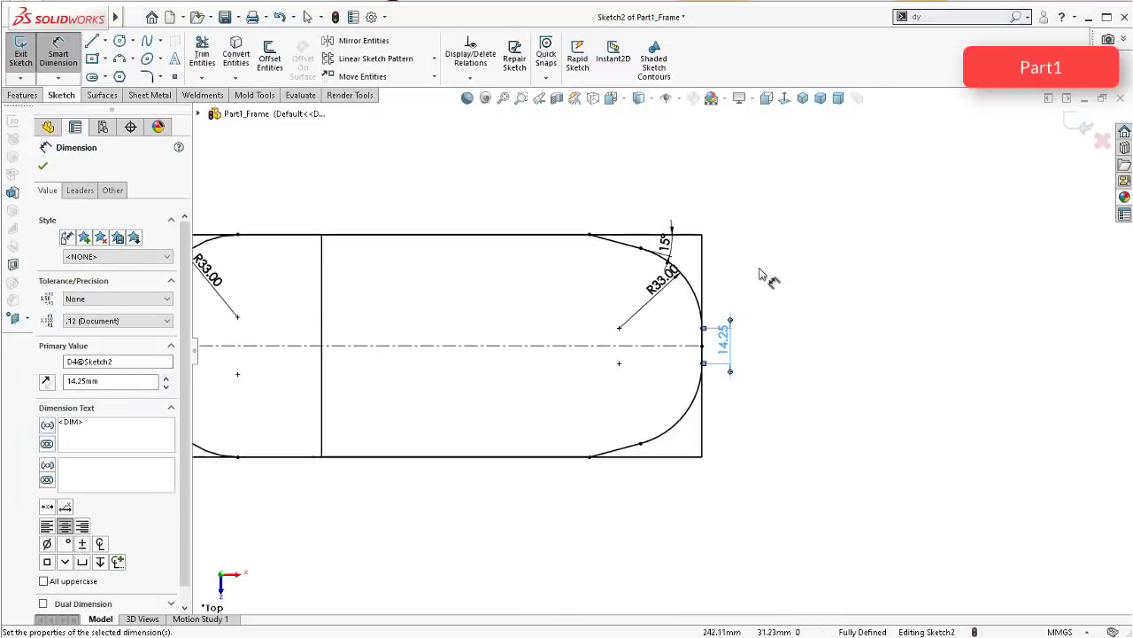
pyautogui.scroll(-5, 671, 271)
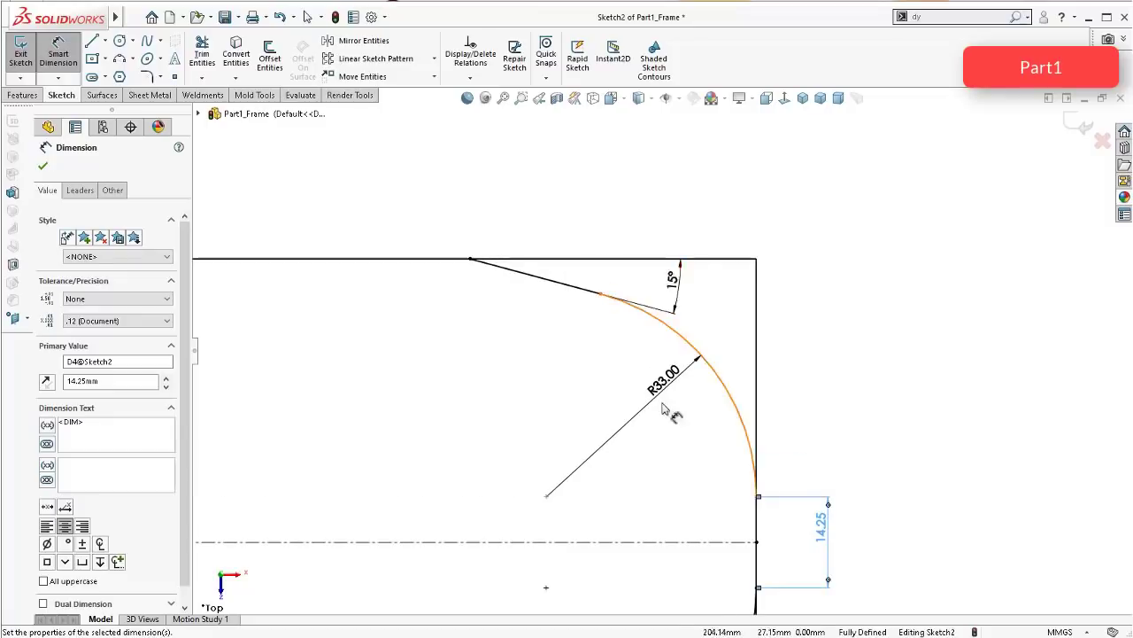
pyautogui.scroll(3, 619, 363)
pyautogui.scroll(3, 460, 470)
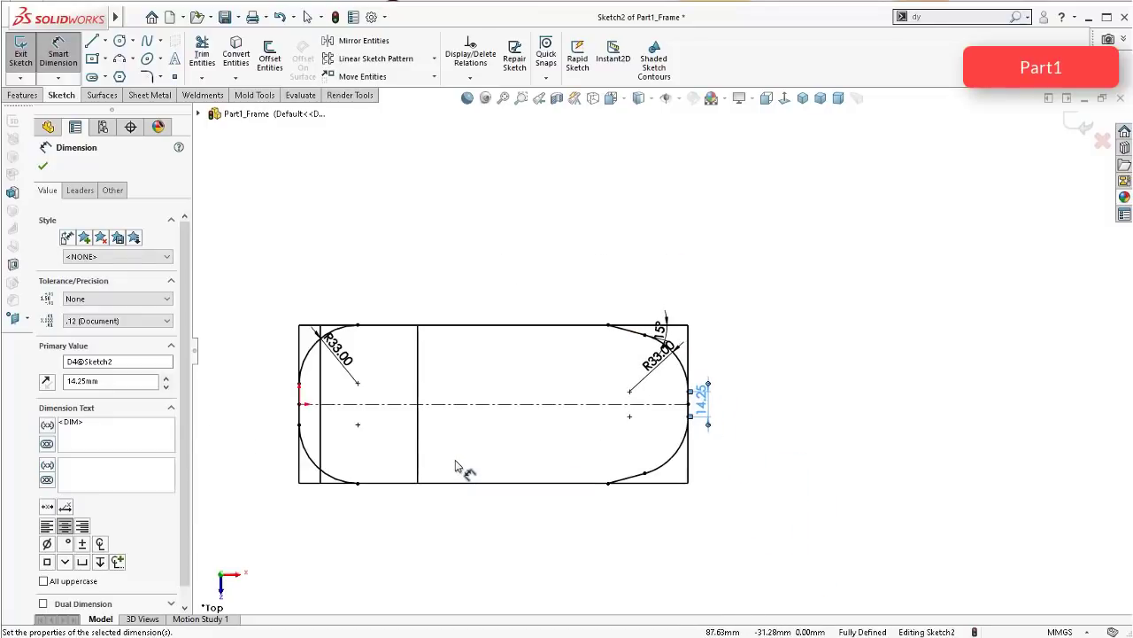
pyautogui.scroll(-1, 709, 522)
pyautogui.scroll(1, 673, 399)
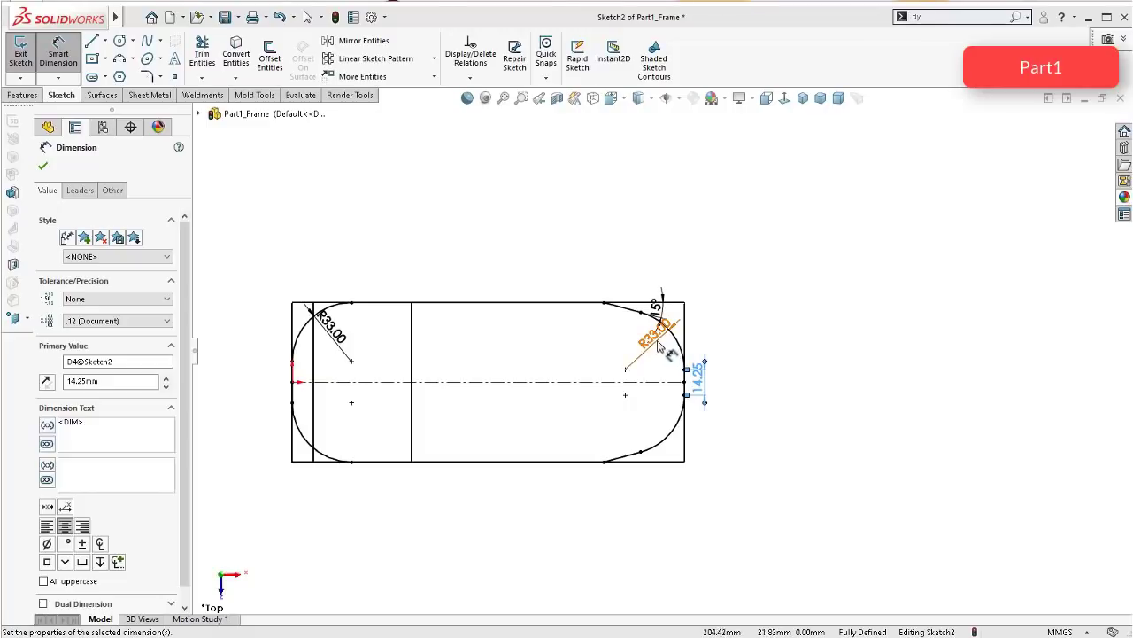
pyautogui.click(658, 345)
pyautogui.press('Delete')
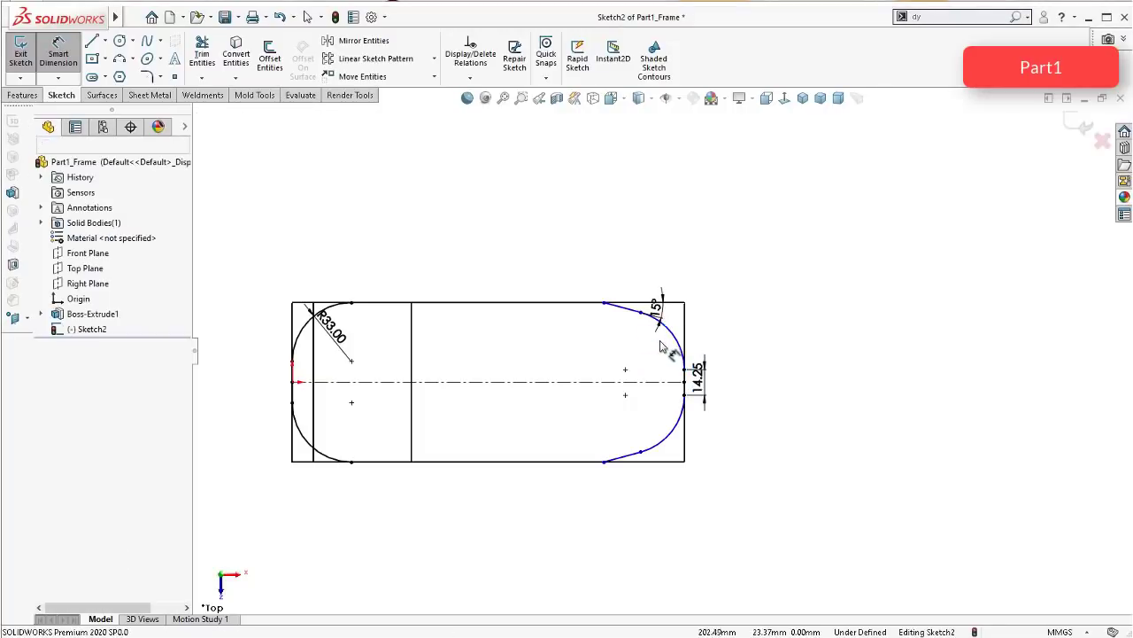
# Step: Dimension the outline's long straight line with a length of 111 mm
pyautogui.click(580, 309)
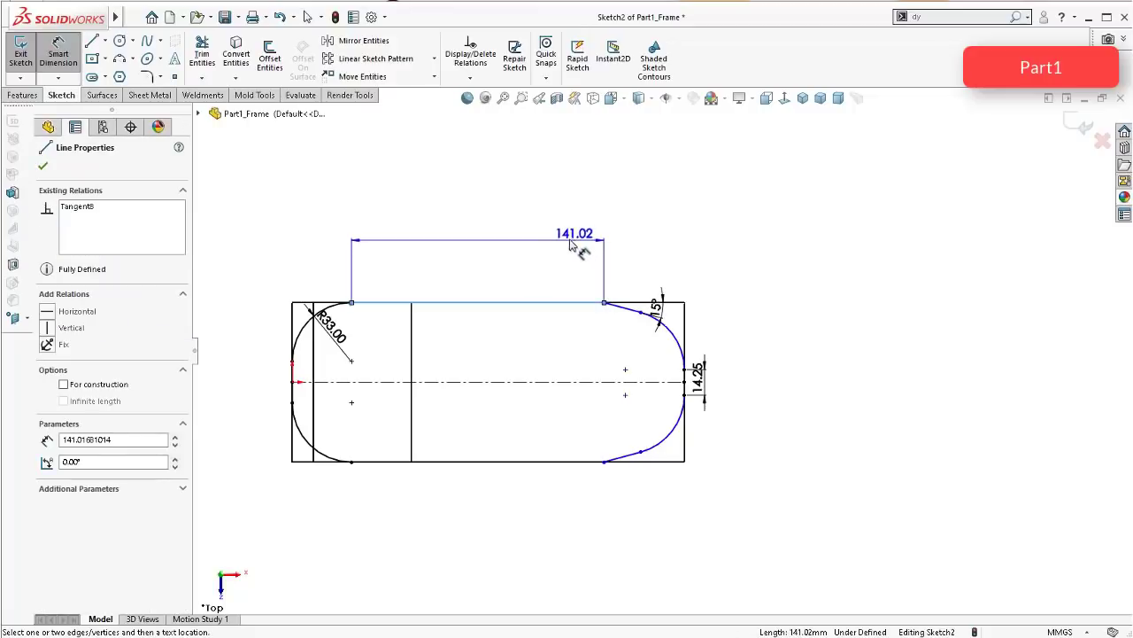
pyautogui.click(381, 248)
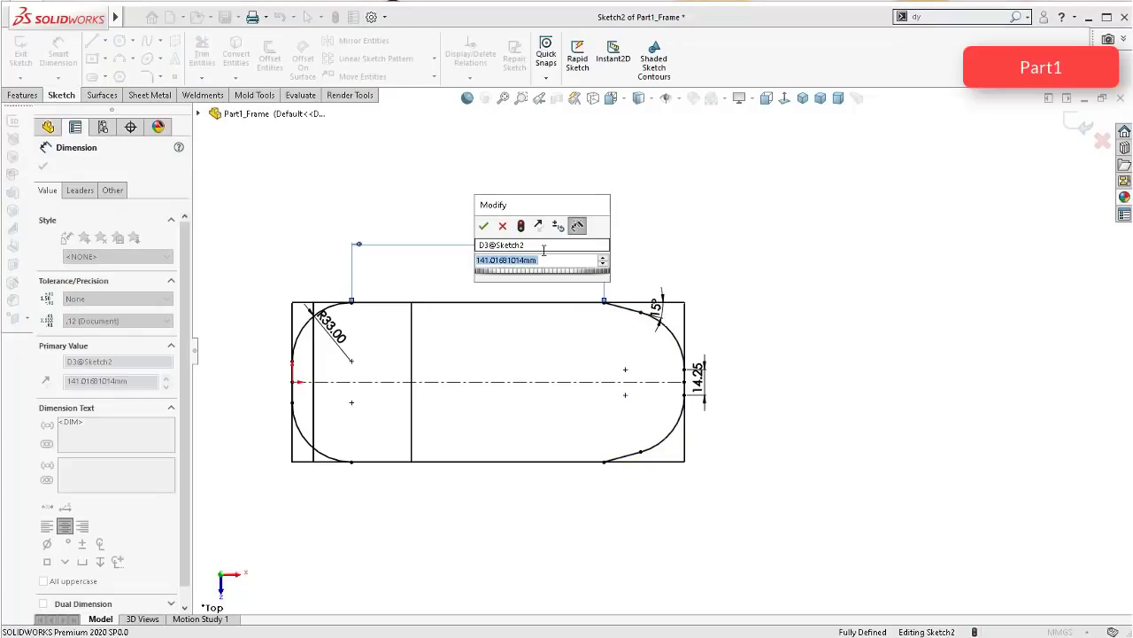
pyautogui.write('111')
pyautogui.press('Return')
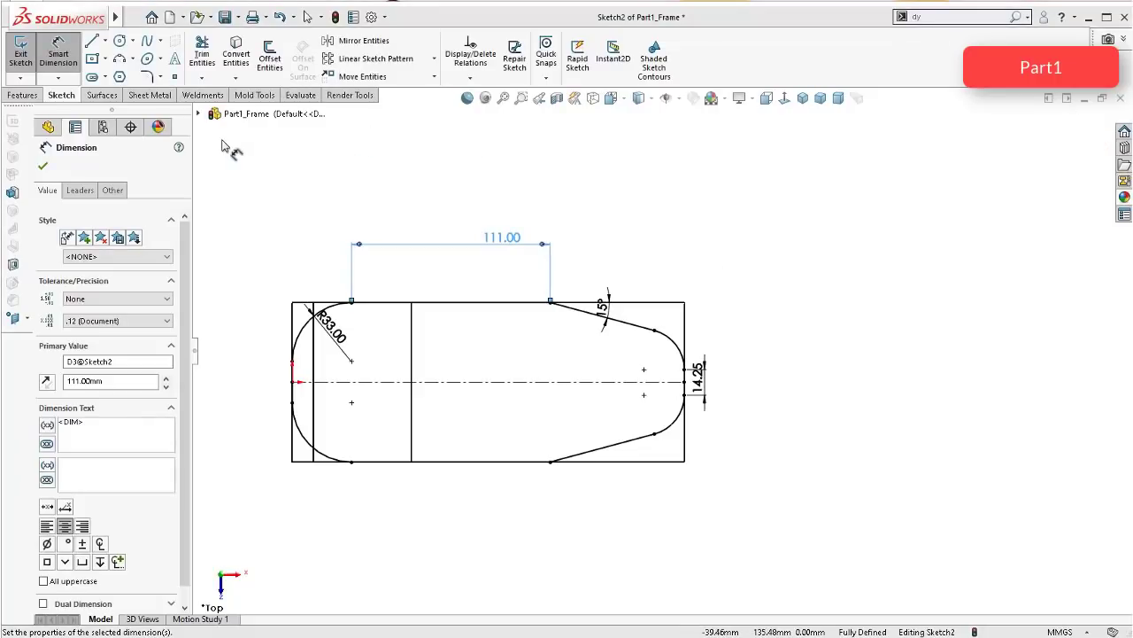
# Step: Cut away the material outside the outline with a reversed Through All extruded cut, side to cut flipped, and display the model shaded with edges
pyautogui.click(838, 98)
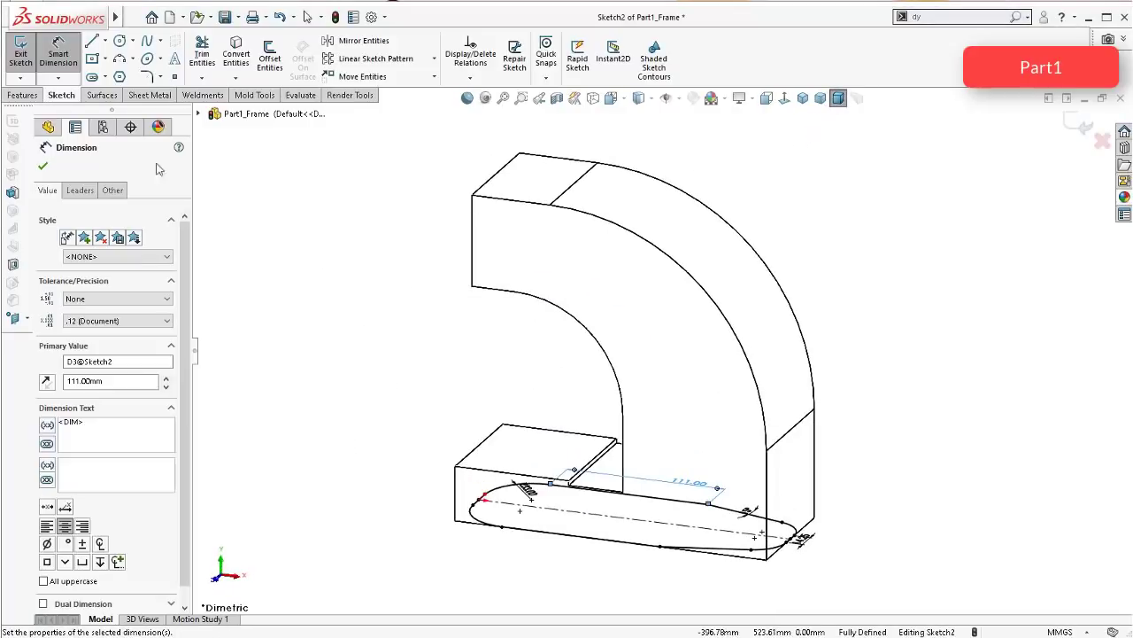
pyautogui.click(23, 94)
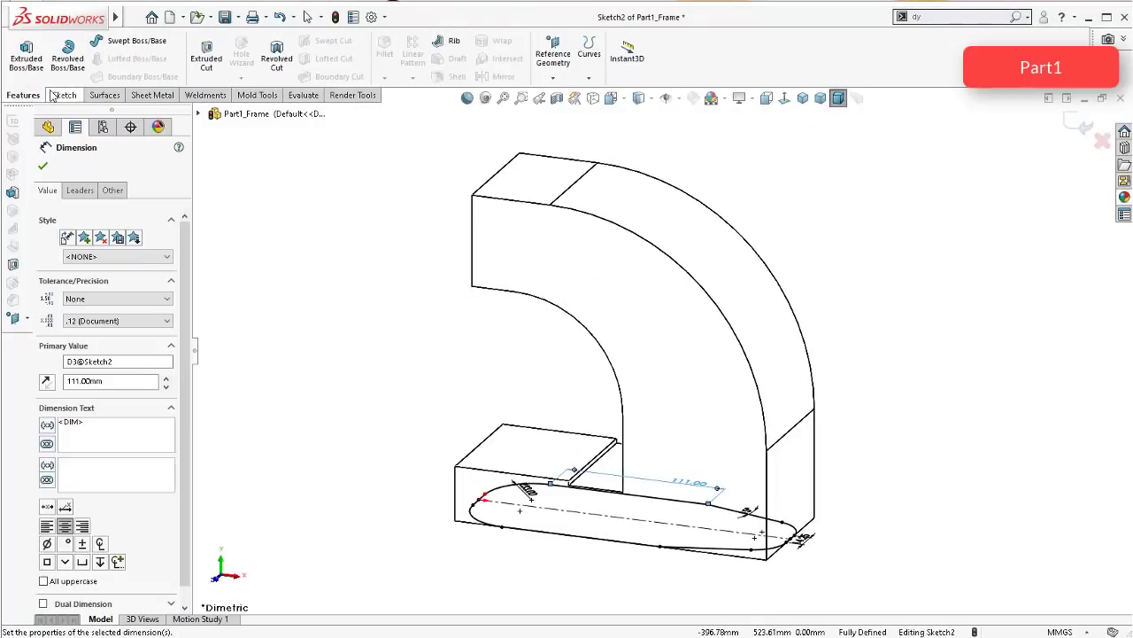
pyautogui.click(206, 55)
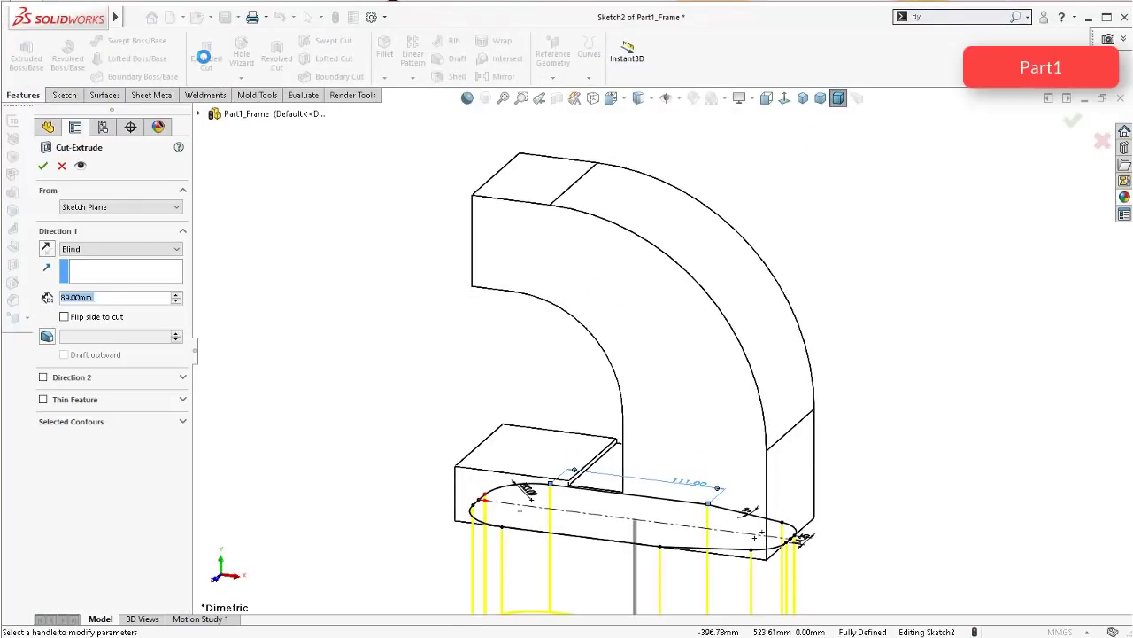
pyautogui.click(66, 323)
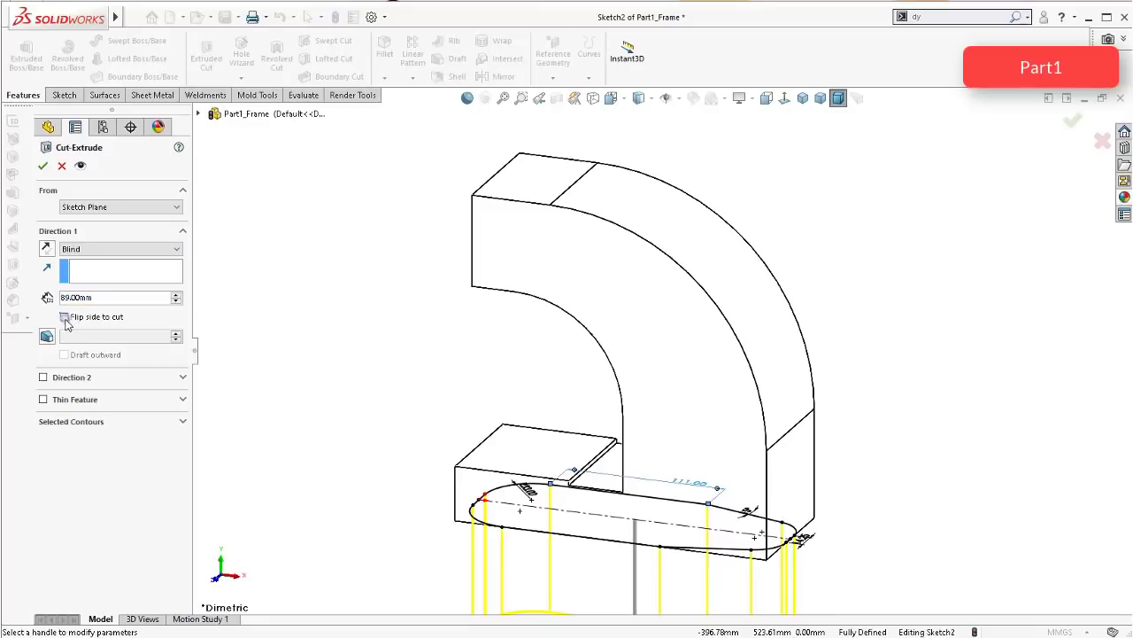
pyautogui.click(47, 249)
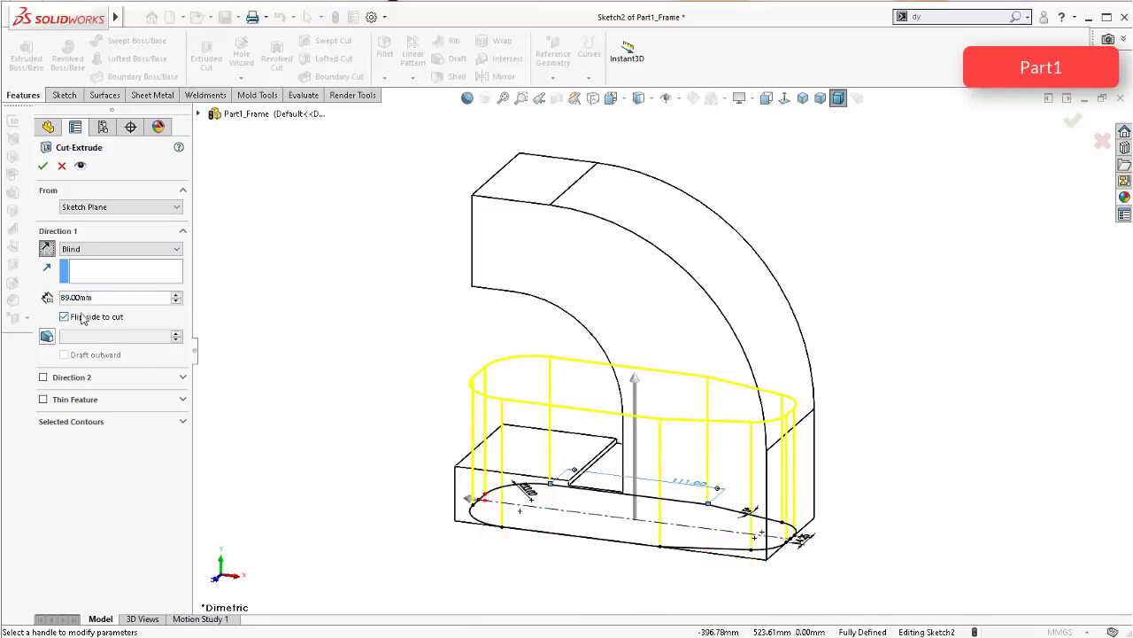
pyautogui.click(146, 254)
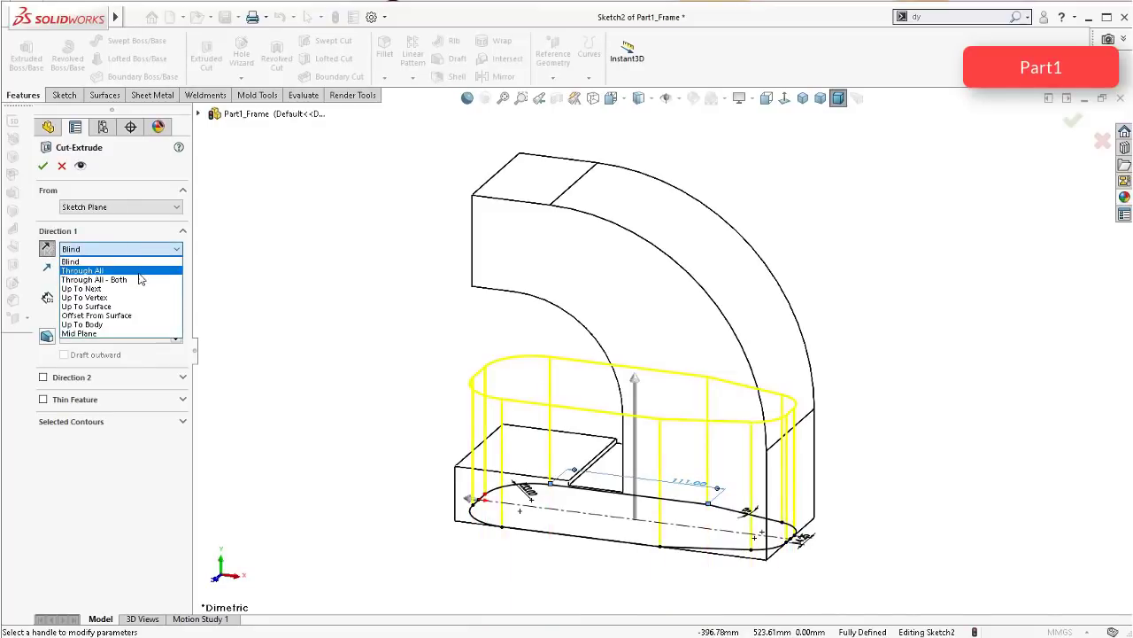
pyautogui.click(138, 271)
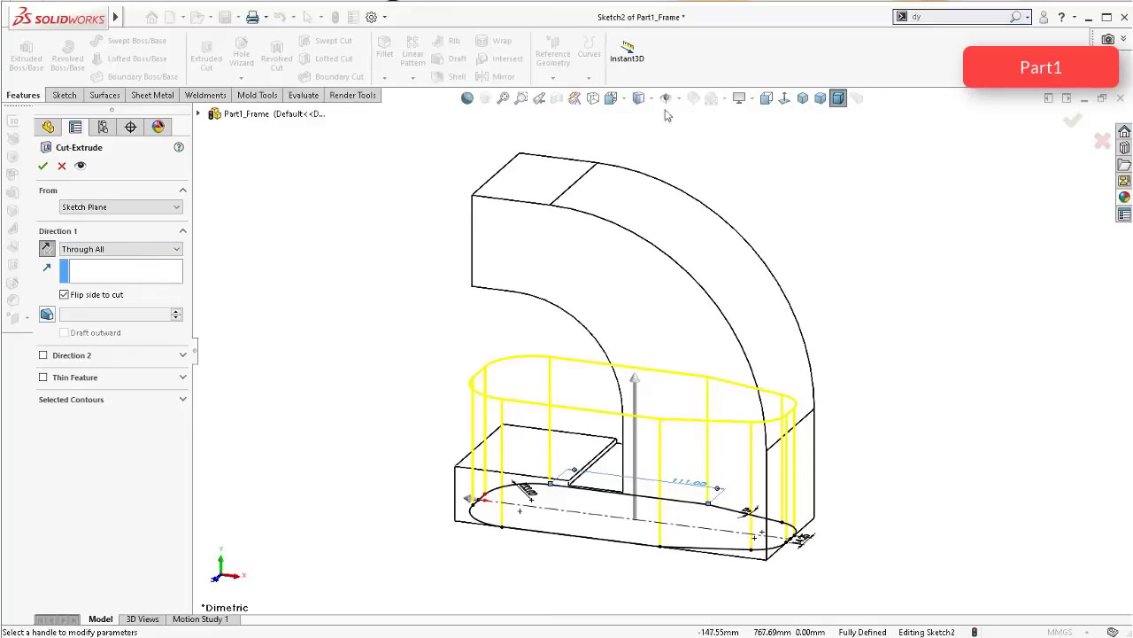
pyautogui.moveTo(639, 99)
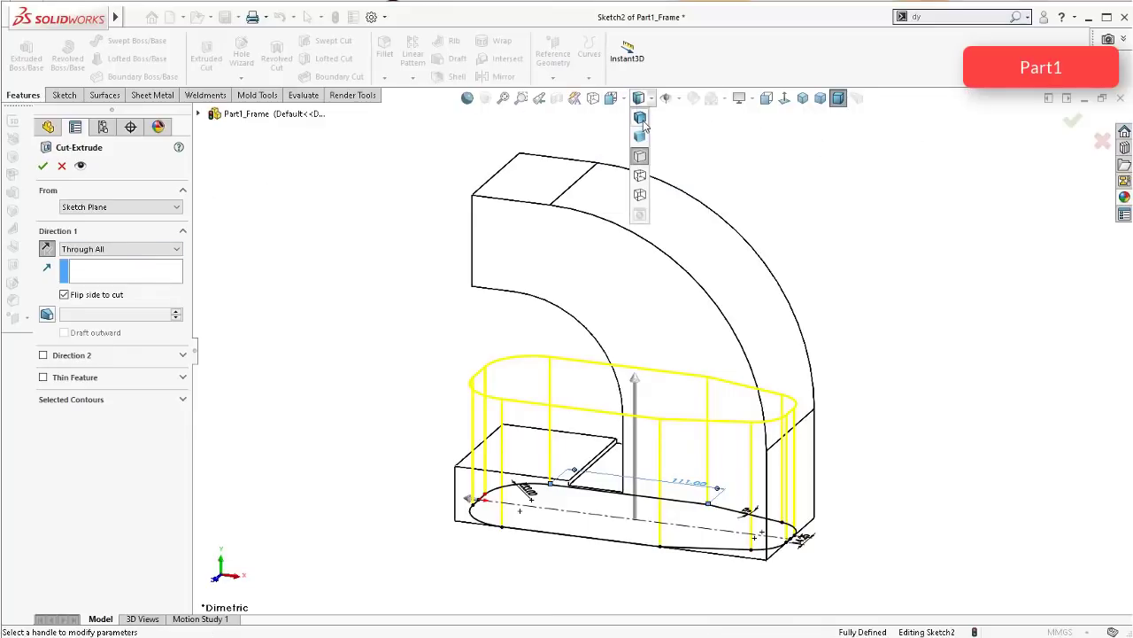
pyautogui.click(642, 120)
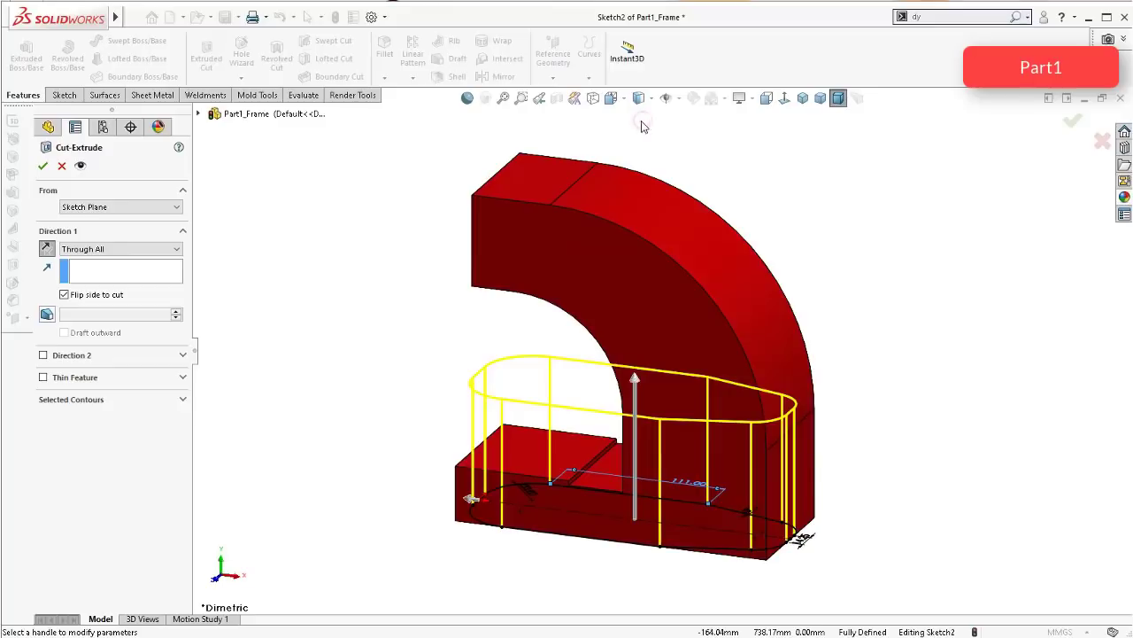
pyautogui.click(43, 167)
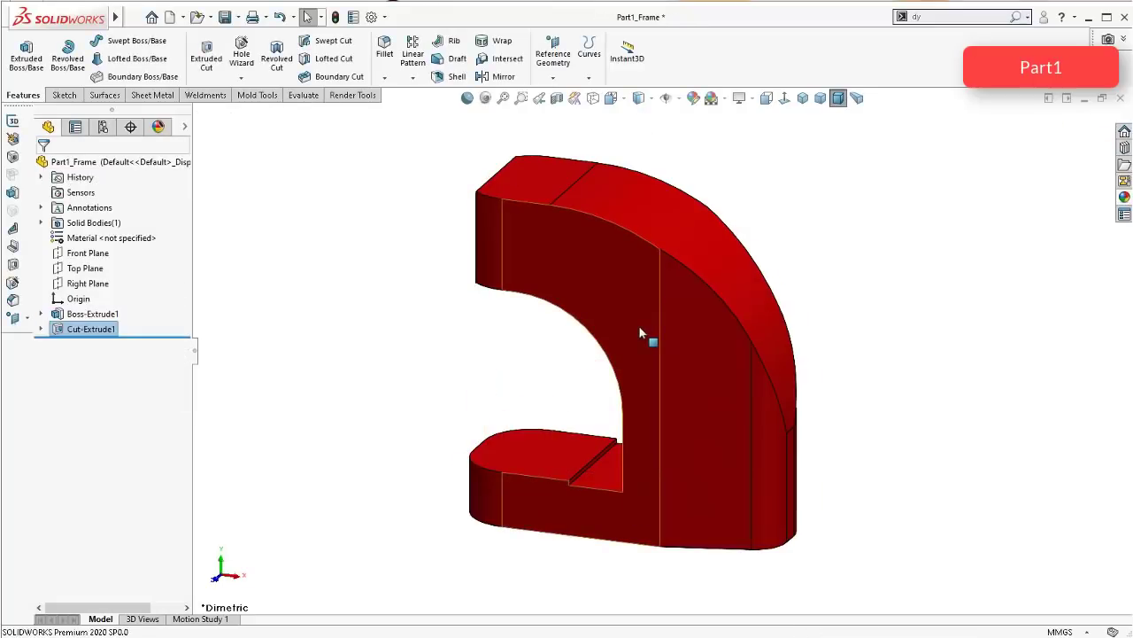
# Step: Inspect the trimmed body, save the part and set the trimetric view
pyautogui.moveTo(641, 333); pyautogui.dragTo(771, 580, button='middle')
pyautogui.hotkey('ctrl', 's')
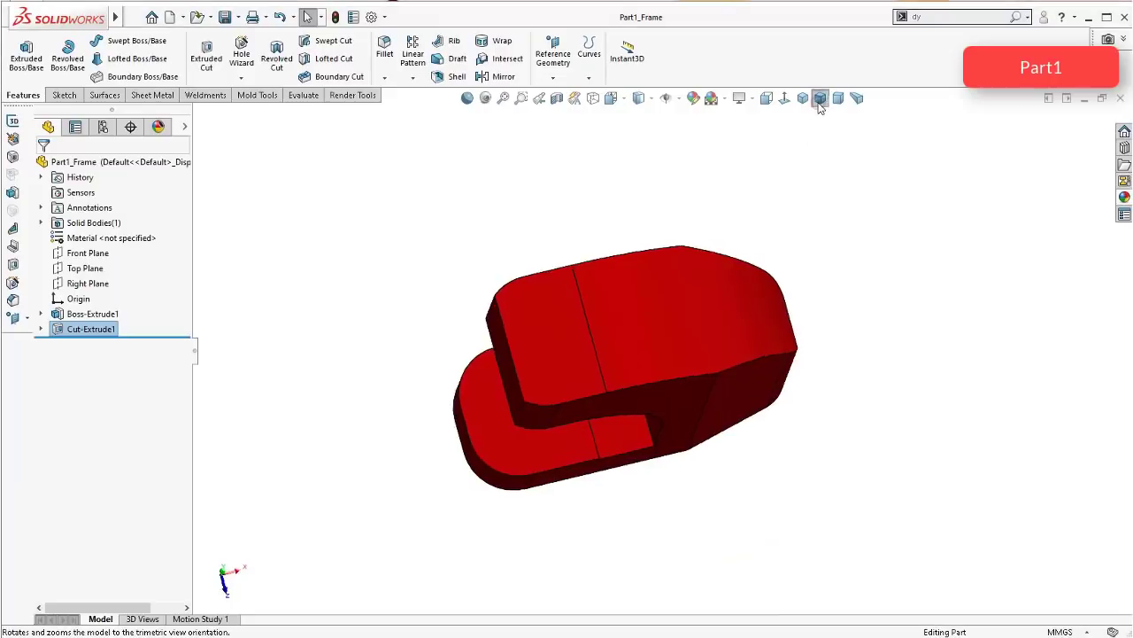
pyautogui.click(820, 99)
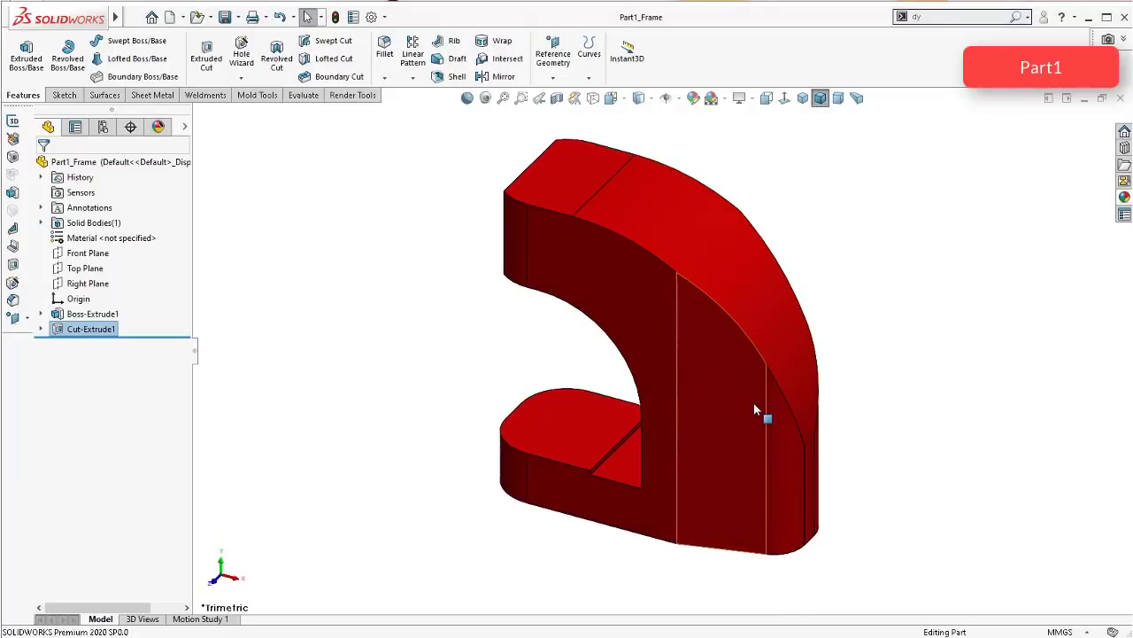
# Step: Start a new sketch on the frame's flat C-shaped side face, viewed face-on
pyautogui.click(650, 516)
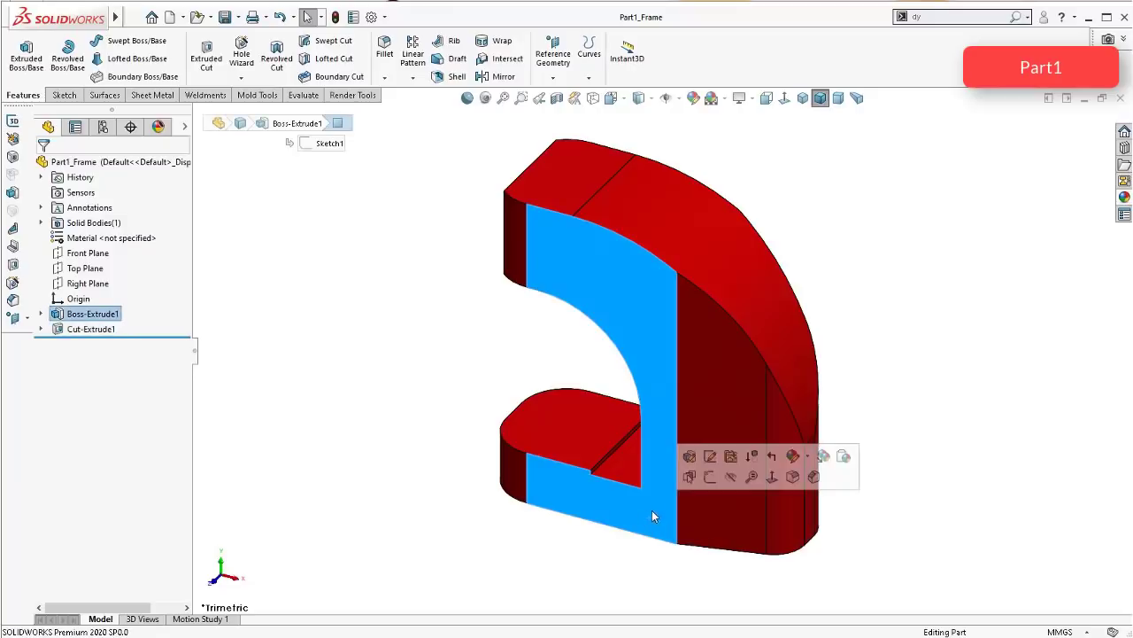
pyautogui.click(708, 478)
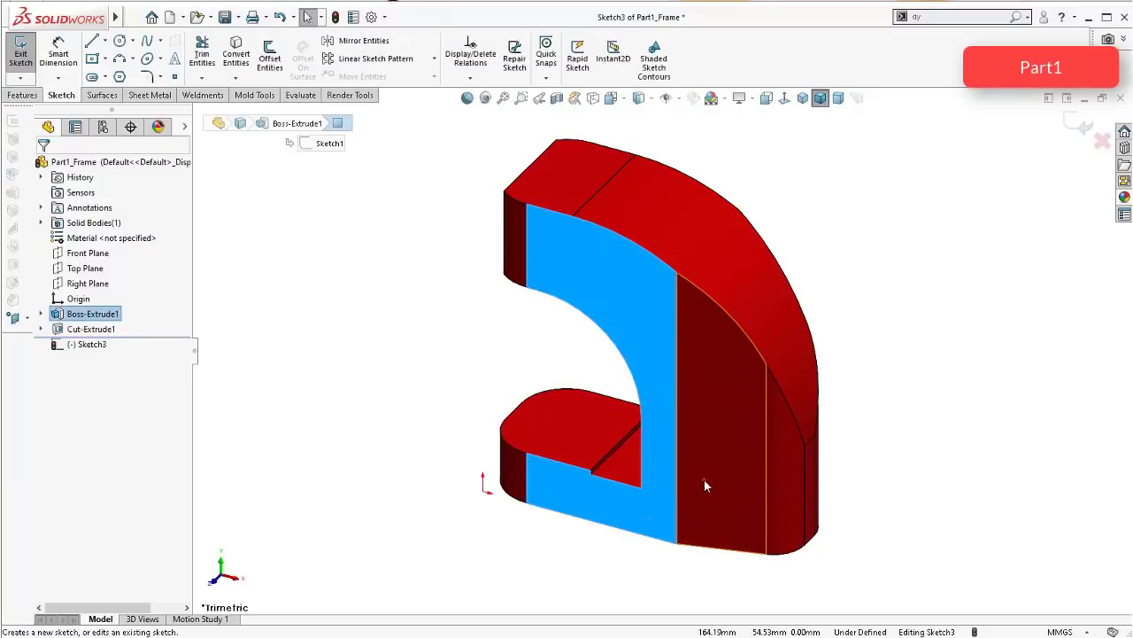
pyautogui.click(785, 99)
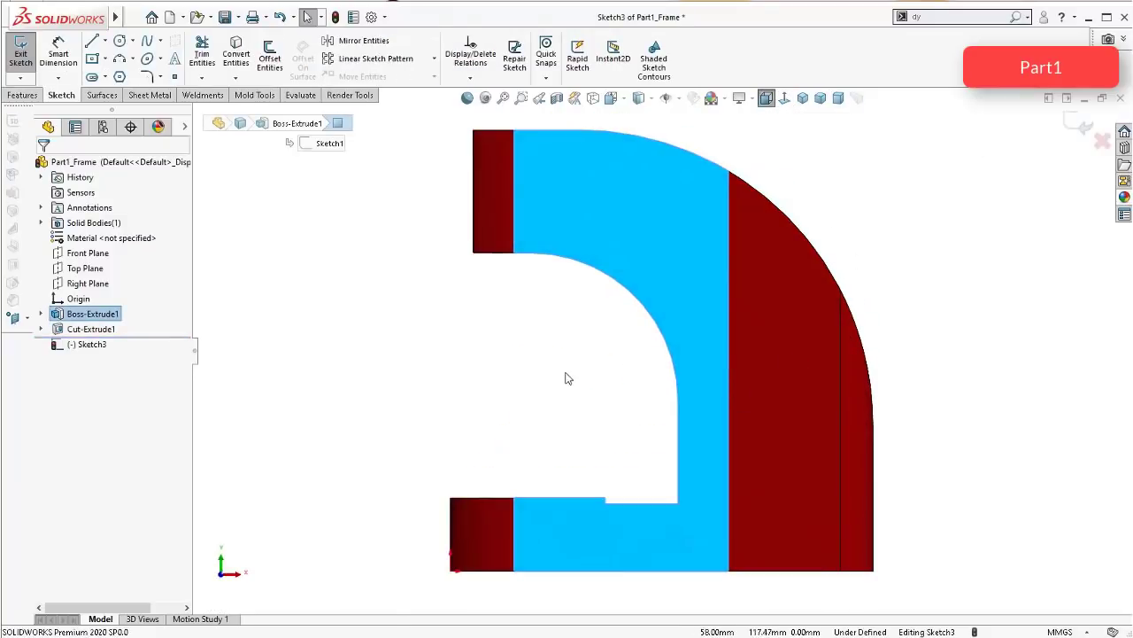
pyautogui.click(377, 339)
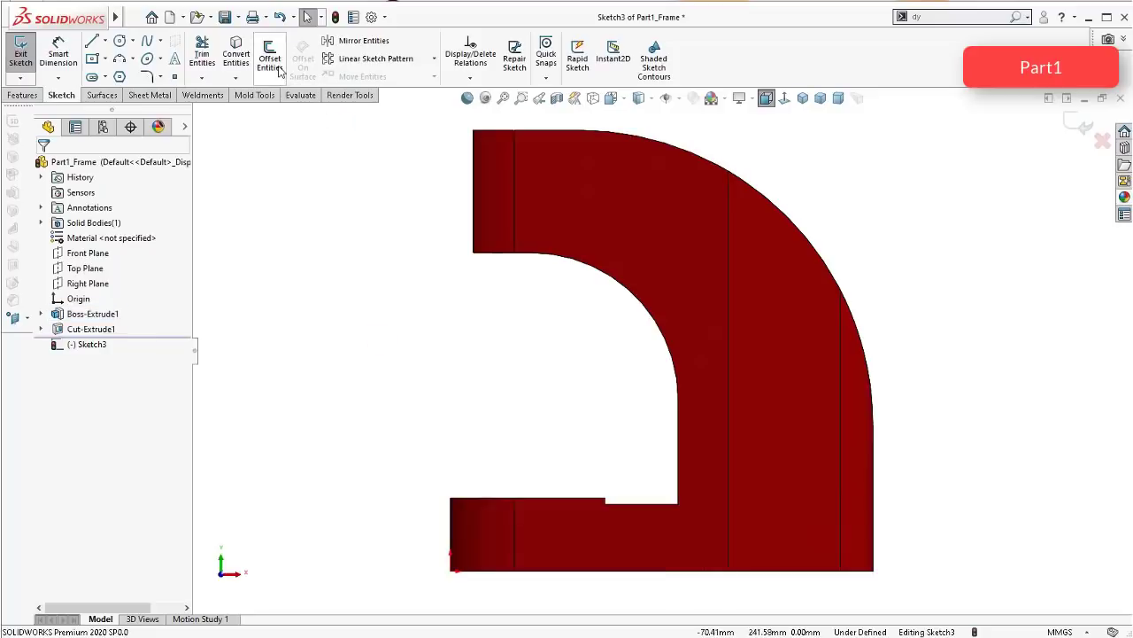
# Step: Offset the inner opening's vertical edge and adjoining arc by 9.5 mm into the frame material
pyautogui.click(276, 69)
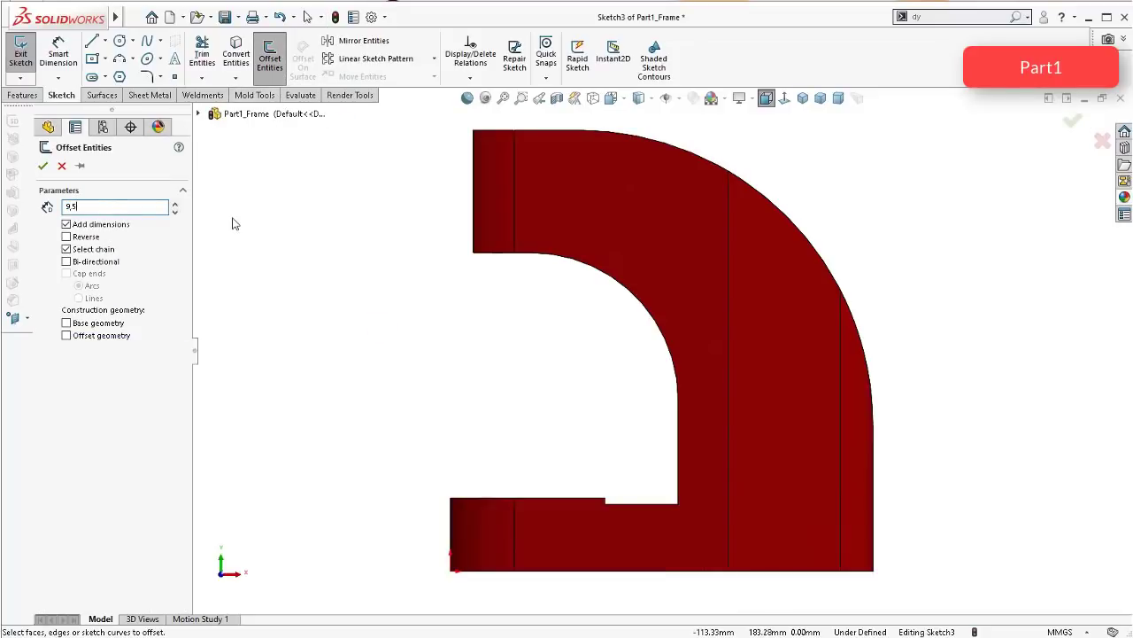
pyautogui.click(679, 418)
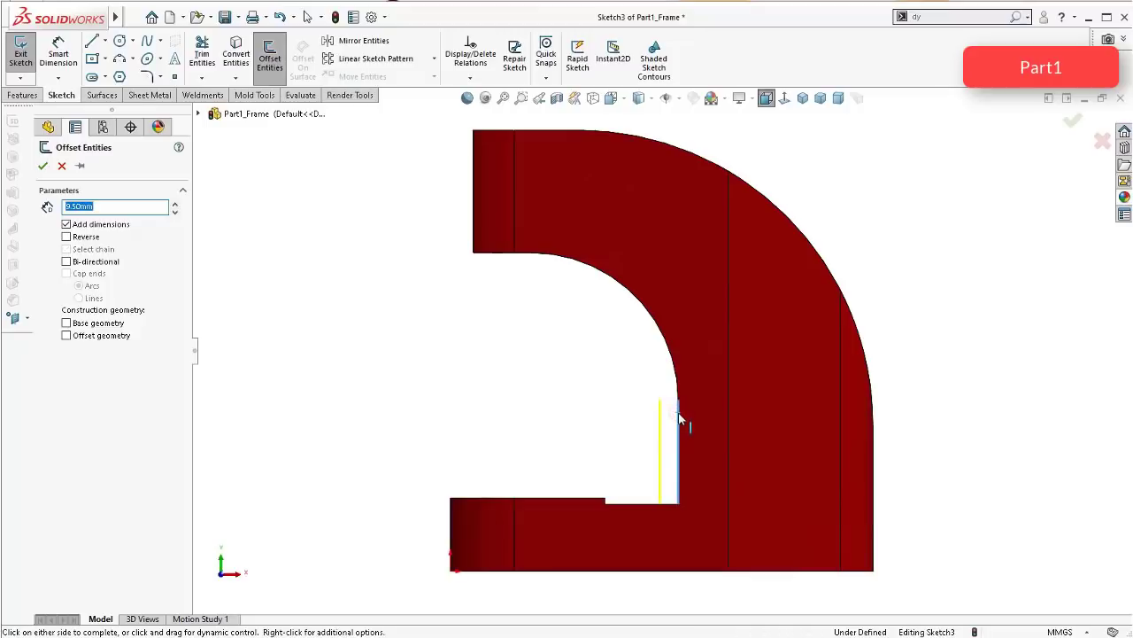
pyautogui.click(65, 236)
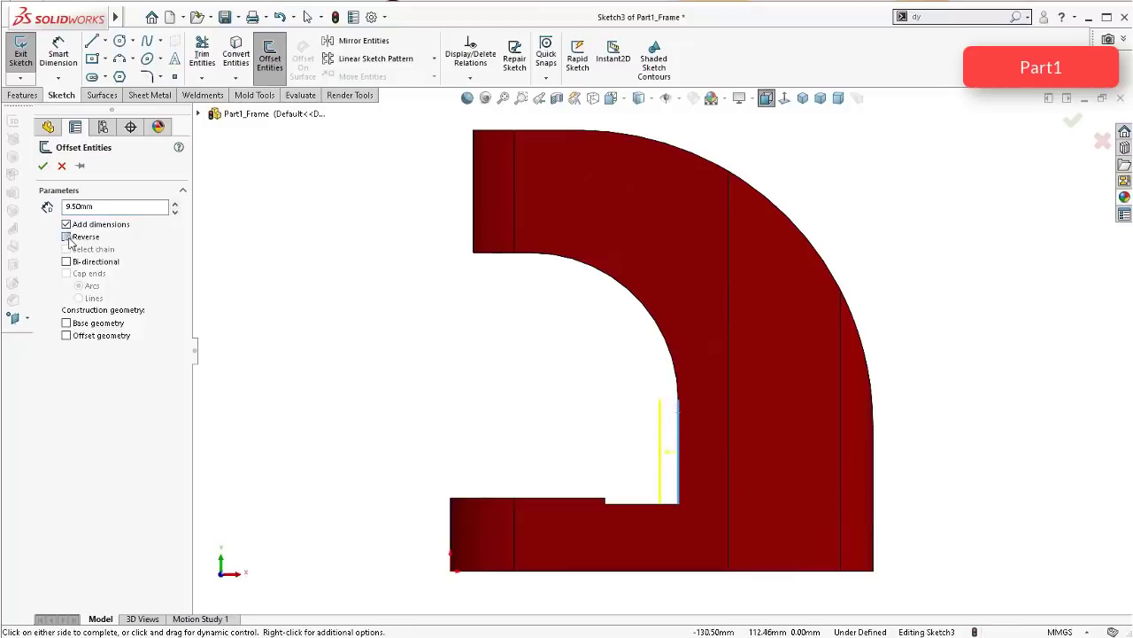
pyautogui.click(669, 348)
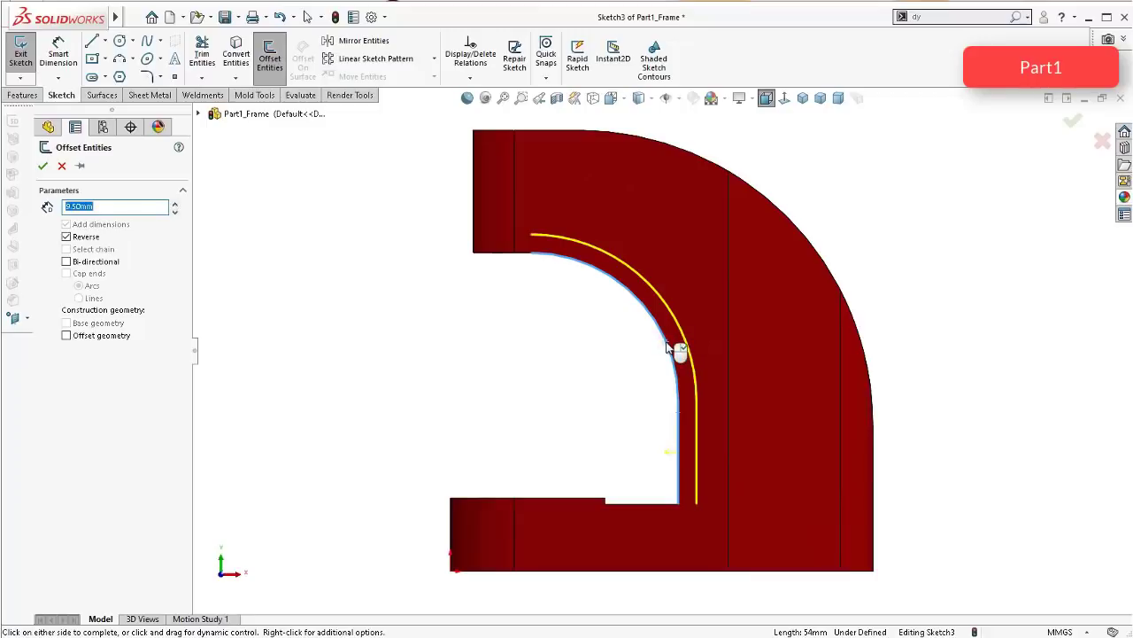
pyautogui.press('Return')
# Step: Try to lengthen the vertical offset line downward and sketch a horizontal line about 80 mm long from its lower end
pyautogui.scroll(-2, 682, 460)
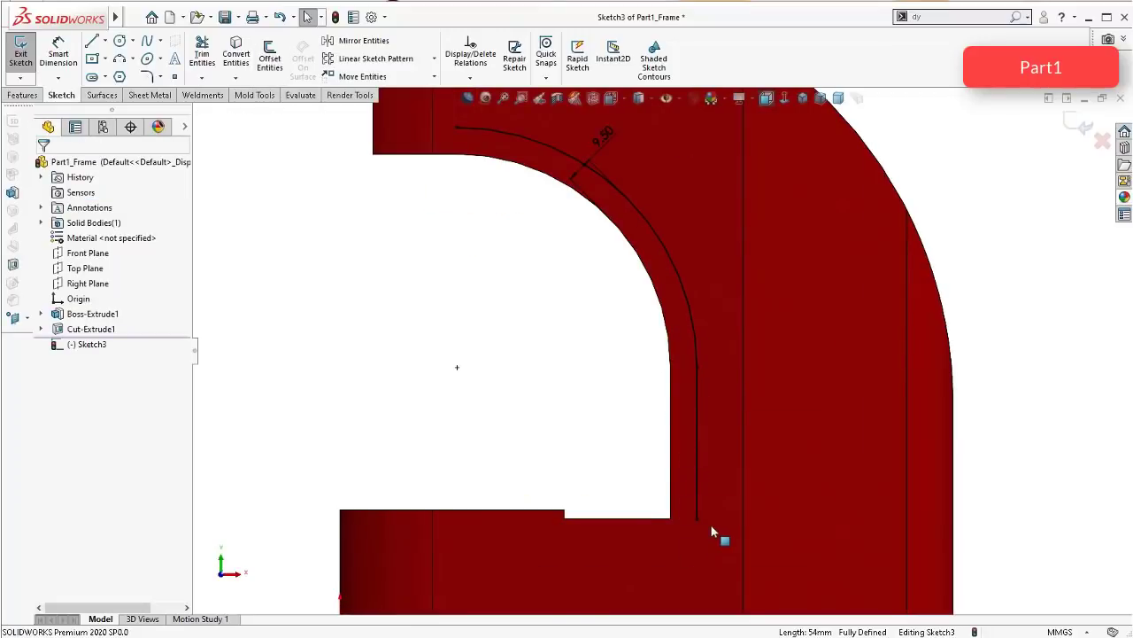
pyautogui.scroll(-2, 712, 527)
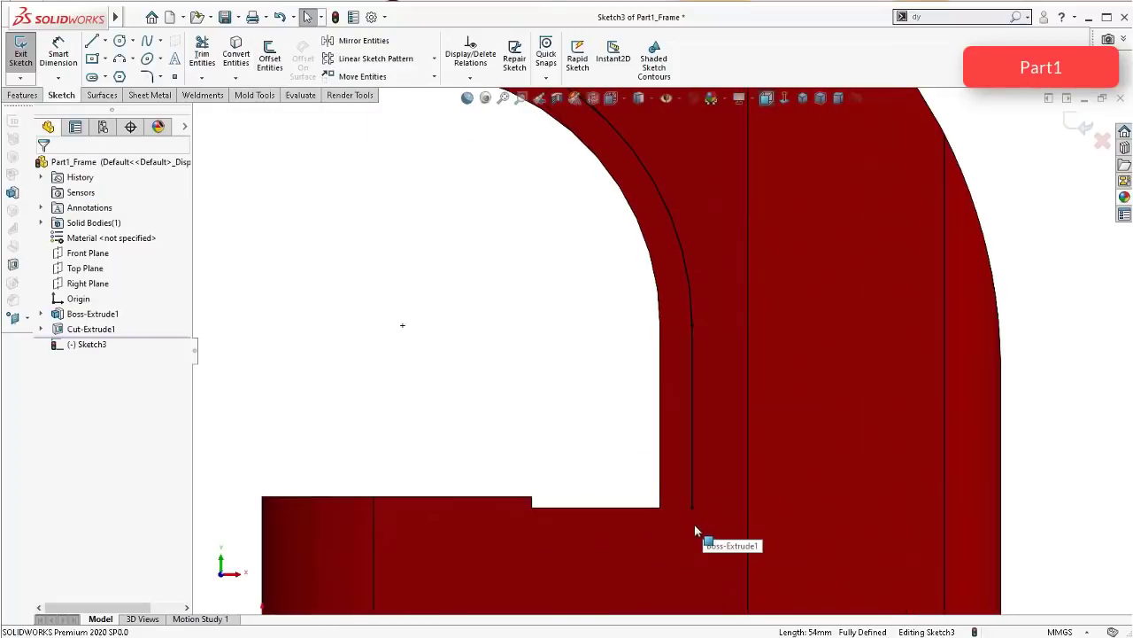
pyautogui.scroll(-2, 545, 463)
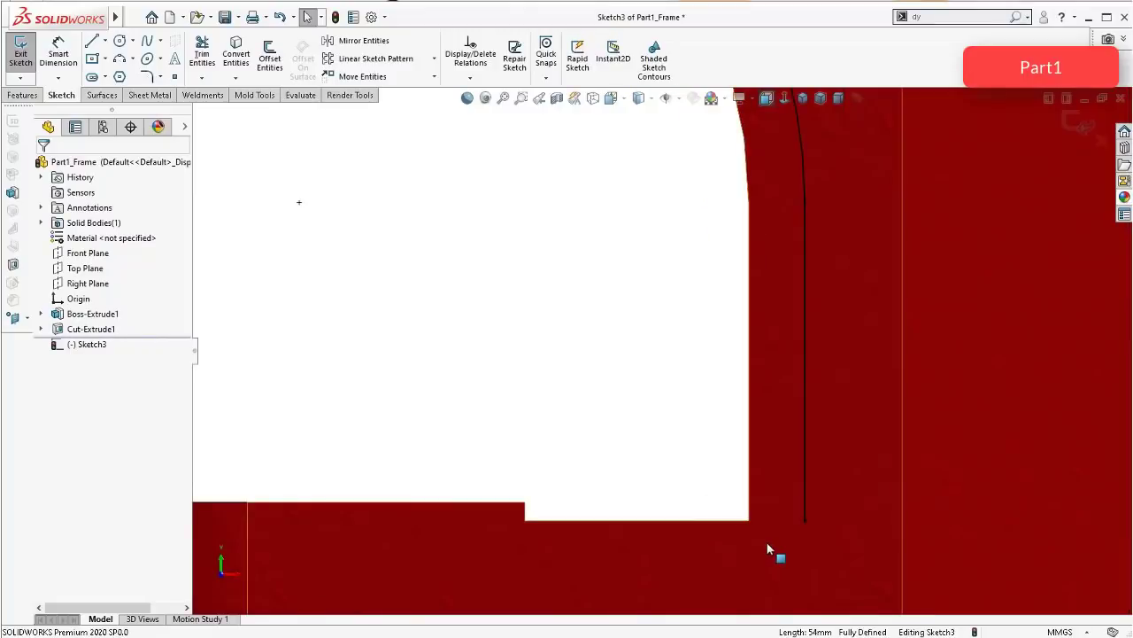
pyautogui.scroll(-1, 768, 545)
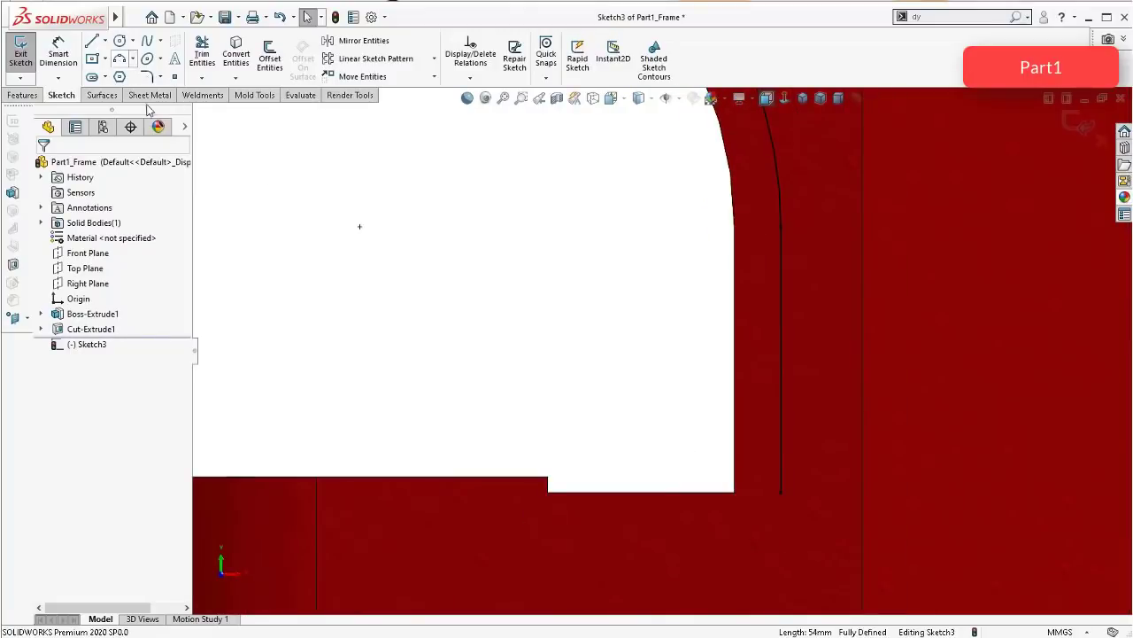
pyautogui.moveTo(782, 498); pyautogui.dragTo(781, 511)
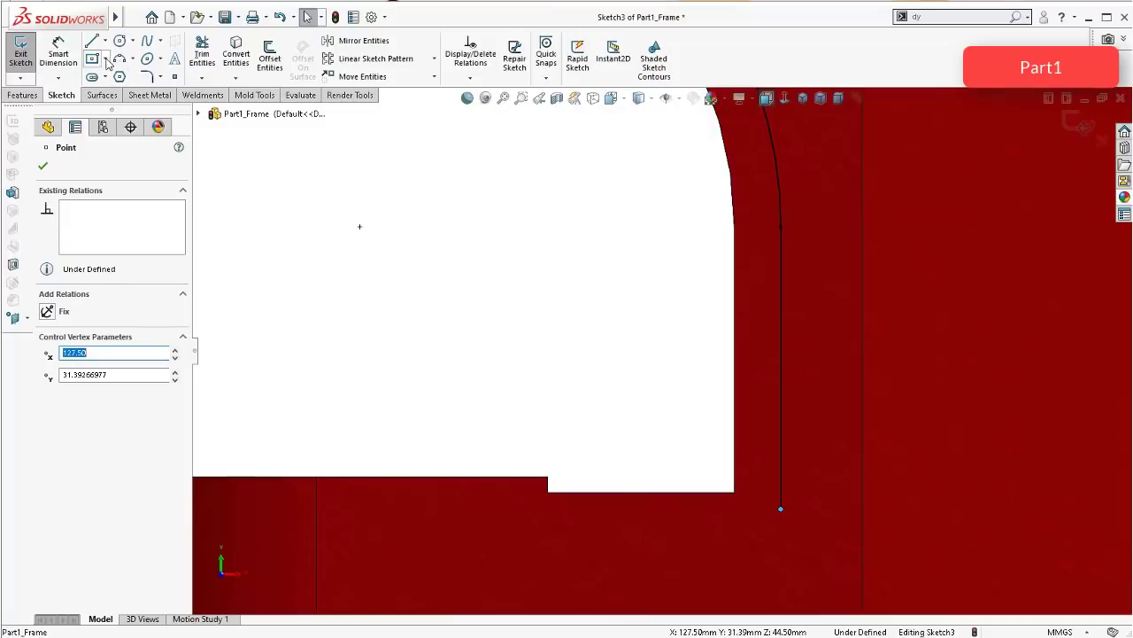
pyautogui.click(94, 45)
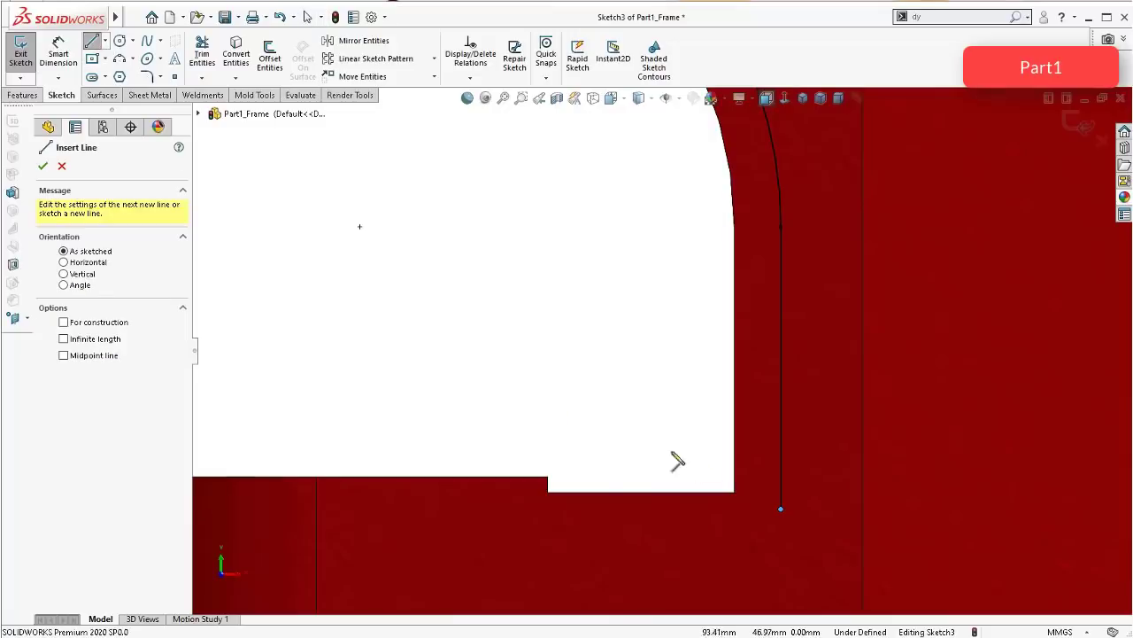
pyautogui.click(781, 511)
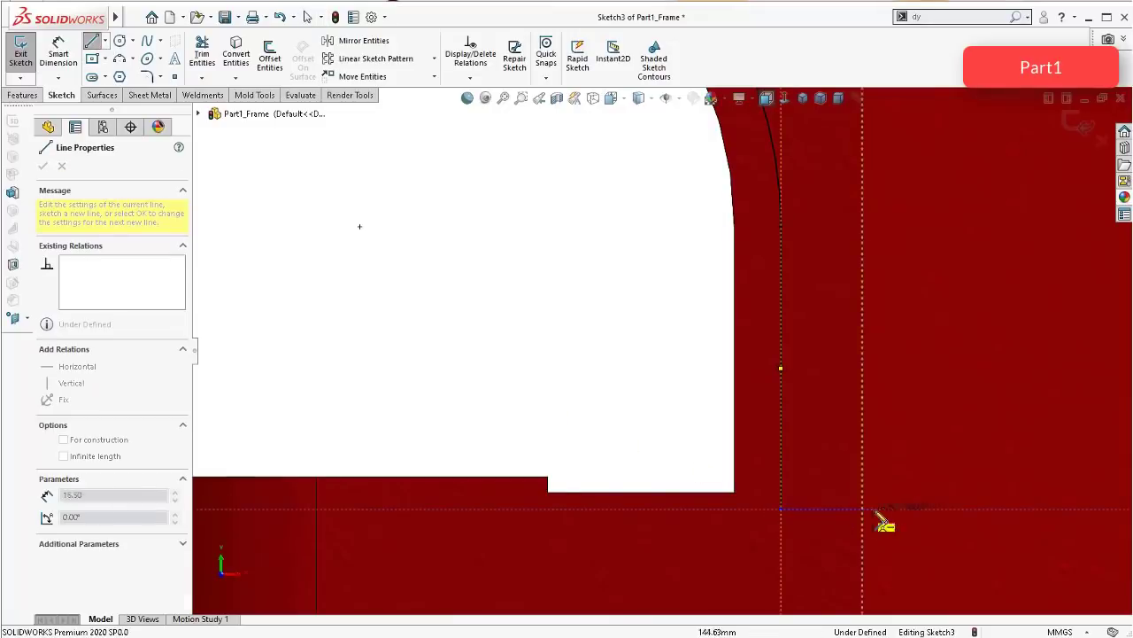
pyautogui.scroll(2, 921, 519)
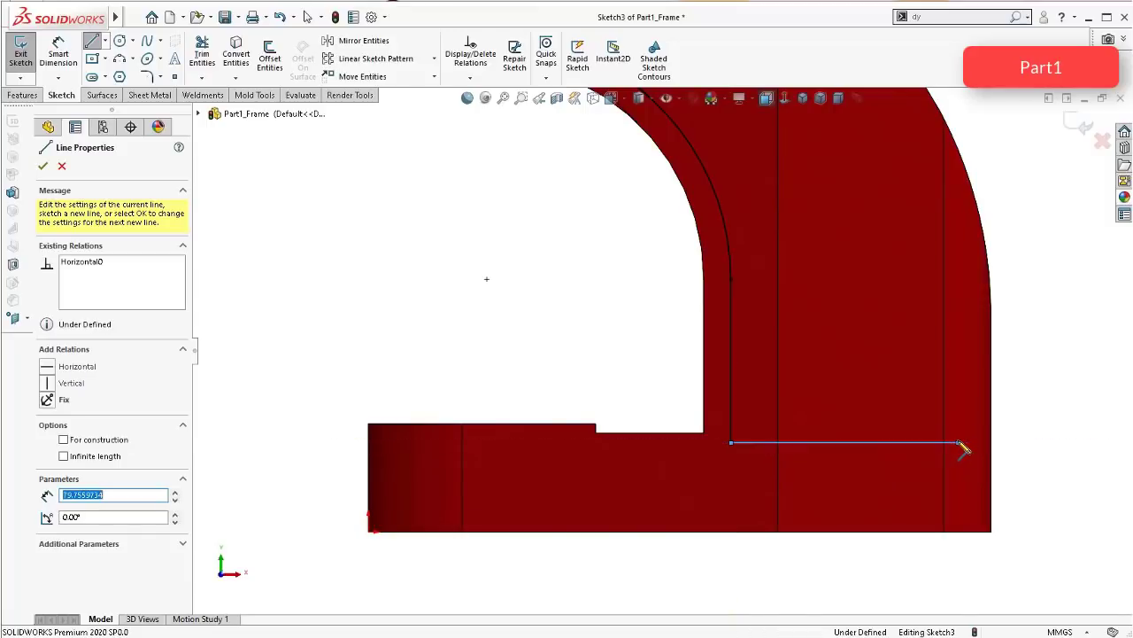
pyautogui.click(958, 441)
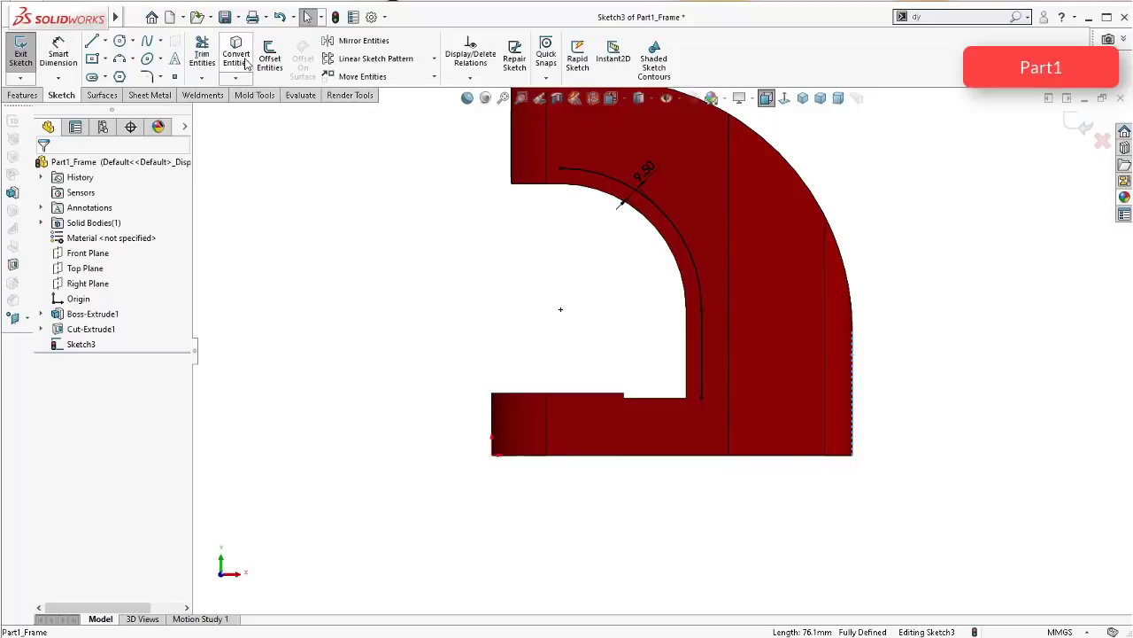
# Step: Convert the frame's outer vertical edge and the outer curved edges above it into sketch entities
pyautogui.click(848, 285)
pyautogui.click(238, 55)
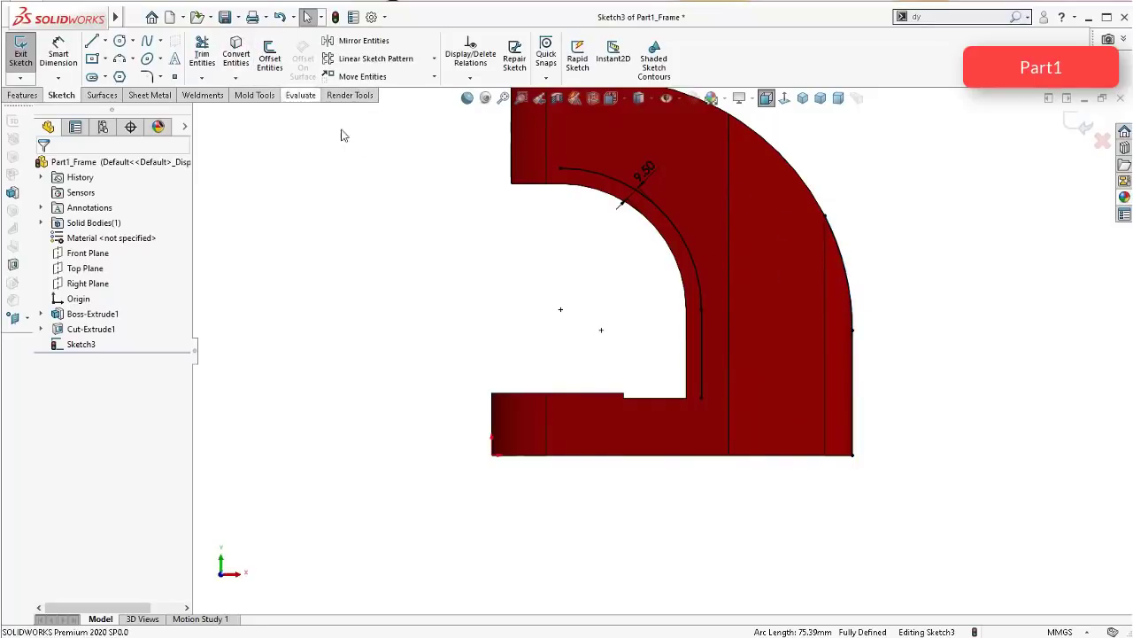
pyautogui.click(800, 184)
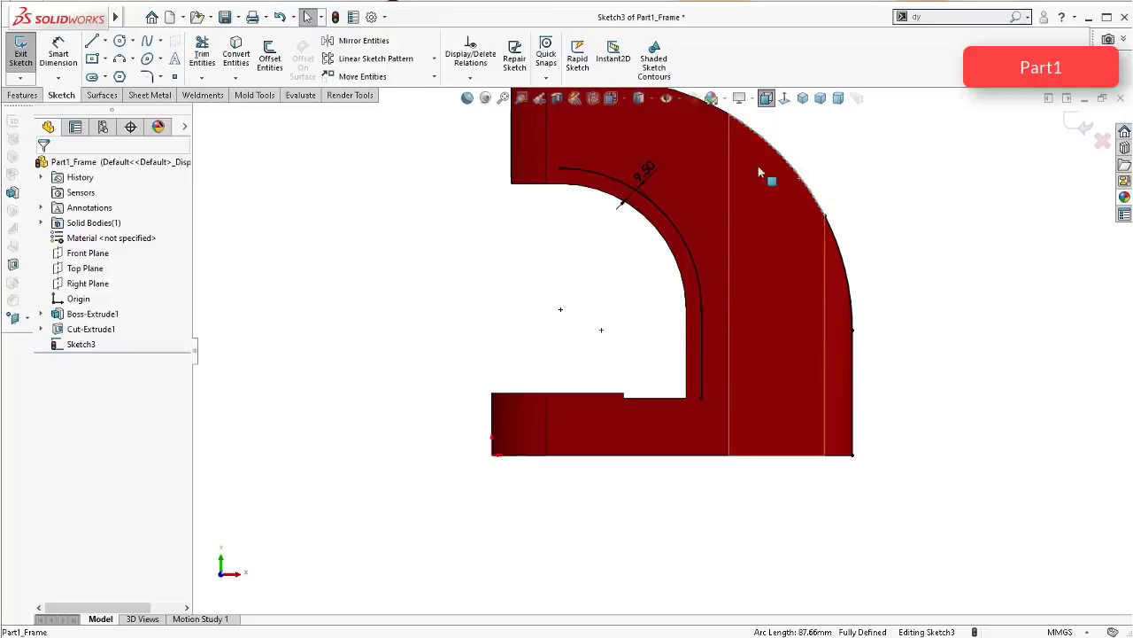
pyautogui.click(237, 55)
pyautogui.scroll(-3, 699, 138)
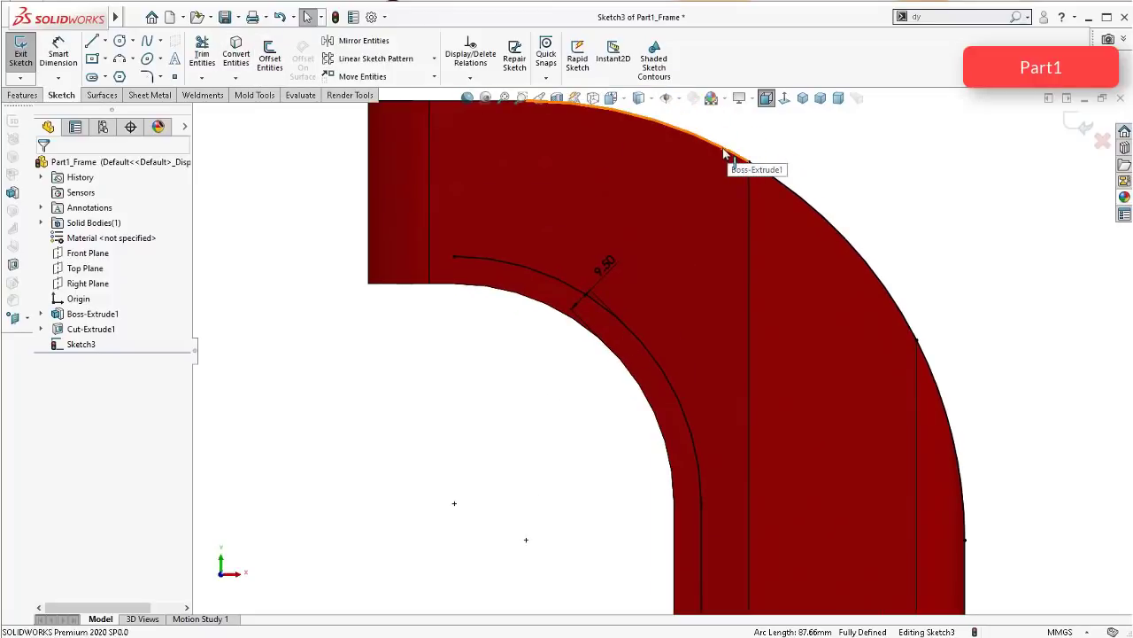
pyautogui.click(719, 149)
pyautogui.scroll(3, 659, 165)
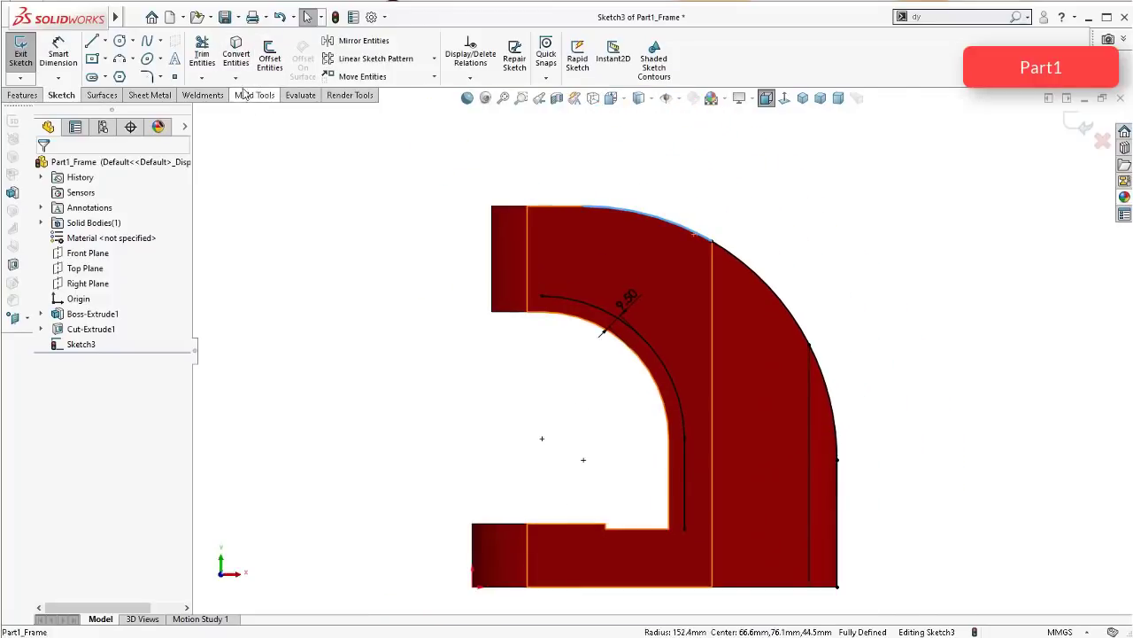
pyautogui.click(236, 55)
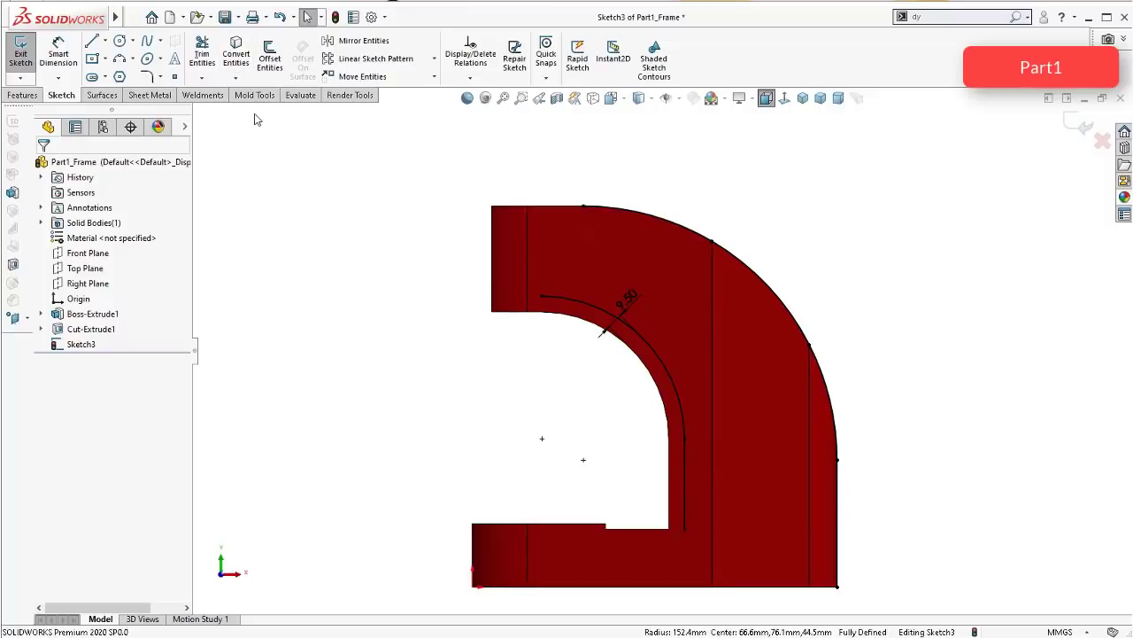
pyautogui.click(91, 42)
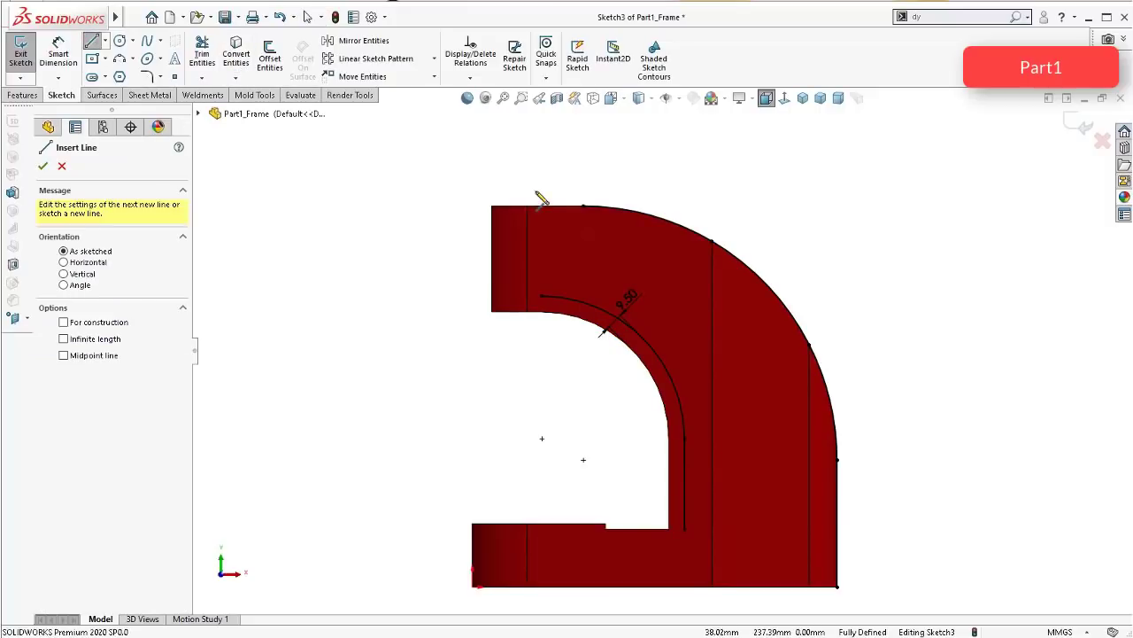
pyautogui.click(59, 55)
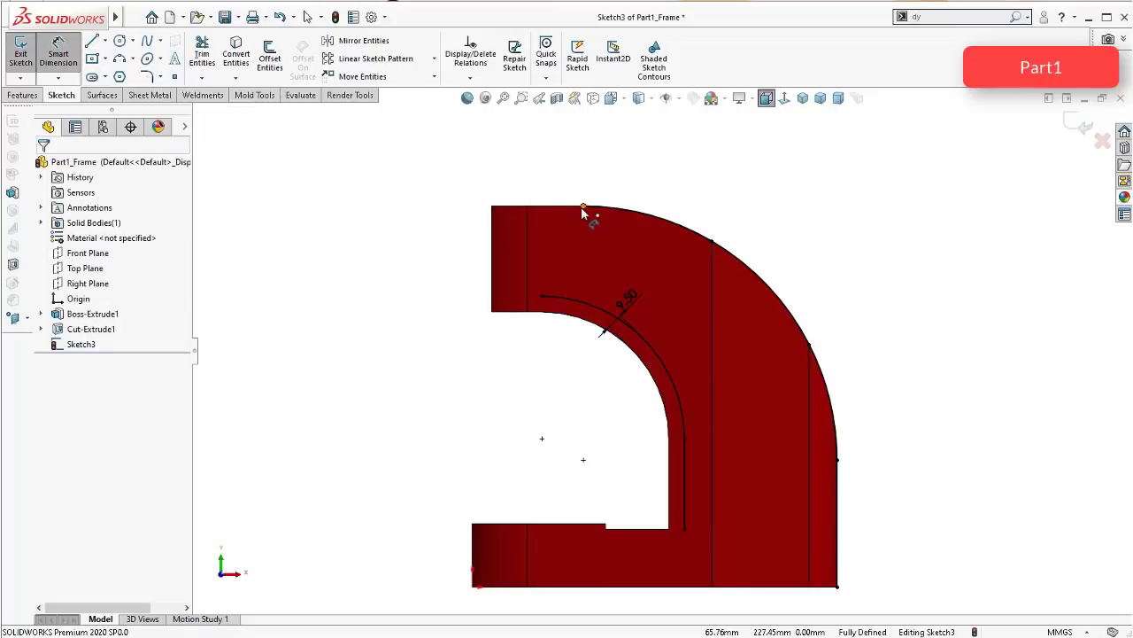
pyautogui.click(583, 207)
pyautogui.click(494, 243)
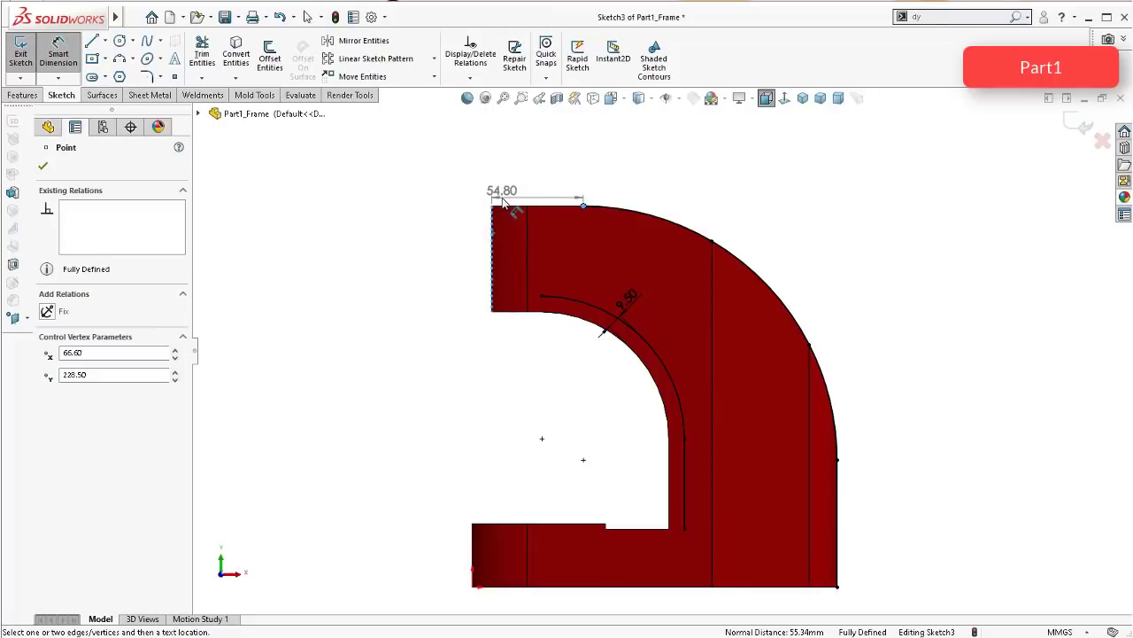
pyautogui.press('Escape')
# Step: Sketch a vertical line about 61 mm long from the outer arc down to the offset inner arc, near the upper arm
pyautogui.click(92, 44)
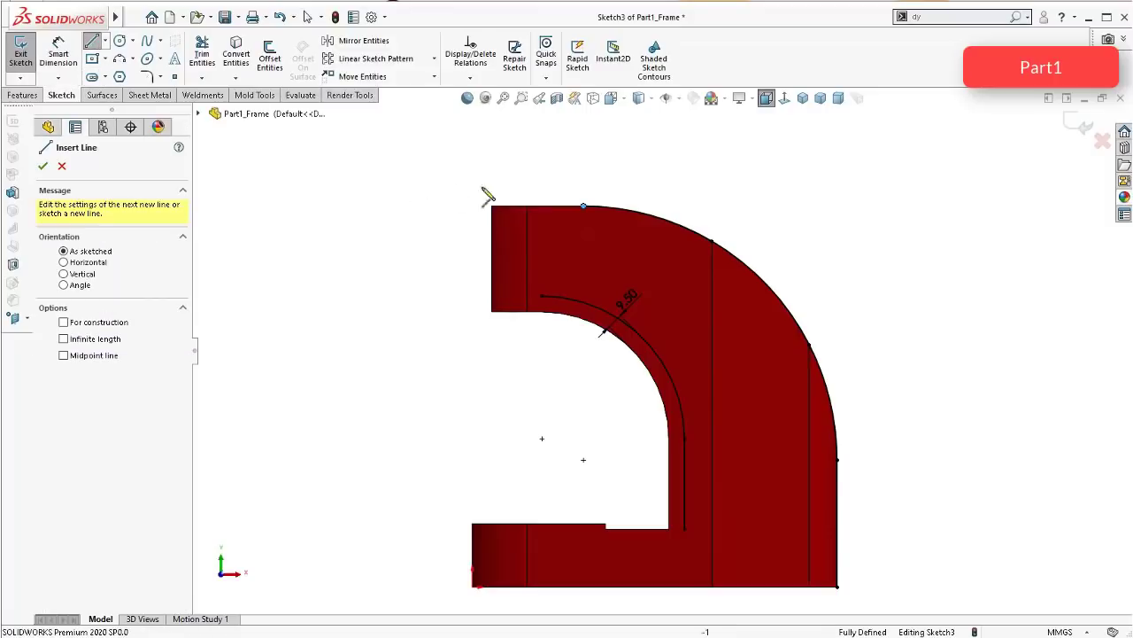
pyautogui.click(603, 210)
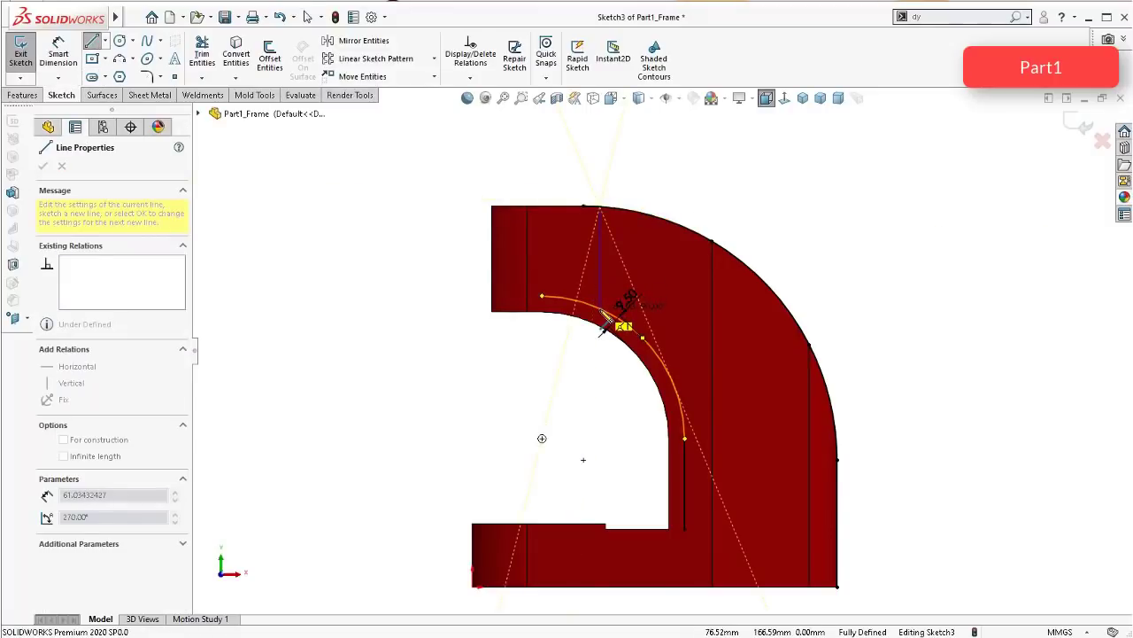
pyautogui.click(600, 315)
pyautogui.press('Escape')
pyautogui.scroll(-3, 595, 256)
pyautogui.scroll(3, 581, 232)
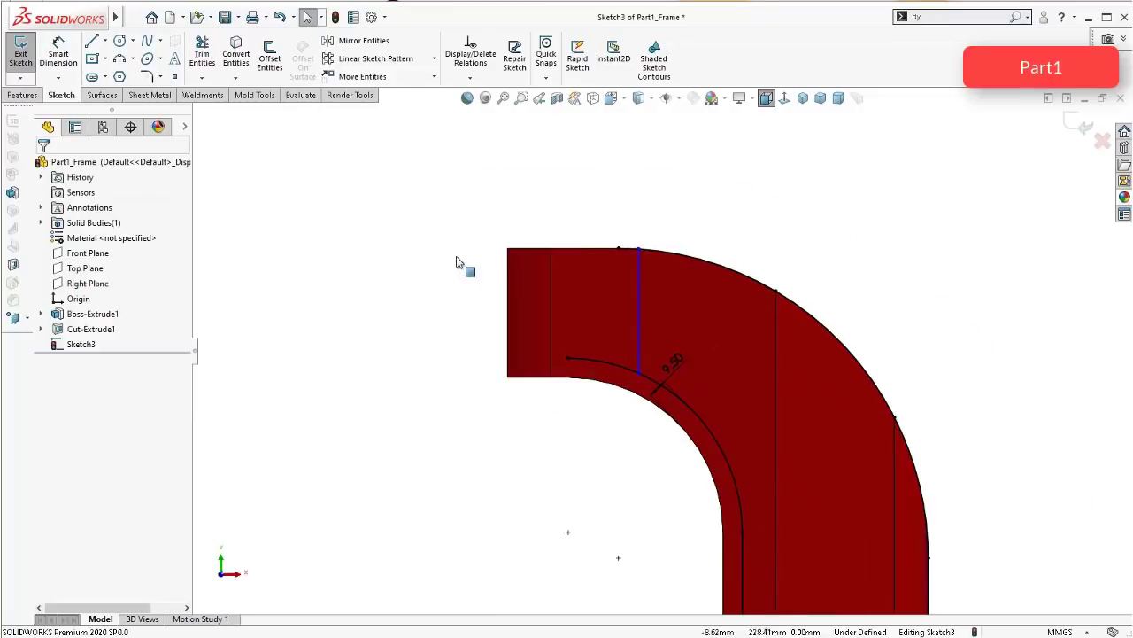
# Step: Dimension the new vertical line 61.75 mm from the end edge of the frame's upper arm
pyautogui.moveTo(441, 282); pyautogui.dragTo(418, 203, button='right')
pyautogui.click(636, 296)
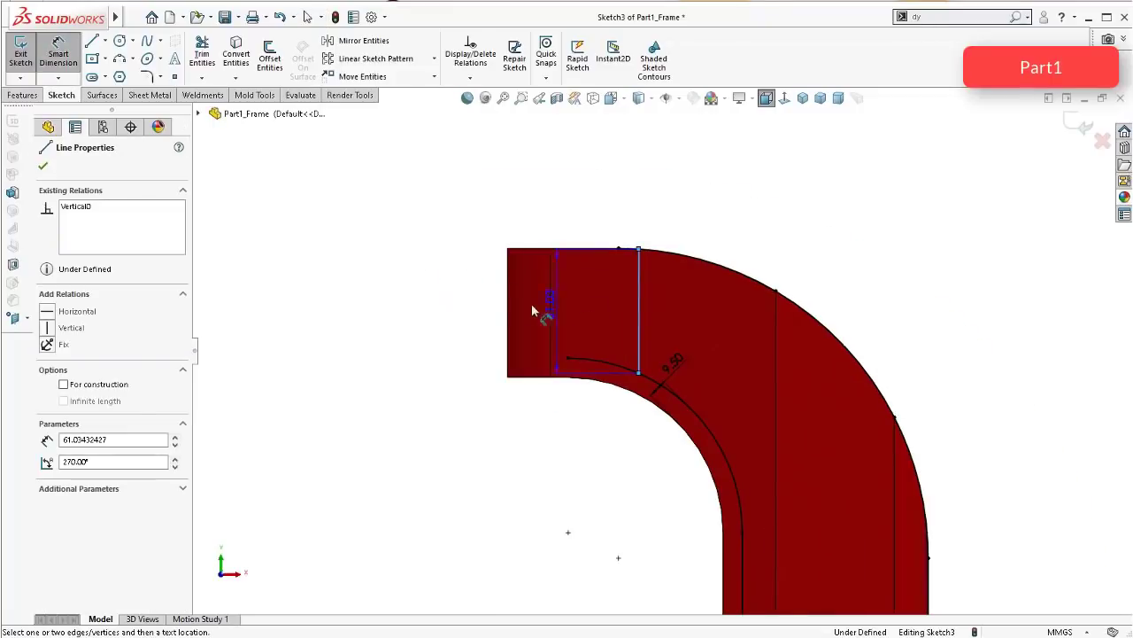
pyautogui.click(509, 310)
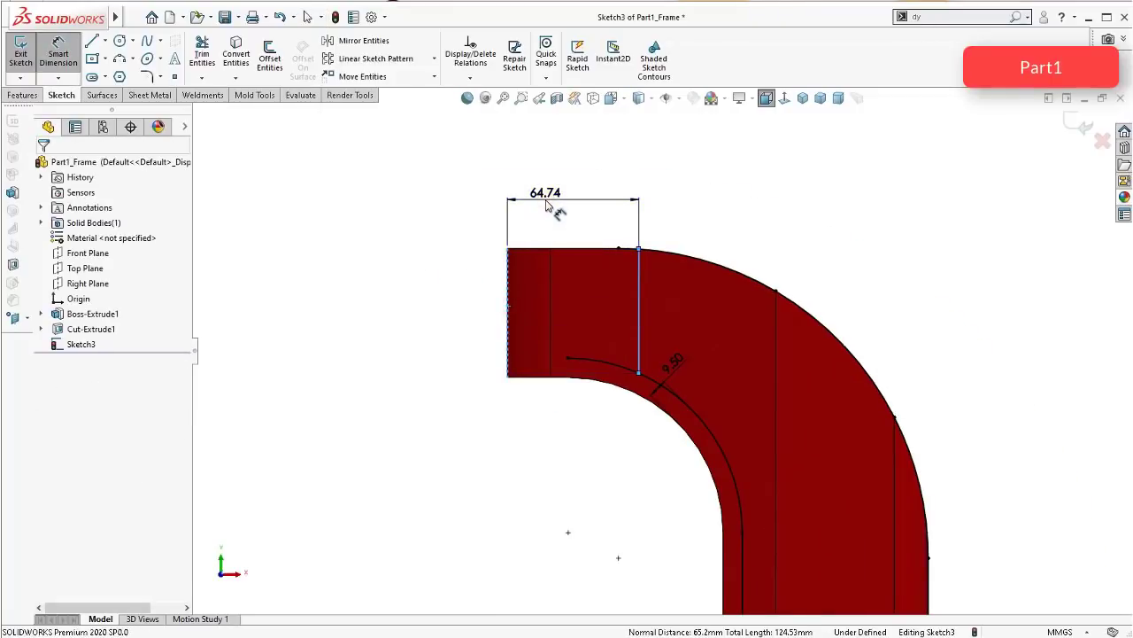
pyautogui.click(546, 202)
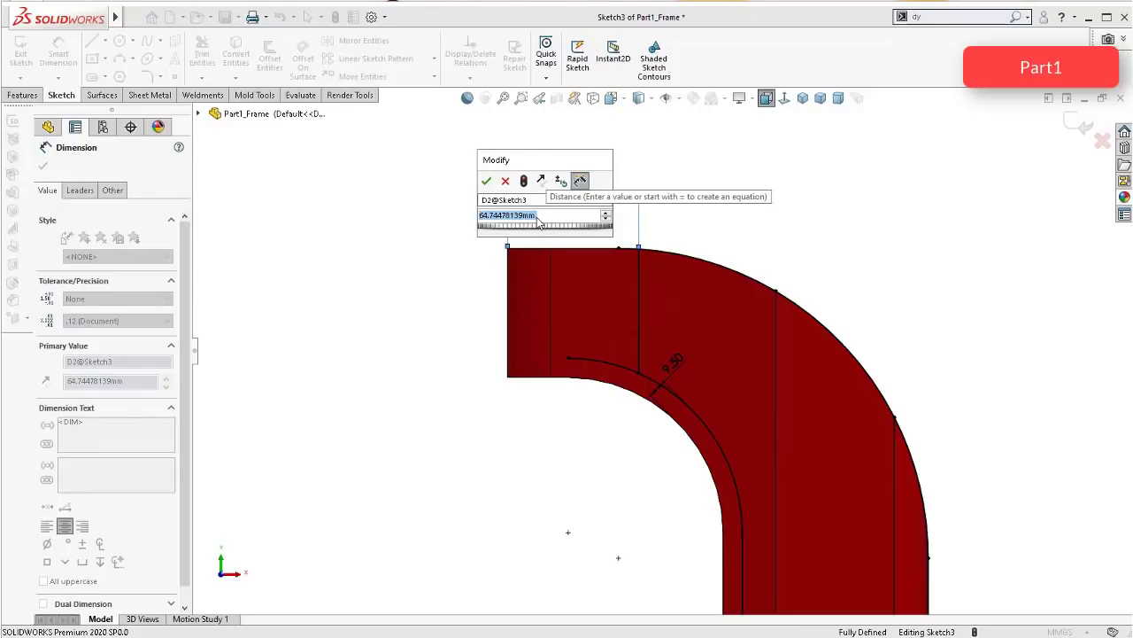
pyautogui.write('61,75')
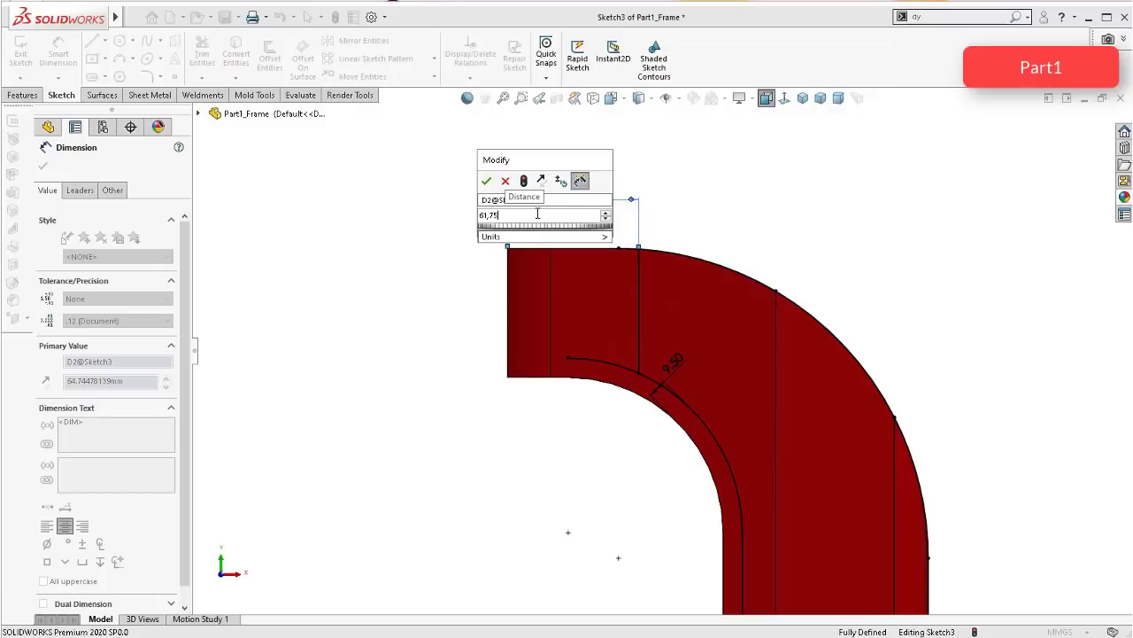
pyautogui.press('Return')
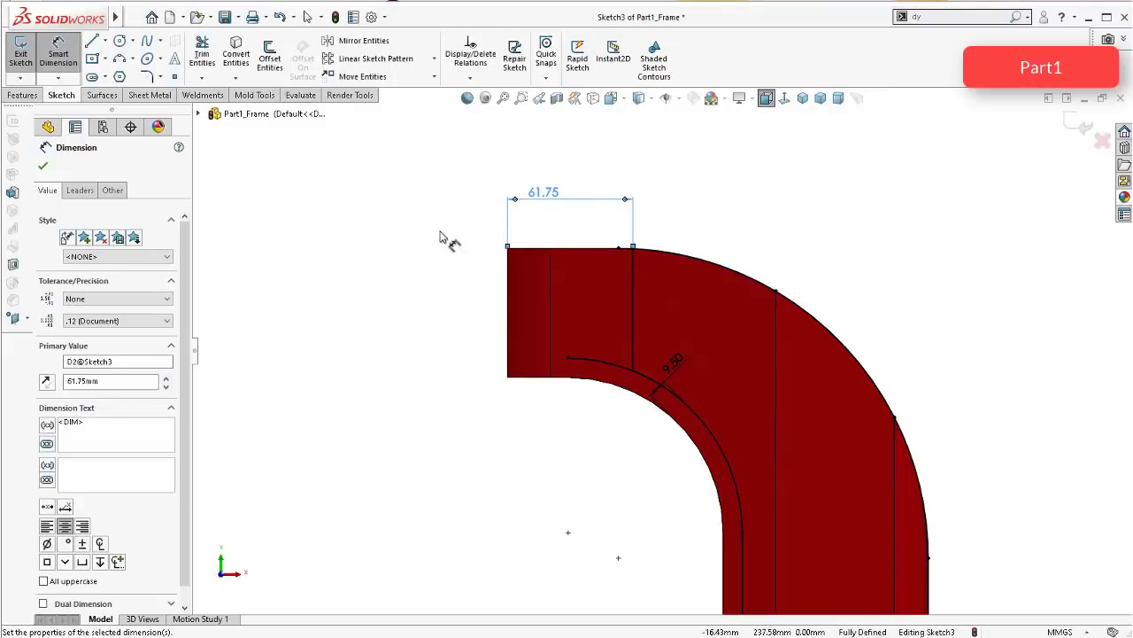
# Step: Draw a horizontal line from the lower end of the vertical offset line to the frame's outer vertical edge
pyautogui.scroll(2, 719, 357)
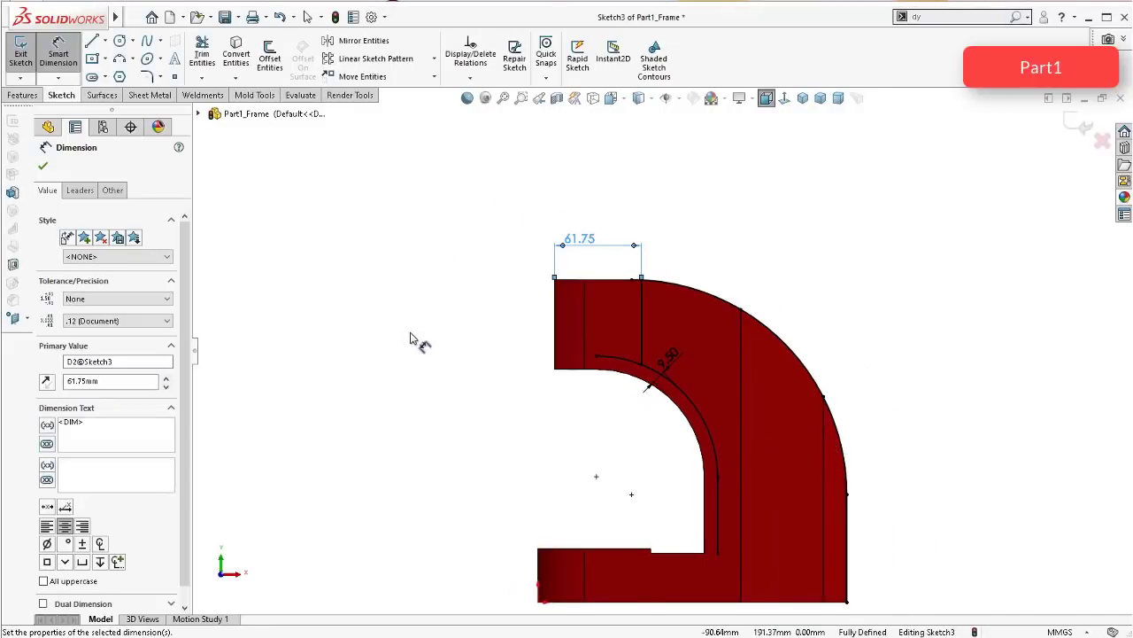
pyautogui.click(92, 40)
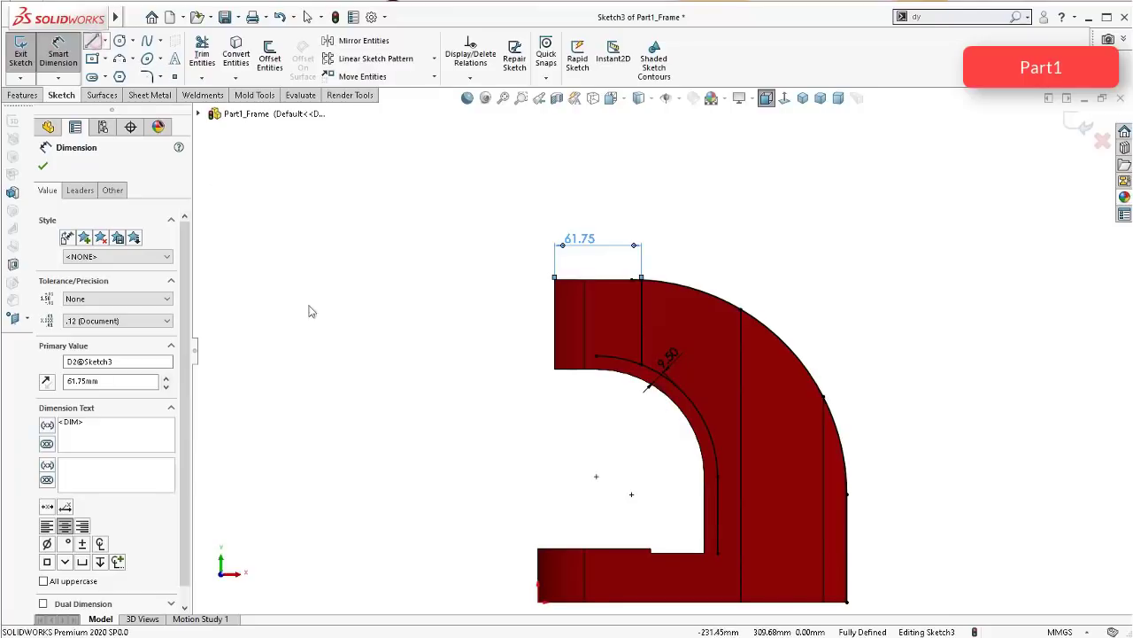
pyautogui.click(717, 554)
pyautogui.click(847, 554)
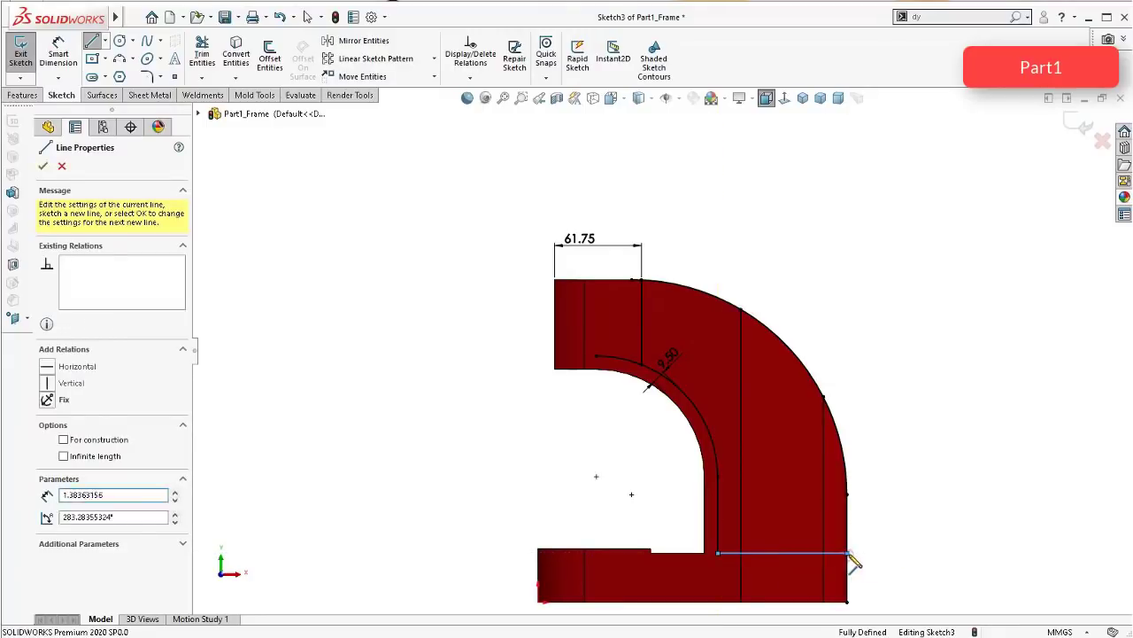
pyautogui.press('Escape')
# Step: Make the horizontal line collinear with the bottom edge of the frame's inner opening
pyautogui.scroll(-5, 850, 567)
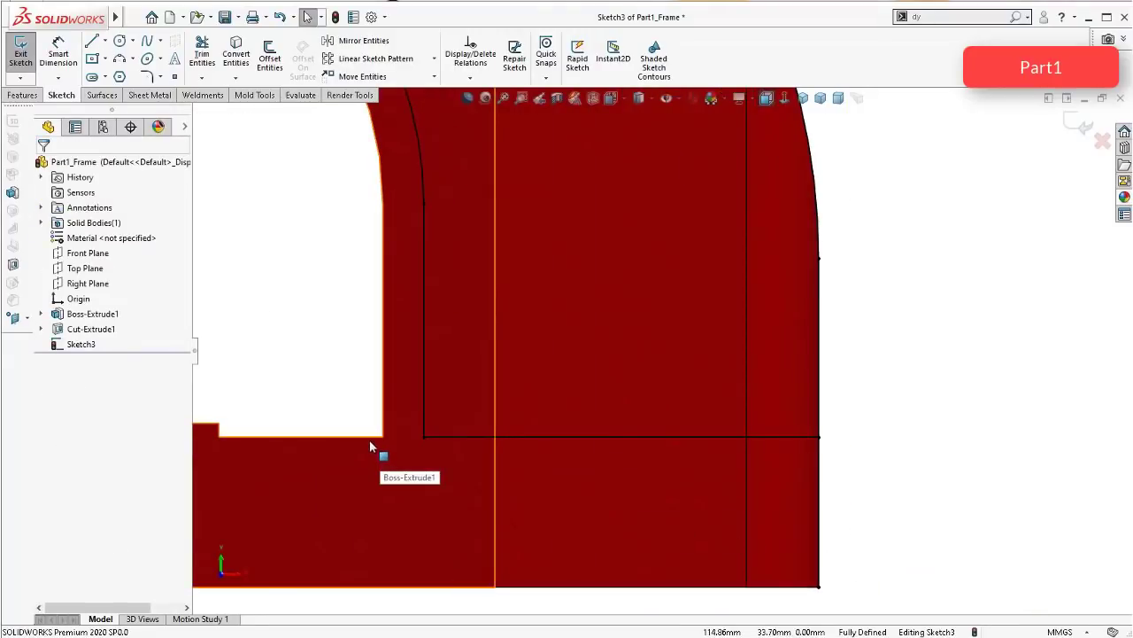
pyautogui.keyDown('ctrl'); pyautogui.click(440, 436); pyautogui.keyUp('ctrl')
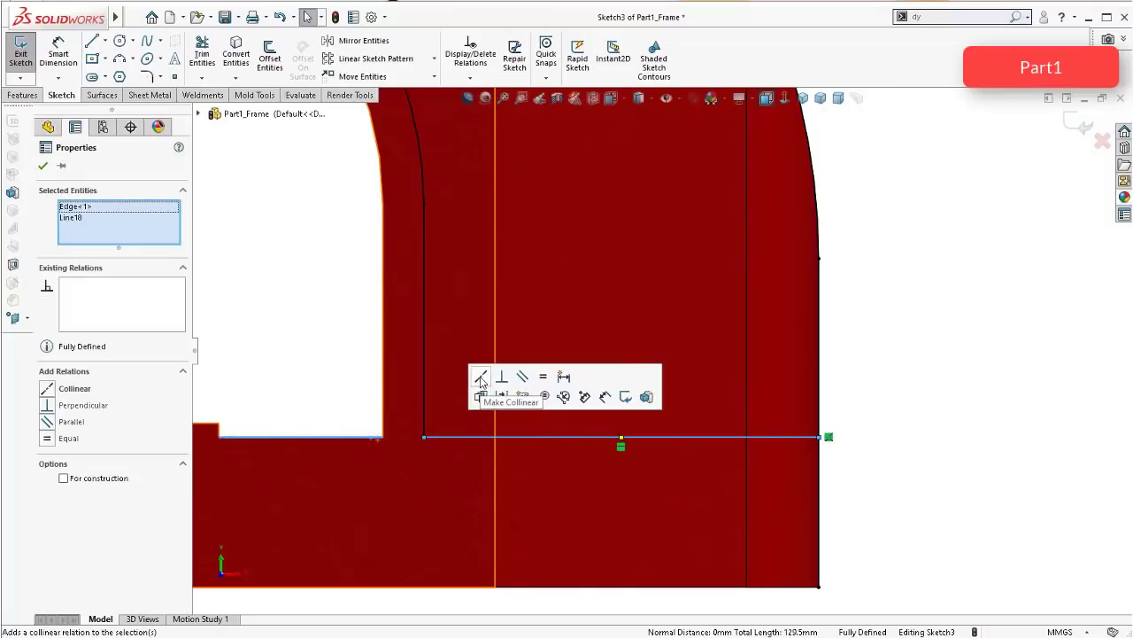
pyautogui.click(485, 380)
pyautogui.click(339, 340)
pyautogui.scroll(5, 345, 380)
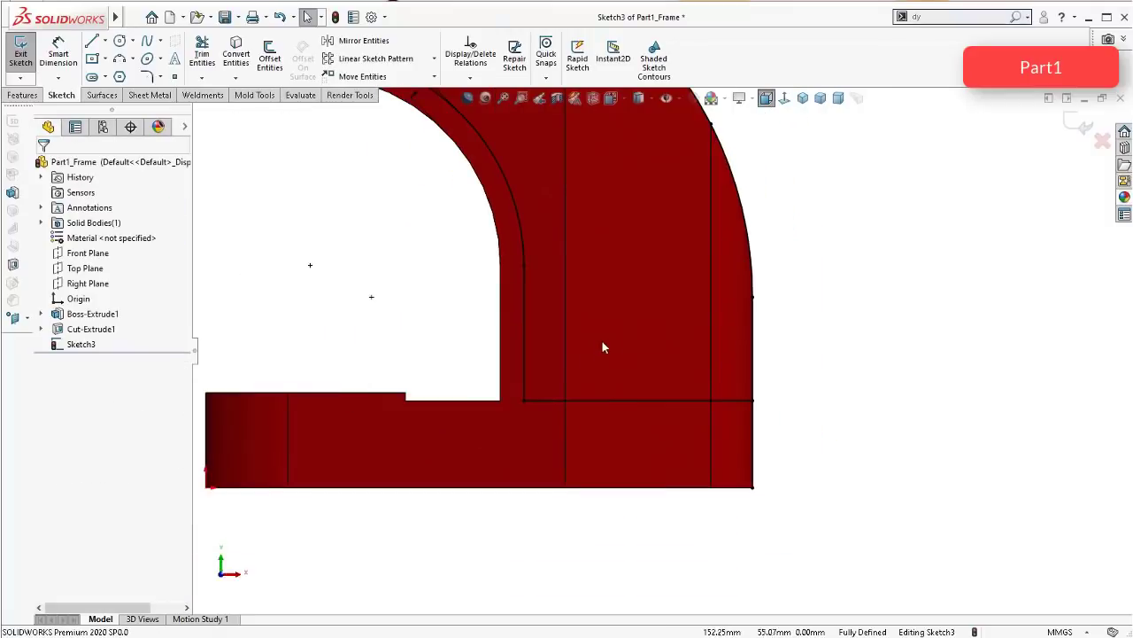
# Step: Trim the sketch pieces extending past the vertical line in the upper arm and below the horizontal line, leaving a closed profile
pyautogui.scroll(-3, 605, 177)
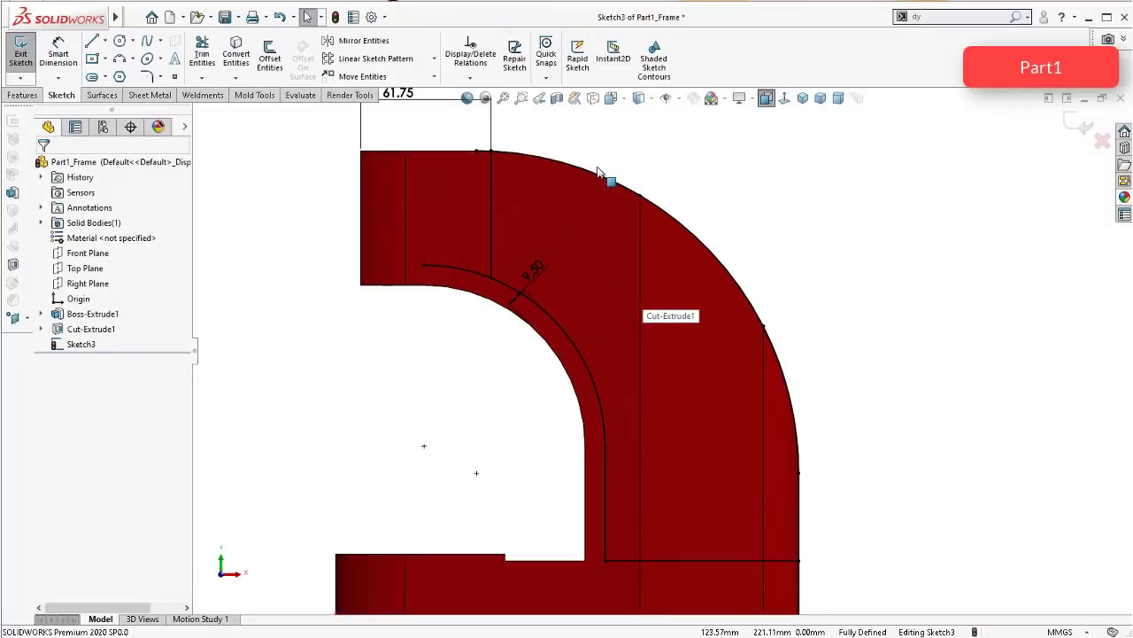
pyautogui.click(202, 55)
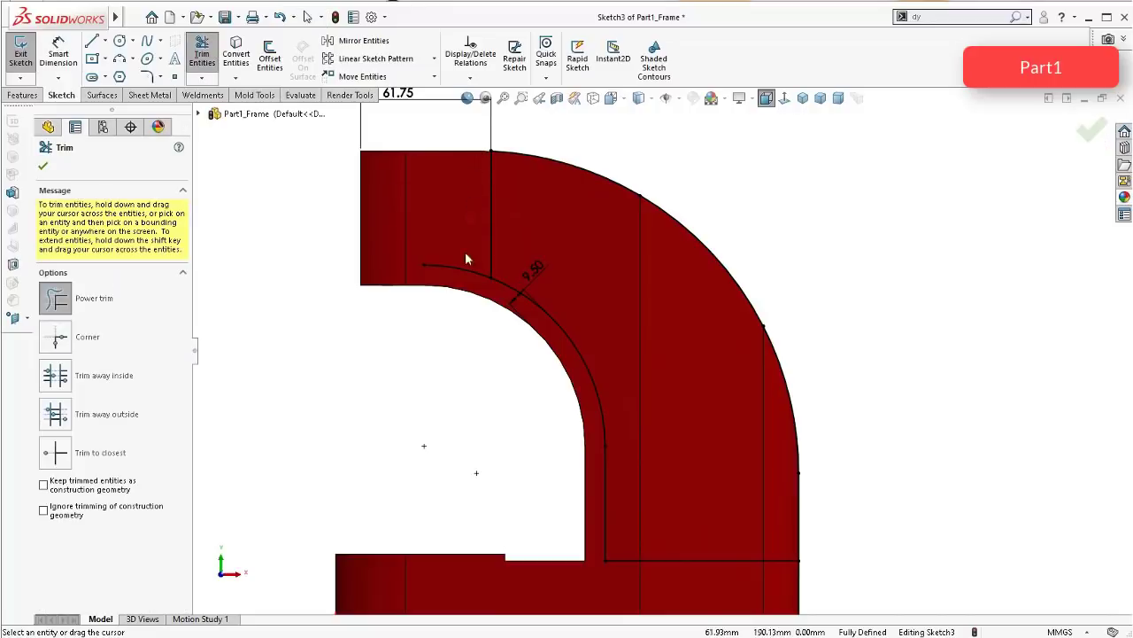
pyautogui.scroll(-3, 597, 519)
pyautogui.scroll(2, 591, 172)
pyautogui.scroll(-4, 797, 397)
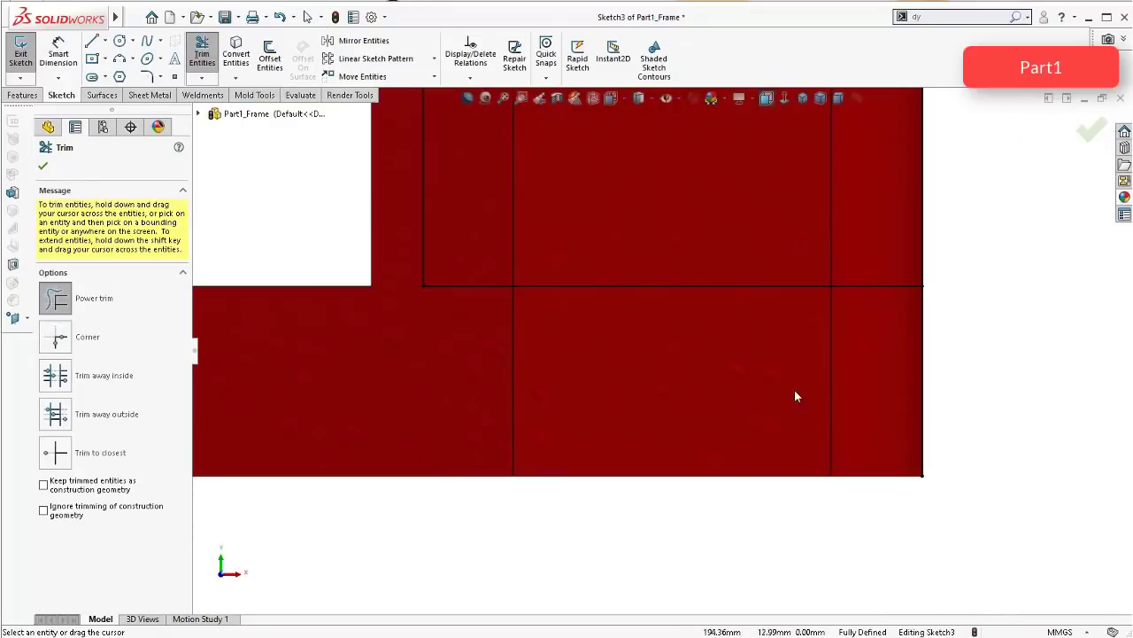
pyautogui.scroll(5, 978, 328)
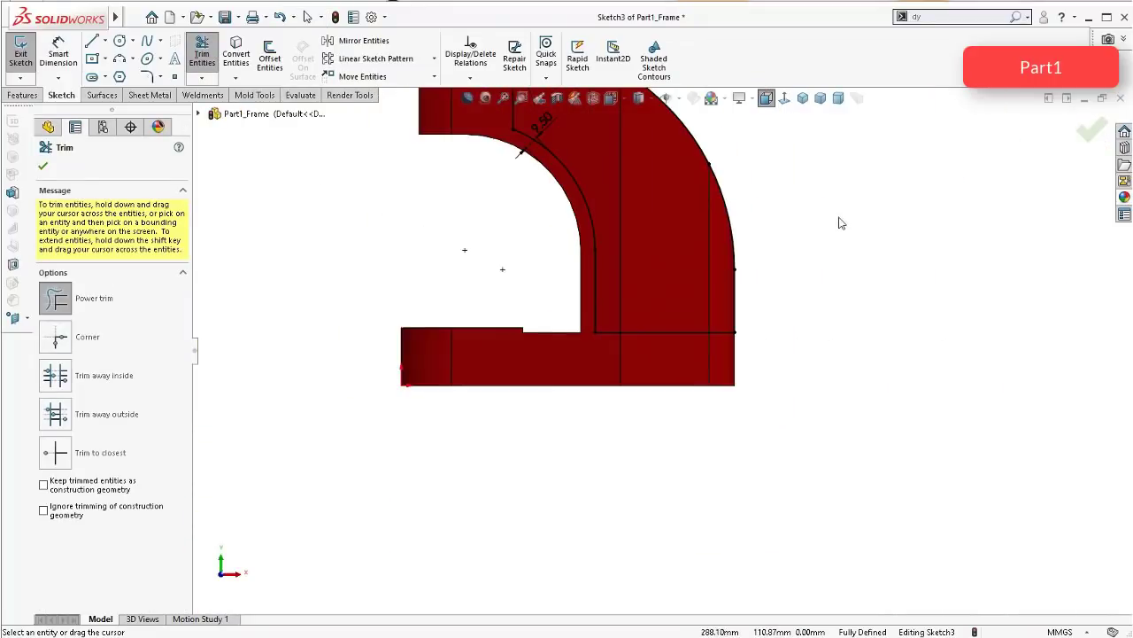
# Step: Extrude-cut the closed profile up to the vertex at the lower end of the frame's outer curved edge, and save the part
pyautogui.moveTo(784, 227); pyautogui.dragTo(771, 276, button='middle')
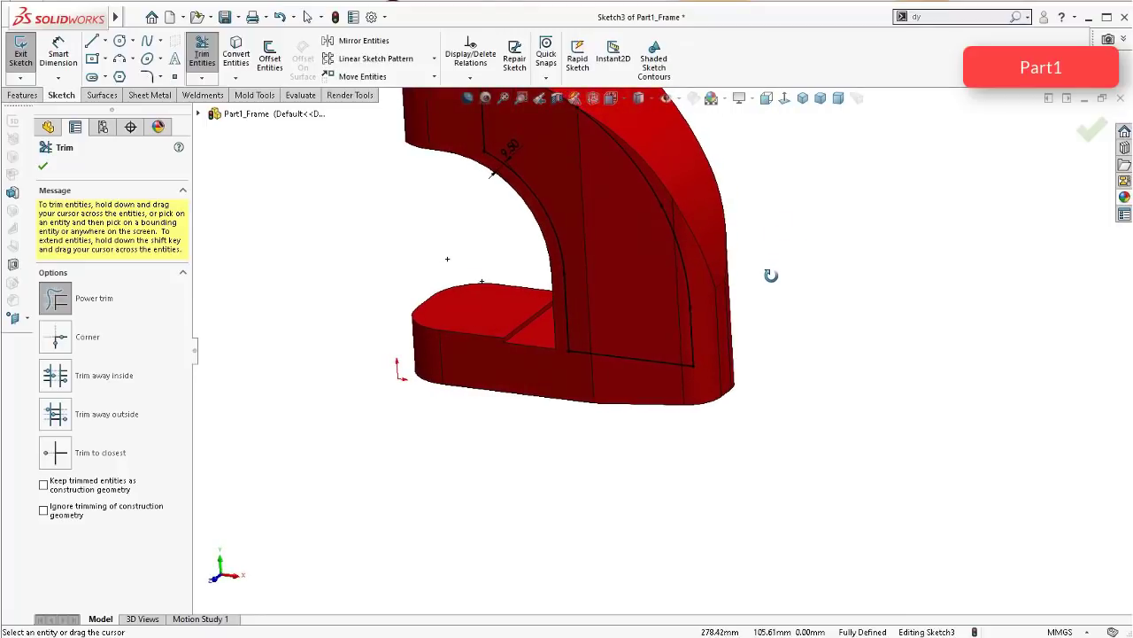
pyautogui.click(25, 96)
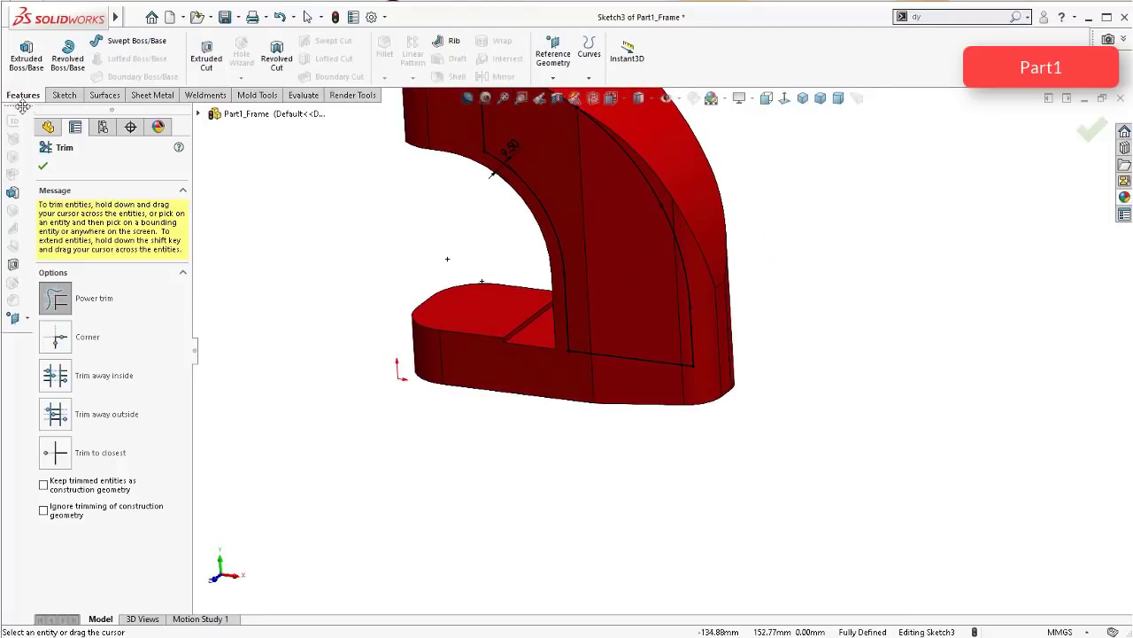
pyautogui.click(205, 53)
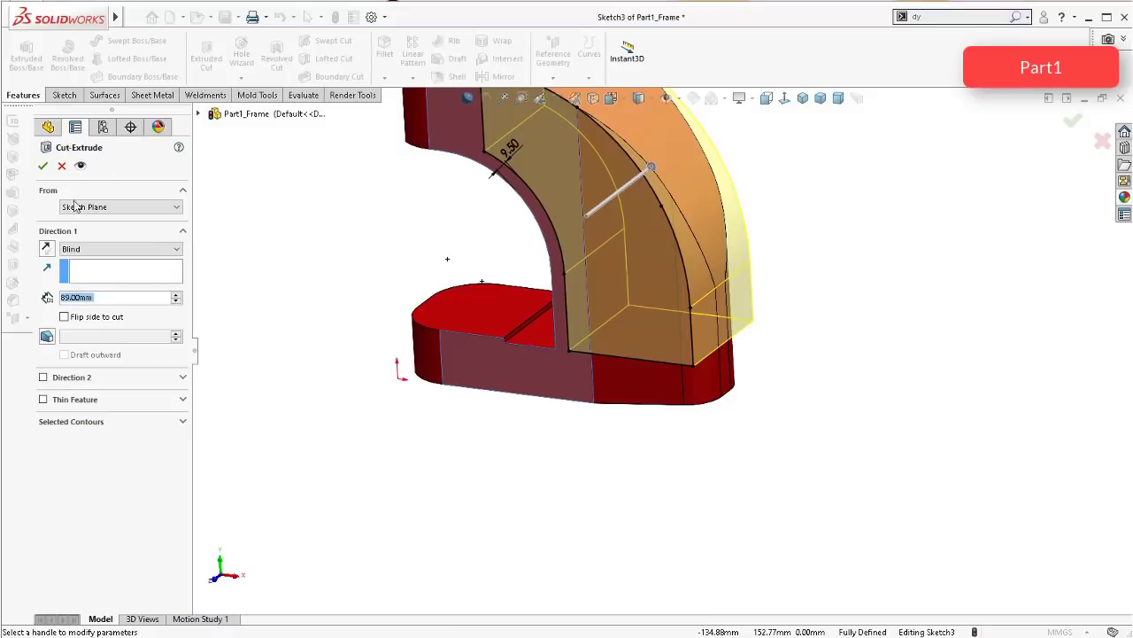
pyautogui.click(89, 249)
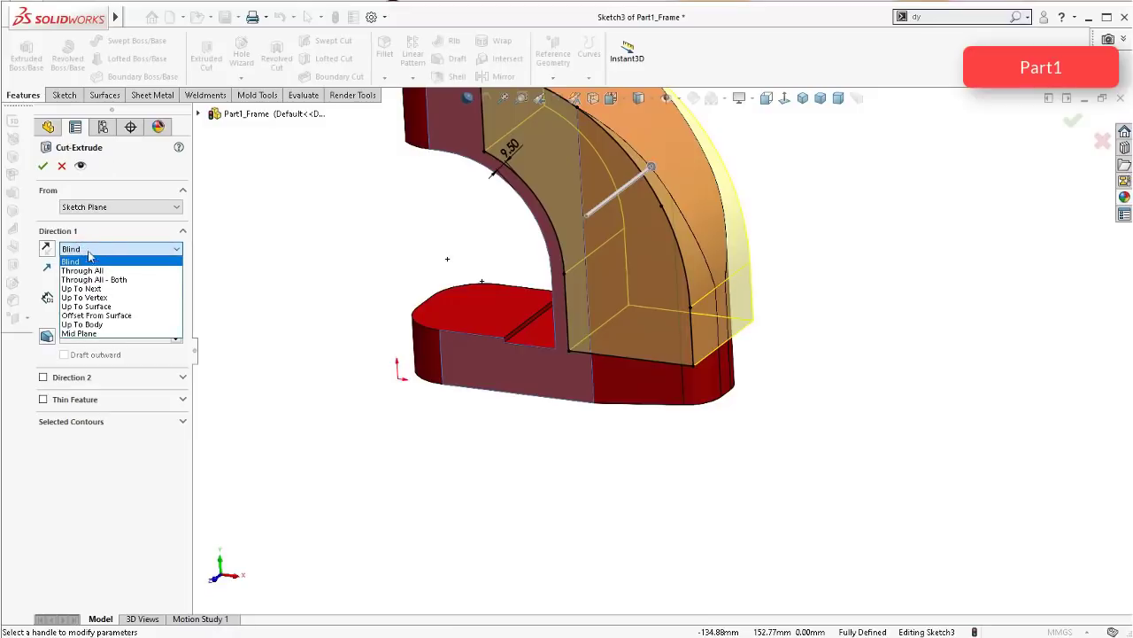
pyautogui.click(85, 297)
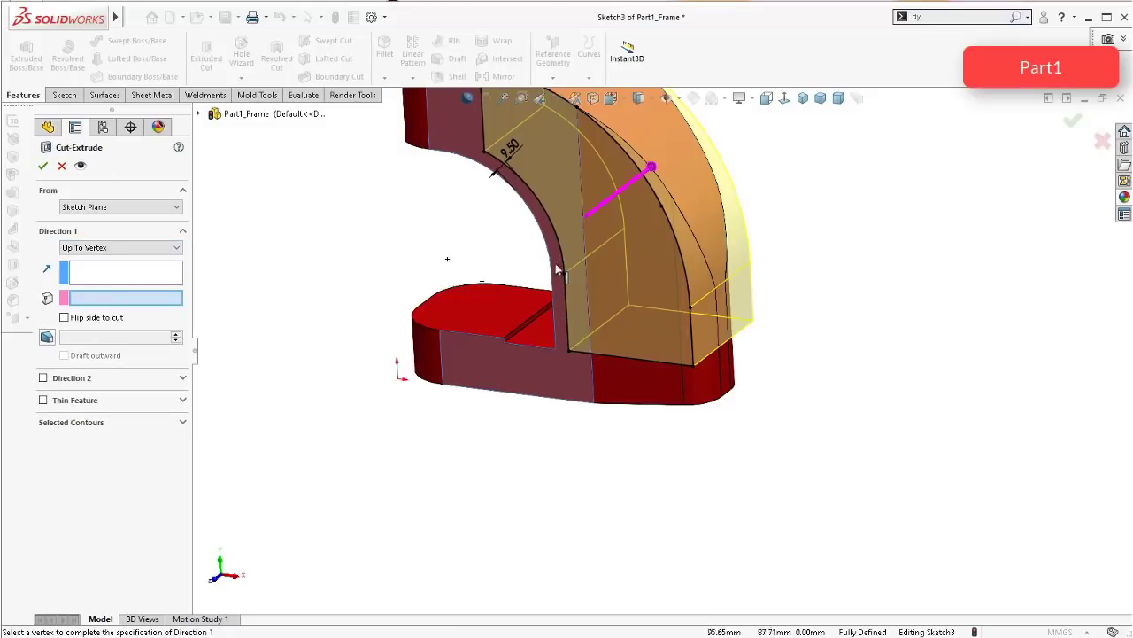
pyautogui.click(715, 287)
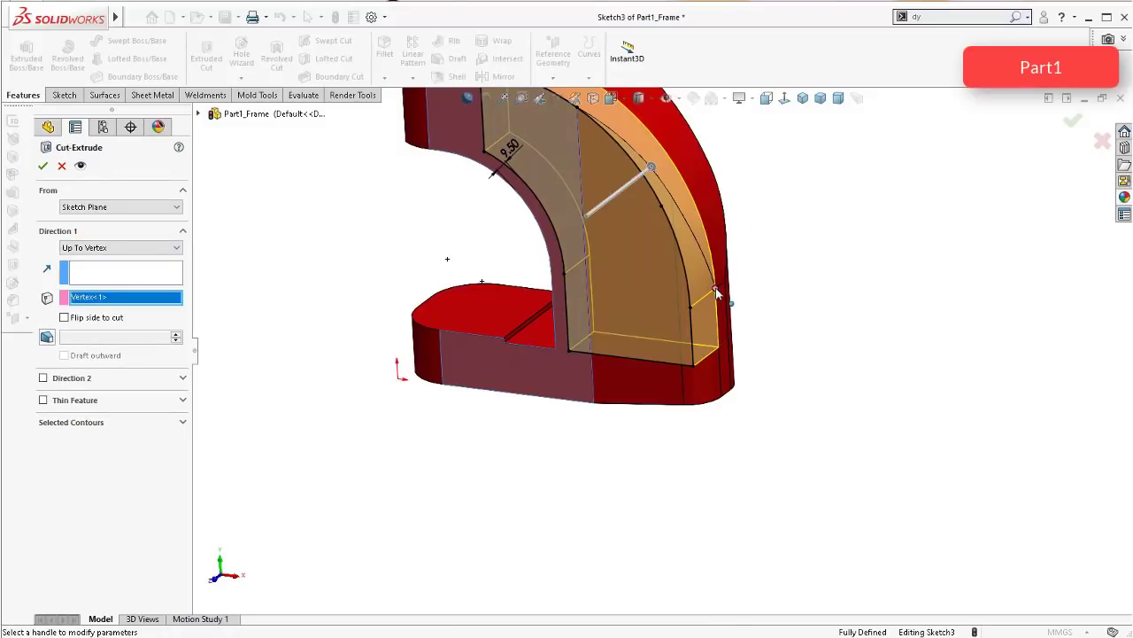
pyautogui.click(1071, 124)
pyautogui.moveTo(809, 304); pyautogui.dragTo(718, 354, button='middle')
pyautogui.hotkey('ctrl', 's')
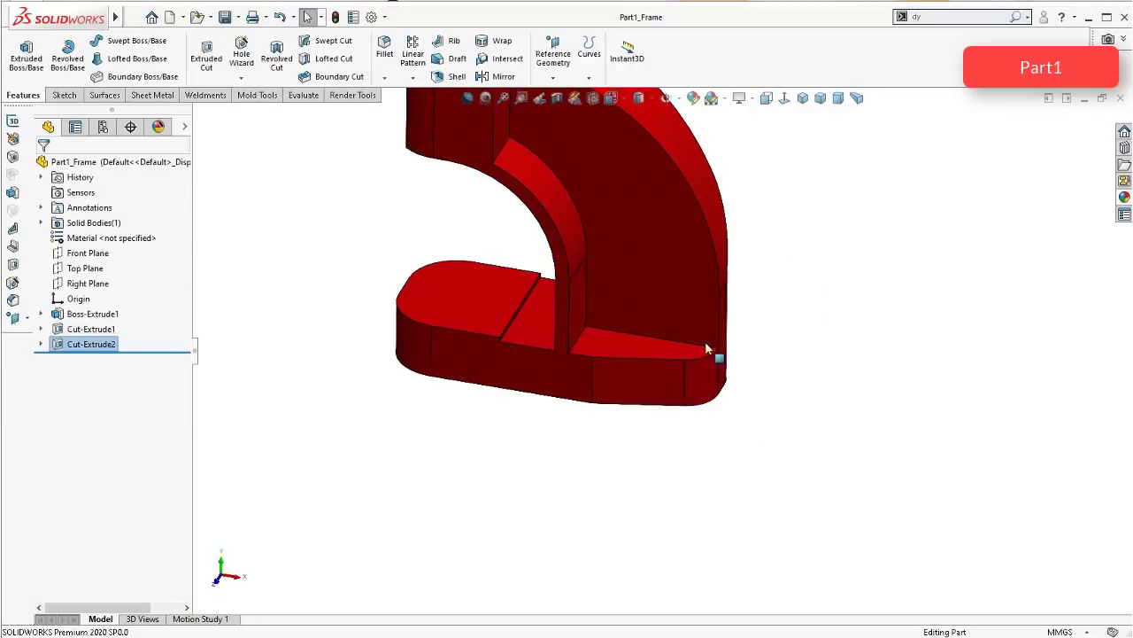
# Step: Start a new sketch on the recessed side face, viewed face-on, and convert the face's boundary into sketch entities
pyautogui.click(701, 306)
pyautogui.click(750, 264)
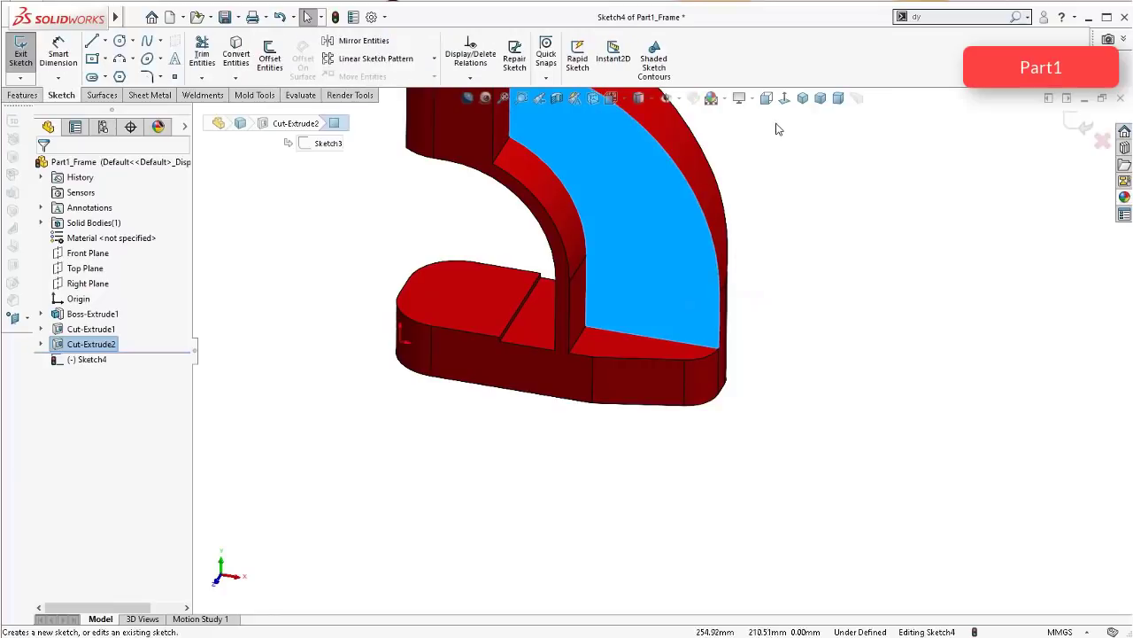
pyautogui.click(784, 101)
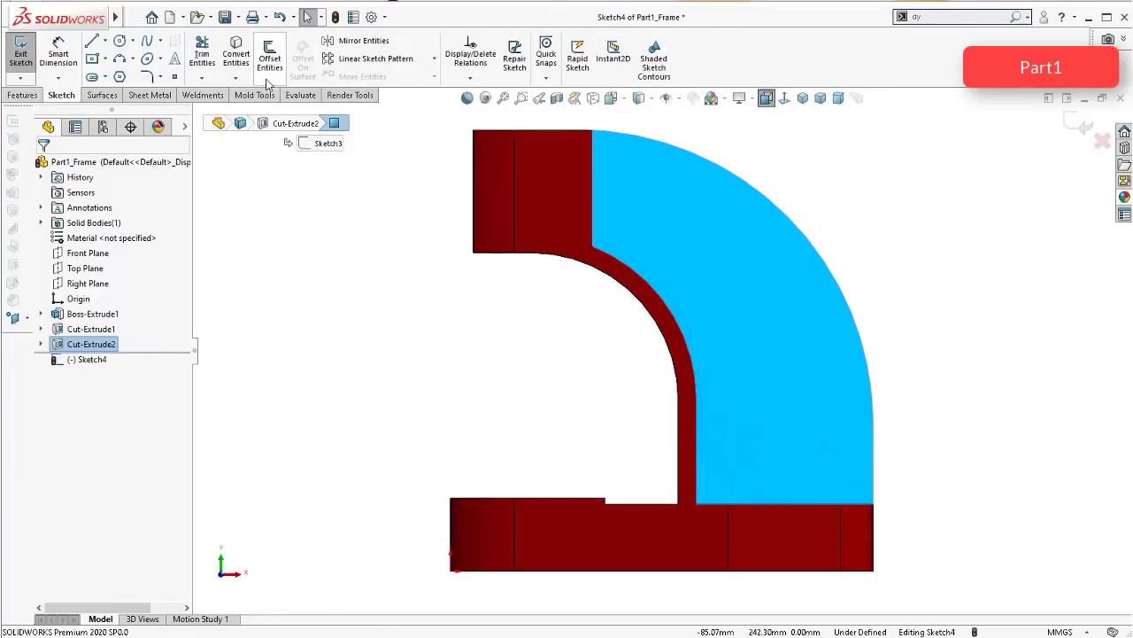
pyautogui.click(235, 55)
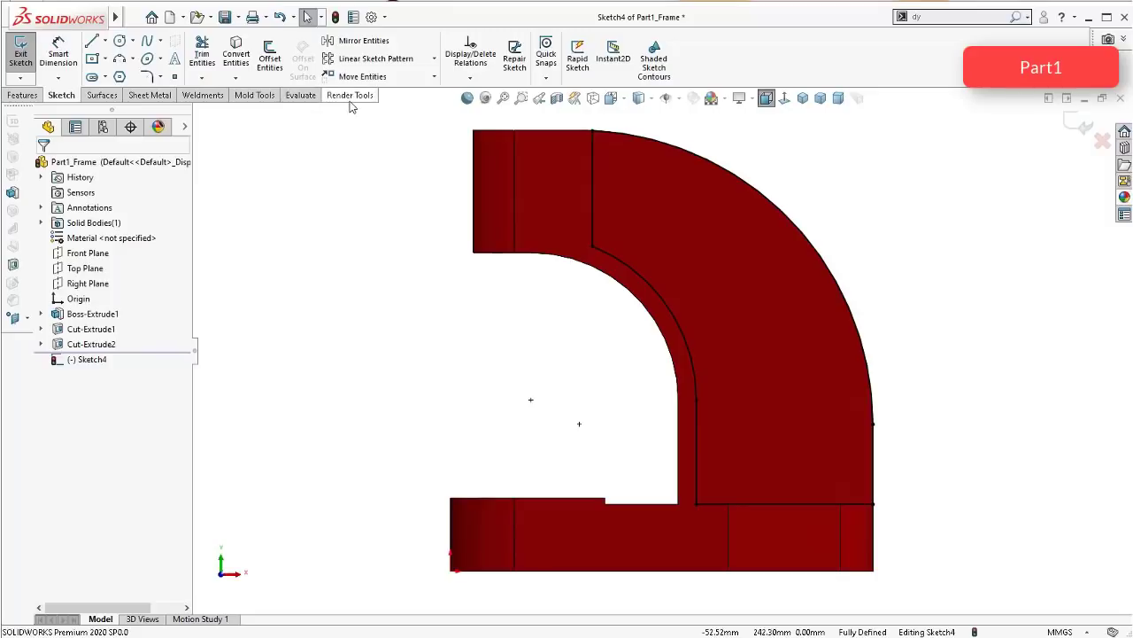
# Step: Offset the recessed face's outer arc and adjoining straight vertical edge 9.50 mm inward, using the reversed direction
pyautogui.click(270, 55)
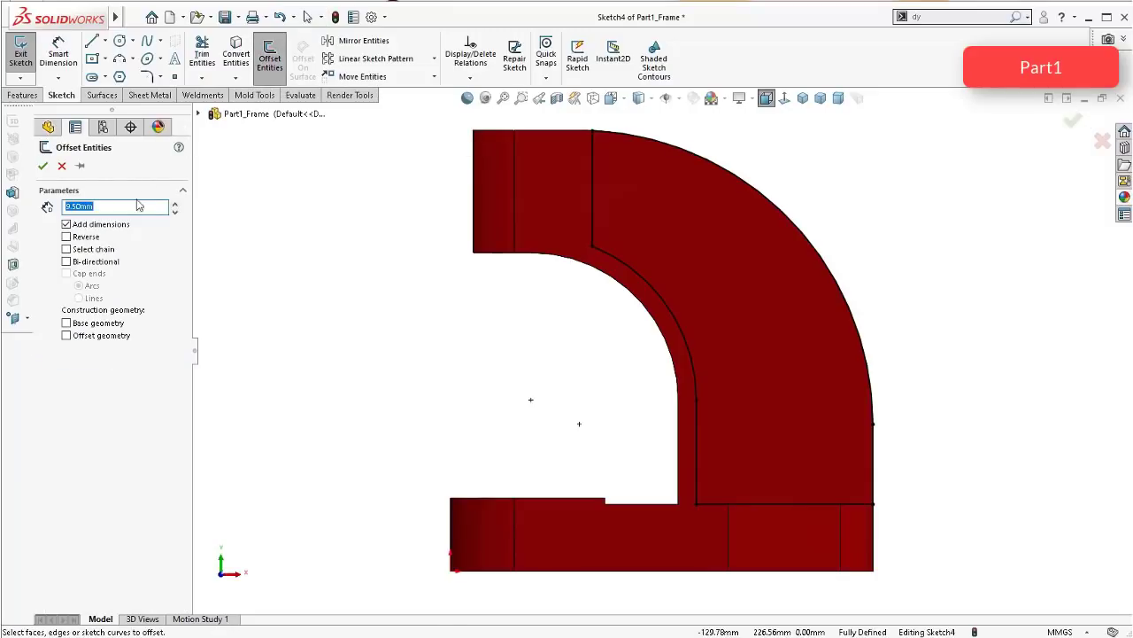
pyautogui.click(641, 138)
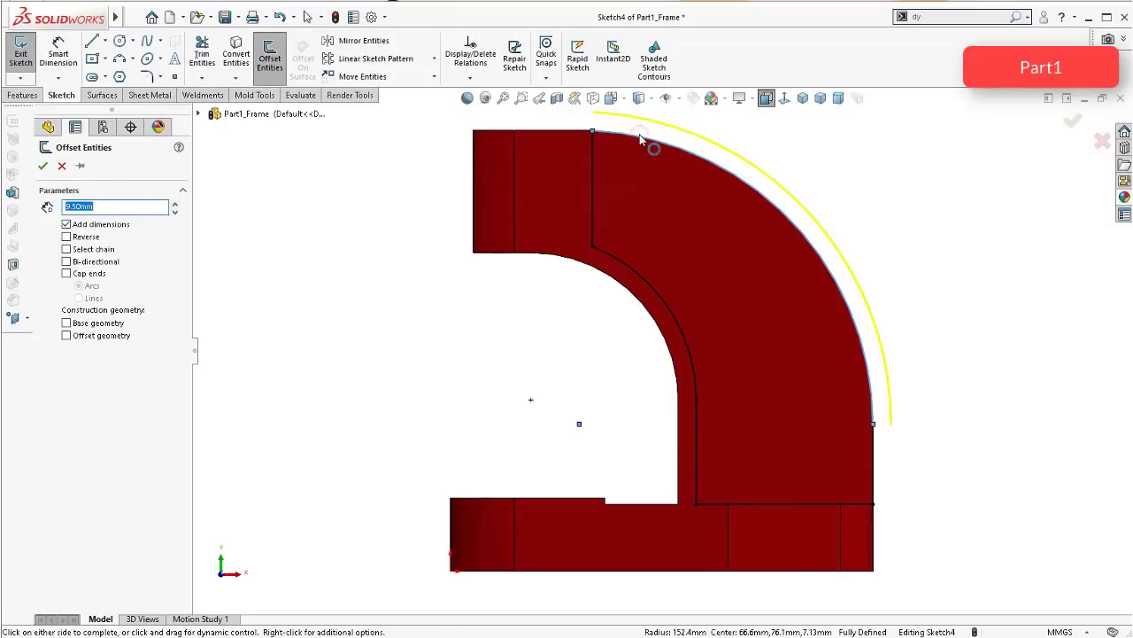
pyautogui.click(66, 238)
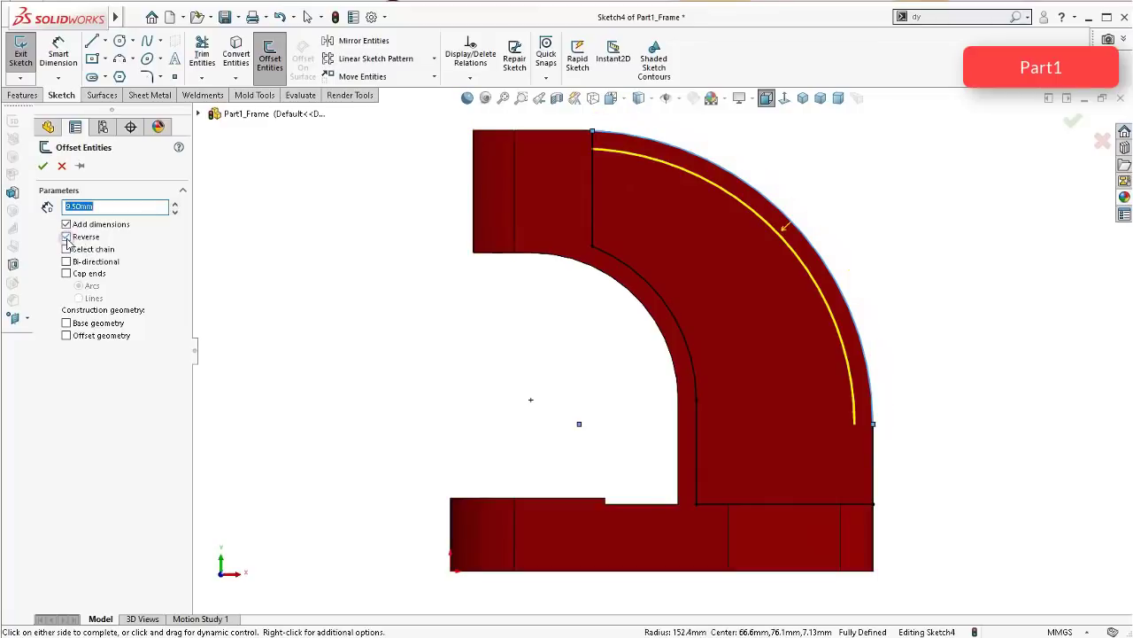
pyautogui.click(875, 448)
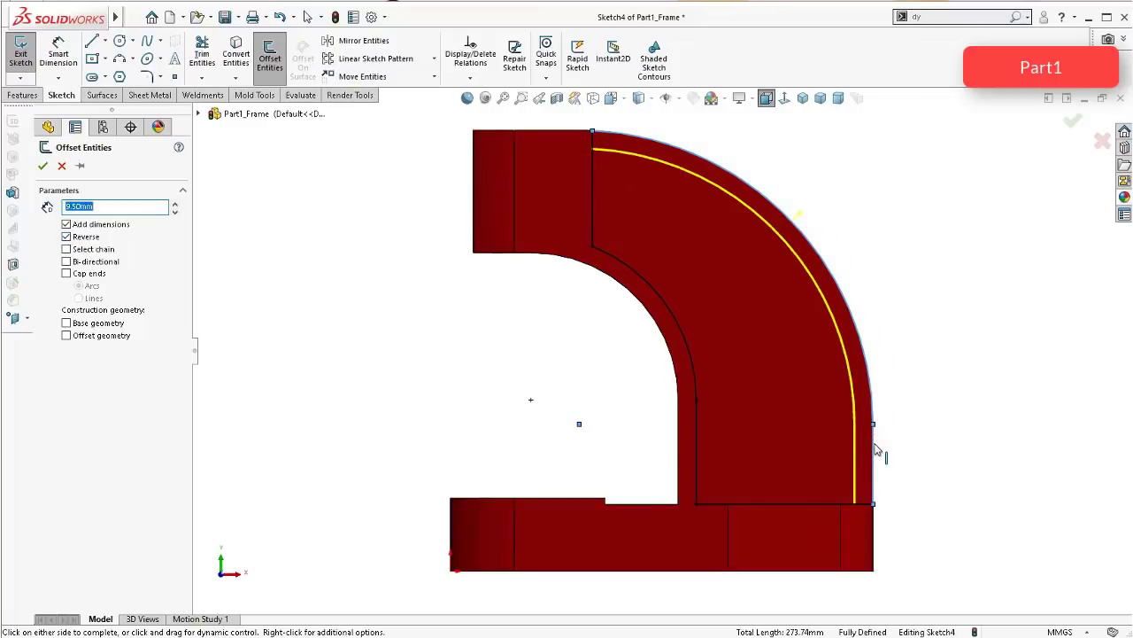
pyautogui.click(43, 167)
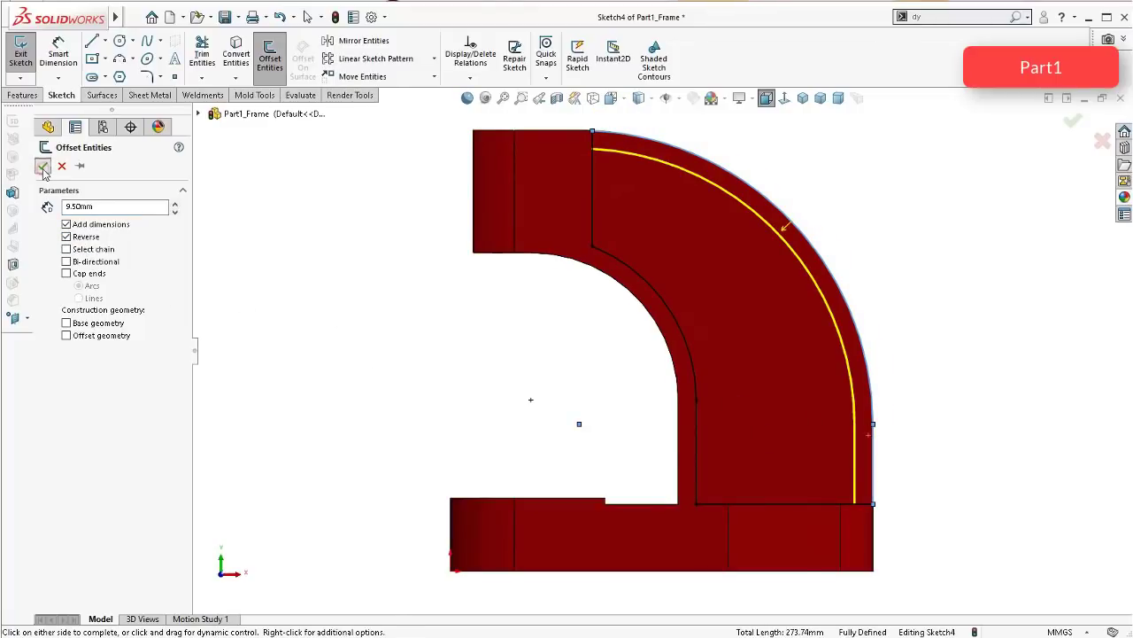
# Step: Convert the sketch's outer boundary arc to construction geometry
pyautogui.scroll(-4, 553, 122)
pyautogui.scroll(-1, 558, 124)
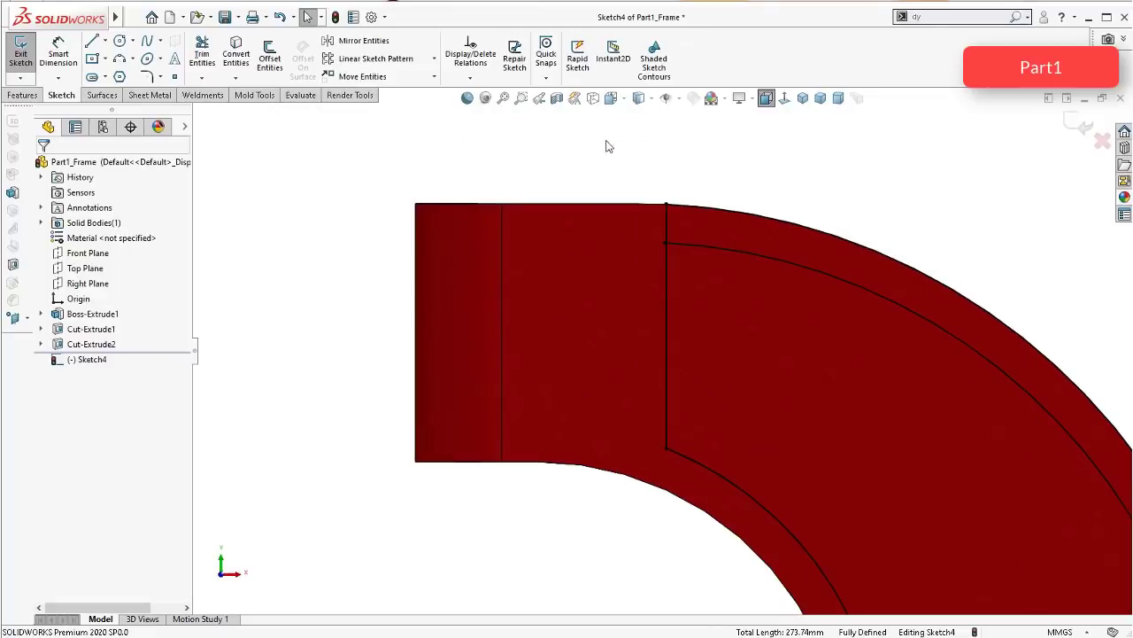
pyautogui.click(749, 219)
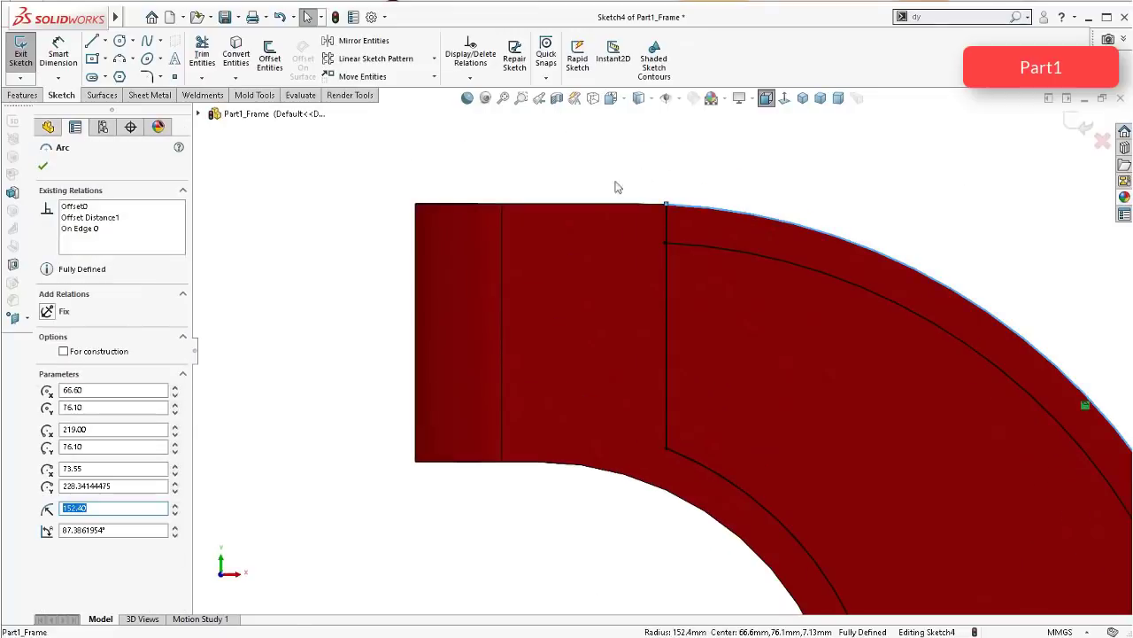
pyautogui.scroll(3, 631, 186)
pyautogui.click(647, 177)
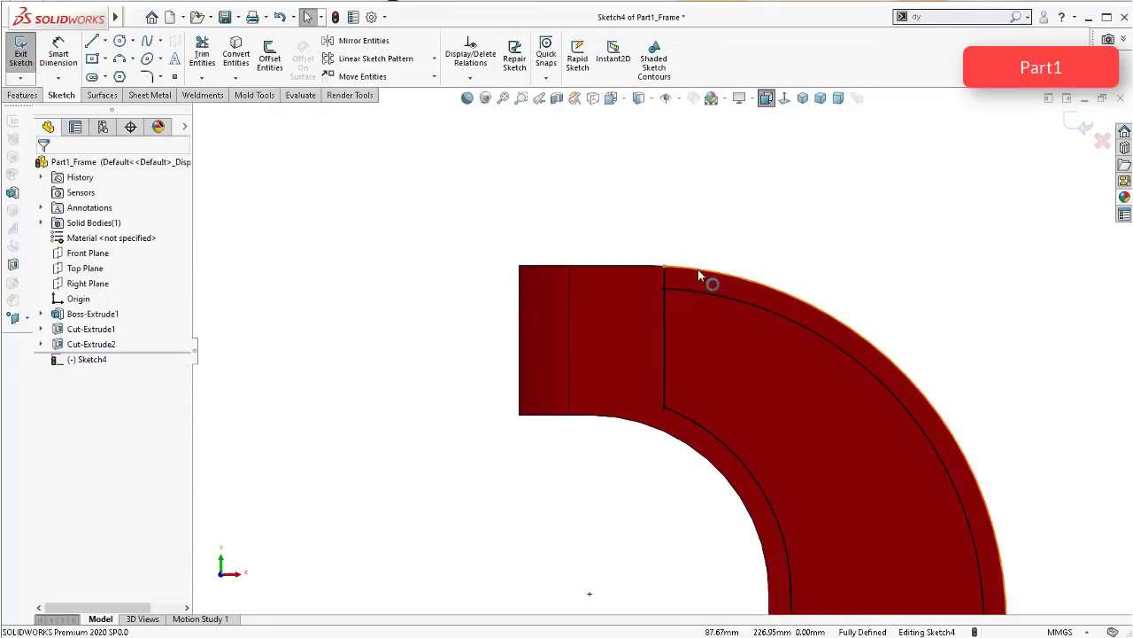
pyautogui.click(699, 269)
pyautogui.click(757, 231)
pyautogui.scroll(4, 830, 355)
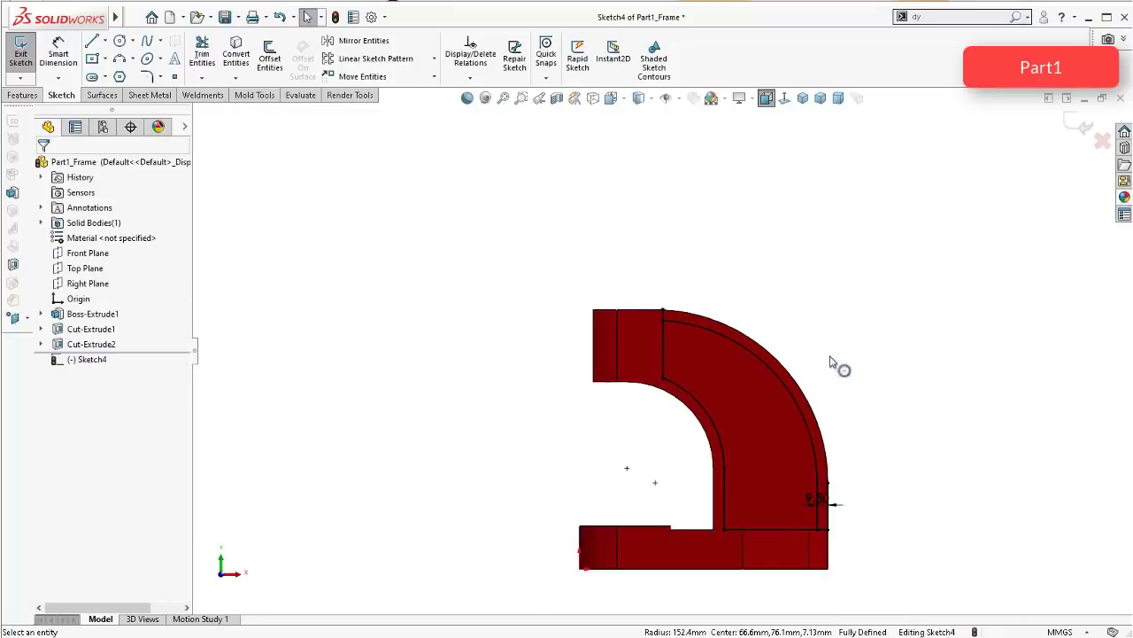
pyautogui.scroll(-3, 828, 360)
pyautogui.scroll(-4, 688, 541)
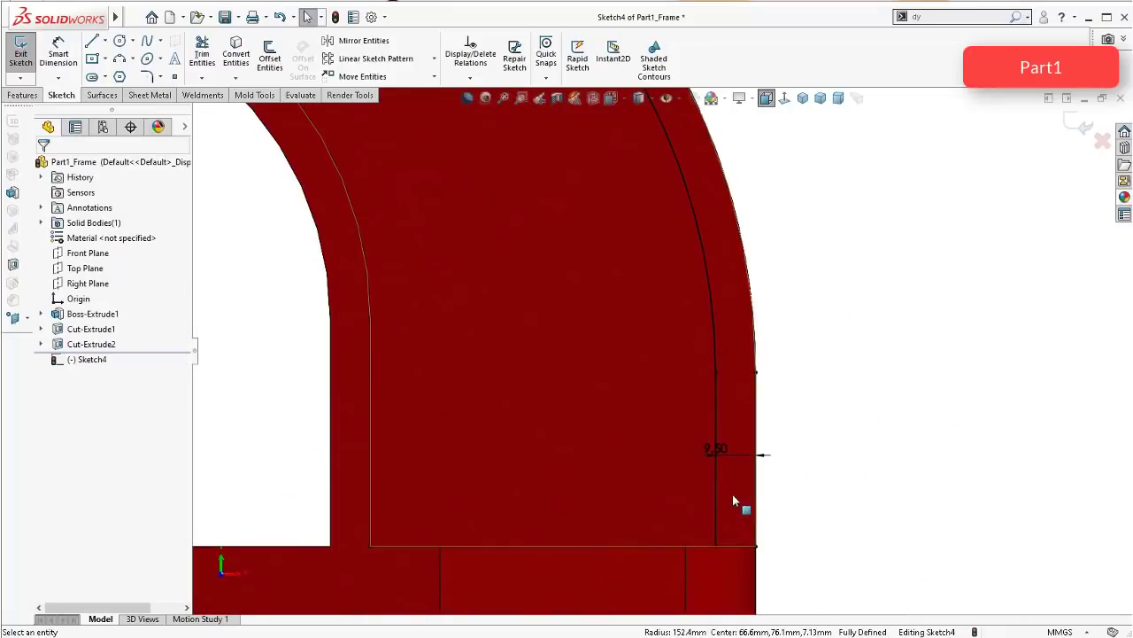
pyautogui.scroll(2, 712, 328)
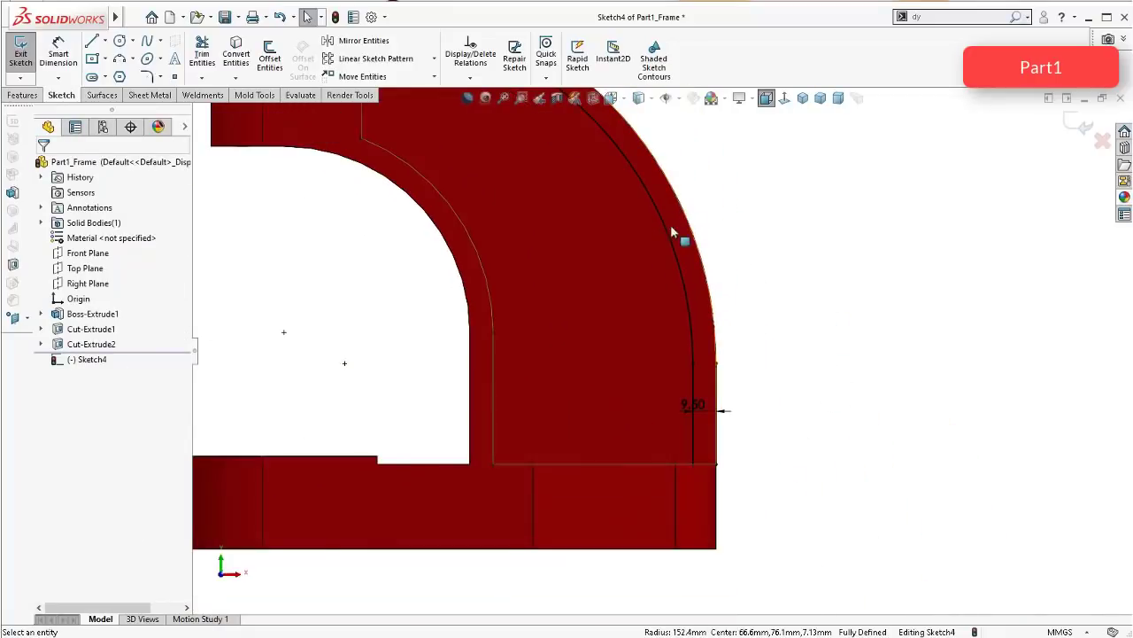
pyautogui.moveTo(679, 236); pyautogui.dragTo(666, 252, button='middle')
pyautogui.scroll(3, 663, 243)
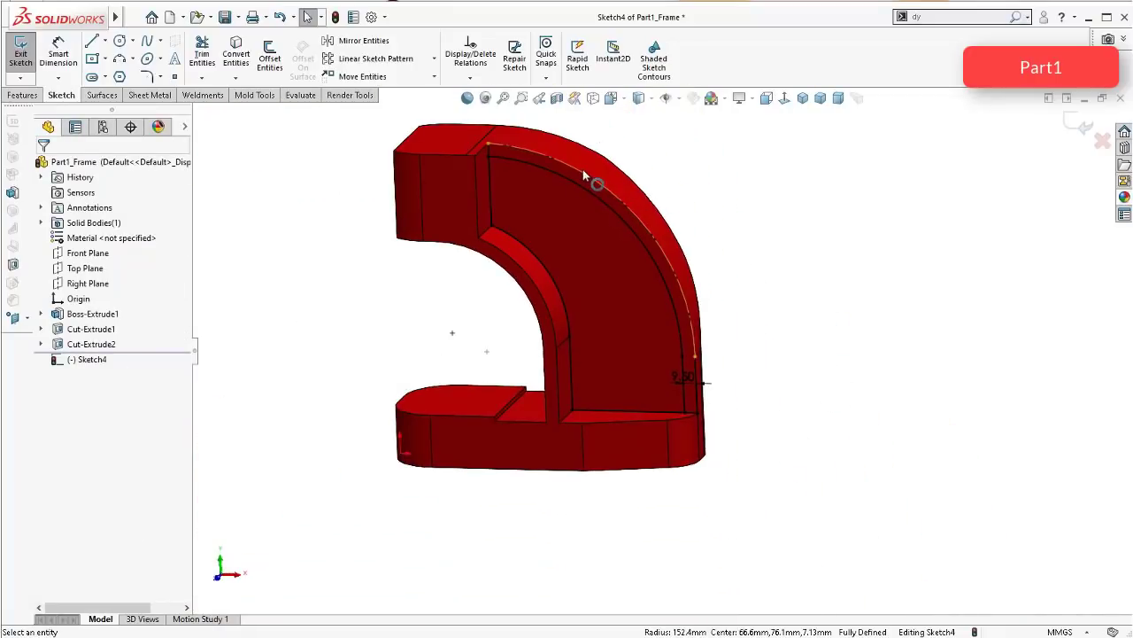
pyautogui.click(20, 98)
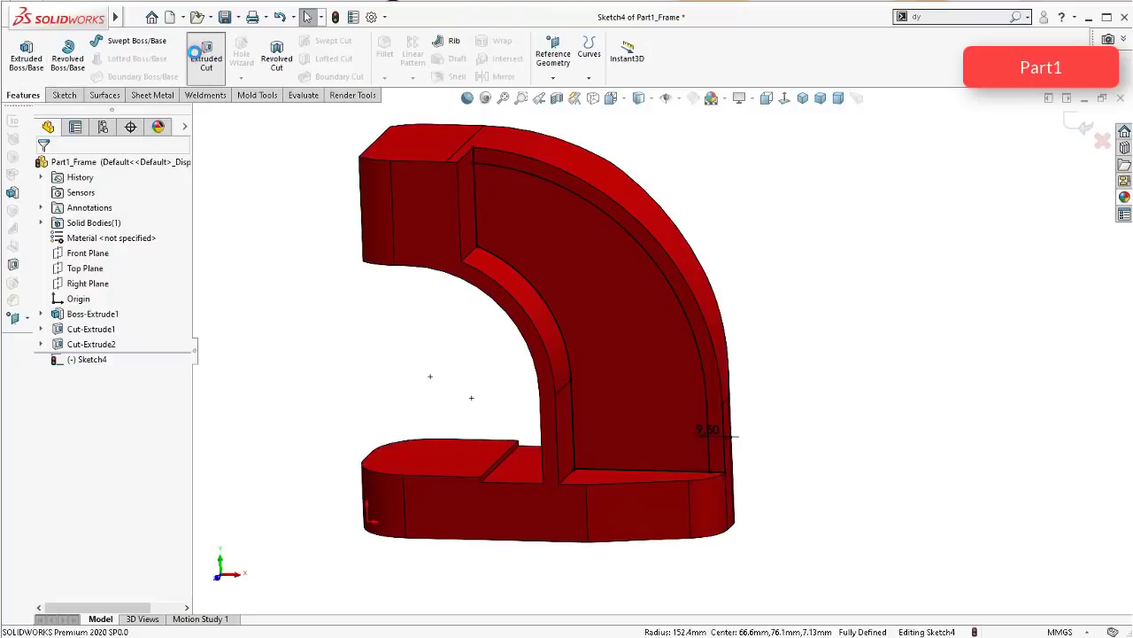
pyautogui.click(193, 63)
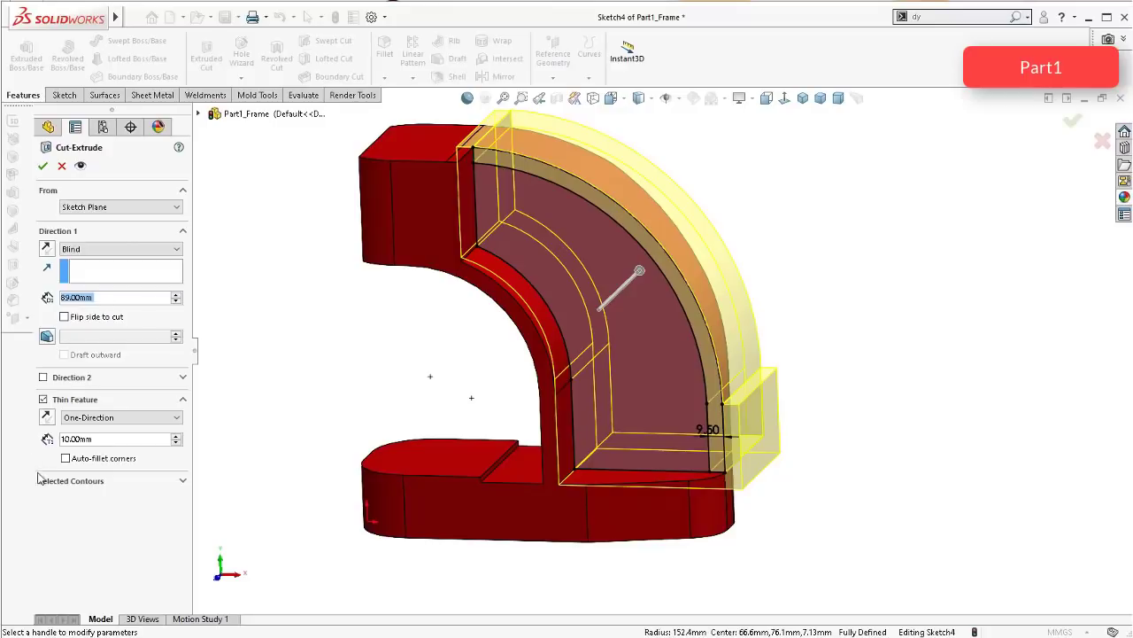
pyautogui.click(60, 166)
# Step: Convert the horizontal boundary line along the recess's lower edge to construction geometry
pyautogui.scroll(-5, 612, 392)
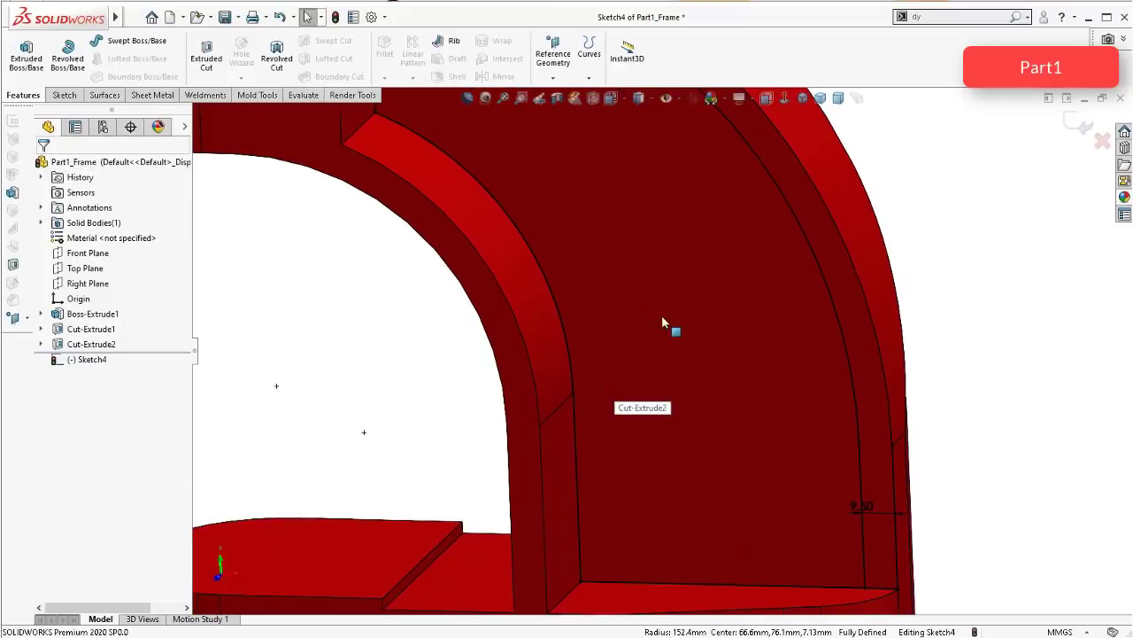
pyautogui.click(662, 321)
pyautogui.scroll(2, 635, 302)
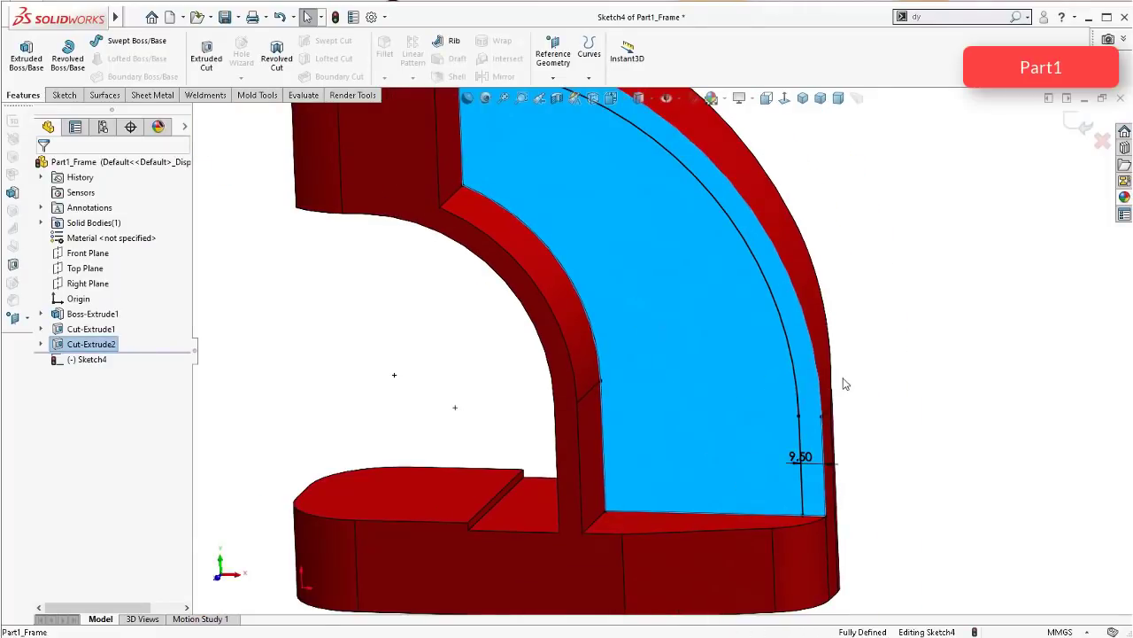
pyautogui.scroll(2, 837, 385)
pyautogui.scroll(-4, 833, 389)
pyautogui.click(836, 435)
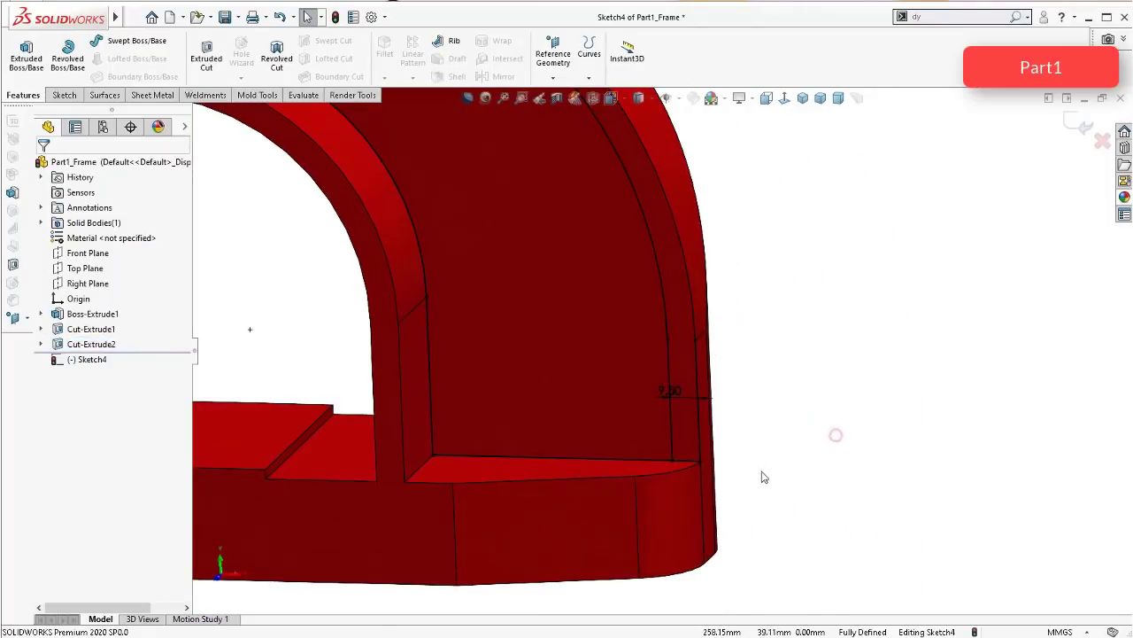
pyautogui.click(684, 461)
pyautogui.click(726, 428)
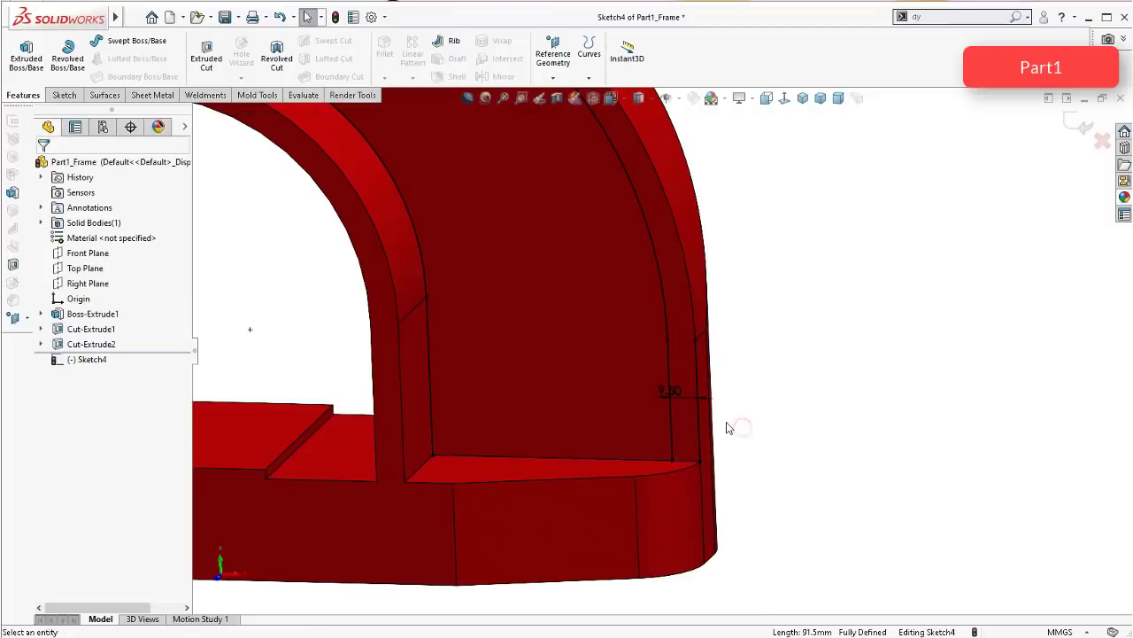
# Step: Draw a line from the recess's lower inner corner to the lower end of the offset vertical line
pyautogui.click(63, 95)
pyautogui.click(92, 56)
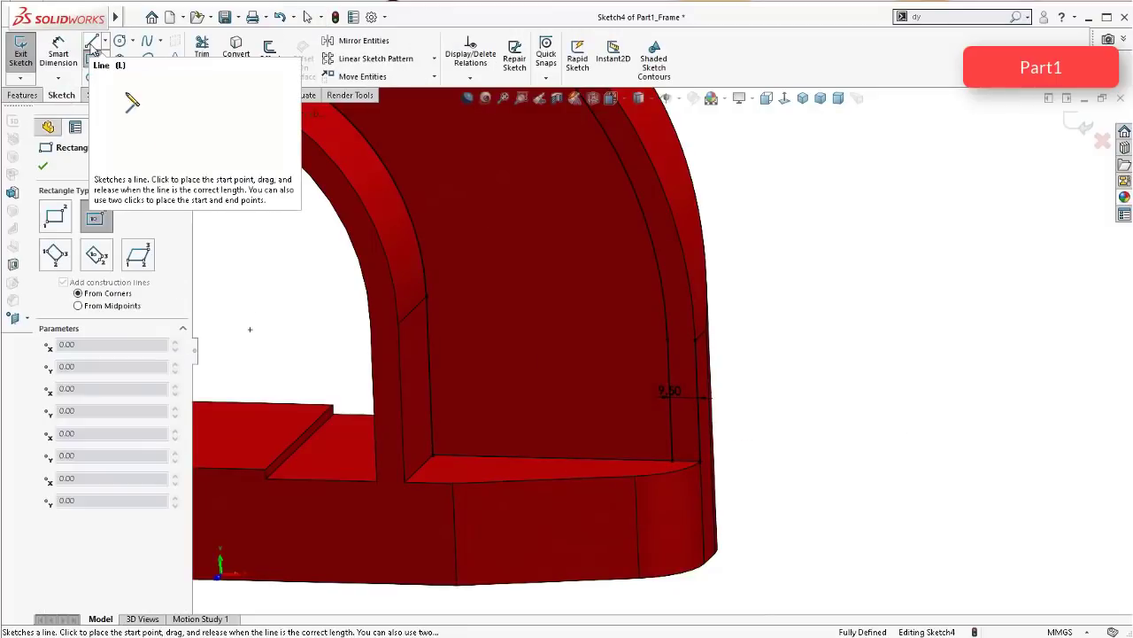
pyautogui.click(92, 41)
pyautogui.click(433, 457)
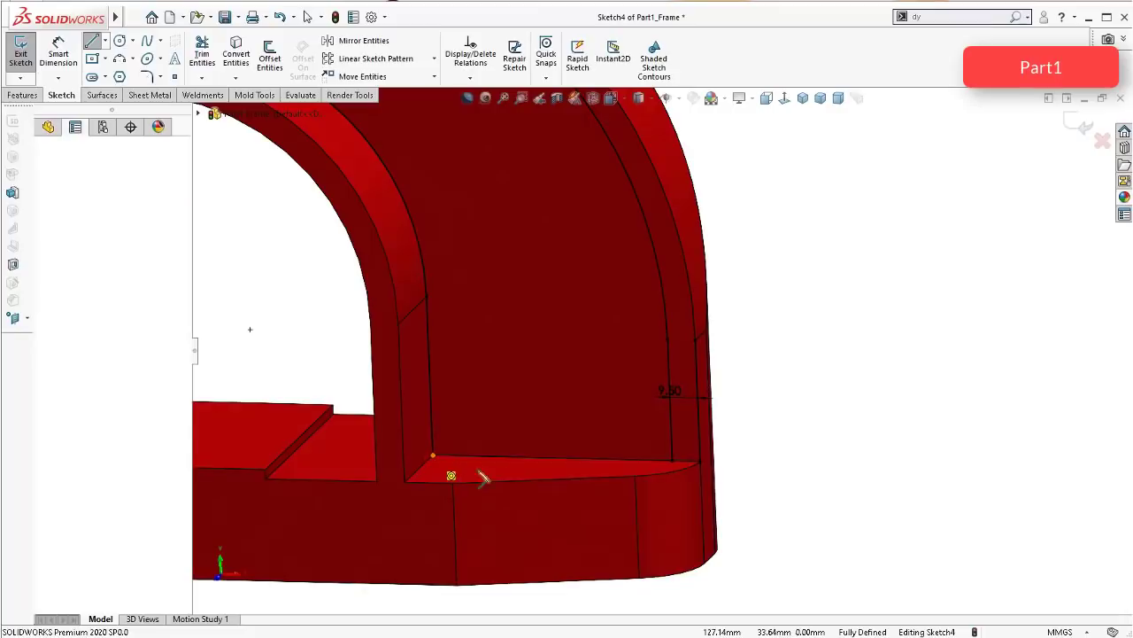
pyautogui.click(673, 461)
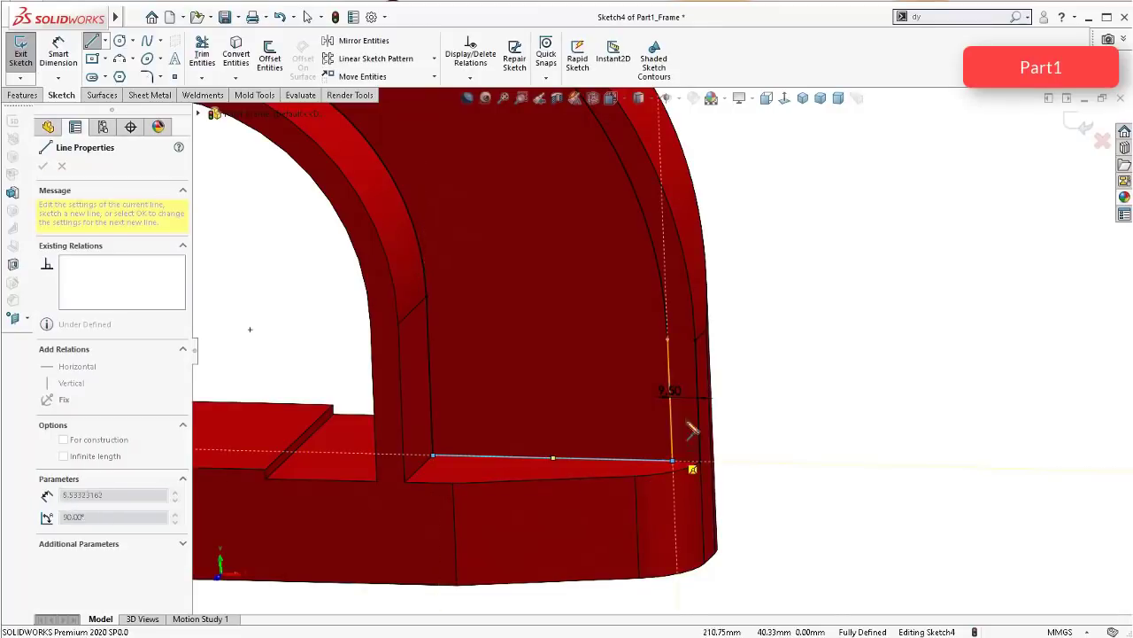
pyautogui.scroll(4, 677, 417)
pyautogui.press('Escape')
# Step: Convert the vertical boundary line at the recess's upper-arm end to construction geometry
pyautogui.scroll(-4, 681, 416)
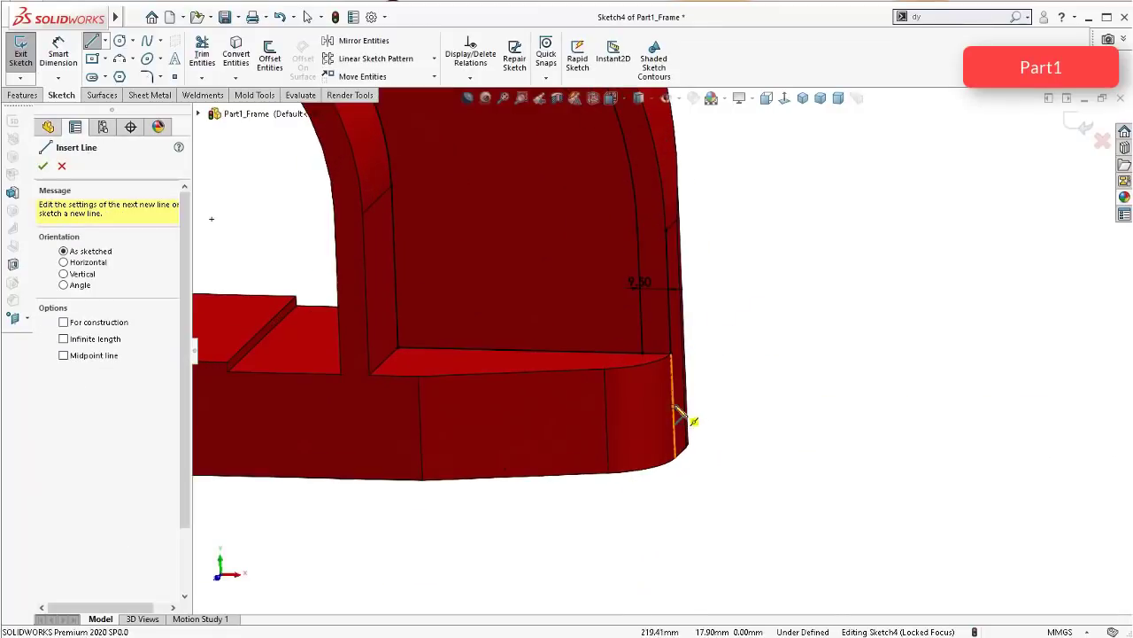
pyautogui.scroll(3, 673, 315)
pyautogui.scroll(-3, 570, 169)
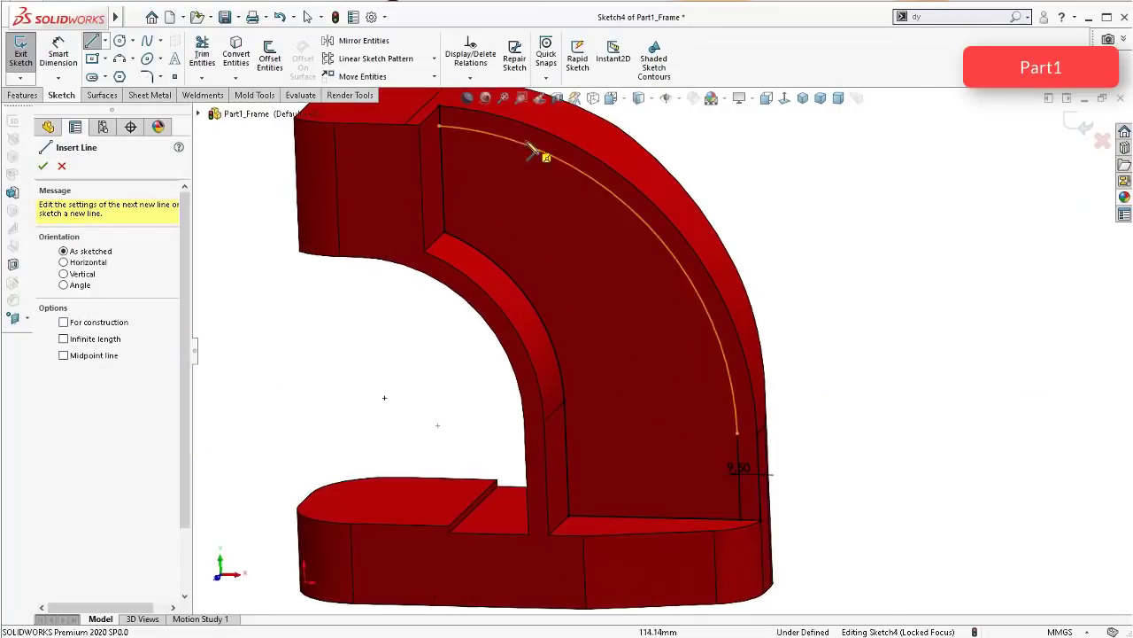
pyautogui.scroll(-3, 527, 152)
pyautogui.scroll(1, 400, 155)
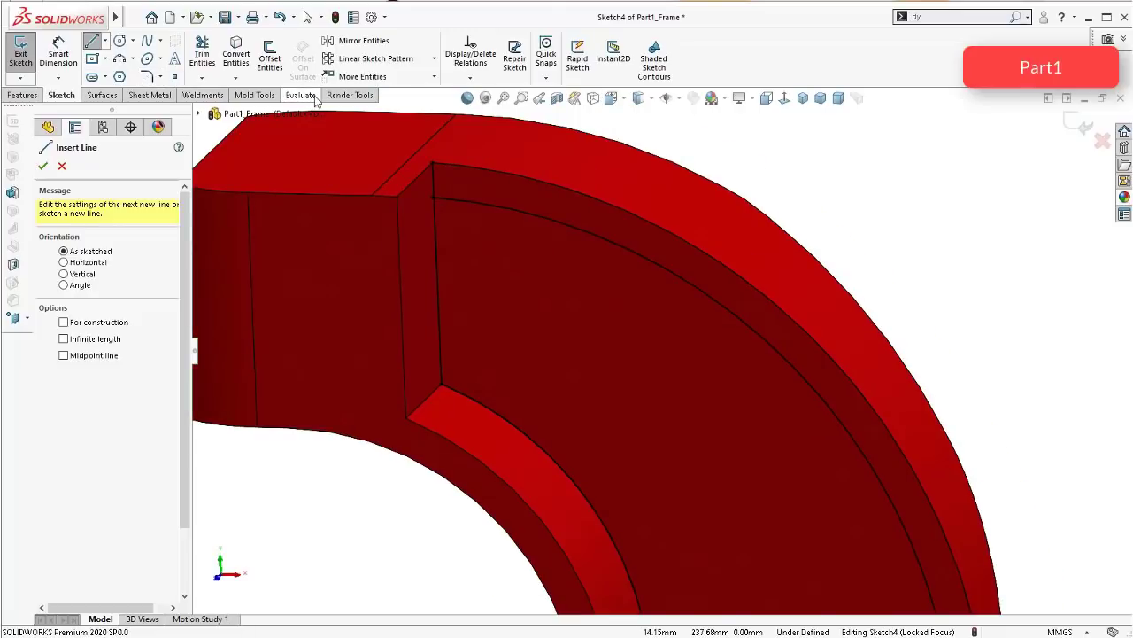
pyautogui.press('Escape')
pyautogui.click(434, 170)
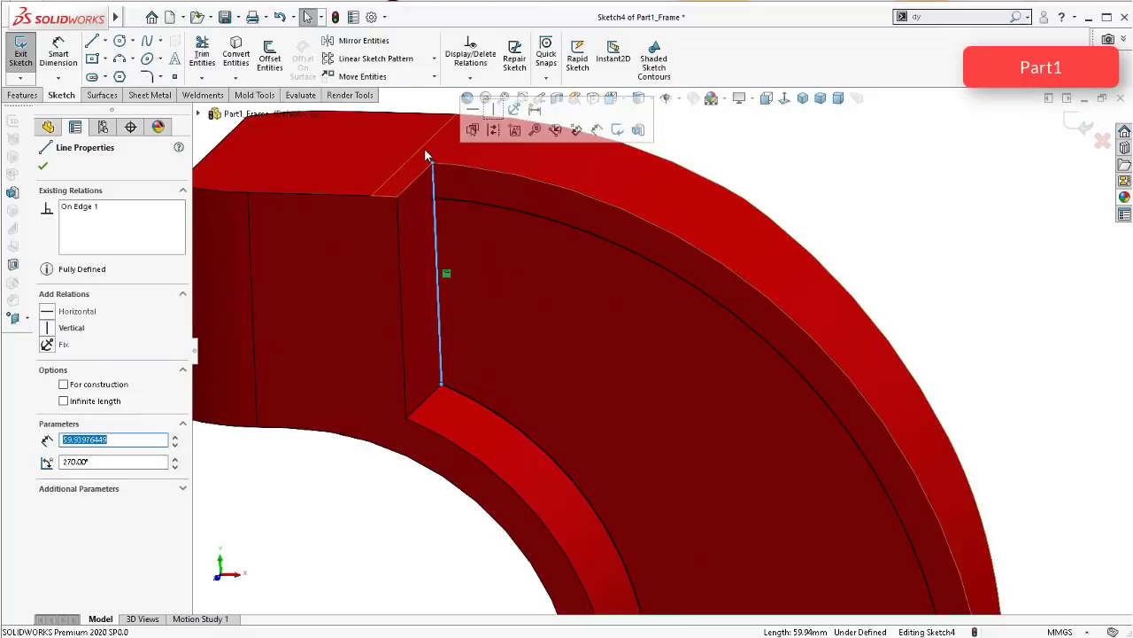
pyautogui.click(493, 131)
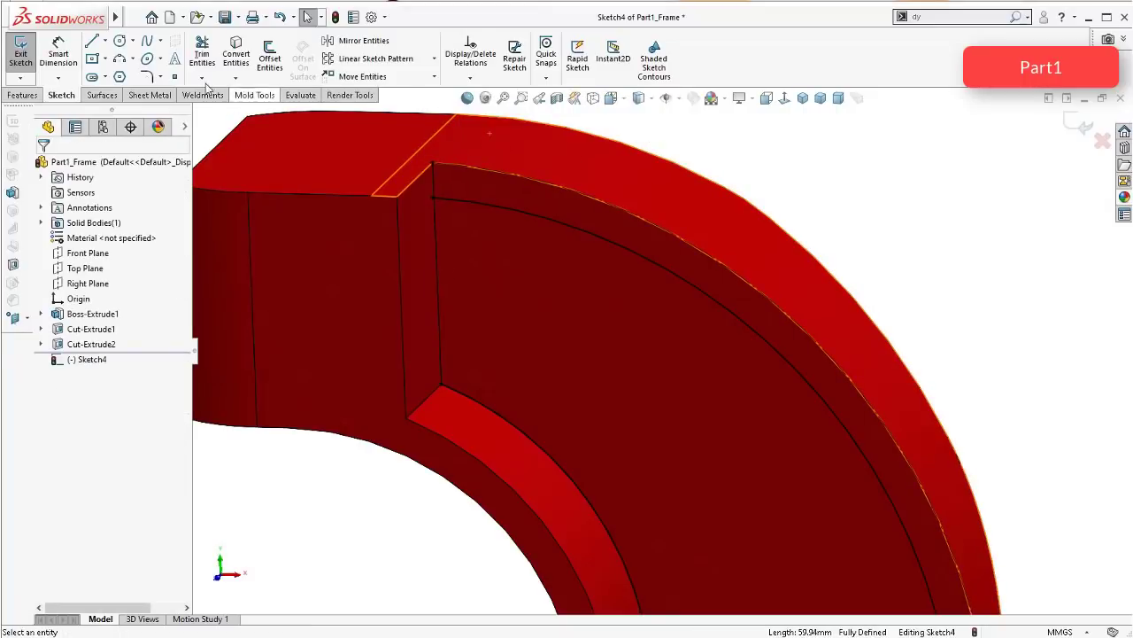
# Step: Draw a line from the offset arc's upper end down to the upper end of the recess's inner curved edge
pyautogui.click(91, 45)
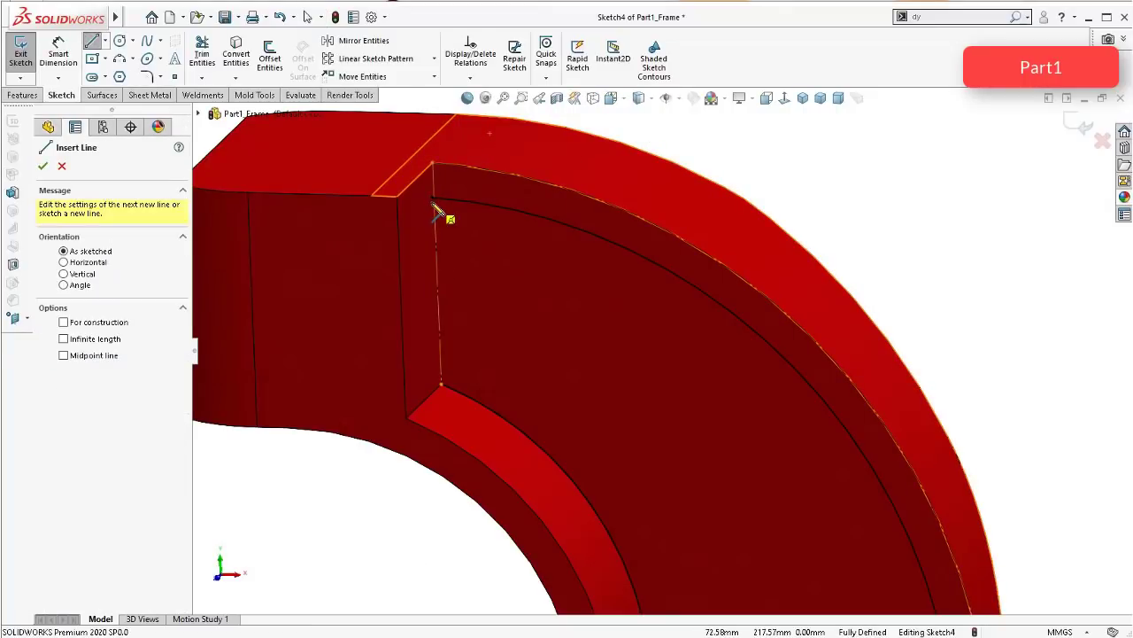
pyautogui.click(433, 201)
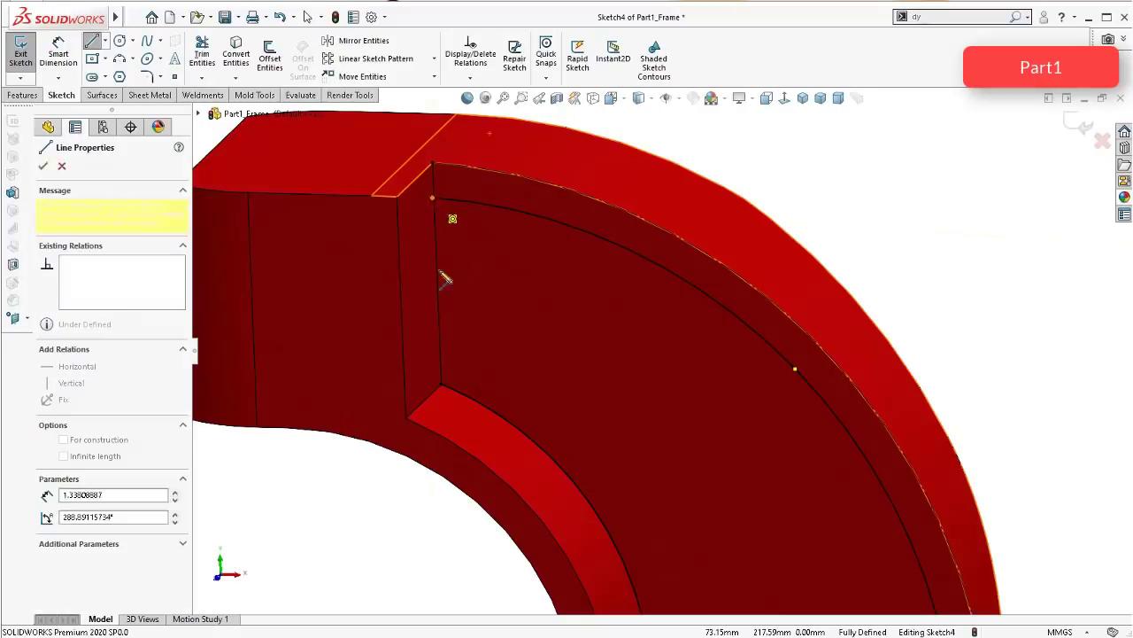
pyautogui.click(442, 384)
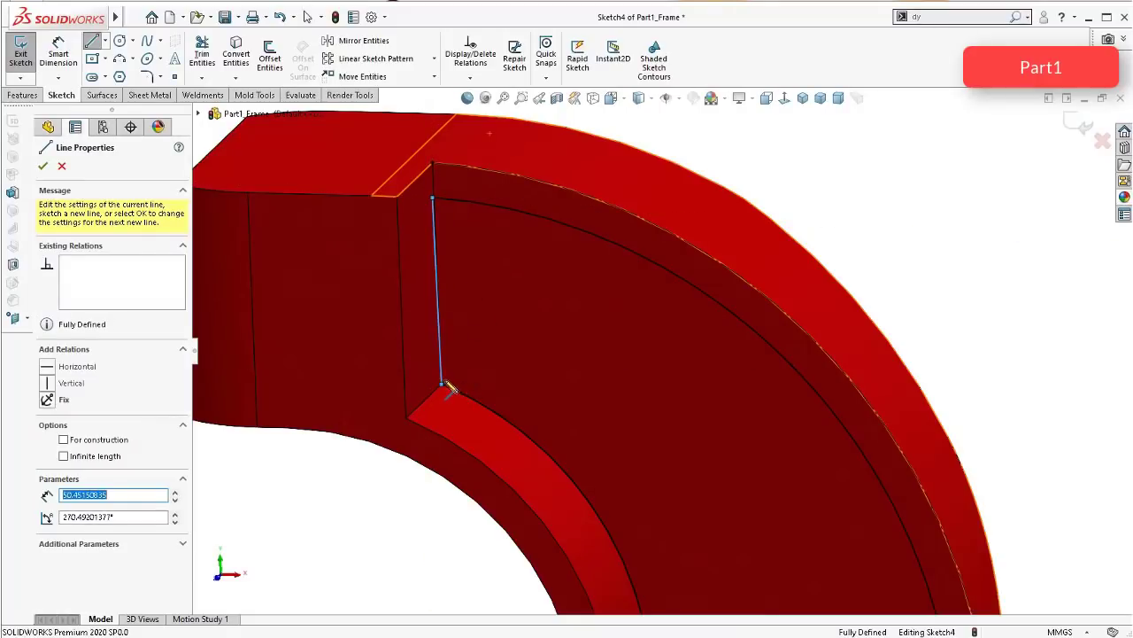
pyautogui.press('Escape')
# Step: Examine face-on how the new line and the offset arc's upper end align with the vertical construction line
pyautogui.moveTo(549, 263); pyautogui.dragTo(673, 166, button='middle')
pyautogui.scroll(-5, 506, 266)
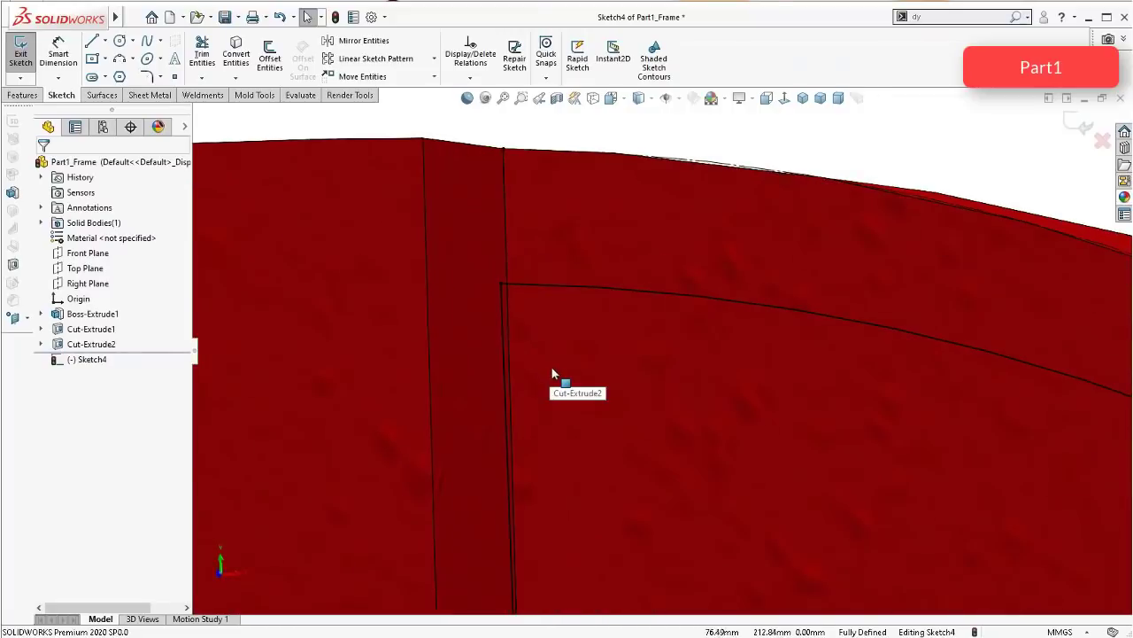
pyautogui.click(768, 99)
pyautogui.scroll(-5, 515, 179)
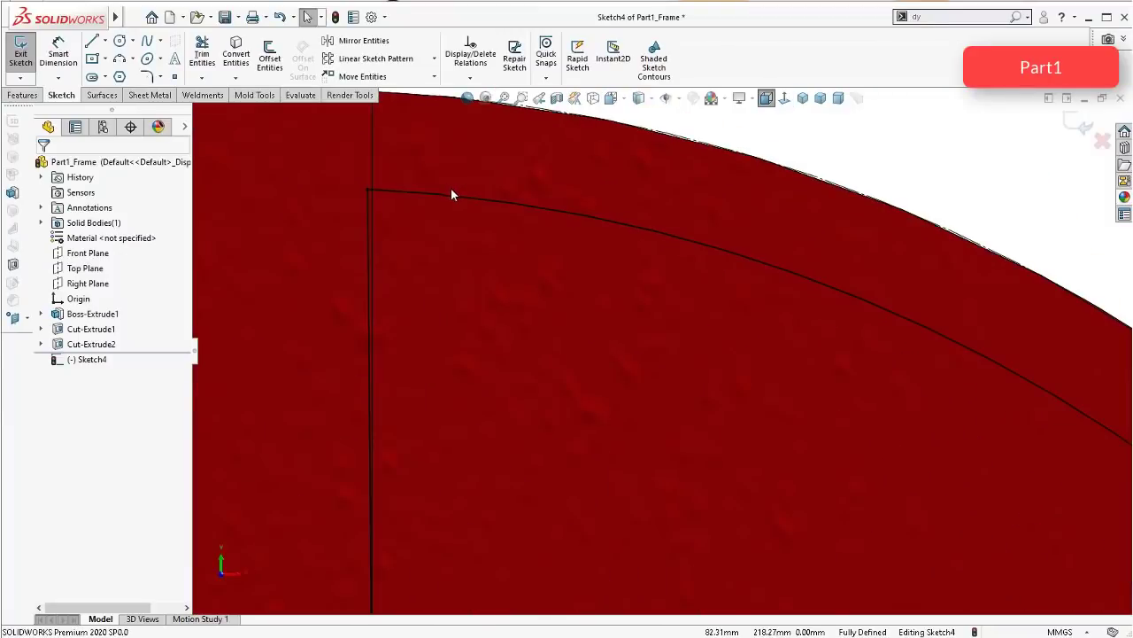
pyautogui.scroll(6, 442, 230)
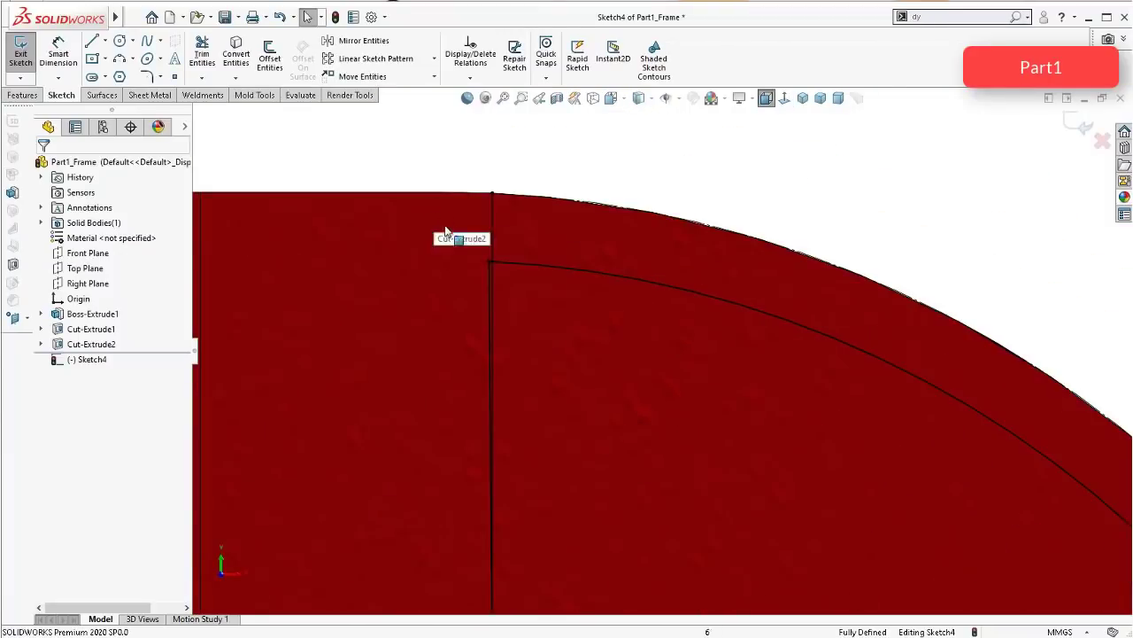
pyautogui.scroll(-2, 568, 335)
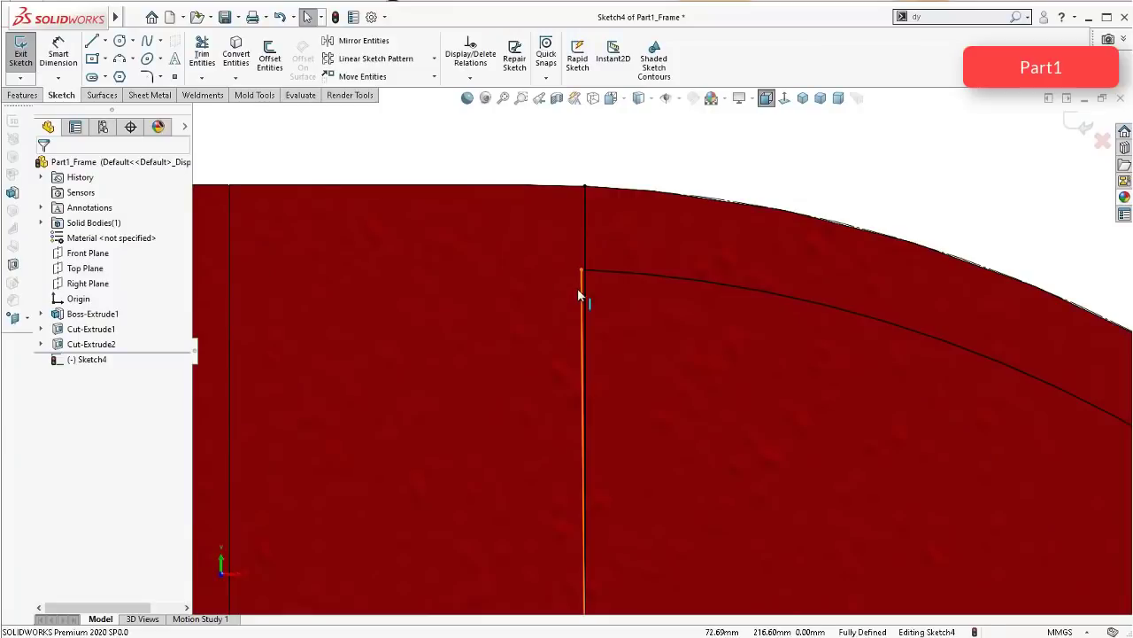
pyautogui.click(579, 288)
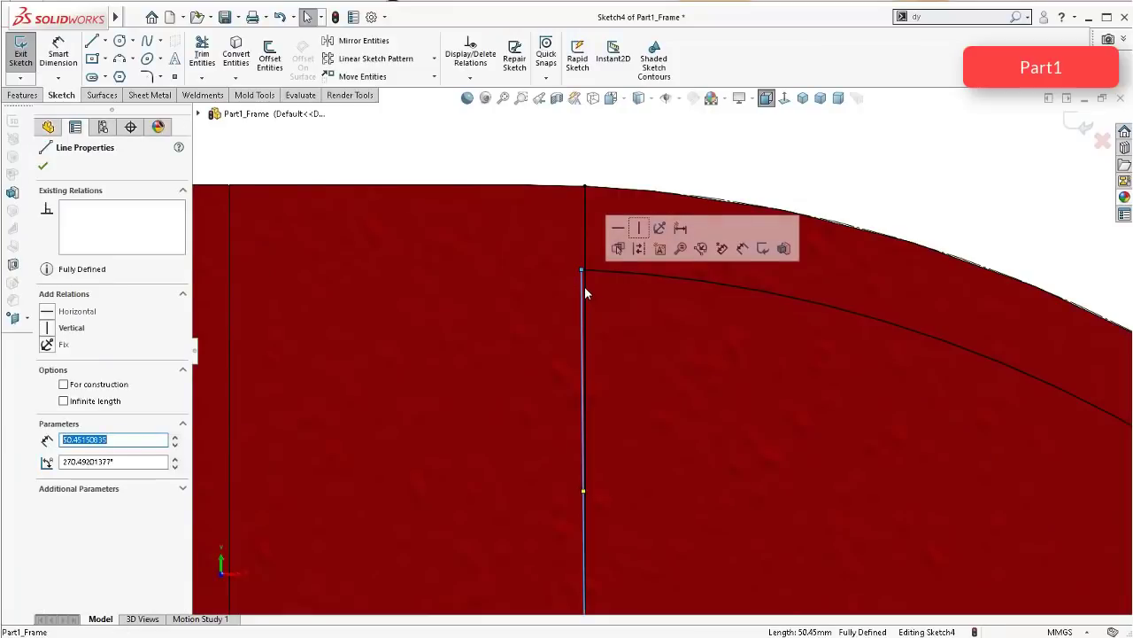
pyautogui.press('Escape')
pyautogui.keyDown('ctrl'); pyautogui.moveTo(587, 291); pyautogui.dragTo(630, 326, button='middle'); pyautogui.keyUp('ctrl')
pyautogui.scroll(2, 651, 389)
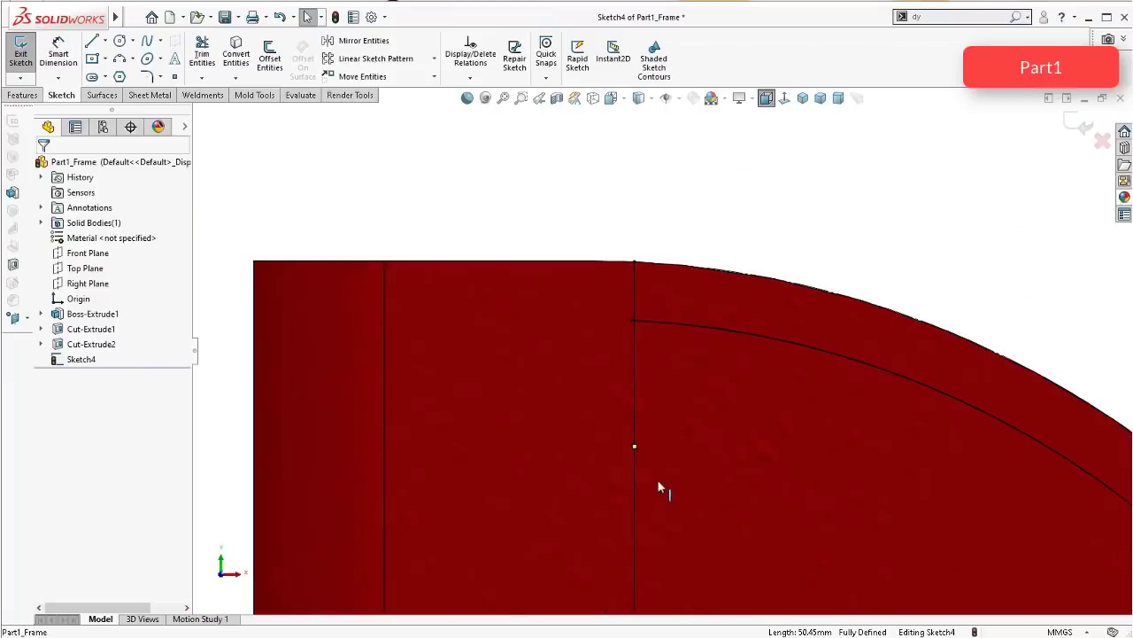
# Step: Draw a line from the upper end of the recess's inner curved edge up to the offset arc's crossing with the vertical boundary line
pyautogui.scroll(3, 662, 496)
pyautogui.scroll(-2, 675, 538)
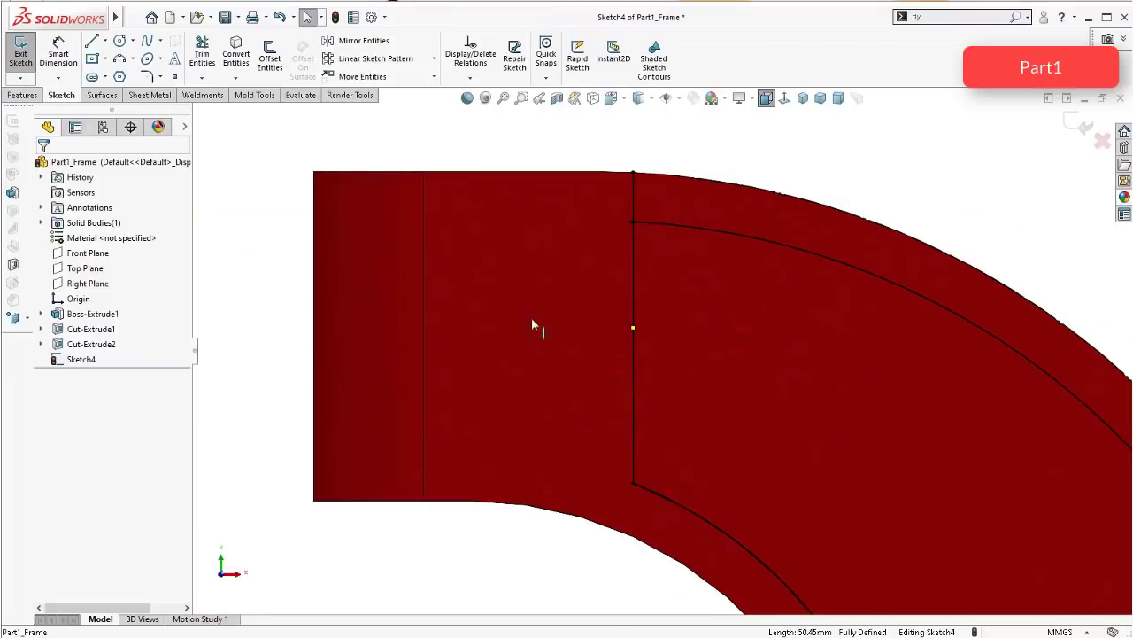
pyautogui.click(91, 41)
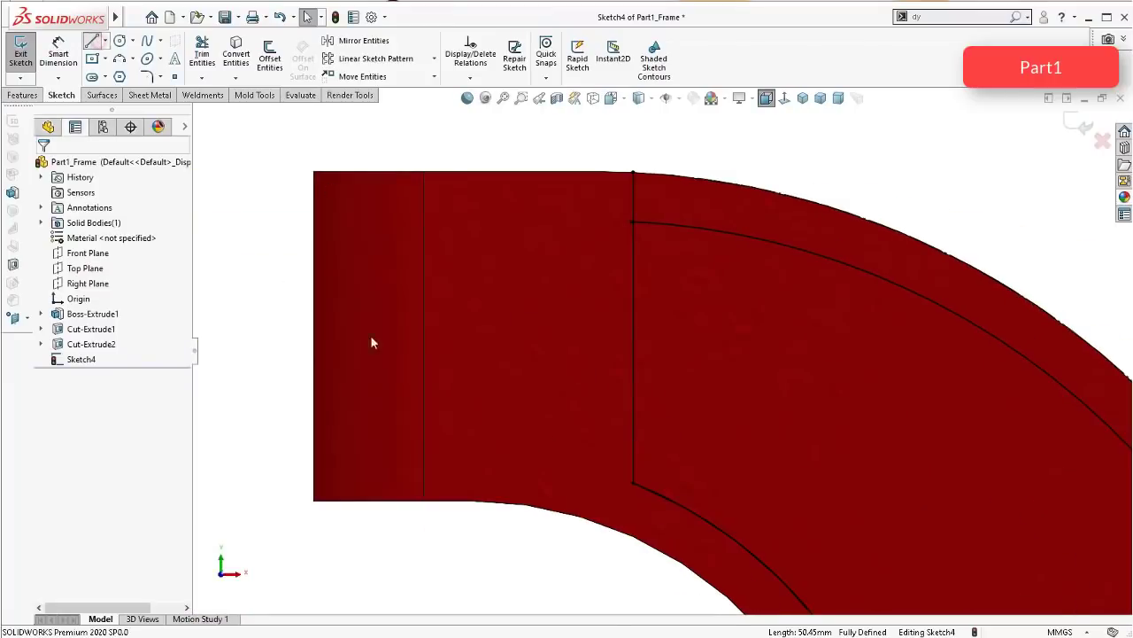
pyautogui.click(634, 483)
pyautogui.scroll(-5, 679, 315)
pyautogui.scroll(4, 675, 310)
pyautogui.scroll(-2, 644, 250)
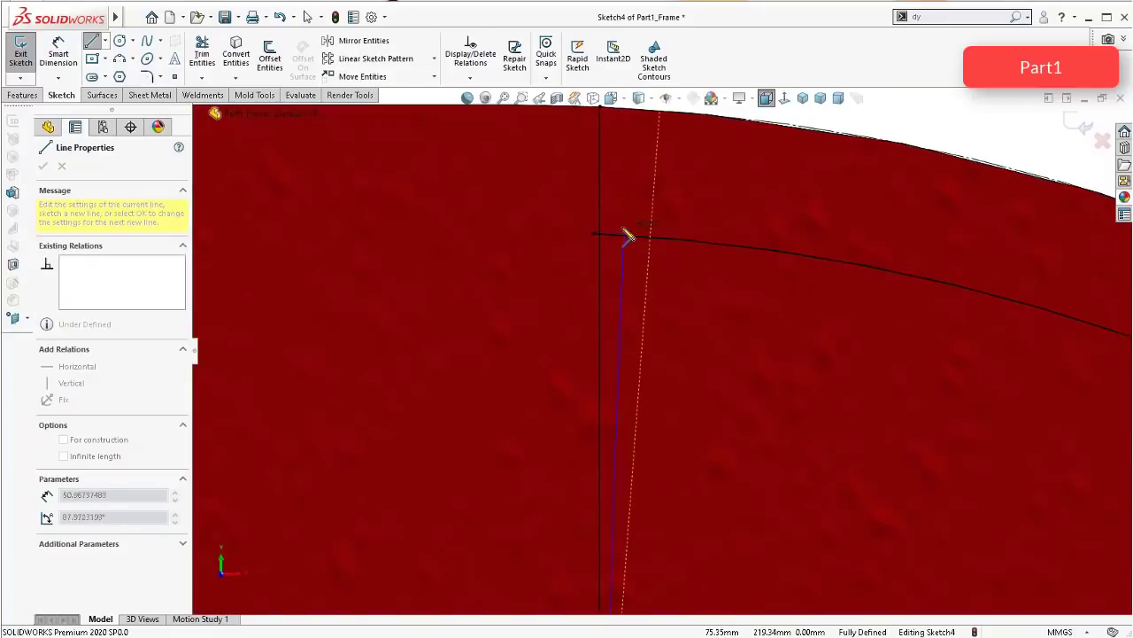
pyautogui.click(602, 237)
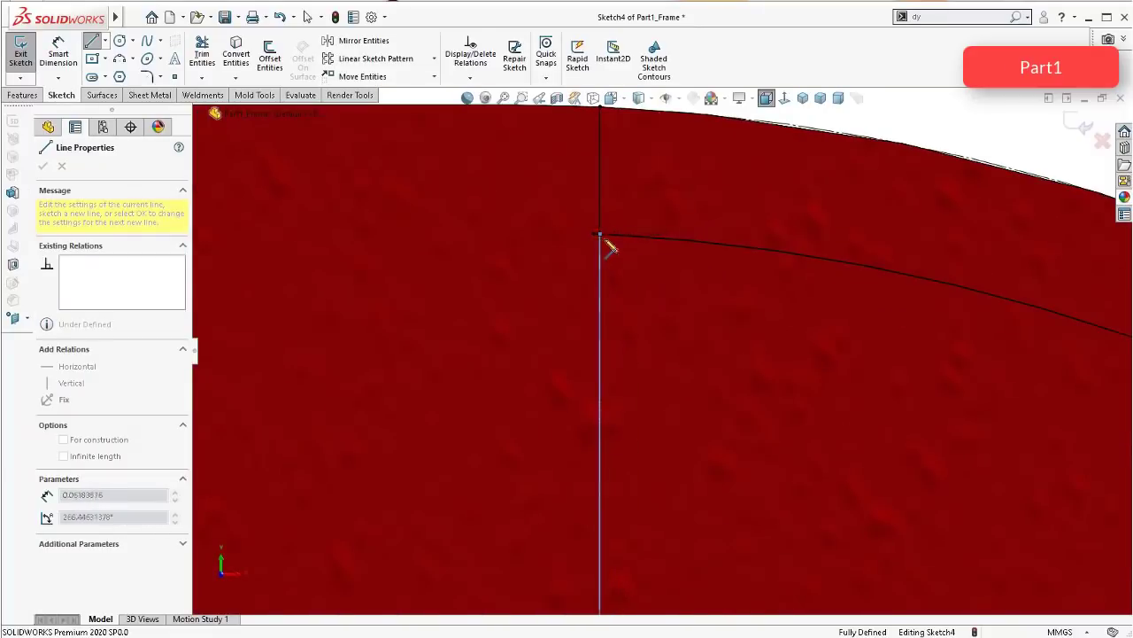
pyautogui.press('Escape')
# Step: Trim the short stub of the offset arc that extends past the vertical line
pyautogui.scroll(-3, 610, 243)
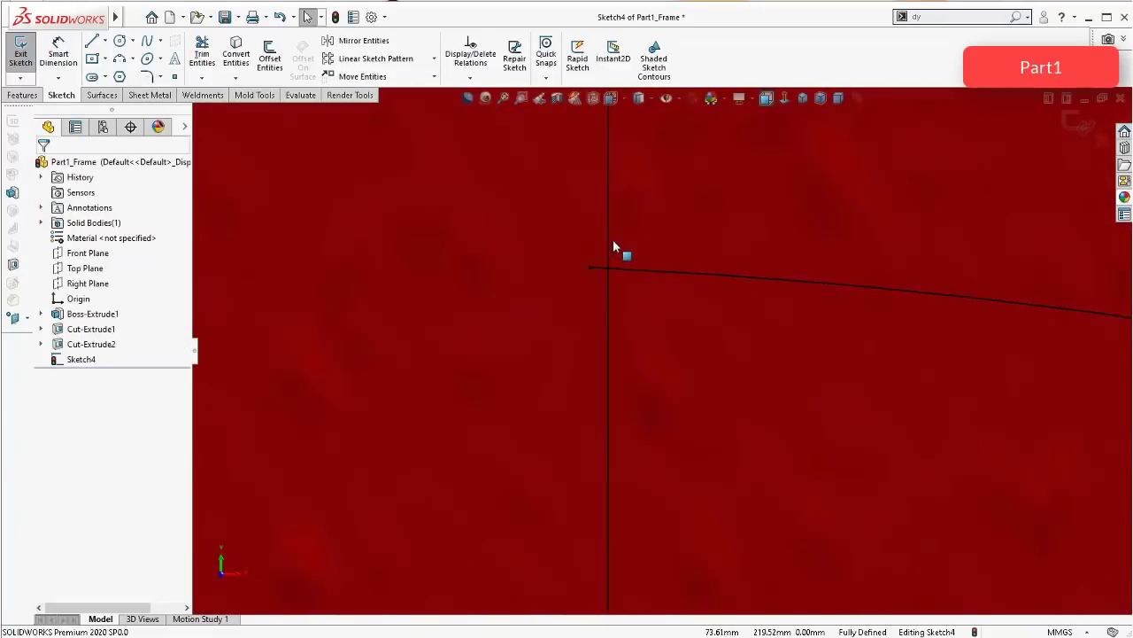
pyautogui.click(589, 330)
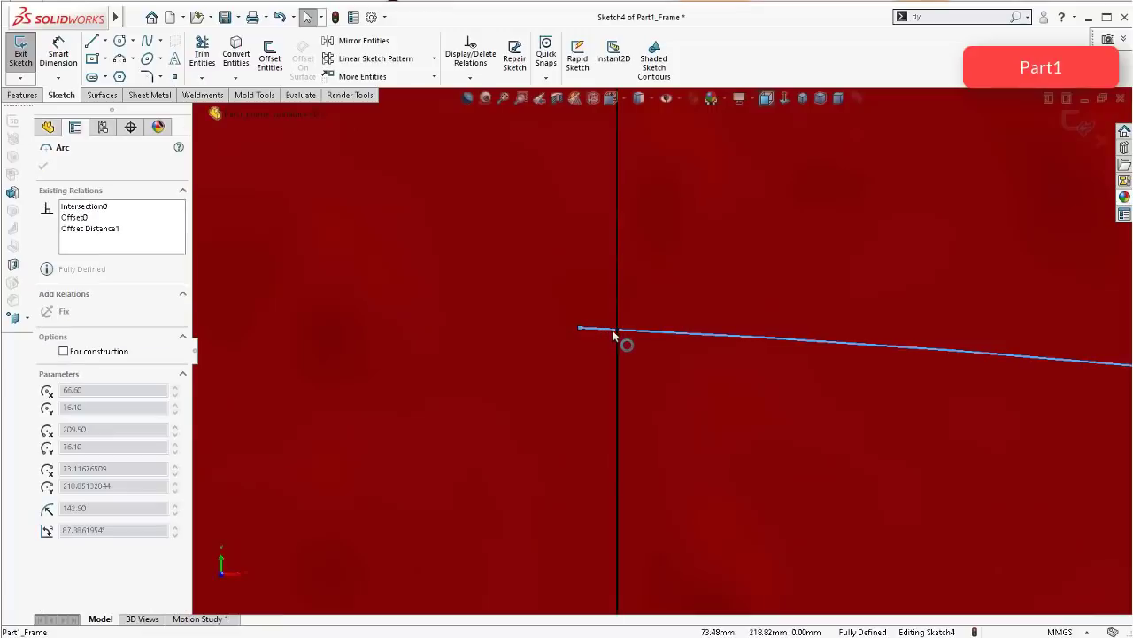
pyautogui.click(202, 55)
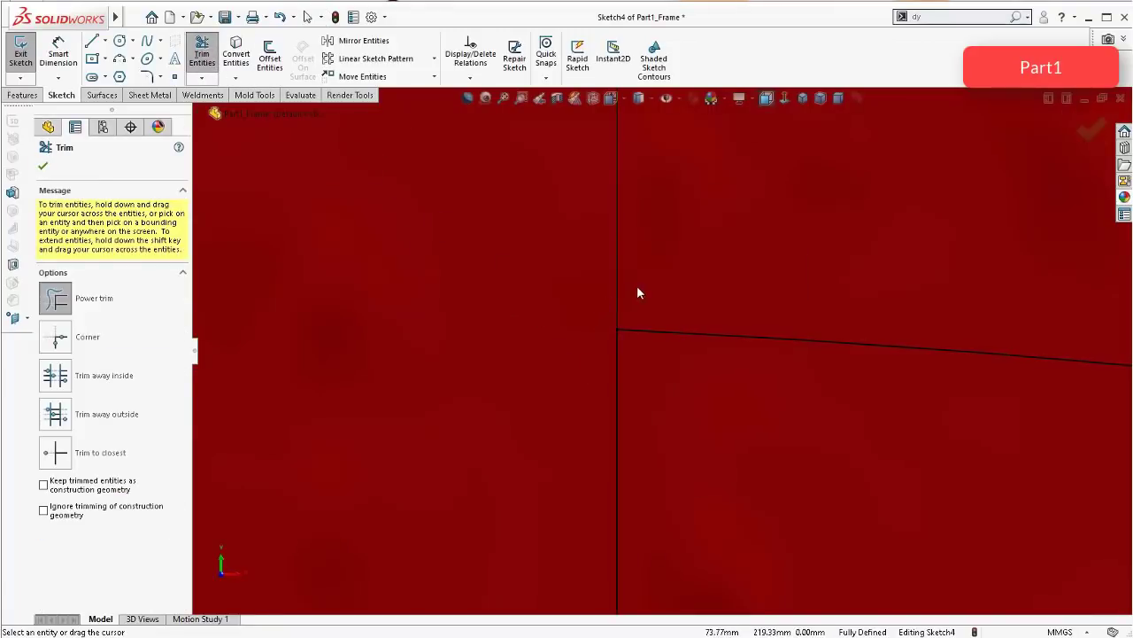
# Step: Start an Extruded Cut on the closed inner region of the recess with a blind depth of 3 mm
pyautogui.scroll(6, 859, 339)
pyautogui.scroll(2, 894, 441)
pyautogui.moveTo(843, 476); pyautogui.dragTo(800, 510, button='middle')
pyautogui.scroll(-4, 768, 402)
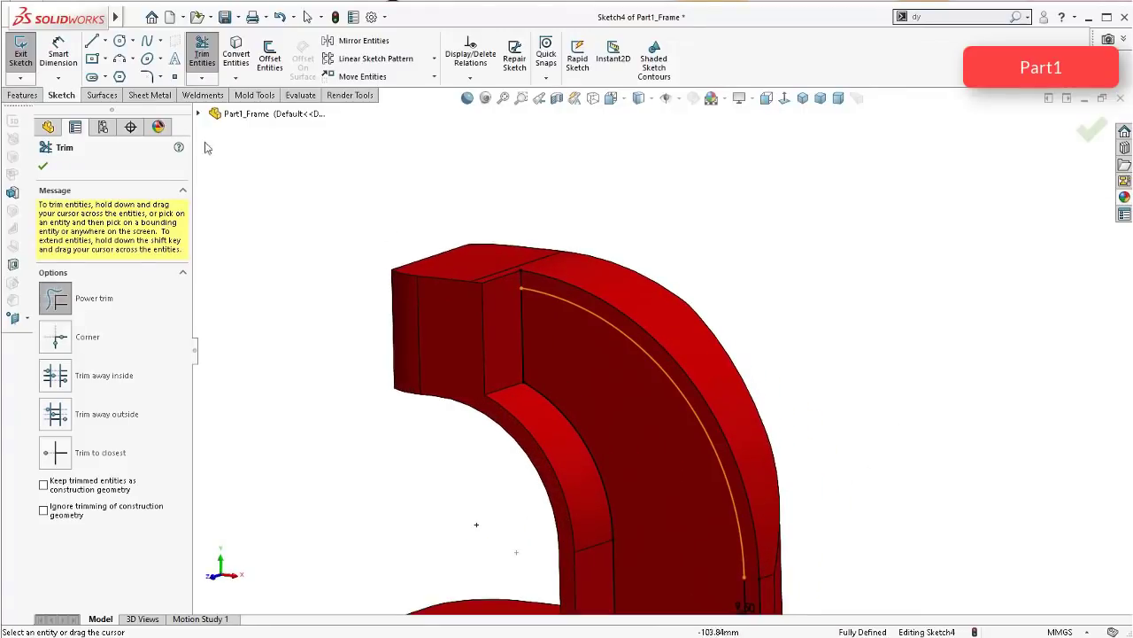
pyautogui.click(23, 95)
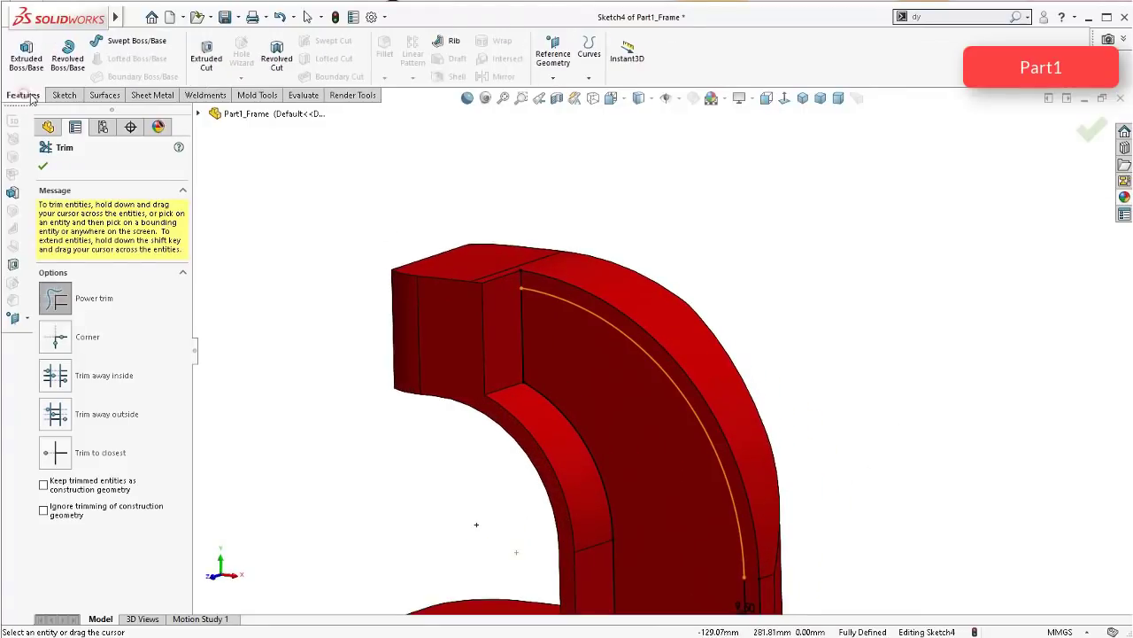
pyautogui.click(208, 58)
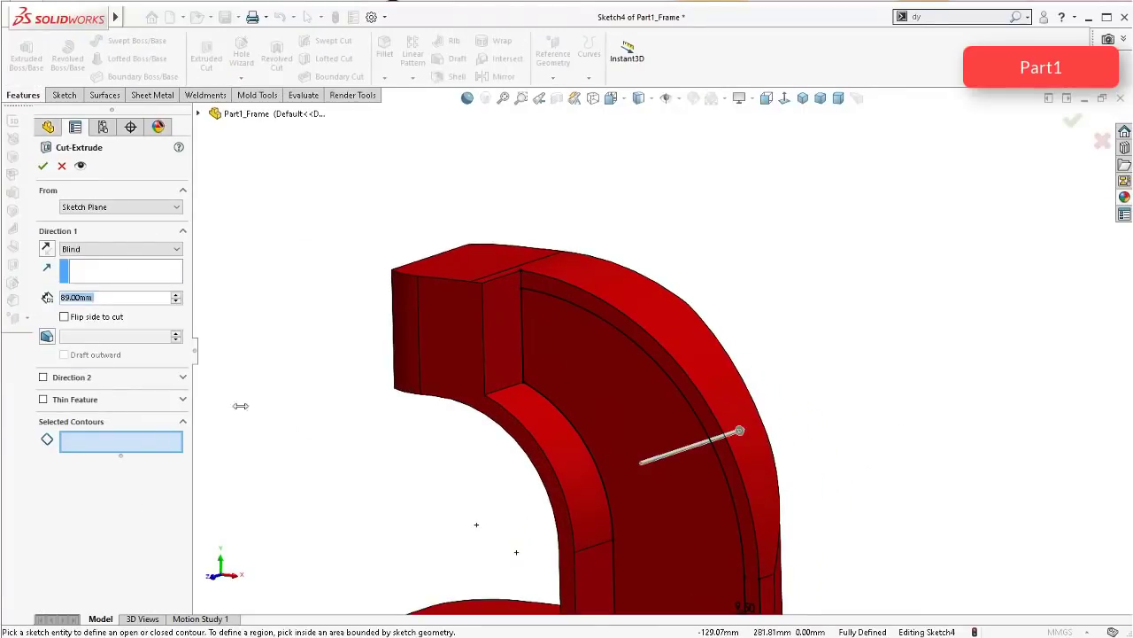
pyautogui.click(591, 373)
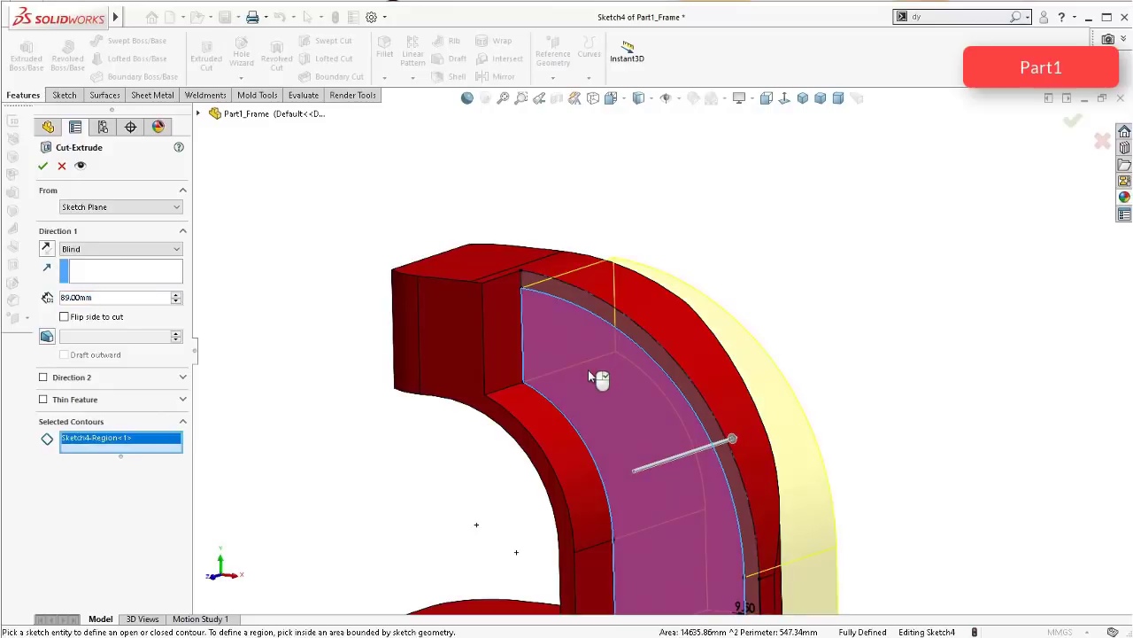
pyautogui.doubleClick(110, 298)
pyautogui.write('3')
pyautogui.press('Return')
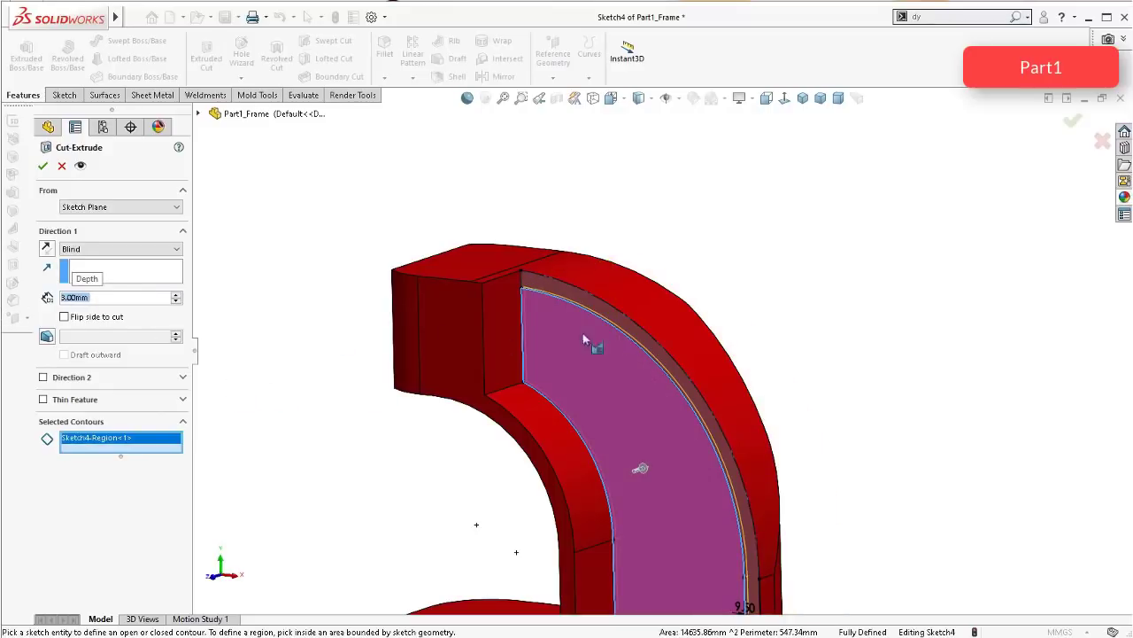
# Step: Set the cut's depth to 3.2 mm and finish the Extruded Cut
pyautogui.moveTo(584, 337); pyautogui.dragTo(536, 292, button='middle')
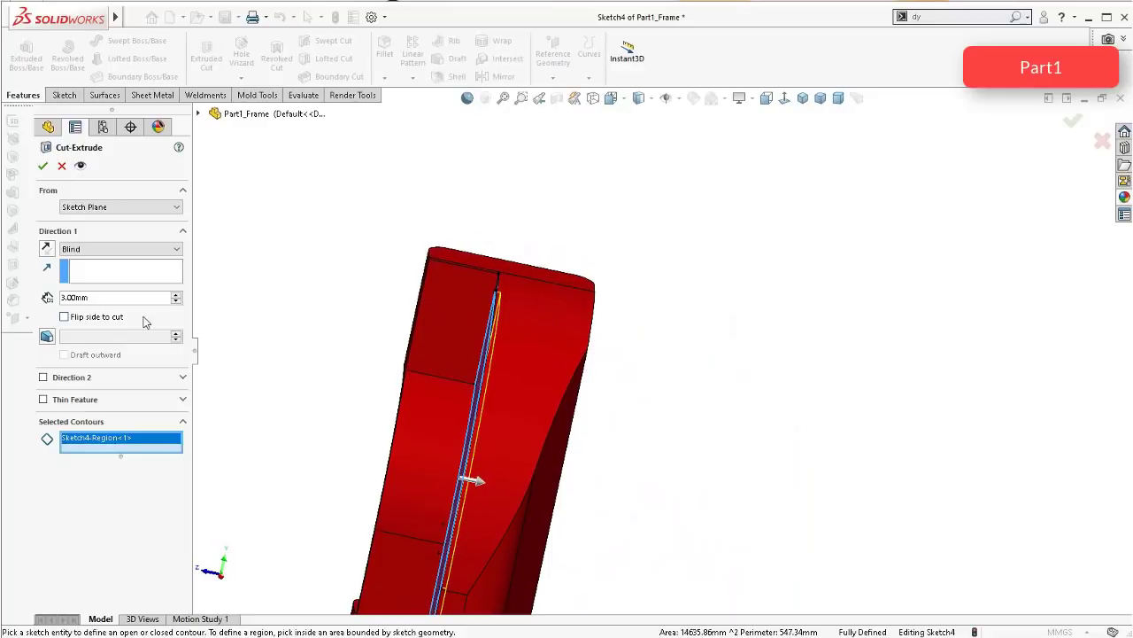
pyautogui.click(73, 299)
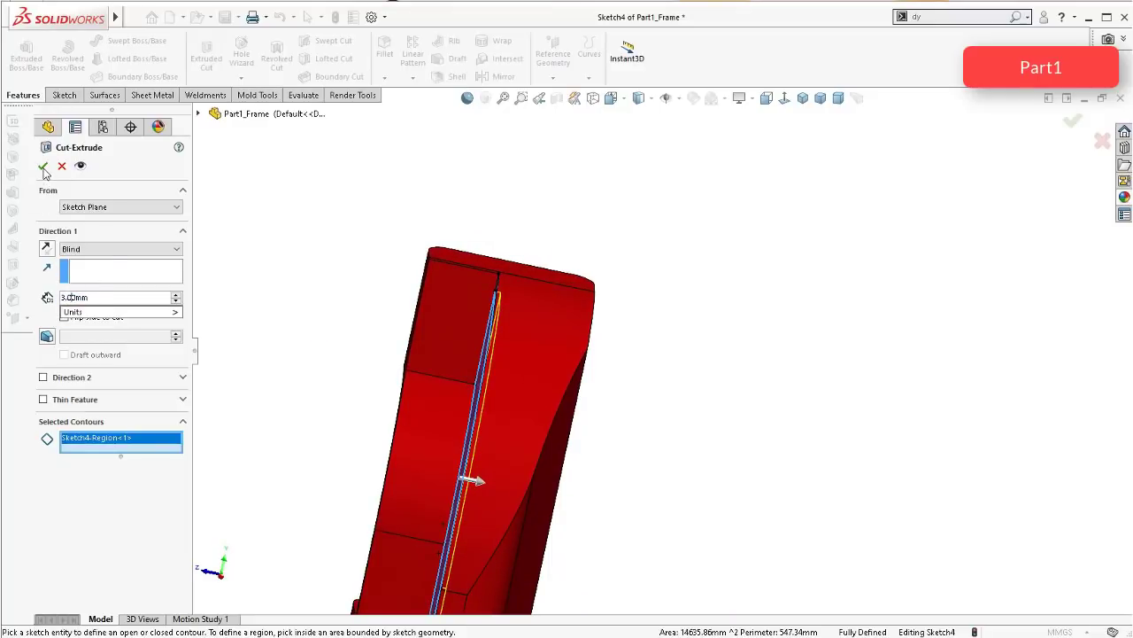
pyautogui.moveTo(67, 299); pyautogui.dragTo(109, 295)
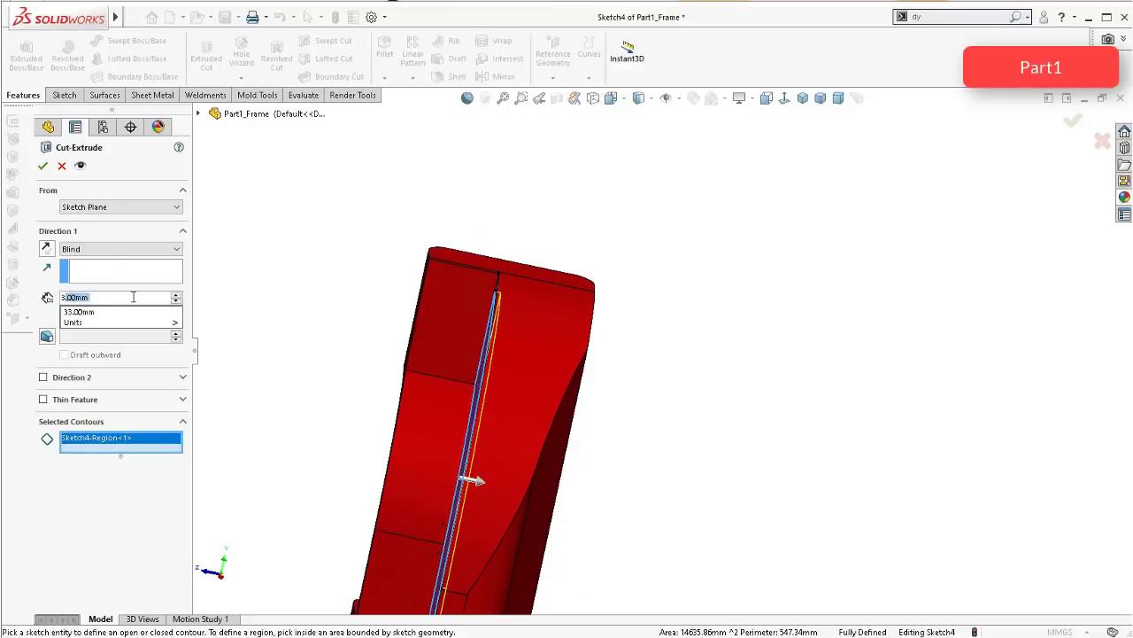
pyautogui.write('3.2')
pyautogui.press('Return')
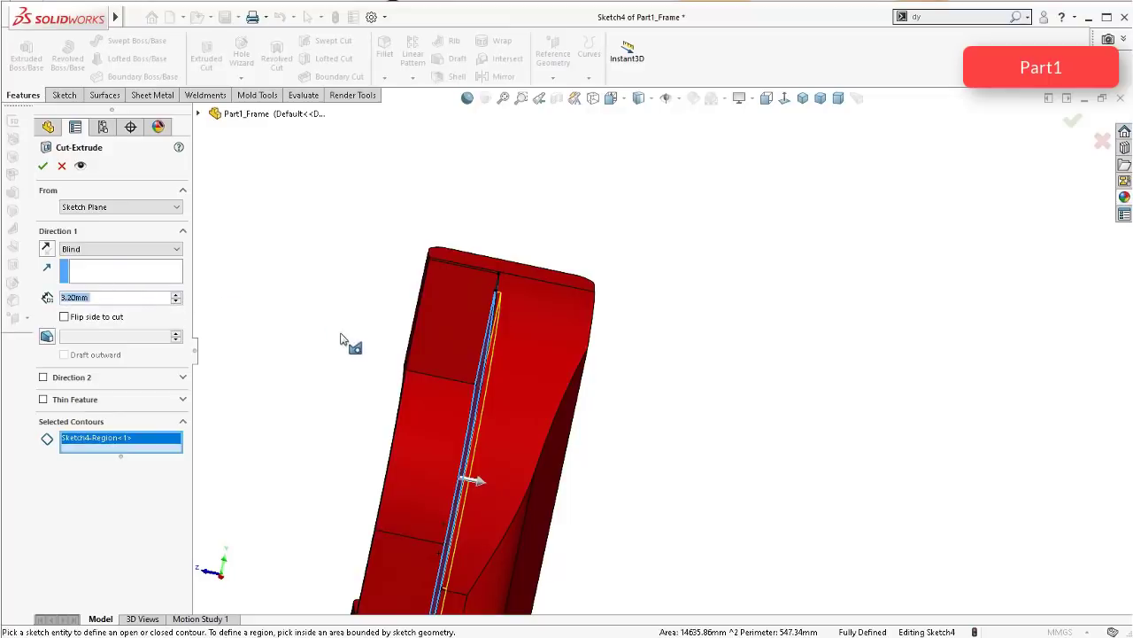
pyautogui.click(44, 164)
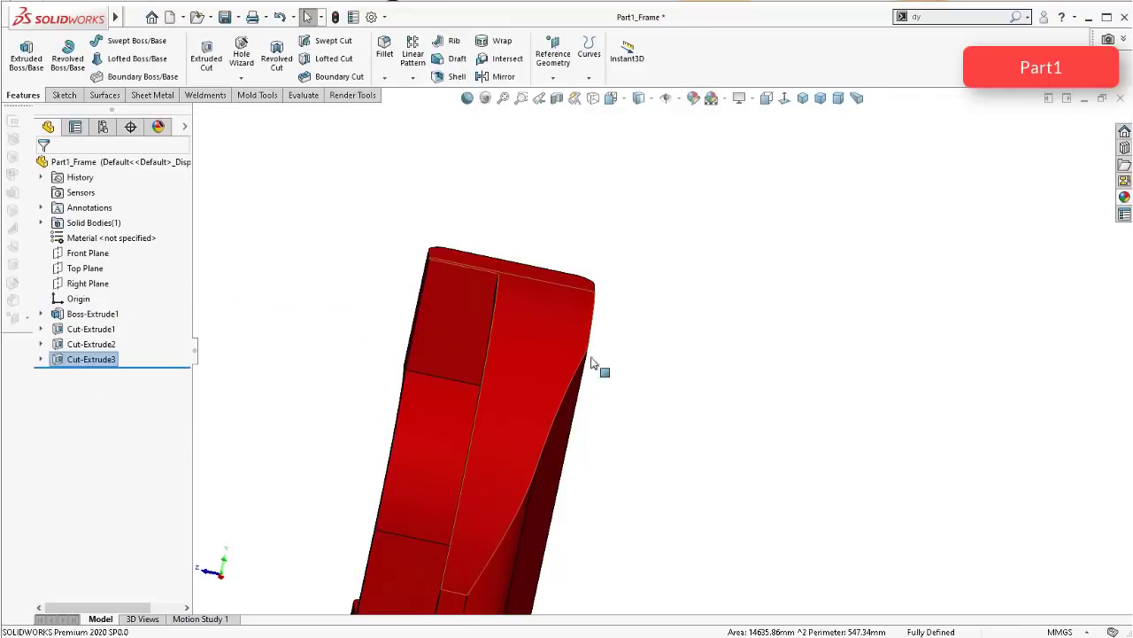
# Step: Start a new sketch on the frame's flat outer side face and view it face-on
pyautogui.moveTo(635, 400); pyautogui.dragTo(617, 526, button='middle')
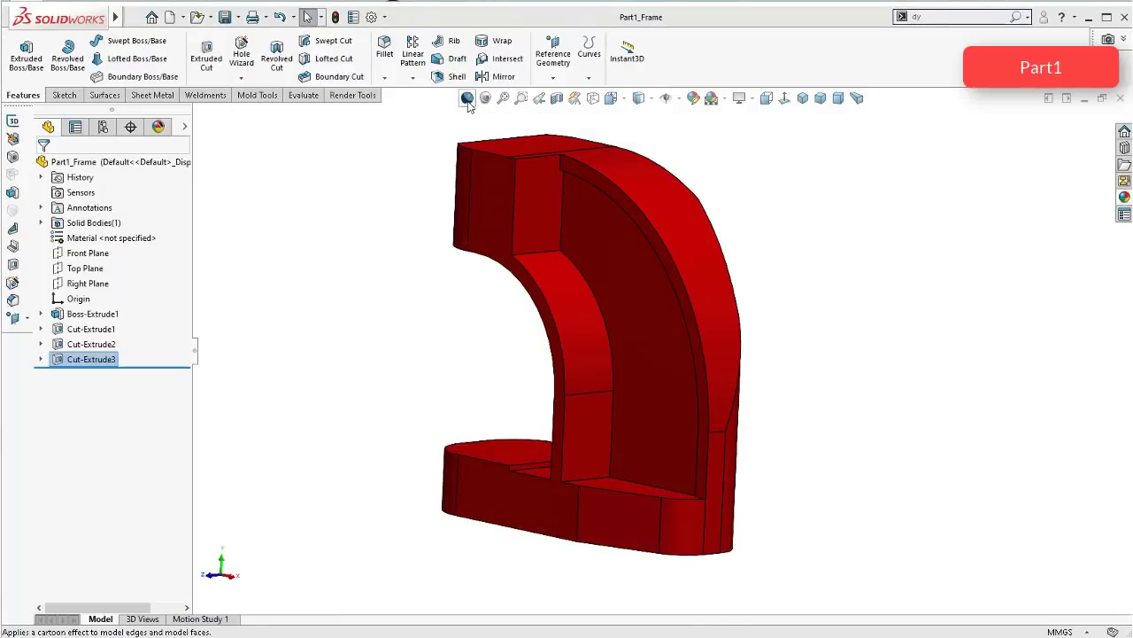
pyautogui.click(518, 193)
pyautogui.click(565, 149)
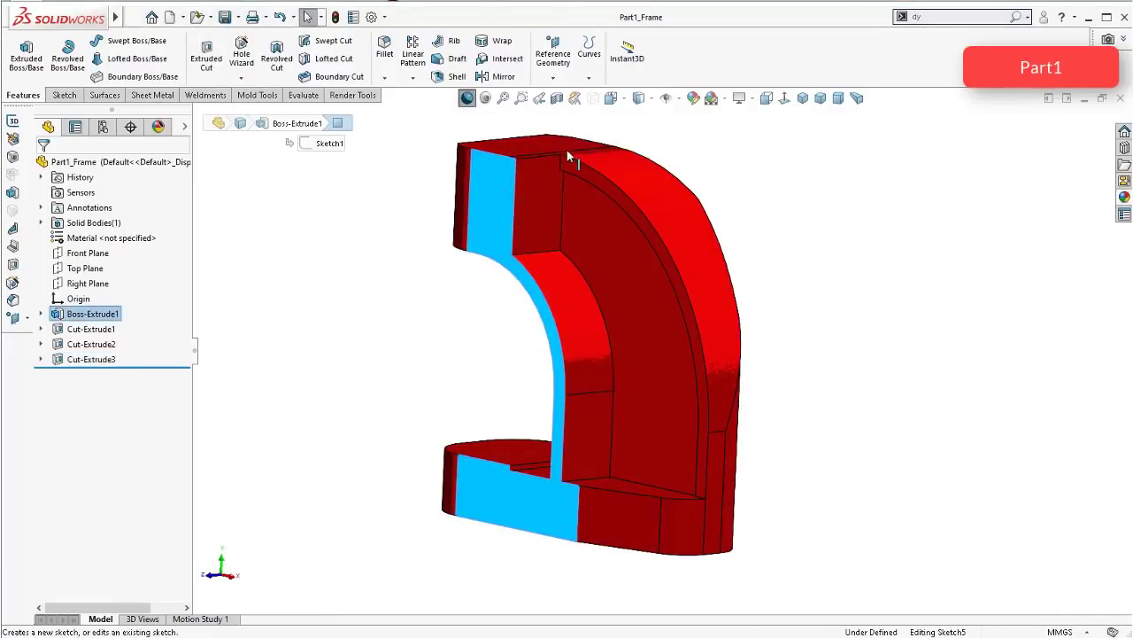
pyautogui.click(785, 98)
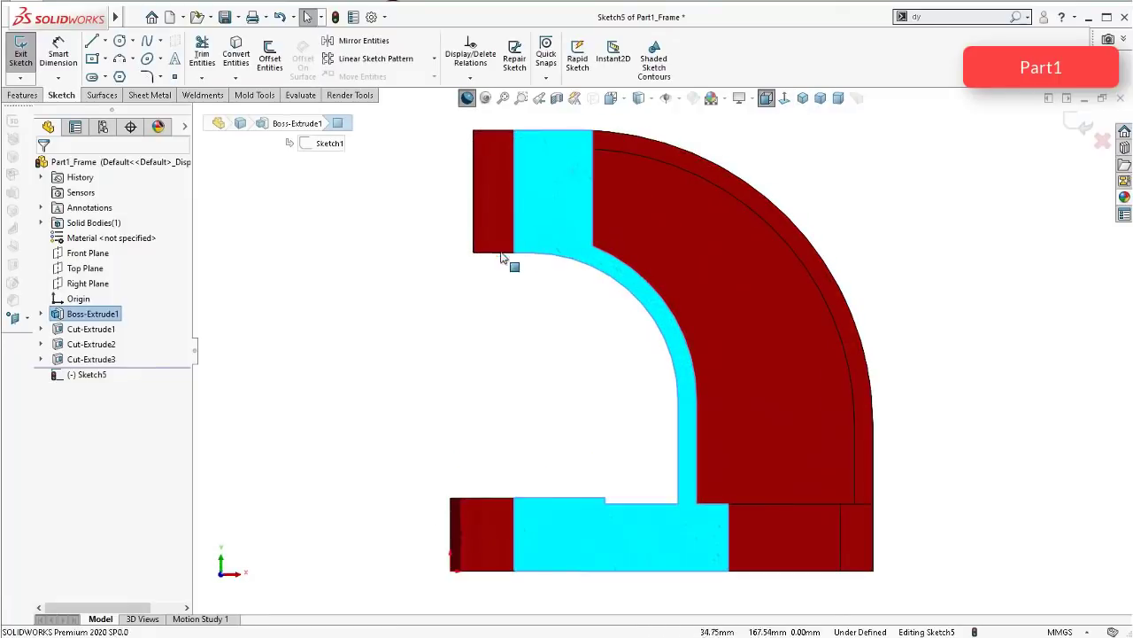
# Step: Offset the vertical recess edge in the upper arm by 9.50 mm toward the arm's free end
pyautogui.scroll(-3, 612, 193)
pyautogui.click(629, 247)
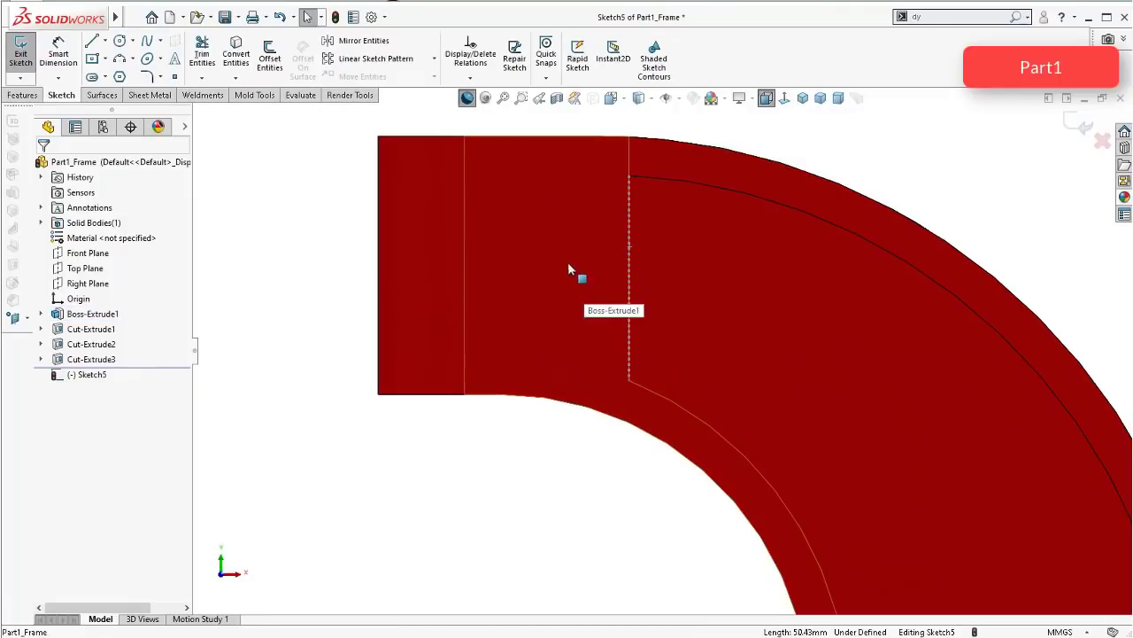
pyautogui.click(329, 269)
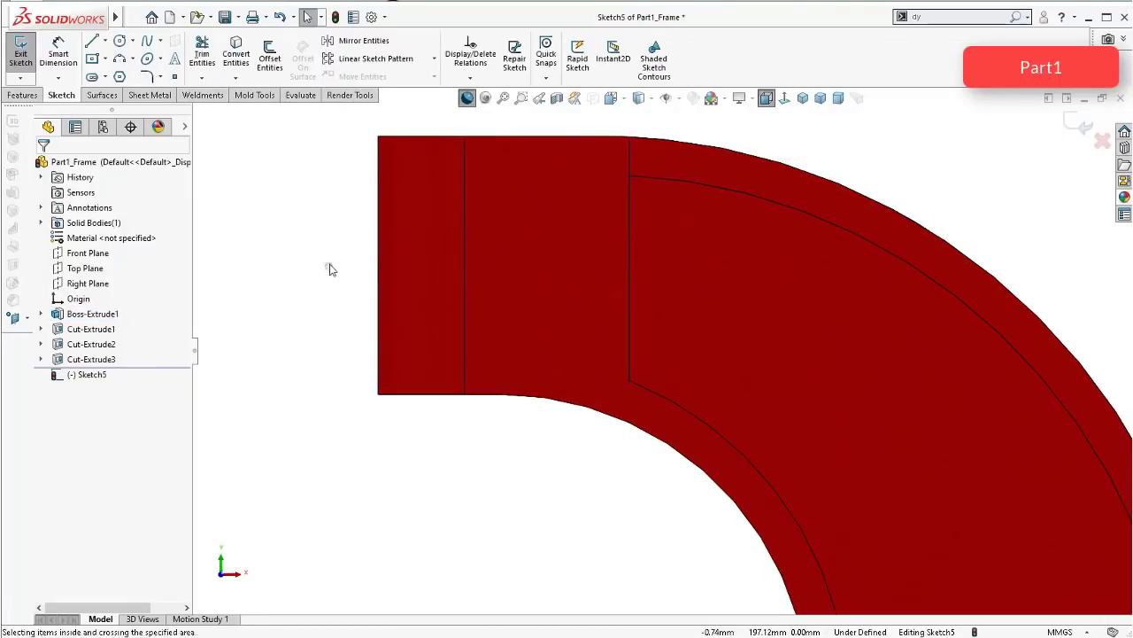
pyautogui.click(630, 188)
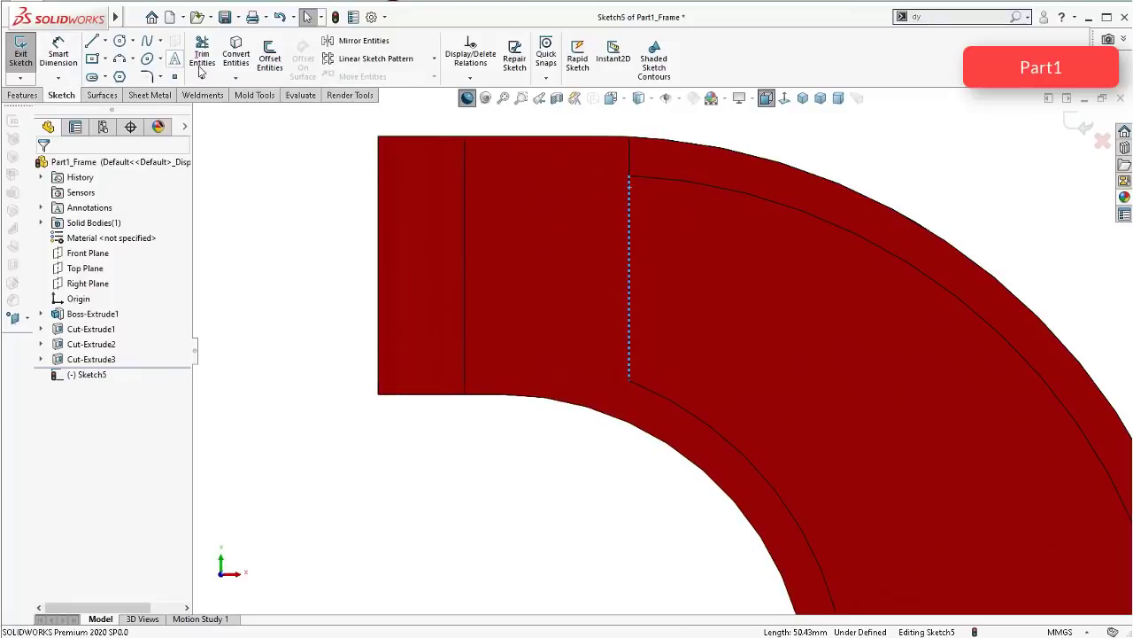
pyautogui.click(270, 57)
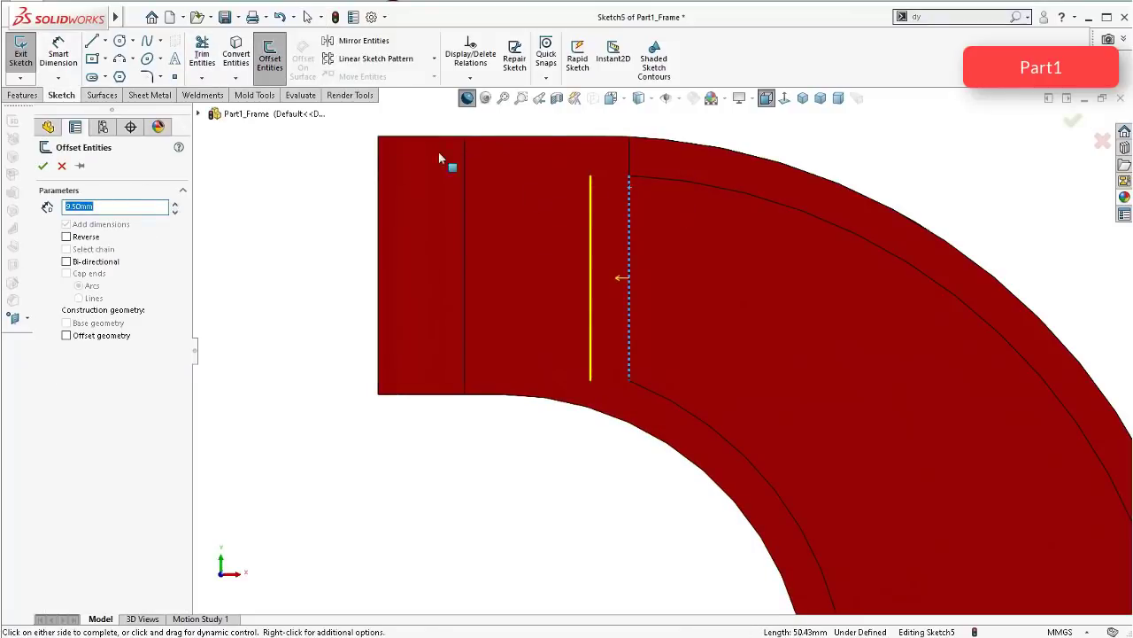
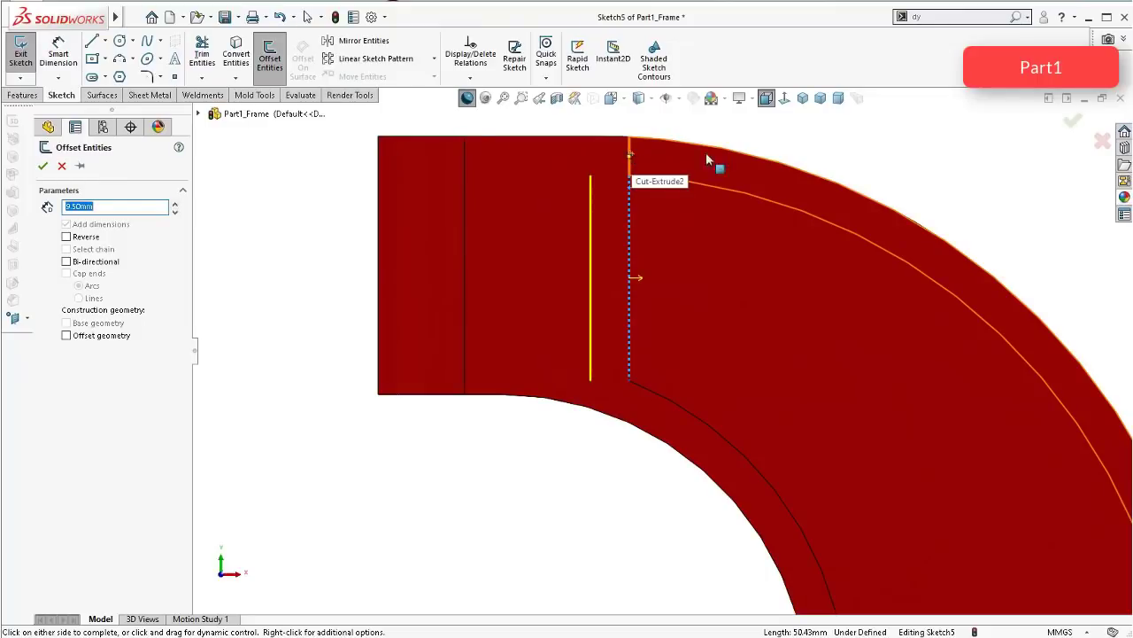
pyautogui.click(1073, 122)
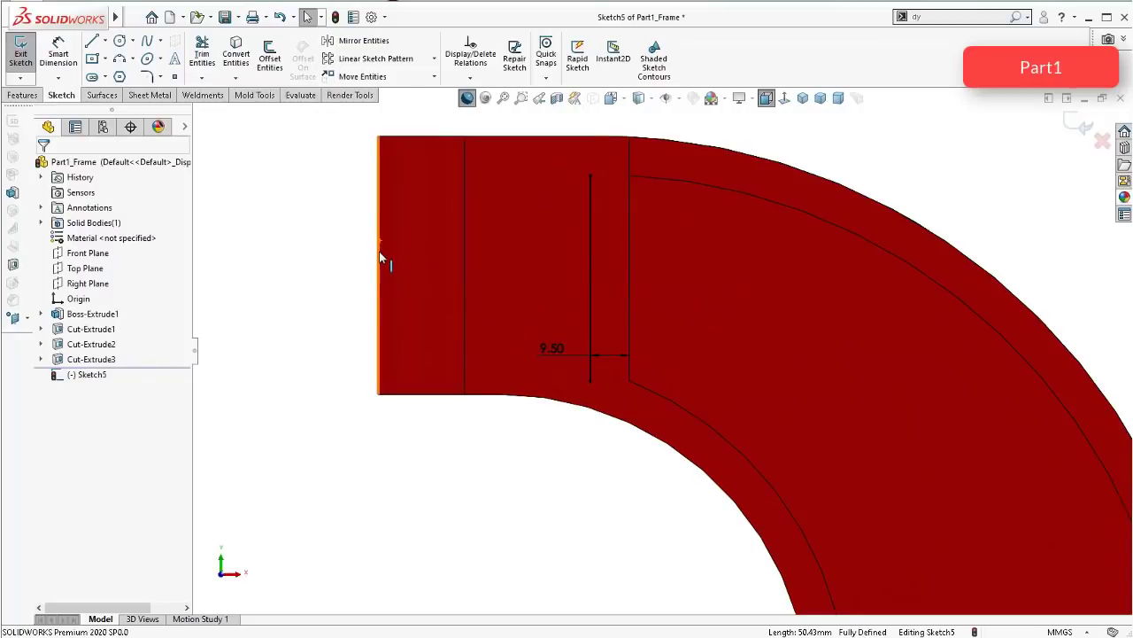
# Step: Offset the upper arm's vertical end edge 9.50 mm inward
pyautogui.click(106, 47)
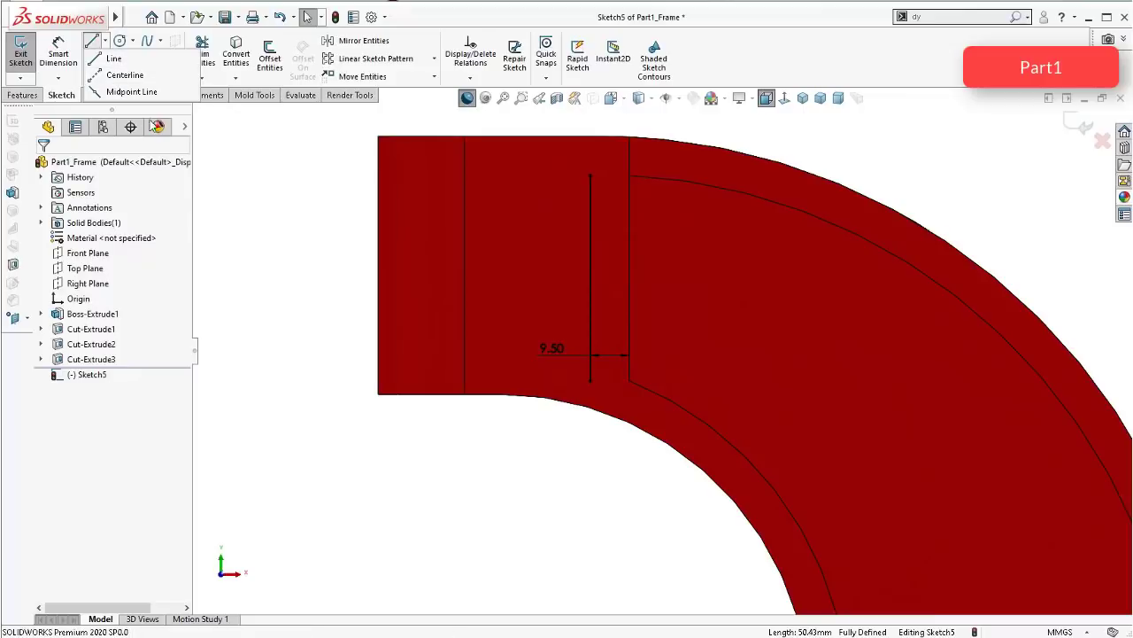
pyautogui.click(241, 159)
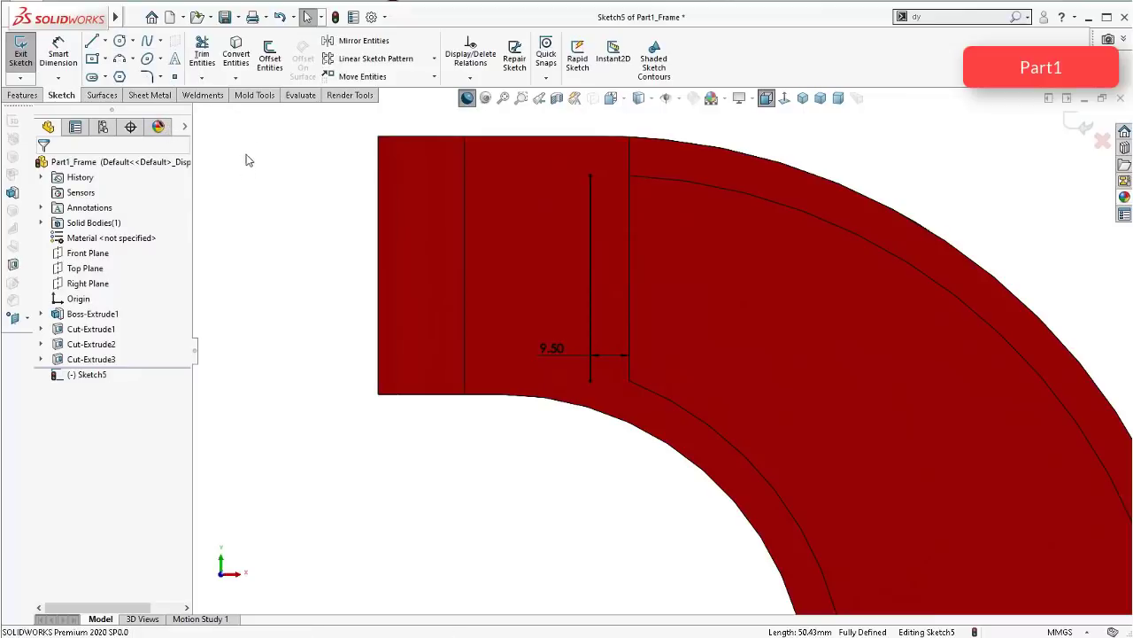
pyautogui.click(269, 55)
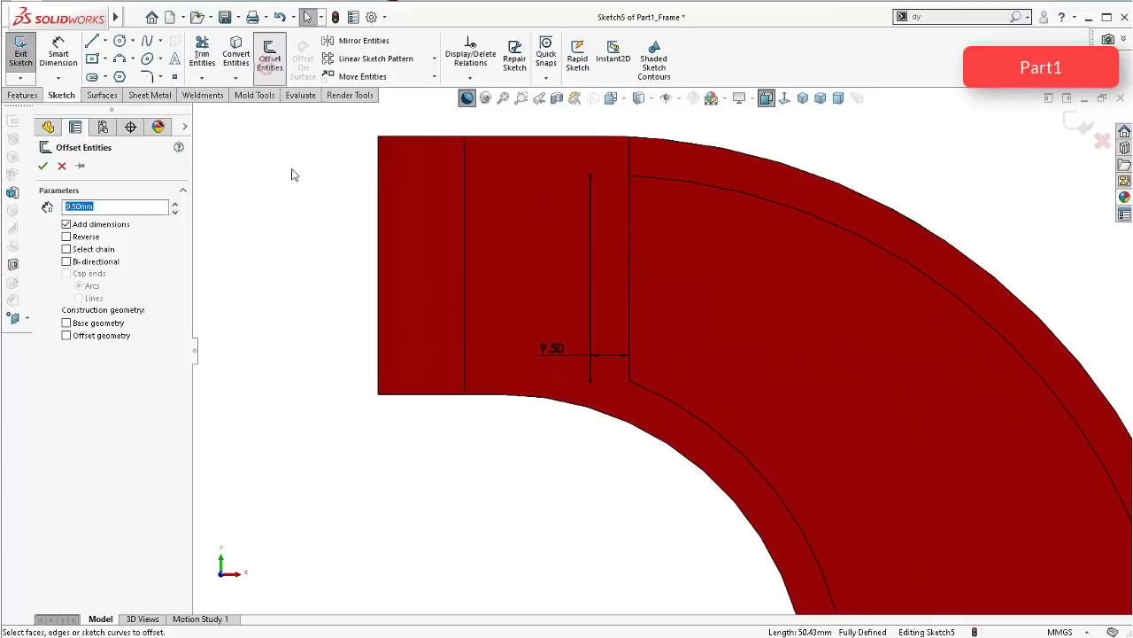
pyautogui.click(380, 198)
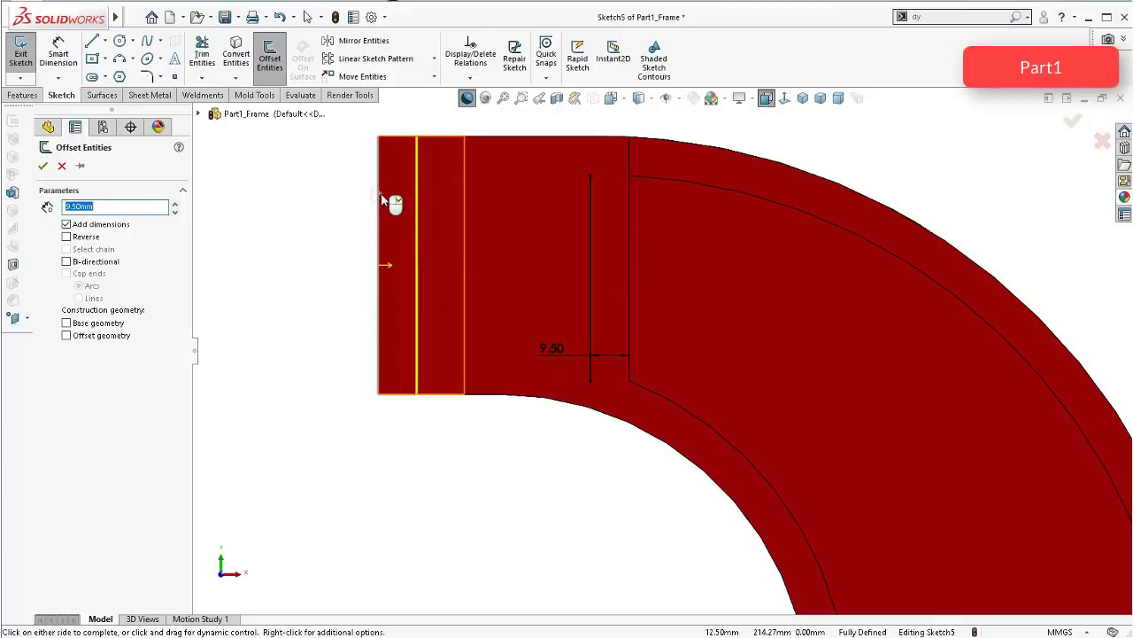
pyautogui.click(47, 170)
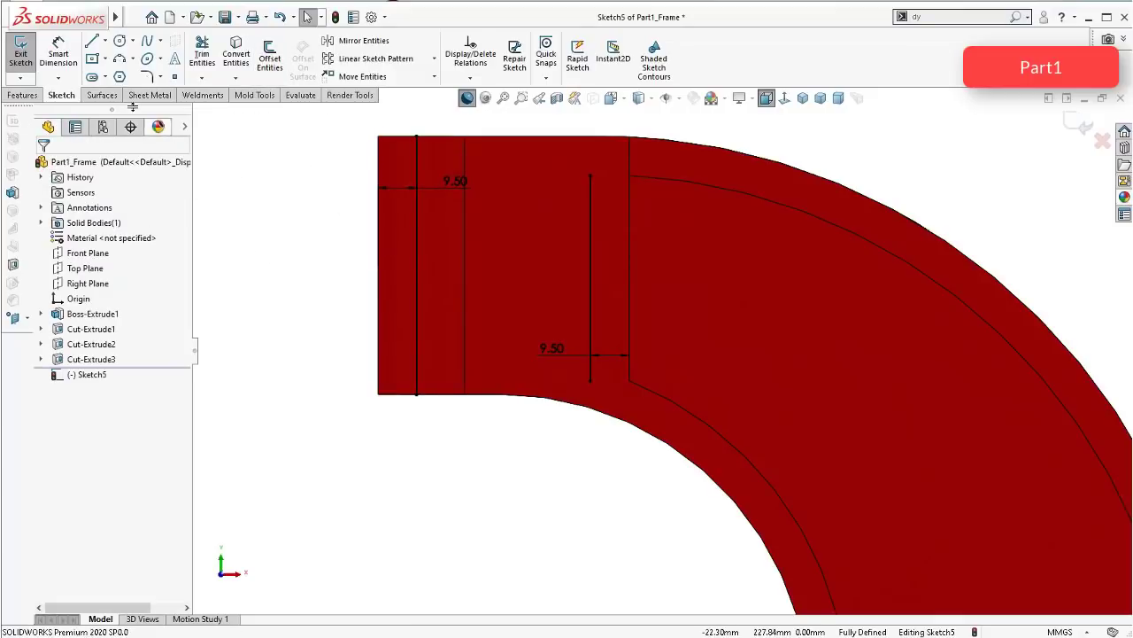
# Step: Draw a horizontal centerline from the midpoint of the upper arm's end edge to the offset line near the recess
pyautogui.click(105, 41)
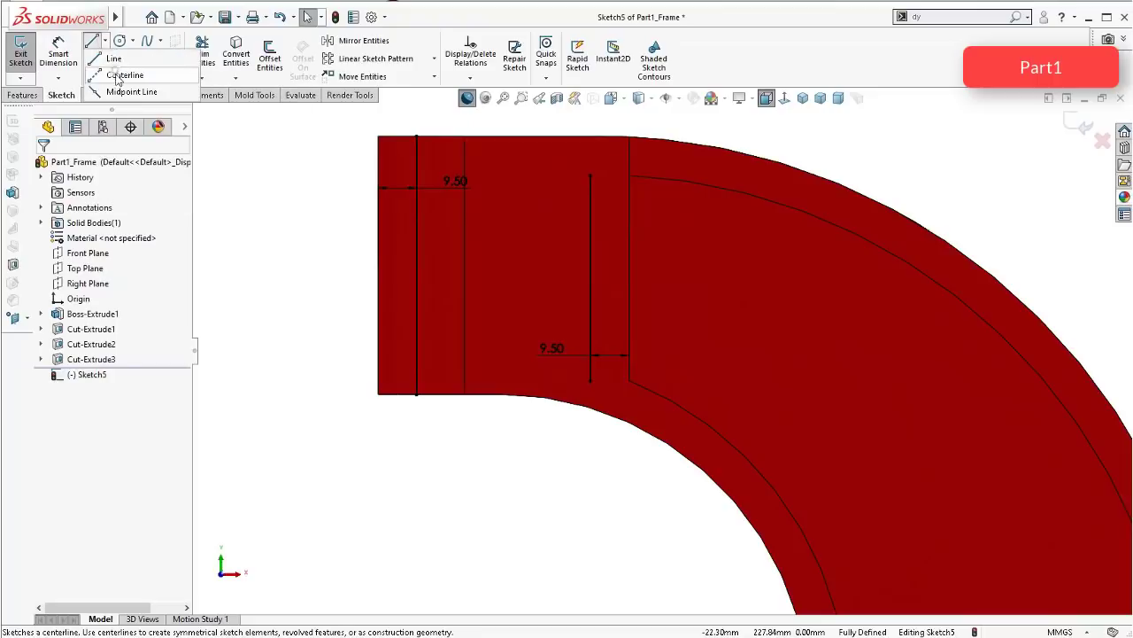
pyautogui.click(115, 75)
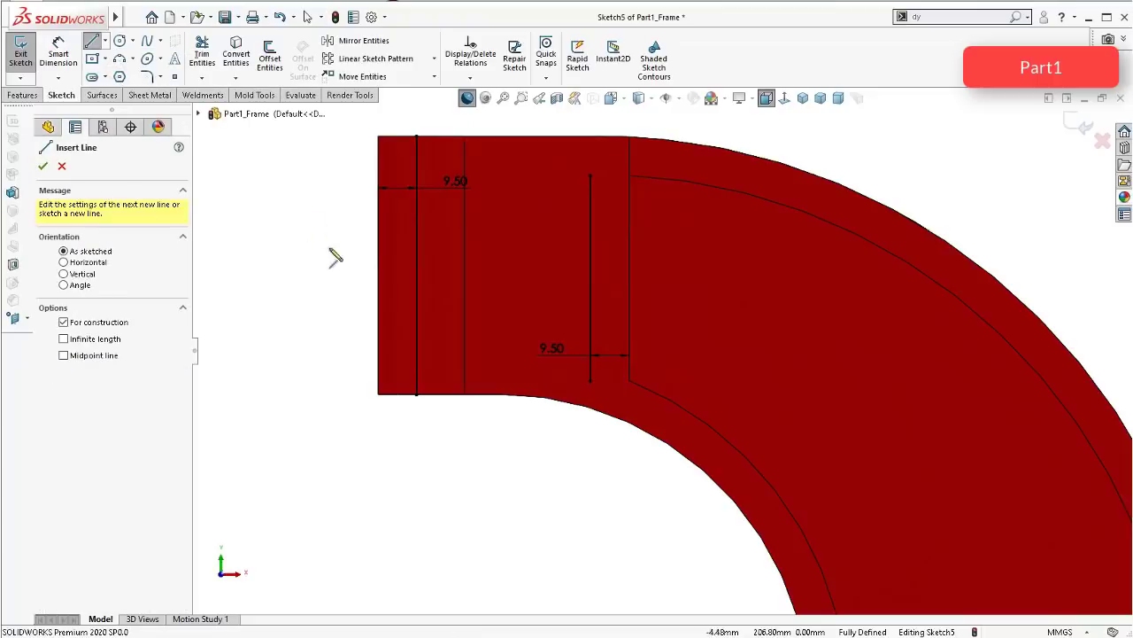
pyautogui.click(378, 265)
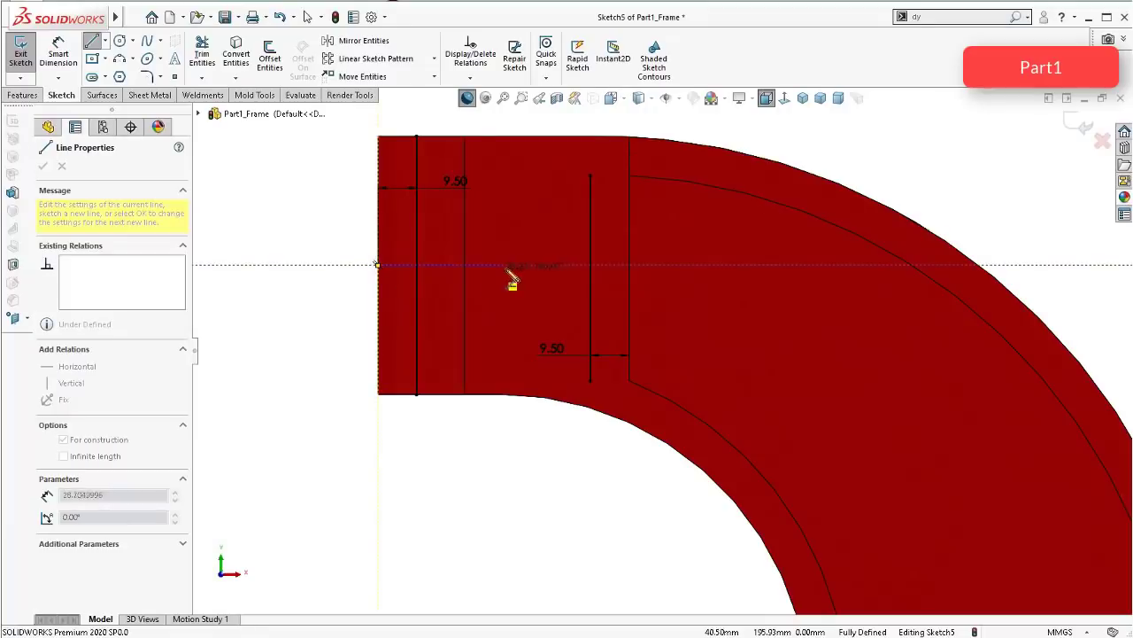
pyautogui.click(592, 267)
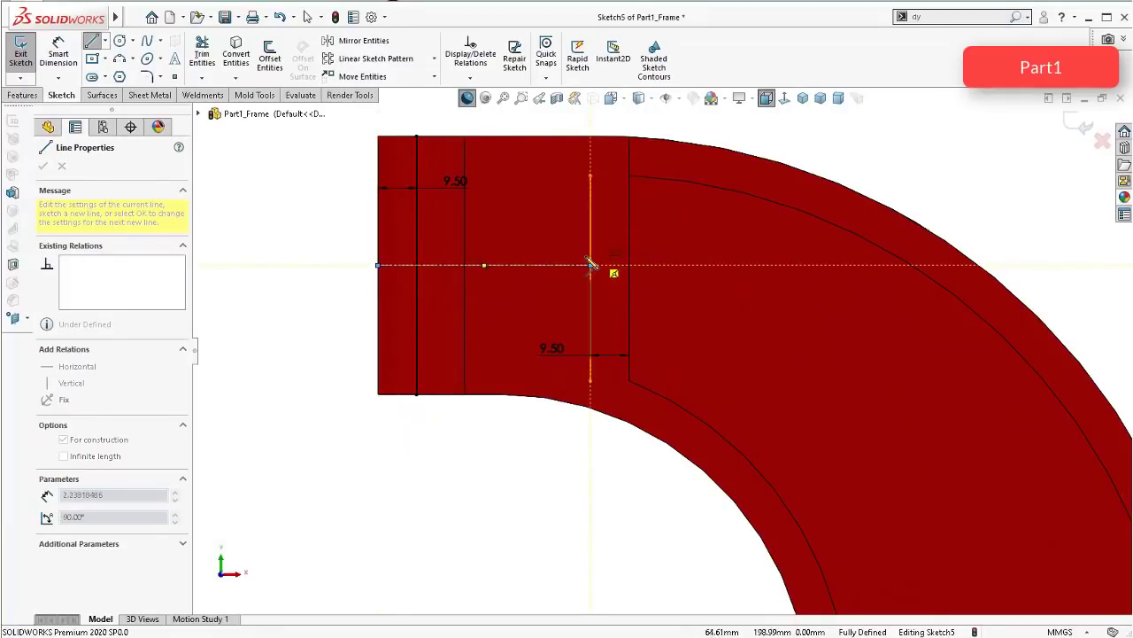
pyautogui.press('Escape')
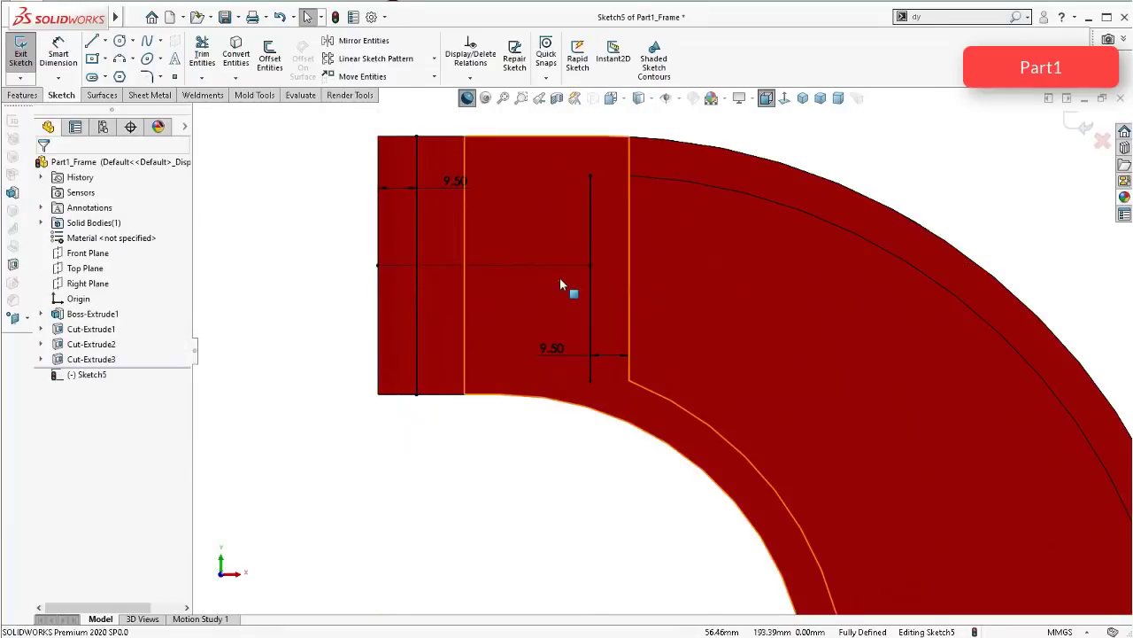
pyautogui.scroll(-2, 559, 276)
pyautogui.scroll(-1, 399, 257)
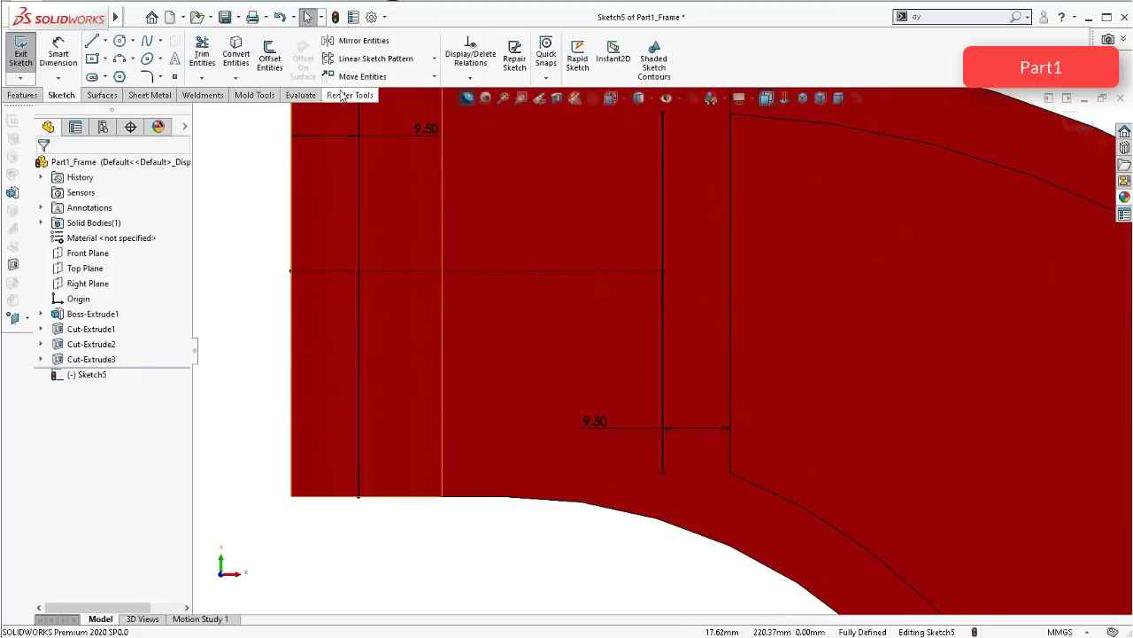
pyautogui.scroll(1, 505, 300)
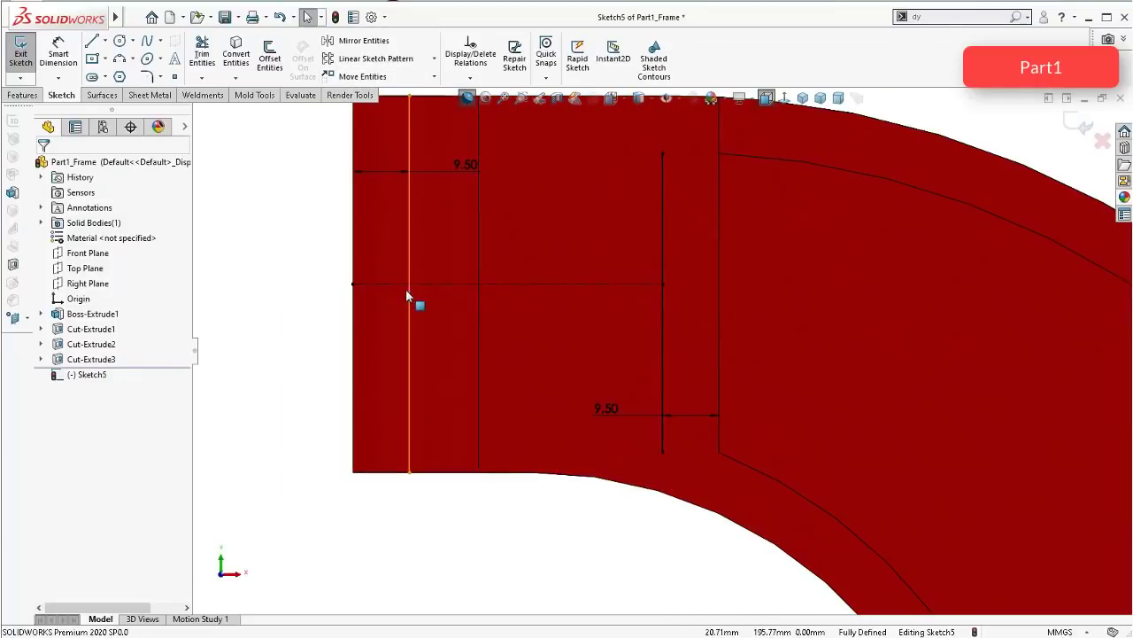
pyautogui.scroll(1, 428, 236)
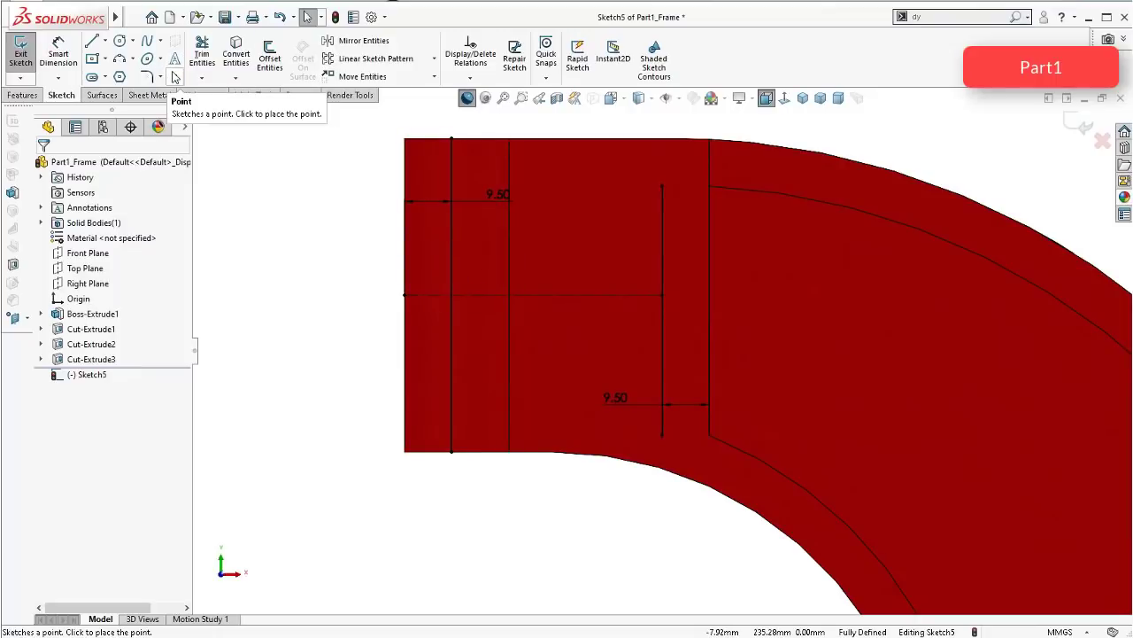
pyautogui.click(202, 53)
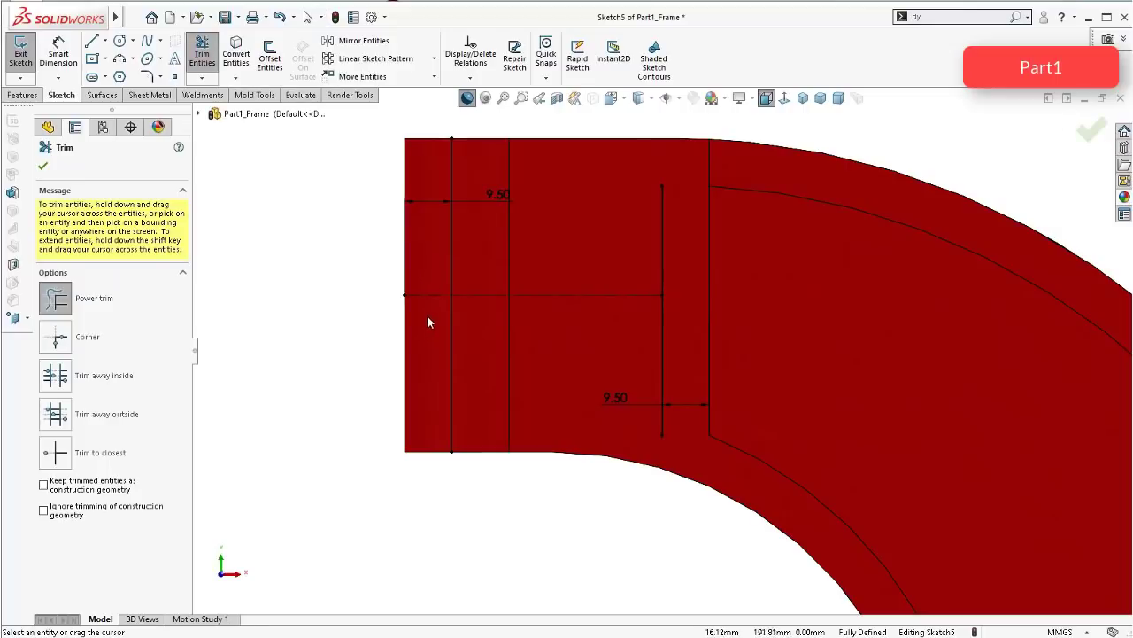
pyautogui.click(44, 167)
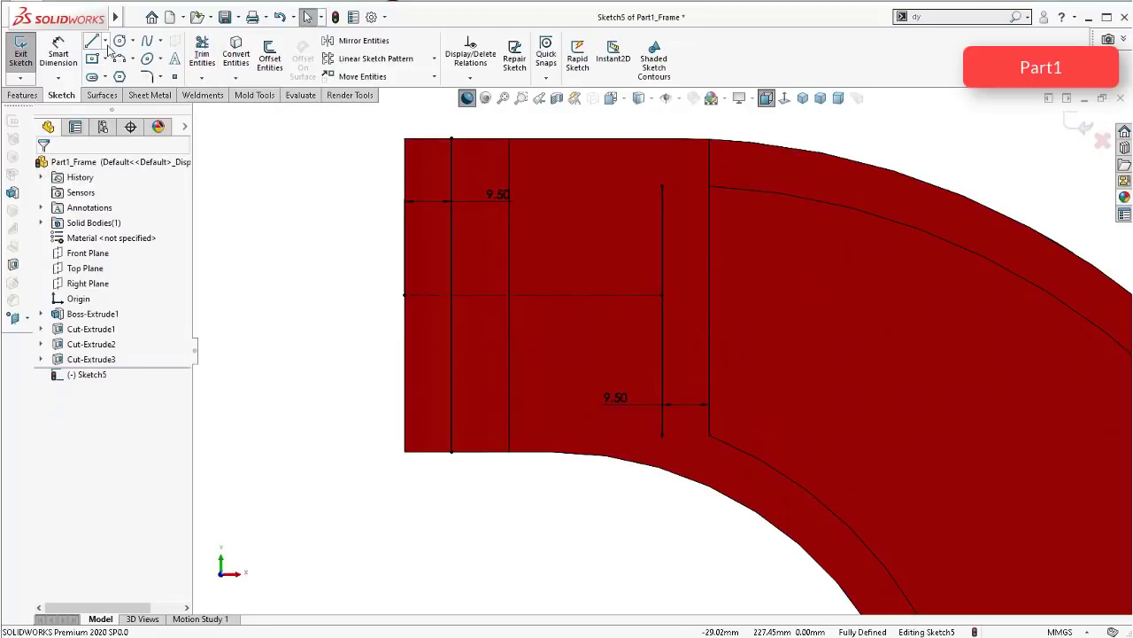
# Step: Draw a horizontal centerline between the two 9.50 mm offset lines and delete the earlier centerline starting at the arm's end edge
pyautogui.click(106, 42)
pyautogui.click(115, 75)
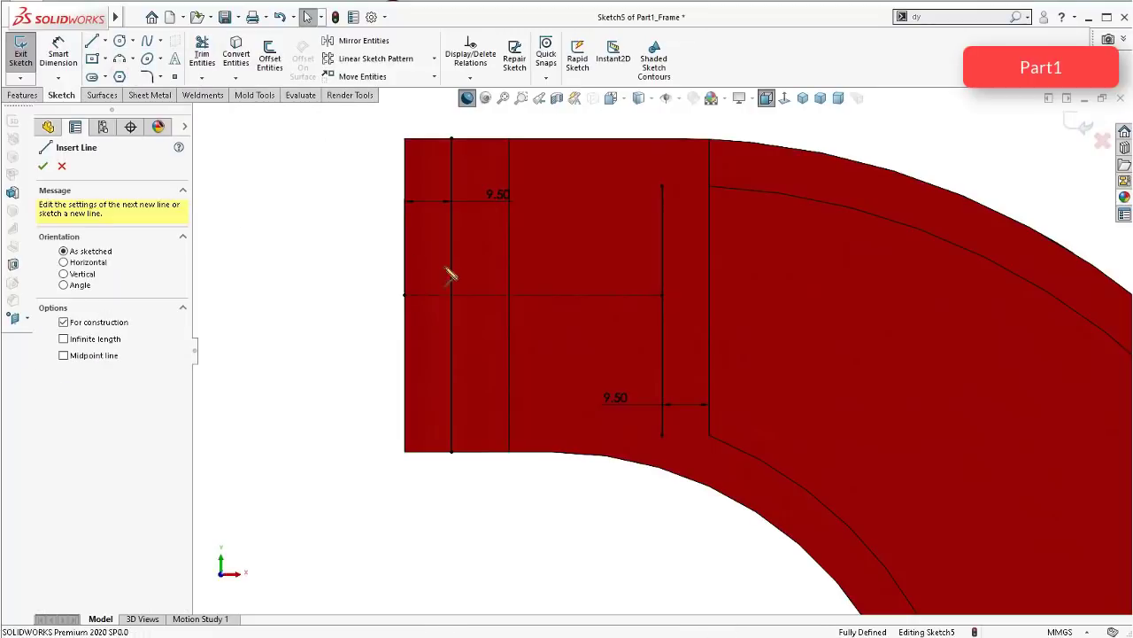
pyautogui.click(453, 296)
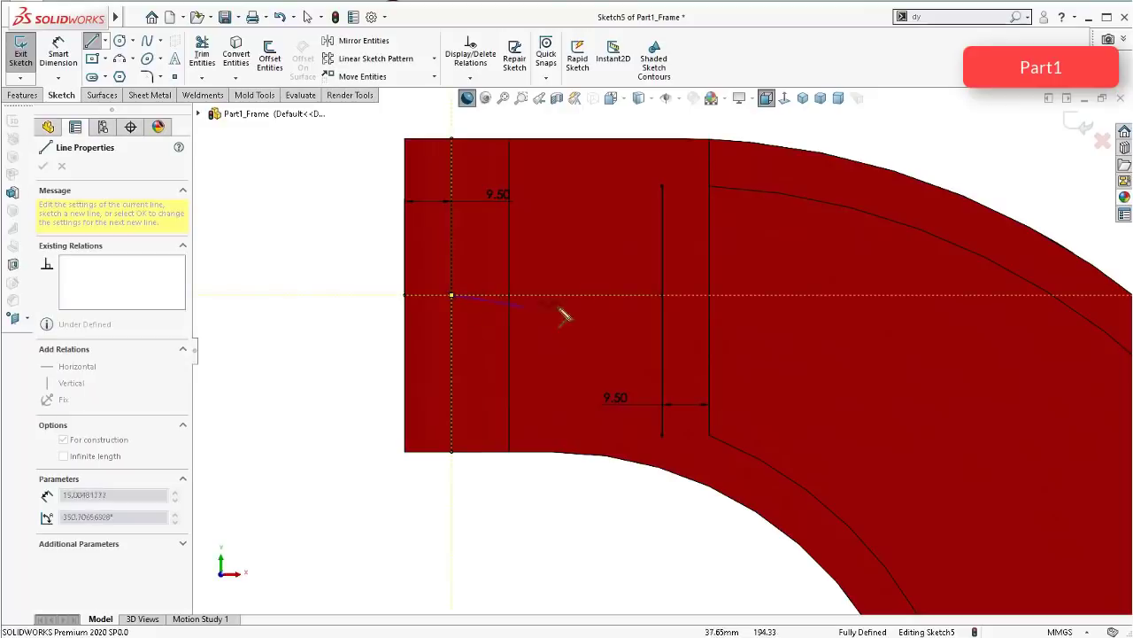
pyautogui.click(668, 304)
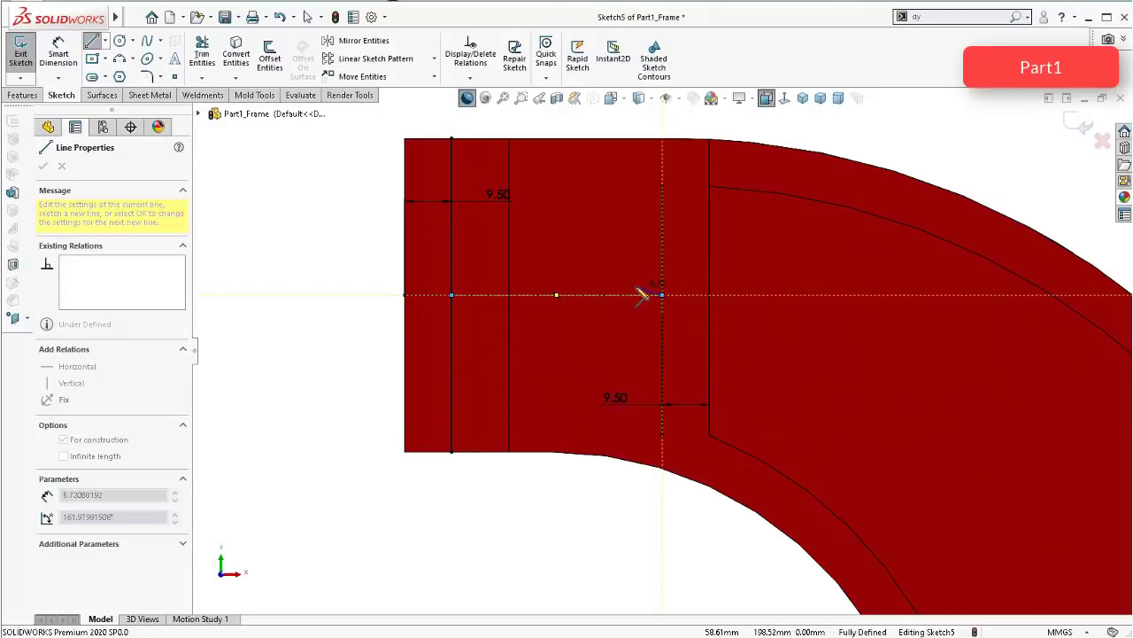
pyautogui.press('Escape')
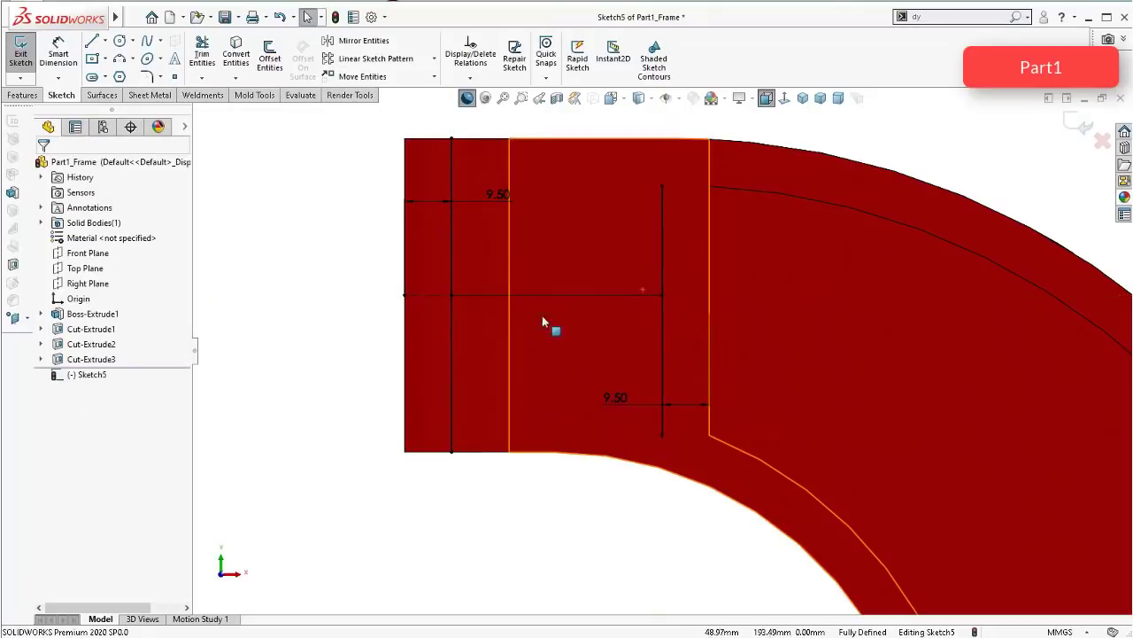
pyautogui.click(435, 297)
pyautogui.press('Escape')
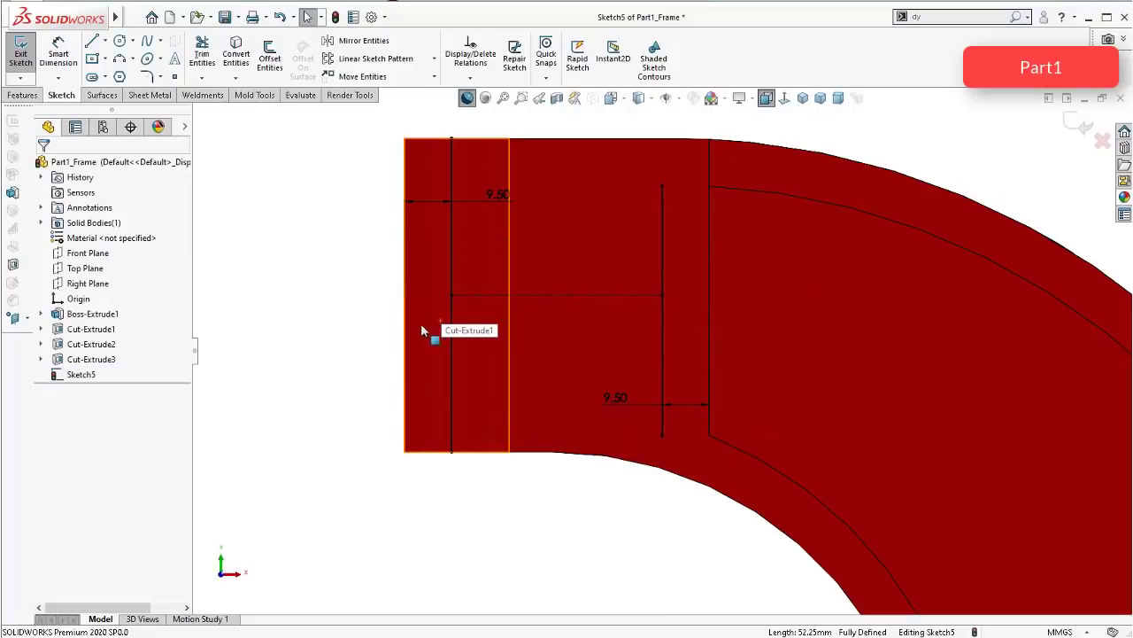
# Step: Draw a circle of about 21.4 mm radius centred on the centerline's midpoint, tangent to the offset line near the arm's free end
pyautogui.scroll(-2, 523, 224)
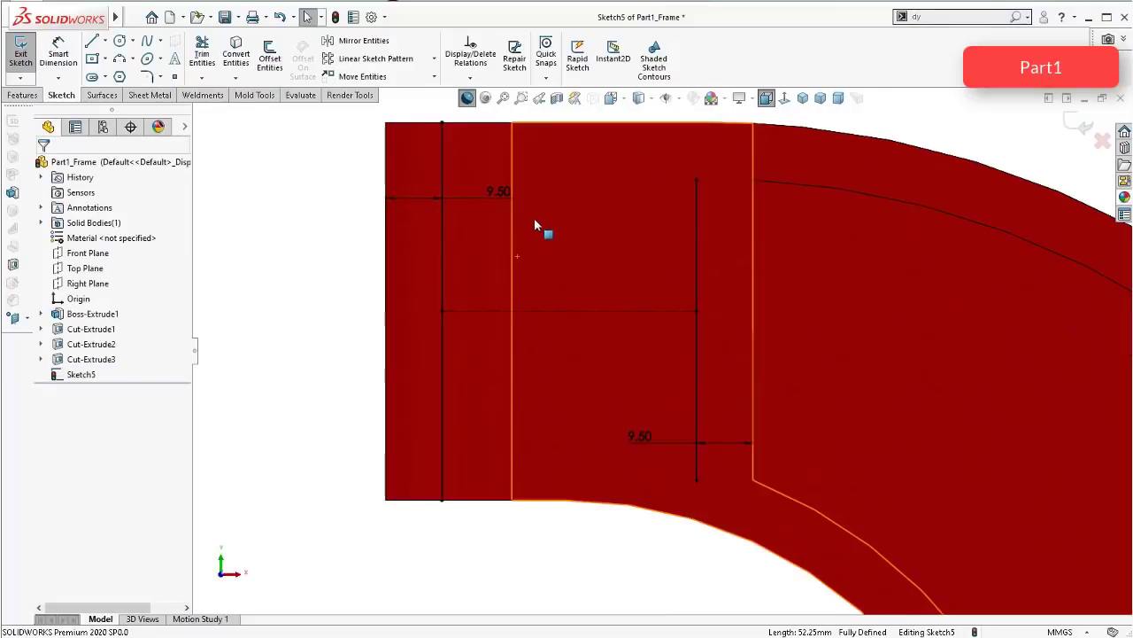
pyautogui.click(120, 41)
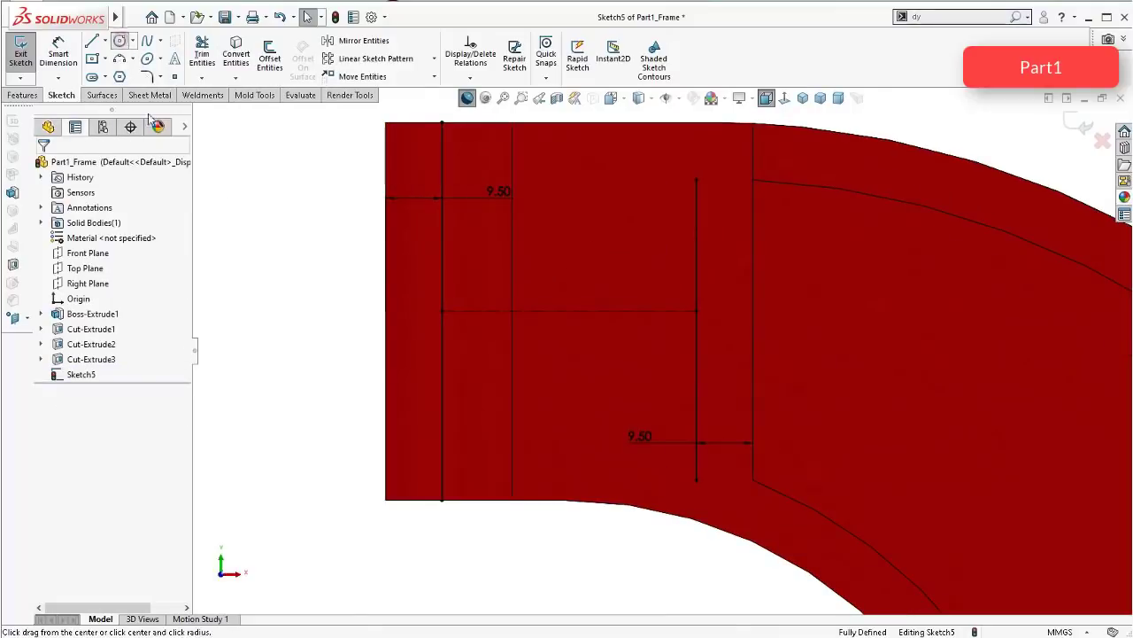
pyautogui.click(570, 312)
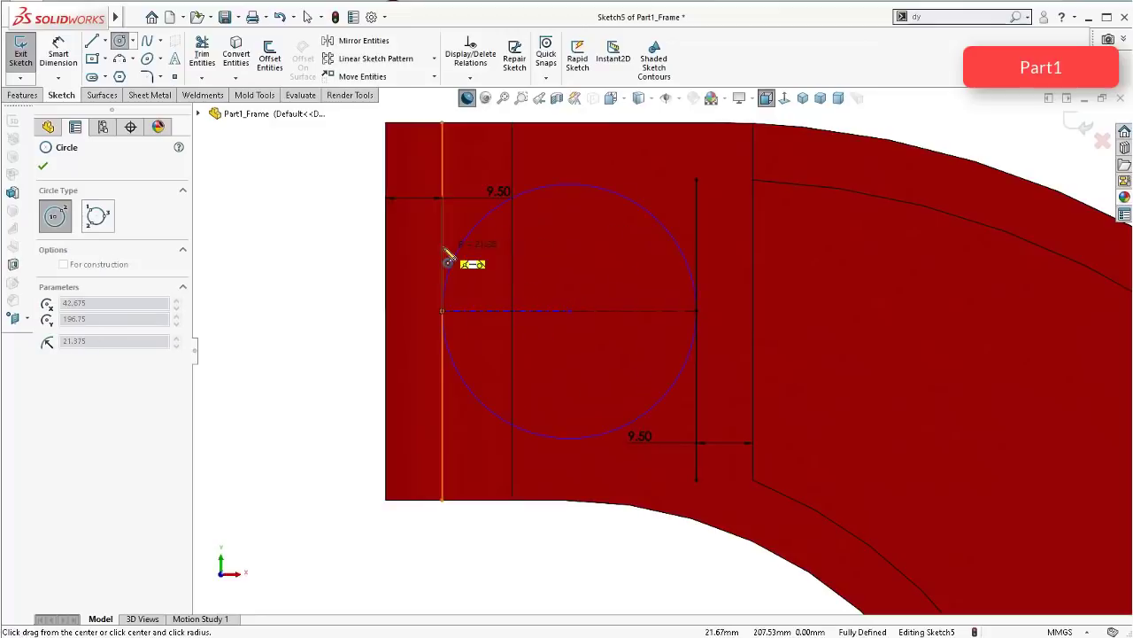
pyautogui.click(445, 308)
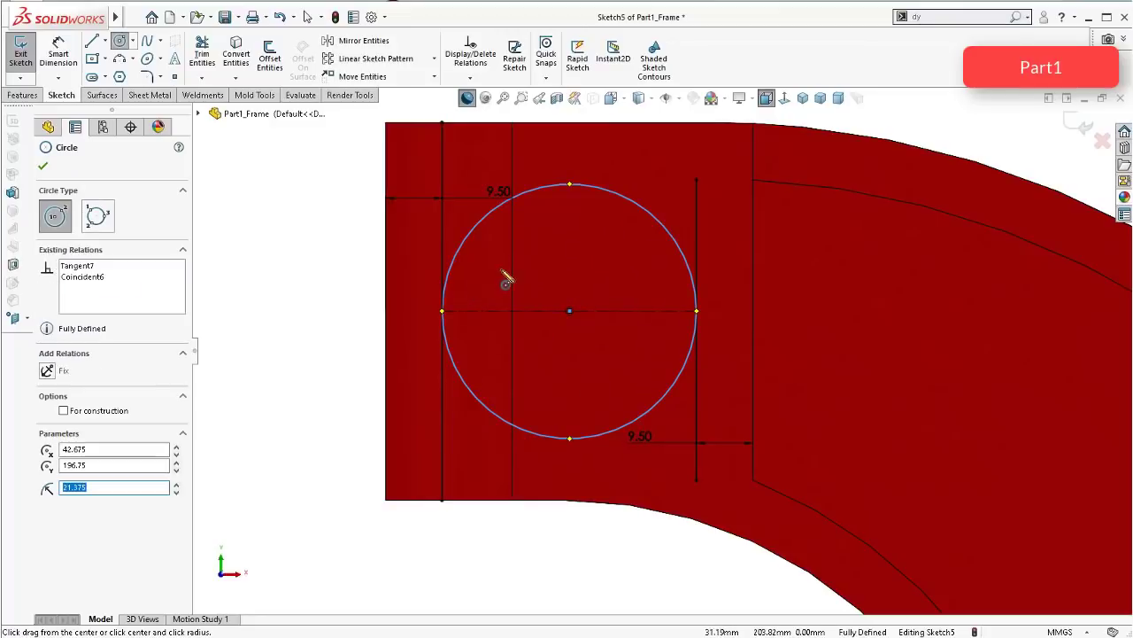
pyautogui.press('Escape')
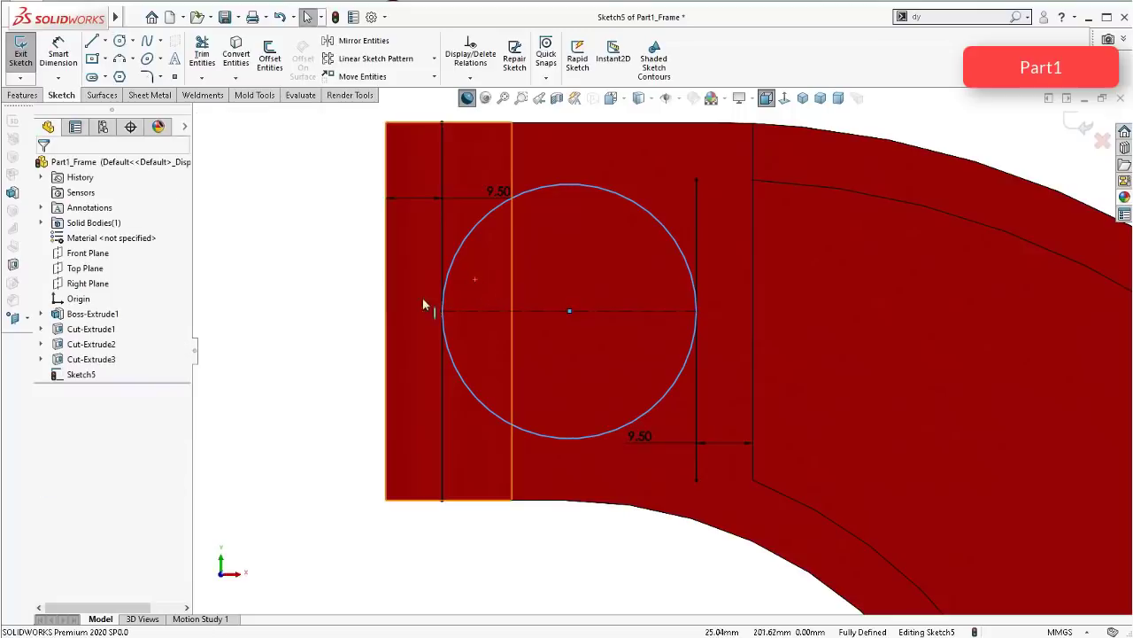
pyautogui.click(310, 293)
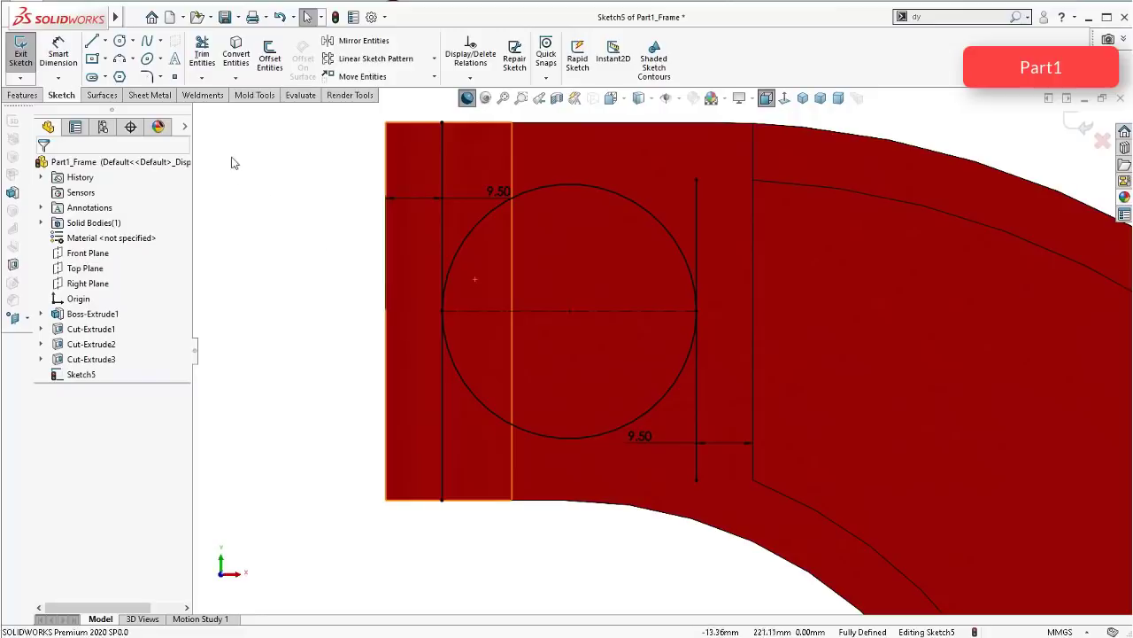
# Step: Trim away the upper half of the offset line near the recess, and undo the trim tried on the line near the free end
pyautogui.click(202, 51)
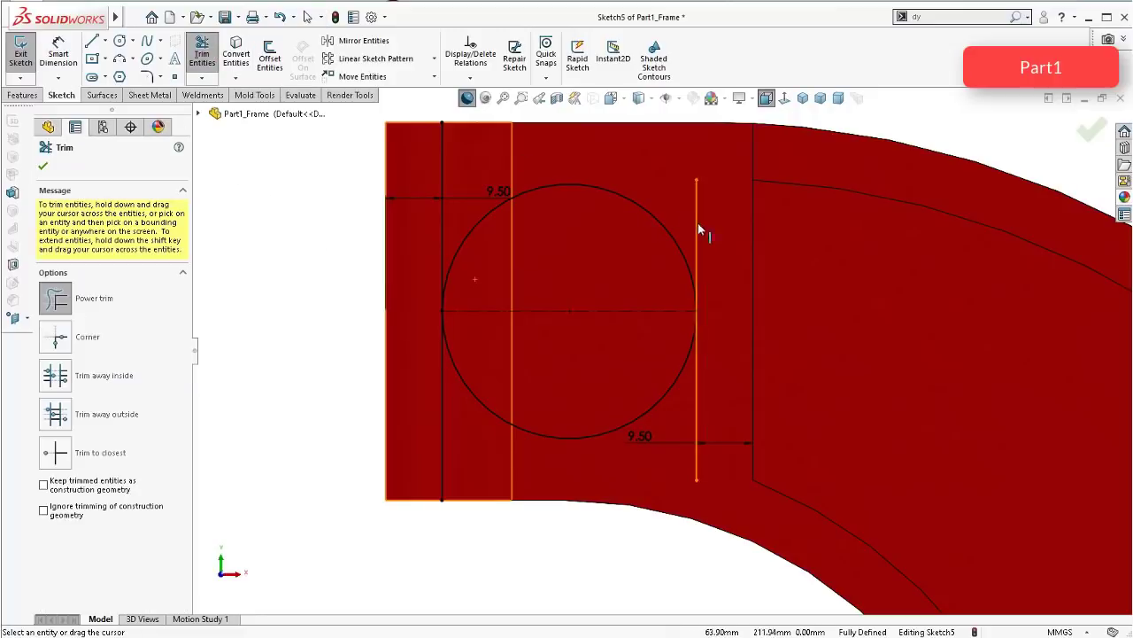
pyautogui.moveTo(688, 214); pyautogui.dragTo(707, 235)
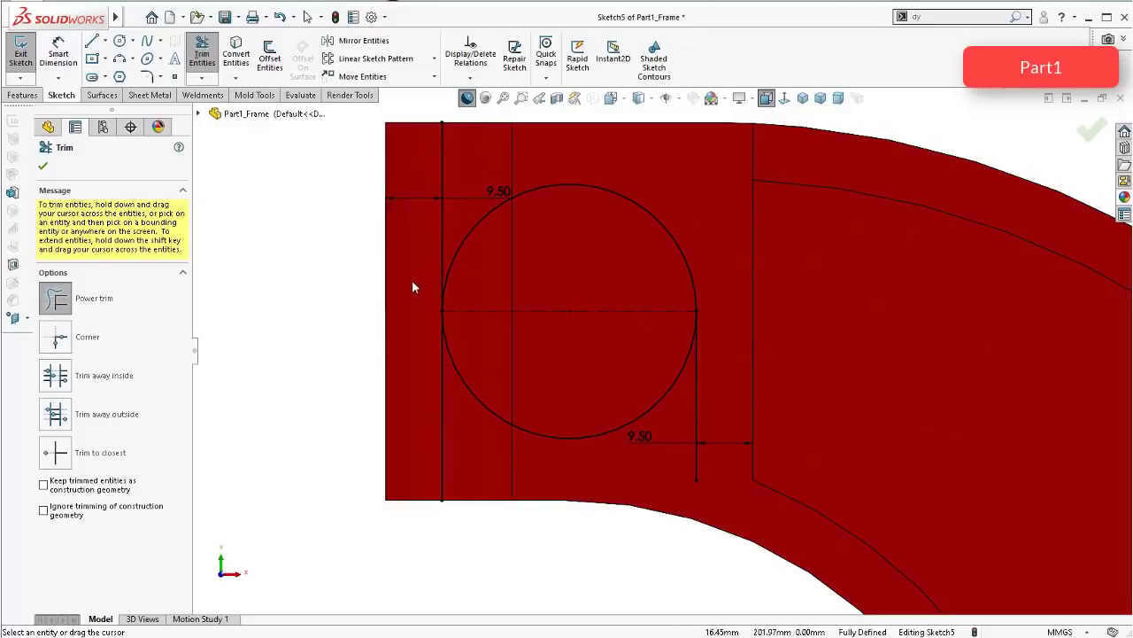
pyautogui.moveTo(445, 226); pyautogui.dragTo(444, 228)
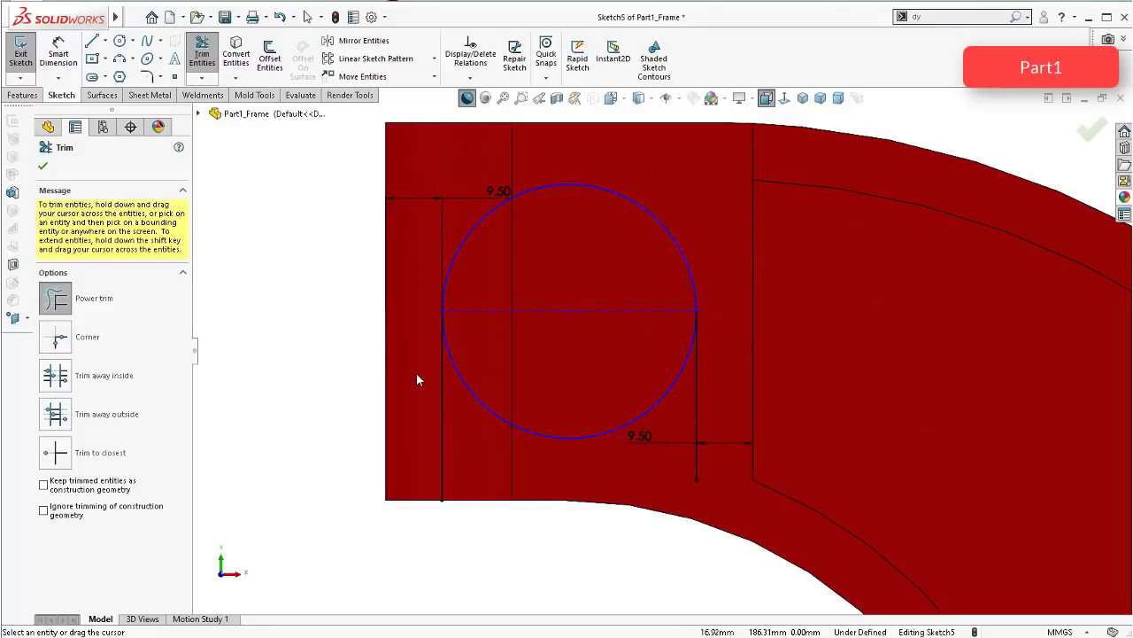
pyautogui.hotkey('ctrl', 'z')
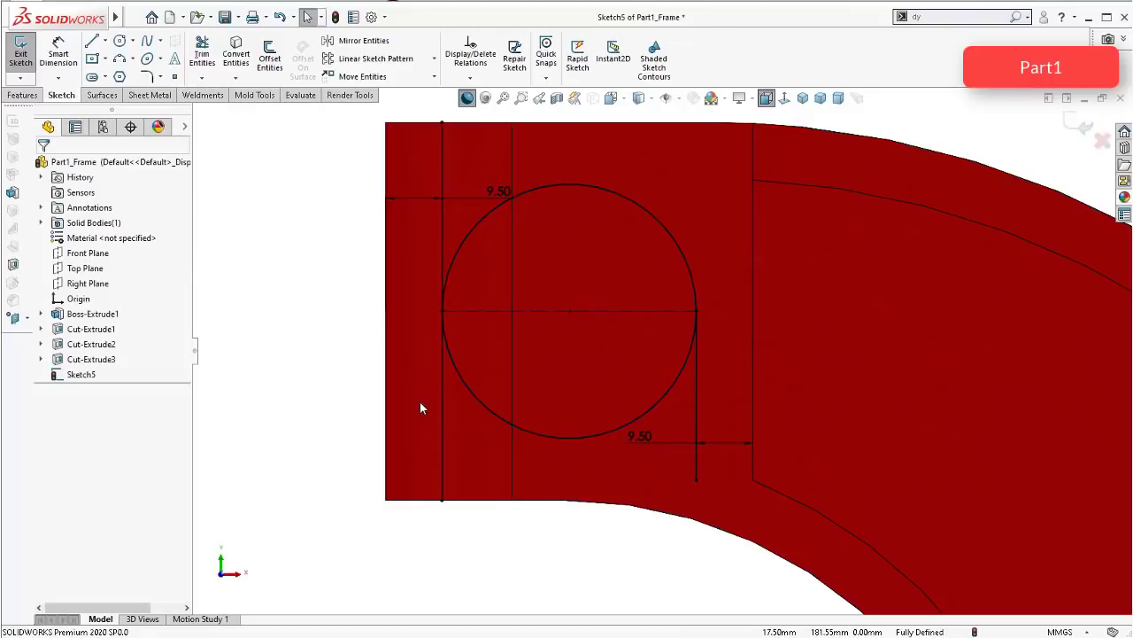
# Step: Convert the vertical offset line near the arm's free end to construction geometry
pyautogui.click(445, 182)
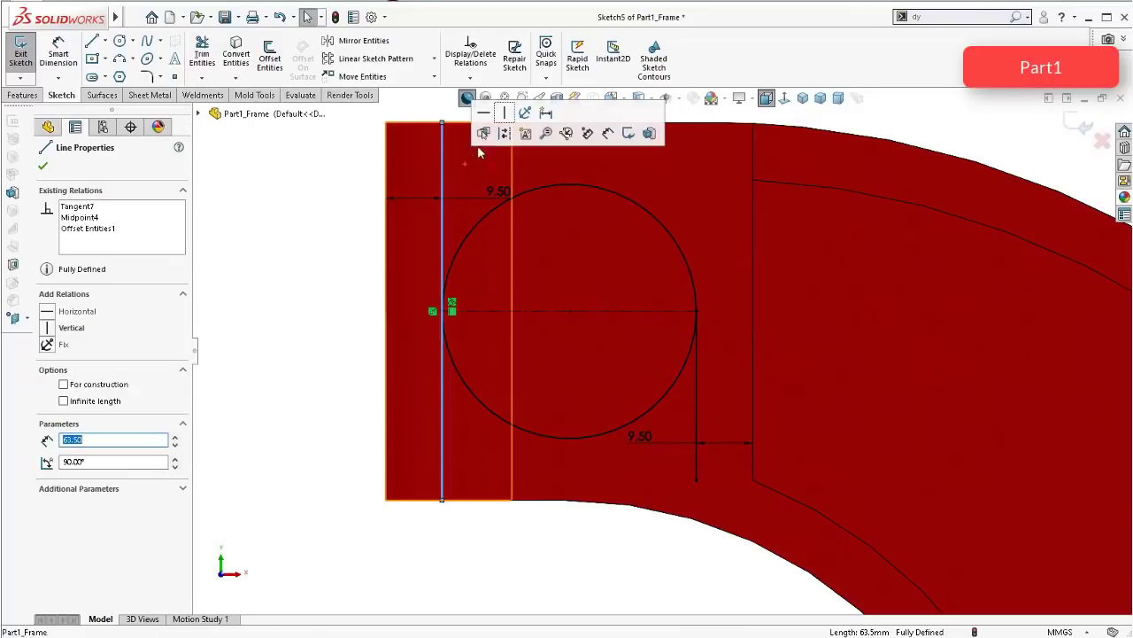
pyautogui.click(505, 139)
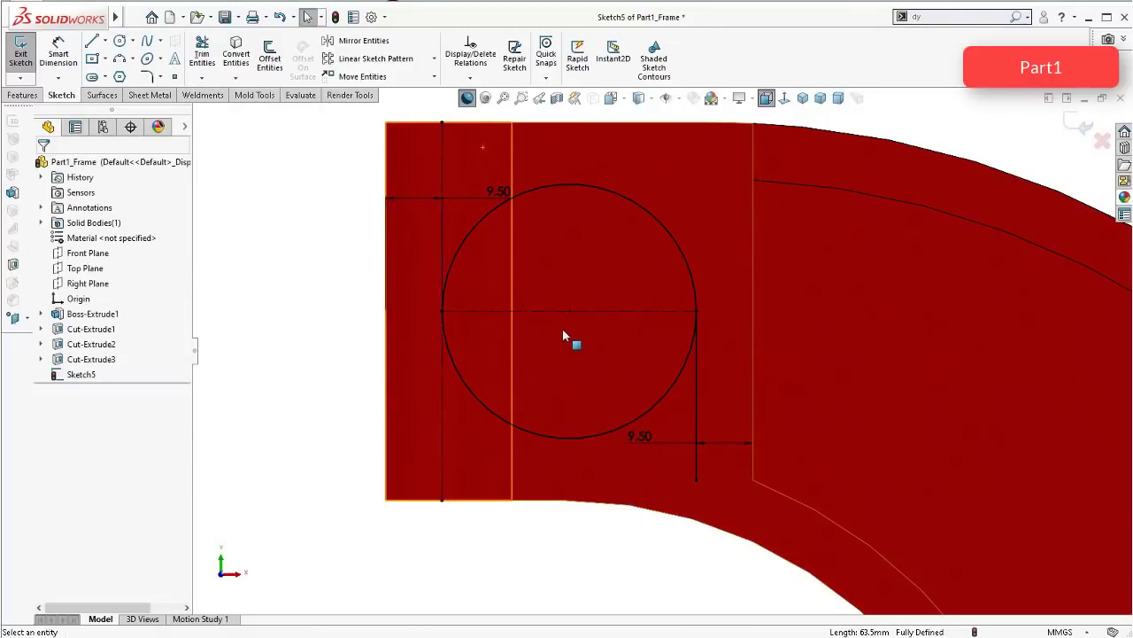
pyautogui.scroll(-1, 651, 437)
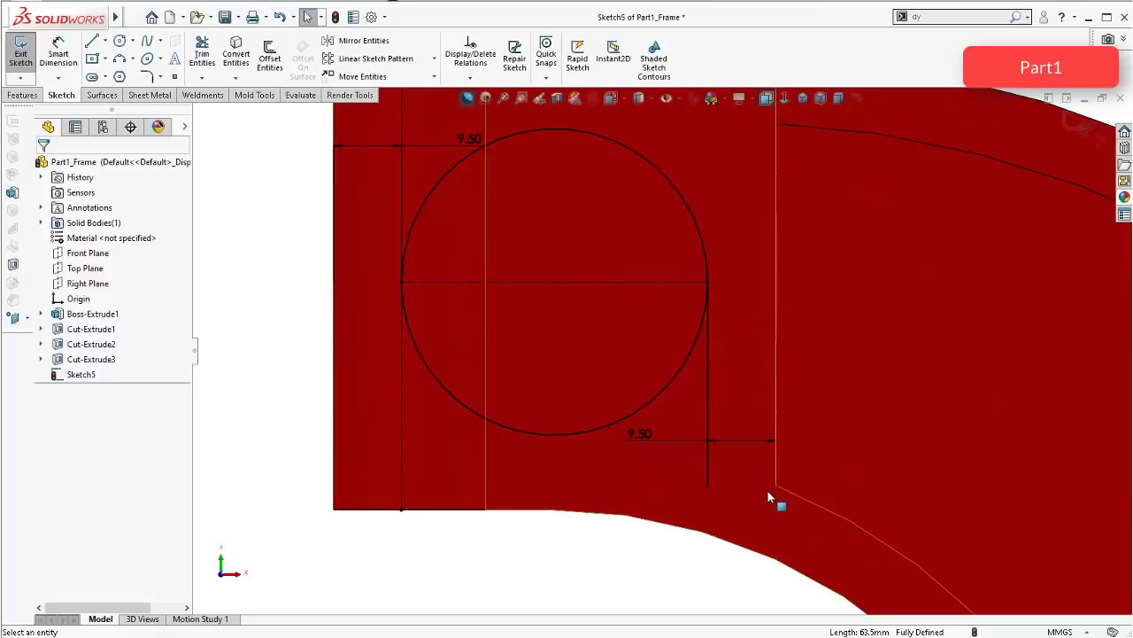
pyautogui.scroll(1, 762, 485)
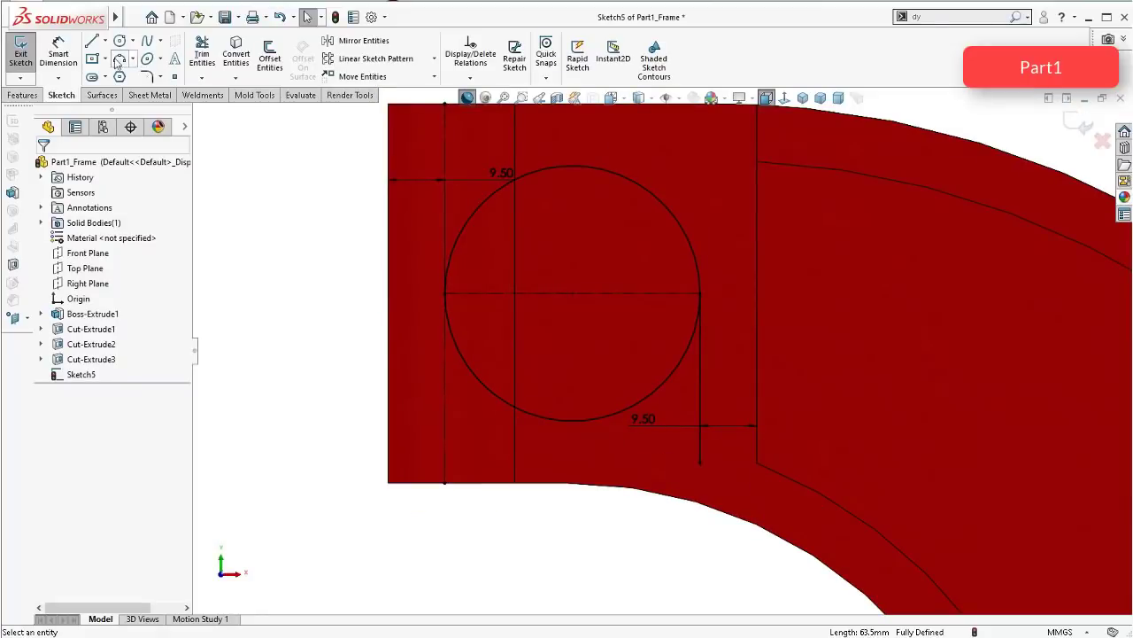
pyautogui.click(91, 41)
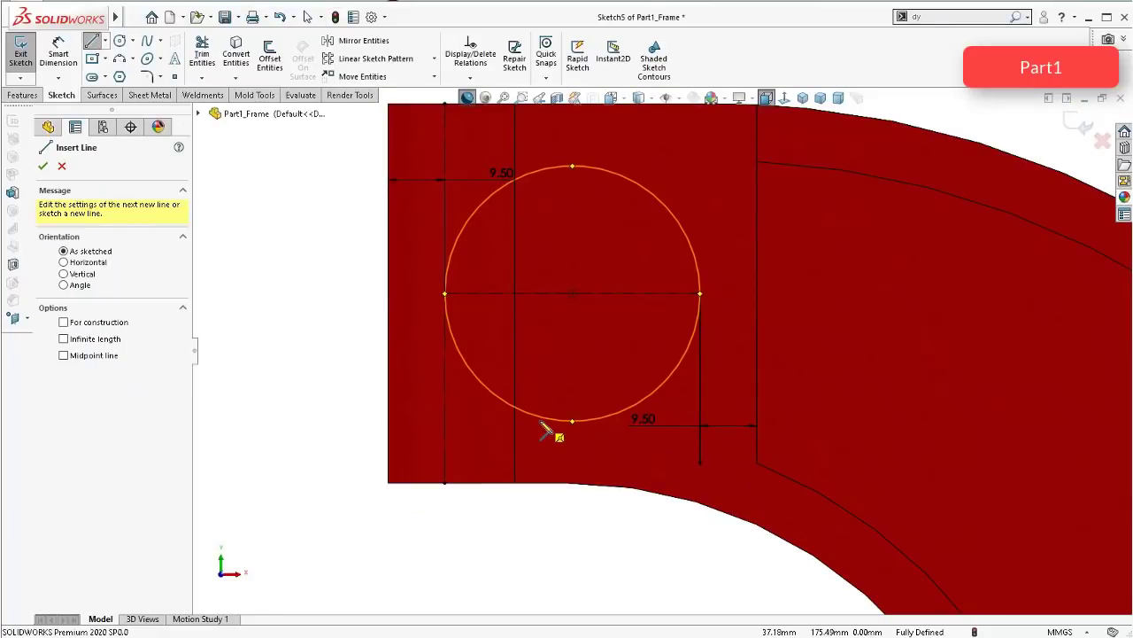
pyautogui.click(544, 428)
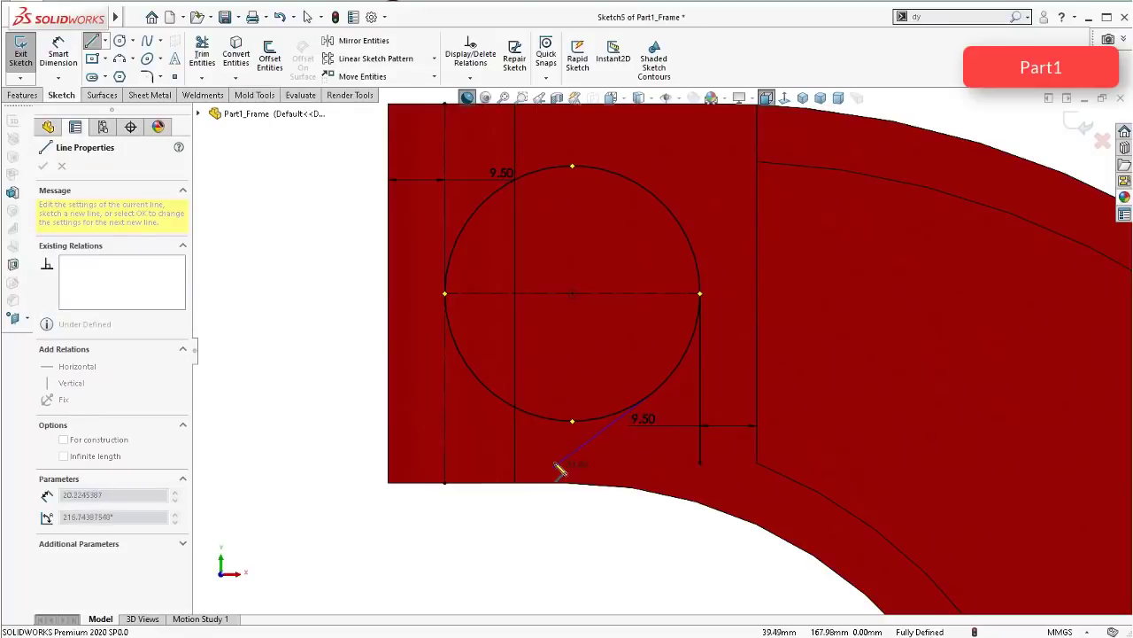
pyautogui.press('Escape')
pyautogui.press('Escape')
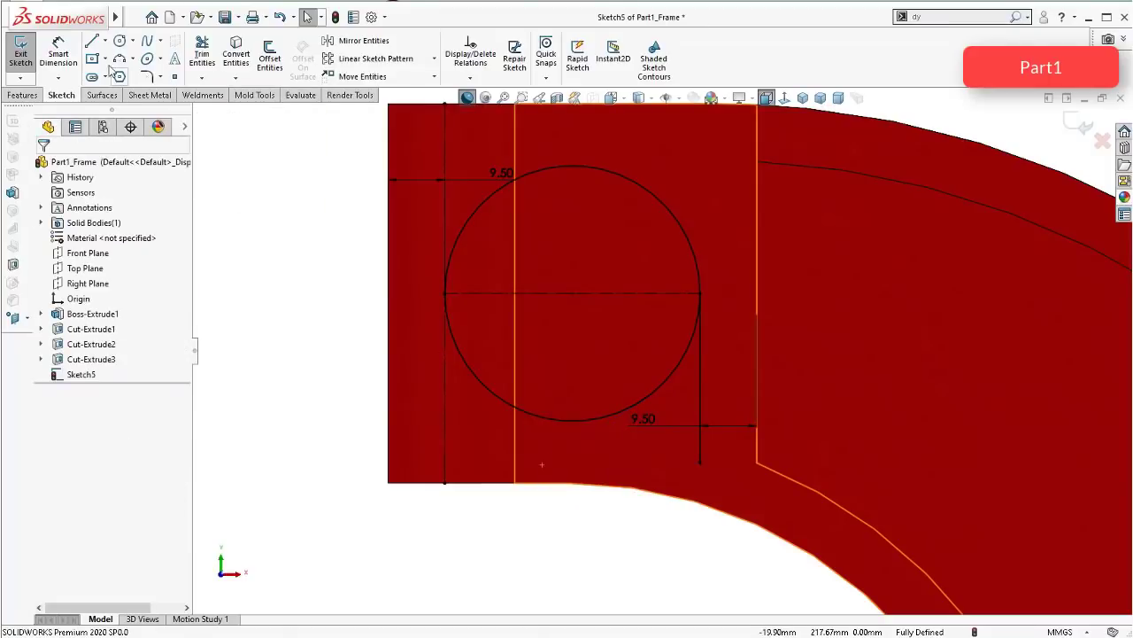
# Step: Draw a vertical line about 11.6 mm long from the upper arm's lower edge up to the circle, just left of its lowest point
pyautogui.click(94, 42)
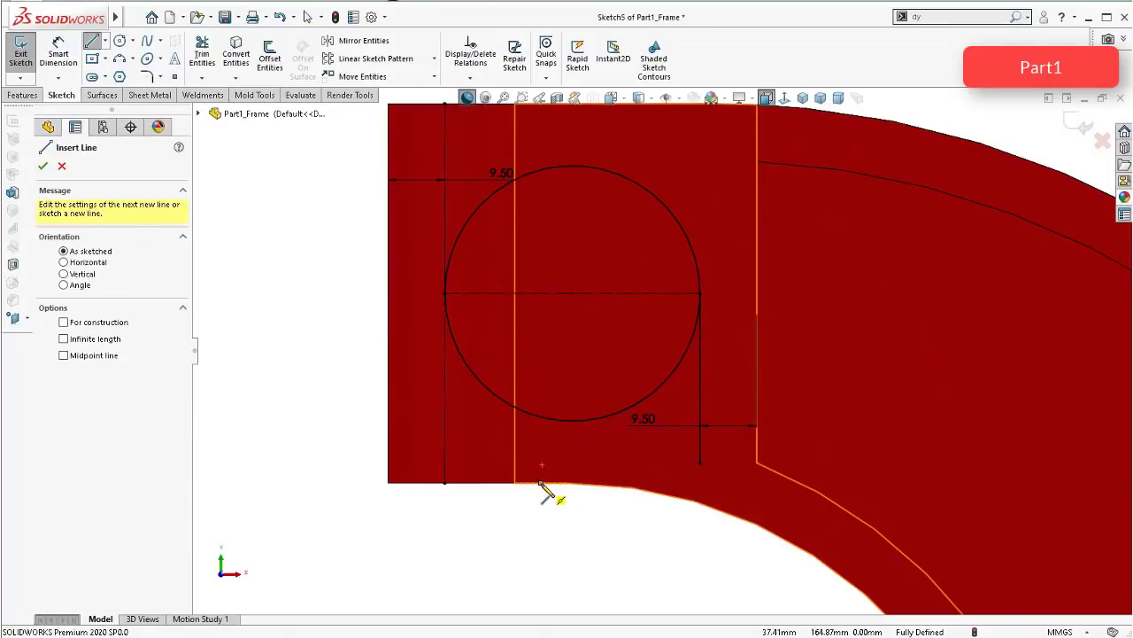
pyautogui.scroll(-3, 538, 483)
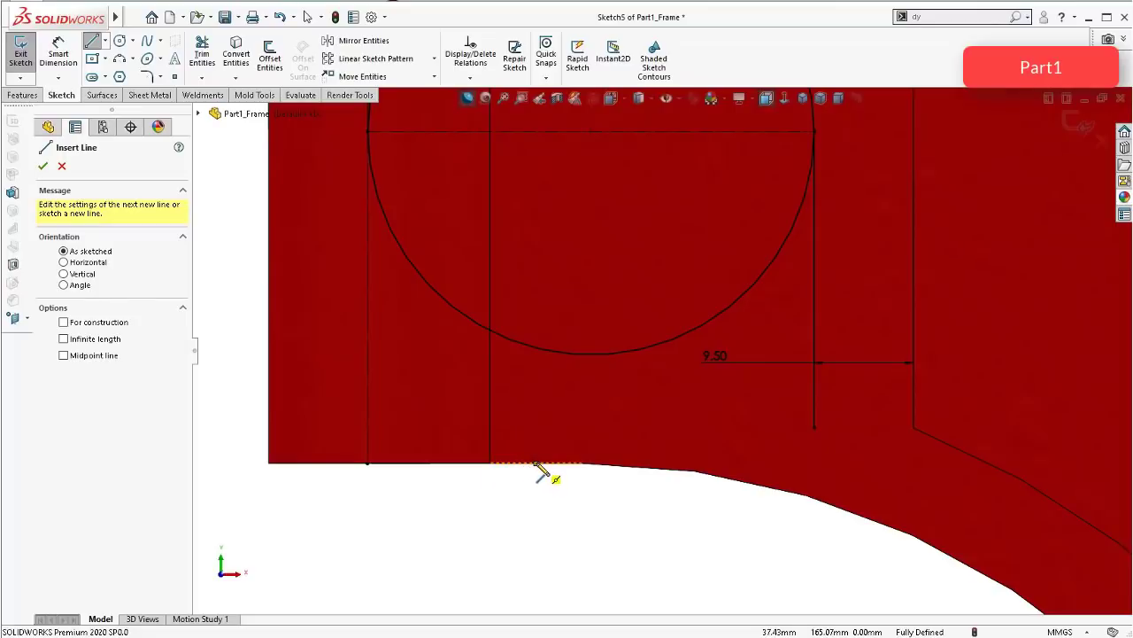
pyautogui.click(536, 463)
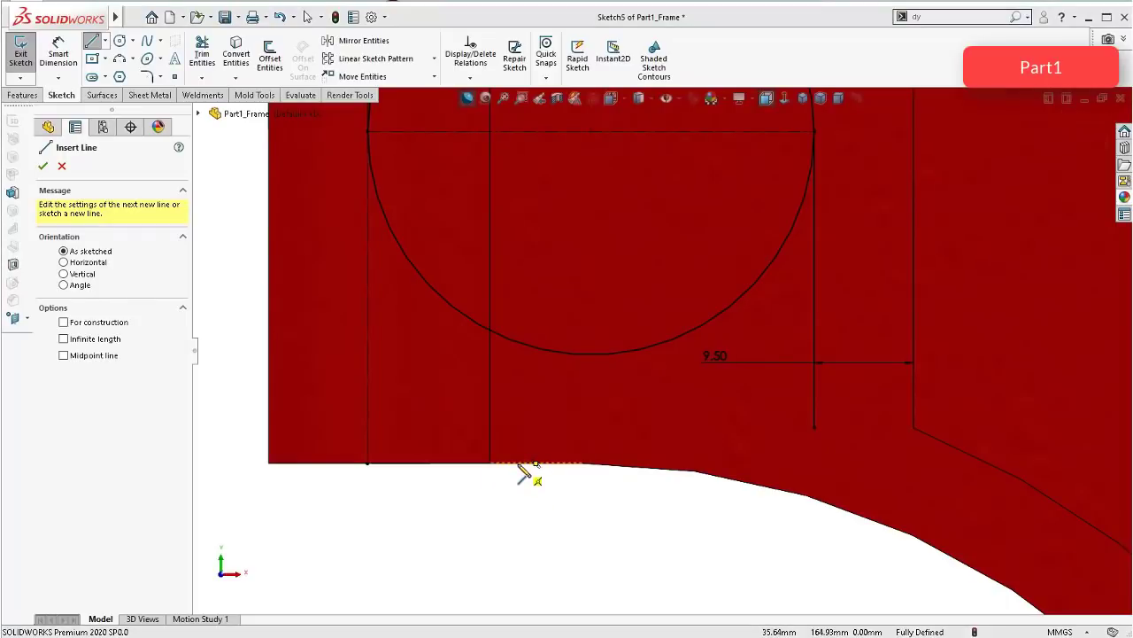
pyautogui.click(520, 464)
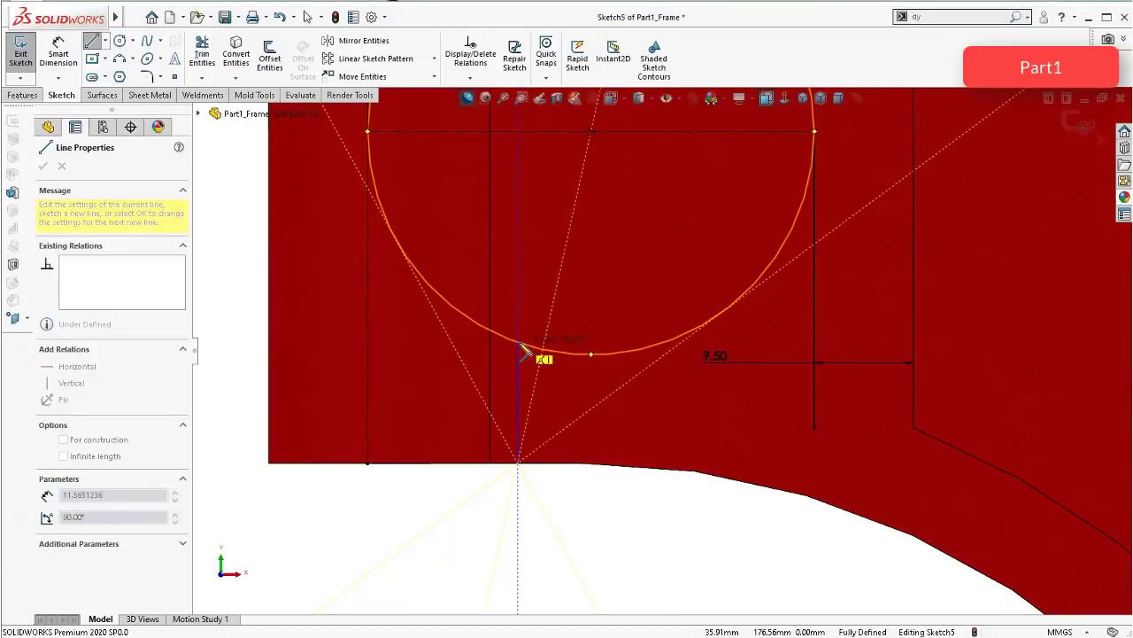
pyautogui.click(520, 345)
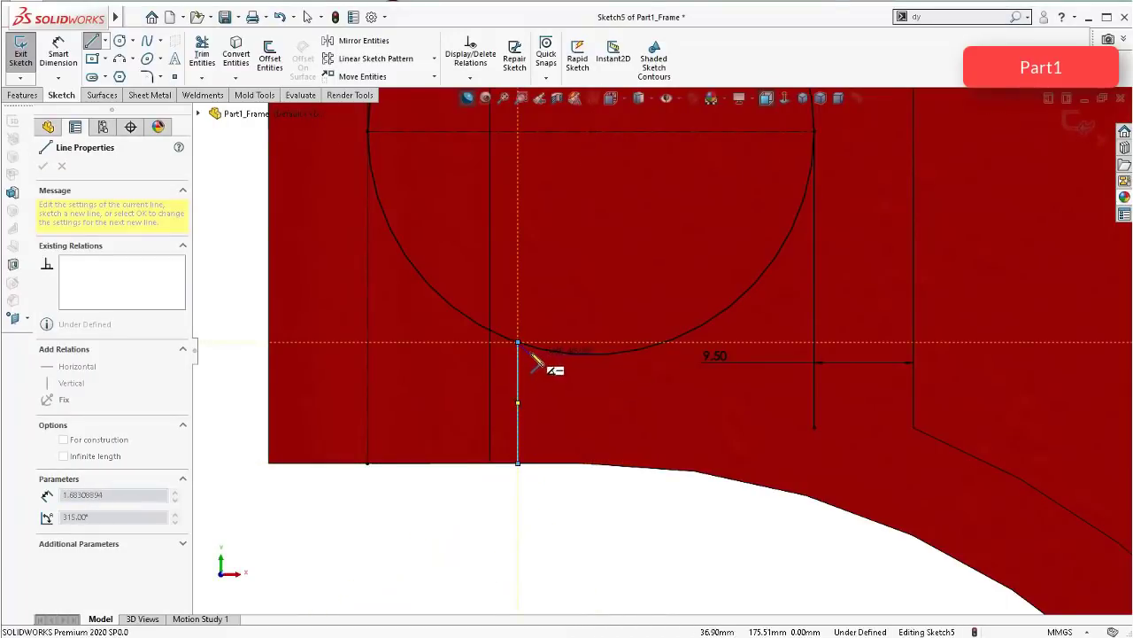
pyautogui.press('Escape')
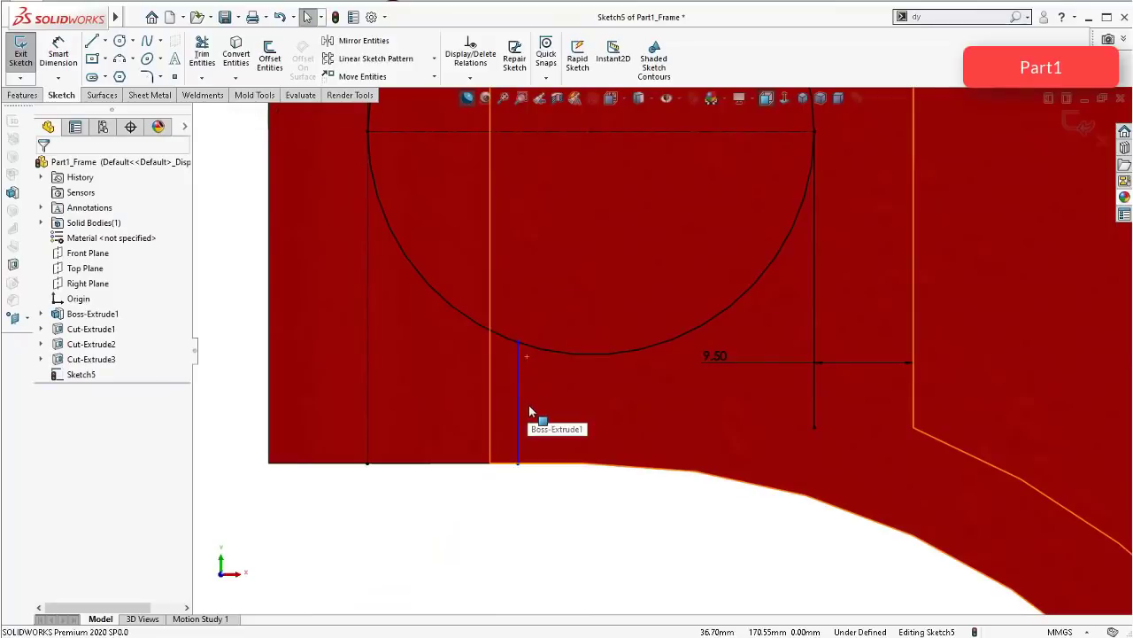
# Step: Dimension the short vertical line under the circle 27 mm from the arm's free end edge
pyautogui.scroll(2, 530, 408)
pyautogui.moveTo(415, 520); pyautogui.dragTo(408, 470, button='right')
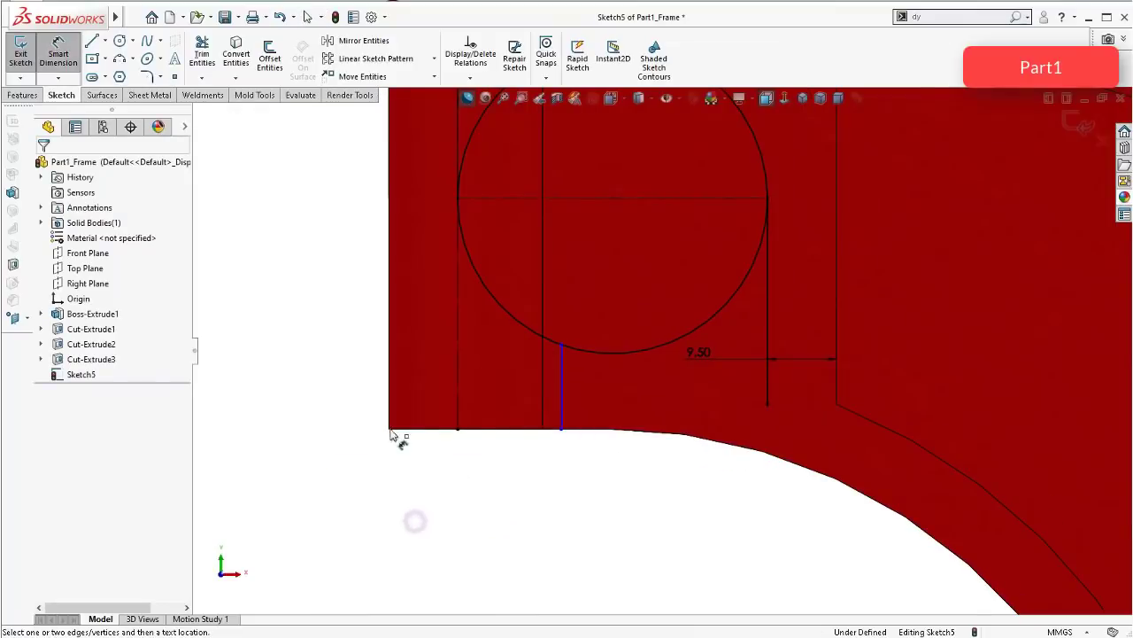
pyautogui.click(562, 386)
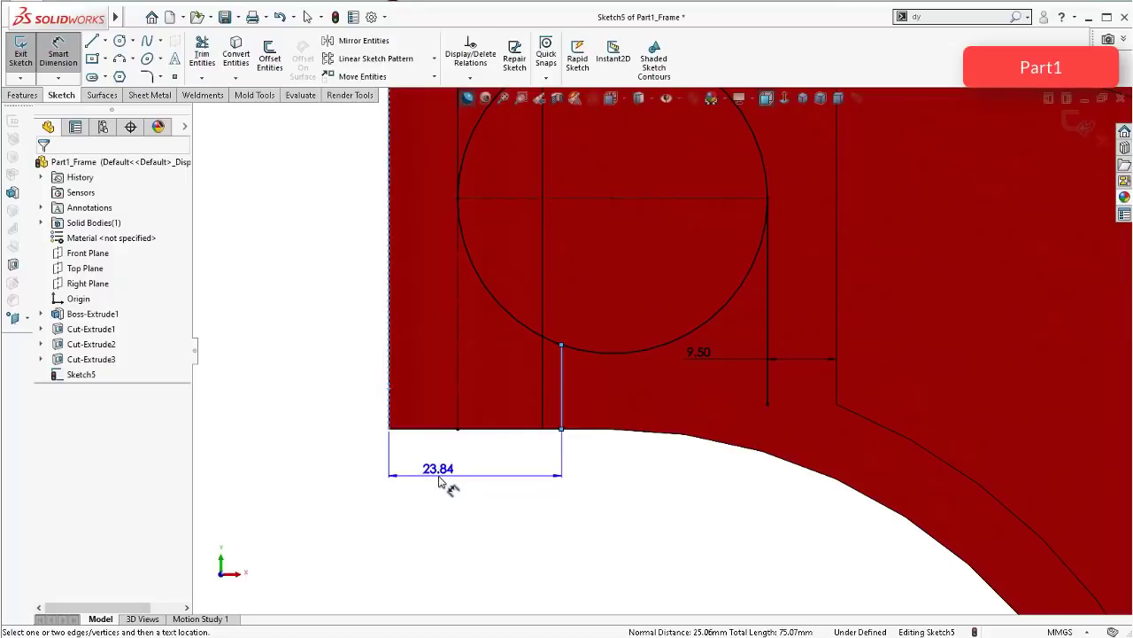
pyautogui.click(440, 482)
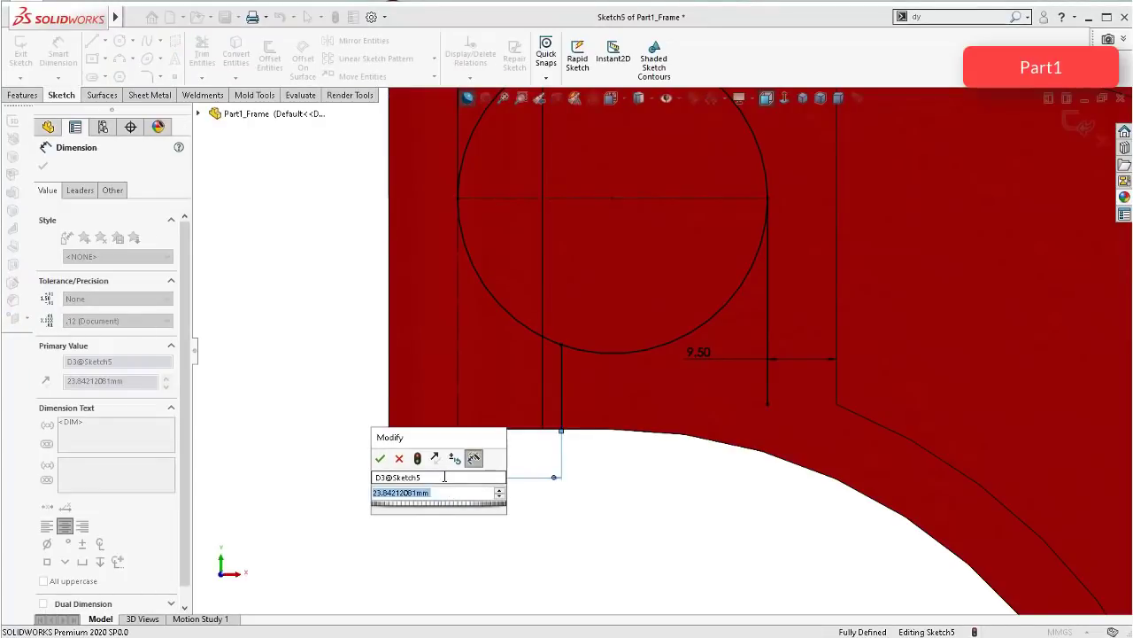
pyautogui.write('2')
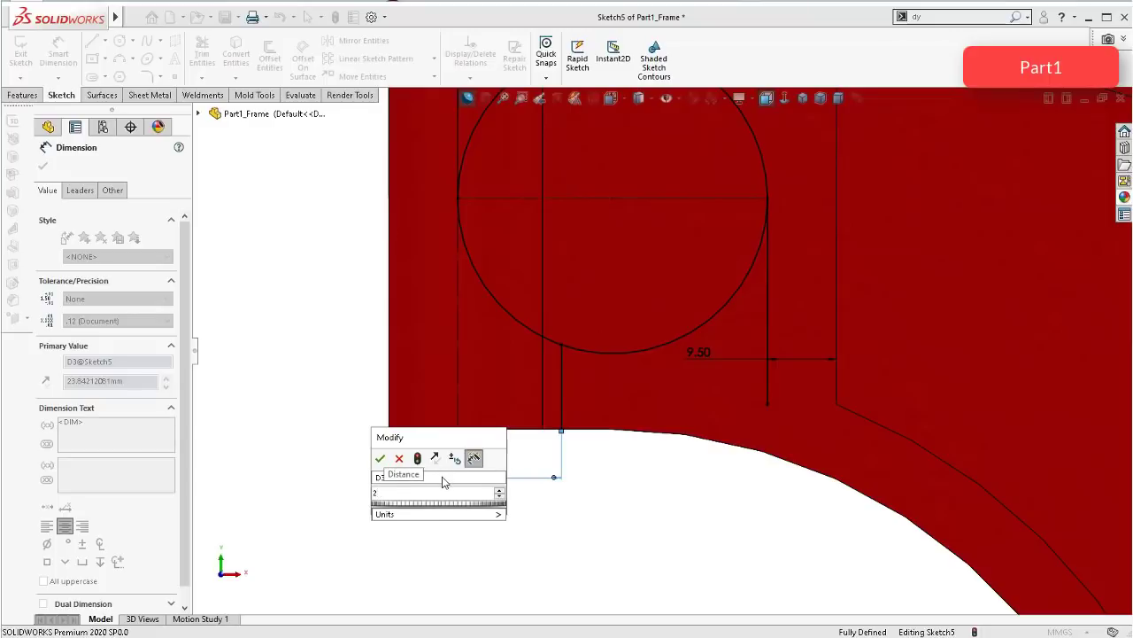
pyautogui.write('7')
pyautogui.press('Return')
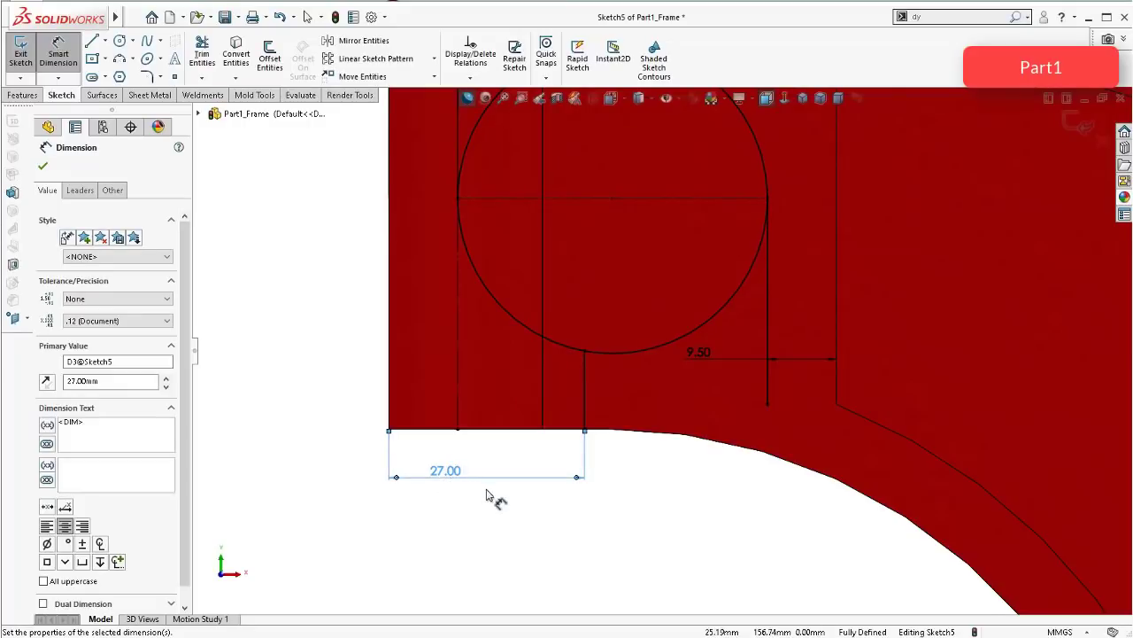
# Step: Convert the recess's lower curved edge into a sketch arc
pyautogui.scroll(2, 486, 495)
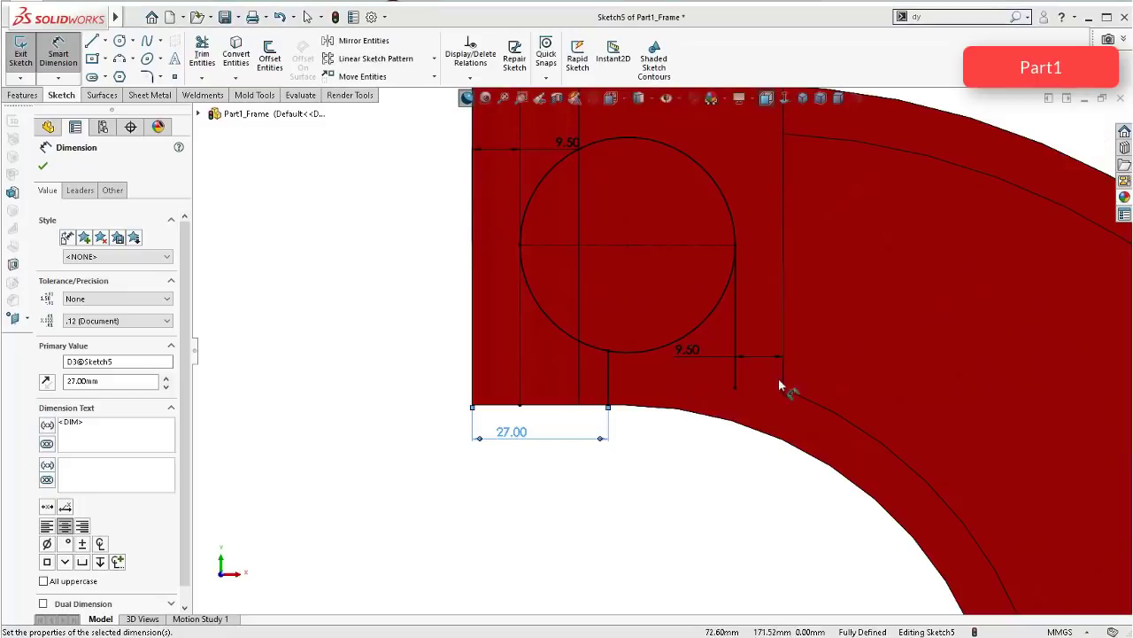
pyautogui.click(820, 413)
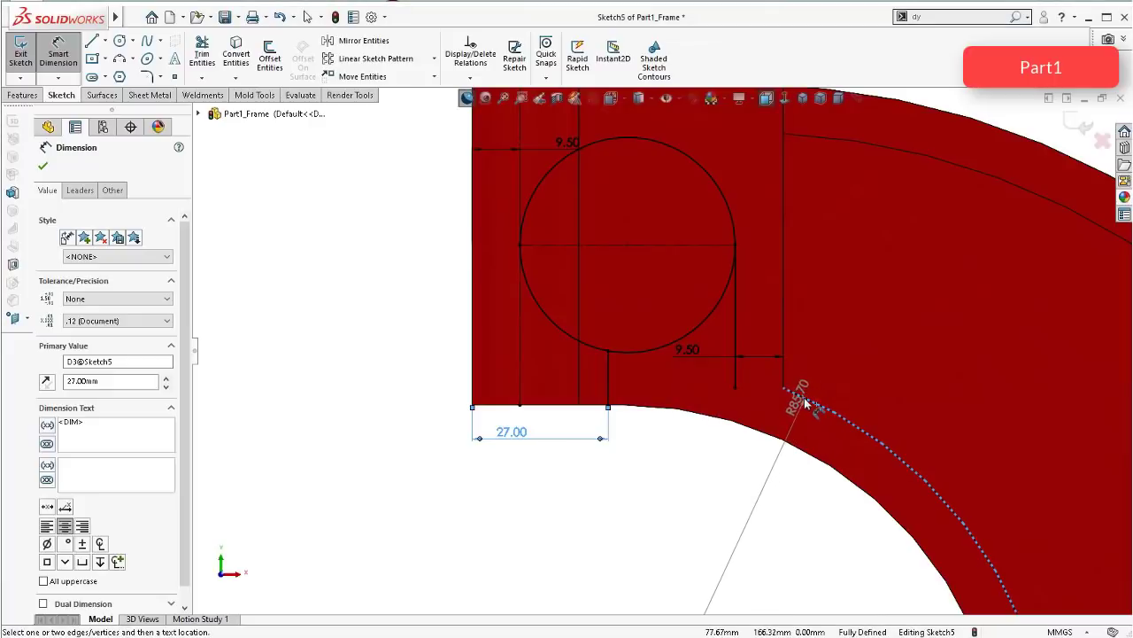
pyautogui.press('Escape')
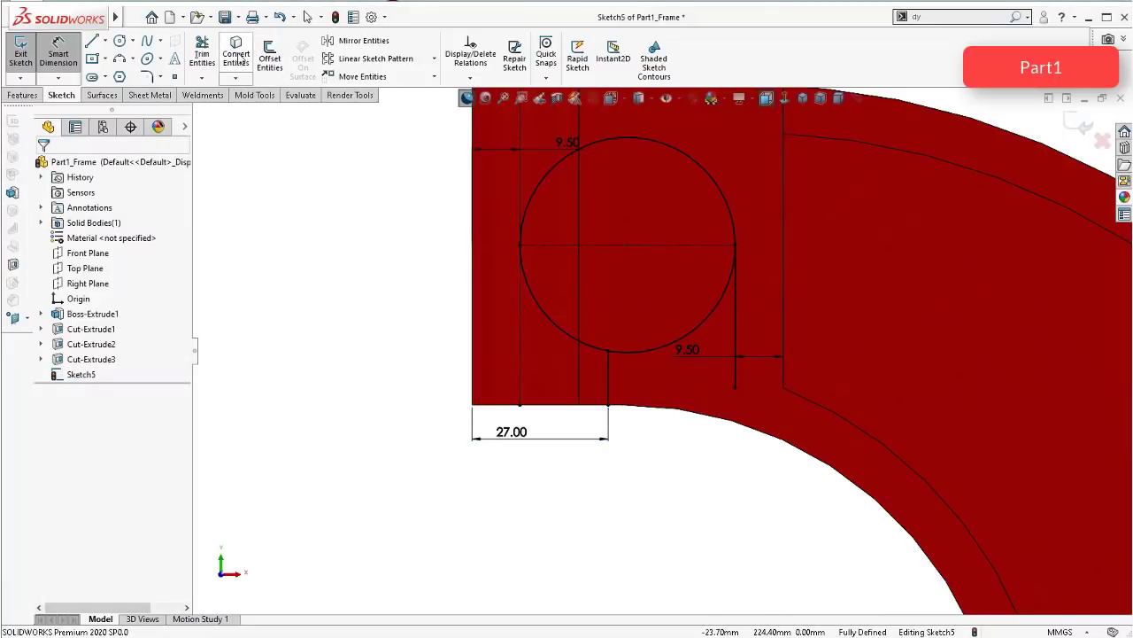
pyautogui.click(236, 57)
pyautogui.click(807, 406)
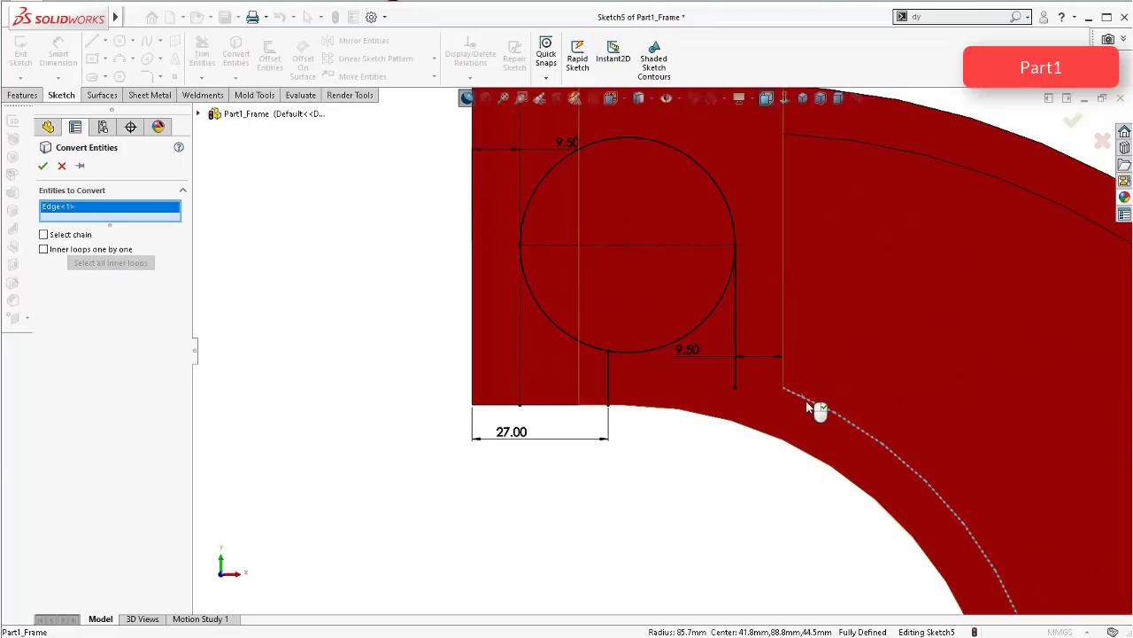
pyautogui.click(44, 166)
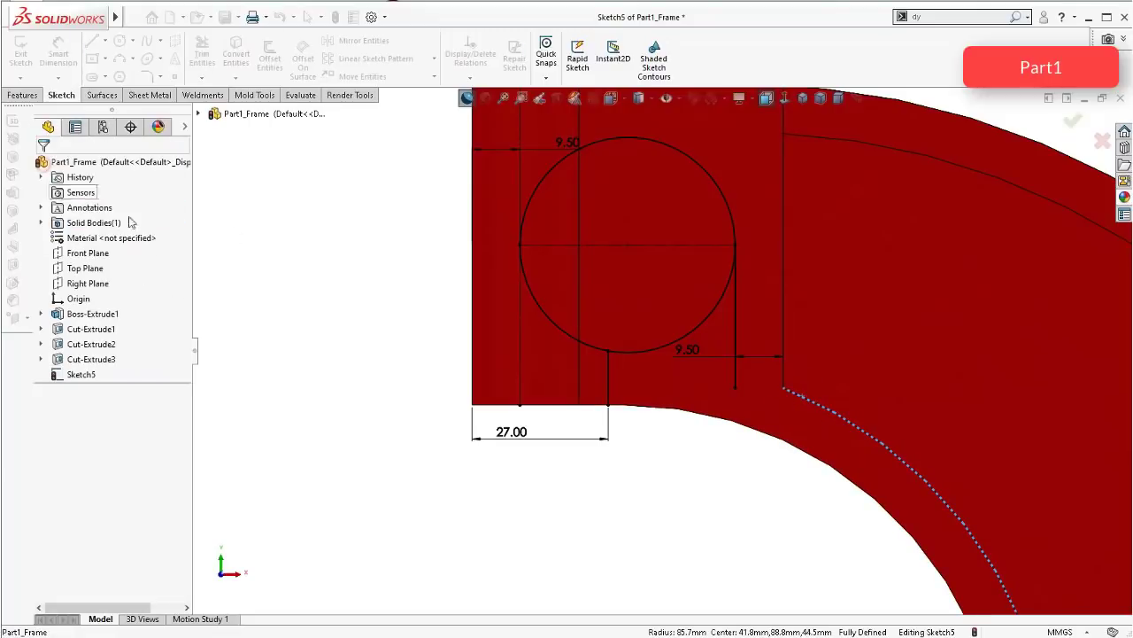
# Step: Draw a three-point arc of about 16.4 mm radius from the vertical line below the circle to the converted arc's upper end
pyautogui.scroll(-3, 662, 310)
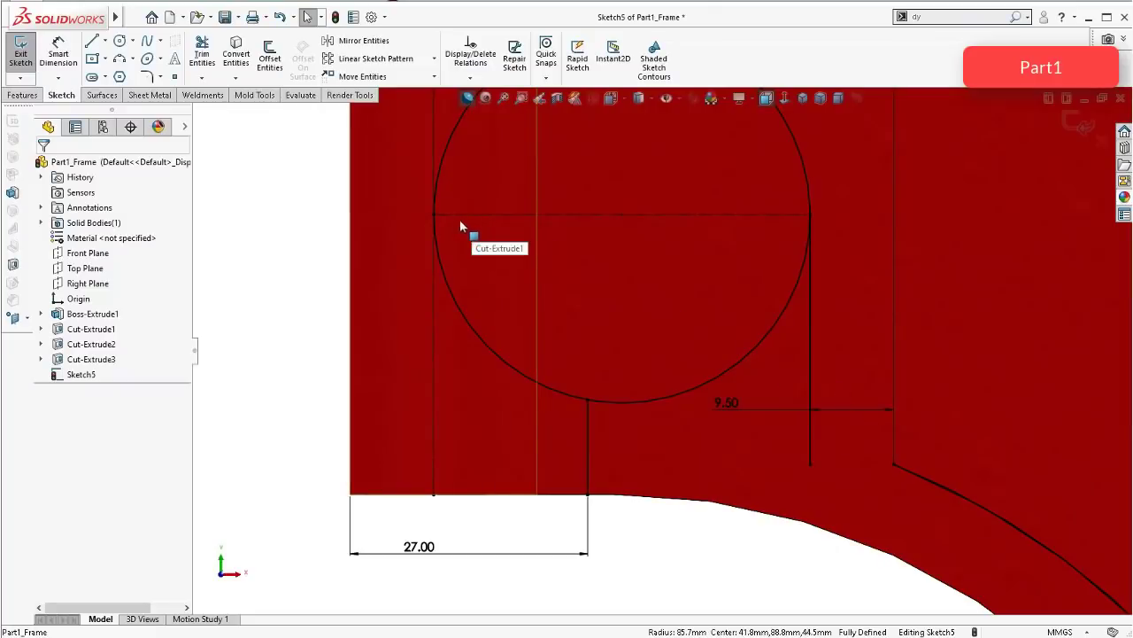
pyautogui.scroll(1, 334, 130)
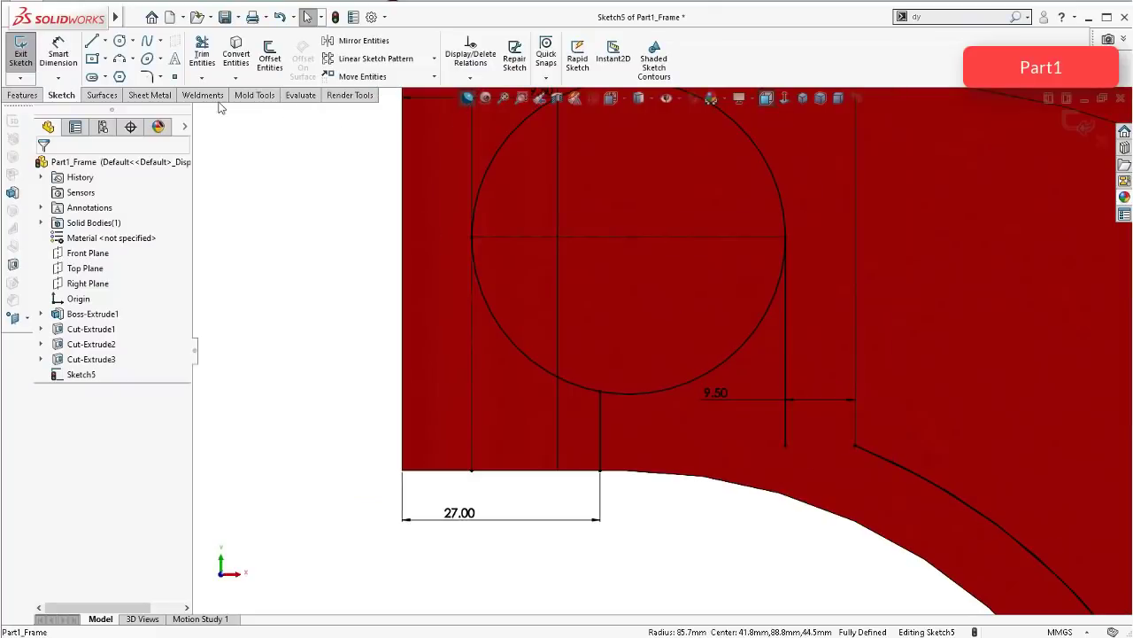
pyautogui.click(125, 61)
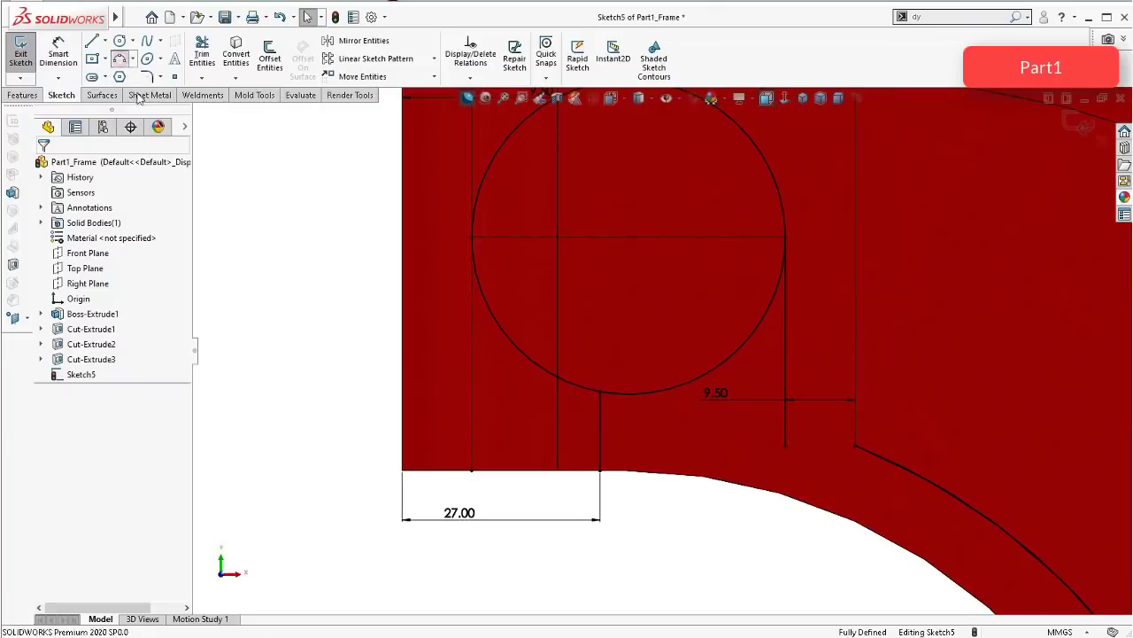
pyautogui.click(795, 425)
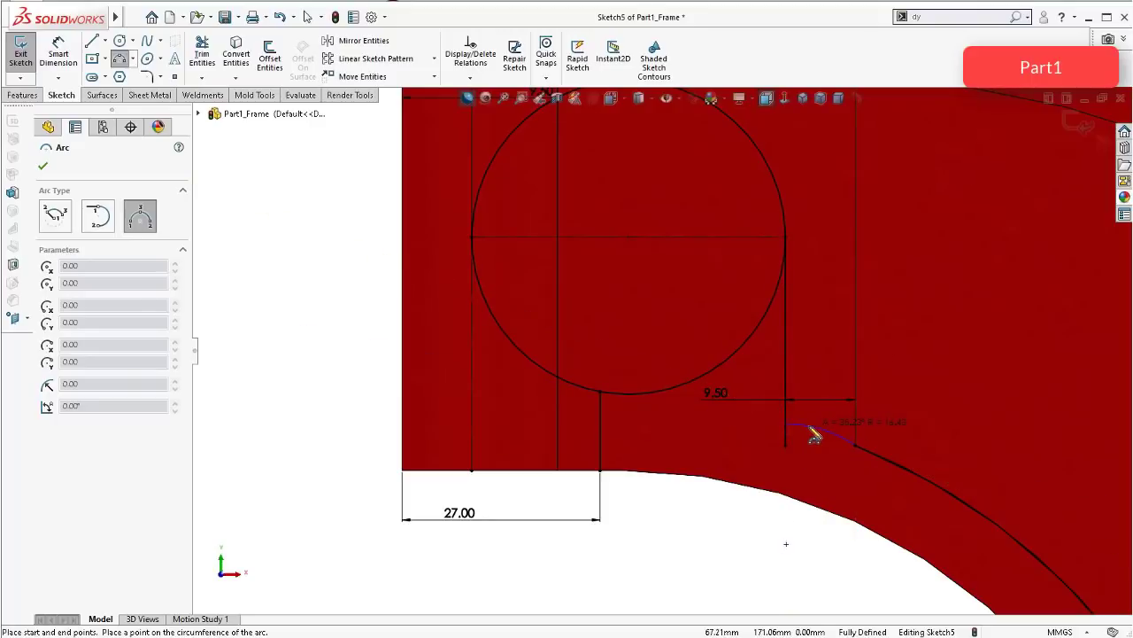
pyautogui.click(815, 434)
pyautogui.press('Escape')
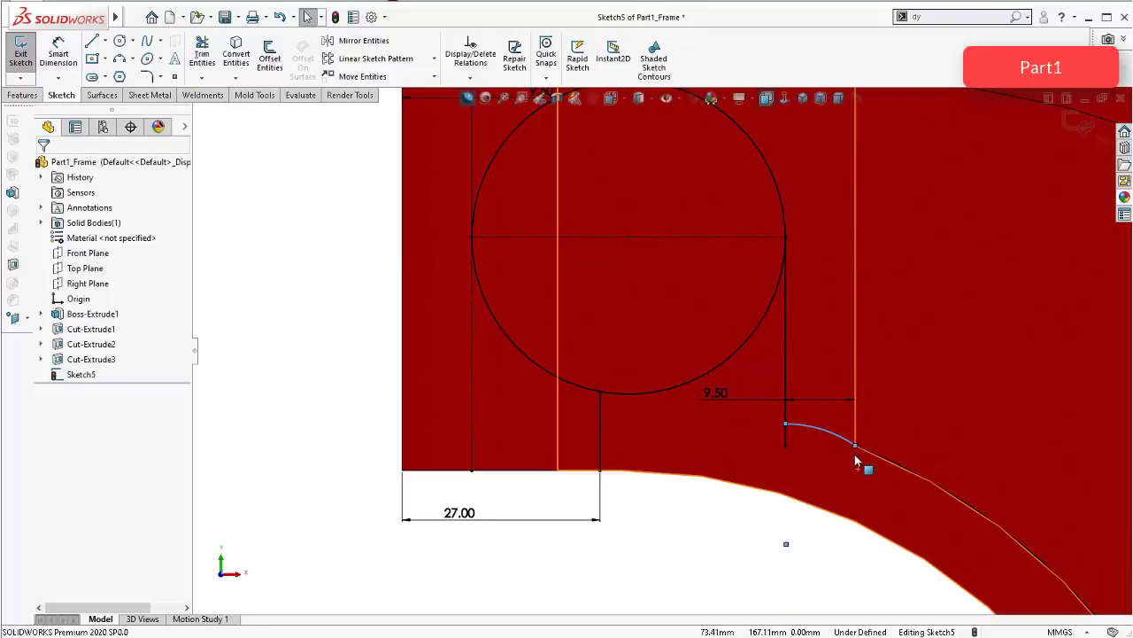
# Step: Make the new small arc tangent to the converted recess arc, and add a coradial relation between the two arcs
pyautogui.click(856, 445)
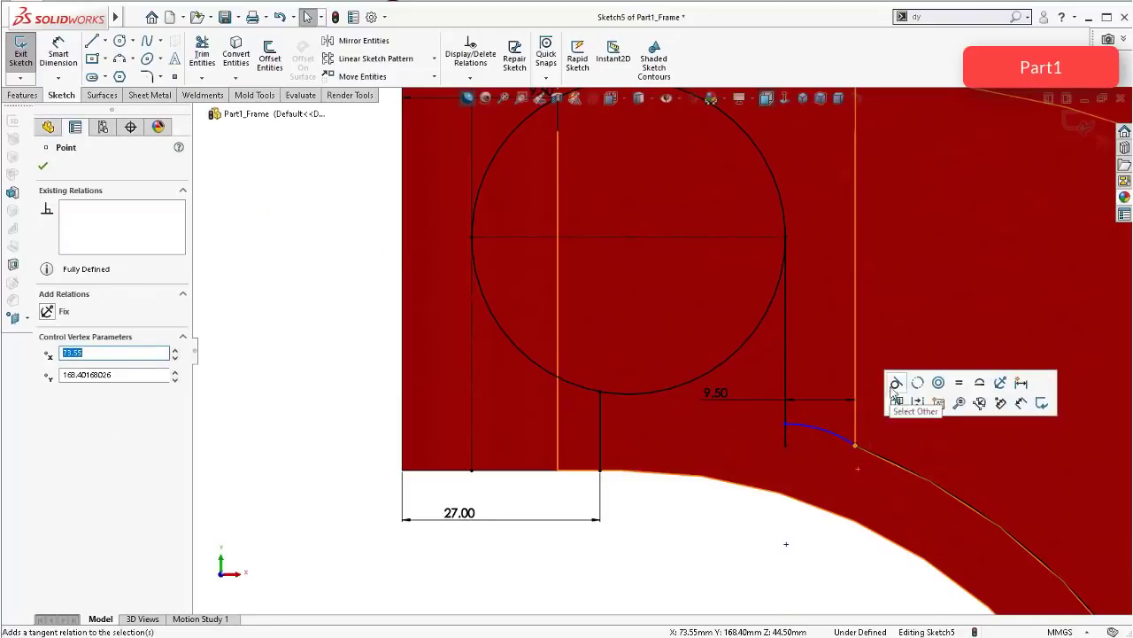
pyautogui.click(897, 400)
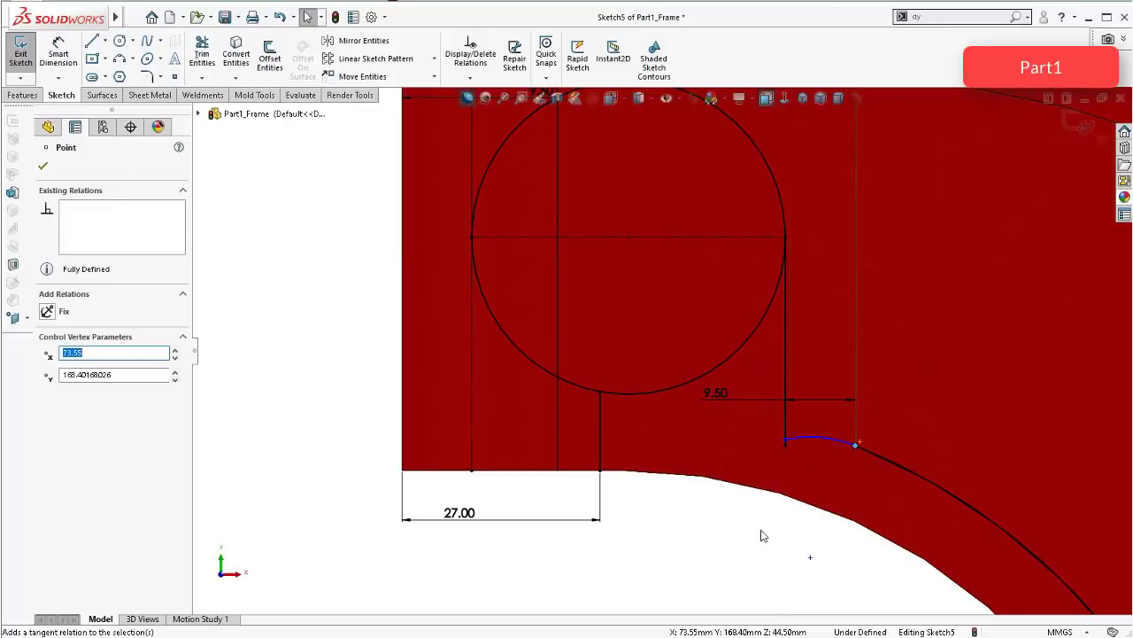
pyautogui.scroll(-2, 875, 481)
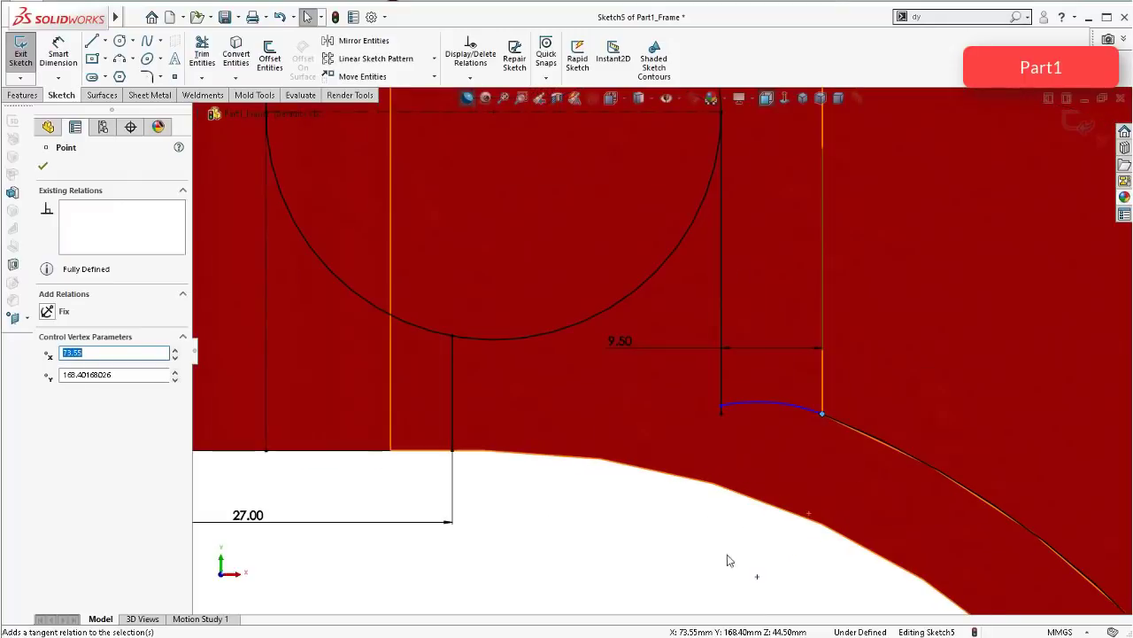
pyautogui.click(684, 552)
pyautogui.click(781, 404)
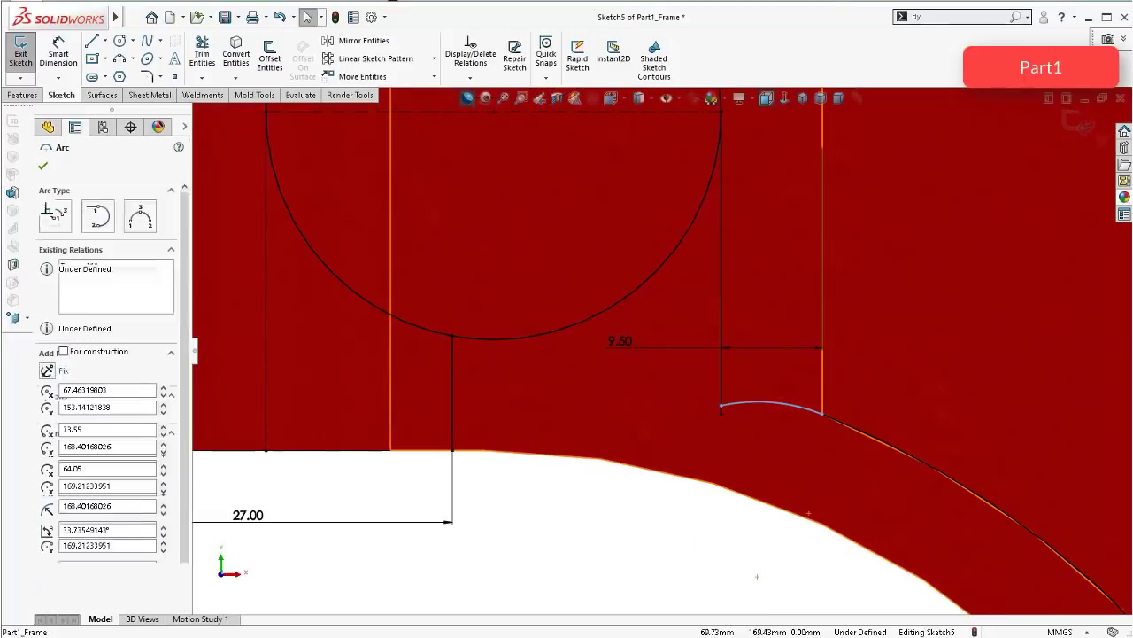
pyautogui.keyDown('ctrl'); pyautogui.click(846, 428); pyautogui.keyUp('ctrl')
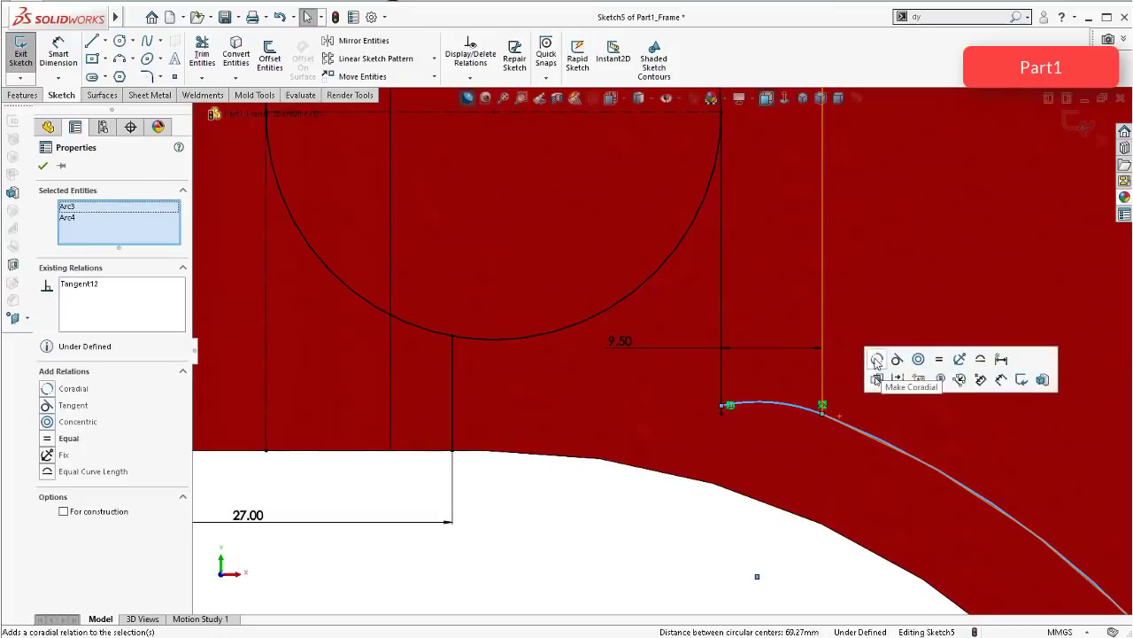
pyautogui.click(876, 359)
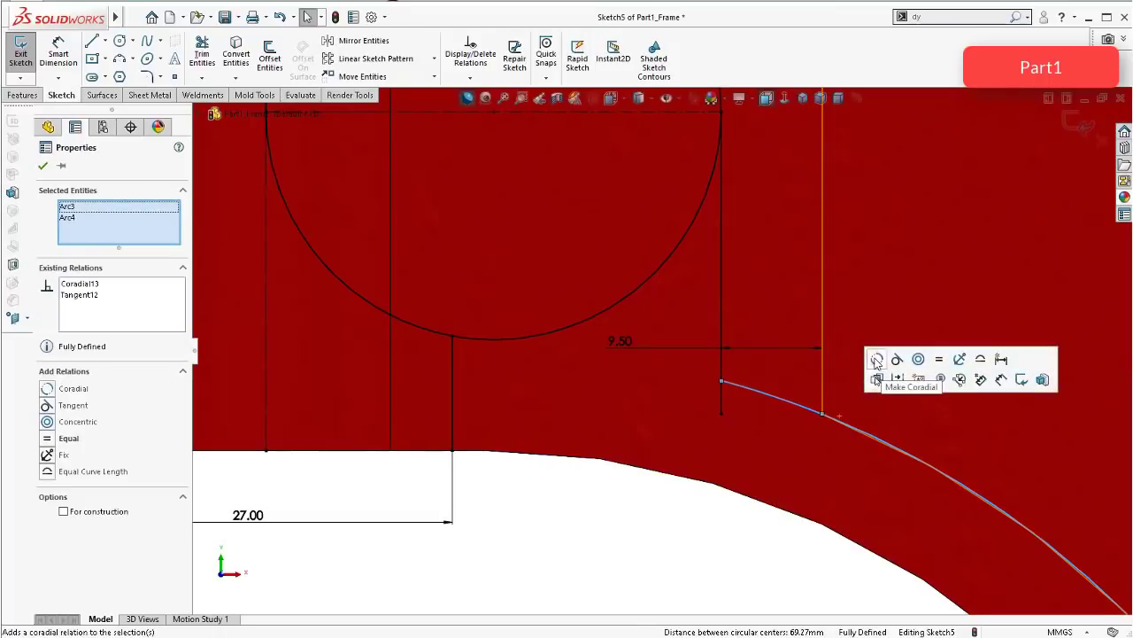
pyautogui.click(686, 531)
# Step: Trim the vertical line's overhang below the small arc and the circle's lower portion between the two vertical lines
pyautogui.scroll(3, 790, 381)
pyautogui.scroll(-1, 758, 341)
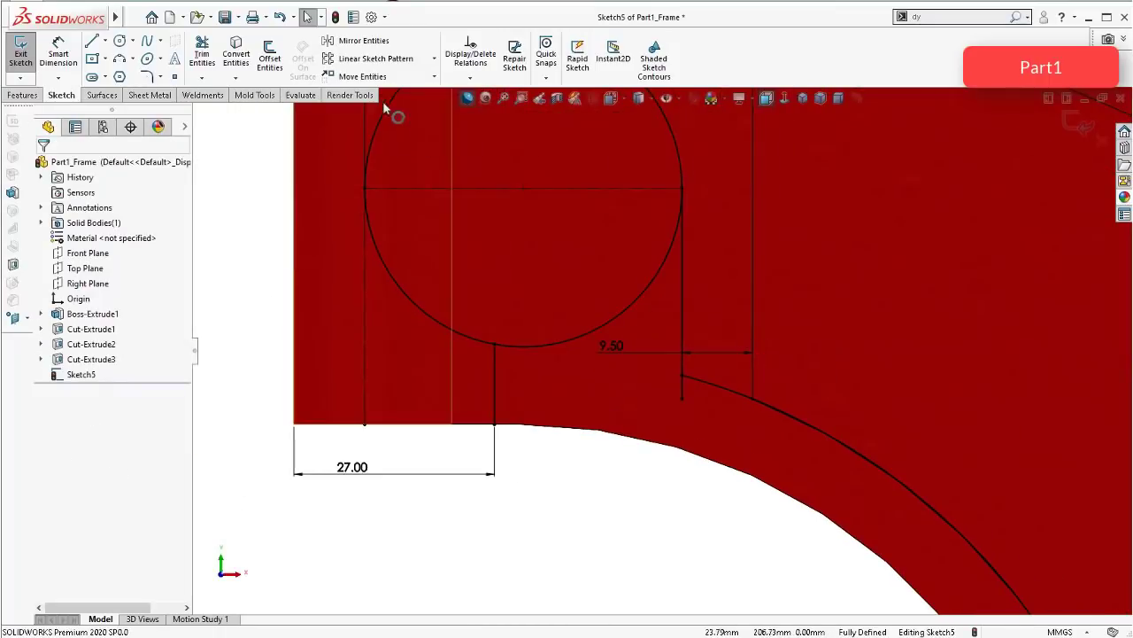
pyautogui.click(202, 55)
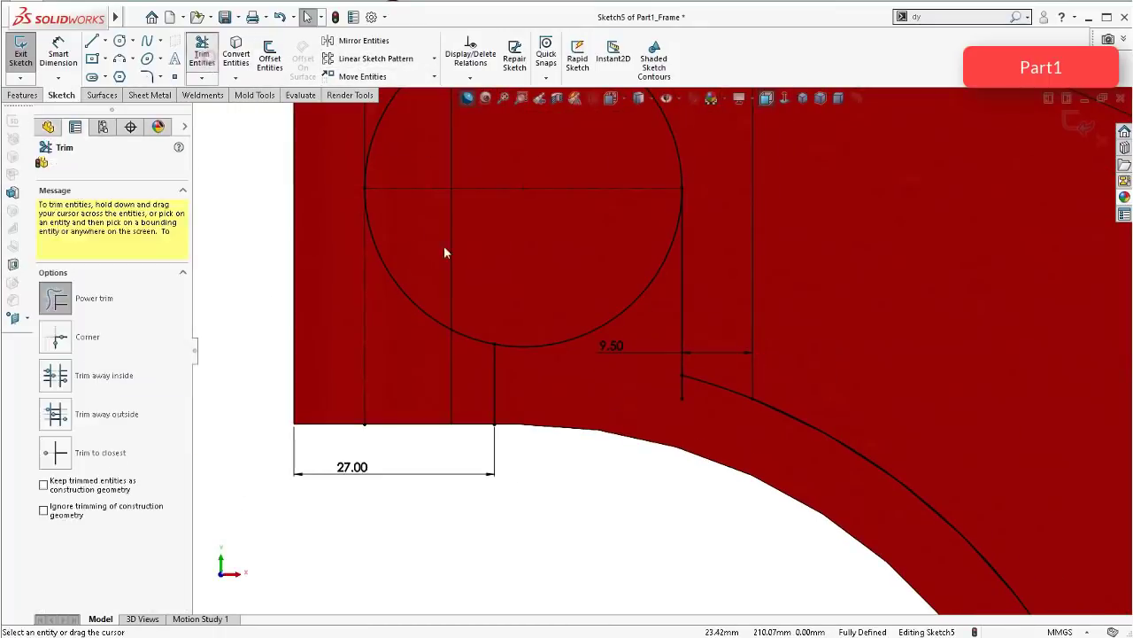
pyautogui.click(680, 390)
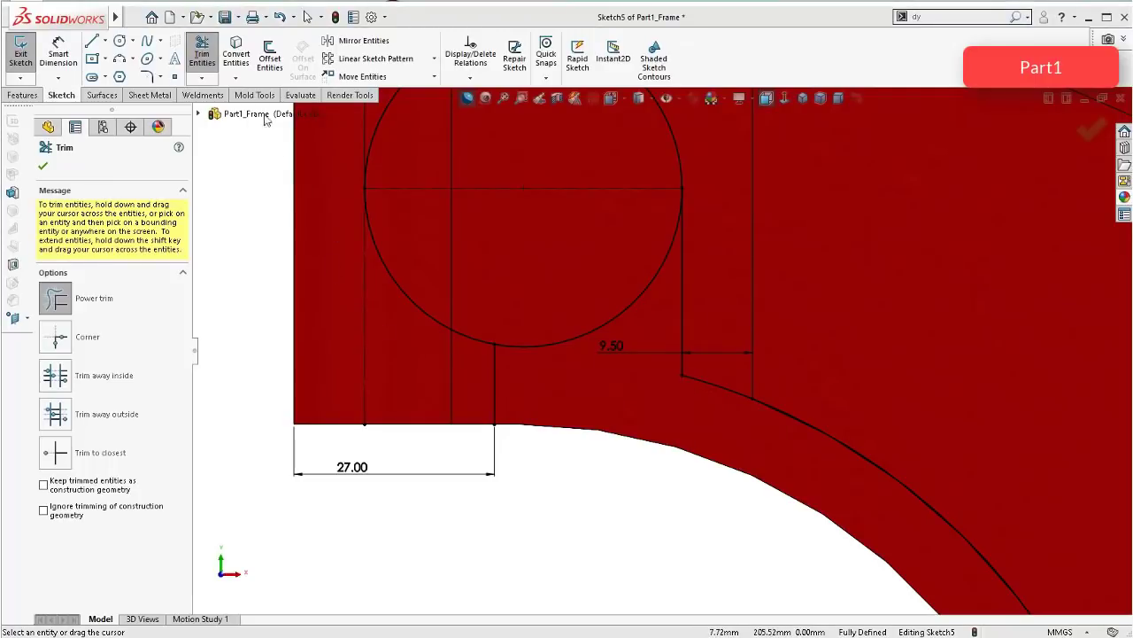
pyautogui.moveTo(561, 369); pyautogui.dragTo(557, 332)
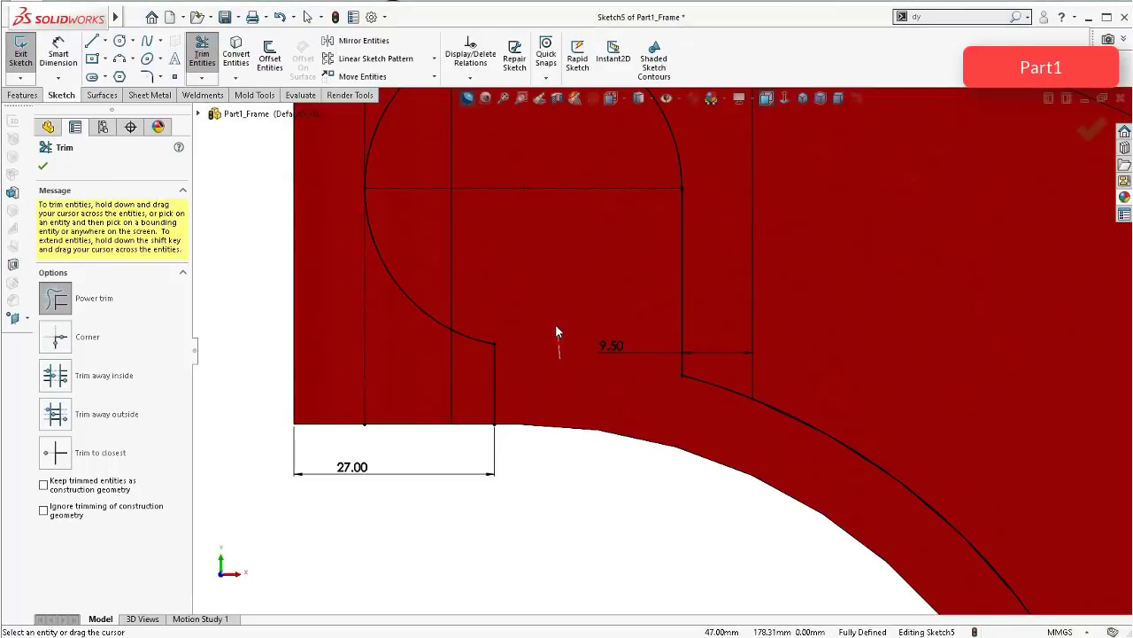
# Step: Draw a vertical line about 60.5 mm up the recess edge to the arm's upper edge, continuing about 61.8 mm to the free end's upper corner
pyautogui.scroll(3, 659, 351)
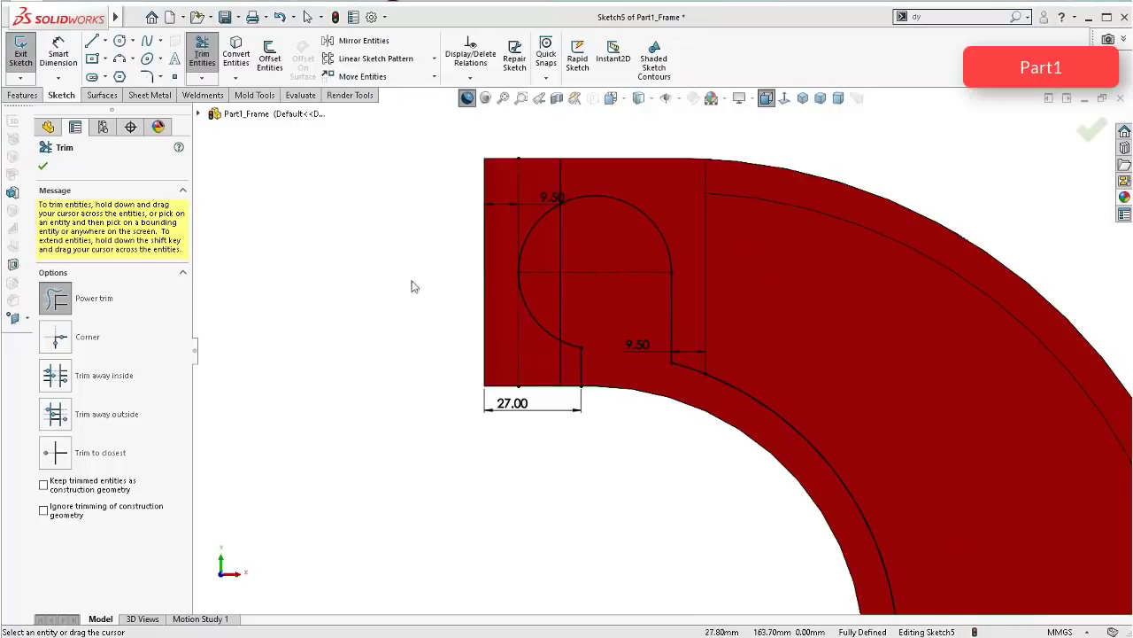
pyautogui.click(95, 43)
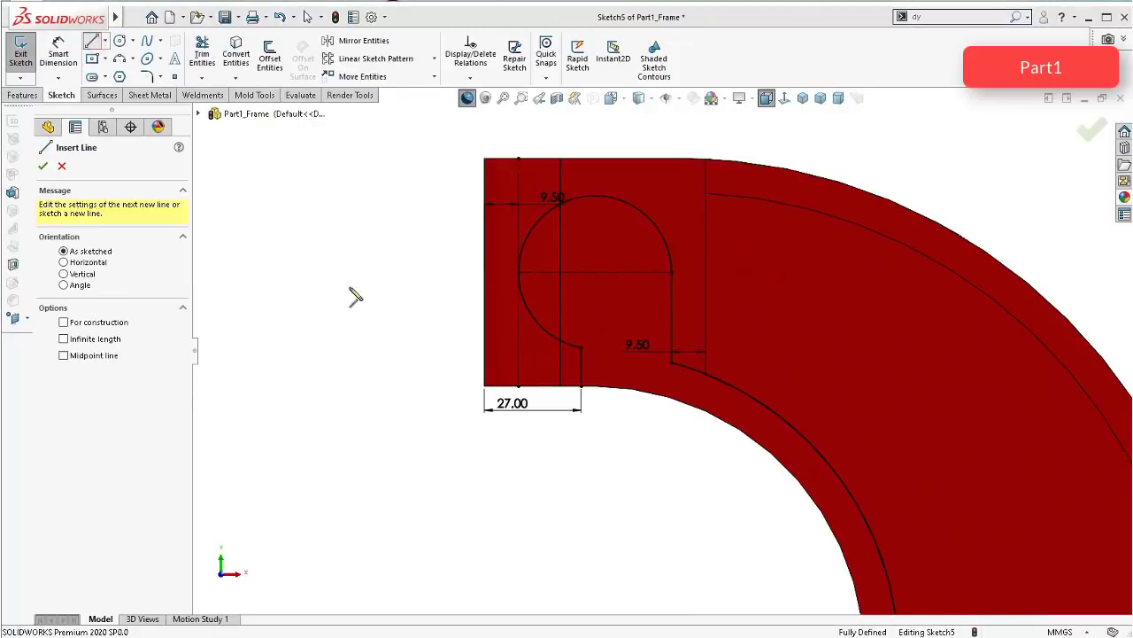
pyautogui.click(705, 374)
pyautogui.click(706, 162)
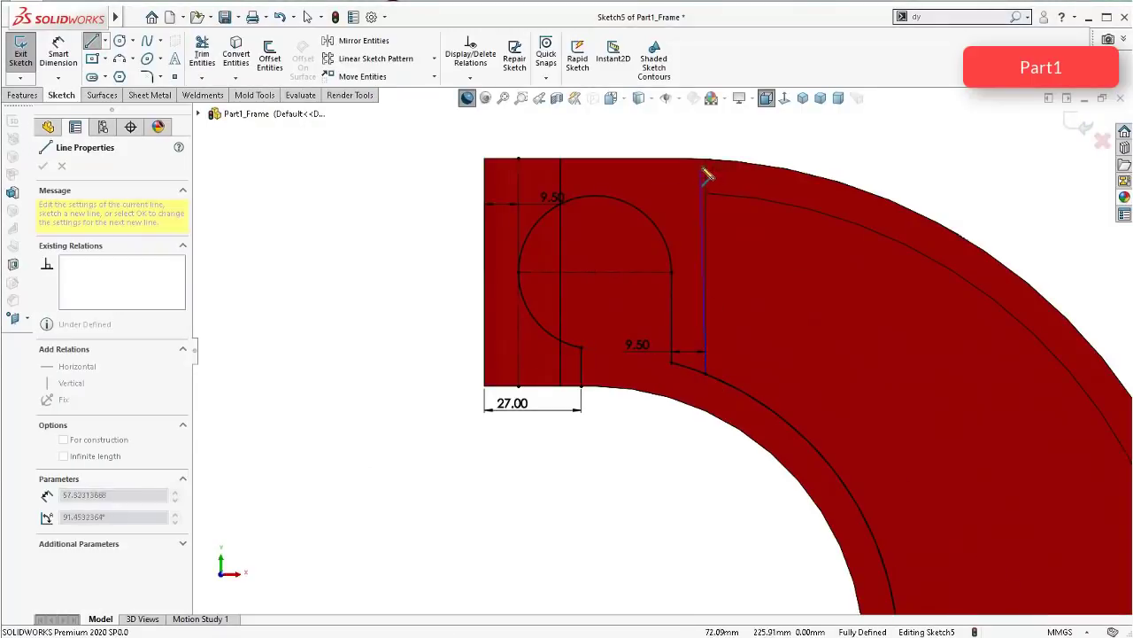
pyautogui.scroll(-3, 713, 182)
pyautogui.scroll(-3, 700, 205)
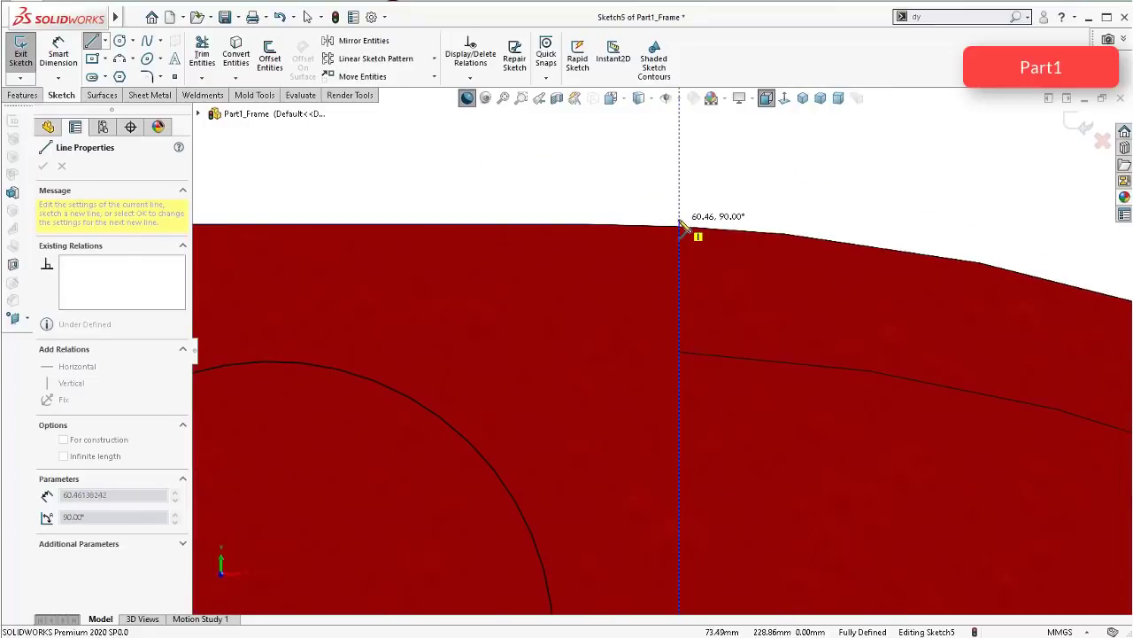
pyautogui.click(681, 224)
pyautogui.scroll(4, 677, 228)
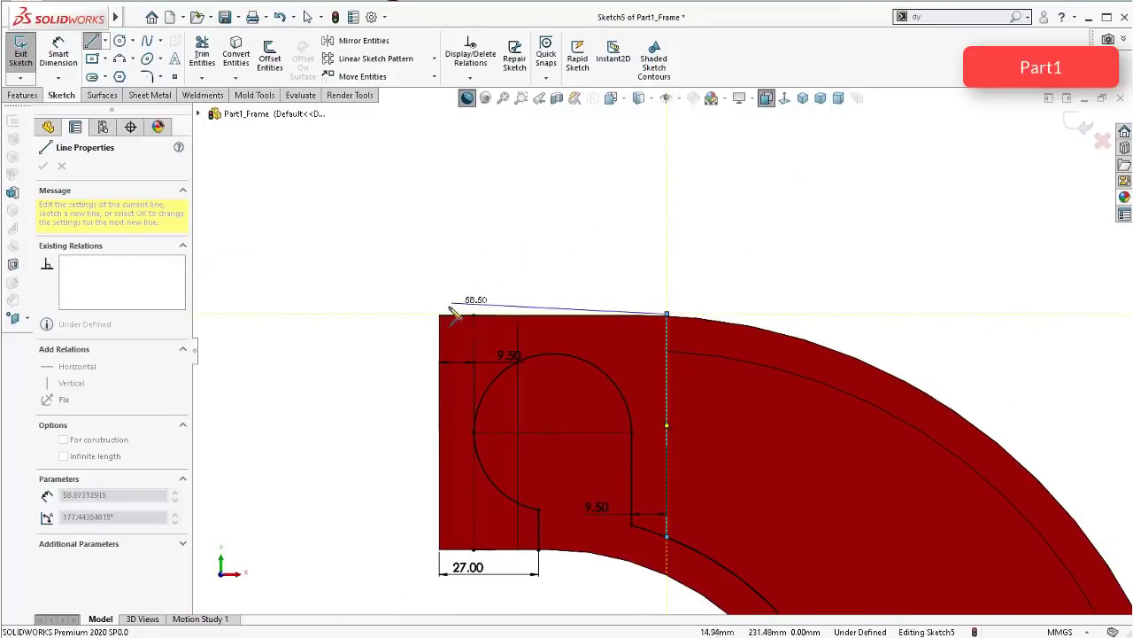
pyautogui.click(440, 315)
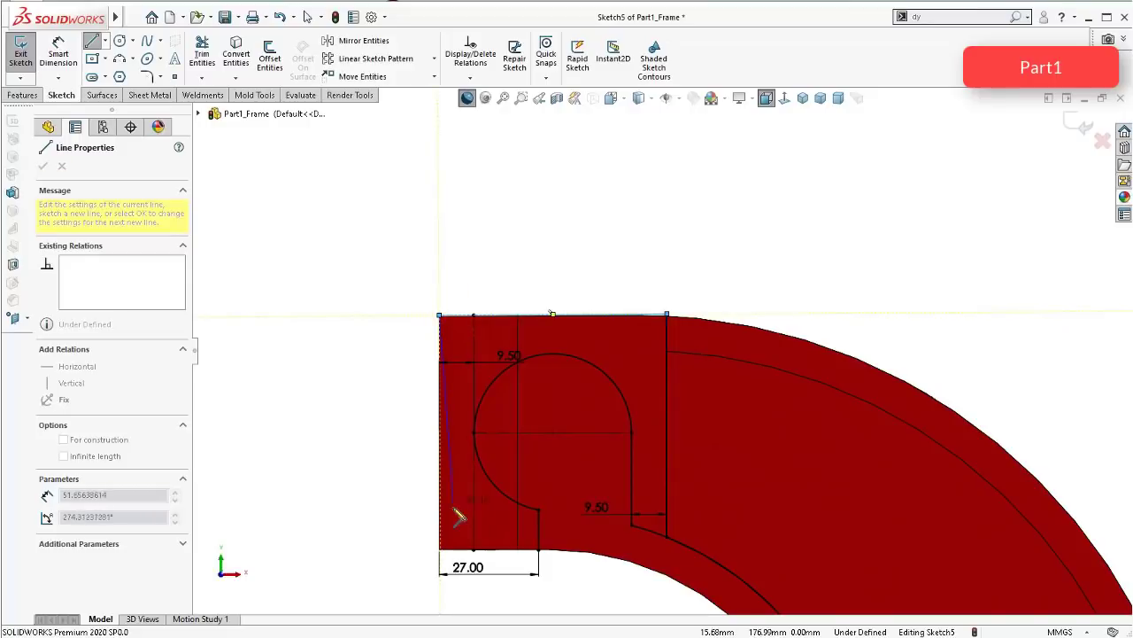
# Step: Continue the line down the free end to its lower corner and 27 mm along the lower edge to the short vertical line
pyautogui.scroll(-4, 468, 551)
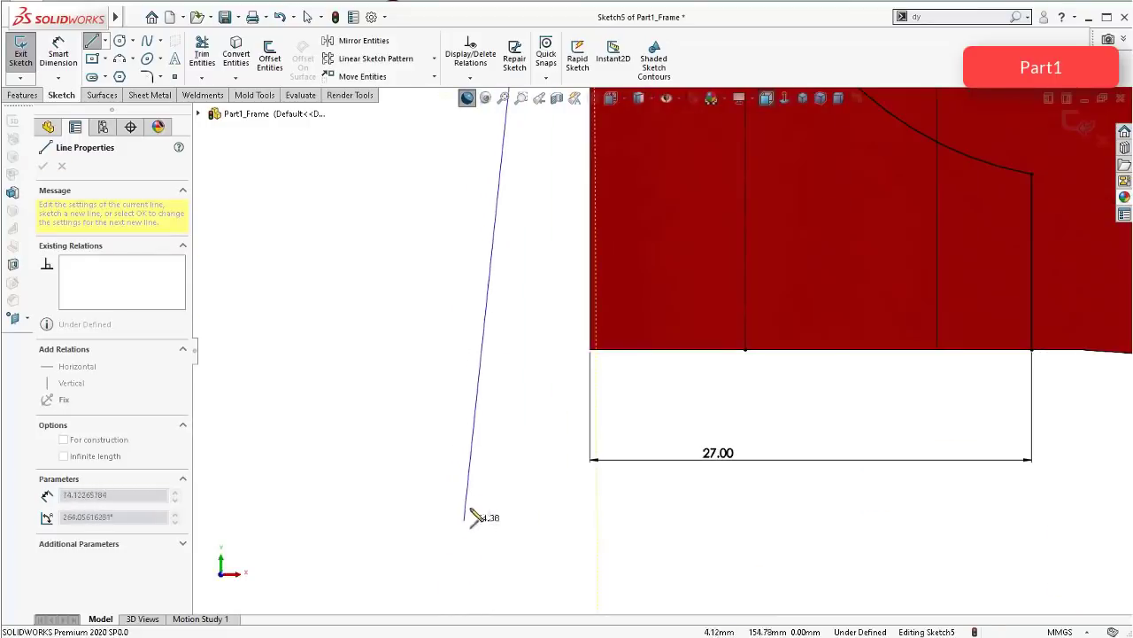
pyautogui.click(591, 351)
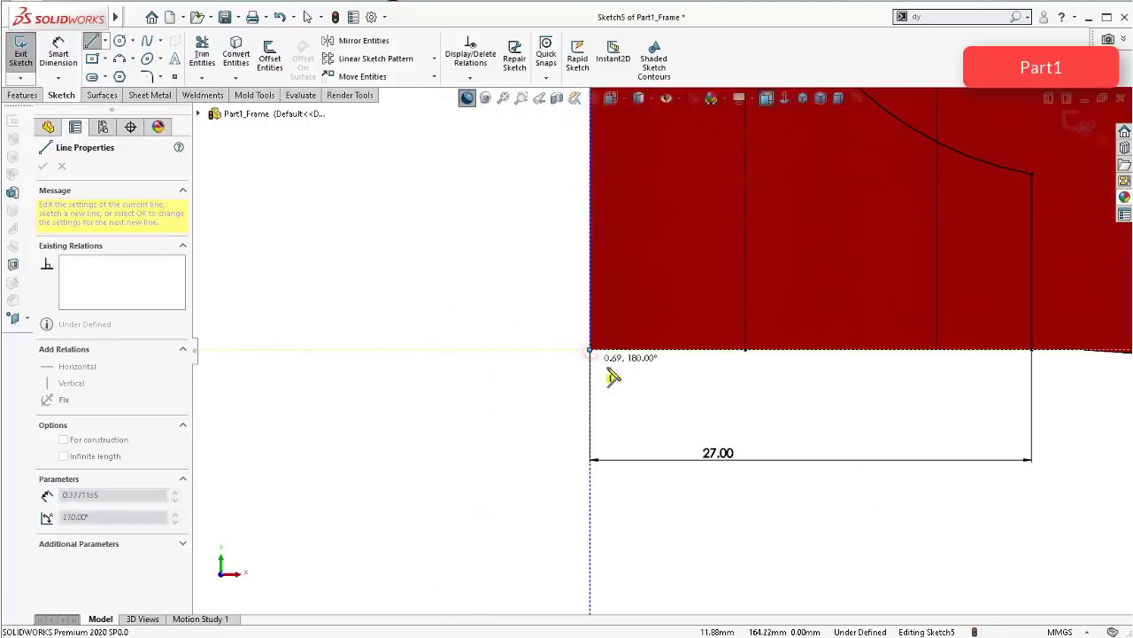
pyautogui.scroll(3, 661, 349)
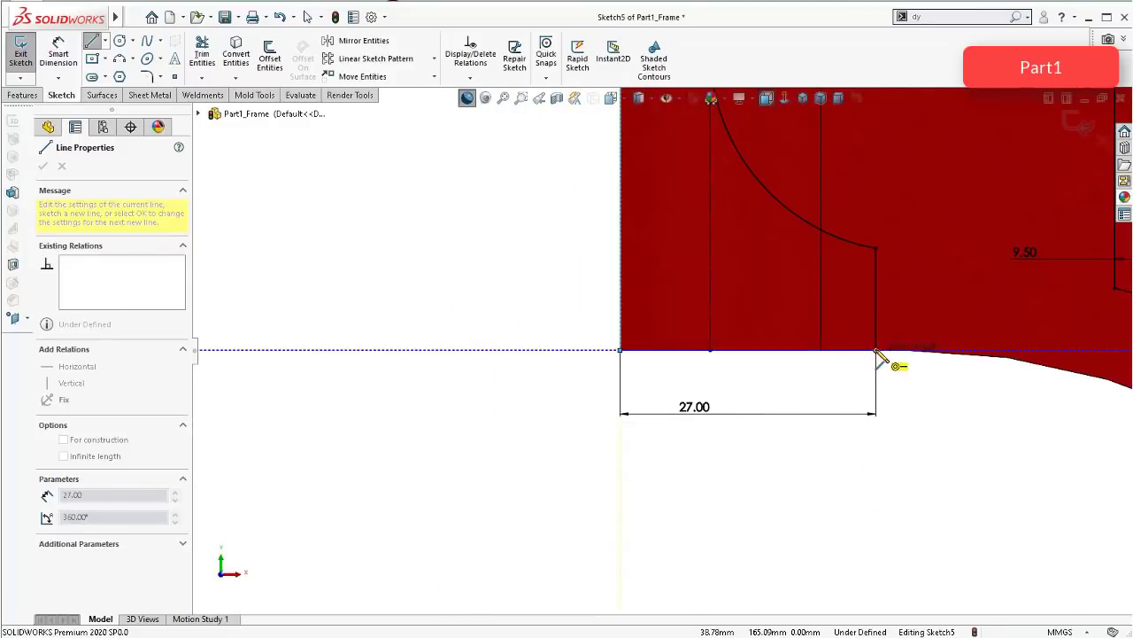
pyautogui.click(875, 350)
pyautogui.scroll(5, 860, 380)
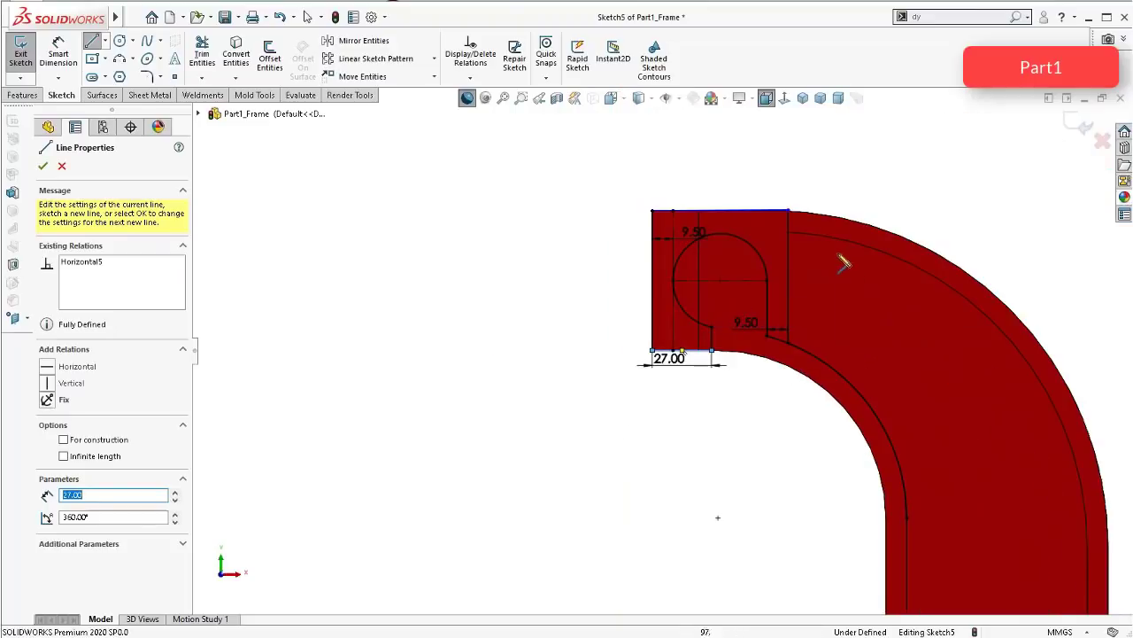
pyautogui.press('Escape')
# Step: Add a horizontal relation to the sketch line along the arm's upper edge
pyautogui.scroll(-5, 794, 216)
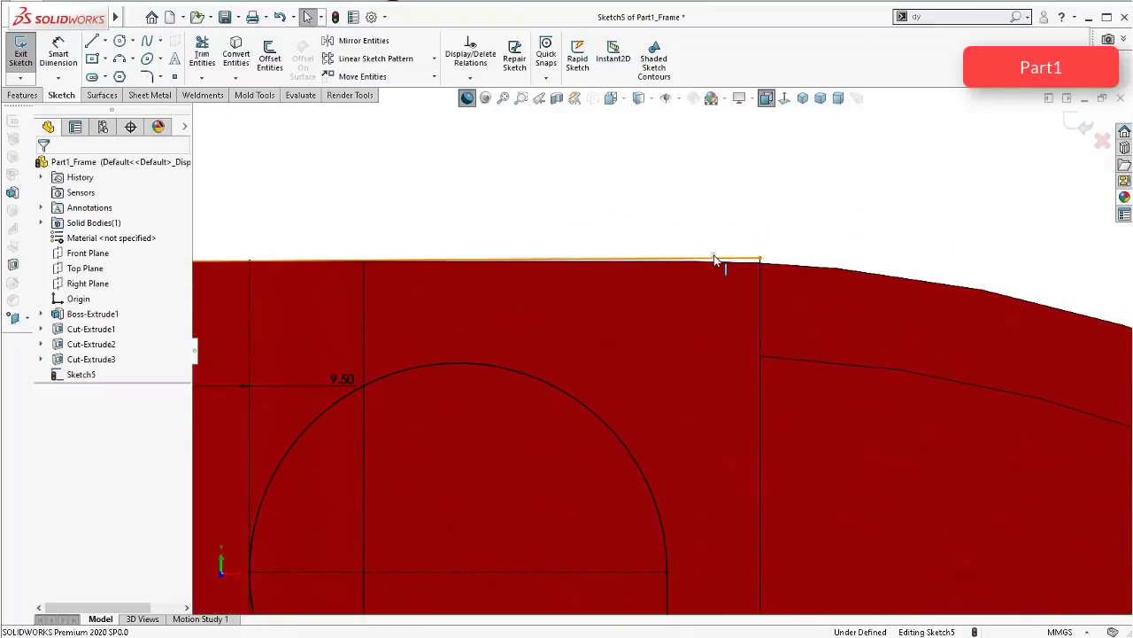
pyautogui.click(715, 260)
pyautogui.scroll(-2, 685, 265)
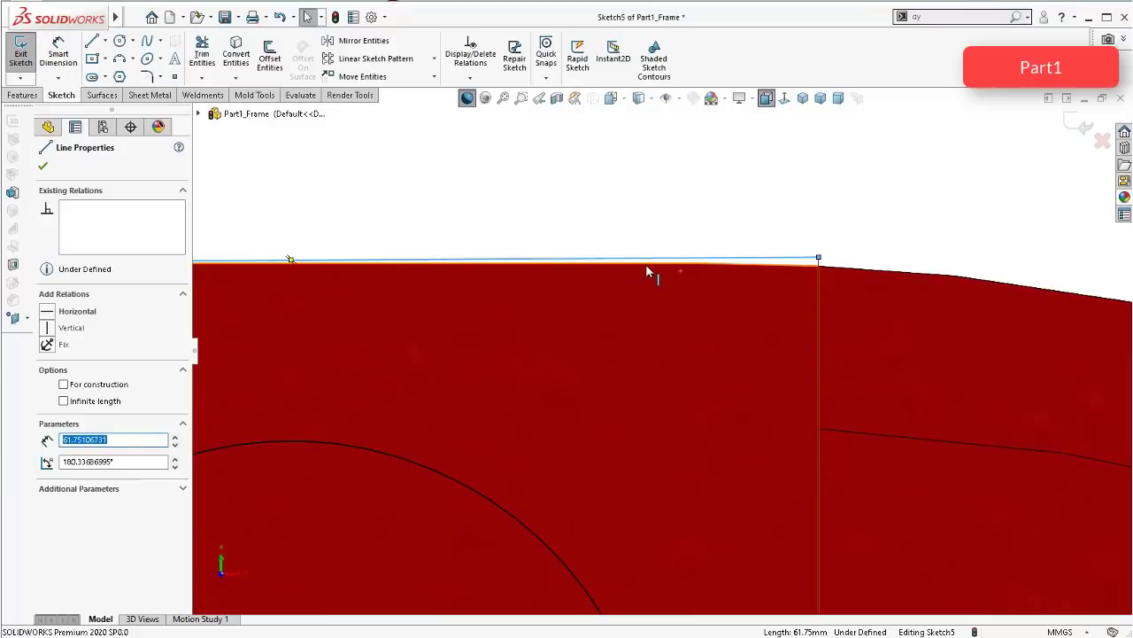
pyautogui.scroll(2, 651, 214)
pyautogui.click(635, 214)
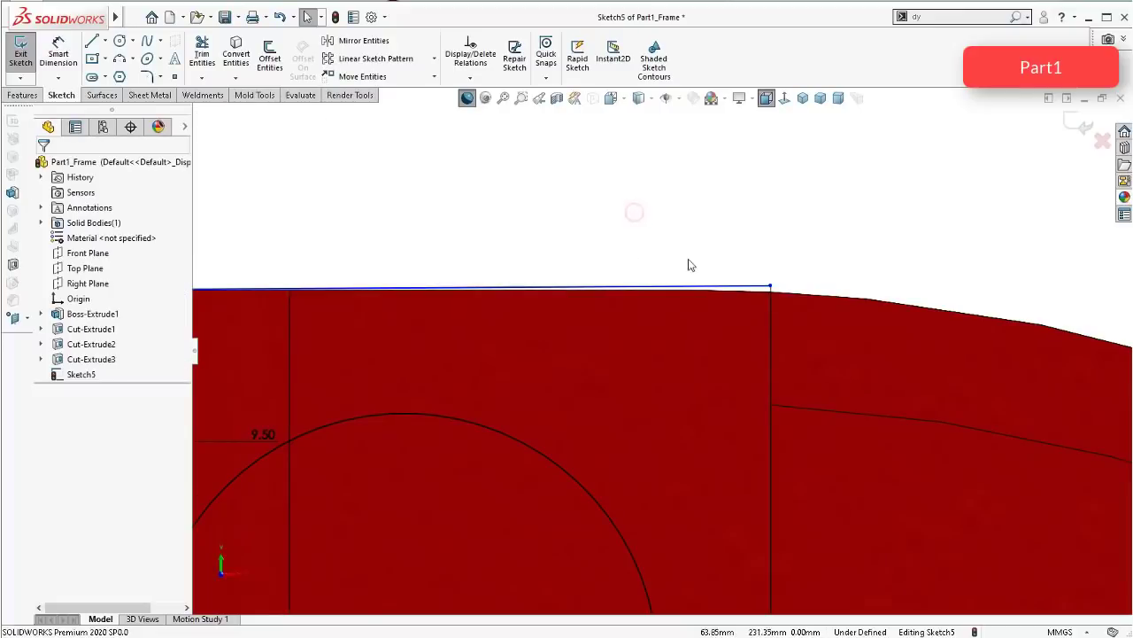
pyautogui.click(767, 293)
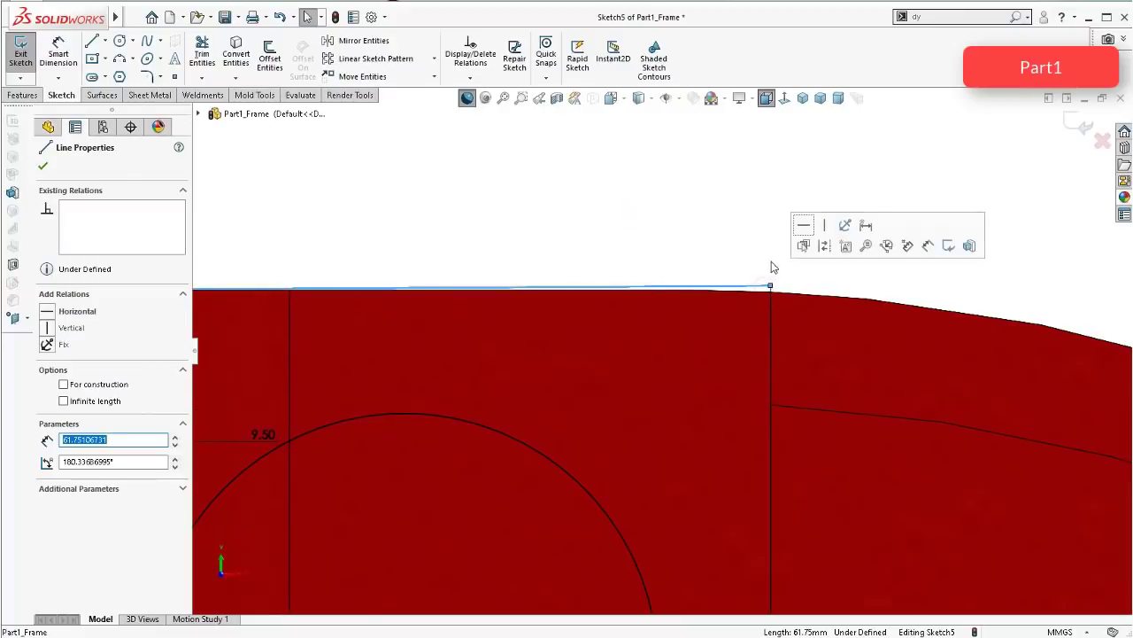
pyautogui.click(804, 247)
pyautogui.scroll(5, 716, 243)
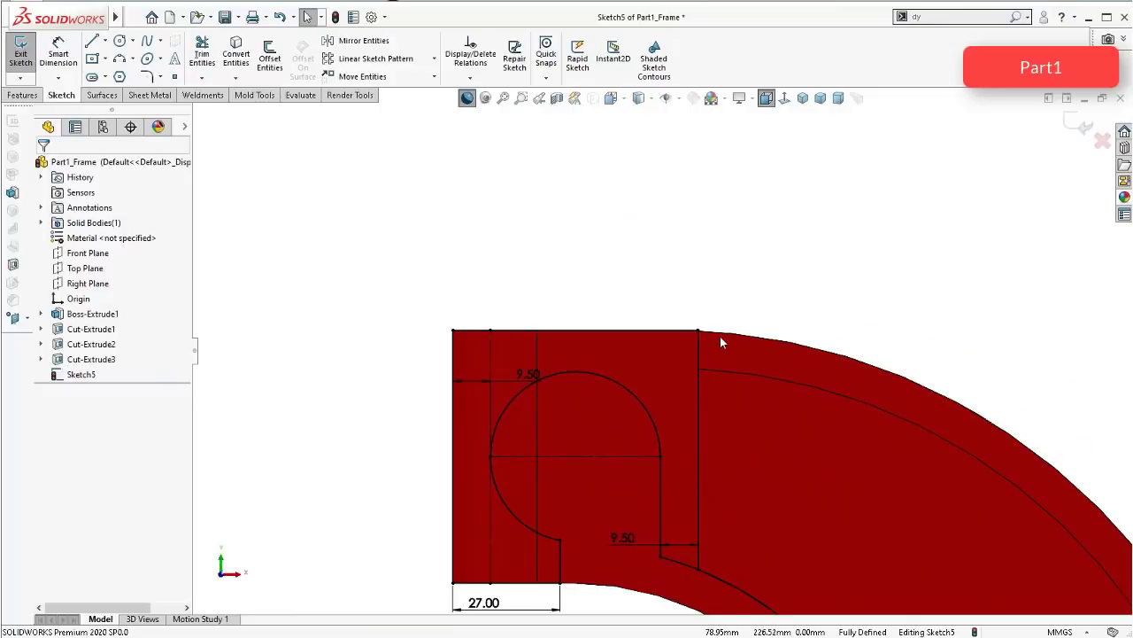
# Step: Cut-extrude the sketched profile around the rounded boss at the frame's upper end, blind, 22.22 mm deep
pyautogui.scroll(-3, 715, 531)
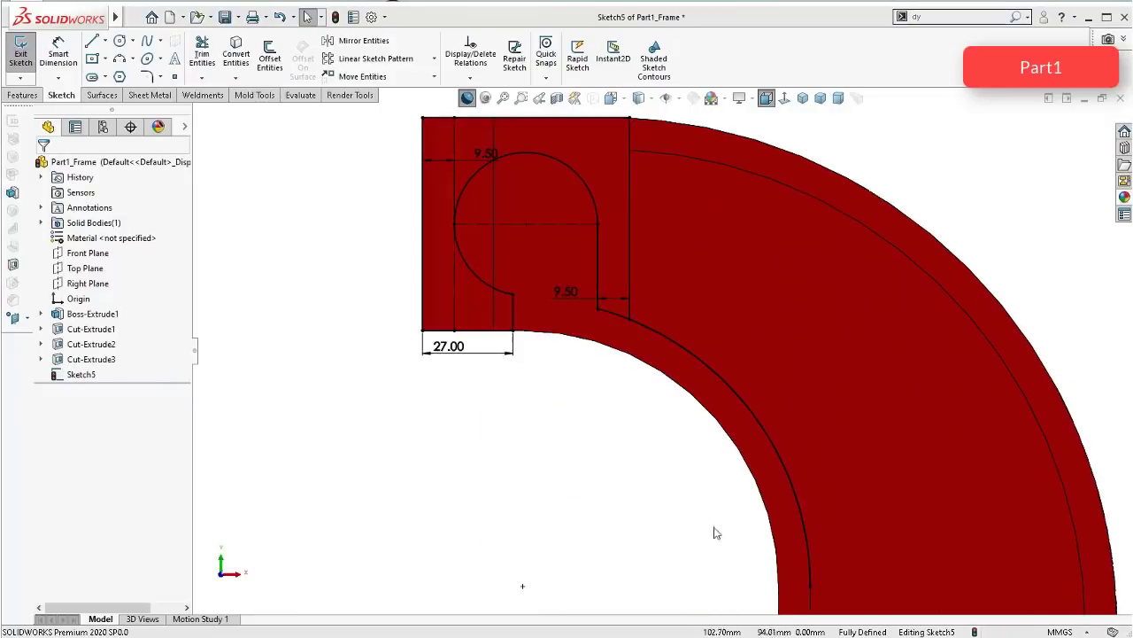
pyautogui.click(726, 386)
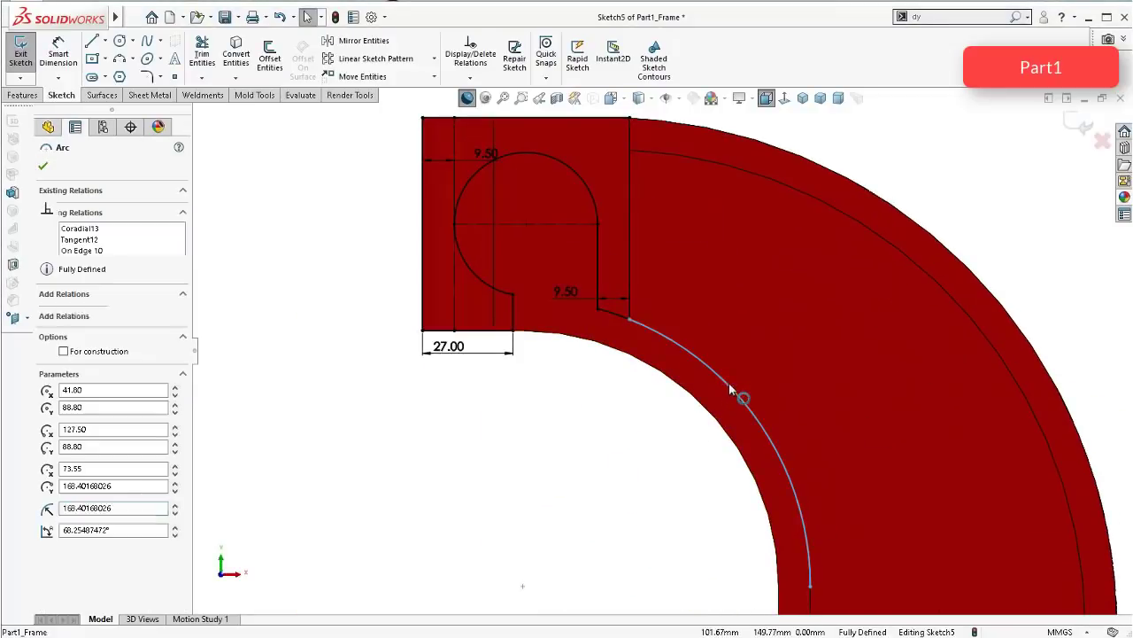
pyautogui.scroll(2, 678, 345)
pyautogui.moveTo(695, 290)
pyautogui.mouseDown(button='middle')
pyautogui.moveTo(645, 337)
pyautogui.moveTo(645, 399)
pyautogui.mouseUp(button='middle')
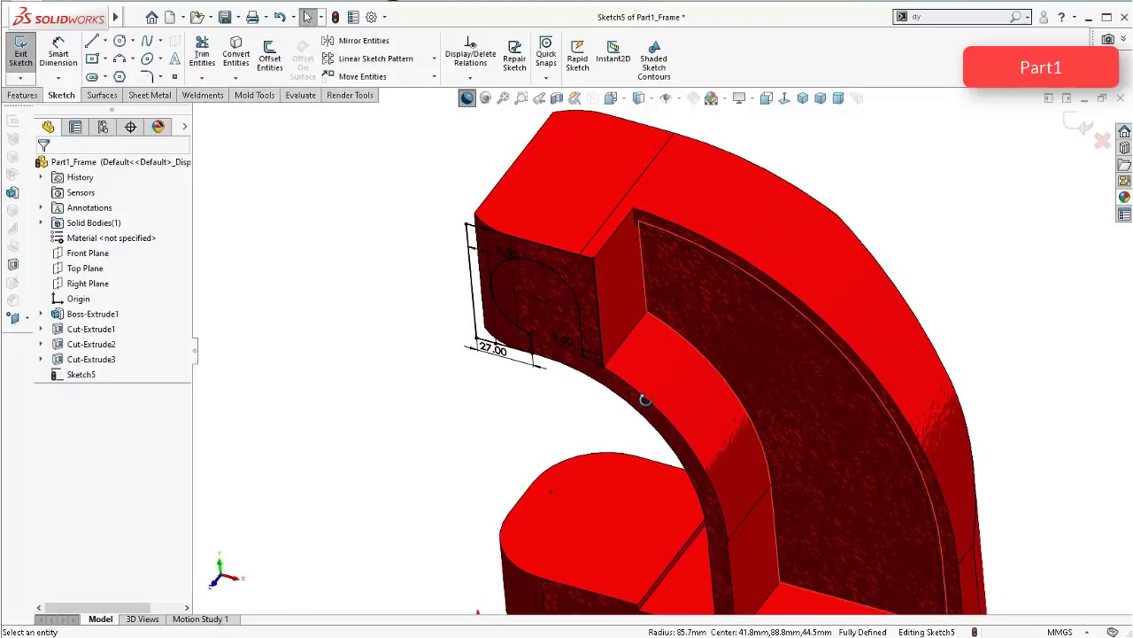
pyautogui.click(23, 95)
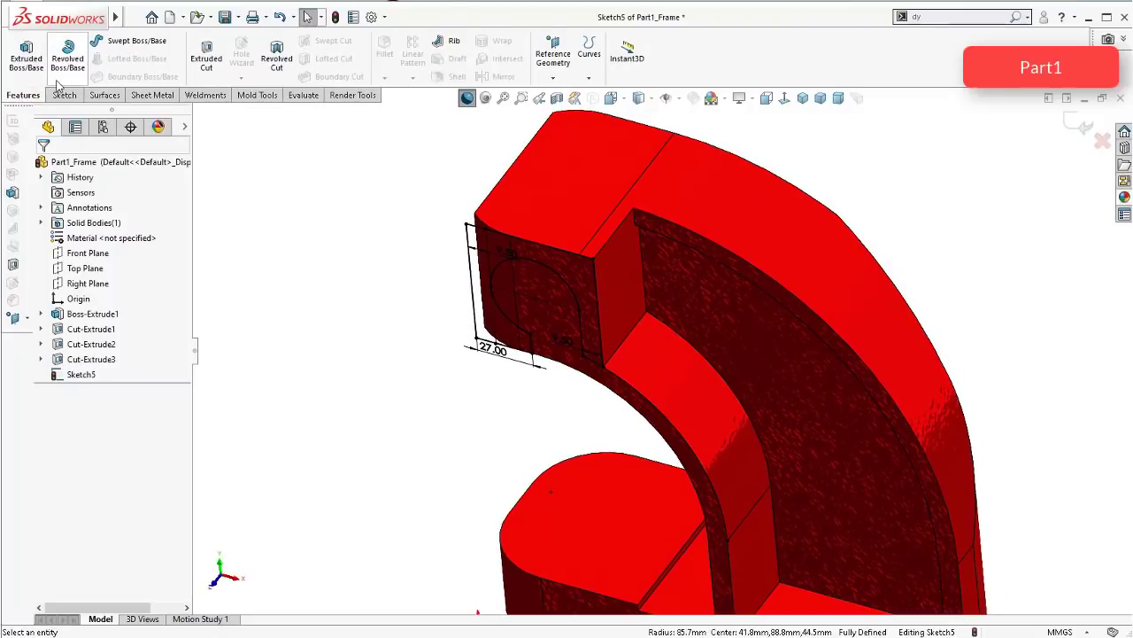
pyautogui.click(205, 55)
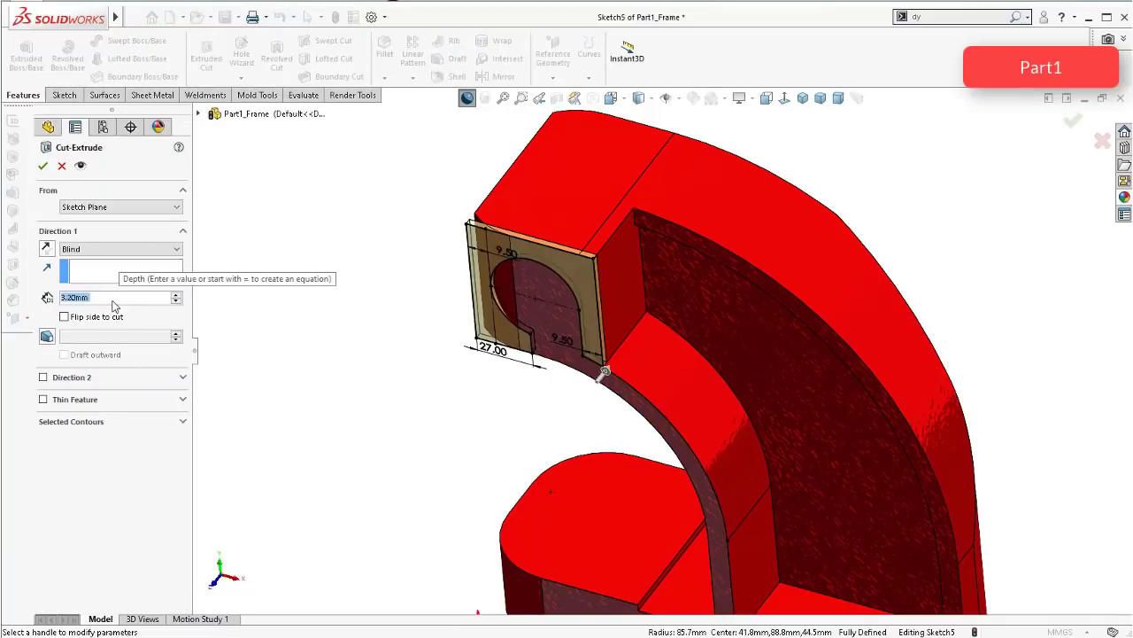
pyautogui.write('22,22')
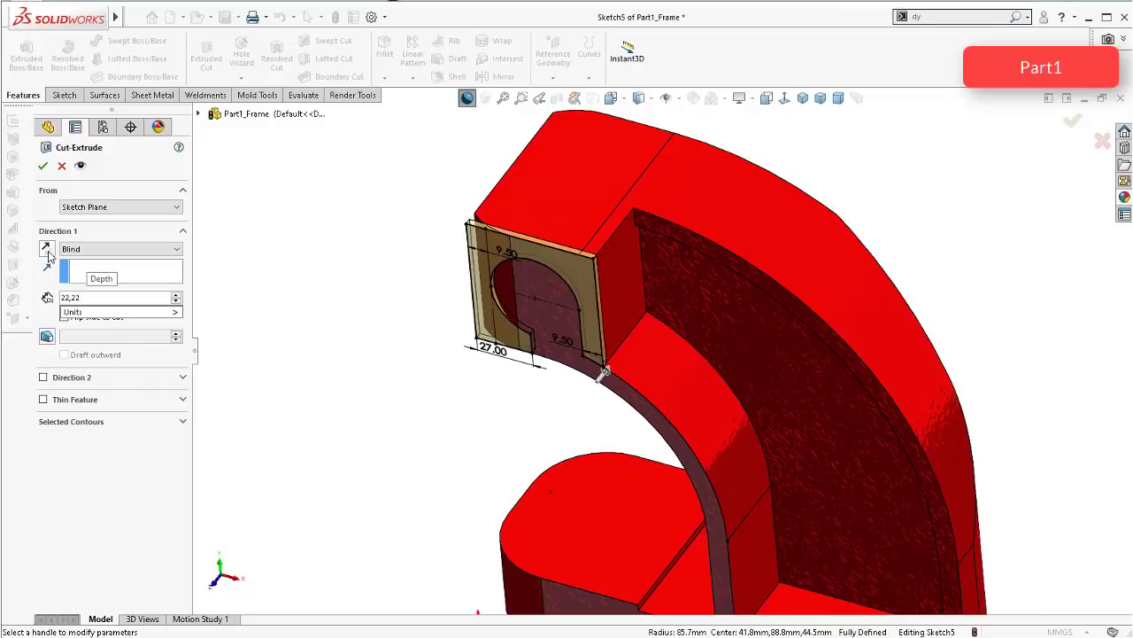
pyautogui.press('Return')
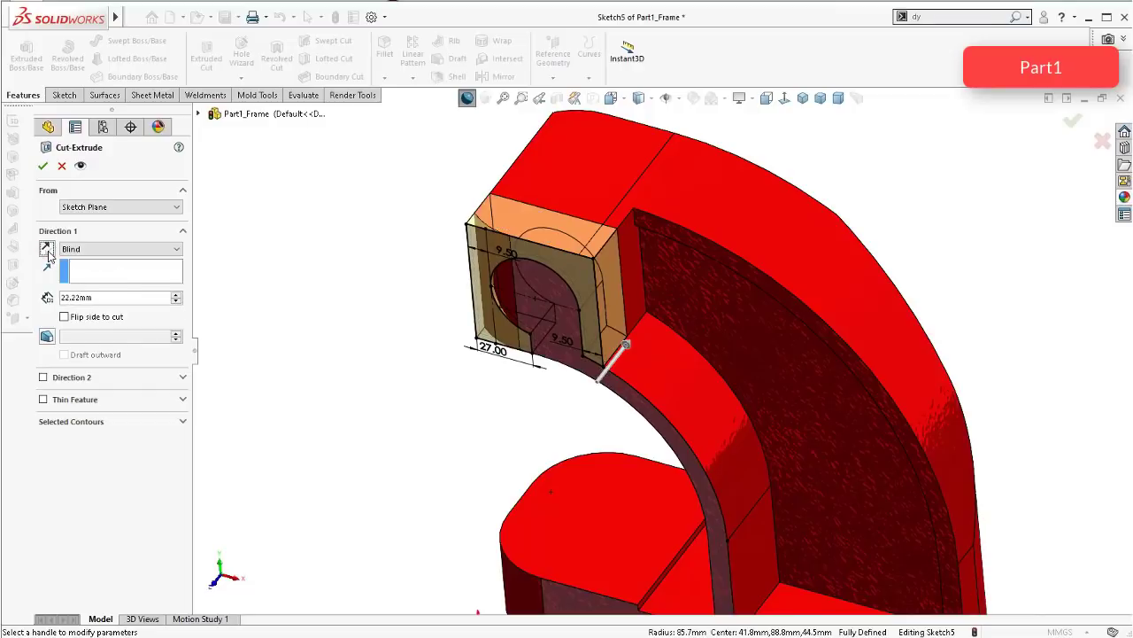
pyautogui.click(42, 166)
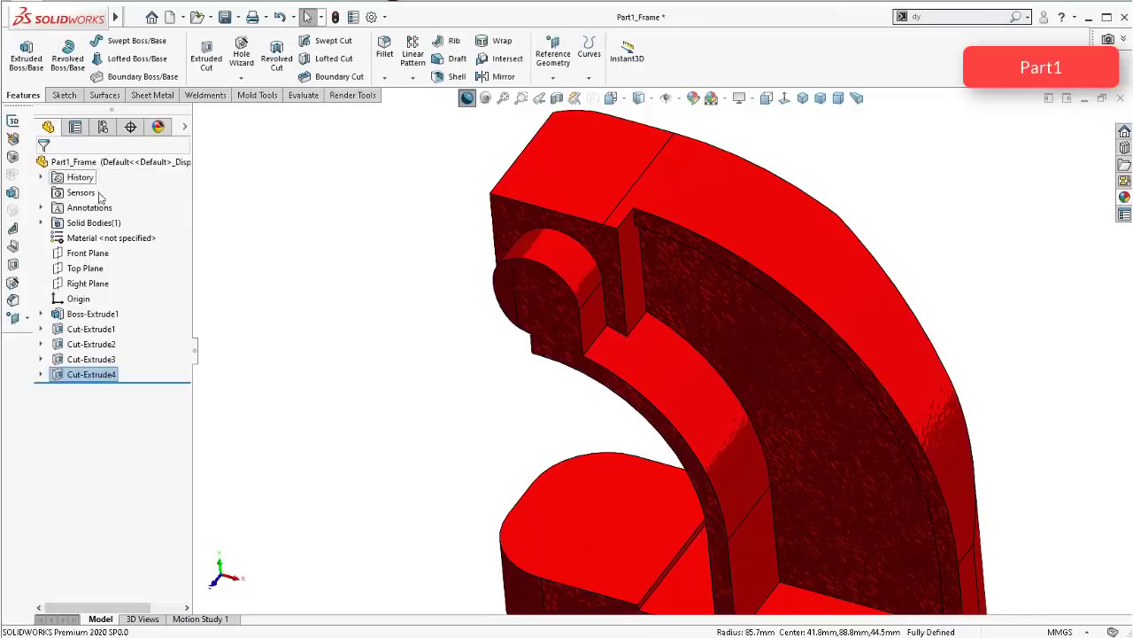
# Step: Save the frame part with the new cut
pyautogui.moveTo(393, 320); pyautogui.dragTo(405, 258, button='middle')
pyautogui.scroll(3, 647, 247)
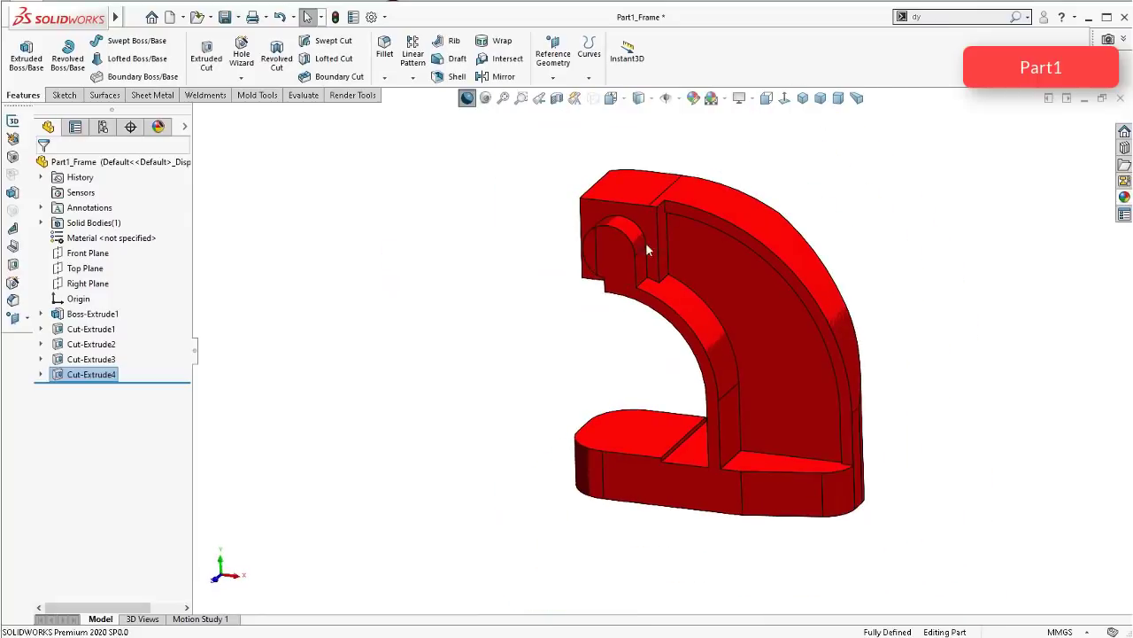
pyautogui.moveTo(647, 247); pyautogui.dragTo(671, 193, button='middle')
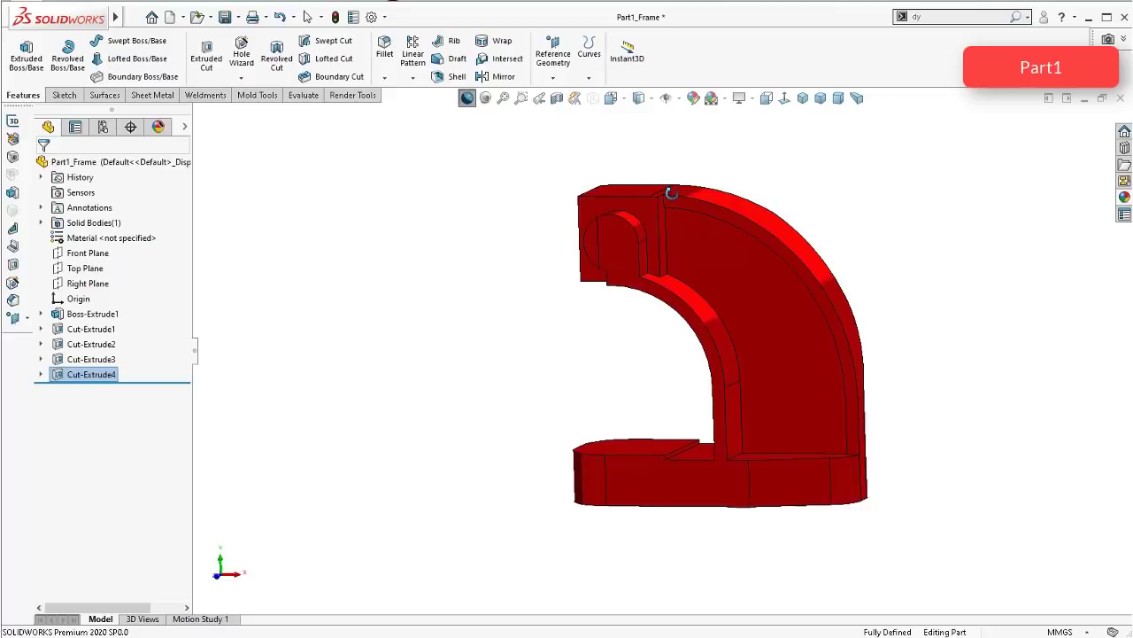
pyautogui.click(225, 18)
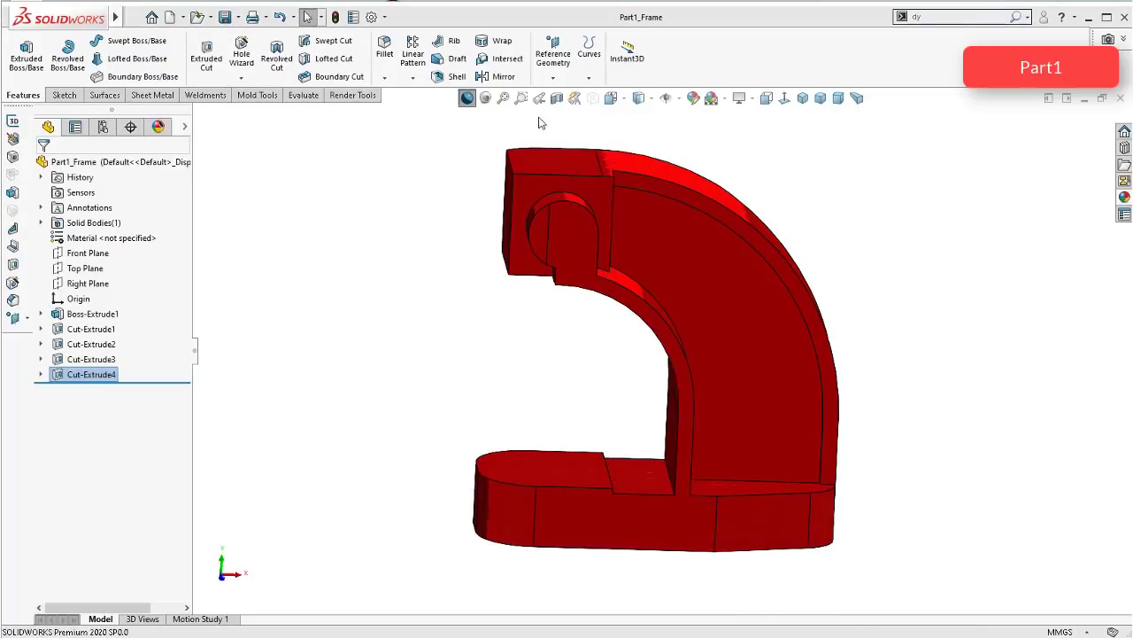
pyautogui.click(468, 98)
pyautogui.click(837, 99)
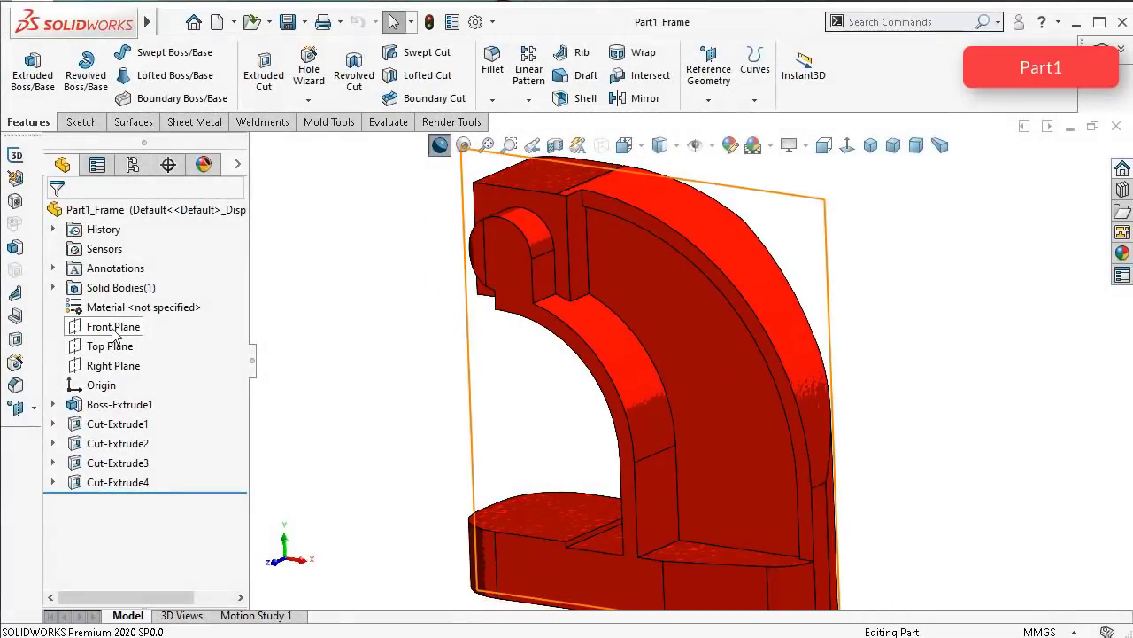
# Step: Compare the Front and Right planes against the frame and select the Front Plane as the mirror plane
pyautogui.click(113, 327)
pyautogui.click(372, 299)
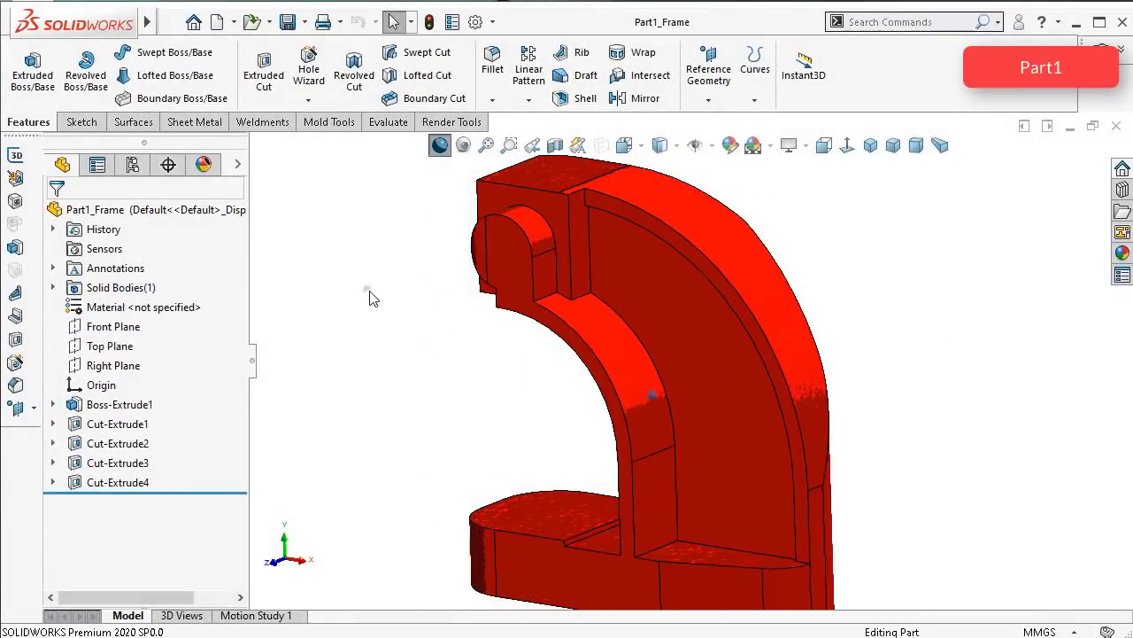
pyautogui.moveTo(369, 292); pyautogui.dragTo(237, 308, button='middle')
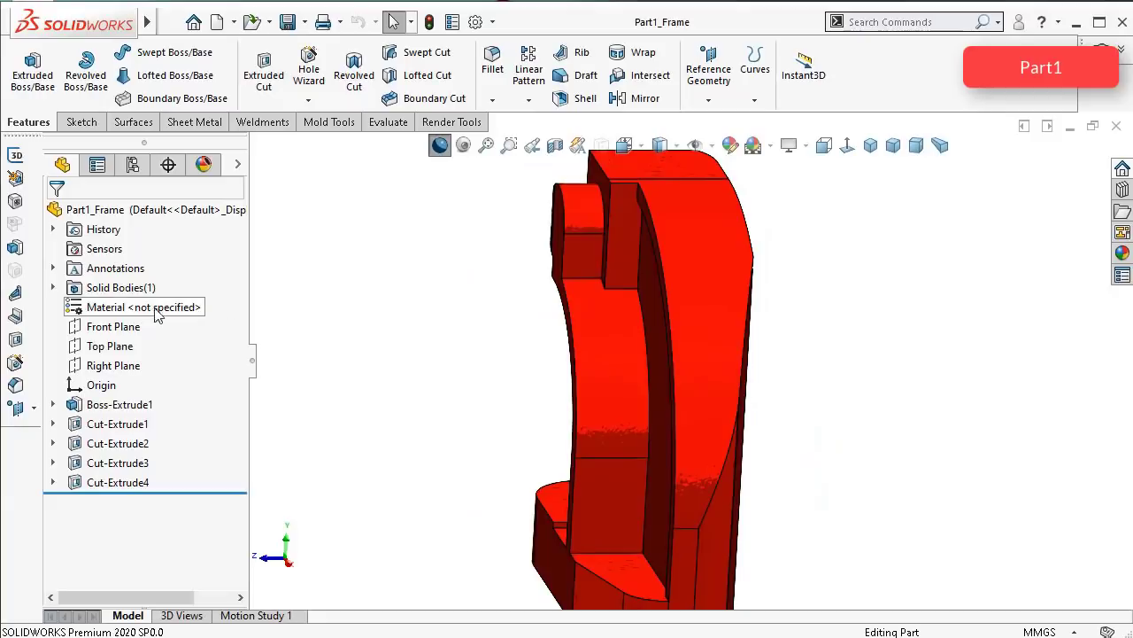
pyautogui.click(120, 365)
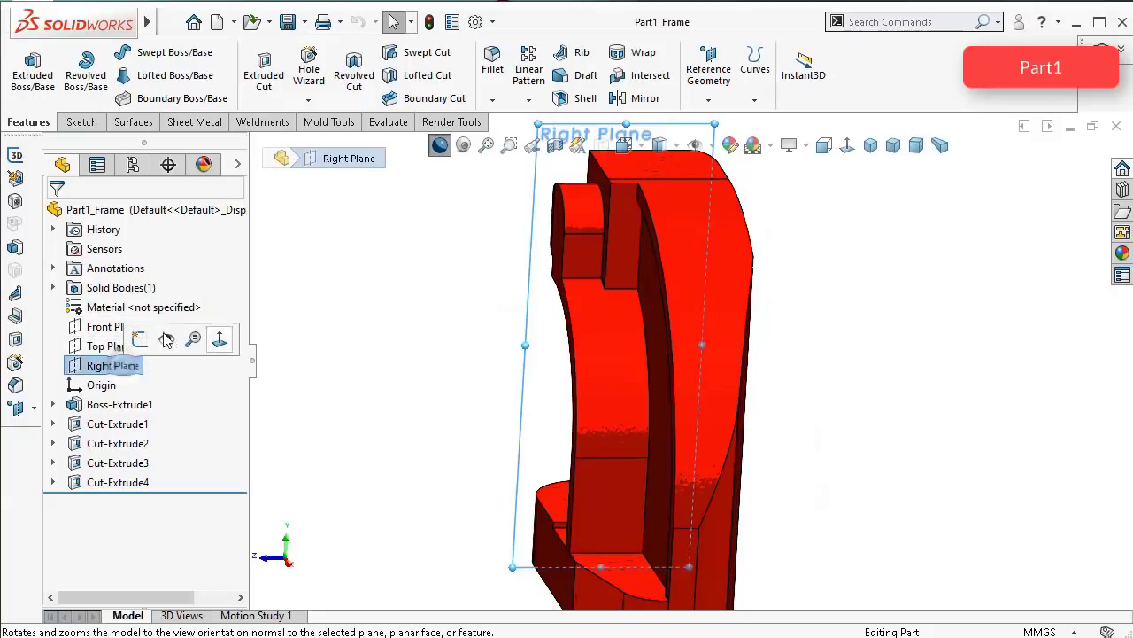
pyautogui.click(108, 328)
pyautogui.moveTo(435, 316)
pyautogui.mouseDown(button='middle')
pyautogui.moveTo(403, 306)
pyautogui.moveTo(436, 316)
pyautogui.moveTo(462, 297)
pyautogui.mouseUp(button='middle')
pyautogui.click(446, 152)
pyautogui.moveTo(441, 162)
pyautogui.mouseDown(button='middle')
pyautogui.moveTo(426, 216)
pyautogui.moveTo(441, 204)
pyautogui.mouseUp(button='middle')
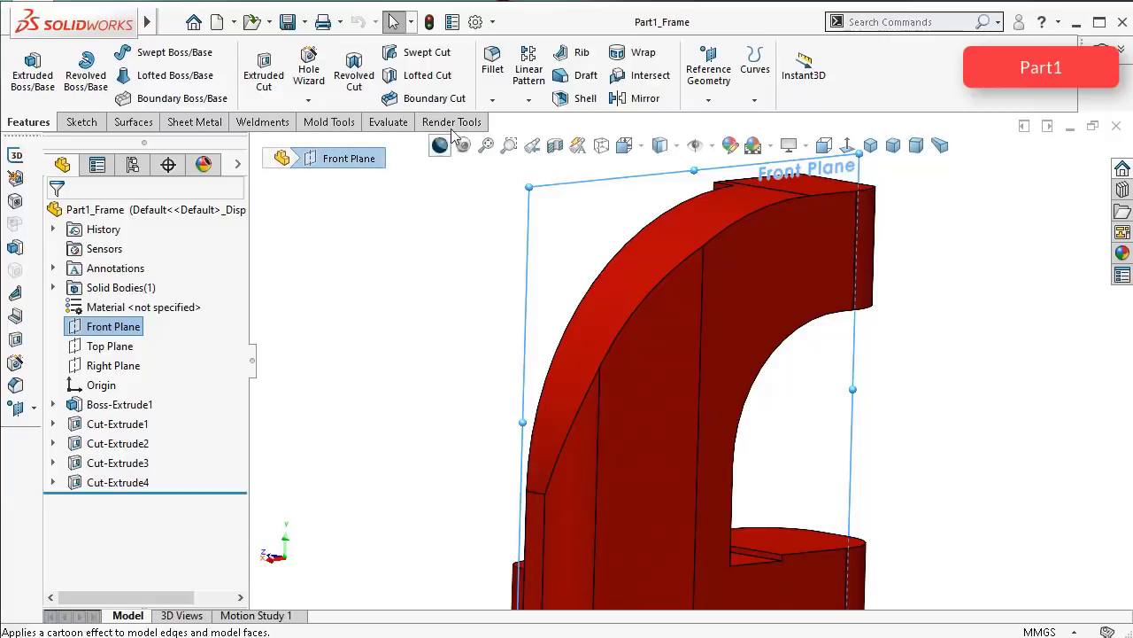
# Step: Try to mirror Cut-Extrude3, Cut-Extrude2 and Cut-Extrude4 about the Front Plane
pyautogui.click(528, 101)
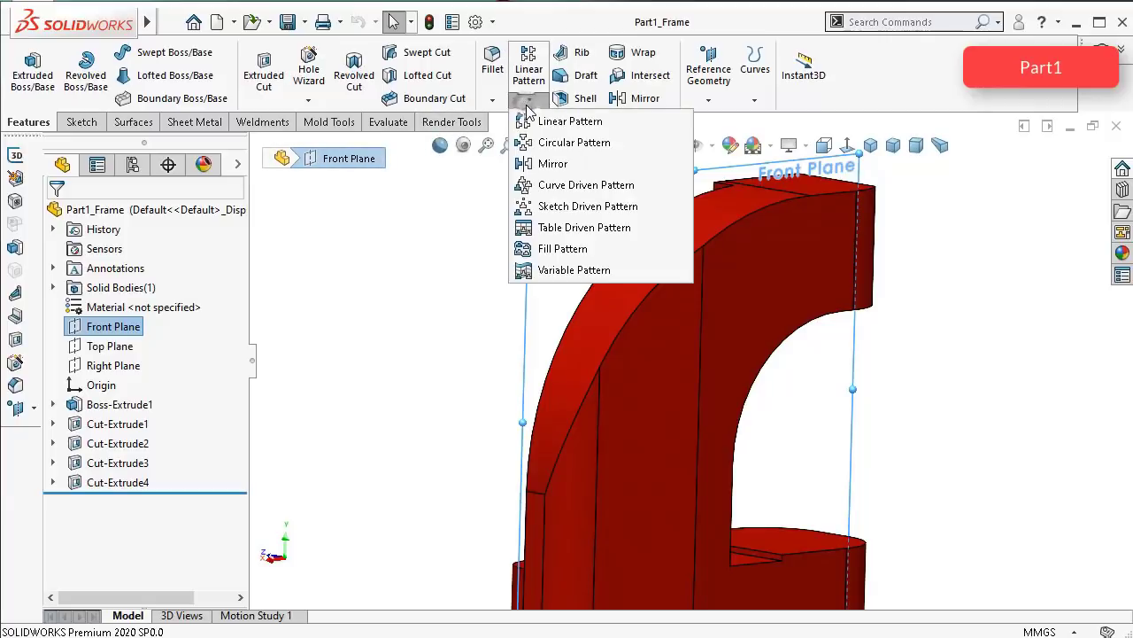
pyautogui.click(542, 164)
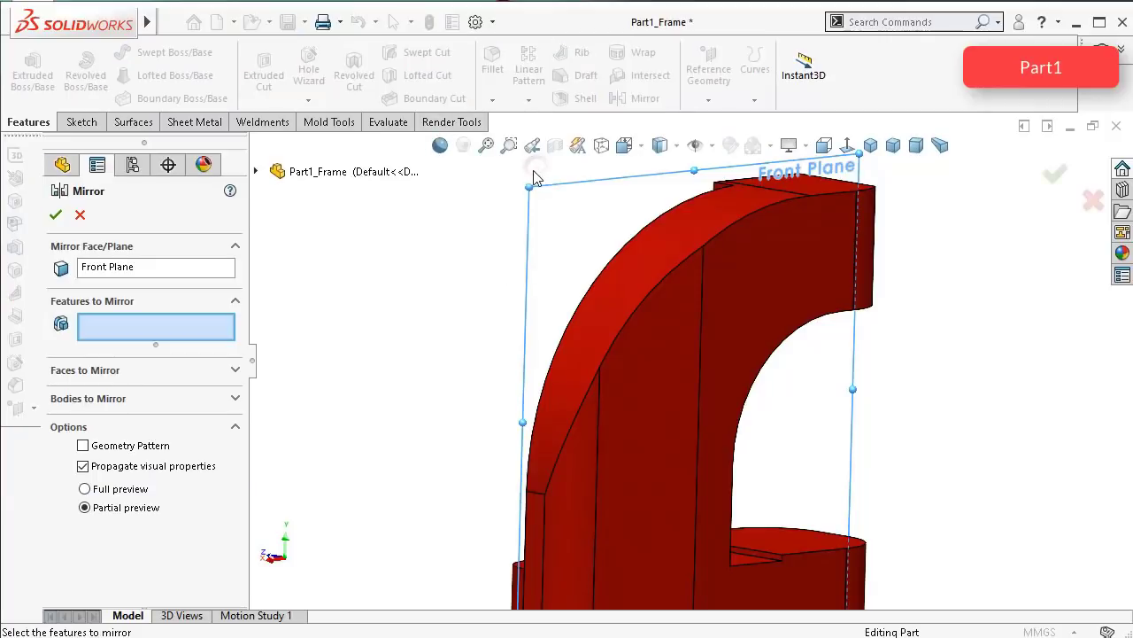
pyautogui.moveTo(359, 347); pyautogui.dragTo(744, 348, button='middle')
pyautogui.click(744, 347)
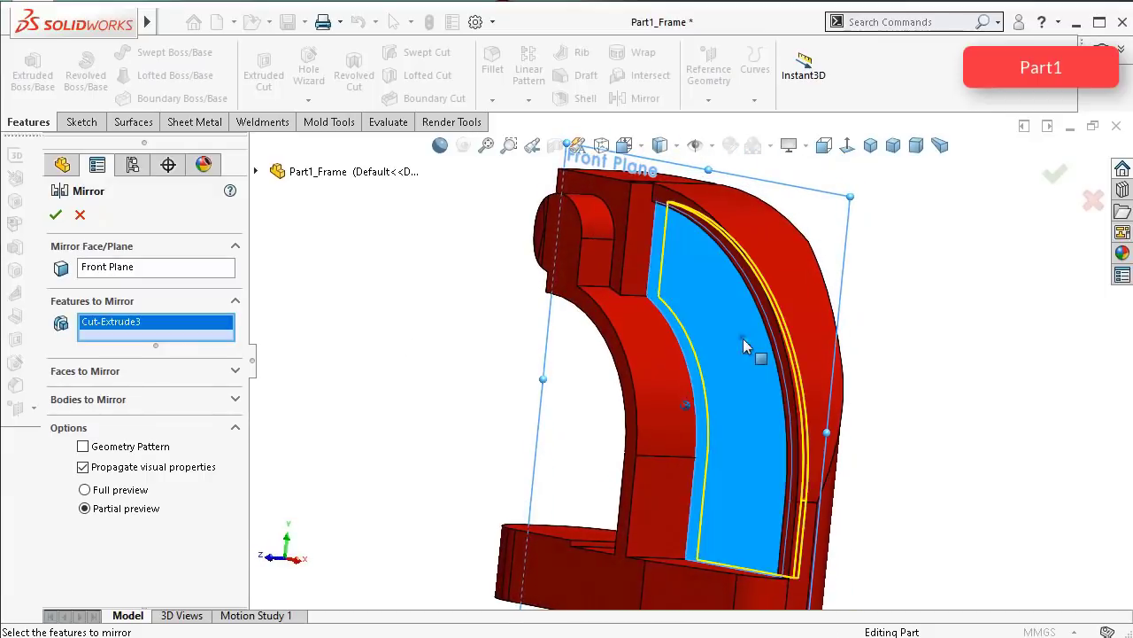
pyautogui.click(649, 372)
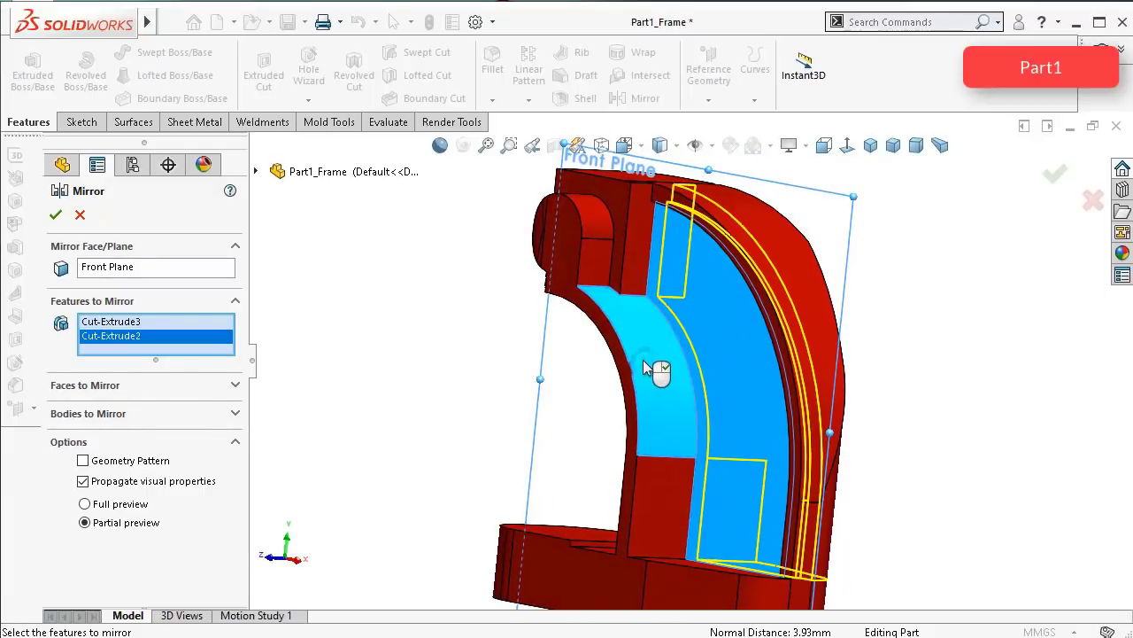
pyautogui.click(598, 203)
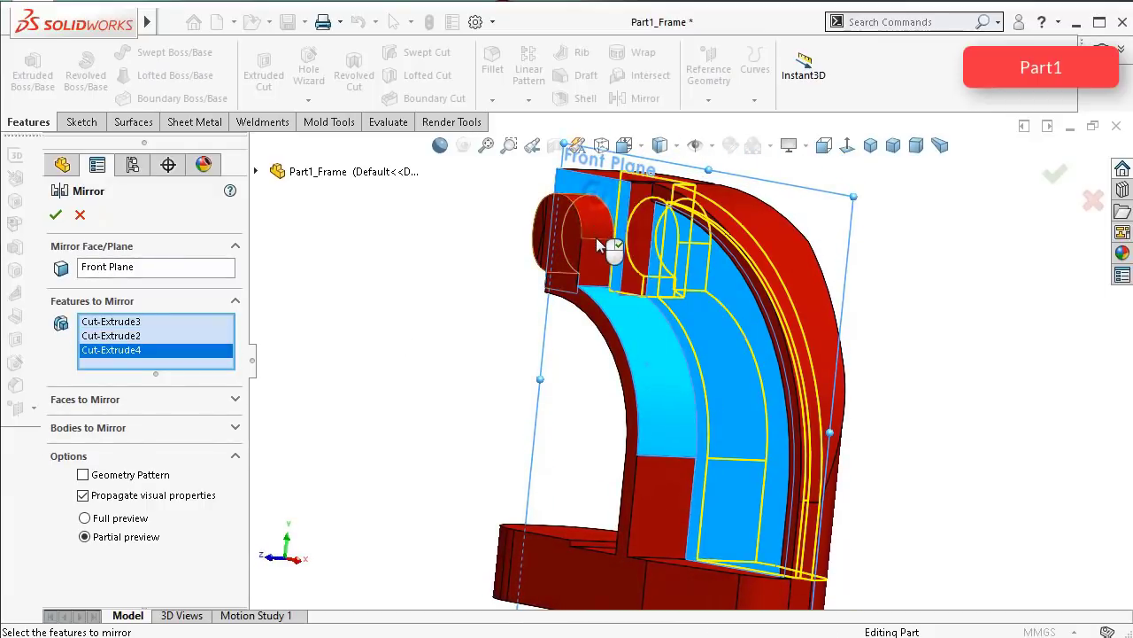
pyautogui.moveTo(599, 239); pyautogui.dragTo(592, 249, button='middle')
pyautogui.click(1051, 176)
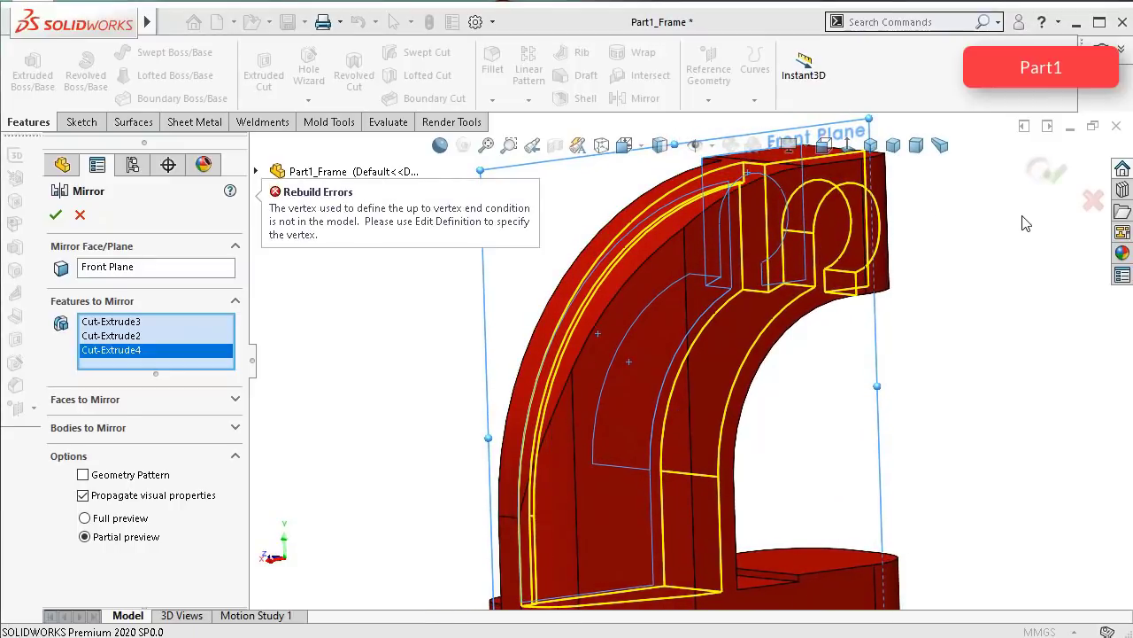
pyautogui.click(80, 214)
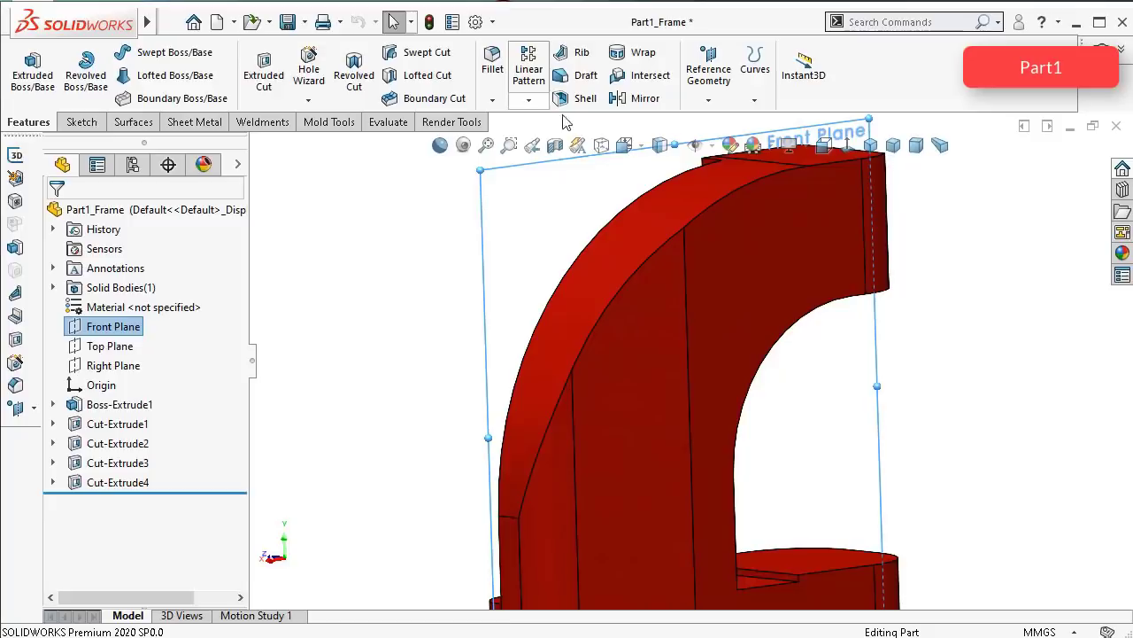
# Step: Start a new Mirror about the Front Plane, preview Cut-Extrude1 as the feature to mirror and clear that selection
pyautogui.click(634, 100)
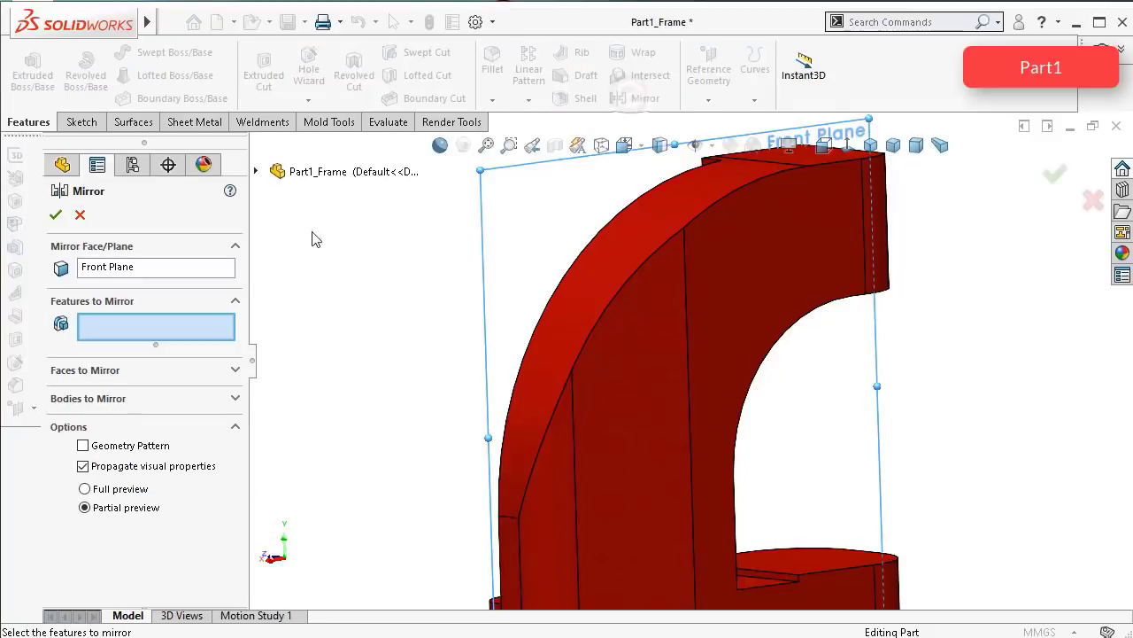
pyautogui.click(256, 171)
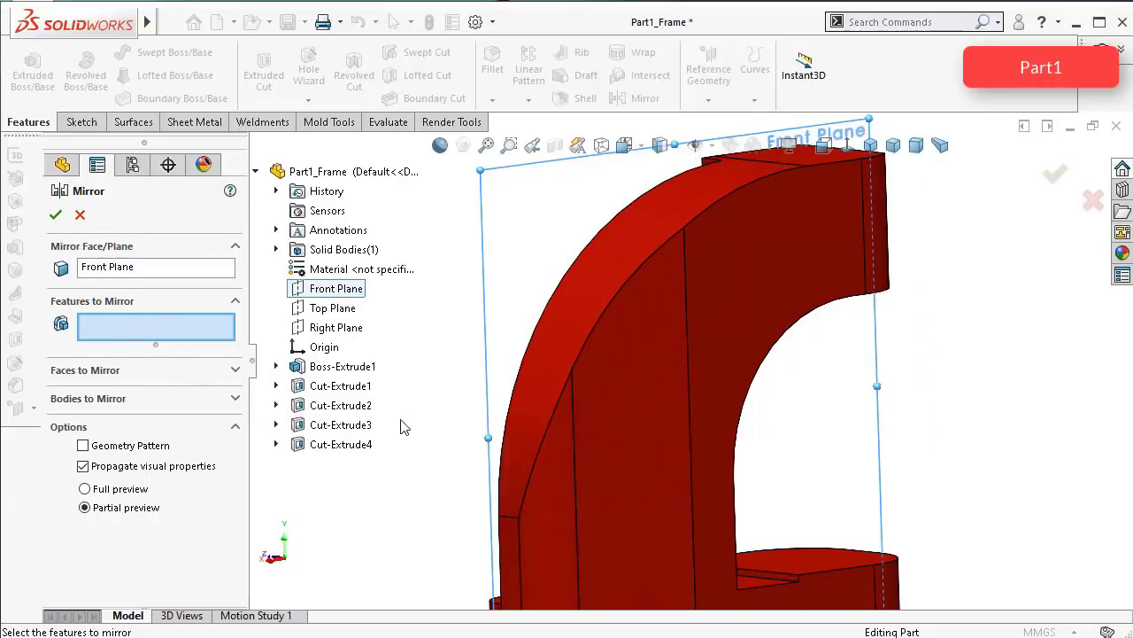
pyautogui.click(366, 389)
pyautogui.scroll(3, 562, 356)
pyautogui.moveTo(561, 355); pyautogui.dragTo(488, 396, button='middle')
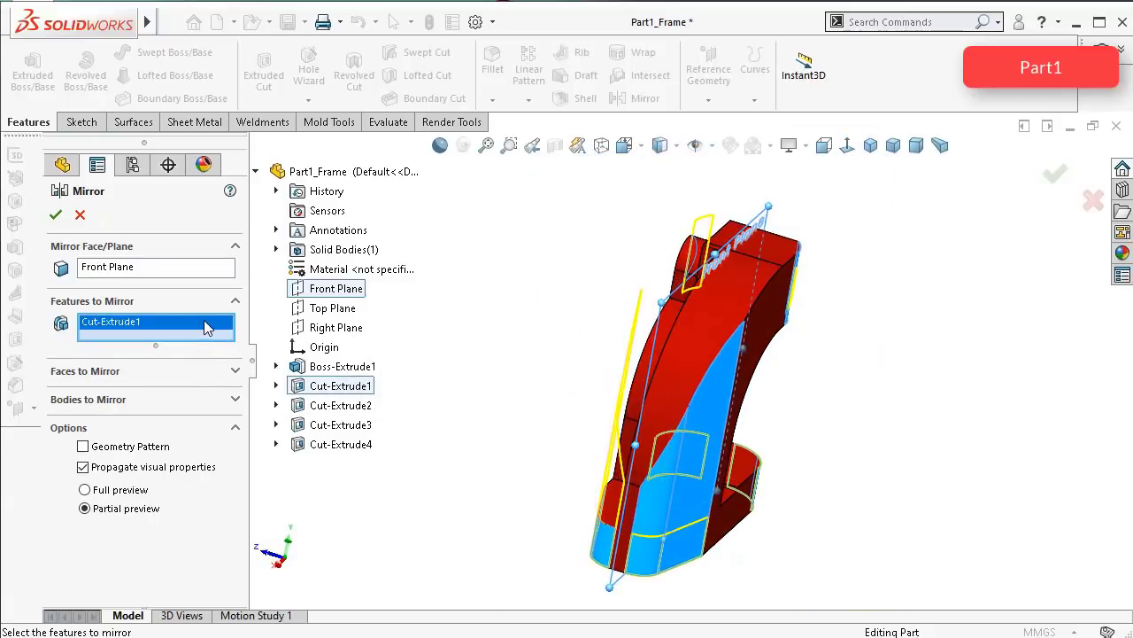
pyautogui.rightClick(204, 328)
pyautogui.click(219, 334)
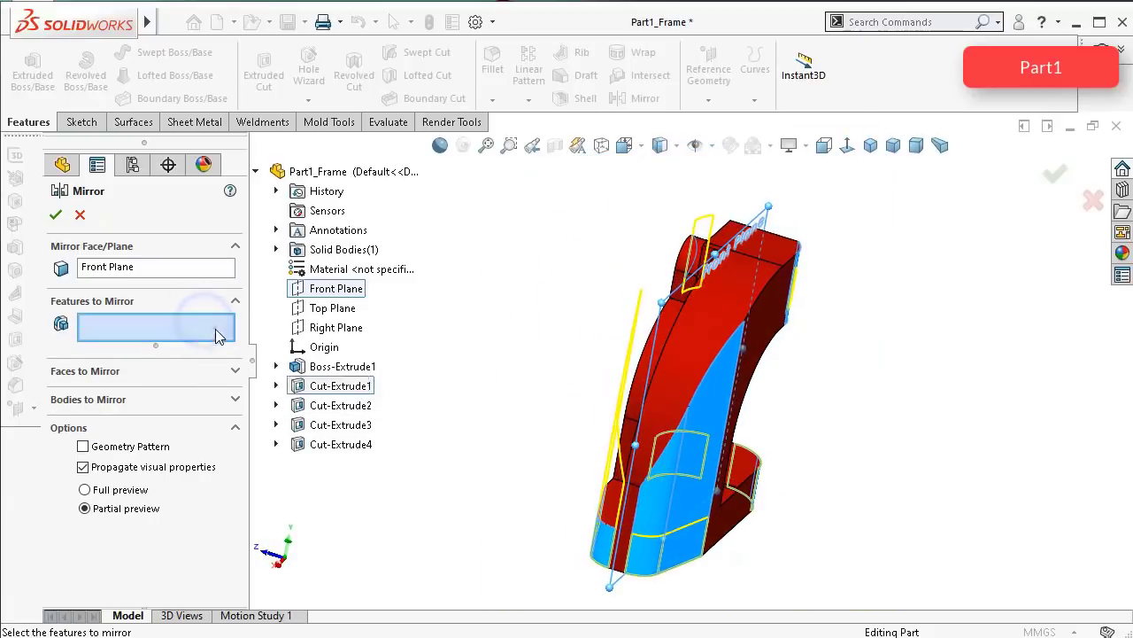
# Step: Add Cut-Extrude2, Cut-Extrude3 and Cut-Extrude4 to the features to mirror and try the mirror with Geometry Pattern enabled
pyautogui.click(356, 408)
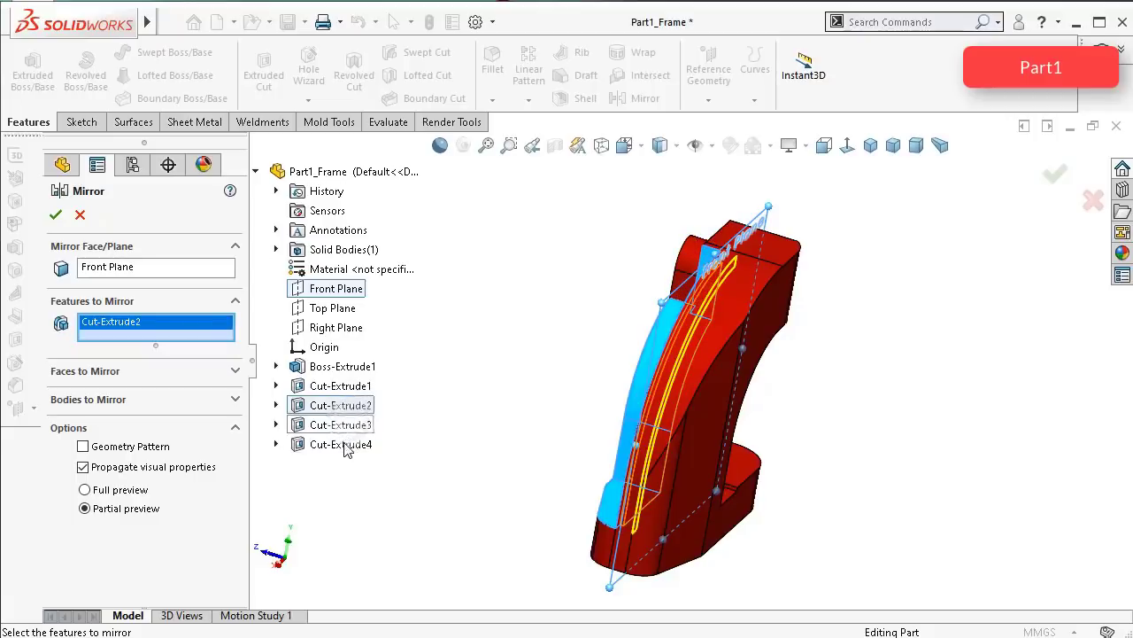
pyautogui.click(341, 425)
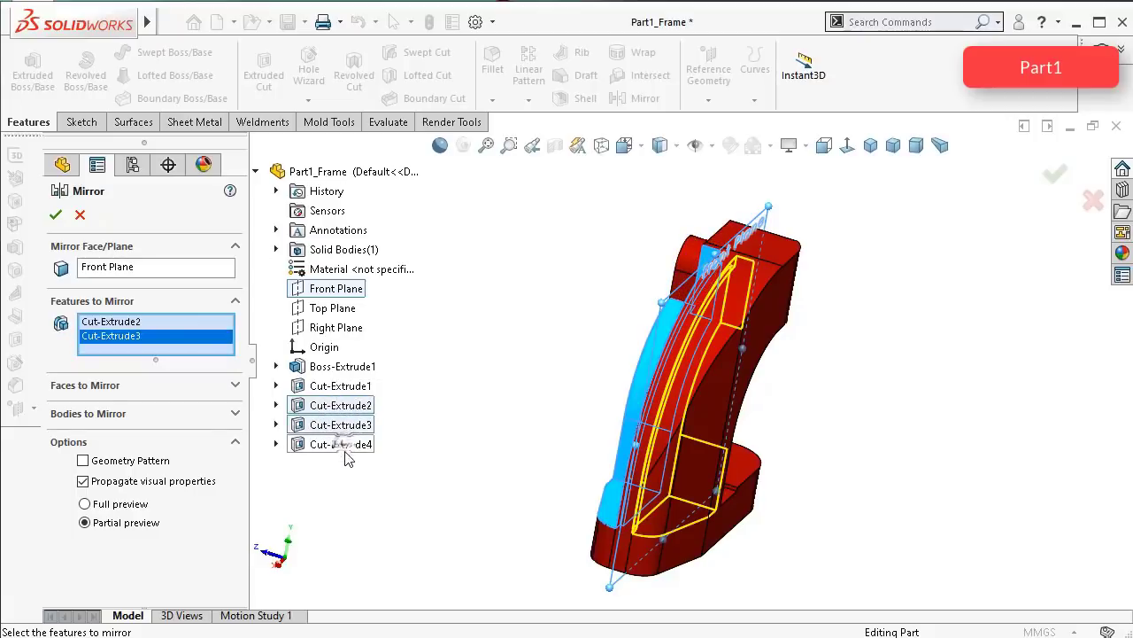
pyautogui.click(345, 447)
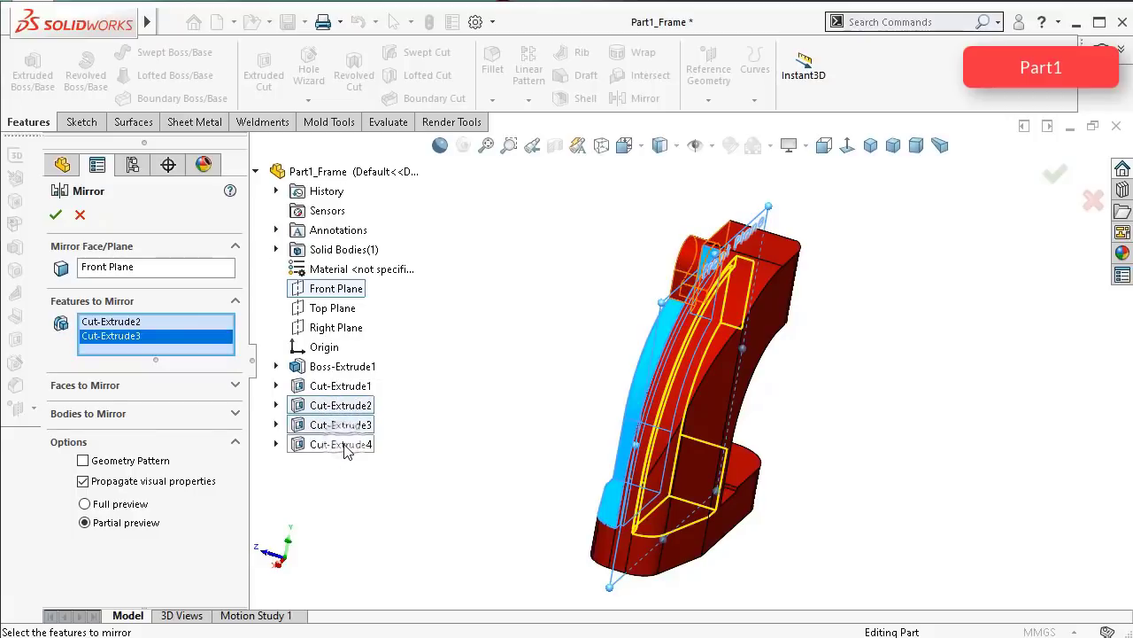
pyautogui.click(59, 218)
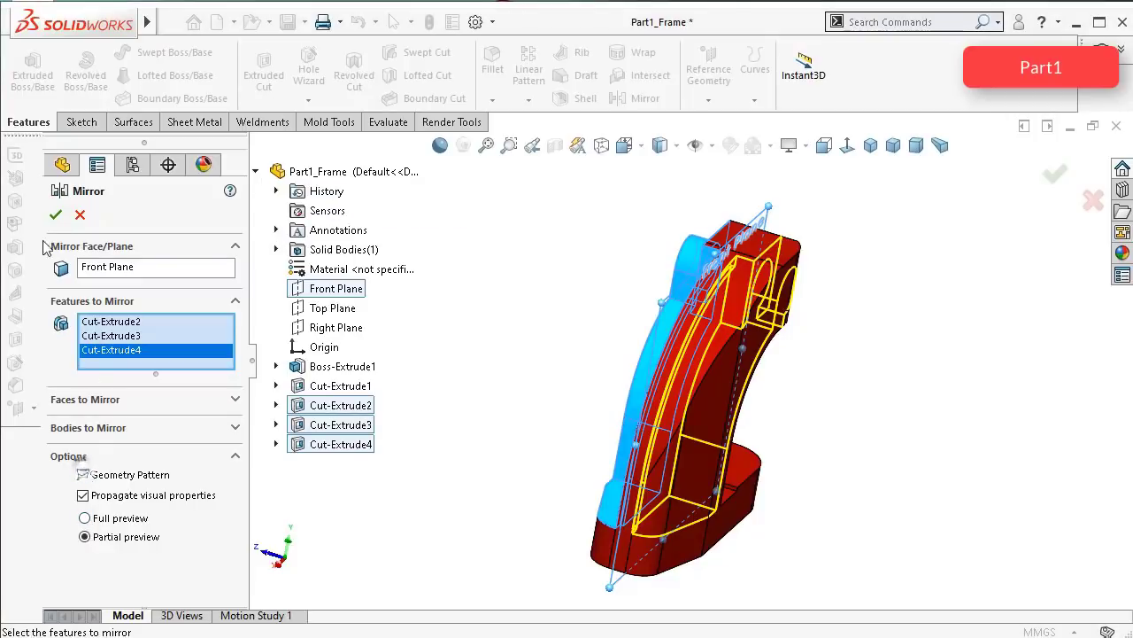
pyautogui.click(54, 216)
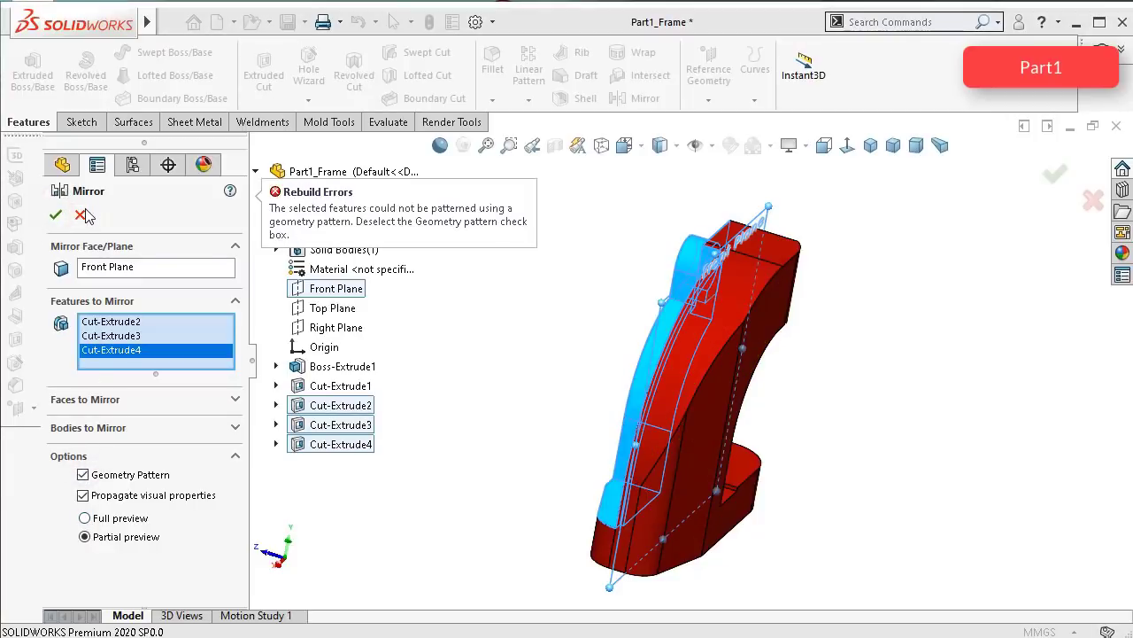
# Step: Remove Cut-Extrude4 from the features to mirror, retry the mirror, and remove Cut-Extrude3 as well
pyautogui.rightClick(127, 357)
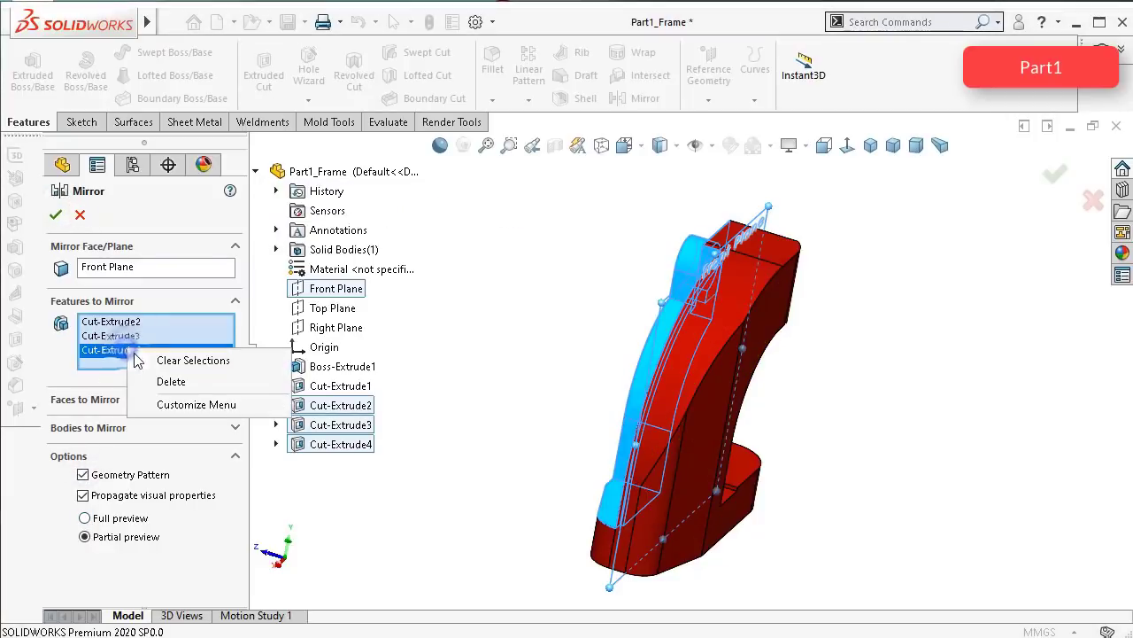
pyautogui.click(177, 379)
pyautogui.click(55, 216)
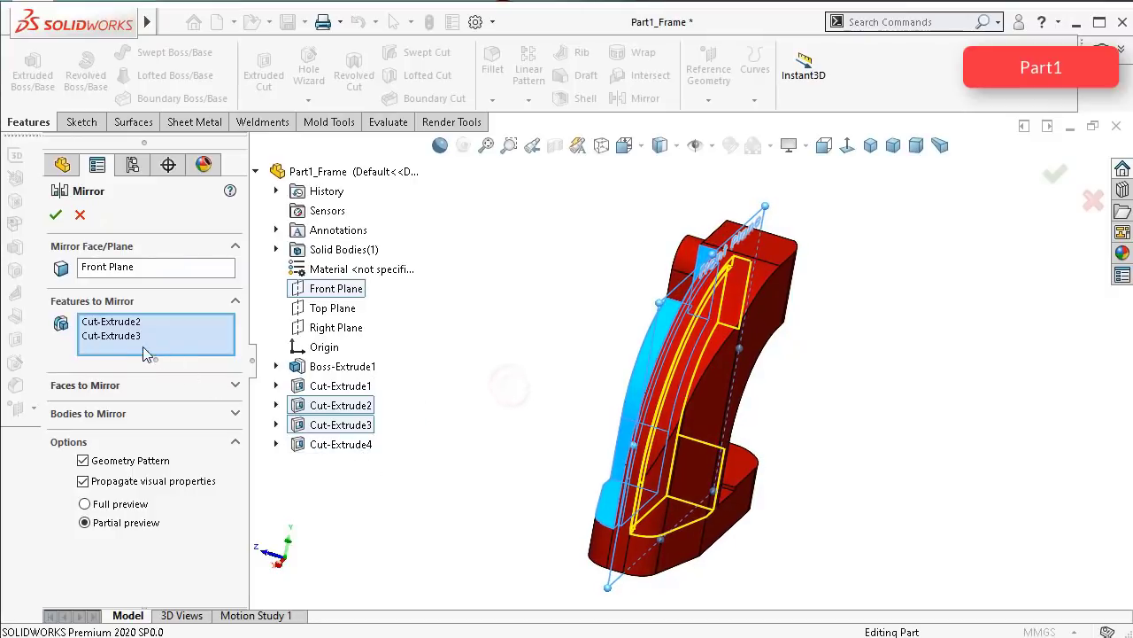
pyautogui.rightClick(133, 343)
pyautogui.click(170, 372)
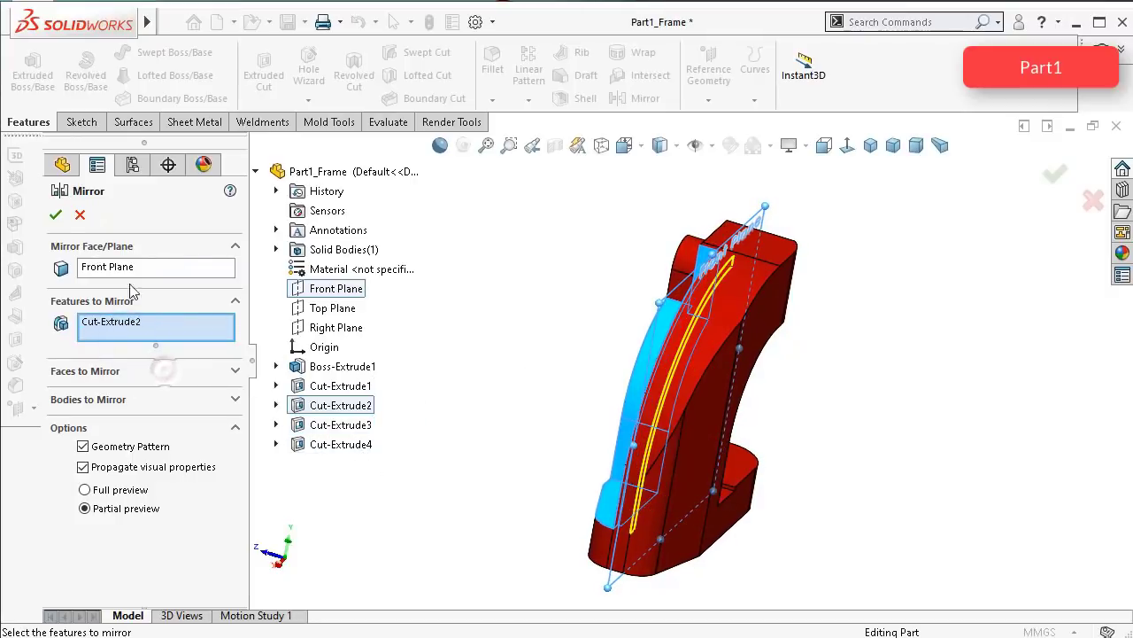
# Step: Try to mirror only Cut-Extrude2 about the Front Plane with and without Geometry Pattern, and cancel the mirror
pyautogui.moveTo(501, 257); pyautogui.dragTo(567, 312, button='middle')
pyautogui.click(59, 217)
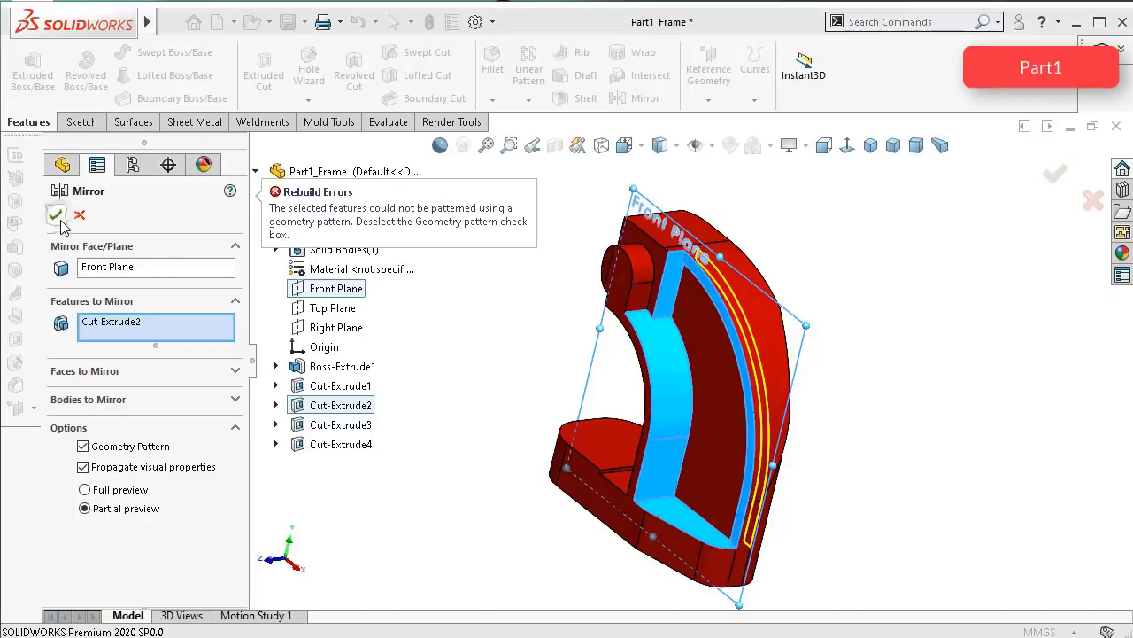
pyautogui.click(85, 447)
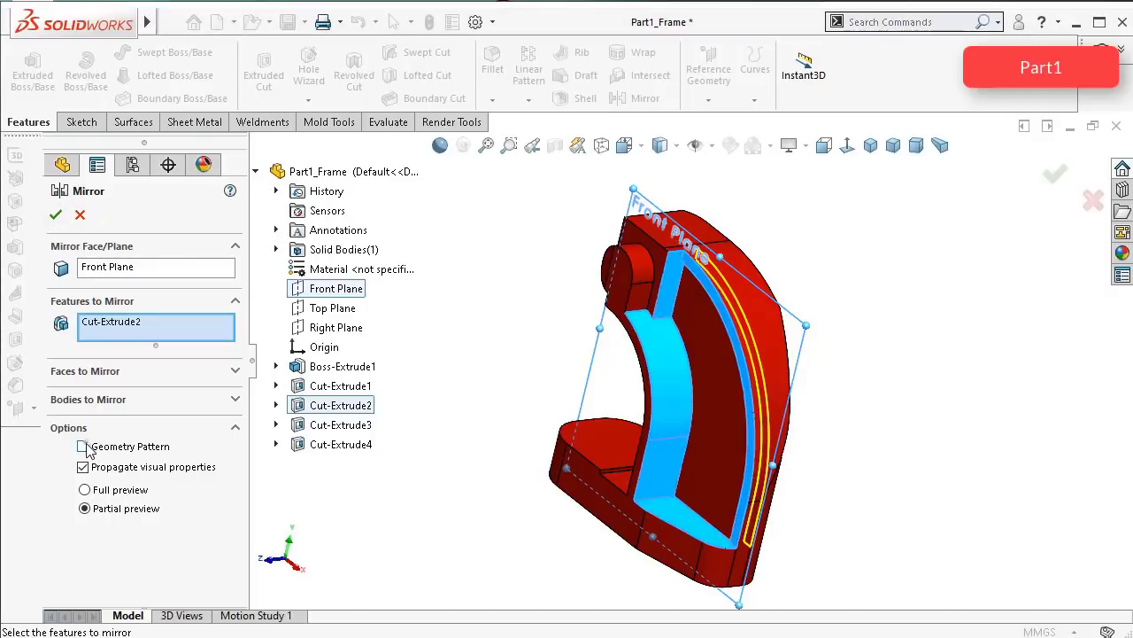
pyautogui.click(66, 220)
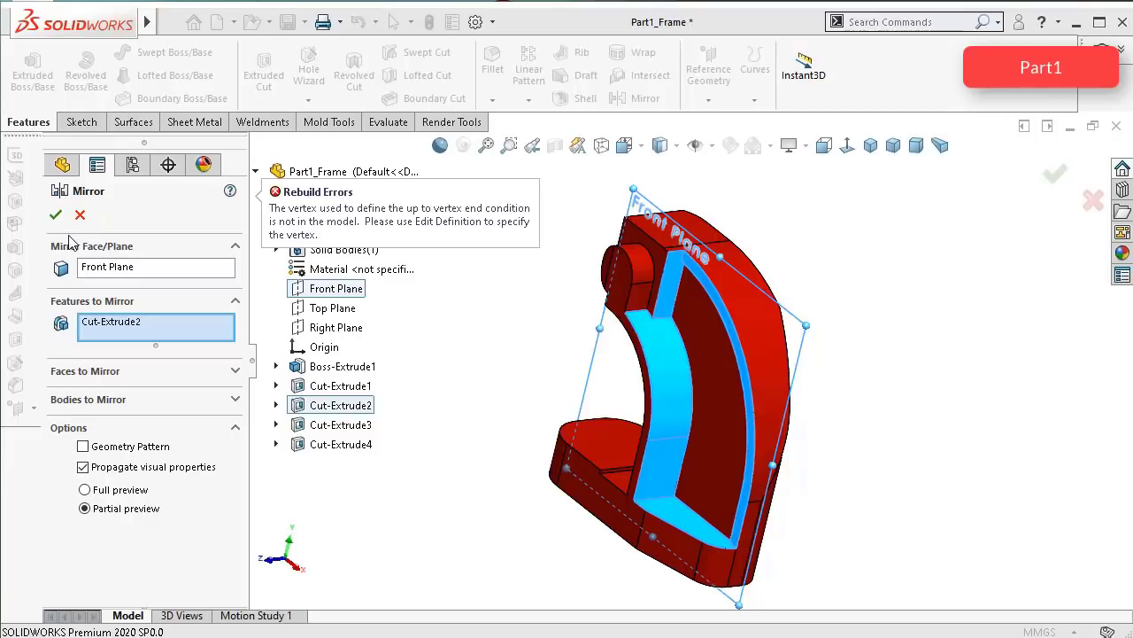
pyautogui.moveTo(678, 326); pyautogui.dragTo(794, 505, button='middle')
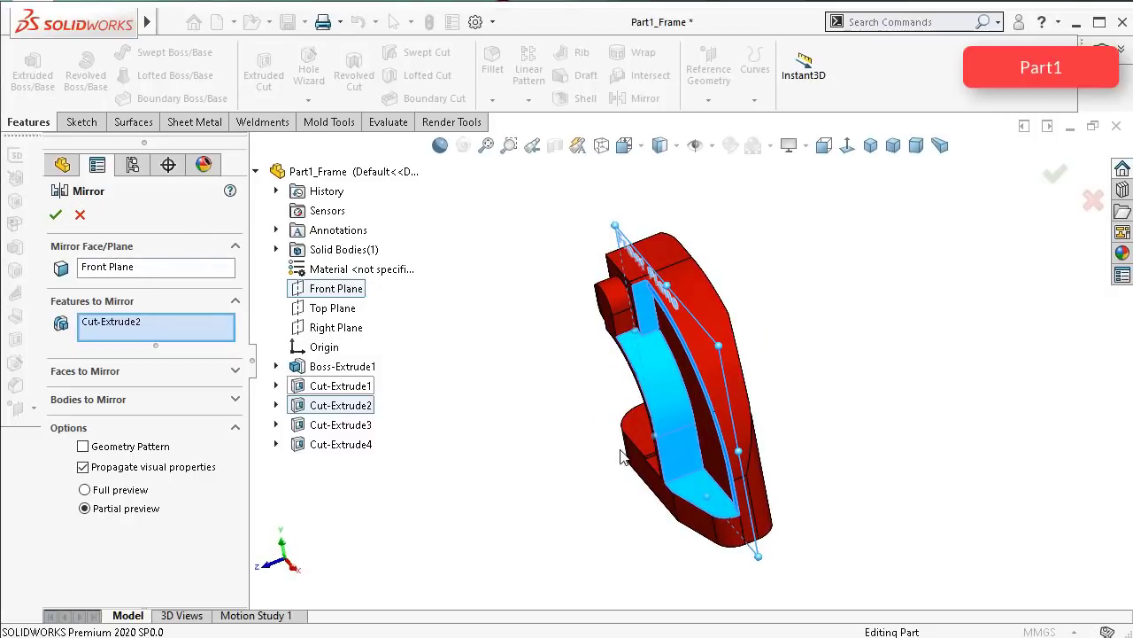
pyautogui.click(80, 215)
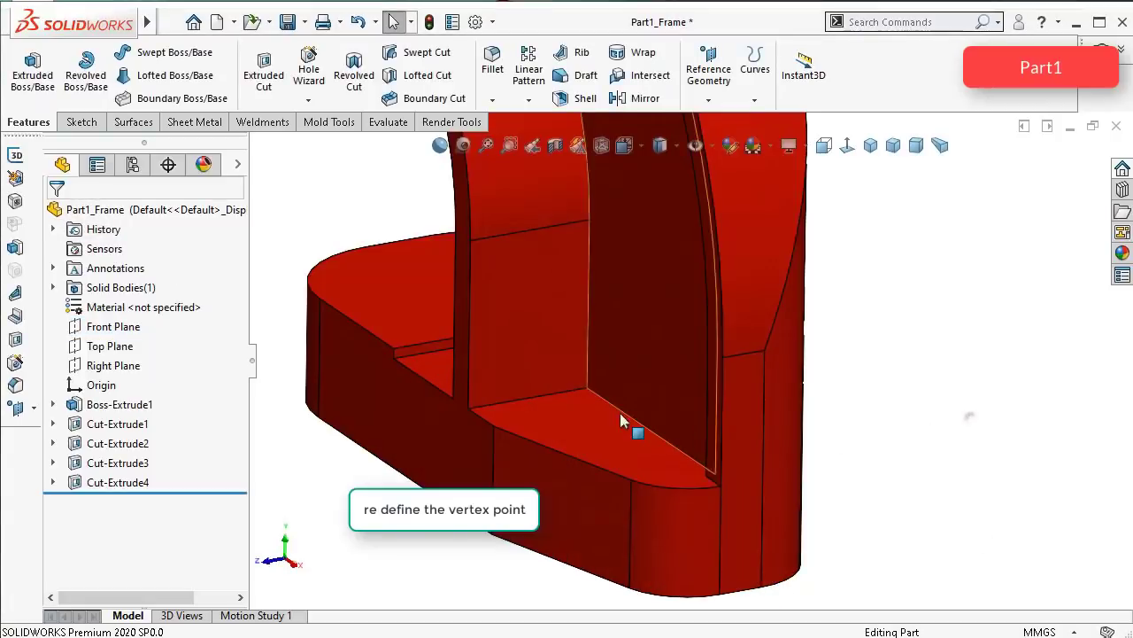
# Step: Redefine Cut-Extrude2 with a Blind end condition and a depth of 40.58-3.2 mm, using the pocket's lower edge length as reference
pyautogui.click(578, 391)
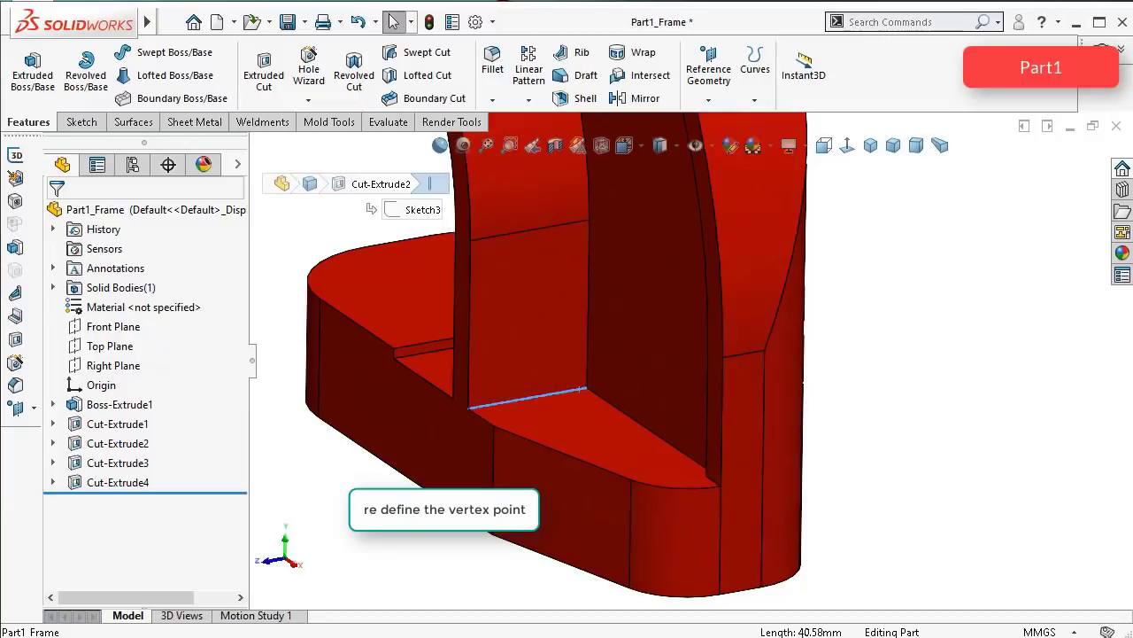
pyautogui.moveTo(840, 457); pyautogui.dragTo(823, 478, button='middle')
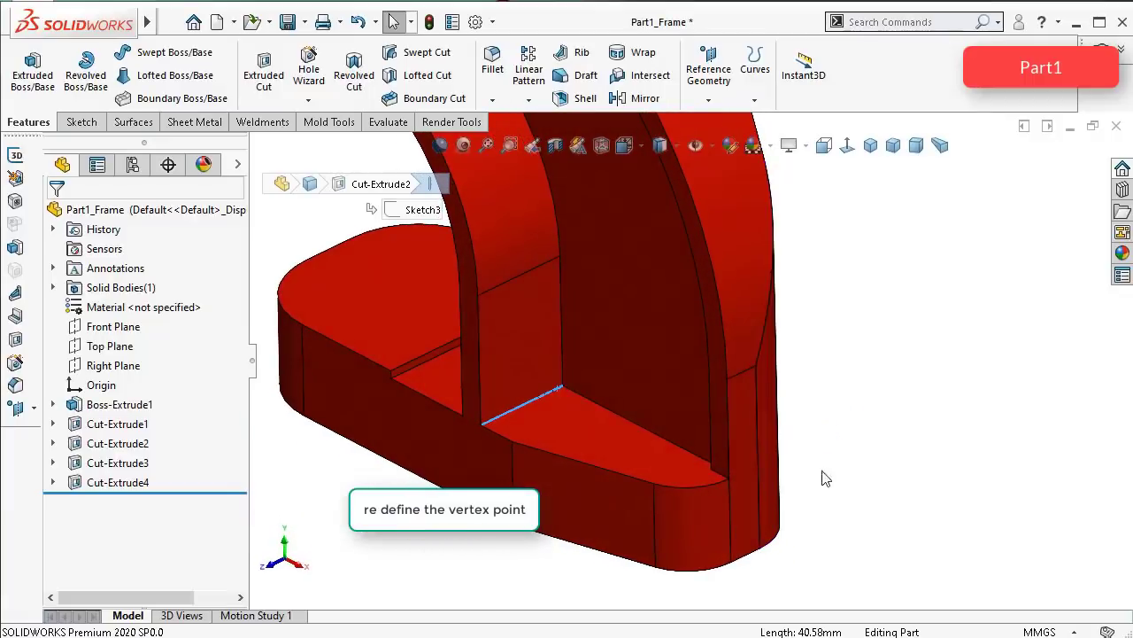
pyautogui.click(117, 445)
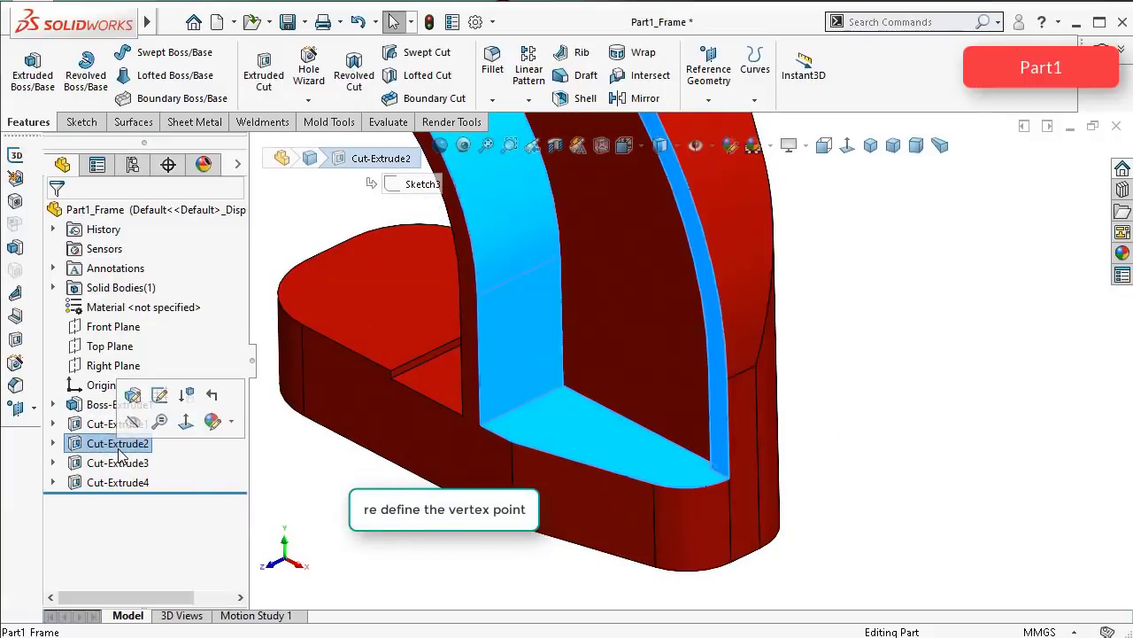
pyautogui.click(133, 398)
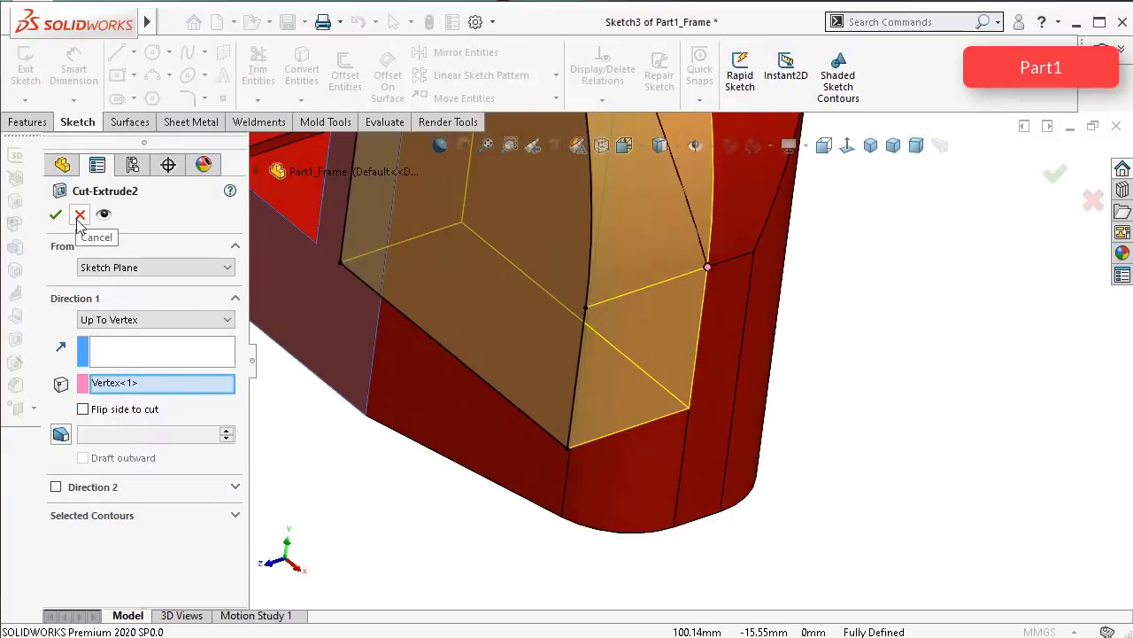
pyautogui.click(121, 320)
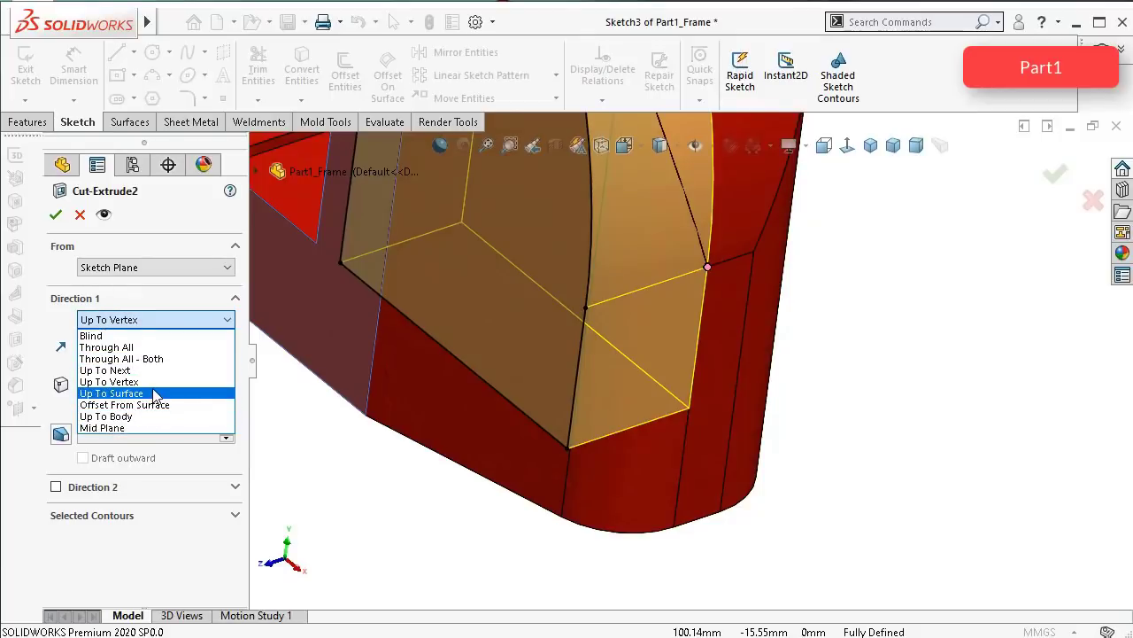
pyautogui.click(146, 335)
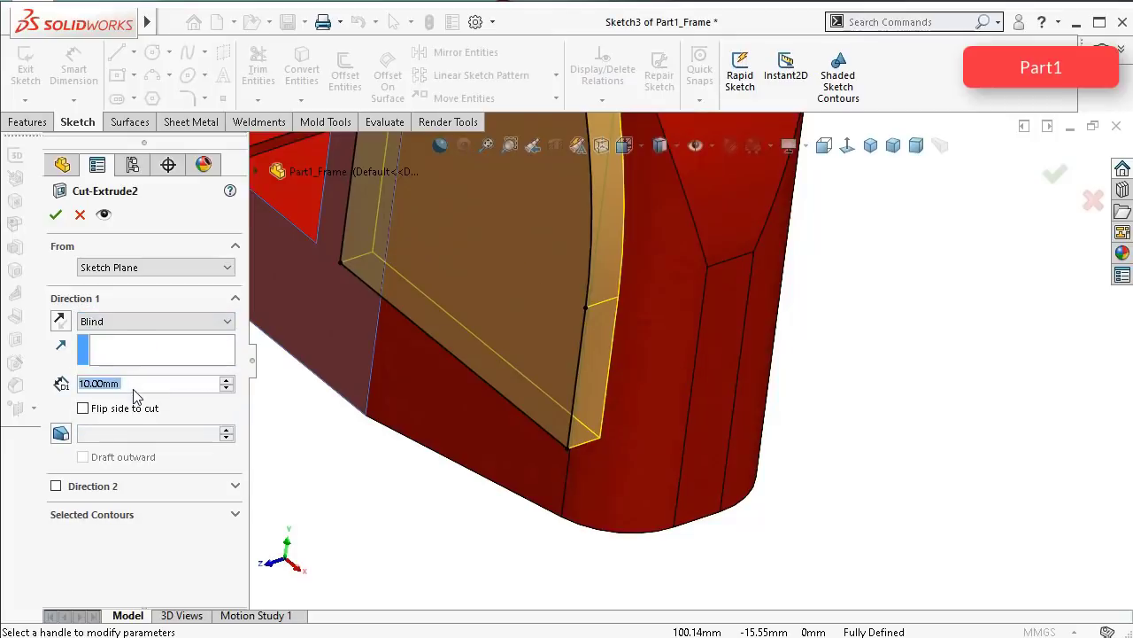
pyautogui.write('4')
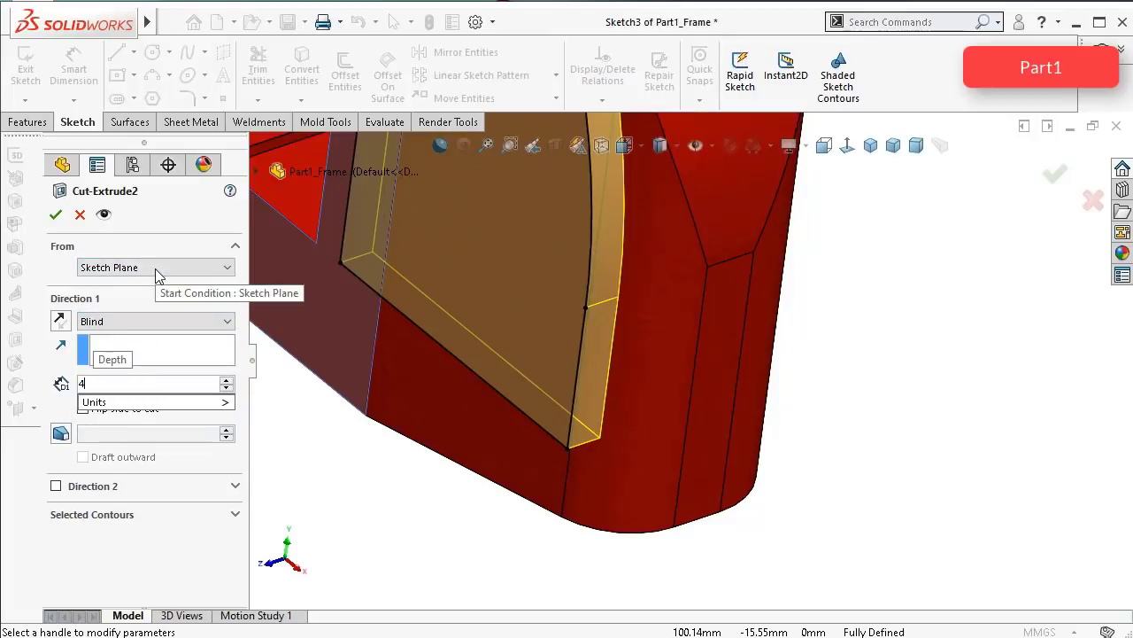
pyautogui.write('0.58-3.2')
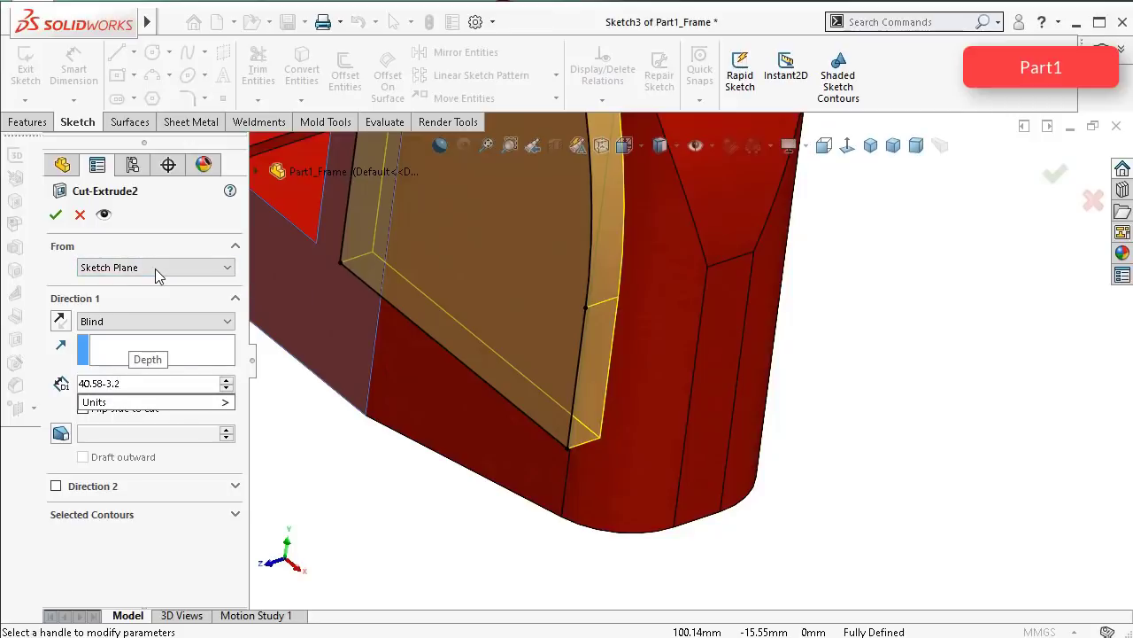
pyautogui.press('Return')
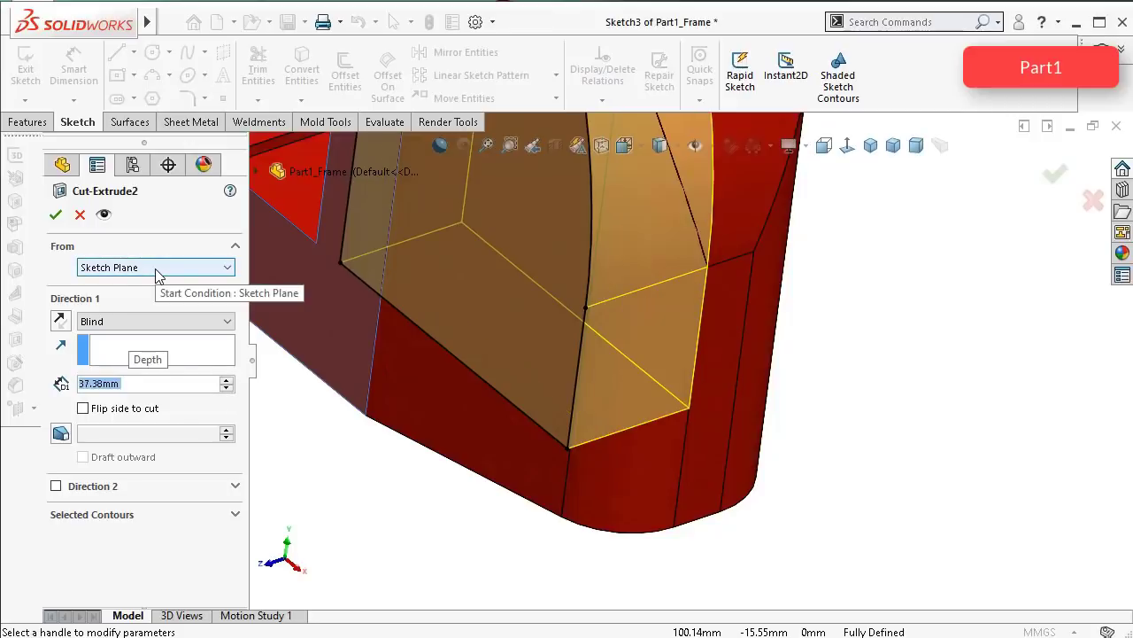
pyautogui.moveTo(619, 248); pyautogui.dragTo(551, 193, button='middle')
pyautogui.scroll(-8, 688, 251)
pyautogui.scroll(5, 658, 257)
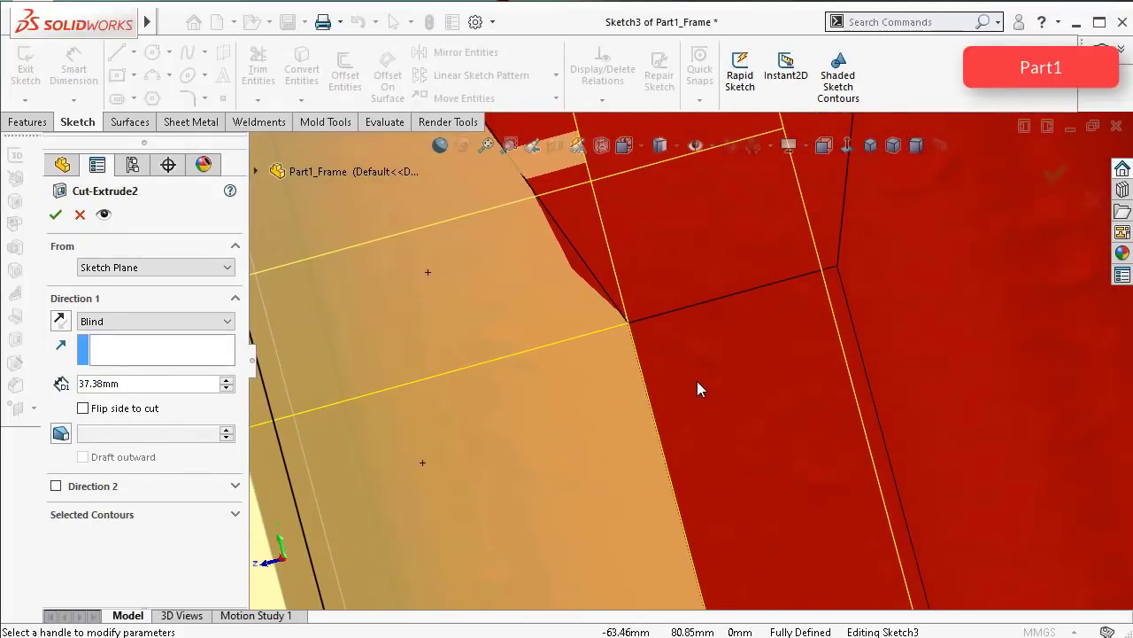
pyautogui.moveTo(697, 381); pyautogui.dragTo(694, 331, button='middle')
pyautogui.scroll(-5, 697, 352)
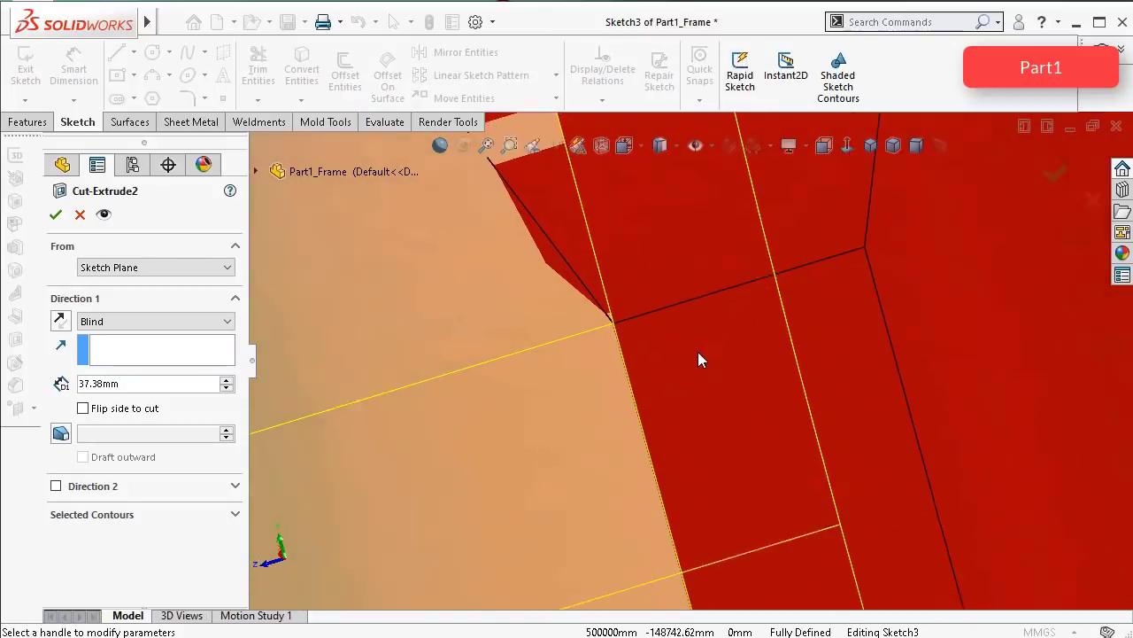
pyautogui.click(58, 216)
pyautogui.scroll(5, 680, 353)
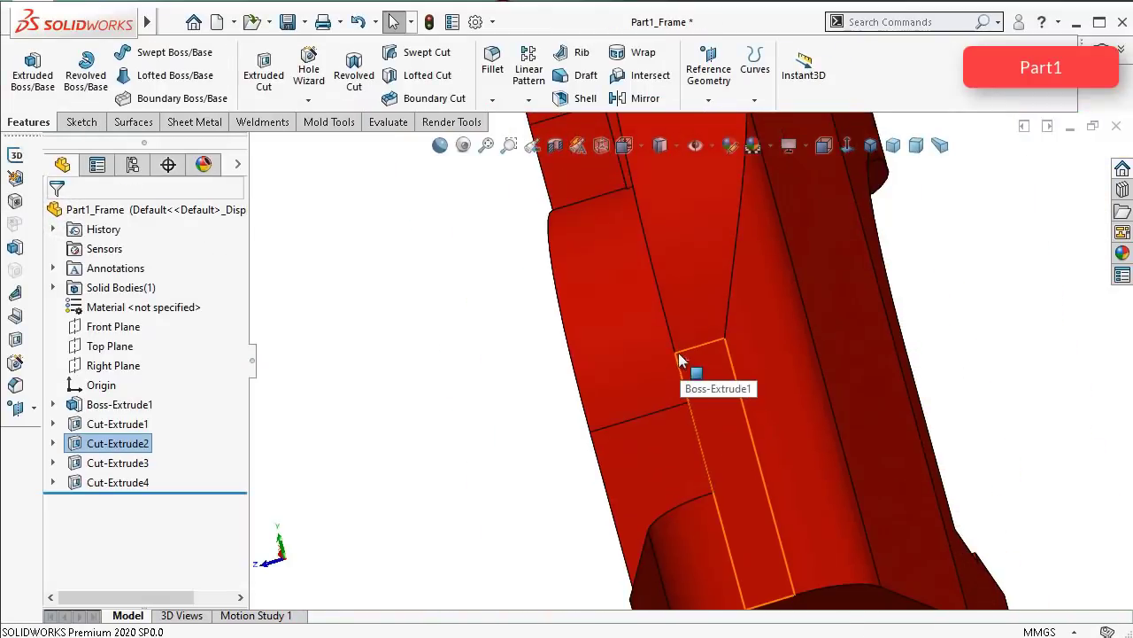
# Step: Mirror Cut-Extrude2, Cut-Extrude3 and Cut-Extrude4 about the Front Plane without Geometry Pattern
pyautogui.scroll(5, 680, 353)
pyautogui.moveTo(616, 295); pyautogui.dragTo(644, 353, button='middle')
pyautogui.click(637, 98)
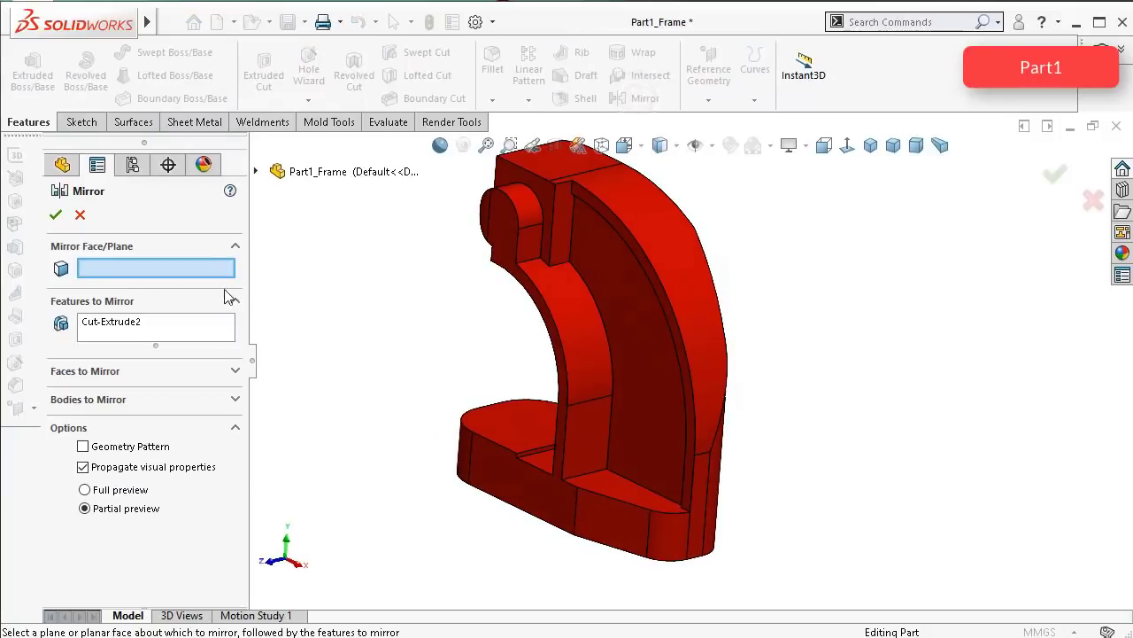
pyautogui.click(256, 172)
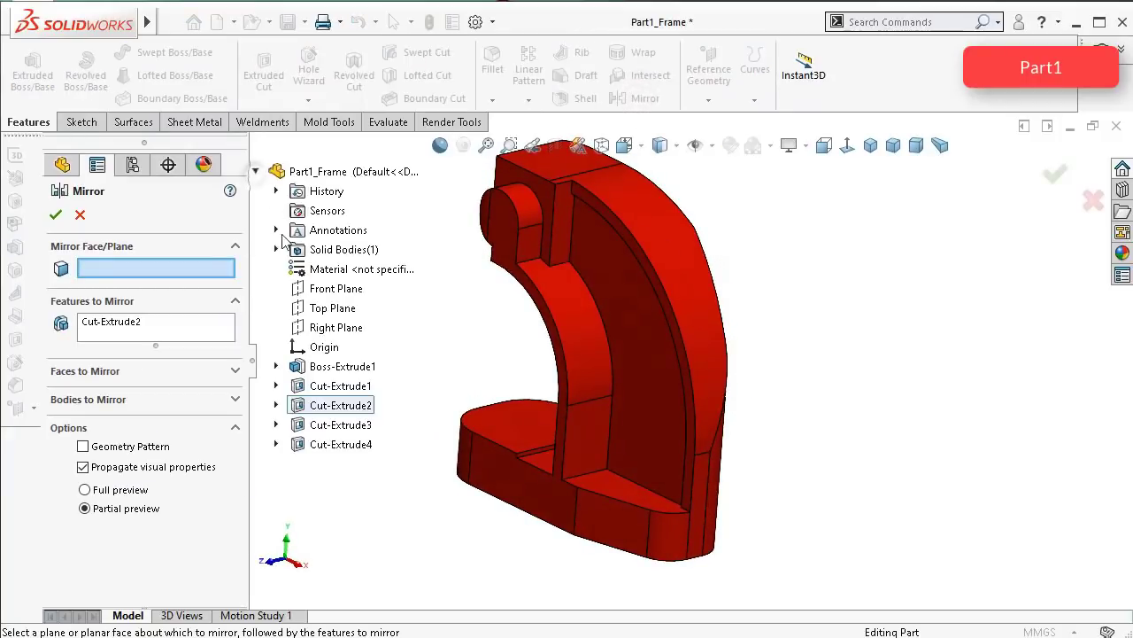
pyautogui.click(335, 292)
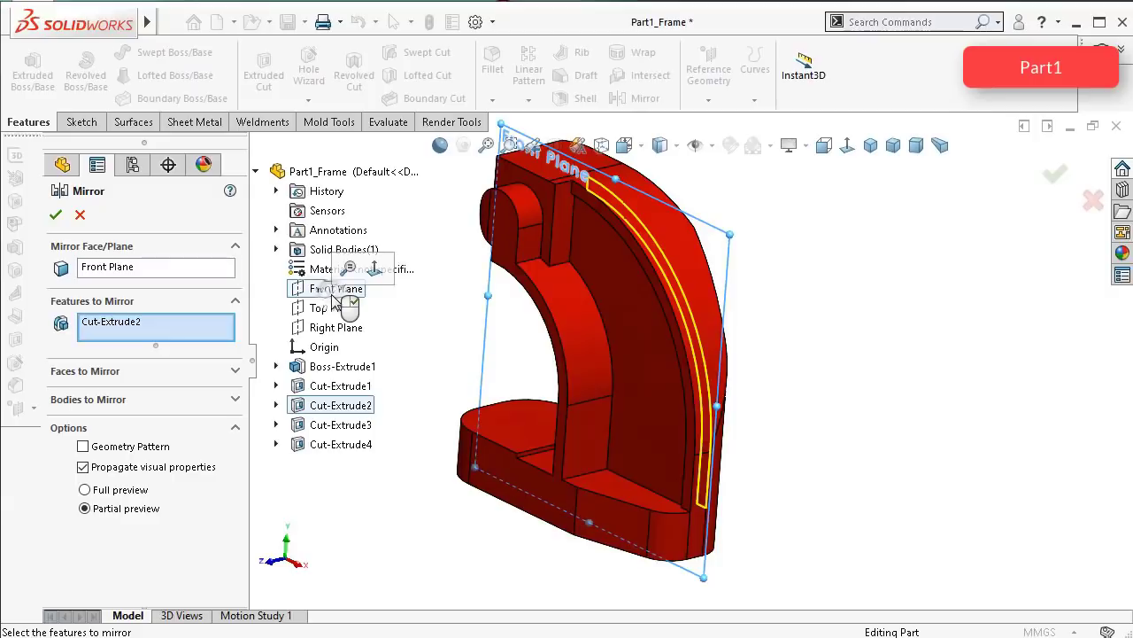
pyautogui.click(323, 425)
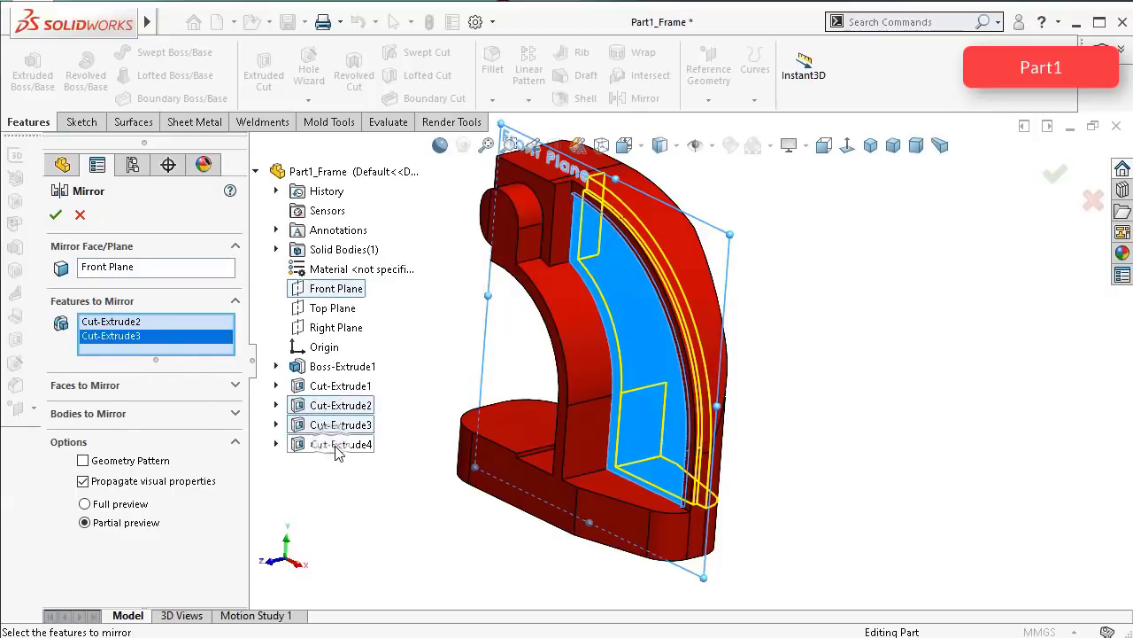
pyautogui.click(336, 445)
pyautogui.click(56, 215)
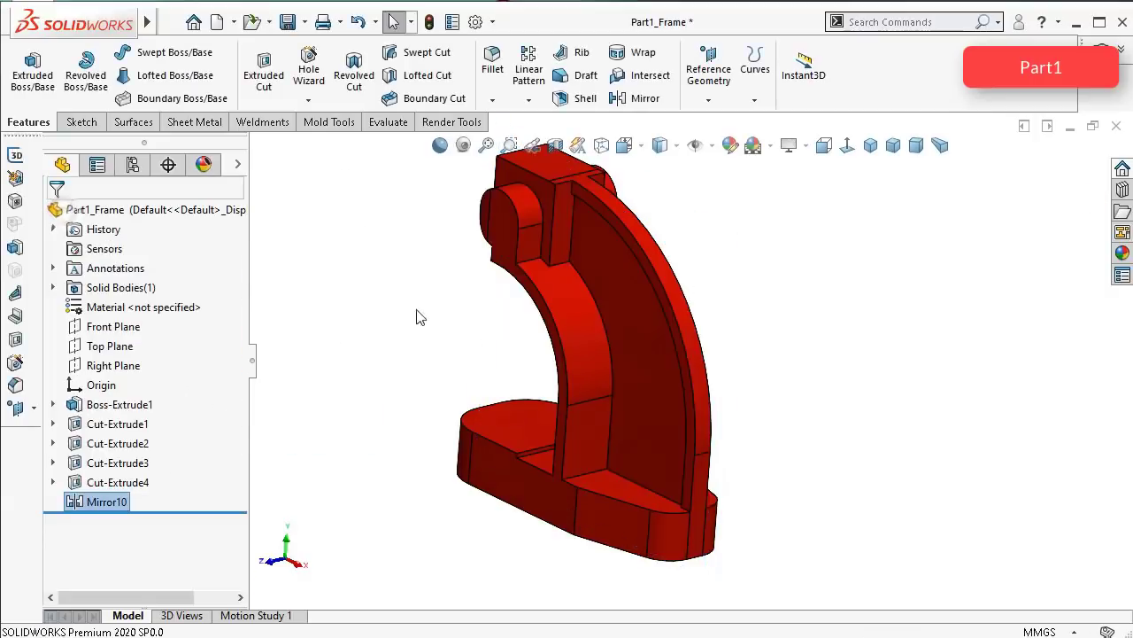
pyautogui.click(786, 318)
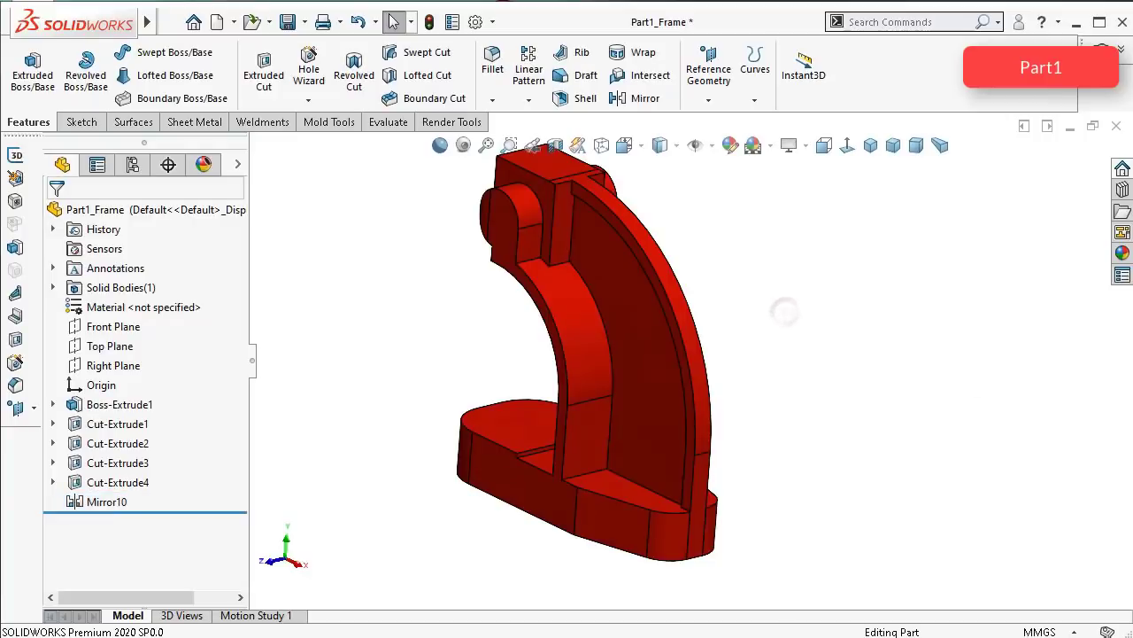
# Step: Undo the newly started sketch and remove Cut-Extrude4 from the features of the Front Plane mirror
pyautogui.moveTo(885, 420)
pyautogui.mouseDown(button='middle')
pyautogui.moveTo(843, 387)
pyautogui.moveTo(764, 384)
pyautogui.moveTo(757, 408)
pyautogui.moveTo(827, 384)
pyautogui.mouseUp(button='middle')
pyautogui.scroll(-3, 794, 319)
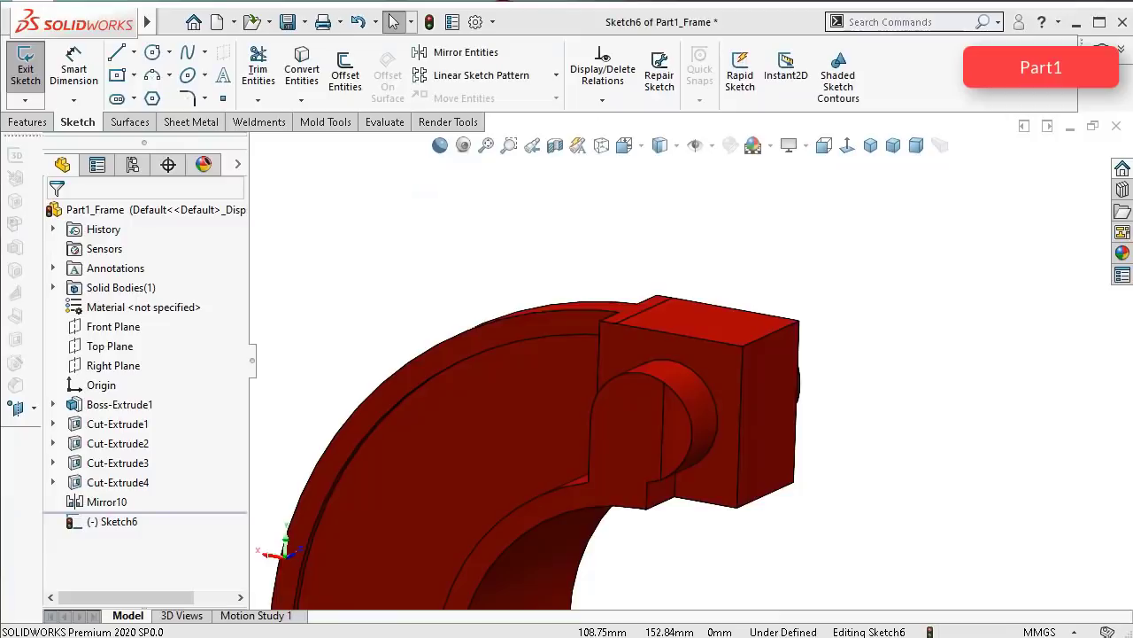
pyautogui.hotkey('ctrl', 'z')
pyautogui.click(104, 502)
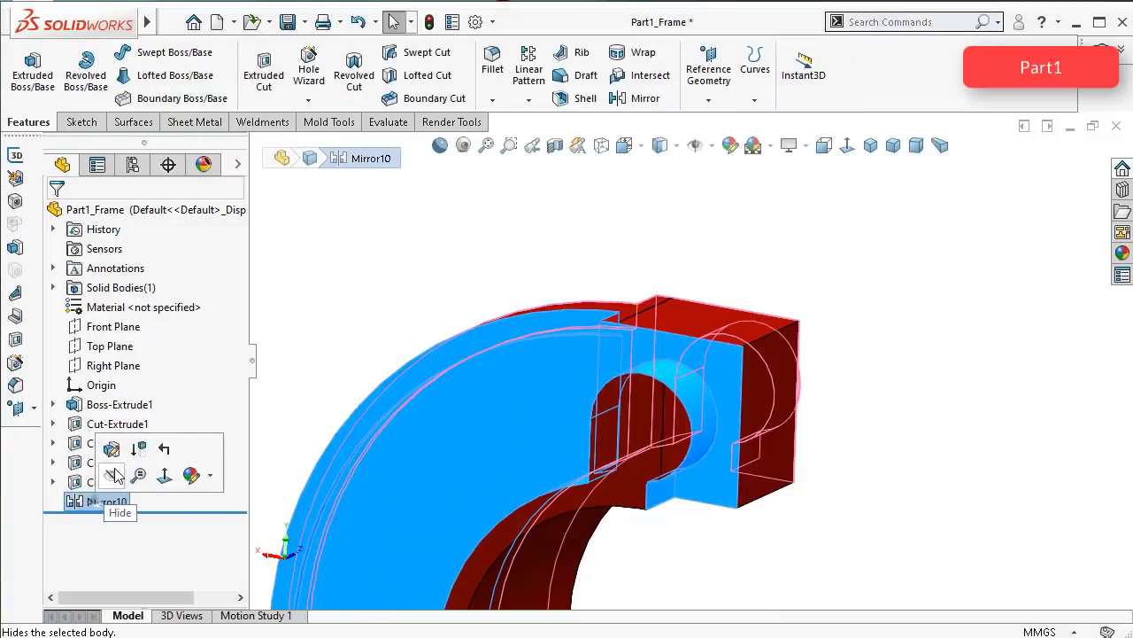
pyautogui.click(112, 450)
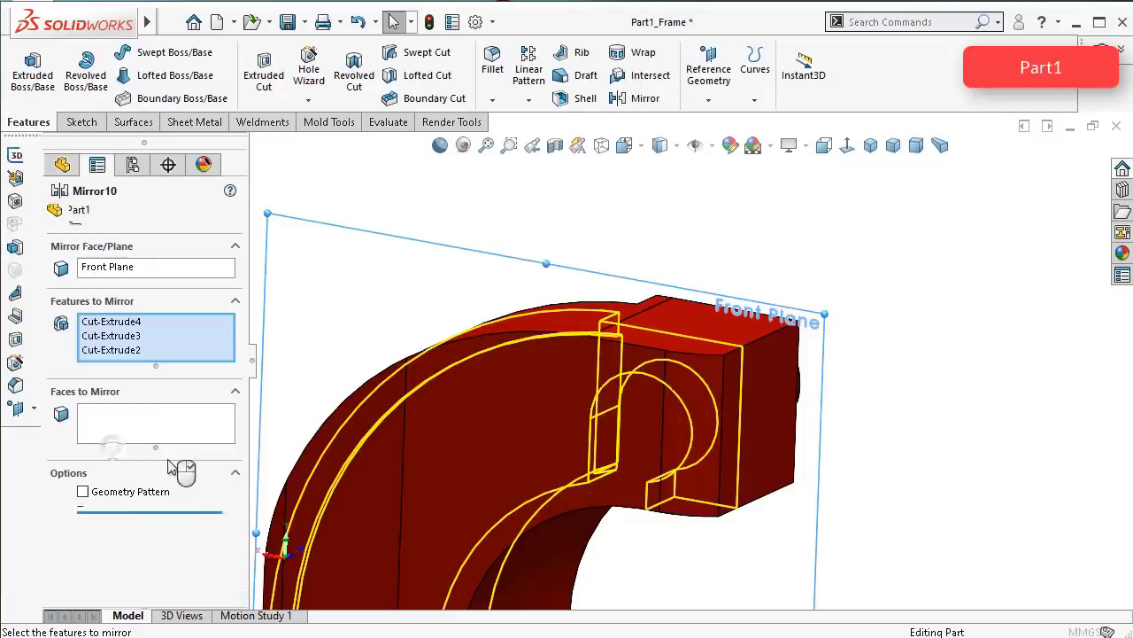
pyautogui.click(111, 321)
pyautogui.rightClick(122, 326)
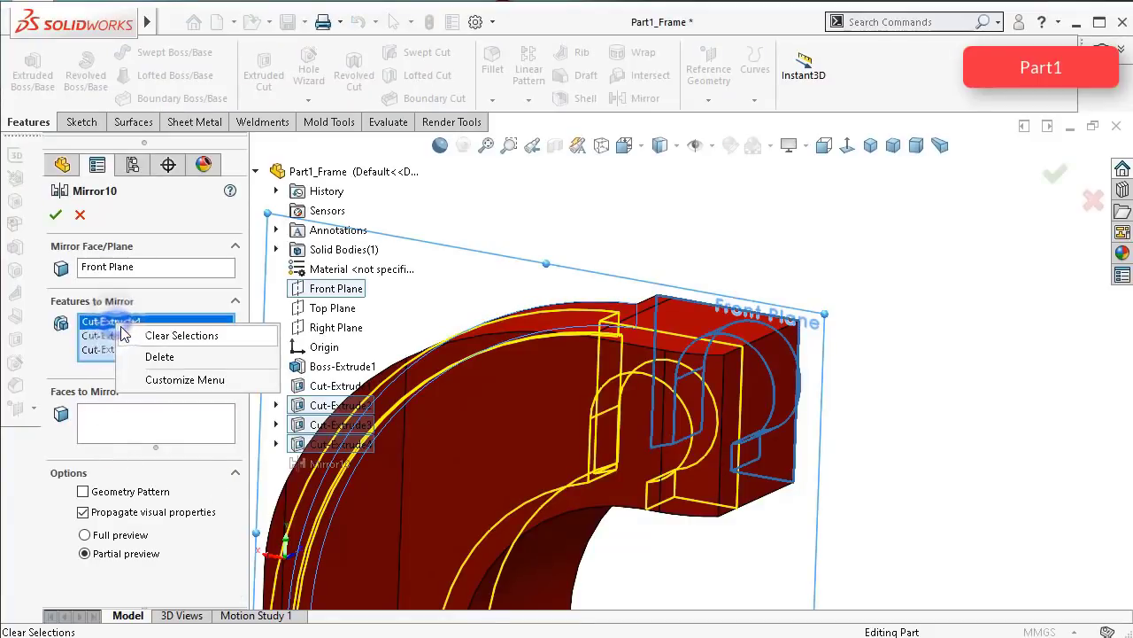
pyautogui.click(159, 356)
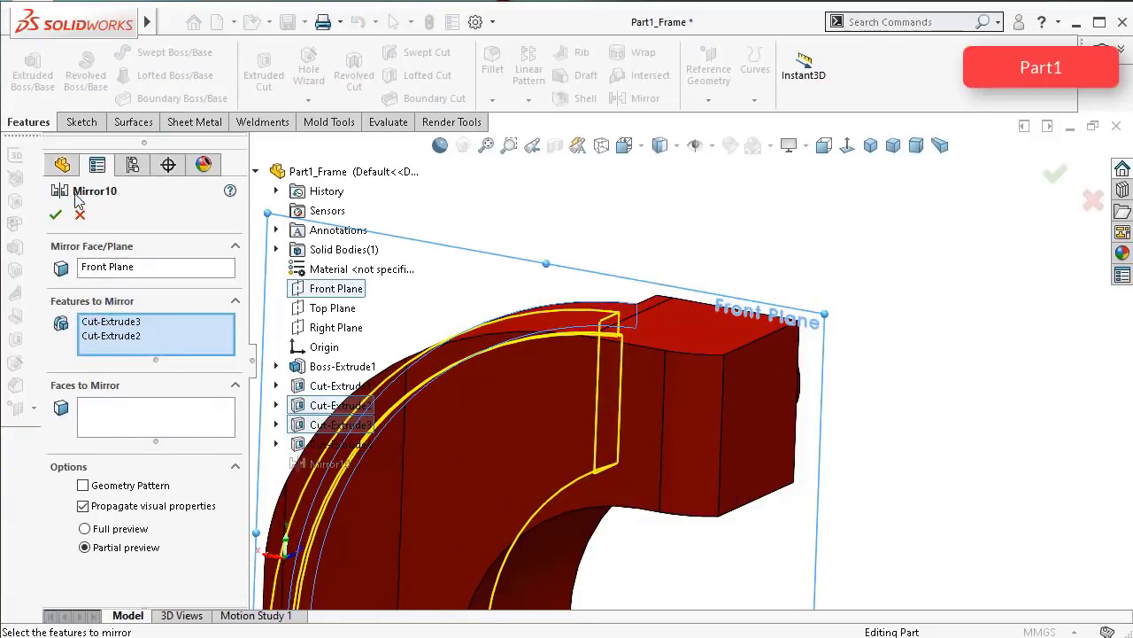
pyautogui.click(54, 215)
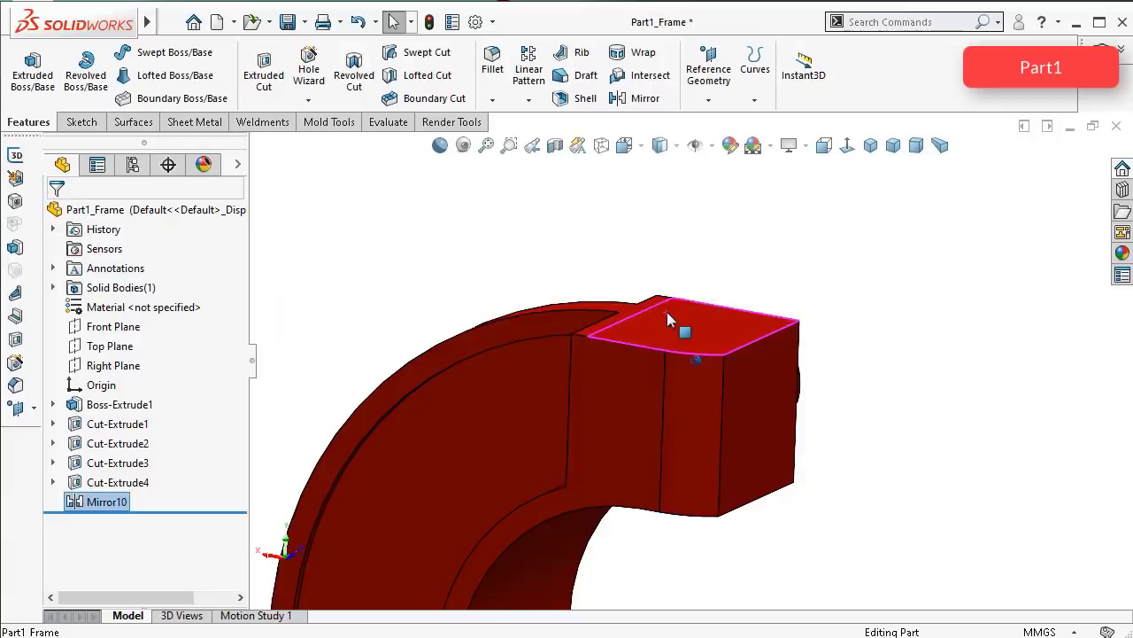
# Step: Check the definition of Cut-Extrude4 at the frame's upper end, keeping its settings
pyautogui.moveTo(667, 312); pyautogui.dragTo(800, 463, button='middle')
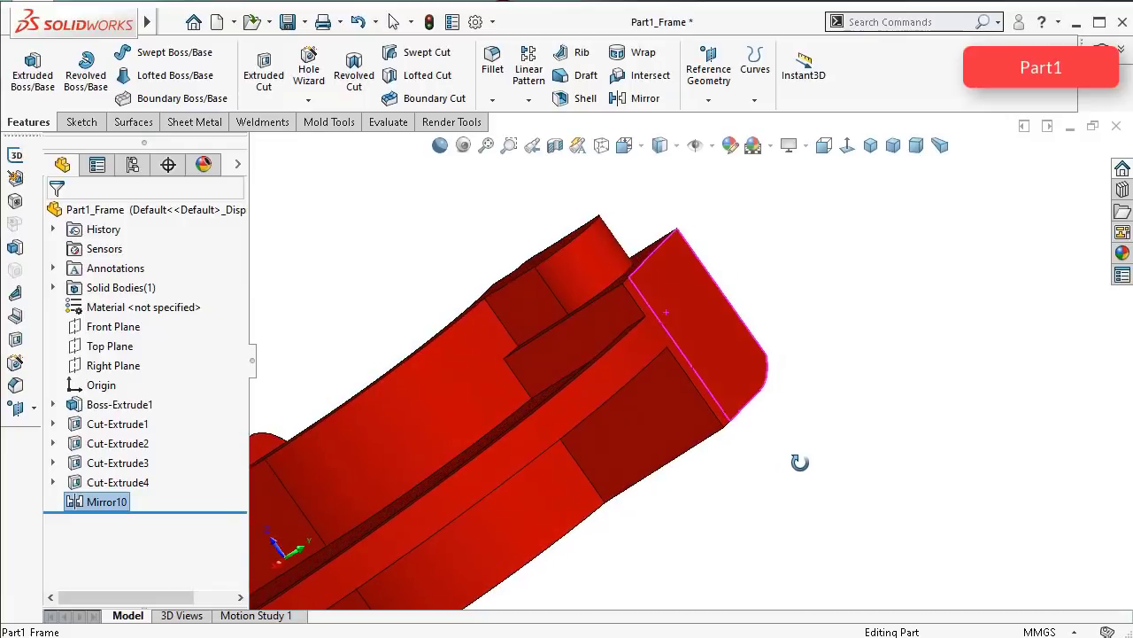
pyautogui.click(132, 482)
pyautogui.click(188, 430)
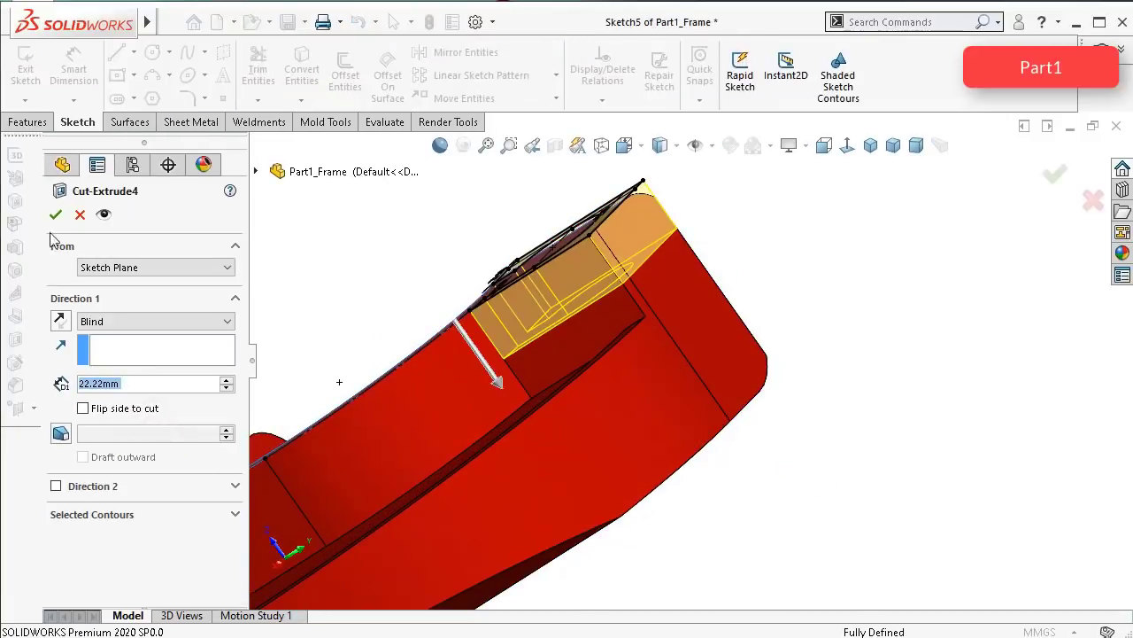
pyautogui.click(54, 216)
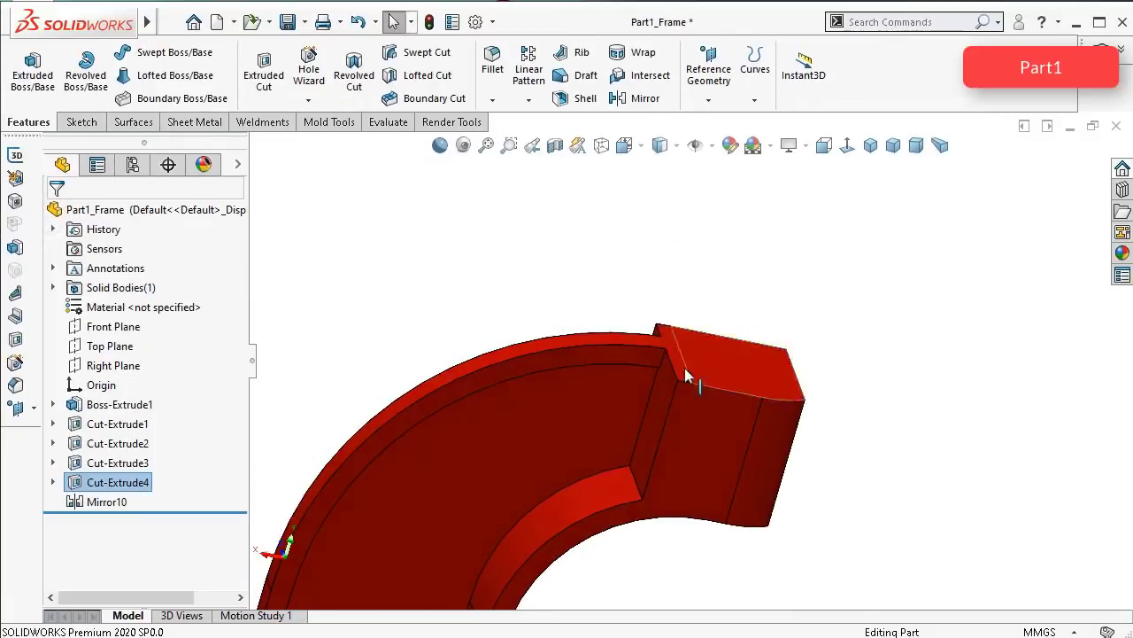
# Step: Start a sketch on the frame's side face at the upper end and convert the inner curved pocket edge into a sketch arc
pyautogui.click(698, 431)
pyautogui.click(770, 373)
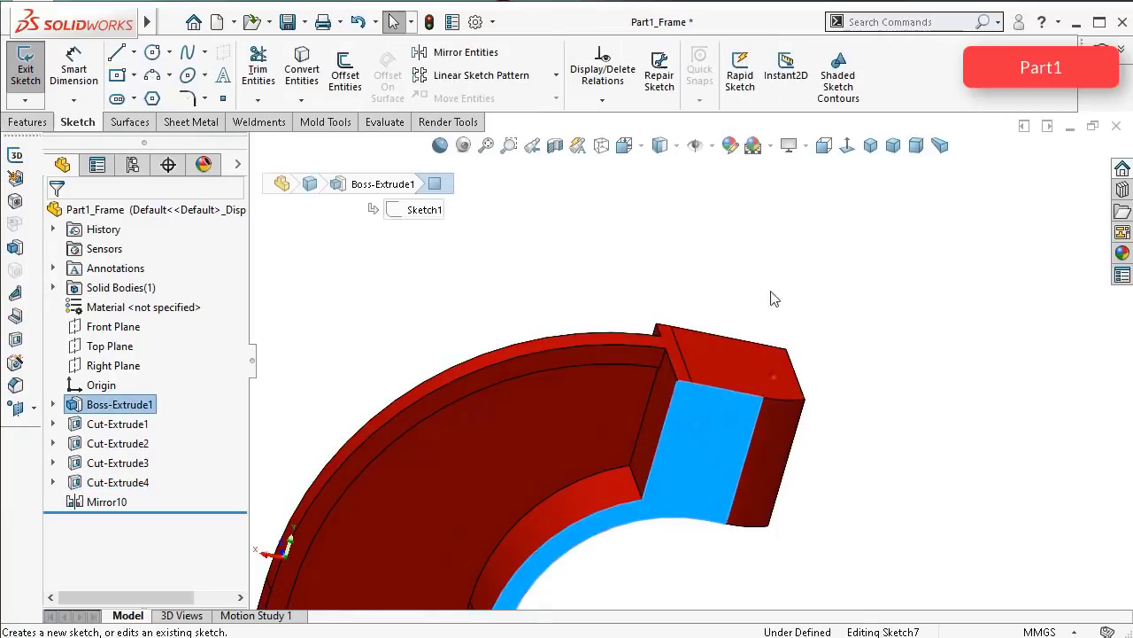
pyautogui.click(848, 149)
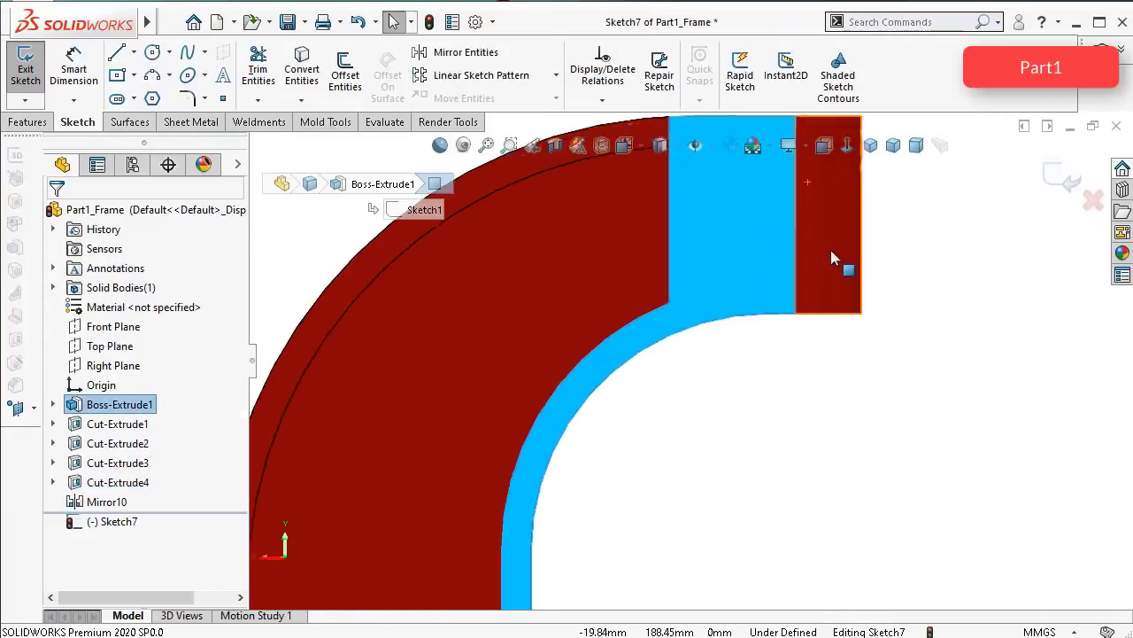
pyautogui.click(783, 436)
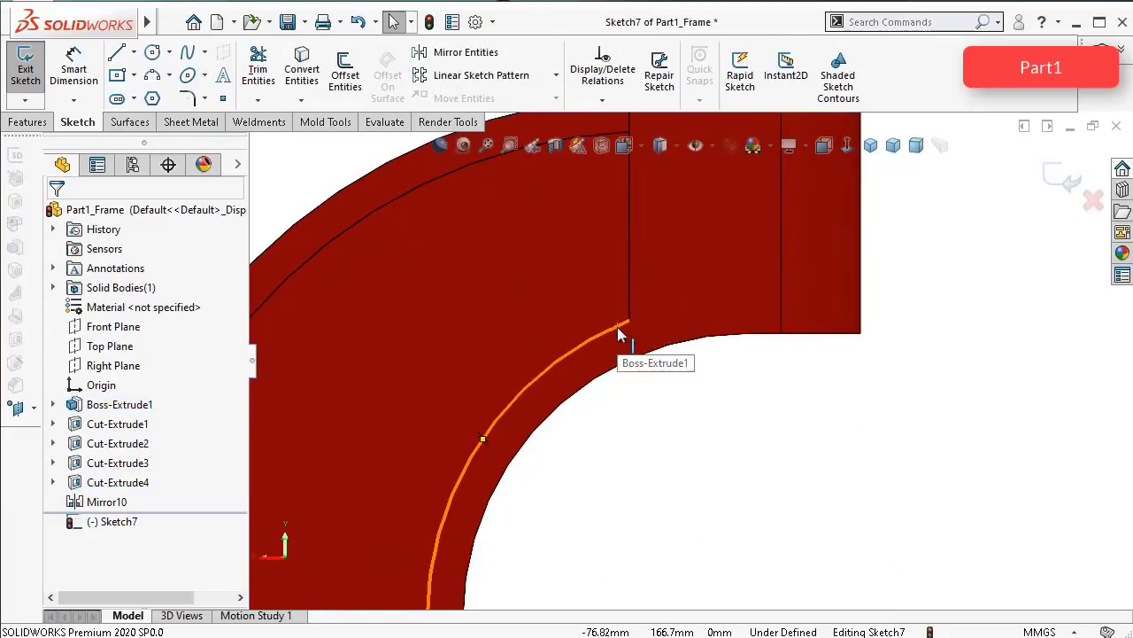
pyautogui.click(617, 327)
pyautogui.click(301, 71)
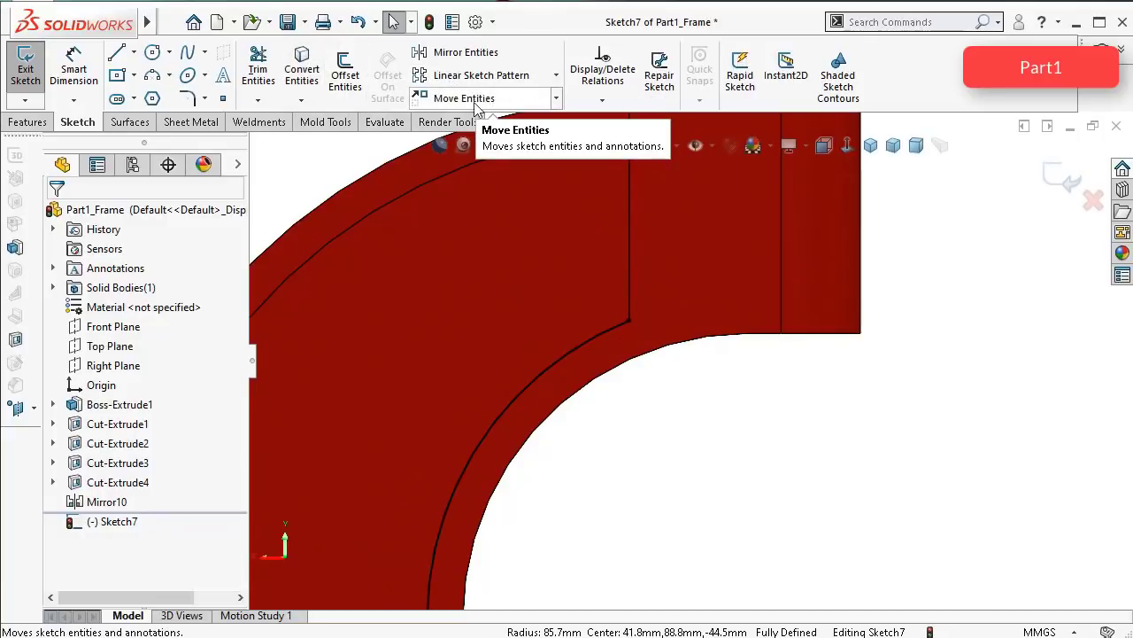
# Step: Try to extend the converted arc past its upper endpoint
pyautogui.click(258, 100)
pyautogui.click(286, 118)
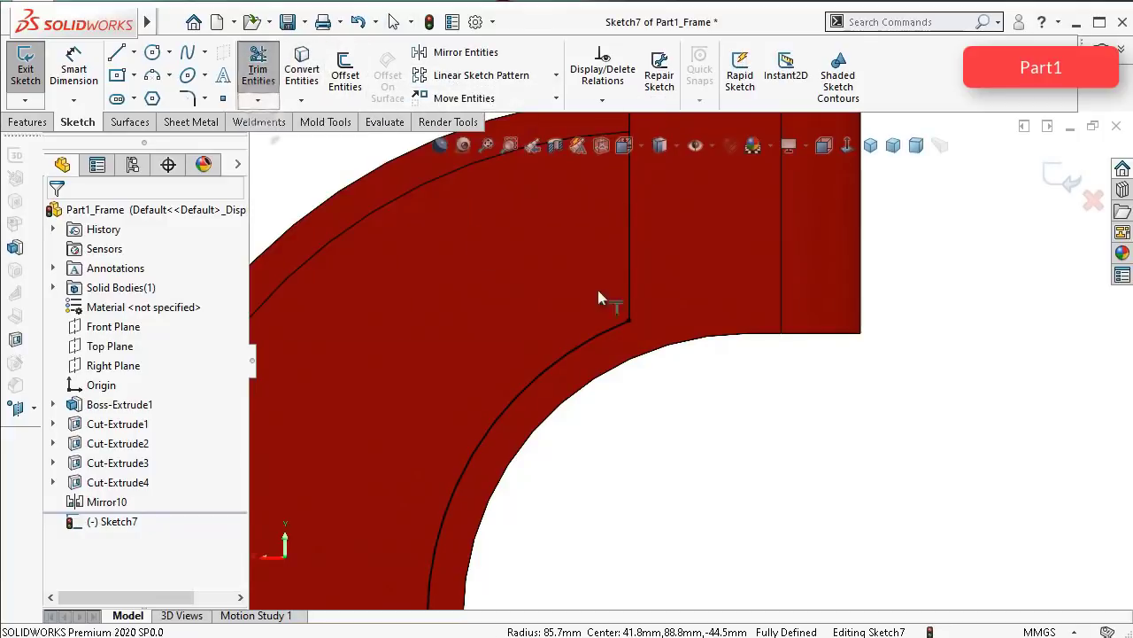
pyautogui.click(629, 322)
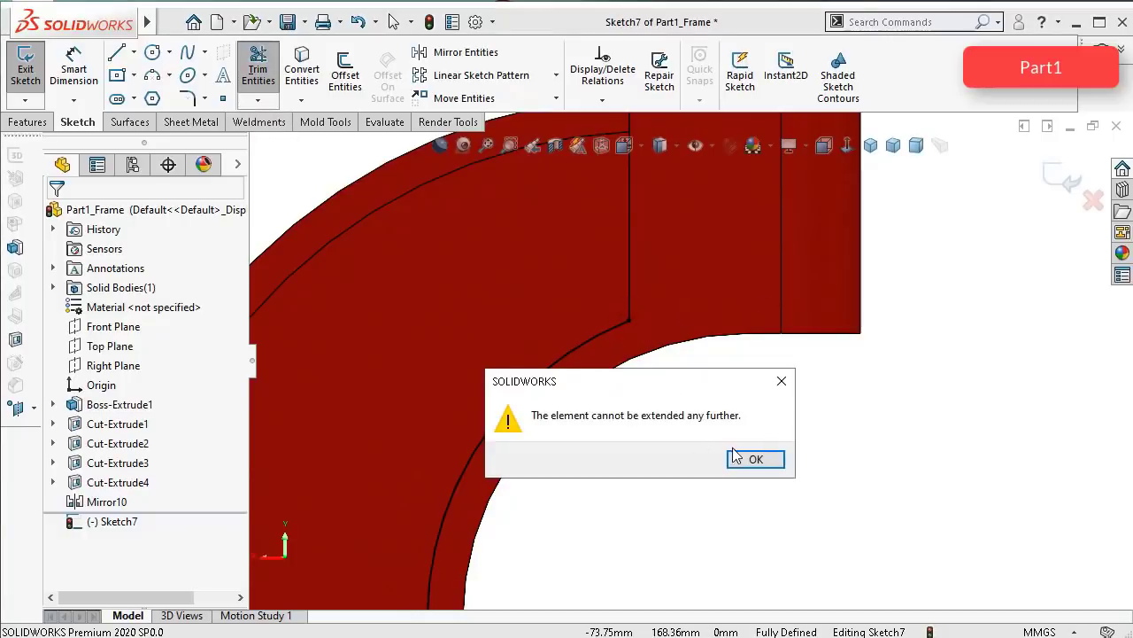
pyautogui.click(735, 457)
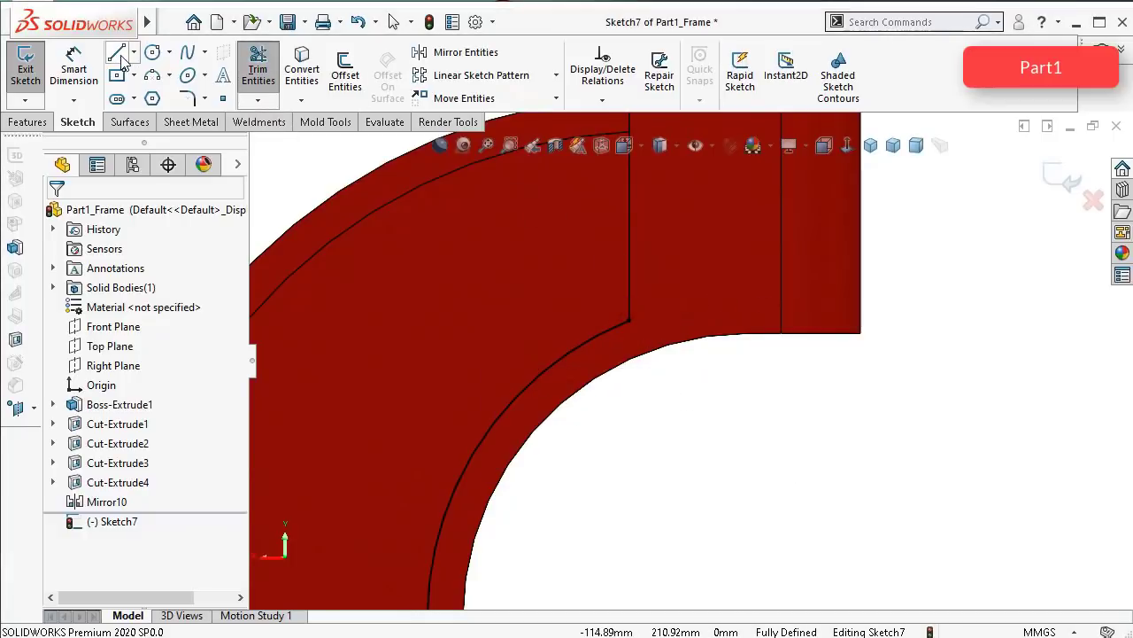
# Step: Draw a three-point arc of about 152 mm radius from the converted arc's upper endpoint to the frame's vertical end edge
pyautogui.click(133, 55)
pyautogui.click(154, 78)
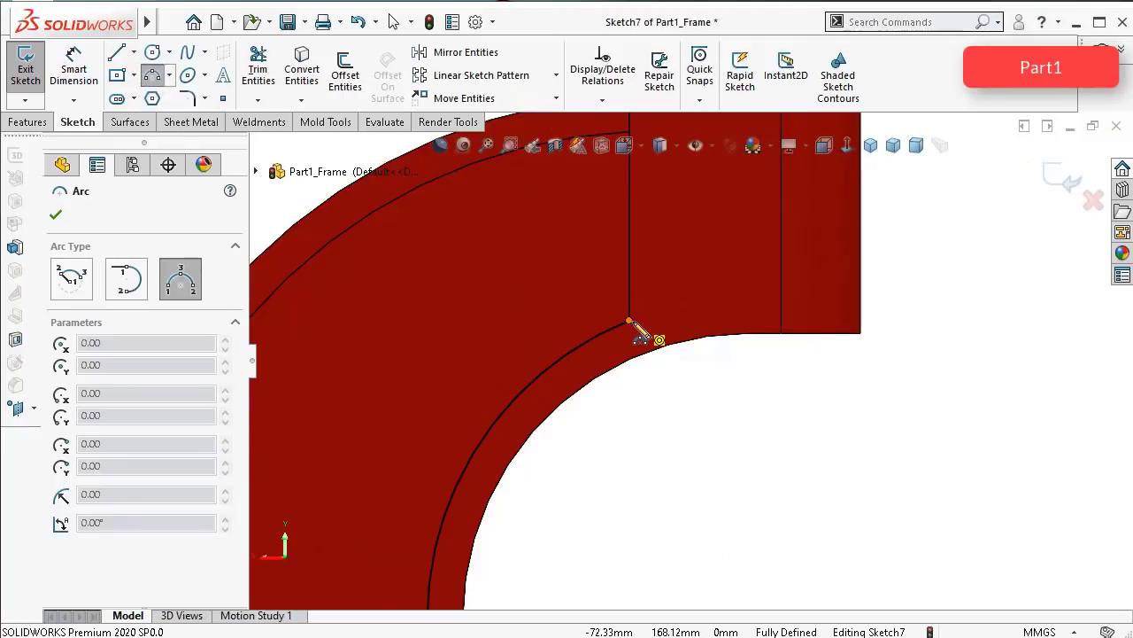
pyautogui.click(629, 321)
pyautogui.click(860, 308)
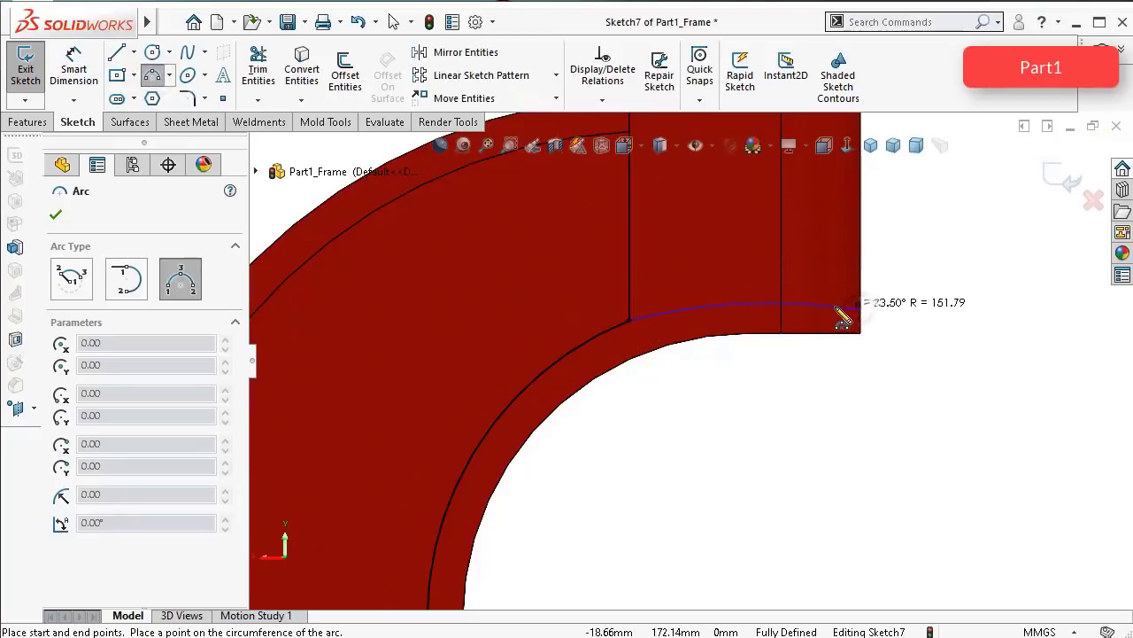
pyautogui.click(841, 317)
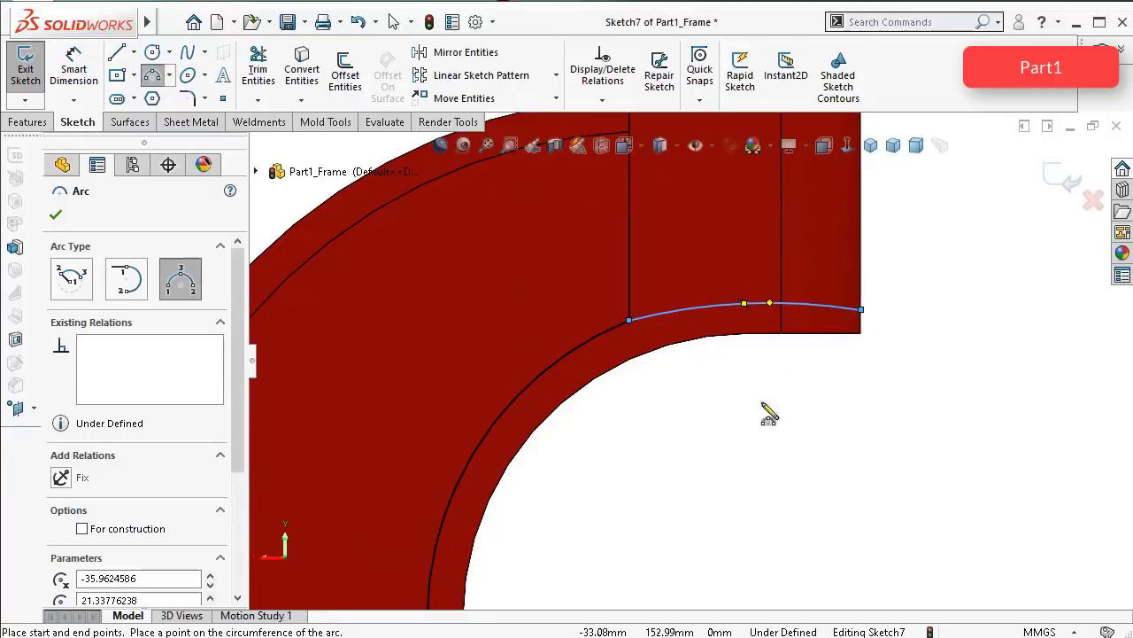
pyautogui.press('Escape')
# Step: Make the new arc tangent to and coradial with the converted arc
pyautogui.scroll(-3, 716, 375)
pyautogui.scroll(2, 693, 402)
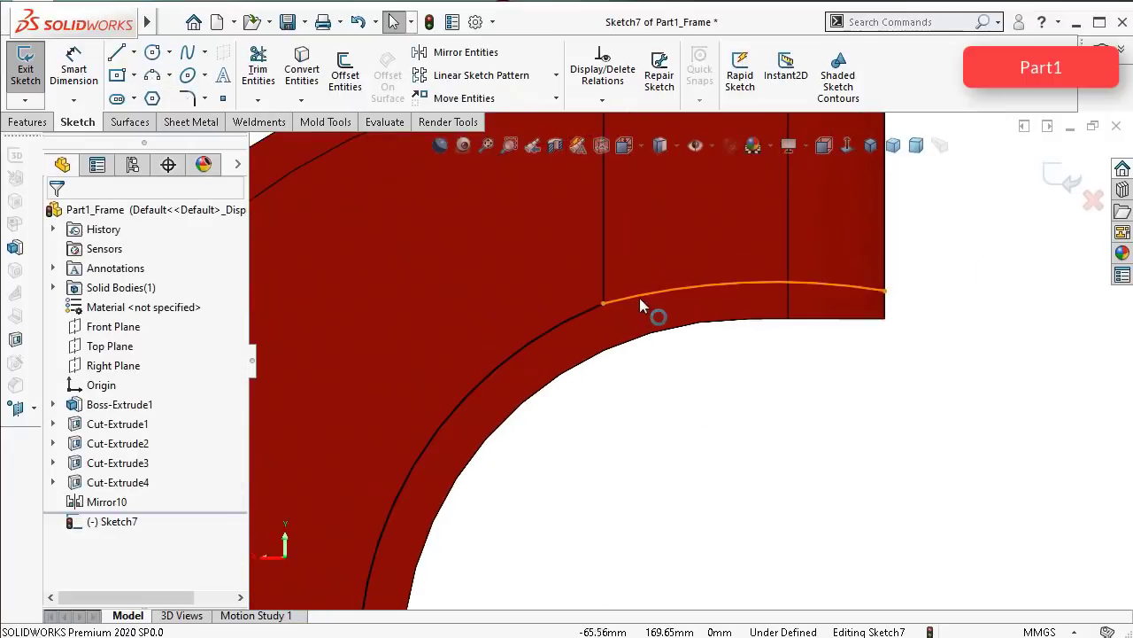
pyautogui.click(603, 302)
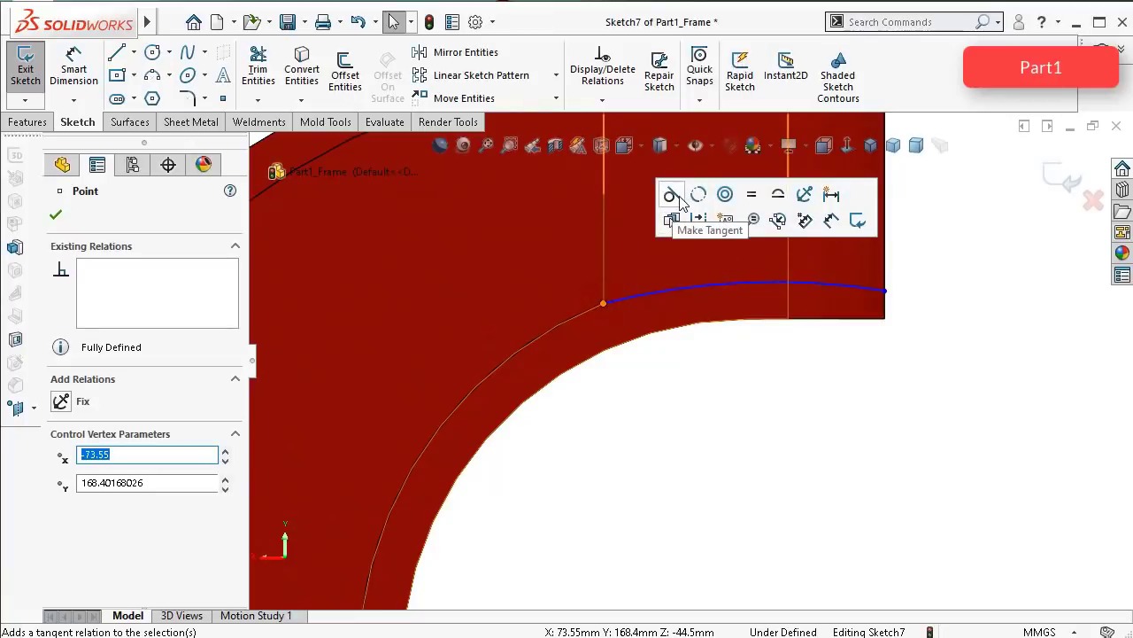
pyautogui.click(629, 413)
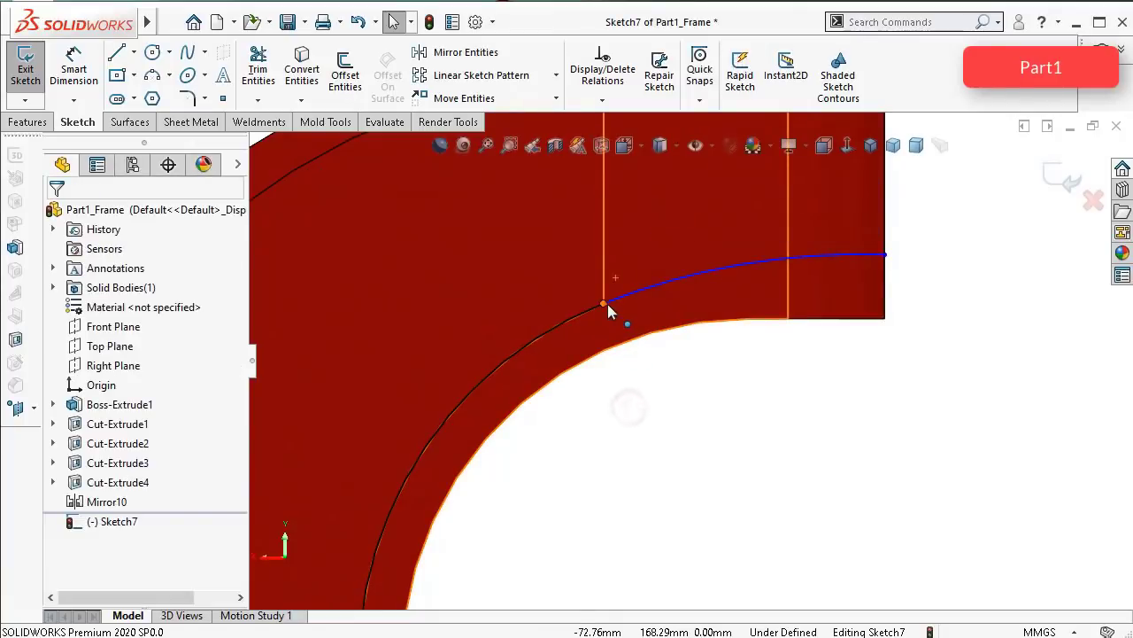
pyautogui.click(608, 303)
pyautogui.click(661, 251)
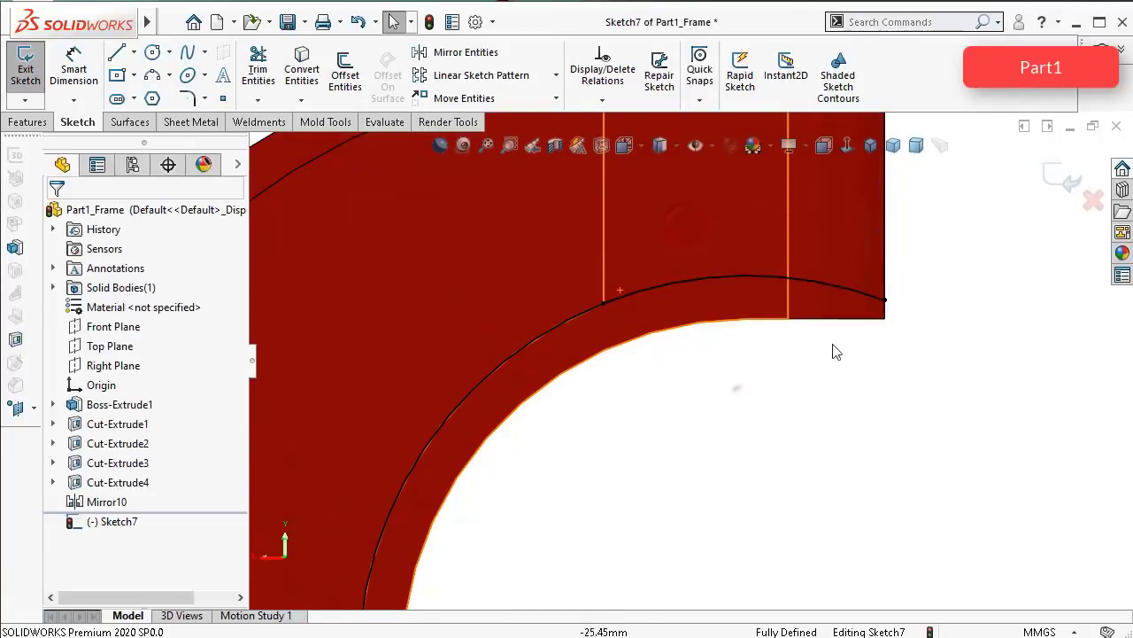
# Step: Draw a horizontal line from the highest point of the new arc to the frame's vertical end edge
pyautogui.click(880, 294)
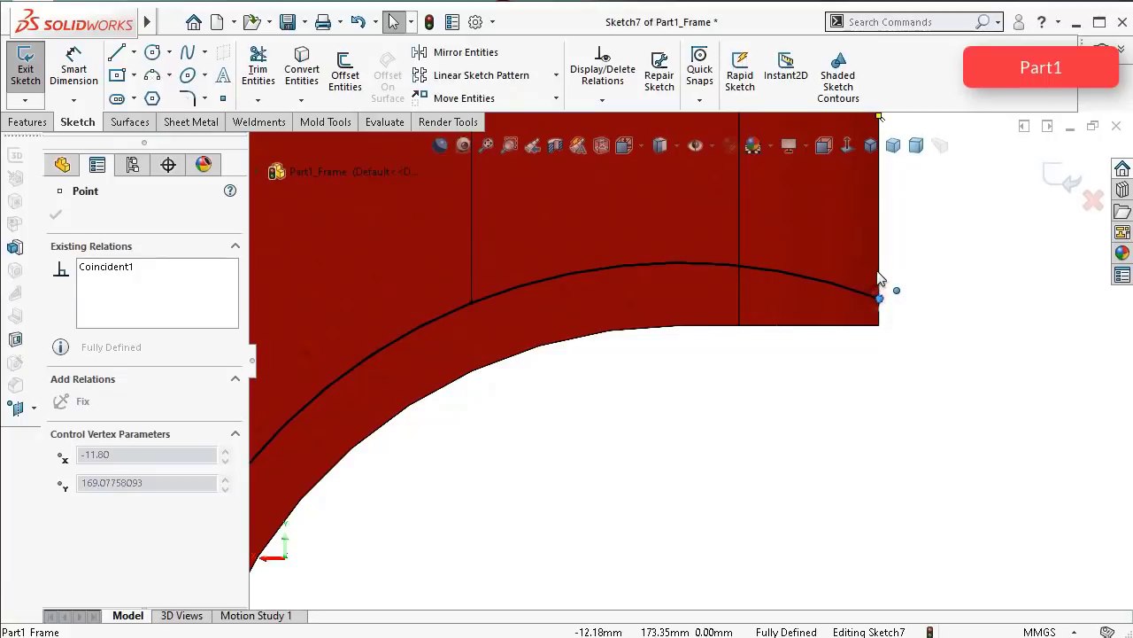
pyautogui.scroll(2, 877, 276)
pyautogui.scroll(-2, 871, 276)
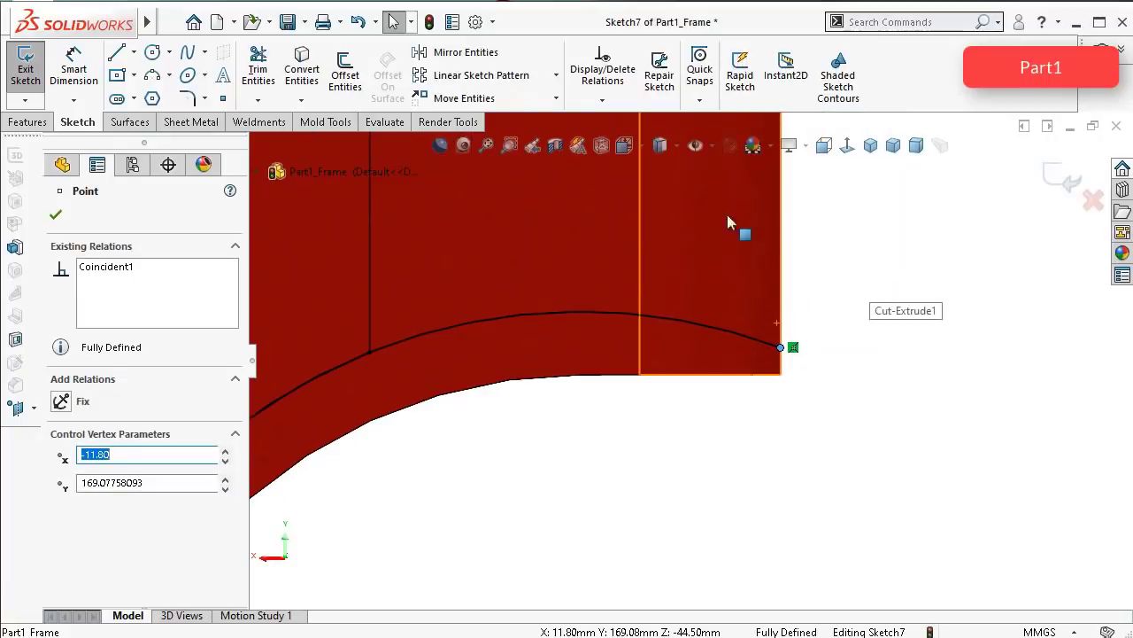
pyautogui.click(116, 52)
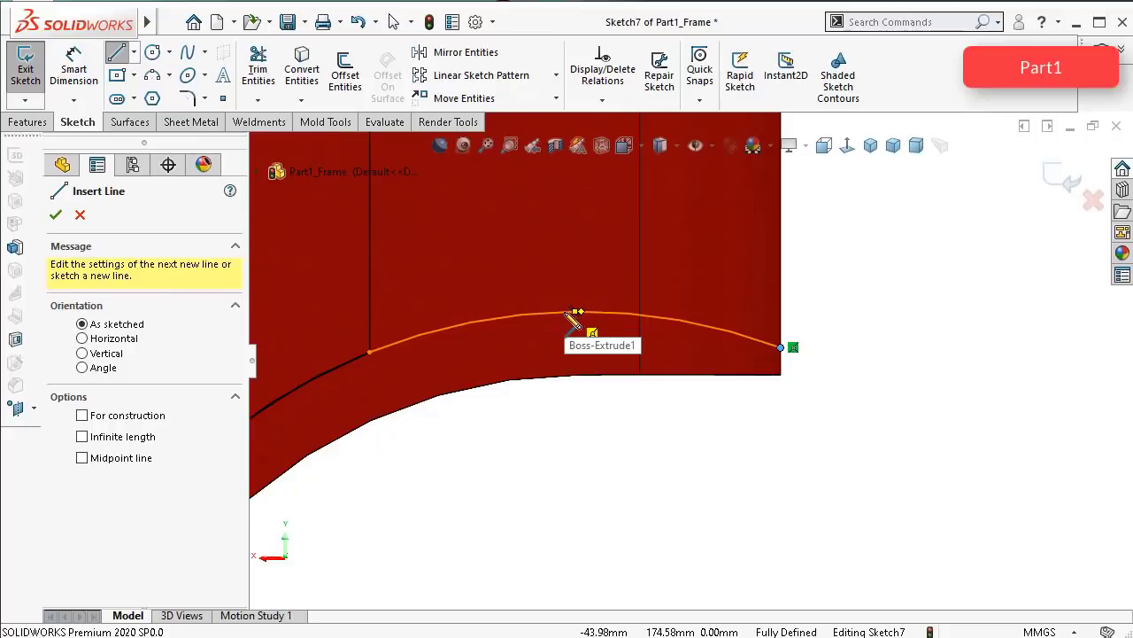
pyautogui.click(576, 312)
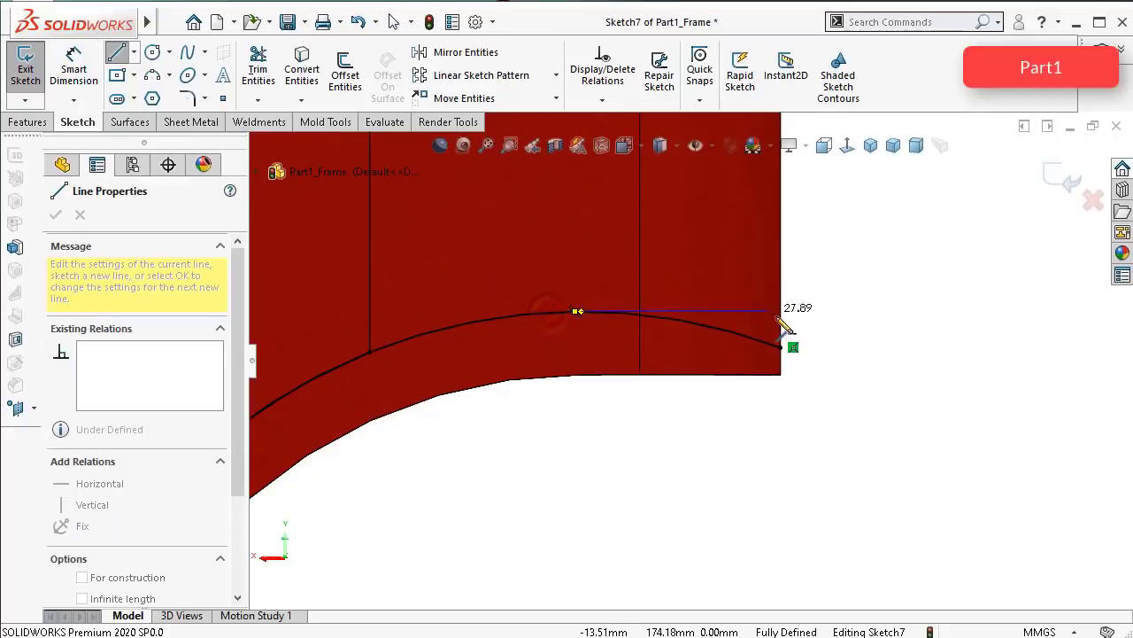
pyautogui.click(780, 311)
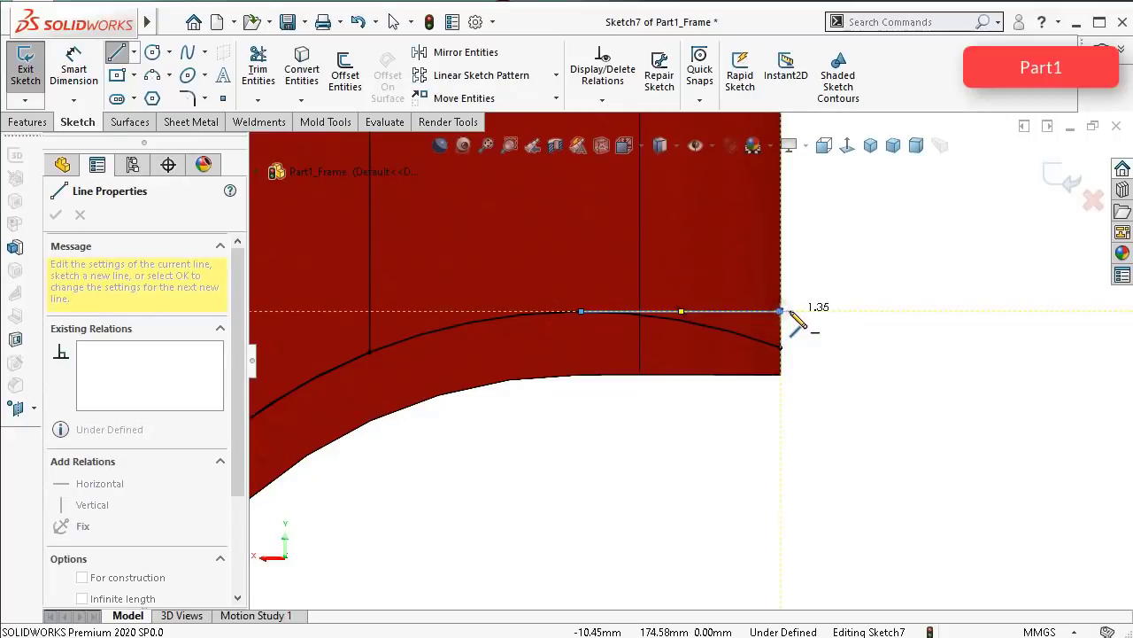
pyautogui.press('Escape')
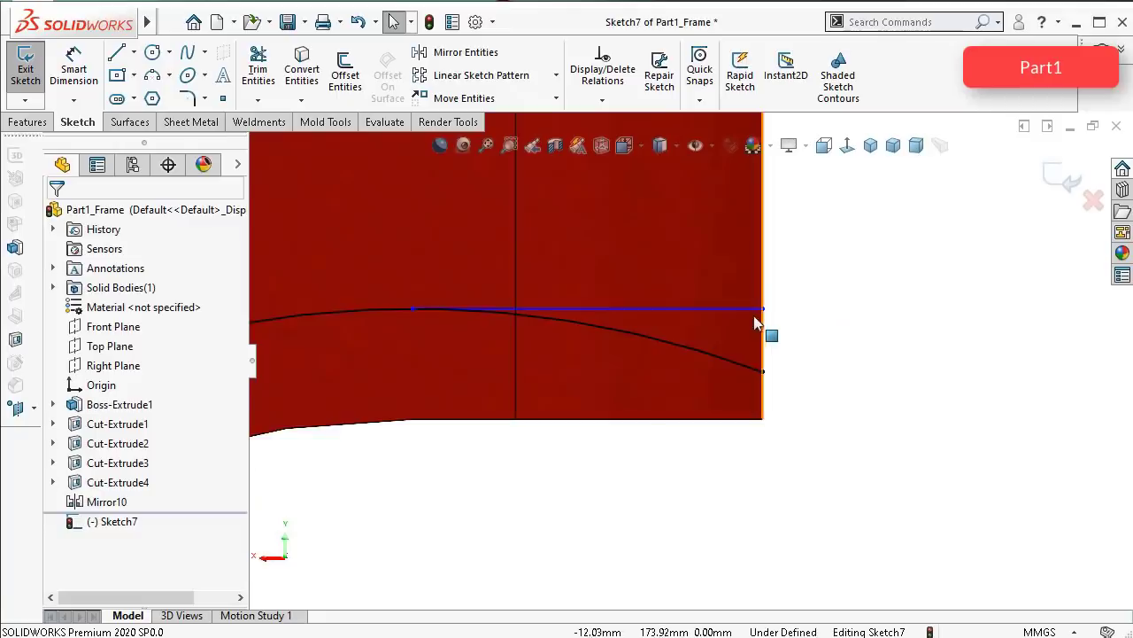
# Step: Make the horizontal line's start point coincident with the new arc
pyautogui.scroll(-2, 777, 319)
pyautogui.scroll(-2, 397, 319)
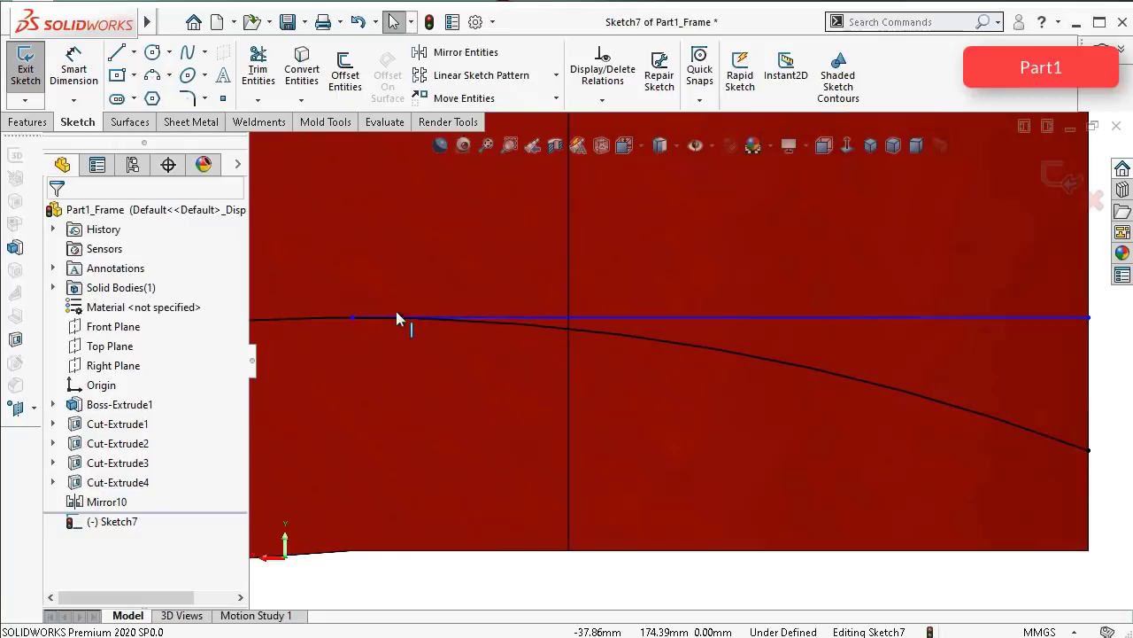
pyautogui.click(351, 319)
pyautogui.keyDown('ctrl'); pyautogui.click(347, 322); pyautogui.keyUp('ctrl')
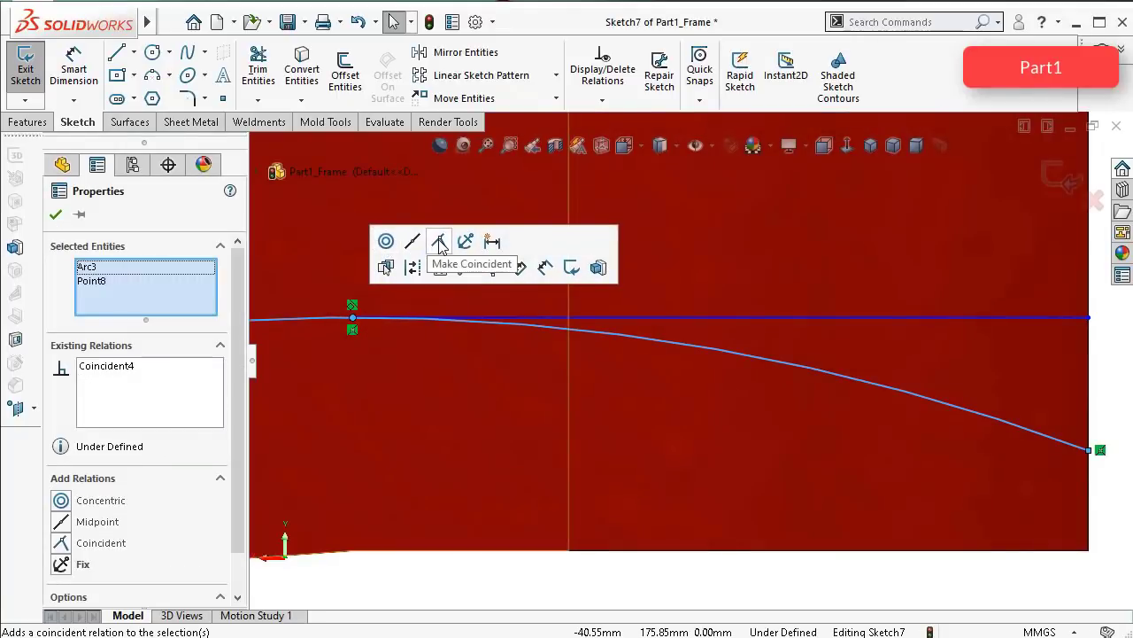
pyautogui.scroll(6, 459, 359)
pyautogui.click(574, 552)
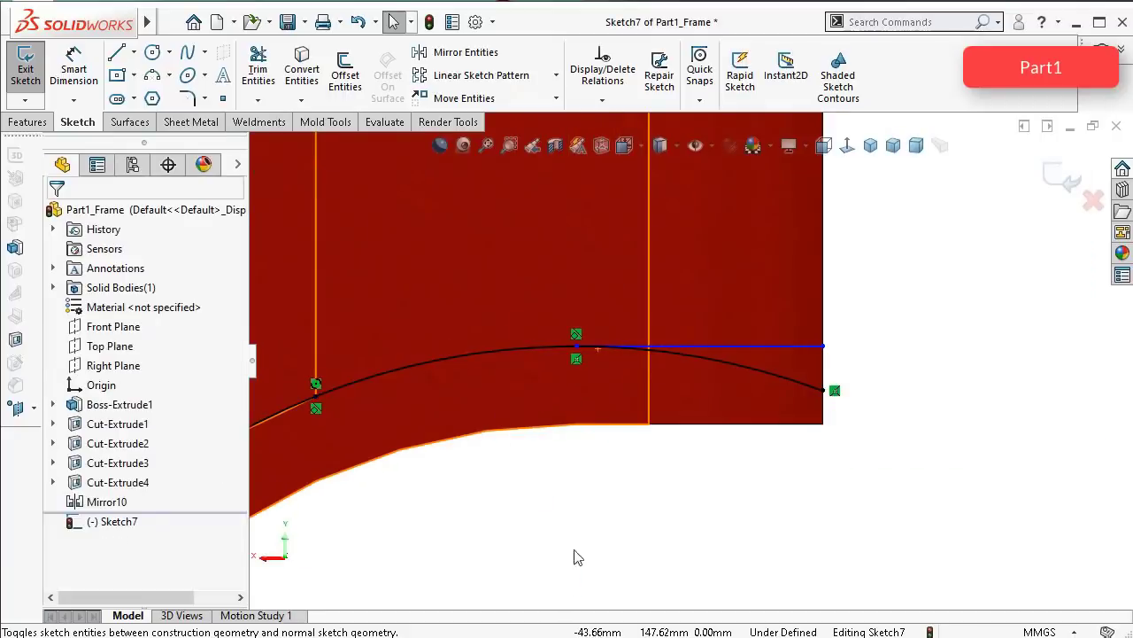
# Step: Move the line's start point along the arc and constrain the line to be horizontal
pyautogui.moveTo(577, 346)
pyautogui.mouseDown()
pyautogui.moveTo(612, 344)
pyautogui.moveTo(602, 346)
pyautogui.mouseUp()
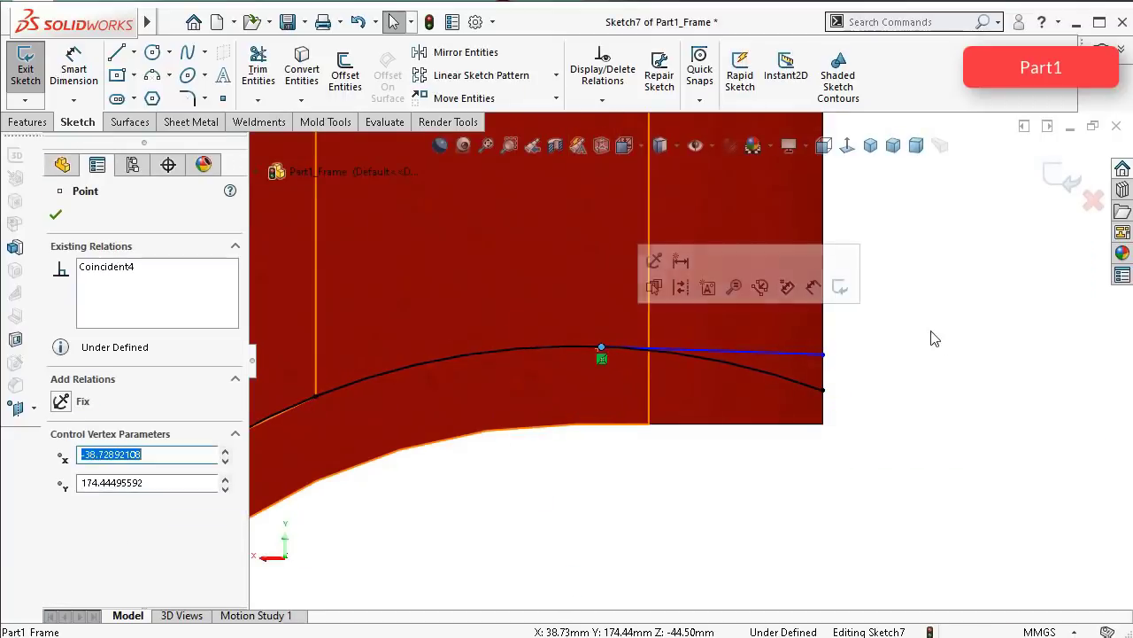
pyautogui.click(824, 354)
pyautogui.click(862, 272)
pyautogui.click(868, 224)
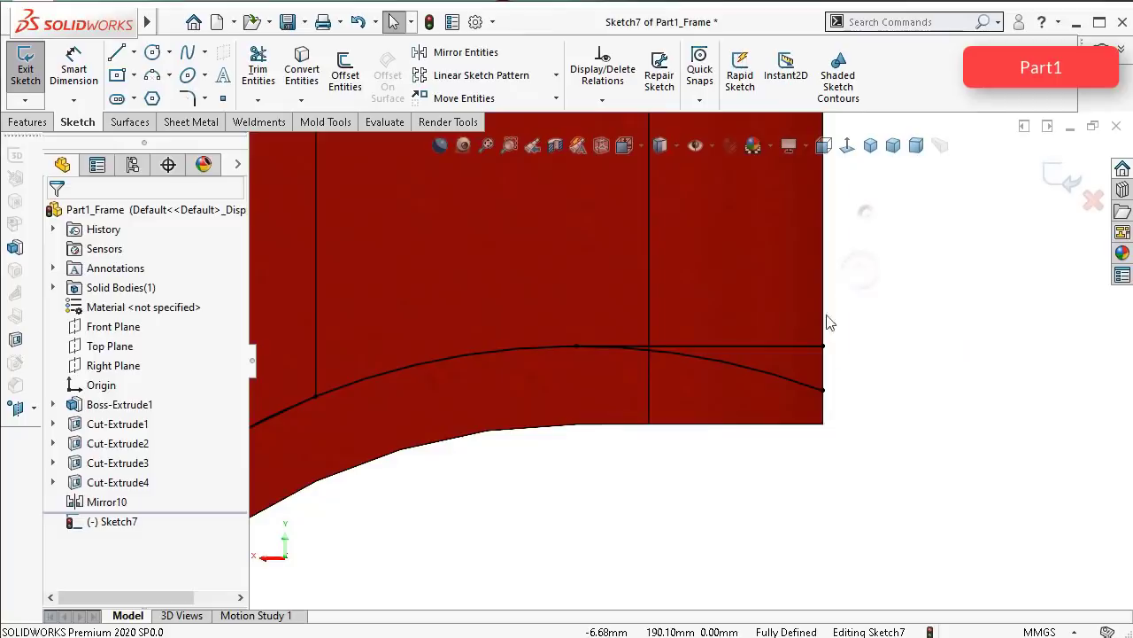
# Step: Trim away the part of the new arc that runs below the horizontal line toward the end edge
pyautogui.scroll(-2, 859, 340)
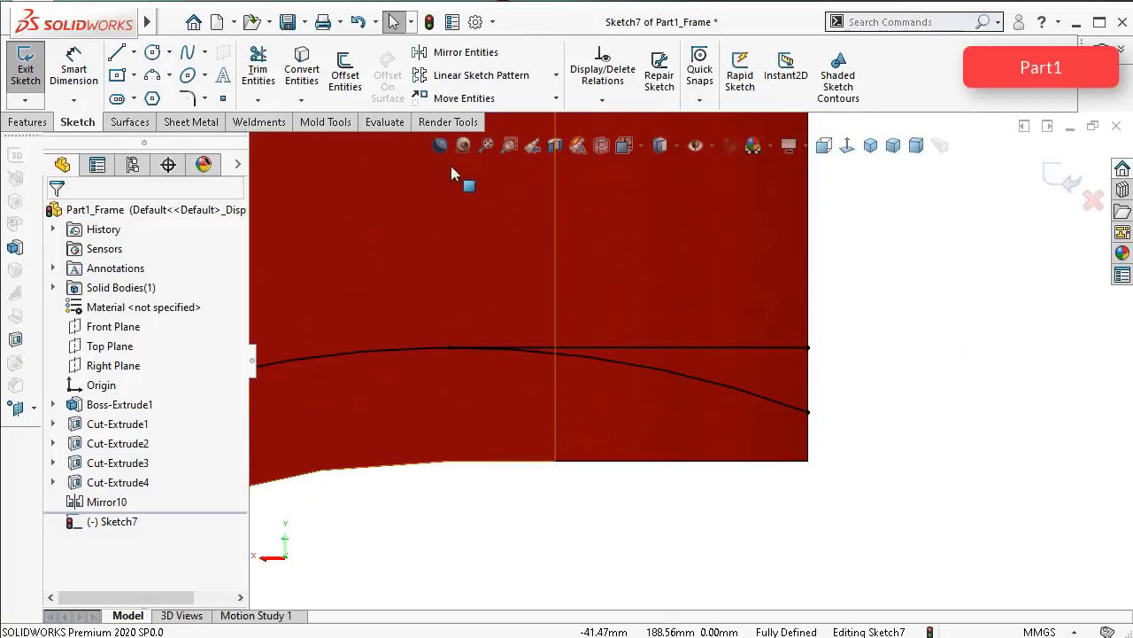
pyautogui.click(257, 71)
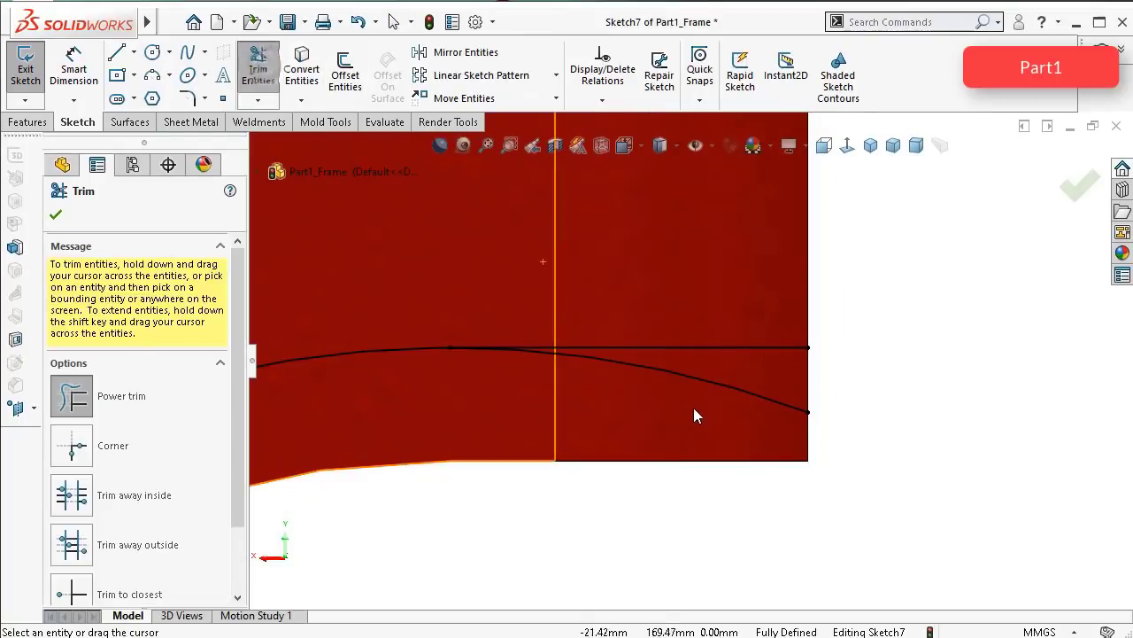
pyautogui.scroll(3, 714, 381)
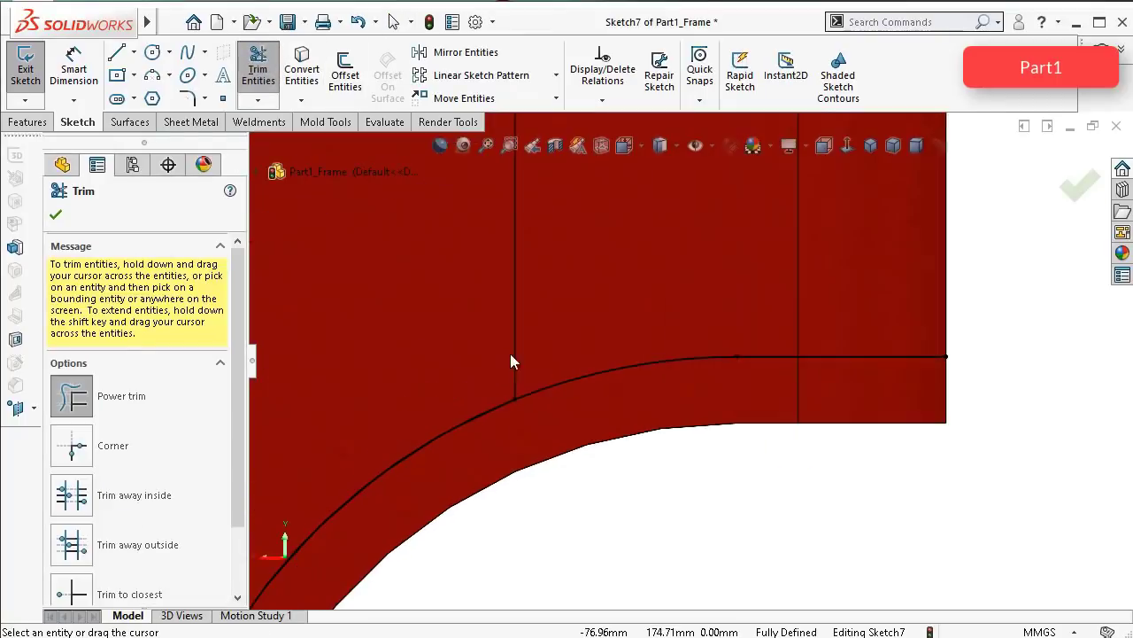
pyautogui.scroll(-3, 608, 403)
pyautogui.scroll(3, 595, 404)
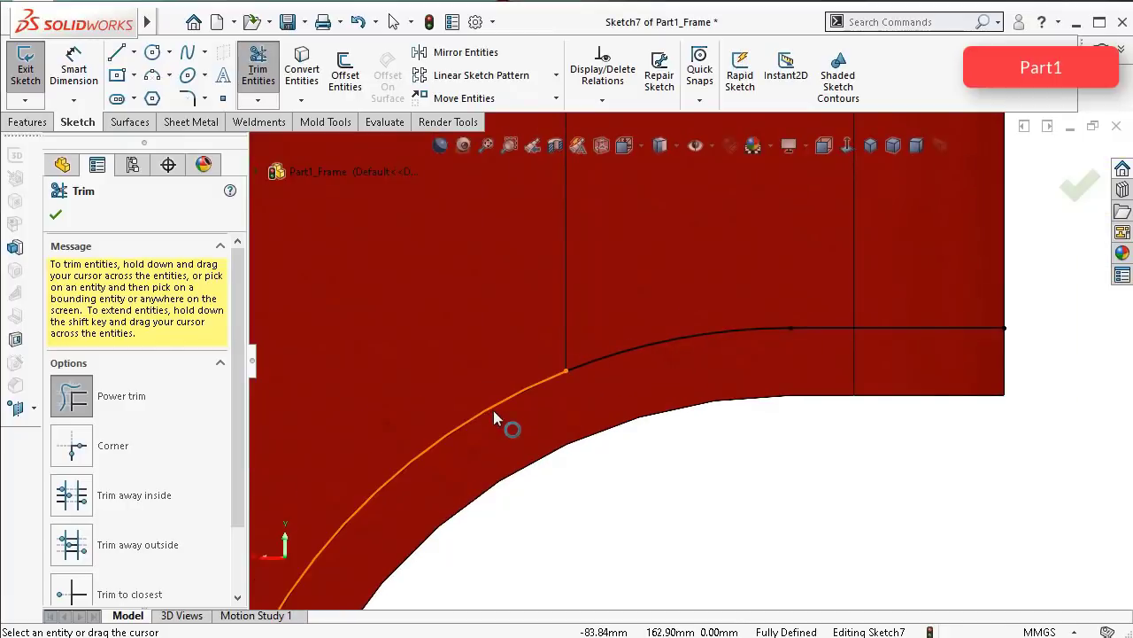
pyautogui.click(55, 214)
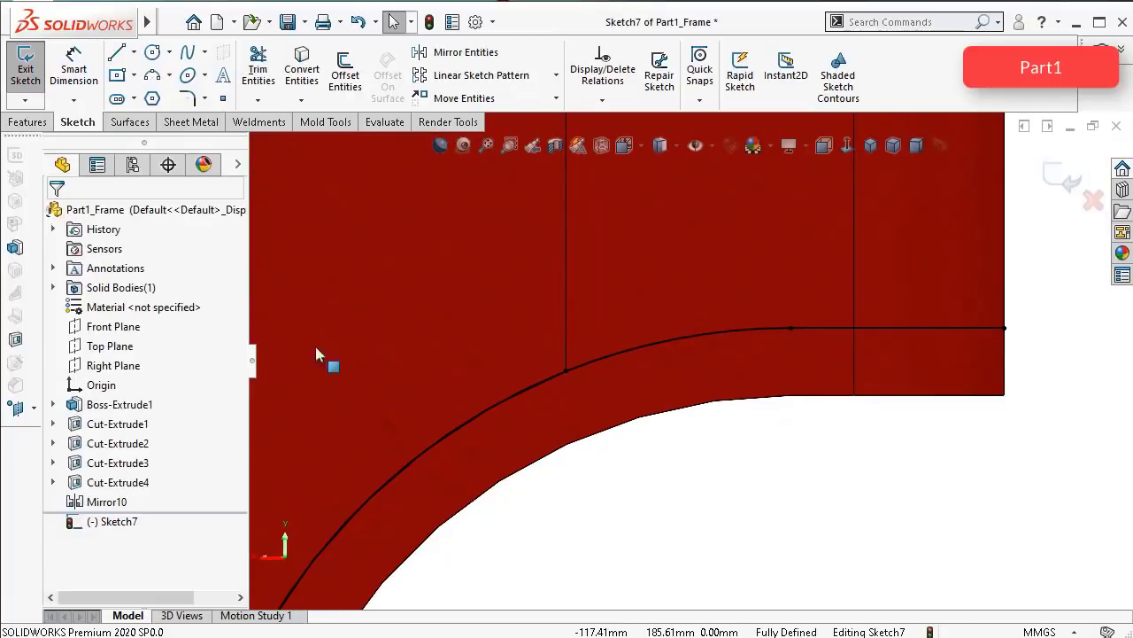
pyautogui.click(522, 391)
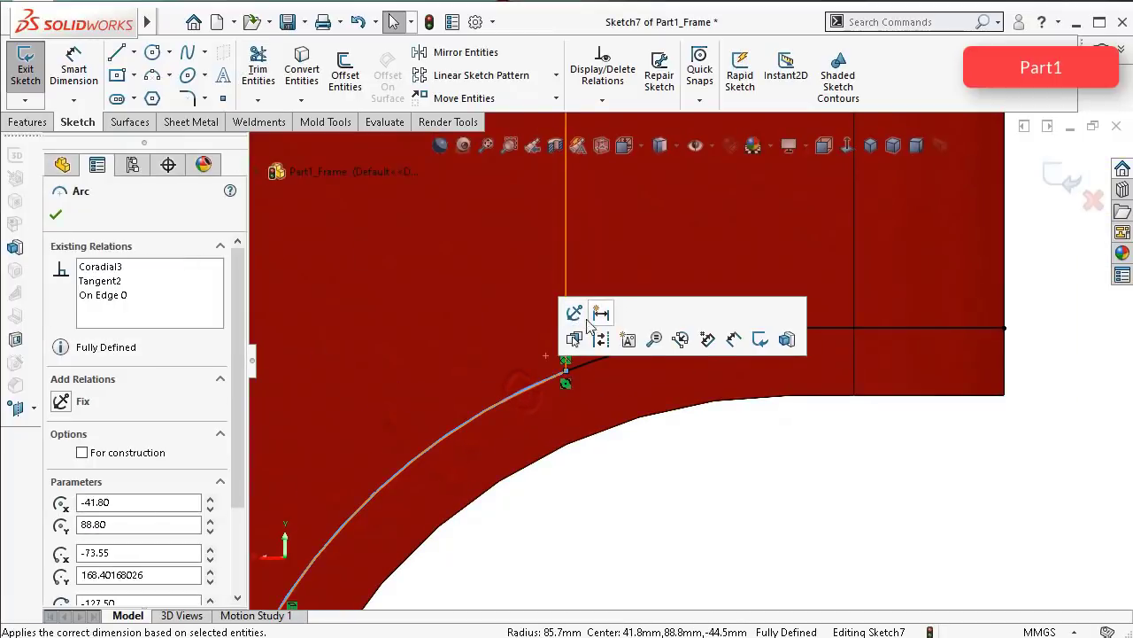
pyautogui.click(709, 481)
pyautogui.scroll(1, 790, 517)
pyautogui.scroll(3, 790, 511)
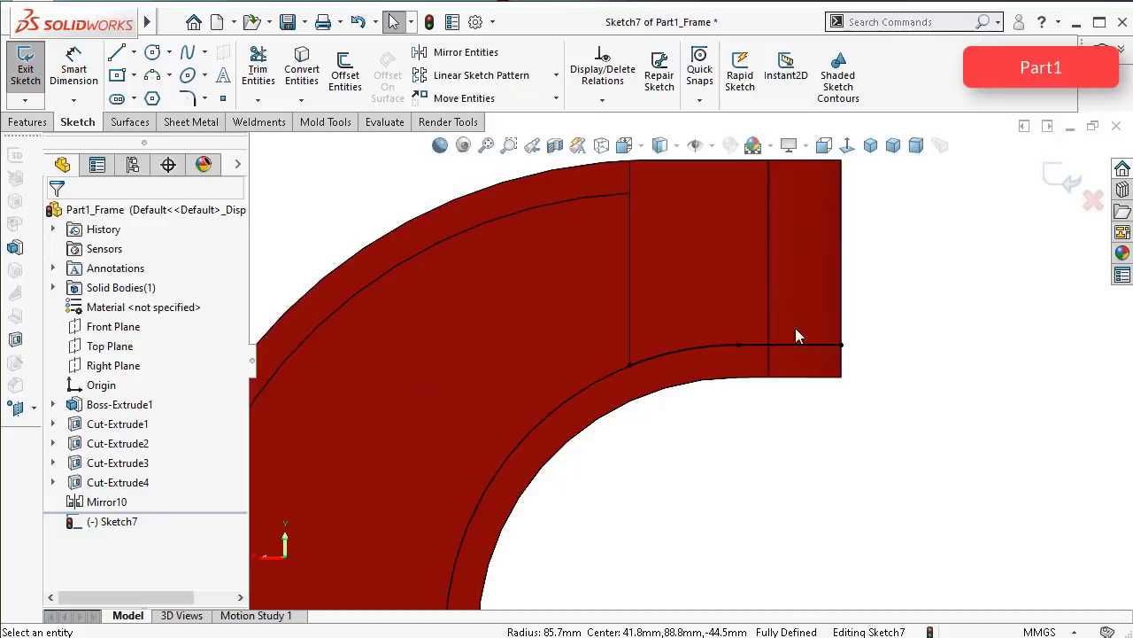
pyautogui.click(564, 180)
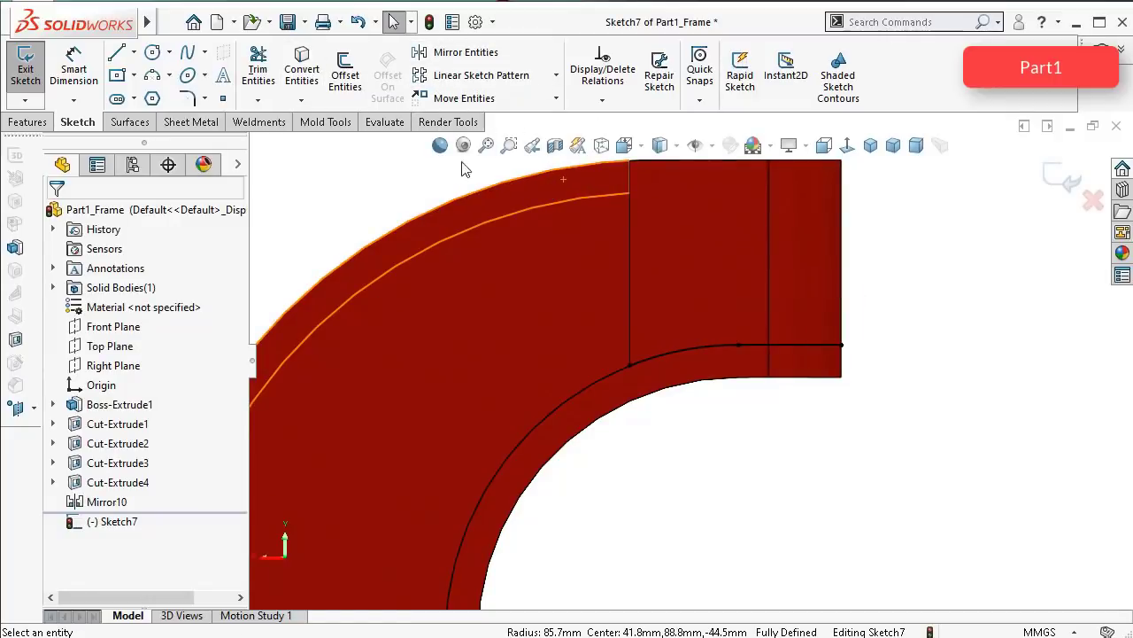
pyautogui.click(317, 77)
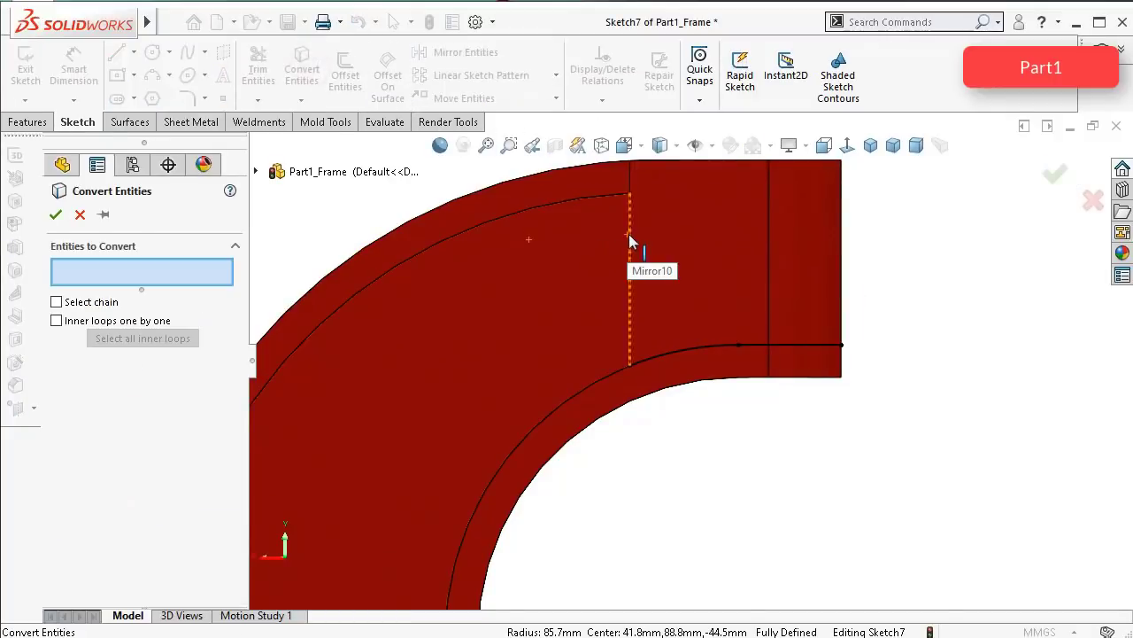
pyautogui.scroll(1, 628, 235)
pyautogui.click(81, 214)
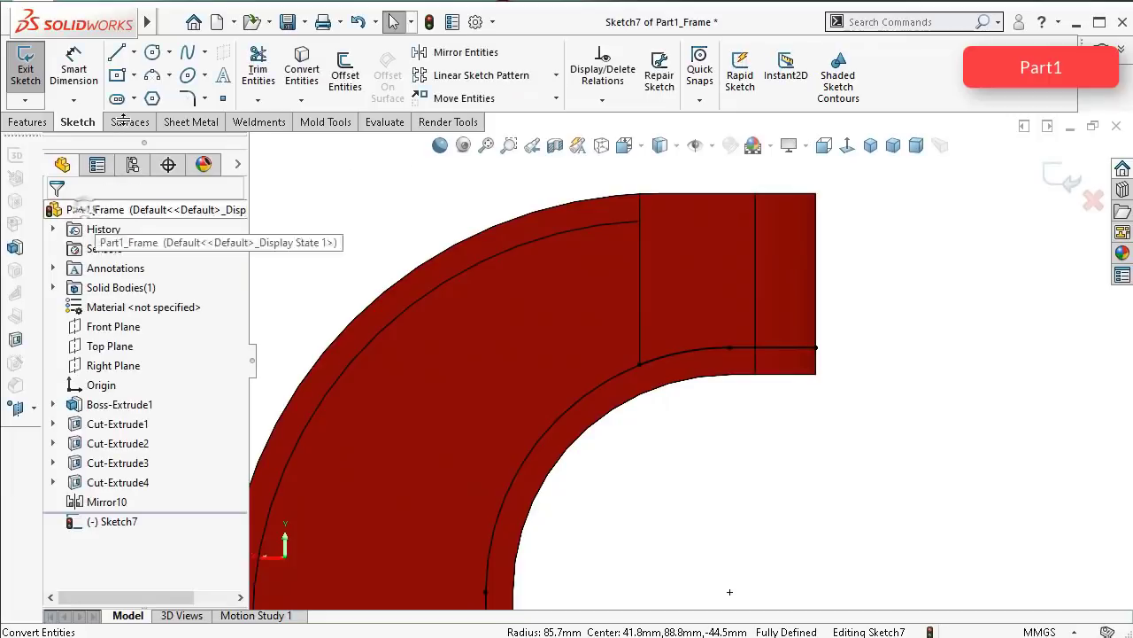
# Step: Close the cut profile with lines from the arc's start up to the outer edge, along it to the end corner, and down to the horizontal line
pyautogui.click(116, 52)
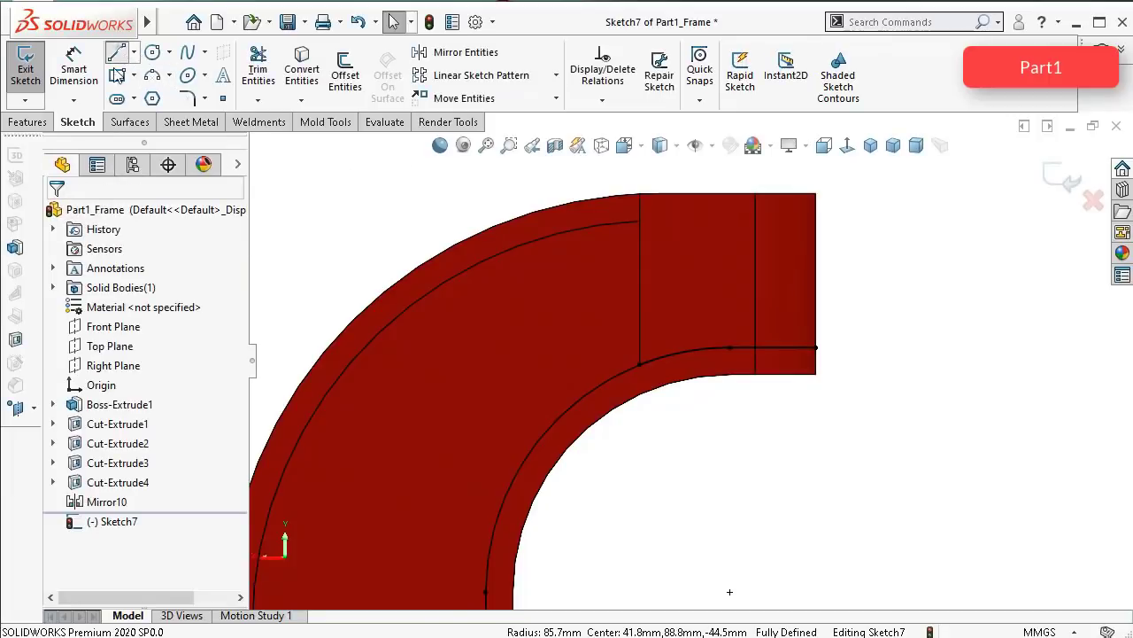
pyautogui.click(639, 365)
pyautogui.scroll(-3, 669, 222)
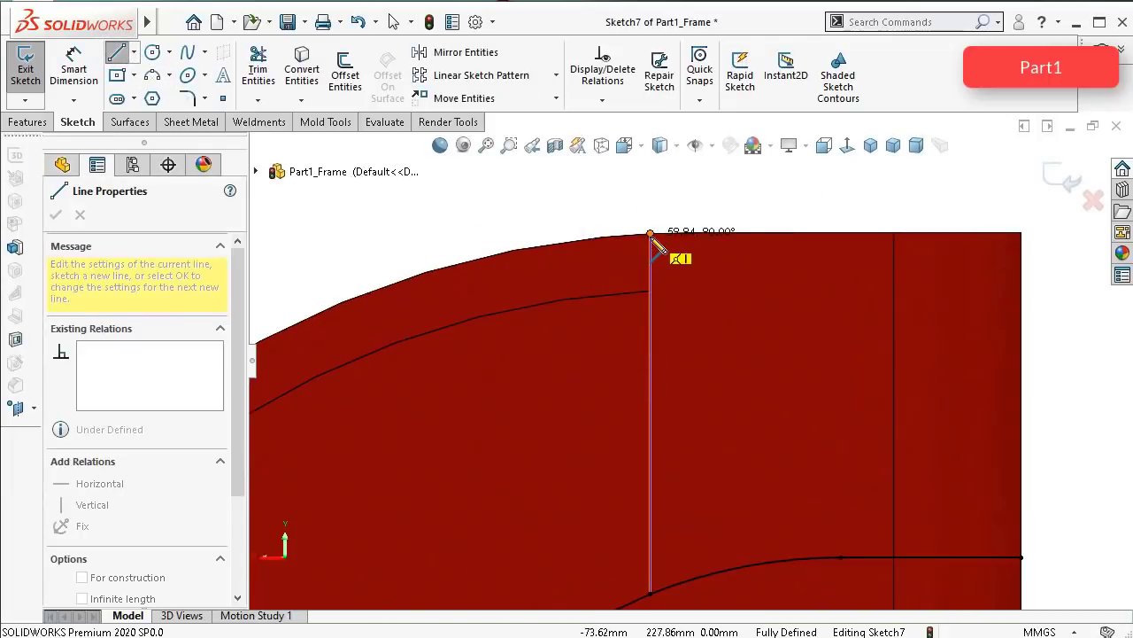
pyautogui.click(650, 233)
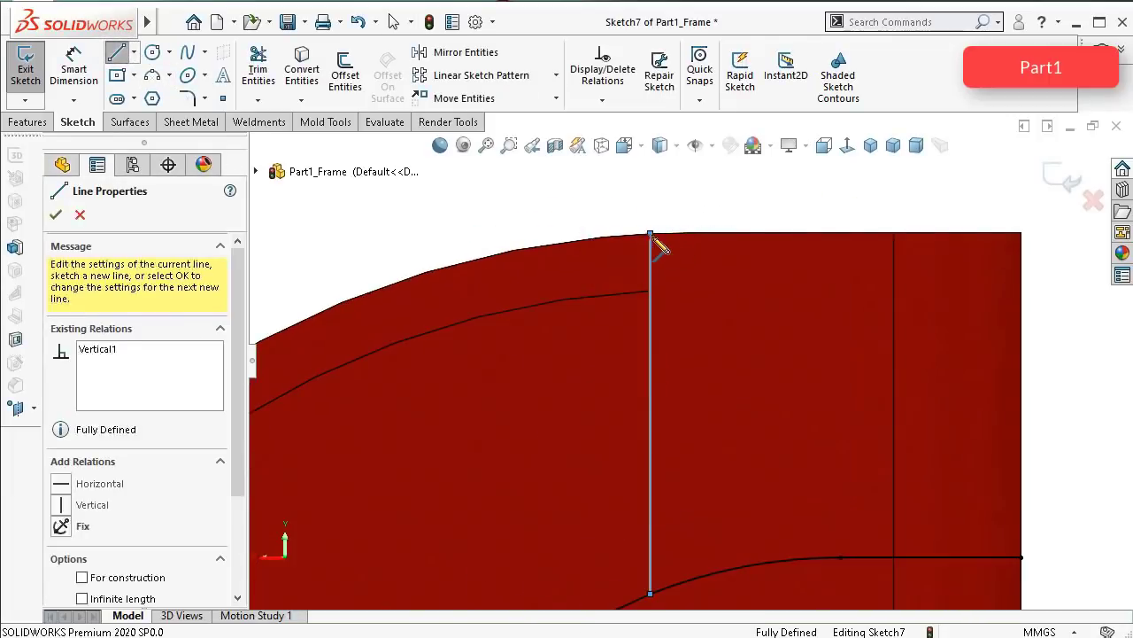
pyautogui.click(1021, 233)
pyautogui.scroll(2, 983, 465)
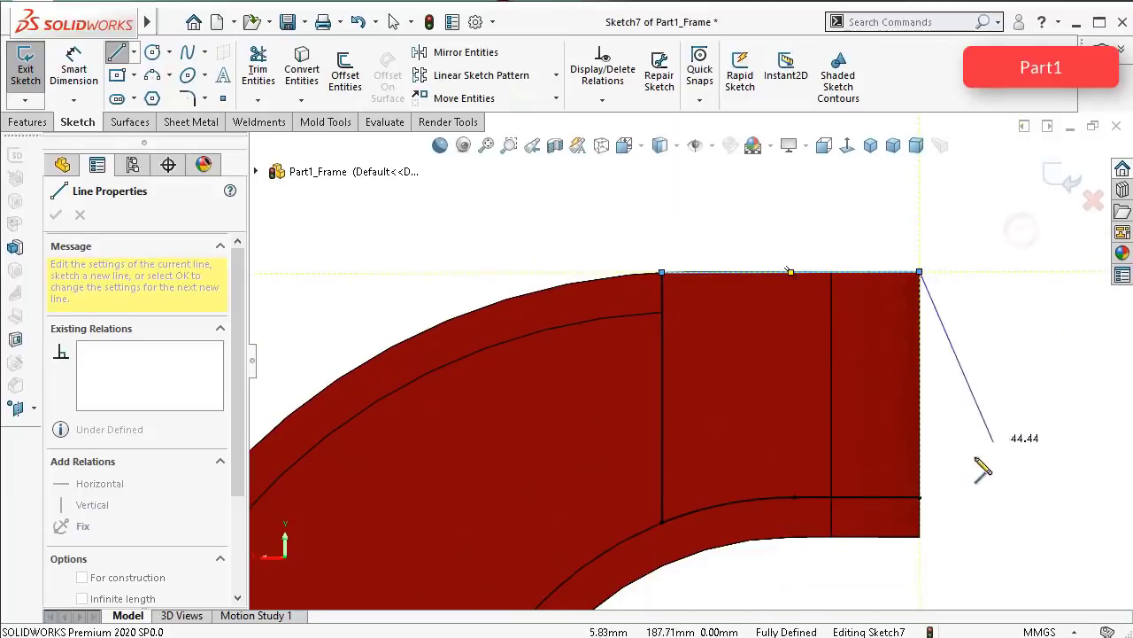
pyautogui.doubleClick(920, 498)
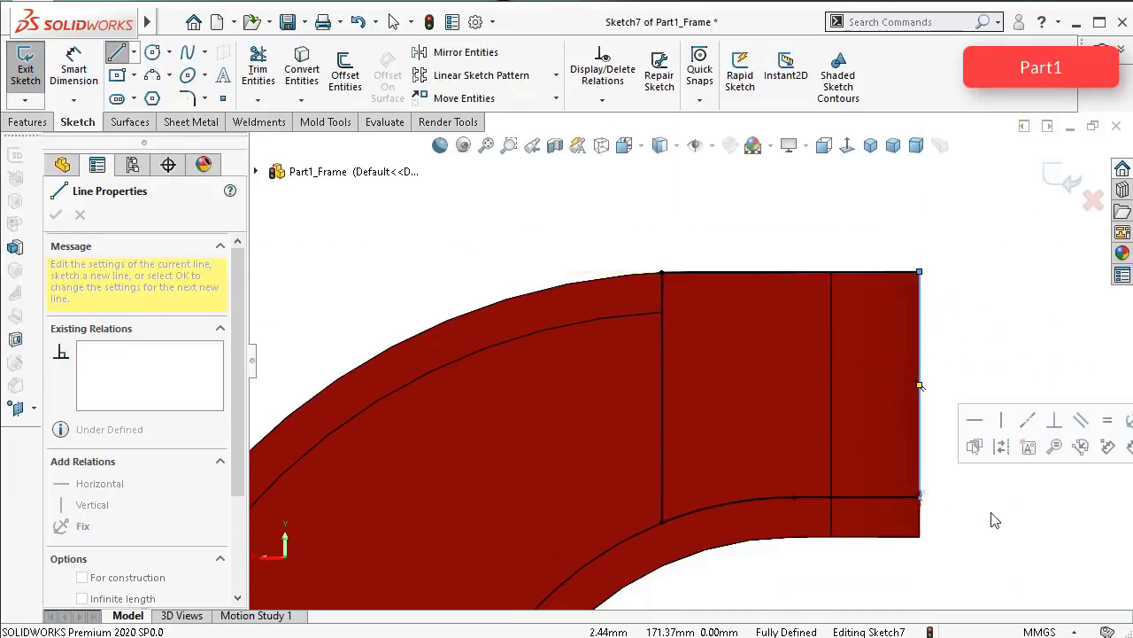
# Step: Cut-extrude the closed profile blind to a depth of 22.22 mm
pyautogui.click(27, 122)
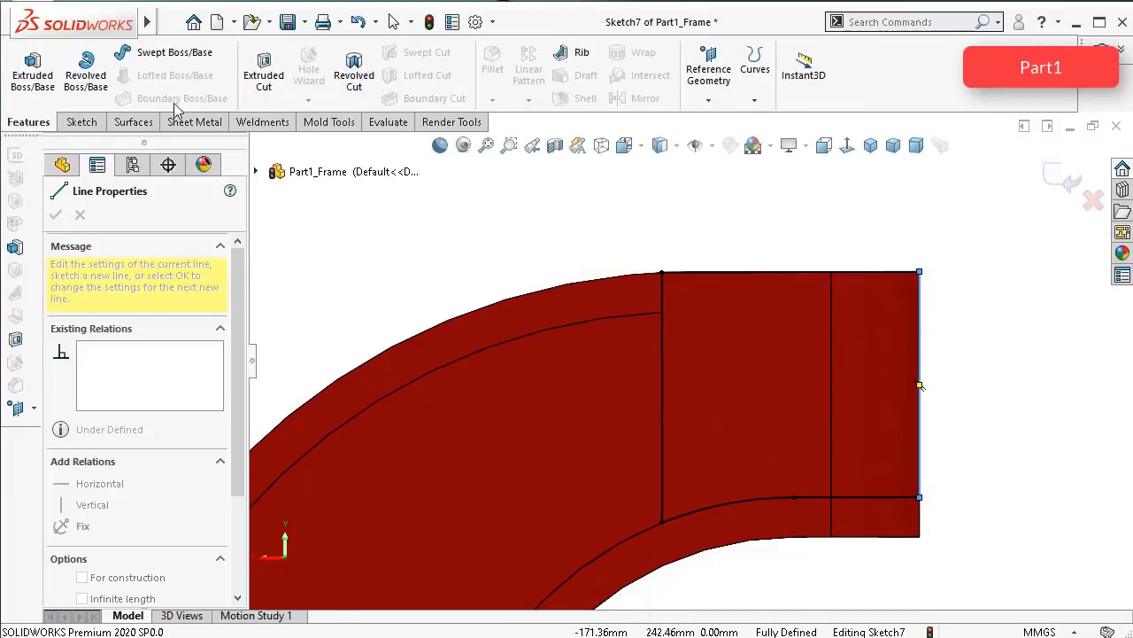
pyautogui.click(257, 79)
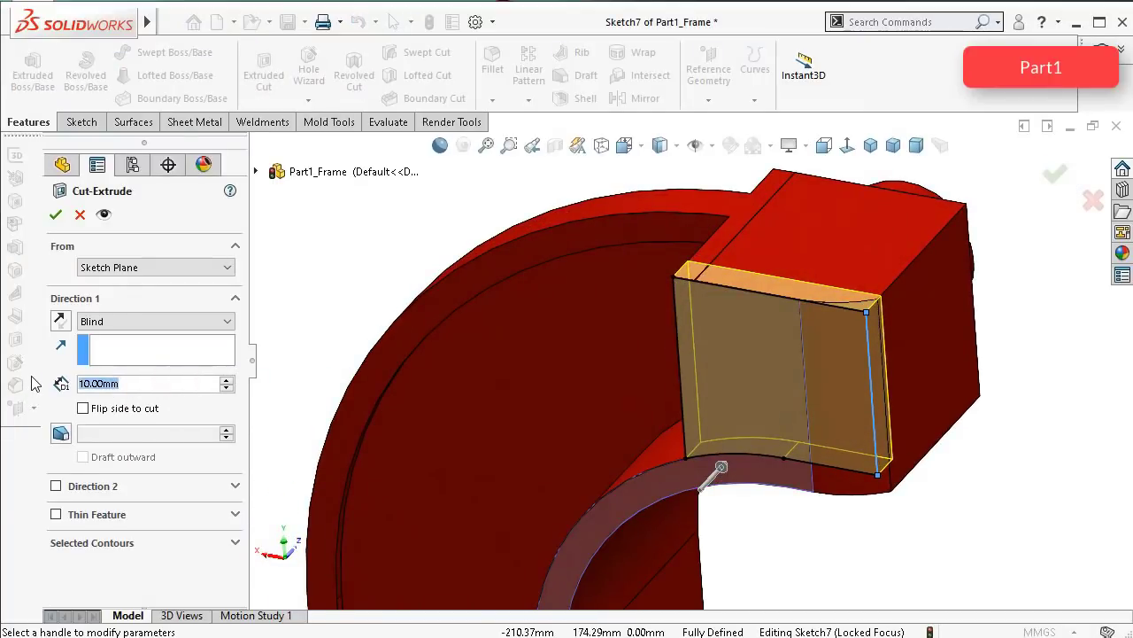
pyautogui.write('22.22')
pyautogui.press('Return')
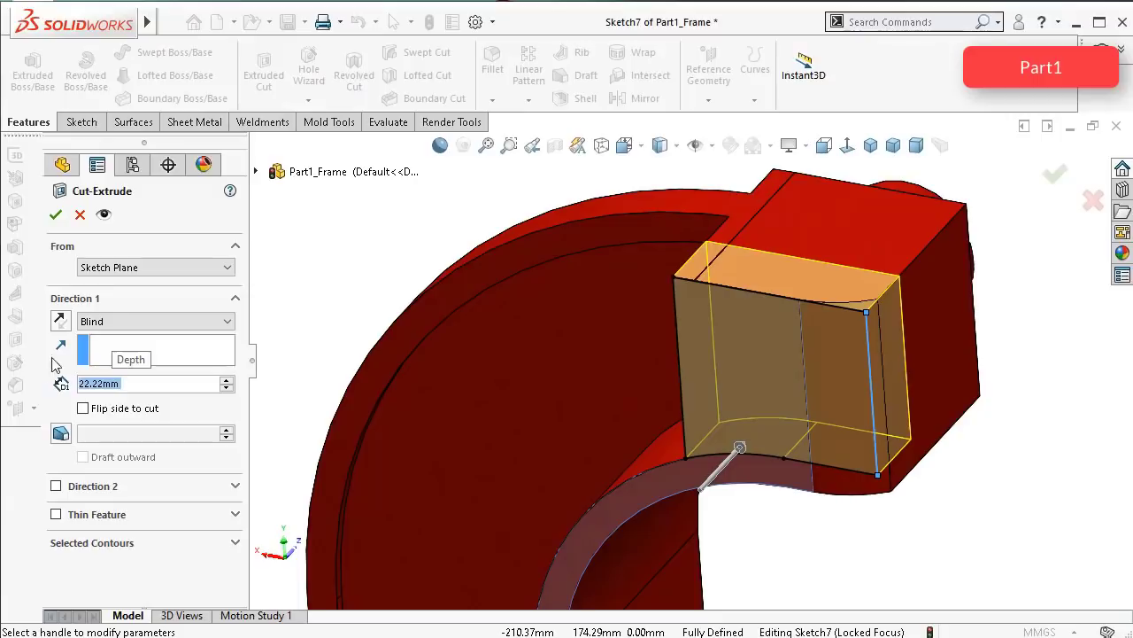
pyautogui.click(54, 215)
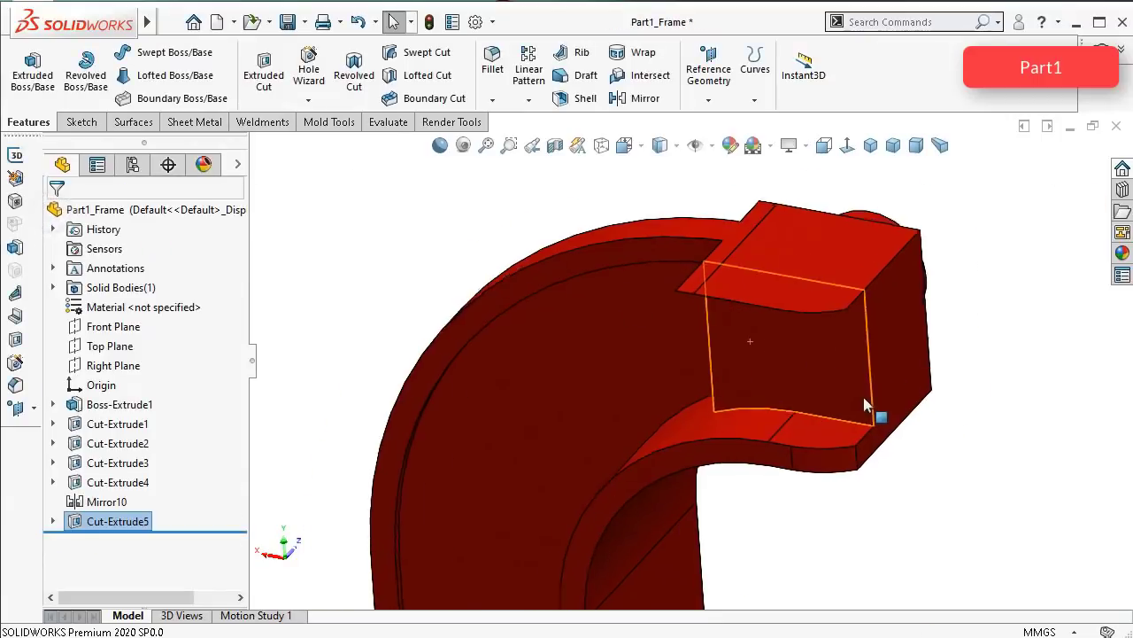
pyautogui.click(865, 483)
pyautogui.moveTo(913, 268); pyautogui.dragTo(819, 271, button='middle')
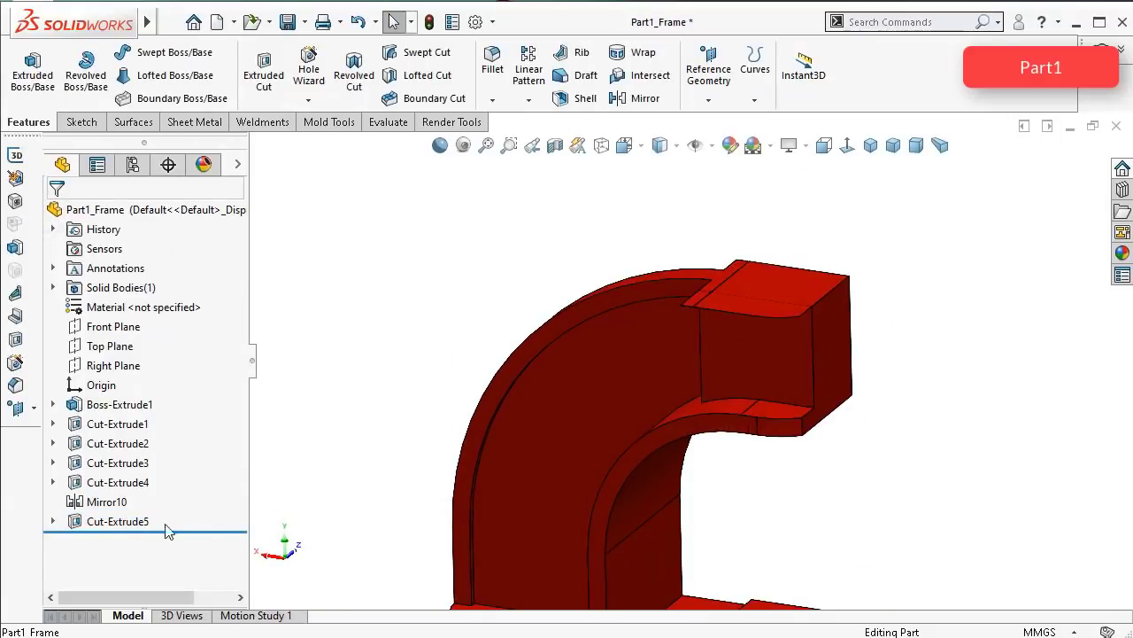
# Step: Open the sketch of the newly made end cut for editing
pyautogui.click(104, 522)
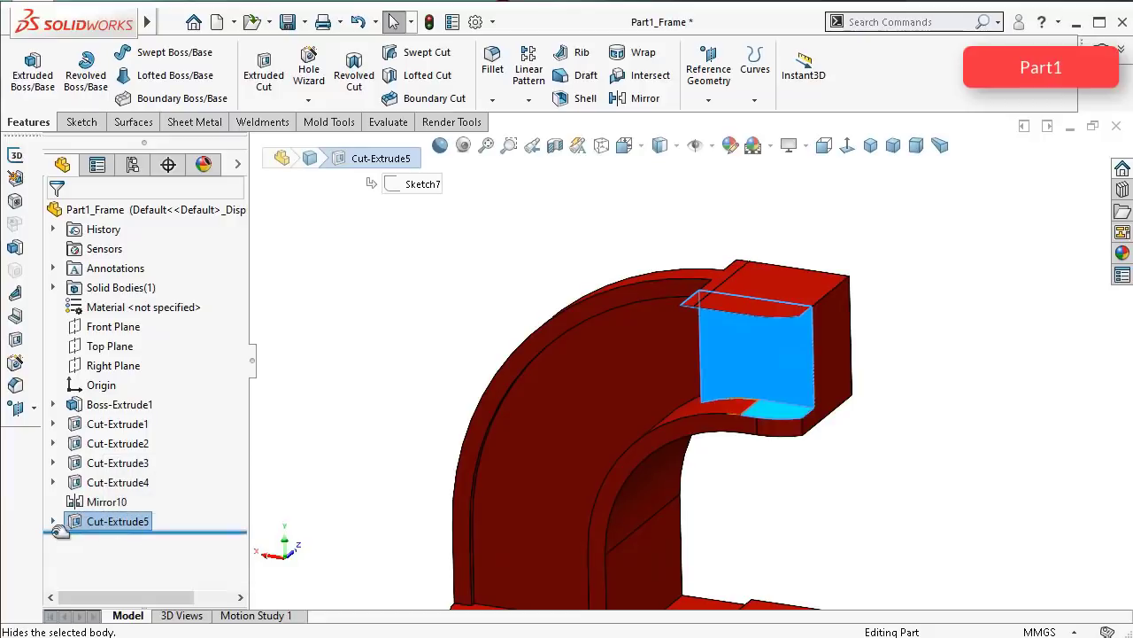
pyautogui.click(54, 522)
pyautogui.click(111, 541)
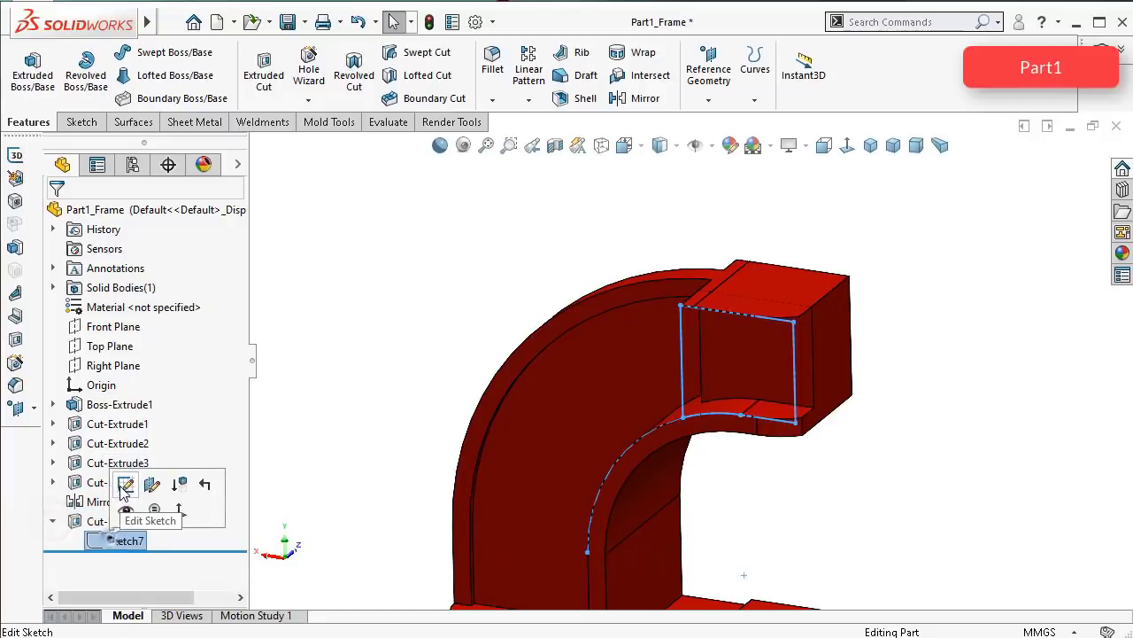
pyautogui.click(132, 487)
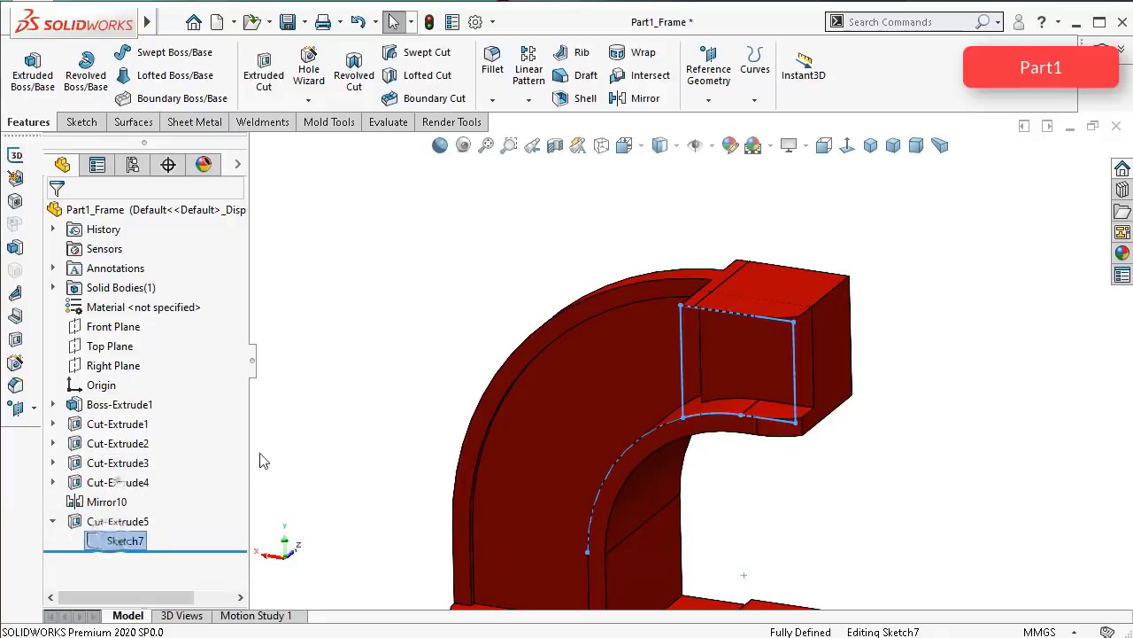
pyautogui.click(847, 145)
# Step: Draw a corner rectangle about 15 mm high on top of the profile, spanning from its vertical line to the frame's end edge
pyautogui.click(133, 75)
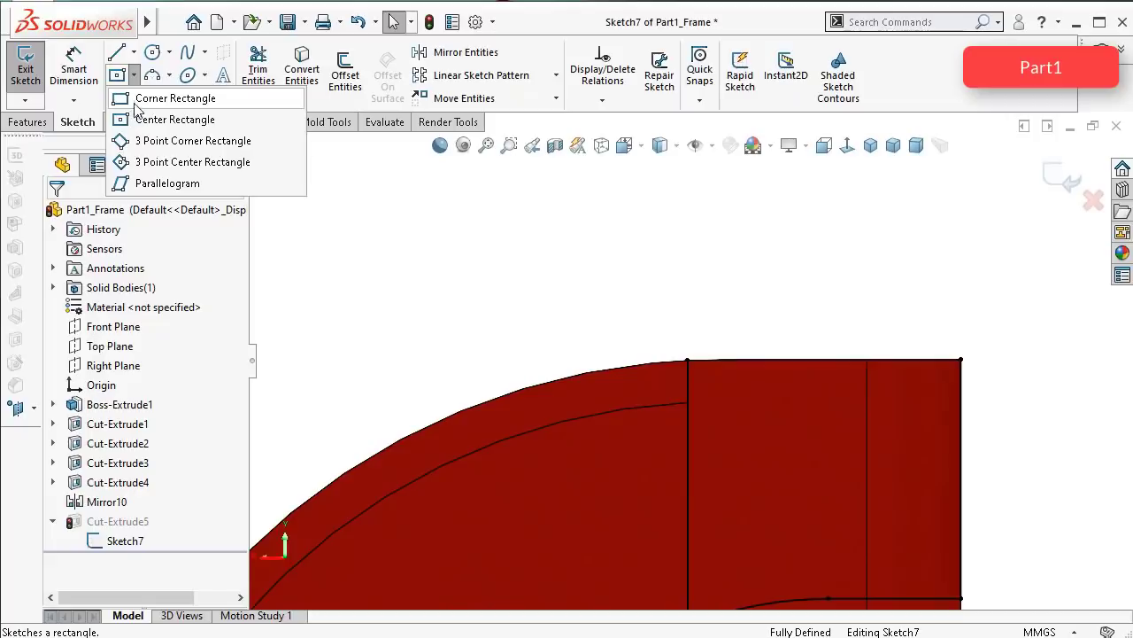
pyautogui.click(231, 53)
pyautogui.click(688, 361)
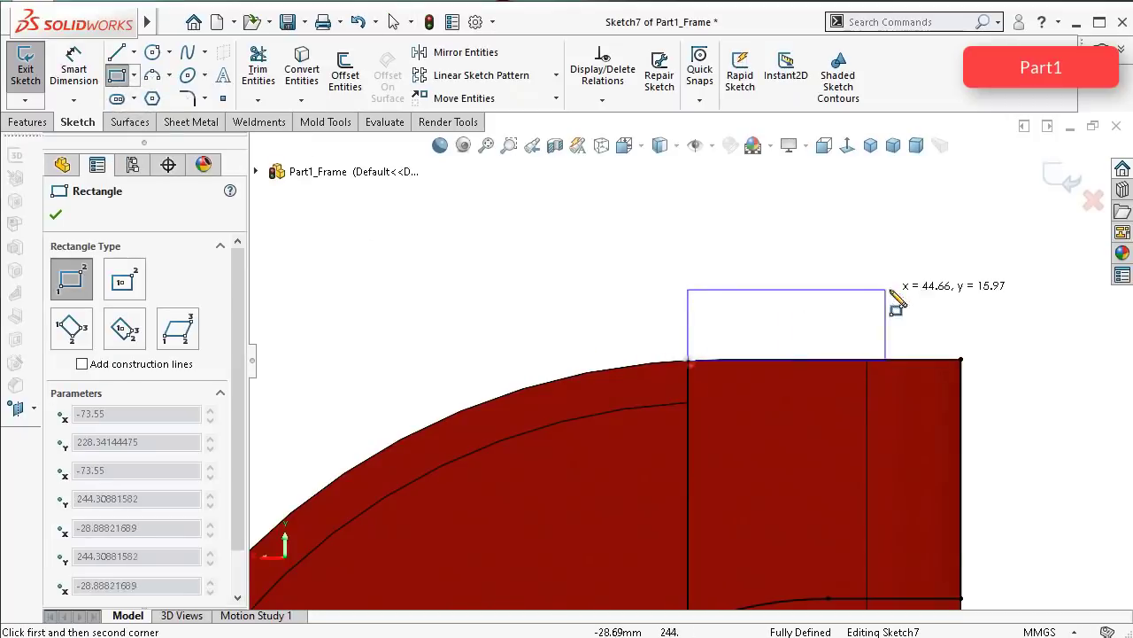
pyautogui.click(965, 298)
pyautogui.press('Escape')
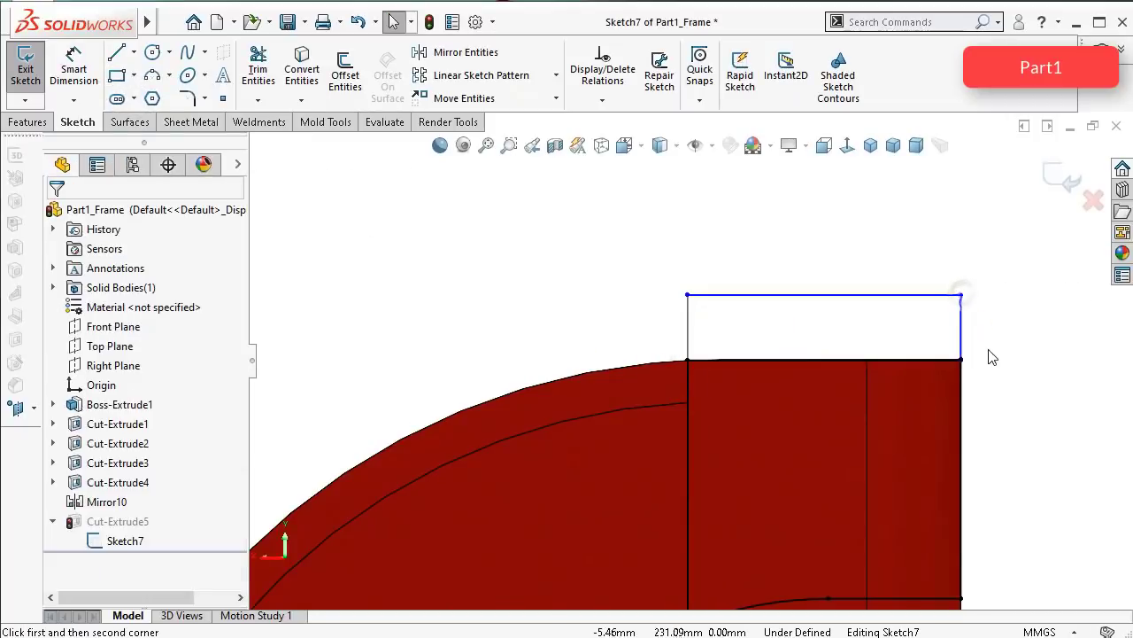
# Step: Dimension the rectangle's height to 10 mm
pyautogui.scroll(-2, 989, 357)
pyautogui.moveTo(1007, 408); pyautogui.dragTo(1002, 354, button='right')
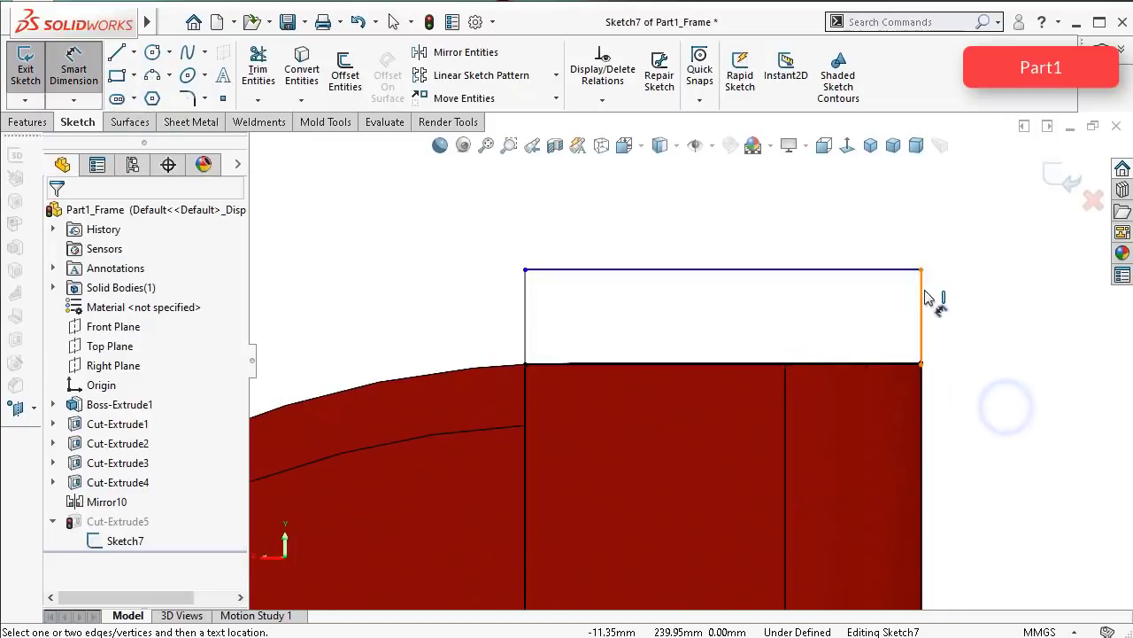
pyautogui.click(923, 288)
pyautogui.click(983, 305)
pyautogui.click(985, 310)
pyautogui.write('10')
pyautogui.press('Return')
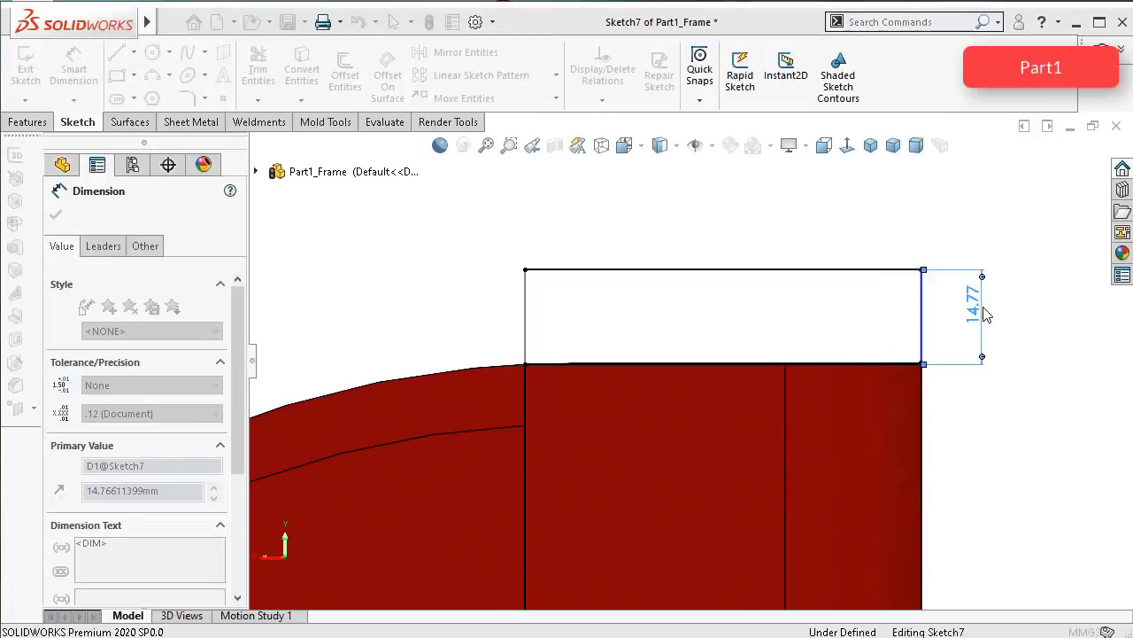
pyautogui.scroll(-1, 962, 346)
pyautogui.press('Escape')
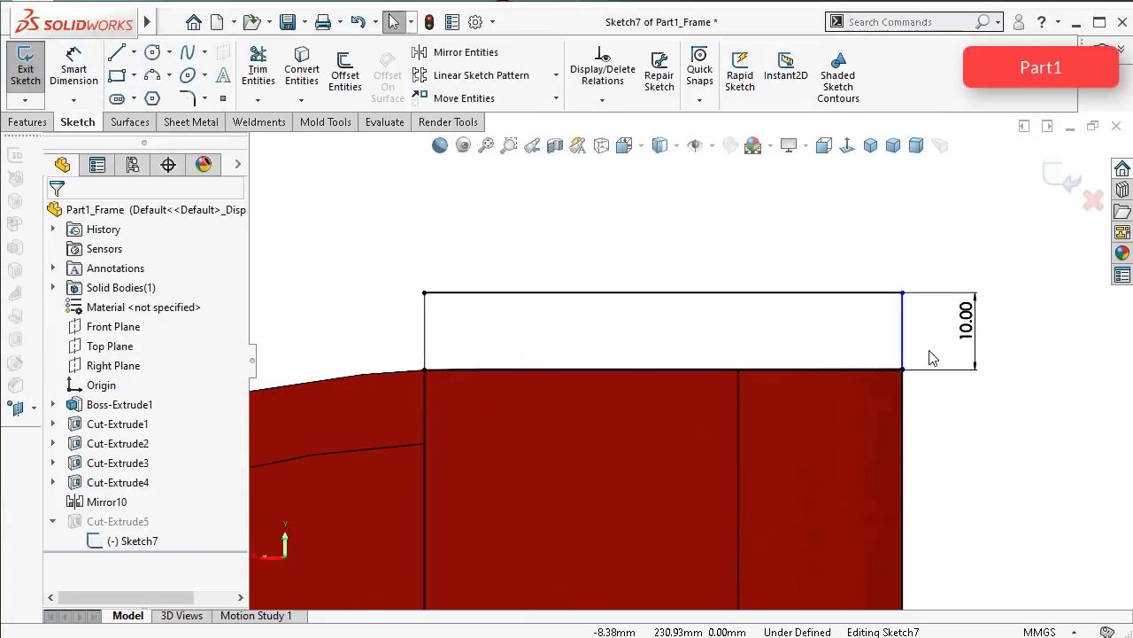
# Step: Make the rectangle's side line at the frame's end collinear with the profile's vertical end line below it
pyautogui.click(904, 331)
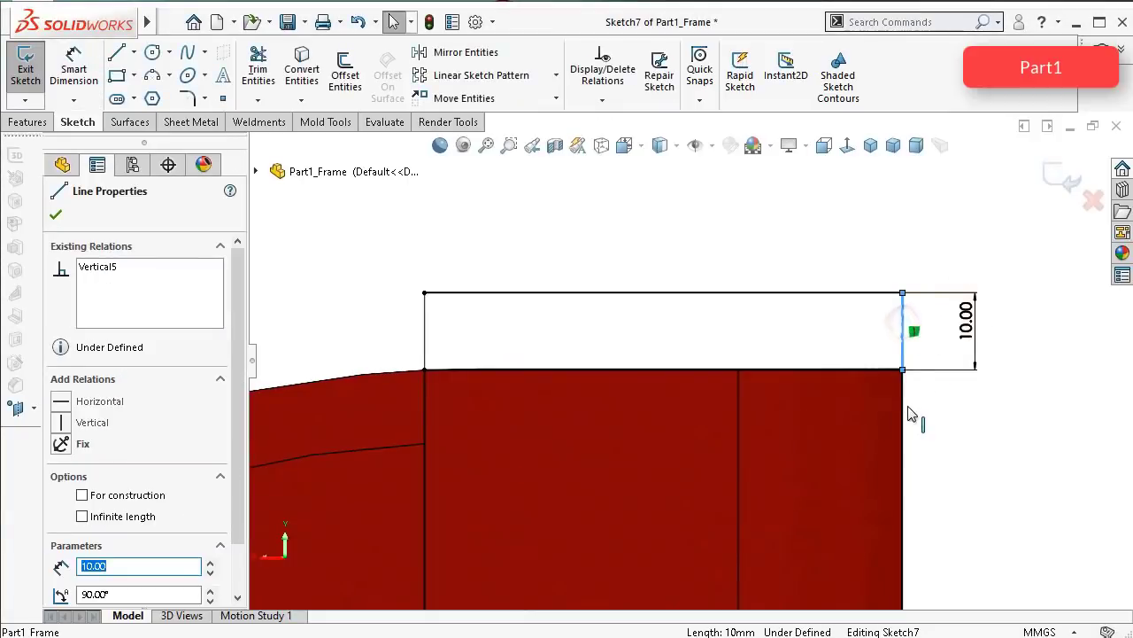
pyautogui.keyDown('ctrl'); pyautogui.click(906, 412); pyautogui.keyUp('ctrl')
pyautogui.click(1006, 326)
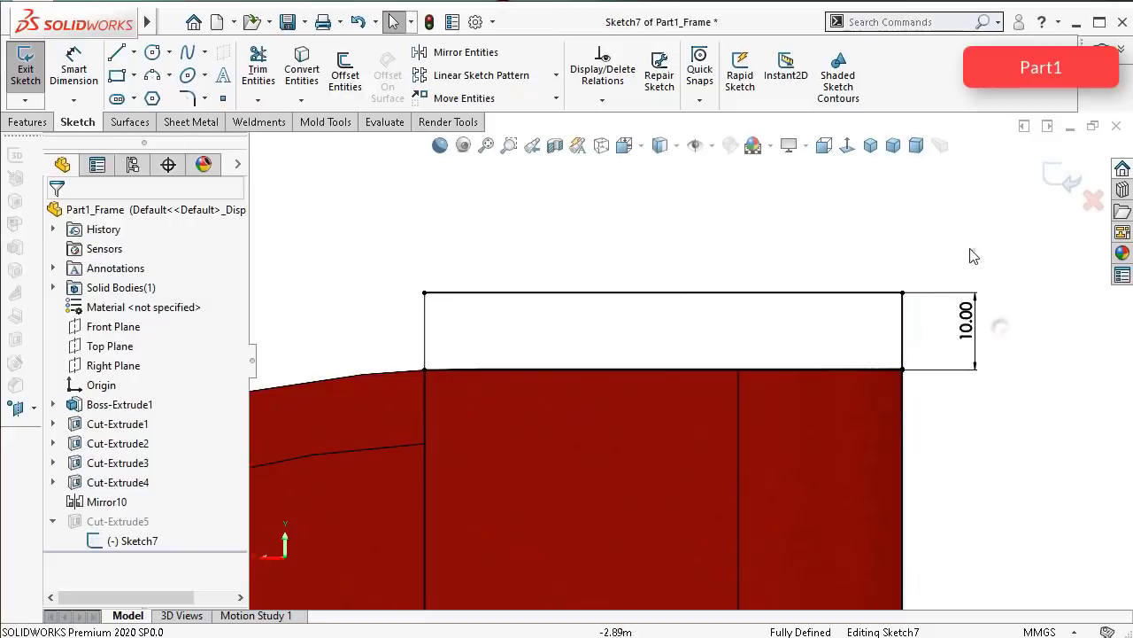
# Step: Convert the rectangle's lower horizontal line to construction geometry and try to close the sketch
pyautogui.click(870, 370)
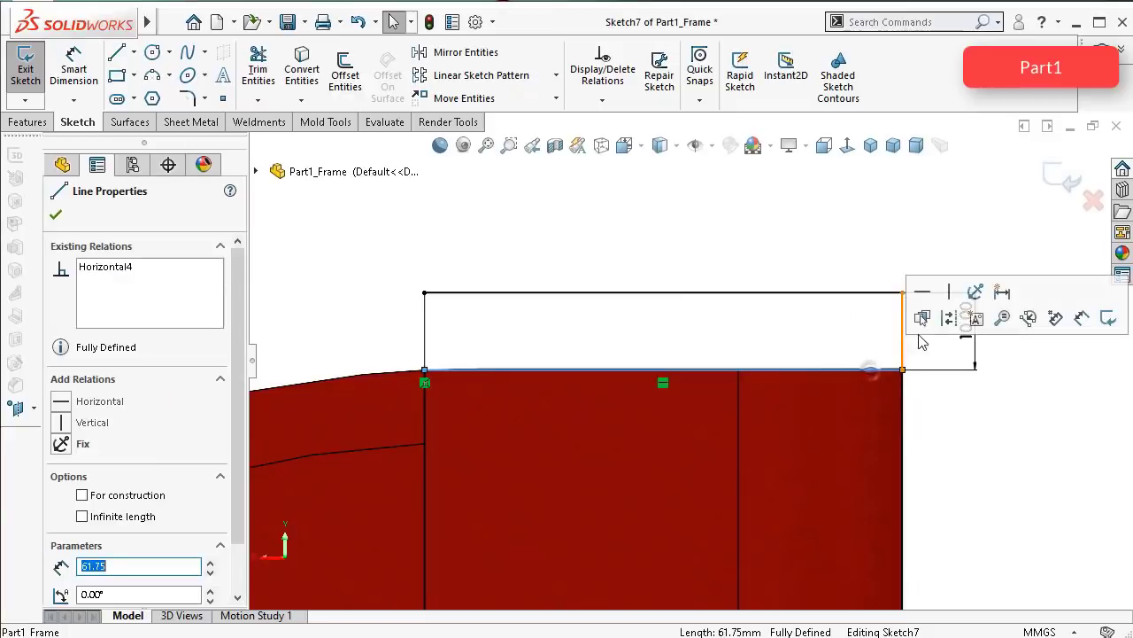
pyautogui.click(950, 321)
pyautogui.scroll(3, 823, 250)
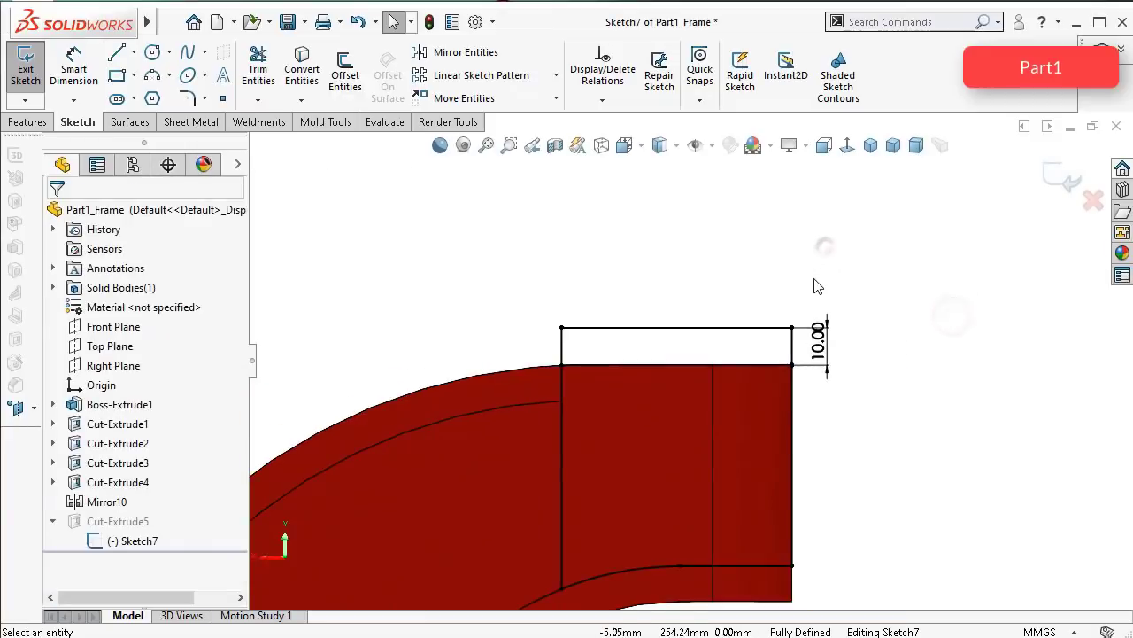
pyautogui.click(1074, 181)
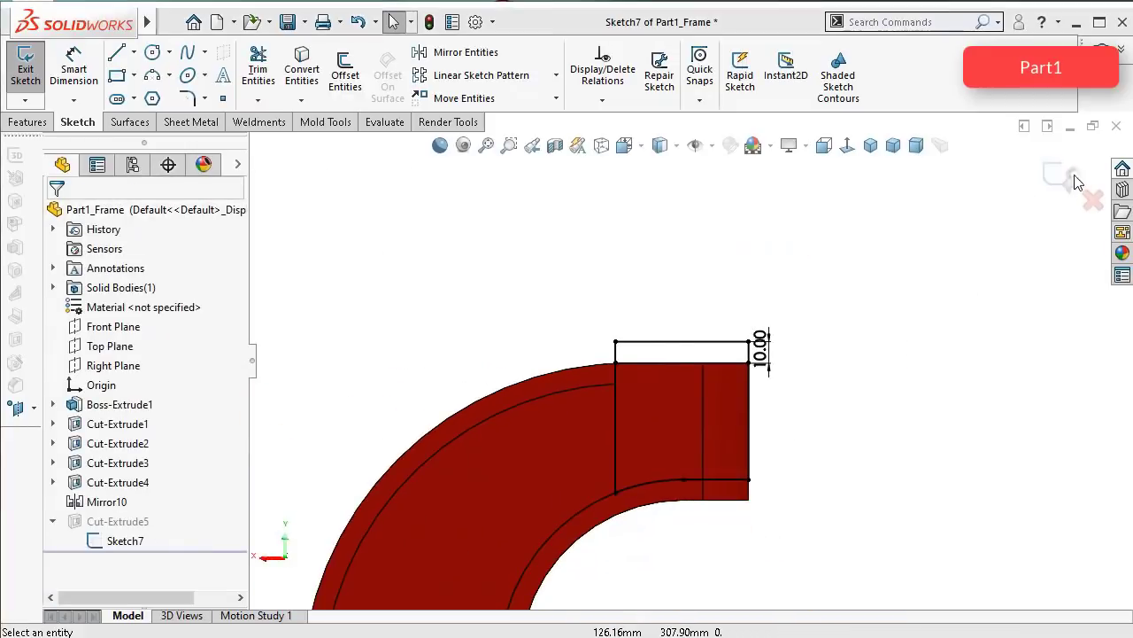
pyautogui.click(773, 534)
# Step: Delete the construction line separating the rectangle from the cut profile
pyautogui.scroll(-3, 751, 399)
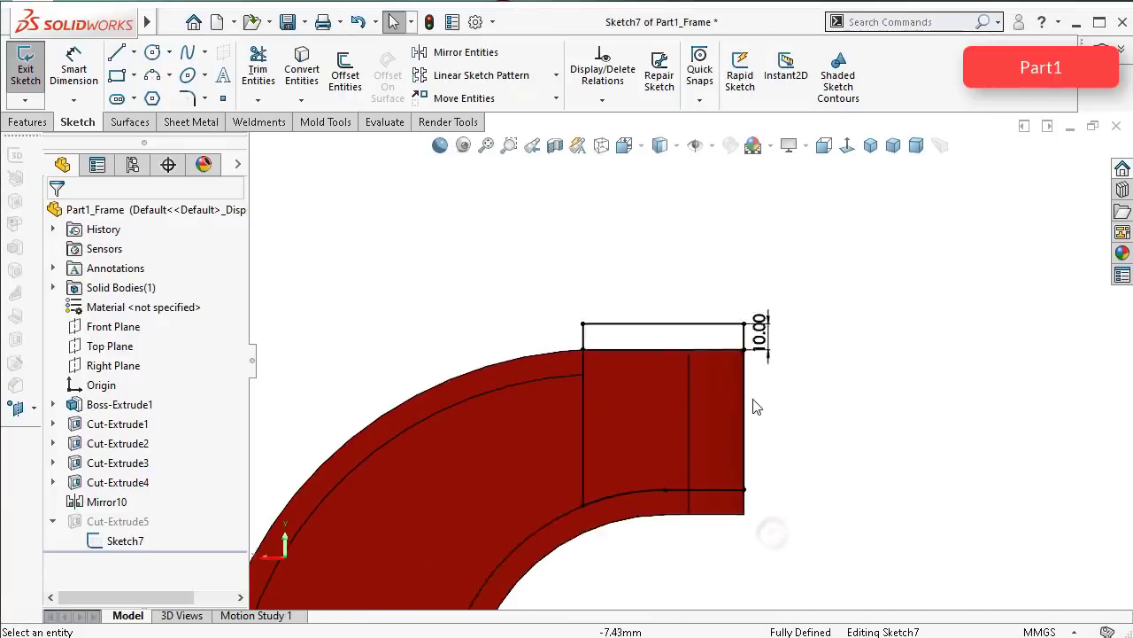
pyautogui.click(709, 316)
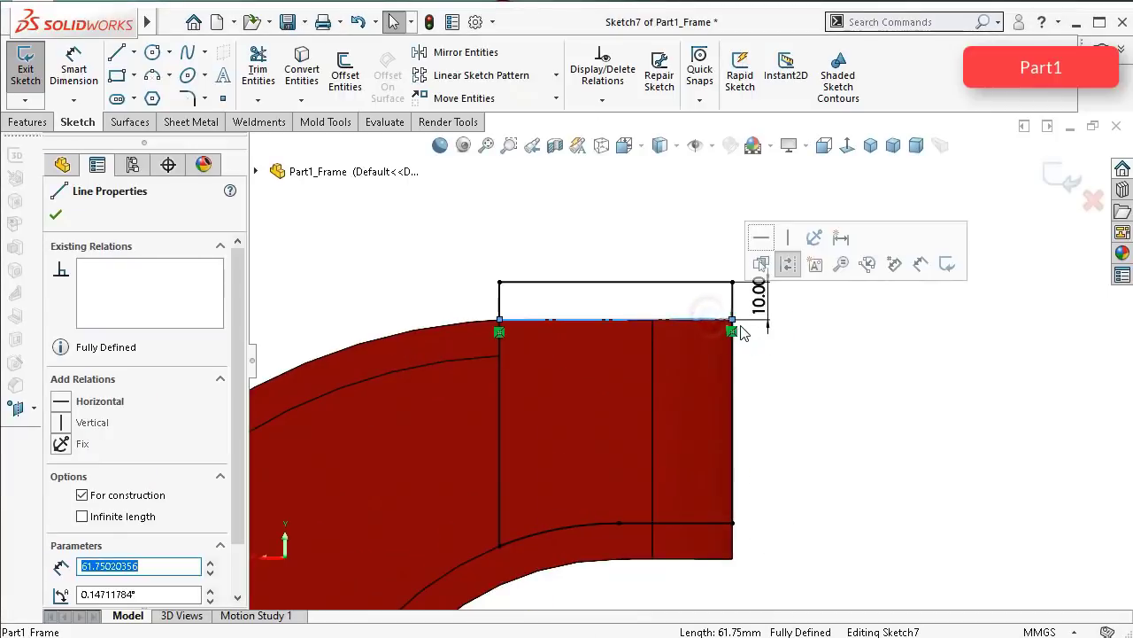
pyautogui.press('Escape')
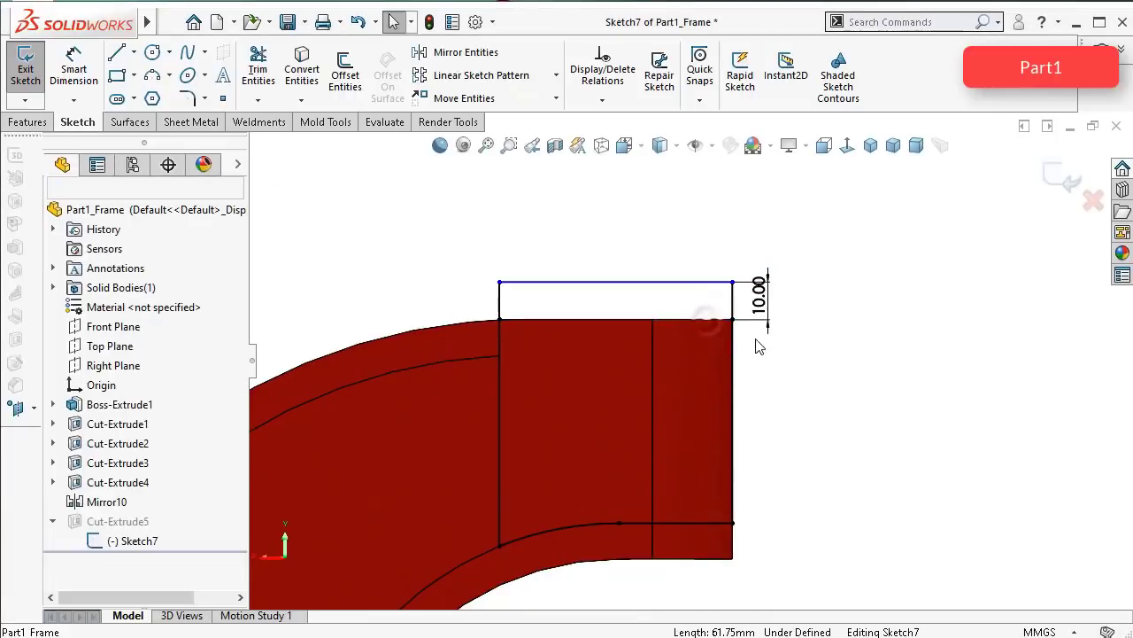
# Step: Make both side lines of the rectangle collinear with the profile's vertical lines directly beneath them
pyautogui.scroll(-3, 695, 321)
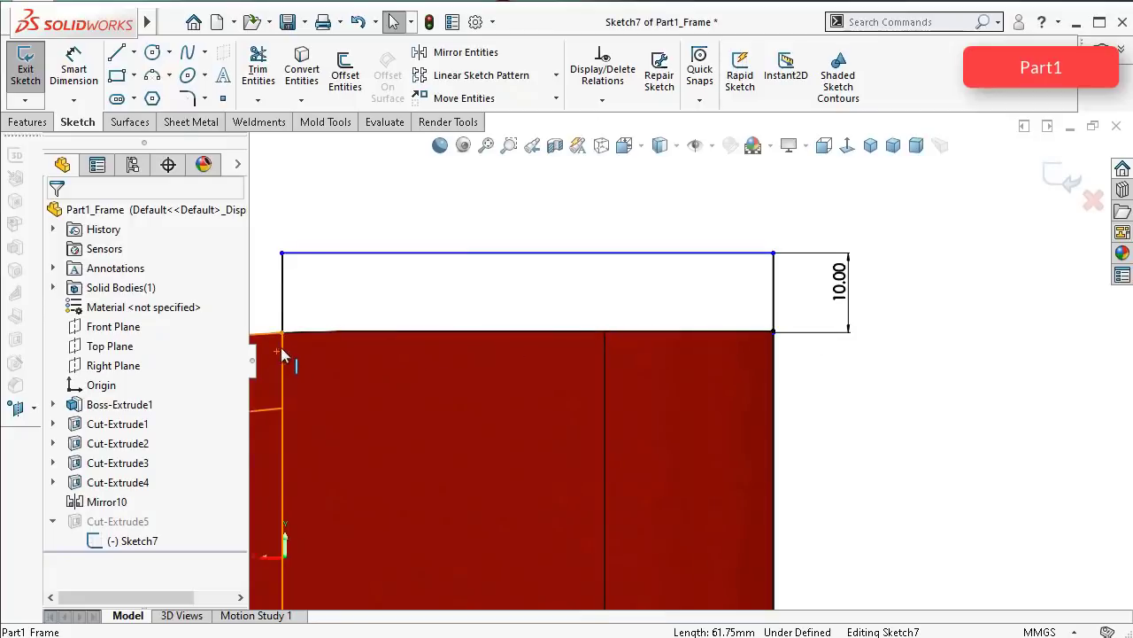
pyautogui.click(284, 303)
pyautogui.keyDown('ctrl'); pyautogui.click(284, 297); pyautogui.keyUp('ctrl')
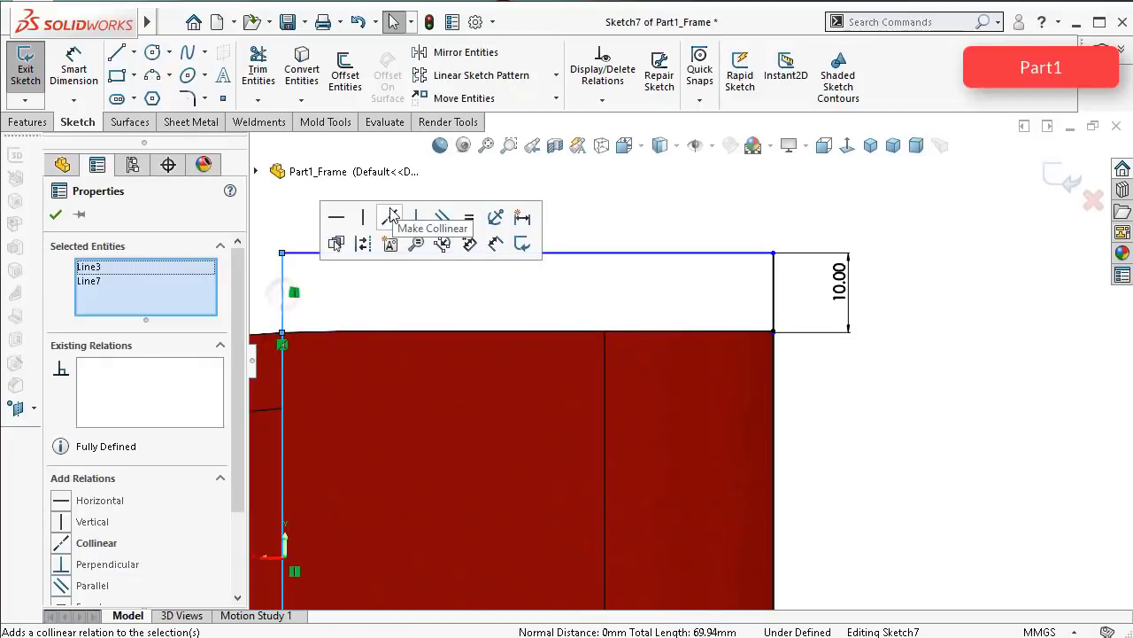
pyautogui.click(389, 210)
pyautogui.click(1020, 411)
pyautogui.click(775, 299)
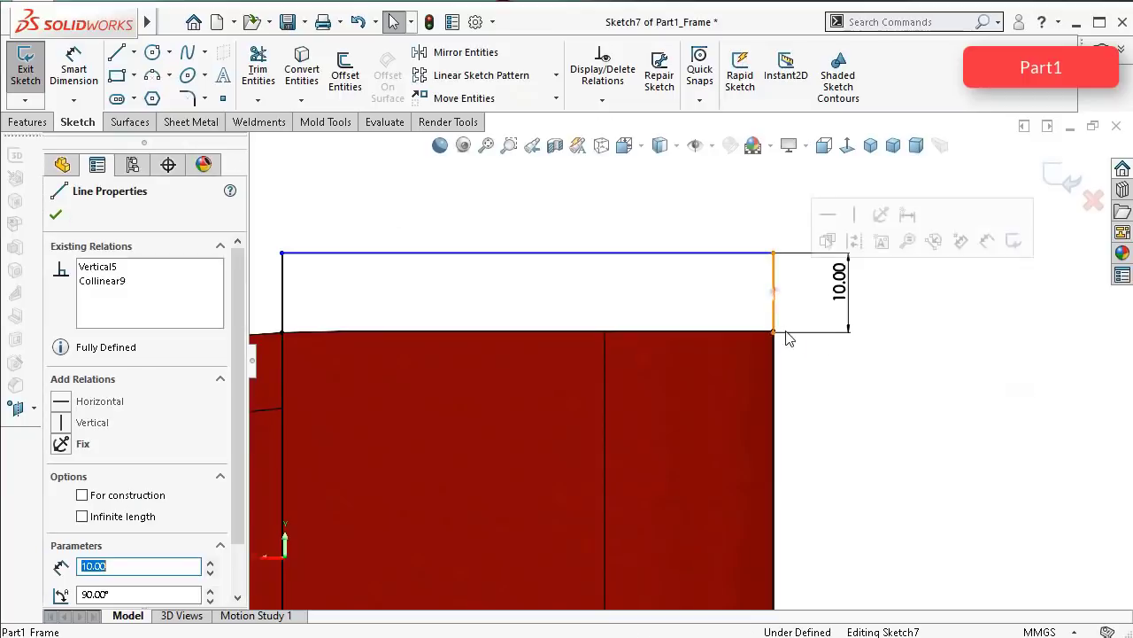
pyautogui.keyDown('ctrl'); pyautogui.click(776, 366); pyautogui.keyUp('ctrl')
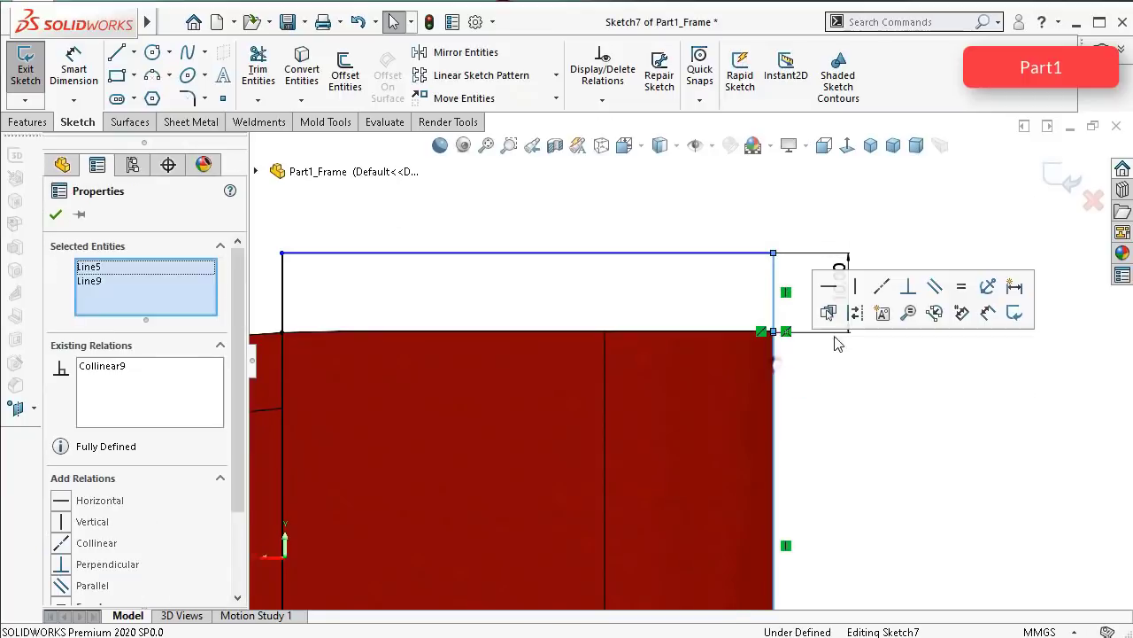
pyautogui.click(880, 289)
pyautogui.click(885, 415)
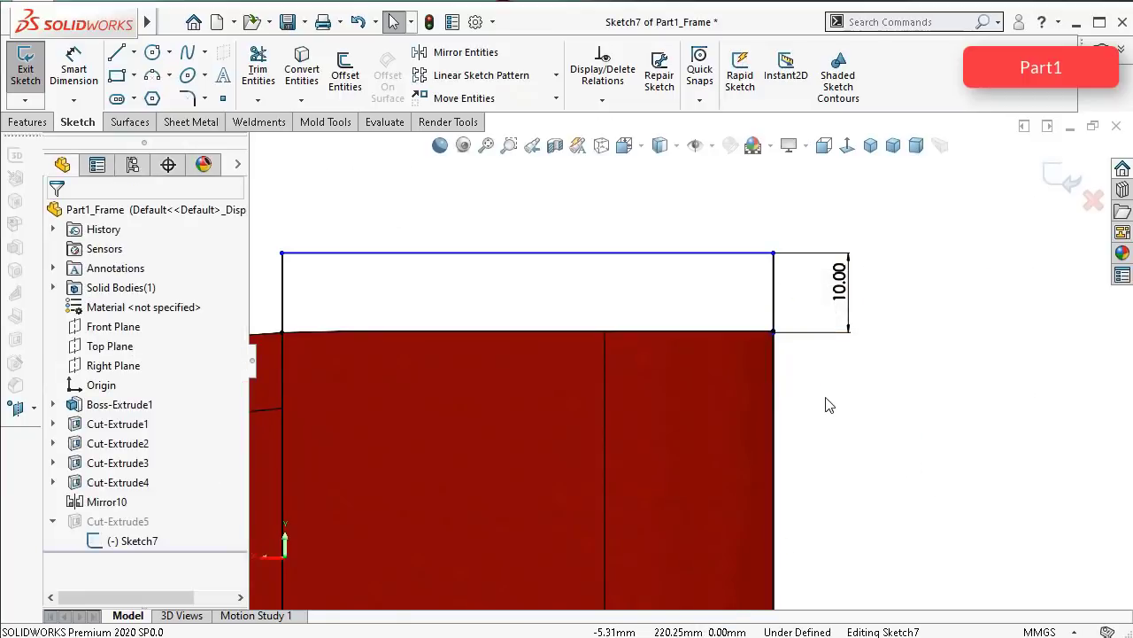
# Step: Pull the rectangle upward and merge its lower end point at the frame's end with the profile's upper corner
pyautogui.scroll(2, 749, 341)
pyautogui.moveTo(735, 299); pyautogui.dragTo(739, 273)
pyautogui.scroll(-3, 782, 436)
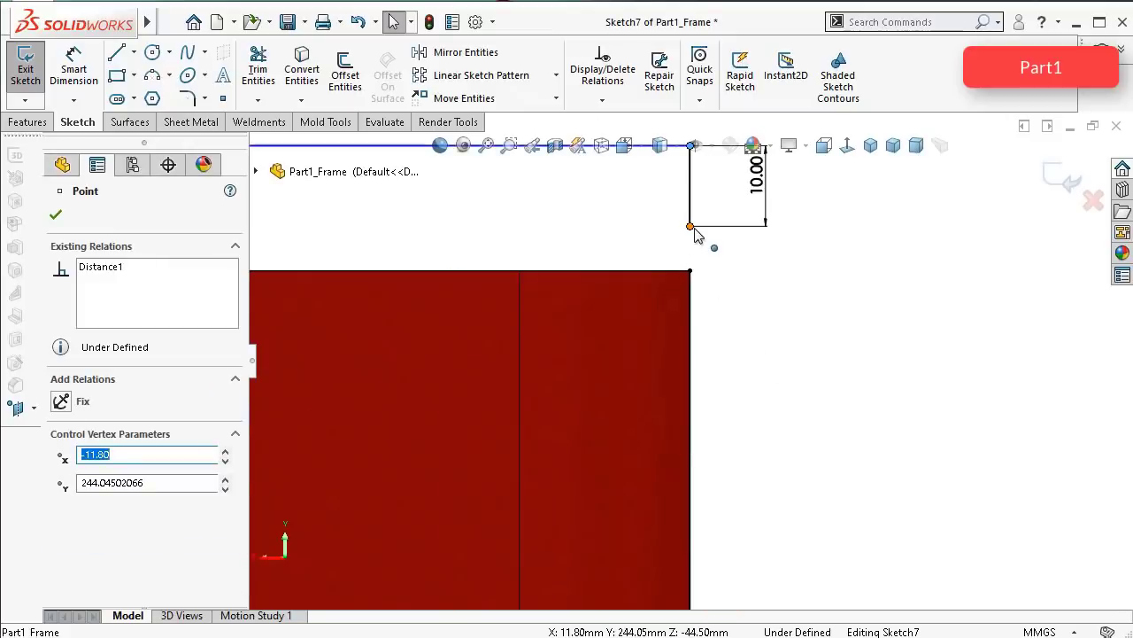
pyautogui.keyDown('ctrl'); pyautogui.click(690, 270); pyautogui.keyUp('ctrl')
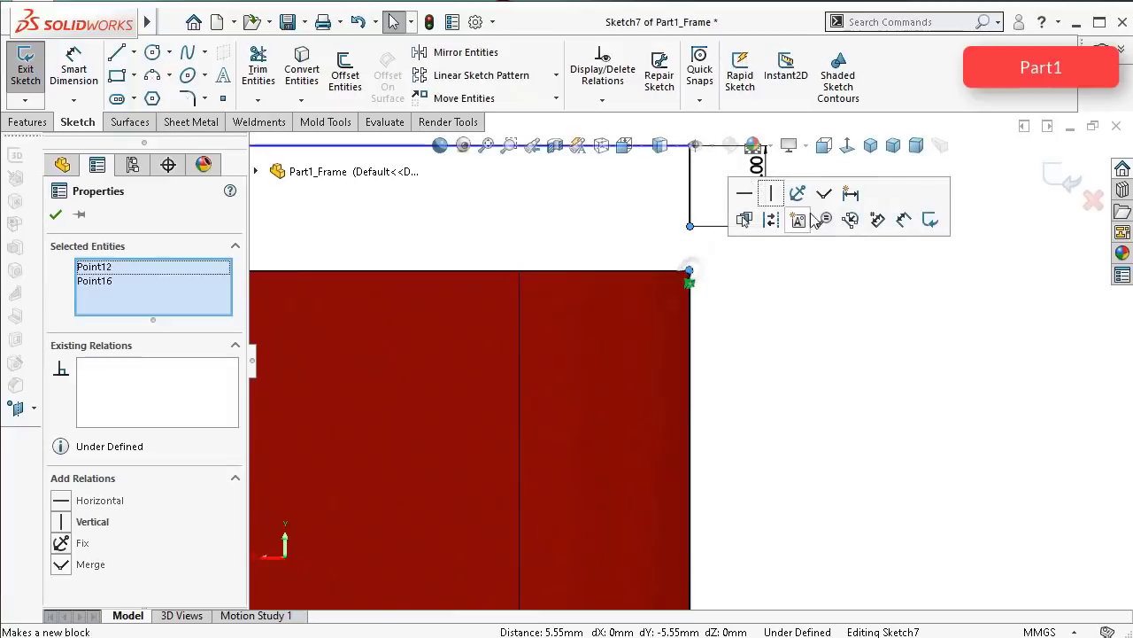
pyautogui.click(824, 195)
pyautogui.click(810, 335)
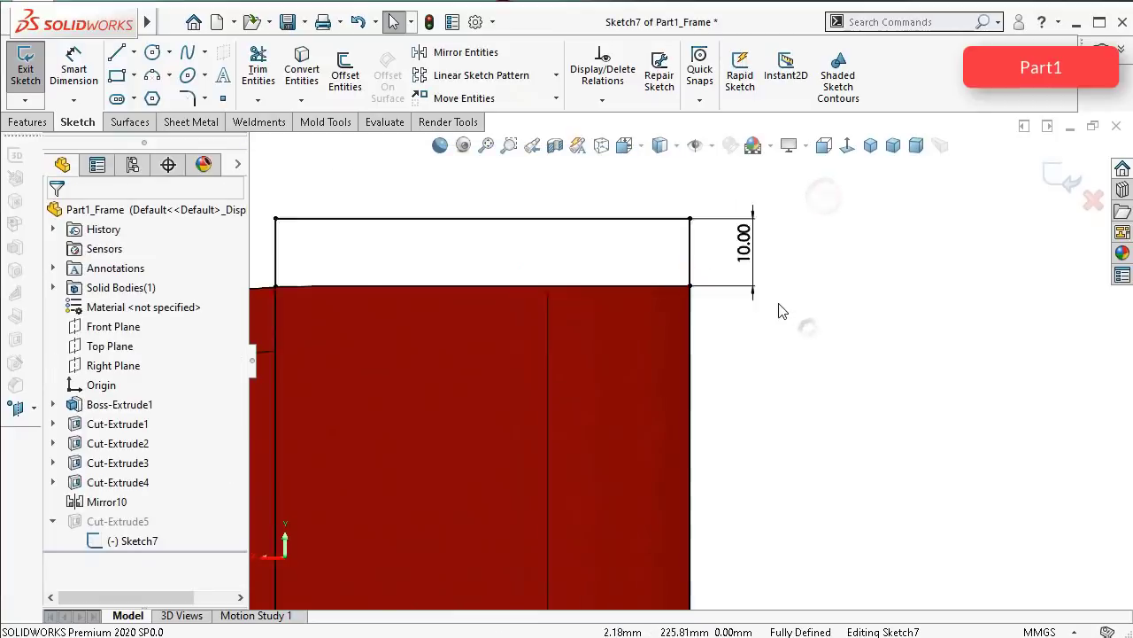
# Step: Finish editing the upper-end cut's sketch and rebuild the frame
pyautogui.scroll(2, 690, 345)
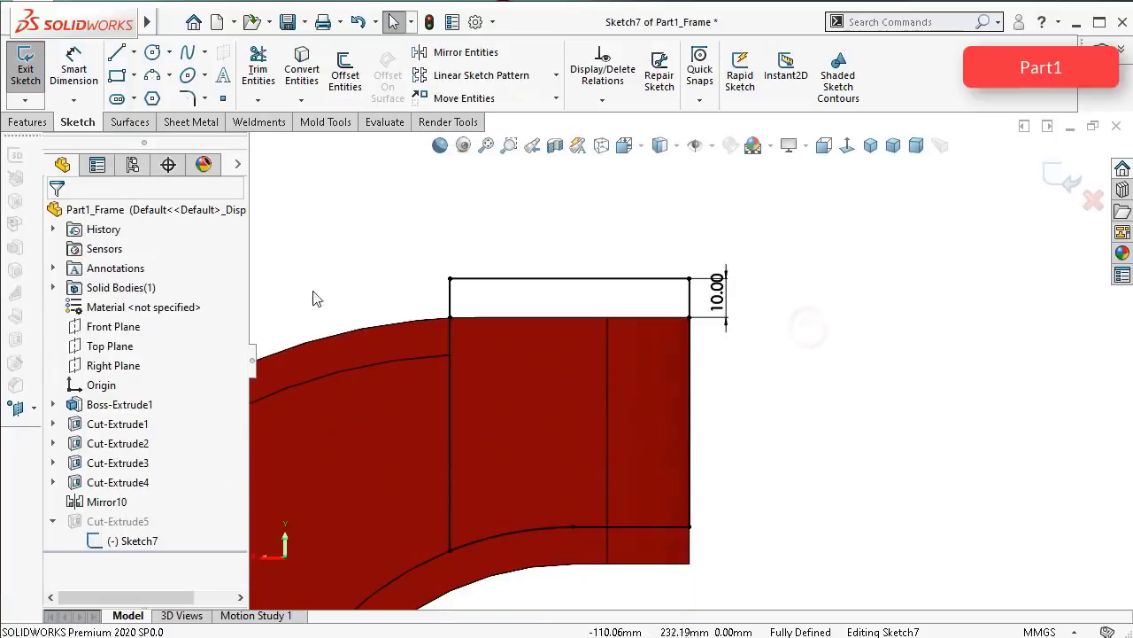
pyautogui.click(1054, 186)
pyautogui.moveTo(853, 278)
pyautogui.mouseDown(button='middle')
pyautogui.moveTo(801, 346)
pyautogui.moveTo(788, 389)
pyautogui.mouseUp(button='middle')
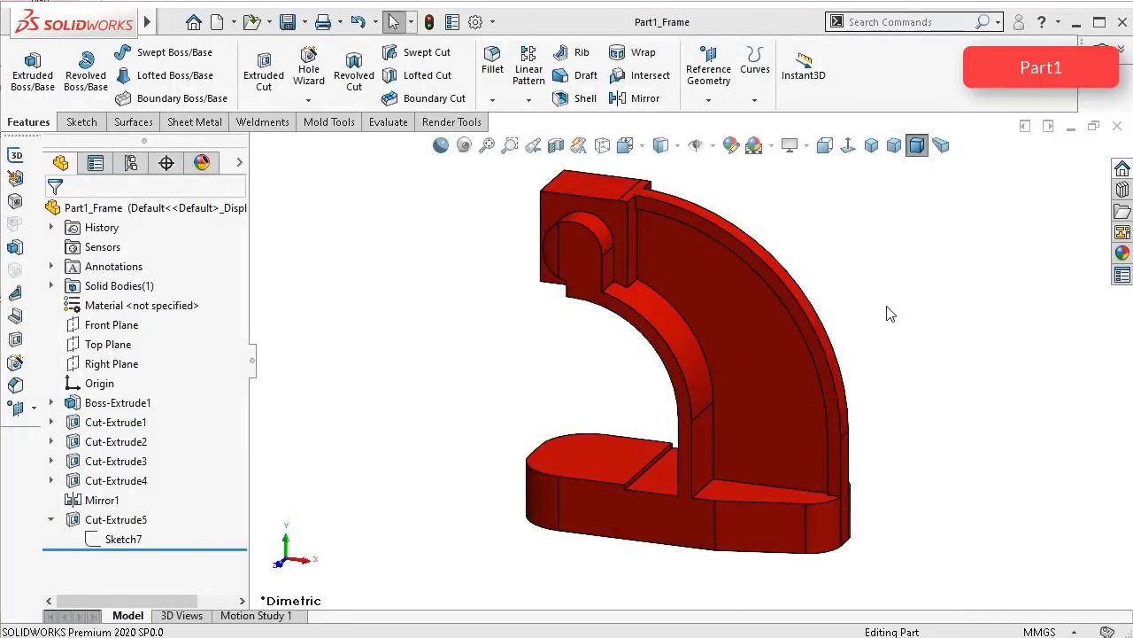
pyautogui.click(884, 310)
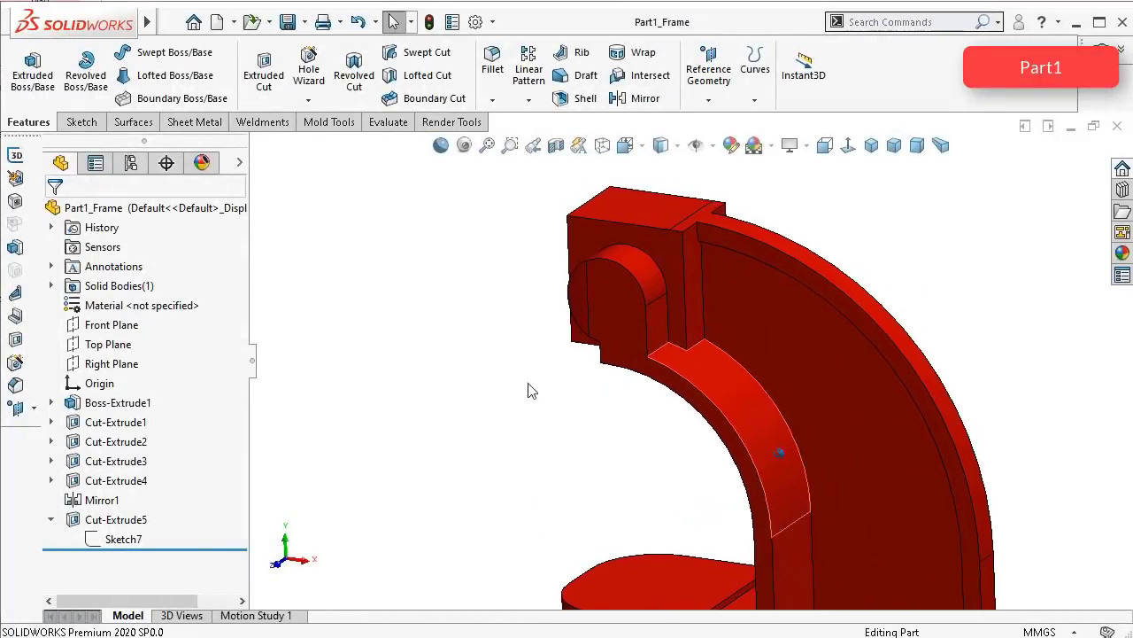
# Step: Start a new sketch on the Front Plane, viewed face-on at the frame's upper end
pyautogui.click(129, 325)
pyautogui.click(142, 302)
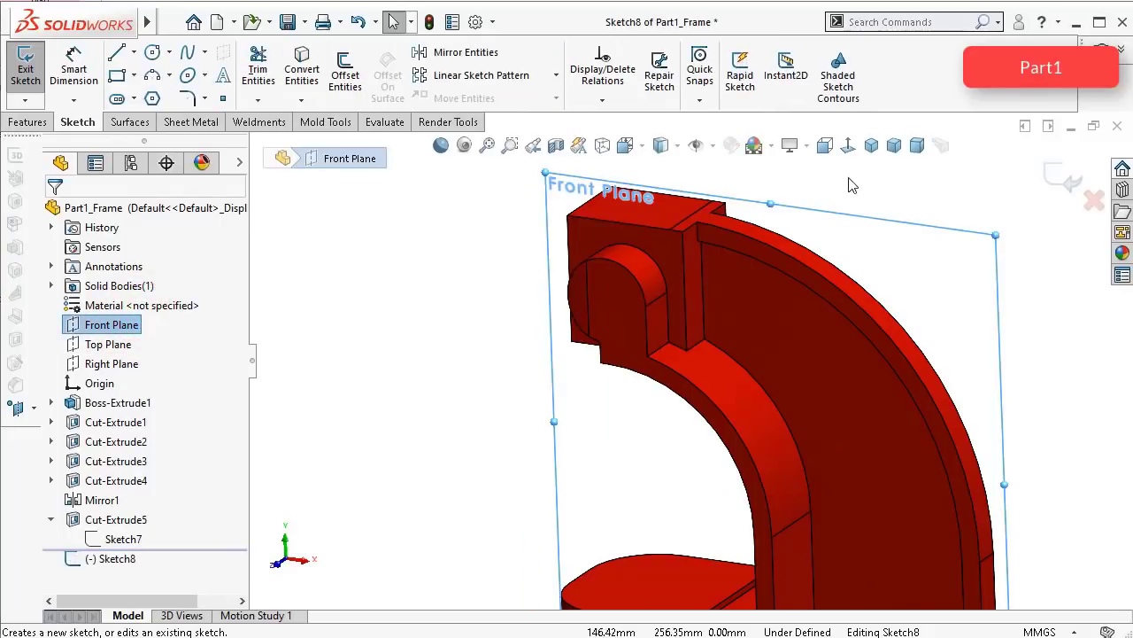
pyautogui.click(847, 147)
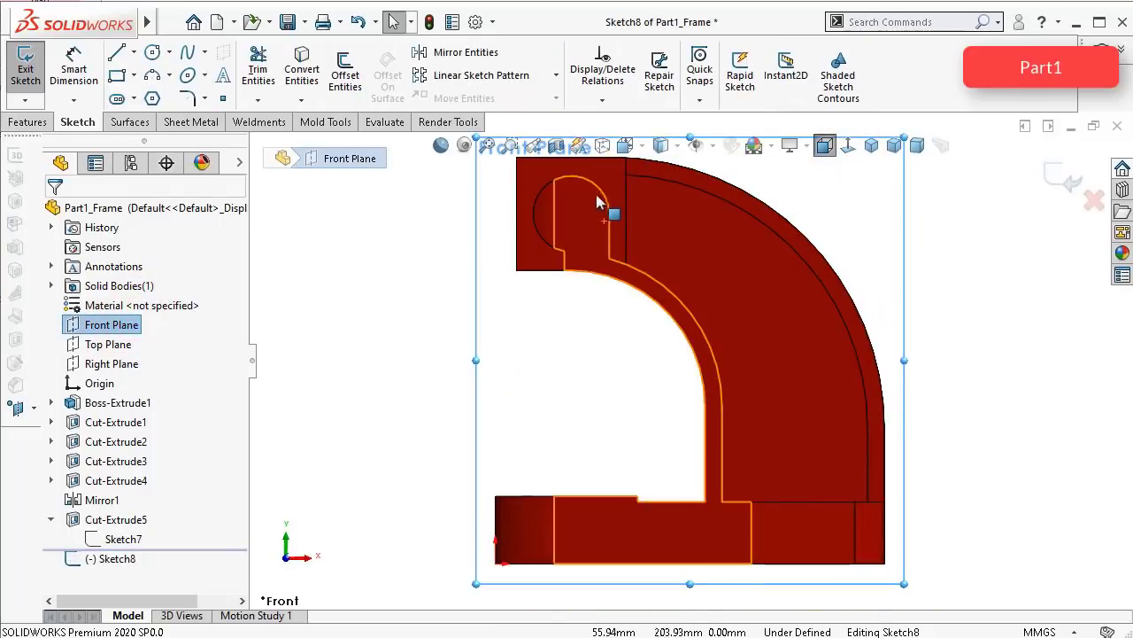
pyautogui.scroll(-3, 597, 184)
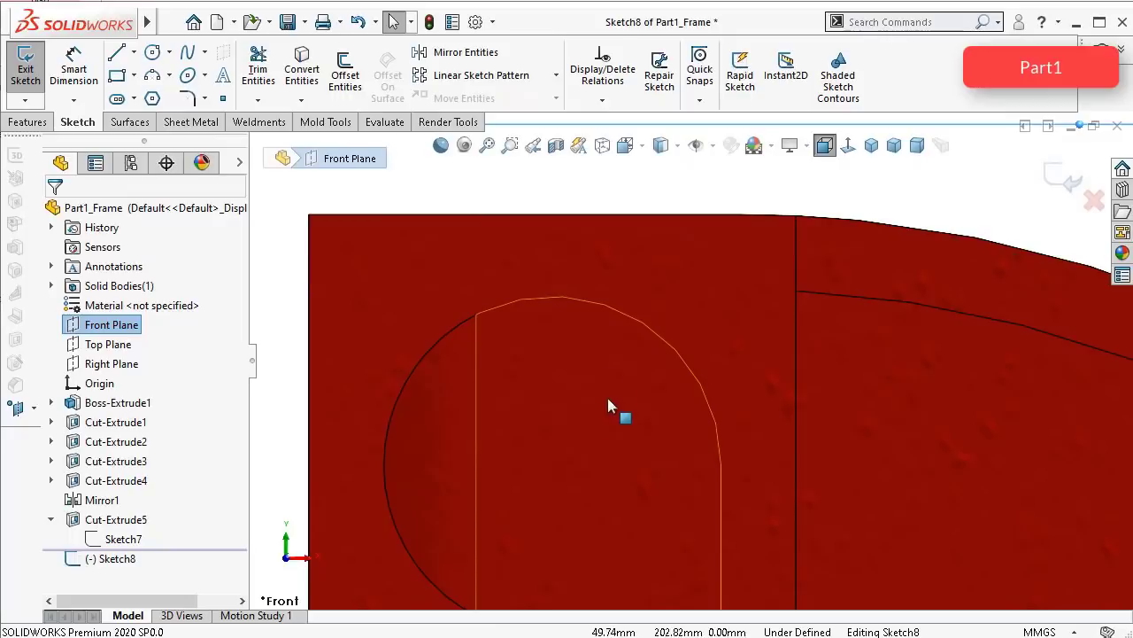
# Step: Offset the rounded edge of the recess at the frame's upper end inward by 3 mm
pyautogui.click(357, 78)
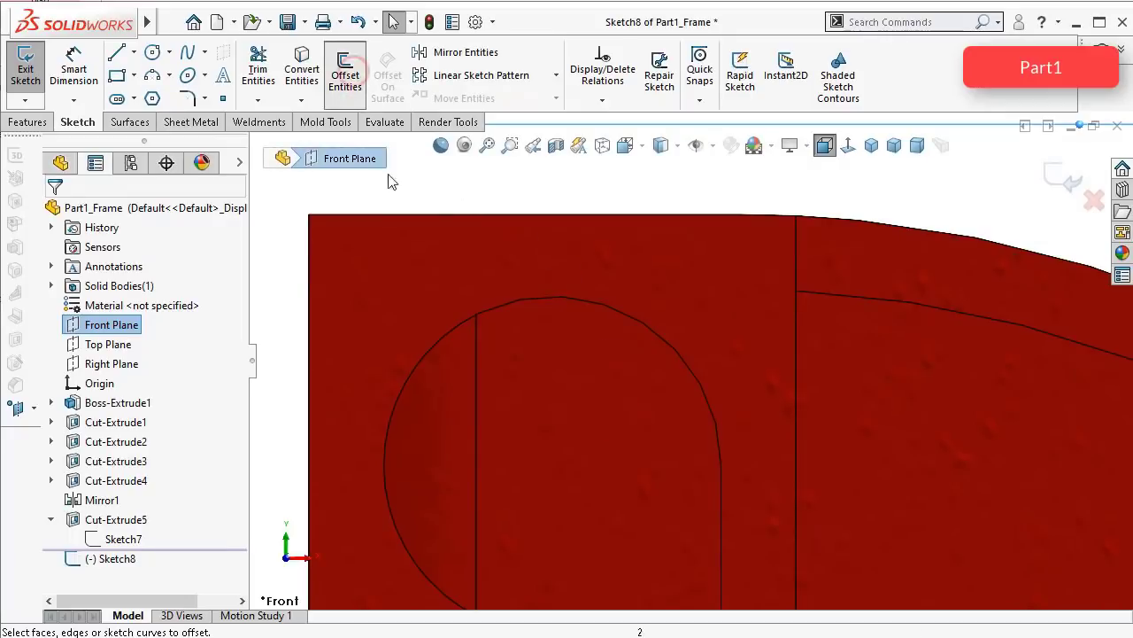
pyautogui.click(595, 307)
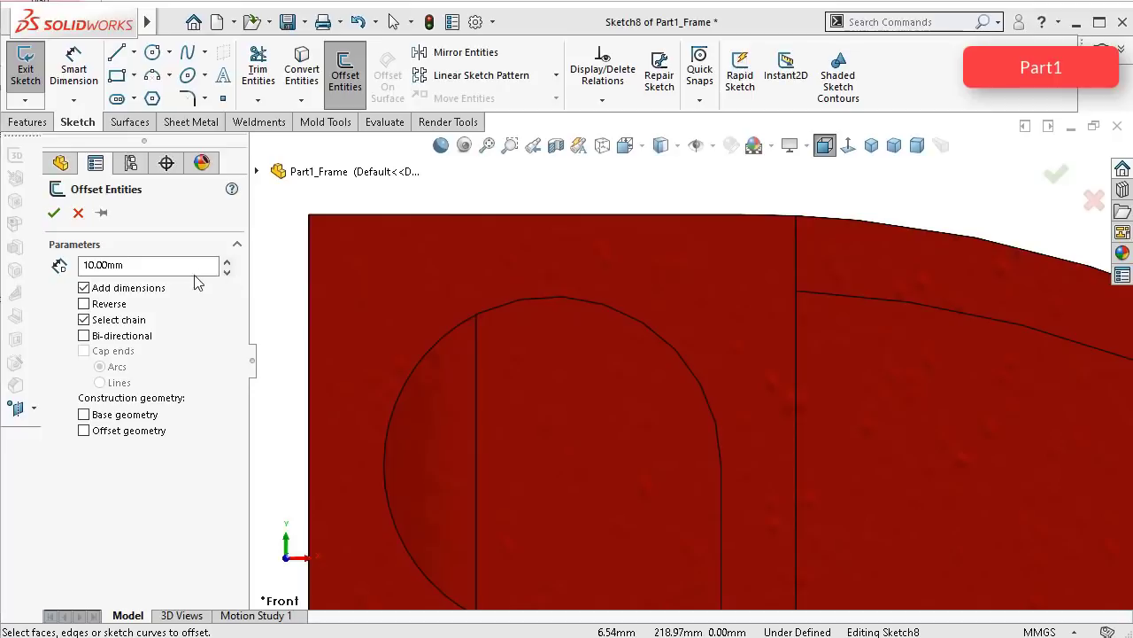
pyautogui.click(171, 265)
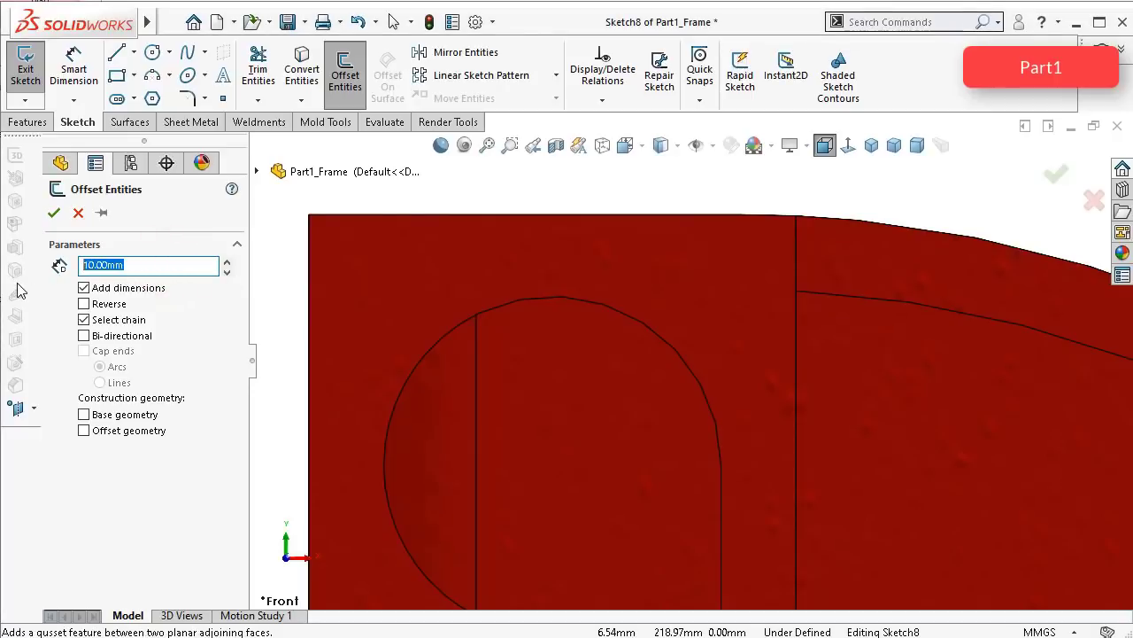
pyautogui.write('3')
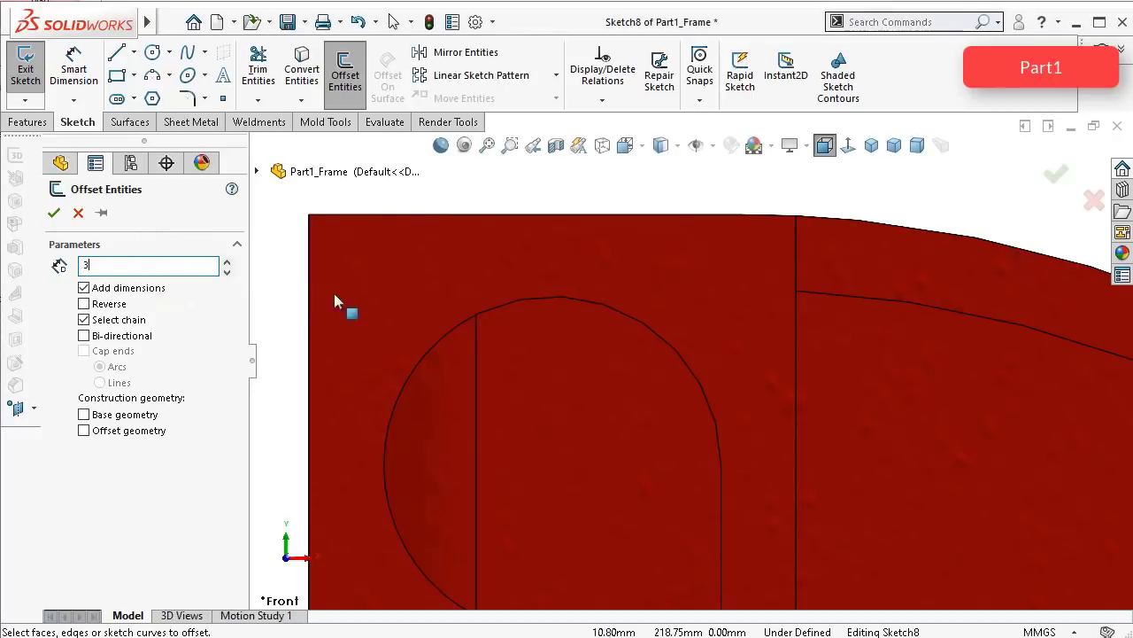
pyautogui.click(640, 320)
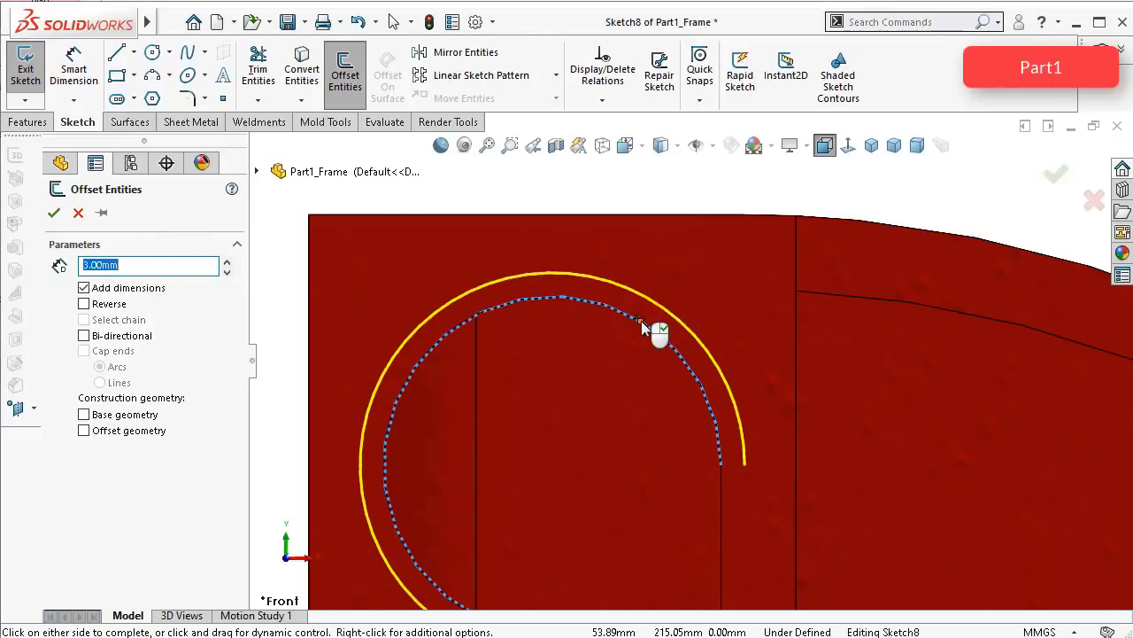
pyautogui.click(84, 304)
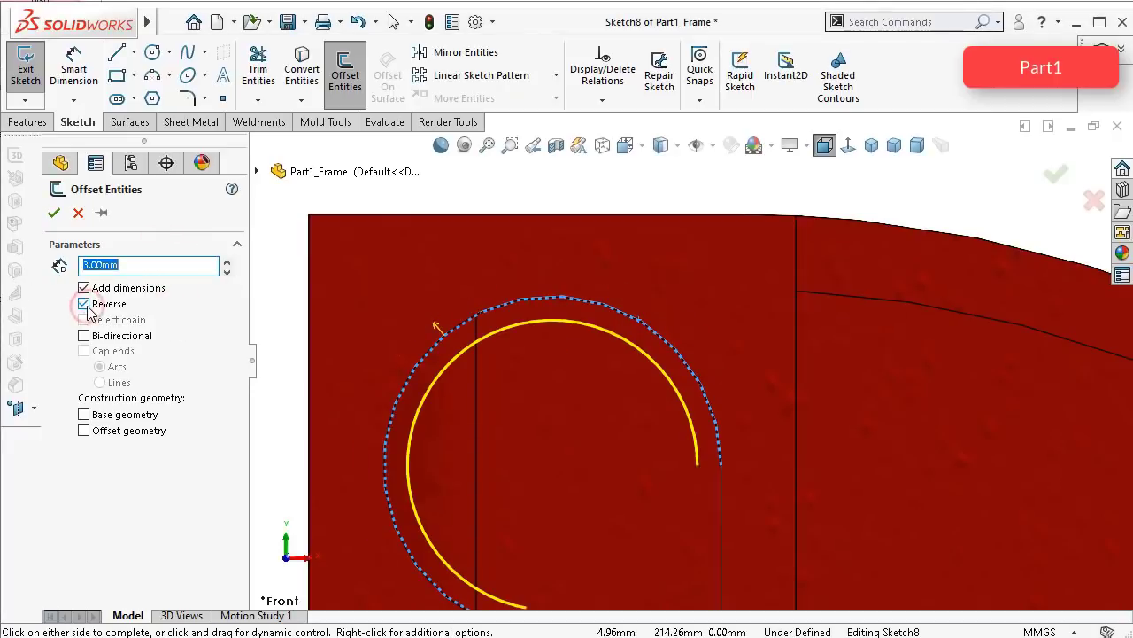
pyautogui.click(53, 213)
pyautogui.press('z')
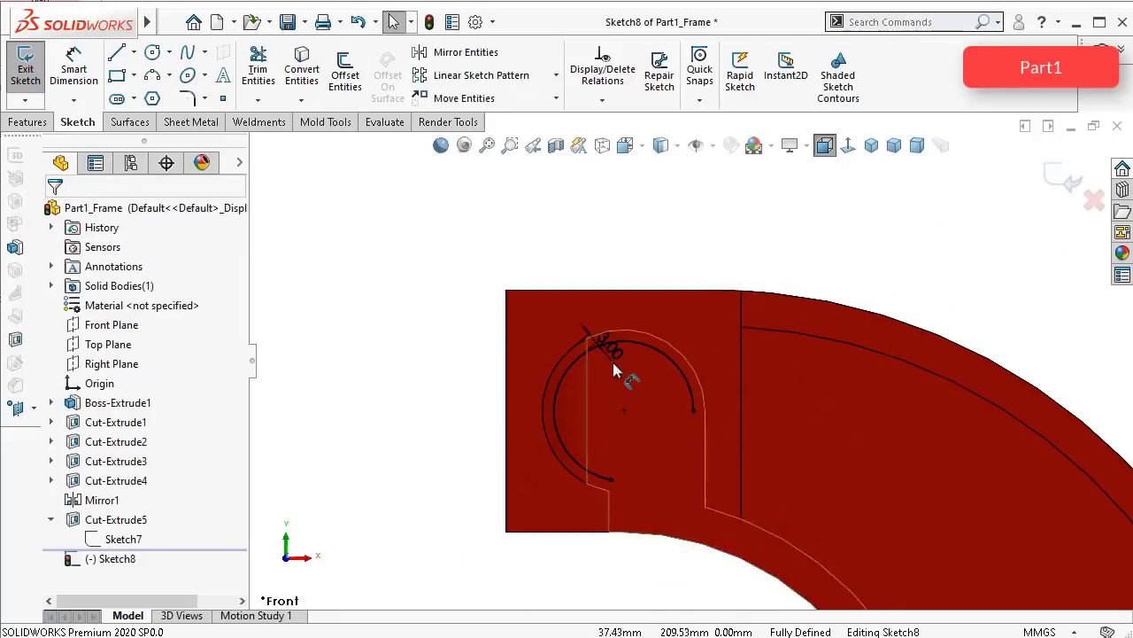
# Step: Convert the offset arc to construction geometry
pyautogui.scroll(-3, 612, 362)
pyautogui.click(734, 367)
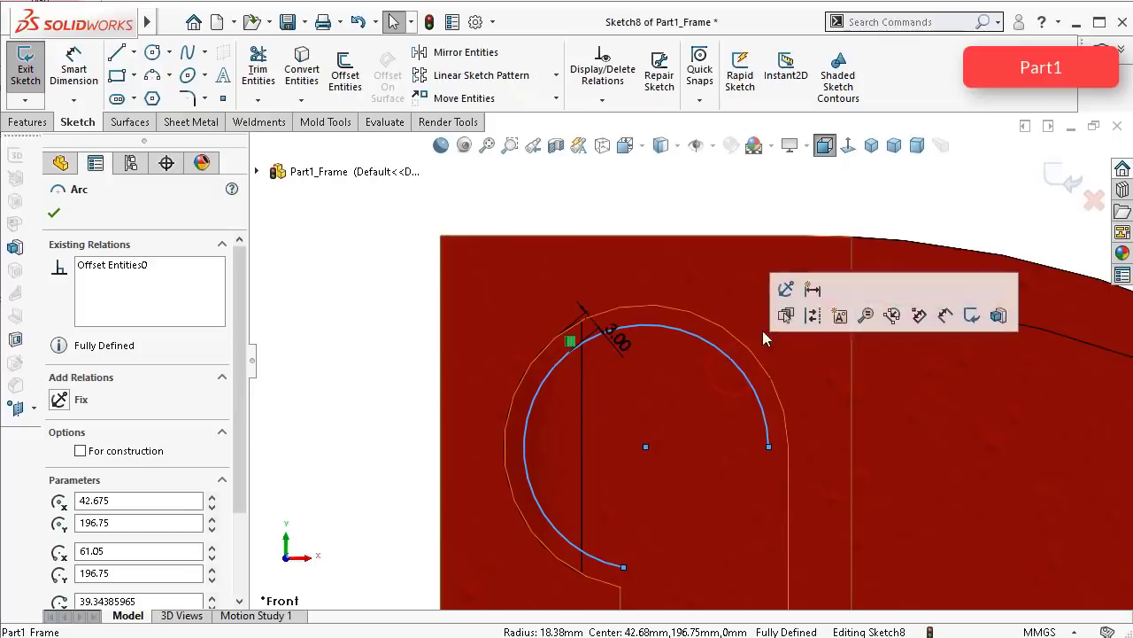
pyautogui.click(811, 315)
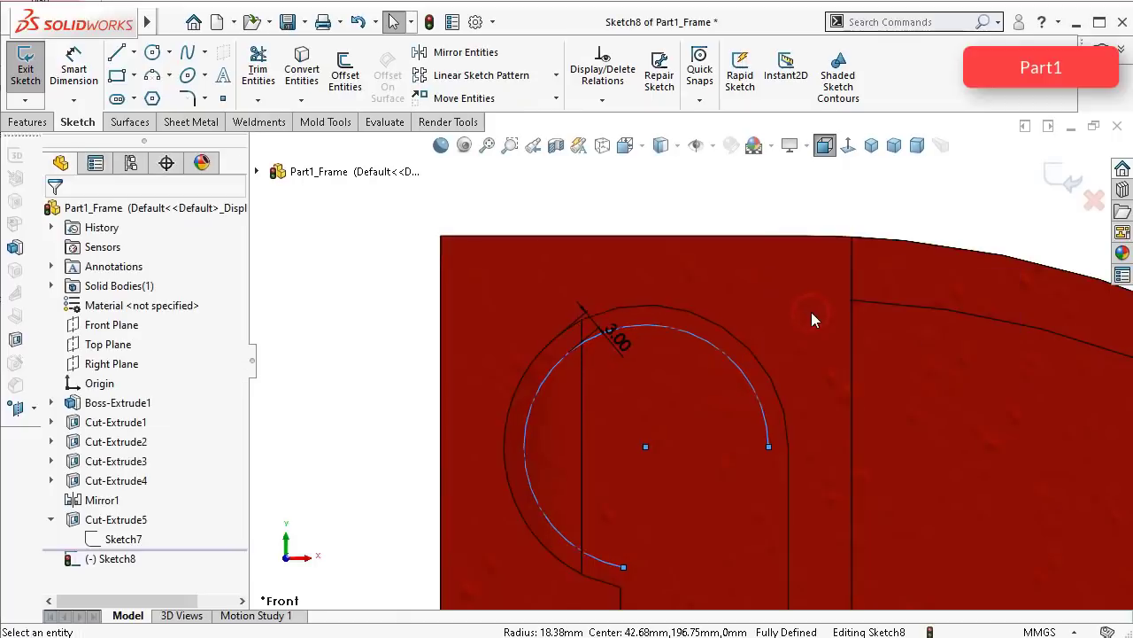
pyautogui.click(153, 51)
pyautogui.click(647, 448)
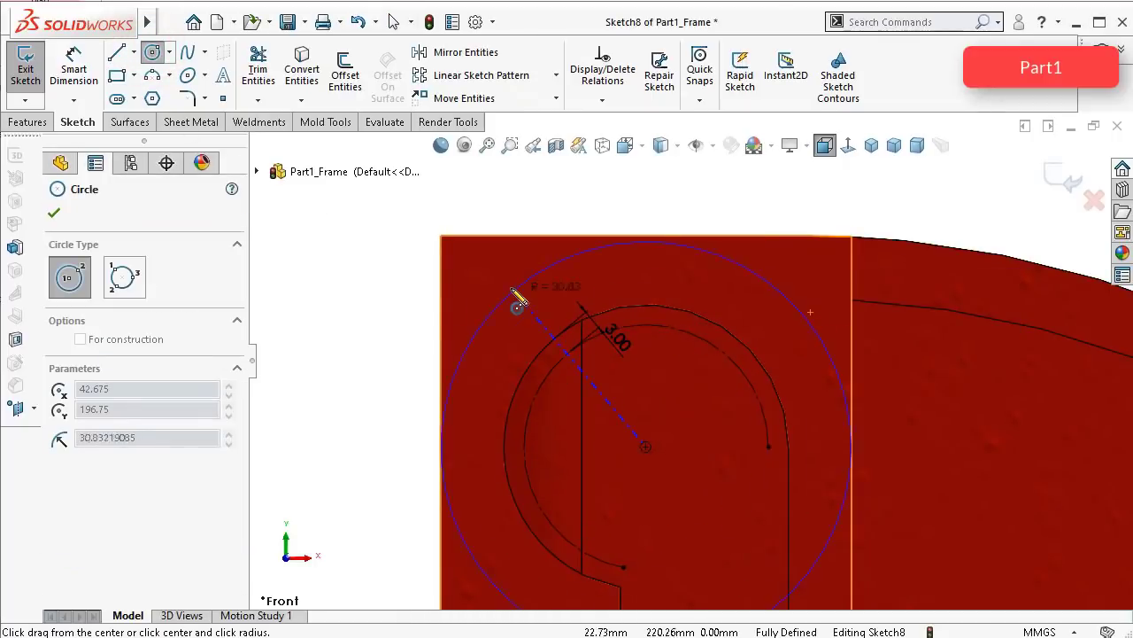
pyautogui.press('Escape')
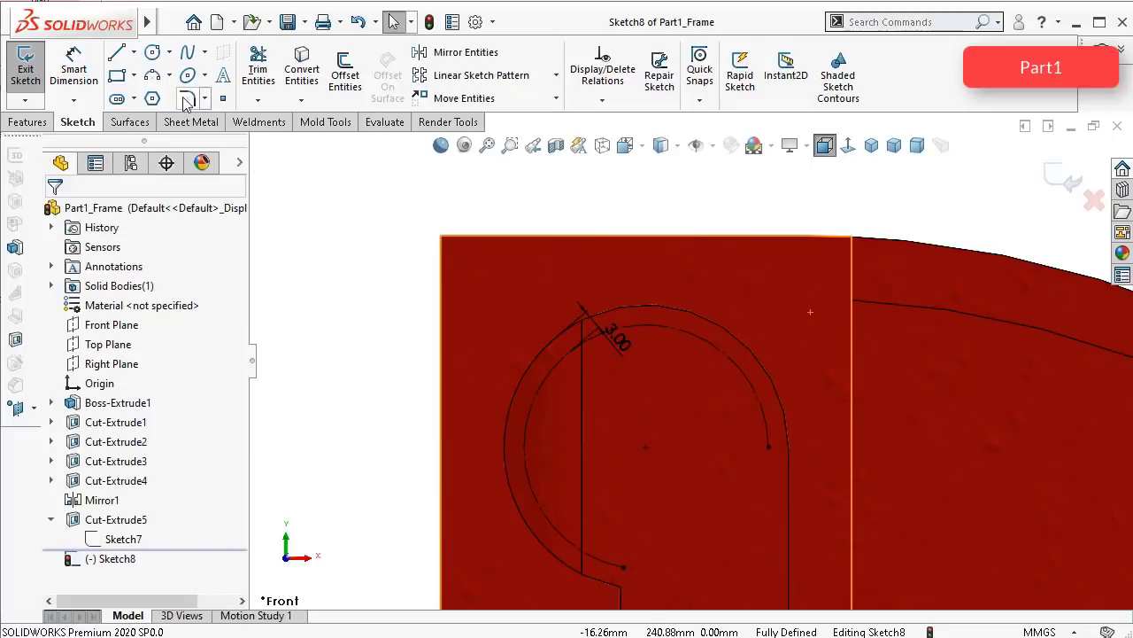
# Step: Draw a three-point arc of about 18.2 mm radius bulging right, from the construction arc's topmost point to directly below its centre
pyautogui.click(153, 77)
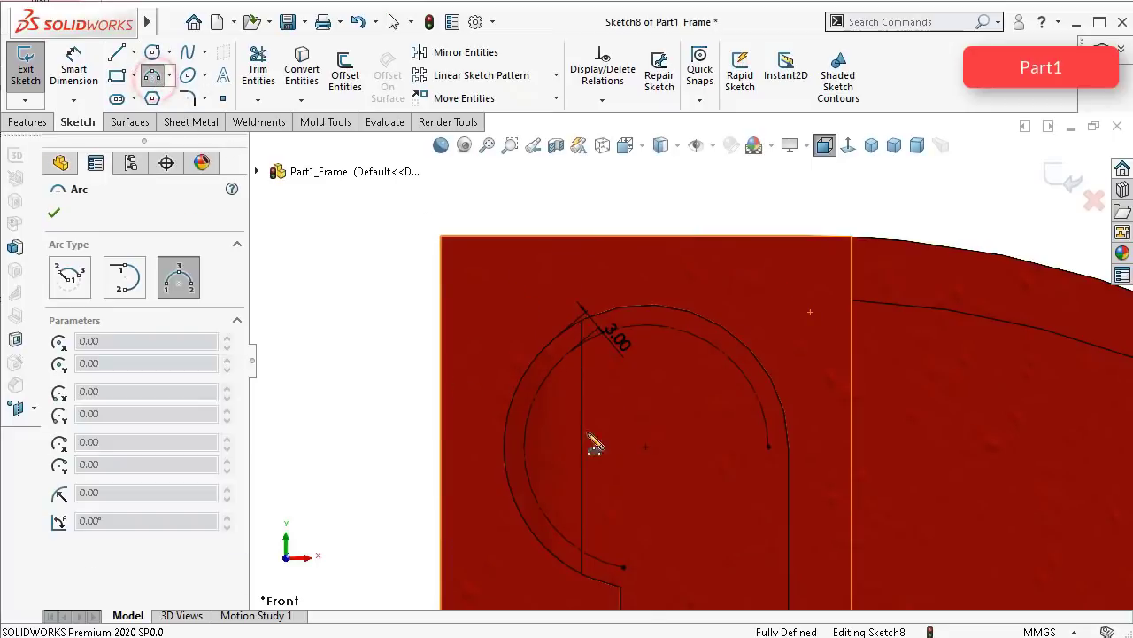
pyautogui.click(646, 324)
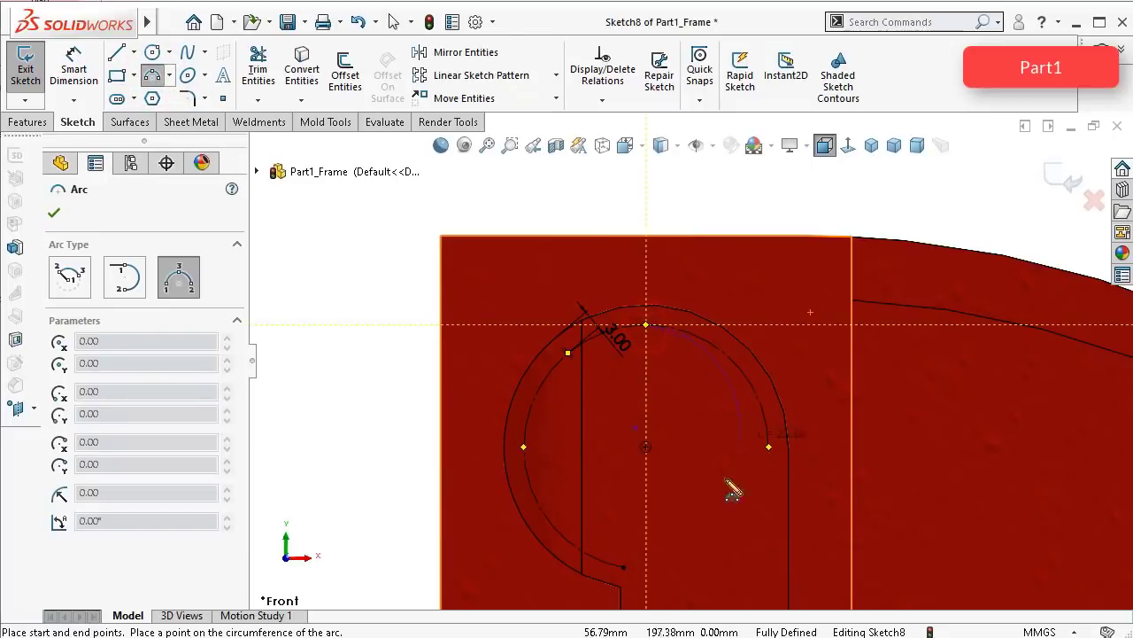
pyautogui.click(647, 567)
pyautogui.click(773, 455)
pyautogui.press('Escape')
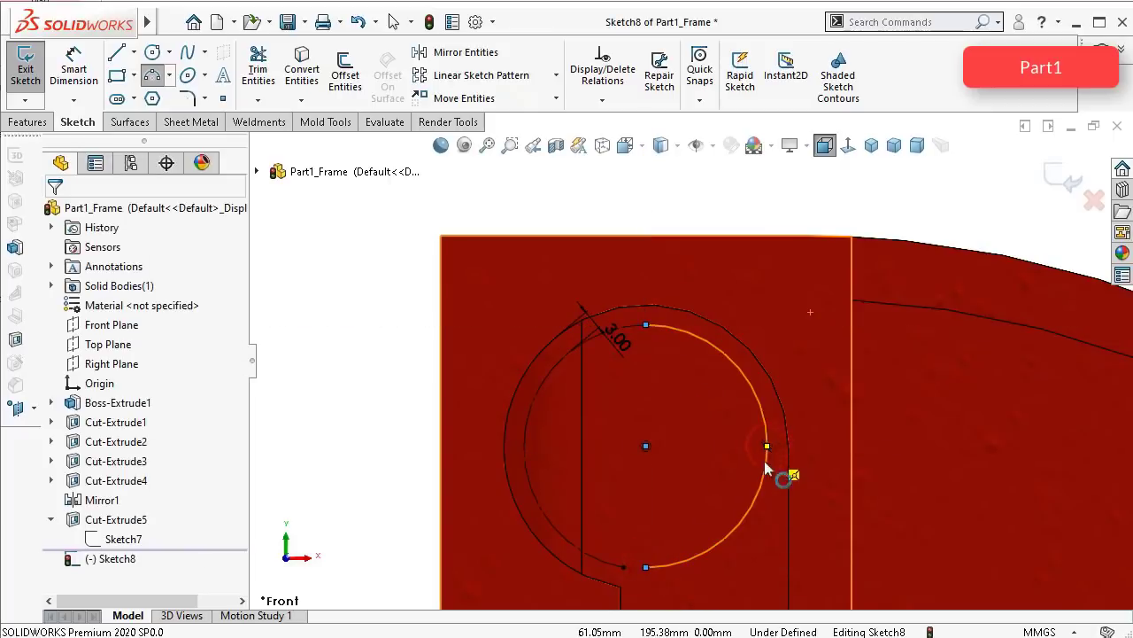
pyautogui.scroll(2, 690, 425)
pyautogui.click(445, 326)
pyautogui.scroll(-3, 620, 425)
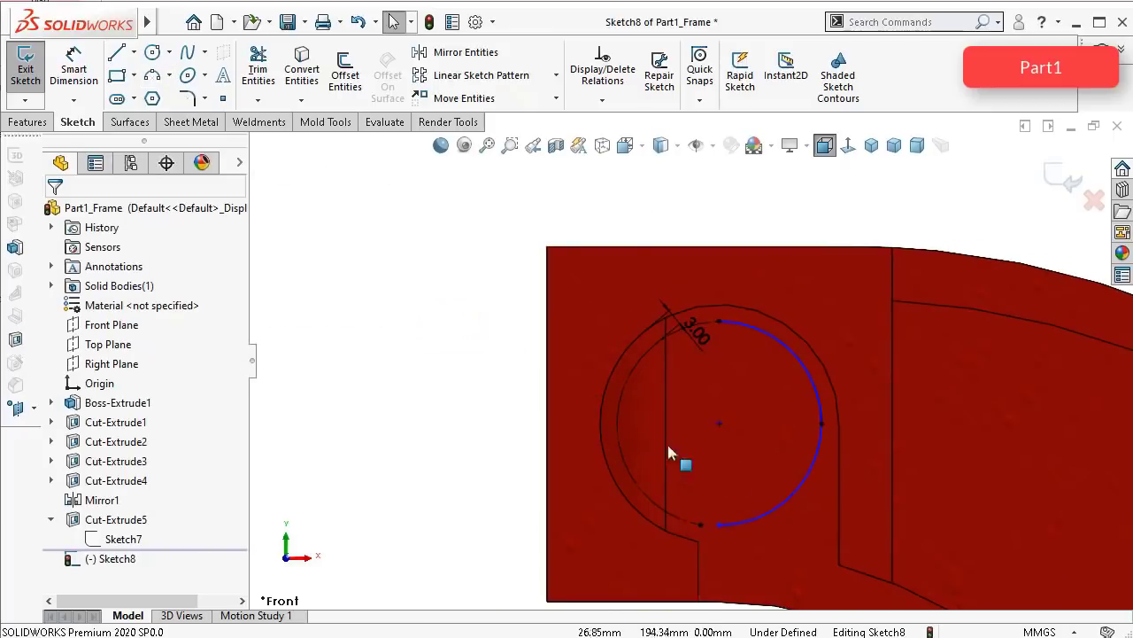
pyautogui.click(775, 331)
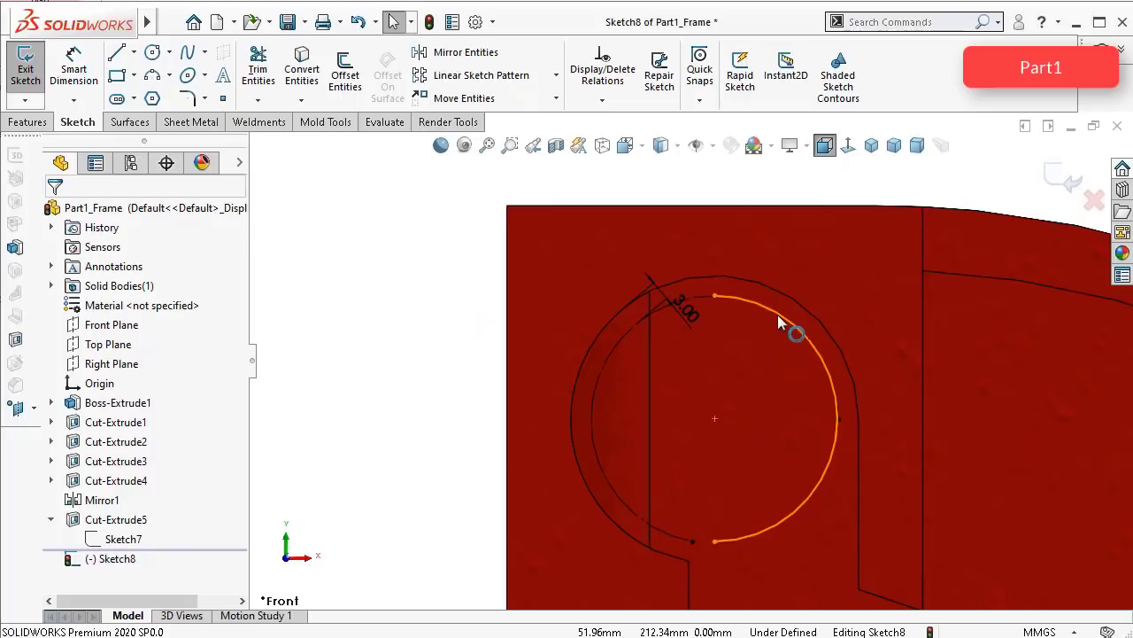
pyautogui.click(702, 299)
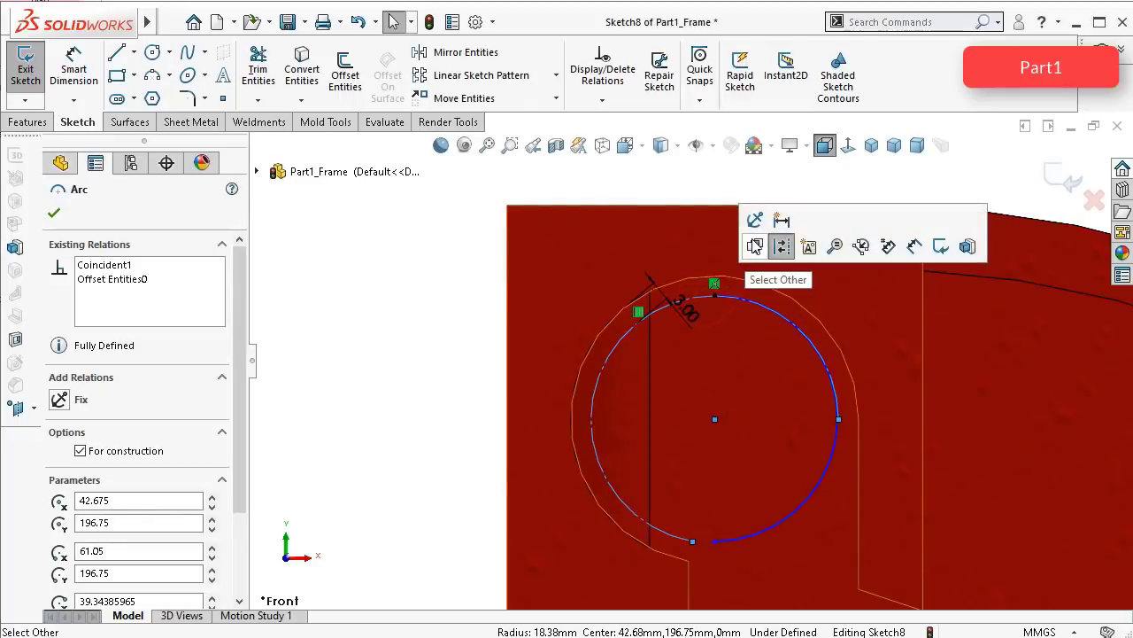
pyautogui.click(397, 303)
pyautogui.click(397, 308)
pyautogui.scroll(-3, 735, 411)
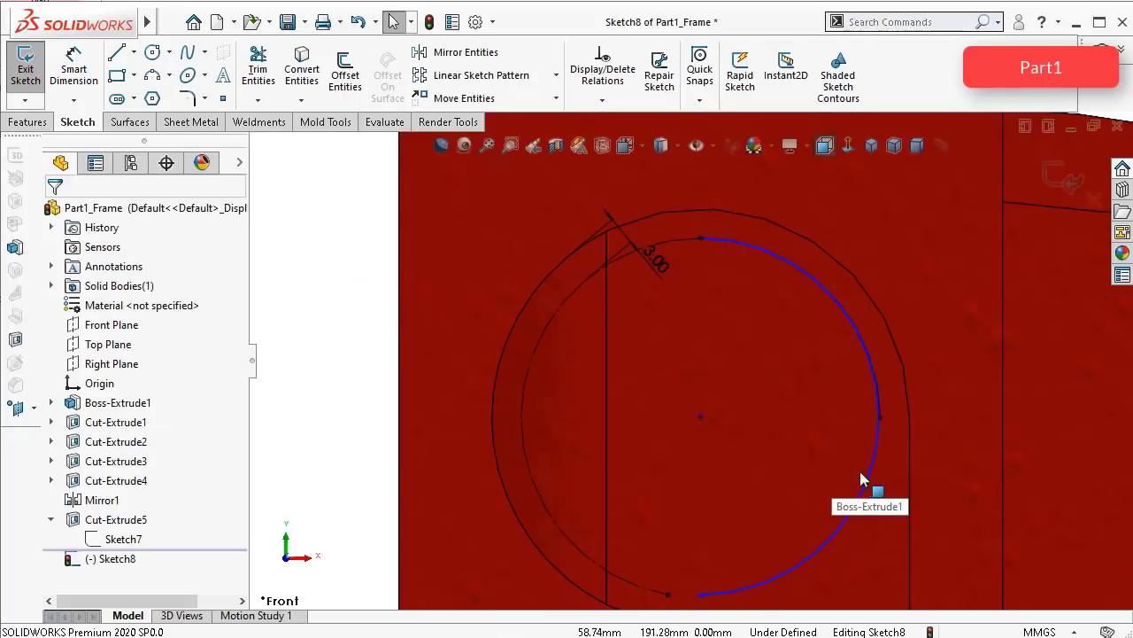
pyautogui.click(866, 482)
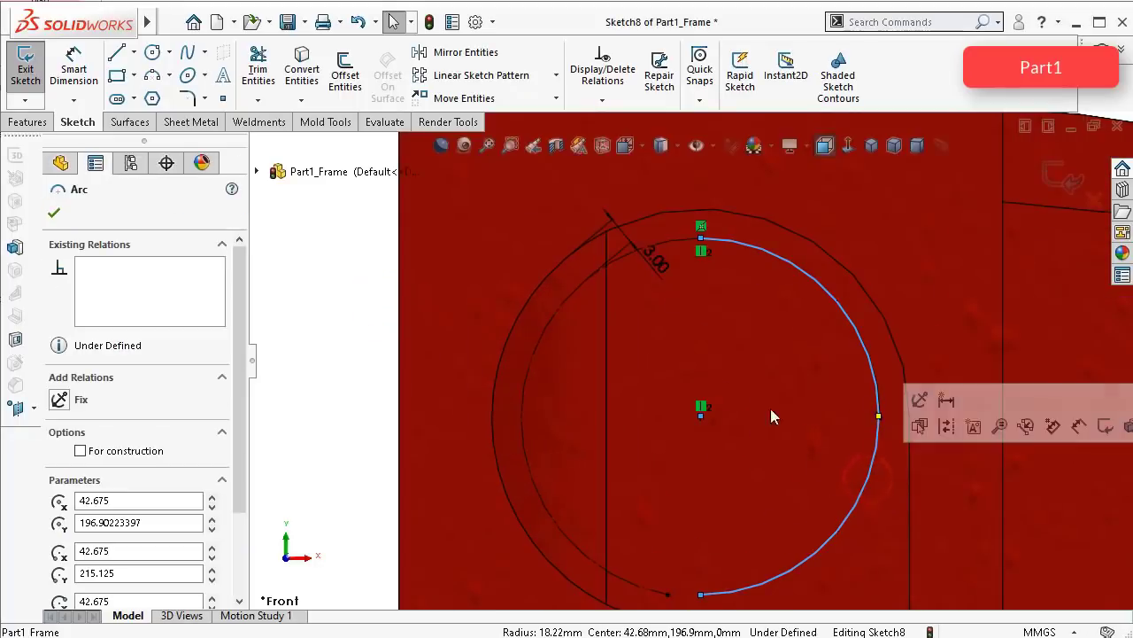
pyautogui.click(686, 238)
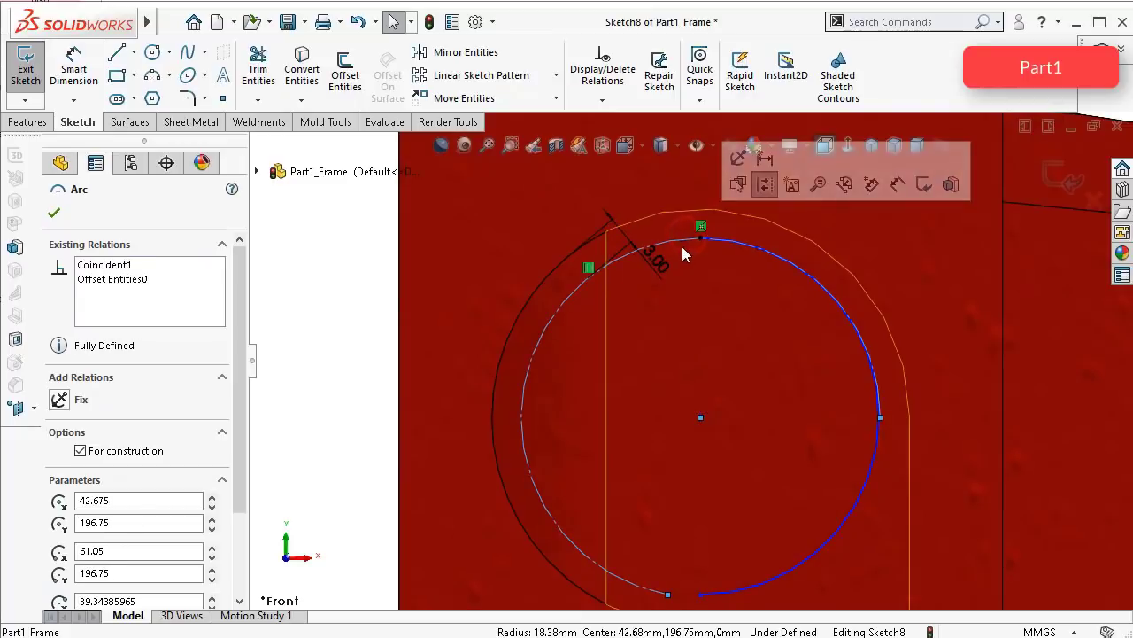
pyautogui.click(376, 291)
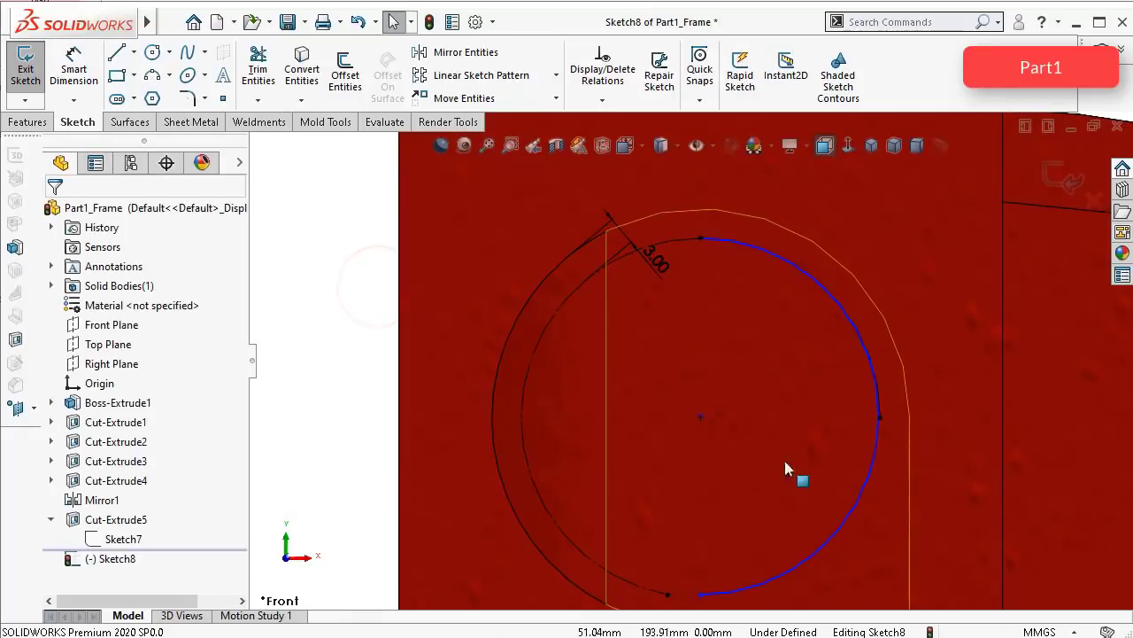
pyautogui.click(816, 548)
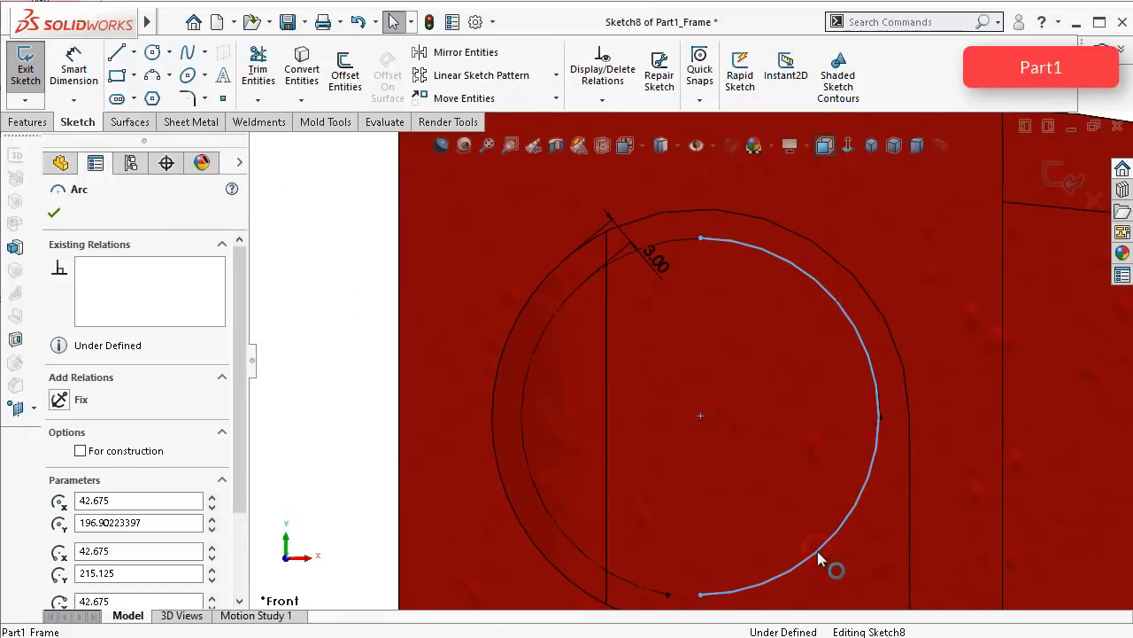
pyautogui.click(686, 241)
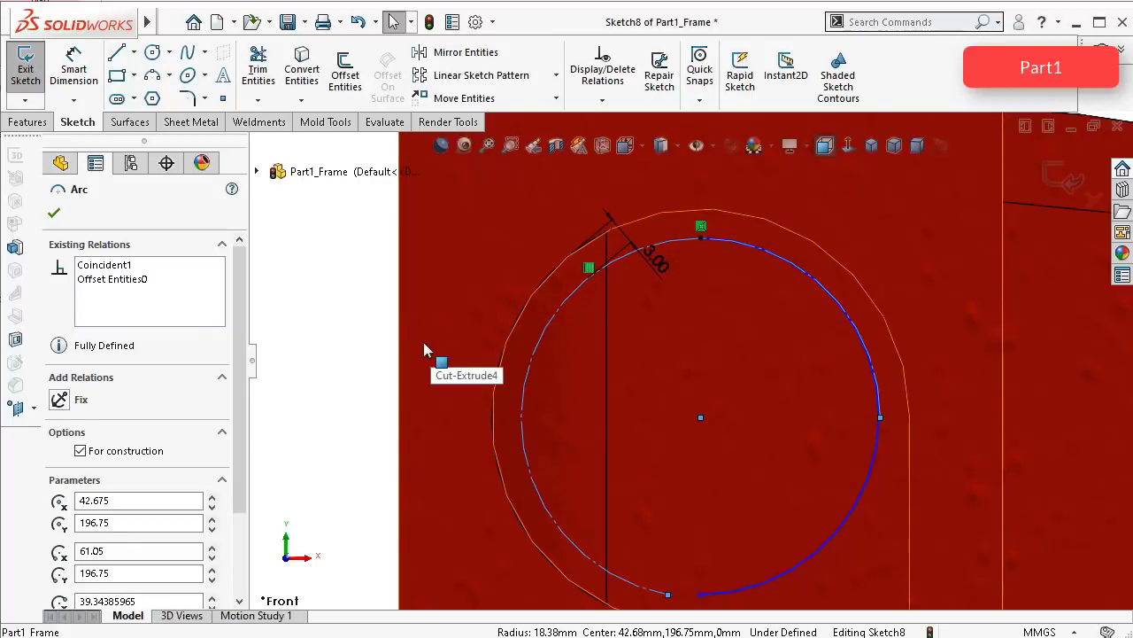
pyautogui.click(334, 285)
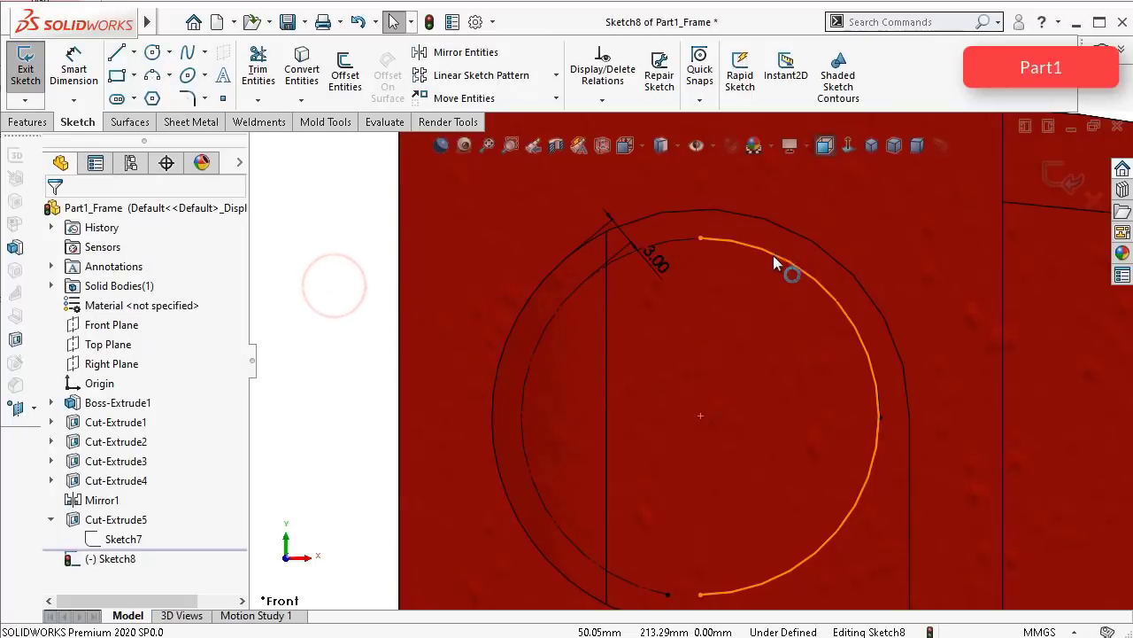
# Step: Make the new half-circle arc coradial with the construction arc
pyautogui.click(774, 256)
pyautogui.keyDown('ctrl'); pyautogui.click(687, 242); pyautogui.keyUp('ctrl')
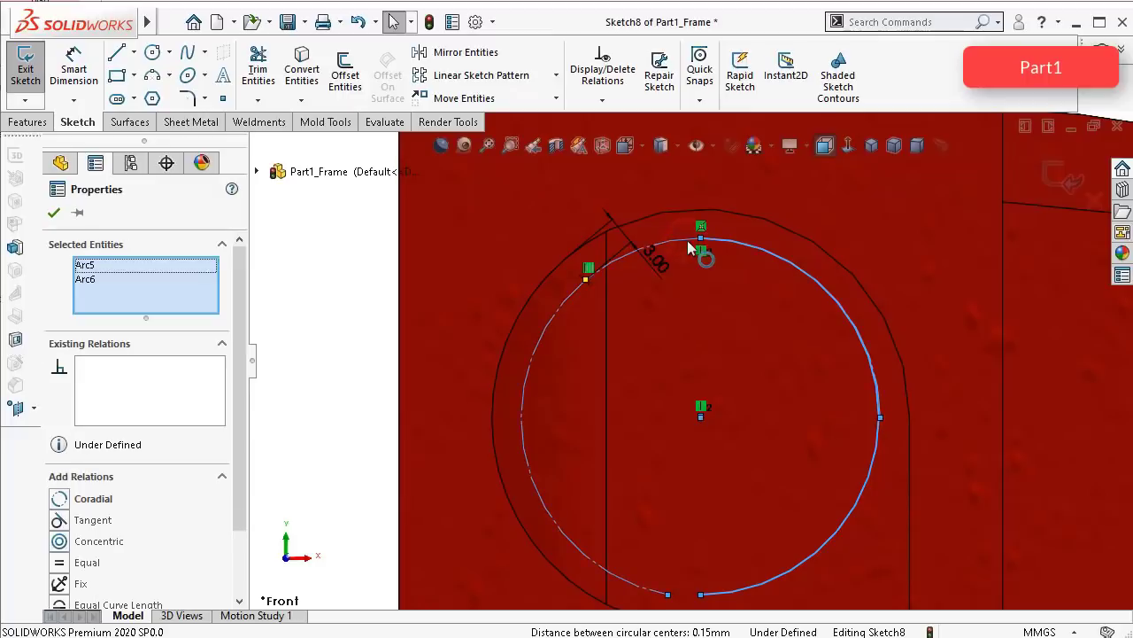
pyautogui.click(95, 499)
pyautogui.click(345, 316)
# Step: Align the half-circle arc's upper and lower end points with a vertical relation
pyautogui.scroll(2, 478, 385)
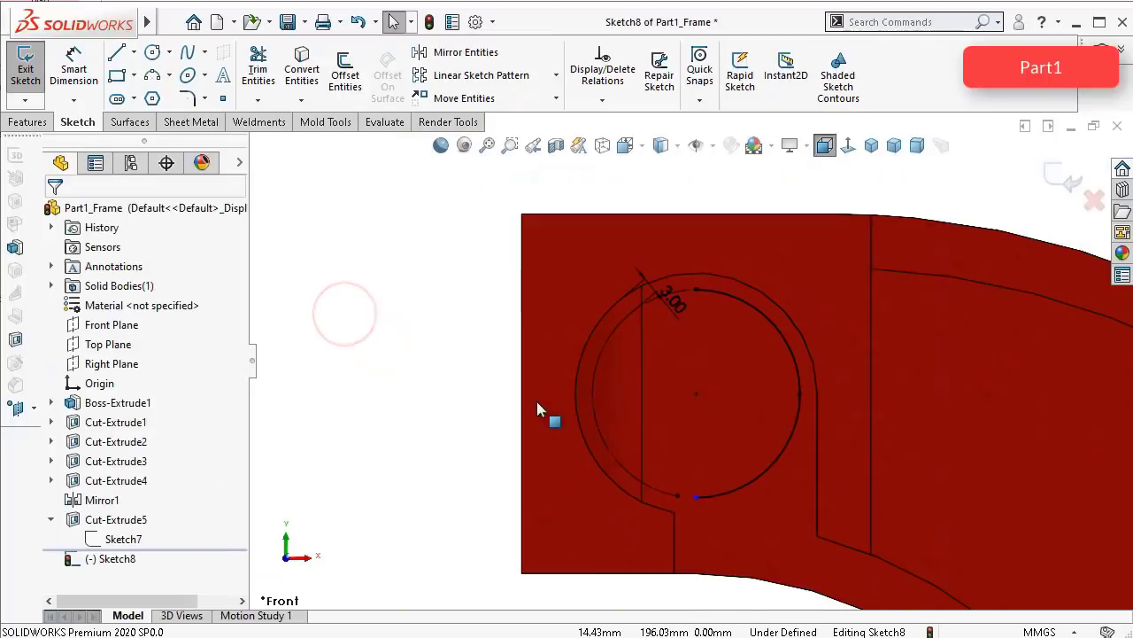
pyautogui.scroll(-1, 673, 354)
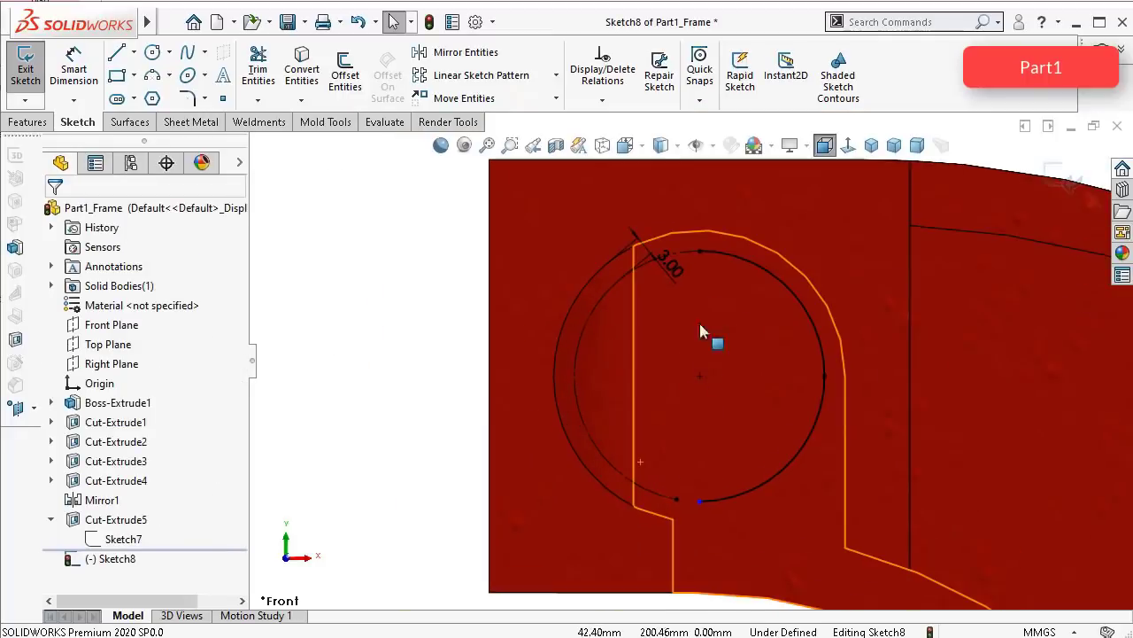
pyautogui.click(702, 252)
pyautogui.click(700, 504)
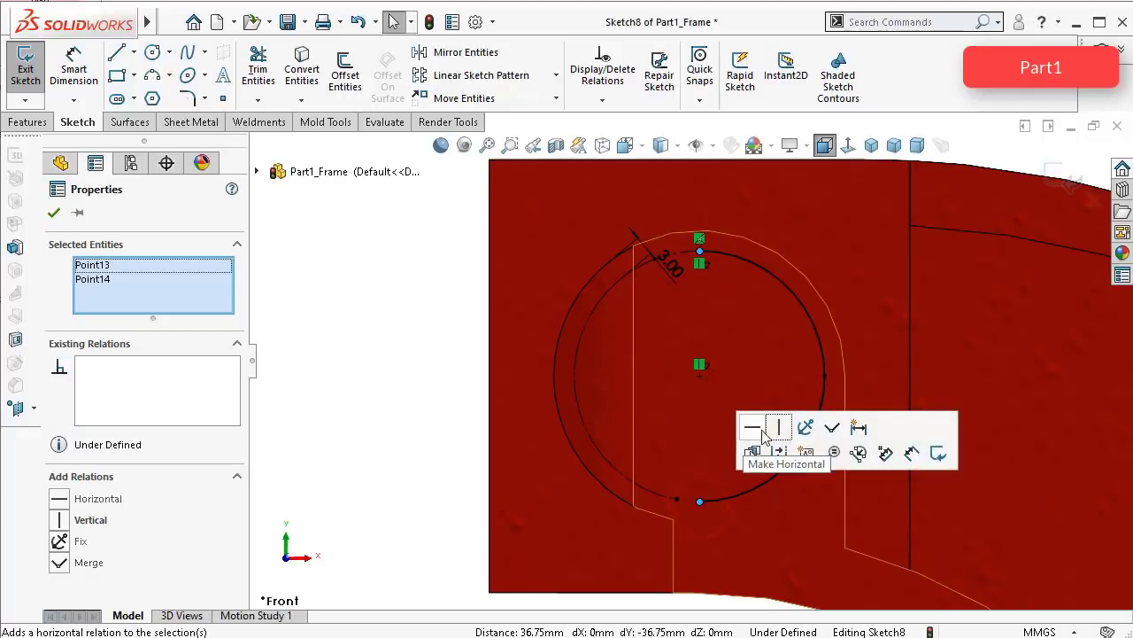
pyautogui.click(782, 430)
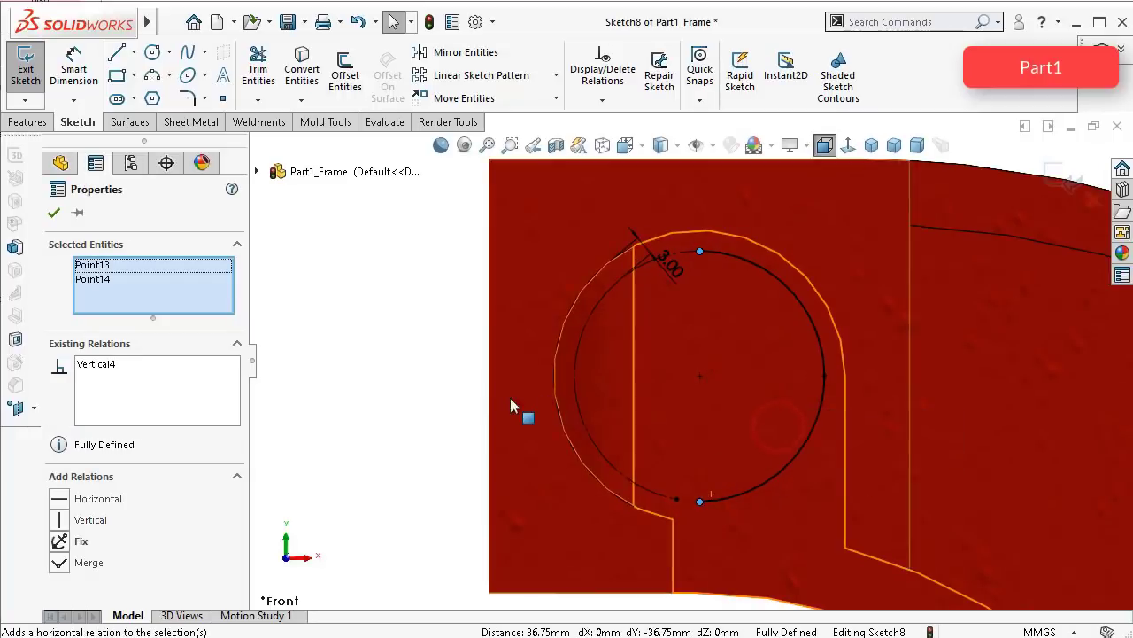
# Step: Draw a corner rectangle about 30 by 36.75 mm from the half-circle's upper end point, extending left level with its lower end point
pyautogui.click(388, 365)
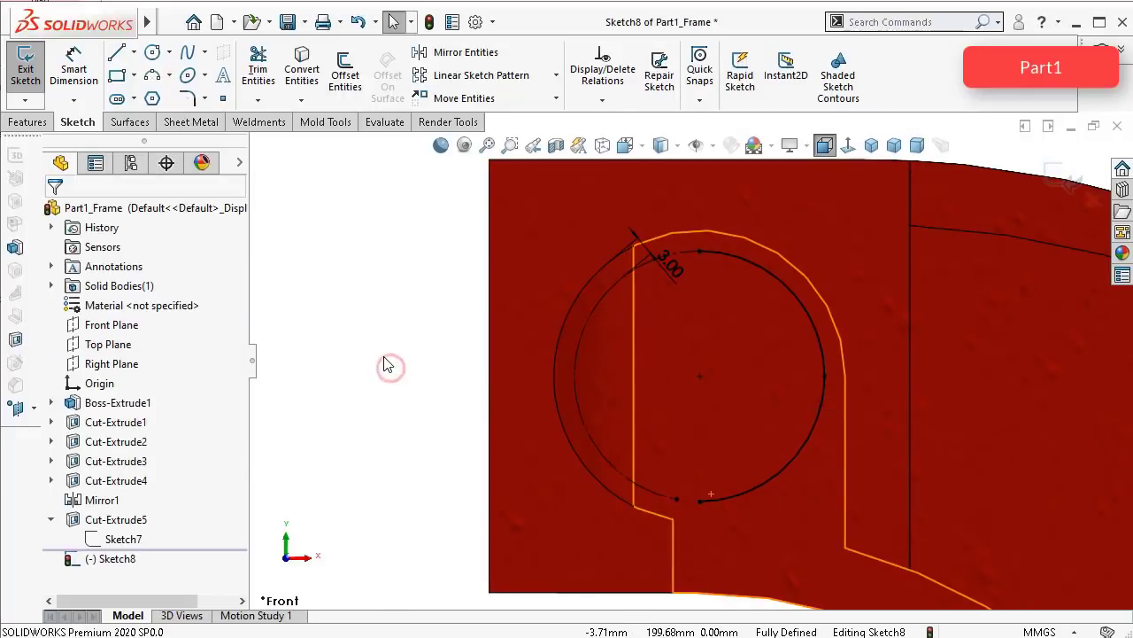
pyautogui.click(119, 77)
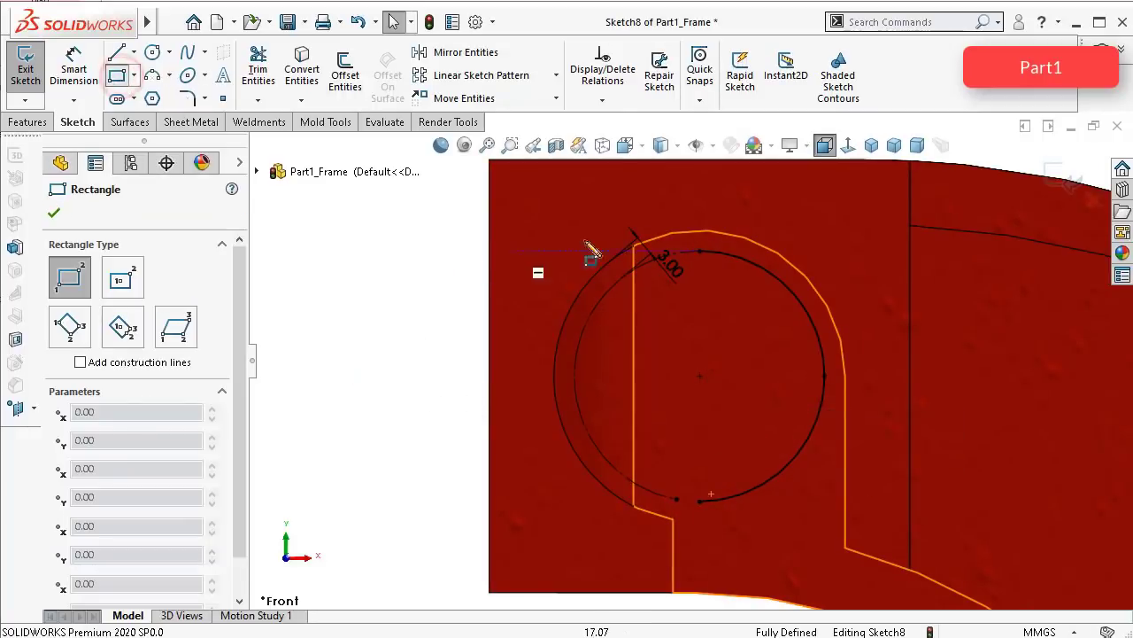
pyautogui.click(699, 253)
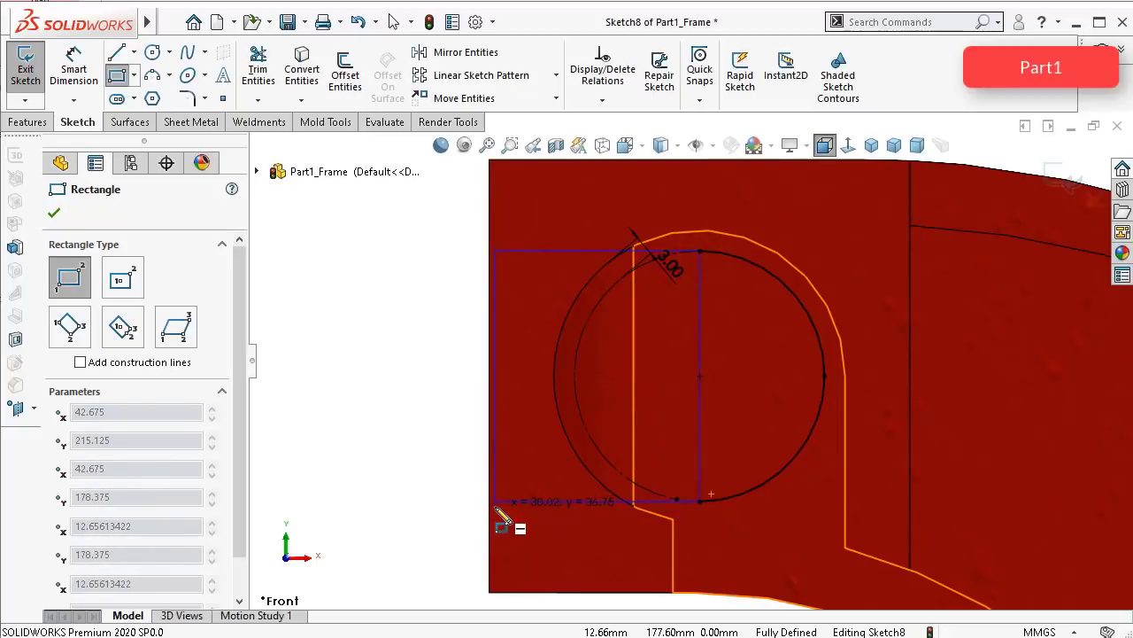
pyautogui.click(496, 502)
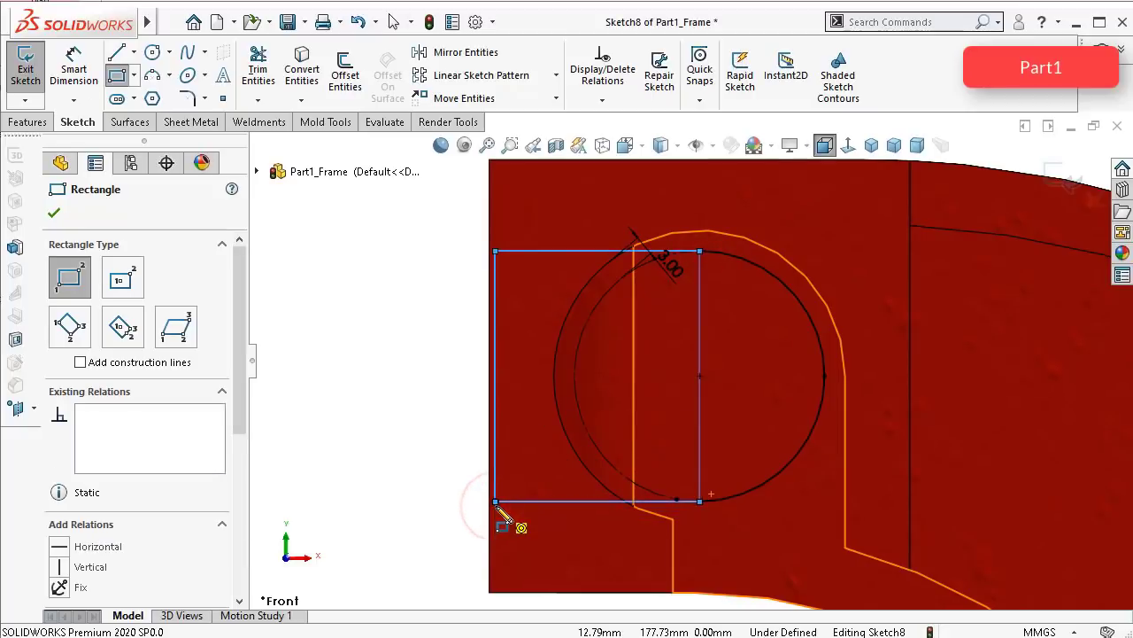
pyautogui.press('Escape')
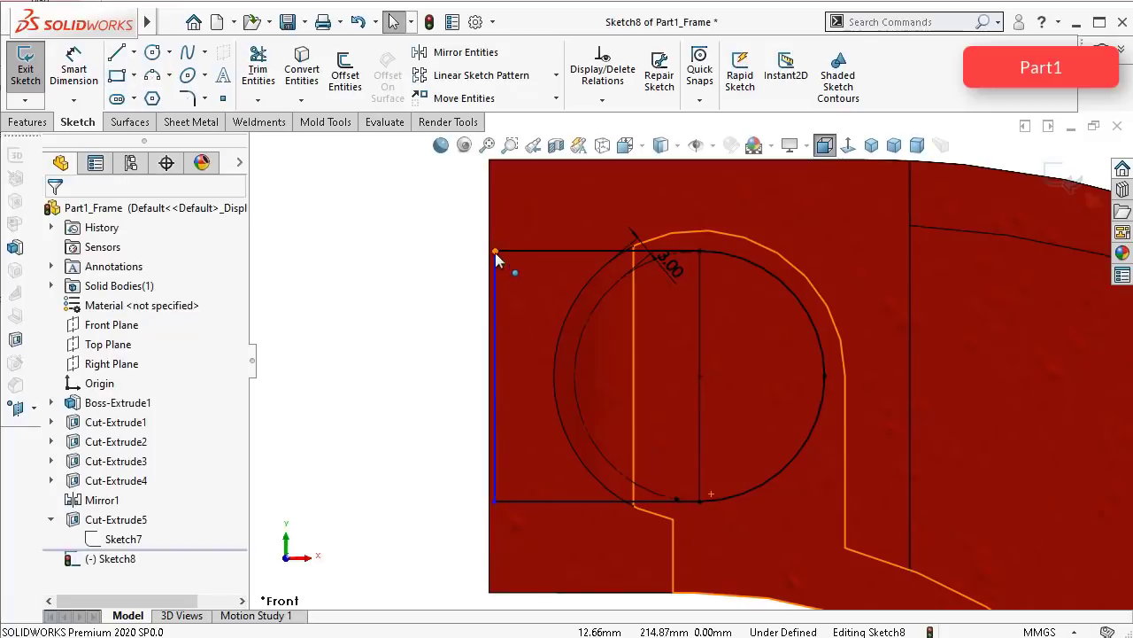
# Step: Make the rectangle's upper-left corner coincident with the frame's left vertical edge
pyautogui.click(495, 252)
pyautogui.keyDown('ctrl'); pyautogui.click(489, 238); pyautogui.keyUp('ctrl')
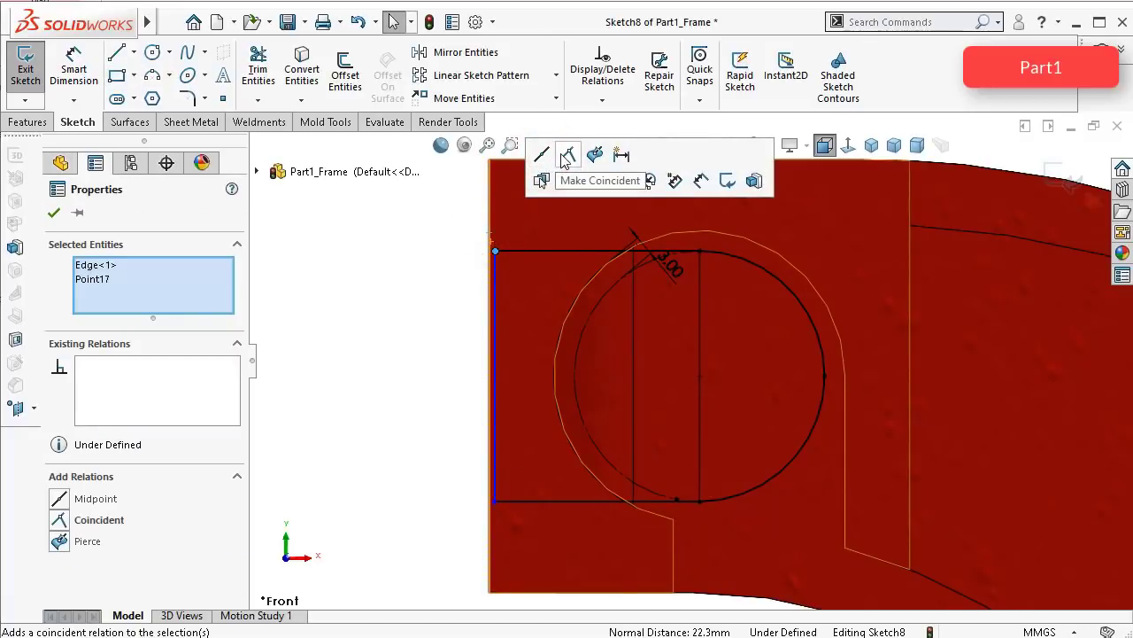
pyautogui.click(567, 157)
pyautogui.click(382, 296)
# Step: Set up an Extruded Cut of the rectangle and half-circle sketch as Mid Plane with a depth of 25.5 mm
pyautogui.scroll(-4, 715, 522)
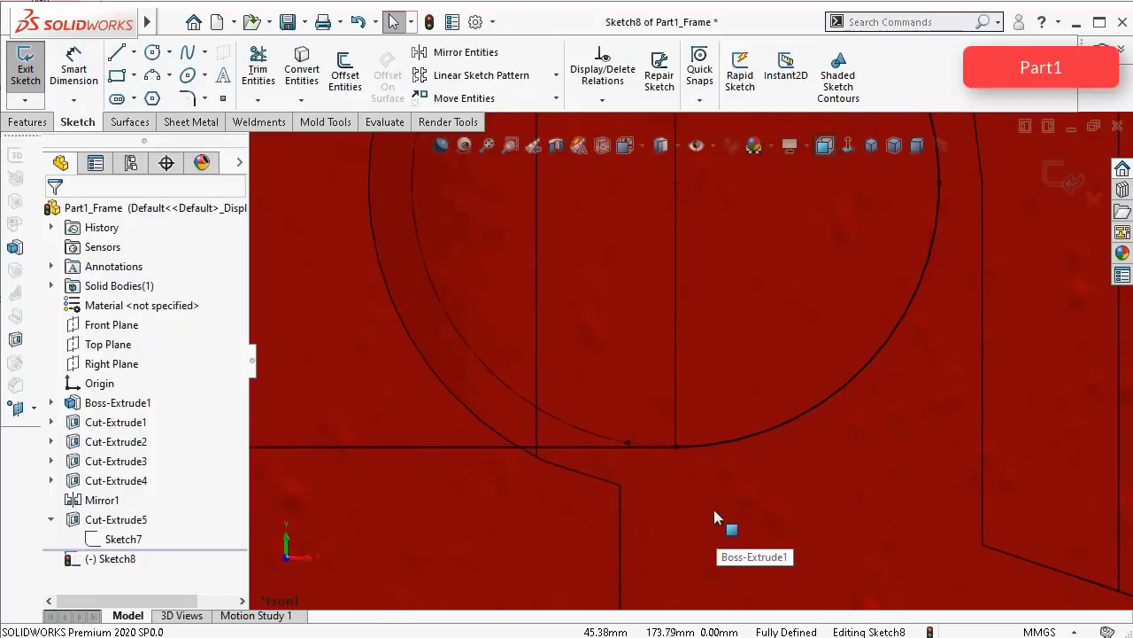
pyautogui.scroll(5, 746, 365)
pyautogui.moveTo(734, 304); pyautogui.dragTo(754, 316, button='middle')
pyautogui.scroll(-2, 678, 222)
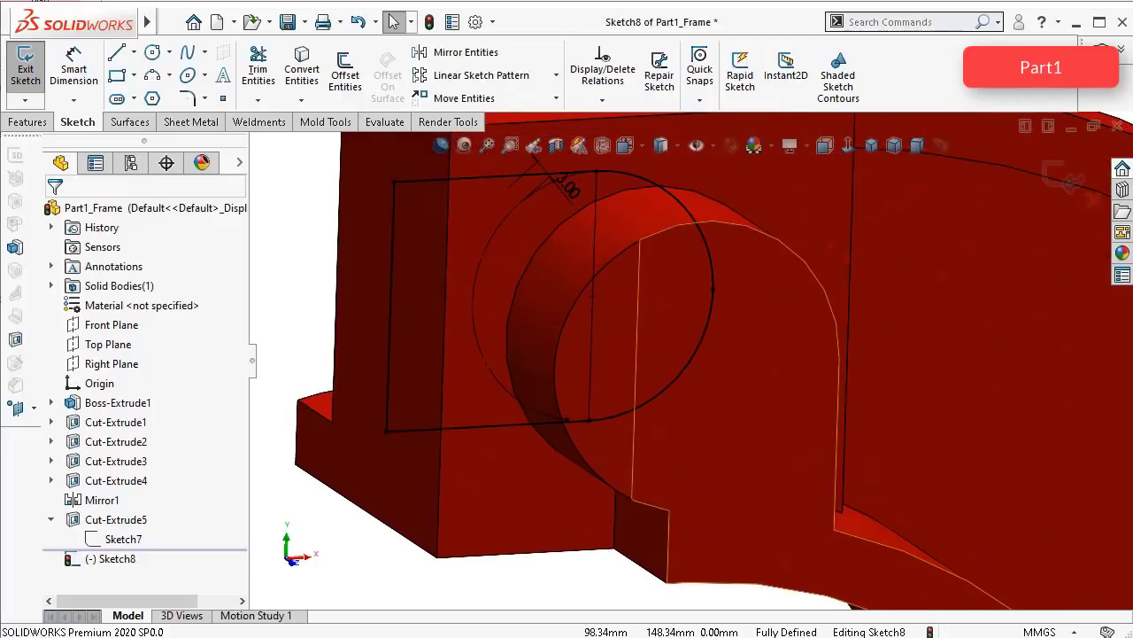
pyautogui.moveTo(734, 435)
pyautogui.mouseDown(button='middle')
pyautogui.moveTo(767, 399)
pyautogui.moveTo(755, 430)
pyautogui.mouseUp(button='middle')
pyautogui.scroll(3, 621, 365)
pyautogui.click(27, 122)
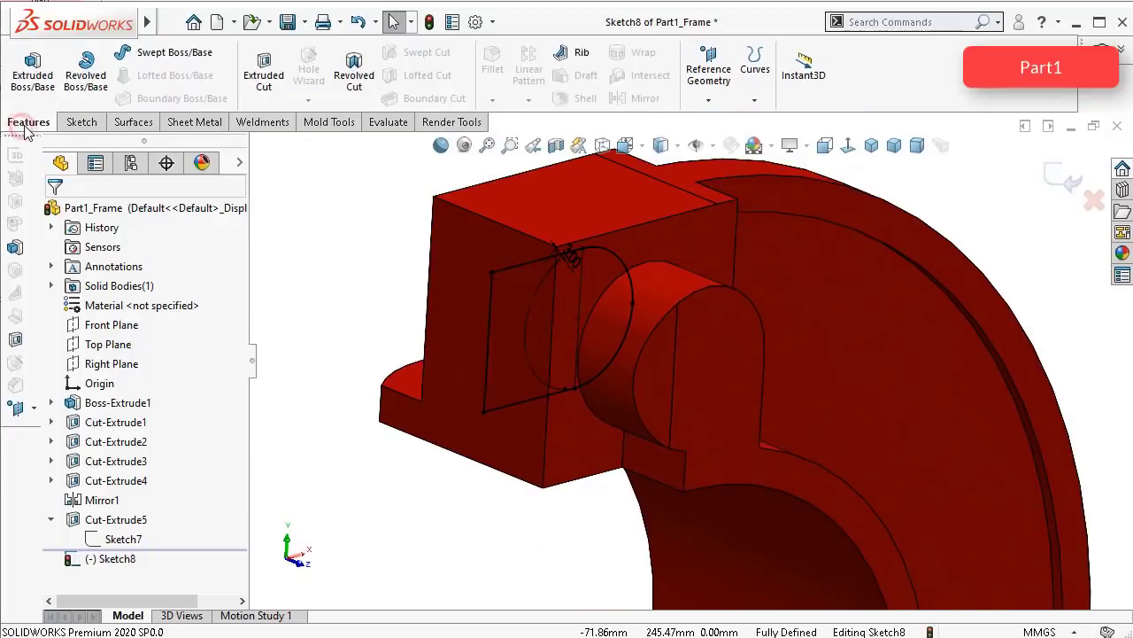
pyautogui.click(263, 74)
pyautogui.click(131, 321)
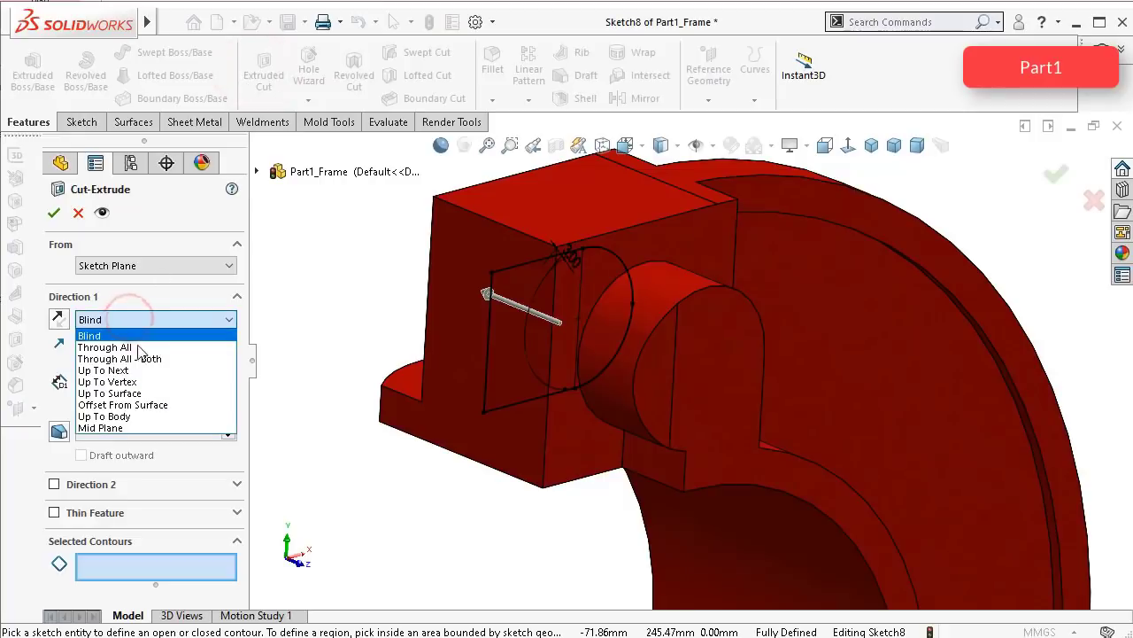
pyautogui.click(150, 428)
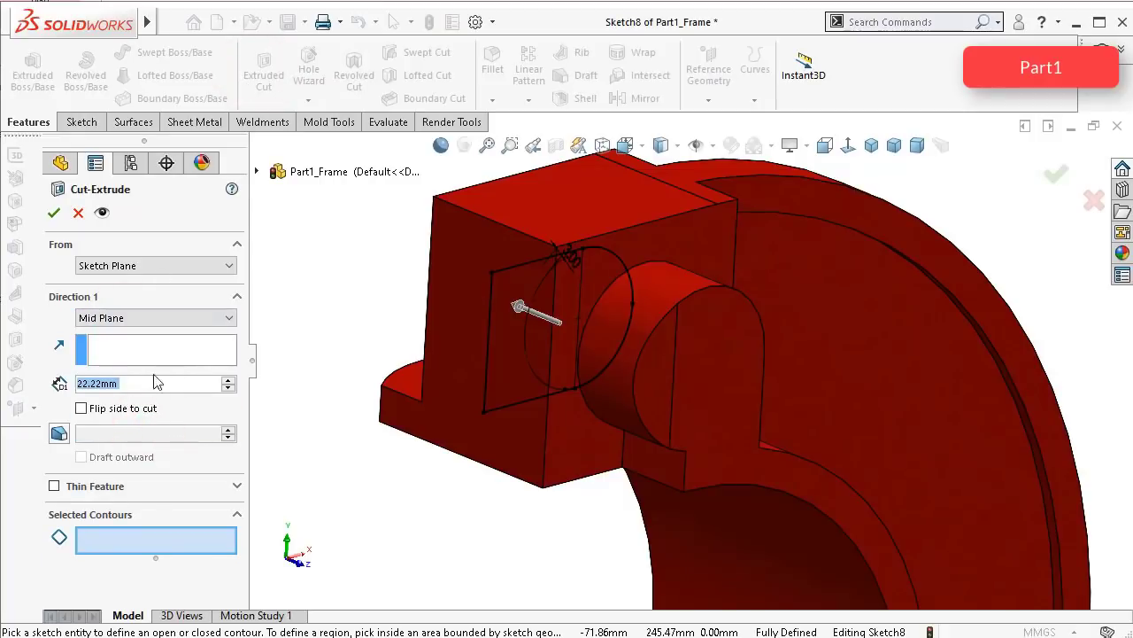
pyautogui.write('25.5')
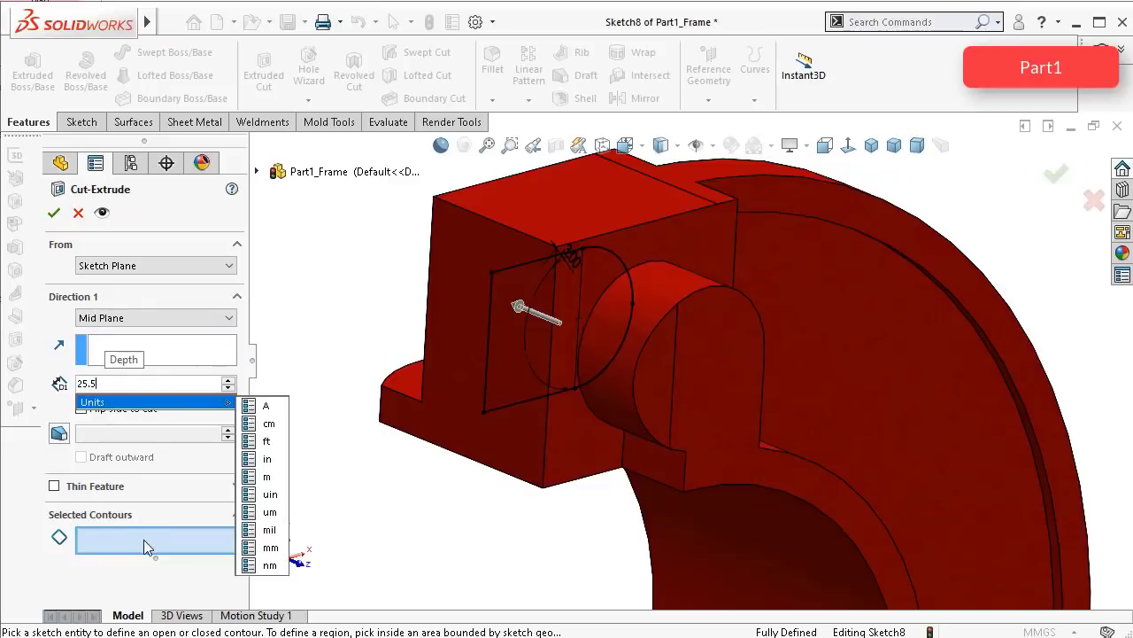
# Step: Choose the rectangle and half-circle regions as the cut's contours and complete the cut
pyautogui.click(143, 539)
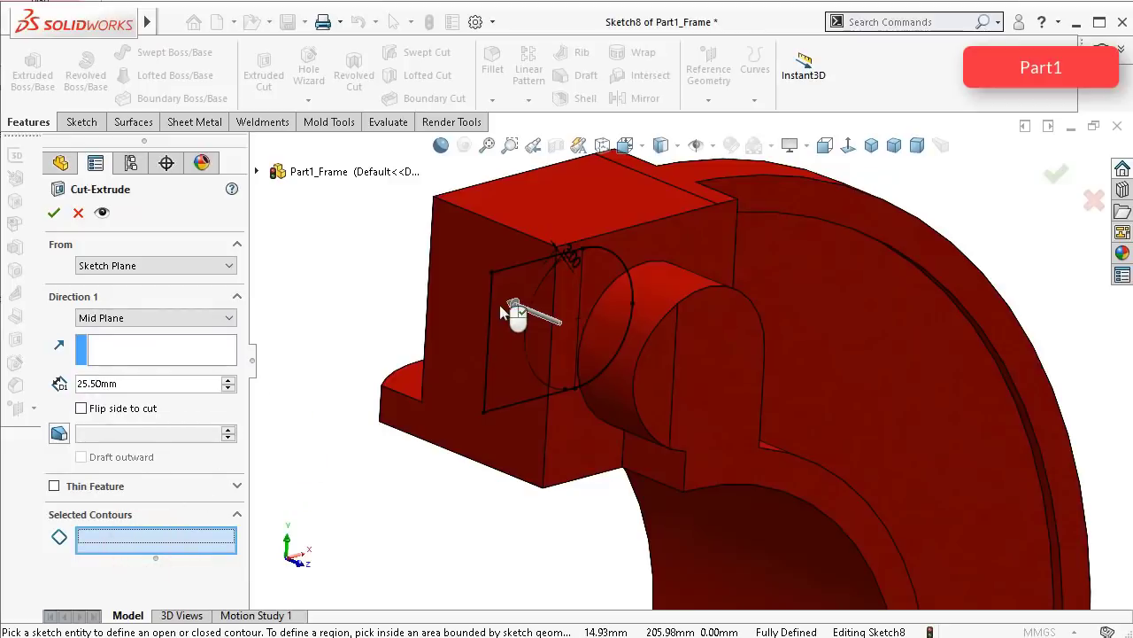
pyautogui.click(515, 356)
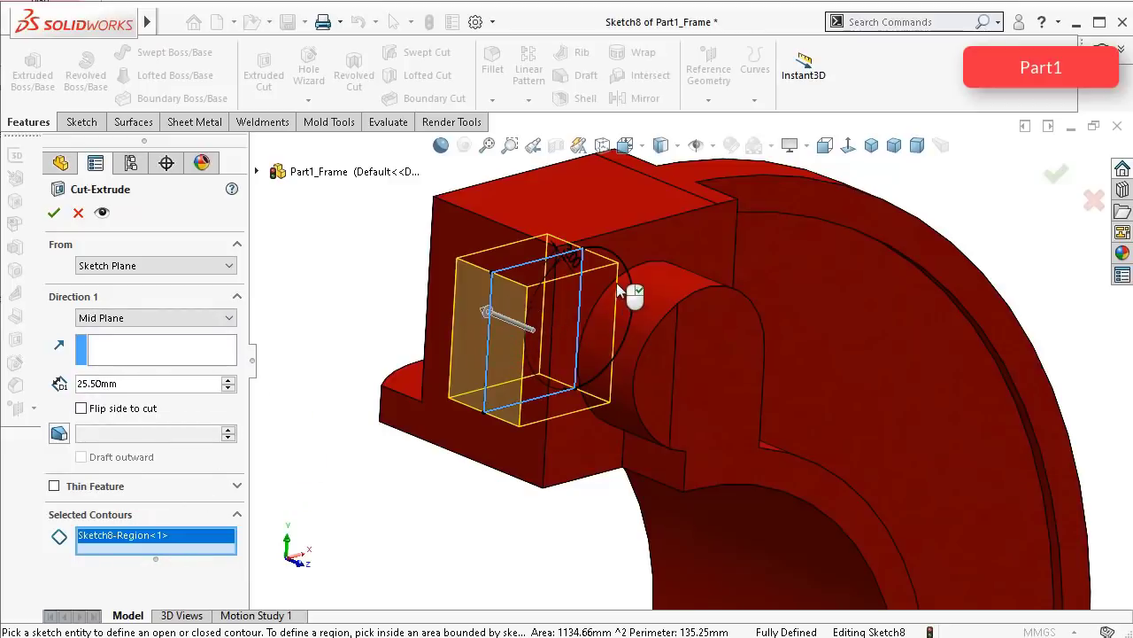
pyautogui.click(606, 301)
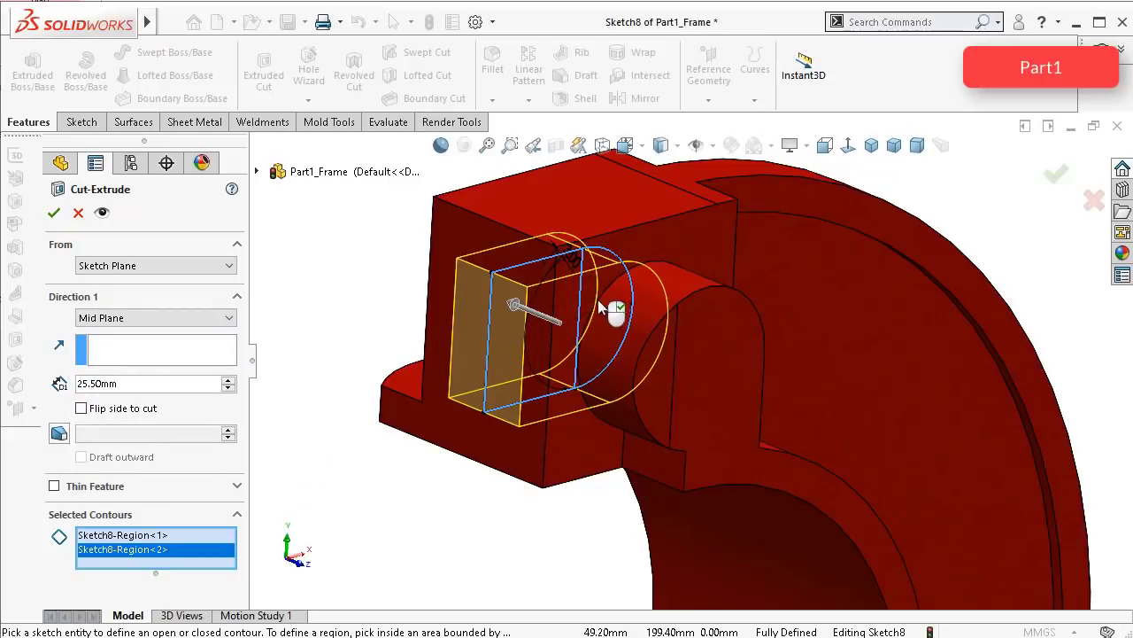
pyautogui.moveTo(598, 299)
pyautogui.mouseDown(button='middle')
pyautogui.moveTo(658, 245)
pyautogui.moveTo(612, 296)
pyautogui.moveTo(581, 276)
pyautogui.moveTo(643, 245)
pyautogui.moveTo(643, 233)
pyautogui.moveTo(597, 242)
pyautogui.moveTo(576, 263)
pyautogui.moveTo(520, 211)
pyautogui.moveTo(552, 256)
pyautogui.moveTo(387, 296)
pyautogui.mouseUp(button='middle')
pyautogui.click(53, 213)
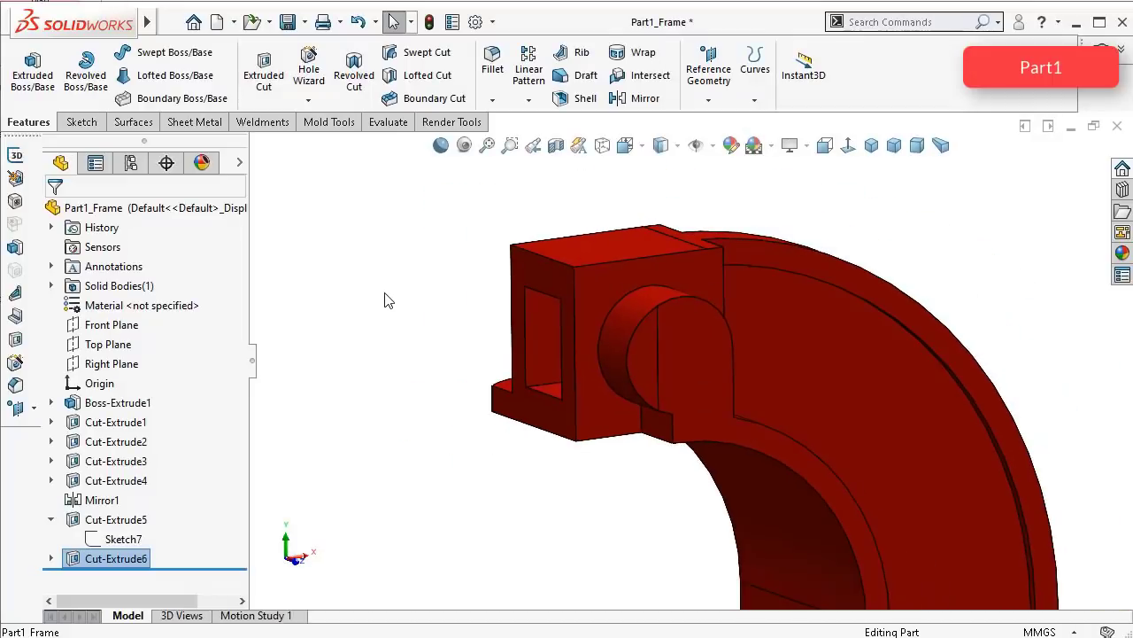
# Step: Start a sketch on the front face of the round boss and offset its rounded upper edge 7.5 mm inward
pyautogui.click(672, 330)
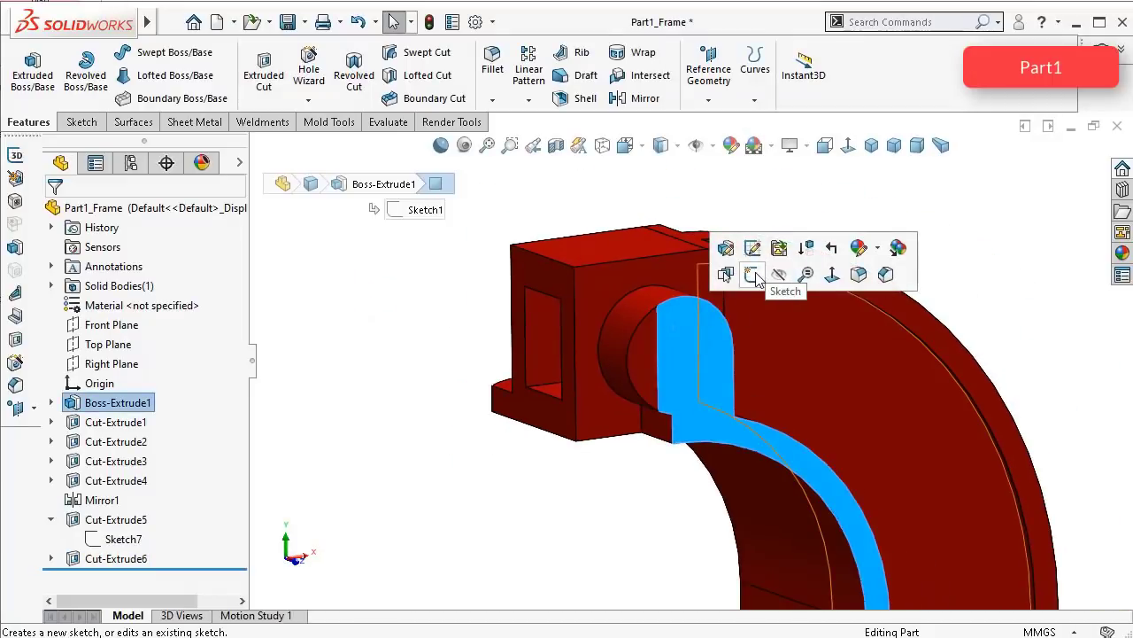
pyautogui.click(752, 275)
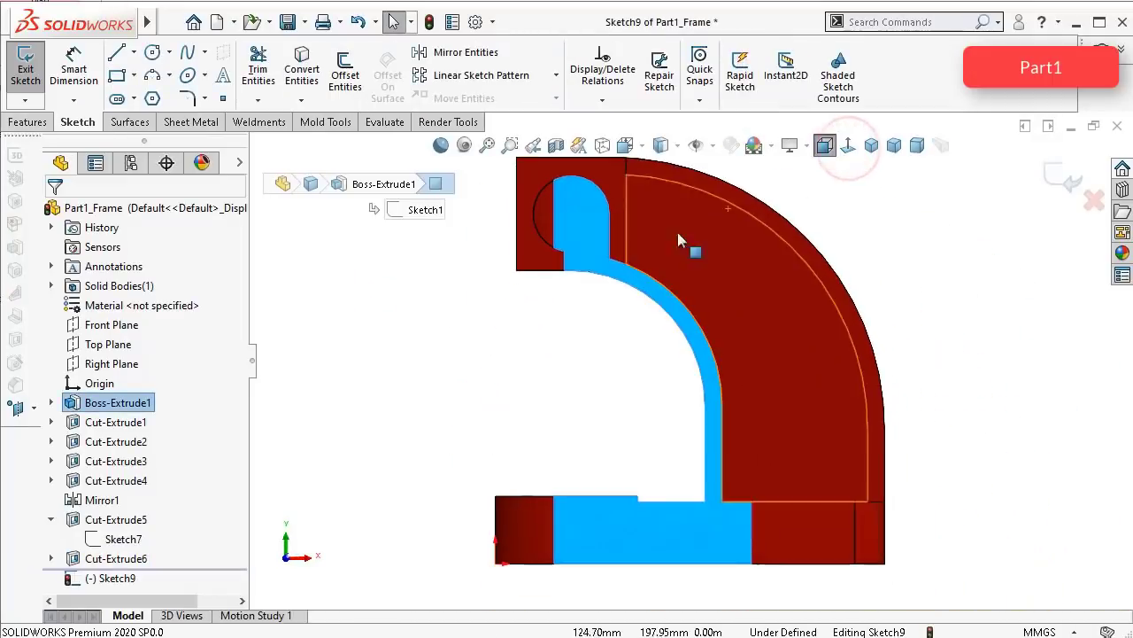
pyautogui.scroll(-5, 643, 198)
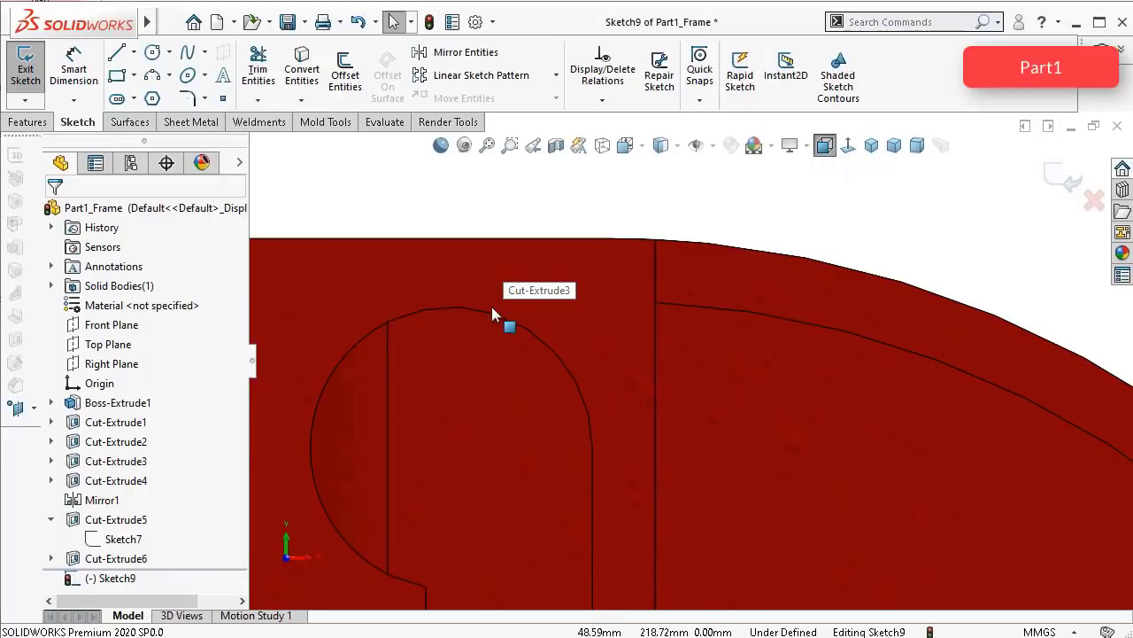
pyautogui.click(494, 319)
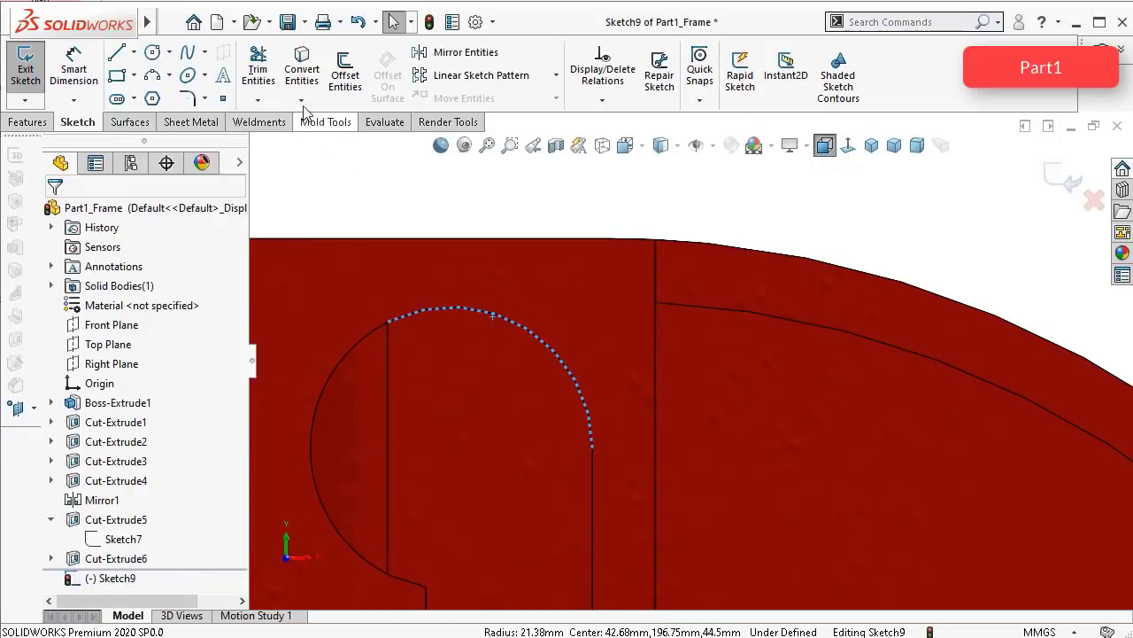
pyautogui.click(343, 81)
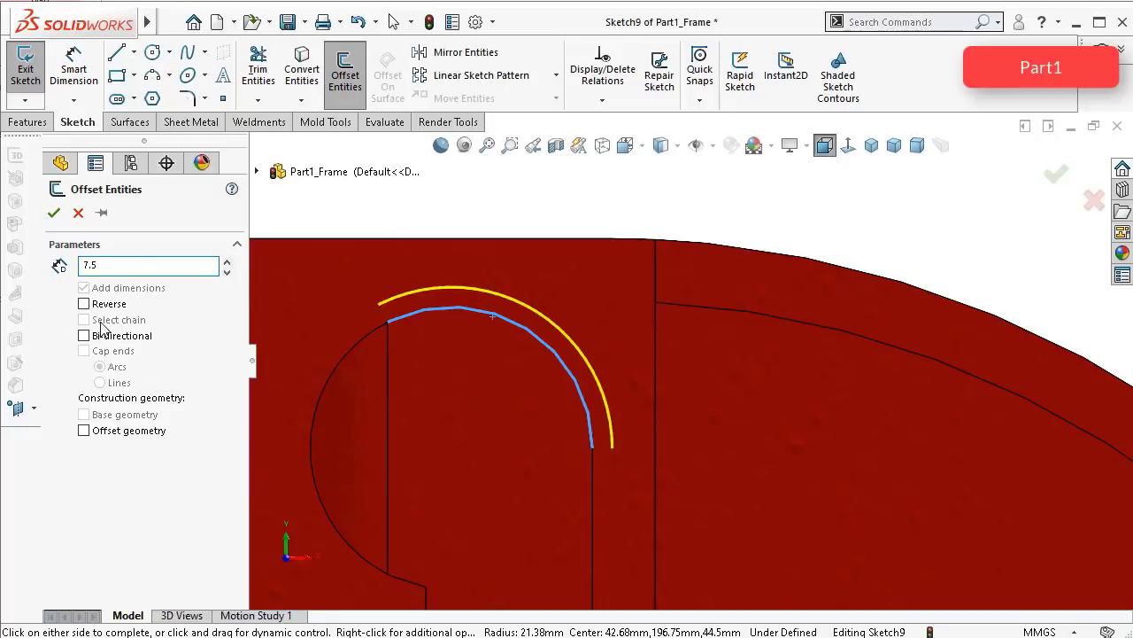
pyautogui.click(83, 303)
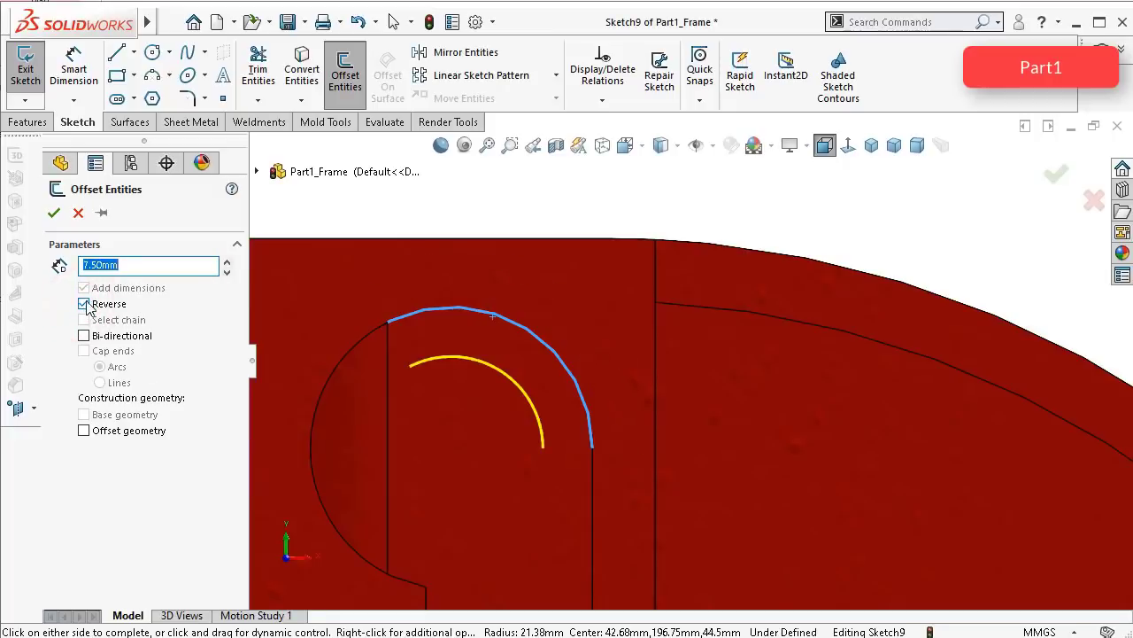
pyautogui.click(54, 214)
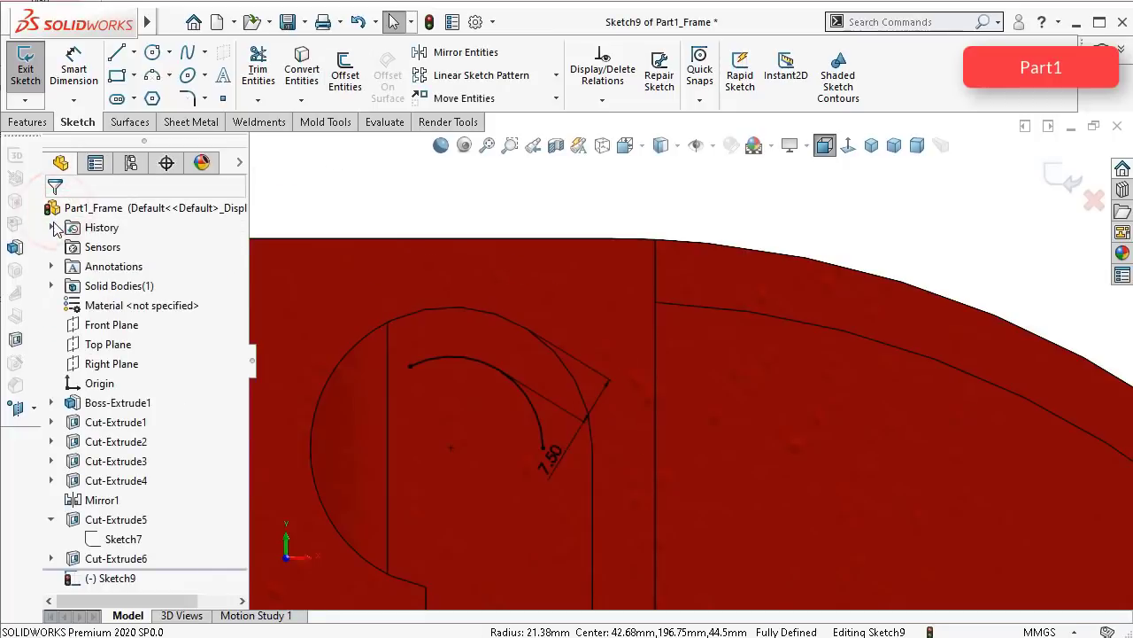
# Step: Convert the offset arc to construction geometry and draw a circle of about 13.9 mm radius from its centre through its end point
pyautogui.click(433, 360)
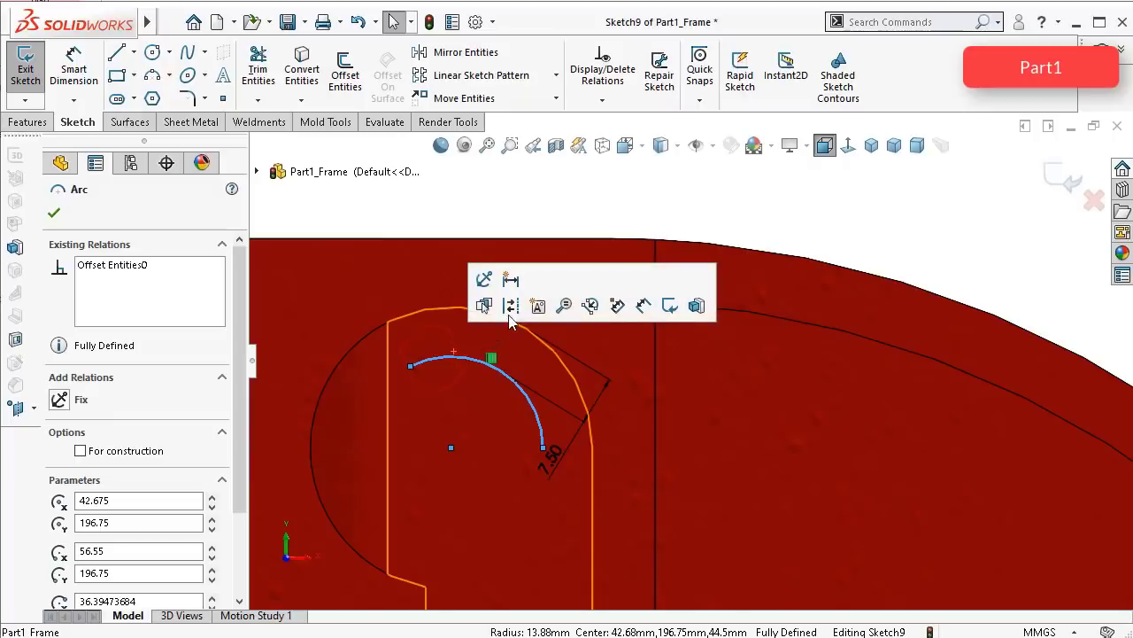
pyautogui.press('Escape')
pyautogui.click(151, 54)
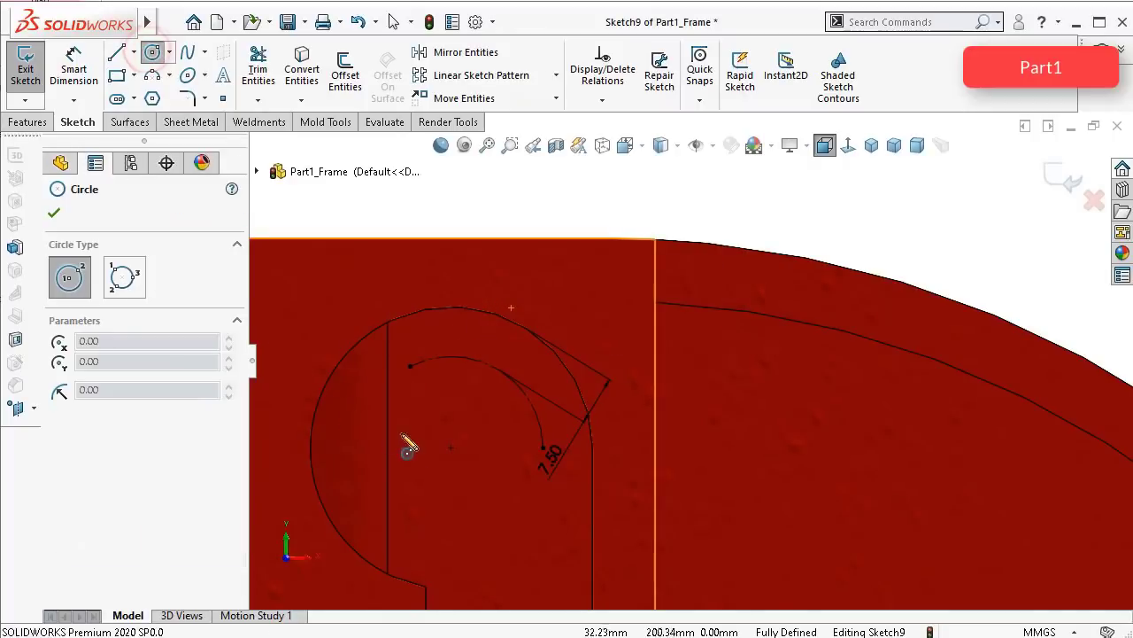
pyautogui.click(451, 449)
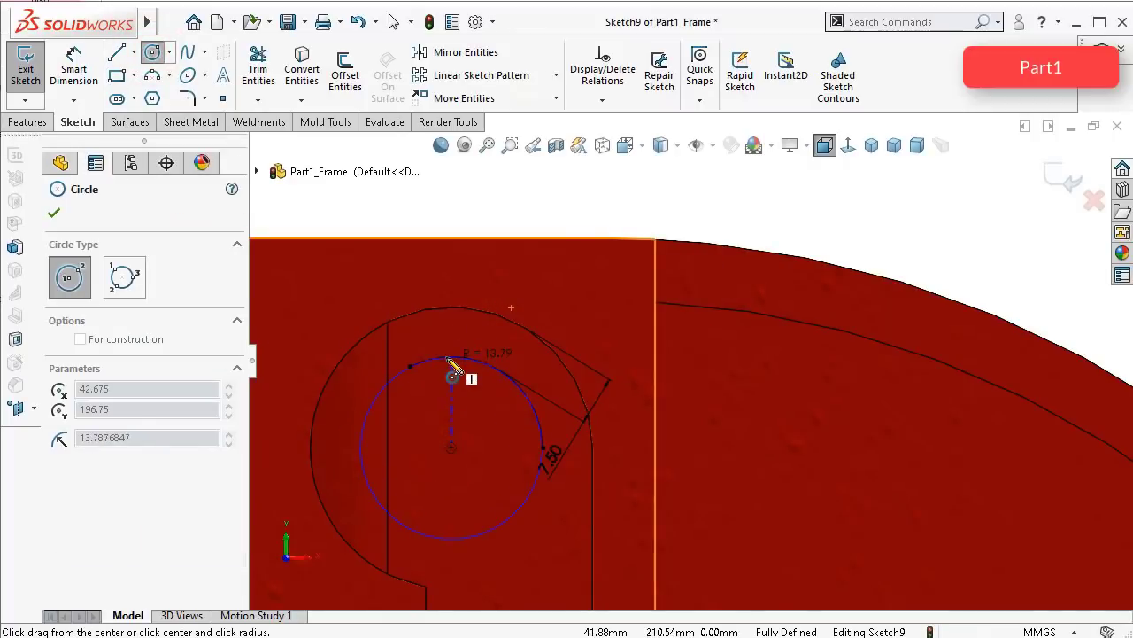
pyautogui.click(412, 368)
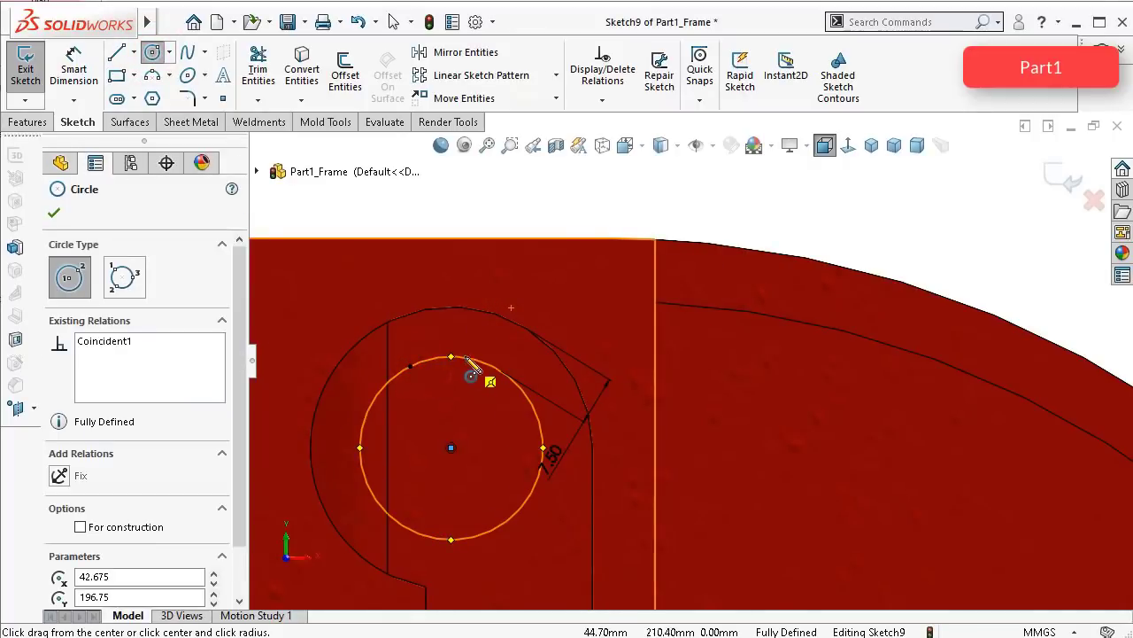
pyautogui.press('Escape')
# Step: Offset the new circle 7.5 mm inward to make a smaller concentric circle
pyautogui.scroll(-3, 699, 341)
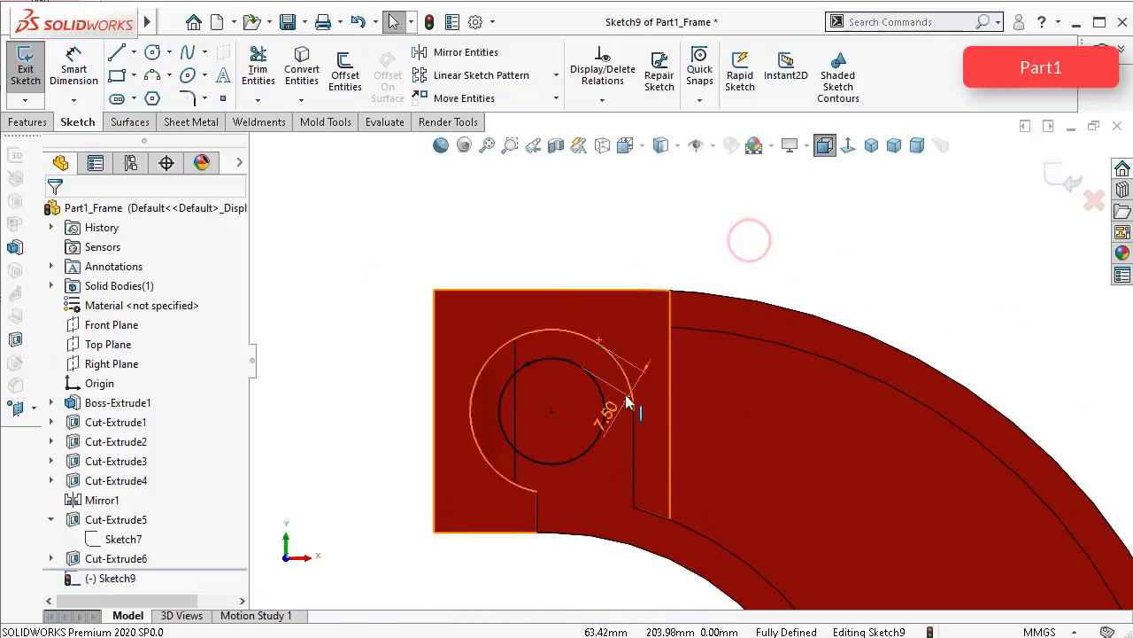
pyautogui.scroll(5, 584, 389)
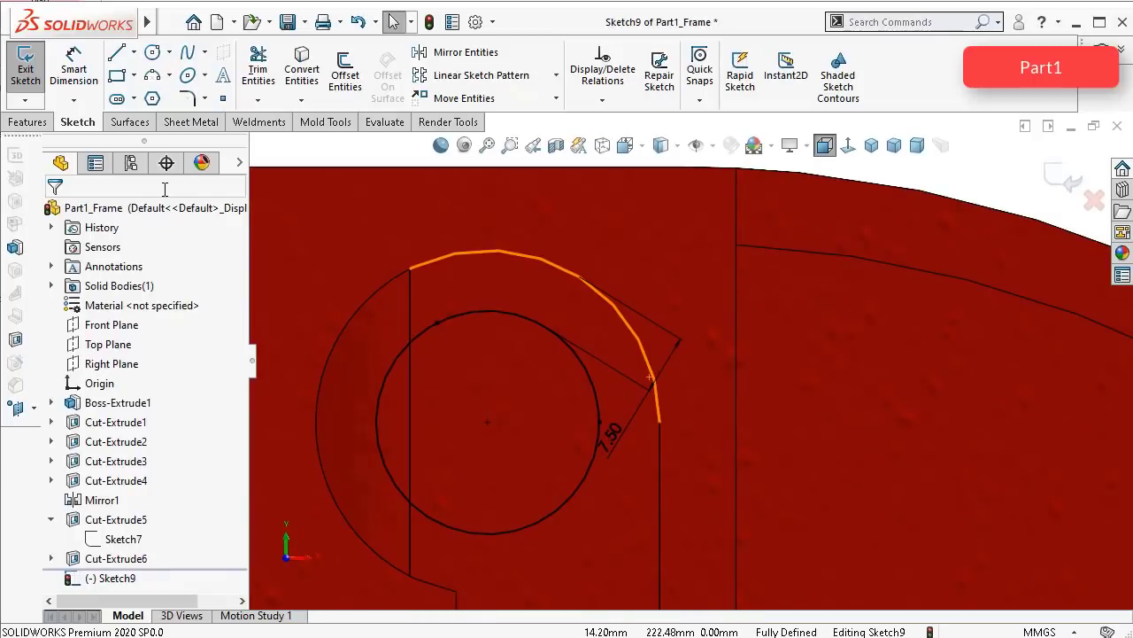
pyautogui.click(345, 76)
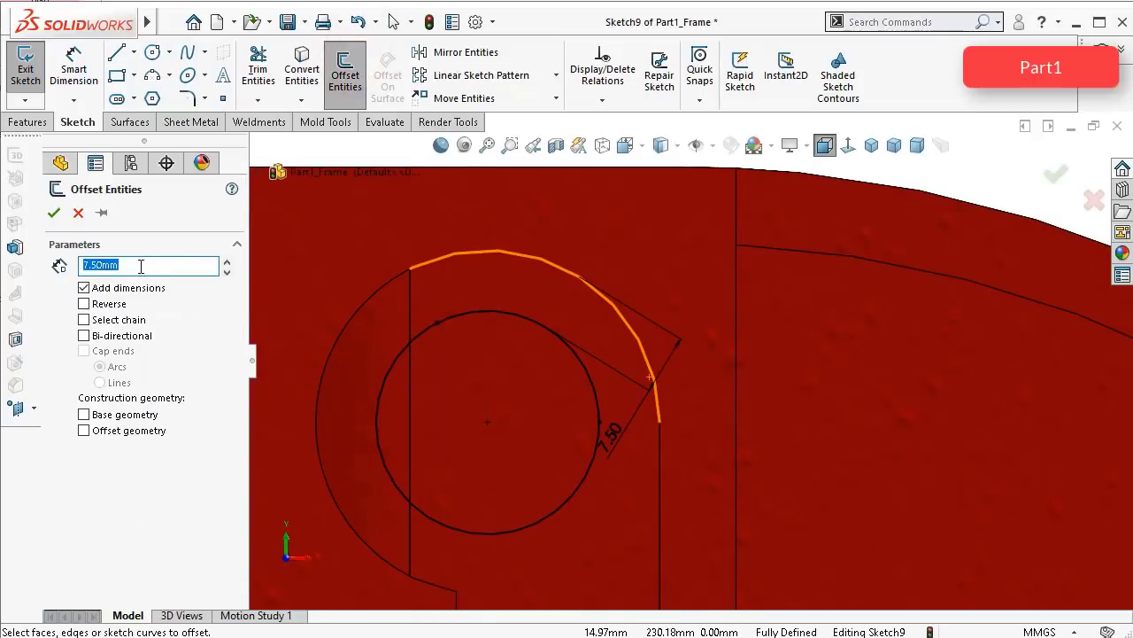
pyautogui.click(392, 362)
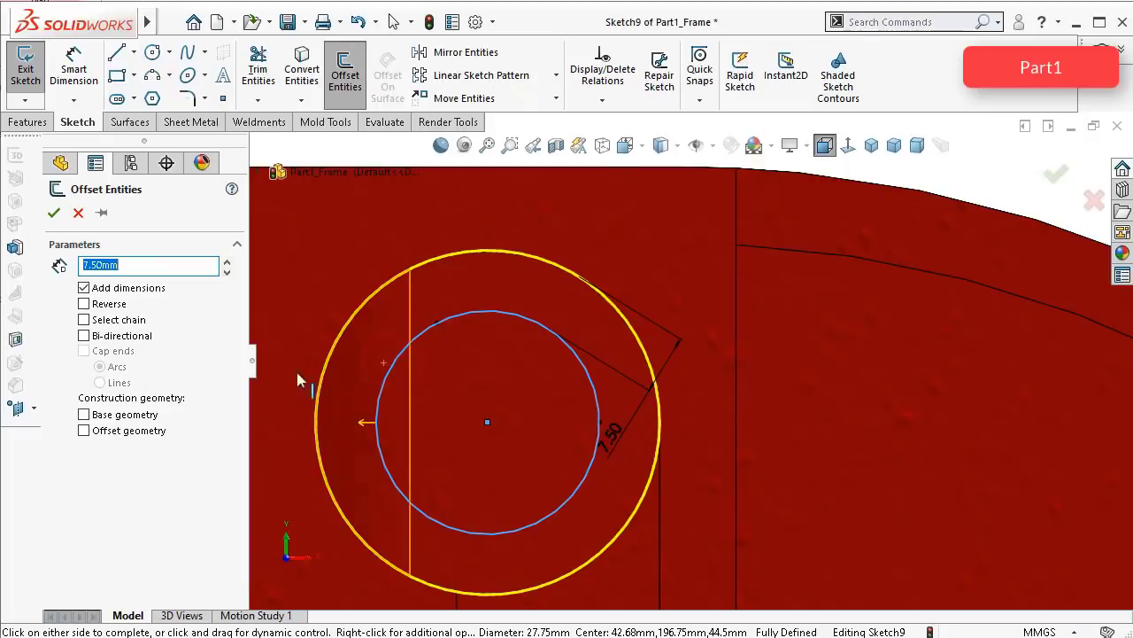
pyautogui.click(84, 305)
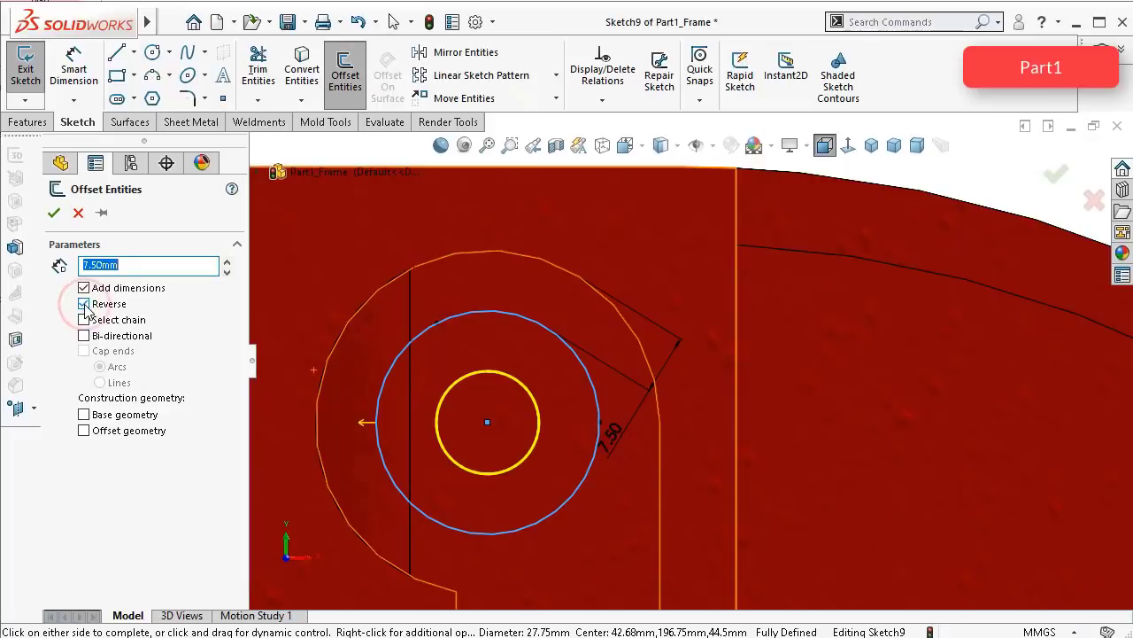
pyautogui.click(55, 213)
# Step: Extrude-cut the inner circle and the surrounding ring region of the boss-face sketch with the Up To Next end condition
pyautogui.moveTo(367, 295); pyautogui.dragTo(433, 334, button='middle')
pyautogui.click(26, 123)
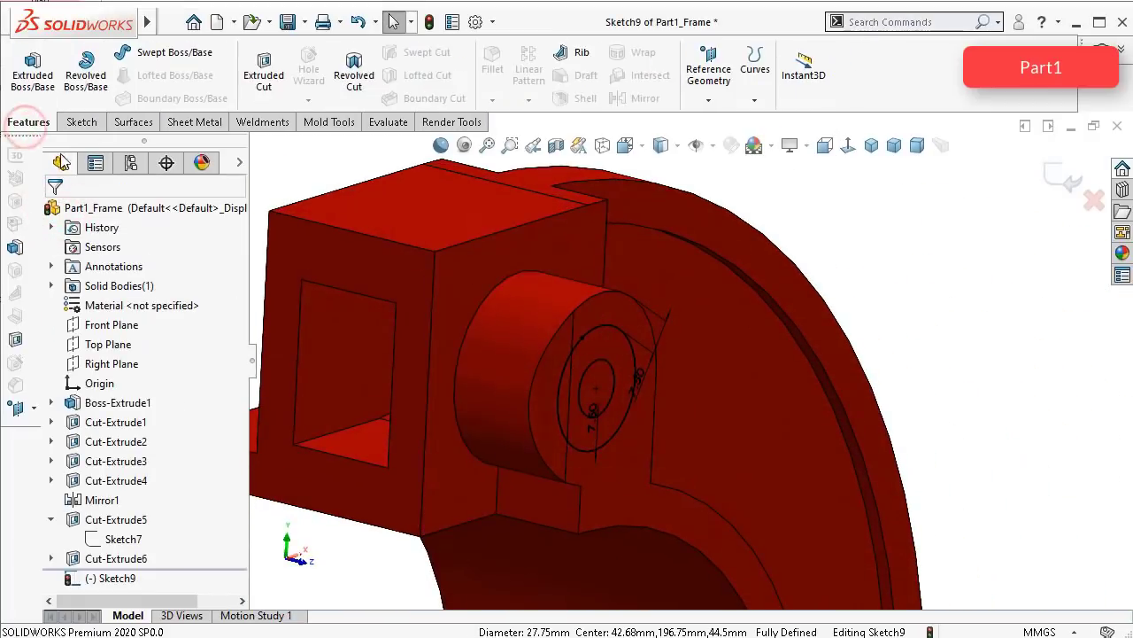
pyautogui.click(277, 76)
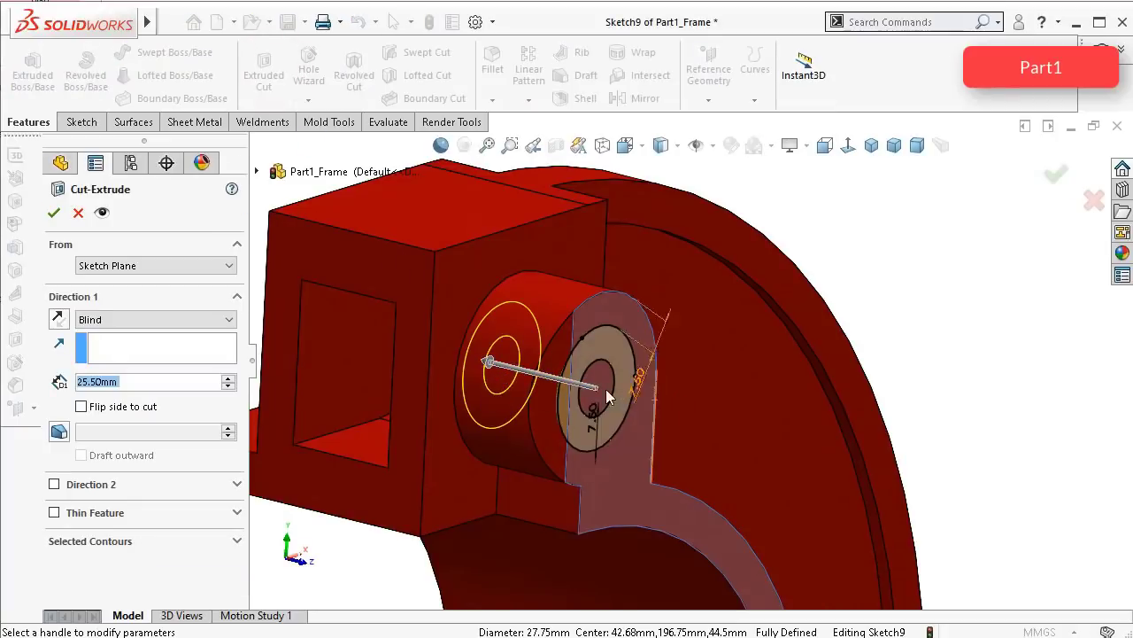
pyautogui.click(237, 542)
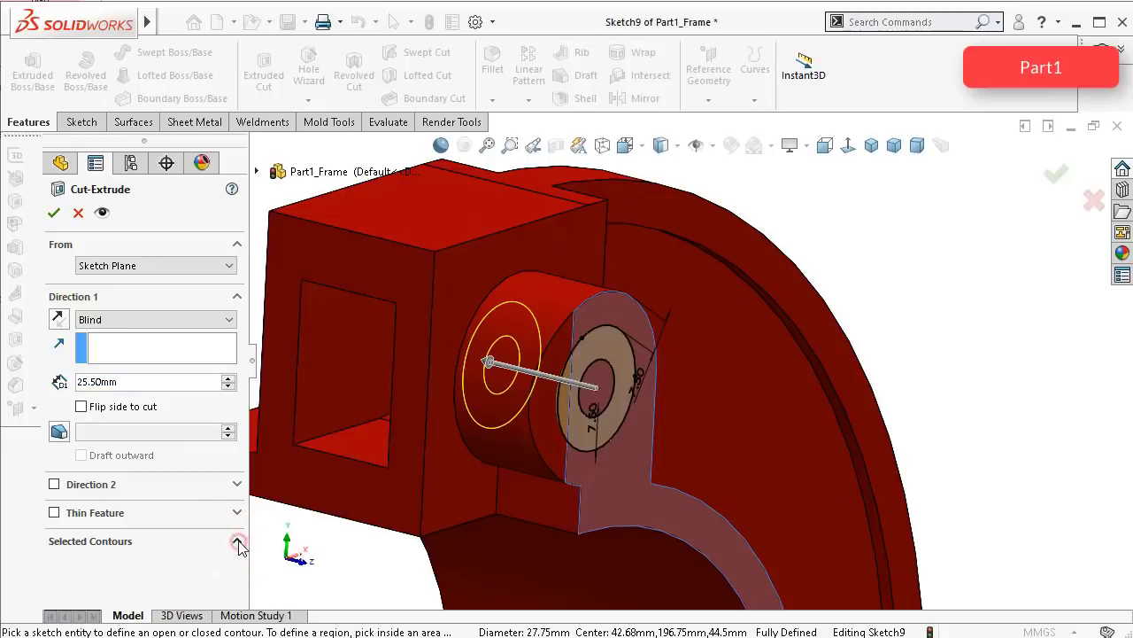
pyautogui.click(608, 382)
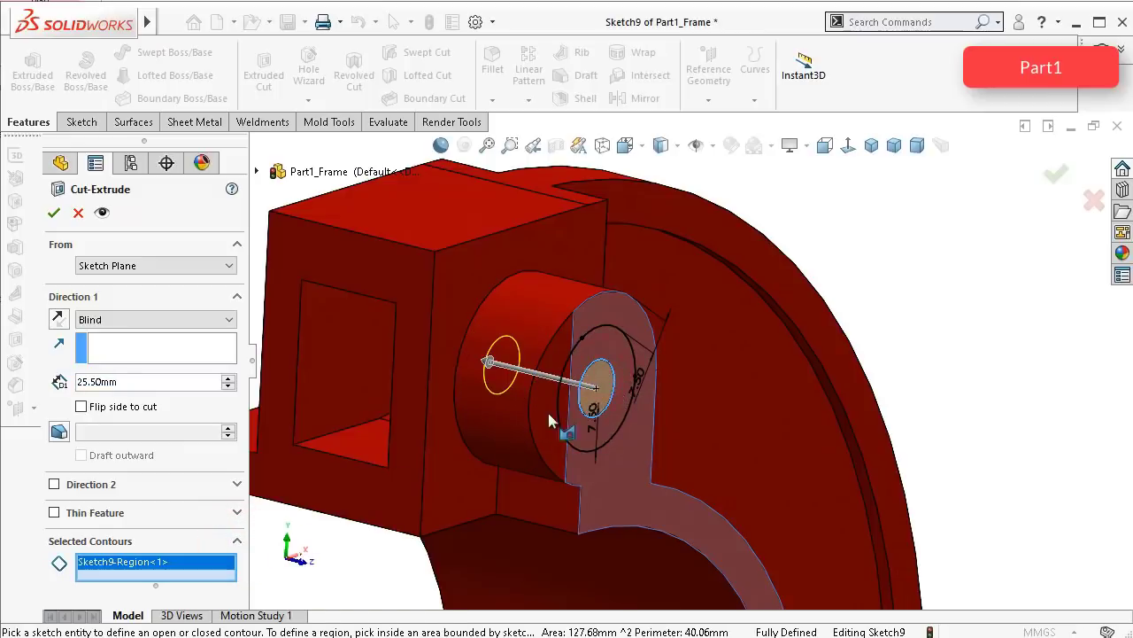
pyautogui.click(605, 348)
pyautogui.click(117, 319)
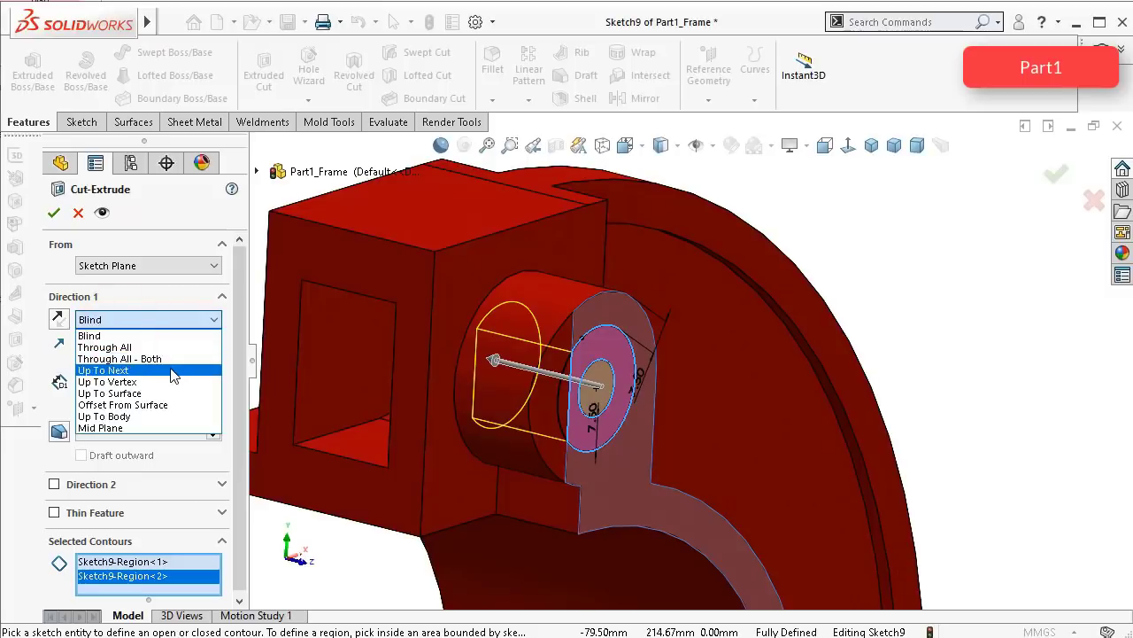
pyautogui.click(177, 371)
pyautogui.click(54, 212)
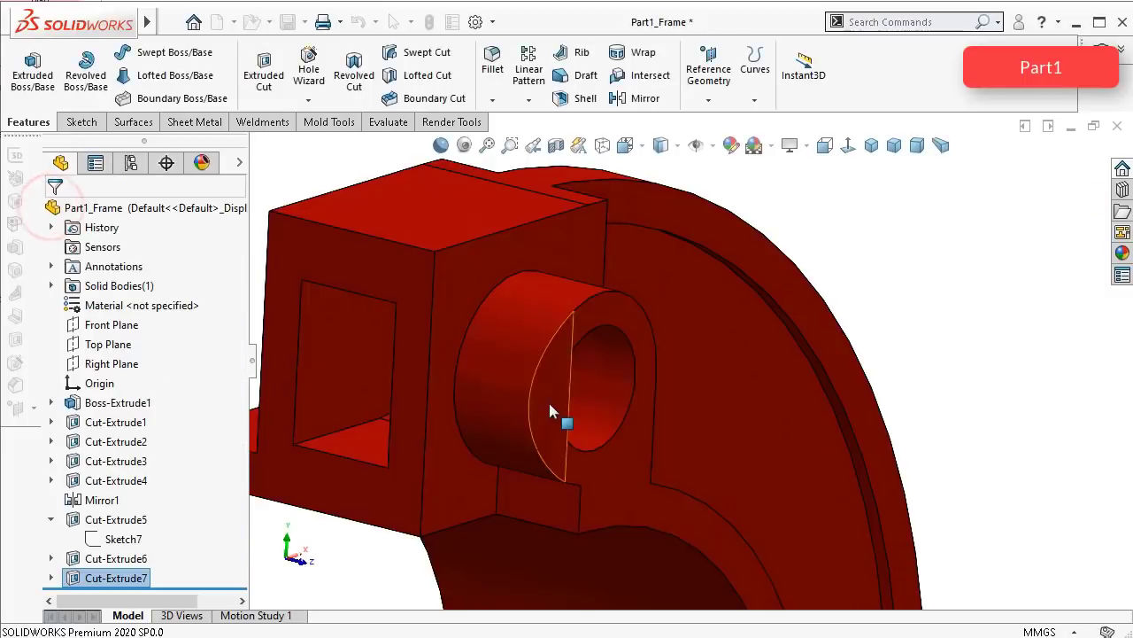
# Step: Edit the boss-face cut and add the remaining segment of the larger circle, beyond the vertical edge, to its contours
pyautogui.moveTo(549, 399); pyautogui.dragTo(588, 399, button='middle')
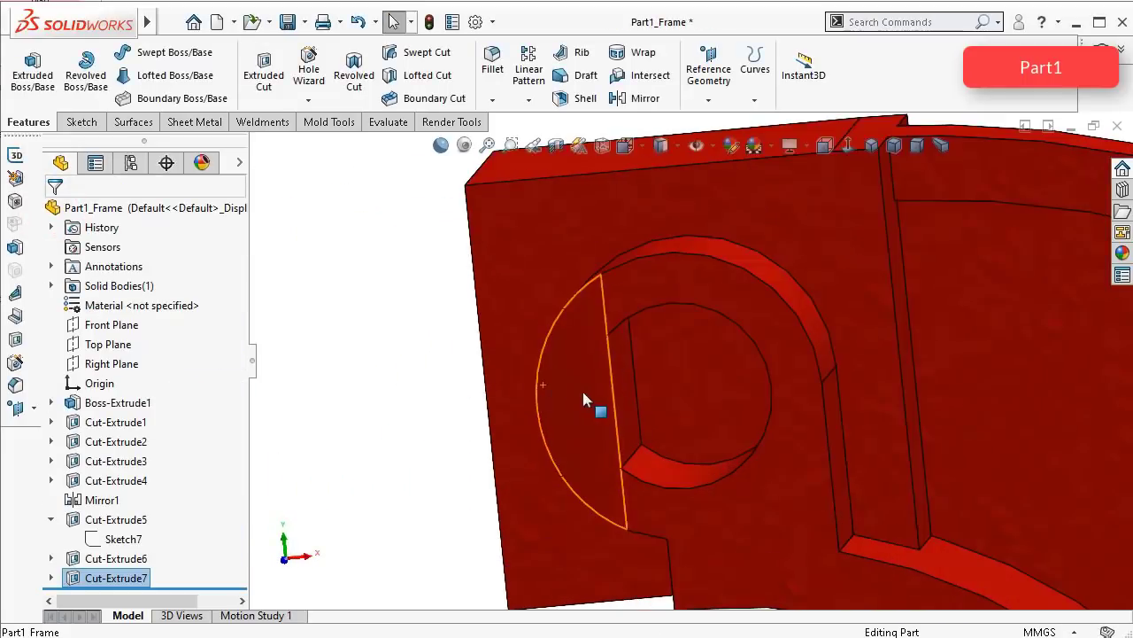
pyautogui.scroll(-3, 594, 398)
pyautogui.click(122, 577)
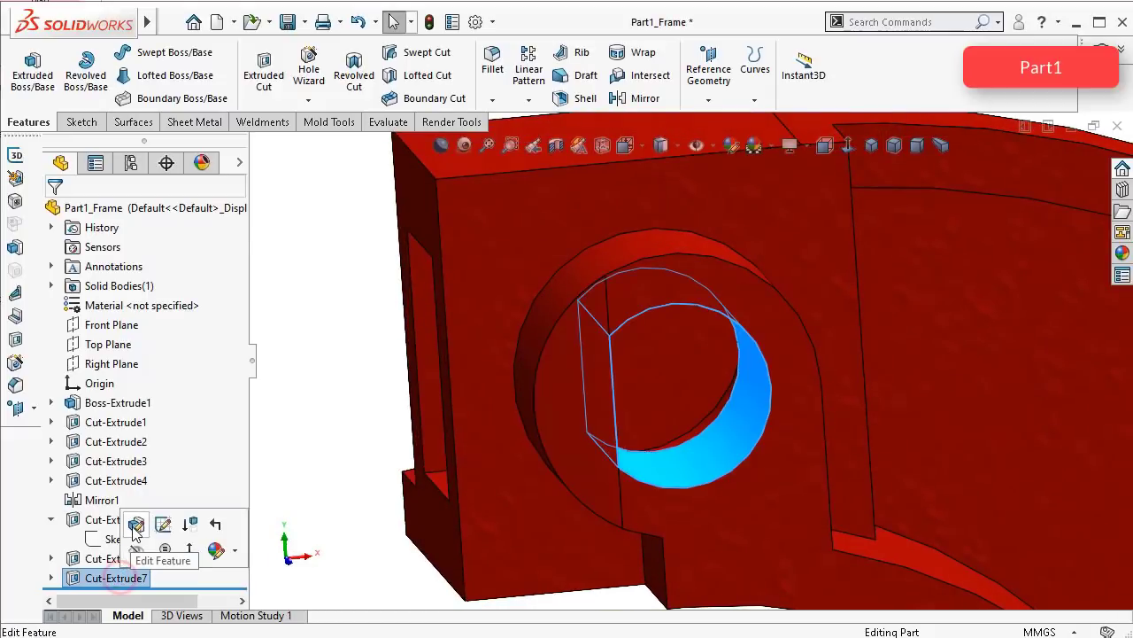
pyautogui.click(122, 577)
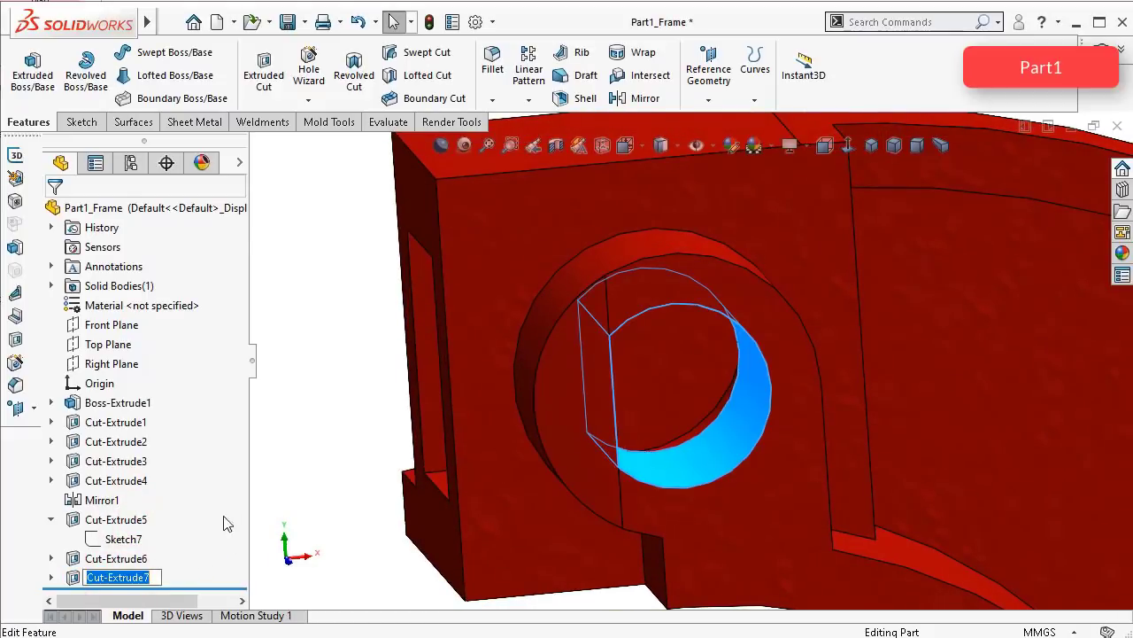
pyautogui.click(76, 577)
pyautogui.click(81, 524)
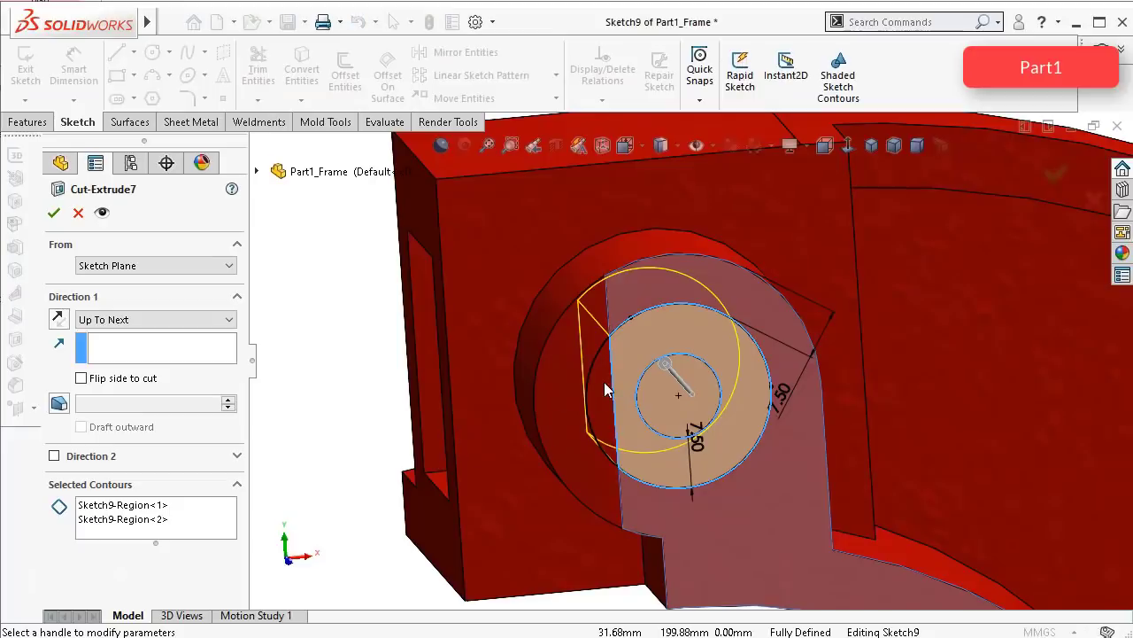
pyautogui.click(208, 531)
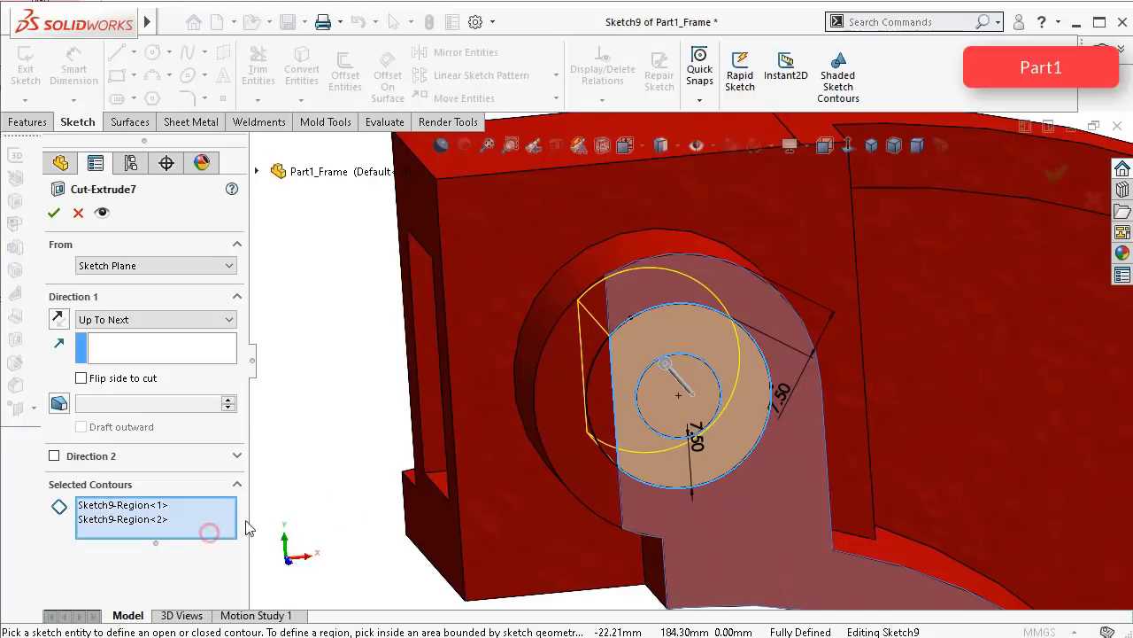
pyautogui.click(604, 392)
pyautogui.press('Return')
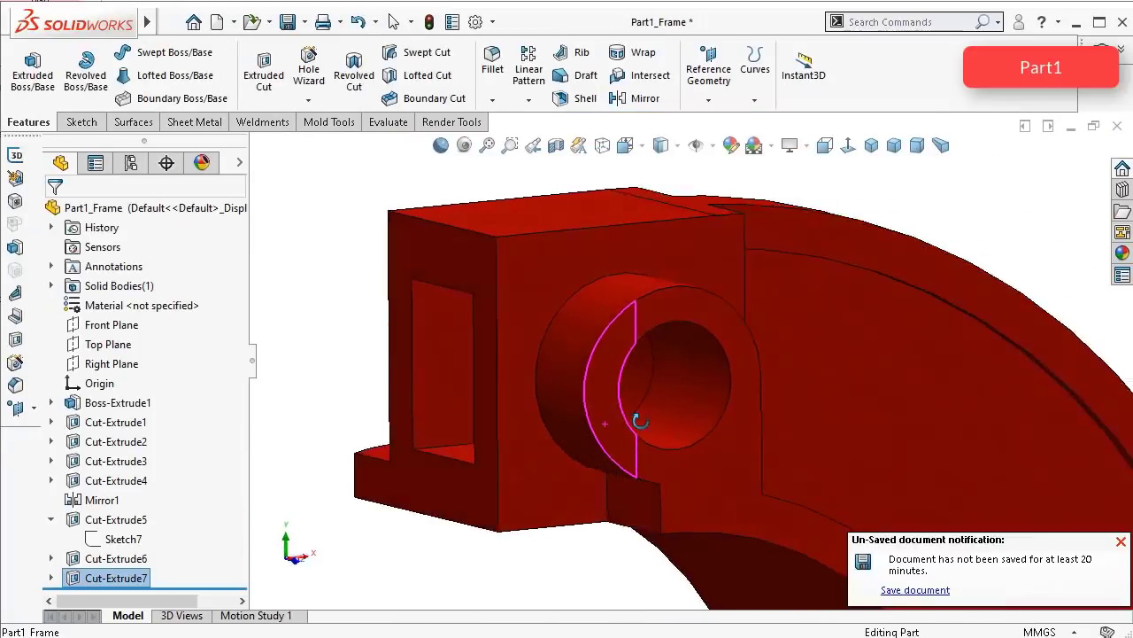
# Step: Reuse the boss-face sketch for a second extruded cut, with only the small inner circle as contour and the Through All end condition
pyautogui.moveTo(640, 422); pyautogui.dragTo(611, 425, button='middle')
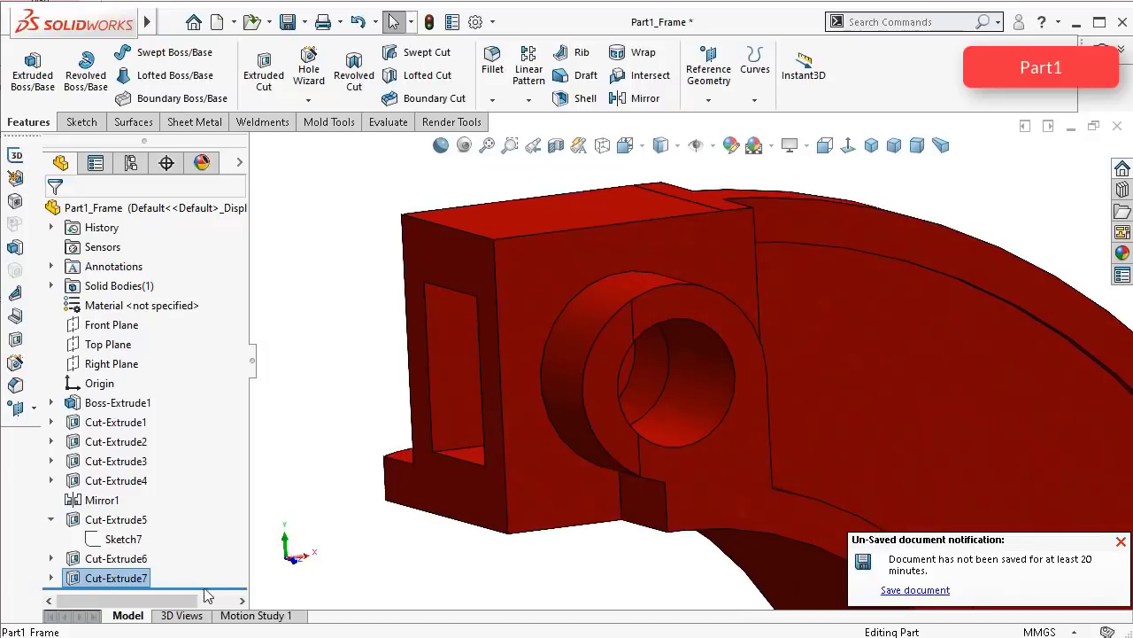
pyautogui.click(50, 577)
pyautogui.click(122, 577)
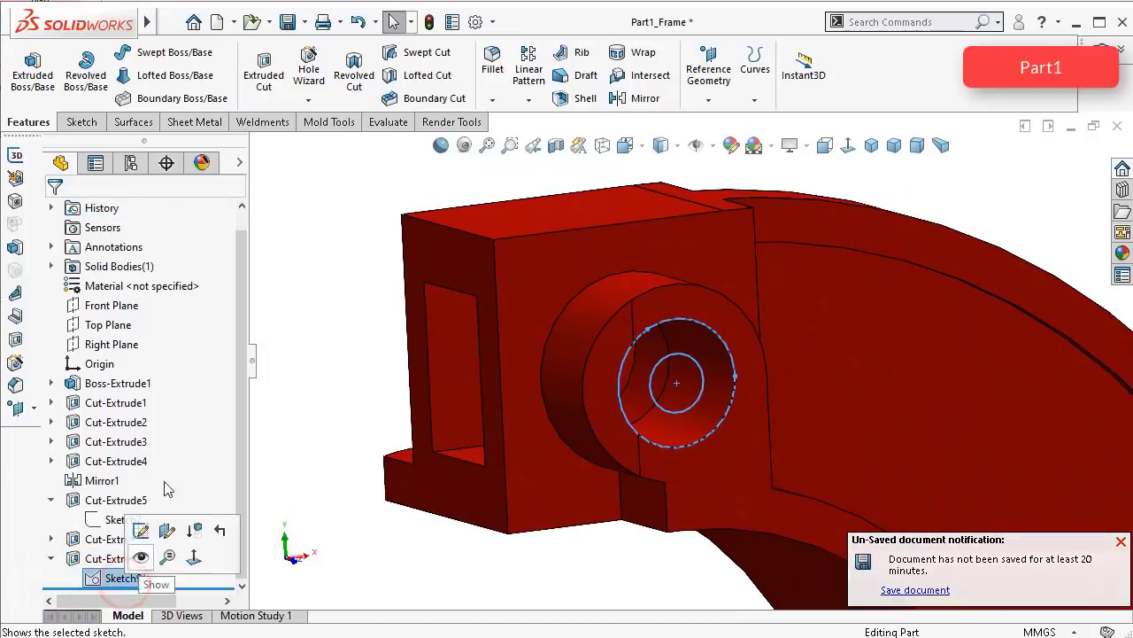
pyautogui.click(264, 78)
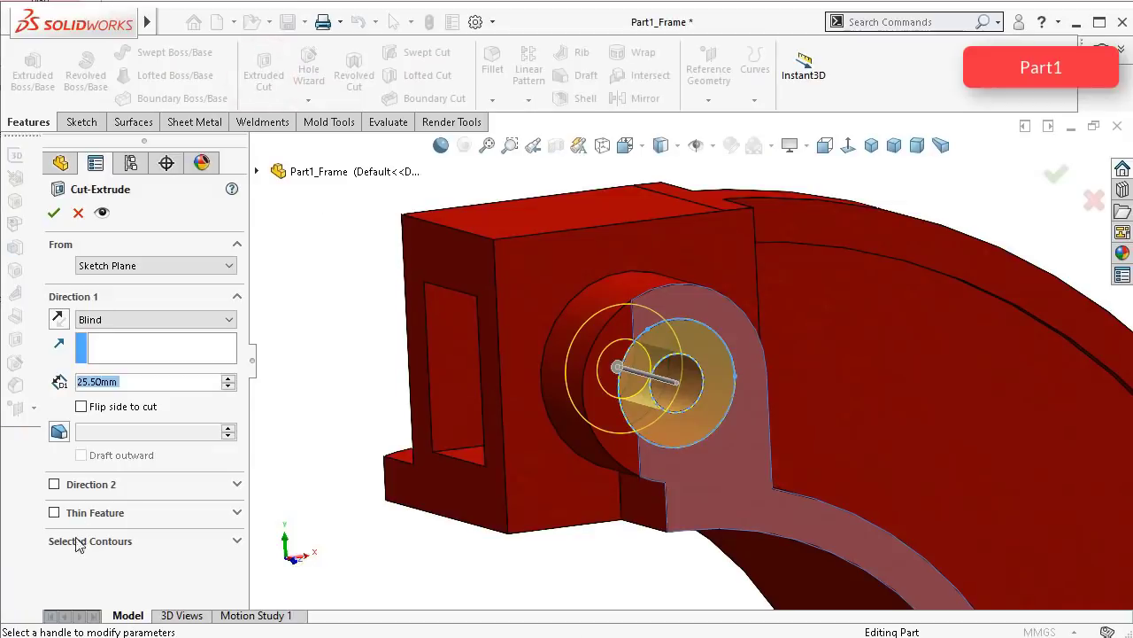
pyautogui.click(77, 544)
pyautogui.rightClick(175, 565)
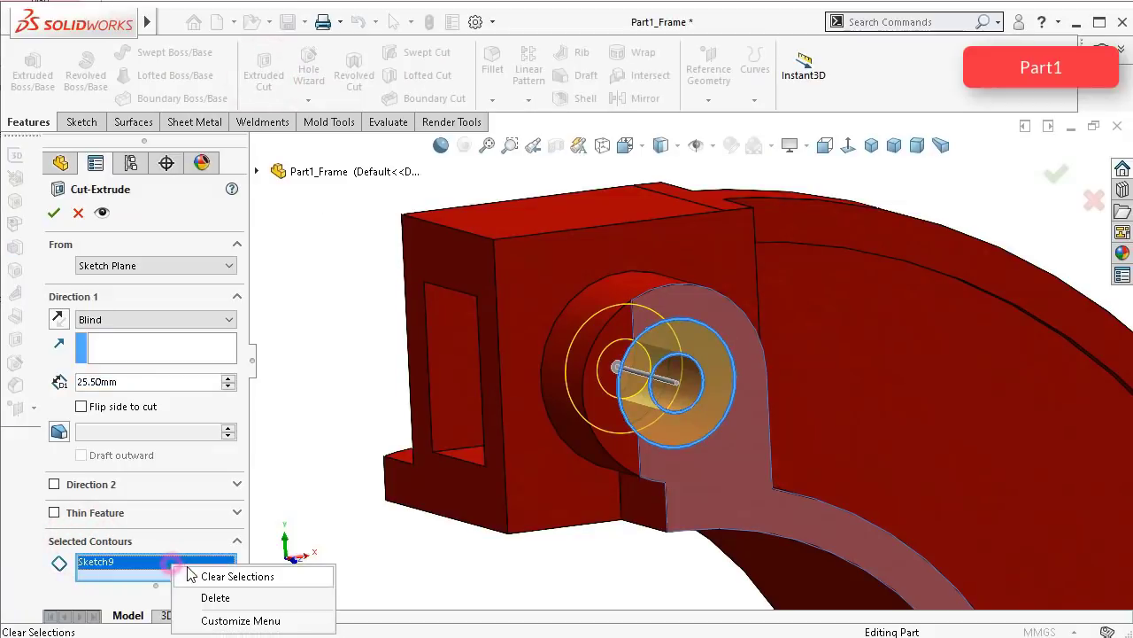
pyautogui.click(236, 577)
pyautogui.click(696, 386)
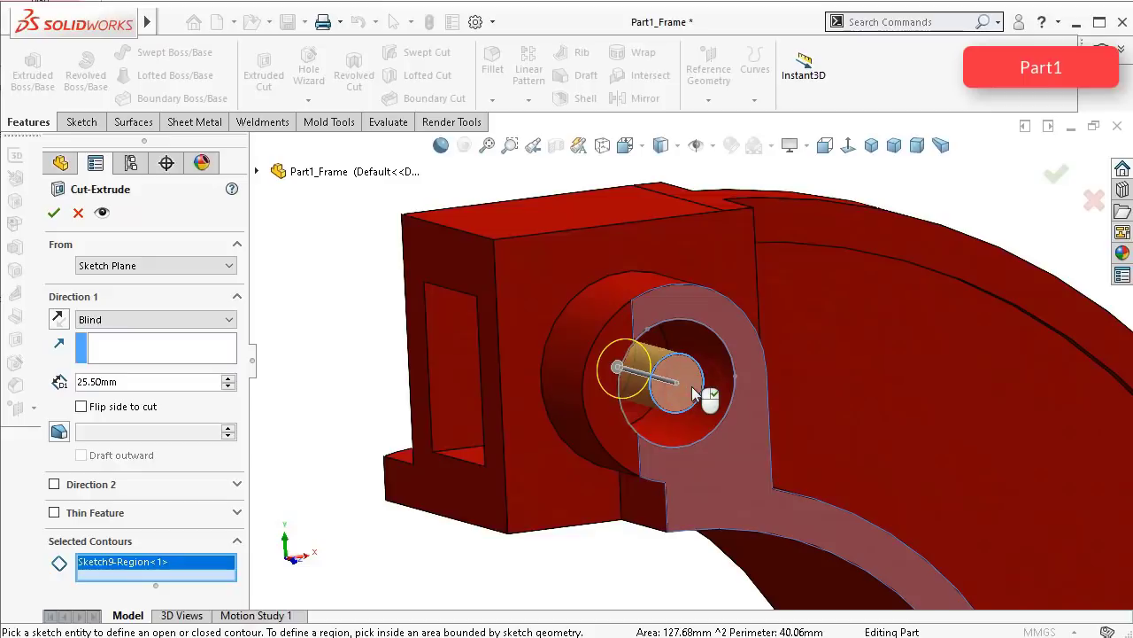
pyautogui.click(133, 319)
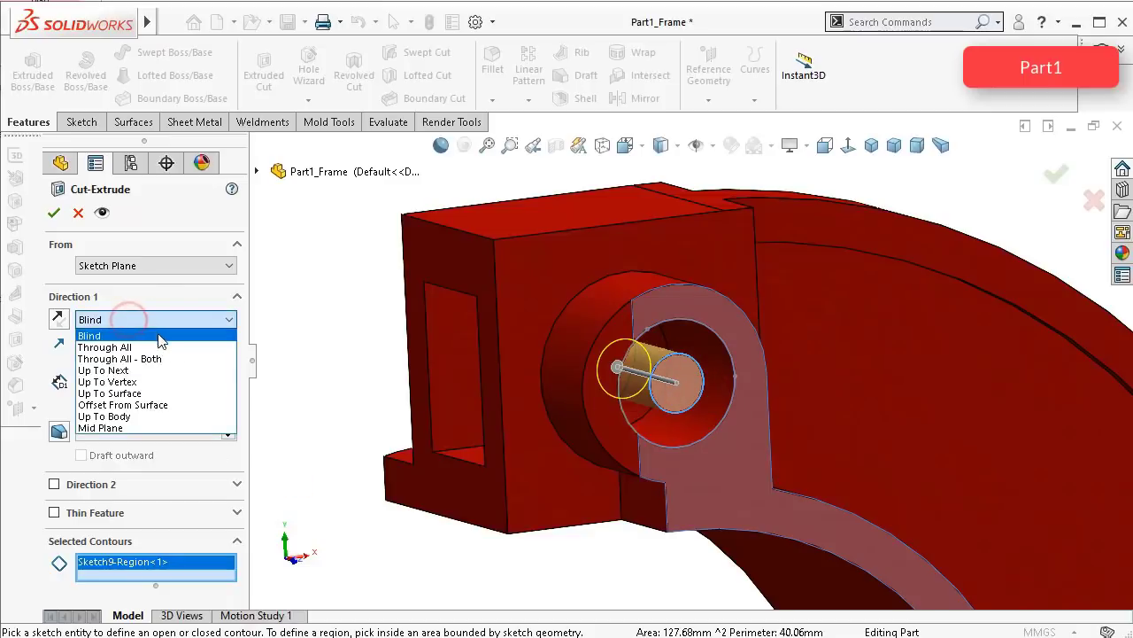
pyautogui.click(159, 345)
pyautogui.click(54, 213)
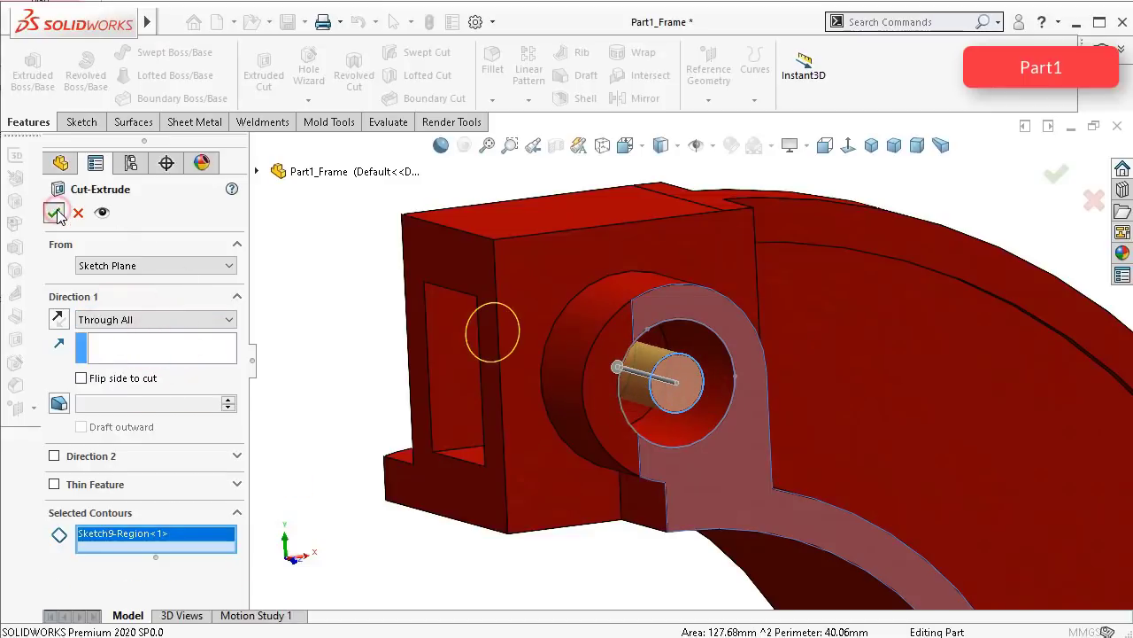
# Step: Reopen the sketch shared by the two boss cuts and delete its smaller inner circle
pyautogui.moveTo(372, 306); pyautogui.dragTo(501, 306, button='middle')
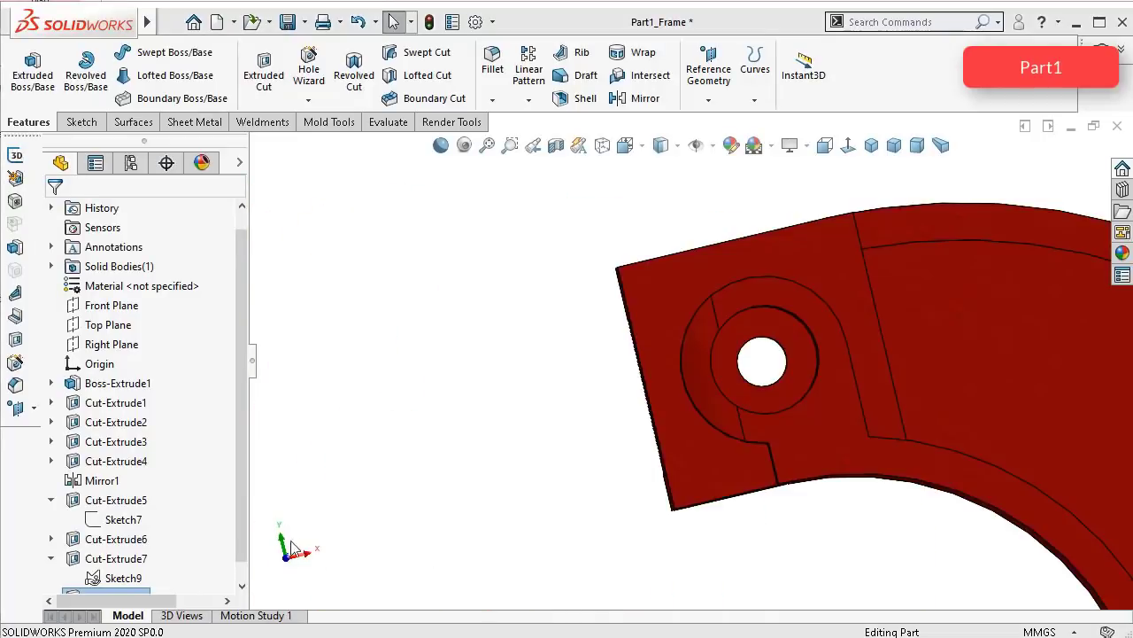
pyautogui.moveTo(795, 499); pyautogui.dragTo(719, 453, button='middle')
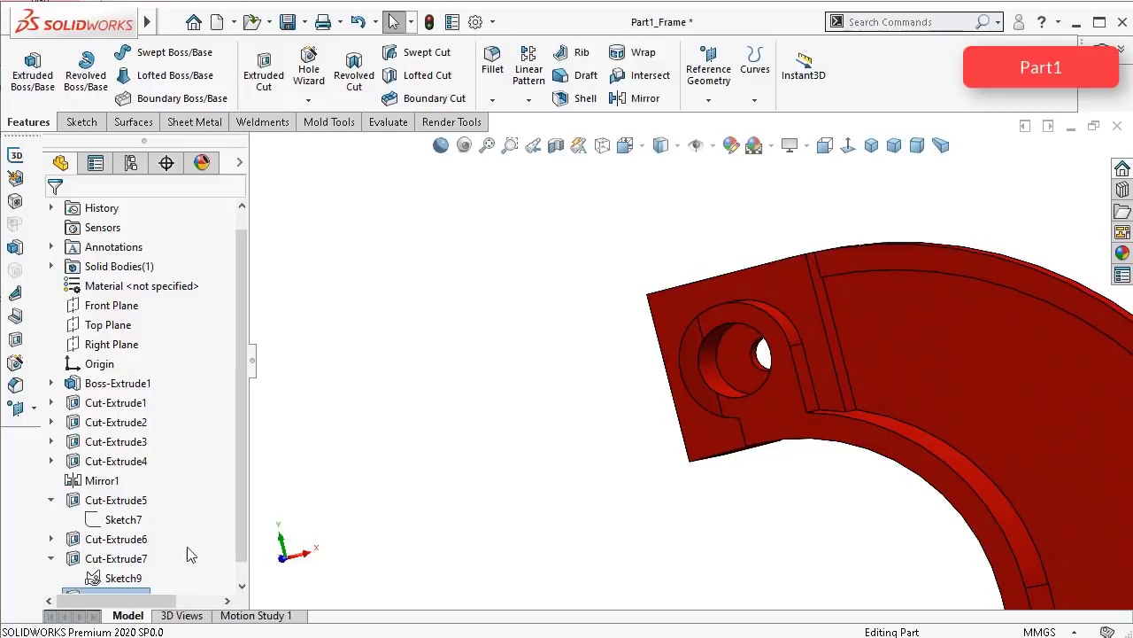
pyautogui.click(116, 538)
pyautogui.click(123, 577)
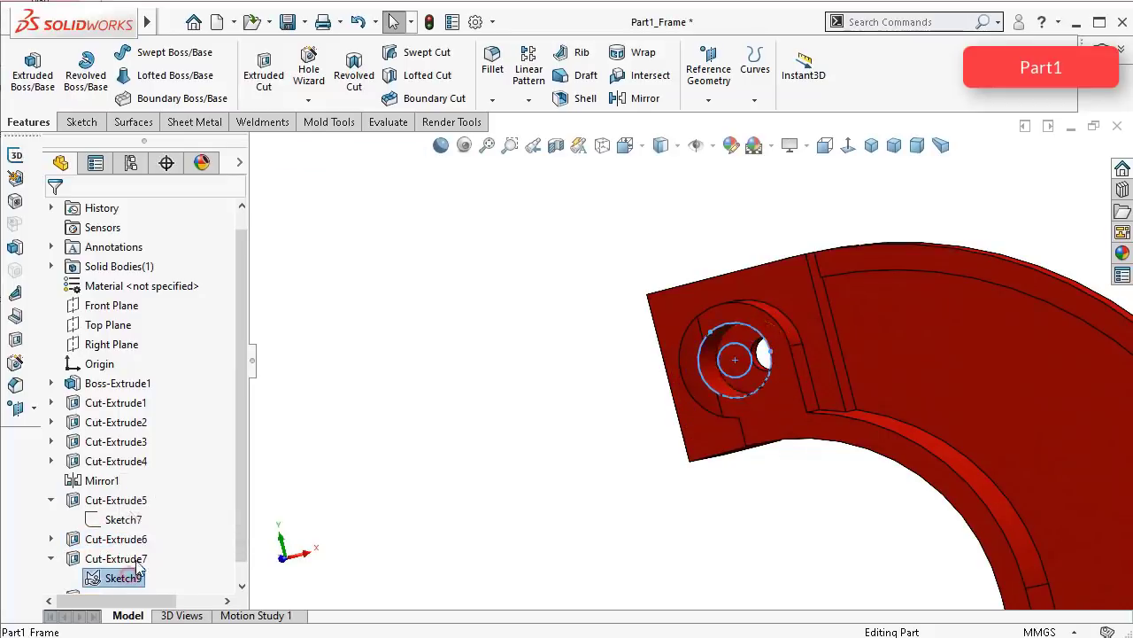
pyautogui.moveTo(590, 450)
pyautogui.mouseDown(button='middle')
pyautogui.moveTo(688, 456)
pyautogui.moveTo(664, 460)
pyautogui.mouseUp(button='middle')
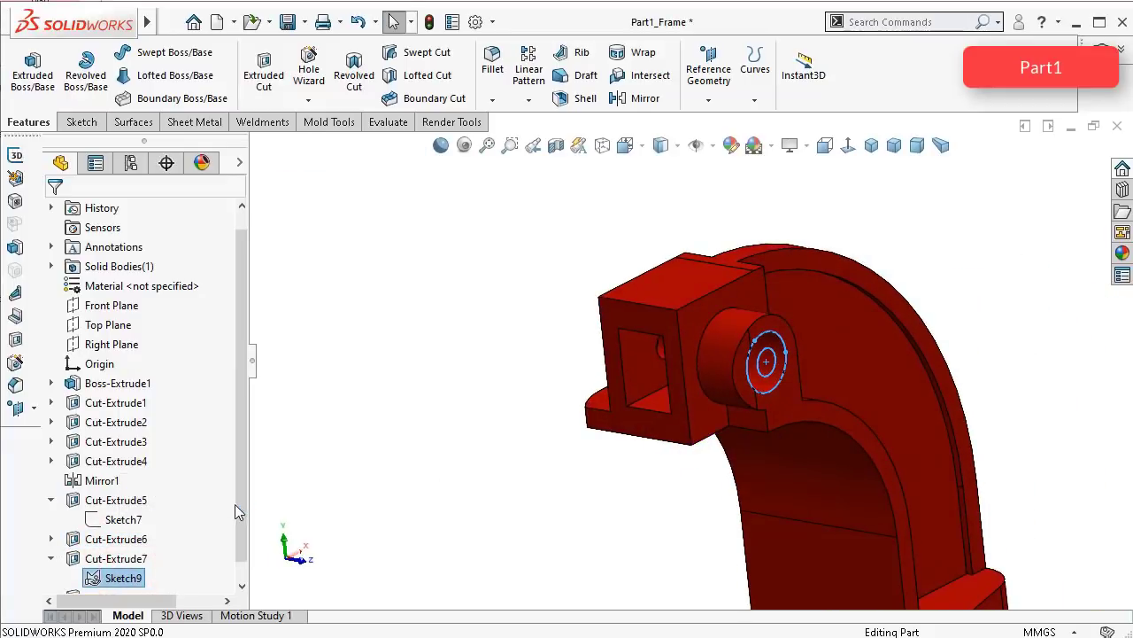
pyautogui.scroll(-1, 238, 511)
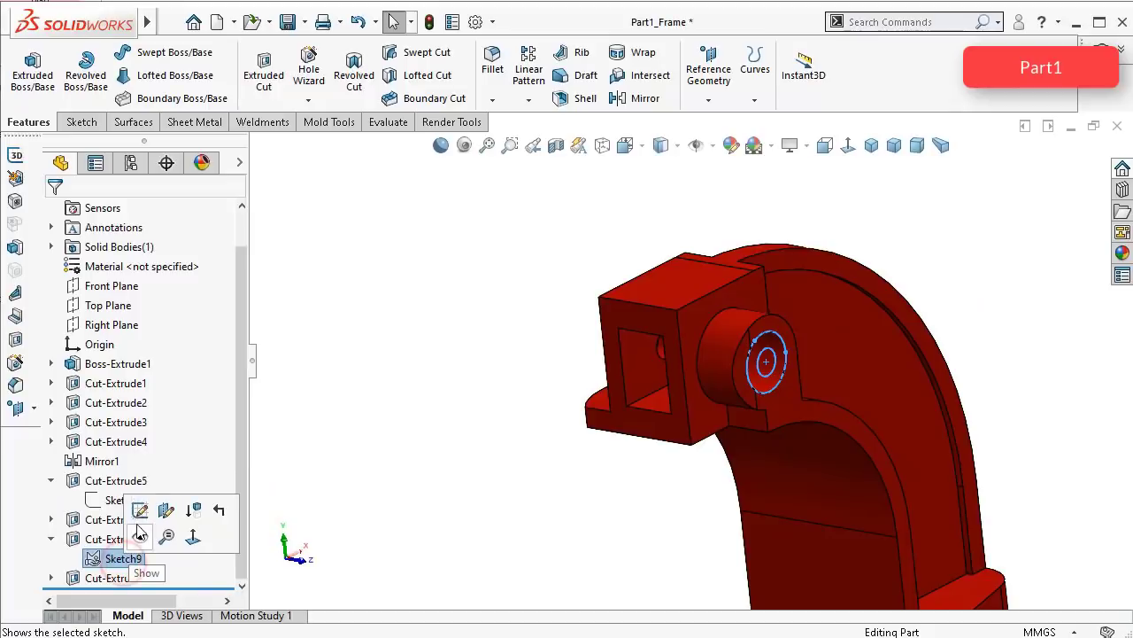
pyautogui.click(100, 556)
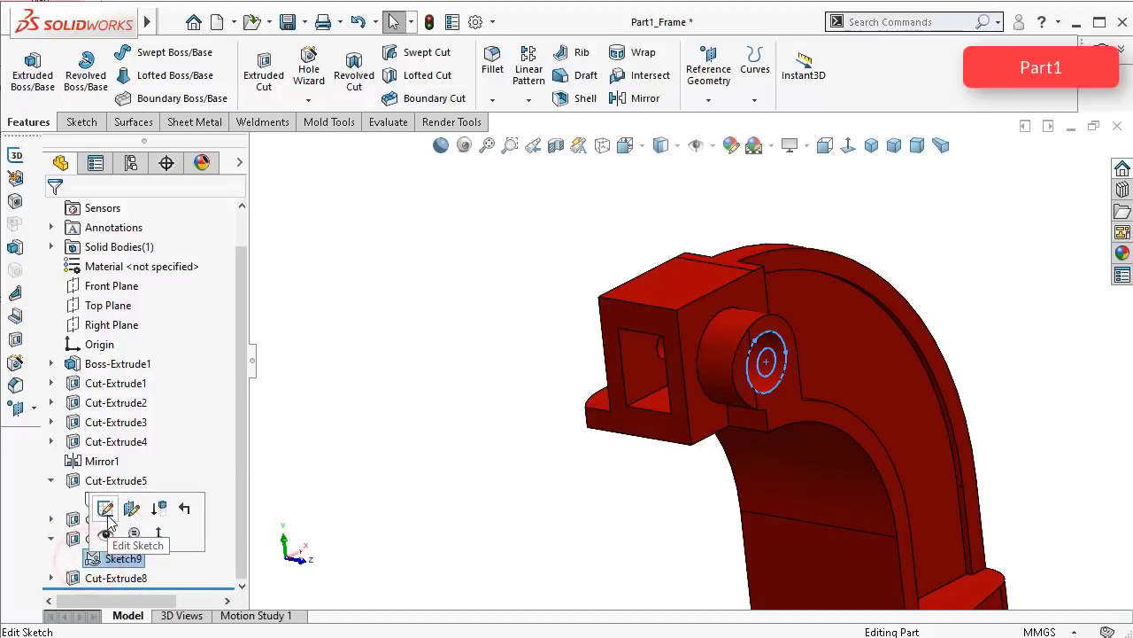
pyautogui.click(105, 508)
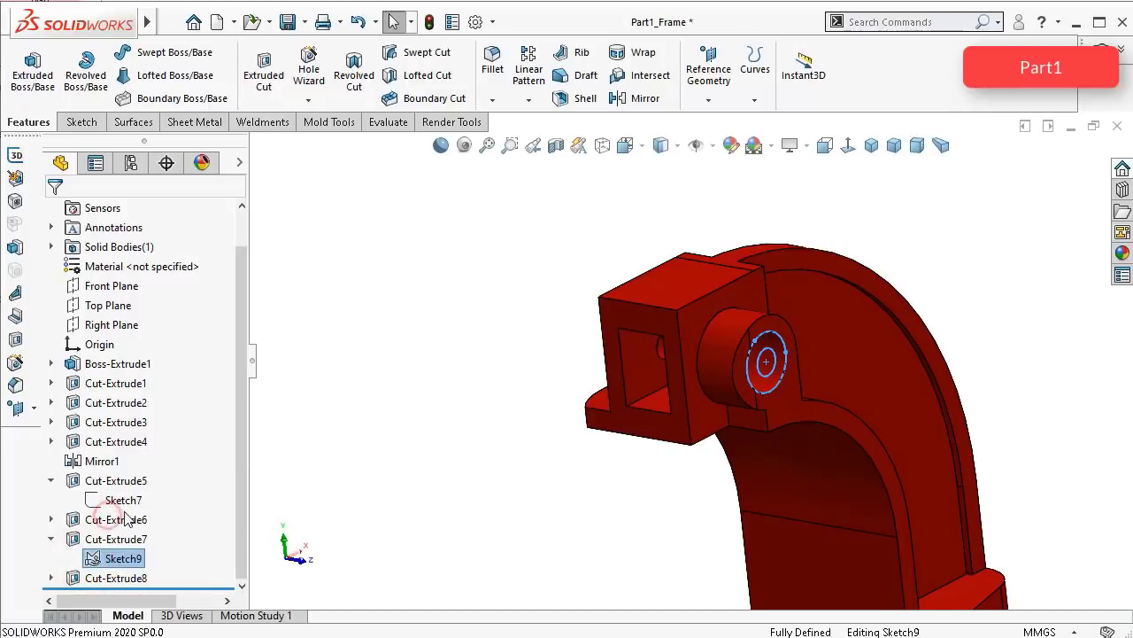
pyautogui.click(848, 145)
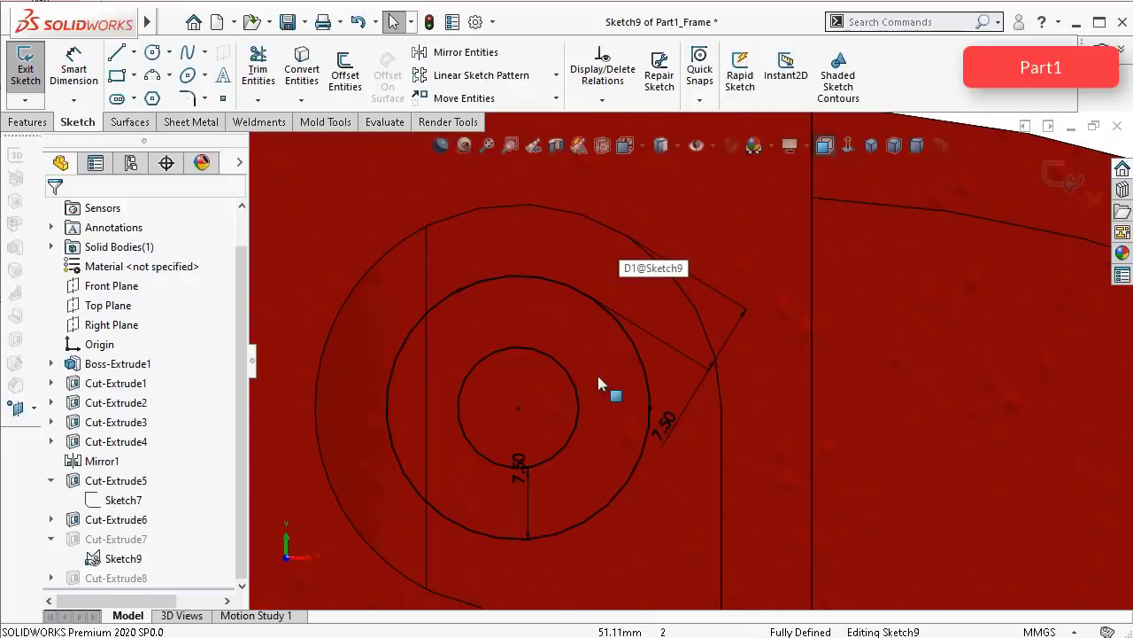
pyautogui.scroll(-5, 591, 408)
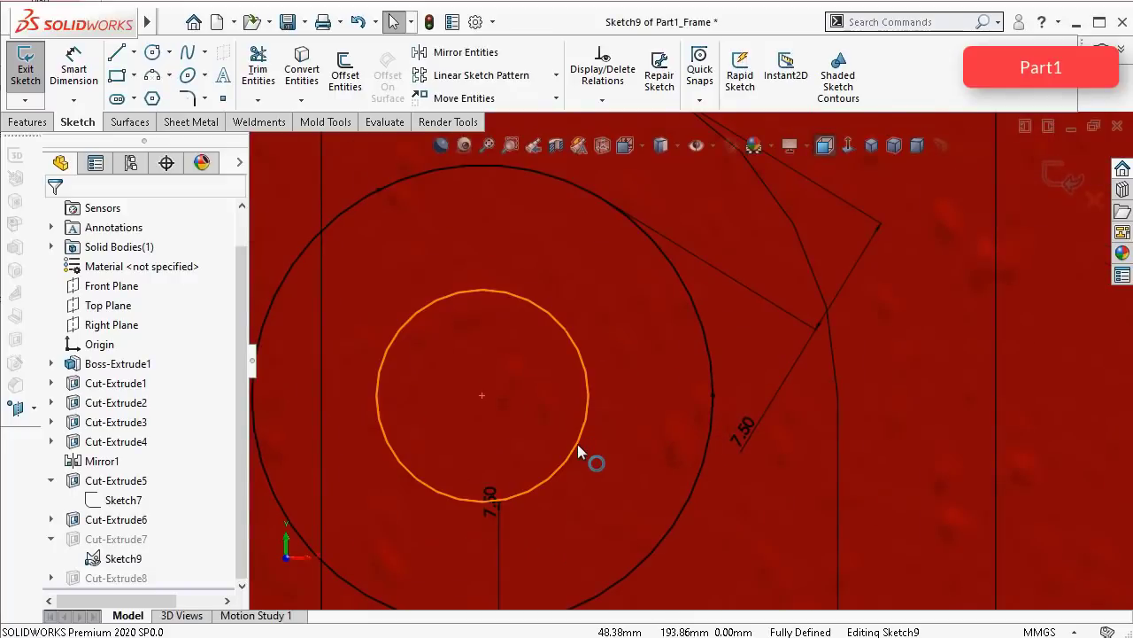
pyautogui.click(578, 445)
pyautogui.press('Delete')
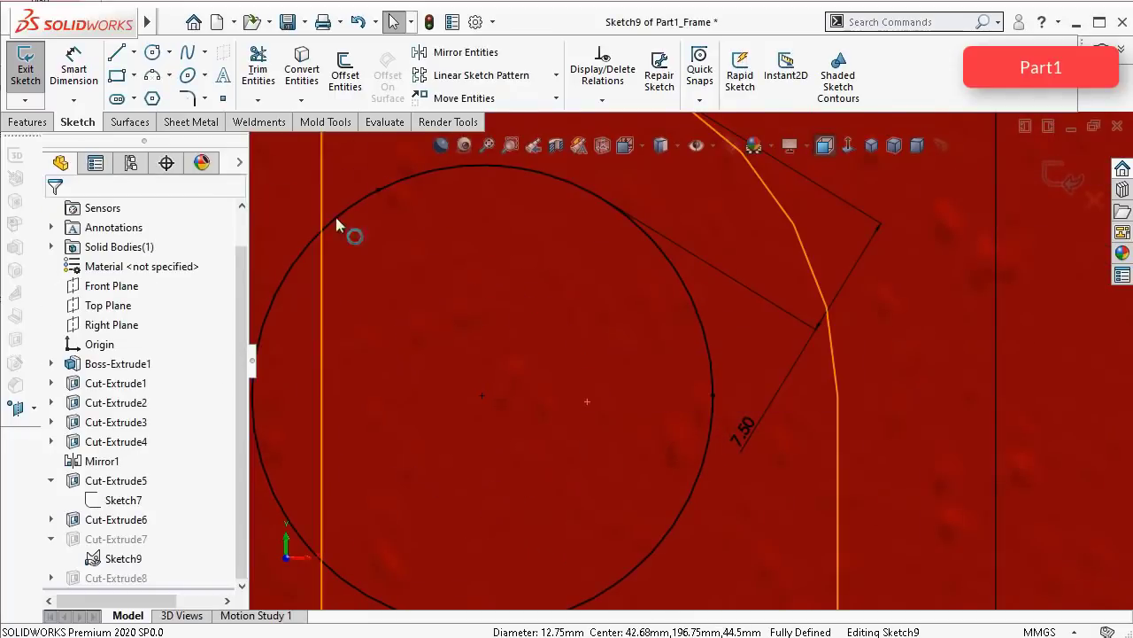
# Step: Draw a new circle about 18 mm in diameter at the centre of the larger circle
pyautogui.press('c')
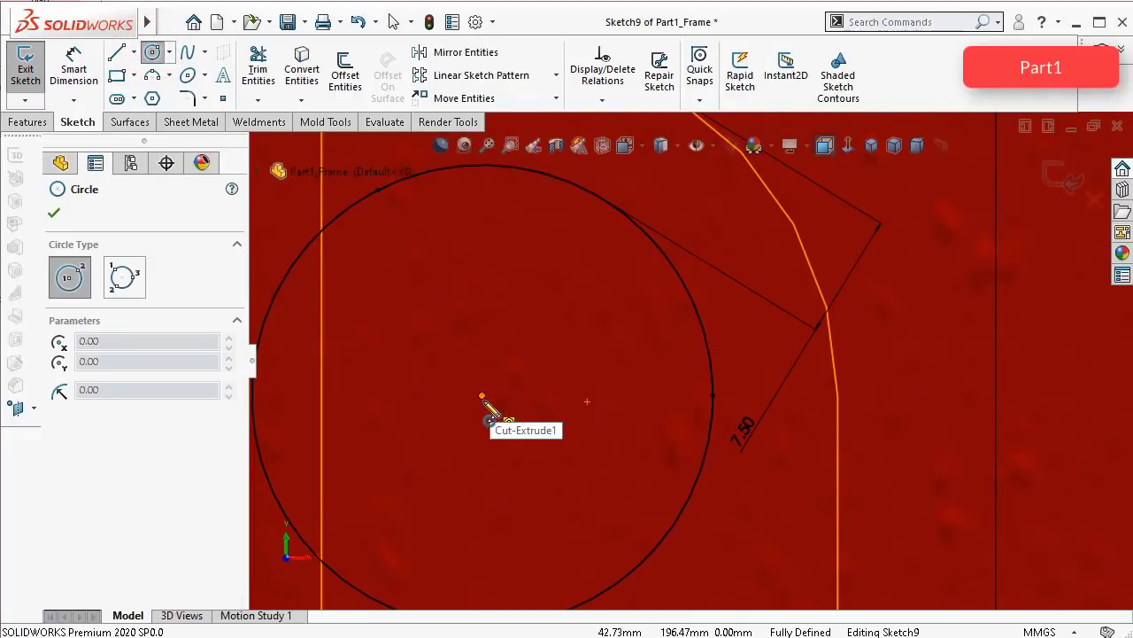
pyautogui.click(482, 400)
pyautogui.click(467, 248)
pyautogui.scroll(5, 551, 330)
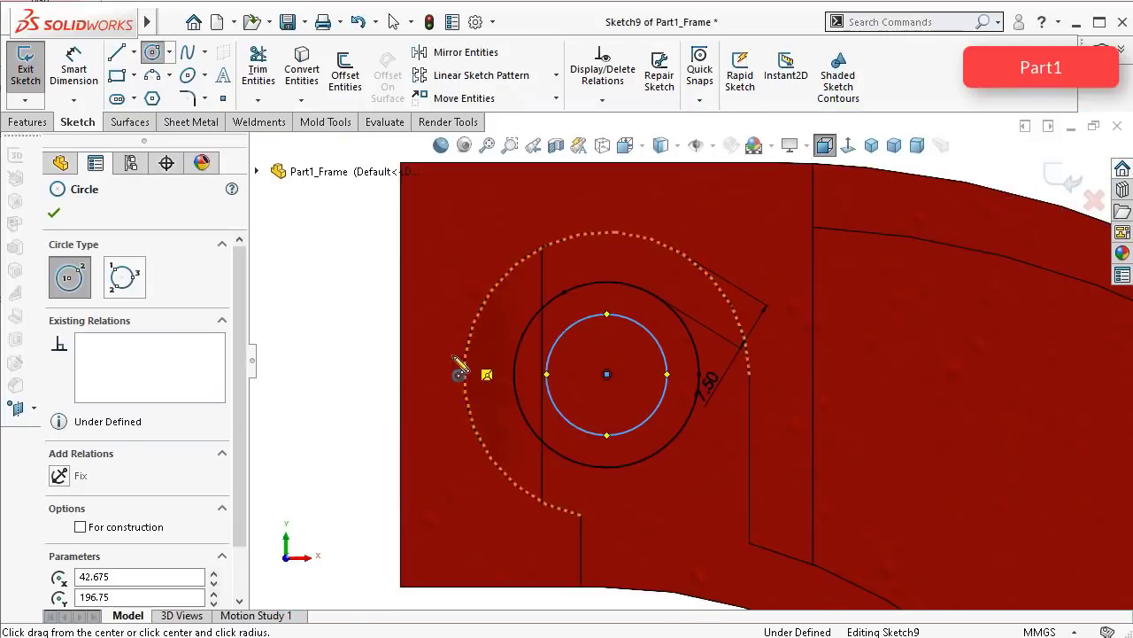
# Step: Dimension the new inner circle's diameter as 19 mm and exit the sketch
pyautogui.moveTo(358, 368); pyautogui.dragTo(340, 253, button='right')
pyautogui.click(606, 319)
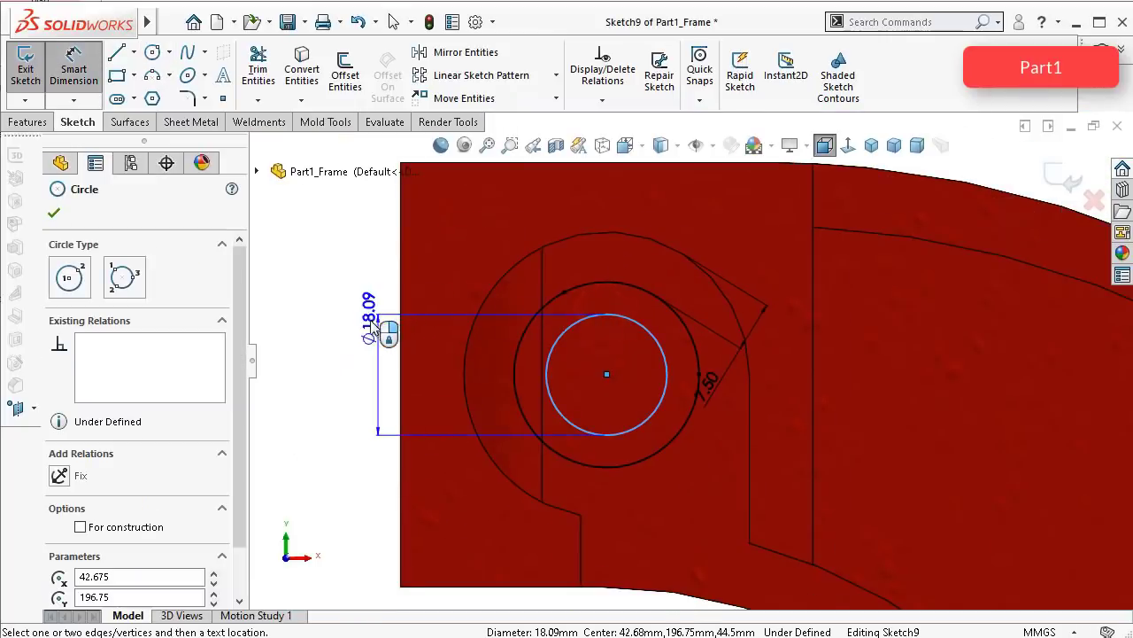
pyautogui.click(354, 333)
pyautogui.write('19')
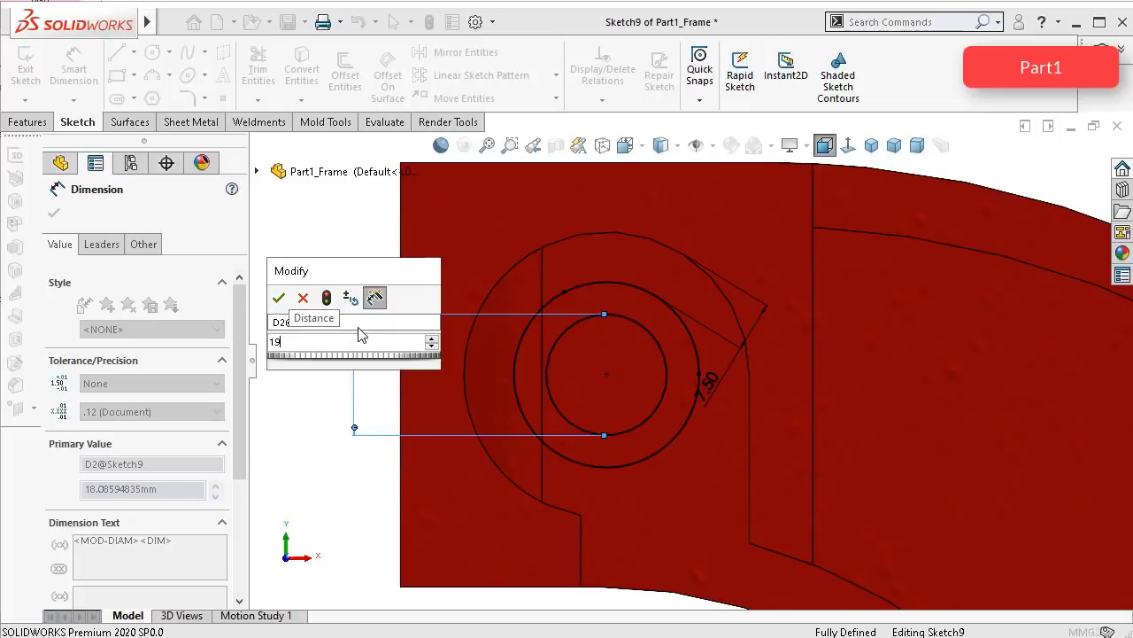
pyautogui.press('Return')
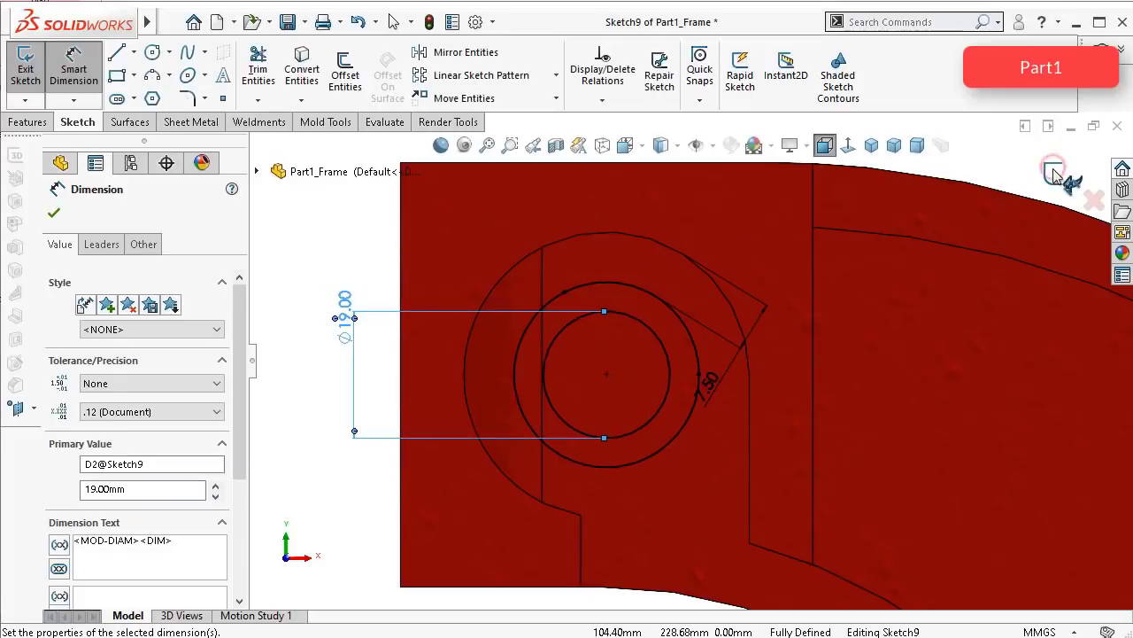
pyautogui.click(1053, 172)
pyautogui.moveTo(866, 362)
pyautogui.mouseDown(button='middle')
pyautogui.moveTo(823, 349)
pyautogui.moveTo(908, 387)
pyautogui.moveTo(823, 374)
pyautogui.moveTo(861, 374)
pyautogui.mouseUp(button='middle')
pyautogui.press('Escape')
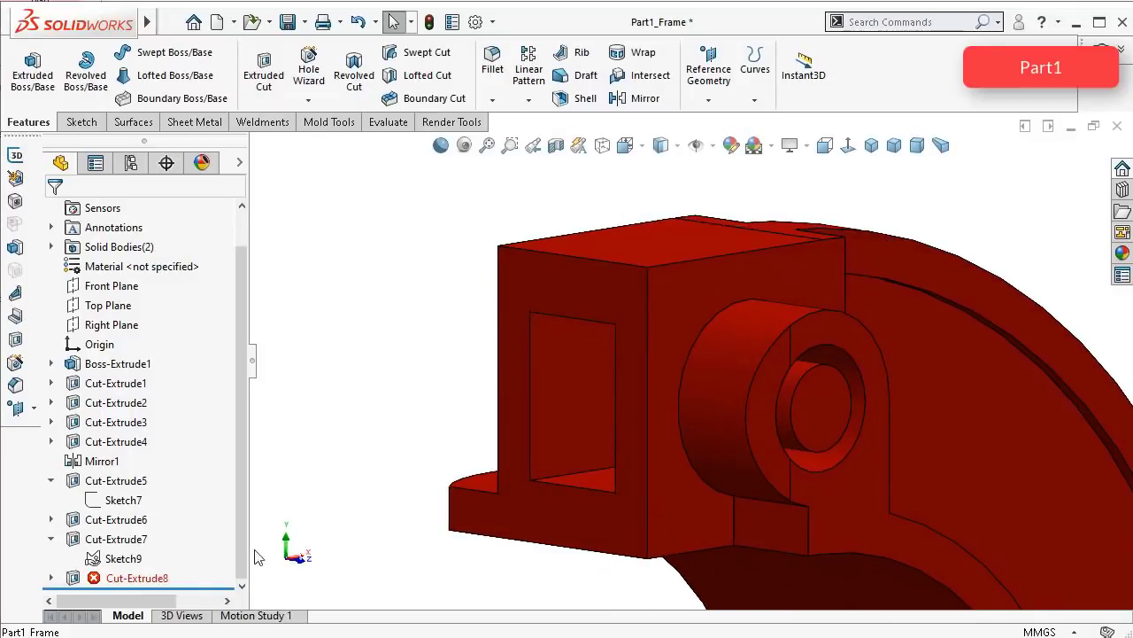
# Step: Repair the failed through-all boss cut by picking the new inner circle as its contour
pyautogui.click(154, 580)
pyautogui.click(171, 526)
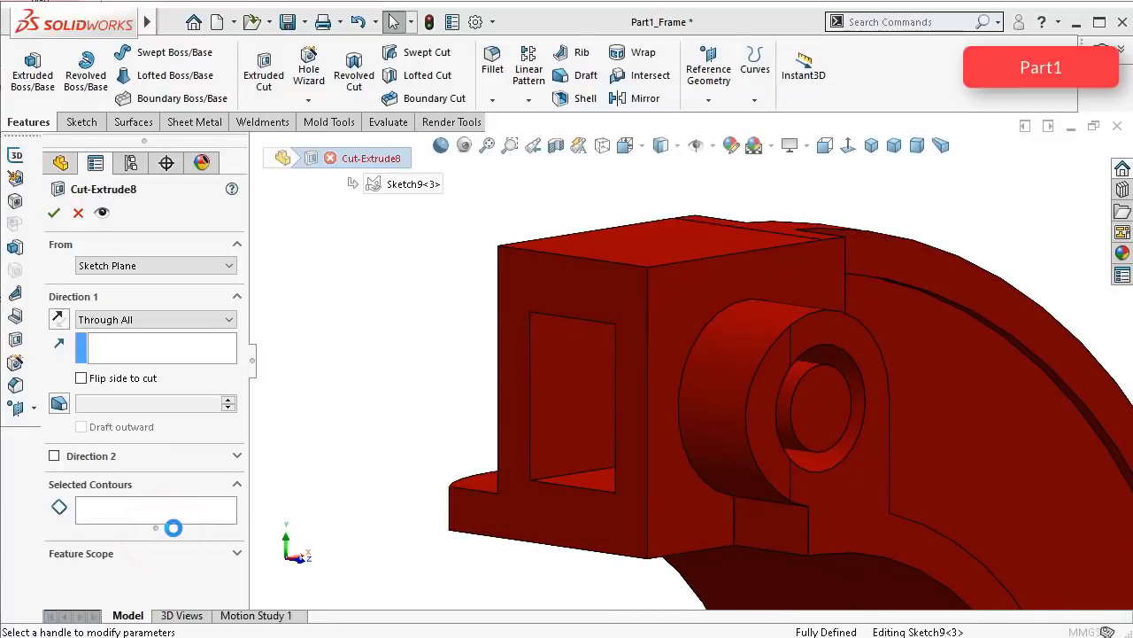
pyautogui.click(129, 515)
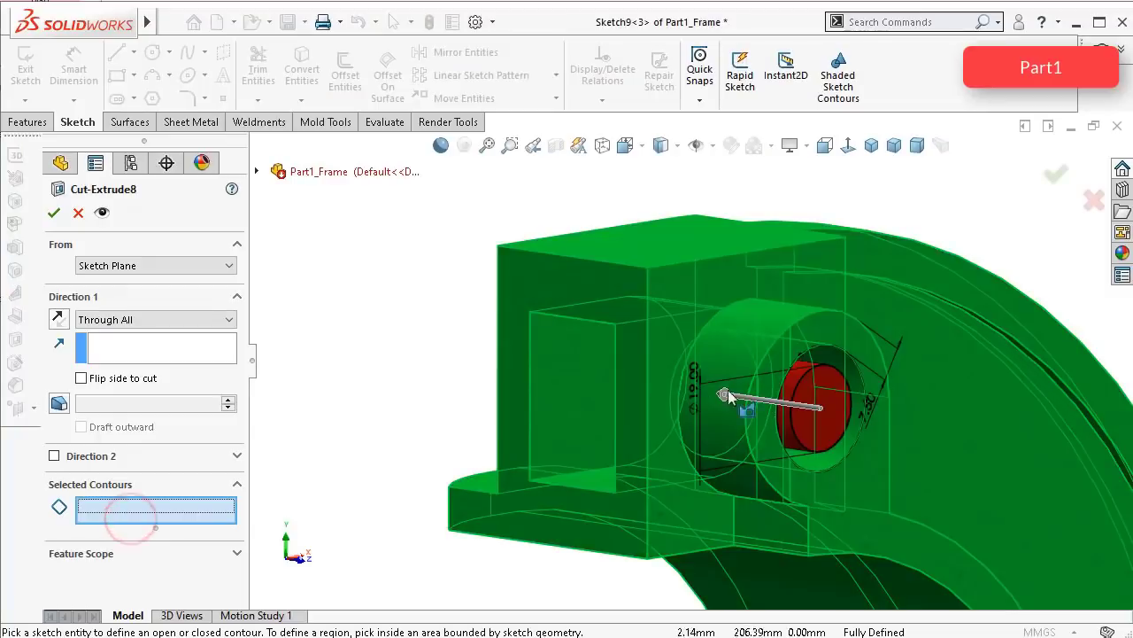
pyautogui.click(817, 389)
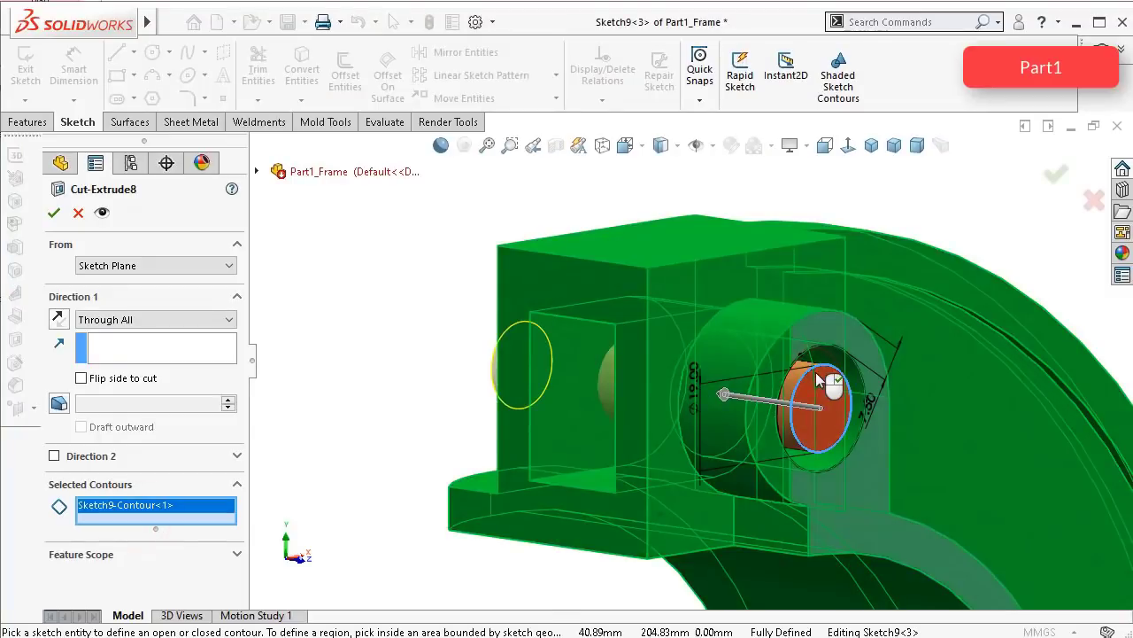
pyautogui.click(56, 215)
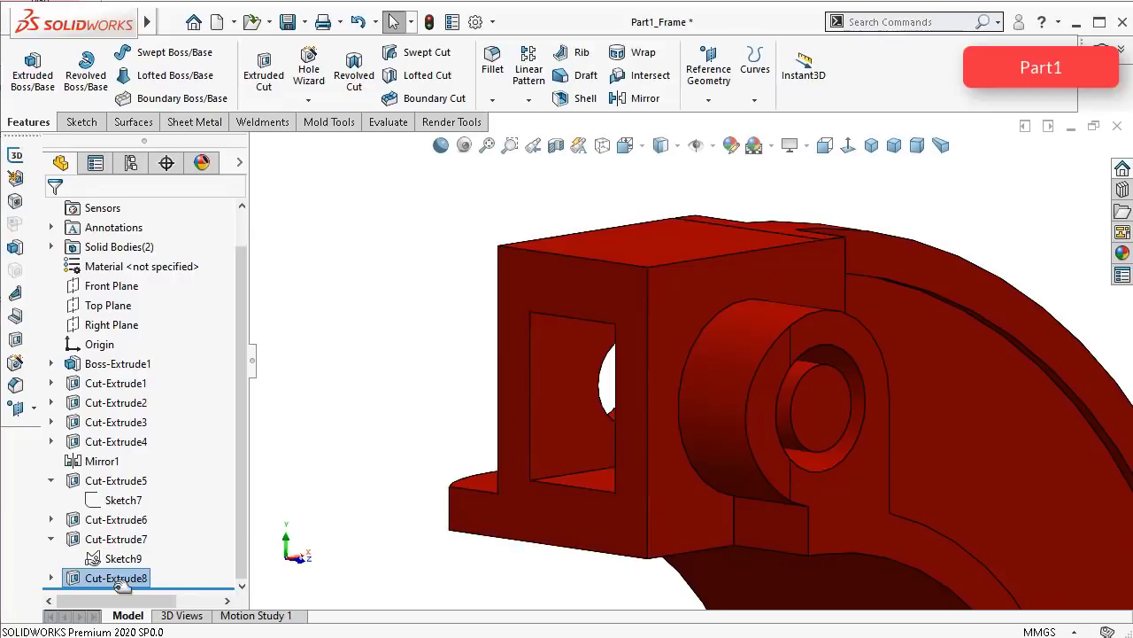
pyautogui.moveTo(623, 414); pyautogui.dragTo(587, 443, button='middle')
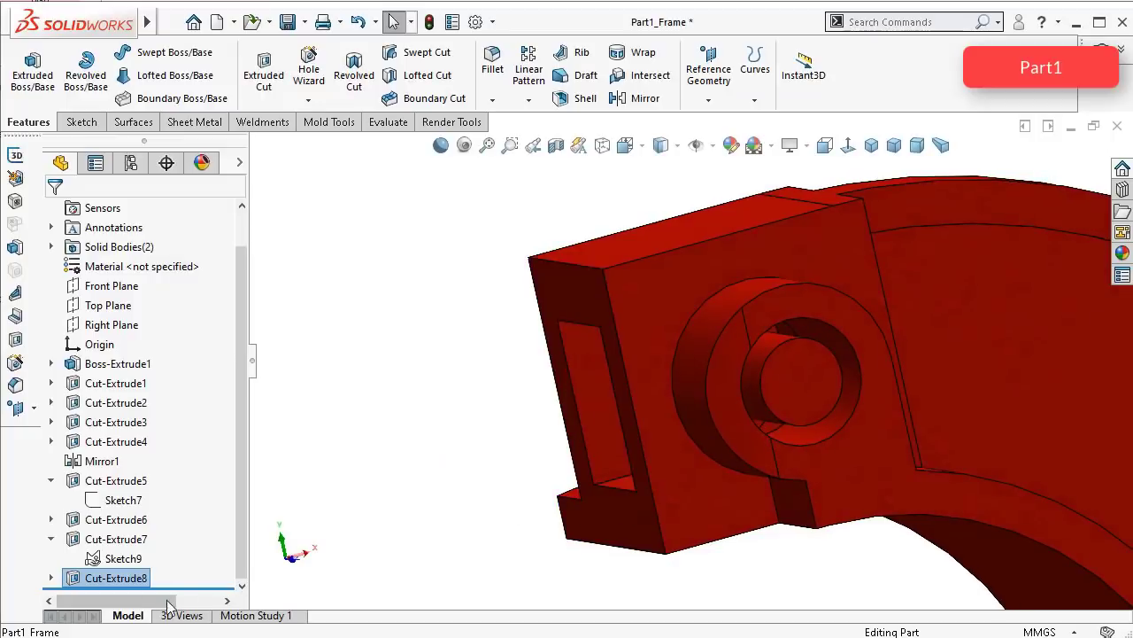
# Step: Clear the through-all cut's contour selection and pick the inner circle of the boss sketch again
pyautogui.click(137, 583)
pyautogui.click(148, 523)
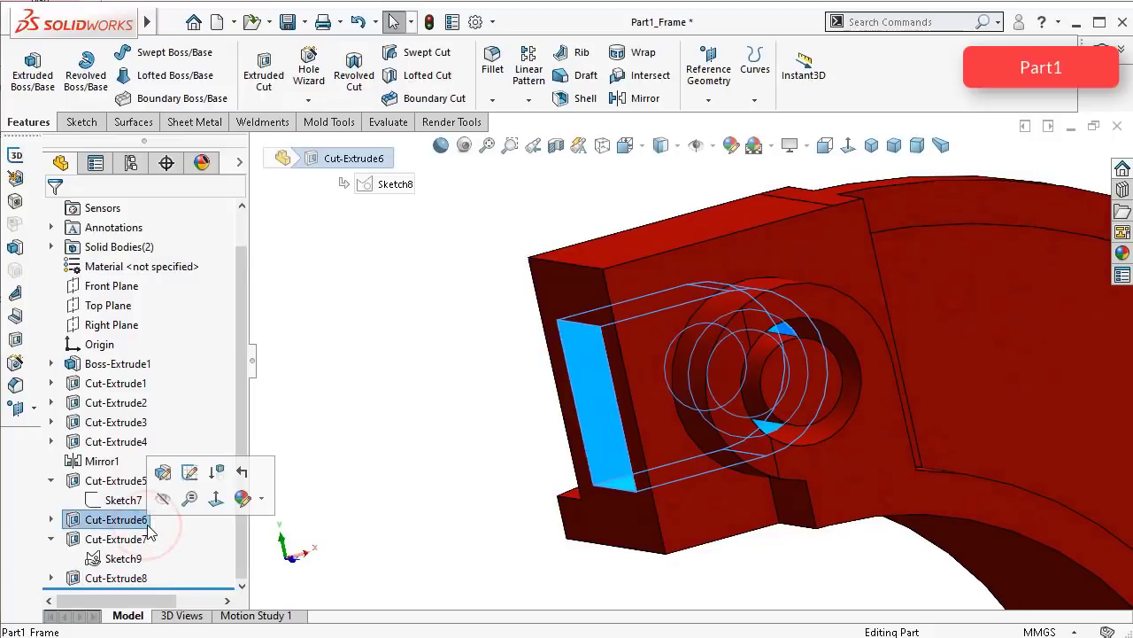
pyautogui.click(124, 578)
pyautogui.click(148, 531)
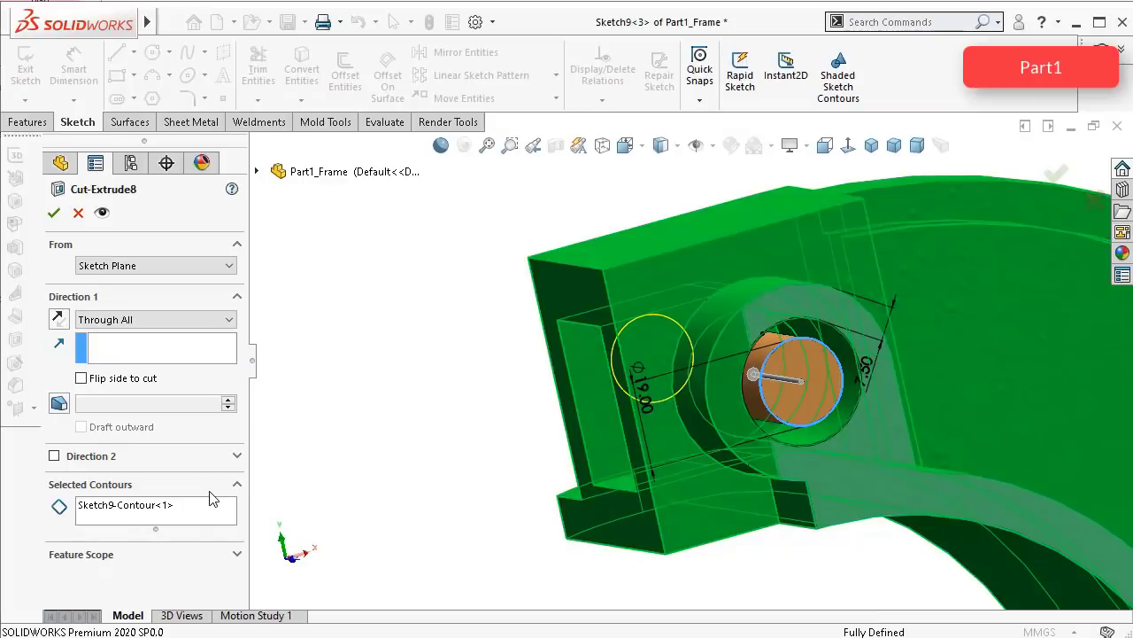
pyautogui.rightClick(168, 520)
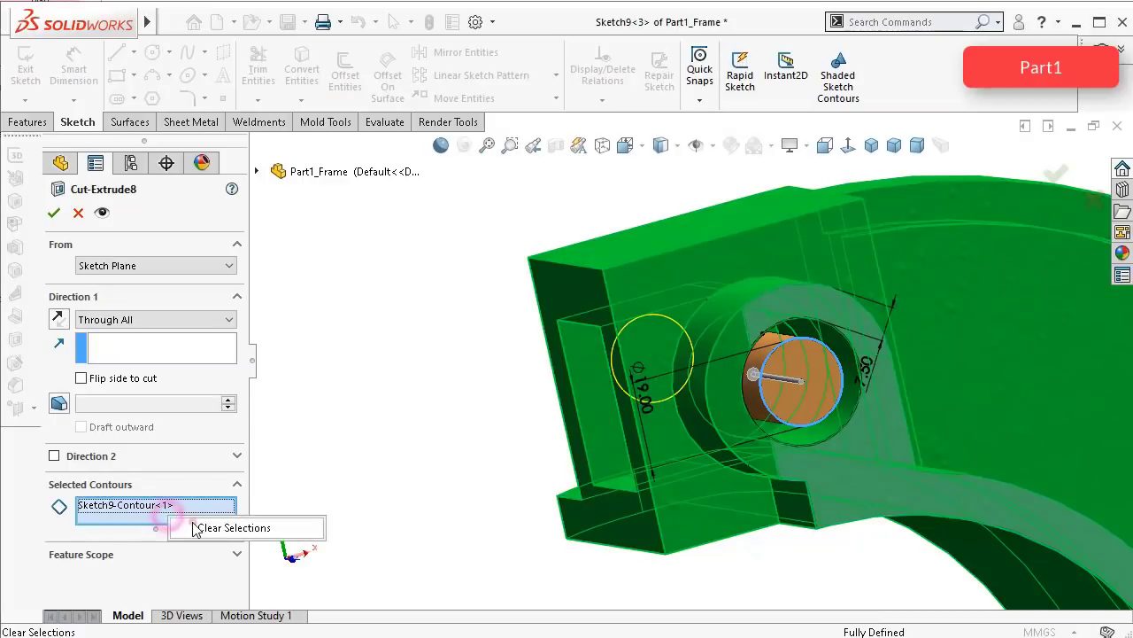
pyautogui.click(274, 525)
pyautogui.click(784, 352)
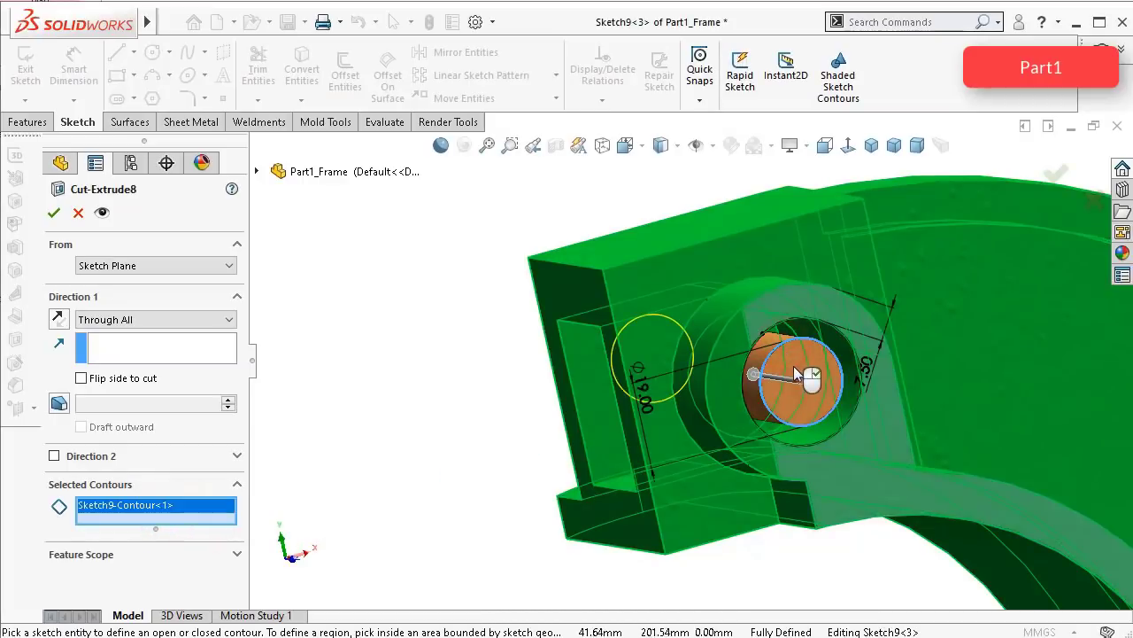
pyautogui.moveTo(794, 399); pyautogui.dragTo(1025, 222, button='middle')
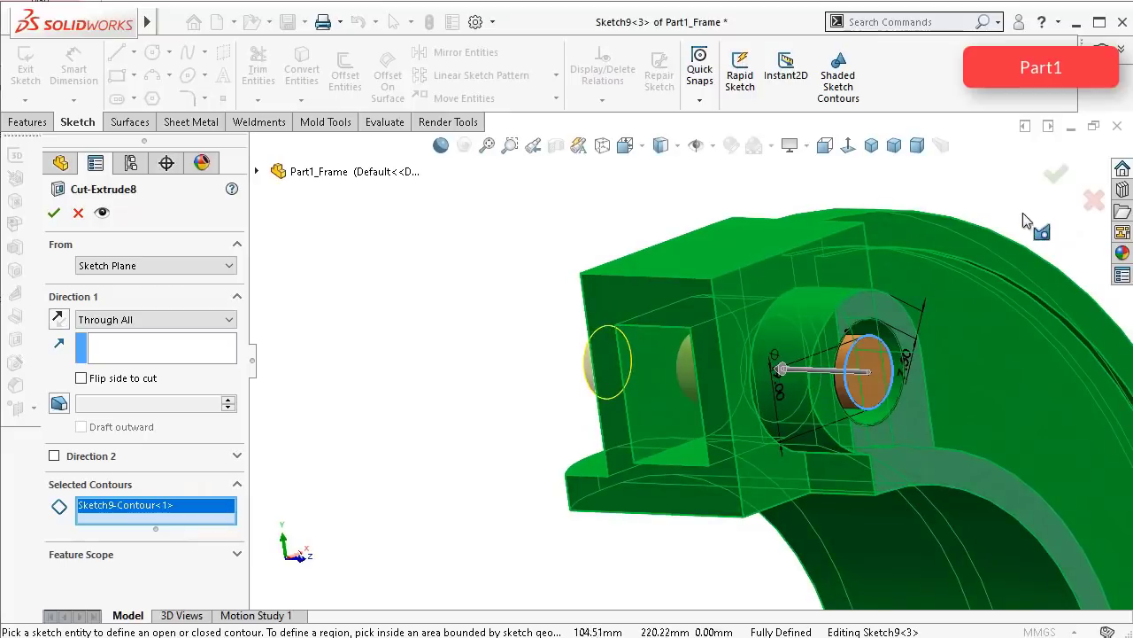
pyautogui.click(1056, 177)
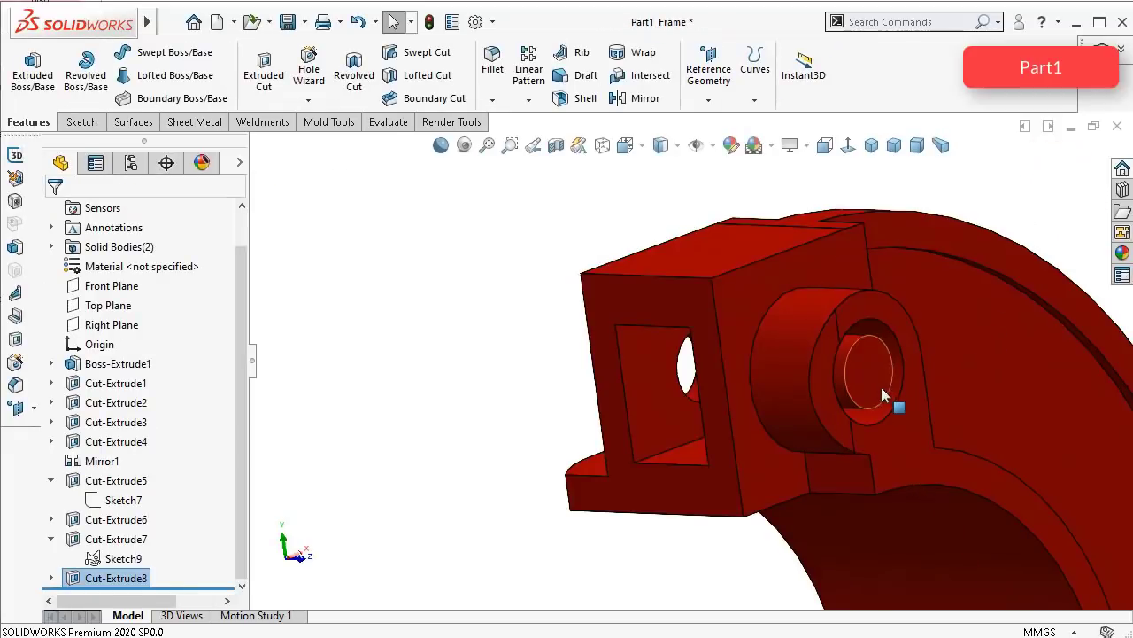
pyautogui.moveTo(890, 398)
pyautogui.mouseDown(button='middle')
pyautogui.moveTo(926, 371)
pyautogui.moveTo(973, 370)
pyautogui.moveTo(899, 379)
pyautogui.mouseUp(button='middle')
pyautogui.press('Escape')
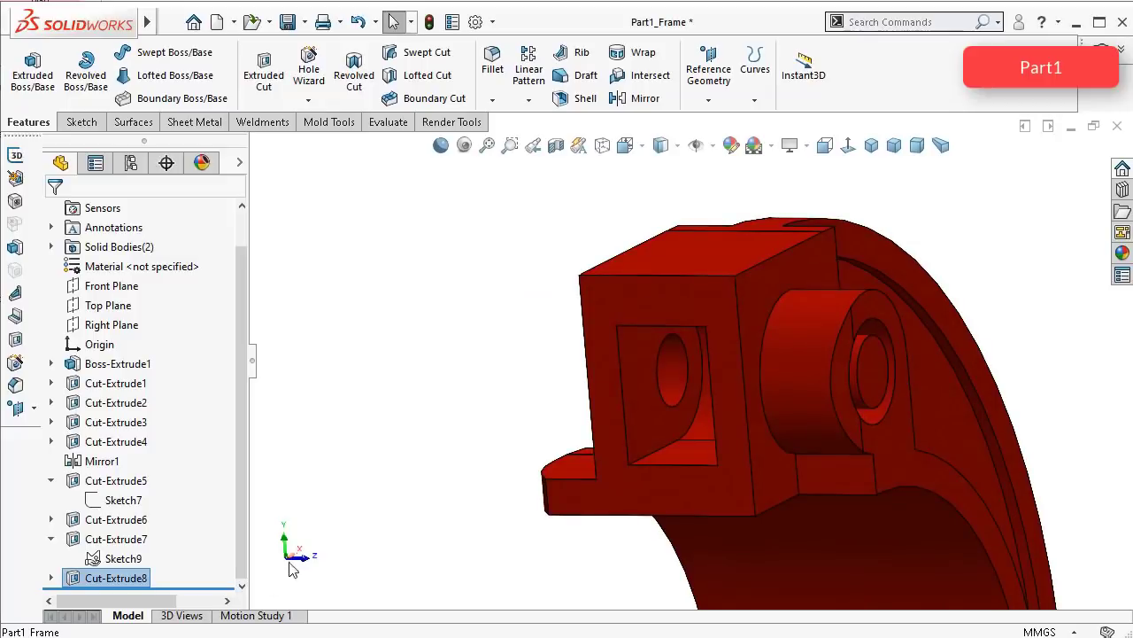
# Step: Edit the through-all boss cut so that its feature scope covers all bodies
pyautogui.click(116, 580)
pyautogui.click(128, 538)
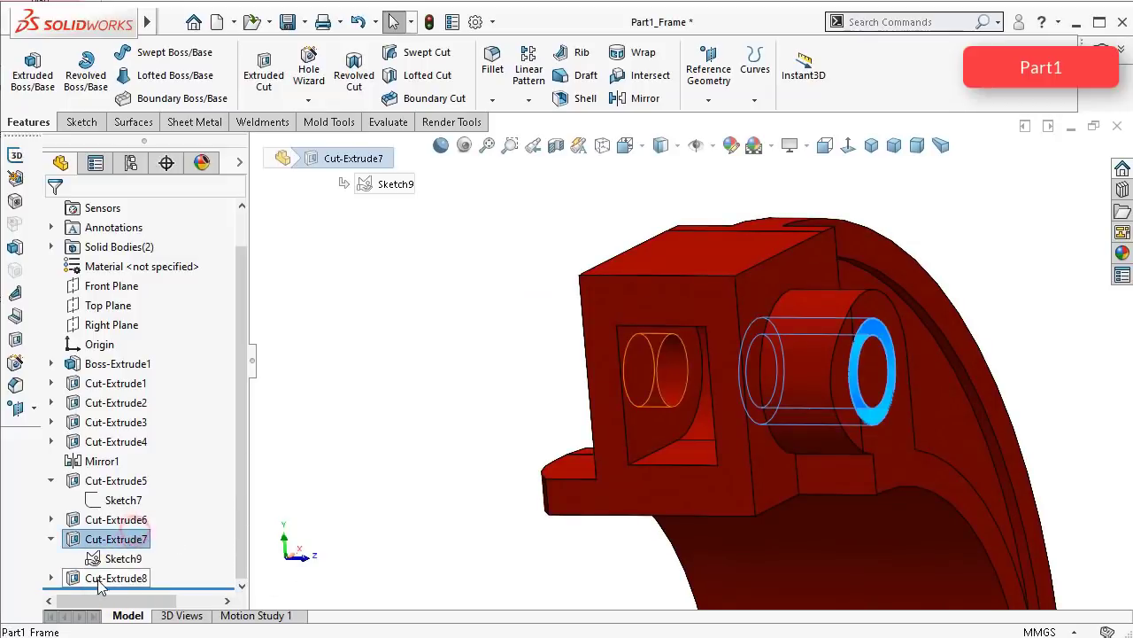
pyautogui.click(99, 577)
pyautogui.click(106, 528)
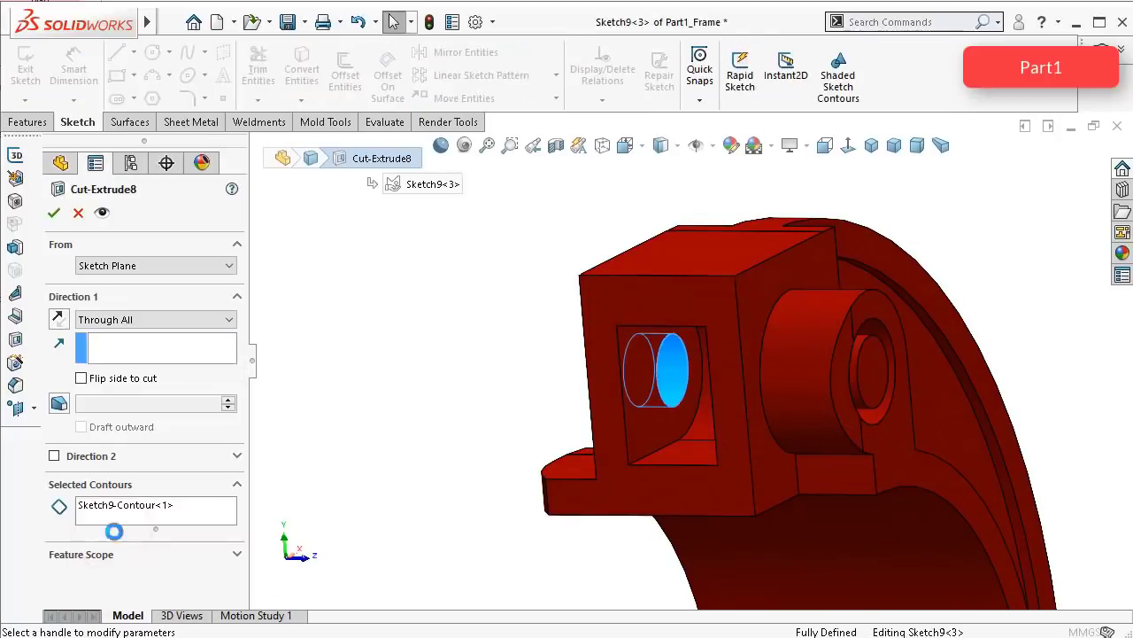
pyautogui.click(237, 556)
pyautogui.scroll(-2, 236, 544)
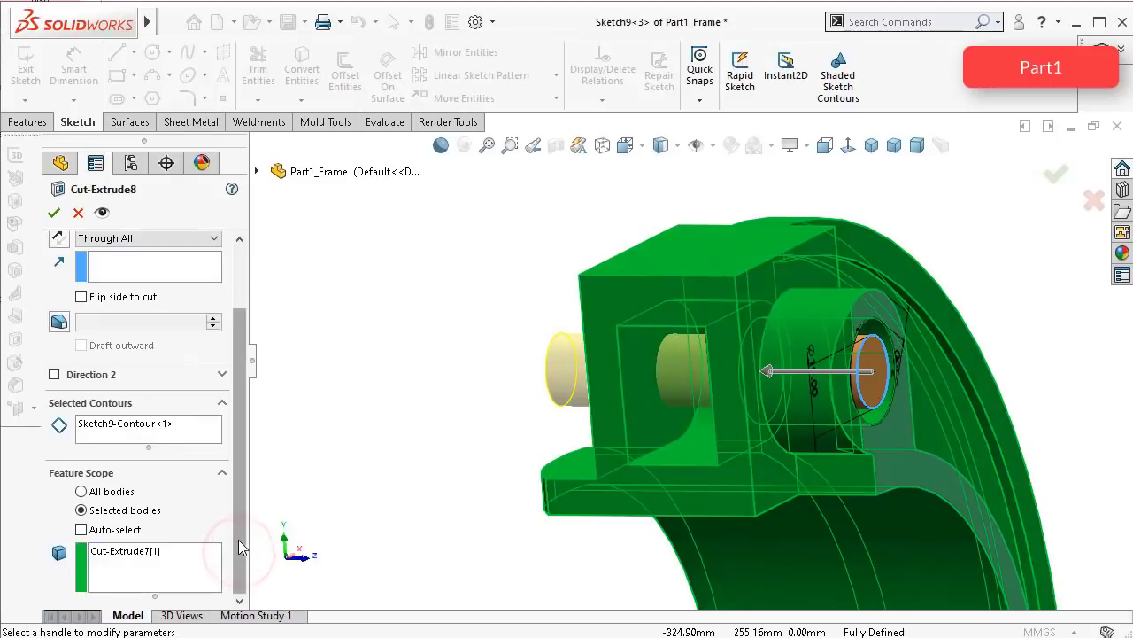
pyautogui.click(87, 493)
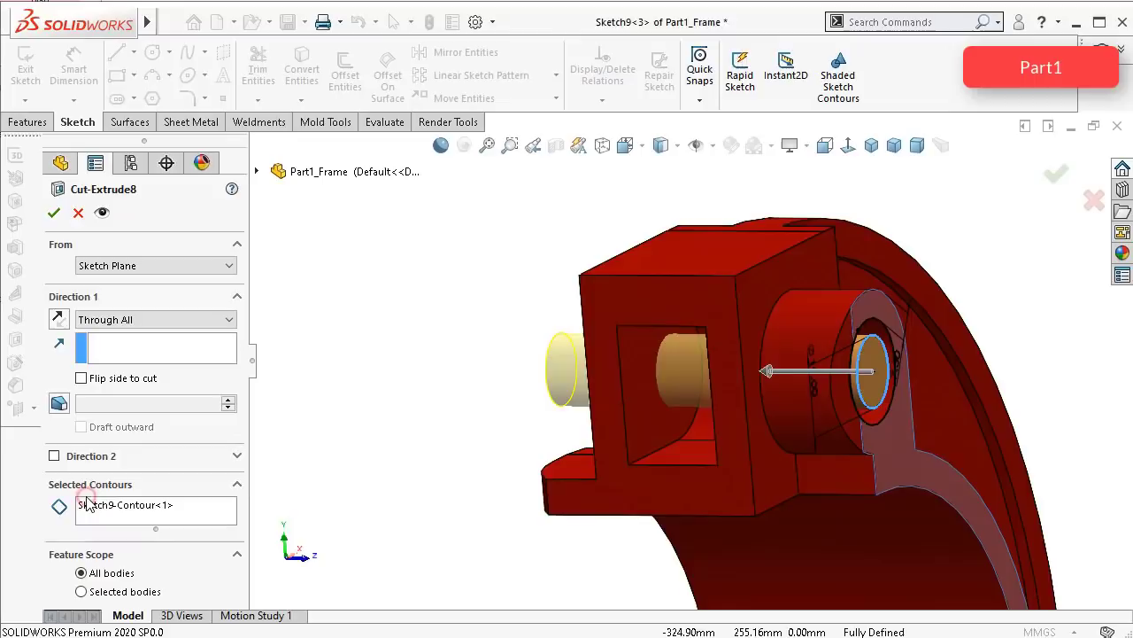
pyautogui.click(53, 213)
pyautogui.moveTo(737, 352); pyautogui.dragTo(762, 372, button='middle')
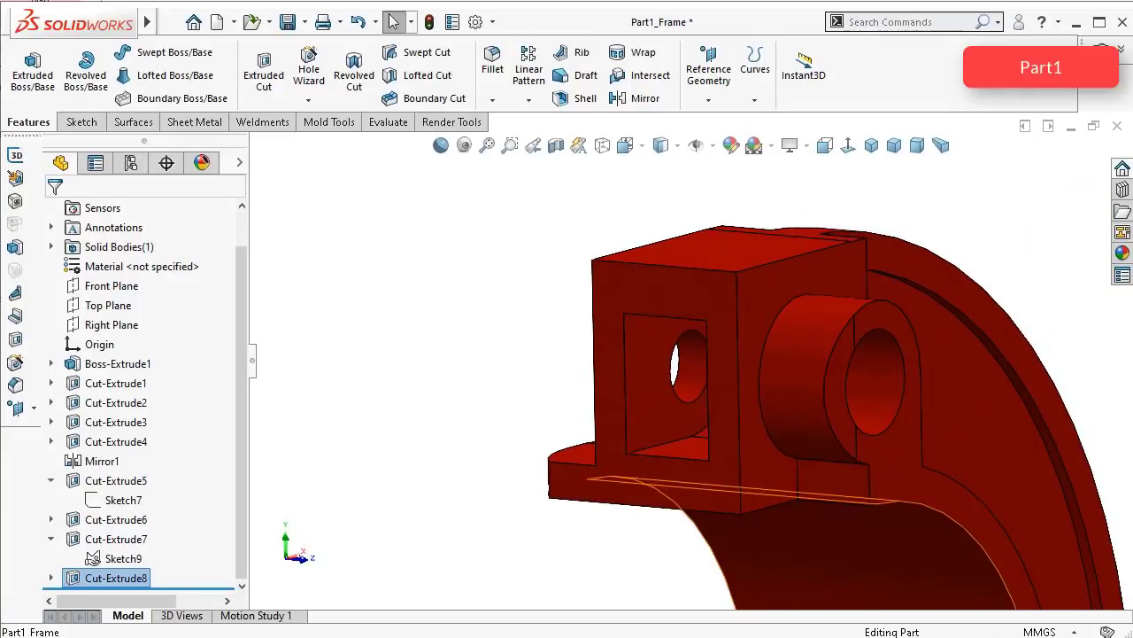
# Step: Start a new sketch on the underside of the frame's base, viewed normal to the face
pyautogui.click(918, 144)
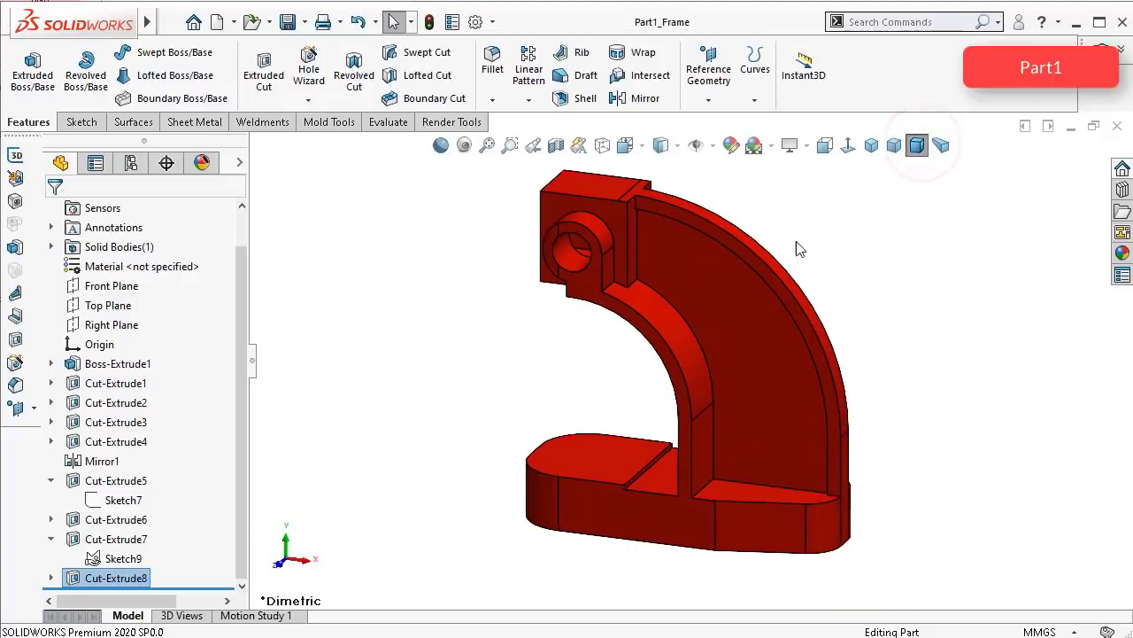
pyautogui.click(871, 145)
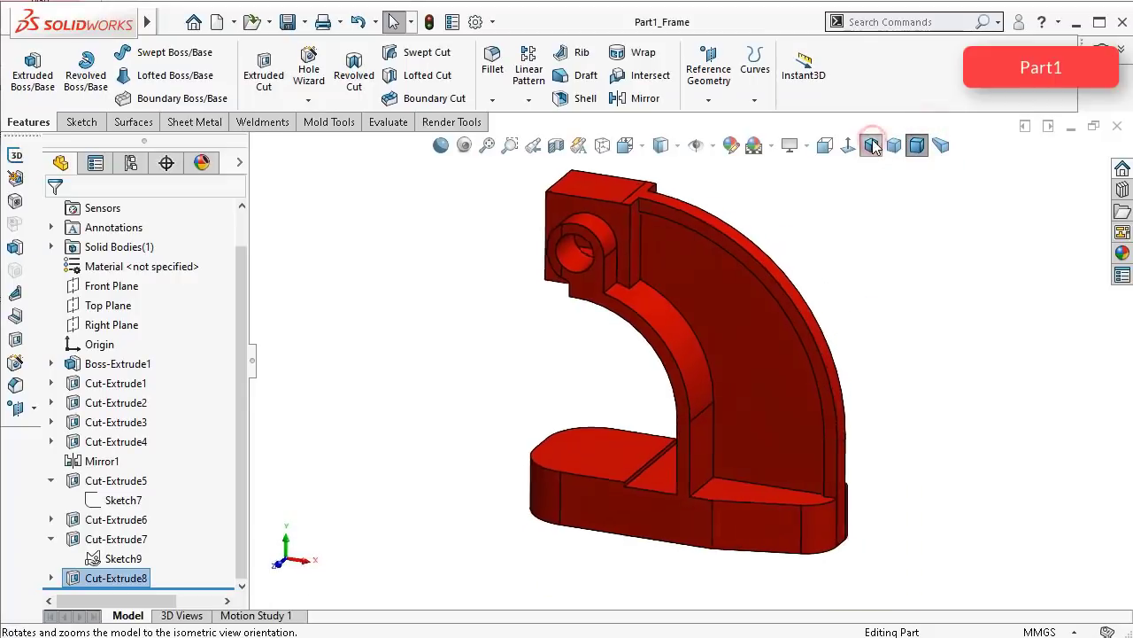
pyautogui.click(918, 145)
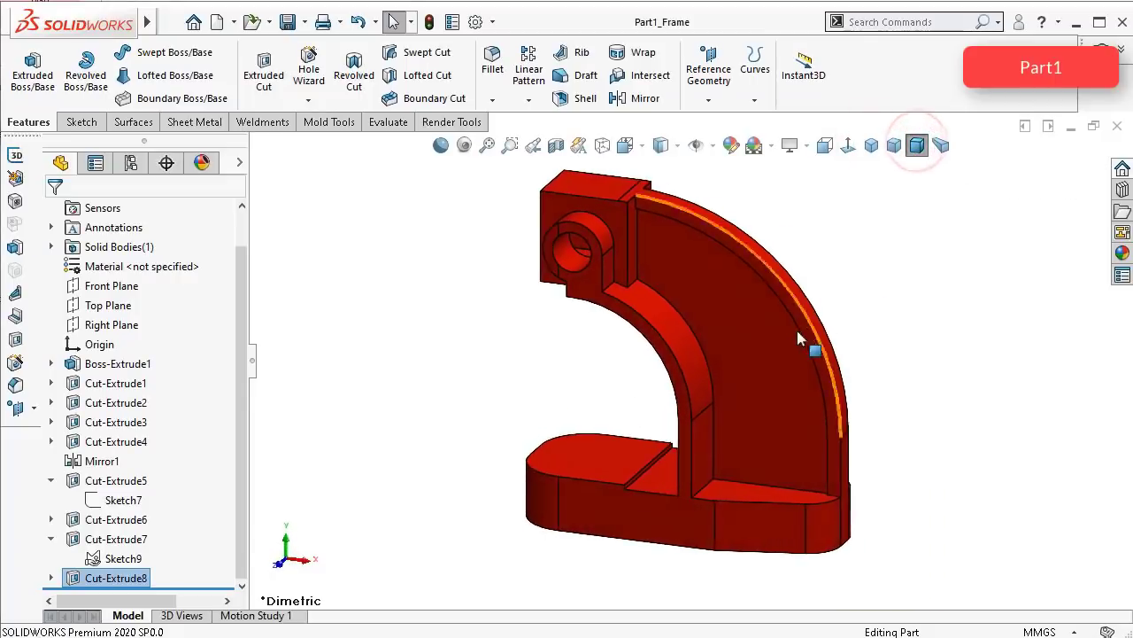
pyautogui.scroll(-5, 759, 363)
pyautogui.moveTo(798, 274); pyautogui.dragTo(841, 315, button='middle')
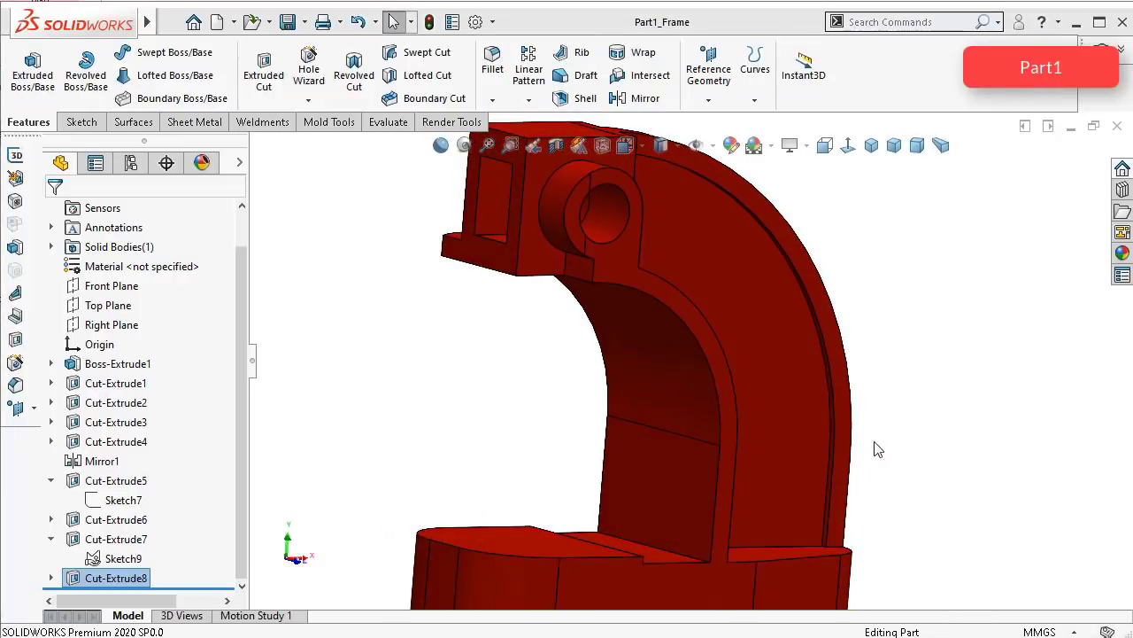
pyautogui.moveTo(873, 450); pyautogui.dragTo(867, 248, button='middle')
pyautogui.click(638, 429)
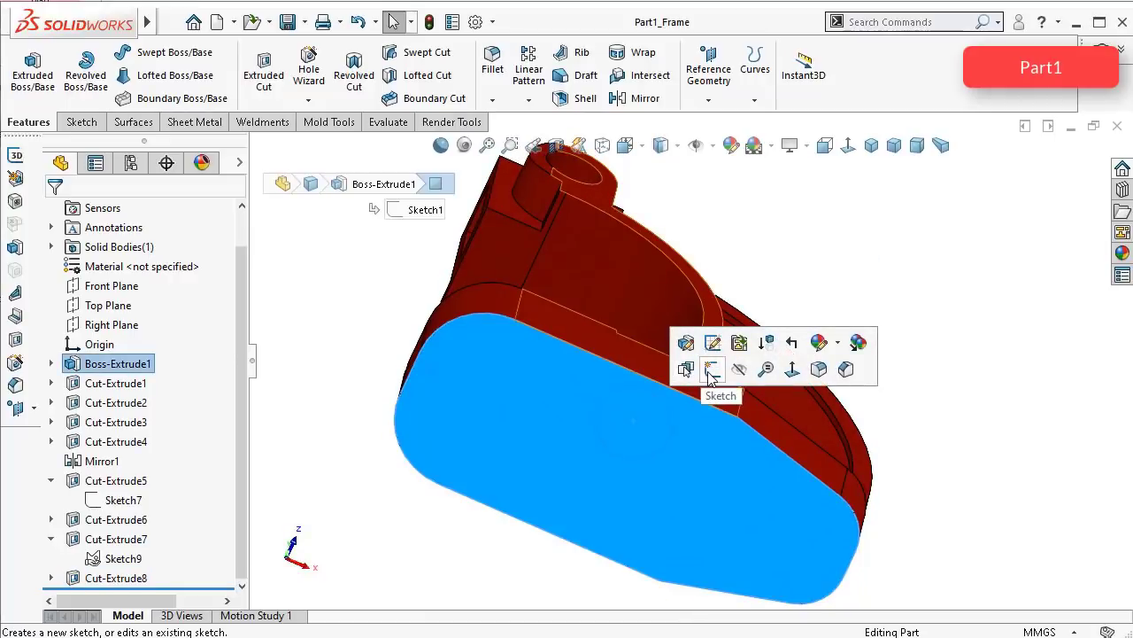
pyautogui.click(713, 376)
pyautogui.click(847, 150)
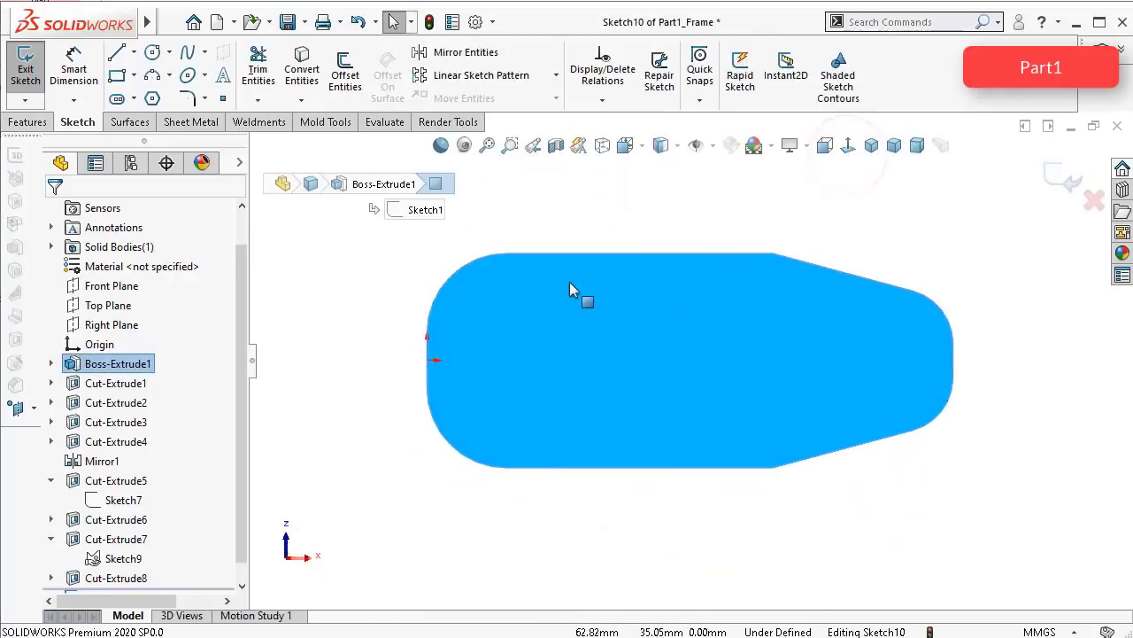
# Step: Sketch a center rectangle about 45 by 19 mm, level with the origin and with one side on the base's straight end edge
pyautogui.scroll(-3, 546, 295)
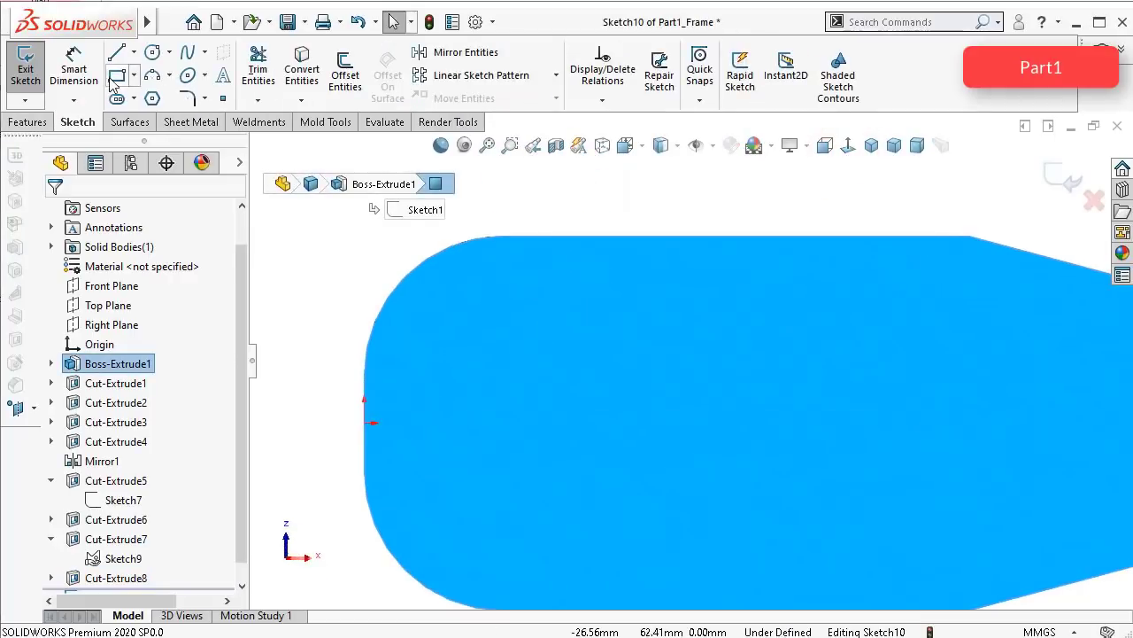
pyautogui.scroll(2, 473, 197)
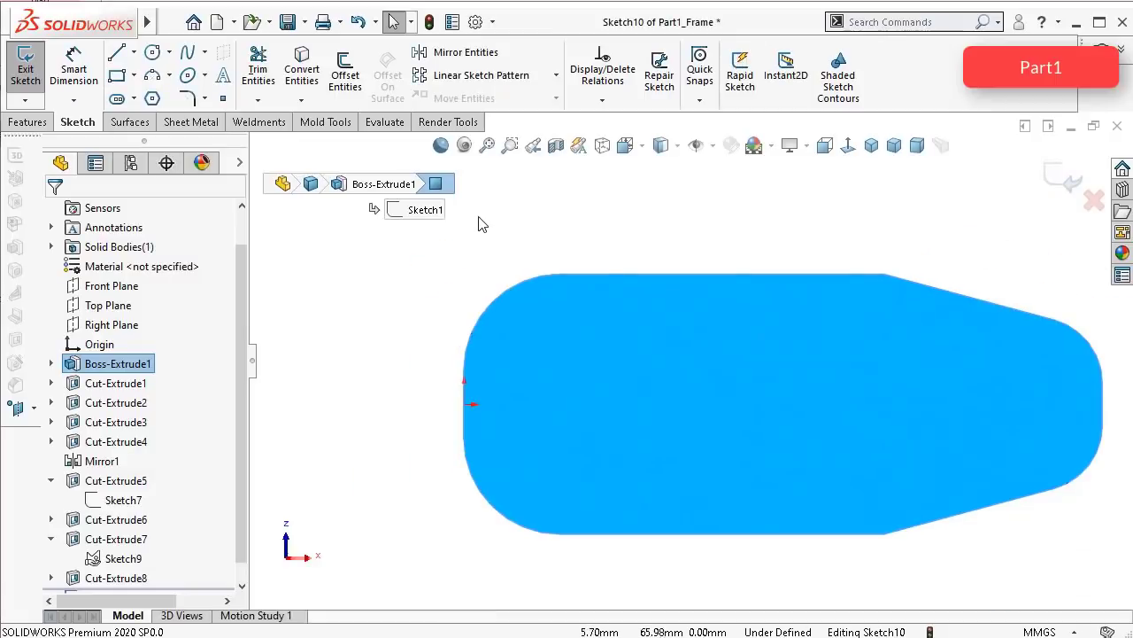
pyautogui.click(135, 78)
pyautogui.click(155, 116)
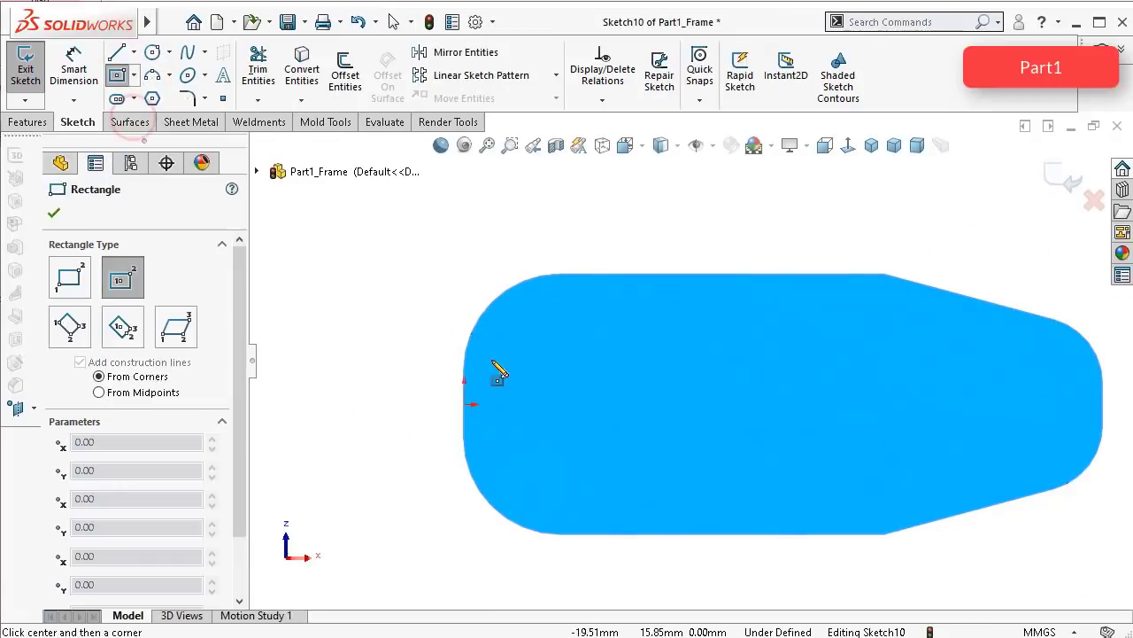
pyautogui.click(531, 403)
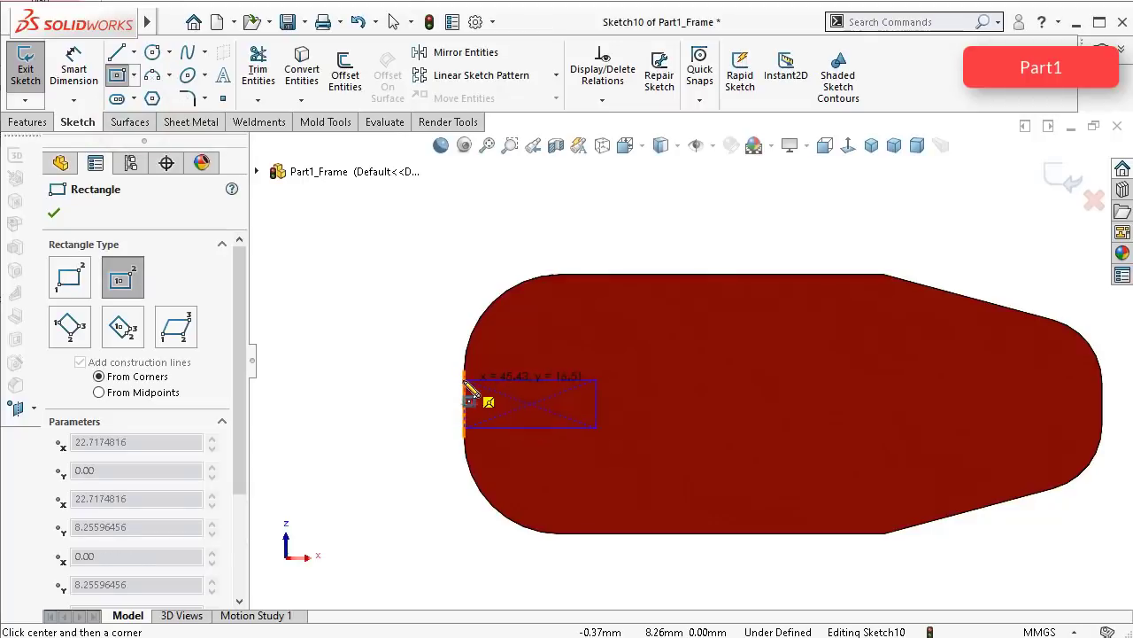
pyautogui.click(463, 377)
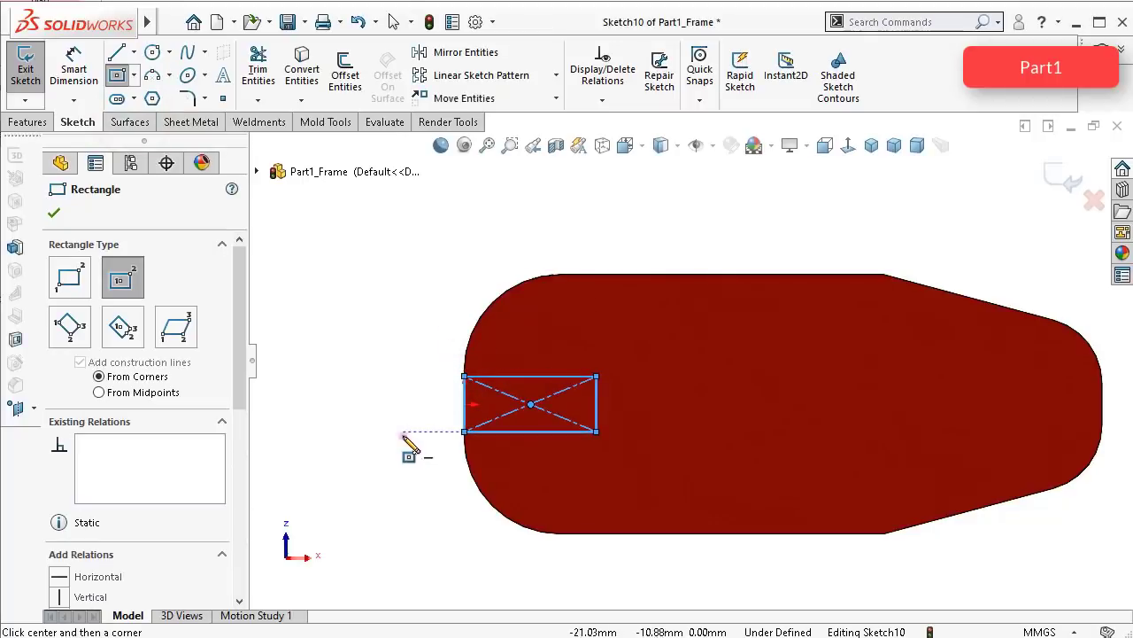
# Step: Dimension the rectangle's side along the base's end edge as 27 mm
pyautogui.moveTo(403, 436); pyautogui.dragTo(392, 354, button='right')
pyautogui.scroll(-3, 467, 383)
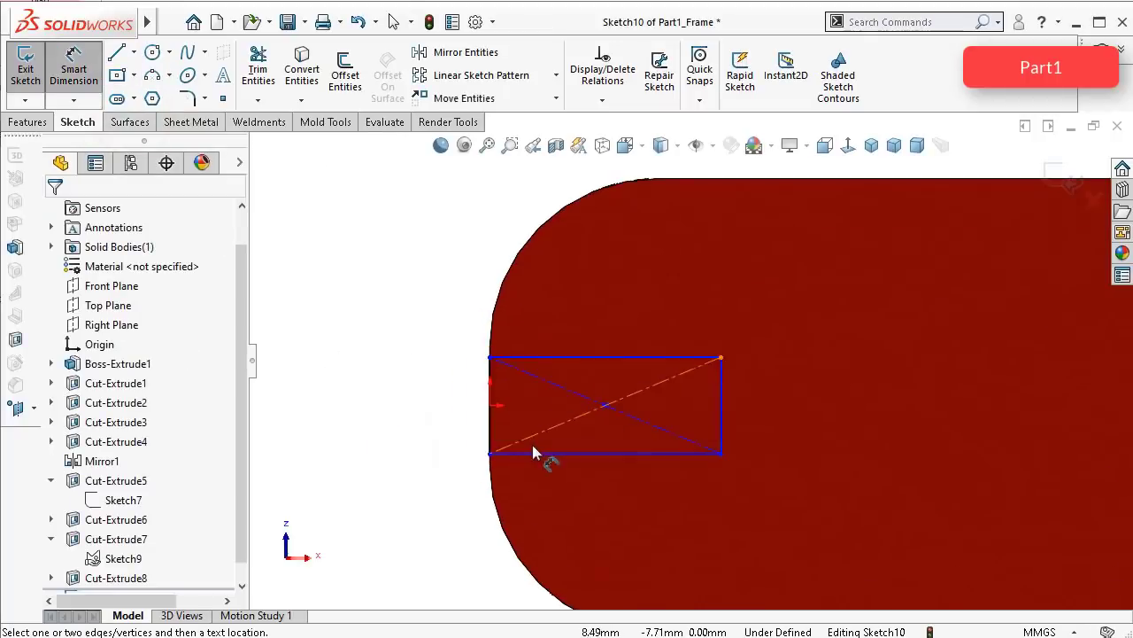
pyautogui.click(491, 382)
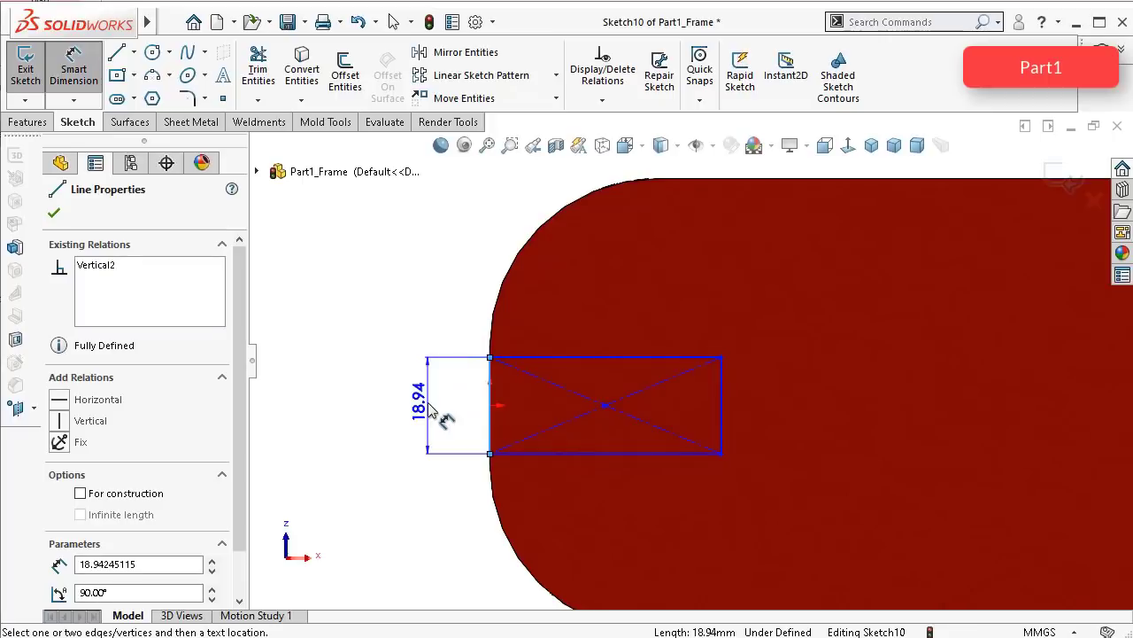
pyautogui.click(434, 410)
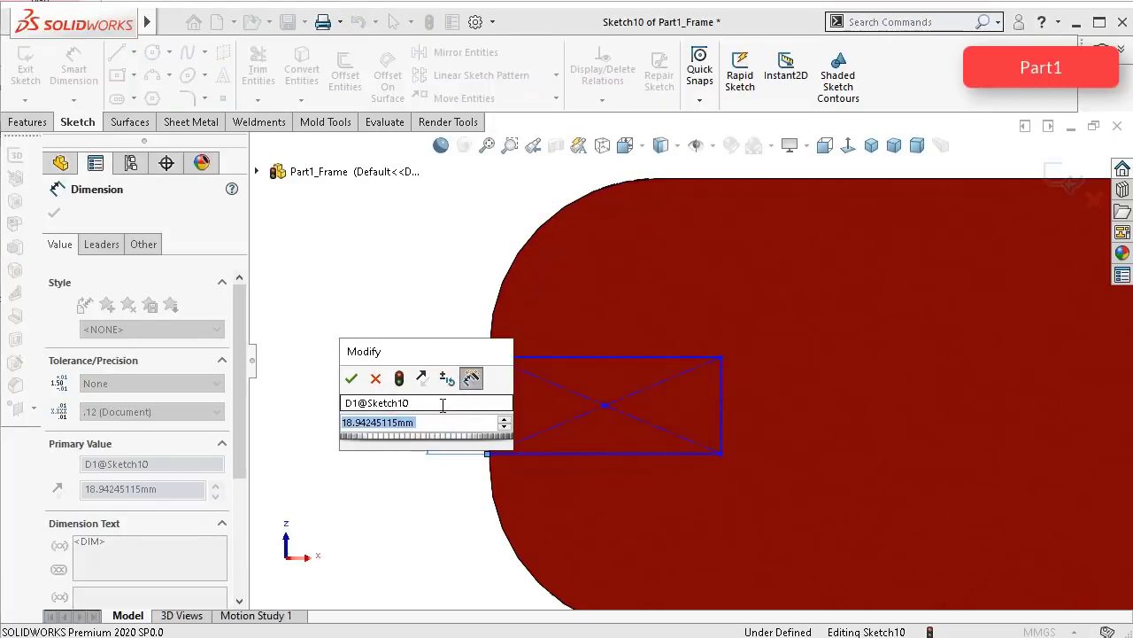
pyautogui.write('27')
pyautogui.press('Return')
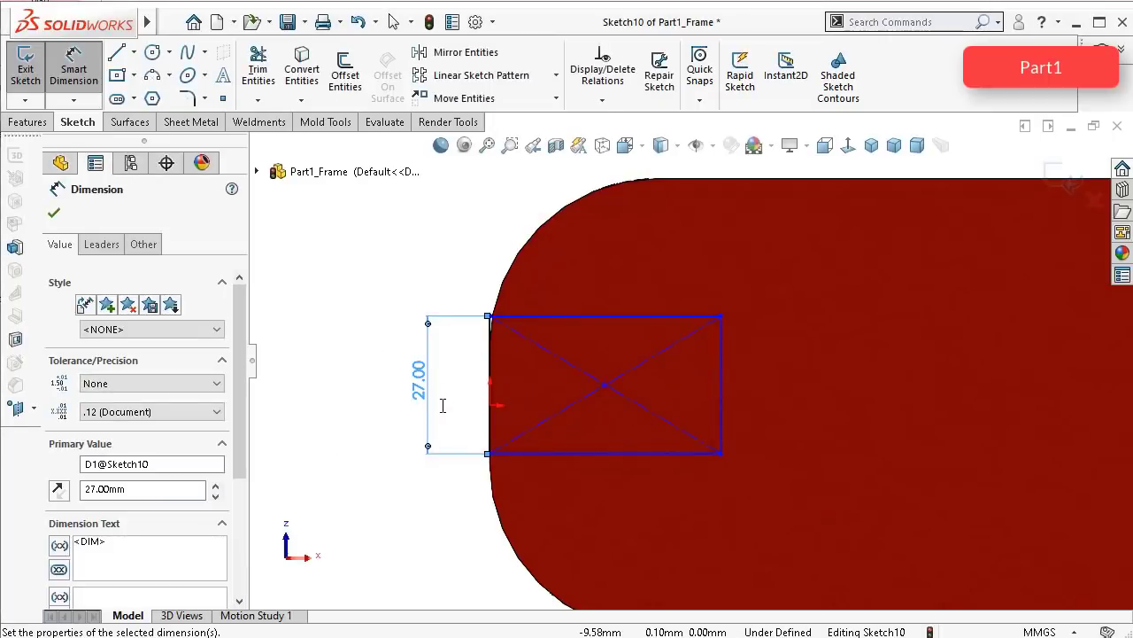
# Step: Dimension the rectangle's horizontal side, running inward from the base's end edge, as 19 mm
pyautogui.click(640, 320)
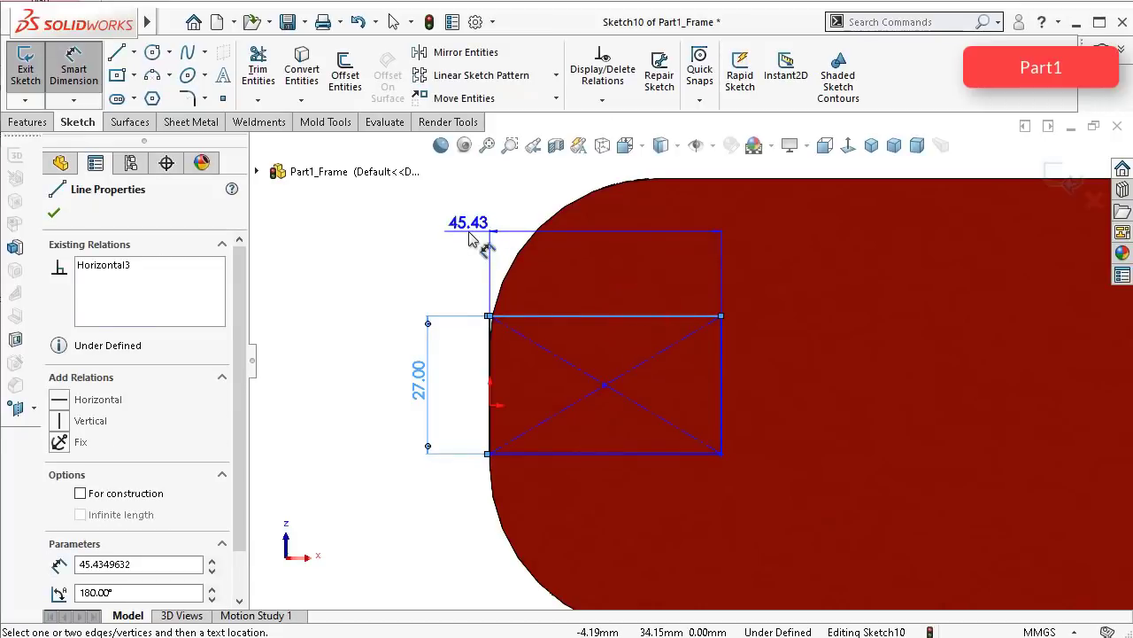
pyautogui.click(469, 246)
pyautogui.write('1')
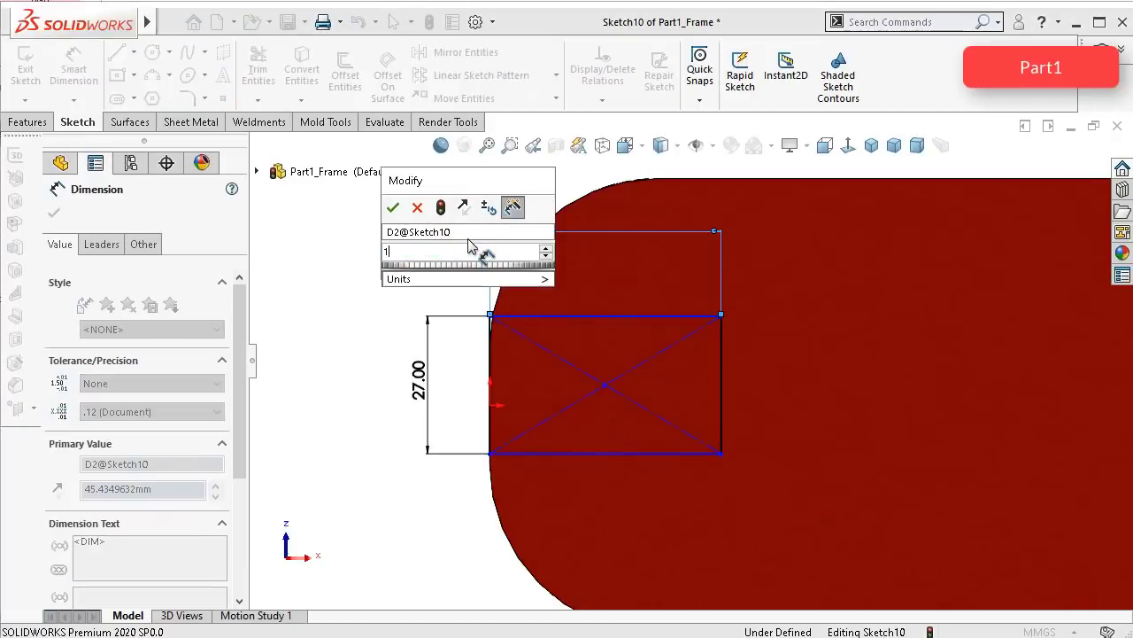
pyautogui.write('9')
pyautogui.press('Return')
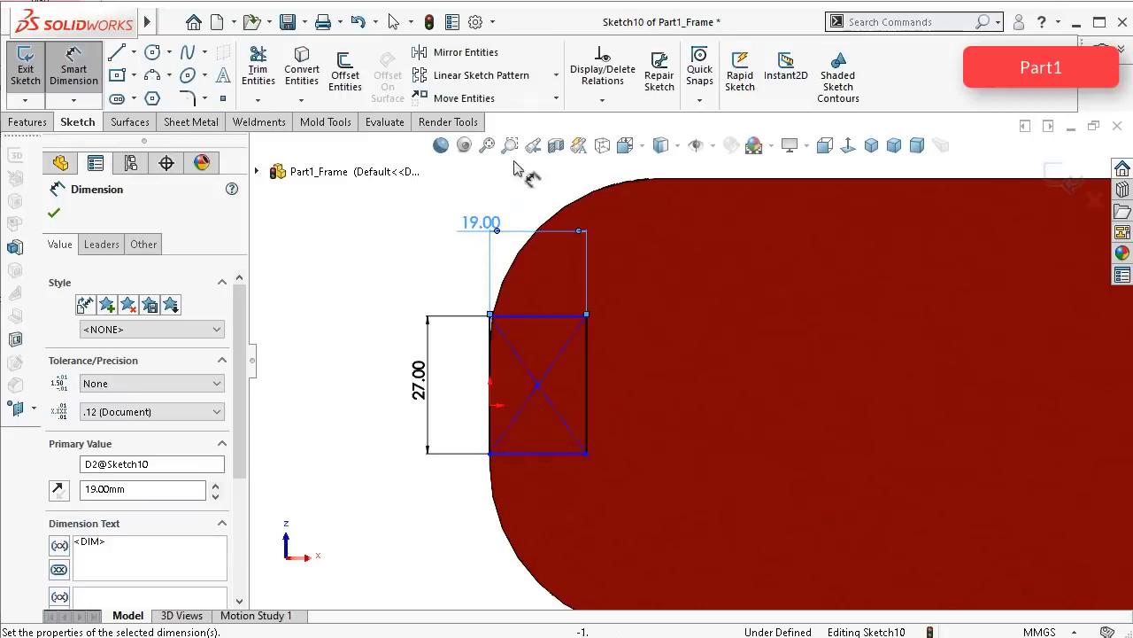
# Step: Add a horizontal relation between the rectangle's center point and the origin
pyautogui.press('Escape')
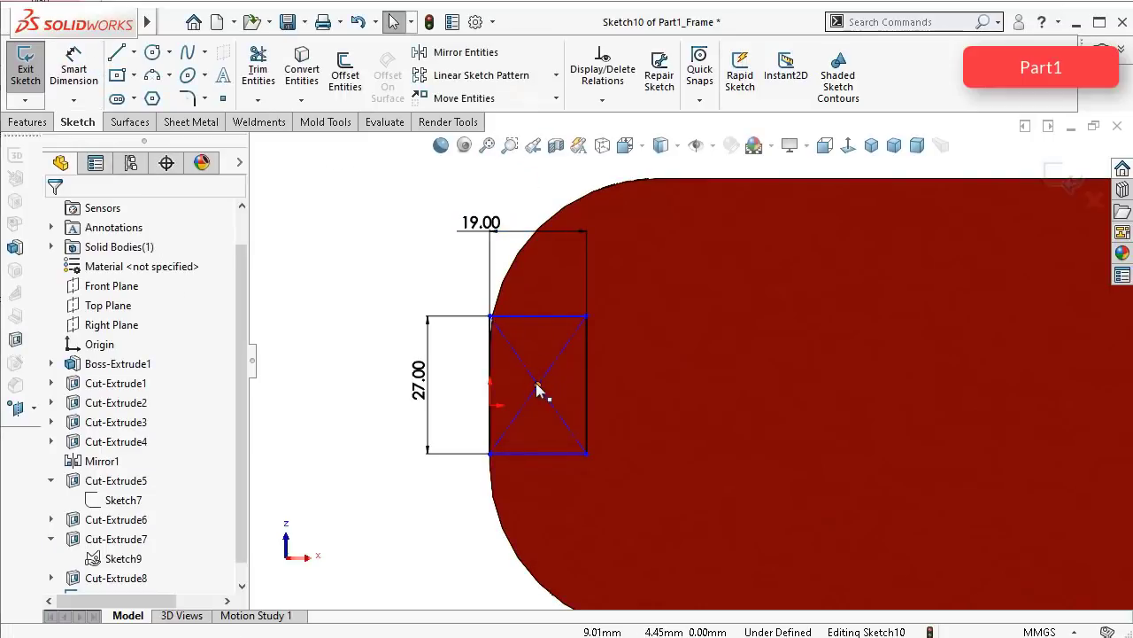
pyautogui.click(537, 386)
pyautogui.keyDown('ctrl'); pyautogui.click(492, 406); pyautogui.keyUp('ctrl')
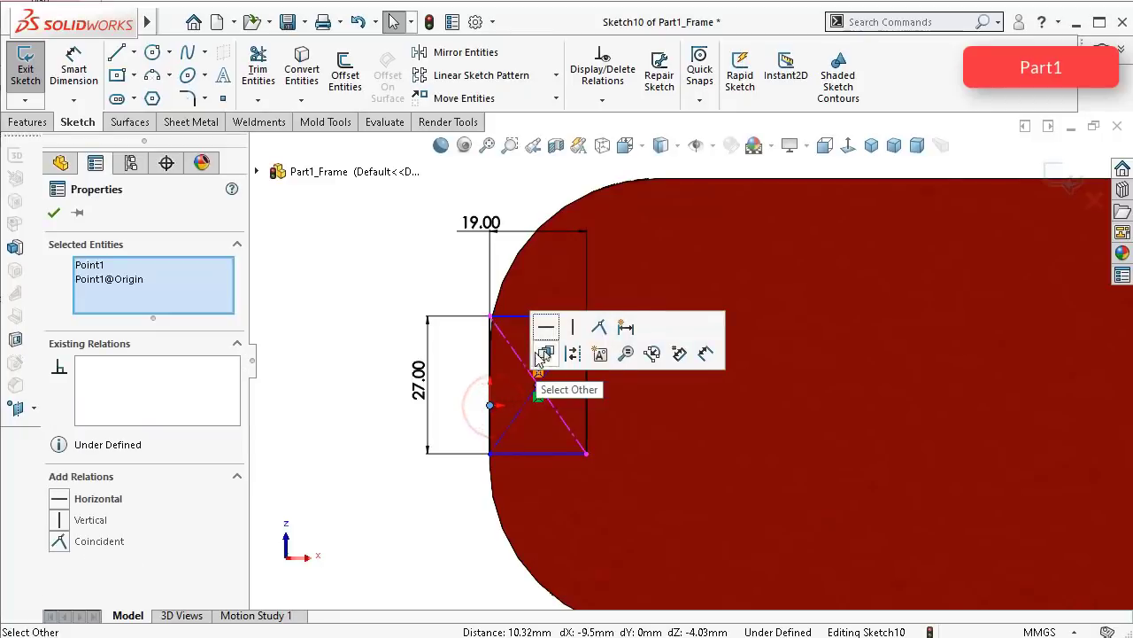
pyautogui.click(546, 329)
pyautogui.click(384, 261)
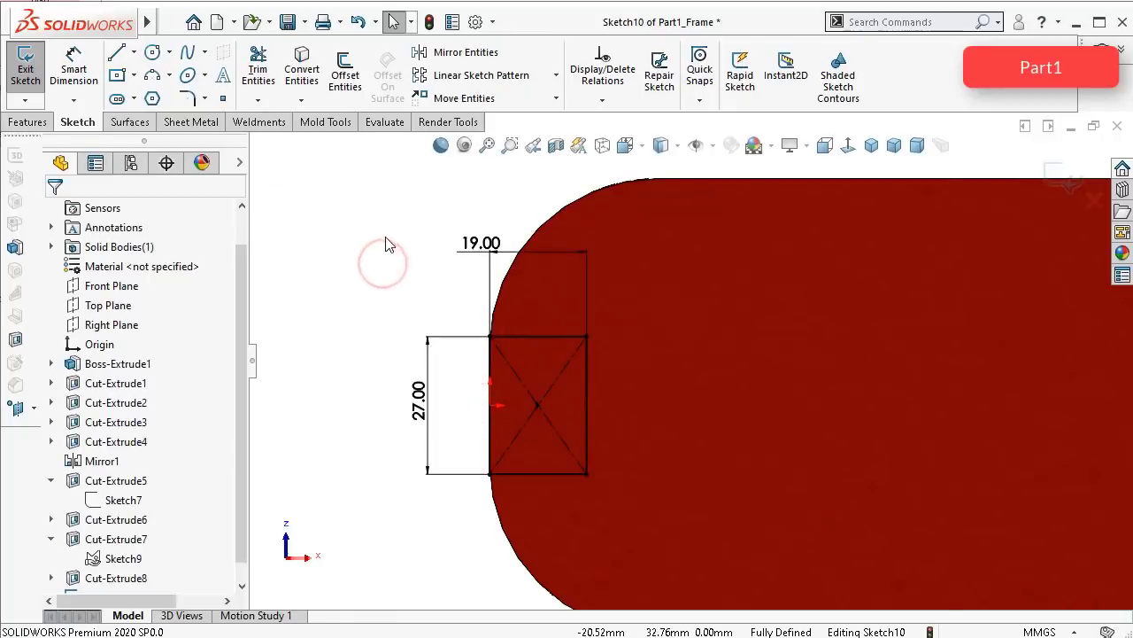
# Step: Convert the rectangle's inner side to construction geometry and close that end with an outward three-point semicircular arc of 13.5 mm radius
pyautogui.click(586, 354)
pyautogui.click(670, 306)
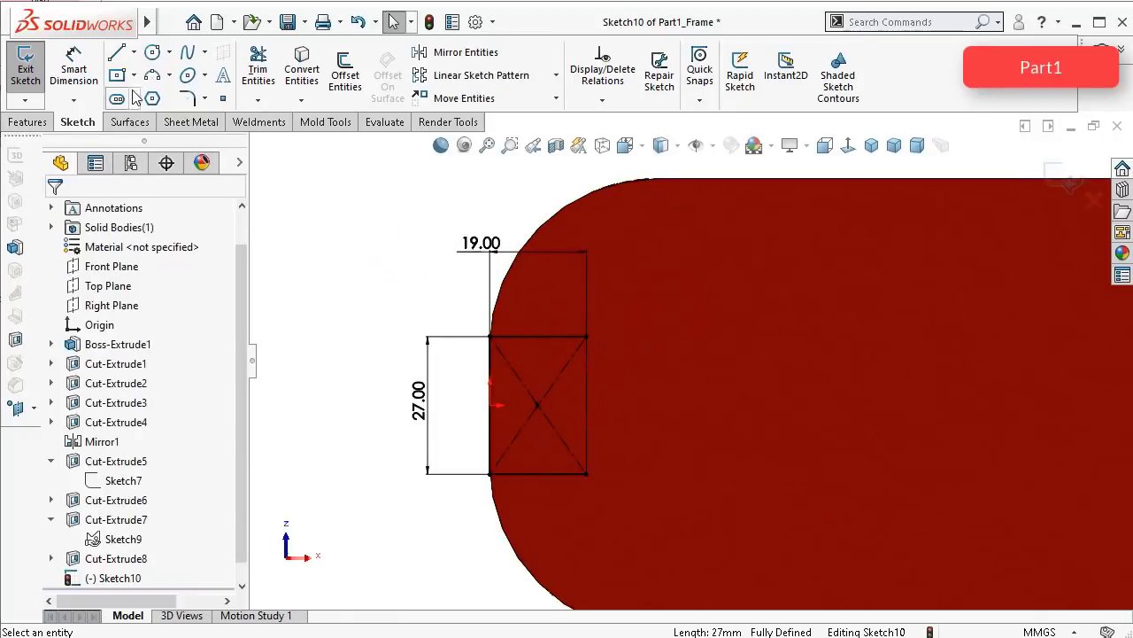
pyautogui.click(156, 76)
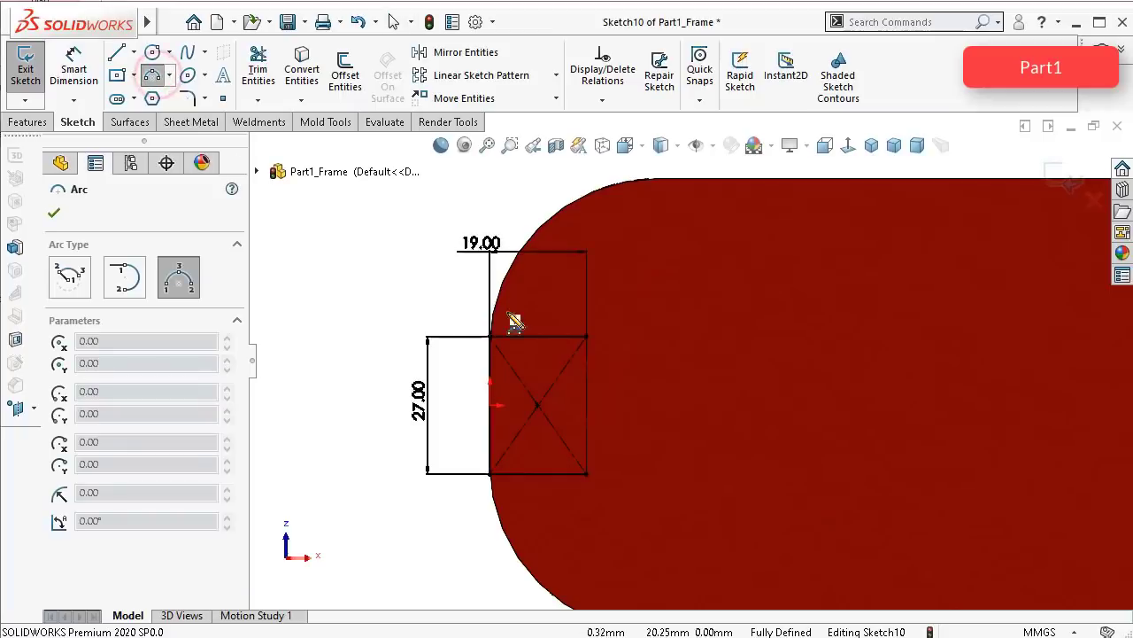
pyautogui.click(586, 336)
pyautogui.click(587, 475)
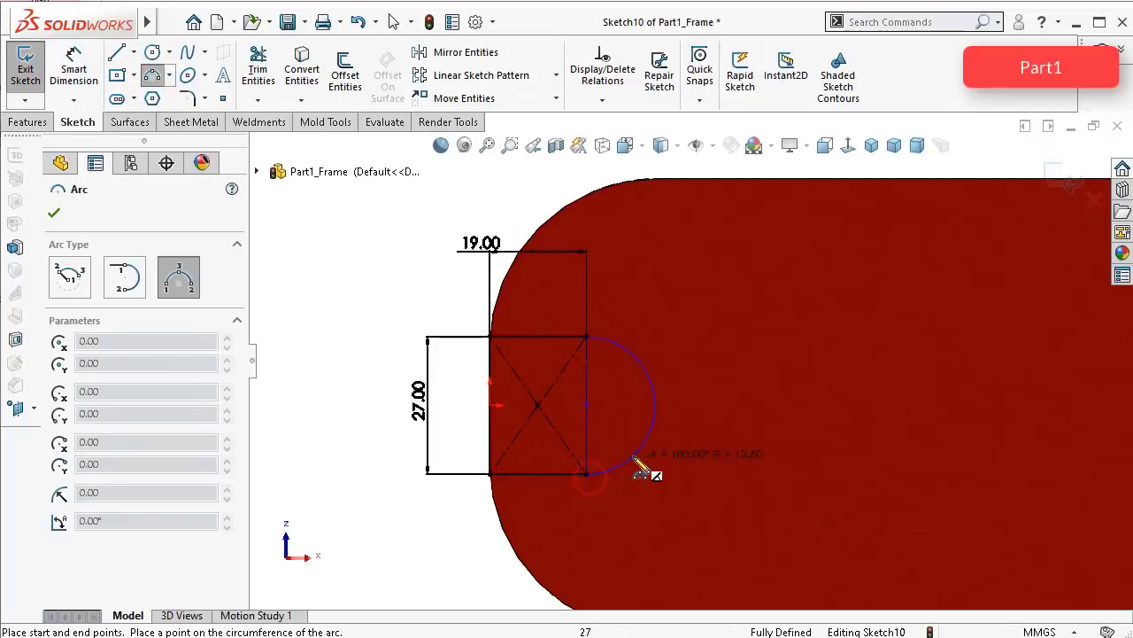
pyautogui.click(641, 462)
pyautogui.press('Escape')
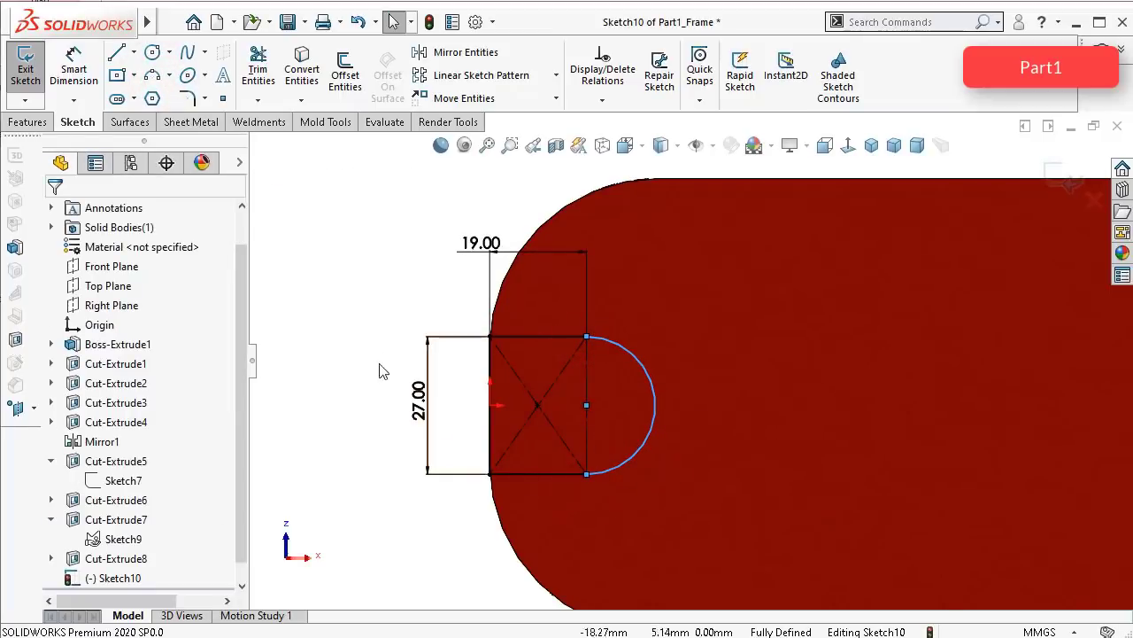
# Step: Cut the round-ended slot profile through the base with an Extruded Cut set to Up To Next
pyautogui.moveTo(390, 300); pyautogui.dragTo(425, 348, button='middle')
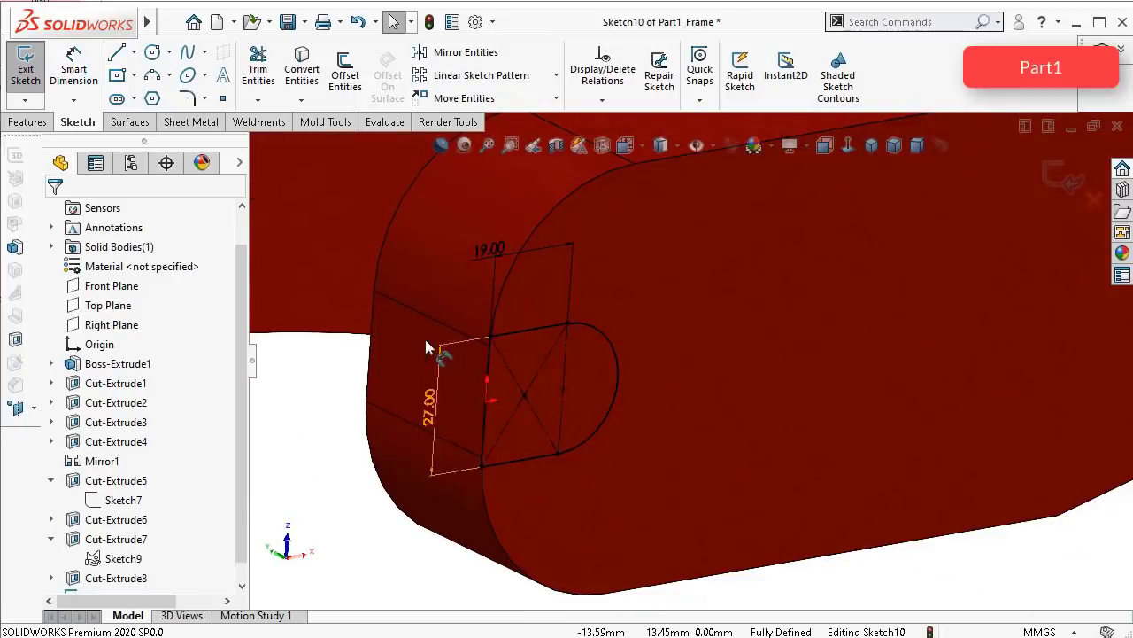
pyautogui.click(49, 124)
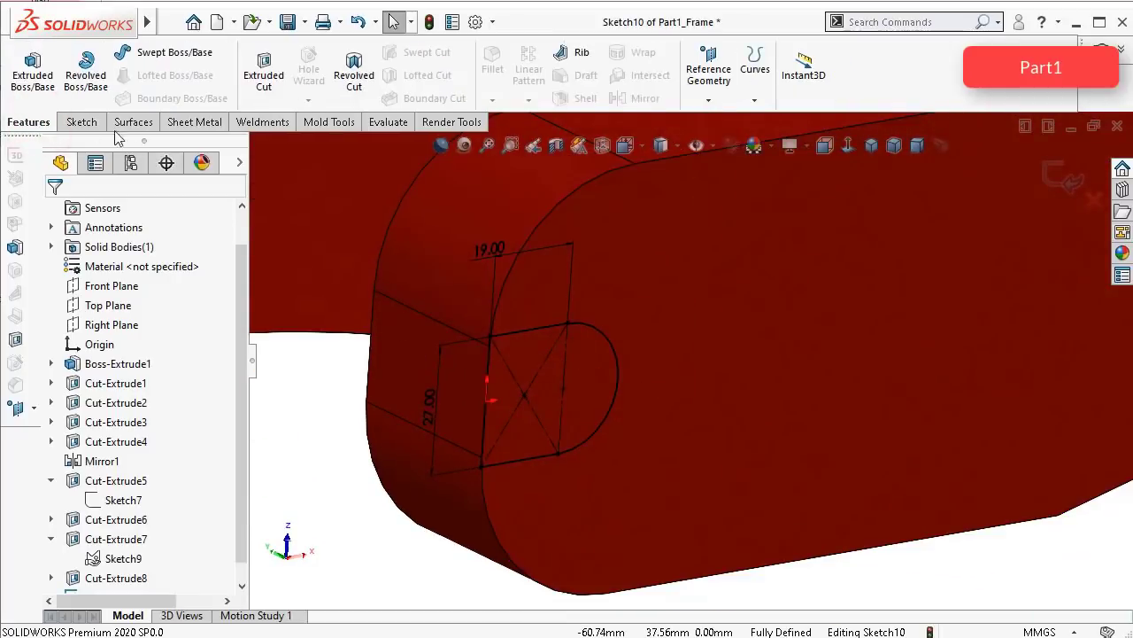
pyautogui.click(264, 74)
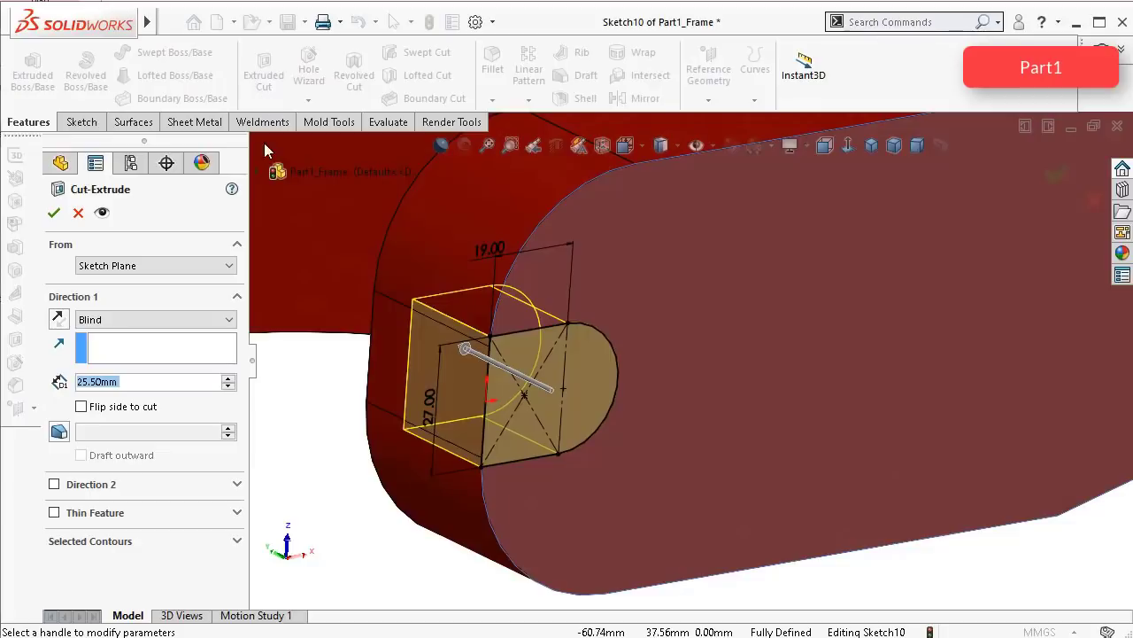
pyautogui.click(158, 319)
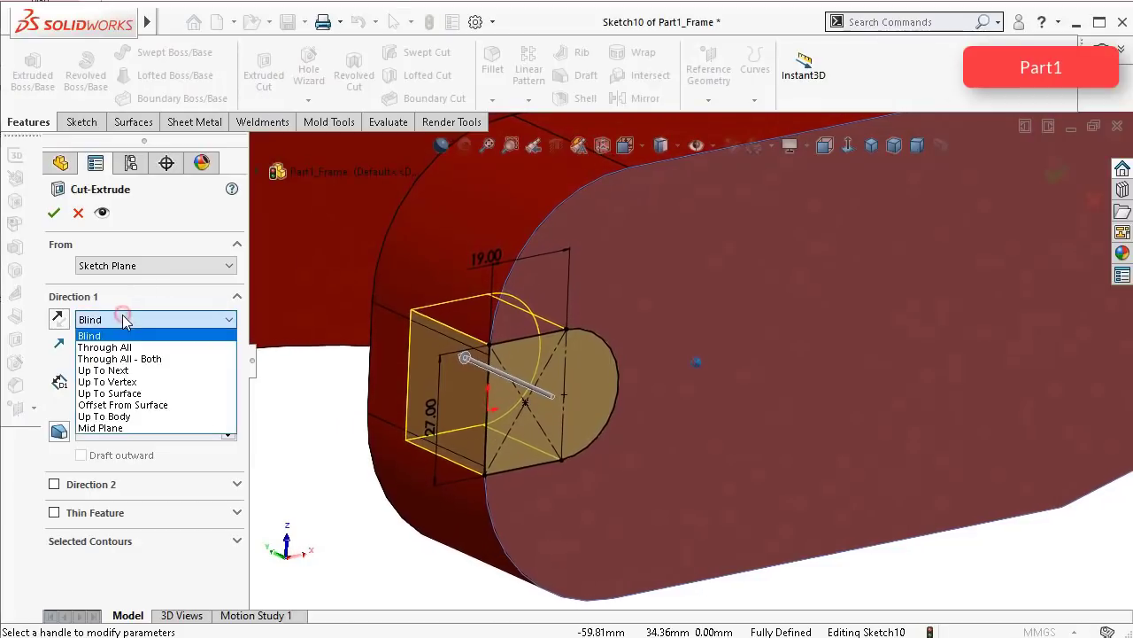
pyautogui.click(146, 370)
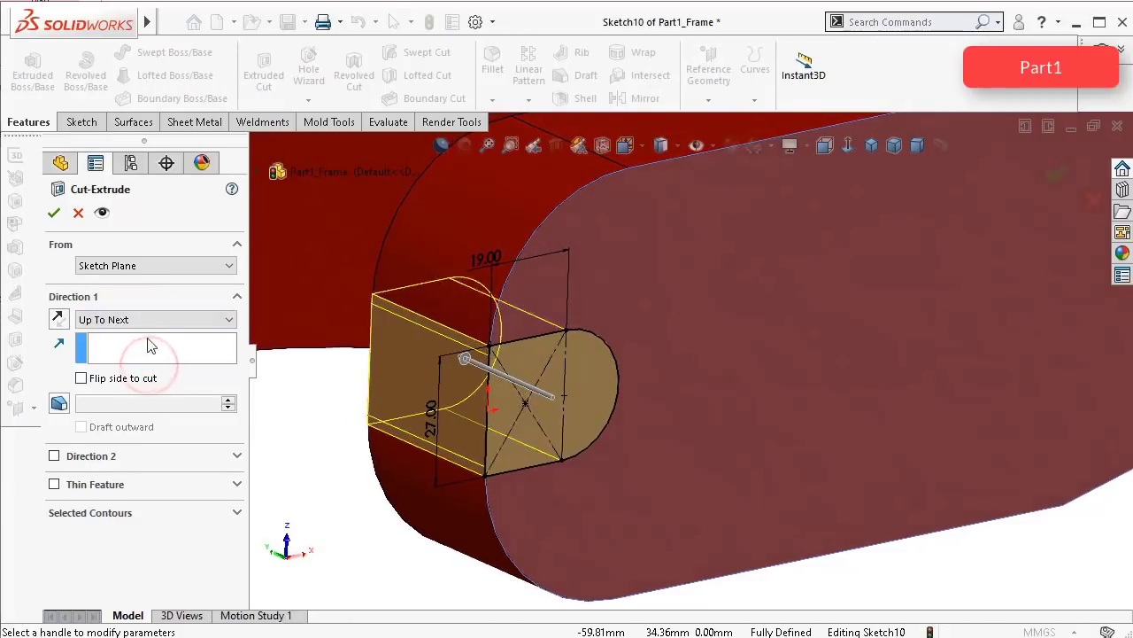
pyautogui.click(54, 213)
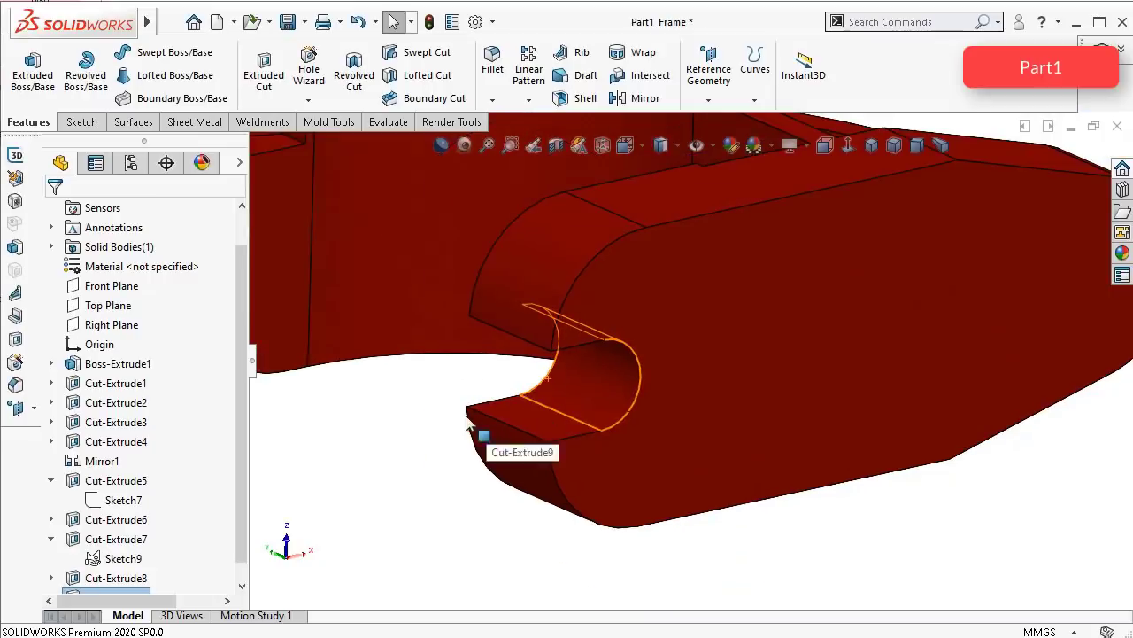
# Step: Start a new sketch on the slotted upper face of the frame's base, viewed normal to the face
pyautogui.click(360, 388)
pyautogui.moveTo(360, 389); pyautogui.dragTo(460, 395, button='middle')
pyautogui.scroll(3, 464, 393)
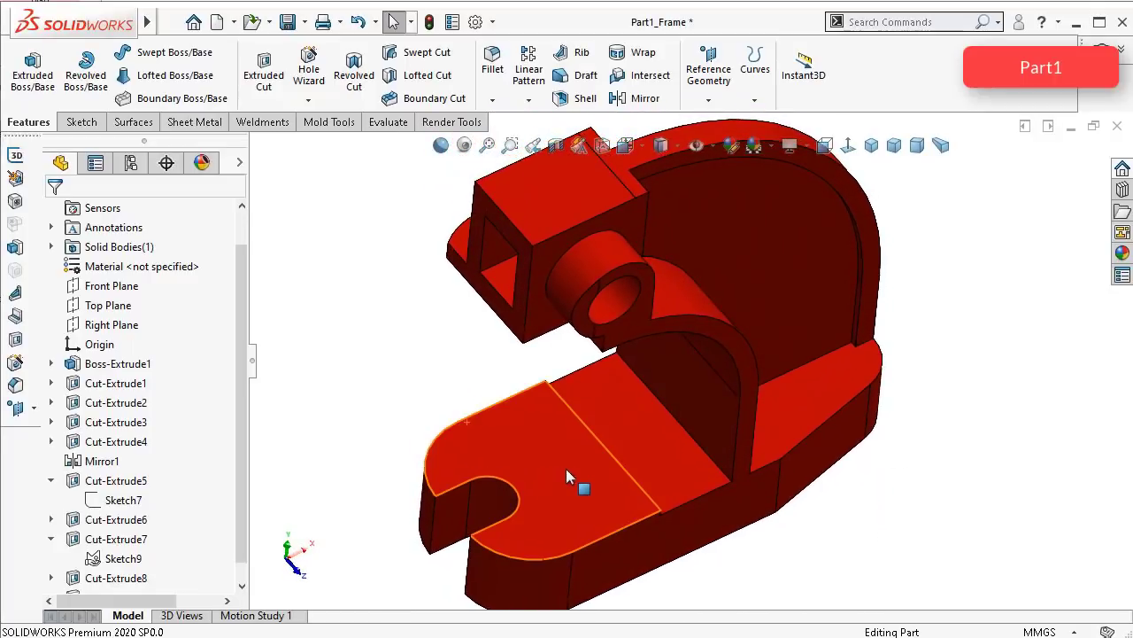
pyautogui.click(591, 483)
pyautogui.click(659, 428)
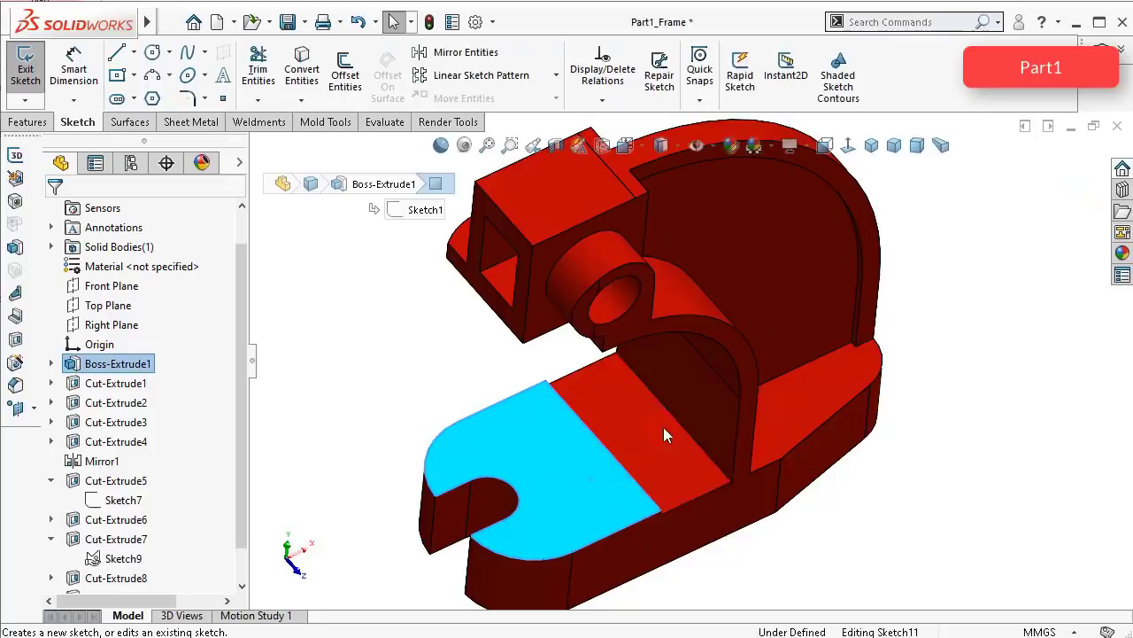
pyautogui.click(845, 146)
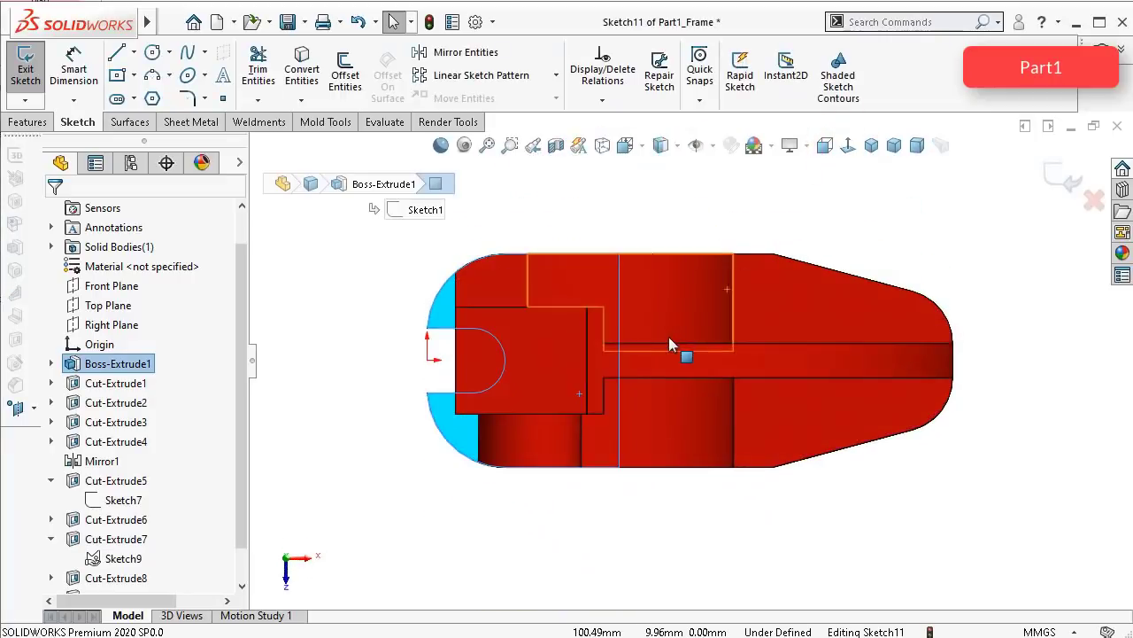
# Step: Apply a planar section view at the base's slotted upper face with 0 mm offset, removing the geometry above it from view
pyautogui.click(558, 147)
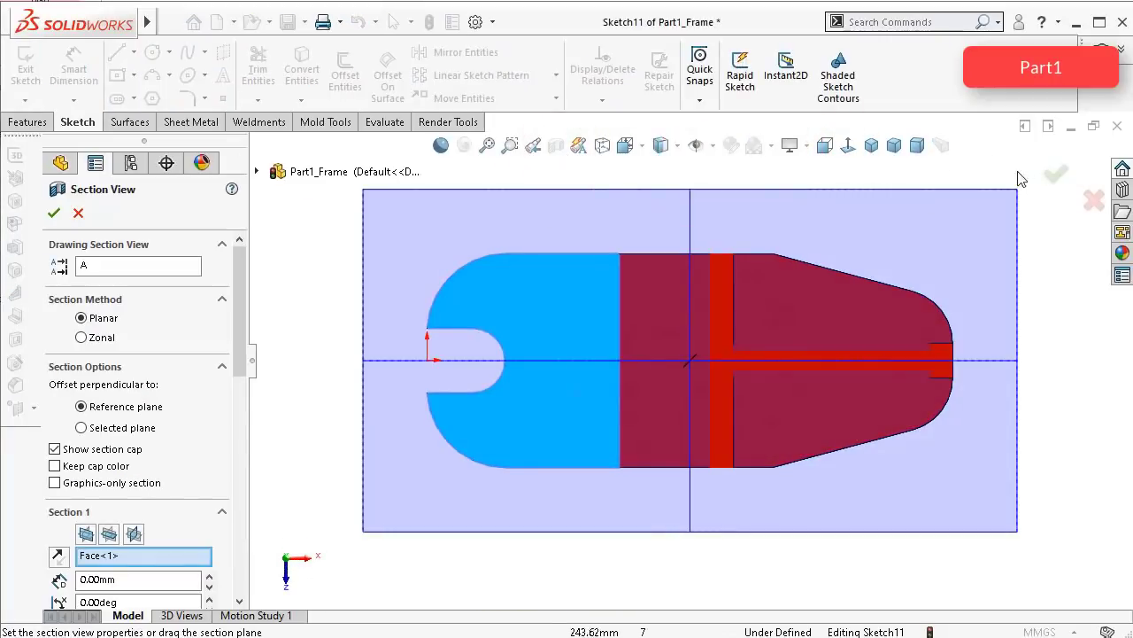
pyautogui.click(1057, 173)
pyautogui.scroll(-2, 670, 373)
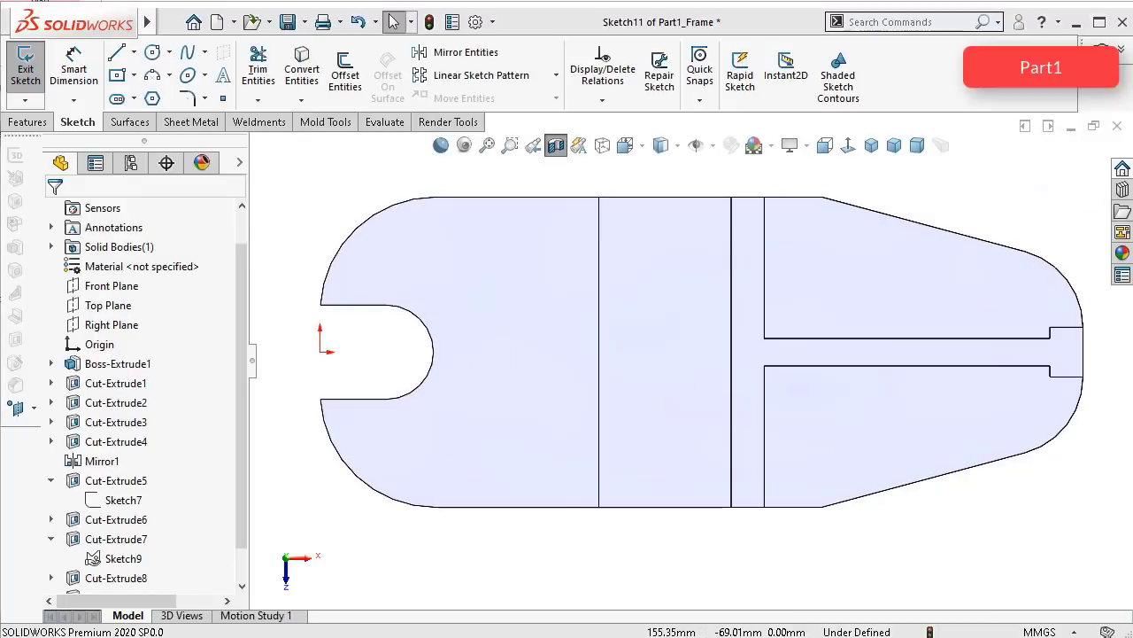
pyautogui.scroll(2, 669, 375)
pyautogui.scroll(-1, 251, 512)
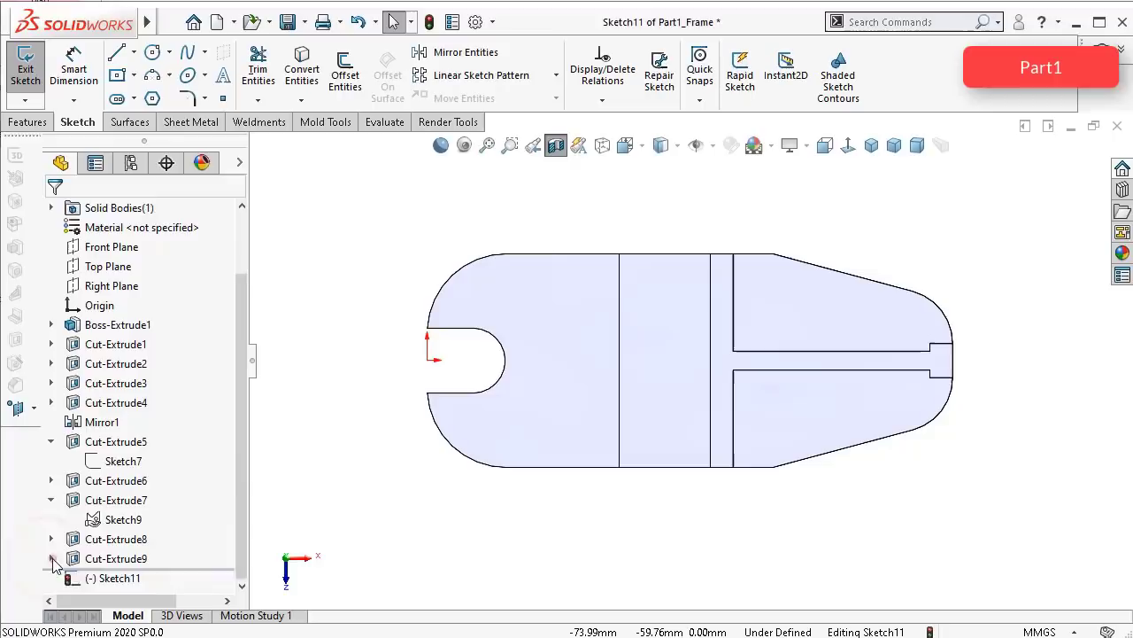
# Step: Show Sketch10, the slot profile under Cut-Extrude9, as a reference for the new sketch
pyautogui.click(51, 558)
pyautogui.click(126, 576)
pyautogui.click(138, 546)
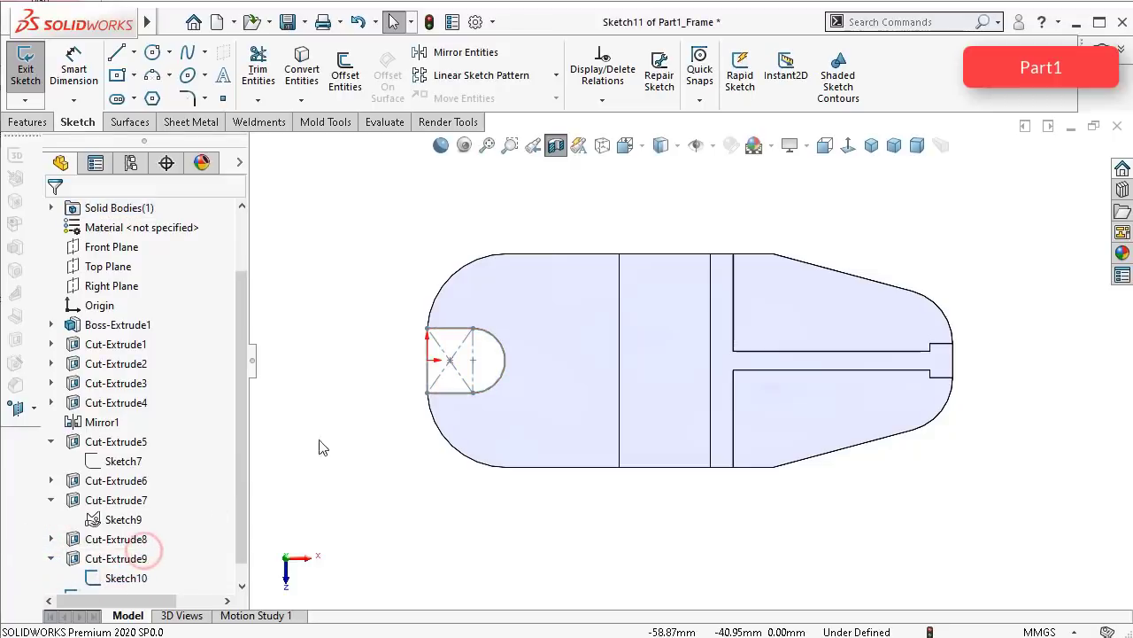
pyautogui.scroll(-3, 531, 457)
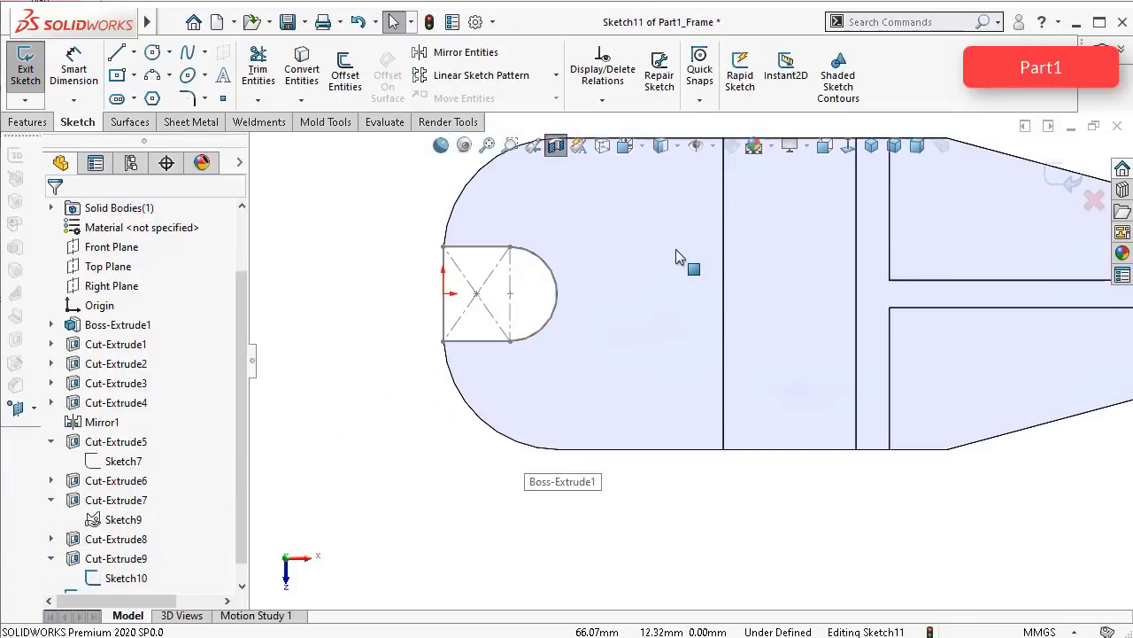
# Step: Draw a horizontal centerline from the origin to the midpoint of the transverse edge across the base
pyautogui.click(154, 55)
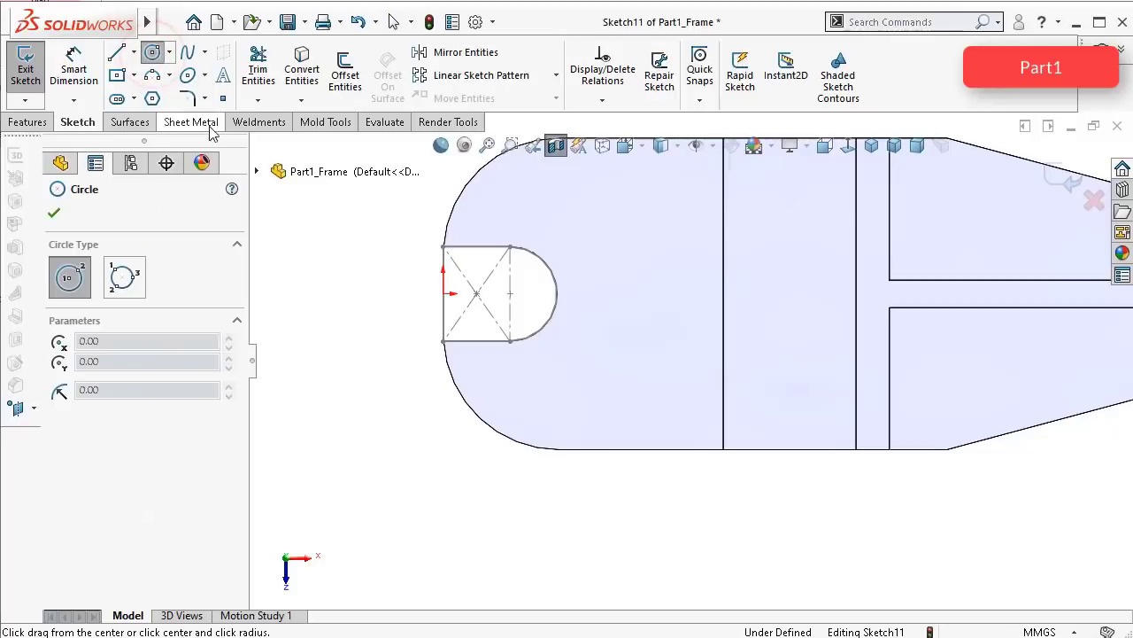
pyautogui.scroll(1, 473, 240)
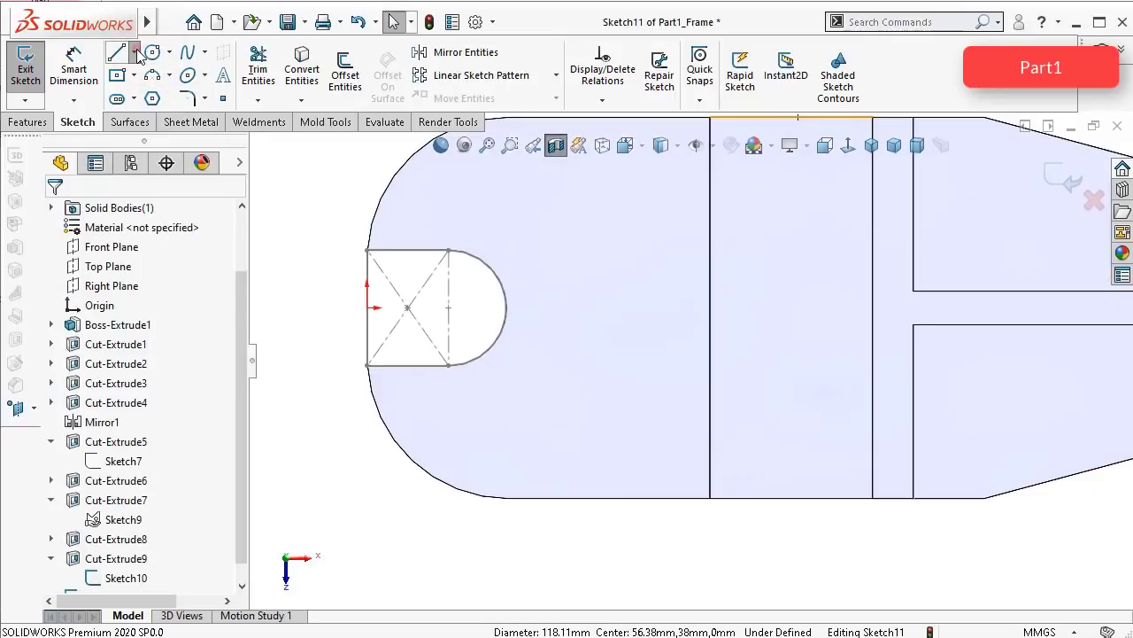
pyautogui.click(133, 52)
pyautogui.click(160, 96)
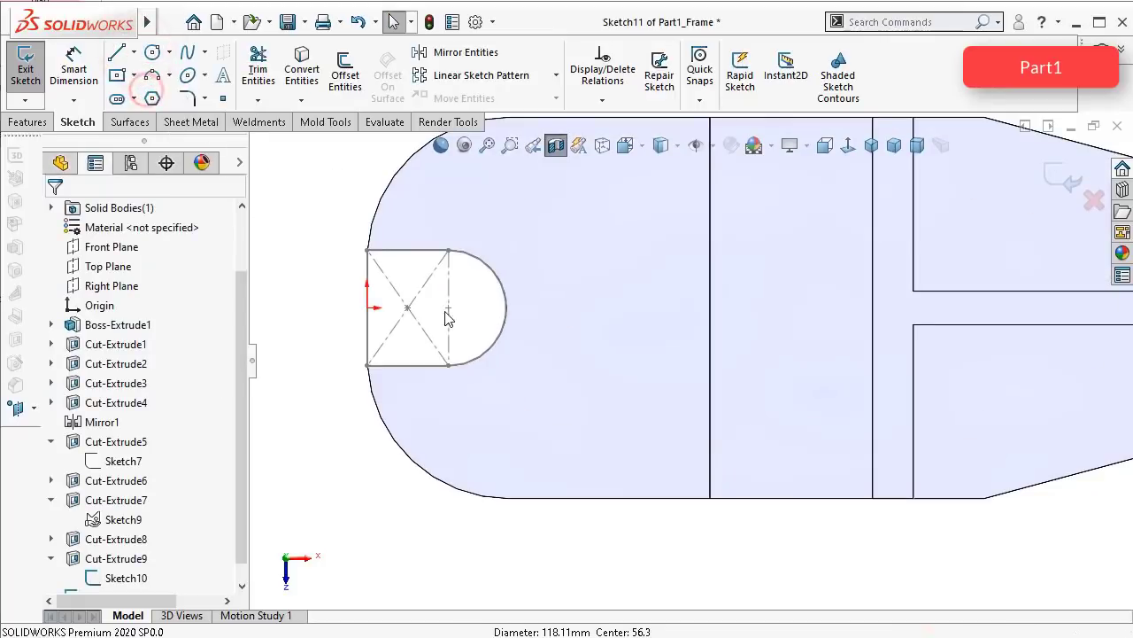
pyautogui.click(368, 308)
pyautogui.click(710, 307)
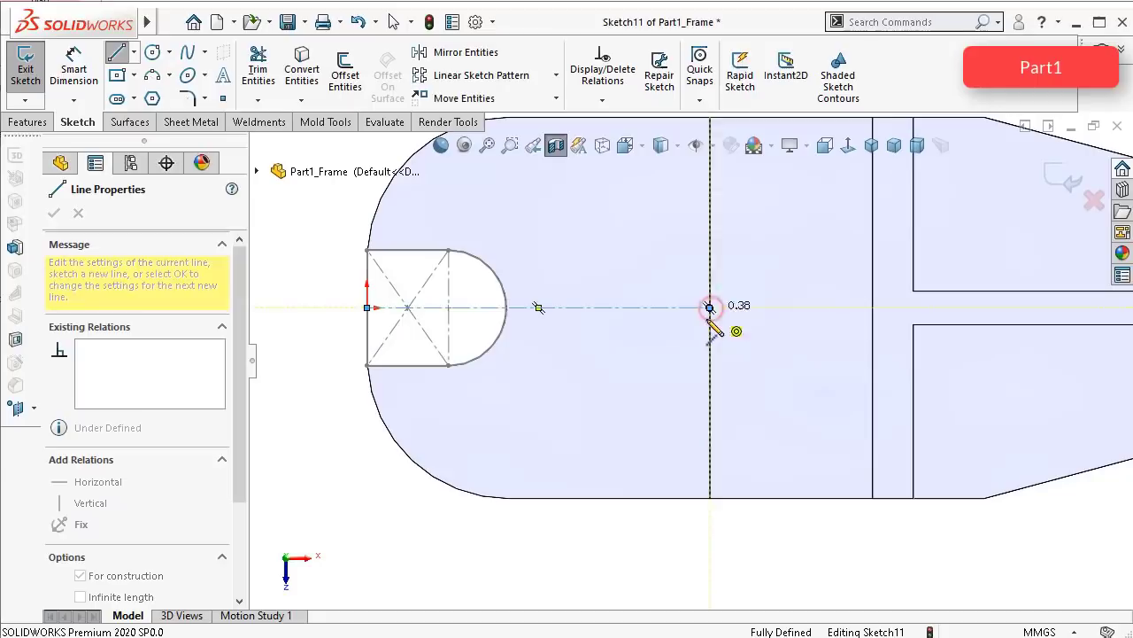
pyautogui.press('Escape')
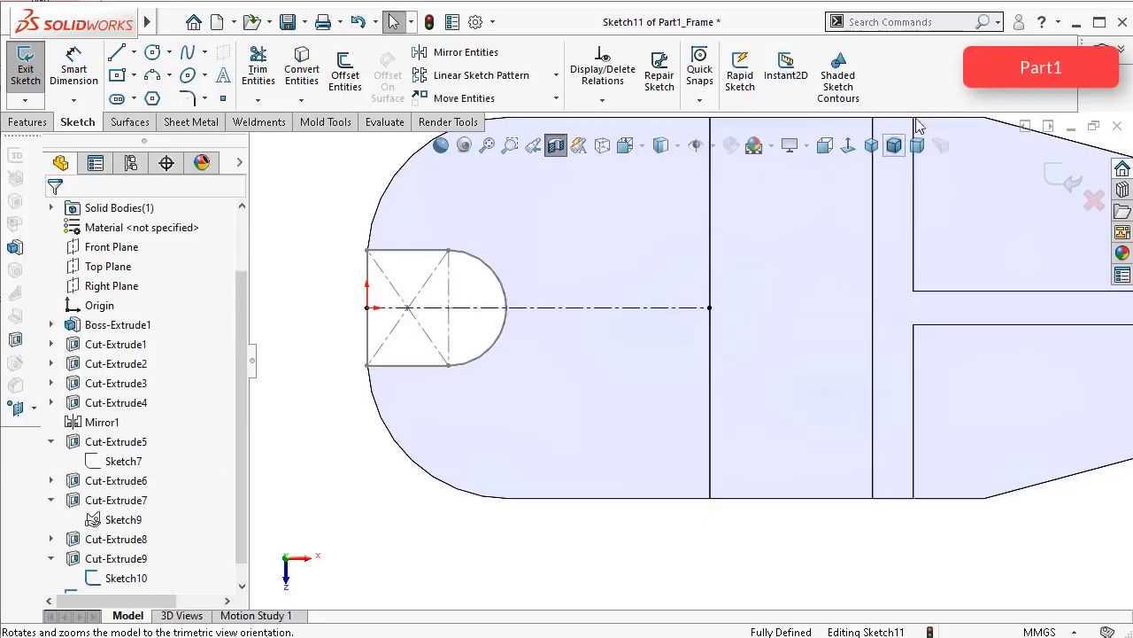
# Step: Search the commands for "dy" and turn on dynamic mirroring about the horizontal centerline
pyautogui.click(910, 27)
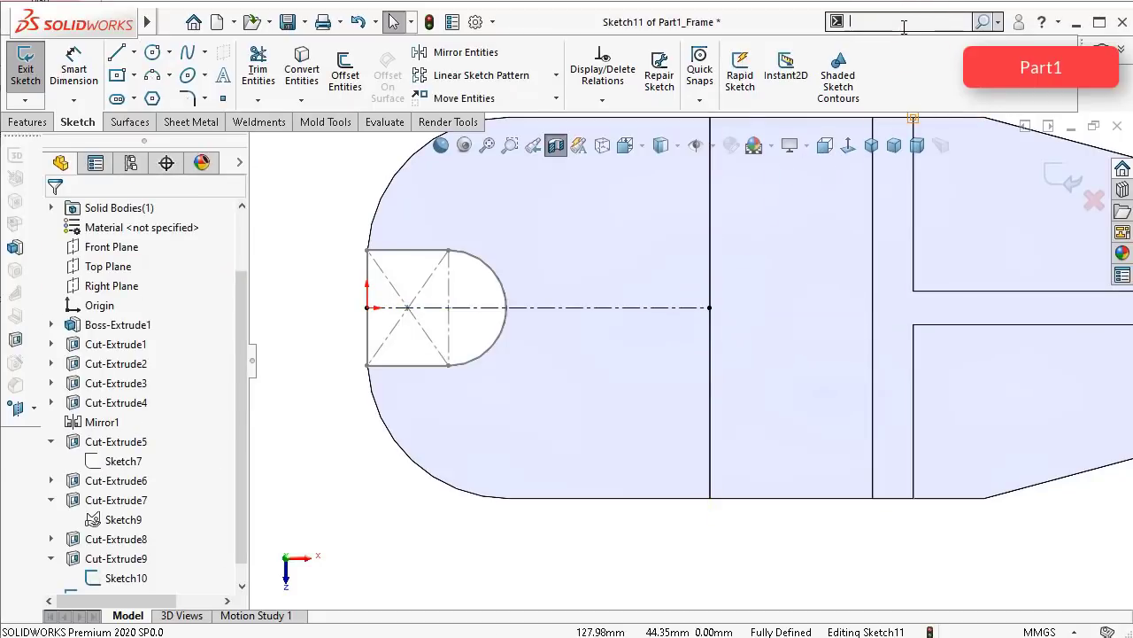
pyautogui.write('dy')
pyautogui.click(899, 60)
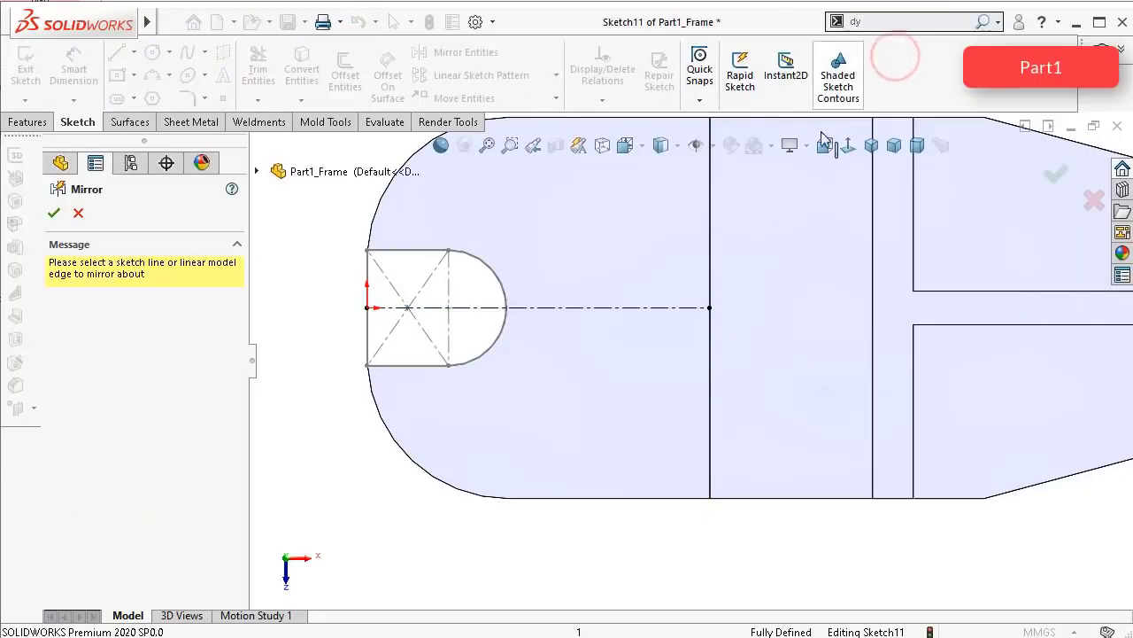
pyautogui.click(530, 307)
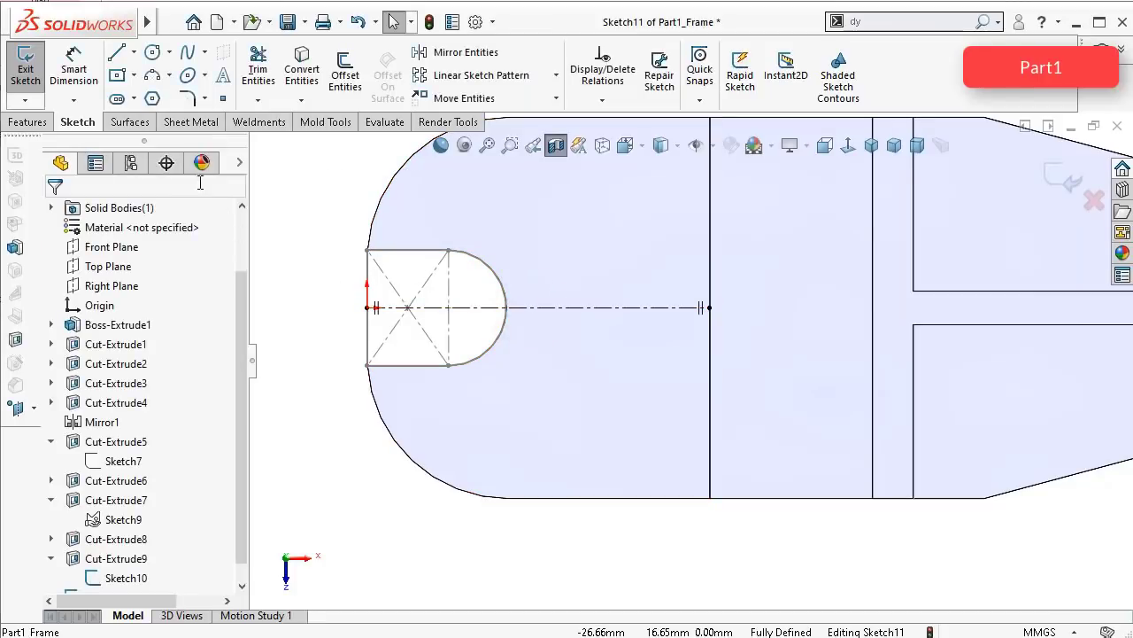
# Step: Sketch a mirrored three-point arc of about 34 mm radius across the corner between the transverse edge and the base's long side
pyautogui.click(152, 76)
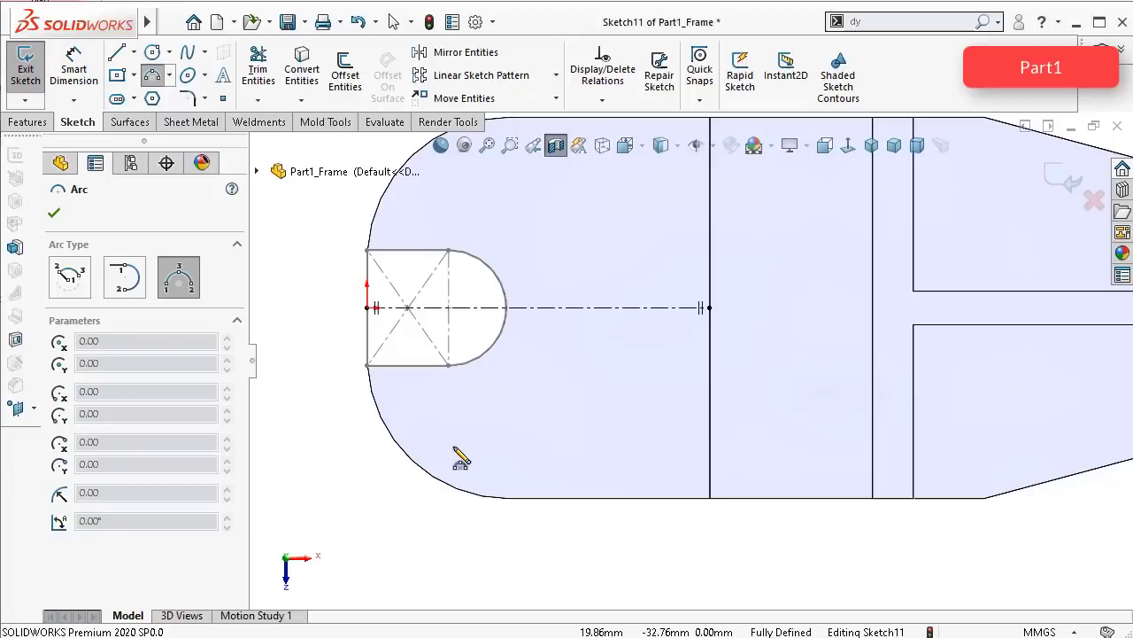
pyautogui.click(708, 449)
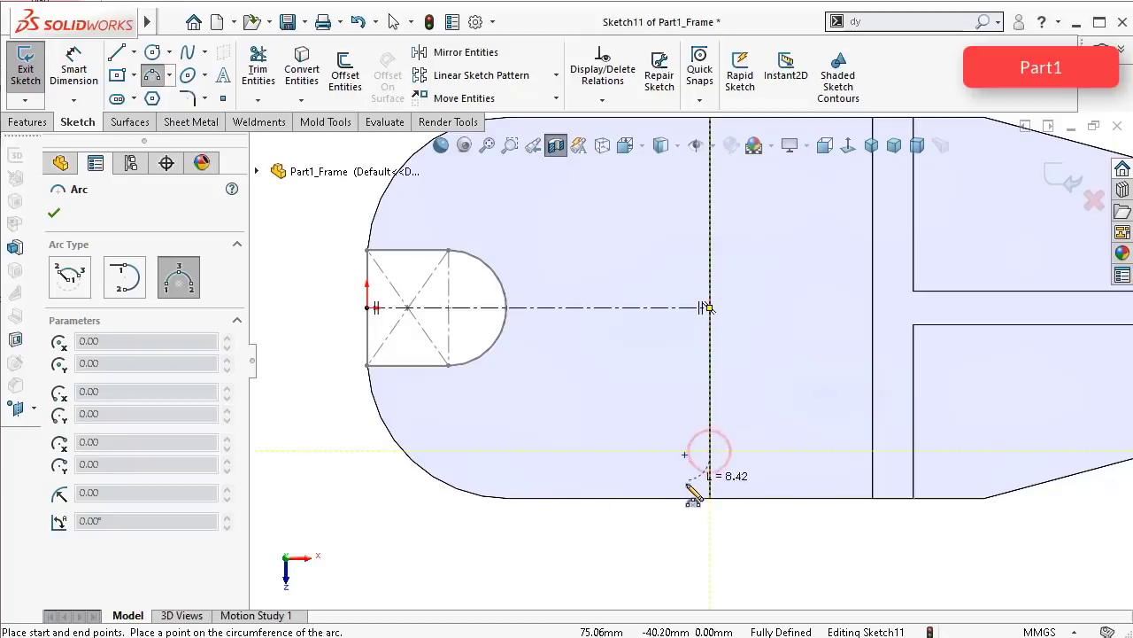
pyautogui.click(625, 498)
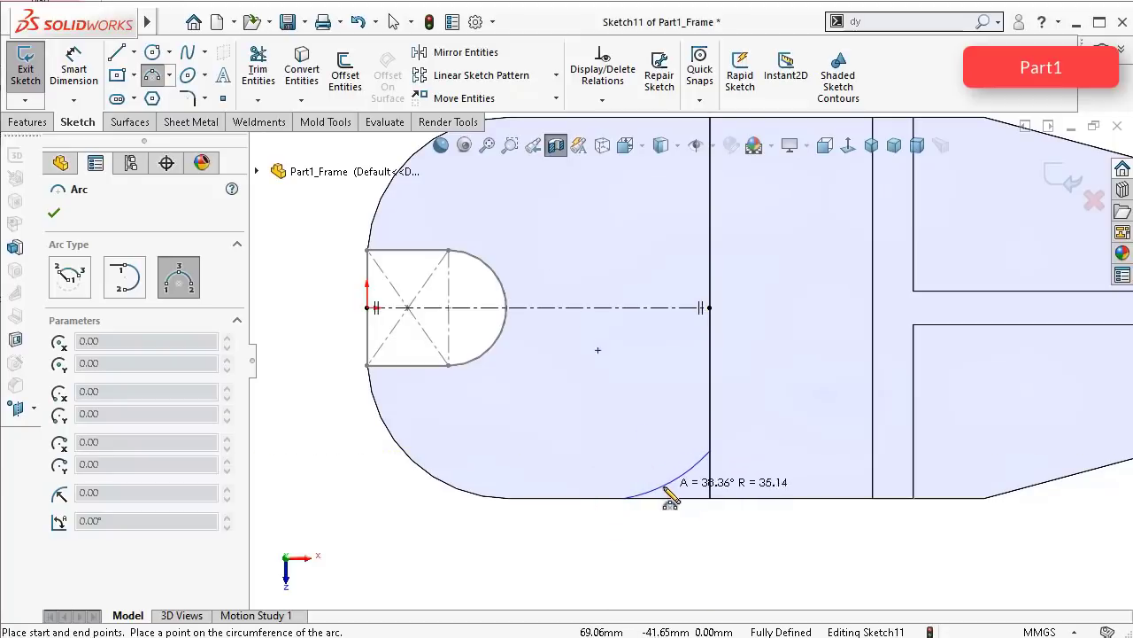
pyautogui.click(670, 496)
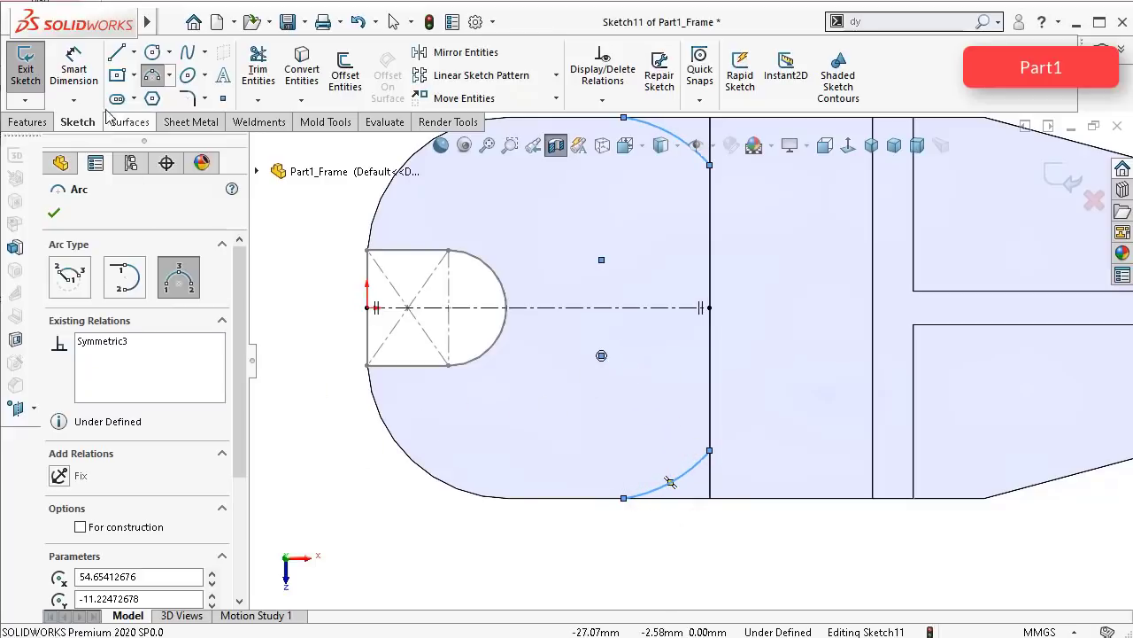
# Step: Dimension the radius of the corner arc near the base's long side as 89/2 mm
pyautogui.click(74, 70)
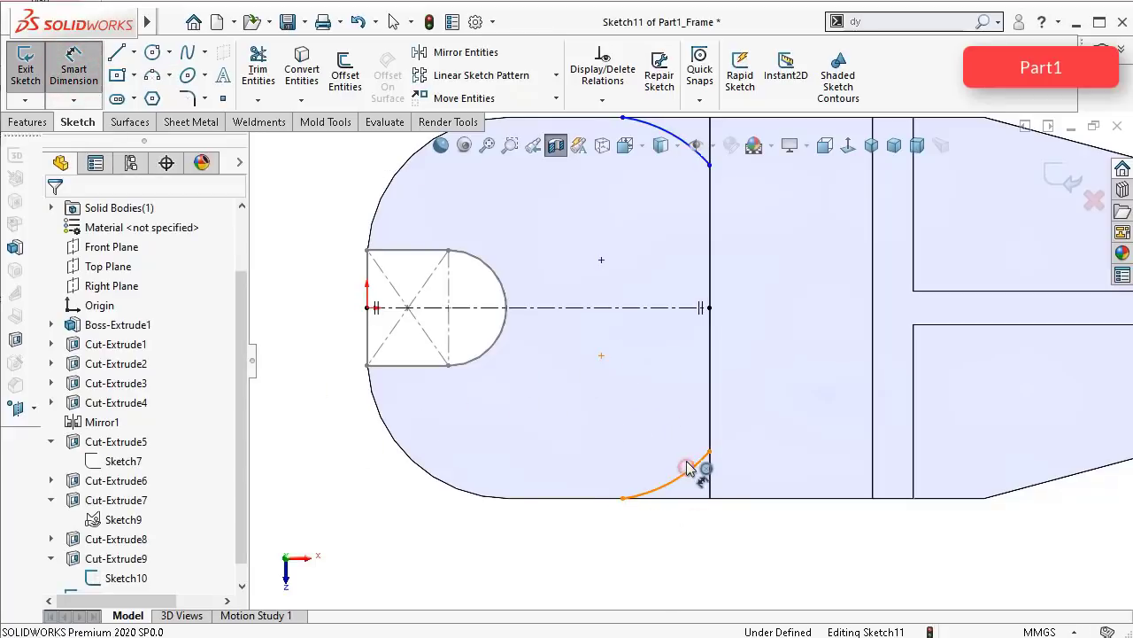
pyautogui.click(688, 467)
pyautogui.click(665, 448)
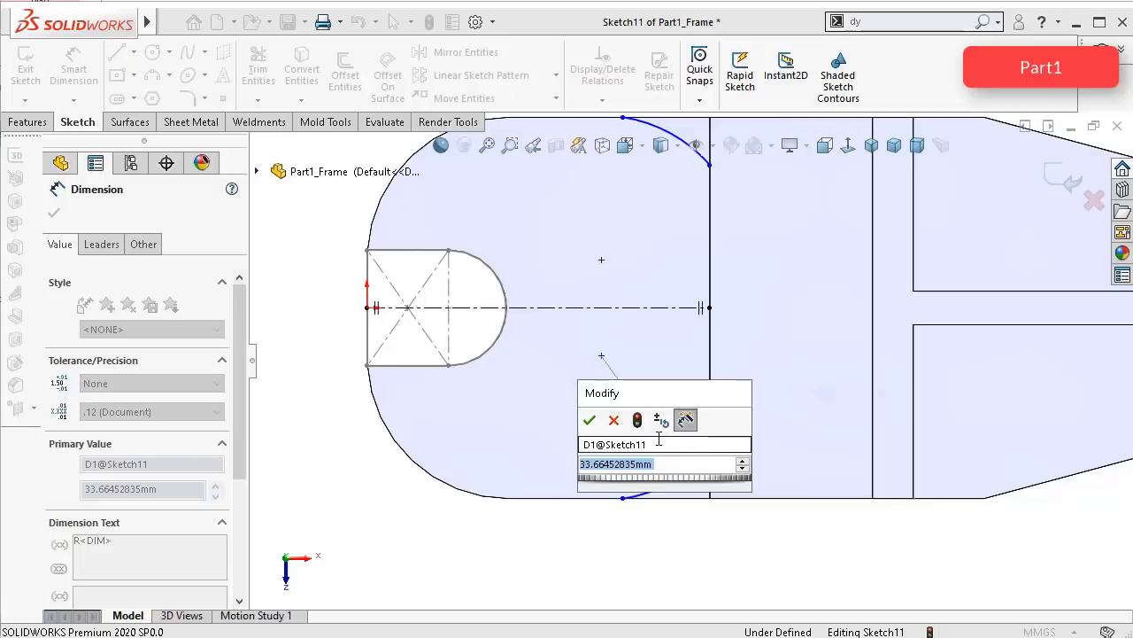
pyautogui.write('89')
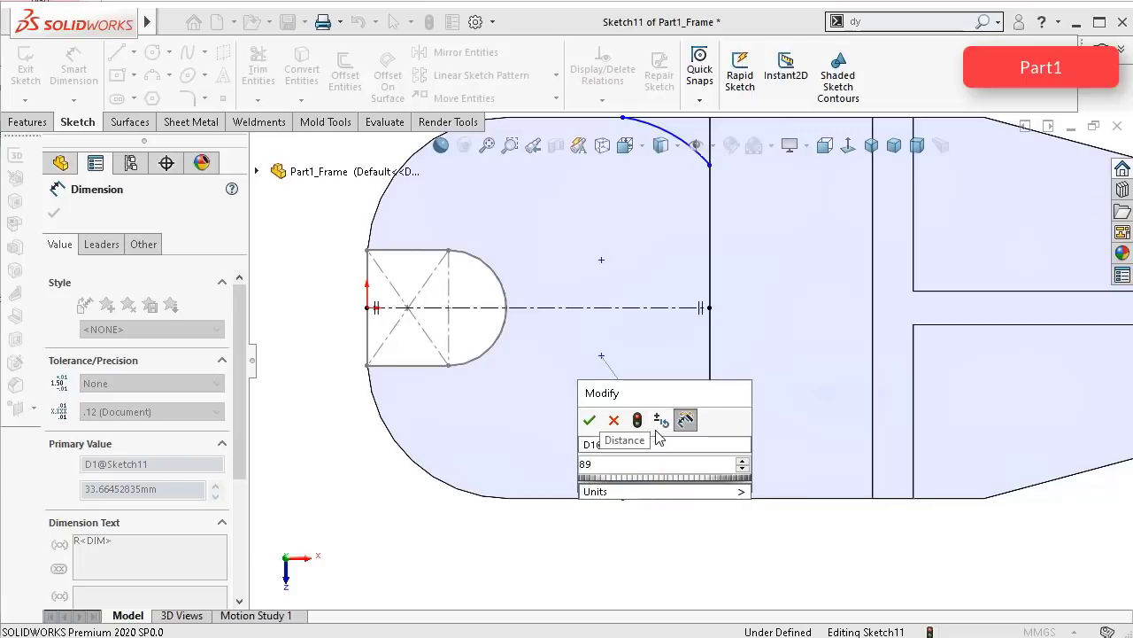
pyautogui.write('/2')
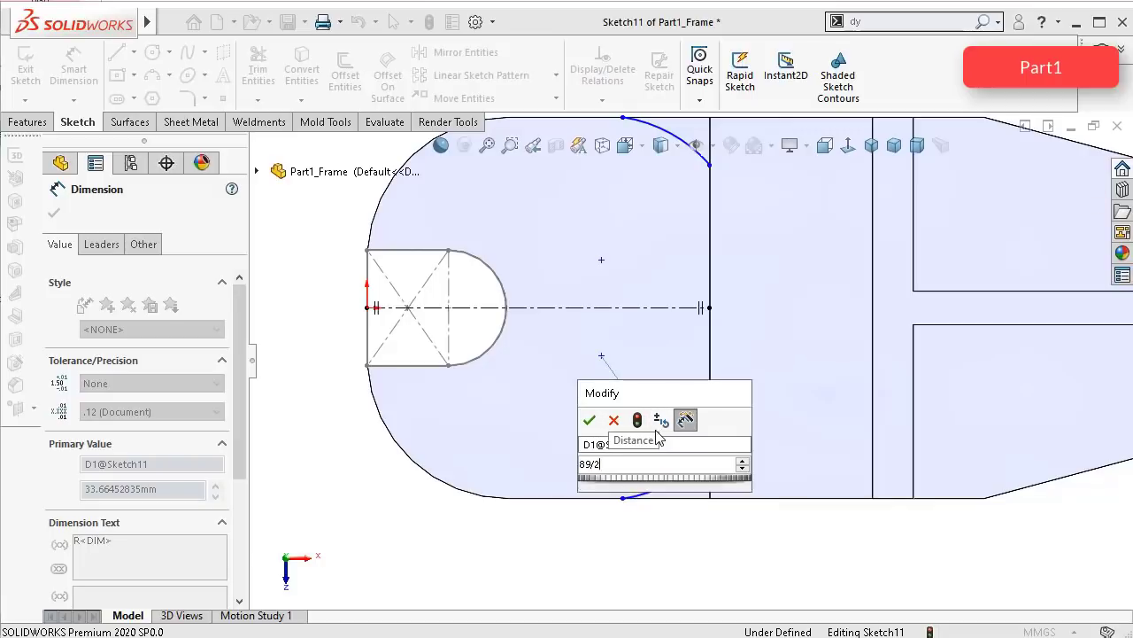
pyautogui.press('Return')
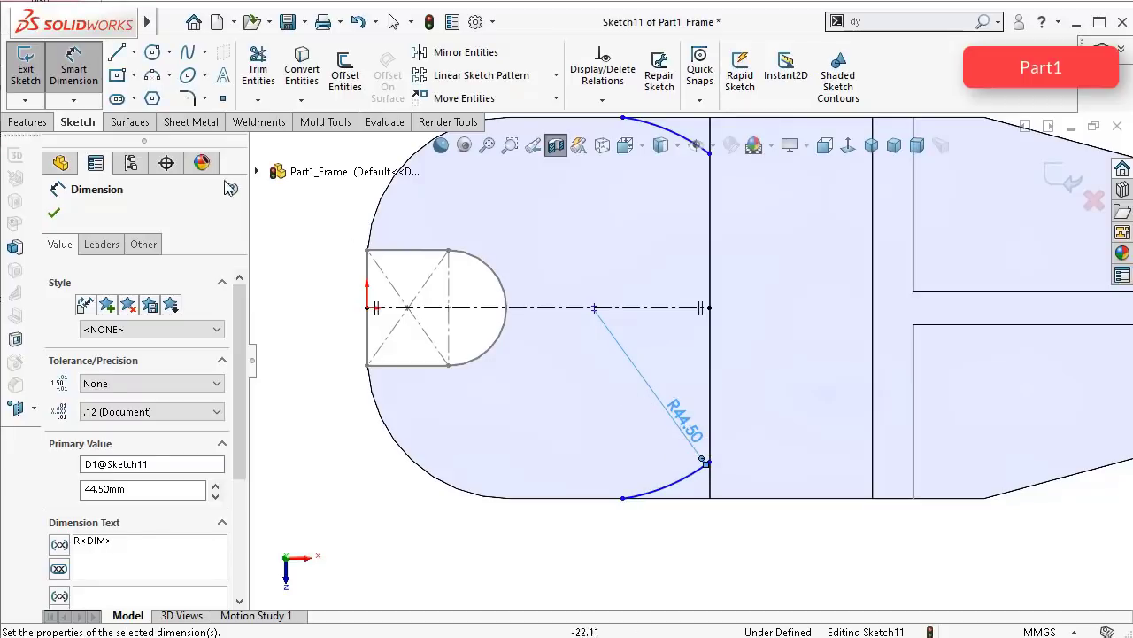
# Step: Dimension the horizontal distance from the slot's arc centre to the corner arc's endpoint on the long side as 28.5 mm
pyautogui.click(624, 497)
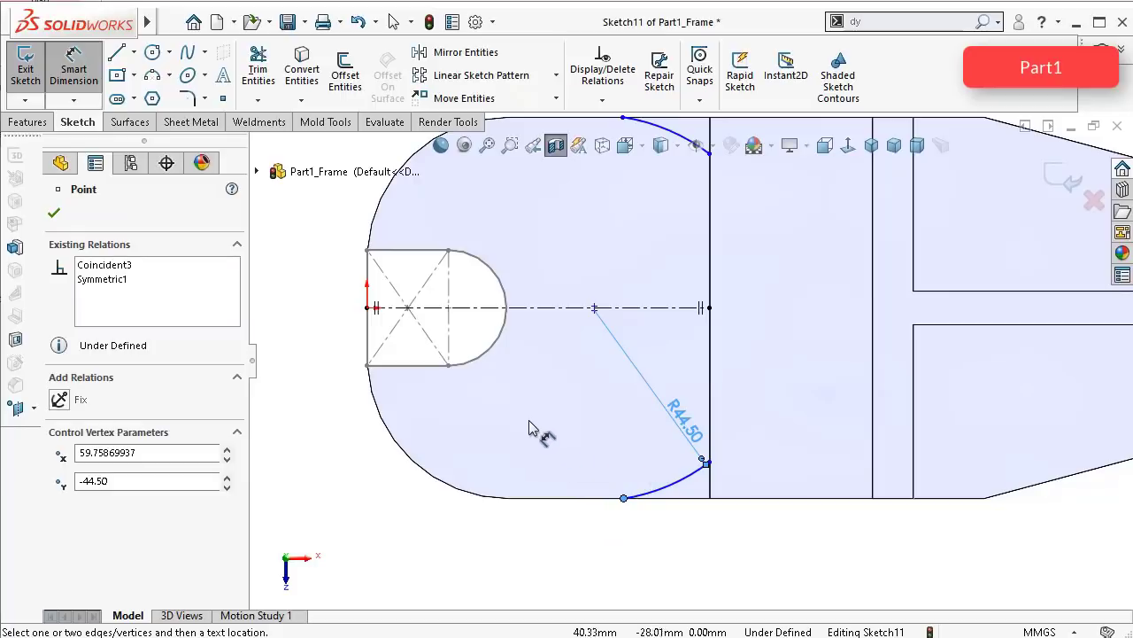
pyautogui.click(624, 498)
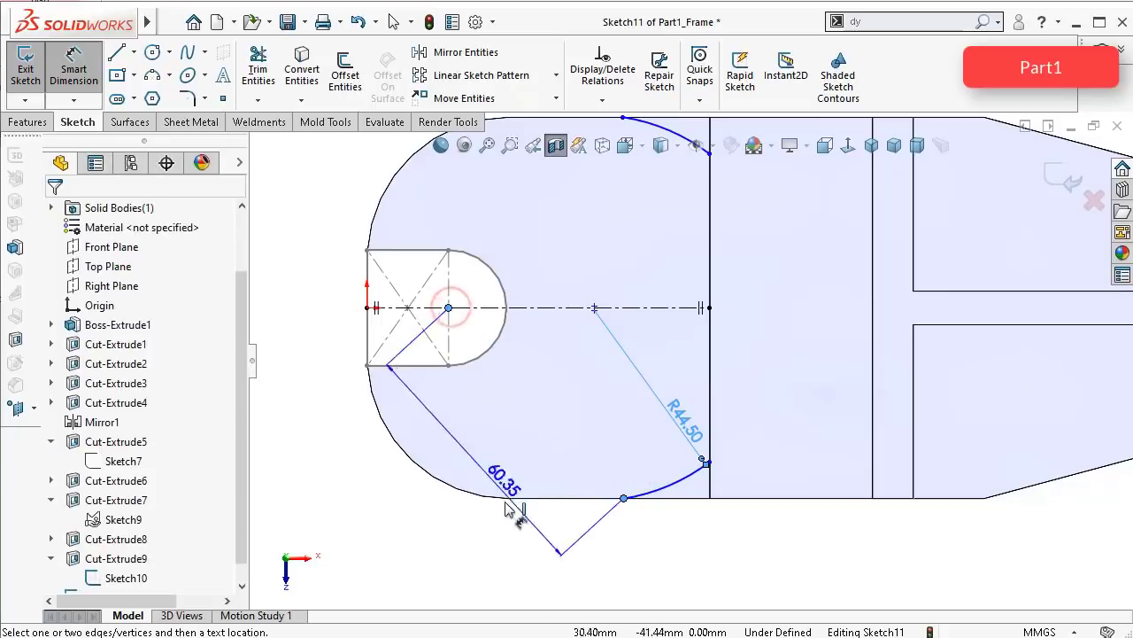
pyautogui.click(557, 549)
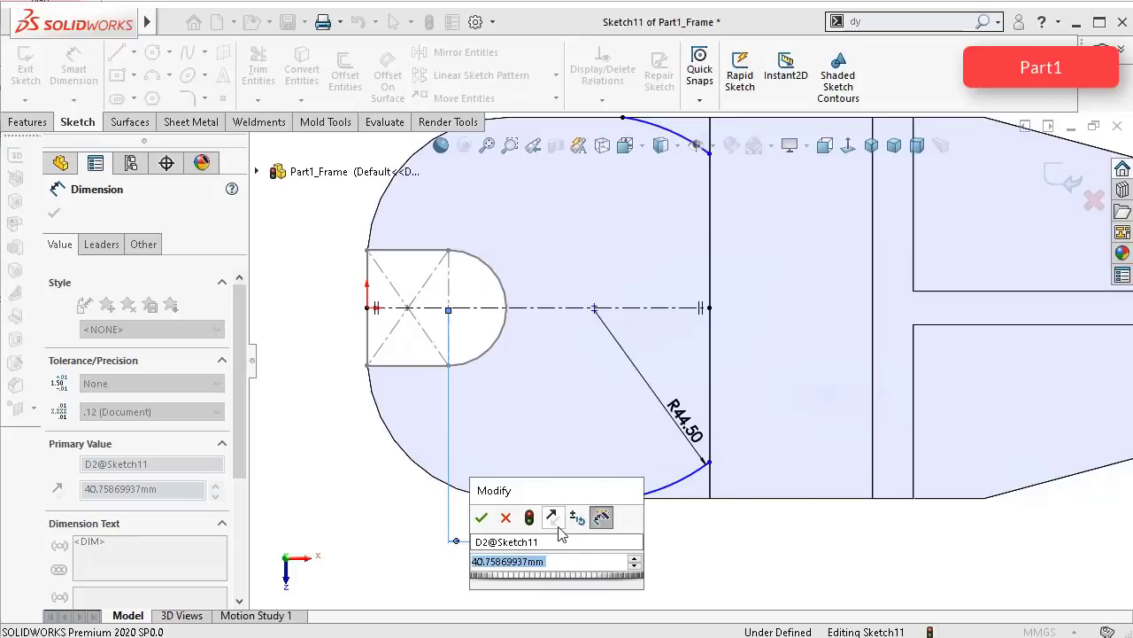
pyautogui.write('28.')
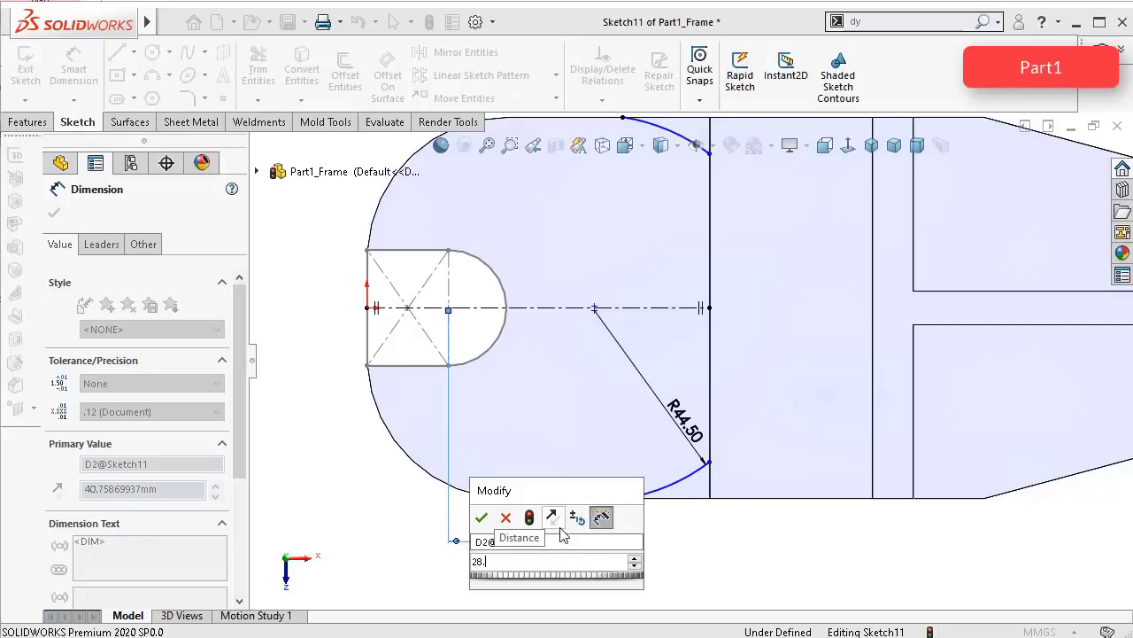
pyautogui.write('8')
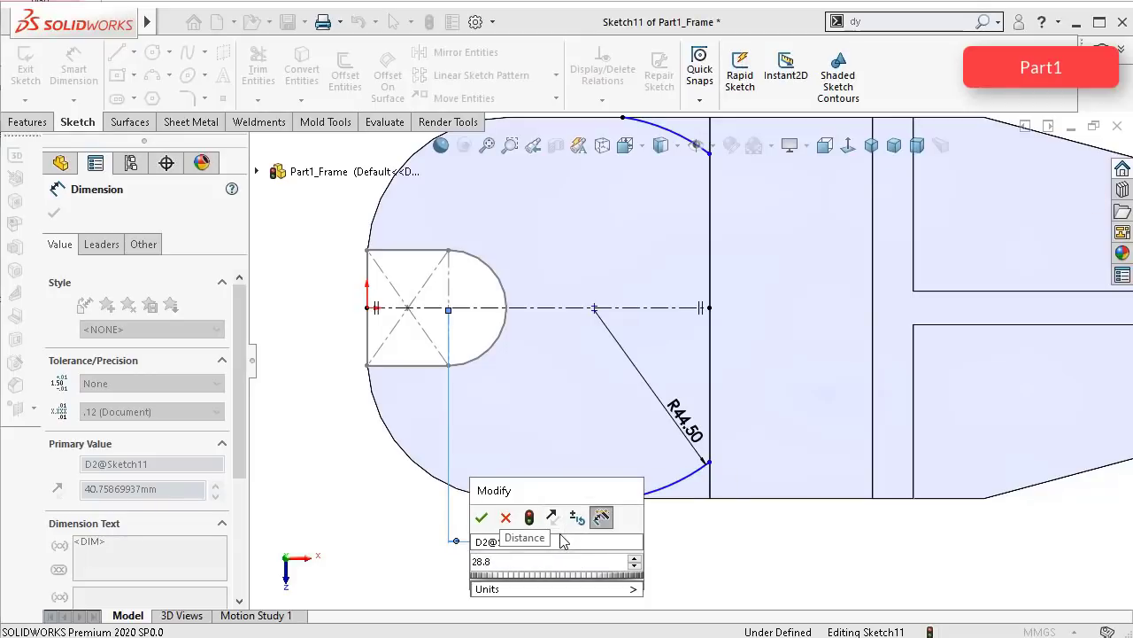
pyautogui.press('BackSpace')
pyautogui.write('5')
pyautogui.press('Return')
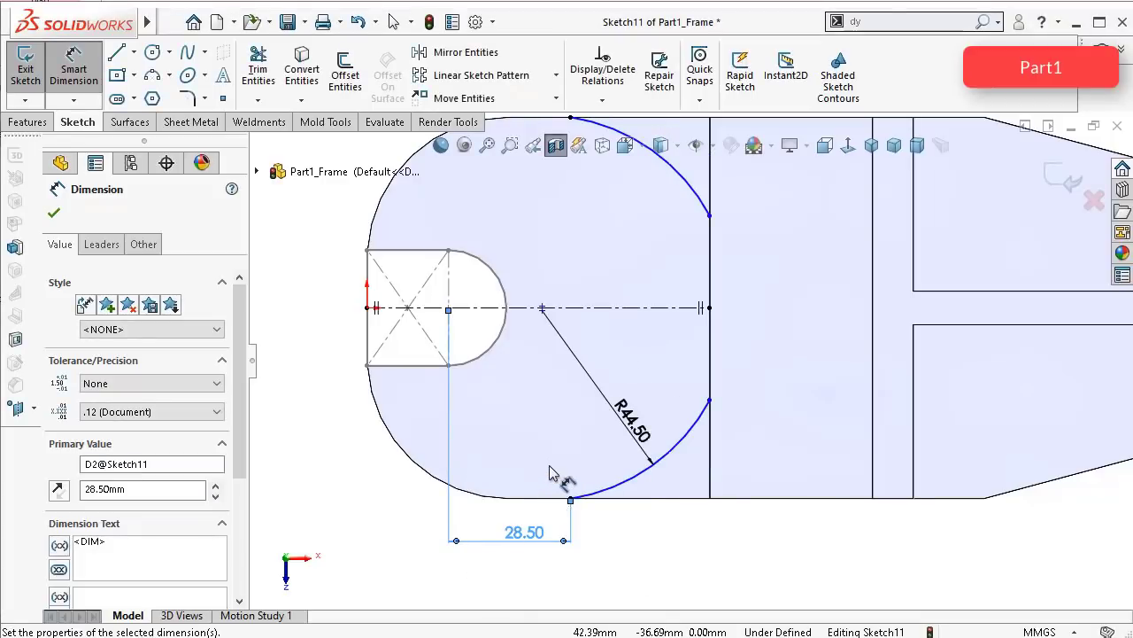
# Step: Close the corner profile with mirrored lines from the arc's end along the transverse edge and back along the long side
pyautogui.scroll(-3, 549, 461)
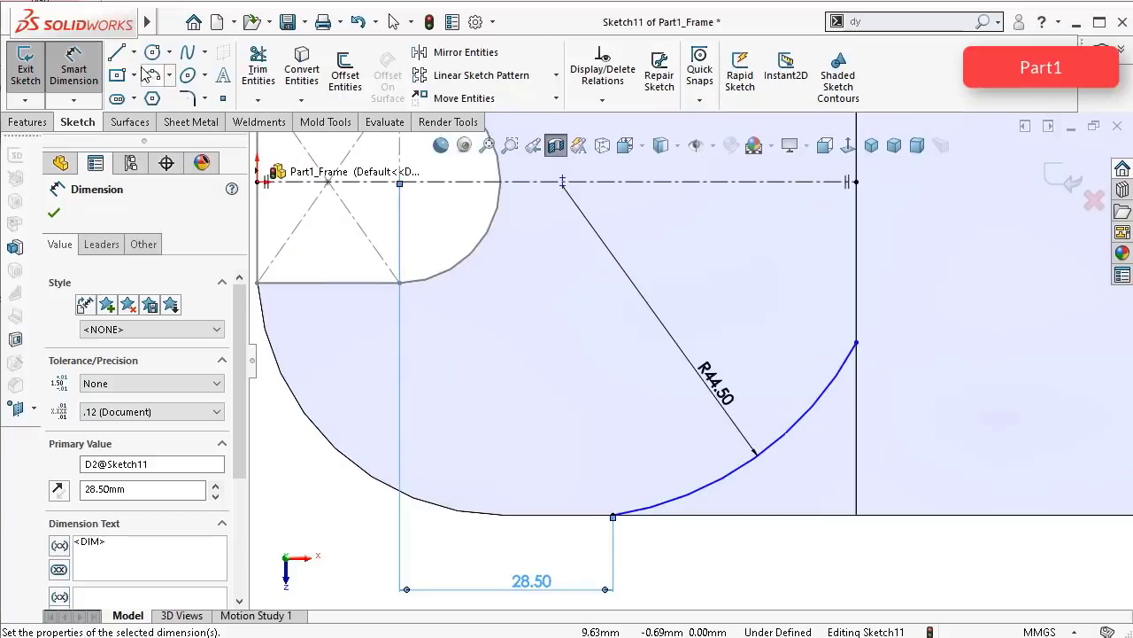
pyautogui.click(117, 53)
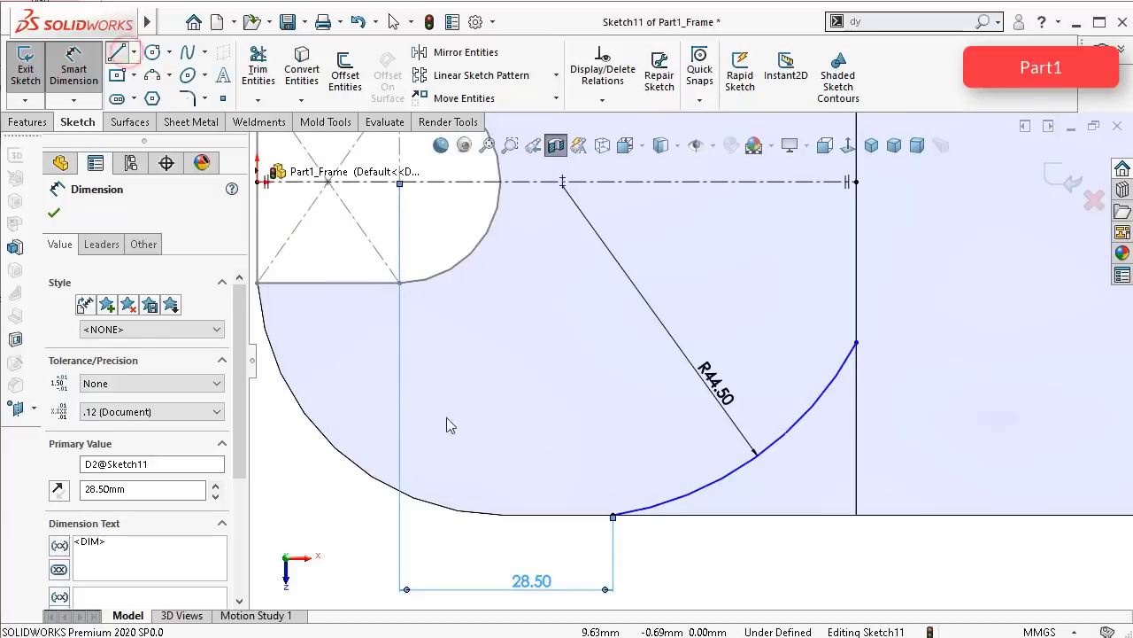
pyautogui.click(856, 344)
pyautogui.click(856, 514)
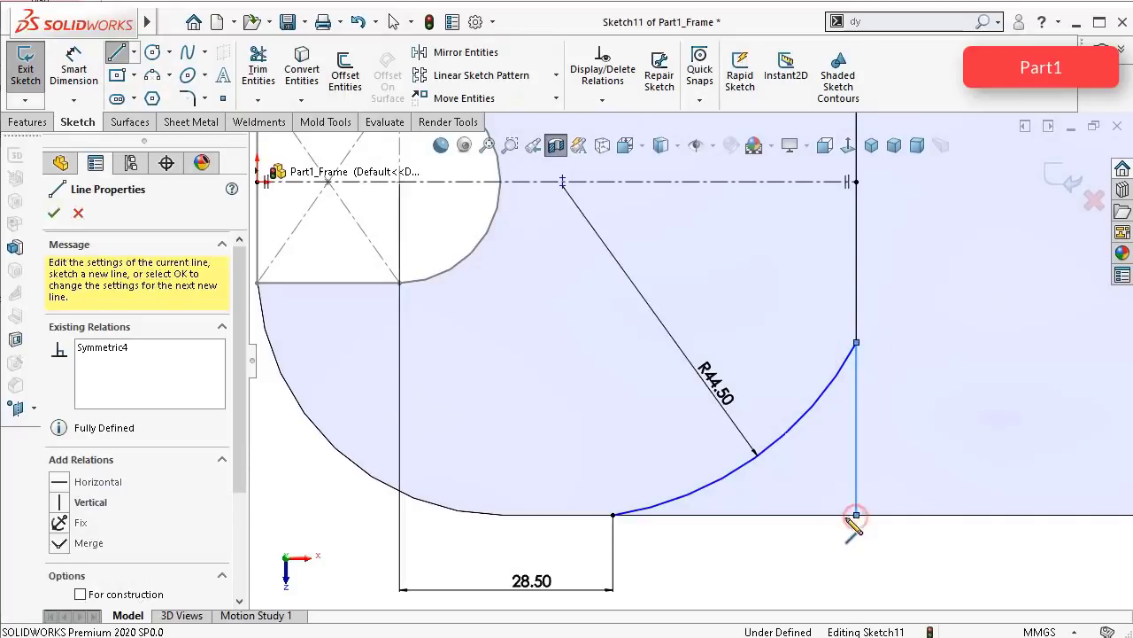
pyautogui.click(613, 514)
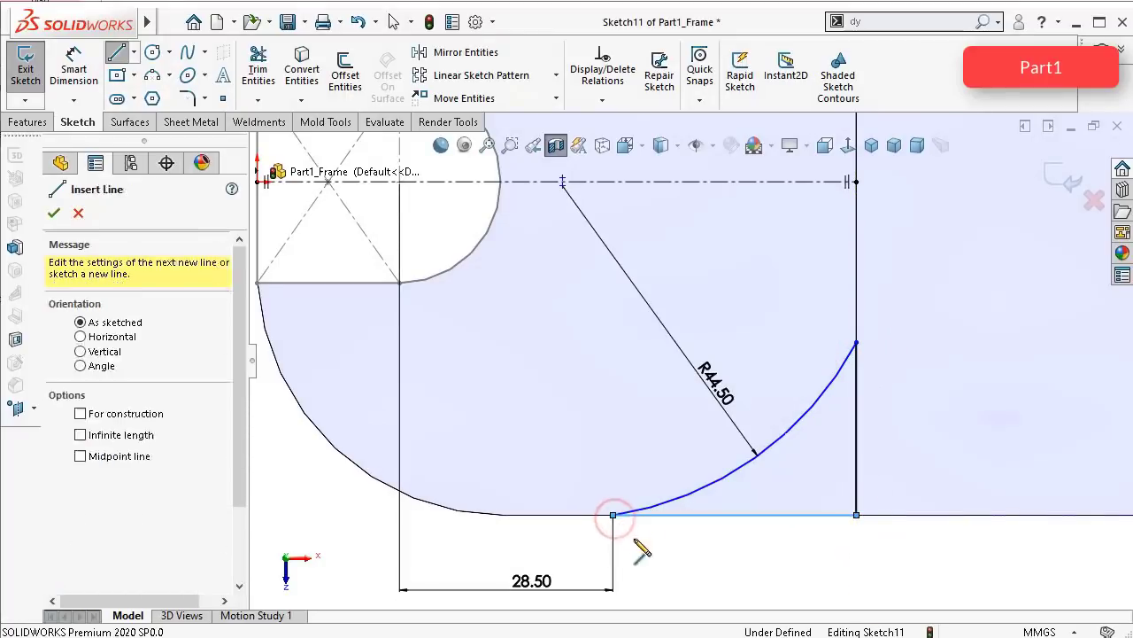
pyautogui.press('Escape')
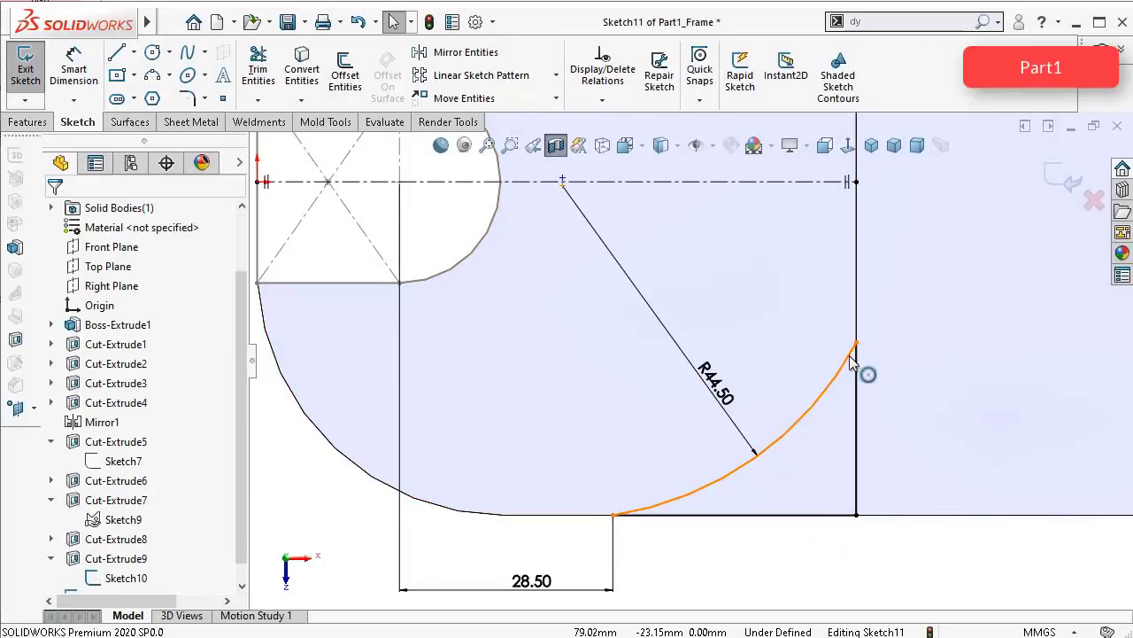
# Step: Make the corner arc's centre point coincident with the horizontal centerline
pyautogui.scroll(3, 652, 276)
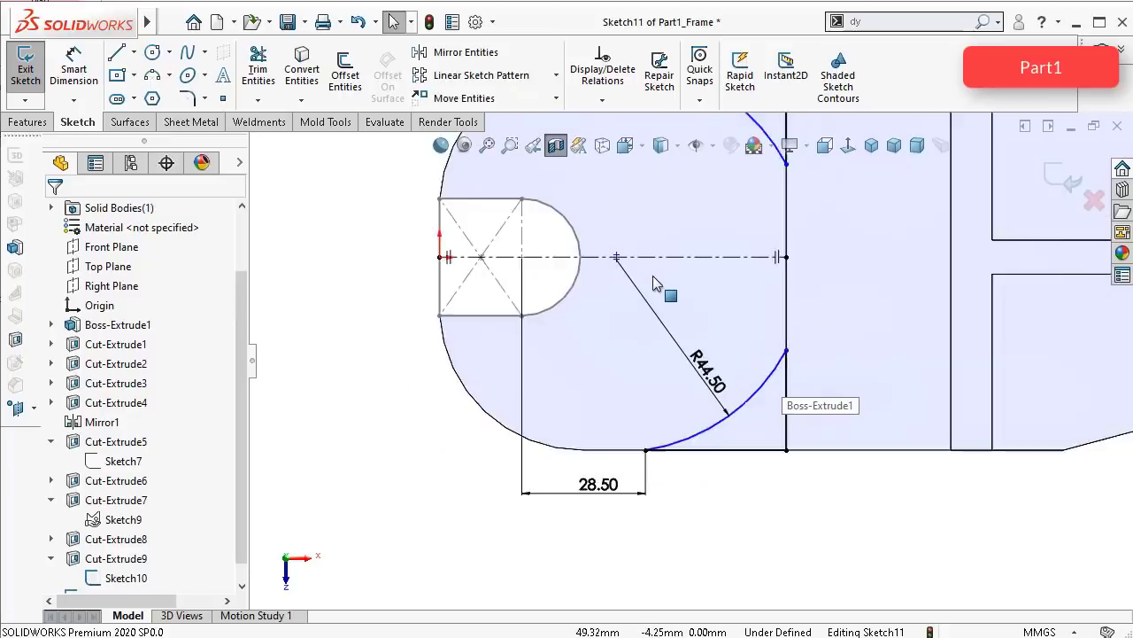
pyautogui.scroll(-3, 638, 254)
pyautogui.scroll(-5, 638, 256)
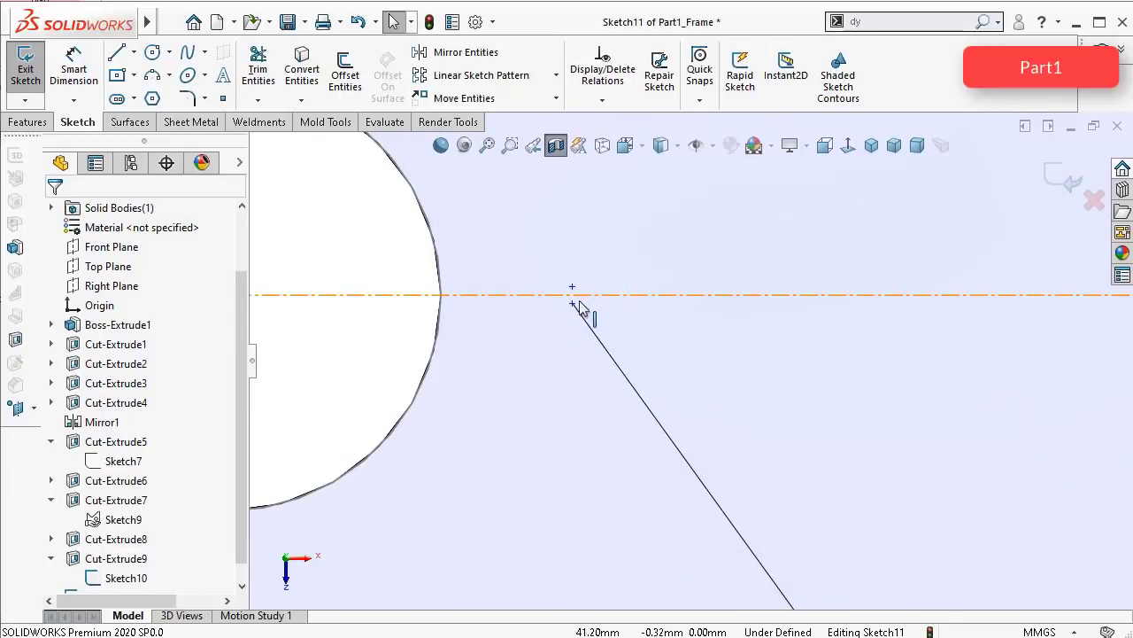
pyautogui.click(574, 304)
pyautogui.keyDown('ctrl'); pyautogui.click(618, 294); pyautogui.keyUp('ctrl')
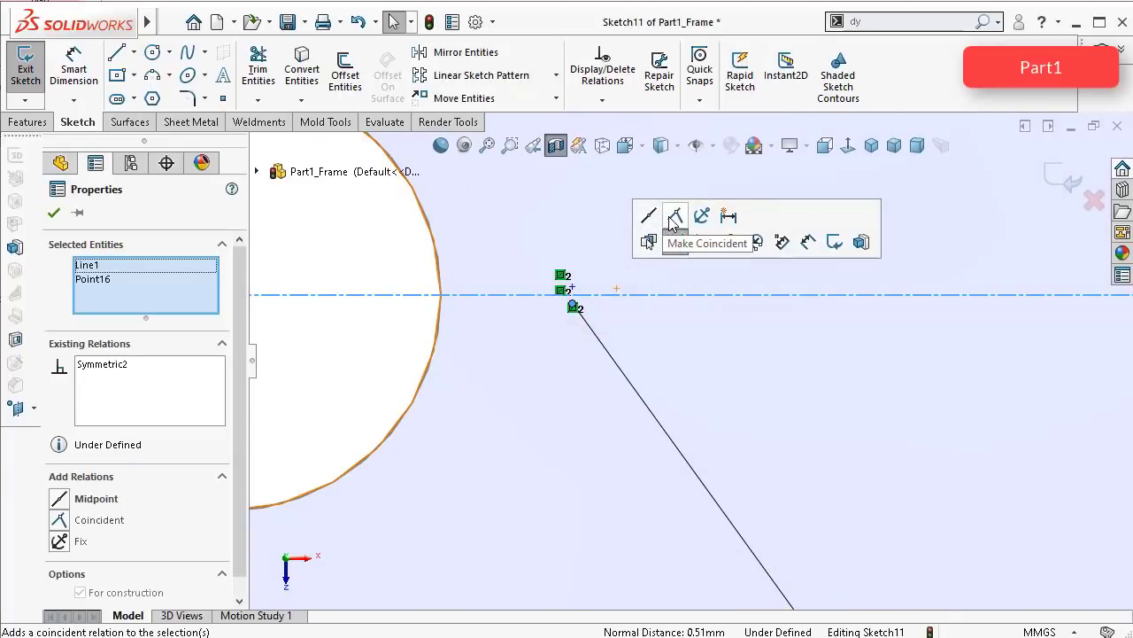
pyautogui.click(672, 219)
pyautogui.scroll(5, 726, 381)
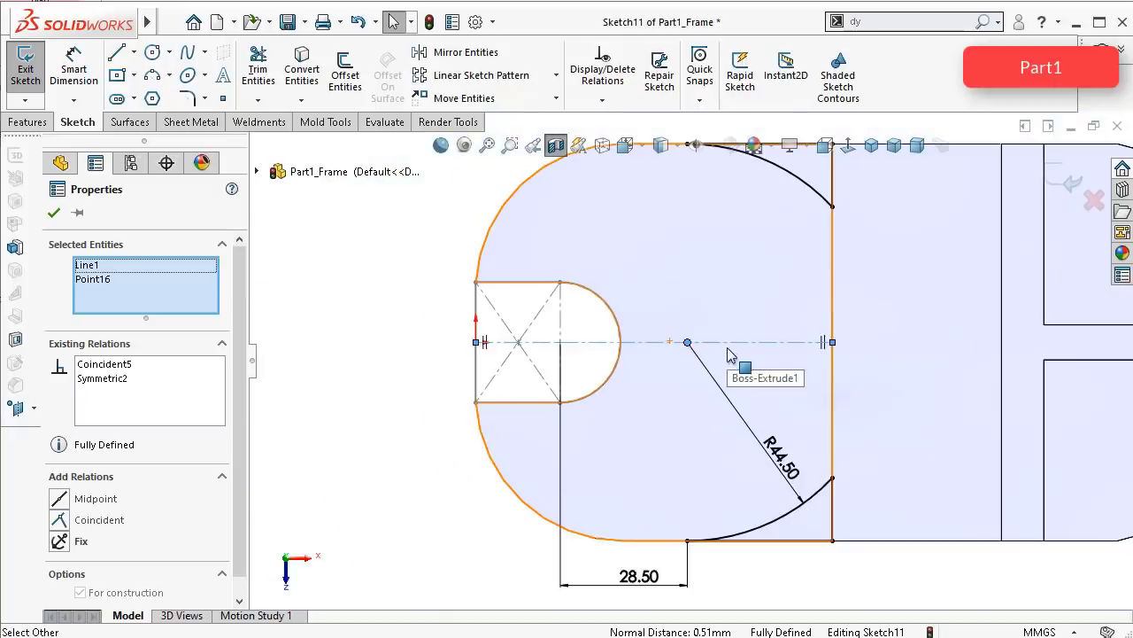
# Step: Extrude-cut both corner profiles Up To Surface, ending at the lower flat face beyond the transverse edge
pyautogui.moveTo(703, 416); pyautogui.dragTo(757, 424, button='middle')
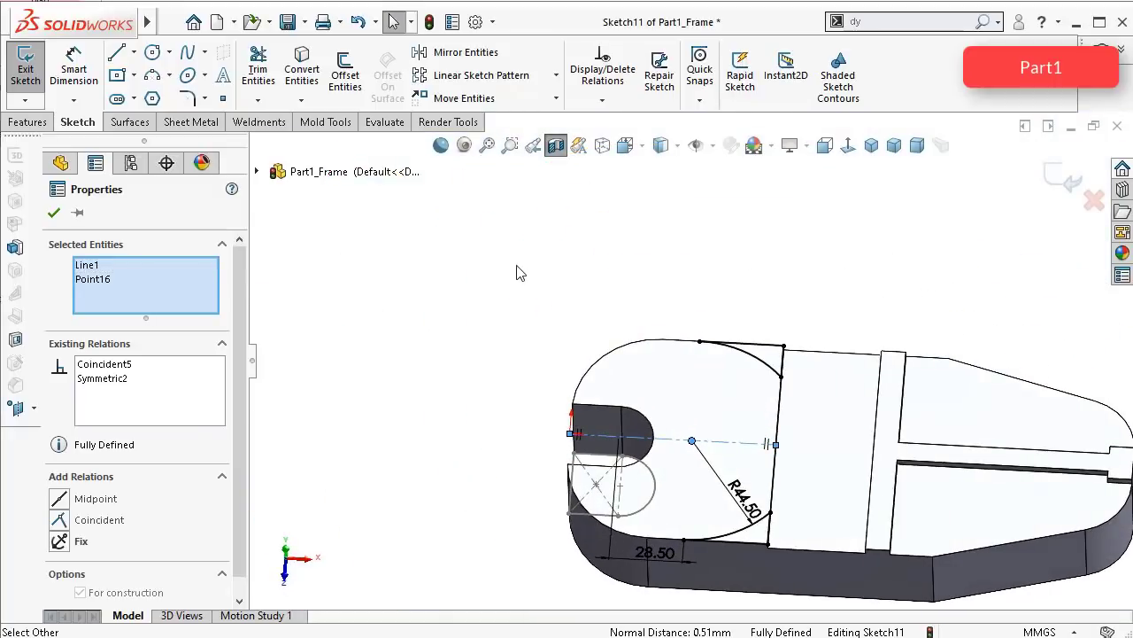
pyautogui.click(26, 123)
pyautogui.click(268, 78)
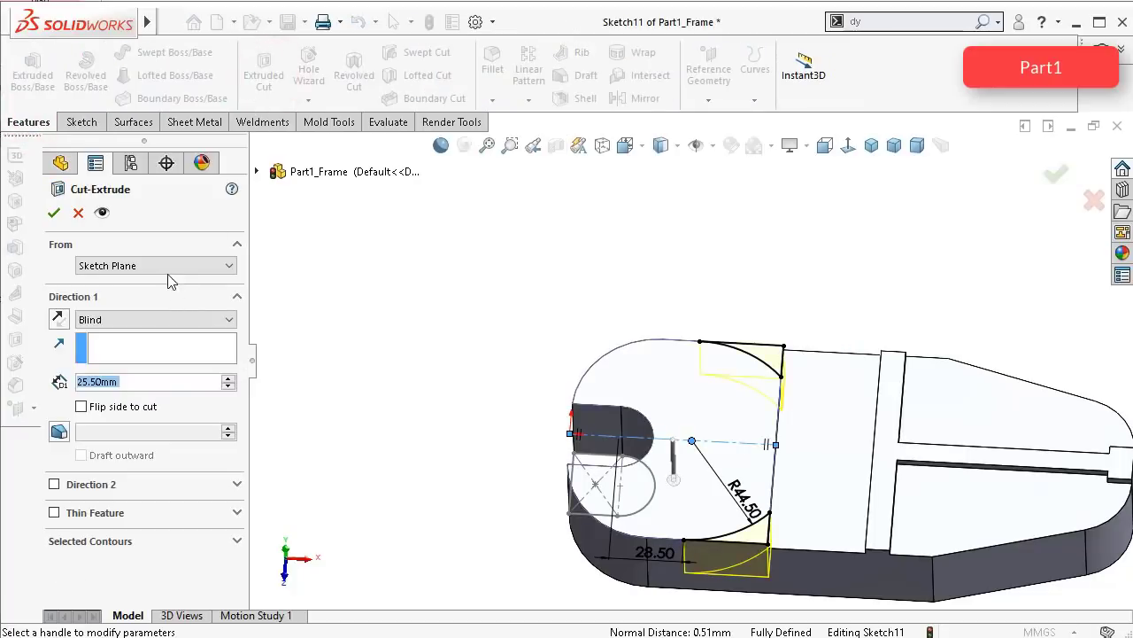
pyautogui.click(127, 324)
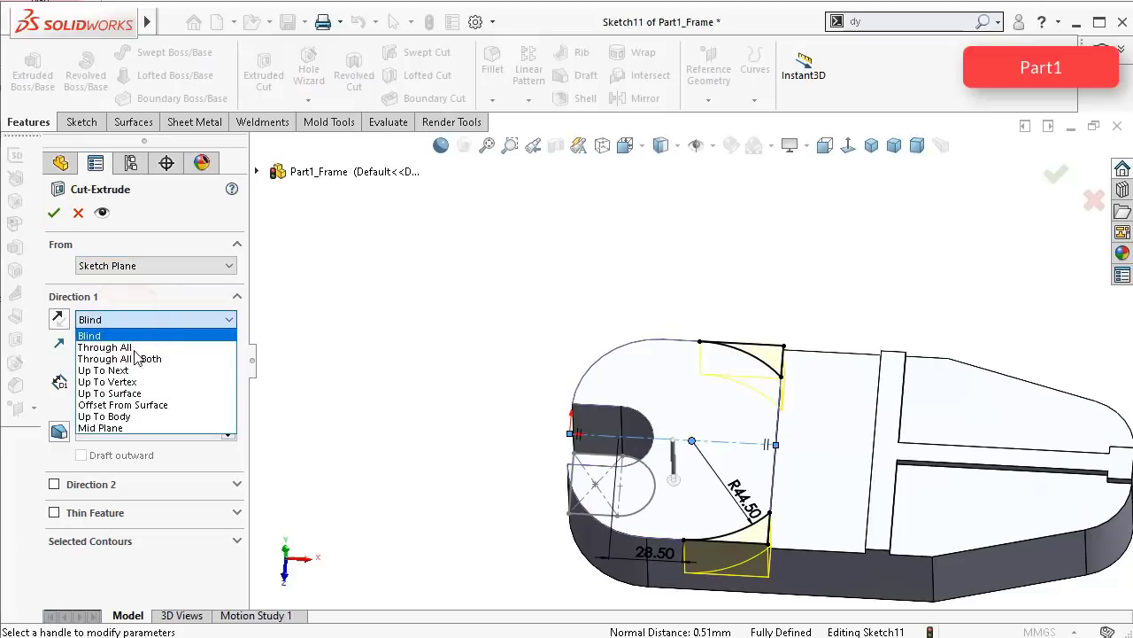
pyautogui.click(109, 393)
pyautogui.click(803, 401)
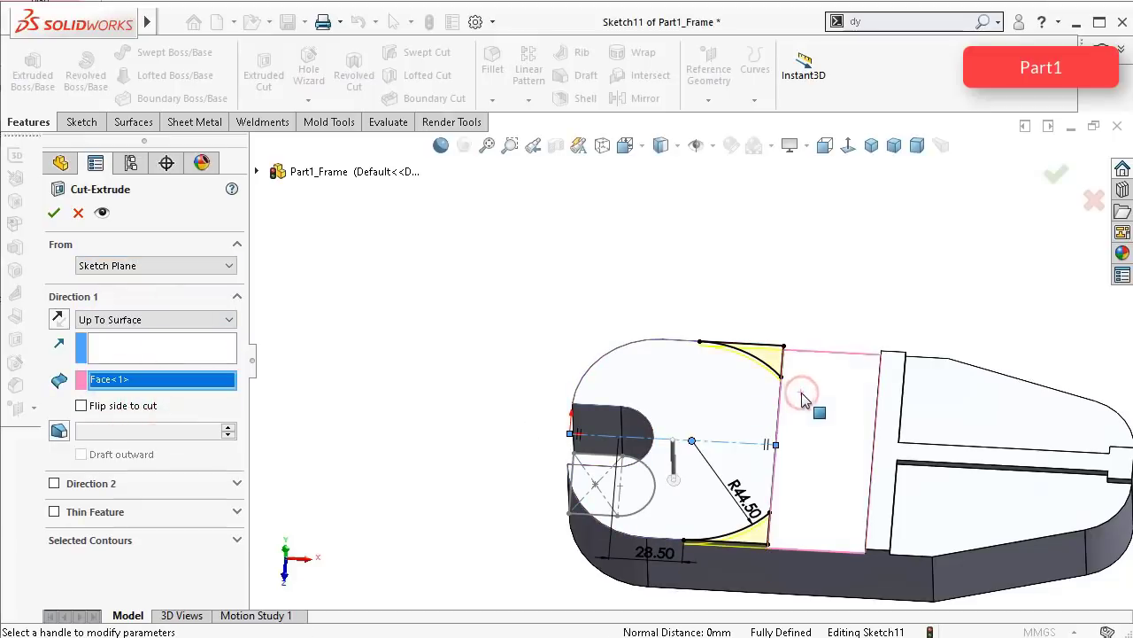
pyautogui.click(54, 213)
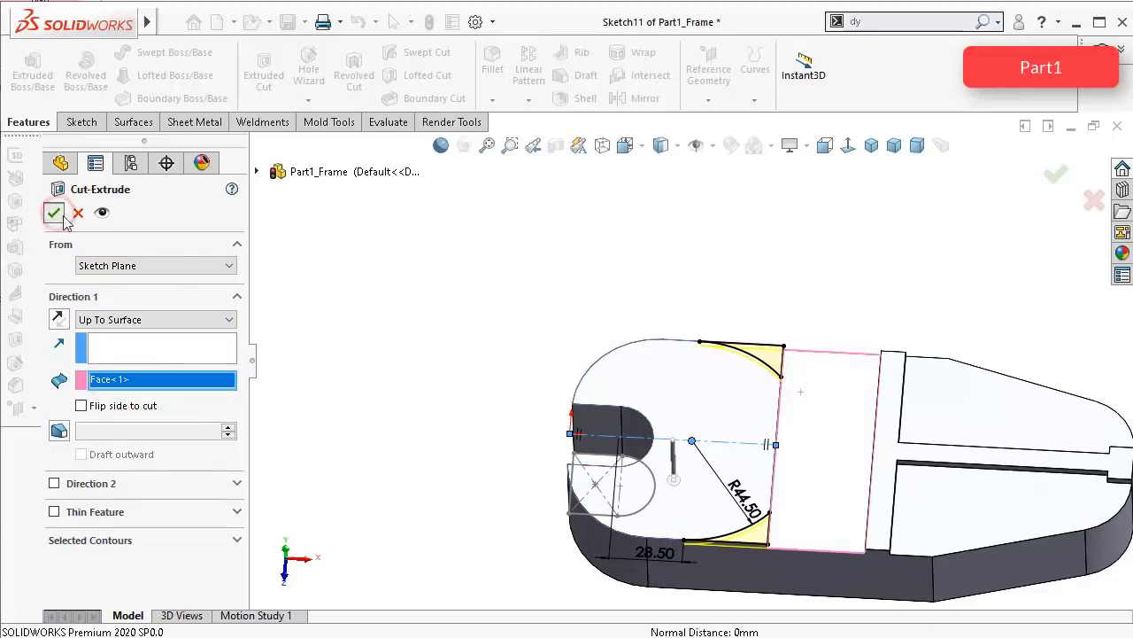
# Step: Hide Sketch10, the slot profile under Cut-Extrude9
pyautogui.moveTo(453, 302); pyautogui.dragTo(571, 524, button='middle')
pyautogui.click(552, 523)
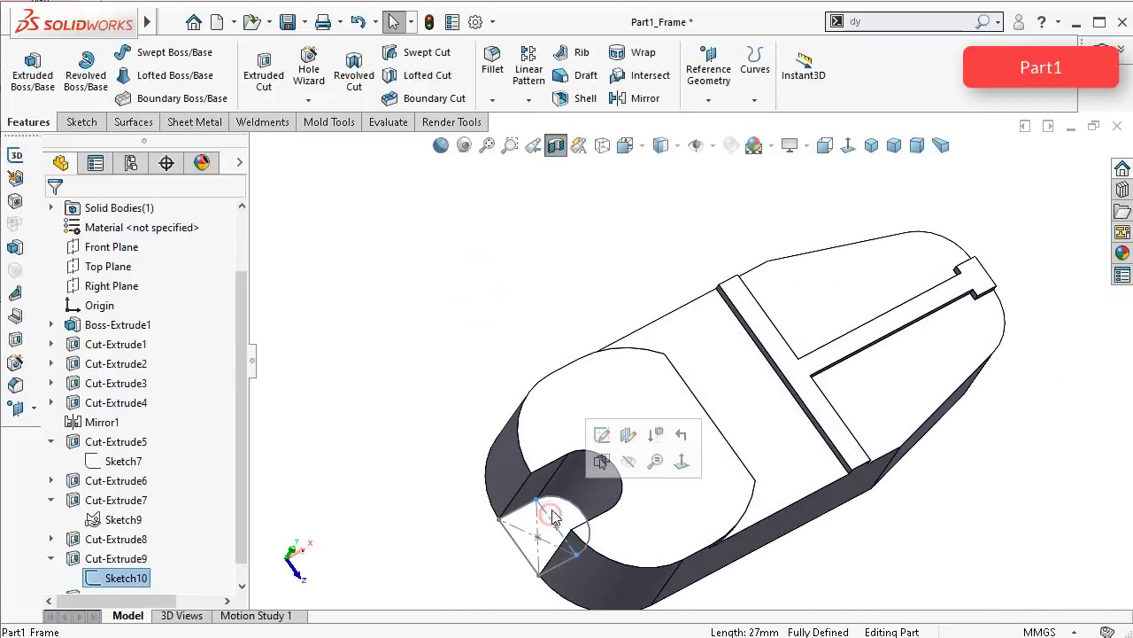
pyautogui.click(627, 462)
pyautogui.moveTo(443, 406)
pyautogui.mouseDown(button='middle')
pyautogui.moveTo(453, 409)
pyautogui.moveTo(449, 387)
pyautogui.moveTo(491, 301)
pyautogui.mouseUp(button='middle')
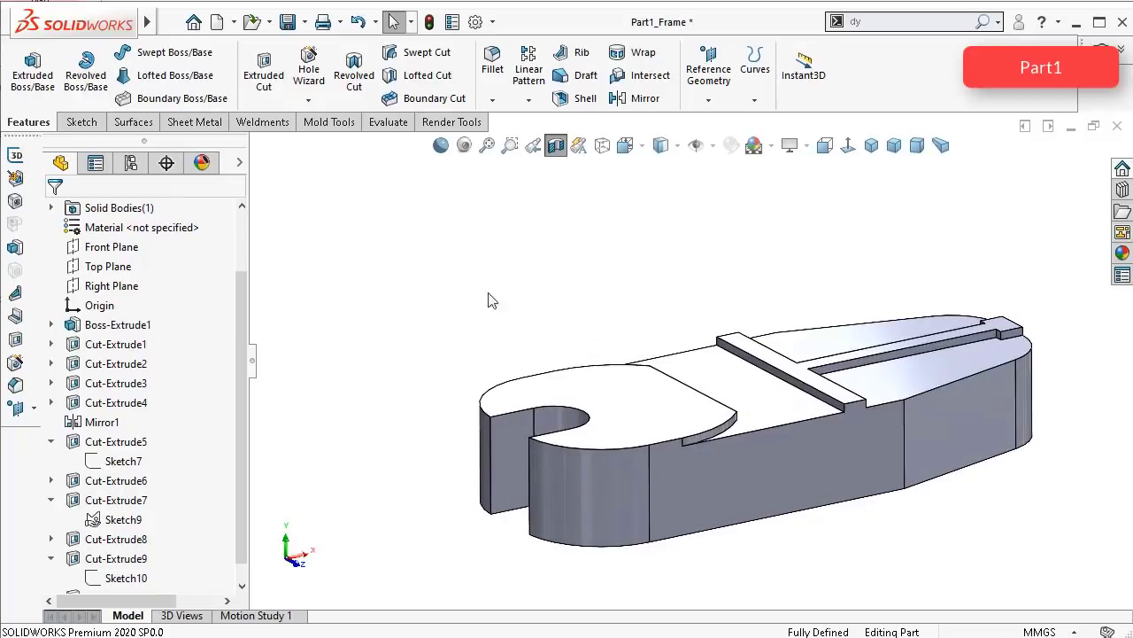
# Step: Turn off the section view to show the whole frame and save the part
pyautogui.click(558, 149)
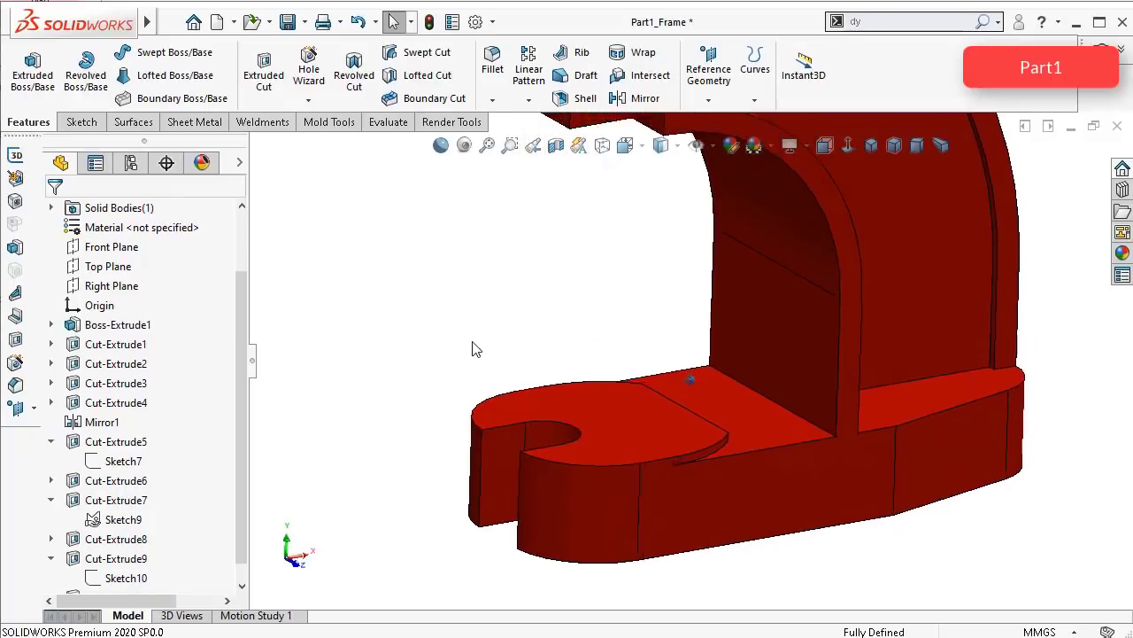
pyautogui.moveTo(469, 351); pyautogui.dragTo(546, 419, button='middle')
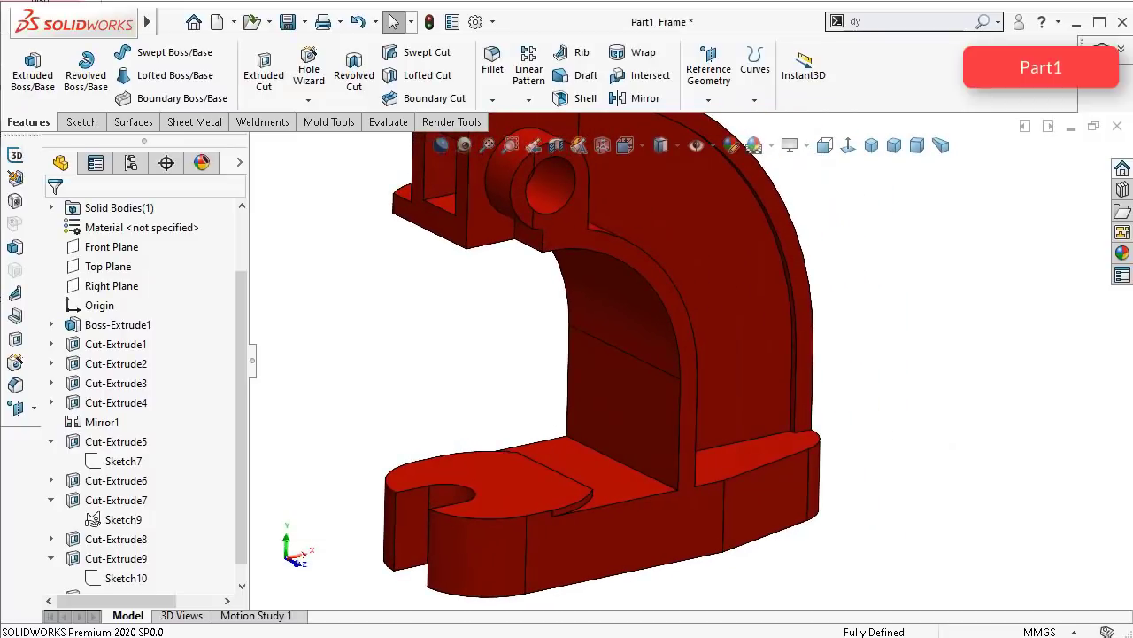
pyautogui.hotkey('ctrl', 's')
pyautogui.click(970, 367)
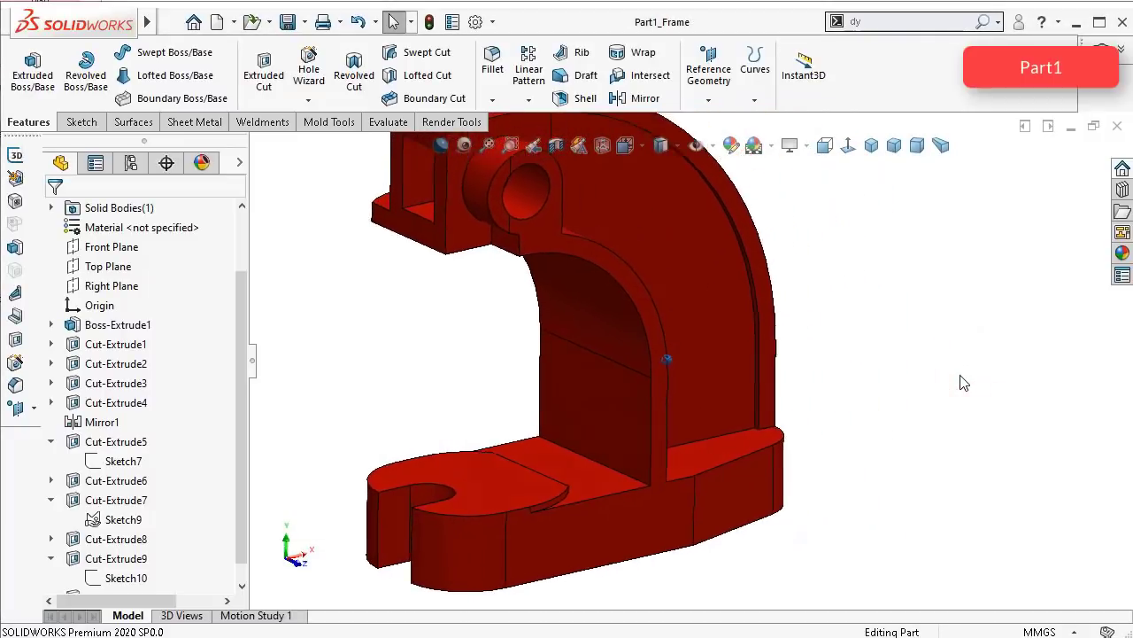
# Step: Start a new sketch on the underside face of the base and view it normal to the screen
pyautogui.moveTo(965, 383); pyautogui.dragTo(779, 270, button='middle')
pyautogui.scroll(-5, 927, 464)
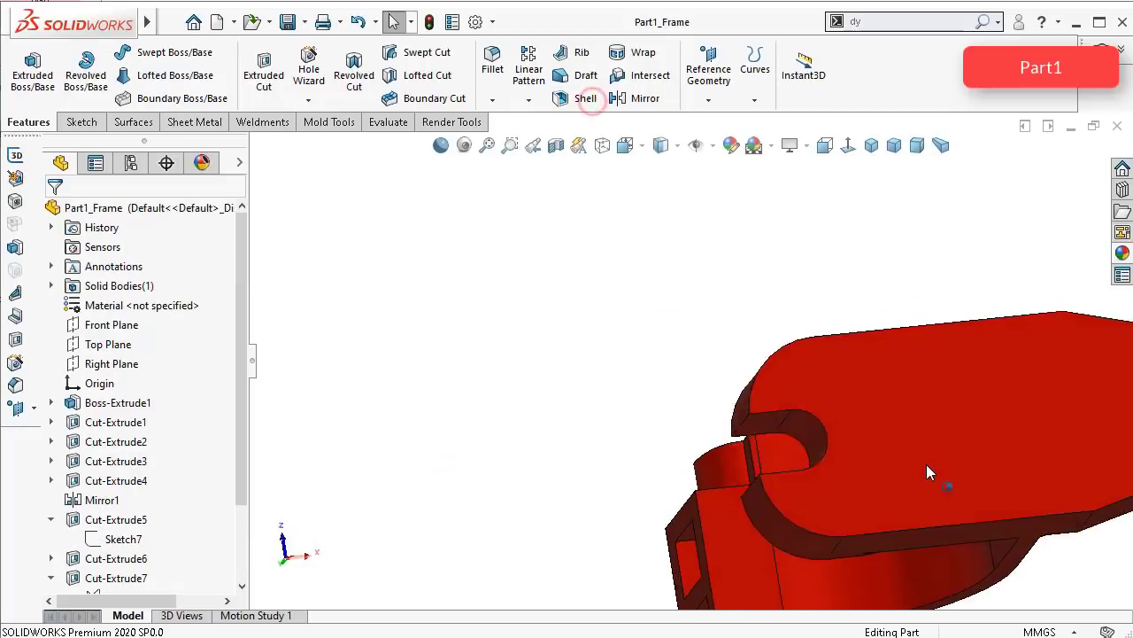
pyautogui.click(866, 447)
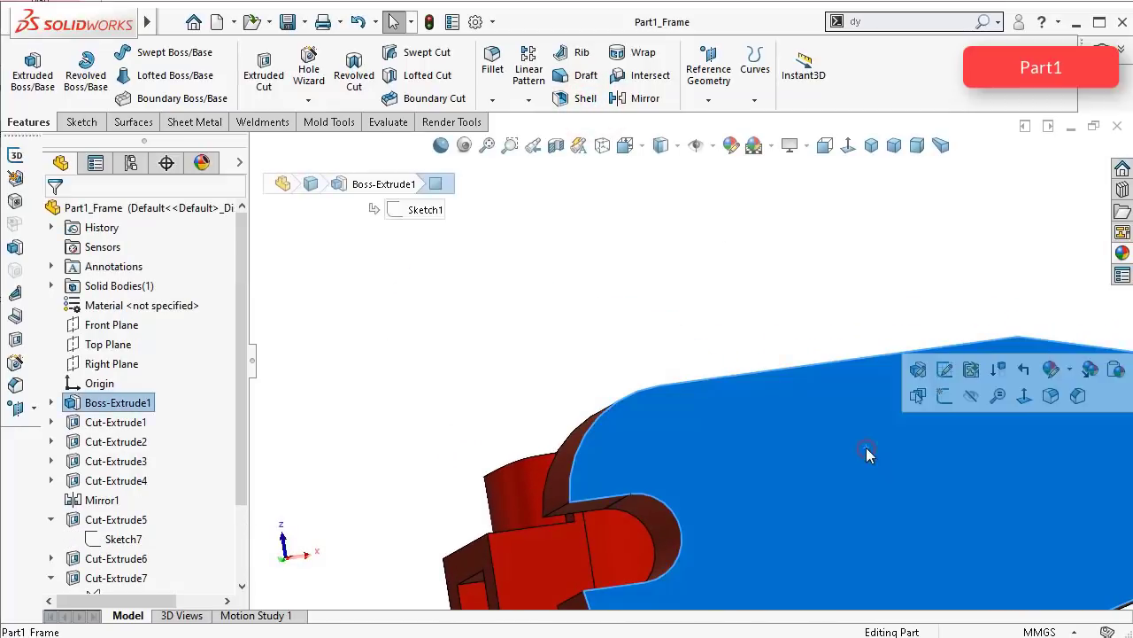
pyautogui.click(944, 396)
pyautogui.click(847, 146)
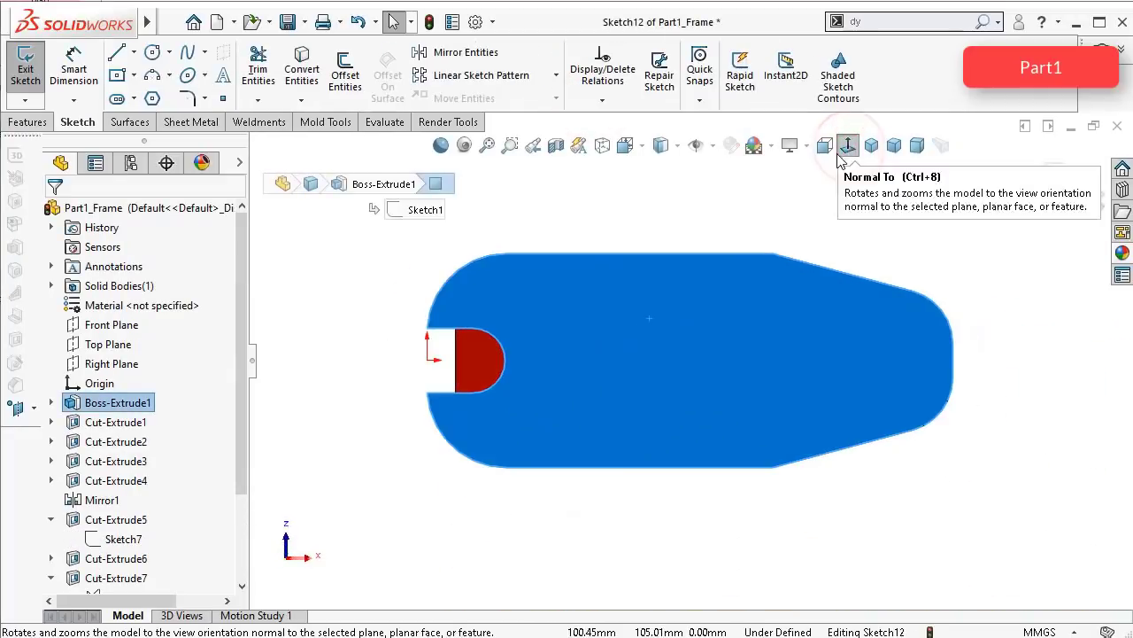
# Step: Offset the outline of the base's underside face inward by 8 mm
pyautogui.click(343, 78)
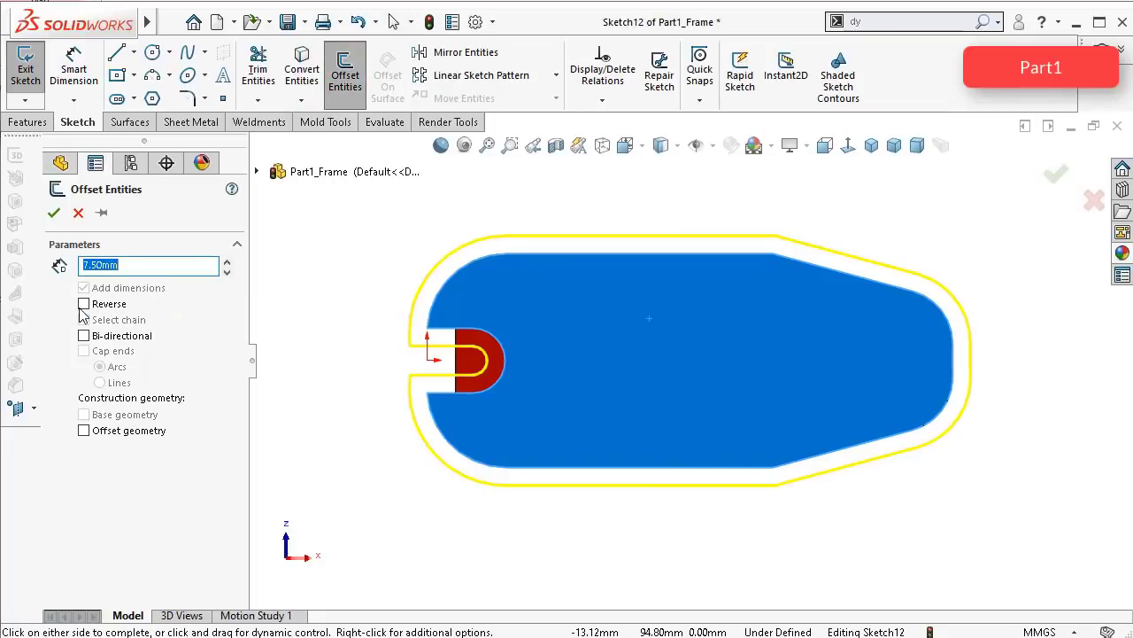
pyautogui.click(83, 303)
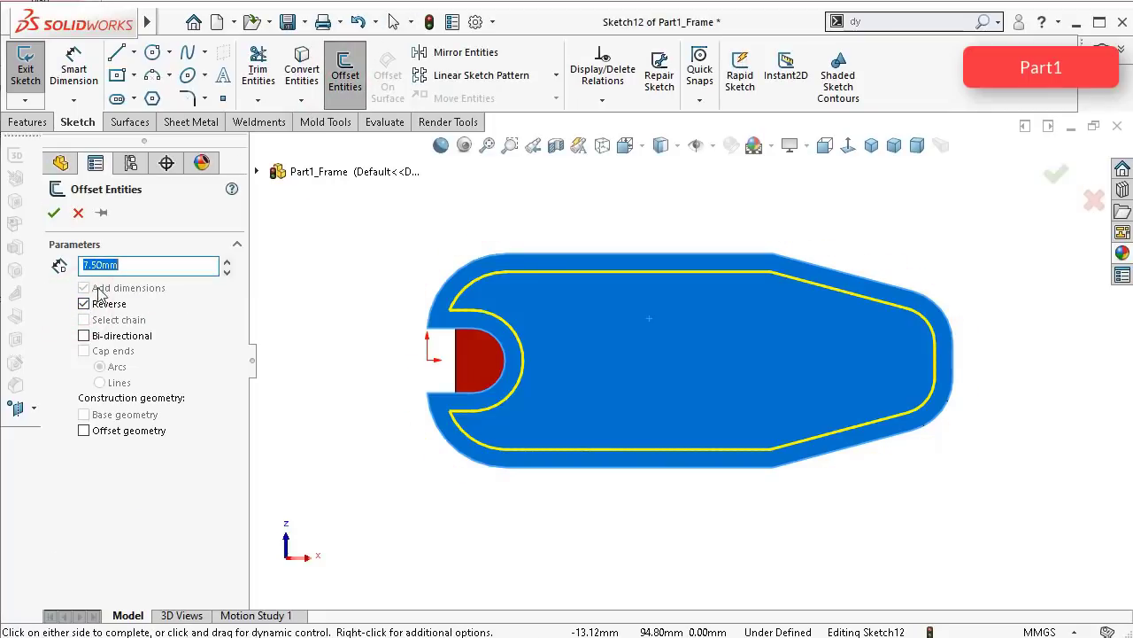
pyautogui.write('8')
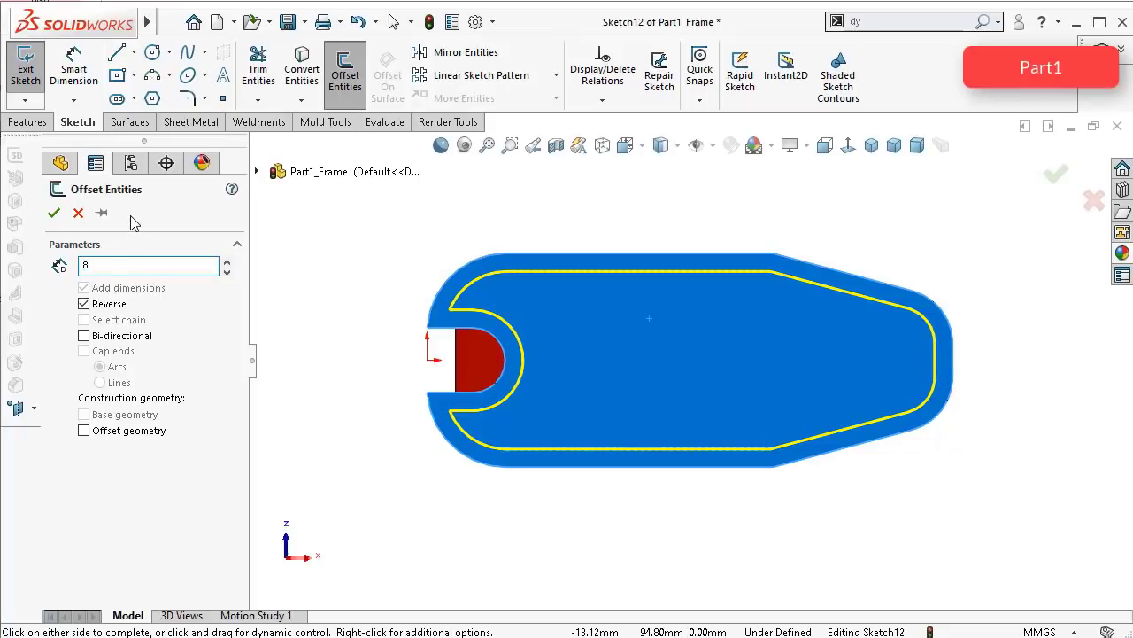
pyautogui.press('Return')
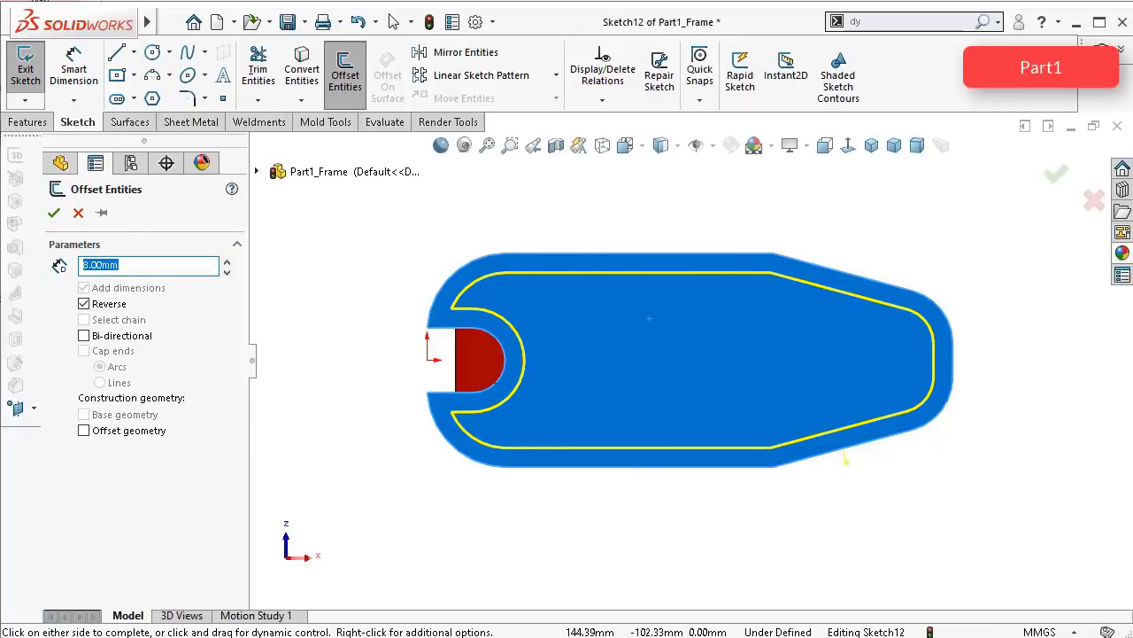
pyautogui.click(53, 213)
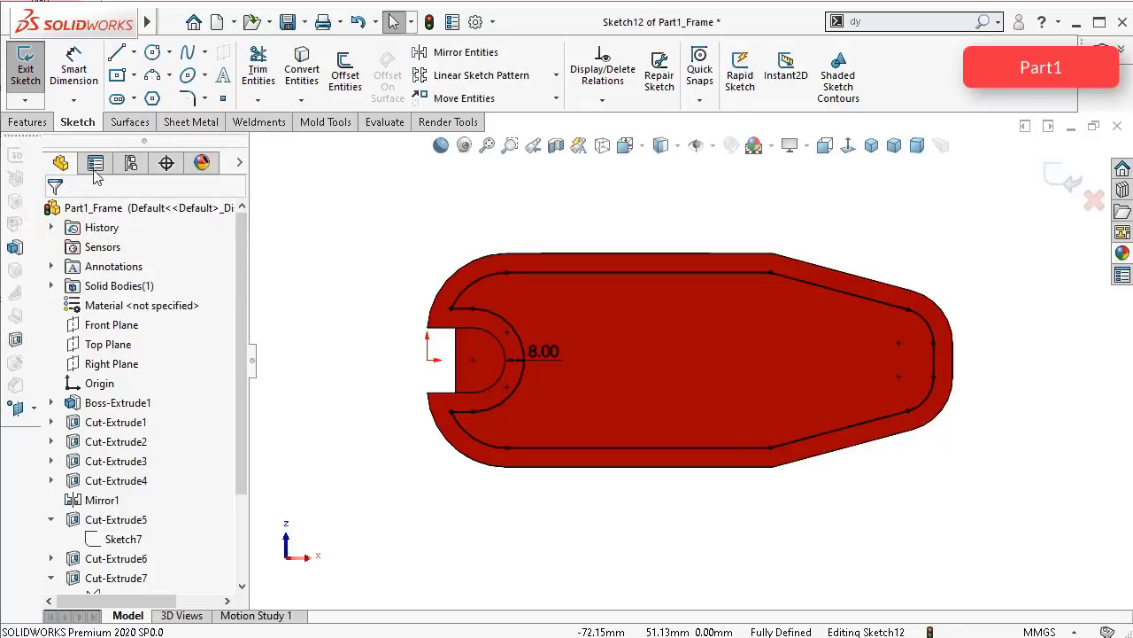
# Step: Extrude-cut the offset outline into the underside as a Blind cut 25.50 mm deep and save the part
pyautogui.click(25, 122)
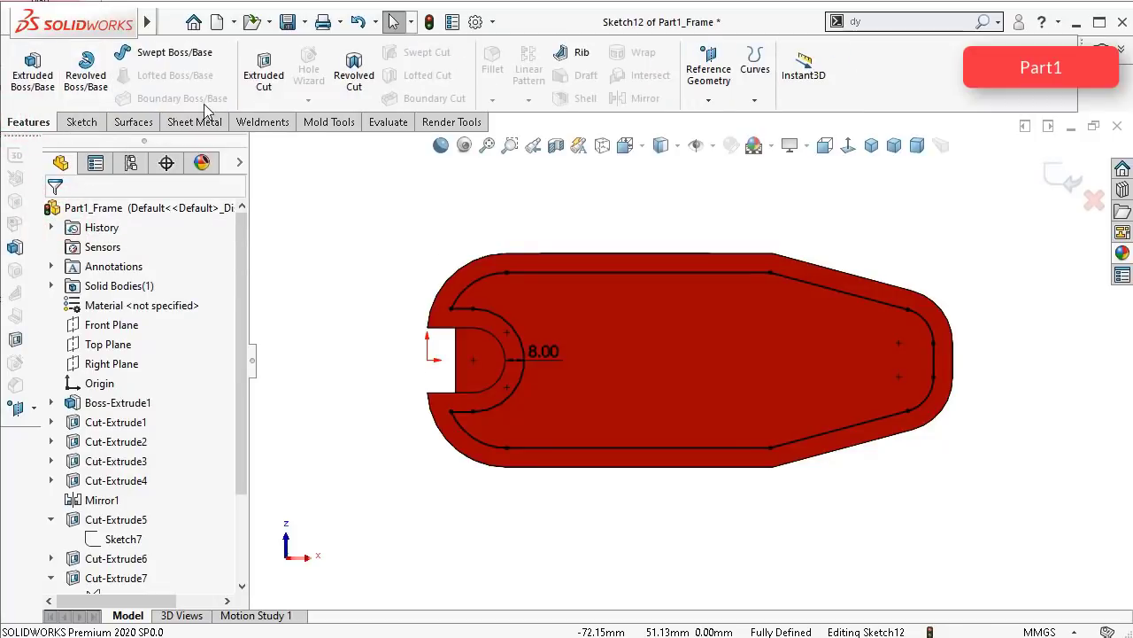
pyautogui.click(270, 79)
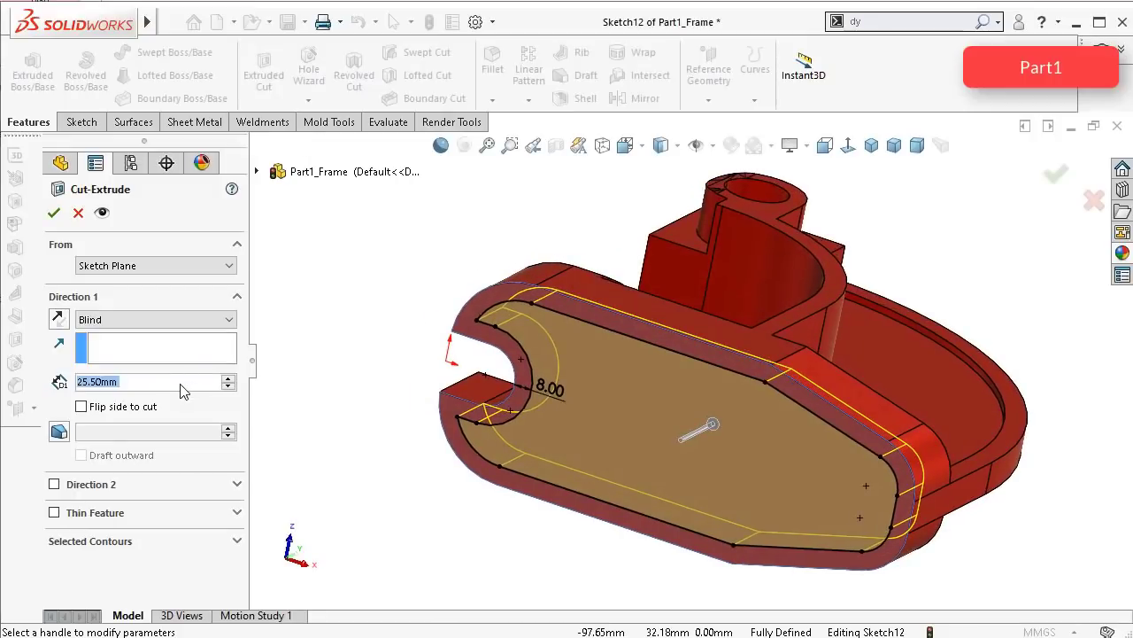
pyautogui.scroll(-5, 578, 317)
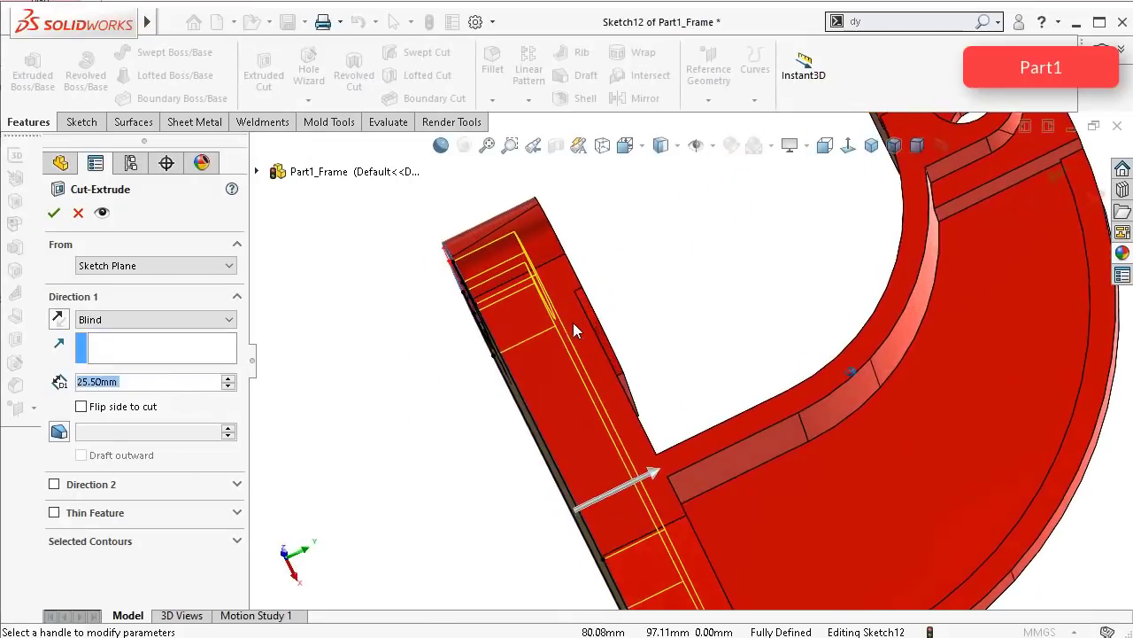
pyautogui.moveTo(573, 322); pyautogui.dragTo(567, 382, button='middle')
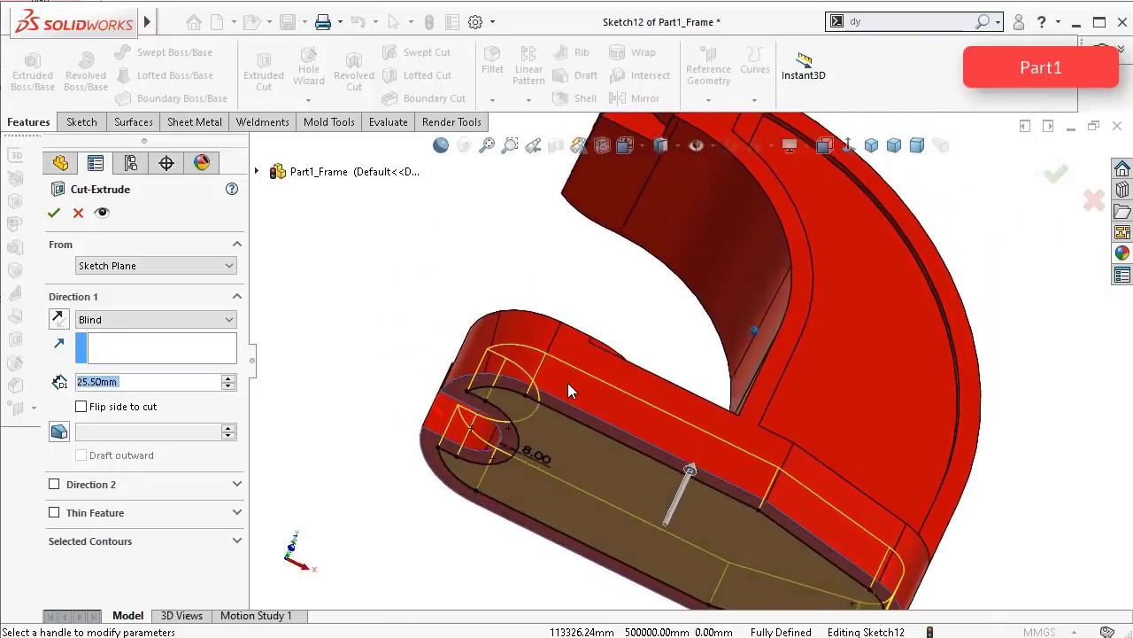
pyautogui.click(53, 213)
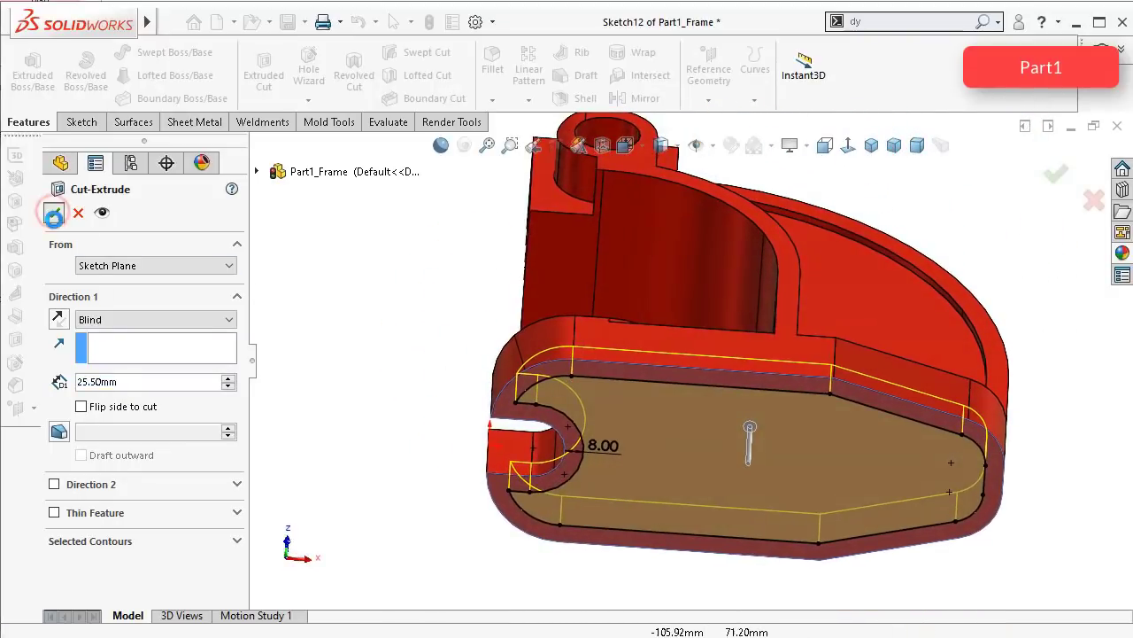
pyautogui.moveTo(395, 304)
pyautogui.mouseDown(button='middle')
pyautogui.moveTo(378, 306)
pyautogui.moveTo(414, 322)
pyautogui.mouseUp(button='middle')
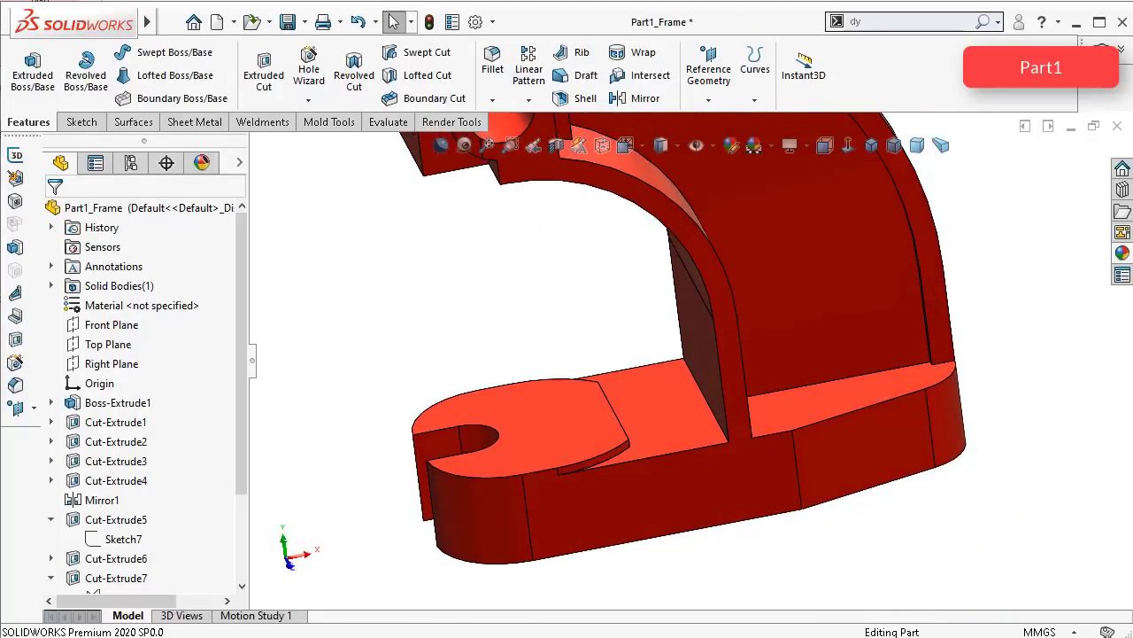
pyautogui.hotkey('ctrl', 's')
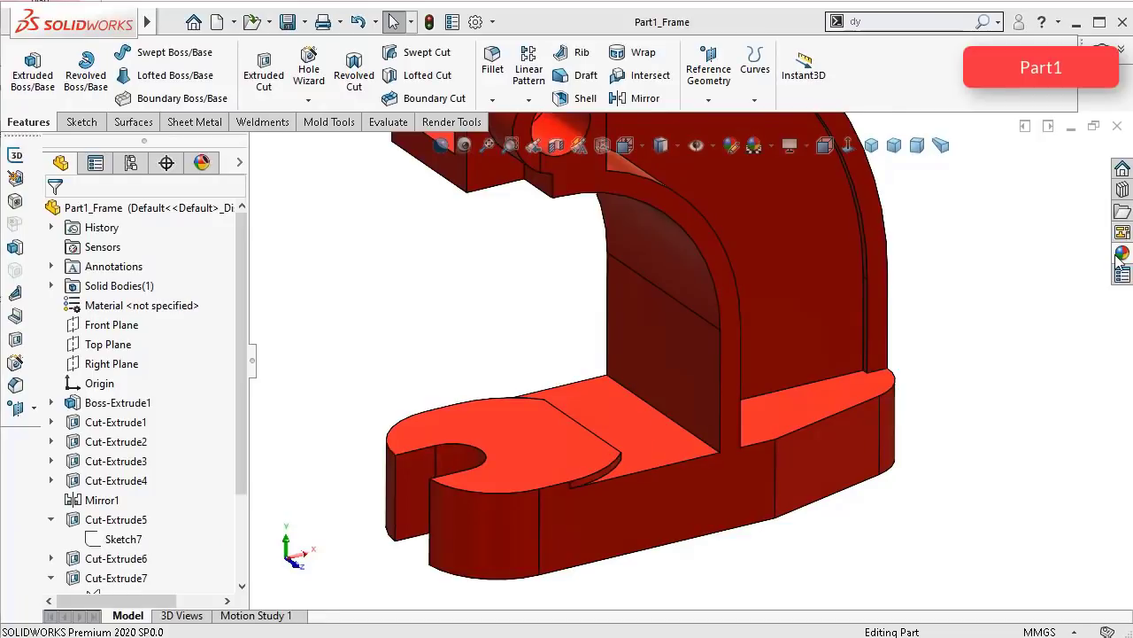
# Step: Apply the matte iron appearance from the Iron metals to only the raised upper face around the base's slot
pyautogui.click(1120, 255)
pyautogui.click(882, 218)
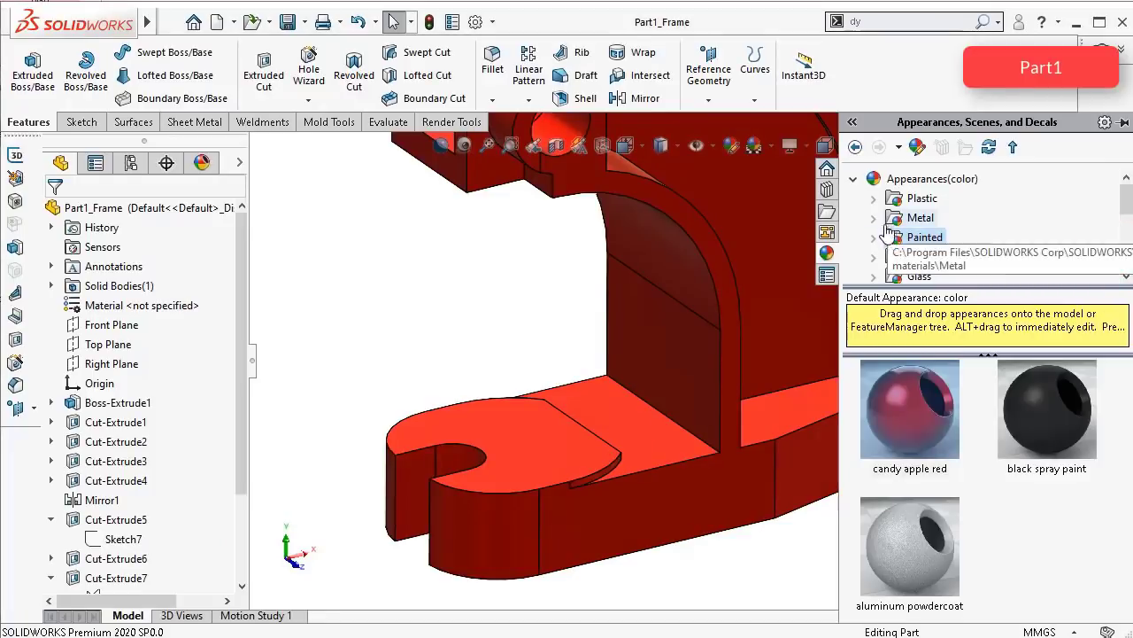
pyautogui.click(1126, 280)
pyautogui.click(1126, 280)
pyautogui.click(1127, 280)
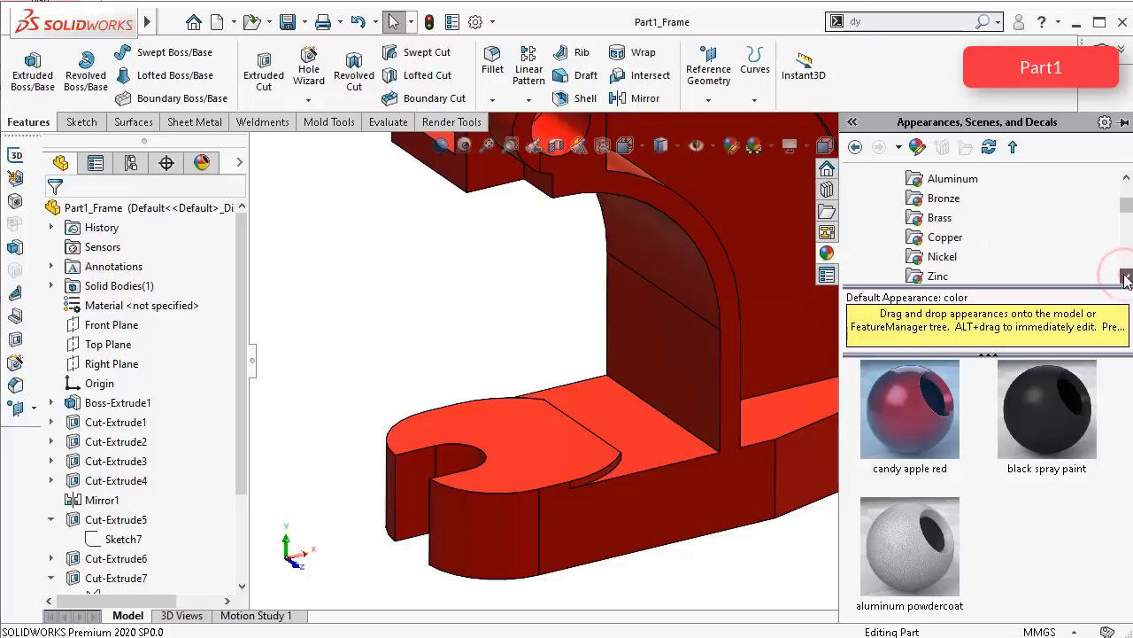
pyautogui.click(1126, 279)
pyautogui.click(1126, 280)
pyautogui.click(1126, 280)
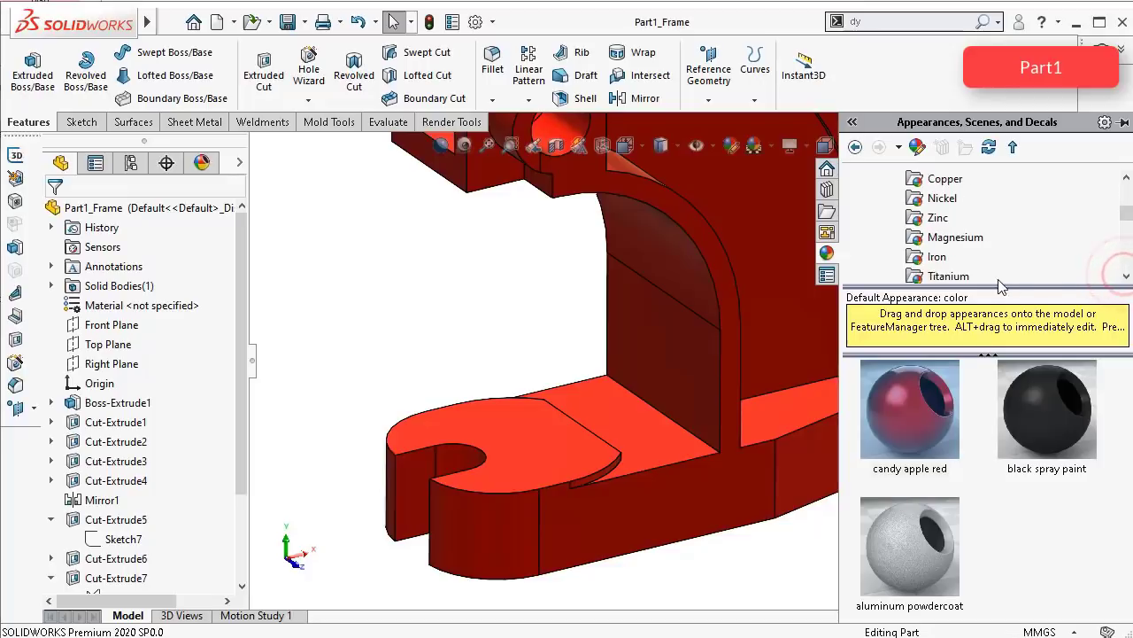
pyautogui.click(939, 257)
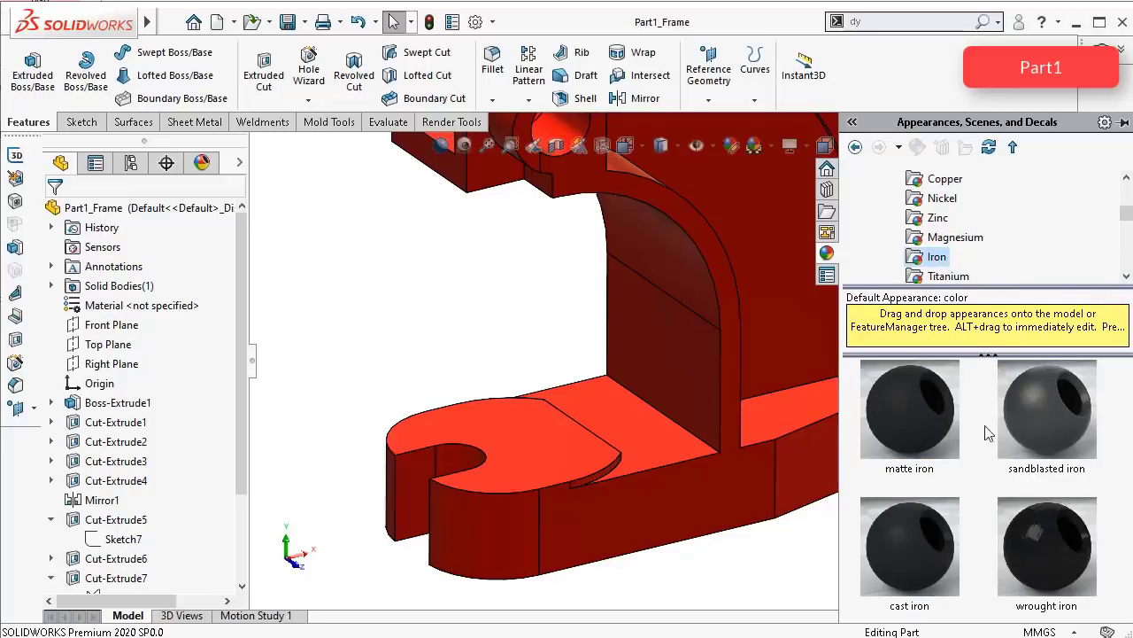
pyautogui.moveTo(640, 453); pyautogui.dragTo(980, 416)
pyautogui.moveTo(909, 405); pyautogui.dragTo(563, 455)
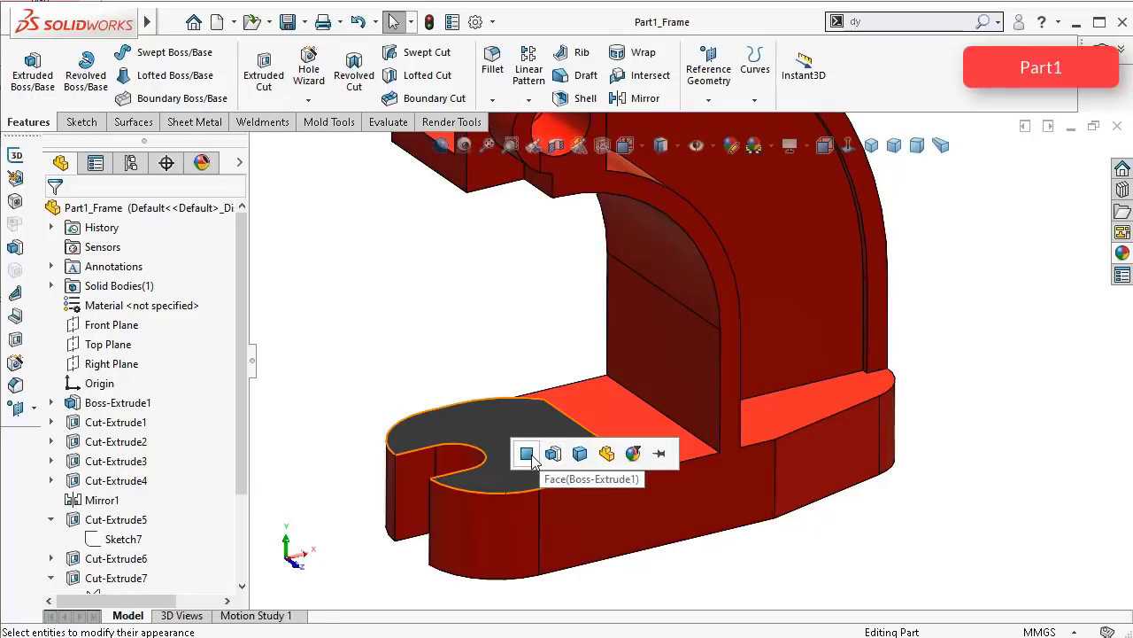
pyautogui.click(528, 455)
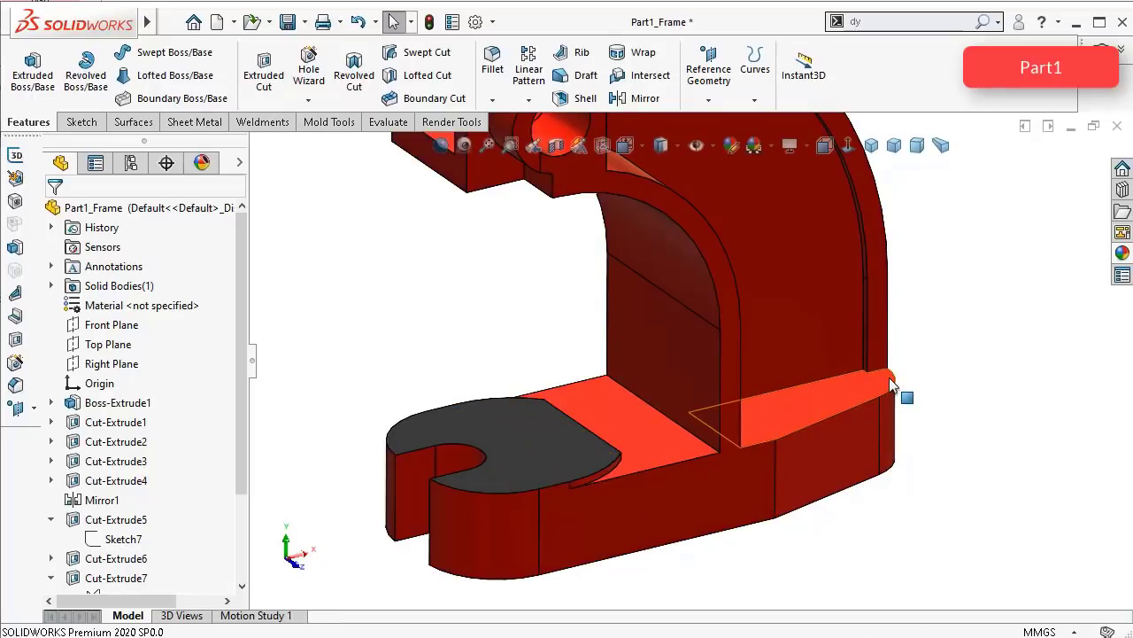
# Step: Apply the matte iron appearance to only the floor face of the rectangular pocket in the upper block
pyautogui.moveTo(890, 387)
pyautogui.mouseDown(button='middle')
pyautogui.moveTo(876, 391)
pyautogui.moveTo(899, 490)
pyautogui.mouseUp(button='middle')
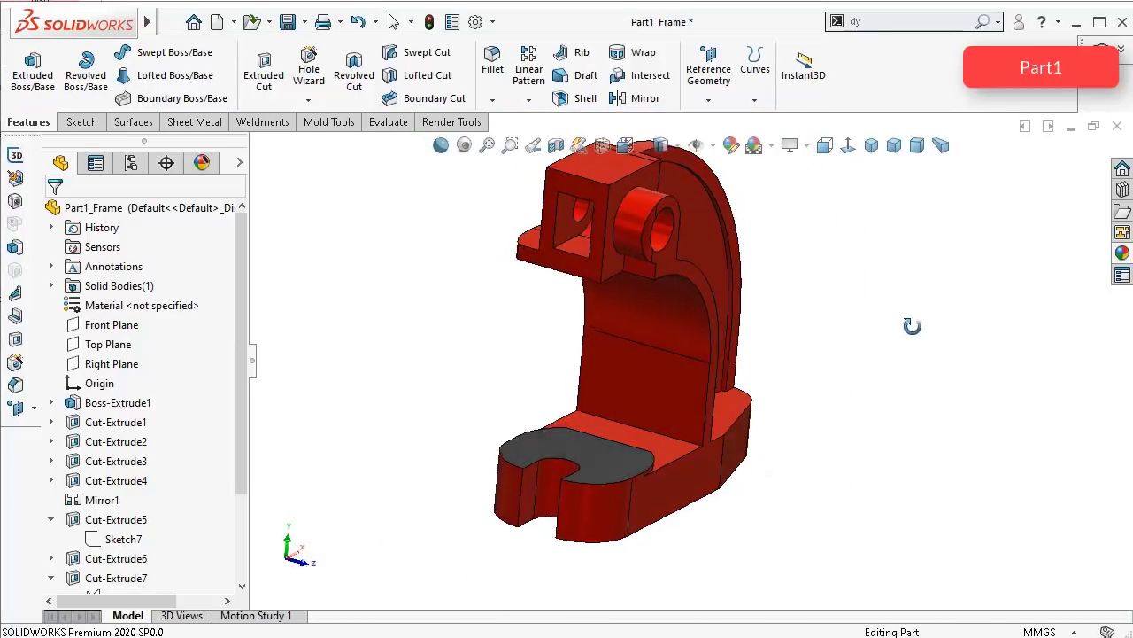
pyautogui.scroll(-5, 713, 232)
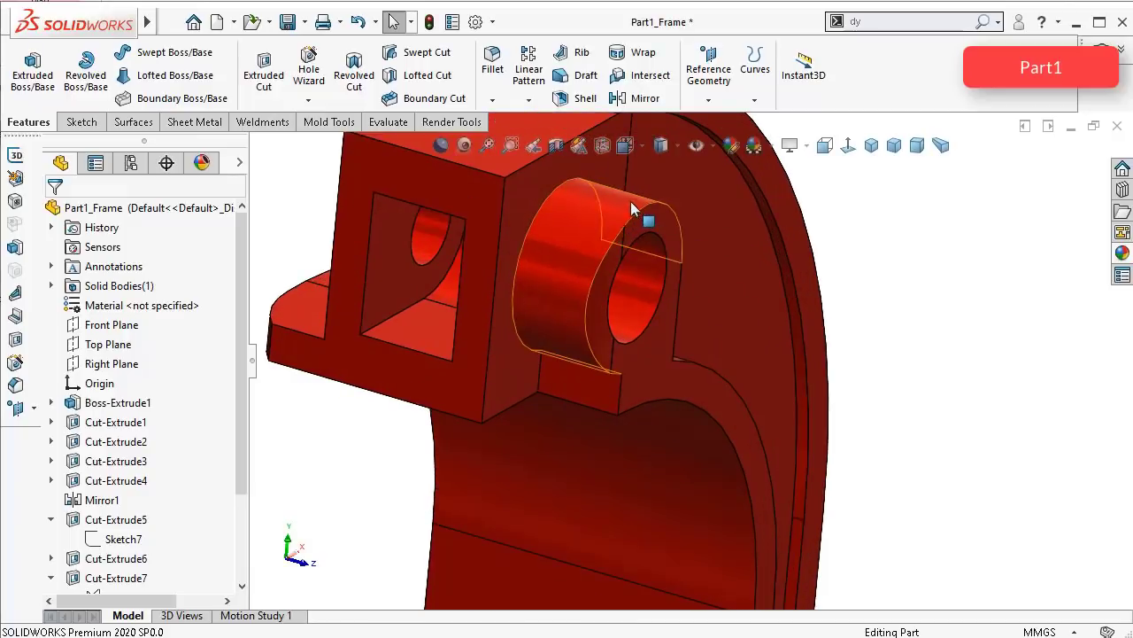
pyautogui.click(1121, 254)
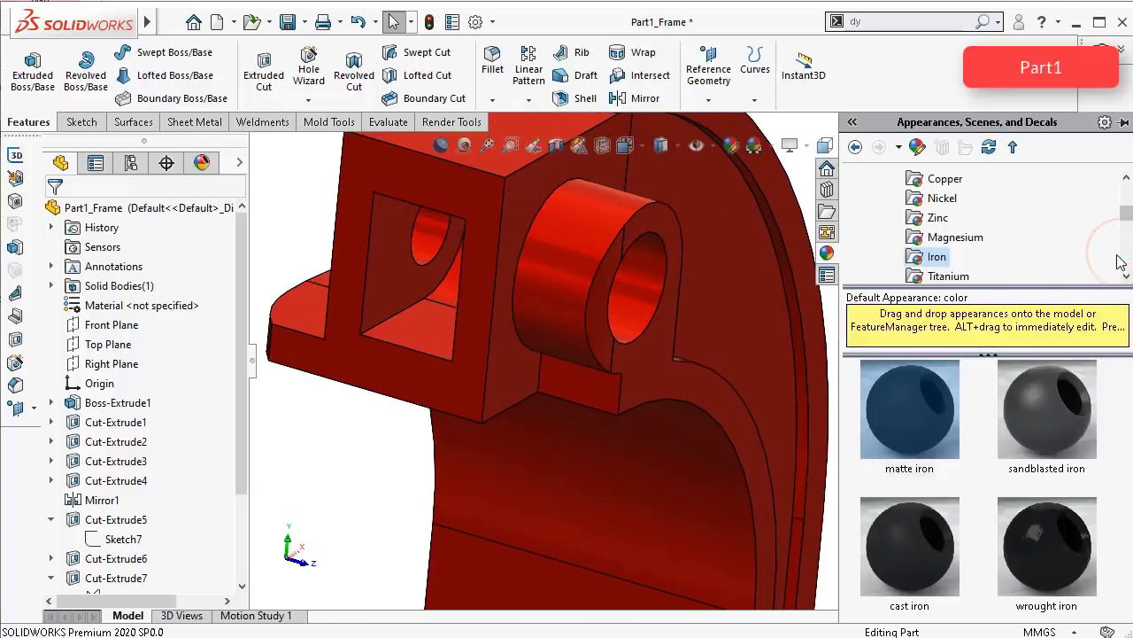
pyautogui.click(916, 402)
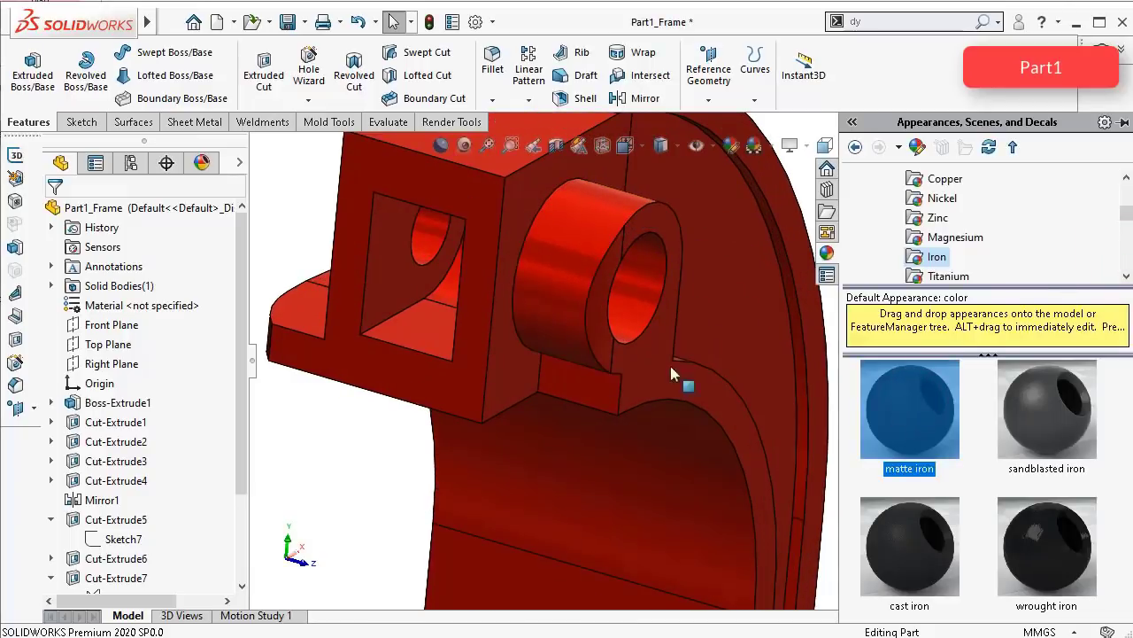
pyautogui.moveTo(889, 406); pyautogui.dragTo(420, 322)
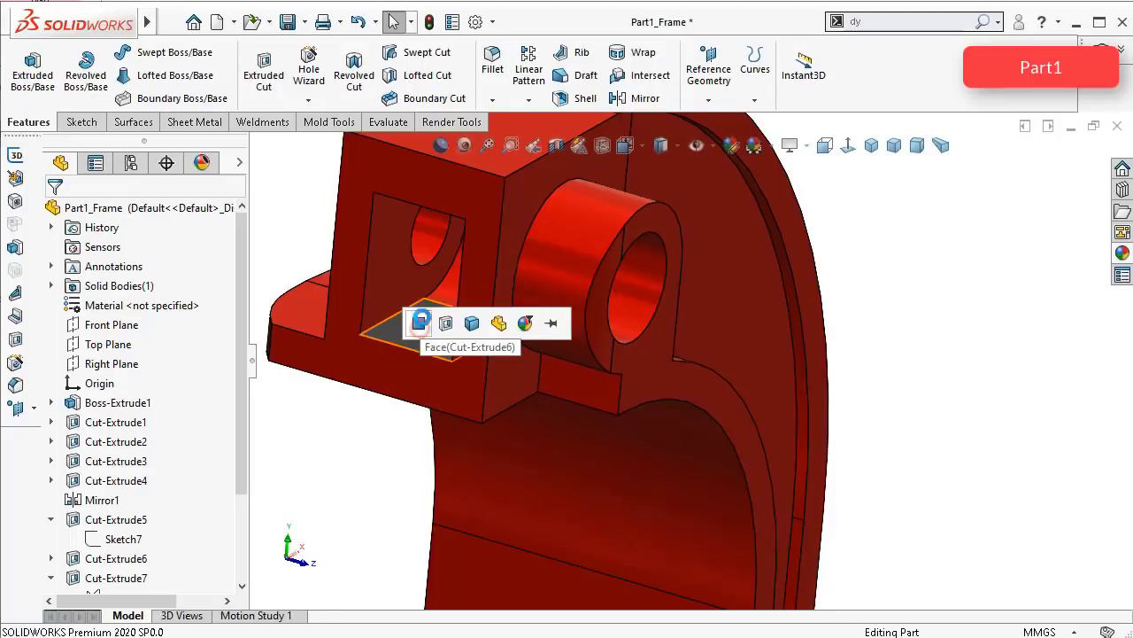
pyautogui.click(420, 321)
# Step: Apply the matte iron appearance to only the flat inner wall of the rectangular pocket that contains the small hole
pyautogui.click(396, 295)
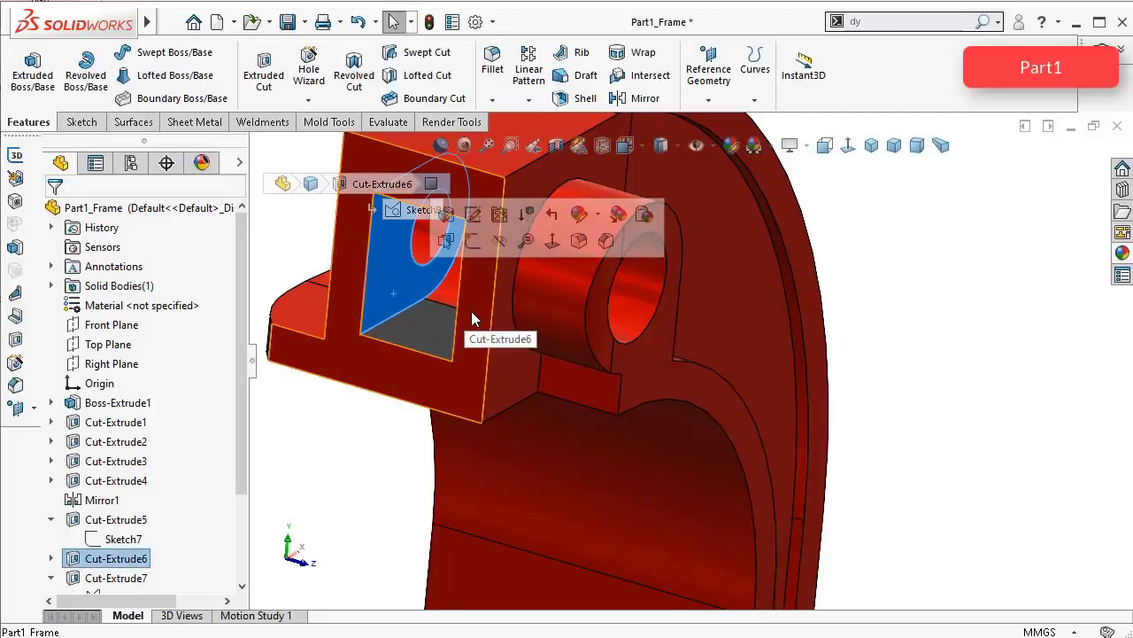
pyautogui.moveTo(472, 318)
pyautogui.mouseDown(button='middle')
pyautogui.moveTo(493, 309)
pyautogui.moveTo(481, 316)
pyautogui.mouseUp(button='middle')
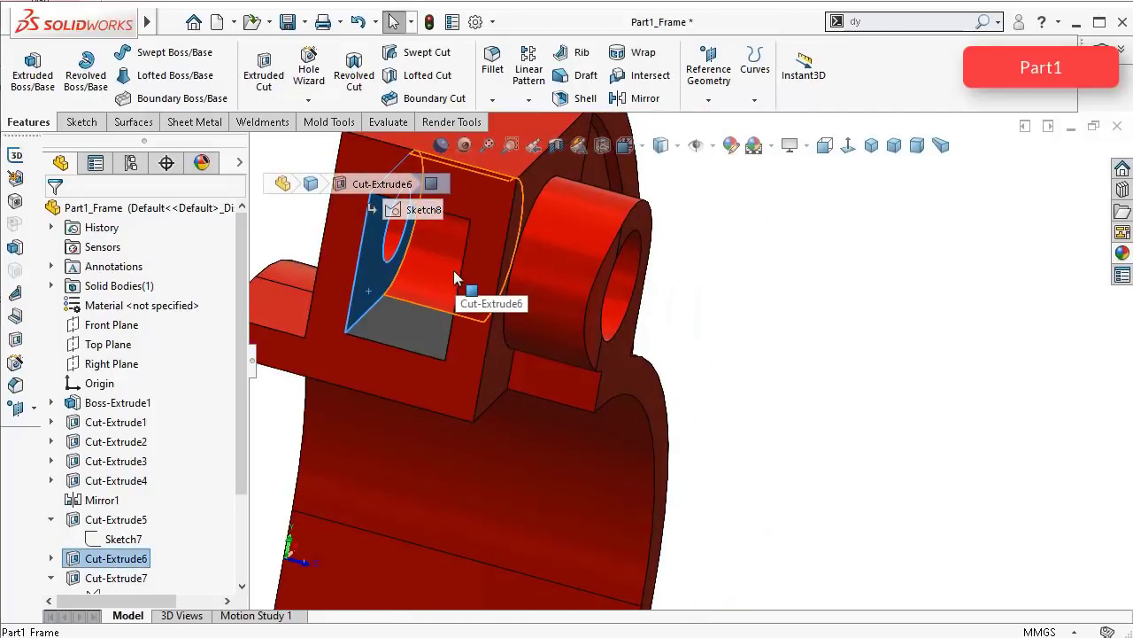
pyautogui.click(442, 272)
pyautogui.keyDown('ctrl'); pyautogui.click(396, 239); pyautogui.keyUp('ctrl')
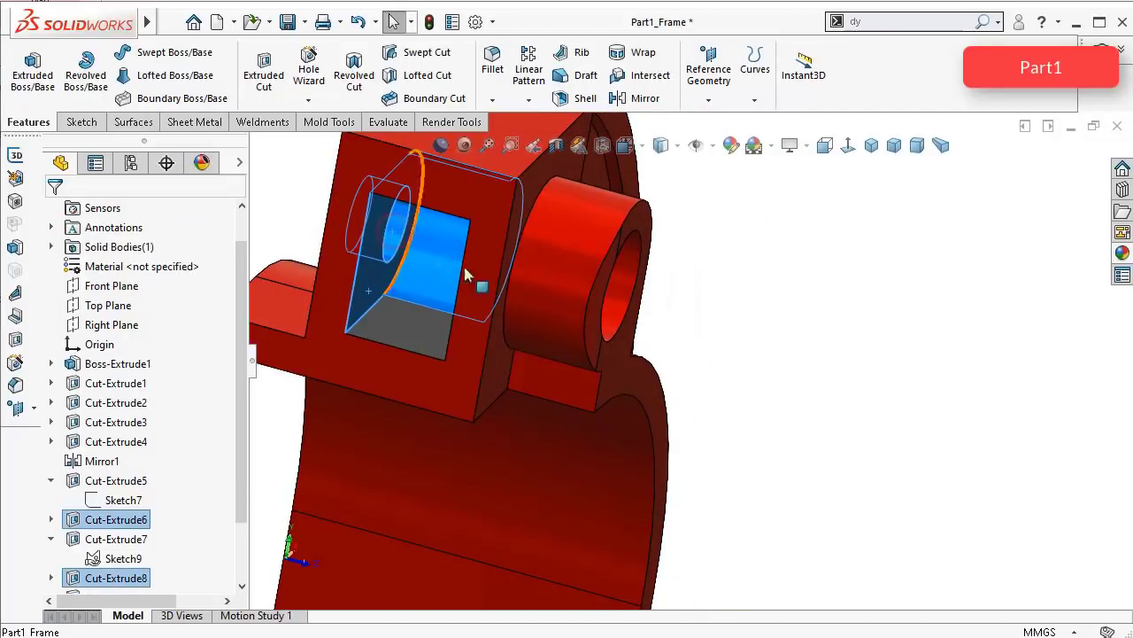
pyautogui.keyDown('ctrl'); pyautogui.click(625, 295); pyautogui.keyUp('ctrl')
pyautogui.moveTo(625, 295)
pyautogui.mouseDown(button='middle')
pyautogui.moveTo(767, 324)
pyautogui.moveTo(708, 301)
pyautogui.moveTo(638, 301)
pyautogui.moveTo(640, 318)
pyautogui.moveTo(634, 310)
pyautogui.moveTo(757, 332)
pyautogui.moveTo(767, 348)
pyautogui.moveTo(759, 344)
pyautogui.mouseUp(button='middle')
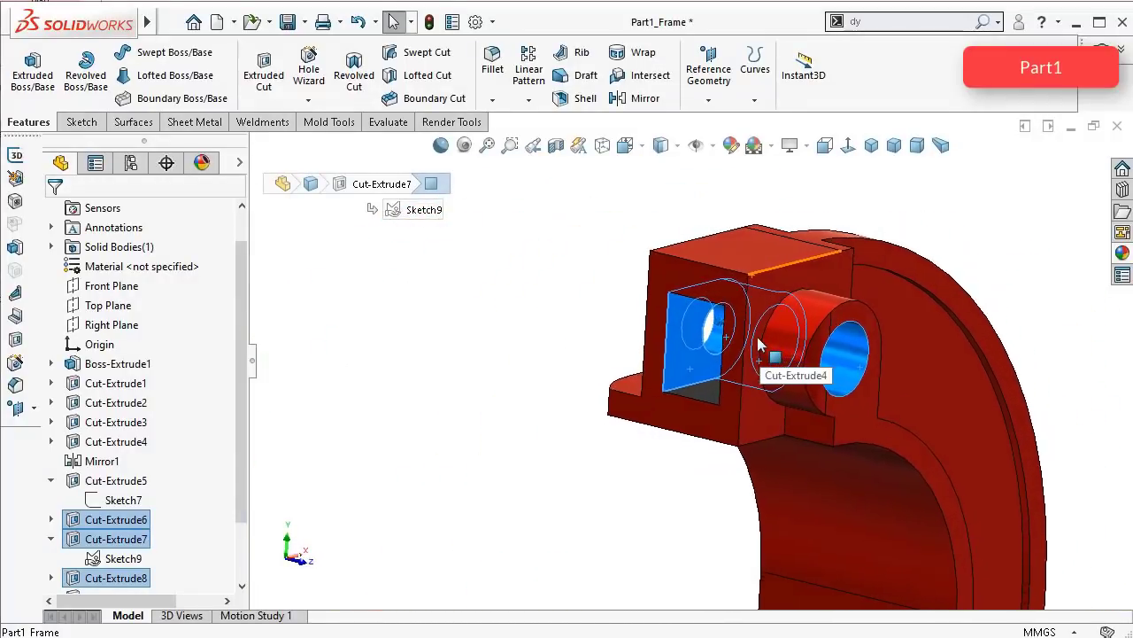
pyautogui.click(1121, 253)
pyautogui.moveTo(926, 403); pyautogui.dragTo(692, 372)
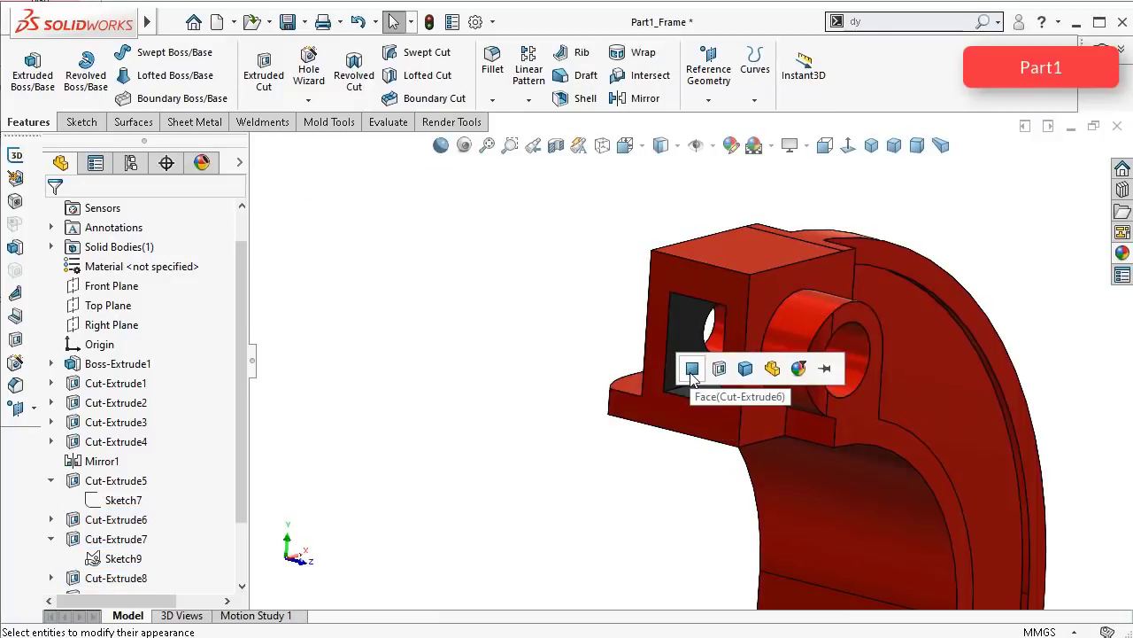
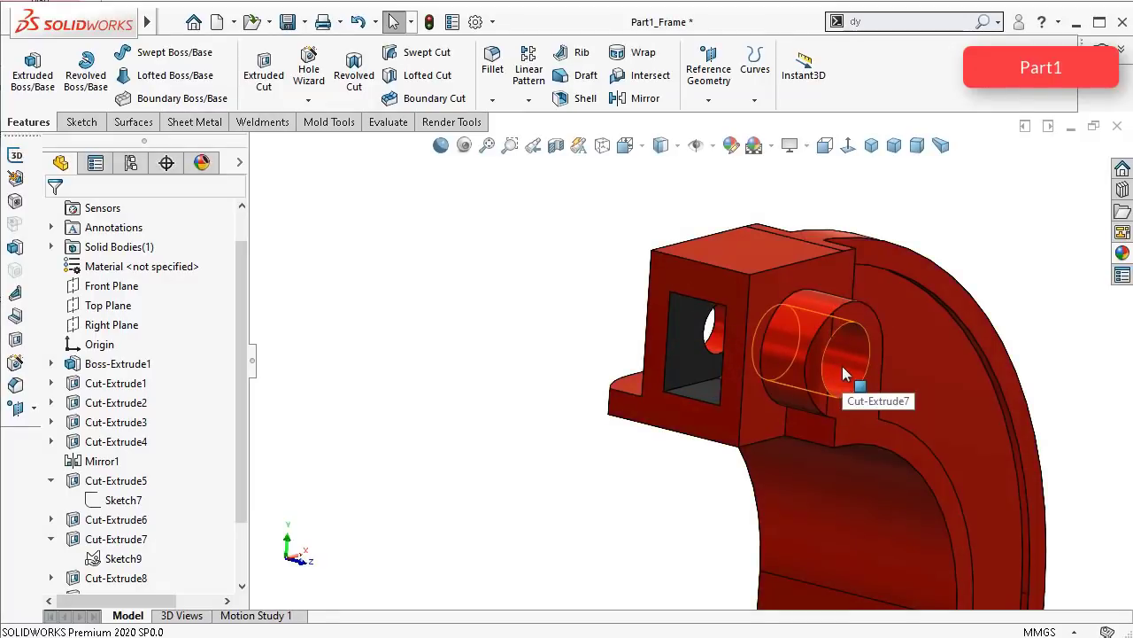
# Step: Apply the matte iron appearance to only the inner face of the round boss's bore
pyautogui.scroll(1, 894, 357)
pyautogui.scroll(-2, 883, 356)
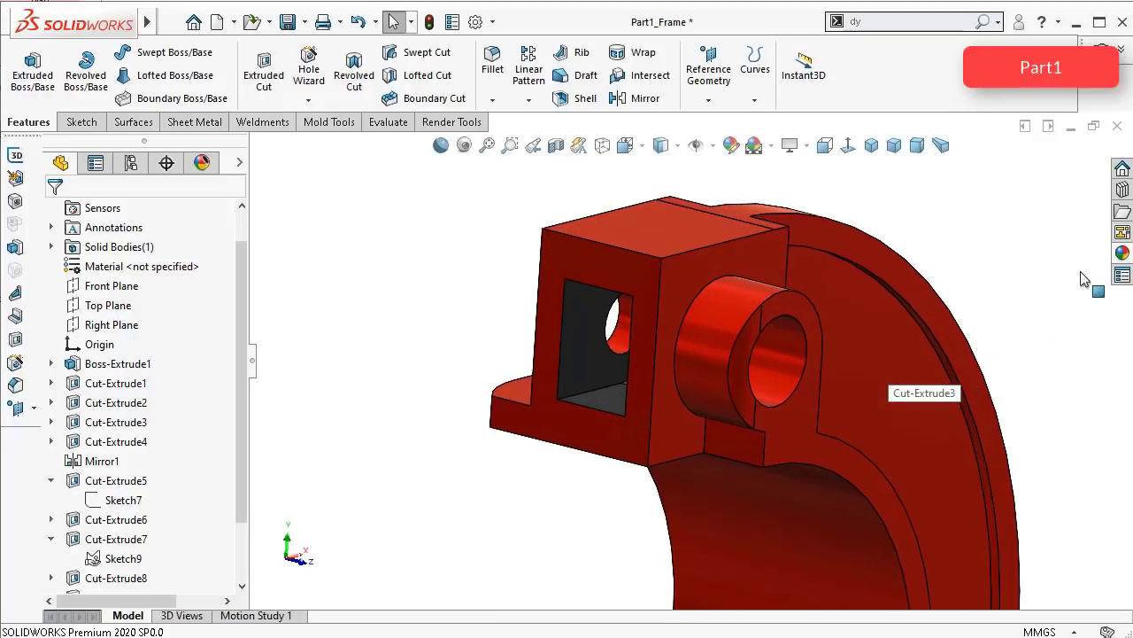
pyautogui.click(1122, 252)
pyautogui.moveTo(903, 398); pyautogui.dragTo(783, 355)
pyautogui.click(788, 354)
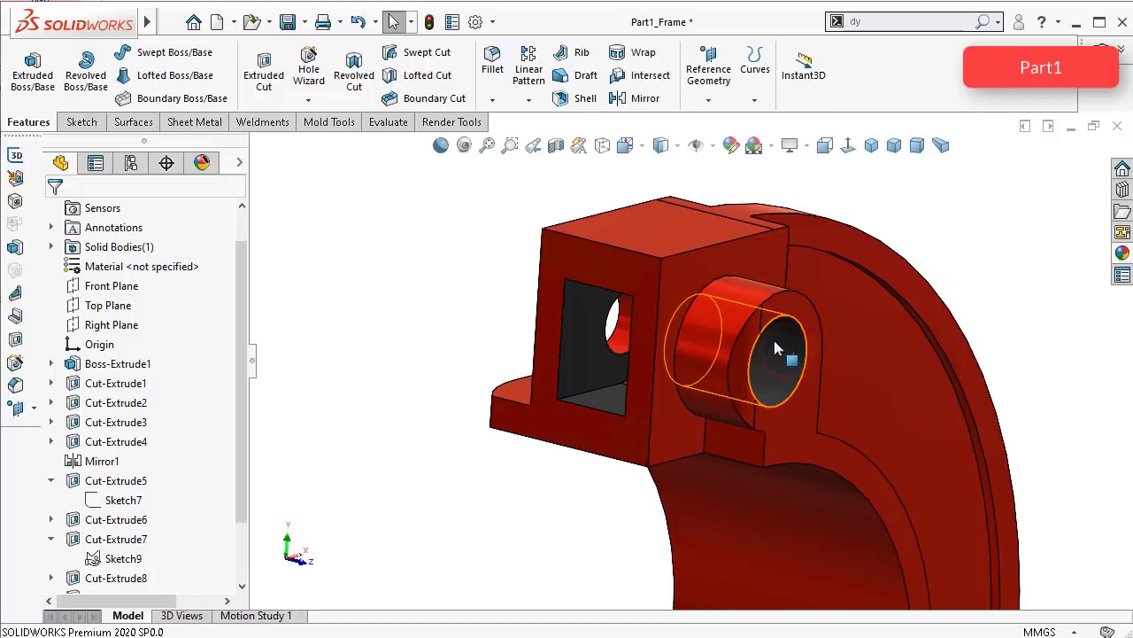
# Step: Apply the matte iron appearance to only the curved rear wall inside the rectangular pocket
pyautogui.moveTo(777, 345); pyautogui.dragTo(840, 324, button='middle')
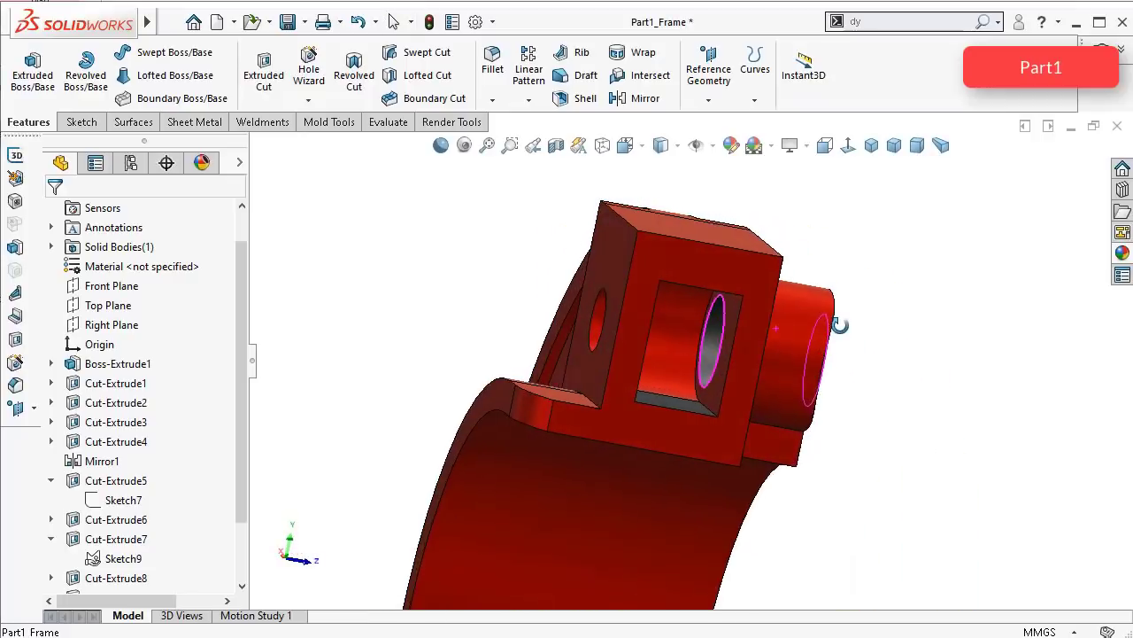
pyautogui.click(1125, 254)
pyautogui.moveTo(915, 396); pyautogui.dragTo(695, 359)
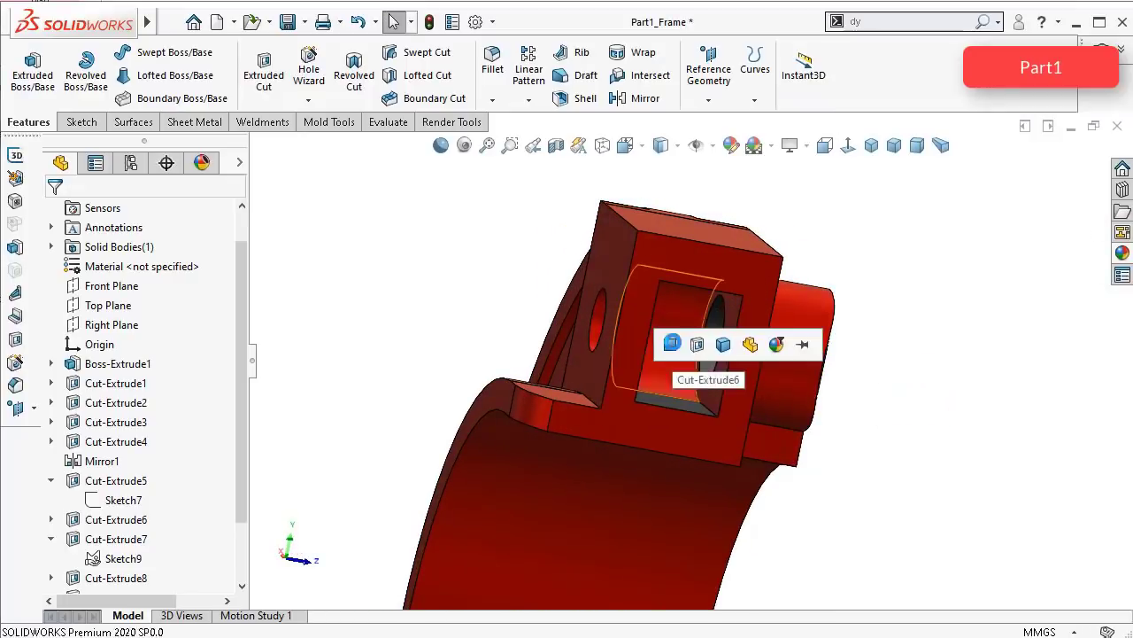
pyautogui.click(697, 345)
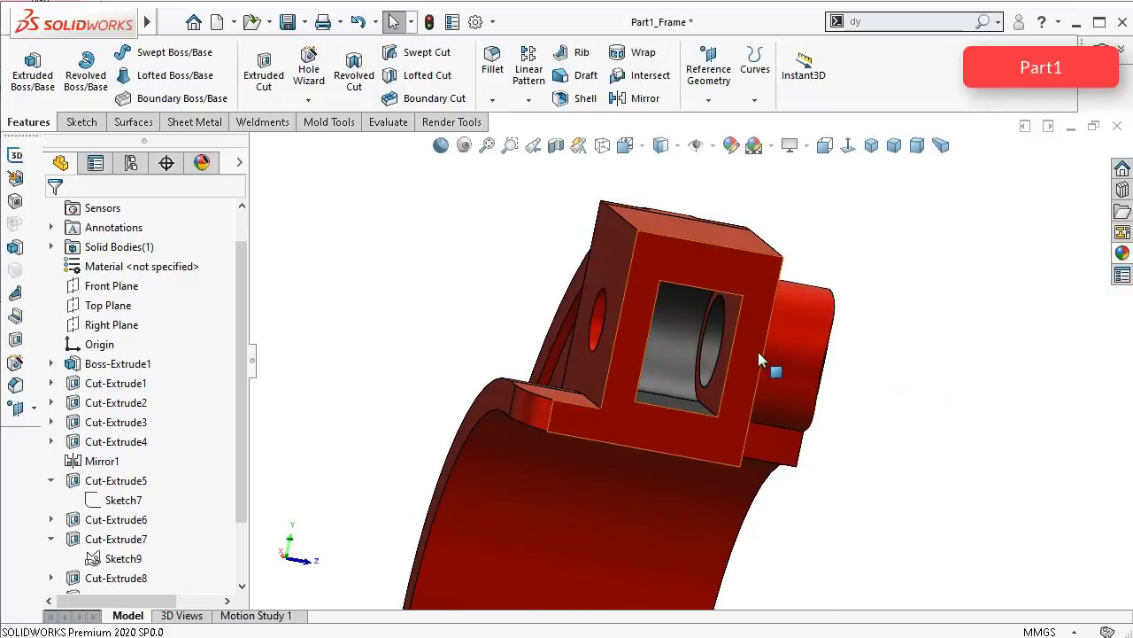
# Step: Apply the matte iron appearance to only the pocket's inner wall around the boss bore
pyautogui.moveTo(758, 352); pyautogui.dragTo(950, 286, button='middle')
pyautogui.click(1123, 253)
pyautogui.moveTo(921, 368); pyautogui.dragTo(704, 381)
pyautogui.click(704, 381)
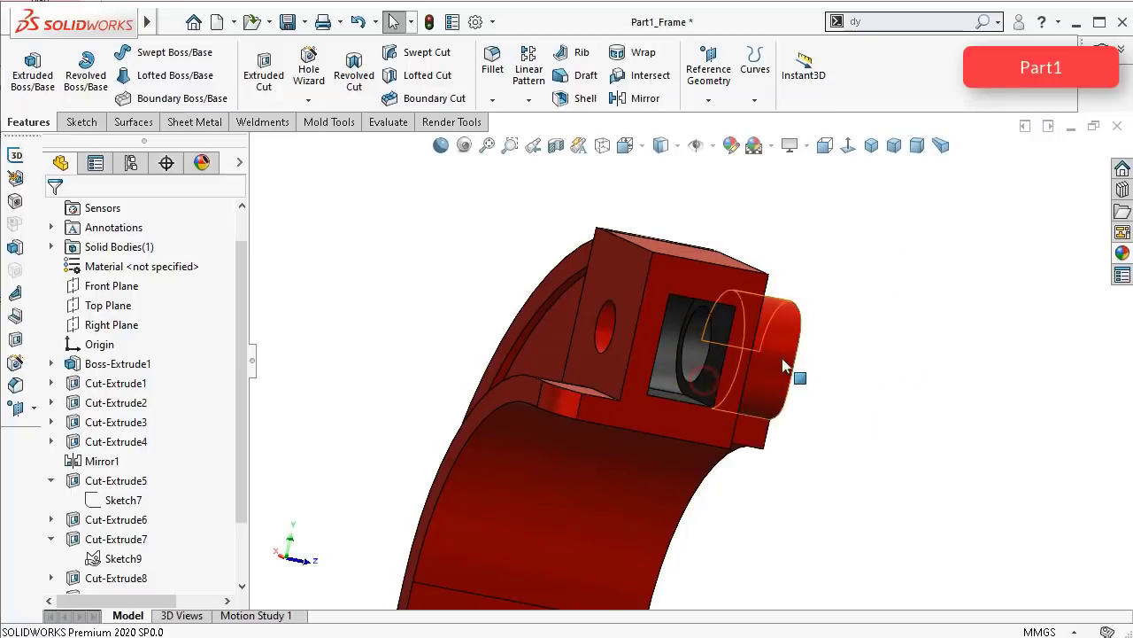
# Step: Apply the matte iron appearance to only the inner face of the small round hole in the upper block's side
pyautogui.moveTo(787, 333); pyautogui.dragTo(728, 337, button='middle')
pyautogui.moveTo(724, 324); pyautogui.dragTo(795, 365, button='middle')
pyautogui.click(1121, 254)
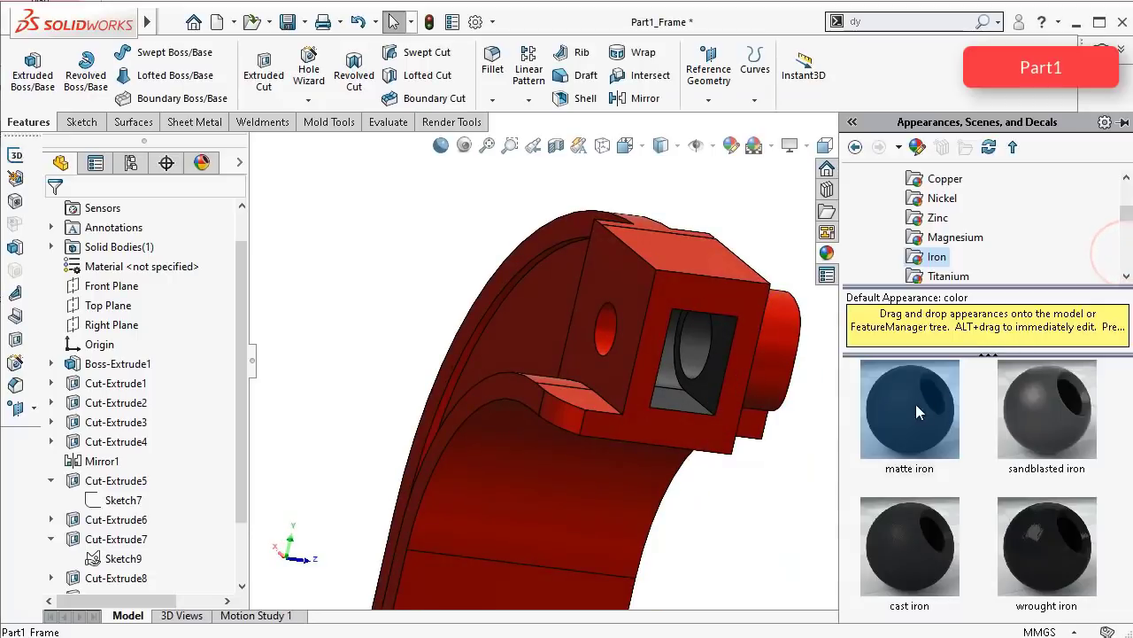
pyautogui.moveTo(915, 403); pyautogui.dragTo(603, 332)
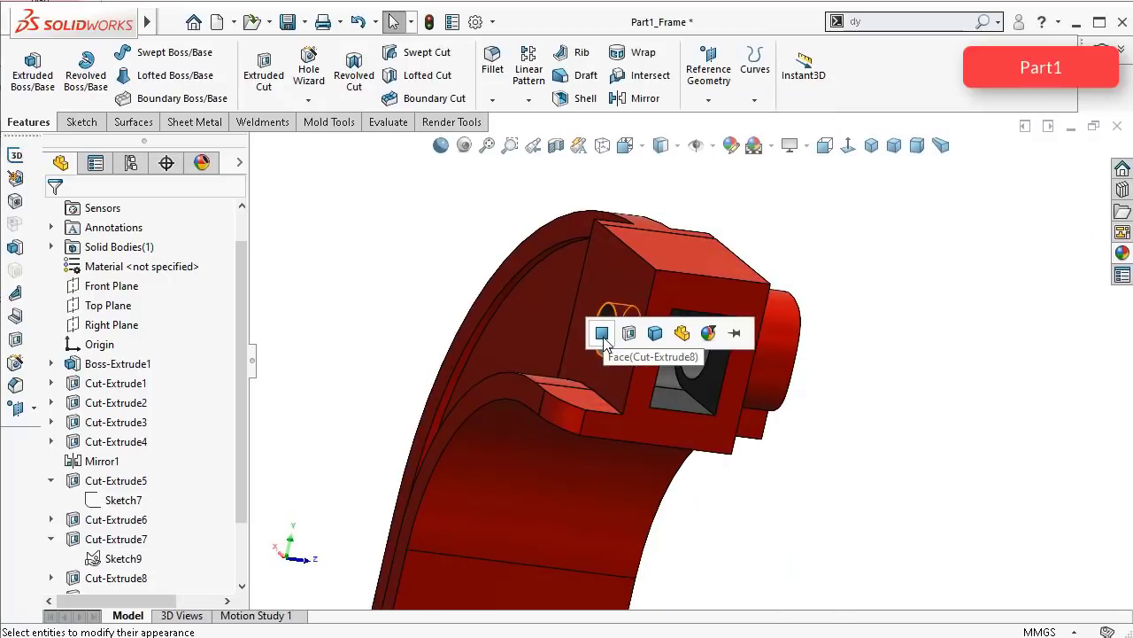
pyautogui.click(602, 334)
# Step: Select the chromium plate entry in the part's list of applied appearances and open its available commands
pyautogui.moveTo(983, 317); pyautogui.dragTo(794, 344, button='middle')
pyautogui.press('Down')
pyautogui.press('Down')
pyautogui.press('Down')
pyautogui.press('Down')
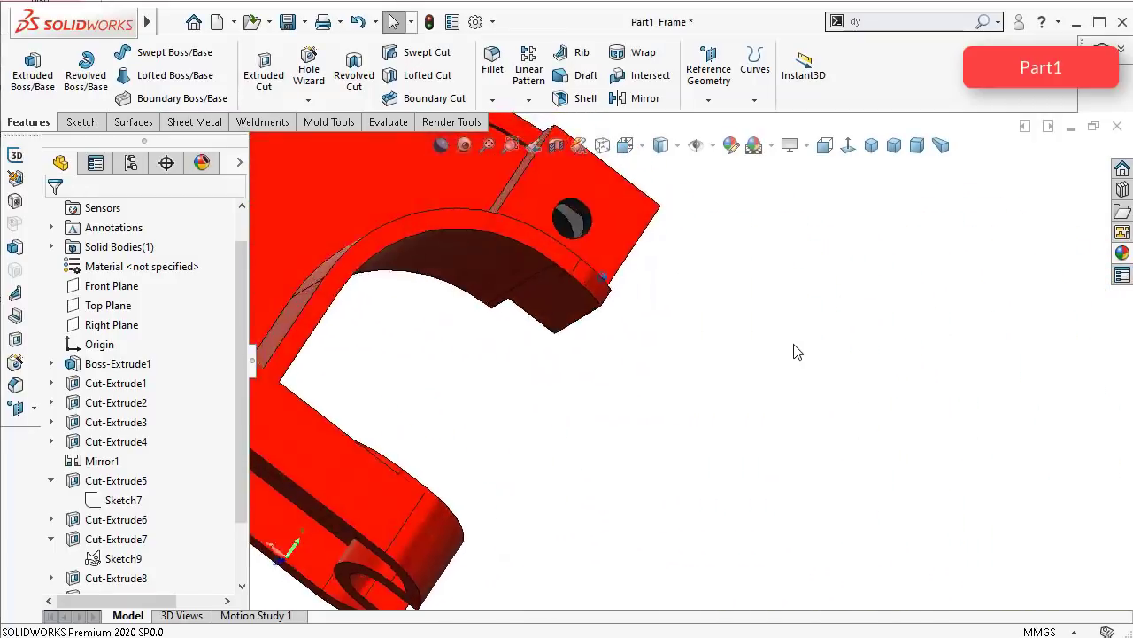
pyautogui.press('Down')
pyautogui.press('Down')
pyautogui.press('Down')
pyautogui.press('Down')
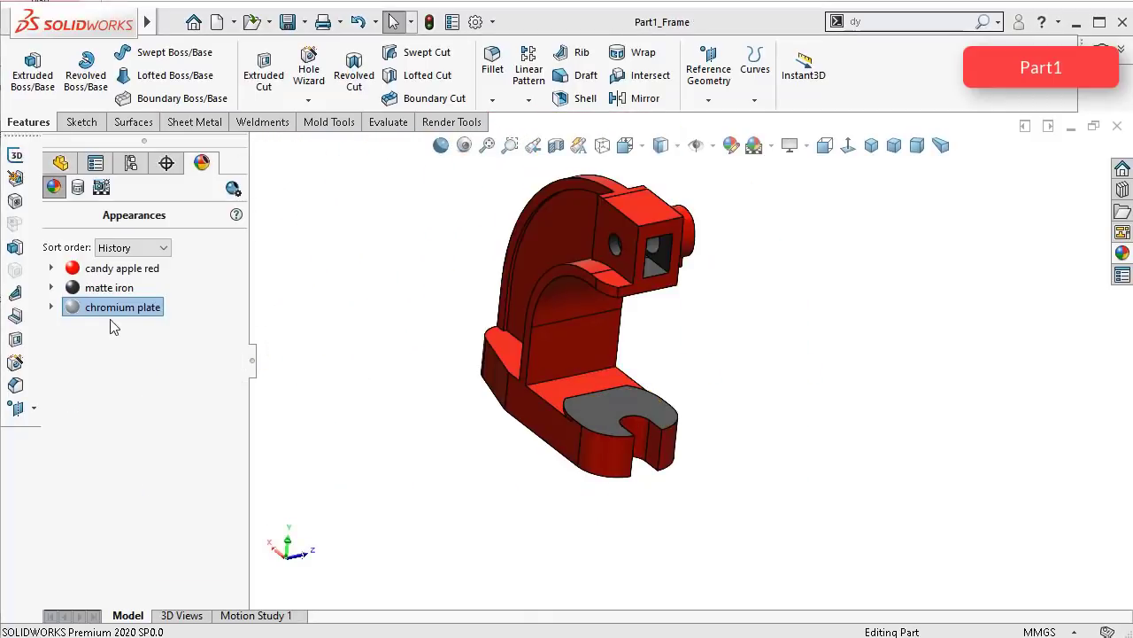
pyautogui.rightClick(111, 325)
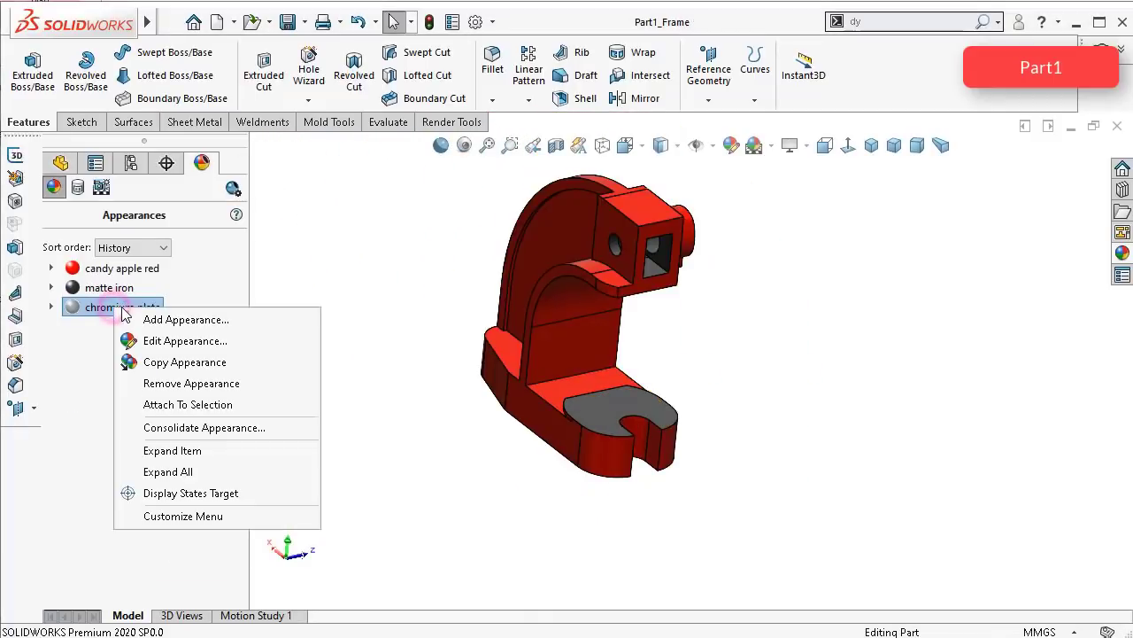
pyautogui.click(152, 345)
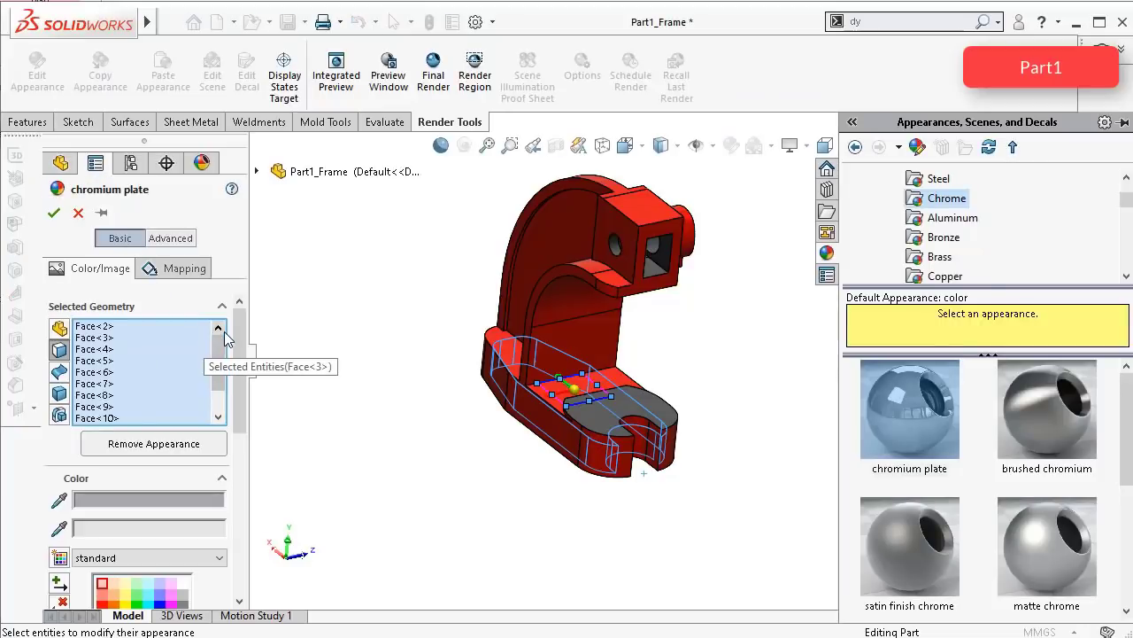
pyautogui.moveTo(236, 335); pyautogui.dragTo(243, 293)
pyautogui.moveTo(240, 346); pyautogui.dragTo(240, 512)
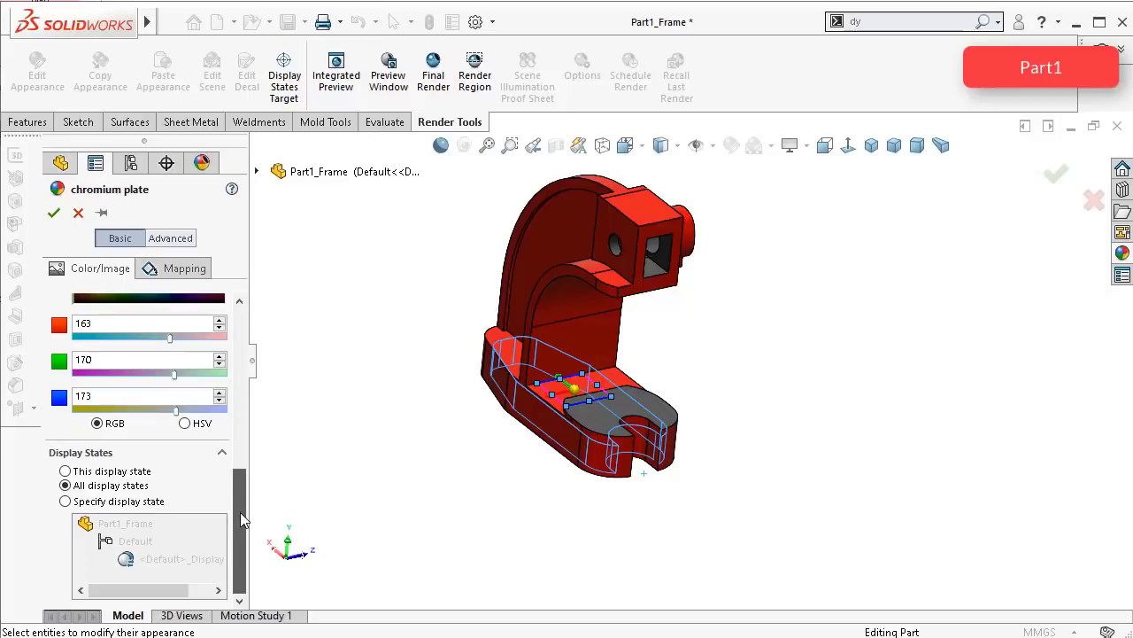
pyautogui.click(77, 214)
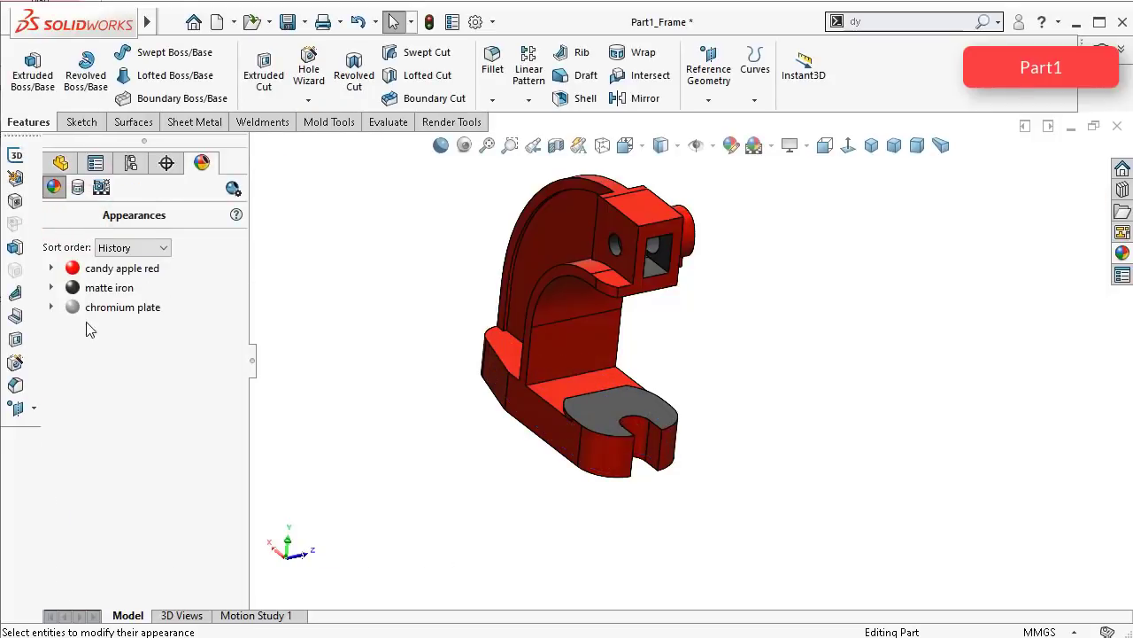
# Step: Remove the chromium plate appearance from all faces of the frame it is applied to
pyautogui.click(50, 307)
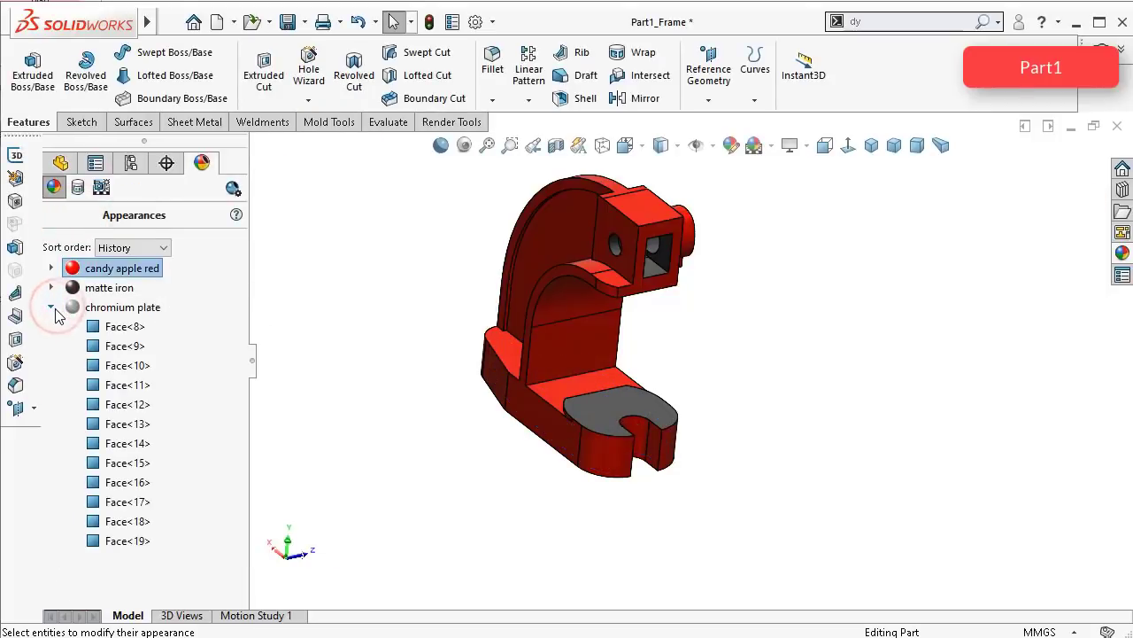
pyautogui.click(103, 308)
pyautogui.rightClick(104, 310)
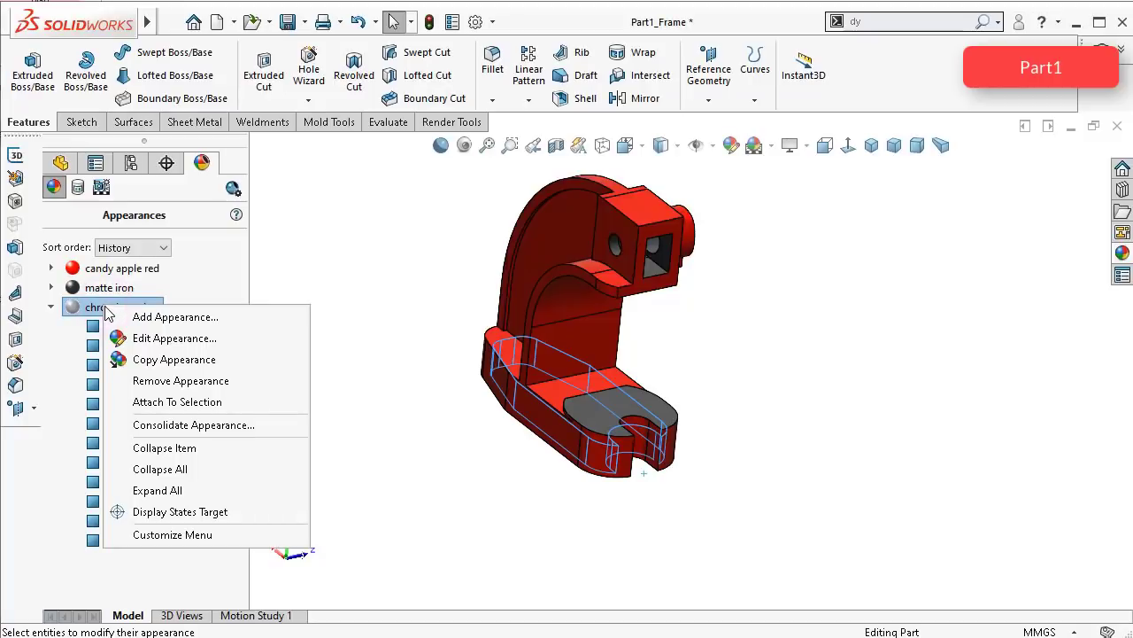
pyautogui.click(419, 300)
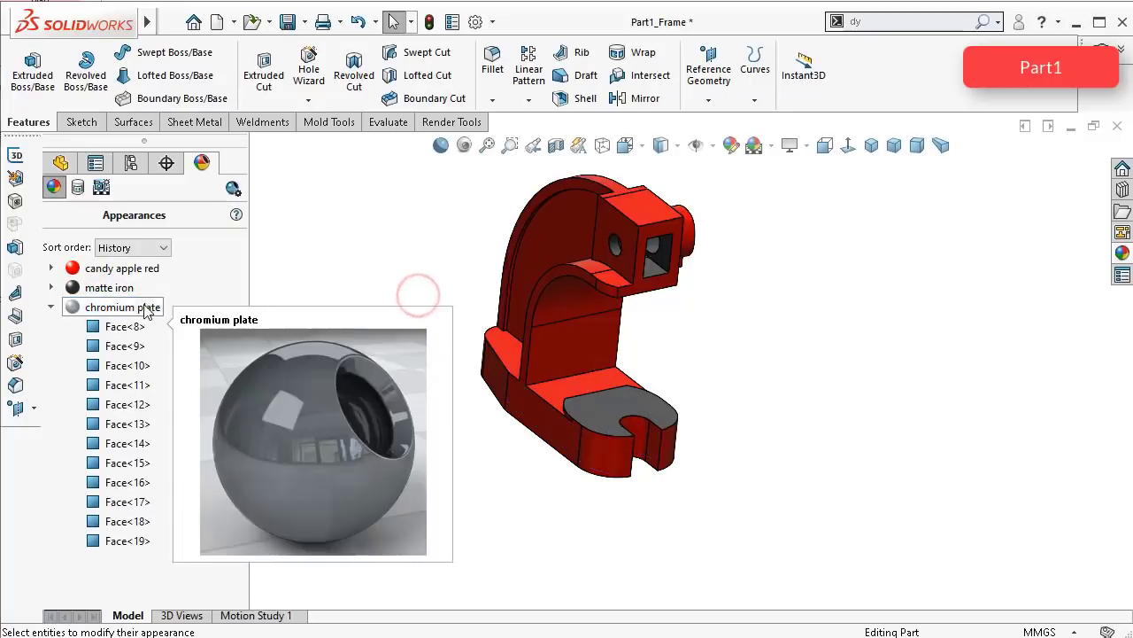
pyautogui.rightClick(120, 286)
pyautogui.click(170, 344)
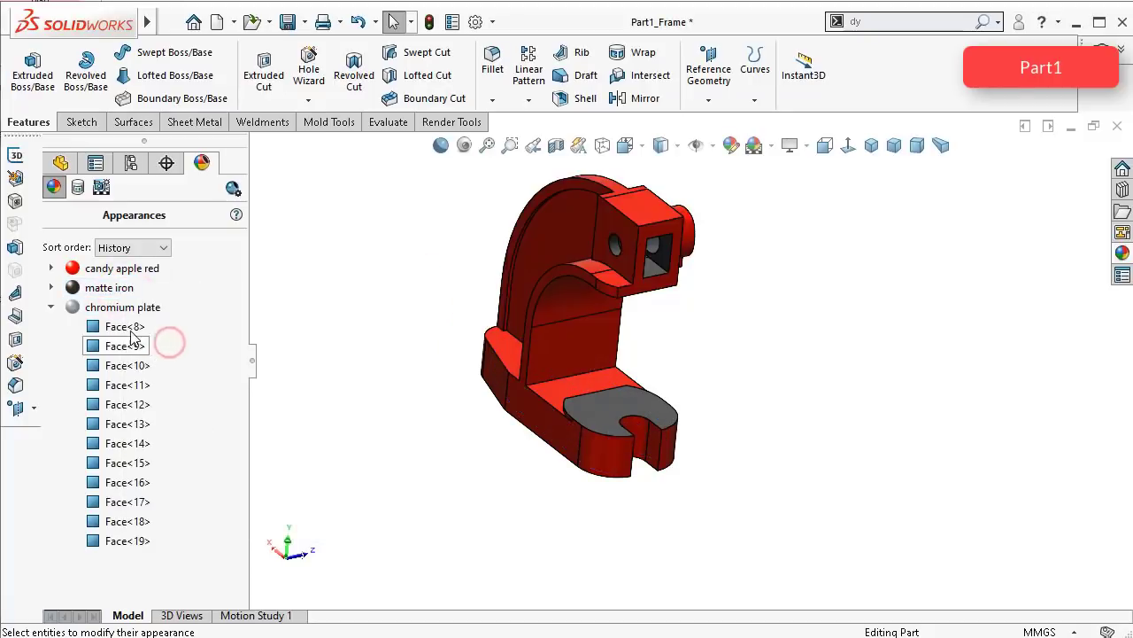
pyautogui.rightClick(123, 310)
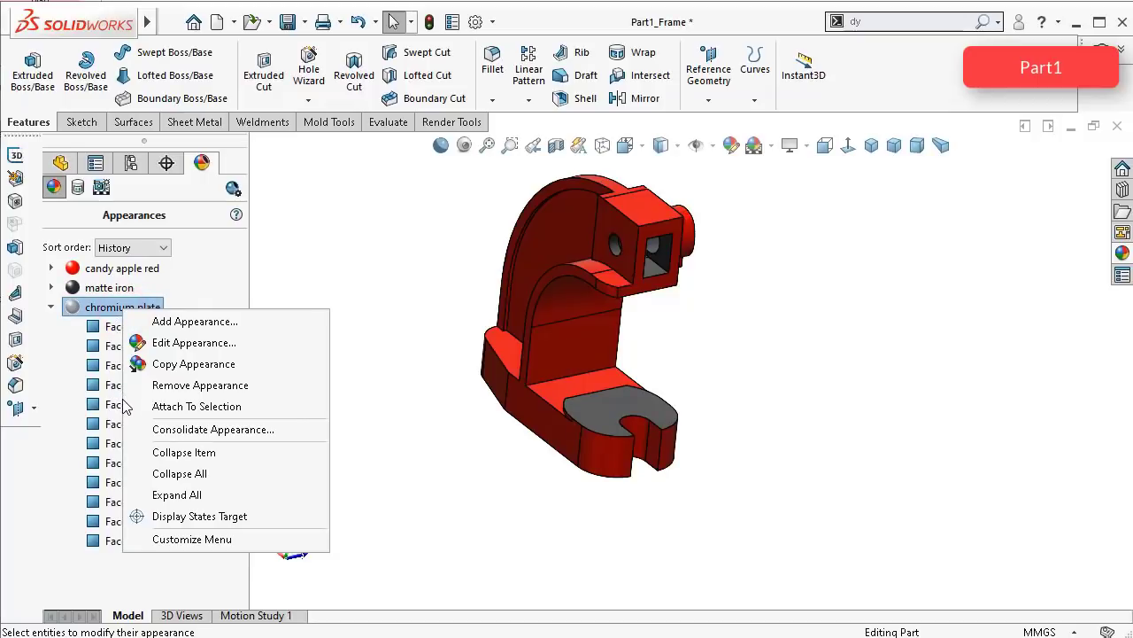
pyautogui.click(156, 389)
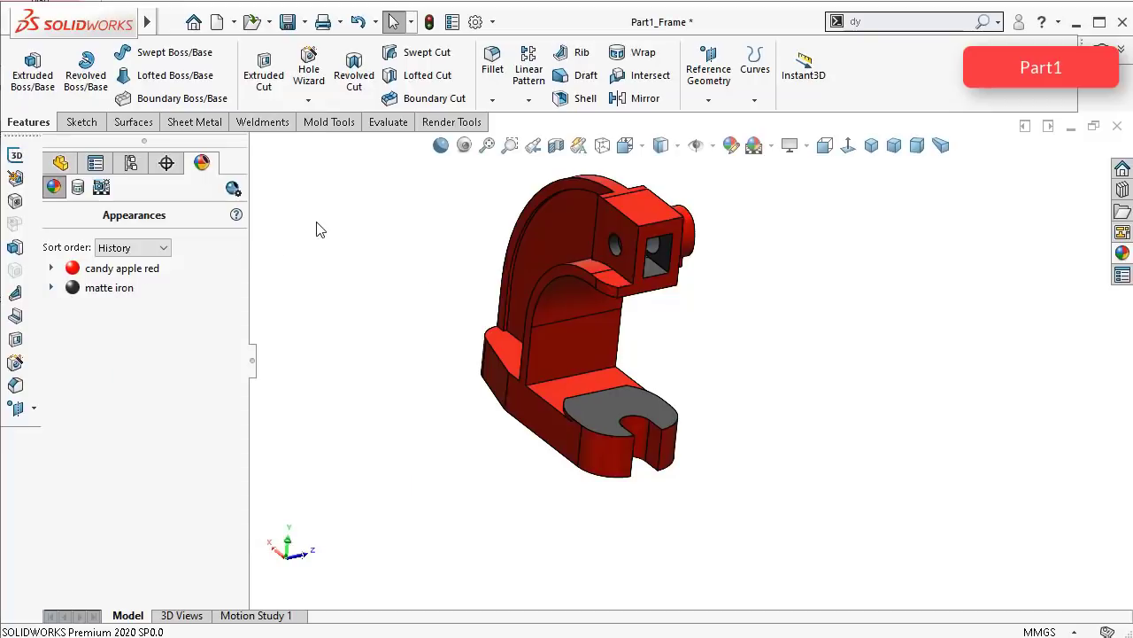
# Step: Edit the matte iron appearance and add the floor and first inner wall faces of the cavity under the base
pyautogui.moveTo(397, 387); pyautogui.dragTo(414, 217, button='middle')
pyautogui.click(92, 293)
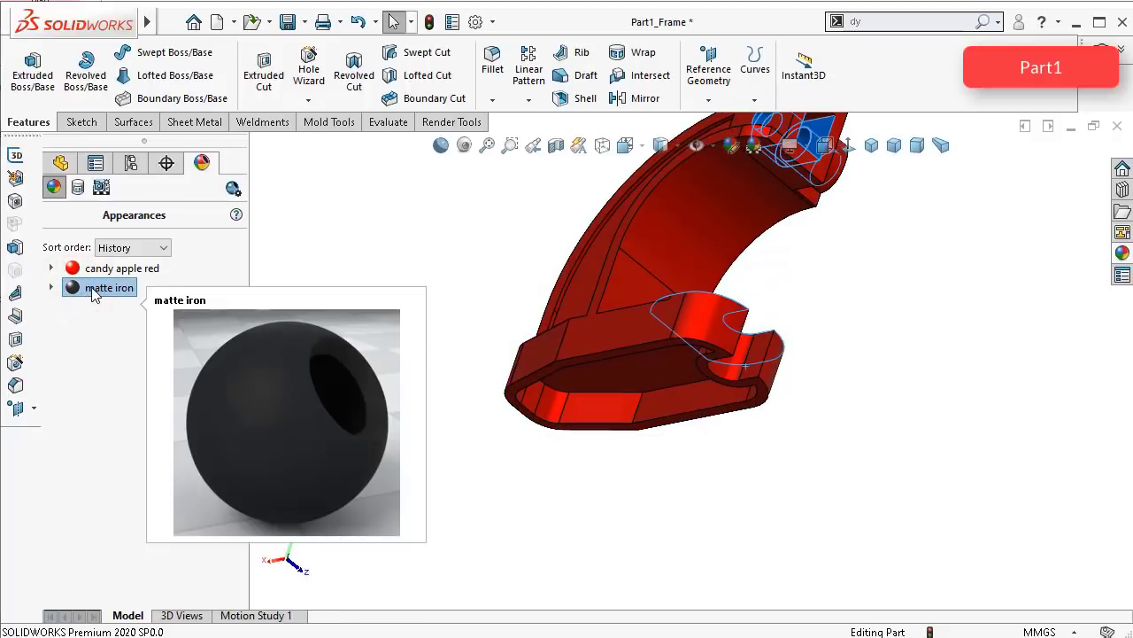
pyautogui.rightClick(93, 293)
pyautogui.click(115, 322)
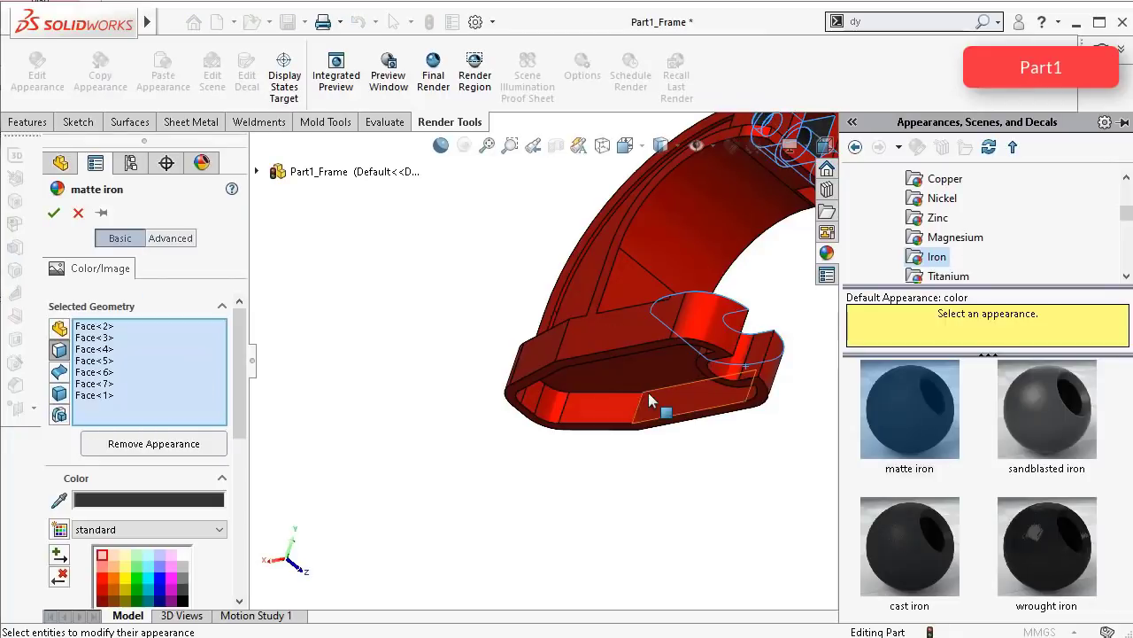
pyautogui.click(651, 397)
pyautogui.click(608, 408)
pyautogui.click(543, 404)
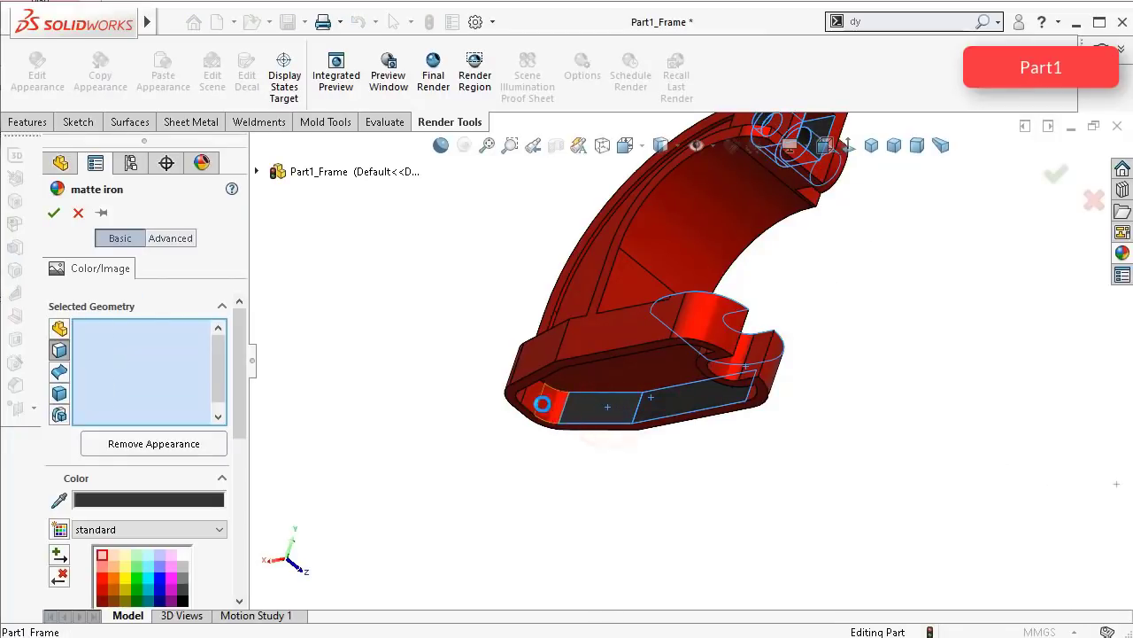
pyautogui.moveTo(576, 404); pyautogui.dragTo(752, 267, button='middle')
pyautogui.click(756, 265)
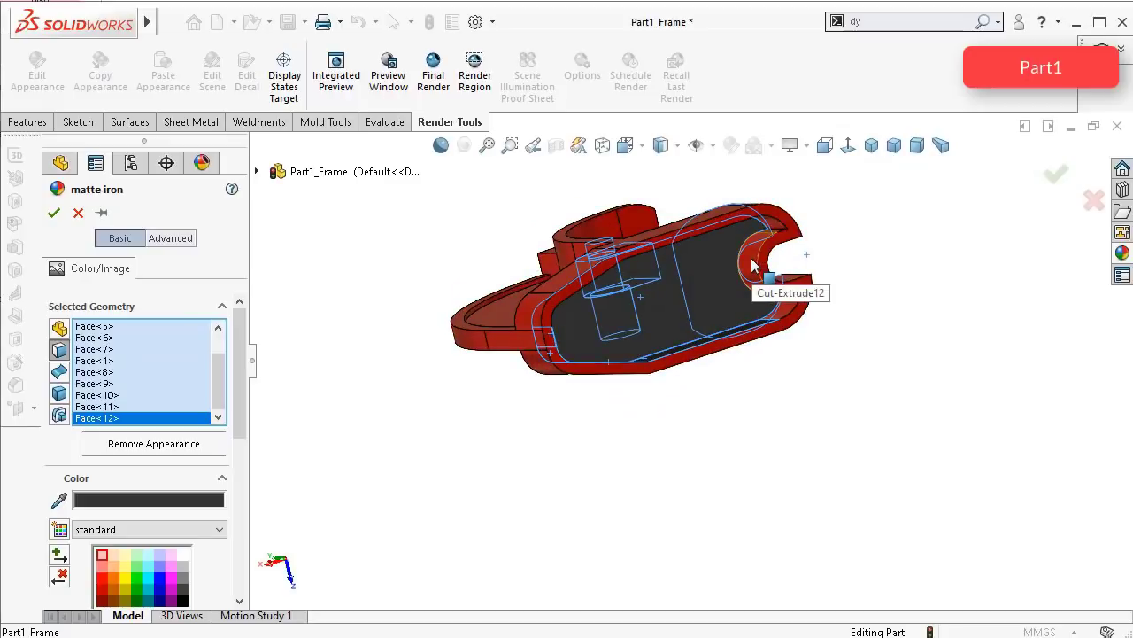
# Step: Extend the matte iron appearance to the remaining inner walls of the base cavity, including those around the slot and rounded corners
pyautogui.scroll(-8, 779, 305)
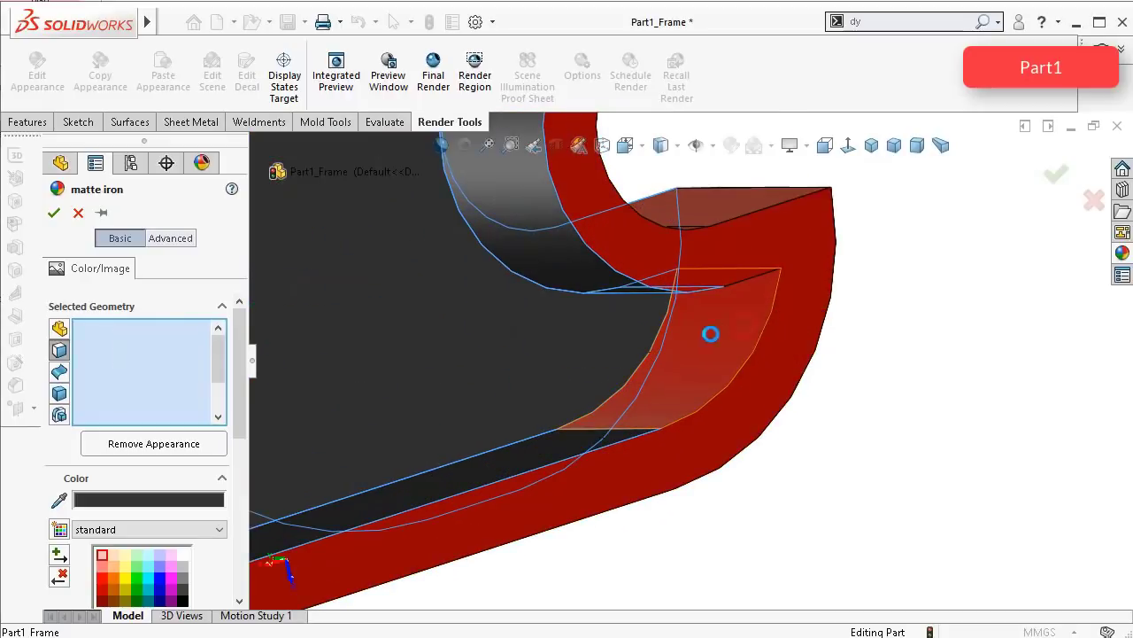
pyautogui.scroll(6, 675, 303)
pyautogui.scroll(-7, 700, 307)
pyautogui.click(817, 383)
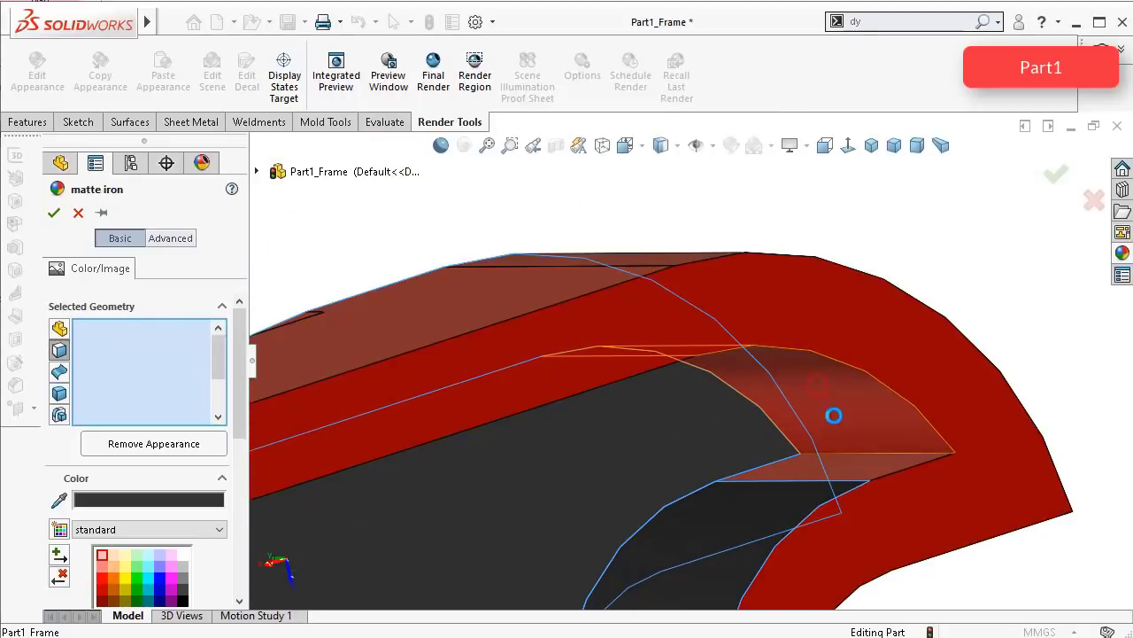
pyautogui.click(833, 415)
pyautogui.click(823, 475)
pyautogui.moveTo(823, 475); pyautogui.dragTo(558, 321, button='middle')
pyautogui.click(386, 286)
pyautogui.scroll(6, 344, 425)
pyautogui.scroll(-4, 356, 485)
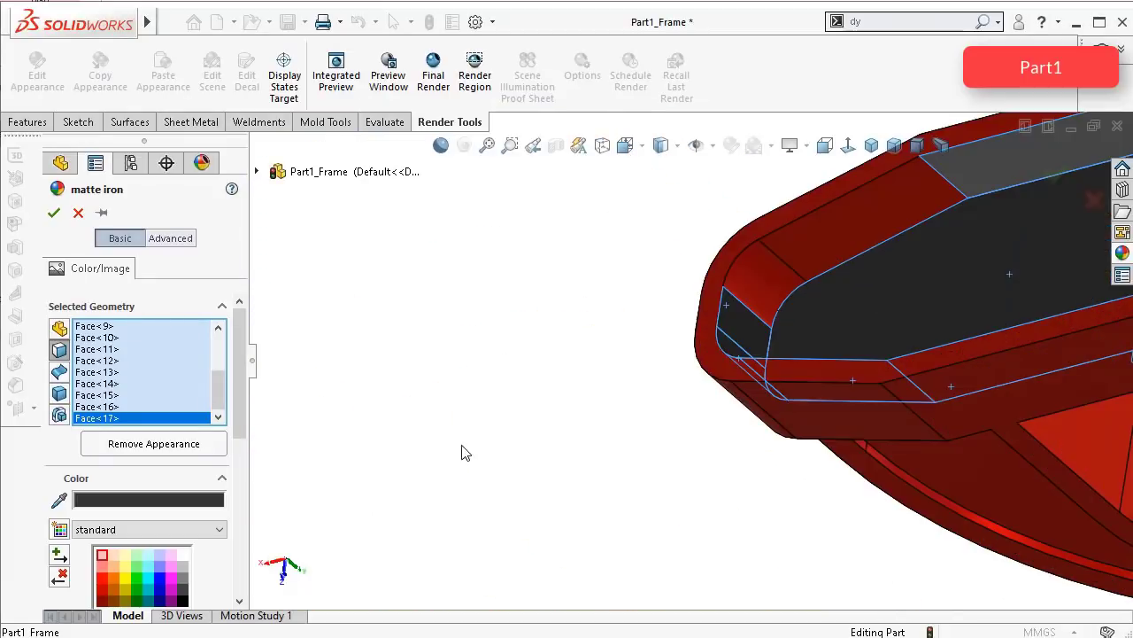
pyautogui.click(819, 231)
pyautogui.click(773, 274)
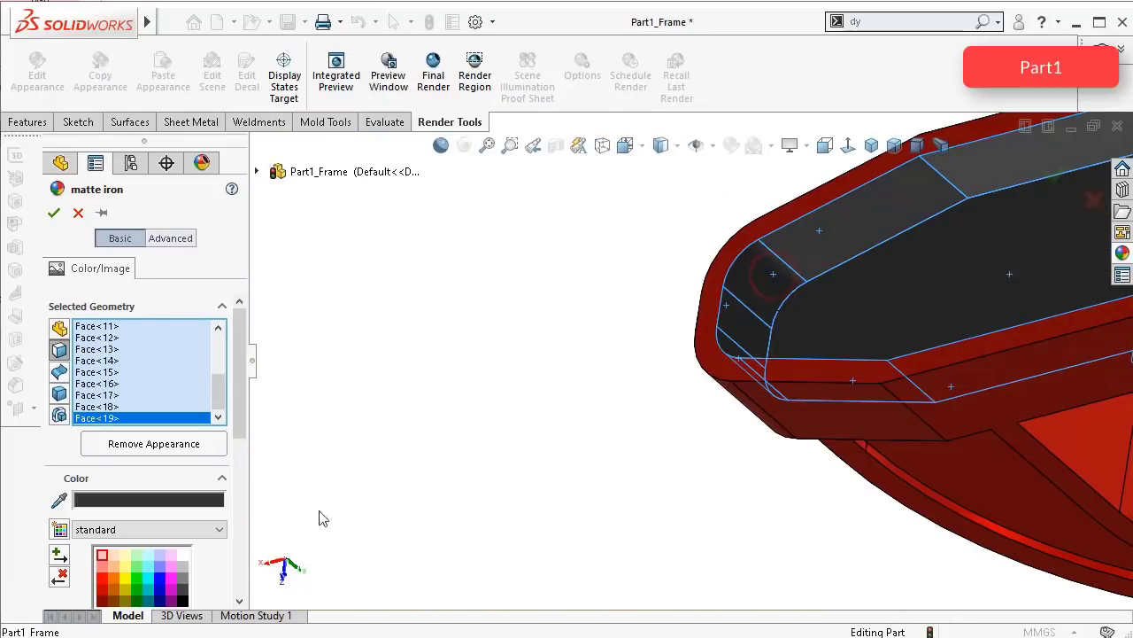
# Step: Change the matte iron appearance's colour to the light grey basic colour and apply it
pyautogui.moveTo(235, 395); pyautogui.dragTo(253, 453)
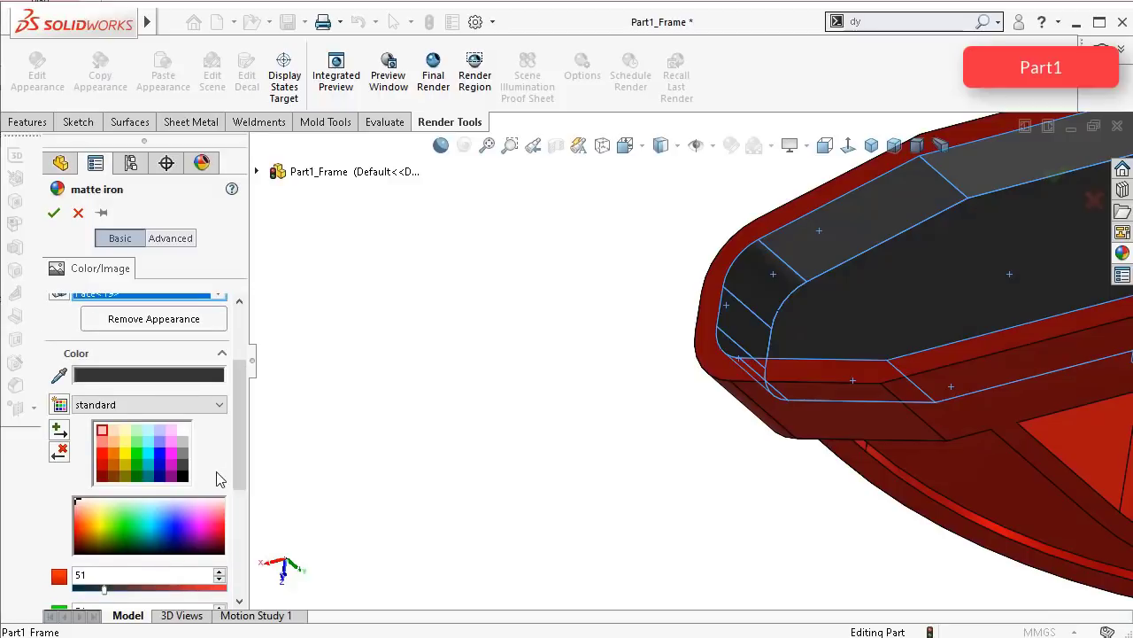
pyautogui.doubleClick(197, 383)
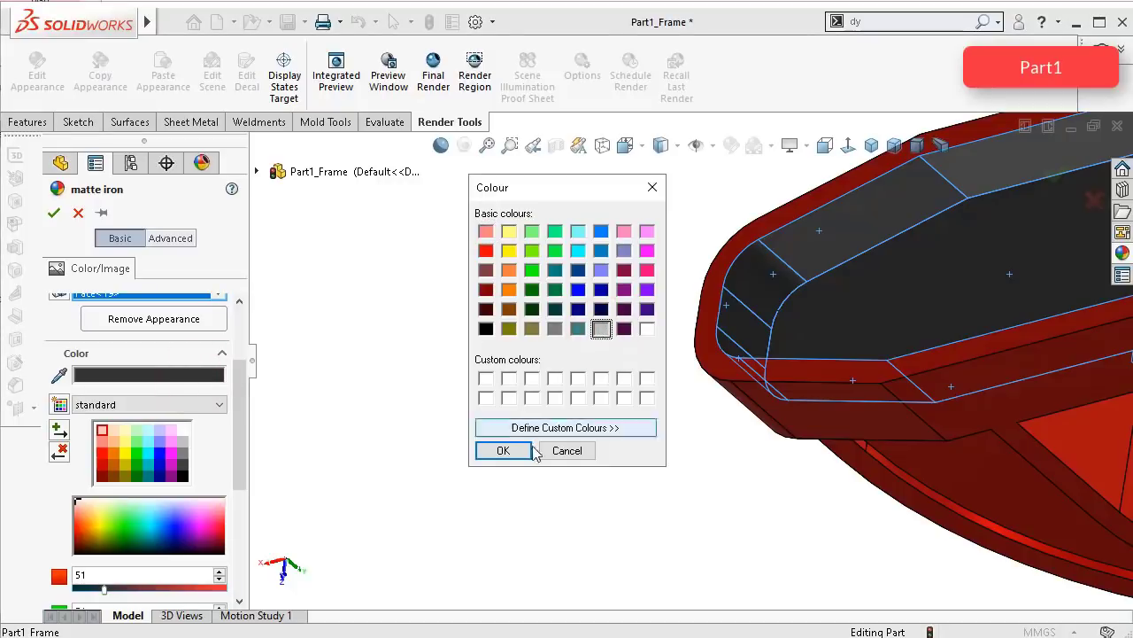
pyautogui.click(502, 450)
pyautogui.scroll(5, 819, 334)
pyautogui.moveTo(819, 334); pyautogui.dragTo(632, 264, button='middle')
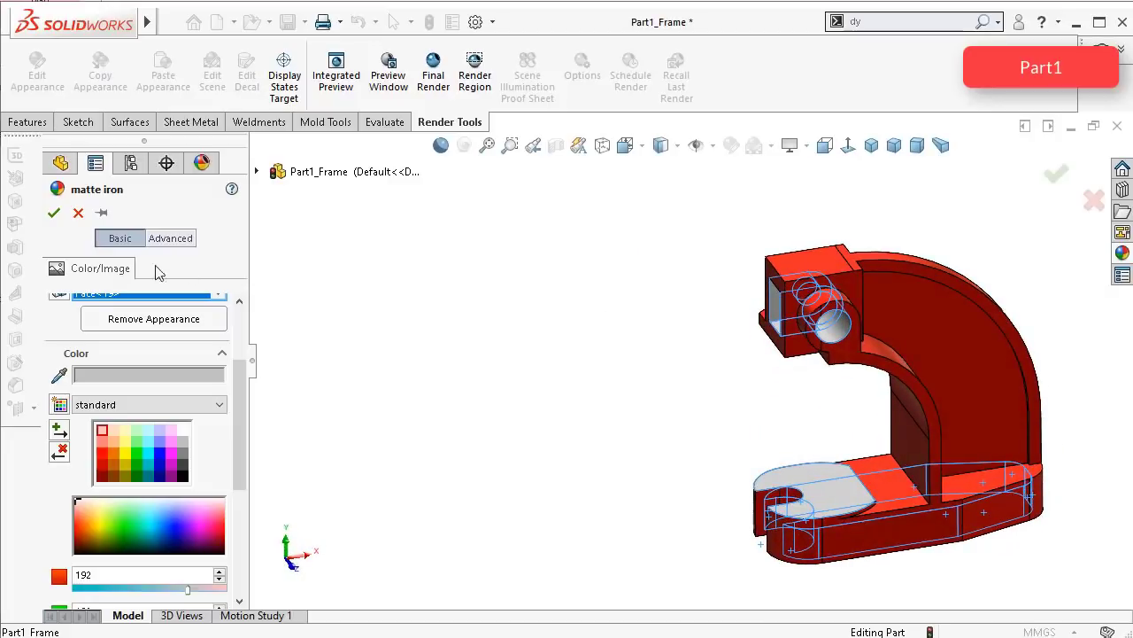
pyautogui.click(53, 214)
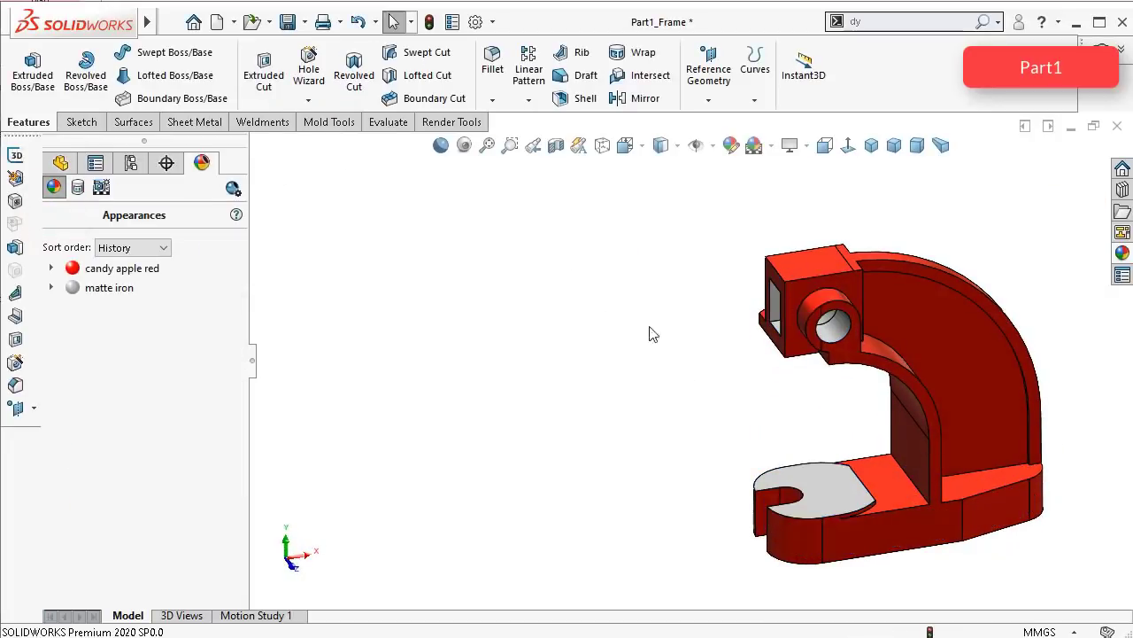
# Step: Save the Part1_Frame document, rebuilding it first
pyautogui.scroll(1, 650, 327)
pyautogui.moveTo(889, 355); pyautogui.dragTo(889, 357, button='middle')
pyautogui.scroll(-2, 890, 363)
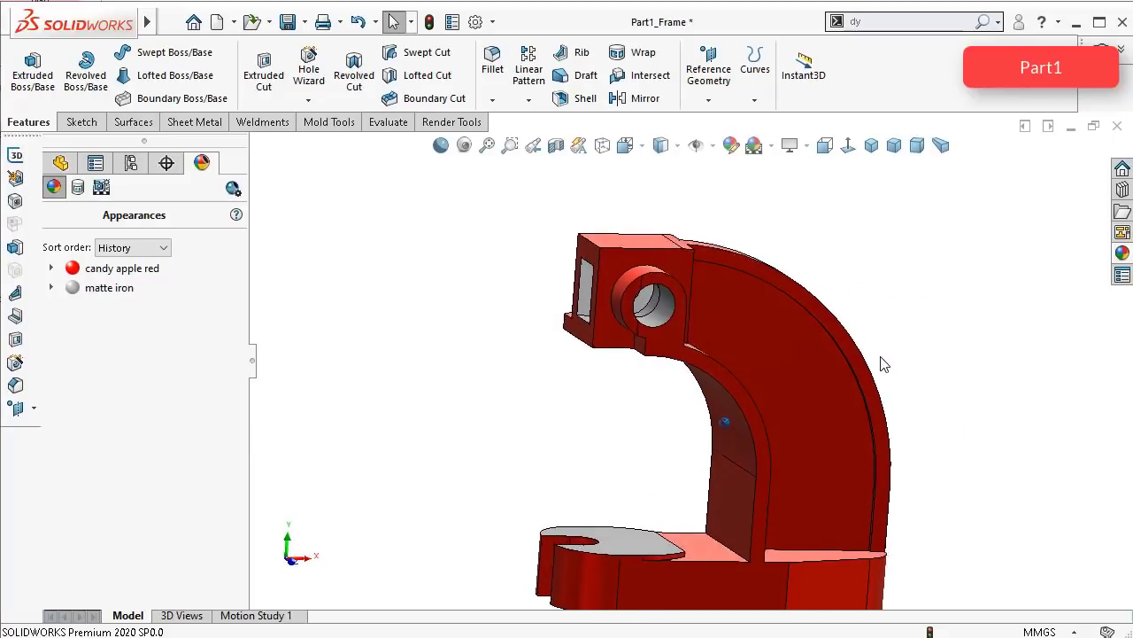
pyautogui.click(287, 22)
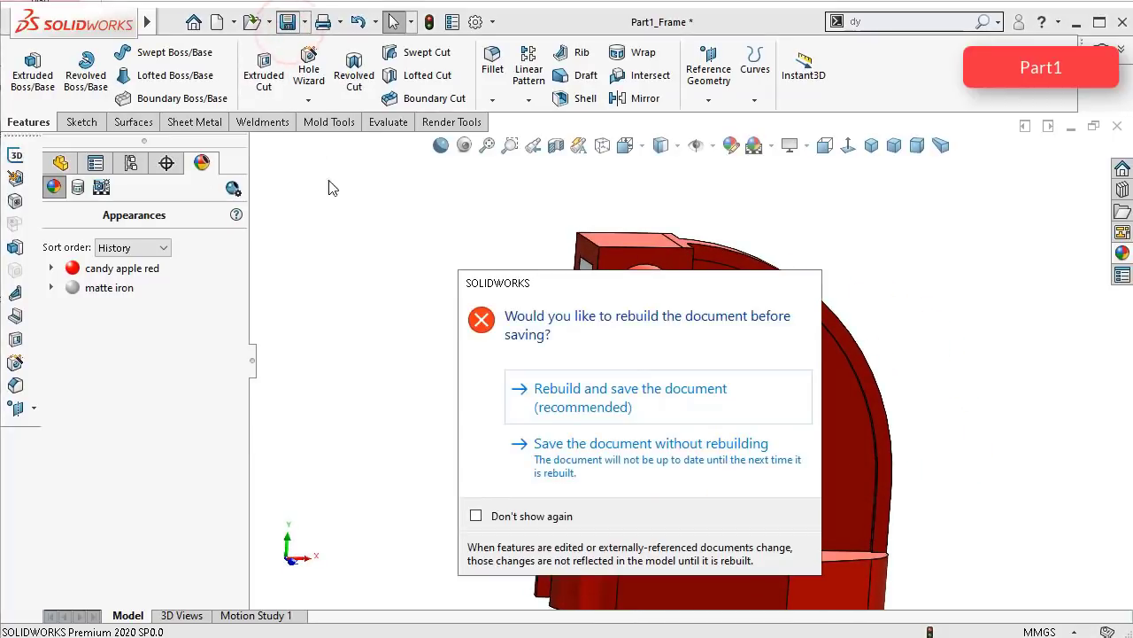
pyautogui.click(631, 398)
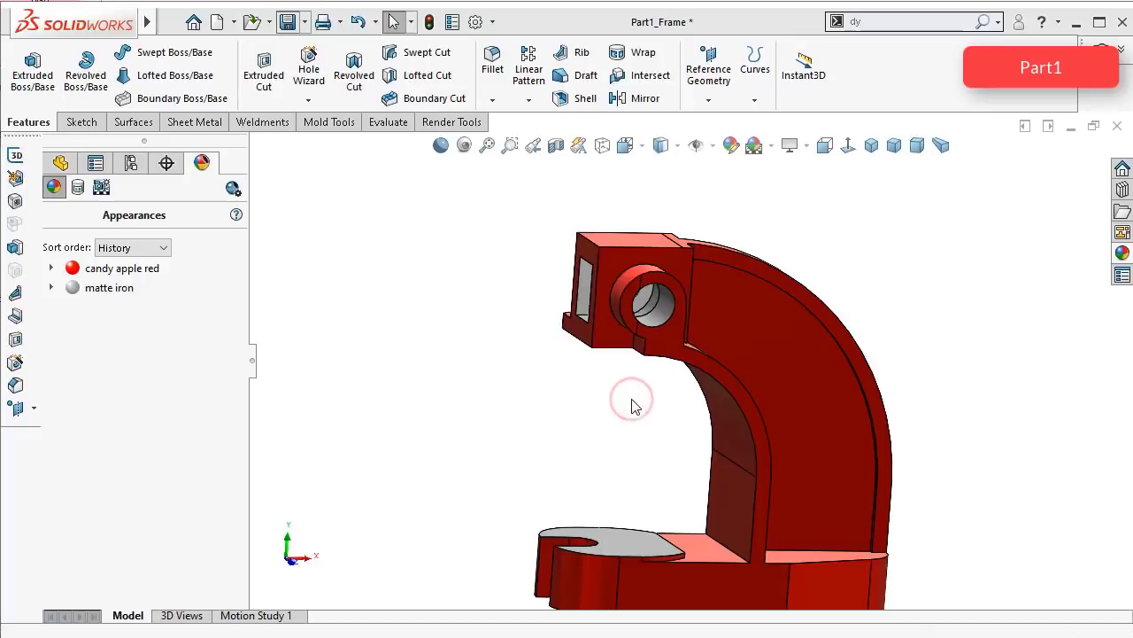
# Step: Start a new sketch on the flat side face of Boss-Extrude1 at the frame's base
pyautogui.click(60, 163)
pyautogui.press('Right')
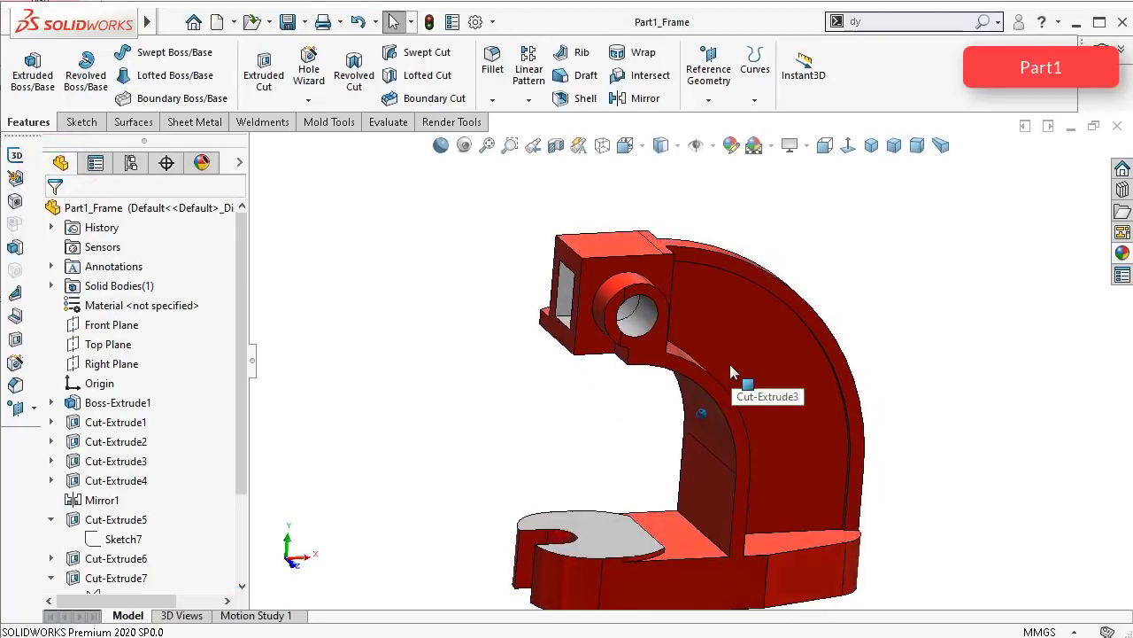
pyautogui.press('Right')
pyautogui.press('Right')
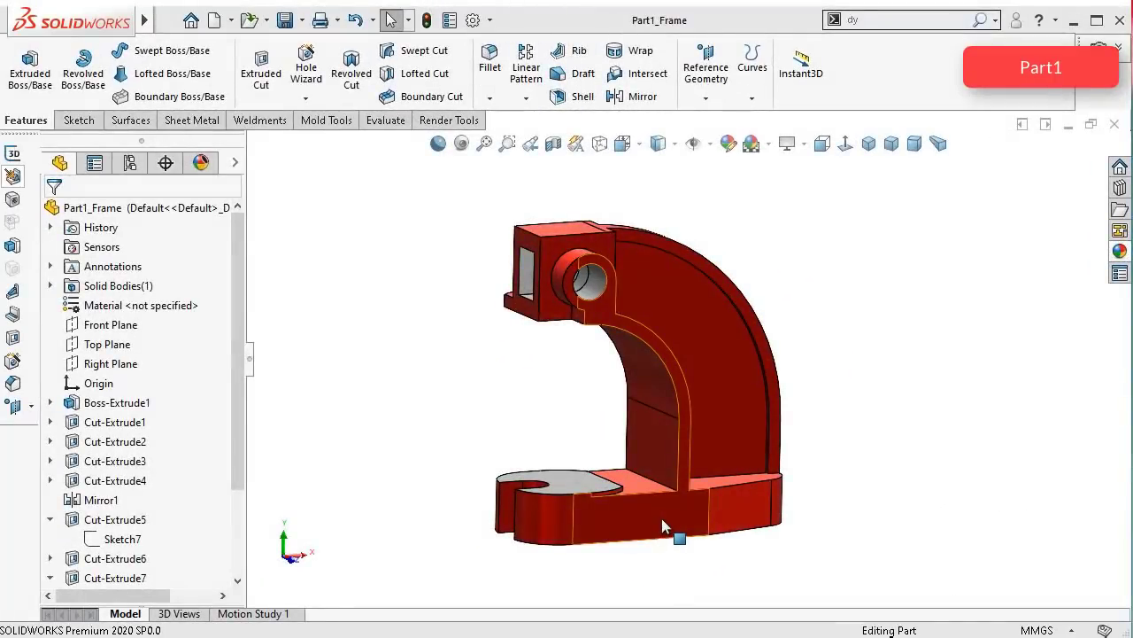
pyautogui.click(662, 524)
pyautogui.click(739, 470)
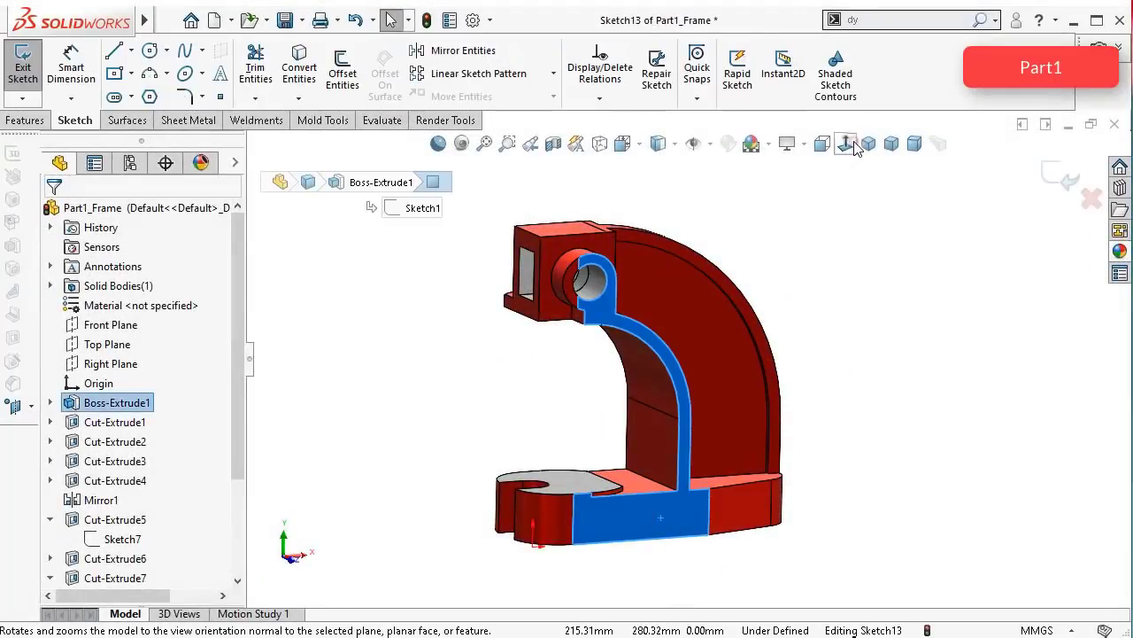
pyautogui.click(853, 143)
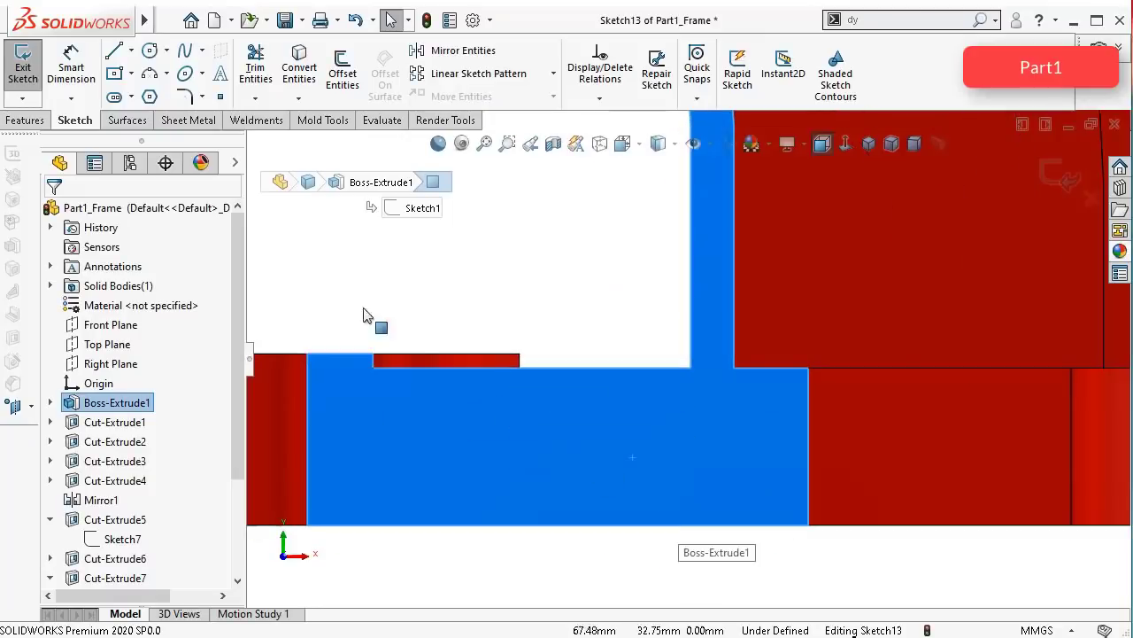
# Step: Sketch a corner rectangle about 6.6 mm high rising from the bottom edge of the base's side face
pyautogui.click(131, 74)
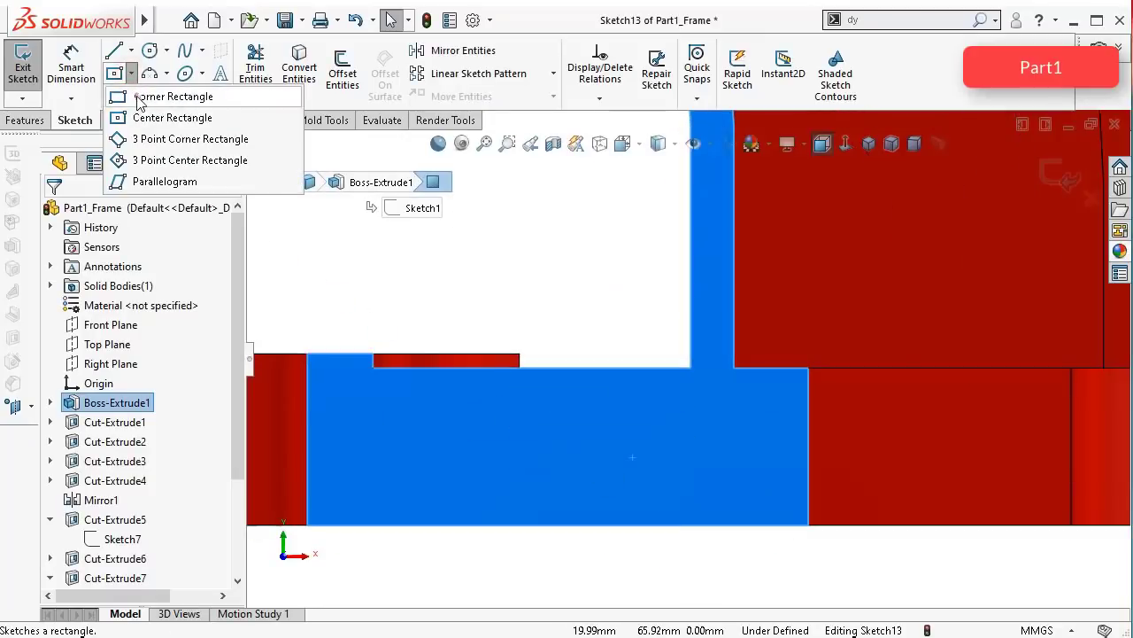
pyautogui.click(151, 94)
pyautogui.click(395, 532)
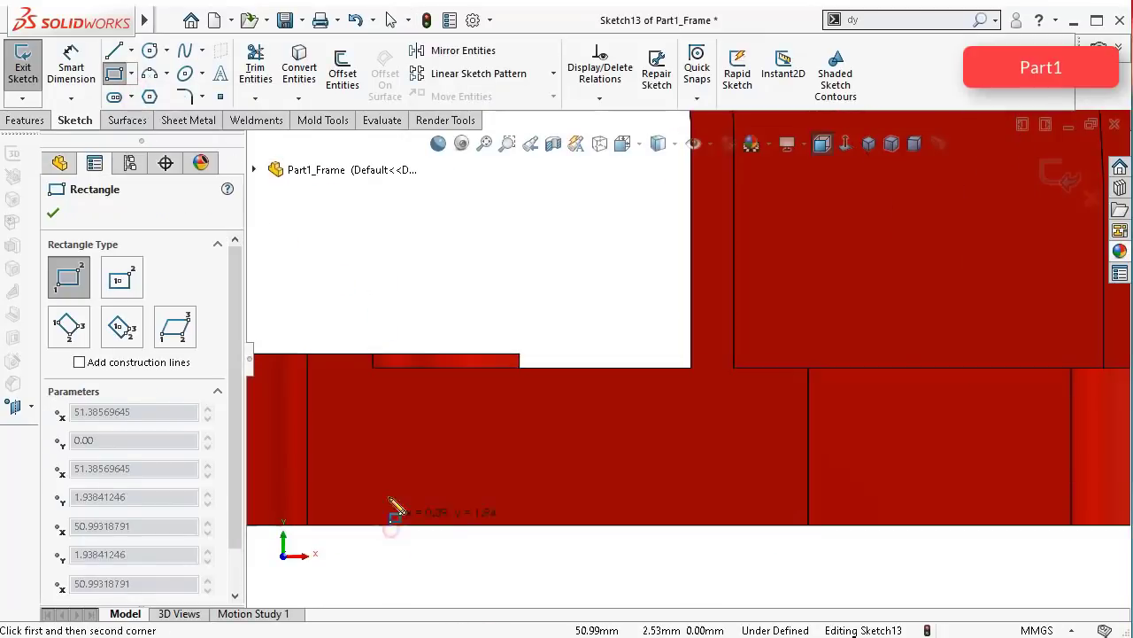
pyautogui.click(736, 500)
pyautogui.scroll(3, 689, 580)
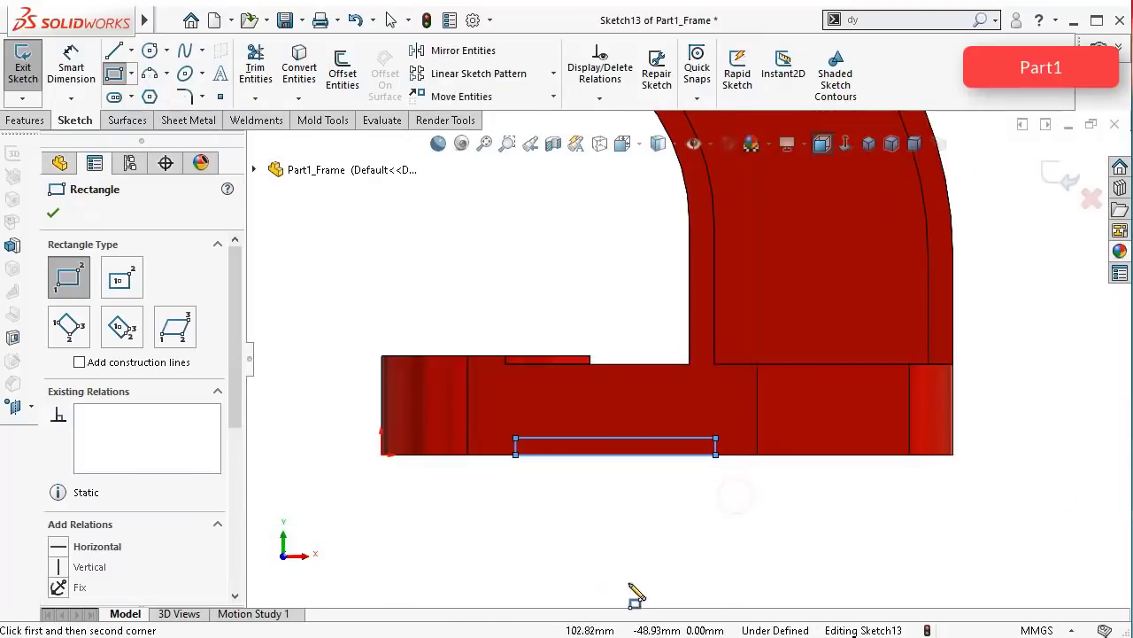
# Step: Dimension the rectangle's height to 3.2 mm
pyautogui.moveTo(529, 580); pyautogui.dragTo(519, 470, button='right')
pyautogui.scroll(-4, 521, 467)
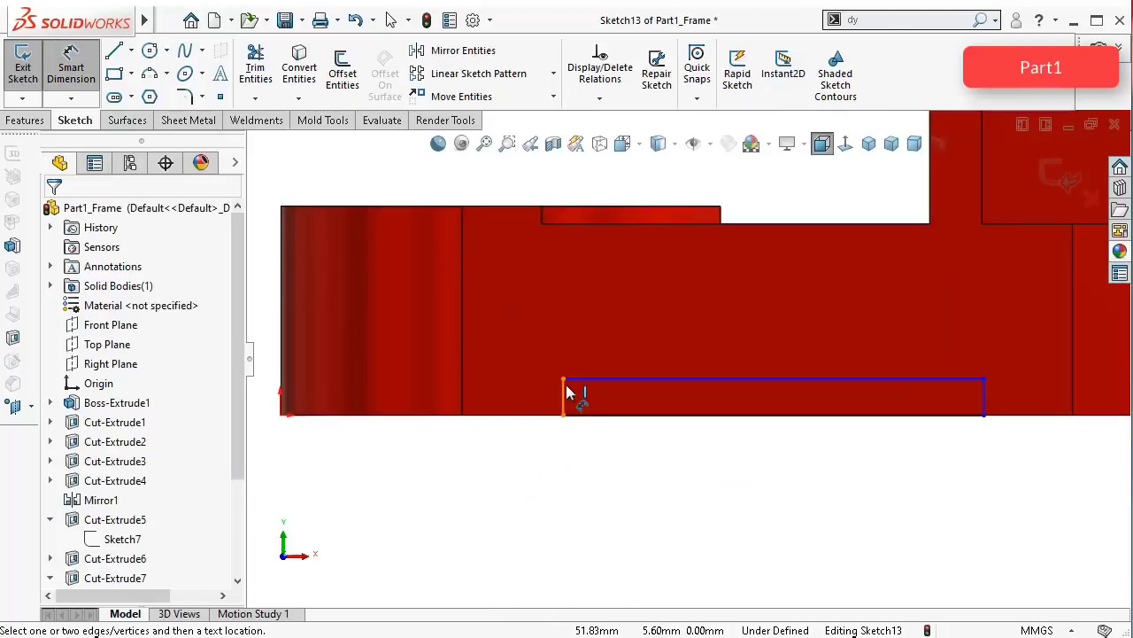
pyautogui.click(562, 402)
pyautogui.click(532, 483)
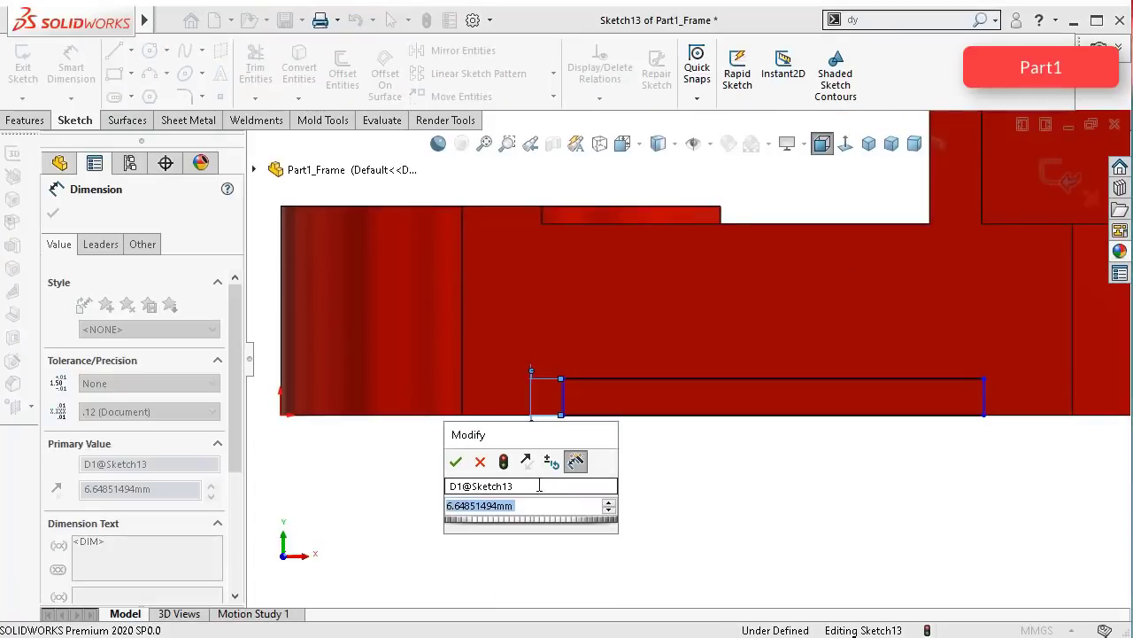
pyautogui.write('3.2')
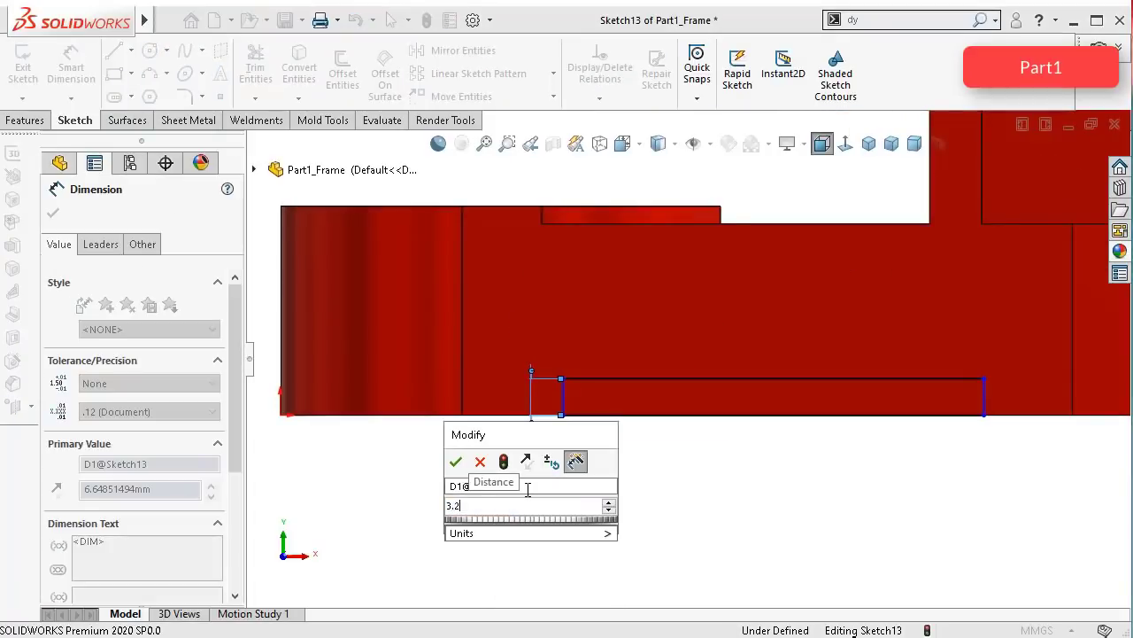
pyautogui.press('Return')
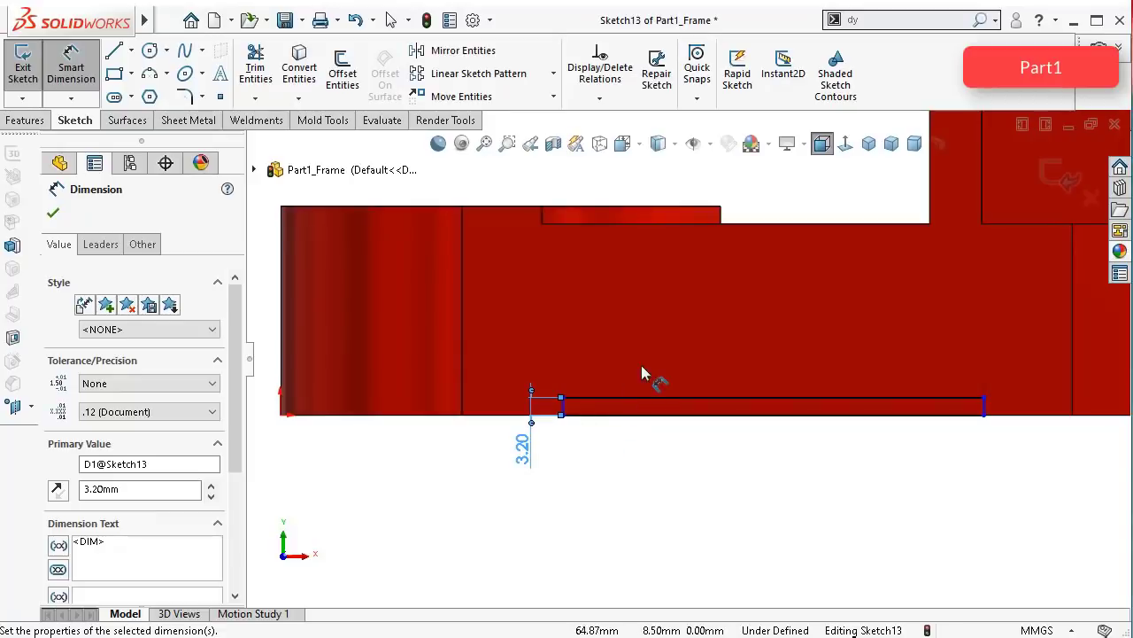
# Step: Dimension the rectangle's length along the base's bottom edge to 65 mm
pyautogui.click(649, 400)
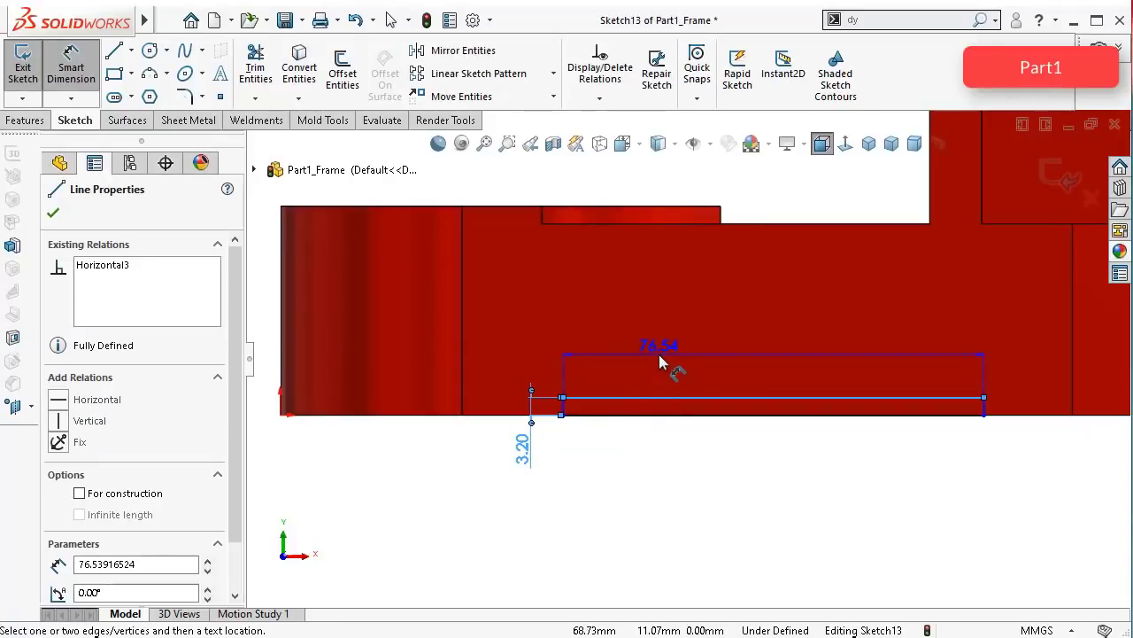
pyautogui.click(659, 354)
pyautogui.write('80')
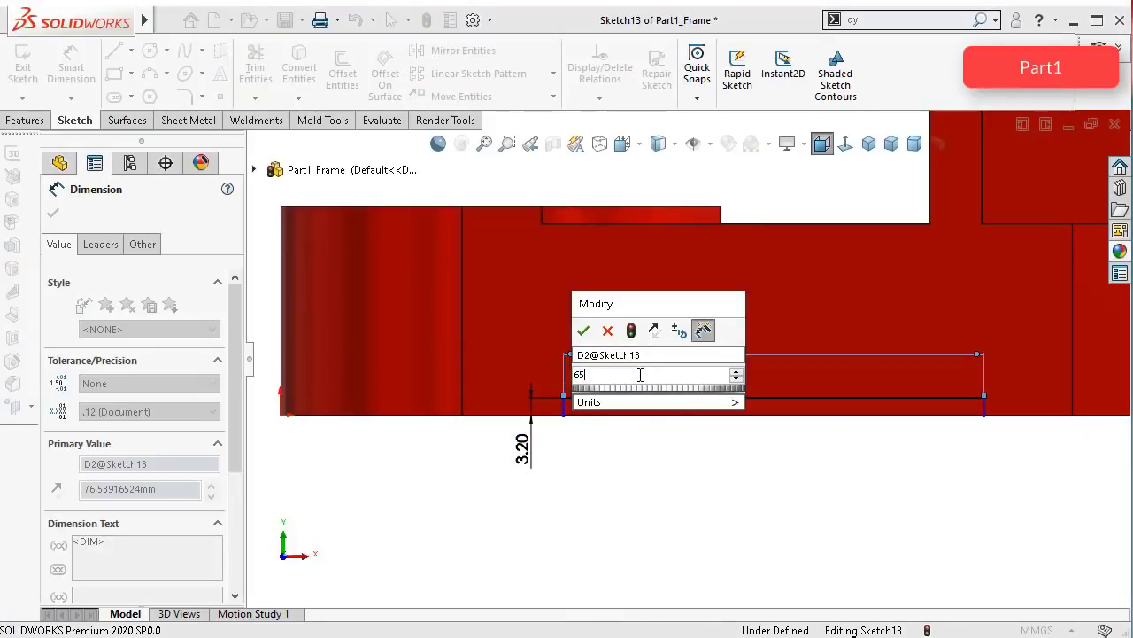
pyautogui.press('Return')
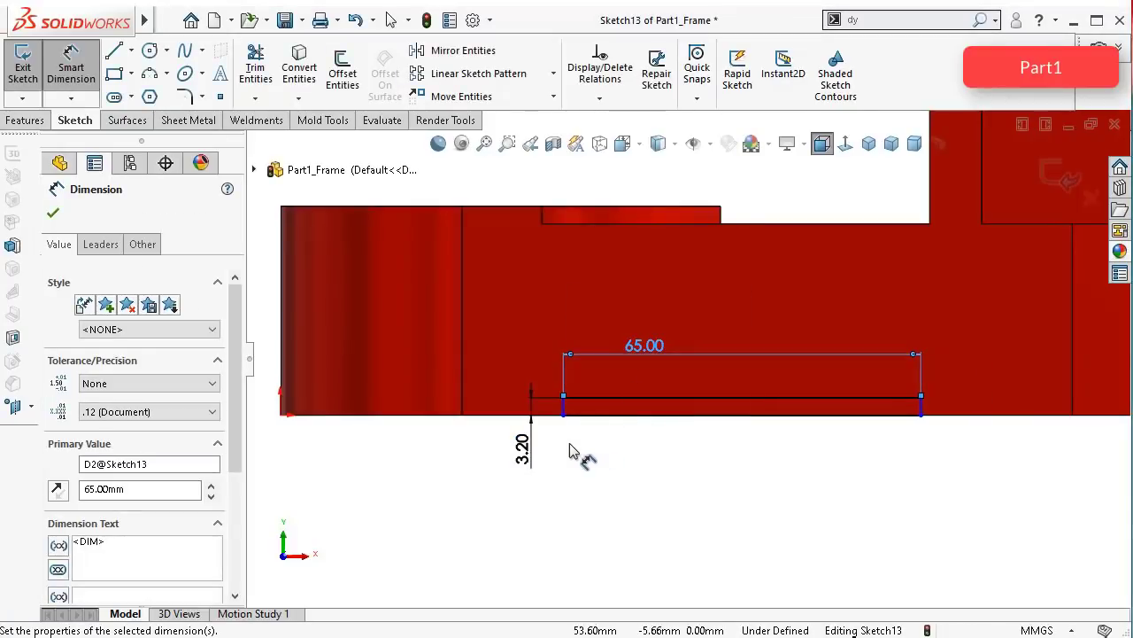
# Step: Dimension the horizontal distance from the origin to the rectangle's nearer lower corner as 76 mm
pyautogui.click(563, 415)
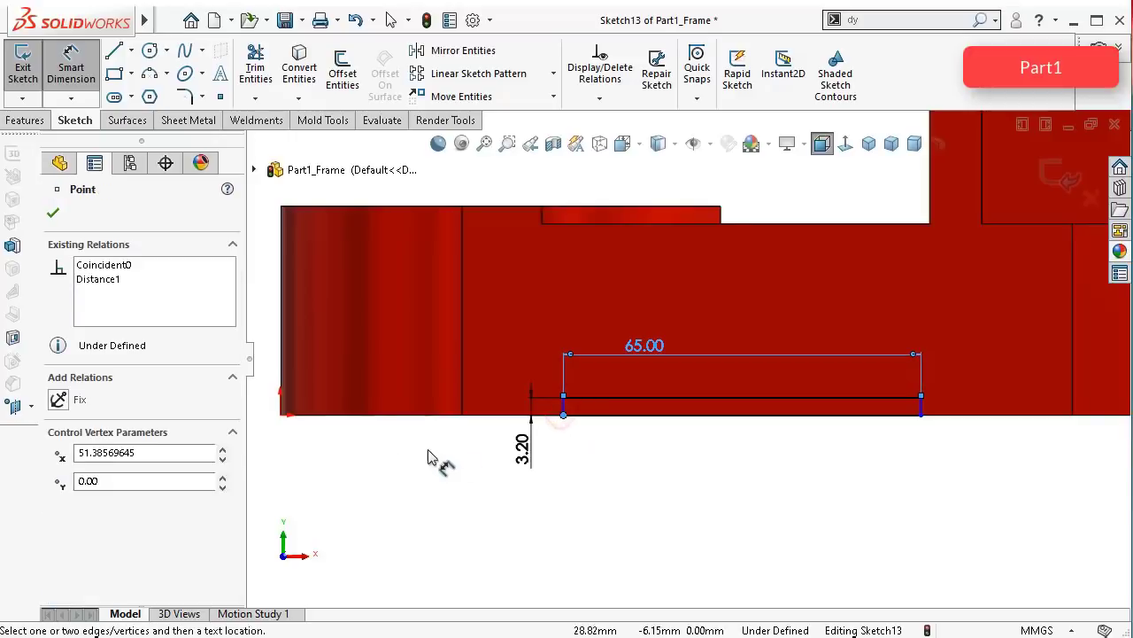
pyautogui.click(282, 416)
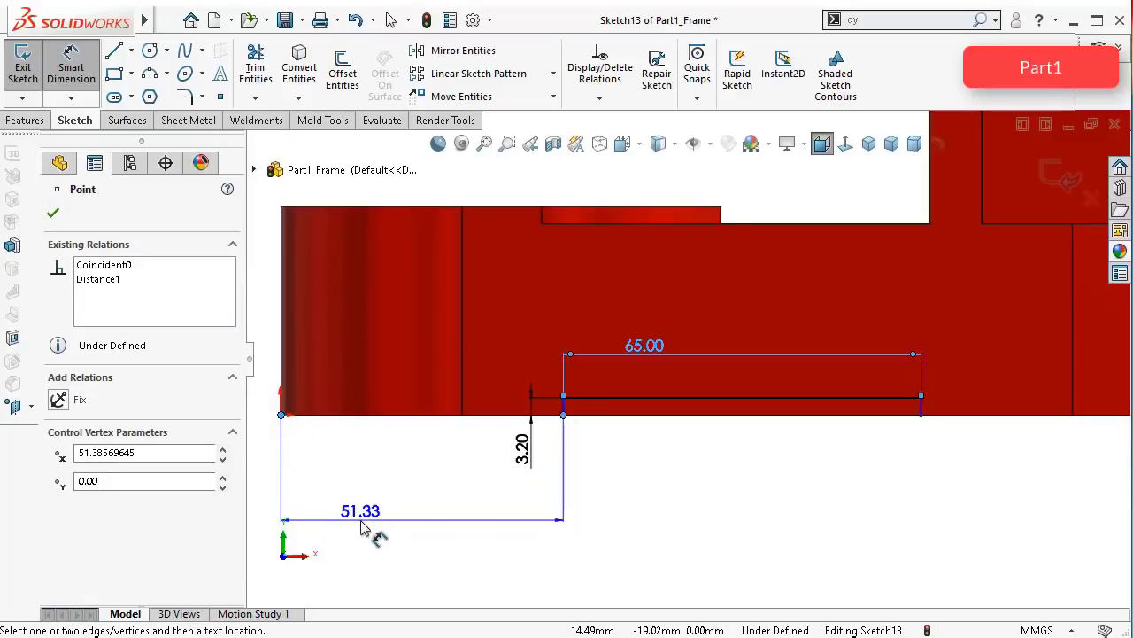
pyautogui.click(361, 527)
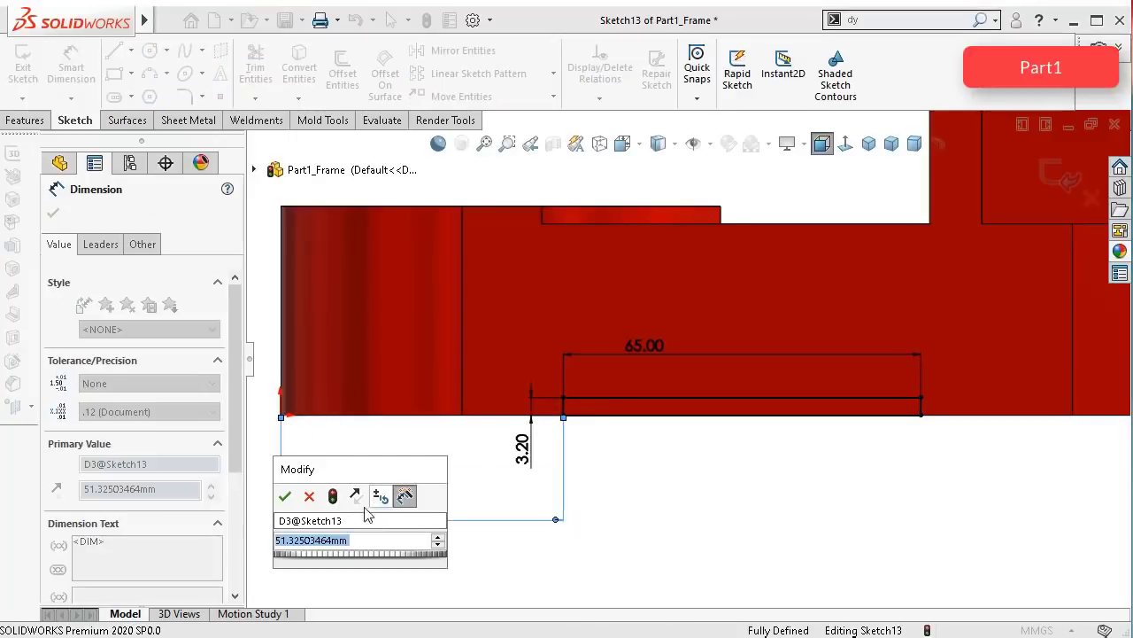
pyautogui.write('76')
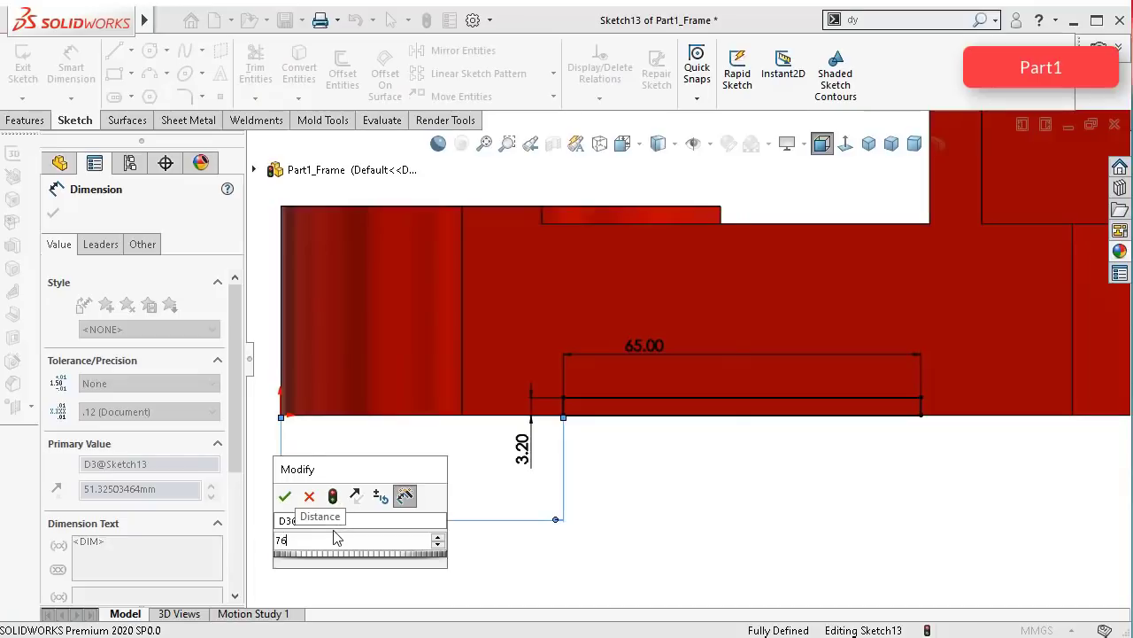
pyautogui.press('Return')
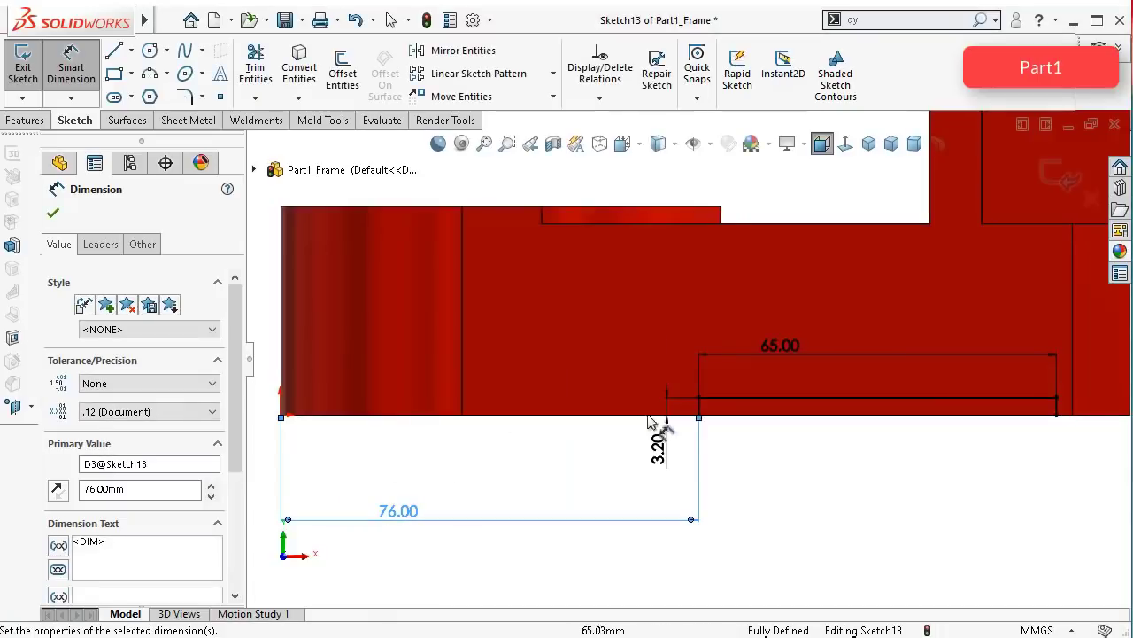
pyautogui.scroll(3, 731, 439)
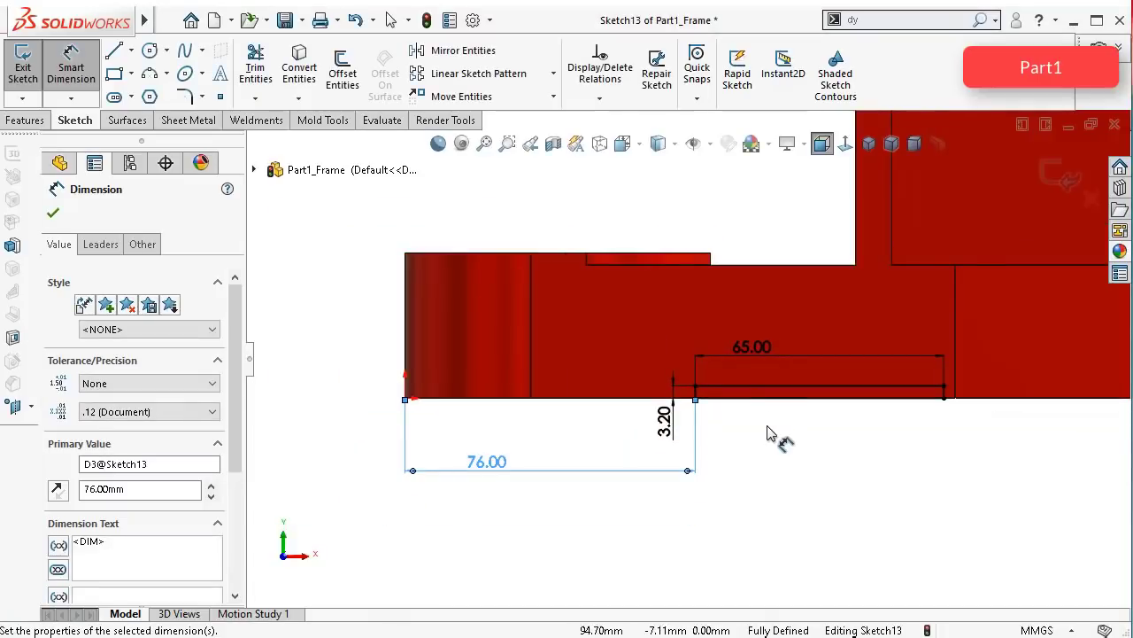
# Step: Cut the rectangle through the entire base with an Extruded Cut from the sketch plane, using the Through All end condition
pyautogui.click(26, 121)
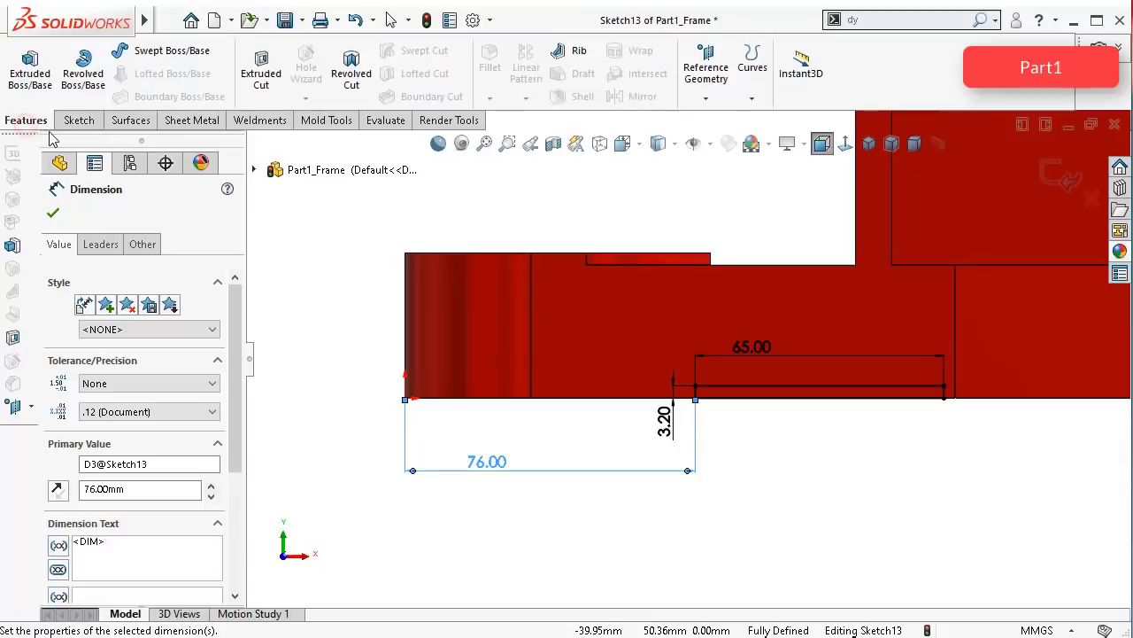
pyautogui.click(260, 80)
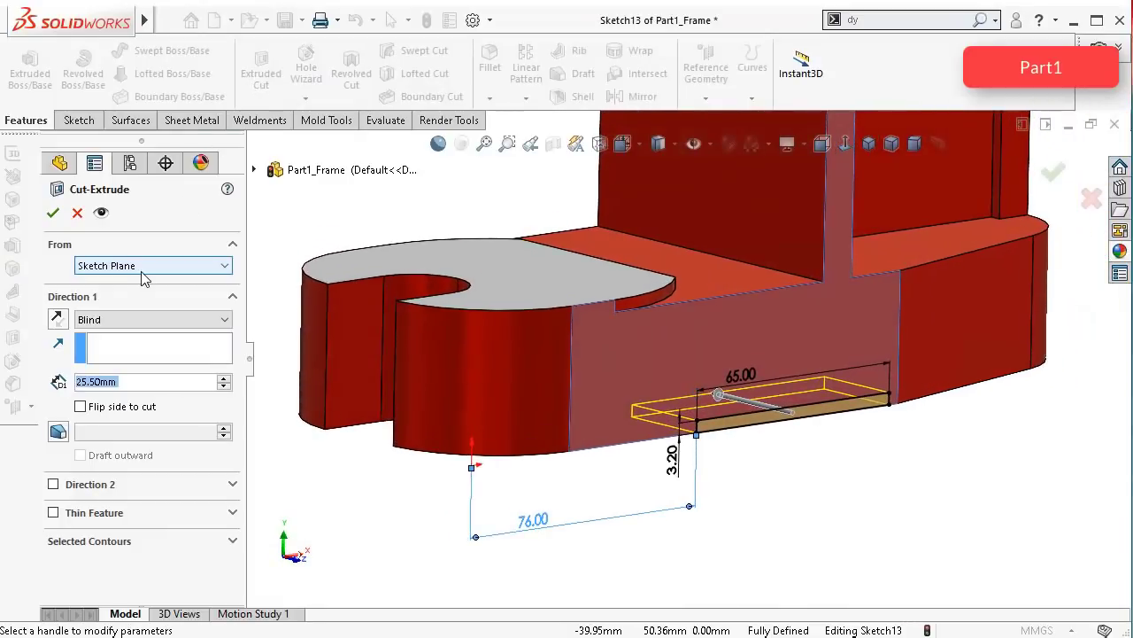
pyautogui.click(141, 265)
pyautogui.click(106, 277)
pyautogui.click(115, 319)
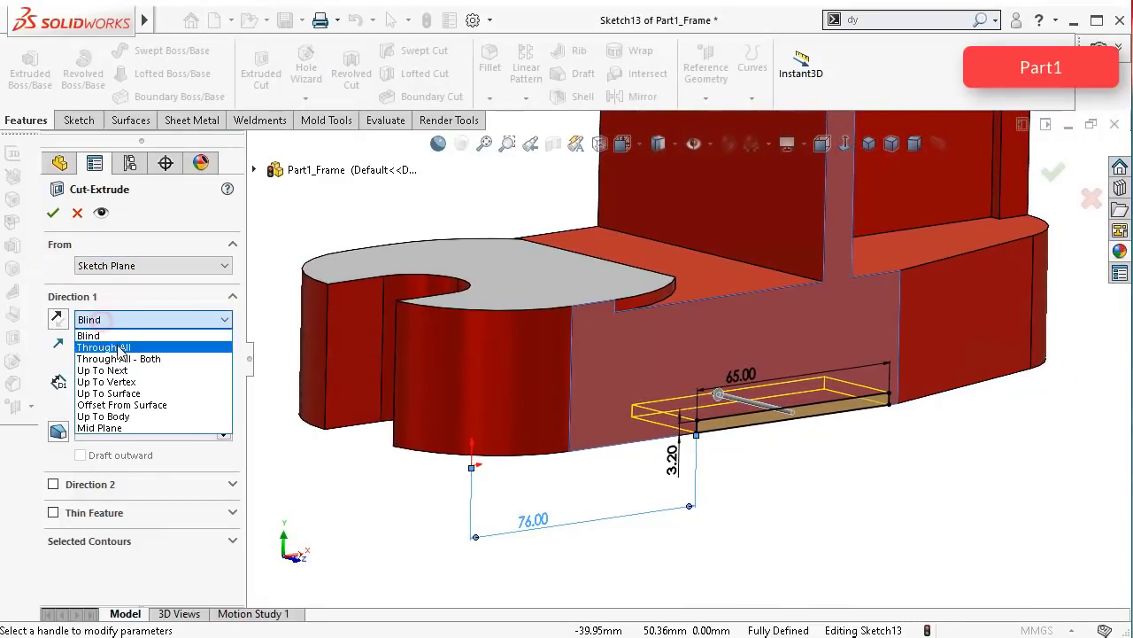
pyautogui.click(121, 347)
pyautogui.click(53, 213)
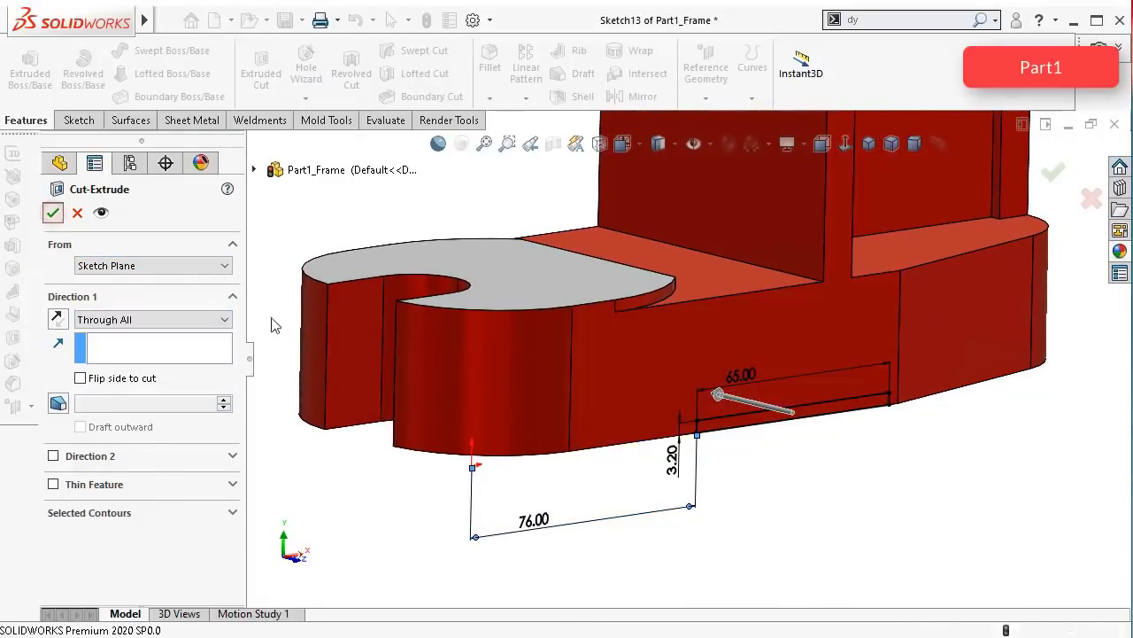
# Step: Edit the matte iron appearance and add the long recessed faces of the new cut on both sides of the base's underside
pyautogui.moveTo(756, 488); pyautogui.dragTo(715, 464, button='middle')
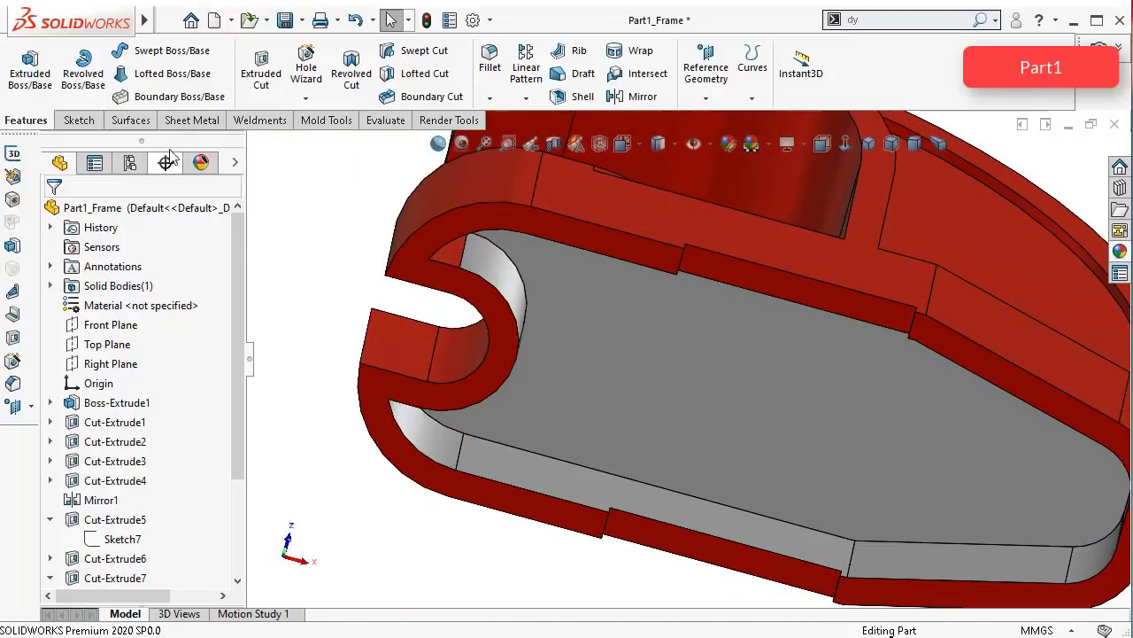
pyautogui.click(201, 162)
pyautogui.click(108, 289)
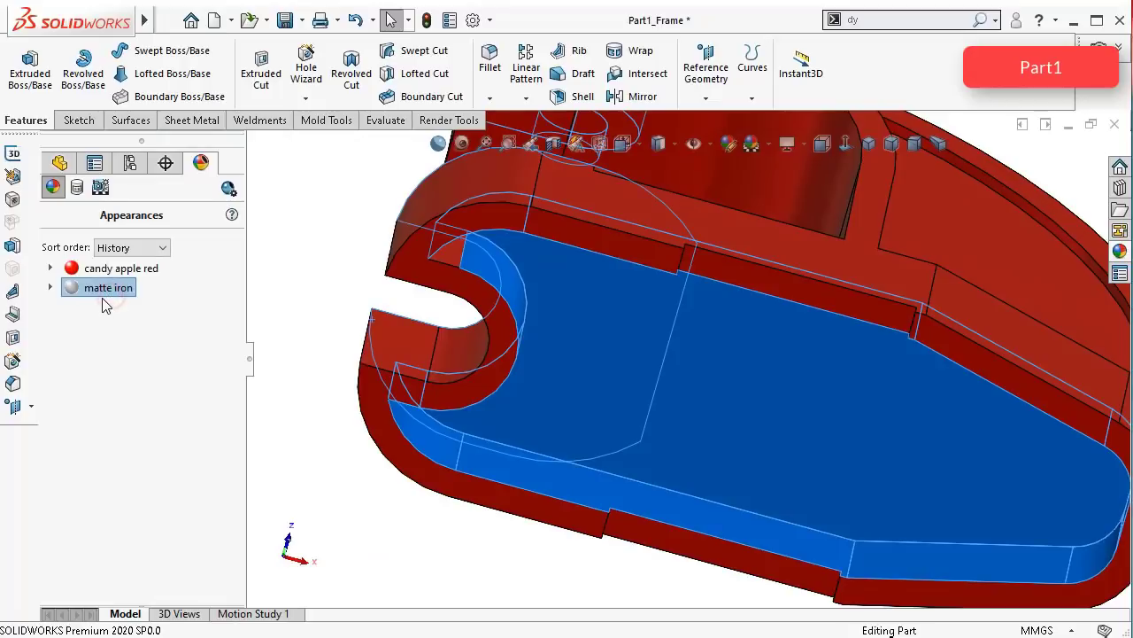
pyautogui.rightClick(107, 304)
pyautogui.click(141, 334)
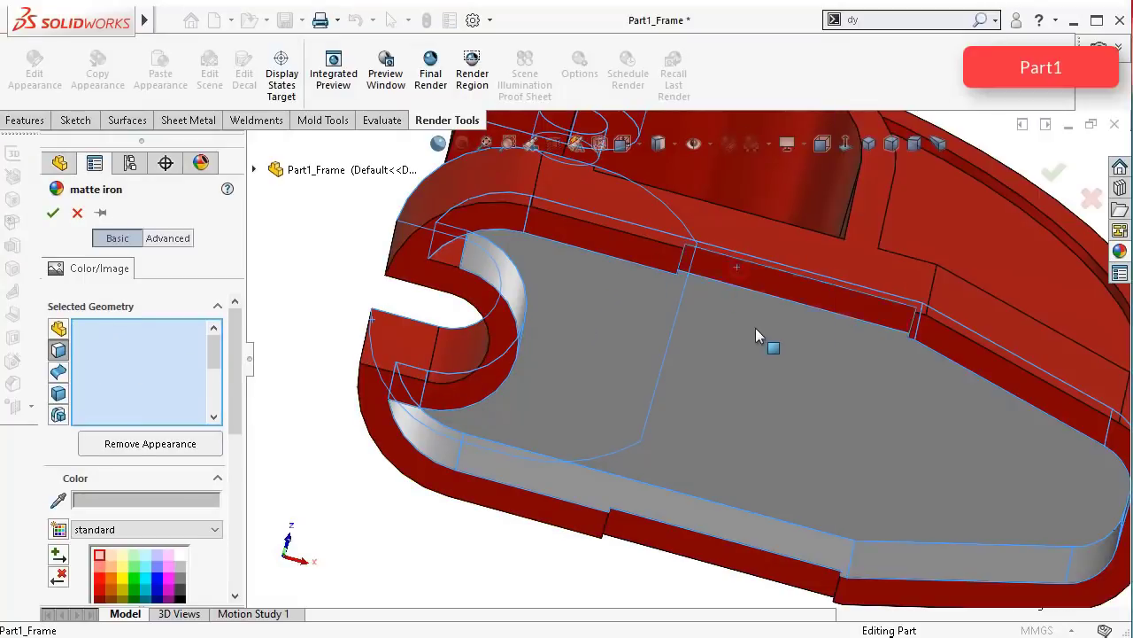
pyautogui.click(759, 331)
pyautogui.click(702, 557)
# Step: Add the four short end faces of the underside recesses to the matte iron appearance and apply it
pyautogui.moveTo(722, 501); pyautogui.dragTo(636, 295, button='middle')
pyautogui.scroll(-5, 637, 296)
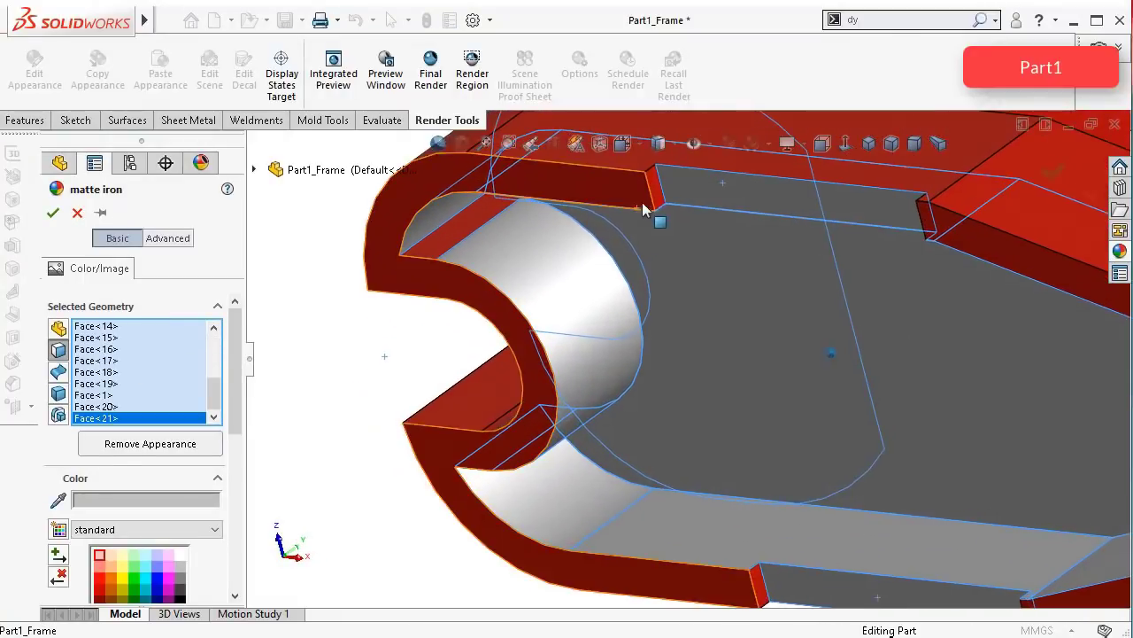
pyautogui.click(657, 201)
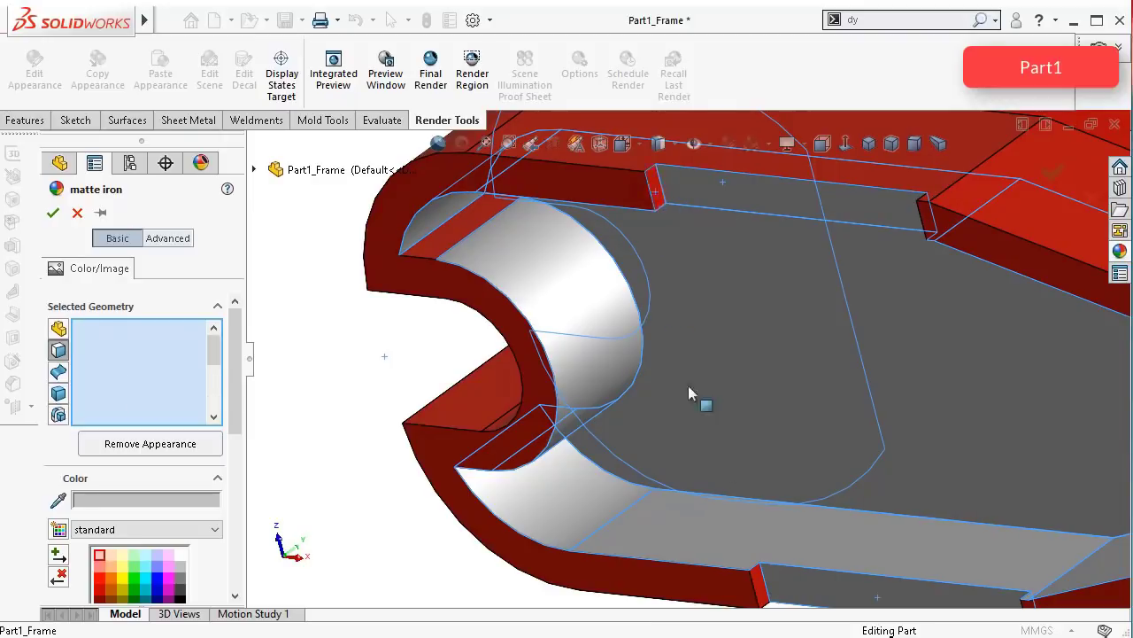
pyautogui.click(763, 595)
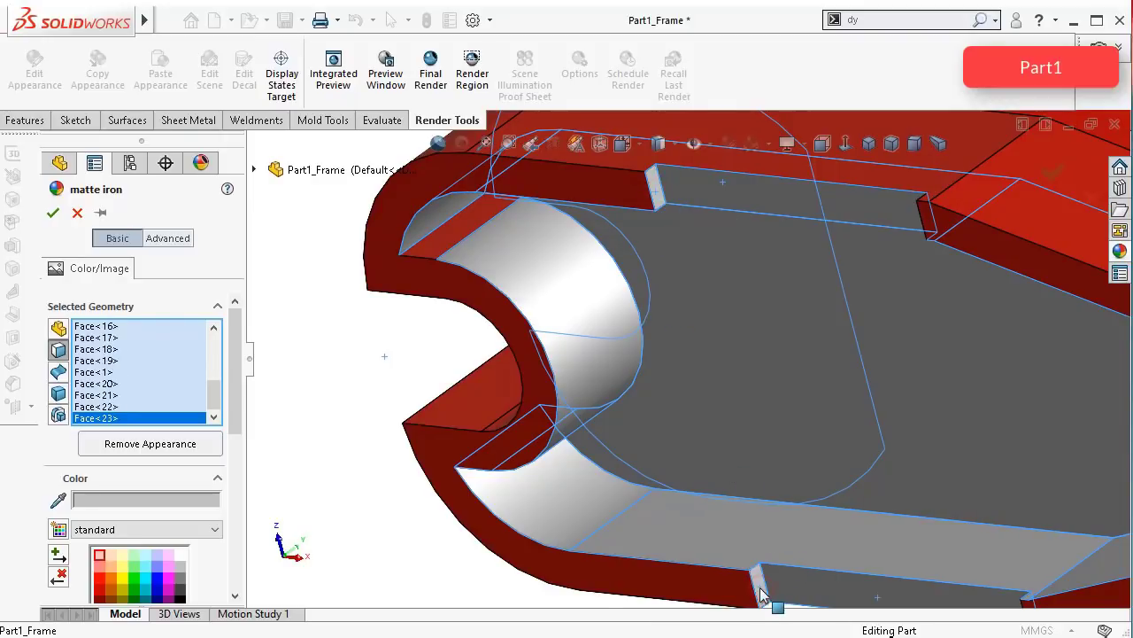
pyautogui.moveTo(762, 594); pyautogui.dragTo(1030, 336, button='middle')
pyautogui.click(1030, 336)
pyautogui.moveTo(986, 395); pyautogui.dragTo(648, 556, button='middle')
pyautogui.click(647, 561)
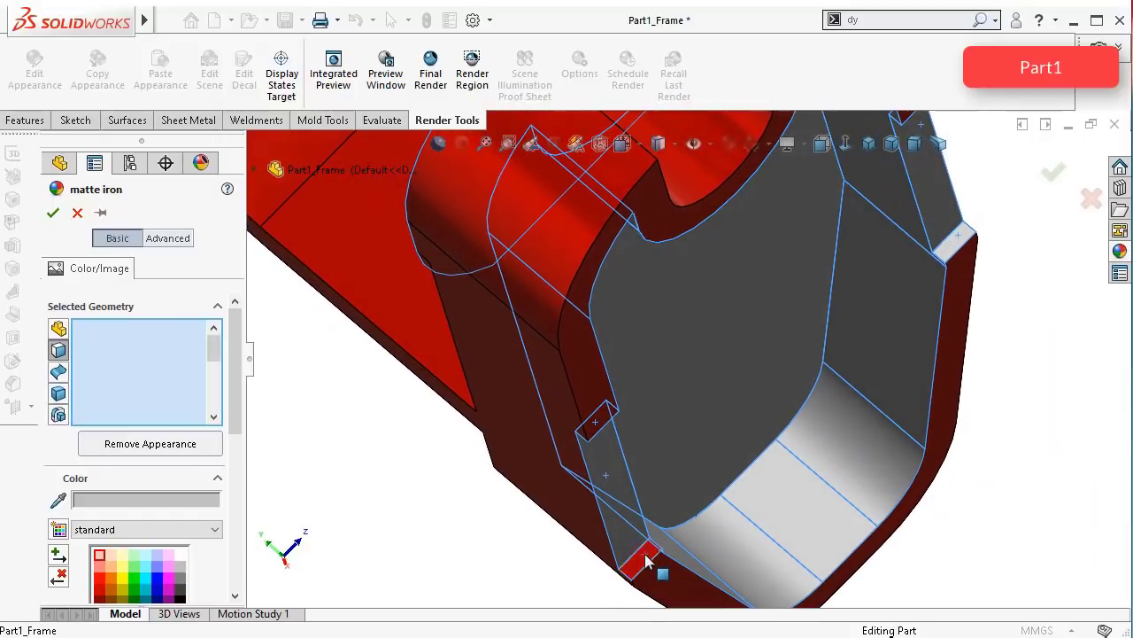
pyautogui.click(53, 214)
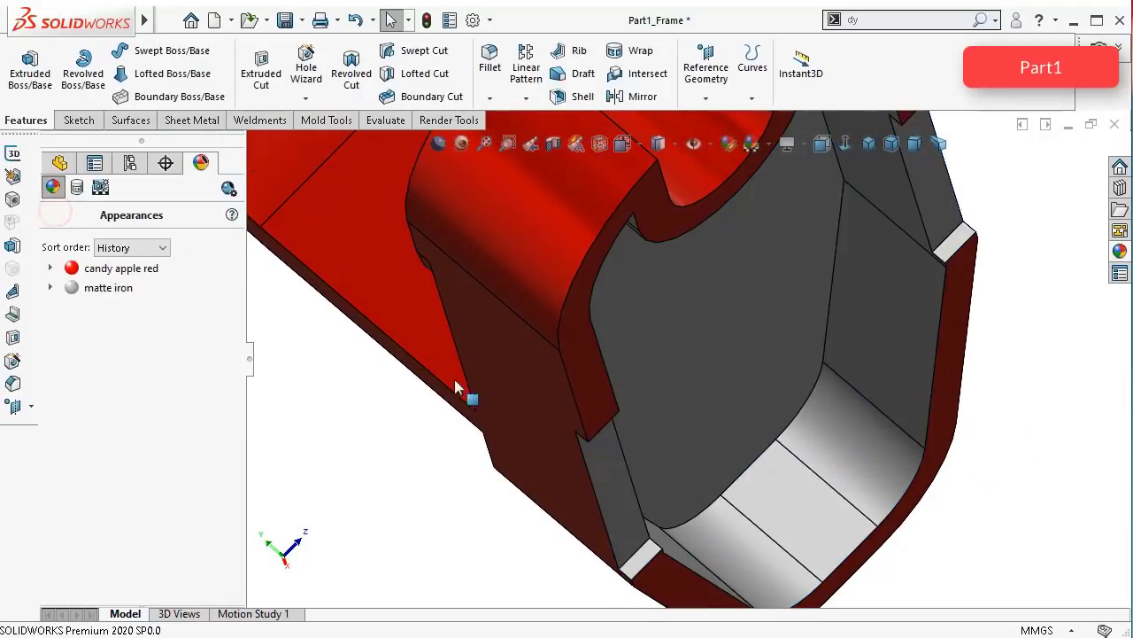
# Step: Find the cut that forms the base's open slot, Cut-Extrude9, and show its Sketch10 in the model
pyautogui.moveTo(463, 385); pyautogui.dragTo(522, 367, button='middle')
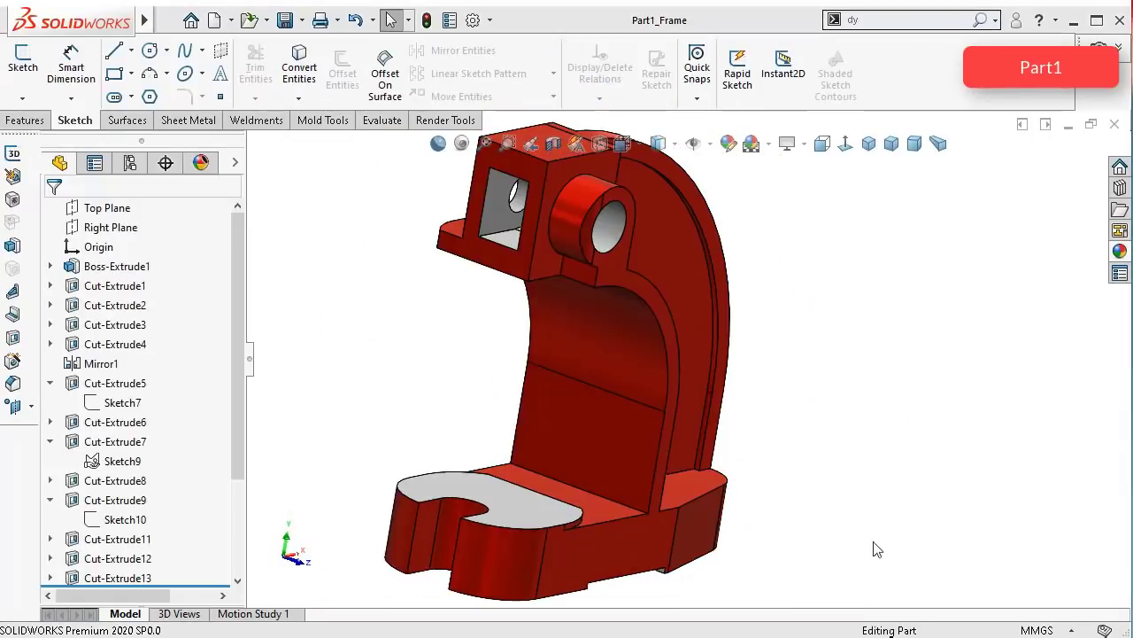
pyautogui.moveTo(892, 316); pyautogui.dragTo(428, 501, button='middle')
pyautogui.click(432, 494)
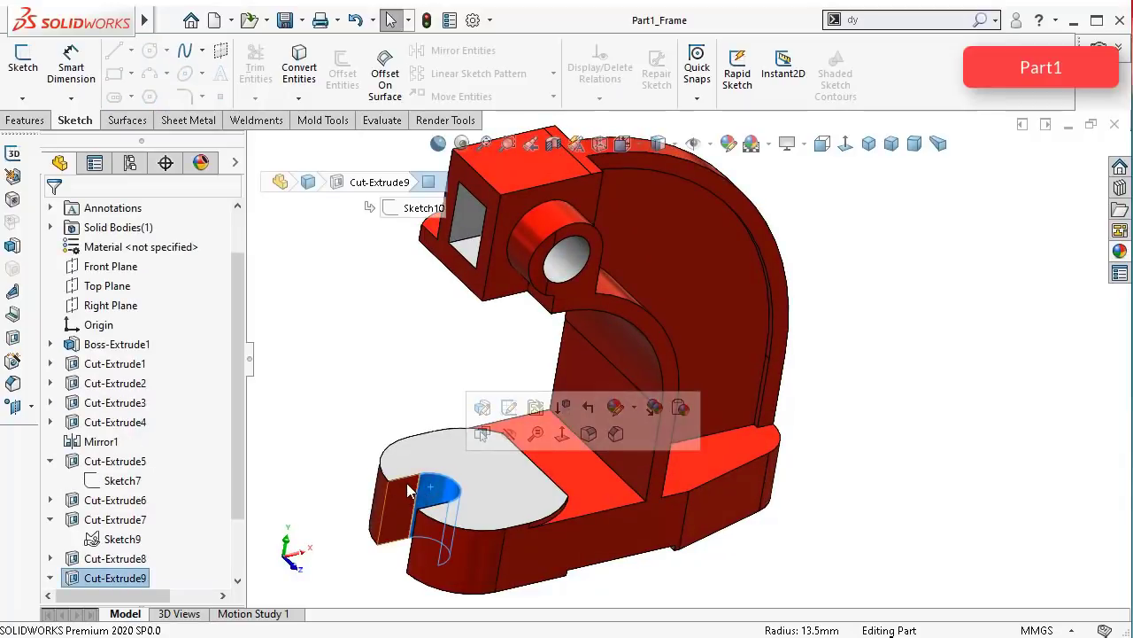
pyautogui.click(50, 577)
pyautogui.scroll(-1, 97, 553)
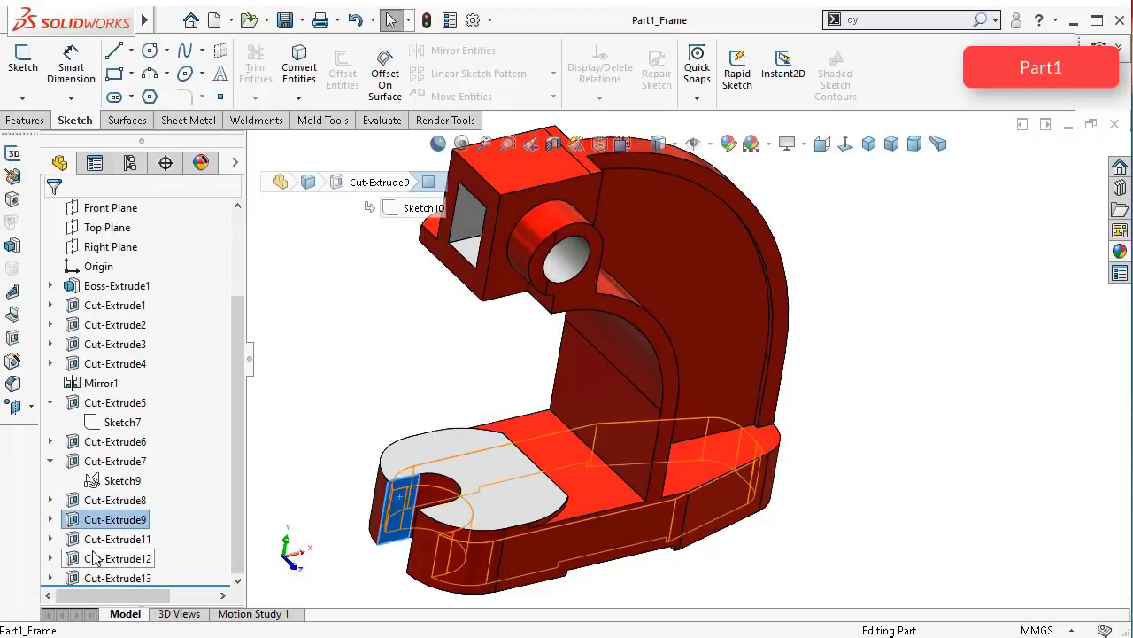
pyautogui.click(51, 522)
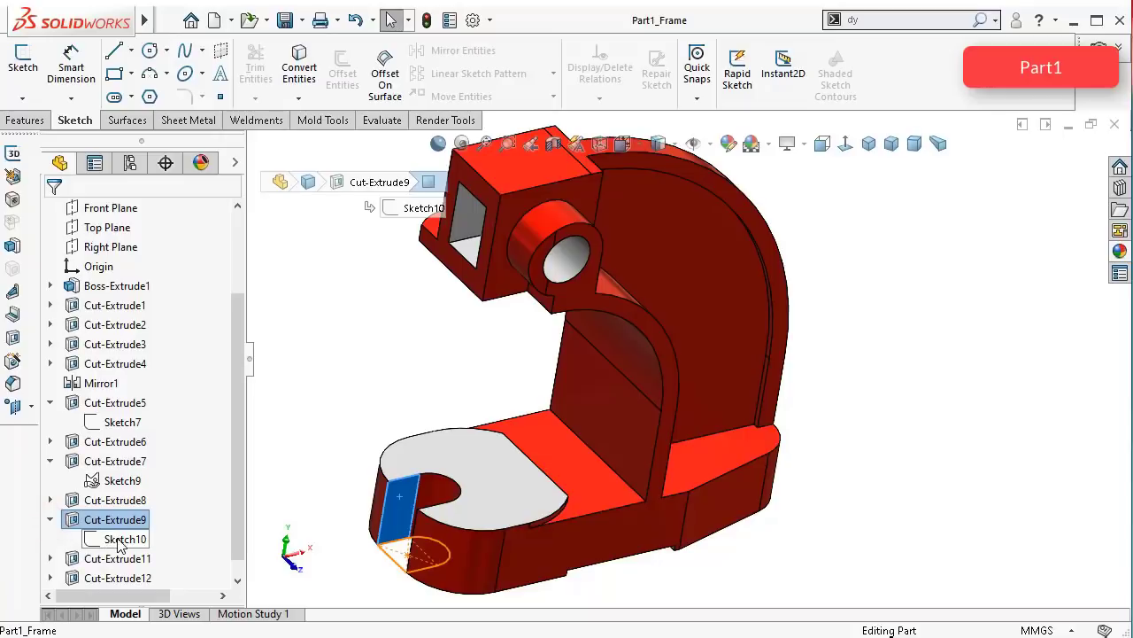
pyautogui.click(122, 540)
pyautogui.click(135, 512)
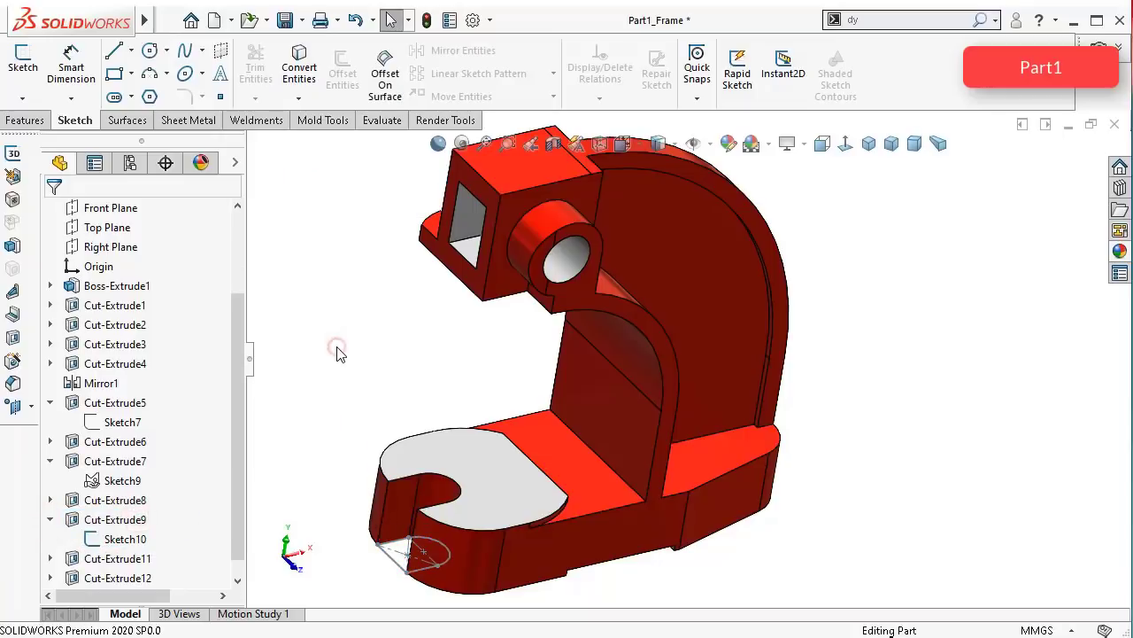
# Step: Start a sketch on the base's grey top face, section the model at that face and view it normal to the sketch
pyautogui.click(501, 487)
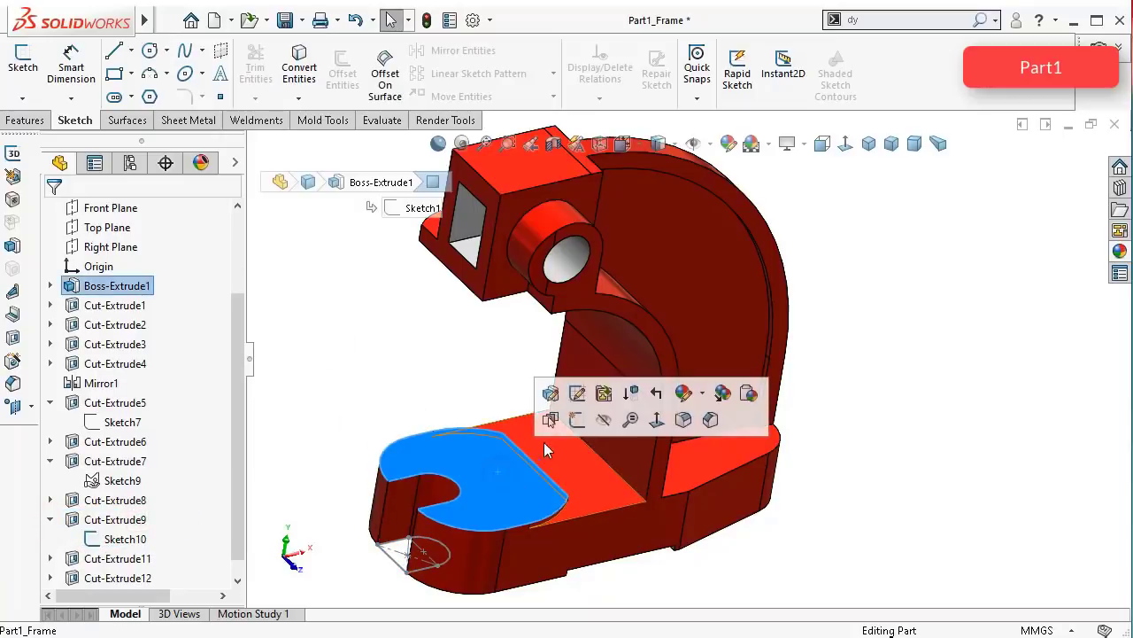
pyautogui.click(577, 421)
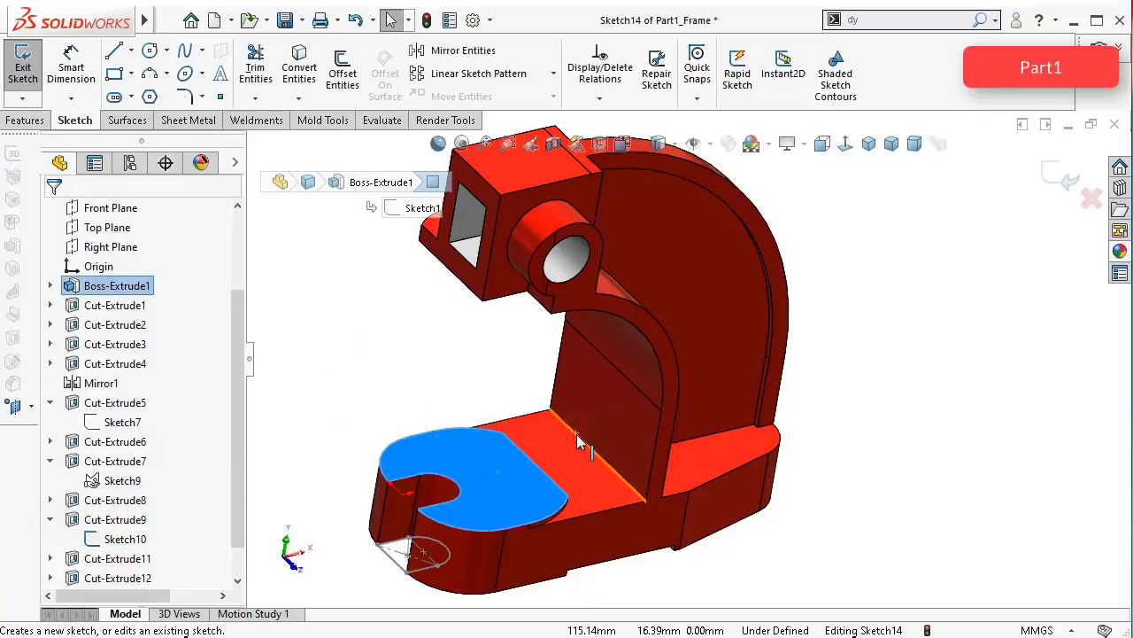
pyautogui.click(553, 146)
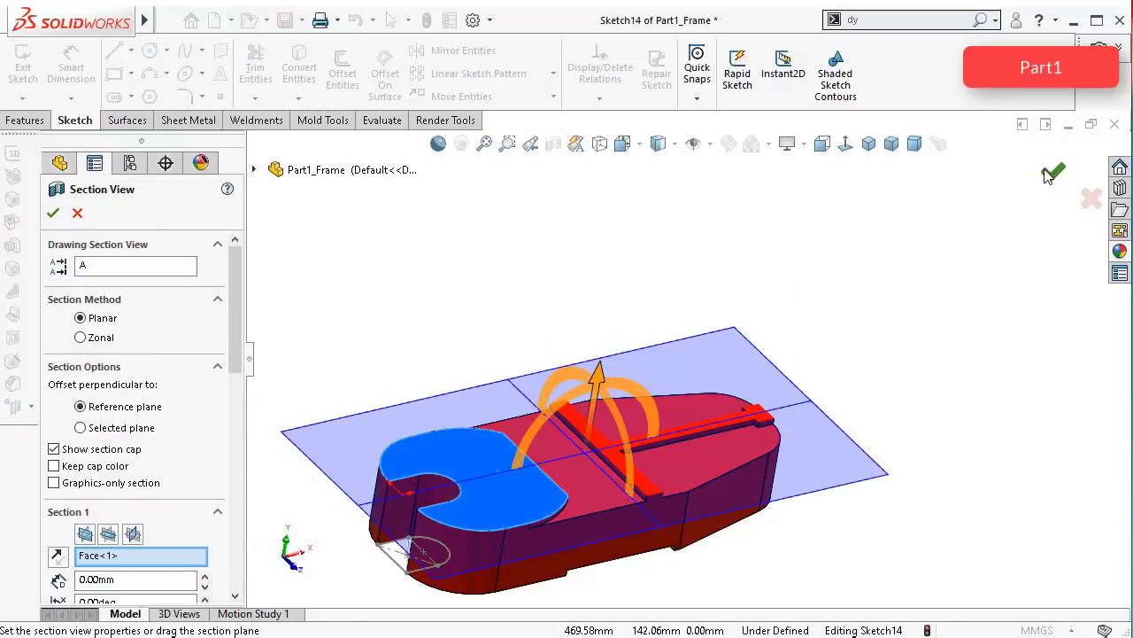
pyautogui.click(1050, 174)
pyautogui.click(846, 147)
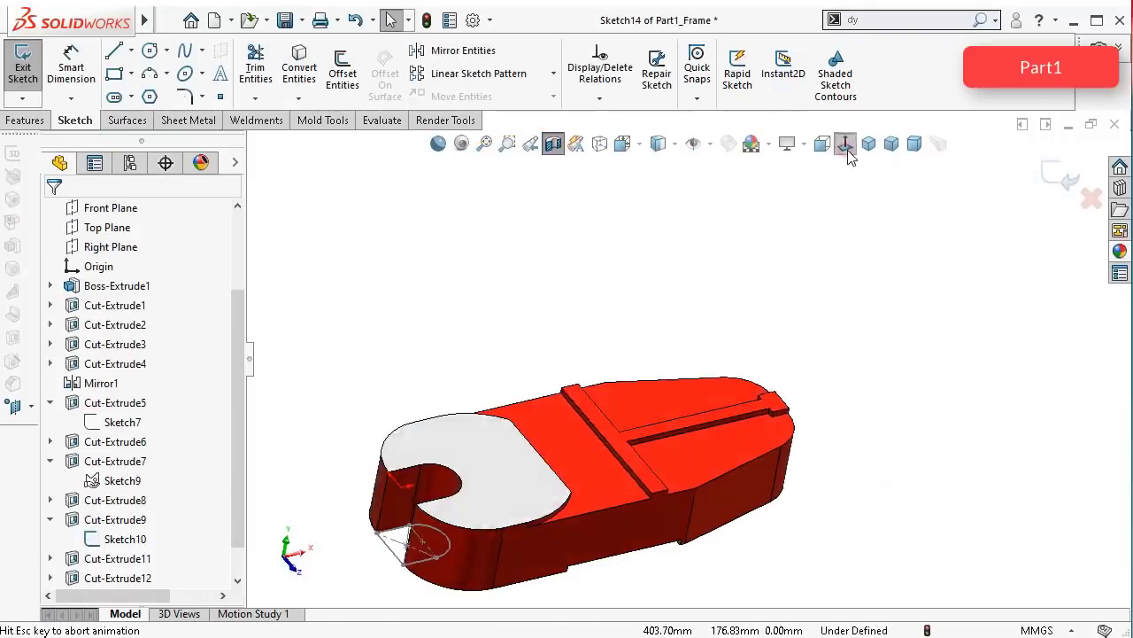
pyautogui.scroll(-4, 589, 358)
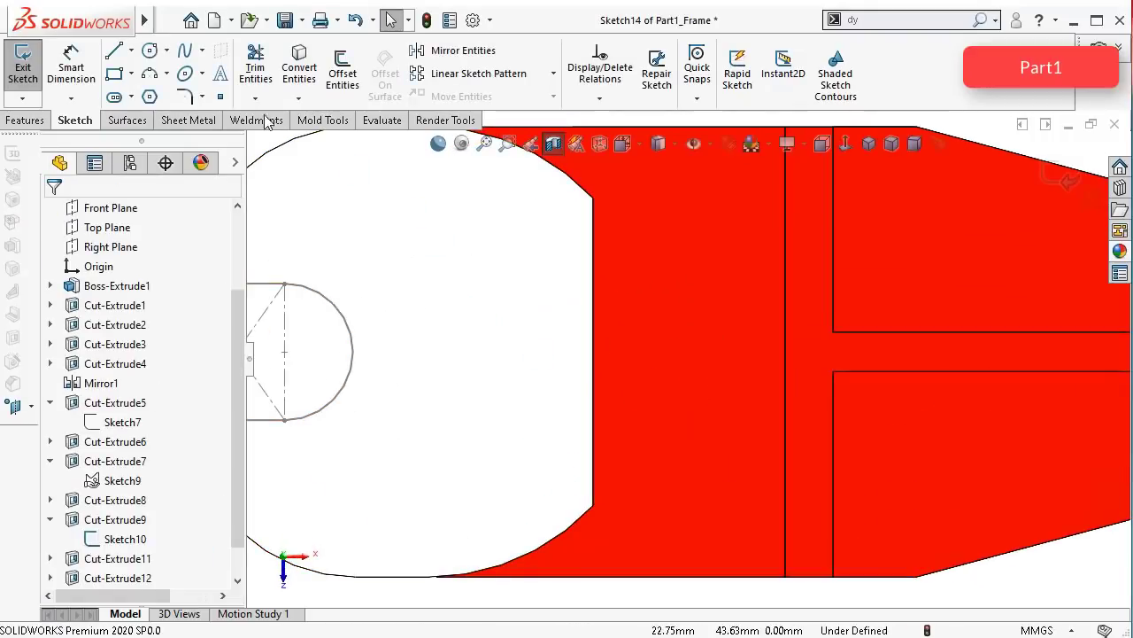
# Step: Sketch a circle of about 3.7 mm radius on the base's grey face, centred beyond the slot's rounded end and level with the origin
pyautogui.click(149, 52)
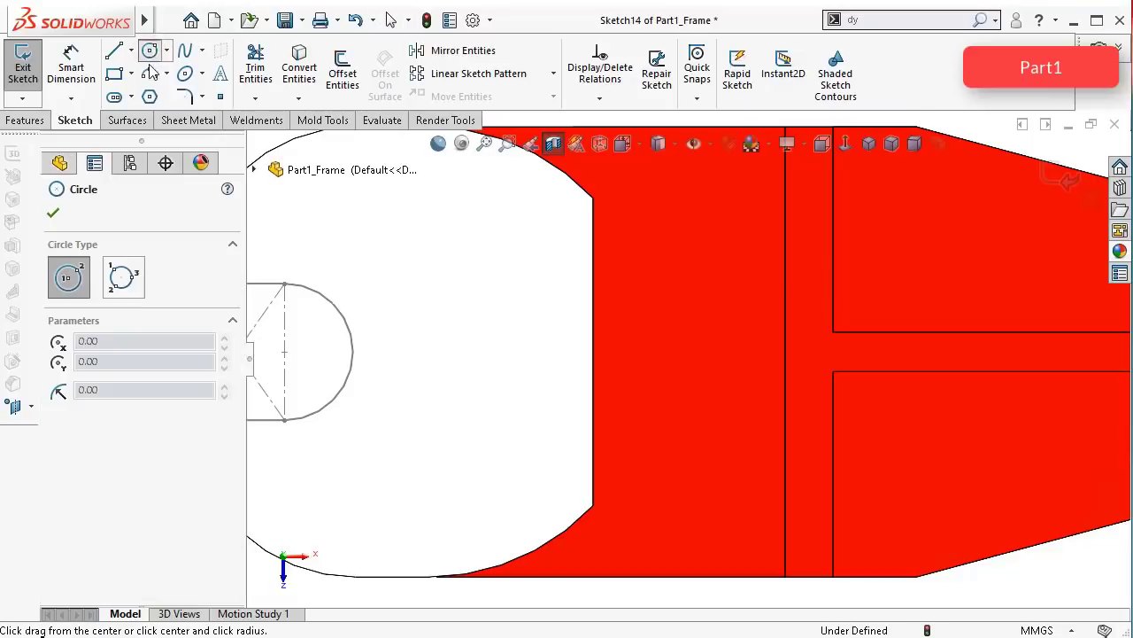
pyautogui.click(445, 351)
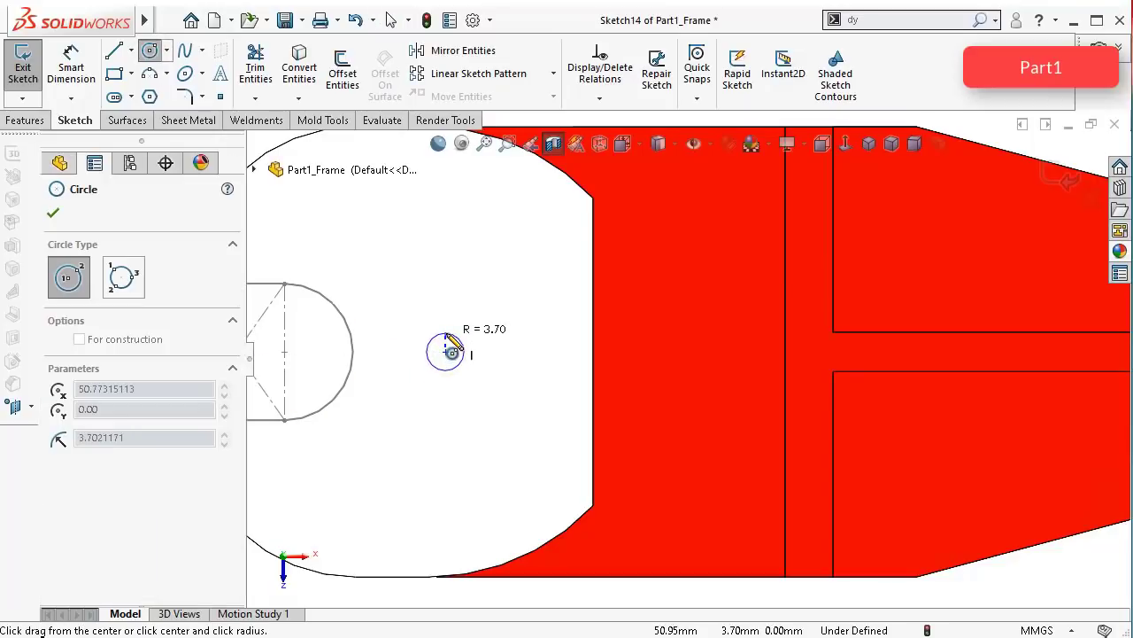
pyautogui.click(452, 345)
pyautogui.scroll(3, 452, 389)
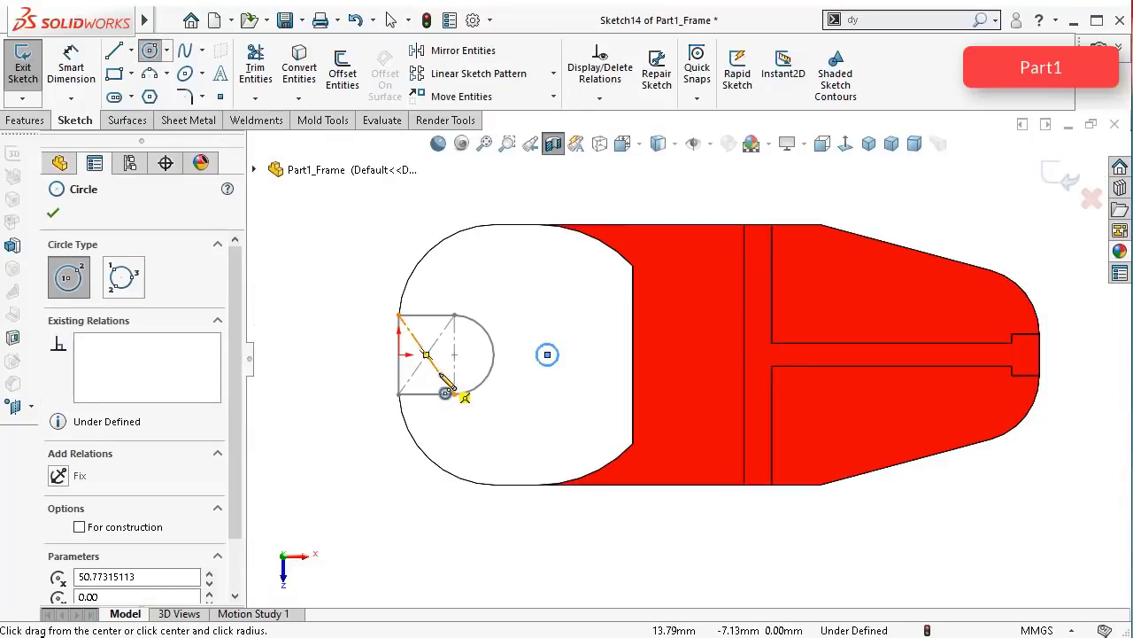
# Step: Dimension the horizontal distance from the centre of the slot's rounded end to the circle's centre as 28.5 mm
pyautogui.click(75, 71)
pyautogui.scroll(-2, 354, 301)
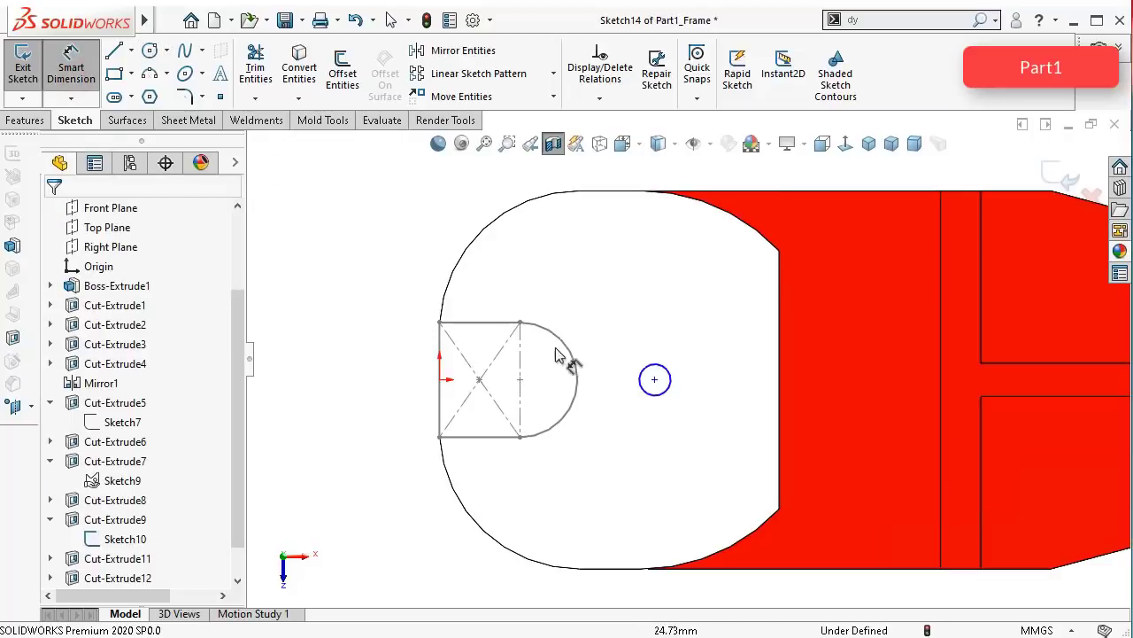
pyautogui.click(654, 380)
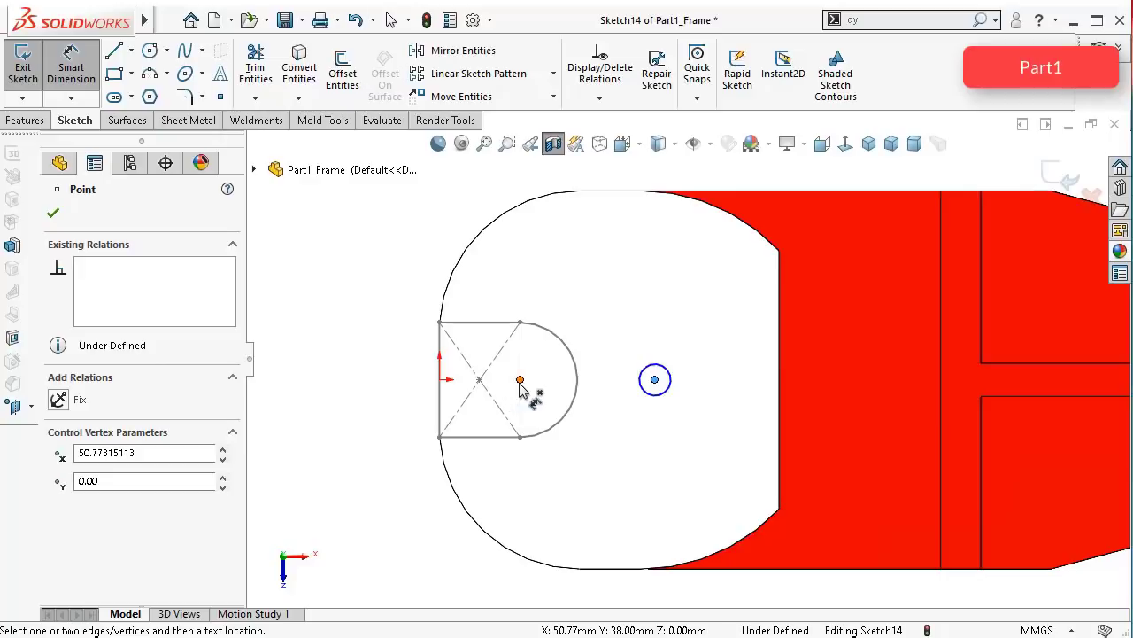
pyautogui.click(520, 382)
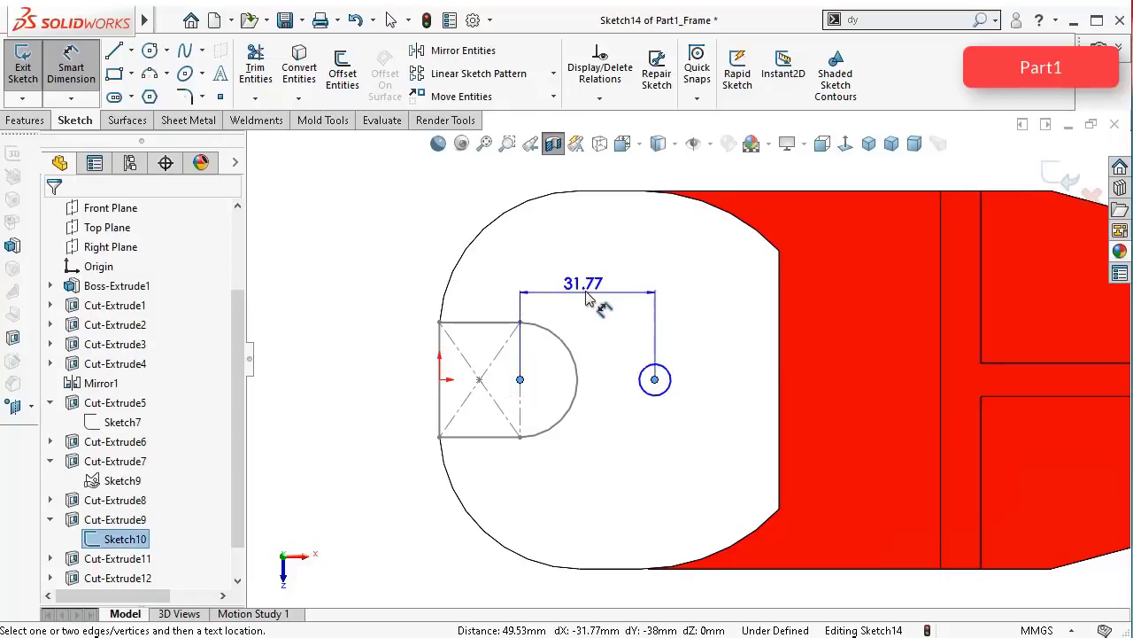
pyautogui.click(586, 298)
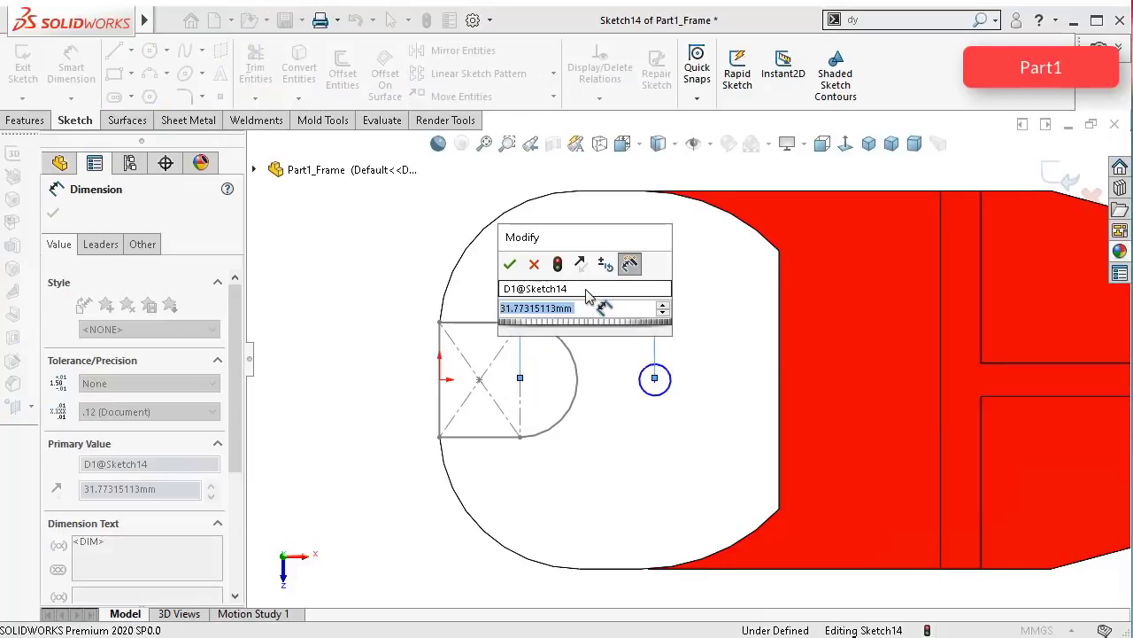
pyautogui.write('28.5')
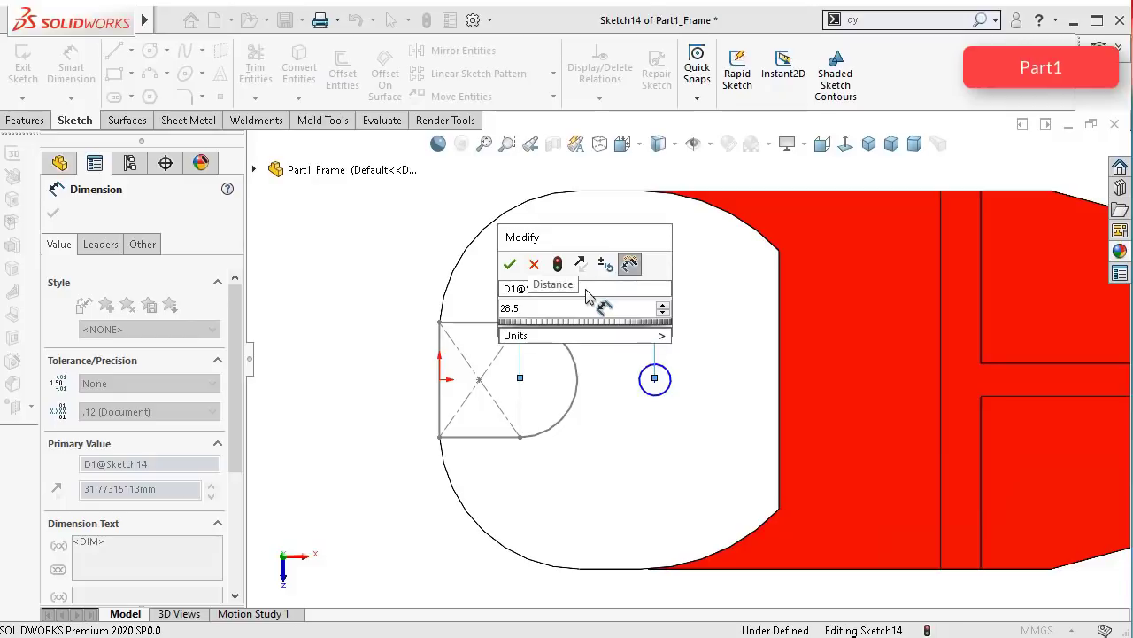
pyautogui.press('Return')
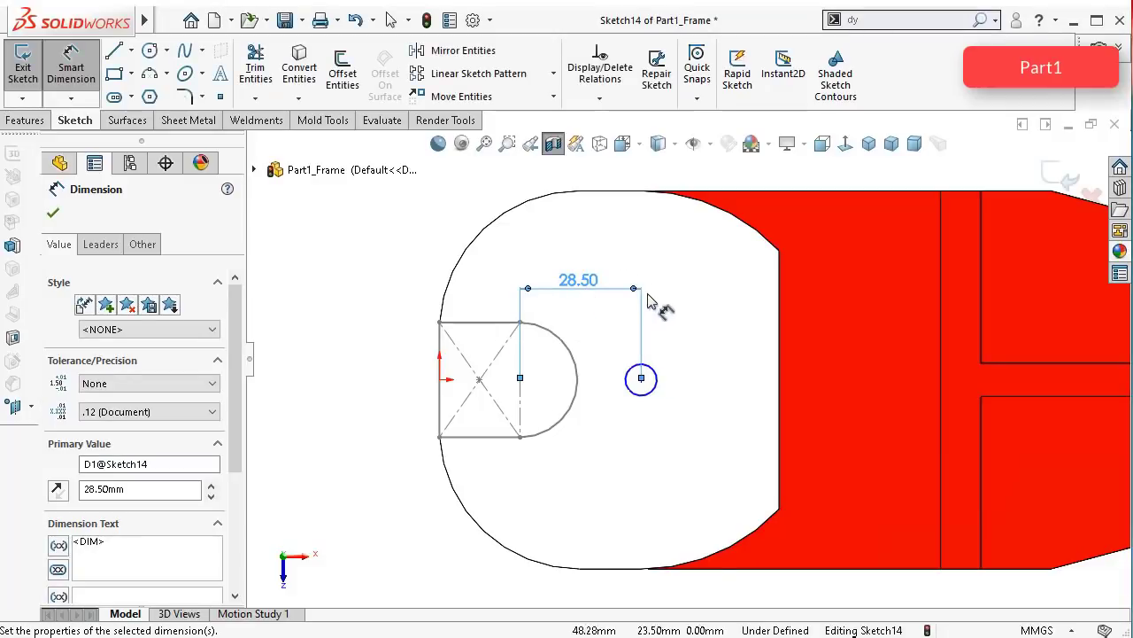
# Step: Dimension the circle's diameter as 6.75 mm
pyautogui.click(654, 372)
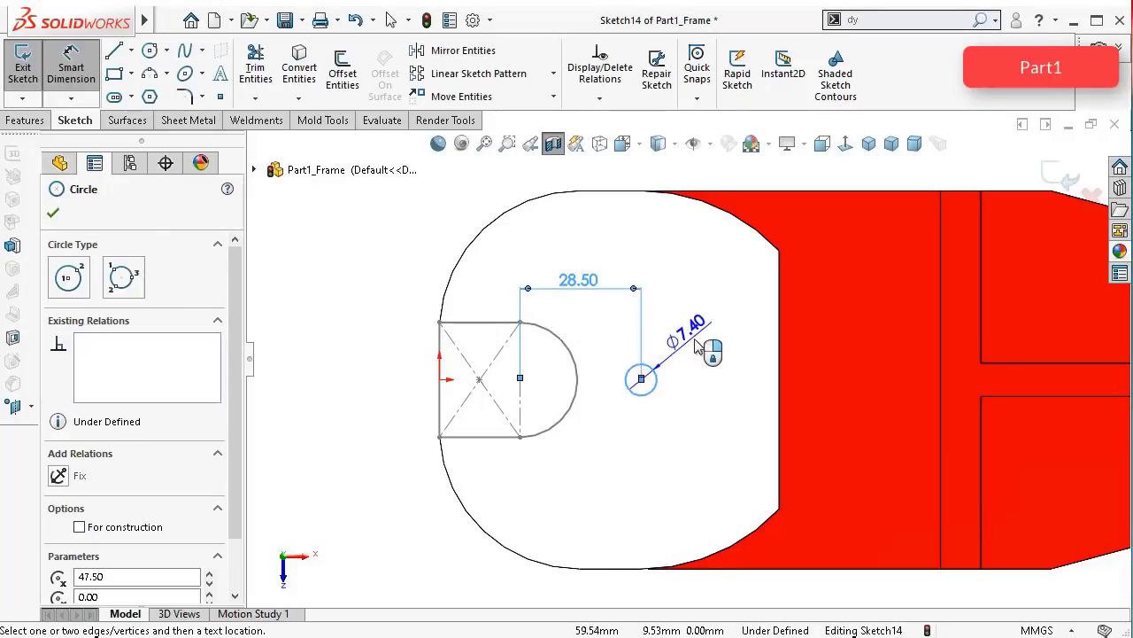
pyautogui.click(699, 347)
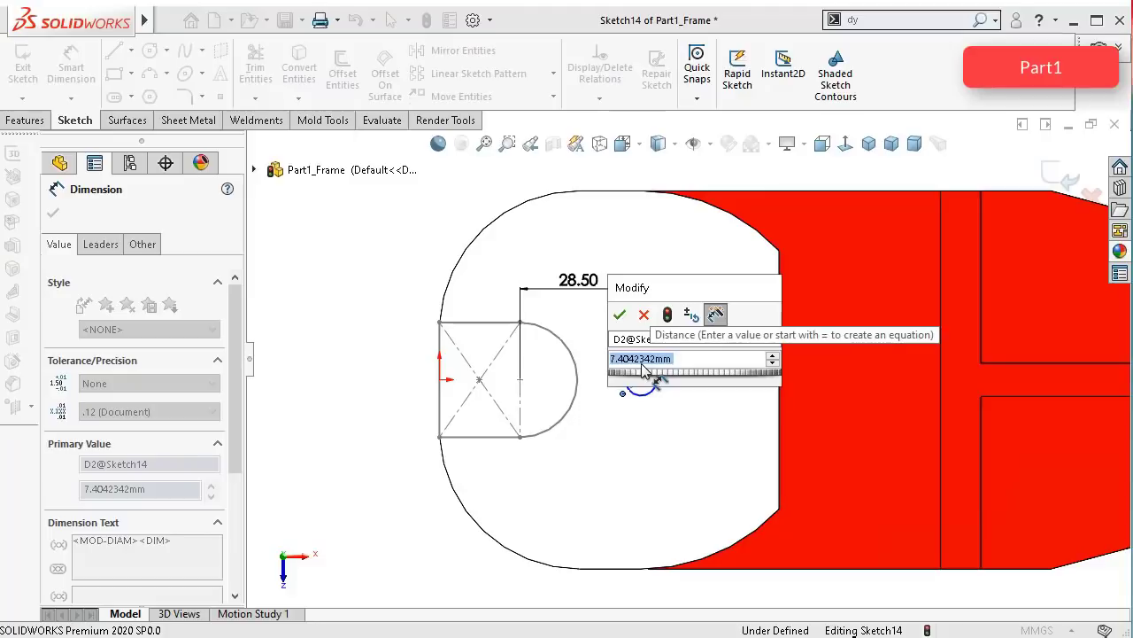
pyautogui.write('6.75')
pyautogui.press('Return')
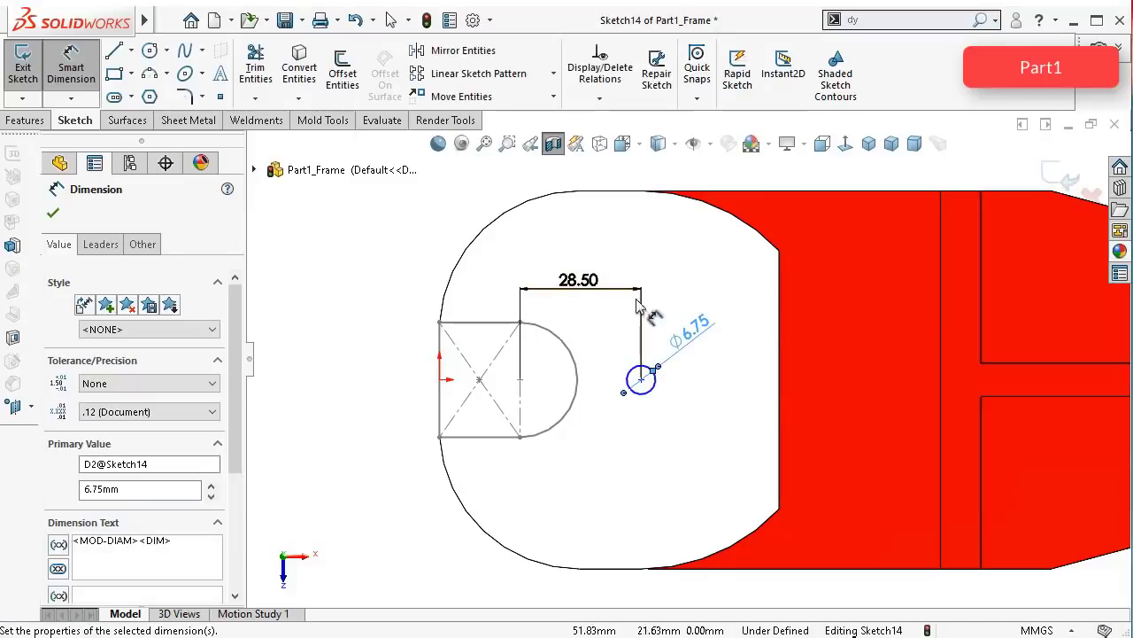
pyautogui.press('Escape')
# Step: Make the circle's centre horizontal with the centre of the slot's rounded end
pyautogui.click(641, 380)
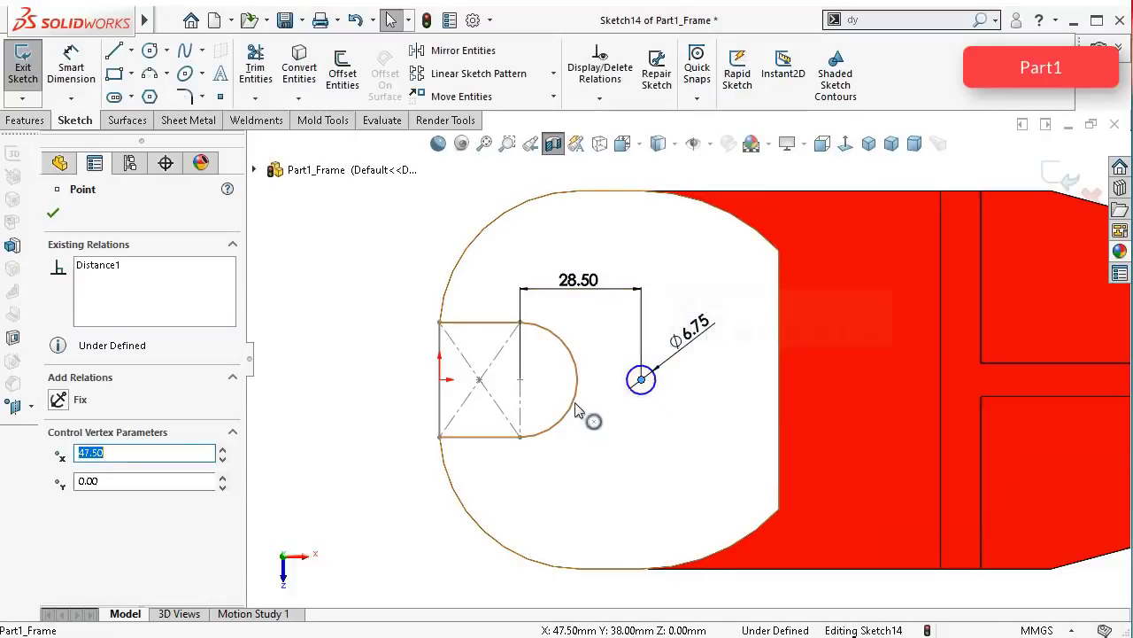
pyautogui.keyDown('ctrl'); pyautogui.click(520, 379); pyautogui.keyUp('ctrl')
pyautogui.click(575, 302)
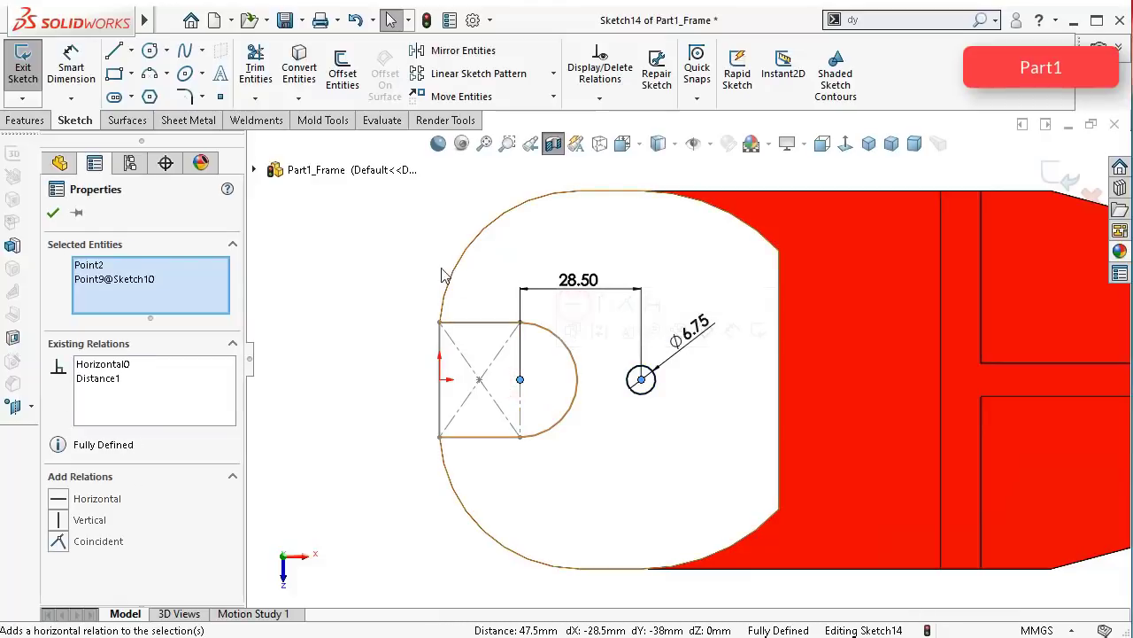
pyautogui.click(387, 248)
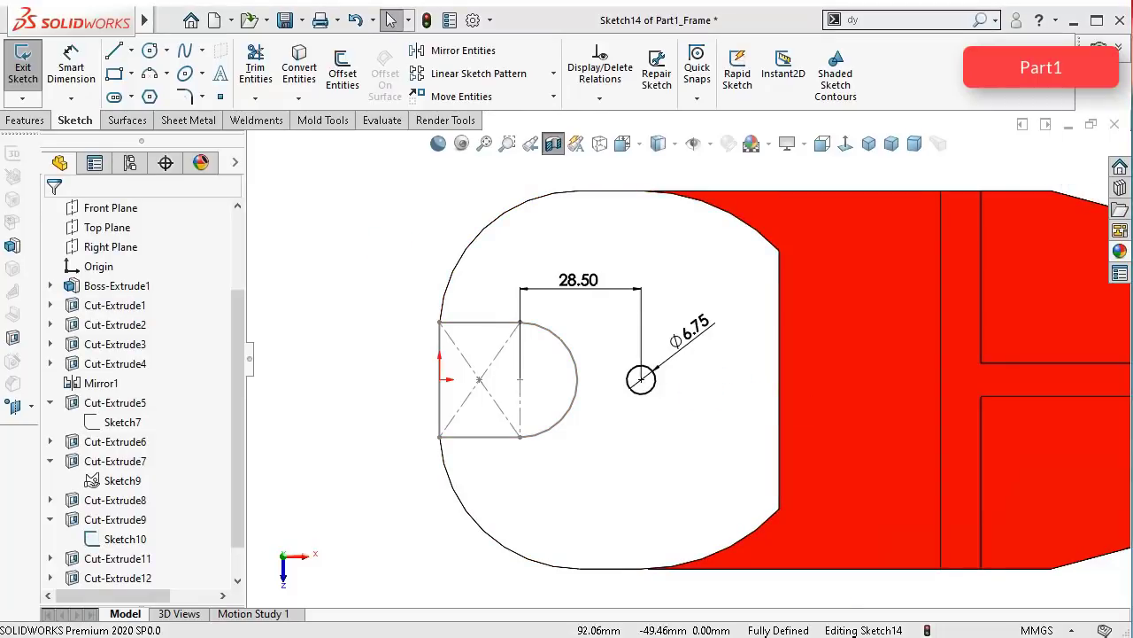
# Step: Draw a horizontal centerline from the centre of the slot's rounded end to the middle of the base's far end edge
pyautogui.press('z')
pyautogui.press('f')
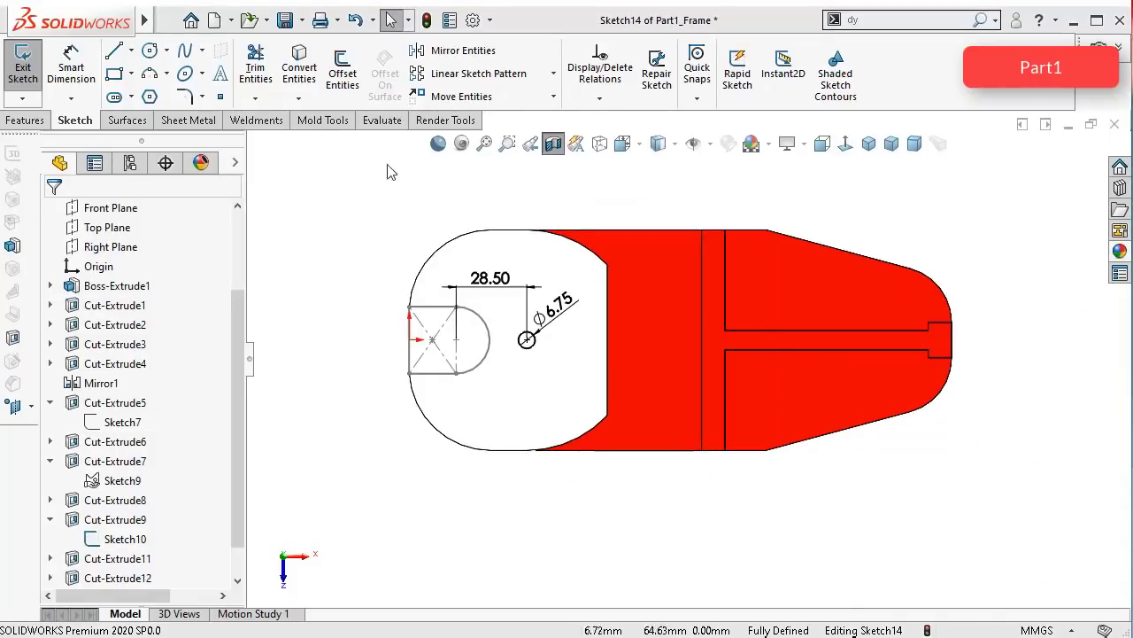
pyautogui.click(149, 51)
pyautogui.scroll(-2, 658, 274)
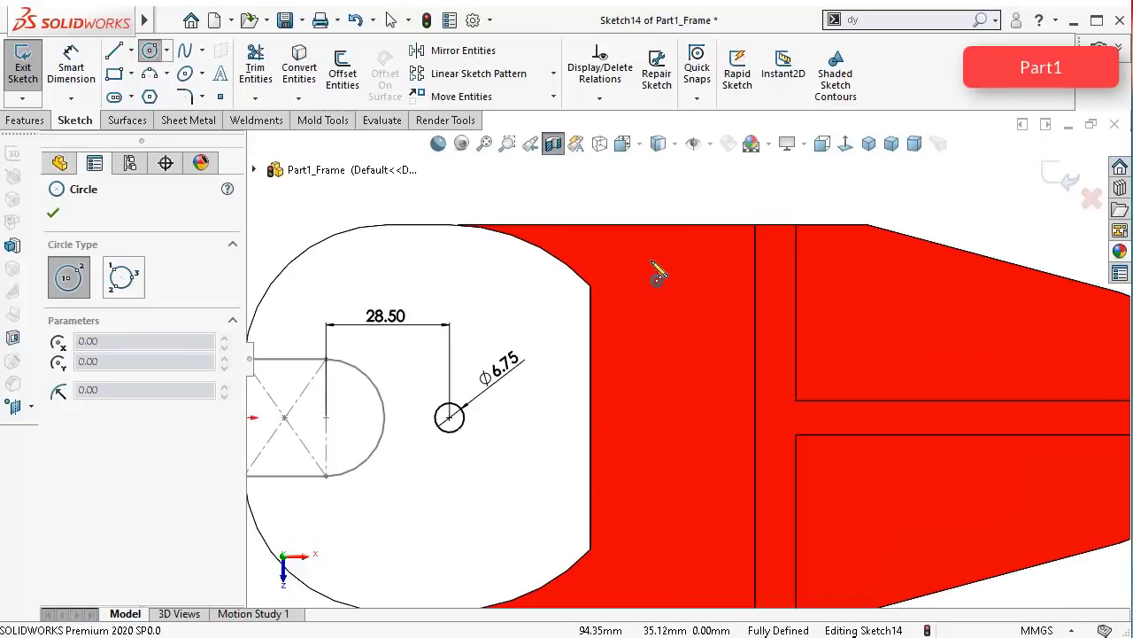
pyautogui.press('f')
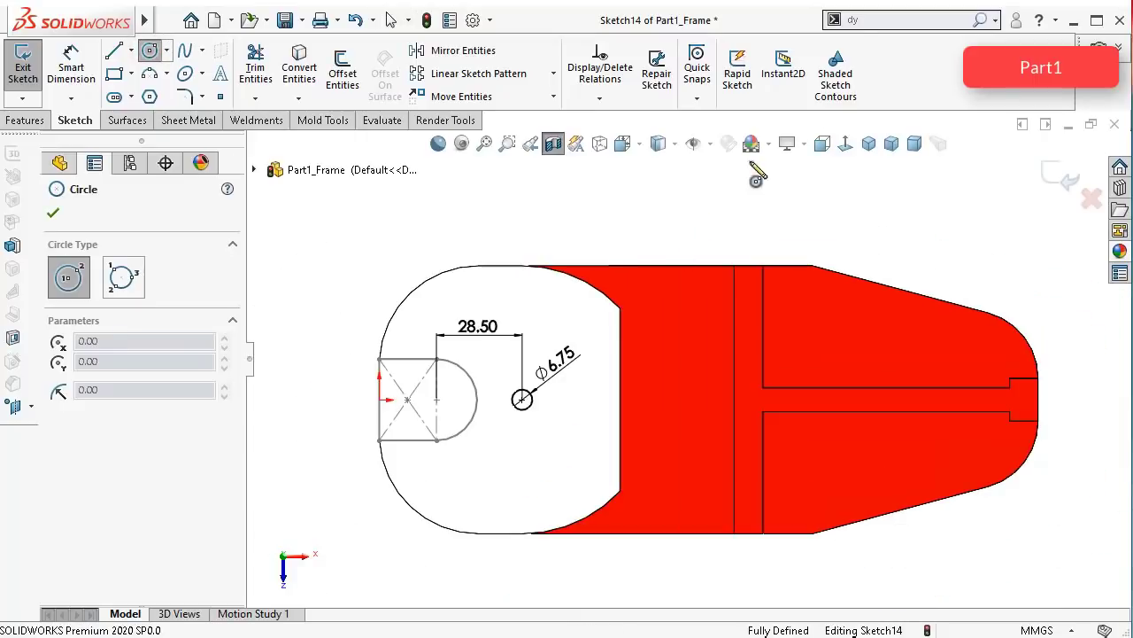
pyautogui.click(131, 50)
pyautogui.click(146, 92)
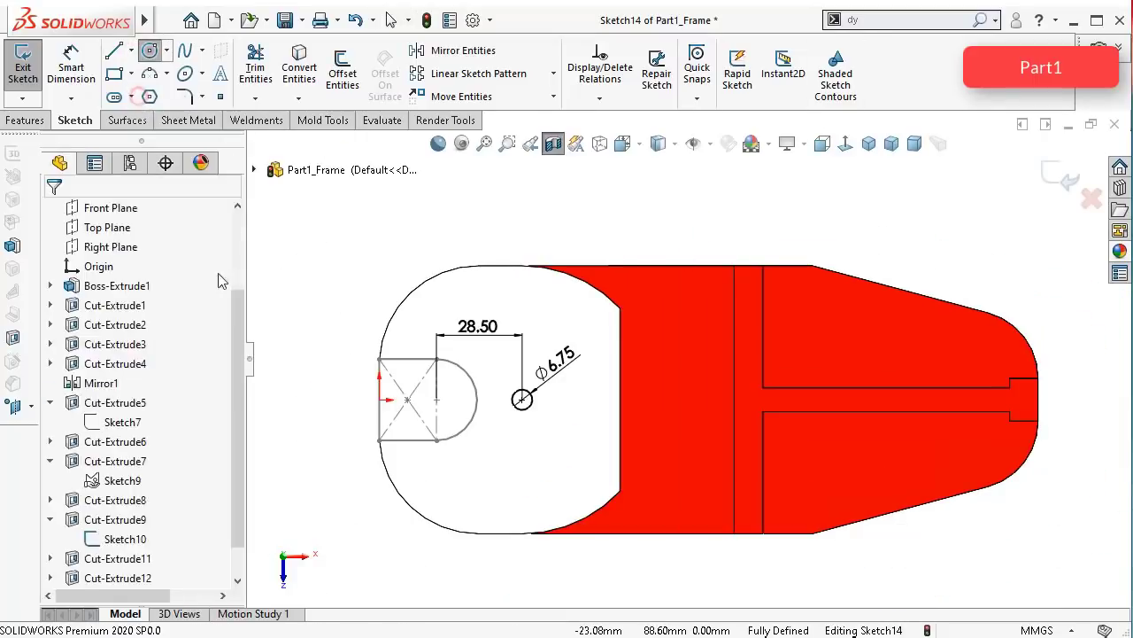
pyautogui.click(437, 400)
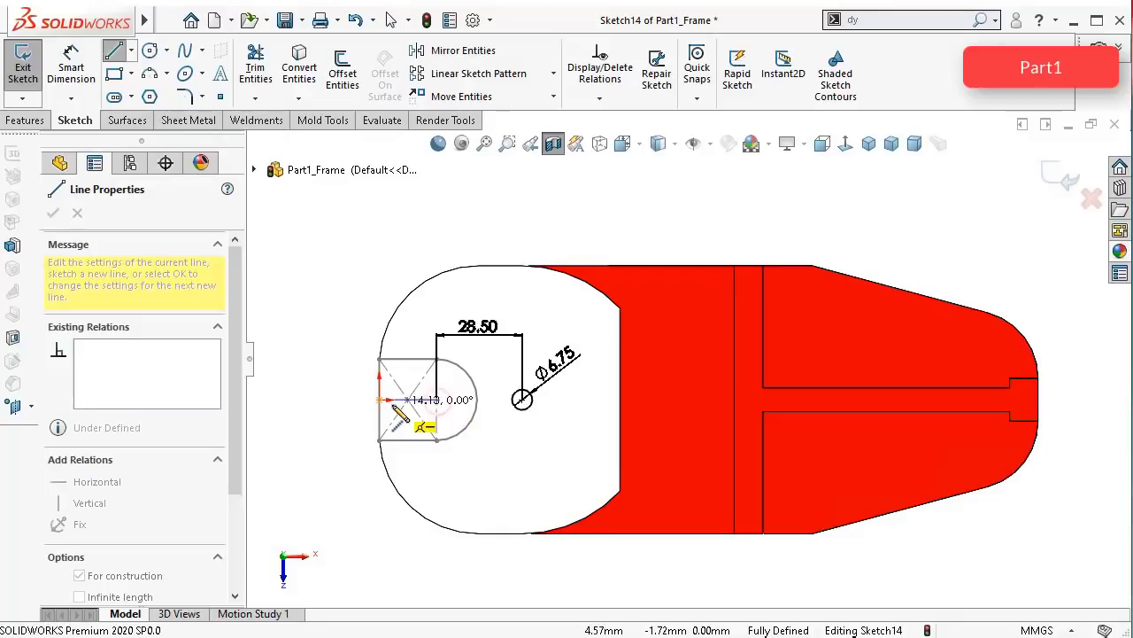
pyautogui.click(1038, 400)
pyautogui.press('Escape')
# Step: Turn on Dynamic Mirror Entities using the horizontal centerline as the mirror axis
pyautogui.scroll(-2, 1020, 423)
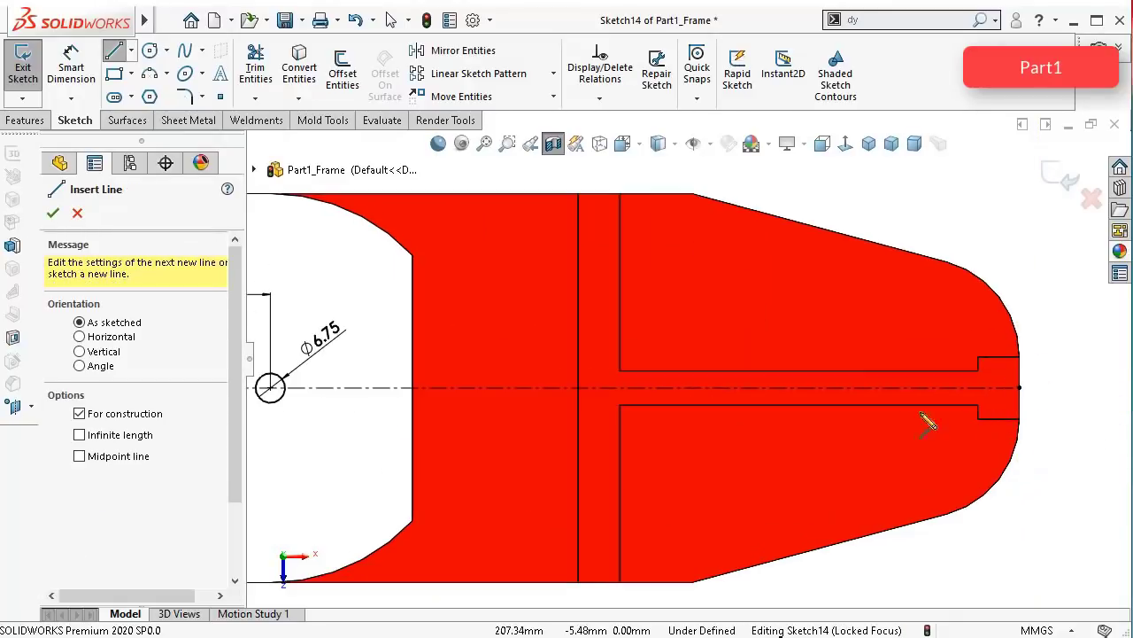
pyautogui.click(981, 22)
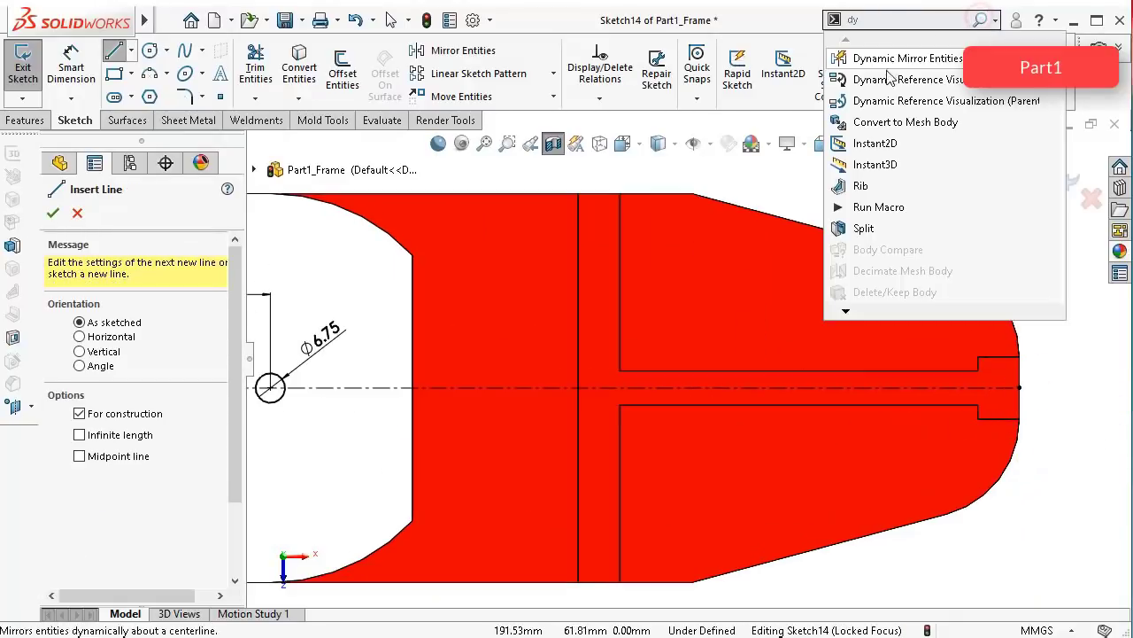
pyautogui.click(848, 57)
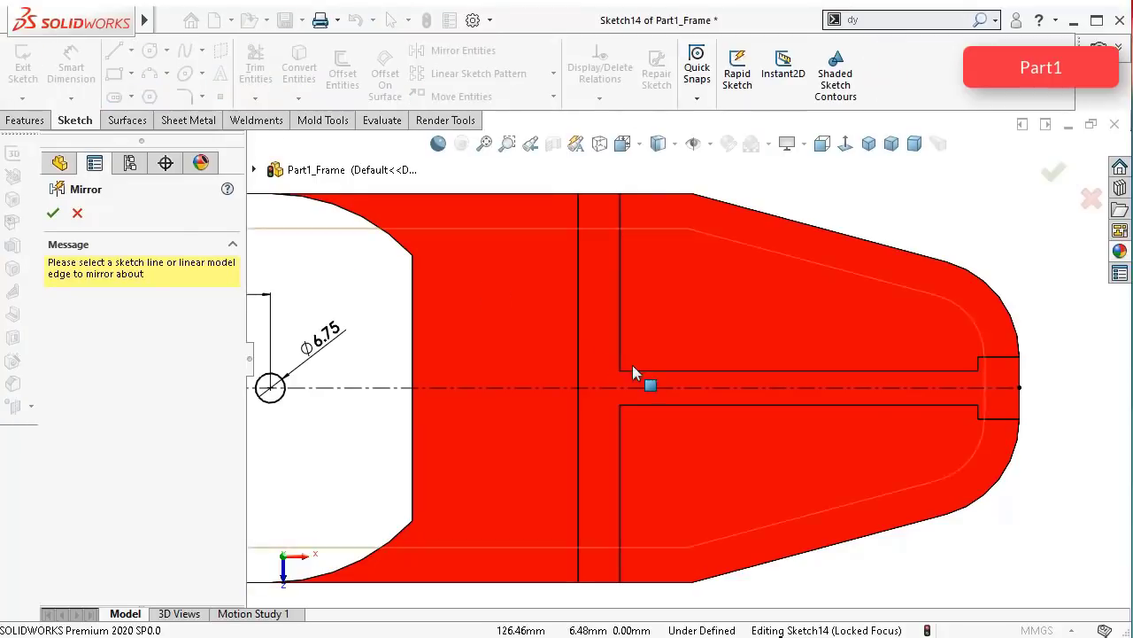
pyautogui.click(625, 387)
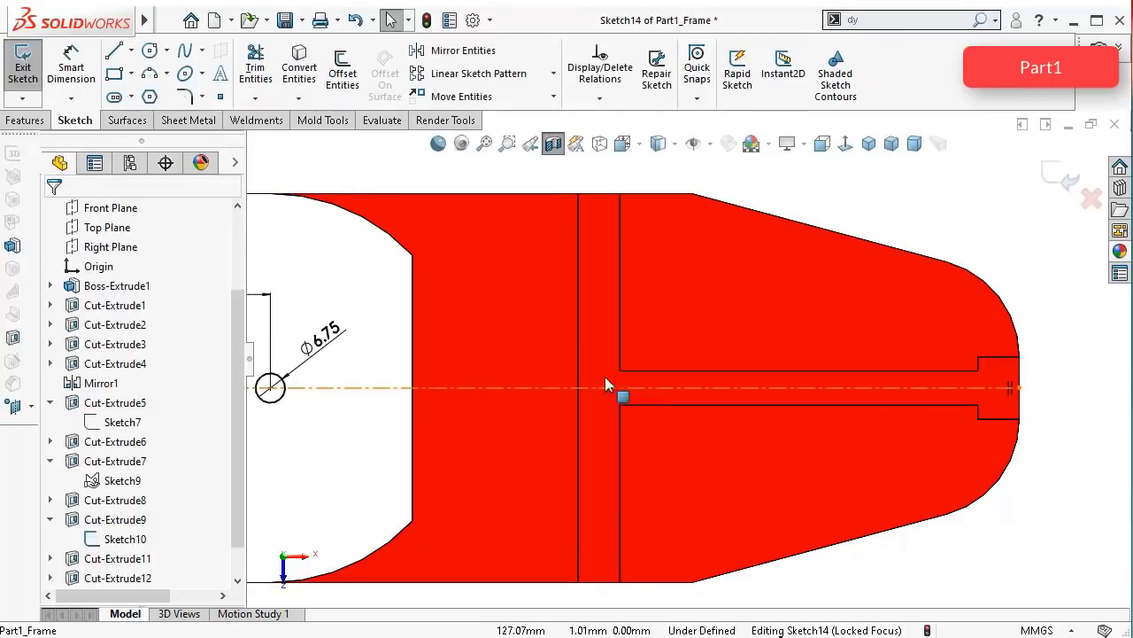
# Step: Sketch a mirrored circle of about 5.8 mm diameter near the base's tapered end, centred about 13.3 mm below the centerline
pyautogui.click(150, 50)
pyautogui.scroll(2, 638, 381)
pyautogui.scroll(-1, 659, 394)
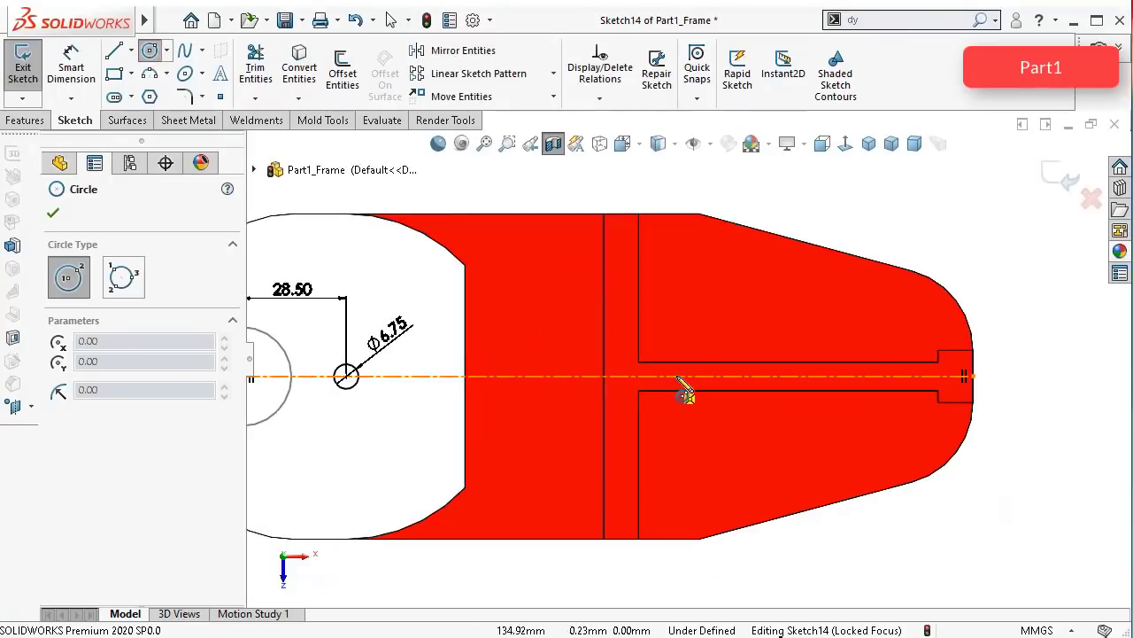
pyautogui.scroll(-1, 690, 383)
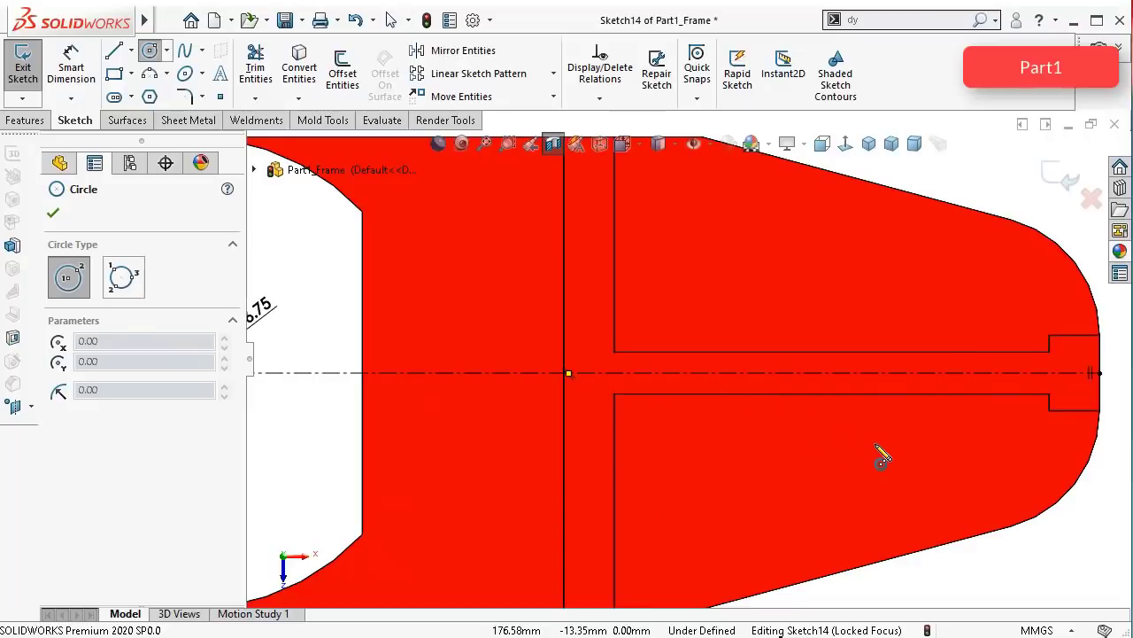
pyautogui.click(875, 443)
pyautogui.click(887, 455)
pyautogui.scroll(3, 877, 498)
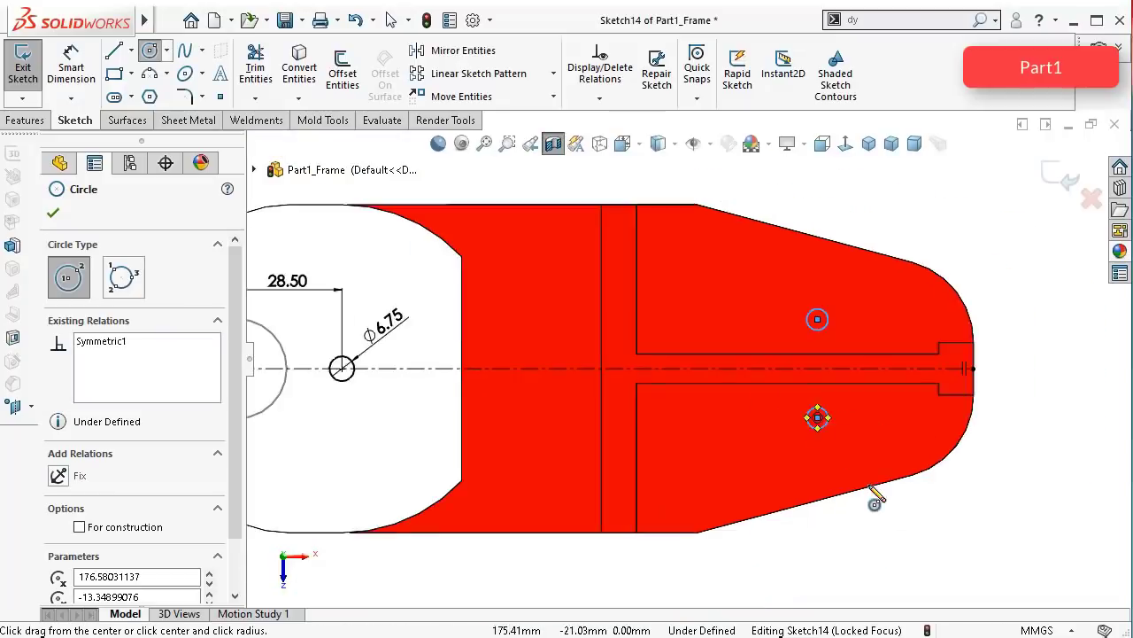
# Step: Dimension the diameter of the lower mirrored circle as 10.25 mm
pyautogui.click(73, 67)
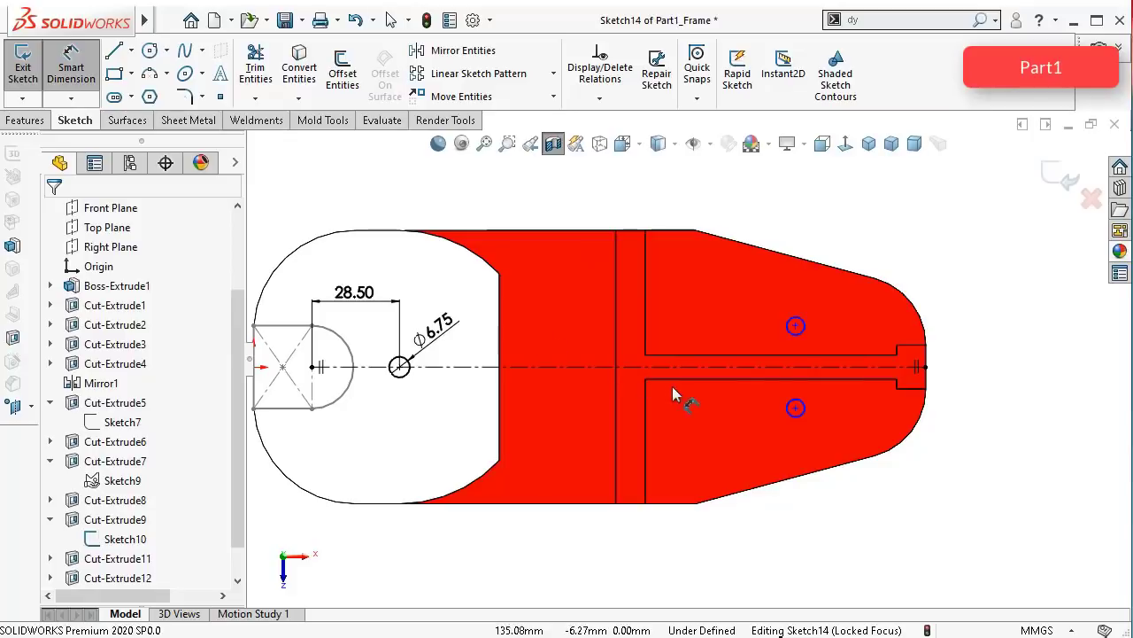
pyautogui.click(797, 421)
pyautogui.click(948, 526)
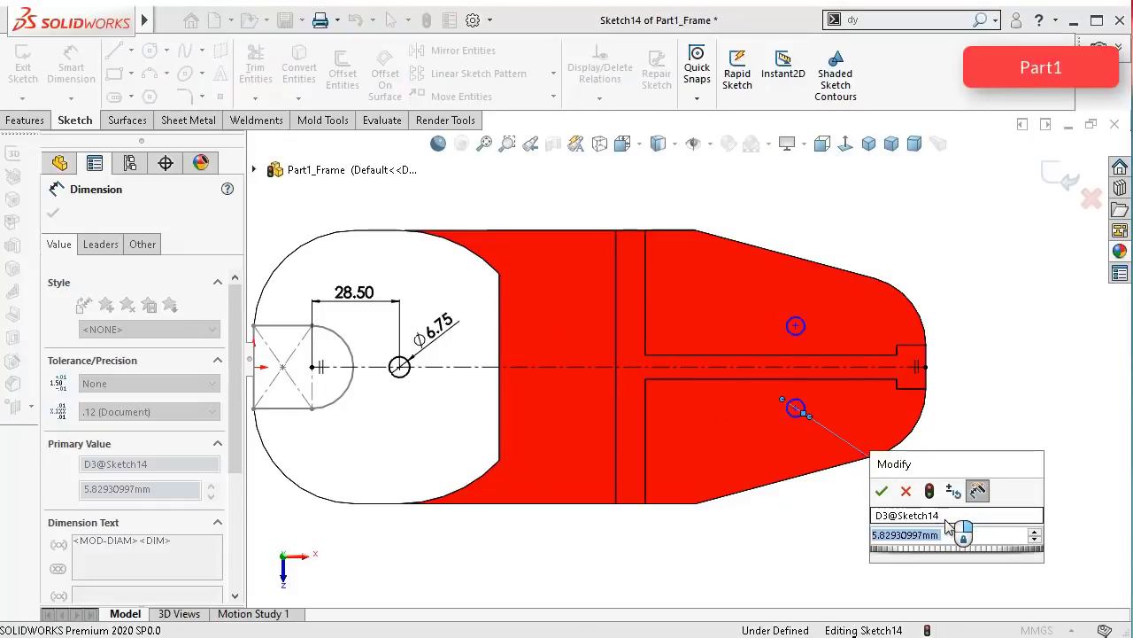
pyautogui.write('10')
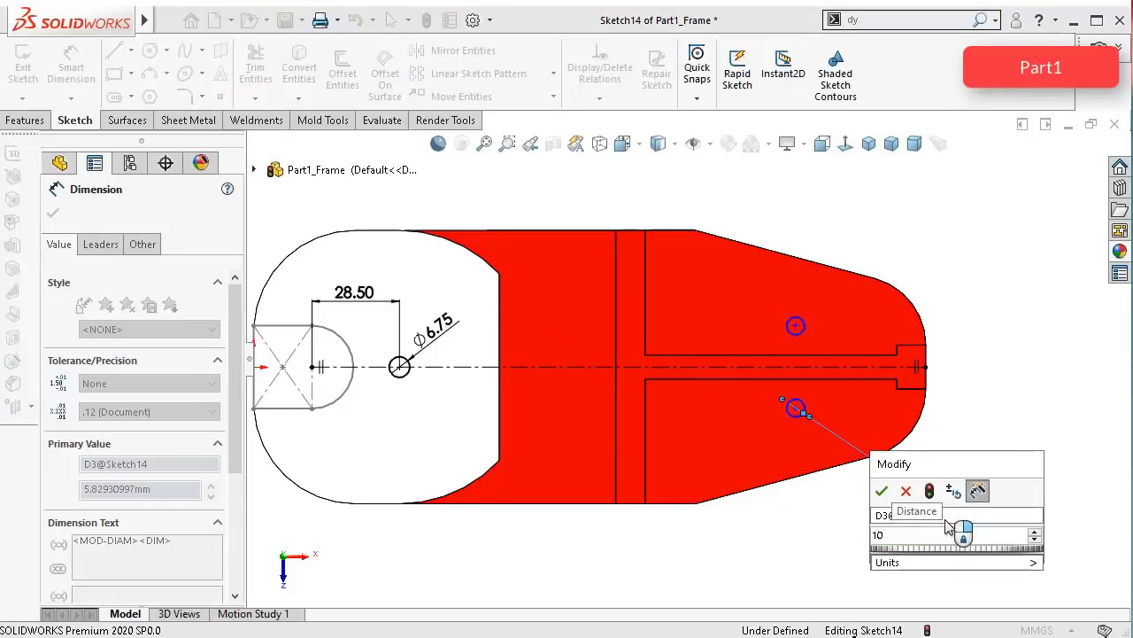
pyautogui.write('.25')
pyautogui.press('Return')
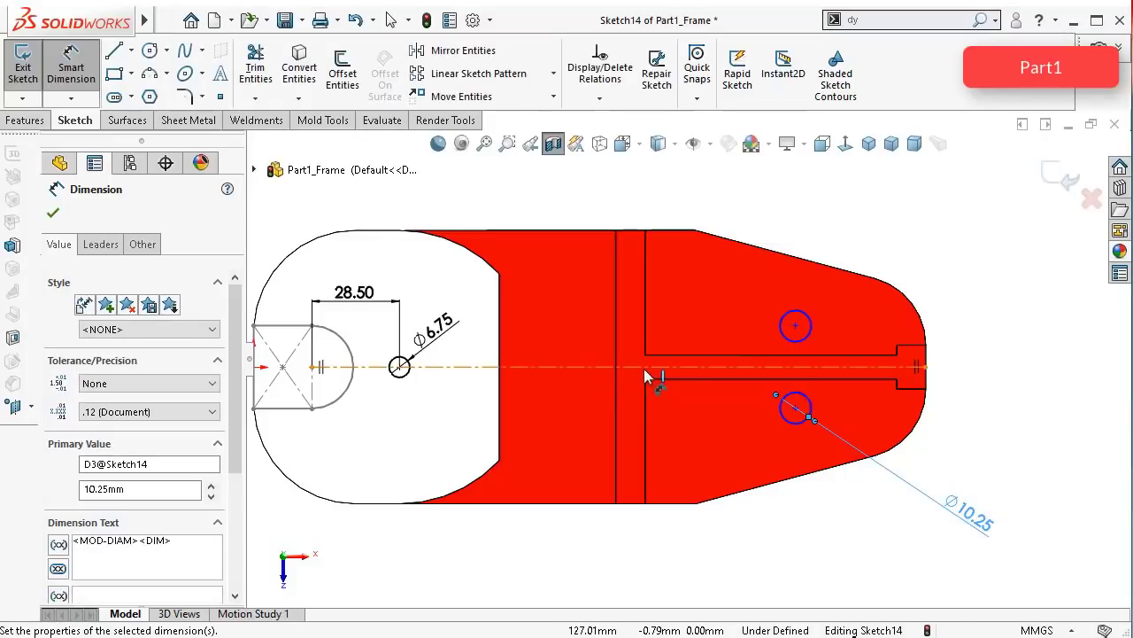
# Step: Dimension the horizontal distance from the centre of the slot's rounded end to the lower mirrored circle's centre as 142.5 mm
pyautogui.scroll(2, 638, 390)
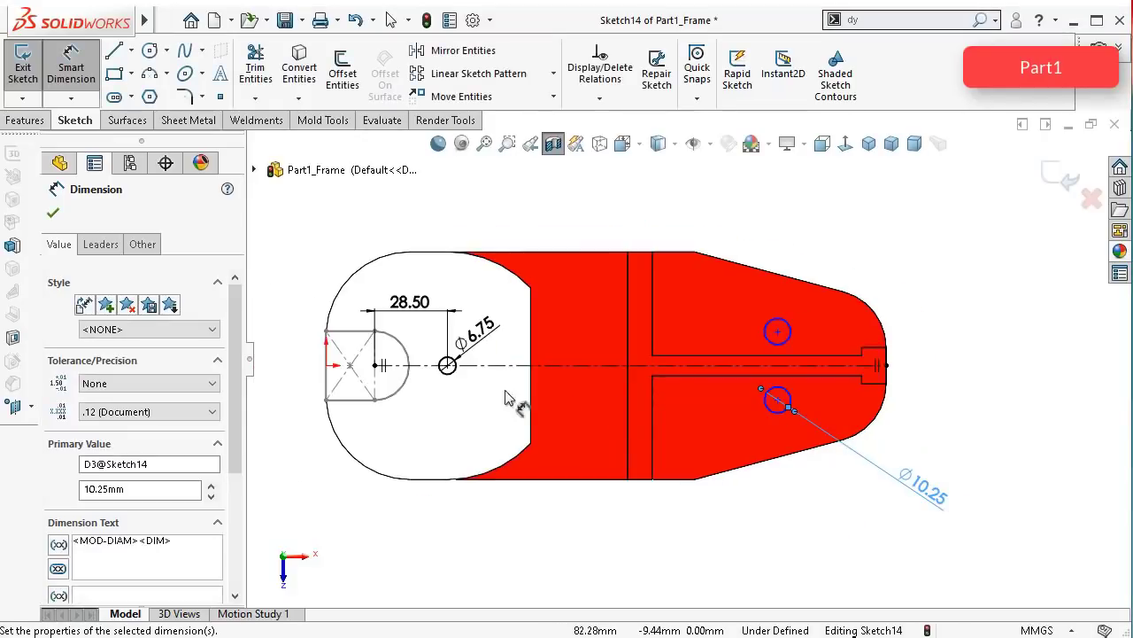
pyautogui.click(375, 368)
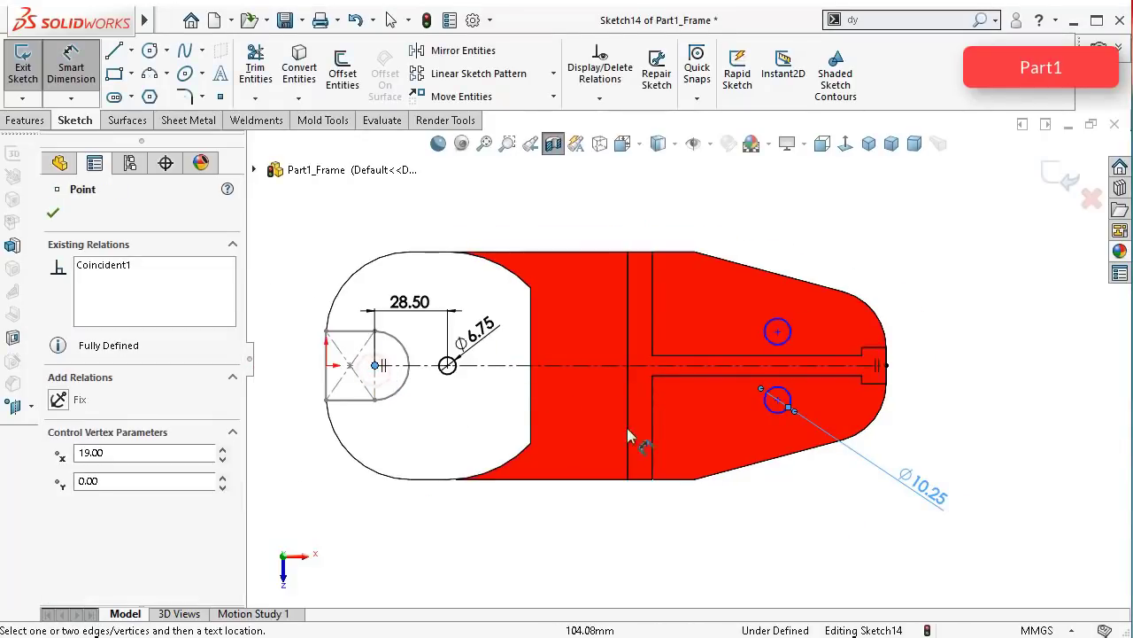
pyautogui.click(777, 401)
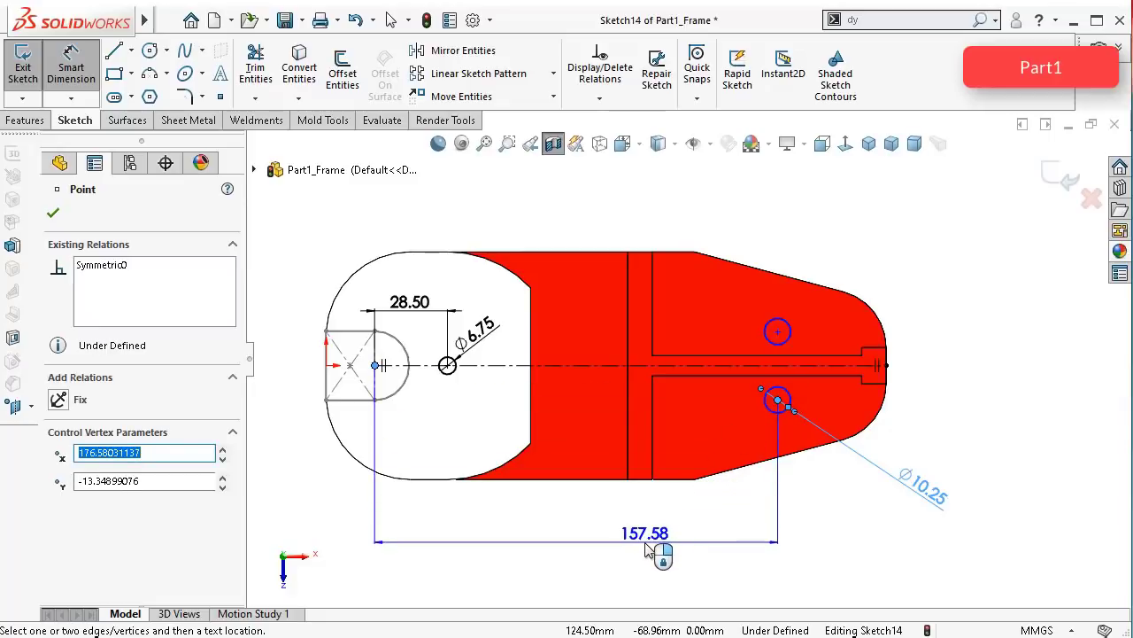
pyautogui.click(647, 549)
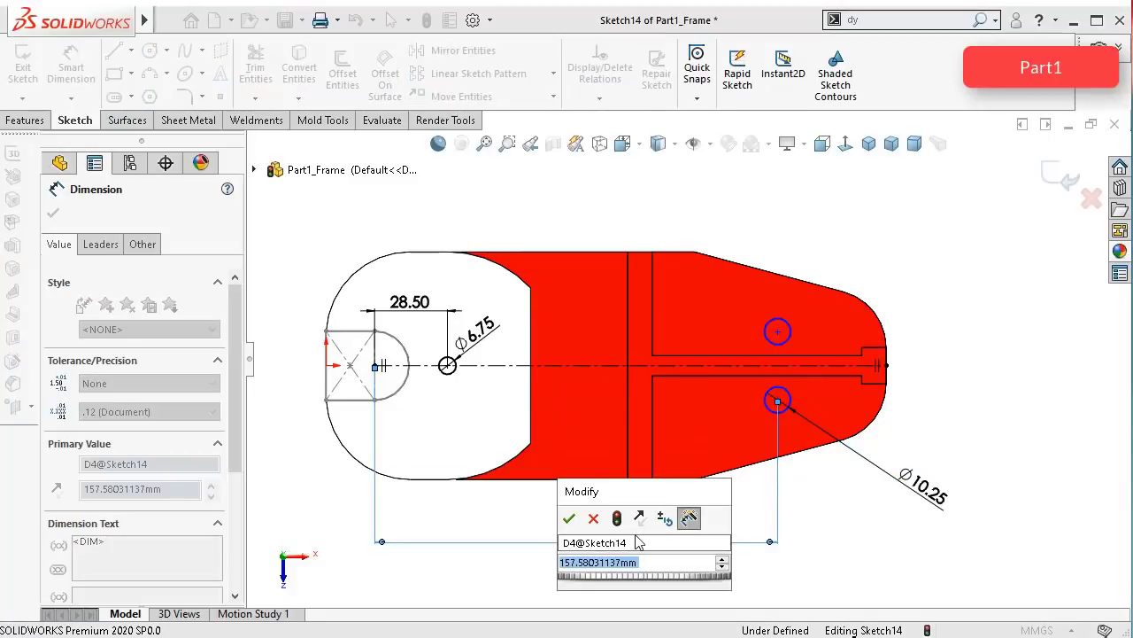
pyautogui.write('142.5')
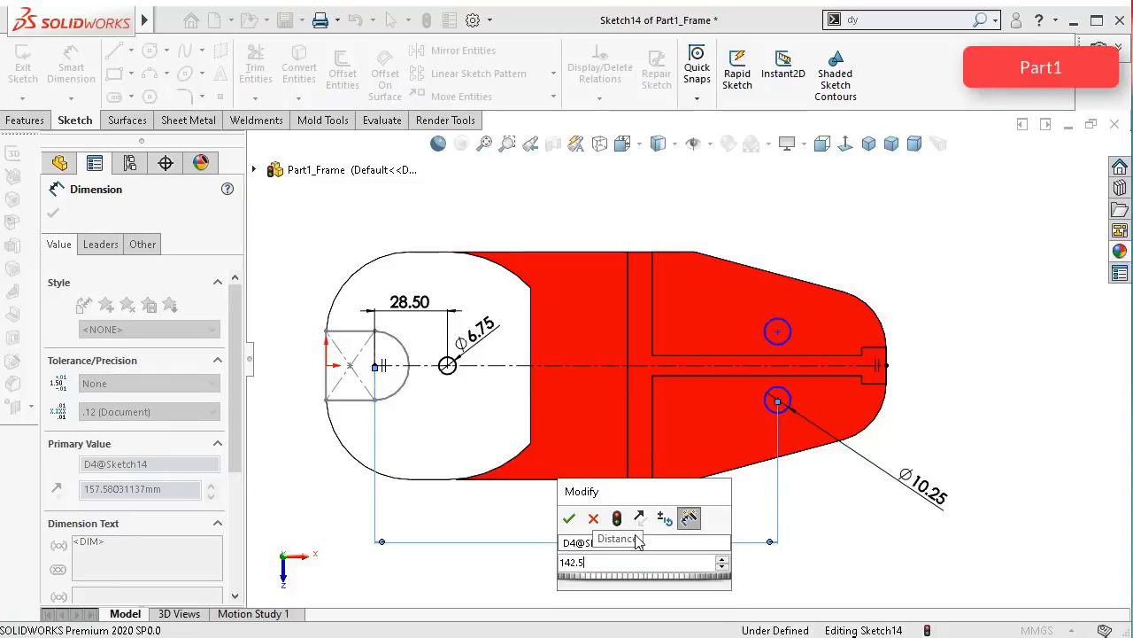
pyautogui.press('Escape')
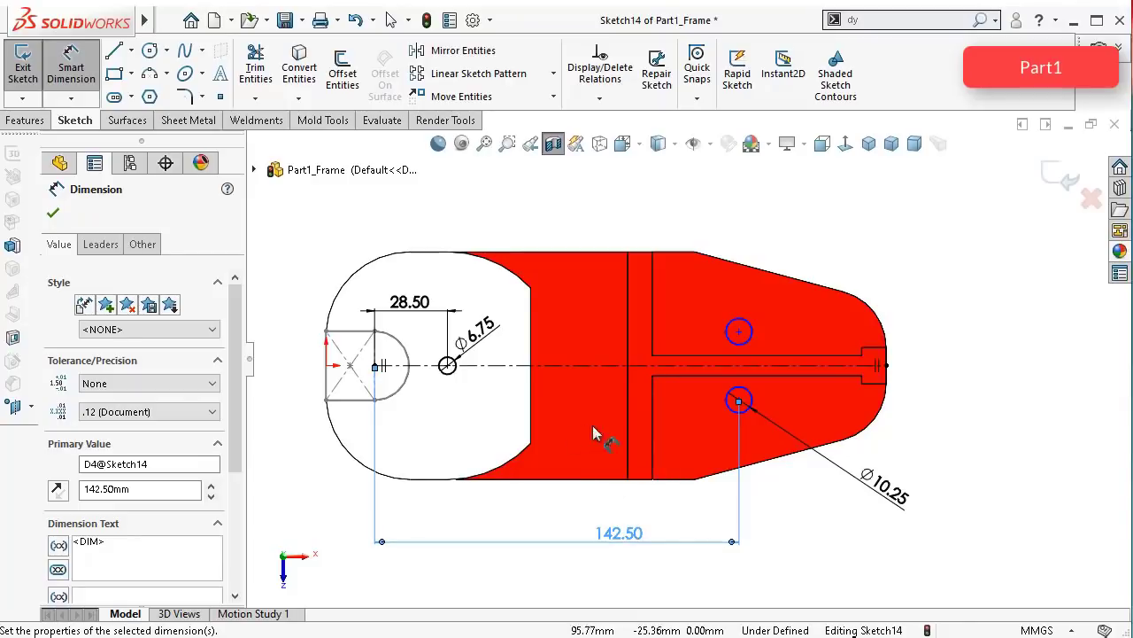
pyautogui.scroll(-3, 751, 411)
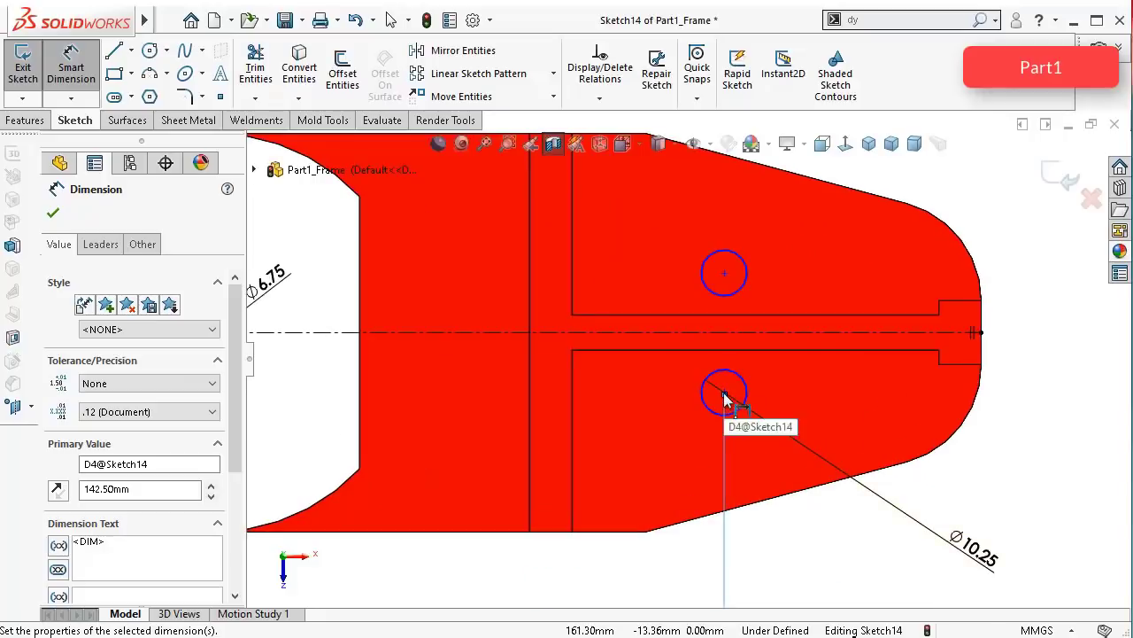
# Step: Dimension the distance from the lower mirrored circle's centre to the horizontal centerline as 19 mm
pyautogui.scroll(-3, 722, 401)
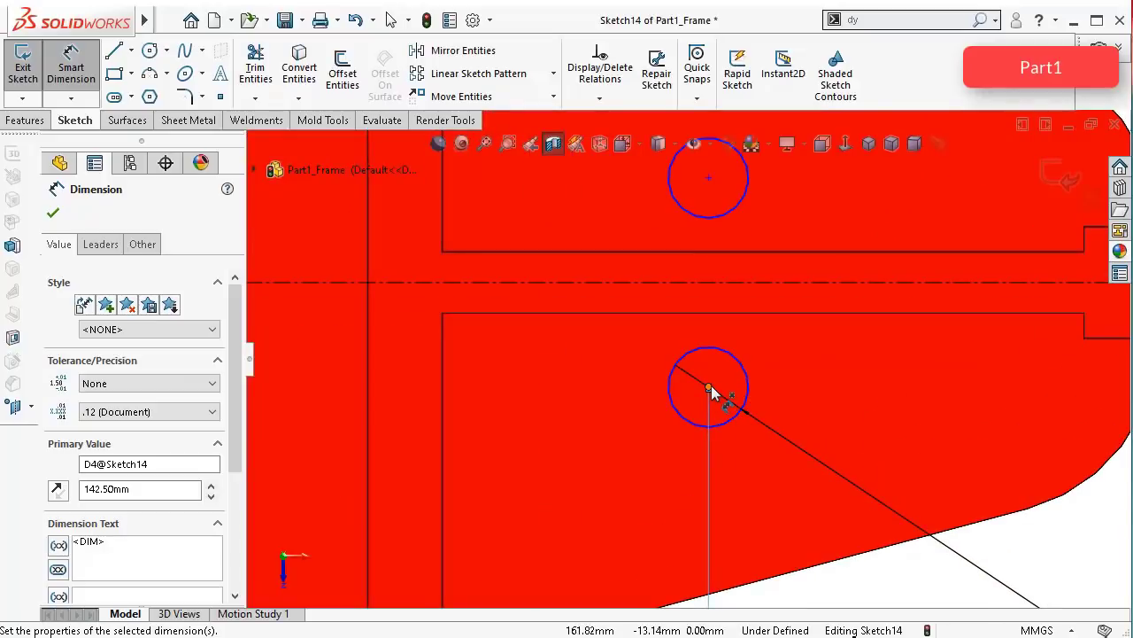
pyautogui.click(708, 388)
pyautogui.click(782, 283)
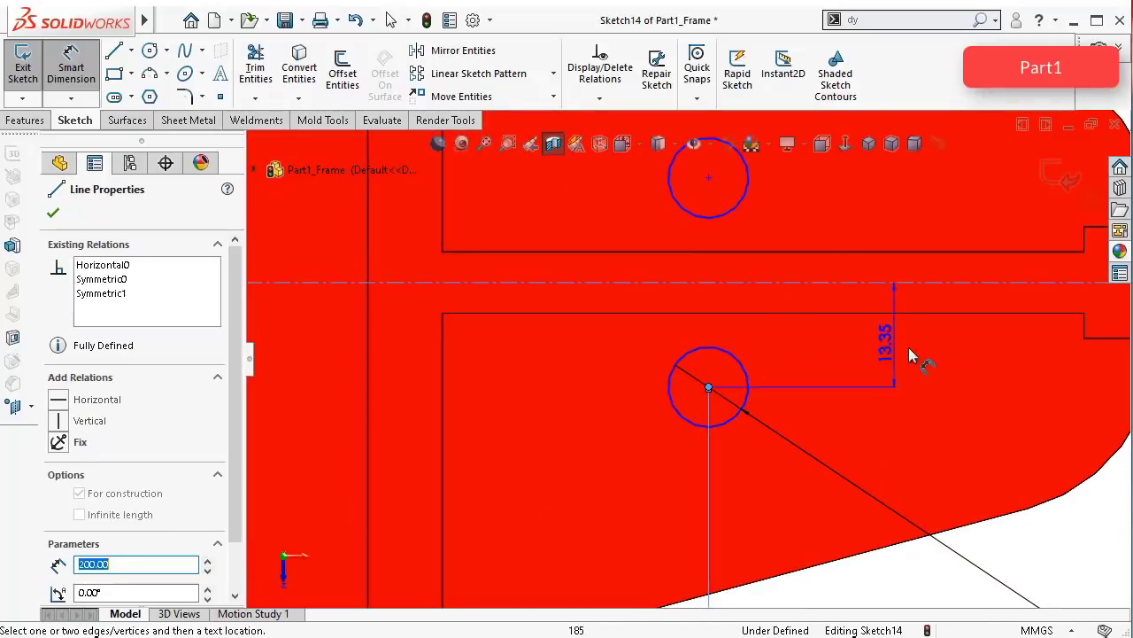
pyautogui.scroll(3, 912, 354)
pyautogui.click(921, 363)
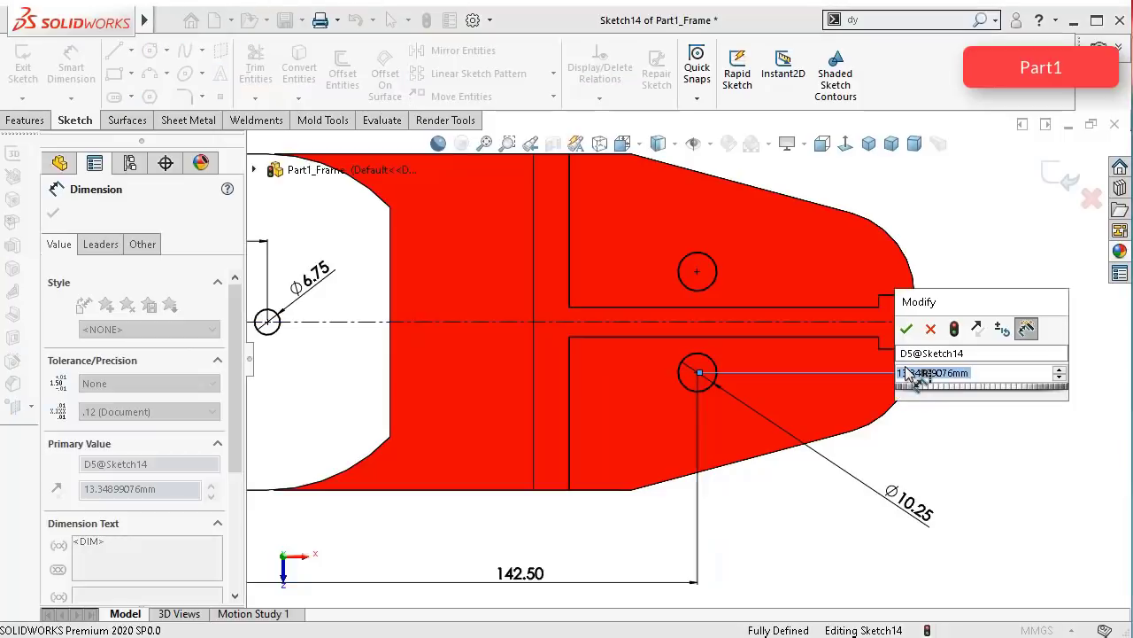
pyautogui.write('19')
pyautogui.press('Return')
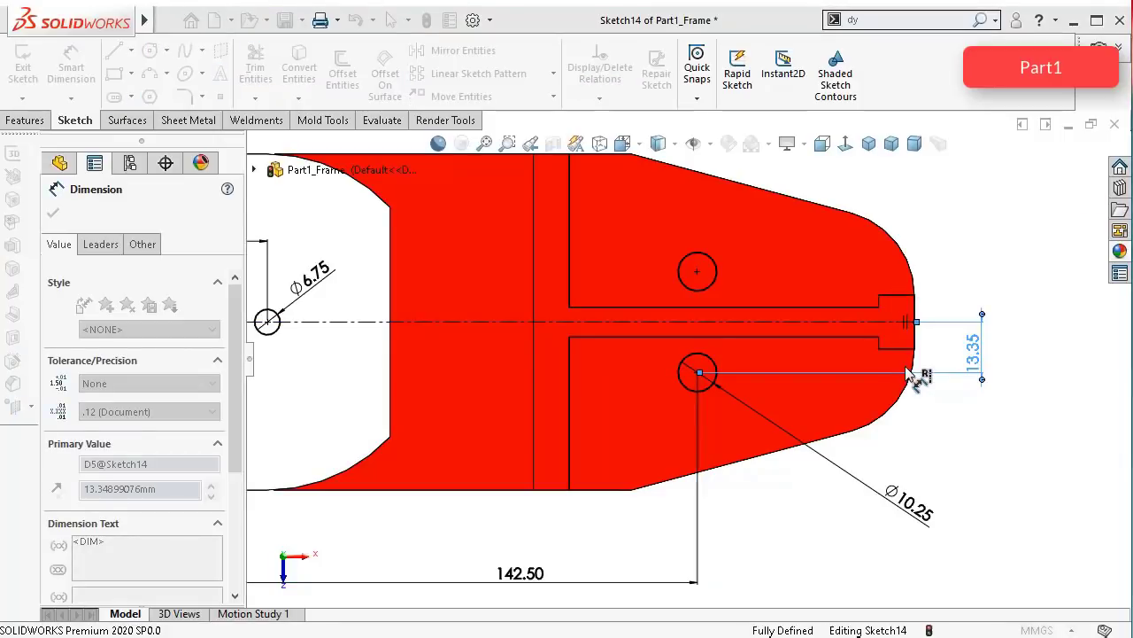
pyautogui.scroll(3, 747, 313)
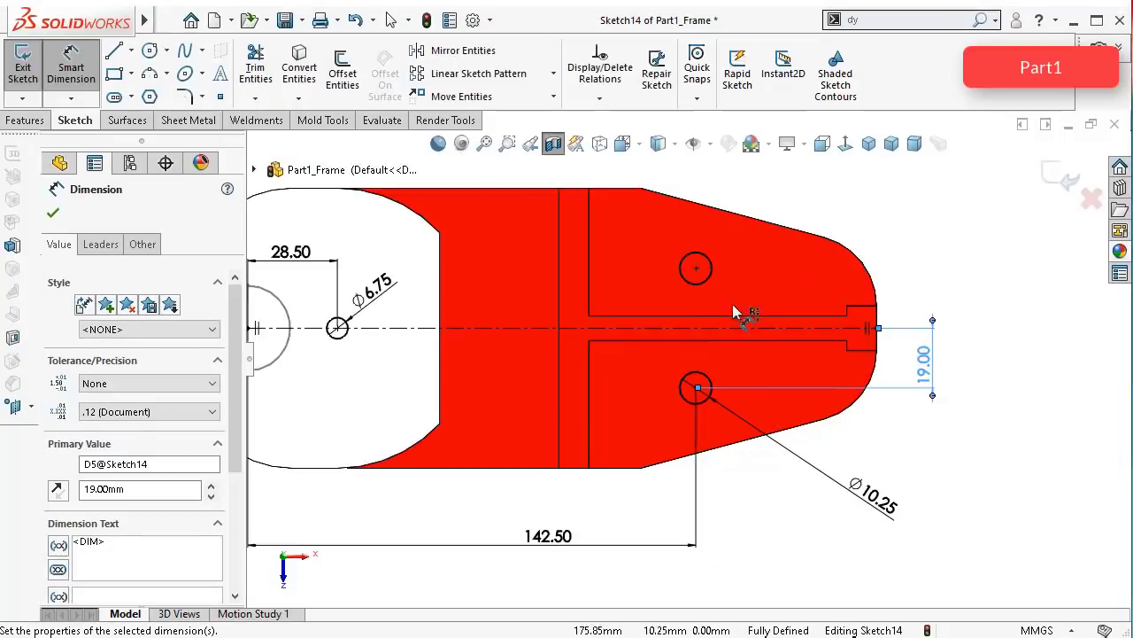
# Step: Cut the three sketched circles through the base with an Extruded Cut set to Through All
pyautogui.moveTo(708, 329); pyautogui.dragTo(709, 318, button='middle')
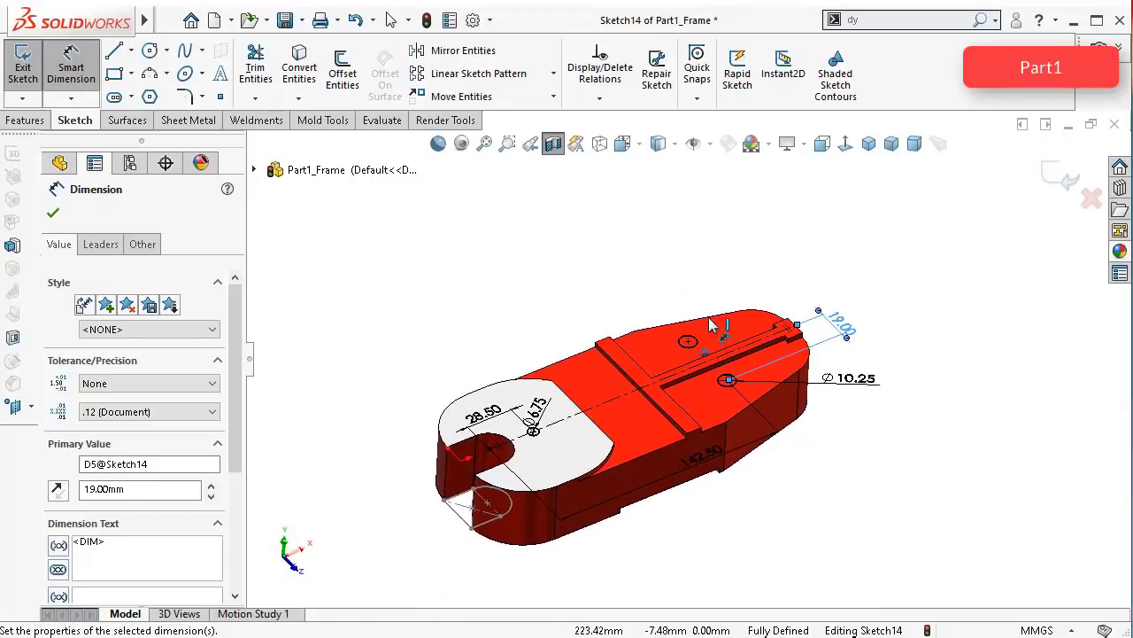
pyautogui.click(24, 120)
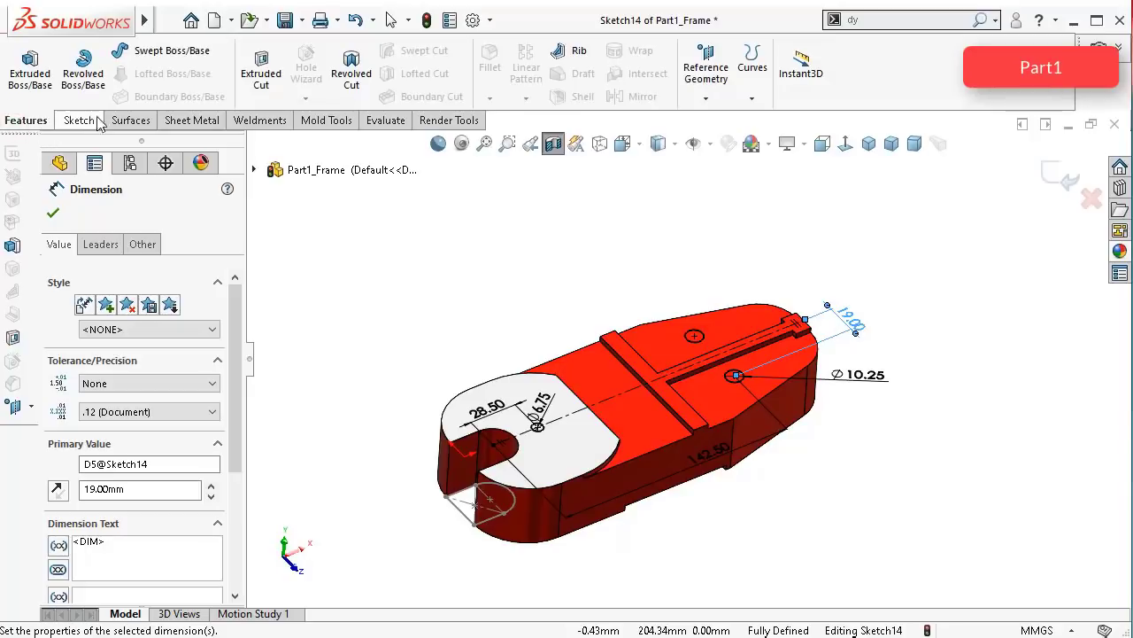
pyautogui.click(260, 78)
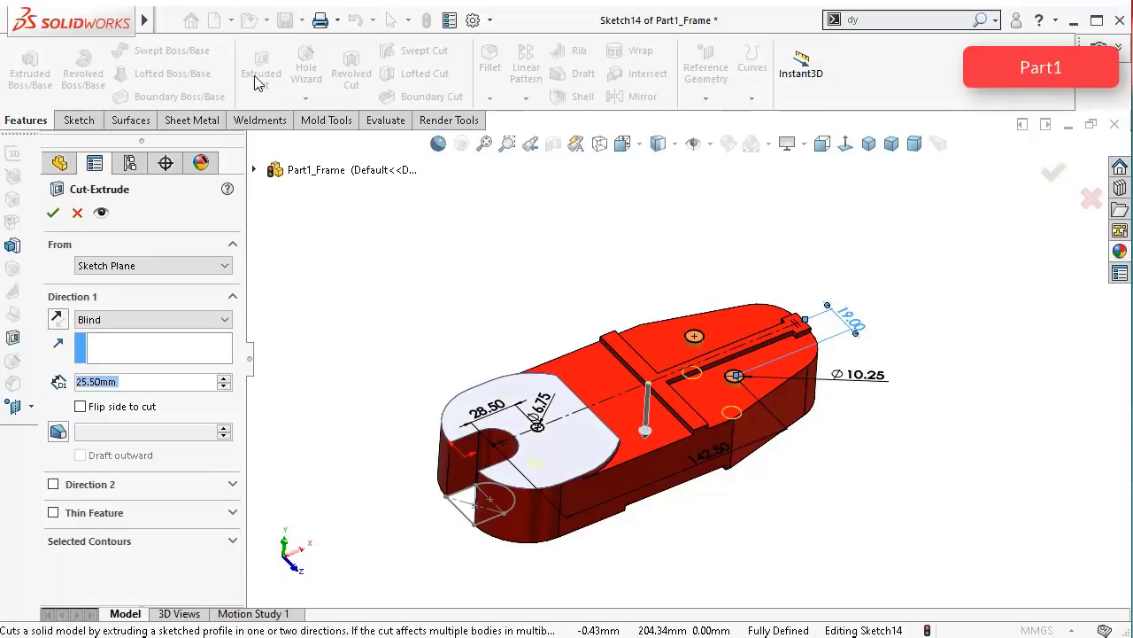
pyautogui.click(112, 319)
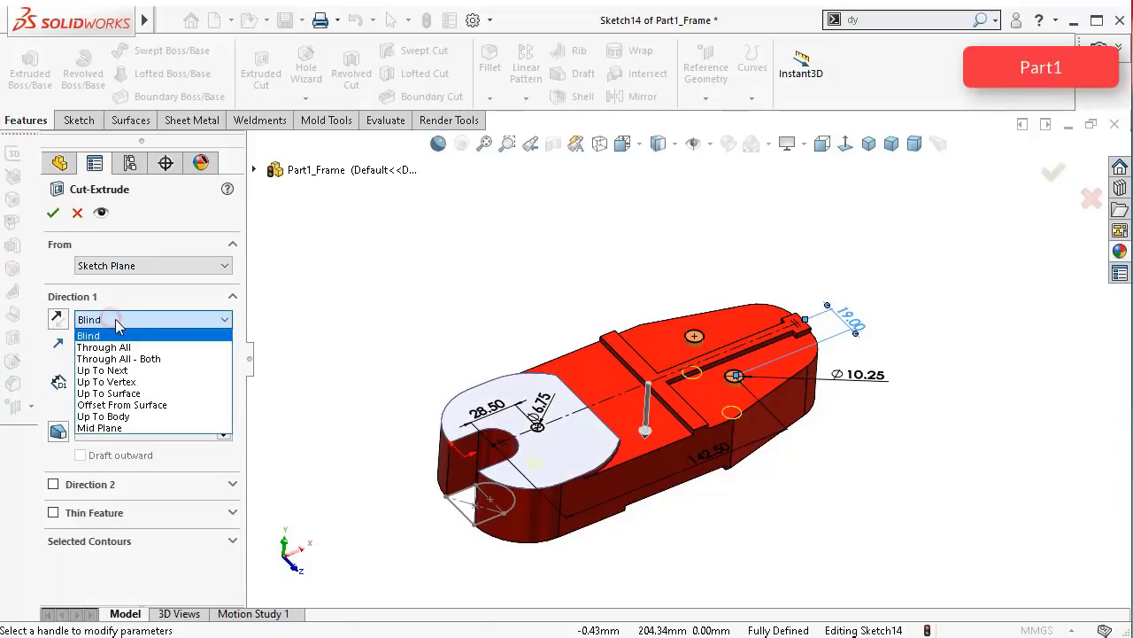
pyautogui.click(123, 353)
pyautogui.scroll(-5, 467, 443)
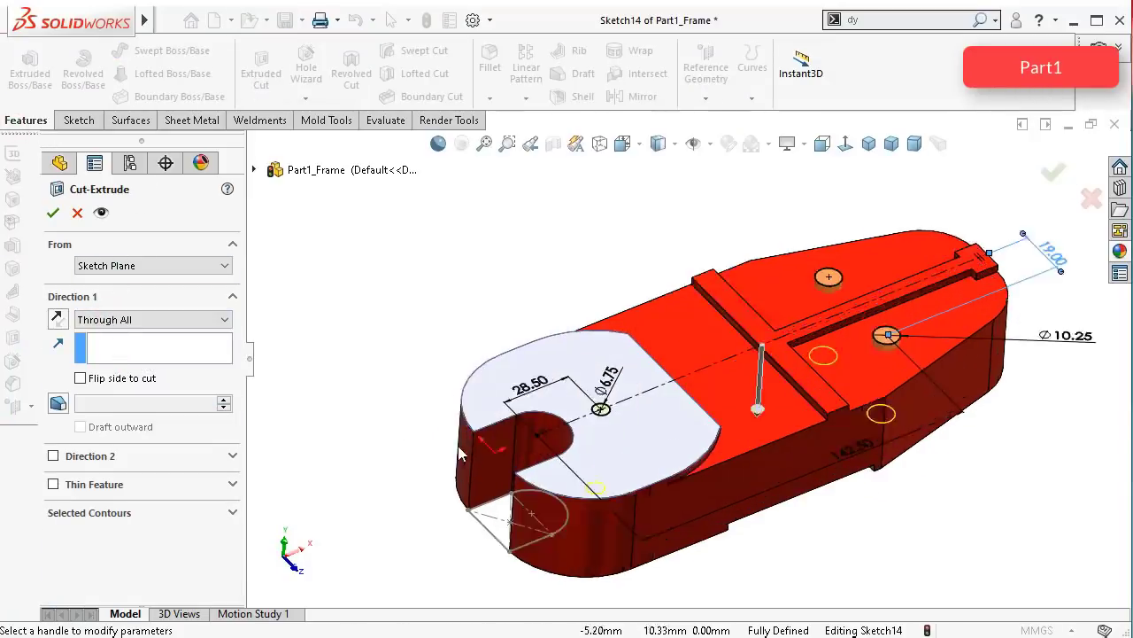
pyautogui.click(52, 213)
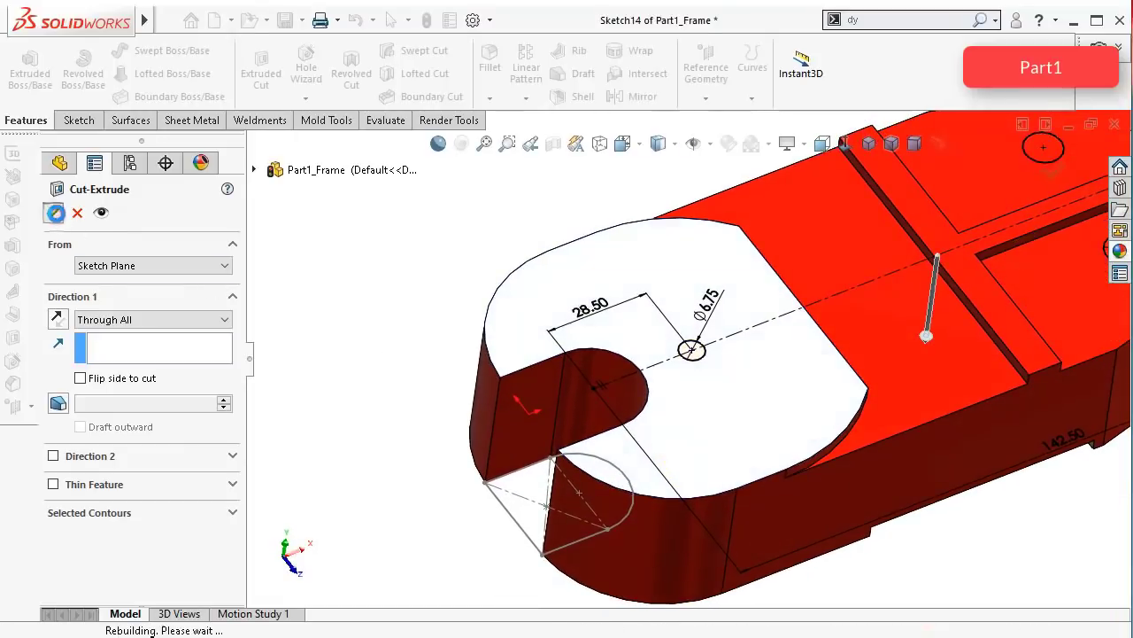
pyautogui.scroll(3, 974, 312)
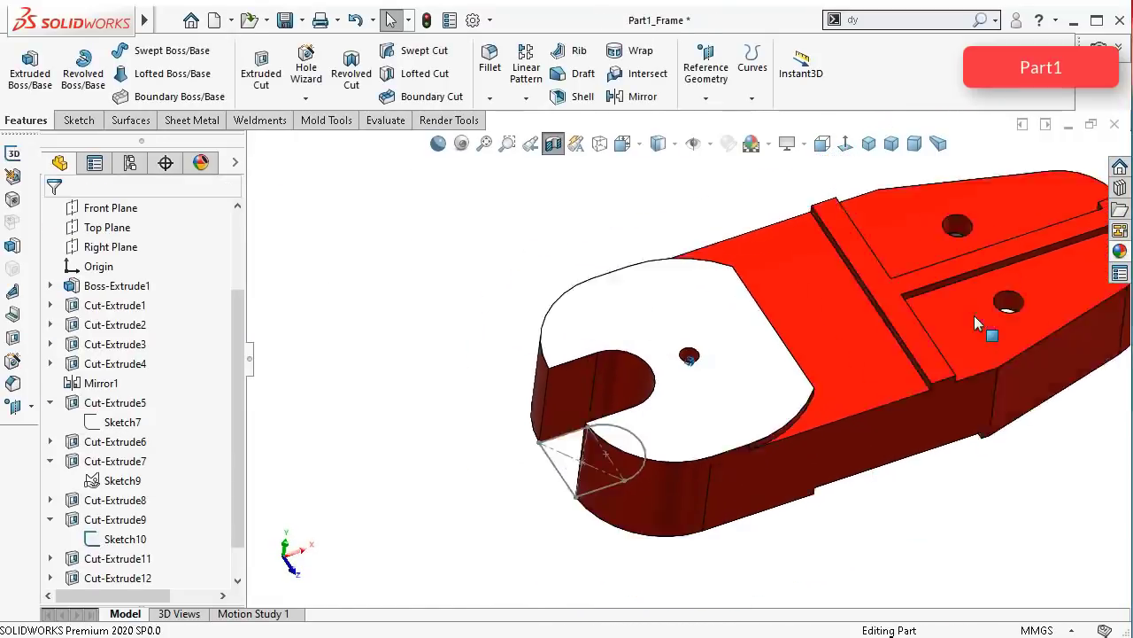
# Step: Save the part and turn off the section view to show the whole frame
pyautogui.moveTo(951, 285); pyautogui.dragTo(924, 294, button='middle')
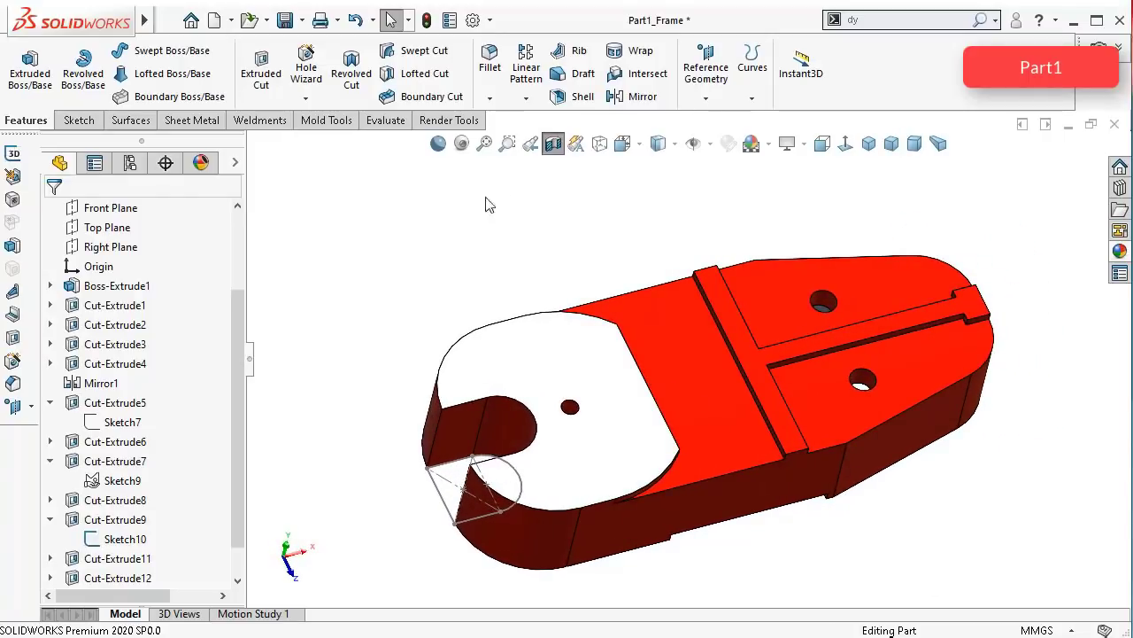
pyautogui.click(284, 20)
pyautogui.moveTo(956, 381); pyautogui.dragTo(941, 375, button='middle')
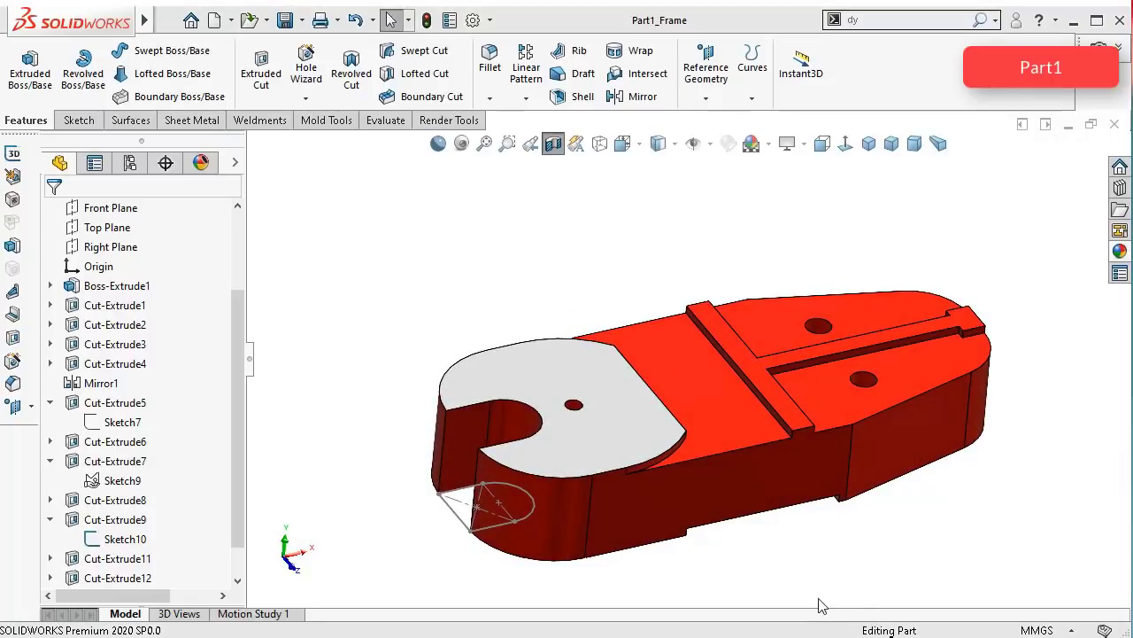
pyautogui.click(555, 149)
# Step: Start a sketch on the top face of the frame's rectangular upper head and view it normal to the face
pyautogui.scroll(4, 608, 237)
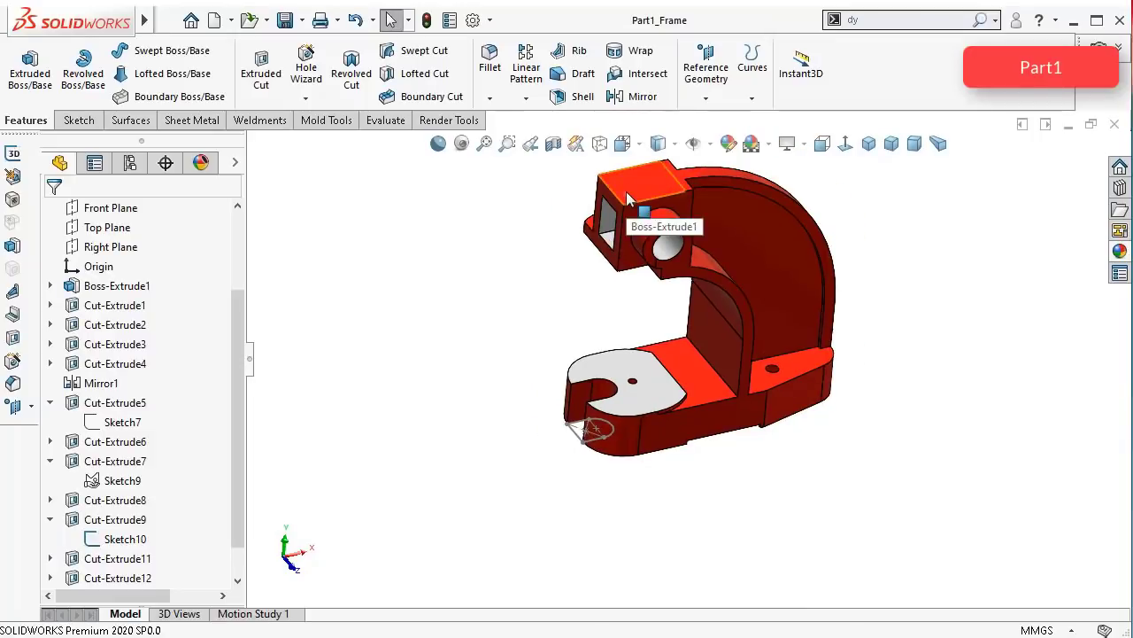
pyautogui.moveTo(626, 192); pyautogui.dragTo(673, 237, button='middle')
pyautogui.scroll(-2, 705, 242)
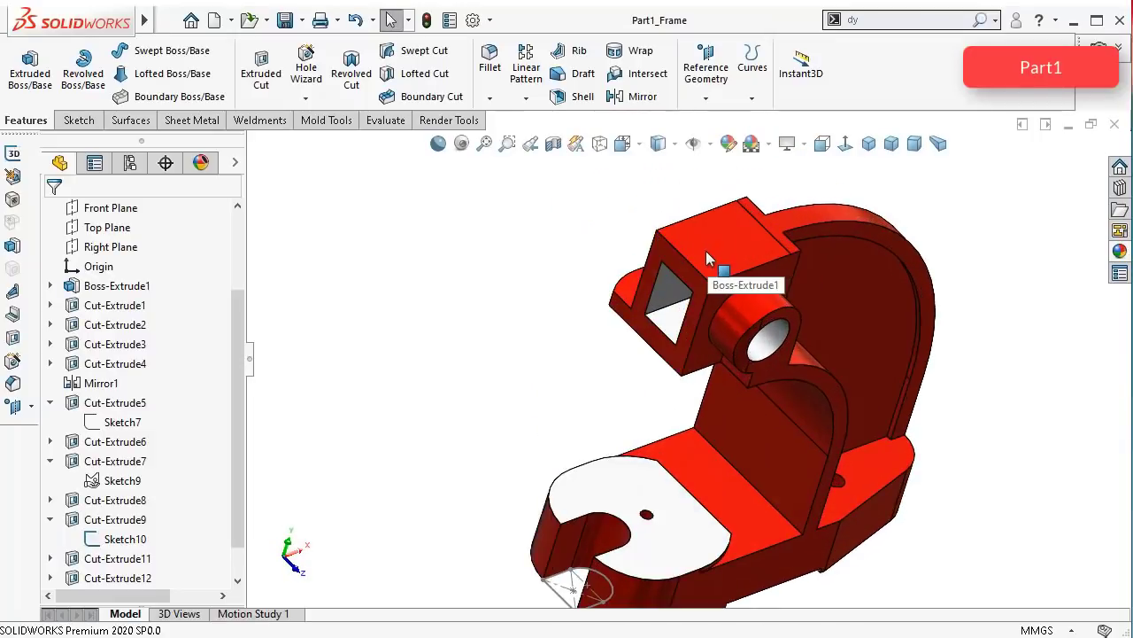
pyautogui.click(705, 250)
pyautogui.click(785, 200)
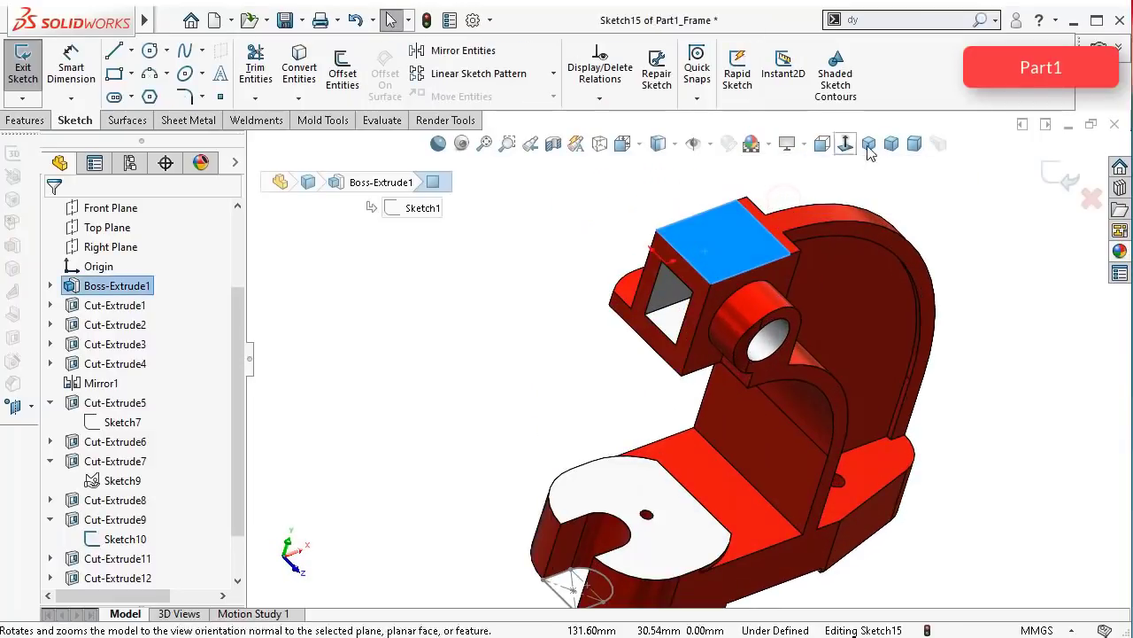
pyautogui.click(846, 146)
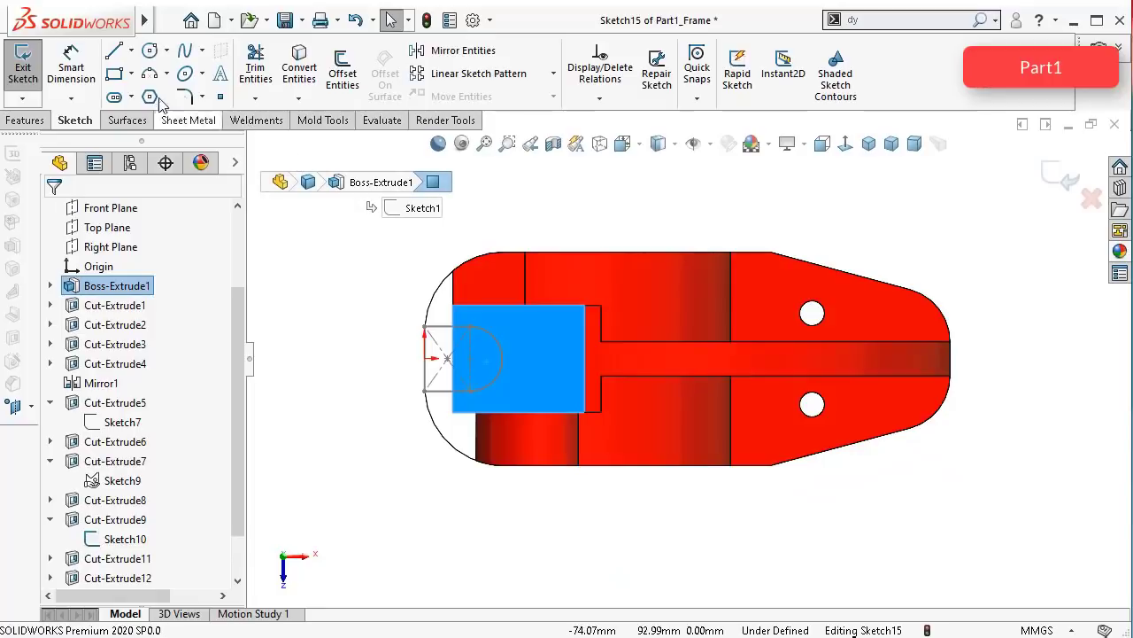
# Step: Sketch a center rectangle about 35 mm wide on the head's top face, with a corner on the face's outer short edge
pyautogui.click(114, 73)
pyautogui.scroll(-5, 379, 323)
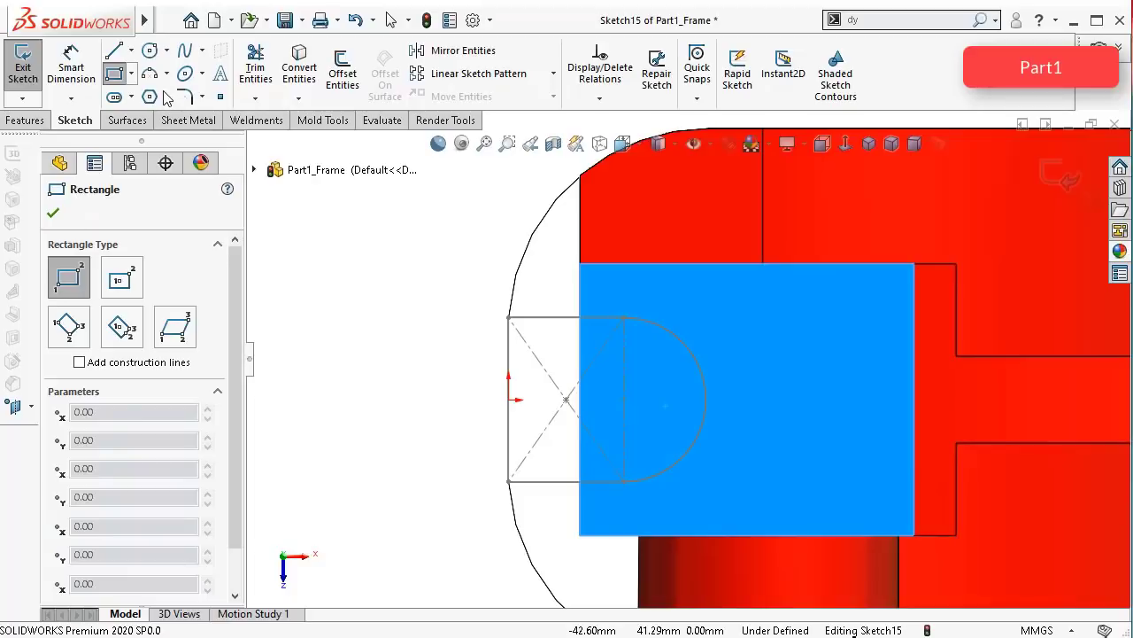
pyautogui.click(131, 73)
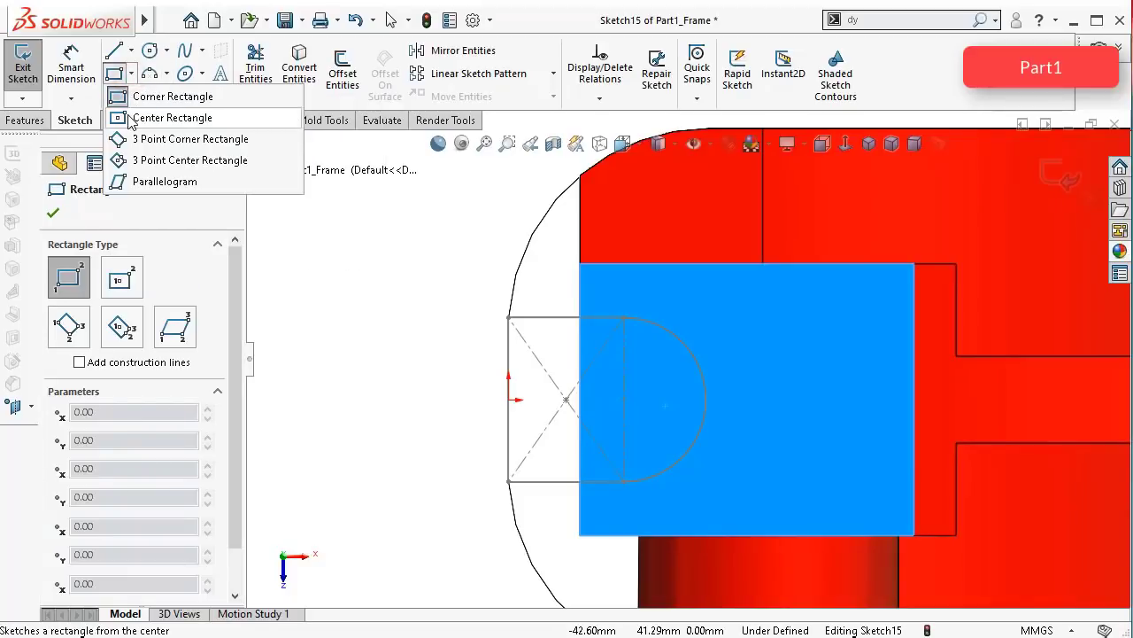
pyautogui.click(130, 118)
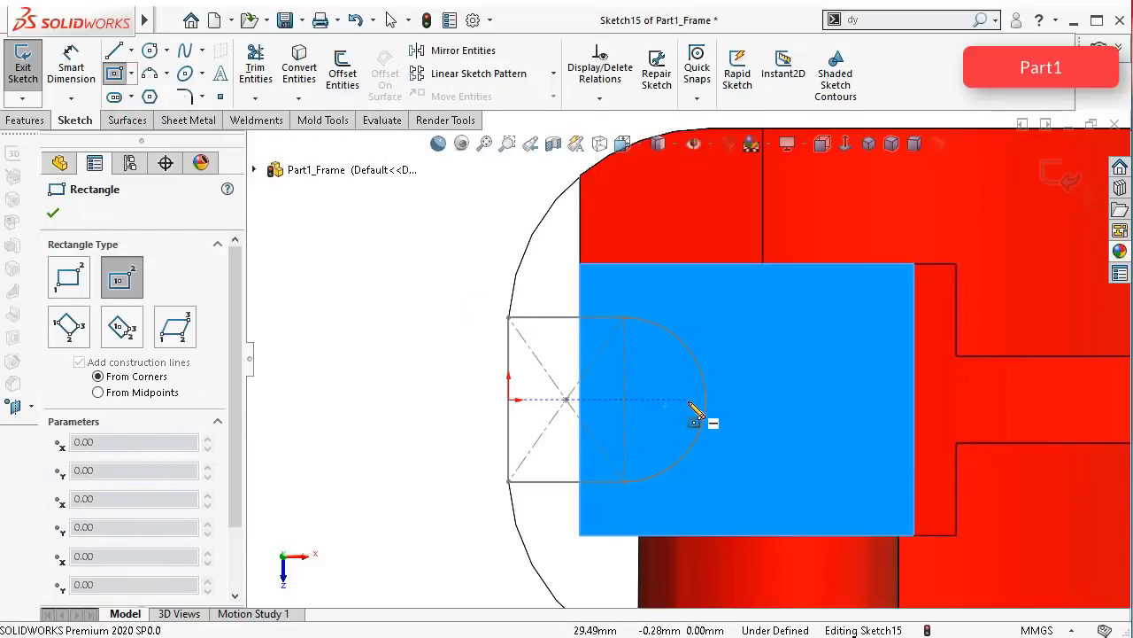
pyautogui.click(689, 400)
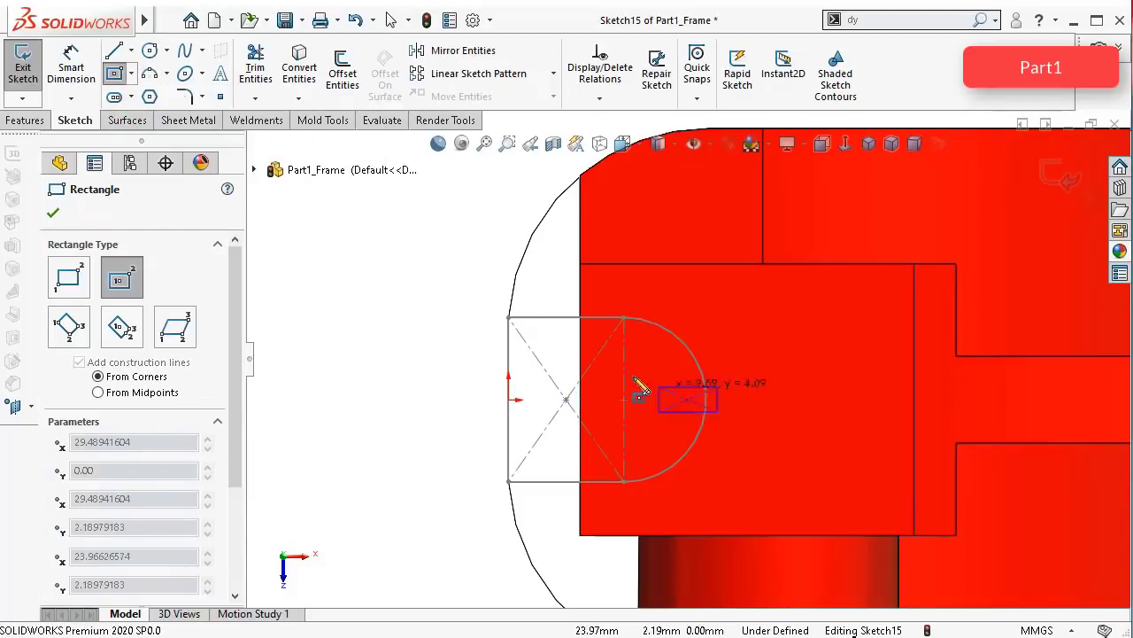
pyautogui.click(581, 309)
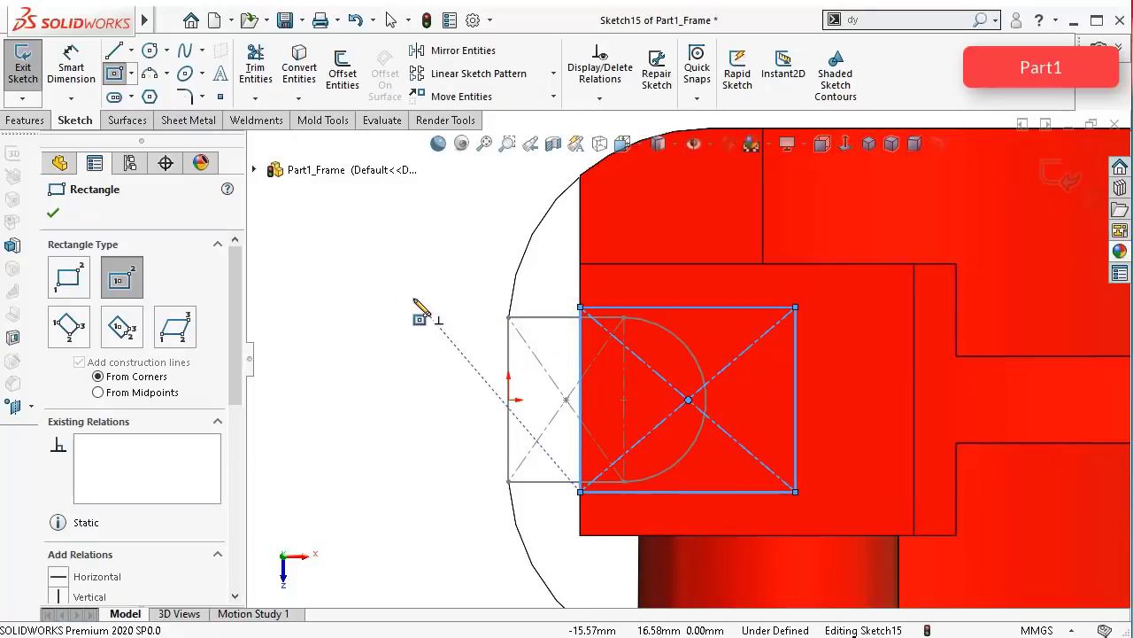
pyautogui.press('Escape')
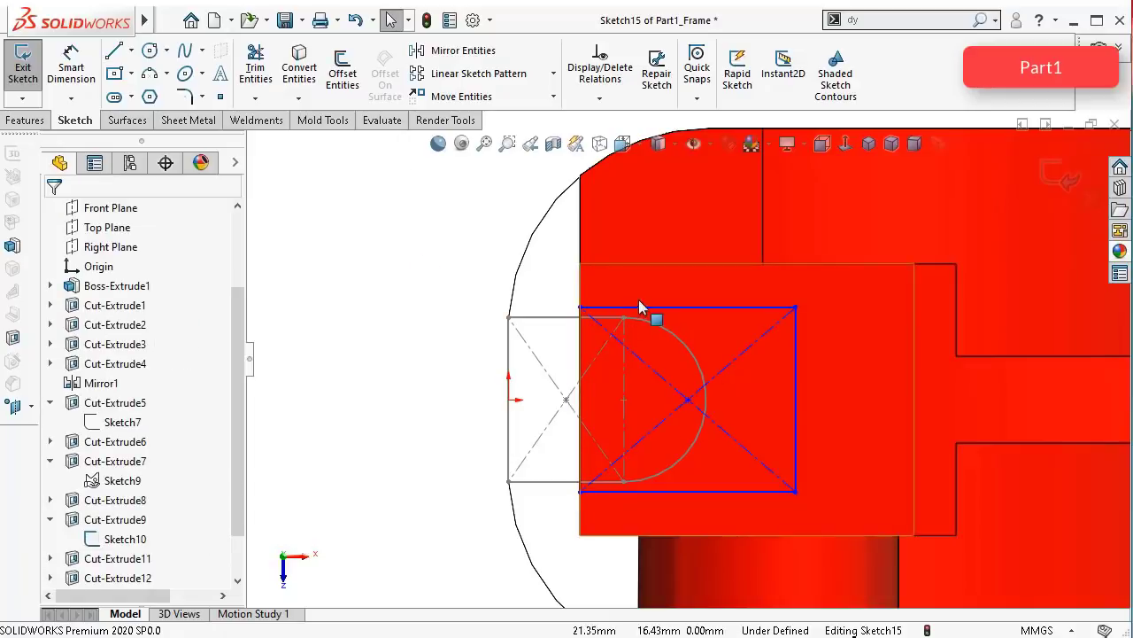
# Step: Make the rectangle's upper horizontal side and inner vertical side equal in length
pyautogui.click(641, 307)
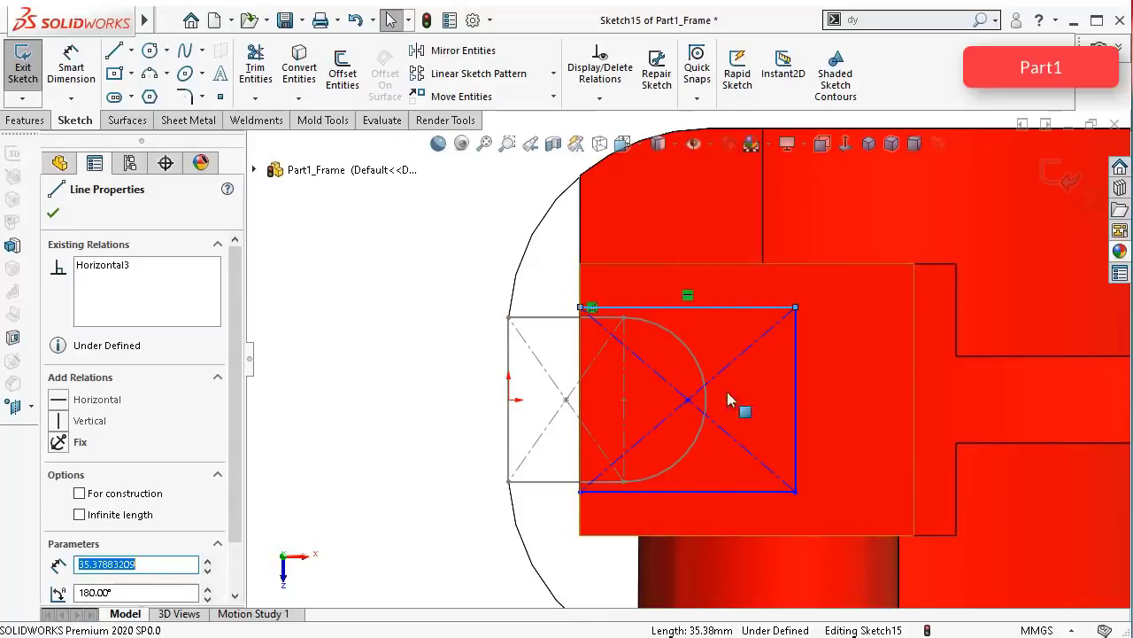
pyautogui.keyDown('ctrl'); pyautogui.click(799, 348); pyautogui.keyUp('ctrl')
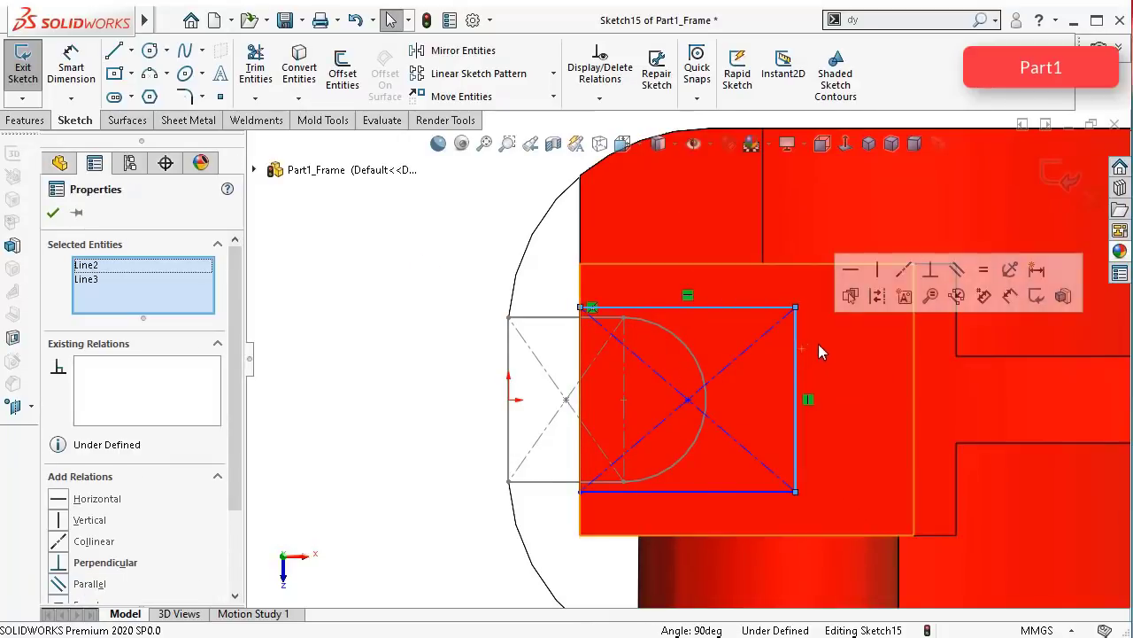
pyautogui.click(983, 270)
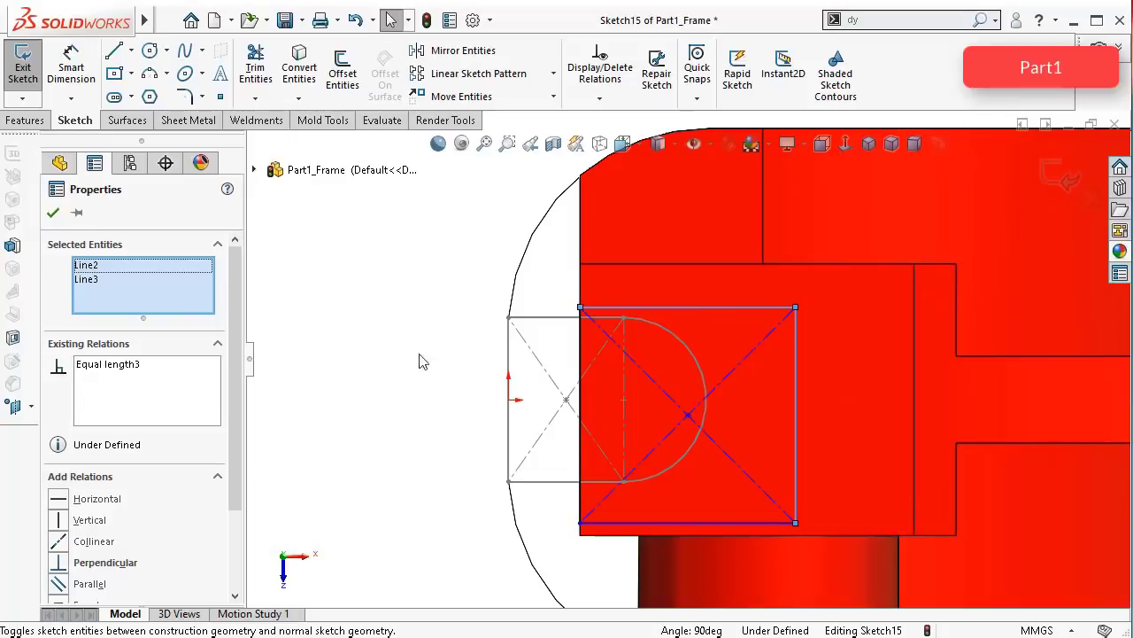
pyautogui.click(345, 375)
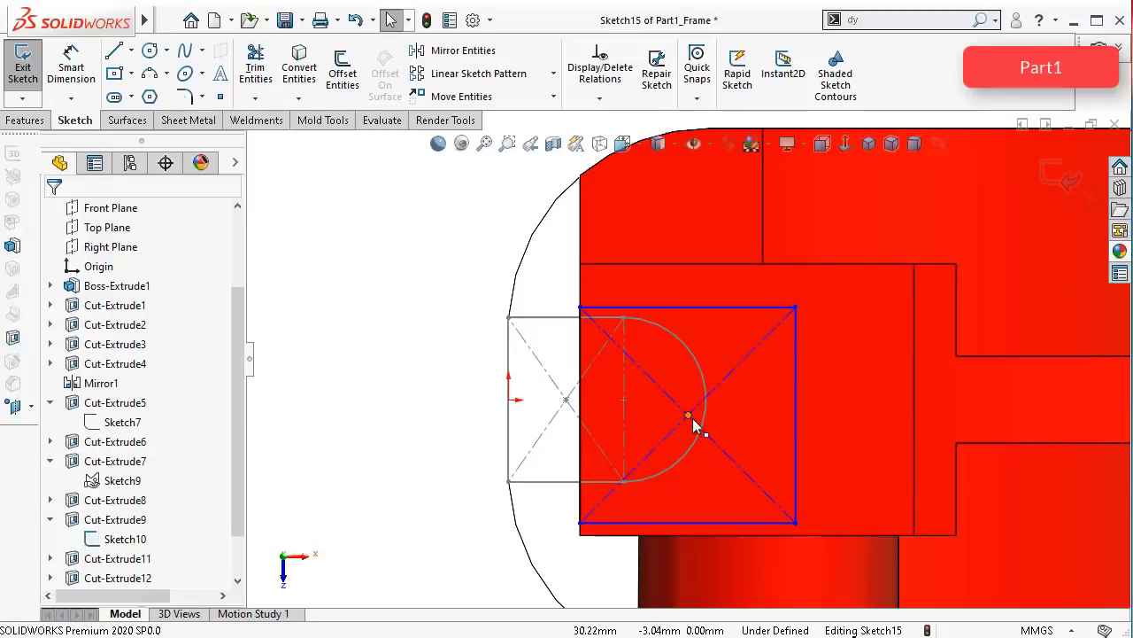
# Step: Add a horizontal relation between the square's centre and the centre point of the base slot sketch
pyautogui.click(688, 414)
pyautogui.keyDown('ctrl'); pyautogui.click(567, 401); pyautogui.keyUp('ctrl')
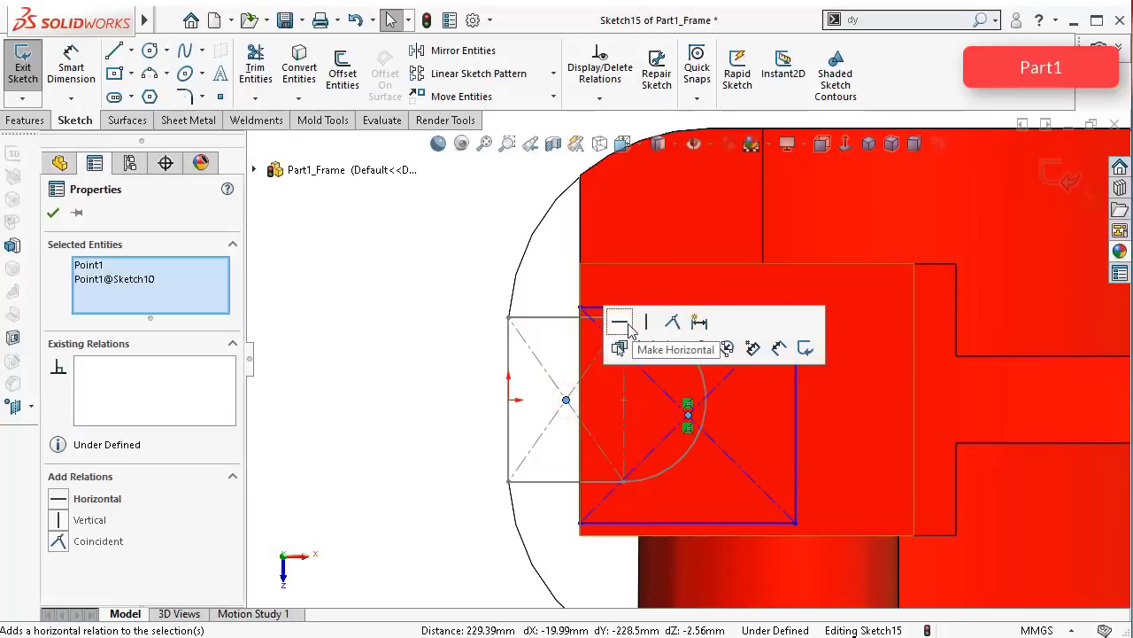
pyautogui.click(620, 325)
pyautogui.click(370, 345)
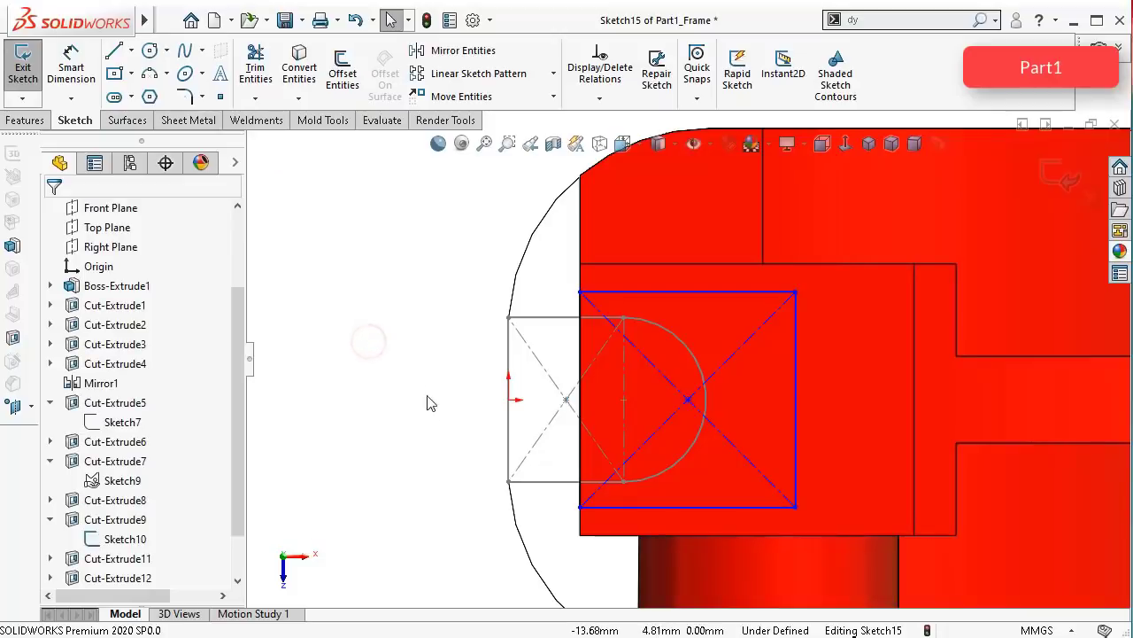
# Step: Dimension the square's upper side as 19 mm
pyautogui.moveTo(398, 480); pyautogui.dragTo(410, 316, button='right')
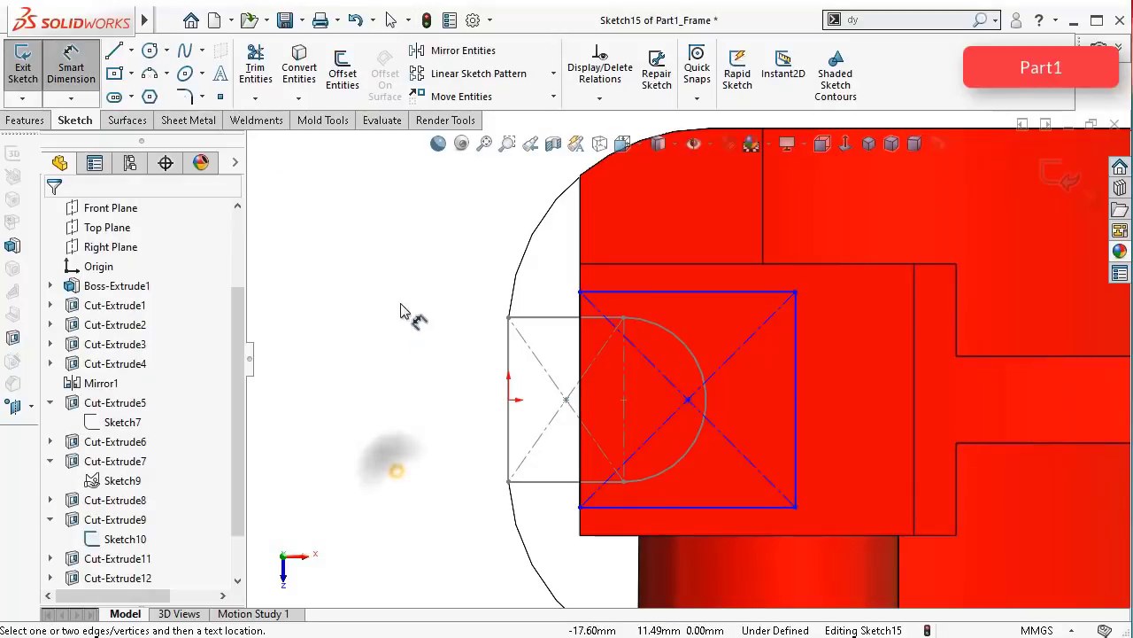
pyautogui.click(577, 285)
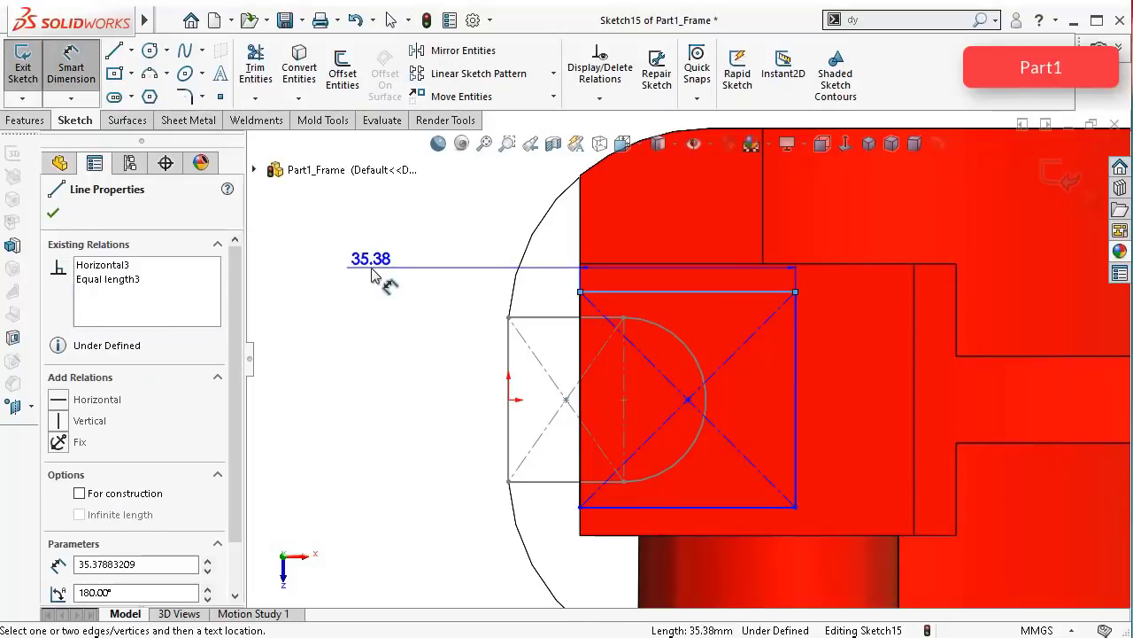
pyautogui.click(379, 267)
pyautogui.write('1')
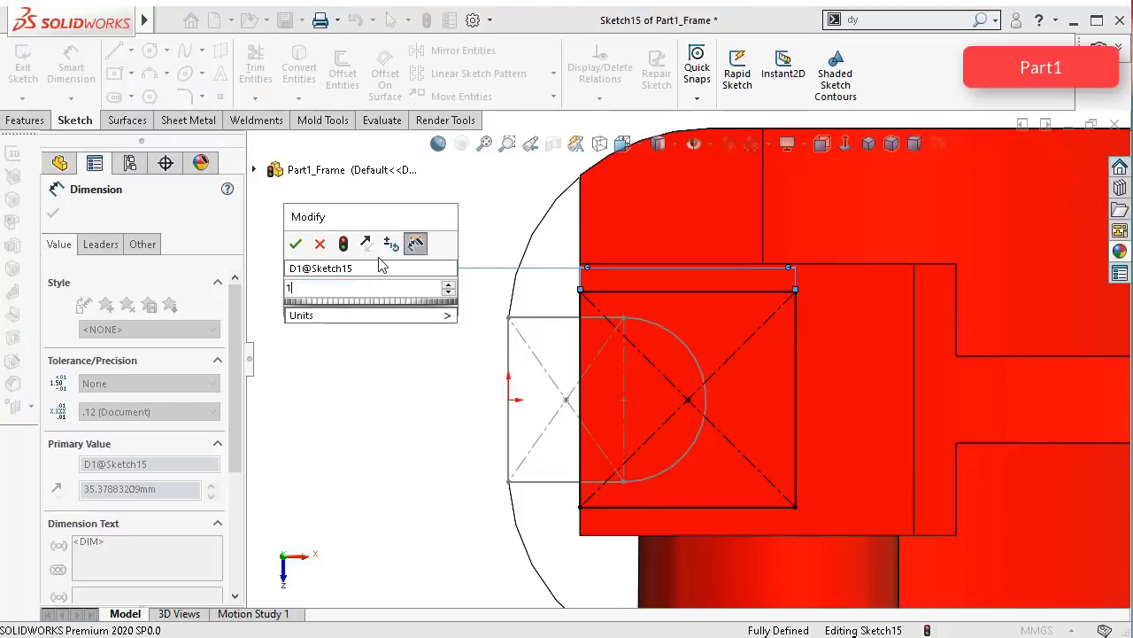
pyautogui.write('9')
pyautogui.press('Return')
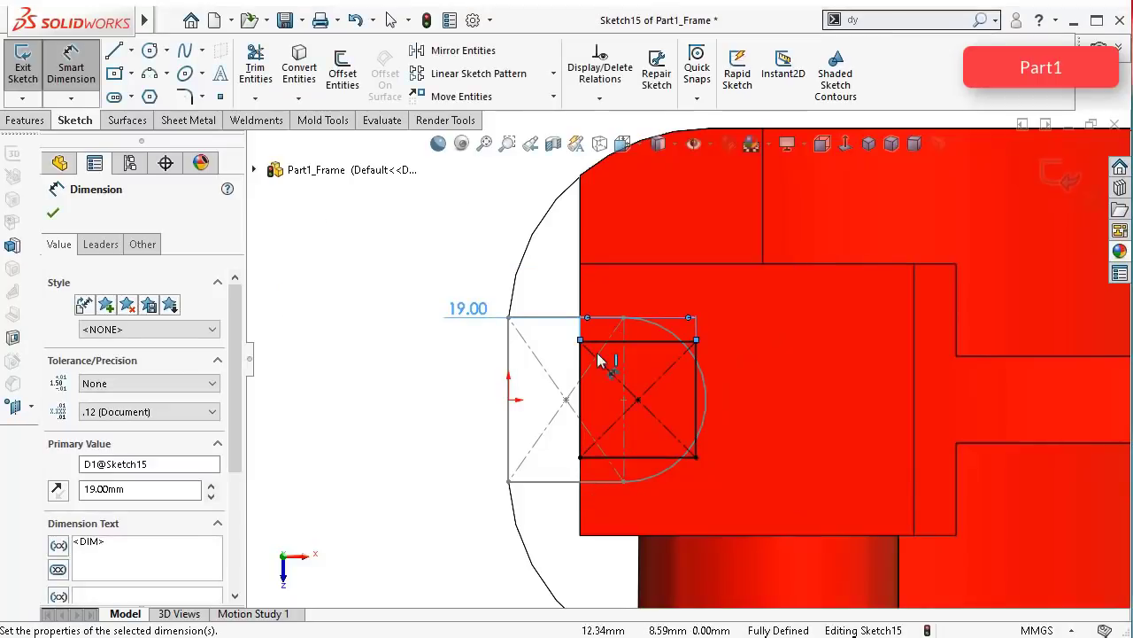
pyautogui.scroll(-2, 599, 360)
pyautogui.scroll(3, 581, 359)
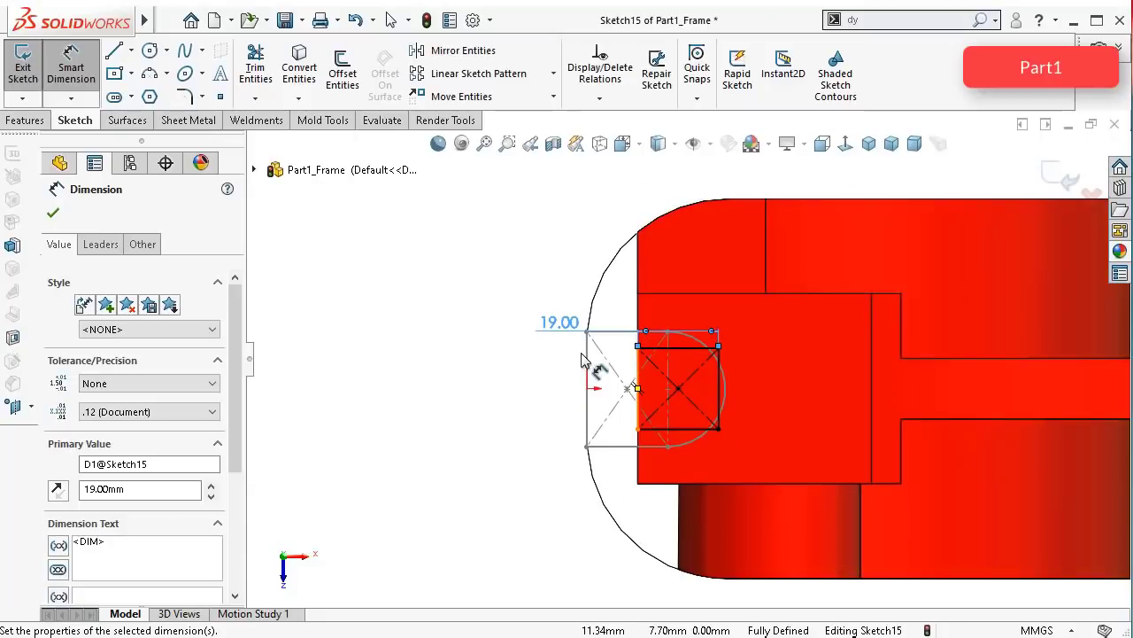
# Step: Extrude-cut the 19 mm square through the head with the Up To Surface end condition, ending at the underside face
pyautogui.moveTo(575, 363); pyautogui.dragTo(574, 363, button='middle')
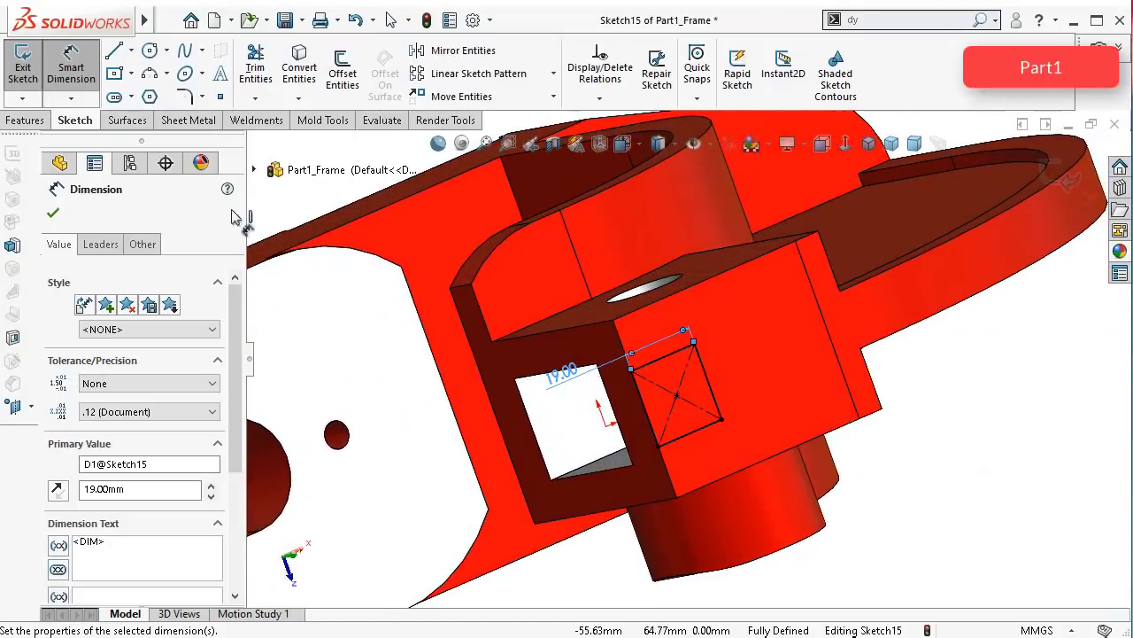
pyautogui.click(24, 120)
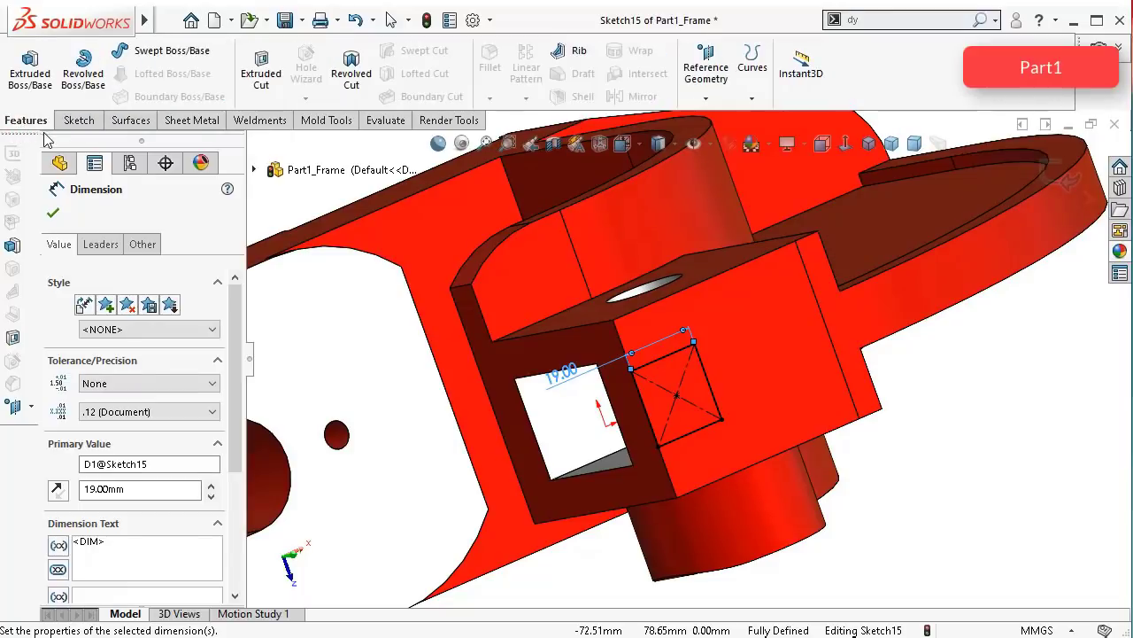
pyautogui.click(260, 67)
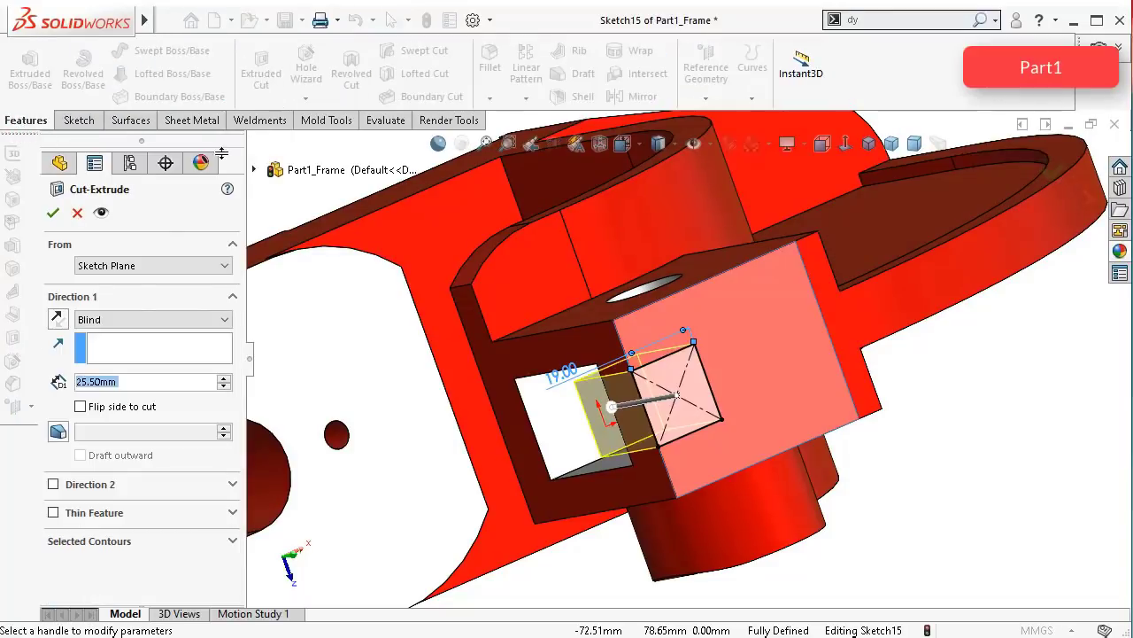
pyautogui.click(128, 319)
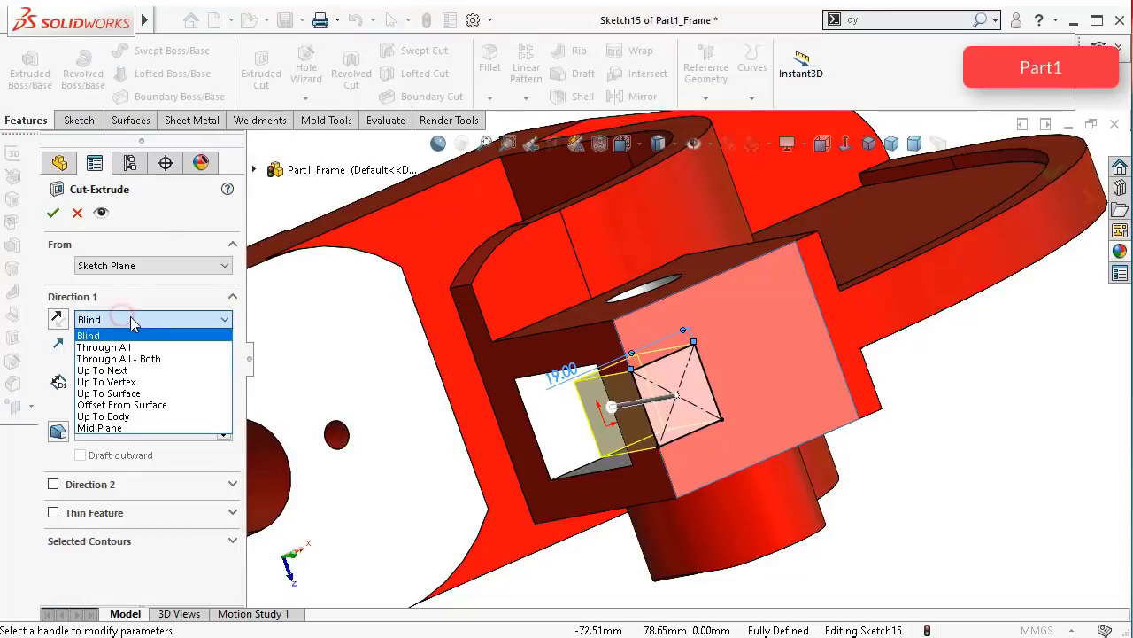
pyautogui.click(149, 394)
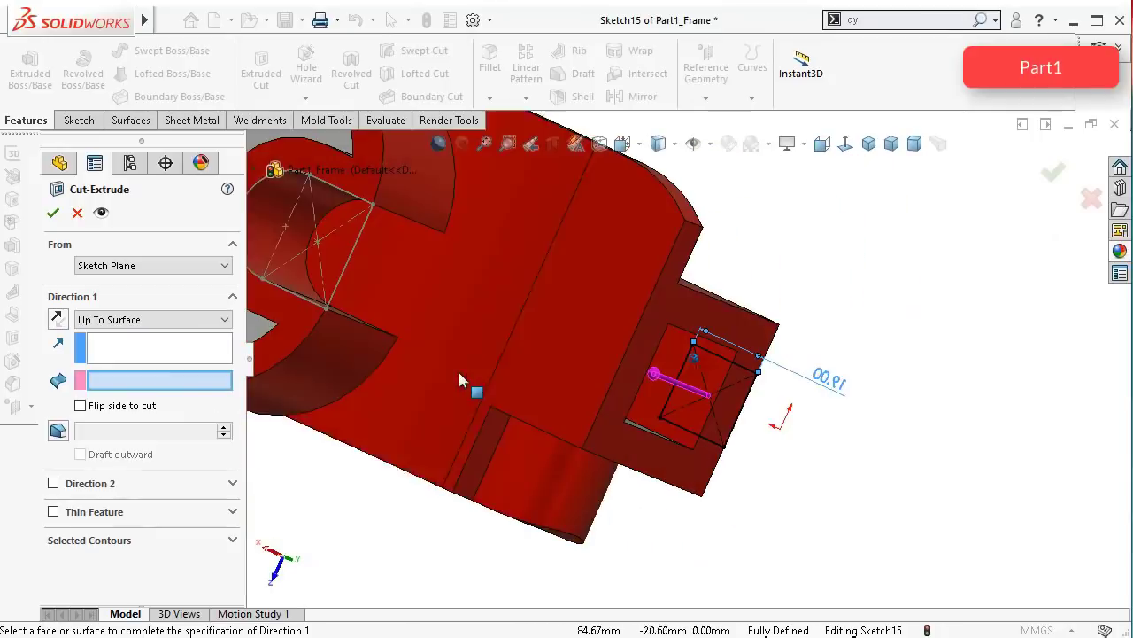
pyautogui.click(590, 352)
pyautogui.moveTo(513, 399); pyautogui.dragTo(505, 388, button='middle')
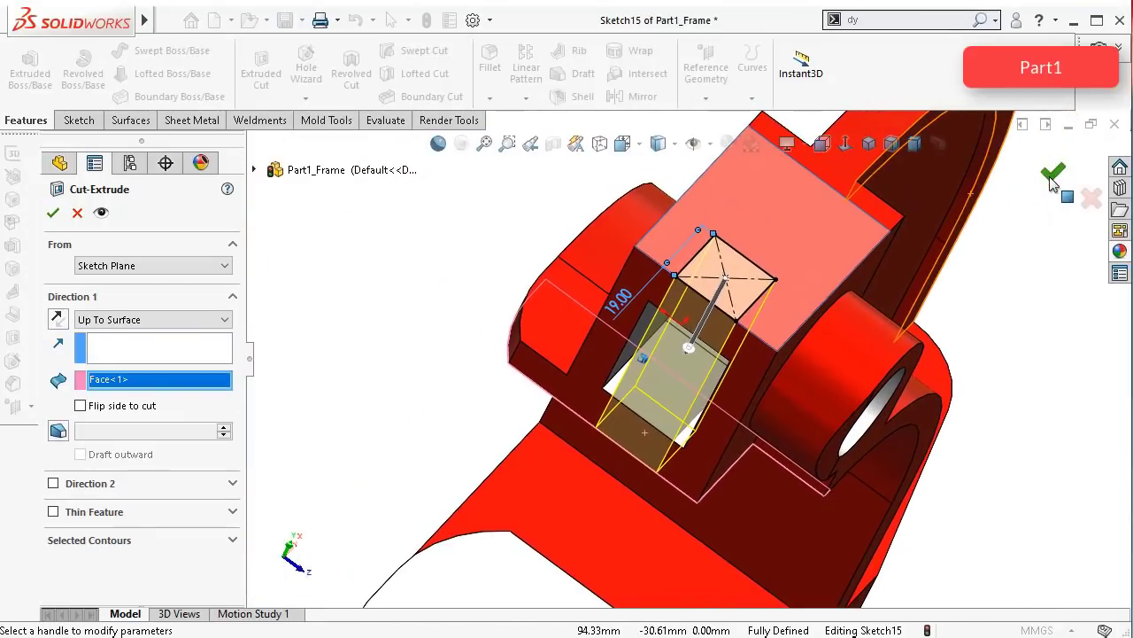
pyautogui.click(1054, 175)
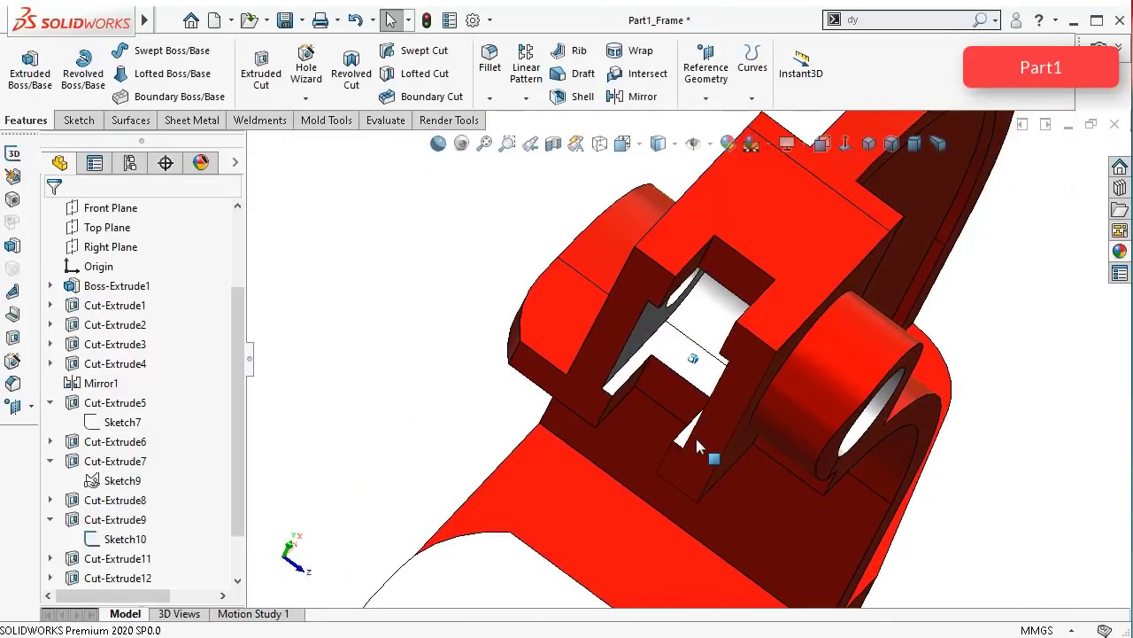
# Step: Start a sketch on the head's flat side face and convert the round hole's edge into a sketch circle
pyautogui.moveTo(697, 439); pyautogui.dragTo(664, 418, button='middle')
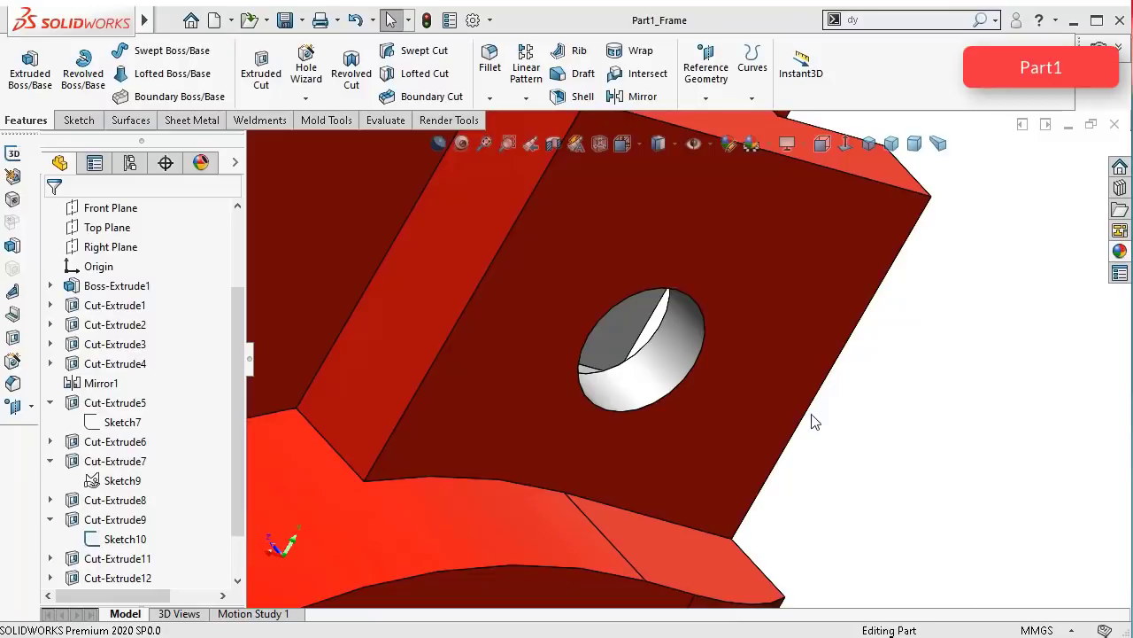
pyautogui.click(778, 378)
pyautogui.click(855, 330)
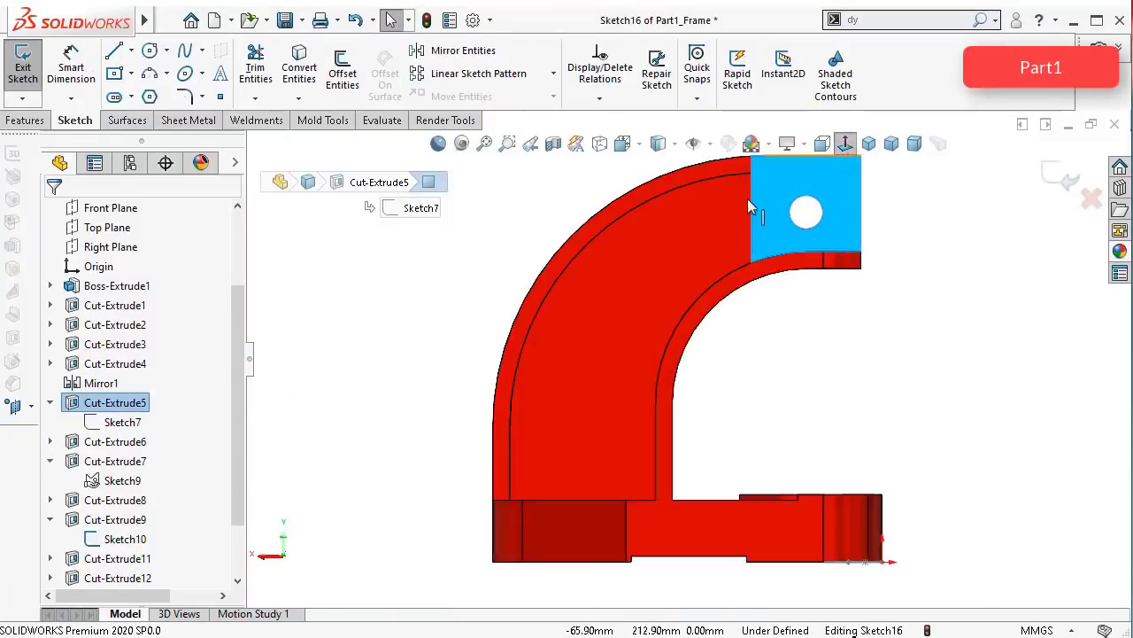
pyautogui.scroll(-8, 749, 202)
pyautogui.click(906, 354)
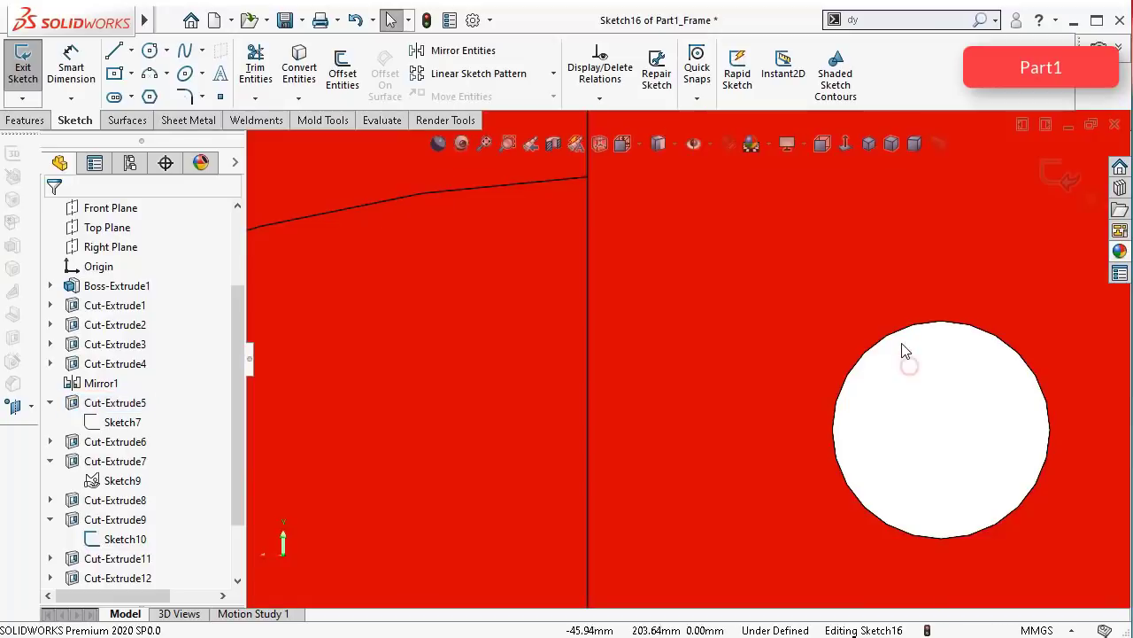
pyautogui.click(905, 333)
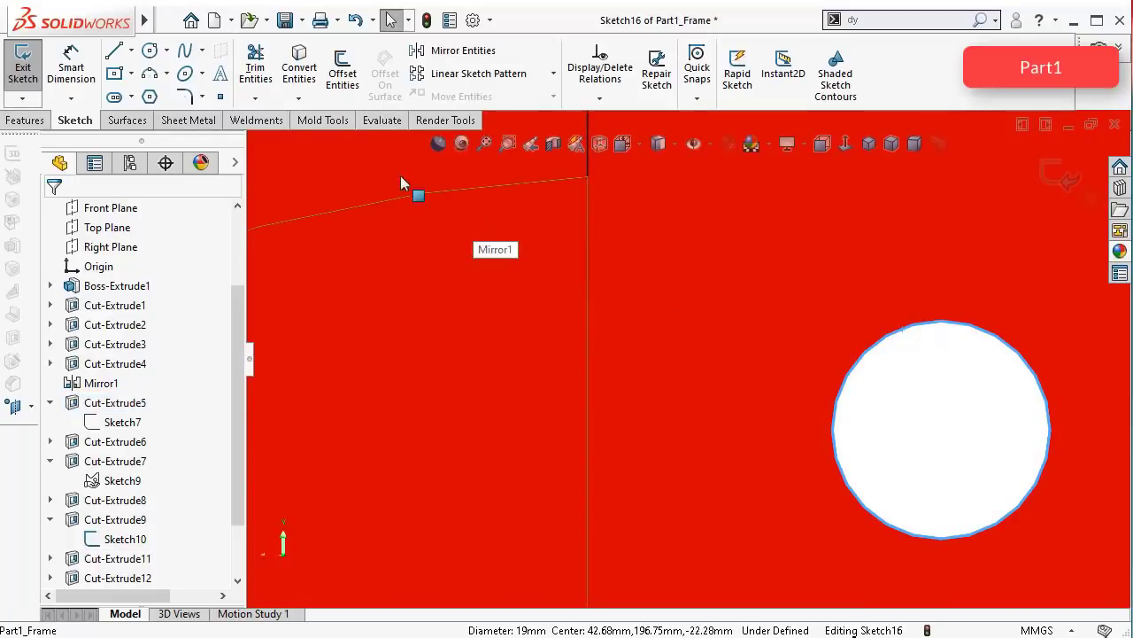
pyautogui.click(302, 77)
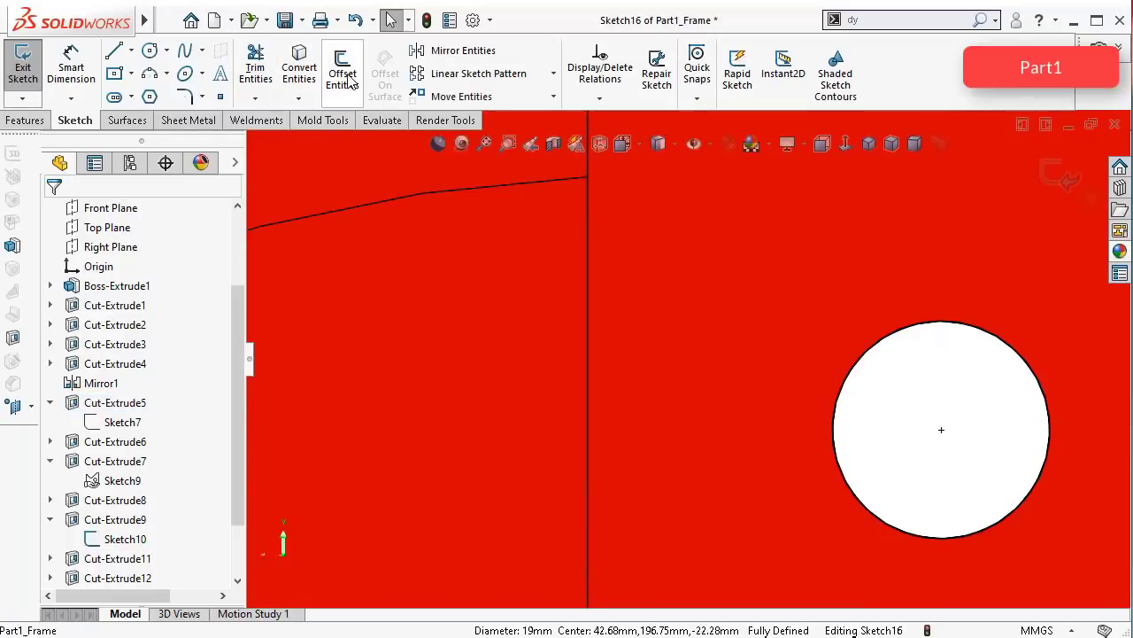
# Step: Offset the converted hole circle outward by 7.5 mm
pyautogui.click(343, 74)
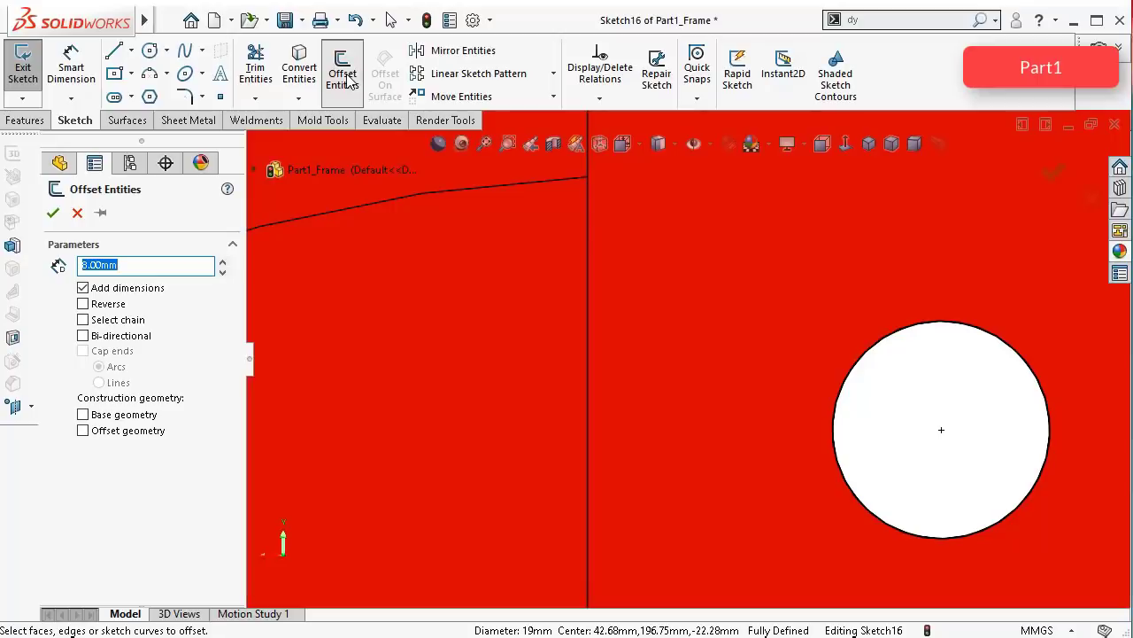
pyautogui.click(918, 324)
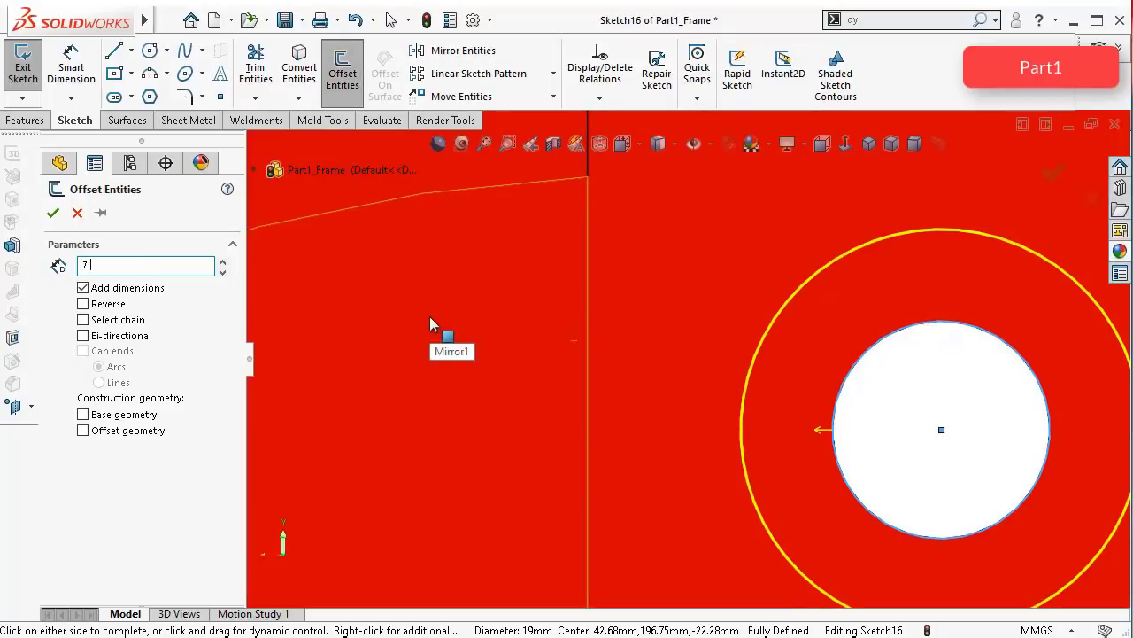
pyautogui.press('Return')
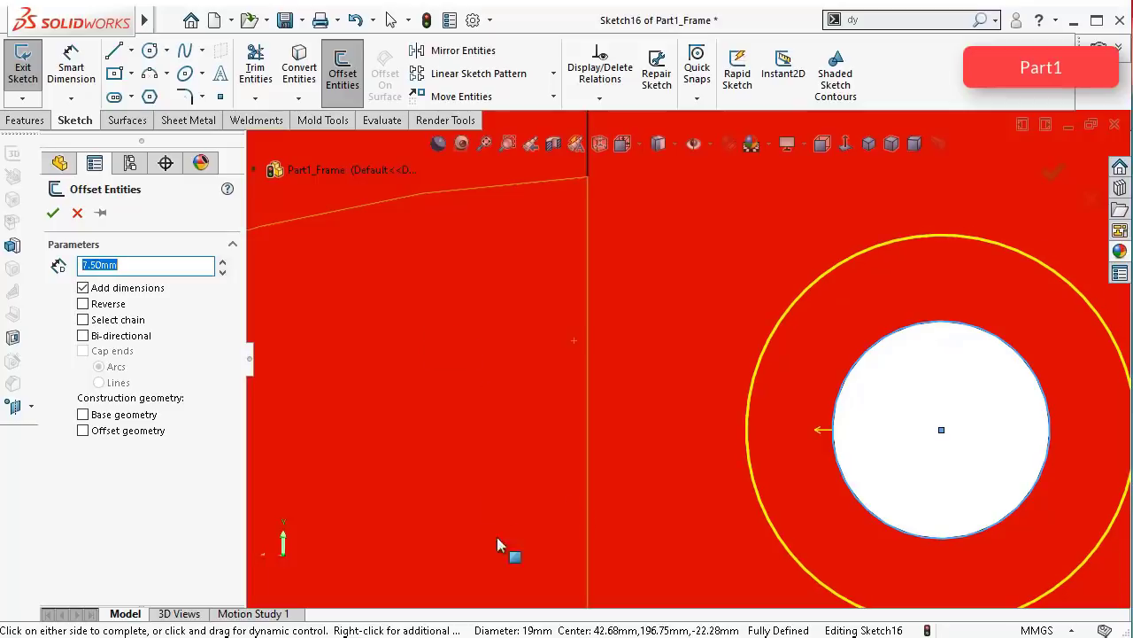
pyautogui.scroll(5, 695, 367)
pyautogui.click(1055, 175)
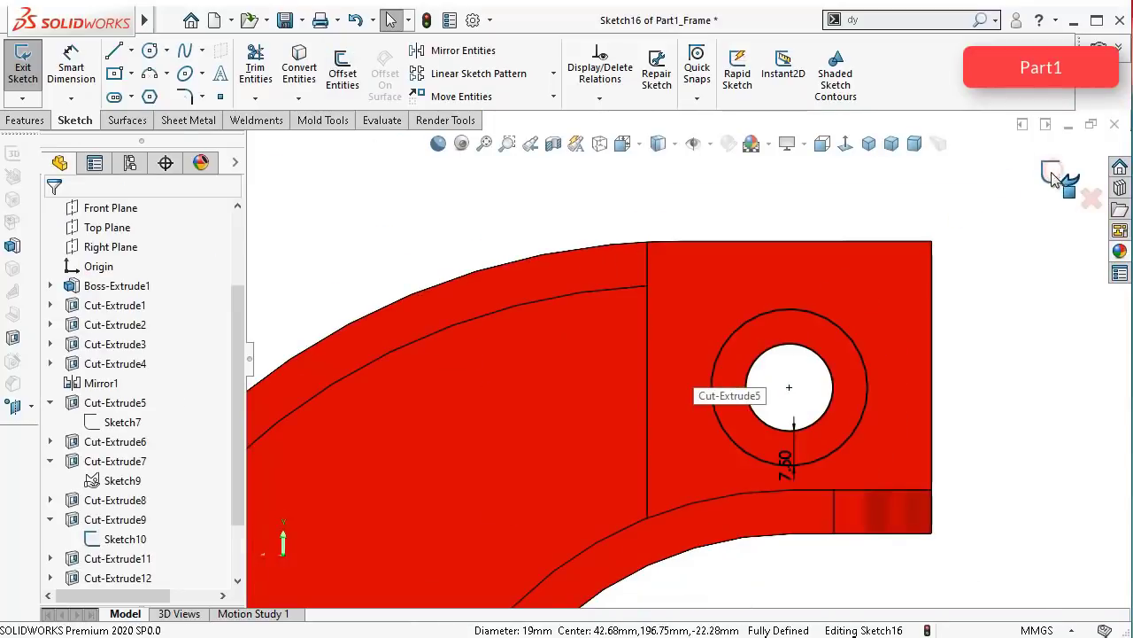
# Step: Sketch a vertical line about 5.8 mm long from the straight lower edge up to the outer circle, slightly beside the hole's centre
pyautogui.moveTo(989, 367); pyautogui.dragTo(989, 362, button='middle')
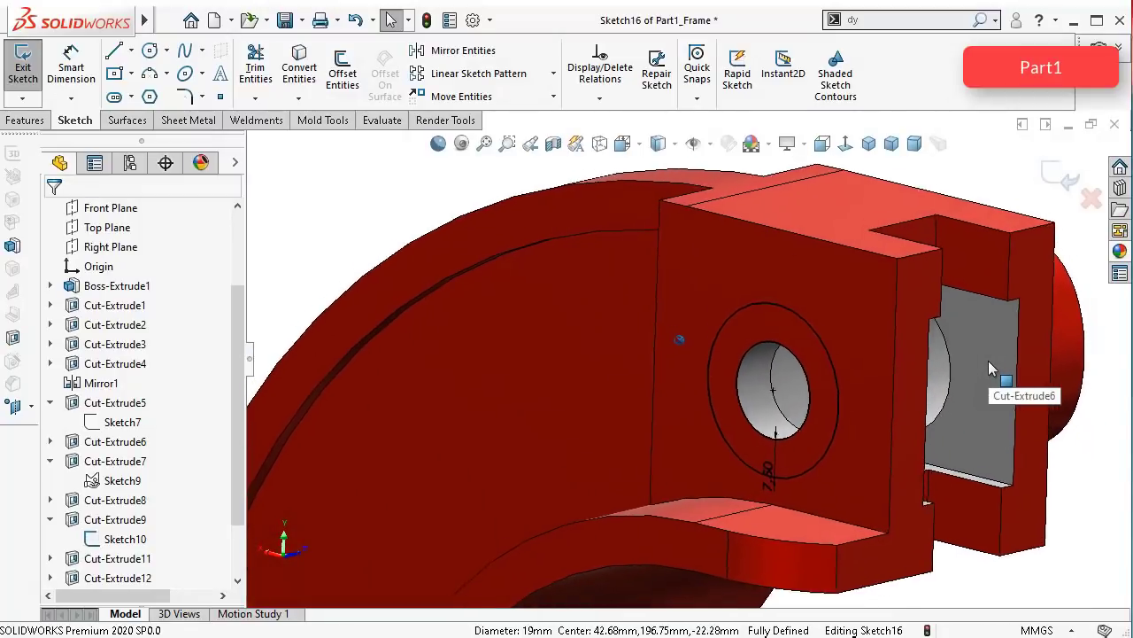
pyautogui.click(438, 144)
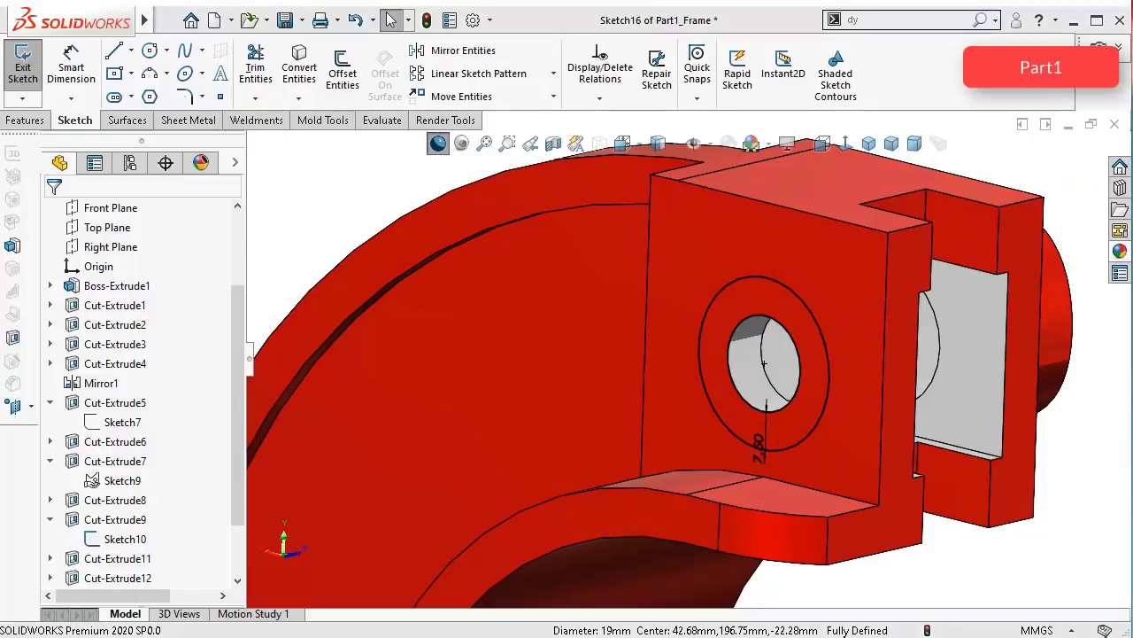
pyautogui.click(843, 147)
pyautogui.scroll(-3, 748, 296)
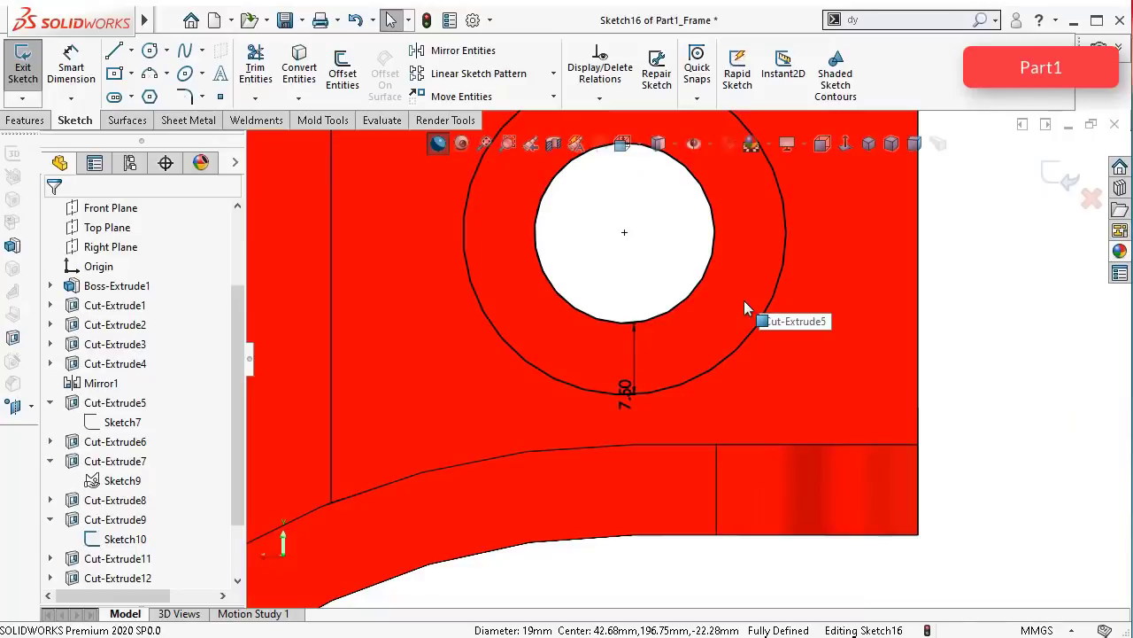
pyautogui.scroll(-1, 739, 302)
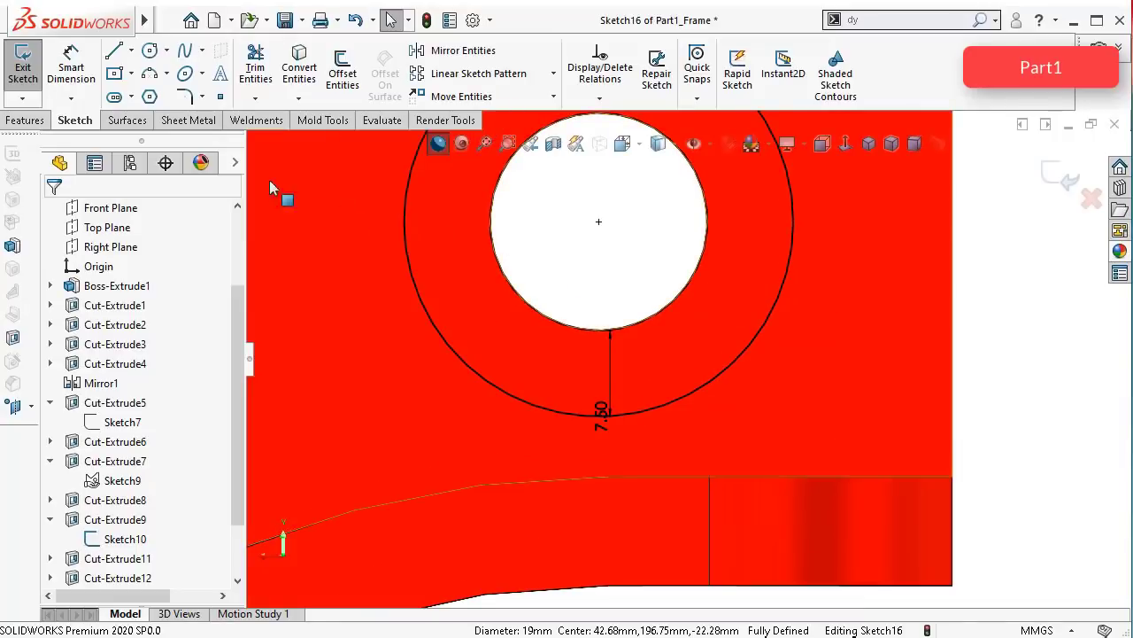
pyautogui.click(112, 51)
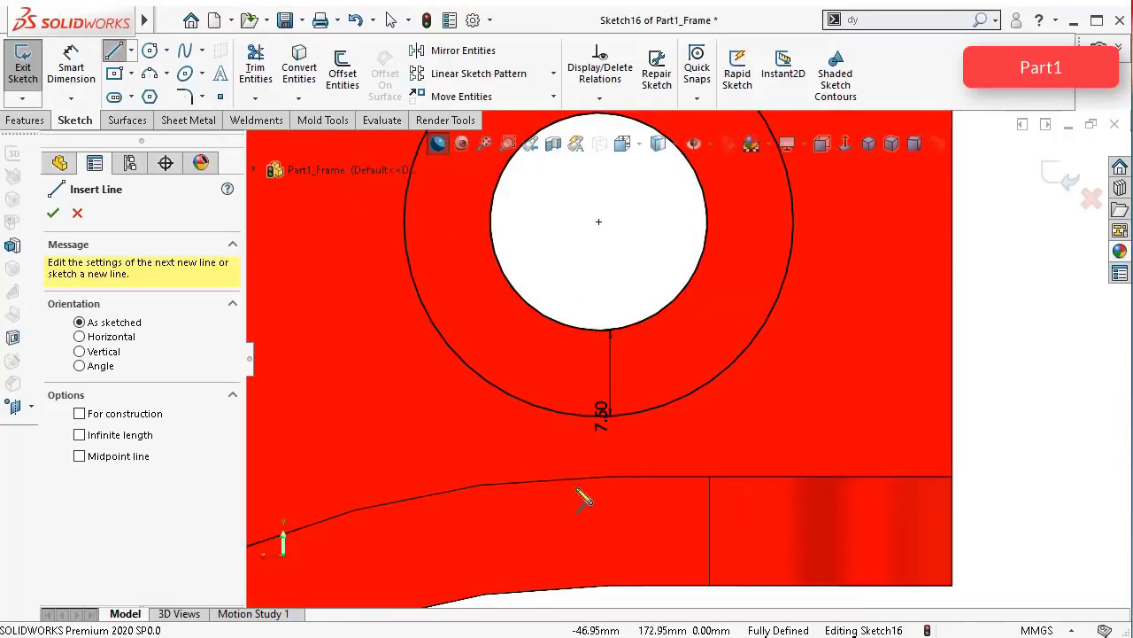
pyautogui.click(659, 476)
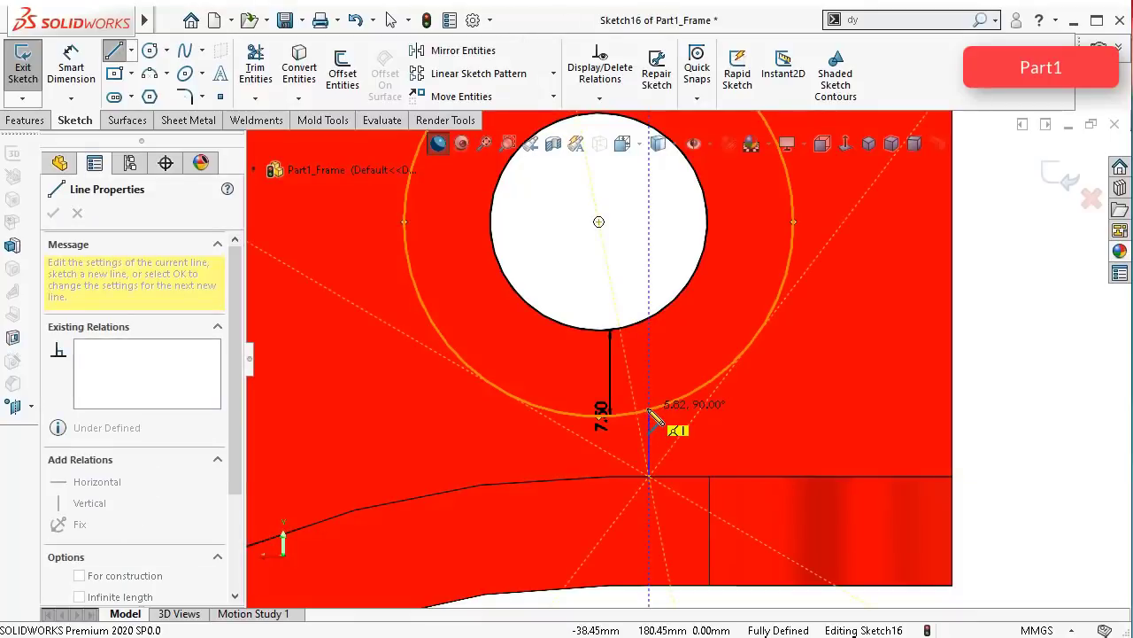
pyautogui.click(649, 410)
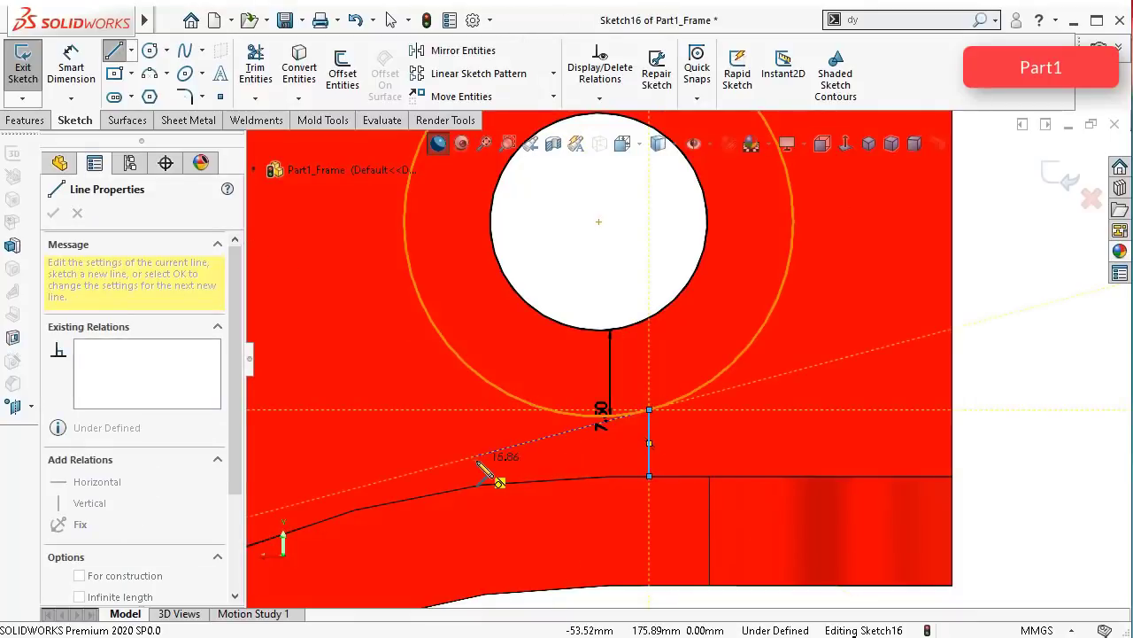
pyautogui.press('Escape')
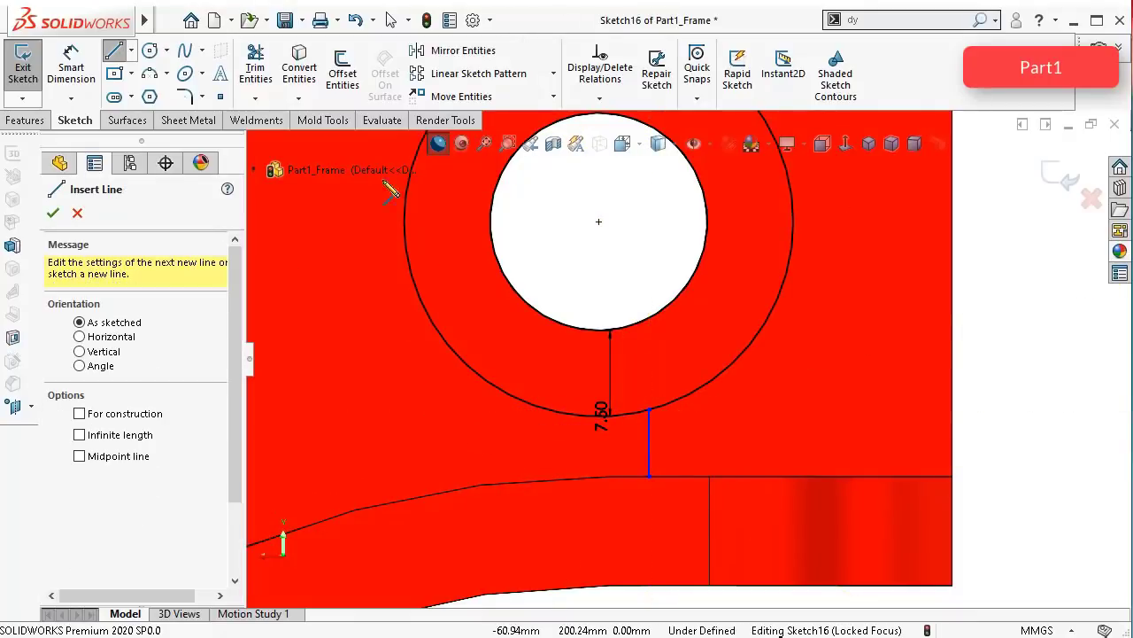
# Step: Sketch a vertical line from the outer circle's quadrant point nearest the arm down to the curved lower edge
pyautogui.scroll(1, 408, 270)
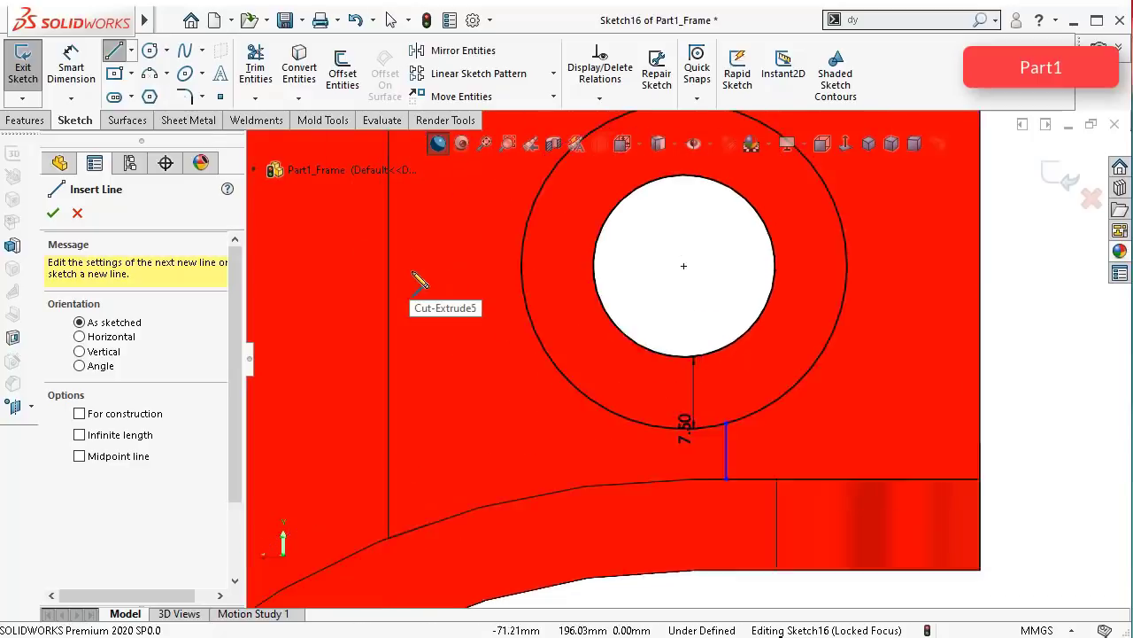
pyautogui.scroll(-1, 412, 271)
pyautogui.click(558, 271)
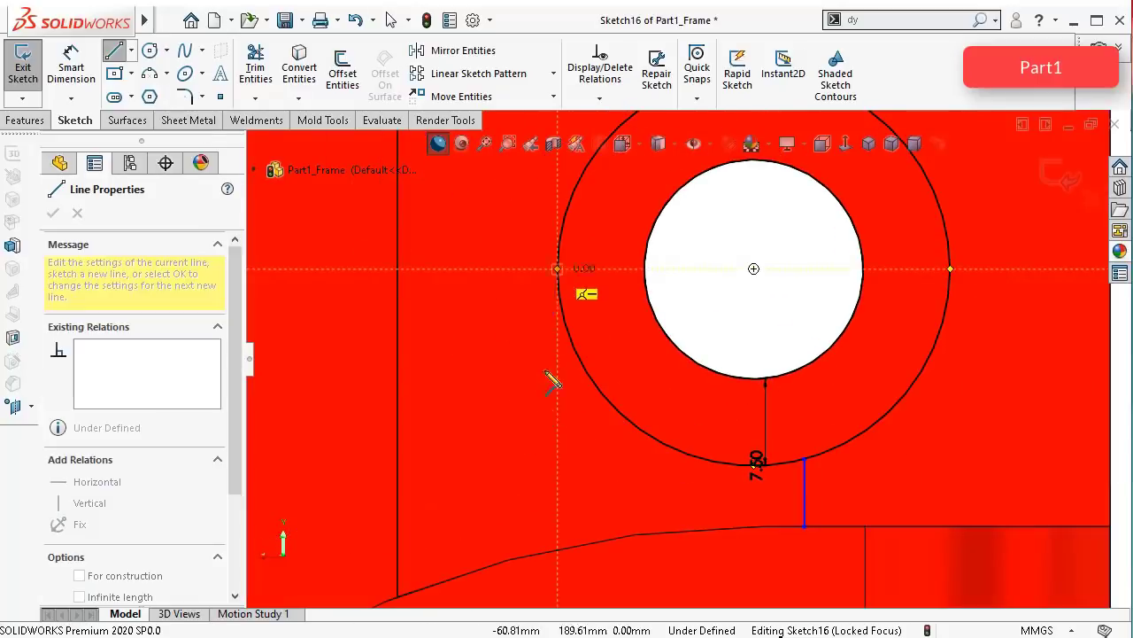
pyautogui.click(557, 548)
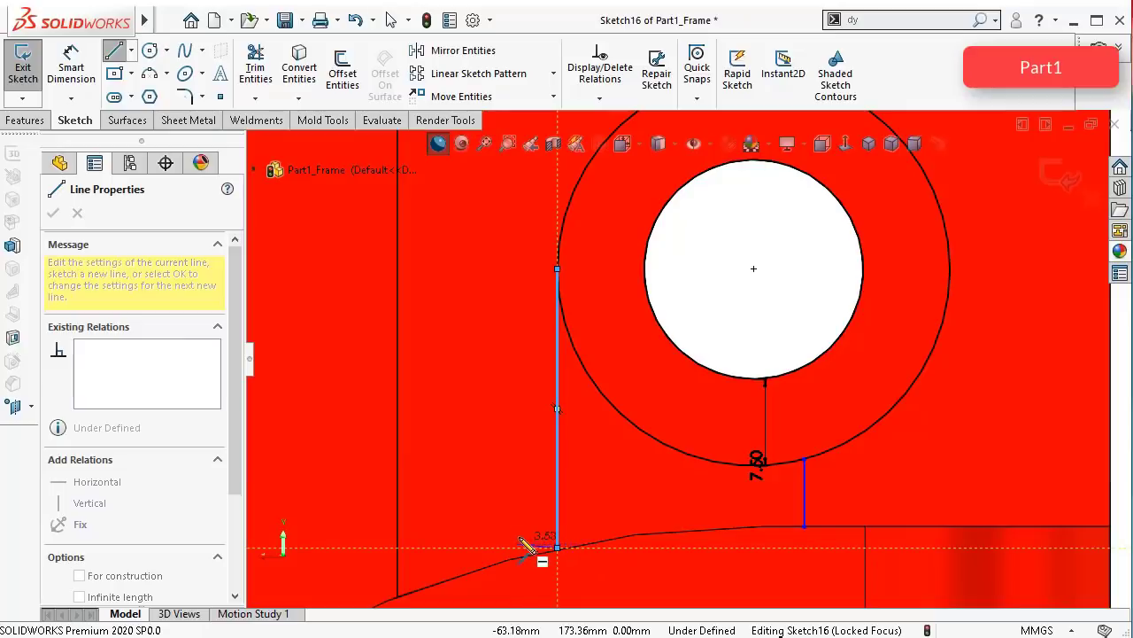
pyautogui.press('Escape')
pyautogui.scroll(2, 646, 262)
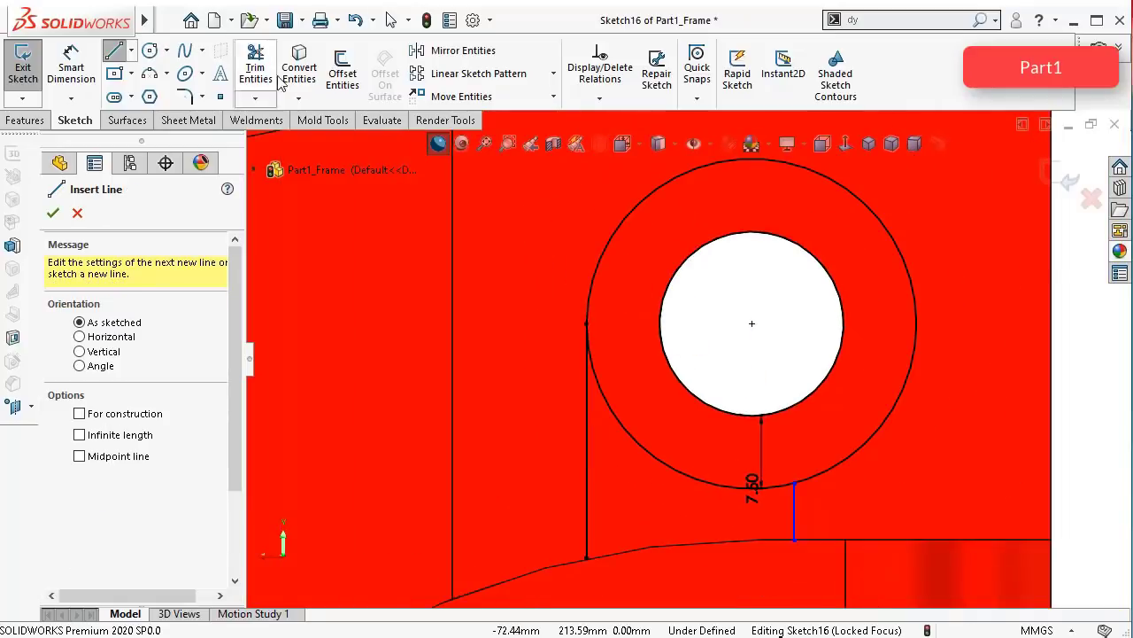
# Step: Display the model with hidden lines removed and dimension the short vertical line 3.2 mm from the hole's centre
pyautogui.click(676, 146)
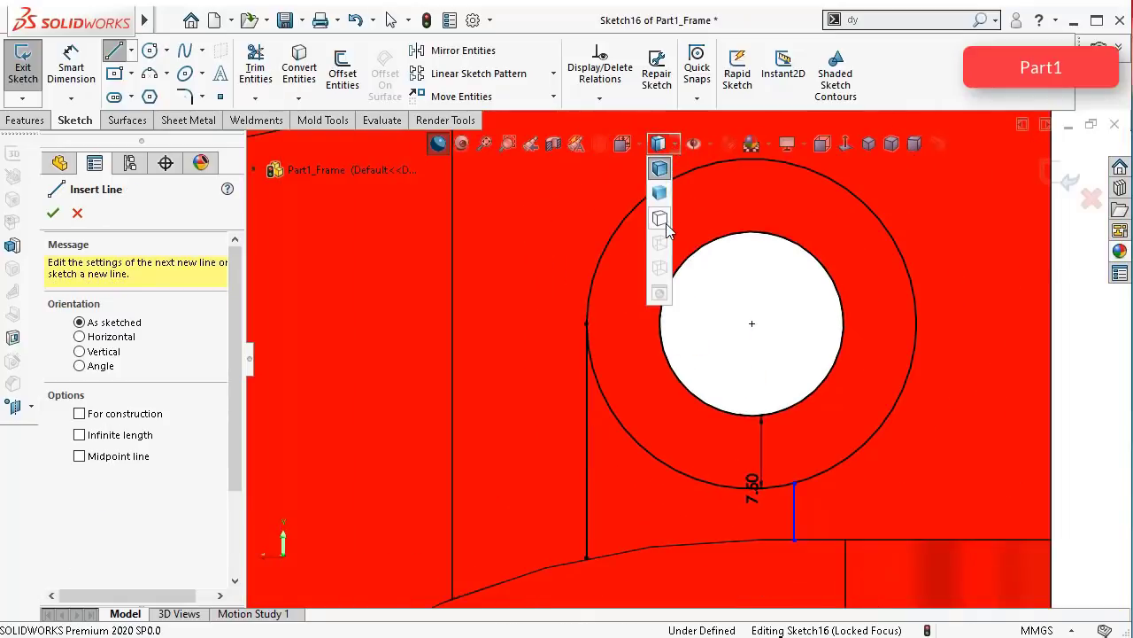
pyautogui.click(660, 221)
pyautogui.click(92, 72)
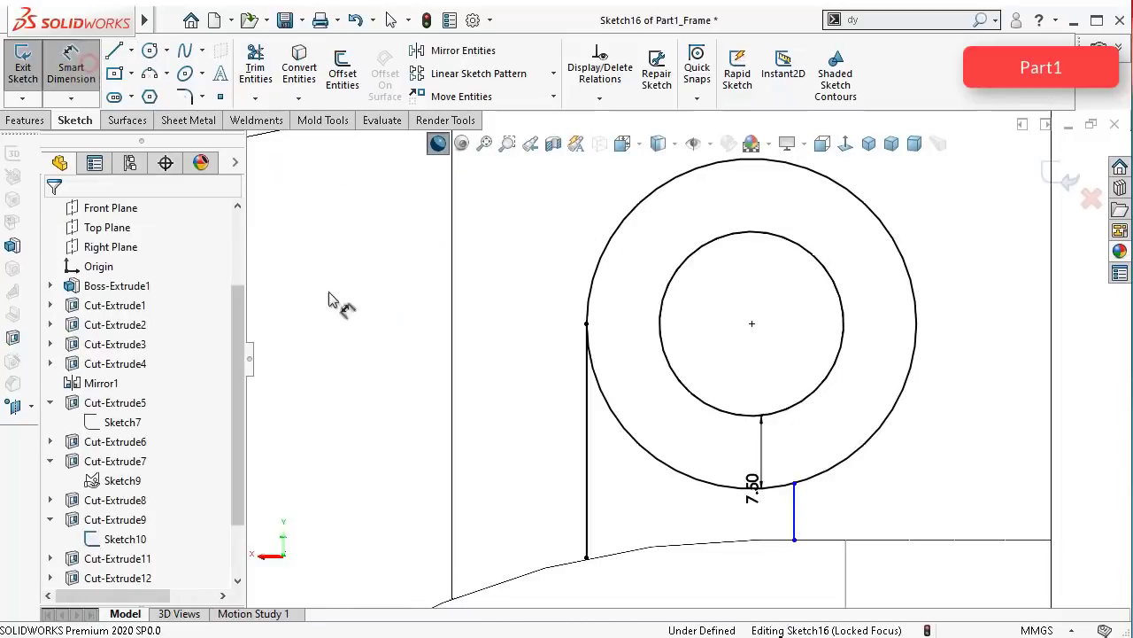
pyautogui.click(795, 511)
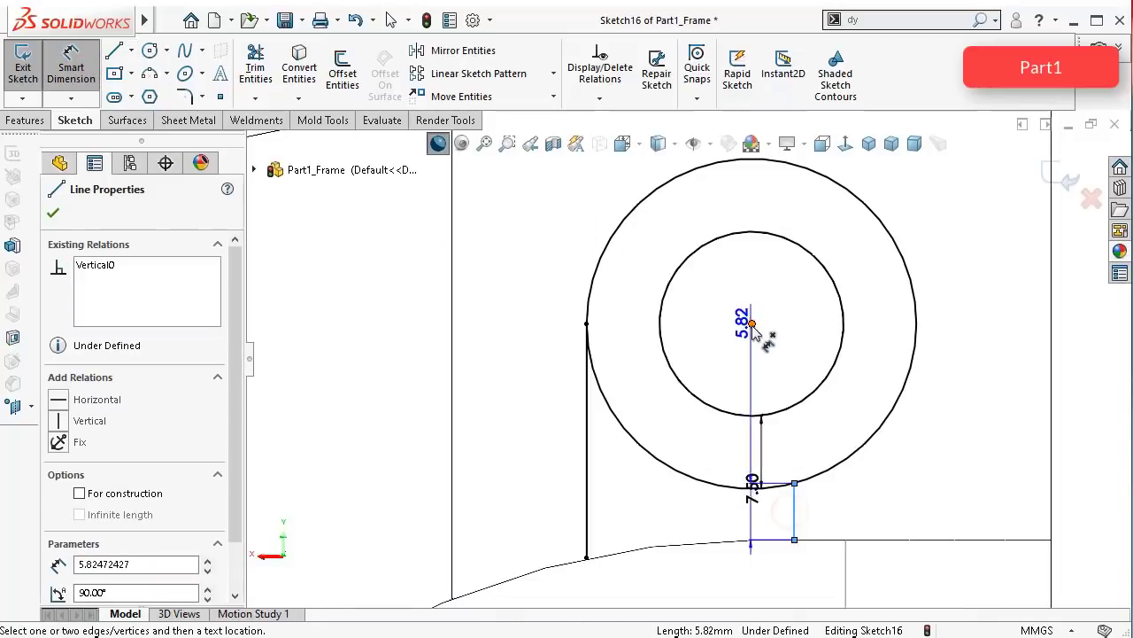
pyautogui.click(751, 323)
pyautogui.click(757, 288)
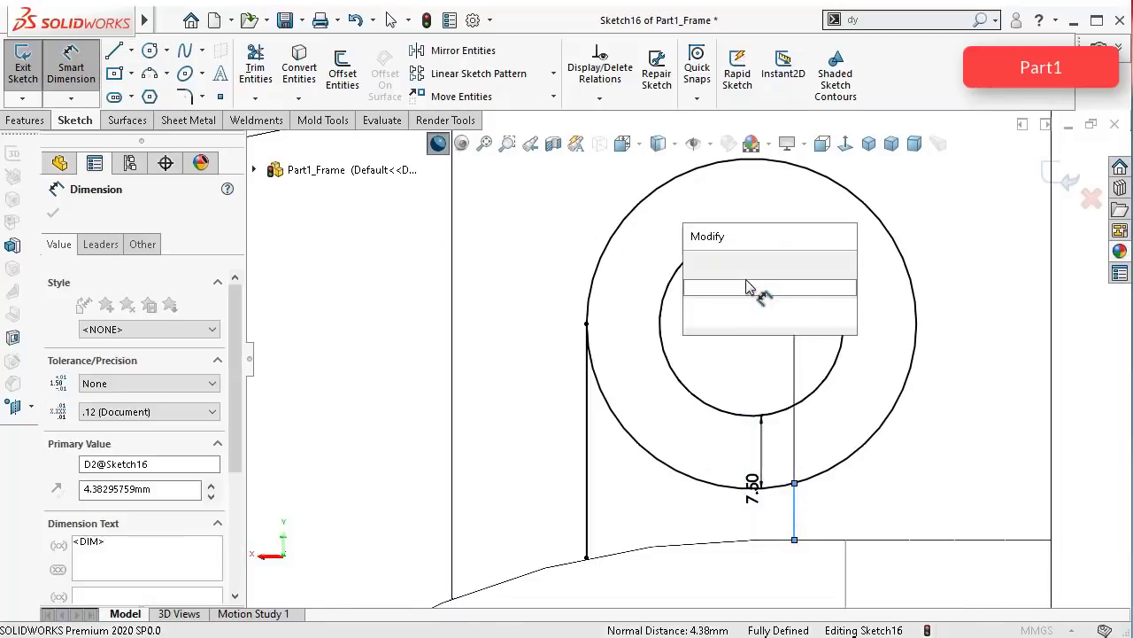
pyautogui.write('3.2')
pyautogui.press('Return')
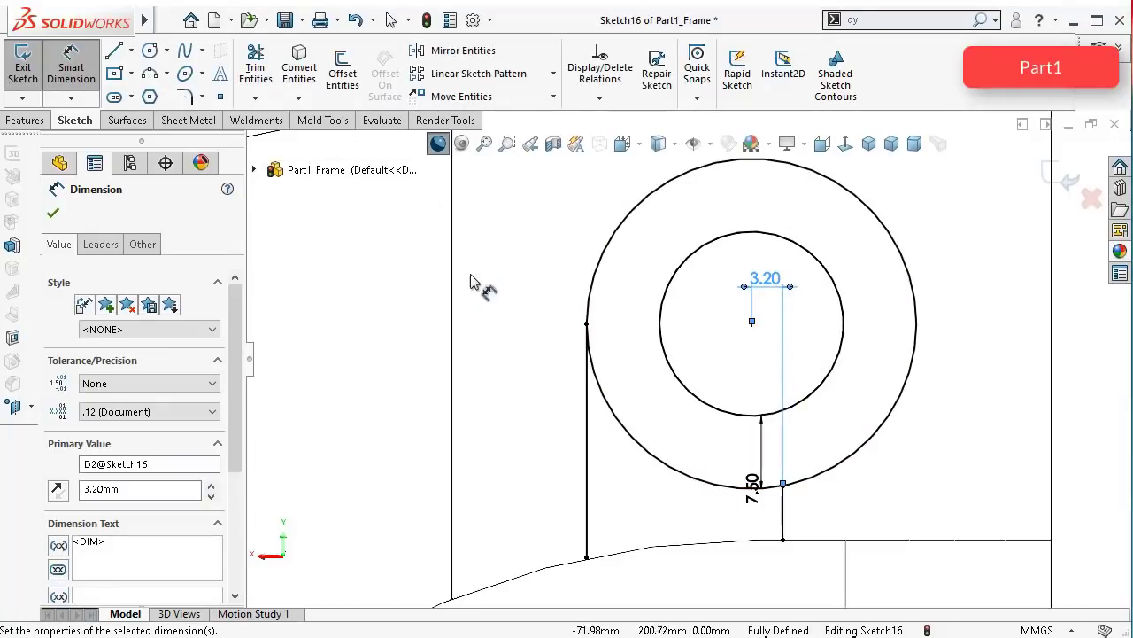
pyautogui.press('Escape')
pyautogui.press('Escape')
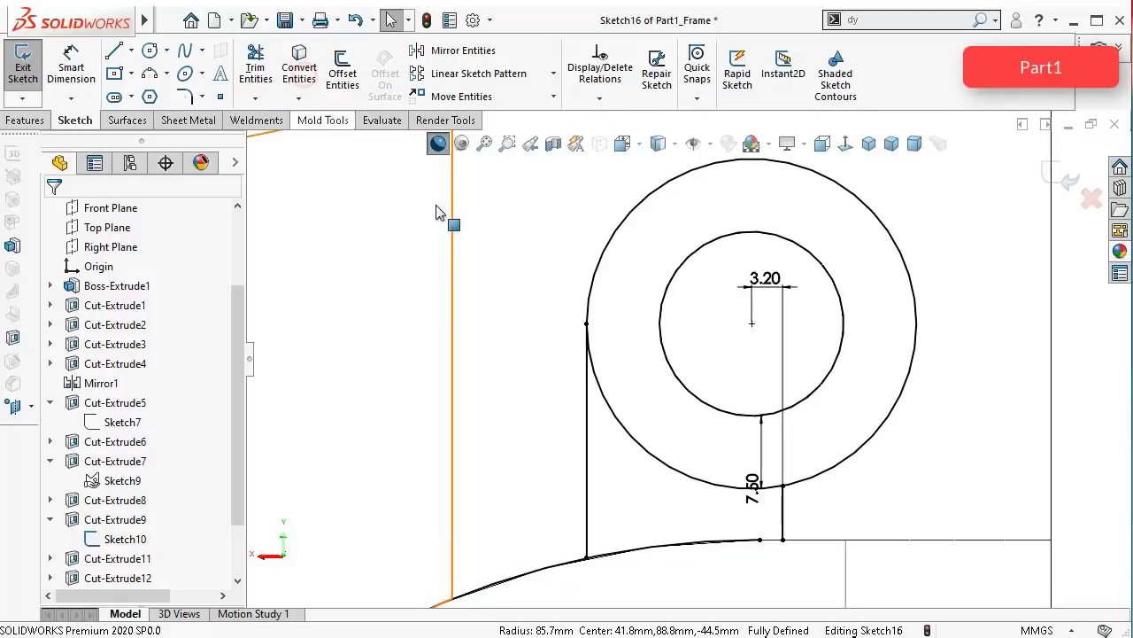
# Step: Convert the head's straight lower edge into a sketch line and shorten it to the foot of the short vertical line
pyautogui.scroll(-4, 753, 560)
pyautogui.scroll(3, 855, 587)
pyautogui.scroll(-4, 727, 362)
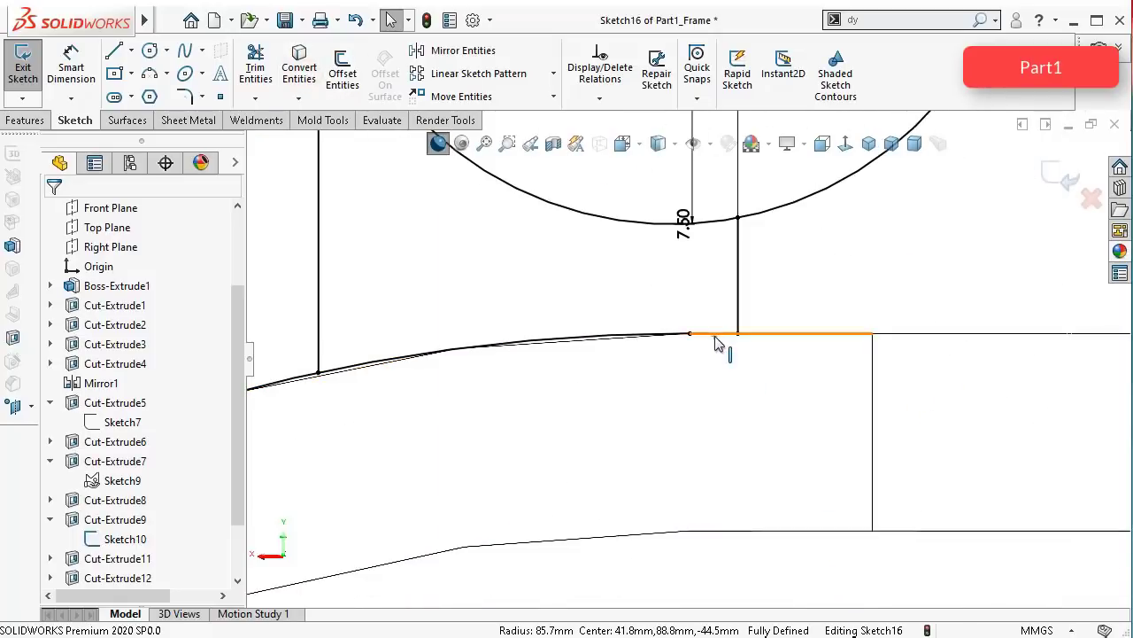
pyautogui.click(719, 342)
pyautogui.doubleClick(718, 342)
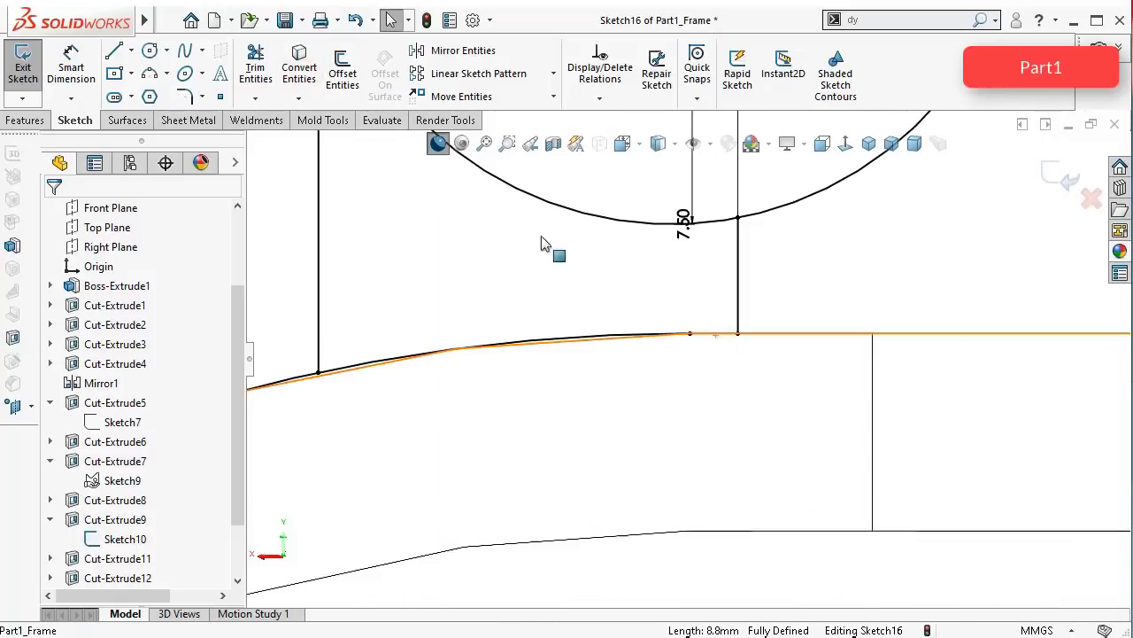
pyautogui.click(301, 71)
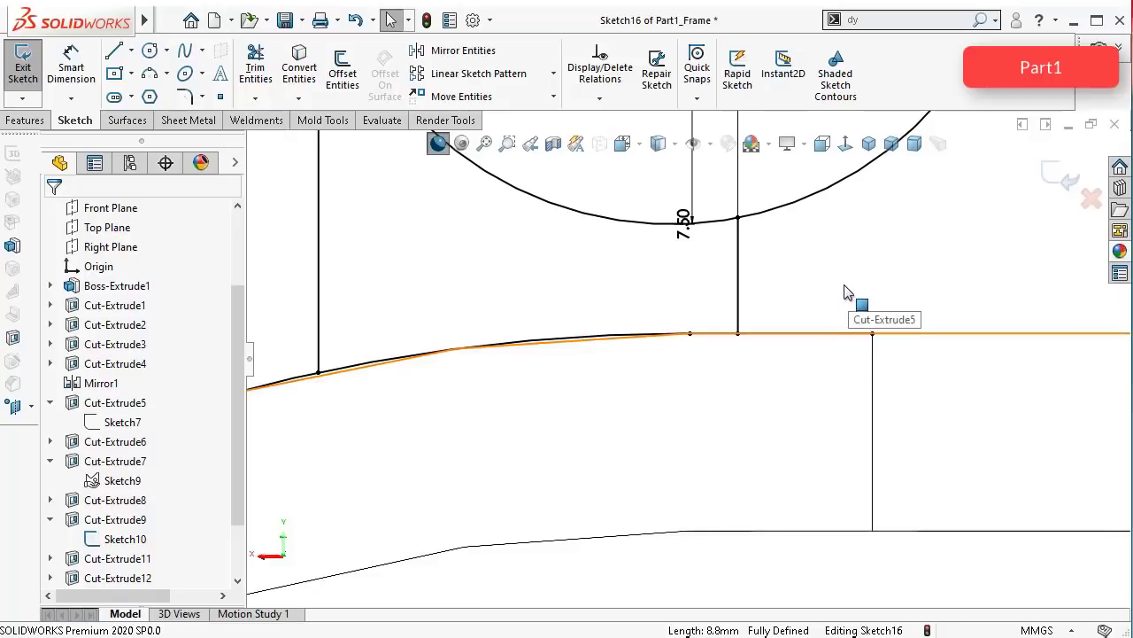
pyautogui.moveTo(857, 344); pyautogui.dragTo(744, 354)
# Step: Shorten the converted lower arc so that it starts at the foot of the long vertical line
pyautogui.scroll(7, 650, 413)
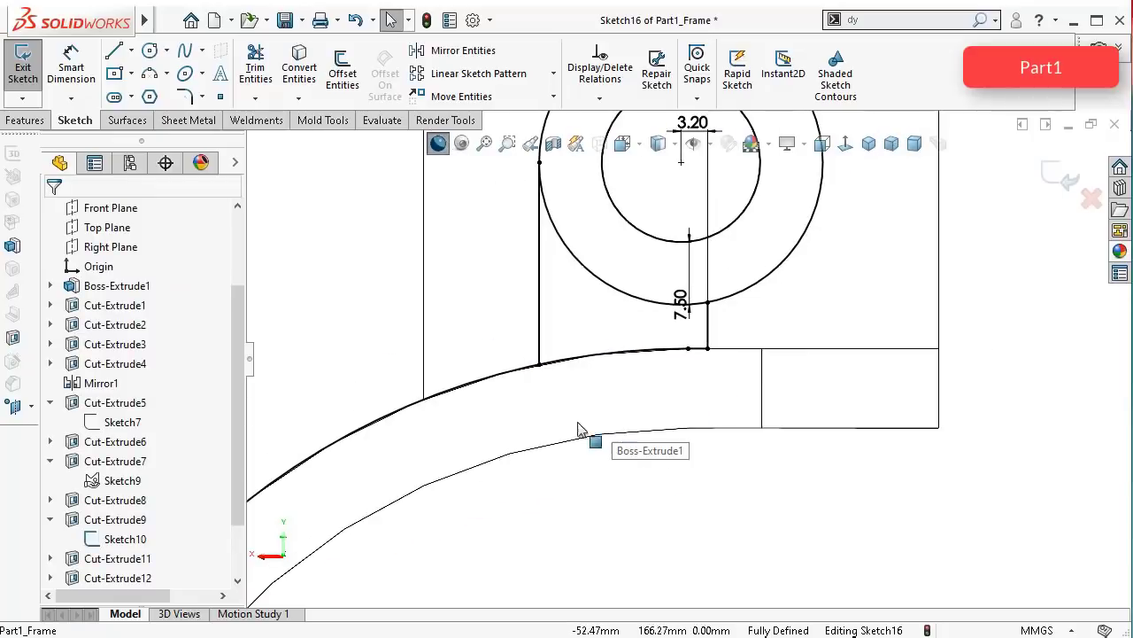
pyautogui.scroll(3, 422, 508)
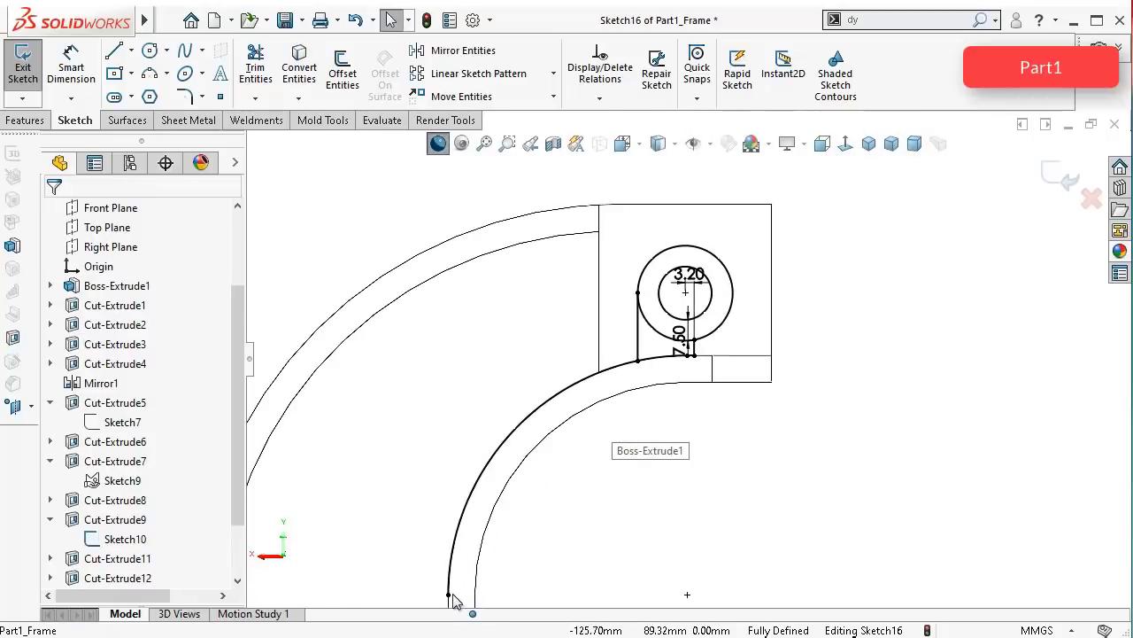
pyautogui.moveTo(451, 586); pyautogui.dragTo(644, 396)
pyautogui.press('Escape')
pyautogui.scroll(-8, 656, 372)
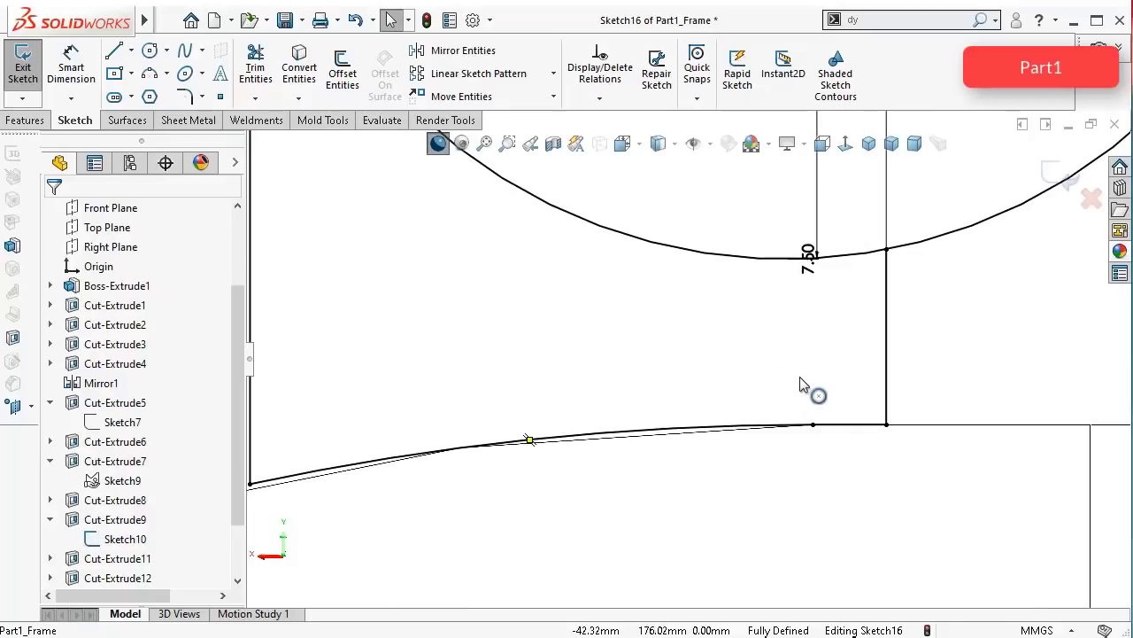
pyautogui.scroll(5, 801, 256)
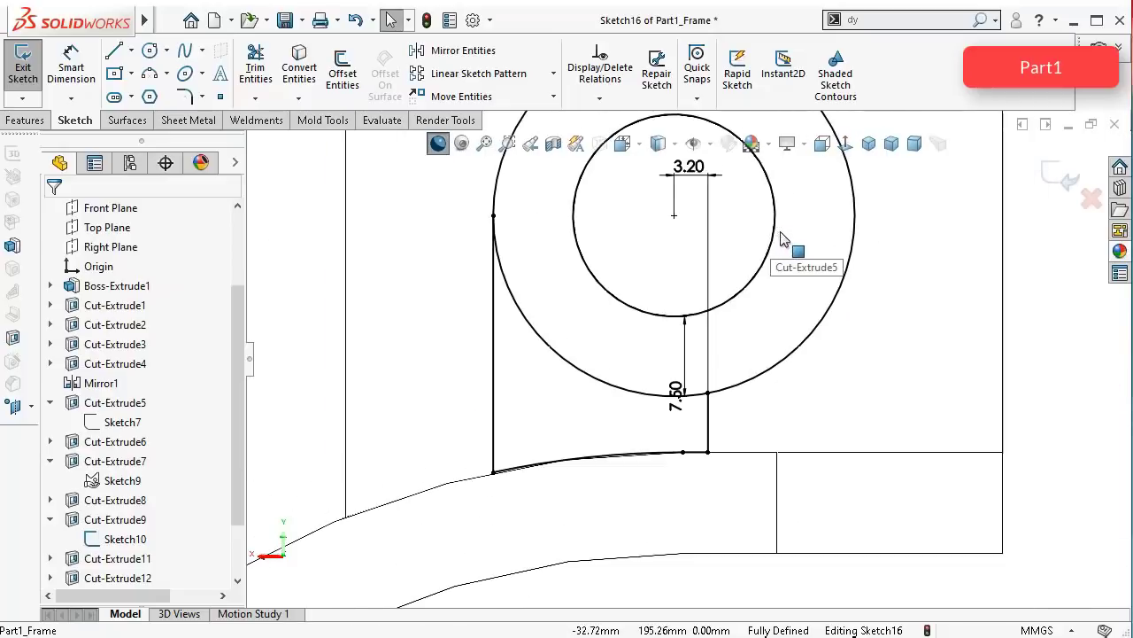
# Step: Extrude the ring and the web region below it as a 9.5 mm blind boss merged with the head
pyautogui.moveTo(801, 328)
pyautogui.mouseDown(button='middle')
pyautogui.moveTo(780, 322)
pyautogui.moveTo(773, 342)
pyautogui.moveTo(748, 326)
pyautogui.mouseUp(button='middle')
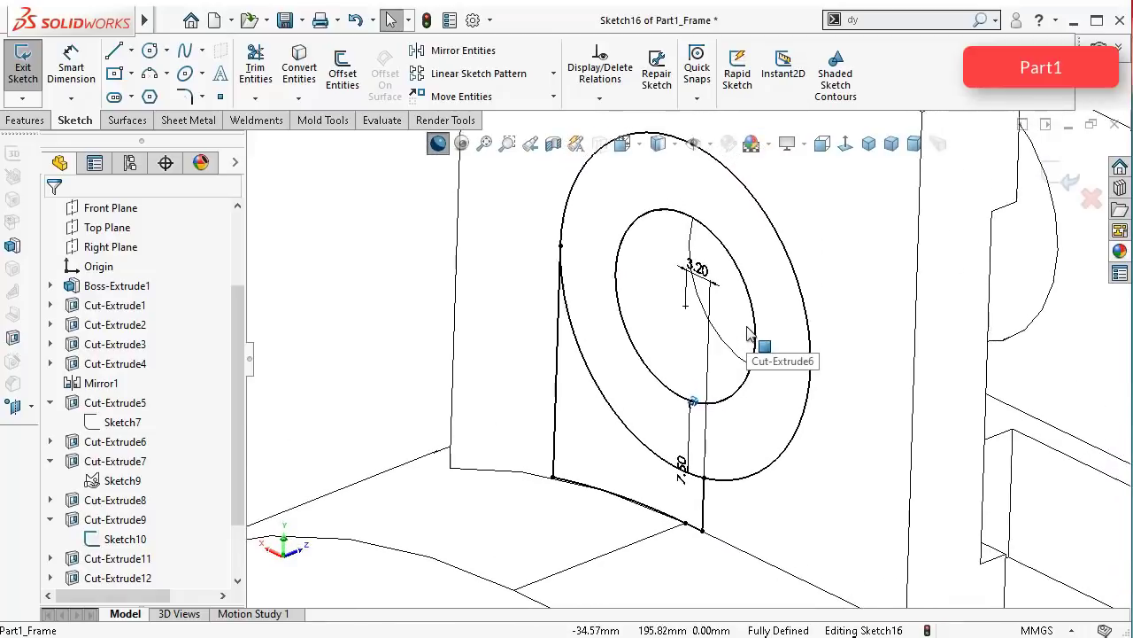
pyautogui.click(26, 122)
pyautogui.click(29, 69)
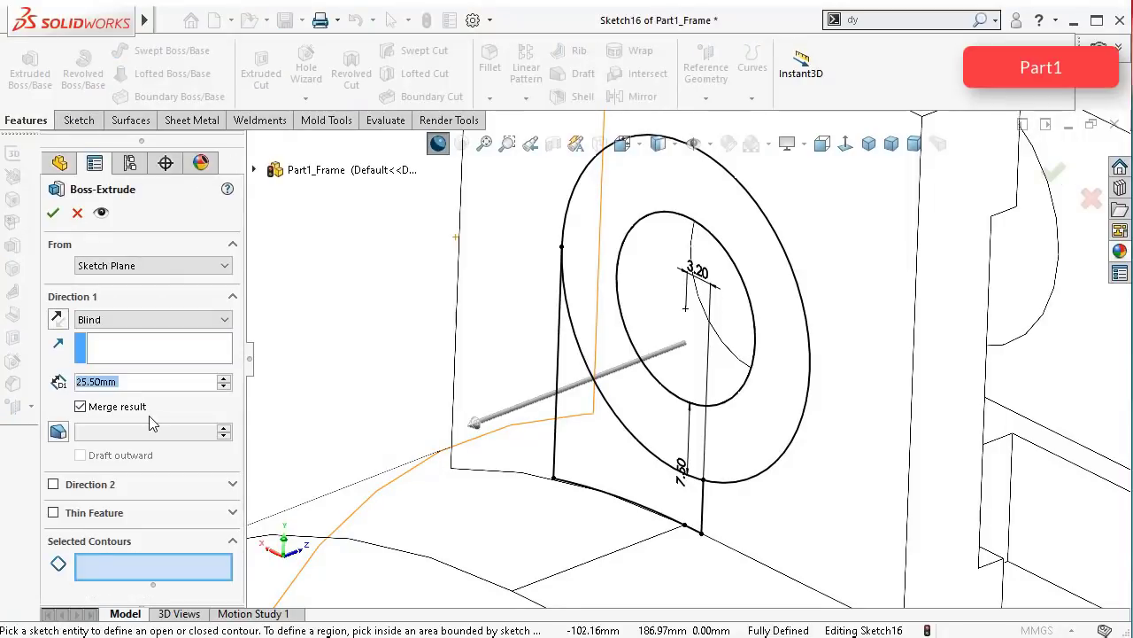
pyautogui.write('9.5')
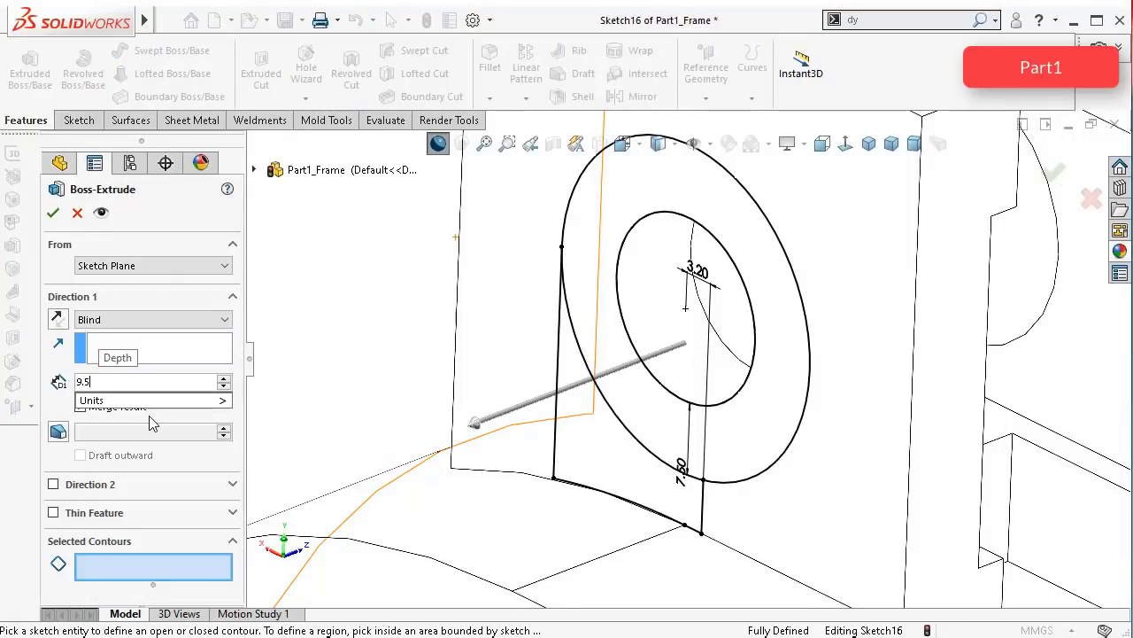
pyautogui.click(56, 363)
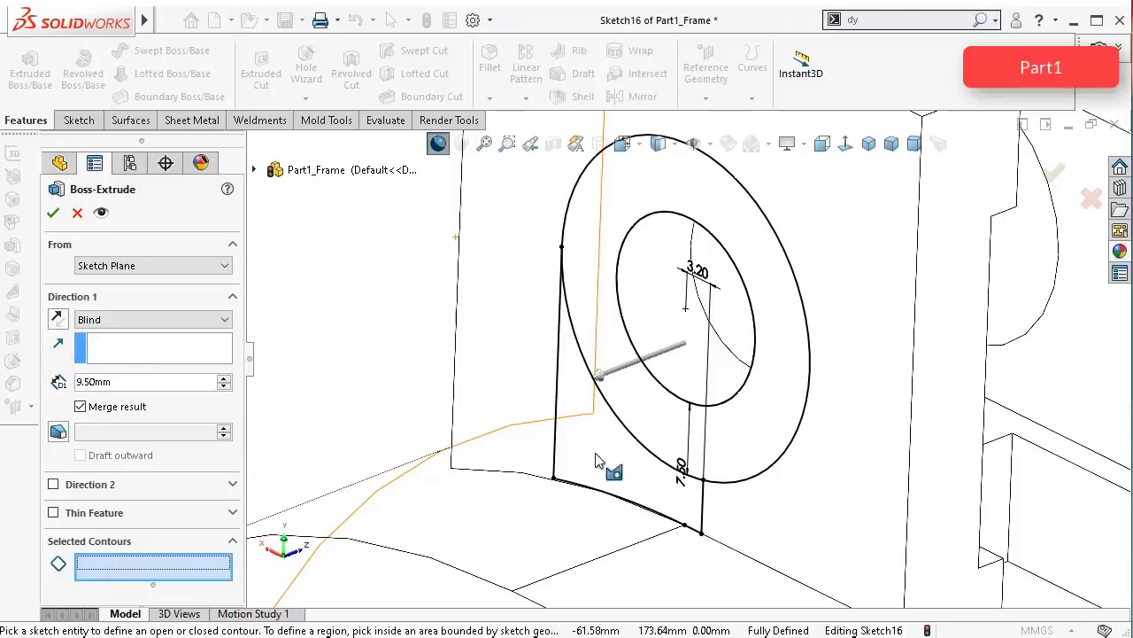
pyautogui.click(735, 443)
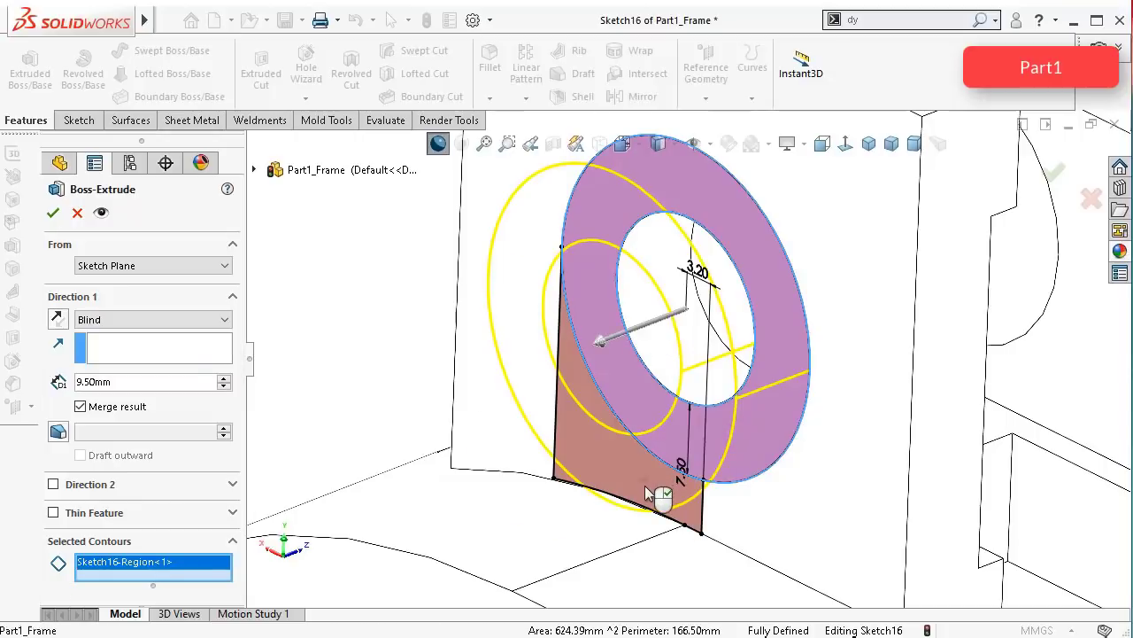
pyautogui.click(646, 487)
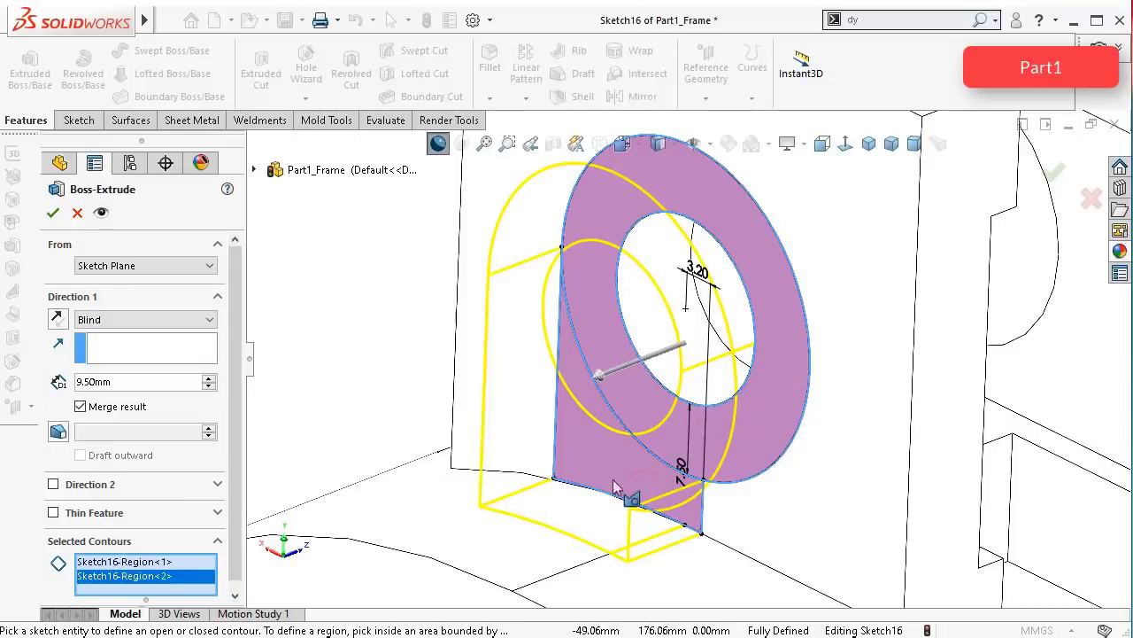
pyautogui.click(53, 215)
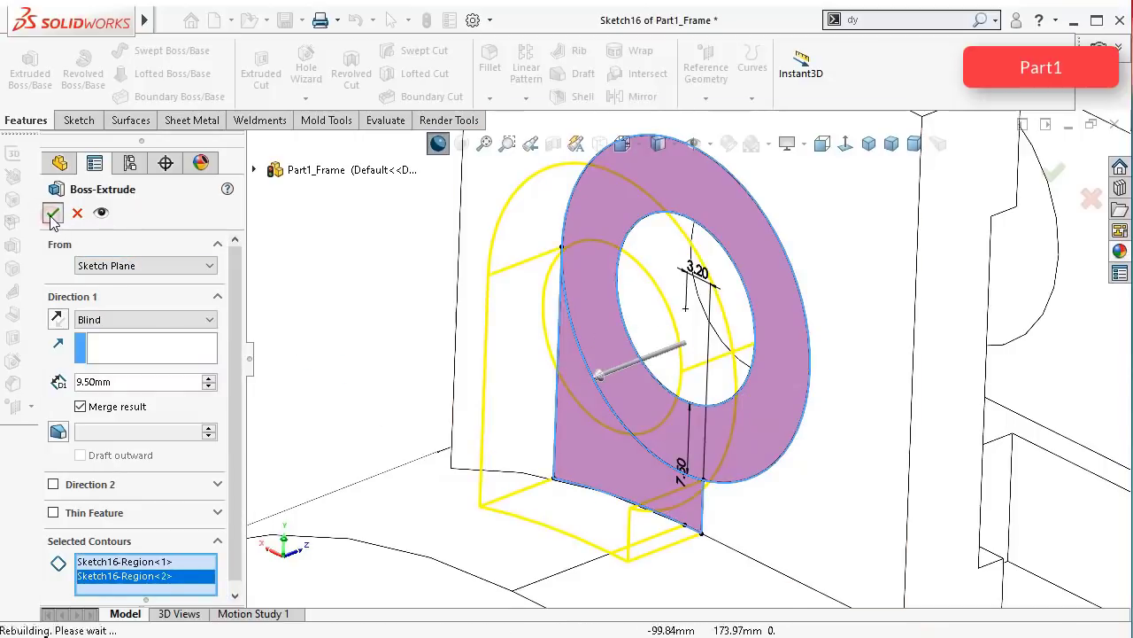
# Step: Switch the model display to shaded with edges
pyautogui.scroll(1, 761, 453)
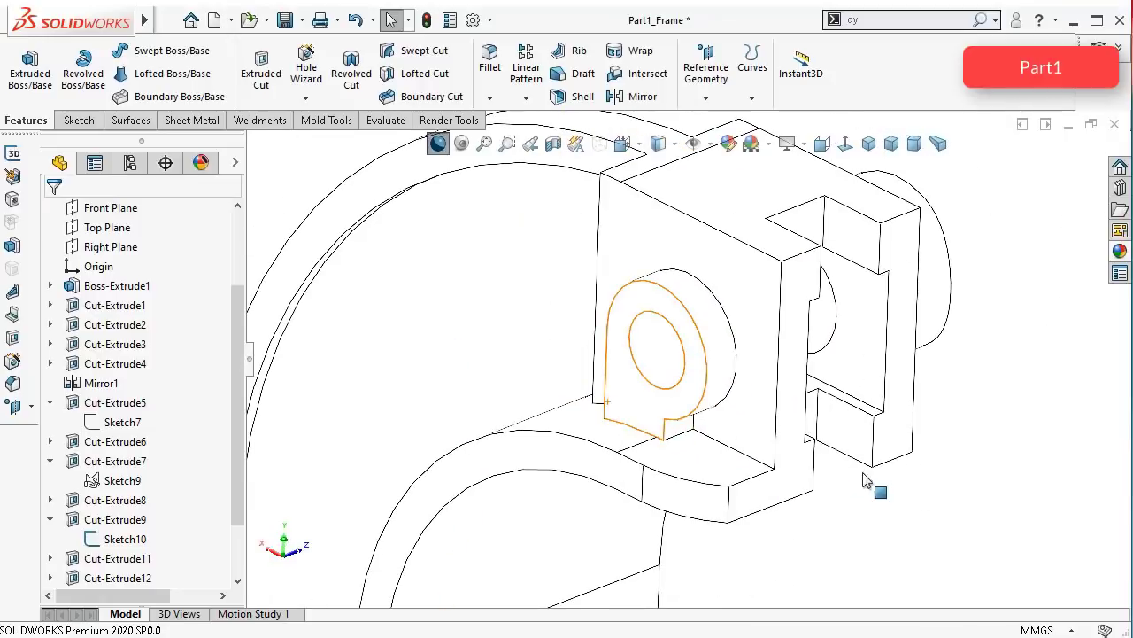
pyautogui.moveTo(933, 514); pyautogui.dragTo(842, 311, button='middle')
pyautogui.scroll(1, 612, 161)
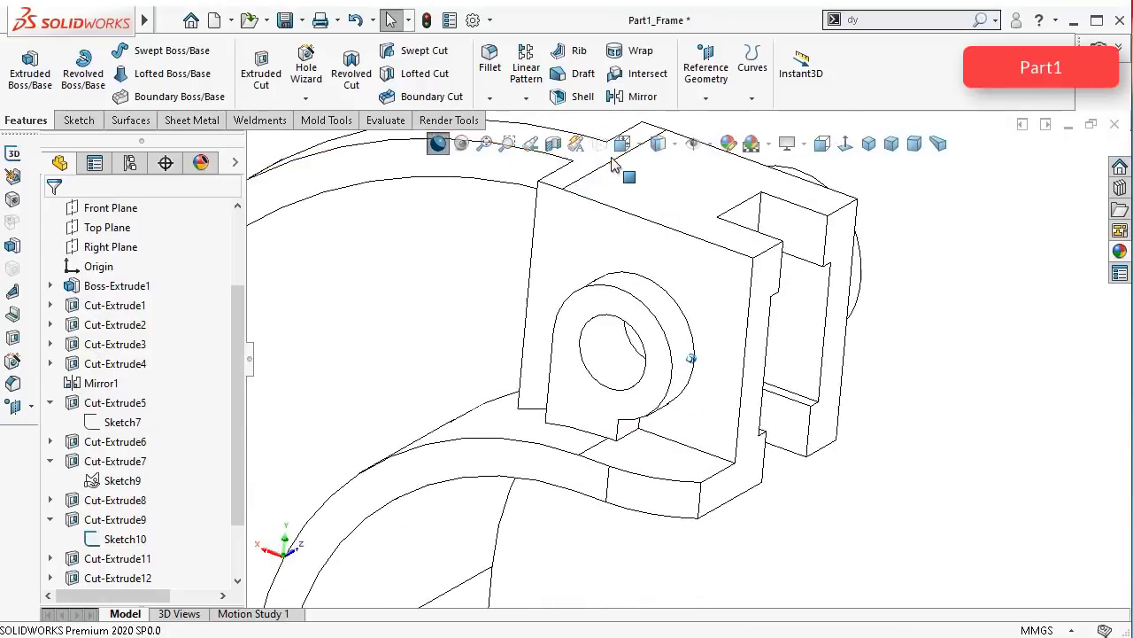
pyautogui.click(674, 145)
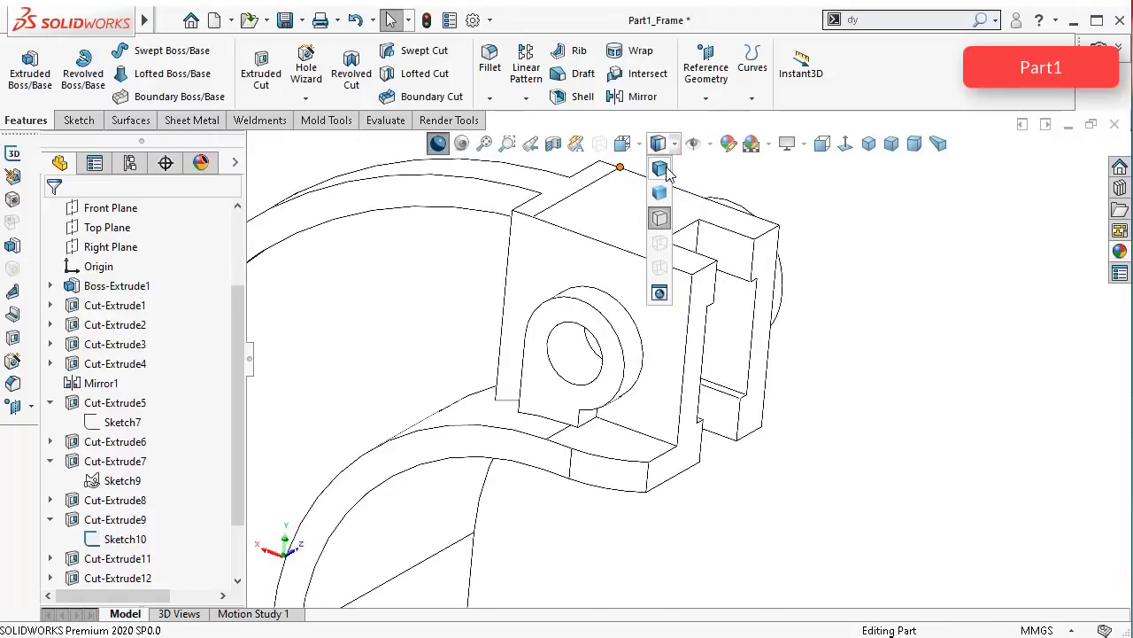
pyautogui.click(659, 168)
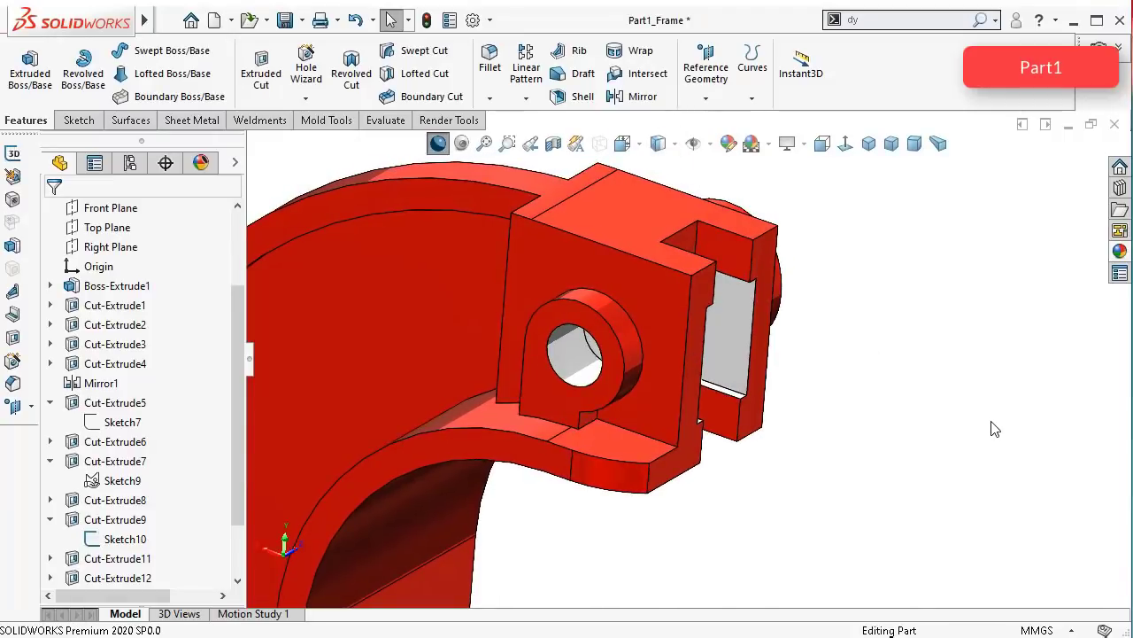
# Step: Start a sketch on the flat ledge face below the new boss and convert the face's outline into sketch entities
pyautogui.moveTo(991, 421)
pyautogui.mouseDown(button='middle')
pyautogui.moveTo(817, 503)
pyautogui.moveTo(716, 490)
pyautogui.moveTo(660, 438)
pyautogui.mouseUp(button='middle')
pyautogui.click(655, 430)
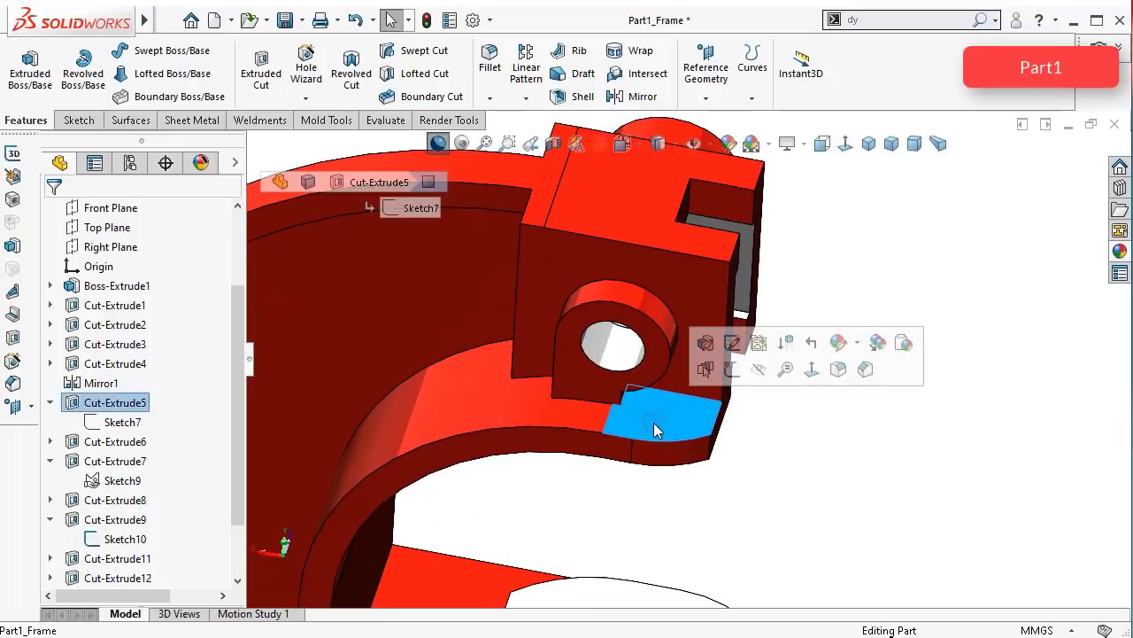
pyautogui.click(730, 370)
pyautogui.scroll(-5, 680, 415)
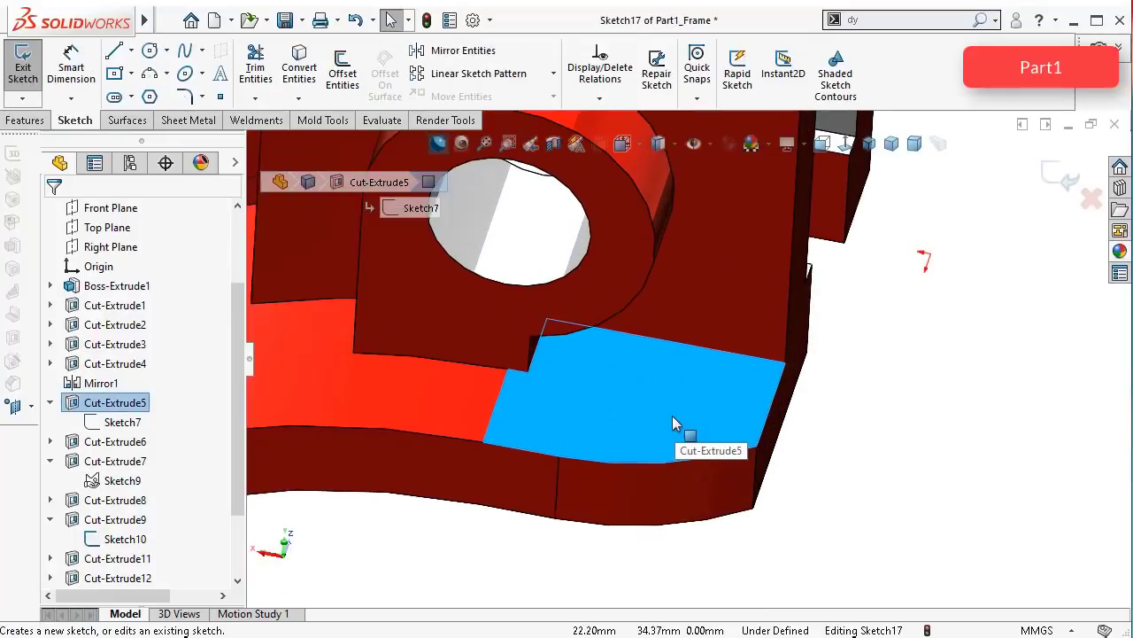
pyautogui.moveTo(667, 408); pyautogui.dragTo(627, 381, button='middle')
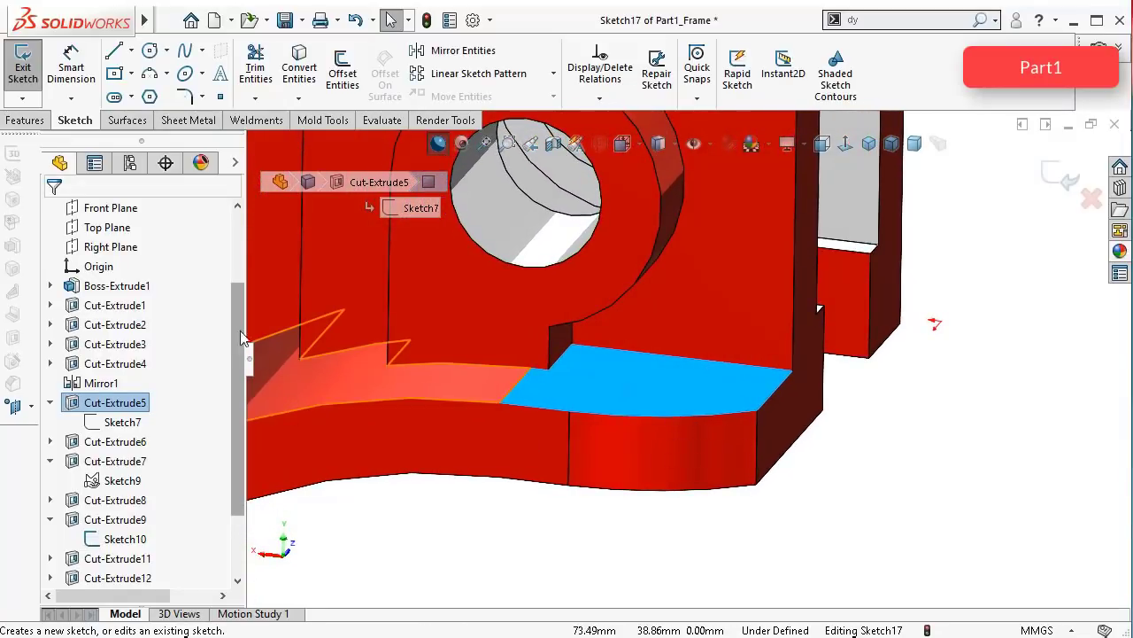
pyautogui.moveTo(234, 308); pyautogui.dragTo(235, 227)
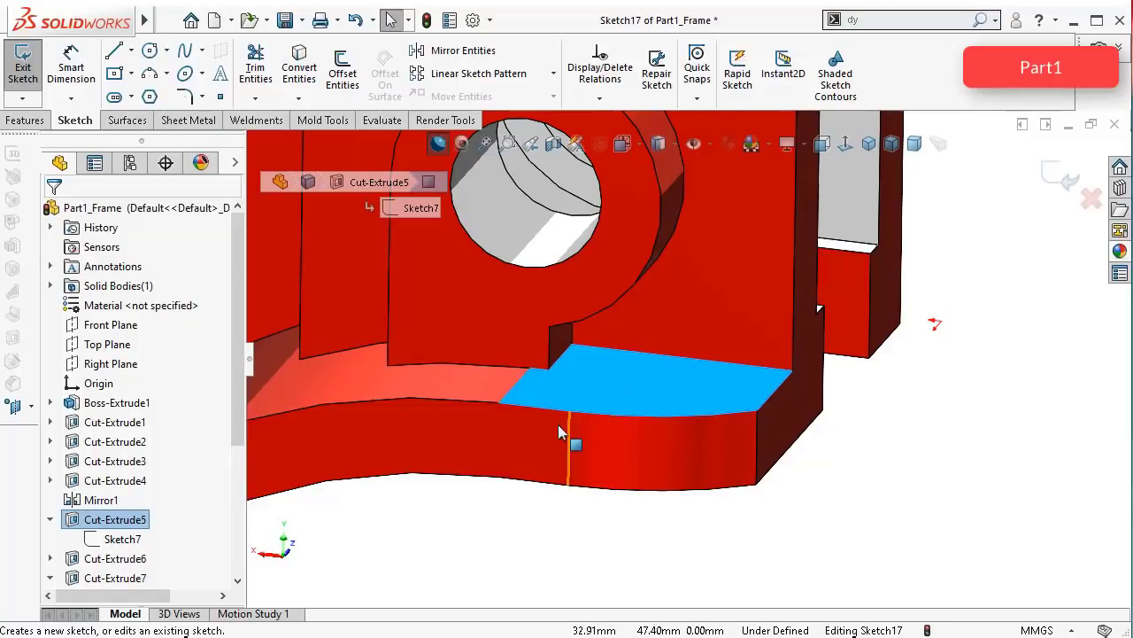
pyautogui.click(299, 69)
# Step: Change the short line along the boss's lower edge and the adjoining line across the ledge to construction geometry
pyautogui.scroll(-8, 666, 418)
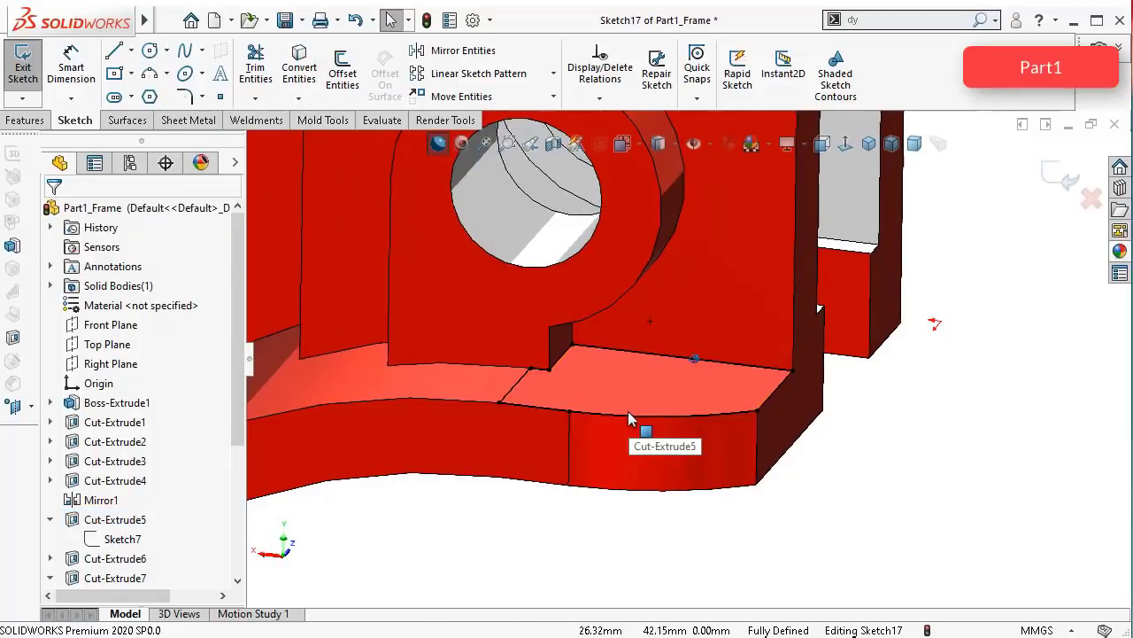
pyautogui.scroll(-3, 547, 286)
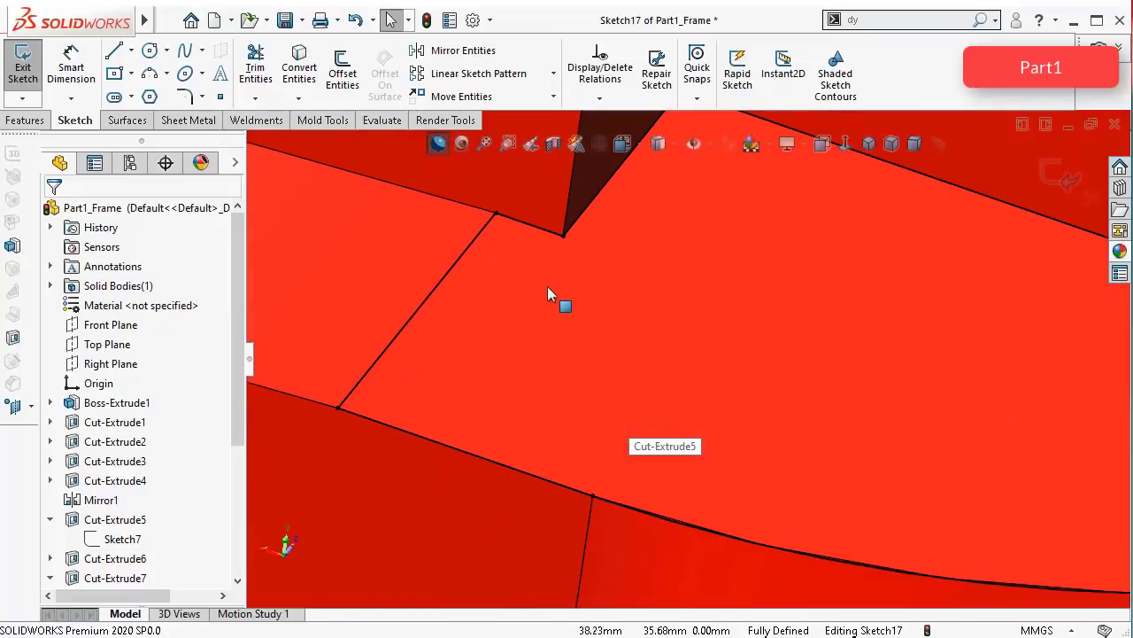
pyautogui.click(529, 224)
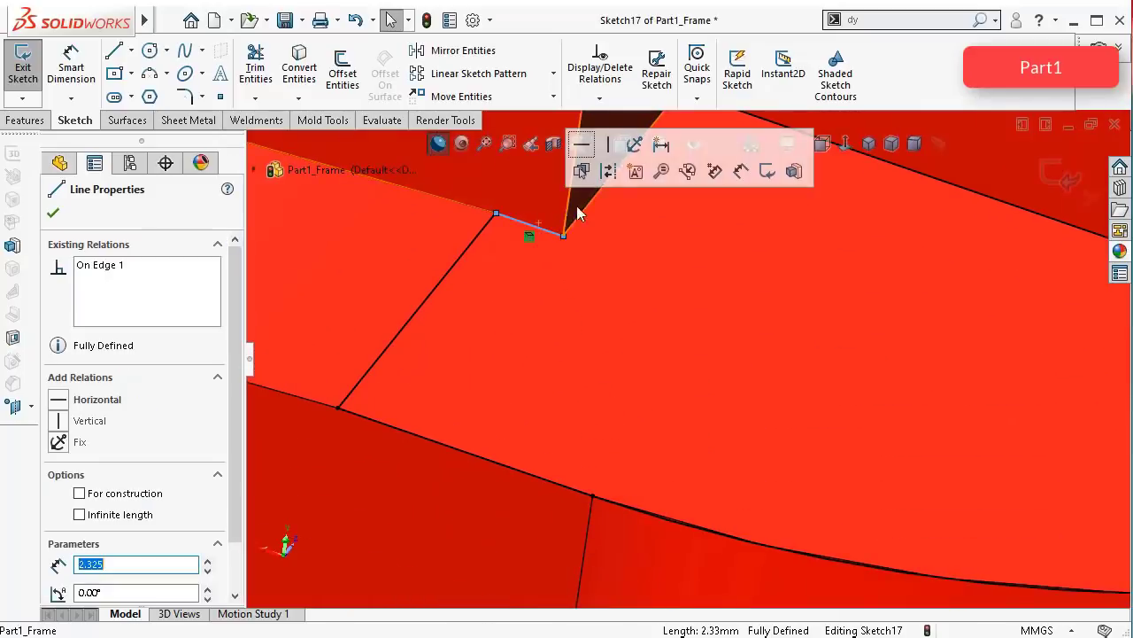
pyautogui.click(609, 173)
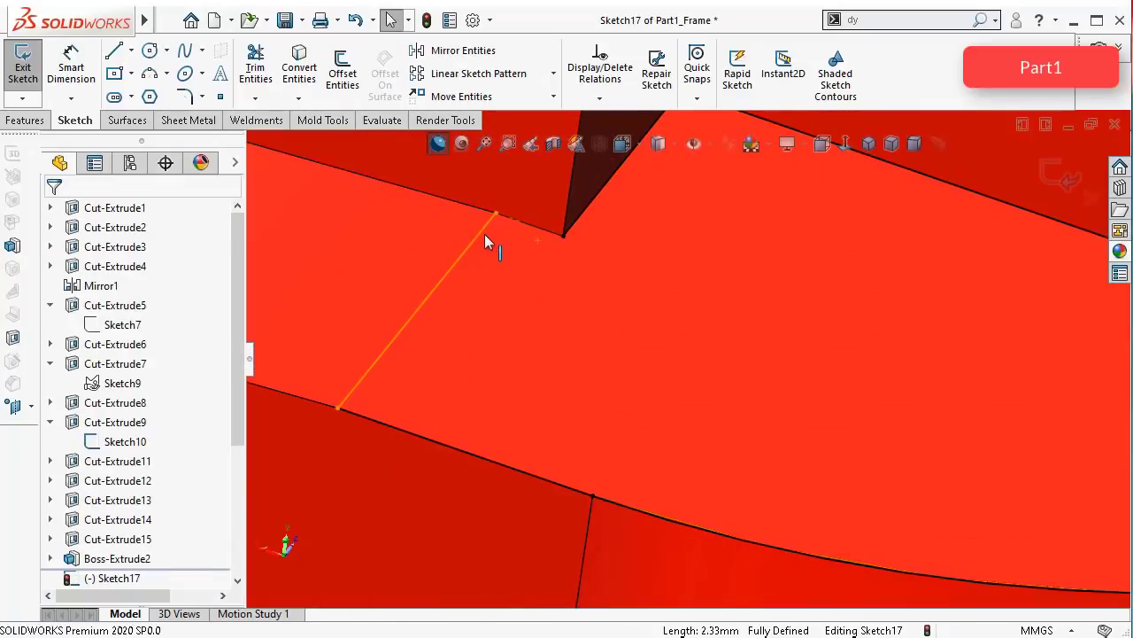
pyautogui.click(483, 235)
pyautogui.click(554, 188)
# Step: Sketch a line from the boss's lower corner across the ledge to its front edge, parallel to the construction line
pyautogui.moveTo(109, 27)
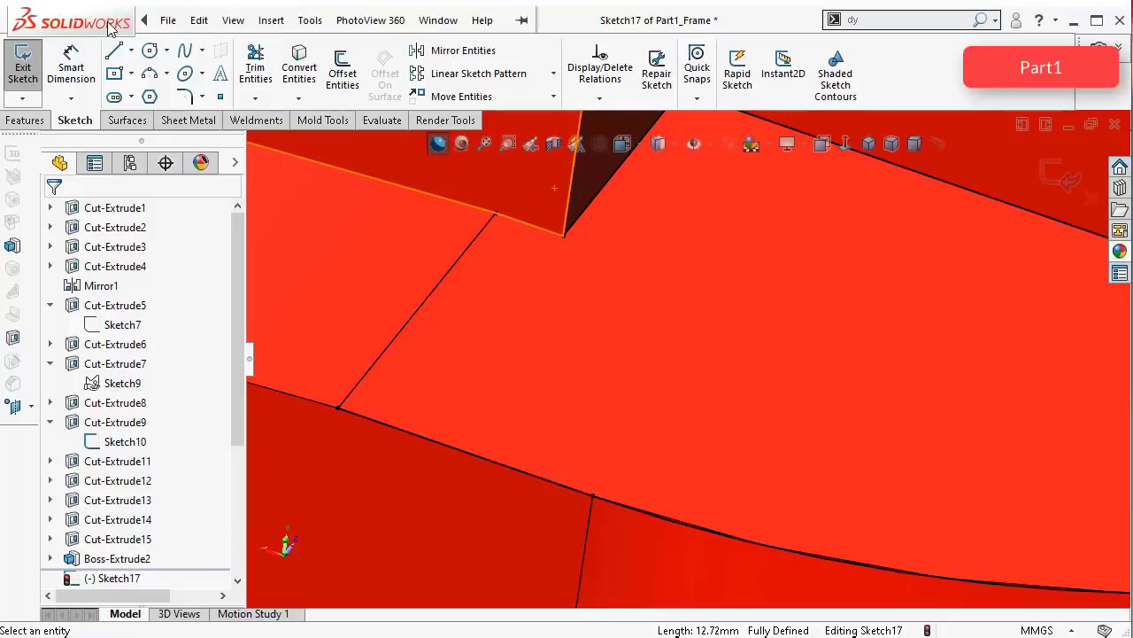
pyautogui.click(113, 51)
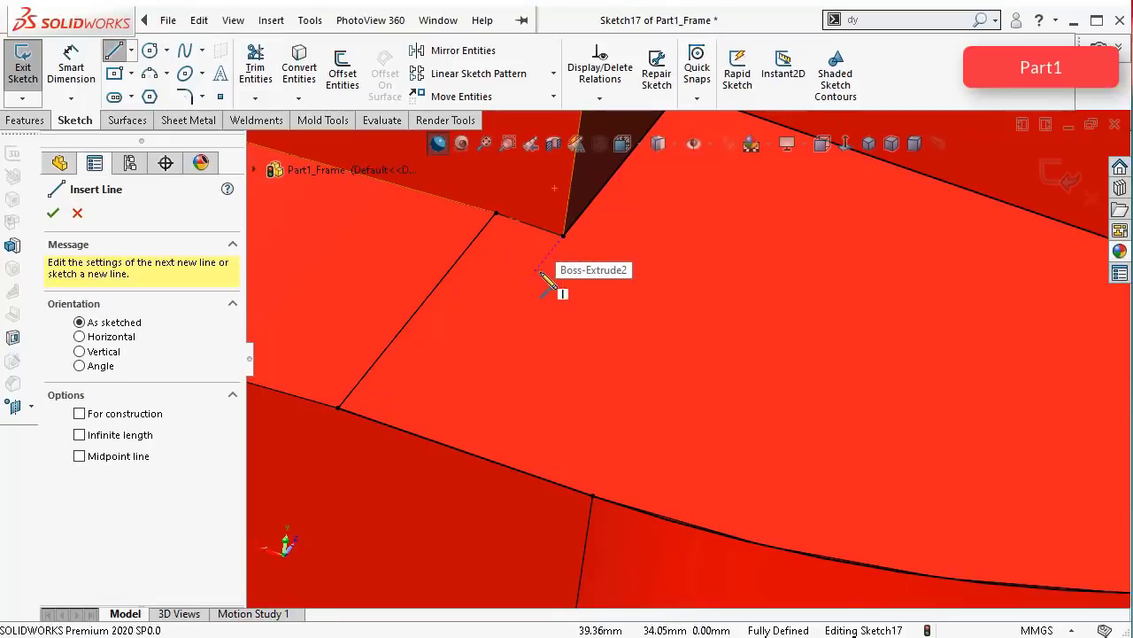
pyautogui.press('Escape')
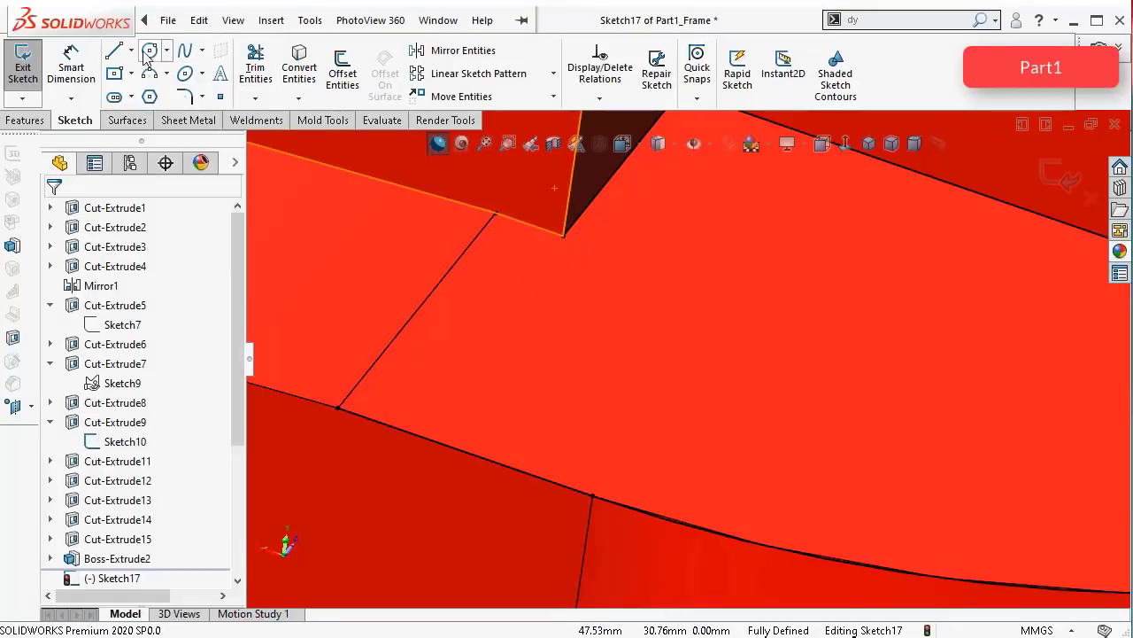
pyautogui.click(120, 54)
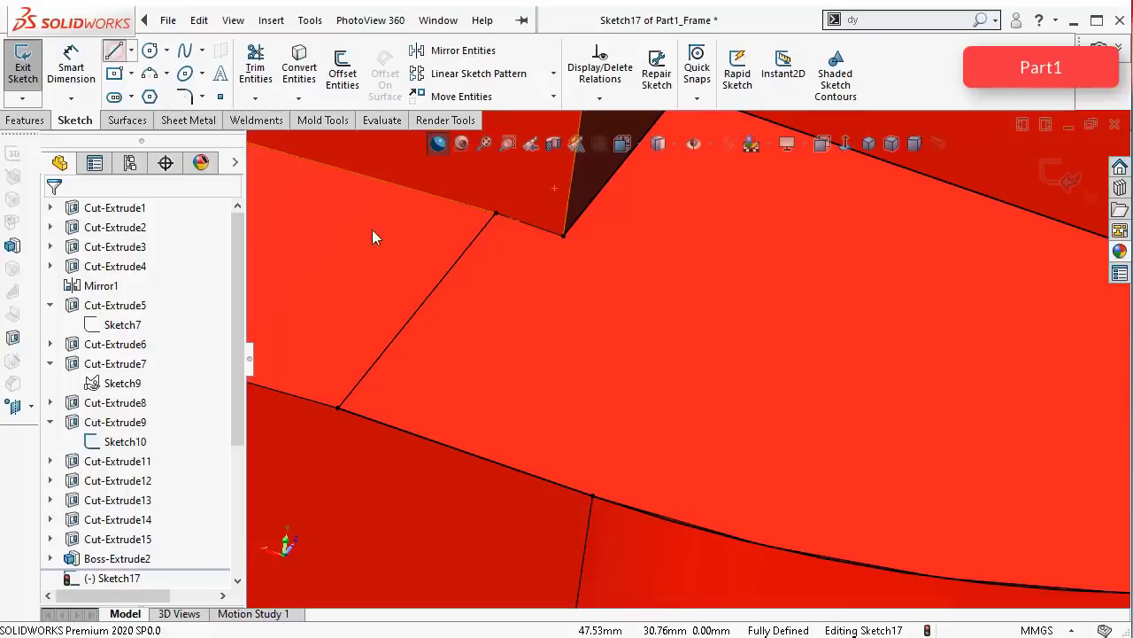
pyautogui.click(563, 236)
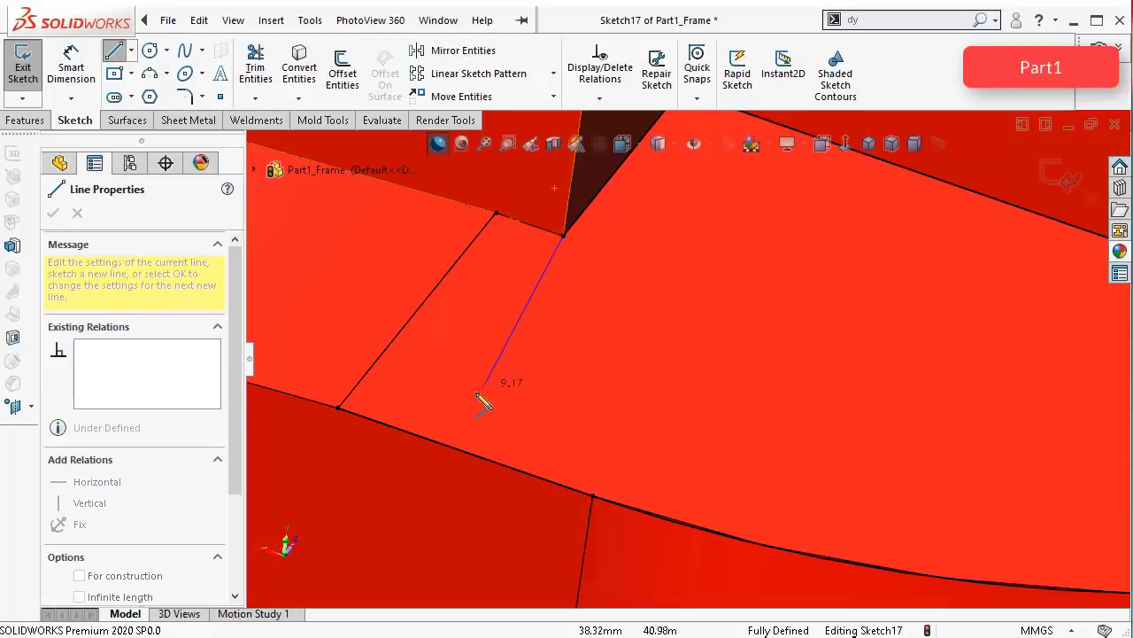
pyautogui.click(405, 430)
pyautogui.press('Escape')
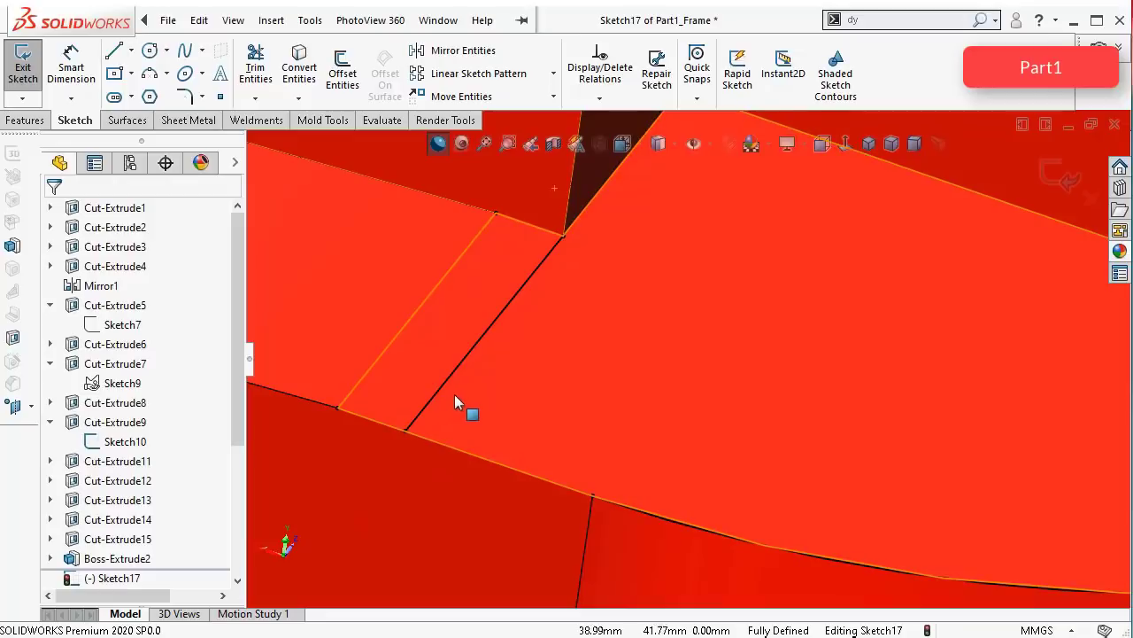
# Step: Cut away the large ledge region in front of the sketched line with an Extruded Cut ending Up To Next
pyautogui.scroll(3, 652, 375)
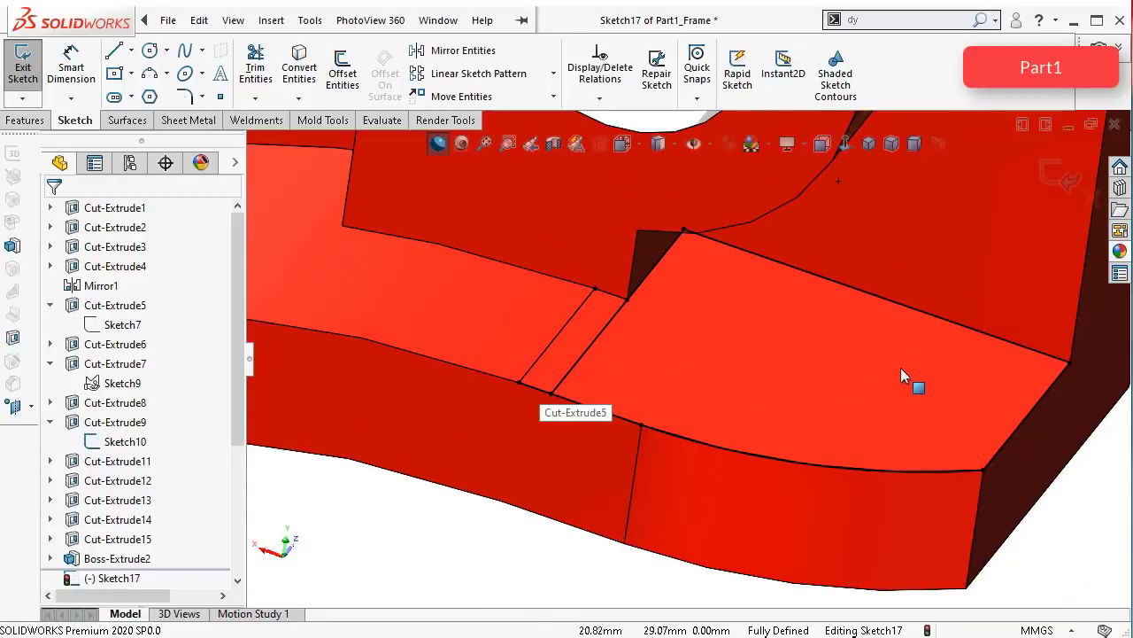
pyautogui.scroll(1, 883, 364)
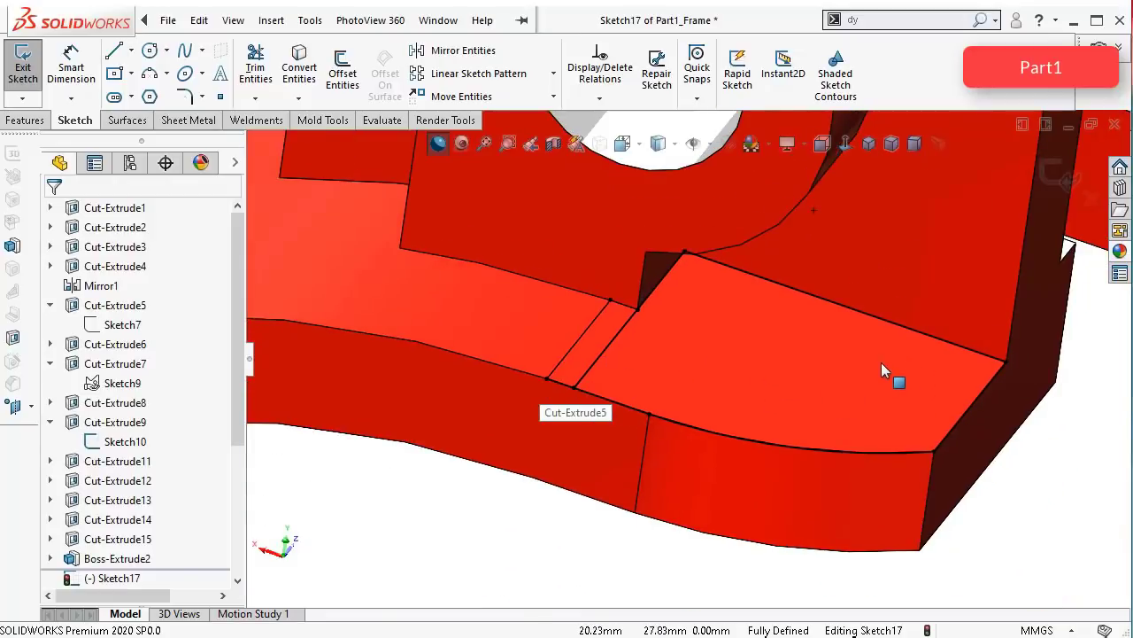
pyautogui.click(39, 121)
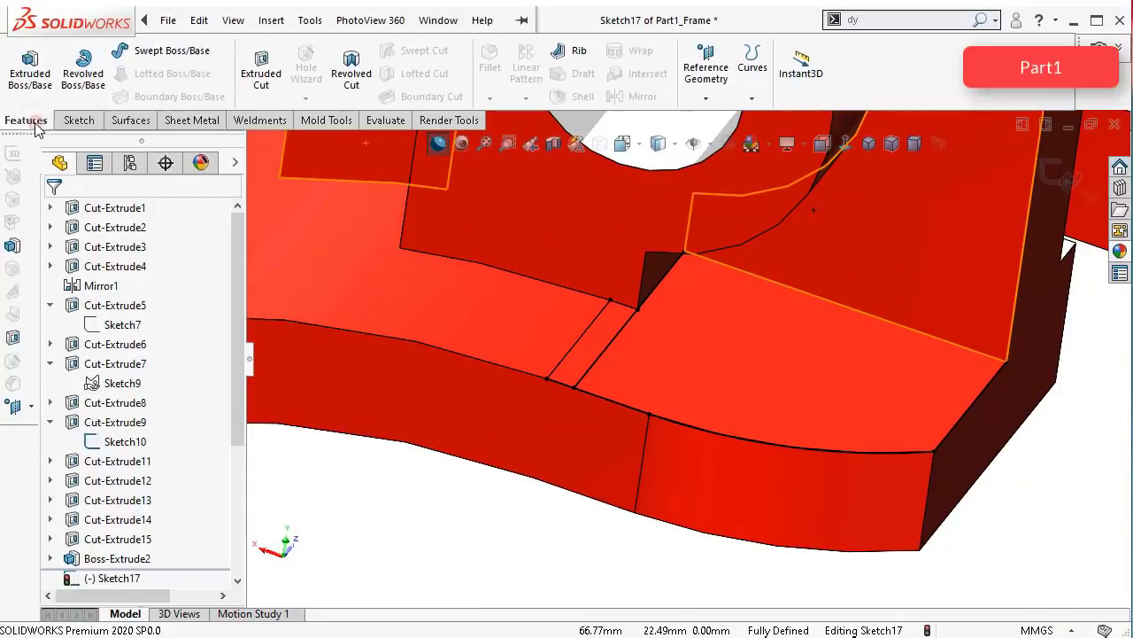
pyautogui.click(263, 78)
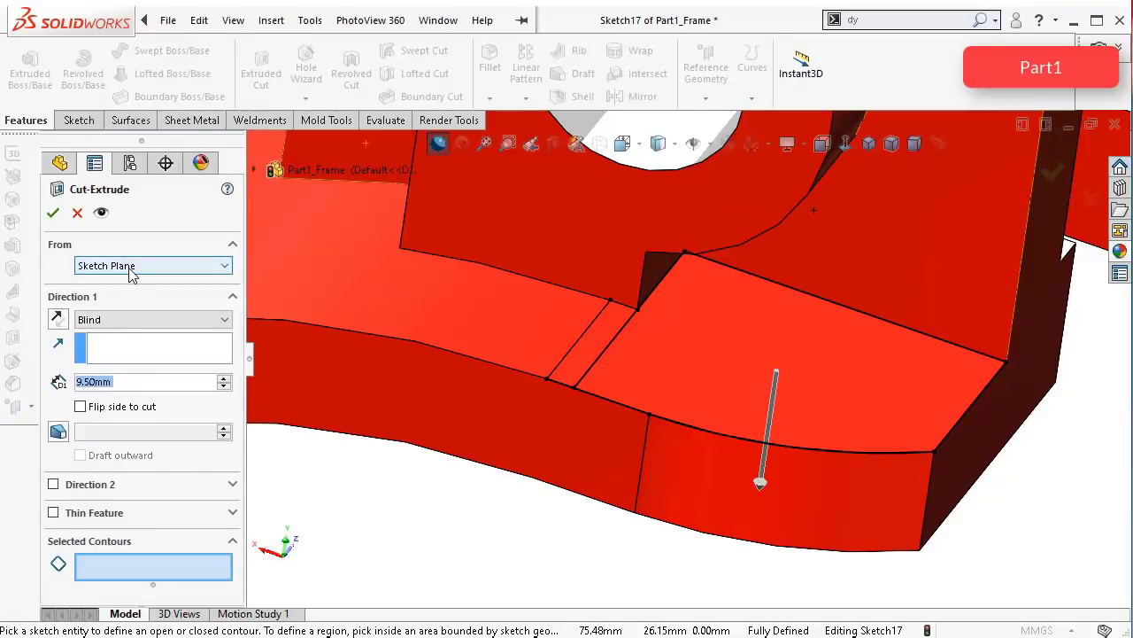
pyautogui.click(128, 320)
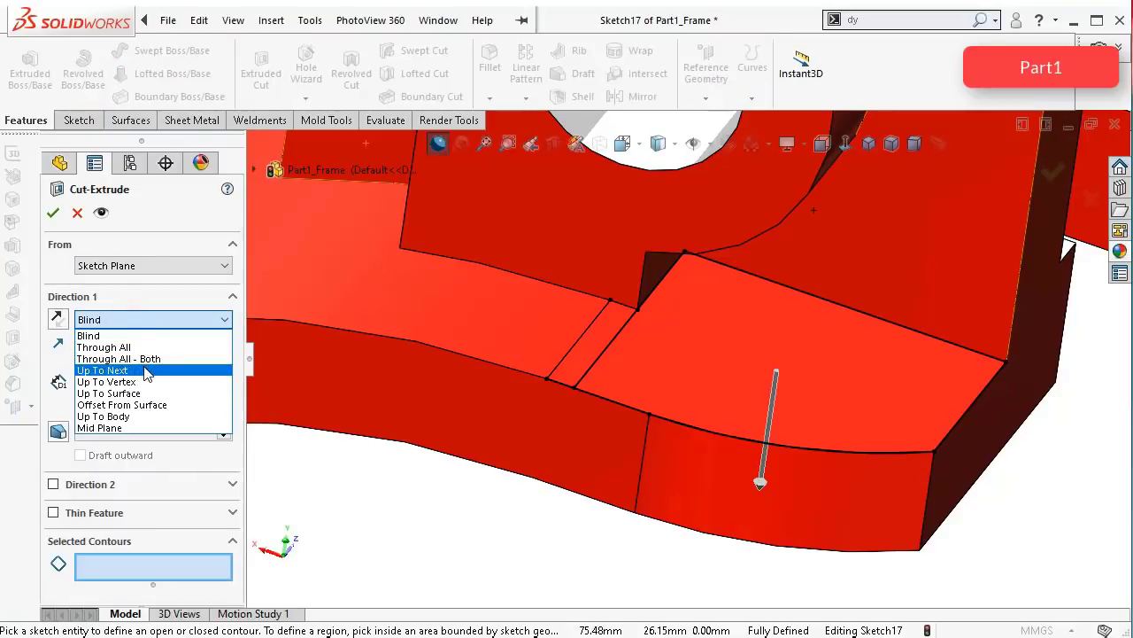
pyautogui.click(146, 370)
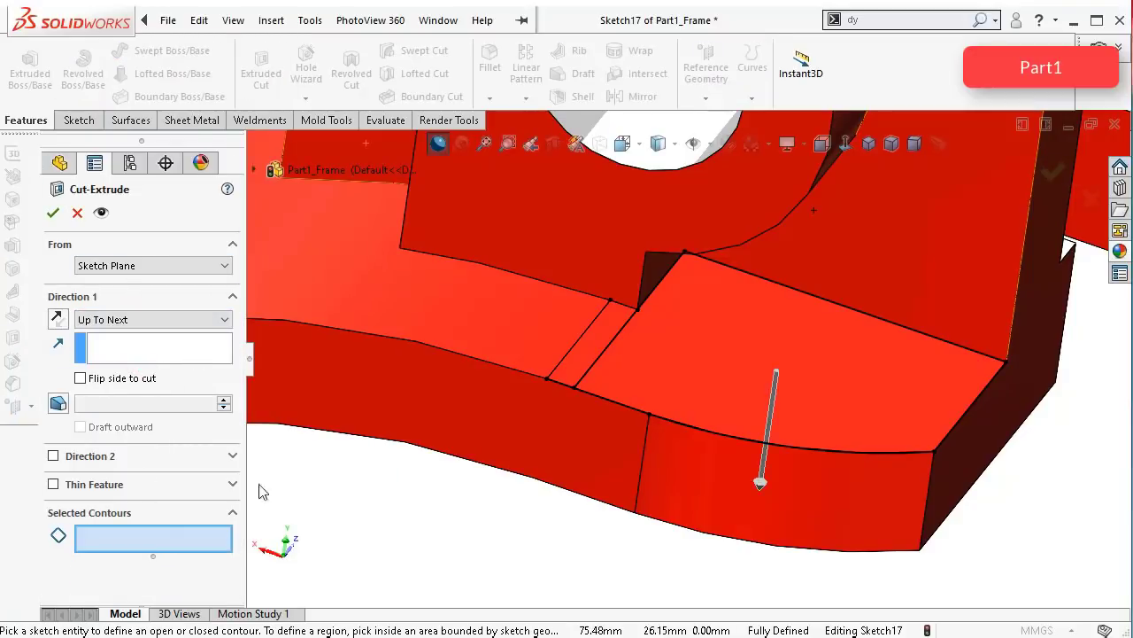
pyautogui.click(688, 347)
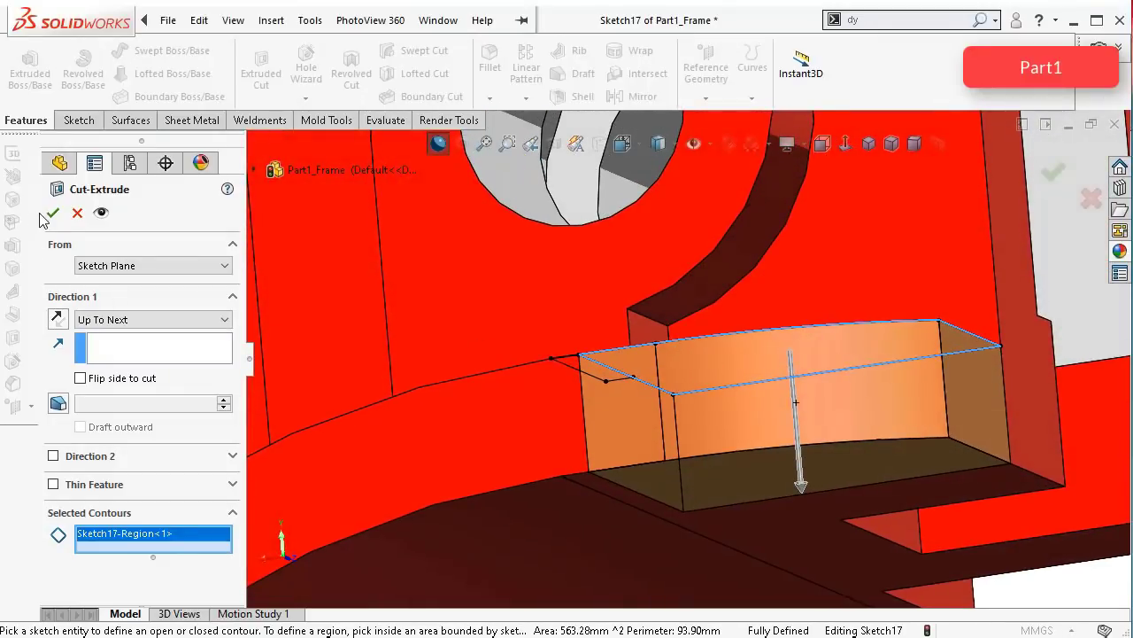
pyautogui.click(52, 212)
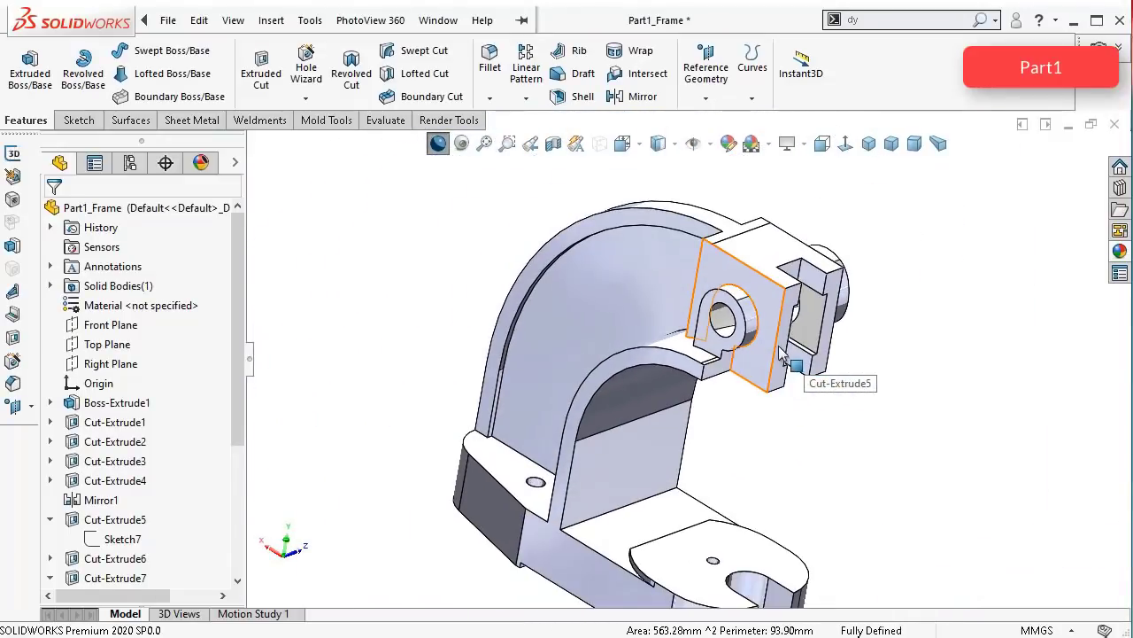
pyautogui.scroll(-4, 217, 487)
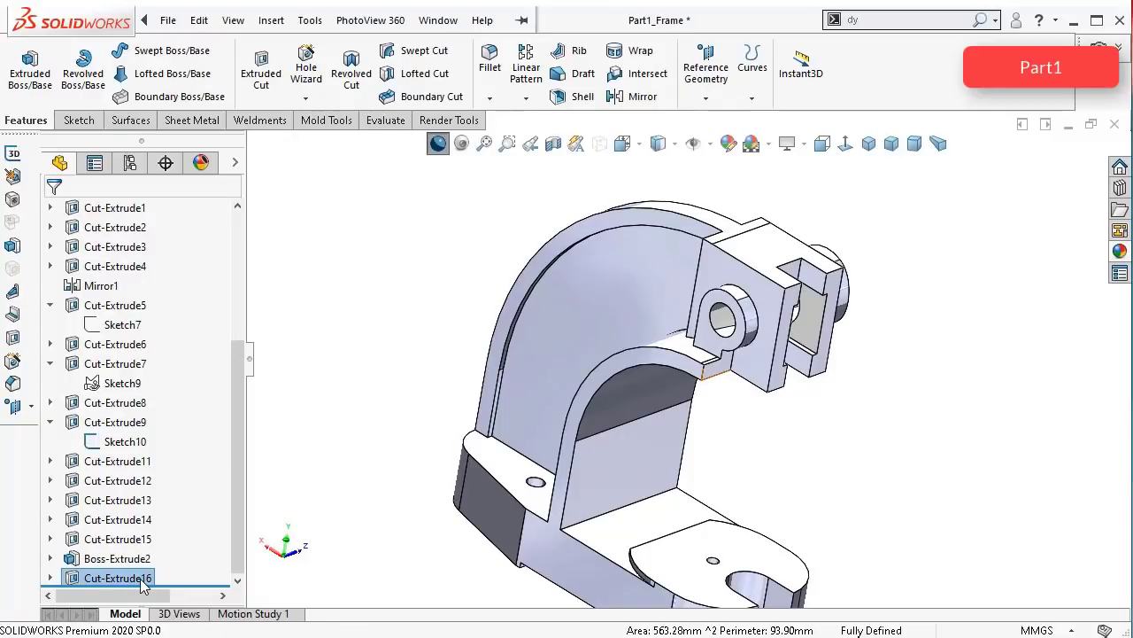
# Step: Apply the candy apple red painted appearance to the entire body of the frame
pyautogui.click(201, 162)
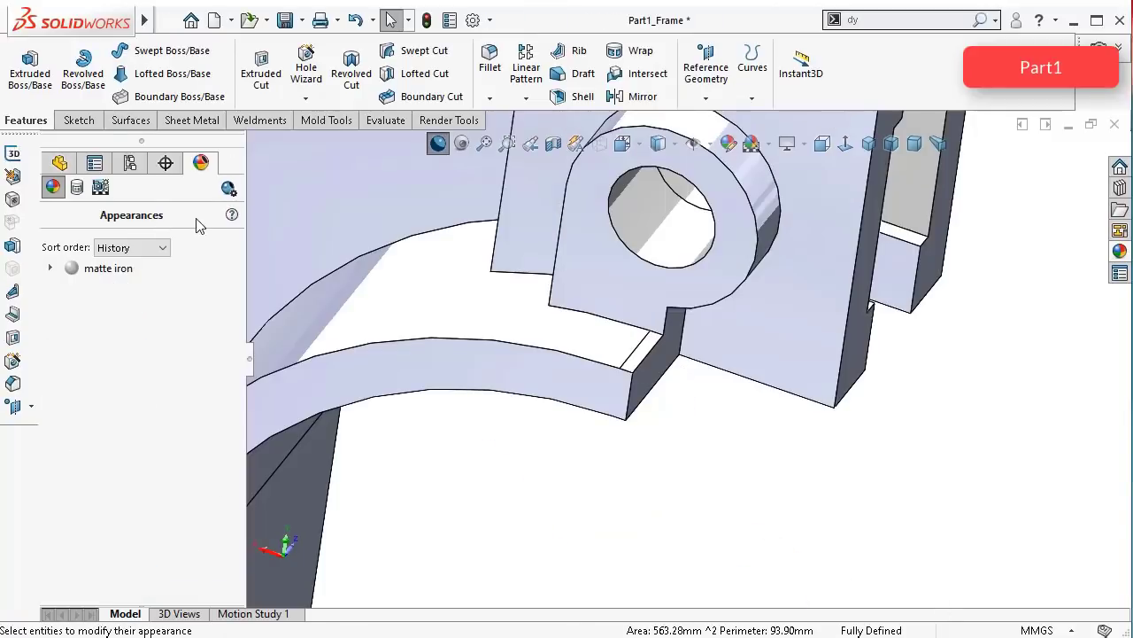
pyautogui.rightClick(52, 268)
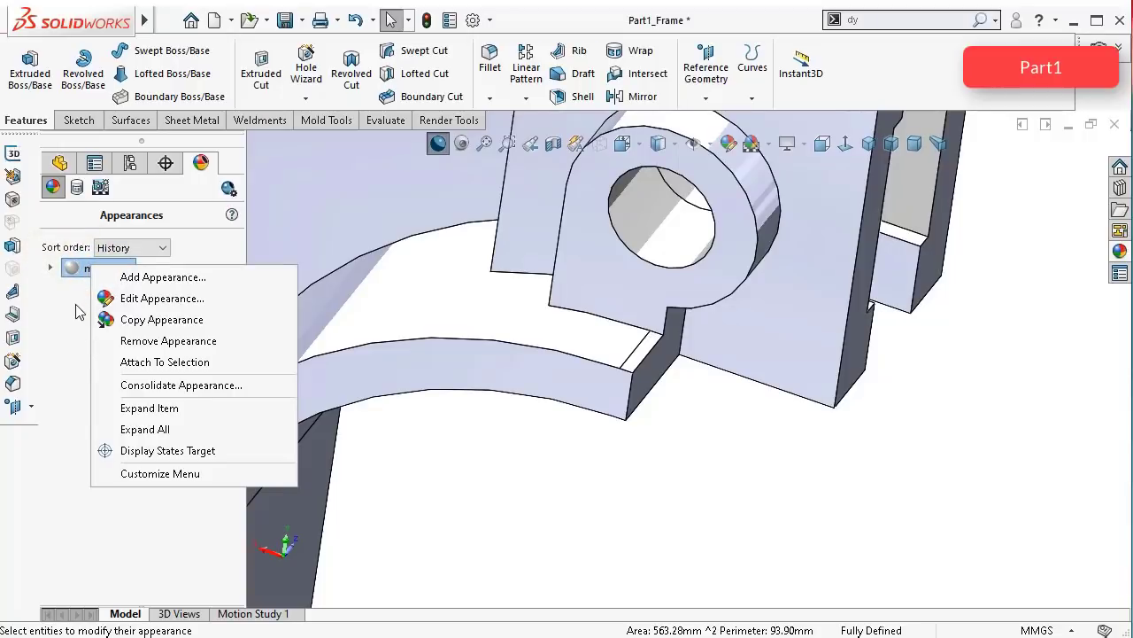
pyautogui.click(70, 363)
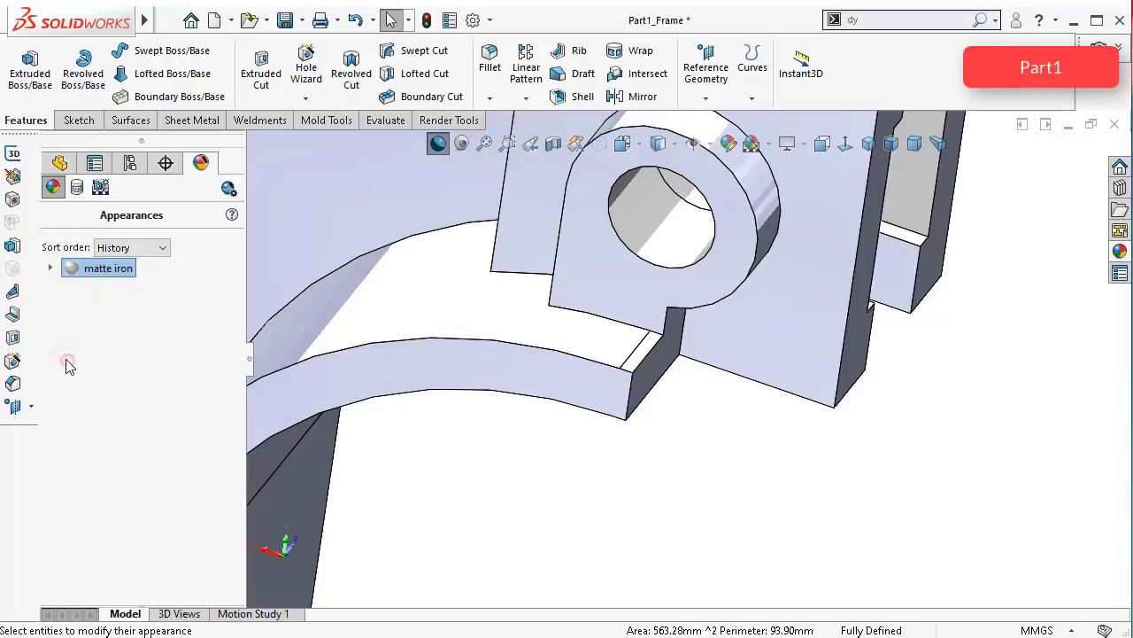
pyautogui.click(1120, 252)
pyautogui.scroll(-7, 927, 254)
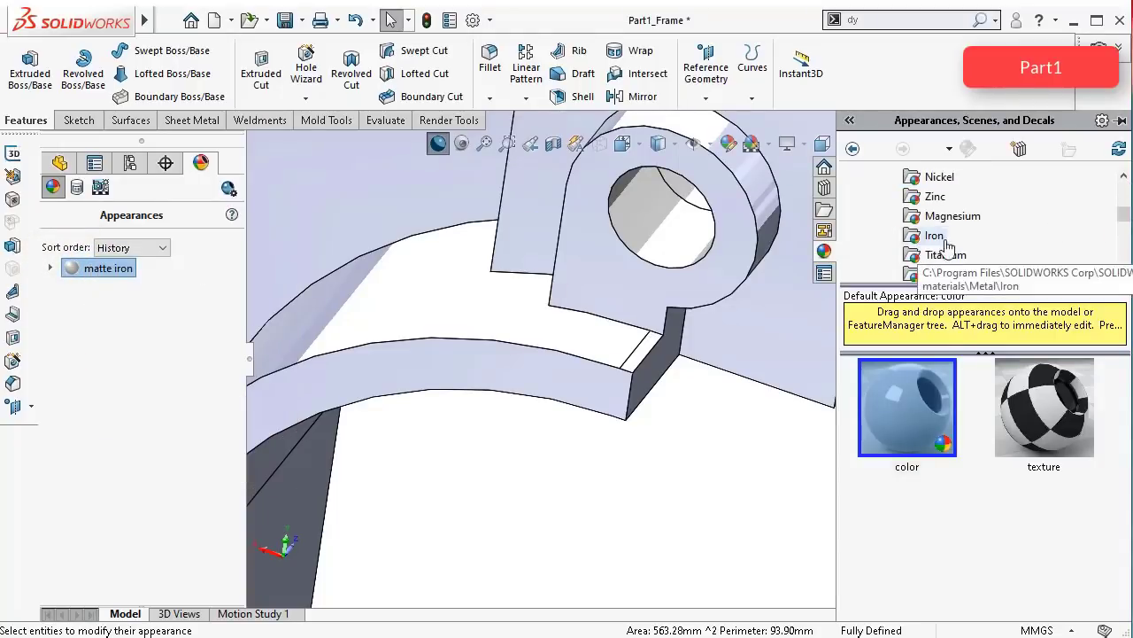
pyautogui.scroll(7, 987, 255)
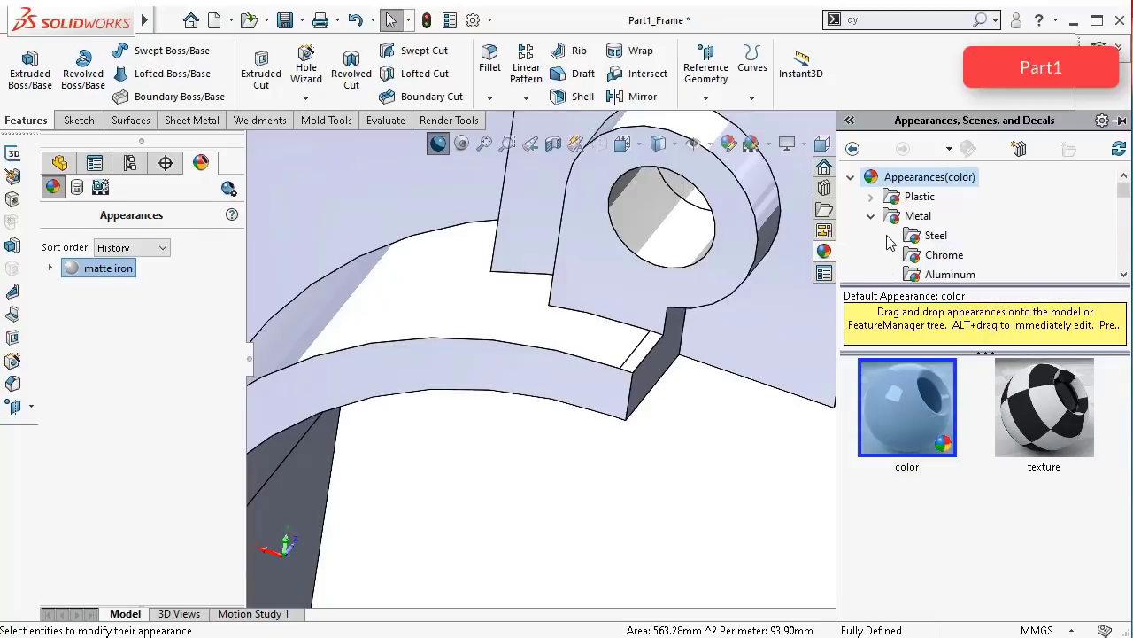
pyautogui.click(871, 217)
pyautogui.scroll(-2, 964, 250)
pyautogui.scroll(1, 963, 253)
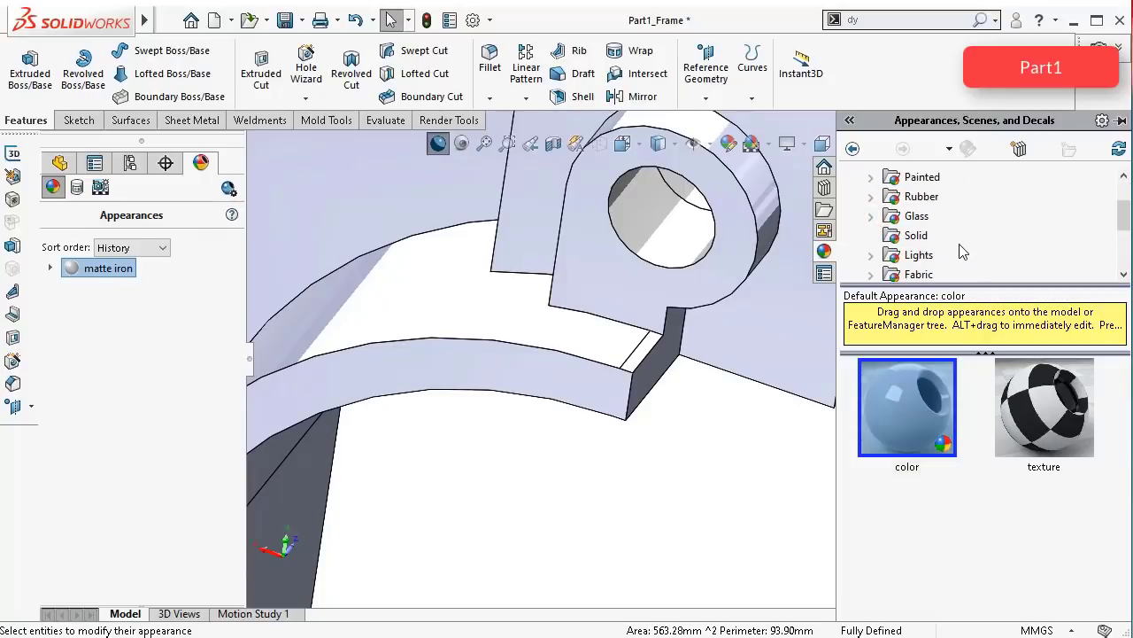
pyautogui.click(912, 179)
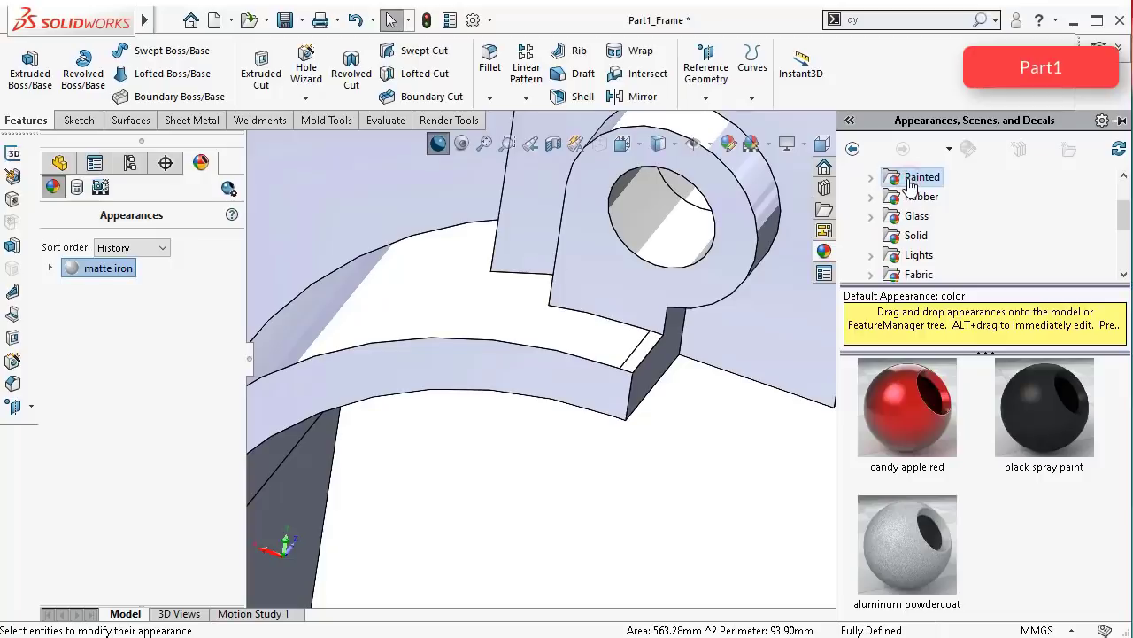
pyautogui.moveTo(920, 413); pyautogui.dragTo(586, 352)
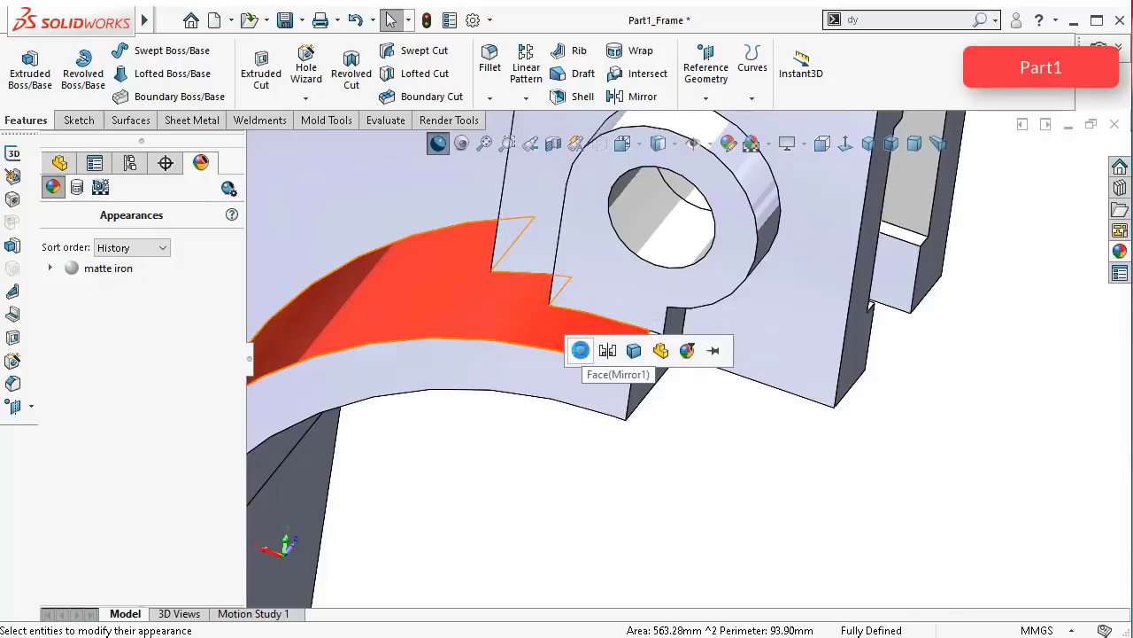
pyautogui.click(634, 352)
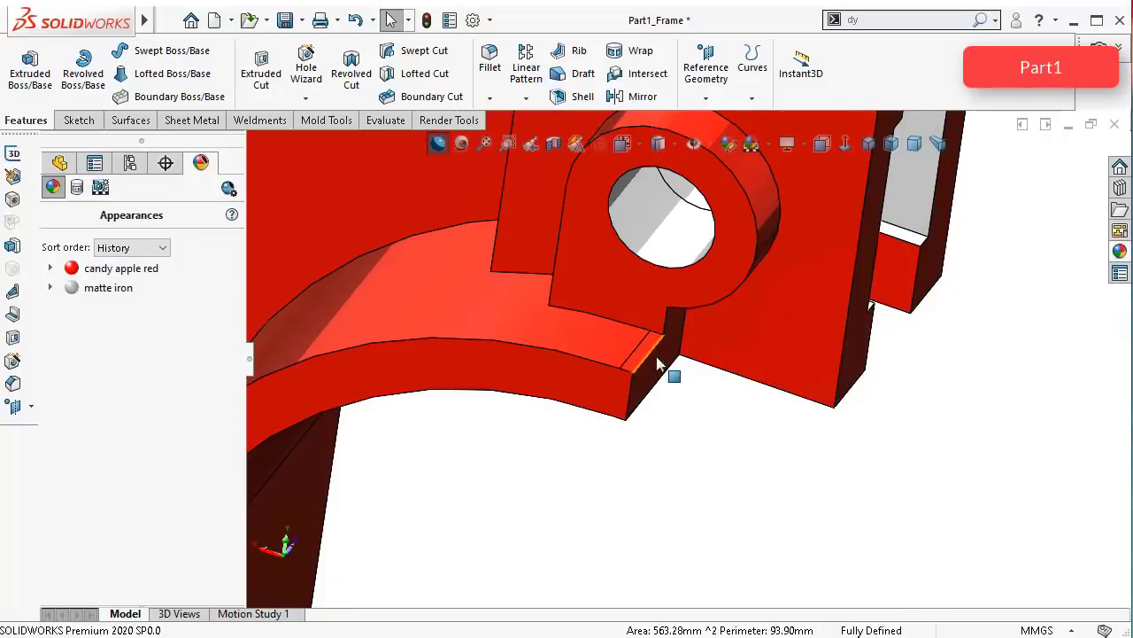
# Step: Save the part and return to its feature tree
pyautogui.scroll(4, 534, 311)
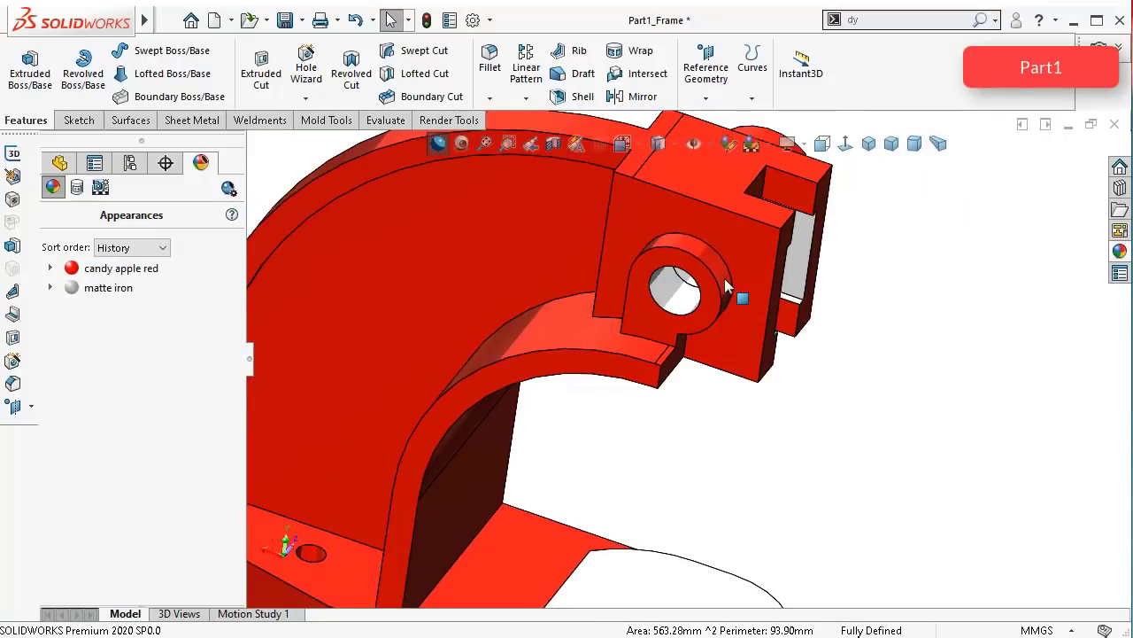
pyautogui.moveTo(729, 288); pyautogui.dragTo(708, 320, button='middle')
pyautogui.scroll(3, 790, 360)
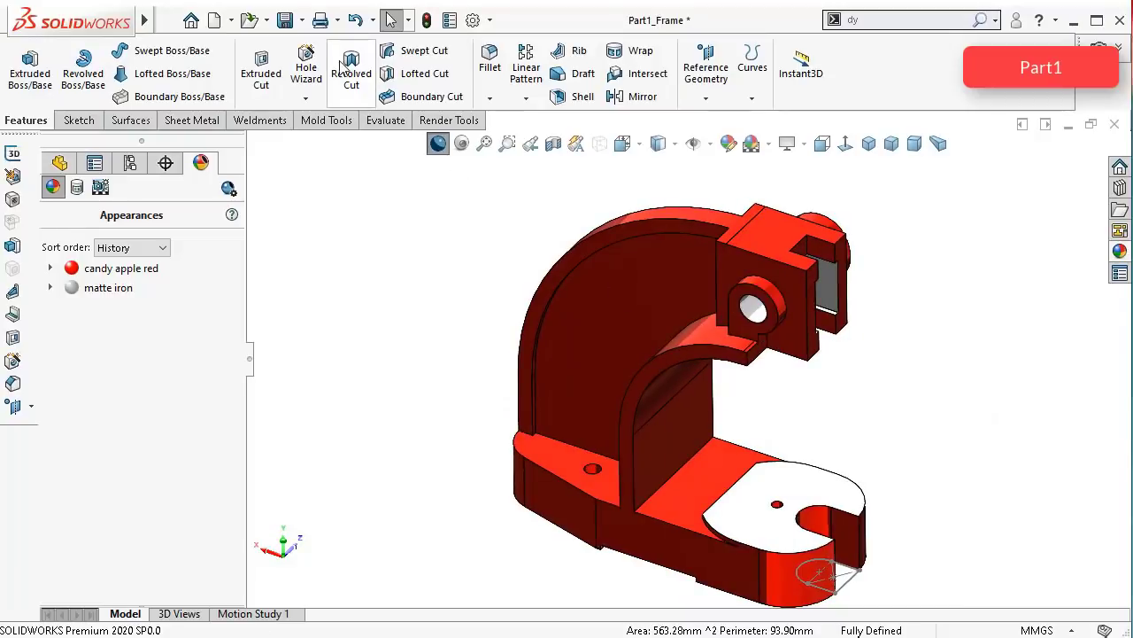
pyautogui.click(286, 22)
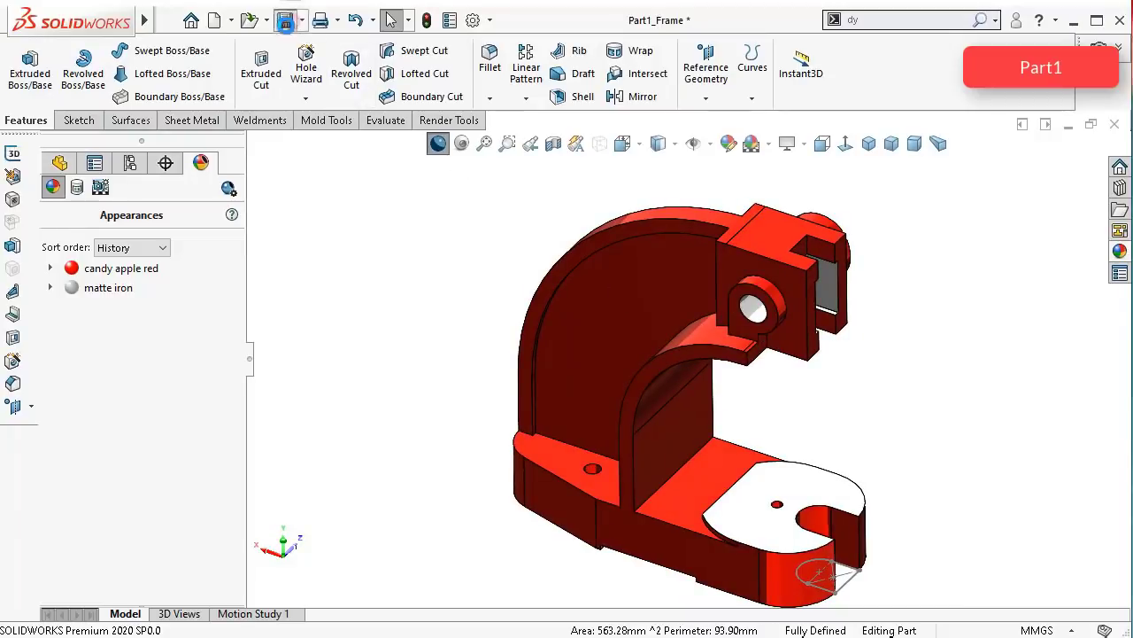
pyautogui.click(59, 167)
# Step: Start a sketch on the head's flat top face and orient the view normal to it
pyautogui.moveTo(256, 314); pyautogui.dragTo(252, 315, button='middle')
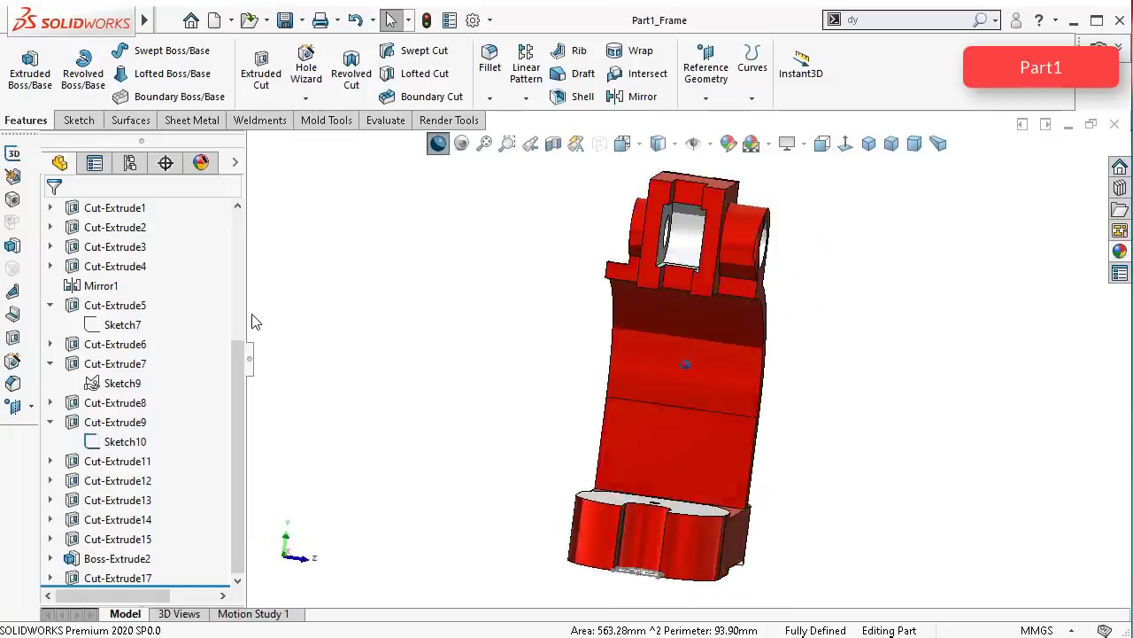
pyautogui.moveTo(582, 266); pyautogui.dragTo(568, 356, button='middle')
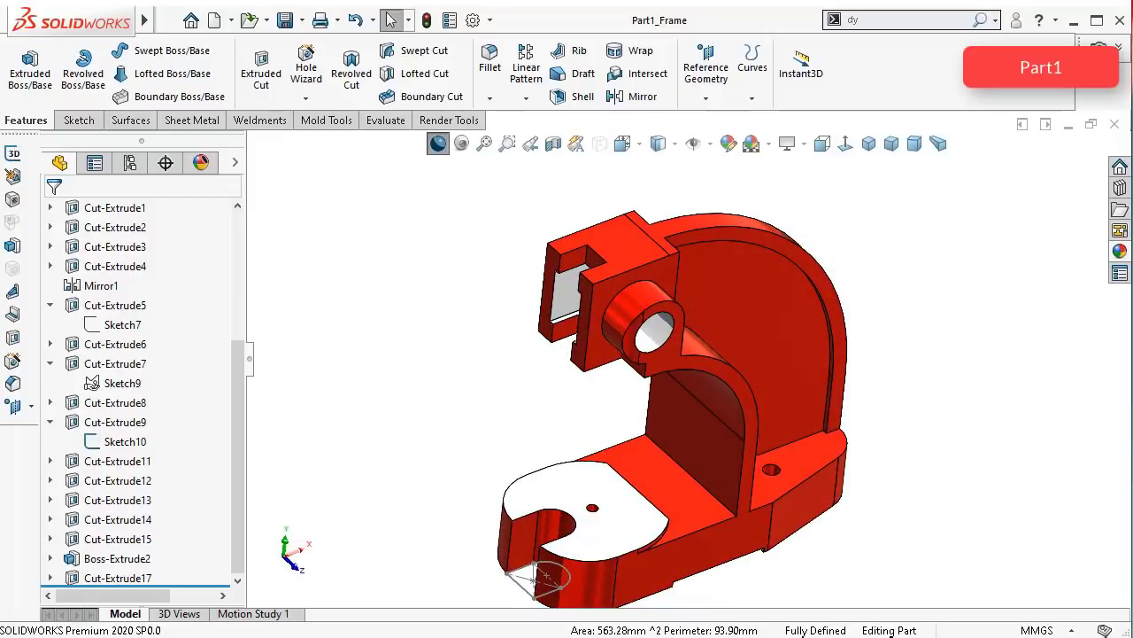
pyautogui.moveTo(542, 576); pyautogui.dragTo(529, 556, button='middle')
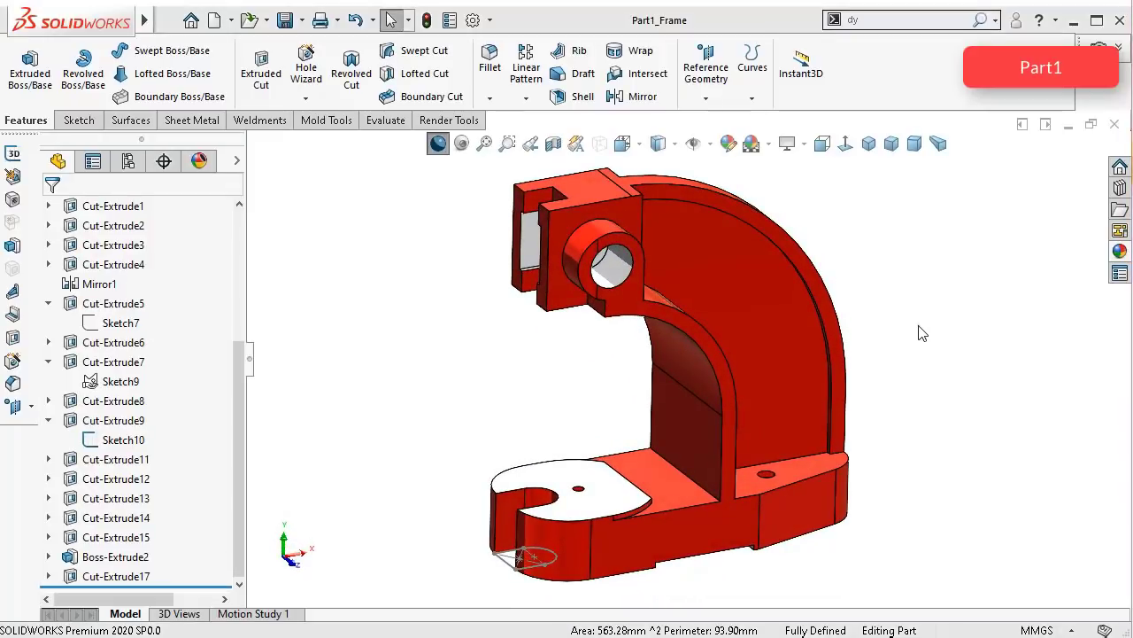
pyautogui.moveTo(918, 328); pyautogui.dragTo(840, 361, button='middle')
pyautogui.scroll(-1, 840, 361)
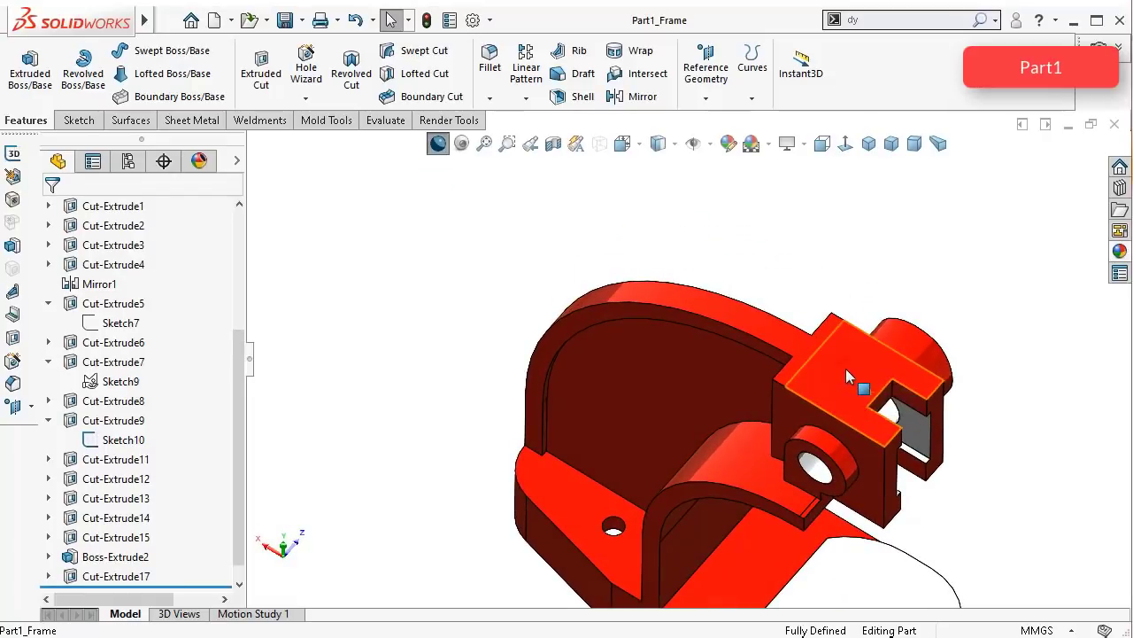
pyautogui.click(846, 373)
pyautogui.click(923, 317)
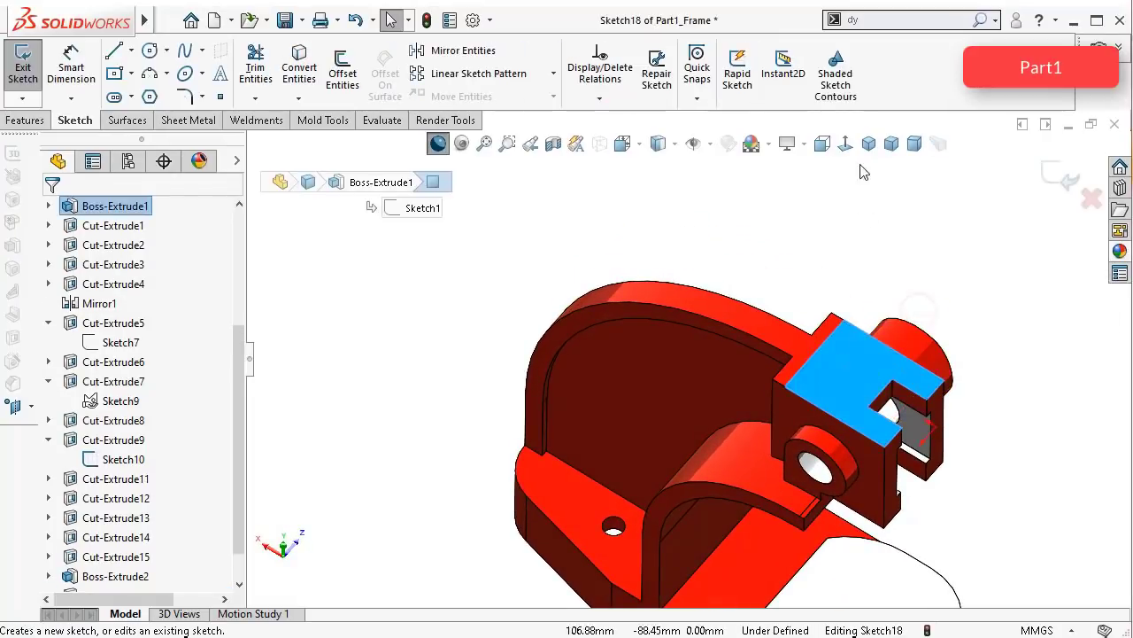
pyautogui.click(846, 143)
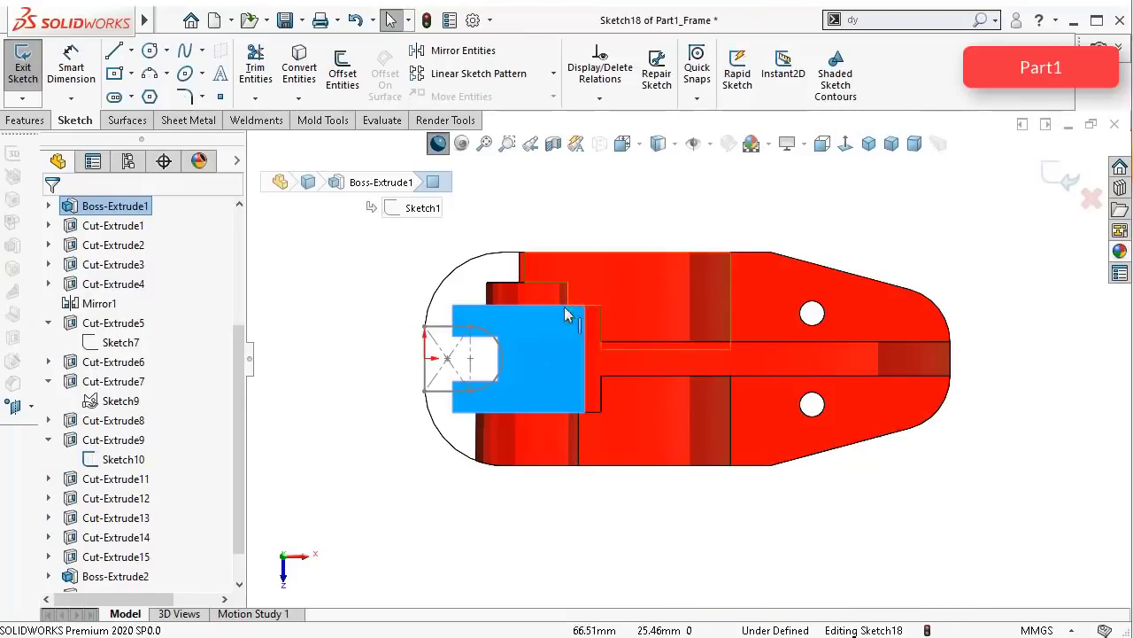
# Step: Draw a vertical centerline about 9.5 mm long across the narrower boss, from its outer edge midpoint to the head block's edge
pyautogui.scroll(-5, 549, 320)
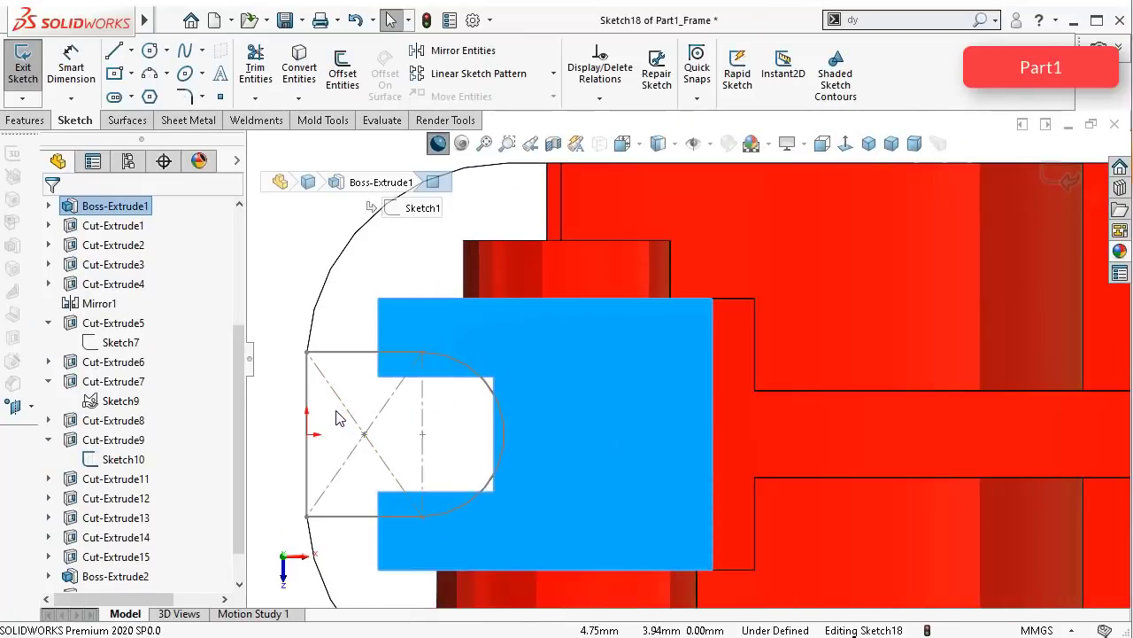
pyautogui.scroll(4, 496, 461)
pyautogui.scroll(-5, 507, 465)
pyautogui.scroll(6, 647, 602)
pyautogui.scroll(-4, 656, 390)
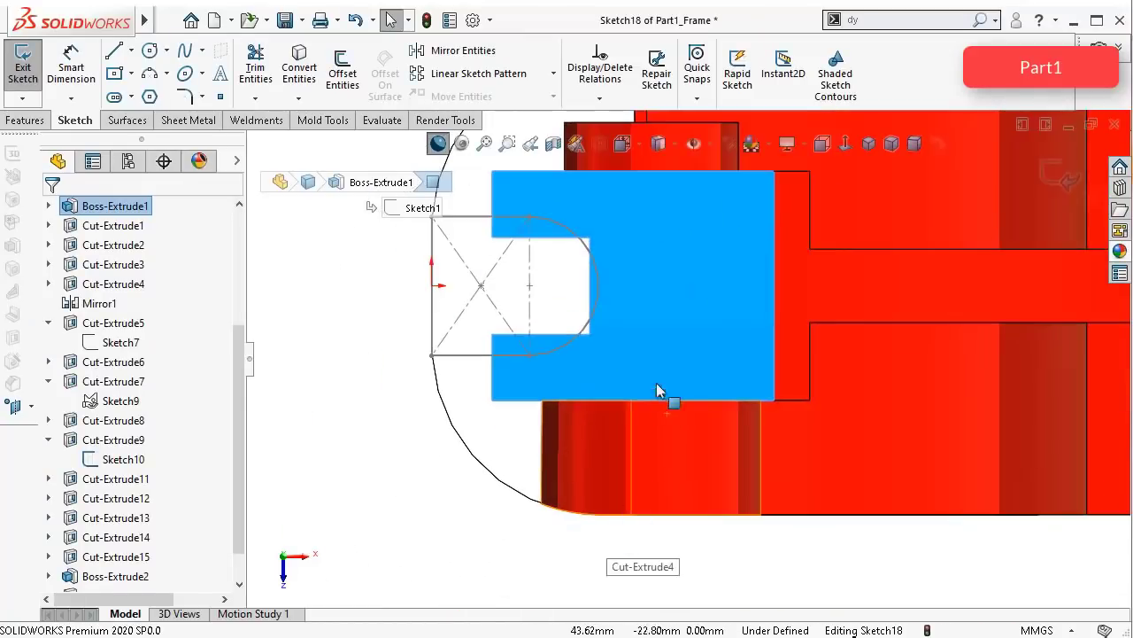
pyautogui.scroll(2, 663, 359)
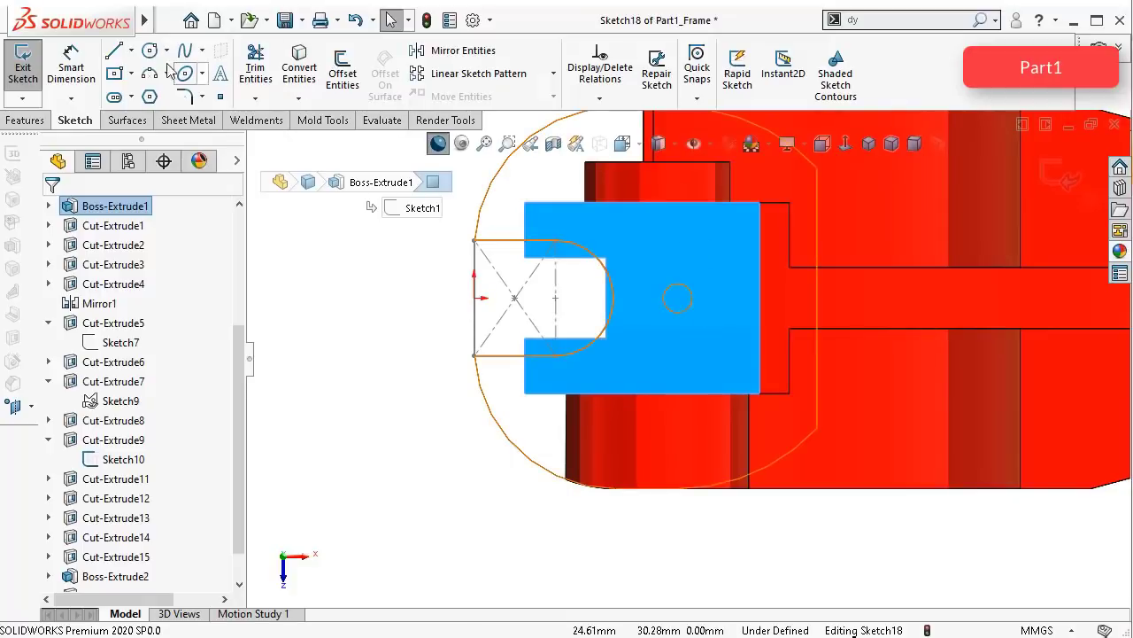
pyautogui.click(132, 51)
pyautogui.click(145, 91)
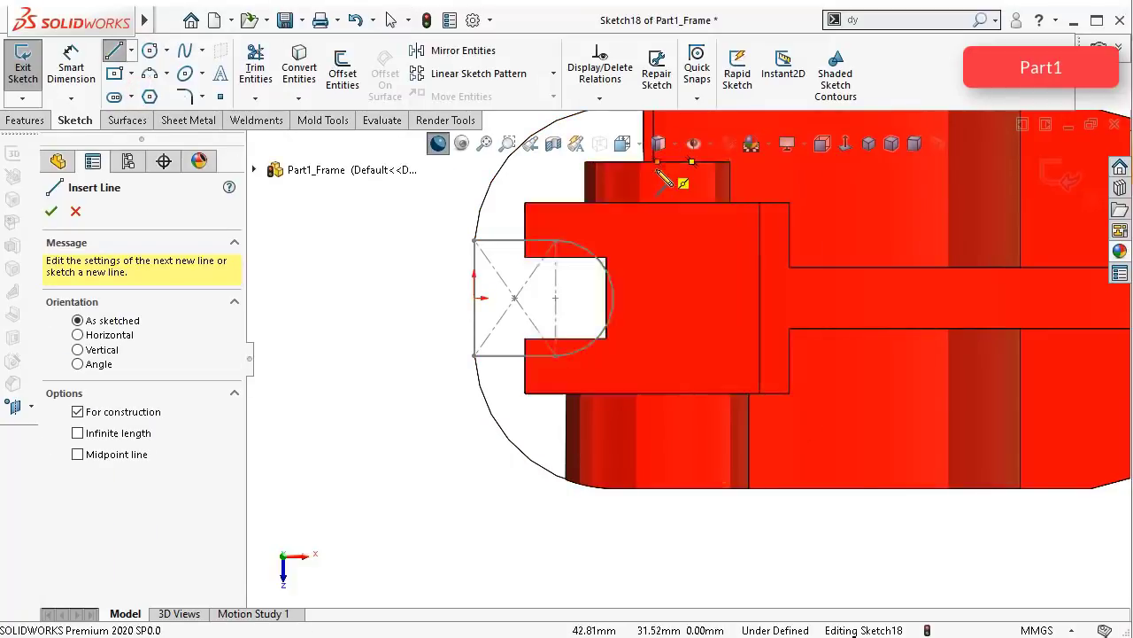
pyautogui.click(657, 162)
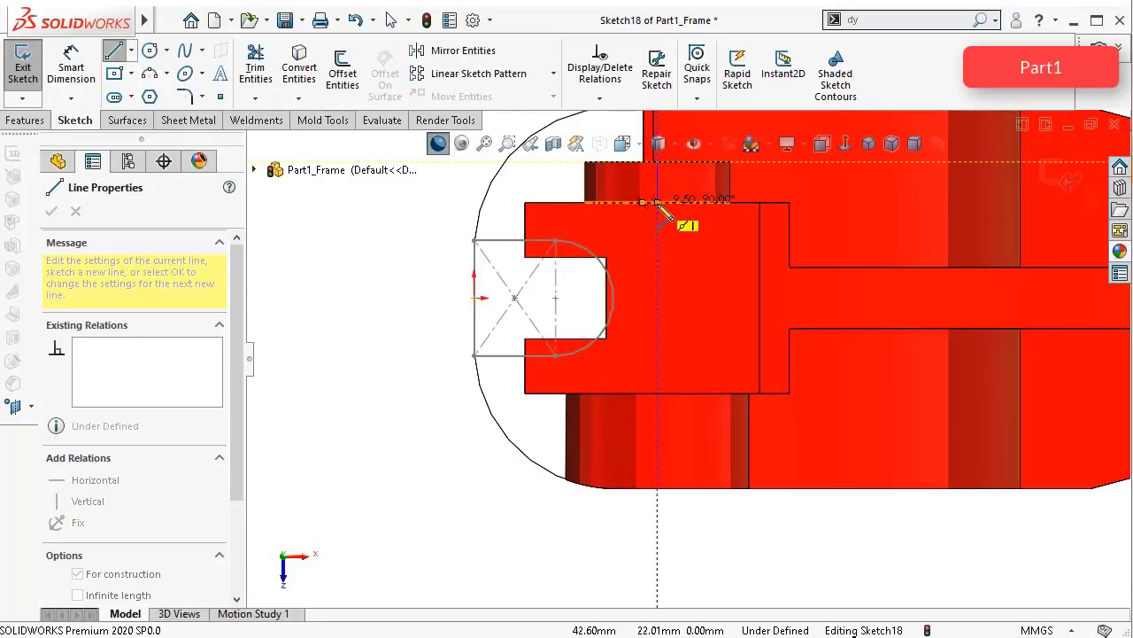
pyautogui.click(656, 203)
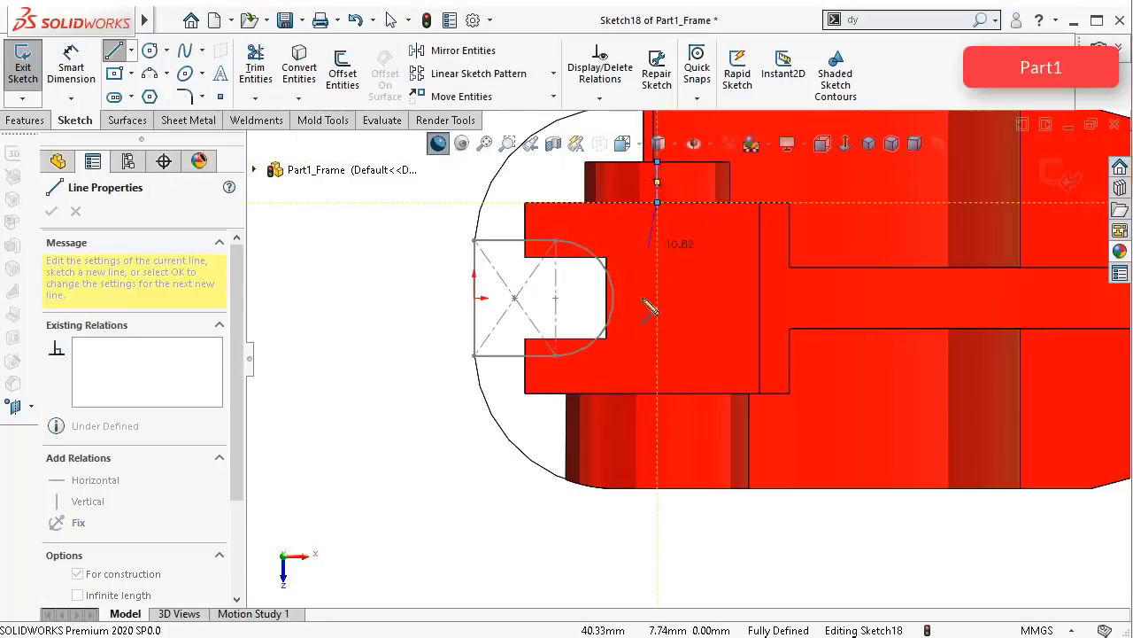
pyautogui.doubleClick(542, 543)
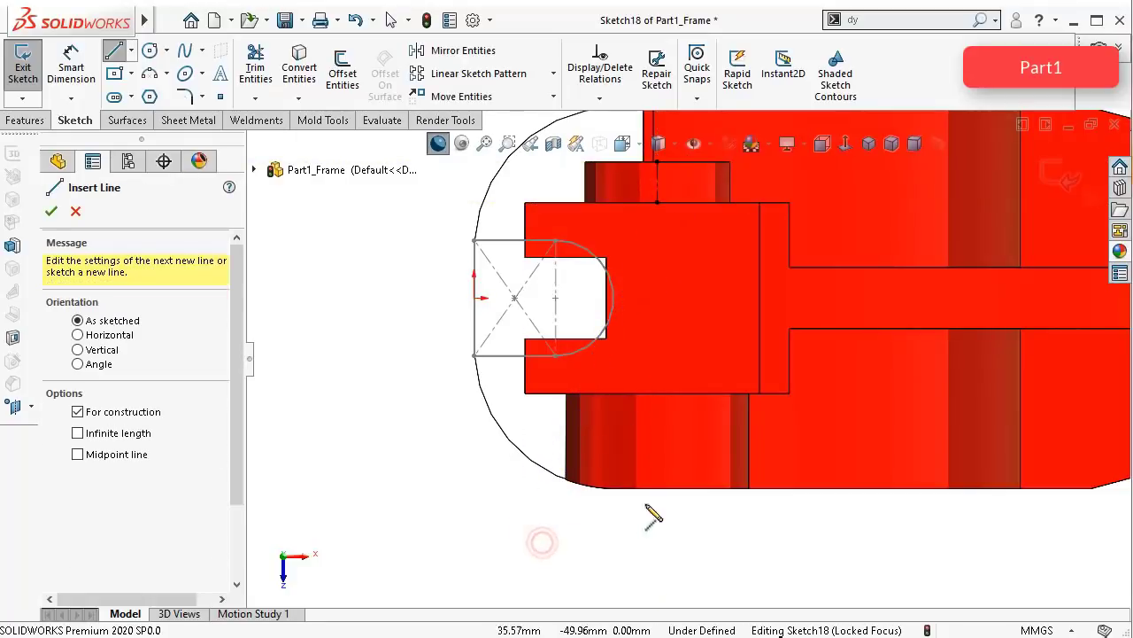
# Step: Draw a vertical centerline about 22 mm long across the wider boss, from the head block's edge to the boss's outer edge
pyautogui.click(657, 393)
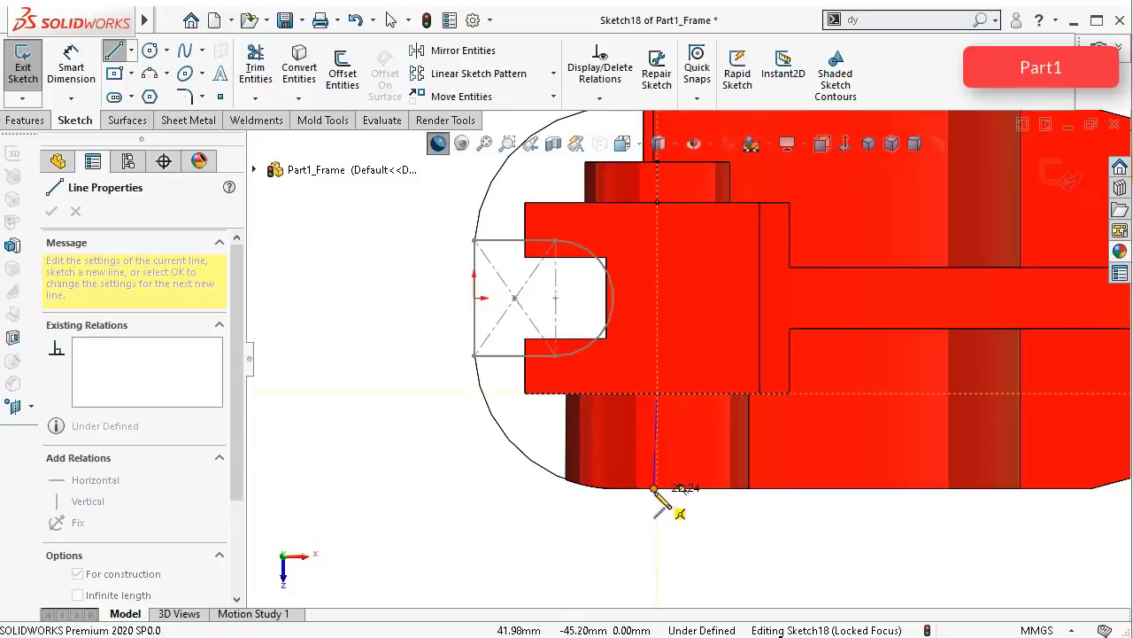
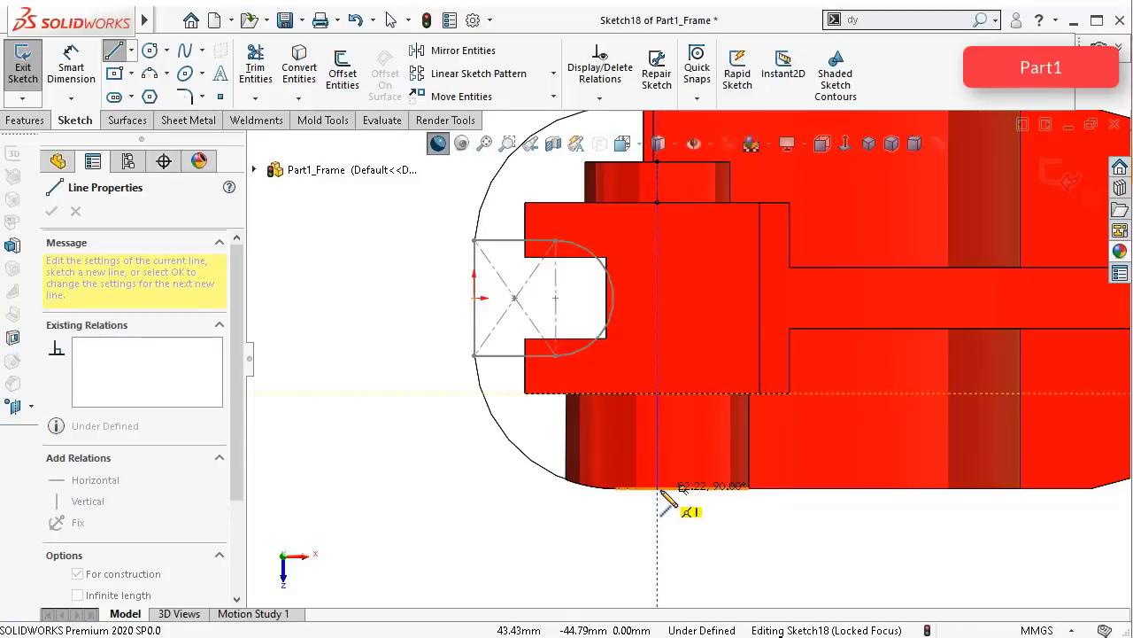
pyautogui.click(658, 489)
pyautogui.doubleClick(648, 531)
pyautogui.scroll(-2, 648, 539)
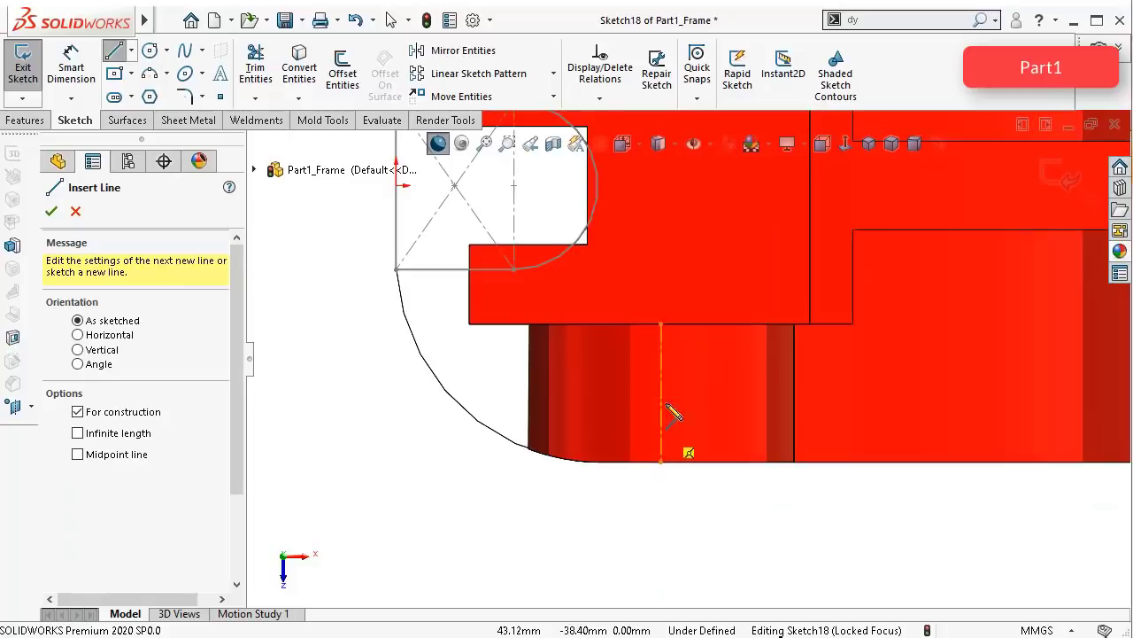
# Step: Sketch a circle centred on the midpoint of each boss centerline, the one on the wider boss about 5.9 mm in diameter
pyautogui.scroll(2, 682, 293)
pyautogui.scroll(-4, 633, 268)
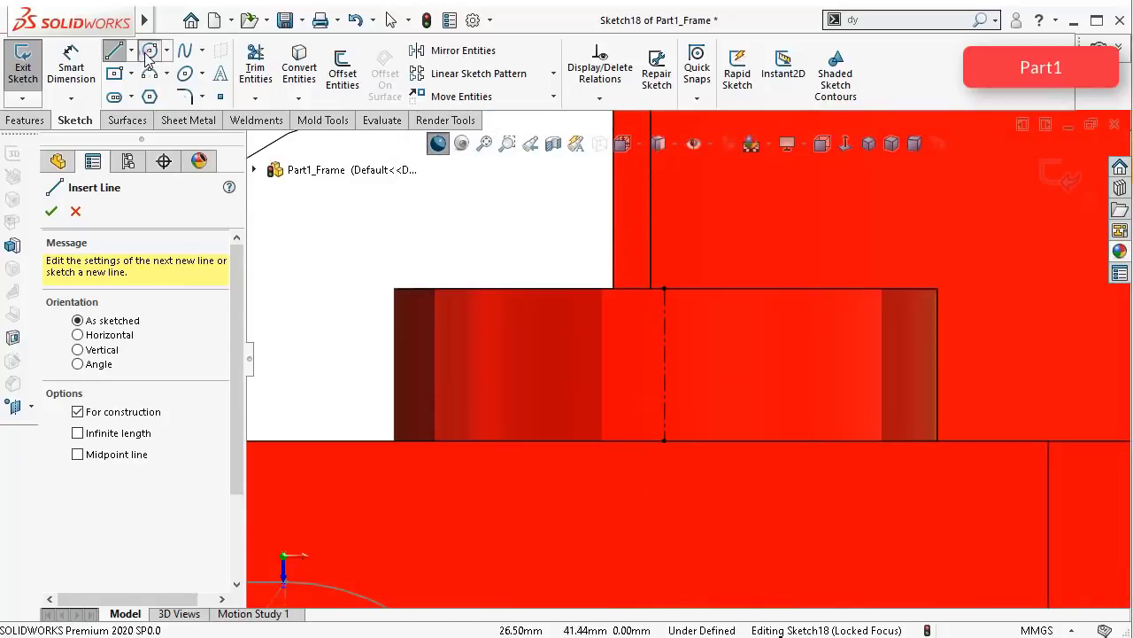
pyautogui.click(149, 52)
pyautogui.click(664, 364)
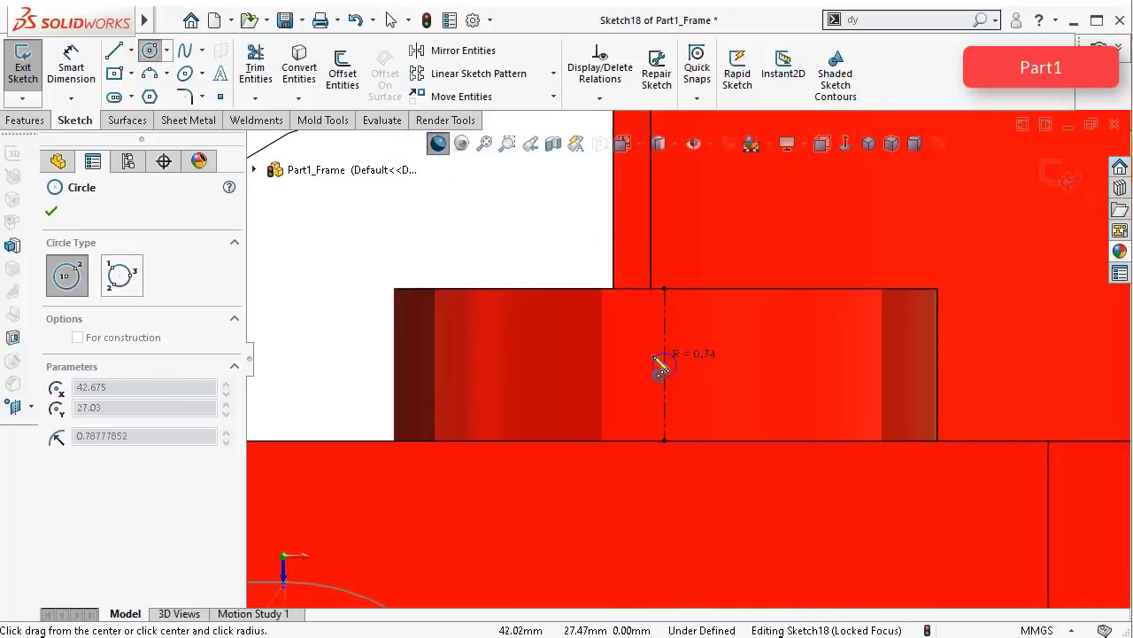
pyautogui.click(655, 358)
pyautogui.scroll(5, 703, 499)
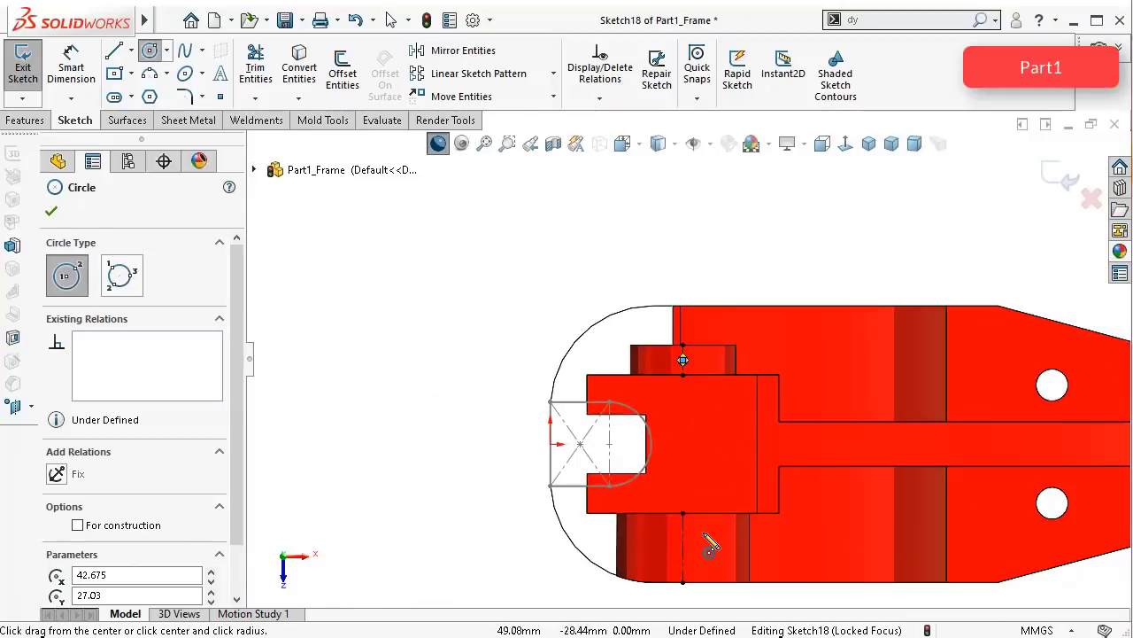
pyautogui.scroll(-4, 691, 531)
pyautogui.click(664, 530)
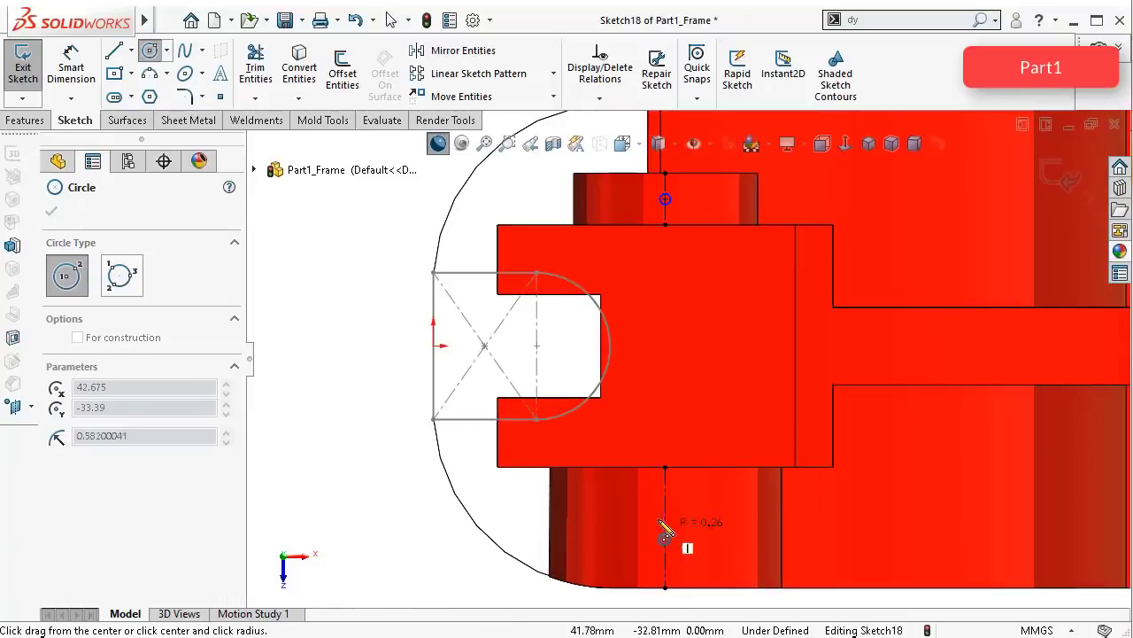
pyautogui.click(661, 518)
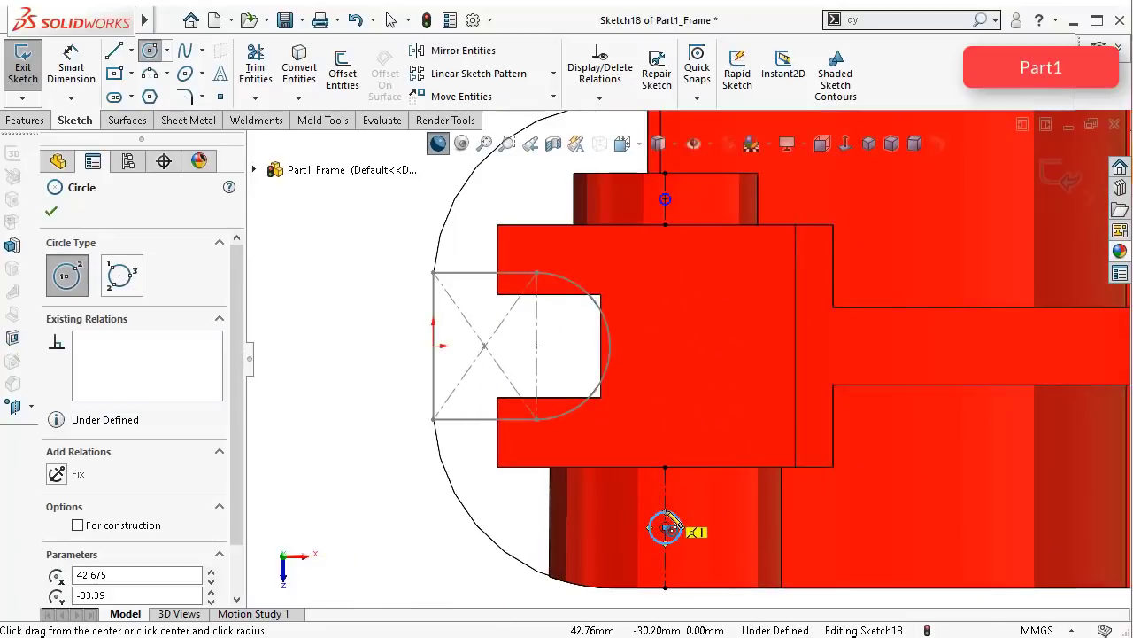
# Step: Dimension the circle on the wider boss to a diameter of 3.2 mm
pyautogui.click(84, 75)
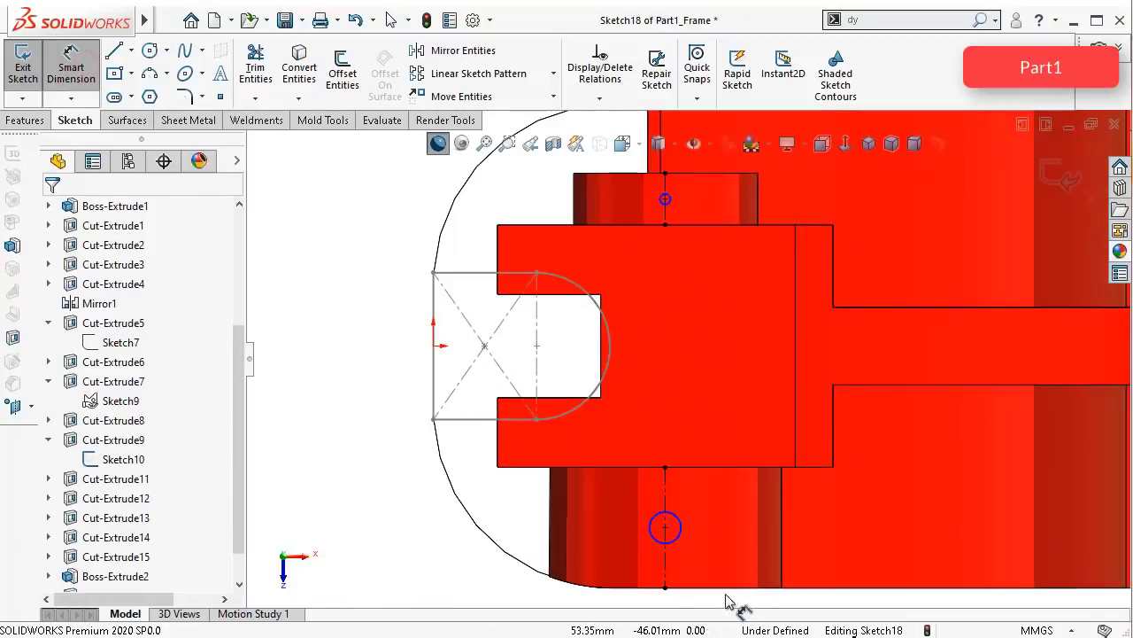
pyautogui.click(684, 537)
pyautogui.scroll(3, 655, 532)
pyautogui.click(546, 543)
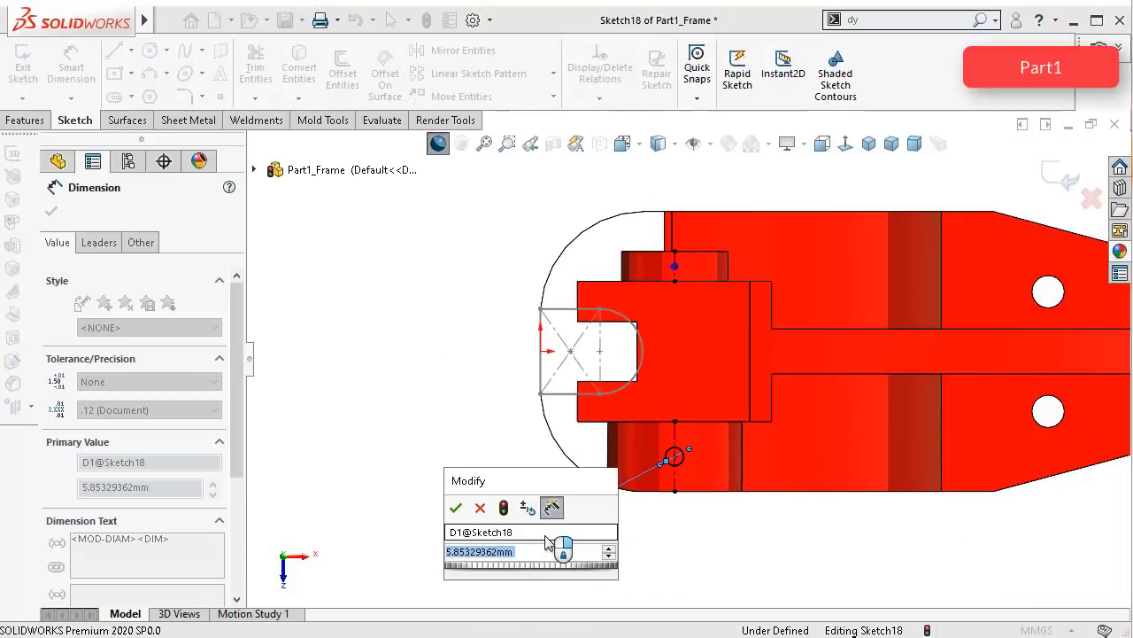
pyautogui.write('3.2')
pyautogui.press('Return')
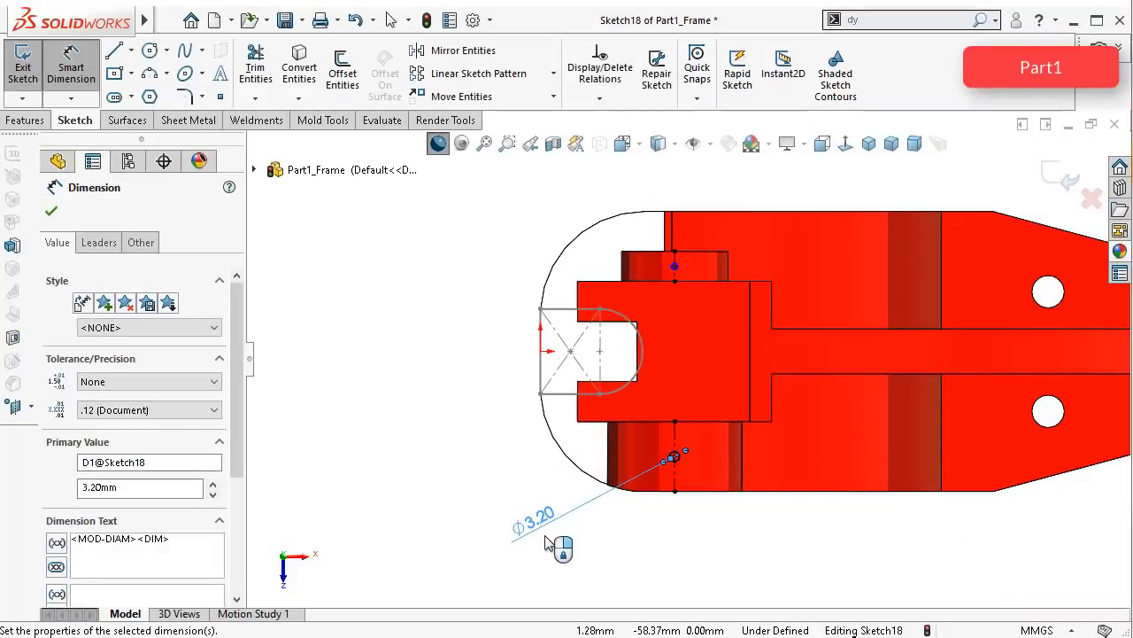
# Step: Apply an Equal relation between the circles on the two bosses
pyautogui.scroll(-4, 630, 274)
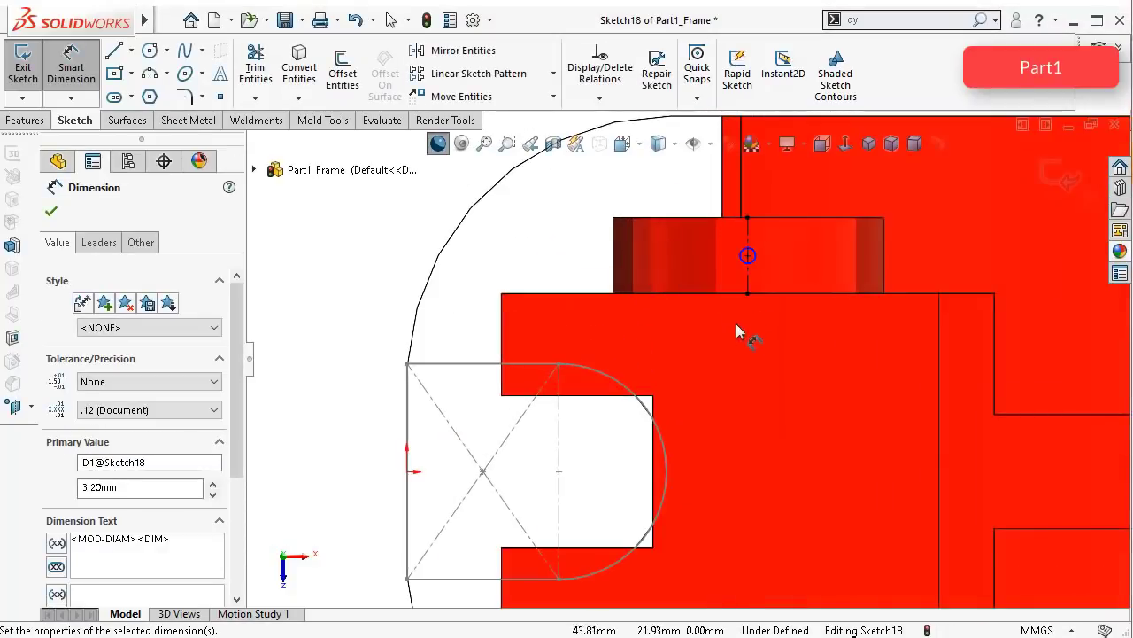
pyautogui.scroll(3, 735, 326)
pyautogui.press('Escape')
pyautogui.scroll(-2, 720, 552)
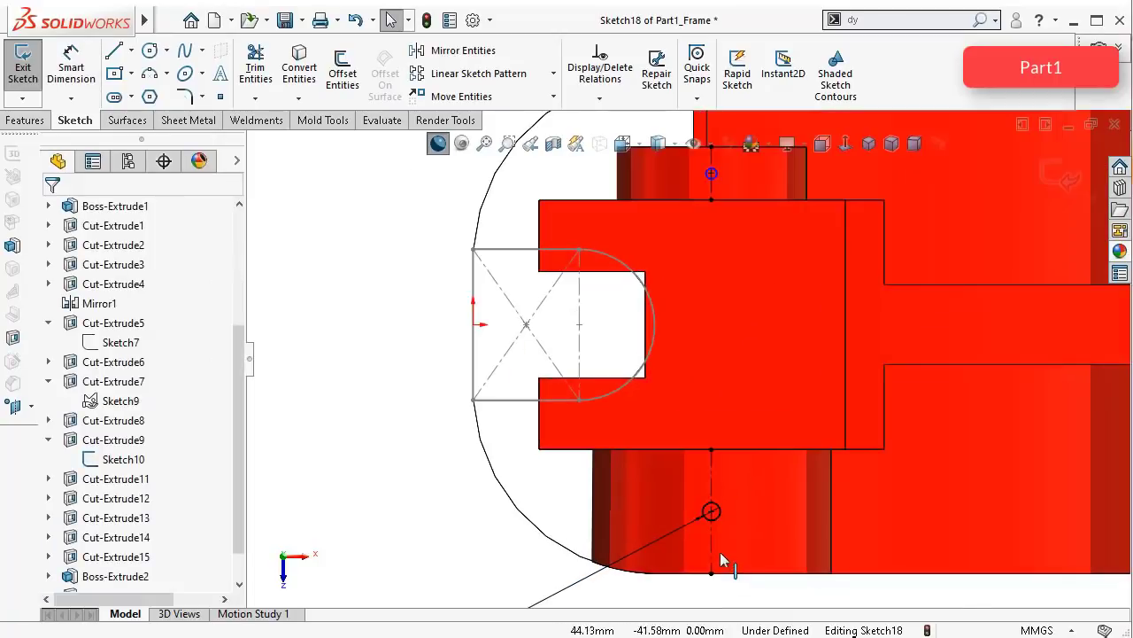
pyautogui.click(714, 520)
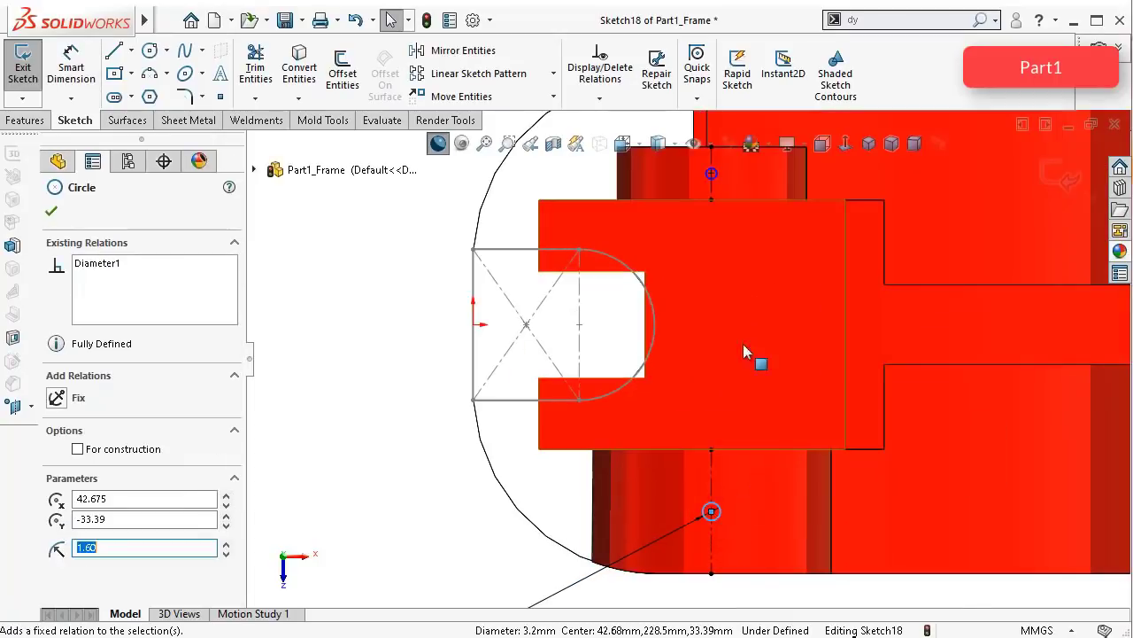
pyautogui.keyDown('ctrl'); pyautogui.click(717, 179); pyautogui.keyUp('ctrl')
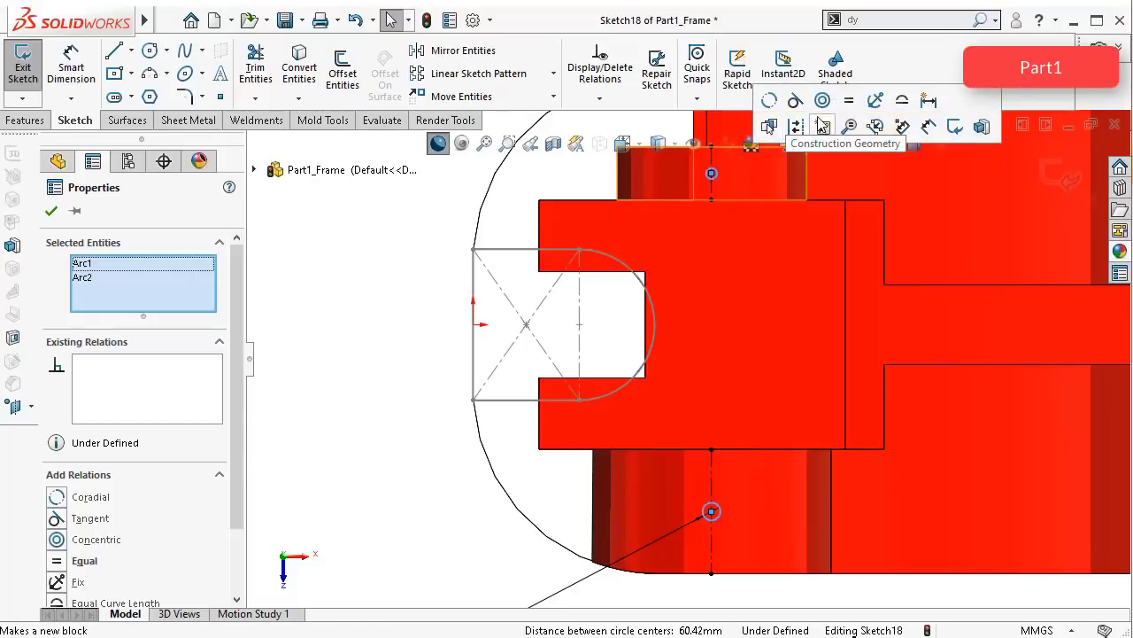
pyautogui.click(852, 111)
pyautogui.click(366, 292)
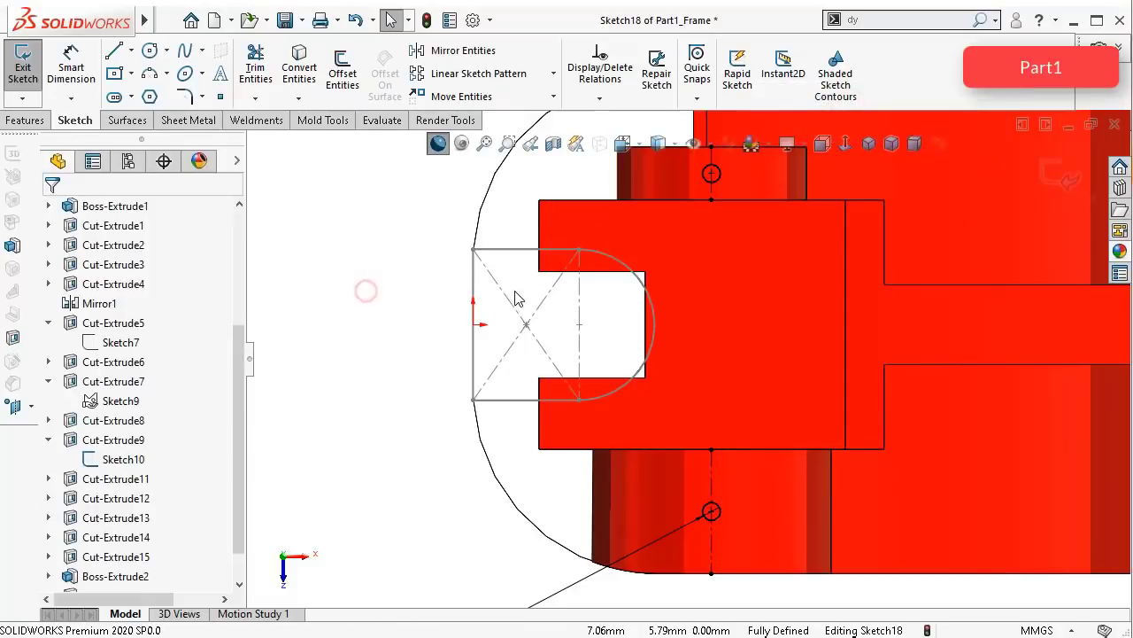
# Step: Cut the two circles down into the bosses with an Extruded Cut ending Up To Next
pyautogui.hotkey('ctrl', '7')
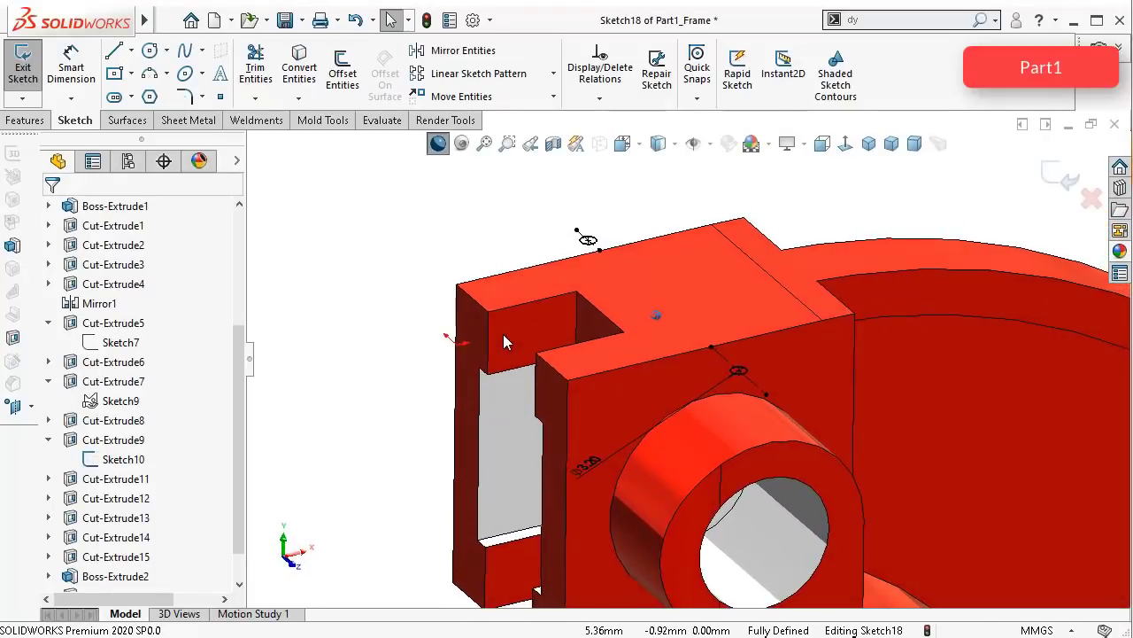
pyautogui.click(26, 120)
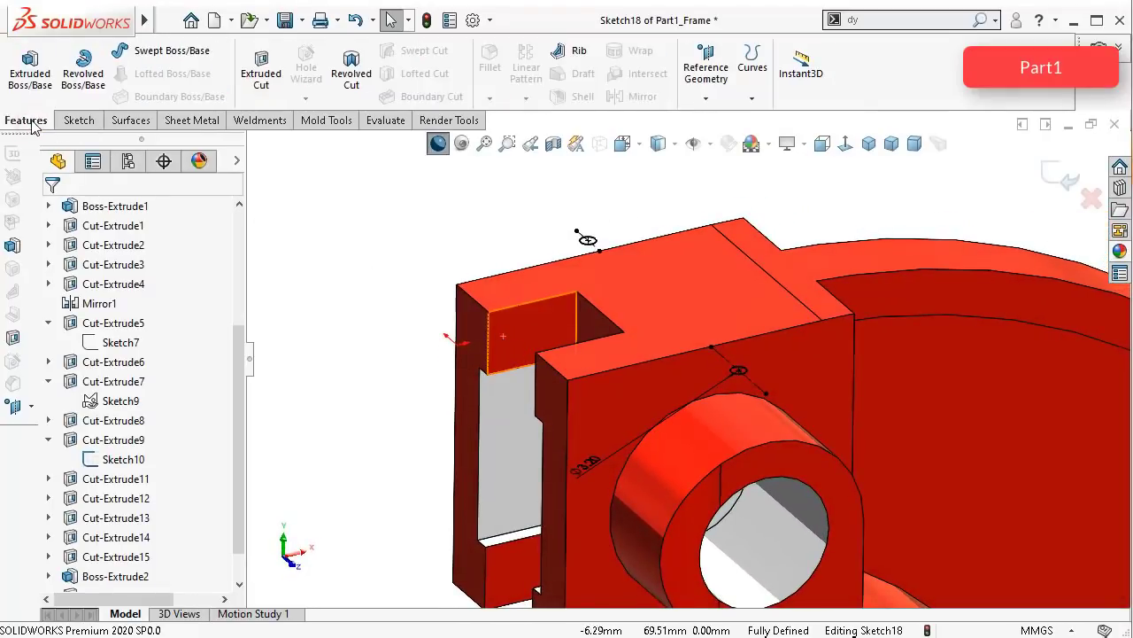
pyautogui.click(249, 68)
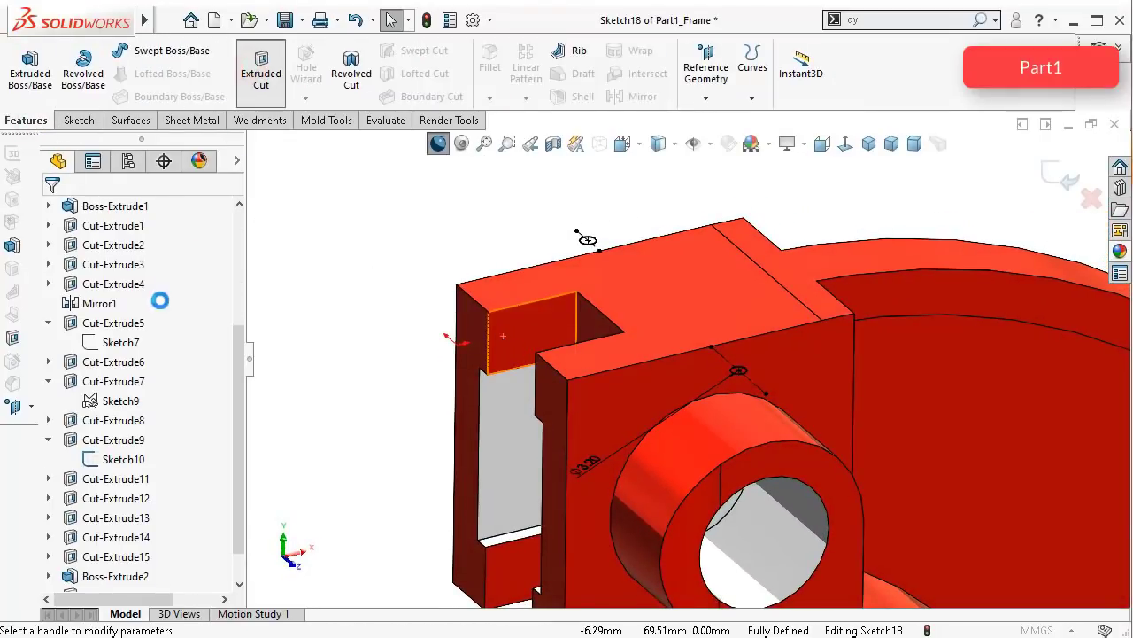
pyautogui.click(115, 318)
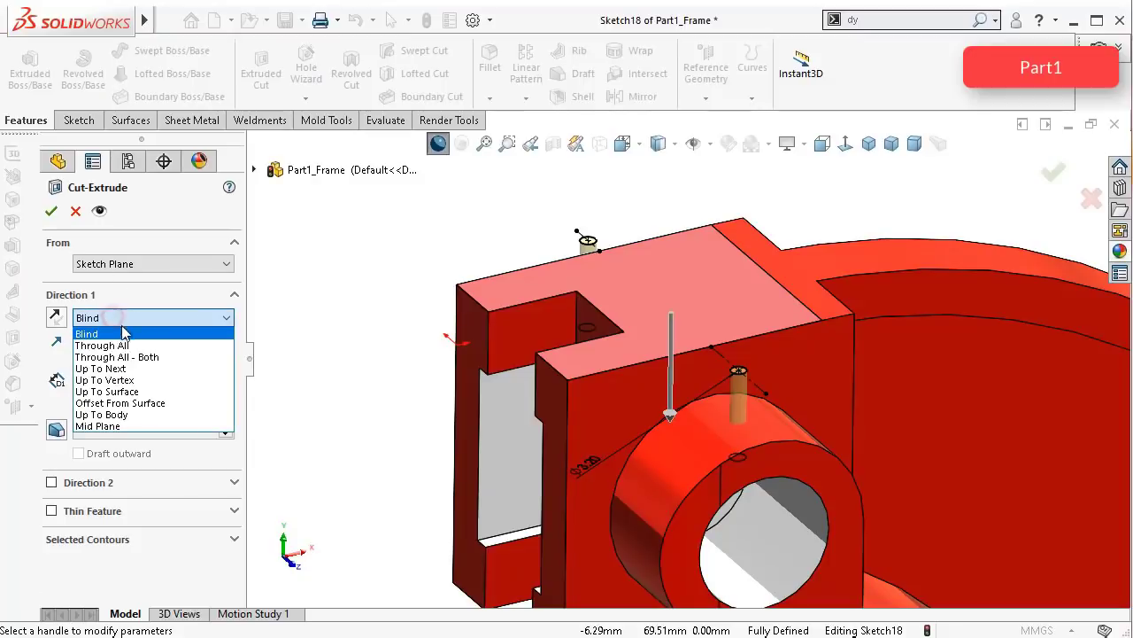
pyautogui.click(135, 368)
pyautogui.press('Down')
pyautogui.press('Down')
pyautogui.press('Down')
pyautogui.press('Down')
pyautogui.press('Down')
pyautogui.press('Down')
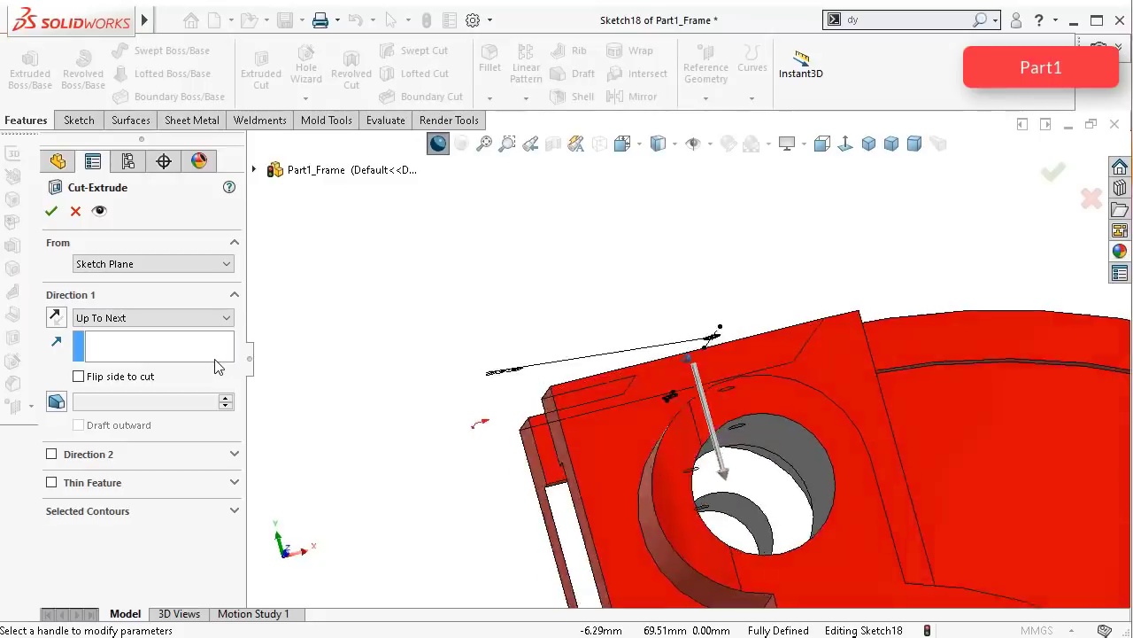
pyautogui.press('Left')
pyautogui.press('Left')
pyautogui.press('Left')
pyautogui.press('Left')
pyautogui.press('Left')
pyautogui.press('Left')
pyautogui.press('Left')
pyautogui.press('Left')
pyautogui.press('Left')
pyautogui.press('Left')
pyautogui.press('Left')
pyautogui.press('Left')
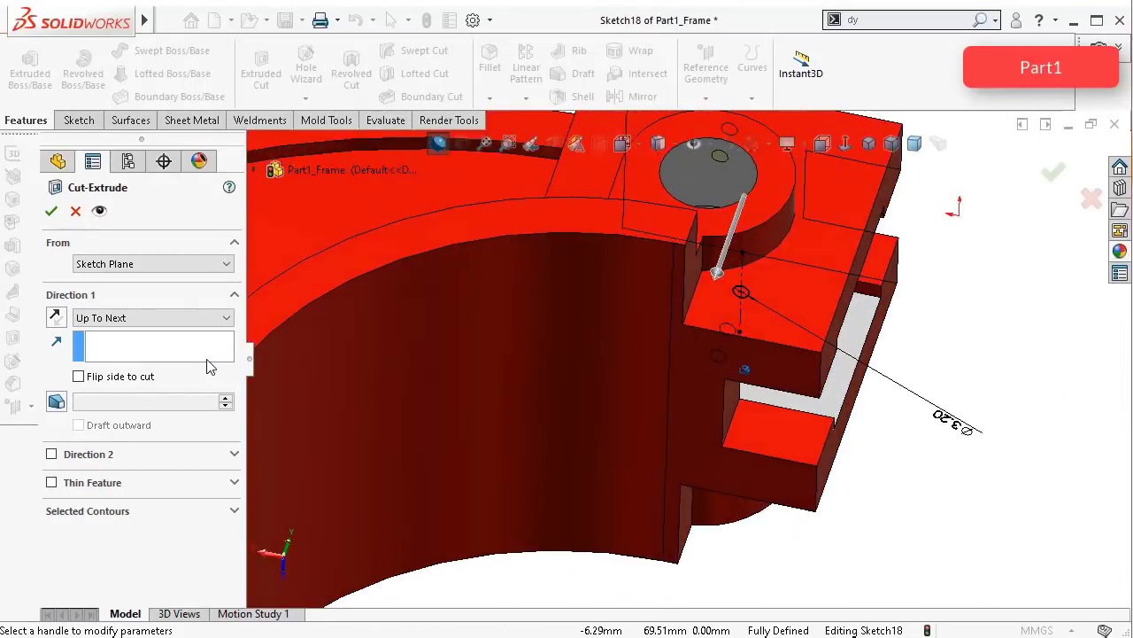
pyautogui.press('Down')
pyautogui.press('Down')
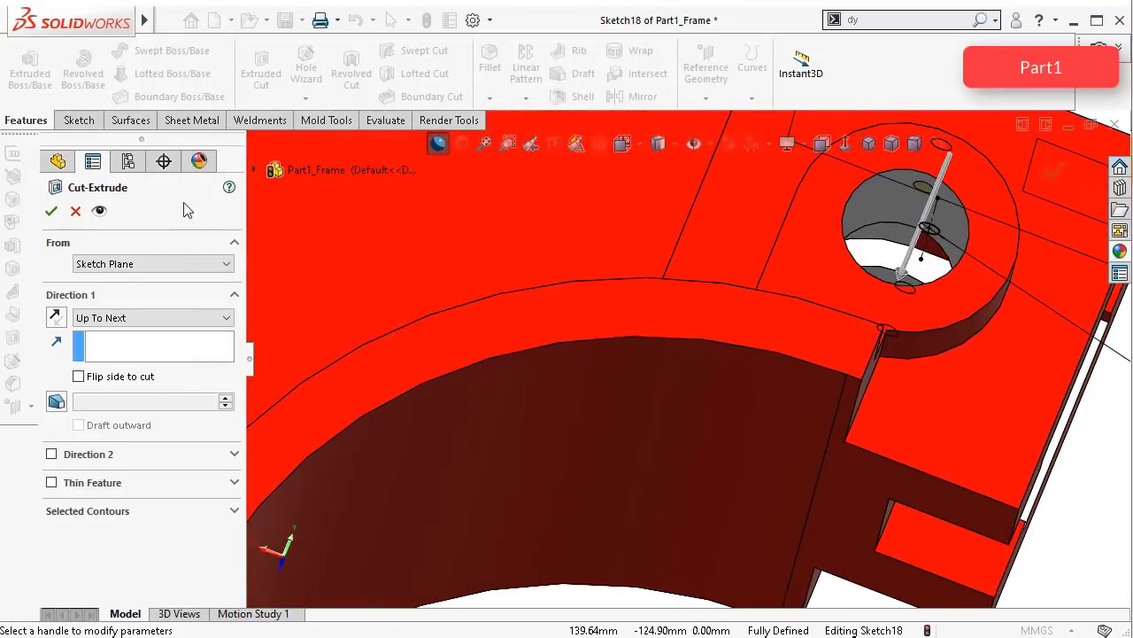
pyautogui.scroll(3, 698, 189)
pyautogui.click(1052, 172)
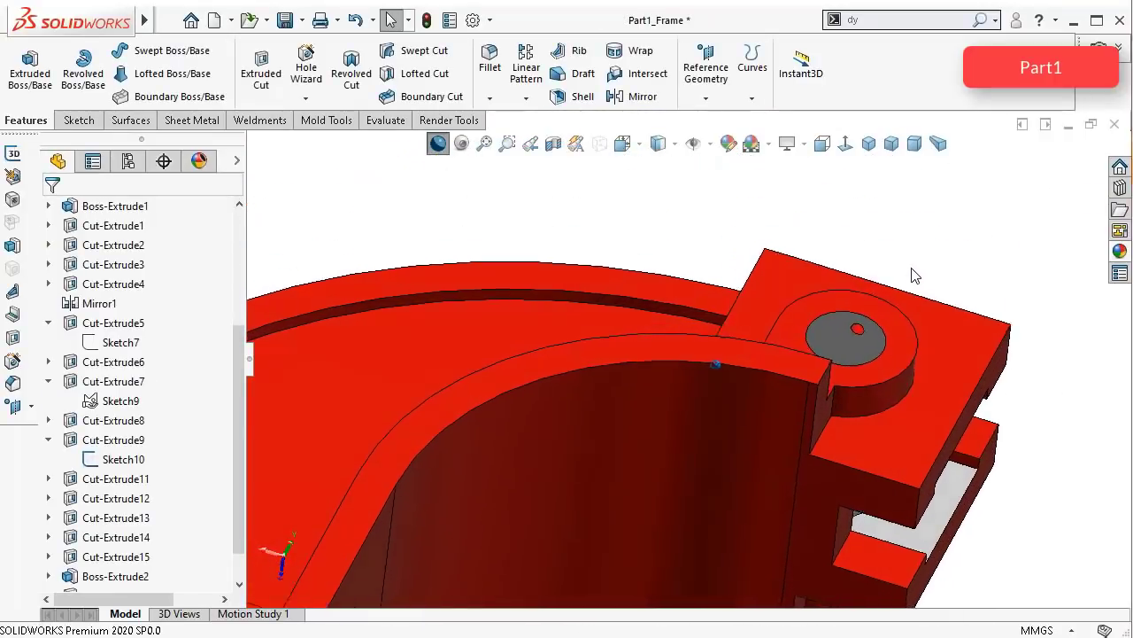
# Step: Examine the pin holes in both bosses and the rest of the frame from several angles
pyautogui.press('Up')
pyautogui.press('Up')
pyautogui.press('Up')
pyautogui.press('Up')
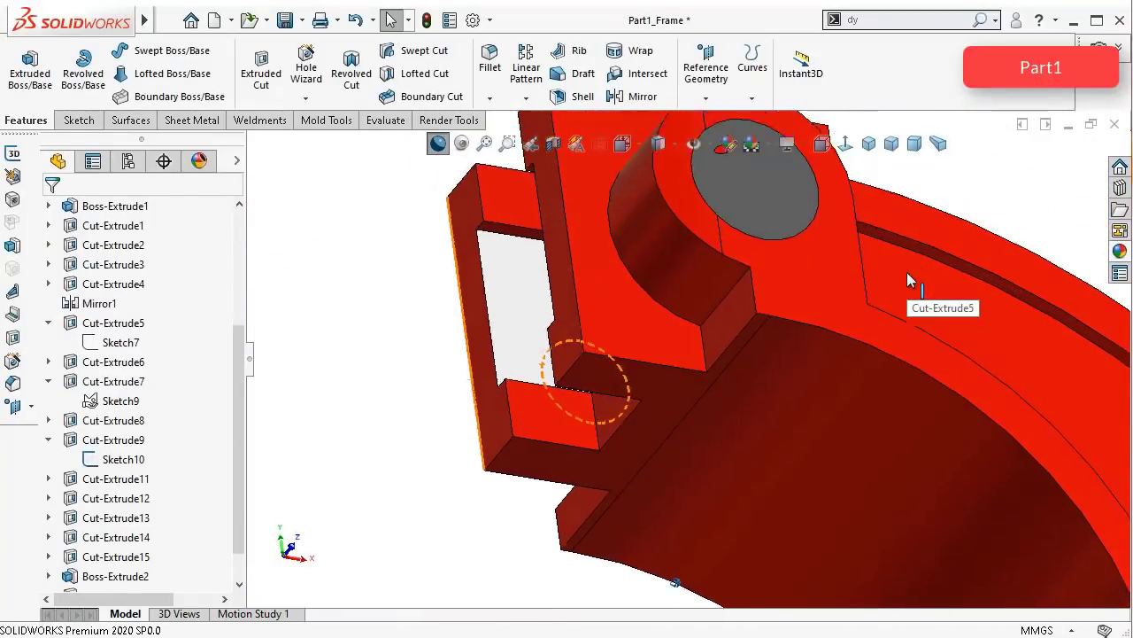
pyautogui.press('Up')
pyautogui.press('Up')
pyautogui.press('Up')
pyautogui.press('Up')
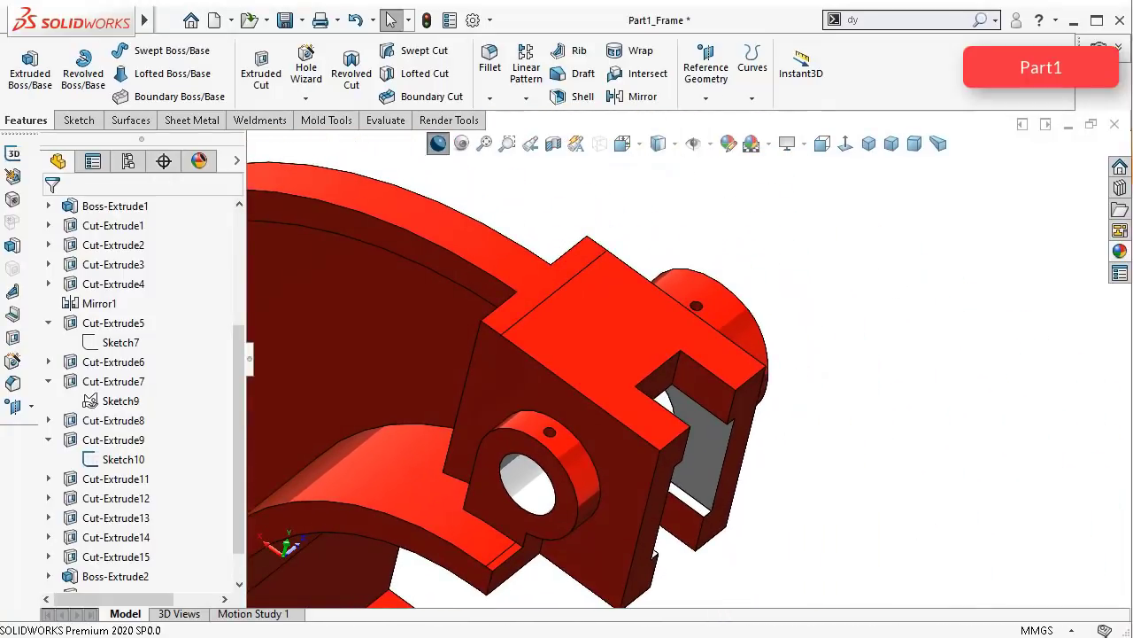
pyautogui.click(901, 378)
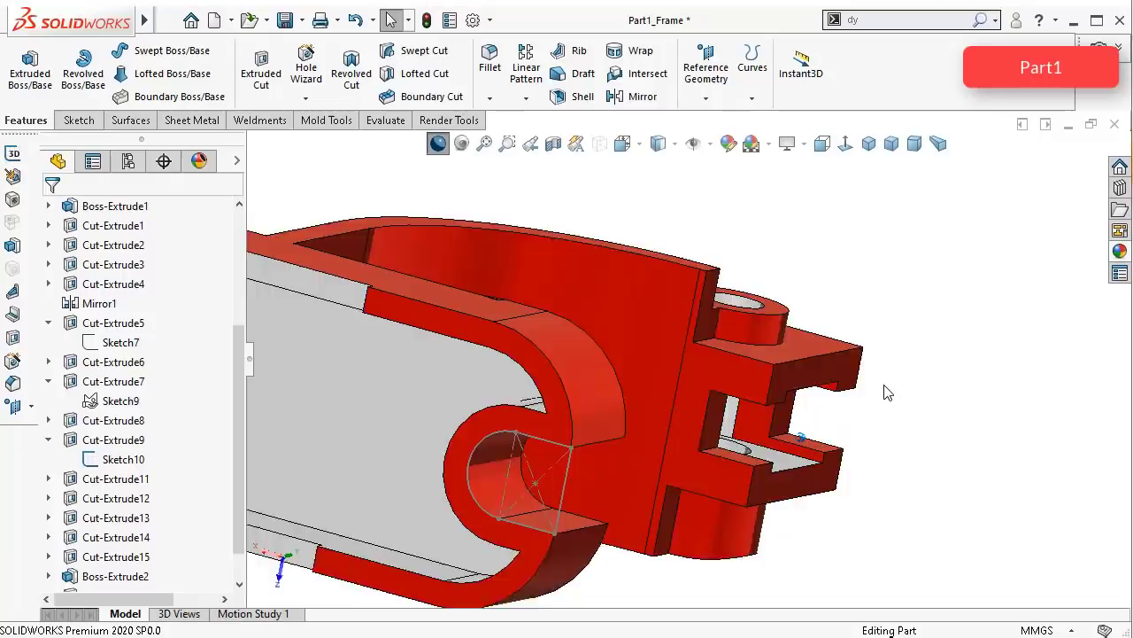
pyautogui.press('Up')
pyautogui.press('Up')
pyautogui.press('Up')
pyautogui.press('Up')
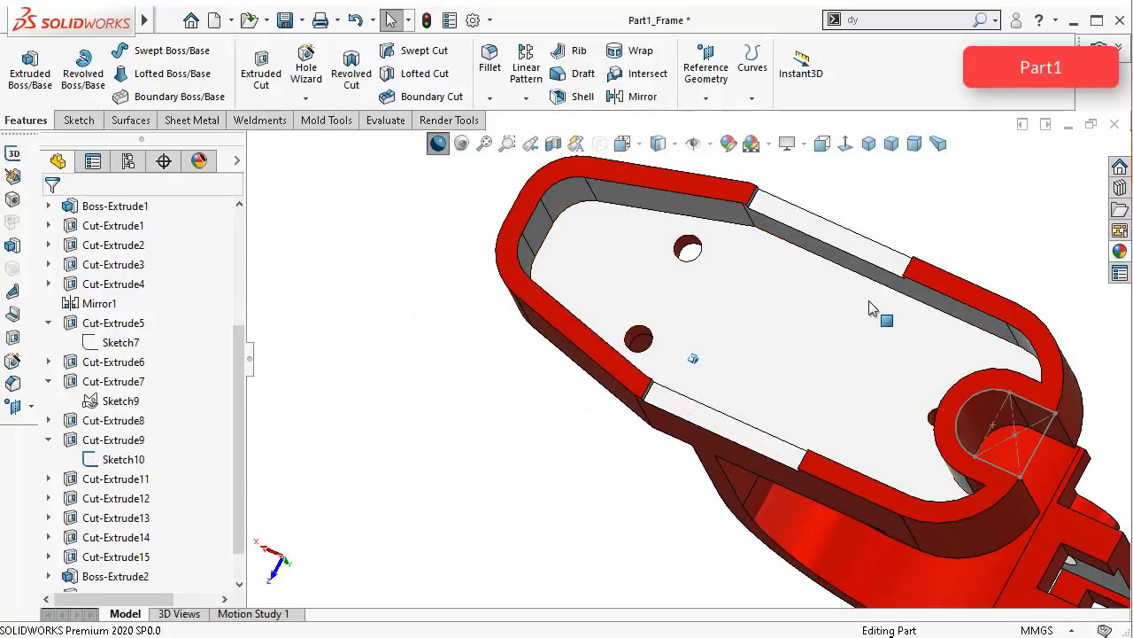
# Step: Examine the pocket and holes on the underside of the frame's base from opposite directions
pyautogui.press('Up')
pyautogui.press('Up')
pyautogui.press('Up')
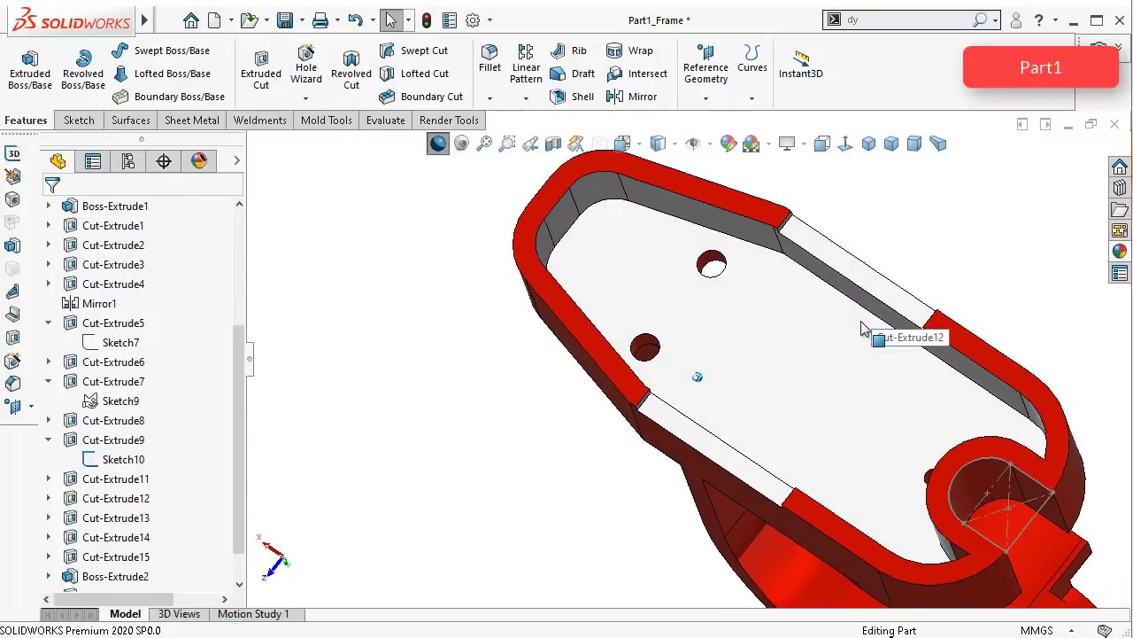
pyautogui.press('Up')
pyautogui.press('Up')
pyautogui.press('Up')
pyautogui.press('Up')
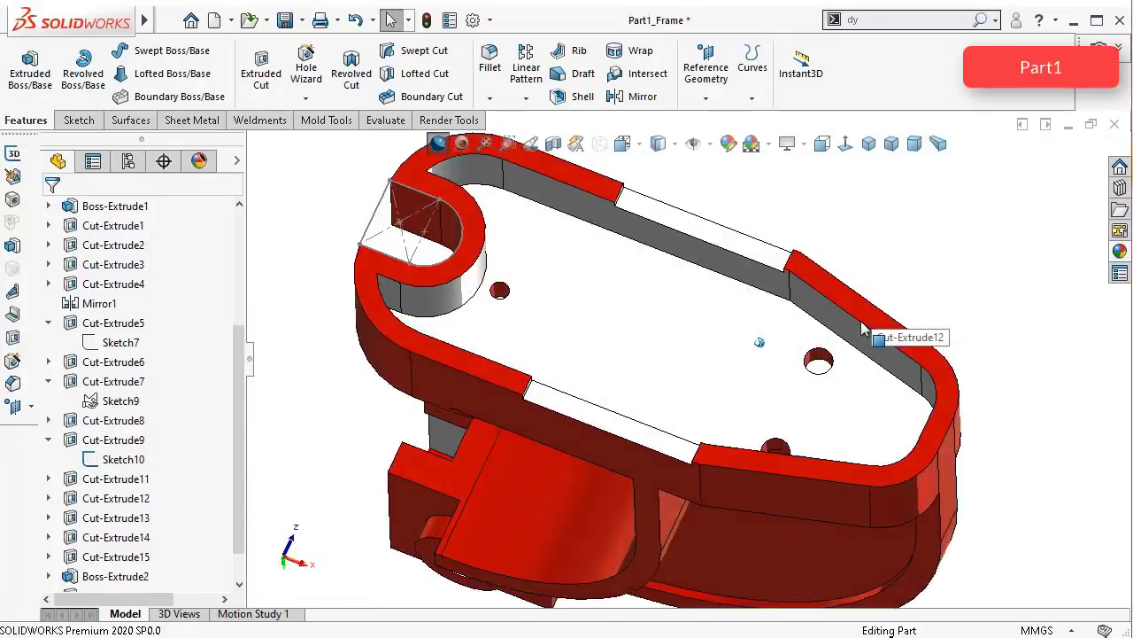
pyautogui.press('Up')
pyautogui.press('Up')
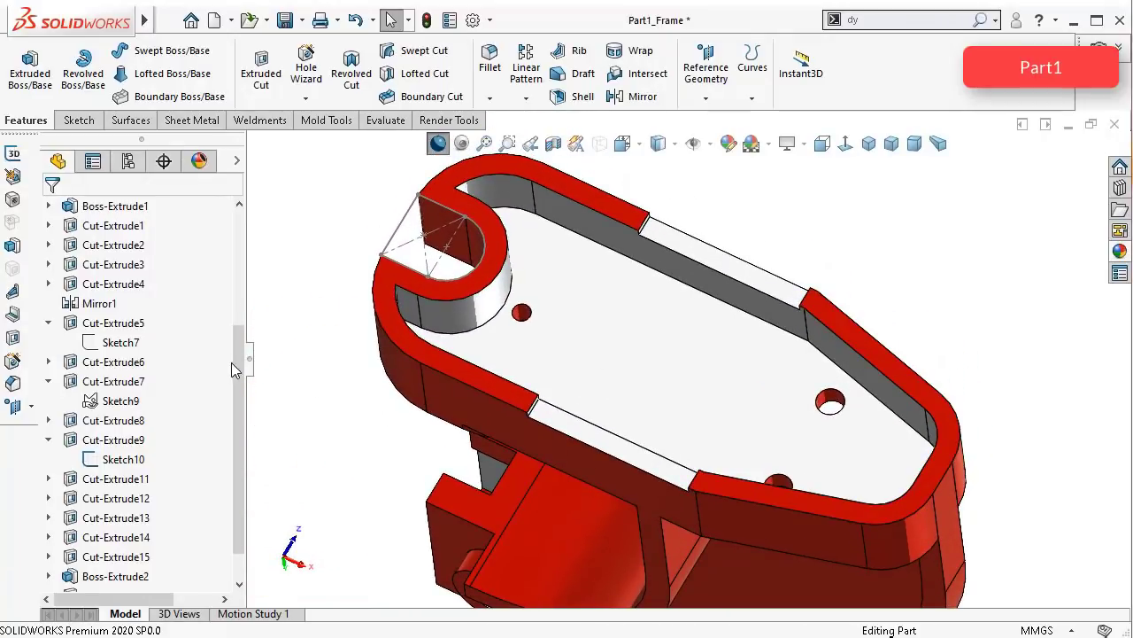
# Step: Start a new sketch on the Front Plane
pyautogui.scroll(5, 226, 363)
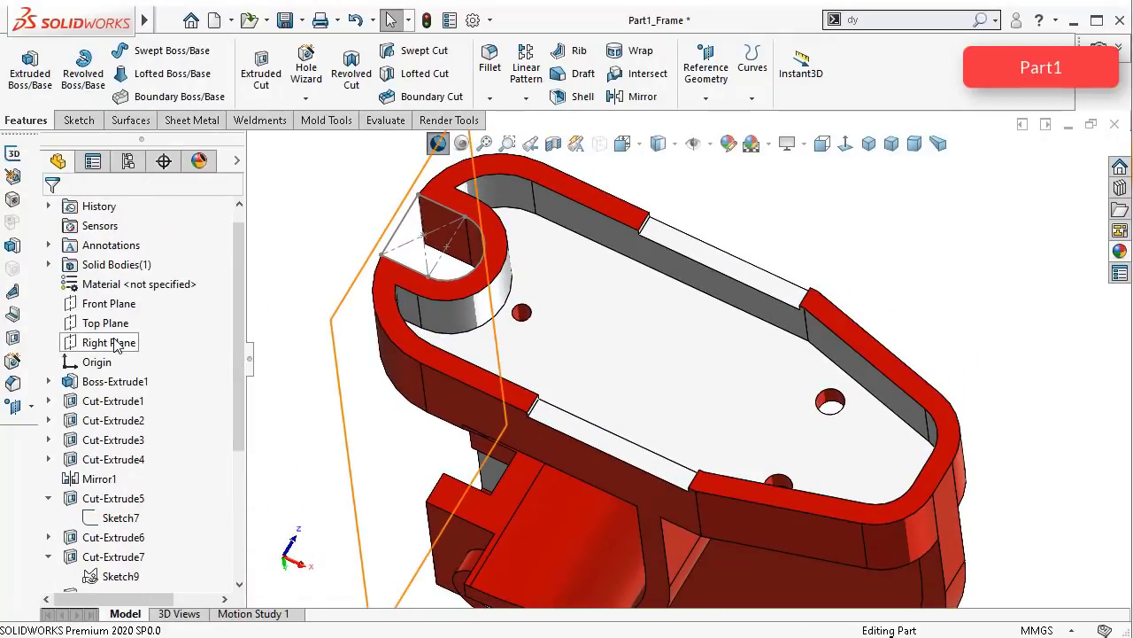
pyautogui.click(121, 305)
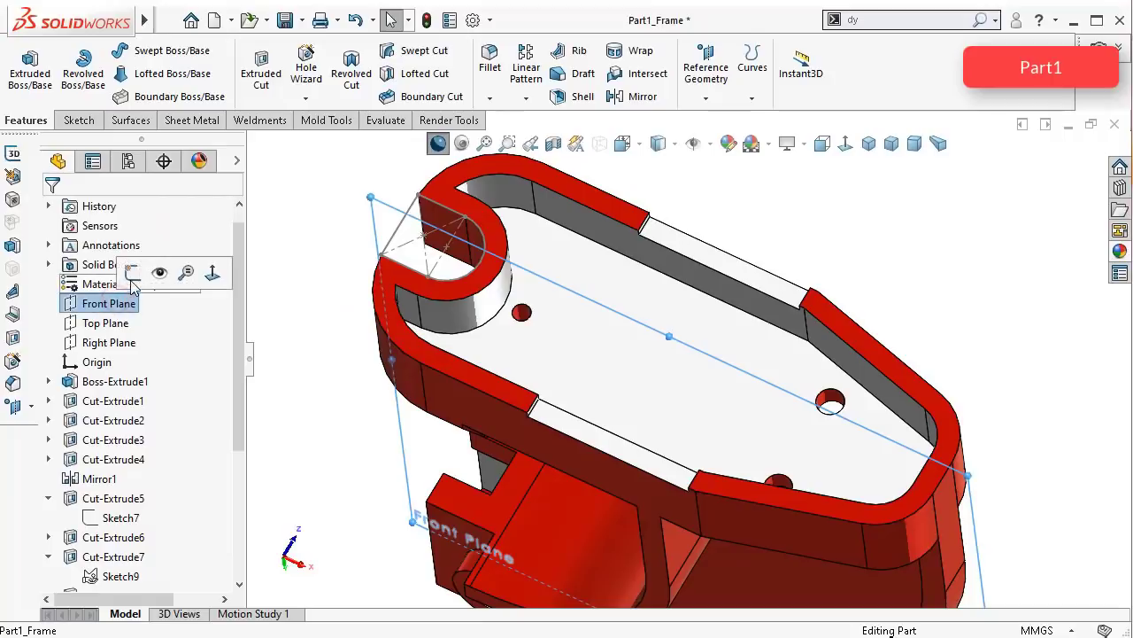
pyautogui.click(144, 268)
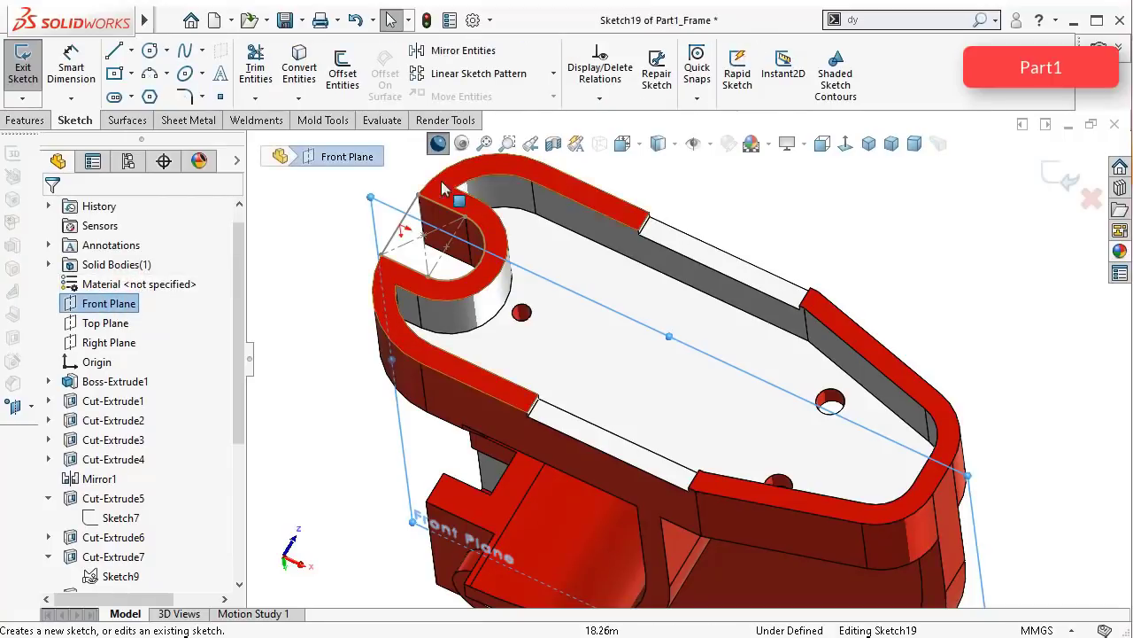
# Step: Section the frame along the Front Plane with the section direction reversed
pyautogui.click(555, 145)
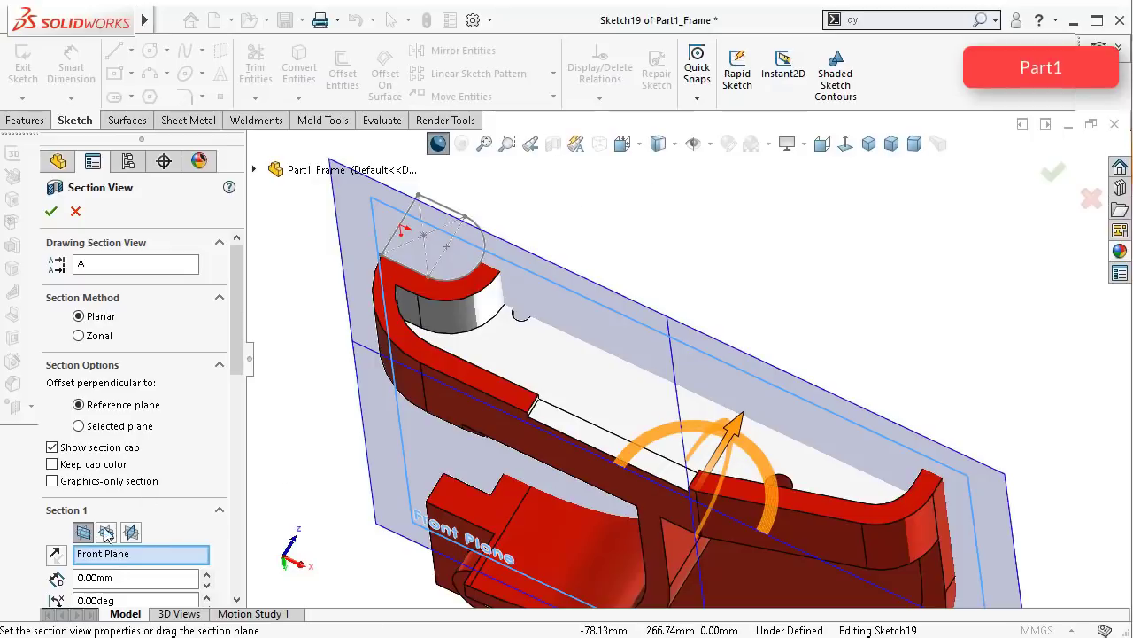
pyautogui.click(56, 555)
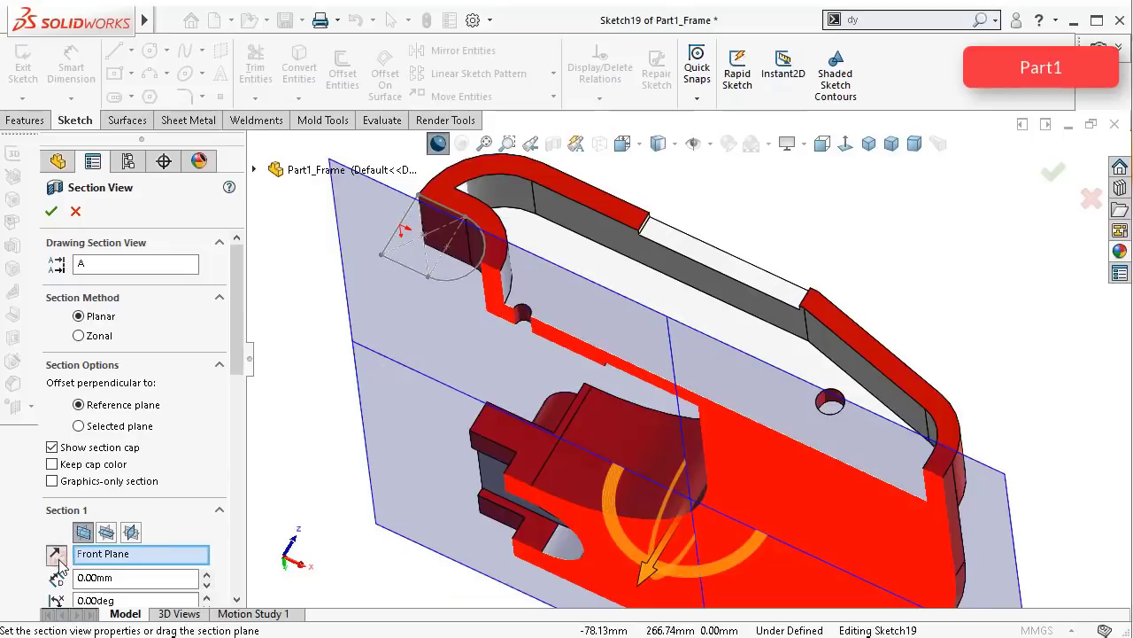
pyautogui.click(50, 211)
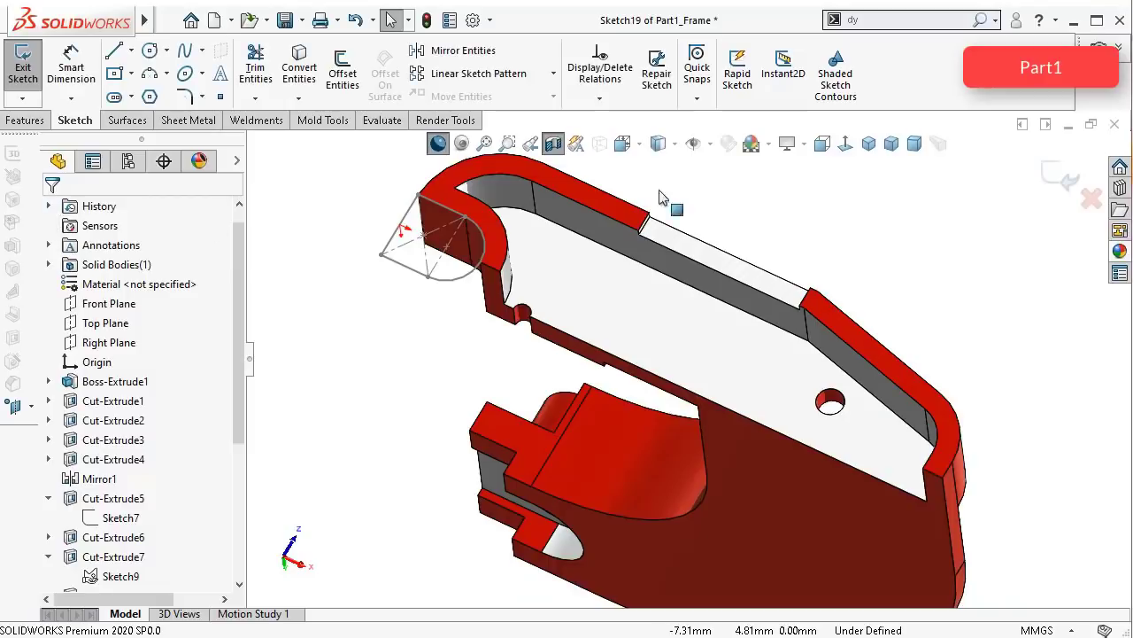
# Step: Sketch a closed four-sided profile with one slanted end in the base pocket, about 83 mm long and 14 mm high, against the pocket's ceiling
pyautogui.click(847, 148)
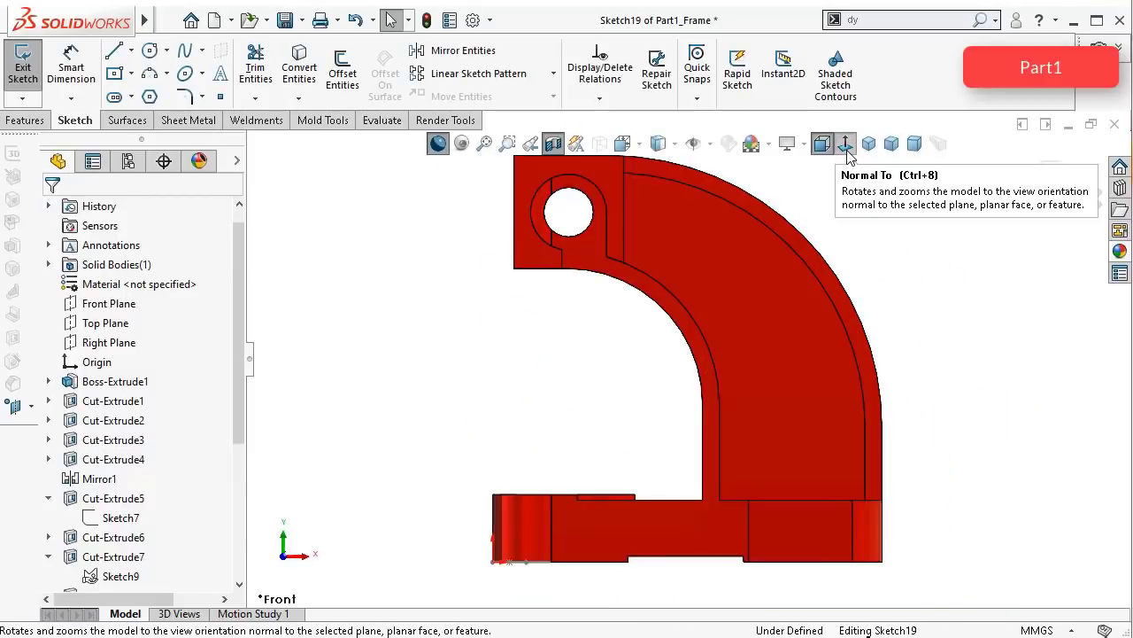
pyautogui.click(847, 147)
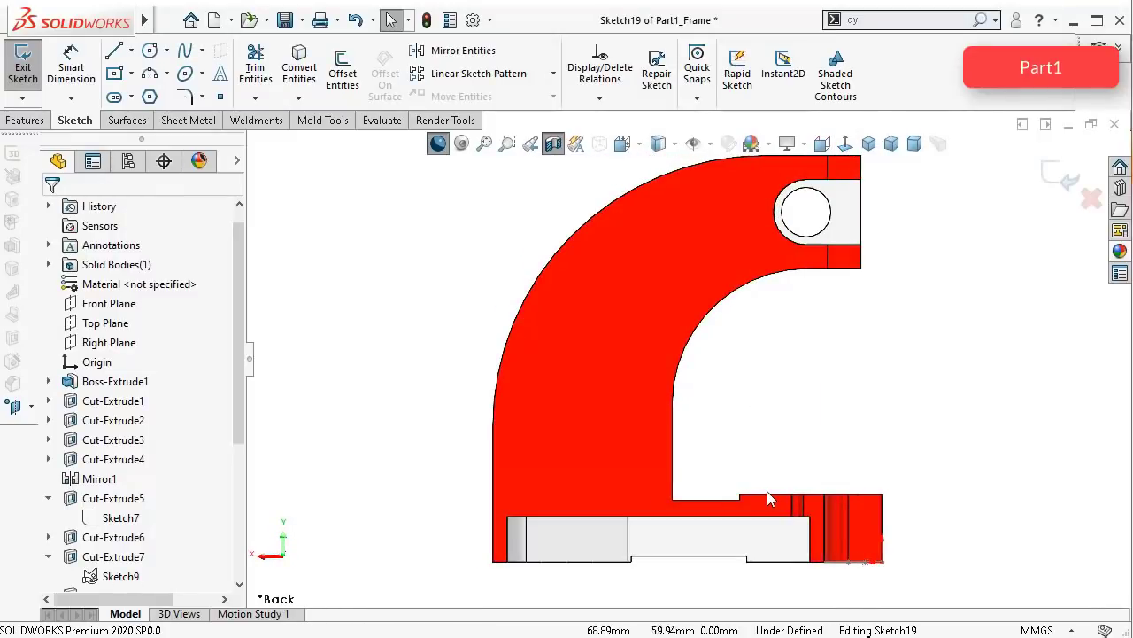
pyautogui.moveTo(767, 493)
pyautogui.mouseDown(button='middle')
pyautogui.moveTo(767, 507)
pyautogui.moveTo(765, 494)
pyautogui.mouseUp(button='middle')
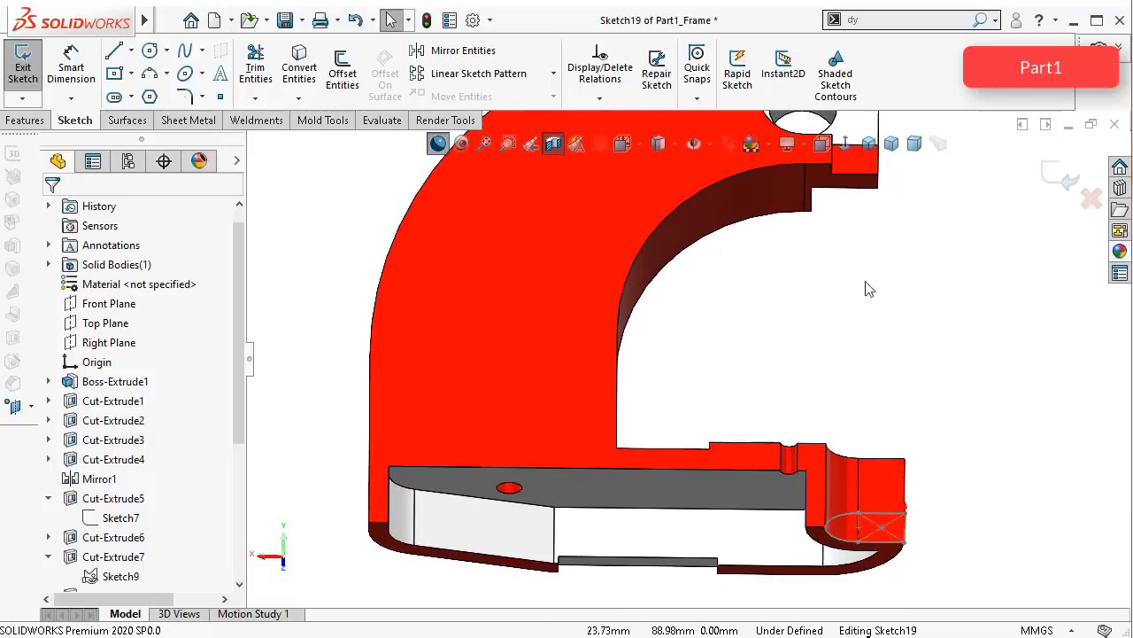
pyautogui.click(845, 149)
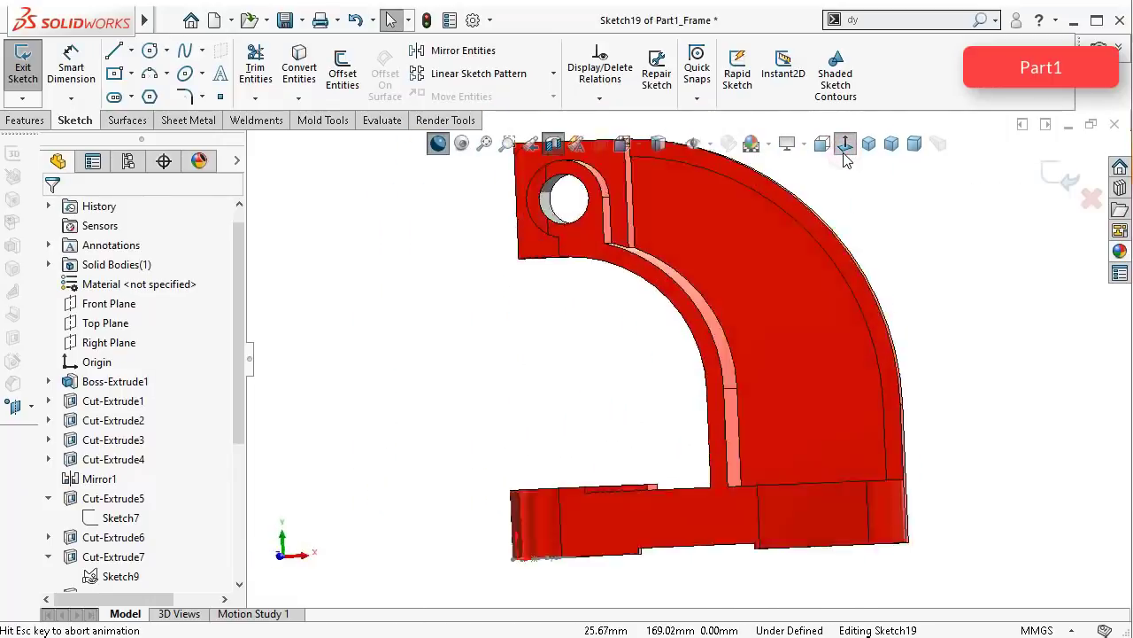
pyautogui.click(845, 149)
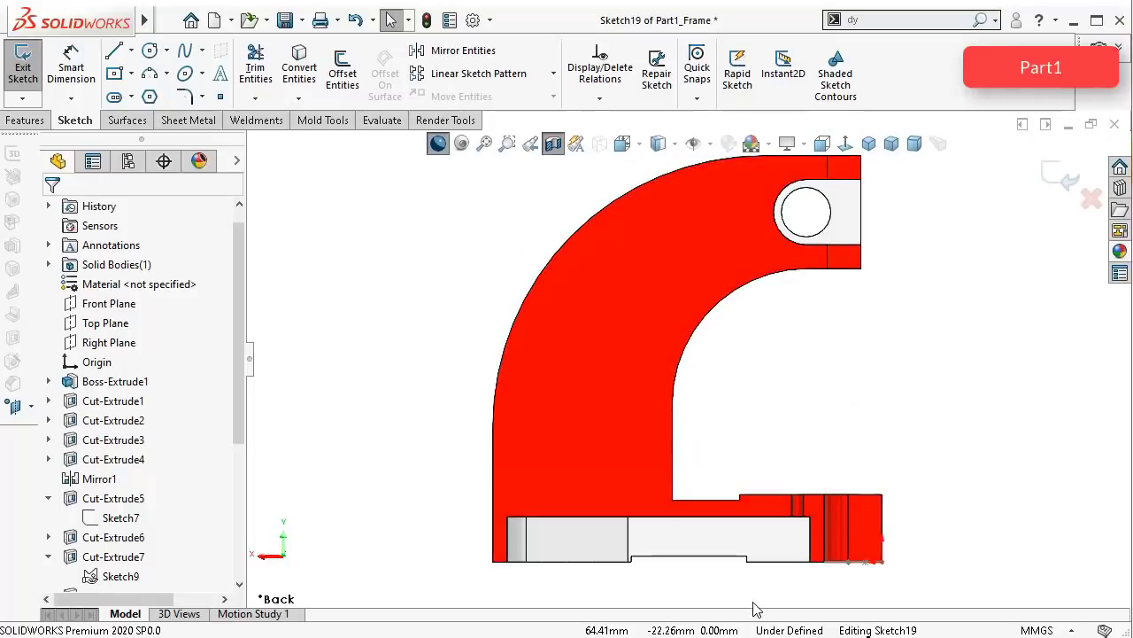
pyautogui.scroll(-3, 755, 609)
pyautogui.scroll(-2, 669, 398)
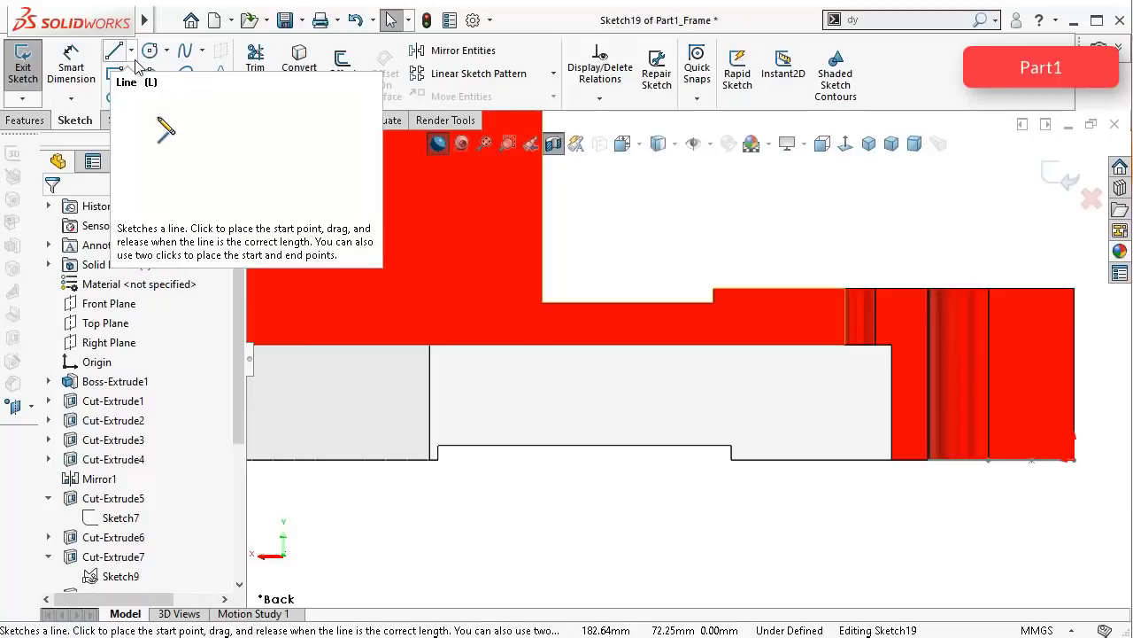
pyautogui.click(115, 53)
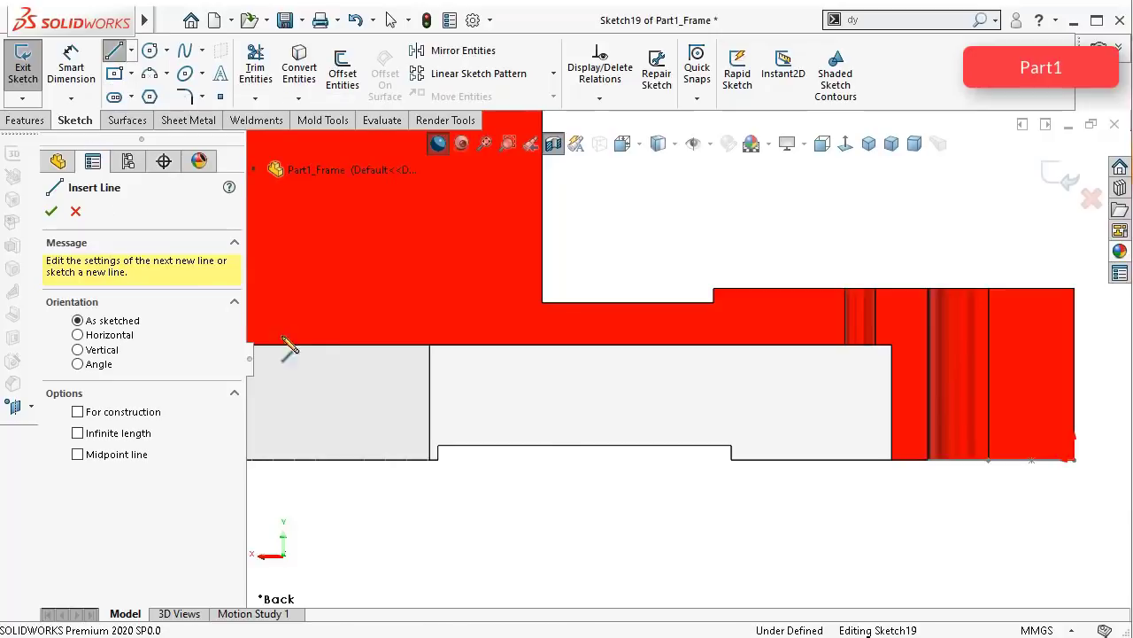
pyautogui.moveTo(327, 355); pyautogui.dragTo(325, 350, button='middle')
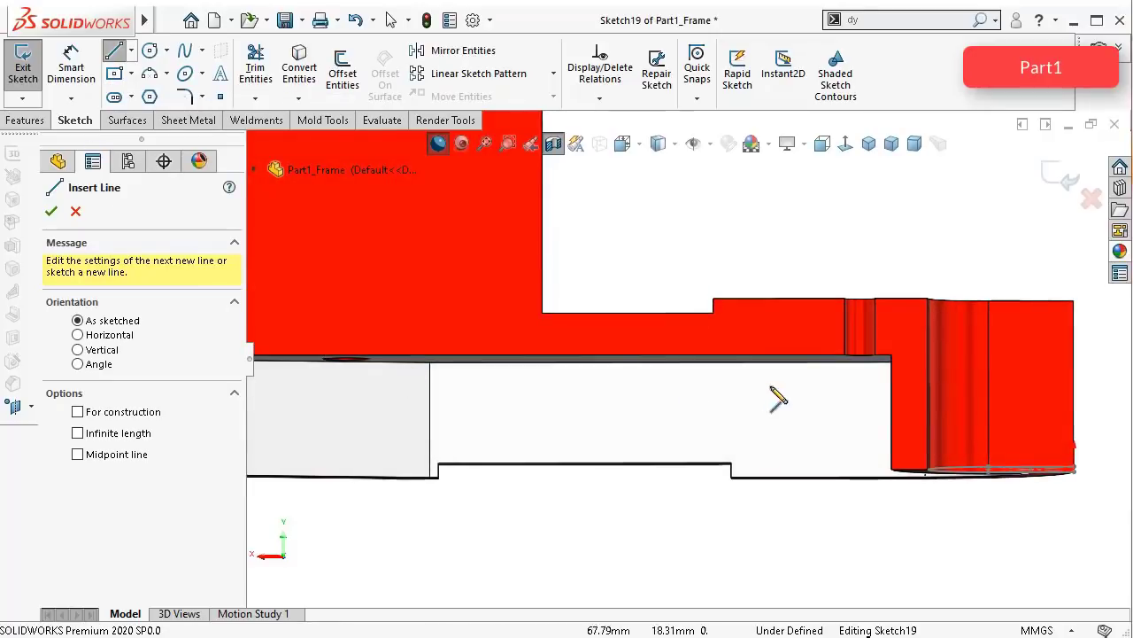
pyautogui.click(814, 363)
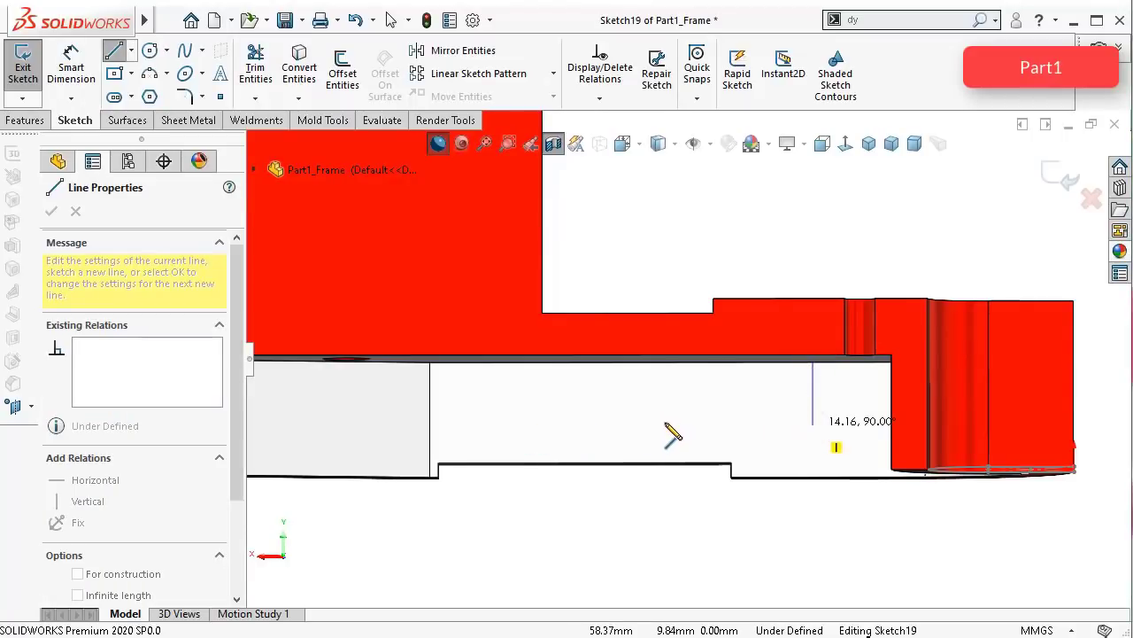
pyautogui.click(546, 426)
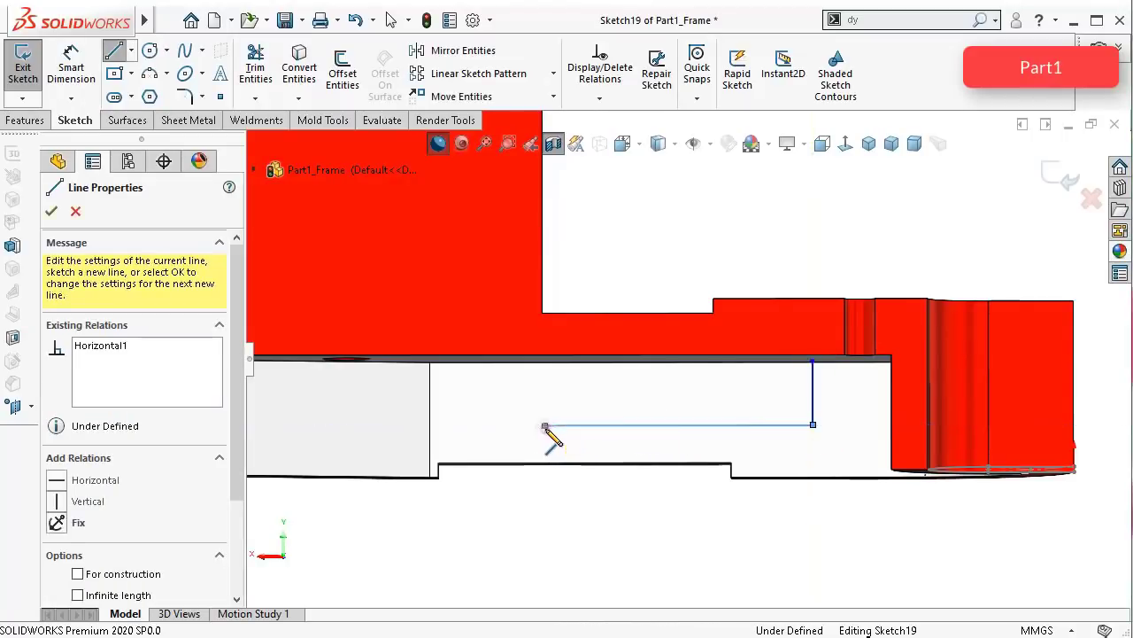
pyautogui.click(545, 426)
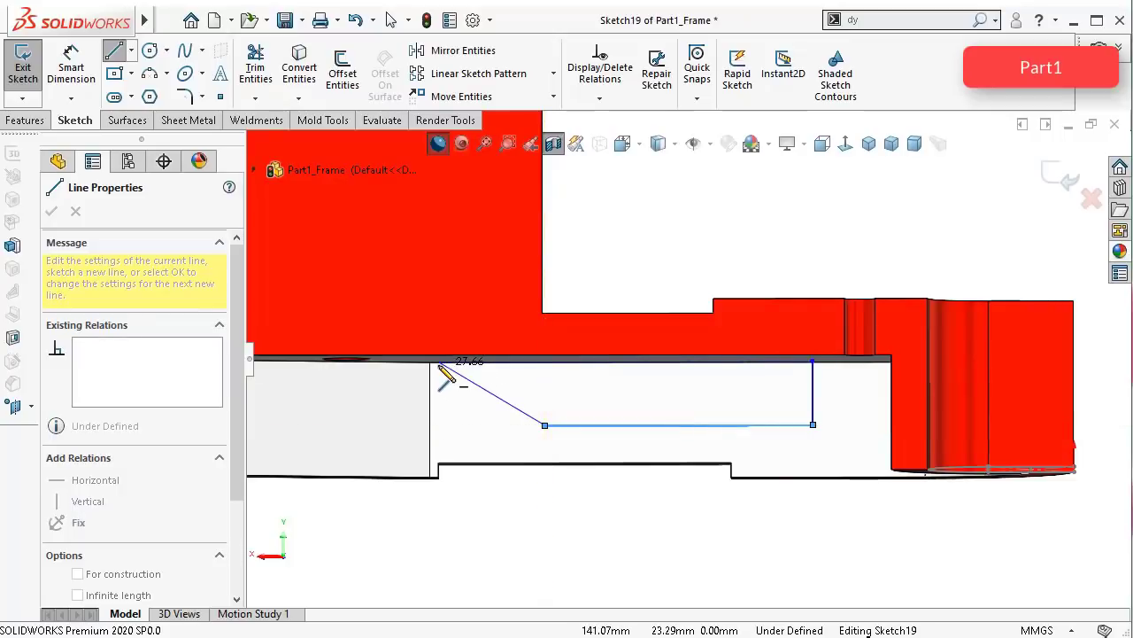
pyautogui.click(438, 362)
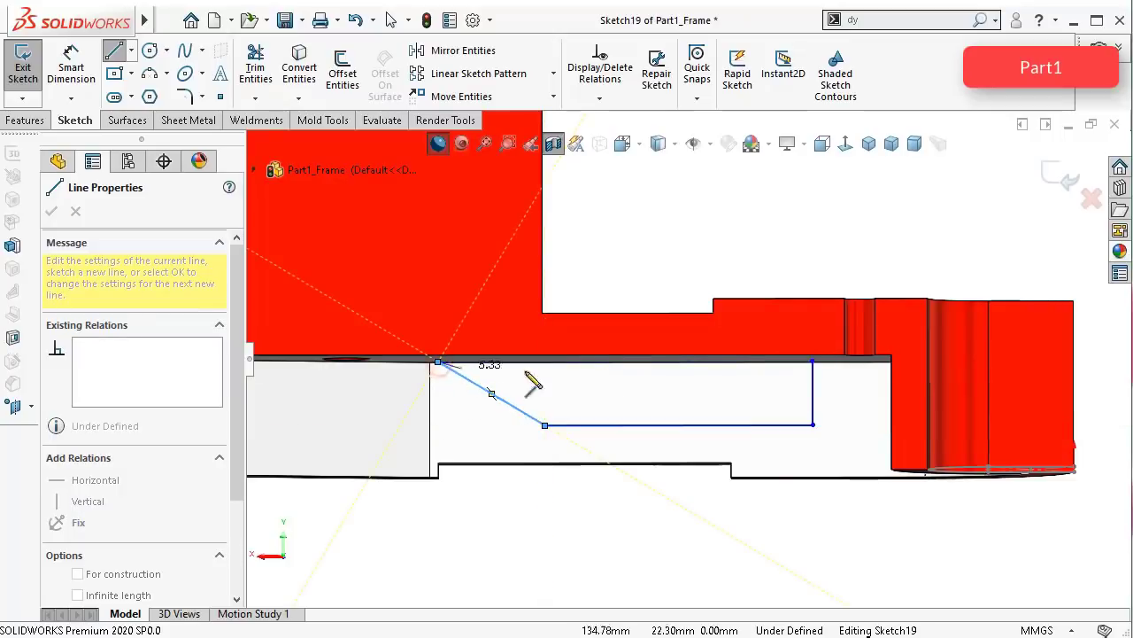
pyautogui.doubleClick(813, 362)
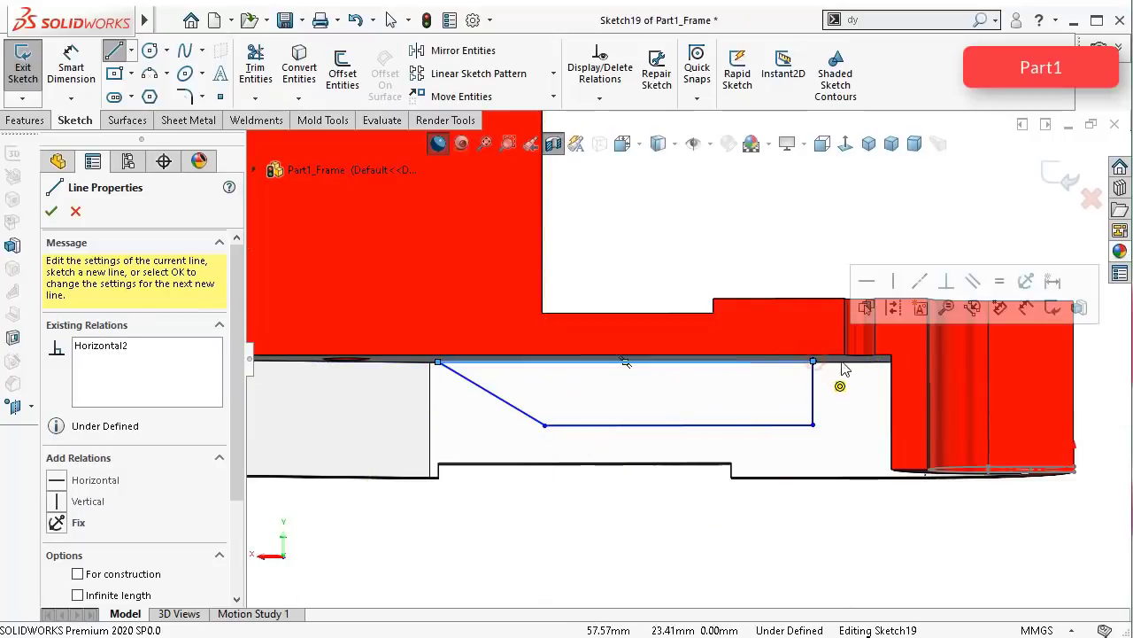
# Step: Dimension the profile's vertical side to 12.75 mm
pyautogui.click(844, 147)
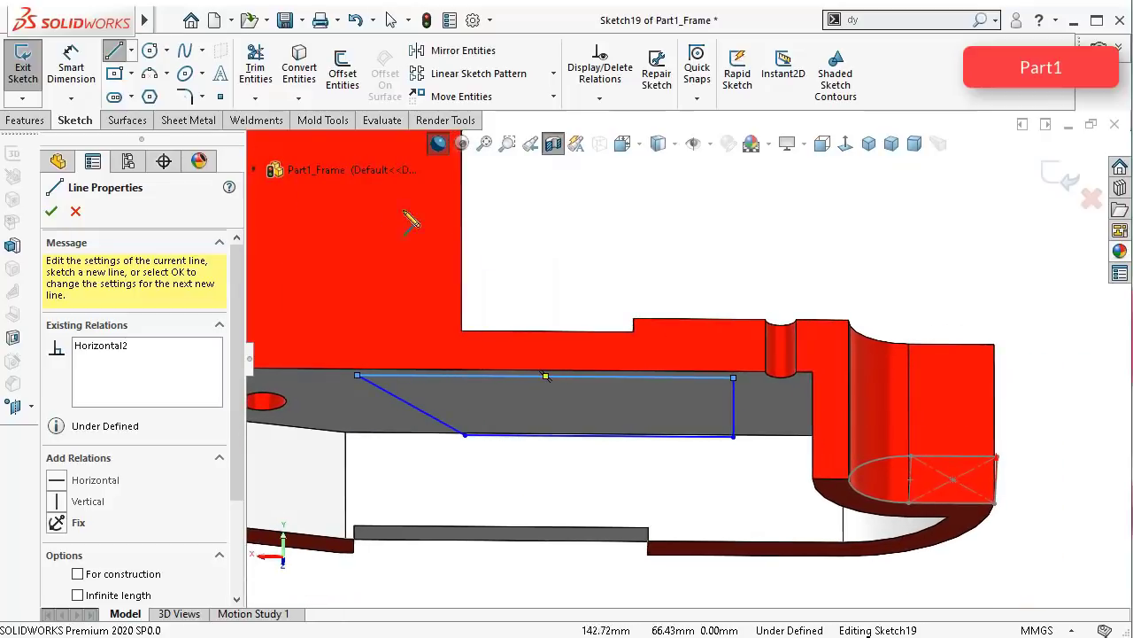
pyautogui.click(78, 64)
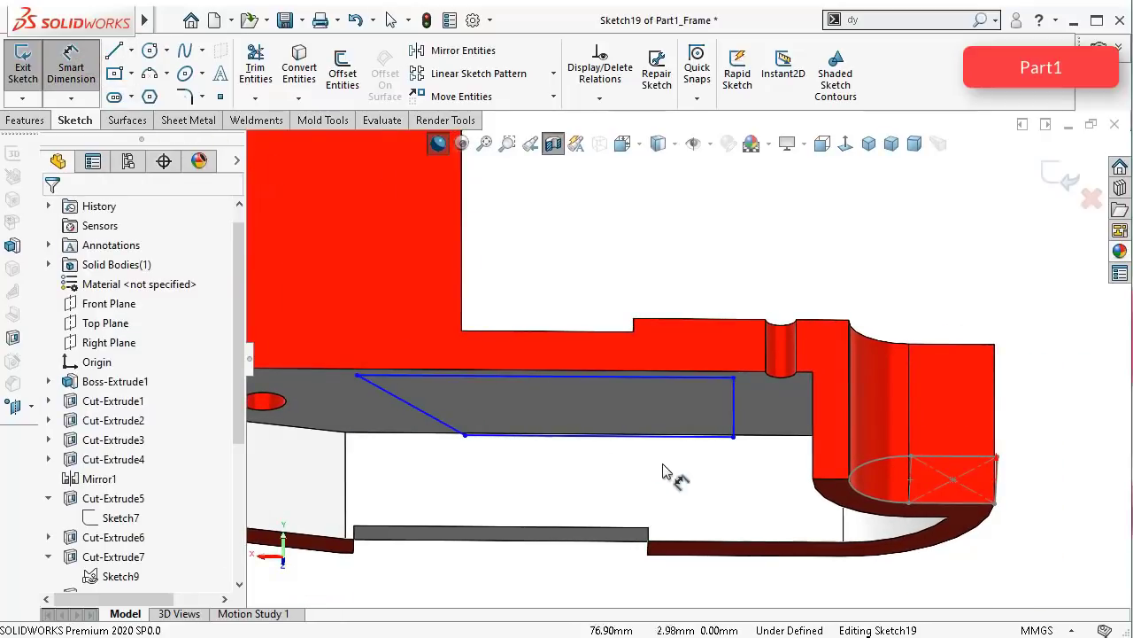
pyautogui.scroll(-3, 686, 447)
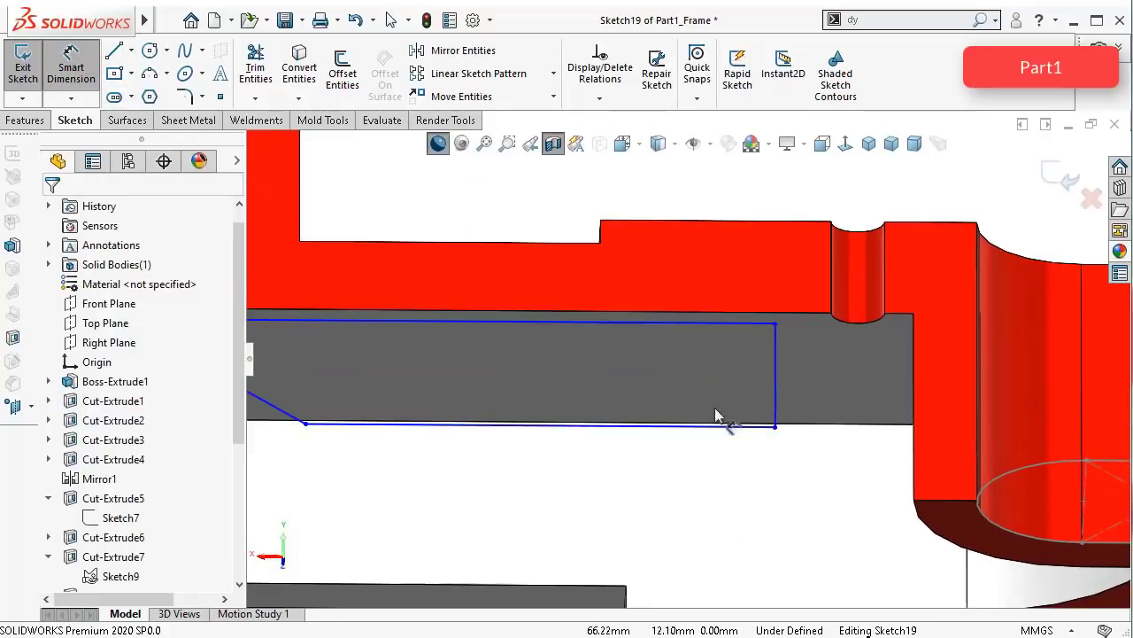
pyautogui.click(775, 379)
pyautogui.click(838, 374)
pyautogui.click(836, 368)
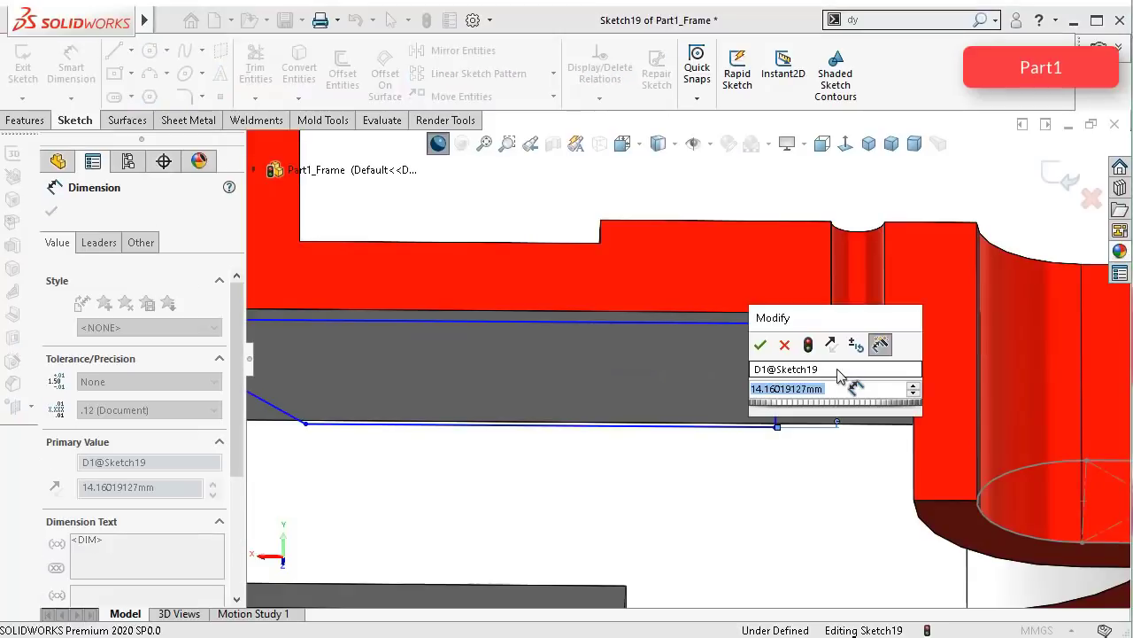
pyautogui.write('12.75')
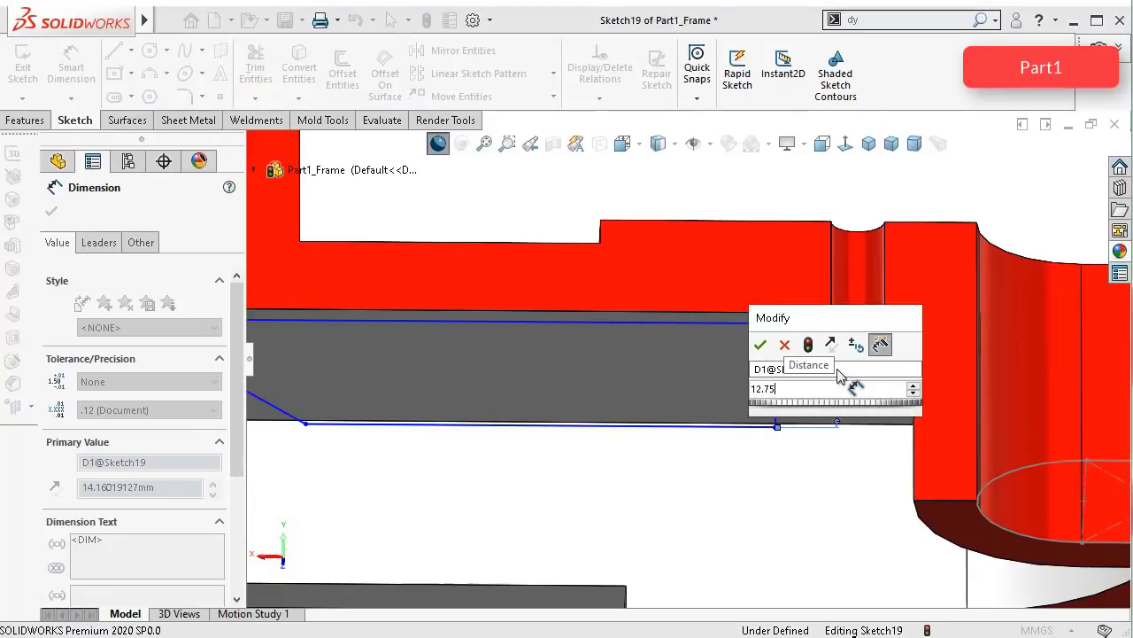
pyautogui.press('Return')
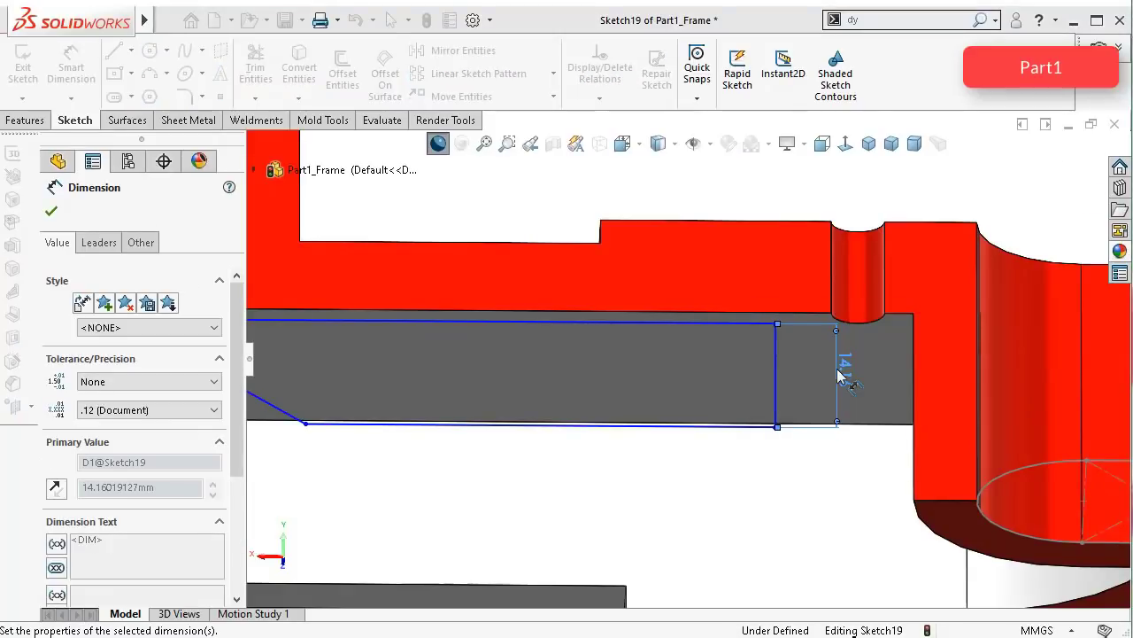
# Step: Dimension the horizontal distance from the profile's vertical side to the arc centre of the rounded notch's sketch as 41 mm
pyautogui.scroll(2, 909, 406)
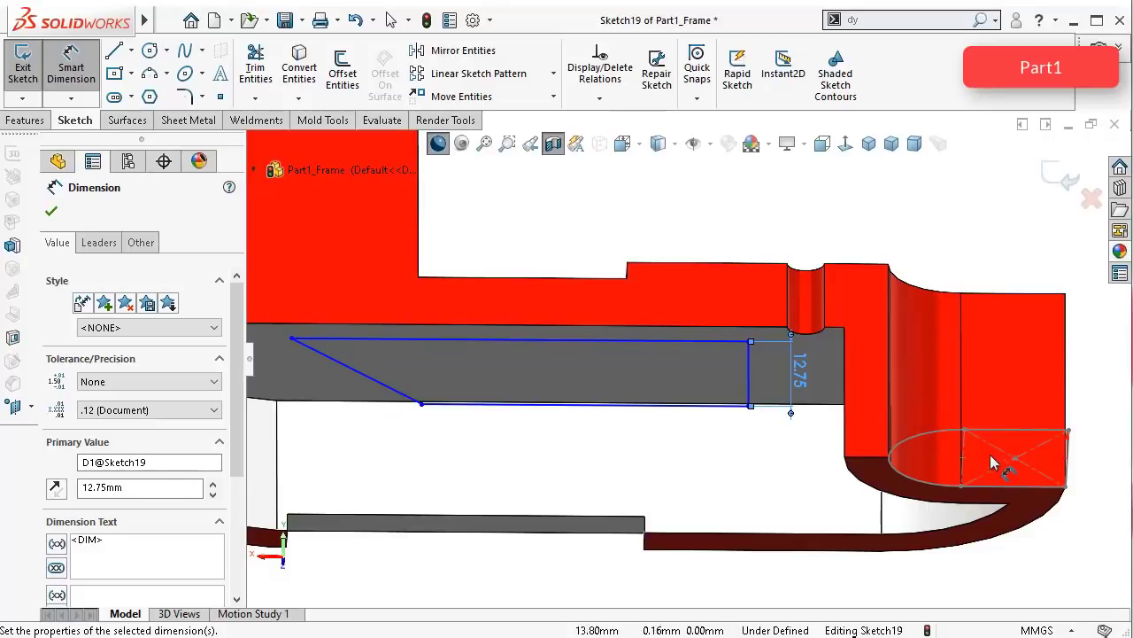
pyautogui.press('Escape')
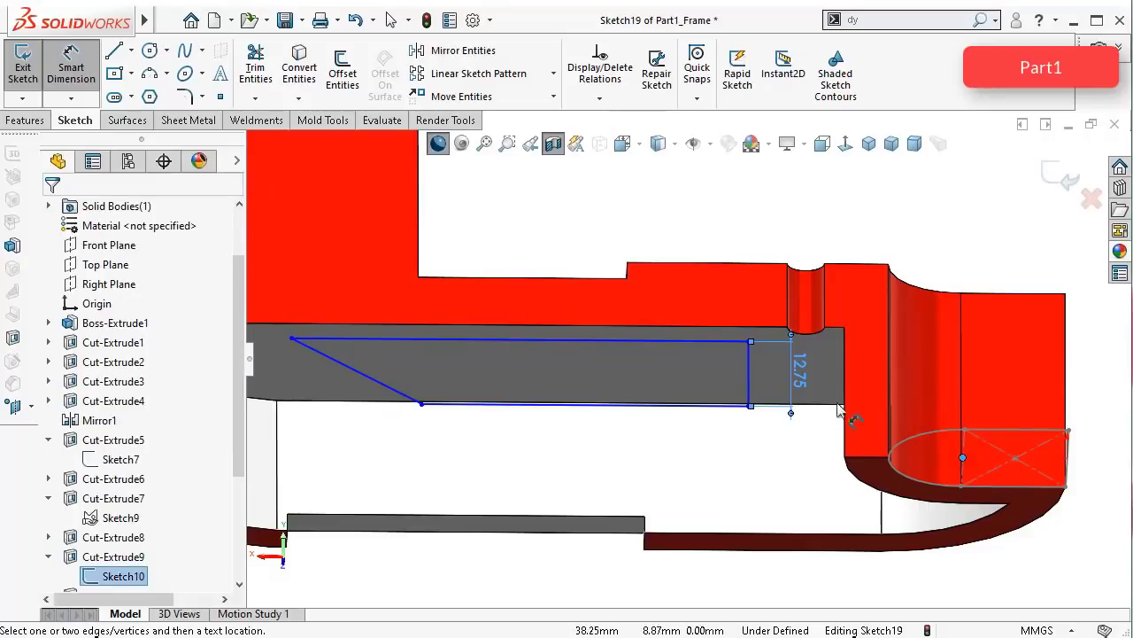
pyautogui.click(748, 387)
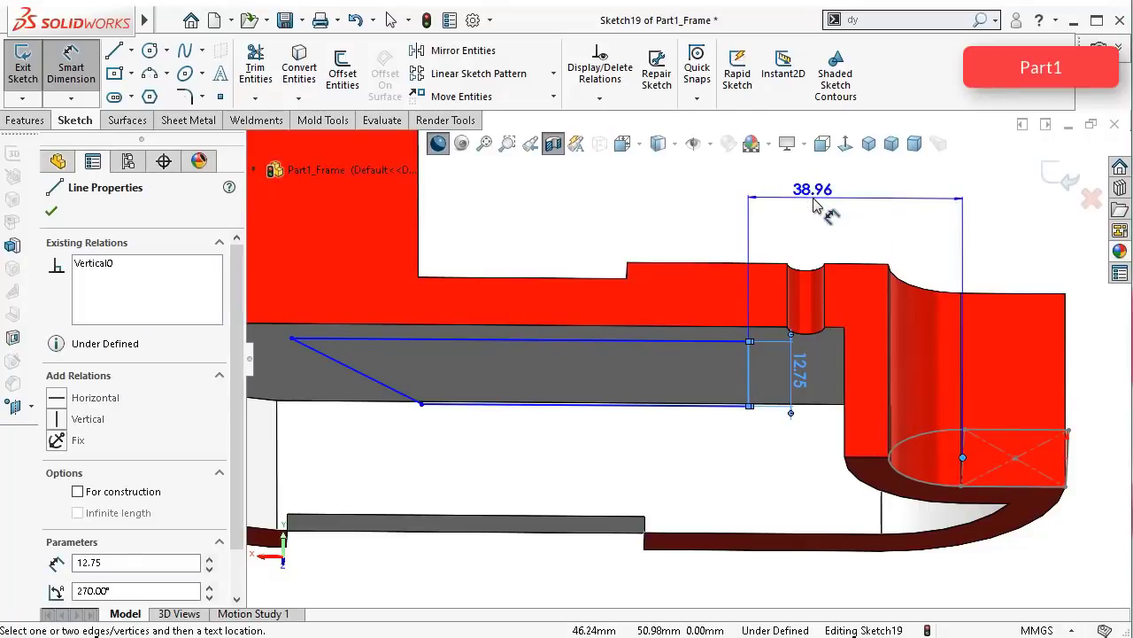
pyautogui.click(815, 204)
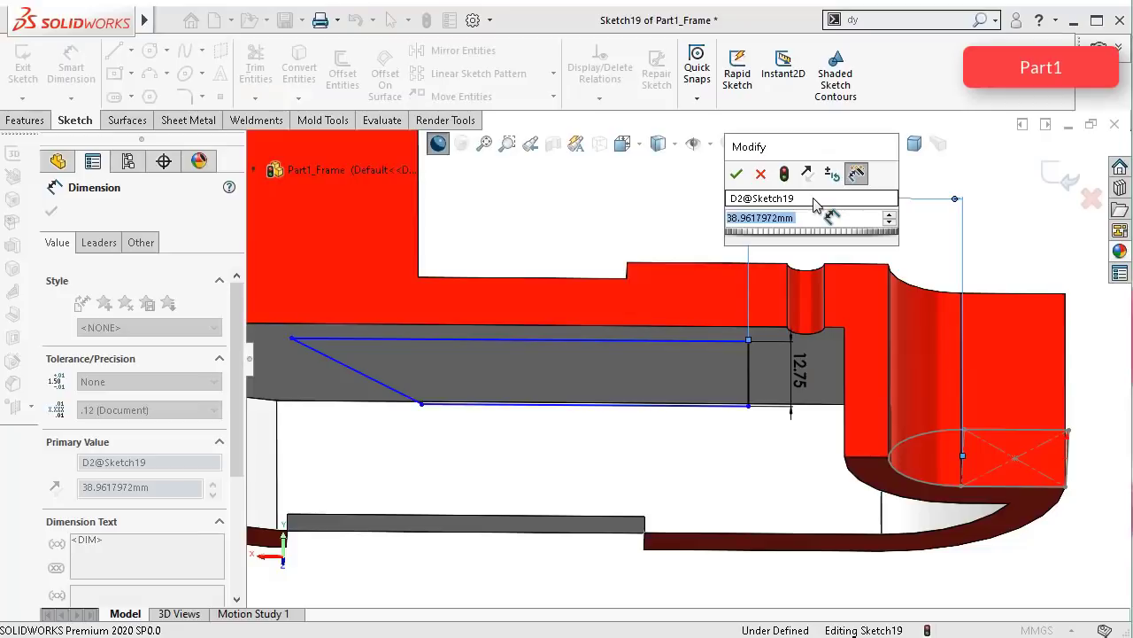
pyautogui.write('41')
pyautogui.press('Return')
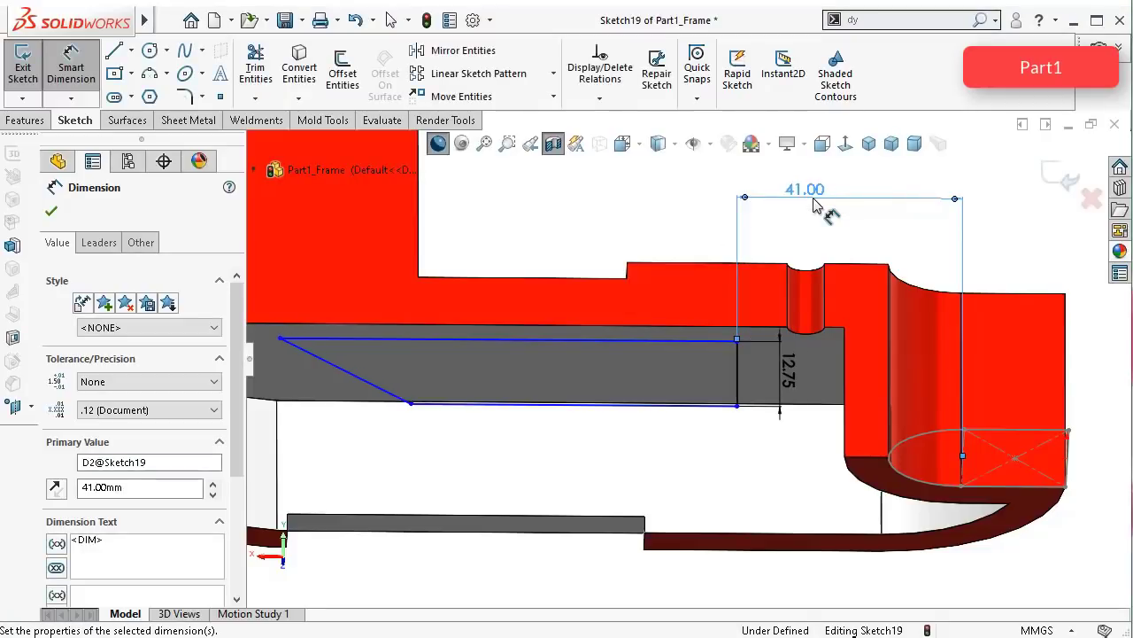
# Step: Dimension the profile's long upper side to 76 mm
pyautogui.click(655, 342)
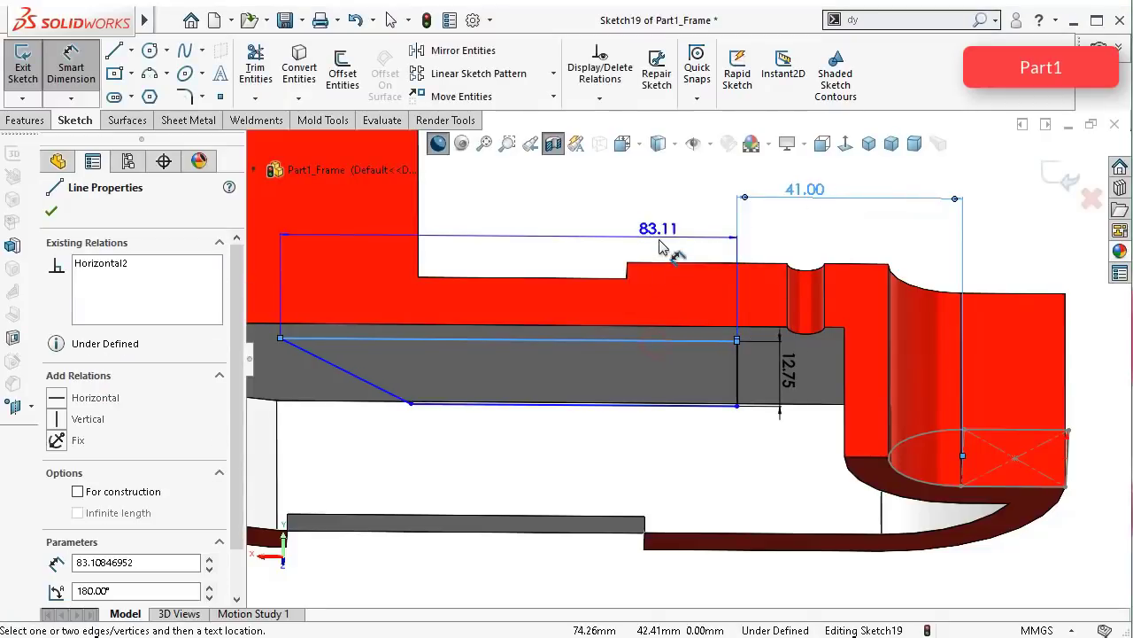
pyautogui.click(660, 246)
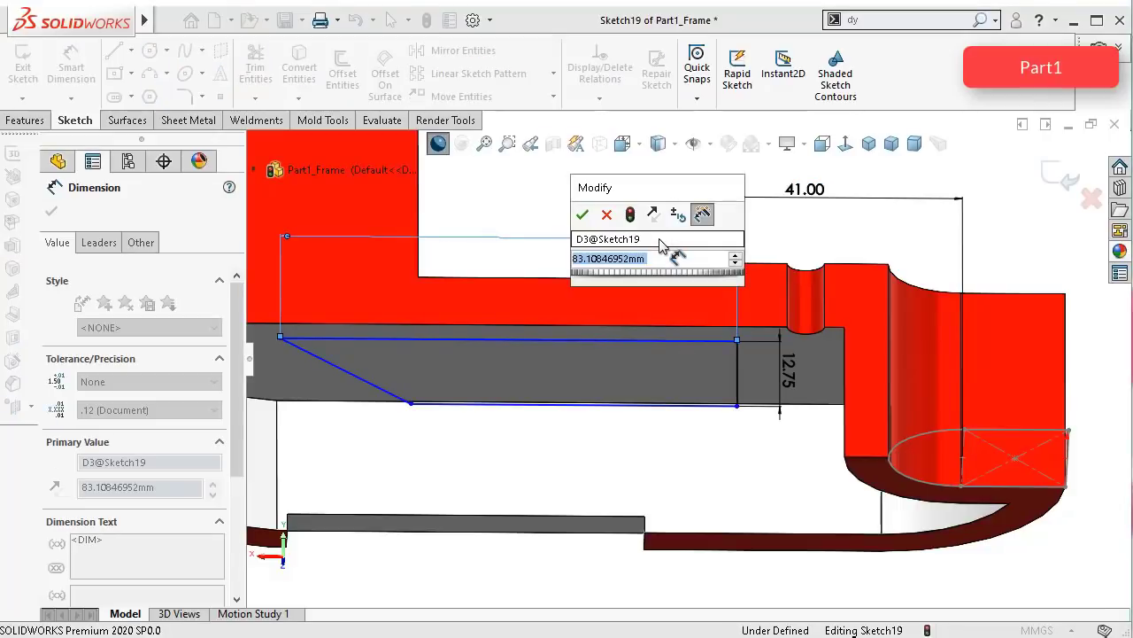
pyautogui.write('76')
pyautogui.press('Return')
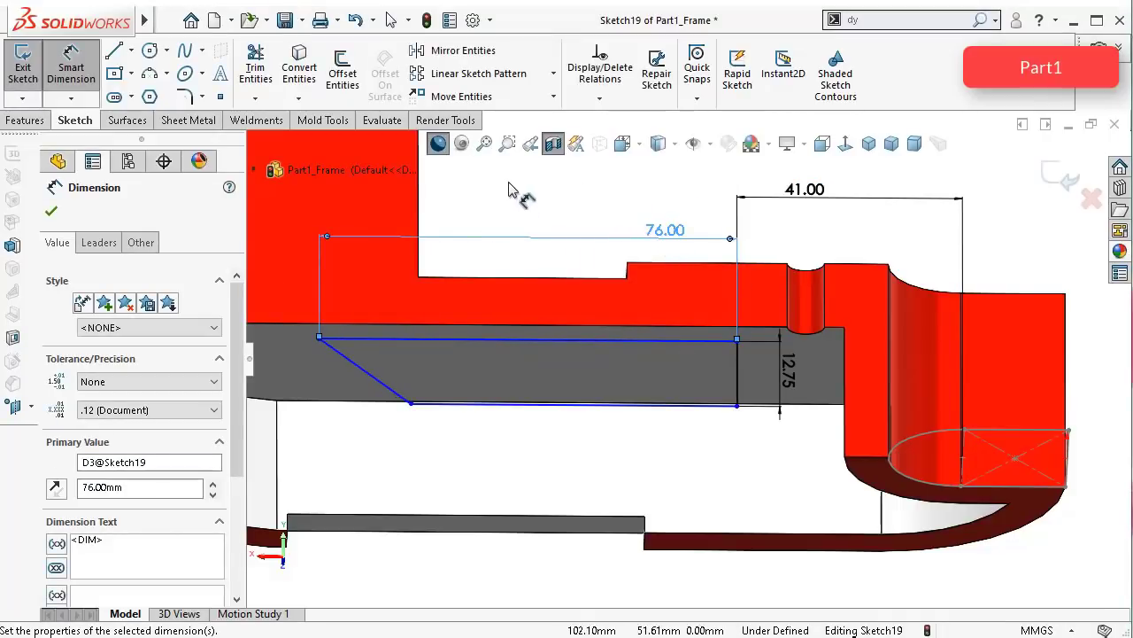
# Step: Dimension the profile's slanted side to 25.5 mm and end the dimensioning
pyautogui.click(372, 377)
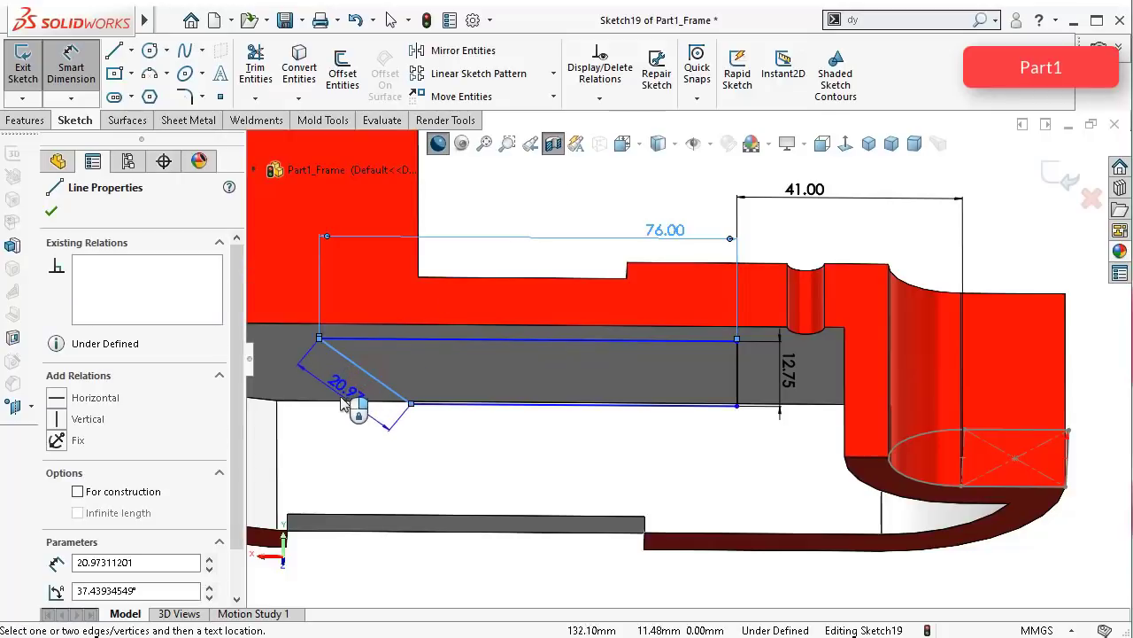
pyautogui.click(343, 402)
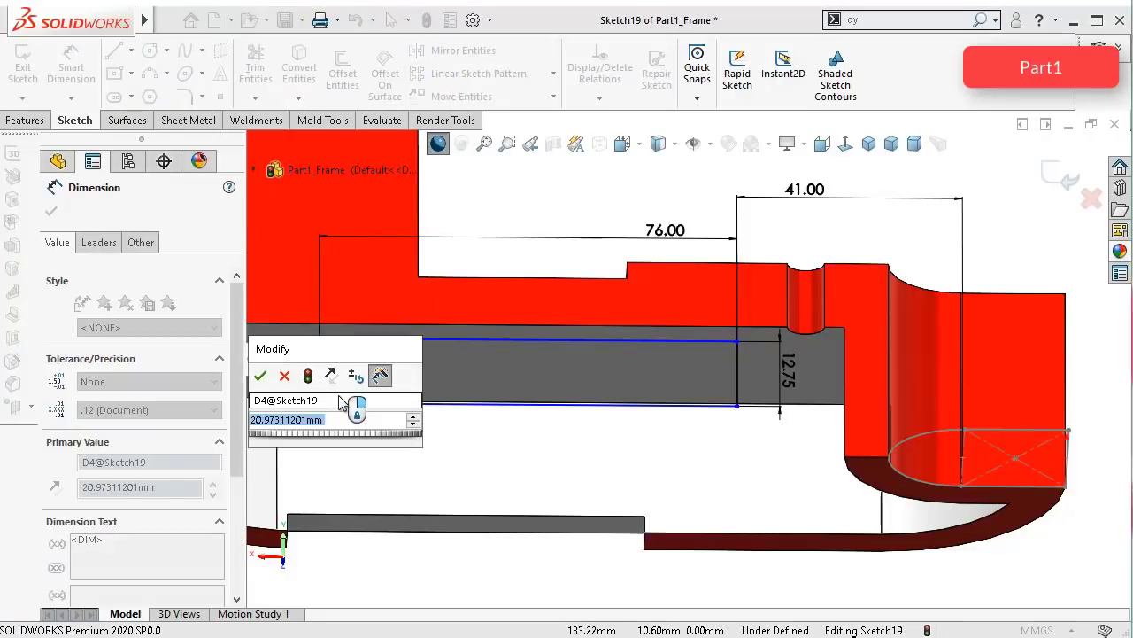
pyautogui.write('25.')
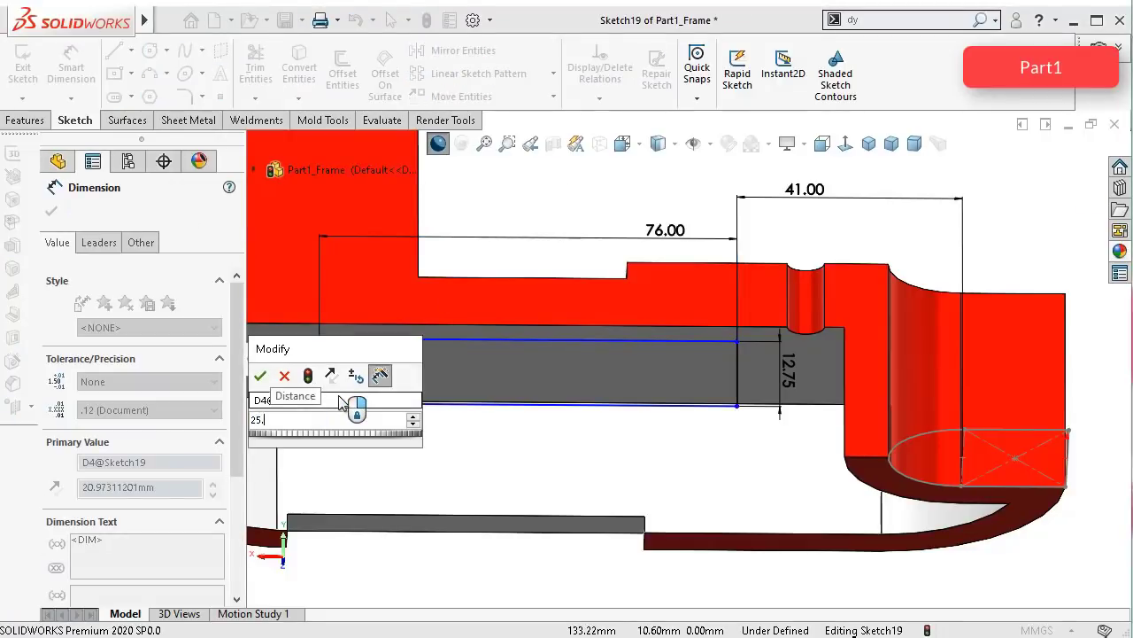
pyautogui.write('5')
pyautogui.press('Return')
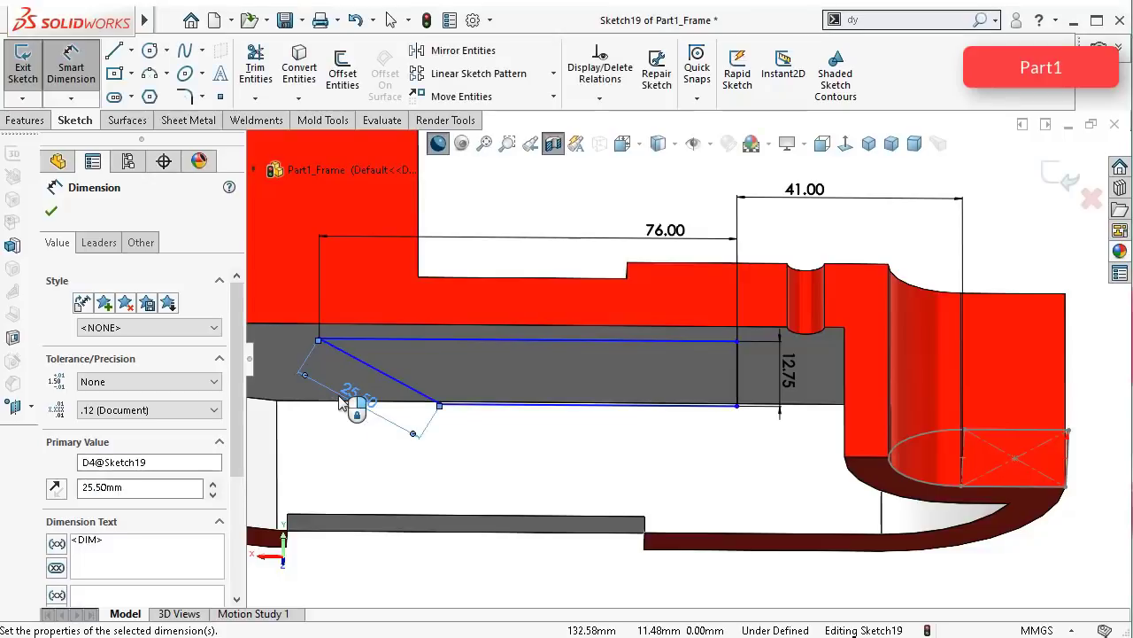
pyautogui.click(846, 148)
pyautogui.click(847, 159)
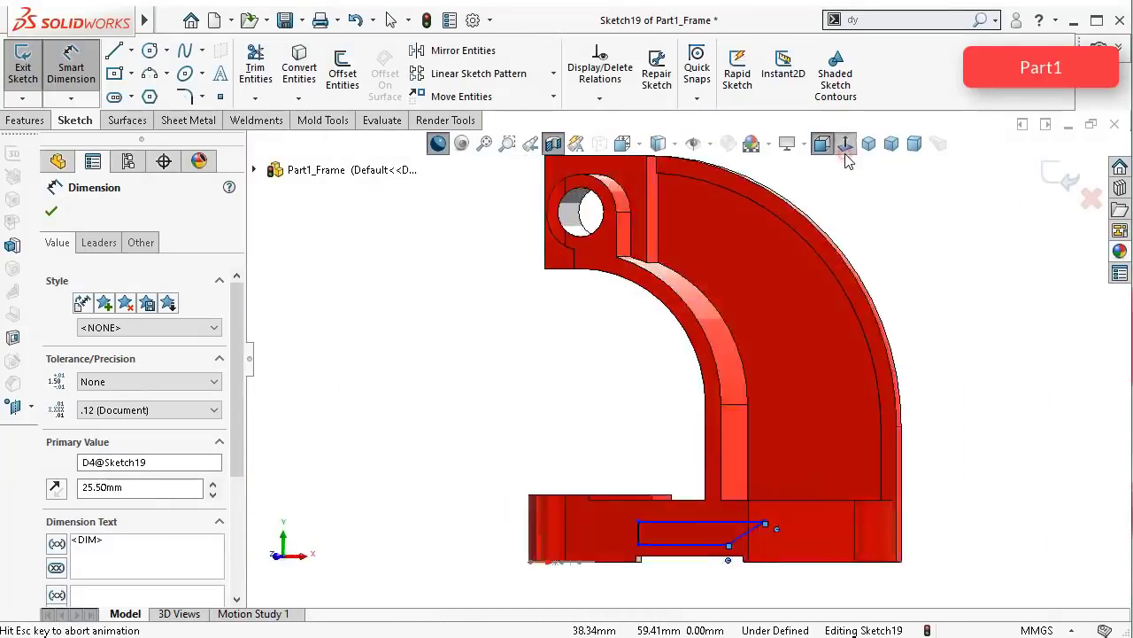
pyautogui.scroll(-5, 735, 514)
pyautogui.scroll(-3, 742, 443)
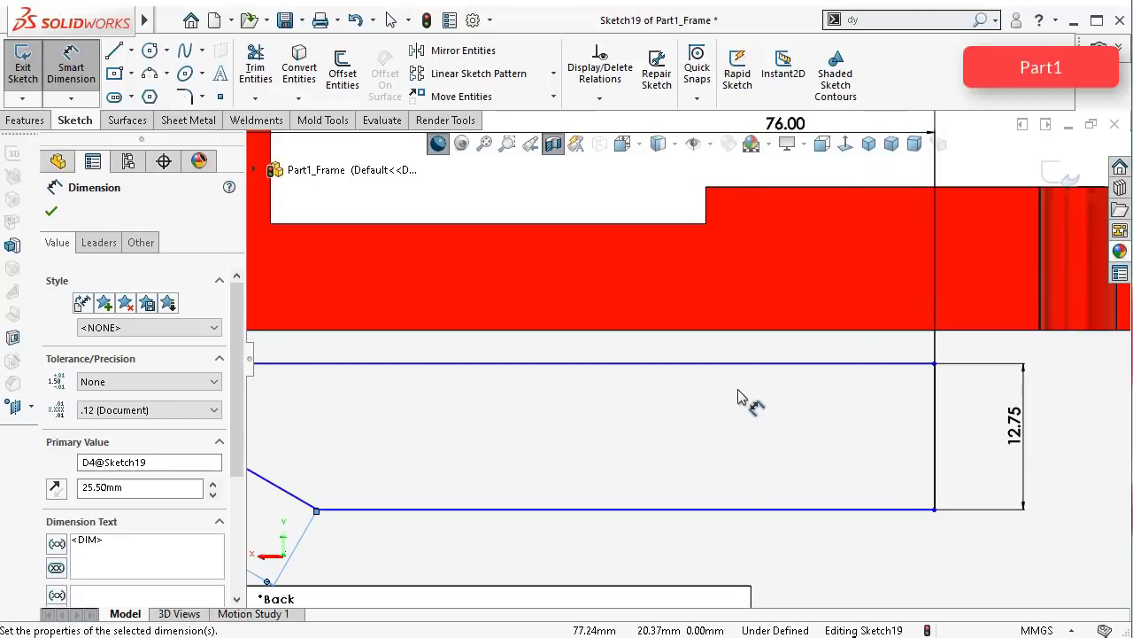
pyautogui.scroll(5, 742, 399)
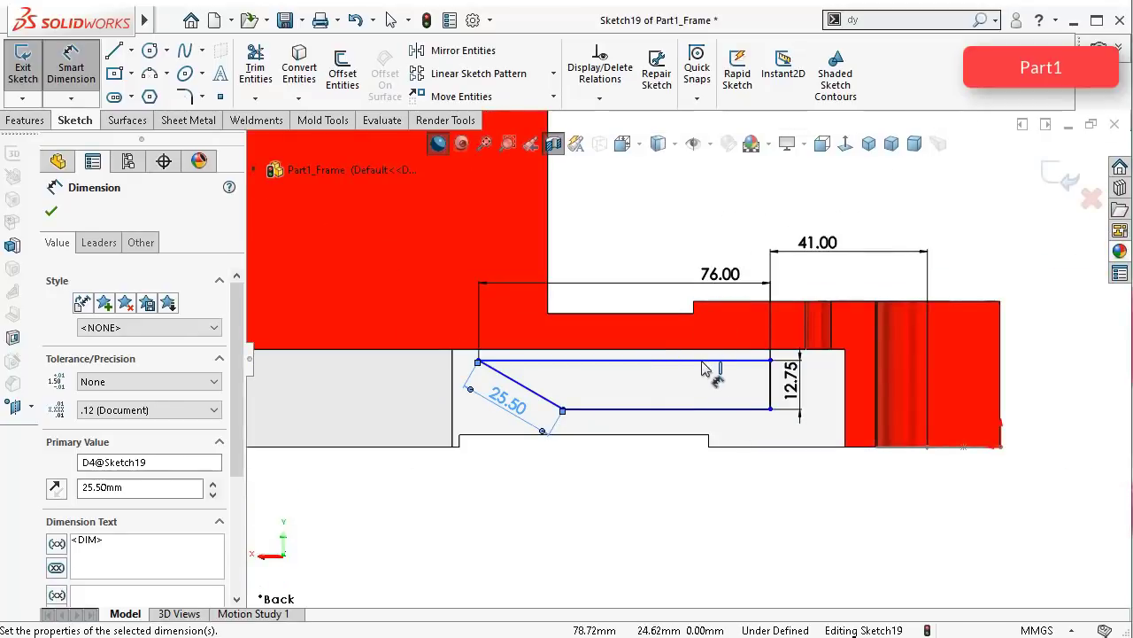
pyautogui.click(70, 64)
pyautogui.click(615, 360)
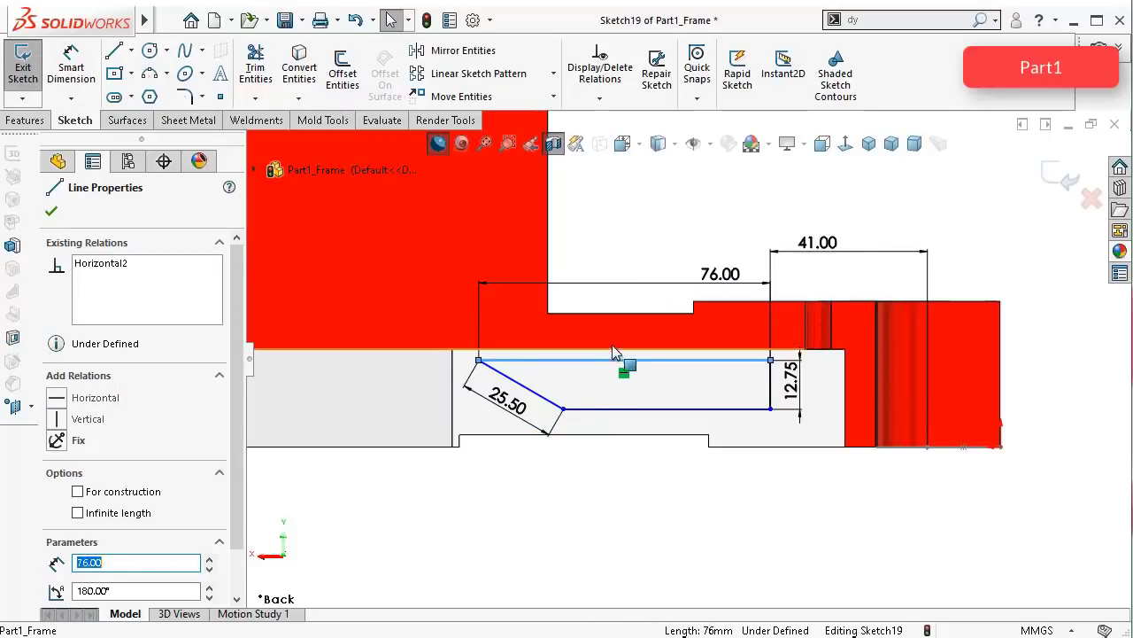
pyautogui.keyDown('ctrl'); pyautogui.click(612, 348); pyautogui.keyUp('ctrl')
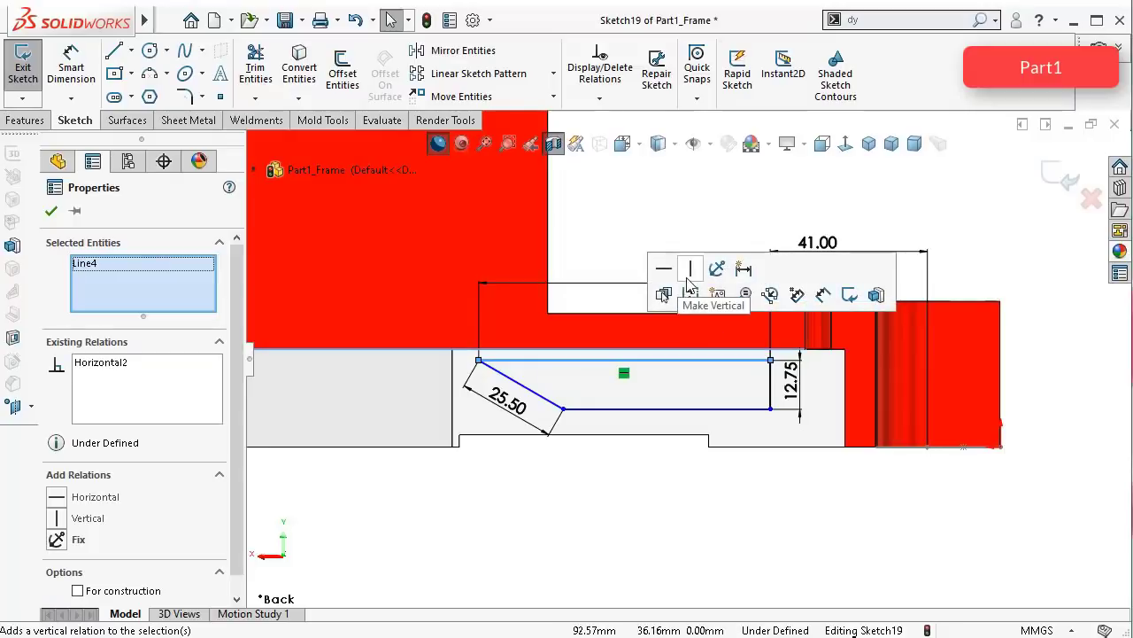
pyautogui.click(634, 198)
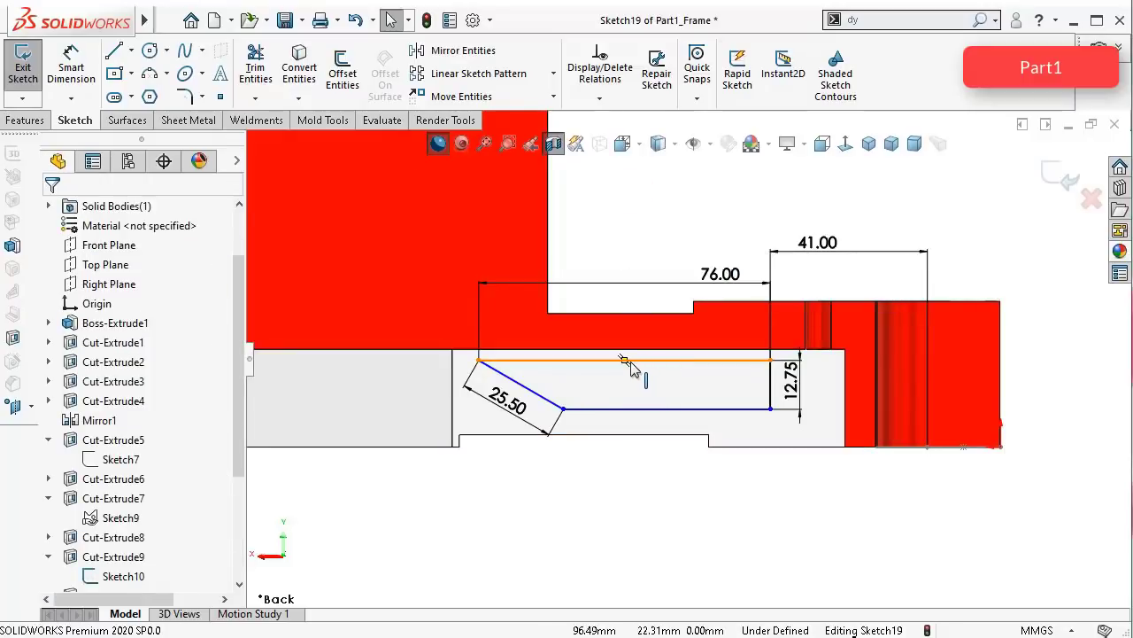
pyautogui.click(627, 362)
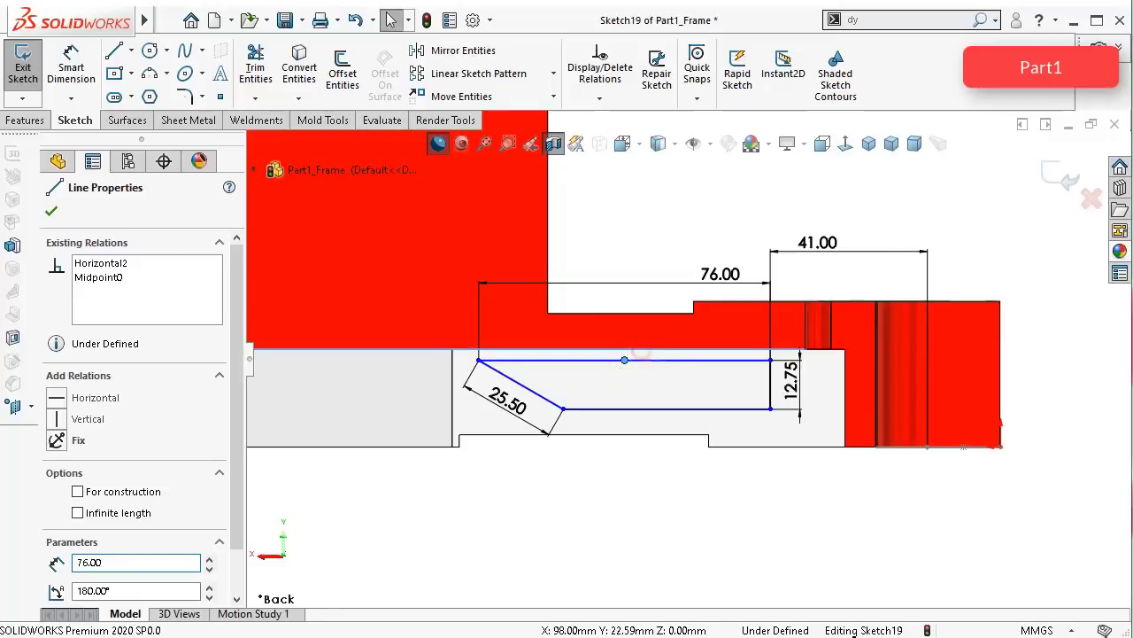
pyautogui.click(624, 361)
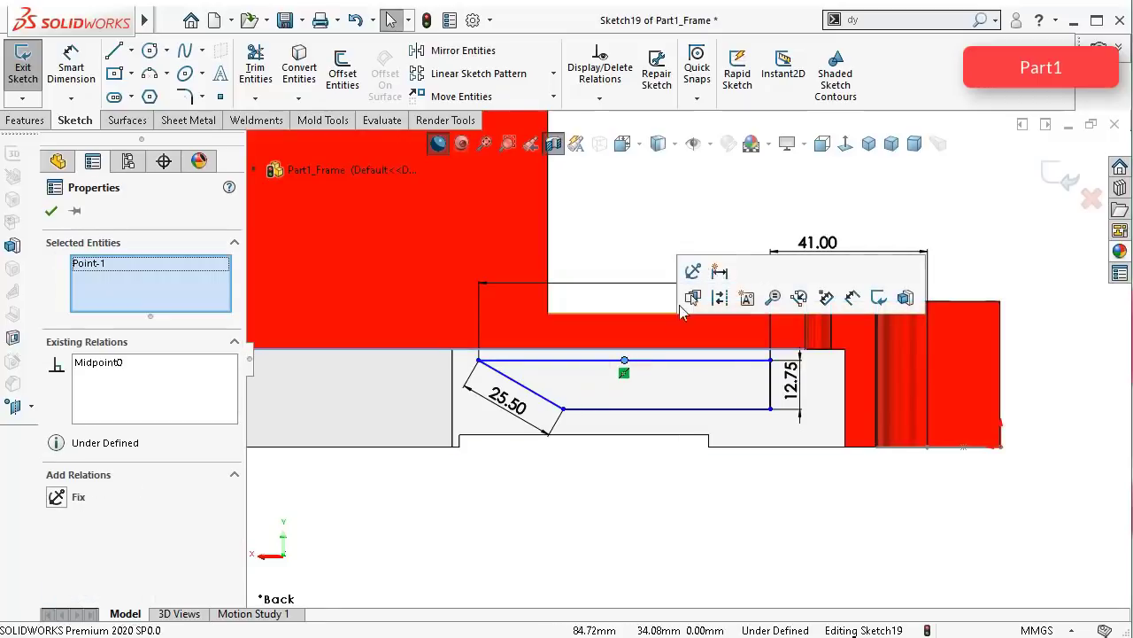
pyautogui.click(639, 204)
# Step: Make the profile's upper line collinear with the edge of the pocket's ceiling
pyautogui.moveTo(750, 311)
pyautogui.mouseDown(button='middle')
pyautogui.moveTo(766, 234)
pyautogui.moveTo(752, 259)
pyautogui.mouseUp(button='middle')
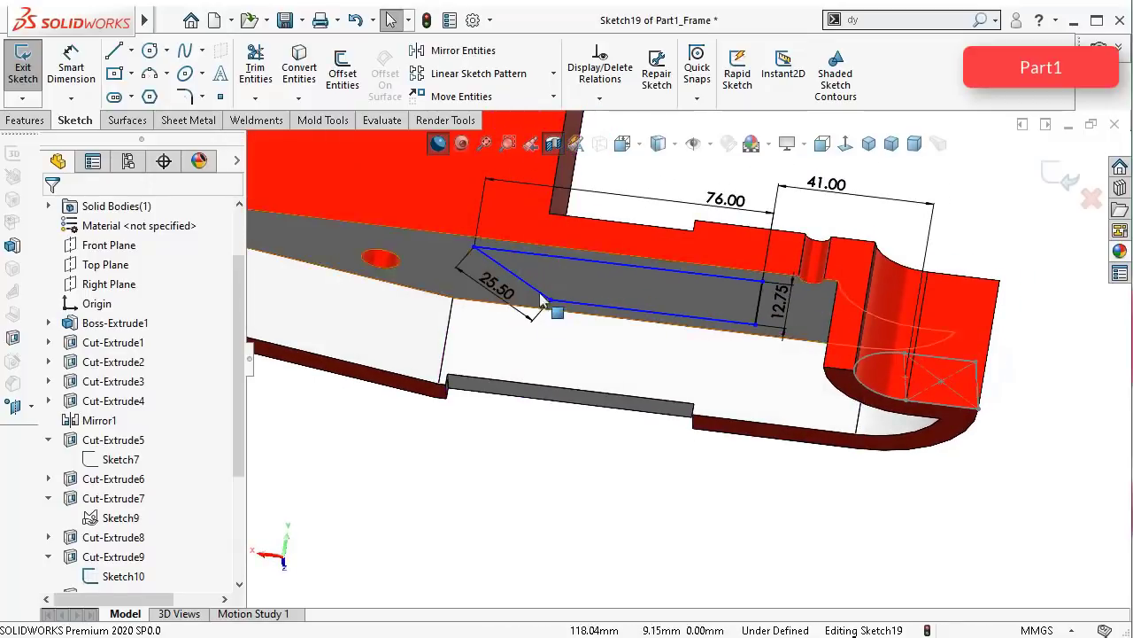
pyautogui.click(550, 258)
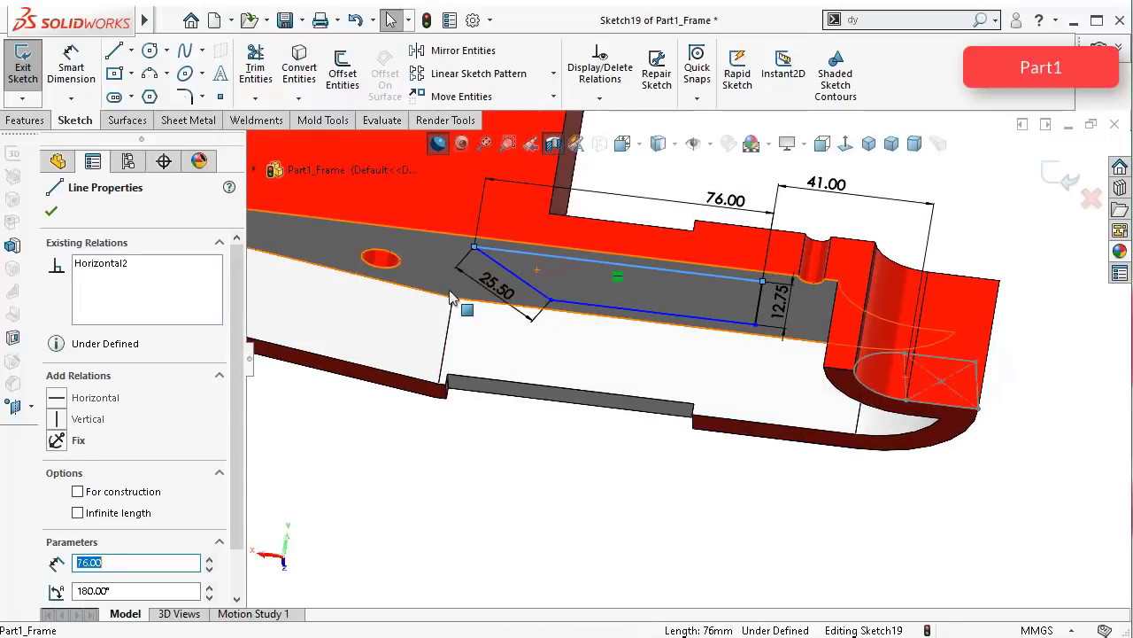
pyautogui.keyDown('ctrl'); pyautogui.click(398, 275); pyautogui.keyUp('ctrl')
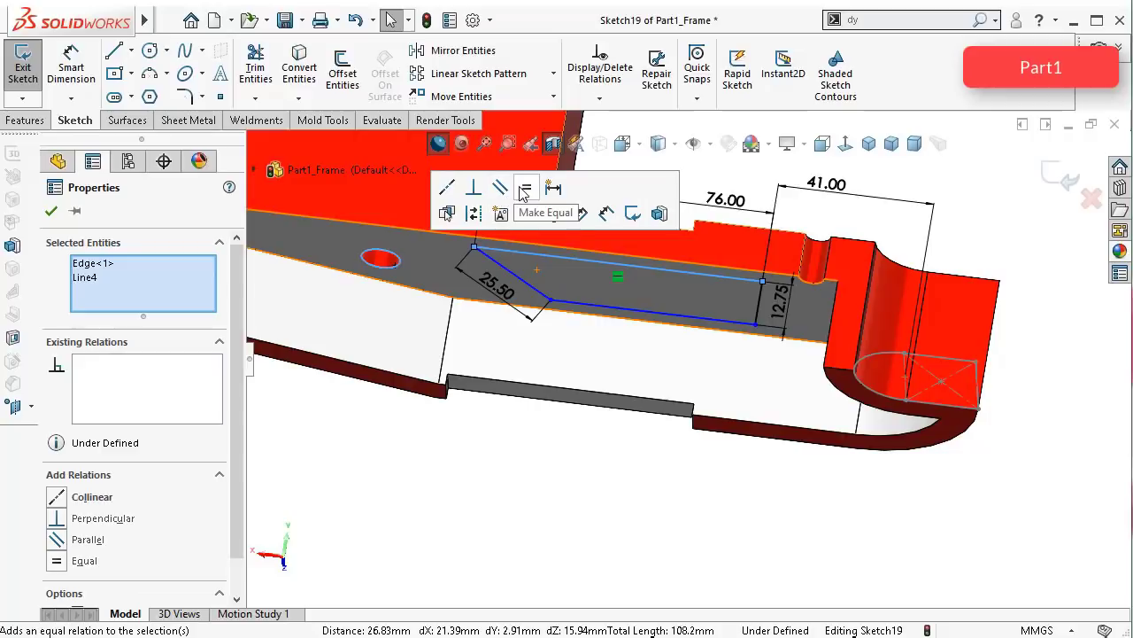
pyautogui.click(458, 190)
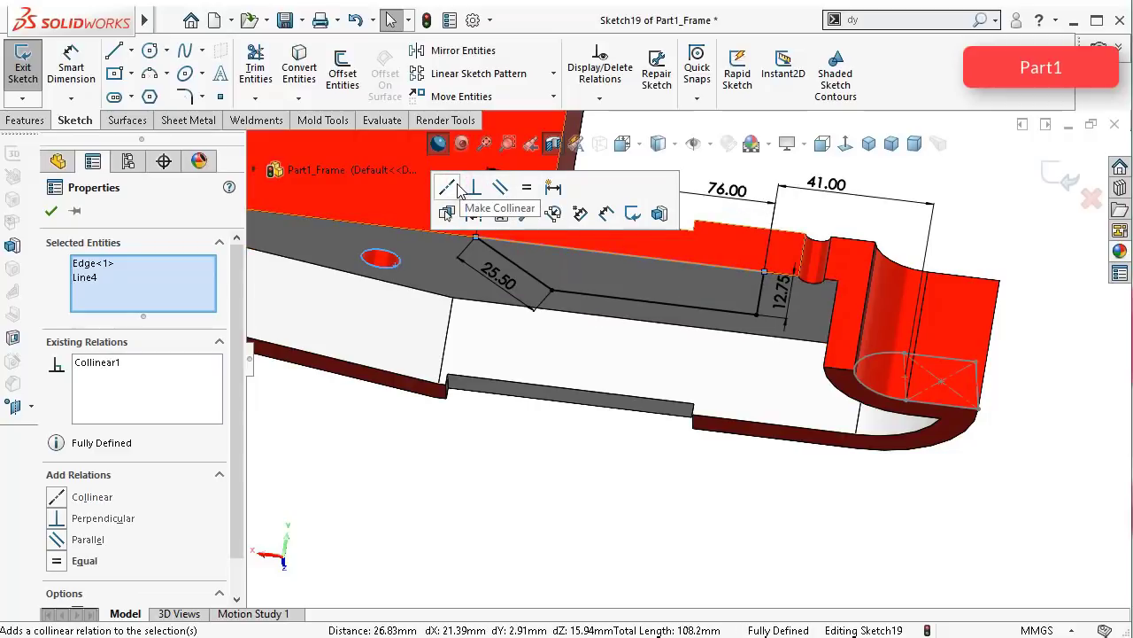
pyautogui.scroll(2, 722, 237)
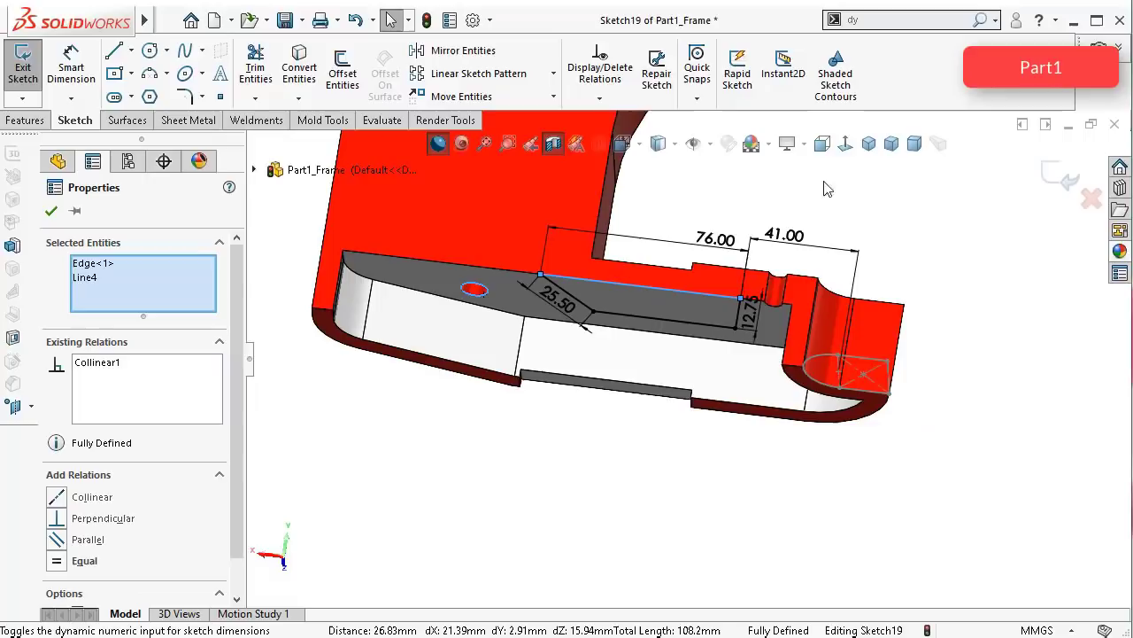
# Step: View the sketch square to the Front Plane and examine the profile's position in the sectioned base pocket
pyautogui.click(846, 145)
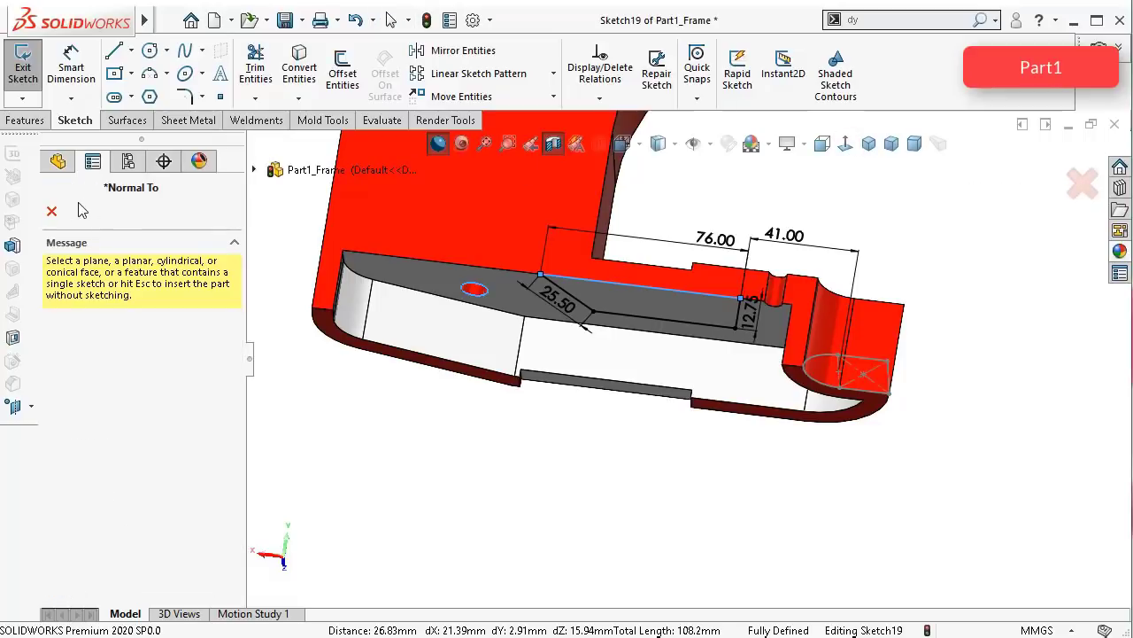
pyautogui.click(51, 211)
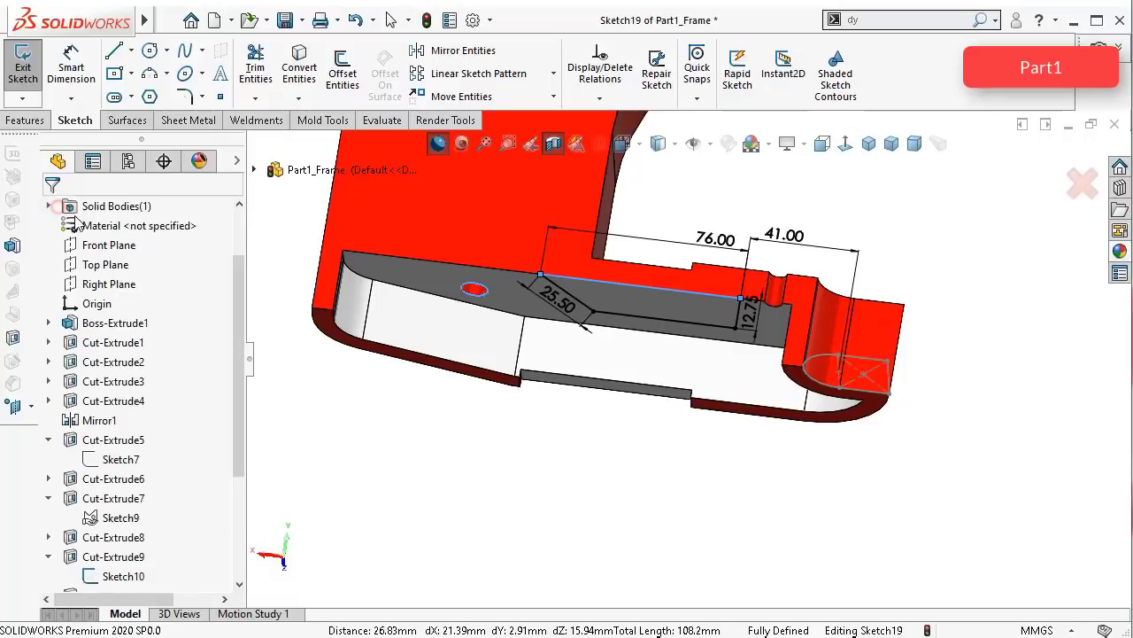
pyautogui.click(841, 147)
pyautogui.click(1085, 181)
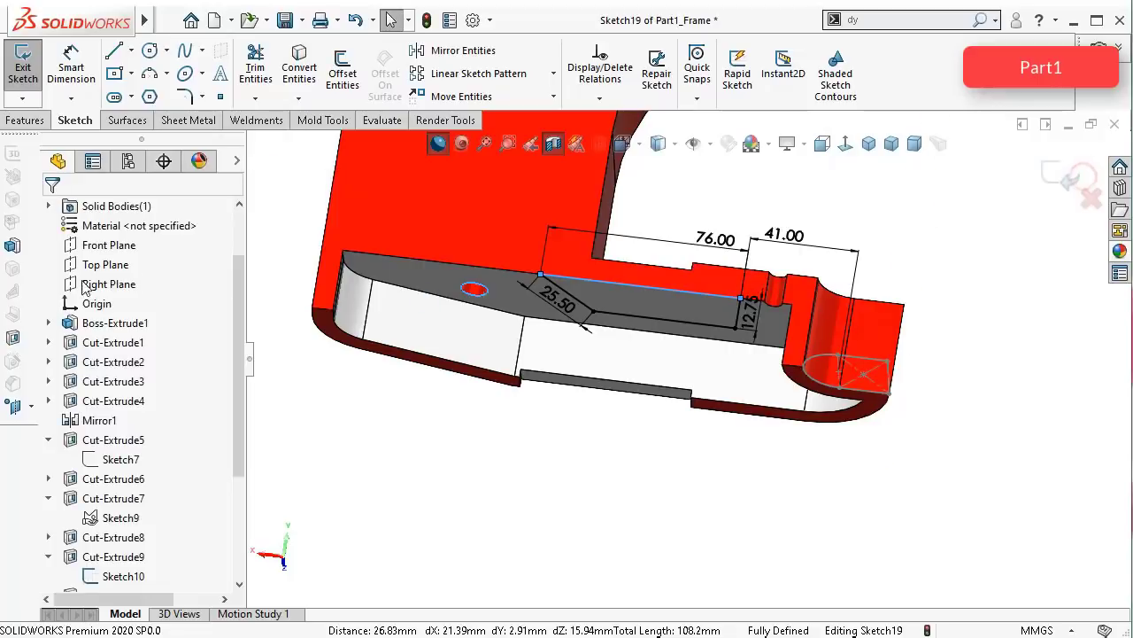
pyautogui.click(133, 245)
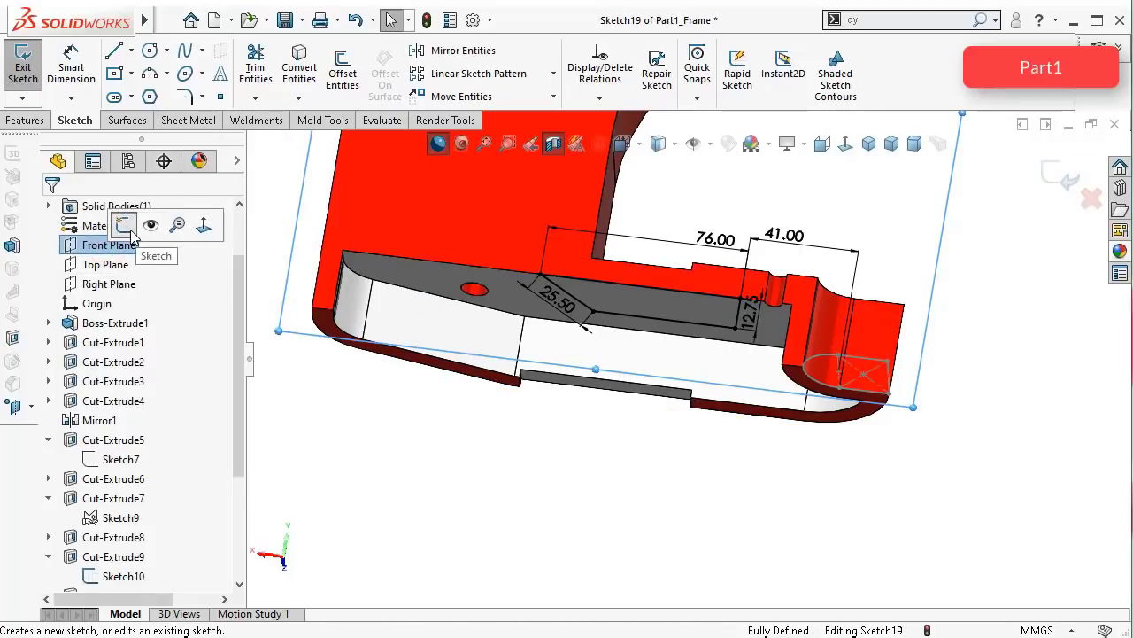
pyautogui.click(847, 146)
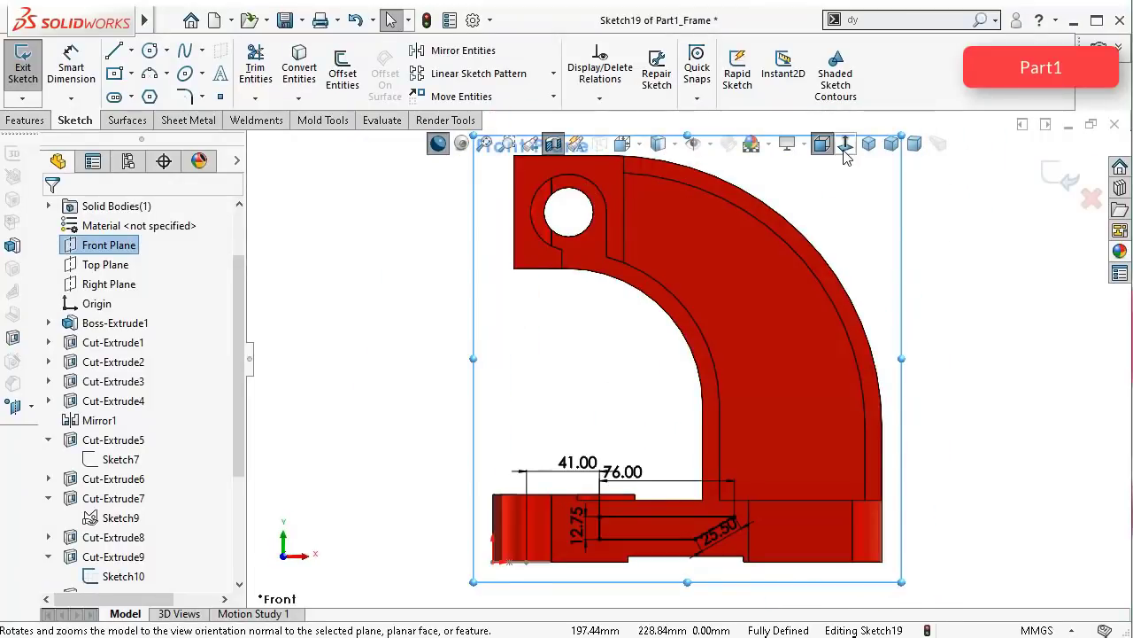
pyautogui.click(346, 369)
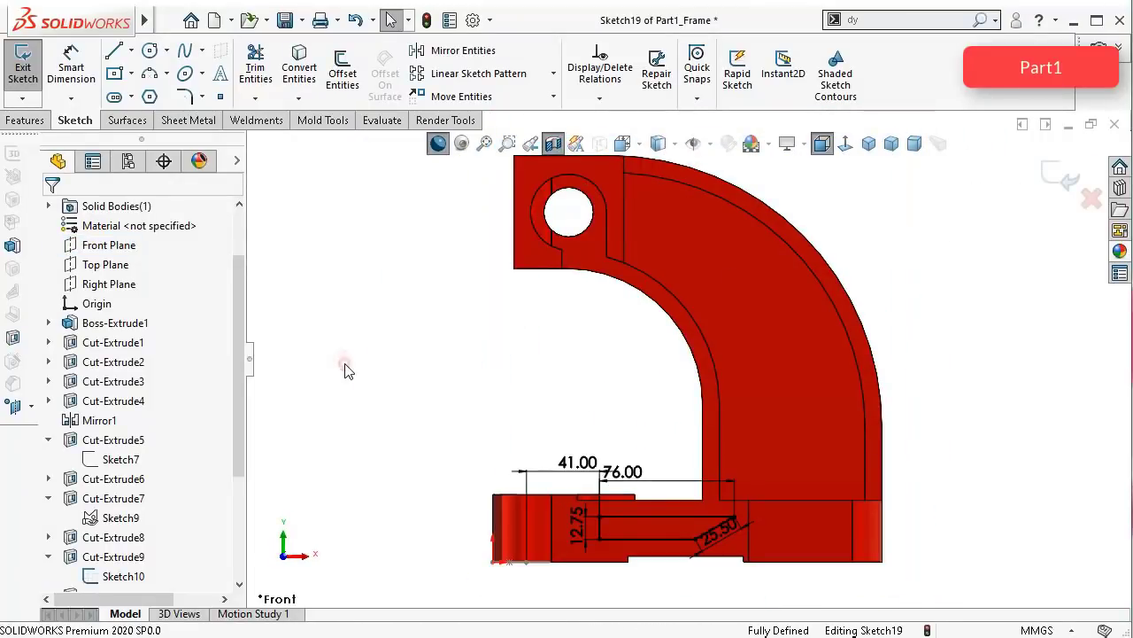
pyautogui.moveTo(352, 371); pyautogui.dragTo(352, 371, button='middle')
pyautogui.scroll(-1, 597, 532)
pyautogui.moveTo(604, 522); pyautogui.dragTo(604, 522, button='middle')
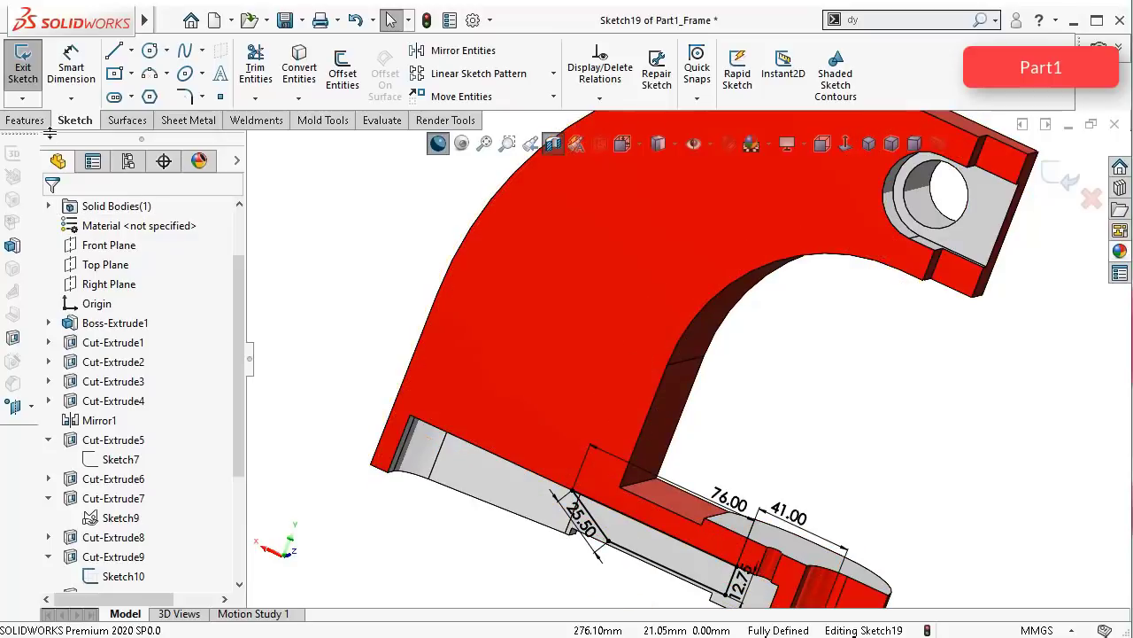
# Step: Turn off the section view and start a boss extrusion of the profile with the Mid Plane end condition
pyautogui.click(548, 151)
pyautogui.moveTo(440, 180); pyautogui.dragTo(437, 183, button='middle')
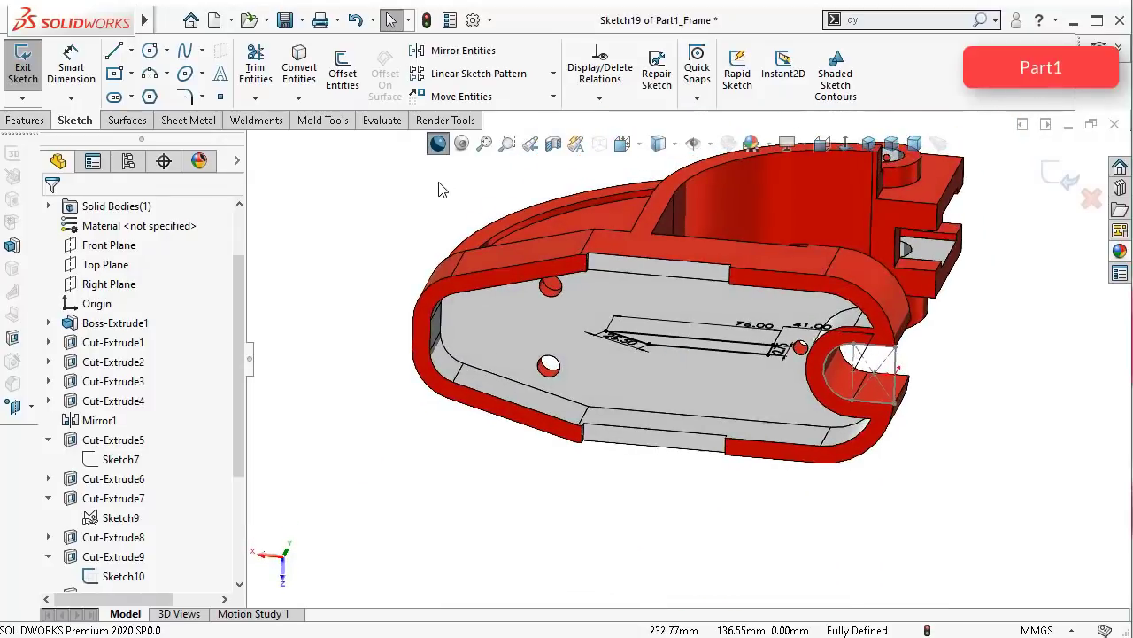
pyautogui.click(25, 120)
pyautogui.click(32, 78)
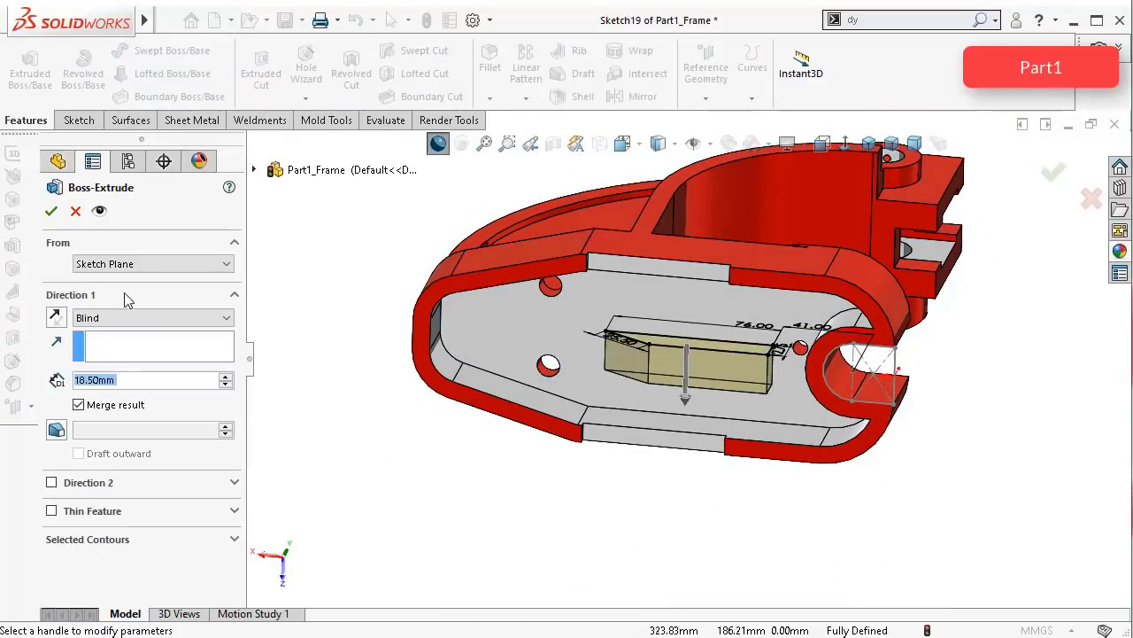
pyautogui.click(127, 317)
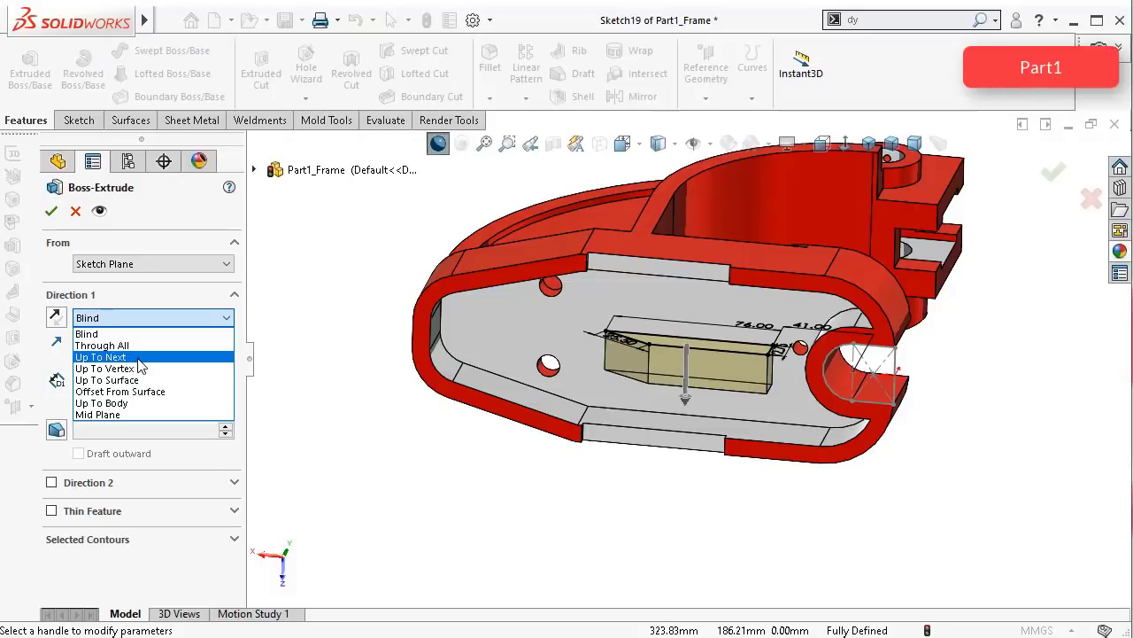
pyautogui.click(129, 414)
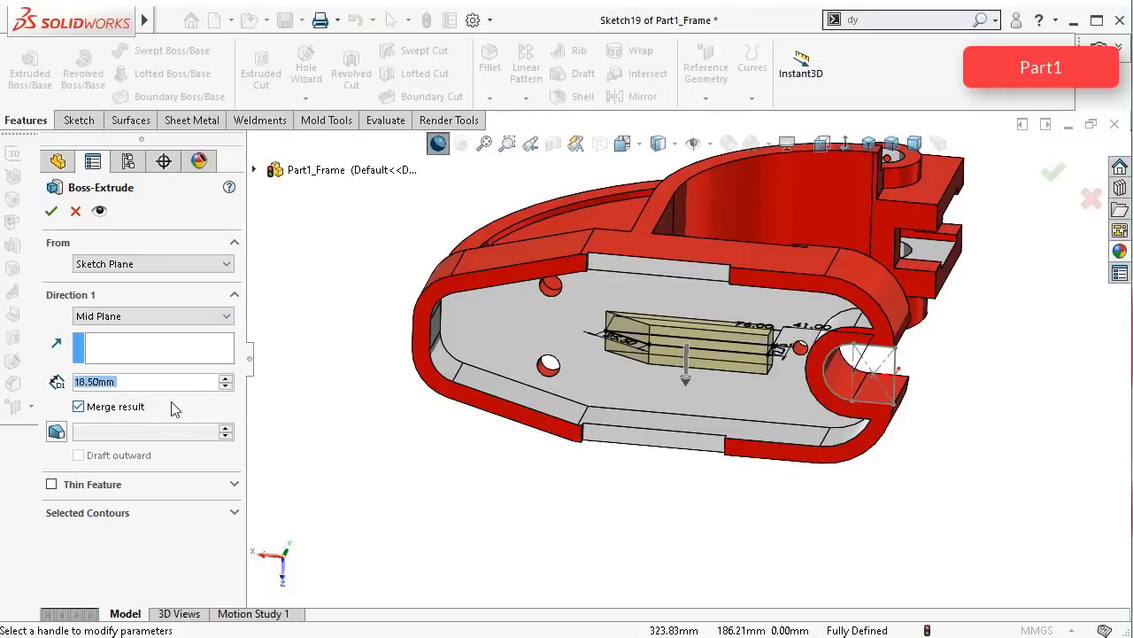
# Step: Set the mid-plane extrusion depth to 80 mm with the result merged and complete the block in the base pocket
pyautogui.moveTo(687, 382); pyautogui.dragTo(682, 433)
pyautogui.moveTo(481, 411); pyautogui.dragTo(479, 408, button='middle')
pyautogui.press('Up')
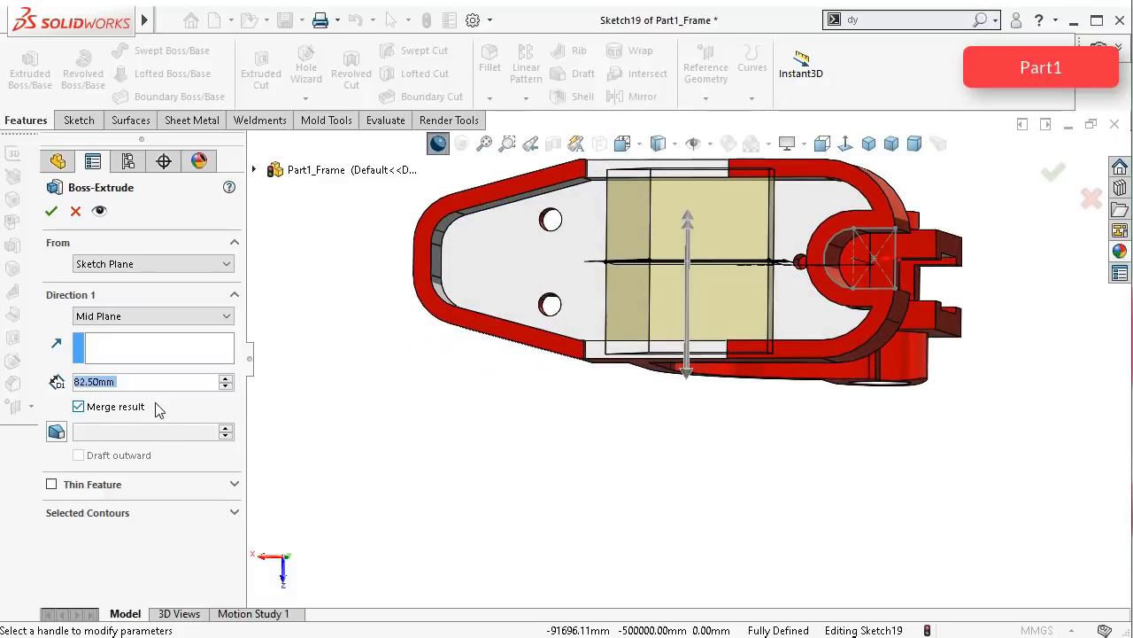
pyautogui.write('80')
pyautogui.press('Return')
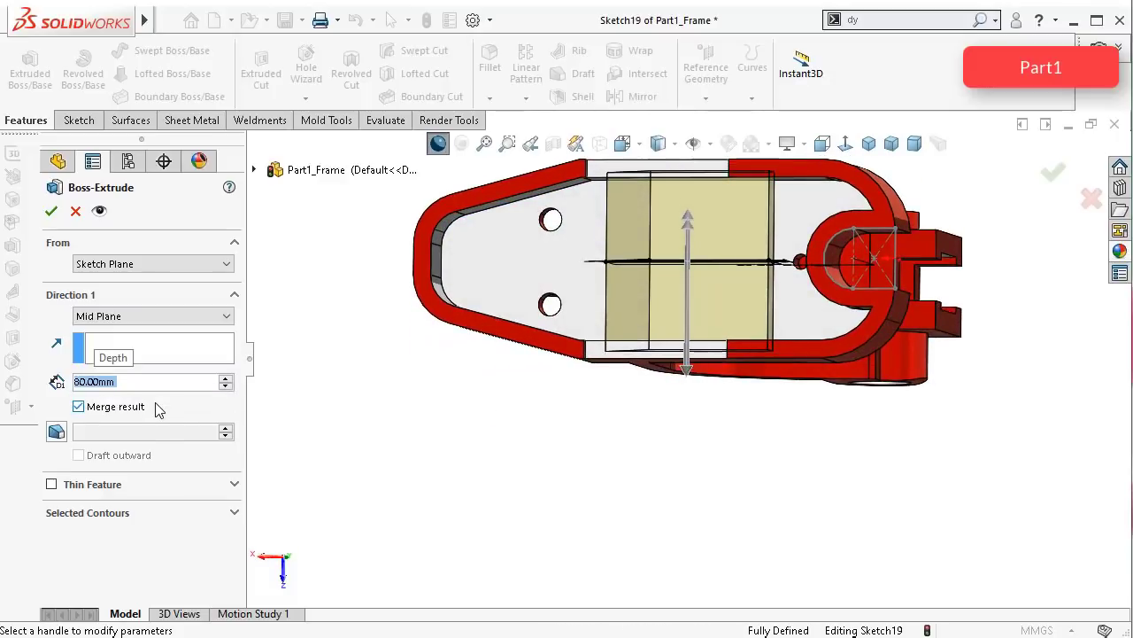
pyautogui.click(51, 212)
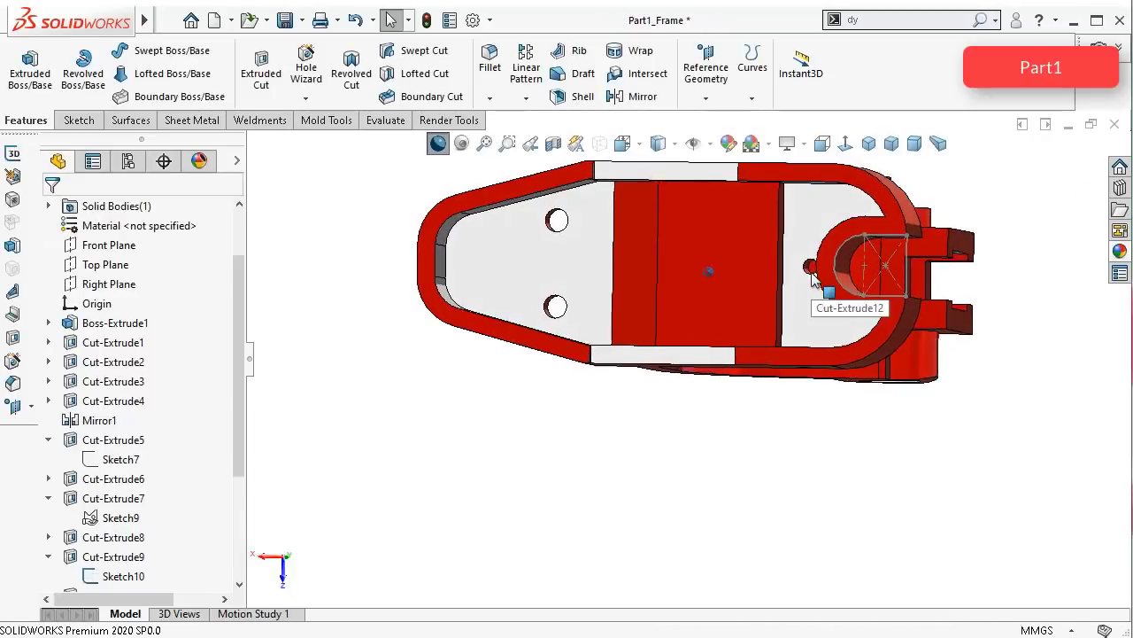
pyautogui.moveTo(812, 274); pyautogui.dragTo(804, 274, button='middle')
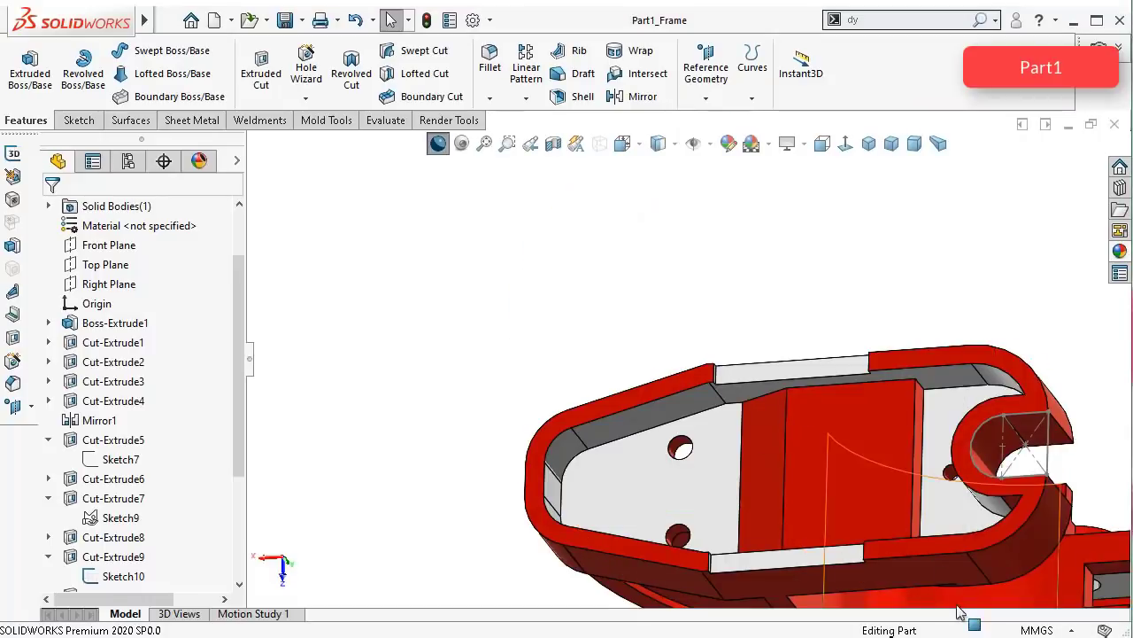
# Step: Start a new sketch on the flat rectangular face of the block in the base pocket and view it square-on
pyautogui.click(872, 448)
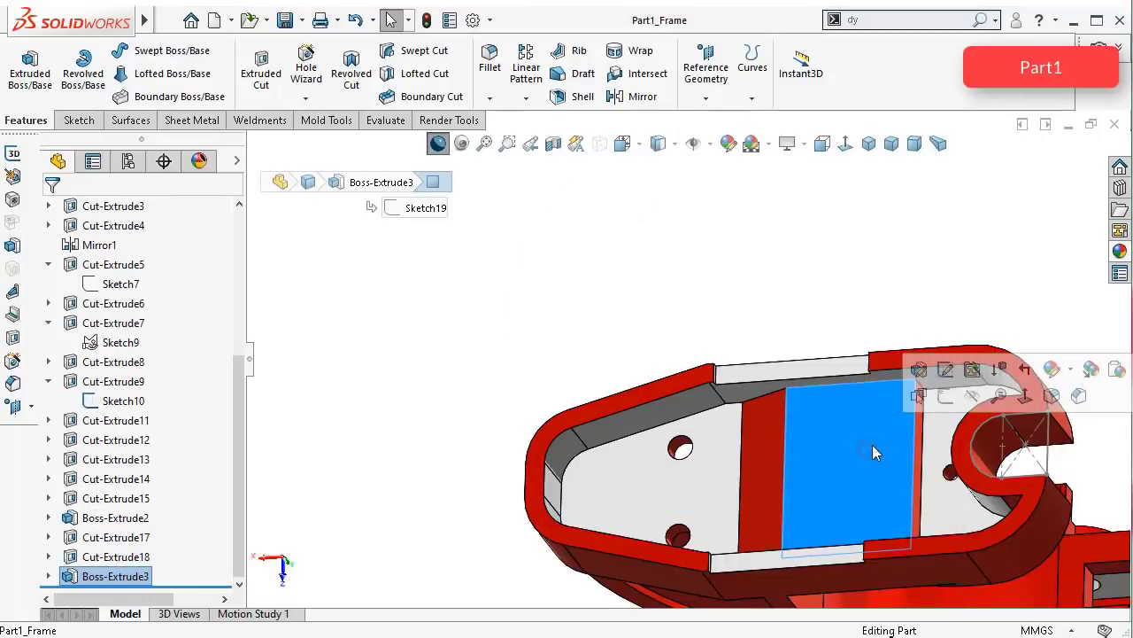
pyautogui.click(944, 398)
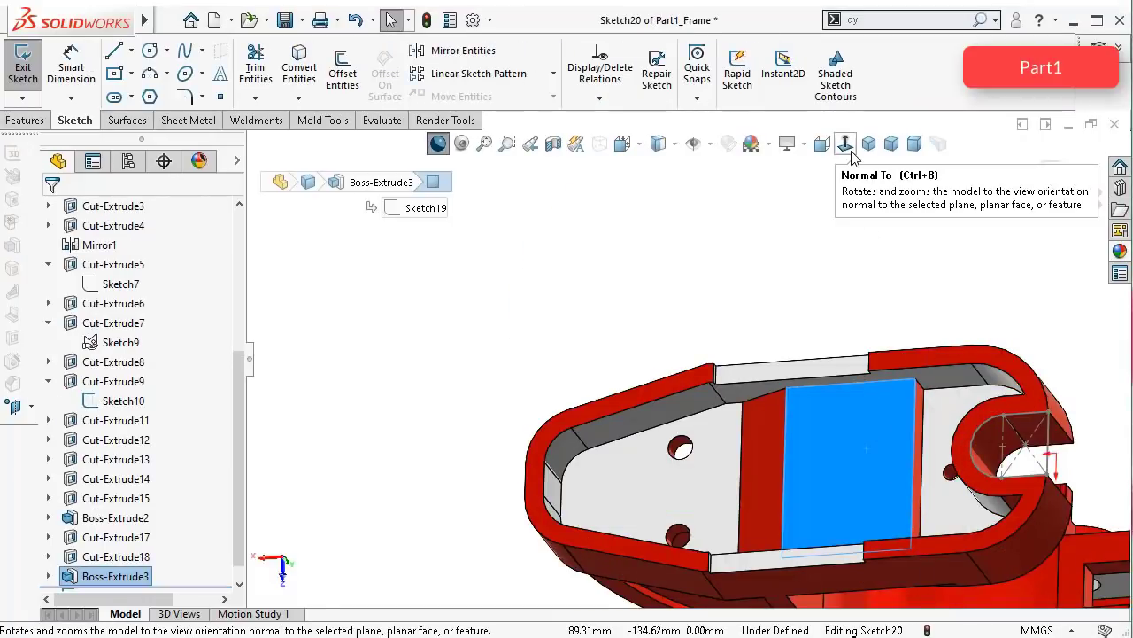
pyautogui.click(849, 151)
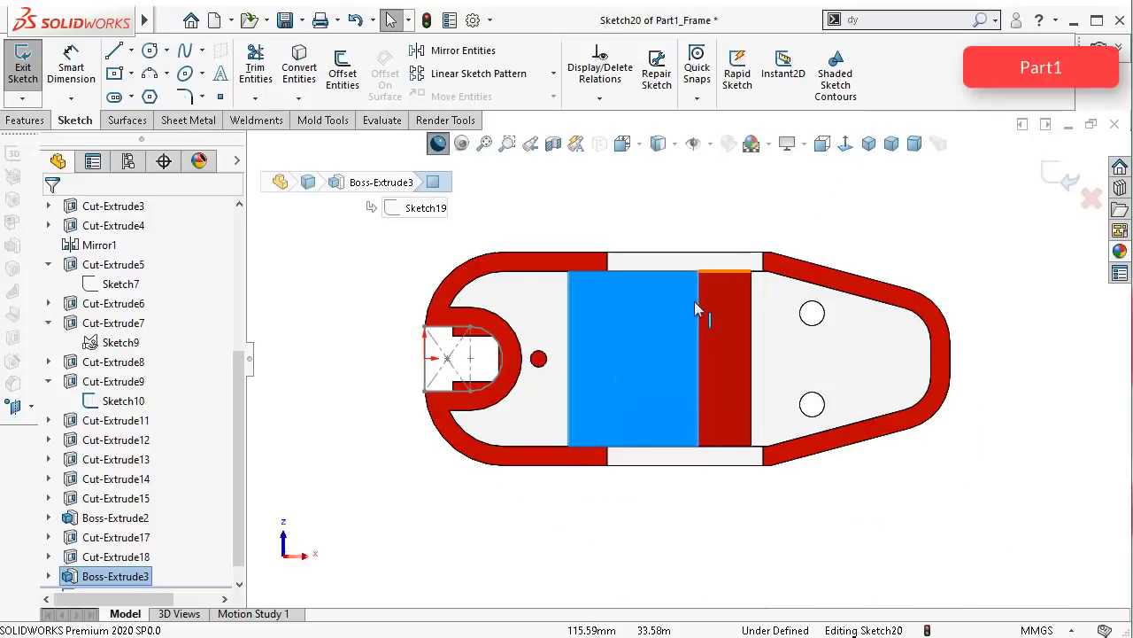
pyautogui.scroll(-4, 650, 293)
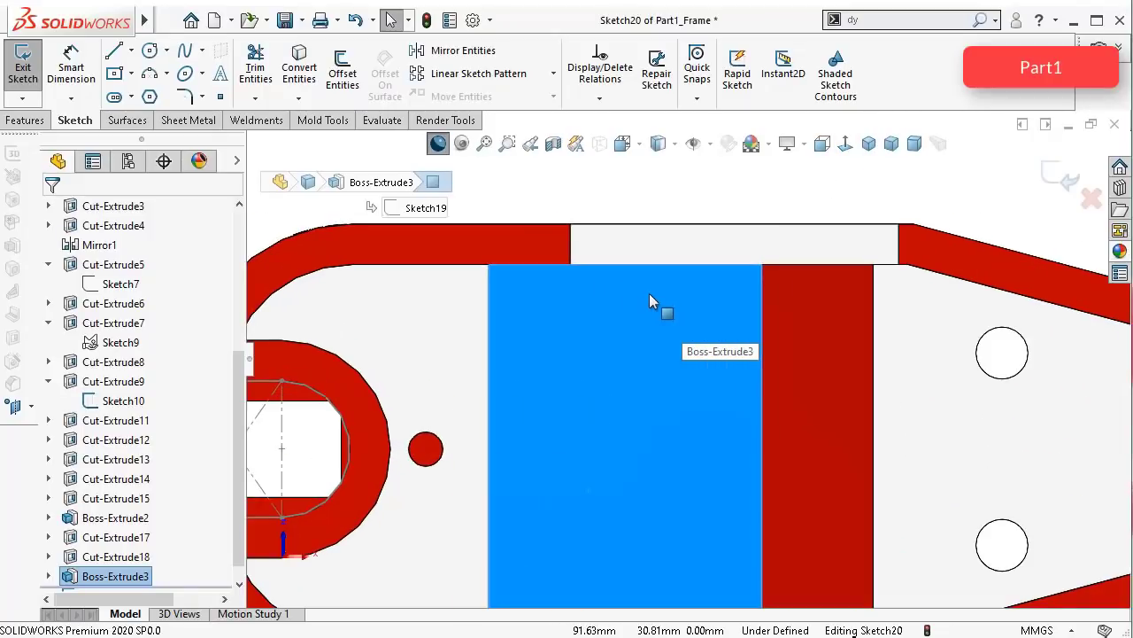
pyautogui.scroll(-1, 649, 293)
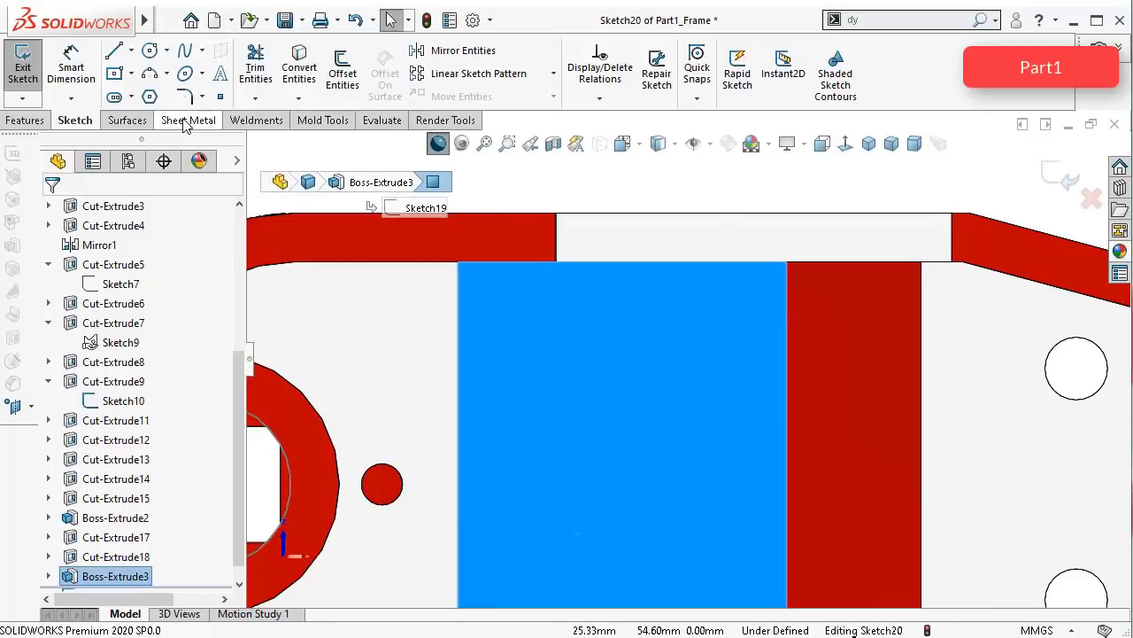
# Step: Draw a horizontal centerline from the center of the end slot's rectangle to the far edge of the block's flat face
pyautogui.click(131, 74)
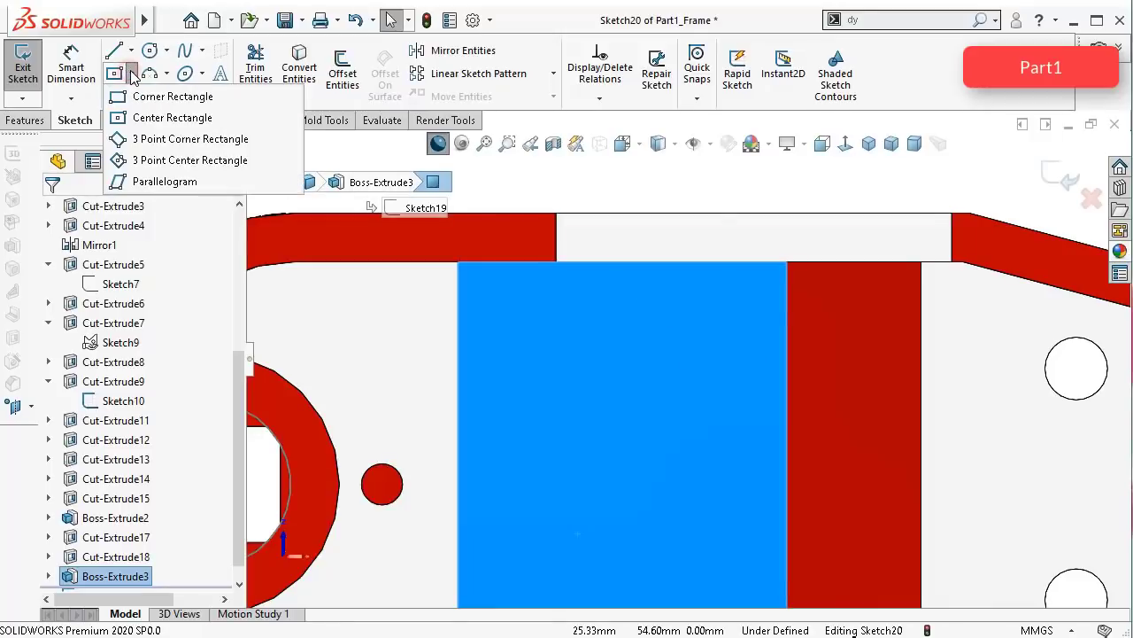
pyautogui.click(132, 53)
pyautogui.click(132, 52)
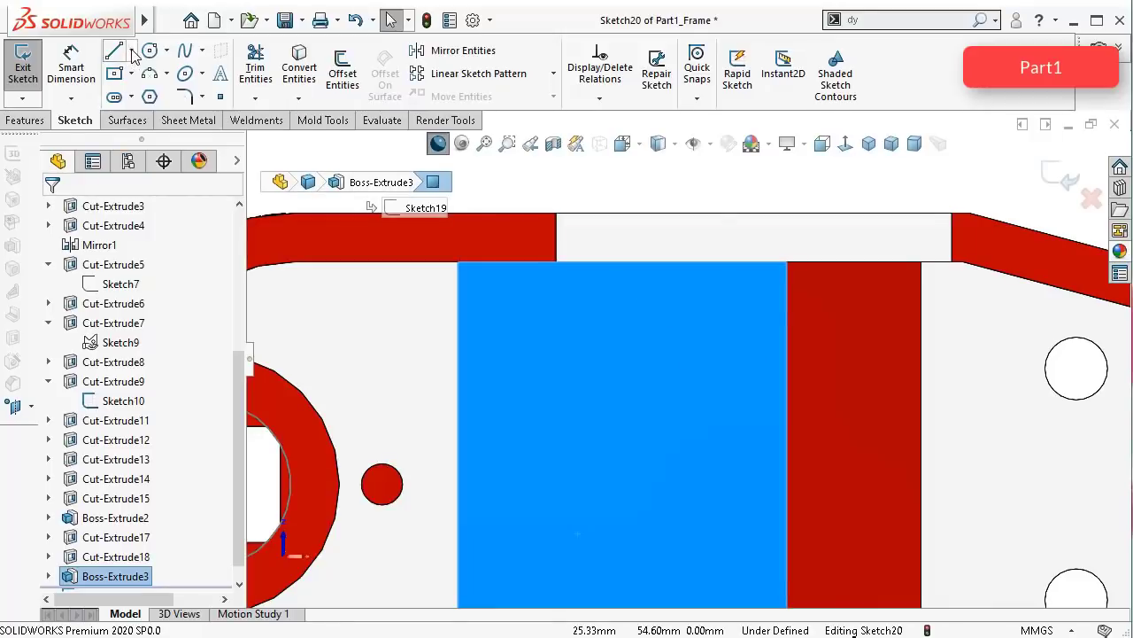
pyautogui.click(131, 51)
pyautogui.click(156, 80)
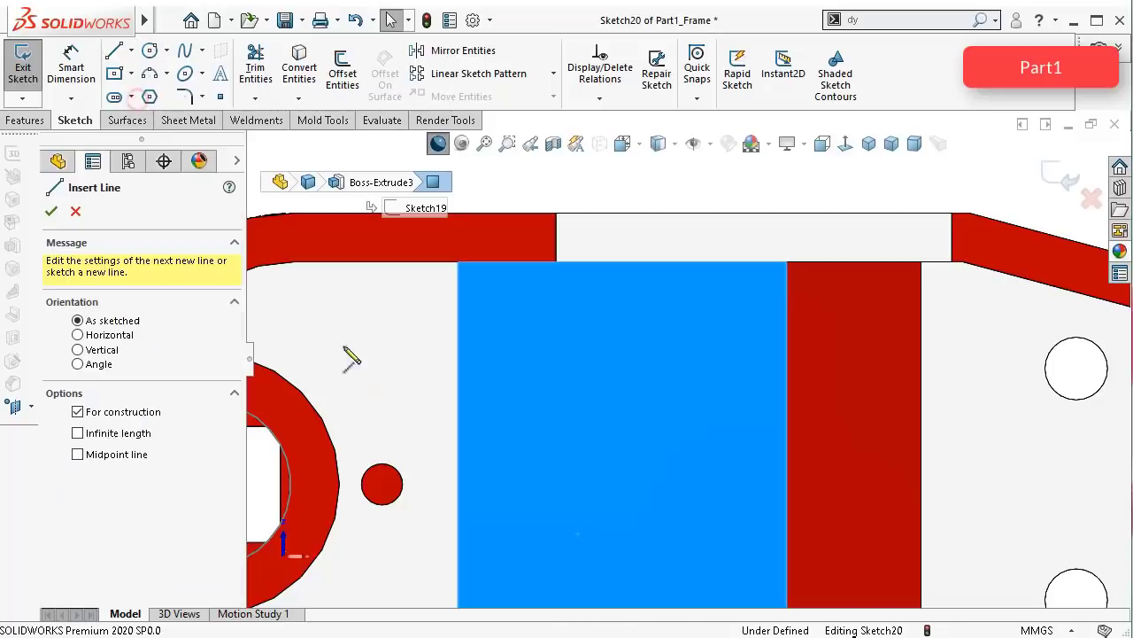
pyautogui.scroll(3, 367, 511)
pyautogui.click(354, 502)
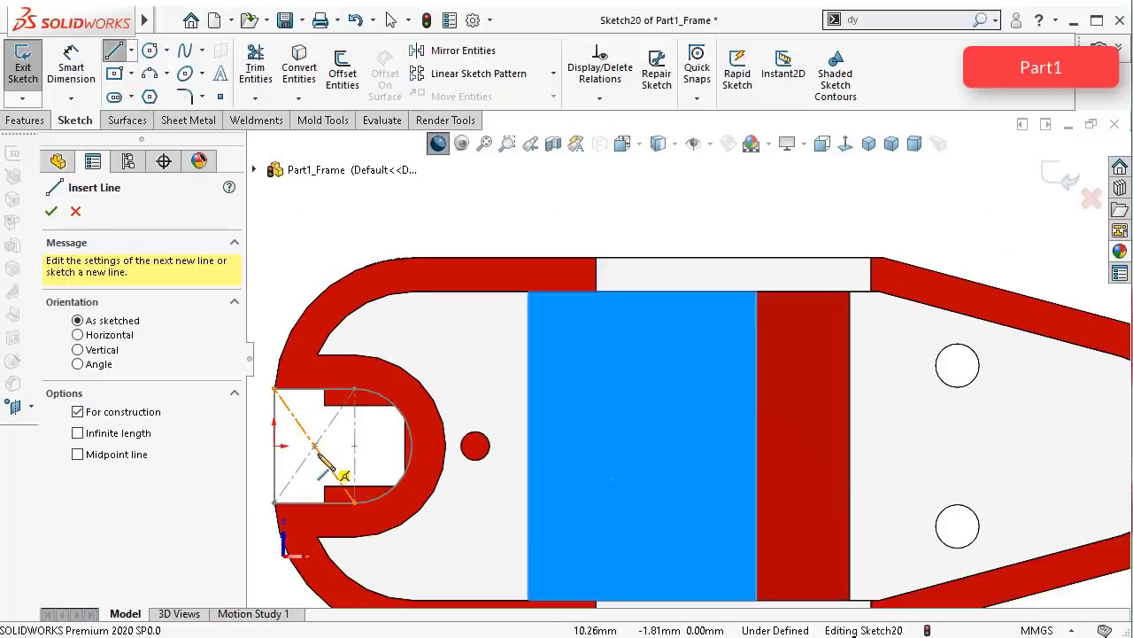
pyautogui.click(315, 446)
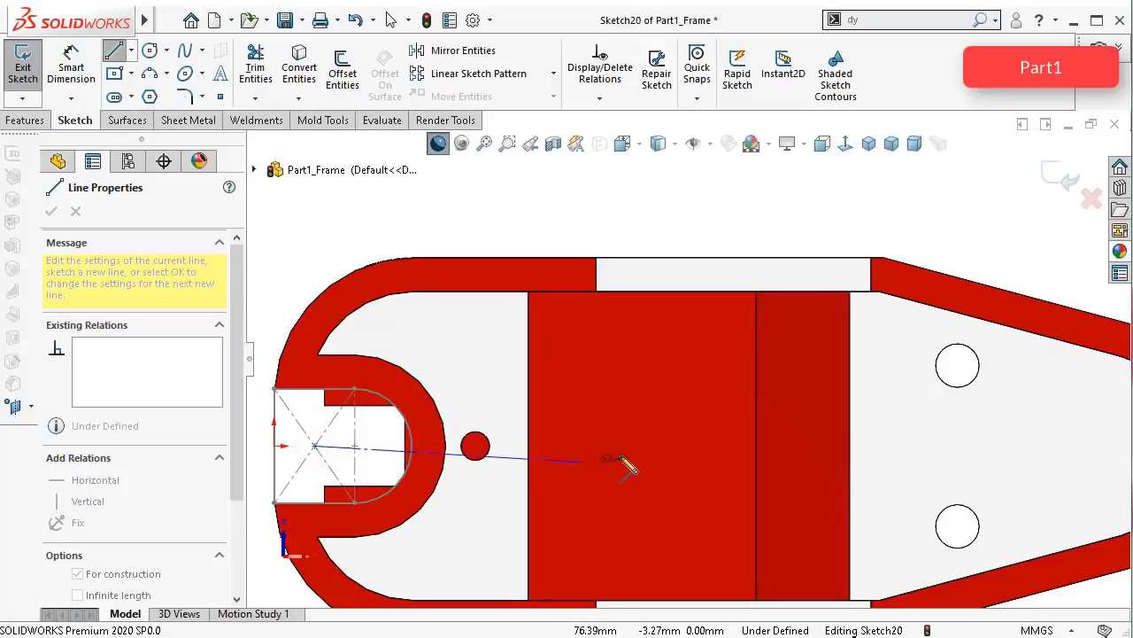
pyautogui.click(755, 445)
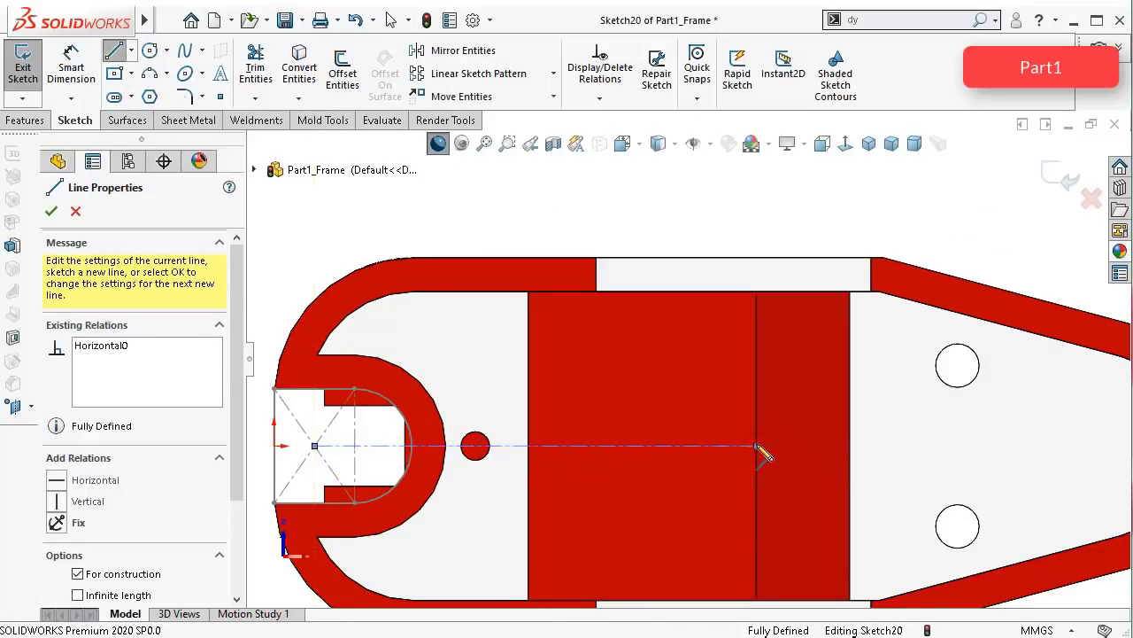
pyautogui.press('Escape')
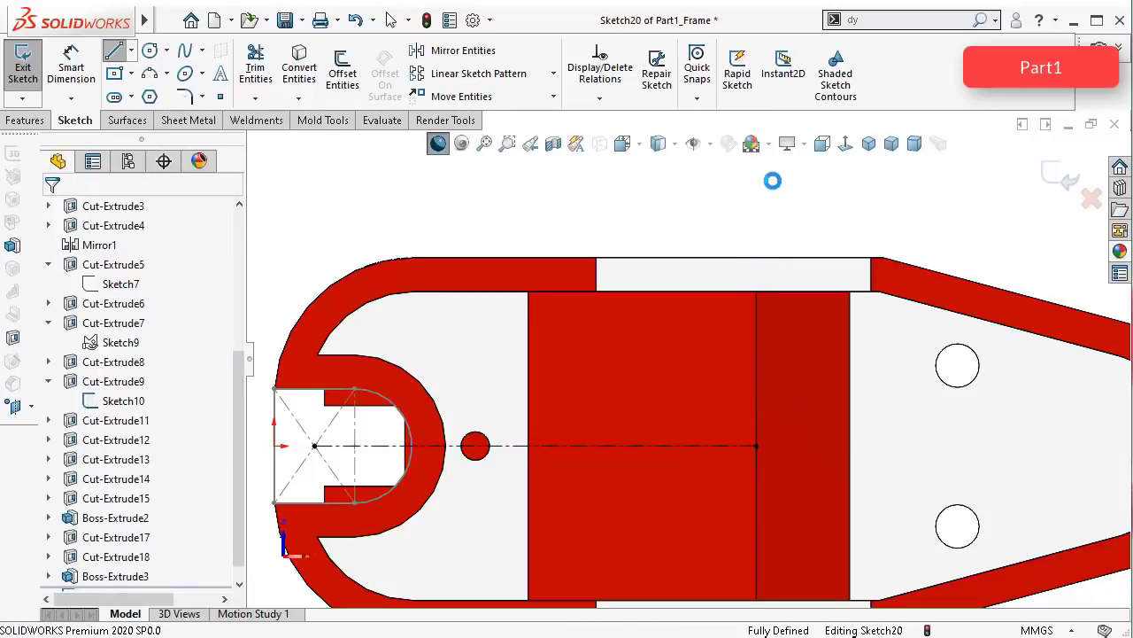
# Step: Turn on Dynamic Mirror Entities about the horizontal centerline
pyautogui.click(969, 18)
pyautogui.write('dy')
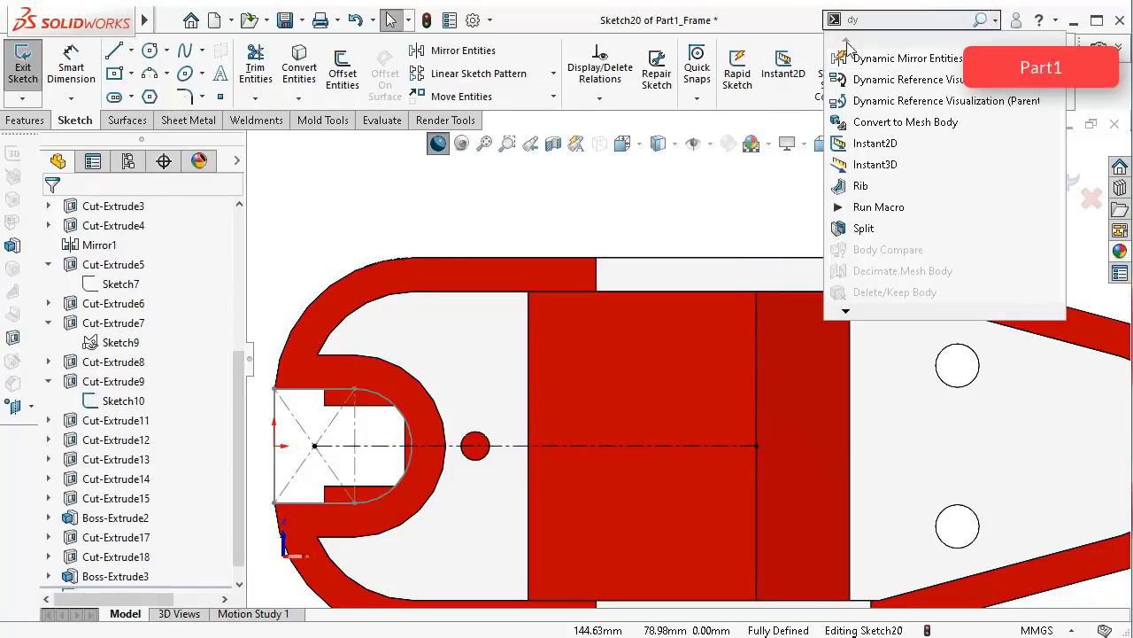
pyautogui.click(903, 57)
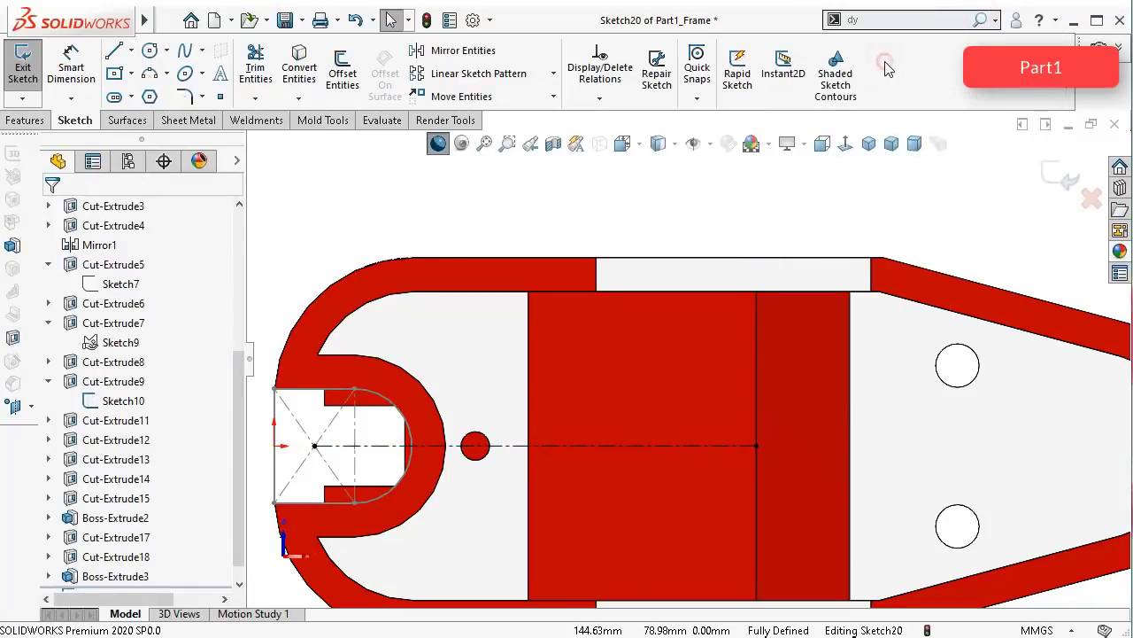
pyautogui.click(586, 445)
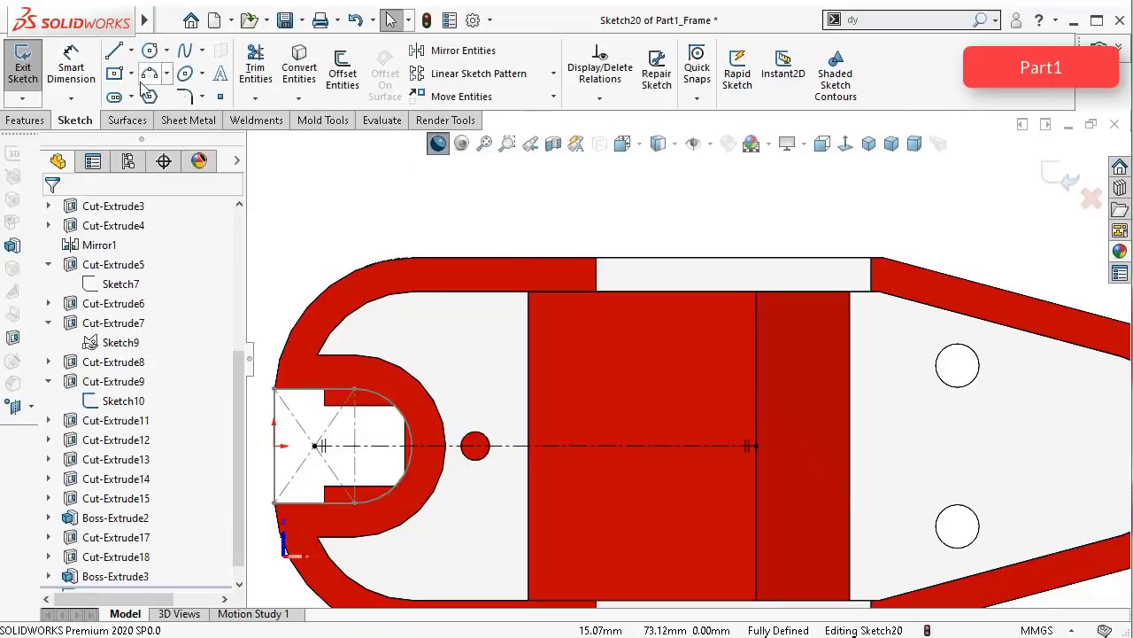
# Step: Sketch a mirrored corner rectangle about 76 by 12 mm across the block's full length, starting at its upper corner along the pocket wall
pyautogui.click(132, 75)
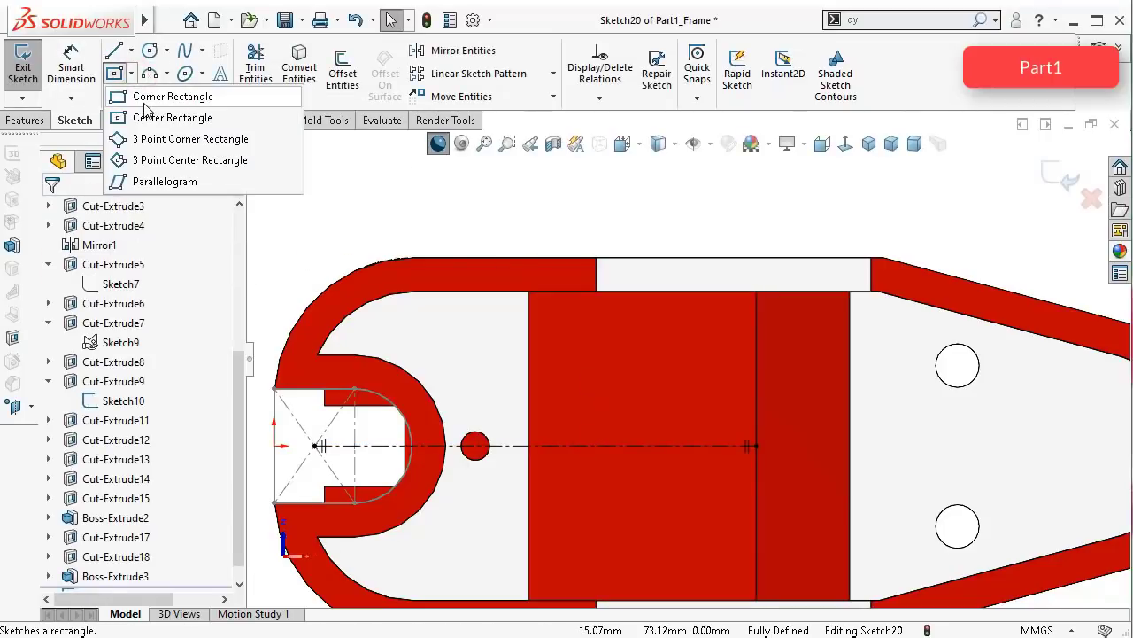
pyautogui.click(144, 101)
pyautogui.scroll(-2, 592, 366)
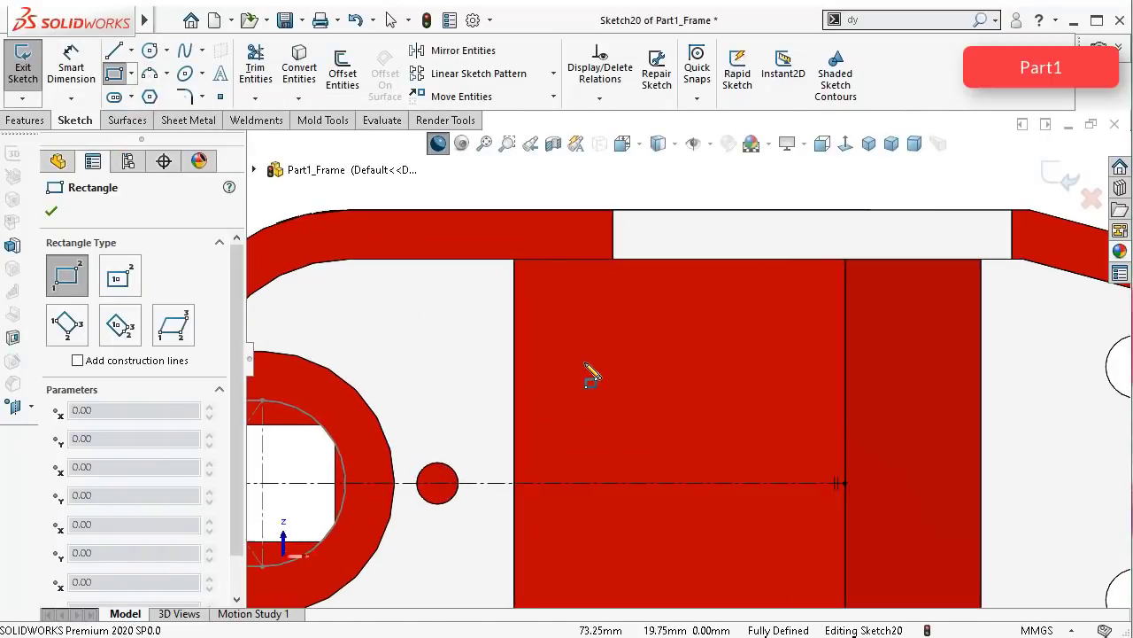
pyautogui.scroll(1, 576, 371)
pyautogui.scroll(-1, 560, 370)
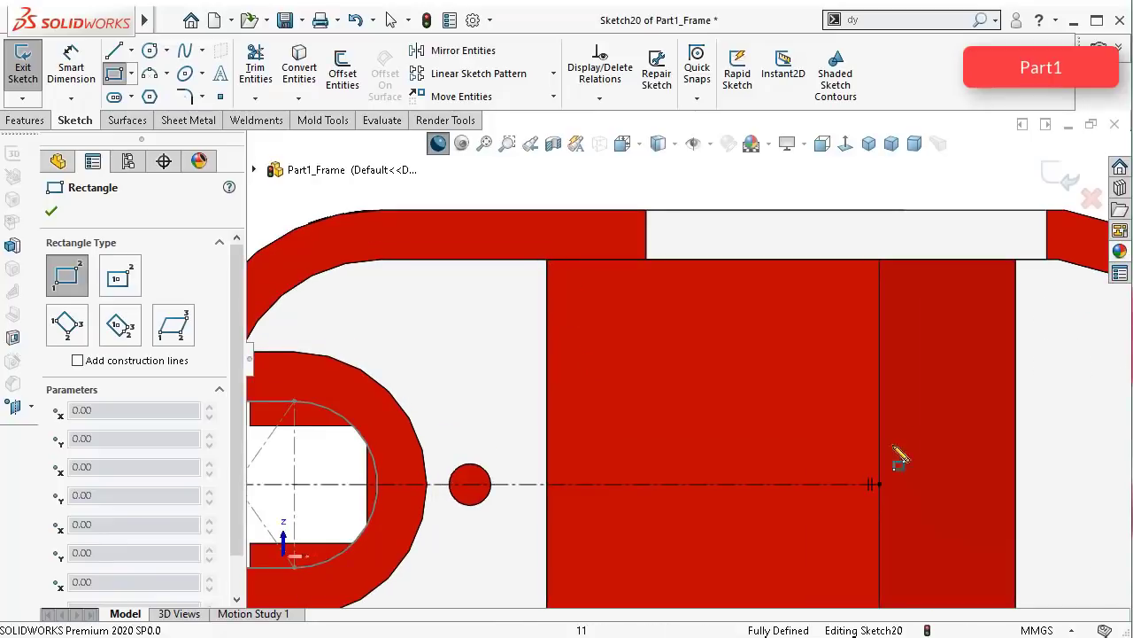
pyautogui.click(547, 261)
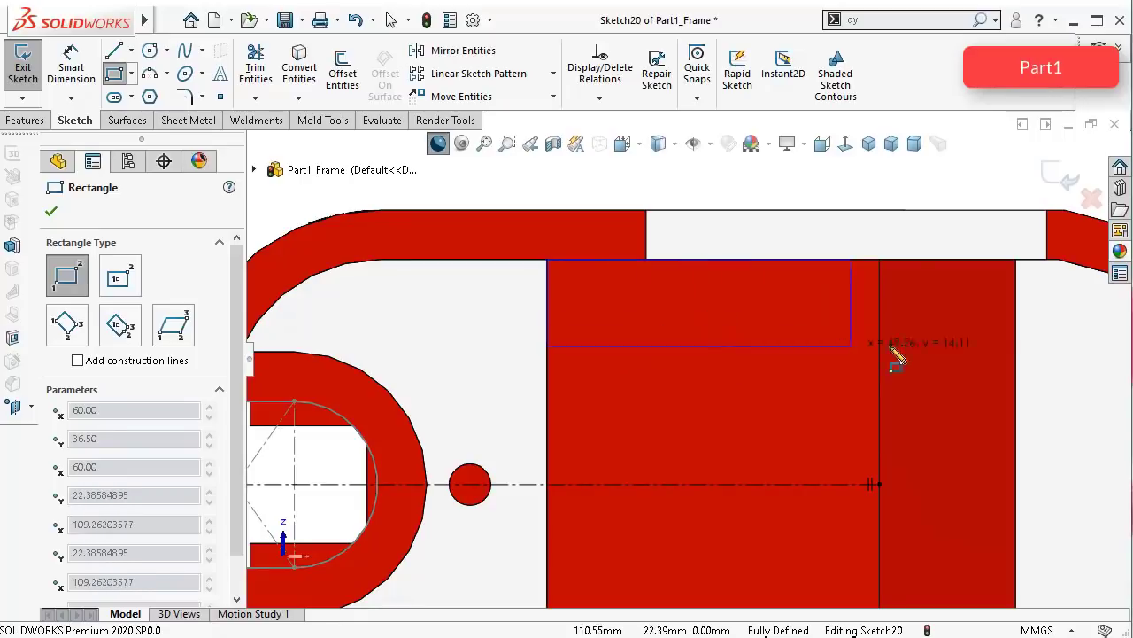
pyautogui.click(1016, 333)
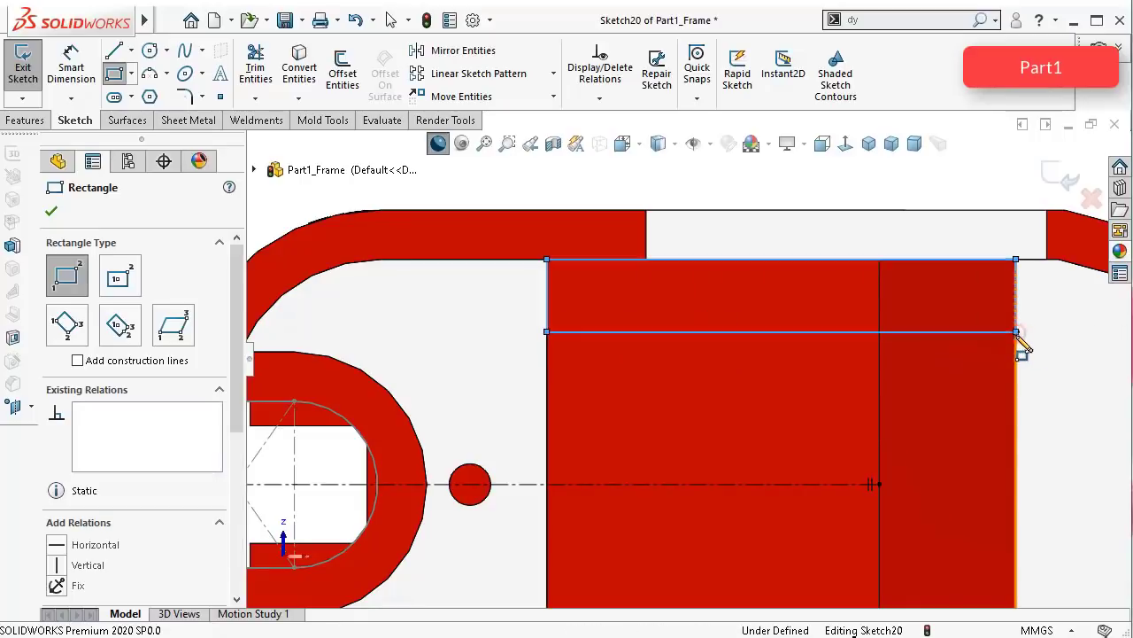
pyautogui.scroll(4, 956, 377)
pyautogui.scroll(-1, 795, 425)
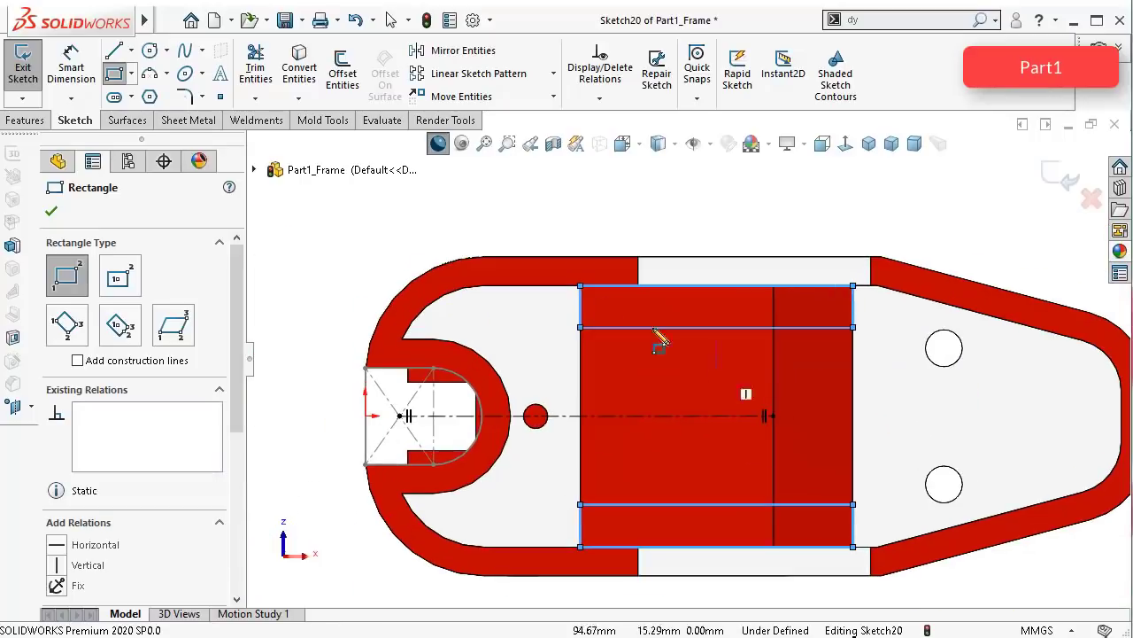
# Step: Dimension the short side of the upper rectangle to 17.5 mm
pyautogui.click(72, 71)
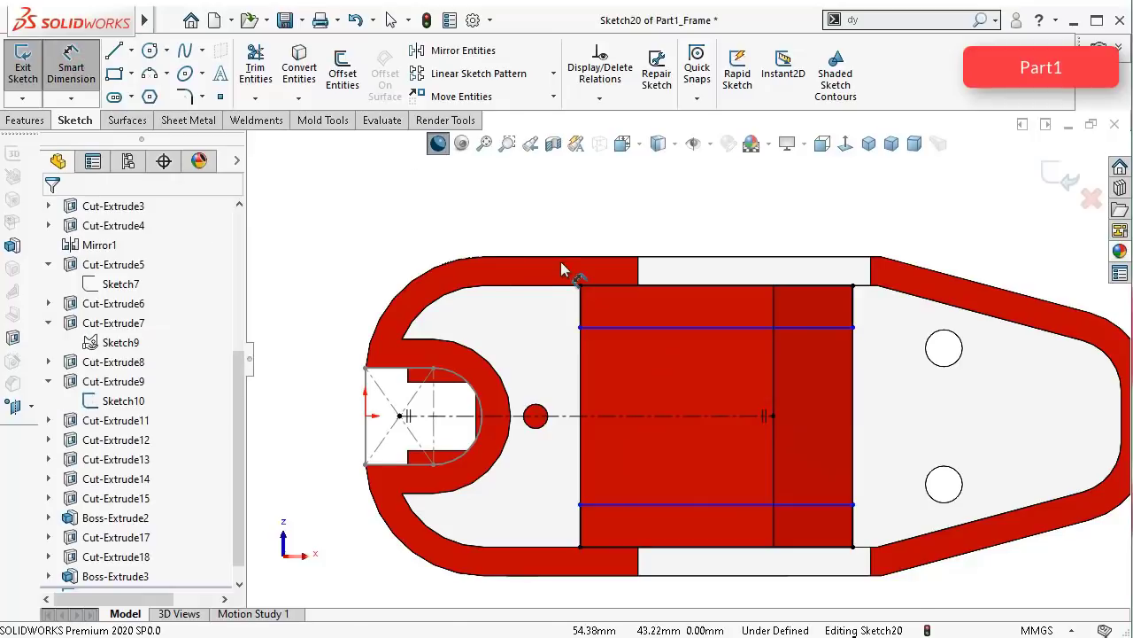
pyautogui.scroll(2, 561, 262)
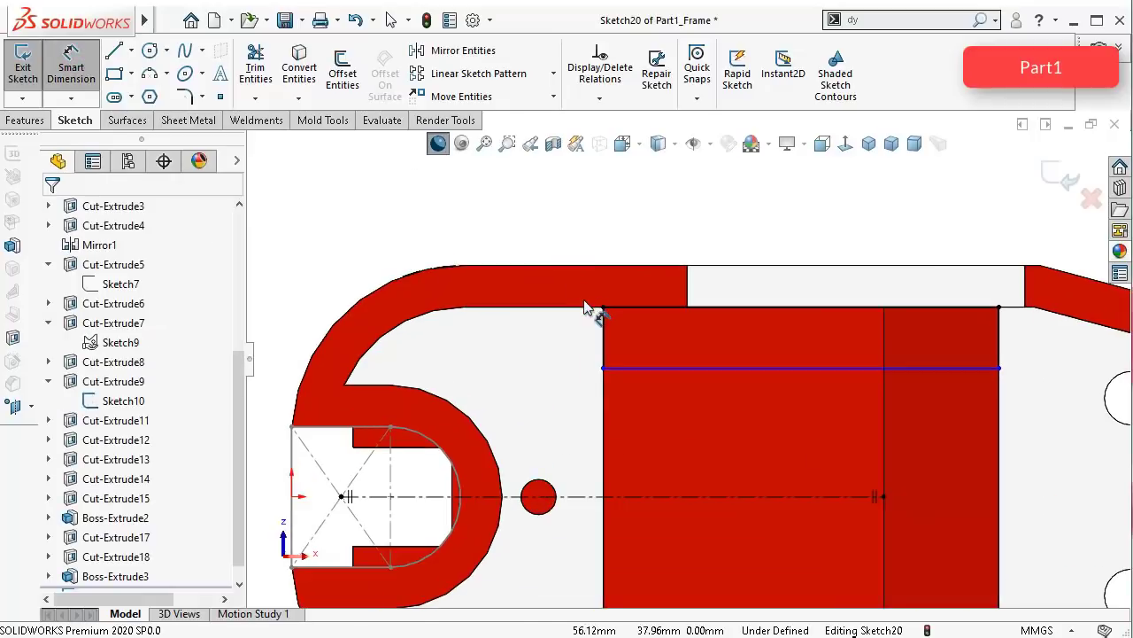
pyautogui.click(600, 329)
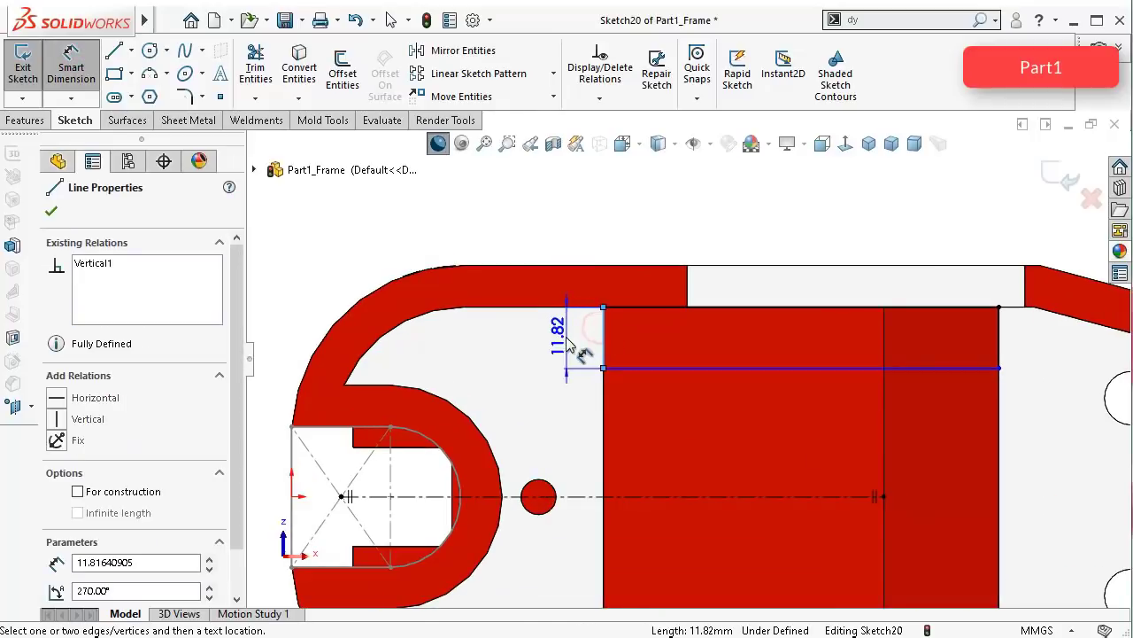
pyautogui.click(528, 336)
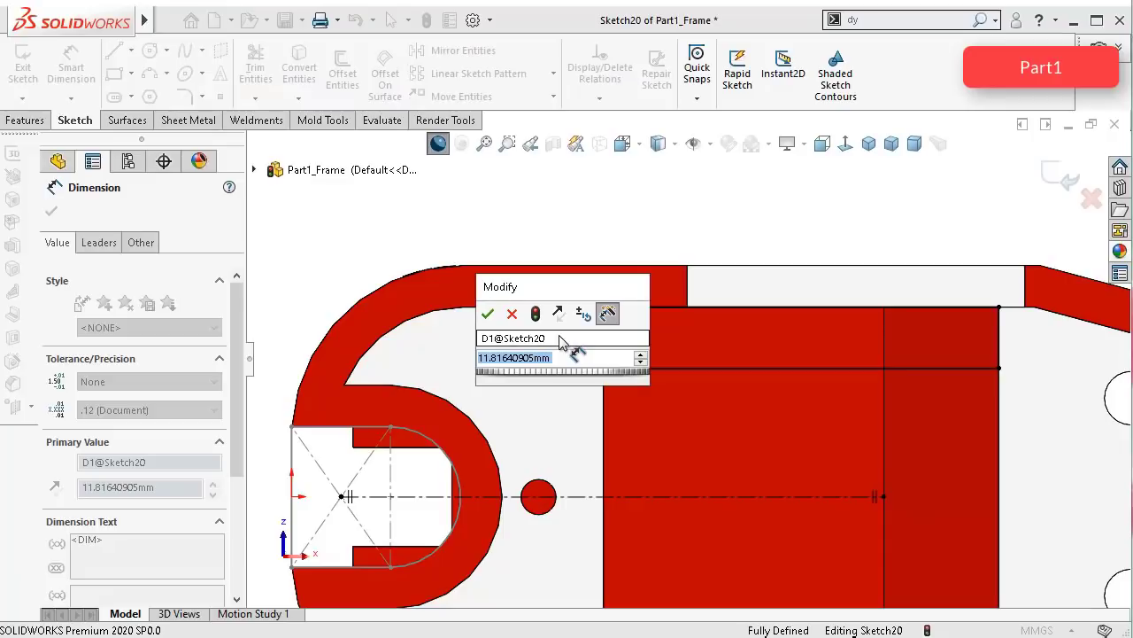
pyautogui.write('17')
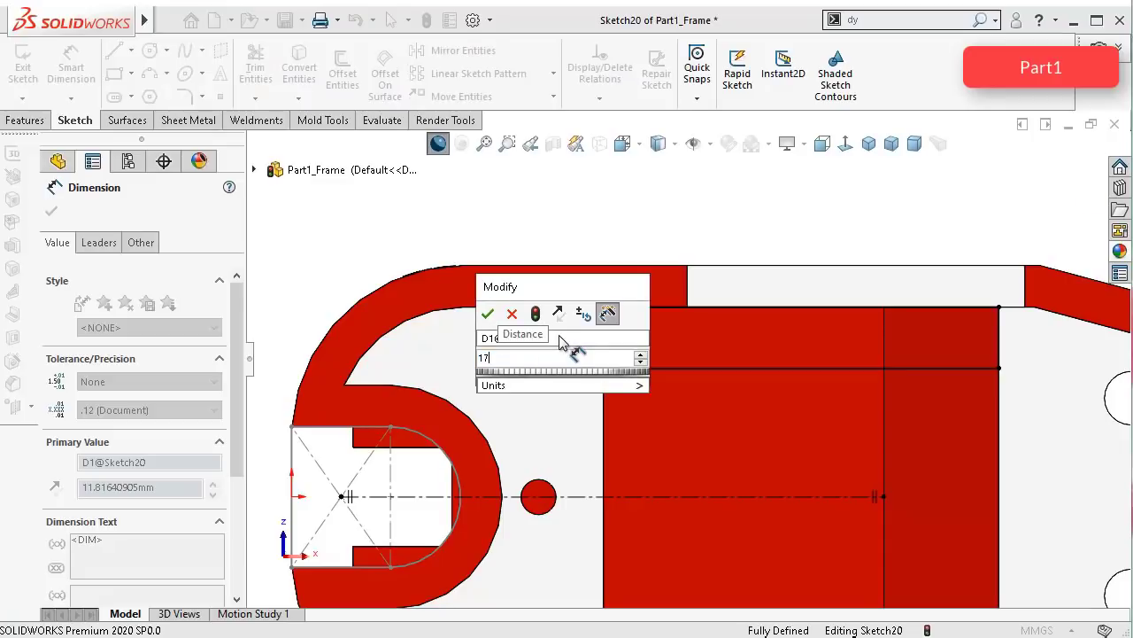
pyautogui.write('.5')
pyautogui.press('Return')
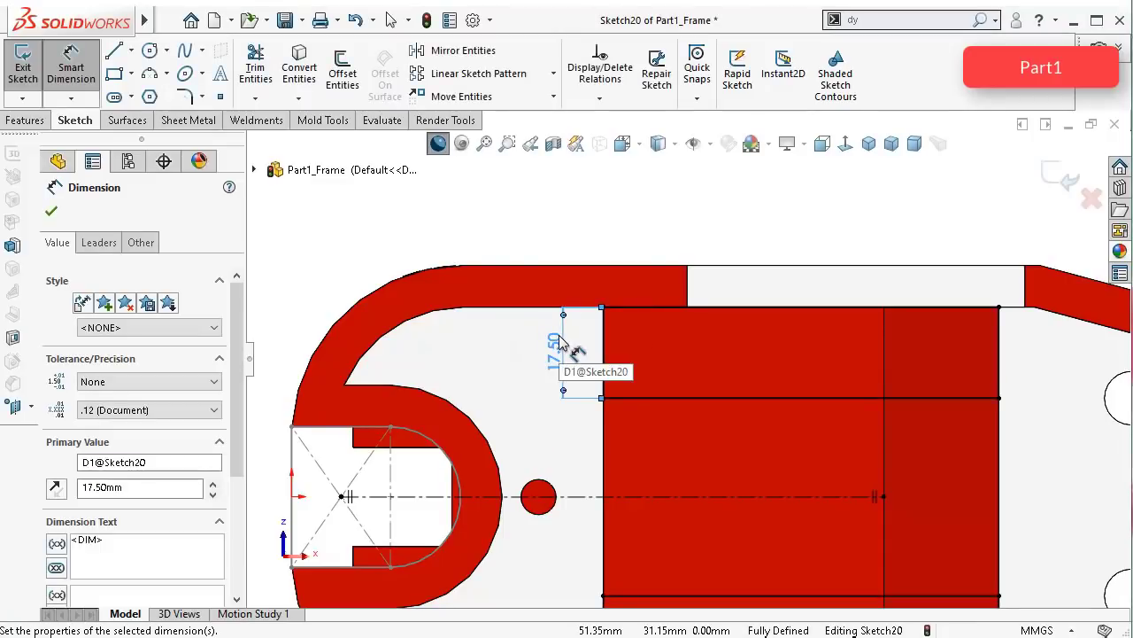
pyautogui.scroll(1, 732, 473)
pyautogui.scroll(-1, 744, 461)
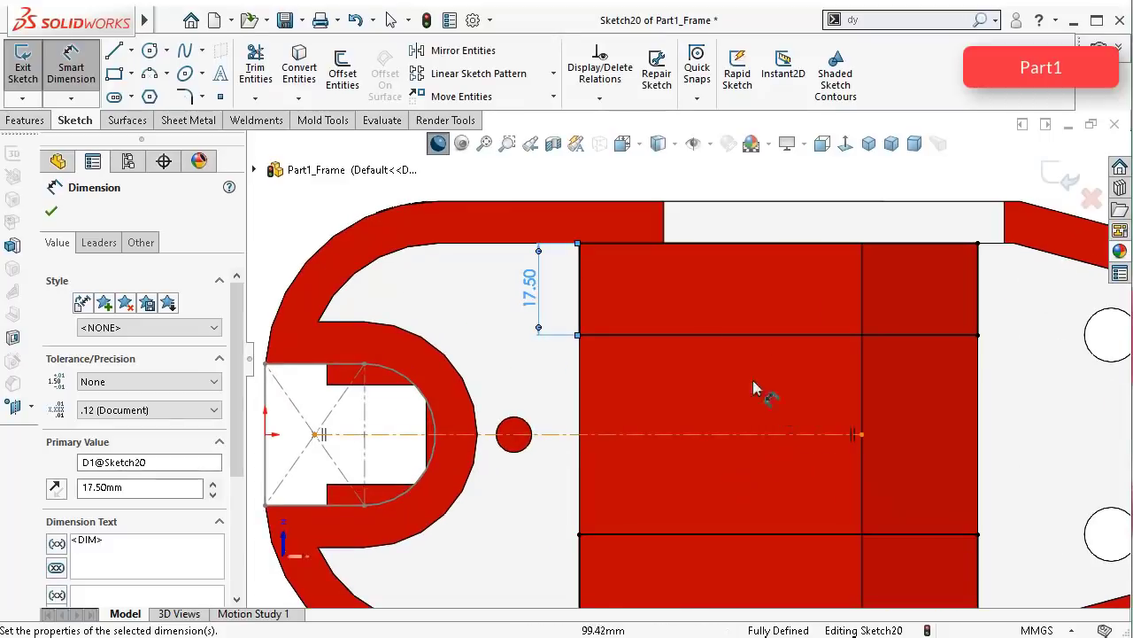
# Step: Try to sketch a mirrored rectangle about 76 by 12.6 mm from the block's edge down to the centerline, and undo it
pyautogui.click(114, 74)
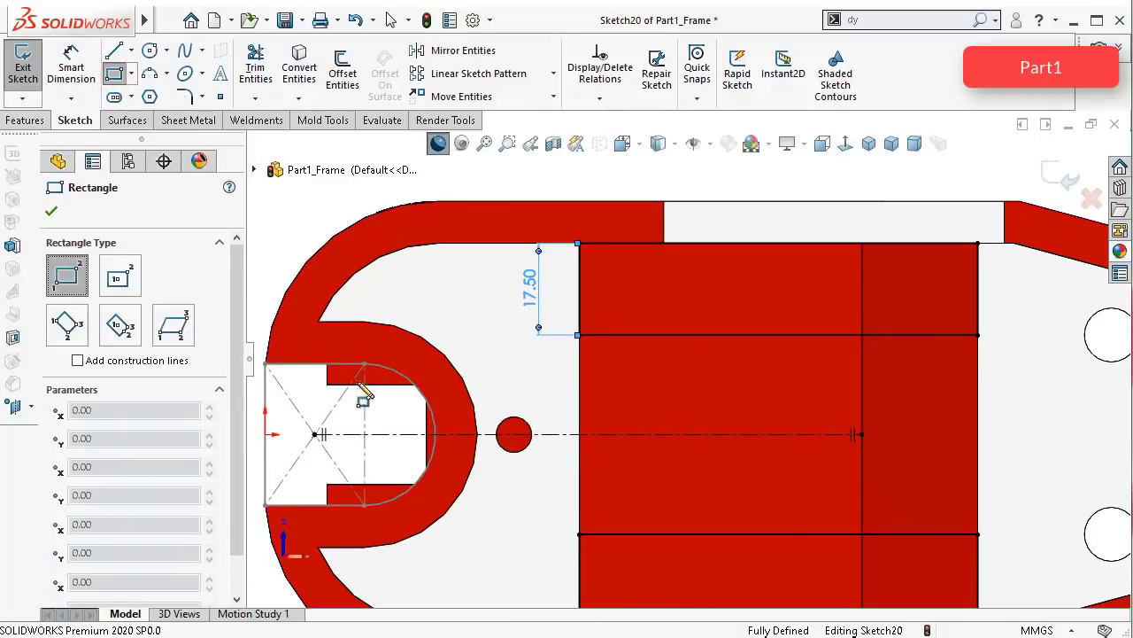
pyautogui.click(580, 368)
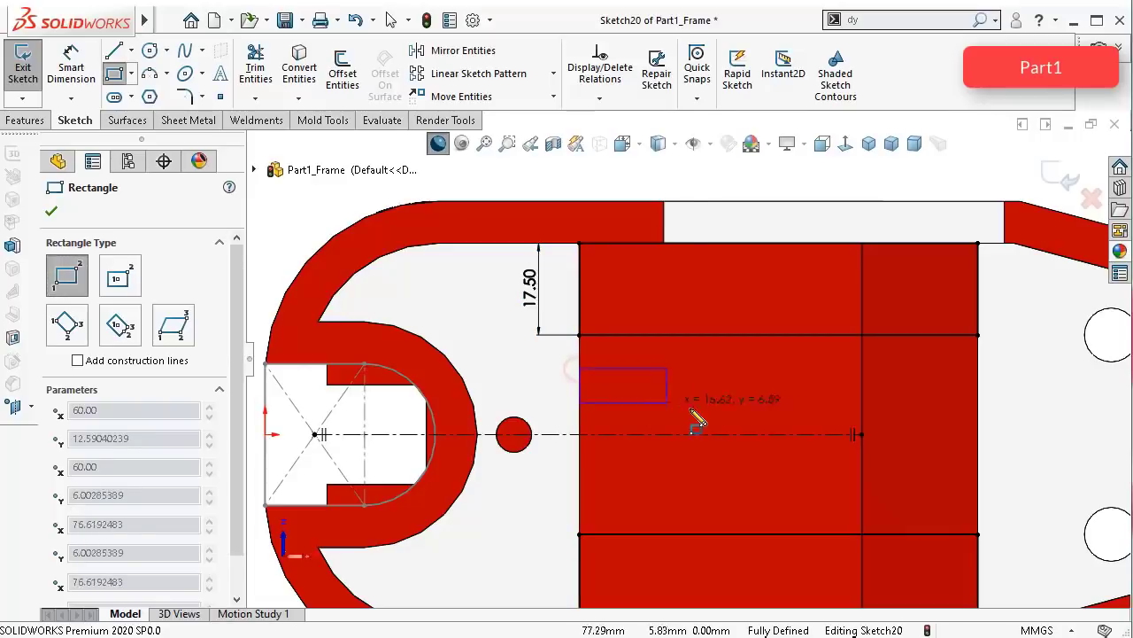
pyautogui.click(978, 434)
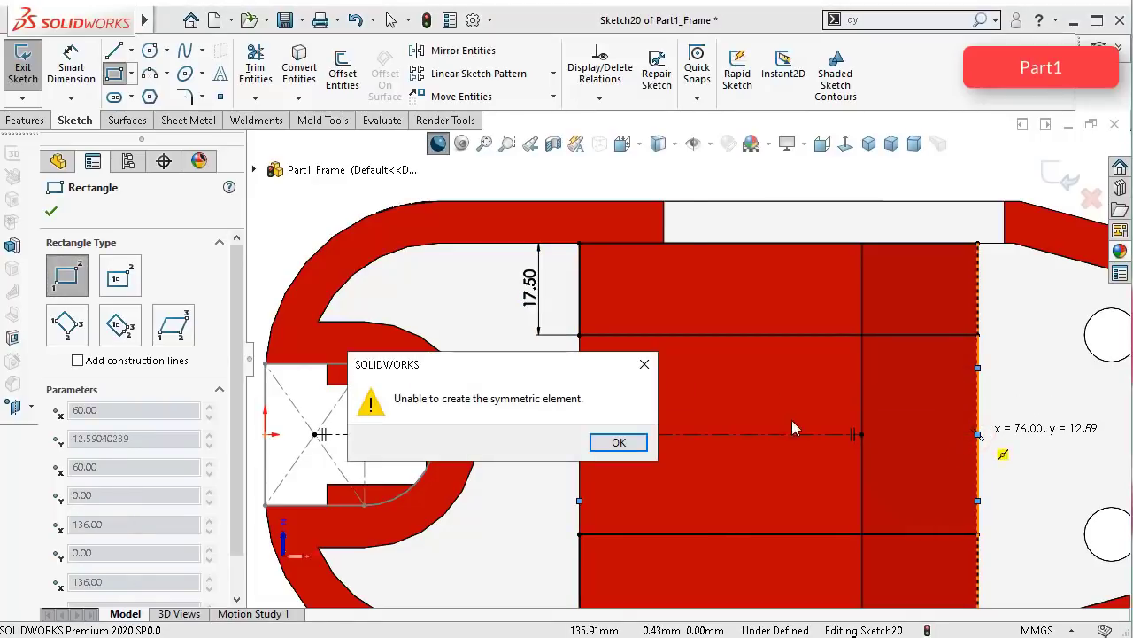
pyautogui.click(643, 366)
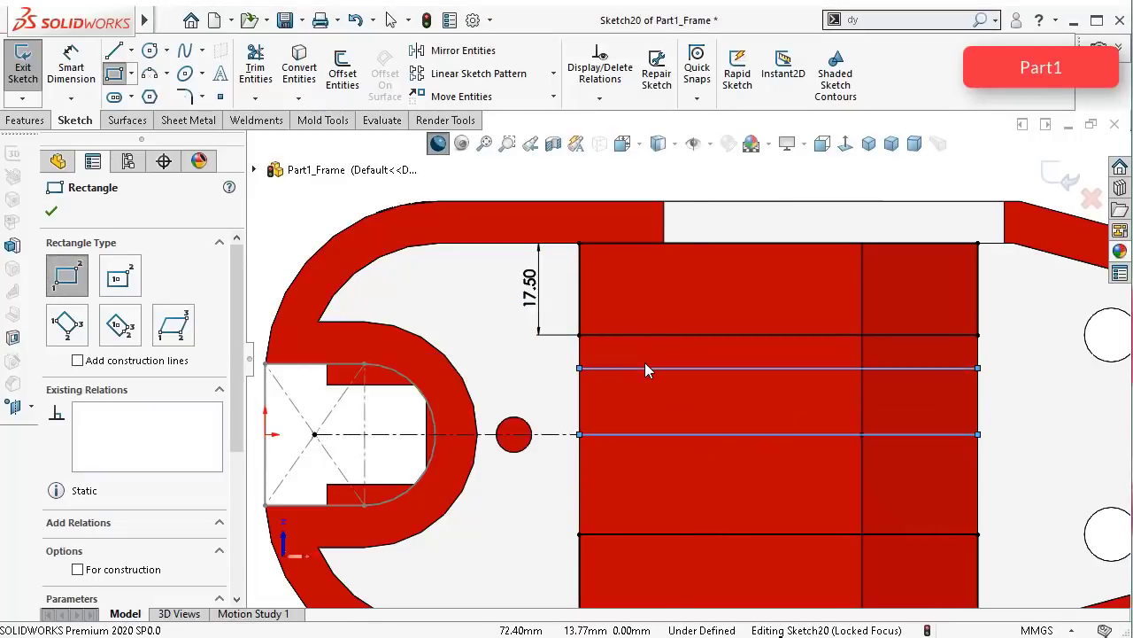
pyautogui.press('Escape')
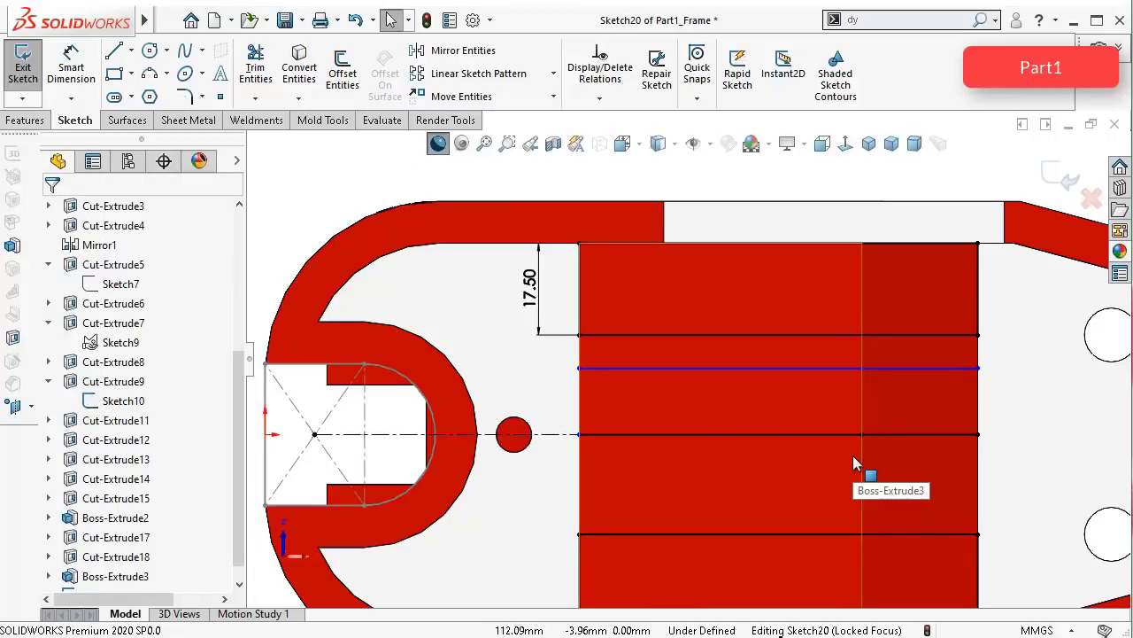
pyautogui.hotkey('ctrl', 'z')
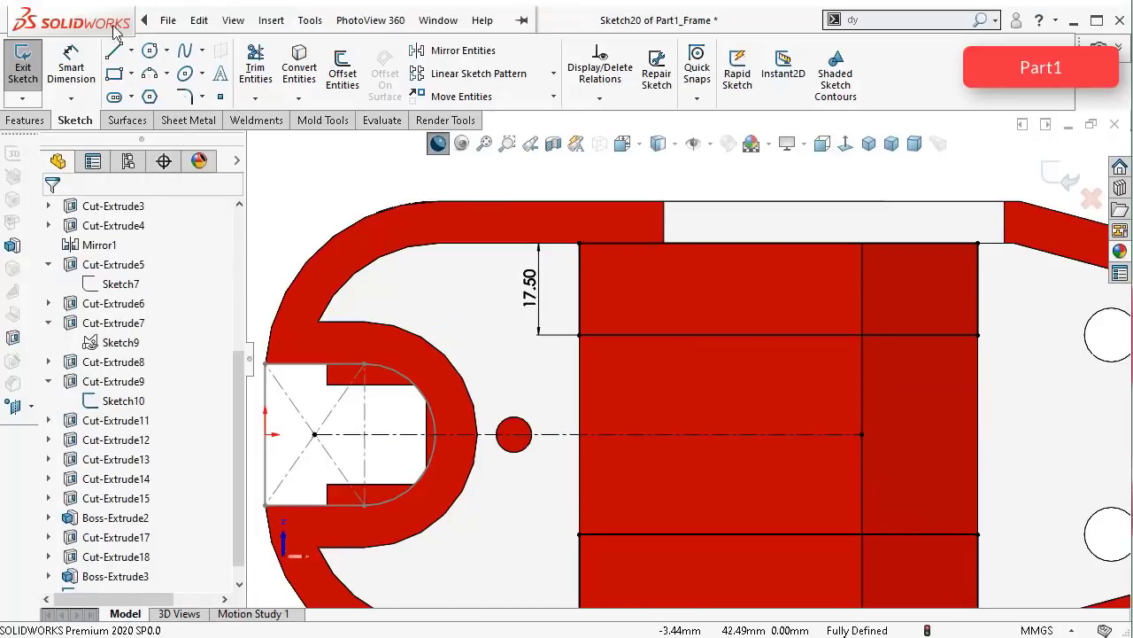
# Step: Try to sketch a three-line profile about 76 by 12.6 mm from the centerline across the block between its end edges, and undo it
pyautogui.click(114, 54)
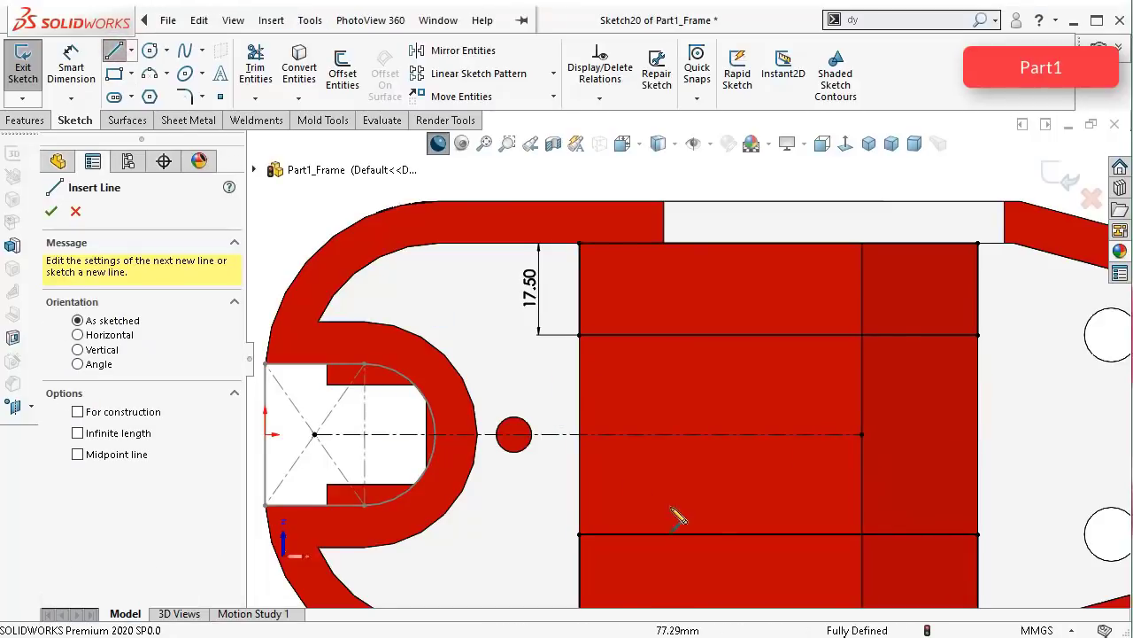
pyautogui.click(586, 434)
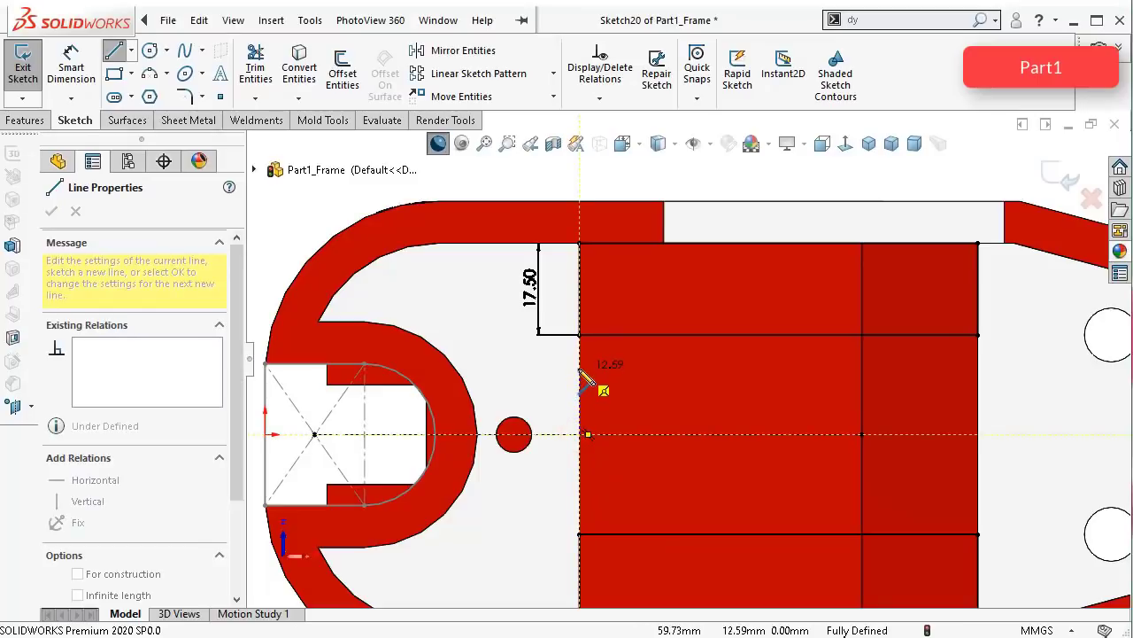
pyautogui.click(579, 368)
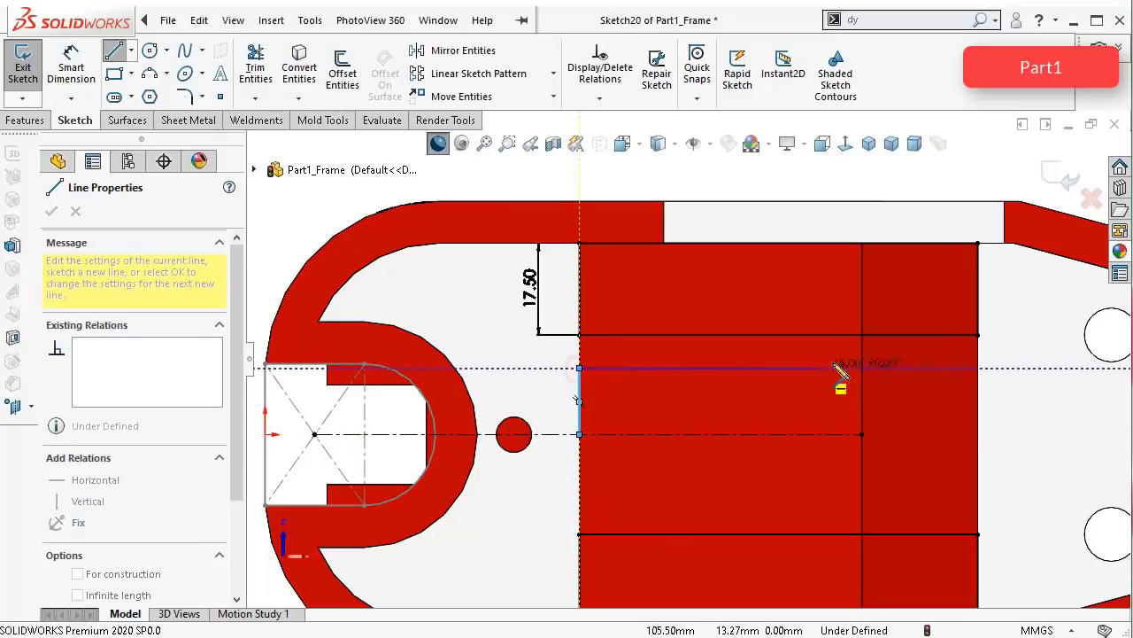
pyautogui.click(978, 368)
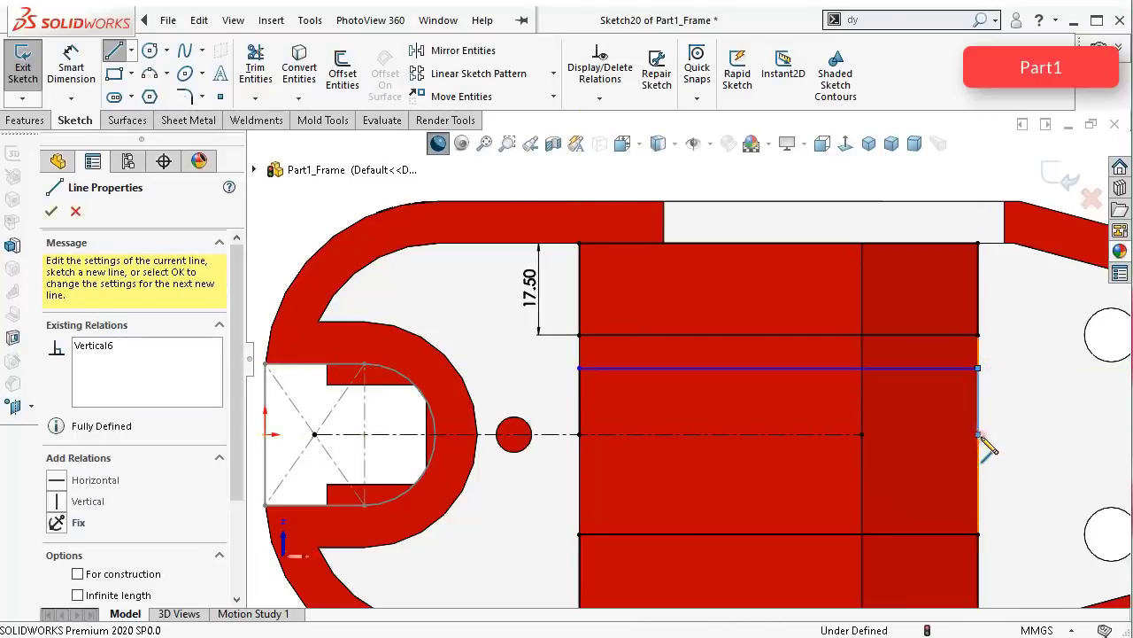
pyautogui.click(978, 434)
pyautogui.press('Escape')
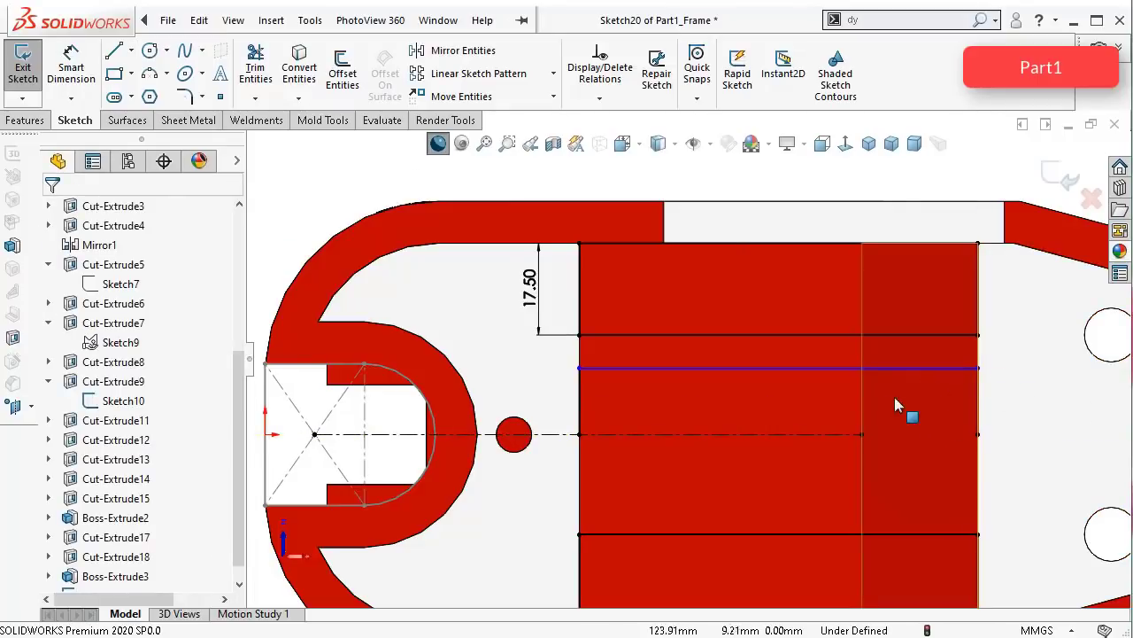
pyautogui.hotkey('ctrl', 'z')
pyautogui.press('Delete')
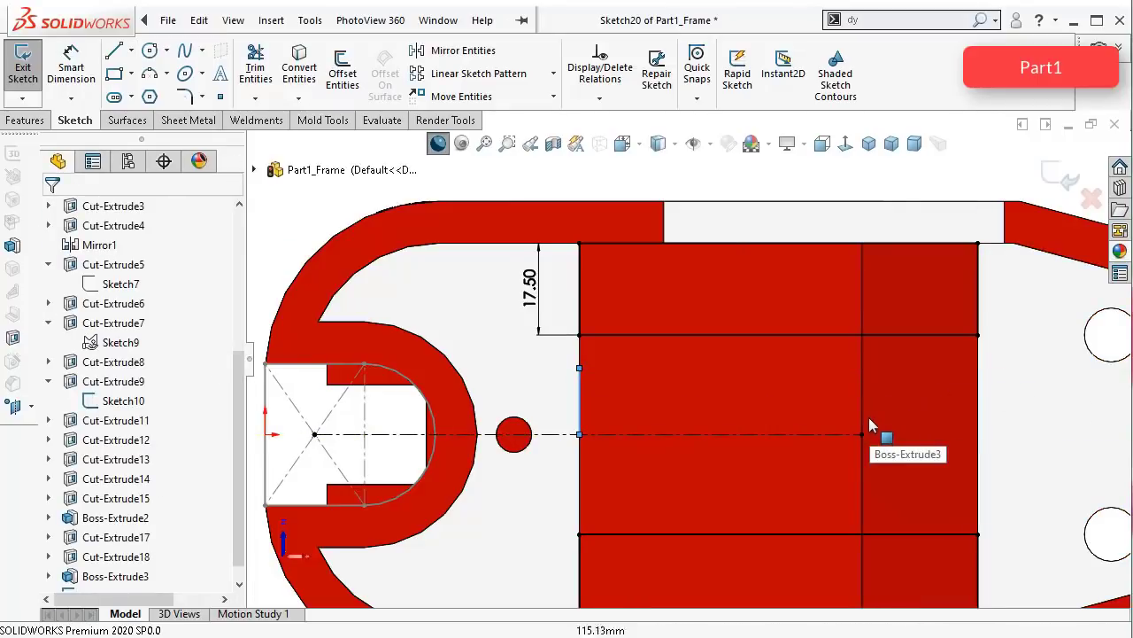
# Step: Turn Dynamic Mirror Entities back on about the horizontal centerline of the sketch
pyautogui.click(980, 19)
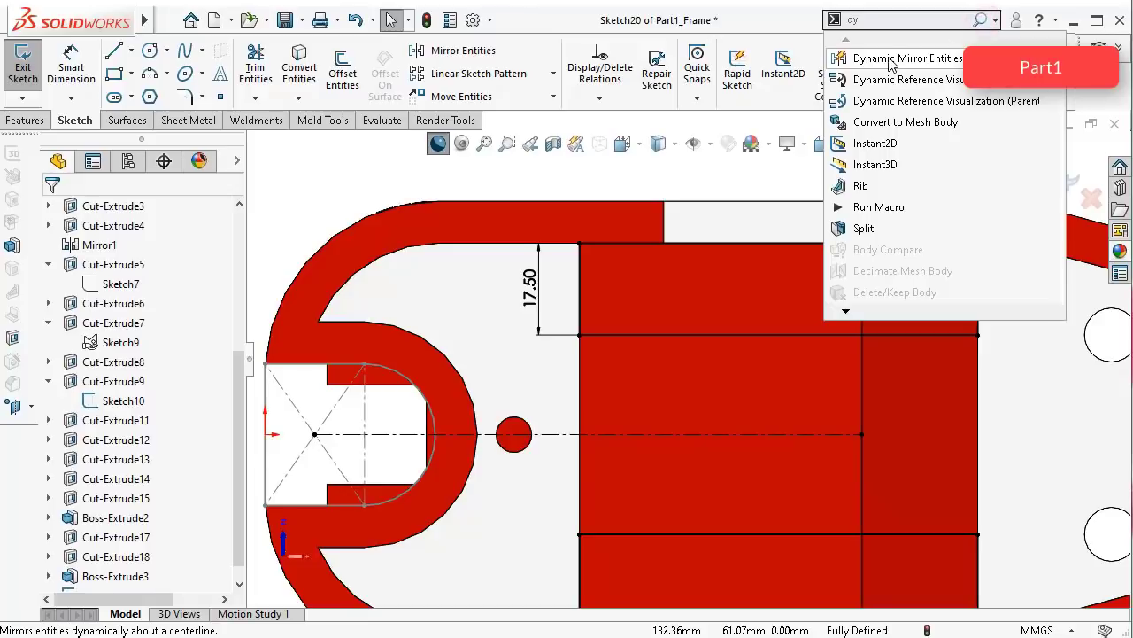
pyautogui.click(852, 68)
pyautogui.click(746, 433)
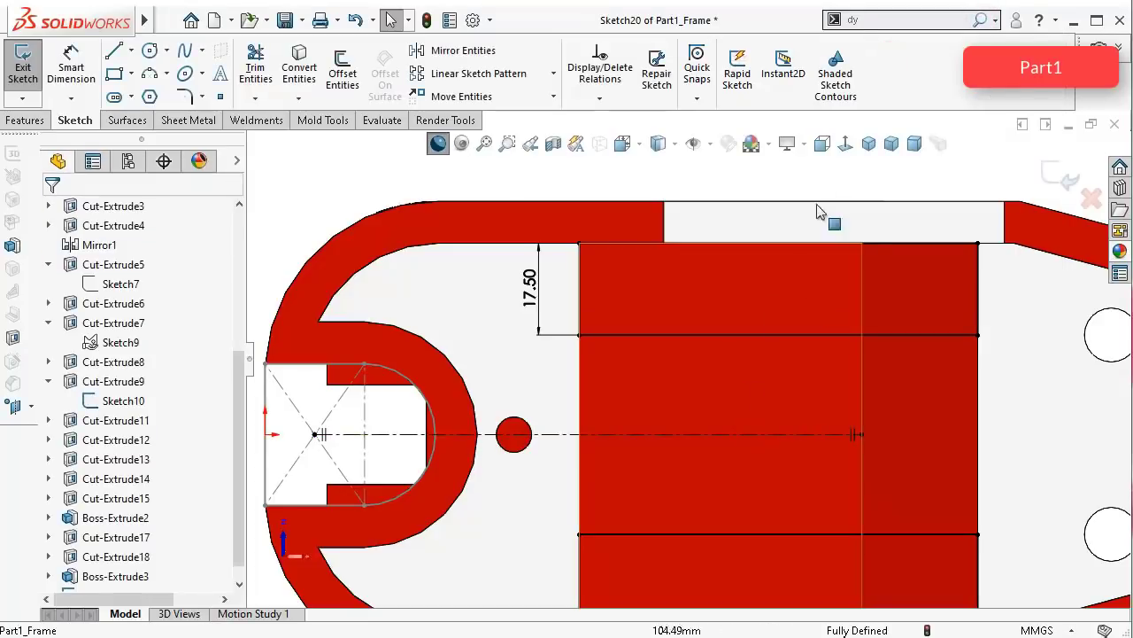
# Step: Sketch a mirrored vertical line on the block's far end edge, reaching about 11.2 mm up from the centerline
pyautogui.click(113, 53)
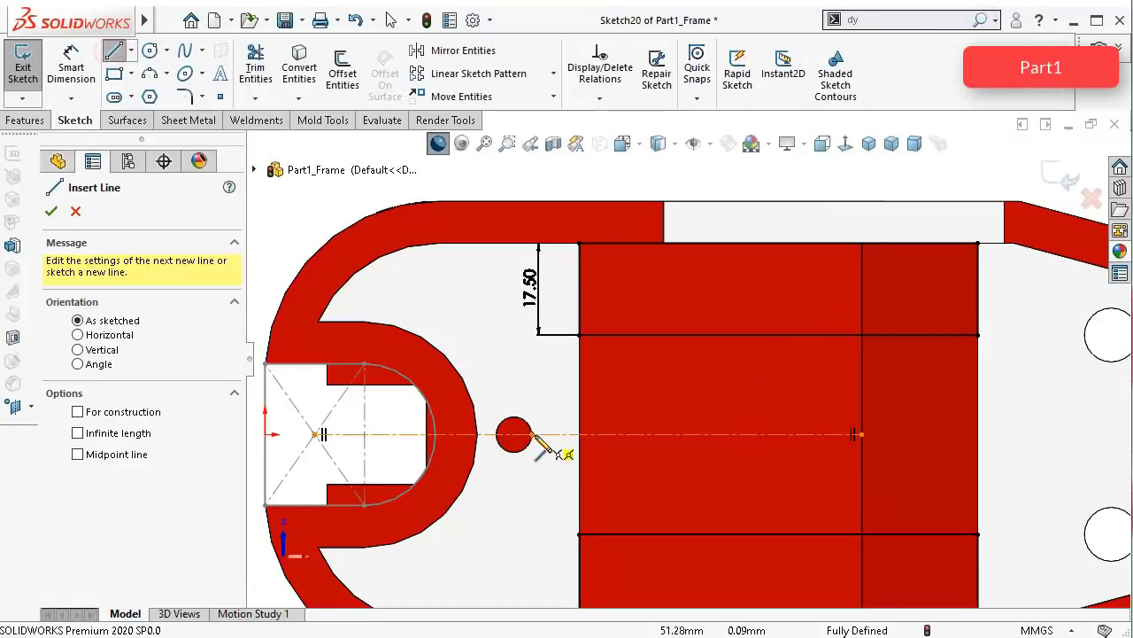
pyautogui.click(587, 435)
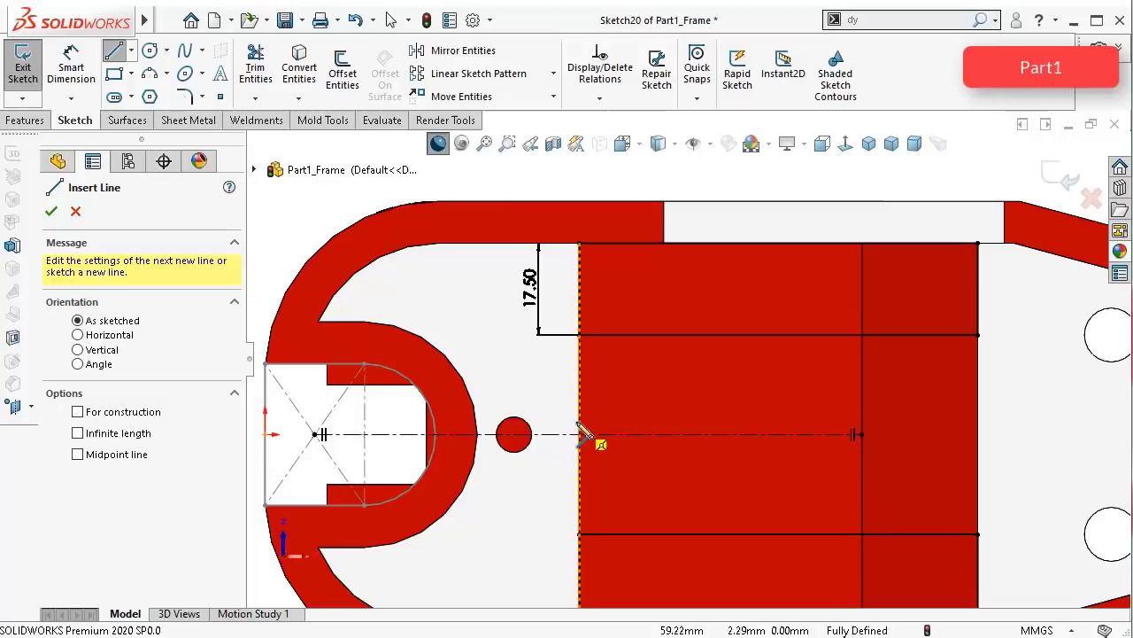
pyautogui.press('Escape')
pyautogui.click(978, 434)
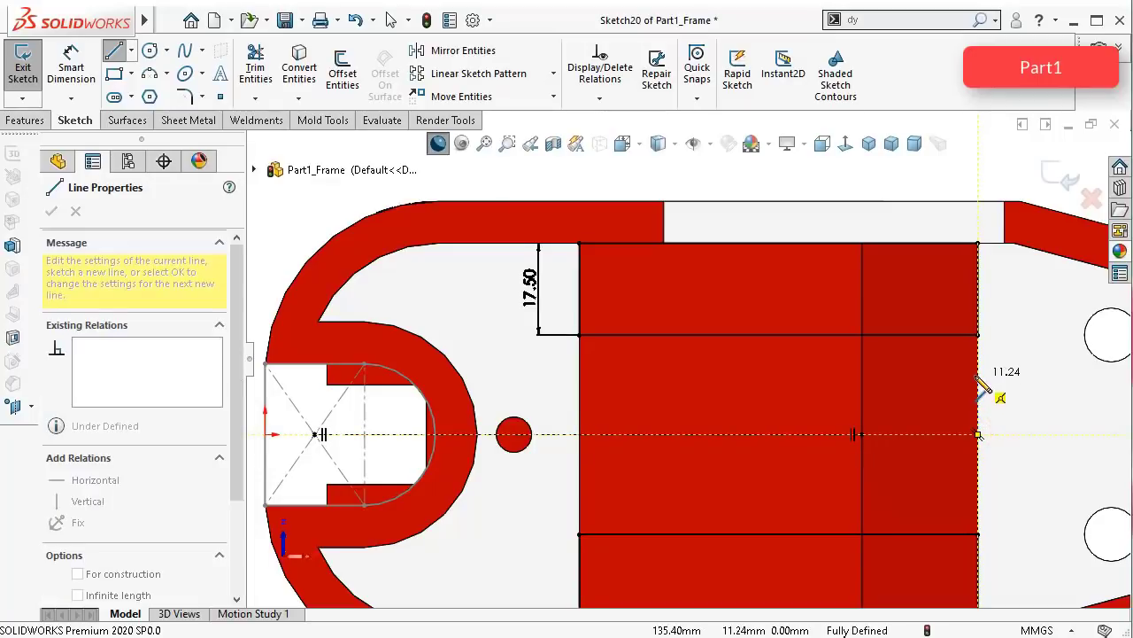
pyautogui.click(979, 375)
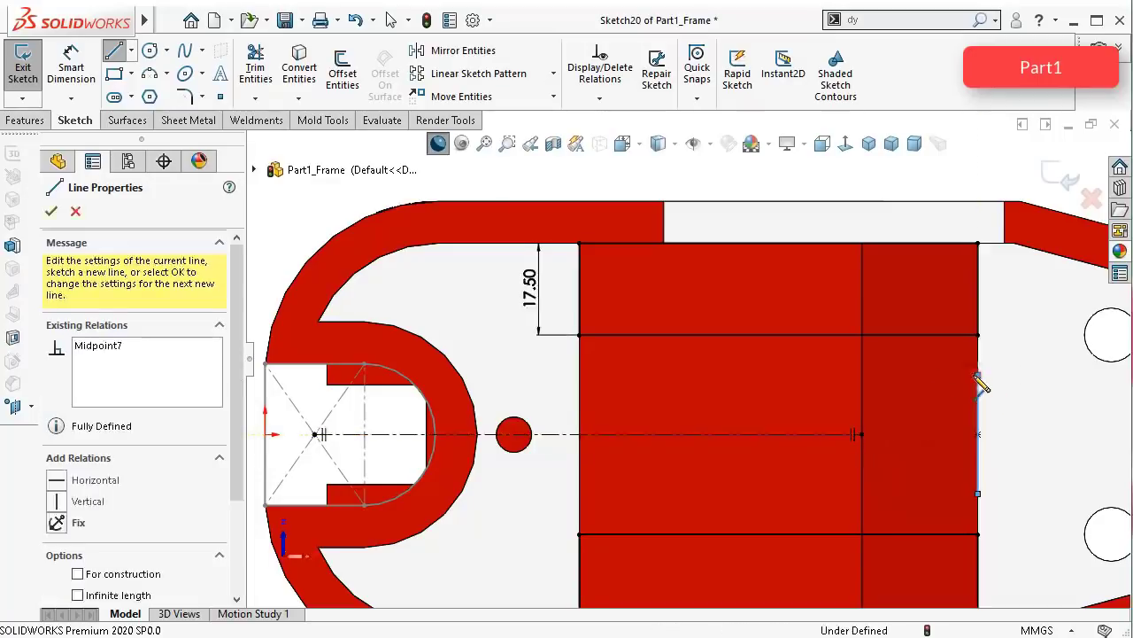
# Step: Finish the mirrored central rectangle across the block and dimension its gap from the neighbouring outer rectangle as 7.5 mm
pyautogui.click(580, 376)
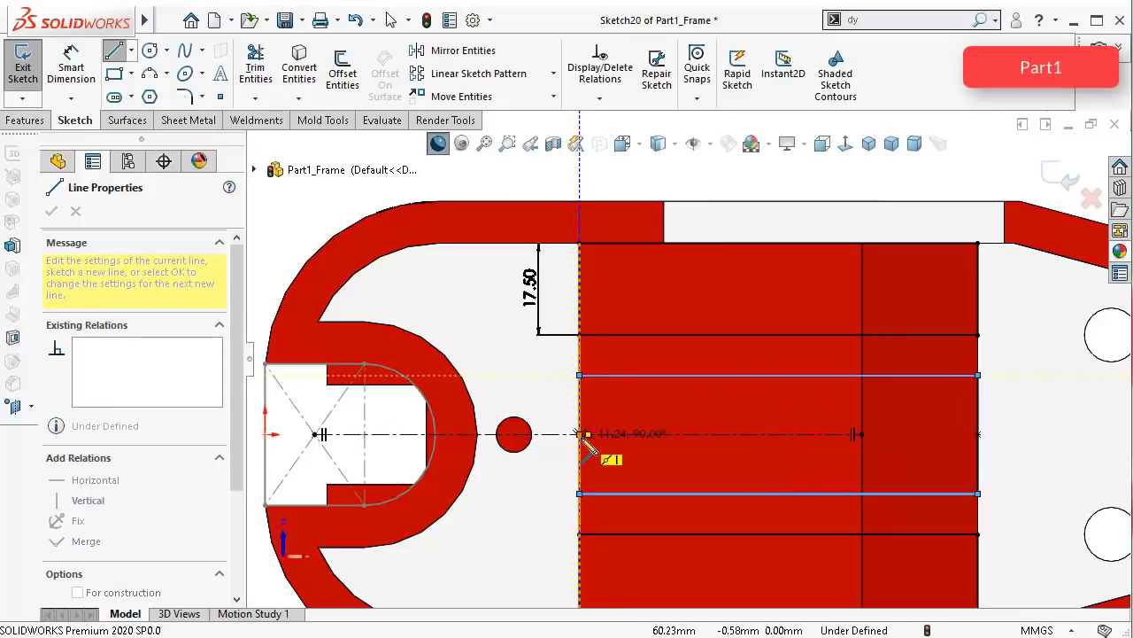
pyautogui.click(580, 435)
pyautogui.click(75, 75)
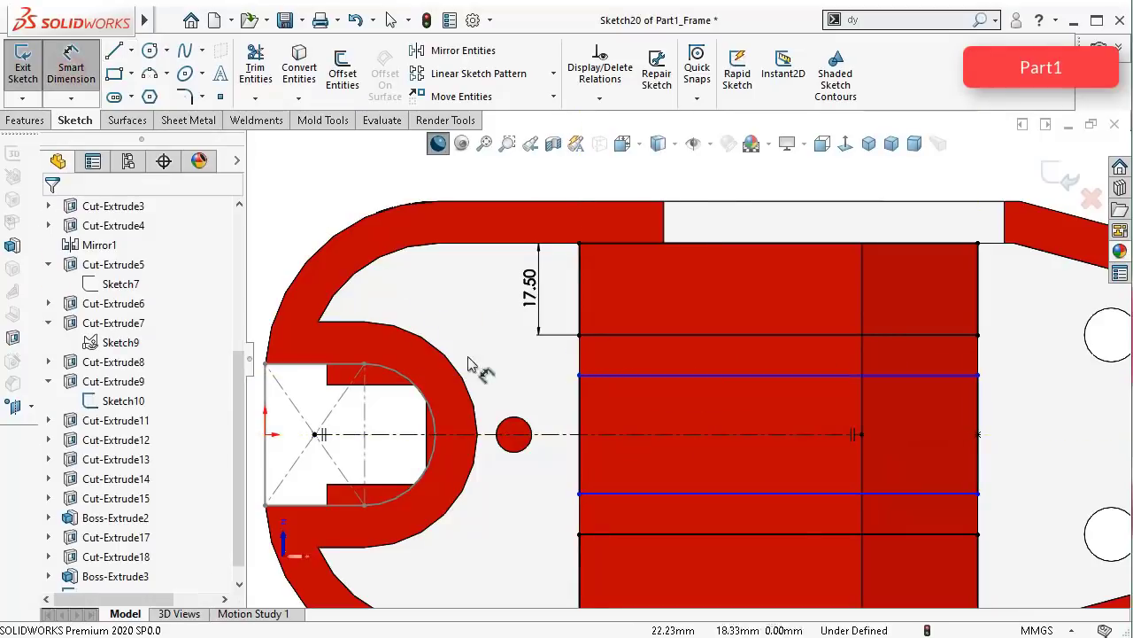
pyautogui.click(682, 376)
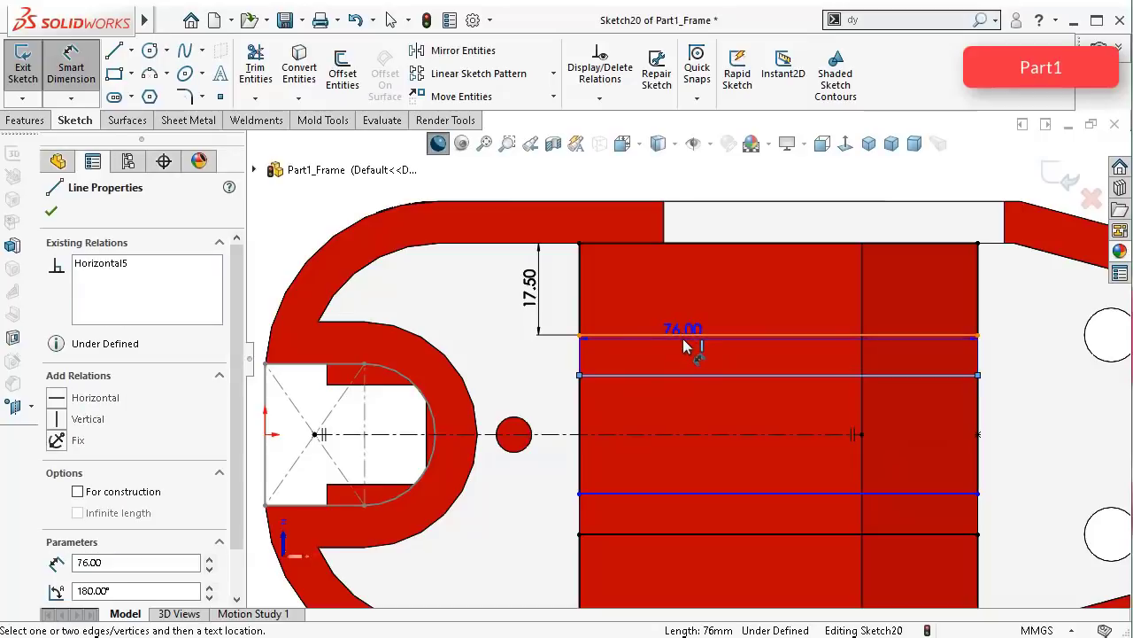
pyautogui.click(683, 336)
pyautogui.click(530, 365)
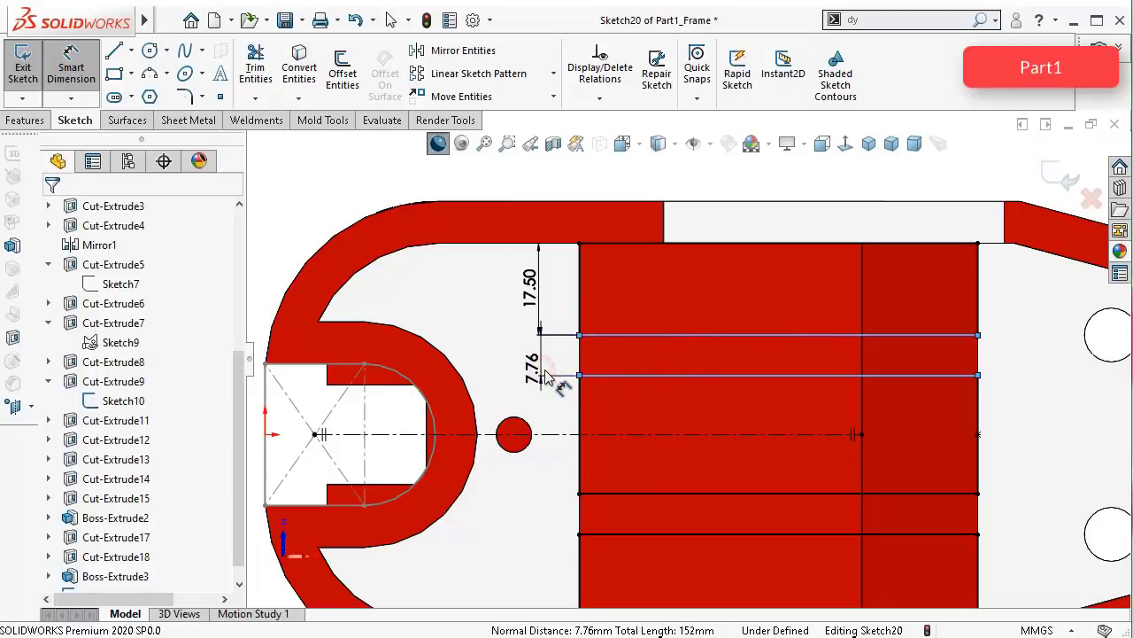
pyautogui.write('7.5')
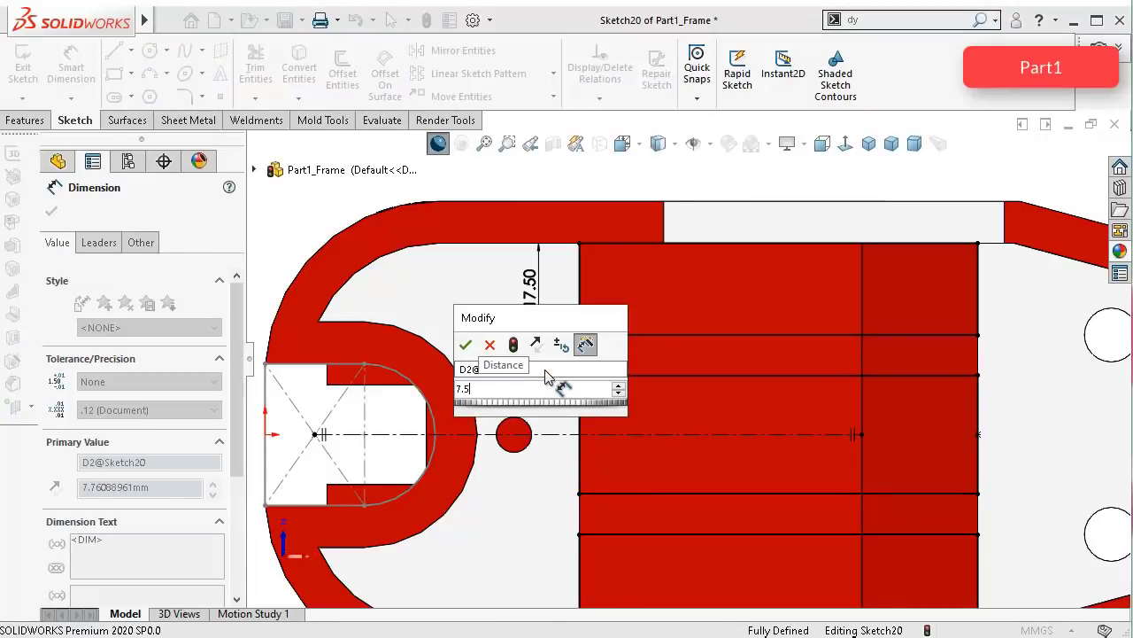
pyautogui.press('Return')
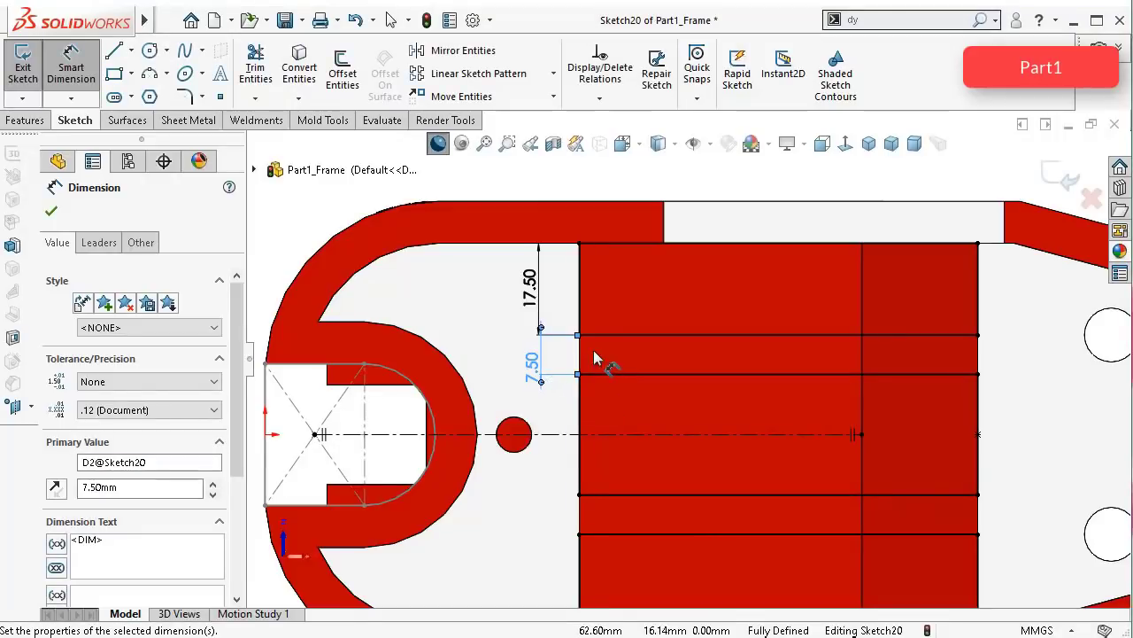
# Step: Turn off Dynamic Mirror Entities in the pad sketch
pyautogui.hotkey('ctrl', 'shift', 'z')
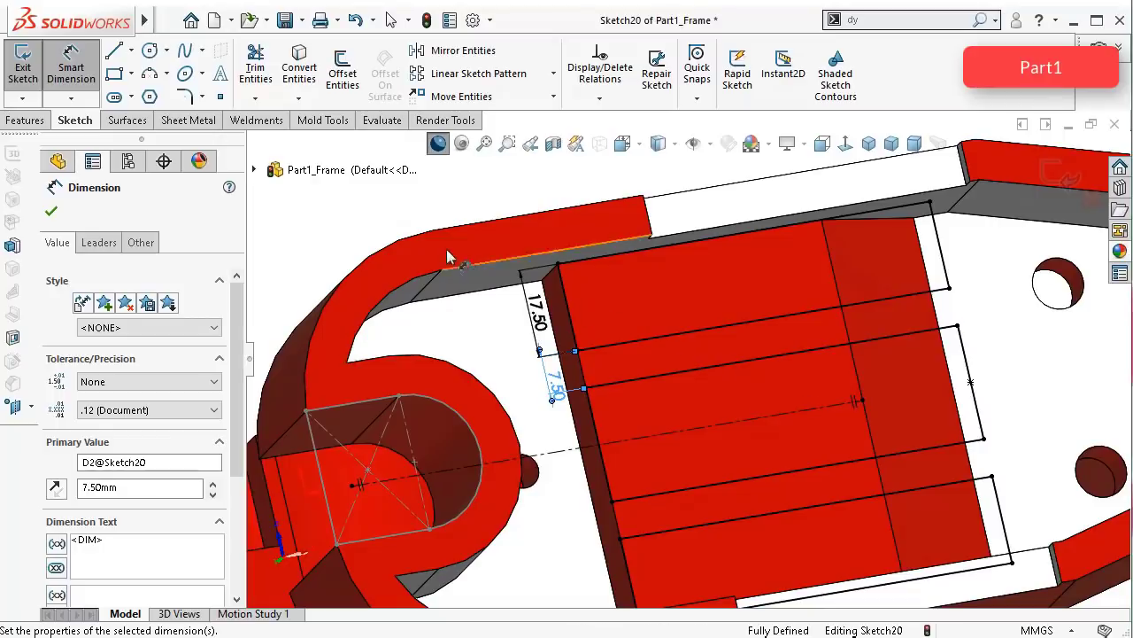
pyautogui.click(983, 20)
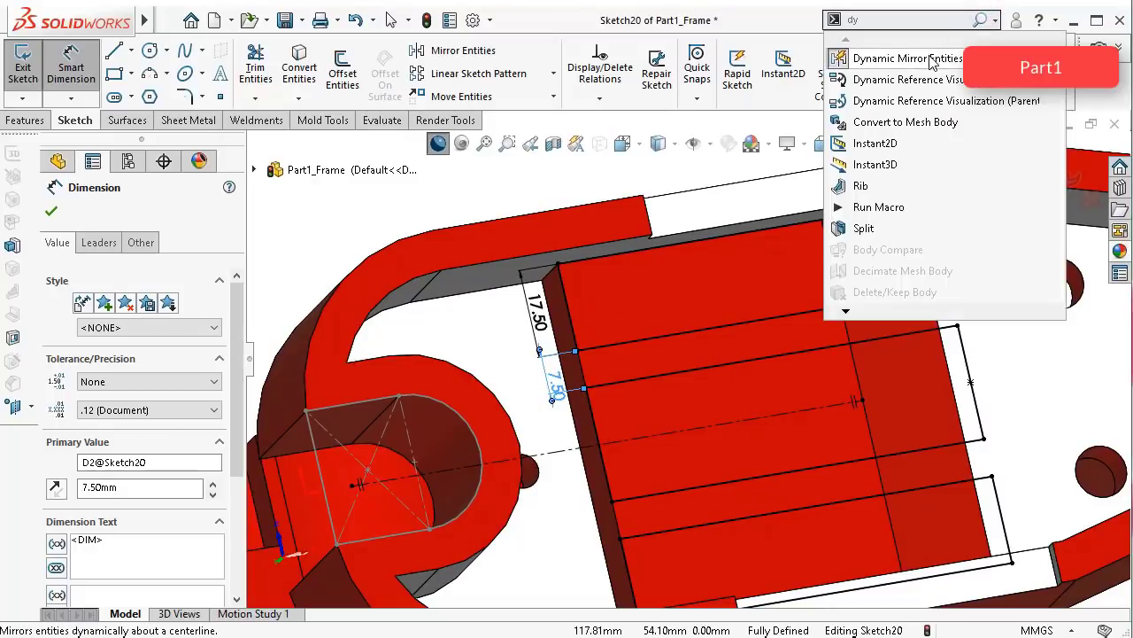
pyautogui.click(941, 55)
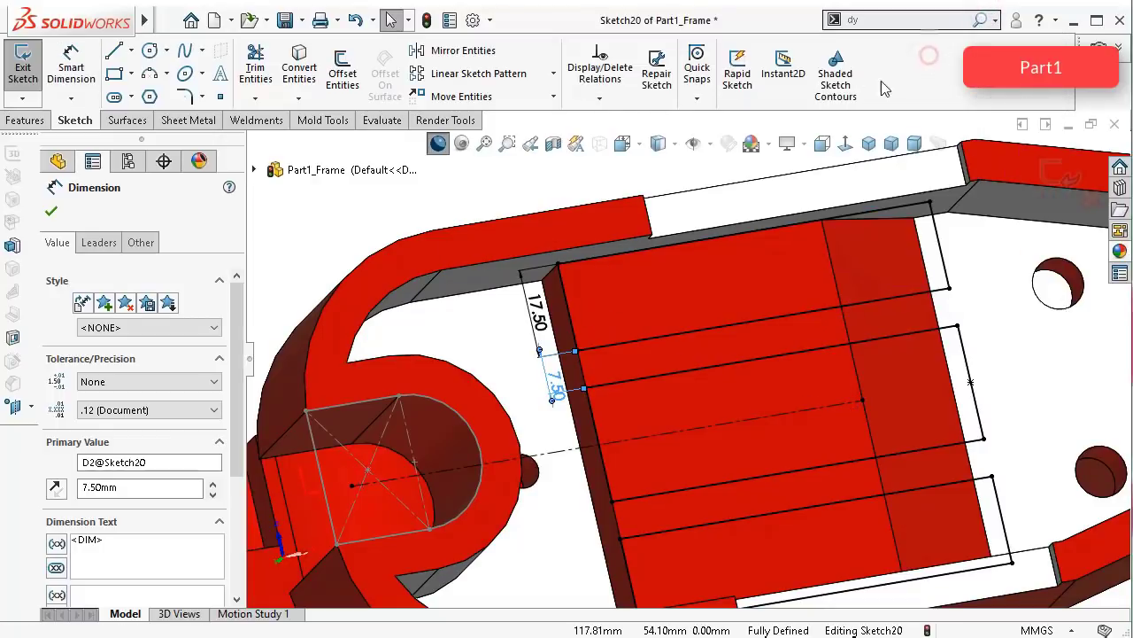
# Step: Cut-extrude the three rectangular profiles on the base block to a Blind depth of 6.25 mm
pyautogui.click(25, 119)
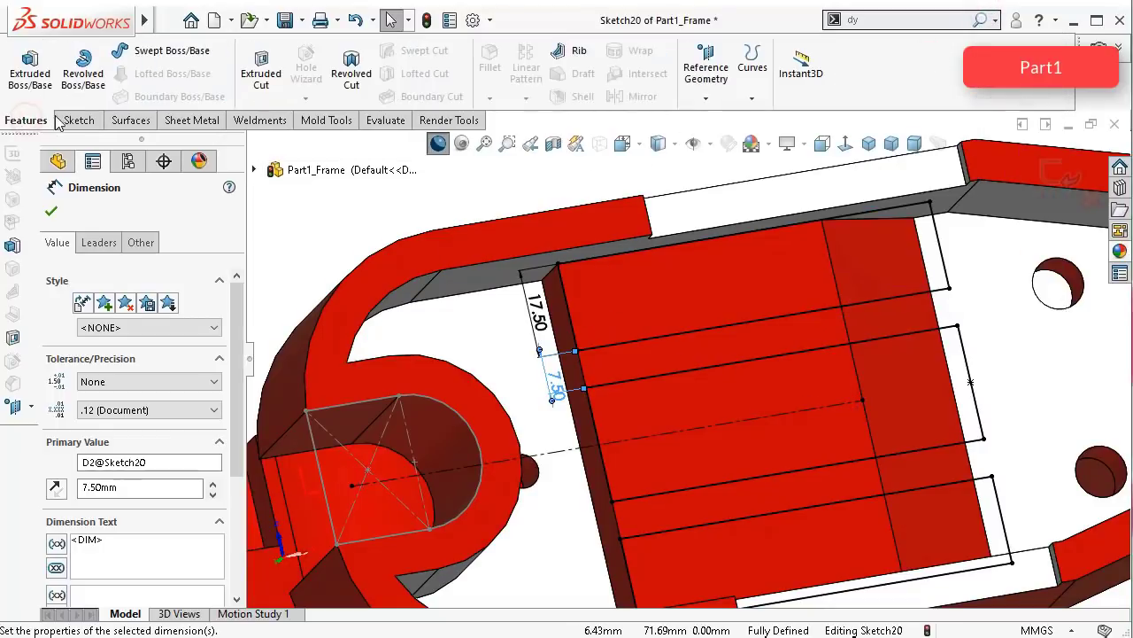
pyautogui.click(261, 71)
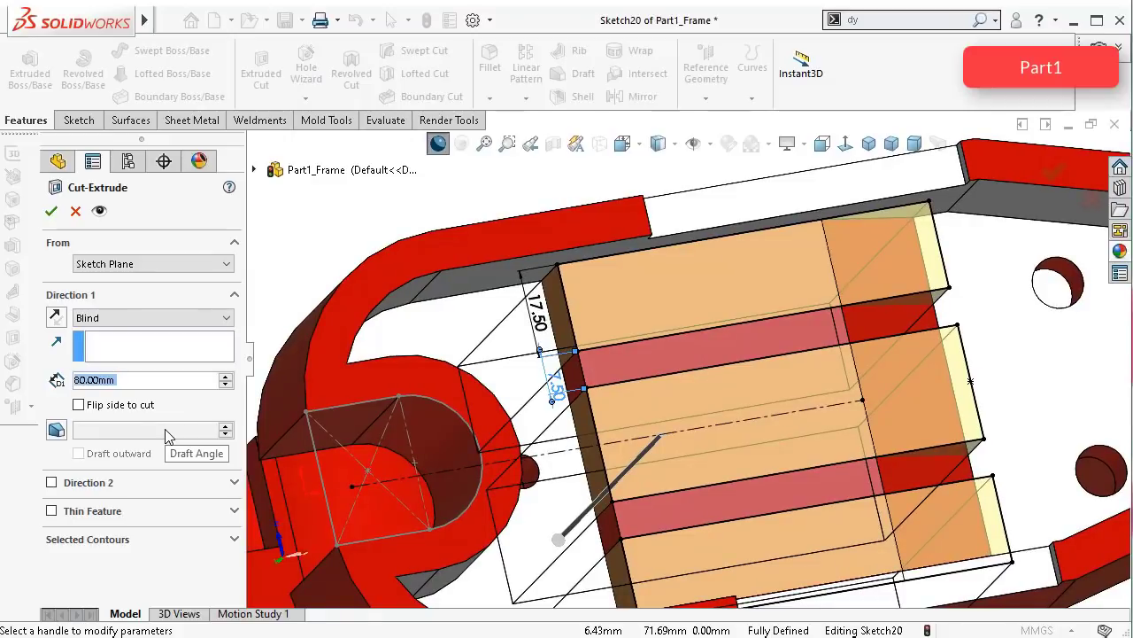
pyautogui.write('6.')
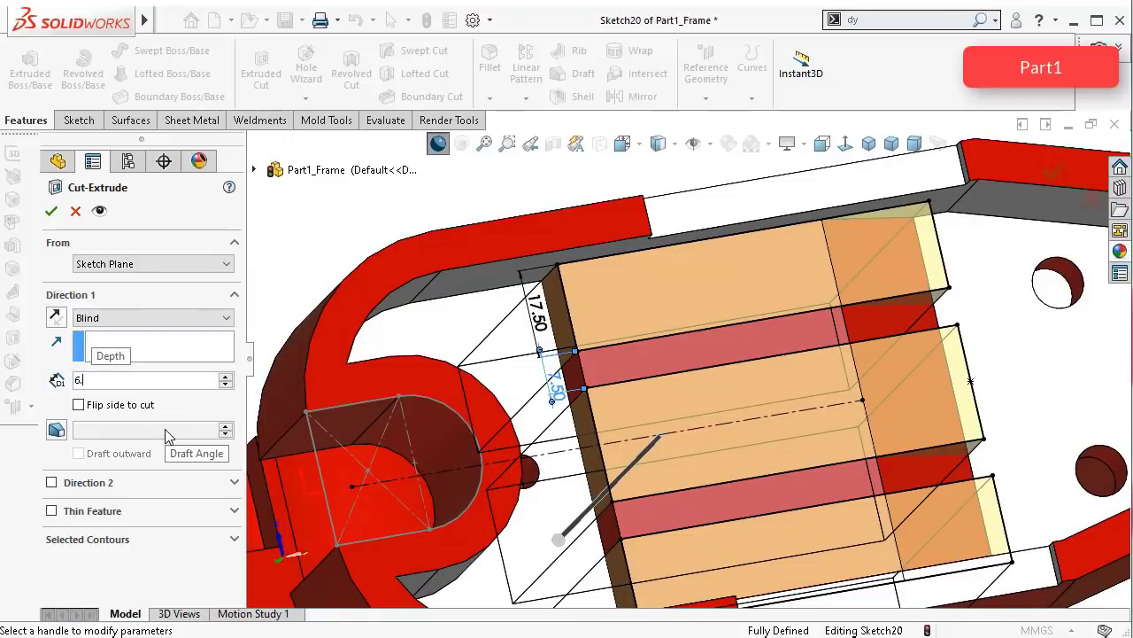
pyautogui.write('25')
pyautogui.press('Return')
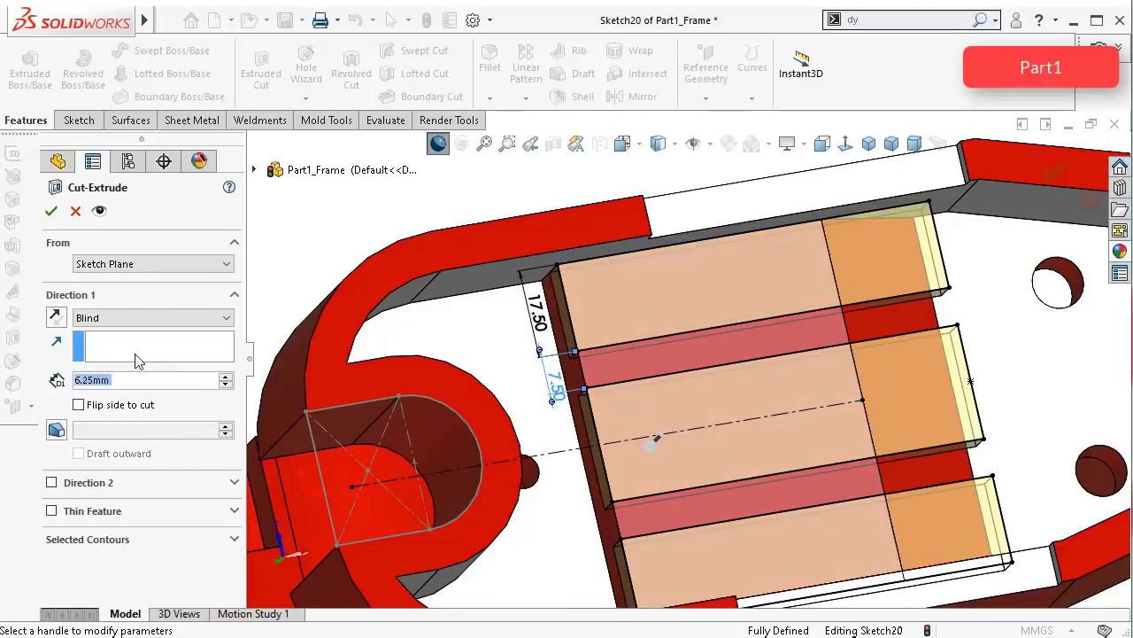
pyautogui.click(50, 210)
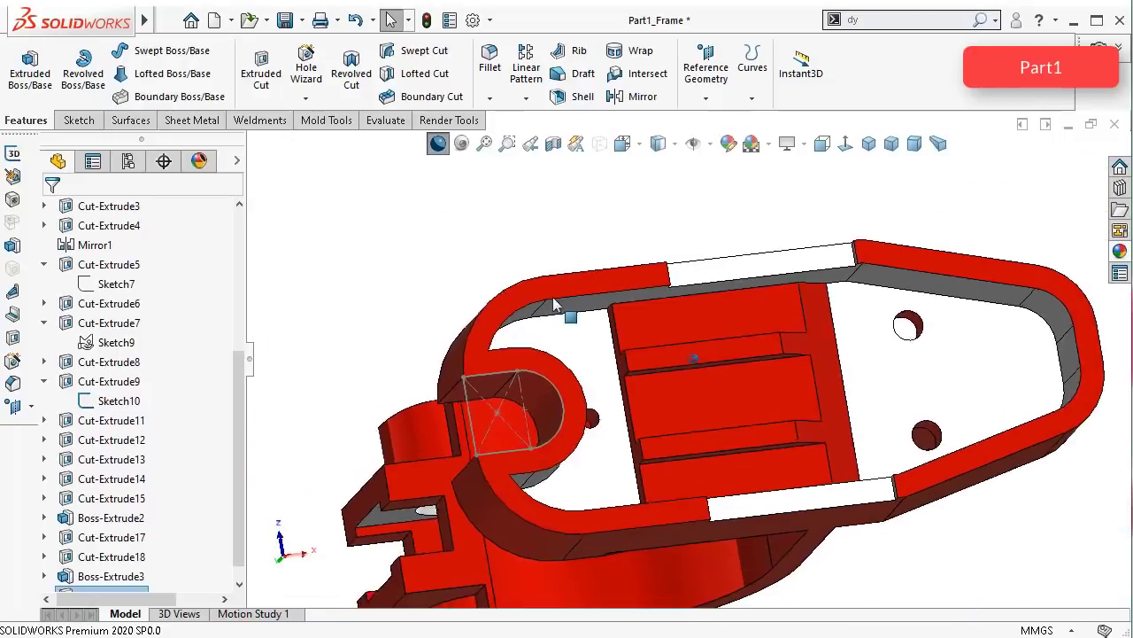
# Step: Examine the new cuts and remaining ribs on the frame's underside from several angles
pyautogui.press('Down')
pyautogui.press('Down')
pyautogui.press('Down')
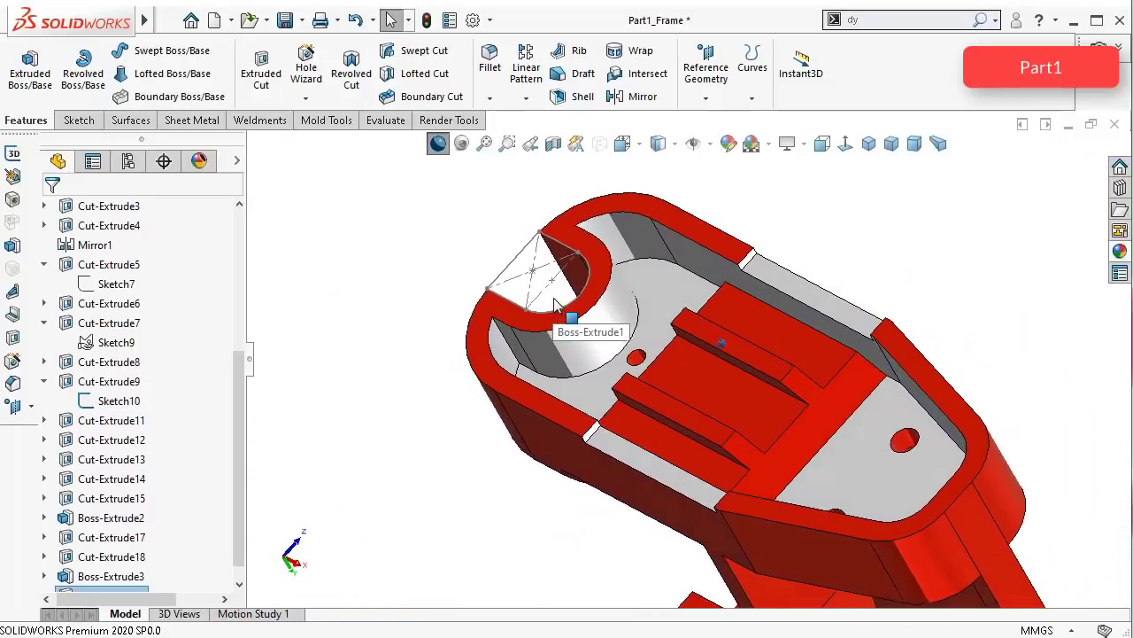
pyautogui.press('Down')
pyautogui.press('Down')
pyautogui.press('Down')
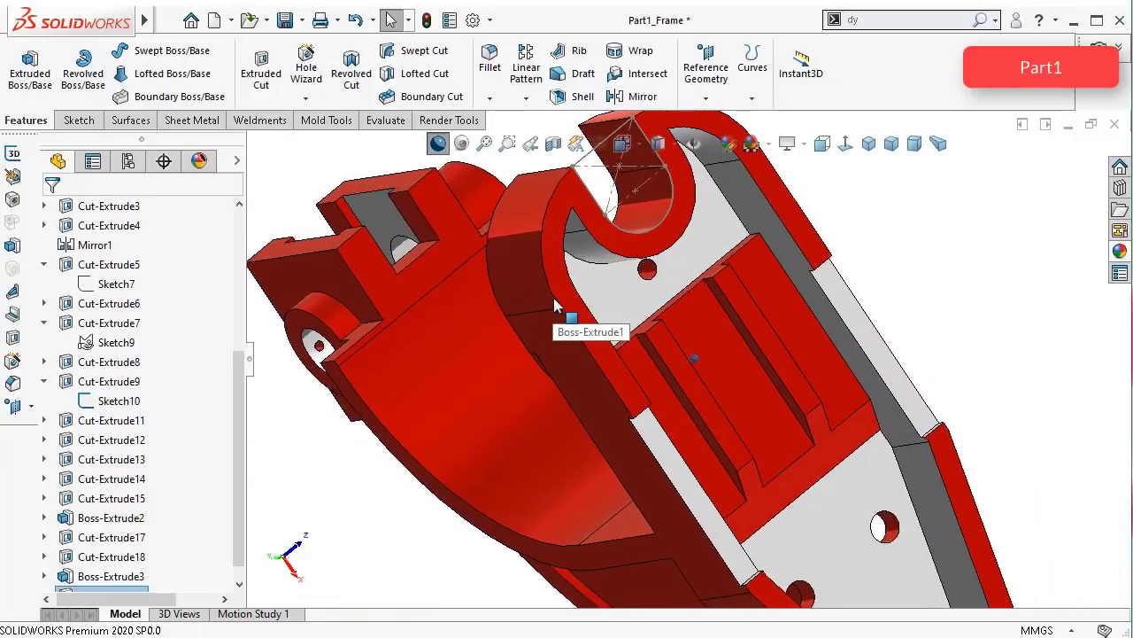
pyautogui.press('Down')
pyautogui.press('Down')
pyautogui.press('Down')
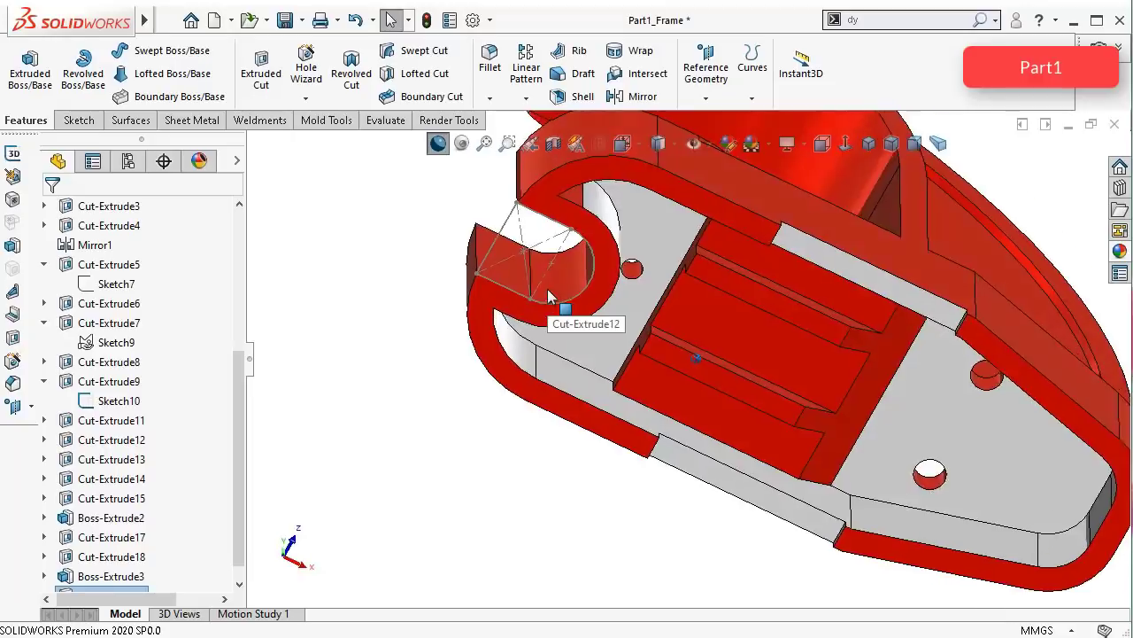
# Step: Save the part and start a new sketch on the Front Plane
pyautogui.hotkey('ctrl', 's')
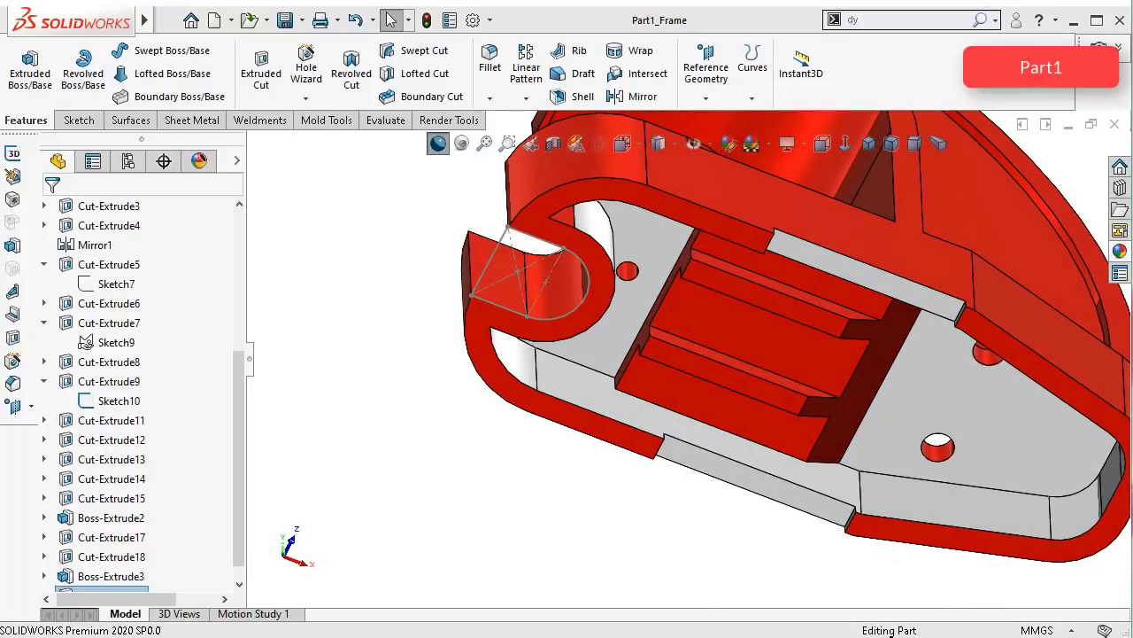
pyautogui.moveTo(237, 411); pyautogui.dragTo(232, 253)
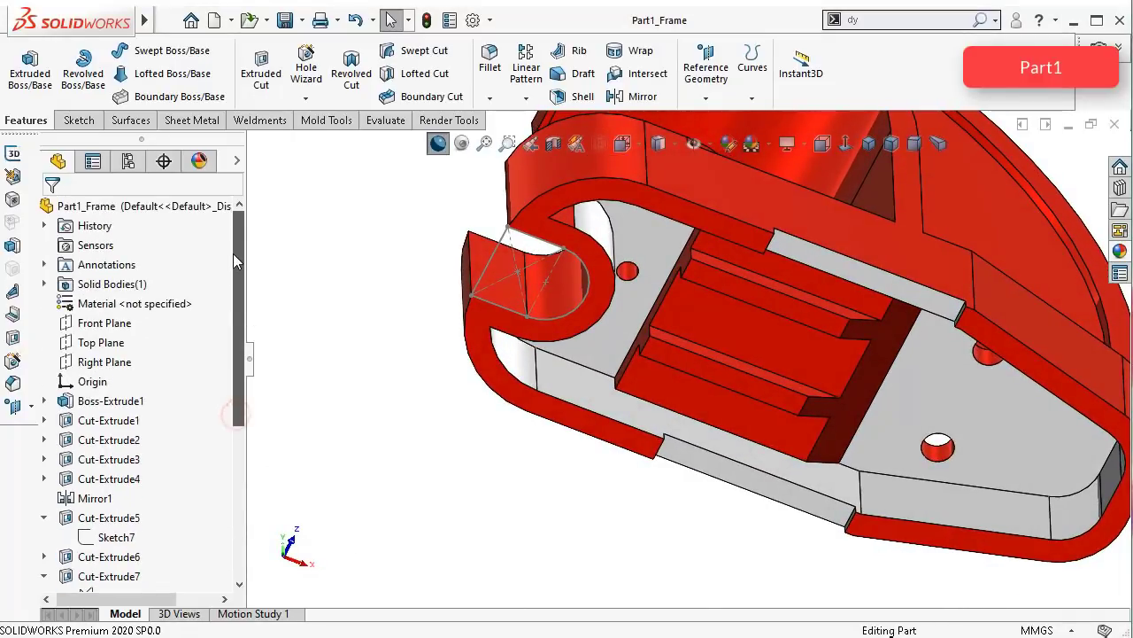
pyautogui.click(95, 324)
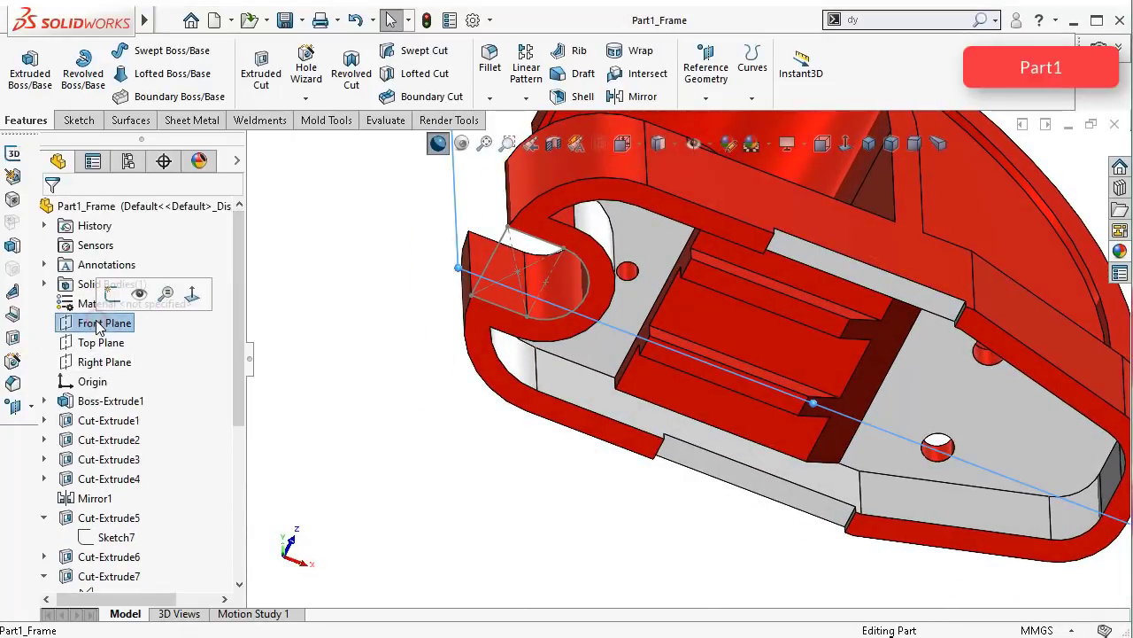
pyautogui.click(111, 293)
pyautogui.scroll(3, 491, 231)
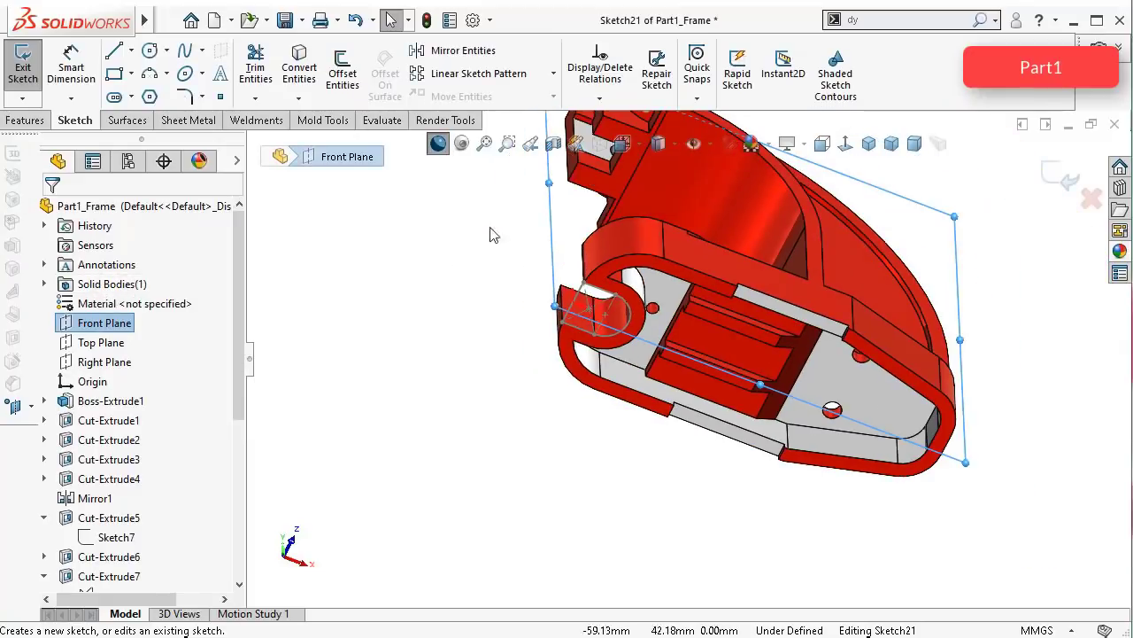
pyautogui.scroll(2, 585, 175)
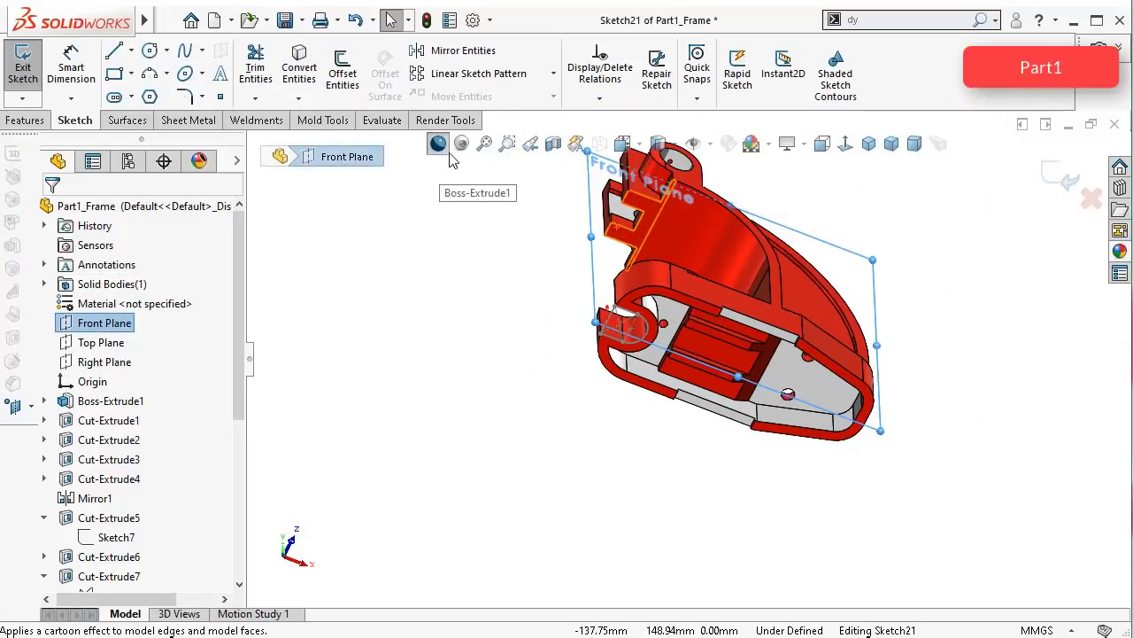
# Step: Apply a section view at the Front Plane with 0 mm offset and view the sketch plane from the back
pyautogui.click(552, 144)
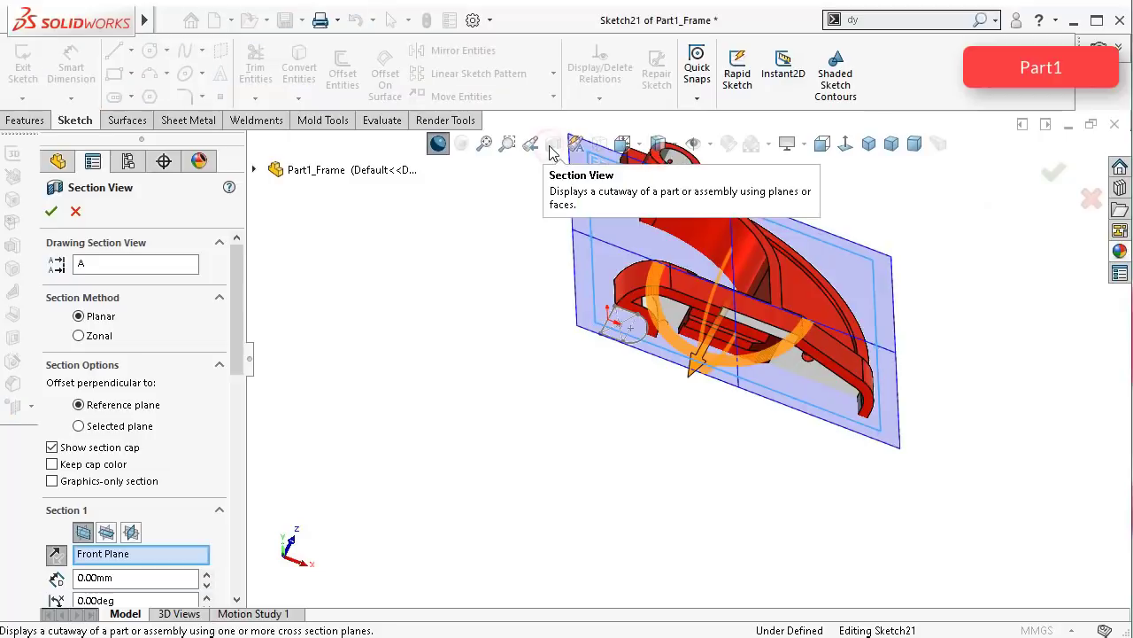
pyautogui.click(1054, 173)
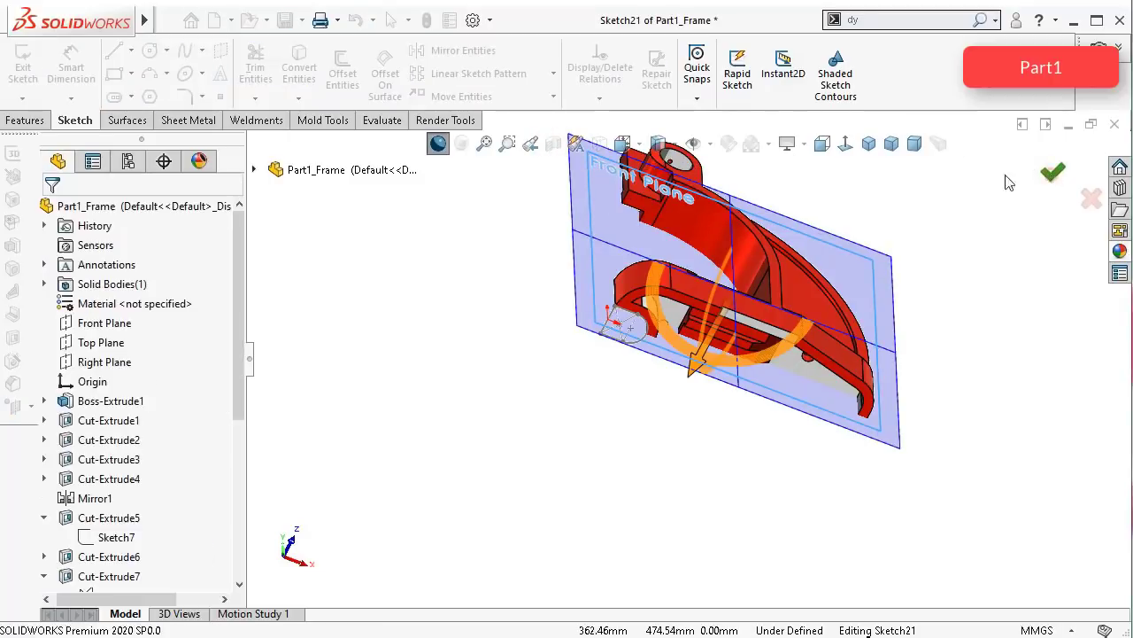
pyautogui.click(846, 144)
pyautogui.click(844, 144)
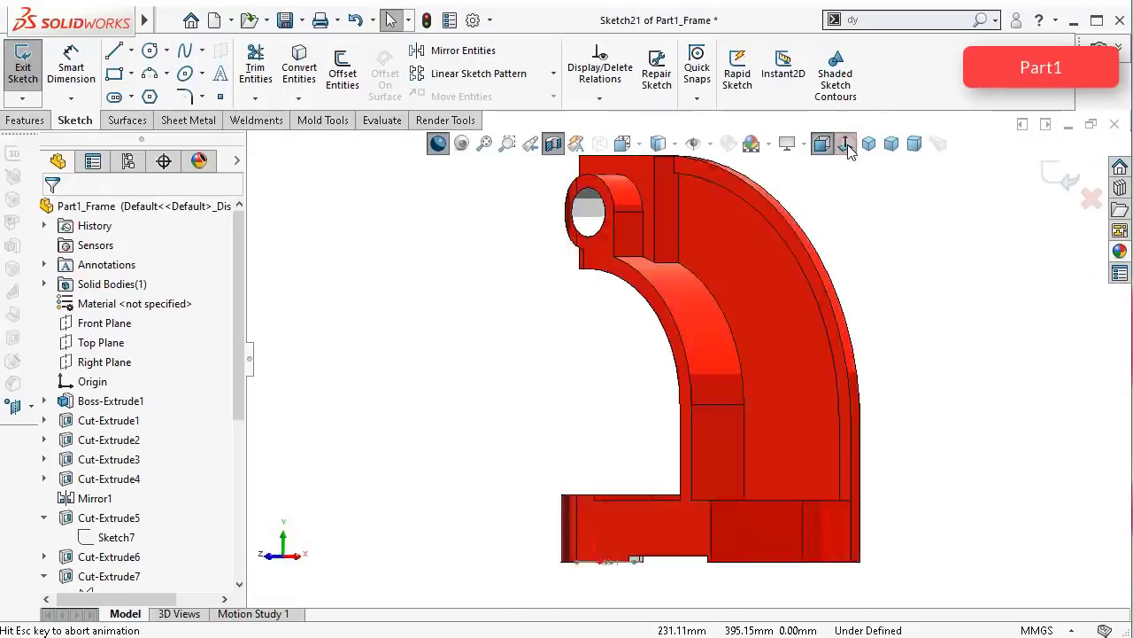
# Step: Examine the sectioned base, its rib edges and the recess walls up close and from several angles
pyautogui.scroll(-8, 731, 595)
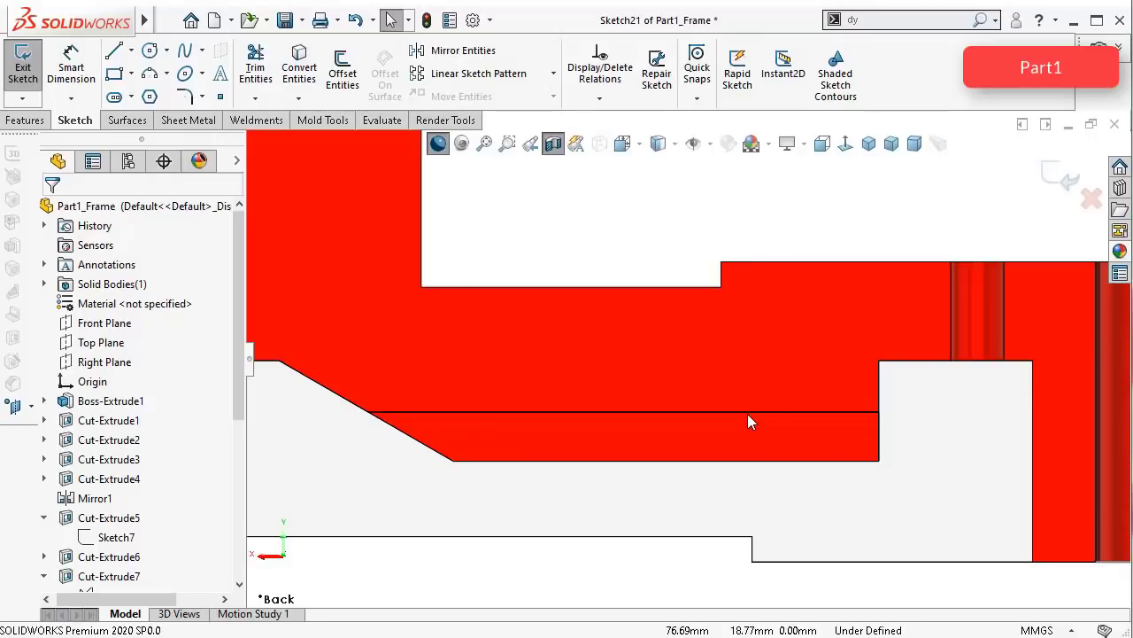
pyautogui.scroll(-1, 747, 414)
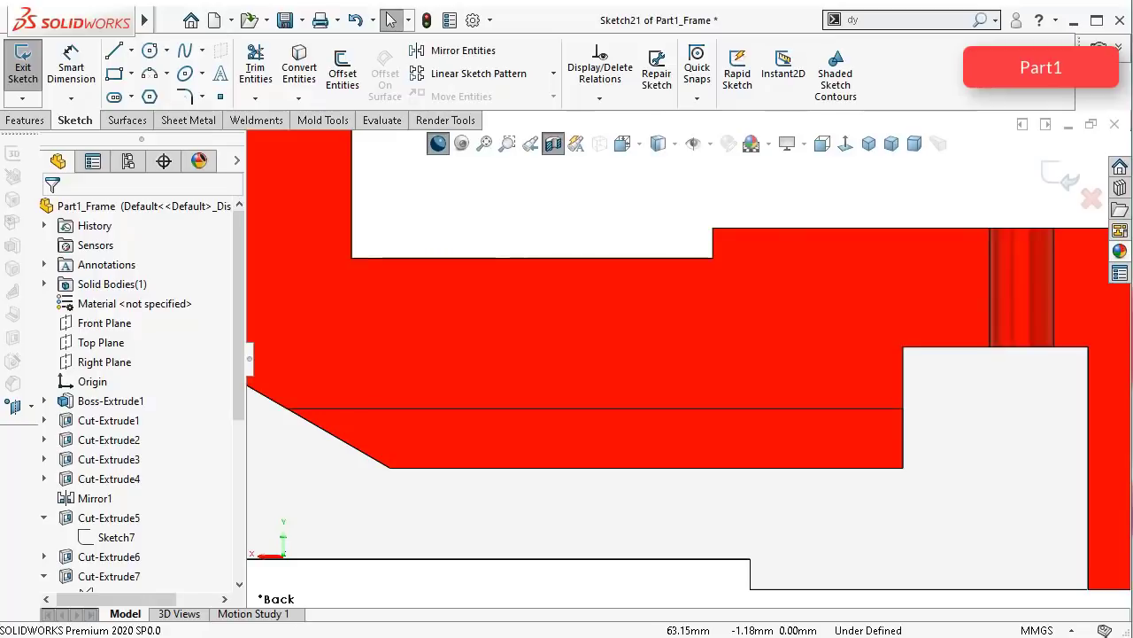
pyautogui.scroll(4, 849, 344)
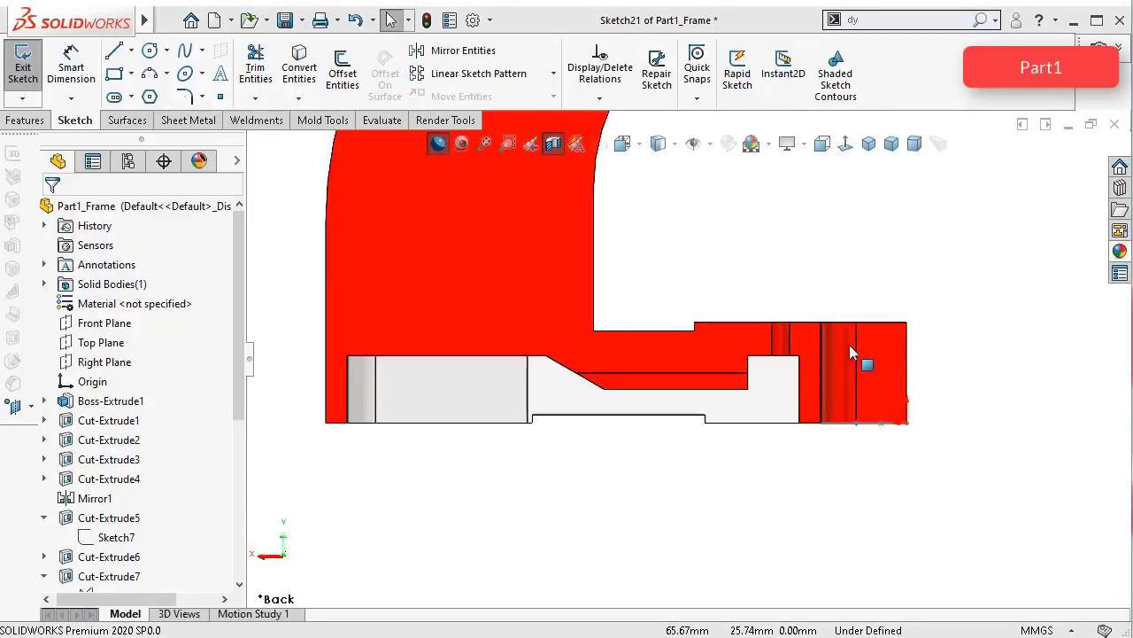
pyautogui.scroll(1, 849, 345)
pyautogui.moveTo(834, 267); pyautogui.dragTo(833, 190, button='middle')
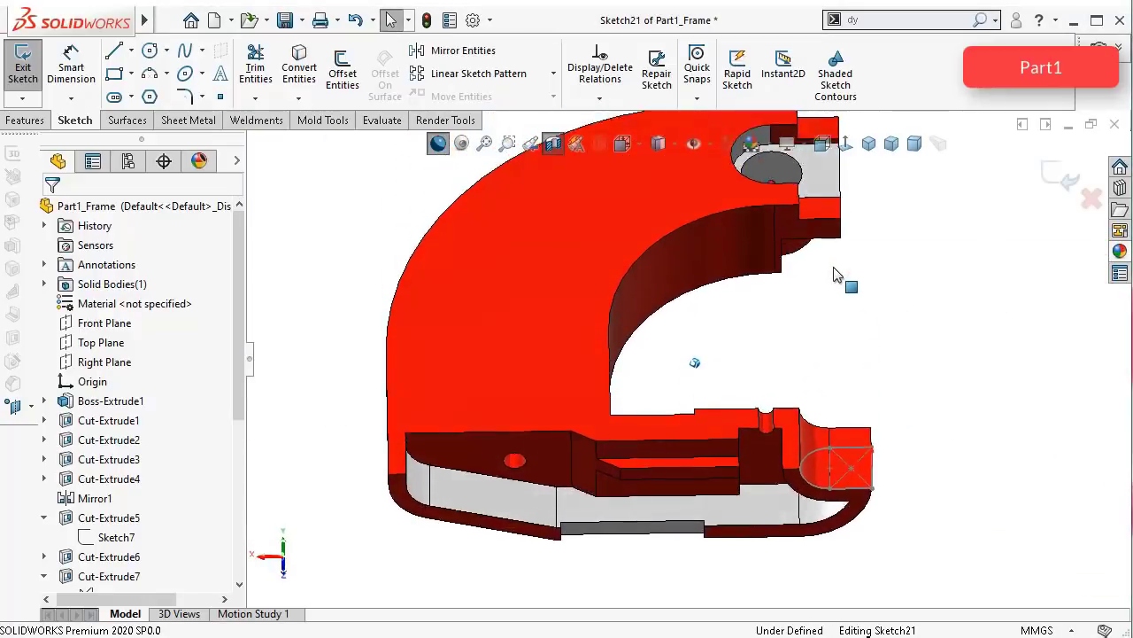
pyautogui.scroll(-5, 769, 428)
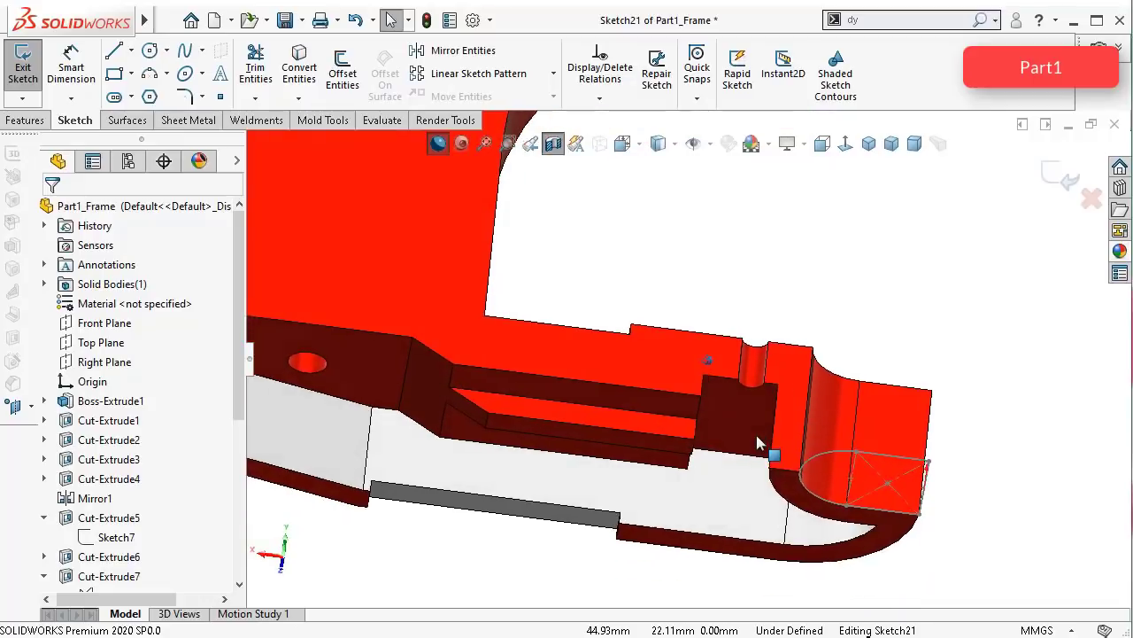
pyautogui.press('Down')
pyautogui.press('Down')
pyautogui.scroll(-4, 687, 322)
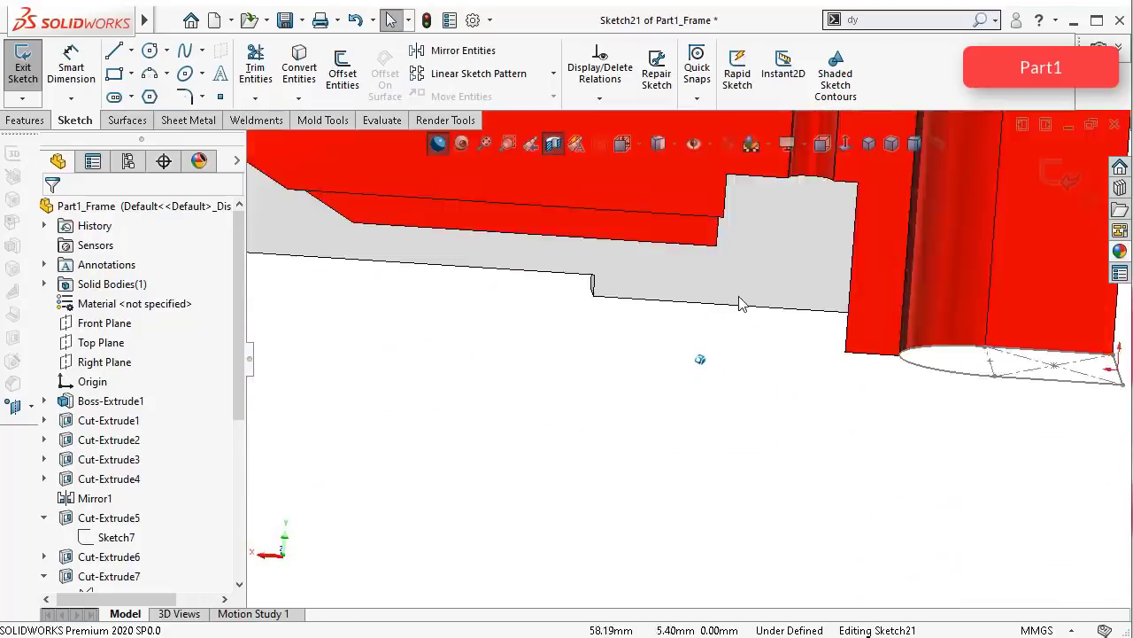
pyautogui.scroll(5, 742, 304)
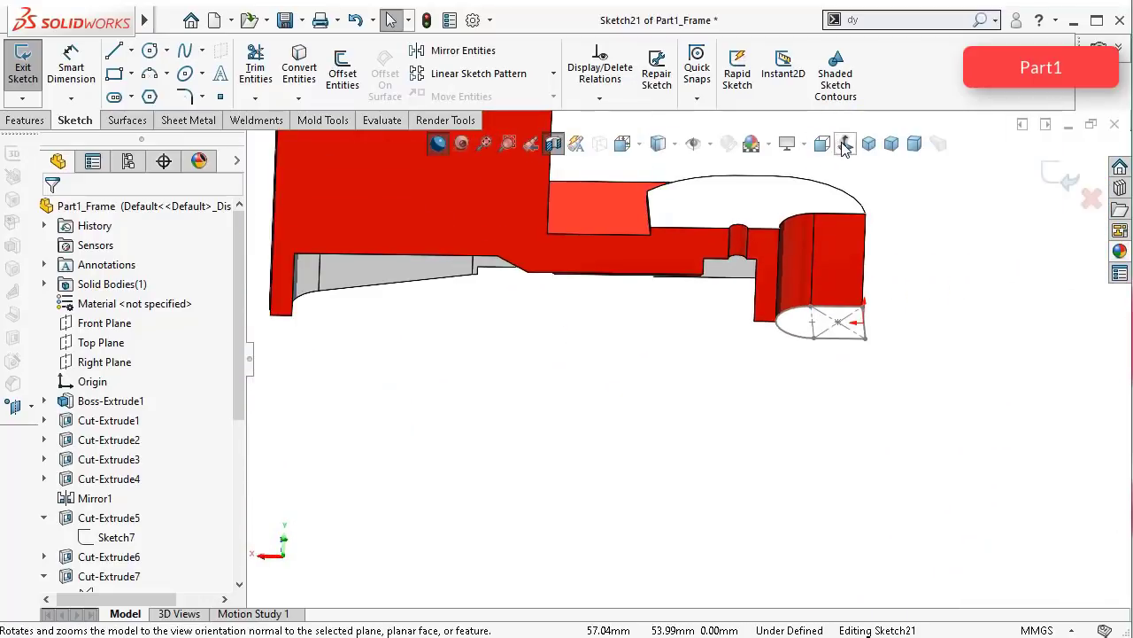
# Step: Sketch a closed four-sided profile beside the recess wall above the rib edge, with about a 3.3 mm upper edge and 9.2 mm slanted side
pyautogui.click(843, 149)
pyautogui.click(844, 147)
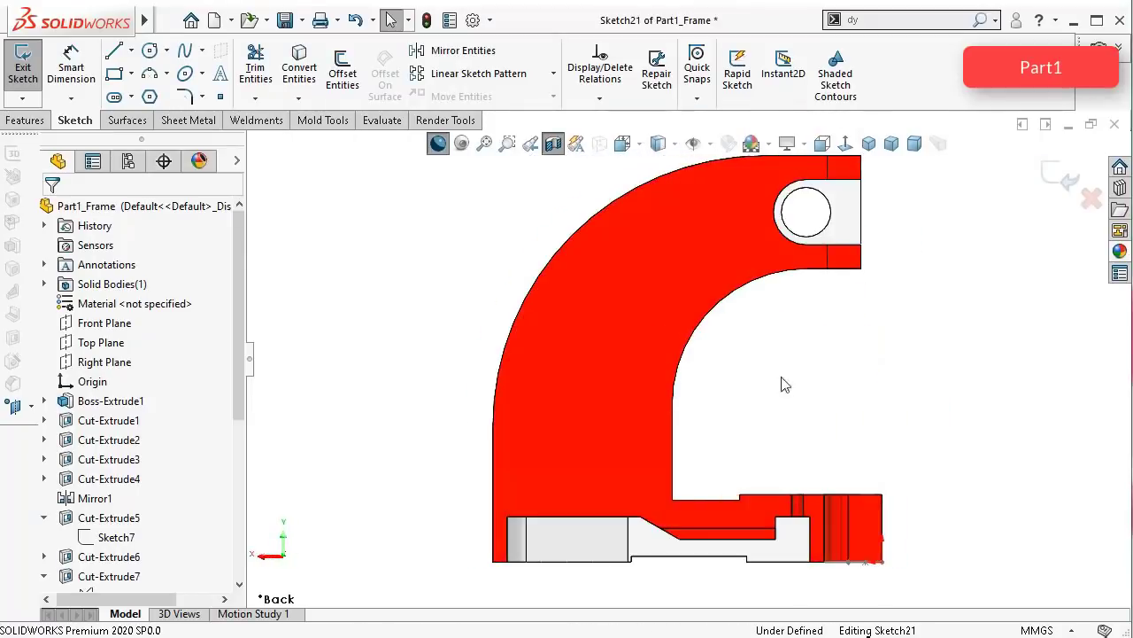
pyautogui.scroll(-6, 726, 481)
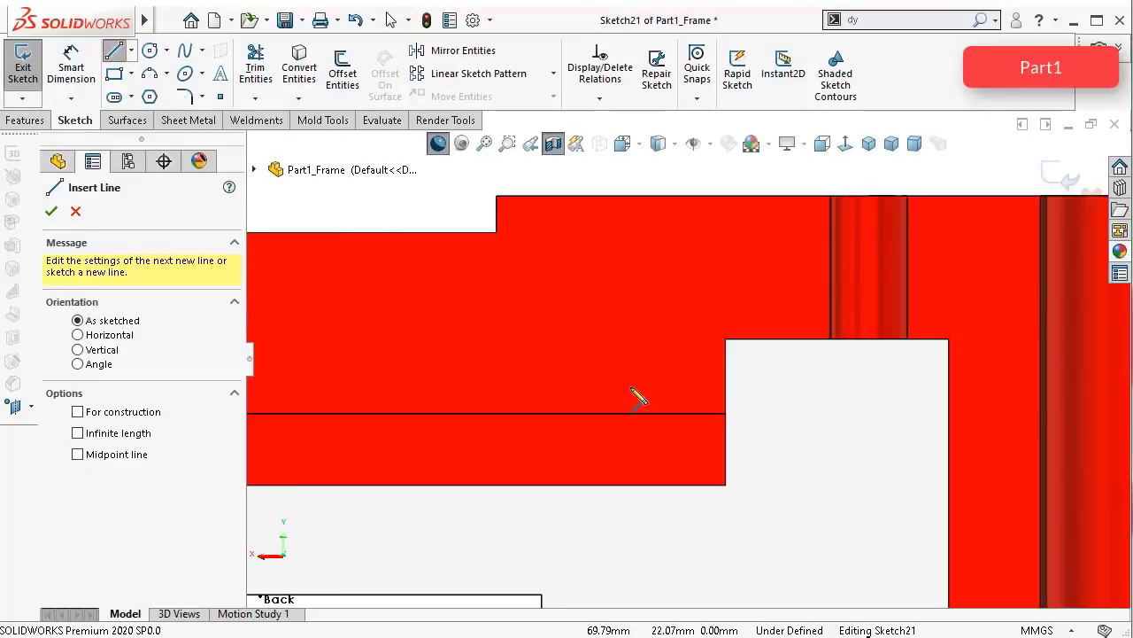
pyautogui.click(724, 414)
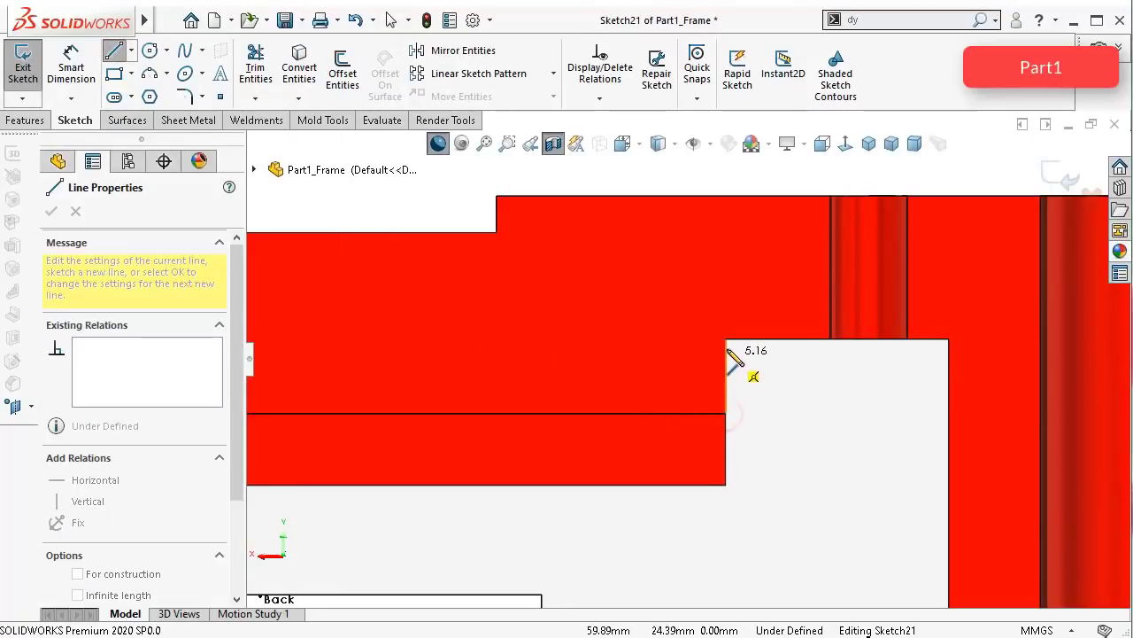
pyautogui.click(725, 340)
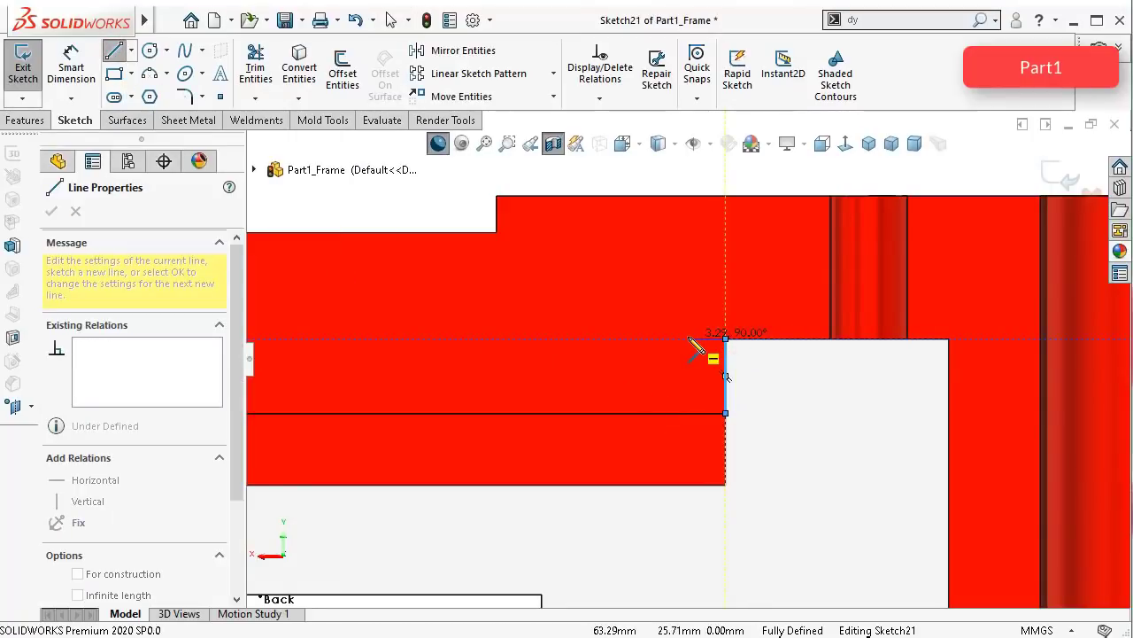
pyautogui.click(688, 339)
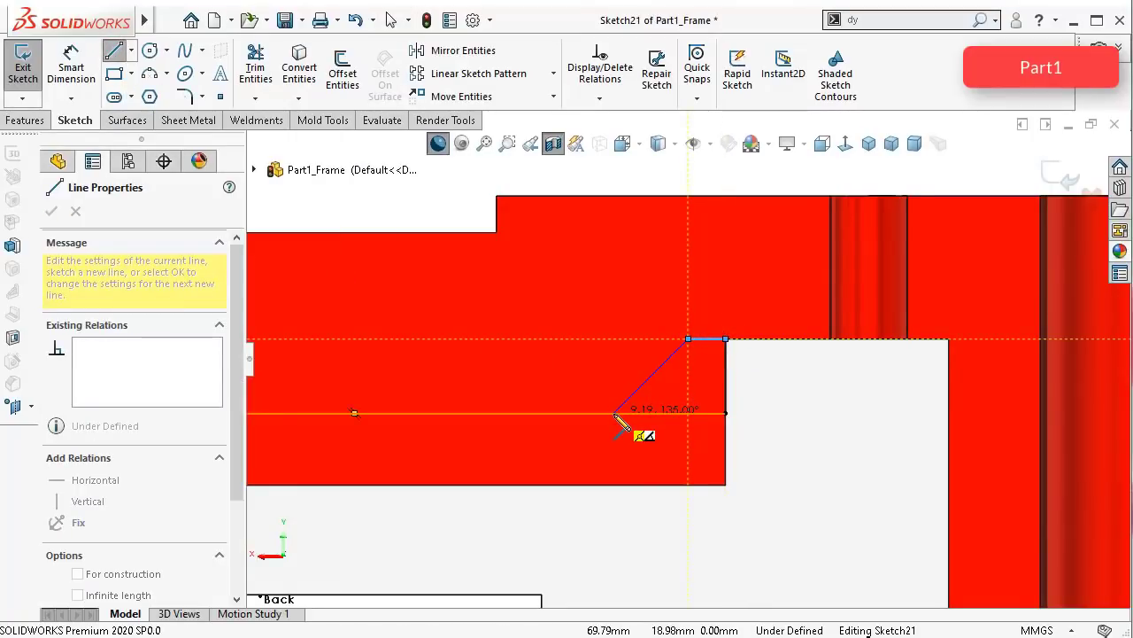
pyautogui.click(614, 413)
pyautogui.click(725, 414)
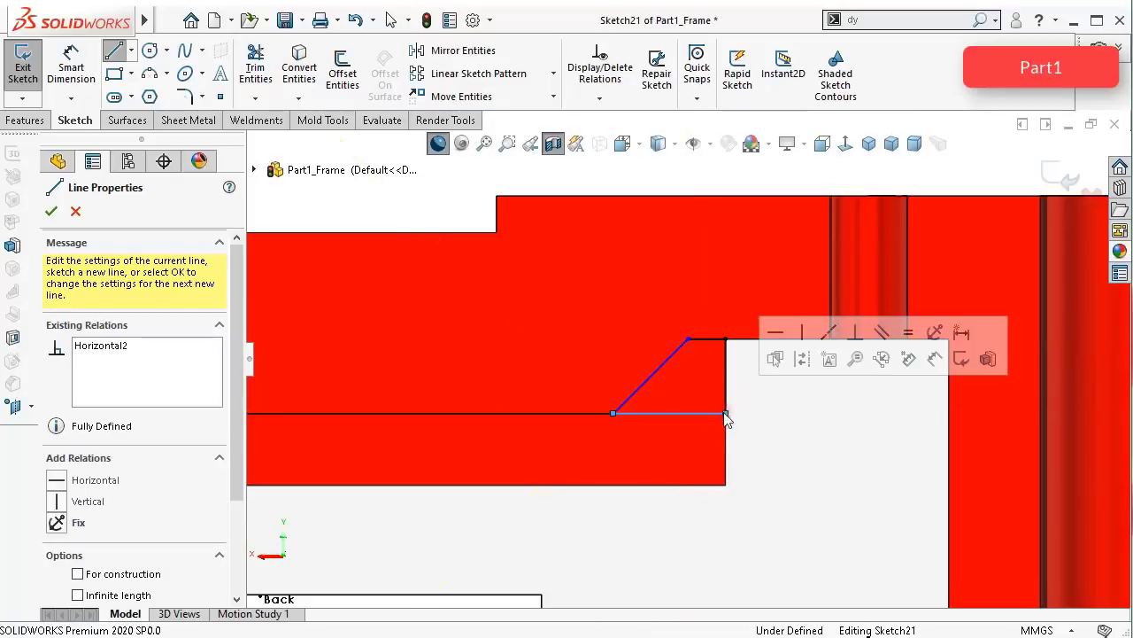
# Step: Dimension the profile's short upper horizontal edge to 6.25 mm
pyautogui.click(67, 67)
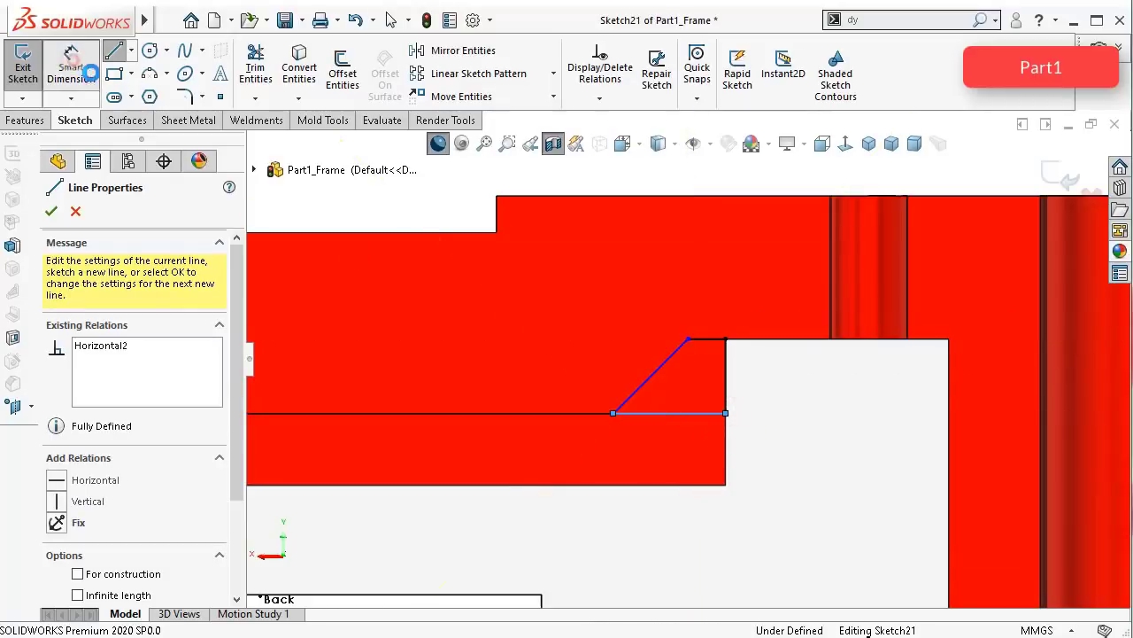
pyautogui.click(721, 344)
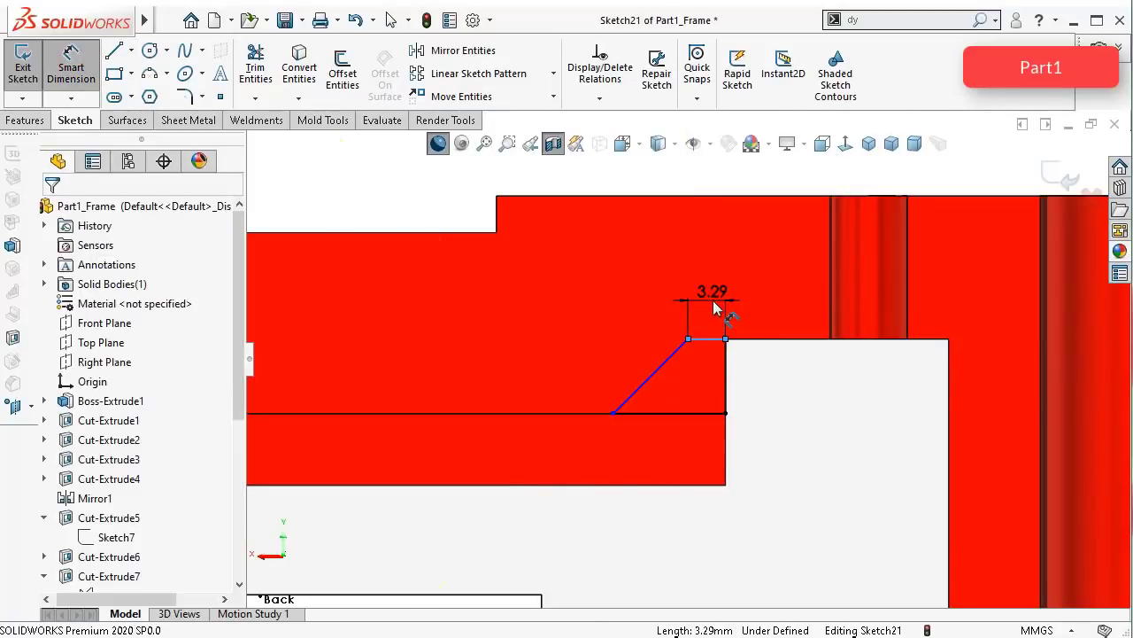
pyautogui.click(714, 302)
pyautogui.write('6.25')
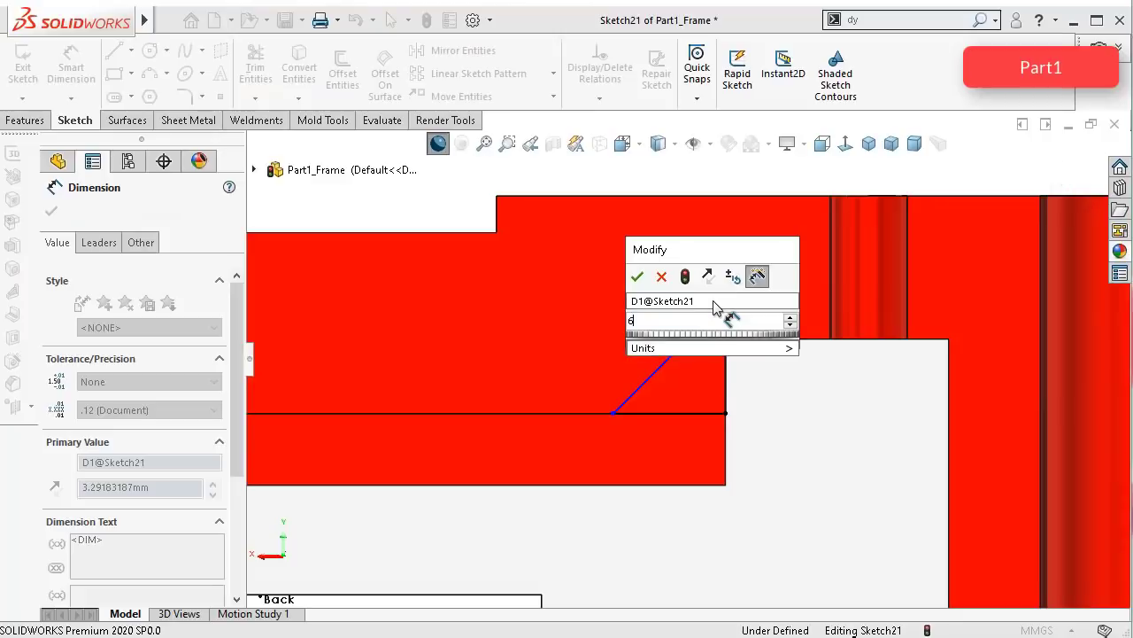
pyautogui.press('Return')
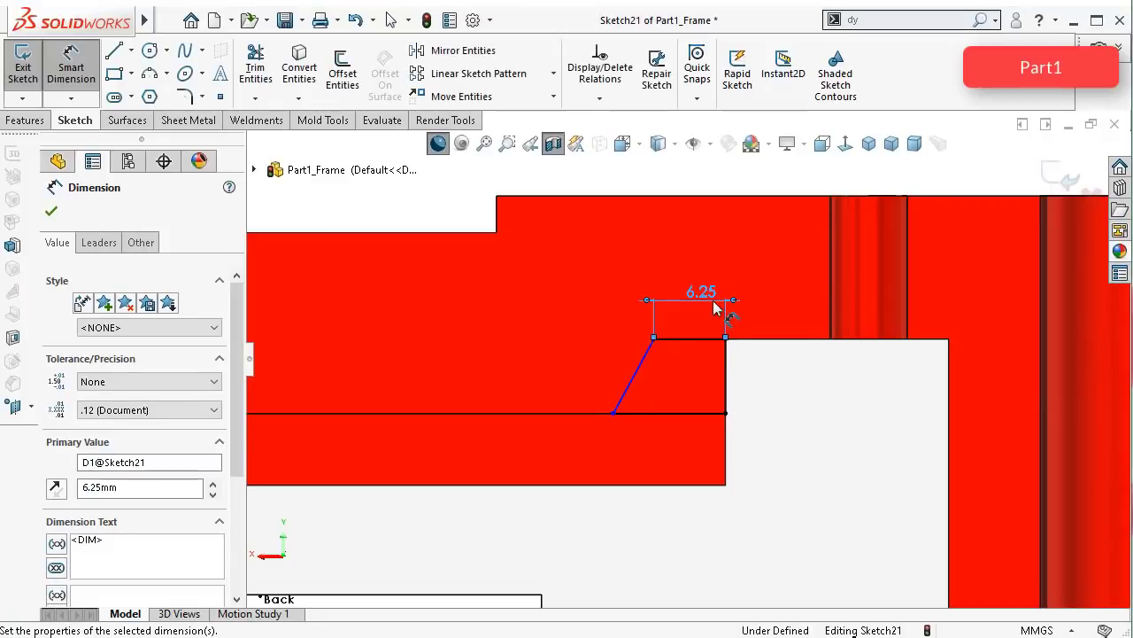
# Step: Dimension the angle between the slanted side and the profile's lower edge to 45 degrees
pyautogui.click(641, 363)
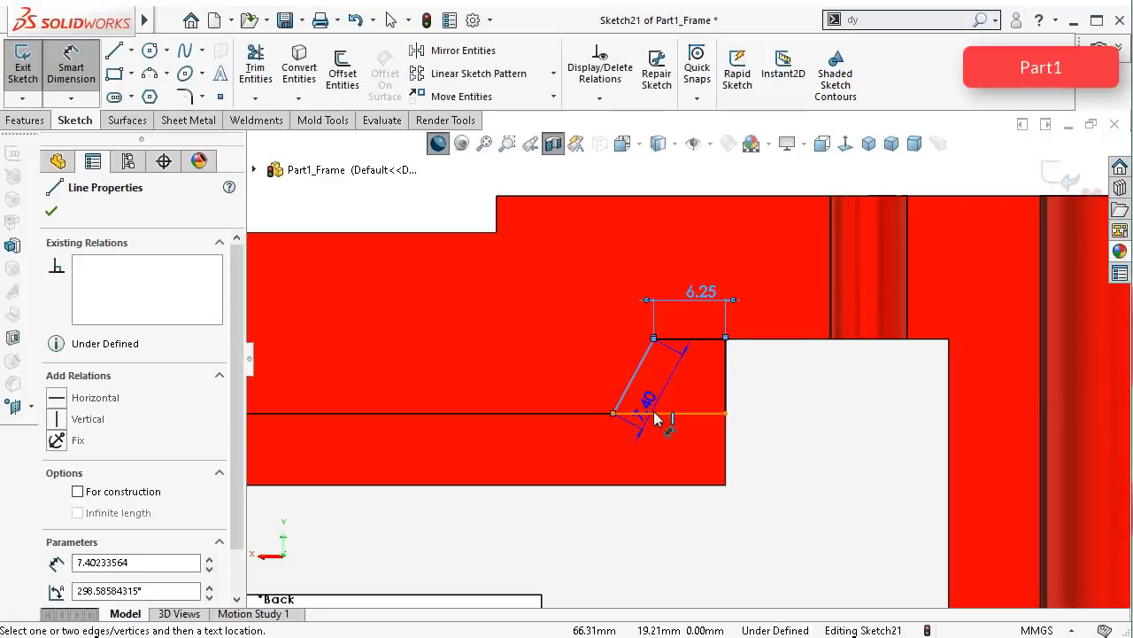
pyautogui.click(657, 414)
pyautogui.click(660, 391)
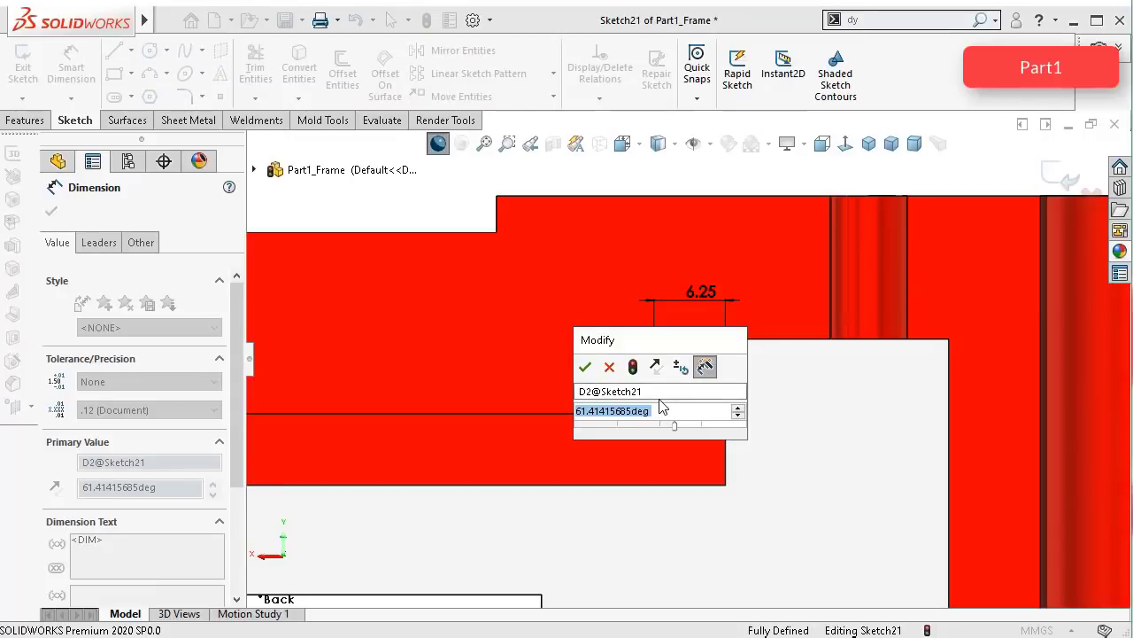
pyautogui.write('45')
pyautogui.press('Return')
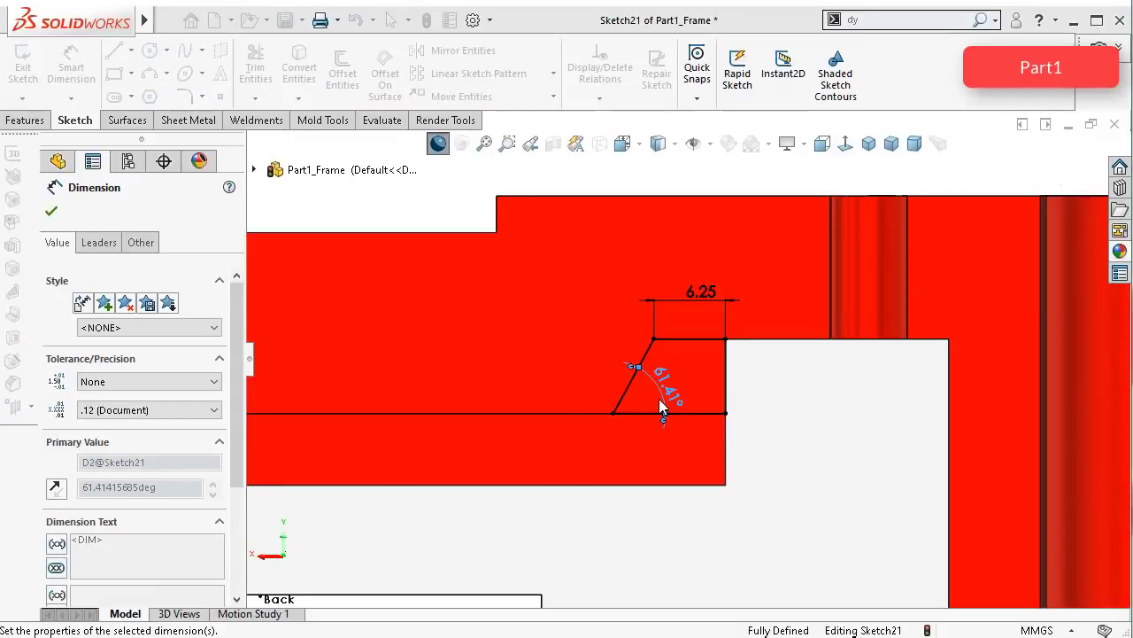
pyautogui.moveTo(657, 376); pyautogui.dragTo(655, 516, button='middle')
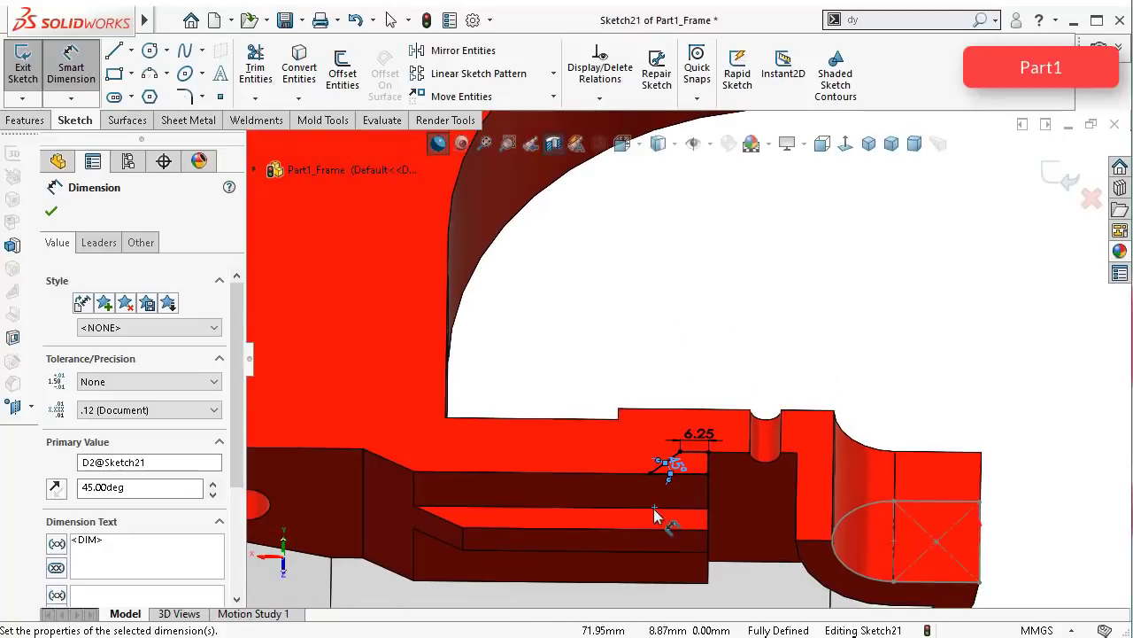
pyautogui.click(25, 121)
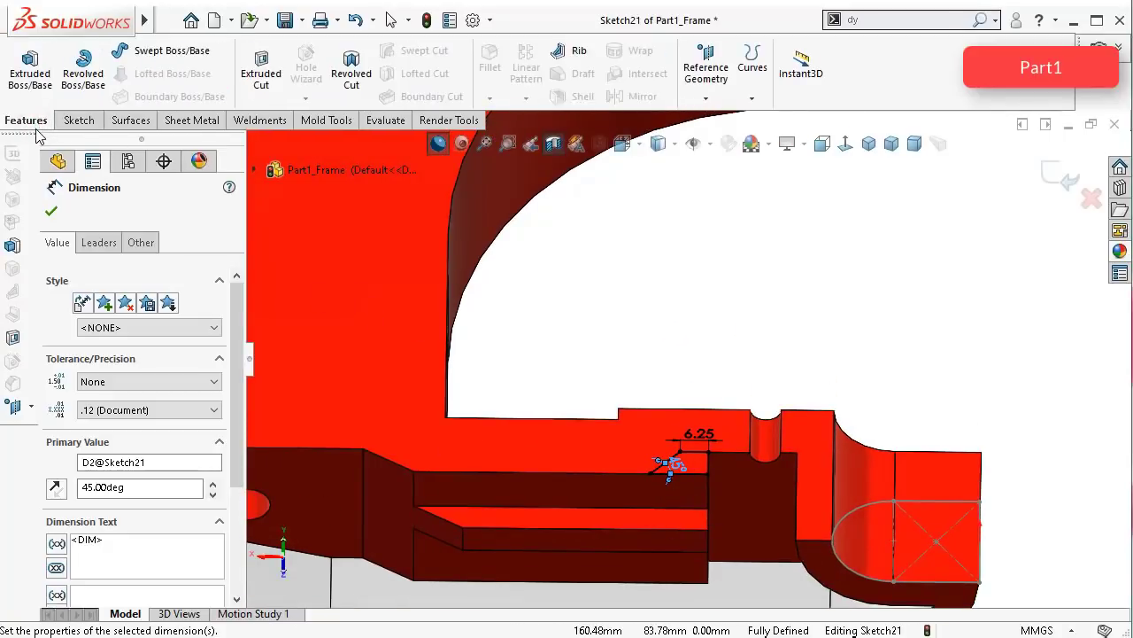
pyautogui.click(261, 75)
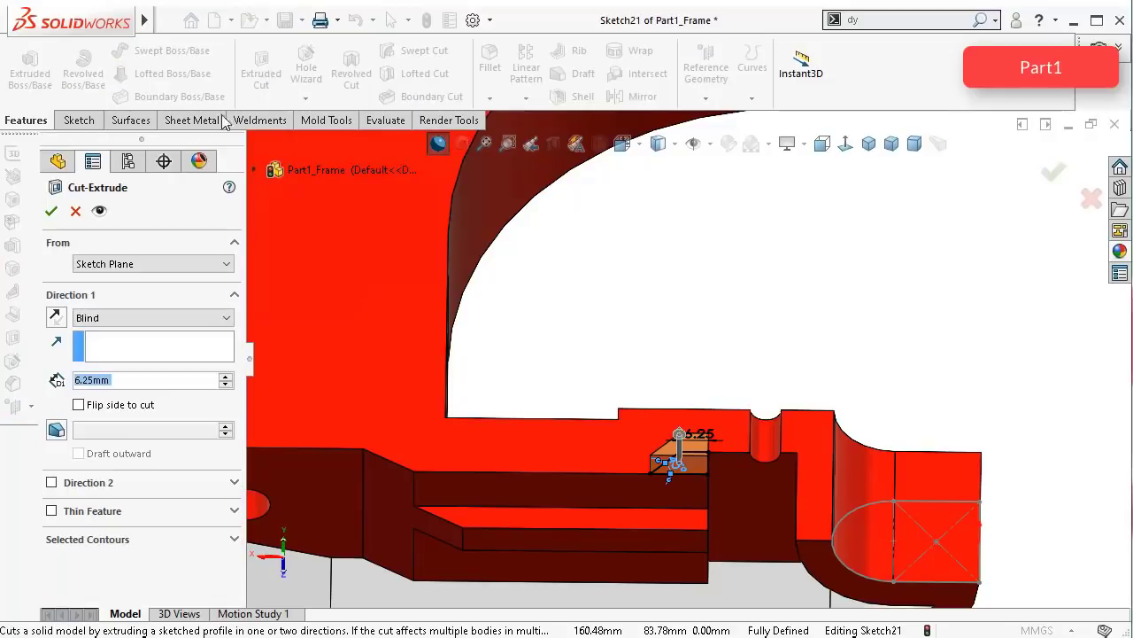
pyautogui.click(124, 318)
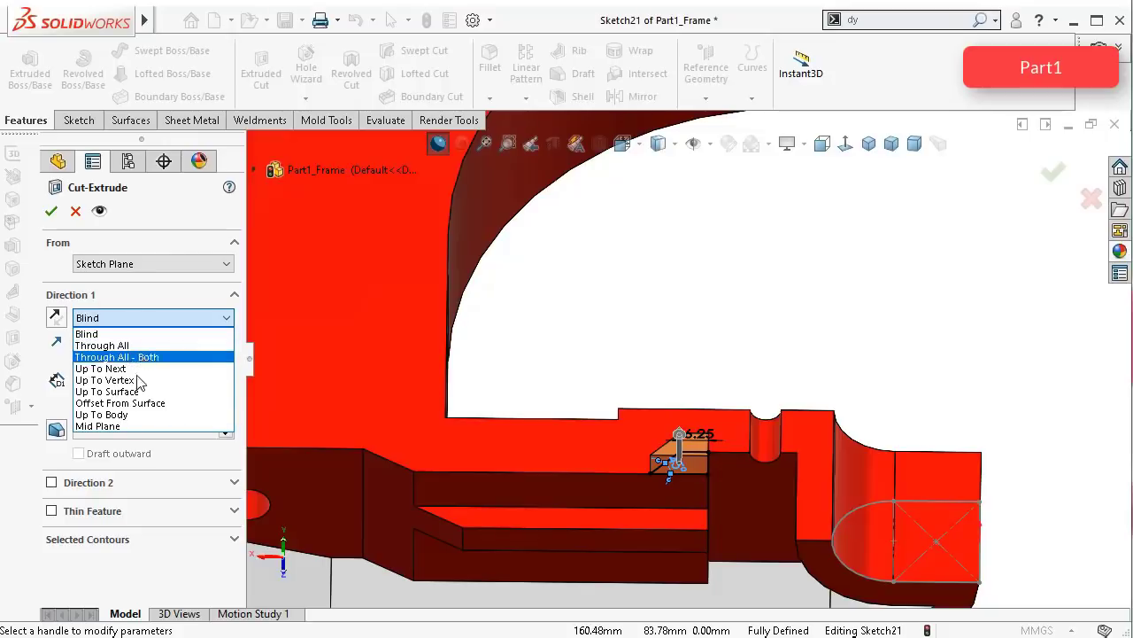
pyautogui.click(128, 426)
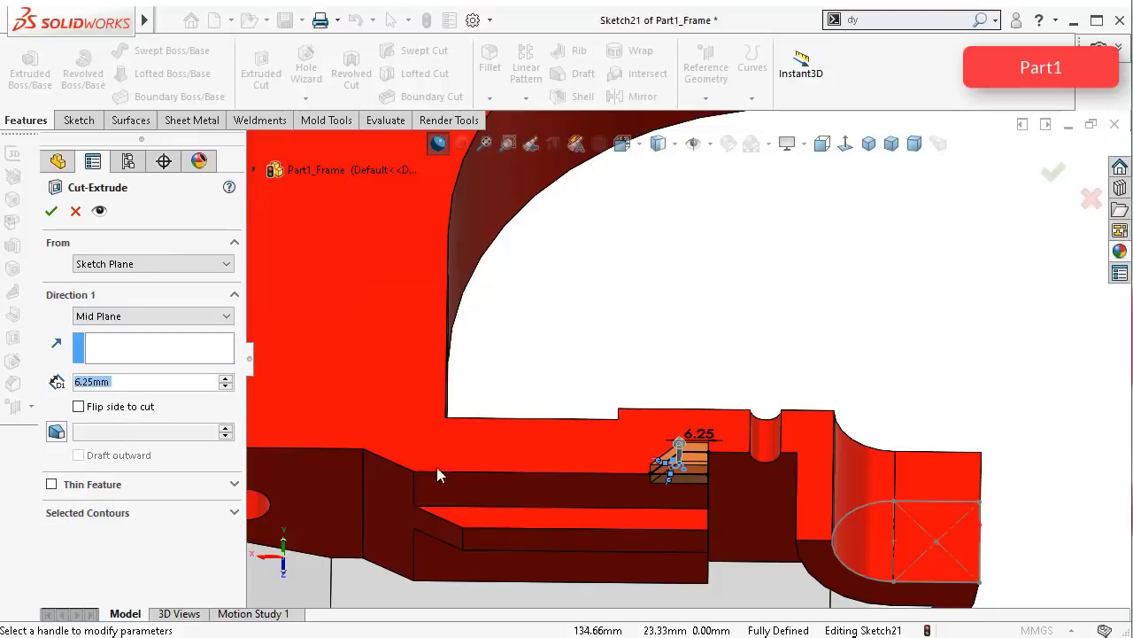
pyautogui.moveTo(436, 475); pyautogui.dragTo(721, 538, button='middle')
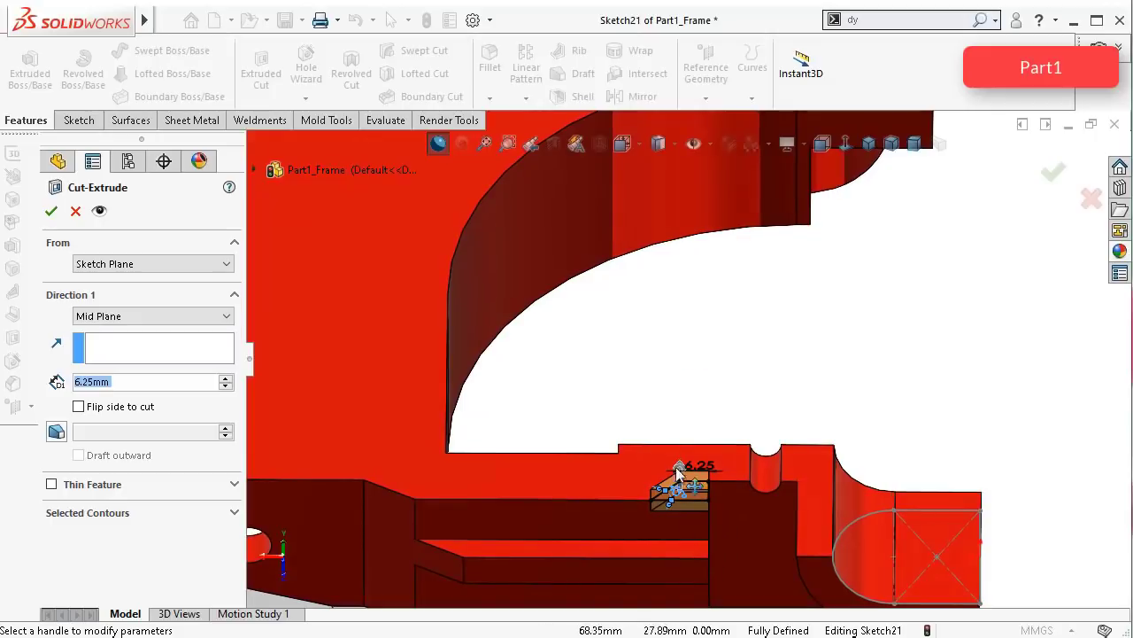
pyautogui.moveTo(681, 466); pyautogui.dragTo(681, 443)
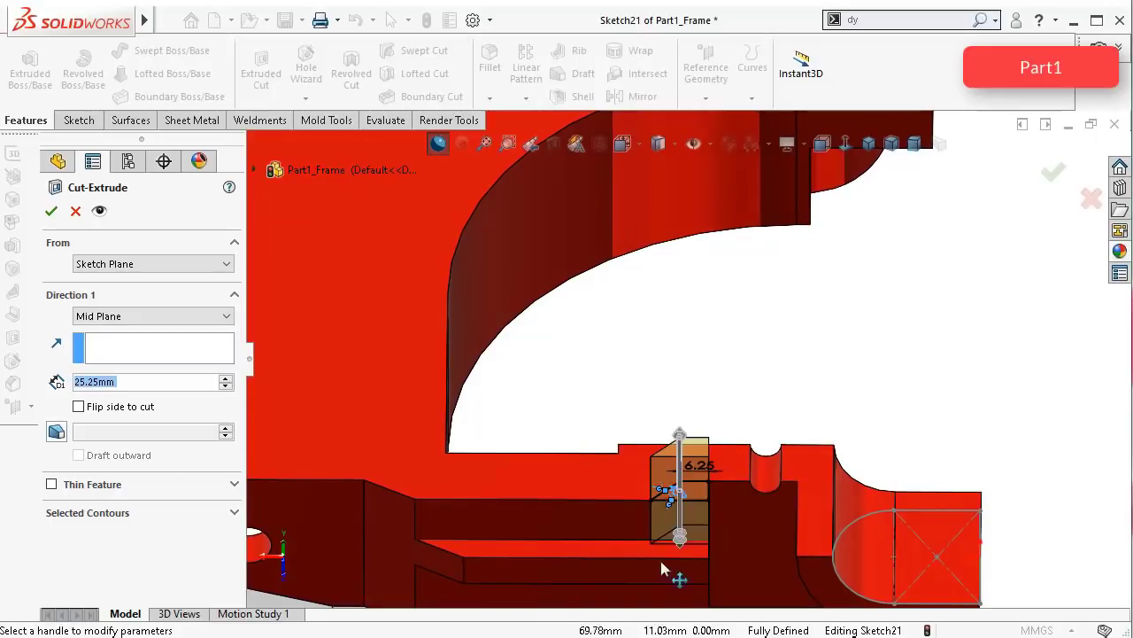
pyautogui.scroll(-3, 664, 568)
pyautogui.moveTo(664, 531); pyautogui.dragTo(709, 524, button='middle')
pyautogui.scroll(-8, 664, 501)
pyautogui.scroll(3, 708, 522)
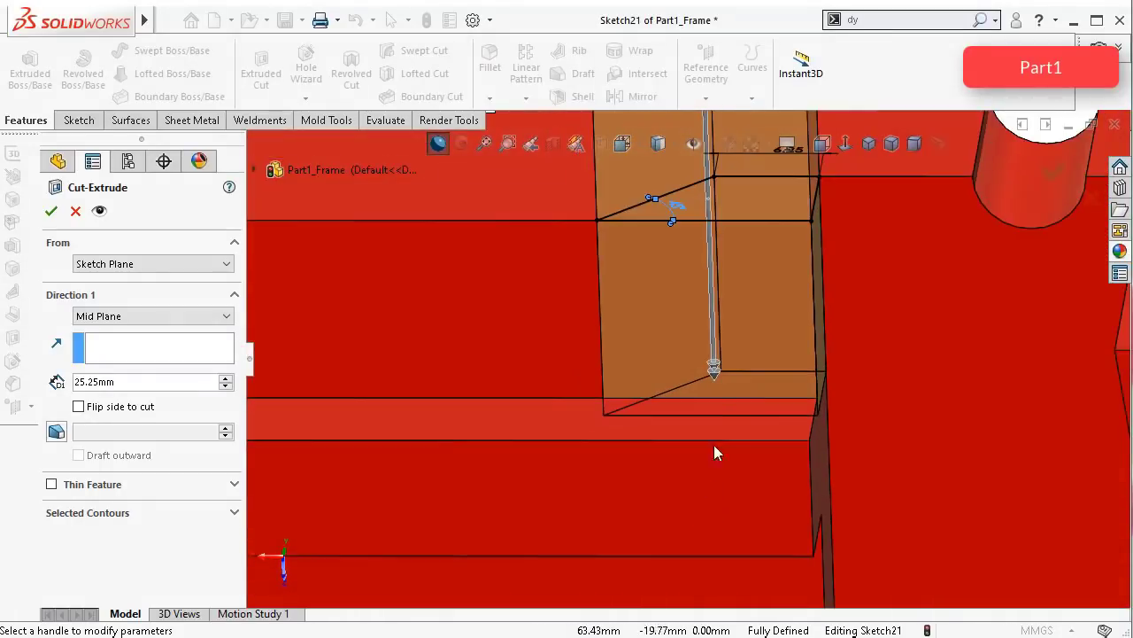
pyautogui.click(713, 378)
pyautogui.click(709, 366)
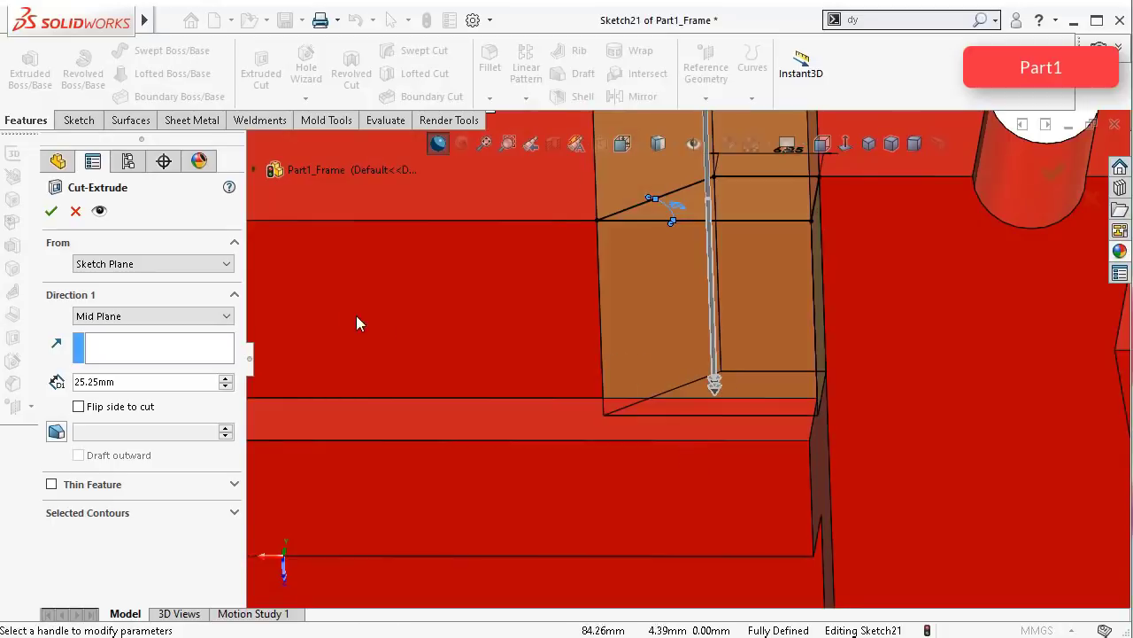
pyautogui.click(126, 319)
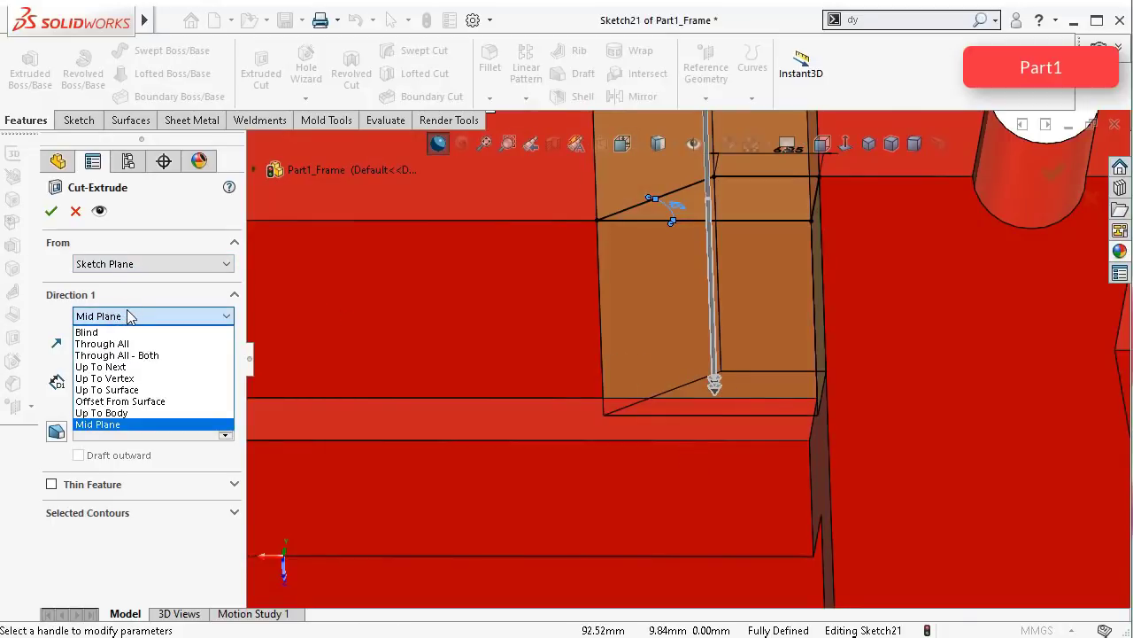
pyautogui.click(100, 367)
pyautogui.scroll(2, 581, 331)
pyautogui.moveTo(683, 342); pyautogui.dragTo(773, 299, button='middle')
pyautogui.scroll(4, 735, 251)
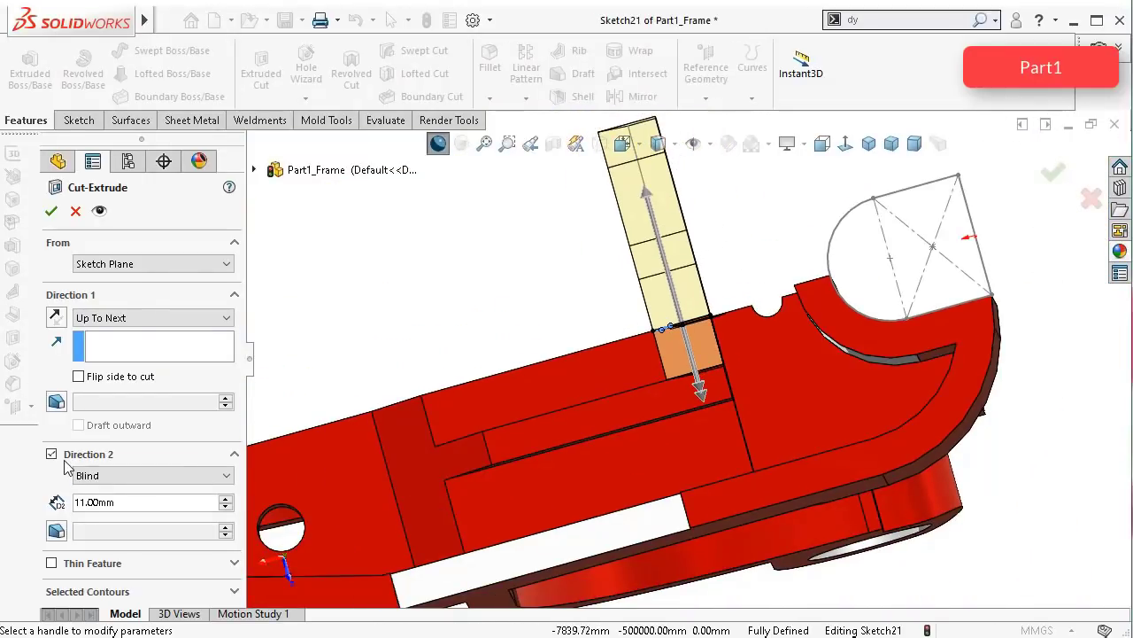
pyautogui.click(108, 475)
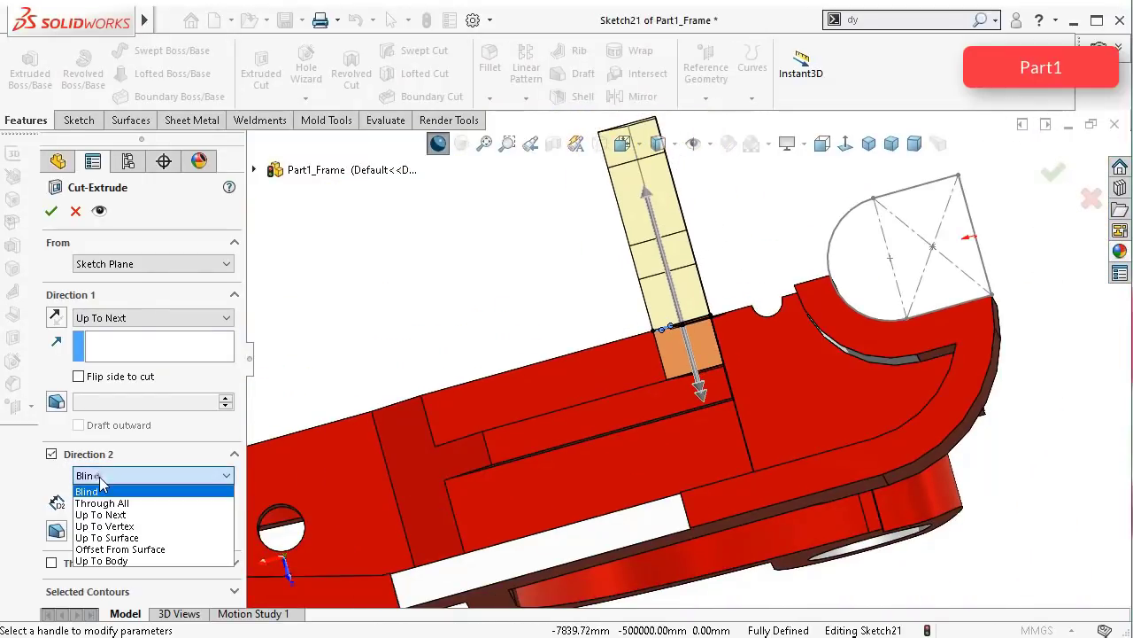
pyautogui.click(147, 518)
pyautogui.moveTo(619, 380); pyautogui.dragTo(574, 573, button='middle')
pyautogui.click(157, 478)
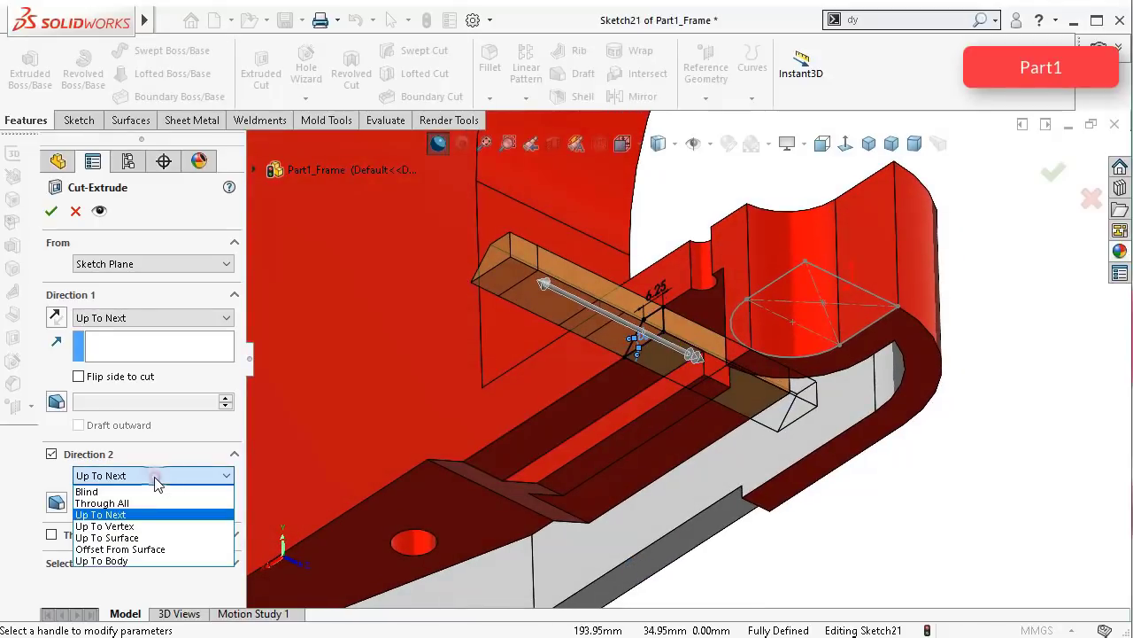
pyautogui.click(163, 536)
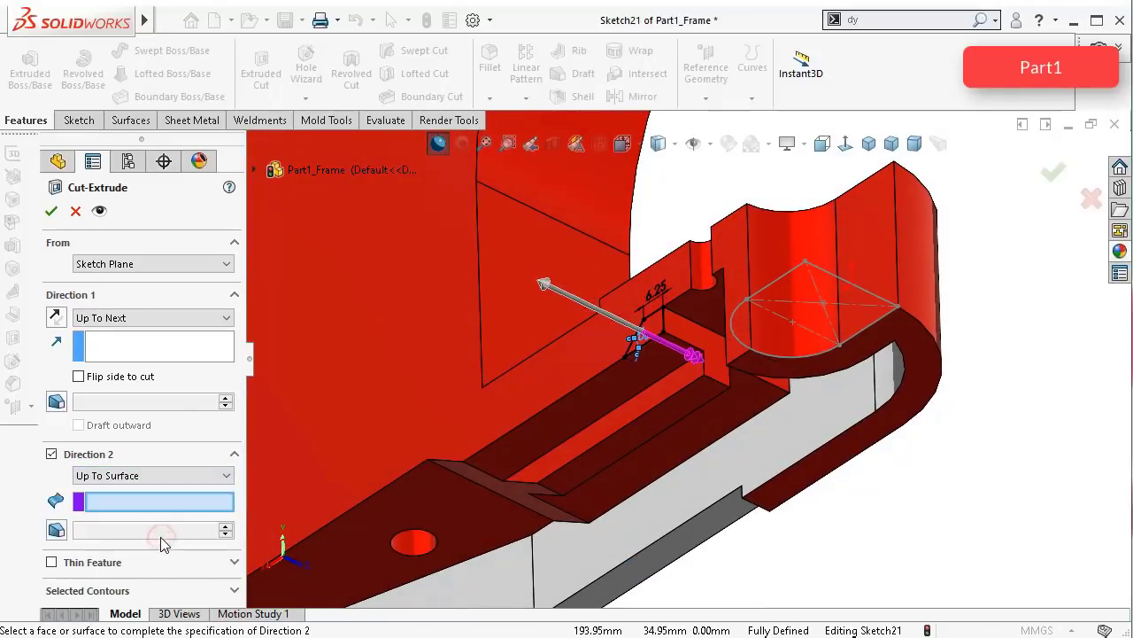
pyautogui.click(675, 393)
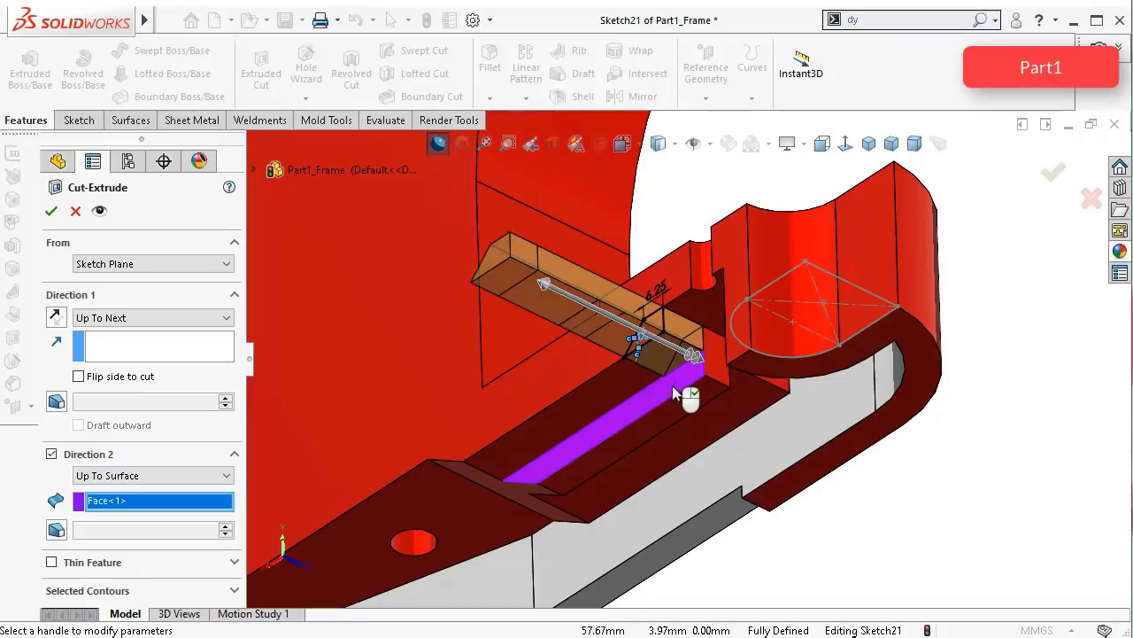
pyautogui.click(190, 318)
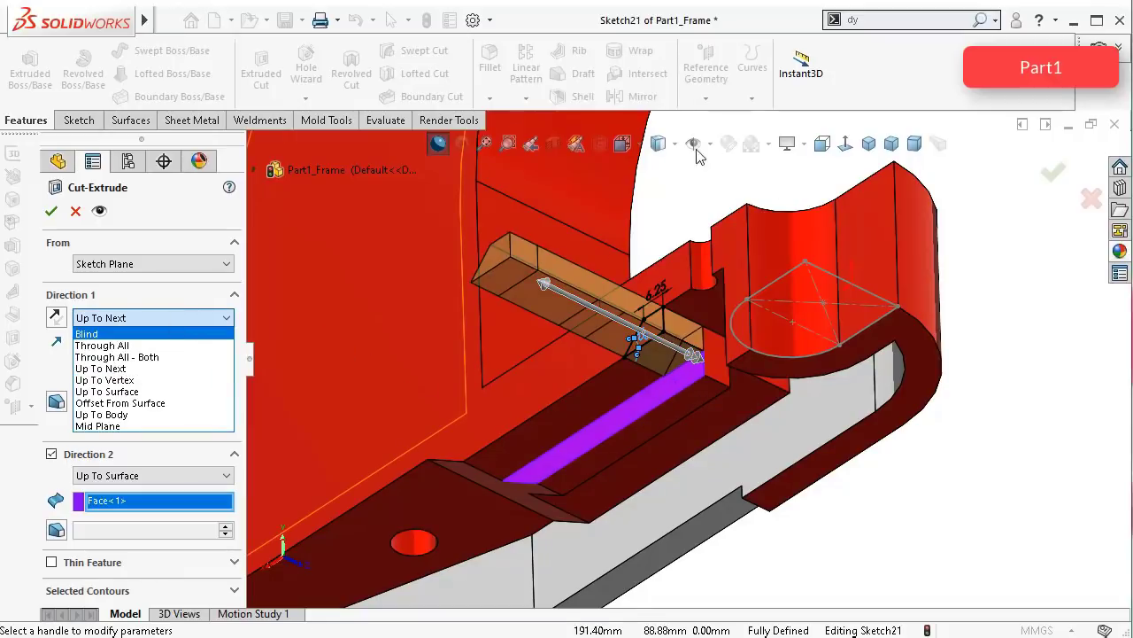
pyautogui.scroll(6, 620, 182)
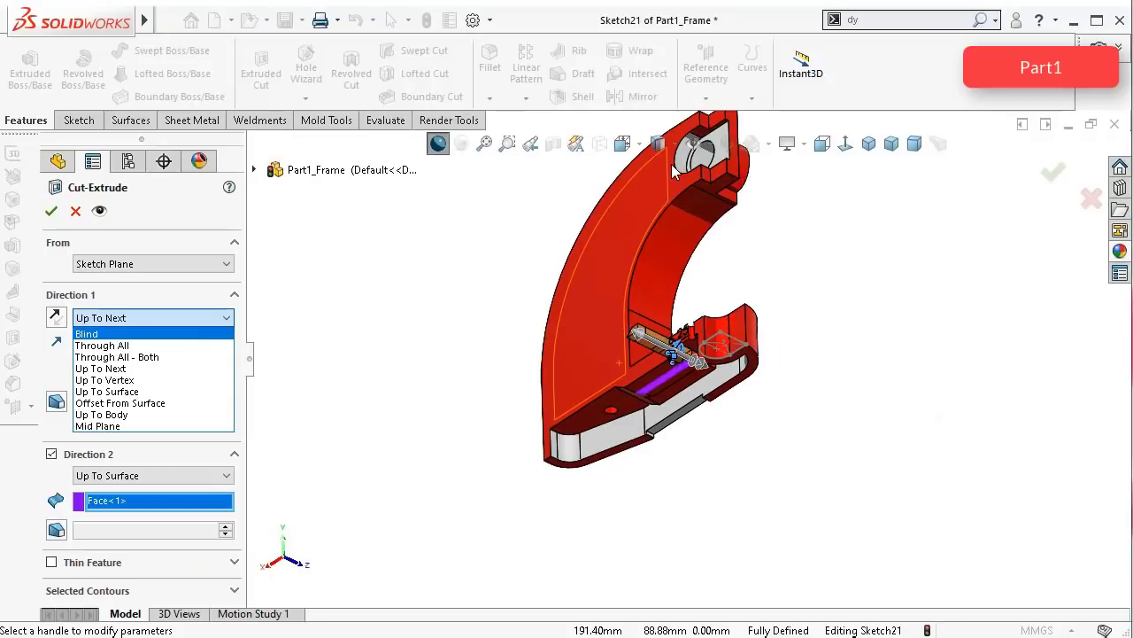
pyautogui.click(78, 217)
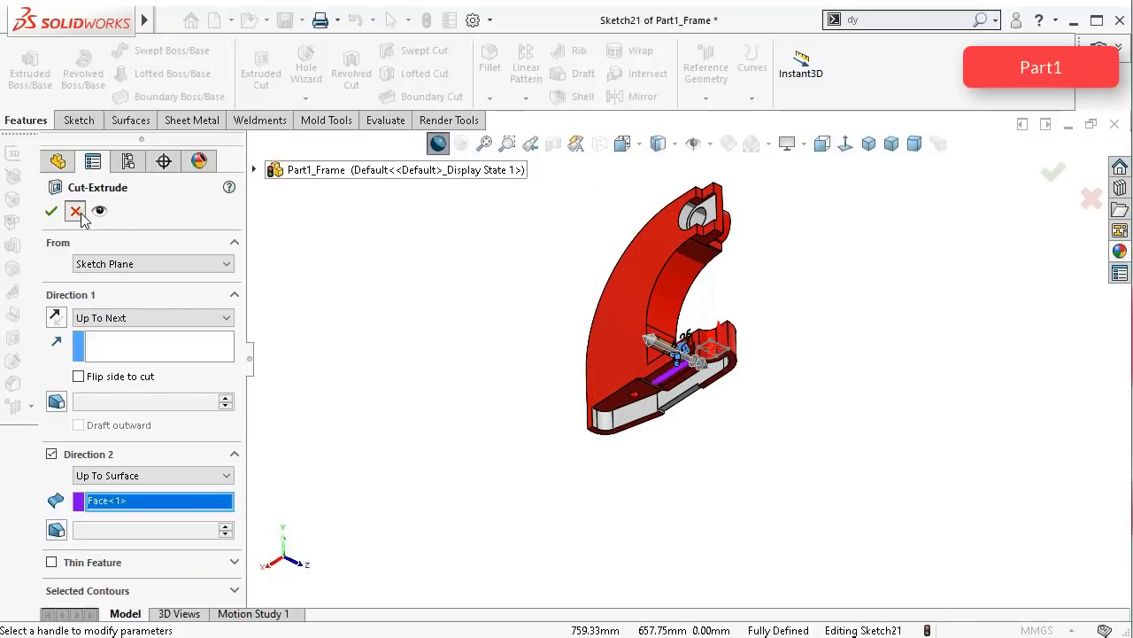
pyautogui.click(75, 211)
# Step: Set up an extruded cut of the 45-degree profile with Direction 1 Up To Surface, ending at one rib's inner side face
pyautogui.scroll(-5, 704, 372)
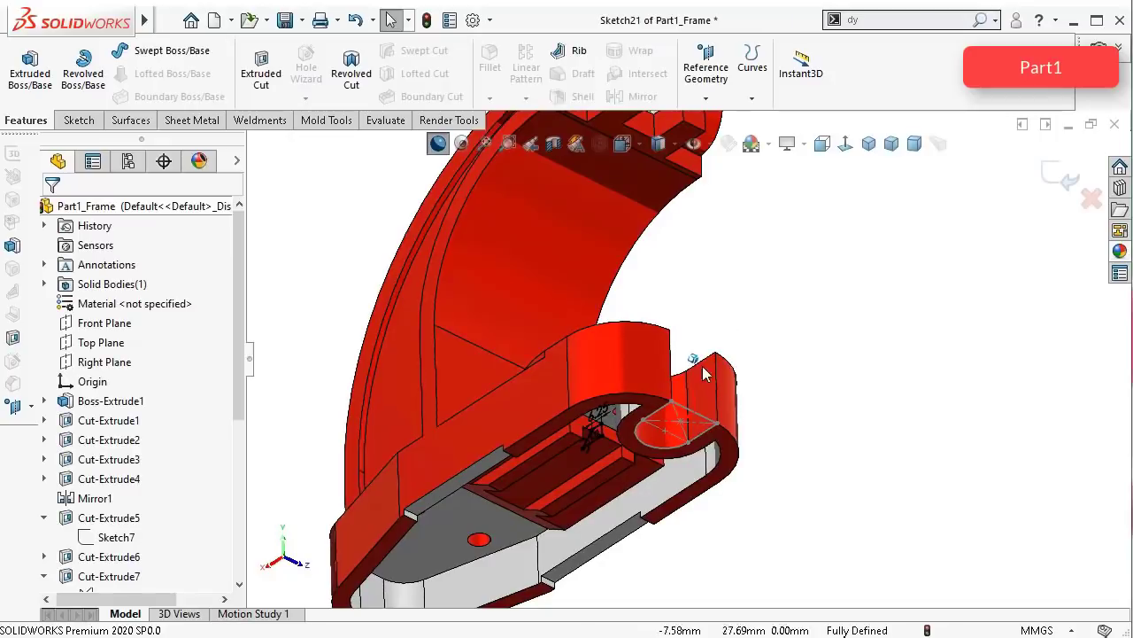
pyautogui.scroll(-10, 704, 372)
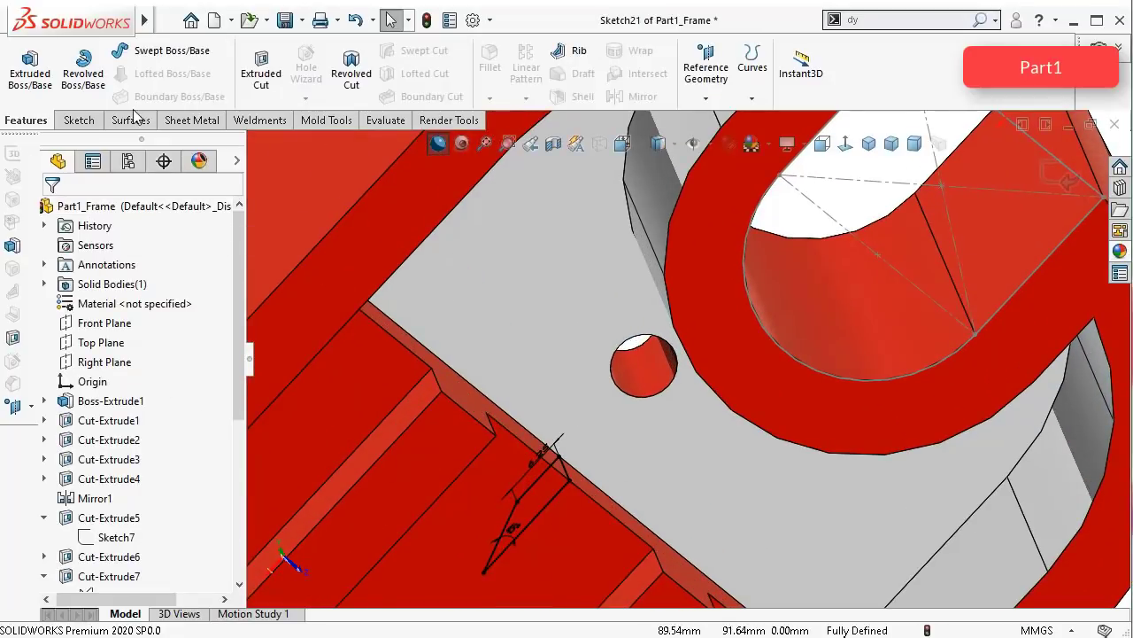
pyautogui.click(261, 71)
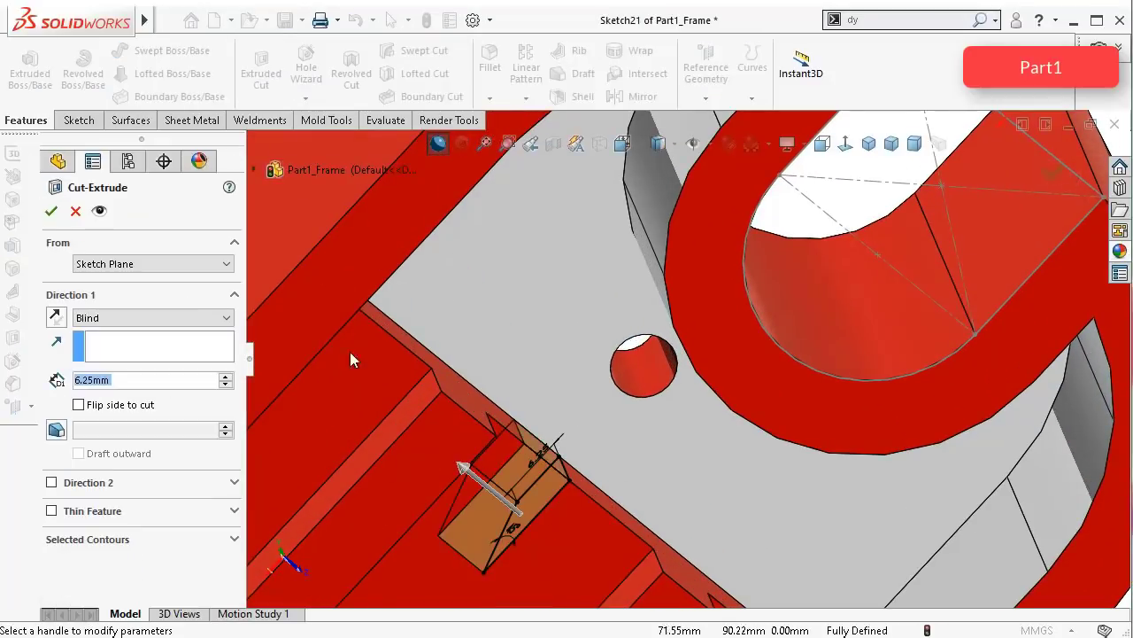
pyautogui.click(121, 319)
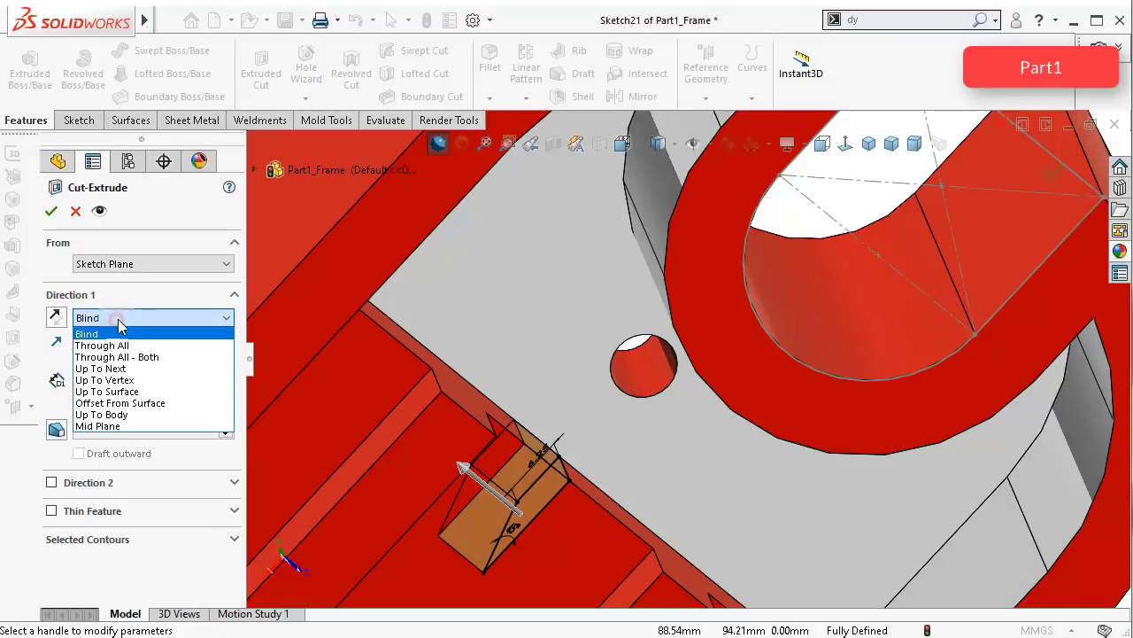
pyautogui.click(136, 394)
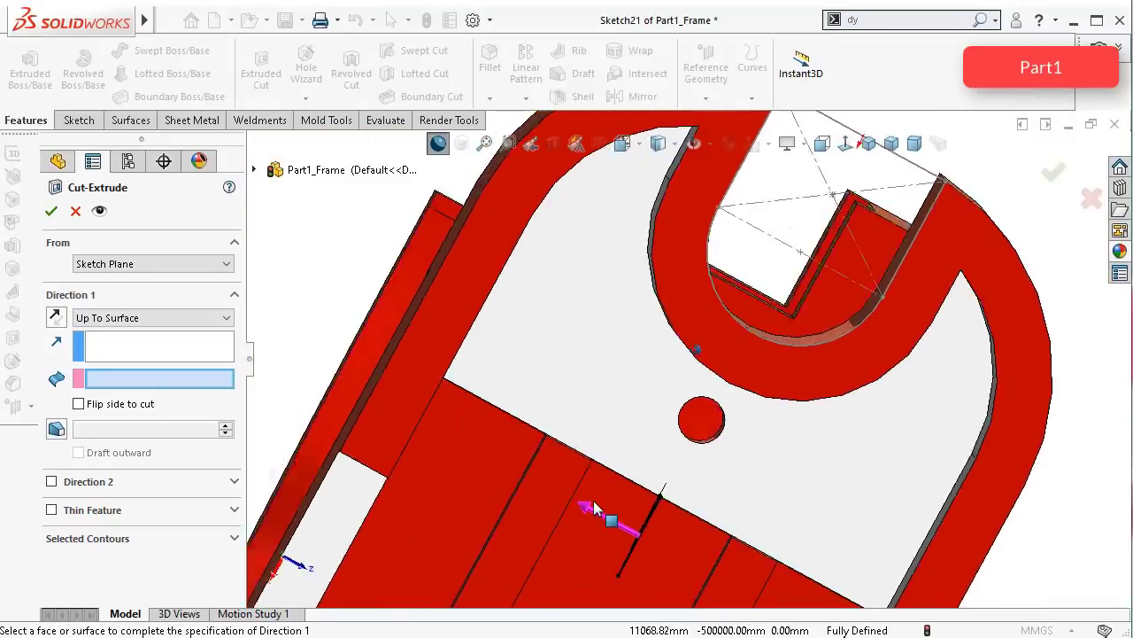
pyautogui.moveTo(593, 501); pyautogui.dragTo(576, 458, button='middle')
pyautogui.scroll(-2, 595, 471)
pyautogui.click(616, 444)
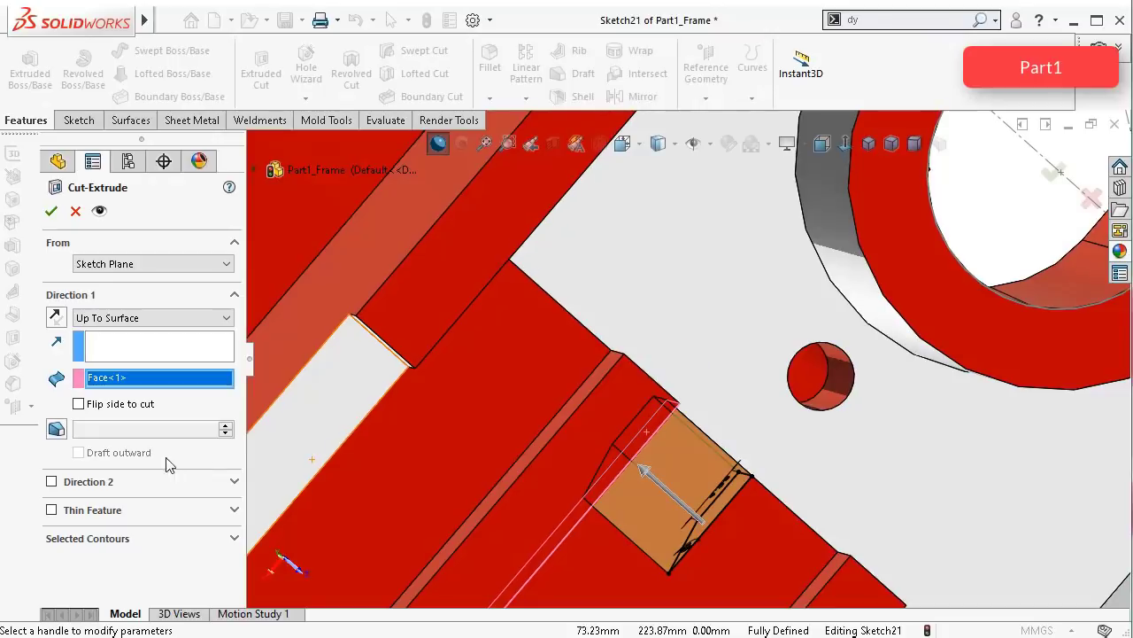
# Step: Add Direction 2 Up To Surface ending at the other rib's facing side and finish the cut between the ribs
pyautogui.click(51, 482)
pyautogui.click(137, 502)
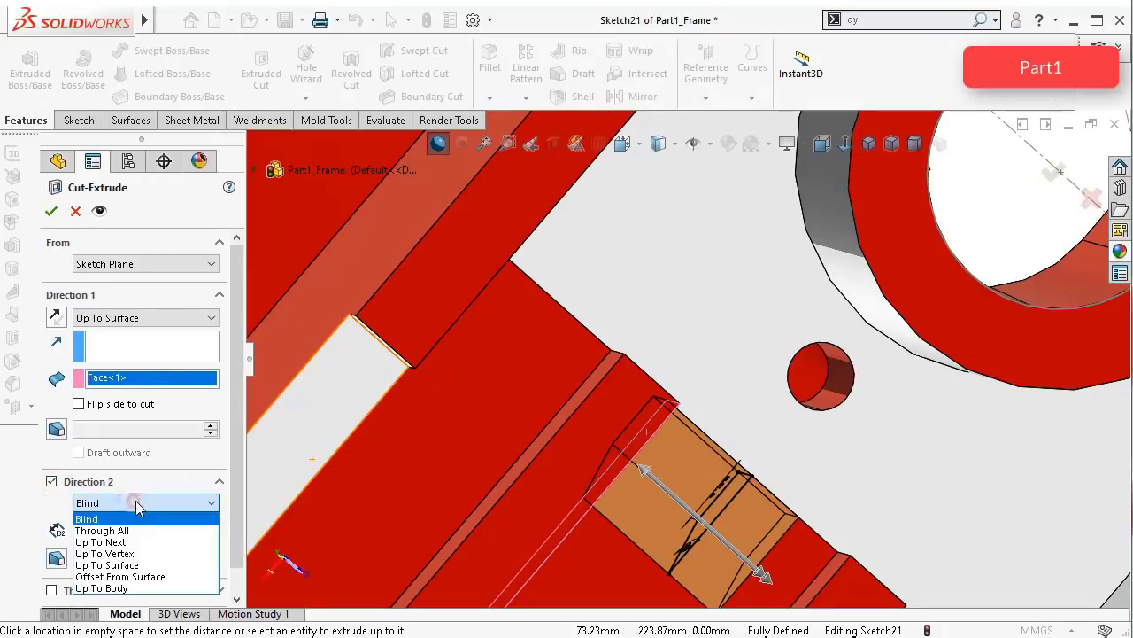
pyautogui.click(155, 565)
pyautogui.moveTo(595, 503); pyautogui.dragTo(651, 506, button='middle')
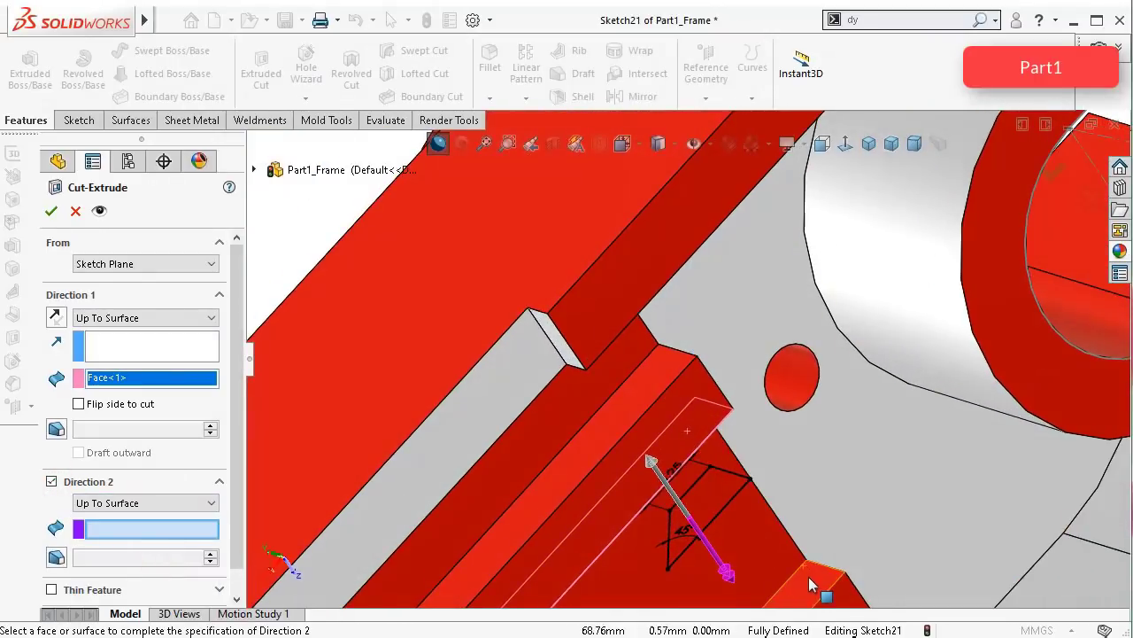
pyautogui.click(811, 584)
pyautogui.moveTo(806, 576); pyautogui.dragTo(777, 523, button='middle')
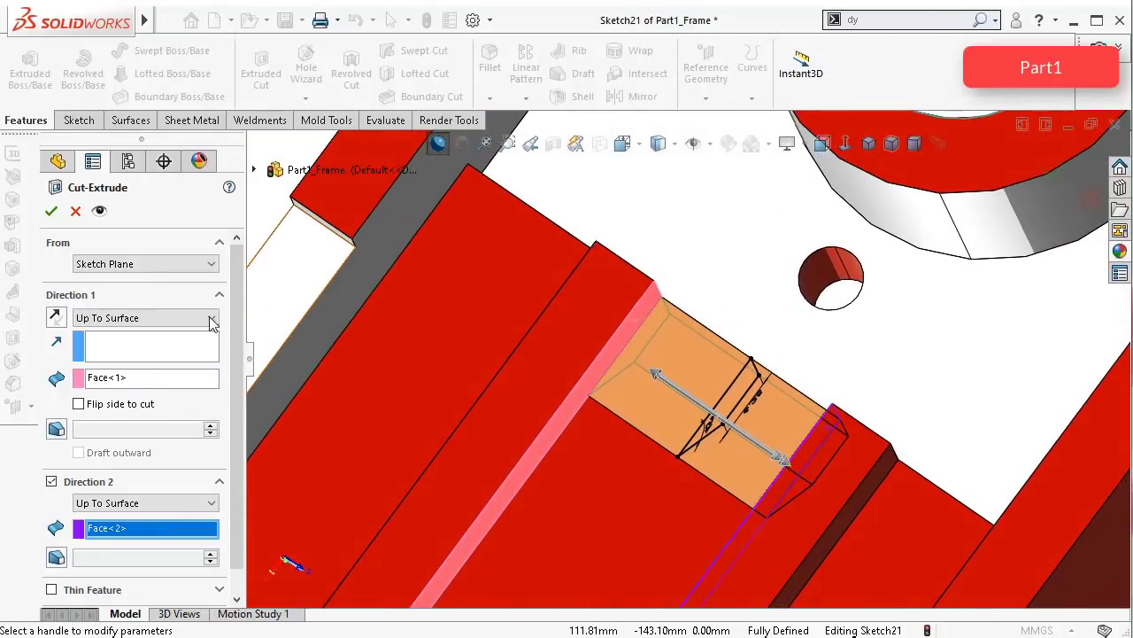
pyautogui.click(51, 211)
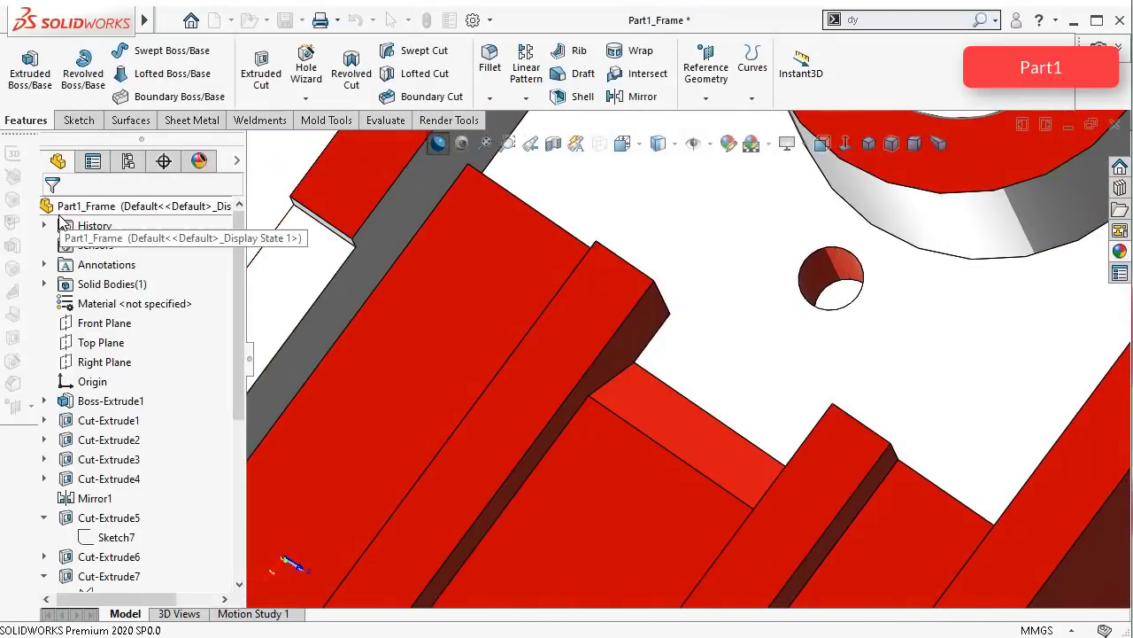
# Step: Show Sketch21 of the new cut between the ribs so its profile can be reused
pyautogui.scroll(2, 598, 379)
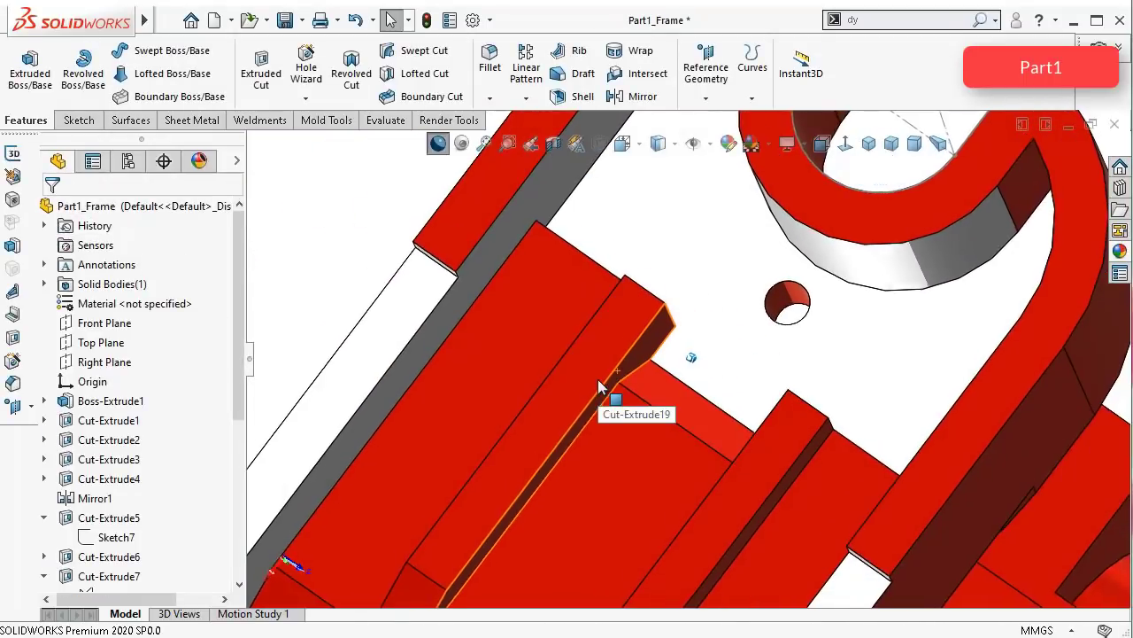
pyautogui.moveTo(598, 381); pyautogui.dragTo(597, 376, button='middle')
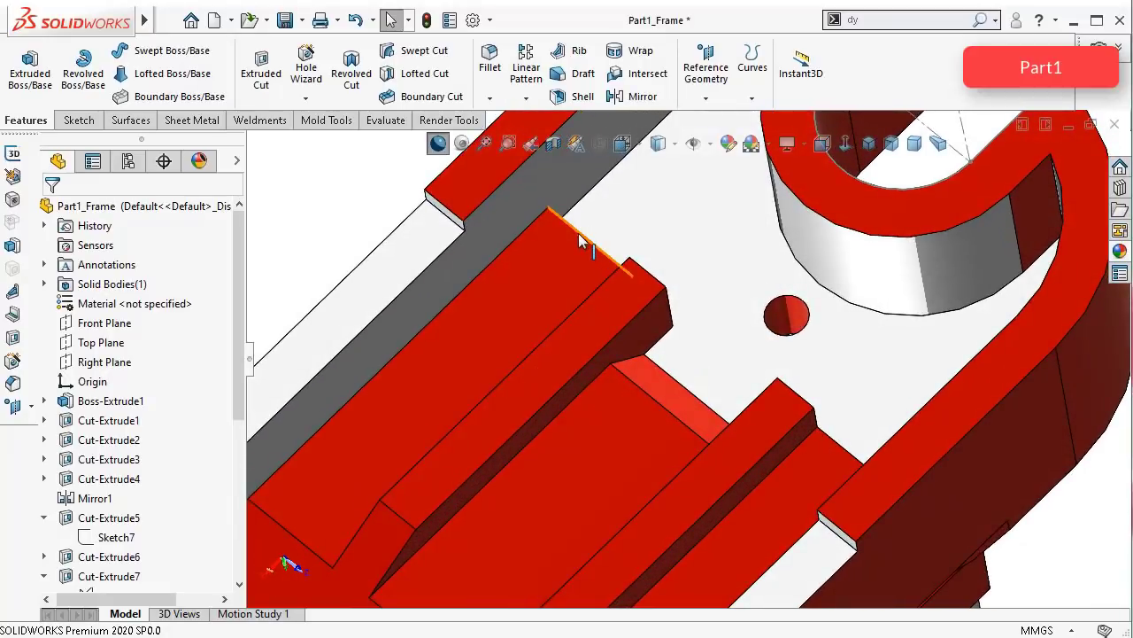
pyautogui.scroll(-5, 186, 514)
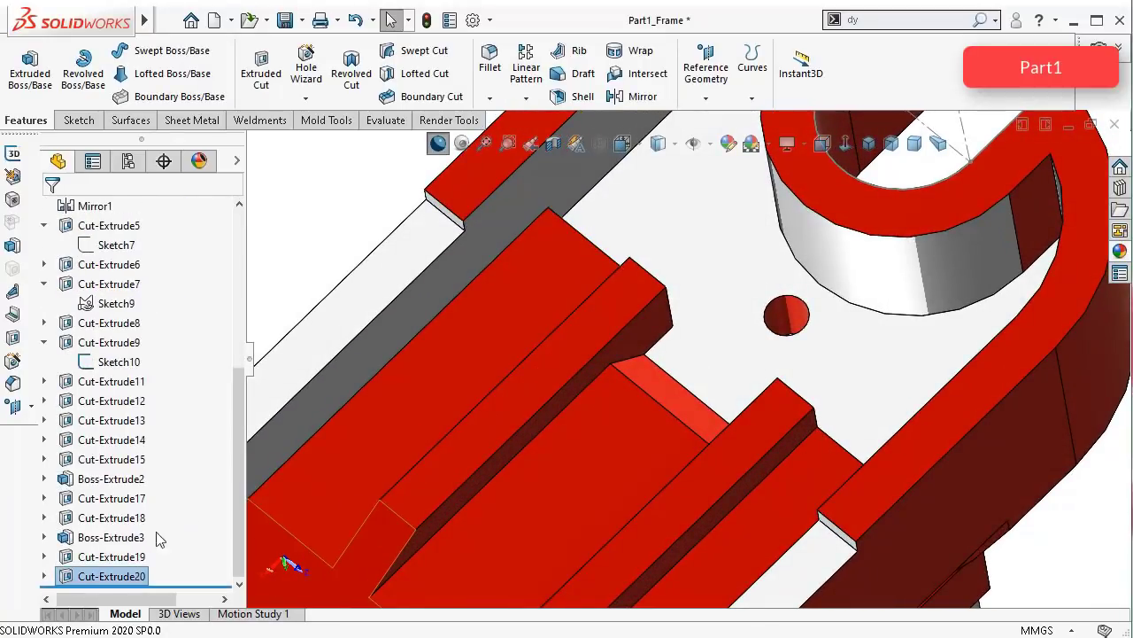
pyautogui.click(44, 578)
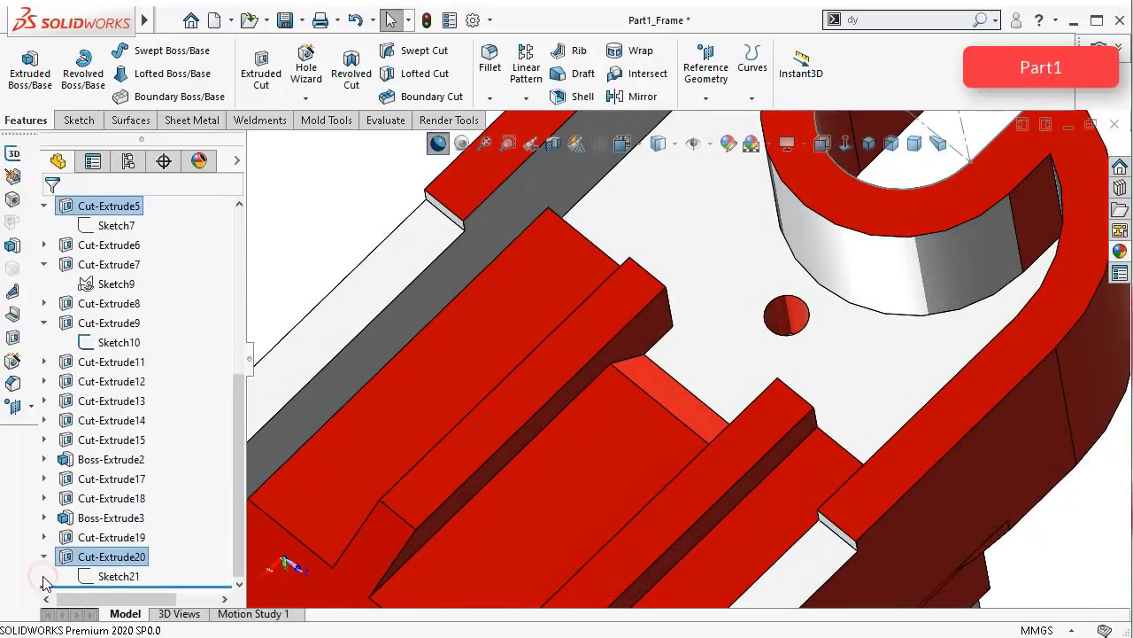
pyautogui.click(121, 576)
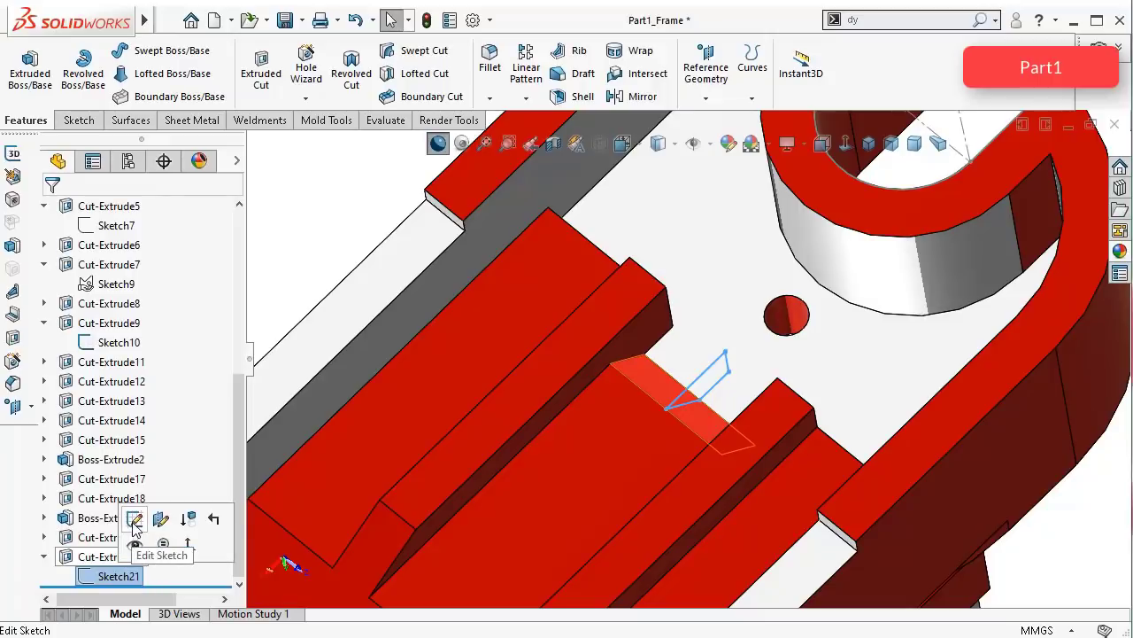
pyautogui.click(138, 544)
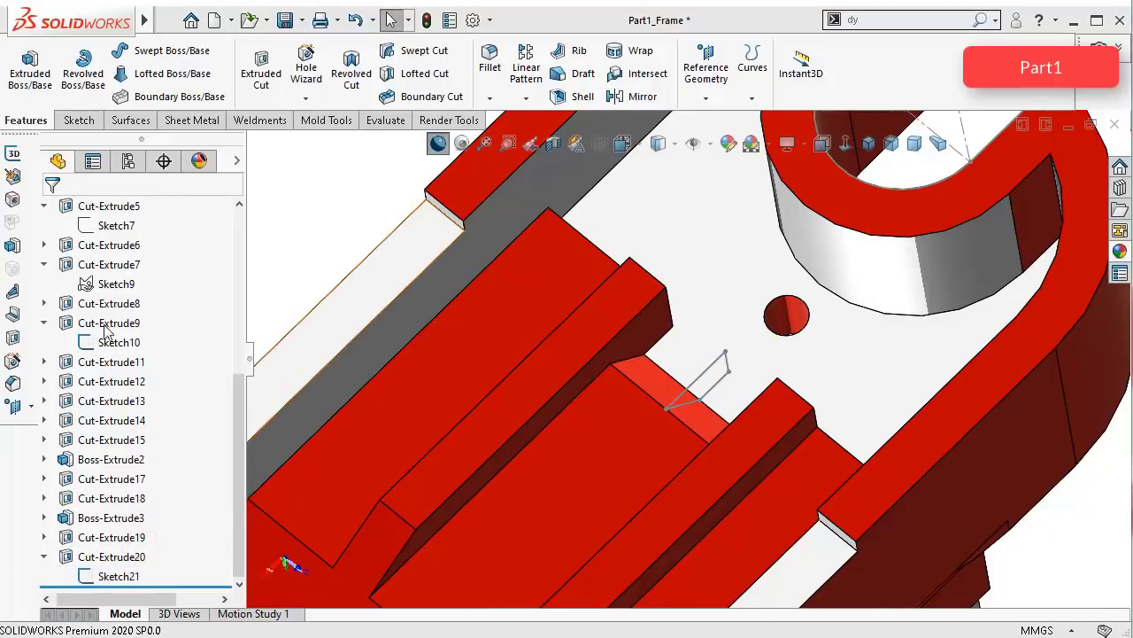
# Step: Set up another extruded cut from the Sketch21 profile, starting from the inner side wall face beside the first rib
pyautogui.click(262, 69)
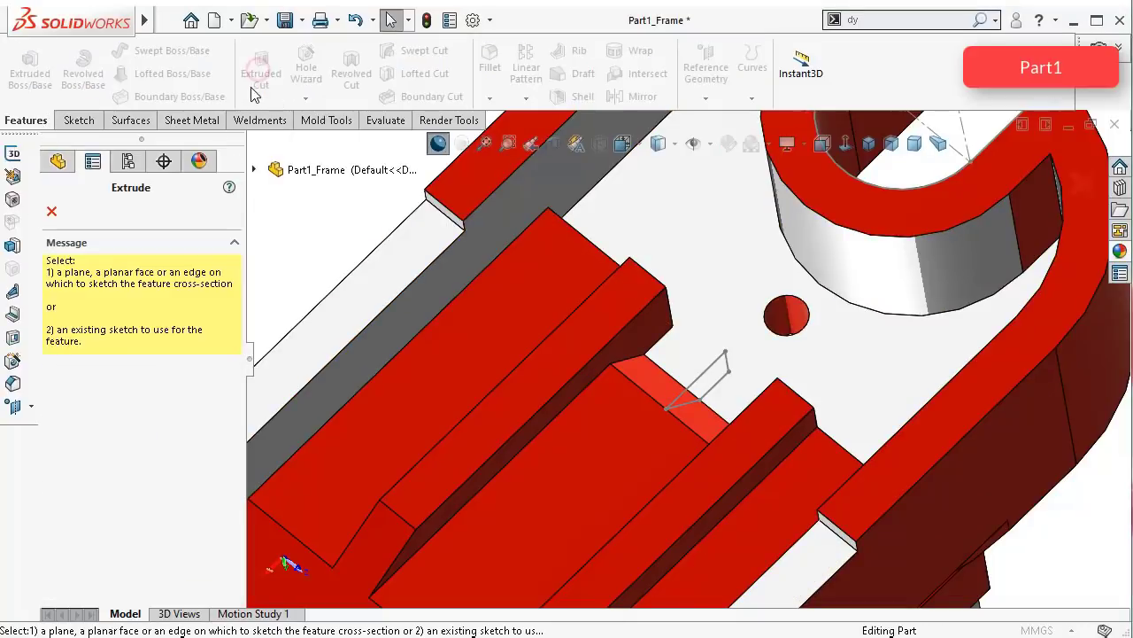
pyautogui.click(715, 361)
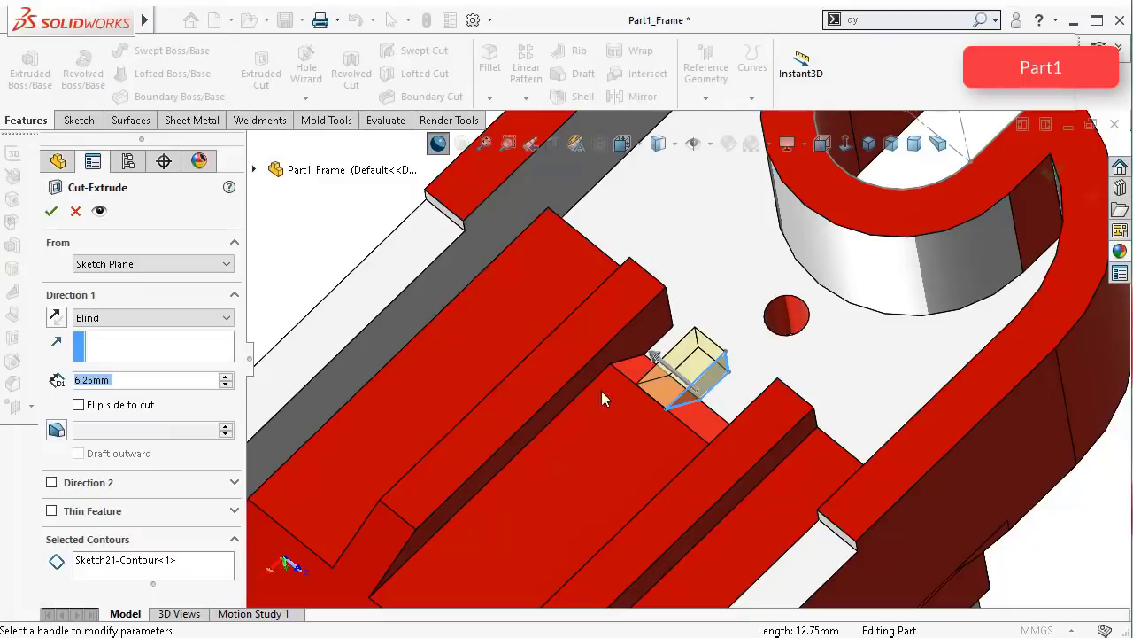
pyautogui.click(113, 264)
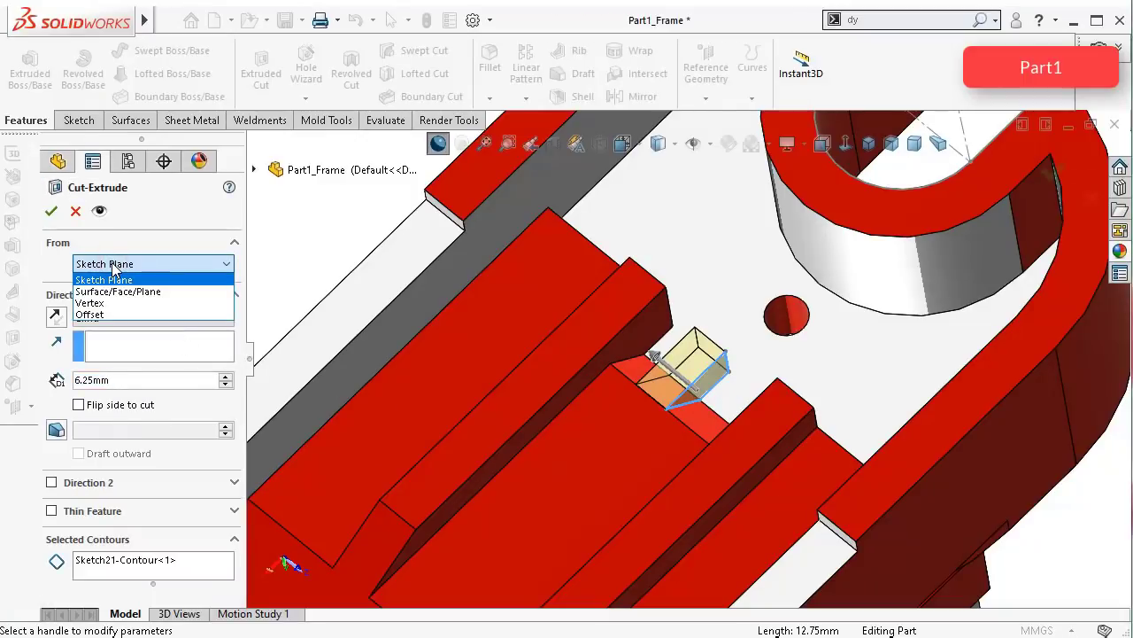
pyautogui.click(116, 292)
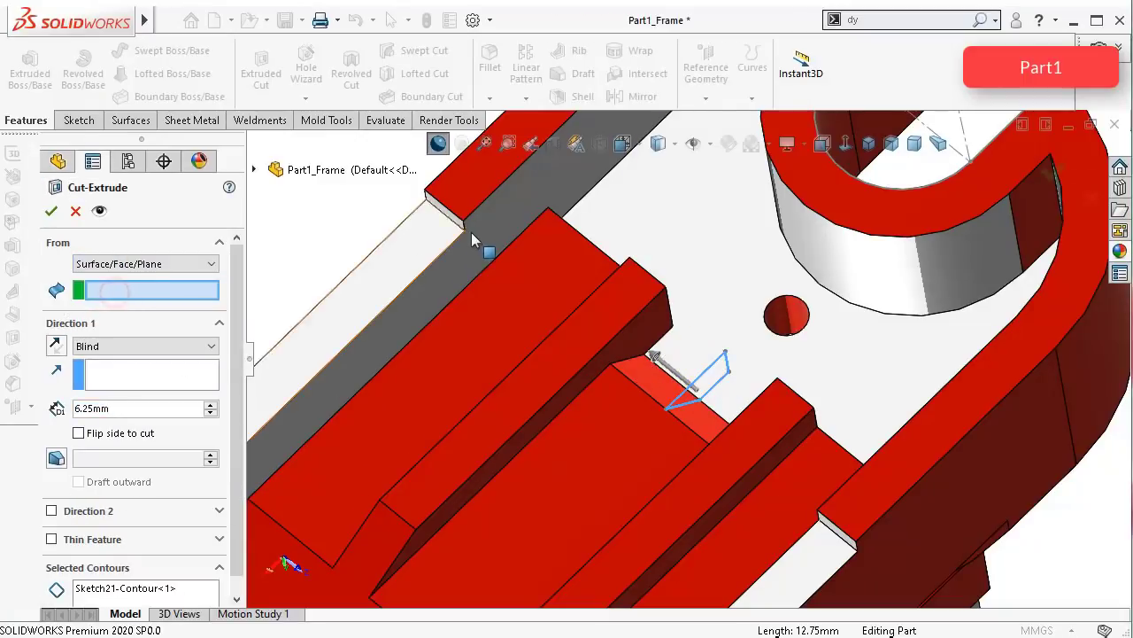
pyautogui.click(507, 204)
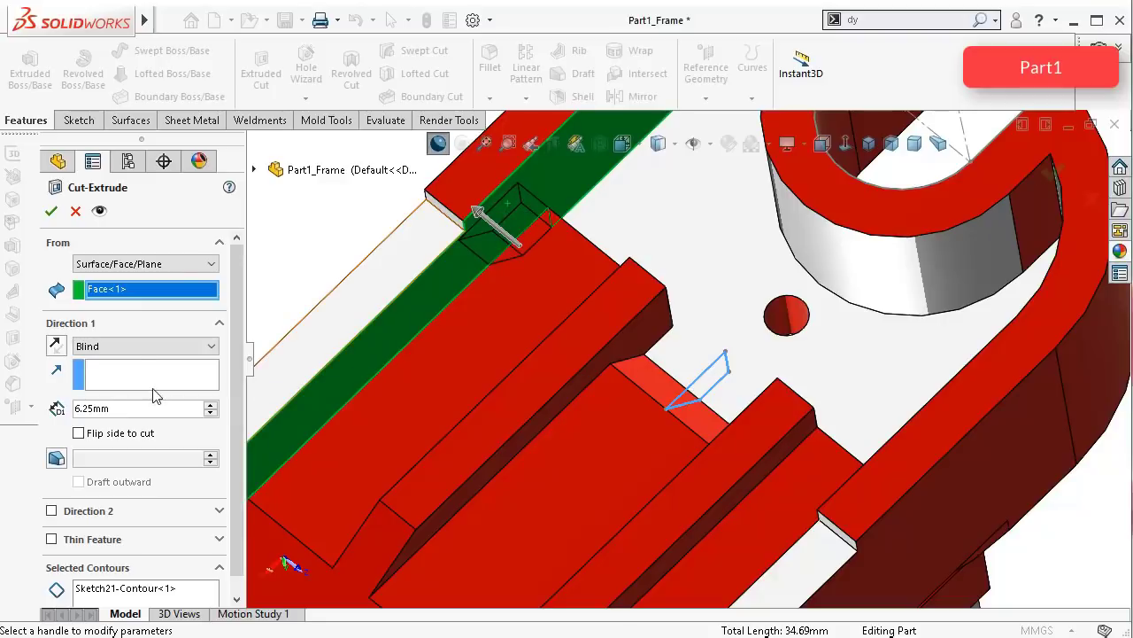
# Step: End the cut Up To Surface at the first rib's outer side face and finish it
pyautogui.click(113, 349)
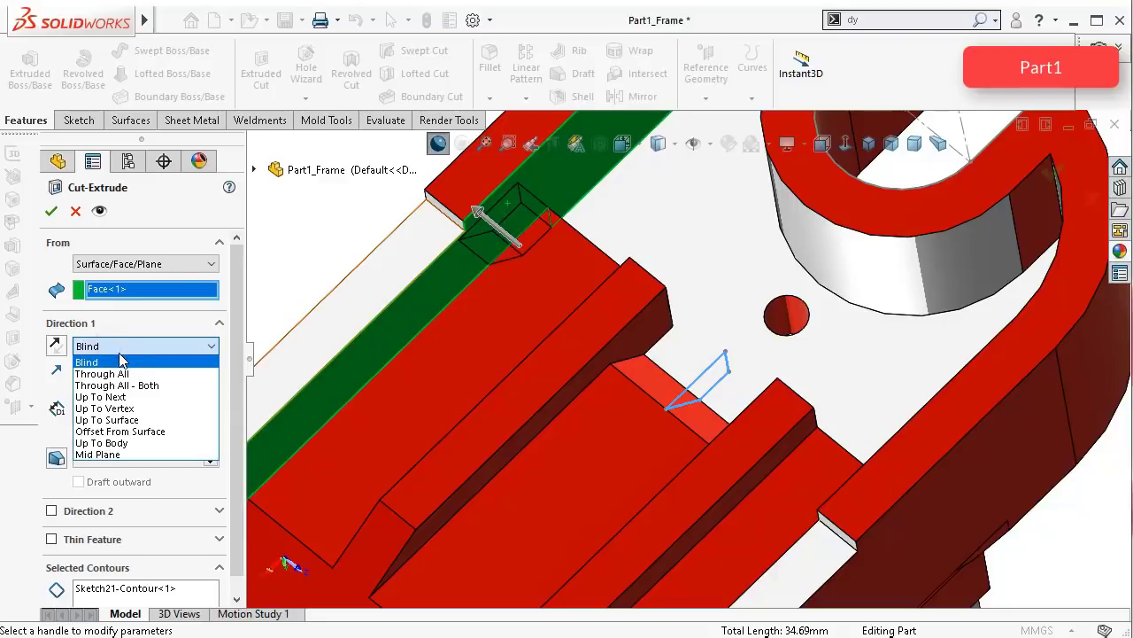
pyautogui.click(106, 419)
pyautogui.moveTo(551, 307); pyautogui.dragTo(614, 286, button='middle')
pyautogui.click(616, 292)
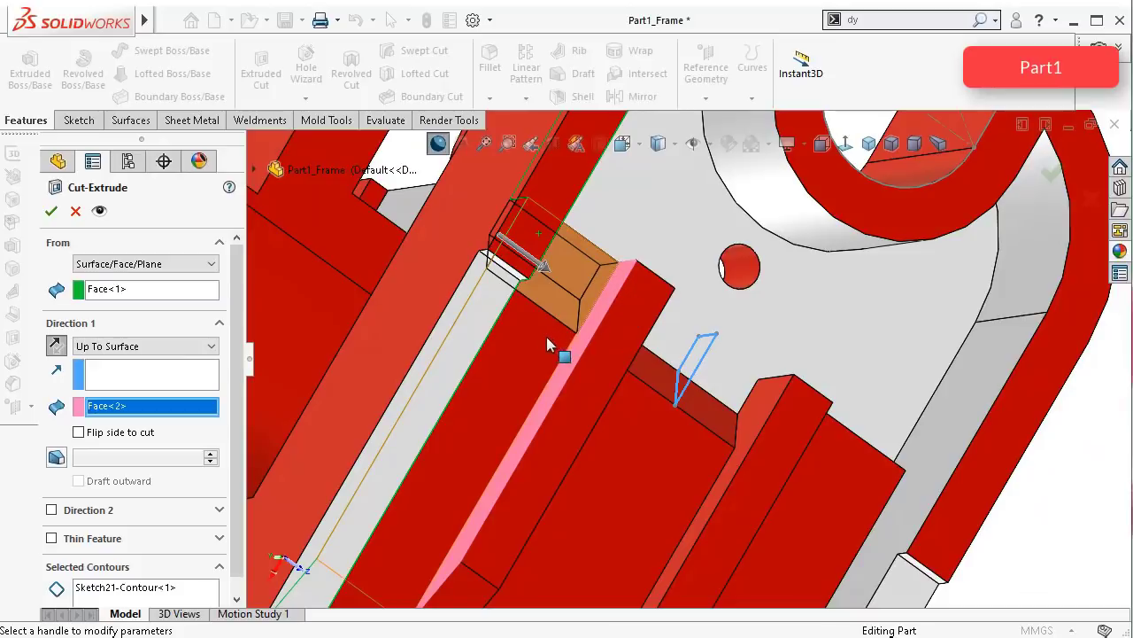
pyautogui.click(51, 210)
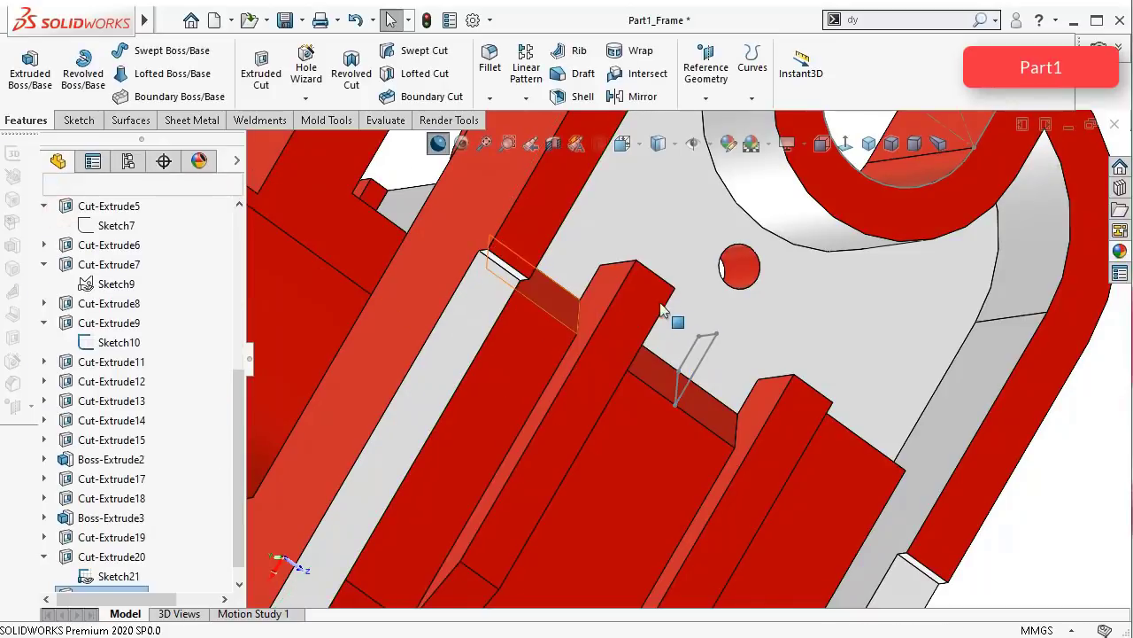
# Step: Set up a third extruded cut from the Sketch21 profile, starting from the opposite inner side wall face beside the second rib
pyautogui.moveTo(682, 290); pyautogui.dragTo(675, 317, button='middle')
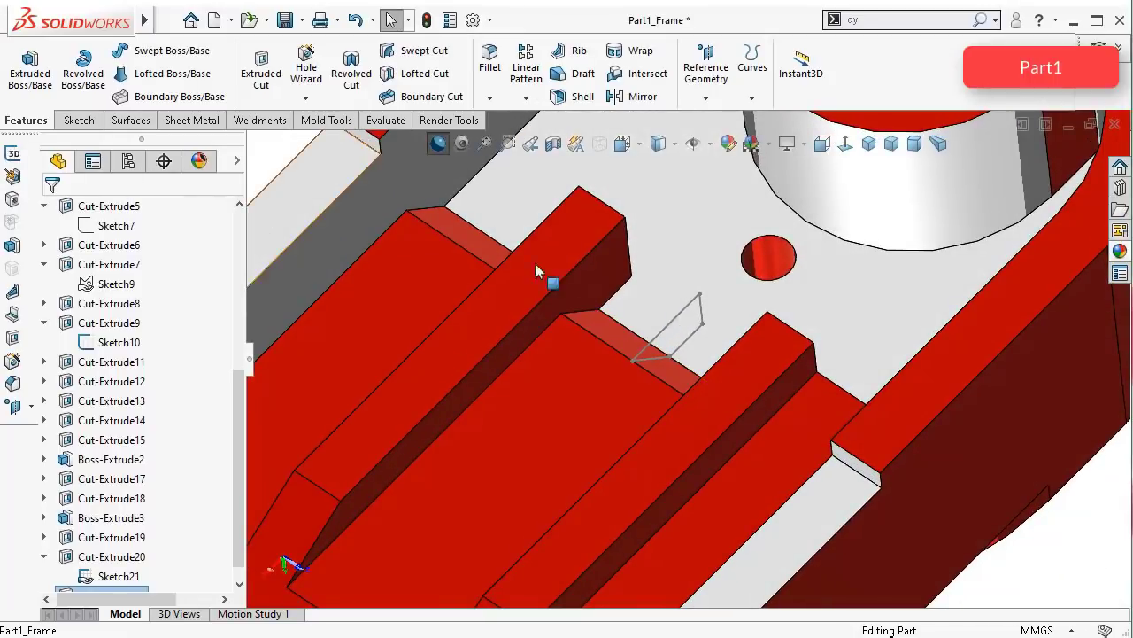
pyautogui.click(688, 304)
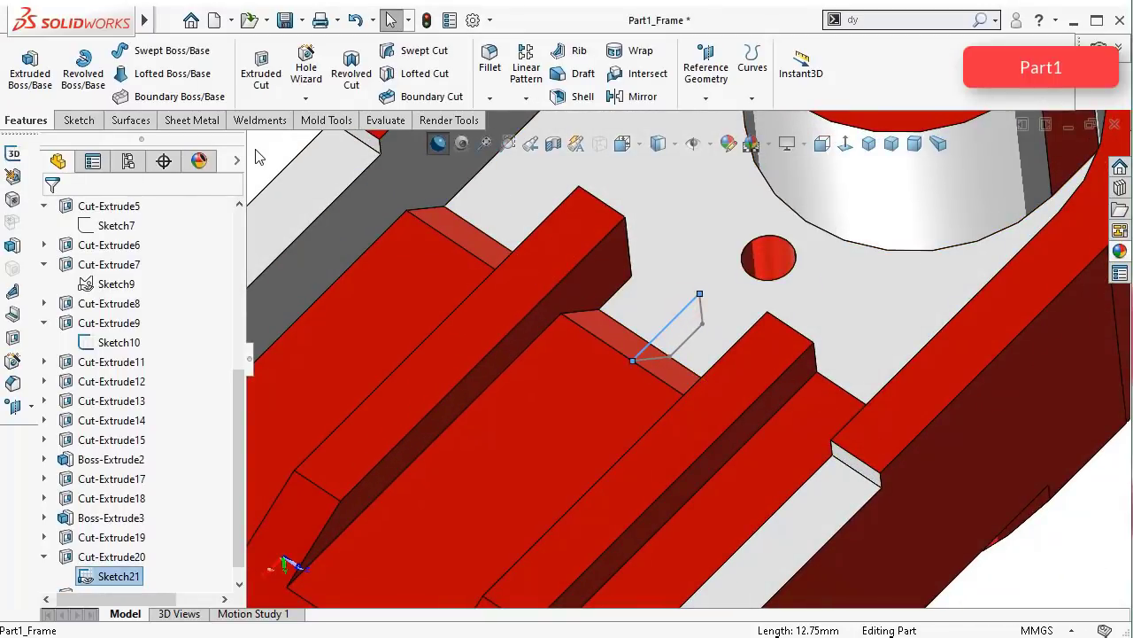
pyautogui.click(261, 70)
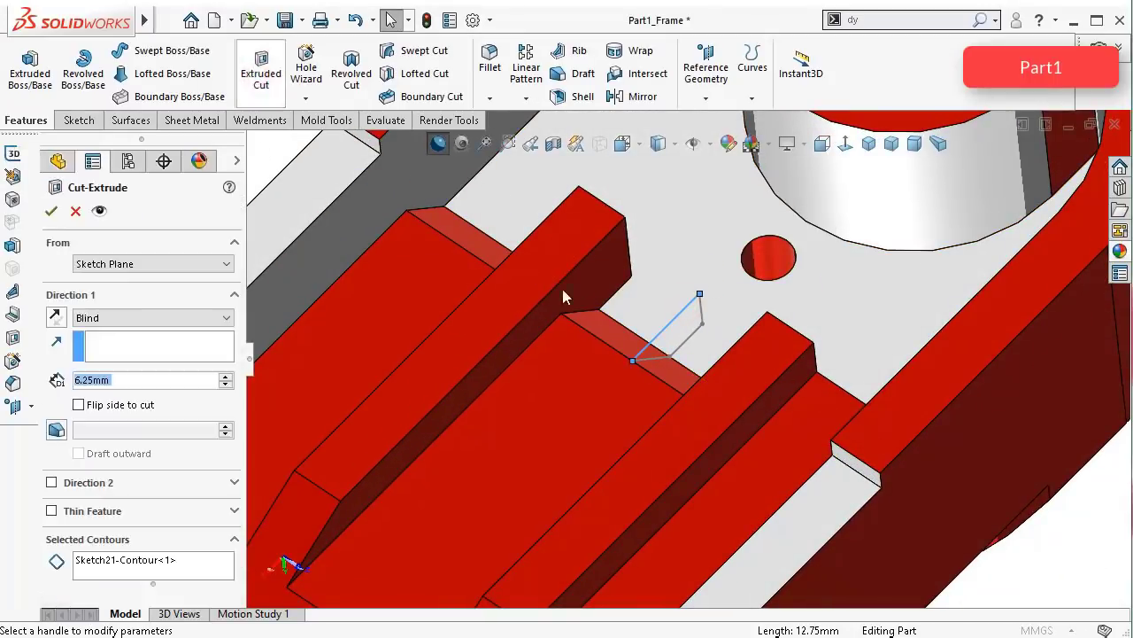
pyautogui.click(172, 269)
pyautogui.click(151, 293)
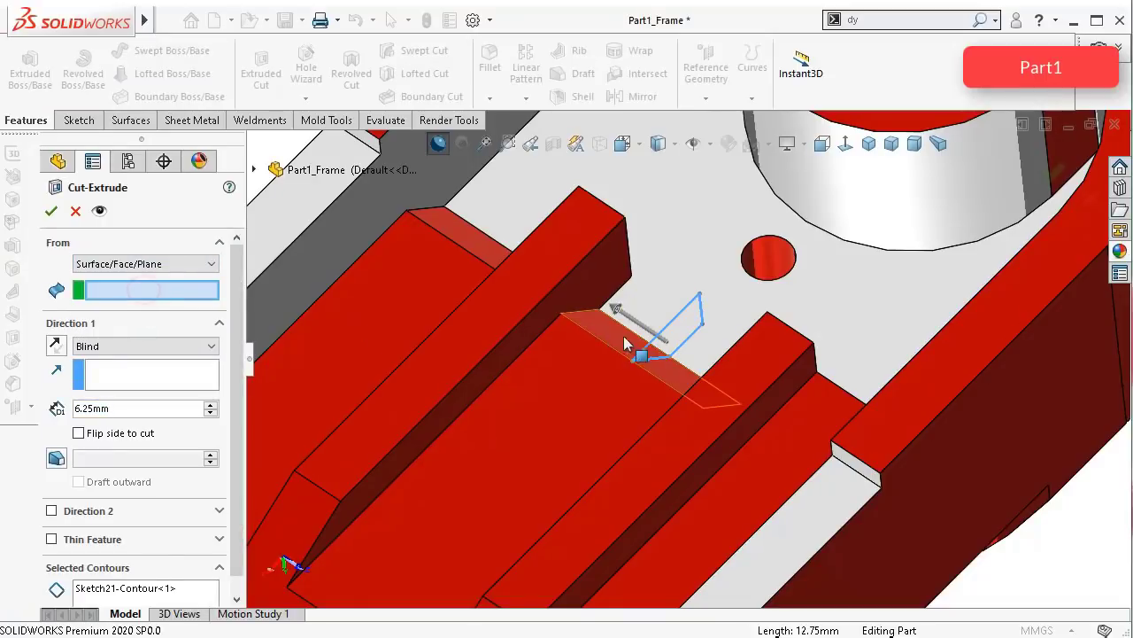
pyautogui.moveTo(625, 344); pyautogui.dragTo(715, 435, button='middle')
pyautogui.click(949, 394)
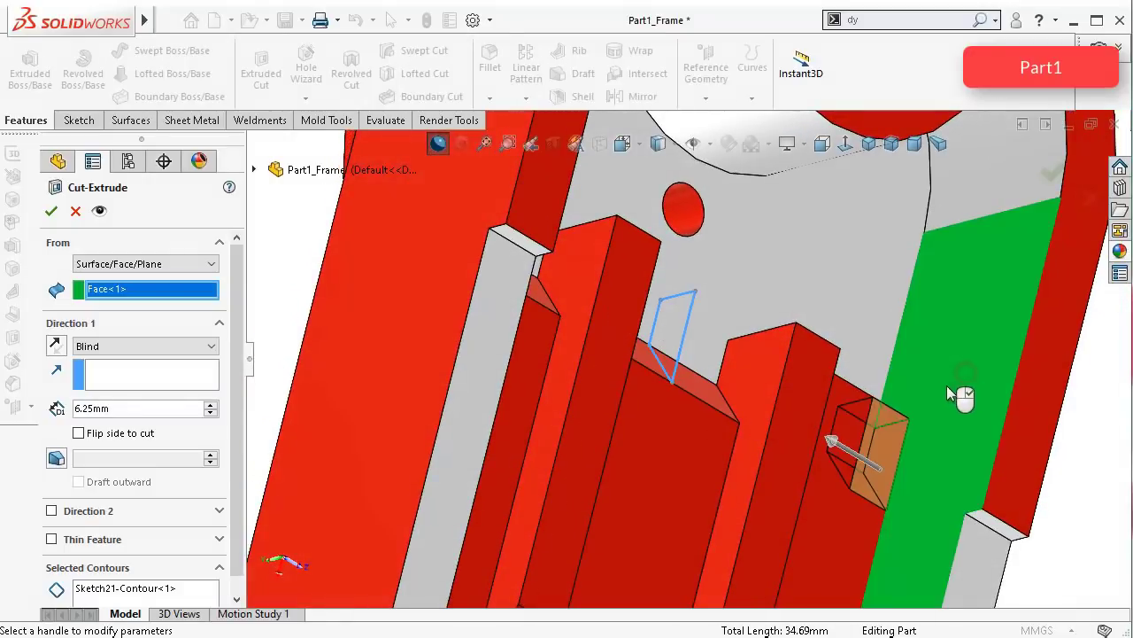
# Step: End the third cut Up To Surface at the second rib's outer side face and finish it
pyautogui.click(133, 346)
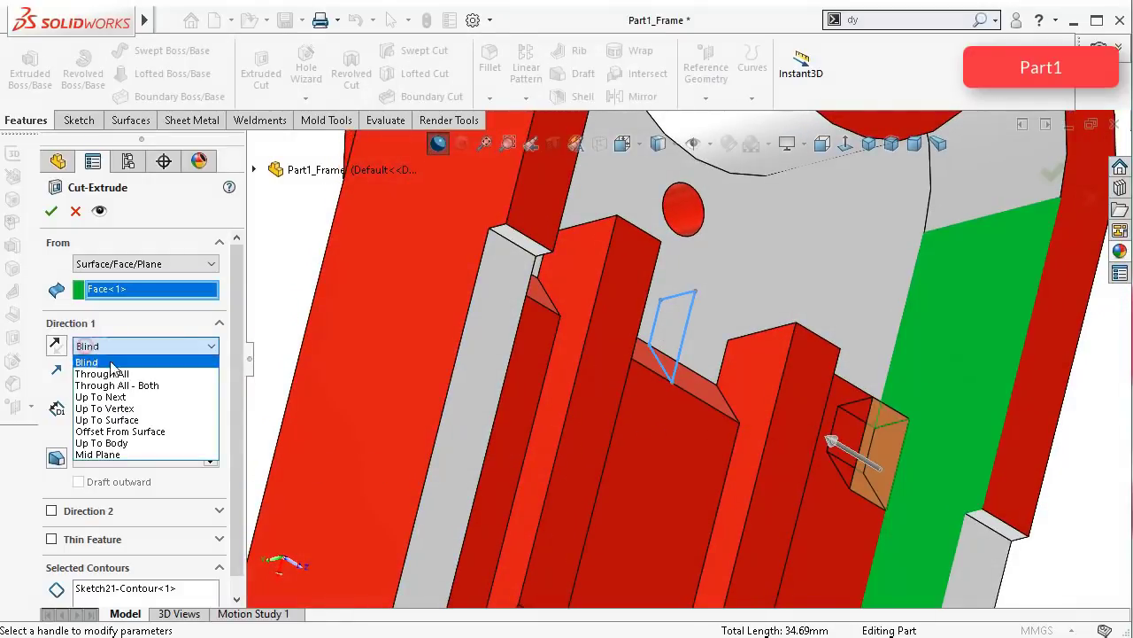
pyautogui.click(106, 416)
pyautogui.moveTo(732, 348); pyautogui.dragTo(696, 343, button='middle')
pyautogui.click(704, 333)
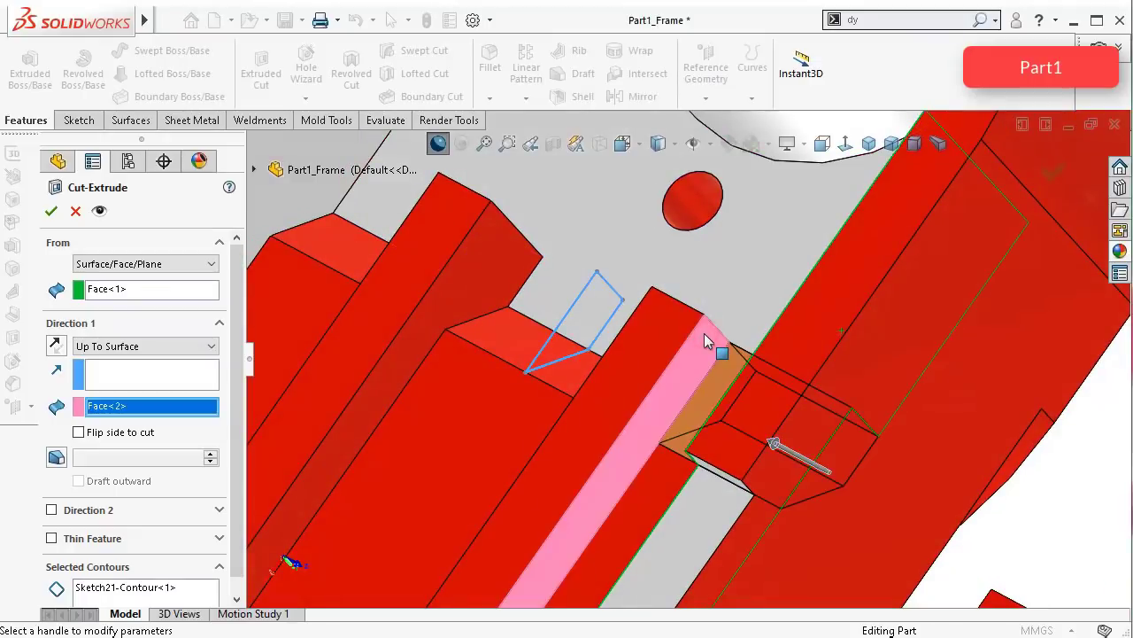
pyautogui.rightClick(704, 333)
# Step: Hide the reused profile sketch beside the ribs and check the finished cuts on the underside
pyautogui.scroll(3, 657, 300)
pyautogui.click(649, 290)
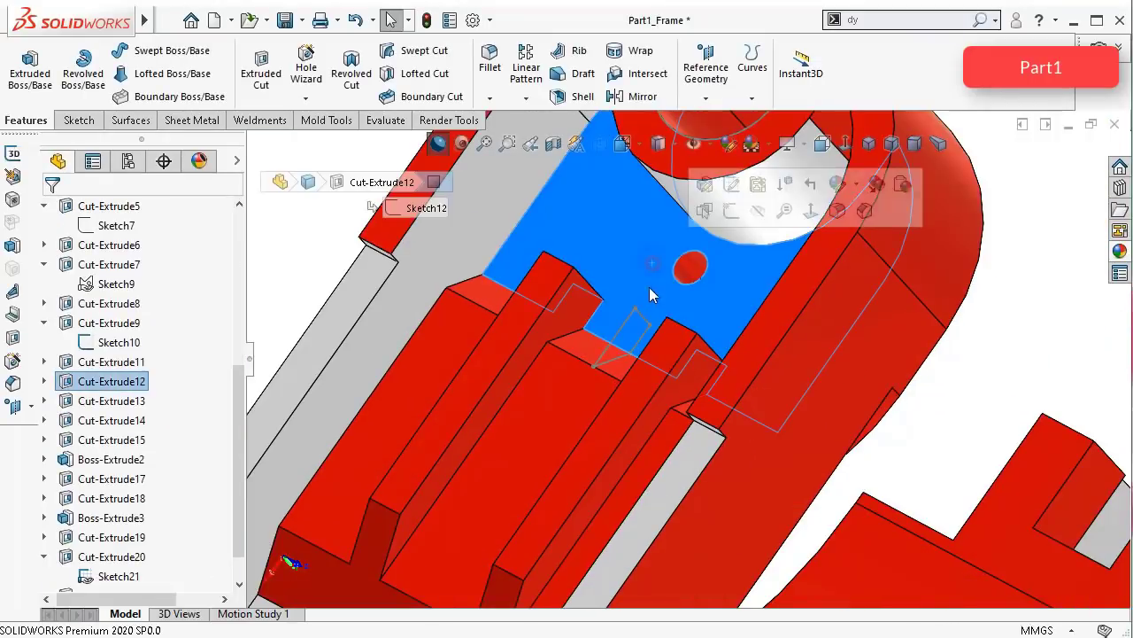
pyautogui.click(630, 315)
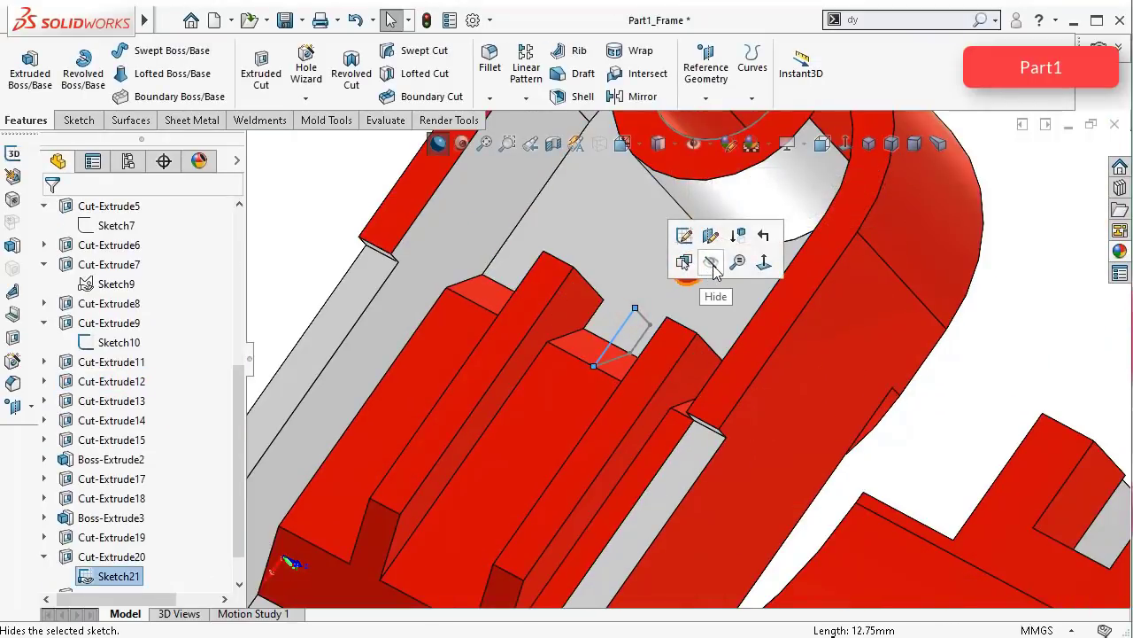
pyautogui.click(716, 262)
pyautogui.moveTo(716, 270); pyautogui.dragTo(644, 286, button='middle')
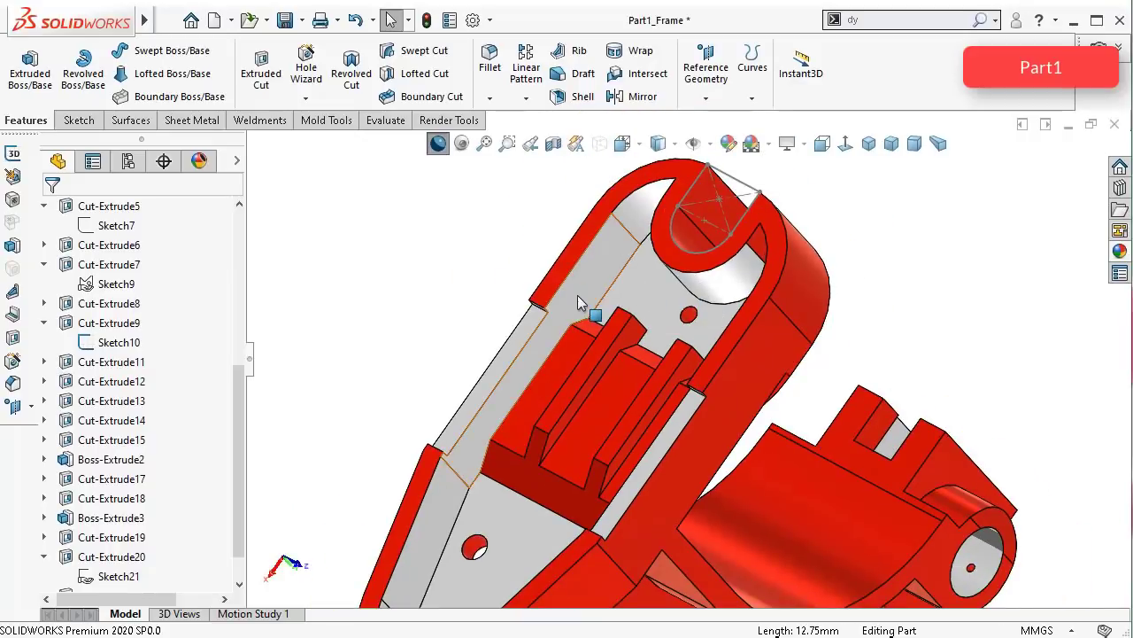
pyautogui.moveTo(987, 295); pyautogui.dragTo(946, 305, button='middle')
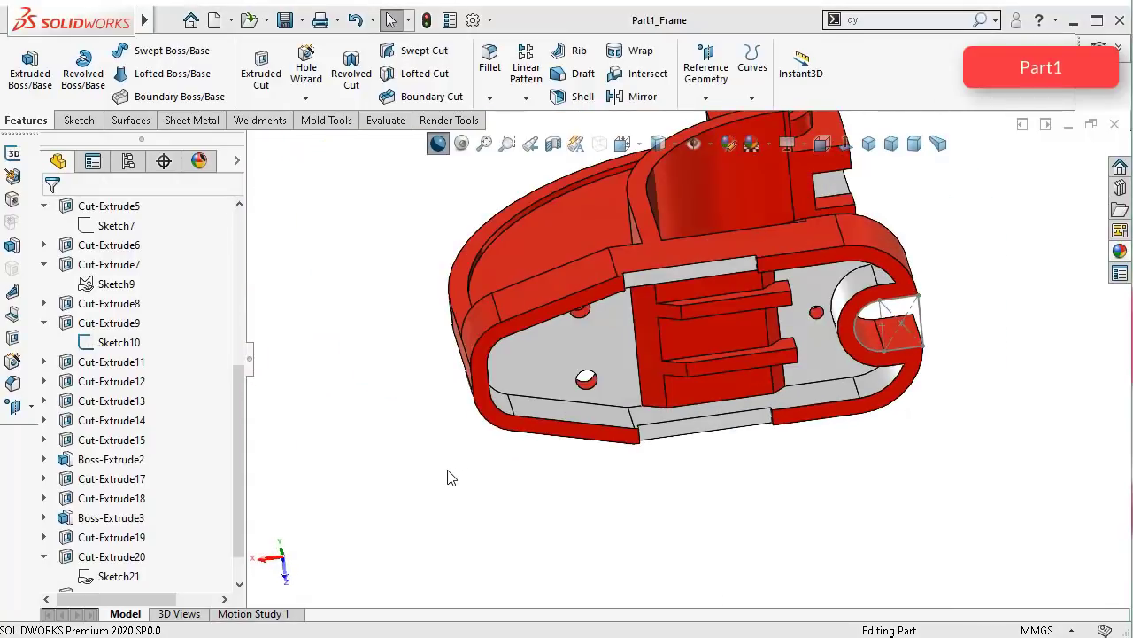
# Step: Start a 3 mm symmetric fillet and select the connected edges around the pocket floor on the slotted side of the ribbed block
pyautogui.scroll(2, 452, 477)
pyautogui.click(448, 470)
pyautogui.scroll(-5, 736, 307)
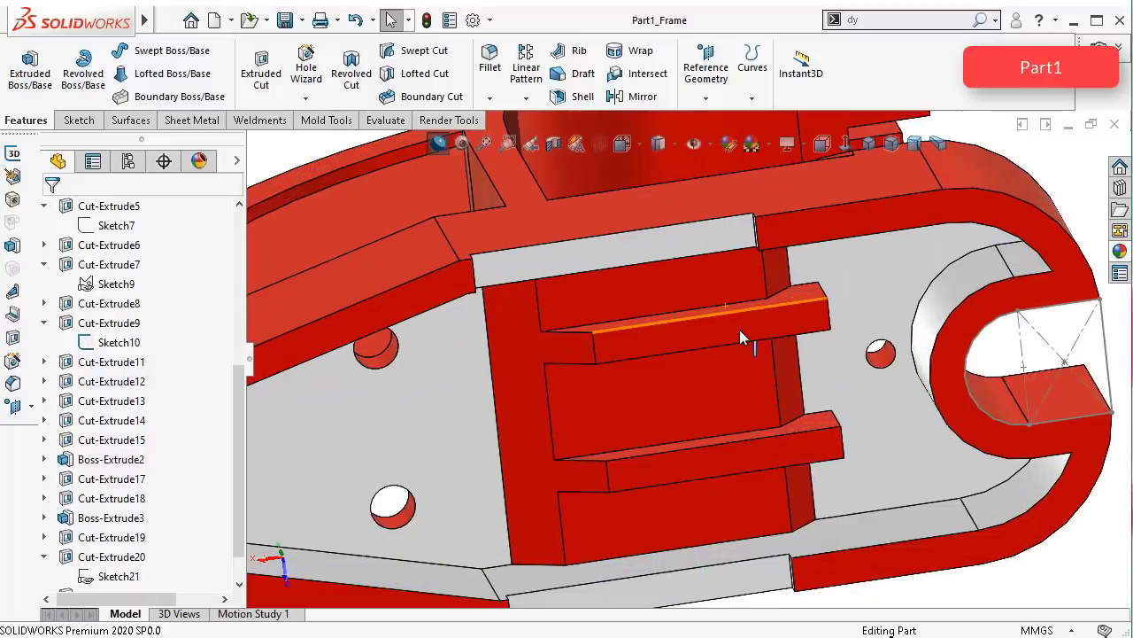
pyautogui.moveTo(740, 329); pyautogui.dragTo(738, 312, button='middle')
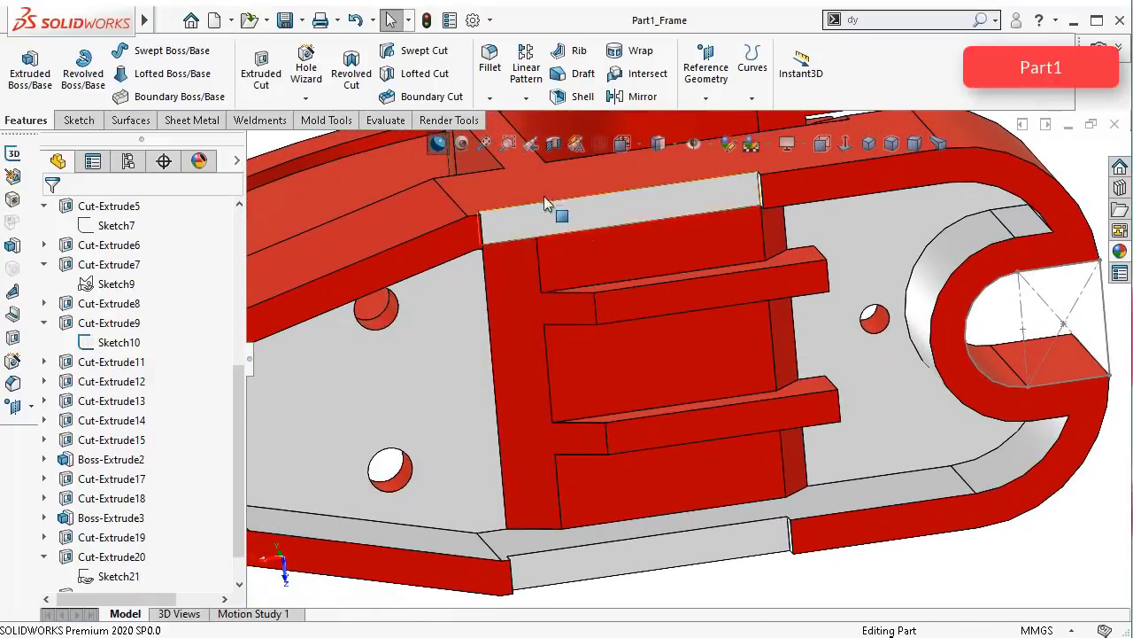
pyautogui.click(489, 60)
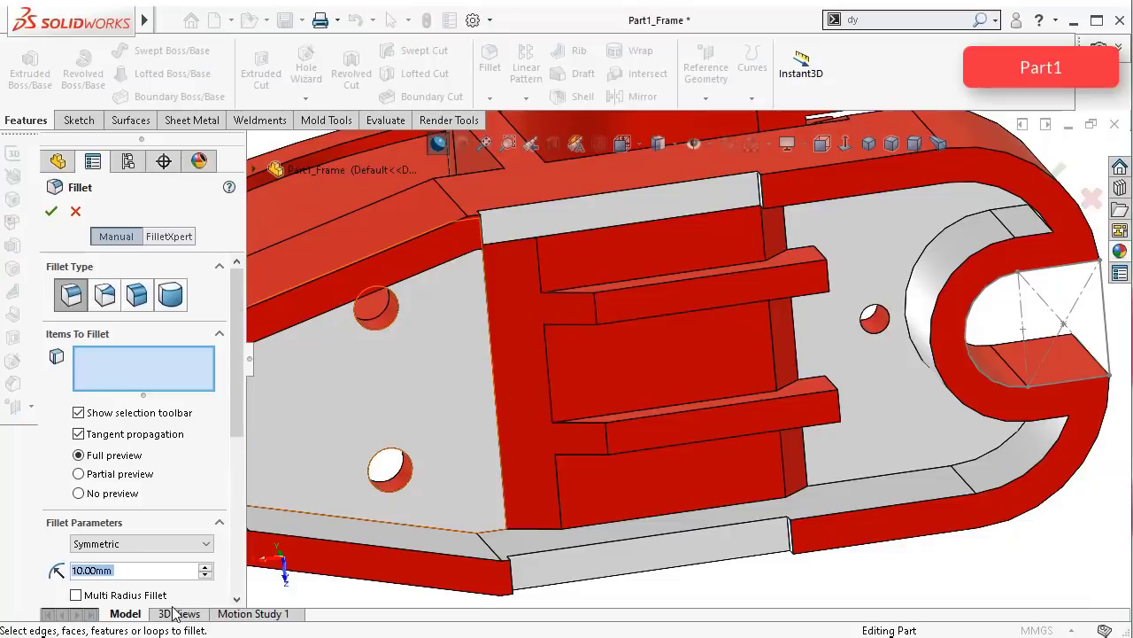
pyautogui.write('3')
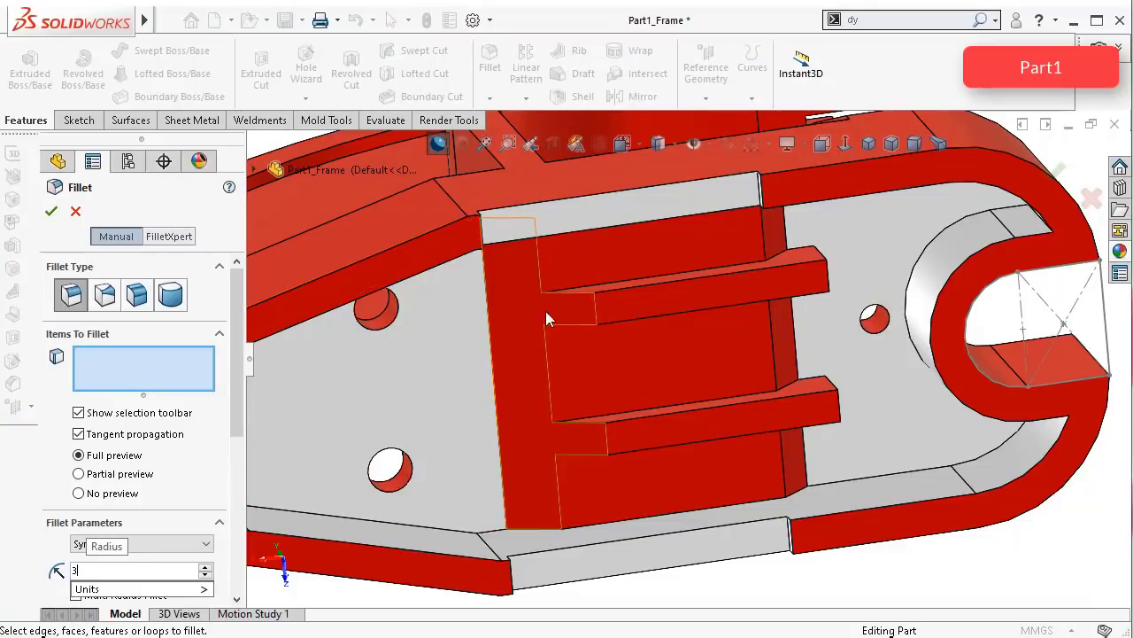
pyautogui.click(899, 475)
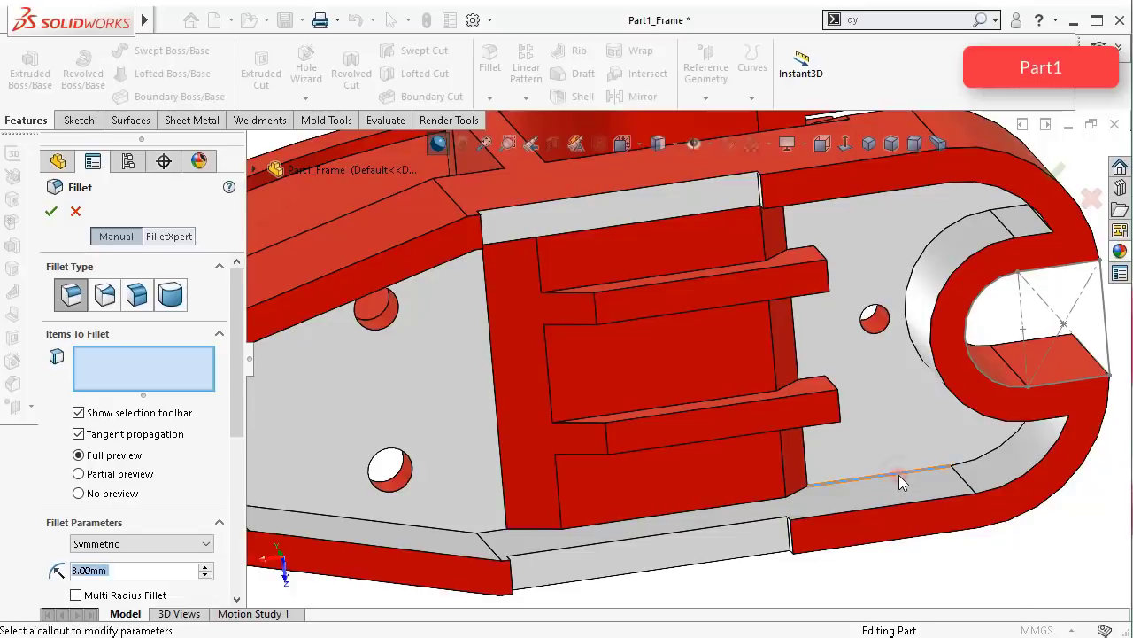
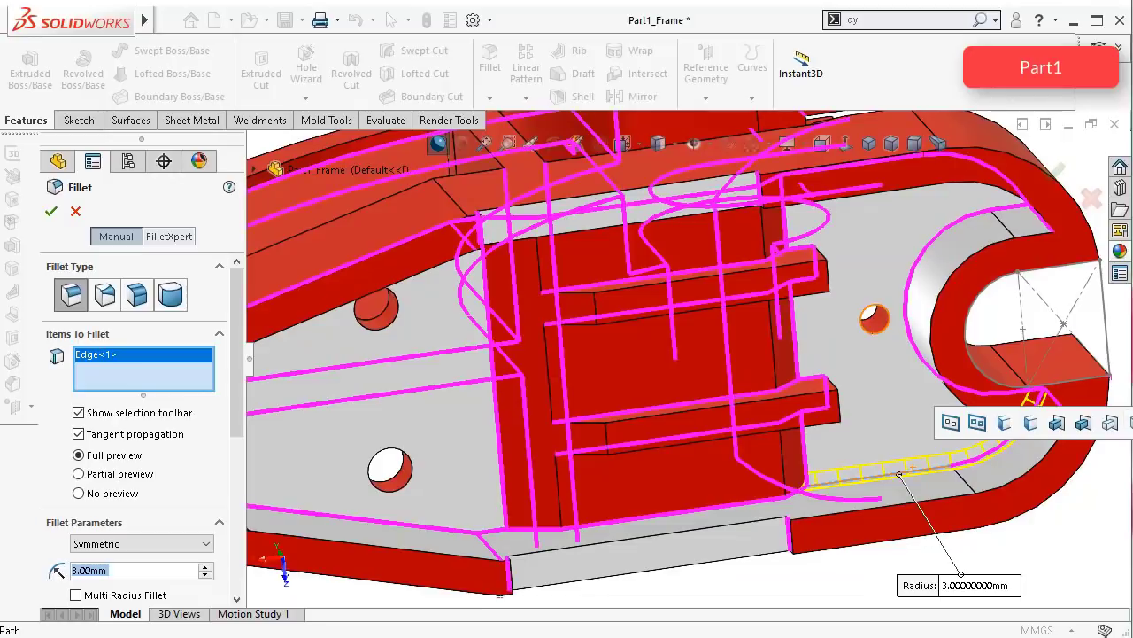
pyautogui.click(951, 424)
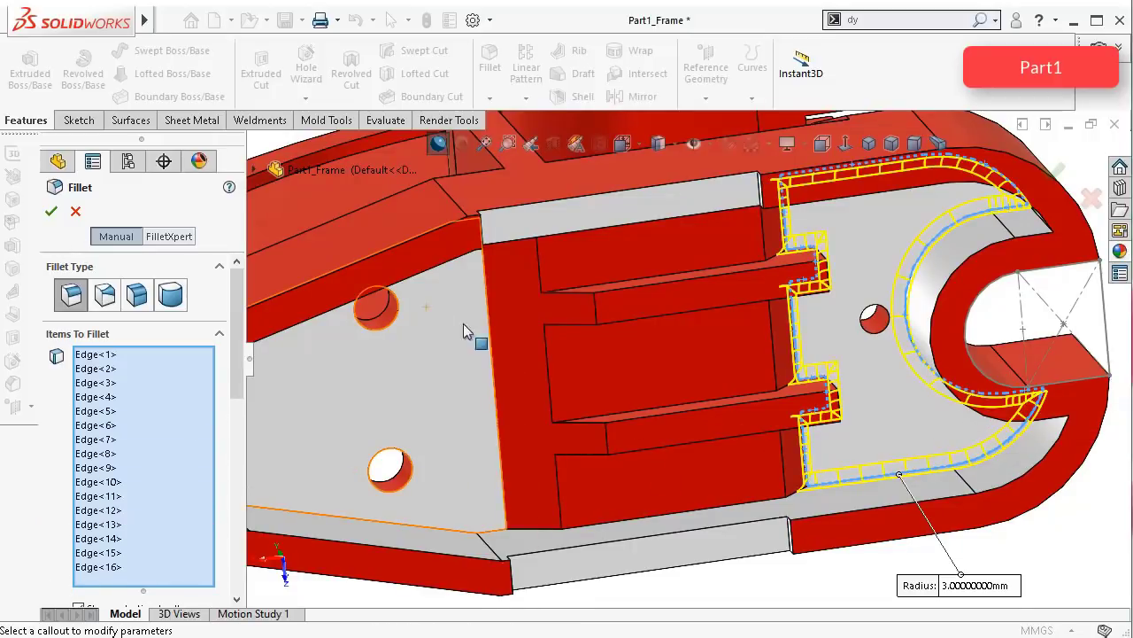
# Step: Add all the edges around the pocket floor on the tapered side, including the block's edge, to the 3 mm fillet
pyautogui.moveTo(463, 324); pyautogui.dragTo(506, 322, button='middle')
pyautogui.scroll(1, 506, 321)
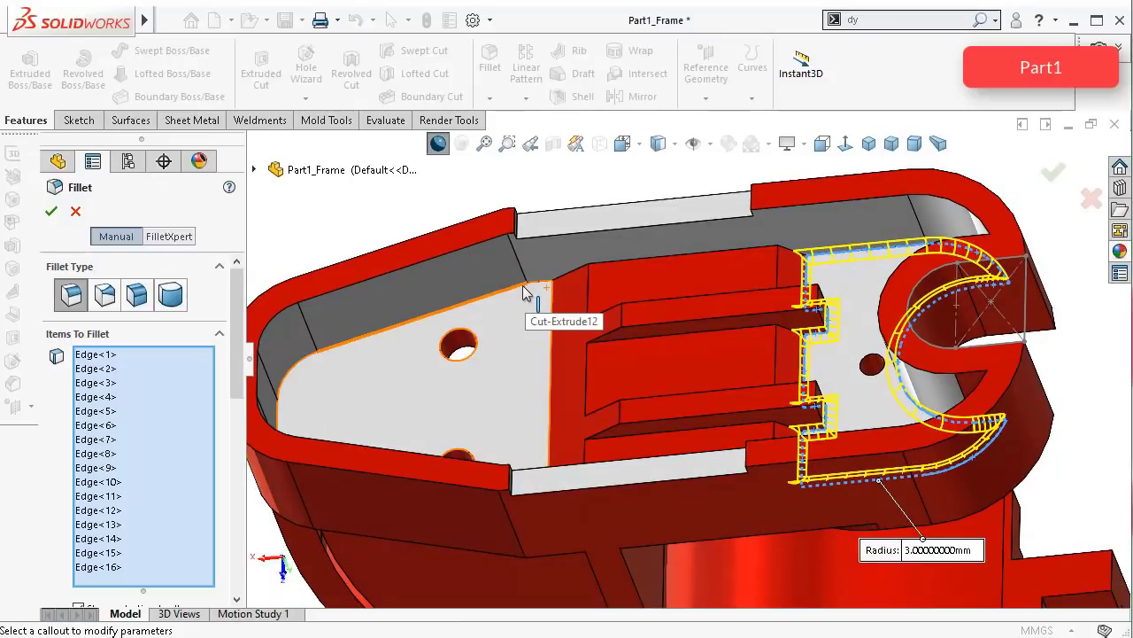
pyautogui.click(525, 293)
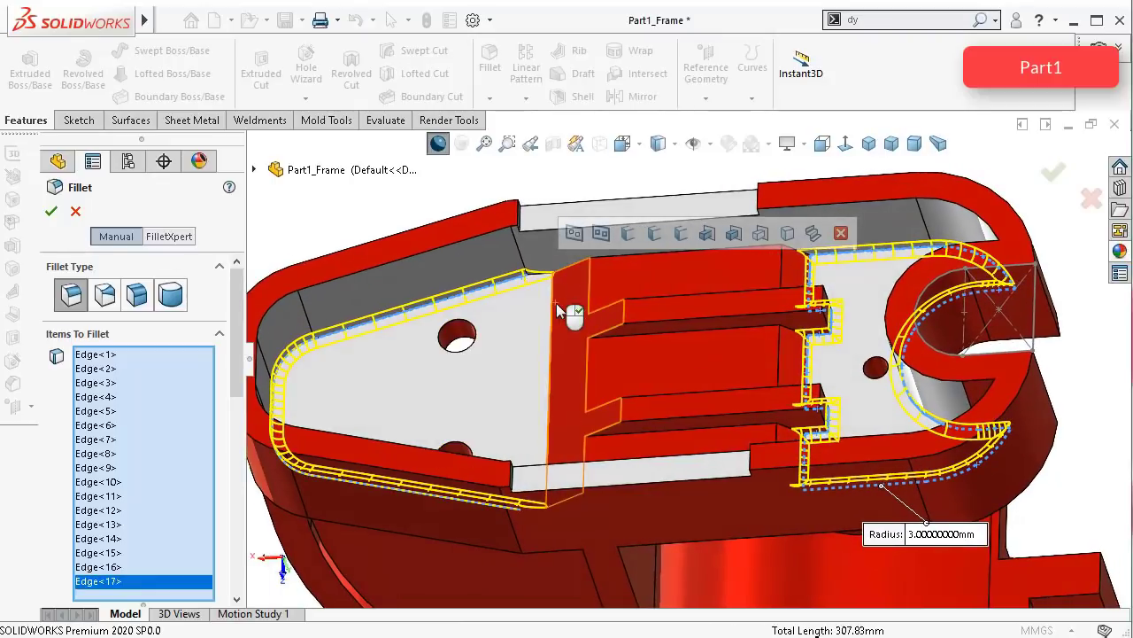
pyautogui.click(574, 235)
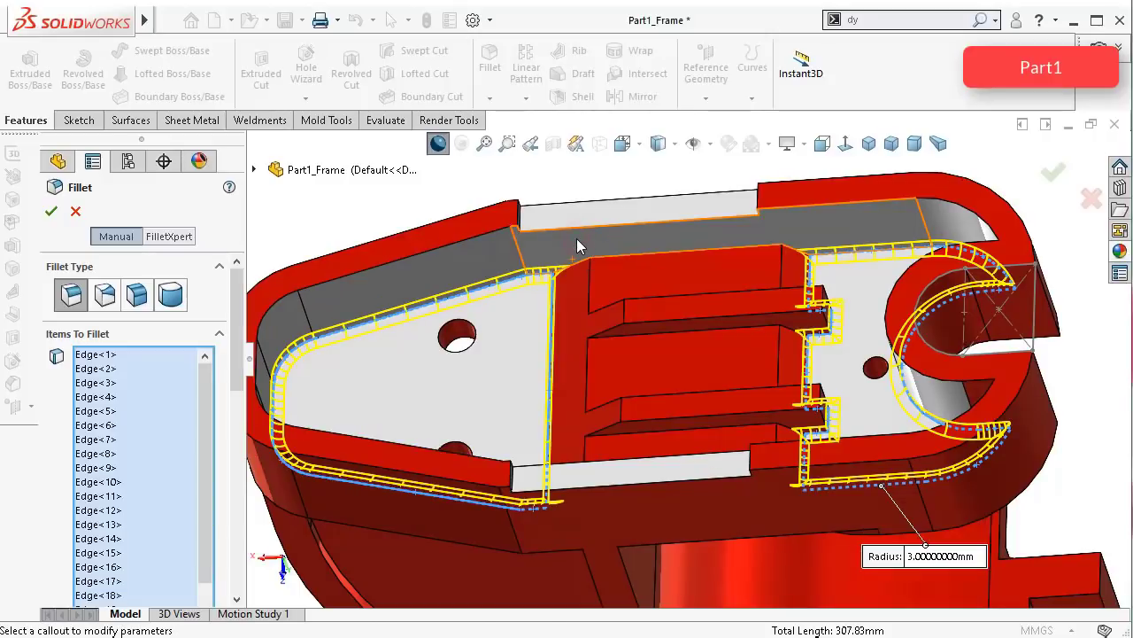
# Step: Add the first rib's top face and both sloping corner edges of its free end to the fillet
pyautogui.moveTo(613, 310); pyautogui.dragTo(680, 384, button='middle')
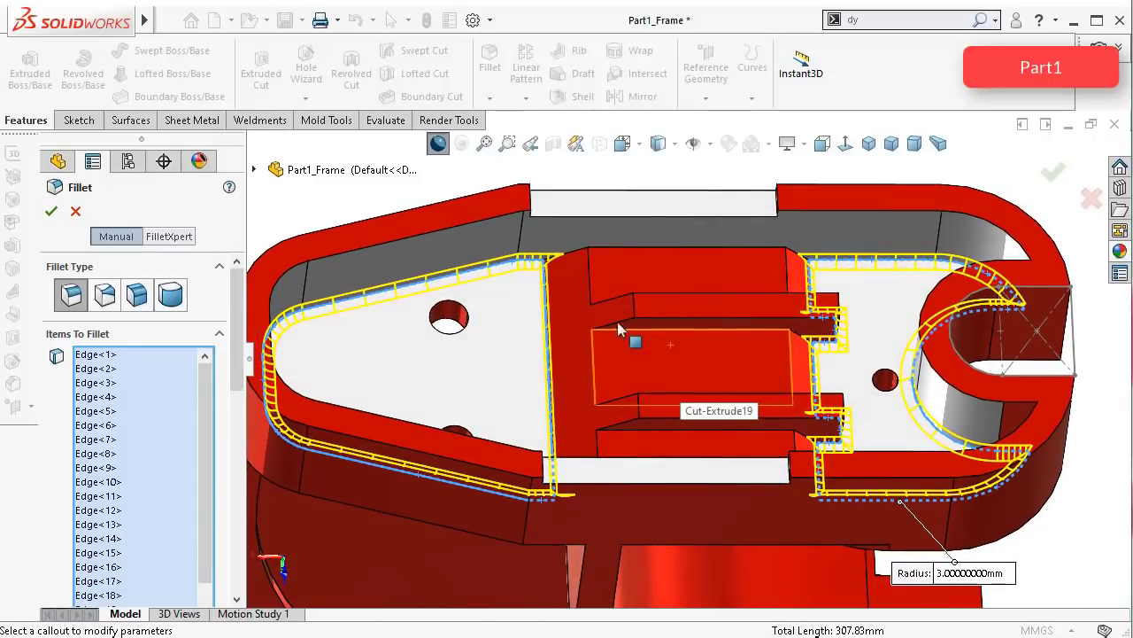
pyautogui.scroll(-5, 895, 322)
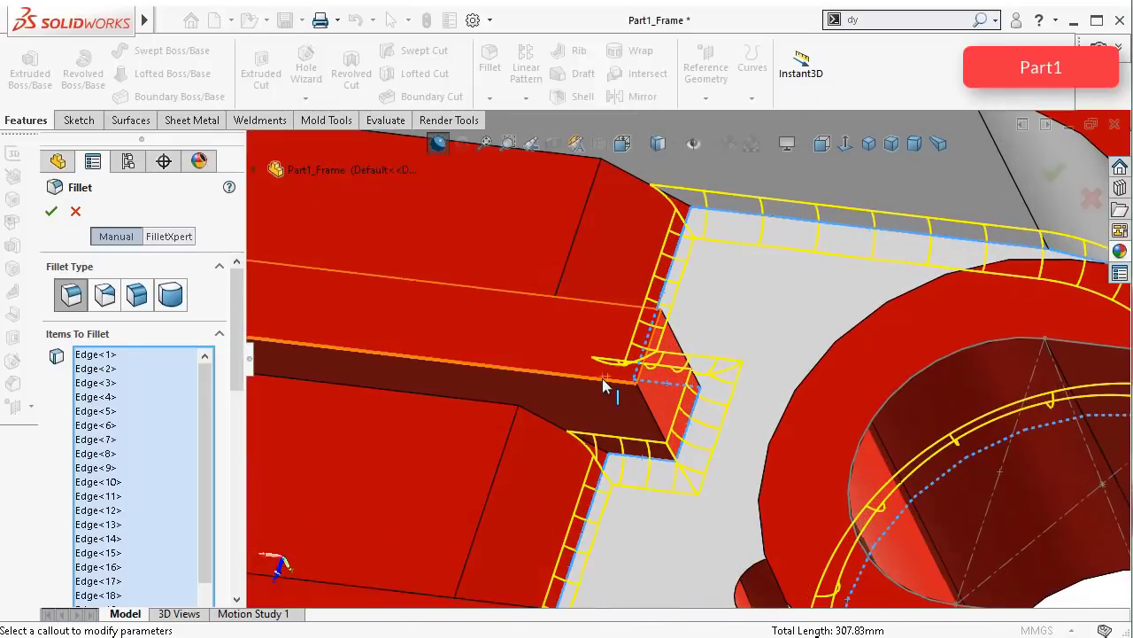
pyautogui.click(576, 363)
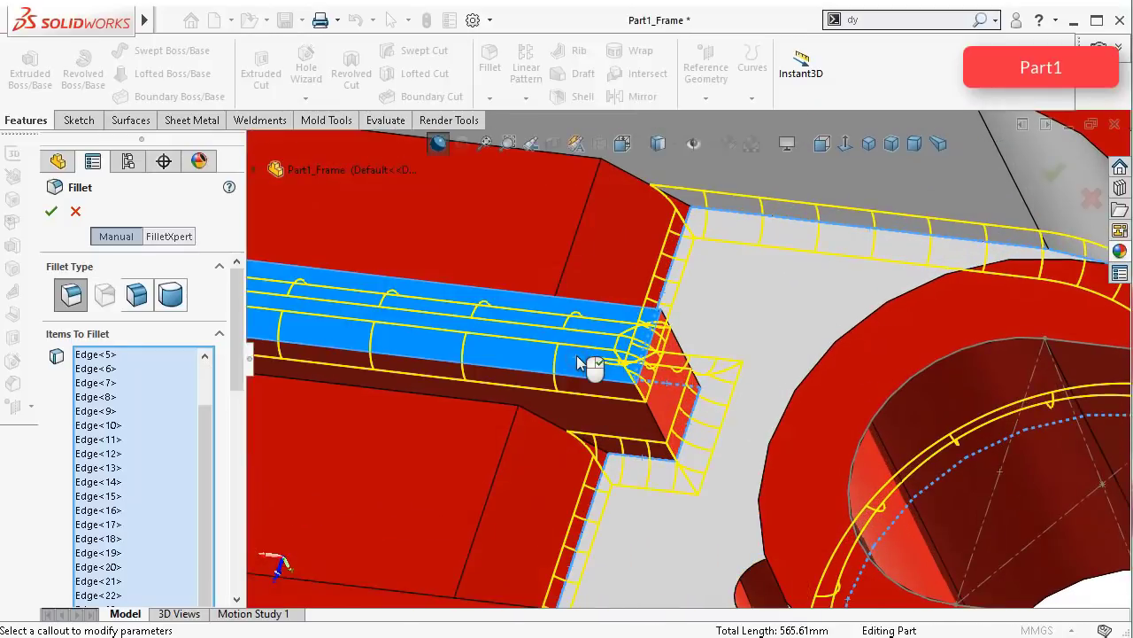
pyautogui.click(657, 417)
pyautogui.scroll(-3, 689, 355)
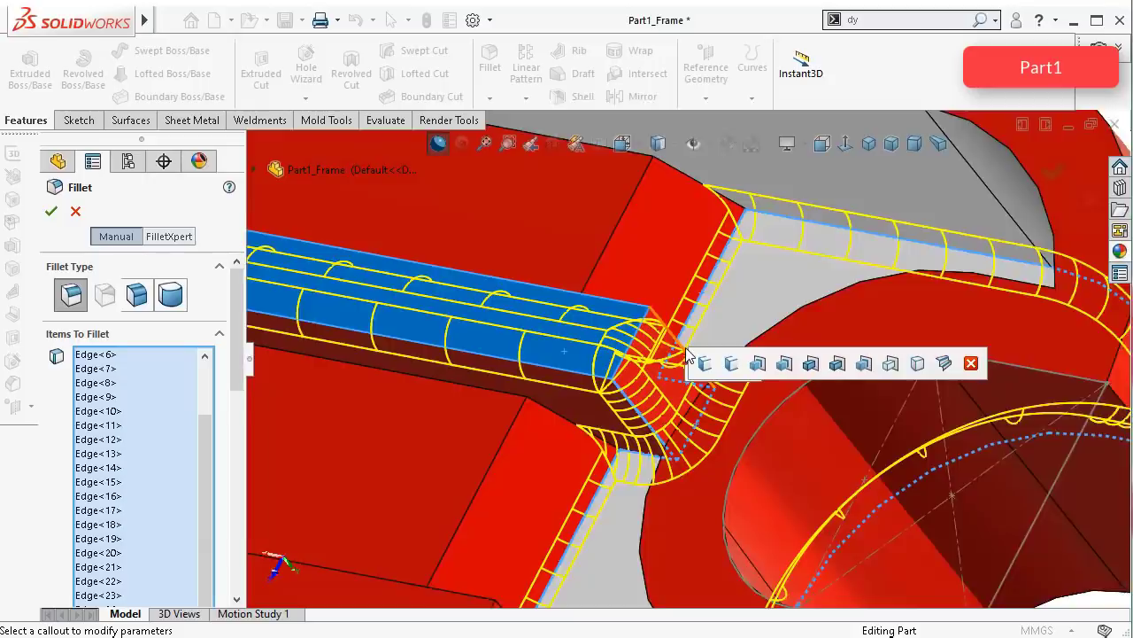
pyautogui.moveTo(686, 349); pyautogui.dragTo(673, 328, button='middle')
pyautogui.click(674, 328)
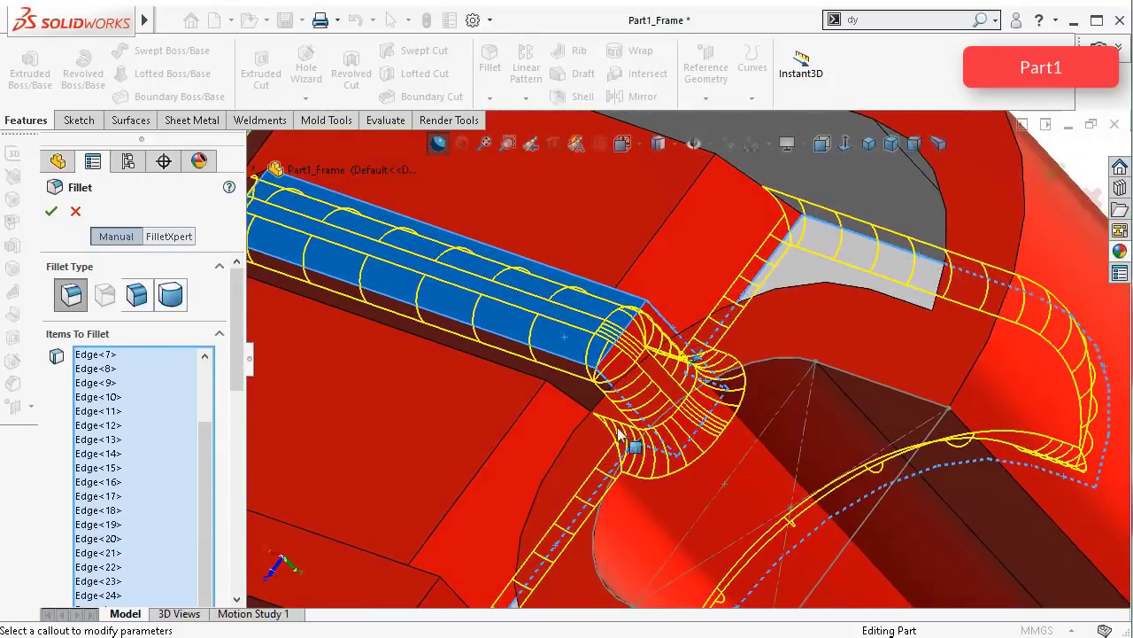
# Step: Add the second rib's top face and both sloping corner edges of its free end to the fillet
pyautogui.scroll(3, 620, 434)
pyautogui.scroll(-2, 546, 501)
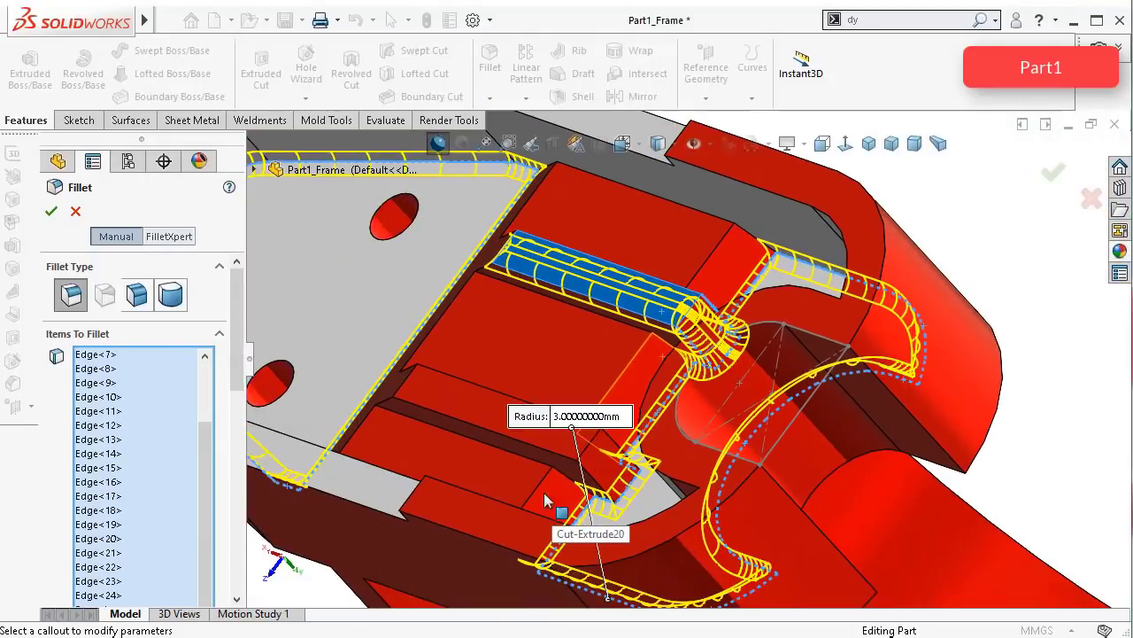
pyautogui.click(474, 427)
pyautogui.scroll(-5, 600, 487)
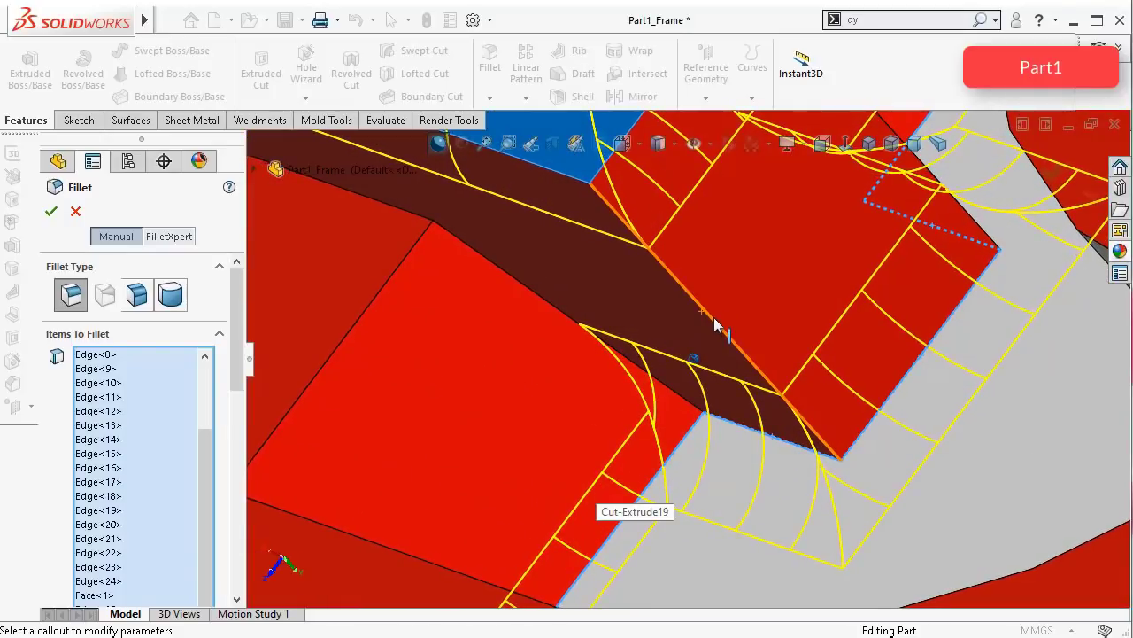
pyautogui.click(717, 327)
pyautogui.scroll(5, 785, 313)
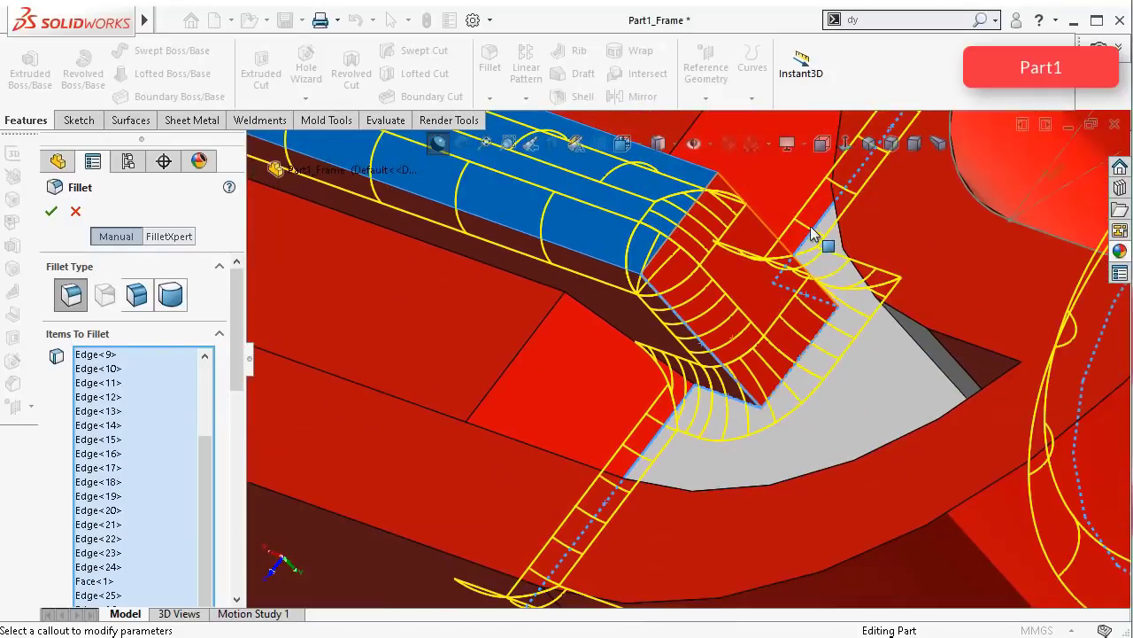
pyautogui.moveTo(810, 225); pyautogui.dragTo(809, 259, button='middle')
pyautogui.scroll(-5, 817, 262)
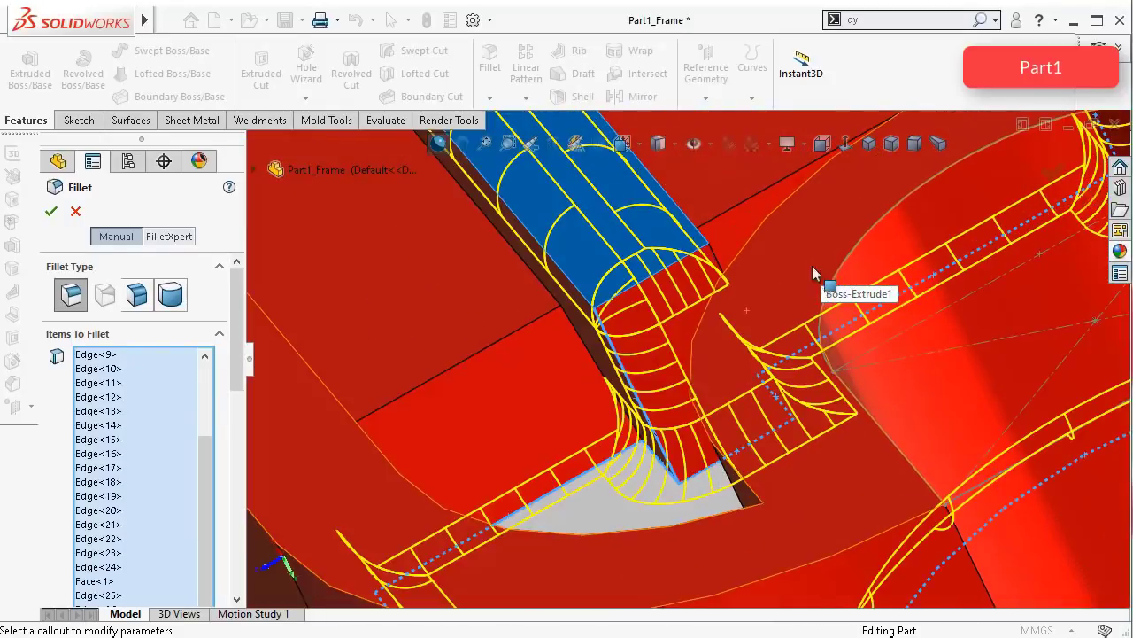
pyautogui.moveTo(751, 337); pyautogui.dragTo(467, 224, button='middle')
pyautogui.click(453, 210)
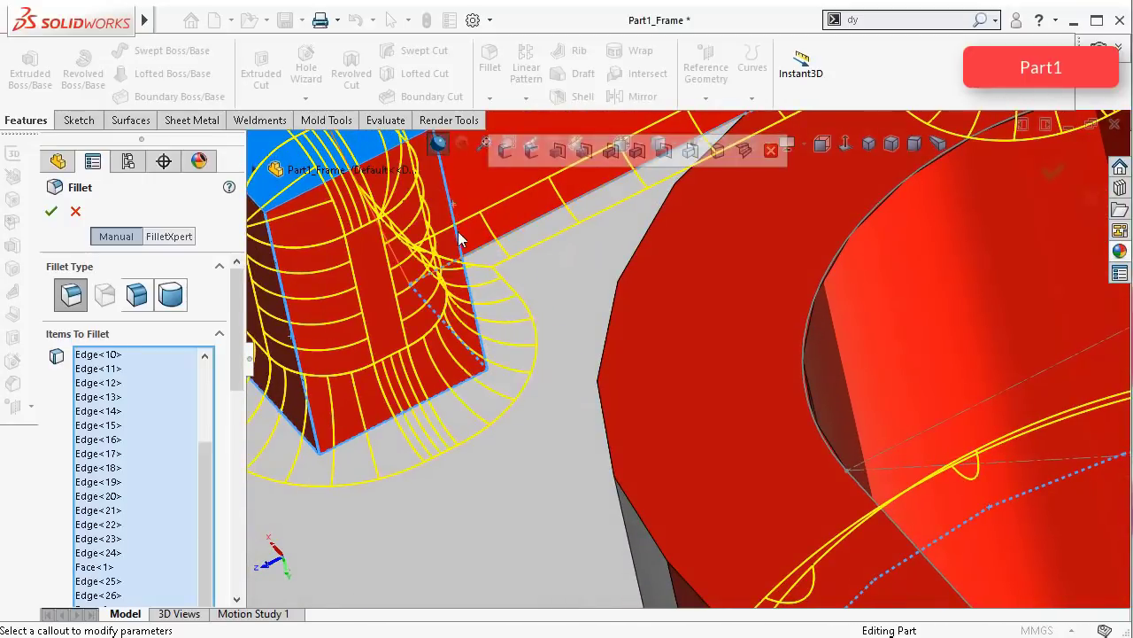
# Step: Add the upper edges of the three sloped cuts between and beside the ribs to the fillet
pyautogui.scroll(5, 449, 296)
pyautogui.moveTo(525, 386); pyautogui.dragTo(469, 307, button='middle')
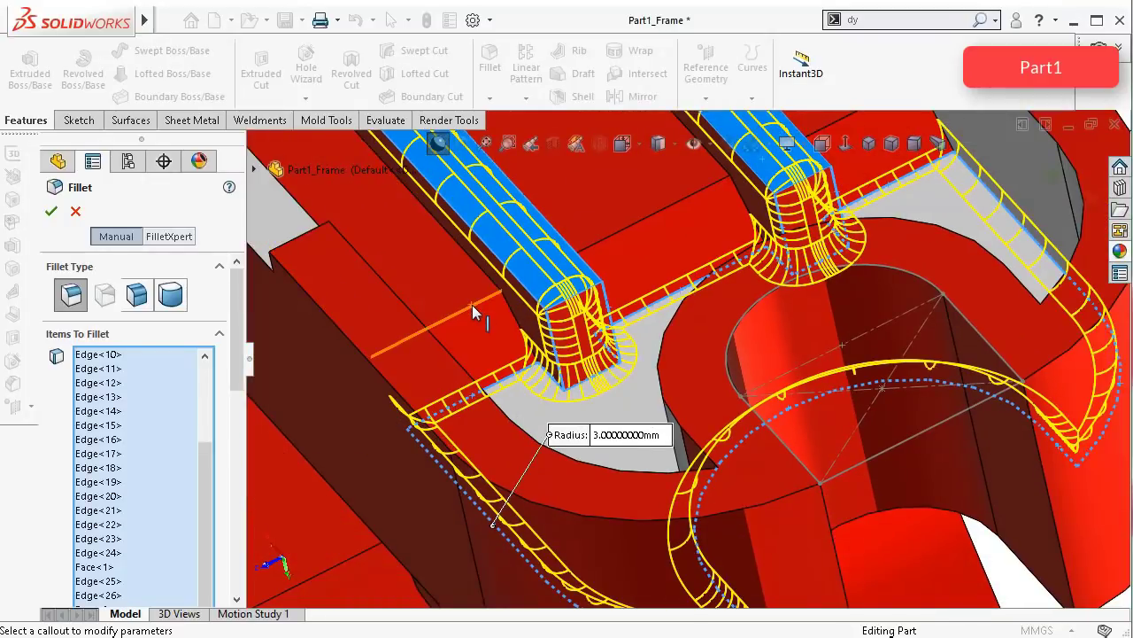
pyautogui.click(471, 305)
pyautogui.click(676, 204)
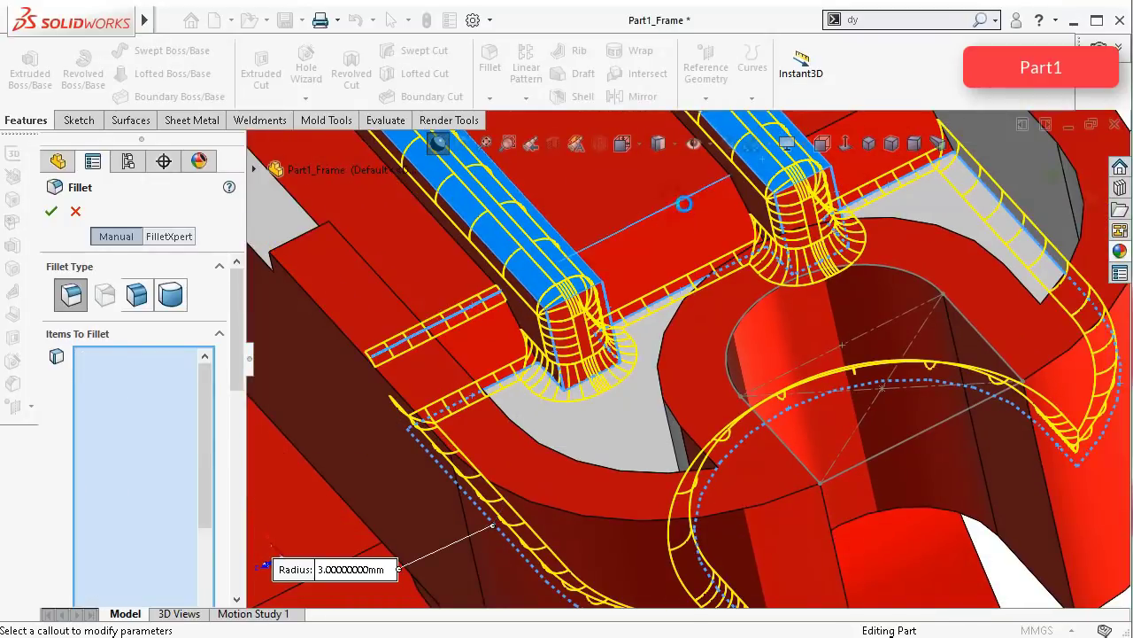
pyautogui.scroll(3, 827, 161)
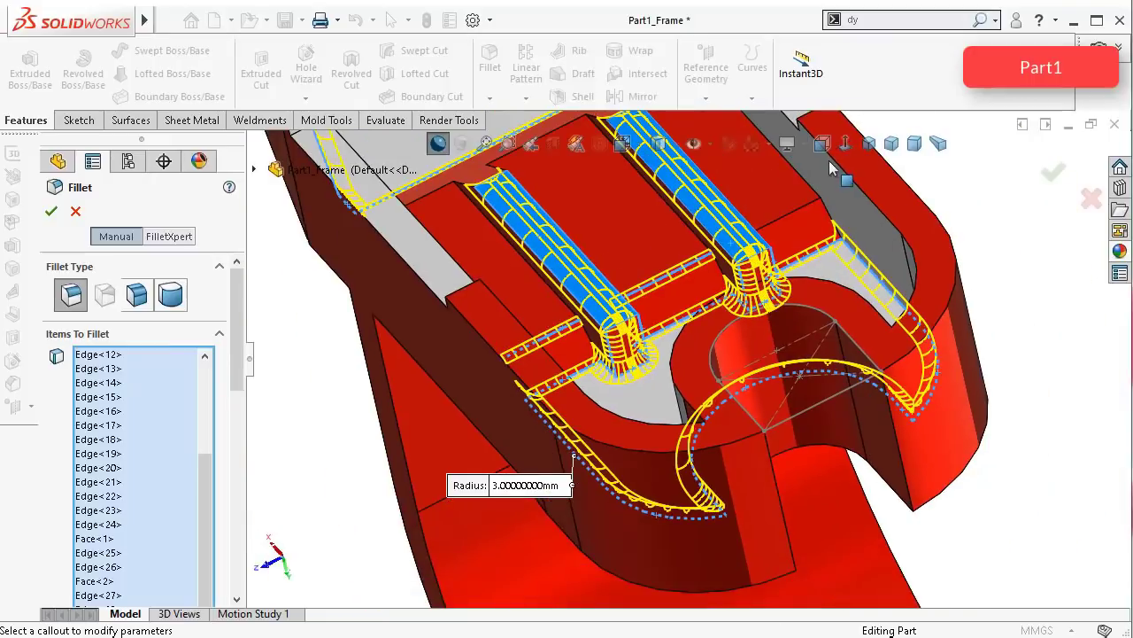
pyautogui.click(794, 217)
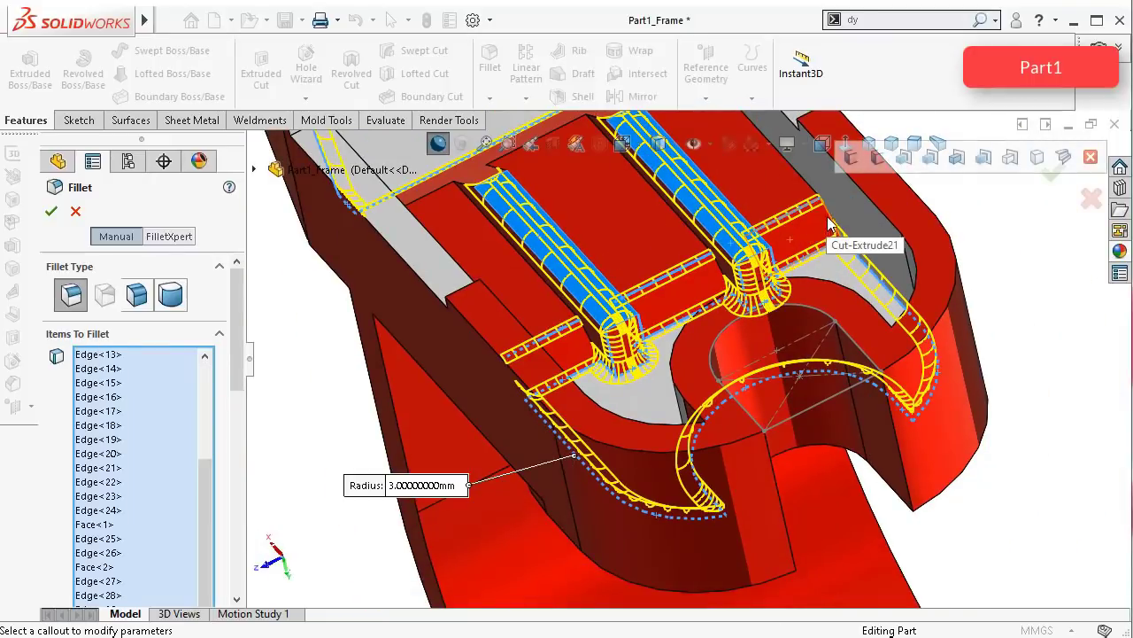
# Step: Add the three sloped cut faces between and beside the ribs to the fillet selection
pyautogui.click(819, 225)
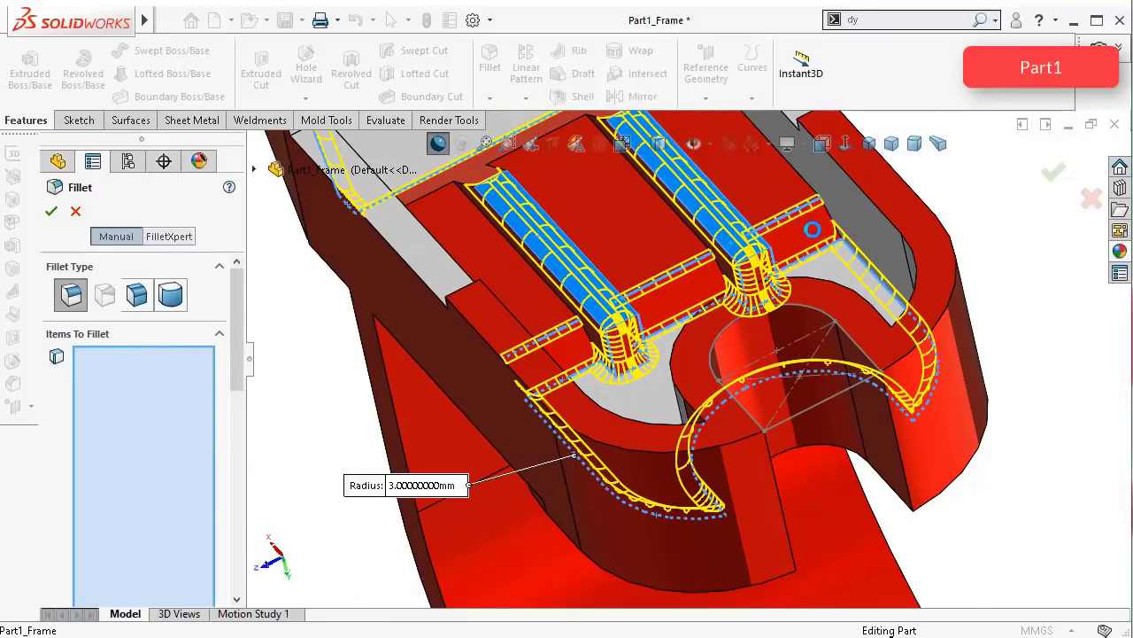
pyautogui.click(697, 280)
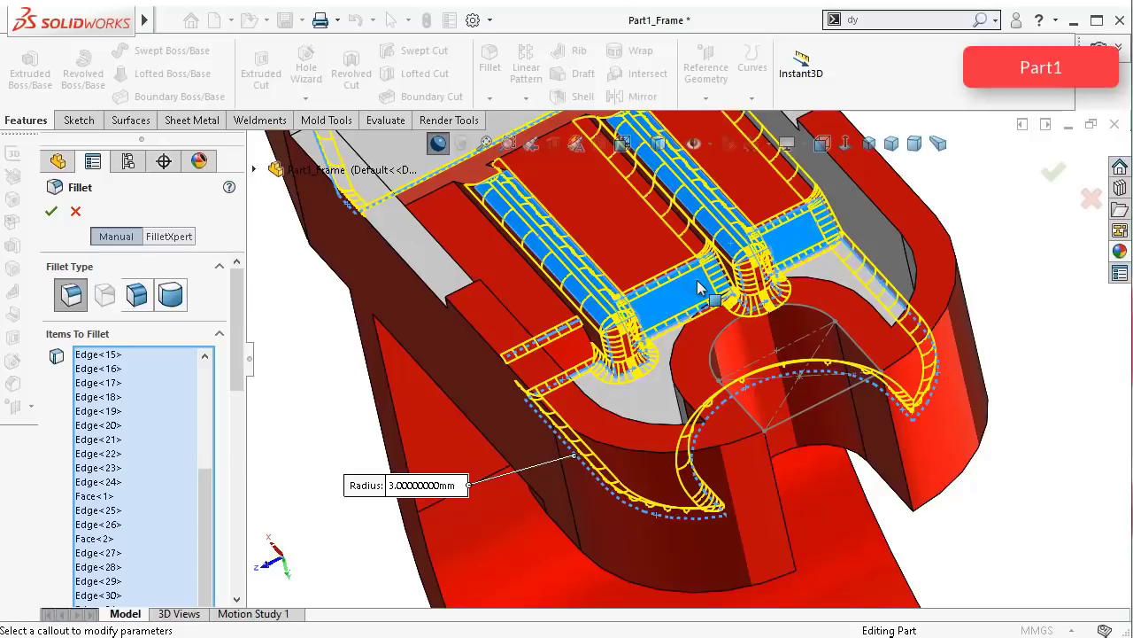
pyautogui.click(577, 351)
# Step: Add the block's wide face joining the ribs on the tapered side and finish the 3 mm fillet
pyautogui.scroll(3, 698, 307)
pyautogui.moveTo(698, 308); pyautogui.dragTo(455, 337, button='middle')
pyautogui.scroll(-4, 454, 337)
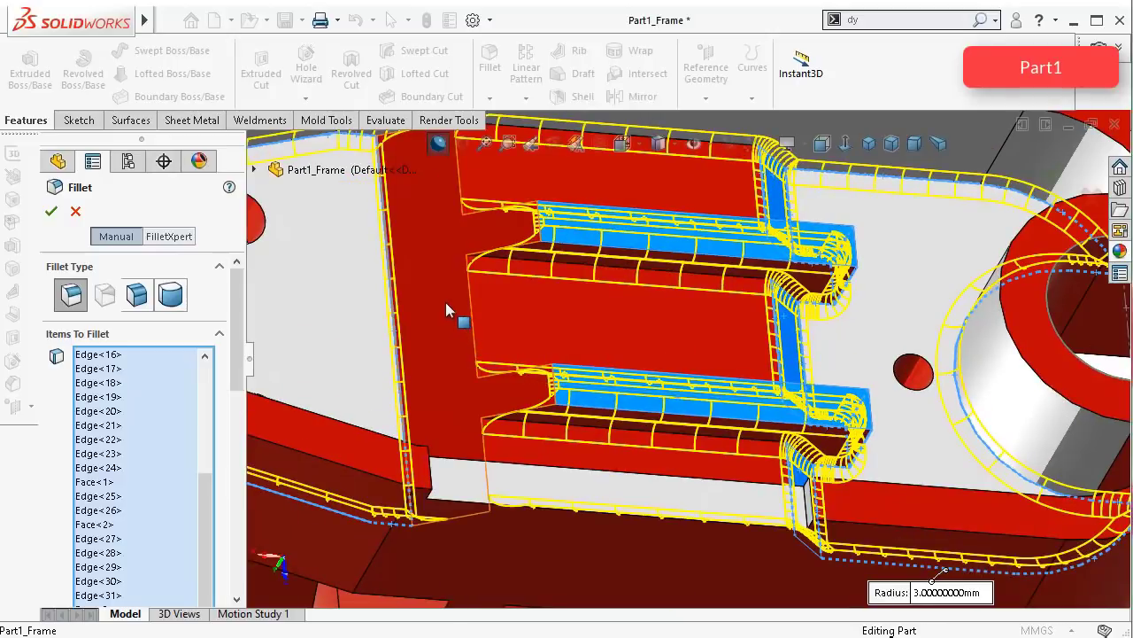
pyautogui.click(446, 303)
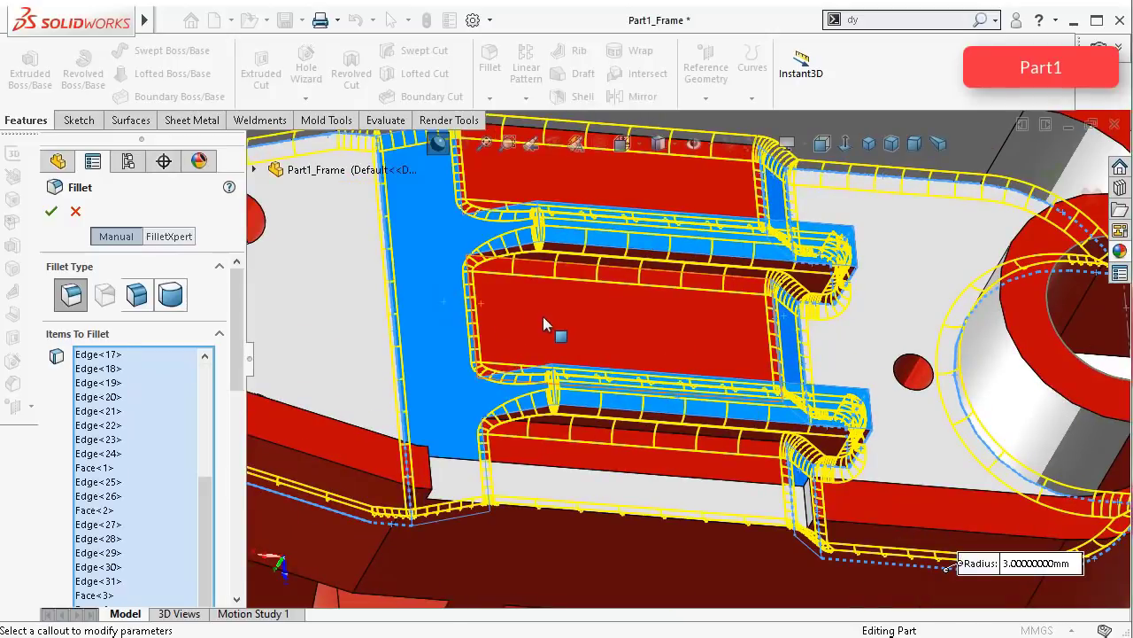
pyautogui.scroll(3, 543, 326)
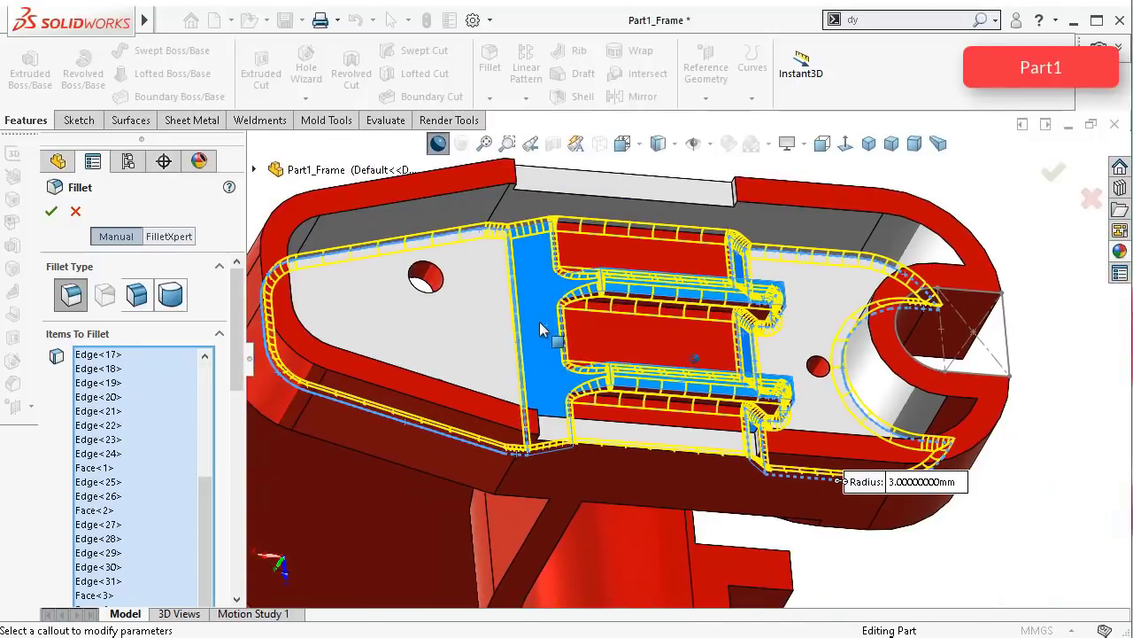
pyautogui.moveTo(544, 327); pyautogui.dragTo(536, 334, button='middle')
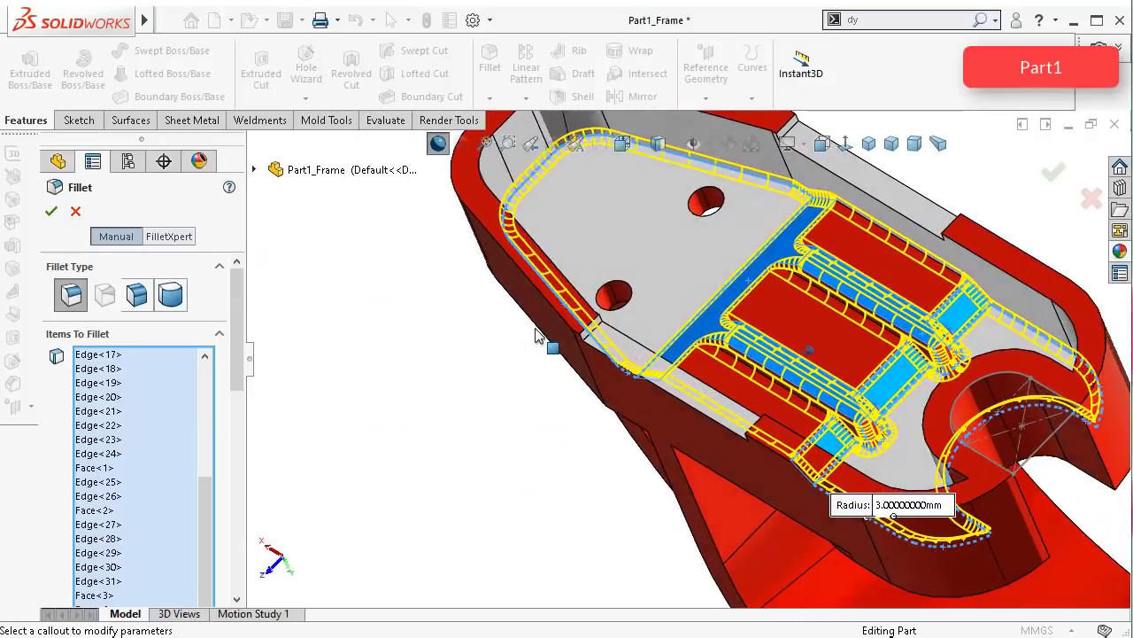
pyautogui.click(51, 215)
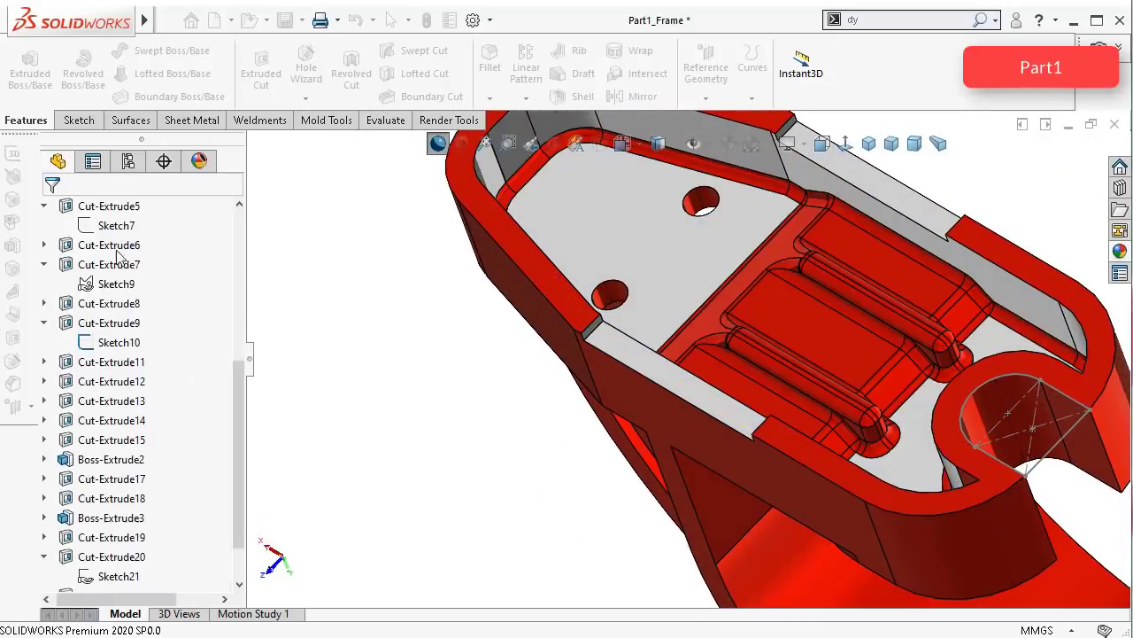
pyautogui.moveTo(734, 364); pyautogui.dragTo(753, 434, button='middle')
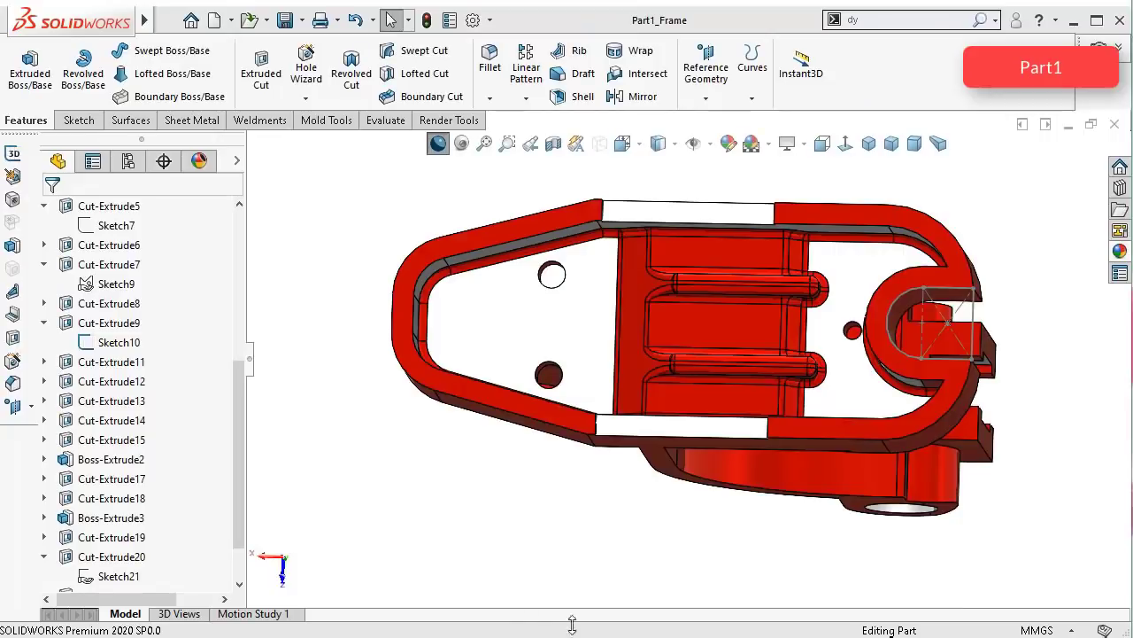
pyautogui.scroll(-3, 240, 451)
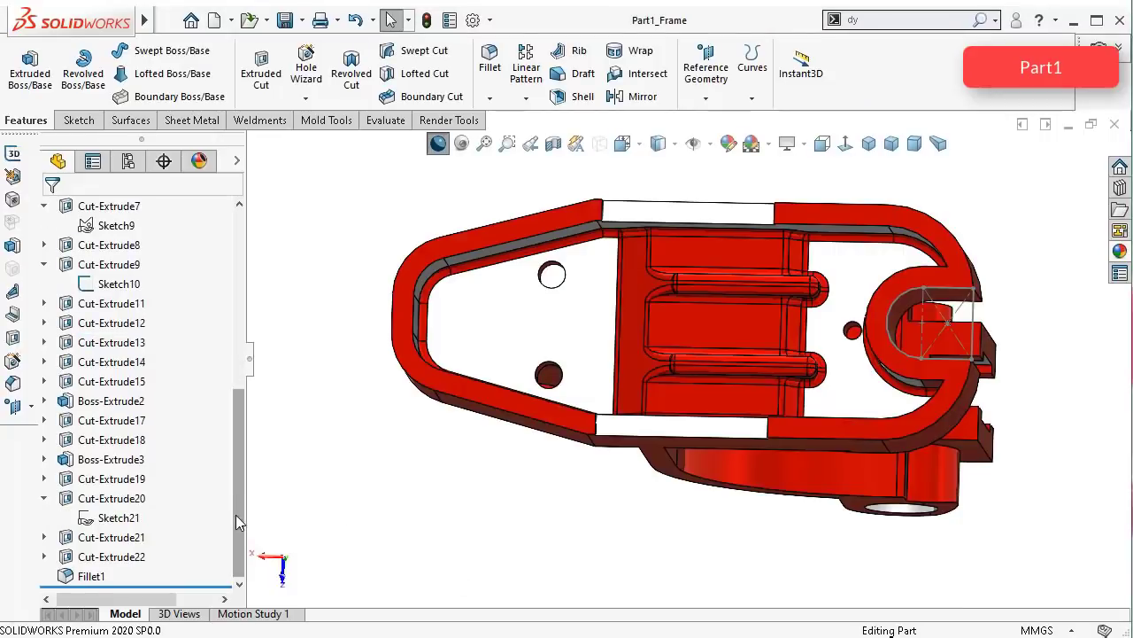
pyautogui.click(200, 160)
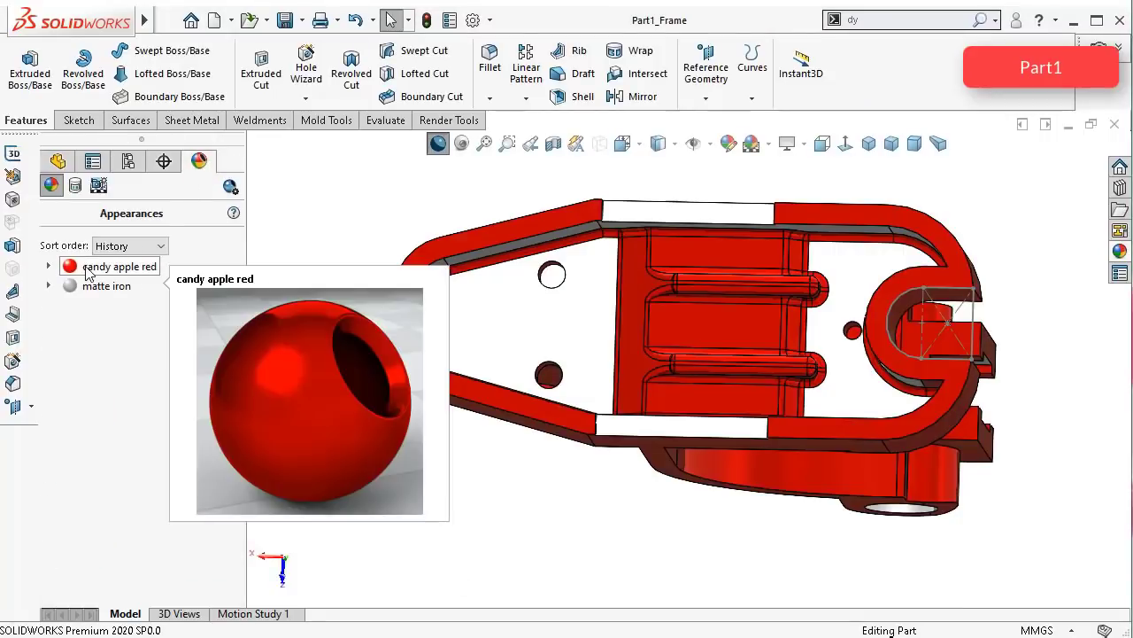
pyautogui.click(87, 268)
pyautogui.rightClick(87, 270)
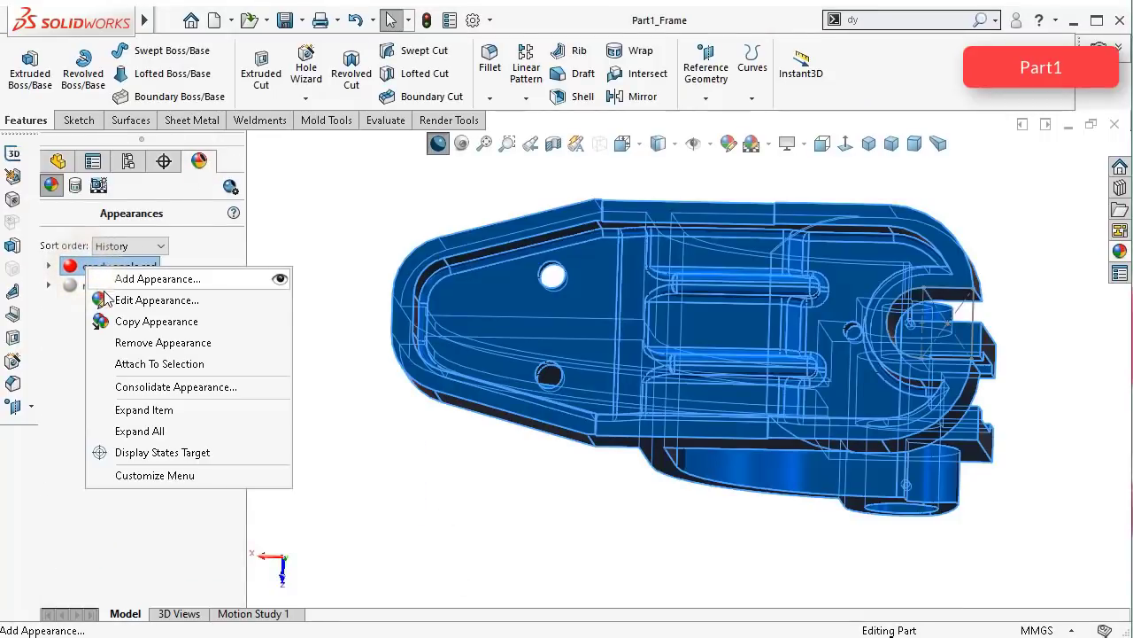
pyautogui.click(111, 300)
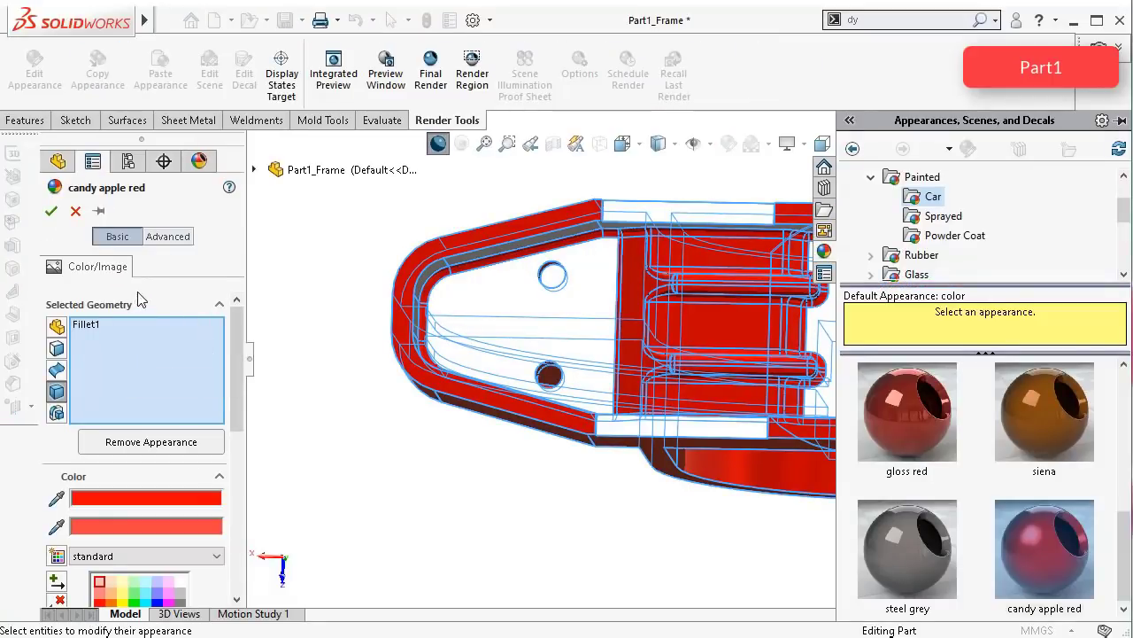
pyautogui.click(76, 211)
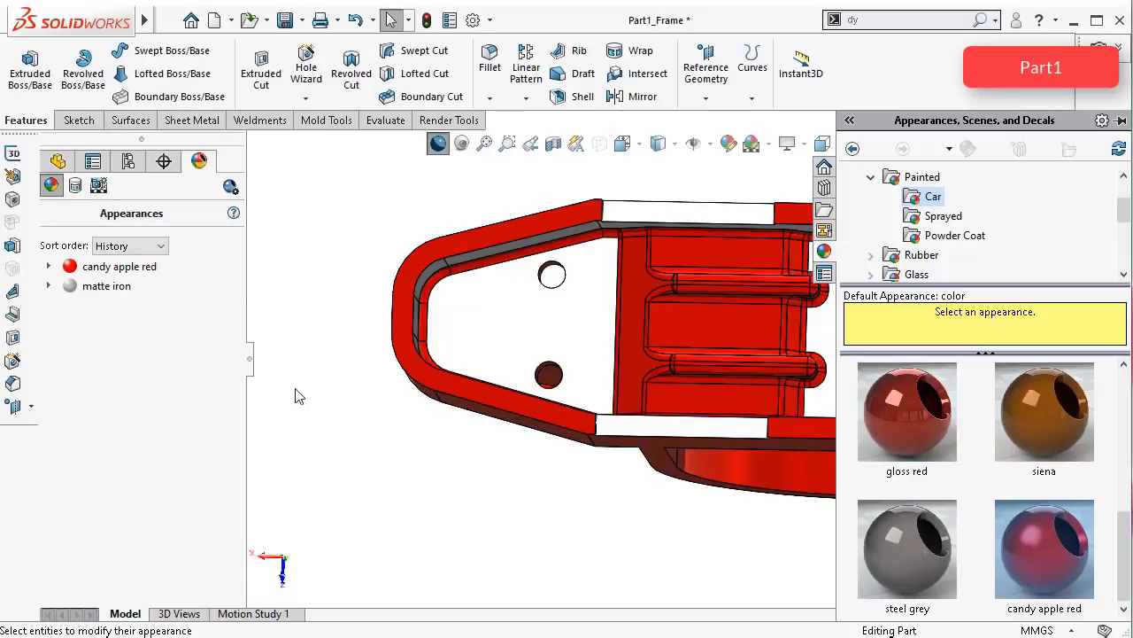
# Step: Try to apply the candy apple red appearance to the Fillet1 feature
pyautogui.scroll(-5, 691, 312)
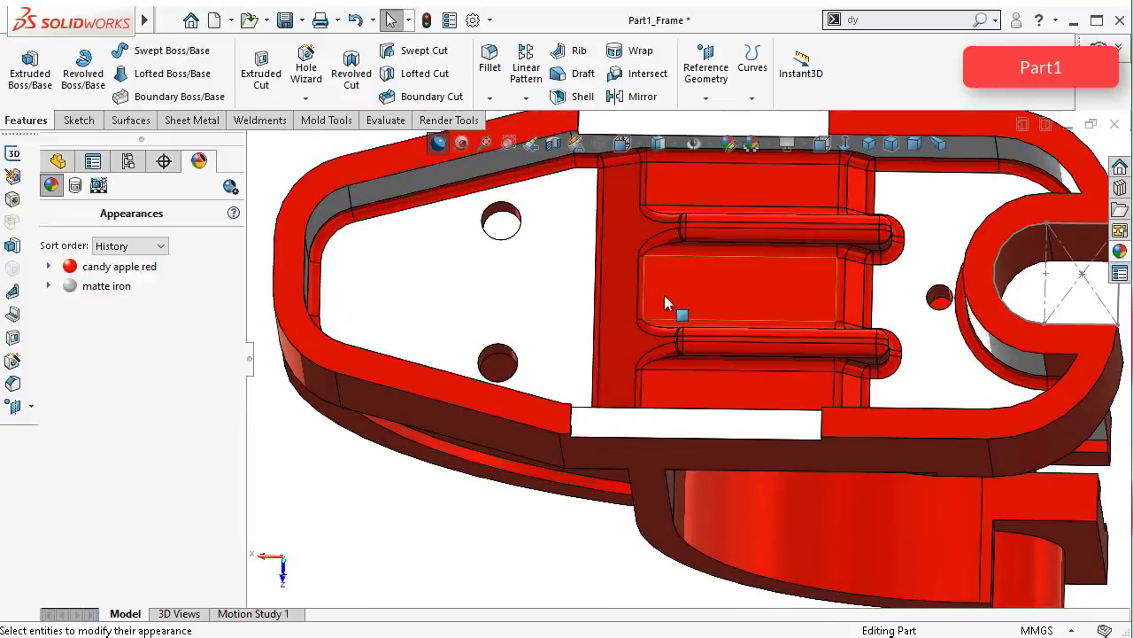
pyautogui.scroll(1, 669, 294)
pyautogui.scroll(-1, 668, 293)
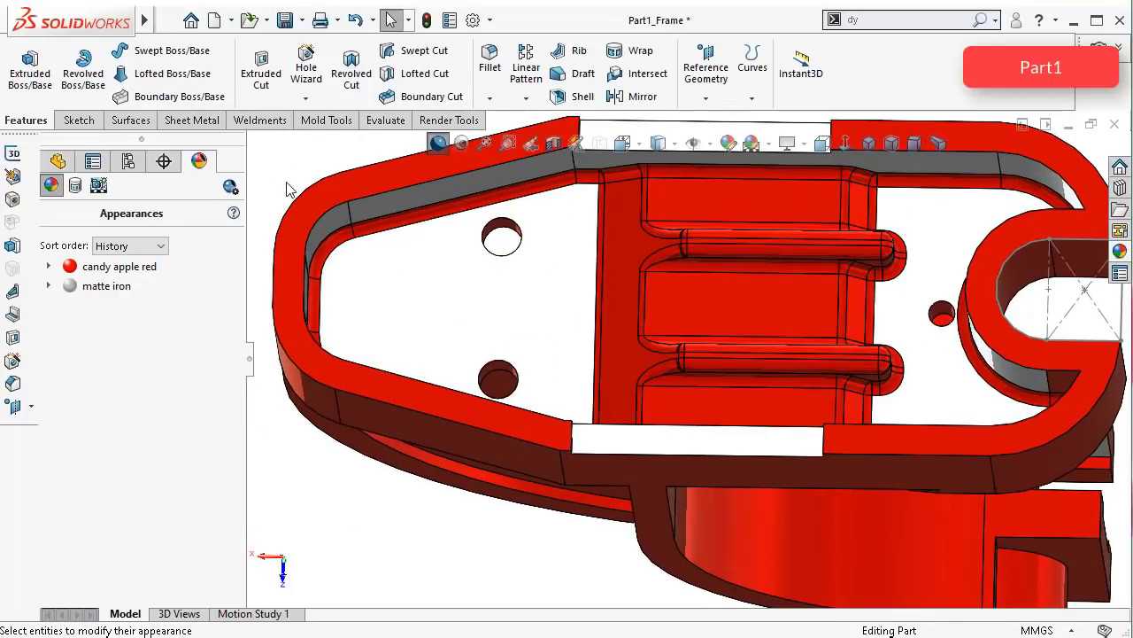
pyautogui.click(53, 164)
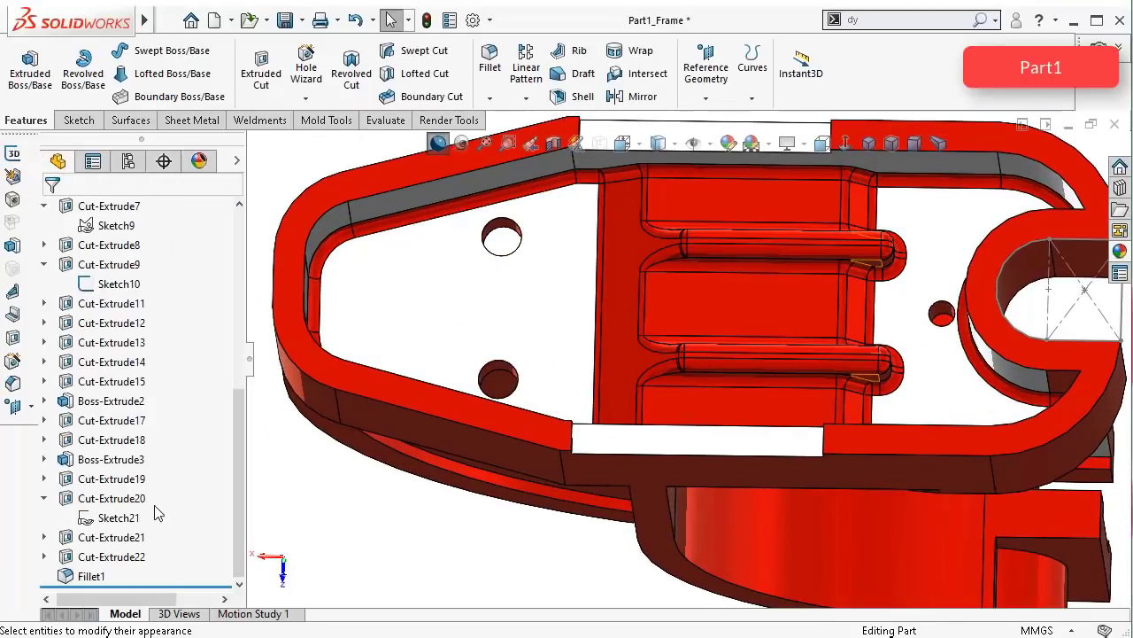
pyautogui.click(100, 576)
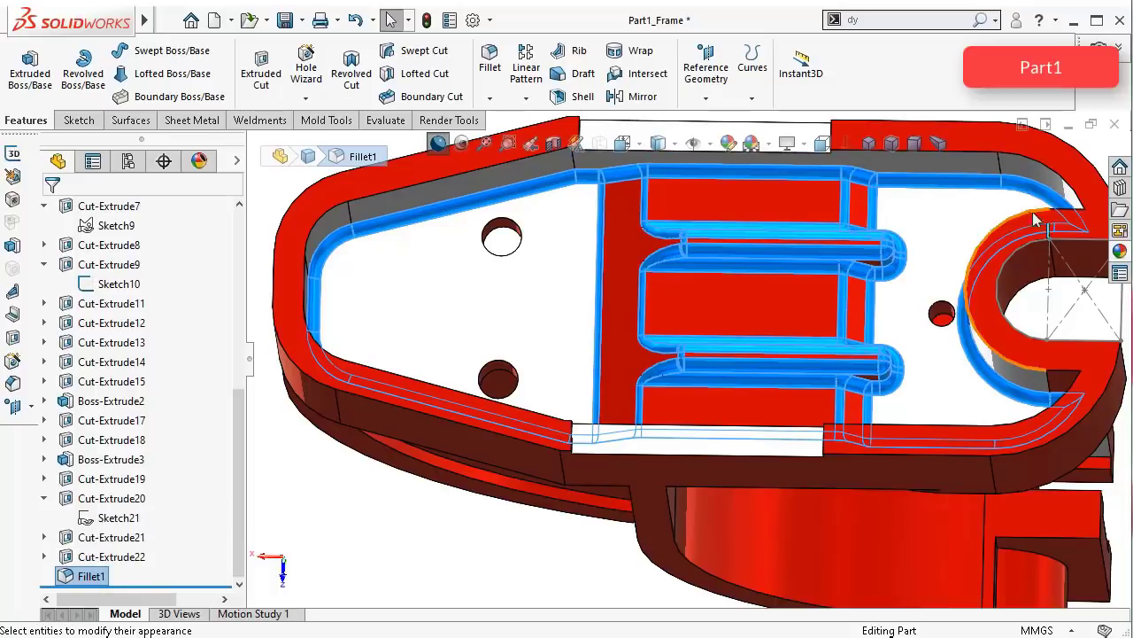
pyautogui.click(1120, 251)
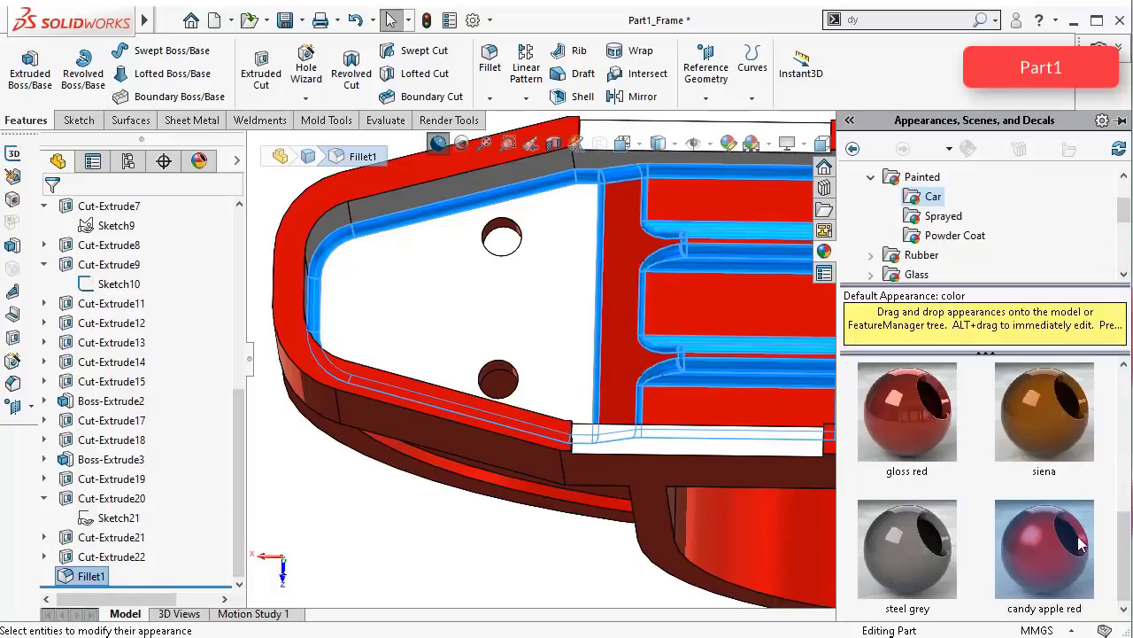
pyautogui.moveTo(1080, 544); pyautogui.dragTo(385, 519)
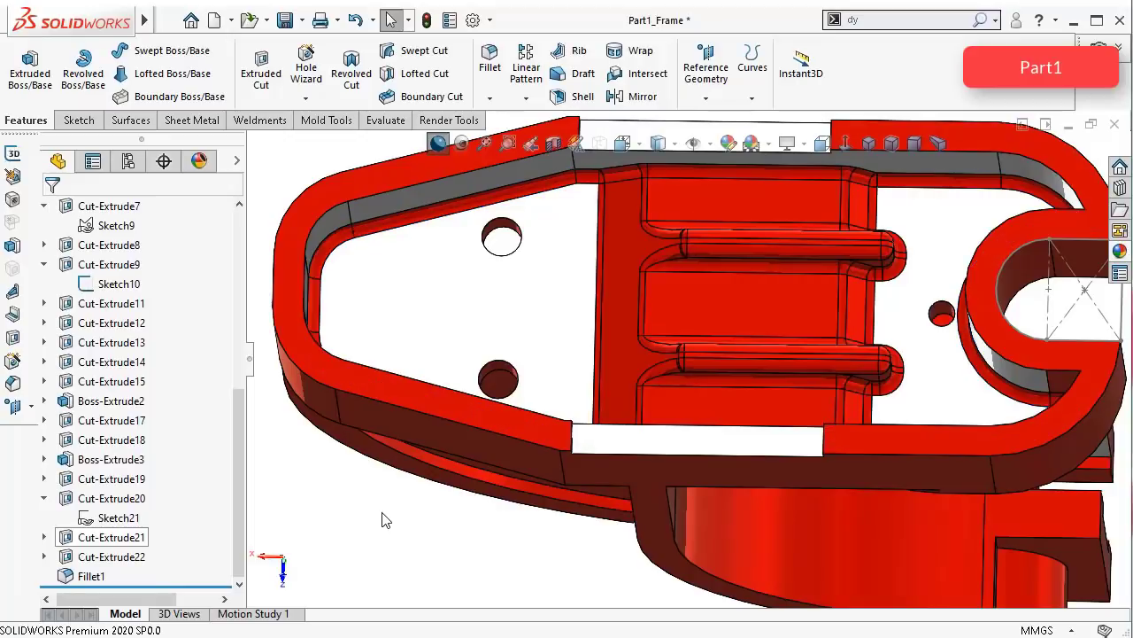
# Step: Apply the steel grey appearance to the Fillet1 feature and inspect the rounded ribs and pocket floor
pyautogui.click(1120, 252)
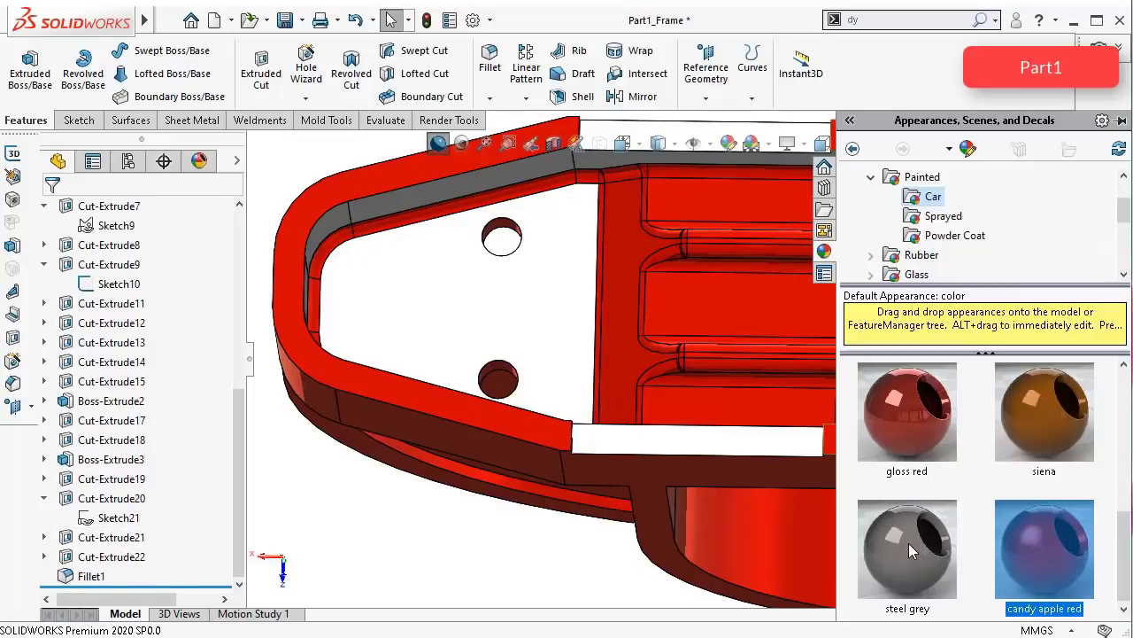
pyautogui.moveTo(908, 545); pyautogui.dragTo(90, 574)
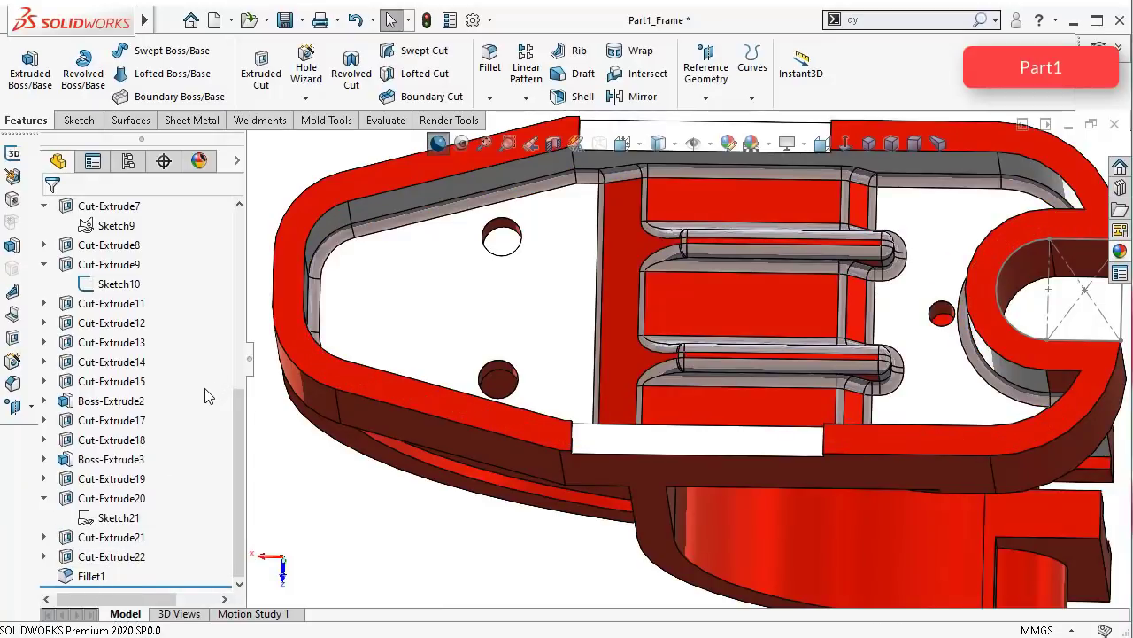
pyautogui.moveTo(874, 202)
pyautogui.mouseDown(button='middle')
pyautogui.moveTo(879, 344)
pyautogui.moveTo(864, 241)
pyautogui.moveTo(875, 209)
pyautogui.mouseUp(button='middle')
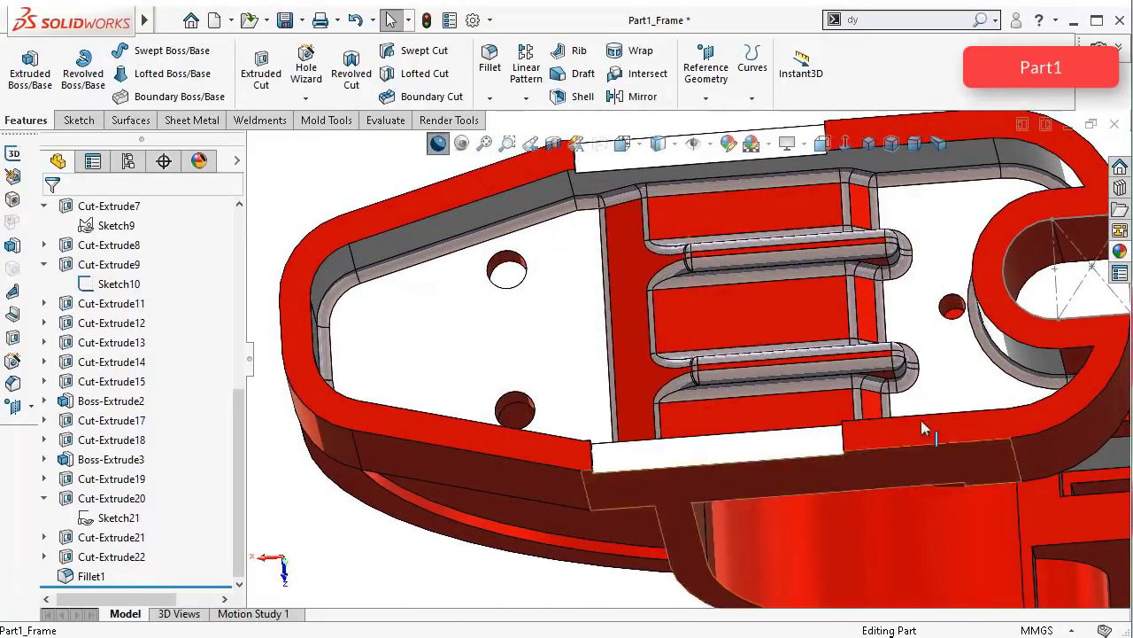
pyautogui.scroll(-4, 815, 308)
pyautogui.moveTo(832, 221); pyautogui.dragTo(824, 259, button='middle')
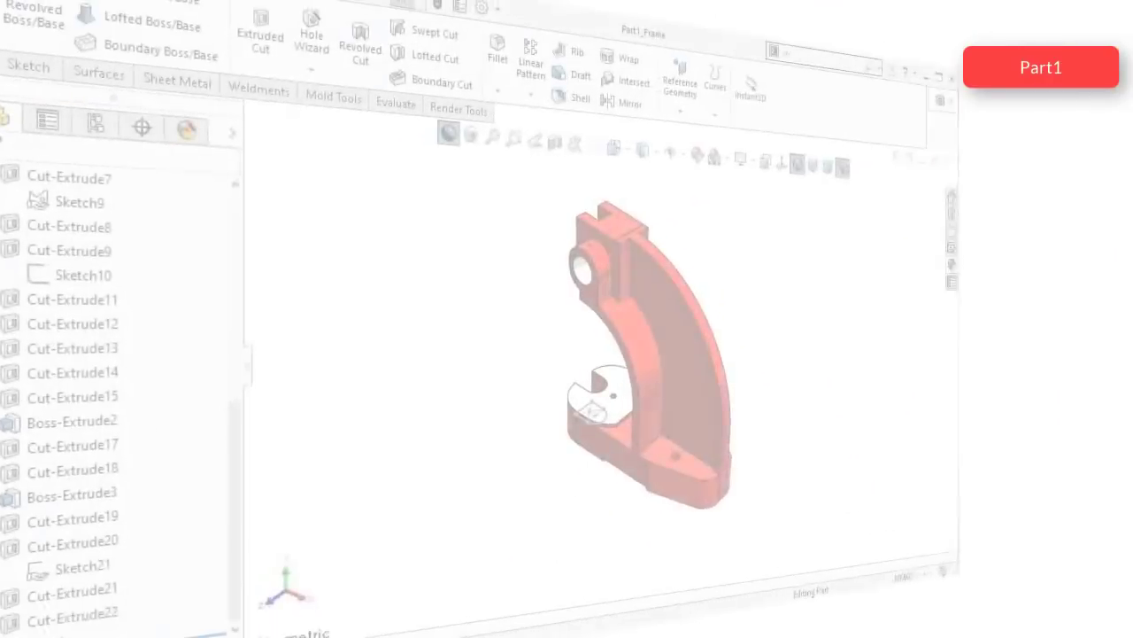
# Step: Start a sketch on the flat end face beside the rectangular window in the upper block, viewed normal to the face
pyautogui.click(939, 143)
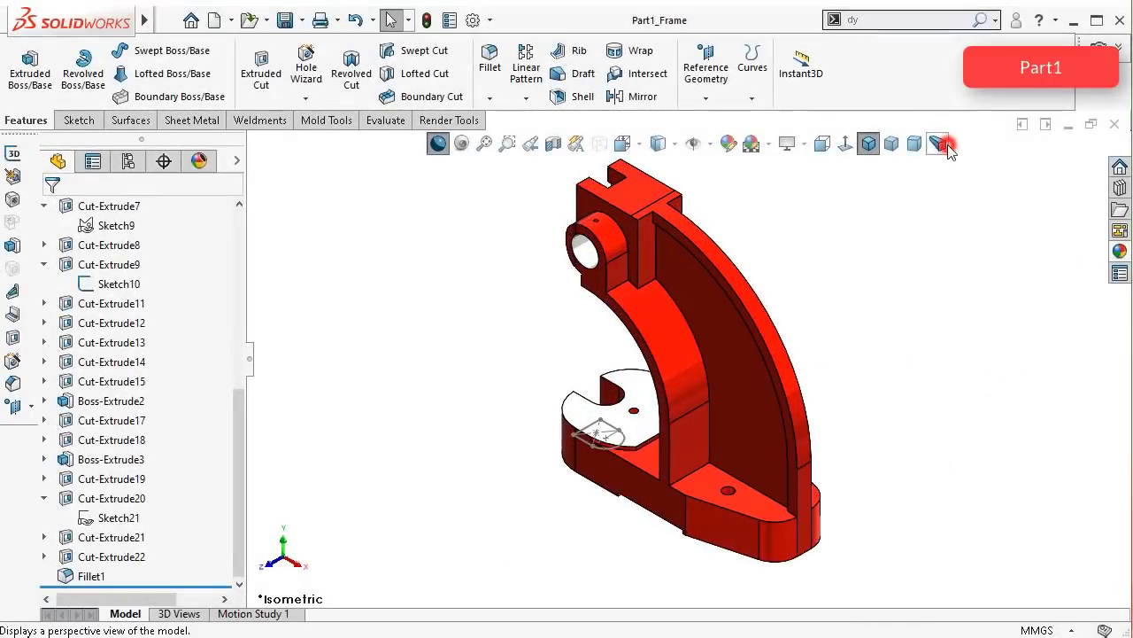
pyautogui.moveTo(876, 185); pyautogui.dragTo(868, 189, button='middle')
pyautogui.scroll(-5, 824, 185)
pyautogui.scroll(-2, 724, 263)
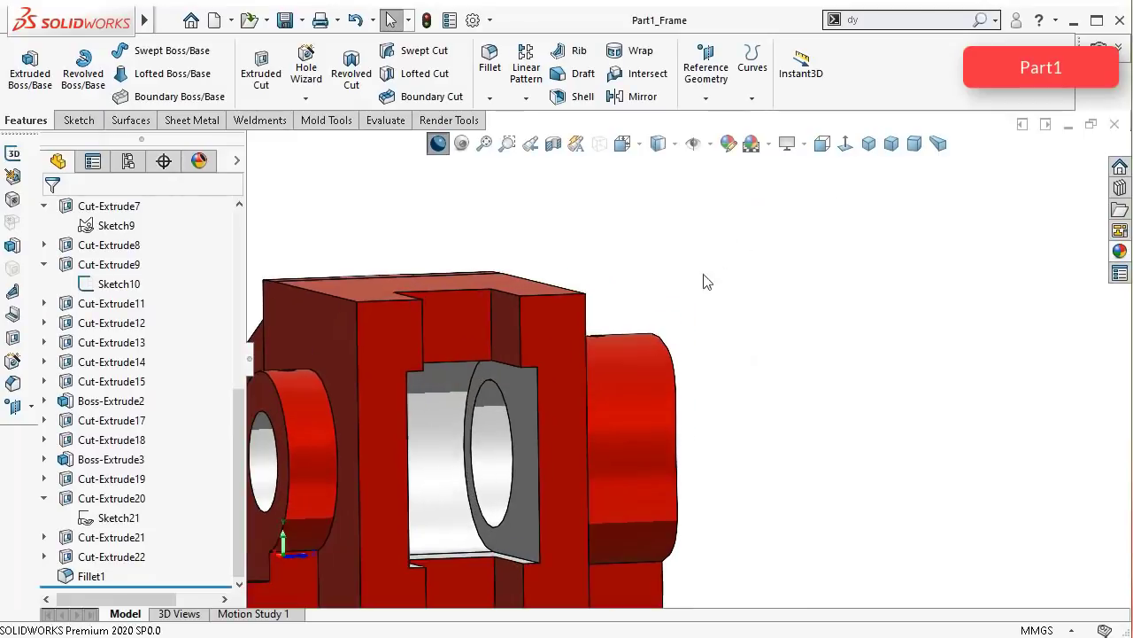
pyautogui.click(566, 327)
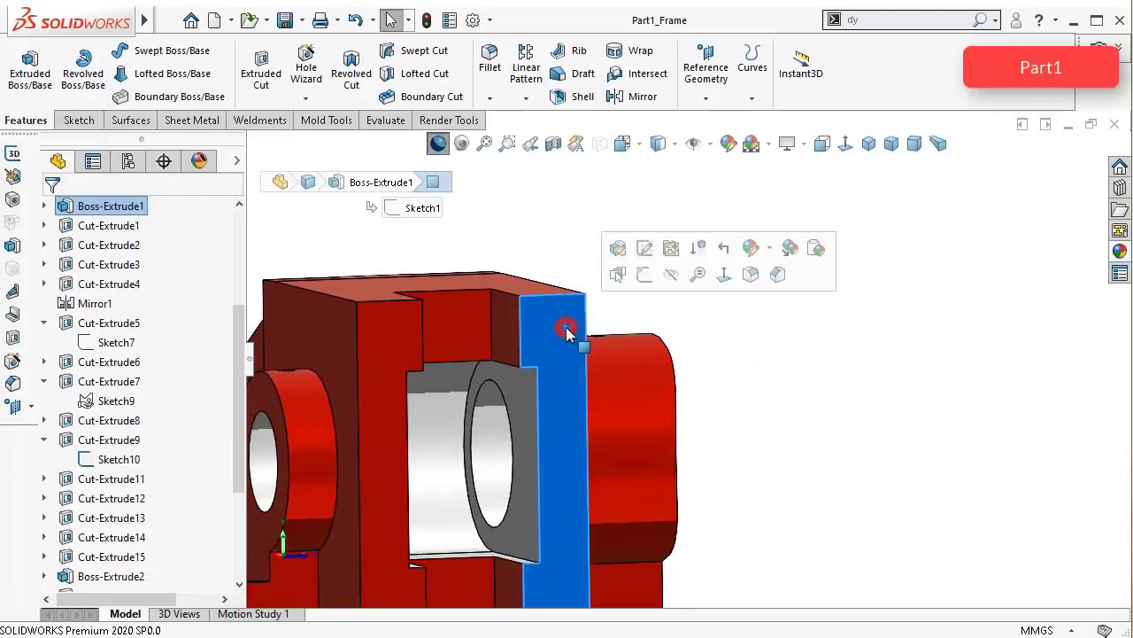
pyautogui.click(644, 278)
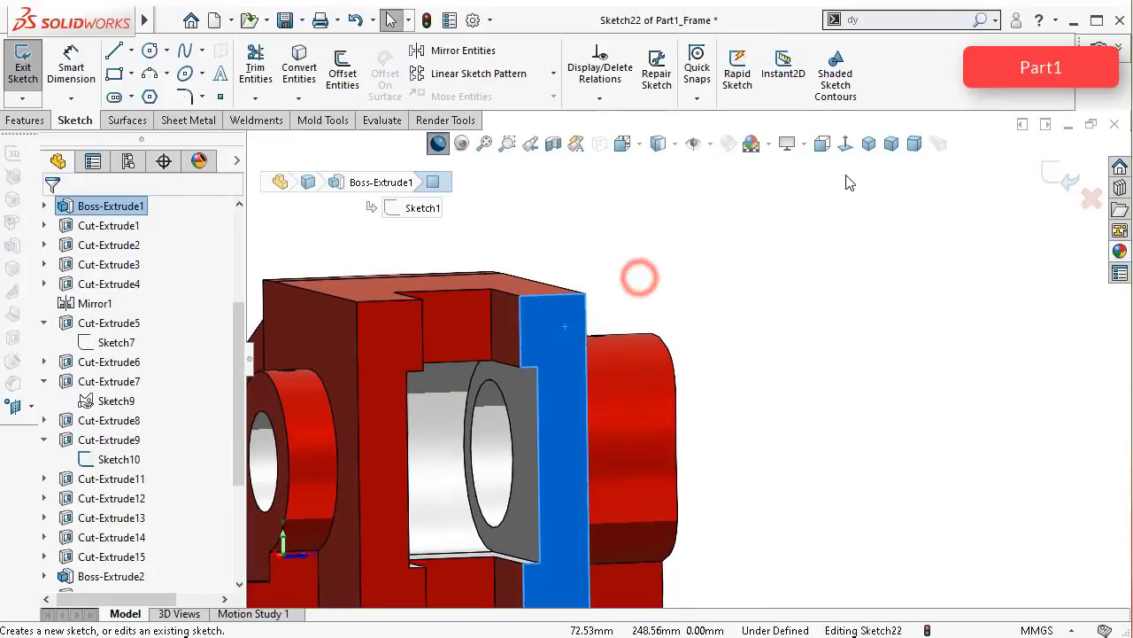
pyautogui.click(846, 144)
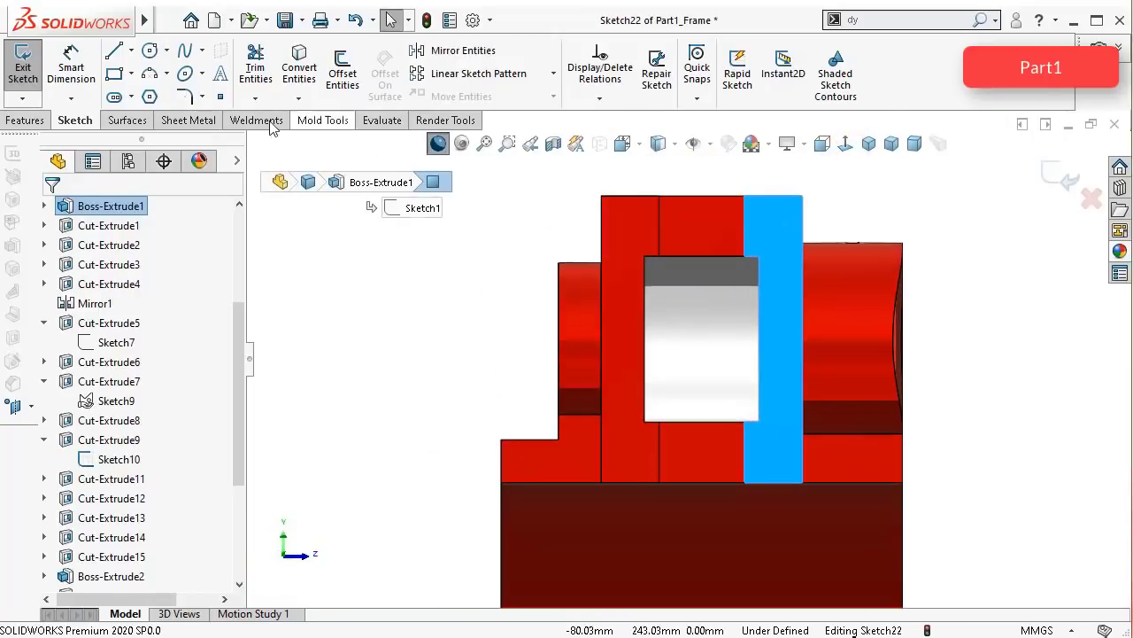
# Step: Draw a diagonal construction line across the upper block's end face, joining its upper corner to the opposite lower corner
pyautogui.click(131, 50)
pyautogui.click(151, 94)
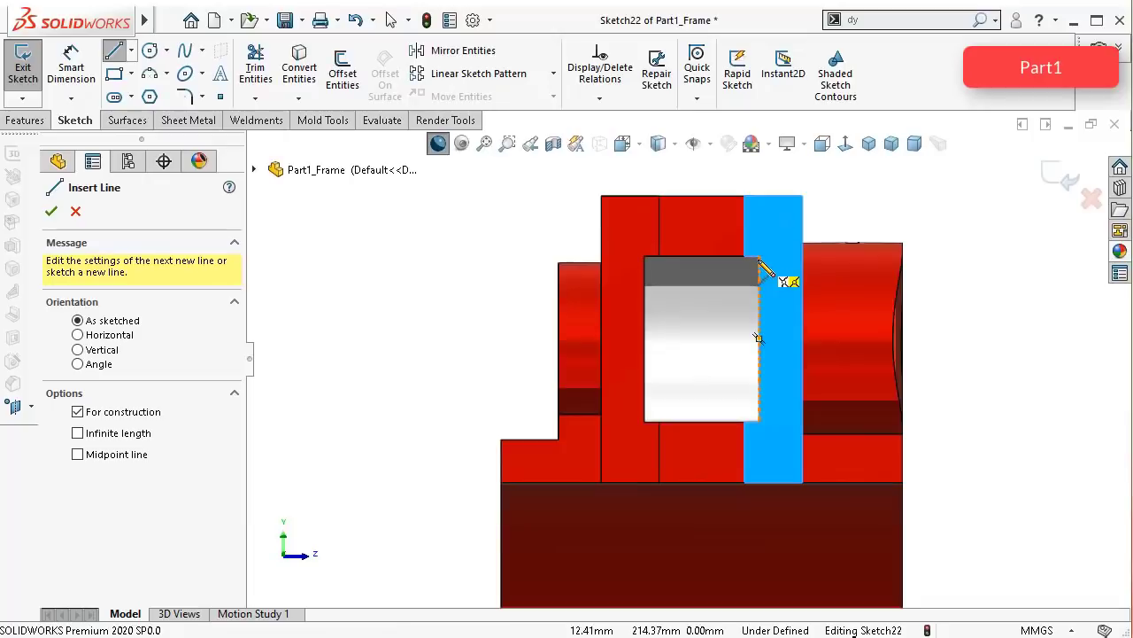
pyautogui.click(801, 197)
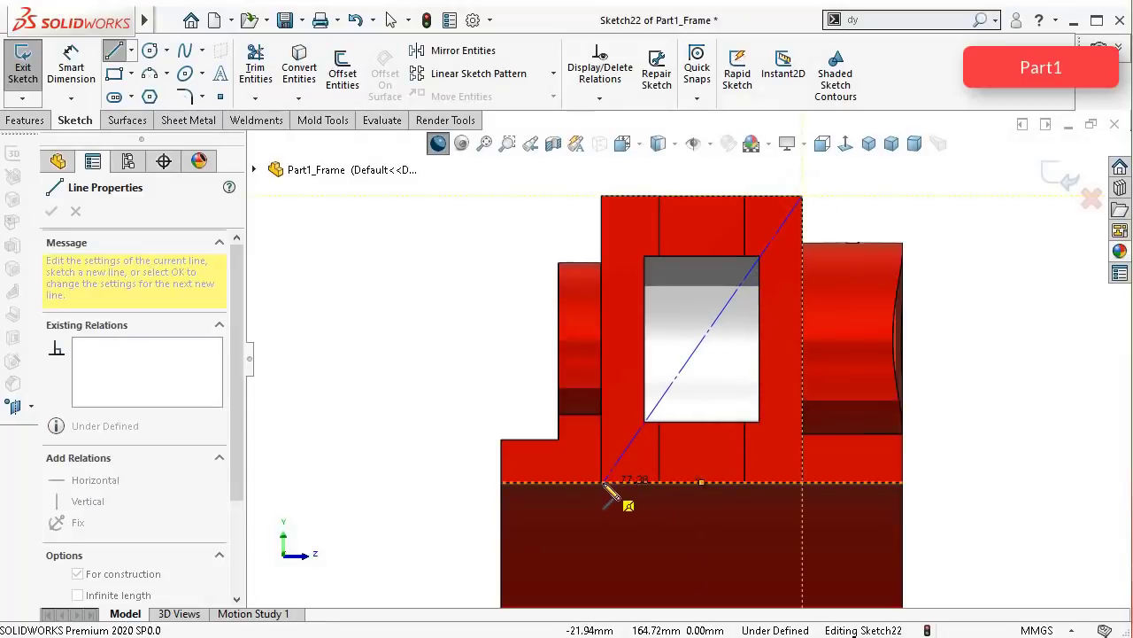
pyautogui.scroll(-5, 604, 485)
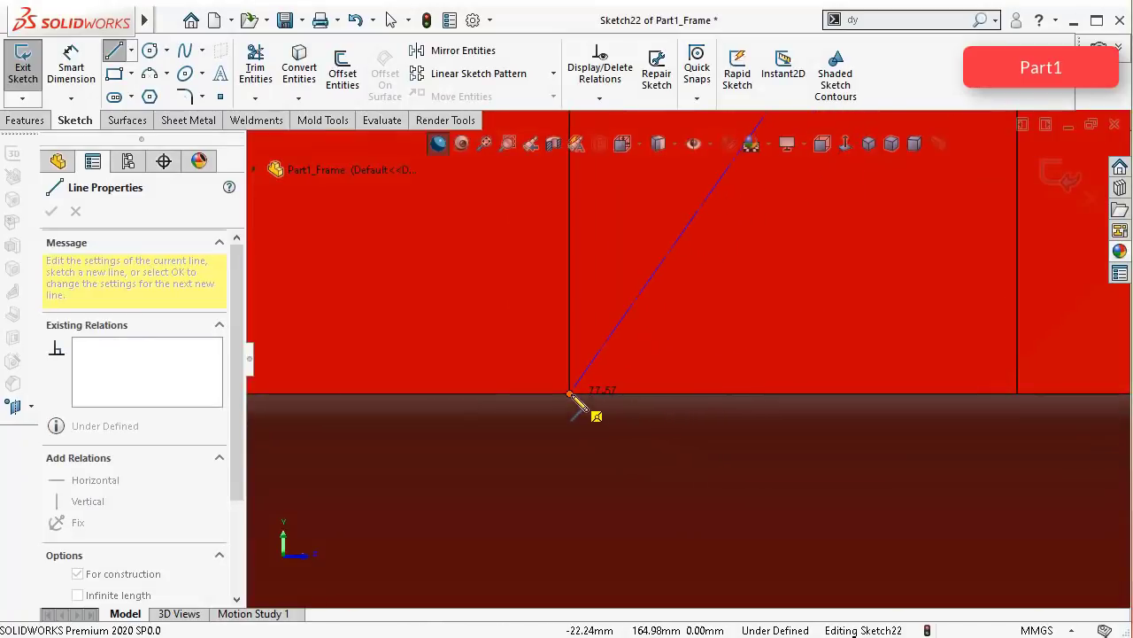
pyautogui.click(571, 395)
pyautogui.scroll(10, 340, 496)
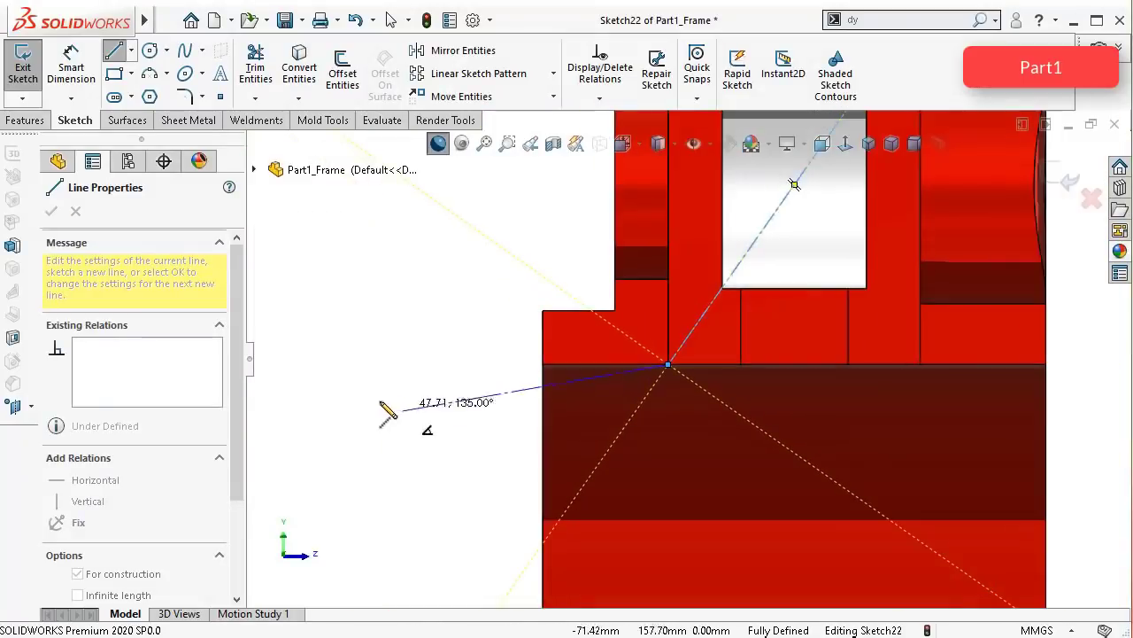
pyautogui.doubleClick(386, 353)
pyautogui.scroll(4, 713, 234)
pyautogui.scroll(-4, 728, 209)
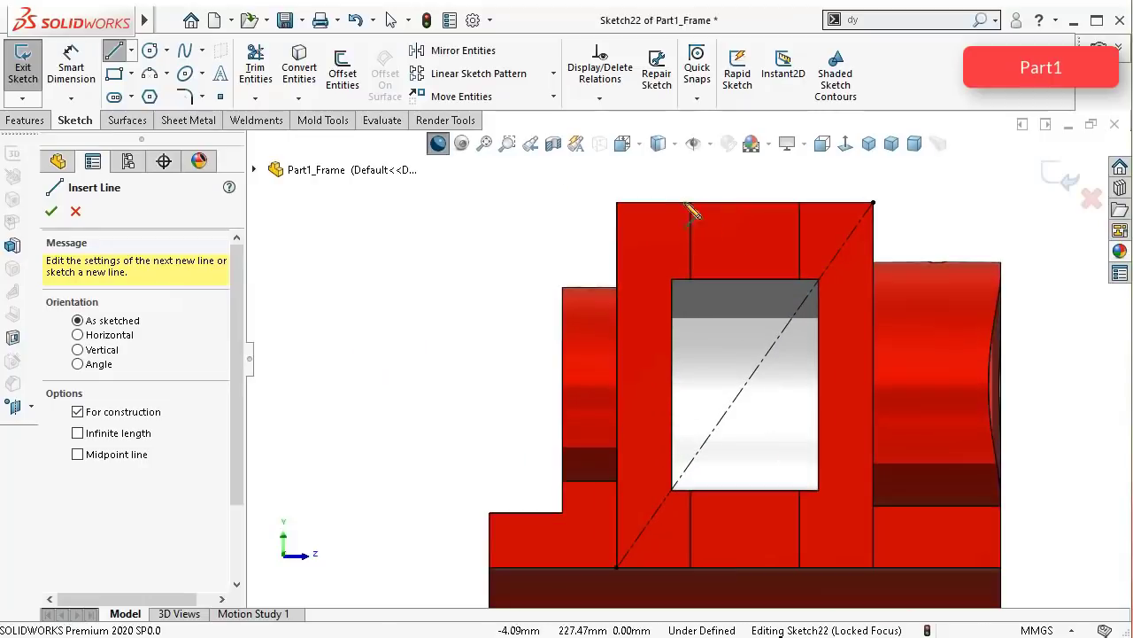
# Step: Sketch a center rectangle about 35 mm wide and 49 mm high around the window, centred on the diagonal's midpoint
pyautogui.click(132, 75)
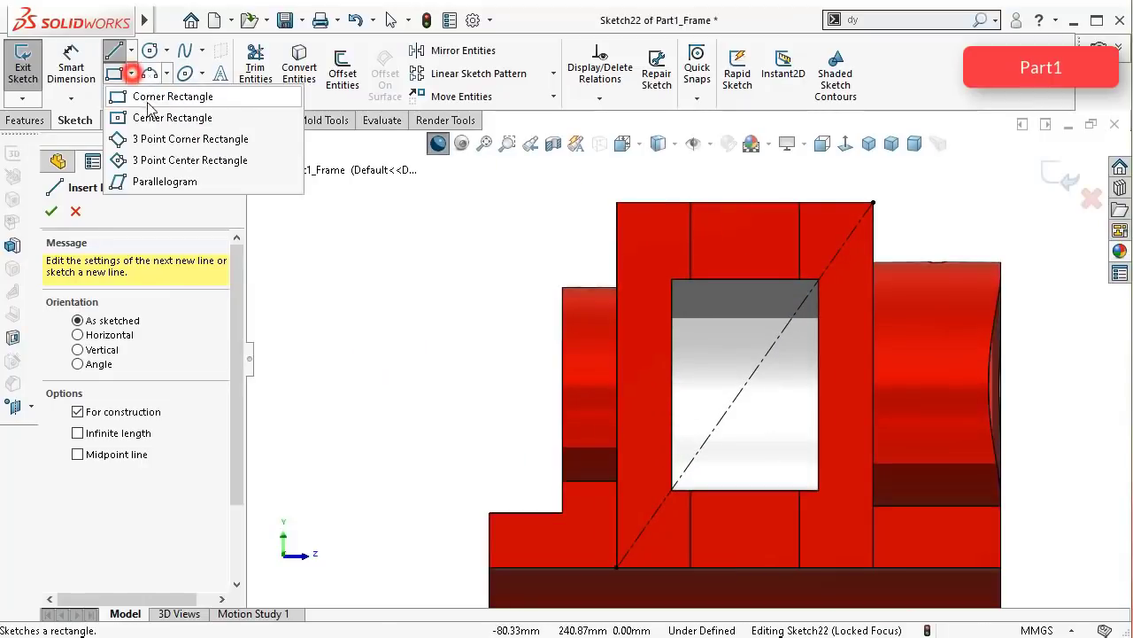
pyautogui.click(145, 115)
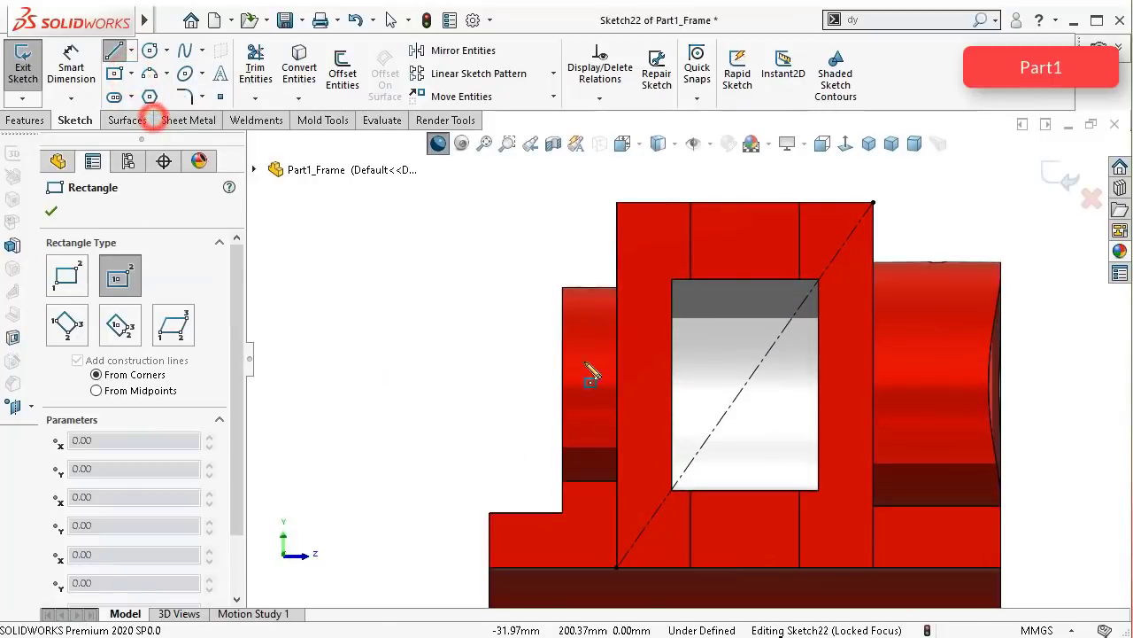
pyautogui.click(745, 384)
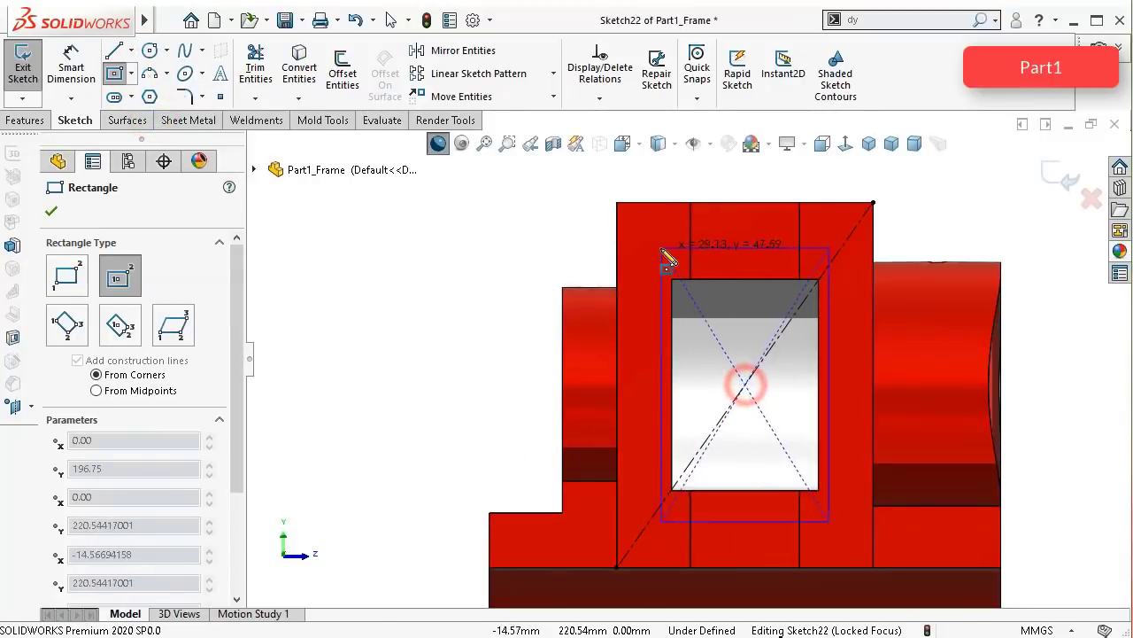
pyautogui.click(645, 244)
pyautogui.press('Escape')
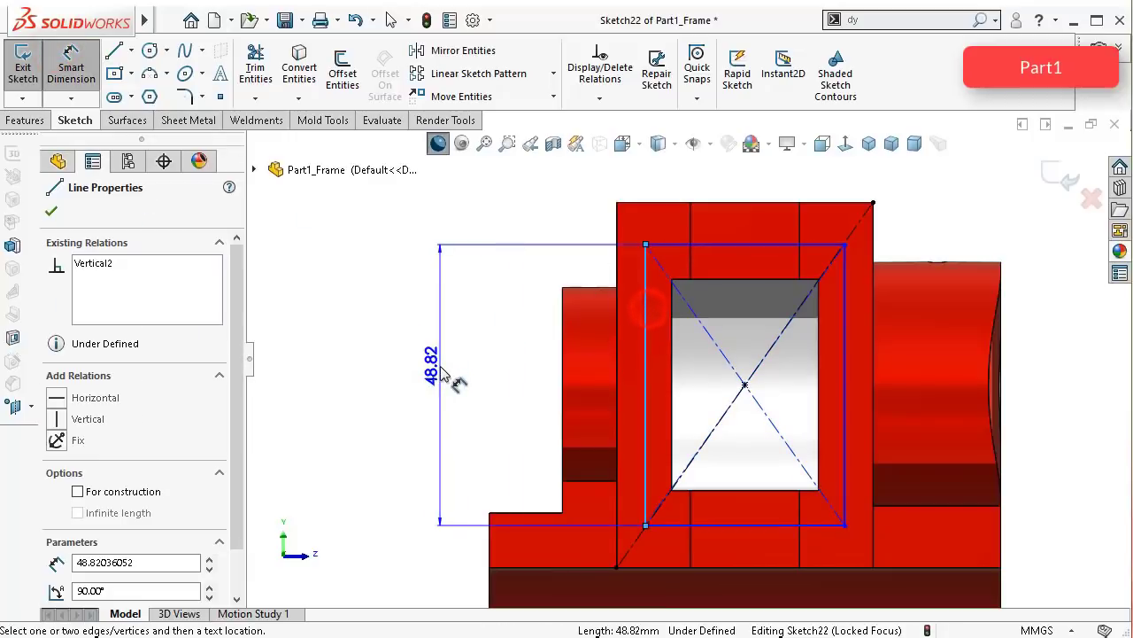
# Step: Dimension the center rectangle's height to 50.75 mm
pyautogui.click(447, 370)
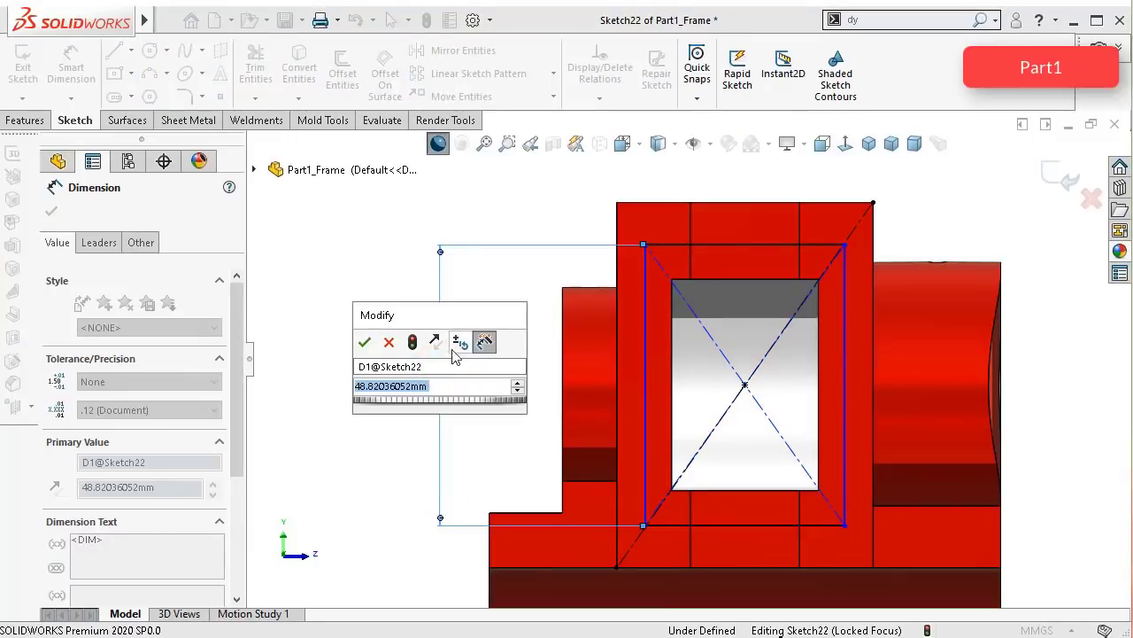
pyautogui.write('50')
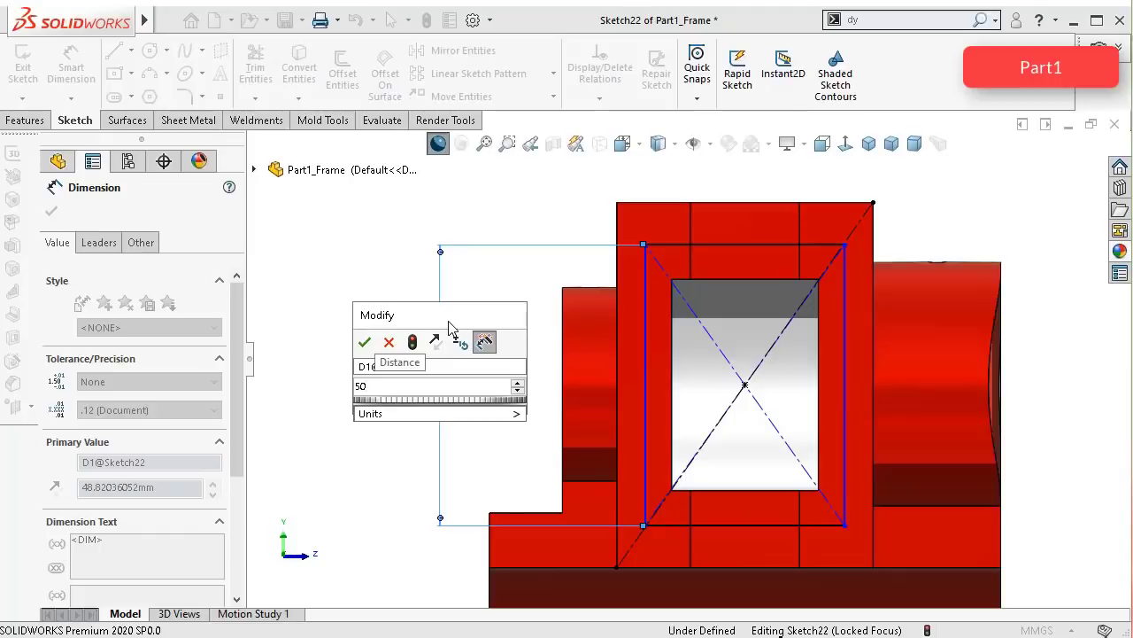
pyautogui.write('.75')
pyautogui.press('Return')
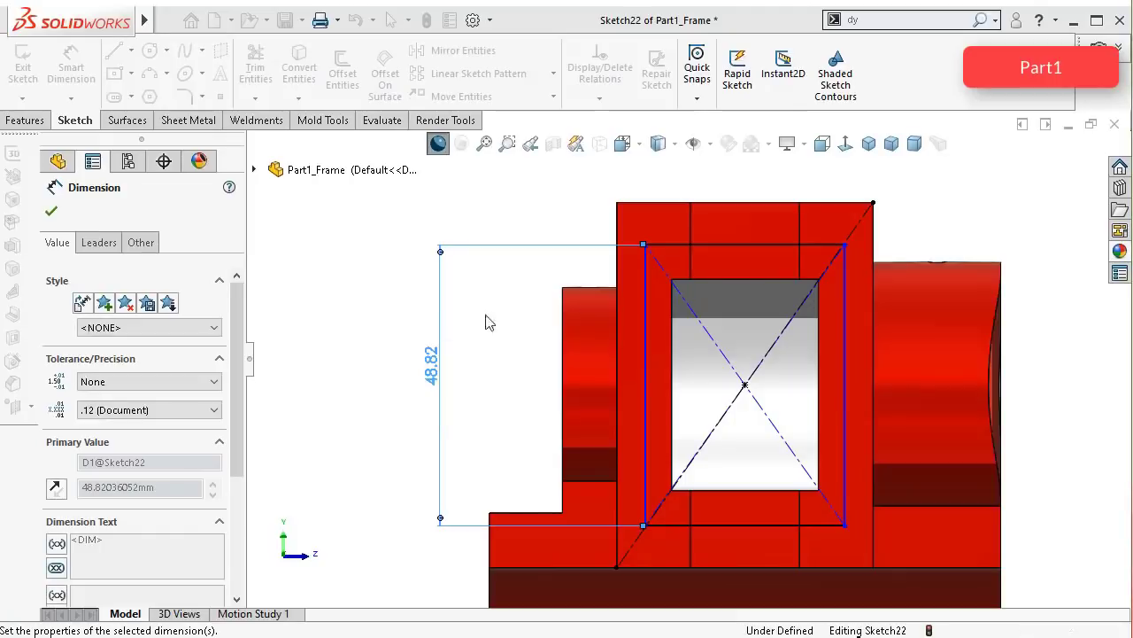
# Step: Dimension the center rectangle's width to 31.75 mm
pyautogui.click(727, 236)
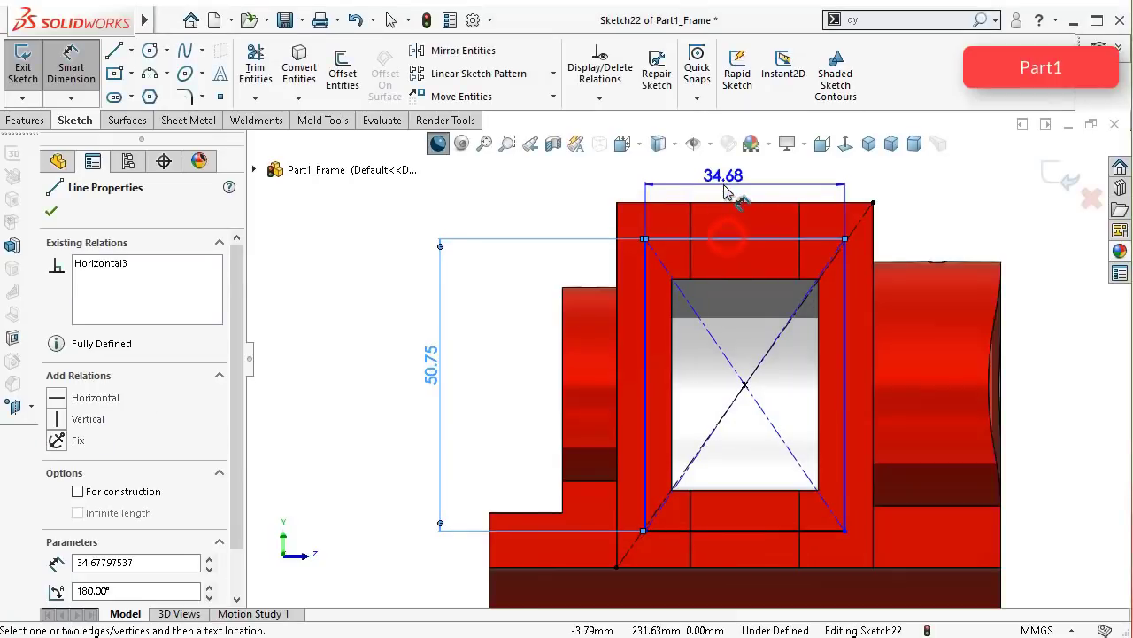
pyautogui.press('z')
pyautogui.click(731, 205)
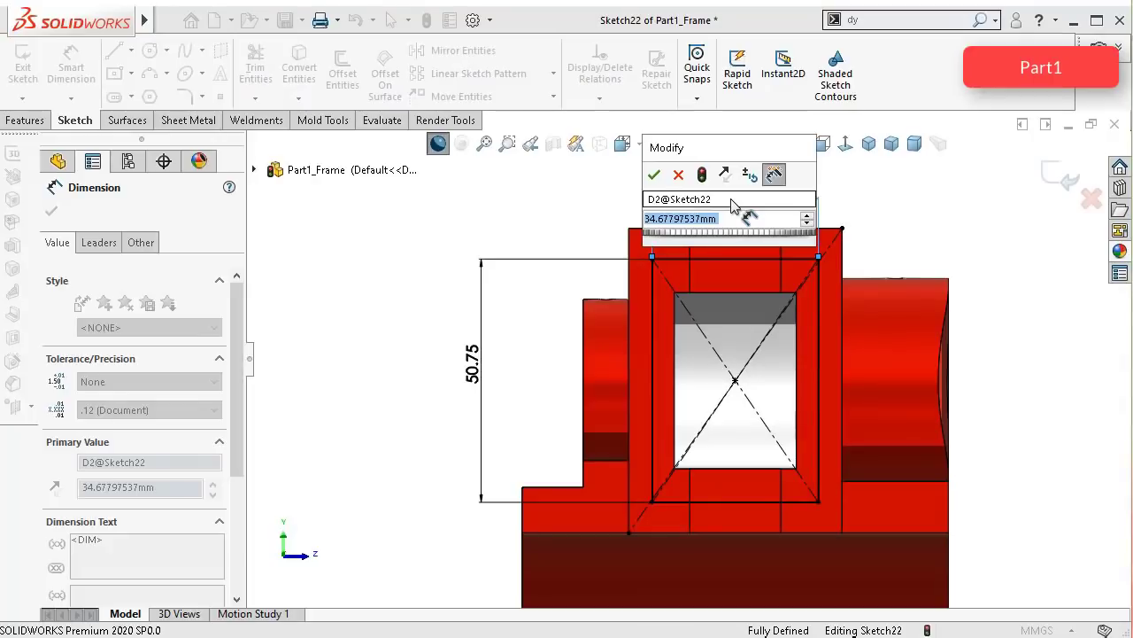
pyautogui.write('31.')
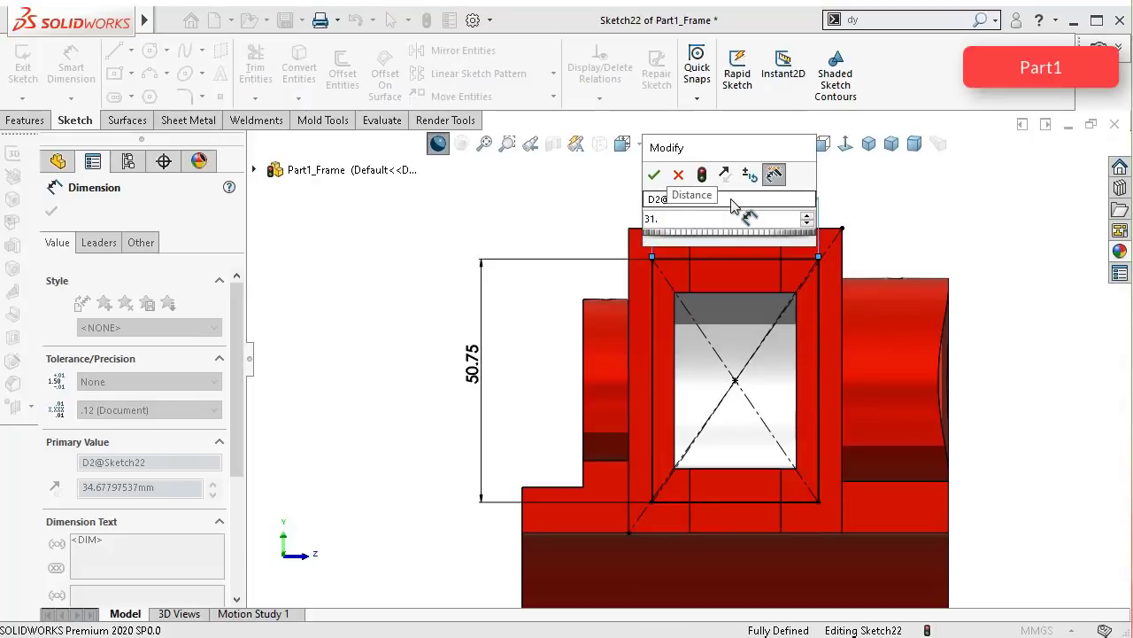
pyautogui.write('75')
pyautogui.press('Return')
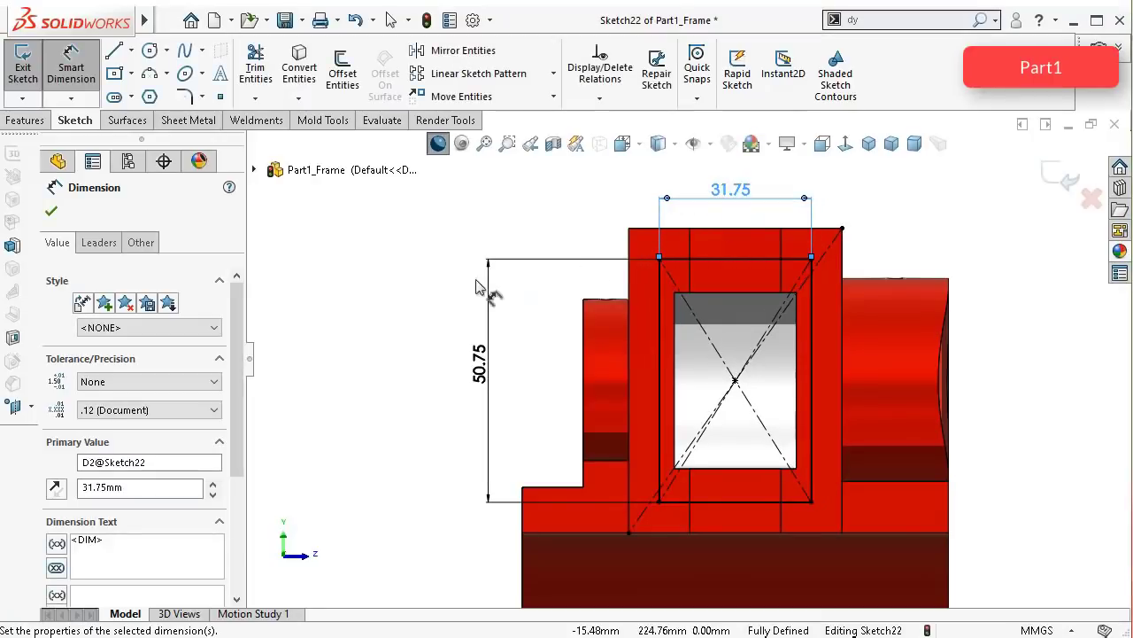
pyautogui.click(350, 254)
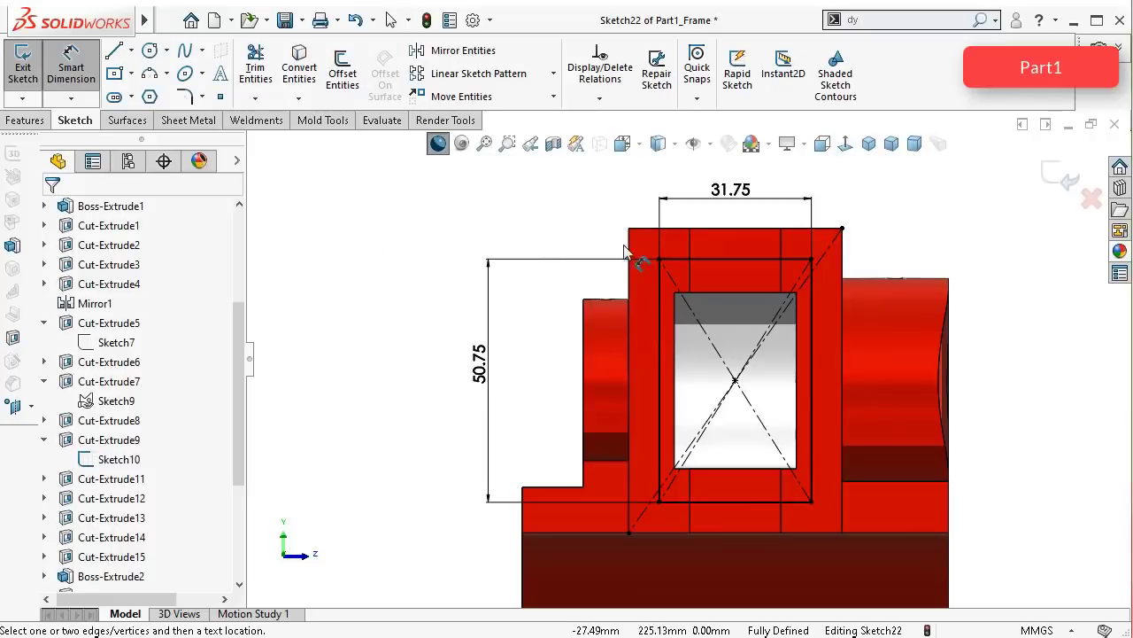
# Step: Convert the rectangle's four sides to construction geometry and exit the sketch
pyautogui.click(695, 259)
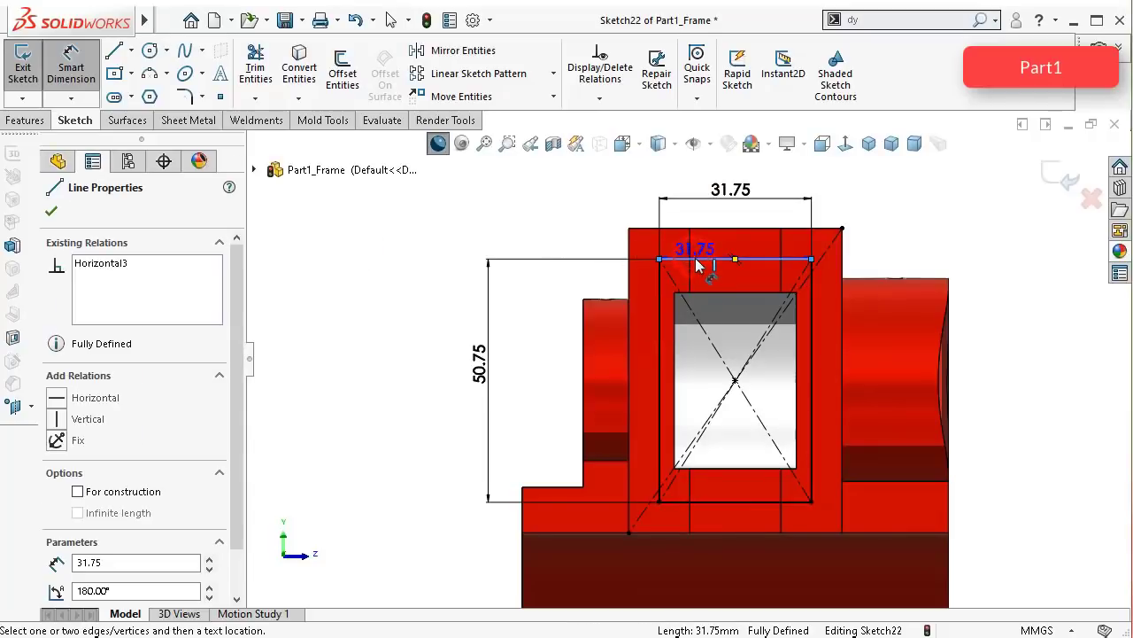
pyautogui.click(683, 247)
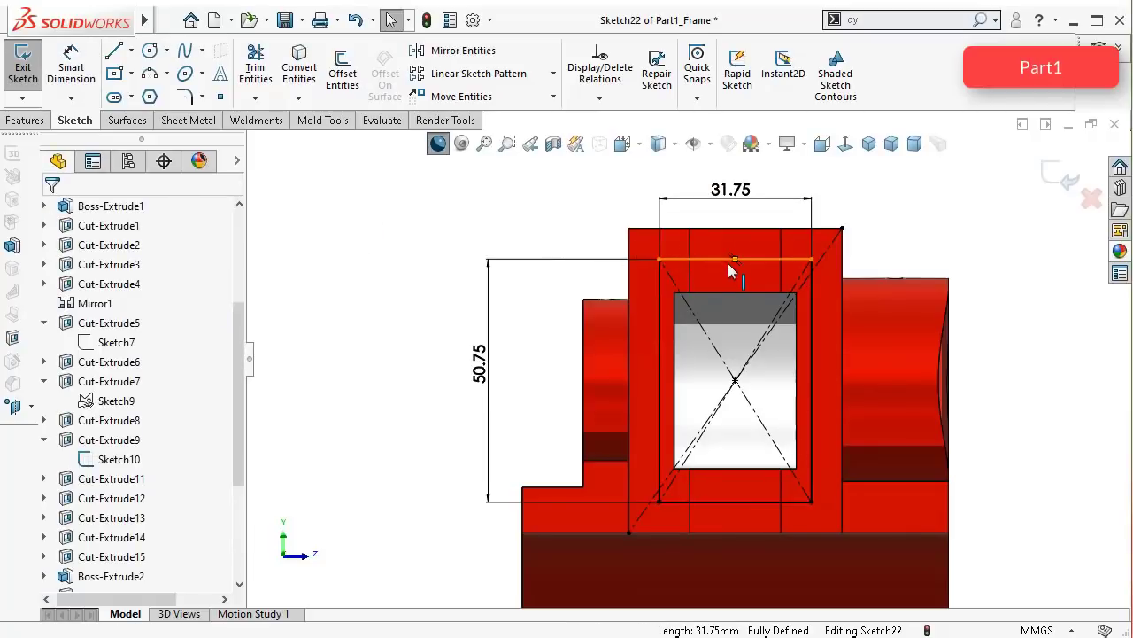
pyautogui.click(726, 260)
pyautogui.keyDown('ctrl'); pyautogui.click(659, 318); pyautogui.keyUp('ctrl')
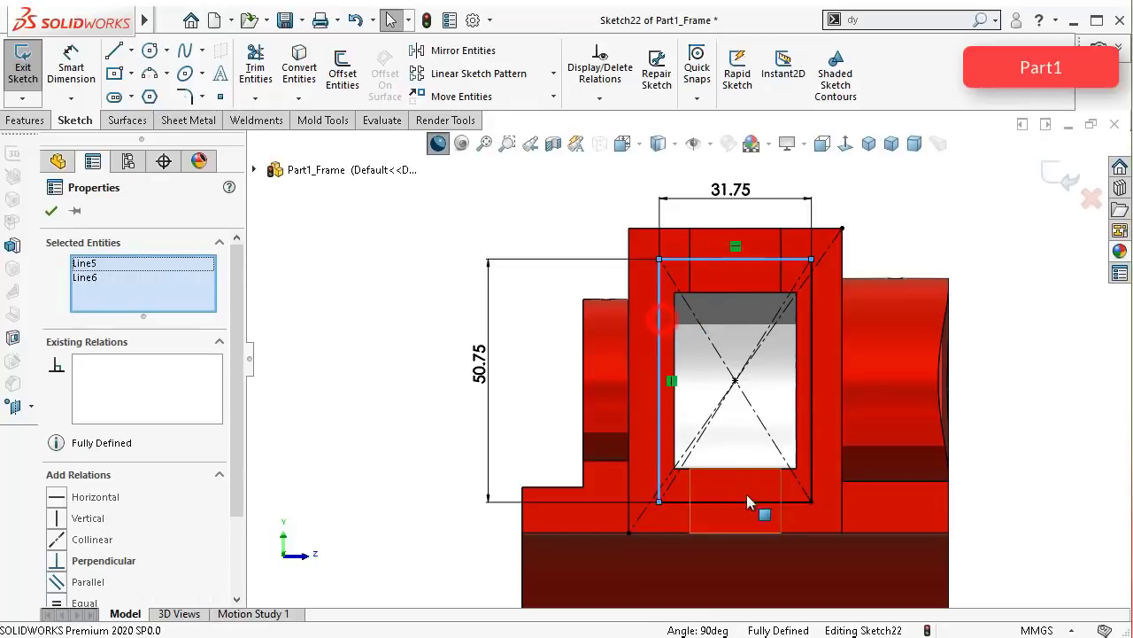
pyautogui.keyDown('ctrl'); pyautogui.click(793, 489); pyautogui.keyUp('ctrl')
pyautogui.keyDown('ctrl'); pyautogui.click(815, 440); pyautogui.keyUp('ctrl')
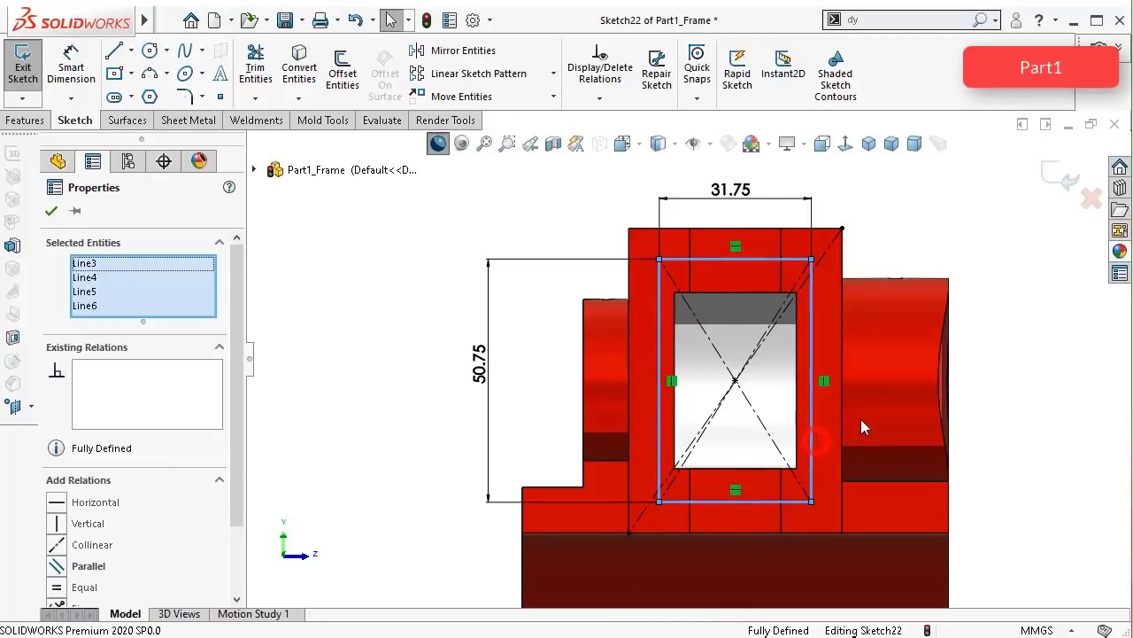
pyautogui.click(890, 387)
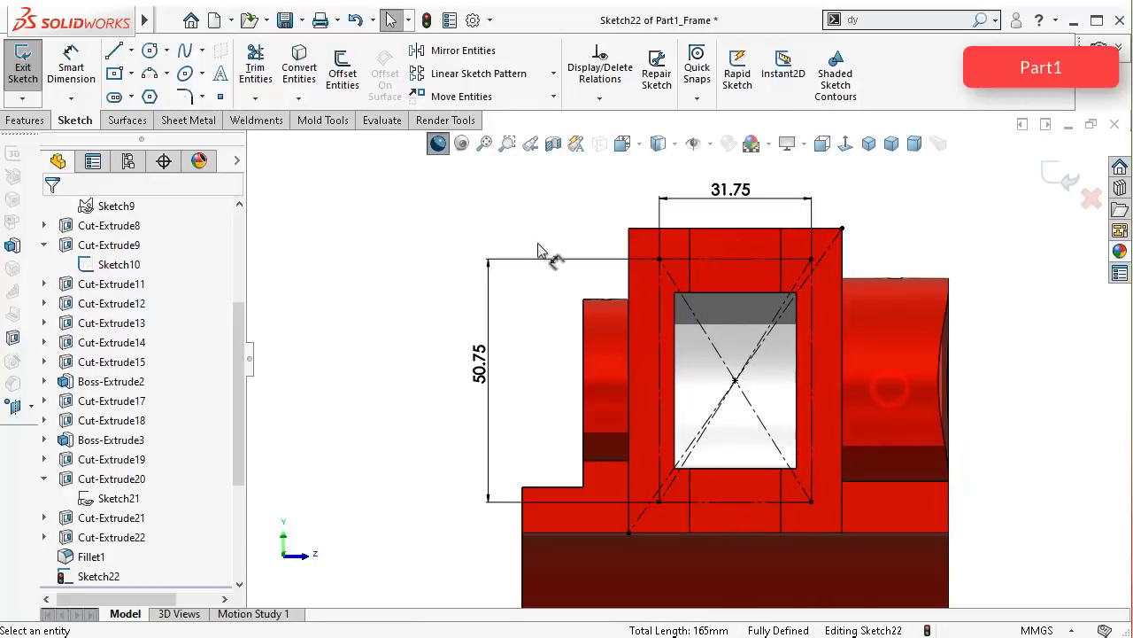
pyautogui.scroll(2, 516, 251)
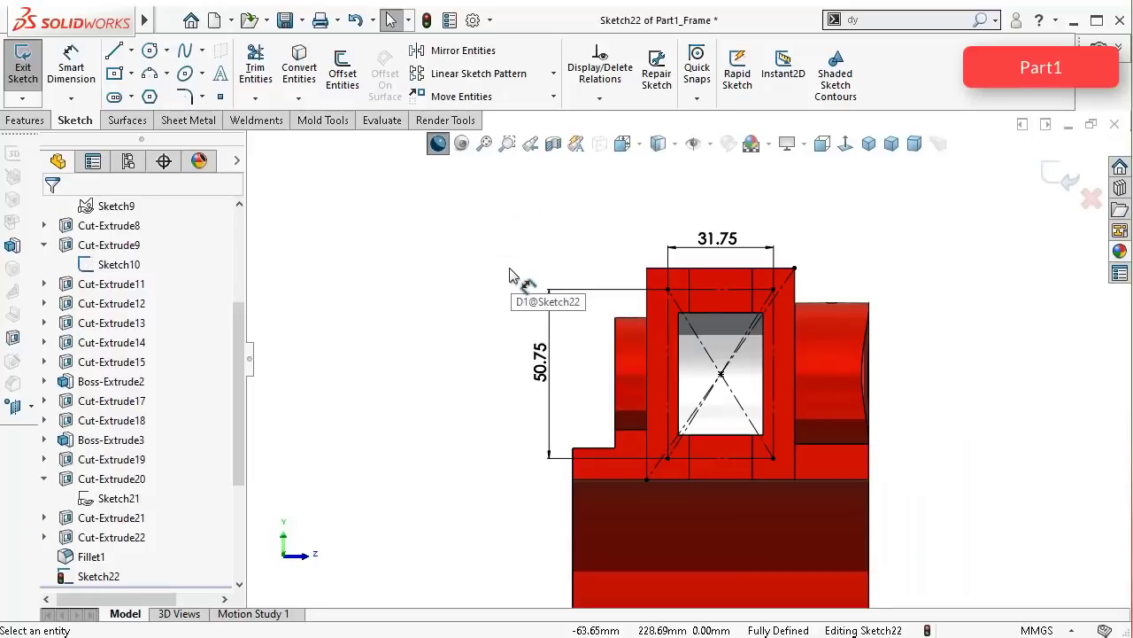
pyautogui.moveTo(510, 272); pyautogui.dragTo(511, 272, button='middle')
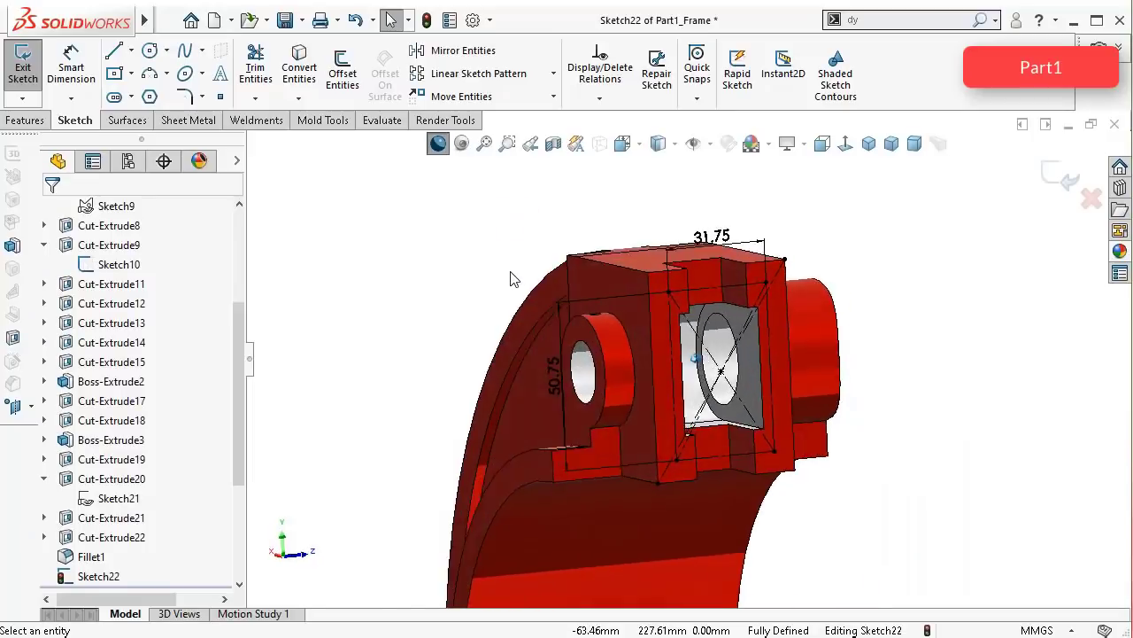
pyautogui.click(1049, 177)
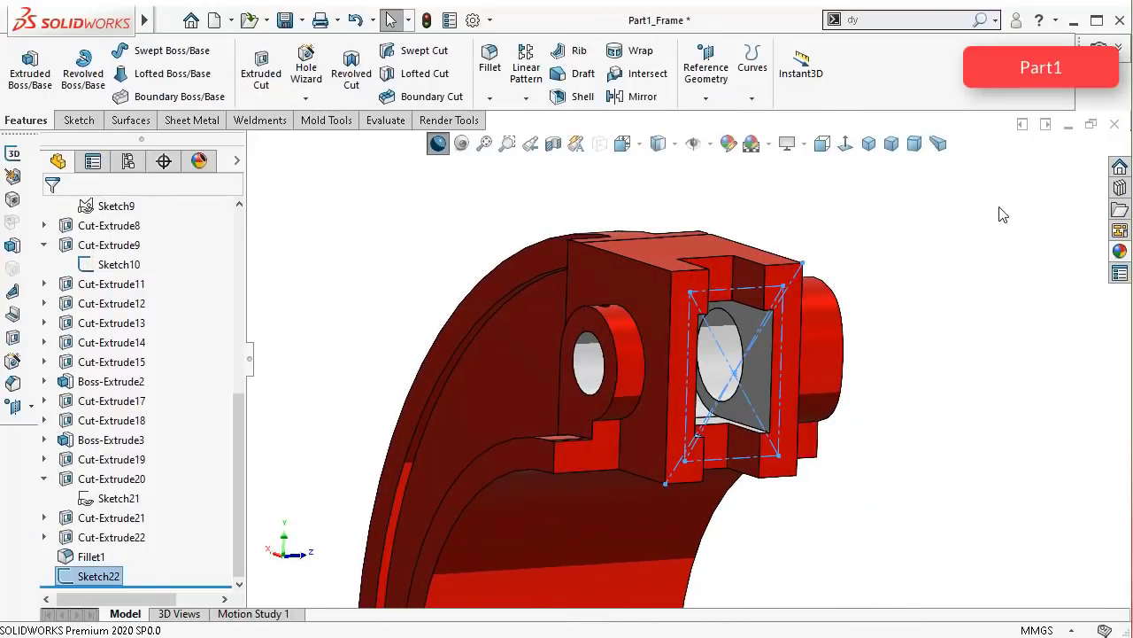
# Step: Start a Hole Wizard feature as a straight tap with the ISO standard and the Tapped hole type
pyautogui.scroll(-1, 921, 257)
pyautogui.moveTo(716, 327); pyautogui.dragTo(717, 328, button='middle')
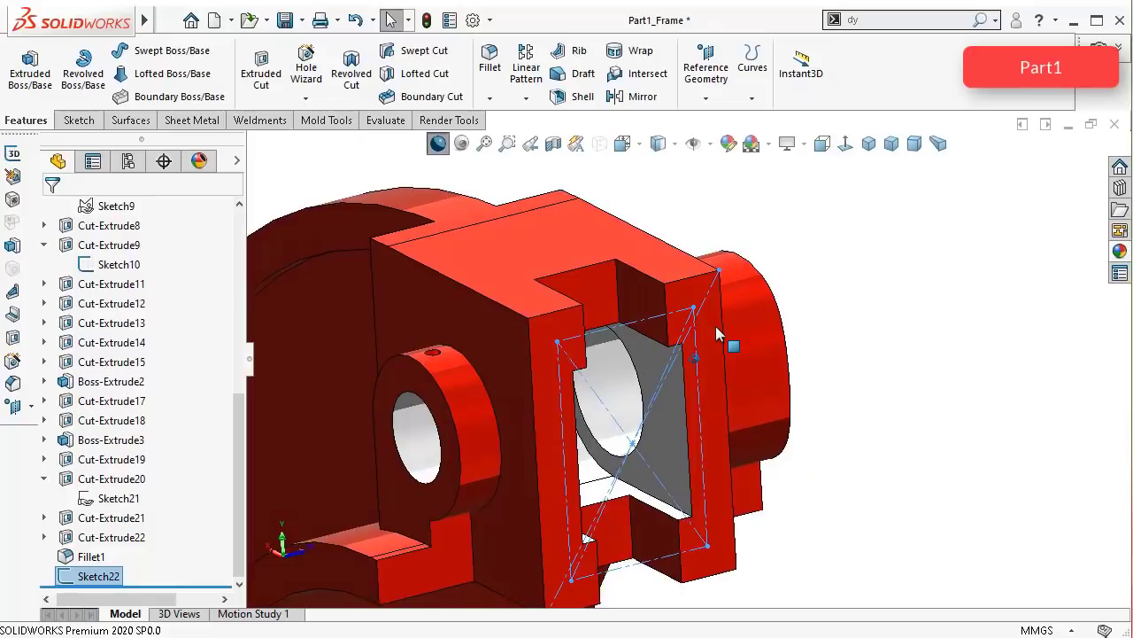
pyautogui.click(307, 62)
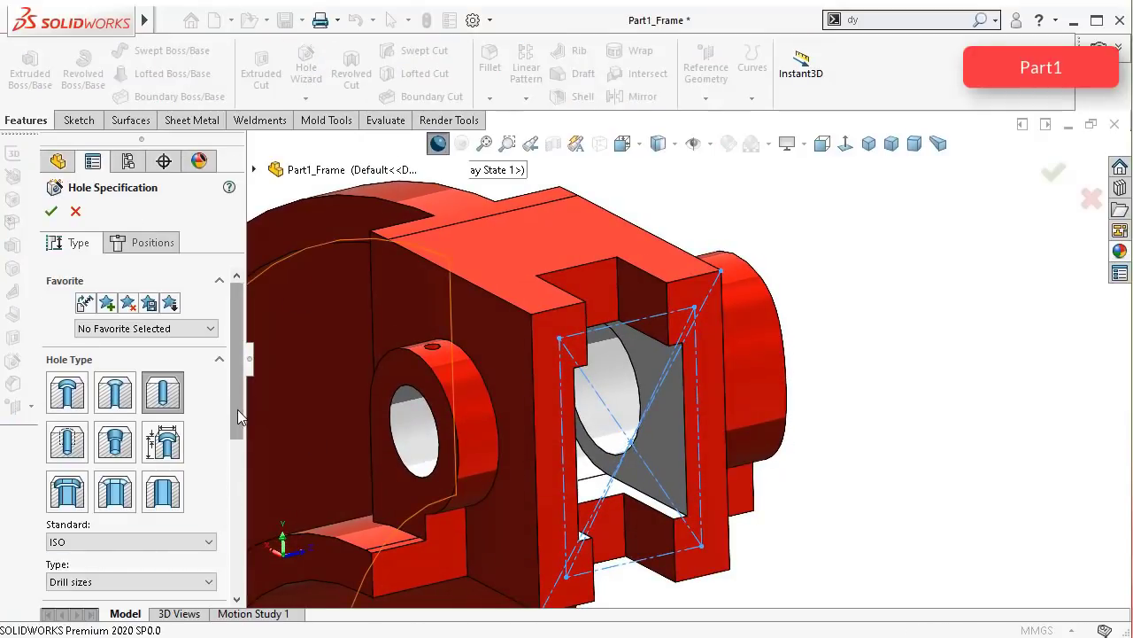
pyautogui.moveTo(237, 409); pyautogui.dragTo(230, 473)
pyautogui.click(161, 441)
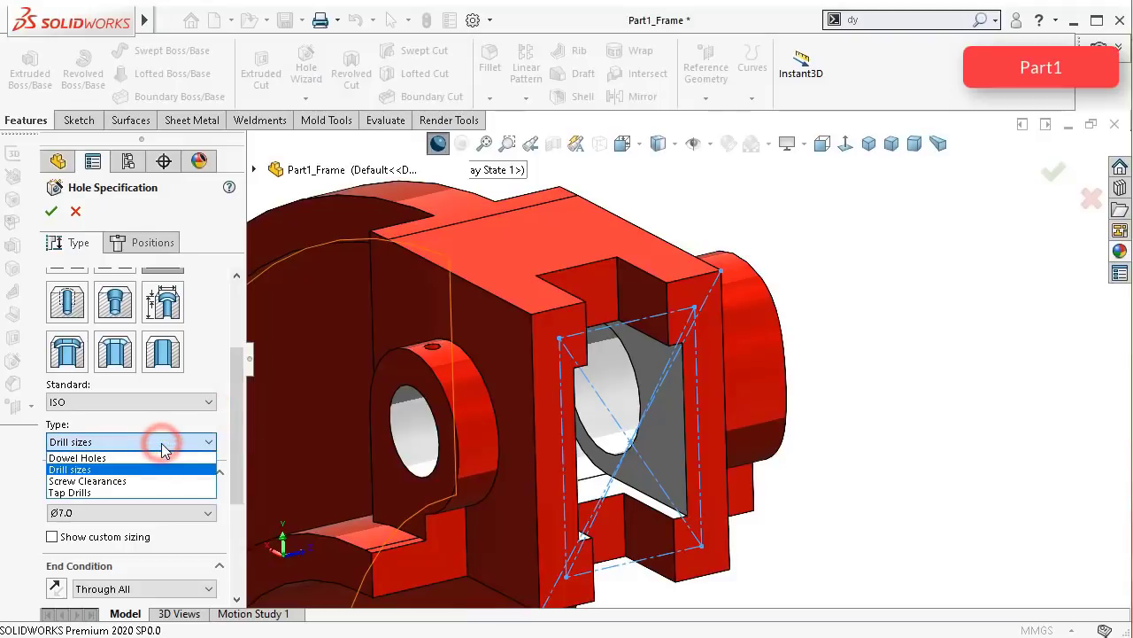
pyautogui.click(161, 441)
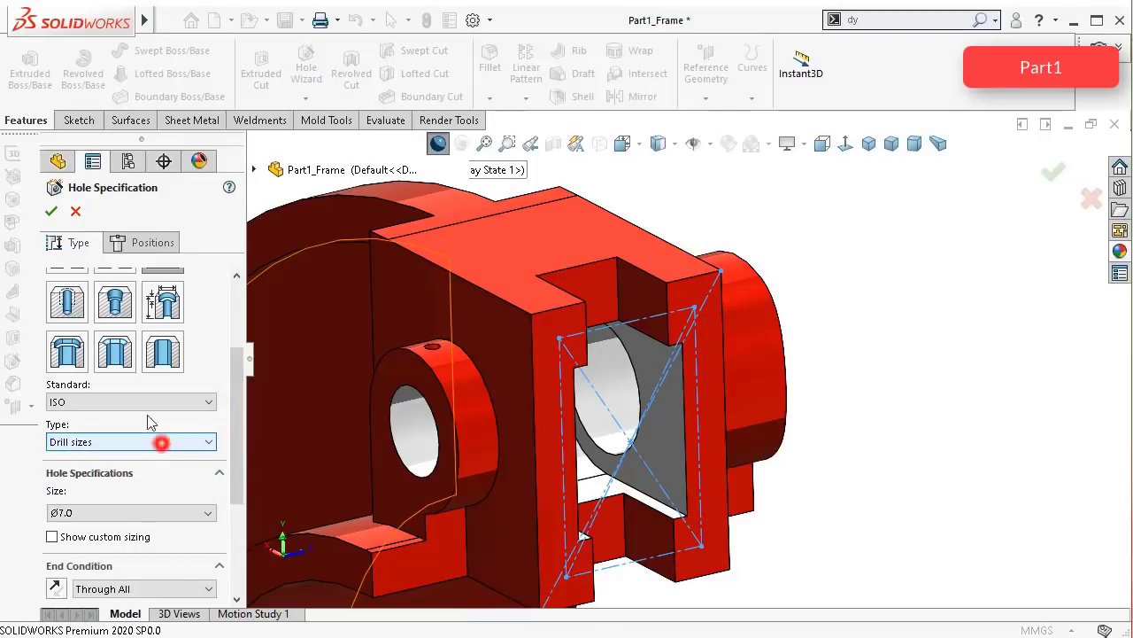
pyautogui.click(64, 290)
pyautogui.click(100, 446)
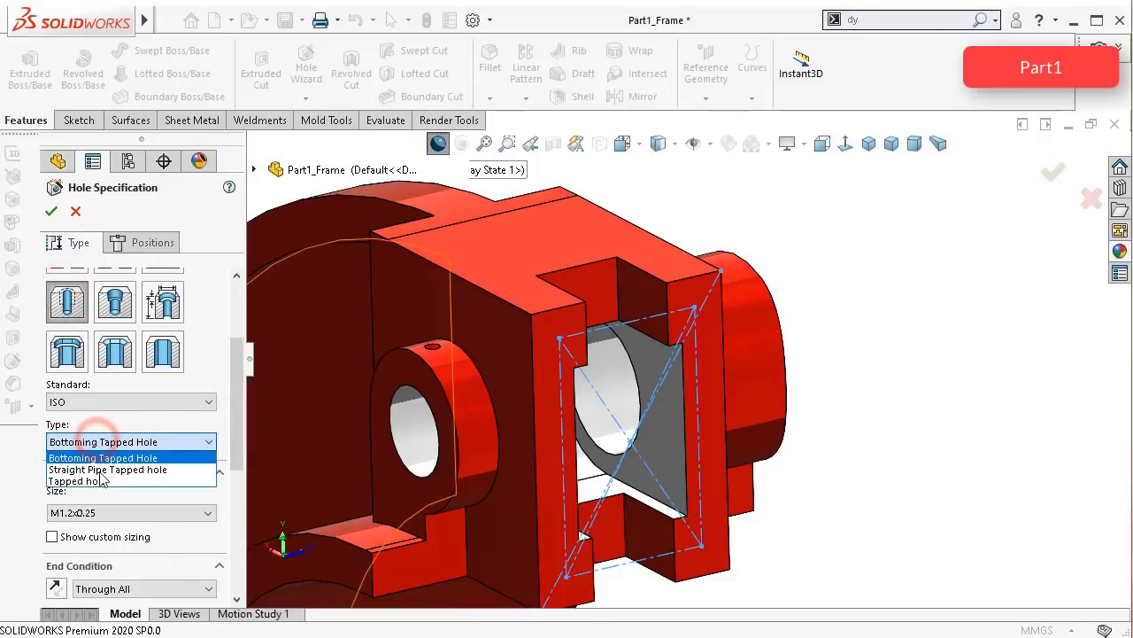
pyautogui.click(102, 481)
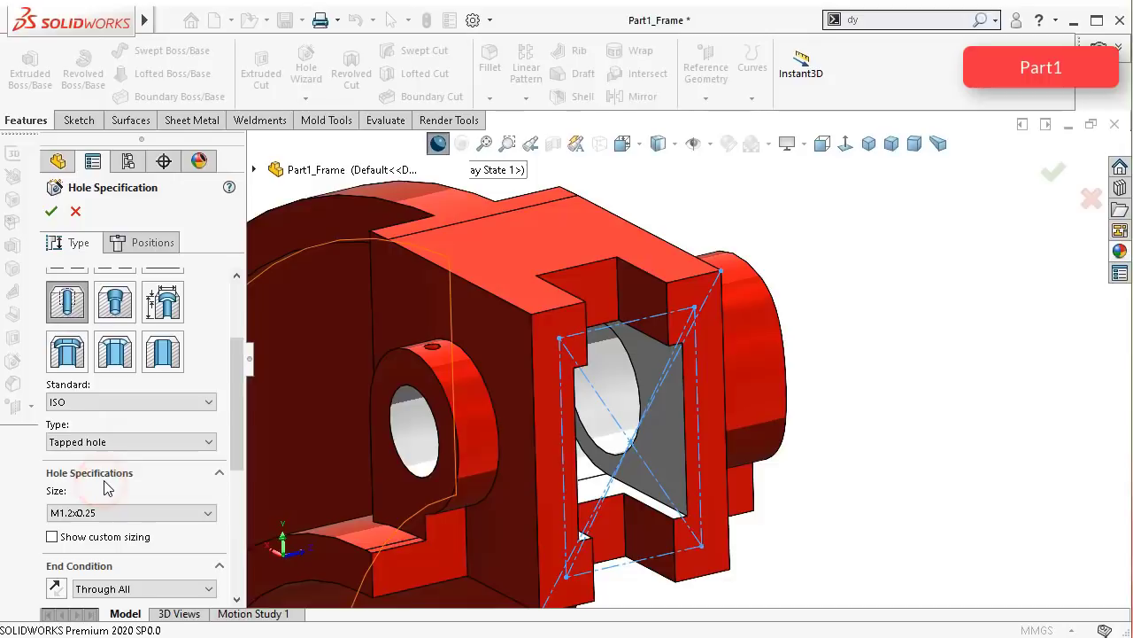
# Step: Set the tapped hole's size to M6
pyautogui.moveTo(241, 415); pyautogui.dragTo(242, 467)
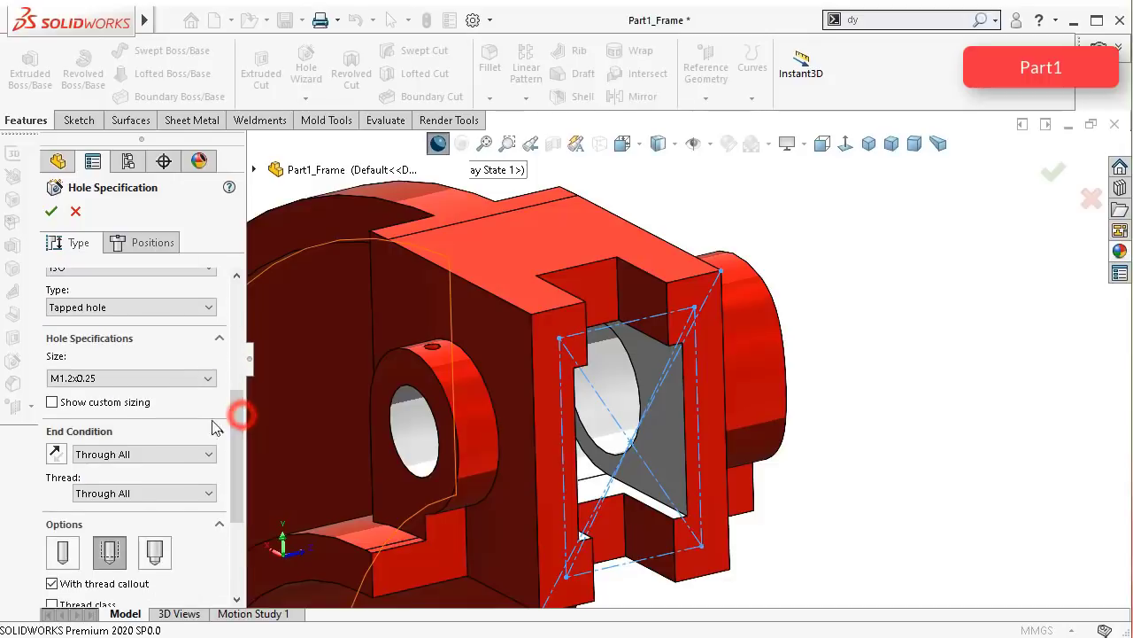
pyautogui.click(208, 380)
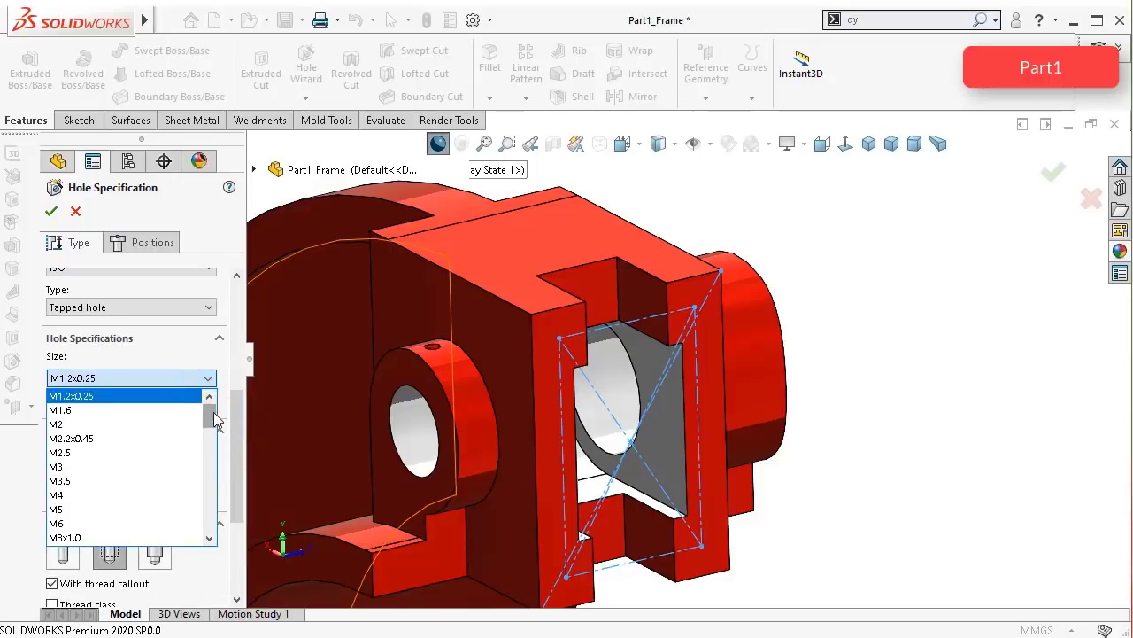
pyautogui.moveTo(213, 412); pyautogui.dragTo(216, 429)
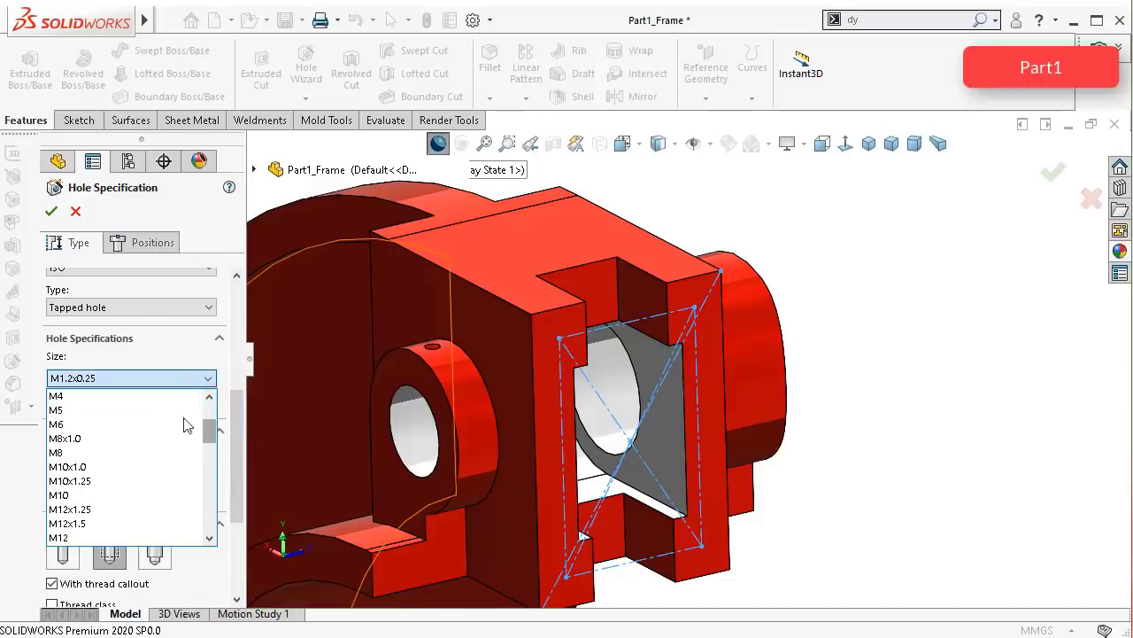
pyautogui.click(145, 423)
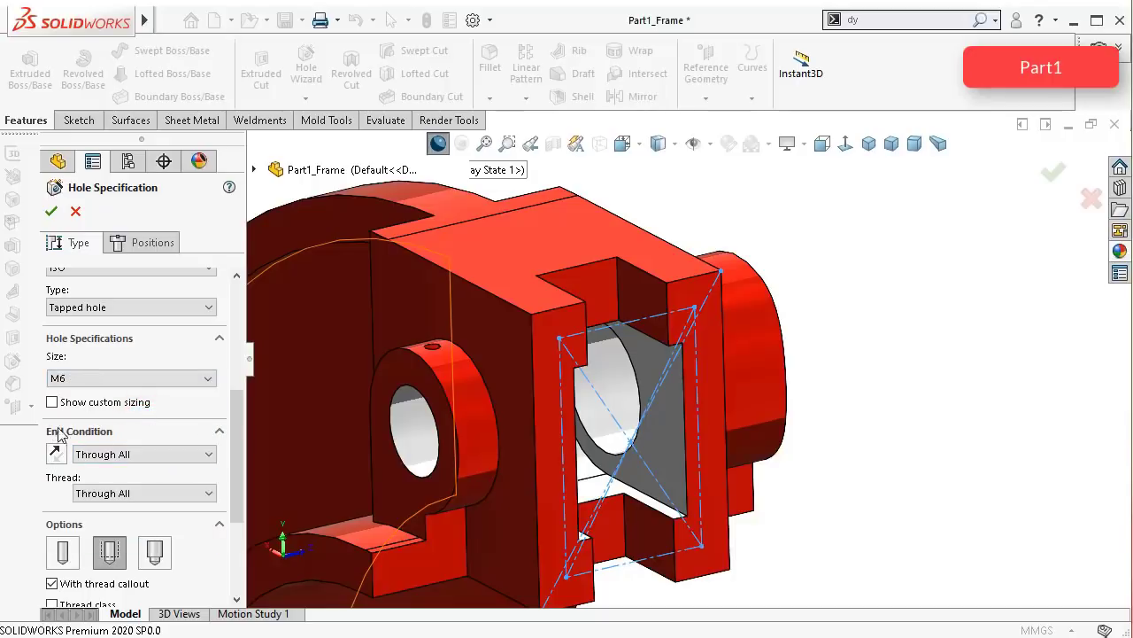
# Step: Make the tapped hole blind with a depth of 12.5 mm and switch its depth reference to the alternative option
pyautogui.moveTo(235, 426); pyautogui.dragTo(233, 461)
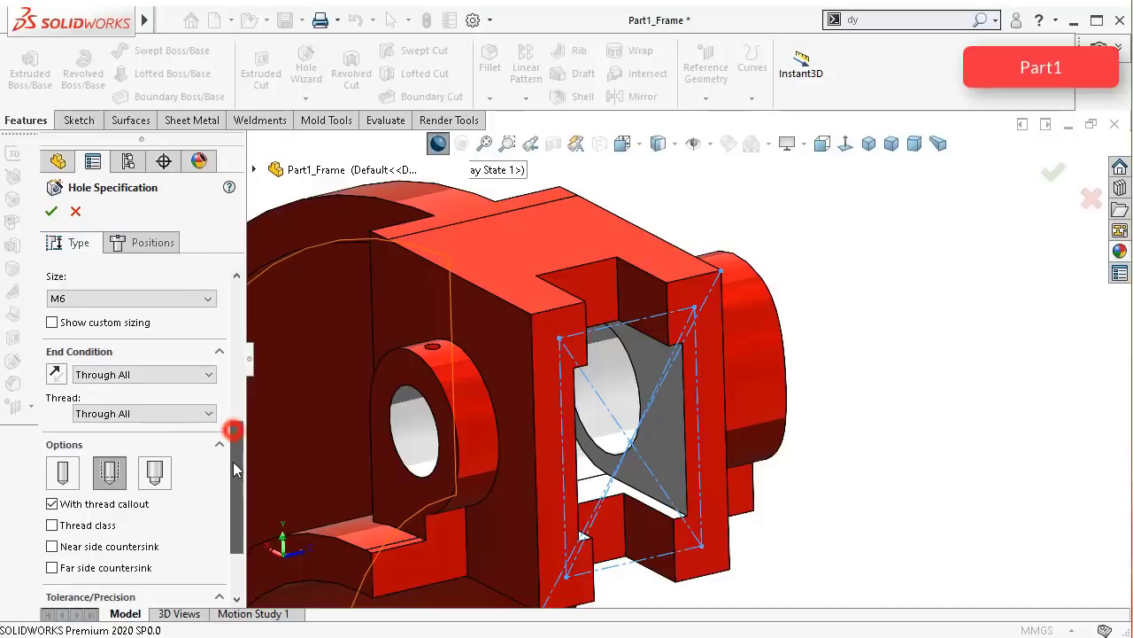
pyautogui.click(147, 370)
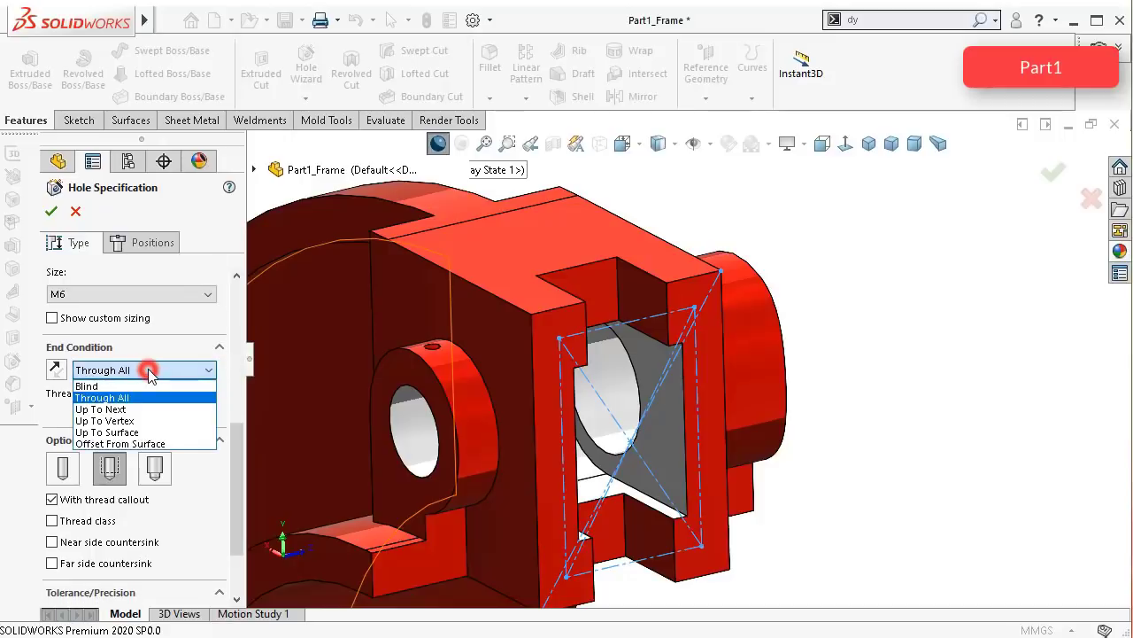
pyautogui.click(142, 386)
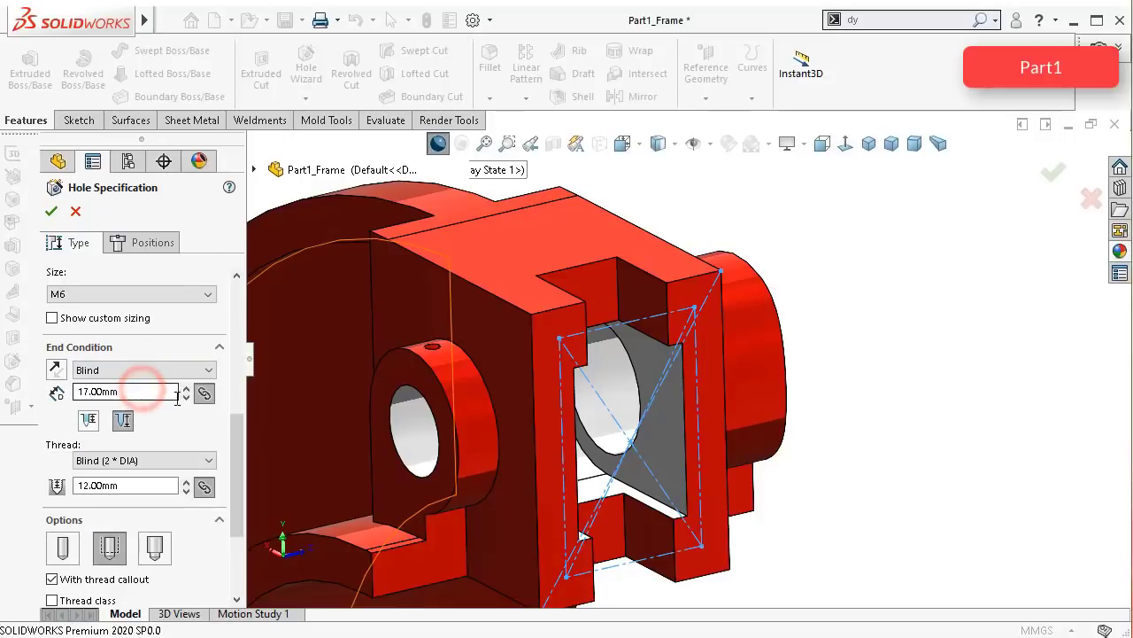
pyautogui.click(151, 396)
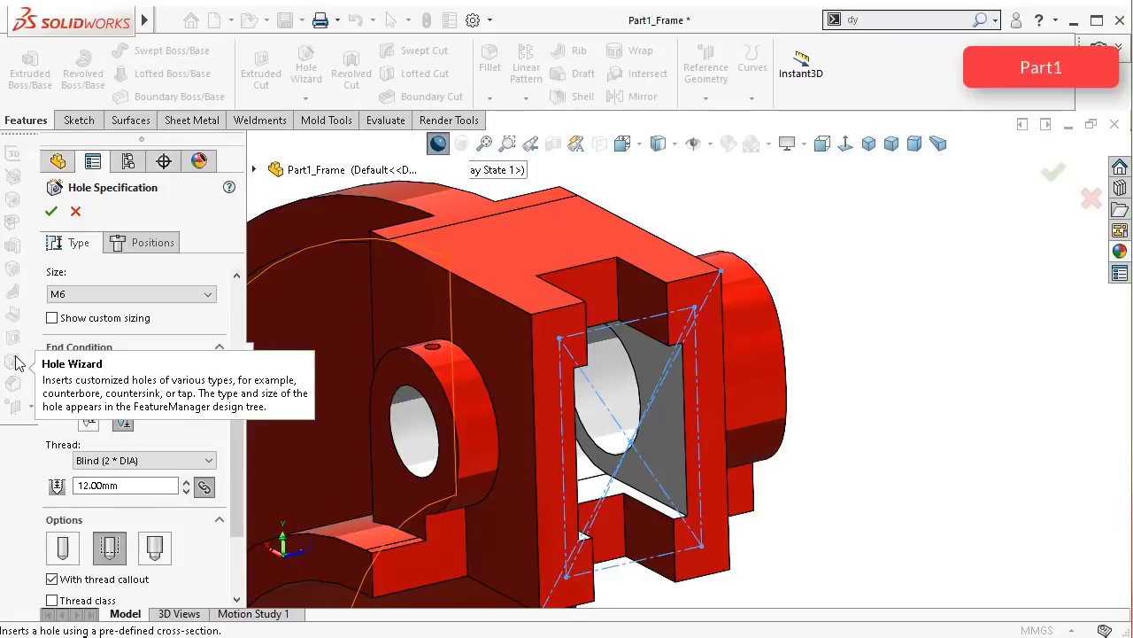
pyautogui.write('12.5')
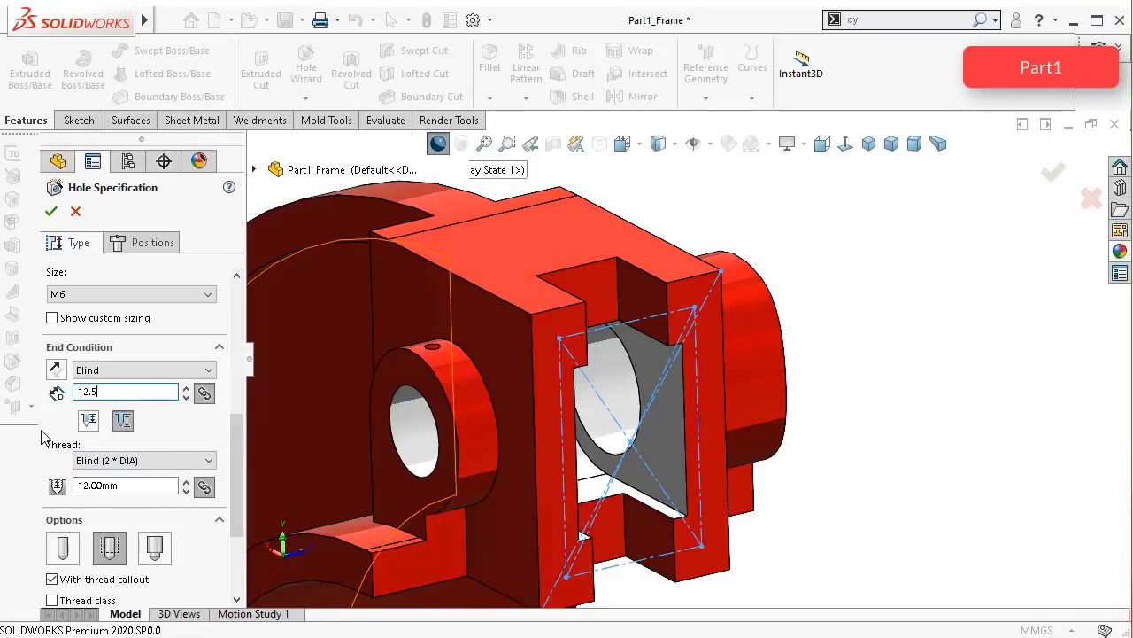
pyautogui.click(88, 422)
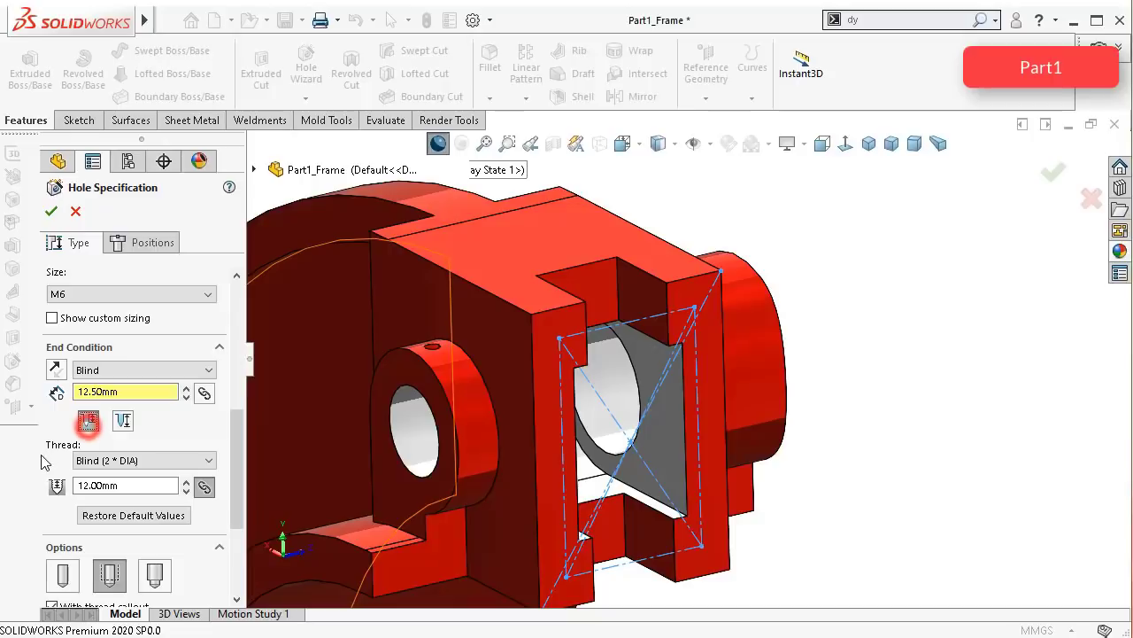
# Step: Place the four tapped holes on the upper block's end face, one at each corner of the construction rectangle
pyautogui.click(159, 244)
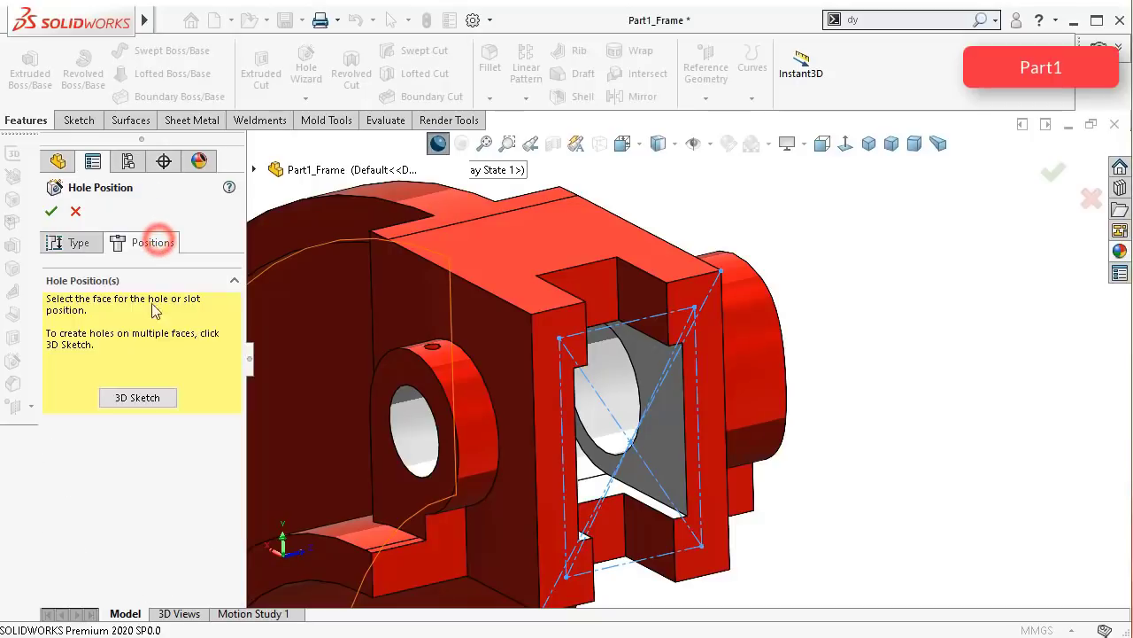
pyautogui.click(559, 337)
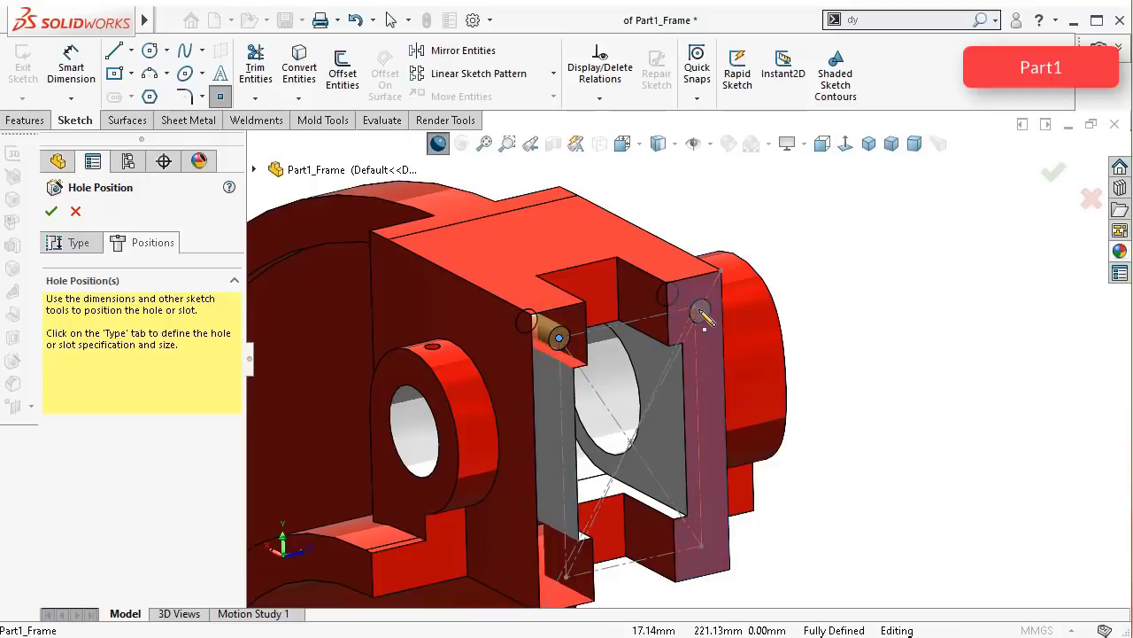
pyautogui.scroll(1, 604, 588)
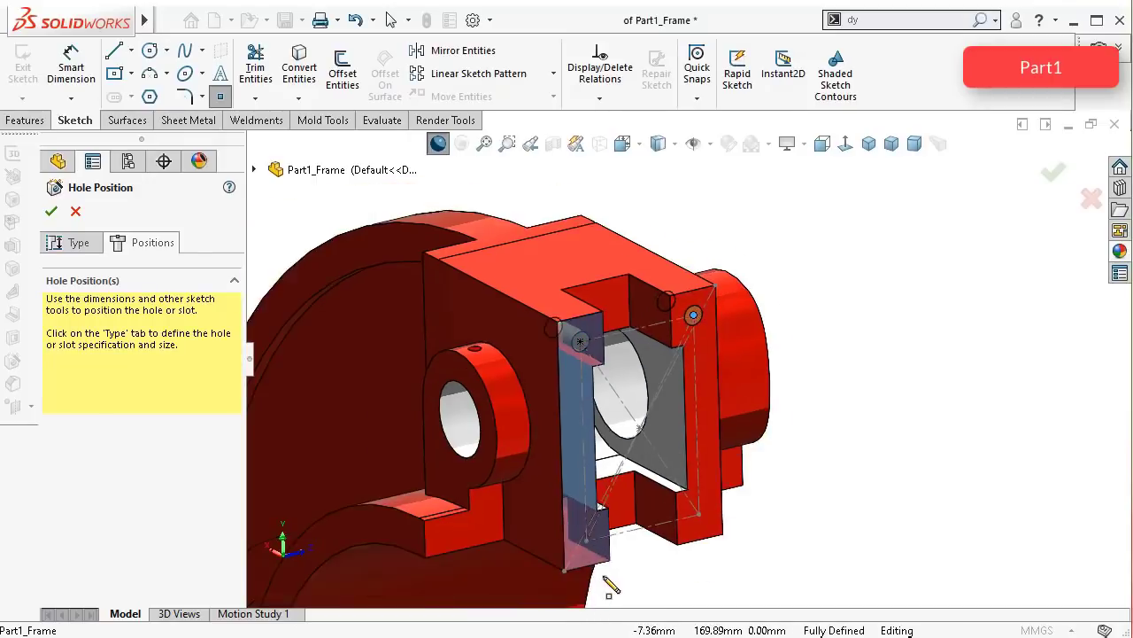
pyautogui.scroll(-2, 604, 576)
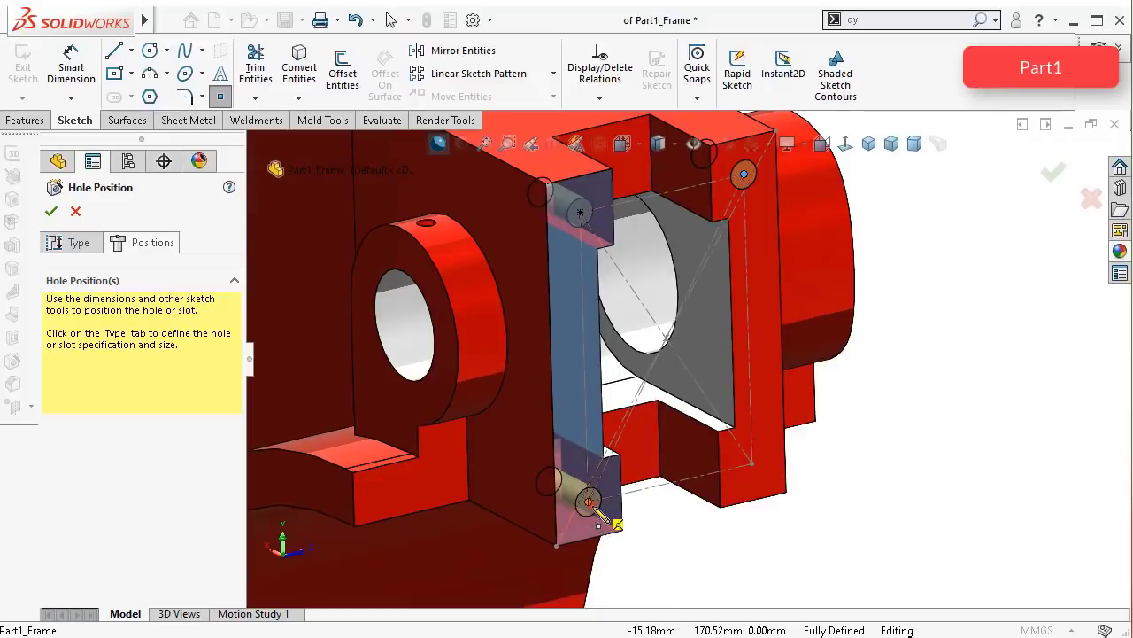
pyautogui.click(589, 503)
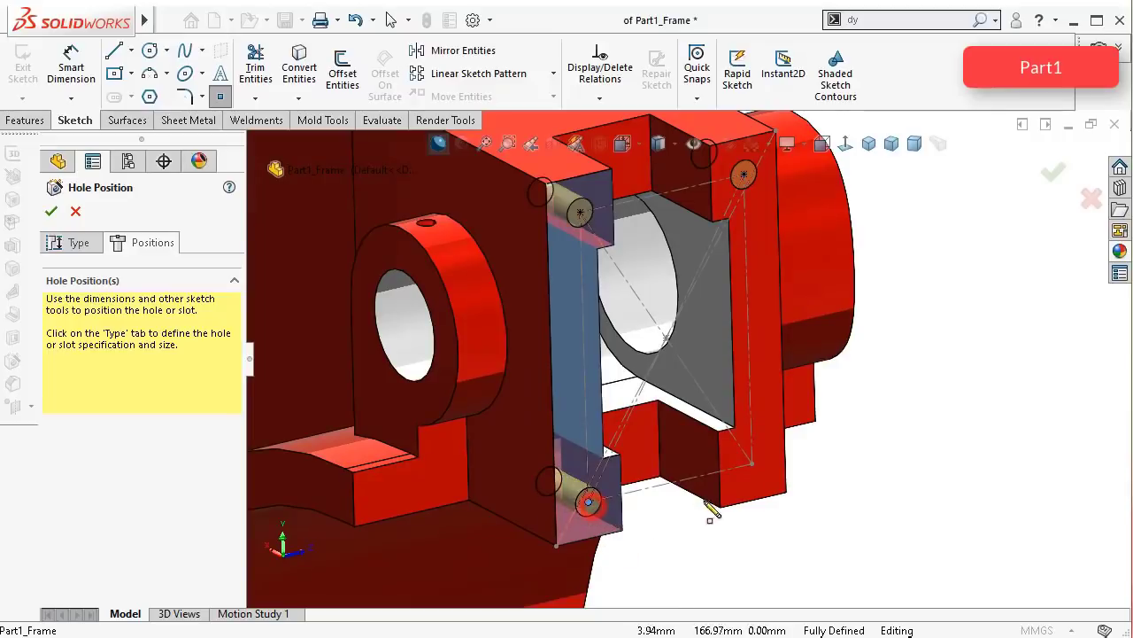
pyautogui.click(751, 464)
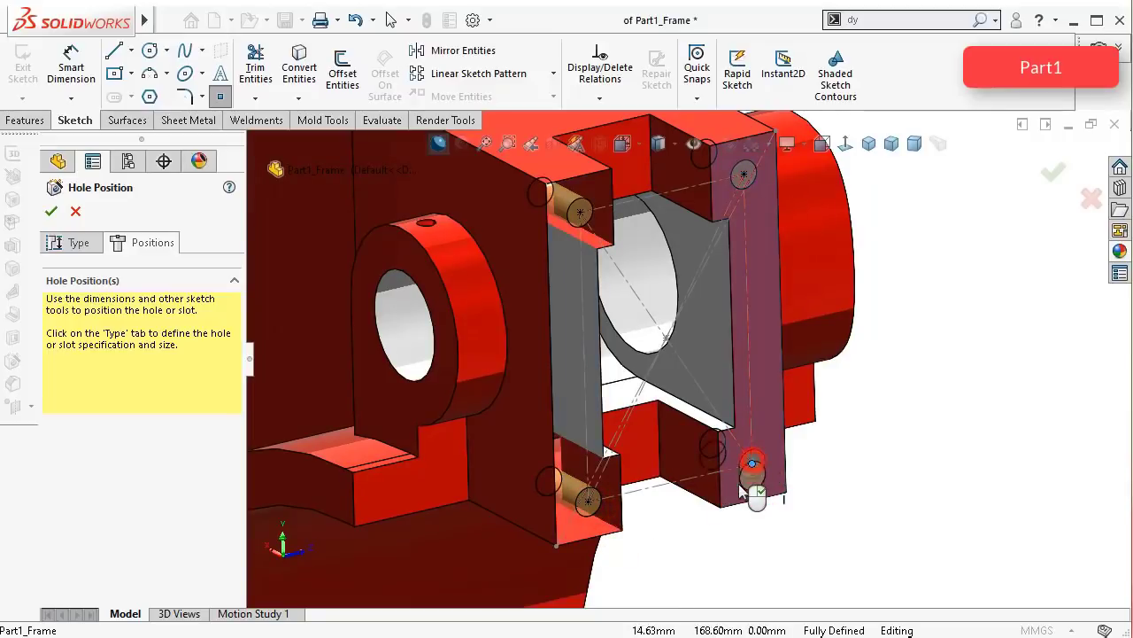
# Step: Review the thread options of the M6 tapped holes and create them on the upper block's end face
pyautogui.click(78, 243)
pyautogui.moveTo(236, 363); pyautogui.dragTo(237, 546)
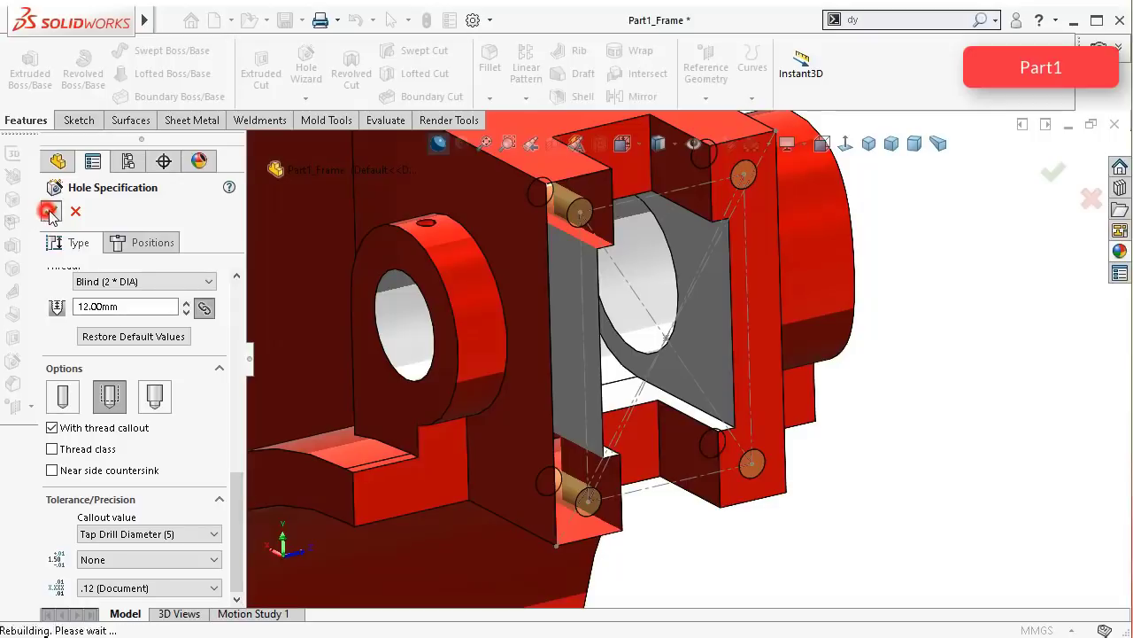
pyautogui.moveTo(946, 367)
pyautogui.mouseDown(button='middle')
pyautogui.moveTo(926, 370)
pyautogui.moveTo(902, 405)
pyautogui.mouseUp(button='middle')
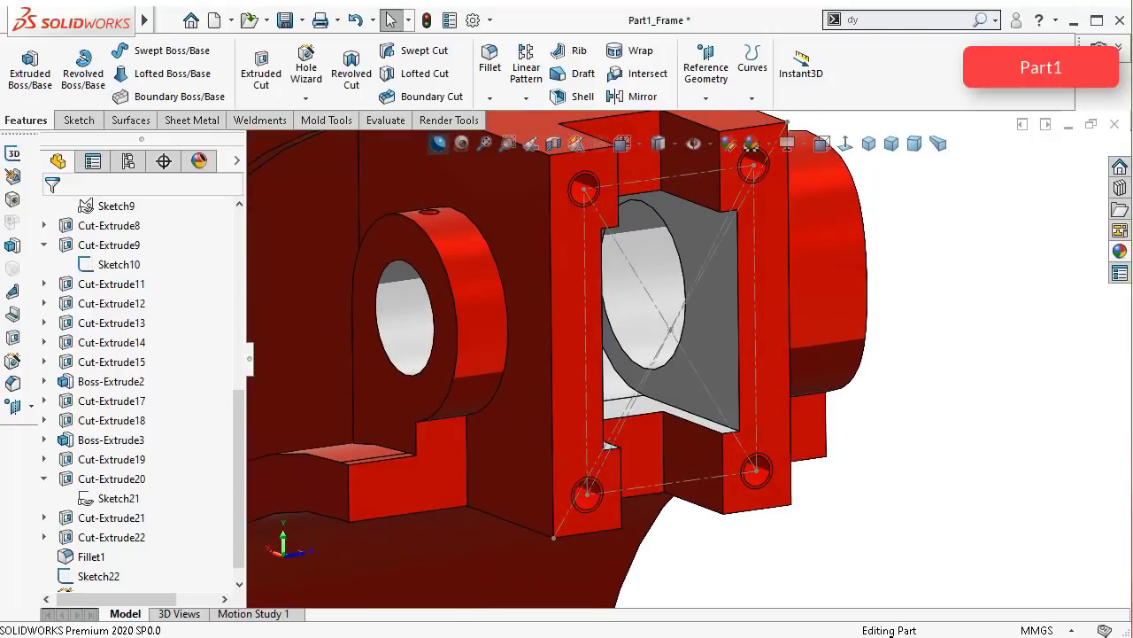
pyautogui.moveTo(1011, 465)
pyautogui.mouseDown(button='middle')
pyautogui.moveTo(941, 470)
pyautogui.moveTo(974, 513)
pyautogui.mouseUp(button='middle')
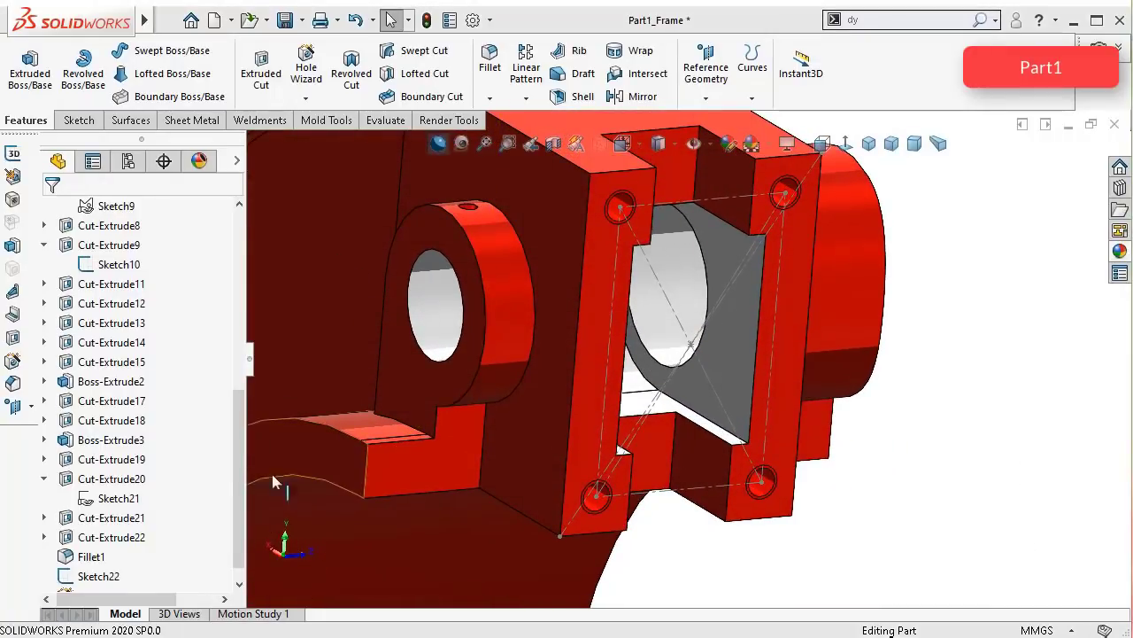
# Step: Edit the M6 tapped hole feature to include thread class 2B along with the thread callout
pyautogui.moveTo(236, 476); pyautogui.dragTo(234, 518)
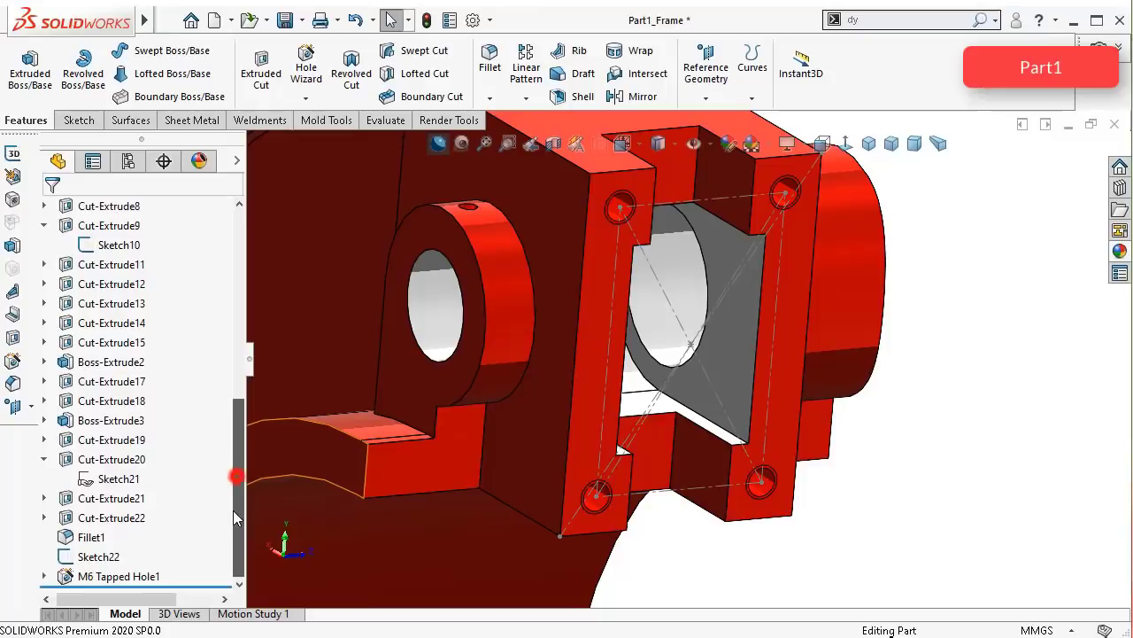
pyautogui.click(139, 574)
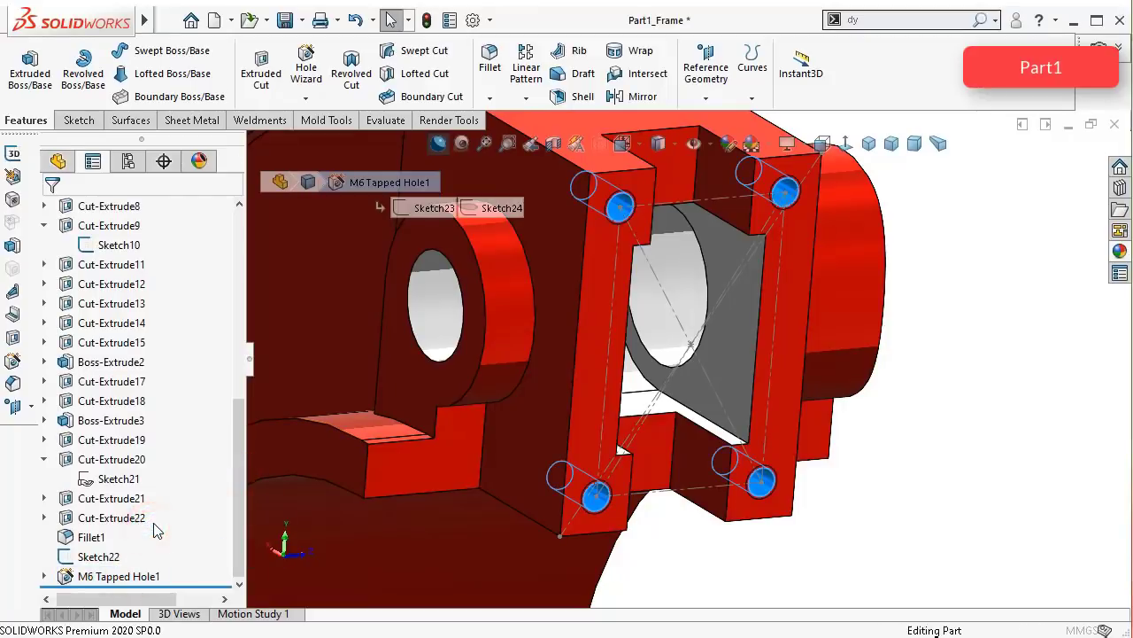
pyautogui.moveTo(235, 357); pyautogui.dragTo(240, 527)
pyautogui.click(52, 496)
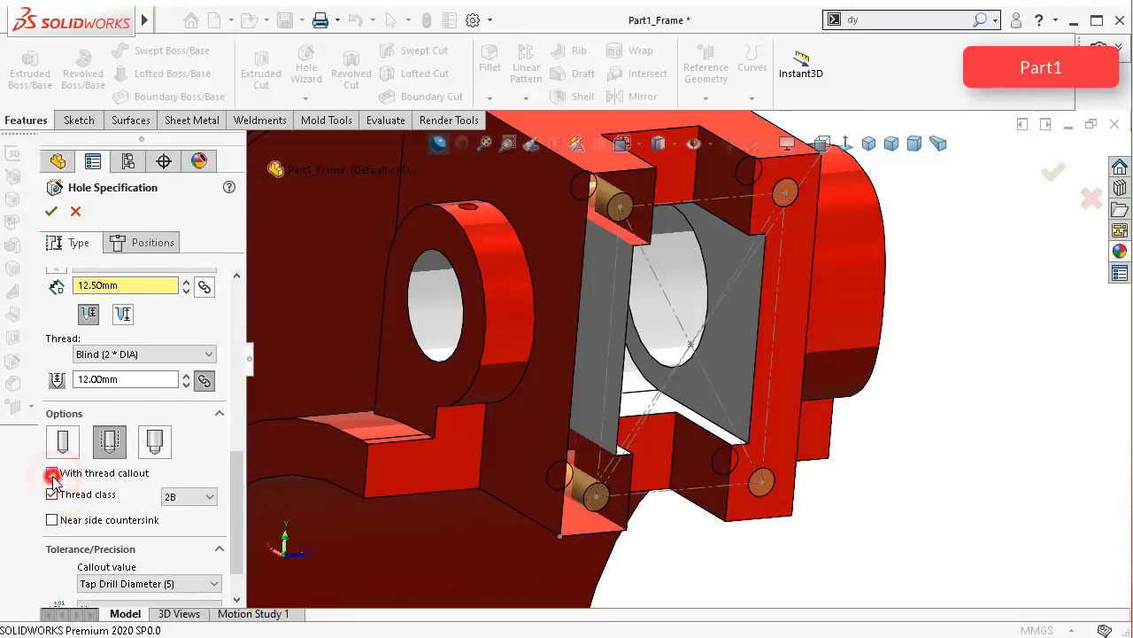
pyautogui.click(52, 472)
pyautogui.click(49, 211)
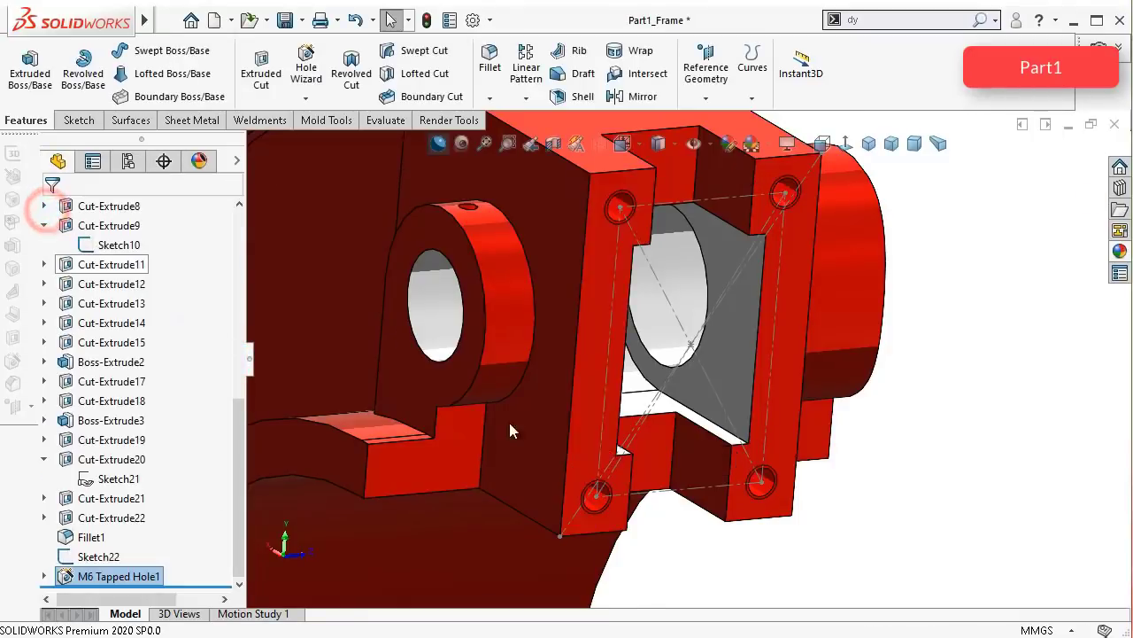
# Step: Save the part and dismiss the unsaved document notification
pyautogui.moveTo(896, 431); pyautogui.dragTo(883, 429, button='middle')
pyautogui.click(281, 17)
pyautogui.click(283, 20)
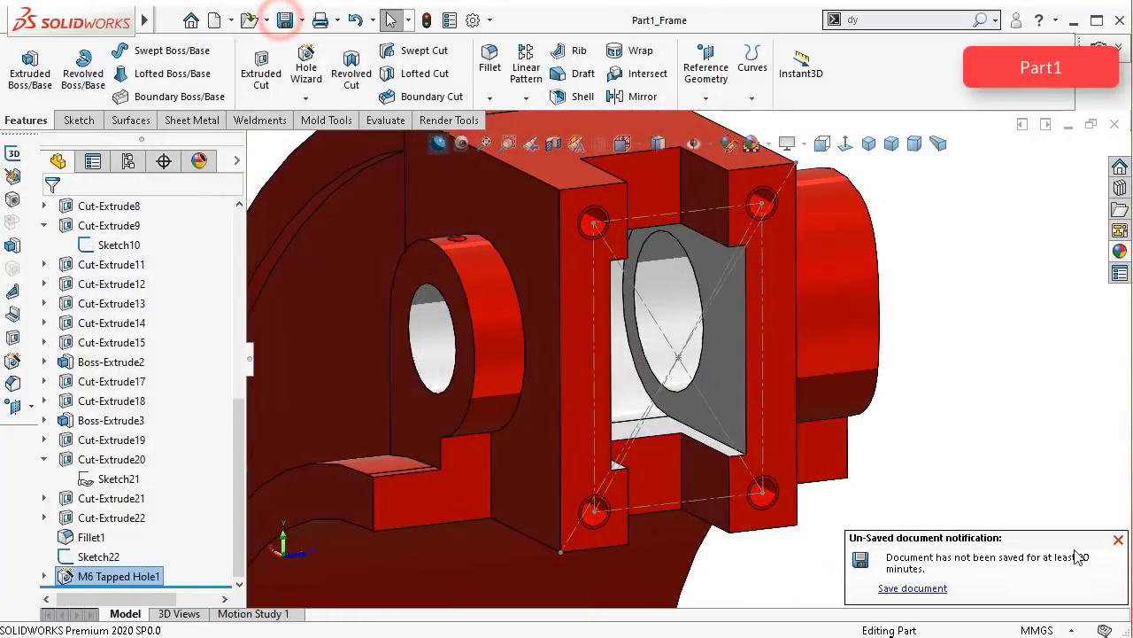
pyautogui.click(1116, 540)
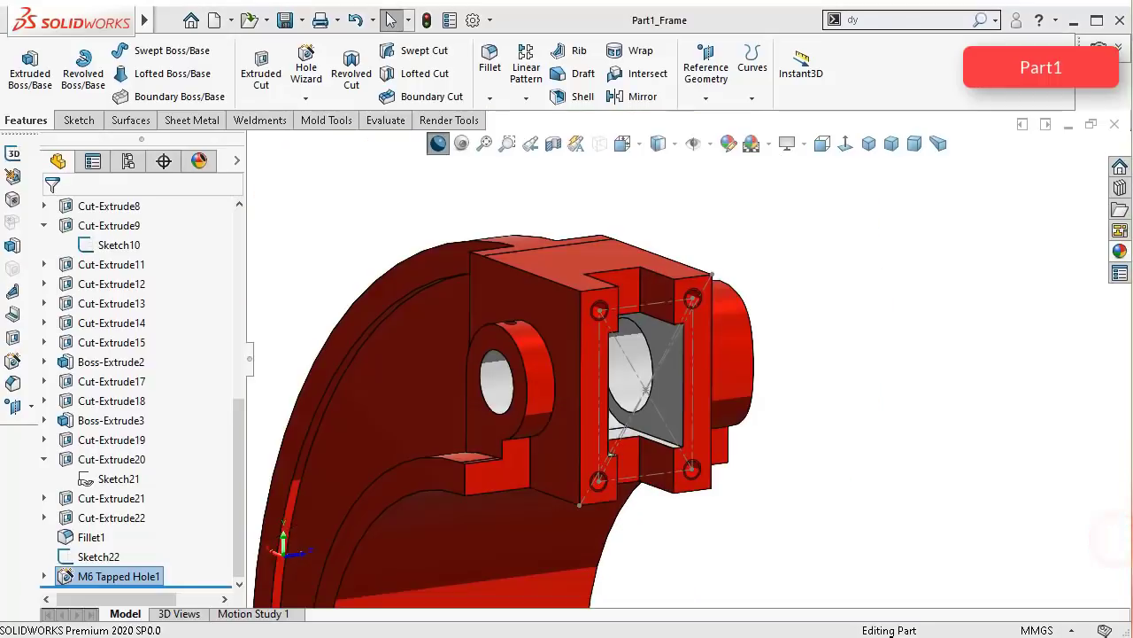
# Step: Sketch a centre rectangle about 20.7 by 32.5 mm on the upper block's side face, centred on its outer vertical edge's midpoint
pyautogui.moveTo(951, 364); pyautogui.dragTo(605, 383, button='middle')
pyautogui.click(593, 336)
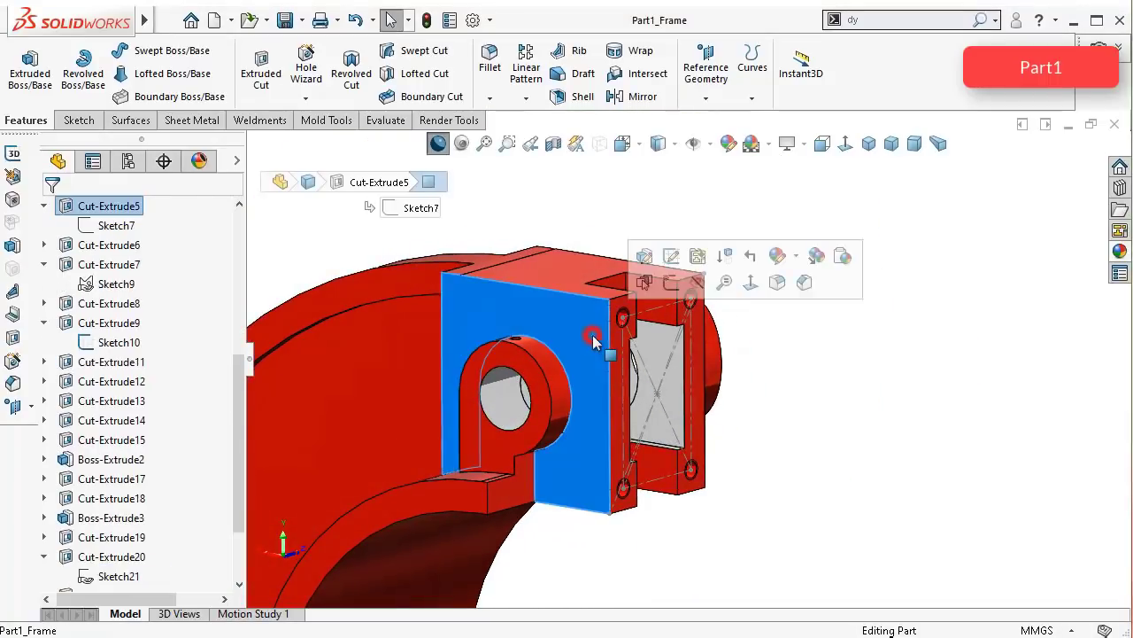
pyautogui.click(669, 285)
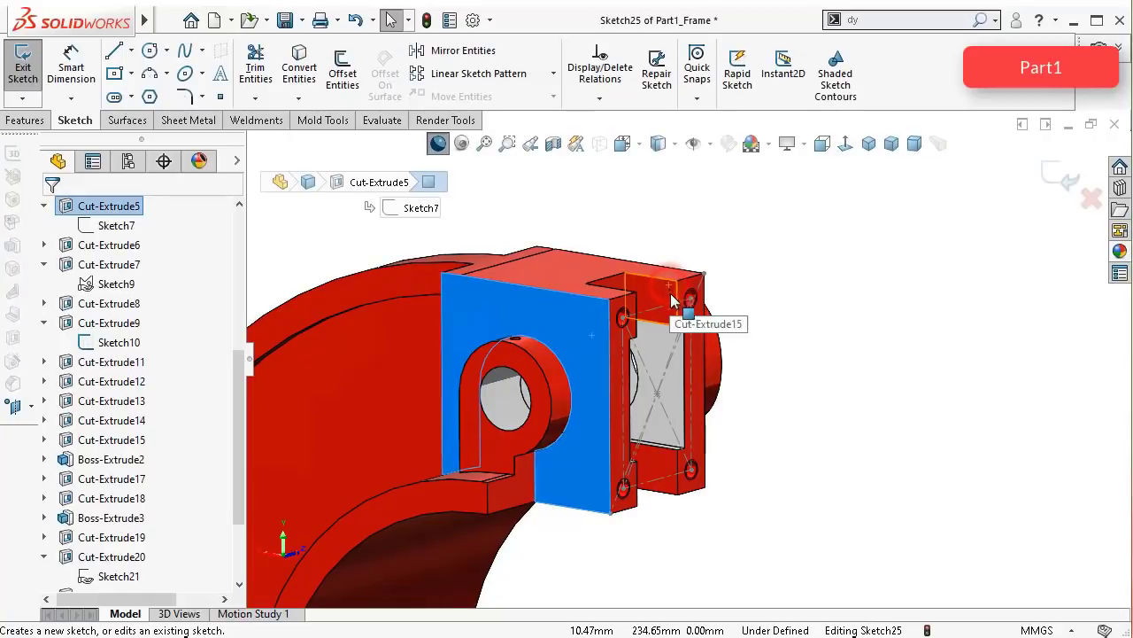
pyautogui.click(844, 153)
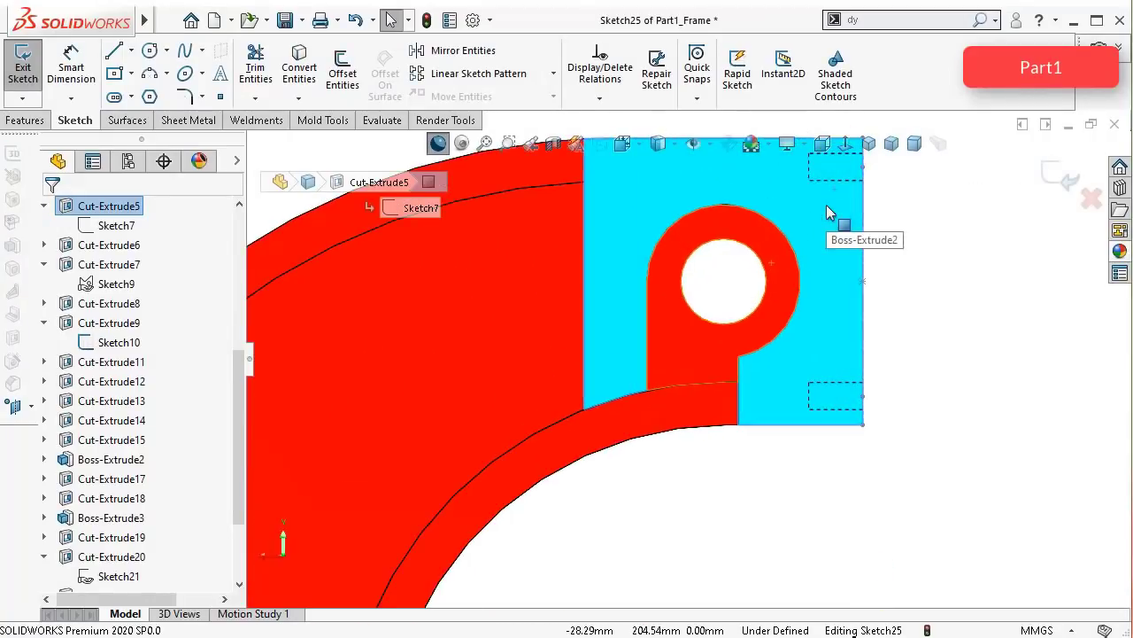
pyautogui.click(114, 76)
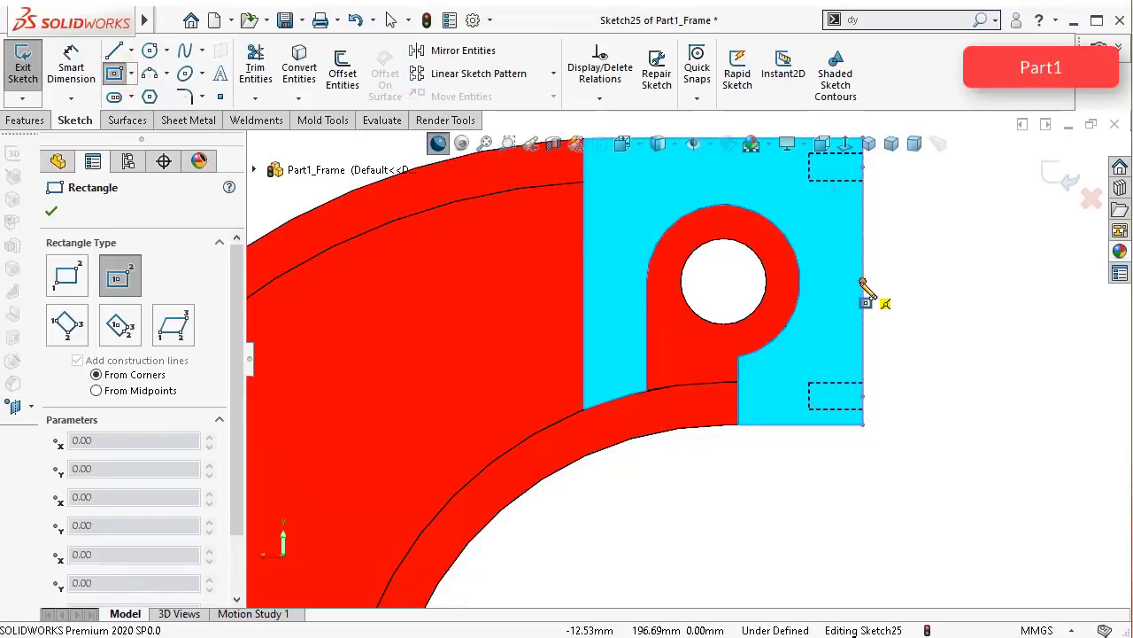
pyautogui.click(862, 281)
pyautogui.click(816, 208)
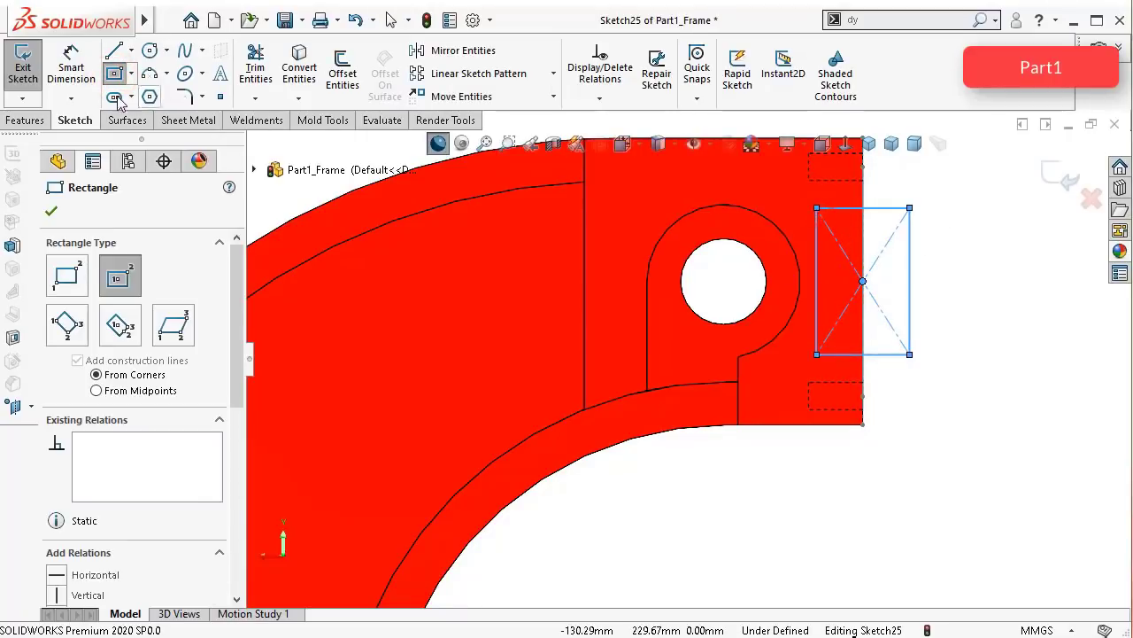
# Step: Dimension the rectangle's height as 25.5 mm
pyautogui.click(71, 66)
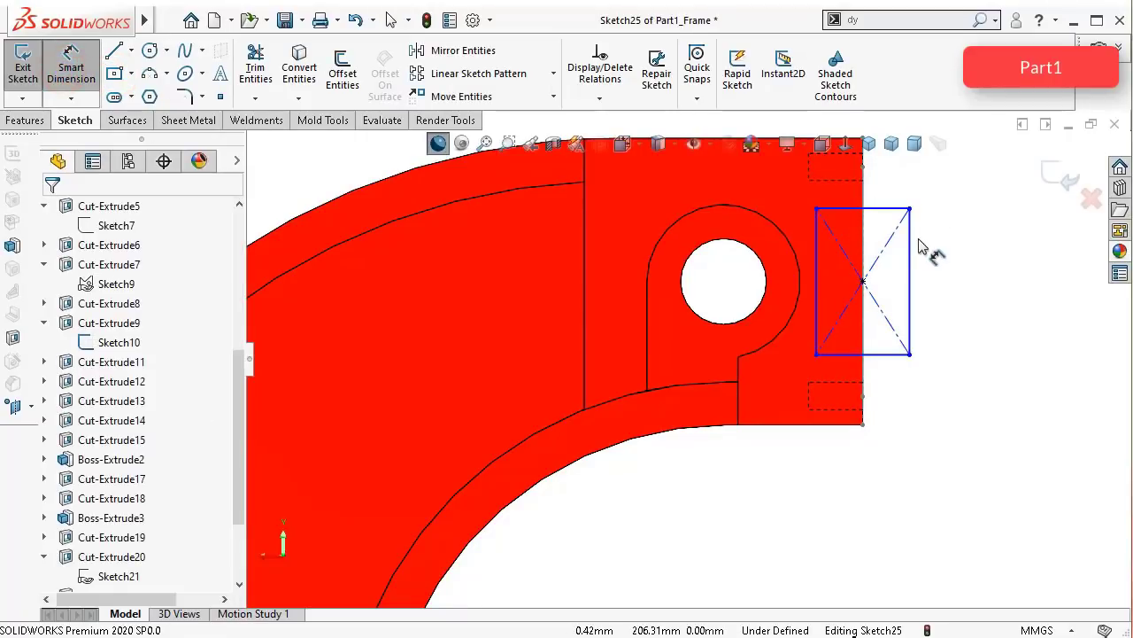
pyautogui.click(909, 246)
pyautogui.click(969, 258)
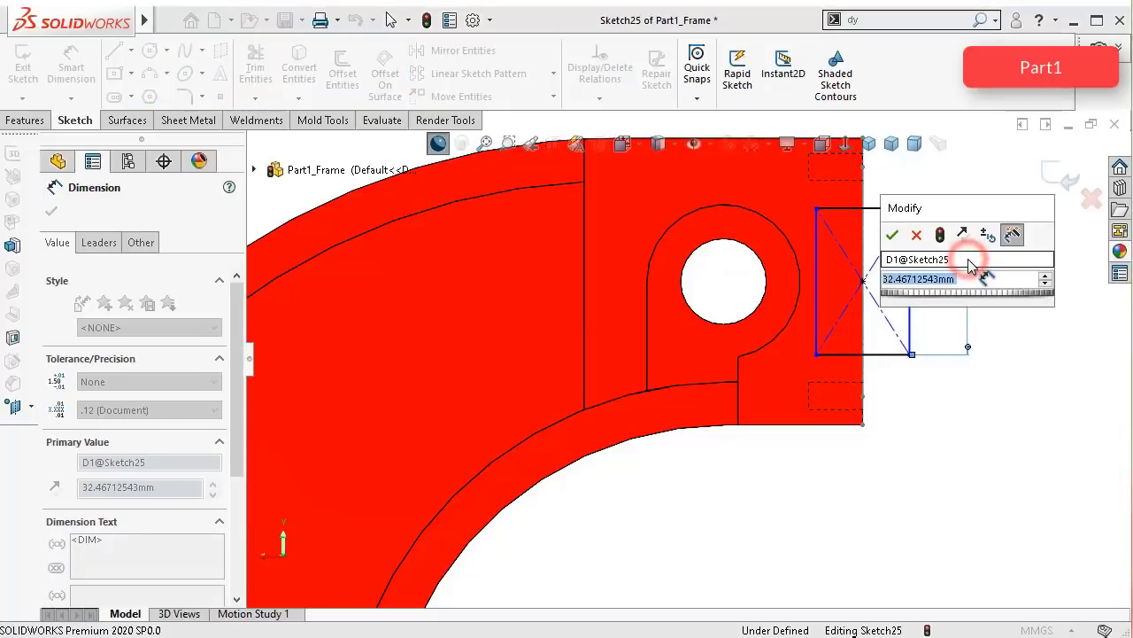
pyautogui.write('25.')
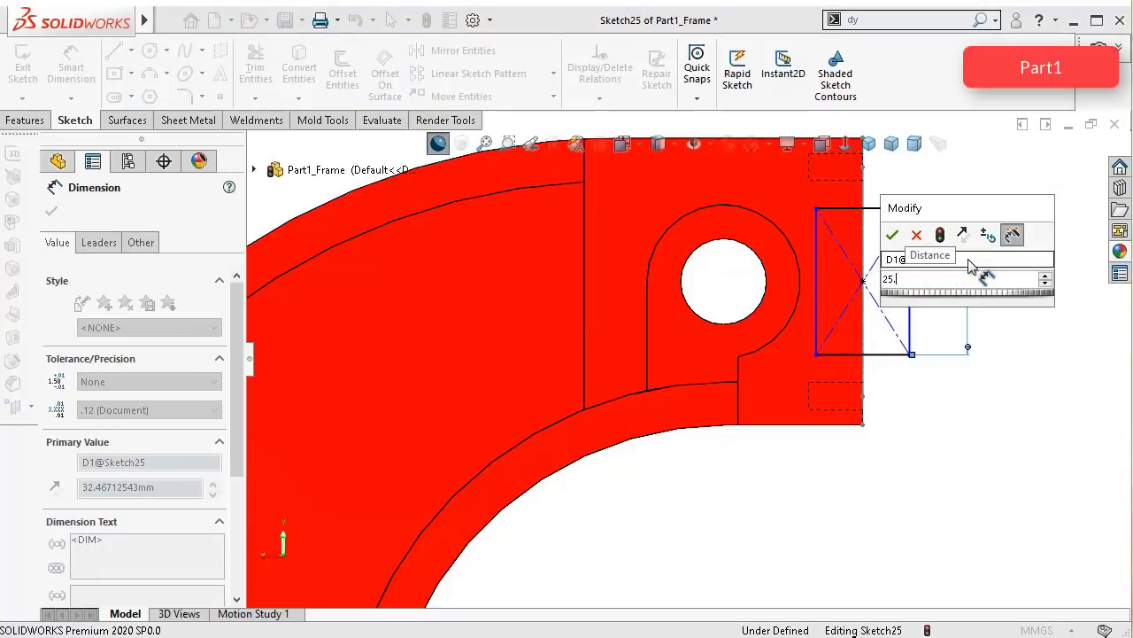
pyautogui.write('5')
pyautogui.press('Return')
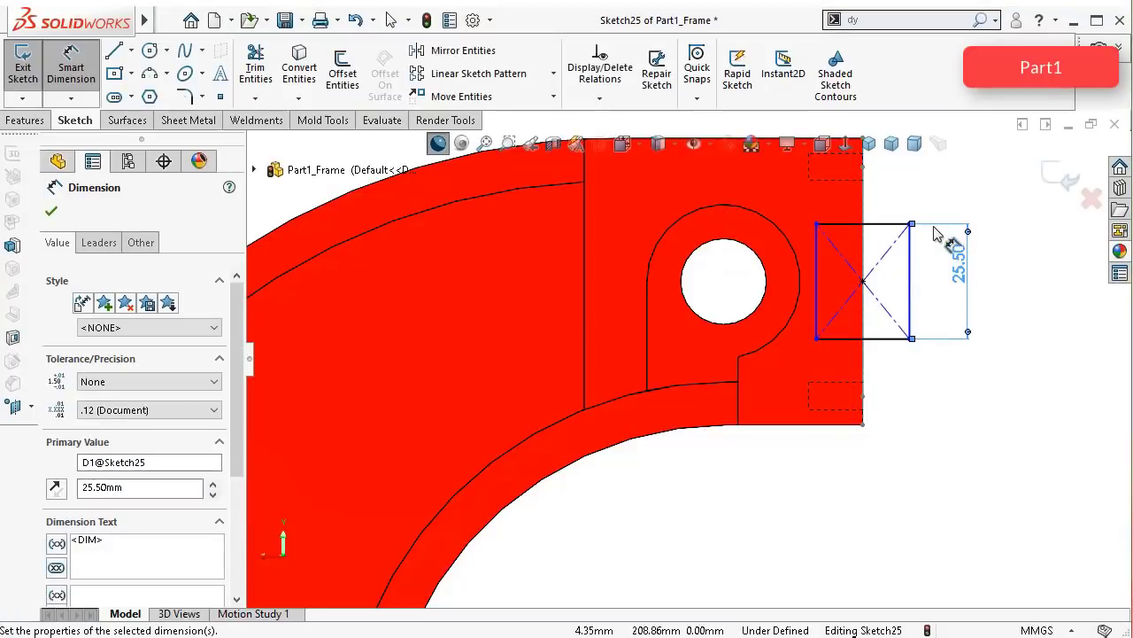
# Step: Dimension the rectangle's width as 19 mm
pyautogui.click(903, 224)
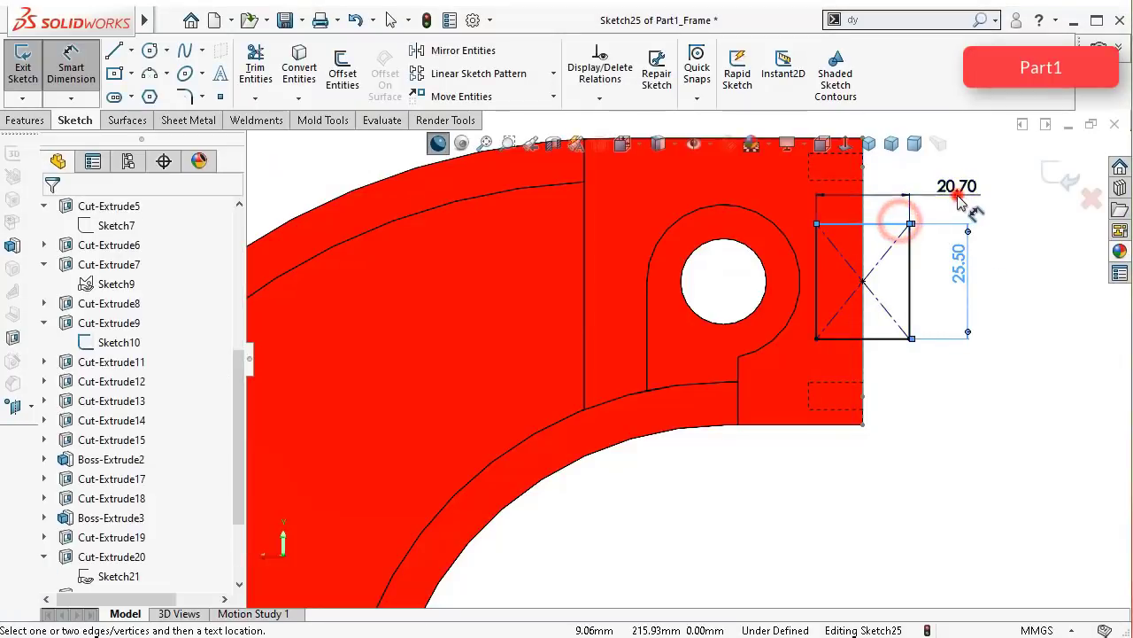
pyautogui.click(954, 188)
pyautogui.write('1')
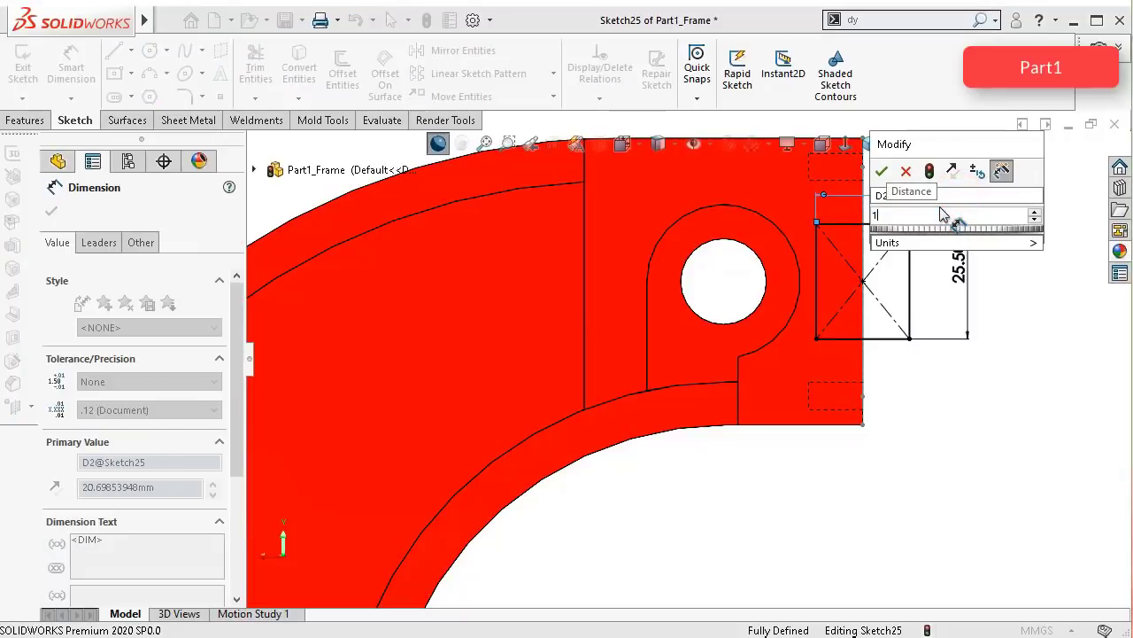
pyautogui.write('9')
pyautogui.press('Return')
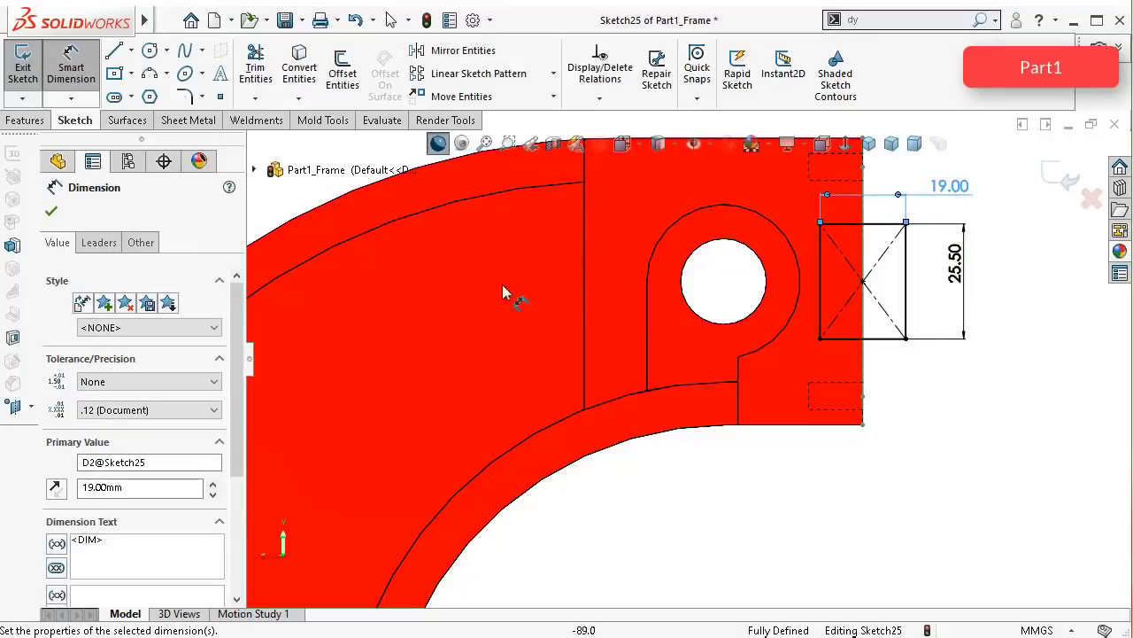
pyautogui.scroll(-3, 232, 306)
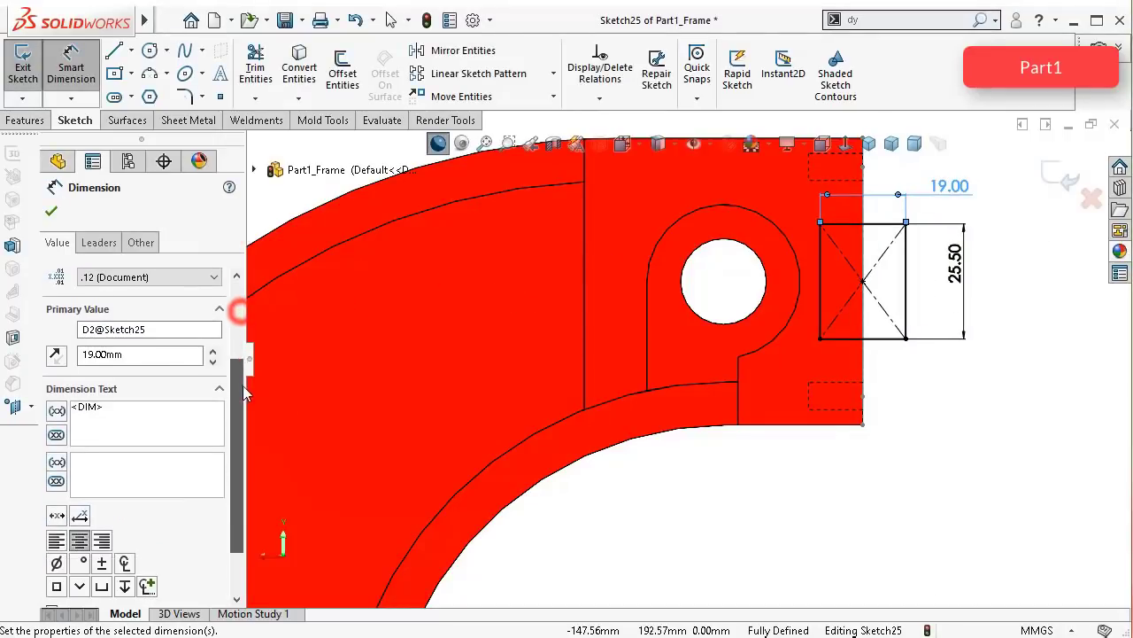
pyautogui.click(993, 445)
pyautogui.press('Escape')
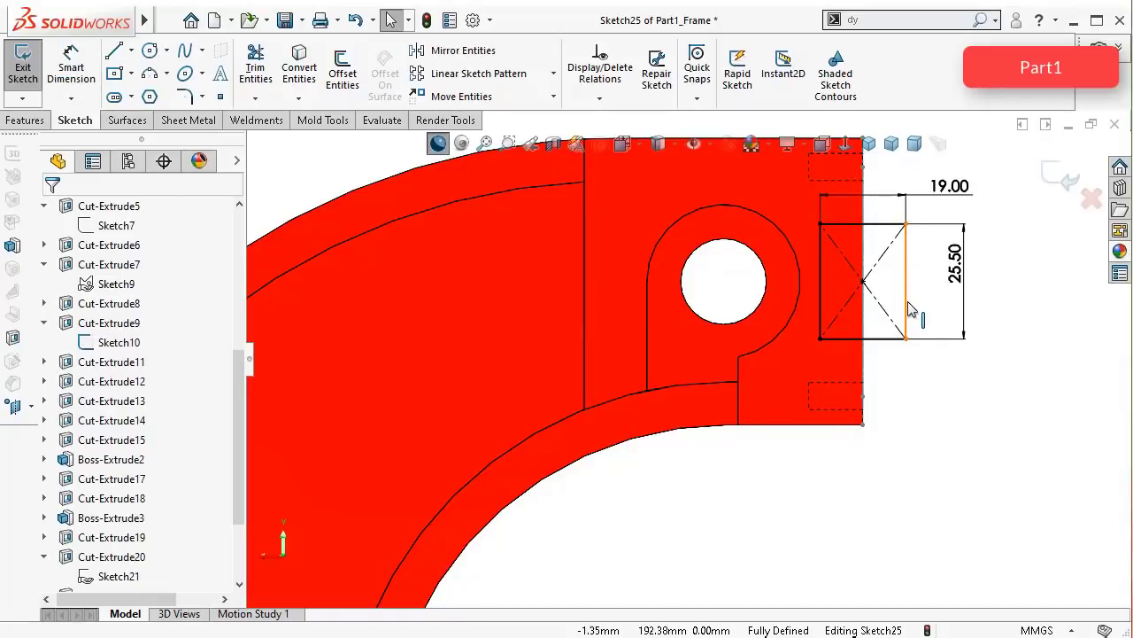
# Step: Convert the rectangle's four sides to construction geometry and finish the sketch
pyautogui.click(907, 305)
pyautogui.keyDown('ctrl'); pyautogui.click(892, 338); pyautogui.keyUp('ctrl')
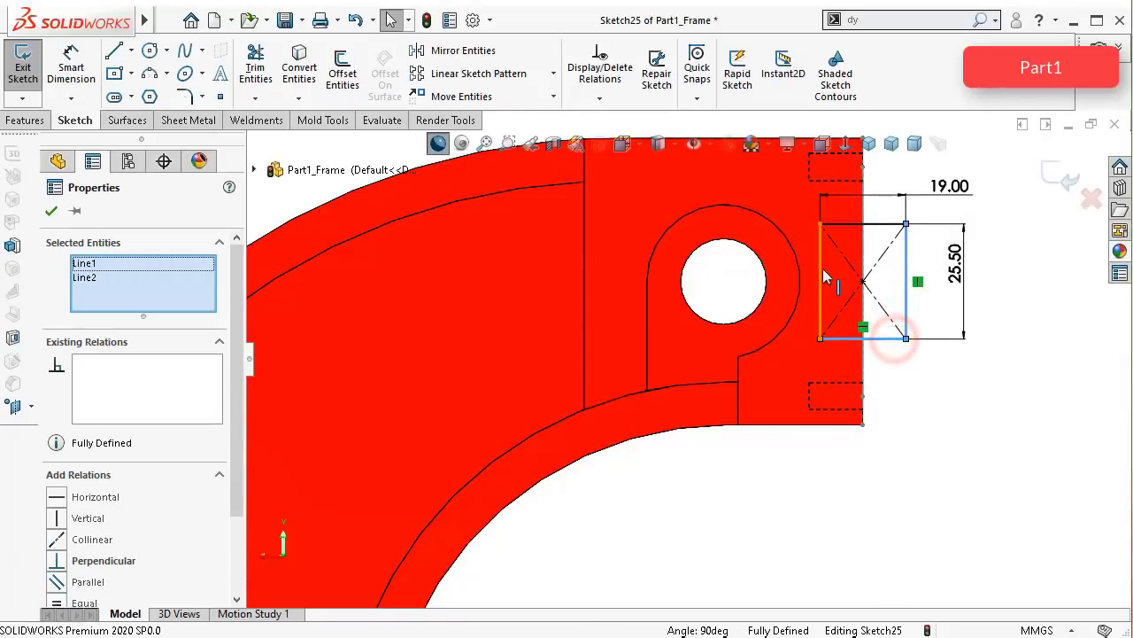
pyautogui.keyDown('ctrl'); pyautogui.click(824, 277); pyautogui.keyUp('ctrl')
pyautogui.keyDown('ctrl'); pyautogui.click(873, 223); pyautogui.keyUp('ctrl')
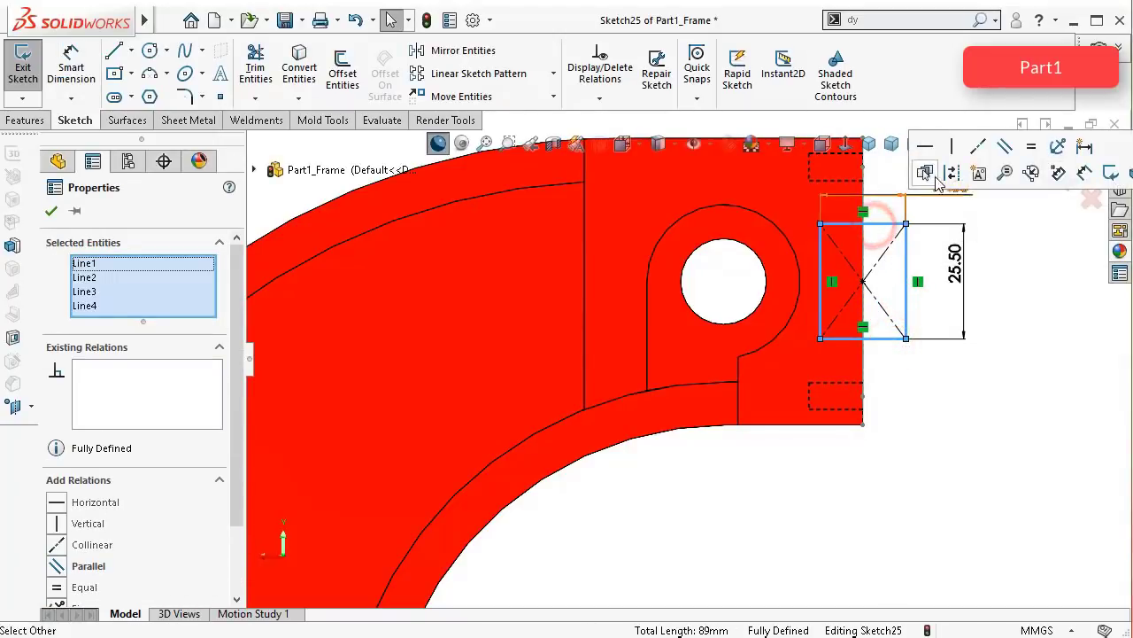
pyautogui.click(1012, 395)
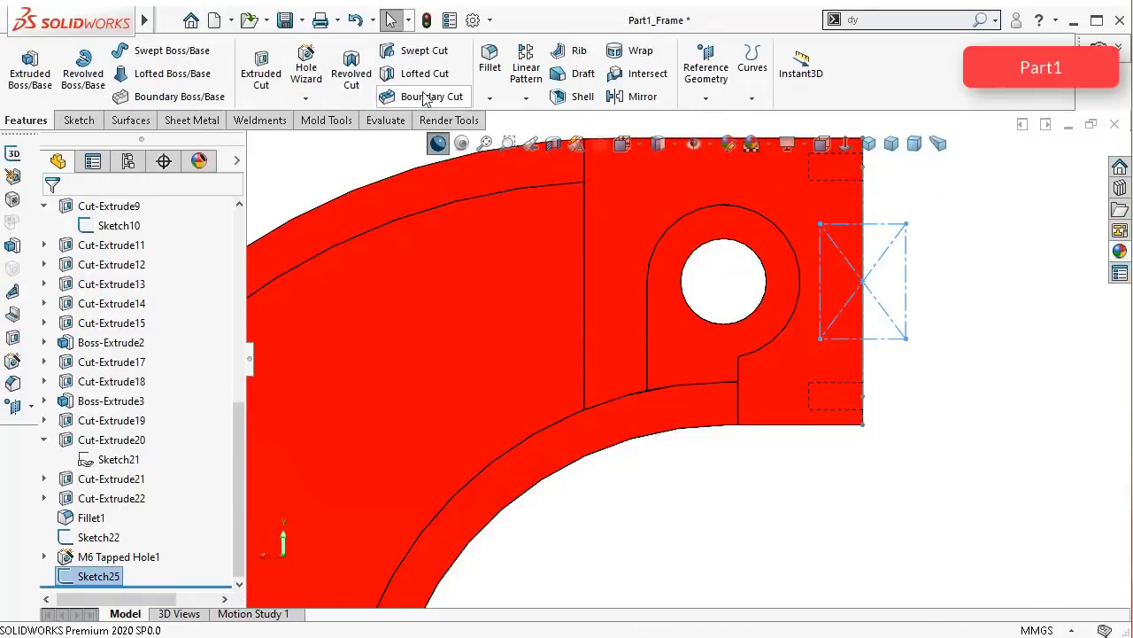
# Step: Start another Hole Wizard feature as an ISO tapped hole and set its size to M5
pyautogui.click(307, 79)
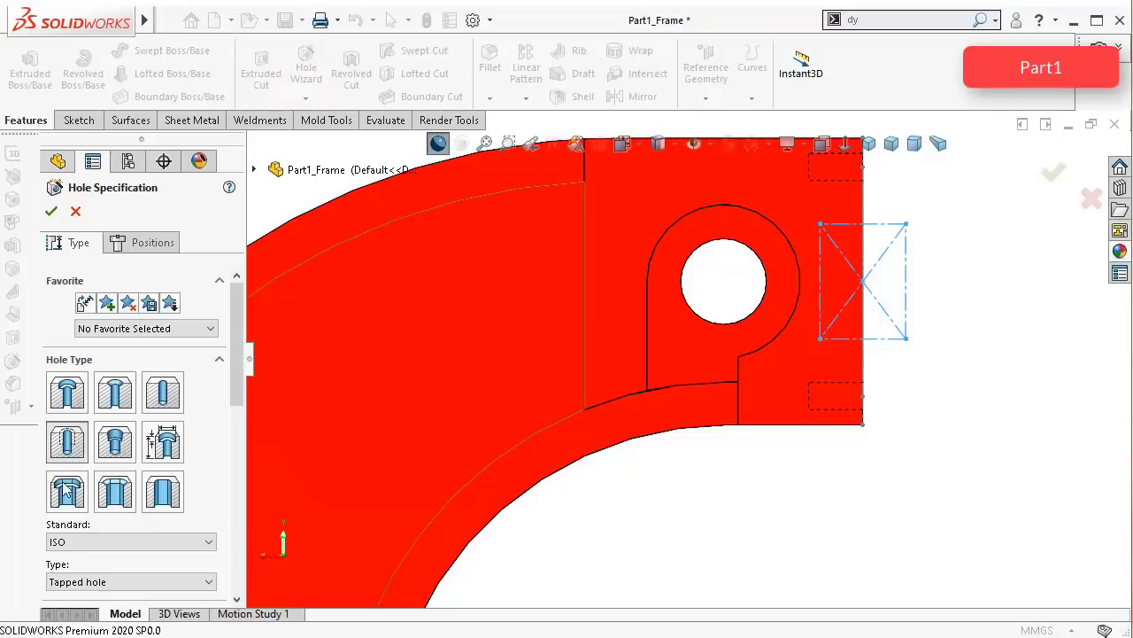
pyautogui.moveTo(236, 364); pyautogui.dragTo(240, 459)
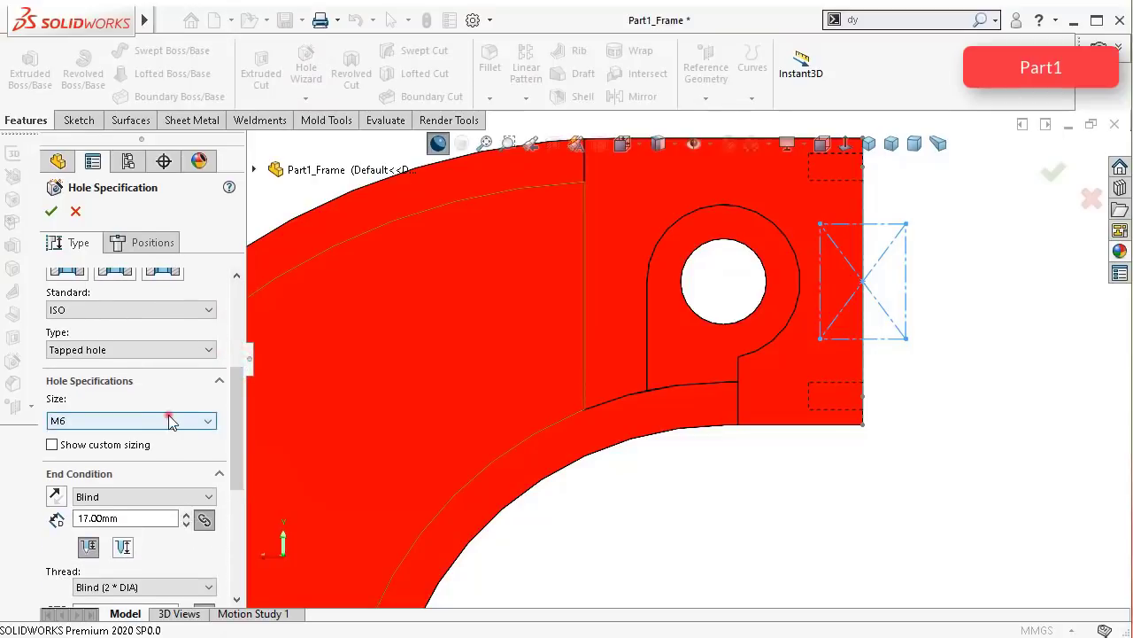
pyautogui.click(170, 421)
pyautogui.click(208, 439)
pyautogui.click(208, 437)
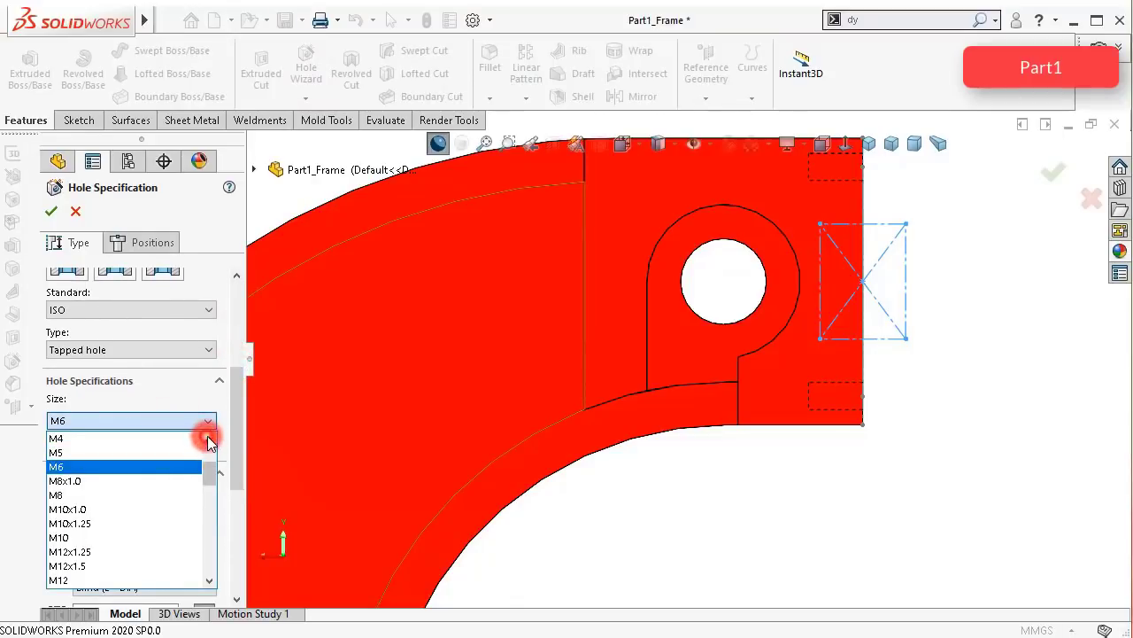
pyautogui.click(208, 438)
pyautogui.click(112, 469)
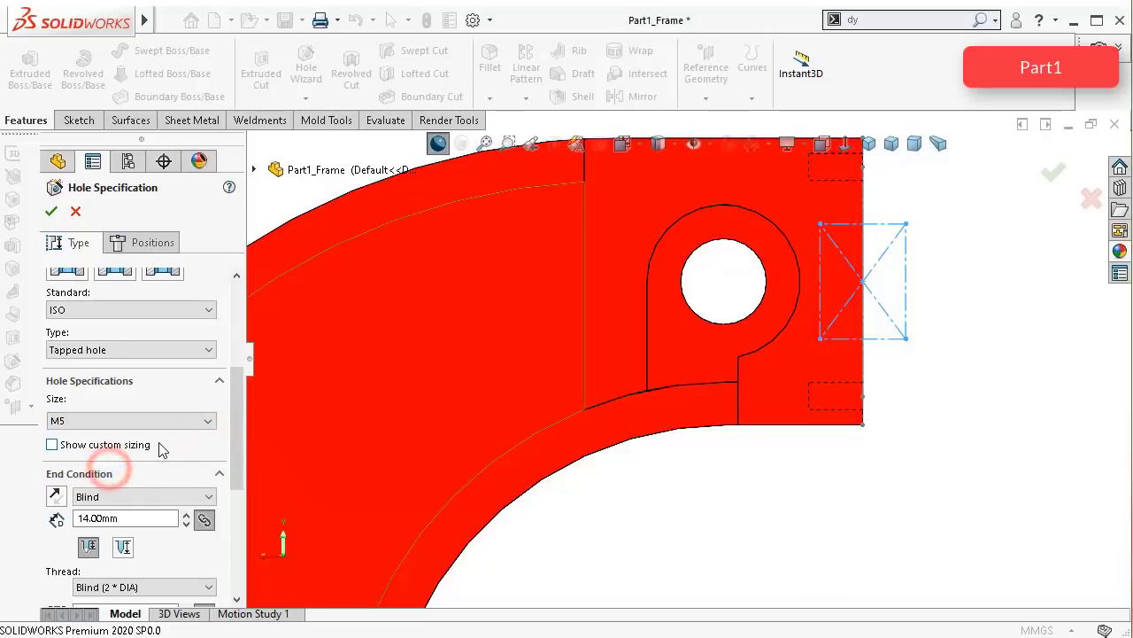
# Step: Set the M5 tapped hole's end condition to Up To Next, with the thread also running Up To Next
pyautogui.moveTo(234, 424); pyautogui.dragTo(236, 462)
pyautogui.click(129, 379)
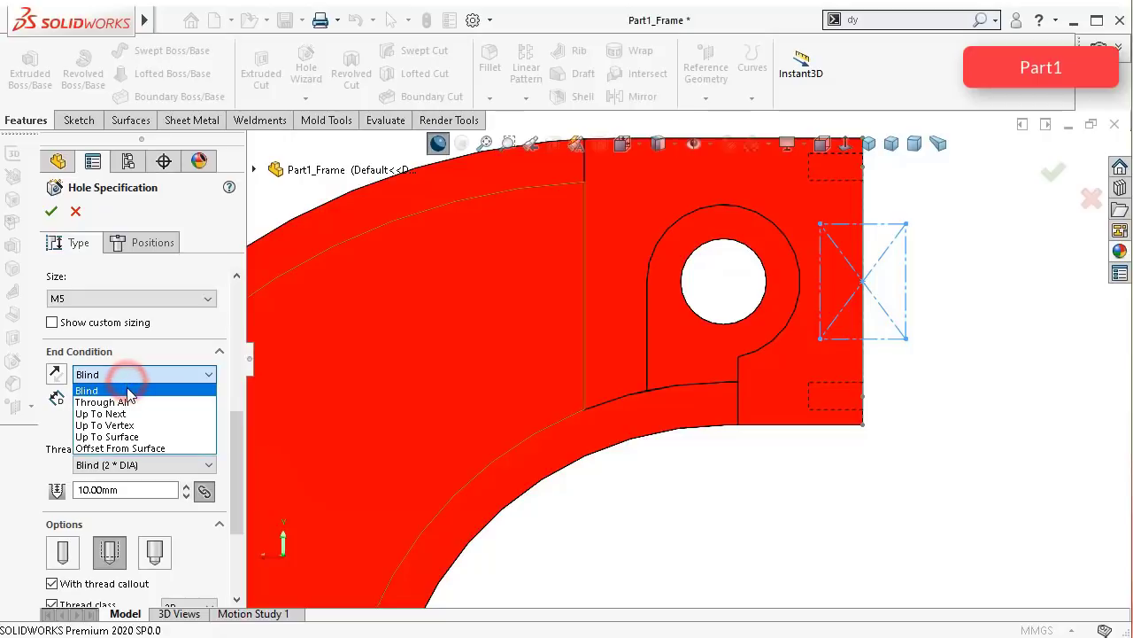
pyautogui.click(124, 413)
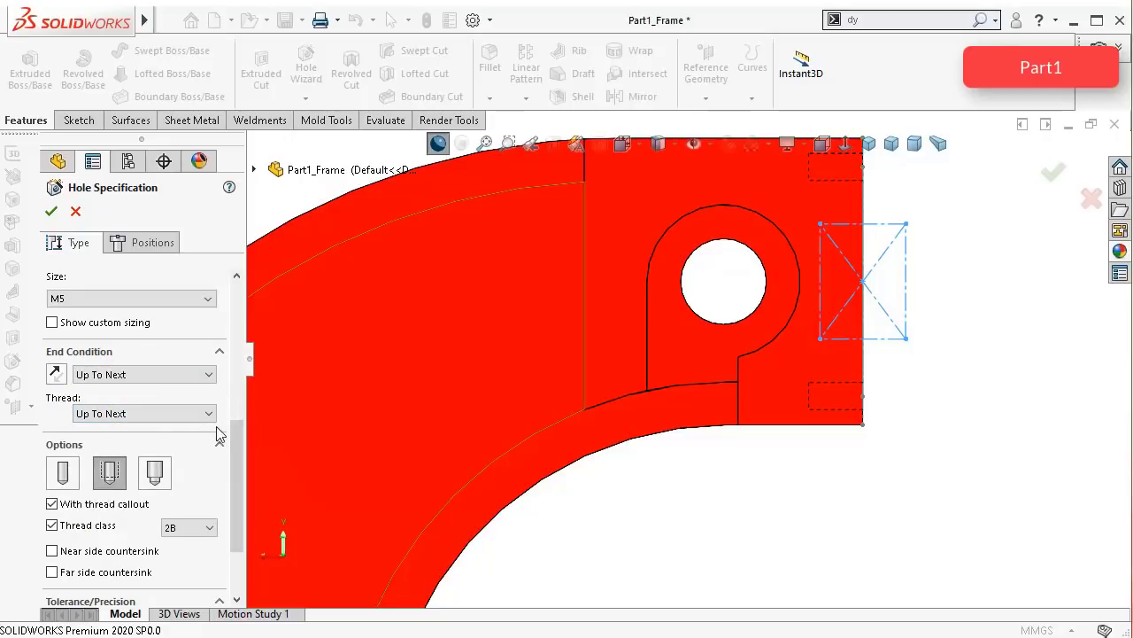
pyautogui.moveTo(233, 446); pyautogui.dragTo(230, 496)
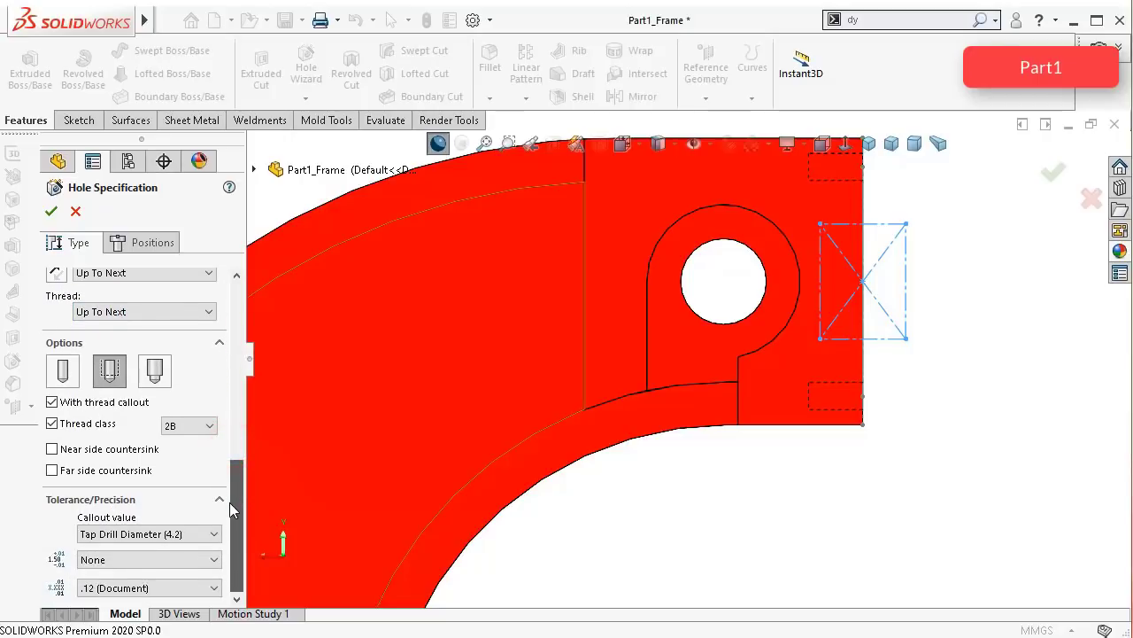
# Step: Place the M5 tapped holes on the upper block's side face at the construction rectangle's two inner corners and finish the feature
pyautogui.click(156, 243)
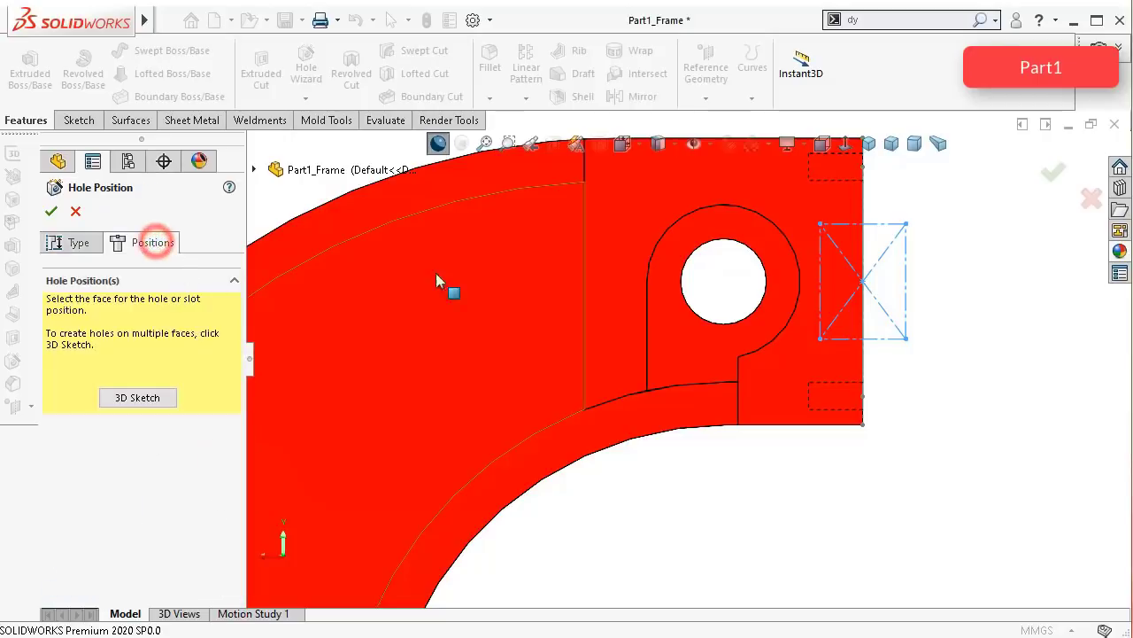
pyautogui.scroll(-1, 877, 248)
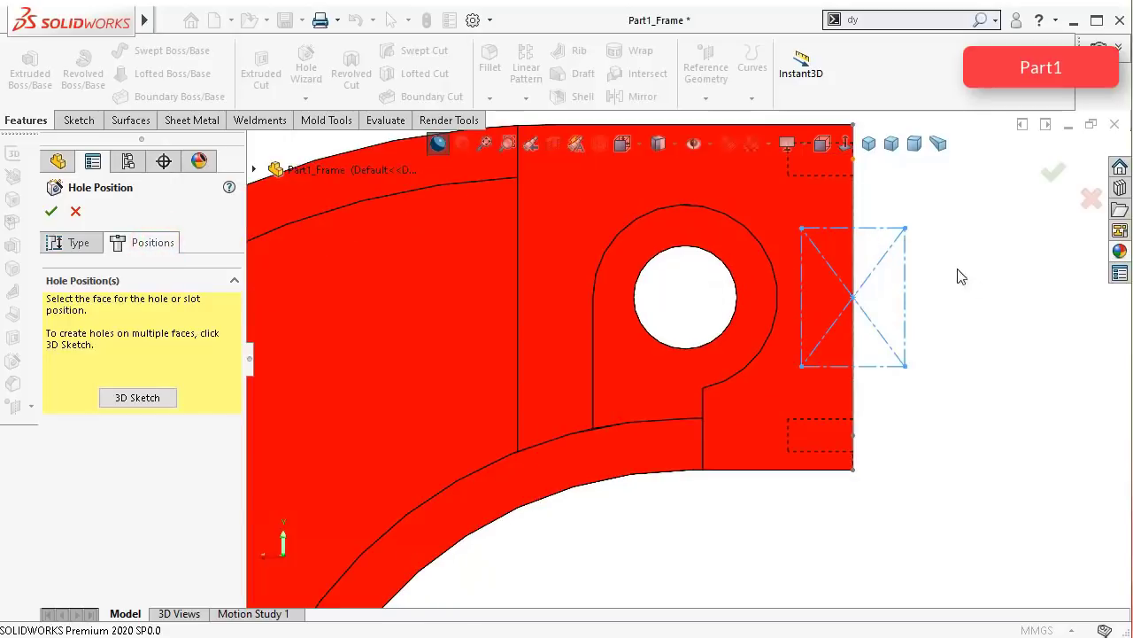
pyautogui.moveTo(905, 359); pyautogui.dragTo(823, 226, button='middle')
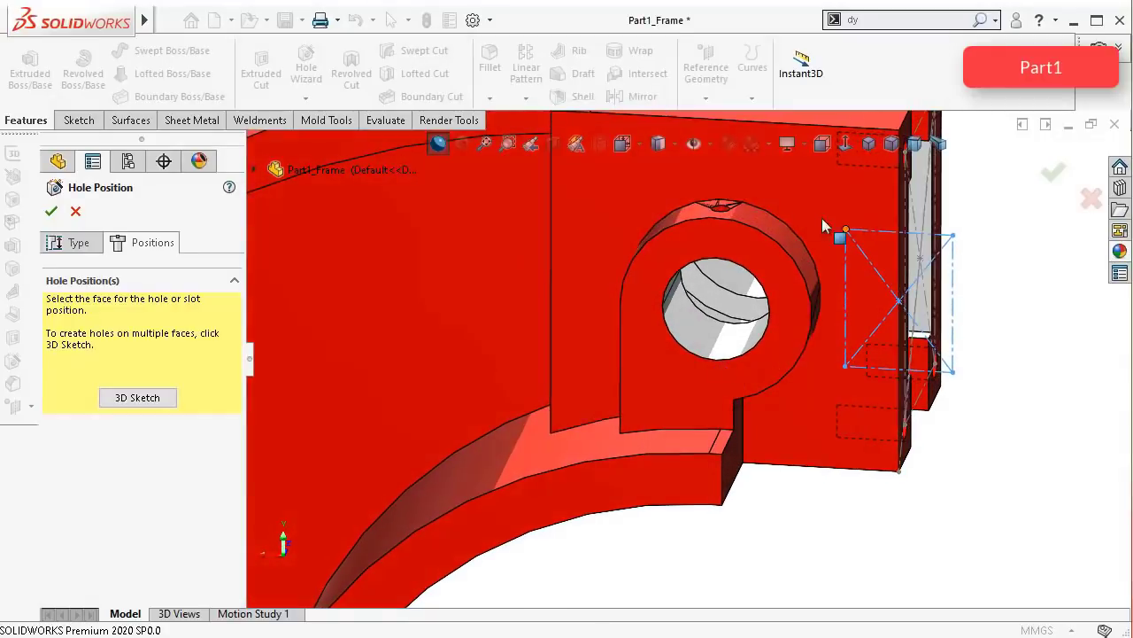
pyautogui.click(843, 209)
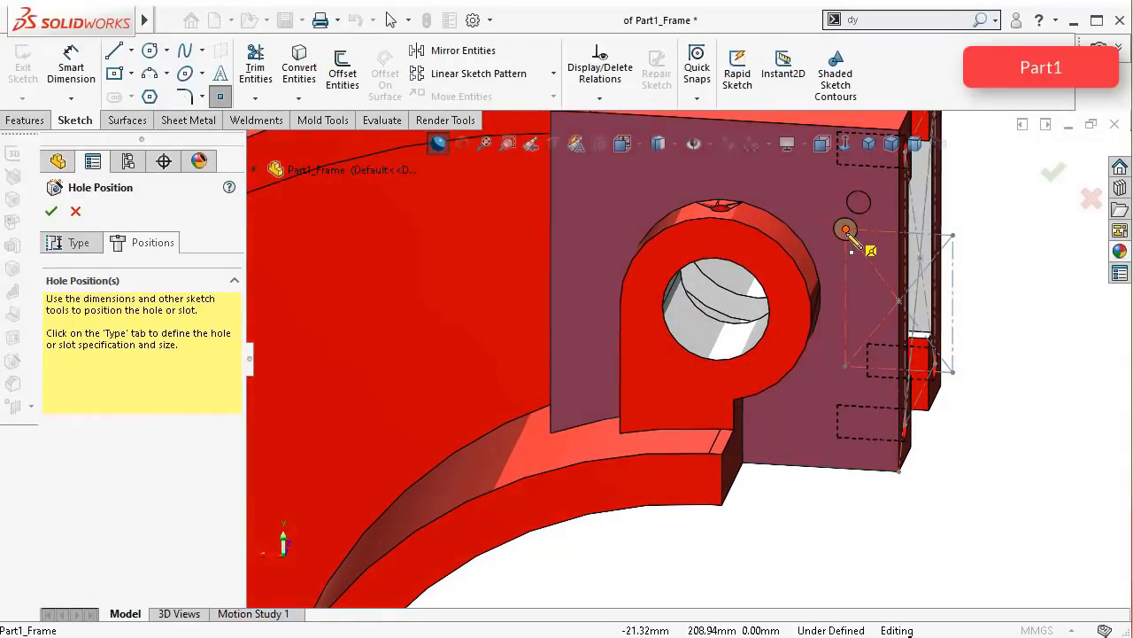
pyautogui.click(846, 230)
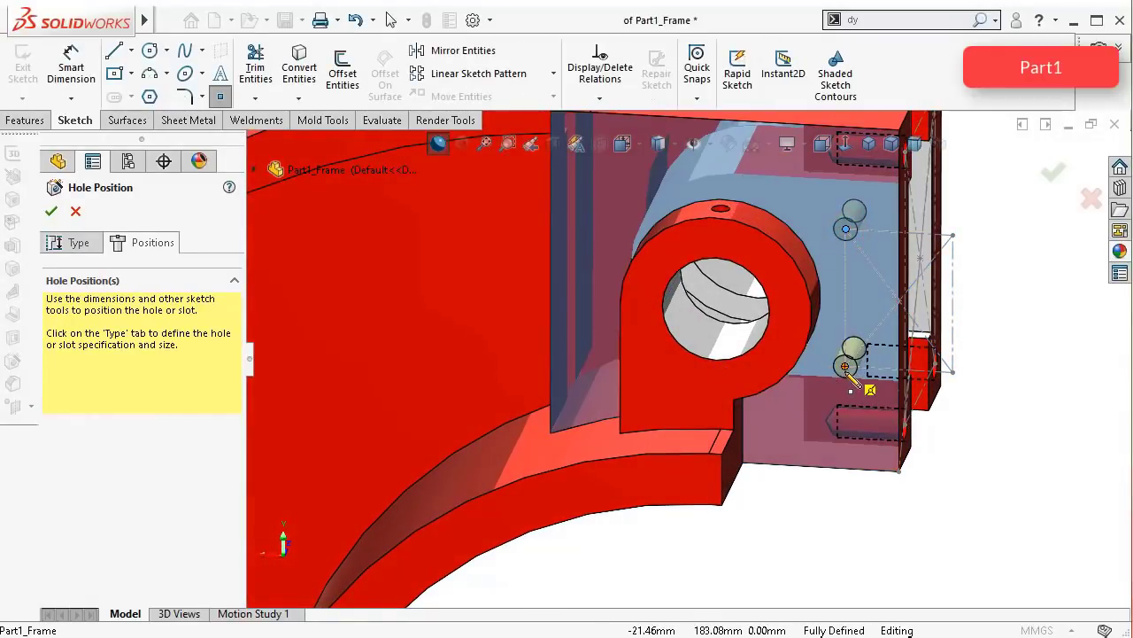
pyautogui.click(845, 366)
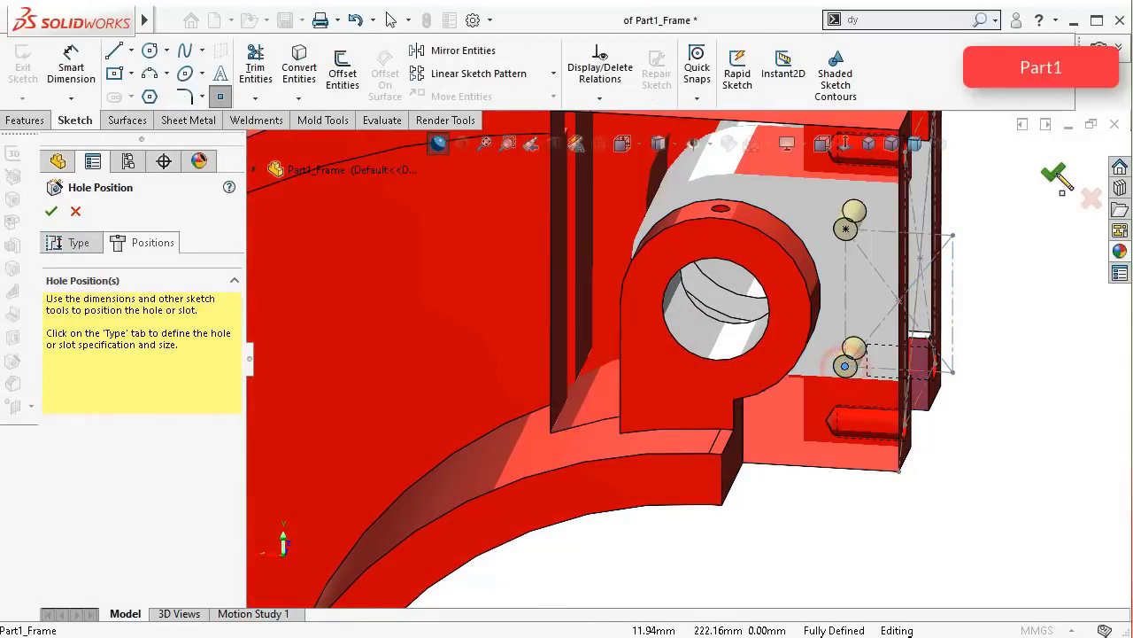
pyautogui.click(54, 213)
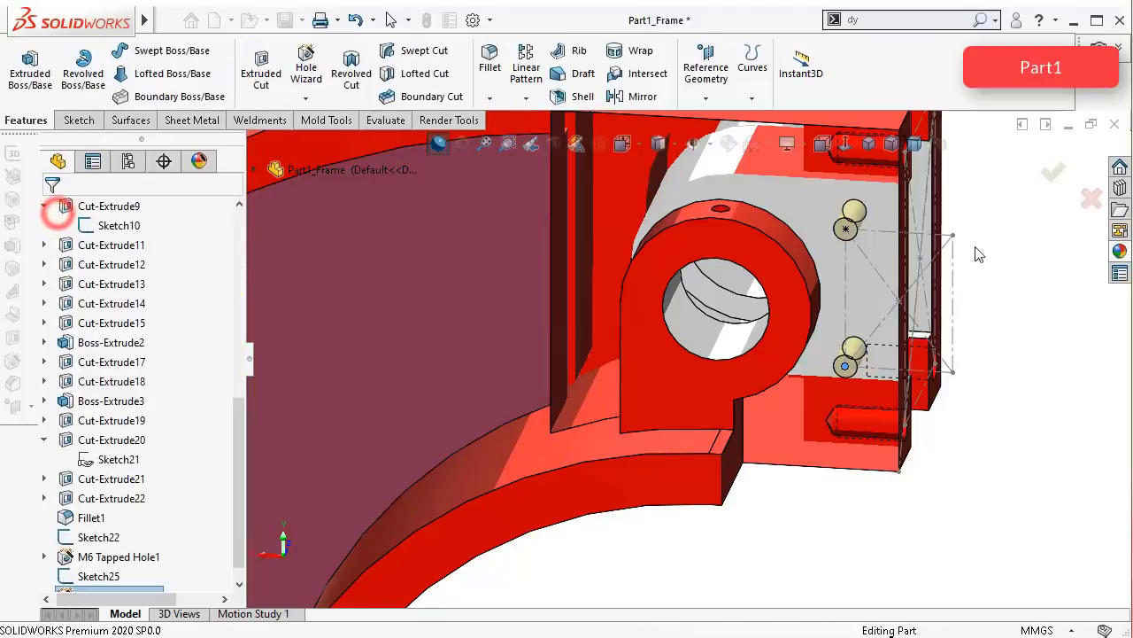
# Step: Hide the construction rectangle sketch used to locate the M5 tapped holes
pyautogui.moveTo(1066, 244); pyautogui.dragTo(1023, 267, button='middle')
pyautogui.scroll(2, 1010, 273)
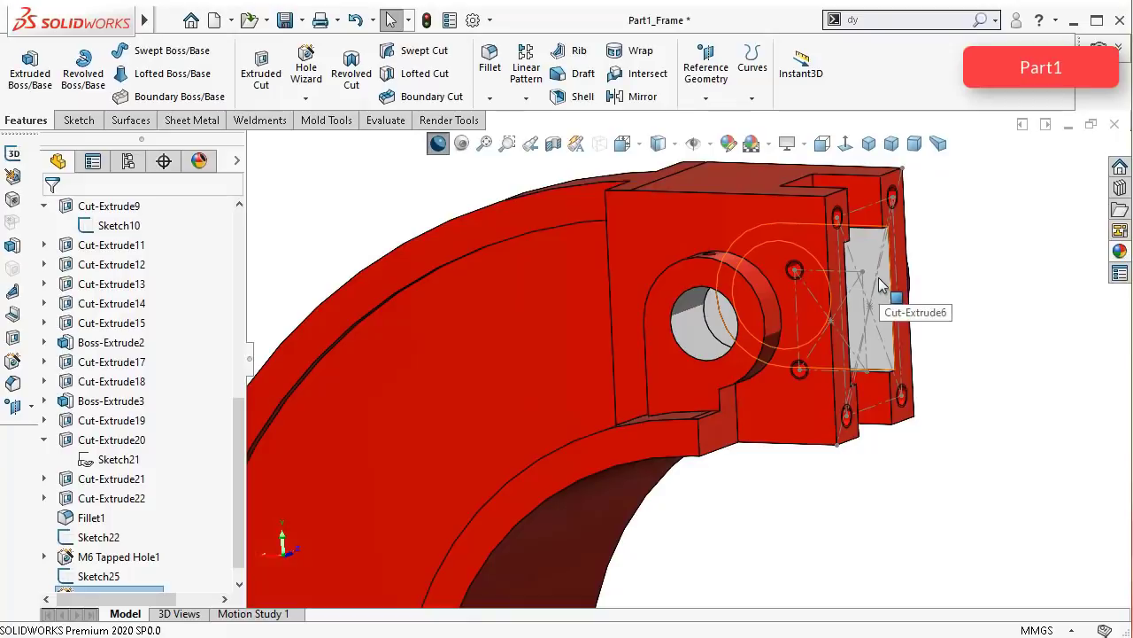
pyautogui.moveTo(896, 269); pyautogui.dragTo(874, 299, button='middle')
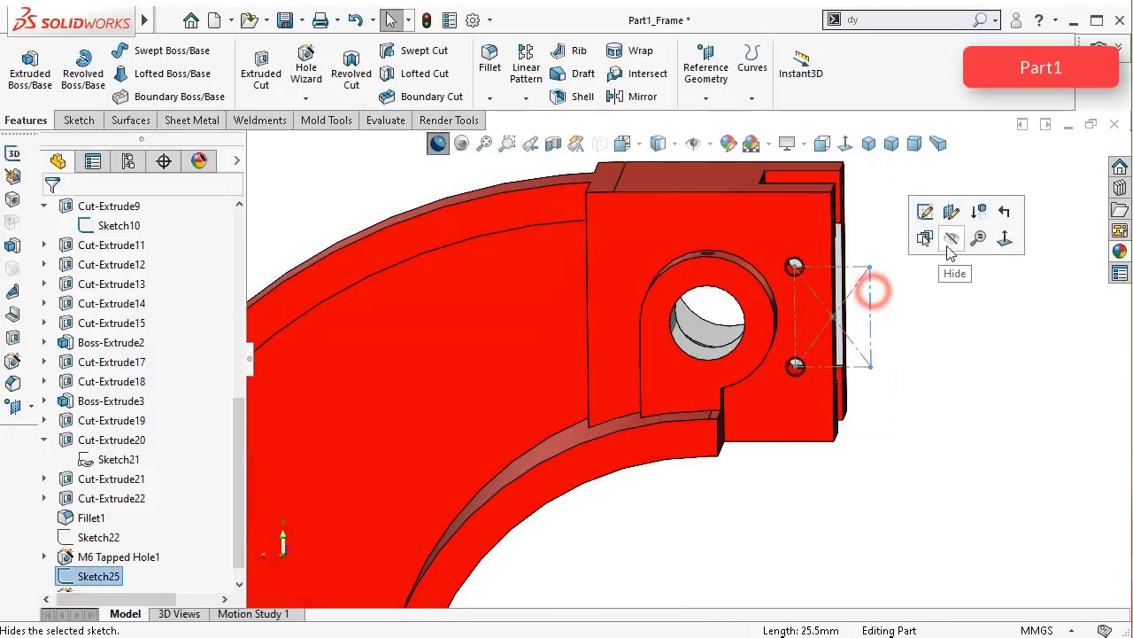
pyautogui.moveTo(949, 323); pyautogui.dragTo(915, 309, button='middle')
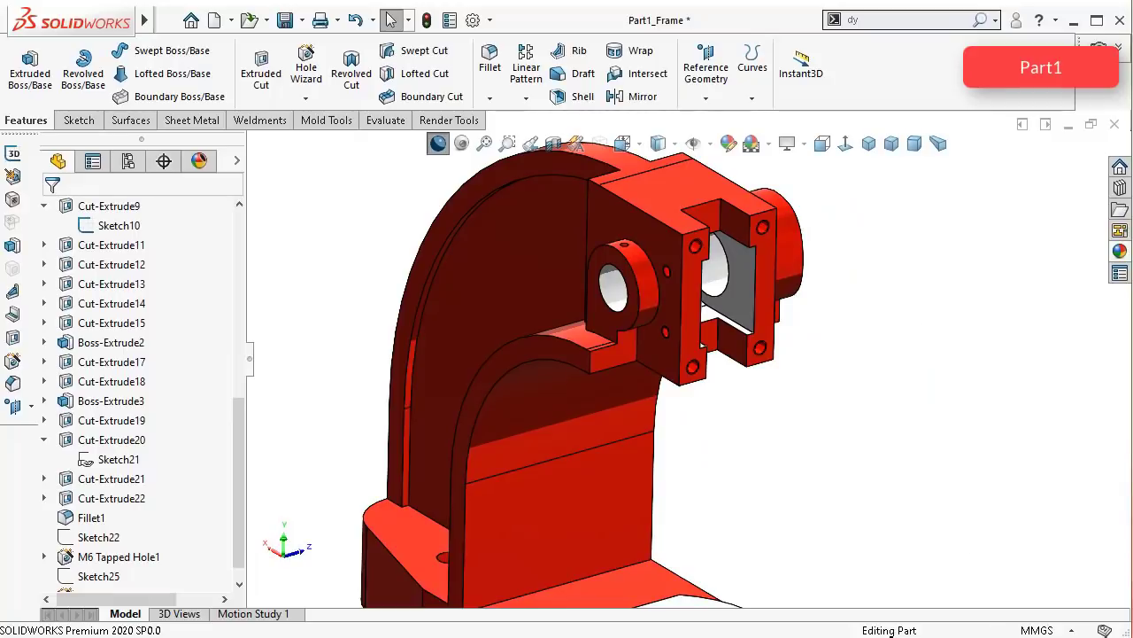
# Step: Open the part's existing matte iron appearance for editing
pyautogui.click(200, 160)
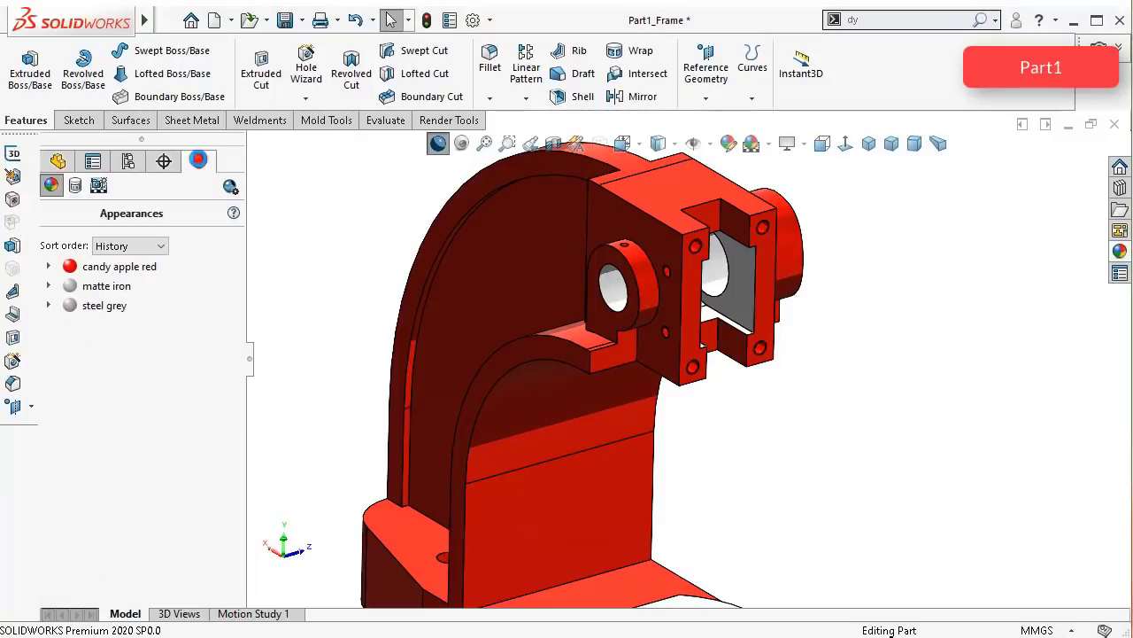
pyautogui.click(104, 287)
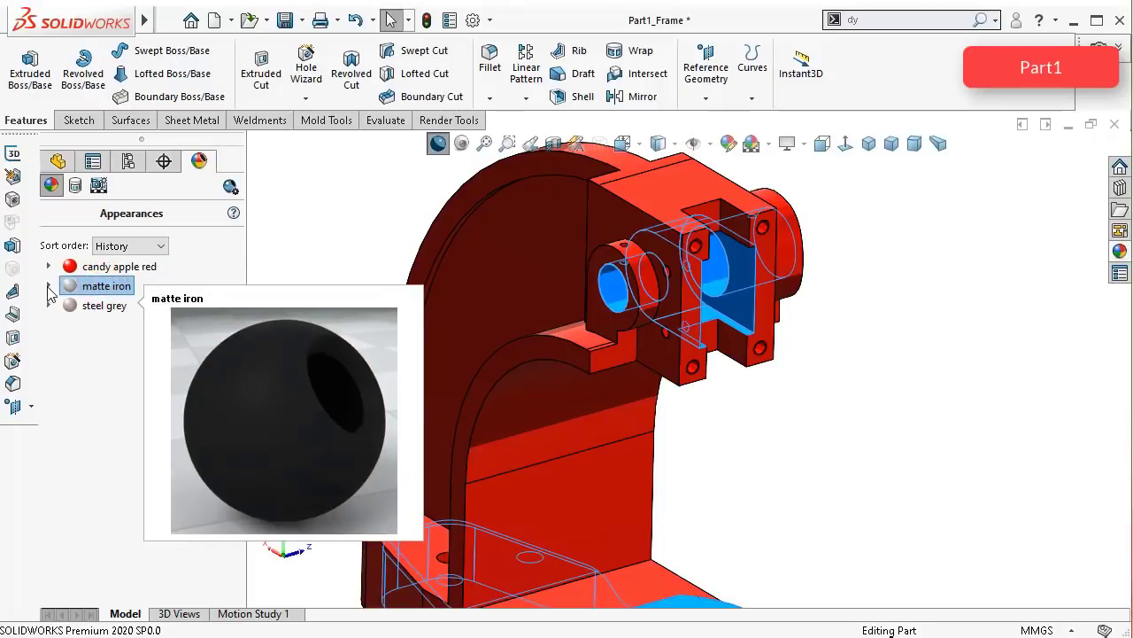
pyautogui.click(49, 286)
pyautogui.rightClick(89, 270)
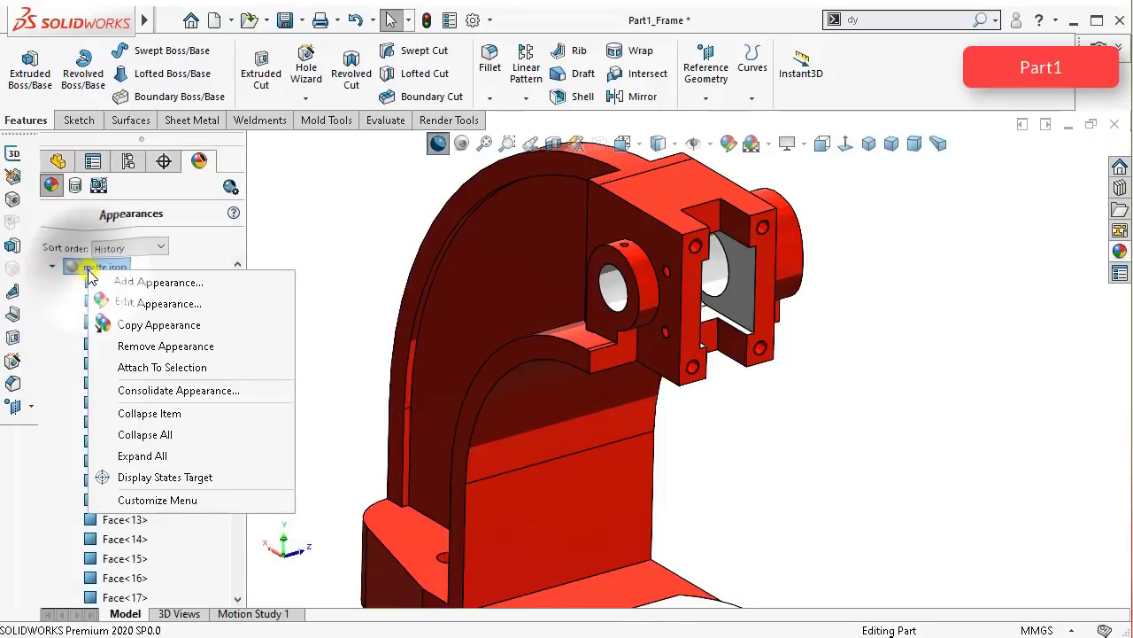
pyautogui.click(121, 305)
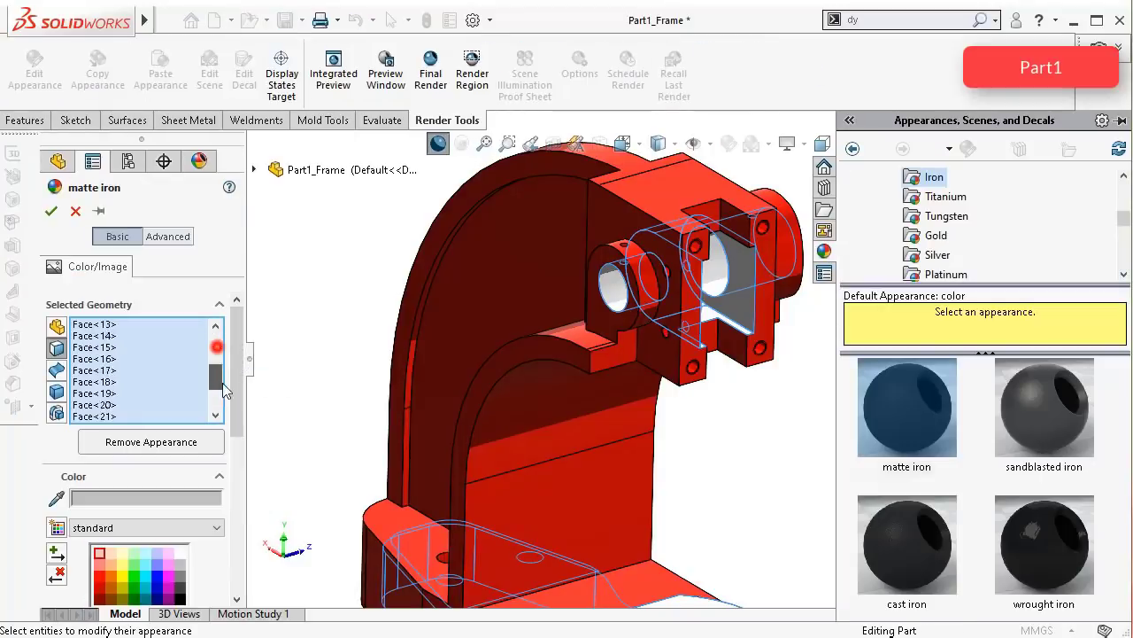
# Step: Add the walls of the two upper M6 holes, the upper M5 hole and the boss's top hole to the matte iron faces
pyautogui.scroll(-6, 594, 246)
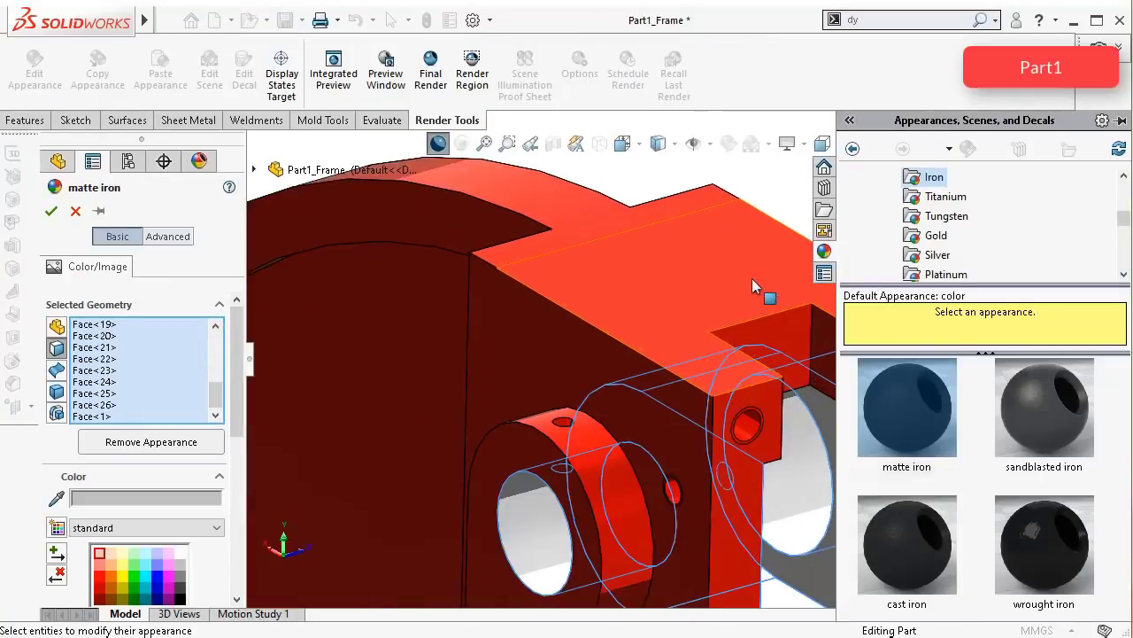
pyautogui.click(740, 462)
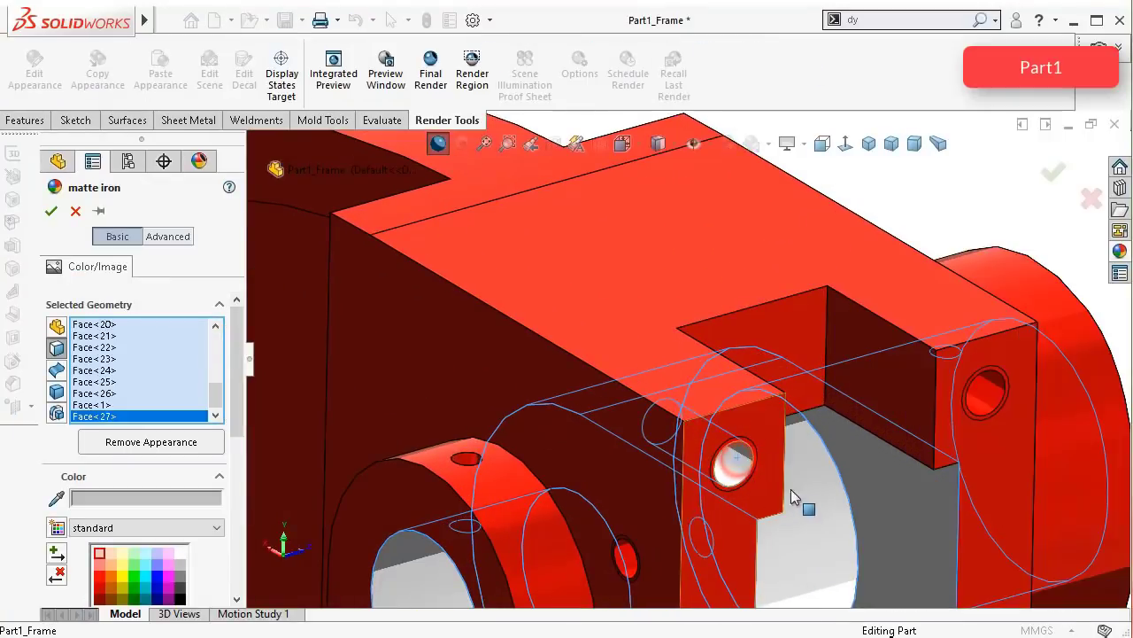
pyautogui.scroll(-4, 629, 475)
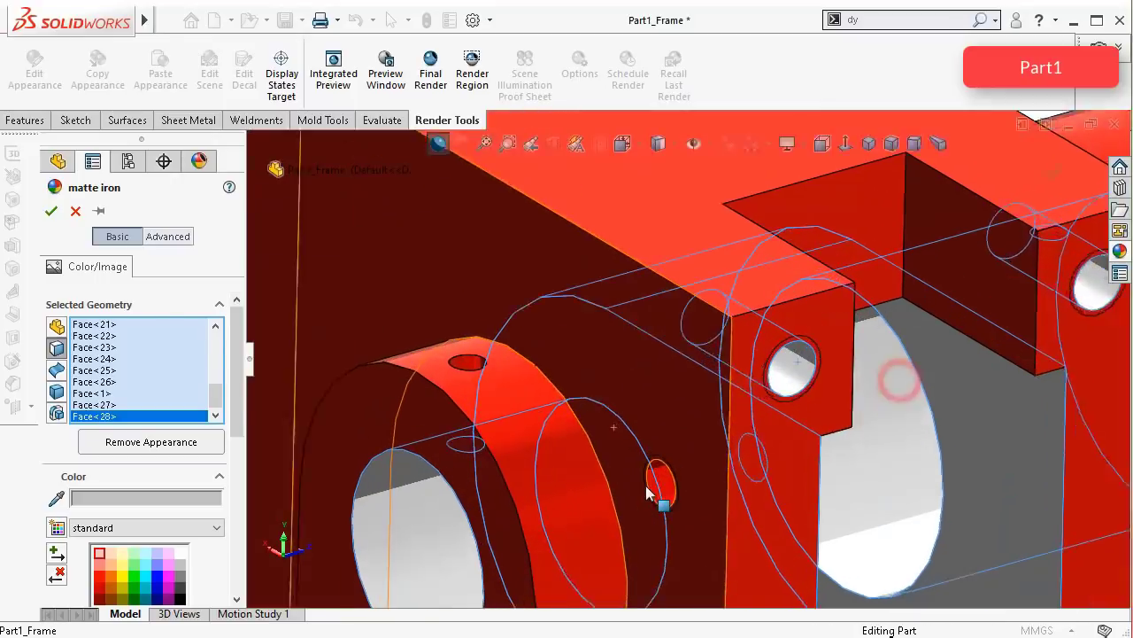
pyautogui.scroll(-3, 479, 350)
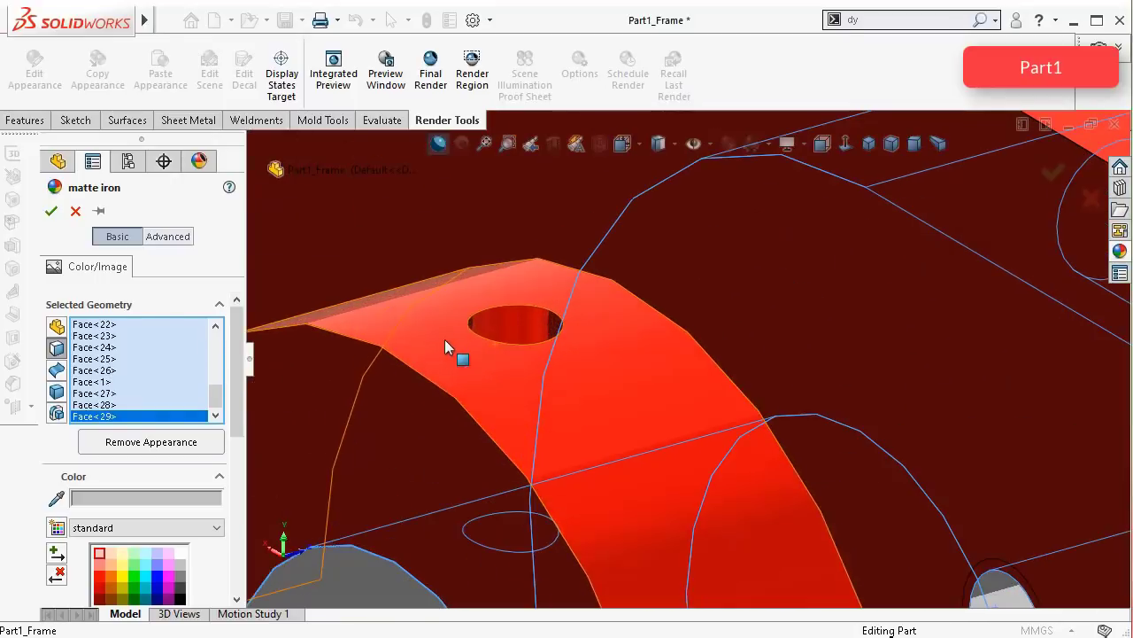
pyautogui.scroll(5, 603, 387)
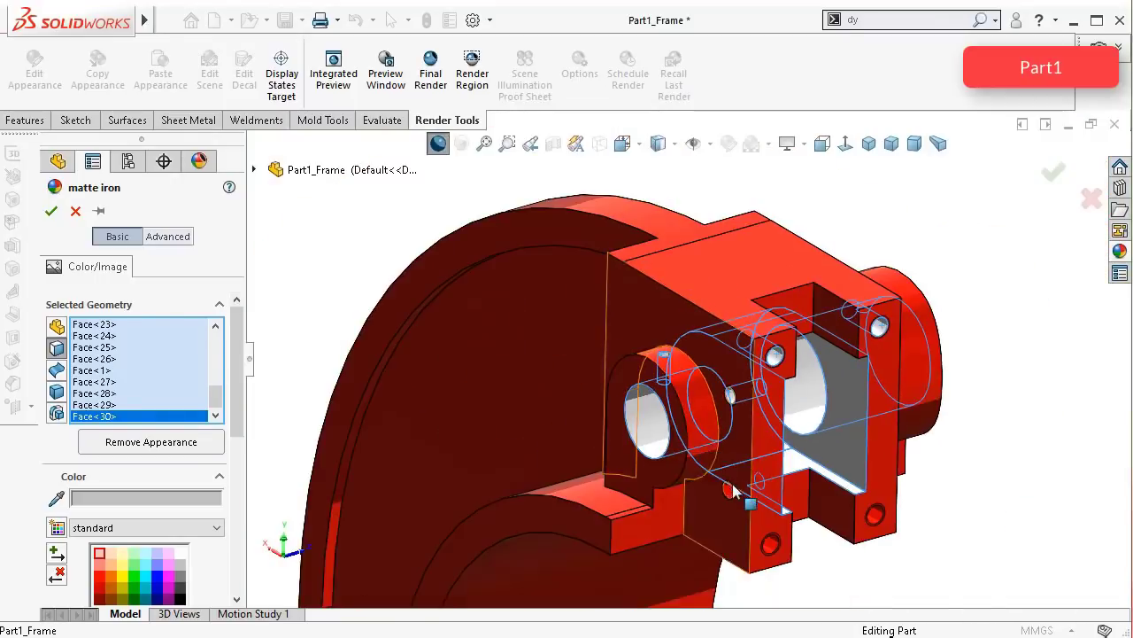
# Step: Add the walls of the lower M5 hole and the two lower M6 holes to the matte iron faces
pyautogui.scroll(-5, 699, 443)
pyautogui.click(682, 424)
pyautogui.scroll(5, 814, 478)
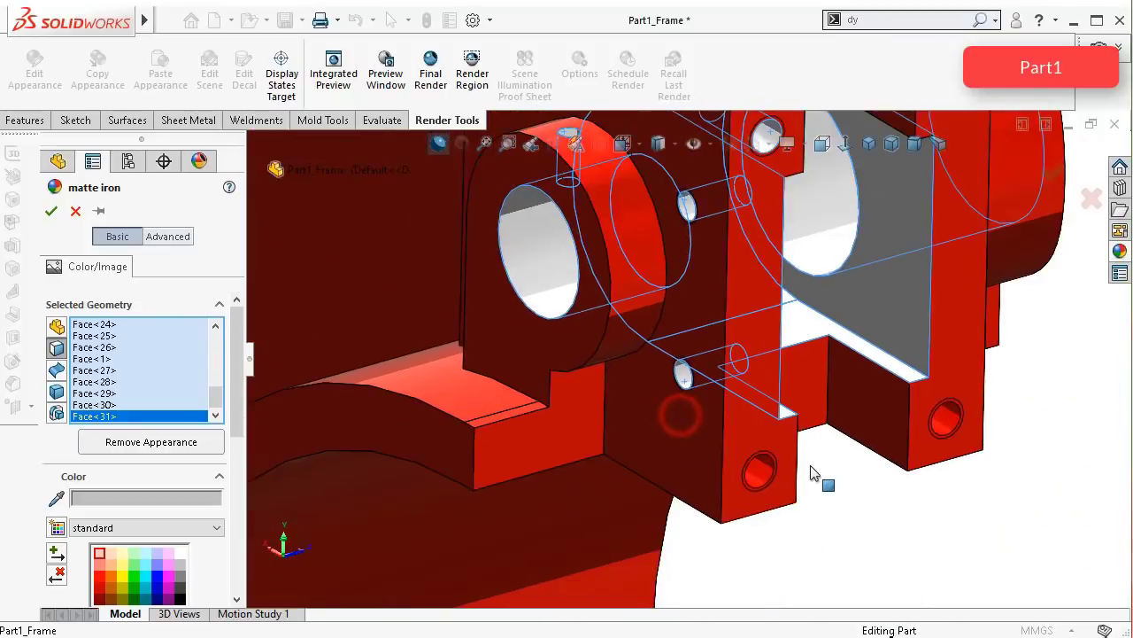
pyautogui.scroll(-5, 828, 465)
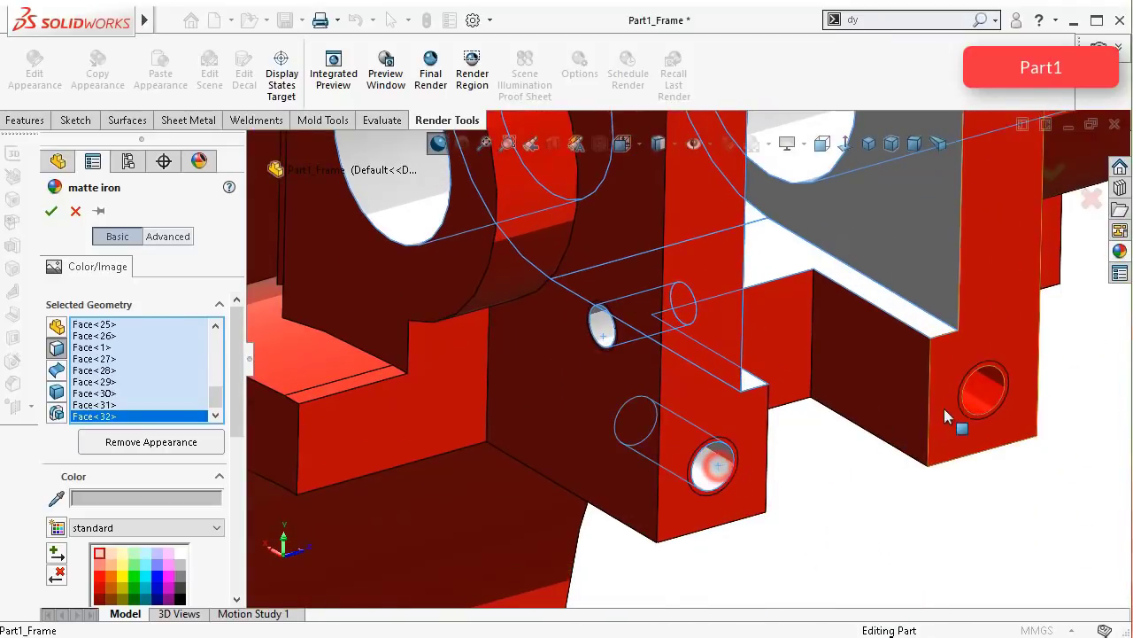
pyautogui.click(980, 388)
# Step: Add the inner faces of the upper block's lower front slot and further bare faces around the block to the matte iron selection
pyautogui.click(876, 374)
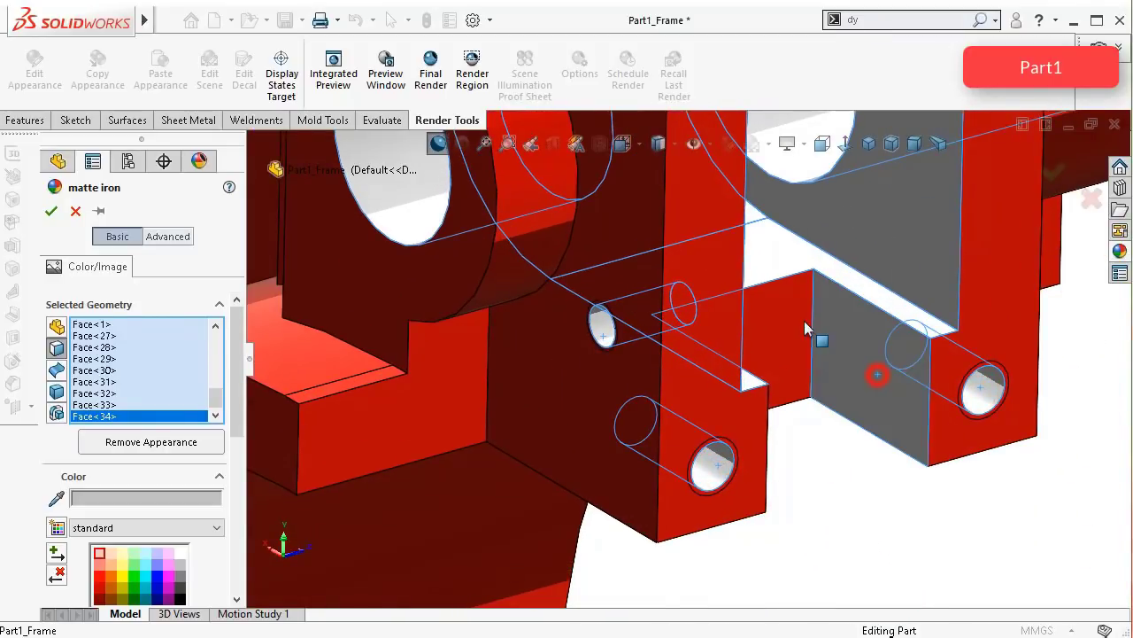
pyautogui.click(798, 325)
pyautogui.moveTo(792, 342); pyautogui.dragTo(886, 273, button='middle')
pyautogui.scroll(-3, 886, 272)
pyautogui.click(499, 263)
pyautogui.moveTo(499, 258); pyautogui.dragTo(381, 304, button='middle')
pyautogui.click(390, 238)
pyautogui.moveTo(392, 240); pyautogui.dragTo(648, 378, button='middle')
pyautogui.click(667, 294)
pyautogui.click(1029, 309)
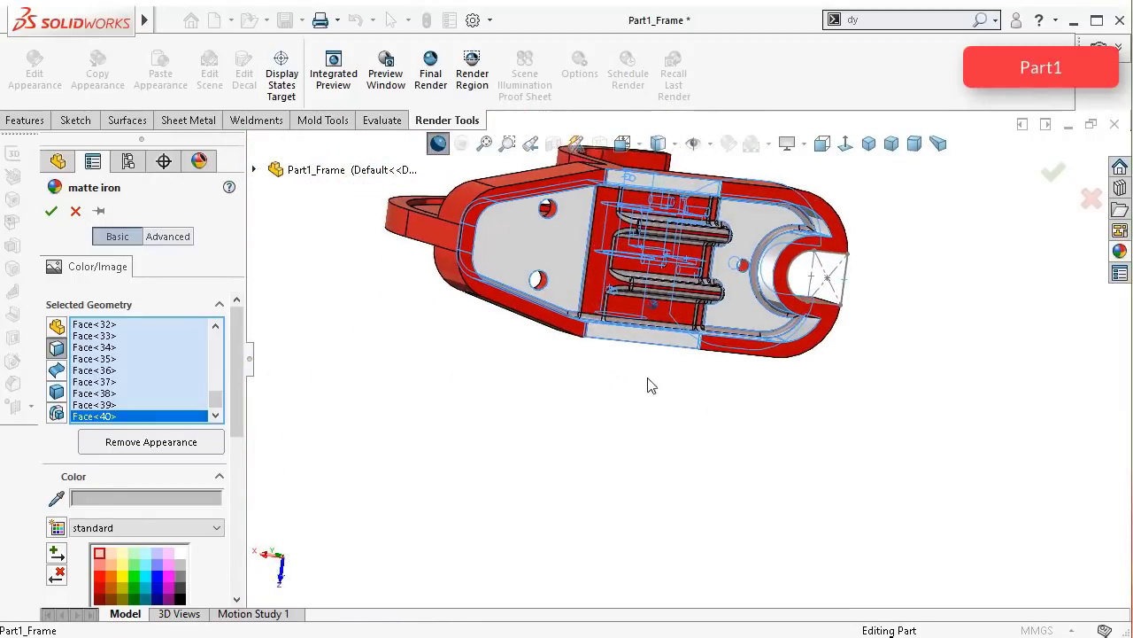
# Step: Add the flat faces of the two underside ribs and the end walls of the recess between them to the matte iron faces
pyautogui.scroll(-8, 672, 346)
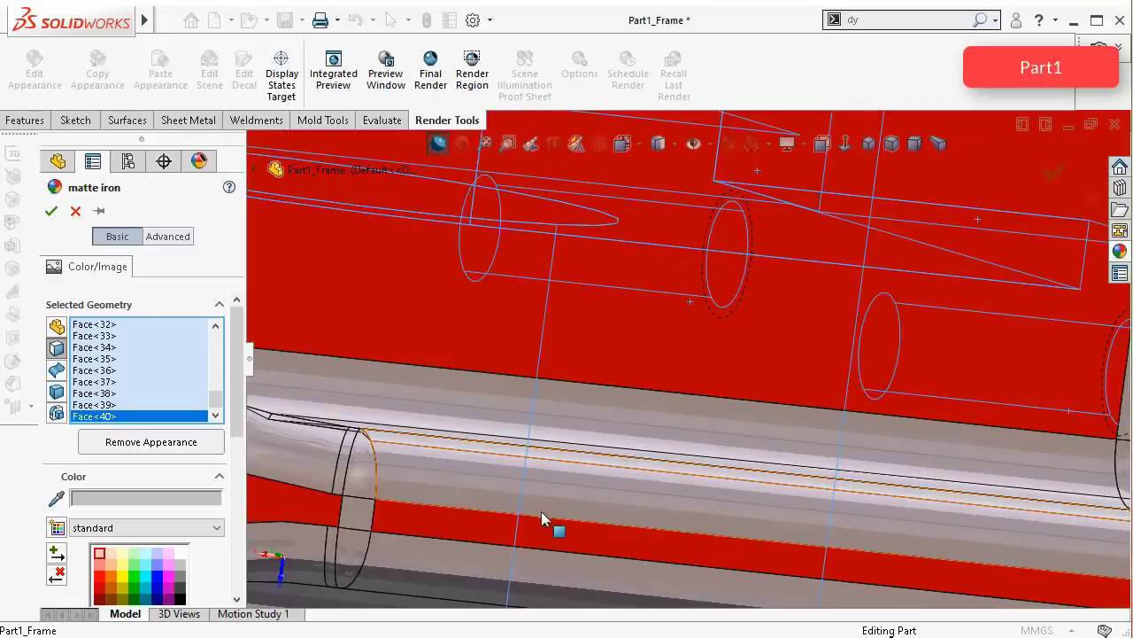
pyautogui.click(482, 520)
pyautogui.scroll(5, 521, 453)
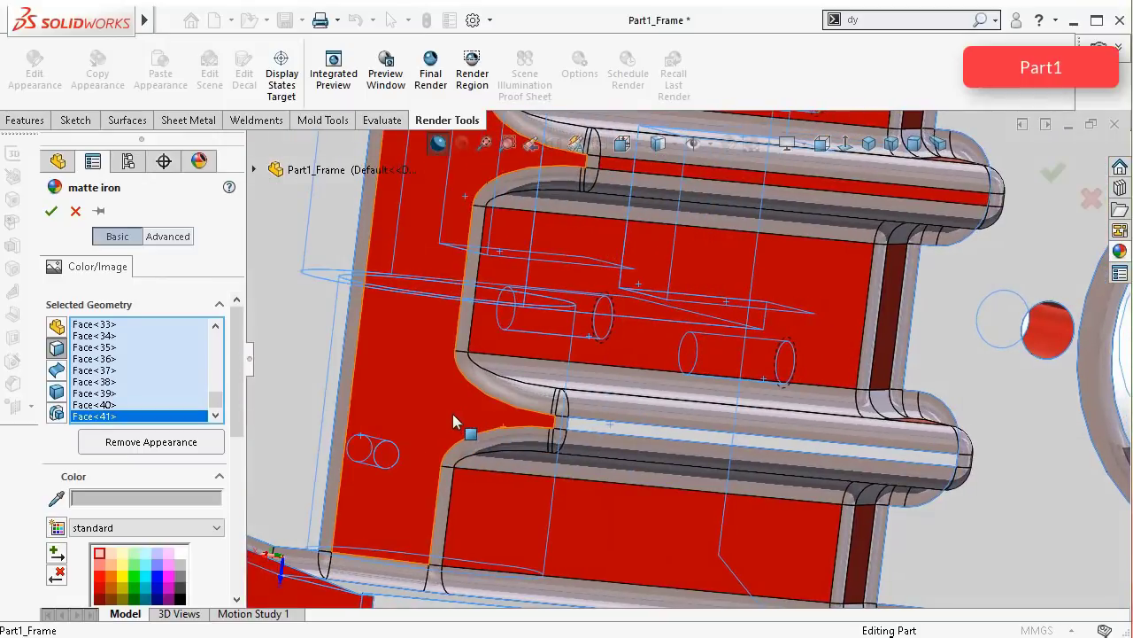
pyautogui.click(452, 413)
pyautogui.scroll(3, 569, 438)
pyautogui.scroll(-5, 622, 381)
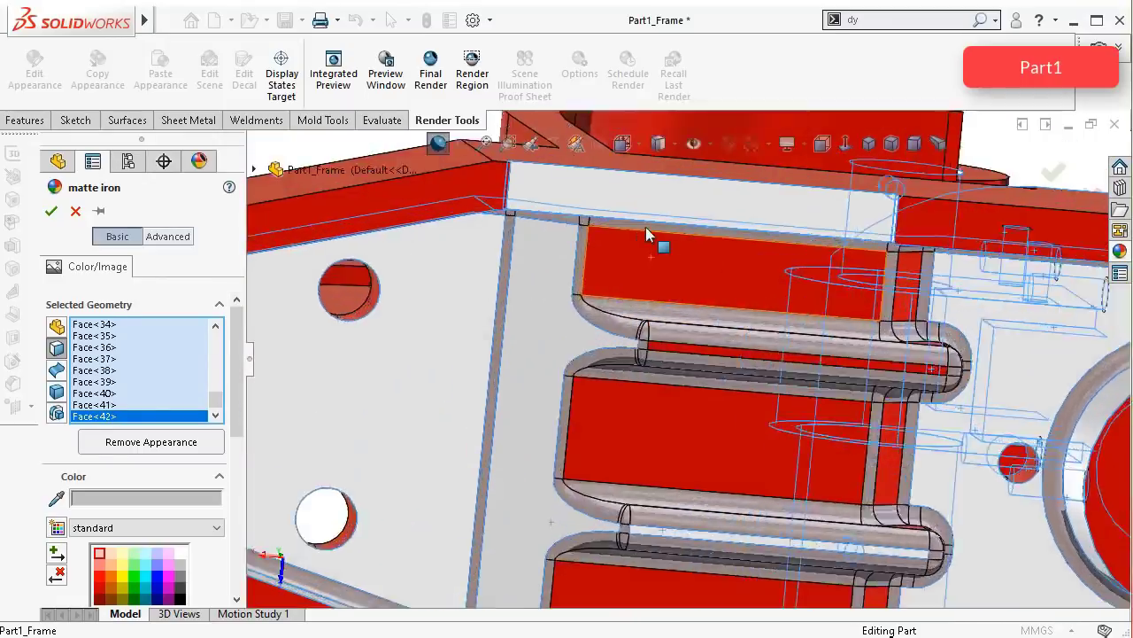
pyautogui.click(662, 531)
pyautogui.scroll(5, 690, 514)
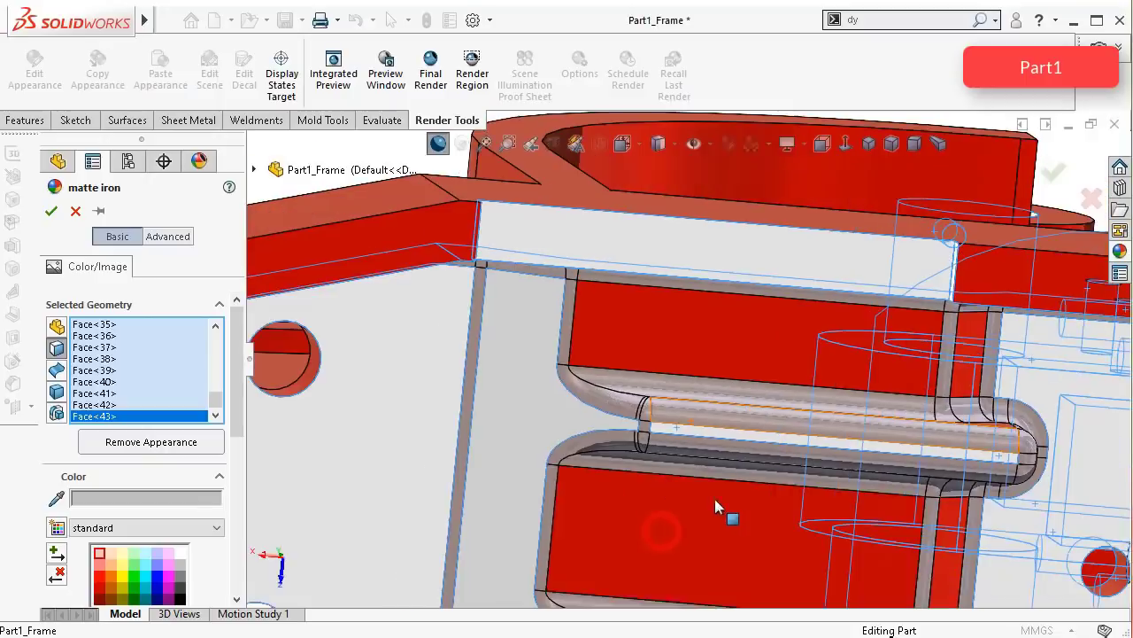
pyautogui.scroll(-3, 779, 483)
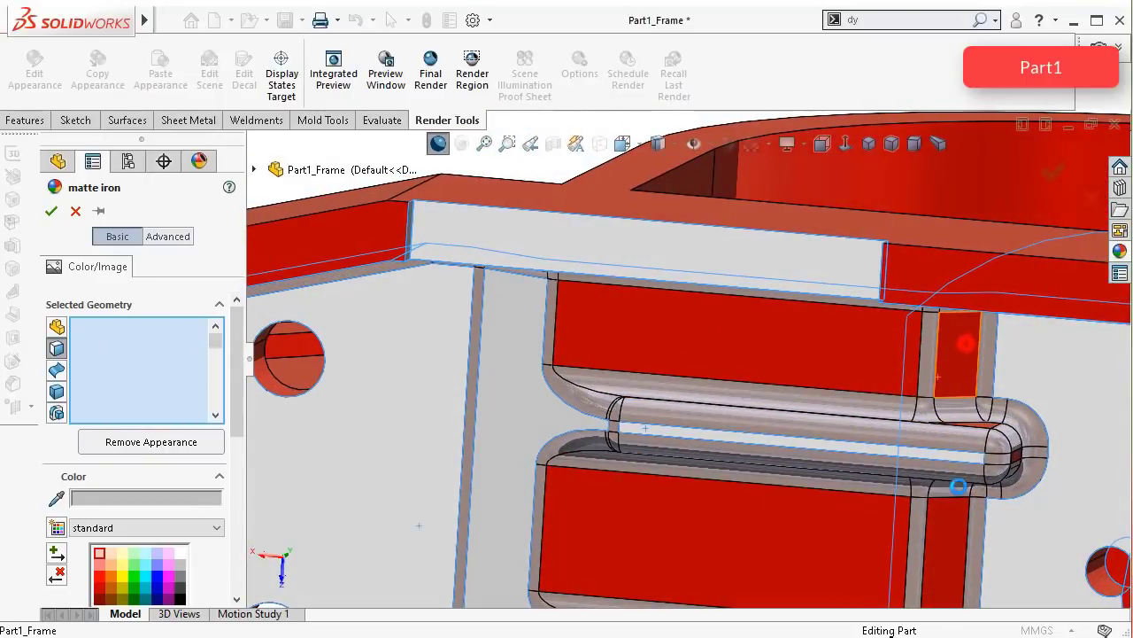
pyautogui.scroll(3, 941, 556)
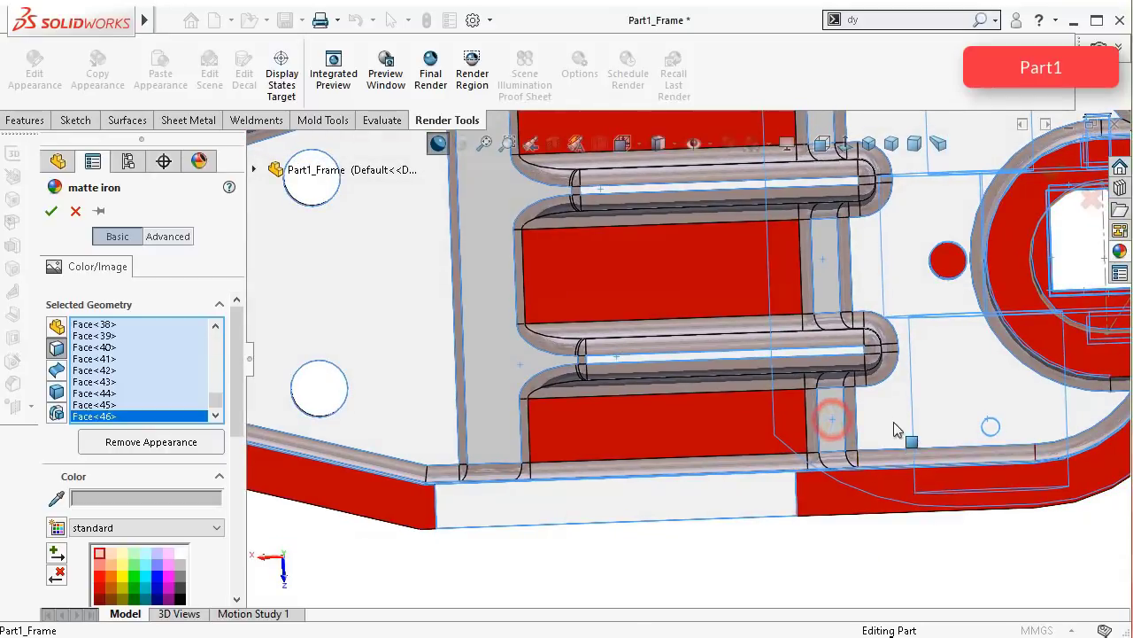
# Step: Add the inner faces of the underside's U-shaped opening and the wall of the small hole beside it to the matte iron faces
pyautogui.scroll(3, 894, 422)
pyautogui.scroll(-6, 708, 394)
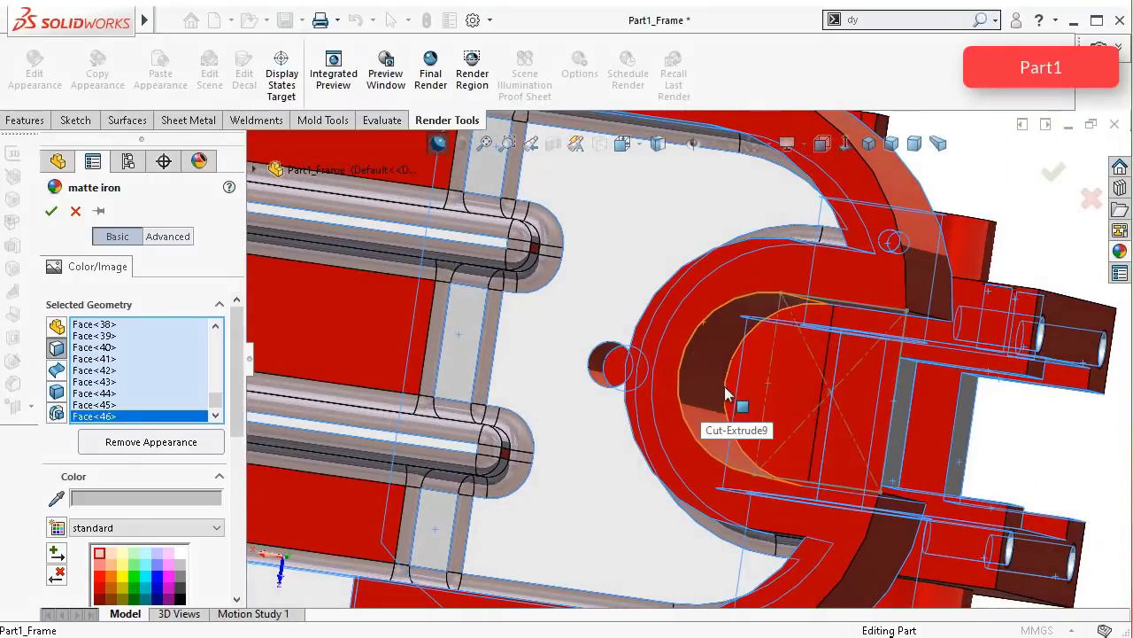
pyautogui.moveTo(727, 394); pyautogui.dragTo(848, 407, button='middle')
pyautogui.click(850, 453)
pyautogui.click(848, 407)
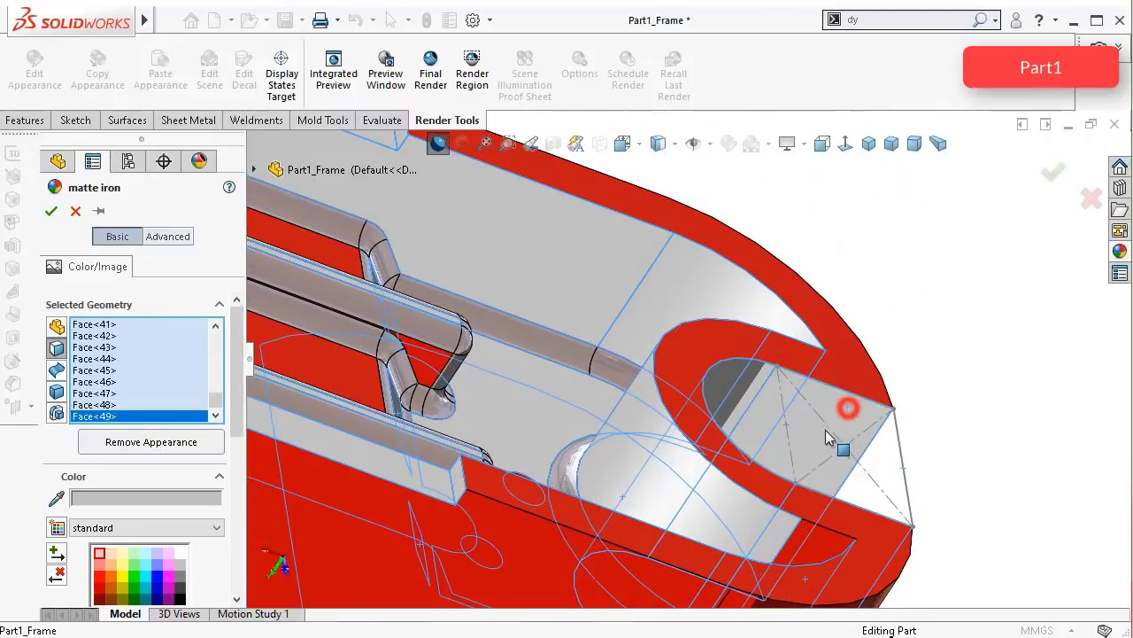
pyautogui.moveTo(785, 450); pyautogui.dragTo(592, 462, button='middle')
pyautogui.scroll(-4, 552, 447)
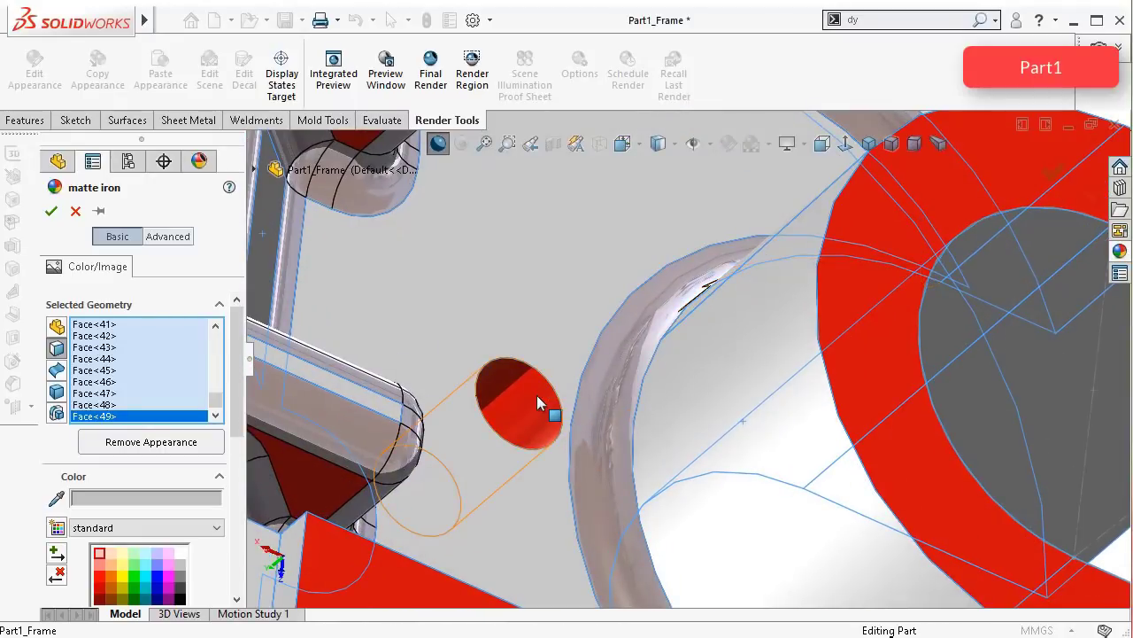
pyautogui.click(537, 396)
pyautogui.scroll(5, 531, 372)
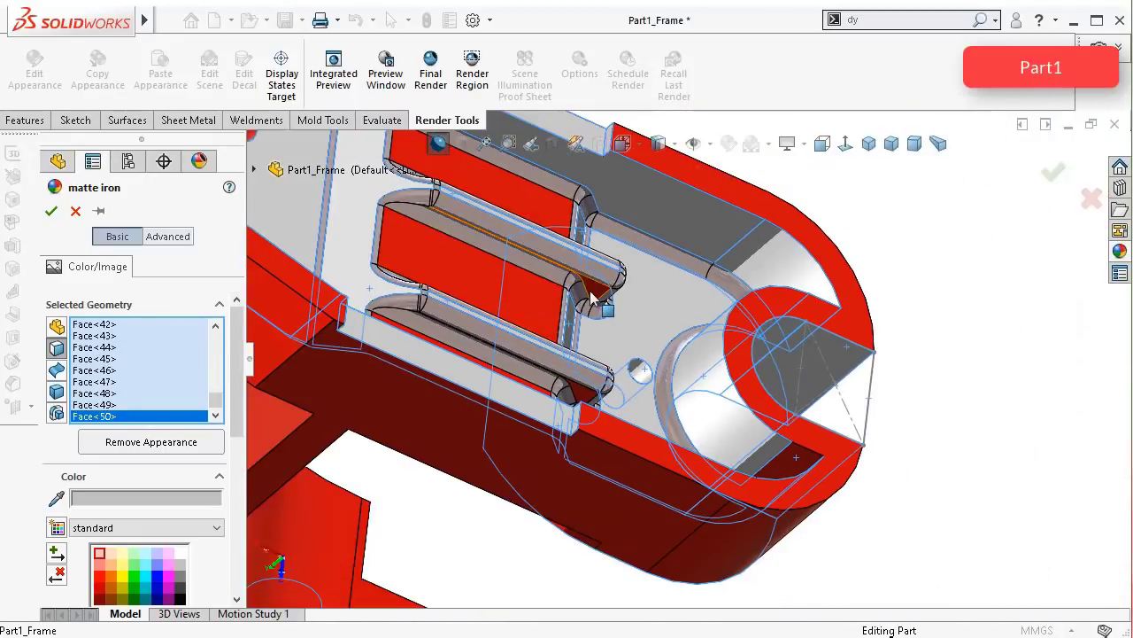
# Step: Add the remaining bare faces around the rounded ends of the two underside ribs to the matte iron selection
pyautogui.scroll(-4, 592, 306)
pyautogui.moveTo(592, 313); pyautogui.dragTo(592, 319, button='middle')
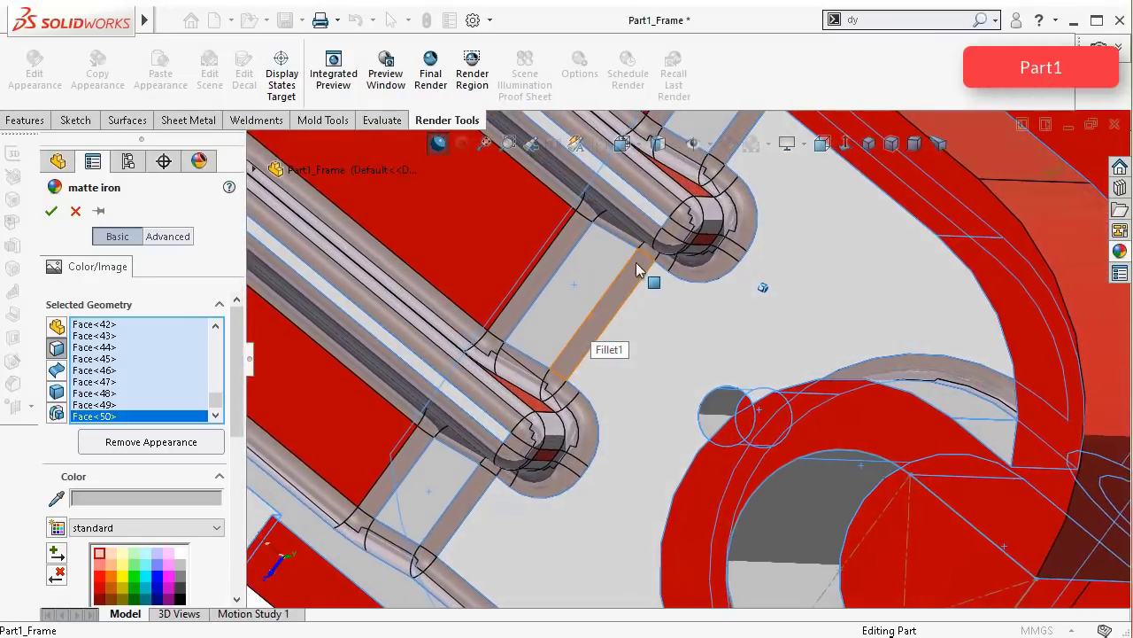
pyautogui.scroll(-3, 637, 270)
pyautogui.moveTo(638, 270); pyautogui.dragTo(719, 222, button='middle')
pyautogui.click(727, 213)
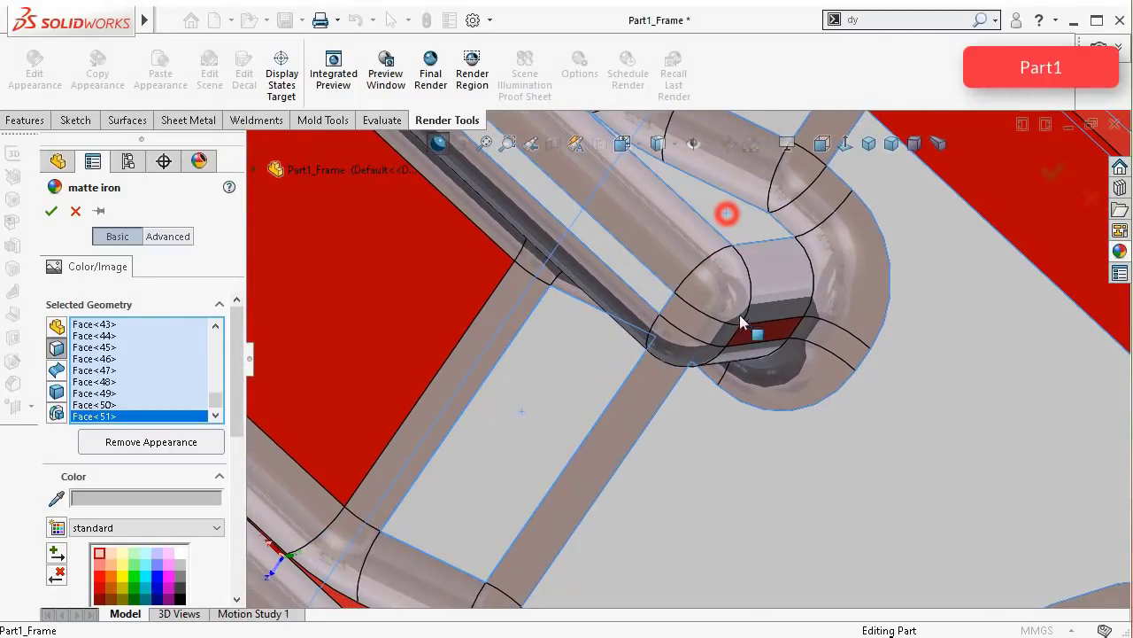
pyautogui.moveTo(742, 323); pyautogui.dragTo(714, 381, button='middle')
pyautogui.click(600, 378)
pyautogui.click(532, 399)
pyautogui.click(694, 511)
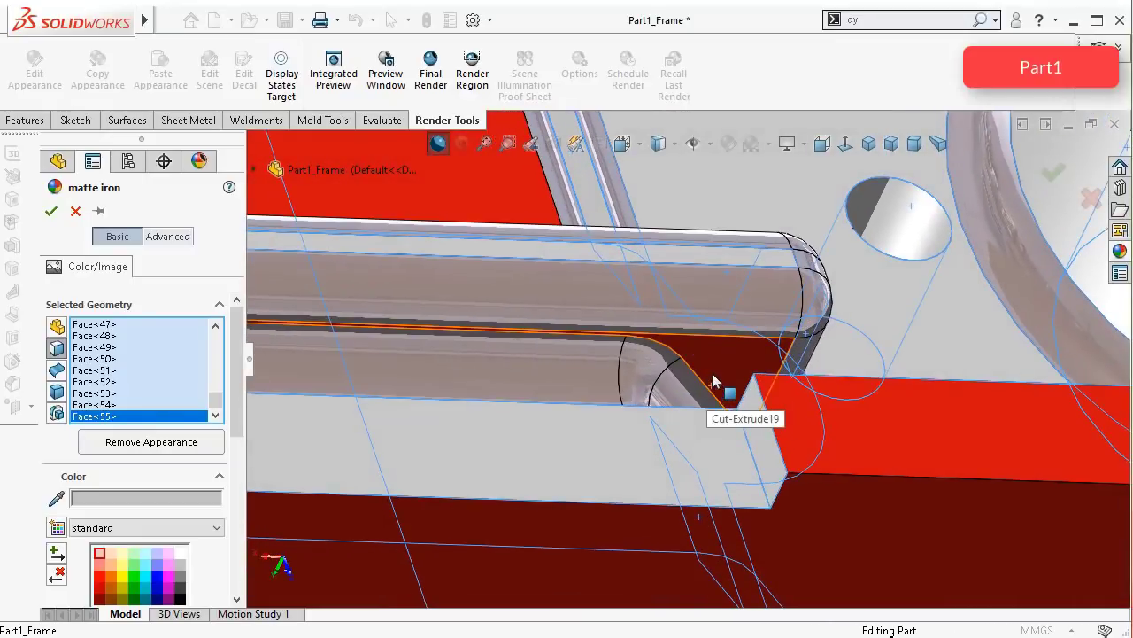
pyautogui.click(715, 372)
# Step: Add the walls of the two holes in the tapered end of the underside recess to the matte iron faces
pyautogui.scroll(10, 715, 376)
pyautogui.scroll(-5, 504, 280)
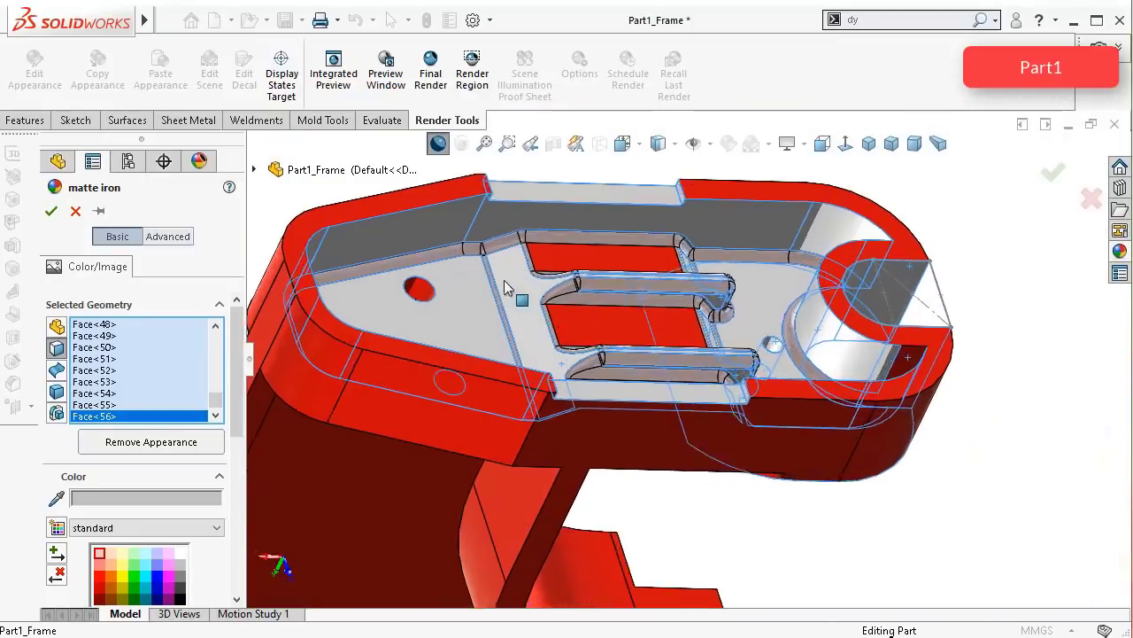
pyautogui.click(394, 296)
pyautogui.moveTo(394, 298); pyautogui.dragTo(432, 262, button='middle')
pyautogui.click(462, 225)
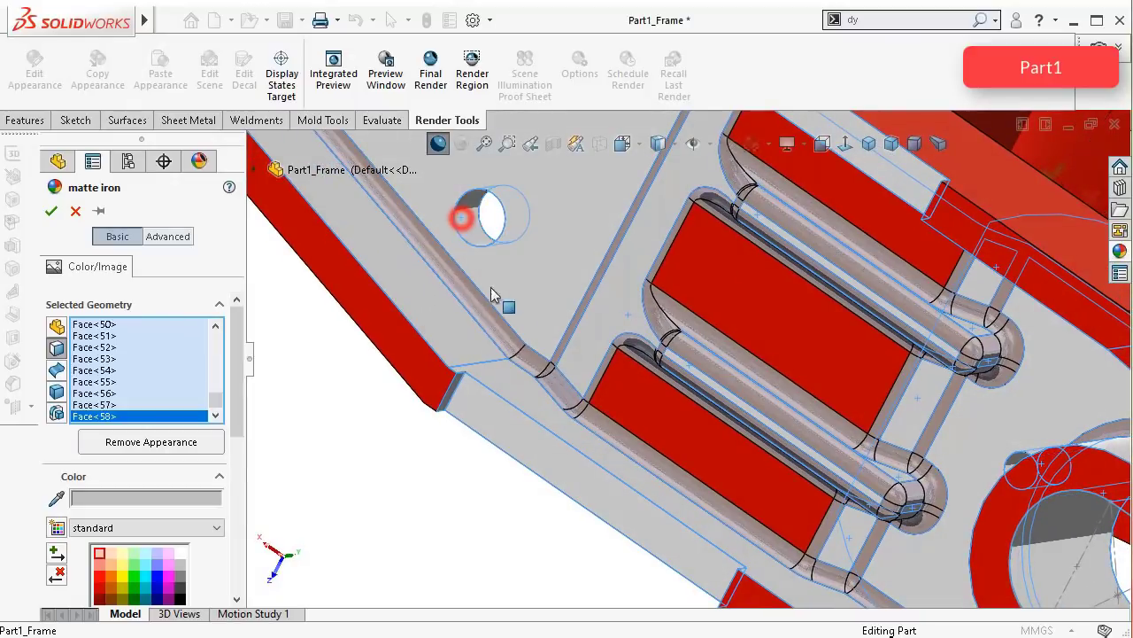
# Step: Check the frame for missed faces and apply the matte iron appearance to the selected faces
pyautogui.scroll(-3, 549, 327)
pyautogui.moveTo(549, 328); pyautogui.dragTo(673, 312, button='middle')
pyautogui.scroll(3, 708, 278)
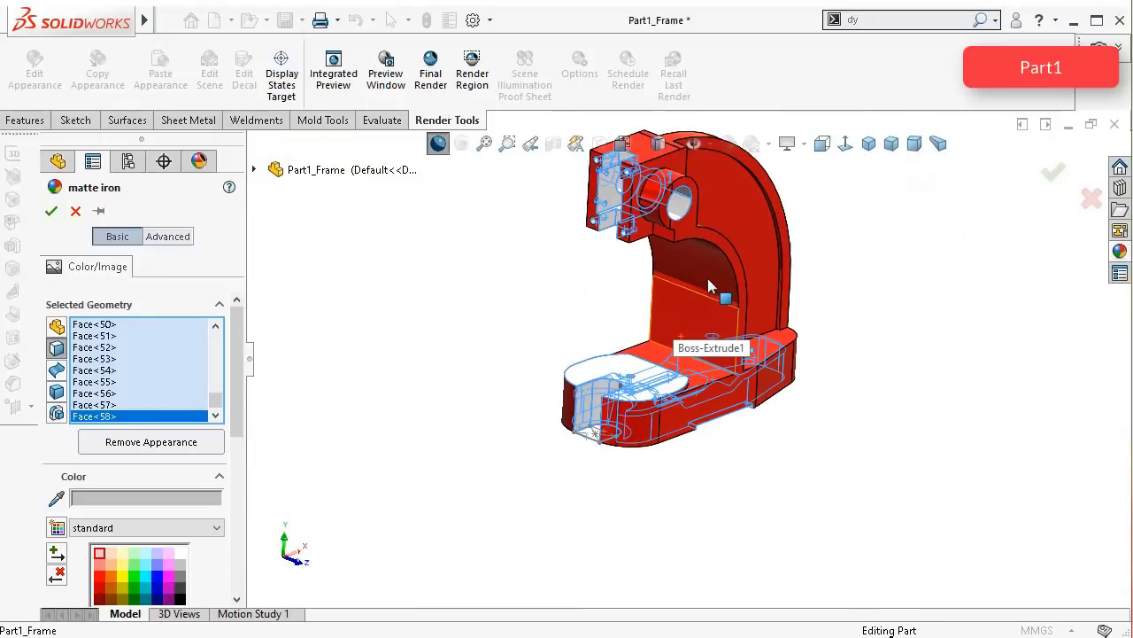
pyautogui.moveTo(708, 278); pyautogui.dragTo(707, 272, button='middle')
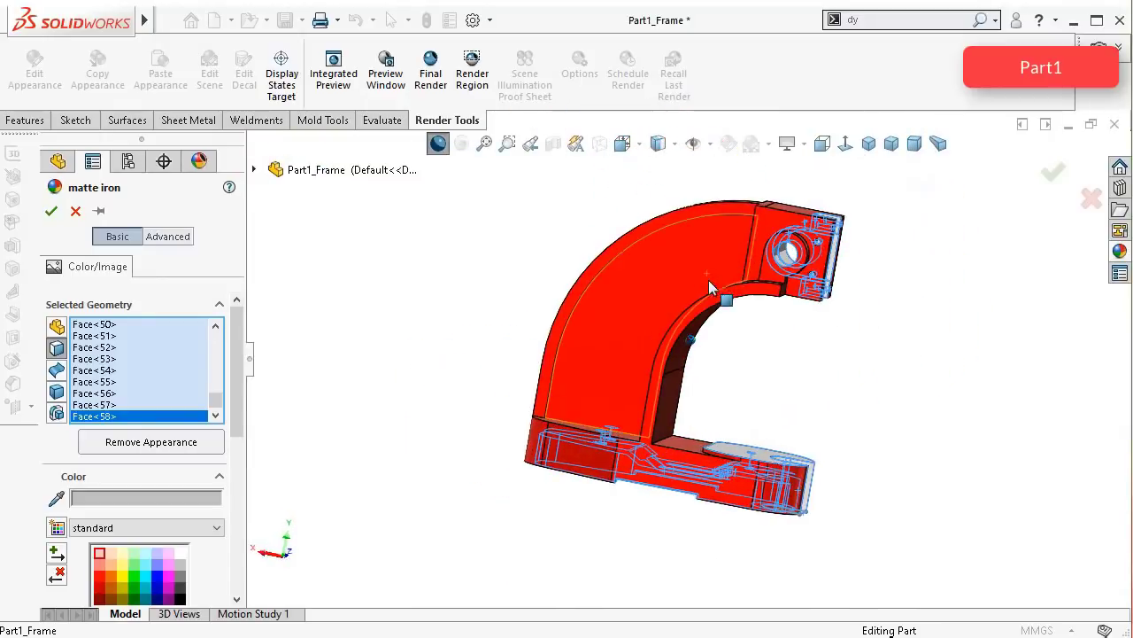
pyautogui.scroll(-5, 809, 290)
pyautogui.moveTo(808, 284); pyautogui.dragTo(805, 278, button='middle')
pyautogui.scroll(2, 805, 277)
pyautogui.press('Left')
pyautogui.press('Left')
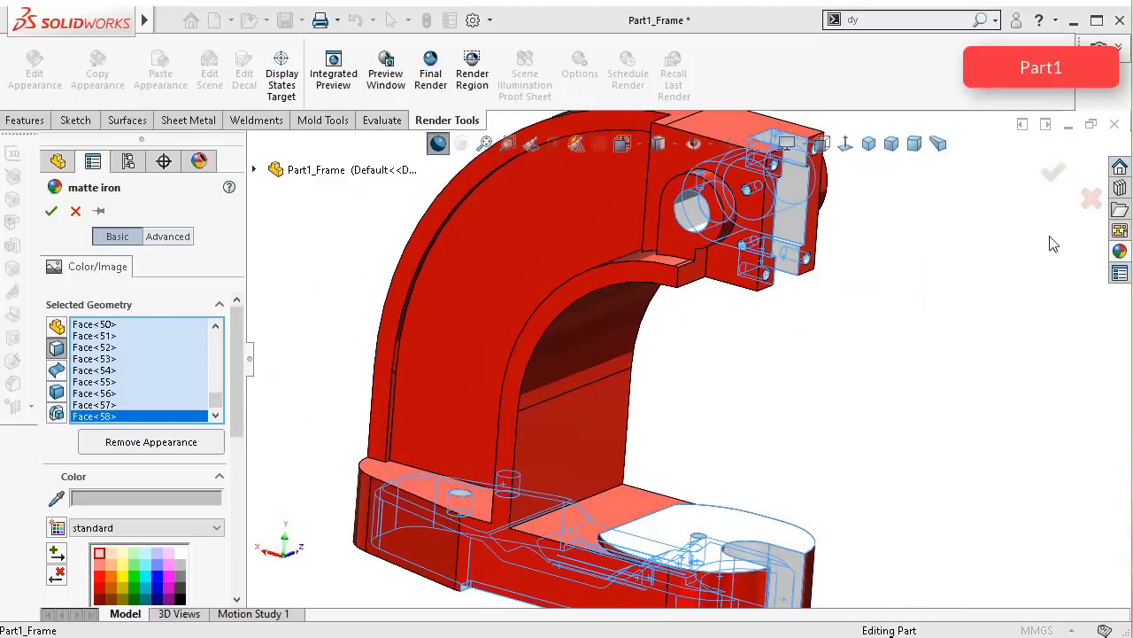
pyautogui.click(1049, 180)
# Step: Display the frame shaded without edges and turn off RealView graphics
pyautogui.middleClick(928, 299)
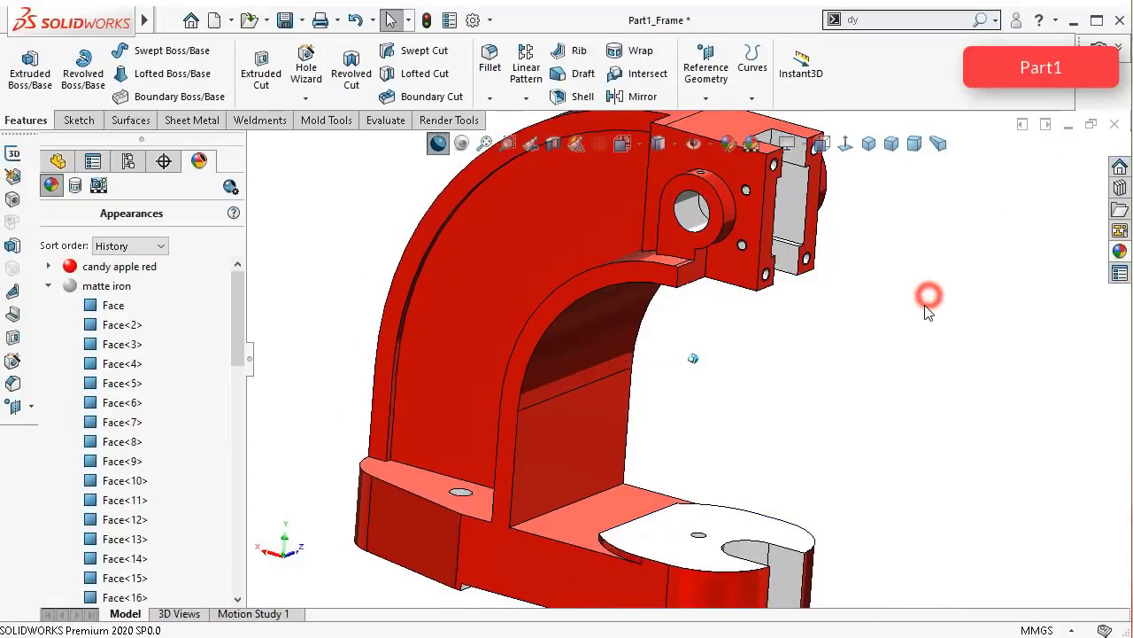
pyautogui.moveTo(841, 284); pyautogui.dragTo(841, 284, button='middle')
pyautogui.scroll(-5, 749, 286)
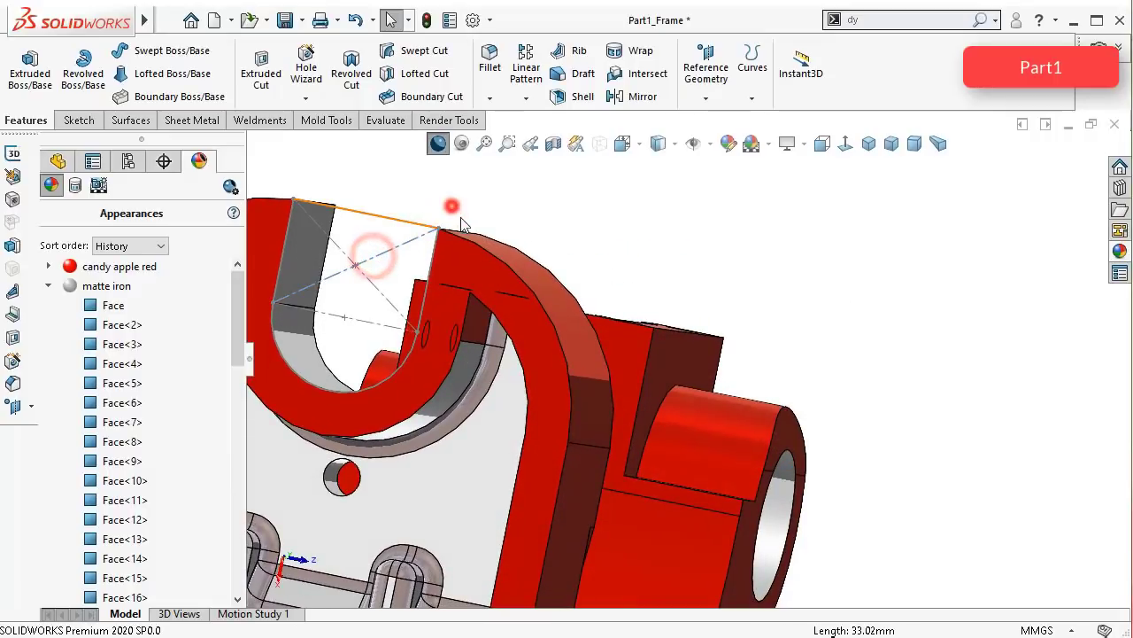
pyautogui.scroll(3, 693, 216)
pyautogui.moveTo(682, 225); pyautogui.dragTo(654, 238, button='middle')
pyautogui.scroll(4, 656, 235)
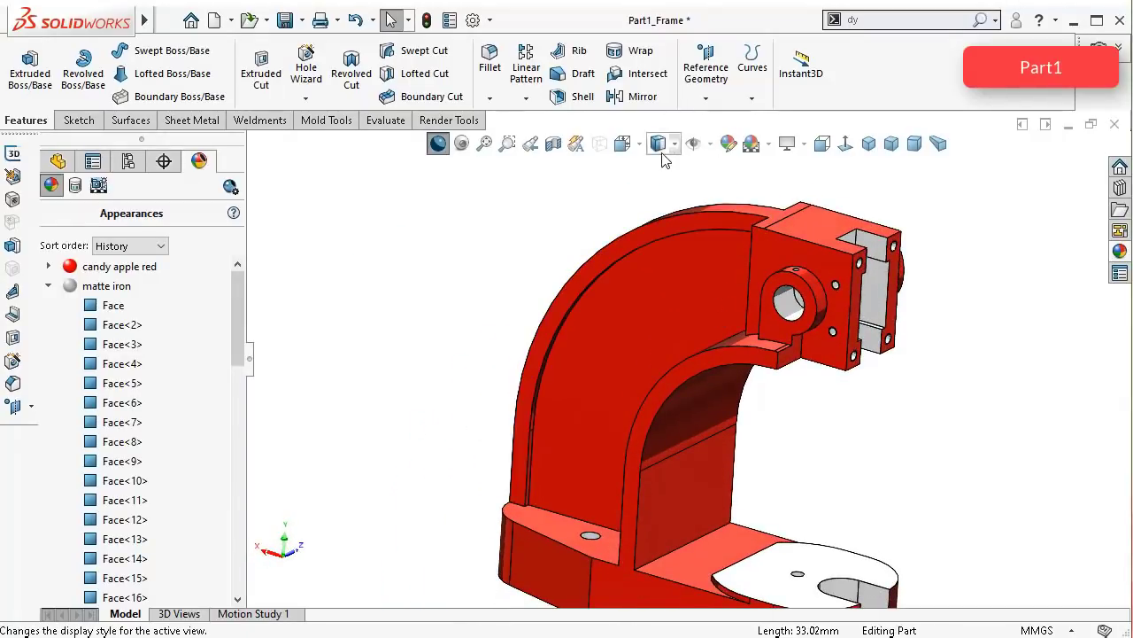
pyautogui.click(661, 191)
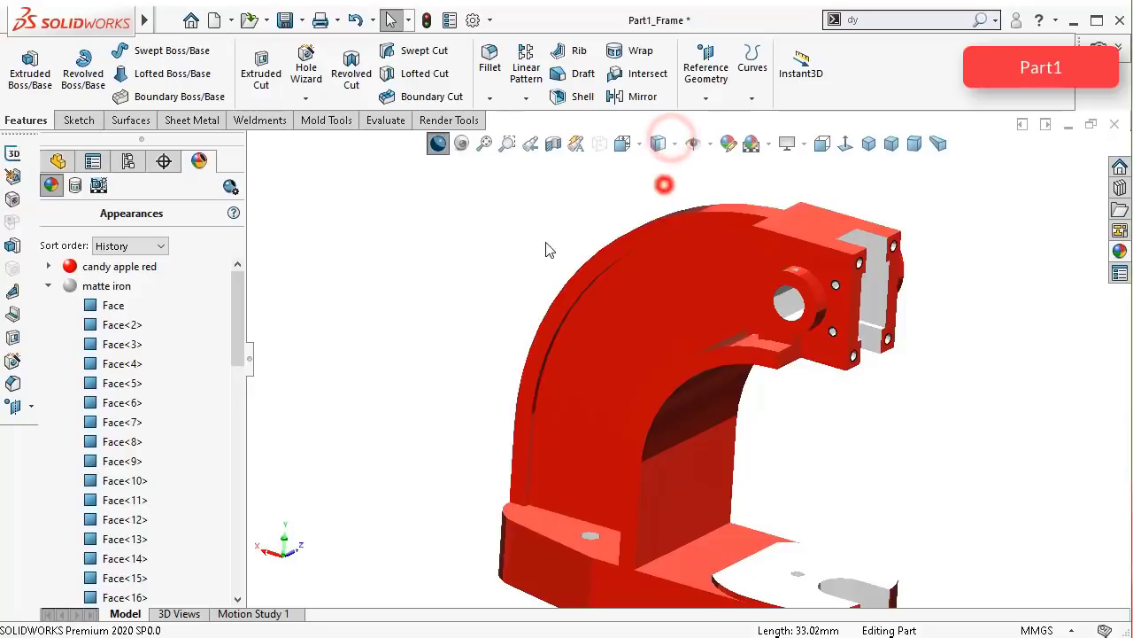
pyautogui.click(437, 145)
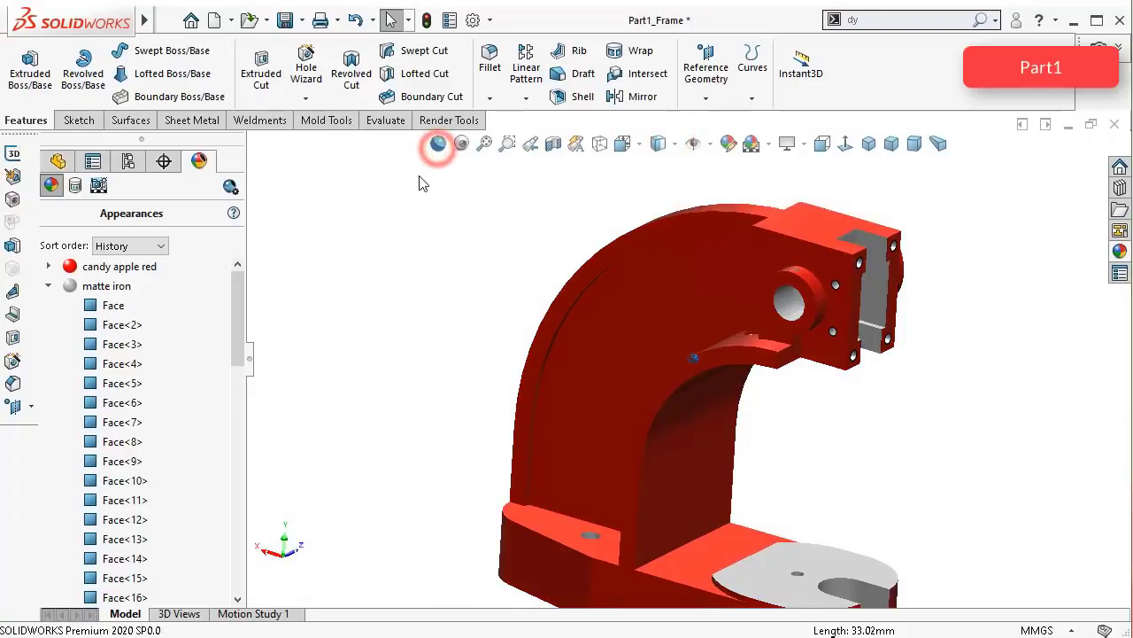
# Step: Examine the red and matte iron faces on the frame's sides, underside recess, table and upper block
pyautogui.press('Left')
pyautogui.press('Left')
pyautogui.press('Left')
pyautogui.press('Left')
pyautogui.press('Left')
pyautogui.press('Left')
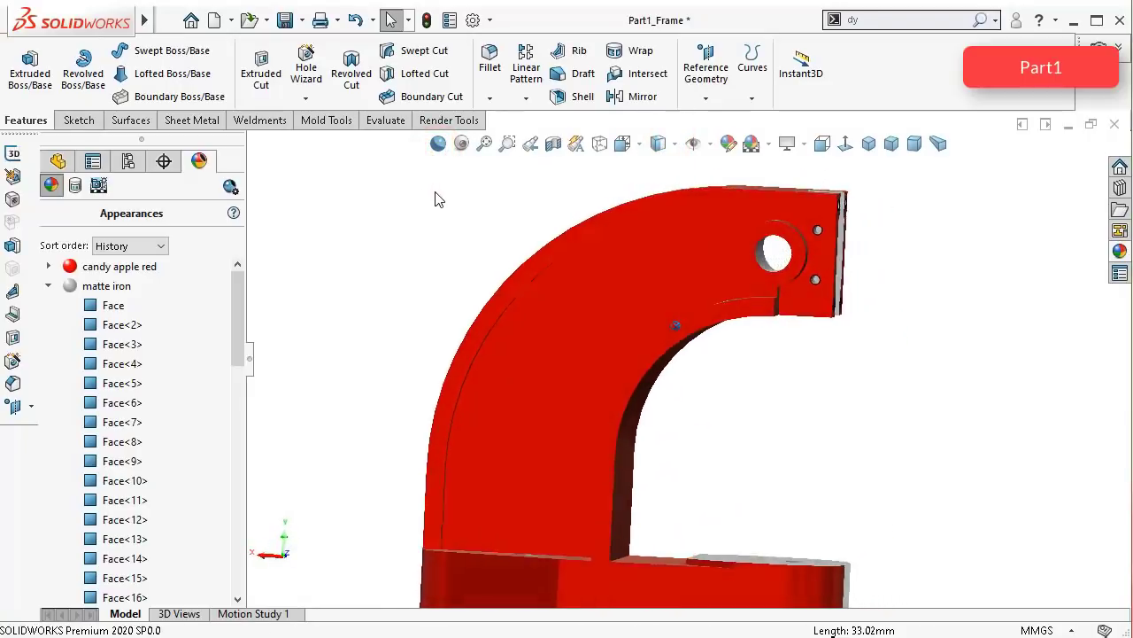
pyautogui.press('Up')
pyautogui.press('Up')
pyautogui.press('Up')
pyautogui.press('Up')
pyautogui.press('Up')
pyautogui.press('Up')
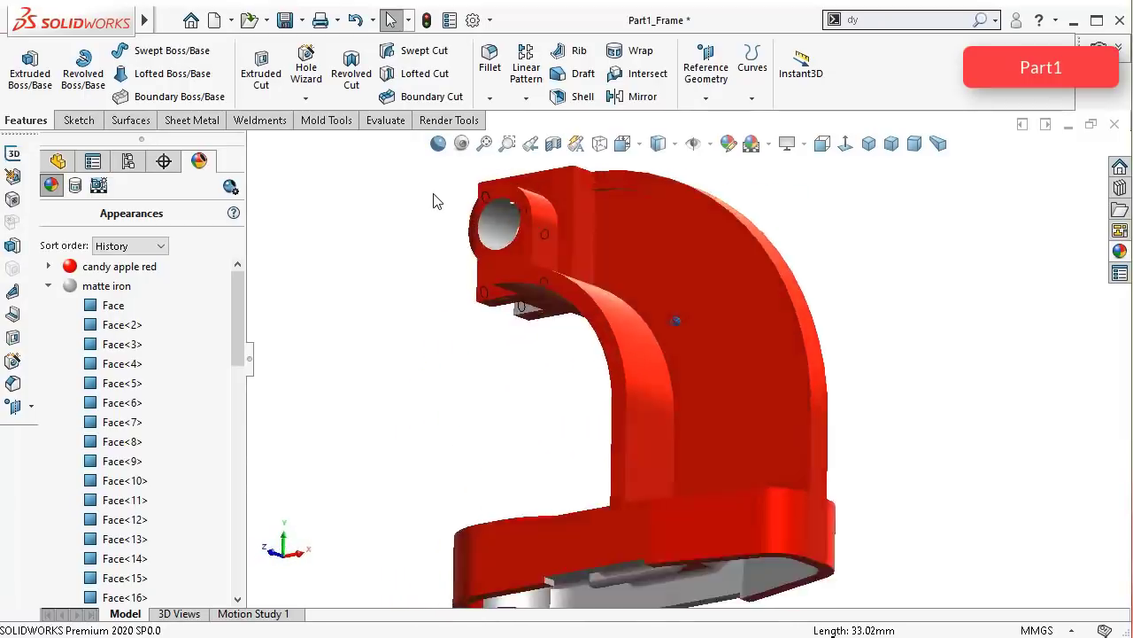
pyautogui.scroll(-4, 696, 192)
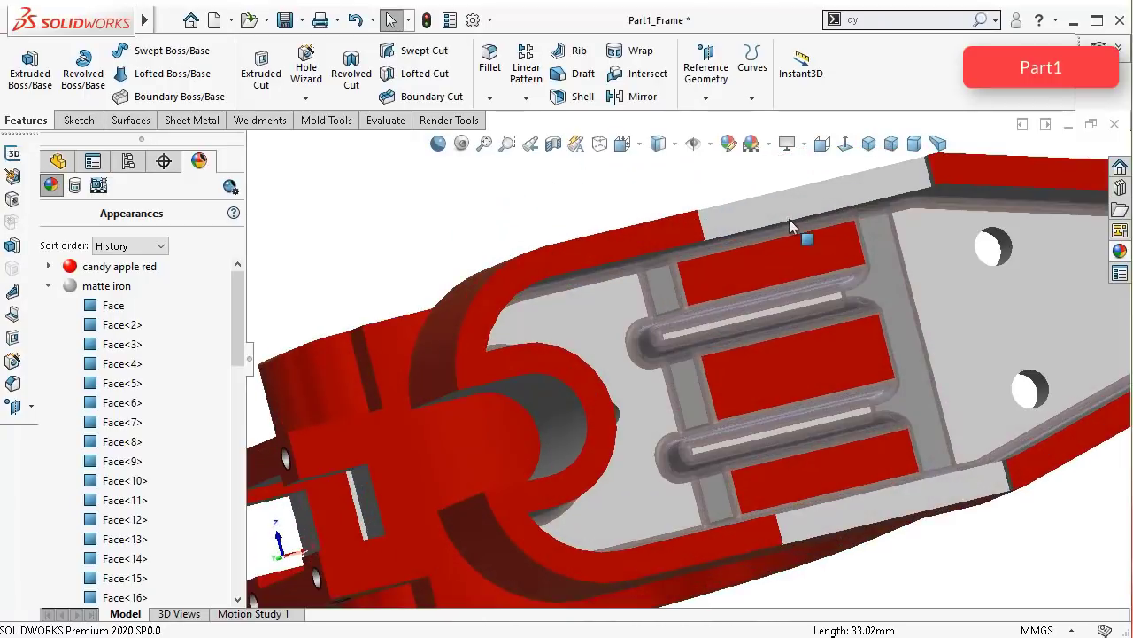
pyautogui.press('Right')
pyautogui.press('Right')
pyautogui.press('Right')
pyautogui.press('Down')
pyautogui.press('Down')
pyautogui.press('Down')
pyautogui.press('Down')
pyautogui.press('Down')
pyautogui.press('Down')
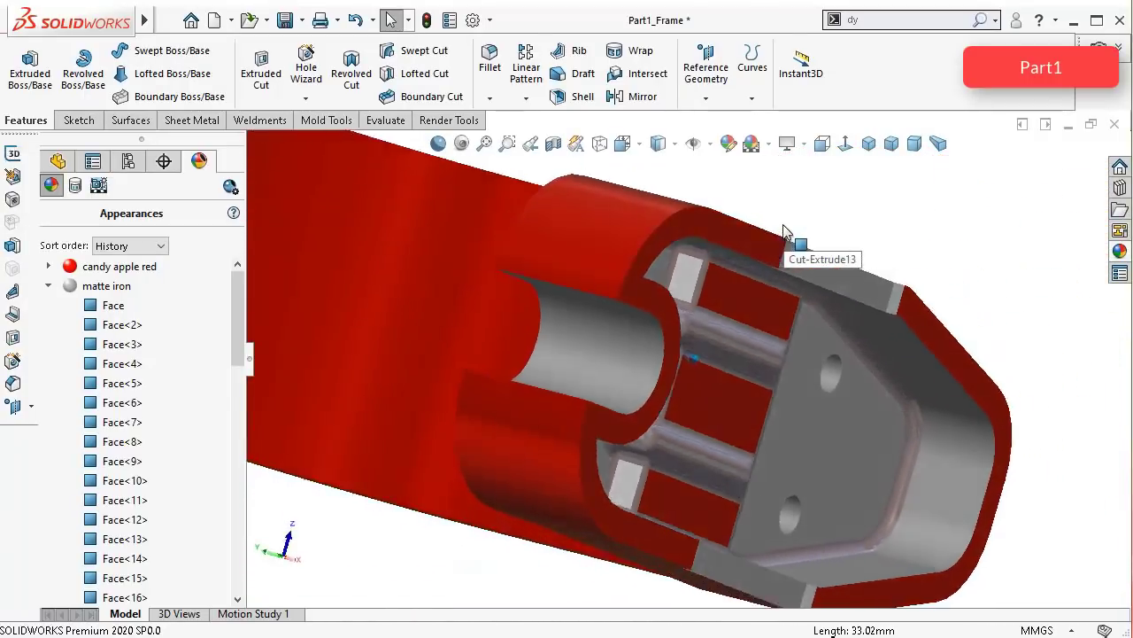
pyautogui.press('Left')
pyautogui.press('Left')
pyautogui.press('Left')
pyautogui.press('Left')
pyautogui.press('Left')
pyautogui.press('Left')
pyautogui.press('Left')
pyautogui.press('Left')
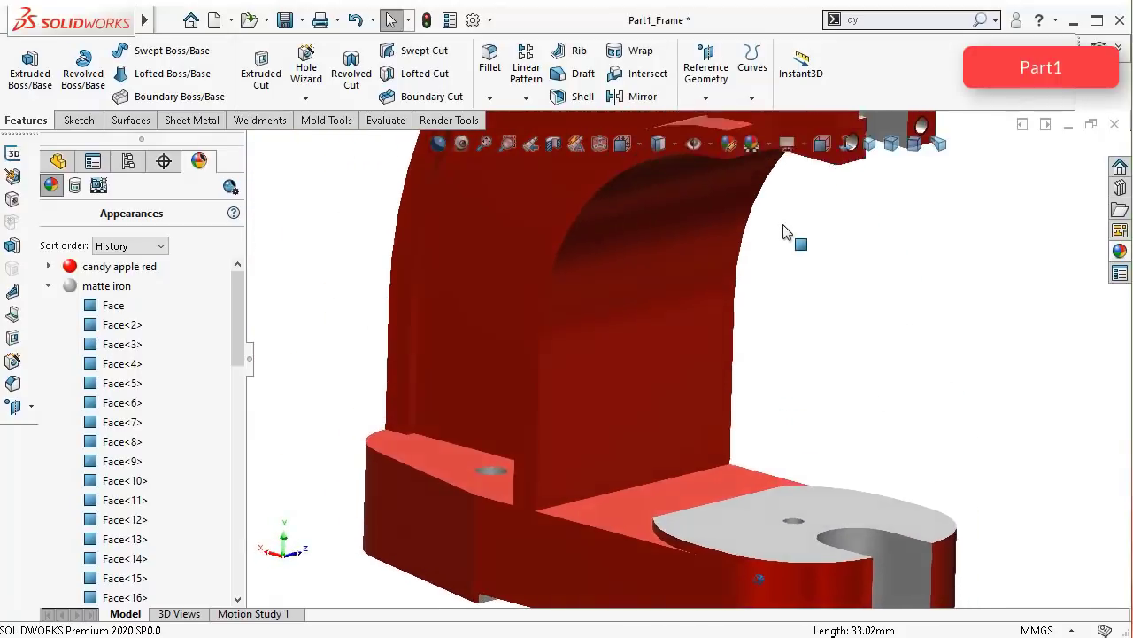
pyautogui.press('Left')
pyautogui.press('Left')
pyautogui.press('Left')
pyautogui.press('Left')
pyautogui.press('Left')
pyautogui.press('Left')
pyautogui.press('Left')
pyautogui.press('Left')
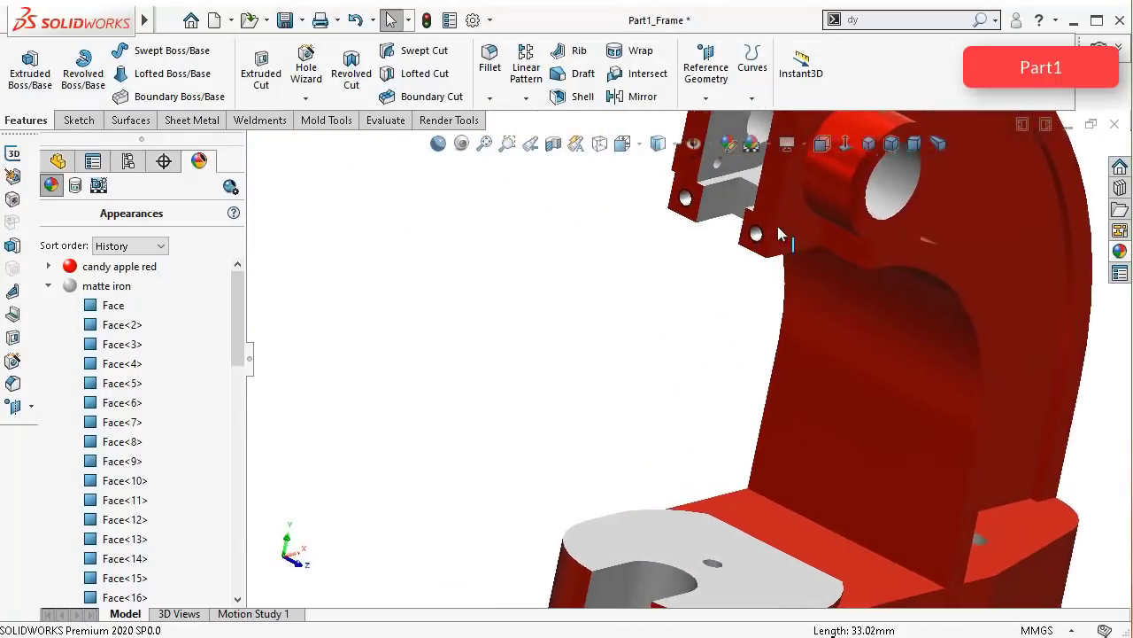
pyautogui.press('Left')
pyautogui.press('Left')
pyautogui.press('Left')
pyautogui.press('Left')
pyautogui.press('Left')
pyautogui.press('Left')
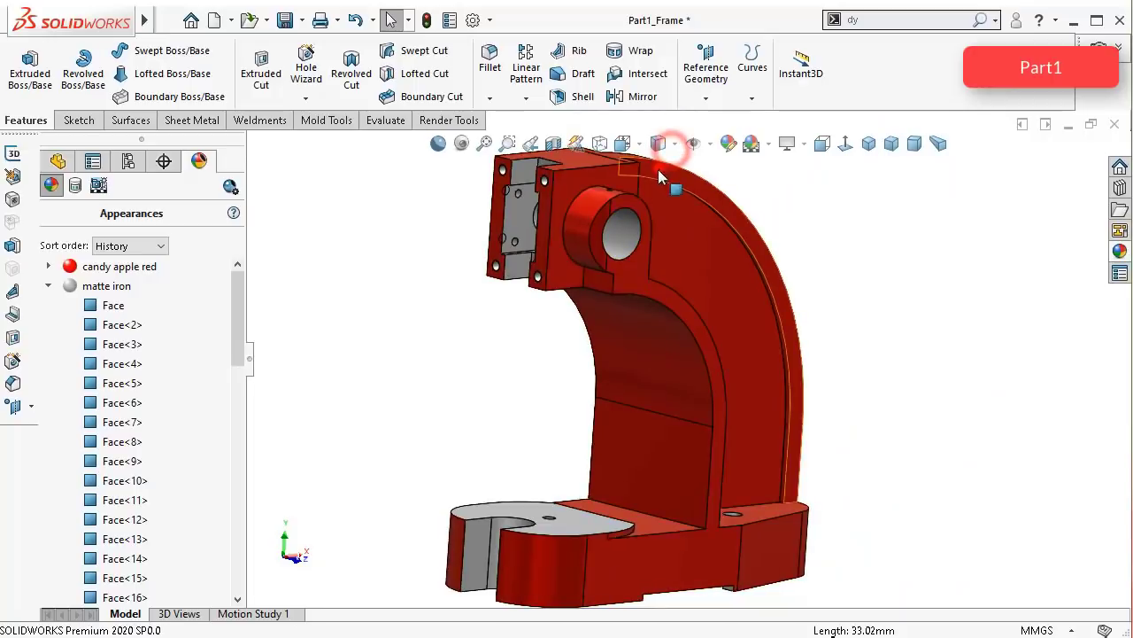
# Step: Turn RealView graphics back on and view the frame's slotted front
pyautogui.click(438, 144)
pyautogui.press('Left')
pyautogui.press('Left')
pyautogui.press('Left')
pyautogui.press('Left')
pyautogui.press('Left')
pyautogui.press('Left')
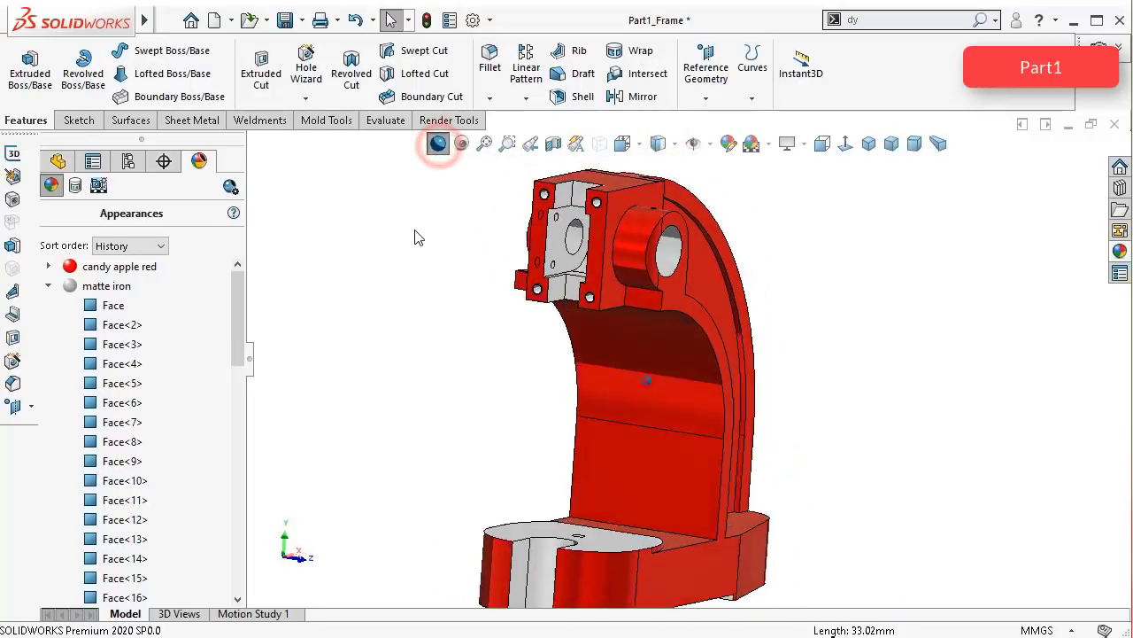
# Step: Turn on ambient occlusion and switch the display style to shaded without edges
pyautogui.click(461, 145)
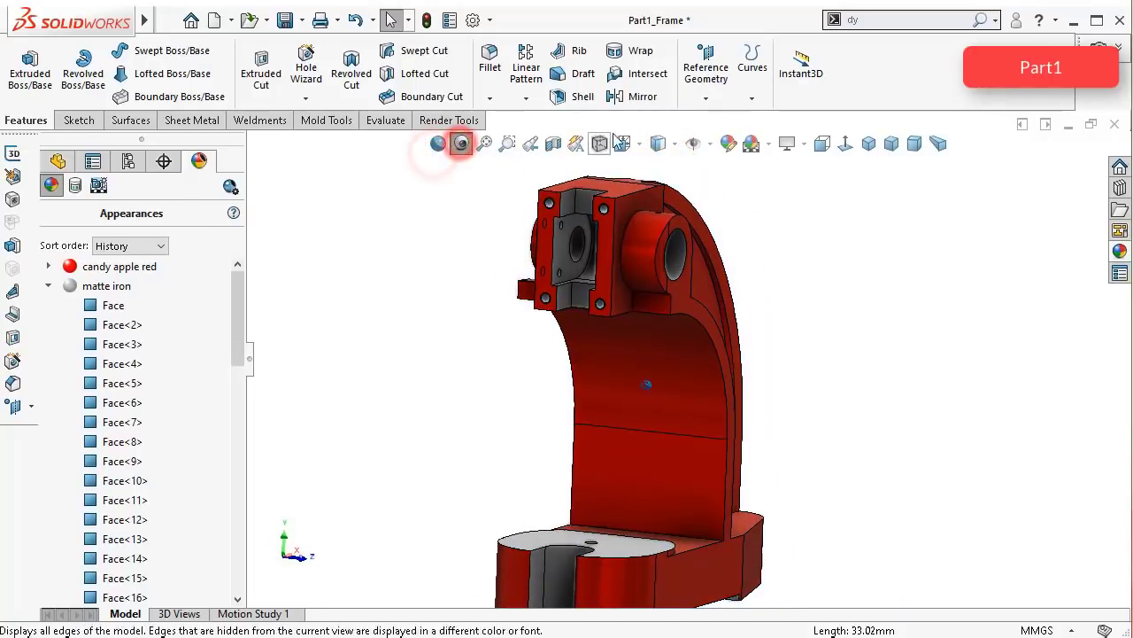
pyautogui.click(664, 192)
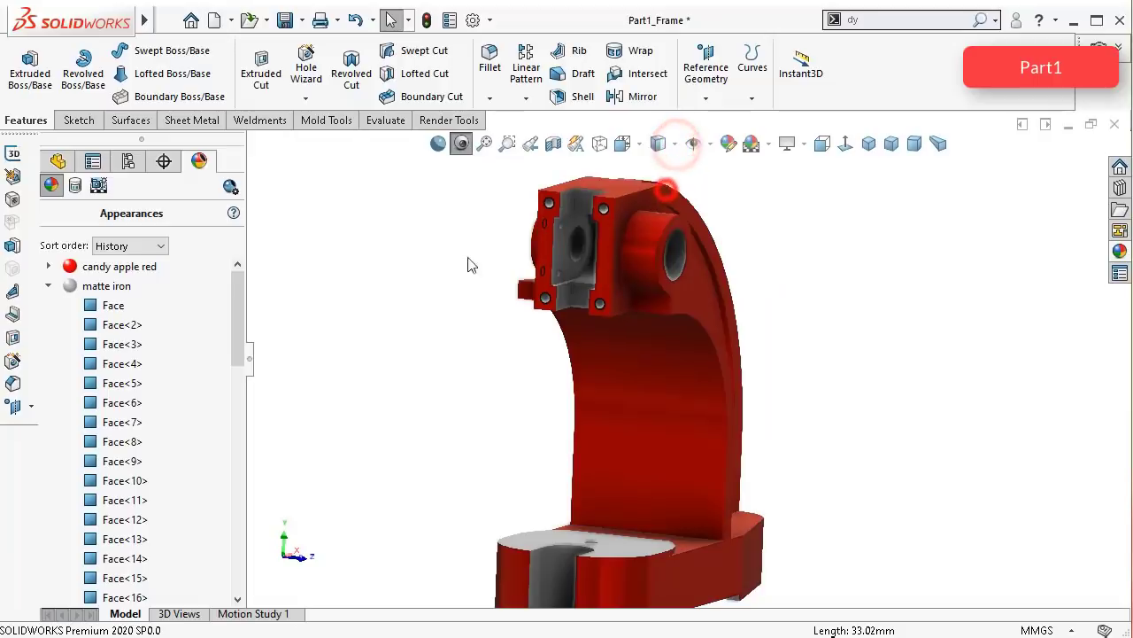
# Step: Examine the frame's shading and appearances from both sides and the front
pyautogui.press('Left')
pyautogui.press('Left')
pyautogui.press('Left')
pyautogui.press('Left')
pyautogui.press('Left')
pyautogui.press('Left')
pyautogui.press('Left')
pyautogui.press('Left')
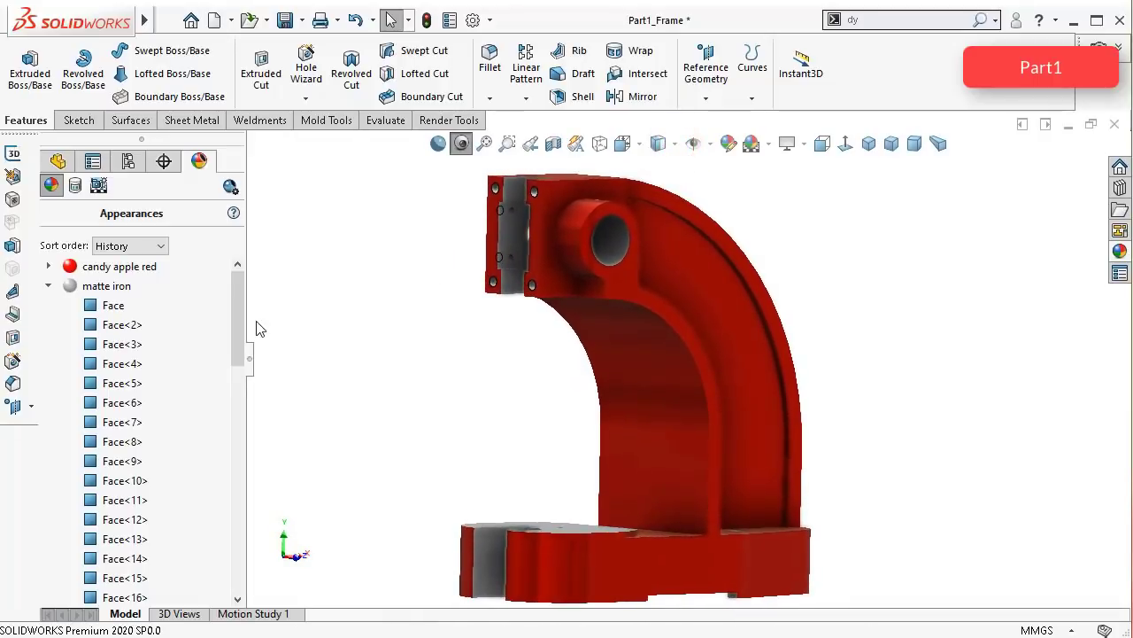
pyautogui.press('Left')
pyautogui.press('Left')
pyautogui.press('Left')
pyautogui.press('Left')
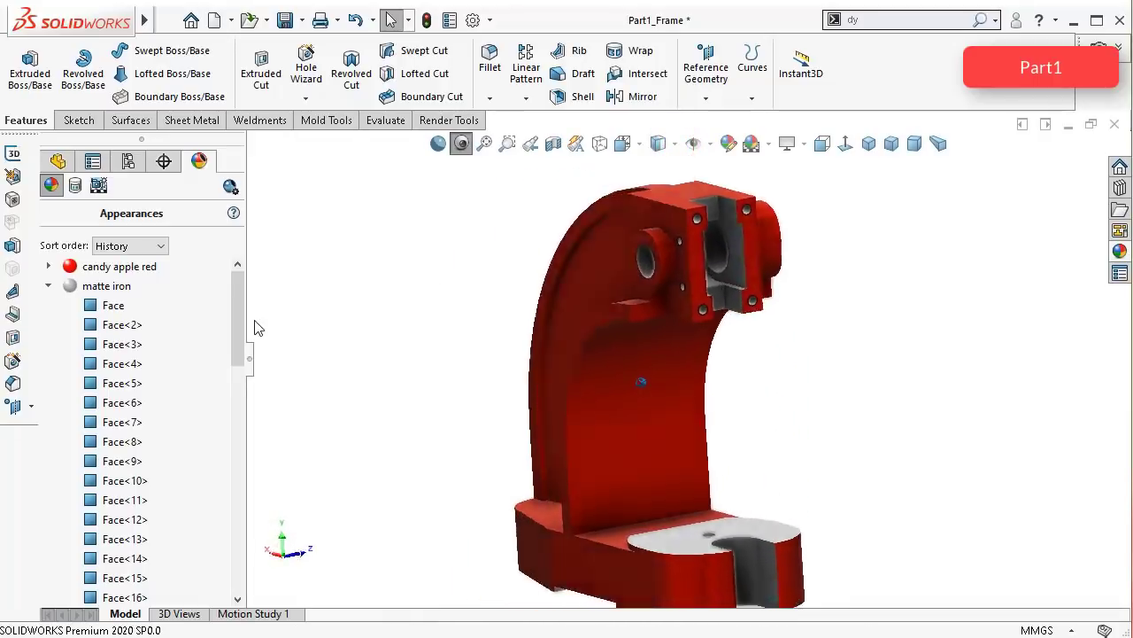
pyautogui.press('Left')
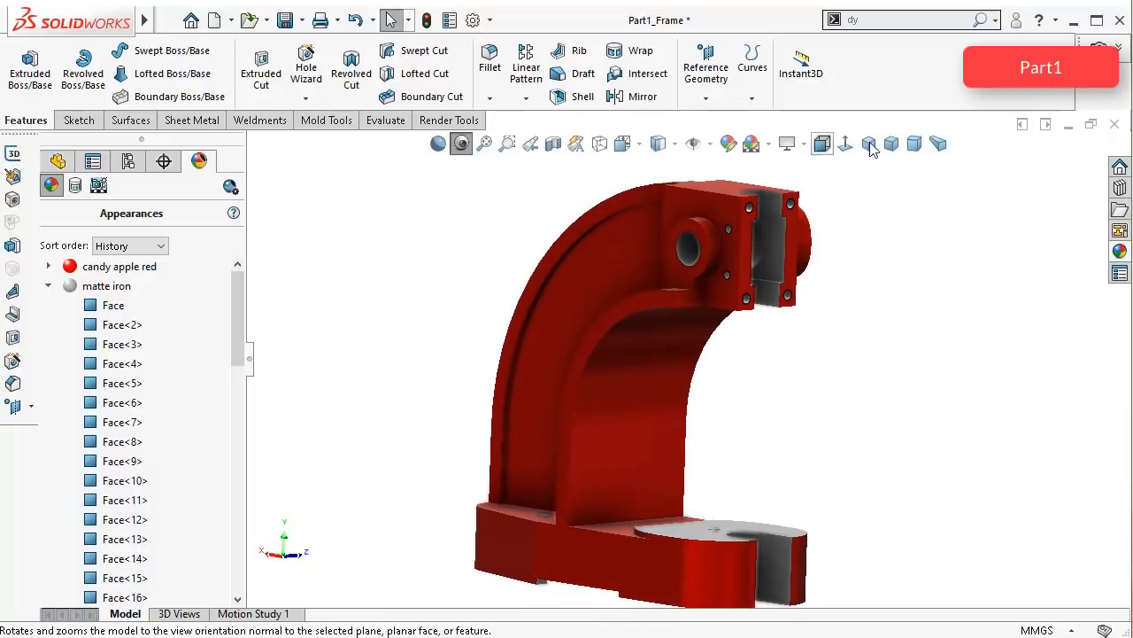
# Step: Switch the view to perspective and show the part's feature tree
pyautogui.click(940, 145)
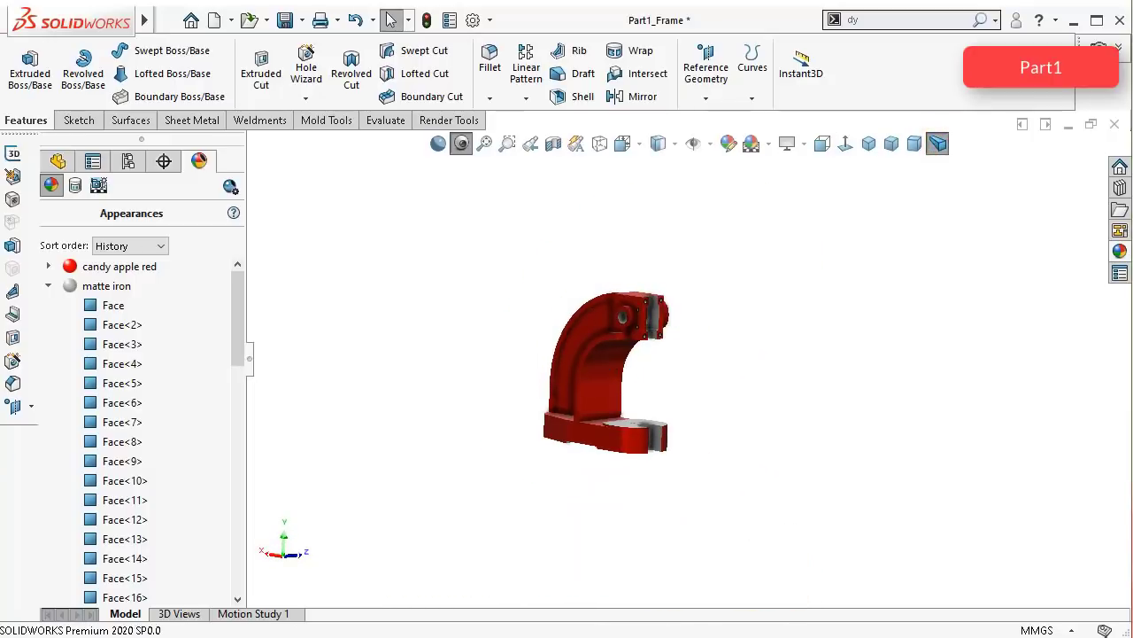
pyautogui.click(57, 159)
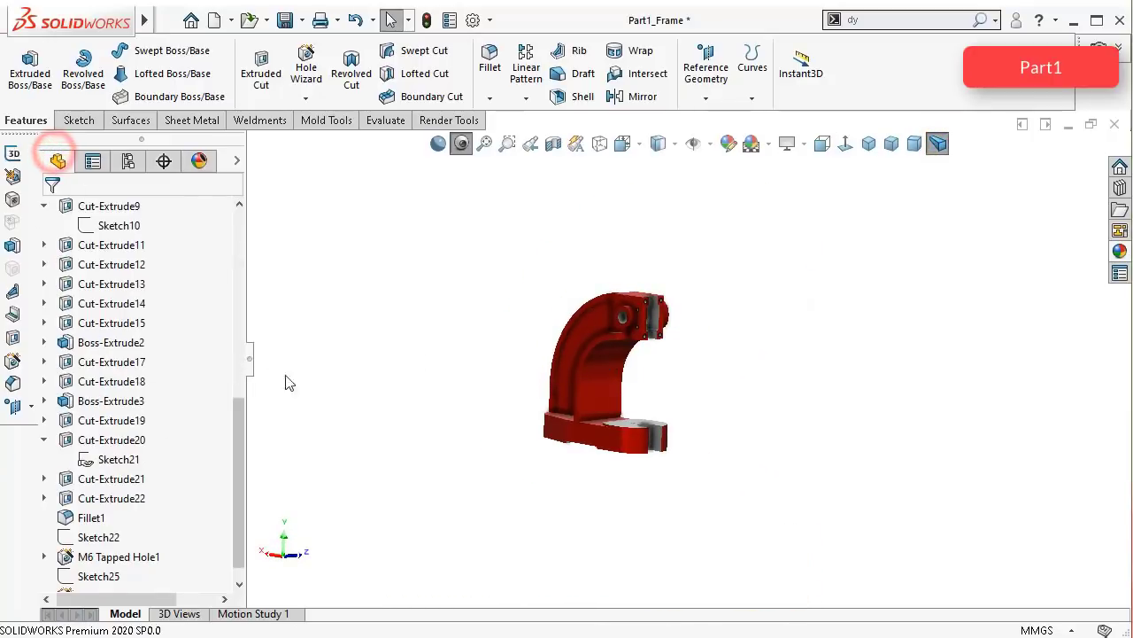
pyautogui.scroll(-3, 624, 368)
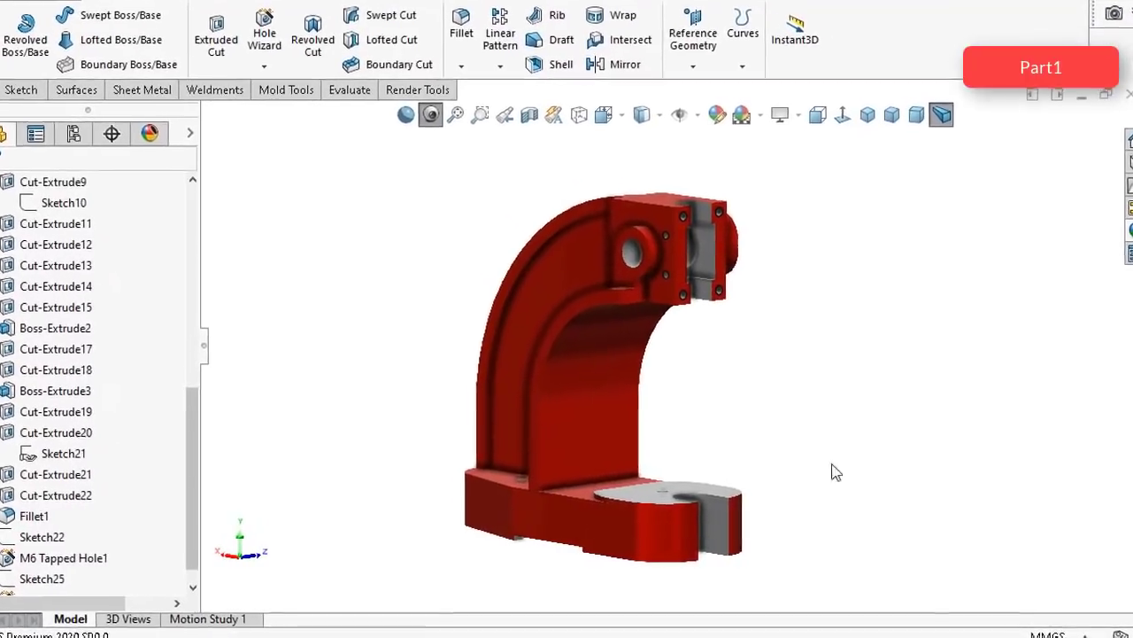
pyautogui.scroll(-2, 589, 369)
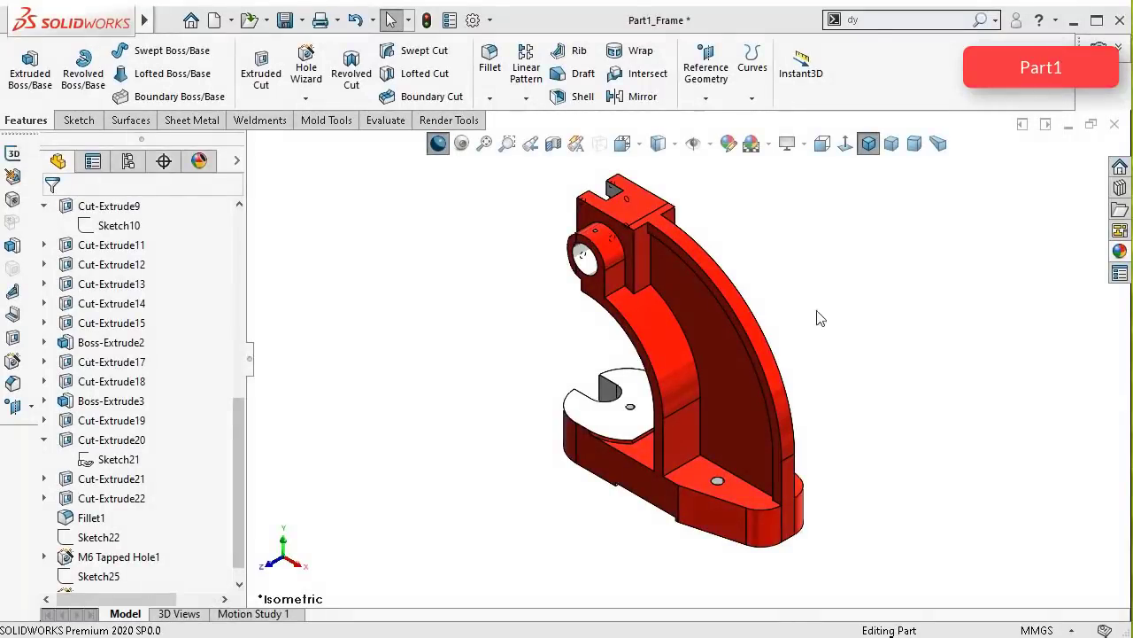
# Step: Start a 15 mm constant-radius fillet and add the short inner edge where the outer curved rim meets the head block
pyautogui.click(489, 69)
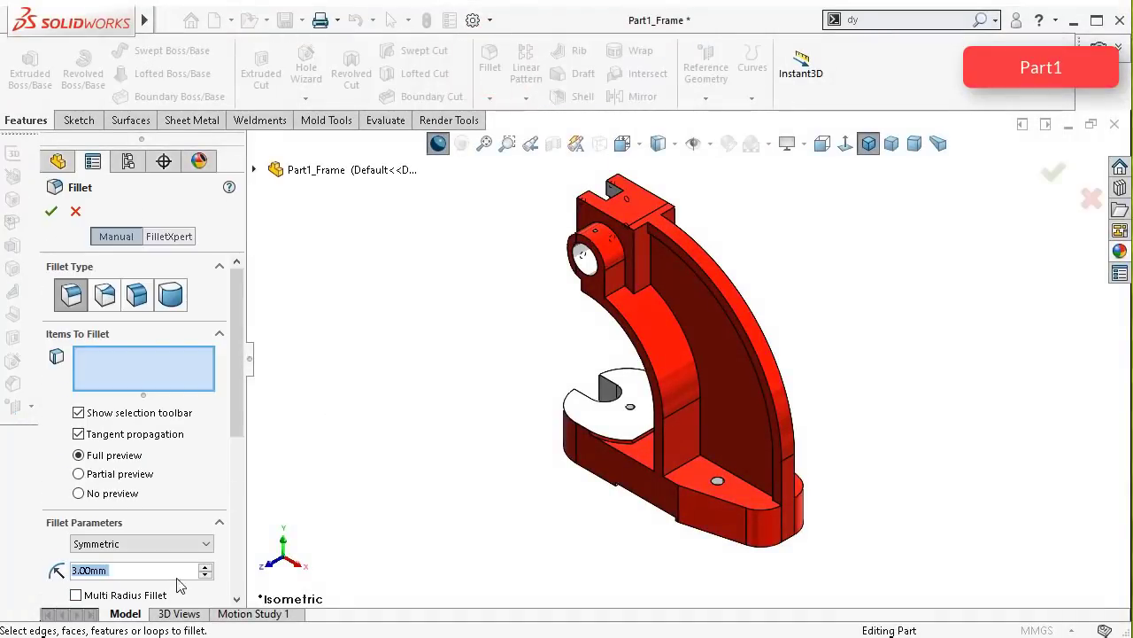
pyautogui.write('1')
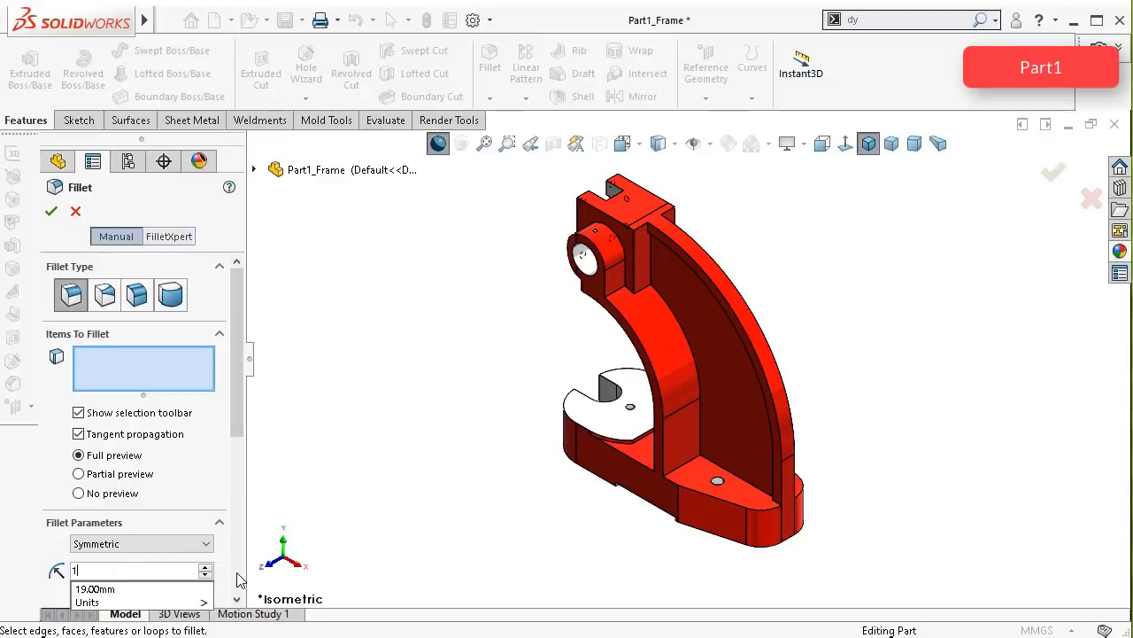
pyautogui.write('5')
pyautogui.click(390, 438)
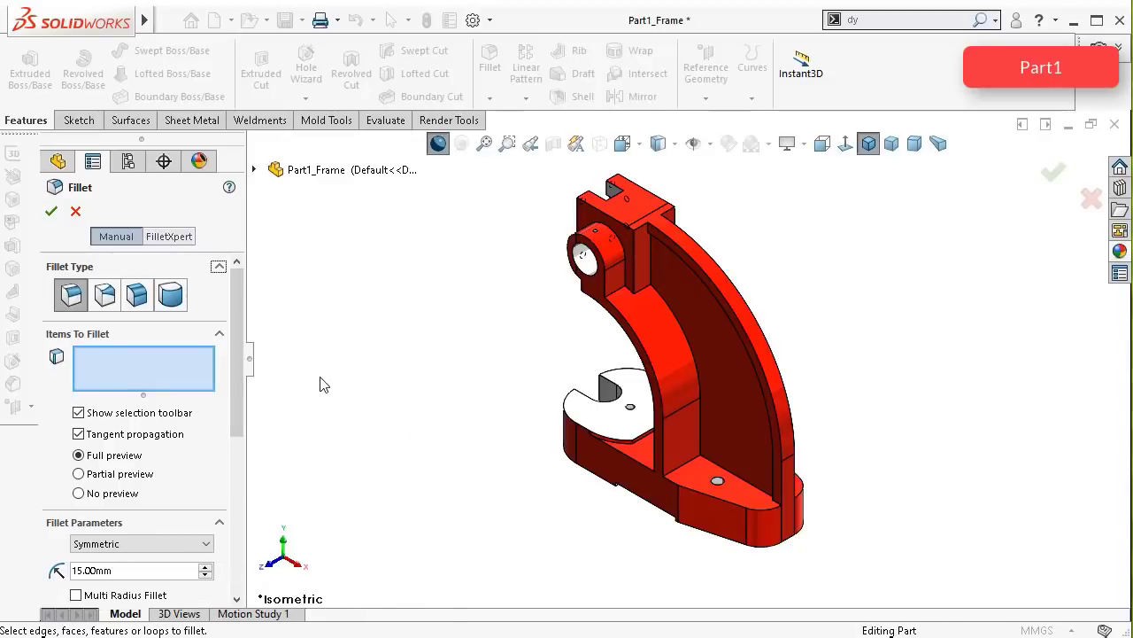
pyautogui.scroll(-3, 572, 293)
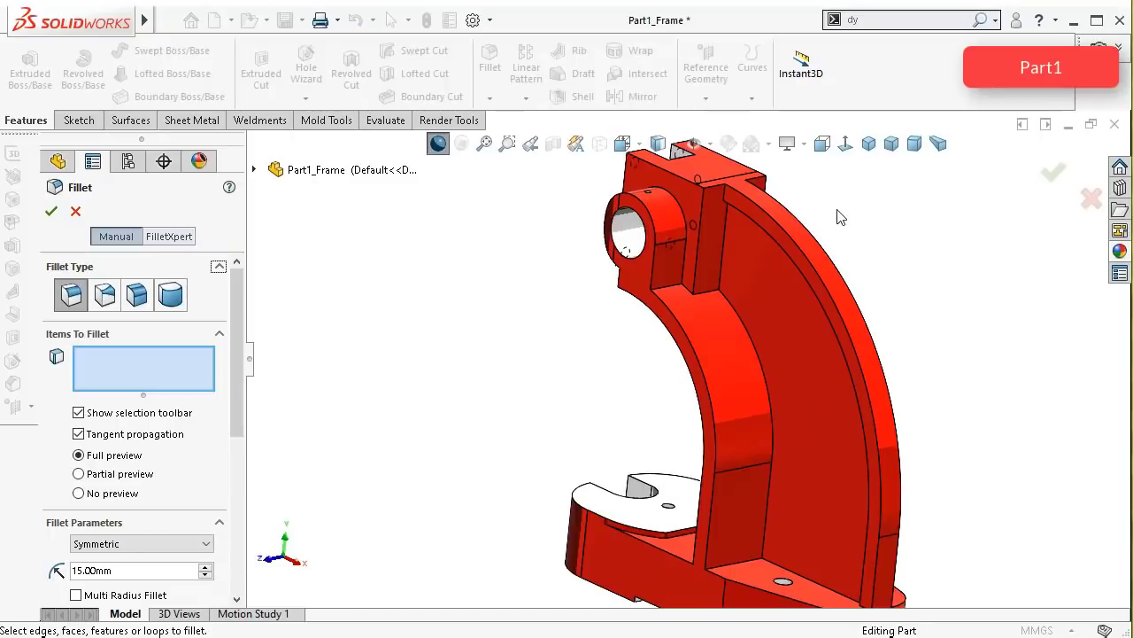
pyautogui.scroll(-6, 840, 217)
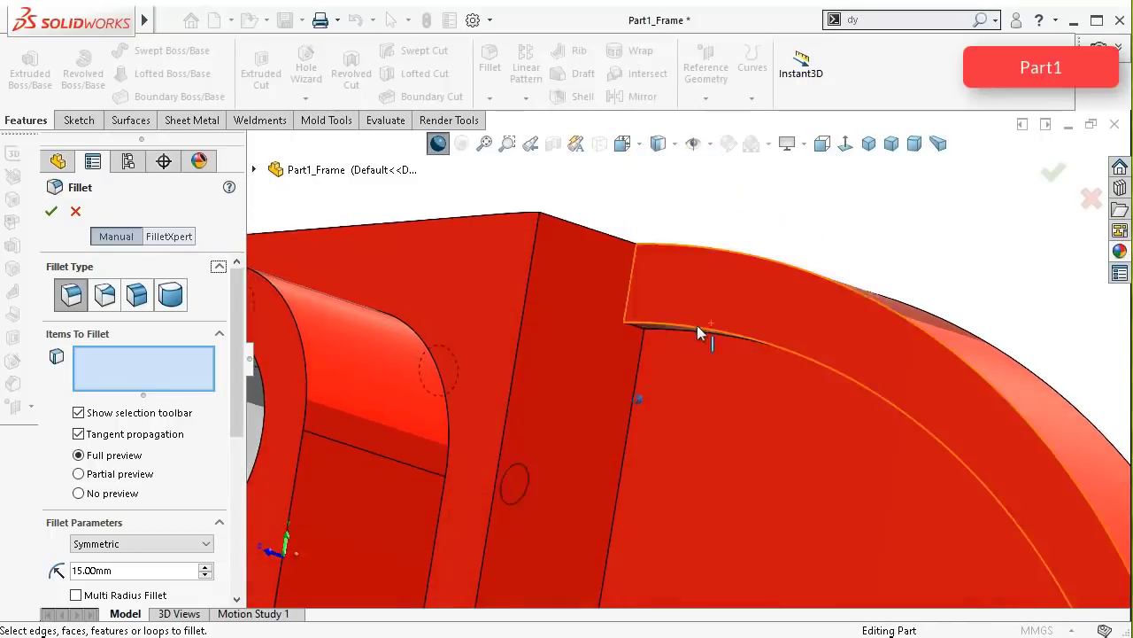
pyautogui.click(641, 329)
pyautogui.scroll(3, 664, 416)
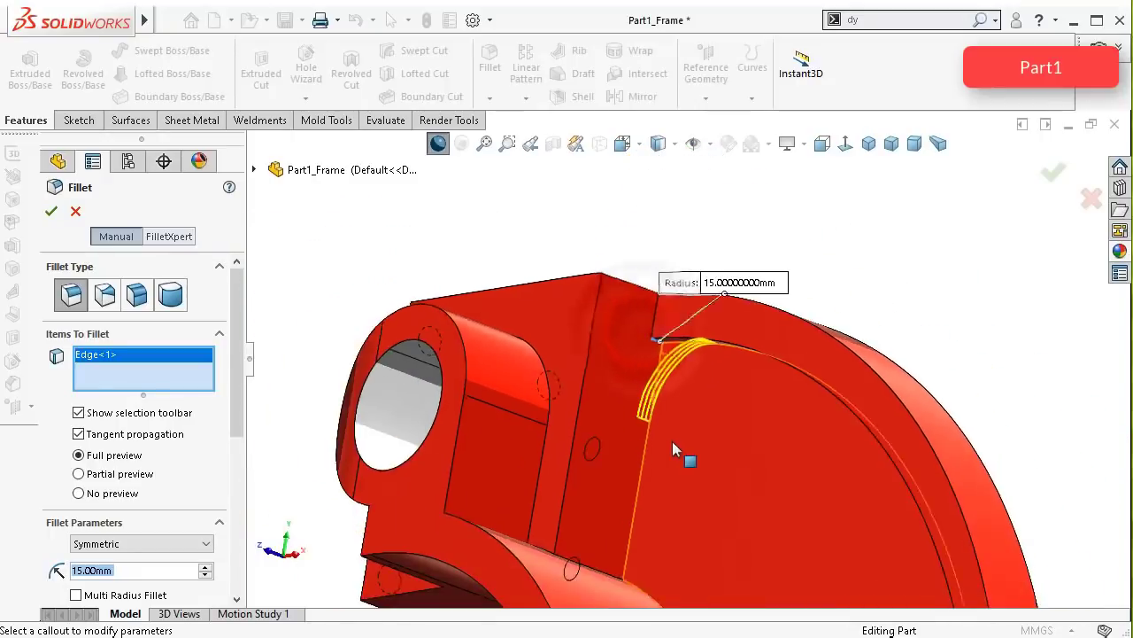
# Step: Add the lower edges of the head block and bearing boss, plus the head block's matching lower edge on the opposite side, to the fillet
pyautogui.moveTo(672, 441); pyautogui.dragTo(607, 564, button='middle')
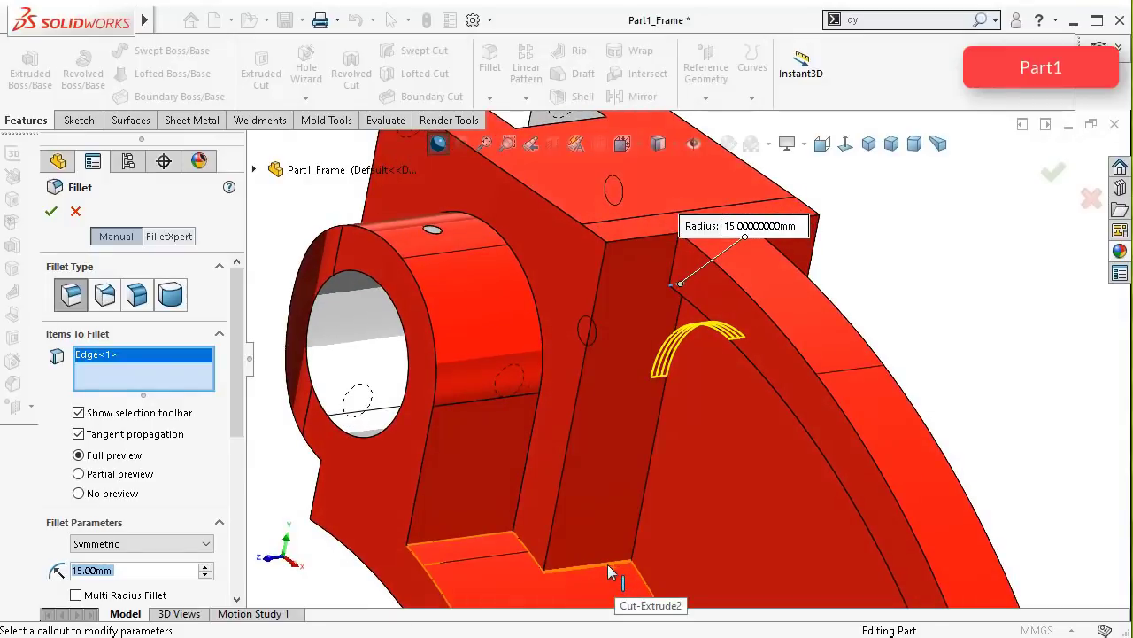
pyautogui.click(607, 564)
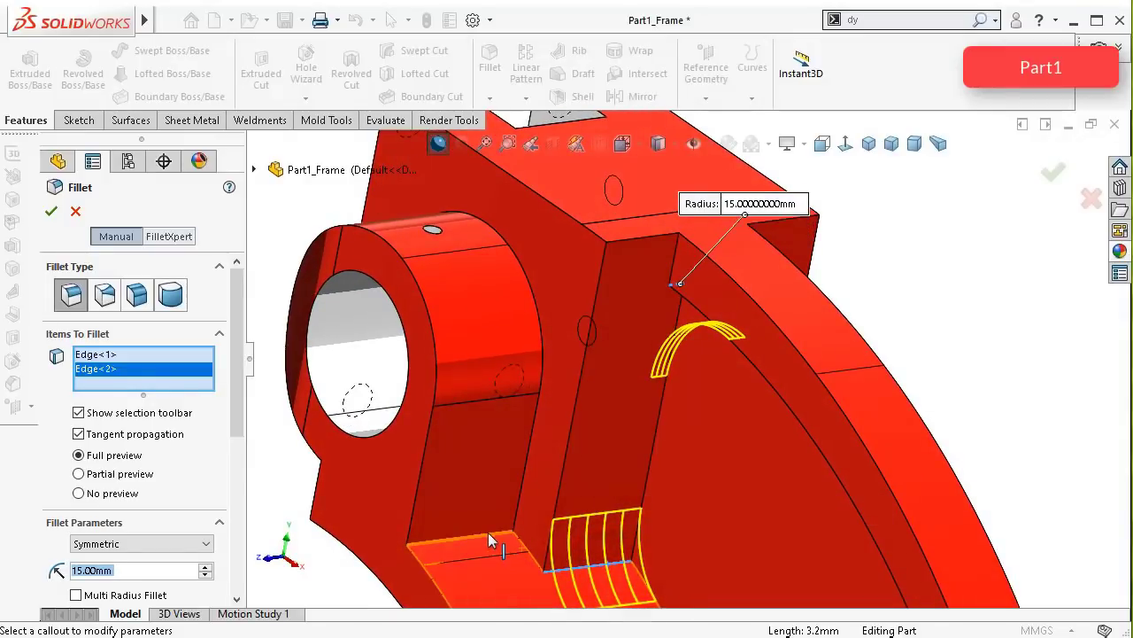
pyautogui.click(488, 534)
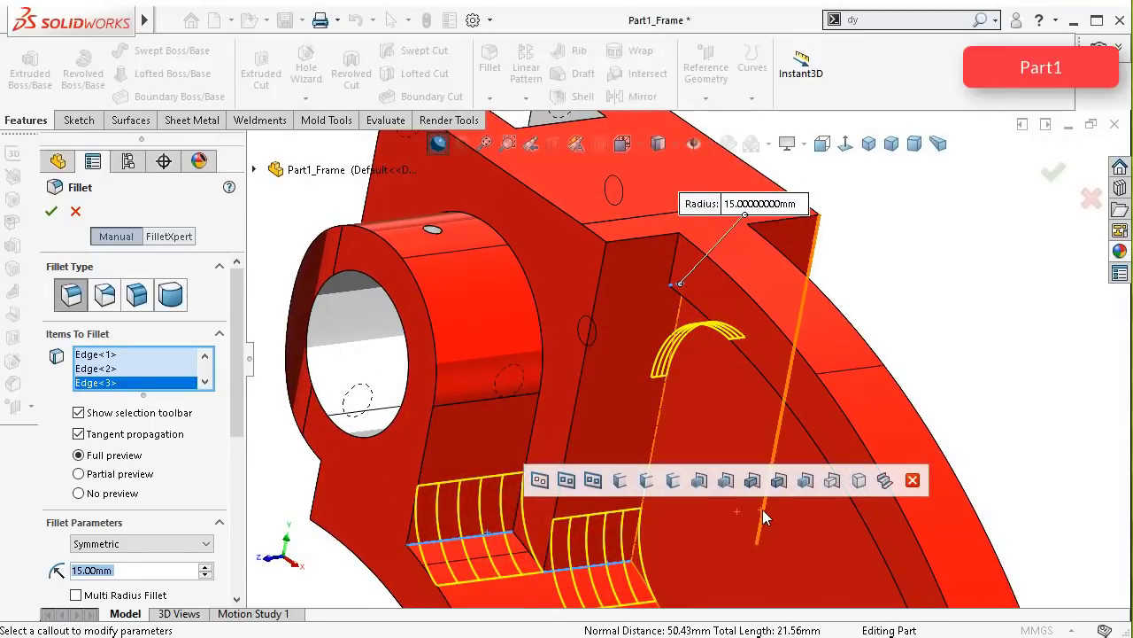
pyautogui.moveTo(762, 510); pyautogui.dragTo(751, 530, button='middle')
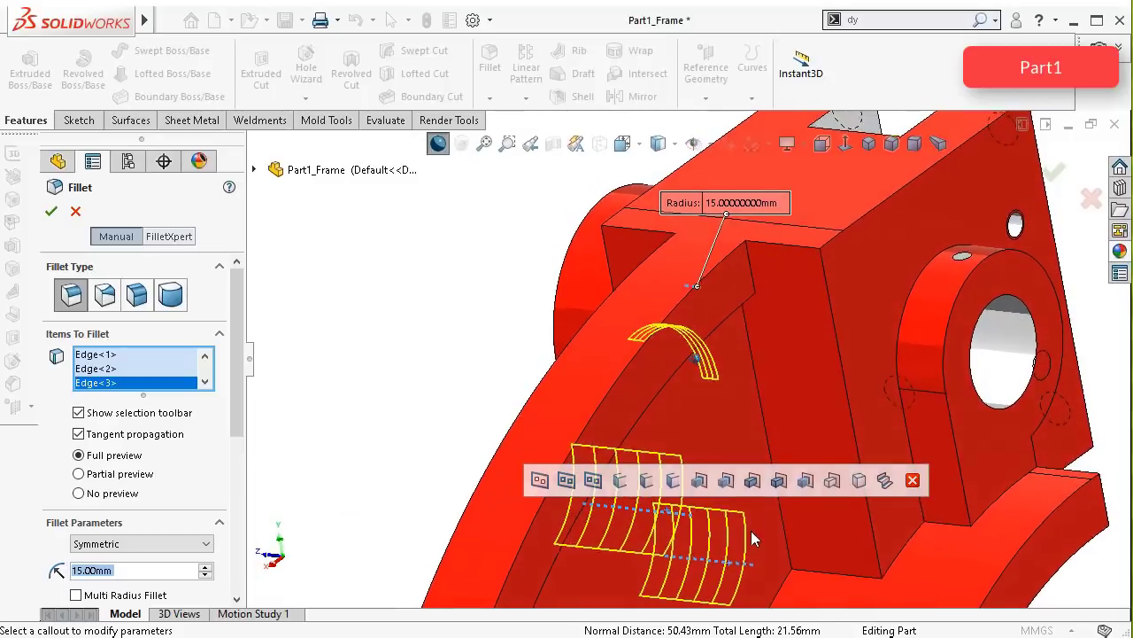
pyautogui.click(798, 571)
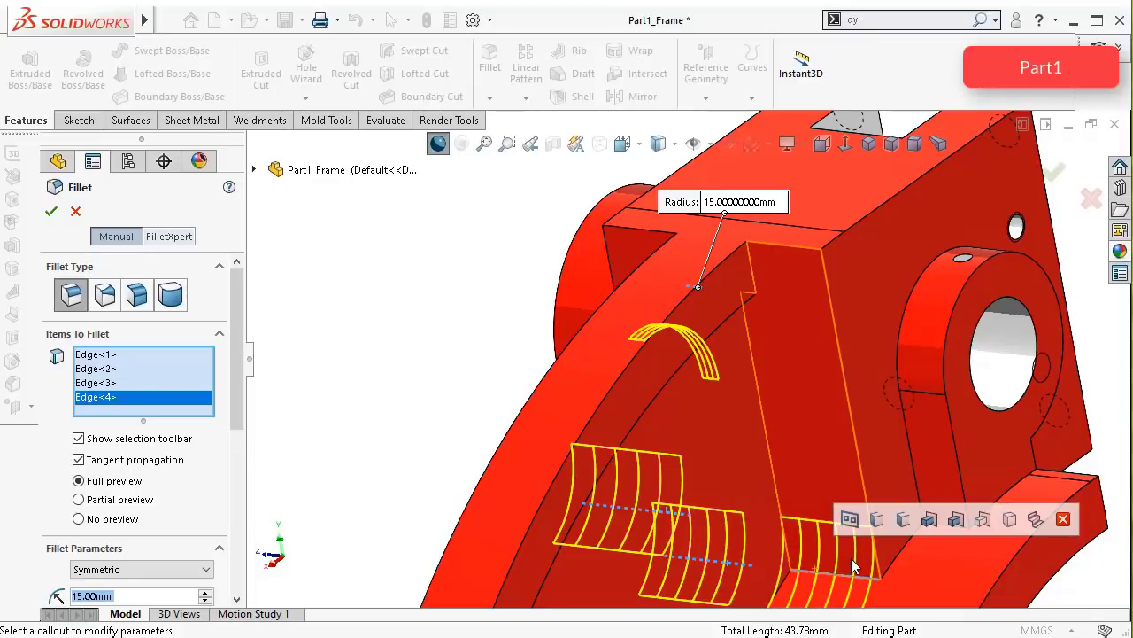
# Step: Add the short inner edge between the outer curved rim and the head block on the mirrored side to the fillet
pyautogui.moveTo(795, 423); pyautogui.dragTo(798, 451, button='middle')
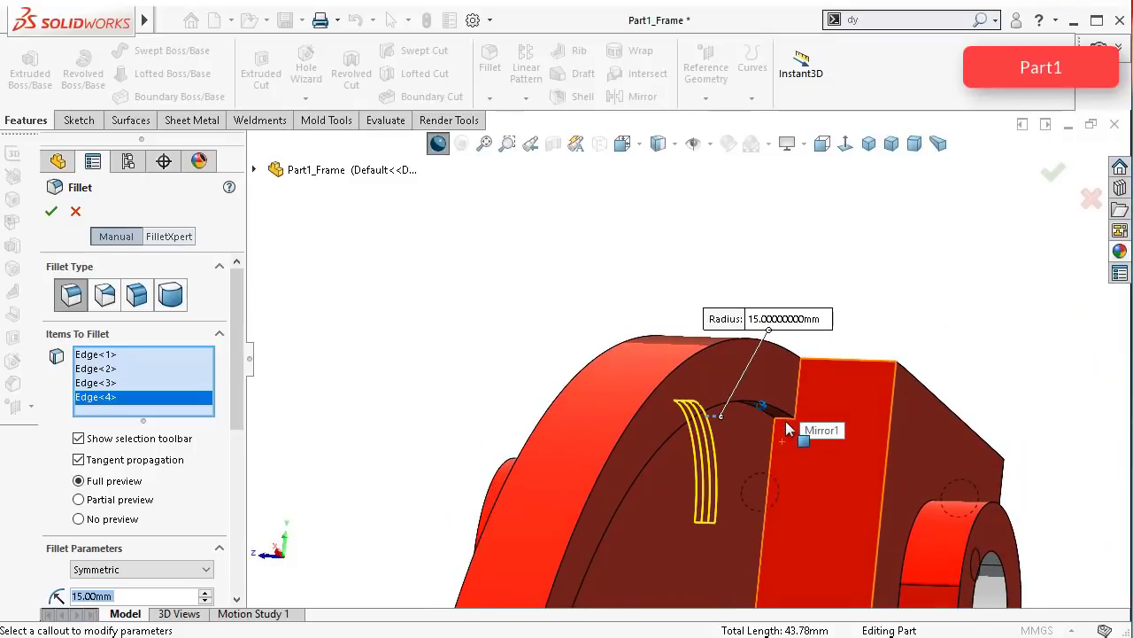
pyautogui.click(245, 399)
pyautogui.click(455, 336)
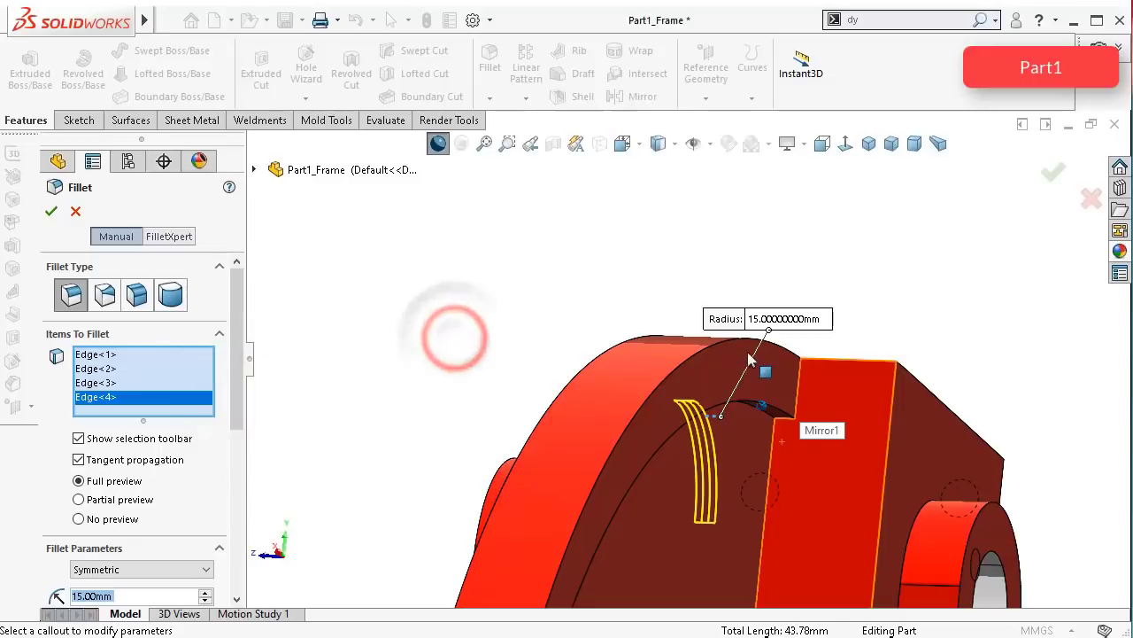
pyautogui.scroll(-1, 765, 359)
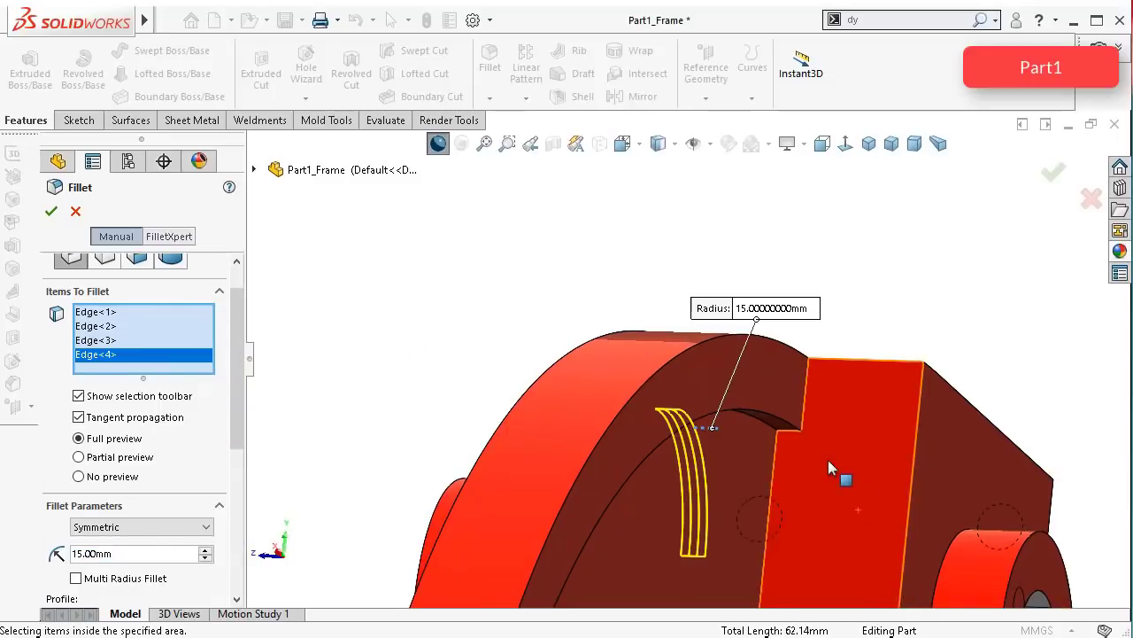
pyautogui.scroll(-3, 830, 463)
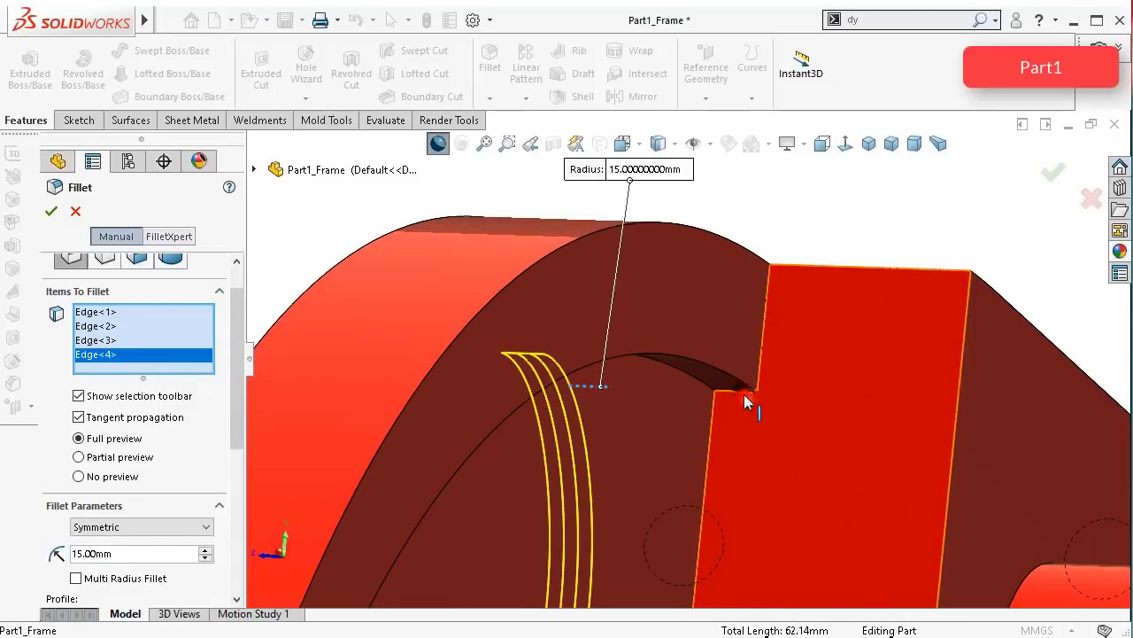
pyautogui.click(743, 394)
# Step: Add the inner rib's foot edge on the mirrored side and the outer rim's short base edges on both sides to the fillet
pyautogui.scroll(5, 763, 496)
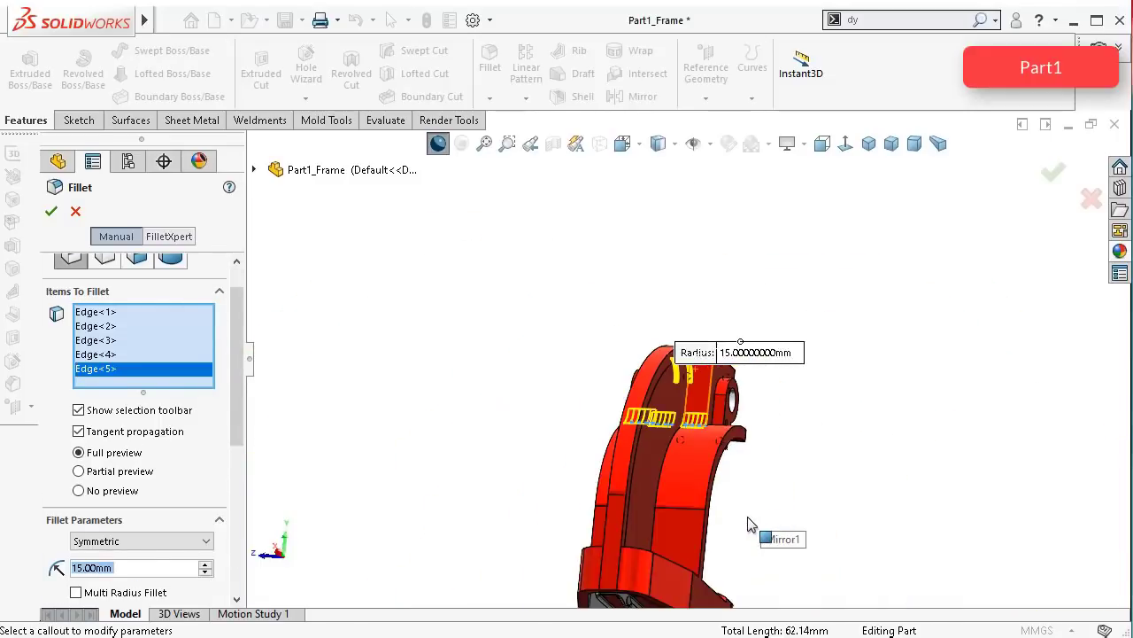
pyautogui.scroll(-5, 748, 524)
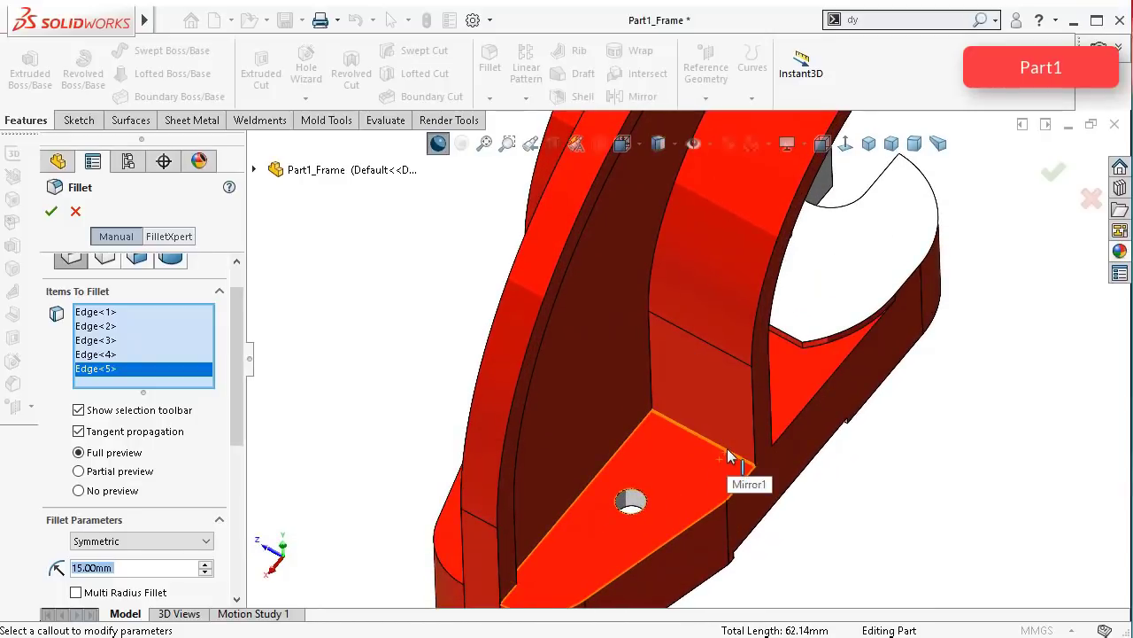
pyautogui.click(728, 450)
pyautogui.moveTo(726, 456); pyautogui.dragTo(632, 500, button='middle')
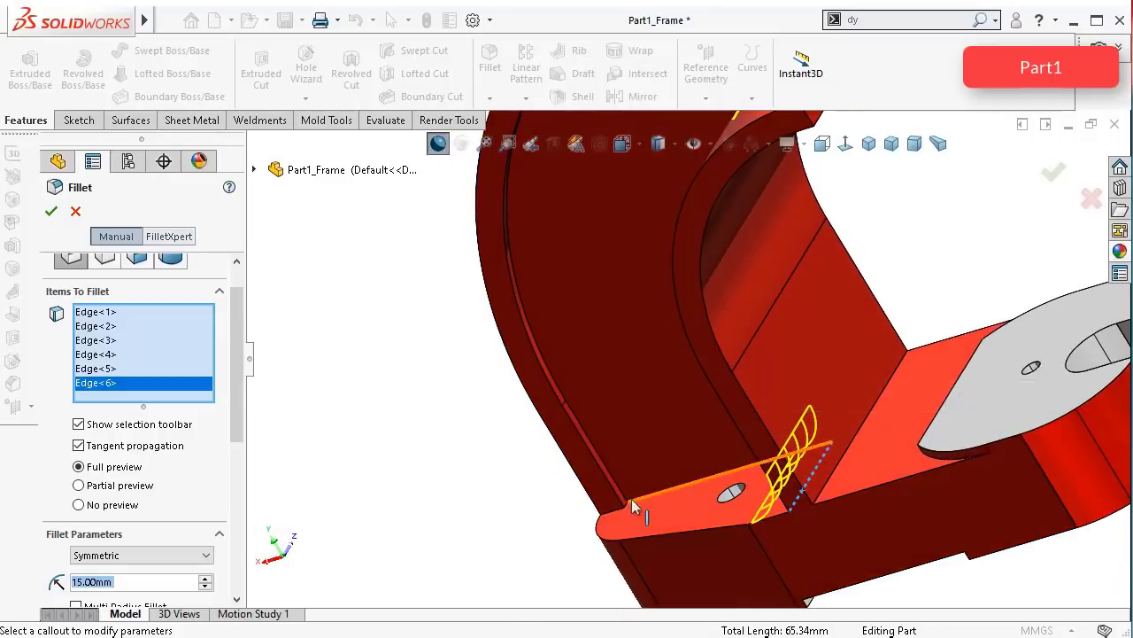
pyautogui.scroll(-5, 633, 507)
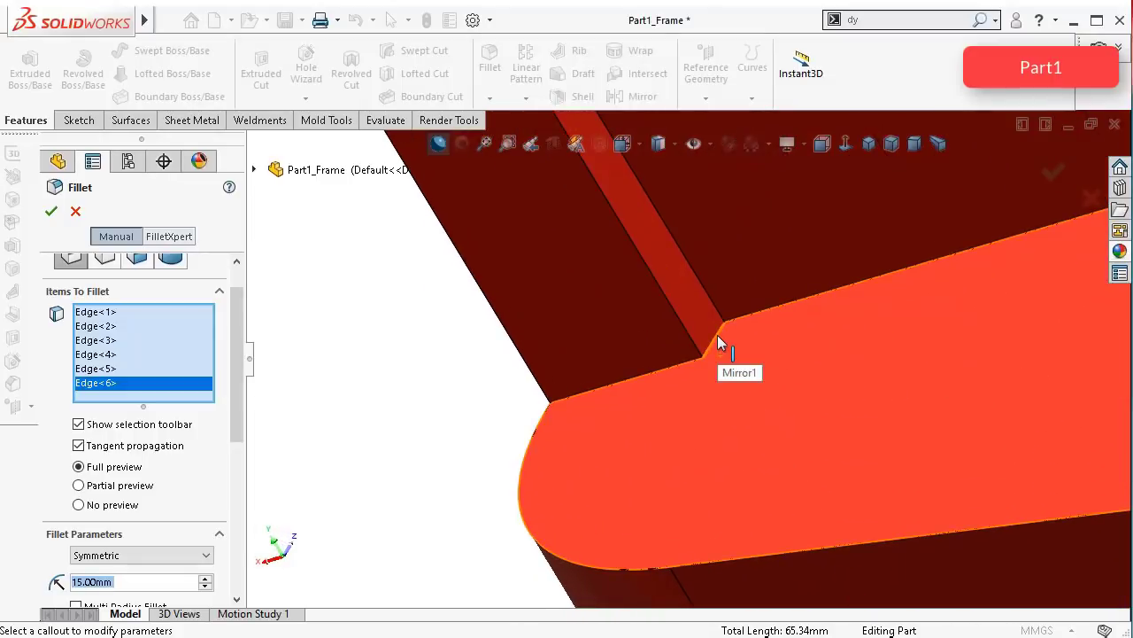
pyautogui.click(718, 334)
pyautogui.moveTo(721, 350); pyautogui.dragTo(849, 566, button='middle')
pyautogui.click(886, 573)
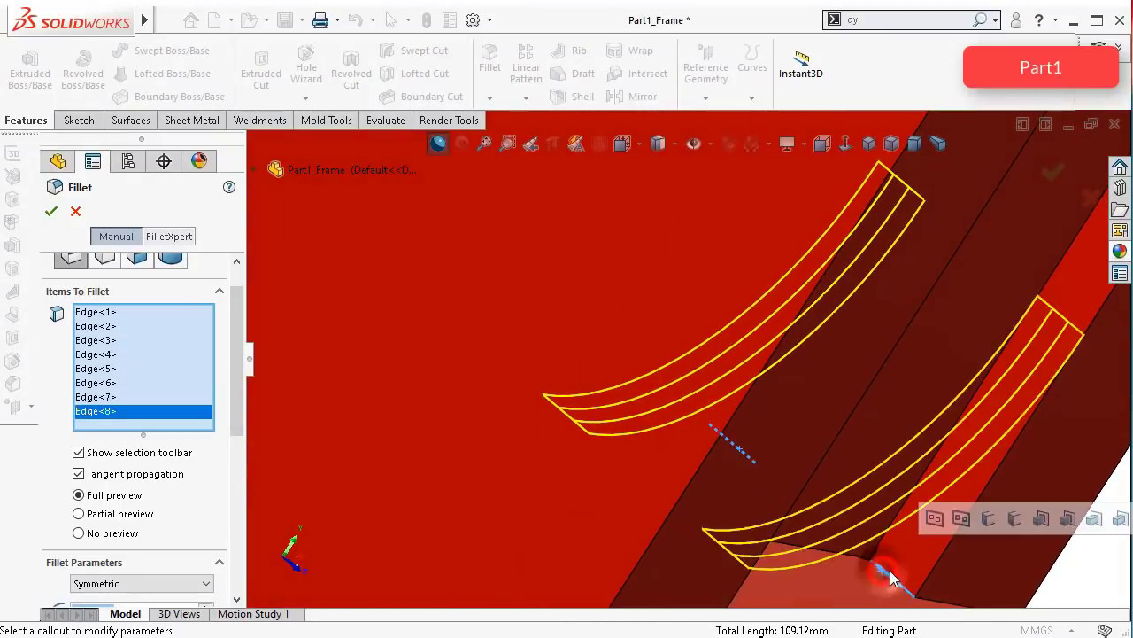
# Step: Add the edge where the inner rib's foot meets the base on the remaining side to the fillet
pyautogui.scroll(3, 910, 558)
pyautogui.scroll(5, 903, 558)
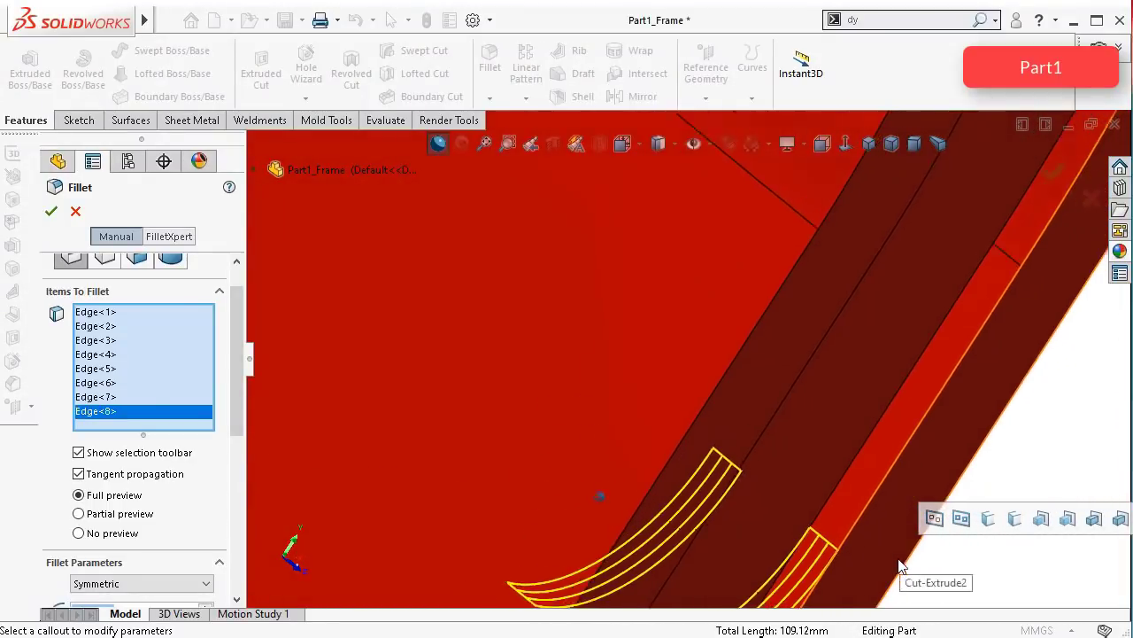
pyautogui.scroll(4, 893, 557)
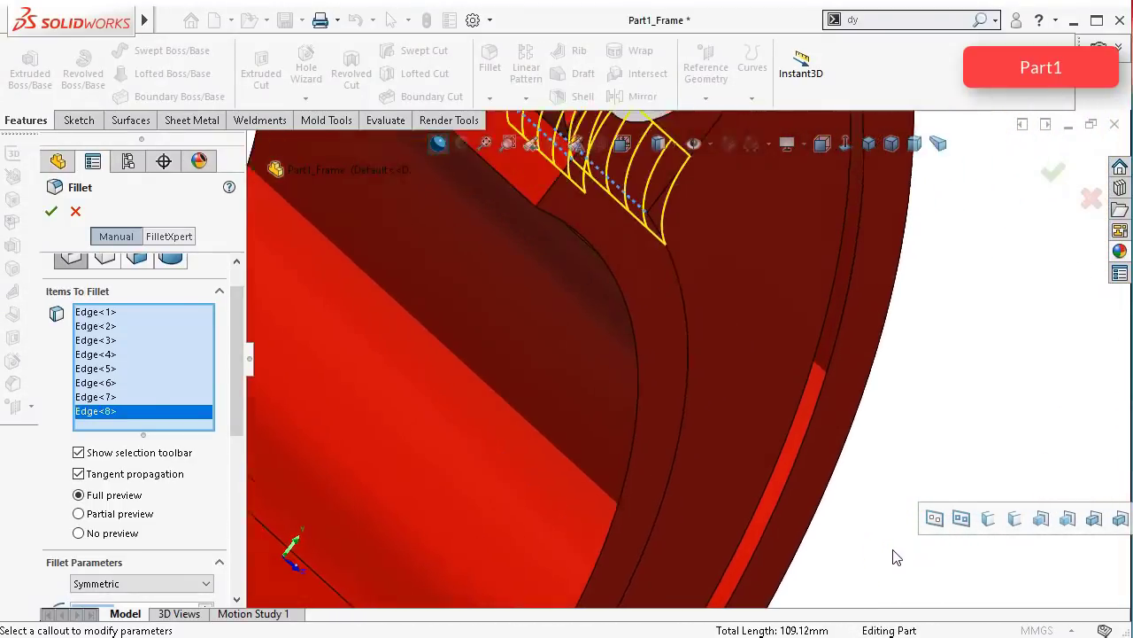
pyautogui.scroll(-3, 891, 554)
pyautogui.scroll(5, 859, 501)
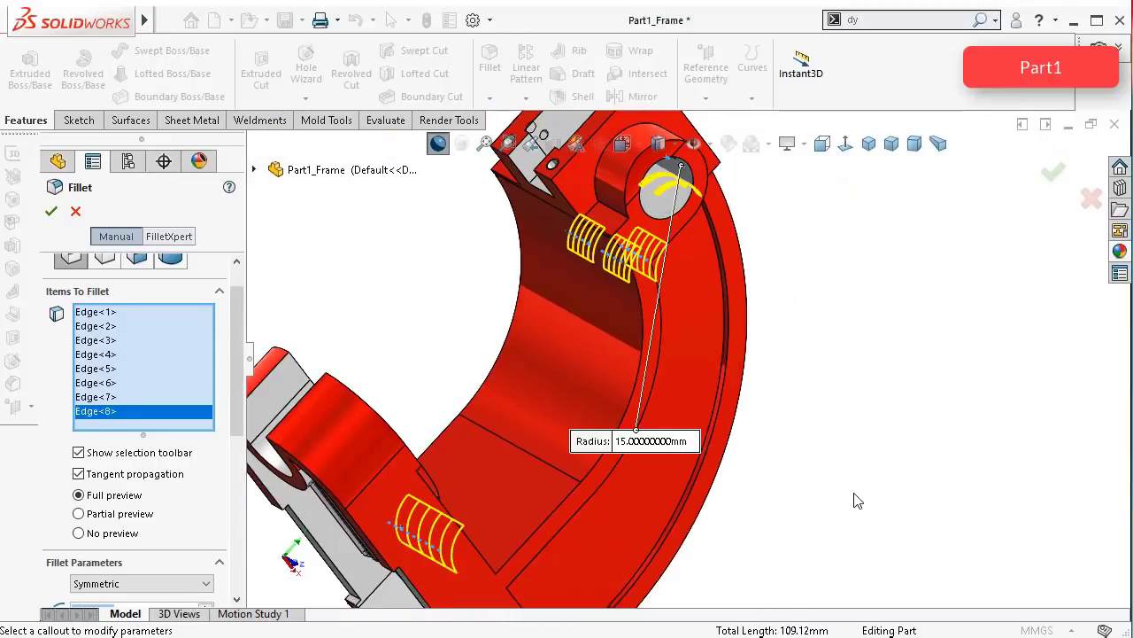
pyautogui.moveTo(856, 498); pyautogui.dragTo(679, 449, button='middle')
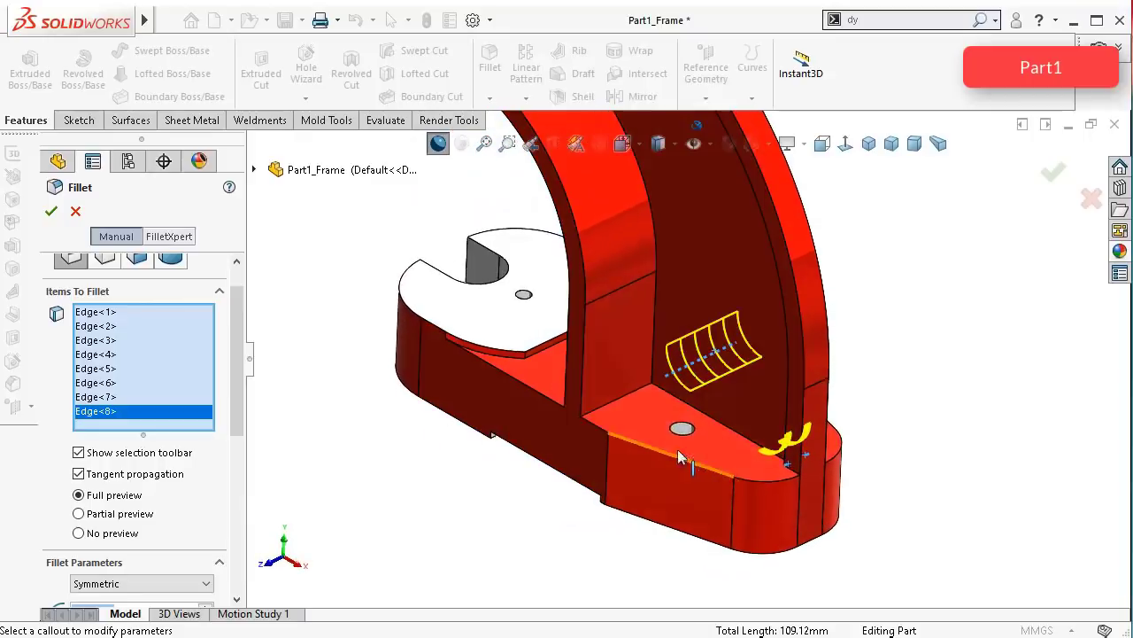
pyautogui.click(630, 392)
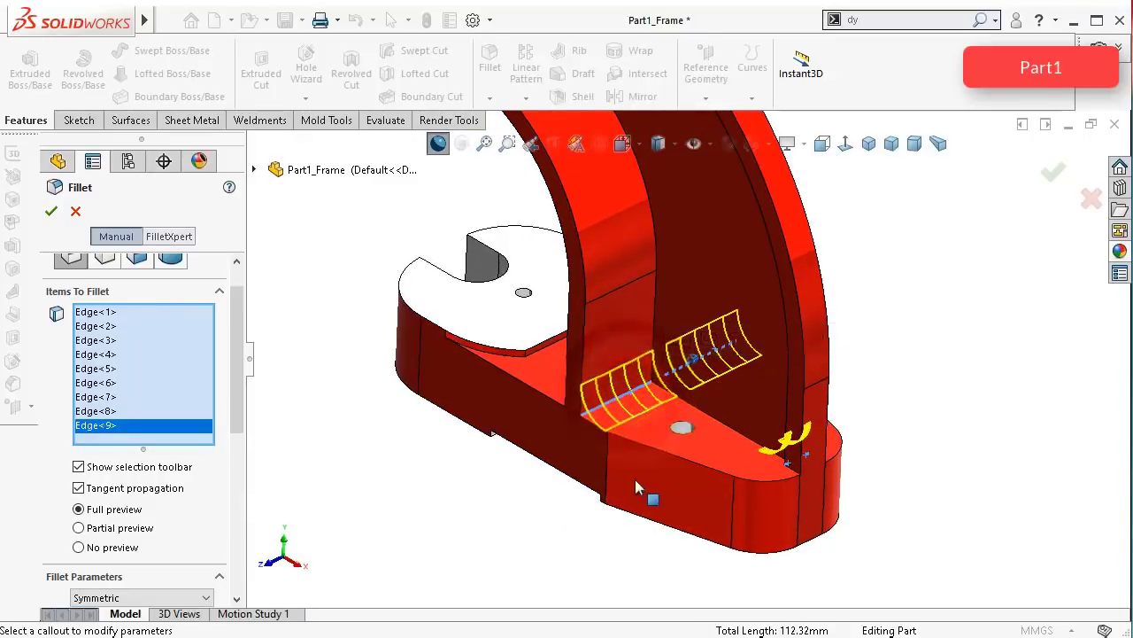
# Step: Add the edge between the column's front face and the base, and finish the 15 mm fillet
pyautogui.moveTo(828, 473); pyautogui.dragTo(828, 472, button='middle')
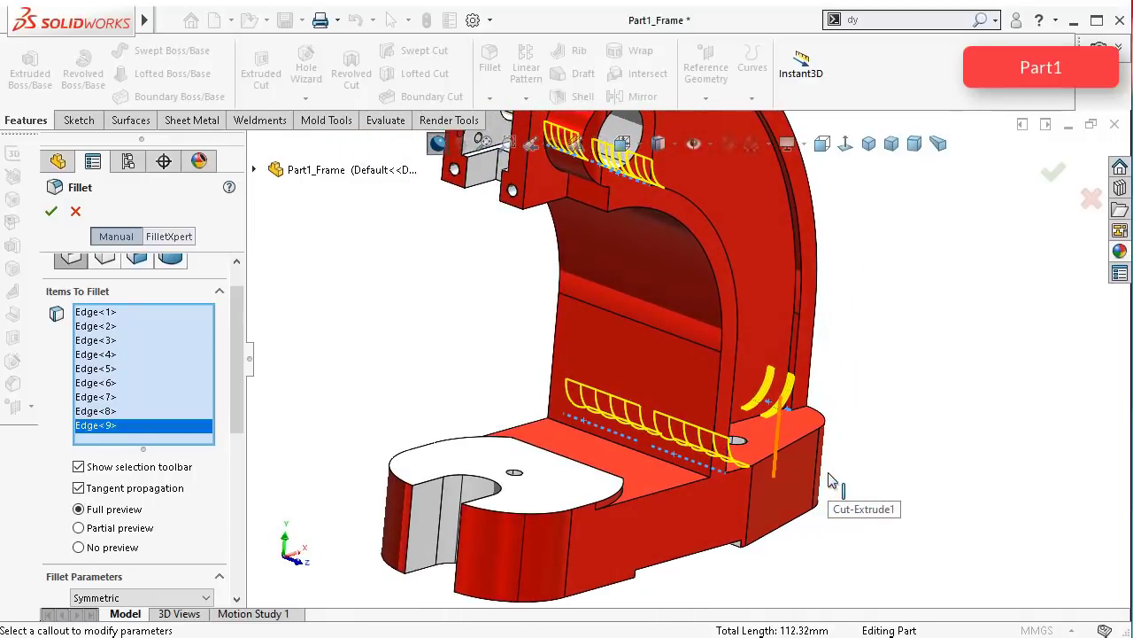
pyautogui.click(694, 471)
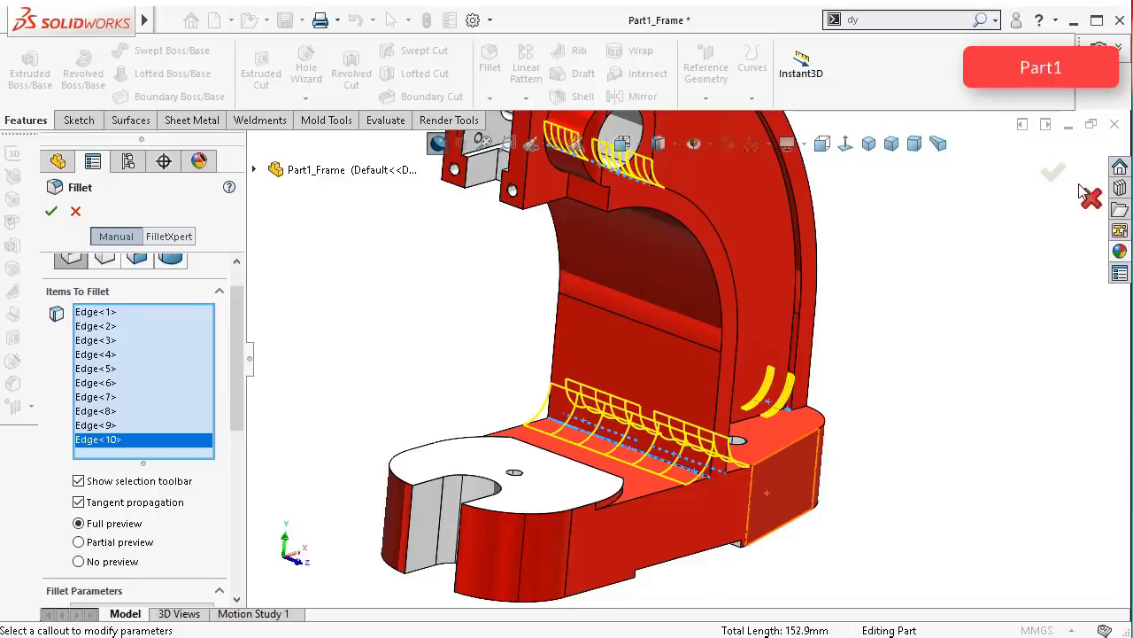
pyautogui.click(1051, 175)
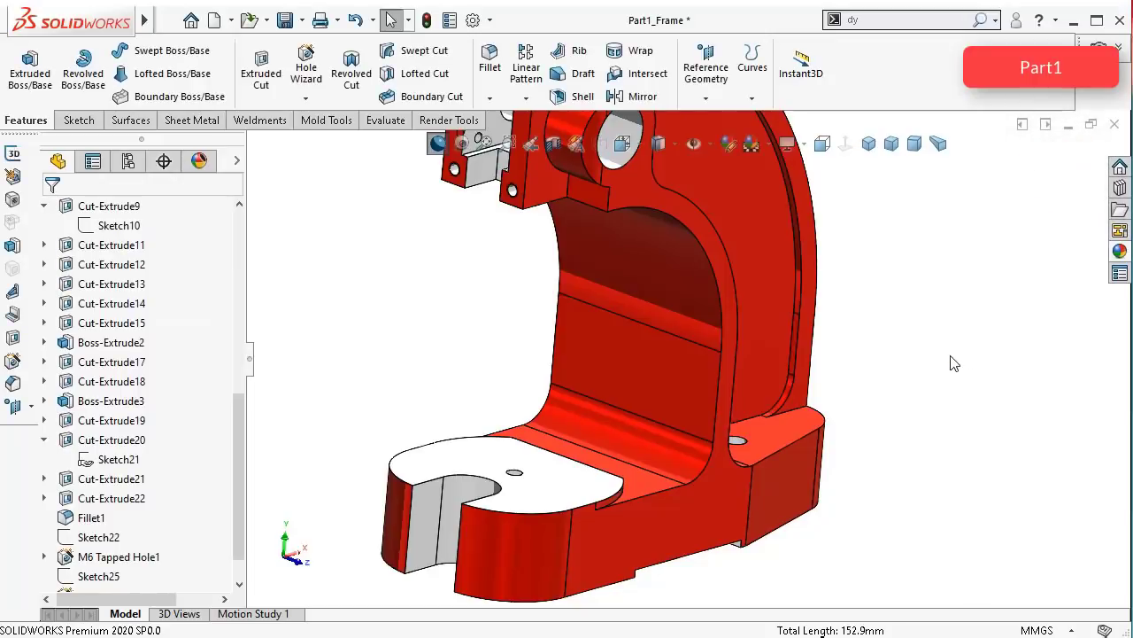
# Step: Remove the leftover crescent-shaped face on the bearing boss's end with Delete Face, using the Delete and Patch option
pyautogui.click(951, 359)
pyautogui.press('Up')
pyautogui.press('Up')
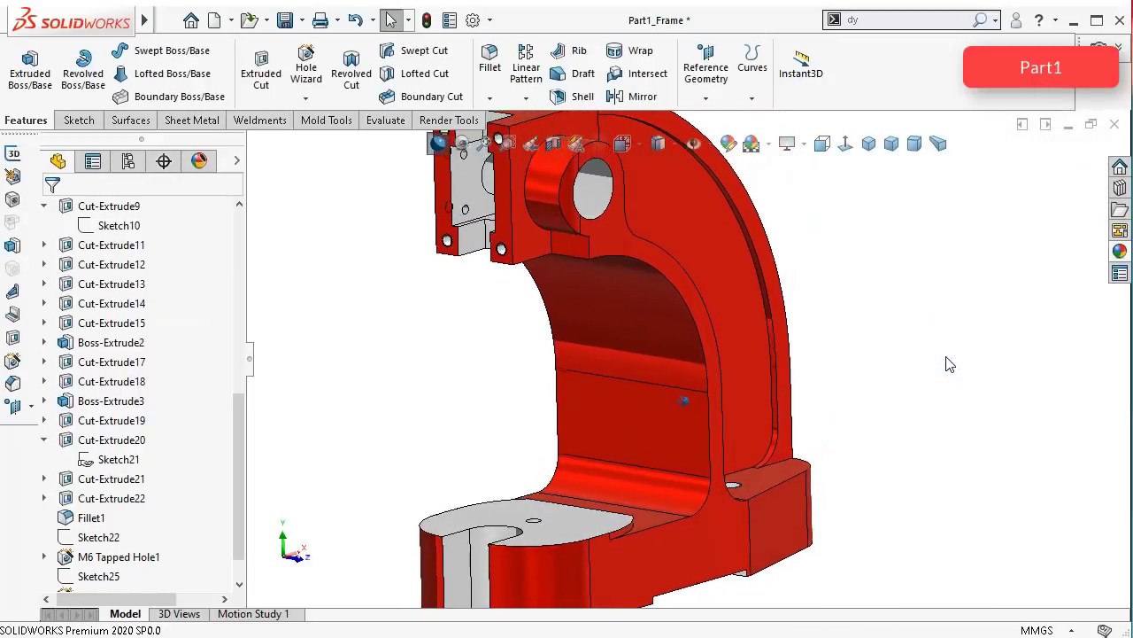
pyautogui.press('Left')
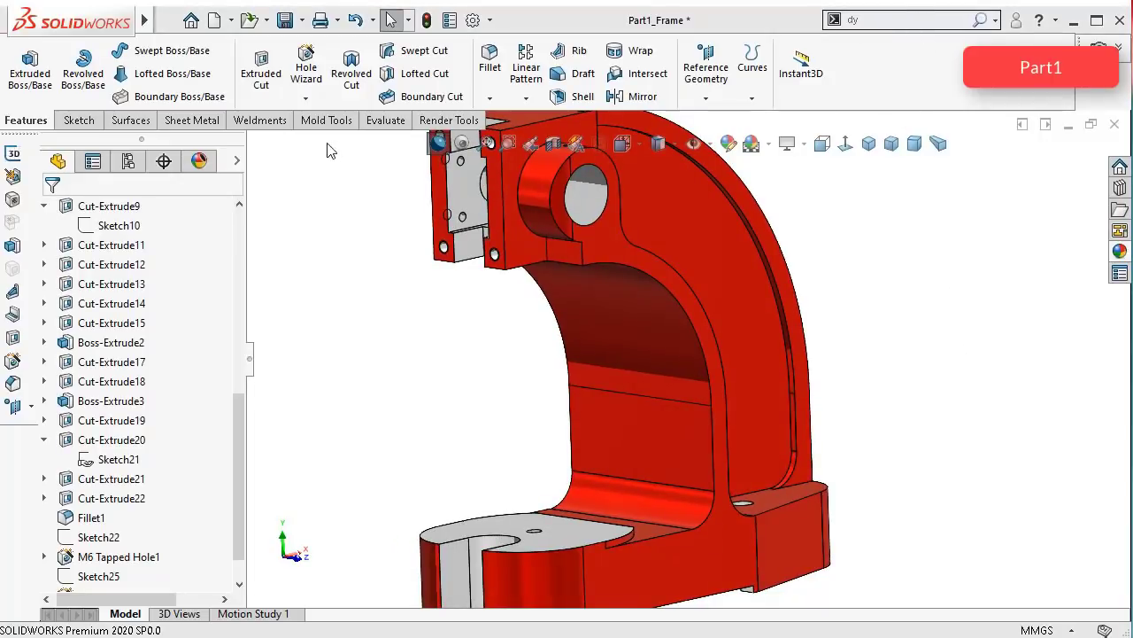
pyautogui.click(119, 121)
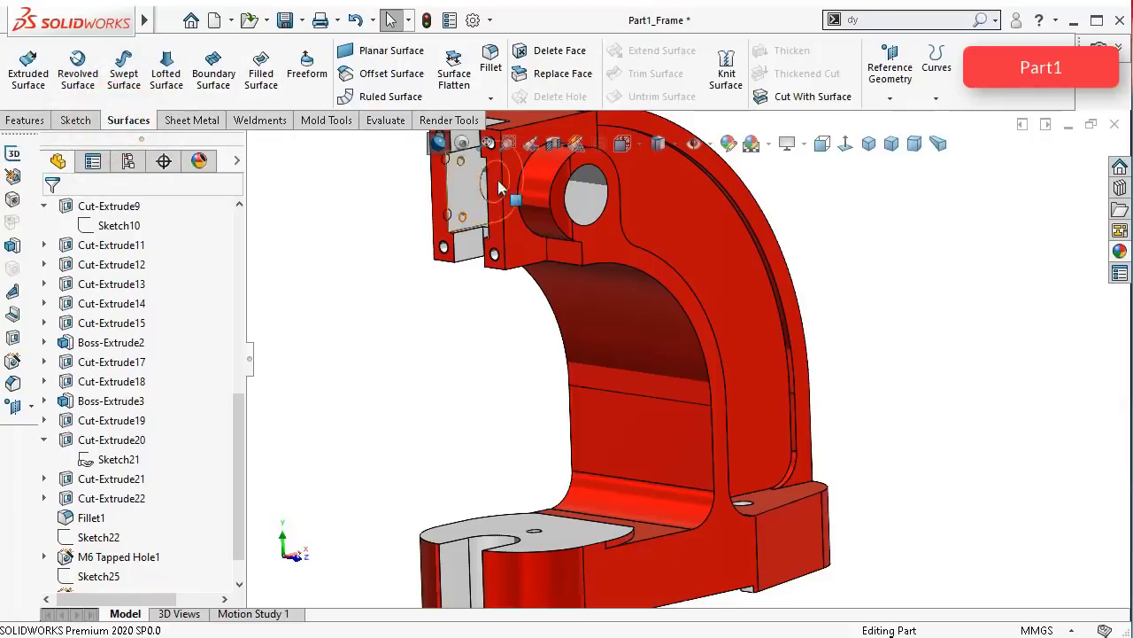
pyautogui.click(526, 49)
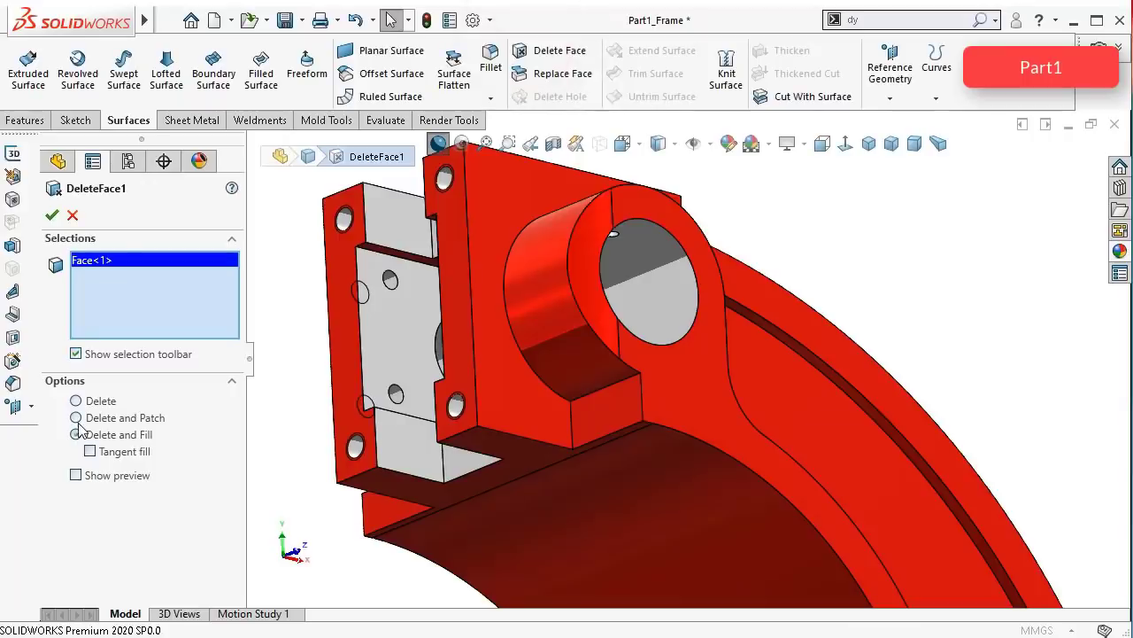
pyautogui.click(77, 419)
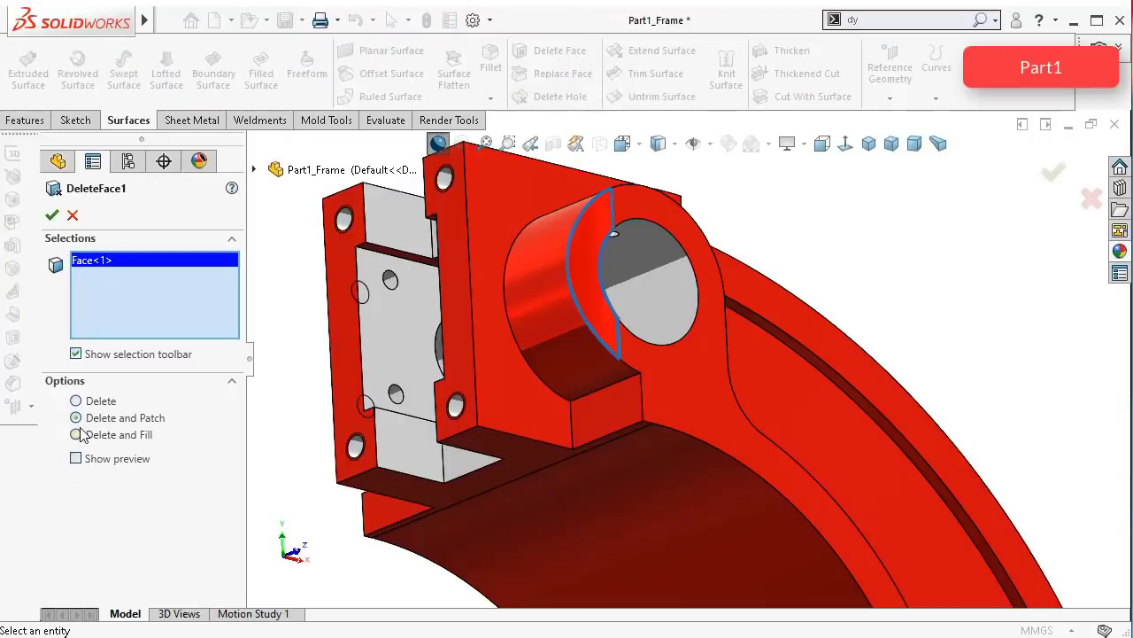
pyautogui.click(51, 214)
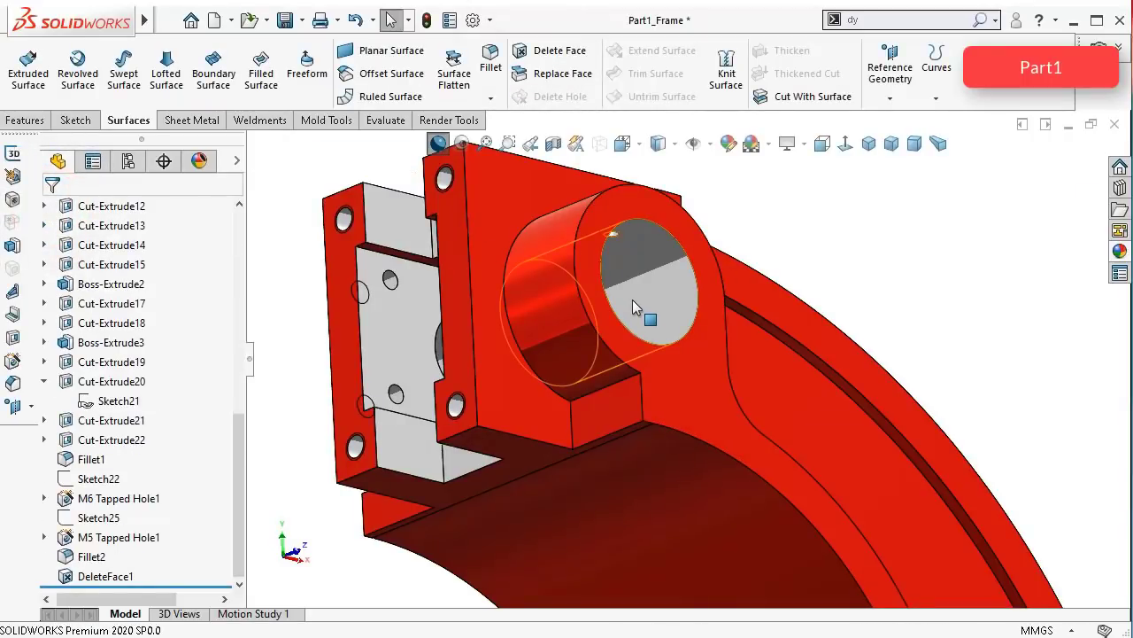
pyautogui.moveTo(632, 299); pyautogui.dragTo(630, 519, button='middle')
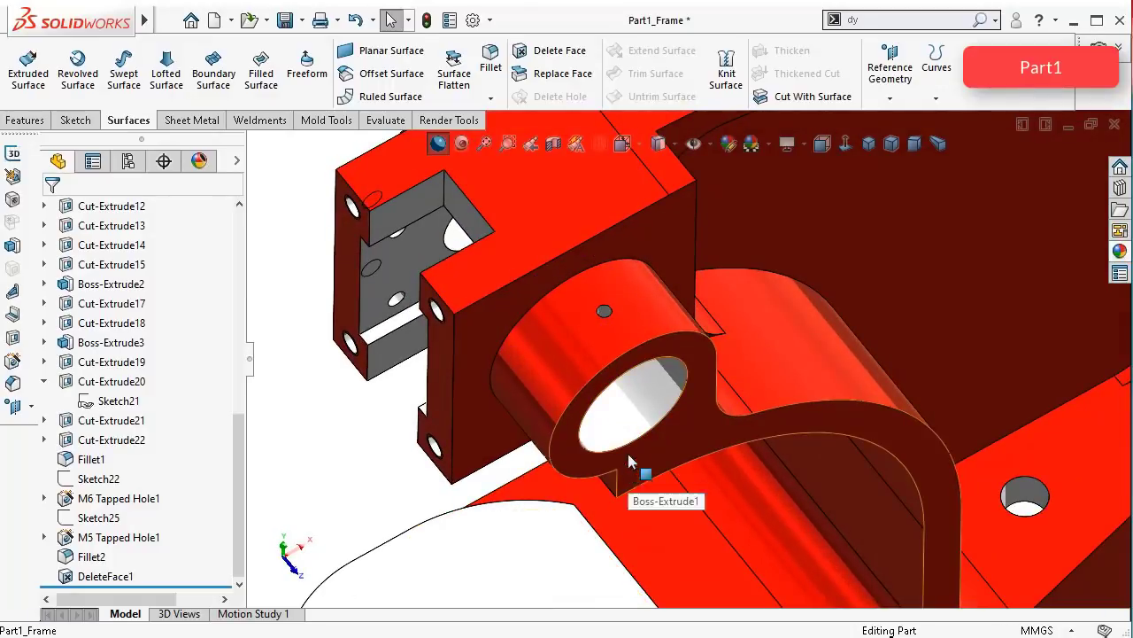
# Step: Examine the Solid Bodies folder's contents and inspect the frame from several sides, finishing in the isometric view
pyautogui.scroll(3, 634, 425)
pyautogui.scroll(1, 503, 330)
pyautogui.moveTo(501, 328); pyautogui.dragTo(277, 386, button='middle')
pyautogui.moveTo(239, 432); pyautogui.dragTo(252, 240)
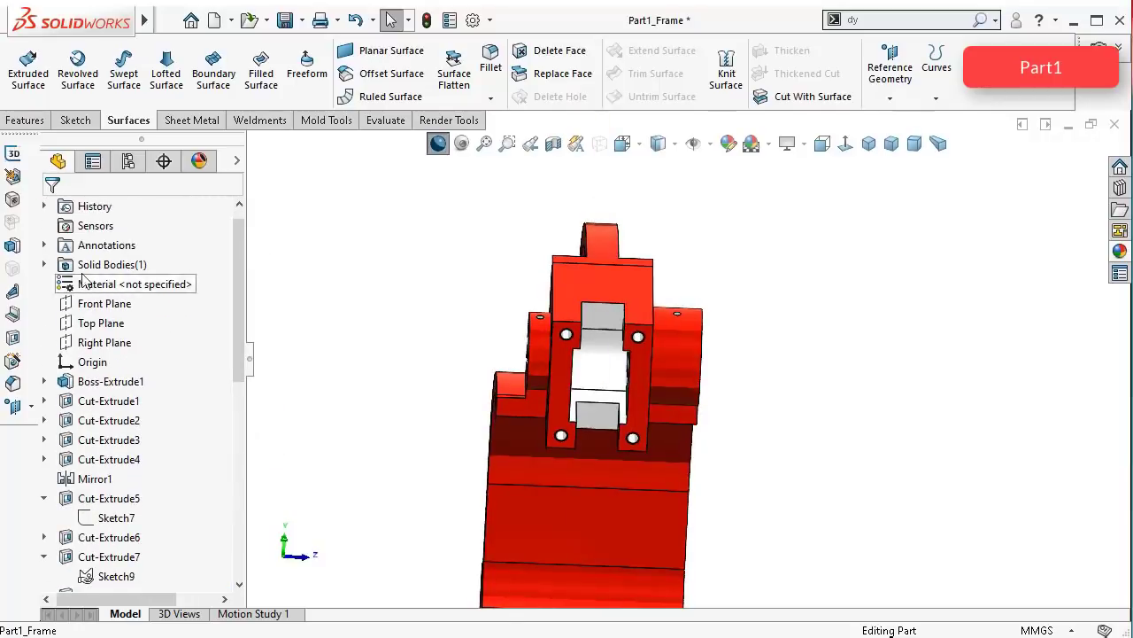
pyautogui.click(43, 264)
pyautogui.click(113, 285)
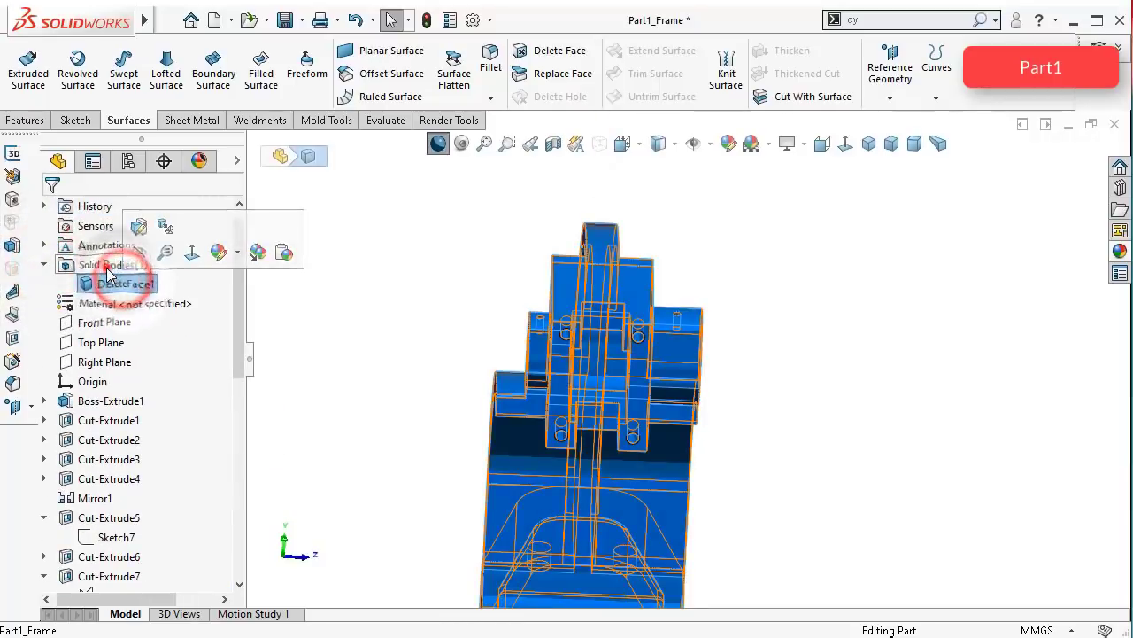
pyautogui.click(100, 264)
pyautogui.click(47, 265)
pyautogui.click(329, 208)
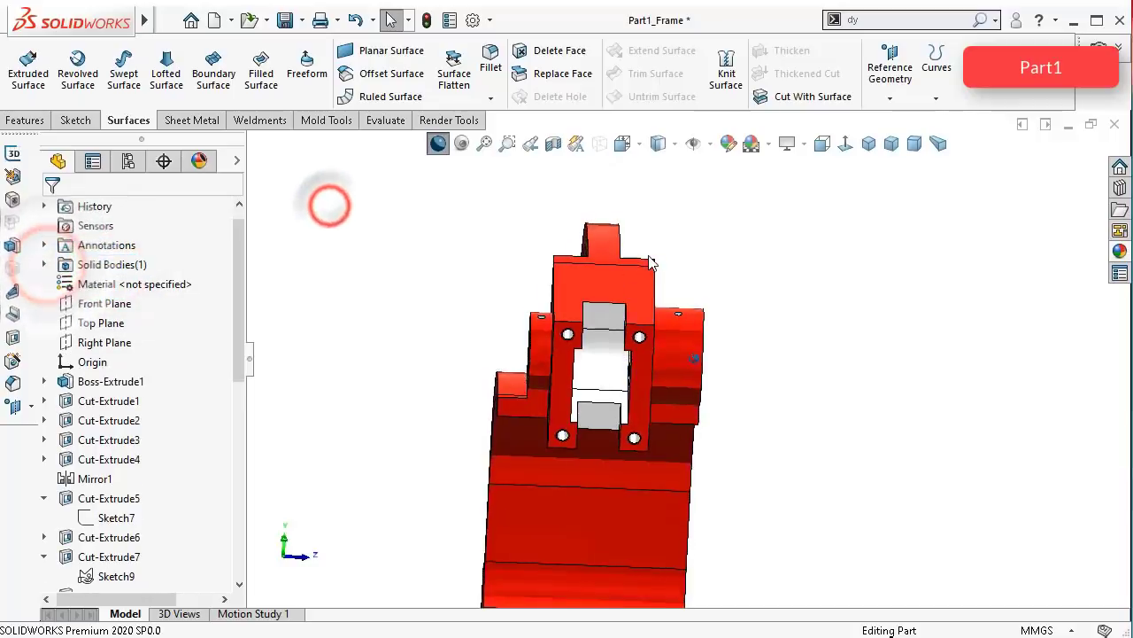
pyautogui.scroll(4, 648, 264)
pyautogui.hotkey('ctrl', '7')
pyautogui.moveTo(651, 274); pyautogui.dragTo(729, 478, button='middle')
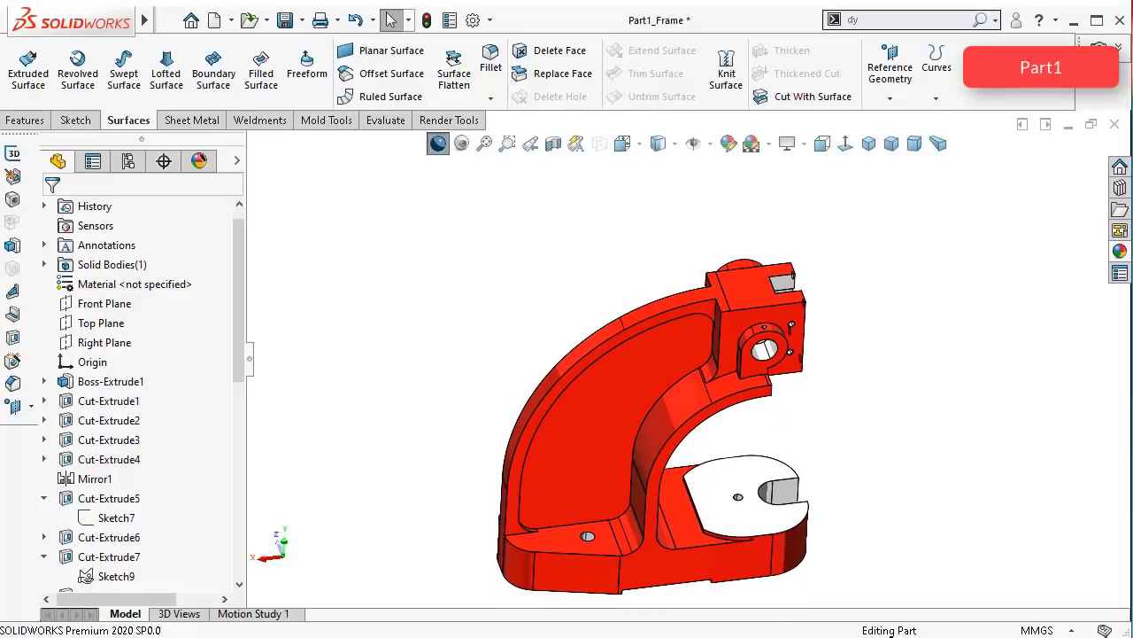
pyautogui.click(868, 143)
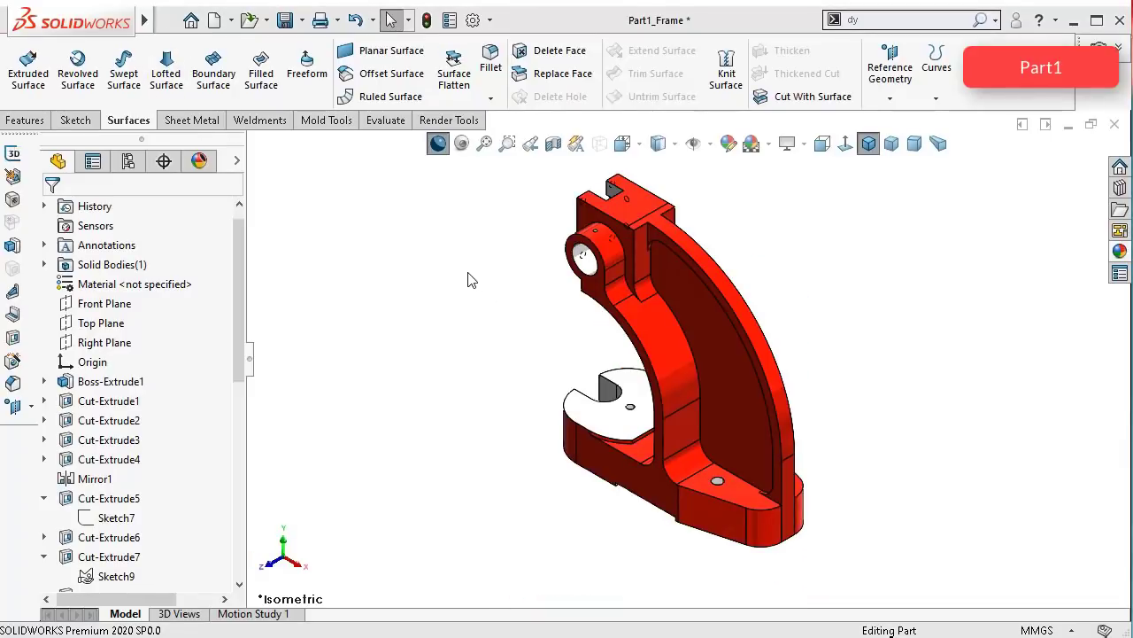
pyautogui.click(26, 122)
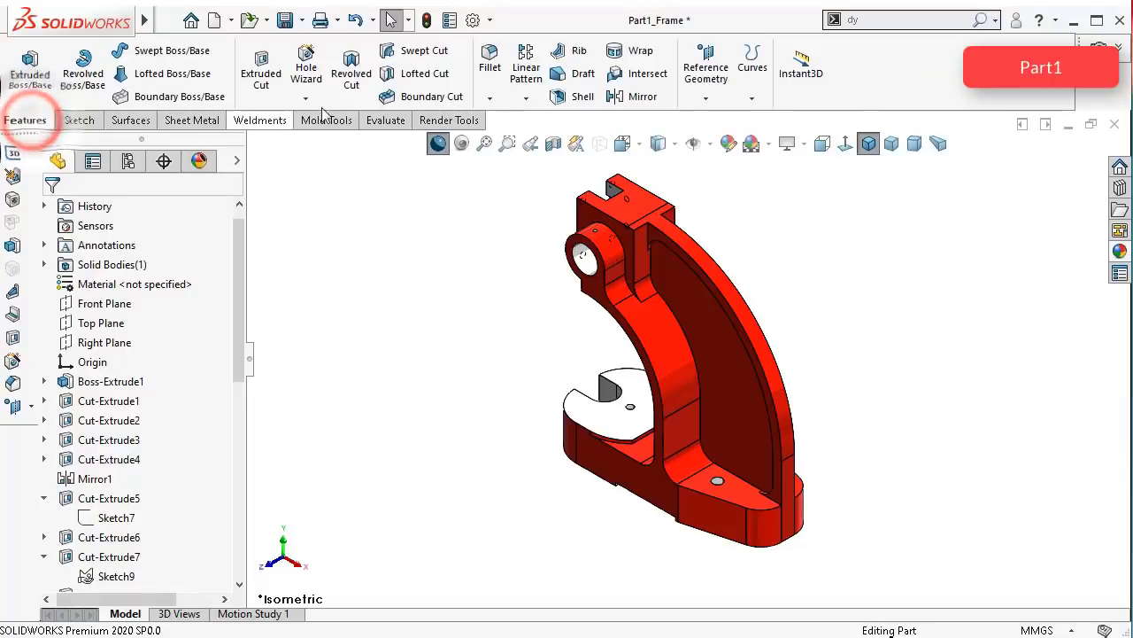
pyautogui.click(494, 55)
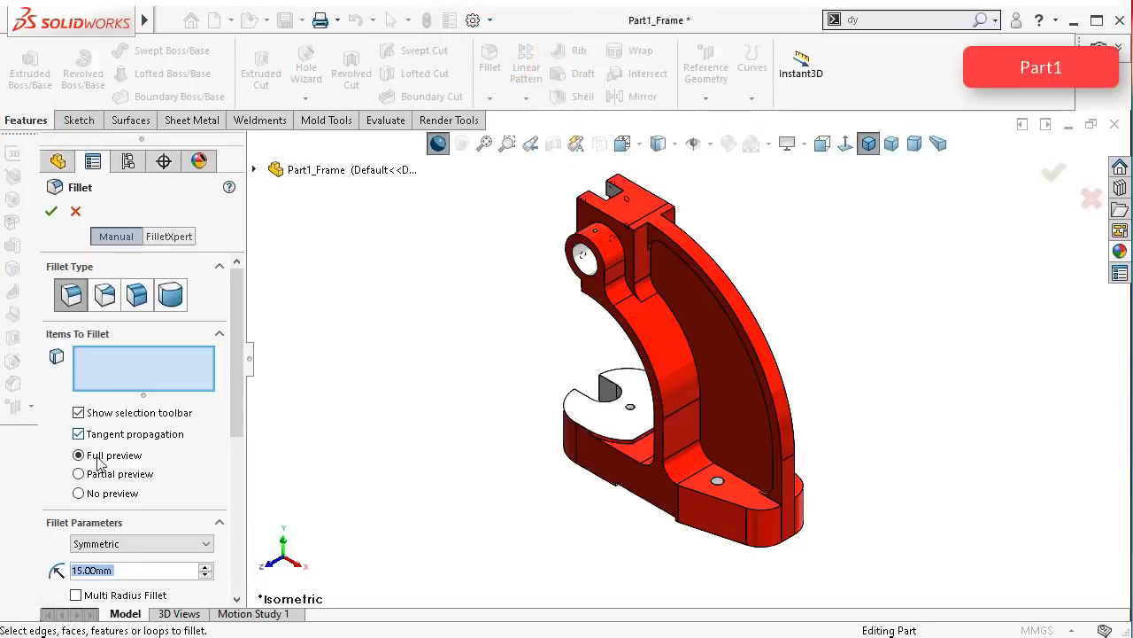
pyautogui.write('1')
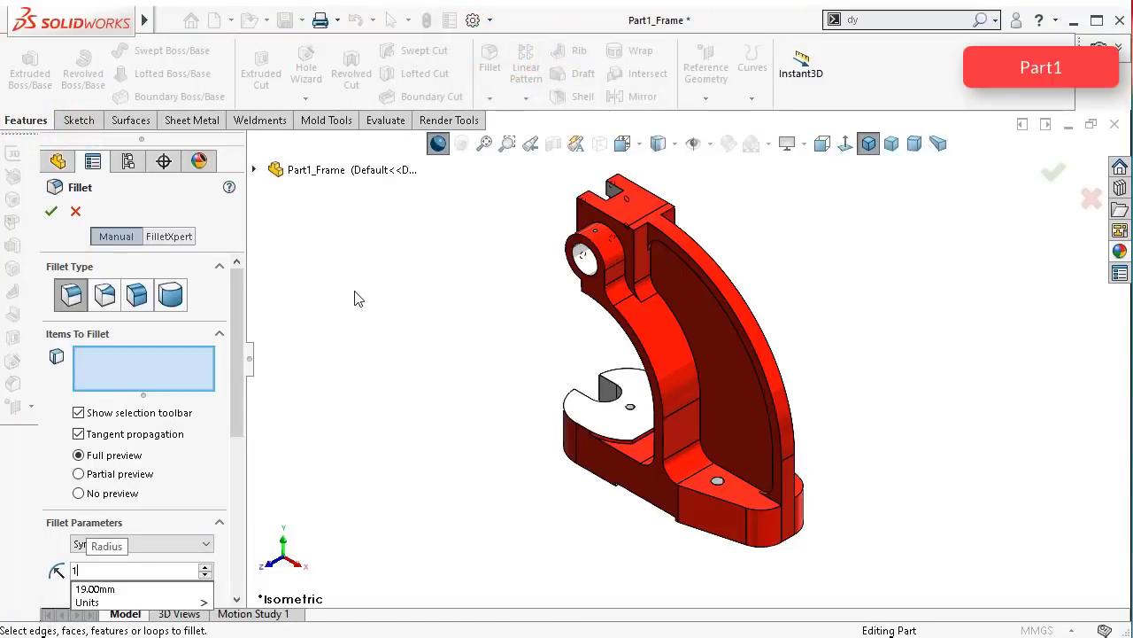
pyautogui.press('BackSpace')
pyautogui.write('30')
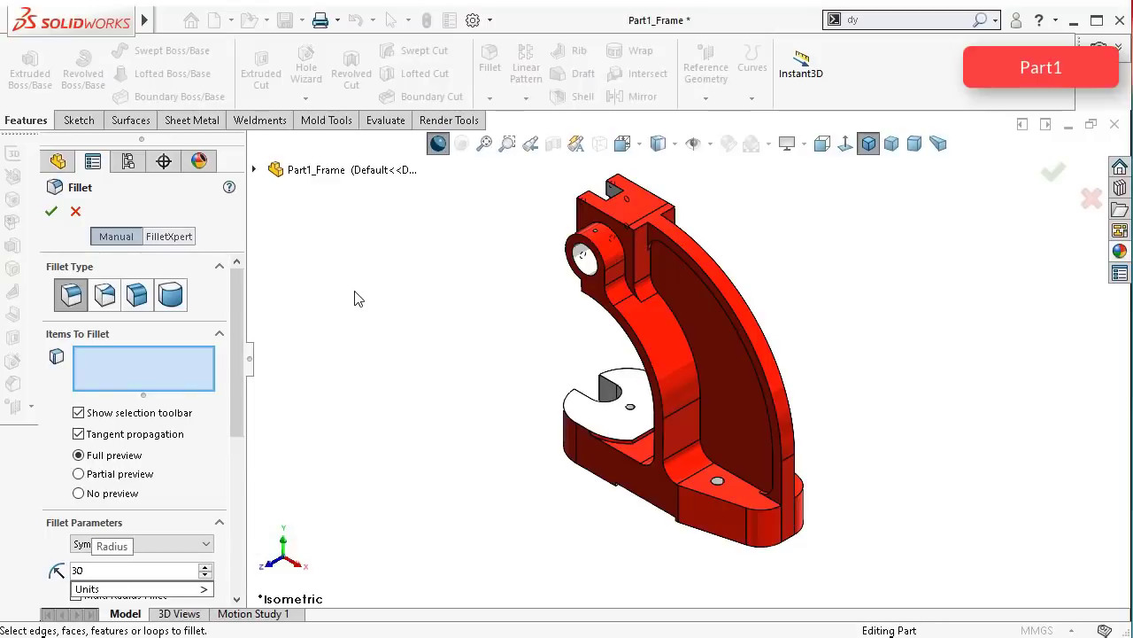
pyautogui.click(447, 309)
pyautogui.scroll(-4, 587, 257)
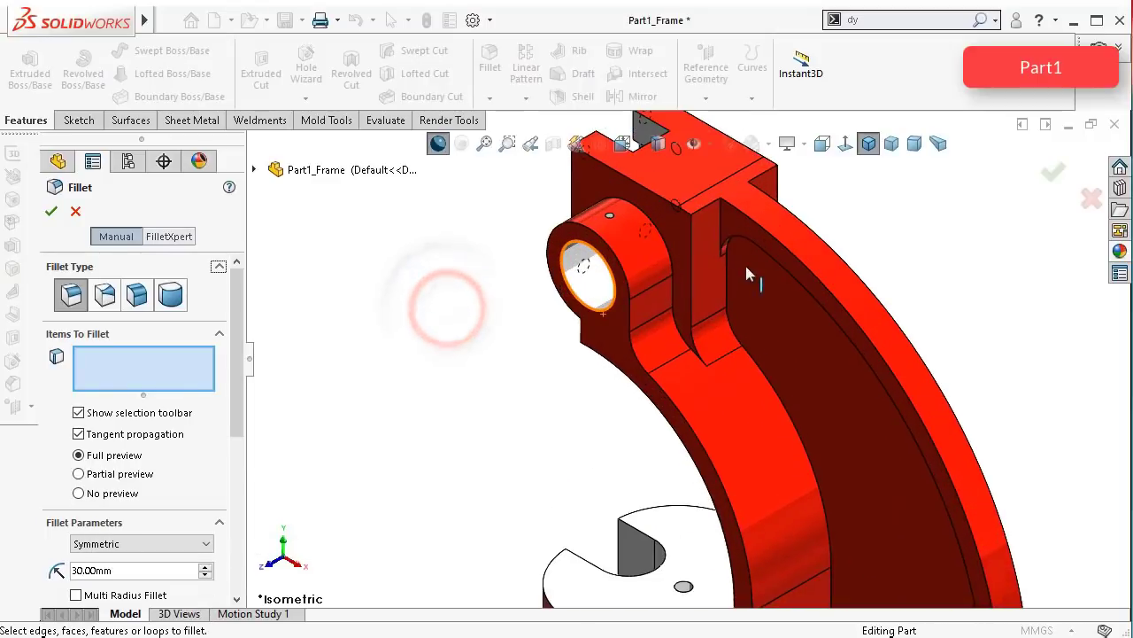
pyautogui.click(709, 210)
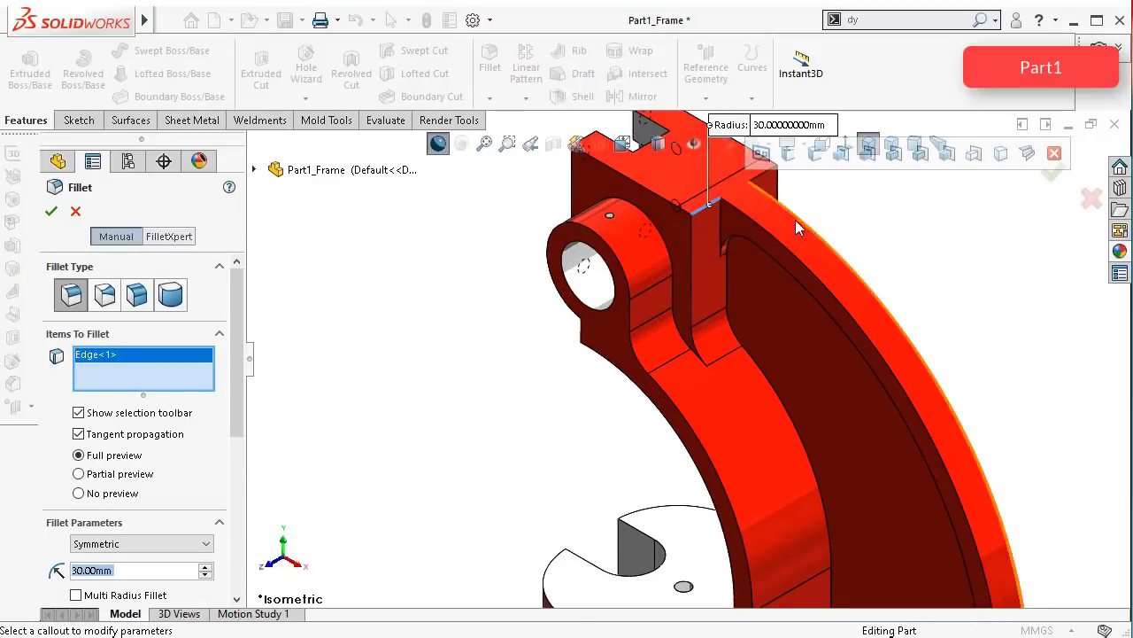
pyautogui.press('z')
pyautogui.moveTo(757, 237); pyautogui.dragTo(748, 230, button='middle')
pyautogui.click(748, 215)
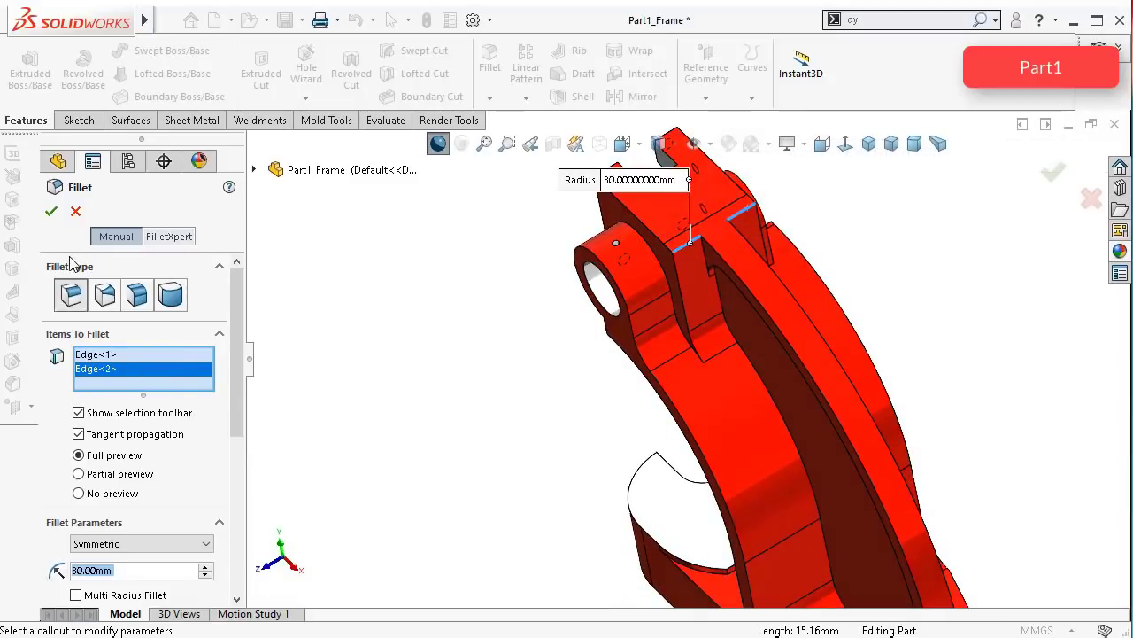
pyautogui.click(74, 214)
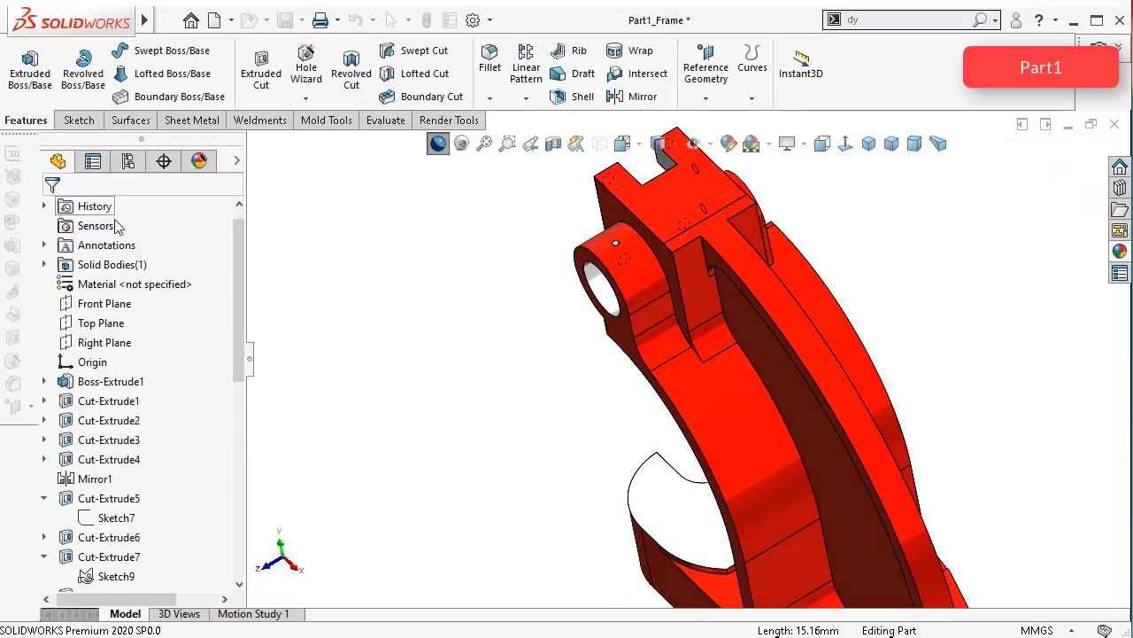
# Step: Start a new sketch on the side face of the frame's curved outer rim, viewed normal to that face
pyautogui.moveTo(747, 312); pyautogui.dragTo(726, 240, button='middle')
pyautogui.scroll(-5, 752, 240)
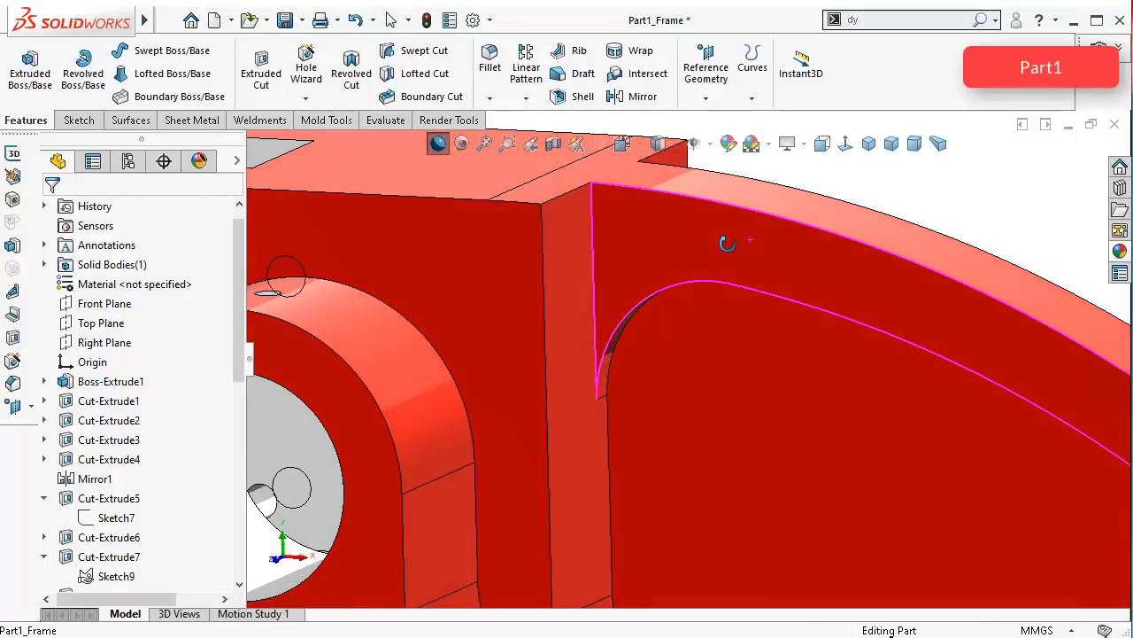
pyautogui.click(644, 244)
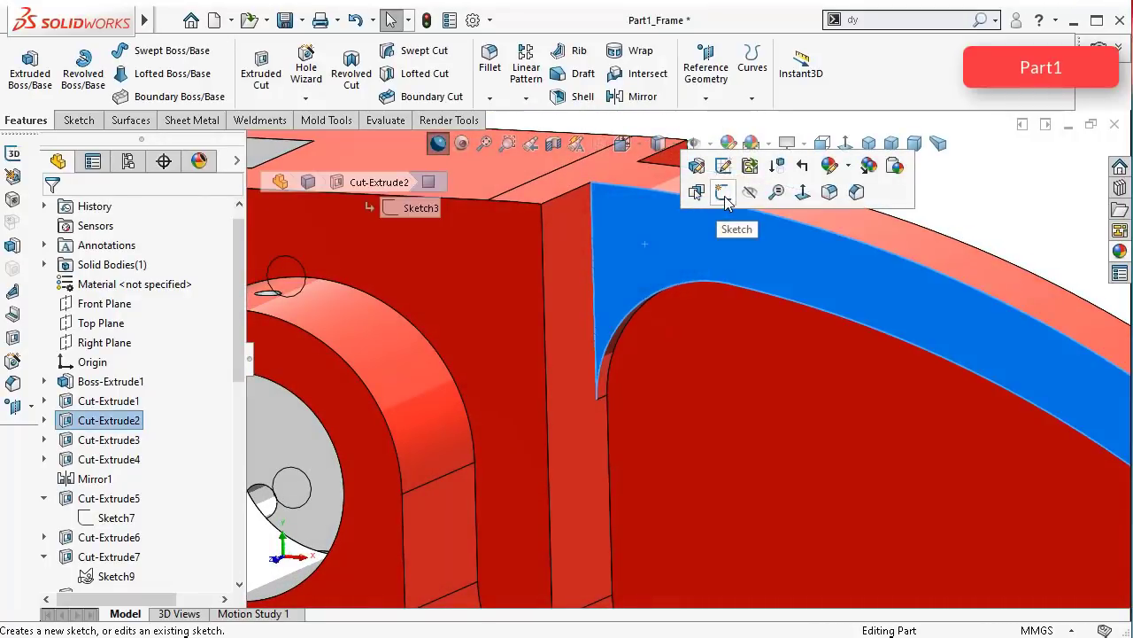
pyautogui.click(724, 199)
pyautogui.click(845, 144)
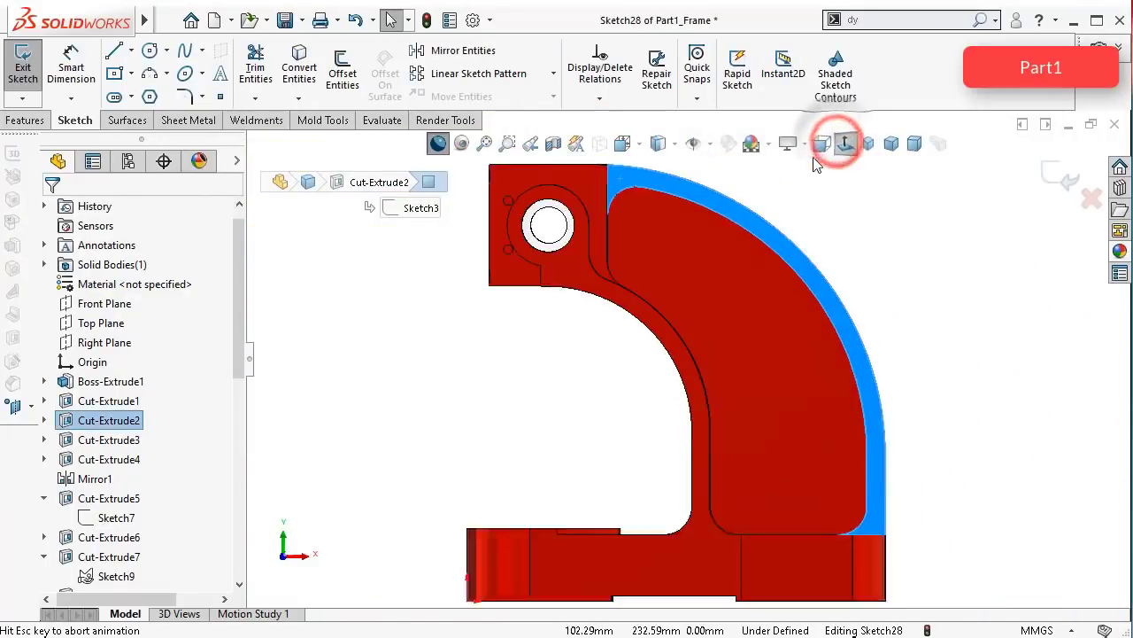
pyautogui.scroll(-5, 611, 182)
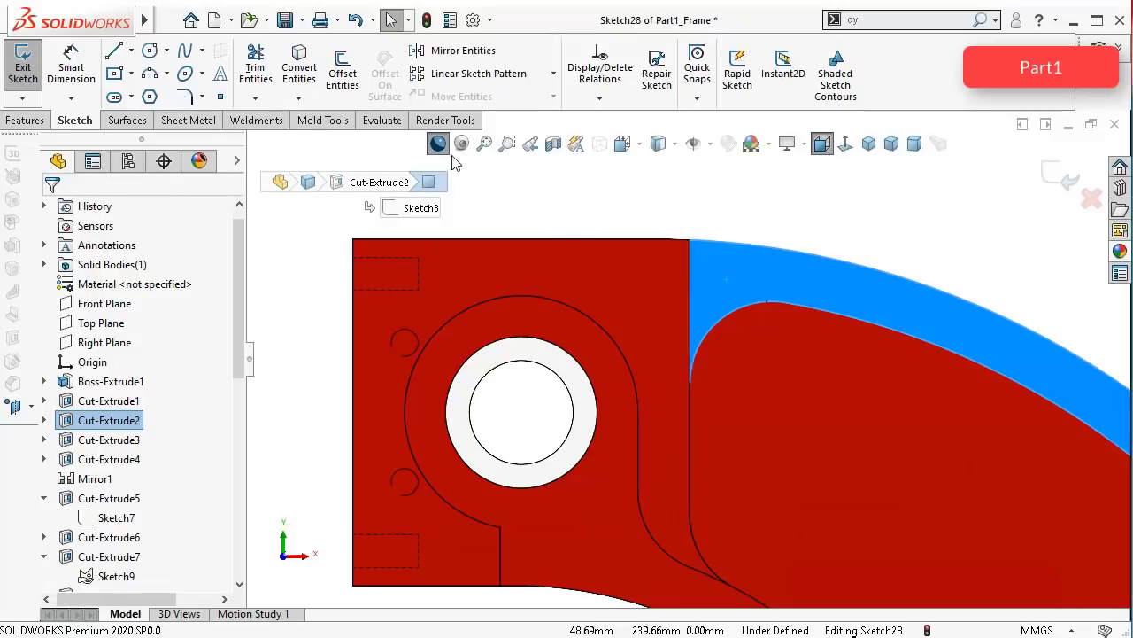
pyautogui.click(148, 76)
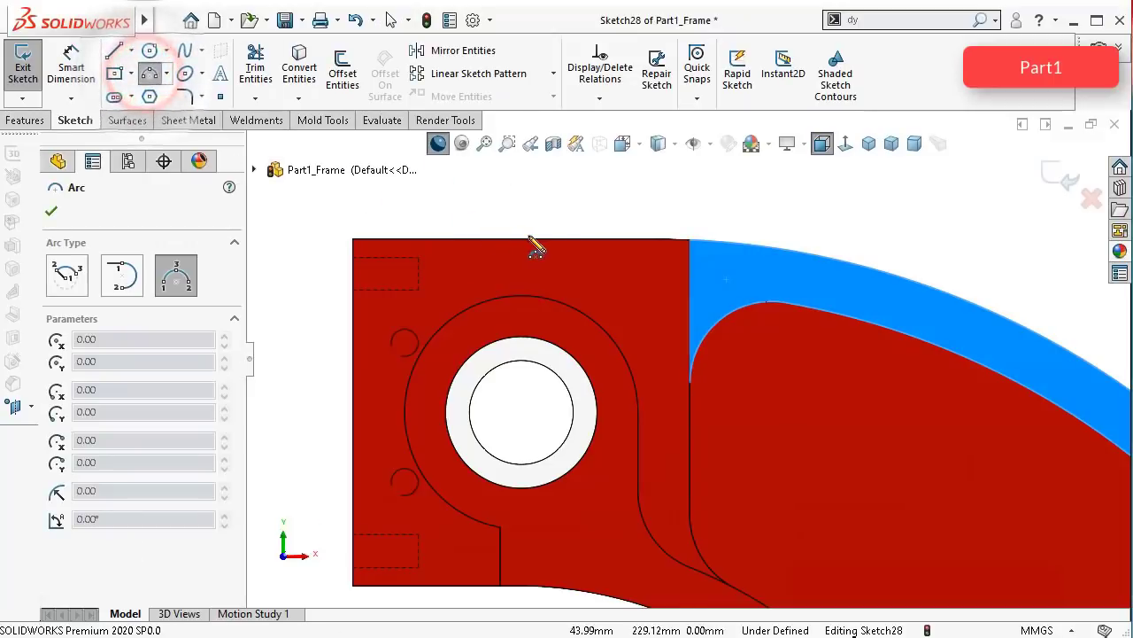
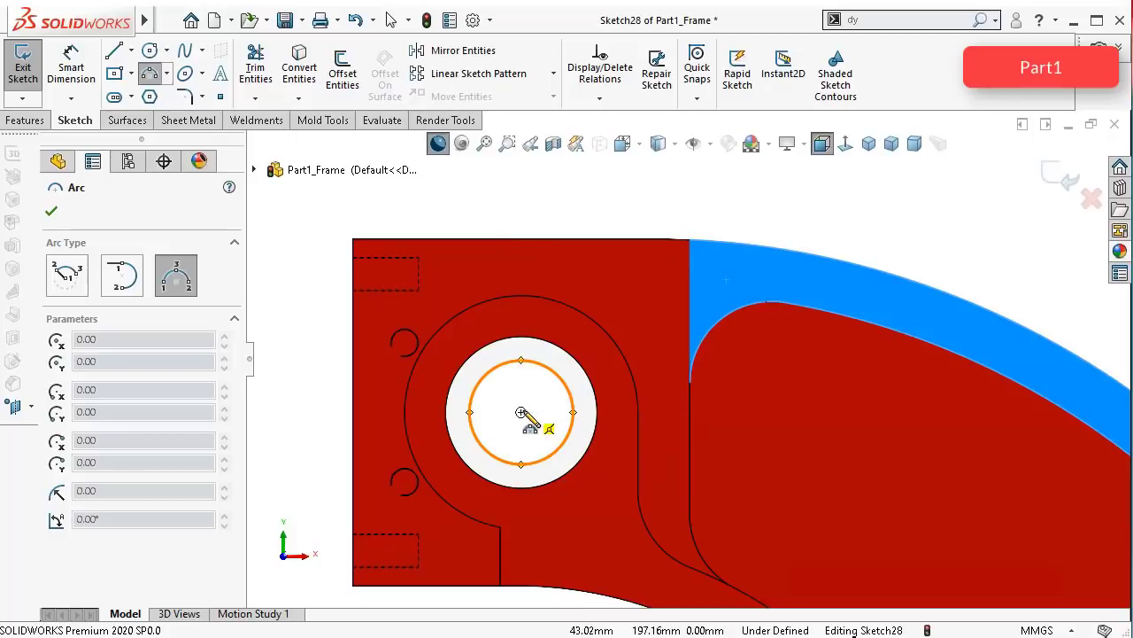
# Step: Draw two centerlines from the bearing hole's centre: one vertical up to the head's upper edge, one horizontal to the head's rear edge
pyautogui.click(132, 52)
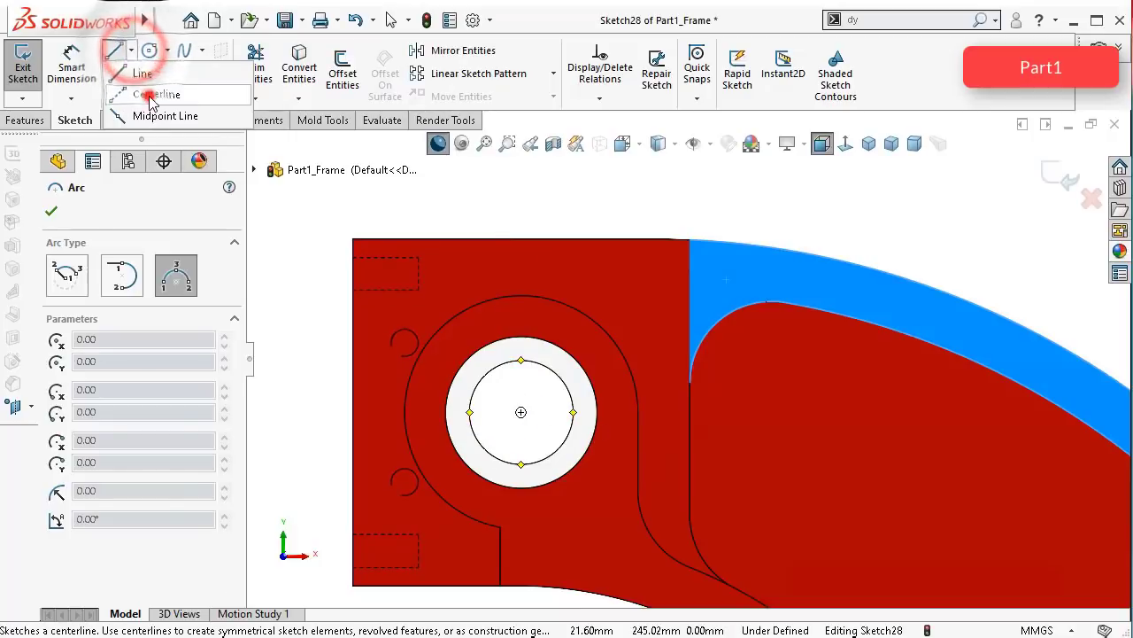
pyautogui.click(152, 91)
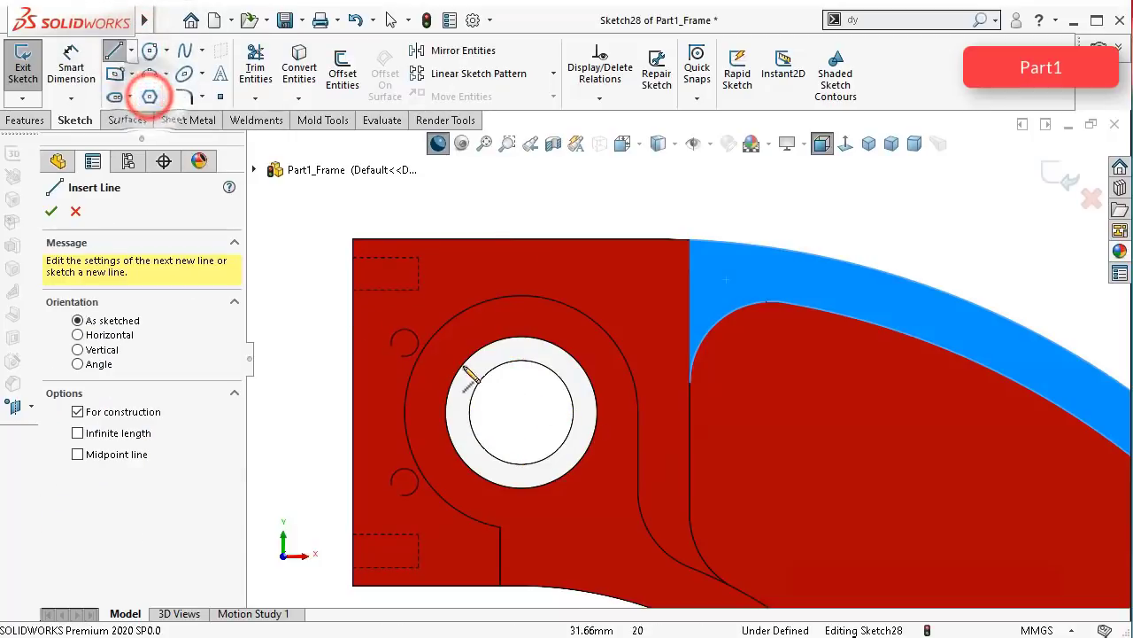
pyautogui.click(520, 413)
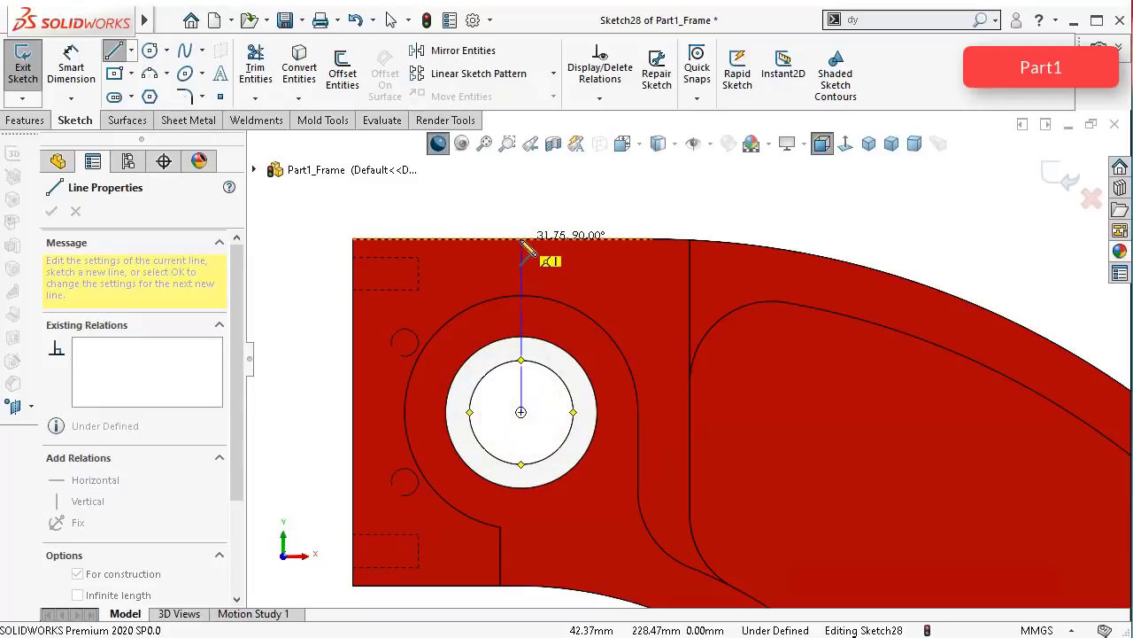
pyautogui.click(521, 238)
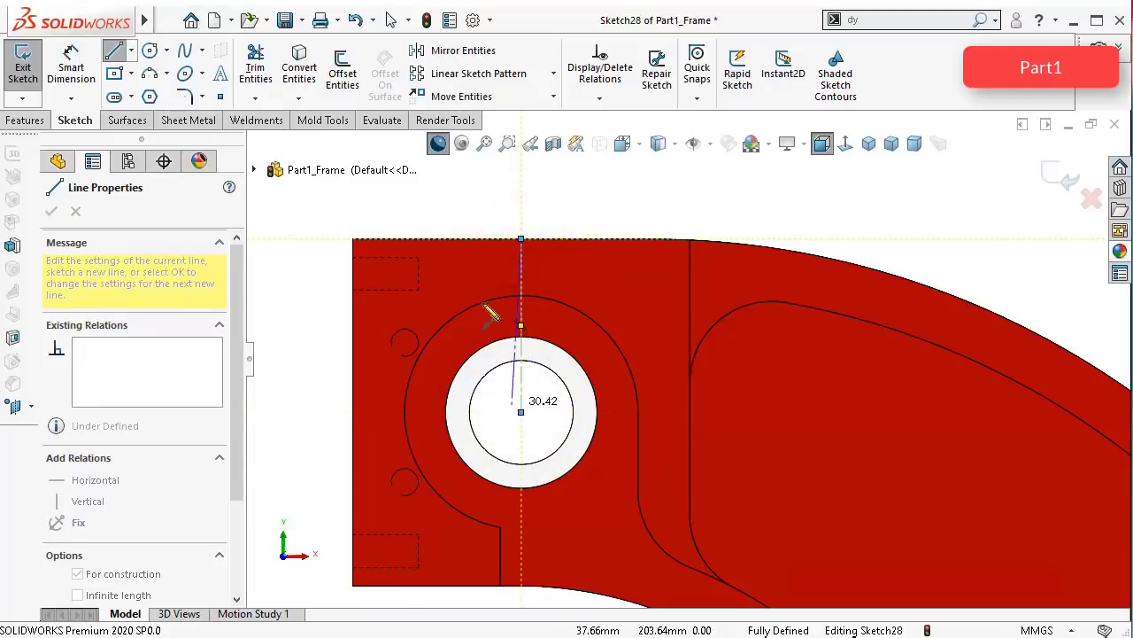
pyautogui.click(506, 184)
pyautogui.click(506, 183)
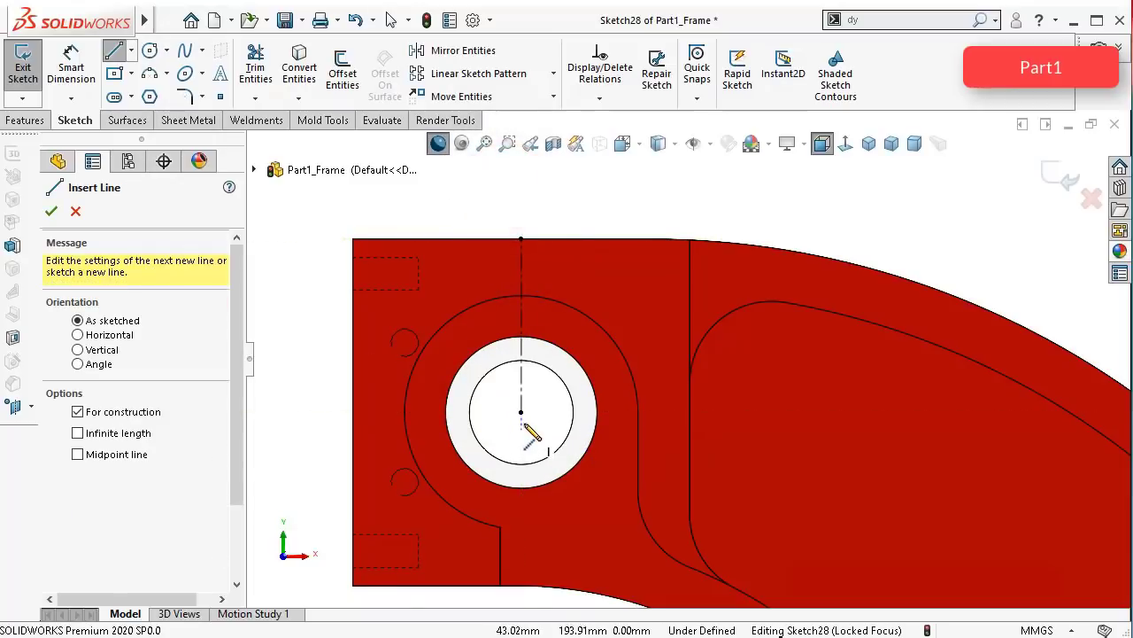
pyautogui.click(520, 413)
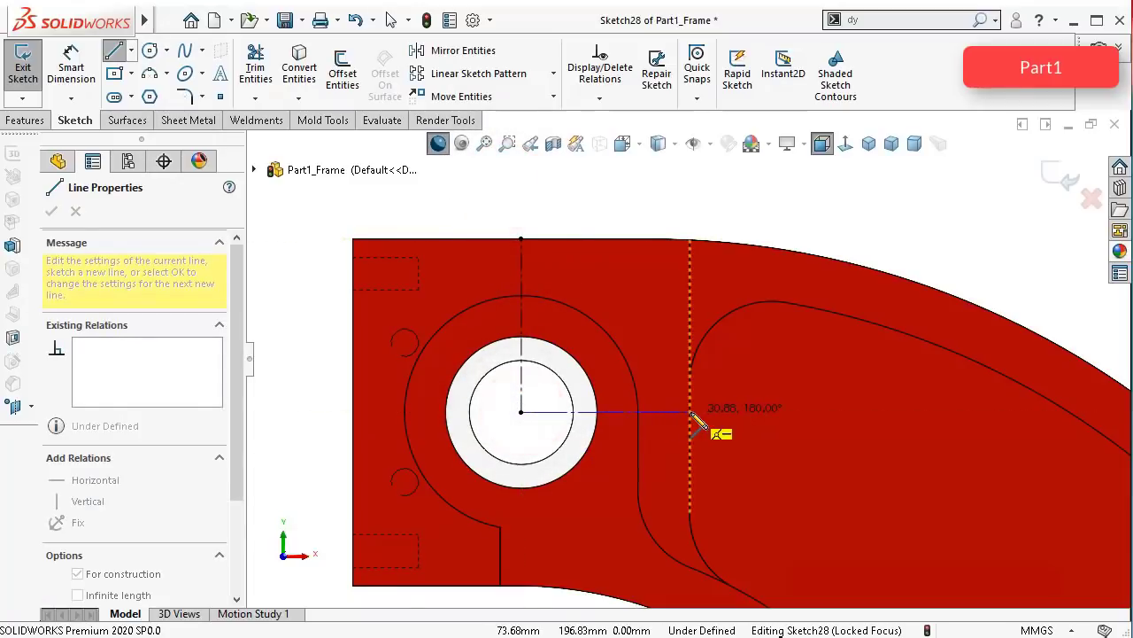
pyautogui.click(691, 412)
pyautogui.click(455, 190)
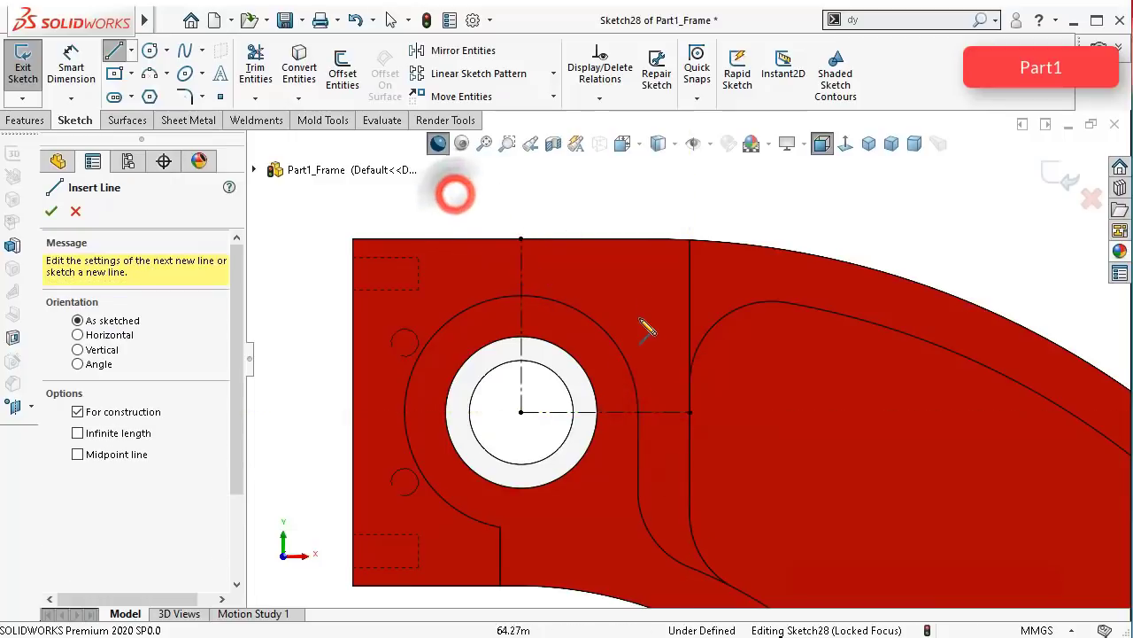
# Step: Draw a three-point arc joining the outer ends of the two centerlines, bulging outward around the bearing boss
pyautogui.scroll(-3, 639, 317)
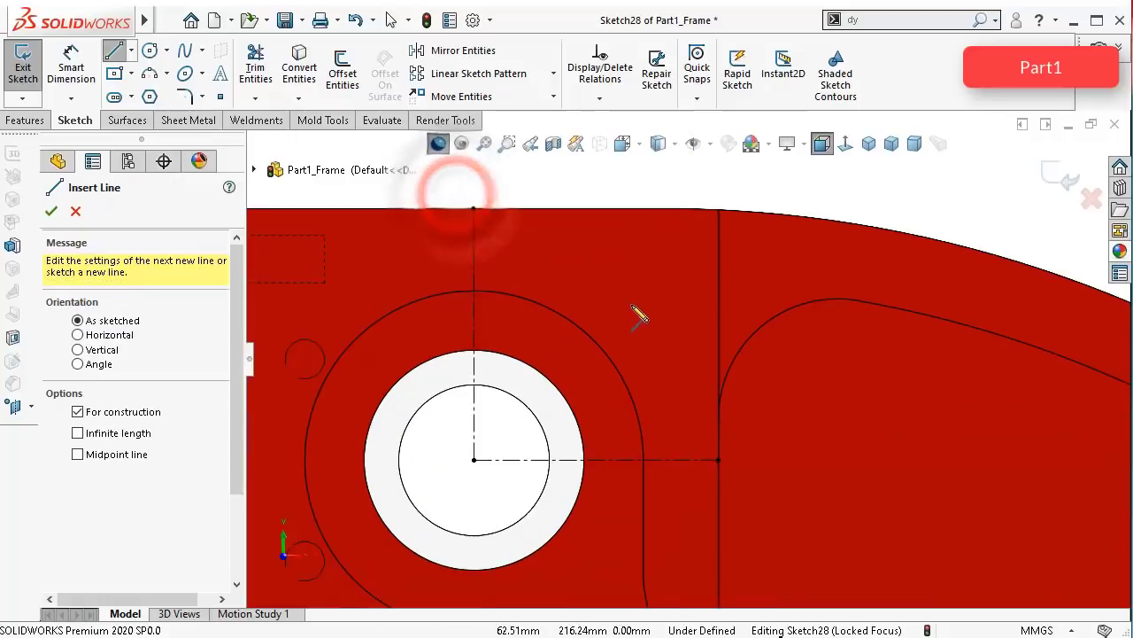
pyautogui.click(150, 76)
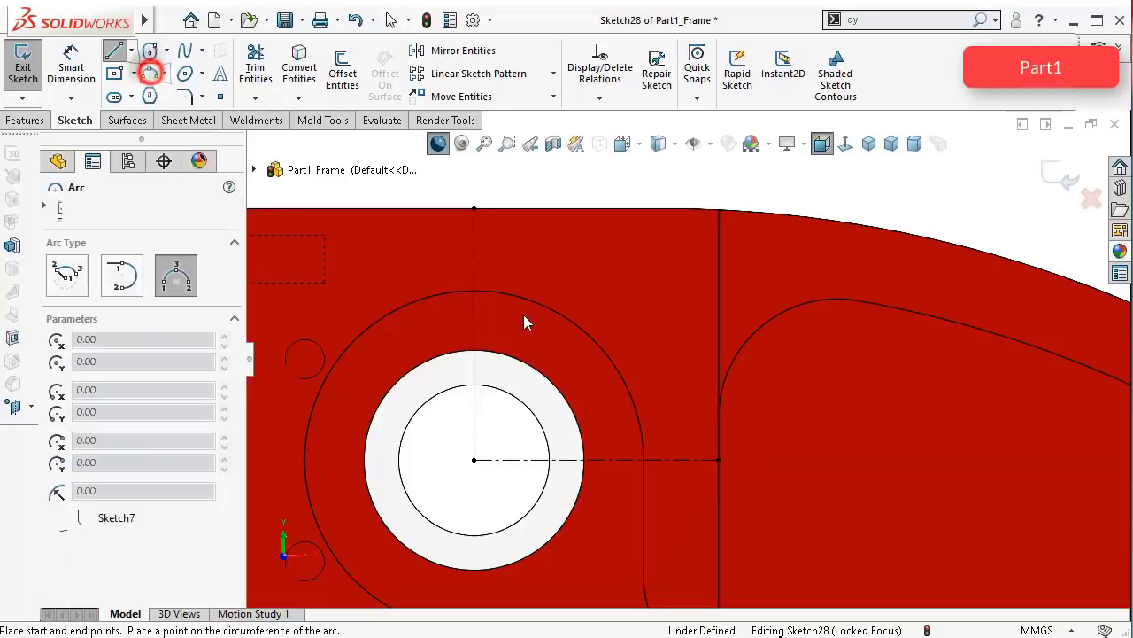
pyautogui.click(474, 210)
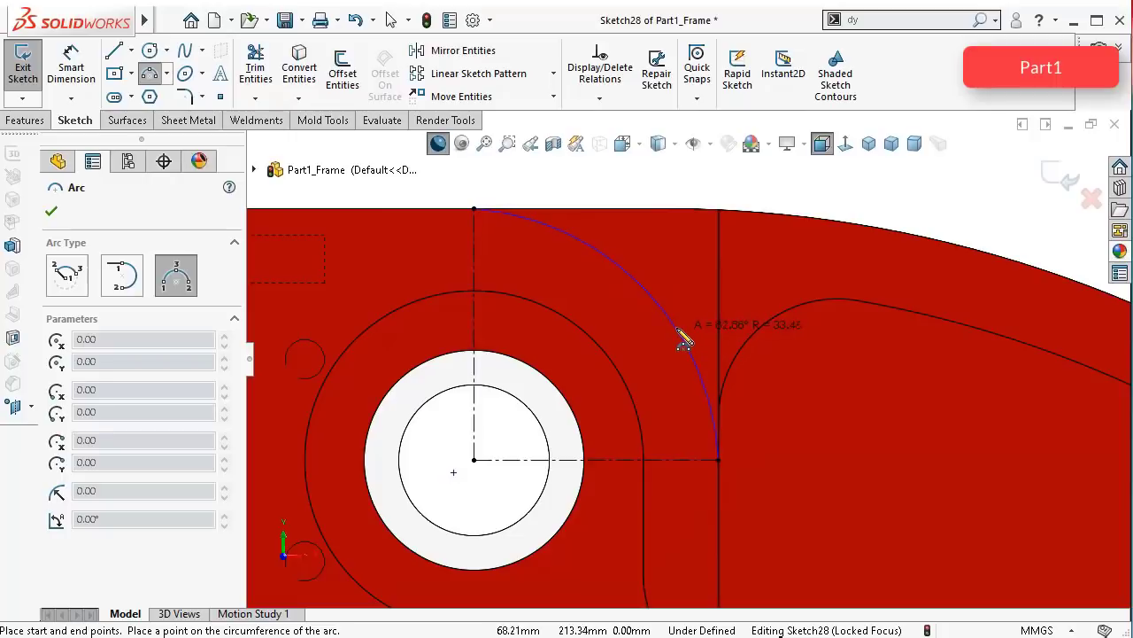
pyautogui.click(686, 338)
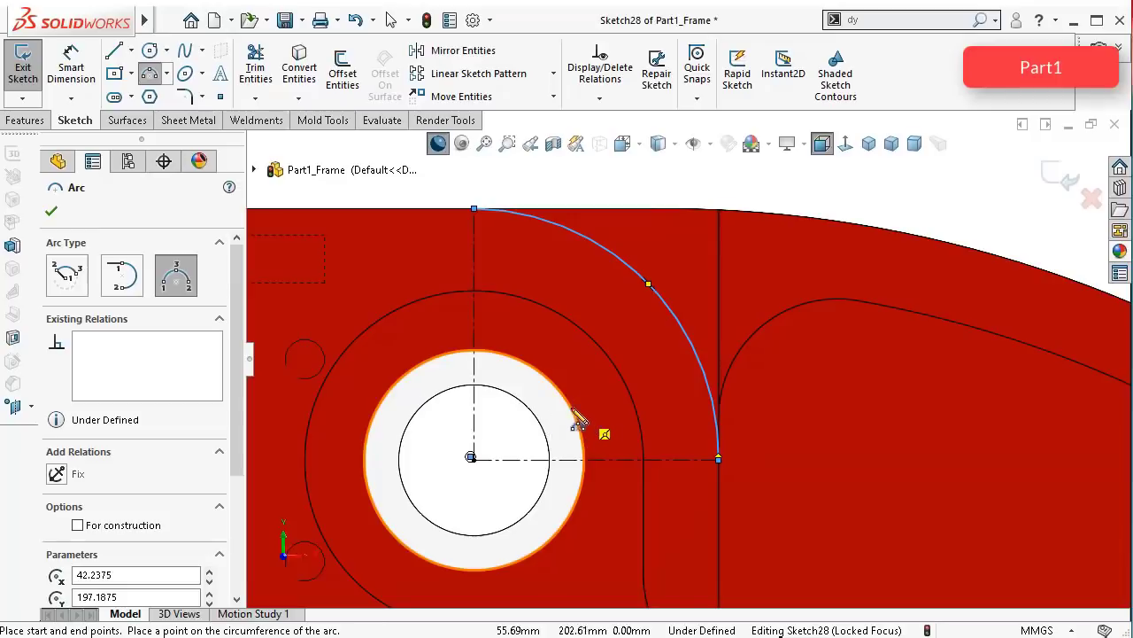
pyautogui.press('Escape')
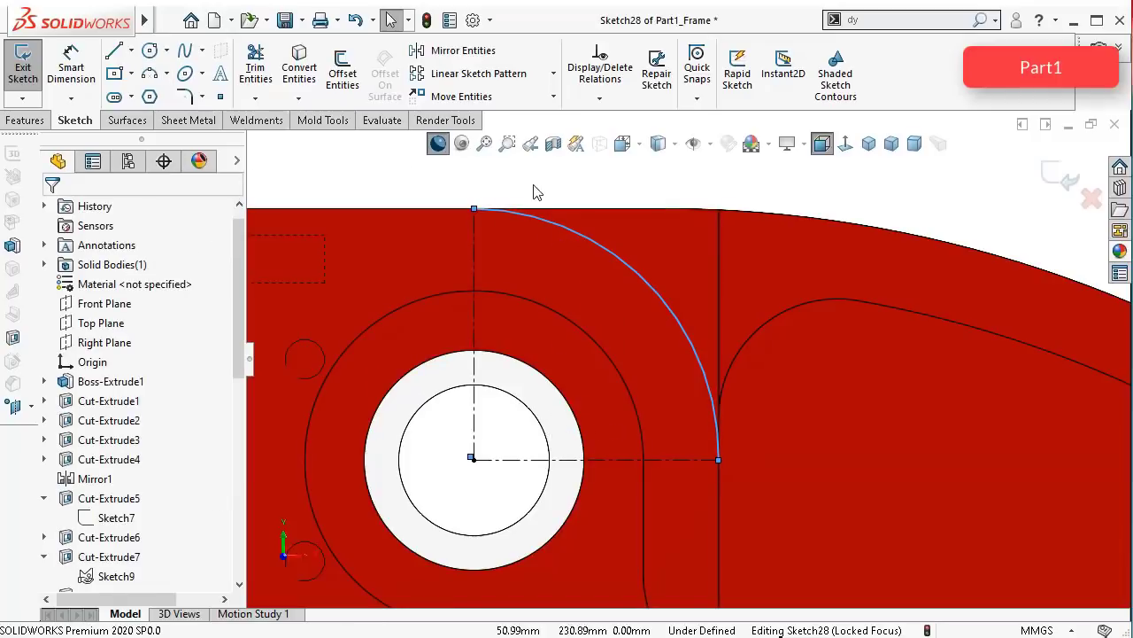
pyautogui.click(521, 178)
# Step: Try to merge the arc's centre point with the shared inner endpoint of the two centerlines
pyautogui.scroll(-2, 470, 451)
pyautogui.scroll(-1, 469, 451)
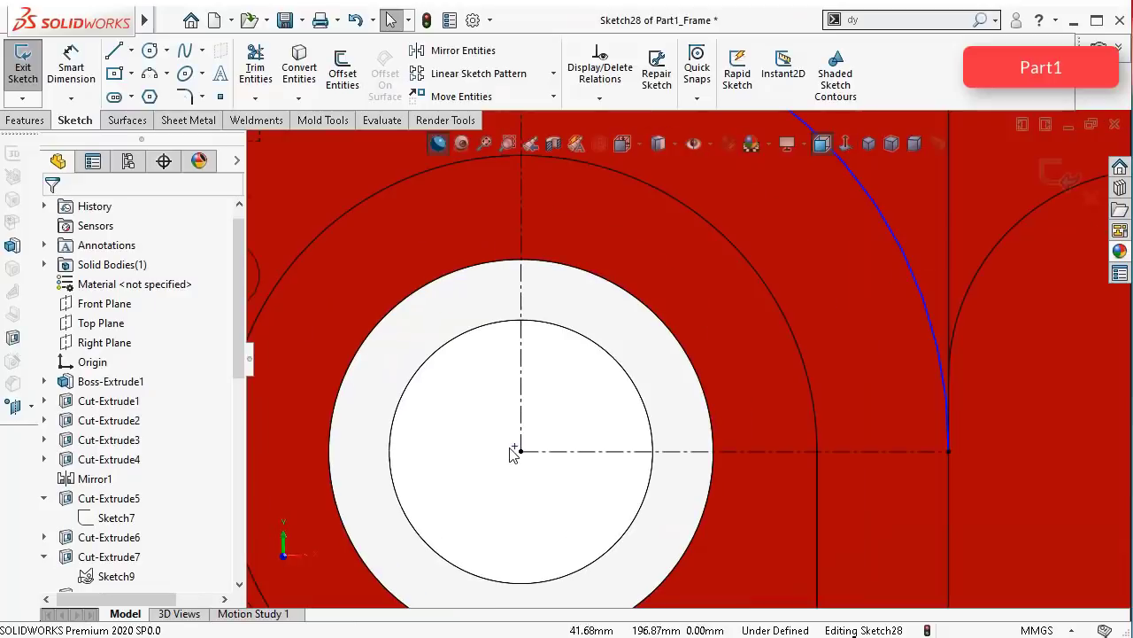
pyautogui.click(514, 448)
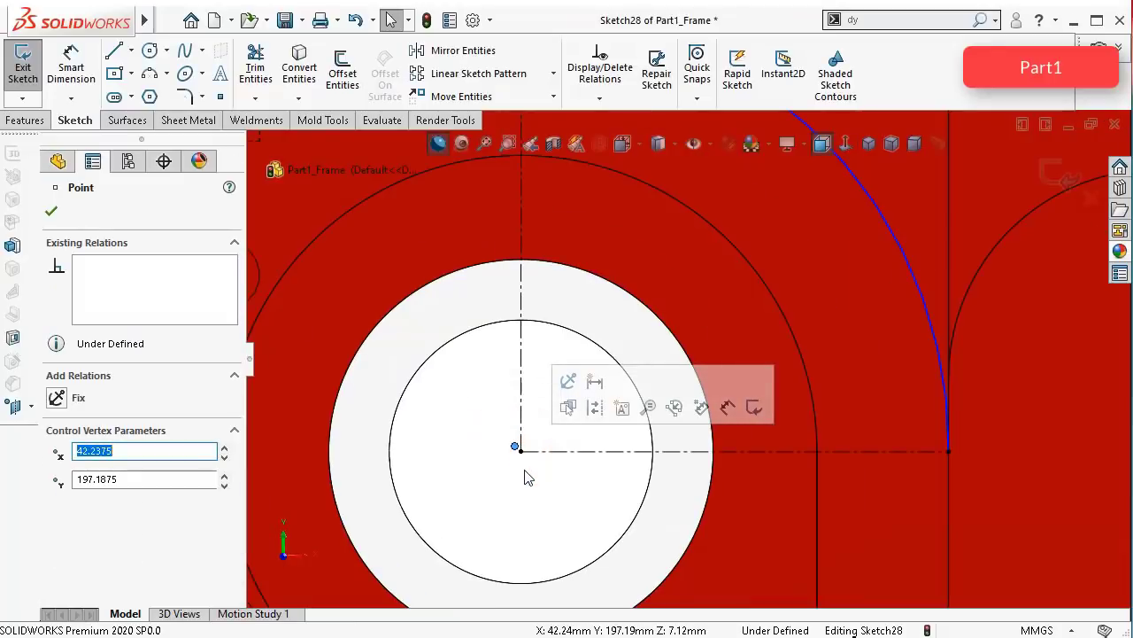
pyautogui.keyDown('ctrl'); pyautogui.click(520, 452); pyautogui.keyUp('ctrl')
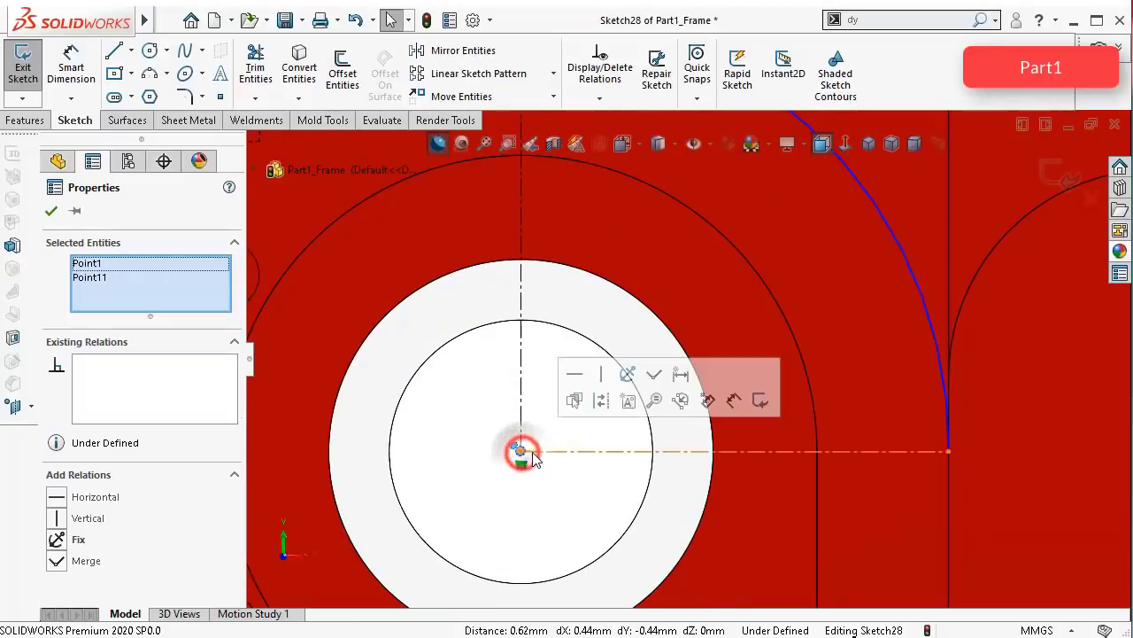
pyautogui.click(648, 376)
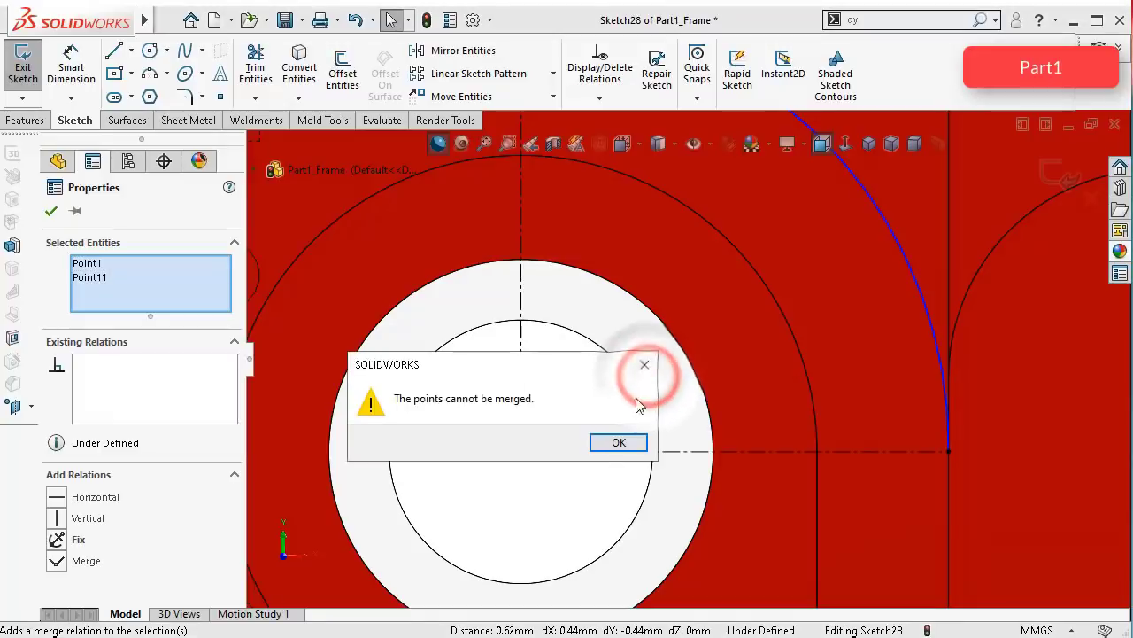
pyautogui.click(646, 365)
pyautogui.scroll(-4, 611, 394)
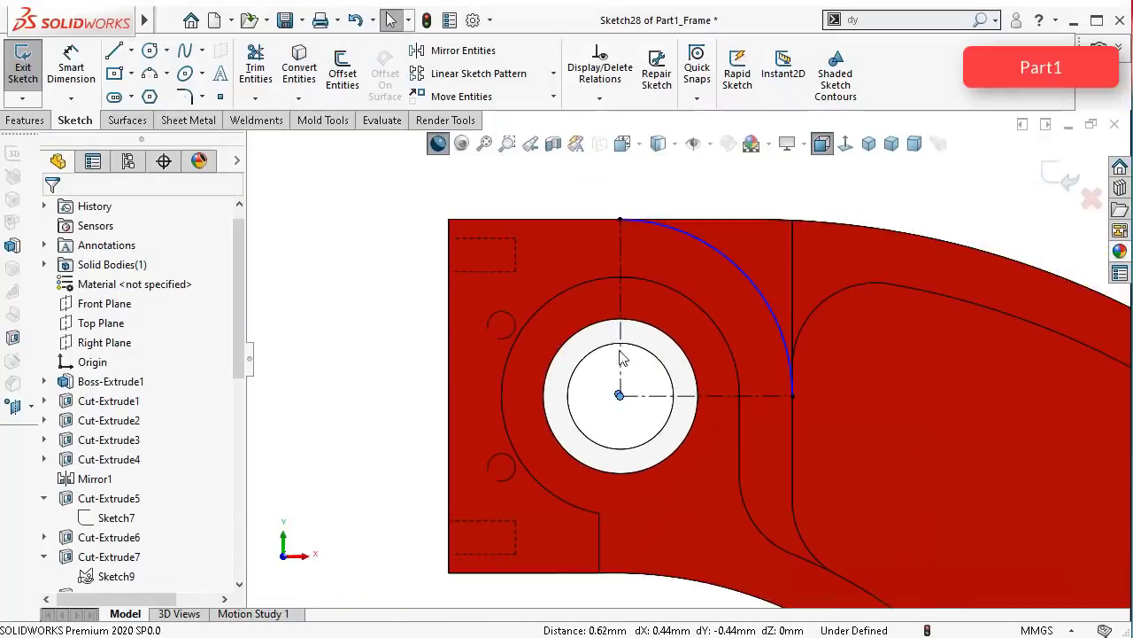
# Step: Make the arc tangent to the head's straight upper edge
pyautogui.scroll(3, 664, 272)
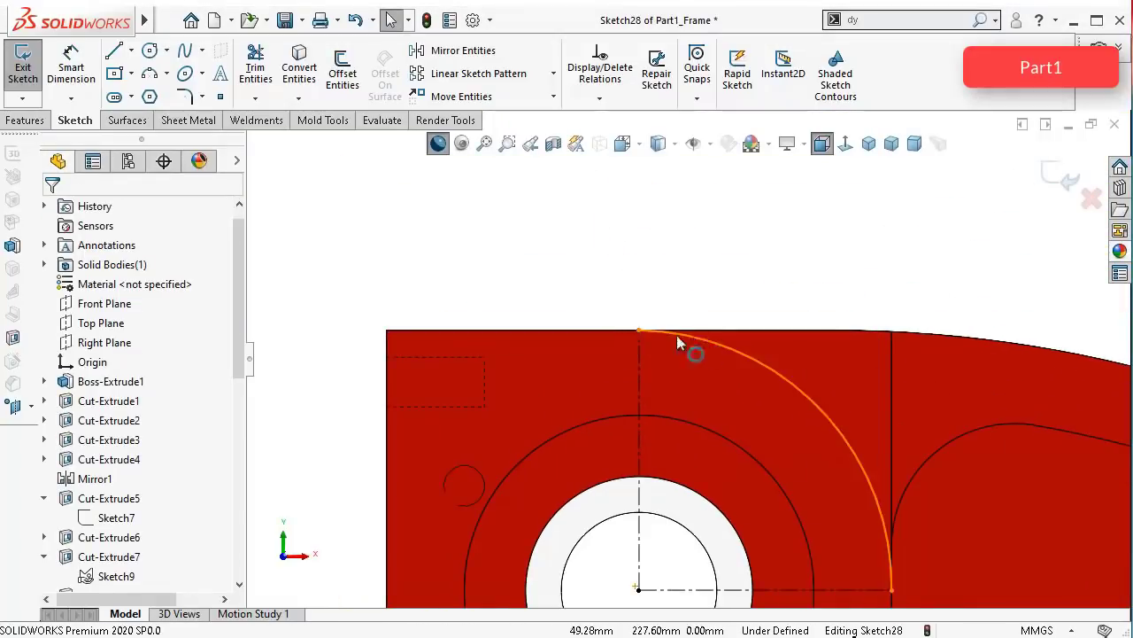
pyautogui.click(681, 341)
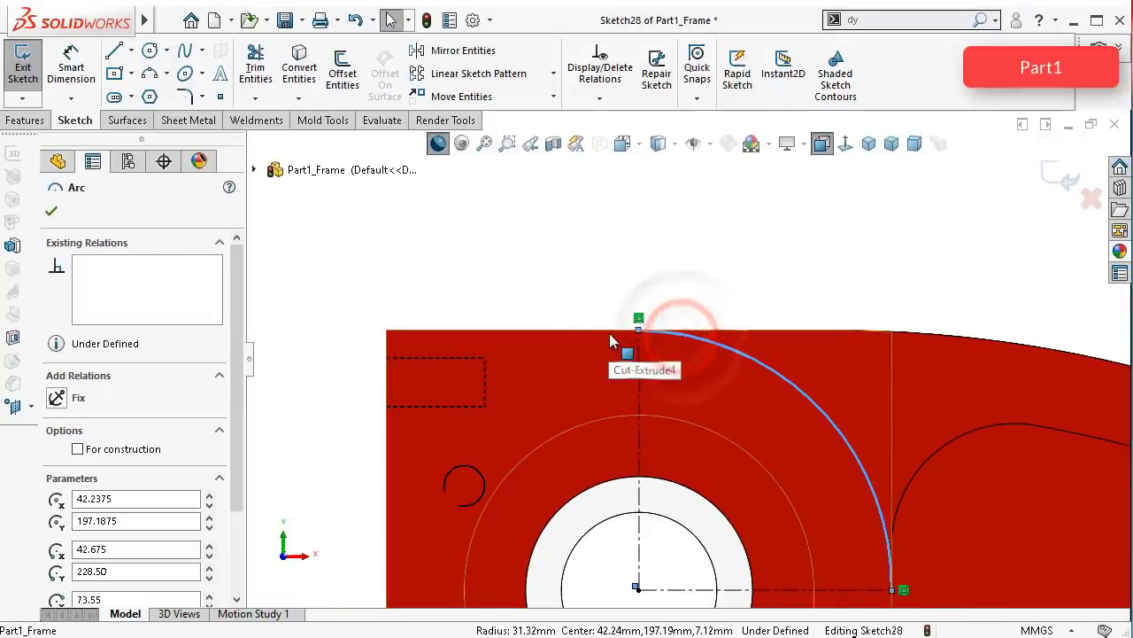
pyautogui.keyDown('ctrl'); pyautogui.click(611, 330); pyautogui.keyUp('ctrl')
pyautogui.click(663, 254)
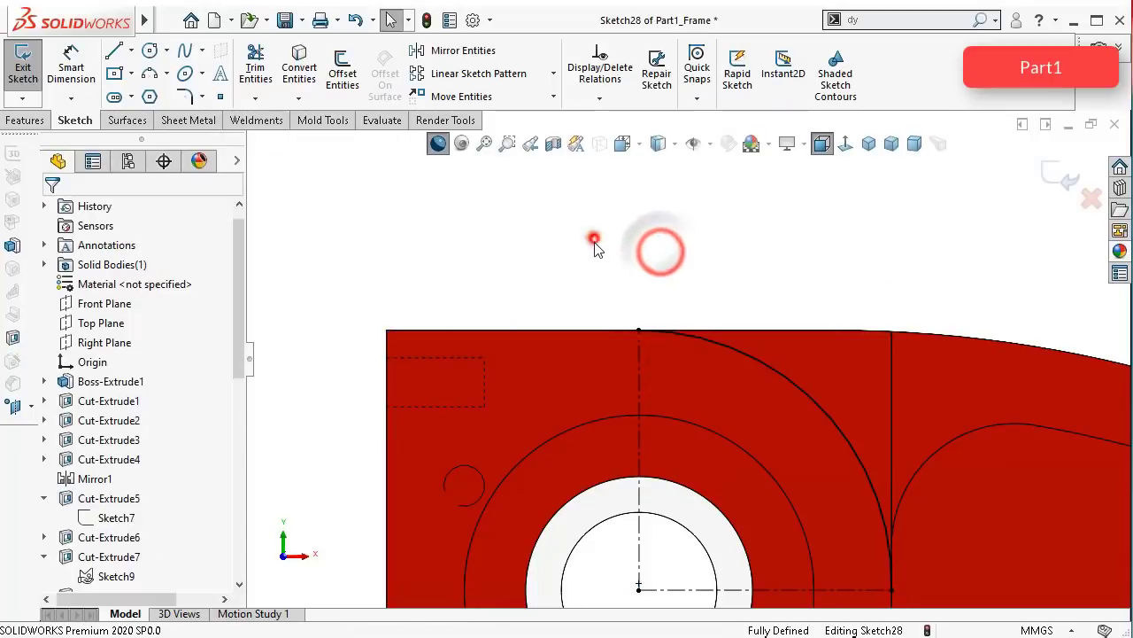
pyautogui.scroll(2, 808, 512)
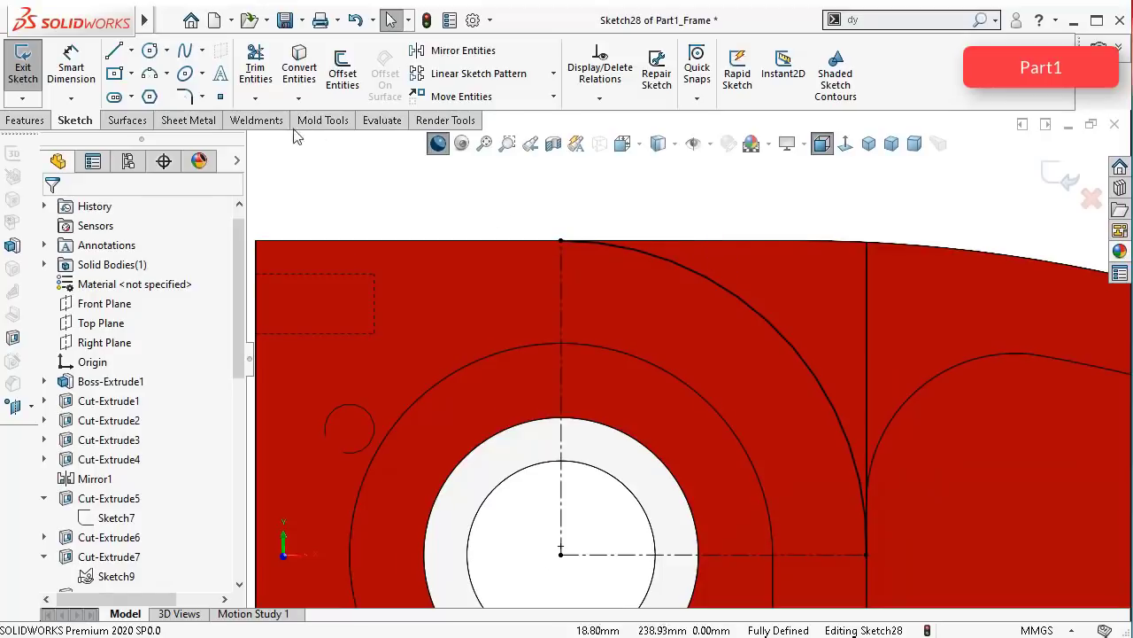
# Step: Close the corner profile with a horizontal line about 31 mm long from the arc's upper end and a vertical line down to its lower end
pyautogui.click(114, 50)
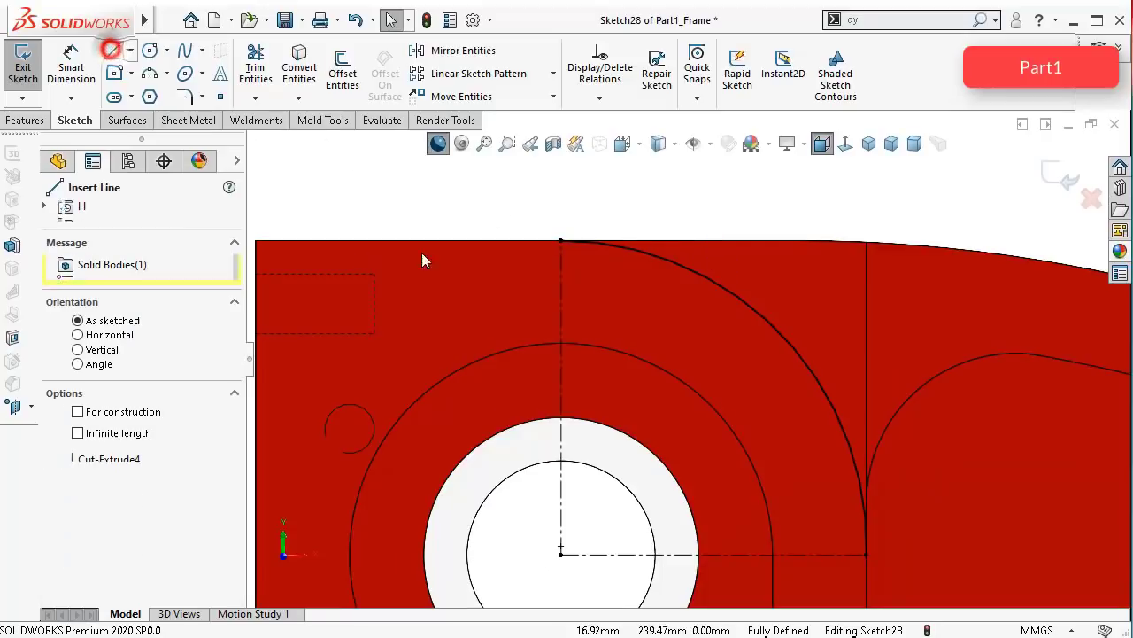
pyautogui.click(560, 240)
pyautogui.scroll(-3, 877, 239)
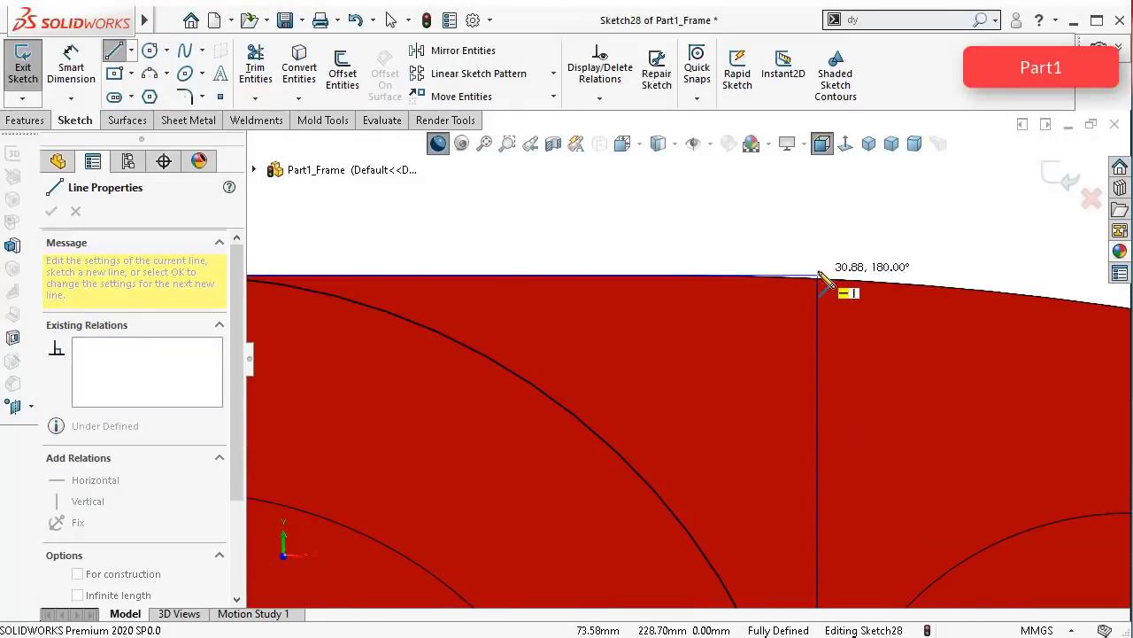
pyautogui.click(818, 276)
pyautogui.scroll(3, 833, 372)
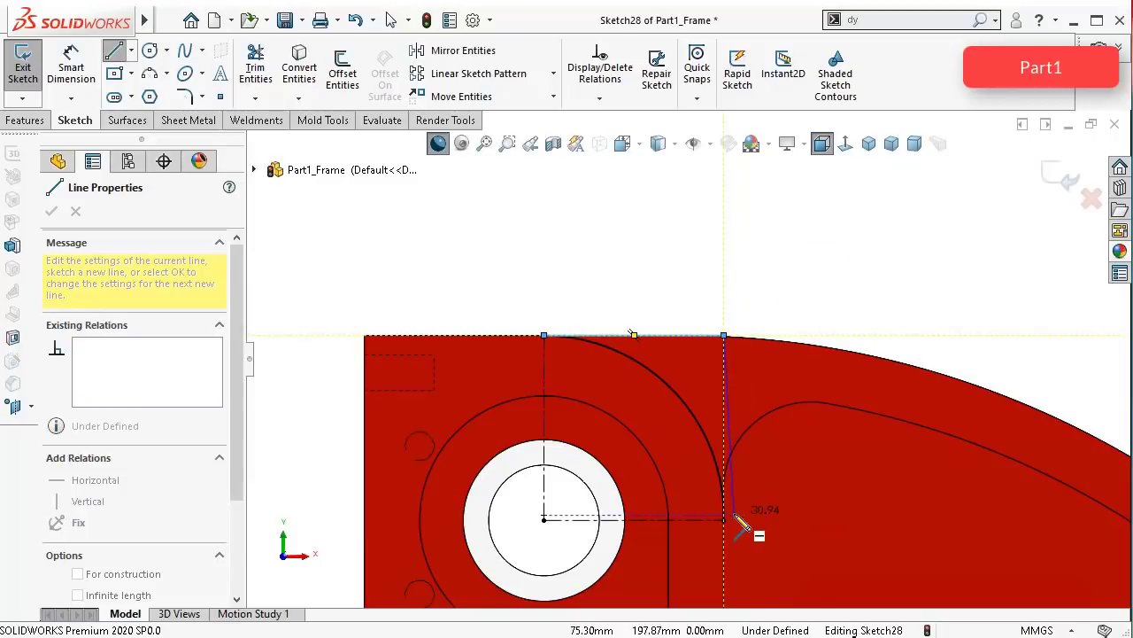
pyautogui.doubleClick(724, 522)
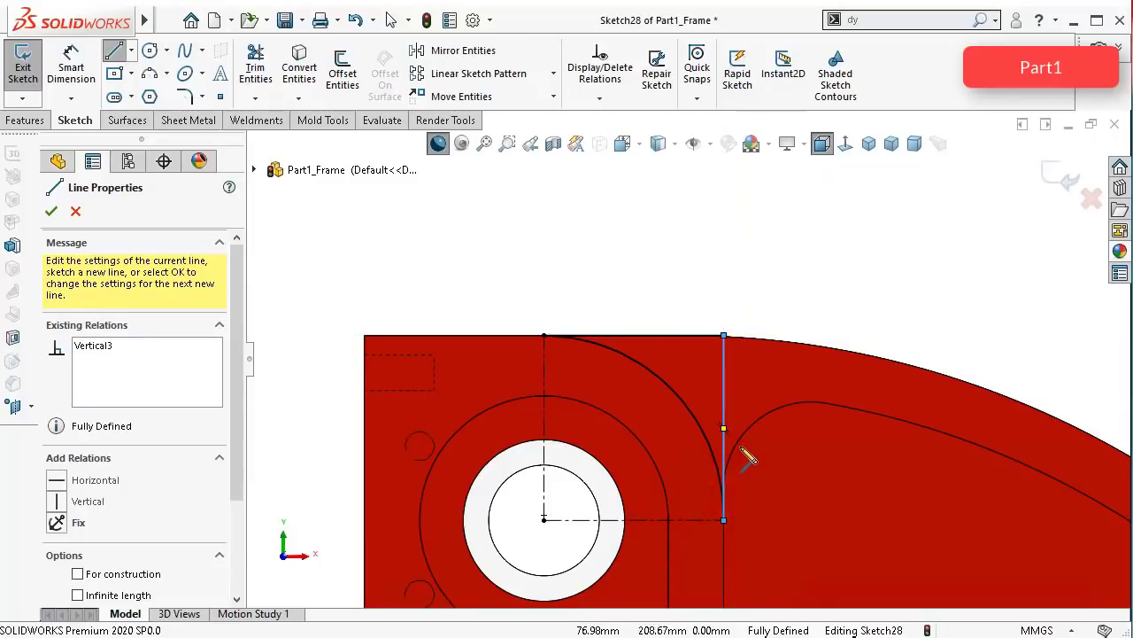
pyautogui.press('Escape')
# Step: Cut-extrude the corner region outside the arc Through All, in the reversed direction toward the bearing boss side
pyautogui.scroll(2, 696, 324)
pyautogui.moveTo(696, 324); pyautogui.dragTo(689, 286, button='middle')
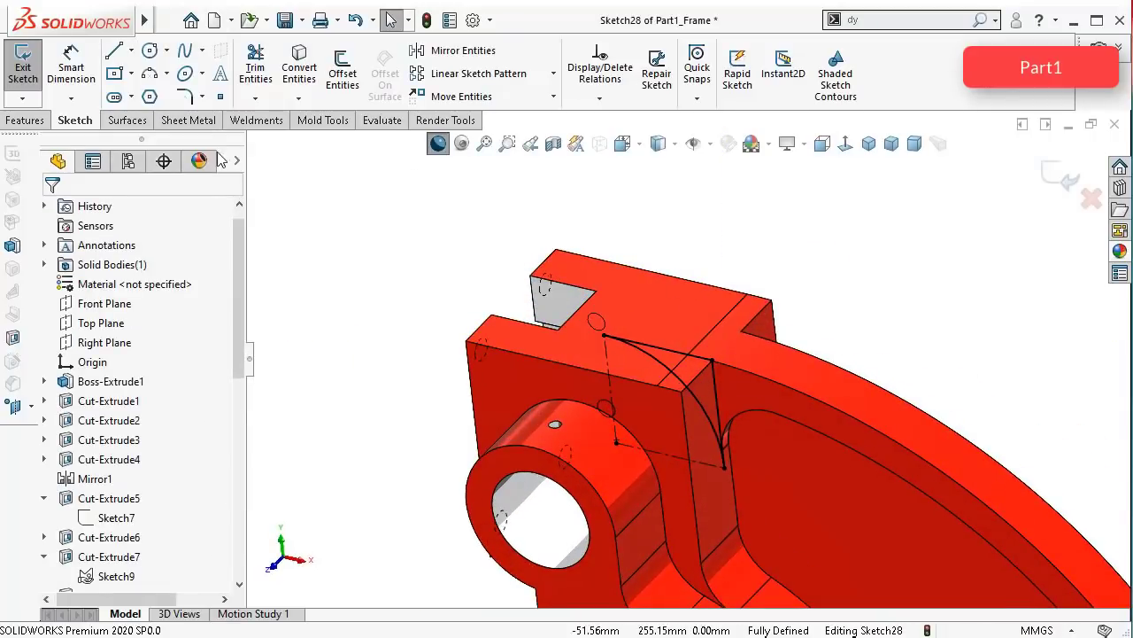
pyautogui.click(13, 118)
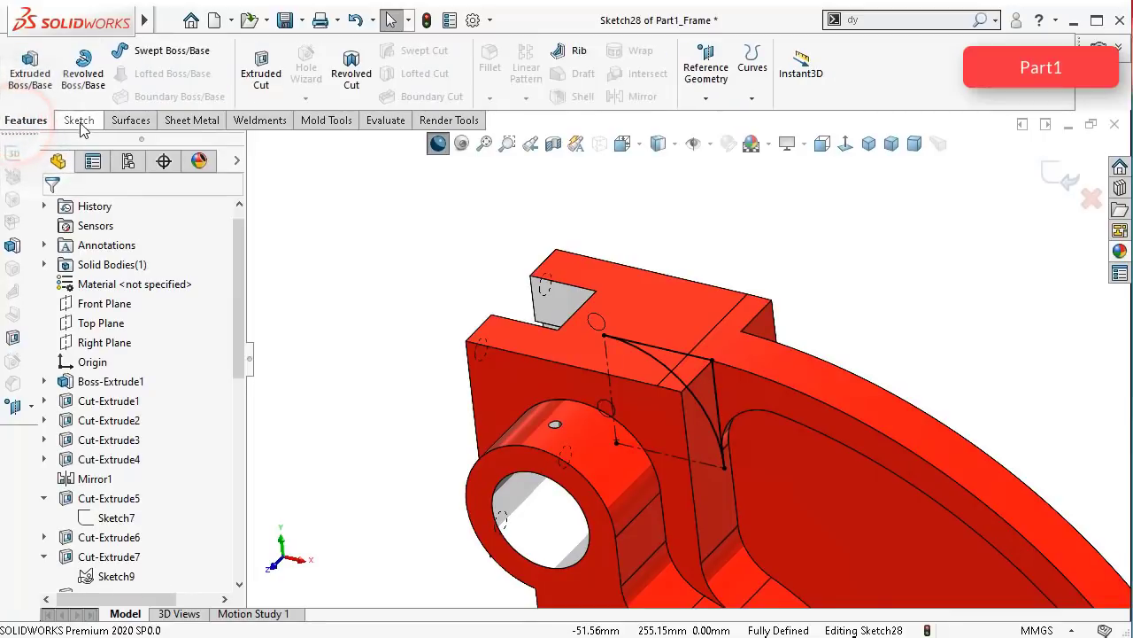
pyautogui.click(255, 75)
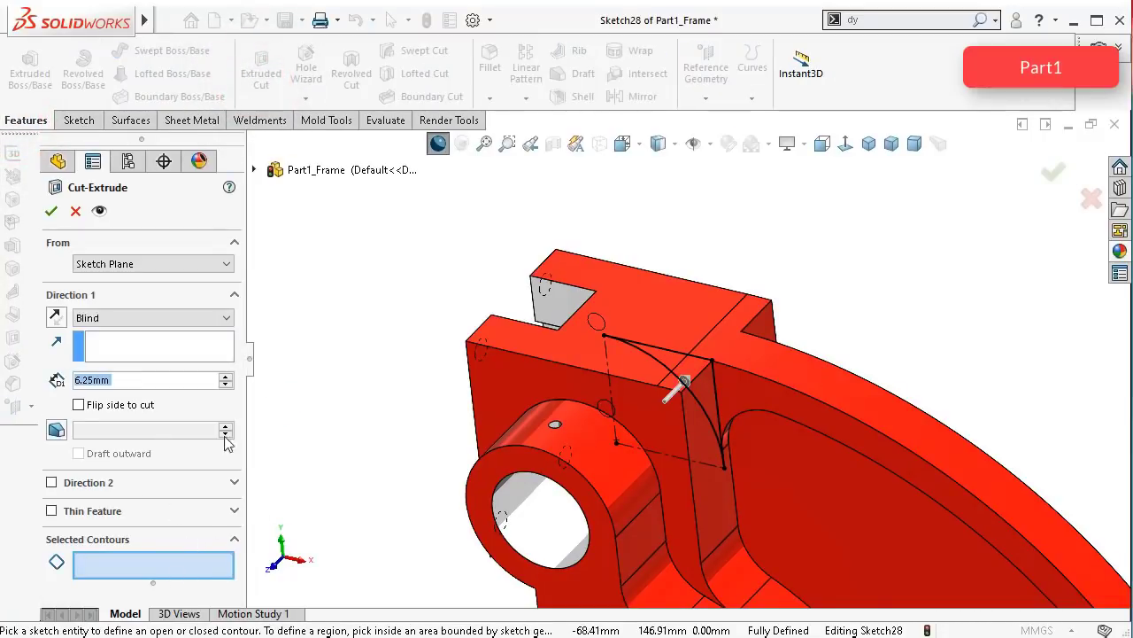
pyautogui.click(97, 317)
pyautogui.click(138, 345)
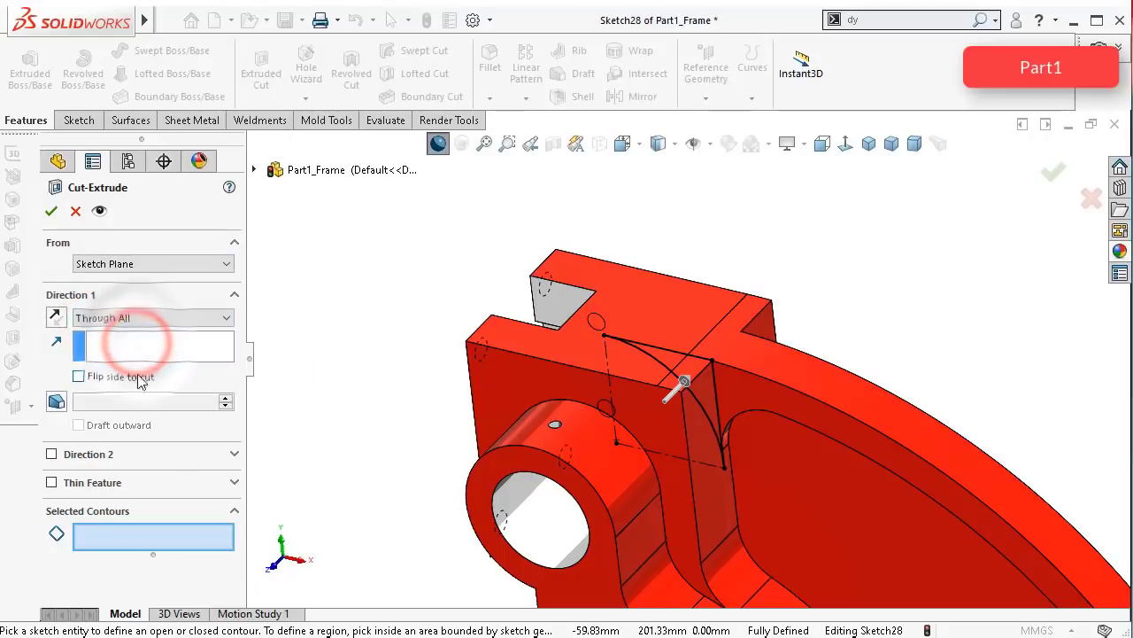
pyautogui.click(56, 317)
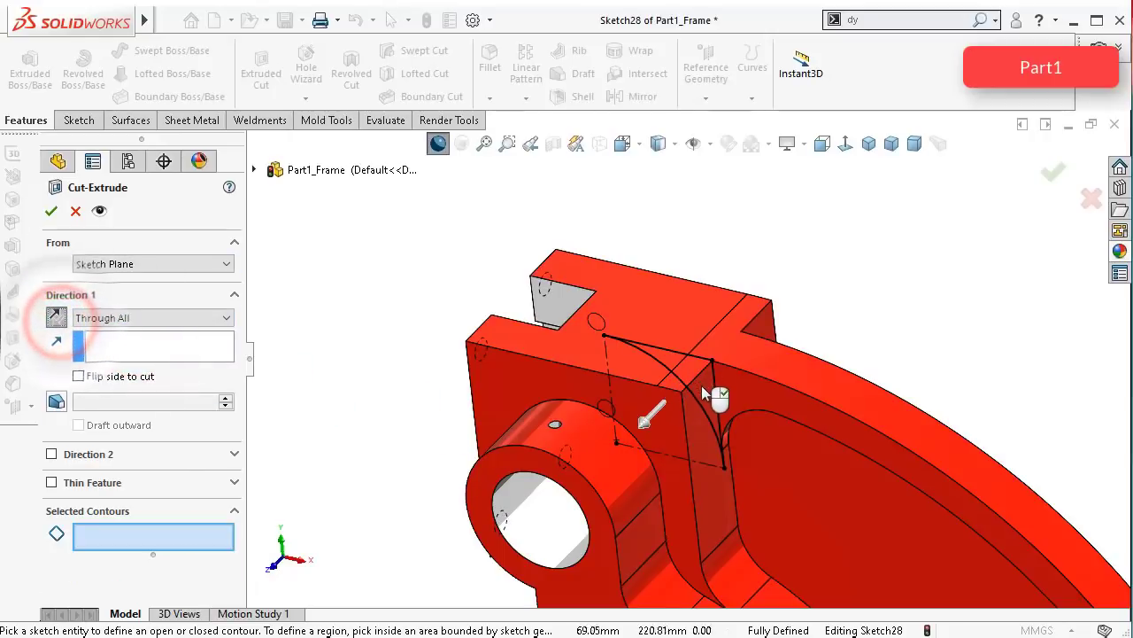
pyautogui.click(705, 389)
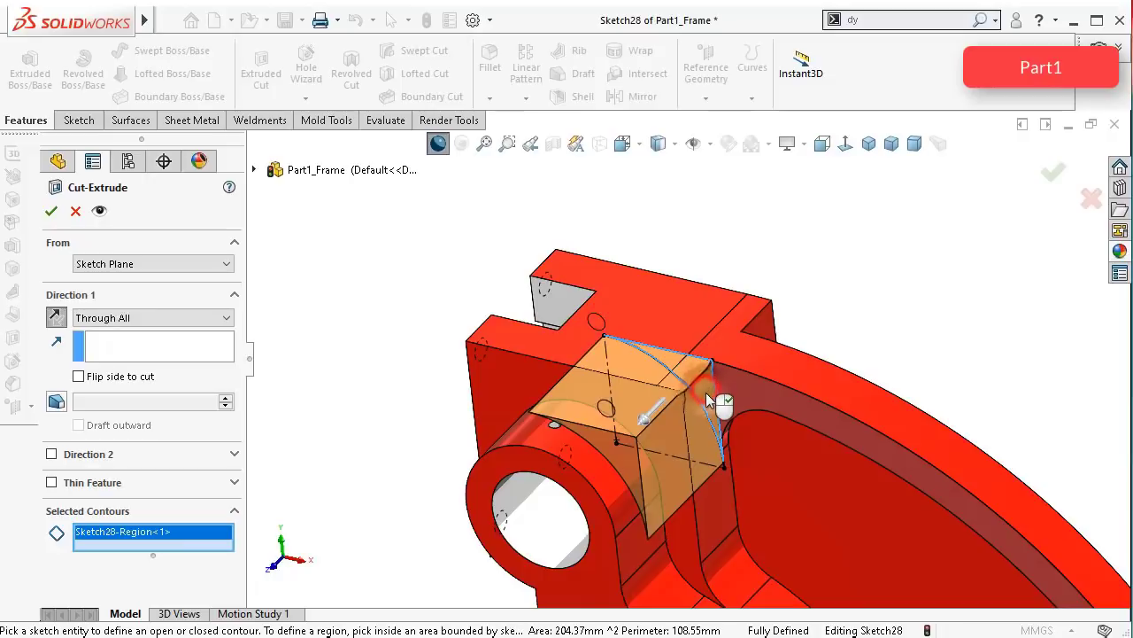
pyautogui.click(49, 213)
# Step: Inspect the rounded corner from the rear and expand the new cut feature to show its sketch
pyautogui.moveTo(616, 422); pyautogui.dragTo(550, 350, button='middle')
pyautogui.scroll(-4, 110, 523)
pyautogui.scroll(-4, 111, 523)
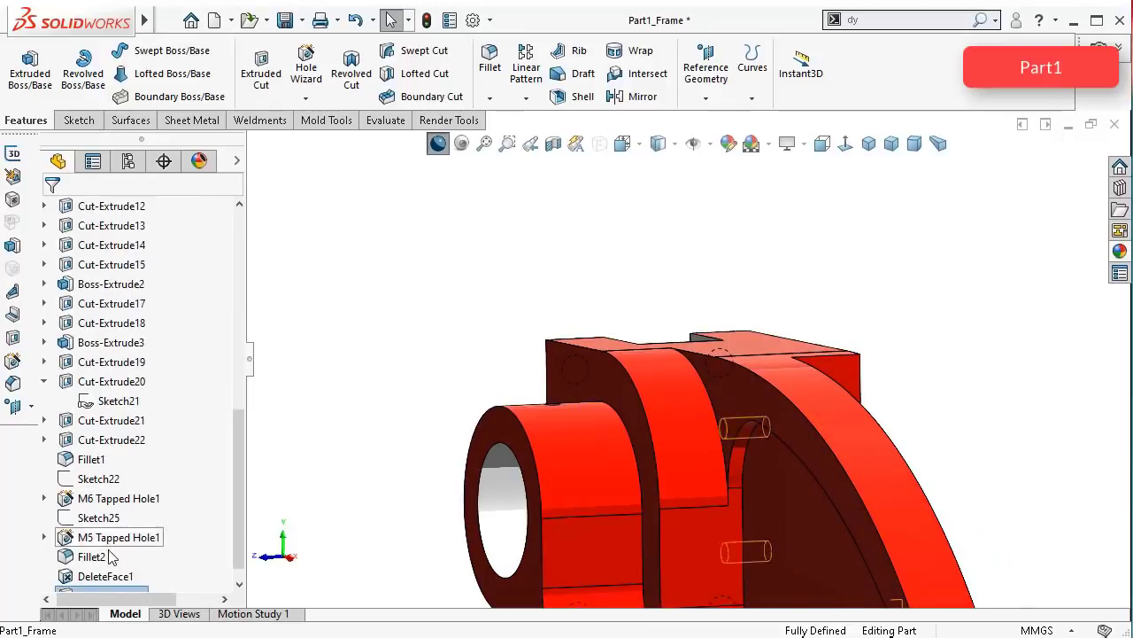
pyautogui.click(46, 576)
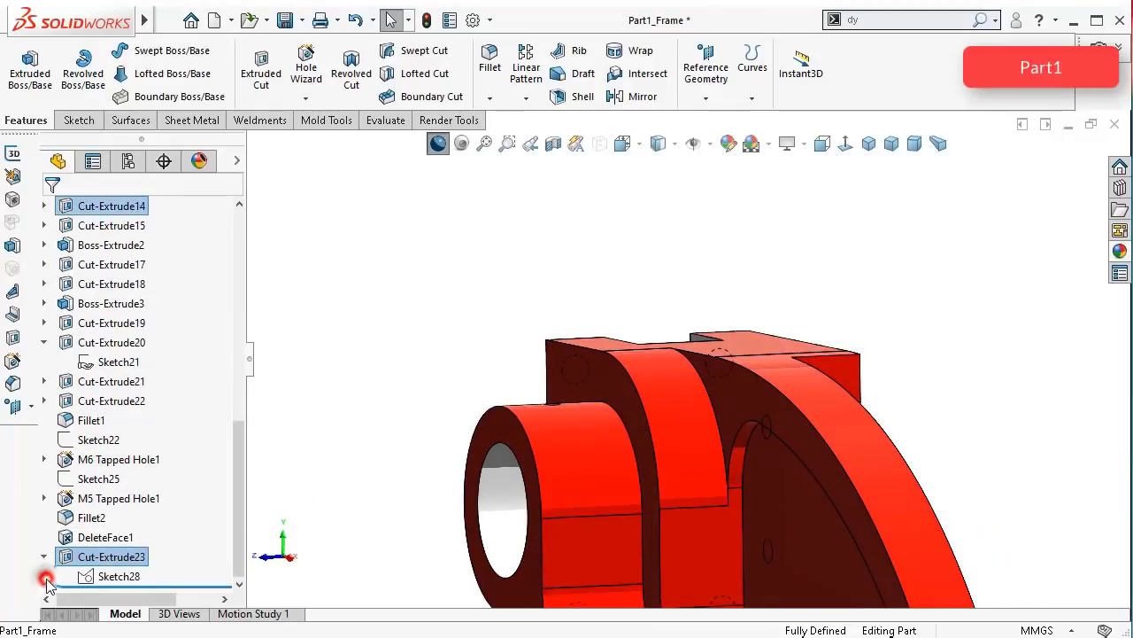
# Step: Show Sketch28 of the last cut and start an Extruded Cut from its profile
pyautogui.click(110, 576)
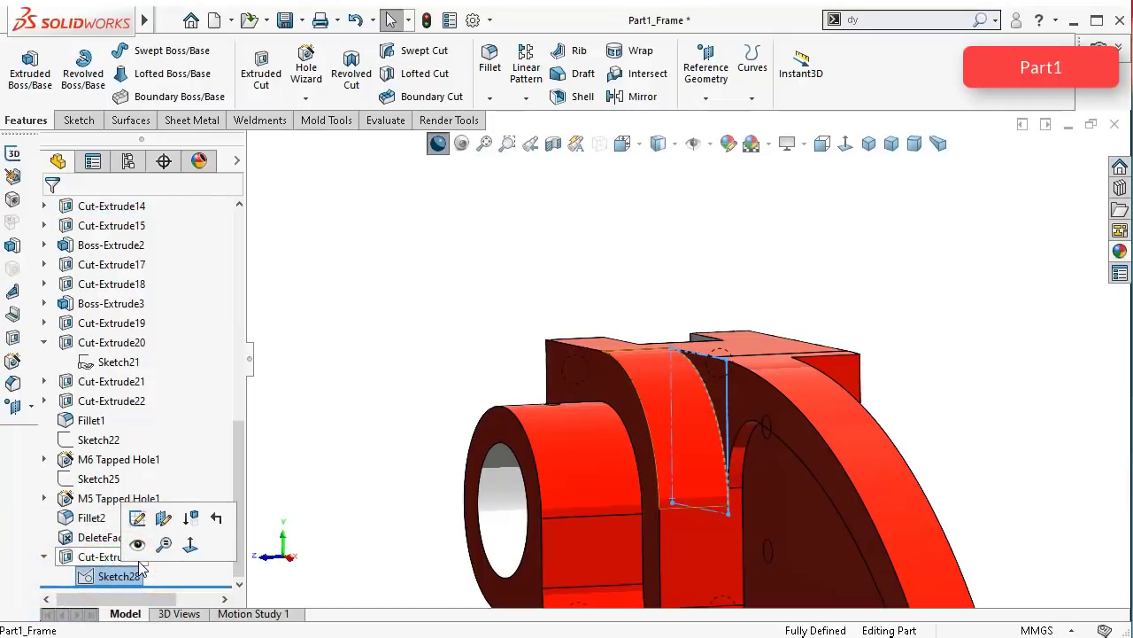
pyautogui.click(140, 545)
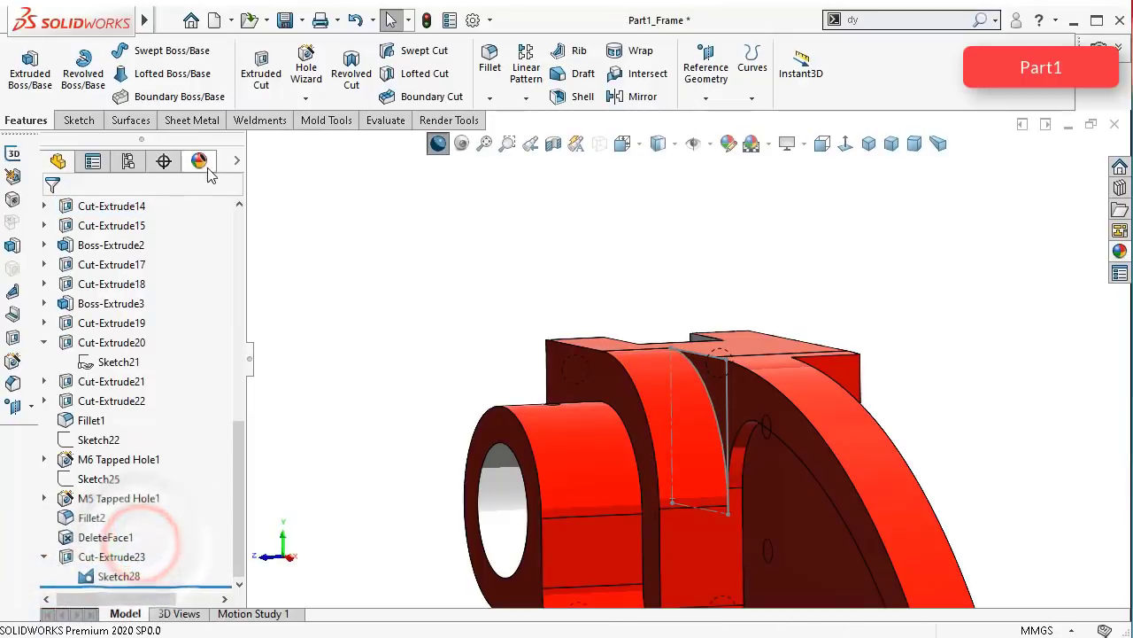
pyautogui.click(258, 65)
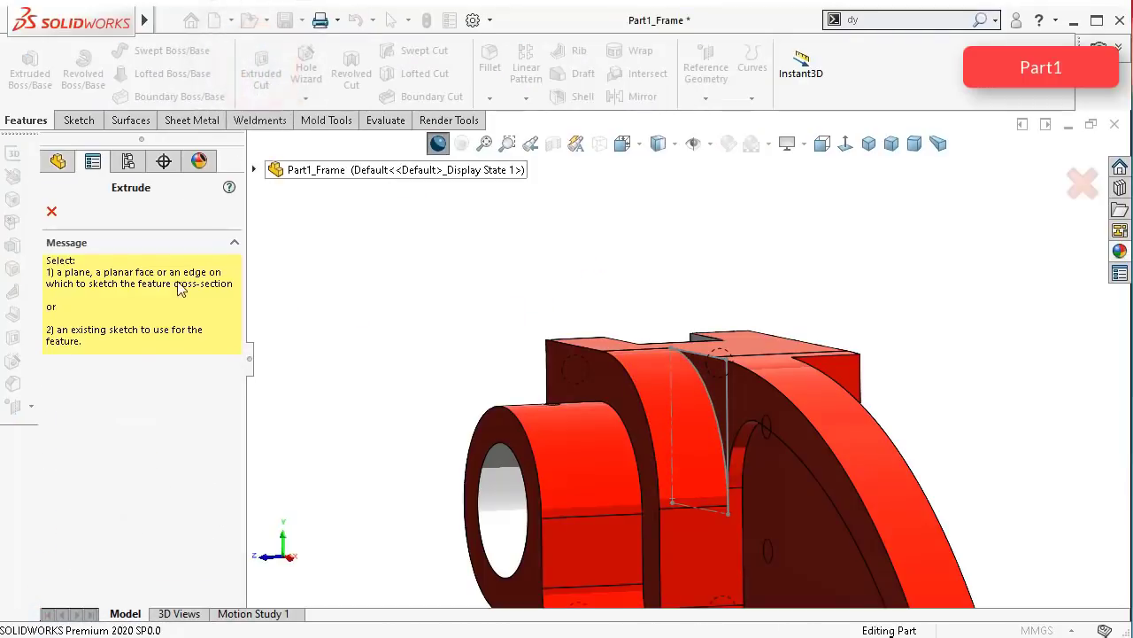
pyautogui.click(729, 384)
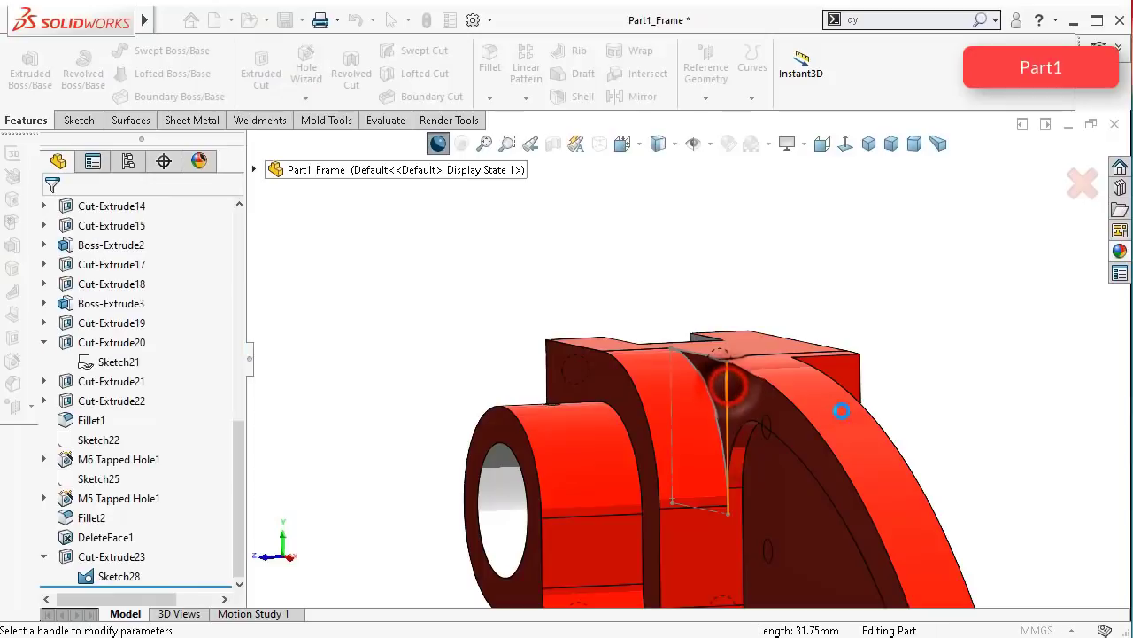
pyautogui.moveTo(855, 414); pyautogui.dragTo(667, 430, button='middle')
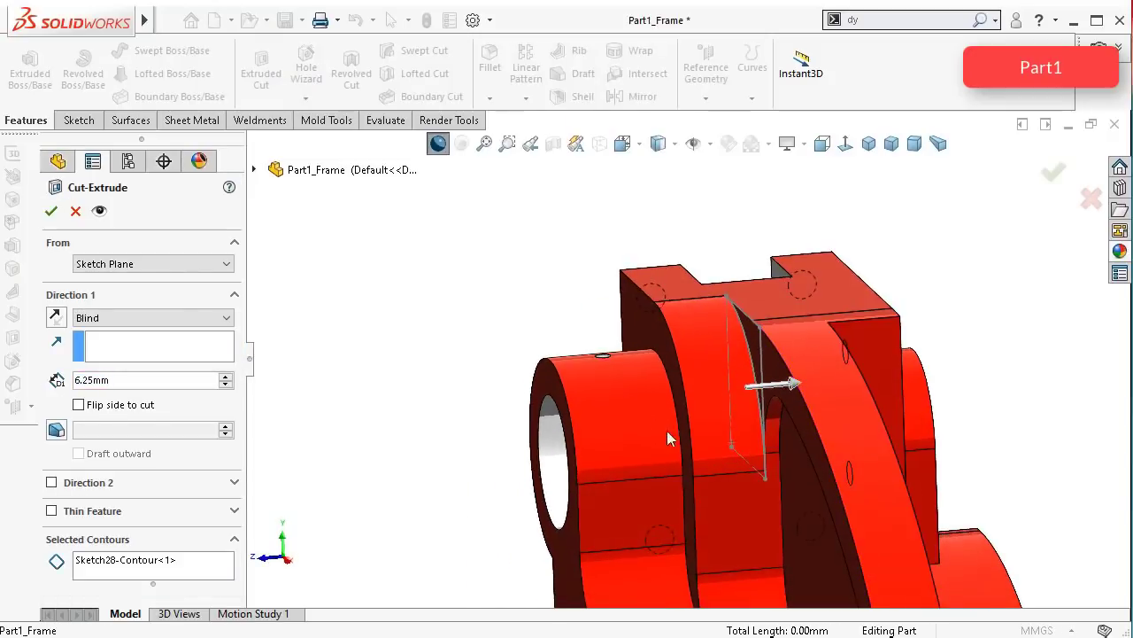
# Step: Start the cut from a surface instead of the sketch plane, using the flat side face of the curved outer rib
pyautogui.click(149, 266)
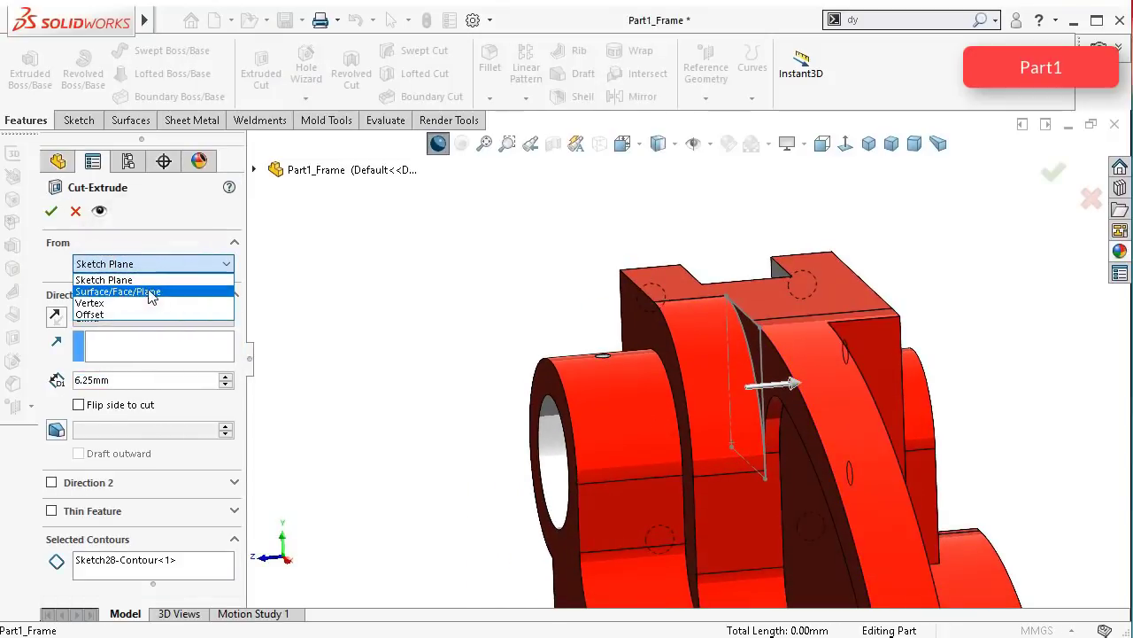
pyautogui.click(140, 291)
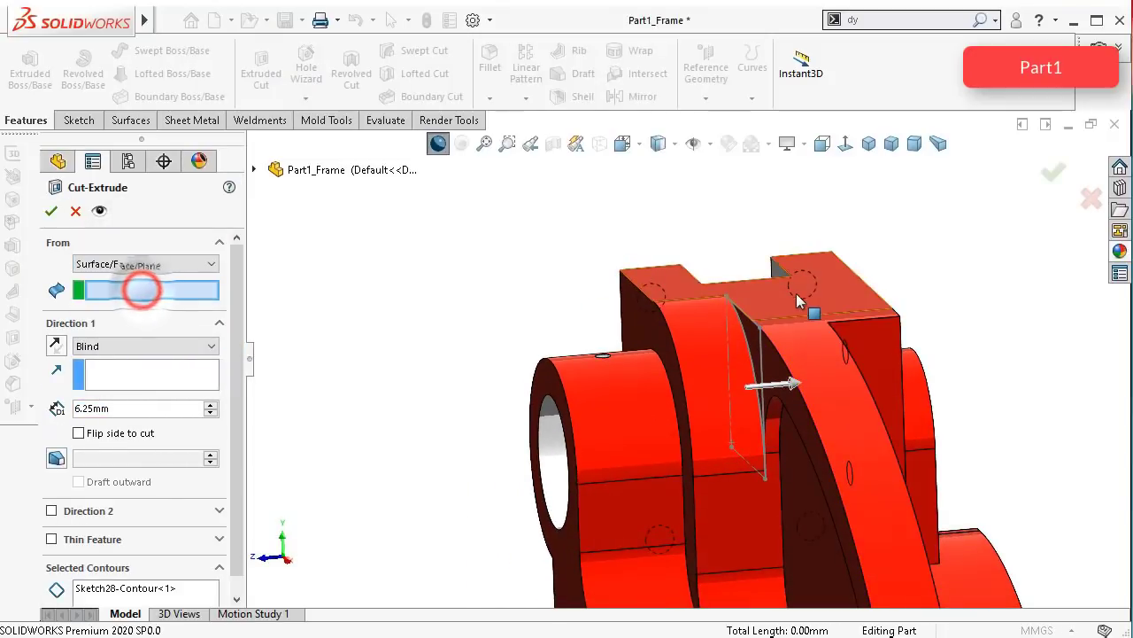
pyautogui.moveTo(796, 293); pyautogui.dragTo(758, 424, button='middle')
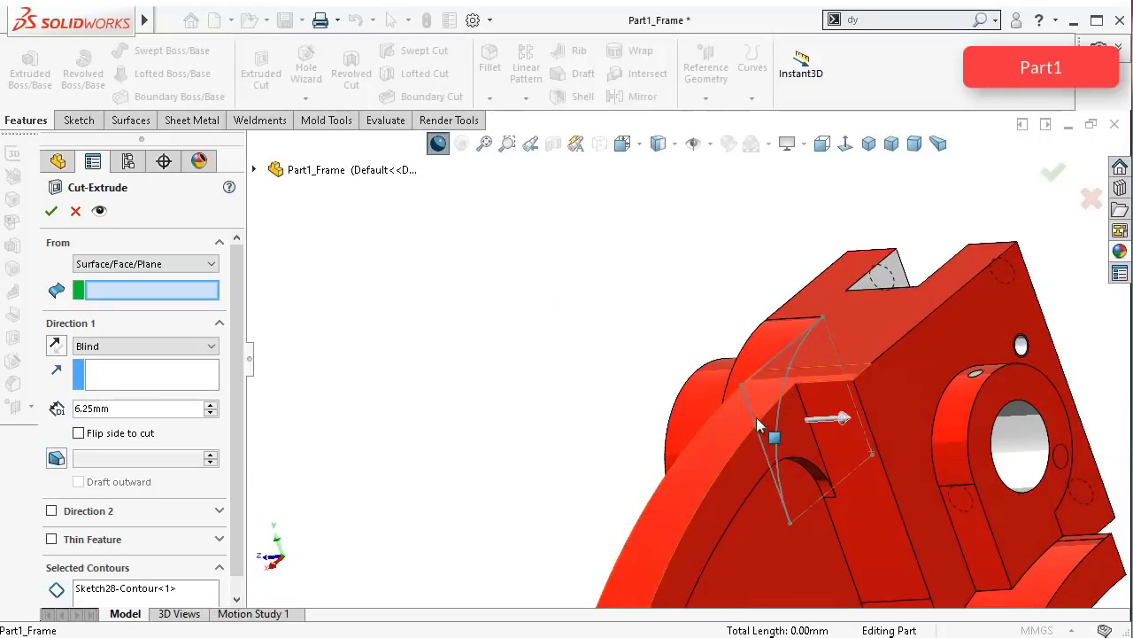
pyautogui.click(735, 477)
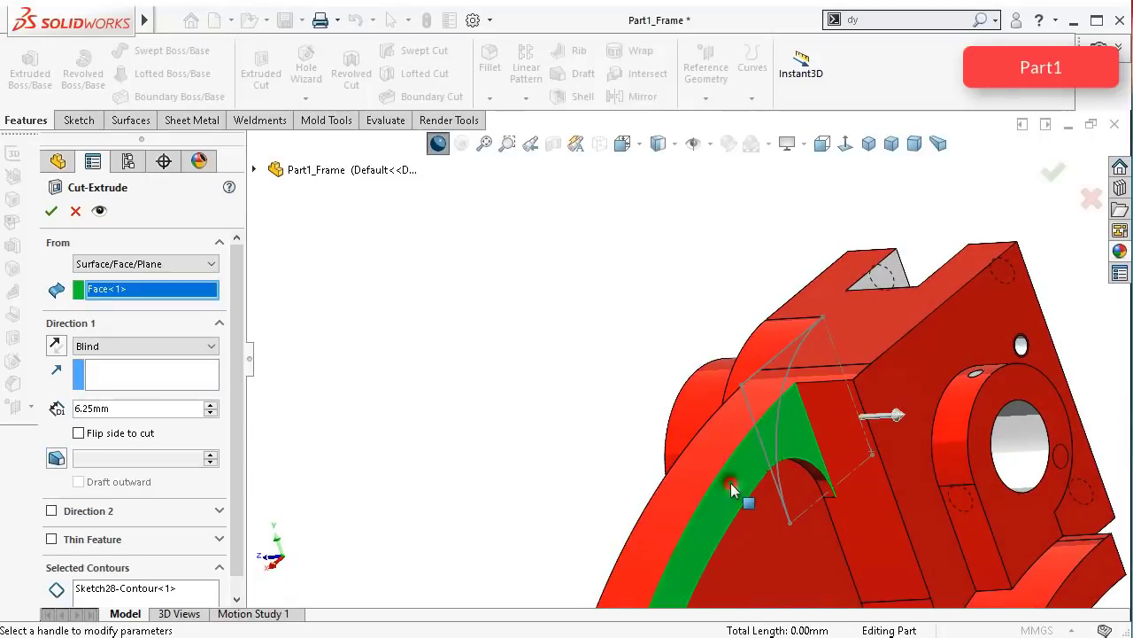
# Step: Make the cut Through All, replace the selected contour with the corner region outside the arc of Sketch28, and accept it
pyautogui.click(164, 346)
pyautogui.click(147, 375)
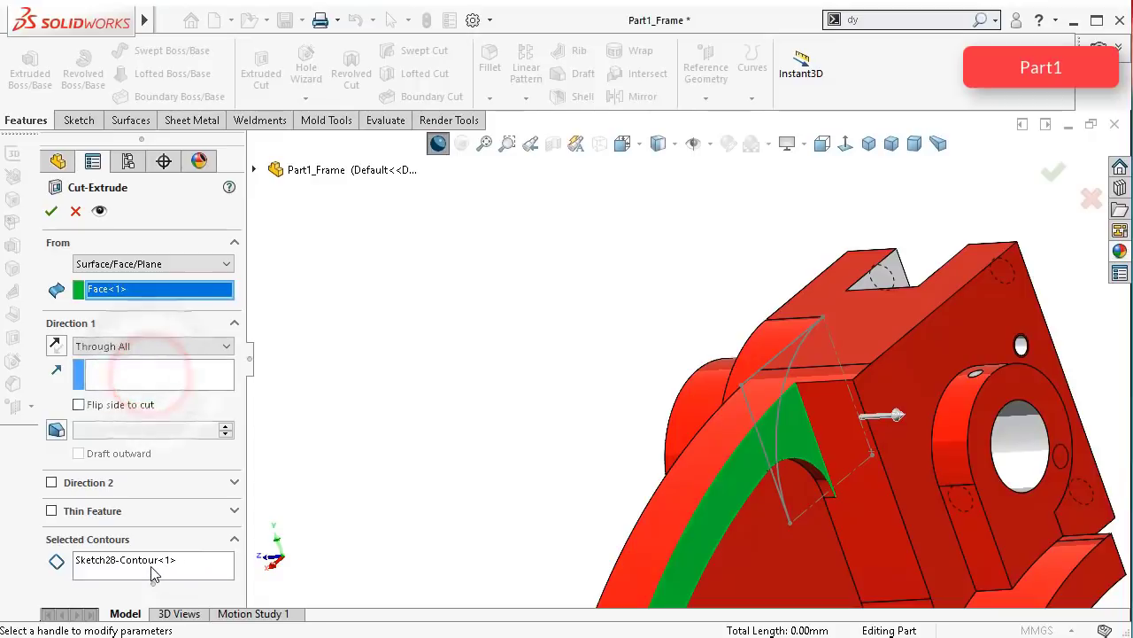
pyautogui.click(152, 566)
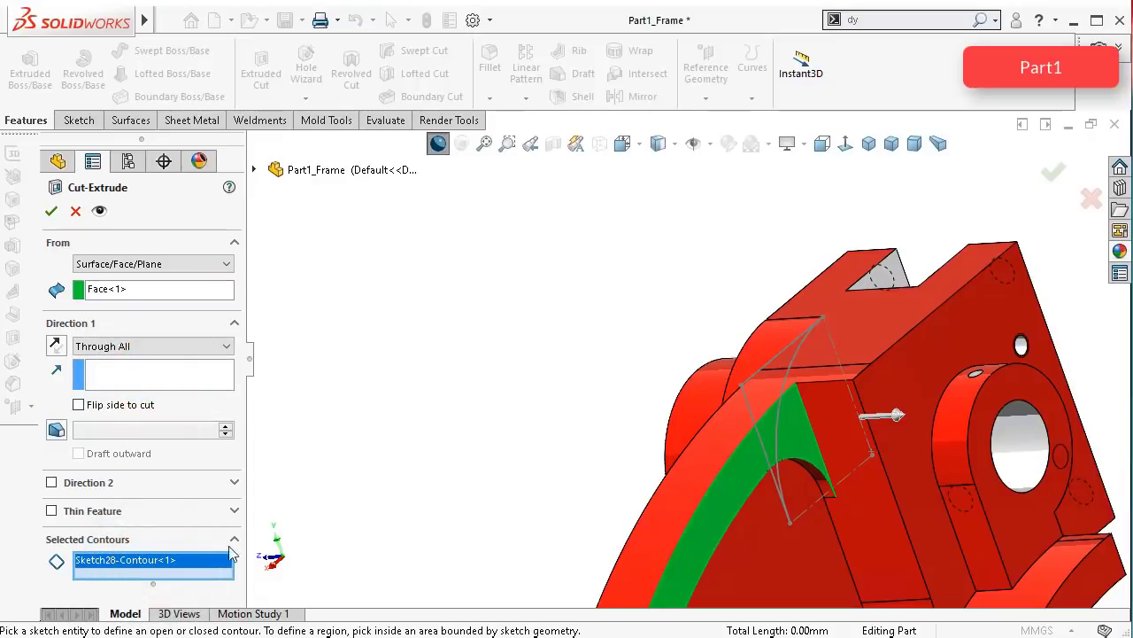
pyautogui.rightClick(202, 577)
pyautogui.click(221, 581)
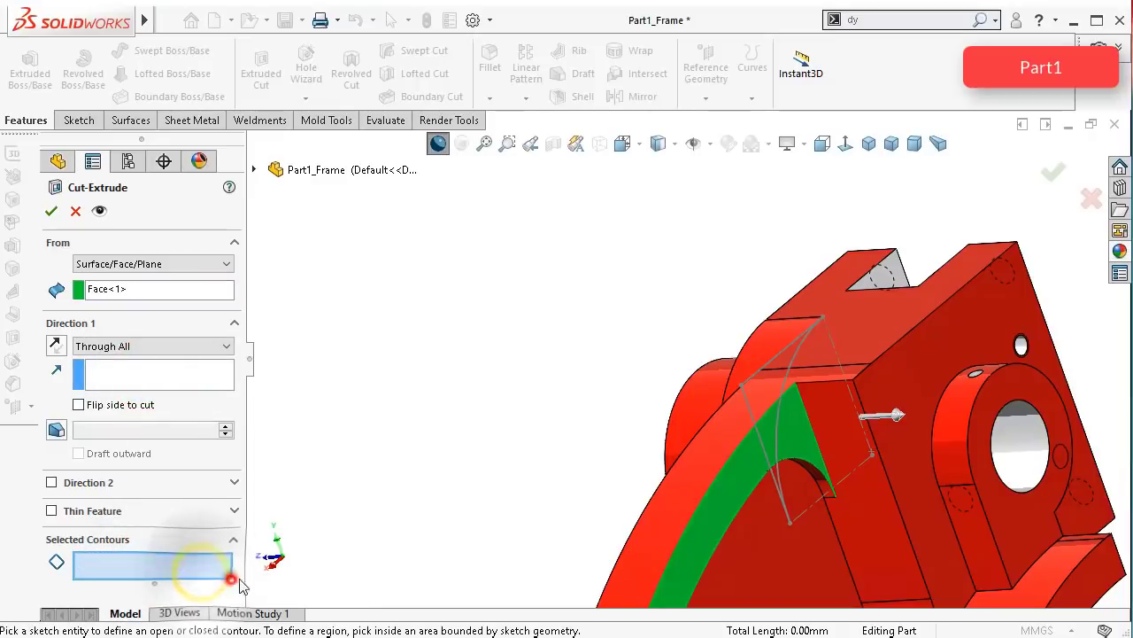
pyautogui.click(773, 396)
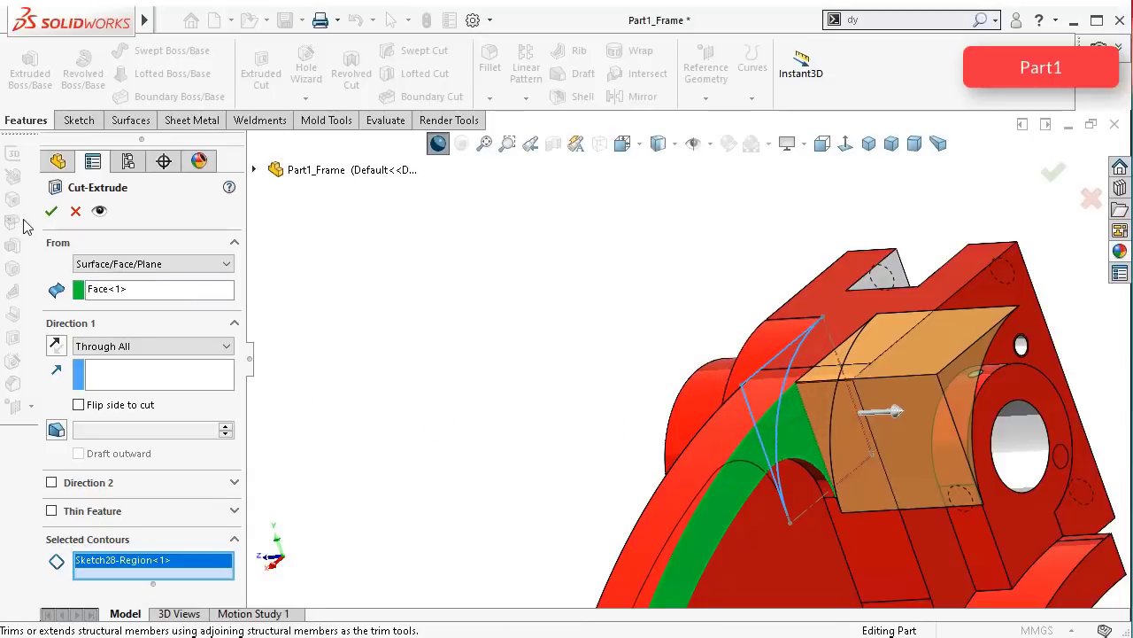
pyautogui.click(51, 213)
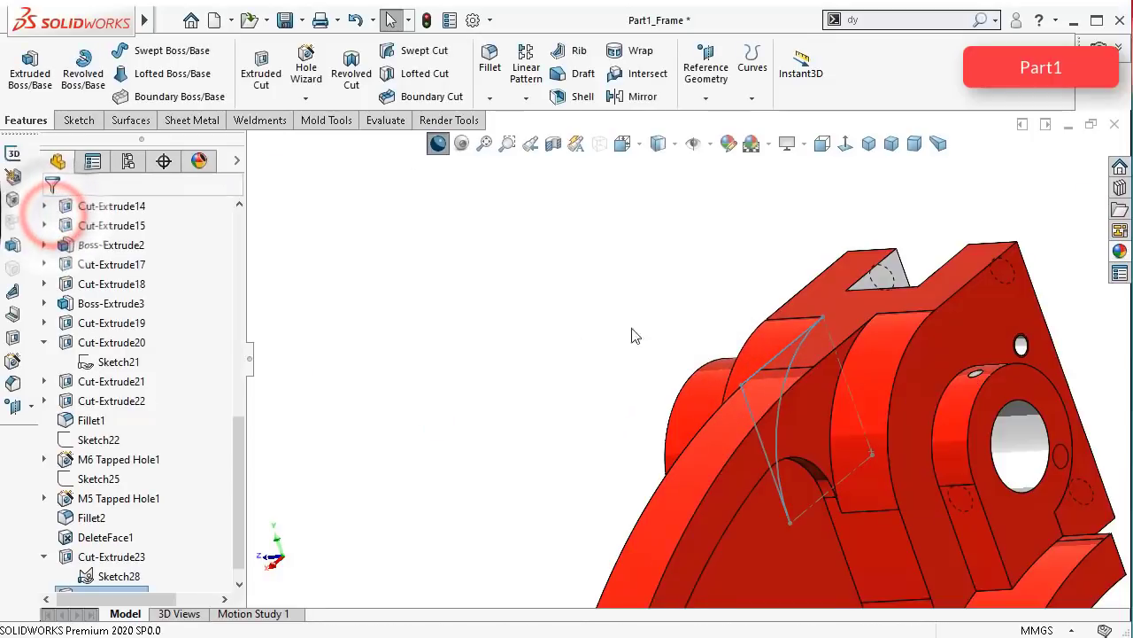
# Step: Hide Sketch28 in the model
pyautogui.moveTo(756, 379); pyautogui.dragTo(866, 294, button='middle')
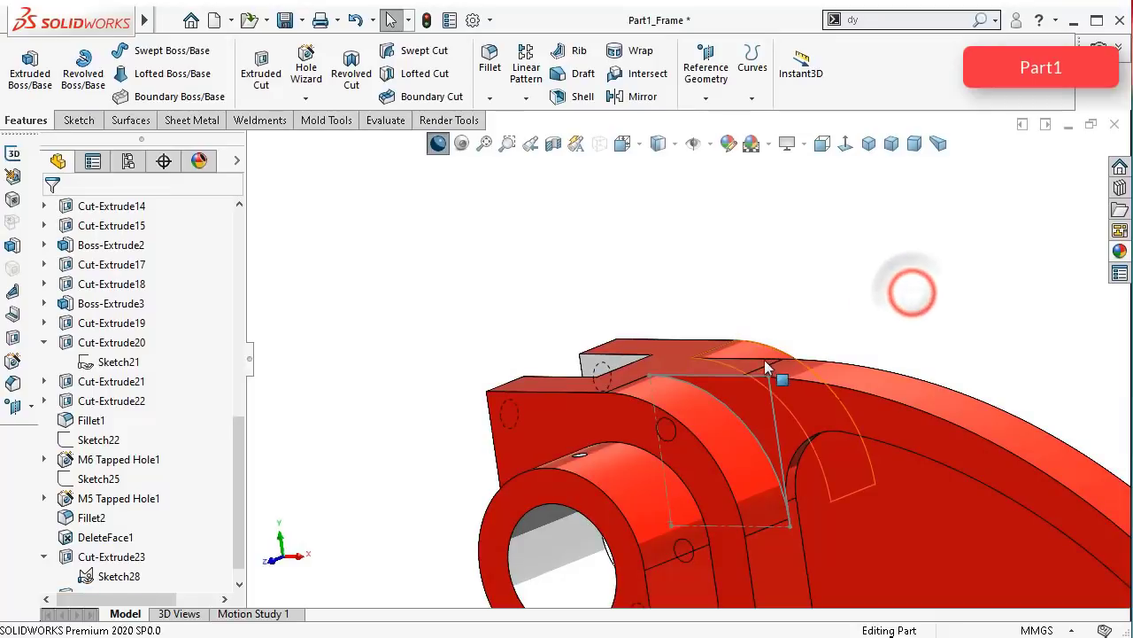
pyautogui.click(757, 375)
pyautogui.click(833, 323)
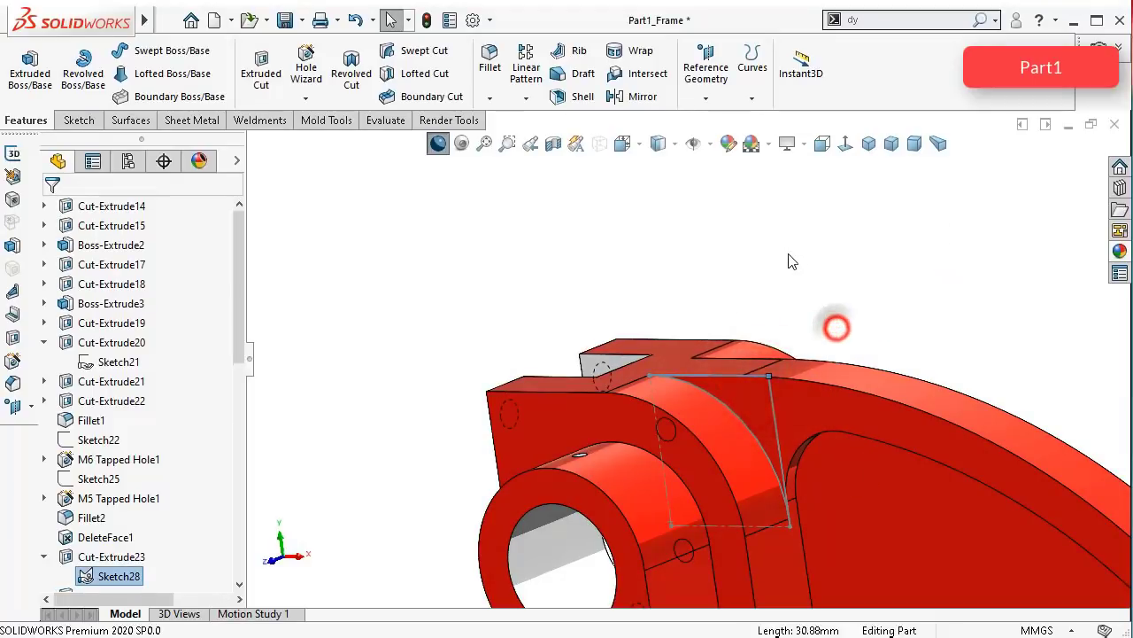
pyautogui.click(789, 247)
# Step: Examine the frame from the newly cut upper end down along the arm to the base
pyautogui.scroll(4, 777, 327)
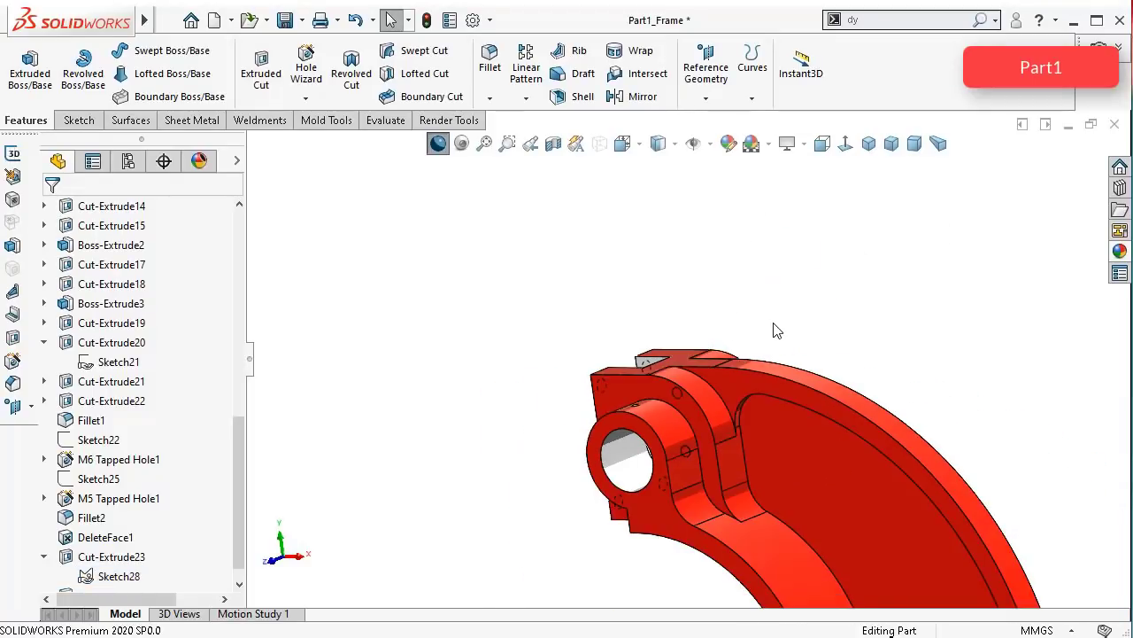
pyautogui.moveTo(773, 324); pyautogui.dragTo(789, 329, button='middle')
pyautogui.scroll(2, 788, 328)
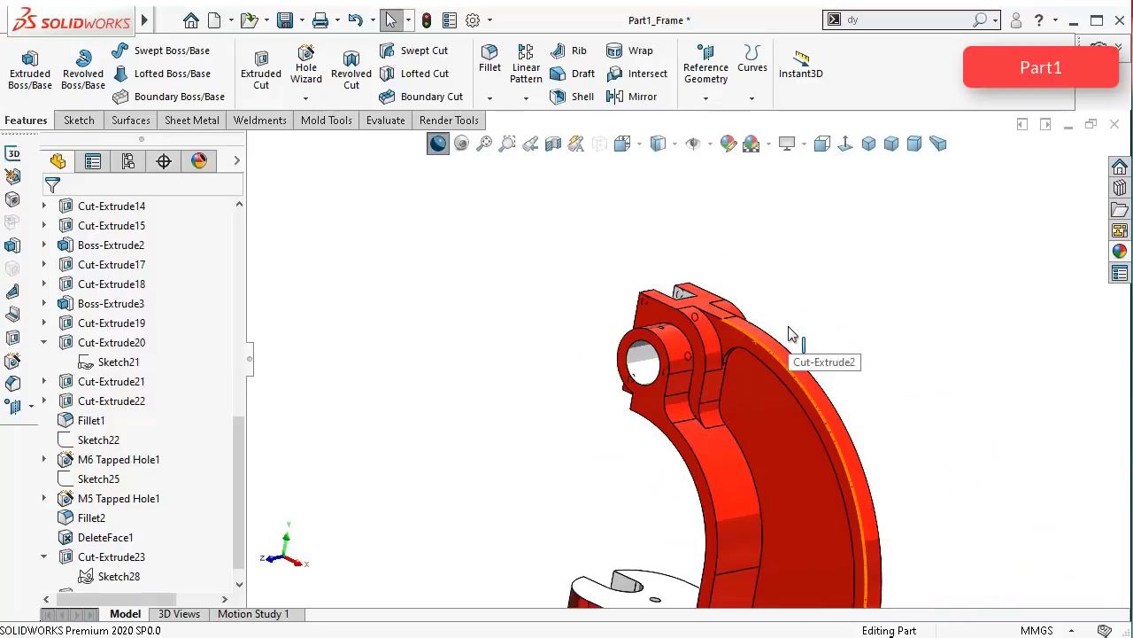
pyautogui.scroll(1, 1009, 381)
pyautogui.press('Left')
pyautogui.press('Left')
pyautogui.press('Left')
pyautogui.press('Left')
pyautogui.press('Left')
pyautogui.press('Left')
pyautogui.press('Left')
pyautogui.press('Left')
pyautogui.press('Left')
pyautogui.press('Left')
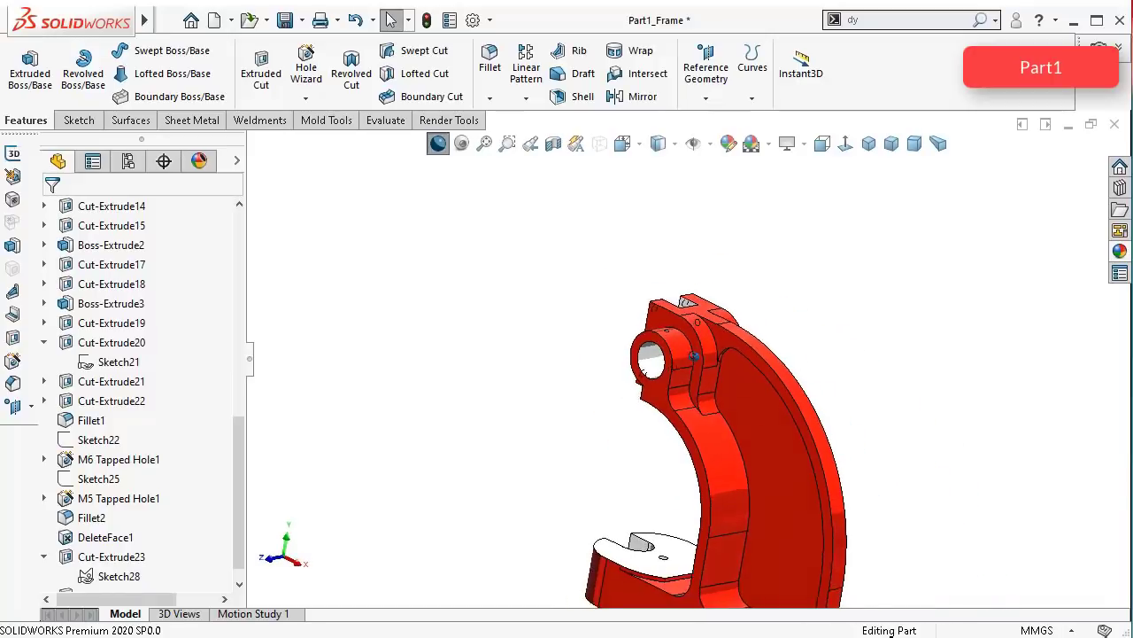
pyautogui.moveTo(730, 290); pyautogui.dragTo(746, 253, button='middle')
pyautogui.press('Left')
pyautogui.press('Left')
pyautogui.press('Left')
pyautogui.press('Left')
pyautogui.press('Left')
pyautogui.press('Left')
pyautogui.press('Left')
pyautogui.press('Left')
pyautogui.press('Left')
pyautogui.press('Left')
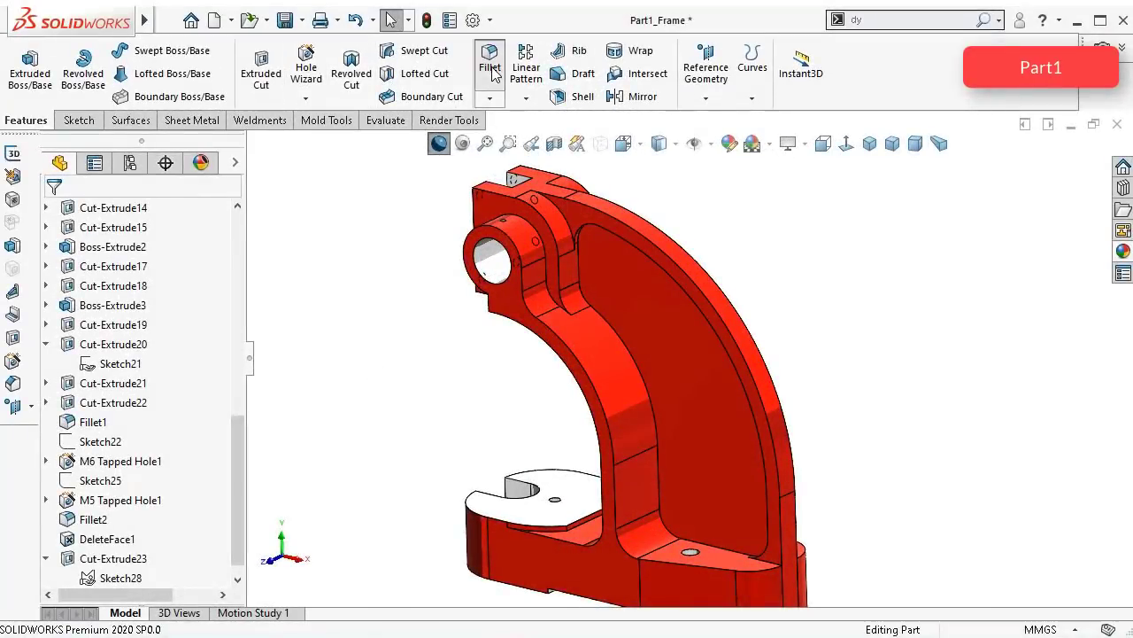
# Step: Start a constant-size Fillet with a 3 mm radius and select the recessed web faces on both sides of the arm
pyautogui.click(495, 98)
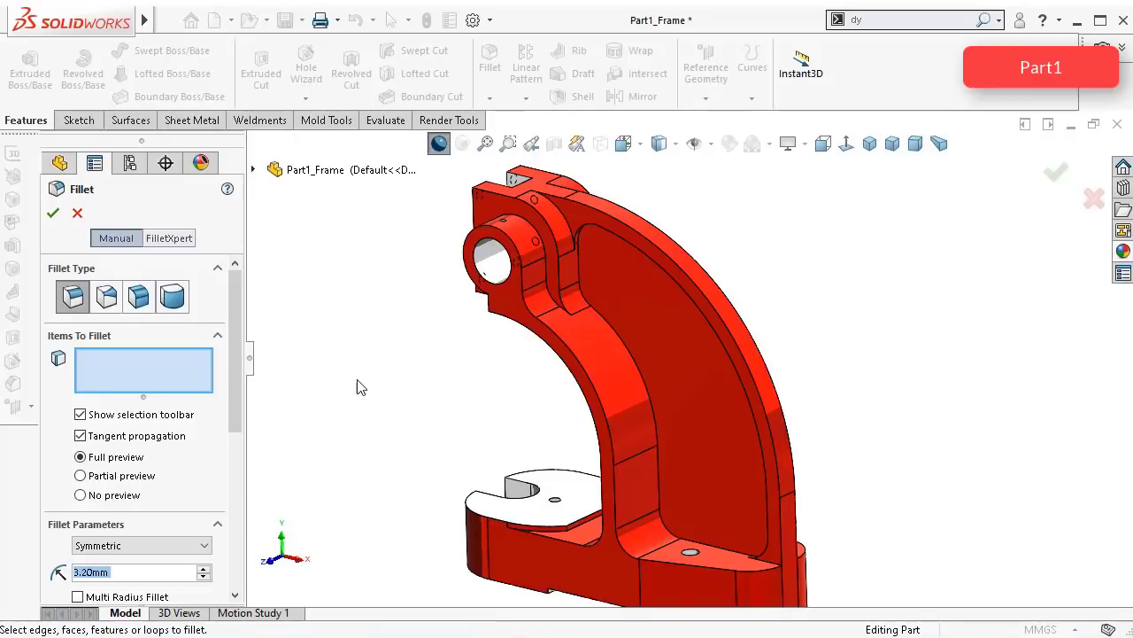
pyautogui.write('3')
pyautogui.press('Return')
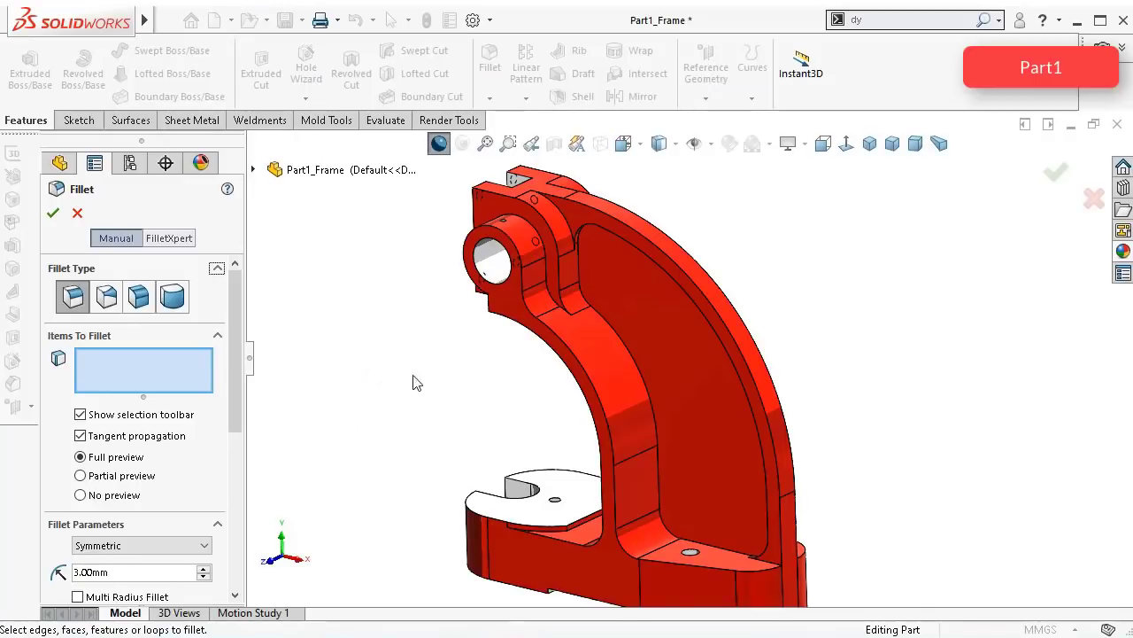
pyautogui.click(655, 329)
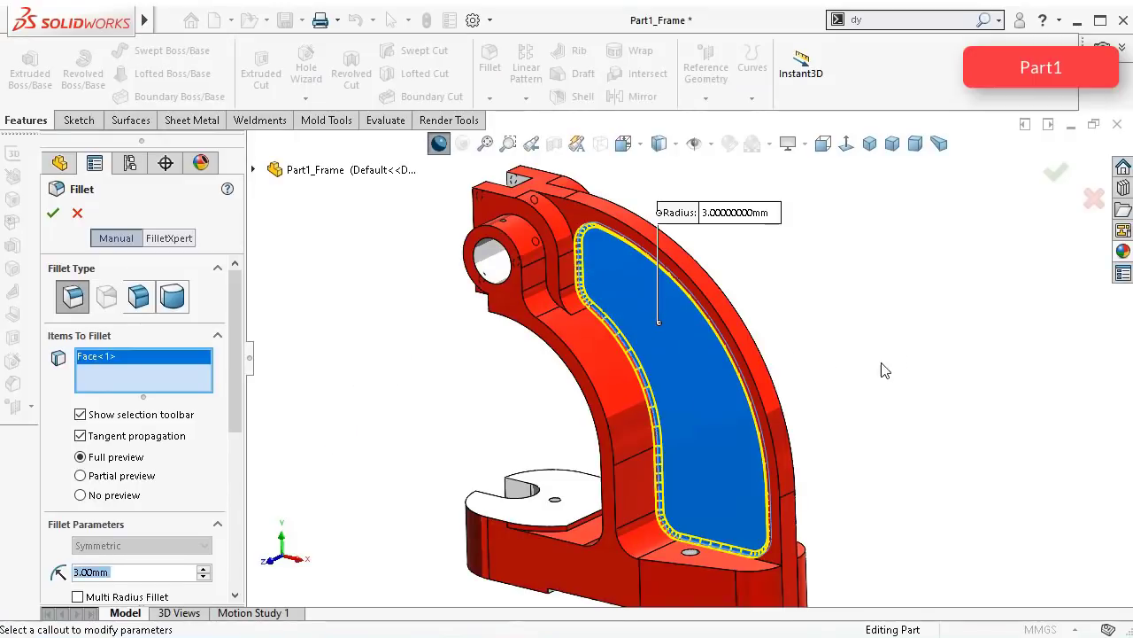
pyautogui.moveTo(867, 363); pyautogui.dragTo(652, 407, button='middle')
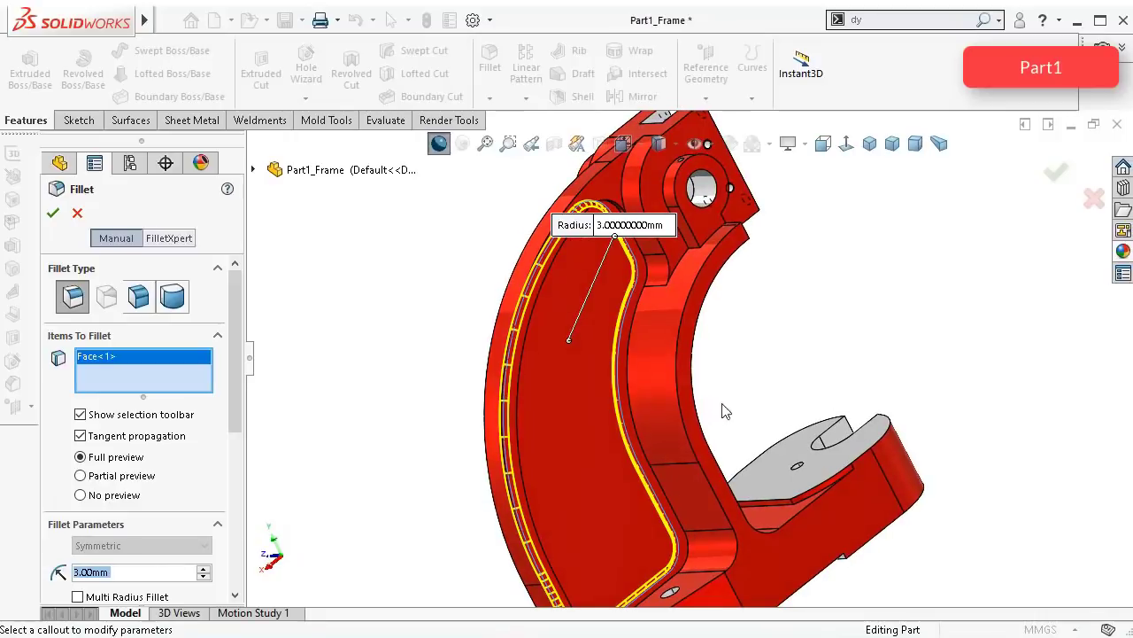
pyautogui.click(590, 508)
pyautogui.moveTo(587, 508); pyautogui.dragTo(632, 237, button='middle')
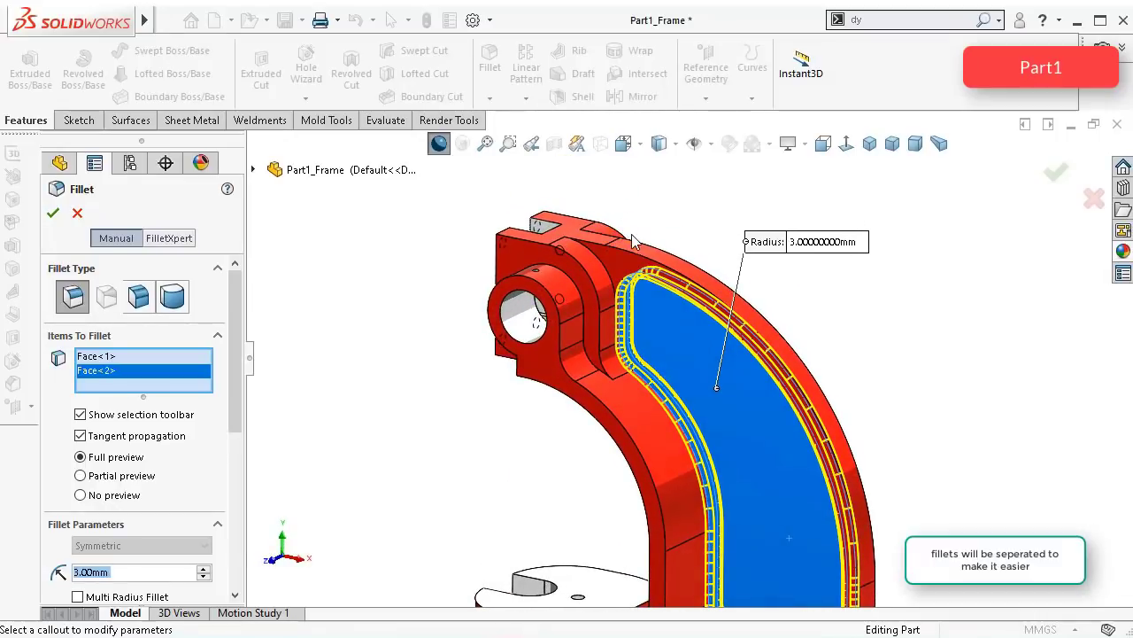
pyautogui.scroll(-2, 495, 206)
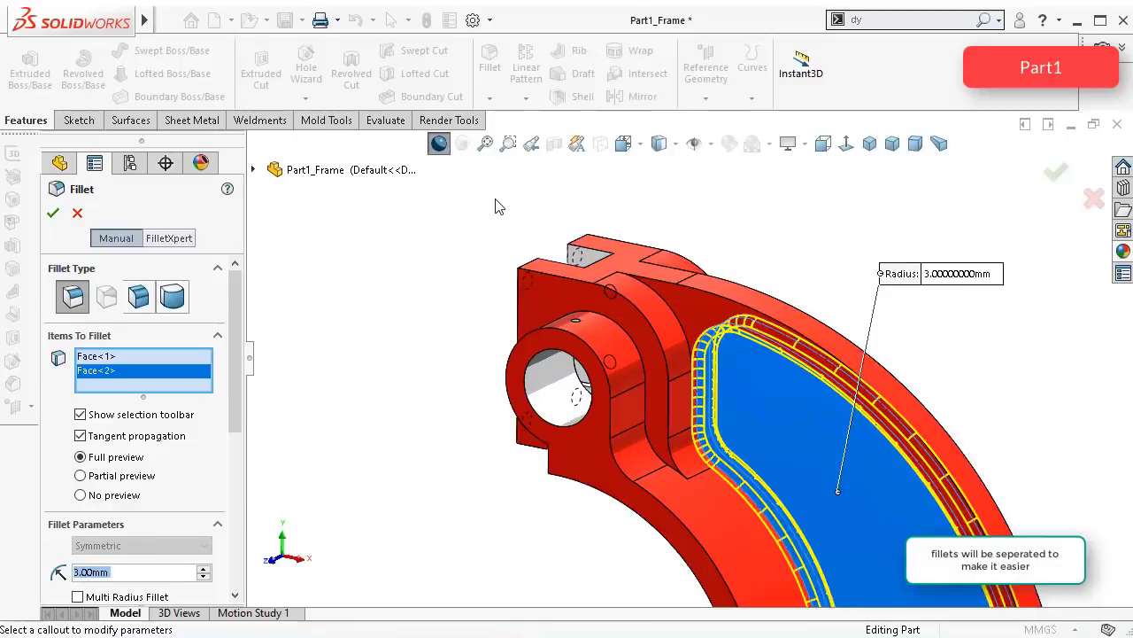
pyautogui.scroll(-1, 496, 207)
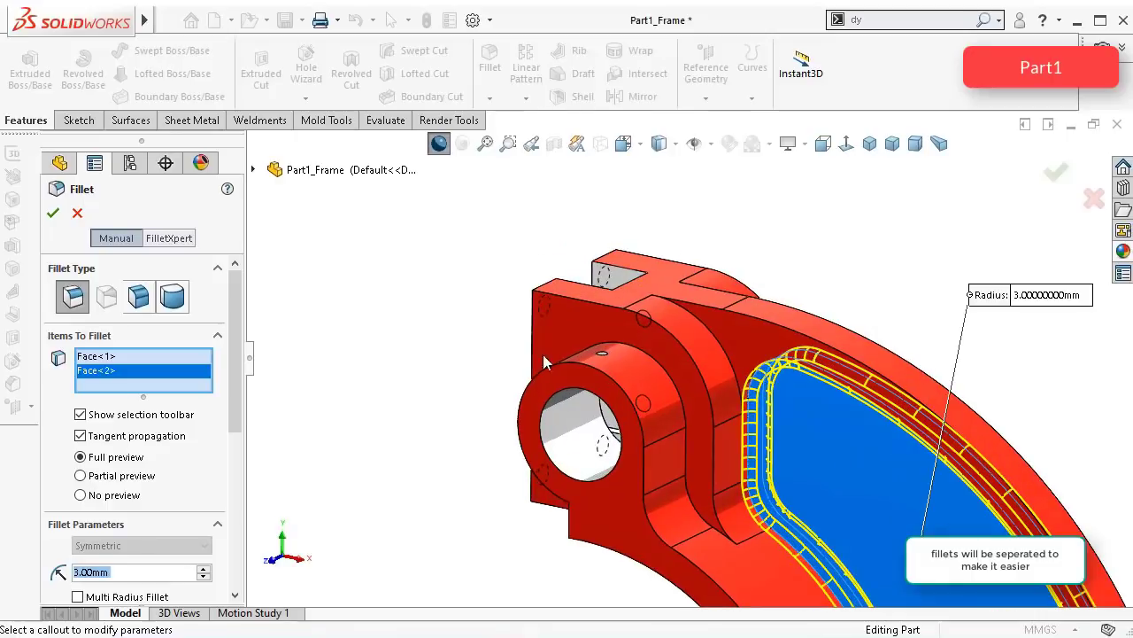
pyautogui.click(693, 508)
pyautogui.moveTo(674, 501); pyautogui.dragTo(603, 516, button='middle')
pyautogui.scroll(-2, 603, 516)
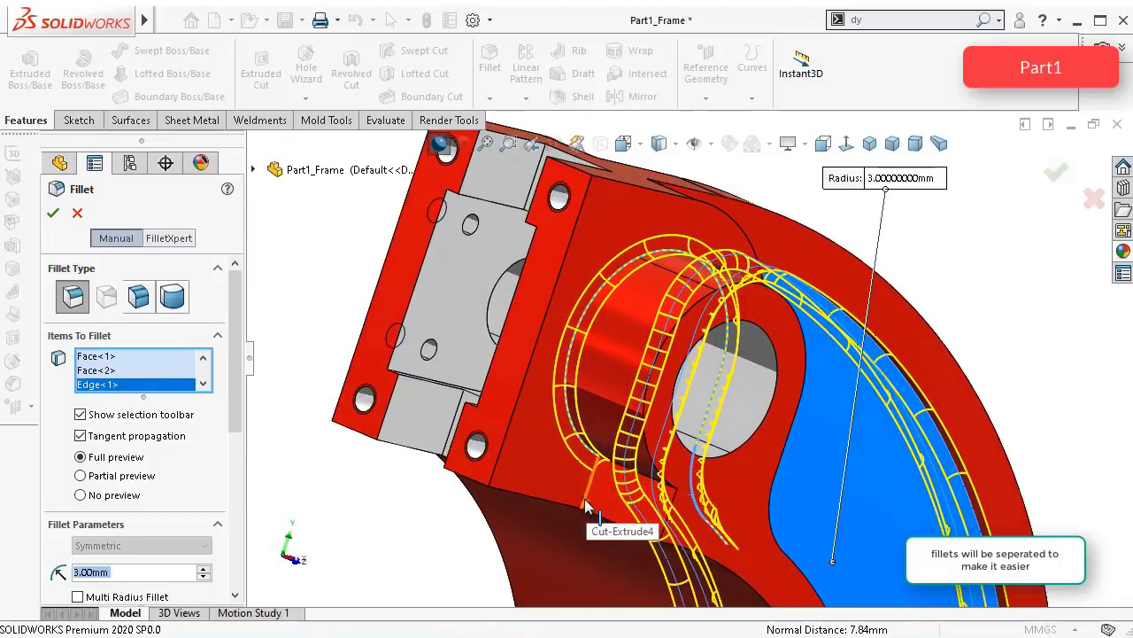
pyautogui.click(585, 505)
pyautogui.scroll(-2, 620, 511)
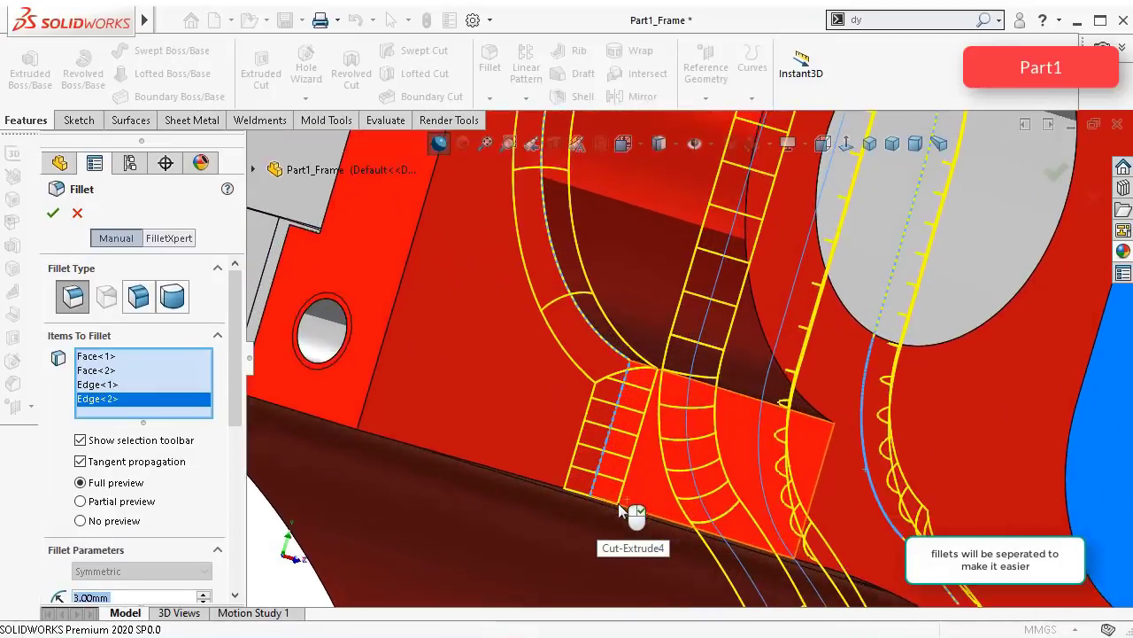
pyautogui.moveTo(619, 511); pyautogui.dragTo(624, 437, button='middle')
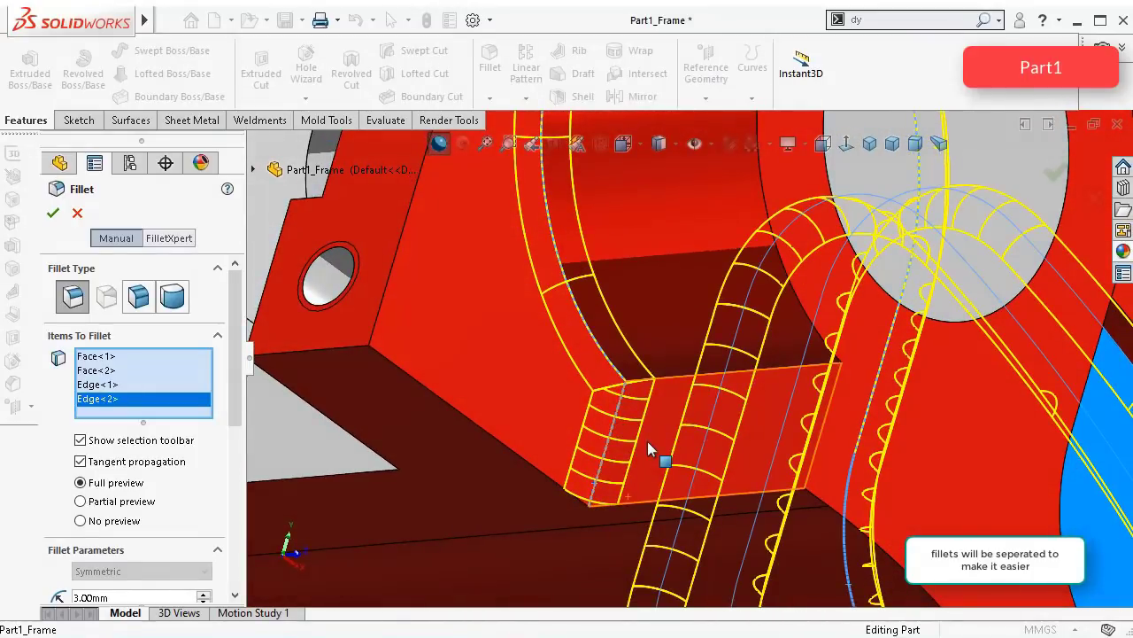
pyautogui.rightClick(175, 400)
pyautogui.click(283, 430)
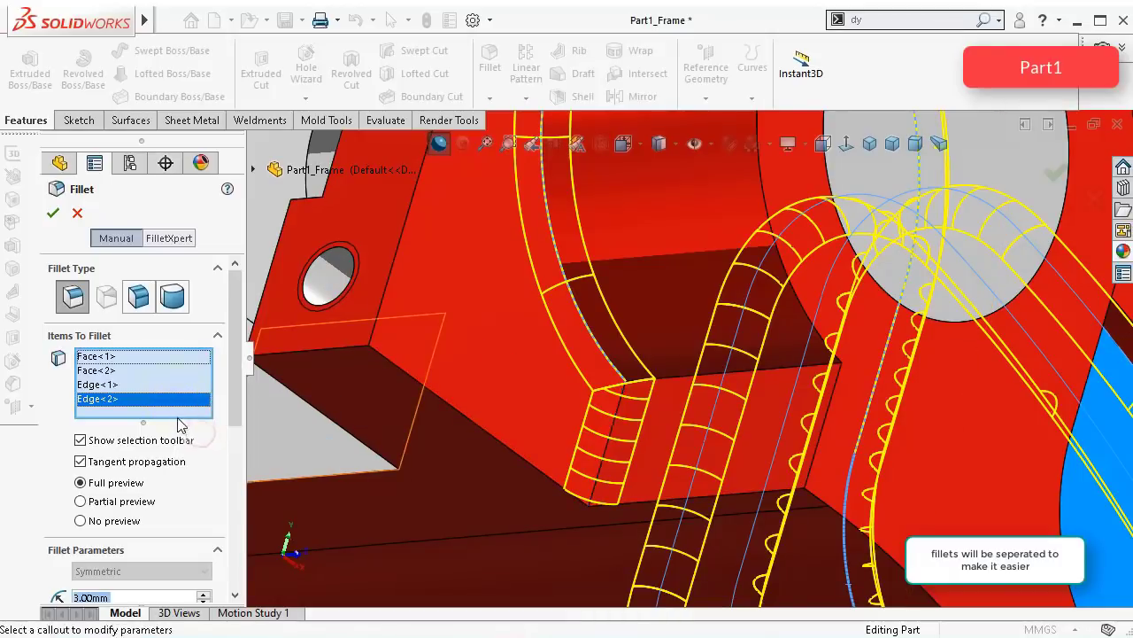
pyautogui.rightClick(115, 393)
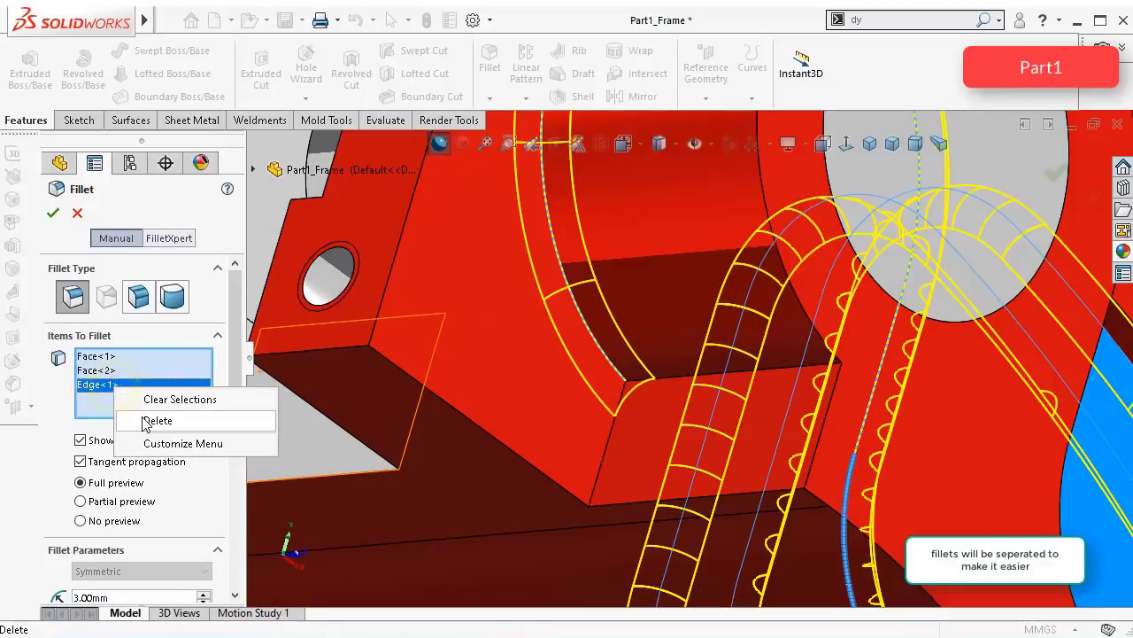
pyautogui.click(156, 420)
# Step: Add the bottom edges of the small steps beneath both side bosses at the upper end to the 3 mm fillet
pyautogui.moveTo(637, 446); pyautogui.dragTo(751, 435, button='middle')
pyautogui.scroll(6, 772, 467)
pyautogui.scroll(-5, 634, 422)
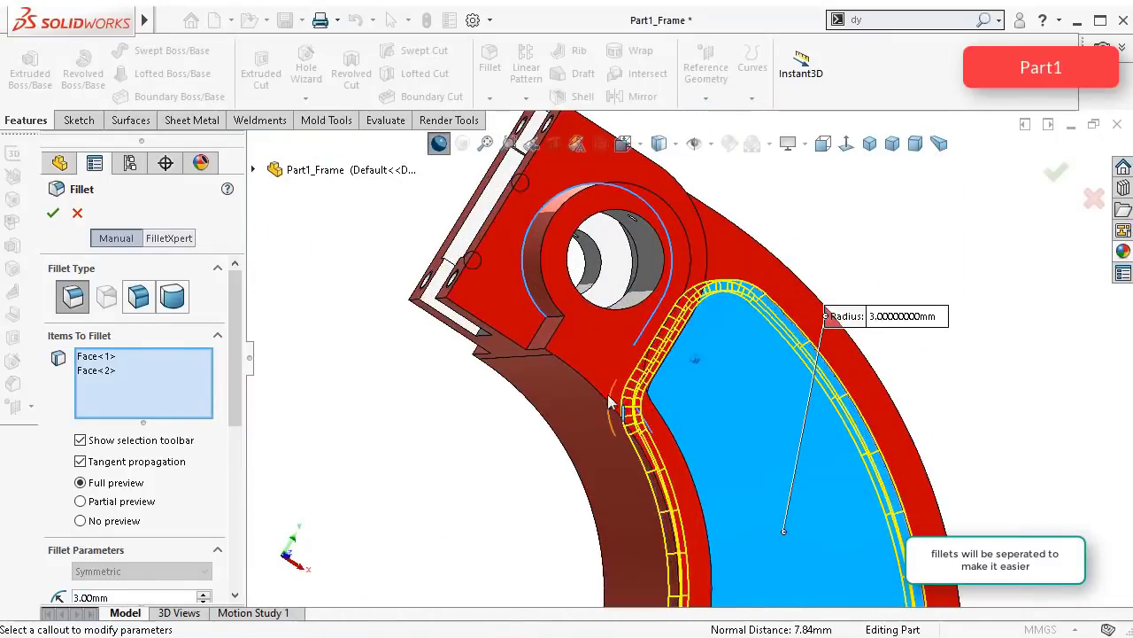
pyautogui.scroll(-3, 553, 333)
pyautogui.click(555, 336)
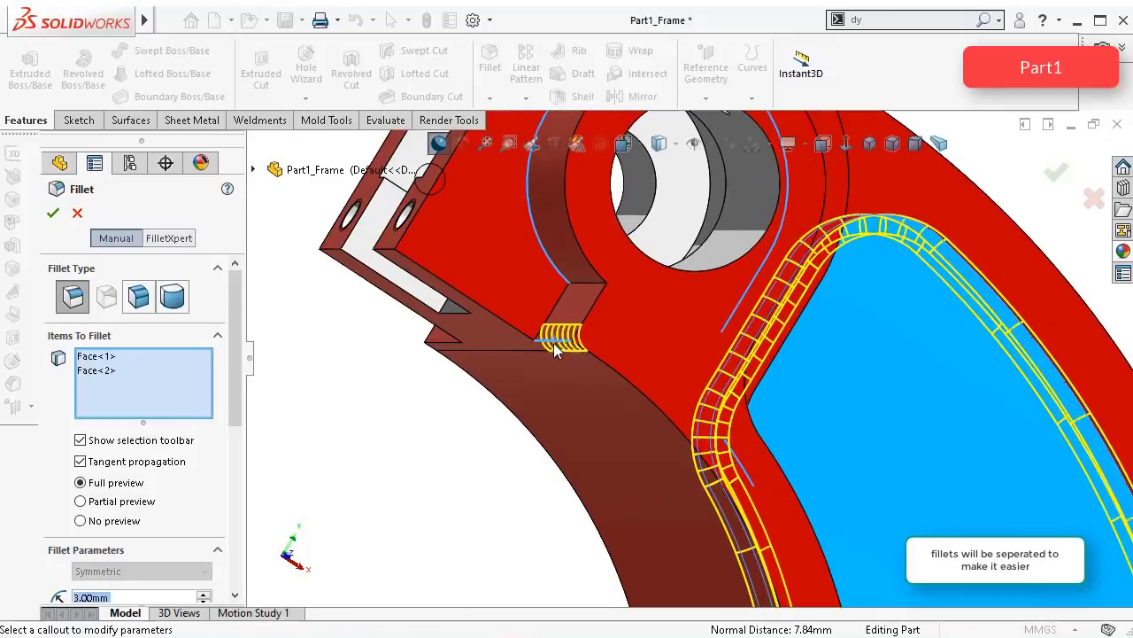
pyautogui.moveTo(448, 349); pyautogui.dragTo(403, 339, button='middle')
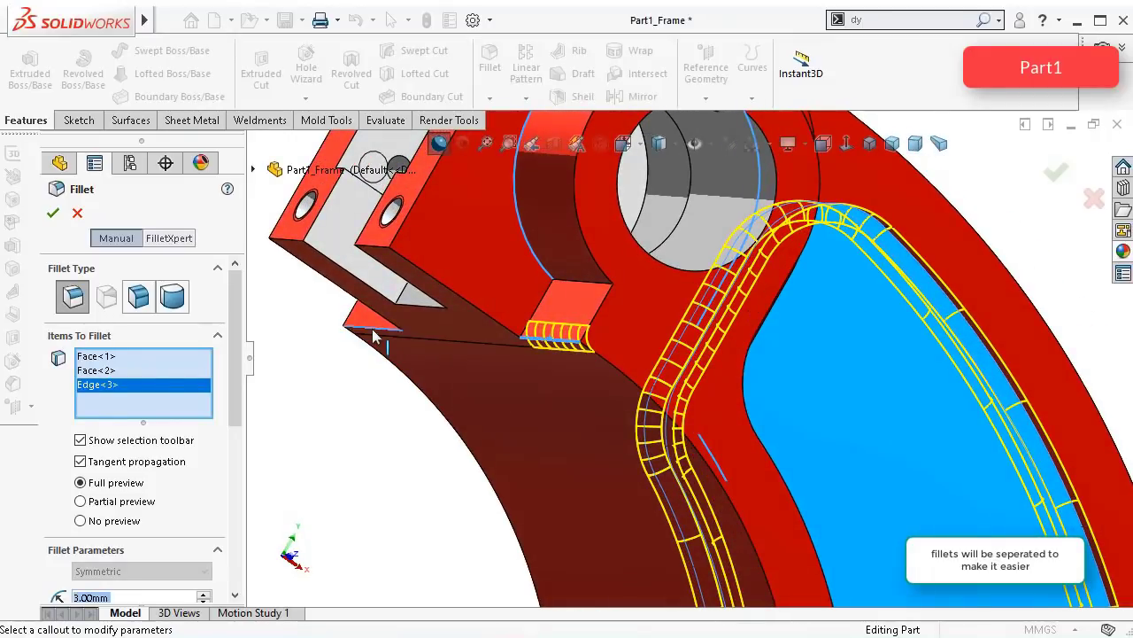
pyautogui.click(373, 334)
pyautogui.moveTo(403, 390); pyautogui.dragTo(535, 395, button='middle')
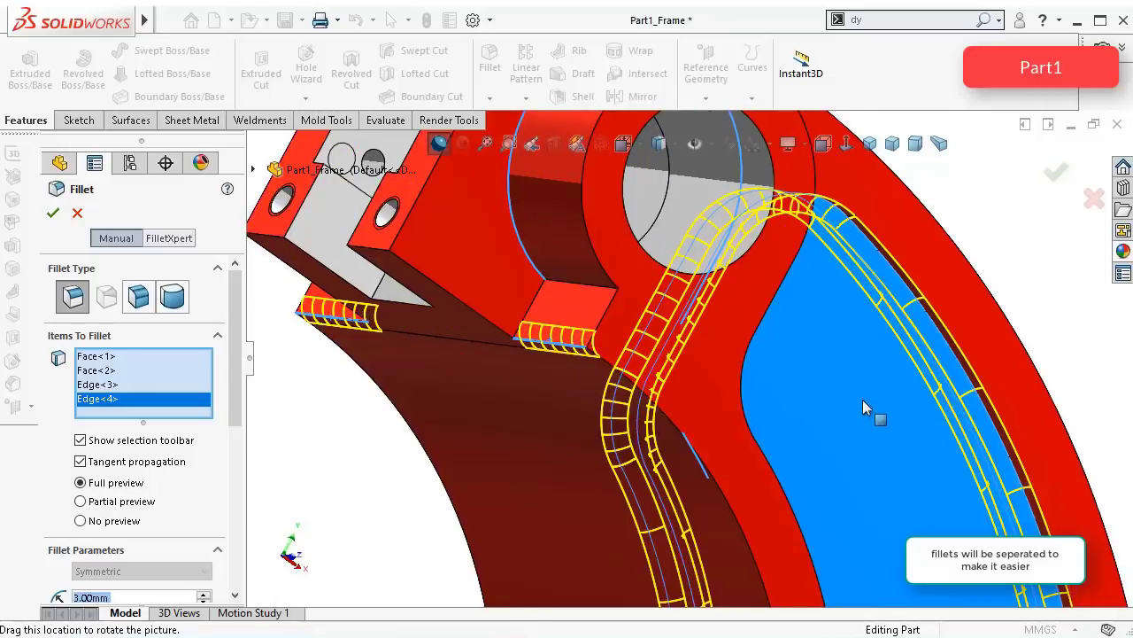
pyautogui.scroll(5, 873, 366)
pyautogui.moveTo(888, 440); pyautogui.dragTo(885, 470, button='middle')
pyautogui.moveTo(886, 459); pyautogui.dragTo(900, 399, button='middle')
pyautogui.click(941, 397)
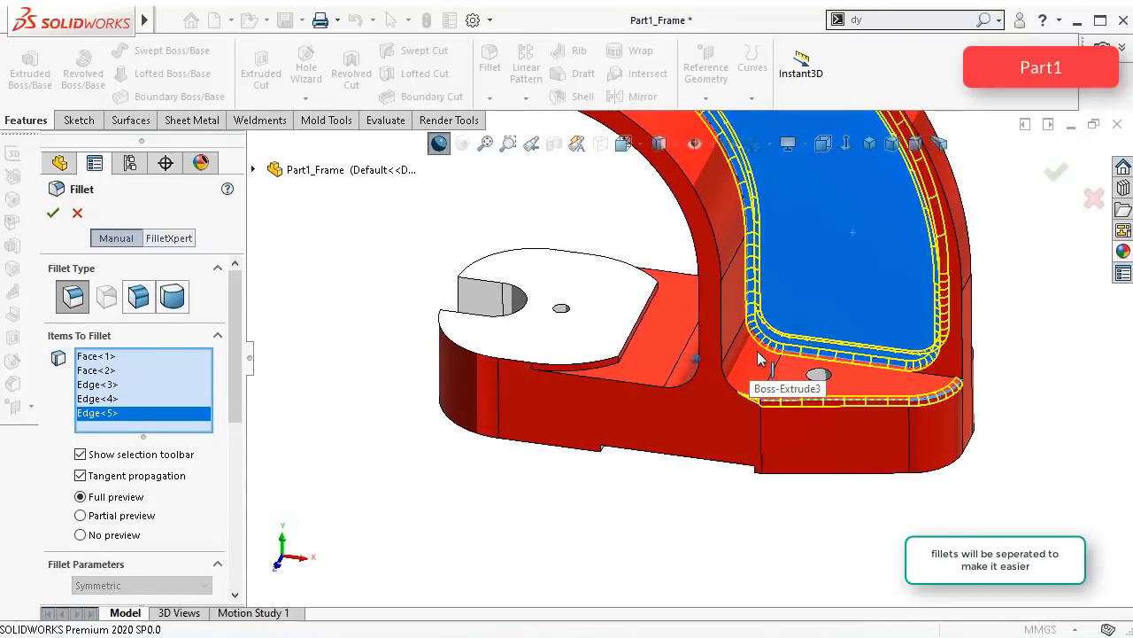
pyautogui.moveTo(759, 358); pyautogui.dragTo(755, 359, button='middle')
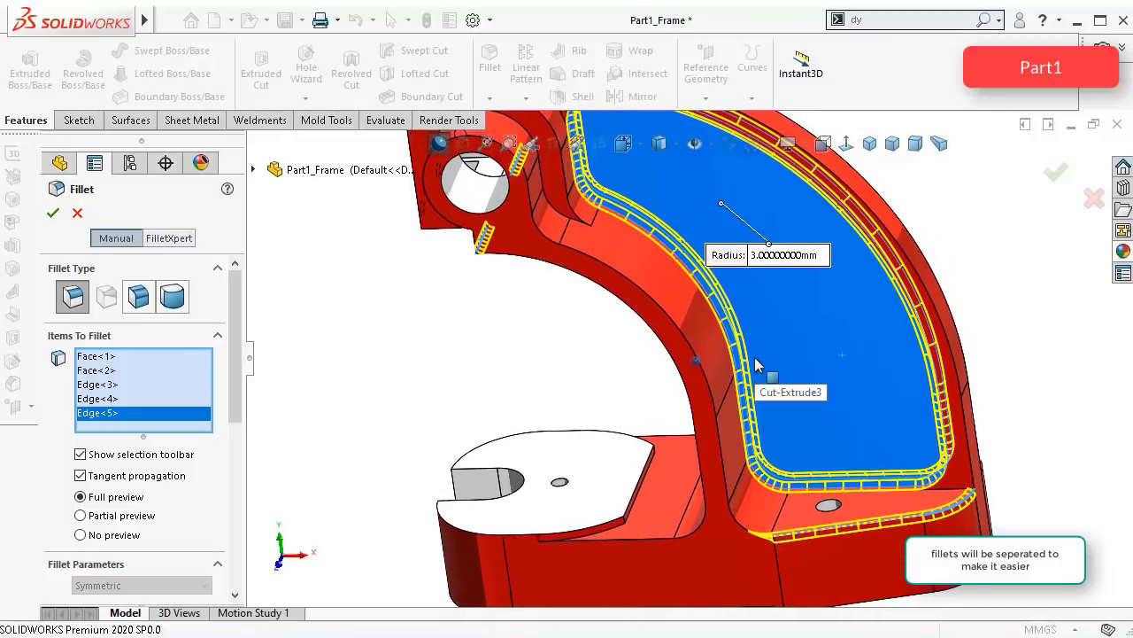
pyautogui.moveTo(942, 424); pyautogui.dragTo(881, 498, button='middle')
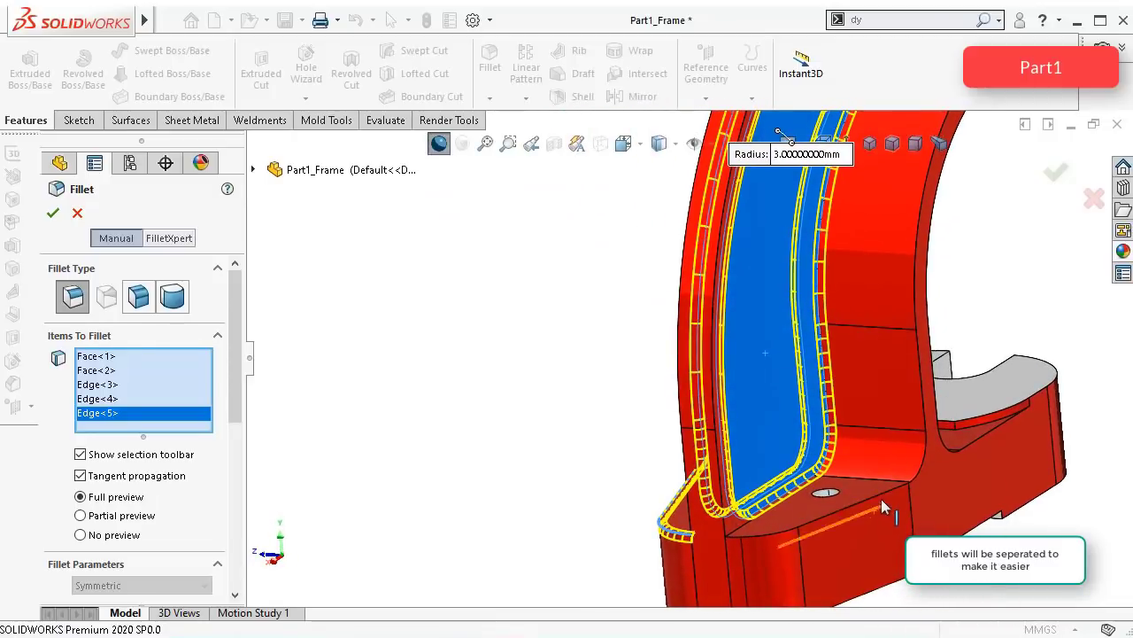
pyautogui.press('Right')
pyautogui.press('Right')
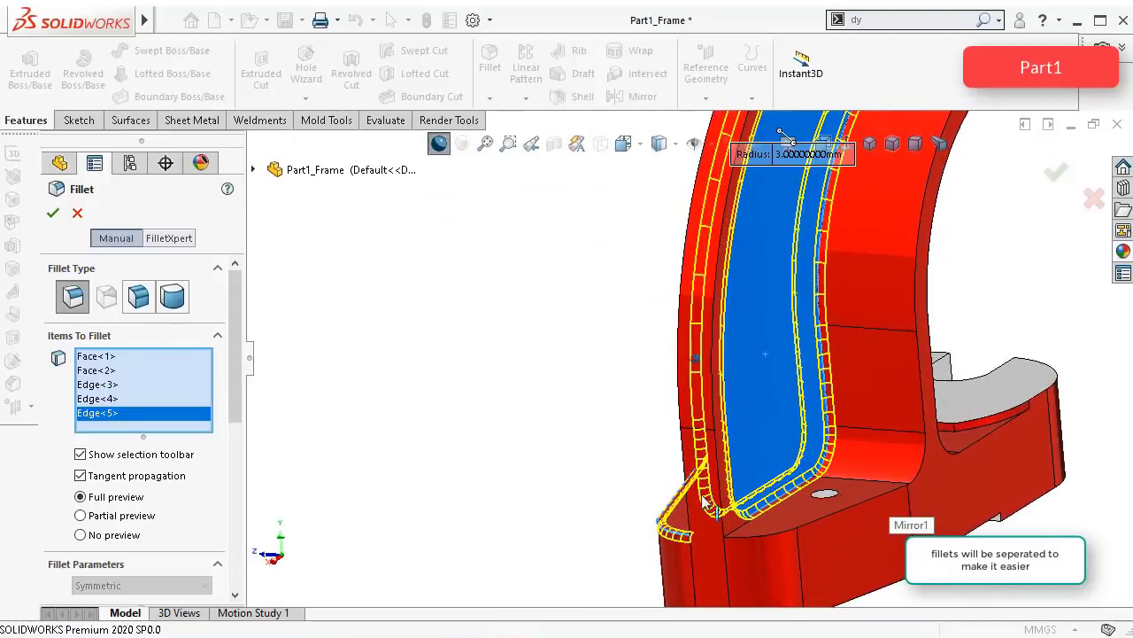
pyautogui.rightClick(184, 417)
pyautogui.click(226, 452)
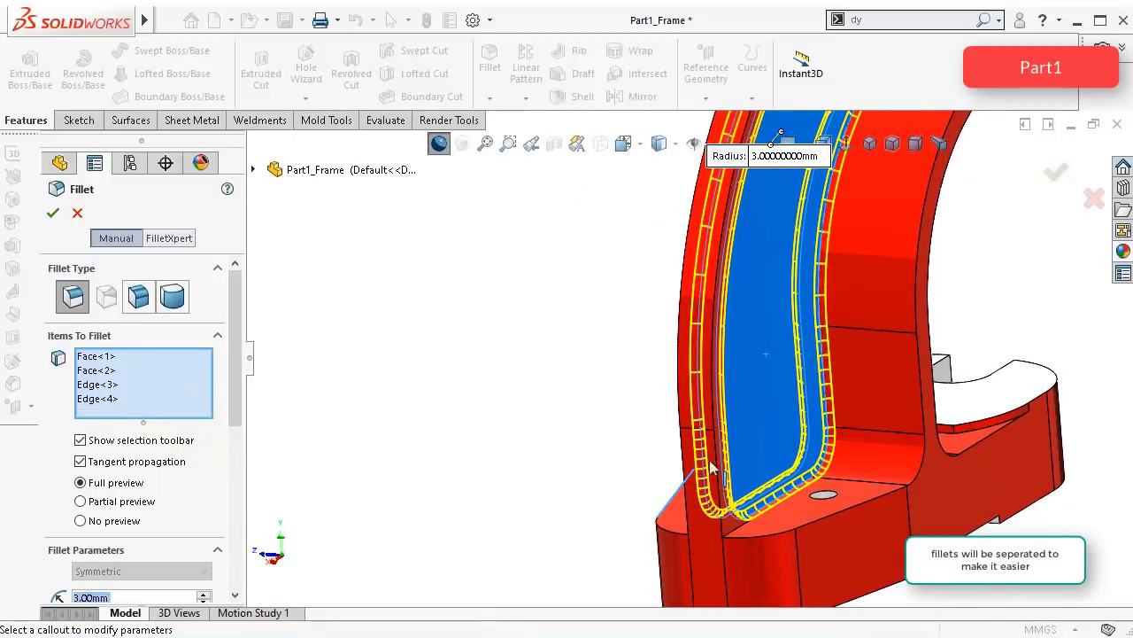
# Step: Add the three lower edges around the raised pad on the base, straight and curved, to the fillet selection
pyautogui.moveTo(820, 452); pyautogui.dragTo(971, 480, button='middle')
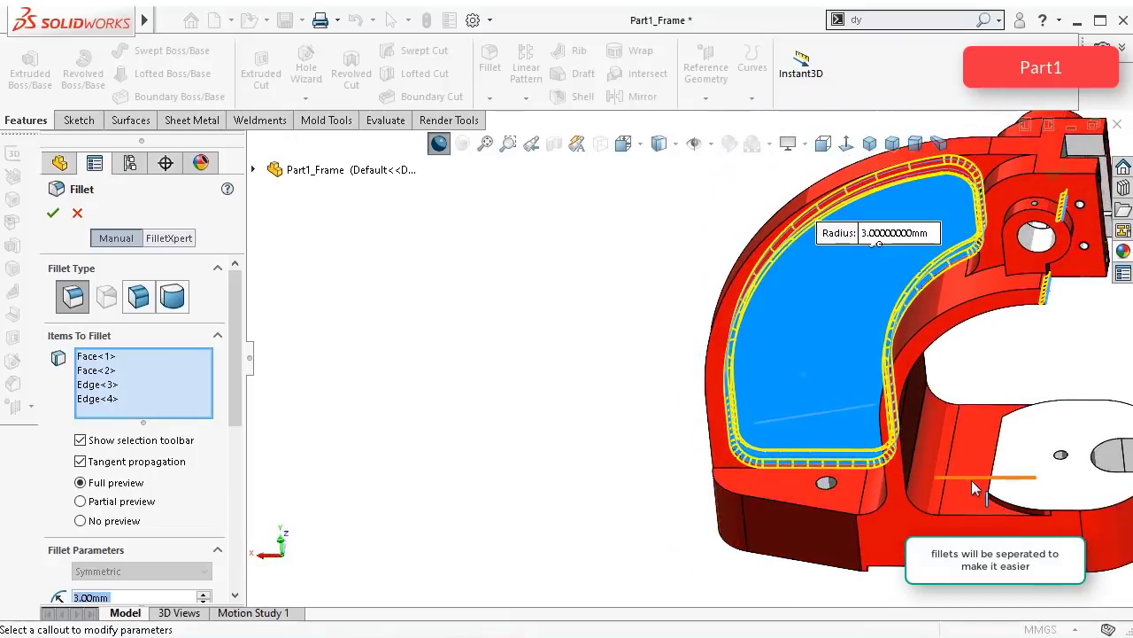
pyautogui.scroll(-3, 971, 480)
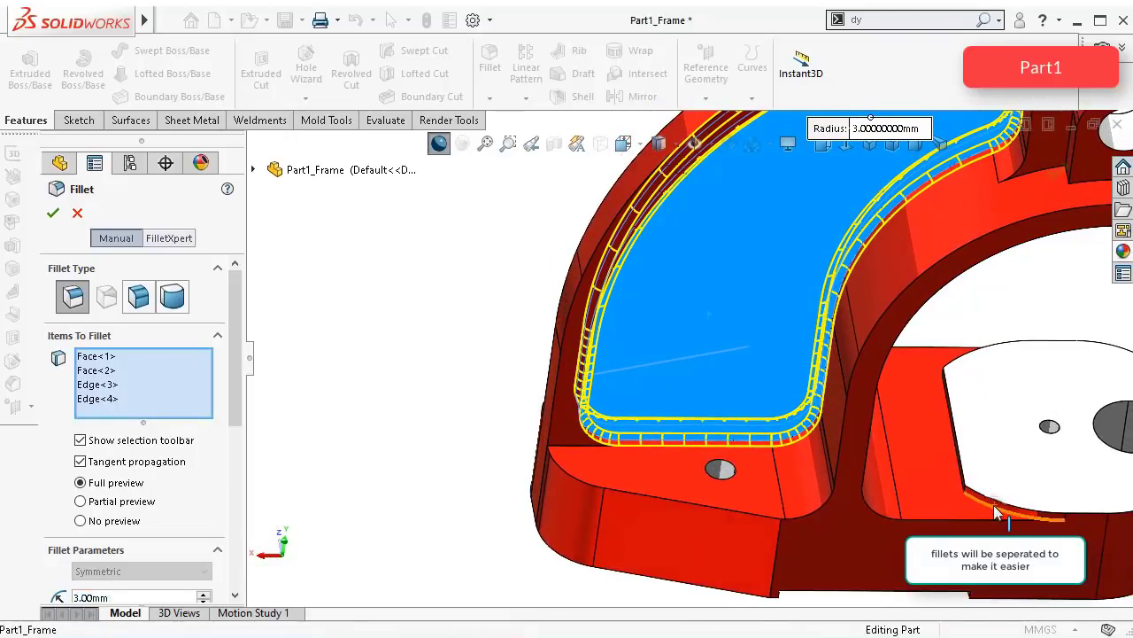
pyautogui.click(992, 509)
pyautogui.scroll(-5, 965, 470)
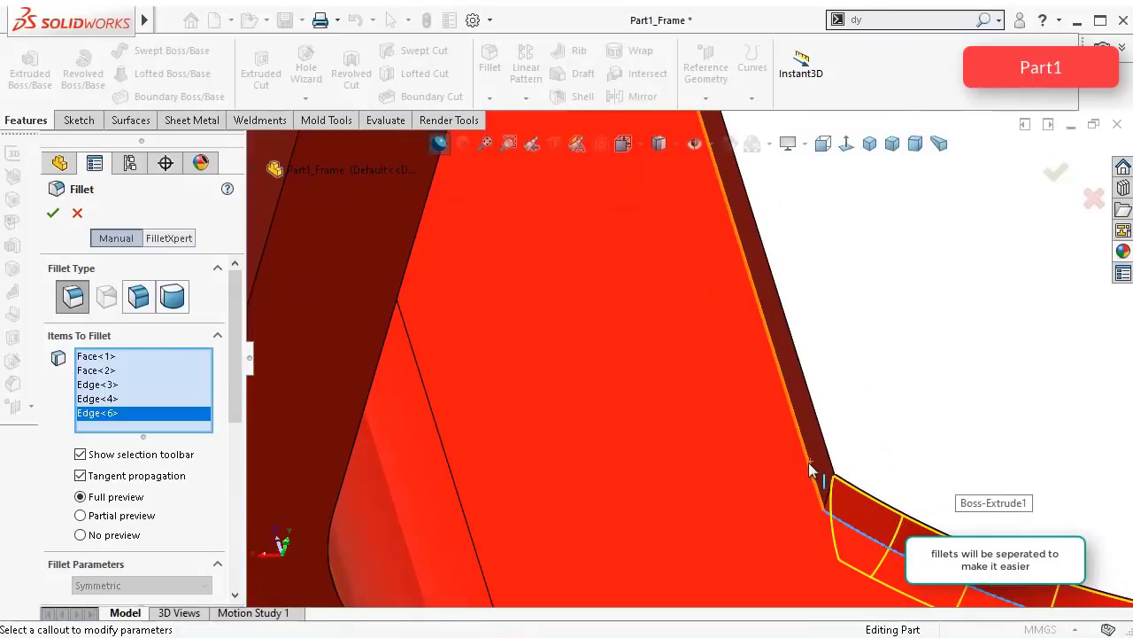
pyautogui.click(810, 469)
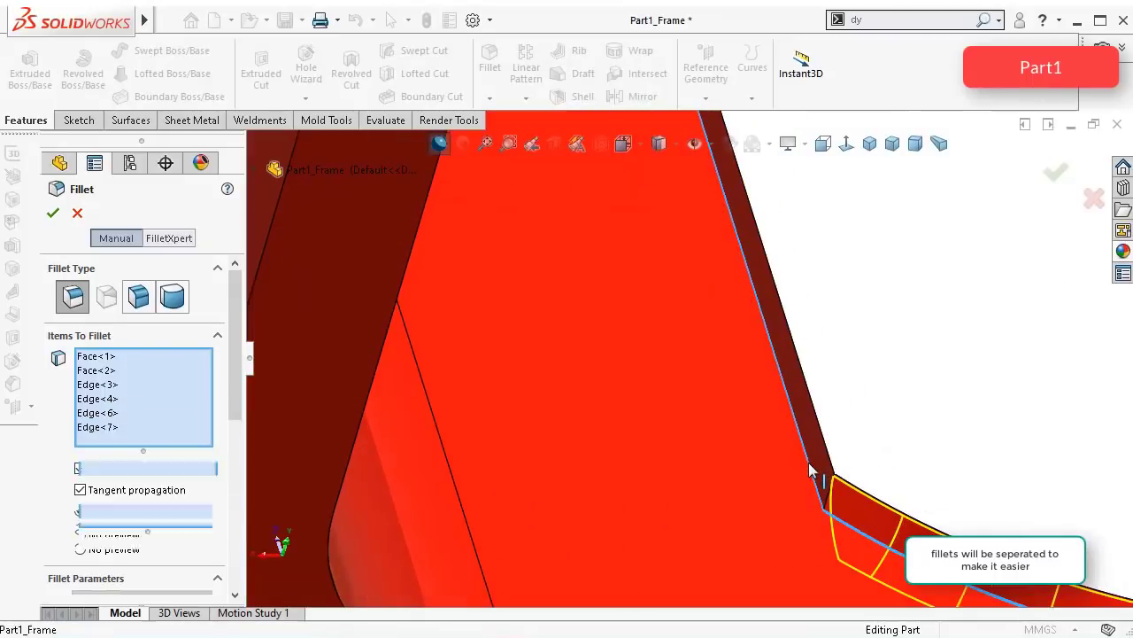
pyautogui.scroll(5, 811, 448)
pyautogui.moveTo(804, 443); pyautogui.dragTo(766, 523, button='middle')
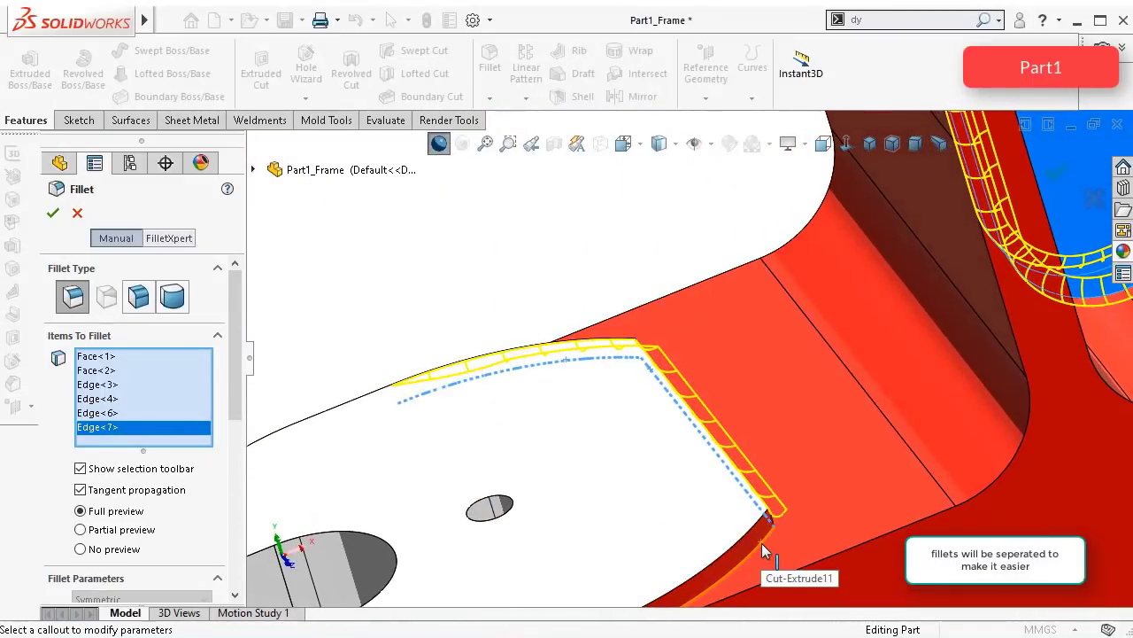
pyautogui.click(762, 543)
pyautogui.scroll(5, 796, 518)
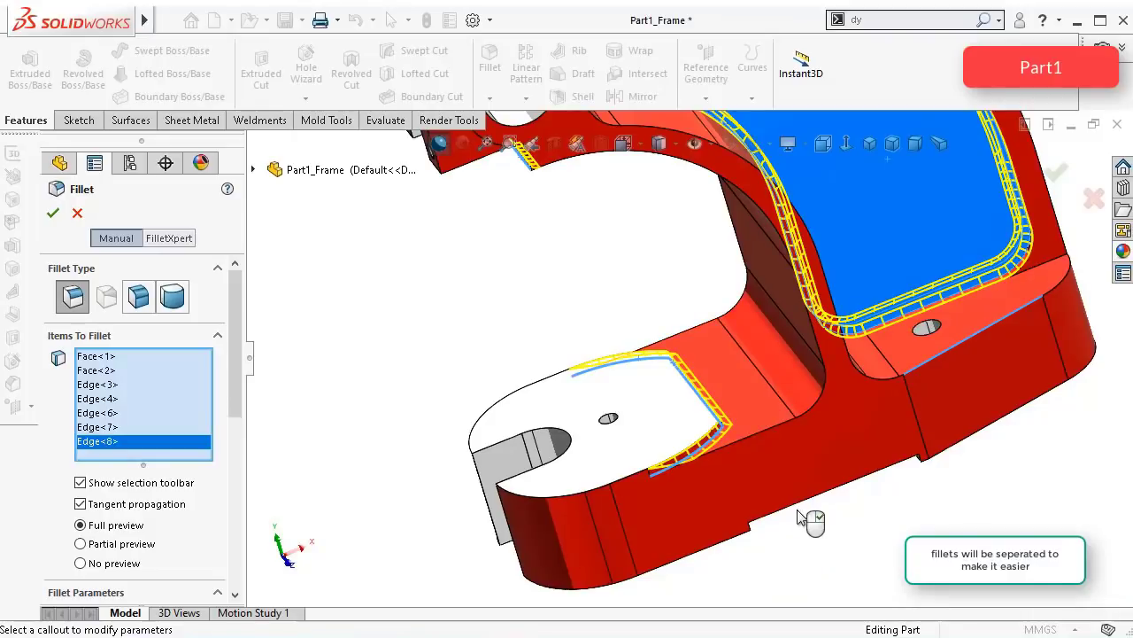
# Step: Apply the 3 mm fillet to the web faces, boss step edges and base pad edges
pyautogui.moveTo(797, 511); pyautogui.dragTo(796, 493, button='middle')
pyautogui.scroll(3, 796, 482)
pyautogui.moveTo(791, 434); pyautogui.dragTo(763, 284, button='middle')
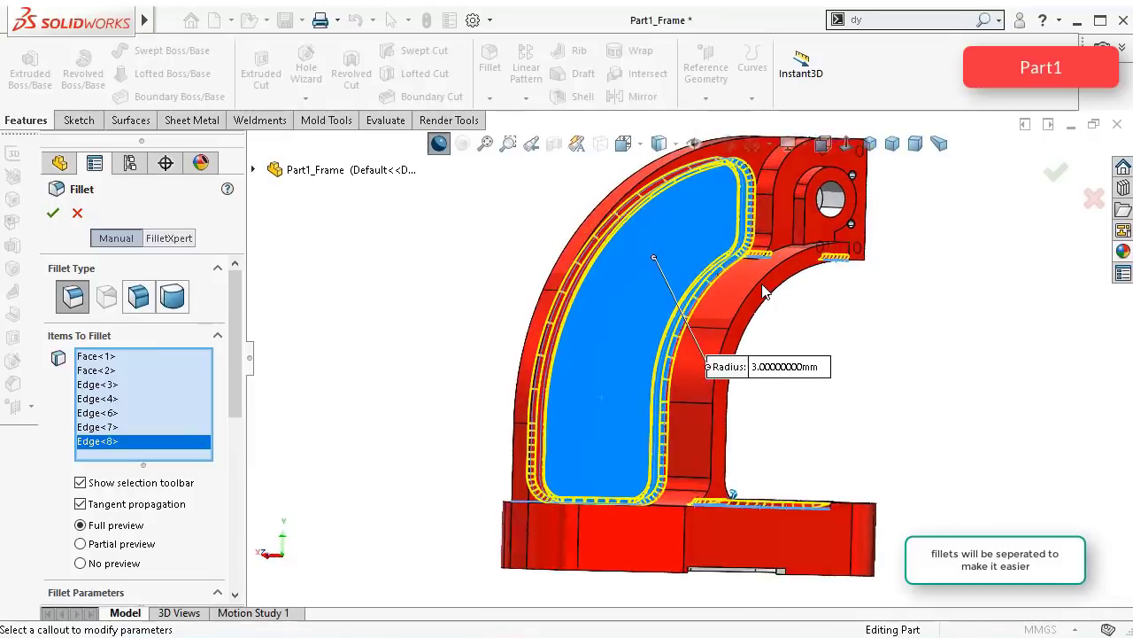
pyautogui.press('Left')
pyautogui.press('Left')
pyautogui.press('Left')
pyautogui.press('Left')
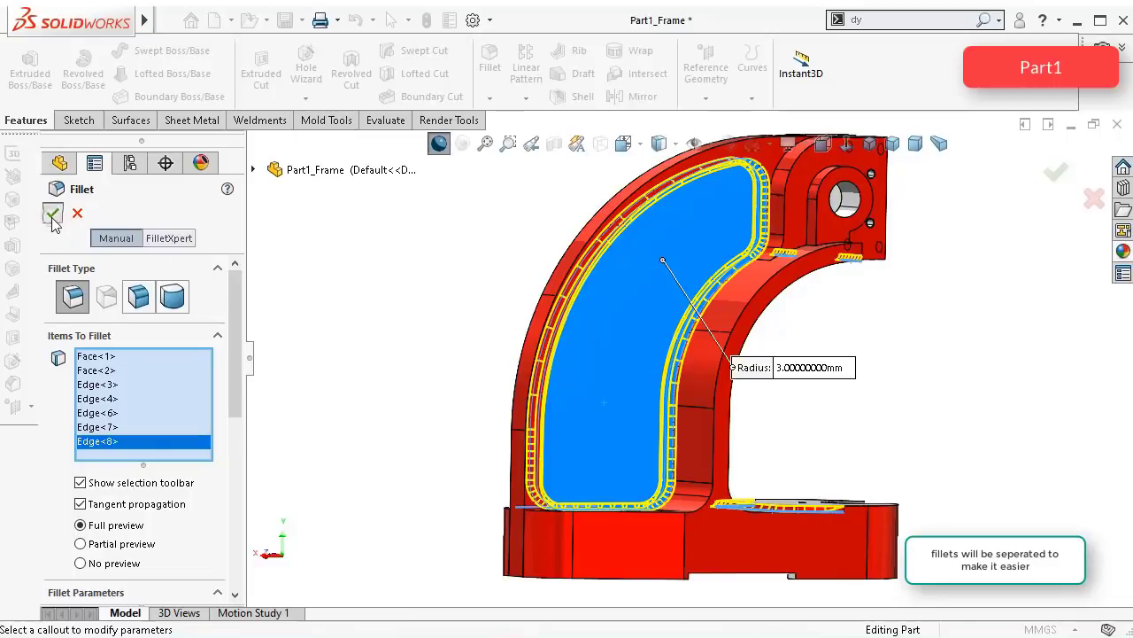
pyautogui.press('Return')
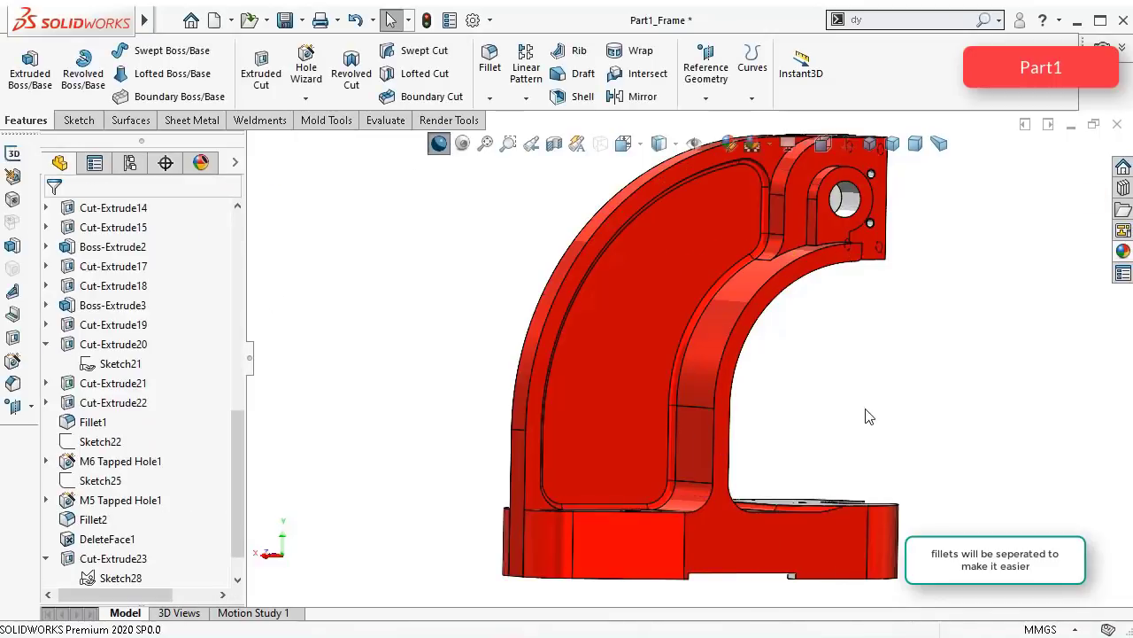
# Step: Examine the filleted frame all around, from the arm's web to the bosses at the upper end
pyautogui.press('Left')
pyautogui.press('Left')
pyautogui.press('Left')
pyautogui.press('Left')
pyautogui.press('Left')
pyautogui.press('Left')
pyautogui.press('Left')
pyautogui.press('Left')
pyautogui.press('Left')
pyautogui.press('Left')
pyautogui.press('Left')
pyautogui.press('Left')
pyautogui.press('Left')
pyautogui.press('Left')
pyautogui.press('Left')
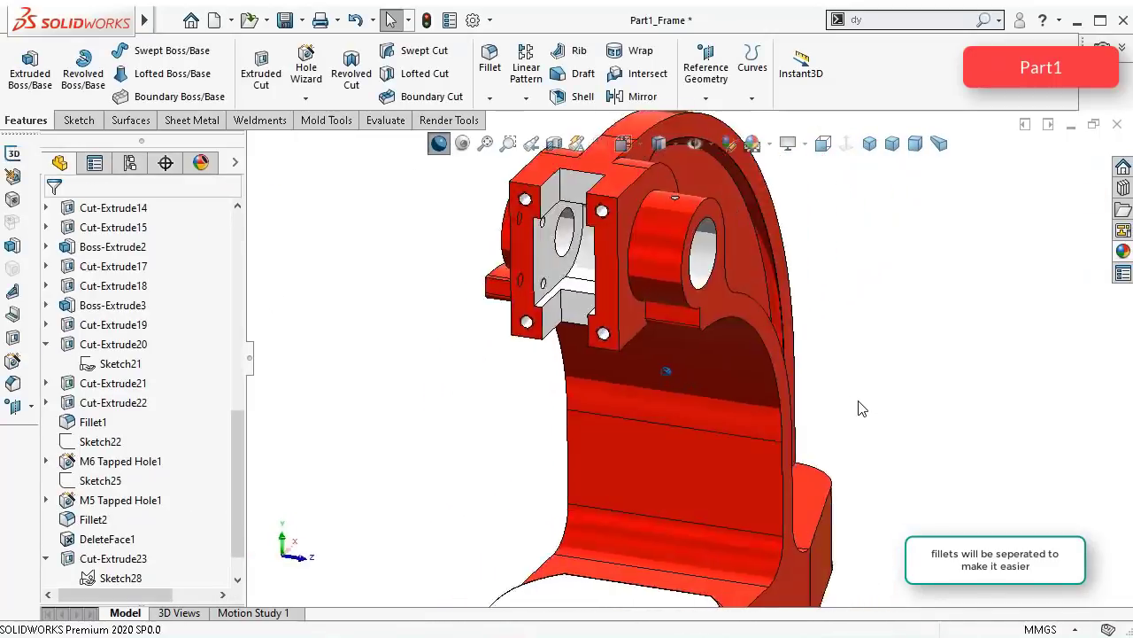
pyautogui.press('Left')
pyautogui.press('Left')
pyautogui.press('Left')
pyautogui.press('Left')
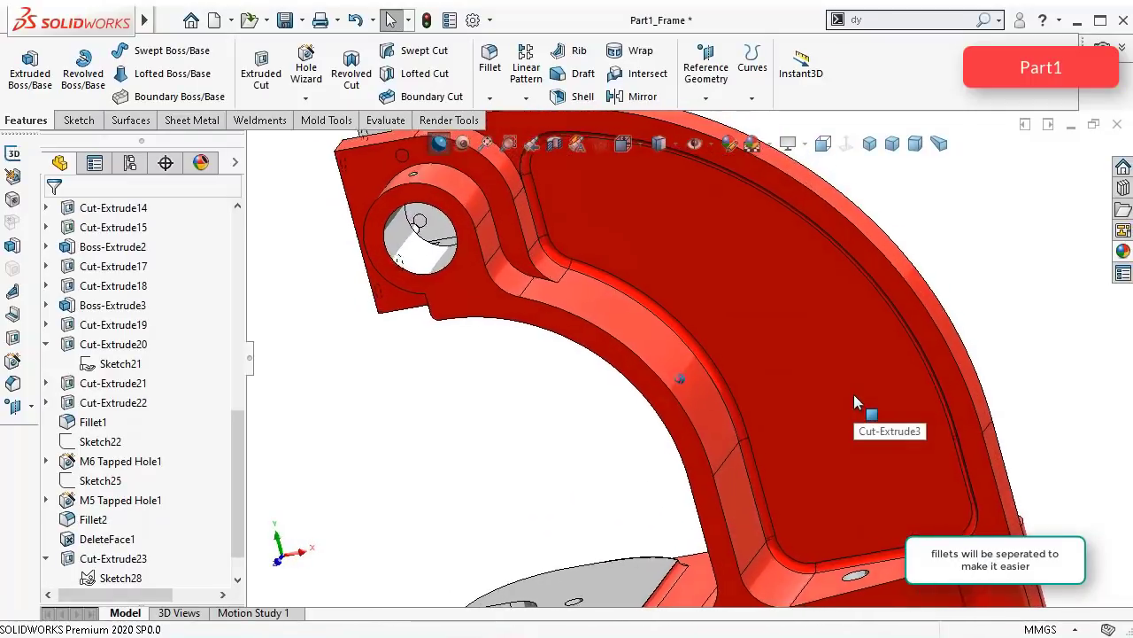
pyautogui.press('Left')
pyautogui.press('Left')
pyautogui.press('Left')
pyautogui.press('Left')
pyautogui.press('Left')
pyautogui.press('Left')
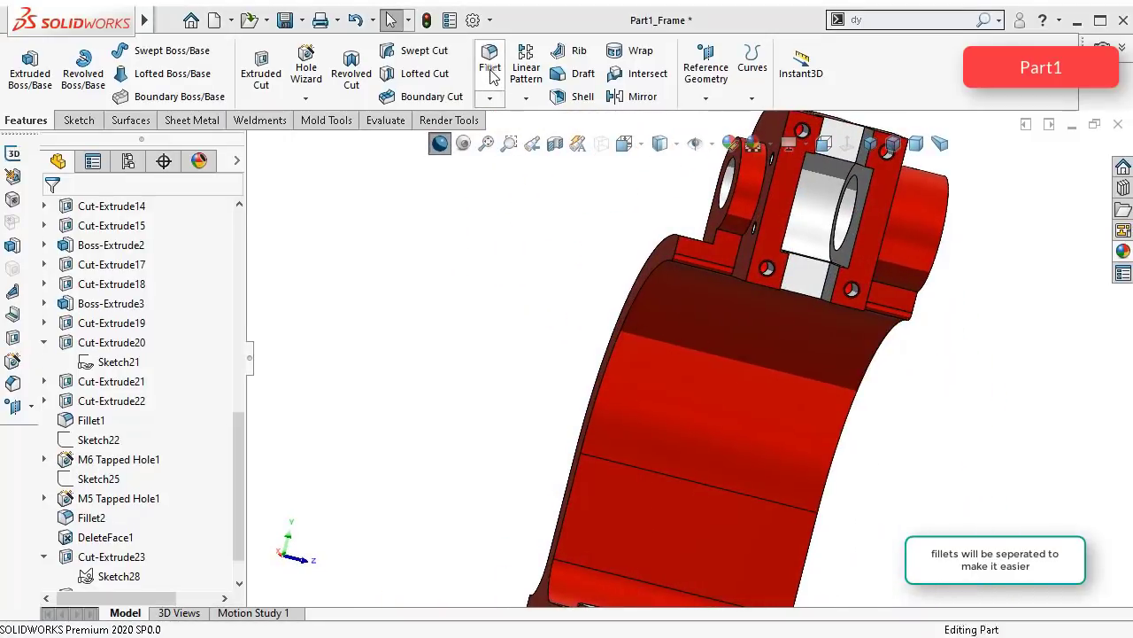
# Step: Start another 3 mm Fillet and select the edges where one side boss and its lower step meet the head
pyautogui.moveTo(908, 276); pyautogui.dragTo(776, 315, button='middle')
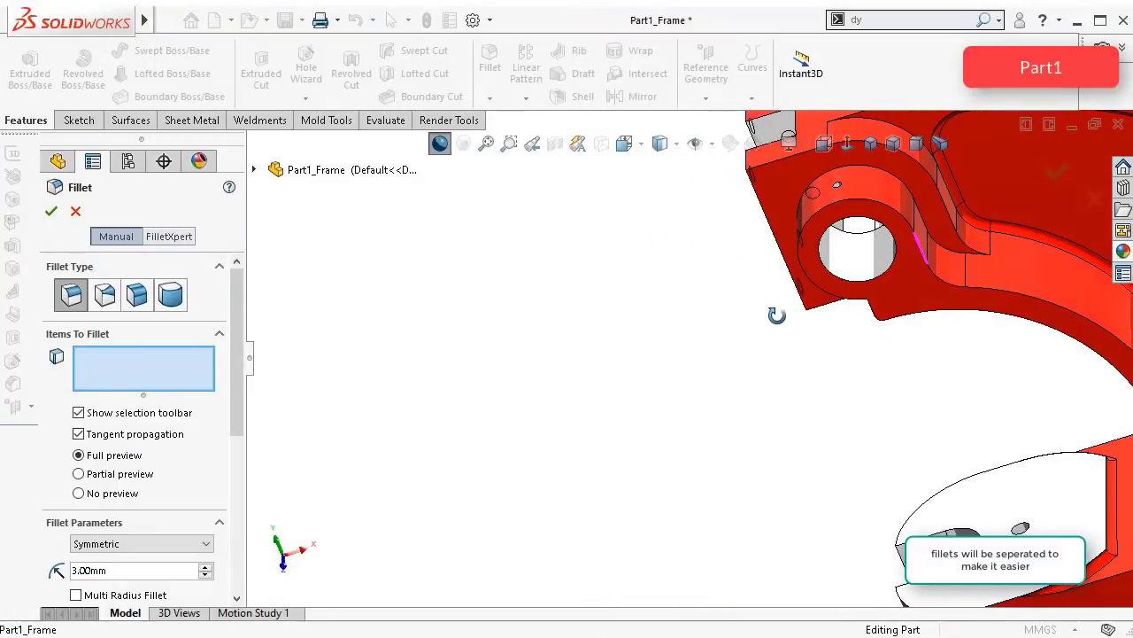
pyautogui.scroll(-3, 907, 249)
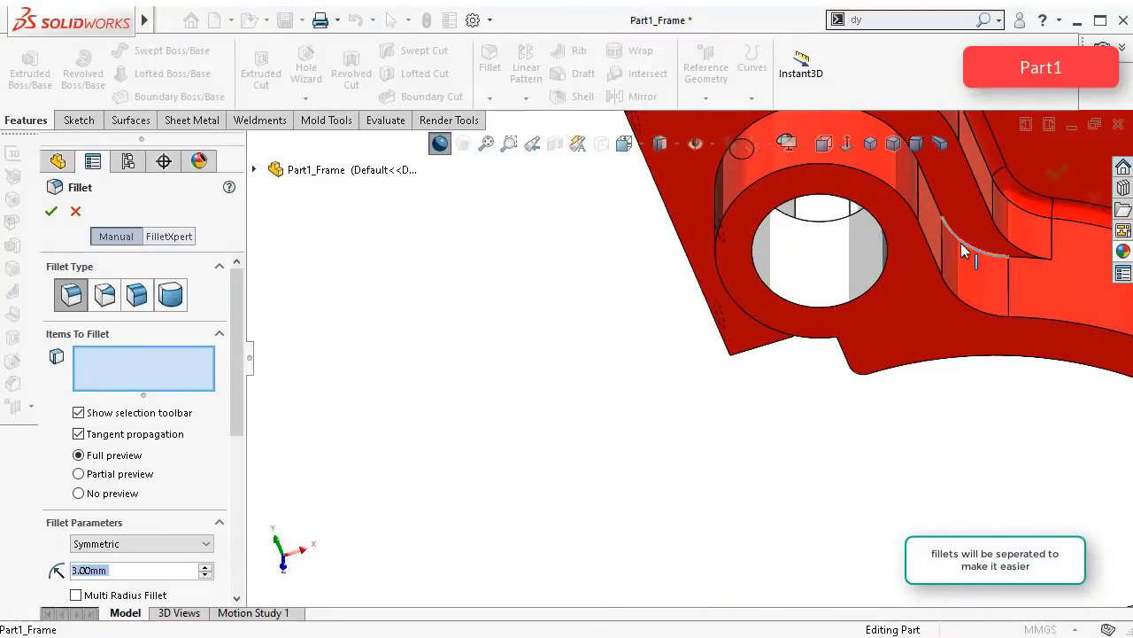
pyautogui.click(961, 243)
pyautogui.moveTo(912, 339); pyautogui.dragTo(947, 245, button='middle')
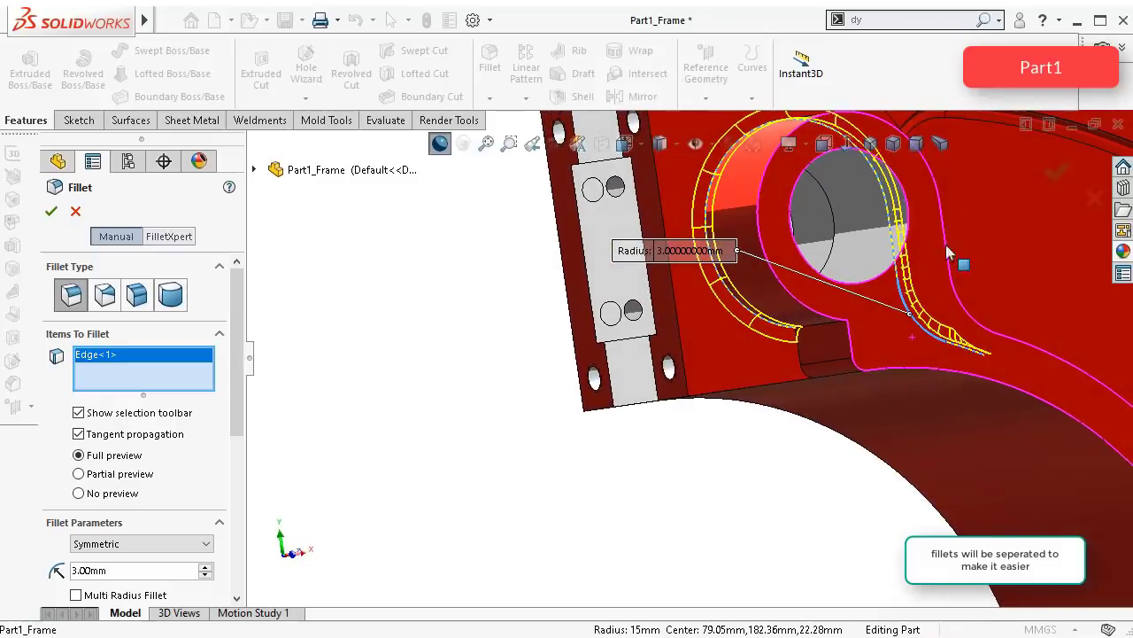
pyautogui.scroll(-2, 837, 347)
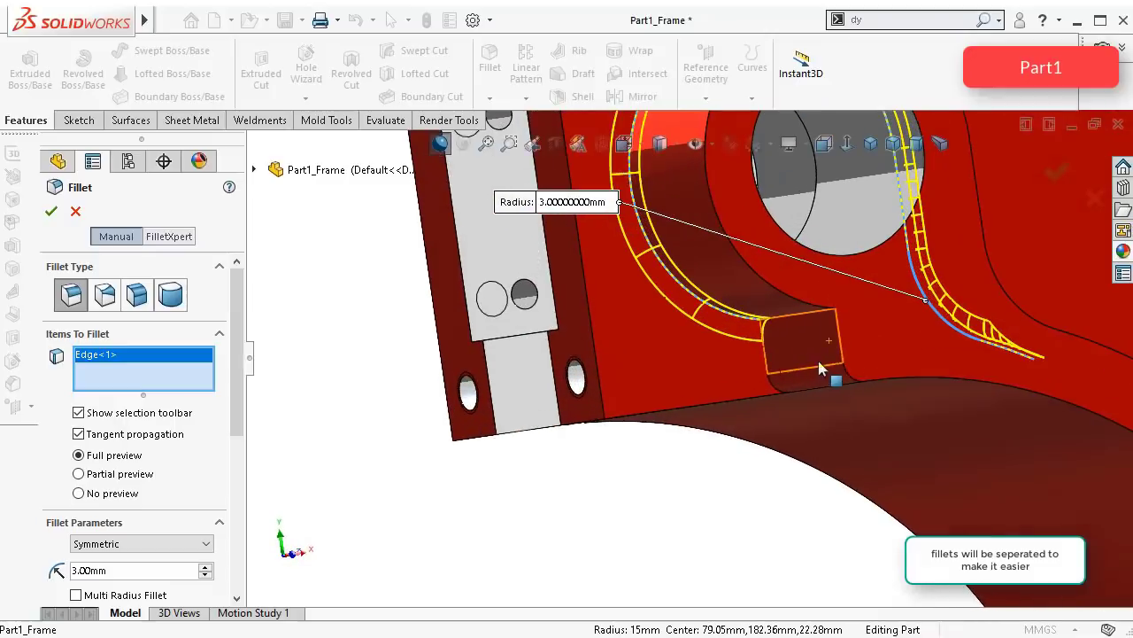
pyautogui.click(766, 360)
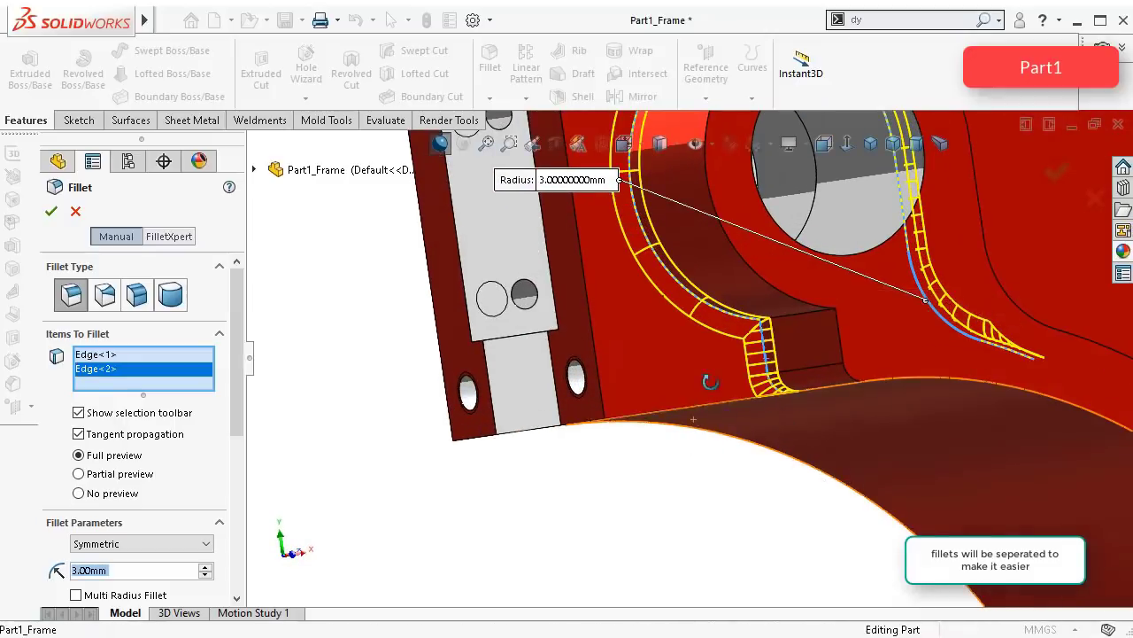
# Step: Add the matching edges of the opposite boss and its lower step, plus the adjoining arm rim edge, to the fillet
pyautogui.moveTo(710, 381); pyautogui.dragTo(828, 389, button='middle')
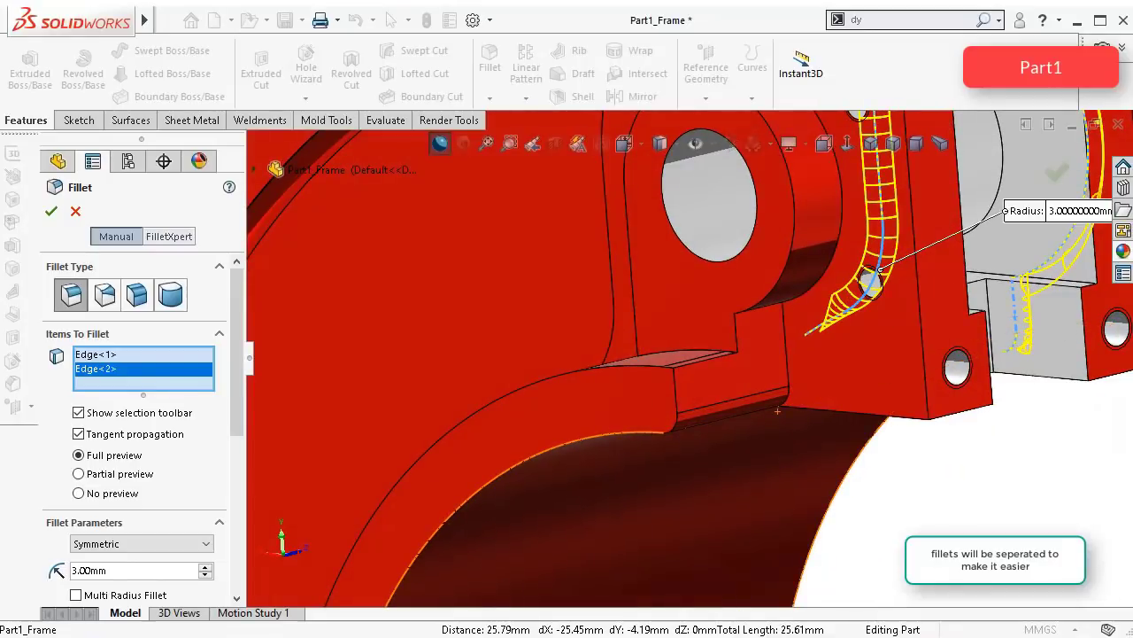
pyautogui.moveTo(777, 410); pyautogui.dragTo(759, 308, button='middle')
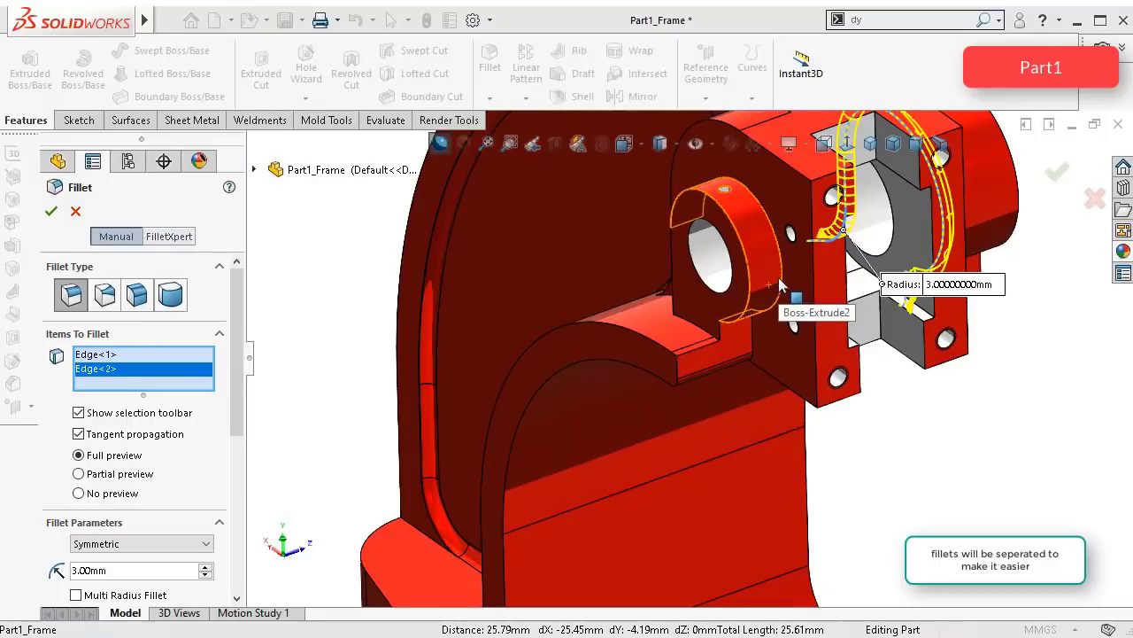
pyautogui.click(783, 281)
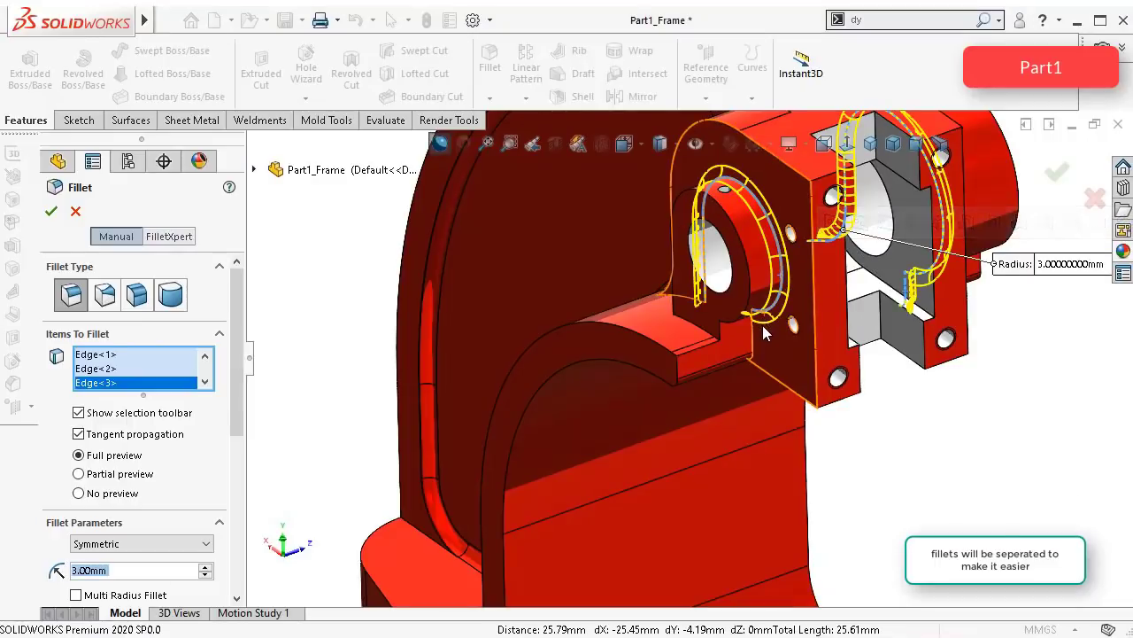
pyautogui.moveTo(762, 325); pyautogui.dragTo(793, 396, button='middle')
pyautogui.click(750, 344)
pyautogui.scroll(-3, 631, 323)
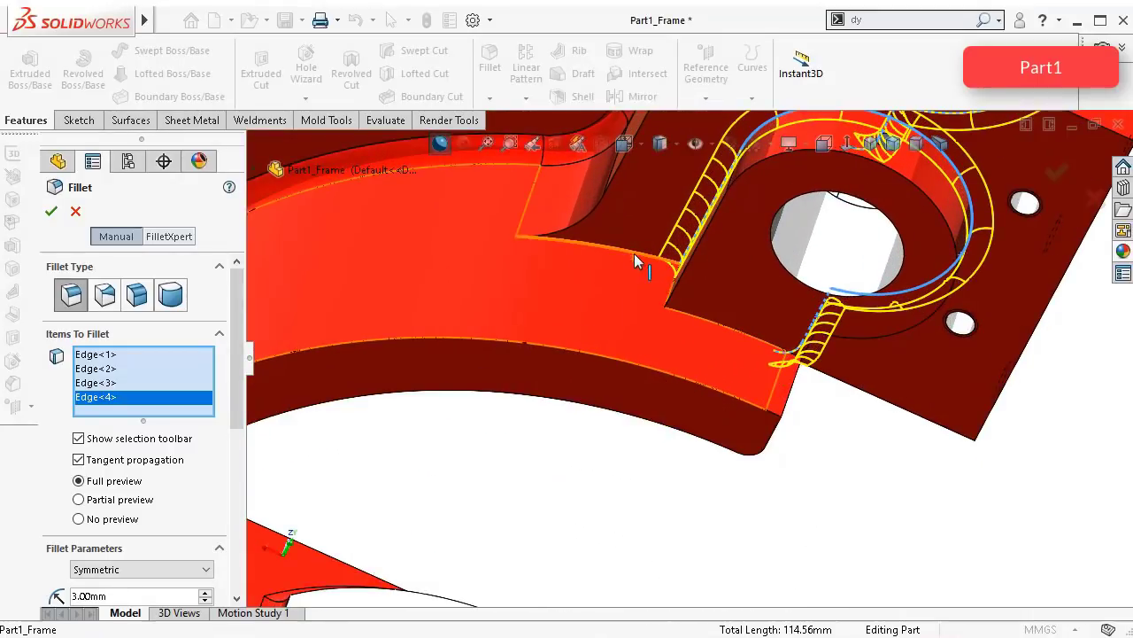
pyautogui.click(634, 255)
# Step: Add the rear inner edges of both side walls in the head's open channel to the 3 mm fillet
pyautogui.moveTo(634, 255); pyautogui.dragTo(802, 227, button='middle')
pyautogui.scroll(3, 799, 228)
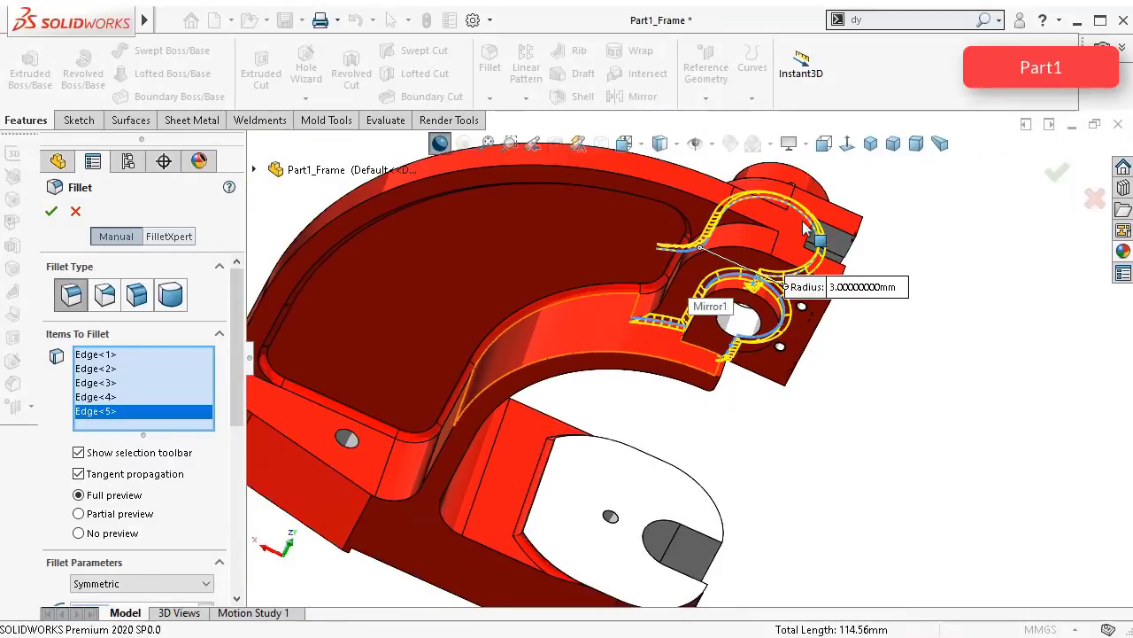
pyautogui.moveTo(762, 284); pyautogui.dragTo(751, 272, button='middle')
pyautogui.moveTo(724, 193); pyautogui.dragTo(689, 220, button='middle')
pyautogui.scroll(-6, 699, 288)
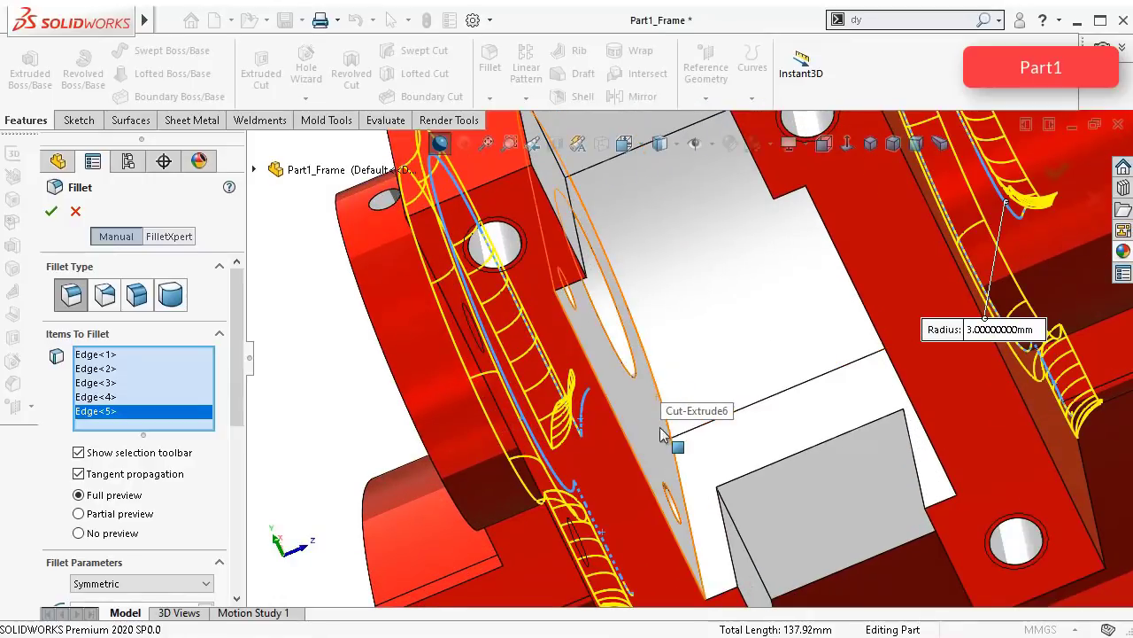
pyautogui.click(680, 469)
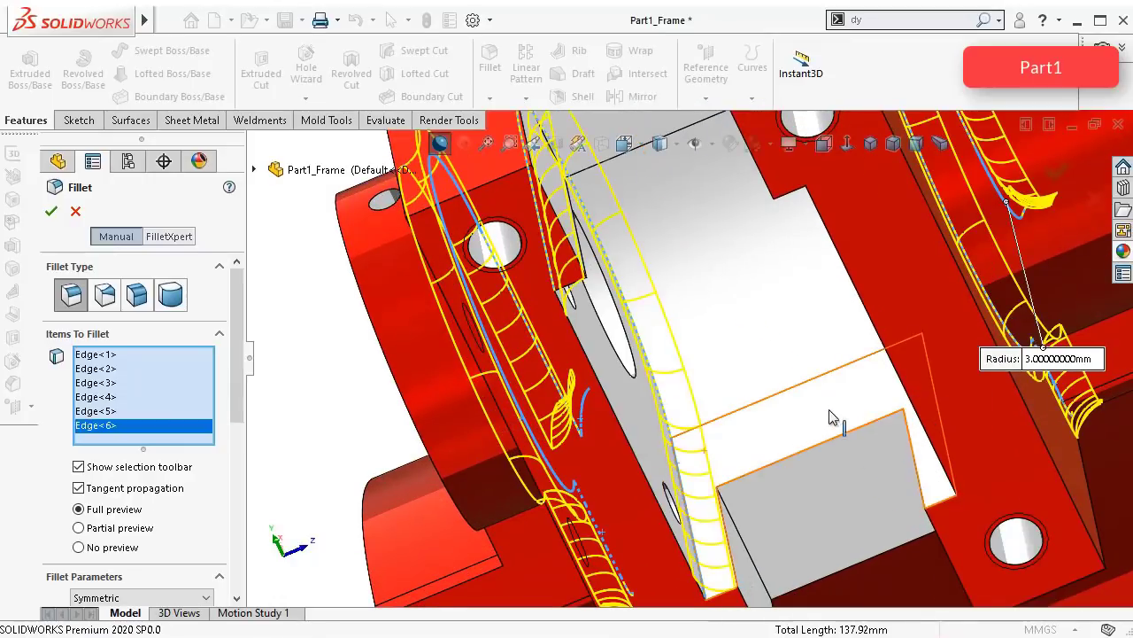
pyautogui.scroll(5, 877, 433)
pyautogui.moveTo(842, 435); pyautogui.dragTo(801, 382, button='middle')
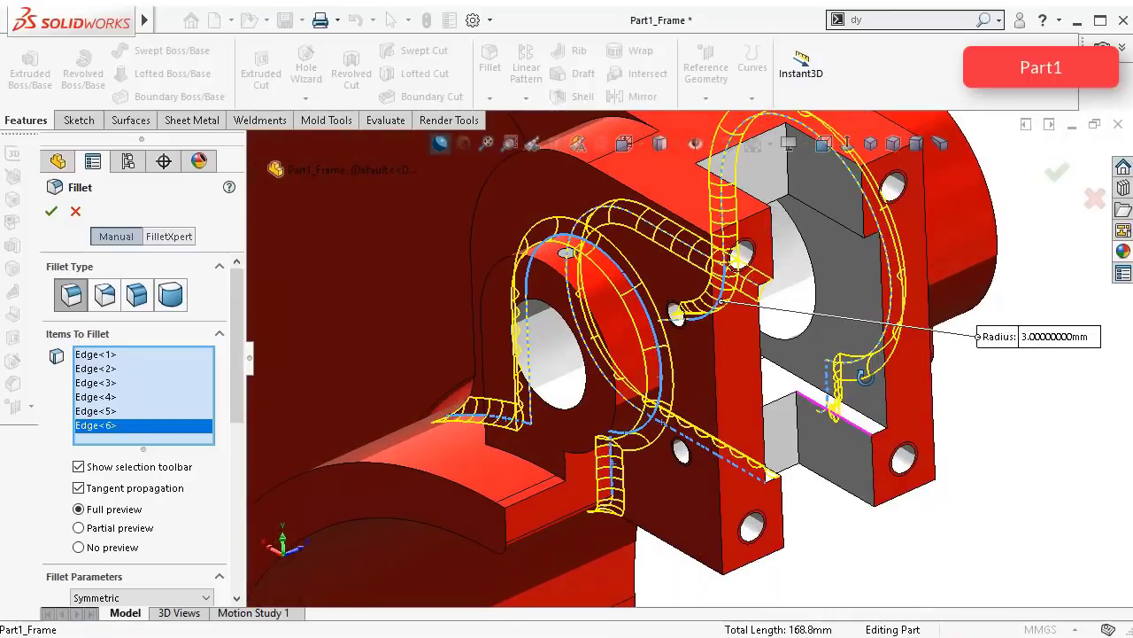
pyautogui.click(795, 381)
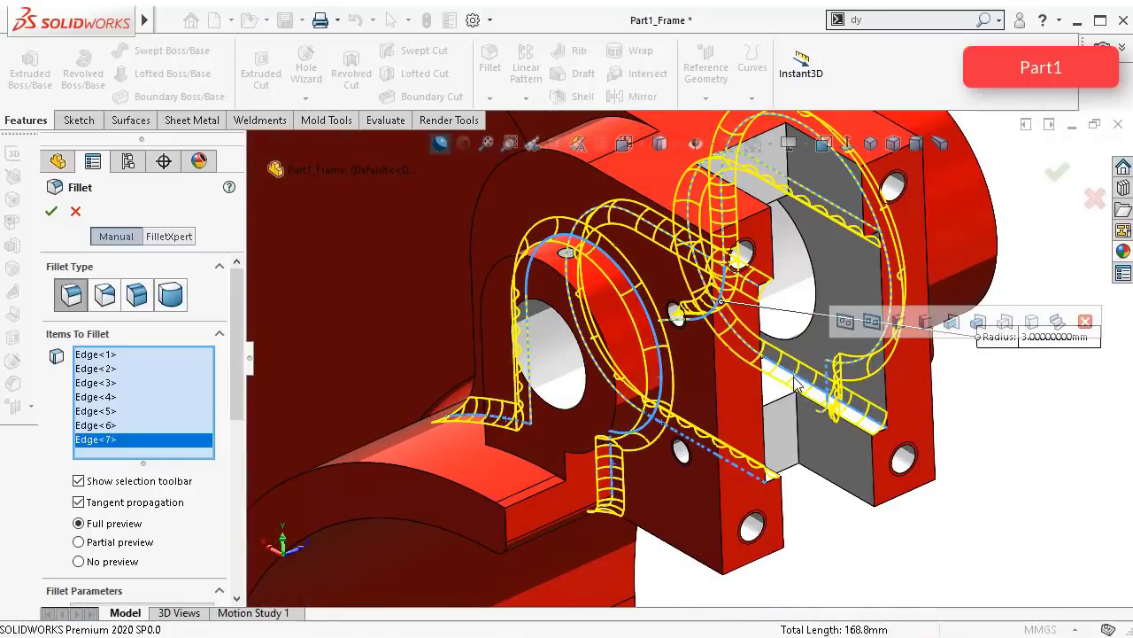
# Step: Check the preview around the head and apply the 3 mm fillet to the selected boss and channel edges
pyautogui.moveTo(744, 403); pyautogui.dragTo(695, 421, button='middle')
pyautogui.scroll(2, 691, 536)
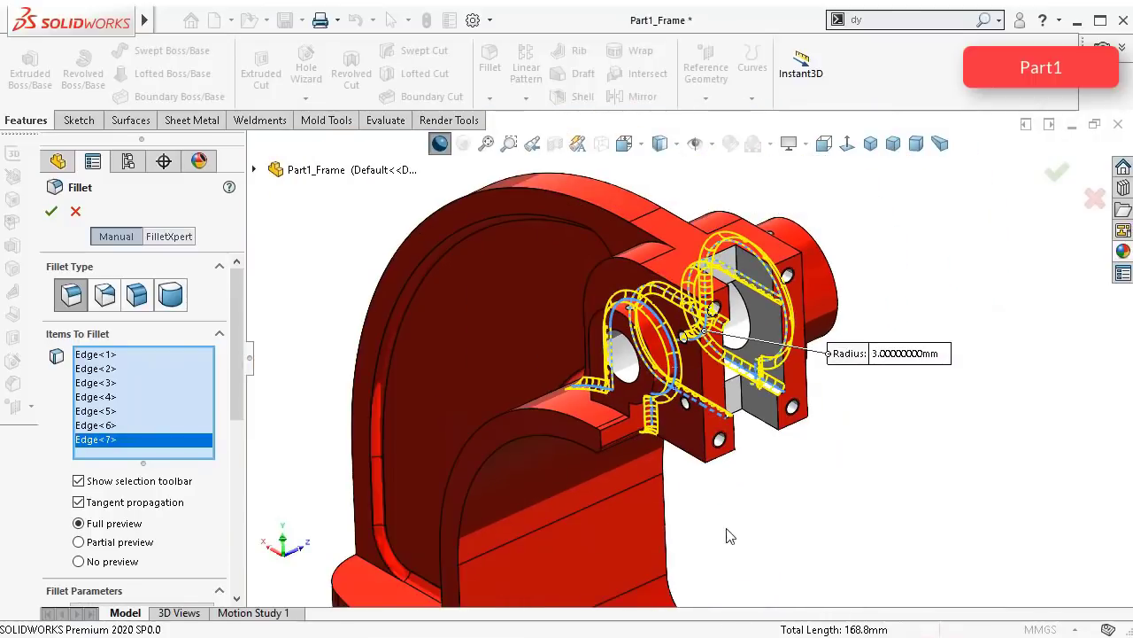
pyautogui.moveTo(990, 409); pyautogui.dragTo(1021, 377, button='middle')
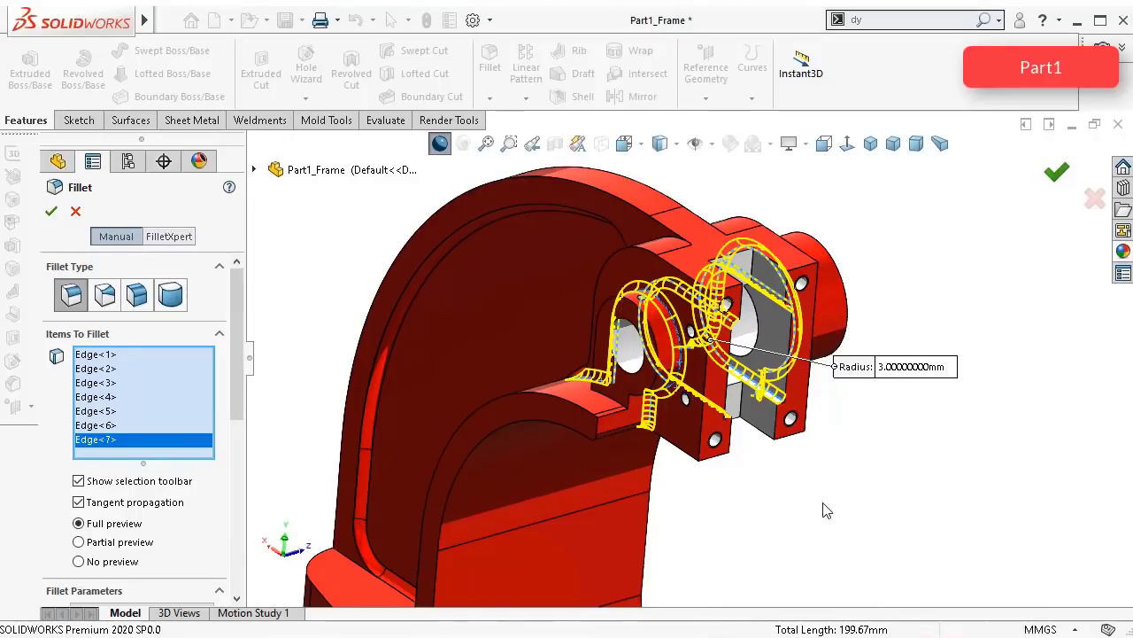
pyautogui.press('Return')
# Step: Start another 3 mm Fillet and select the outer upper edge chain of one head side wall, from its front corner to the arm
pyautogui.moveTo(805, 498); pyautogui.dragTo(671, 425, button='middle')
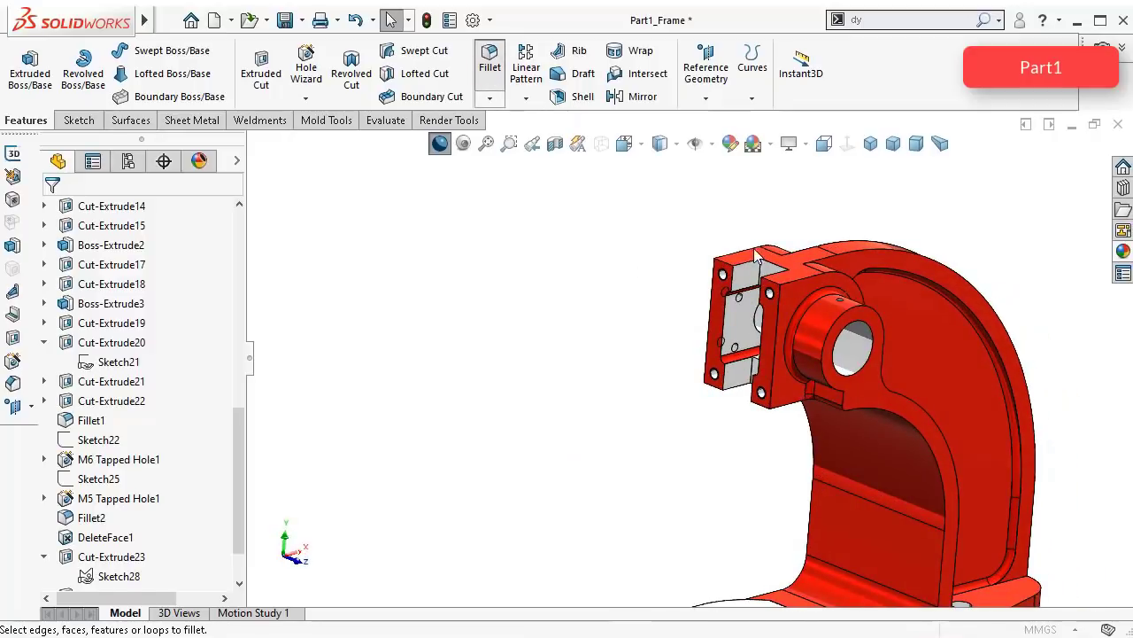
pyautogui.click(798, 279)
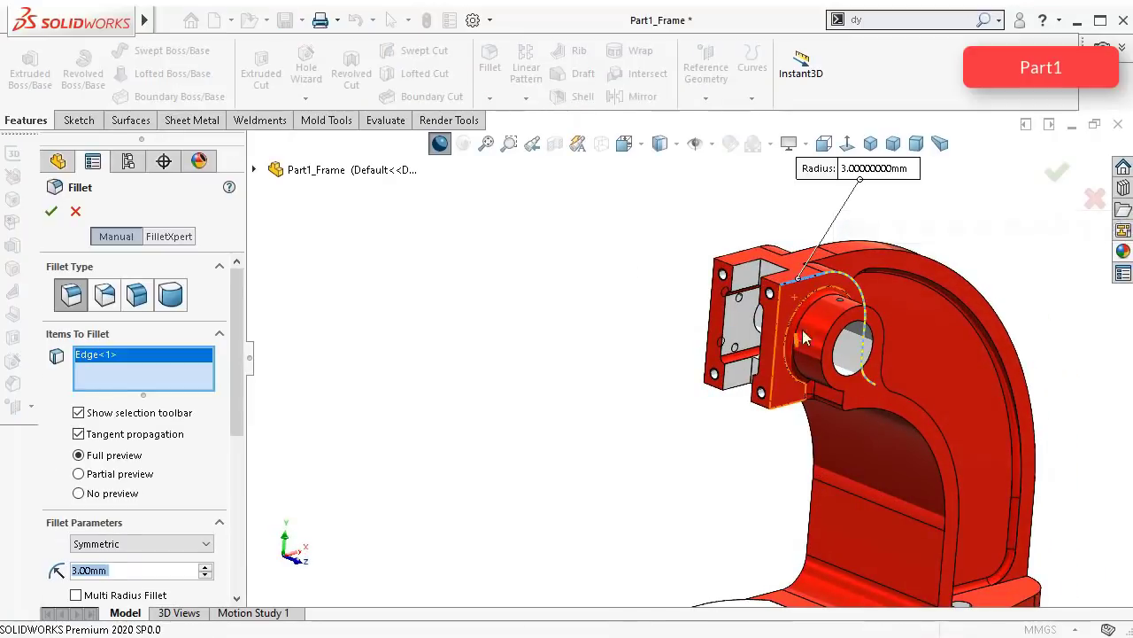
pyautogui.scroll(-2, 849, 281)
pyautogui.scroll(-3, 832, 301)
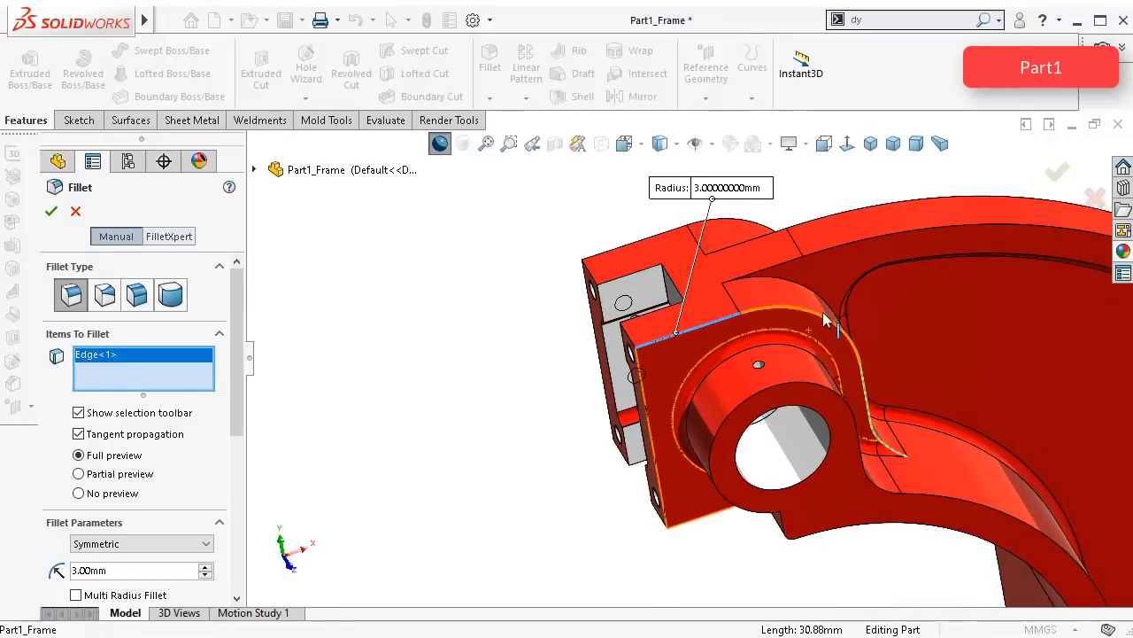
pyautogui.scroll(-2, 822, 319)
pyautogui.click(787, 320)
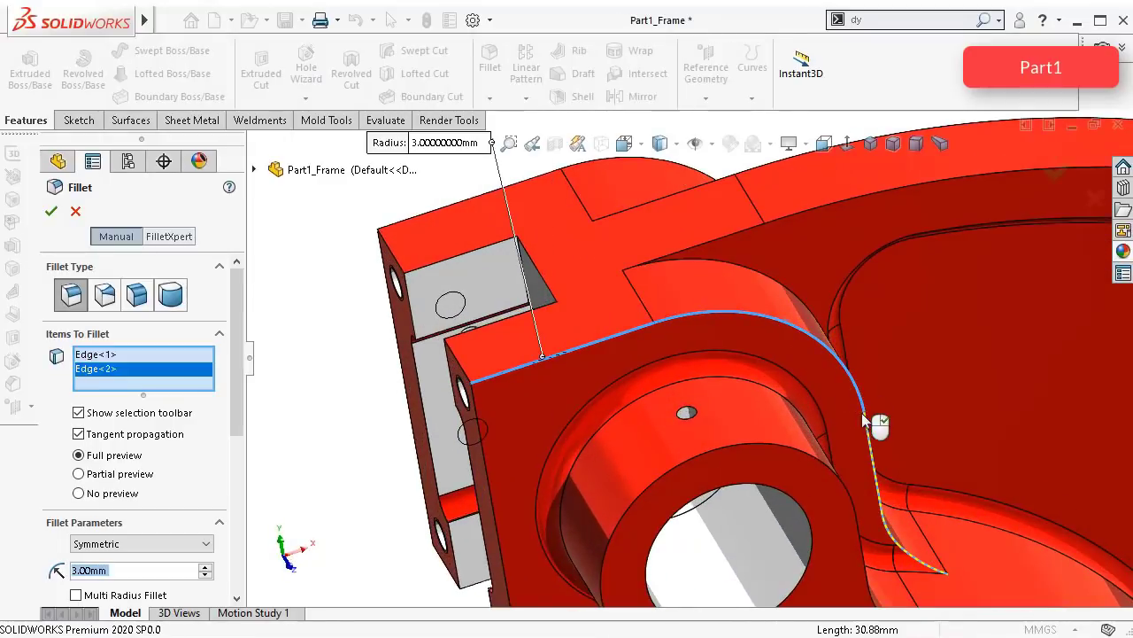
pyautogui.click(870, 449)
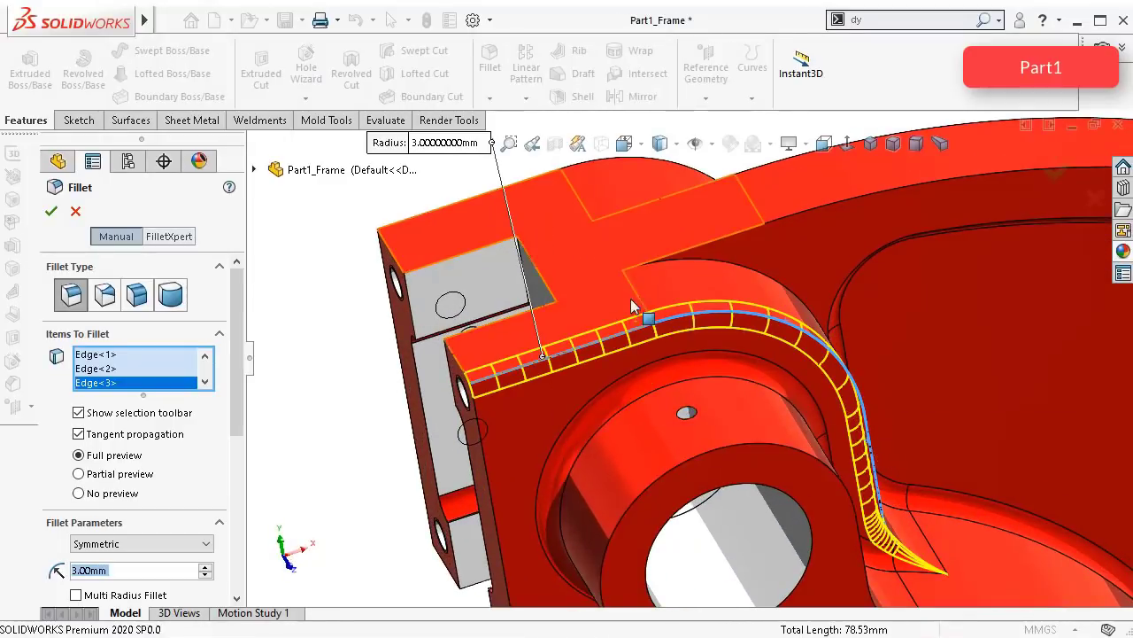
# Step: Add the matching straight, curved and descending outer edges of the head's opposite side wall to the fillet
pyautogui.moveTo(630, 298); pyautogui.dragTo(724, 411, button='middle')
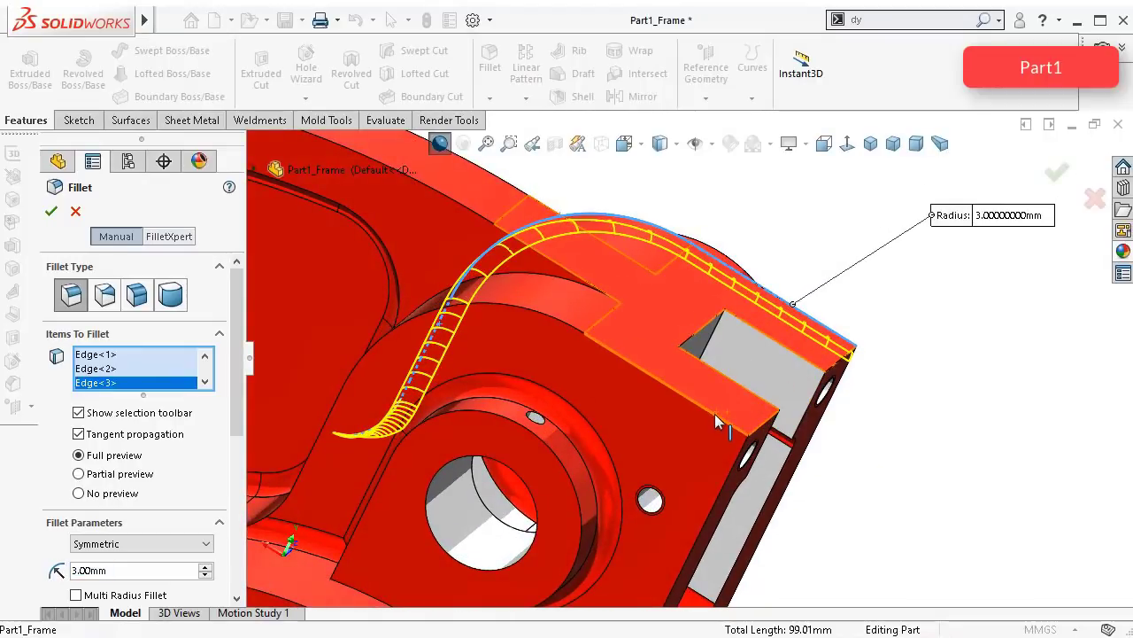
pyautogui.click(715, 414)
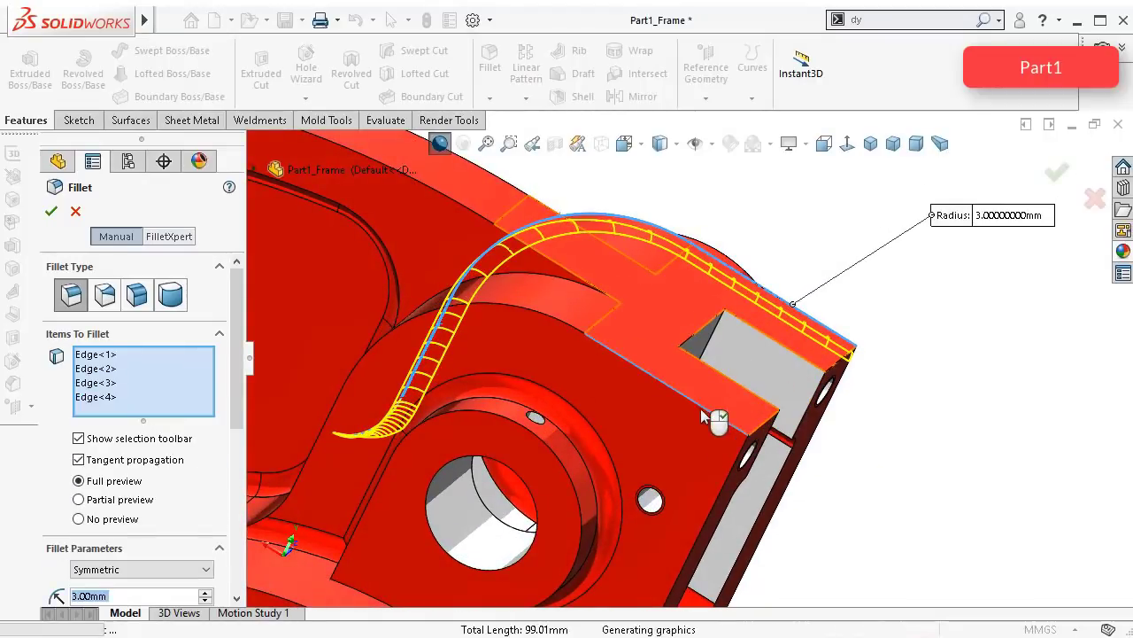
pyautogui.click(563, 324)
pyautogui.scroll(2, 520, 350)
pyautogui.moveTo(520, 350); pyautogui.dragTo(518, 398, button='middle')
pyautogui.scroll(-2, 518, 398)
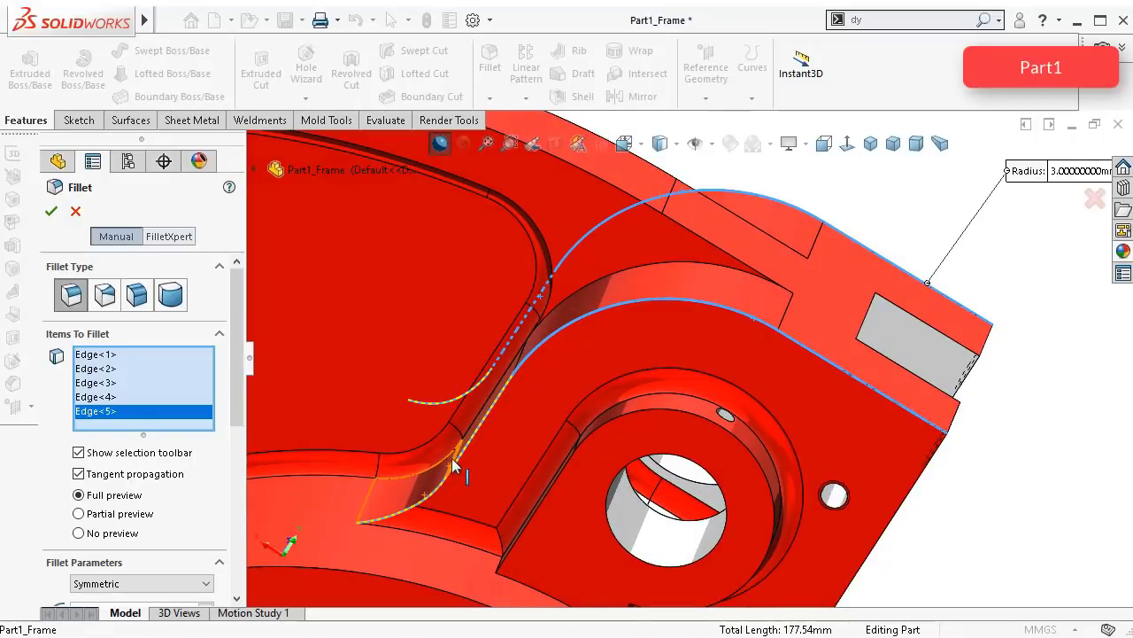
pyautogui.scroll(-4, 486, 415)
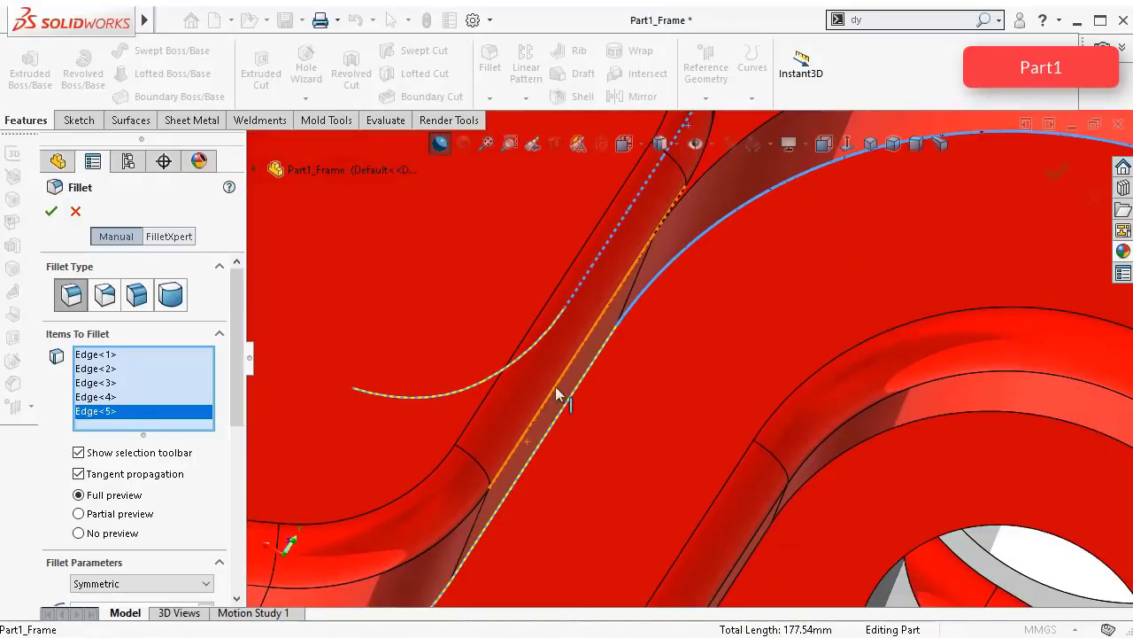
pyautogui.click(598, 362)
pyautogui.scroll(5, 744, 372)
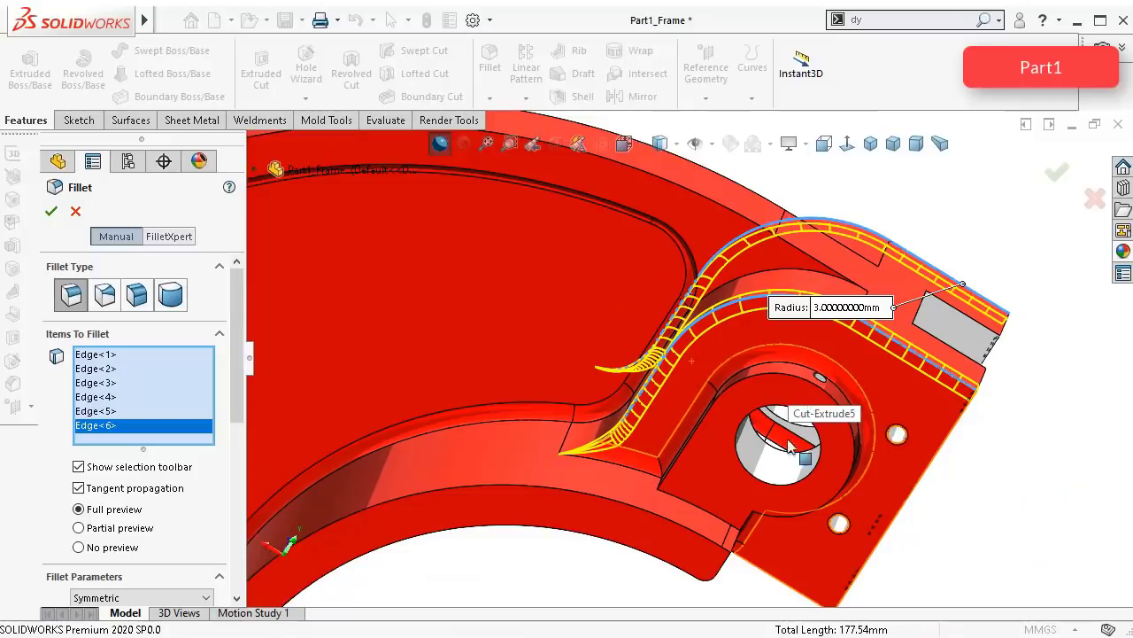
# Step: Add the side boss's outer rim edge and the adjoining step and ledge end edges to the 3 mm fillet
pyautogui.click(759, 373)
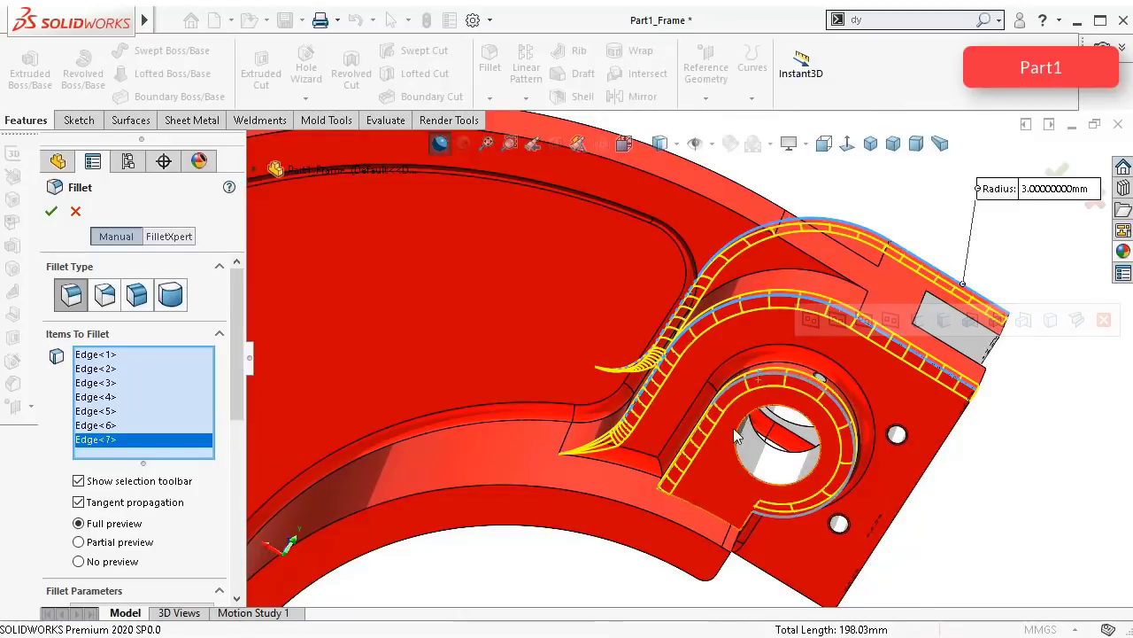
pyautogui.moveTo(698, 539); pyautogui.dragTo(719, 571, button='middle')
pyautogui.scroll(-5, 657, 456)
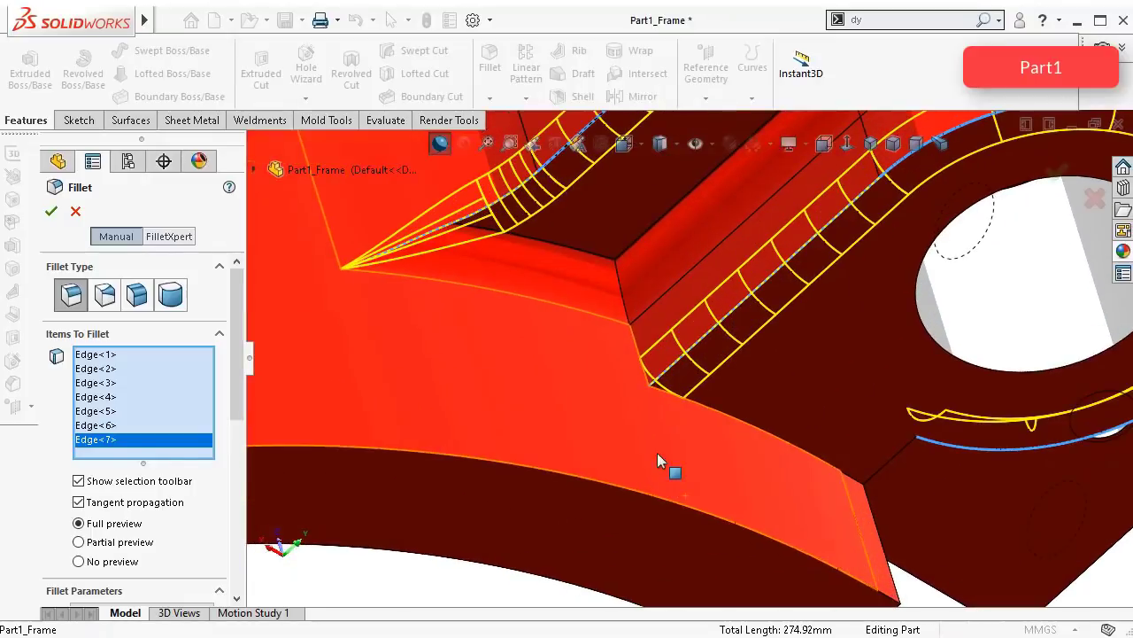
pyautogui.click(637, 349)
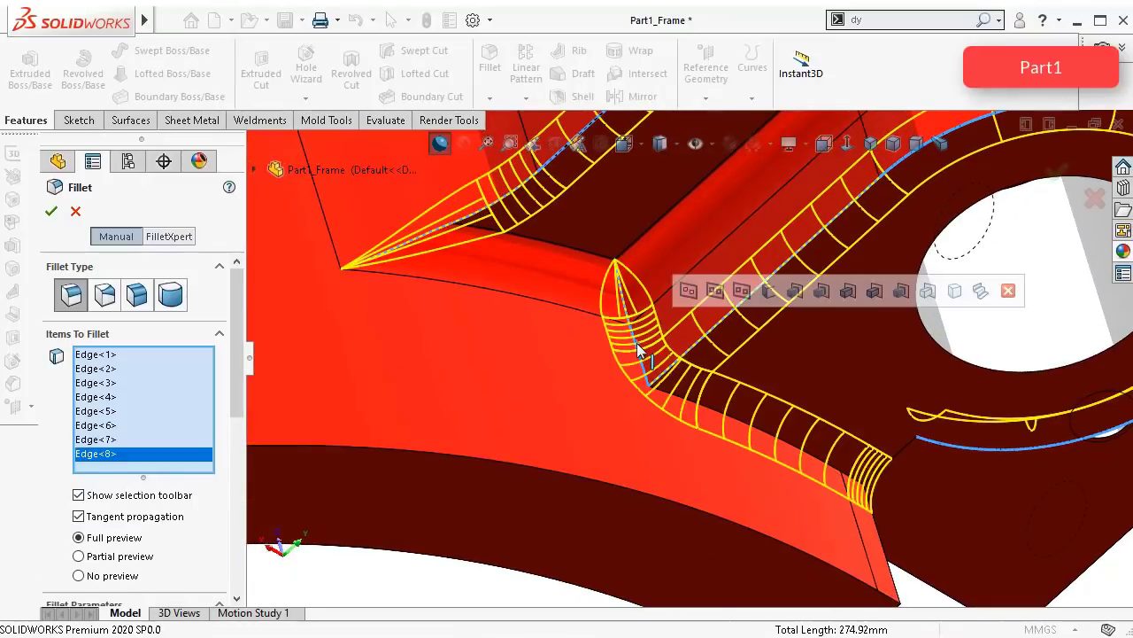
pyautogui.scroll(3, 696, 417)
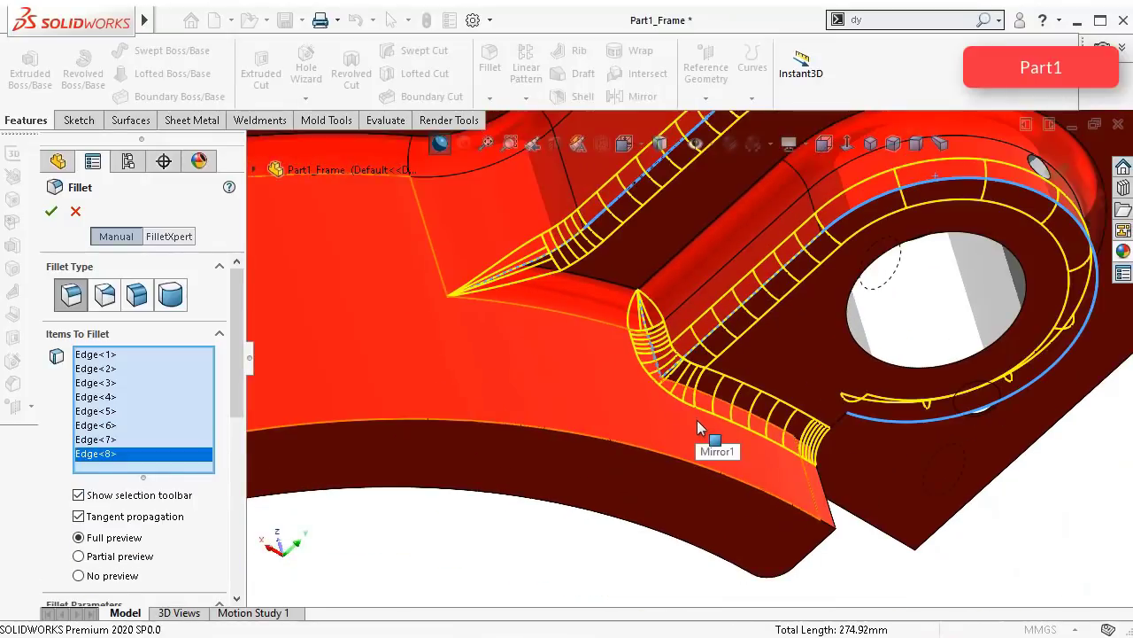
pyautogui.moveTo(696, 420); pyautogui.dragTo(531, 291, button='middle')
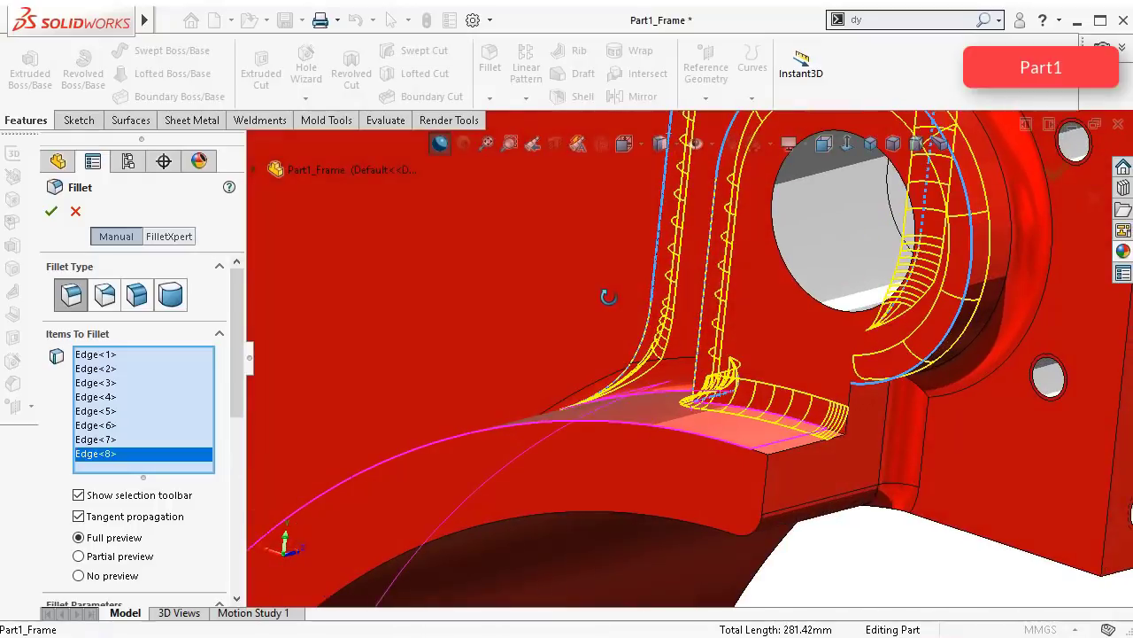
pyautogui.click(787, 449)
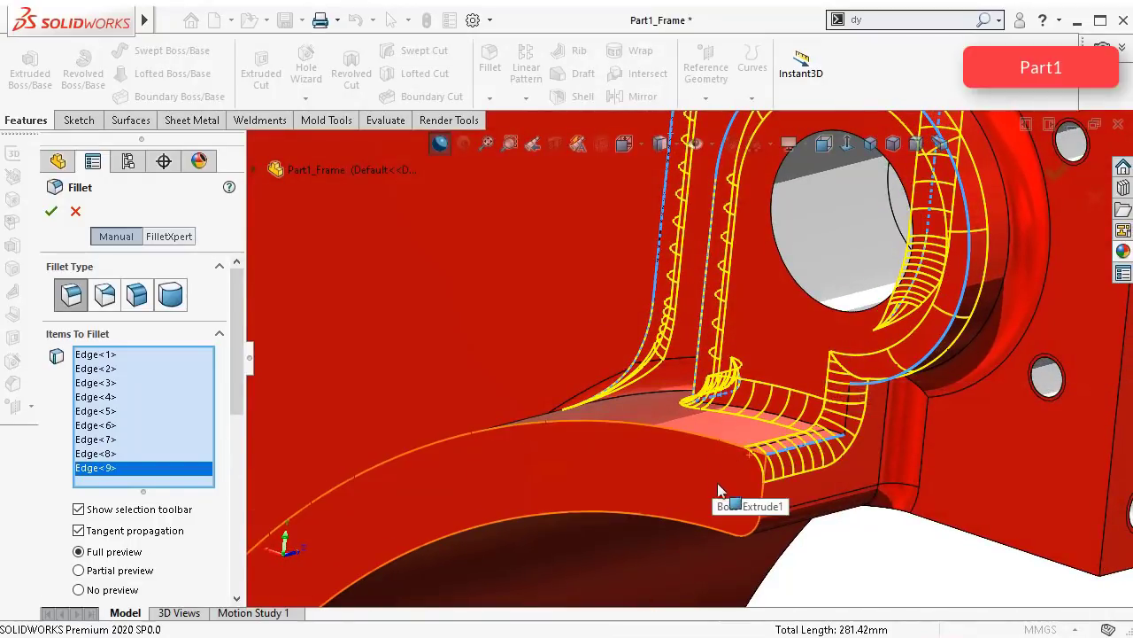
# Step: Try adding the upper curved rim edge of the arm, below the side boss, to the fillet
pyautogui.scroll(2, 715, 501)
pyautogui.scroll(3, 716, 501)
pyautogui.scroll(2, 684, 382)
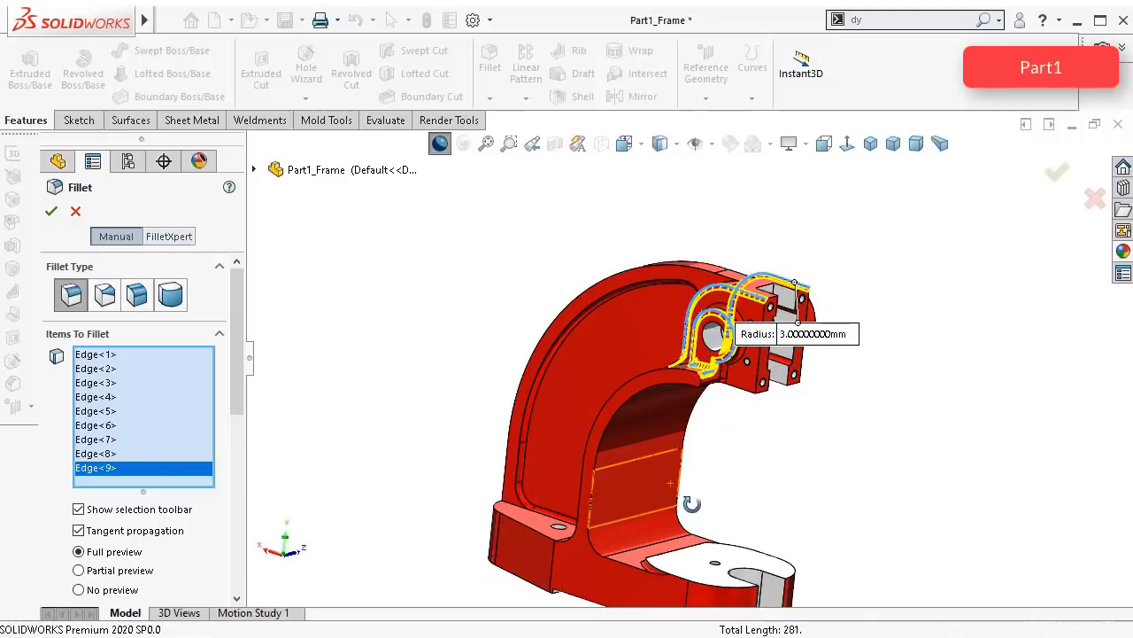
pyautogui.scroll(-5, 620, 412)
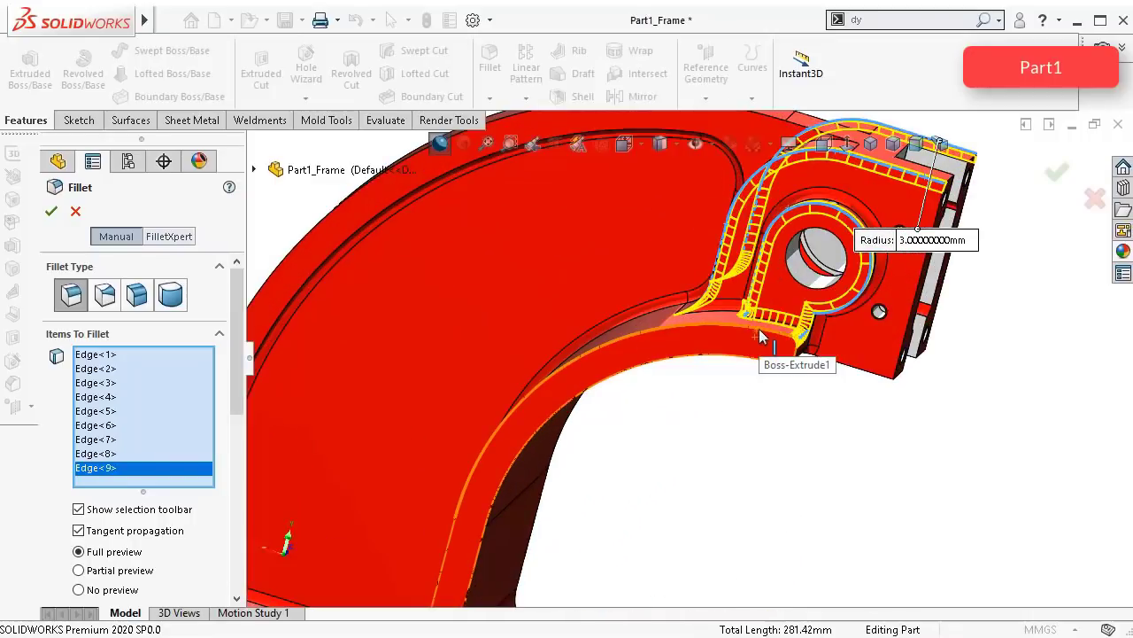
pyautogui.click(759, 332)
pyautogui.scroll(-6, 792, 365)
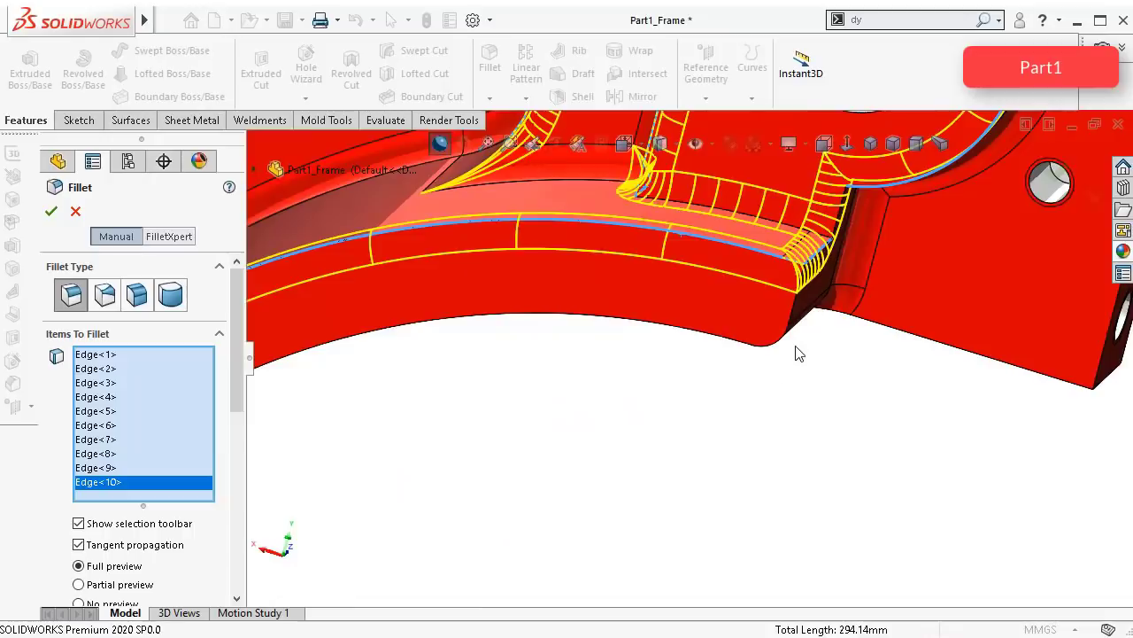
# Step: Try the arm rim's end edge and lower curved edge, removing each, and remove the upper rim edge from the fillet selection
pyautogui.moveTo(795, 347); pyautogui.dragTo(768, 310, button='middle')
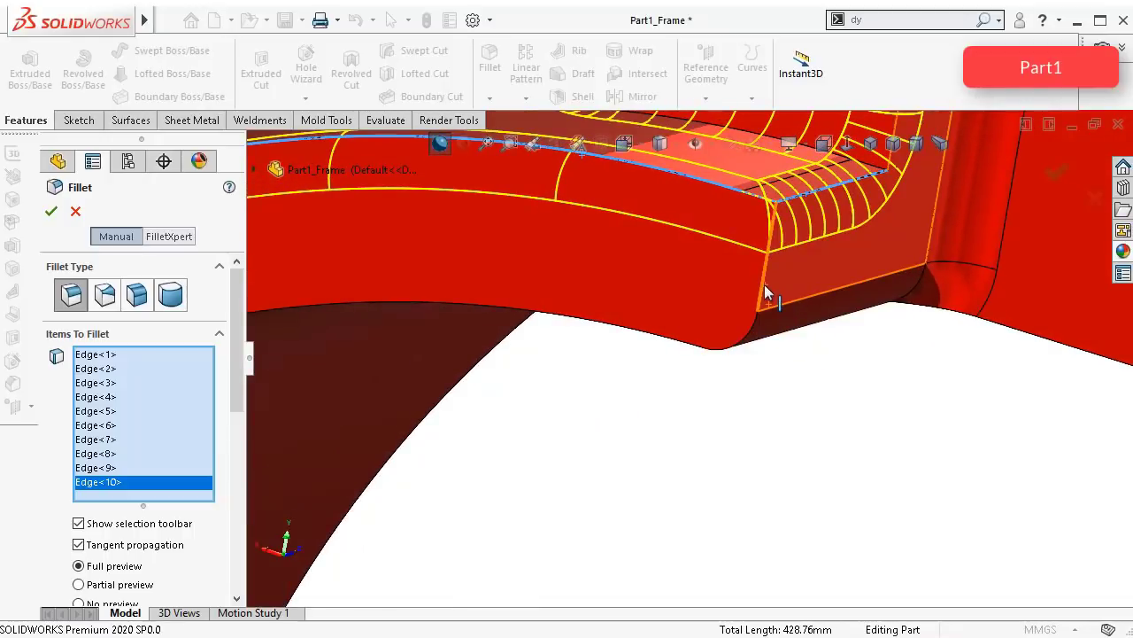
pyautogui.click(766, 287)
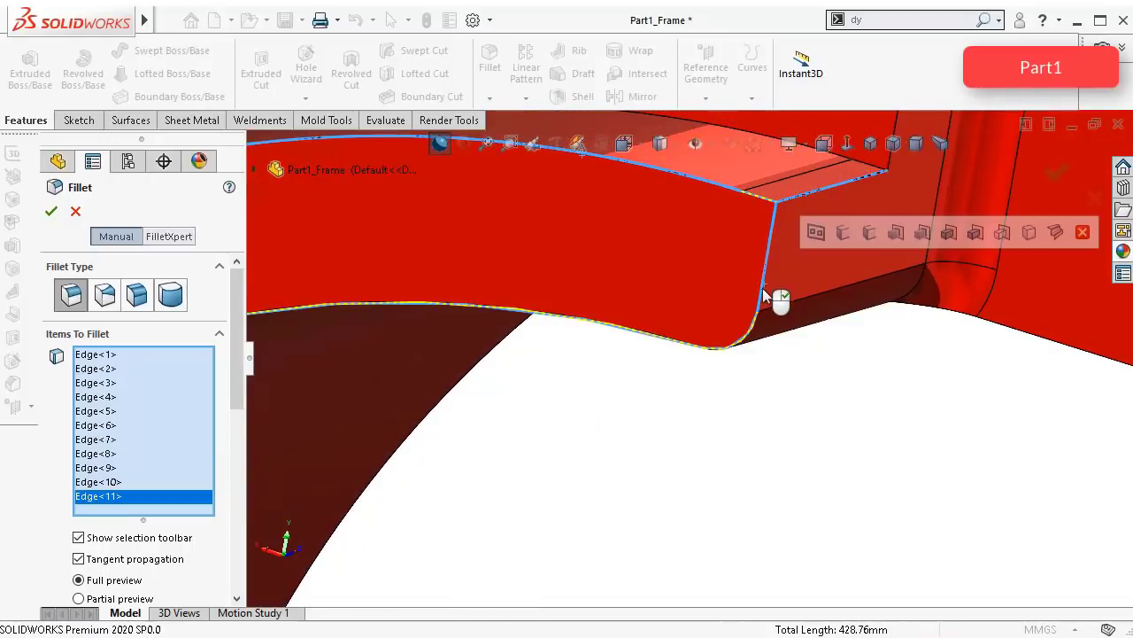
pyautogui.rightClick(187, 497)
pyautogui.click(221, 528)
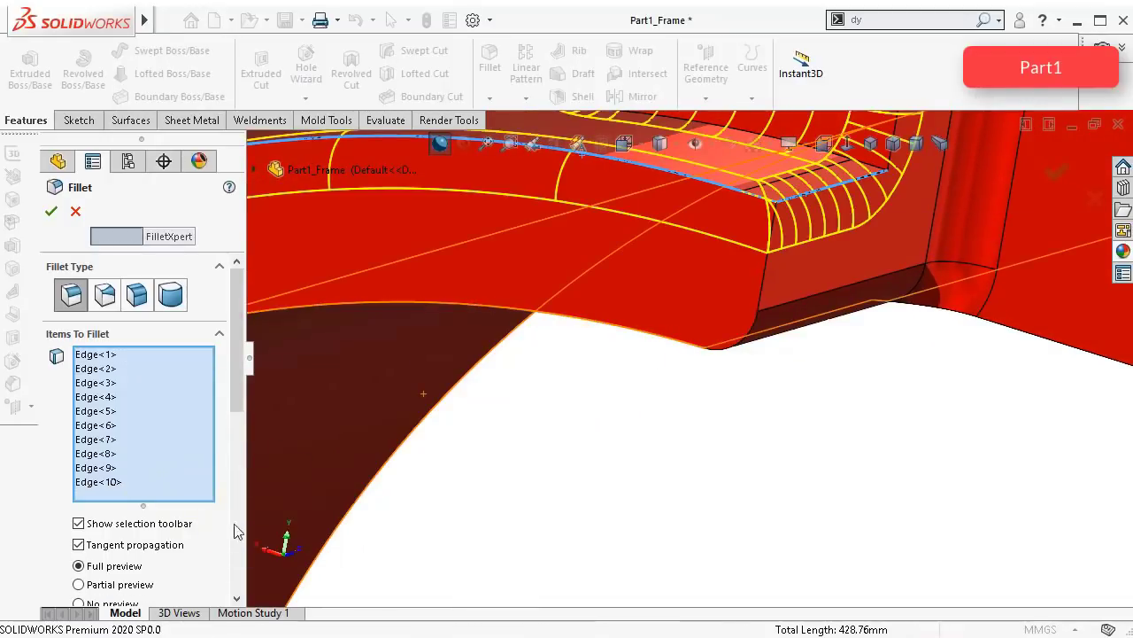
pyautogui.click(651, 343)
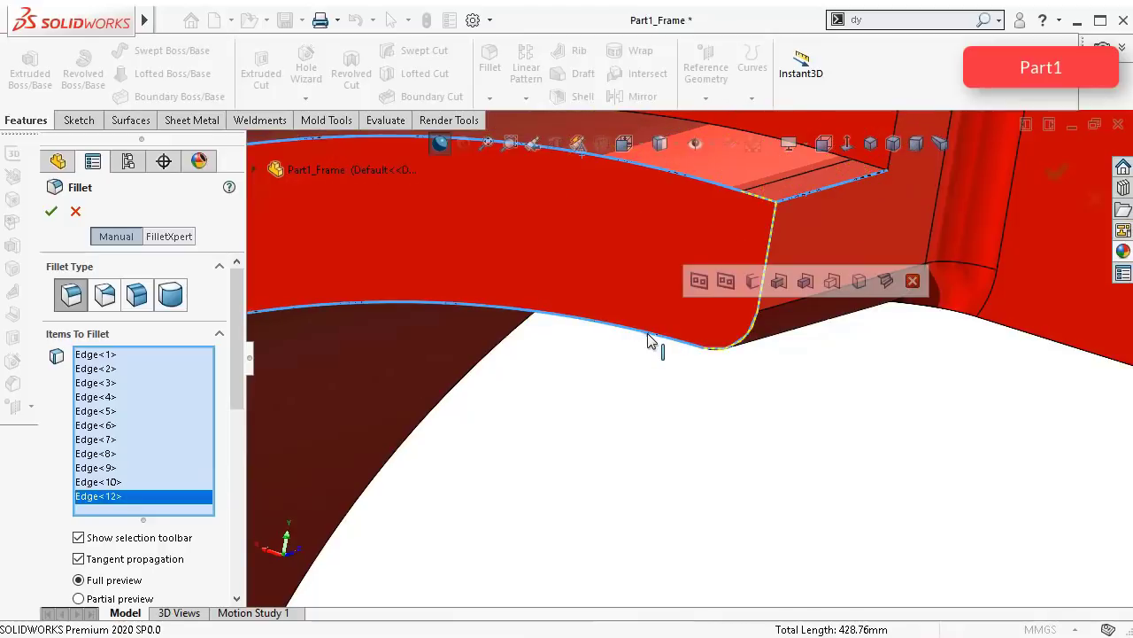
pyautogui.rightClick(199, 499)
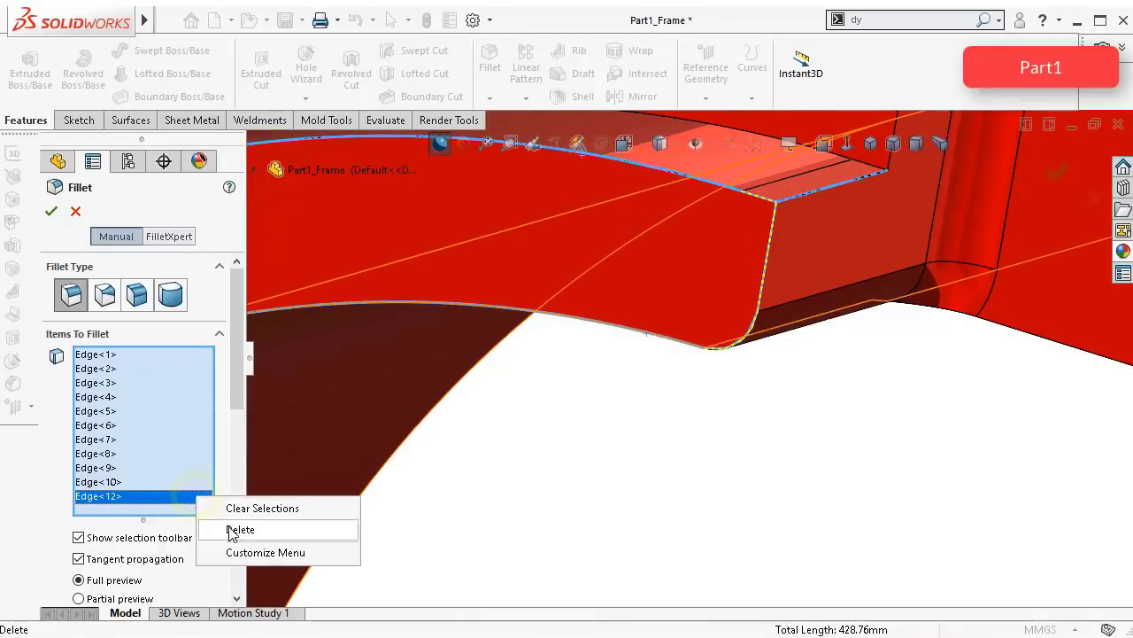
pyautogui.click(229, 527)
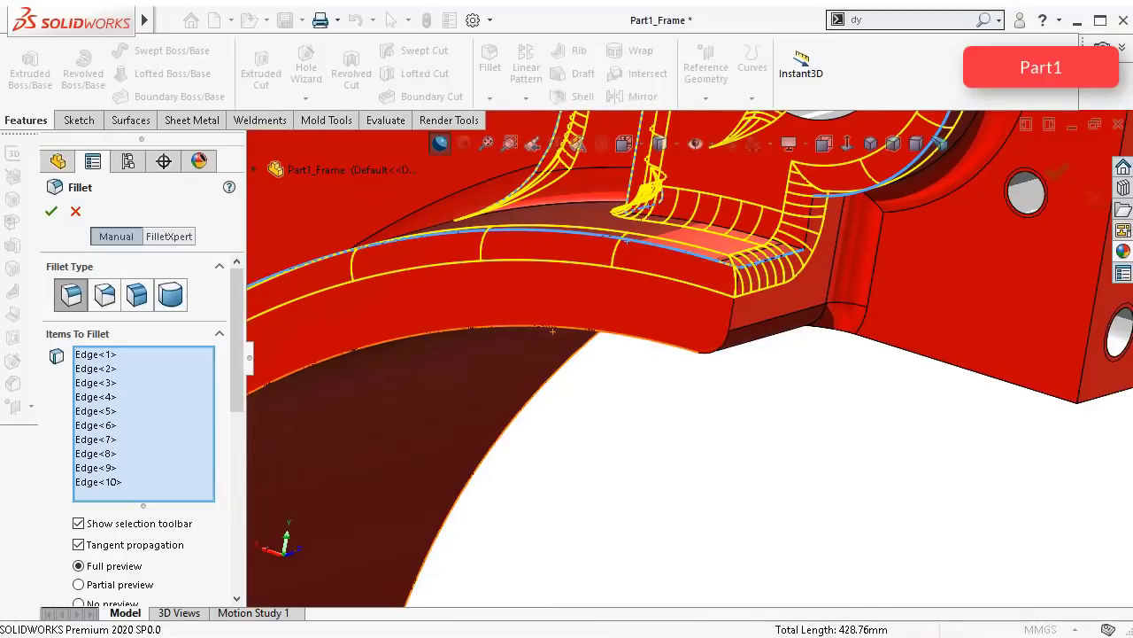
pyautogui.rightClick(109, 488)
pyautogui.click(151, 513)
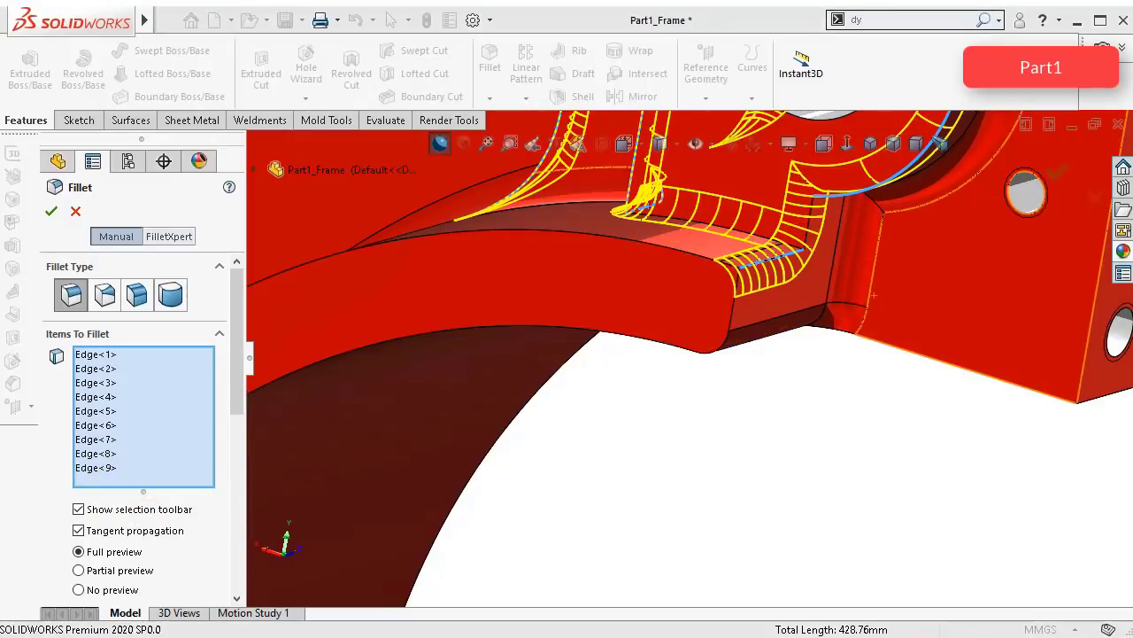
# Step: Add the lower outer edge of the head's side wall to the fillet, removing the underside face from the selection
pyautogui.moveTo(901, 290); pyautogui.dragTo(828, 258, button='middle')
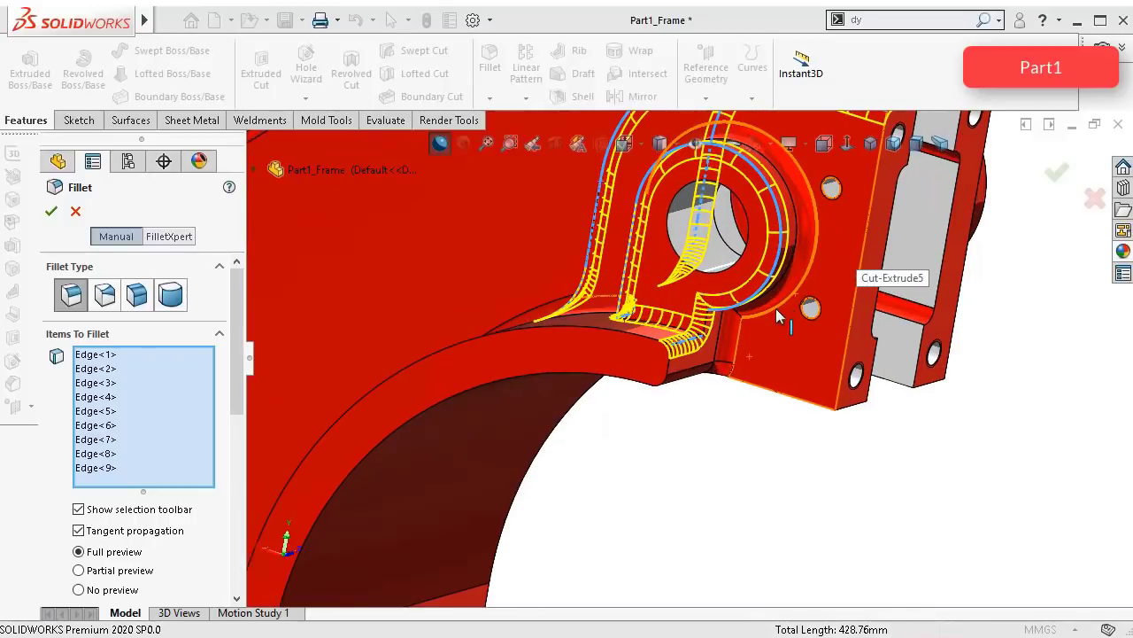
pyautogui.moveTo(470, 450); pyautogui.dragTo(837, 403, button='middle')
pyautogui.moveTo(837, 393); pyautogui.dragTo(796, 457, button='middle')
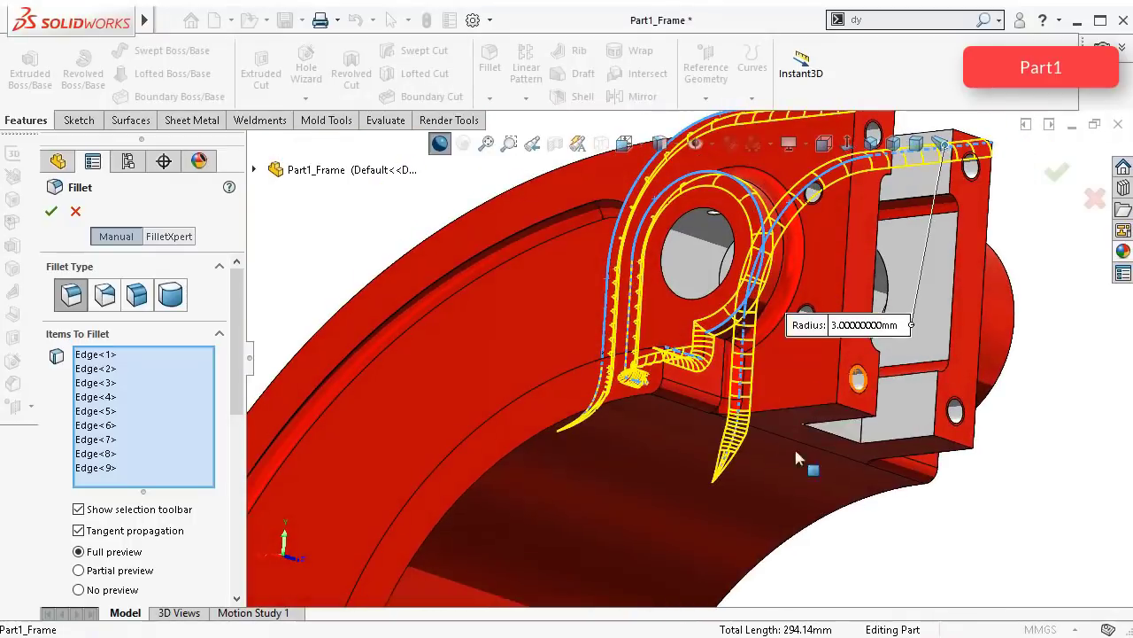
pyautogui.click(828, 417)
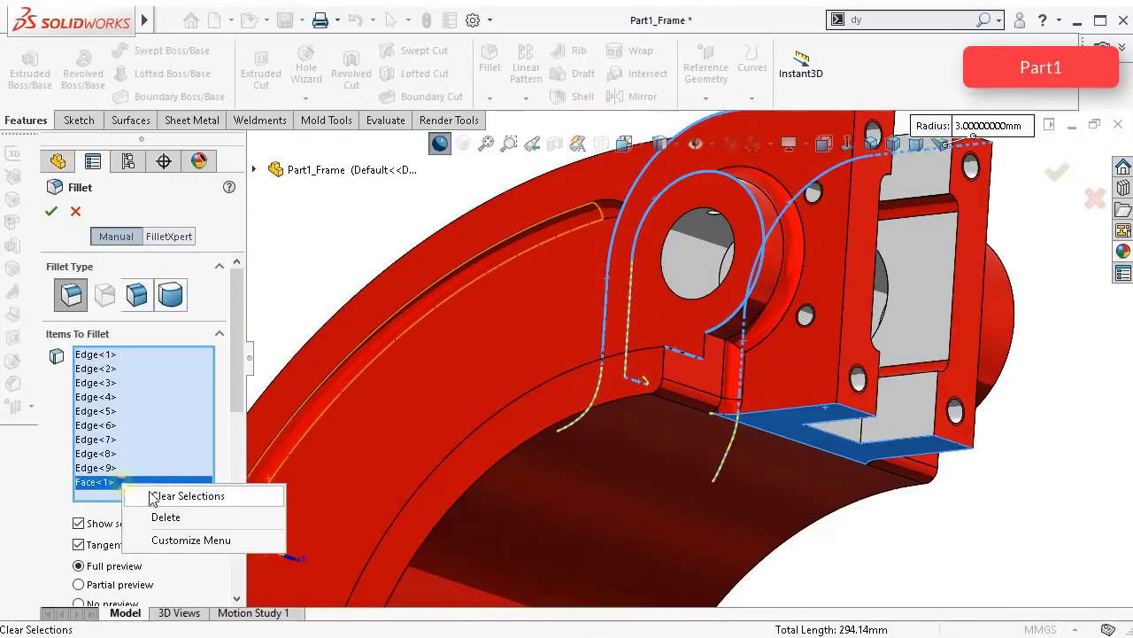
pyautogui.click(166, 518)
pyautogui.scroll(-3, 812, 419)
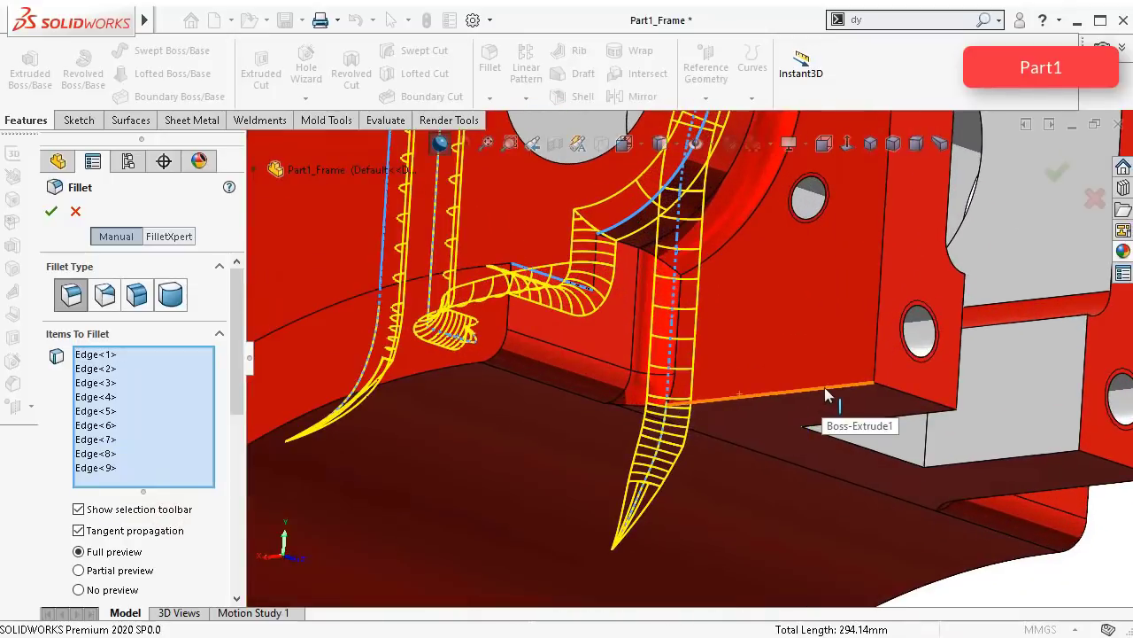
pyautogui.click(824, 386)
# Step: Try adding the lower outer edge of the head's opposite side wall and remove it from the fillet selection
pyautogui.moveTo(916, 428)
pyautogui.mouseDown(button='middle')
pyautogui.moveTo(921, 446)
pyautogui.moveTo(834, 441)
pyautogui.mouseUp(button='middle')
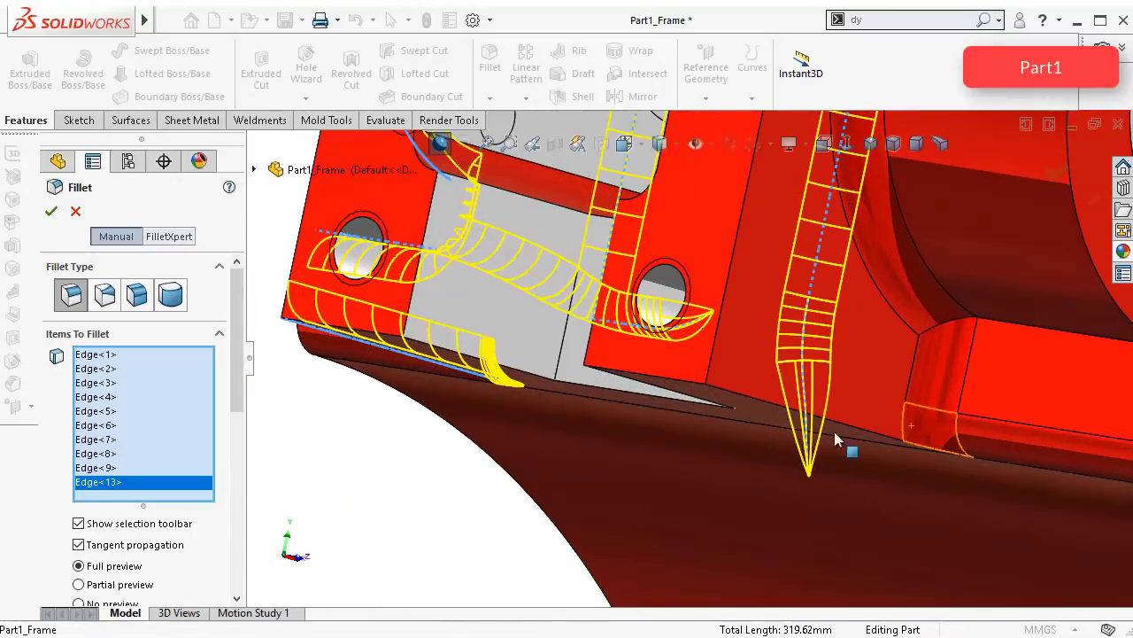
pyautogui.click(759, 399)
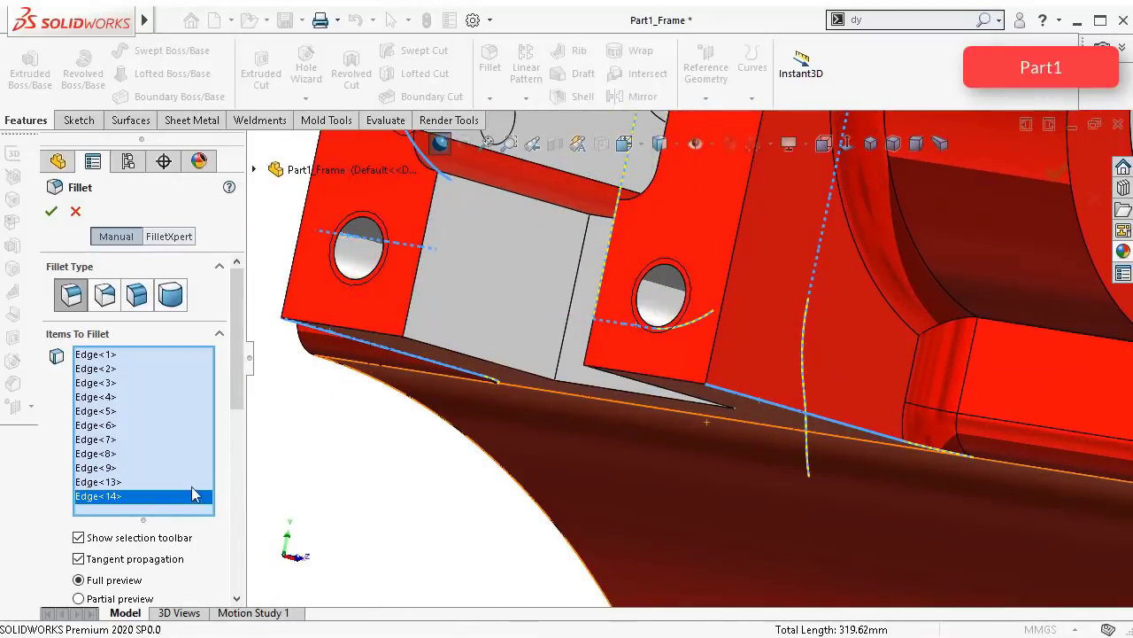
pyautogui.click(189, 530)
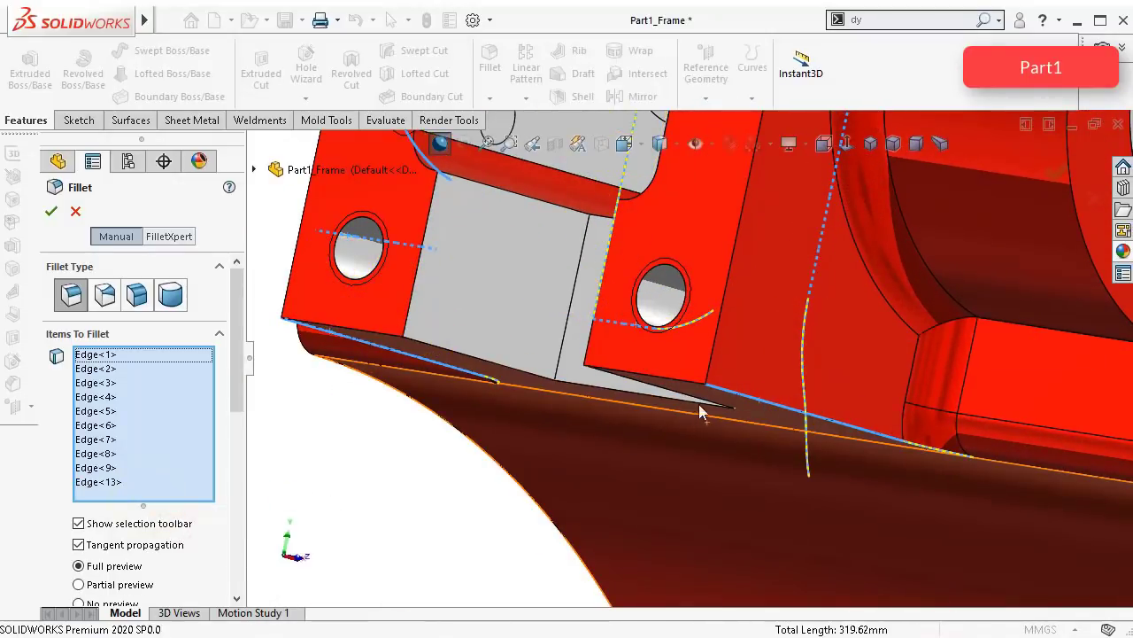
# Step: Retry the lower outer edge of the head's opposite side wall from another angle and remove it from the fillet selection
pyautogui.moveTo(757, 409); pyautogui.dragTo(708, 319, button='middle')
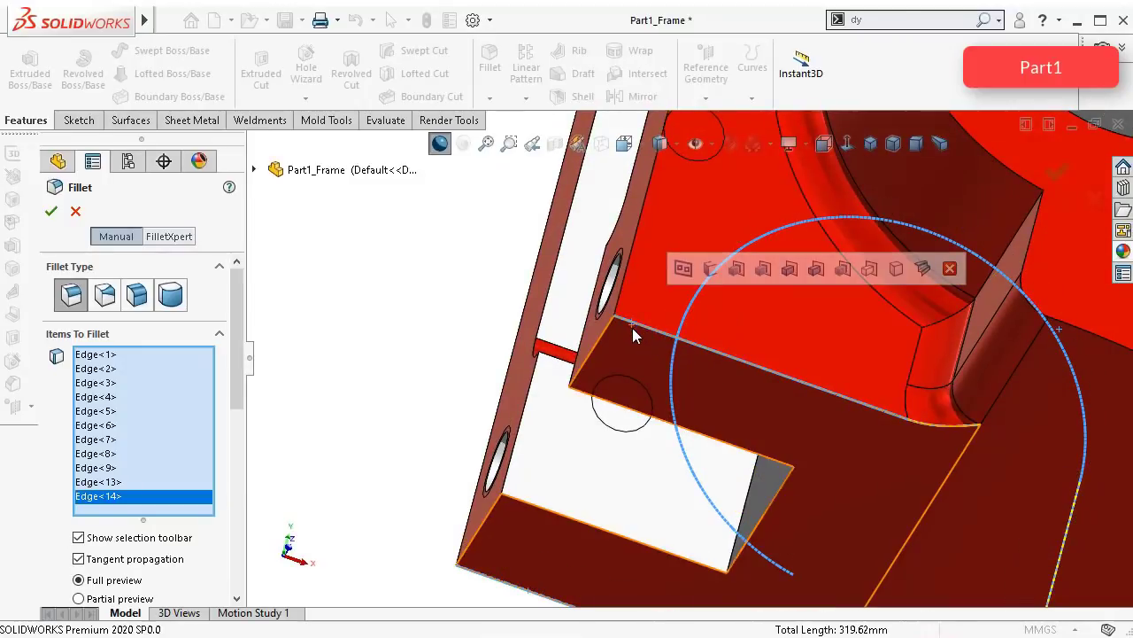
pyautogui.scroll(3, 880, 419)
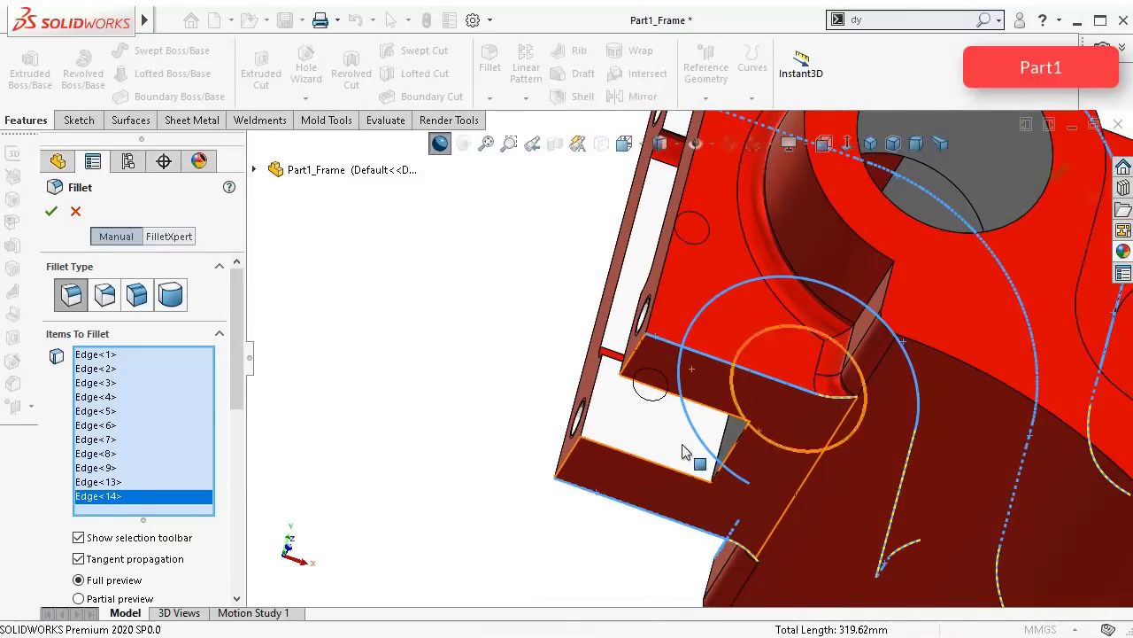
pyautogui.moveTo(647, 446); pyautogui.dragTo(760, 487, button='middle')
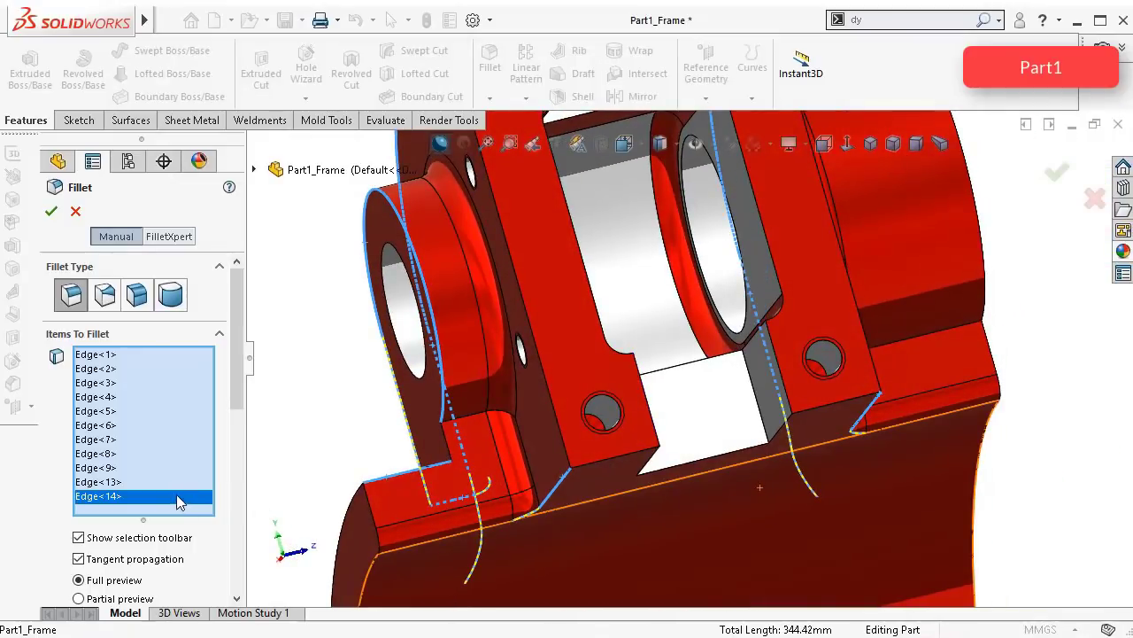
pyautogui.click(215, 527)
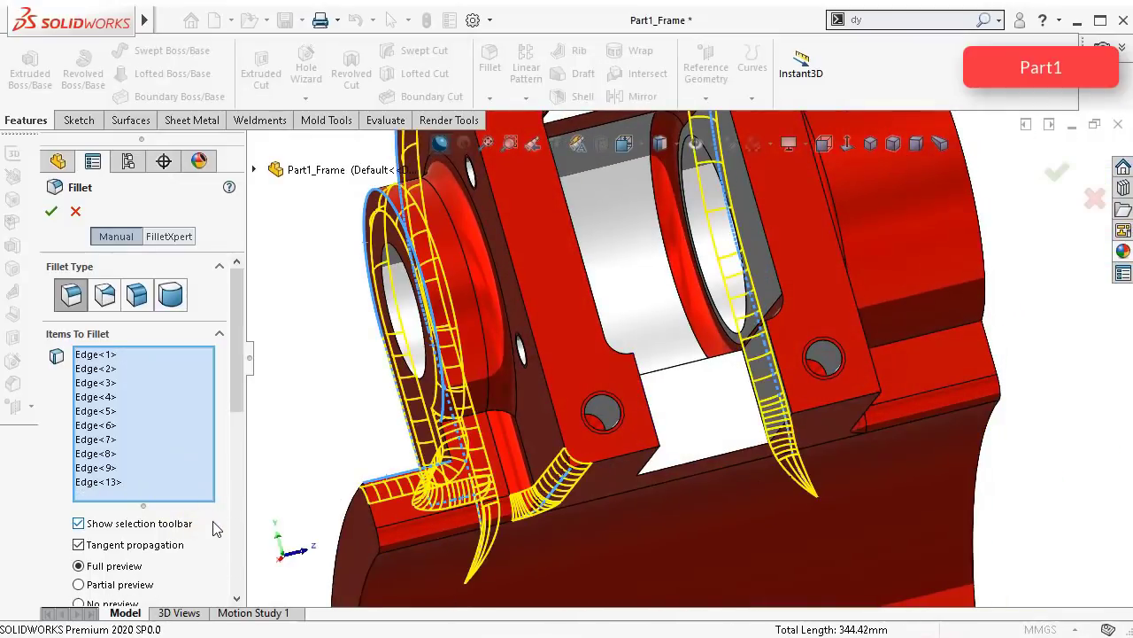
# Step: Try adding the short curved corner edge beside the side boss together with the adjoining straight lower wall edge, then remove both
pyautogui.scroll(-6, 783, 420)
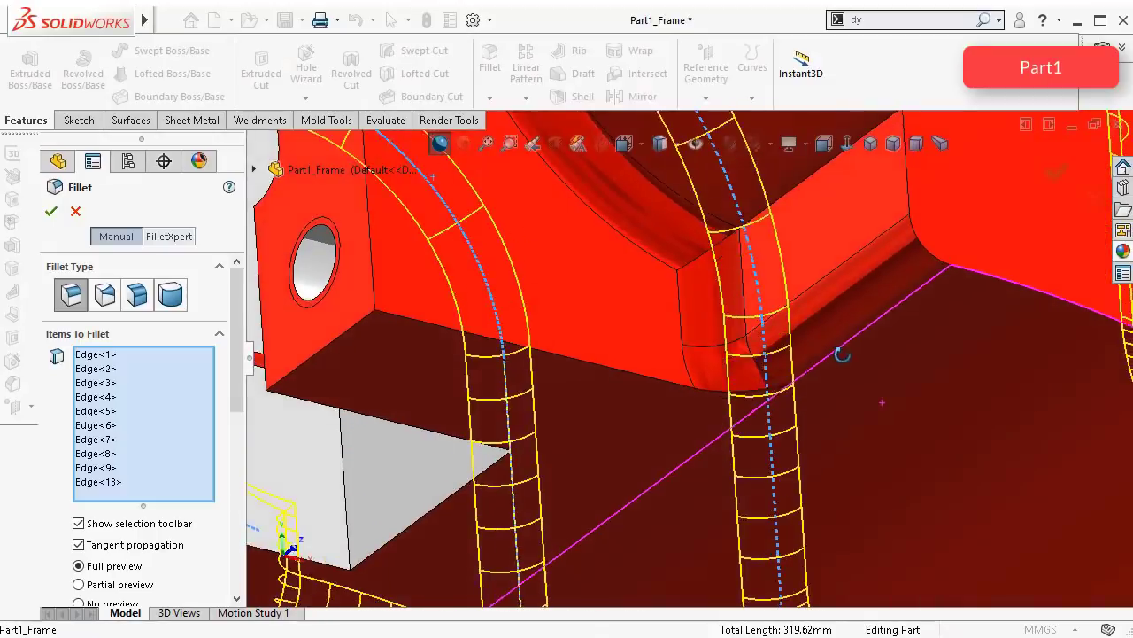
pyautogui.moveTo(842, 354); pyautogui.dragTo(830, 414, button='middle')
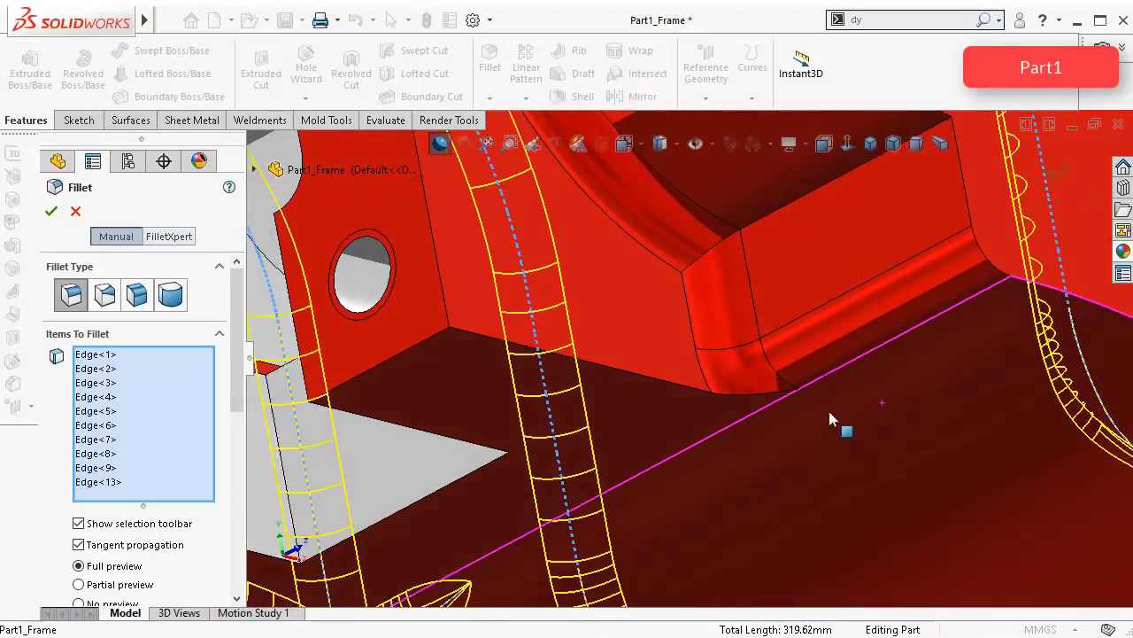
pyautogui.scroll(-3, 828, 413)
pyautogui.click(709, 371)
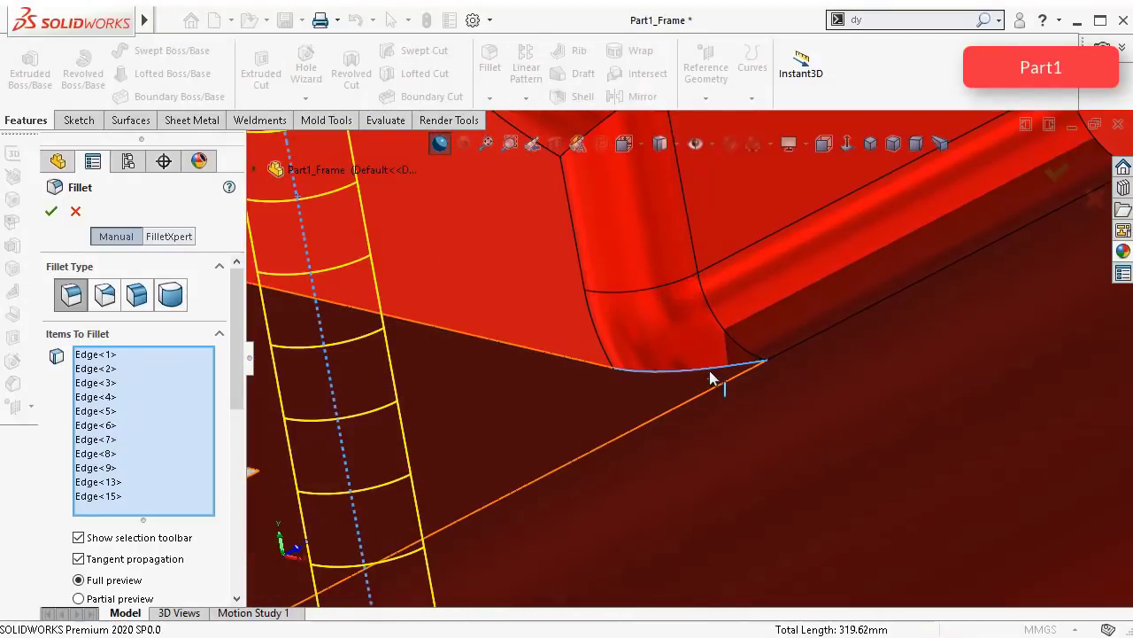
pyautogui.click(587, 368)
pyautogui.scroll(3, 571, 370)
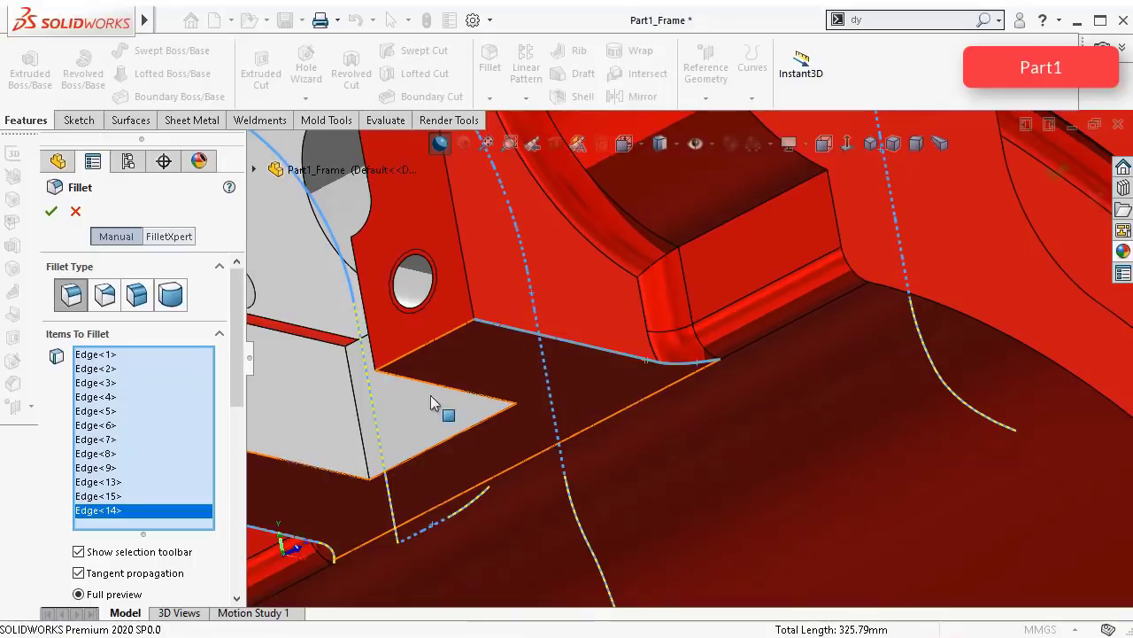
pyautogui.scroll(2, 425, 450)
pyautogui.moveTo(431, 448); pyautogui.dragTo(486, 457, button='middle')
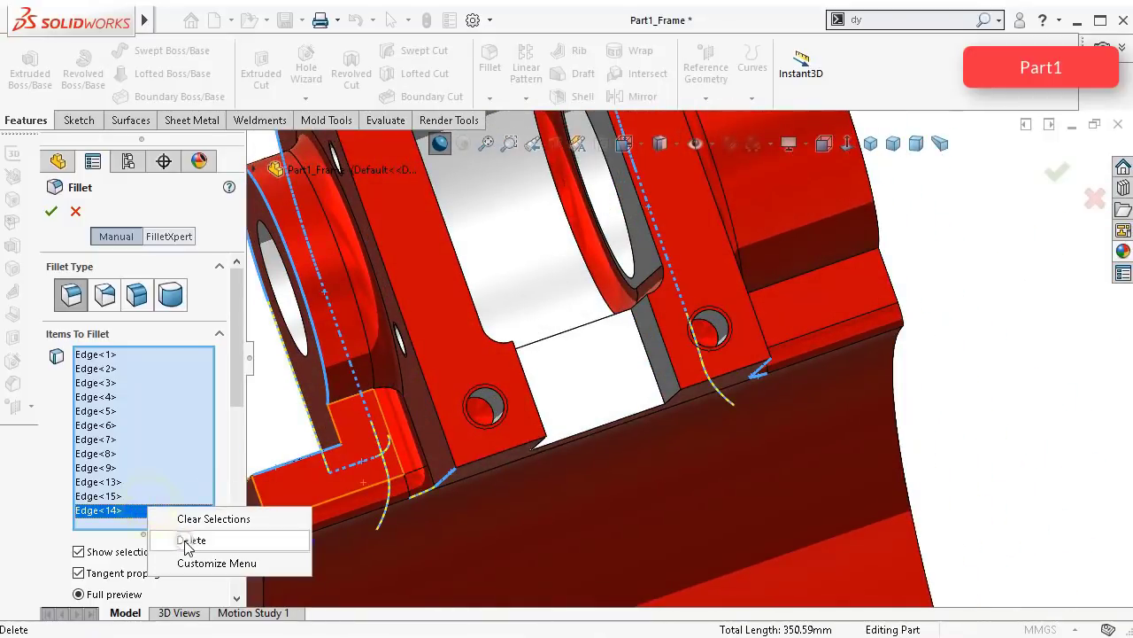
pyautogui.click(188, 540)
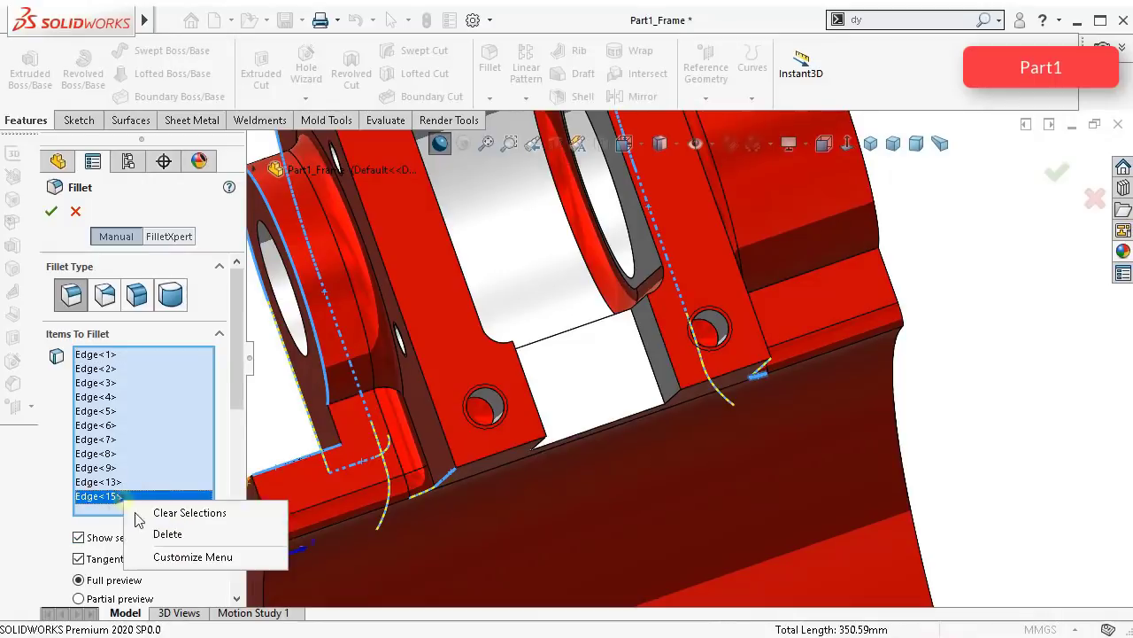
pyautogui.click(169, 534)
# Step: Try adding only the straight lower edge of the head's opposite side wall and remove it from the fillet selection
pyautogui.moveTo(653, 422); pyautogui.dragTo(604, 547, button='middle')
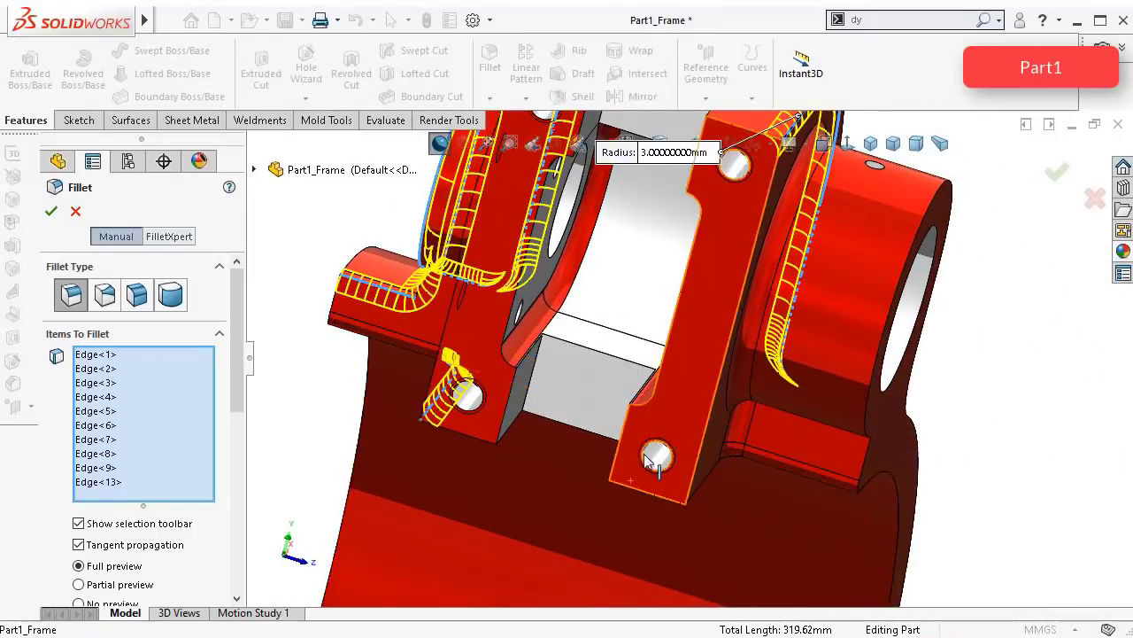
pyautogui.scroll(4, 659, 464)
pyautogui.scroll(-10, 722, 392)
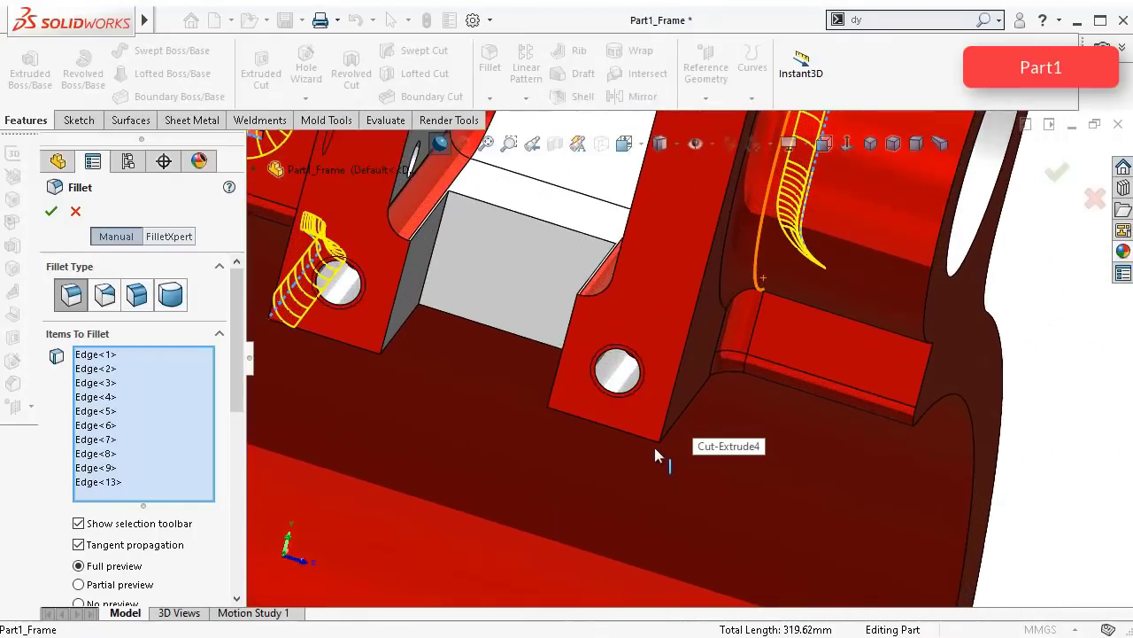
pyautogui.scroll(-3, 665, 436)
pyautogui.scroll(8, 655, 354)
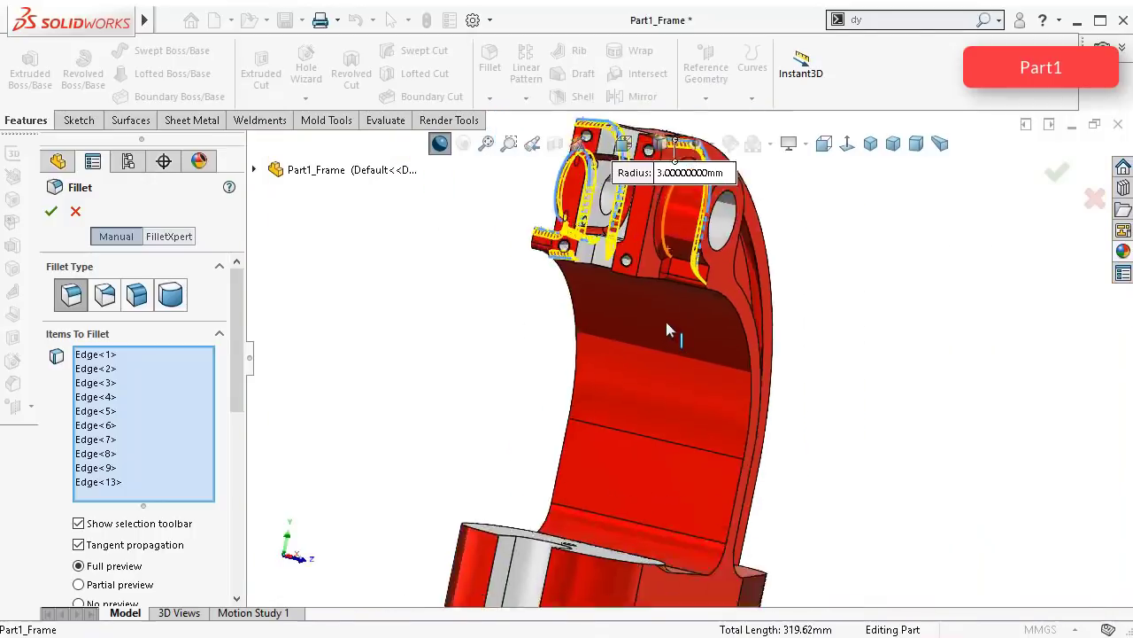
pyautogui.scroll(-2, 686, 277)
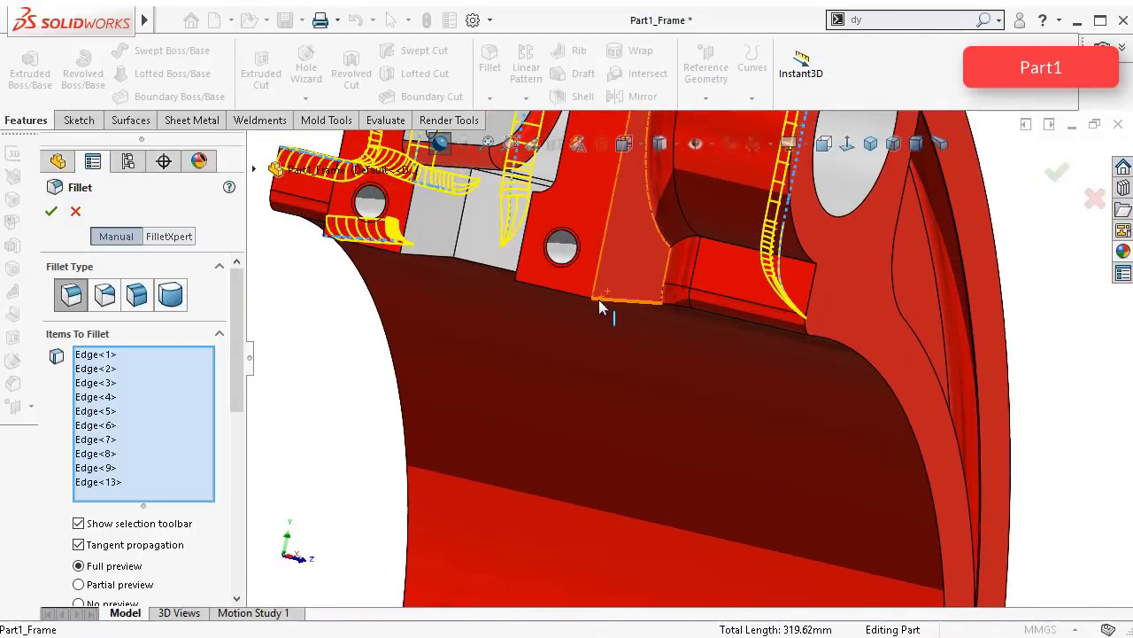
pyautogui.scroll(-3, 587, 296)
pyautogui.moveTo(585, 295); pyautogui.dragTo(588, 226, button='middle')
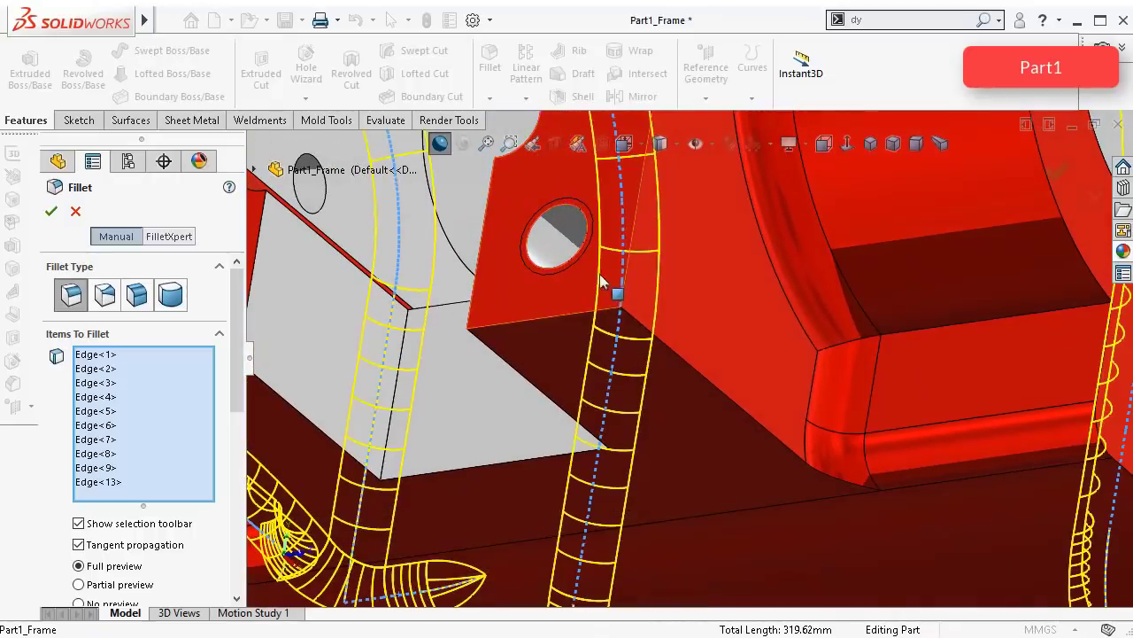
pyautogui.moveTo(710, 383); pyautogui.dragTo(751, 428, button='middle')
pyautogui.click(687, 379)
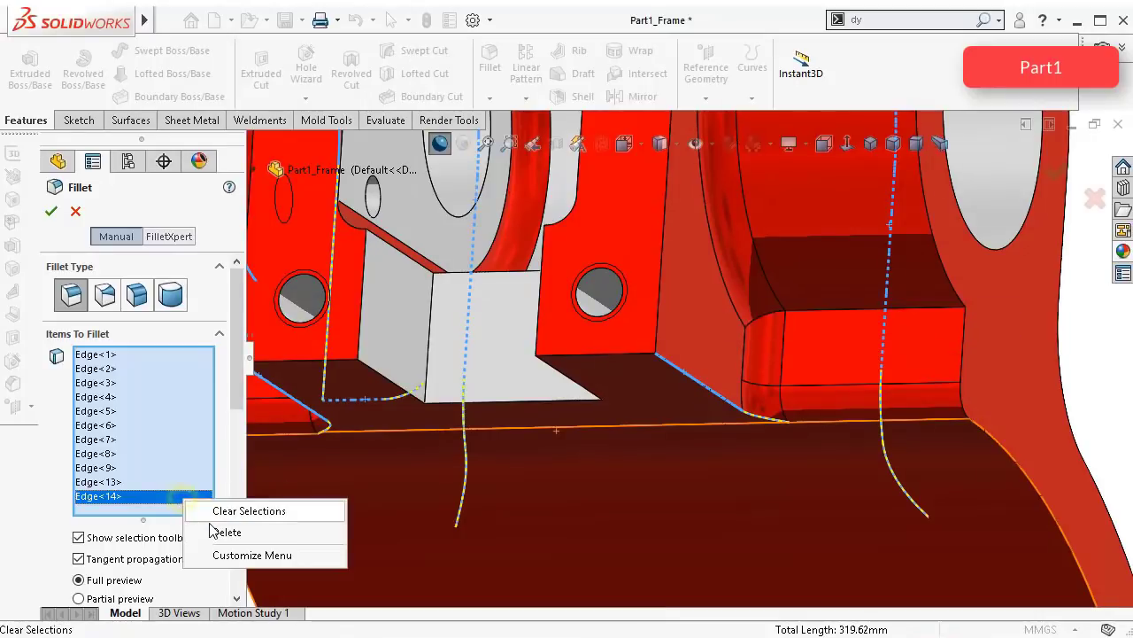
pyautogui.click(225, 531)
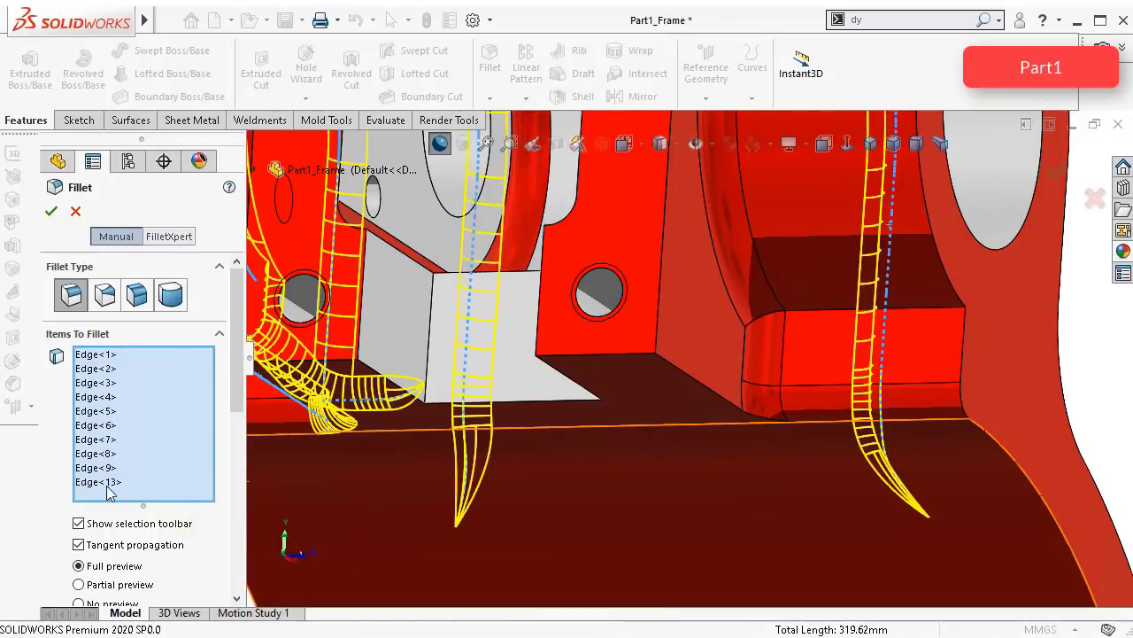
# Step: Apply the 3 mm fillet to the selected outer head edges
pyautogui.scroll(5, 381, 455)
pyautogui.moveTo(673, 395); pyautogui.dragTo(656, 426, button='middle')
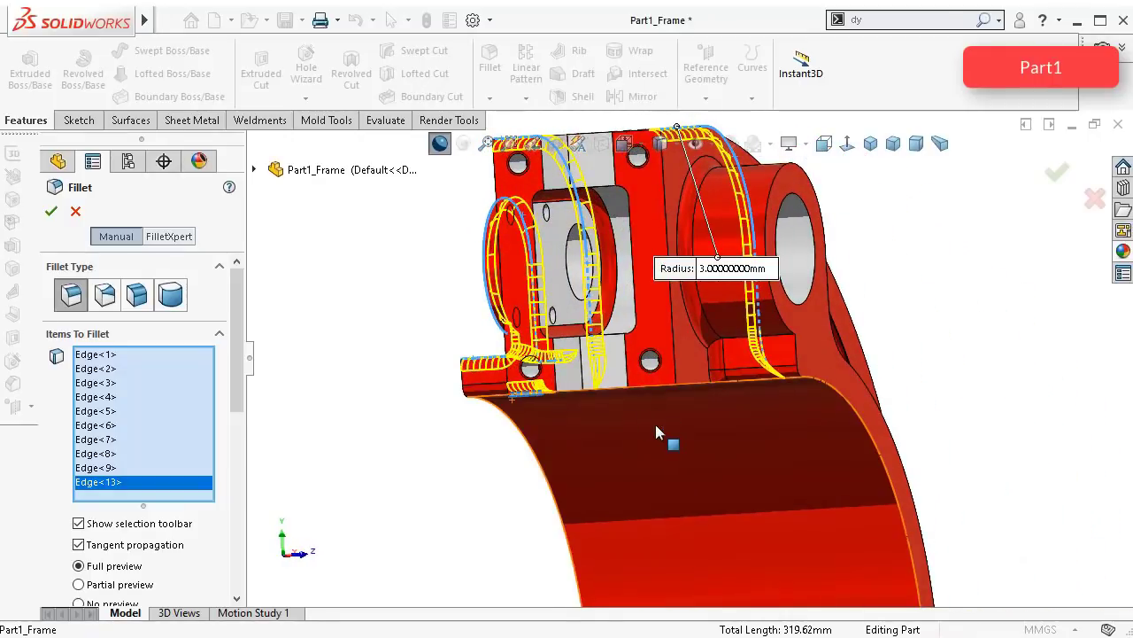
pyautogui.scroll(-3, 937, 503)
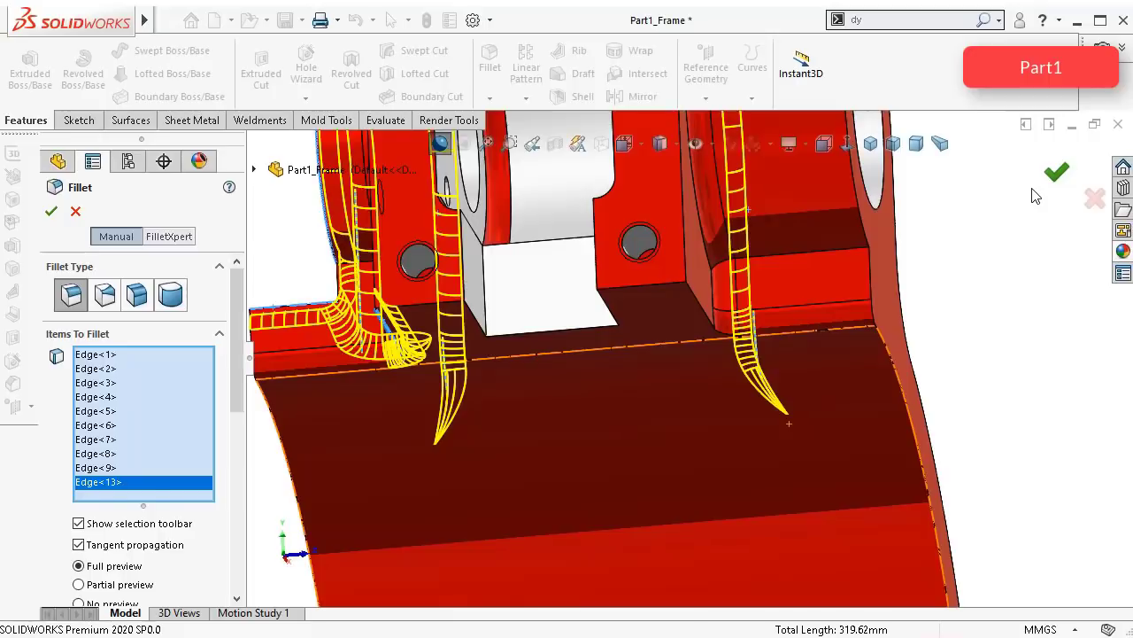
pyautogui.click(1056, 171)
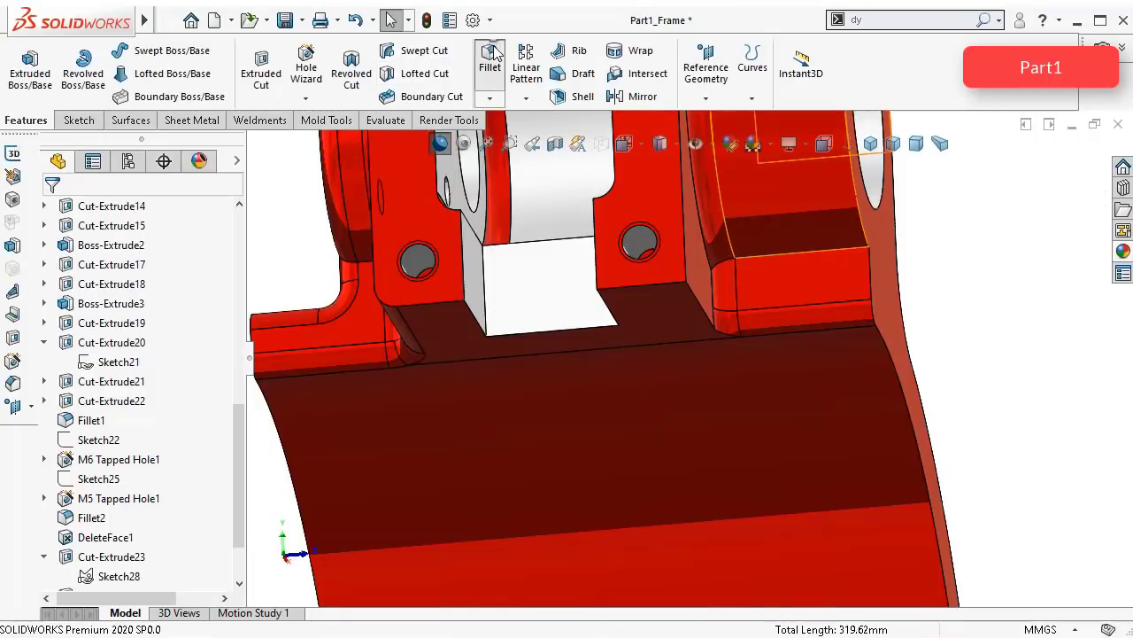
# Step: Start another 3 mm fillet on the lower edge of the head's opposite side wall and the arm's inner curved rim edge
pyautogui.press('Return')
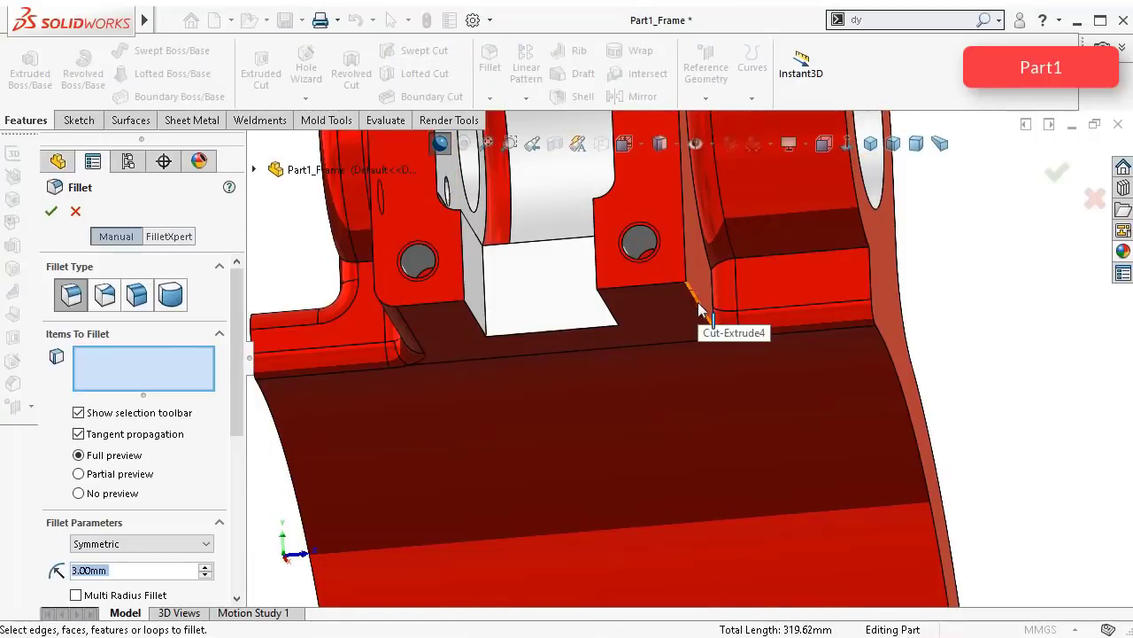
pyautogui.click(700, 308)
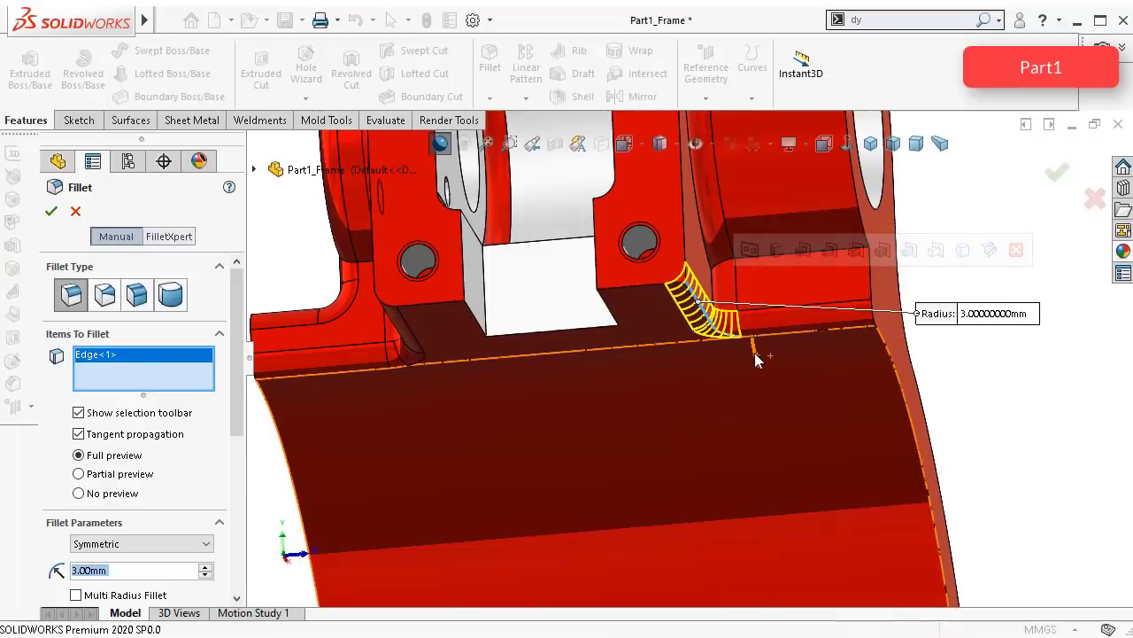
pyautogui.moveTo(757, 359); pyautogui.dragTo(756, 383, button='middle')
pyautogui.scroll(5, 583, 370)
pyautogui.scroll(-4, 550, 381)
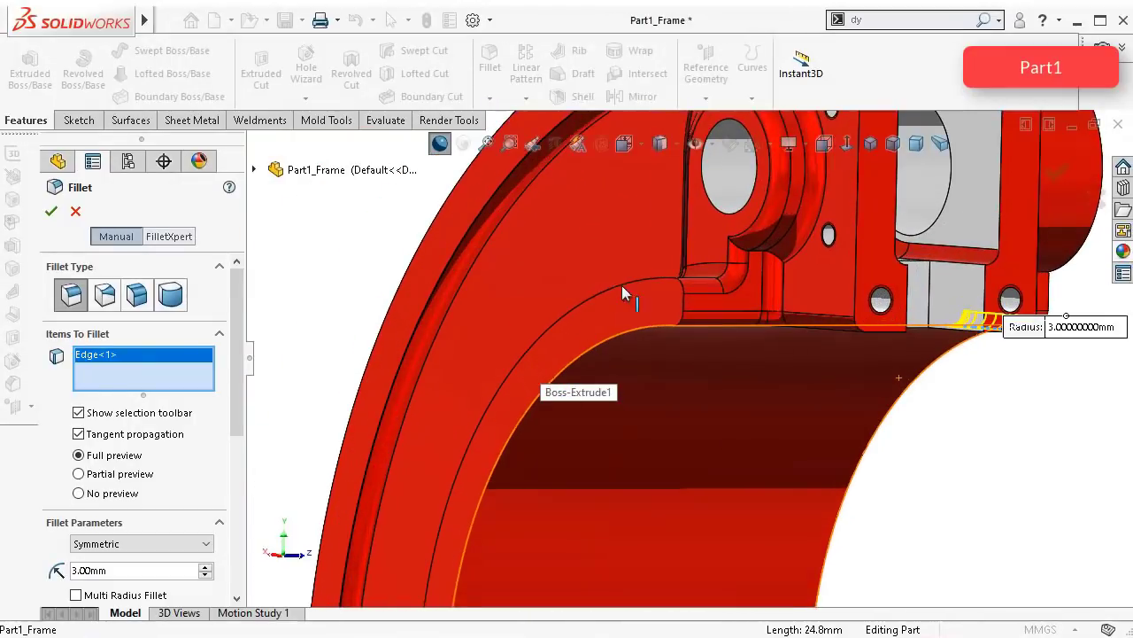
pyautogui.scroll(3, 625, 355)
pyautogui.moveTo(679, 380); pyautogui.dragTo(670, 381, button='middle')
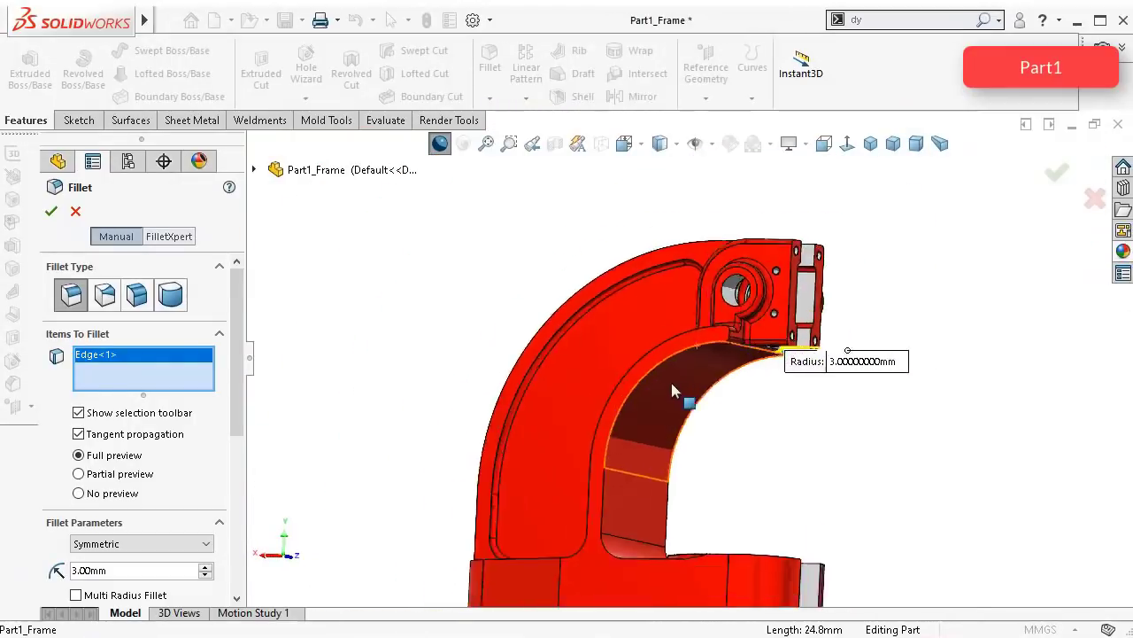
pyautogui.scroll(-2, 668, 383)
pyautogui.scroll(2, 666, 383)
pyautogui.scroll(-2, 746, 382)
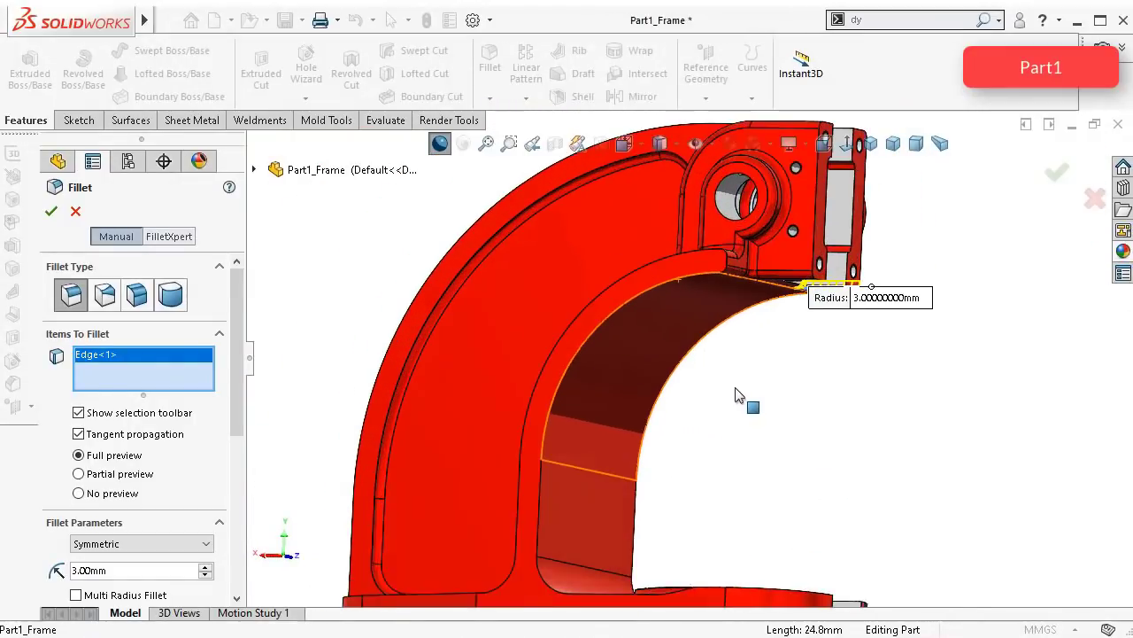
pyautogui.scroll(2, 695, 452)
pyautogui.scroll(-3, 695, 454)
pyautogui.moveTo(696, 454); pyautogui.dragTo(709, 362, button='middle')
pyautogui.scroll(1, 709, 356)
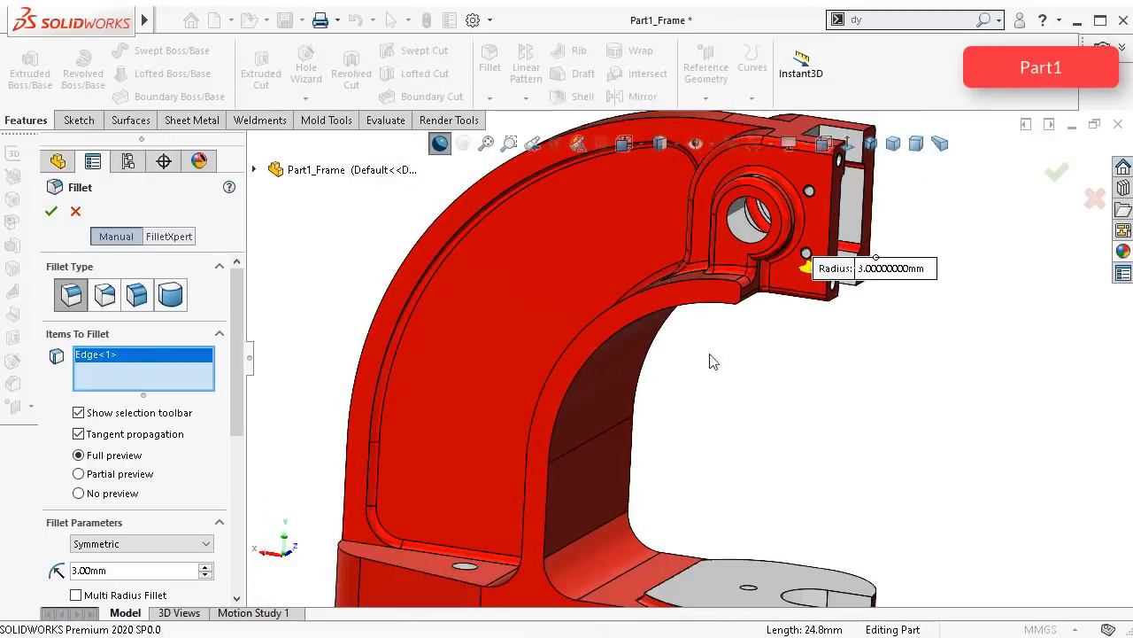
pyautogui.click(720, 310)
pyautogui.scroll(1, 642, 560)
pyautogui.scroll(-2, 613, 548)
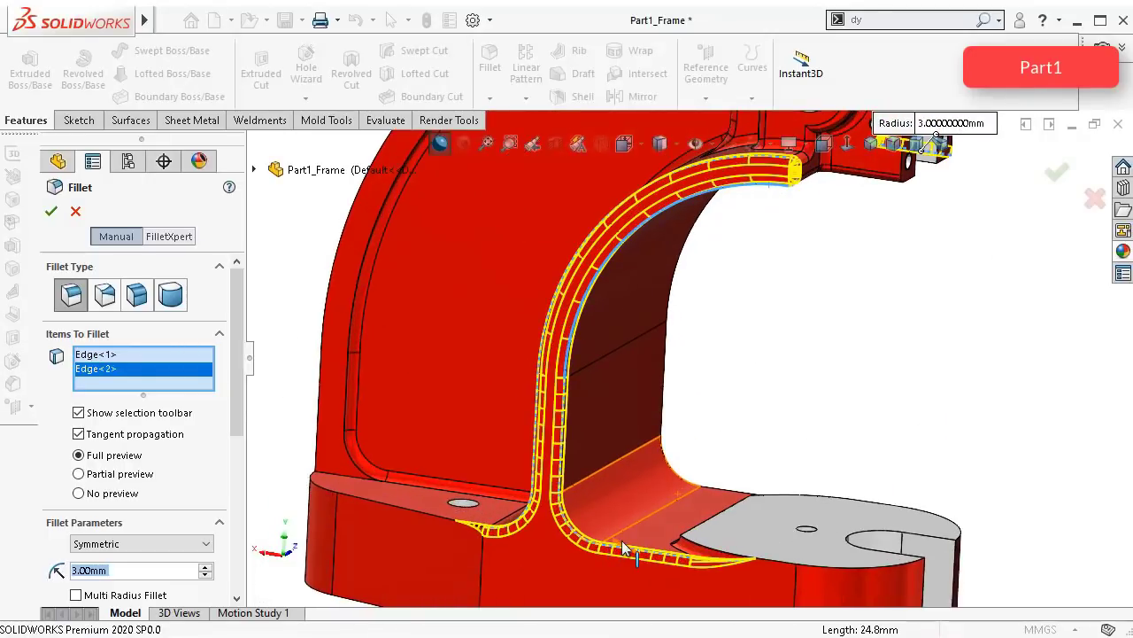
# Step: Add the base pad's upper outer edges on both sides of the arm to the 3 mm fillet
pyautogui.moveTo(625, 440); pyautogui.dragTo(660, 452, button='middle')
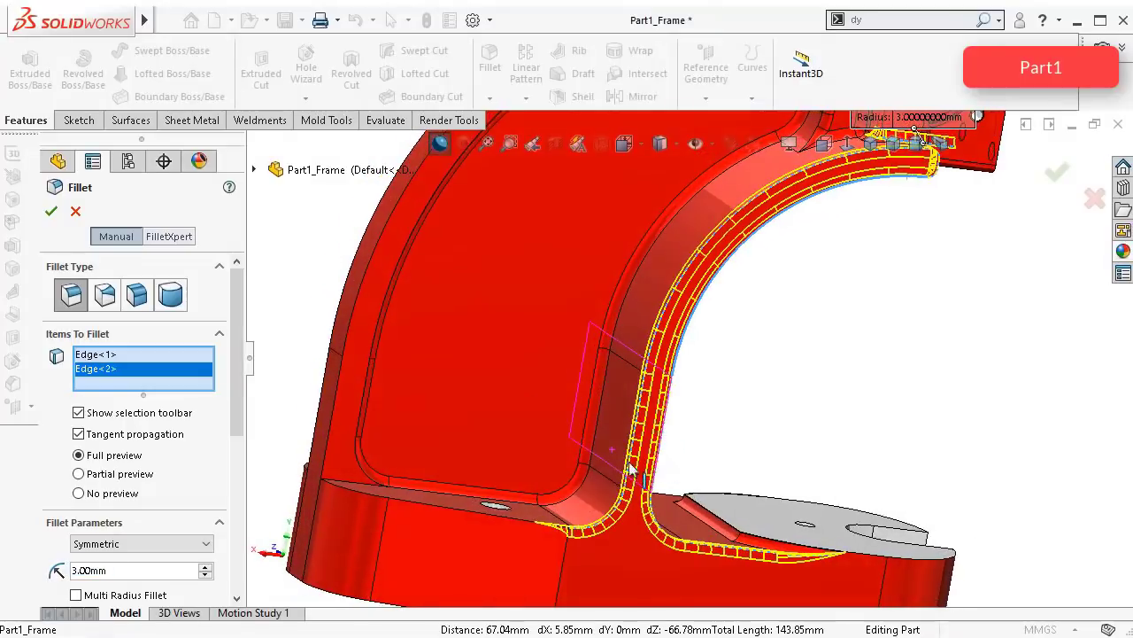
pyautogui.click(481, 512)
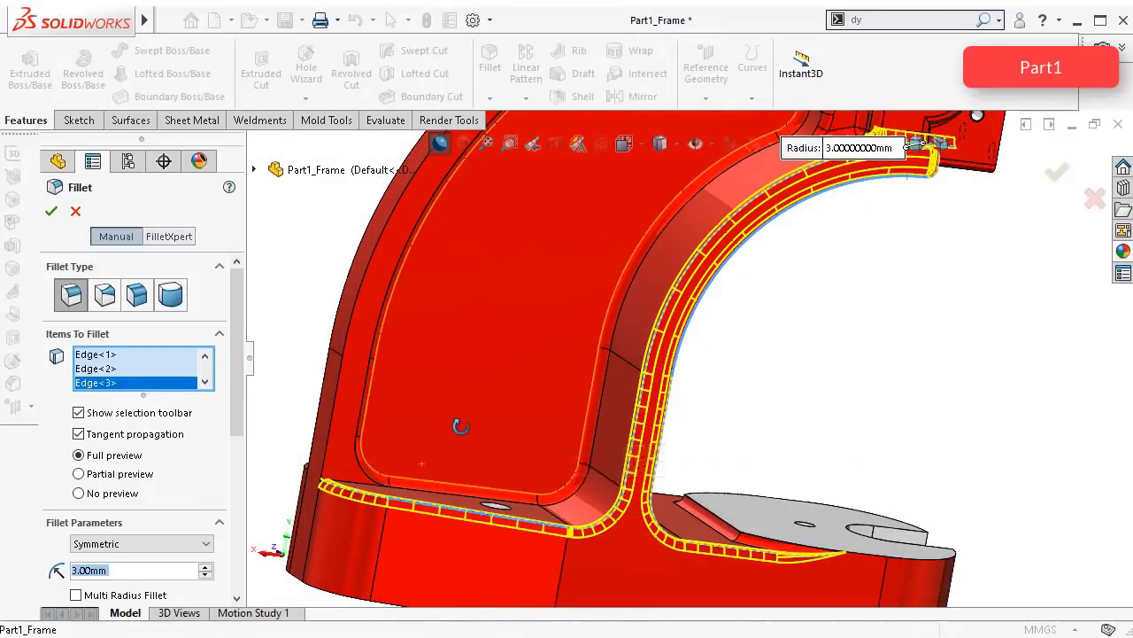
pyautogui.moveTo(455, 425); pyautogui.dragTo(625, 555, button='middle')
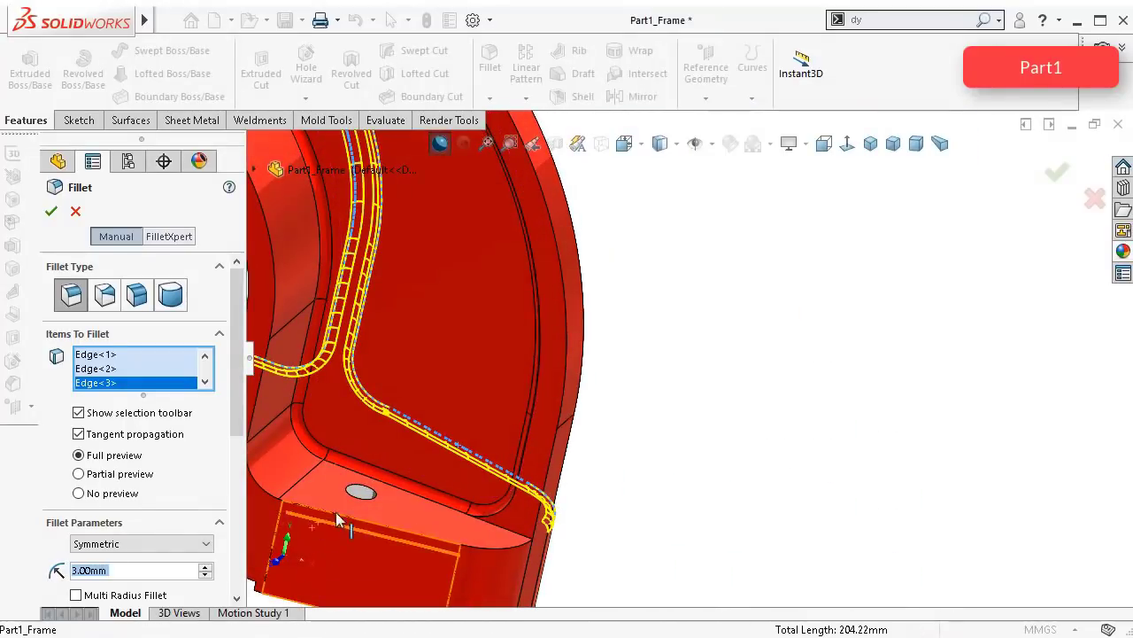
pyautogui.moveTo(343, 481); pyautogui.dragTo(593, 467, button='middle')
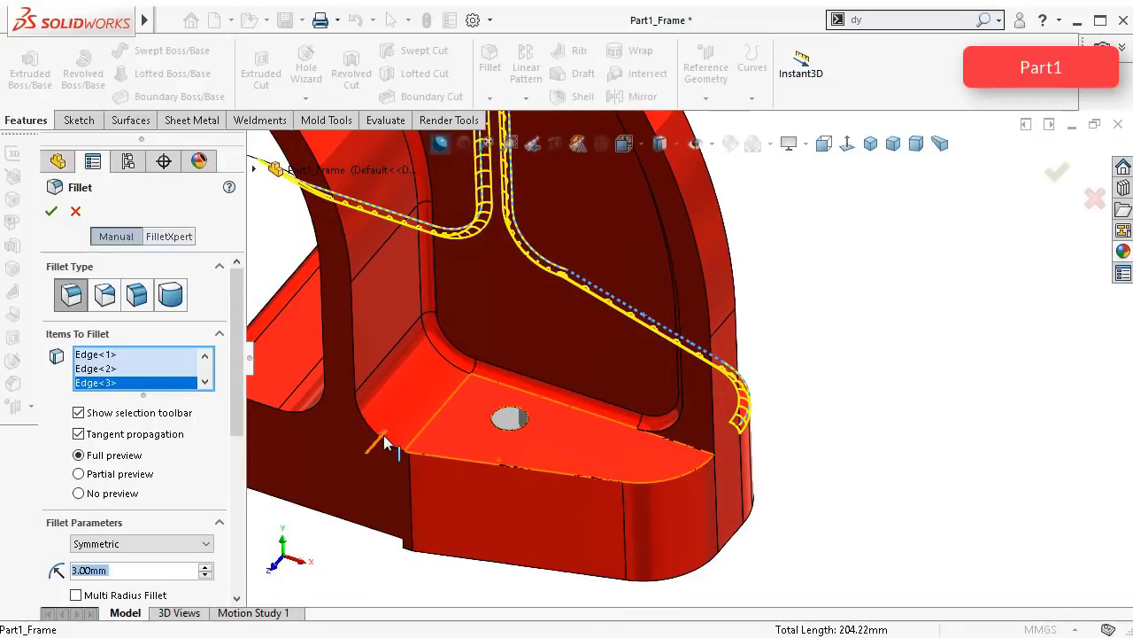
pyautogui.click(460, 460)
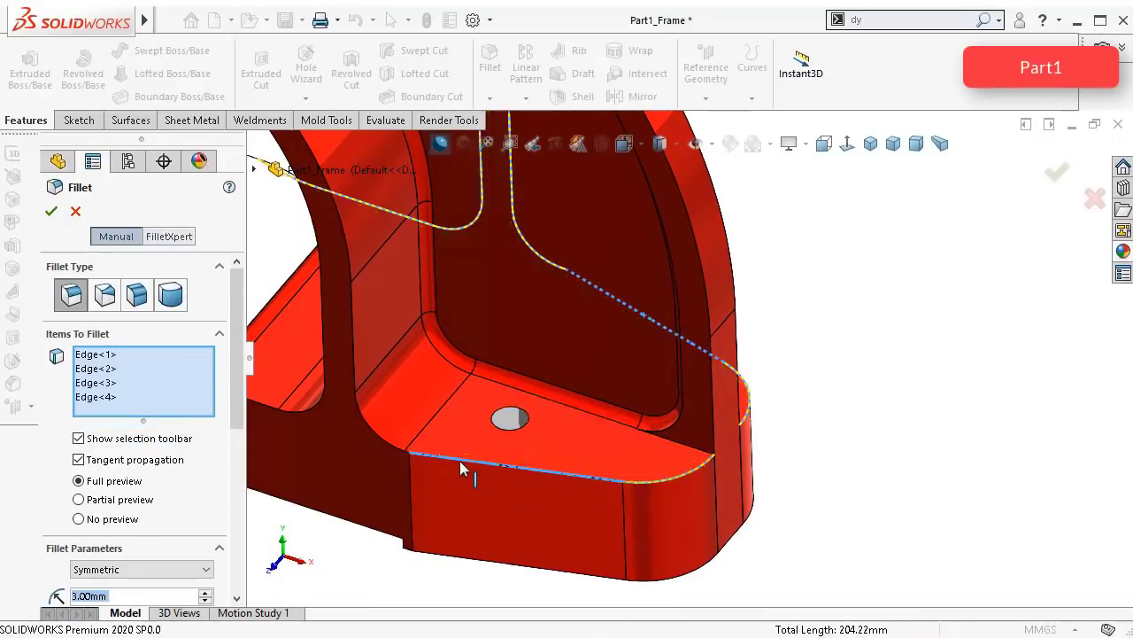
# Step: Add the arm's inner rim edge on the opposite side and the edge where its outer rim meets the base pad
pyautogui.moveTo(431, 431); pyautogui.dragTo(466, 362, button='middle')
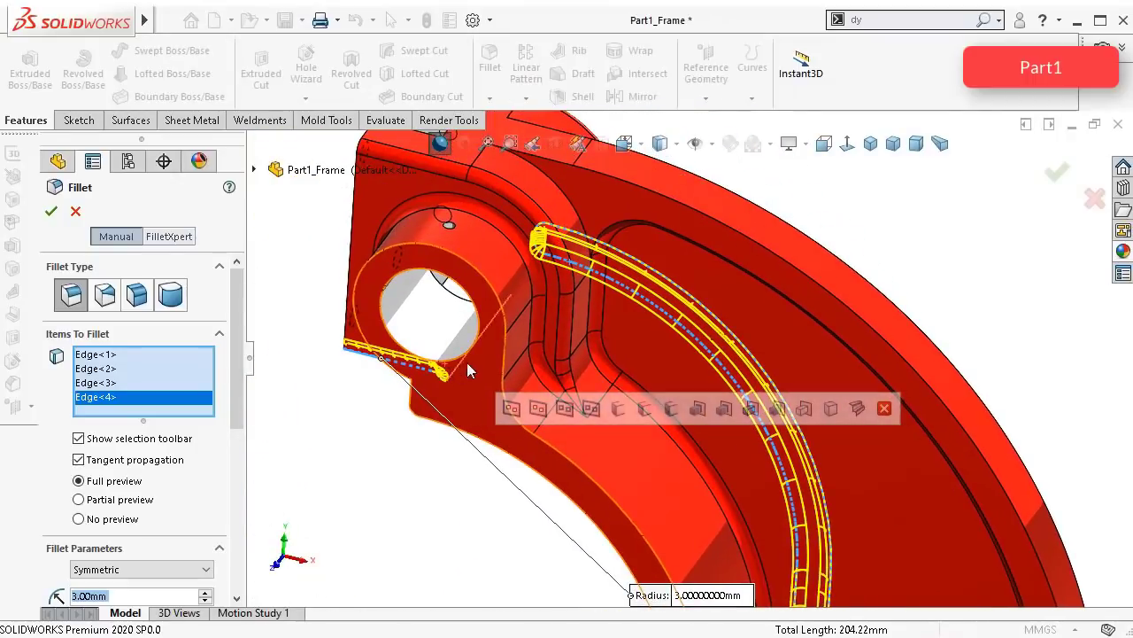
pyautogui.click(467, 262)
pyautogui.moveTo(468, 262); pyautogui.dragTo(535, 466, button='middle')
pyautogui.scroll(-5, 709, 544)
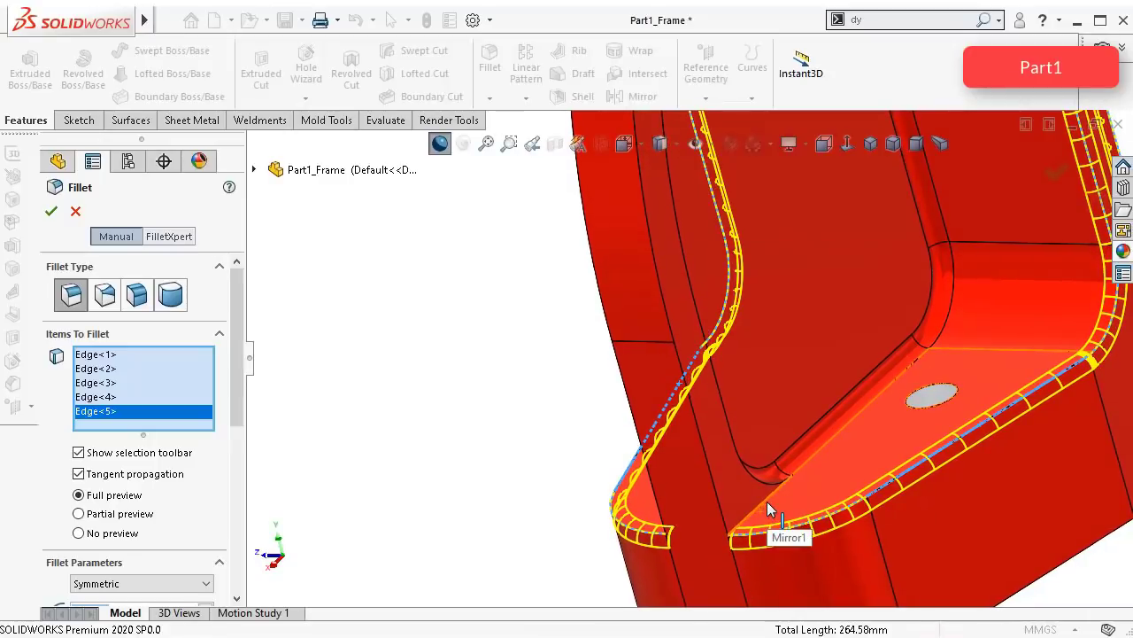
pyautogui.click(767, 501)
pyautogui.scroll(4, 735, 485)
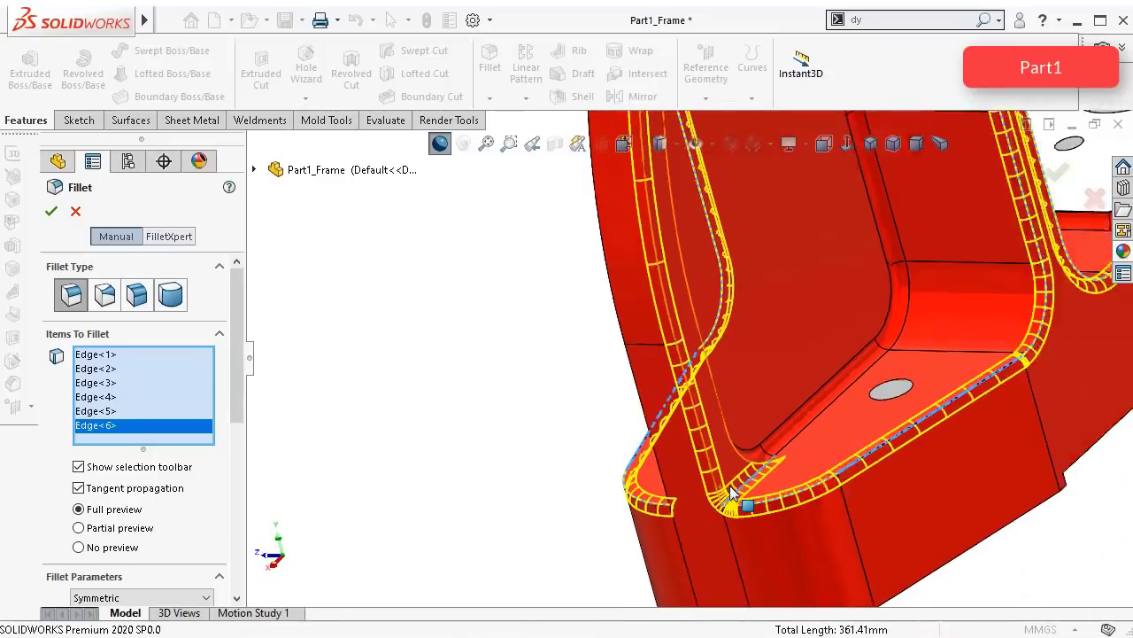
# Step: Add the edge where the arm's outer rim meets the base pad on the opposite side to the 3 mm fillet
pyautogui.moveTo(739, 481); pyautogui.dragTo(658, 472, button='middle')
pyautogui.scroll(-3, 660, 479)
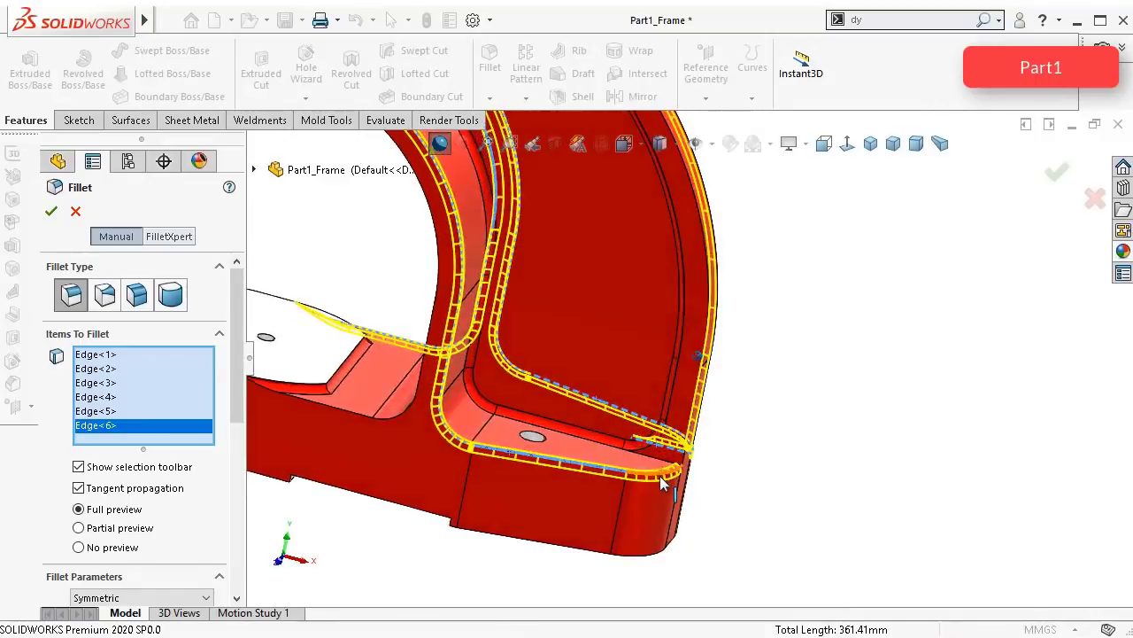
pyautogui.click(666, 421)
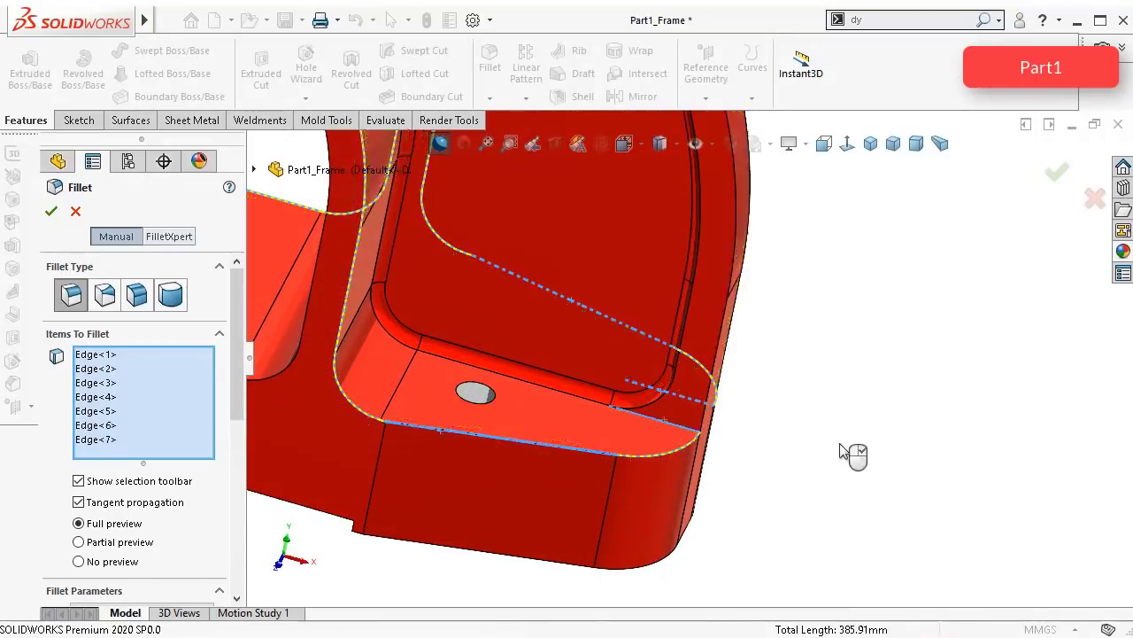
pyautogui.scroll(5, 677, 240)
pyautogui.scroll(-8, 682, 243)
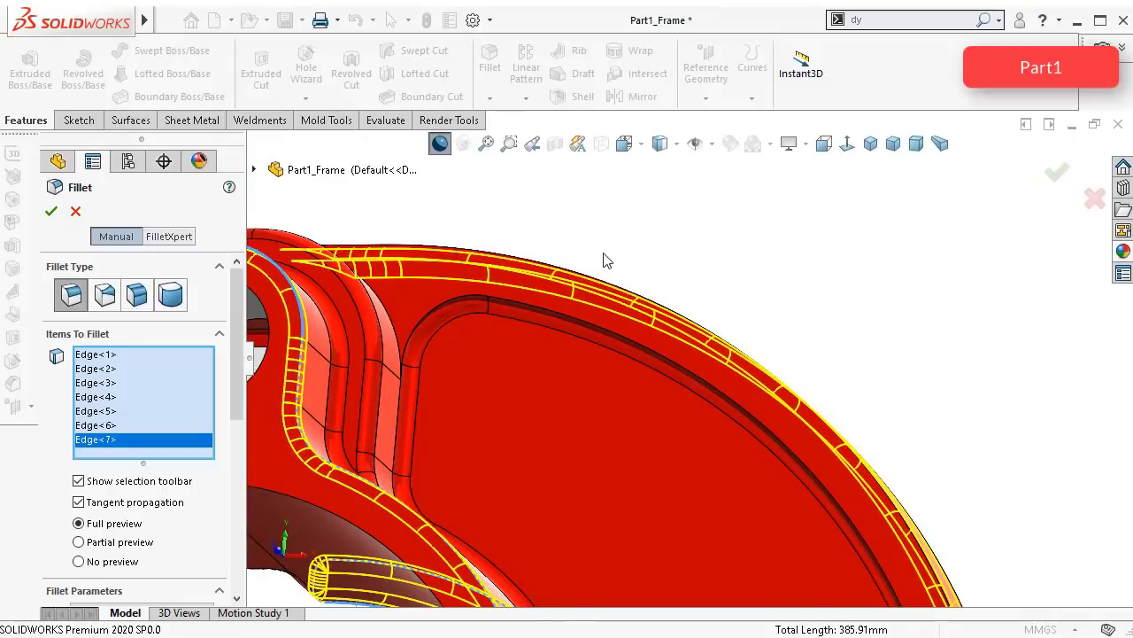
pyautogui.moveTo(633, 278); pyautogui.dragTo(633, 278, button='middle')
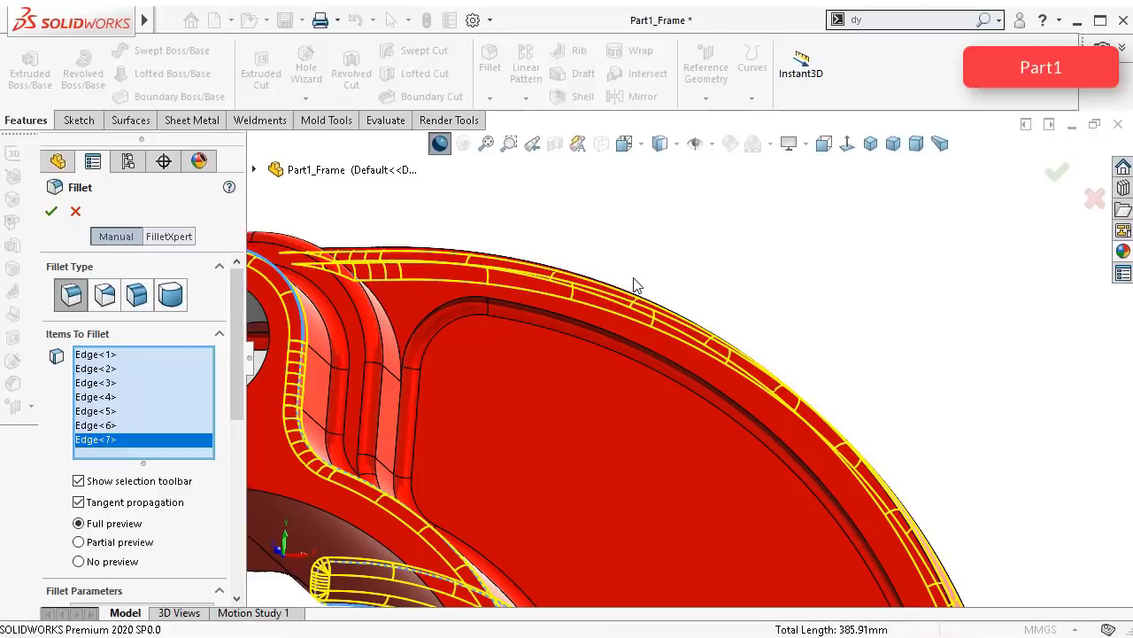
pyautogui.moveTo(619, 372); pyautogui.dragTo(591, 405, button='middle')
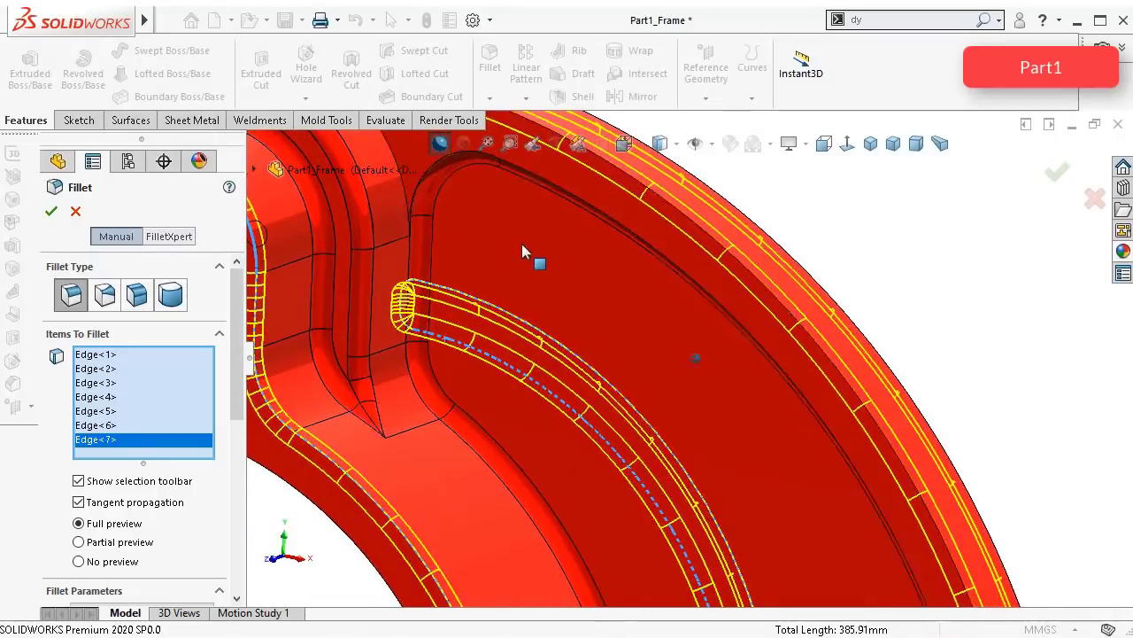
pyautogui.scroll(3, 537, 235)
pyautogui.click(537, 221)
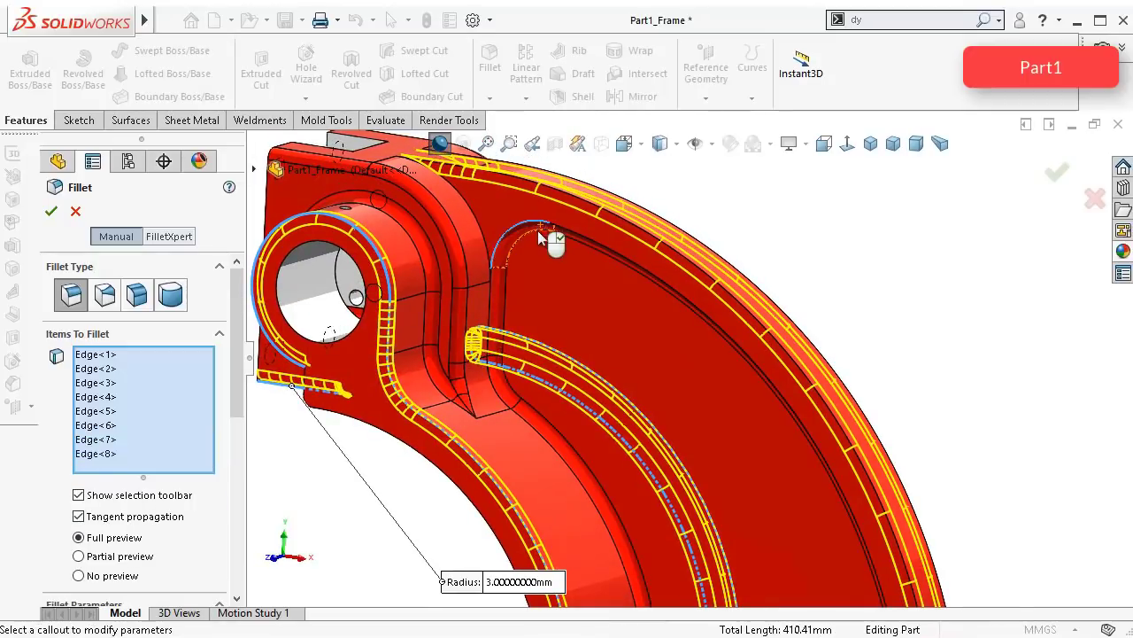
pyautogui.rightClick(177, 453)
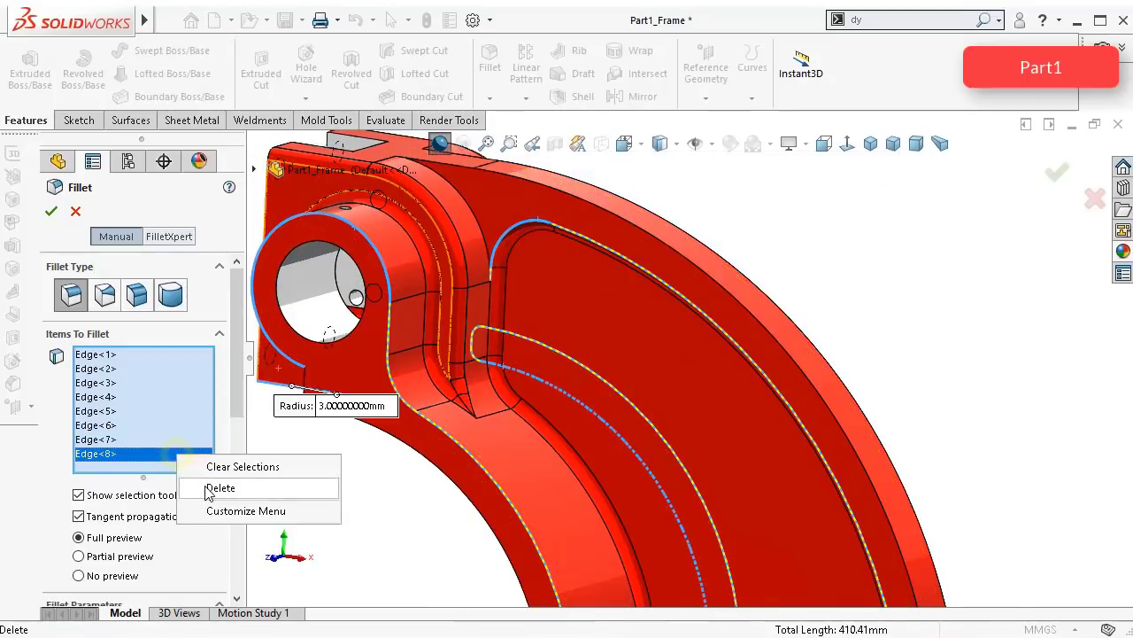
pyautogui.click(209, 487)
# Step: Add the base's upper side edge between the arm's foot and the slotted front pad to the 3 mm fillet
pyautogui.scroll(3, 847, 396)
pyautogui.scroll(2, 834, 397)
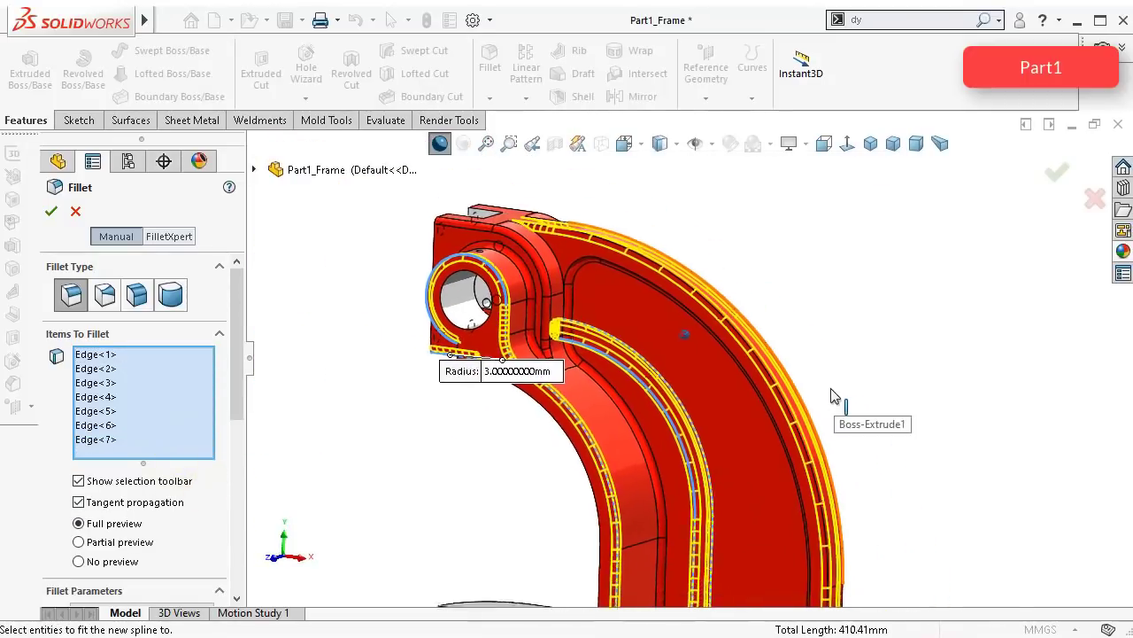
pyautogui.moveTo(832, 396); pyautogui.dragTo(829, 397, button='middle')
pyautogui.moveTo(586, 488); pyautogui.dragTo(612, 444, button='middle')
pyautogui.scroll(-4, 638, 476)
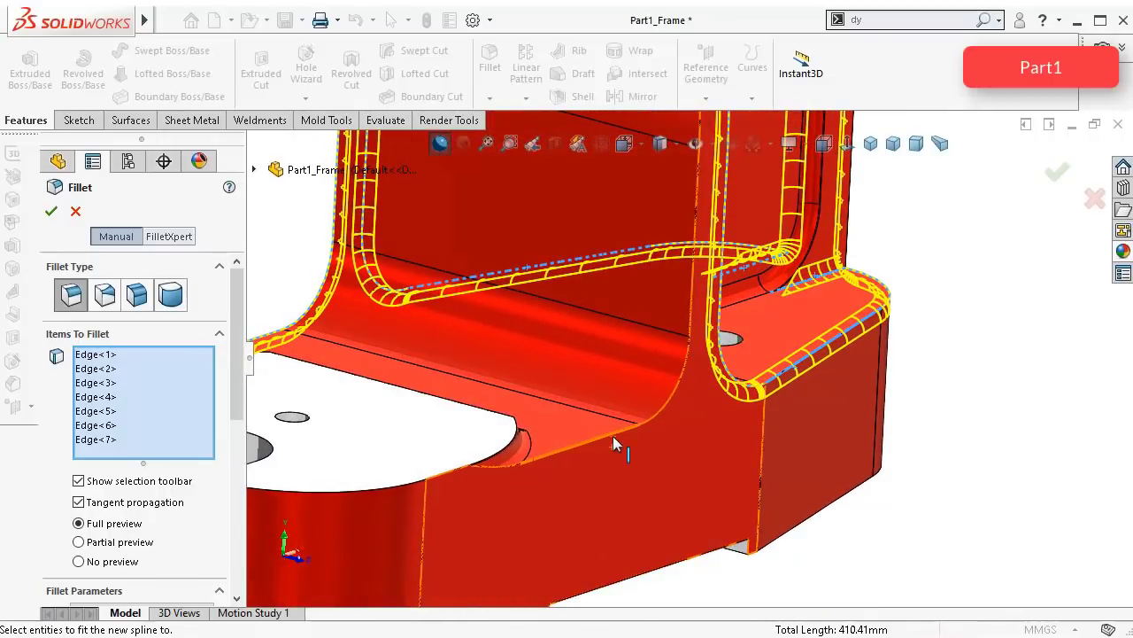
pyautogui.click(613, 435)
# Step: Check the fillet preview around the whole frame and apply the 3 mm fillet to the selected arm and base edges
pyautogui.scroll(7, 670, 307)
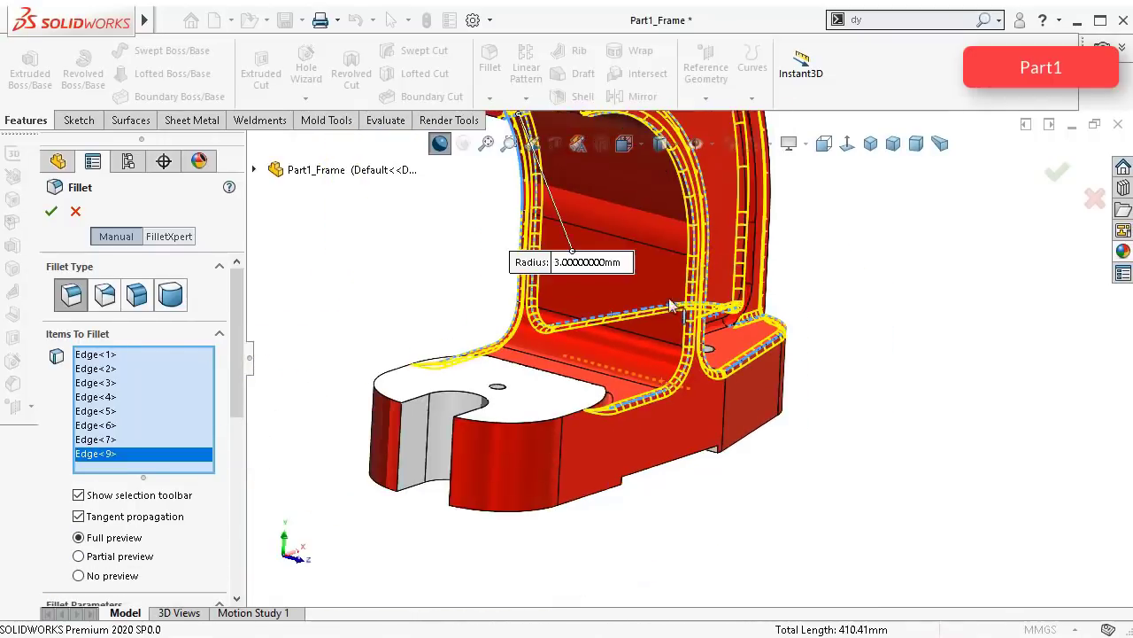
pyautogui.moveTo(669, 287)
pyautogui.mouseDown(button='middle')
pyautogui.moveTo(686, 283)
pyautogui.moveTo(668, 278)
pyautogui.mouseUp(button='middle')
pyautogui.scroll(-2, 668, 282)
pyautogui.press('Left')
pyautogui.press('Left')
pyautogui.press('Left')
pyautogui.press('Left')
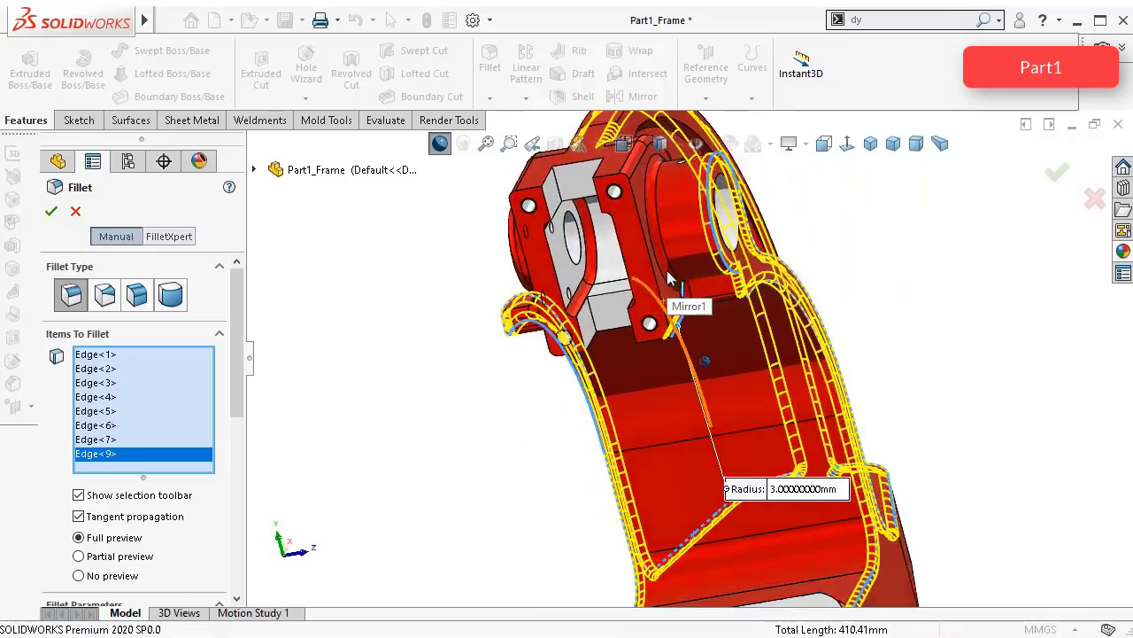
pyautogui.press('Left')
pyautogui.press('Left')
pyautogui.press('Left')
pyautogui.press('Left')
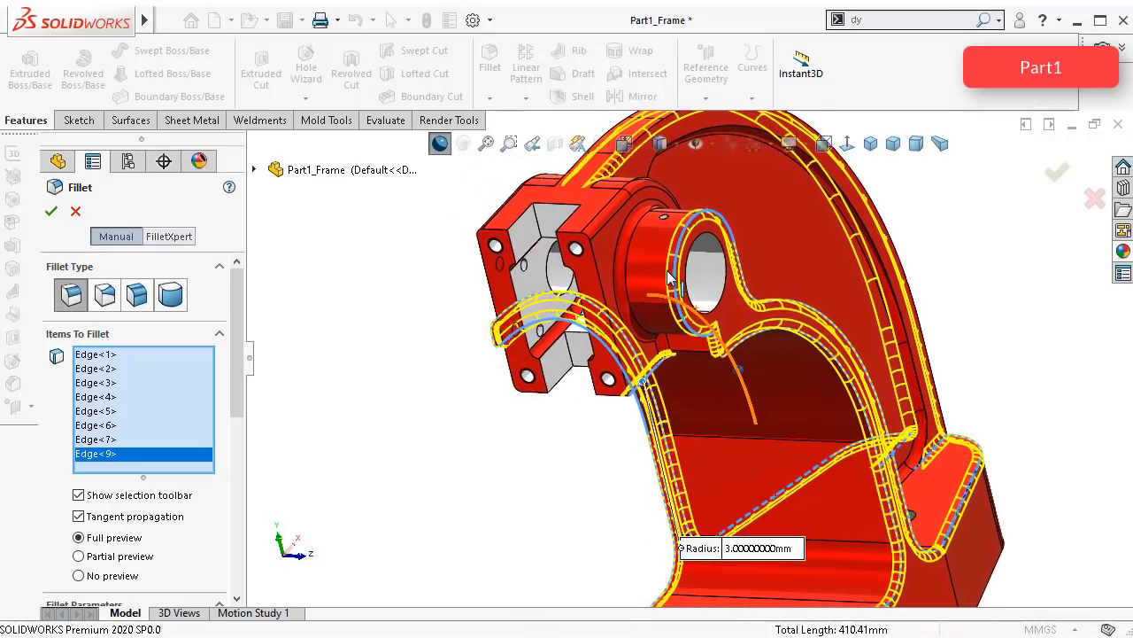
pyautogui.press('Left')
pyautogui.press('Left')
pyautogui.press('Left')
pyautogui.press('Left')
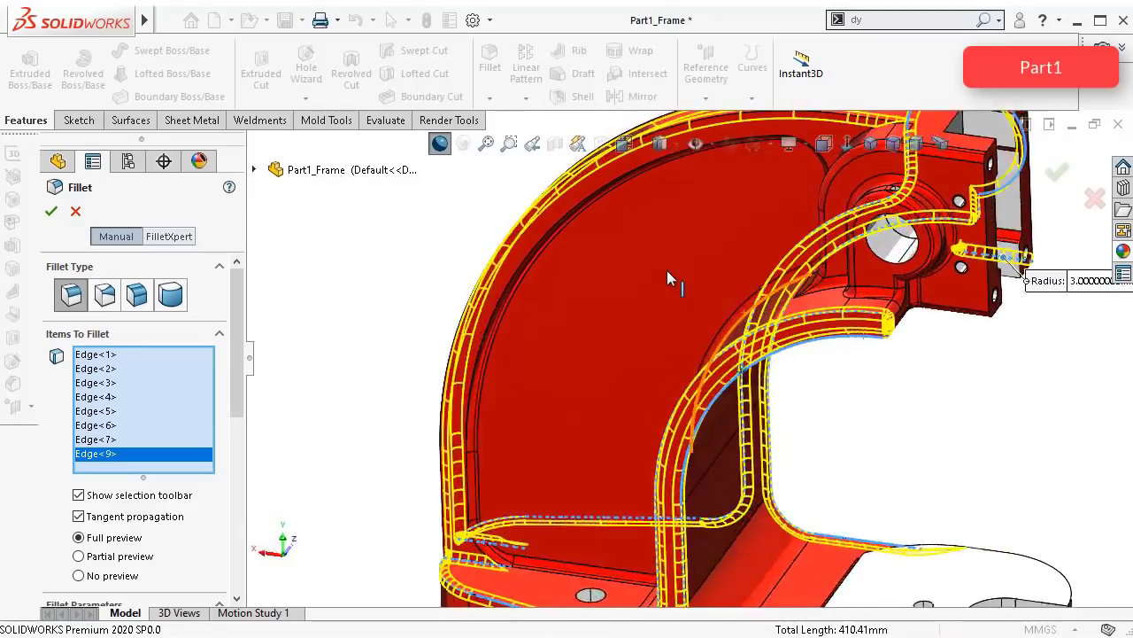
pyautogui.press('Left')
pyautogui.press('Left')
pyautogui.press('Left')
pyautogui.press('Left')
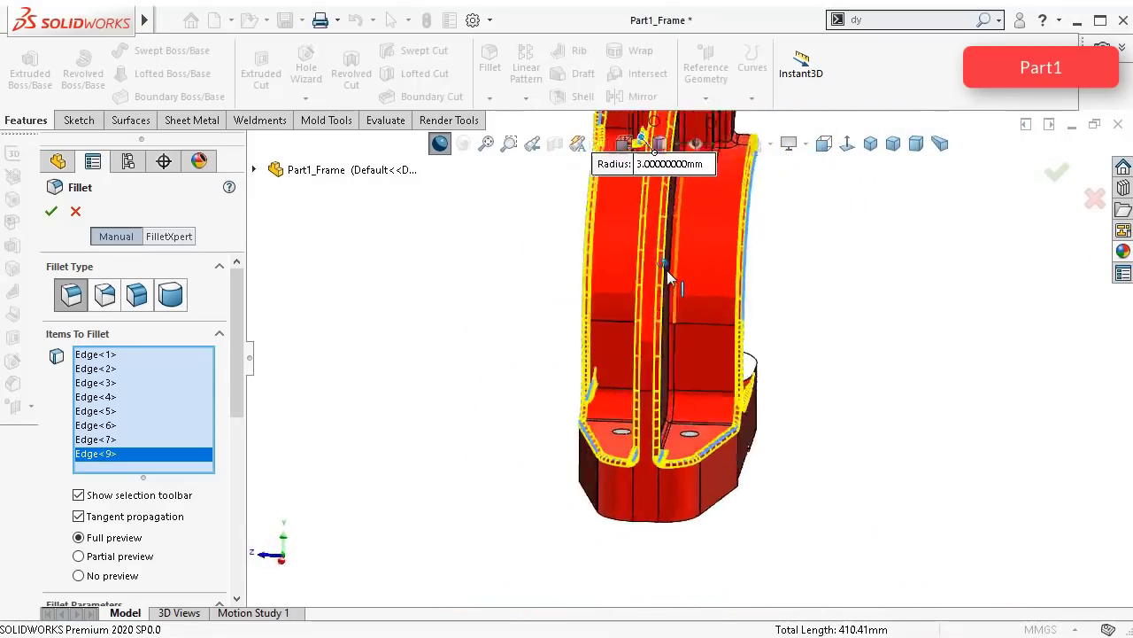
pyautogui.press('Left')
pyautogui.press('Left')
pyautogui.press('Left')
pyautogui.press('Left')
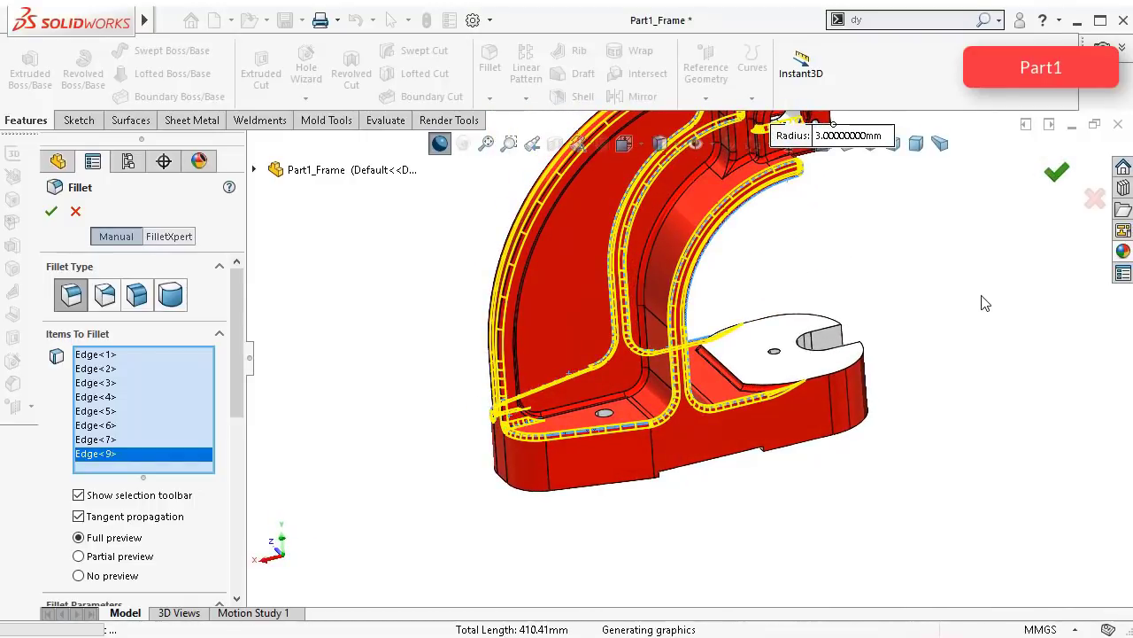
pyautogui.press('Return')
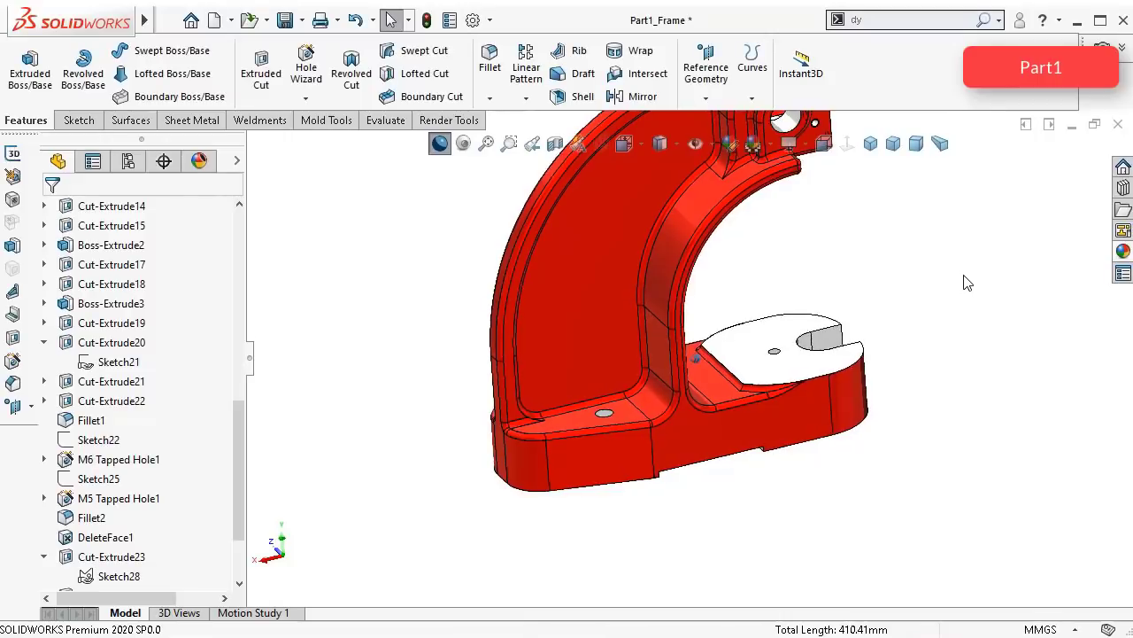
# Step: Examine the rounded edges of the head, arm rims and base from all sides for edges still left sharp
pyautogui.press('Left')
pyautogui.press('Left')
pyautogui.press('Left')
pyautogui.press('Left')
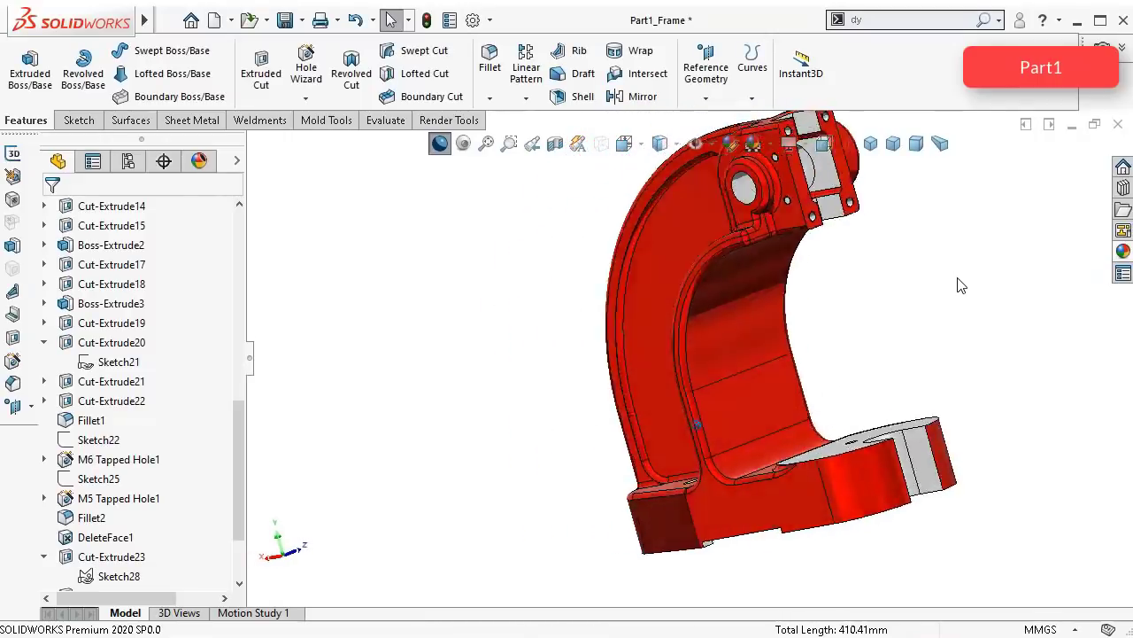
pyautogui.press('Left')
pyautogui.press('Left')
pyautogui.press('Left')
pyautogui.press('Left')
pyautogui.scroll(-3, 961, 285)
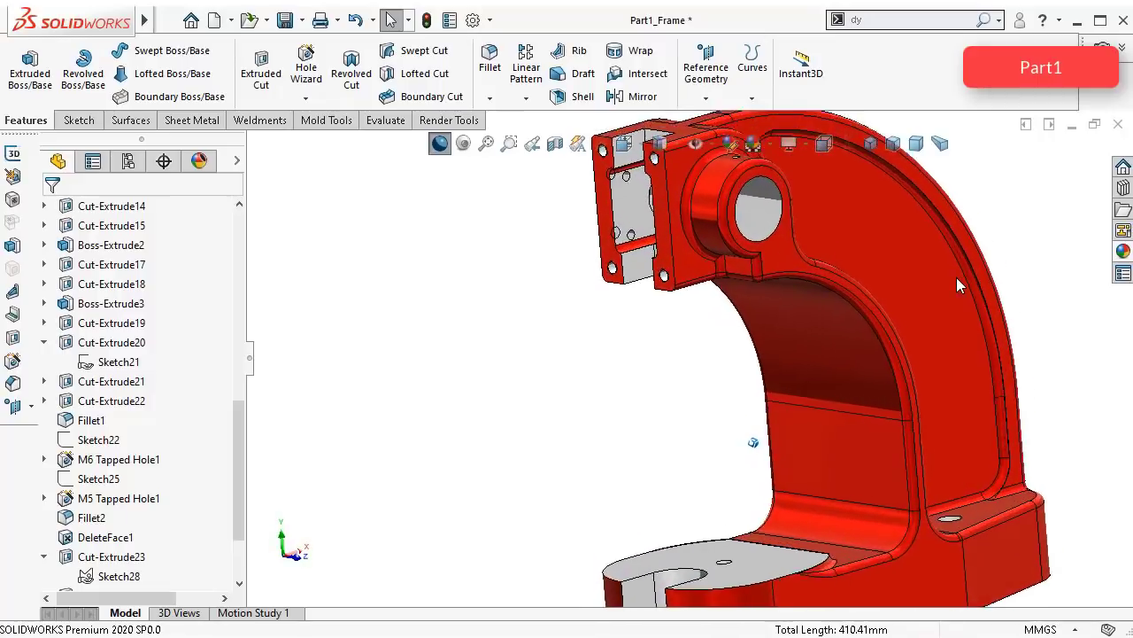
pyautogui.press('Left')
pyautogui.press('Left')
pyautogui.press('Left')
pyautogui.press('Left')
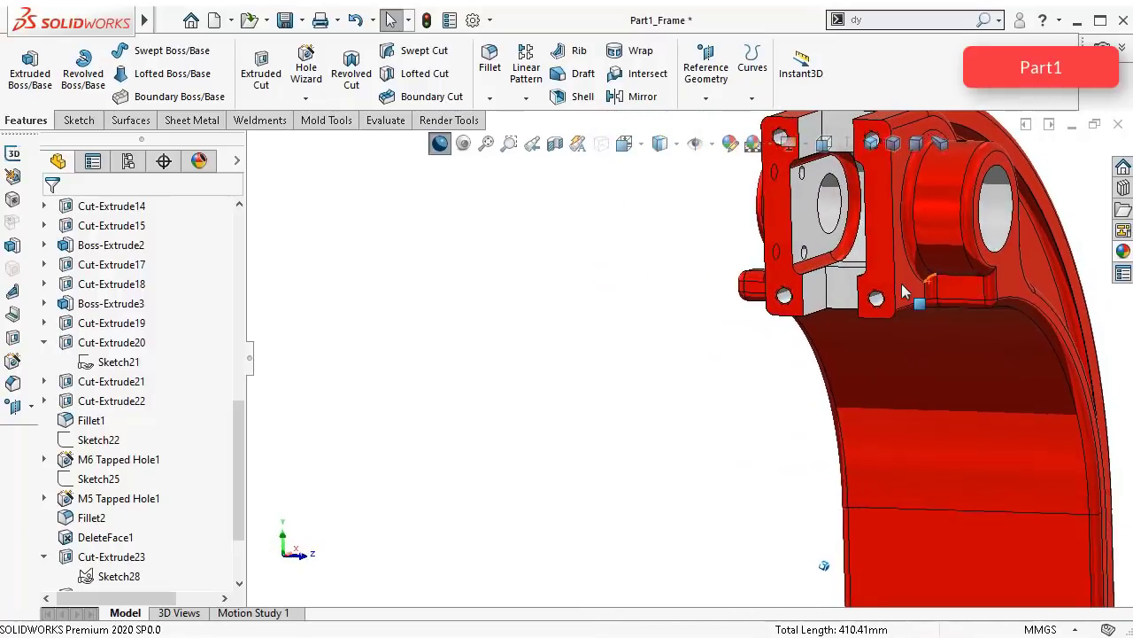
pyautogui.press('Left')
pyautogui.press('Left')
pyautogui.press('Left')
pyautogui.press('Left')
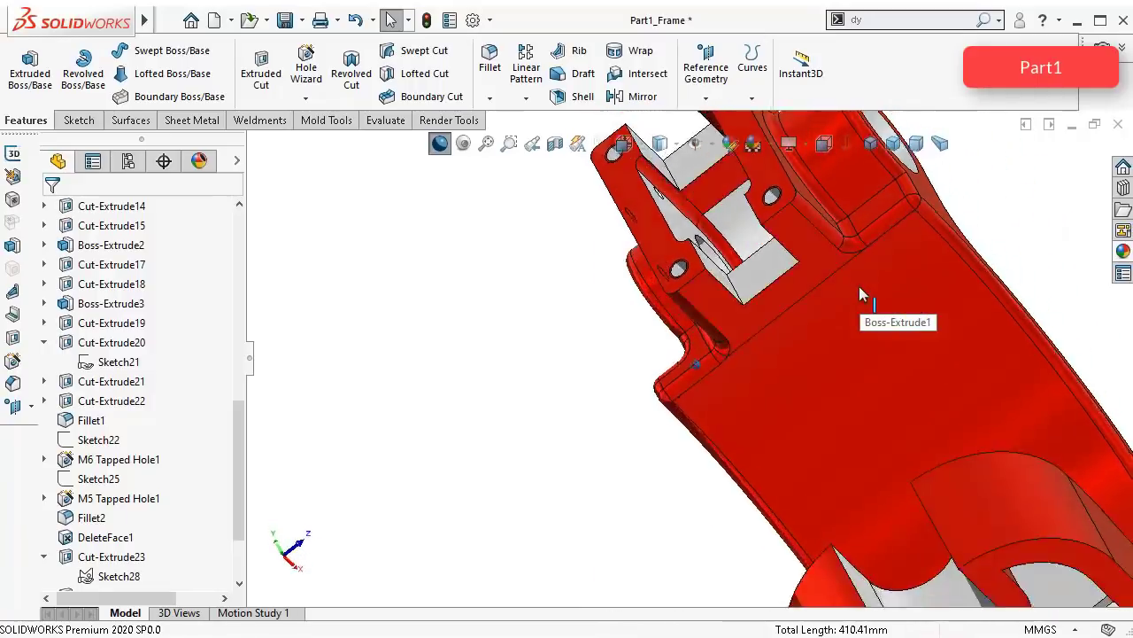
pyautogui.press('Left')
pyautogui.press('Left')
pyautogui.press('Left')
pyautogui.press('Left')
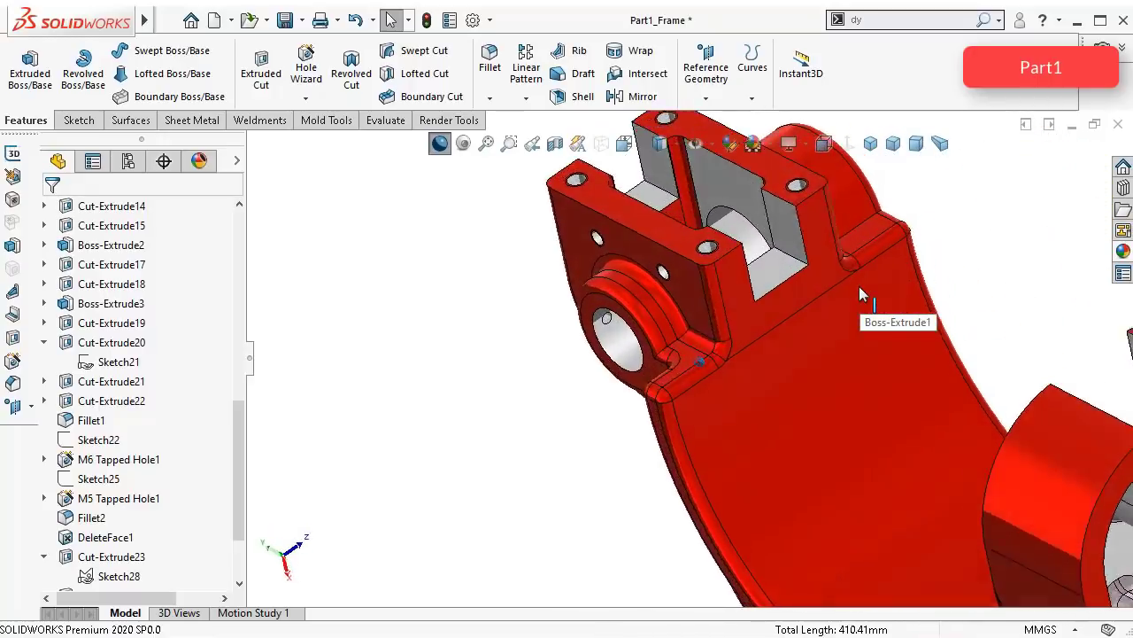
pyautogui.press('Left')
pyautogui.press('Left')
pyautogui.press('Left')
pyautogui.press('Left')
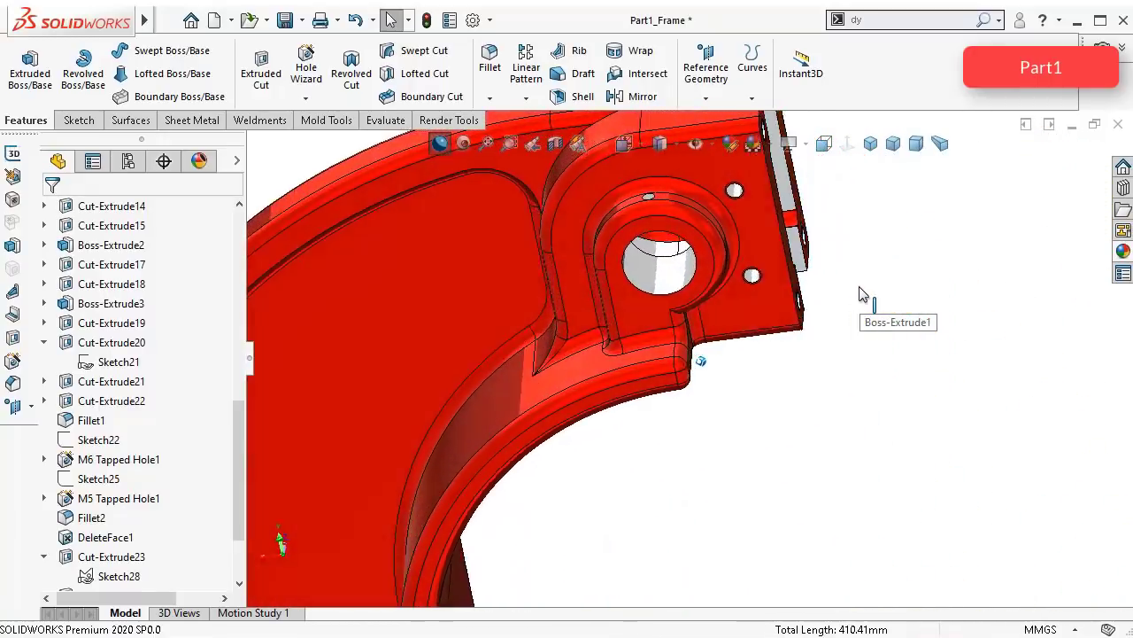
pyautogui.press('Left')
pyautogui.press('Left')
pyautogui.press('Left')
pyautogui.press('Left')
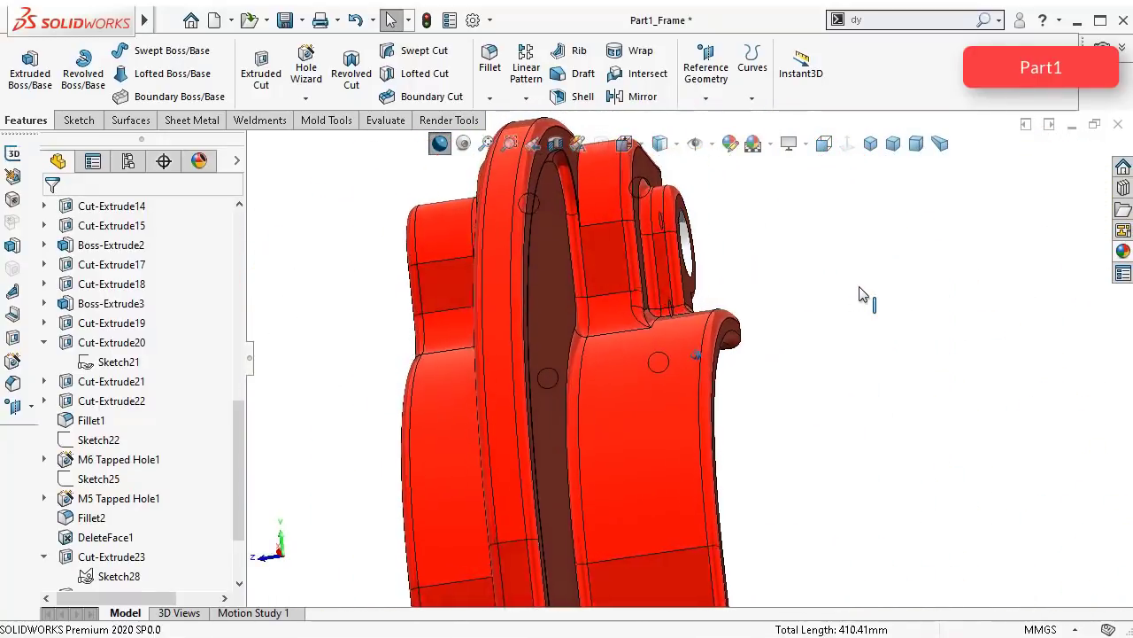
pyautogui.press('Left')
pyautogui.press('Left')
pyautogui.press('Left')
pyautogui.press('Left')
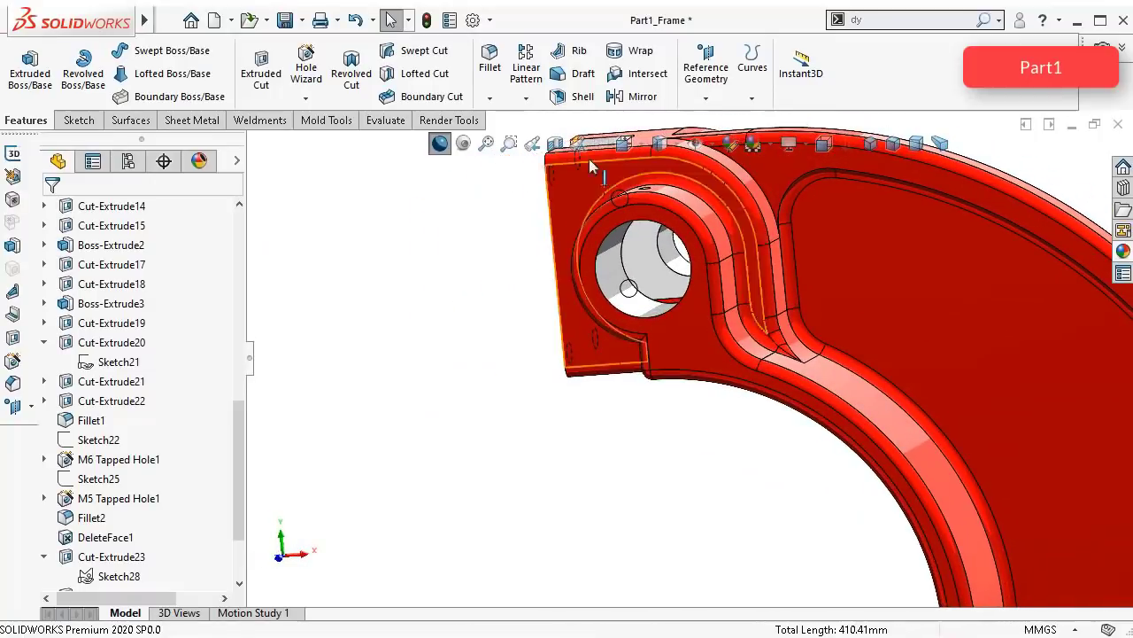
# Step: Start a new 3 mm fillet on the curved upper edges of the arm's side recesses, one on each side of the web
pyautogui.click(808, 176)
pyautogui.moveTo(816, 242); pyautogui.dragTo(679, 216, button='middle')
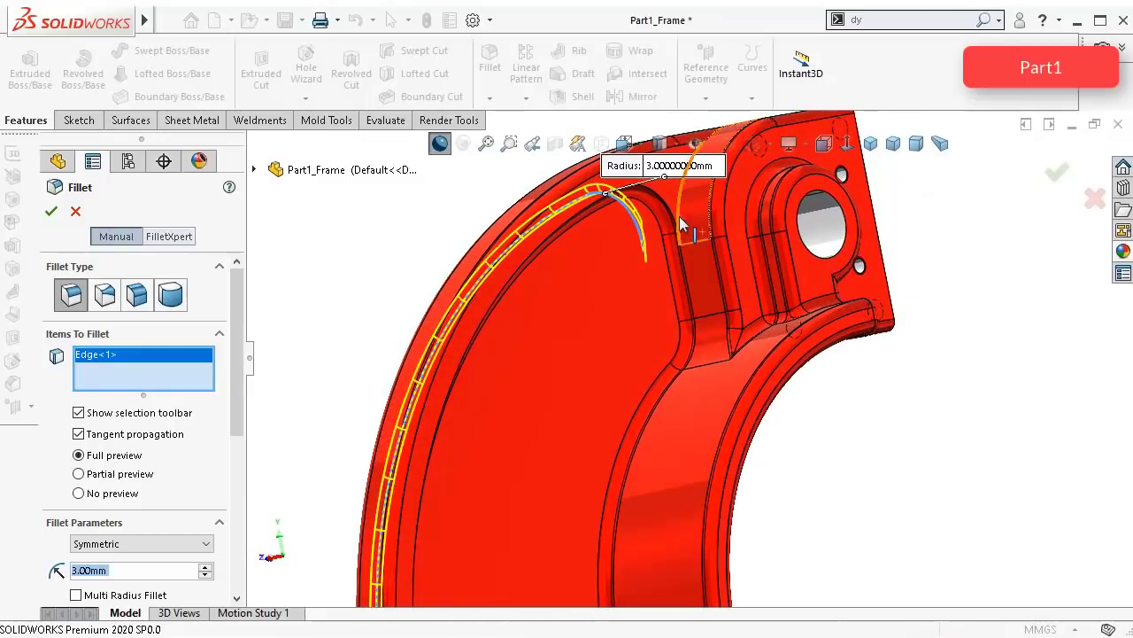
pyautogui.scroll(-3, 675, 214)
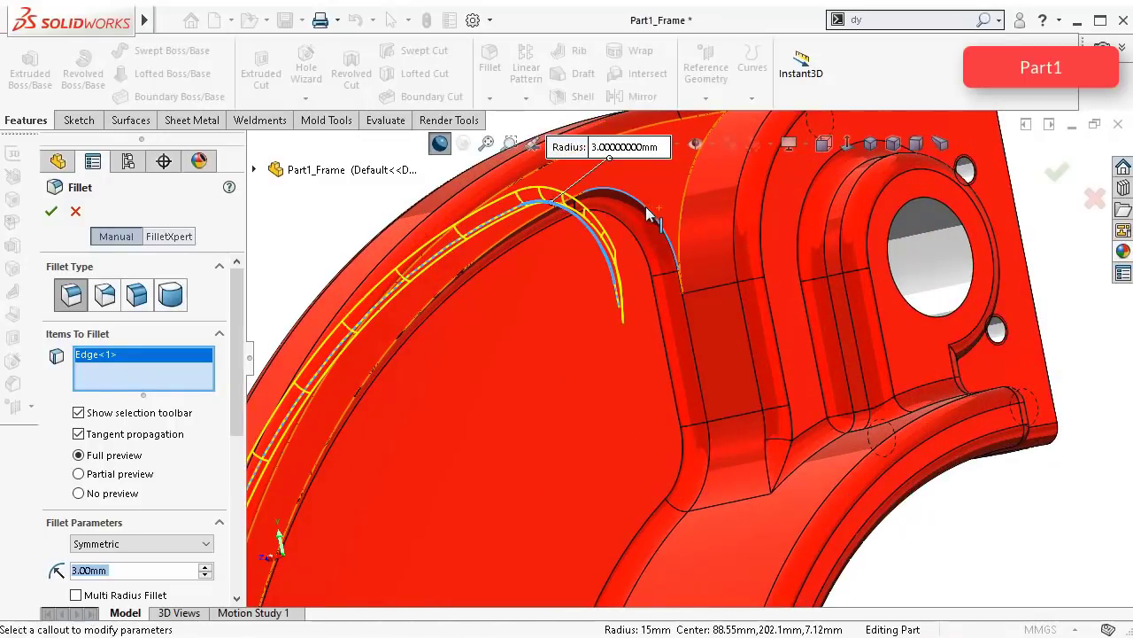
pyautogui.click(649, 215)
pyautogui.scroll(3, 662, 239)
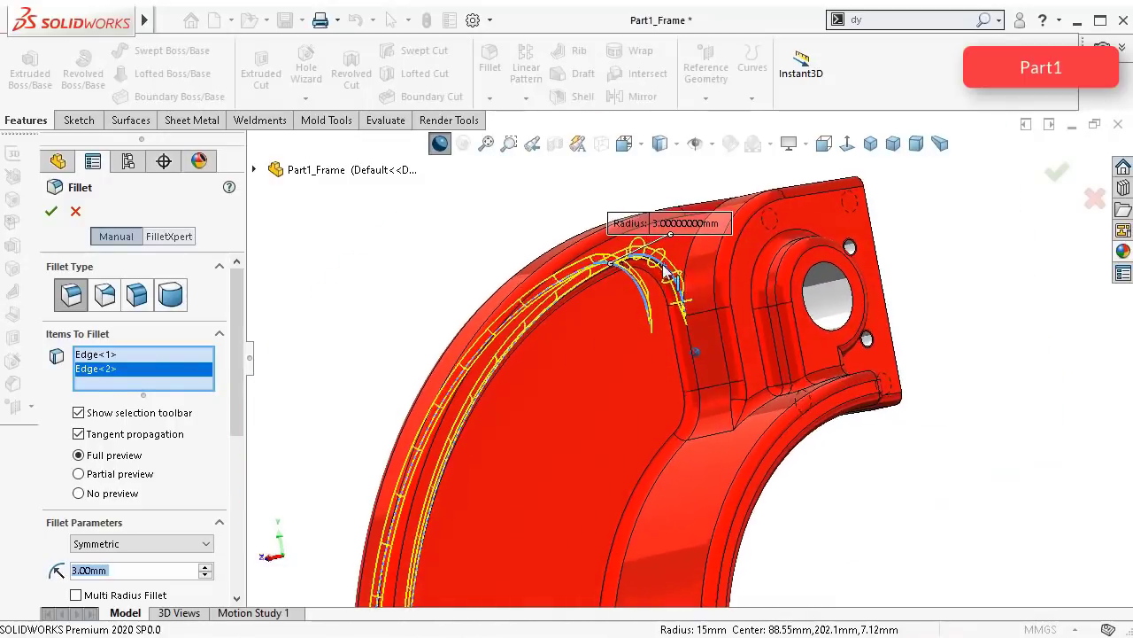
# Step: Check the preview on both sides of the arm and apply the 3 mm fillet to the two recess edges
pyautogui.scroll(5, 661, 268)
pyautogui.moveTo(661, 267); pyautogui.dragTo(663, 276, button='middle')
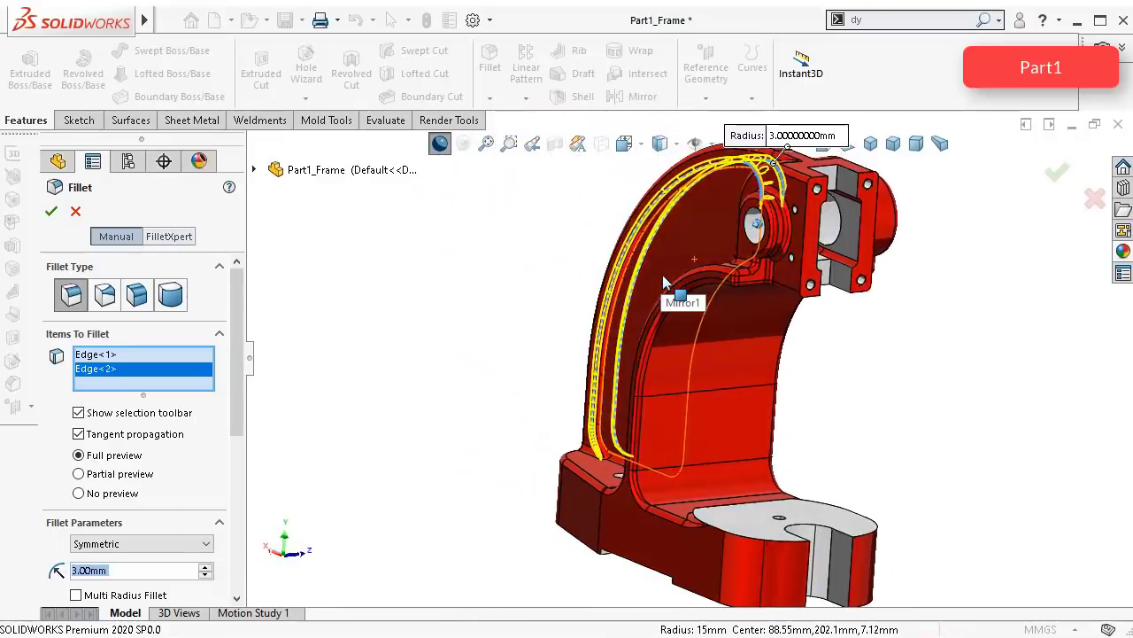
pyautogui.press('Right')
pyautogui.press('Right')
pyautogui.press('Right')
pyautogui.press('Right')
pyautogui.press('Right')
pyautogui.press('Right')
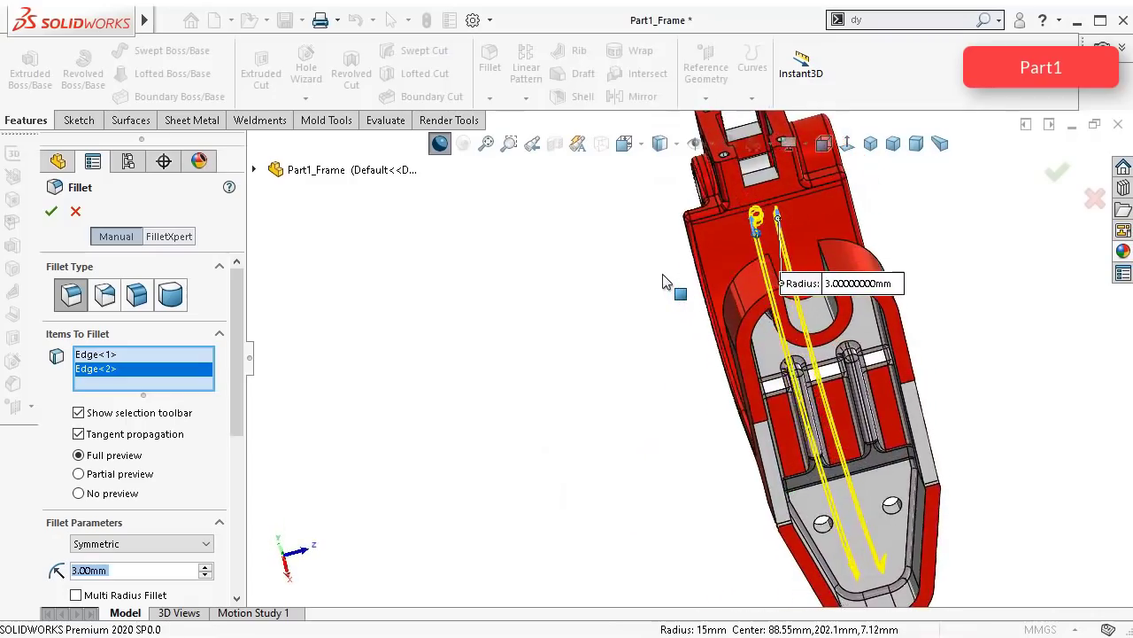
pyautogui.press('Right')
pyautogui.press('Right')
pyautogui.press('Right')
pyautogui.press('Right')
pyautogui.press('Right')
pyautogui.press('Right')
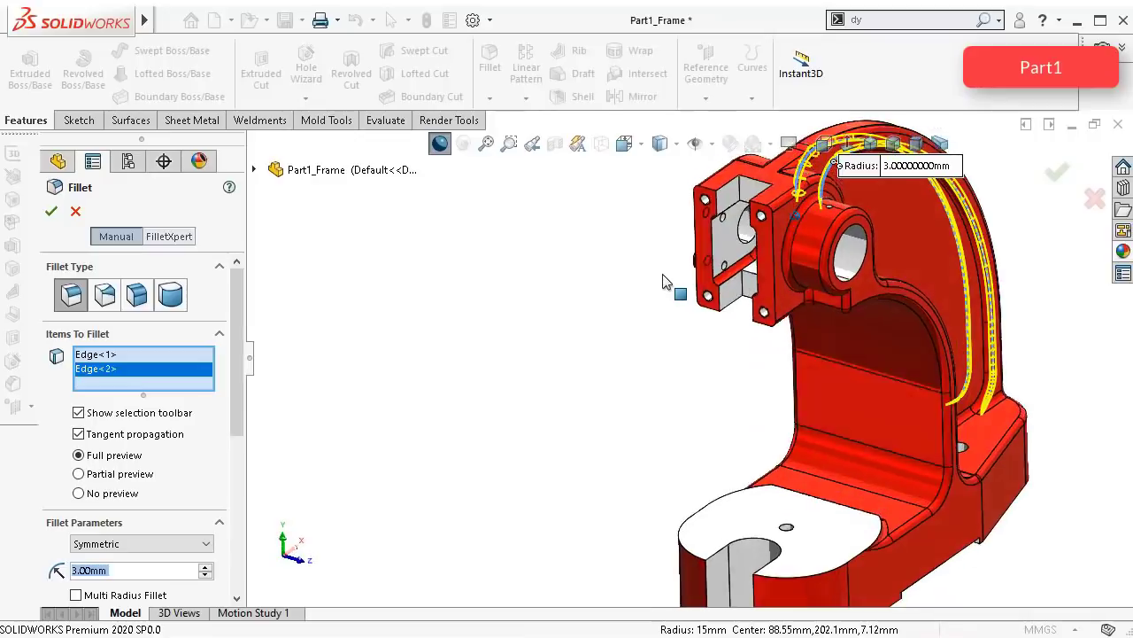
pyautogui.press('Right')
pyautogui.press('Right')
pyautogui.press('Right')
pyautogui.press('Right')
pyautogui.press('Right')
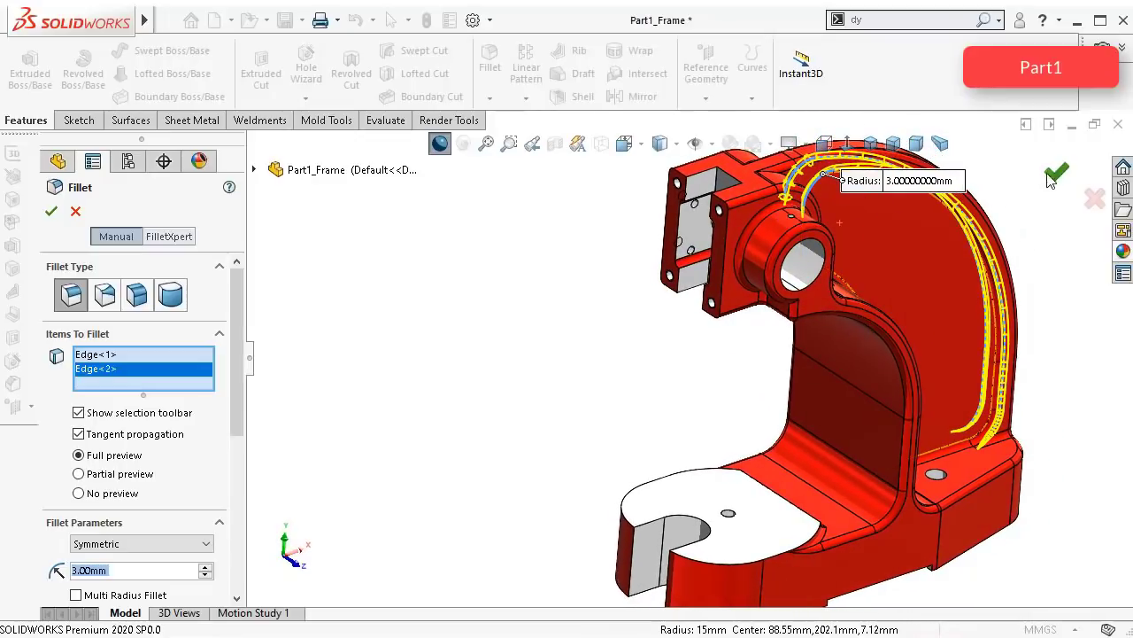
pyautogui.click(1055, 174)
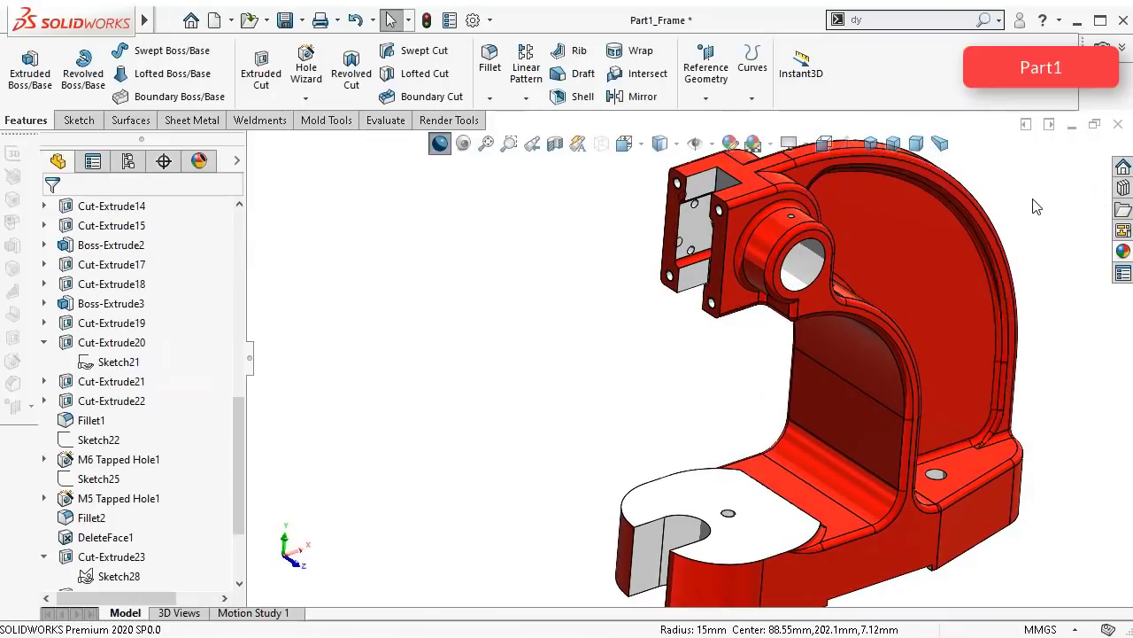
# Step: Examine the filleted recess edges and the junction between the arm and the head's bearing boss
pyautogui.press('Right')
pyautogui.press('Right')
pyautogui.press('Right')
pyautogui.press('Right')
pyautogui.press('Right')
pyautogui.press('Right')
pyautogui.press('Right')
pyautogui.press('Right')
pyautogui.press('Right')
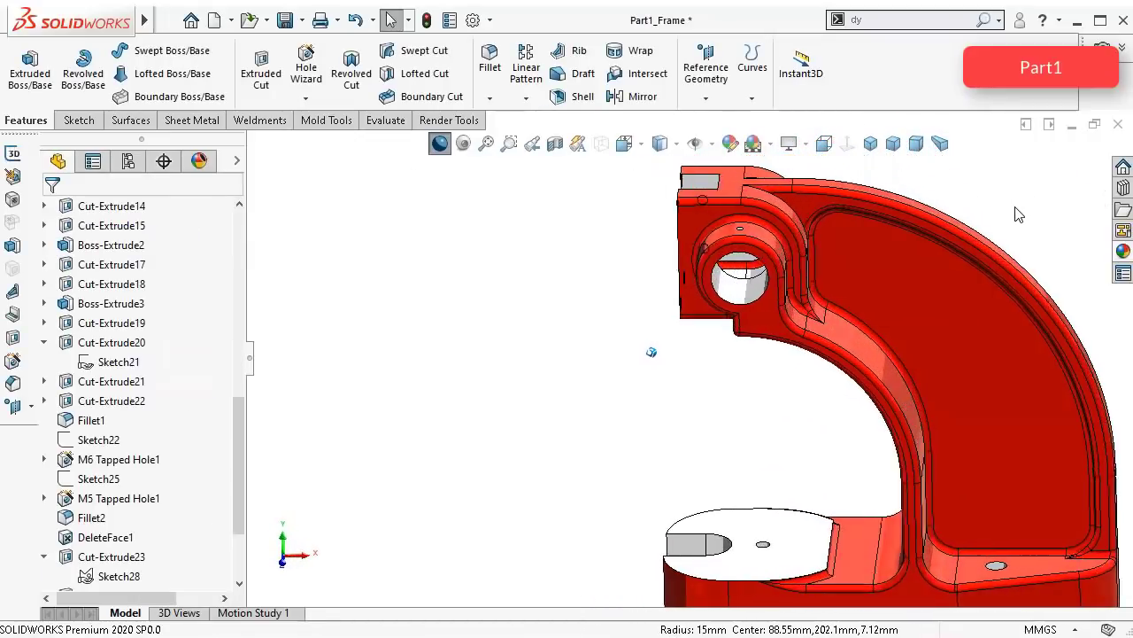
pyautogui.press('Right')
pyautogui.press('Right')
pyautogui.press('Right')
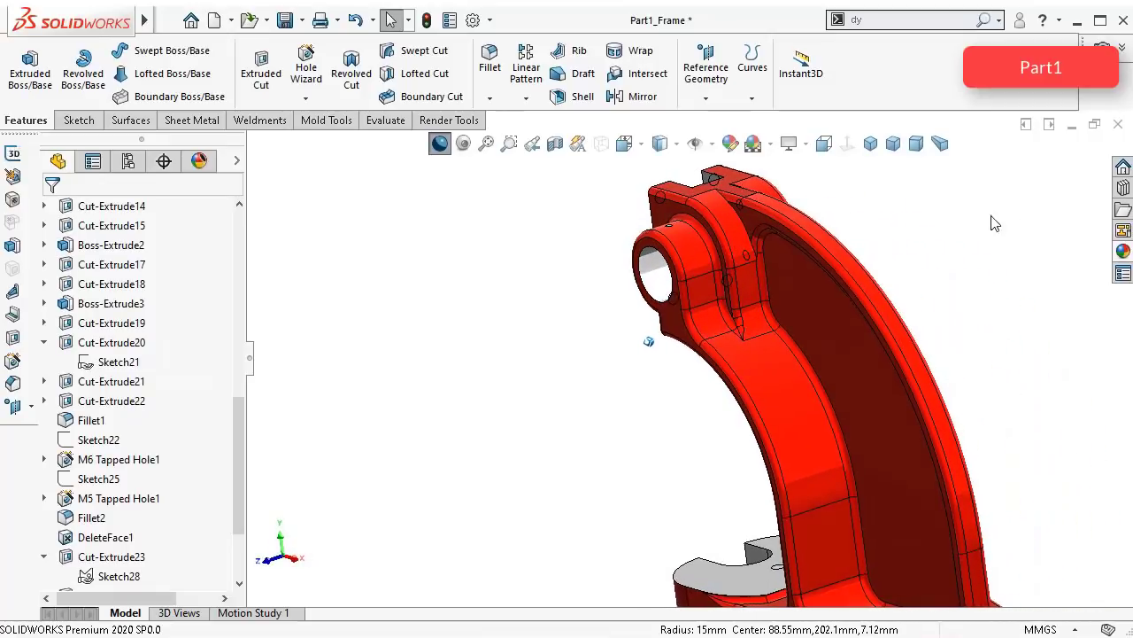
pyautogui.scroll(-5, 719, 332)
pyautogui.press('Right')
pyautogui.press('Right')
pyautogui.press('Right')
pyautogui.press('Right')
pyautogui.press('Right')
pyautogui.press('Right')
pyautogui.press('Right')
pyautogui.press('Right')
pyautogui.press('Right')
pyautogui.press('Right')
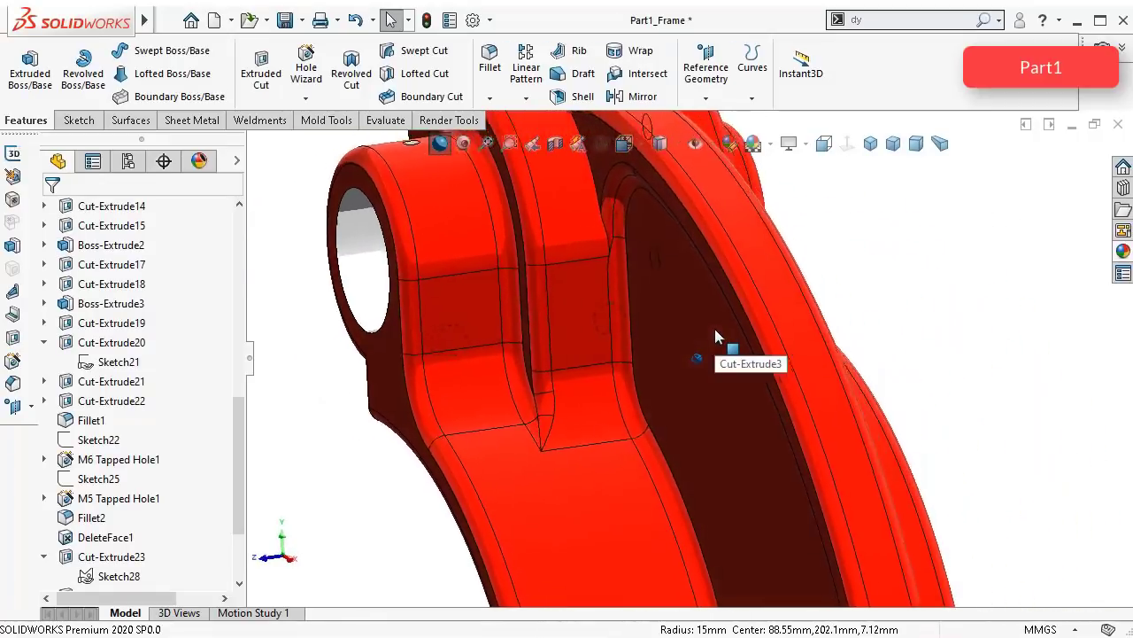
# Step: Turn on ambient occlusion and display the frame shaded without edge lines
pyautogui.press('Right')
pyautogui.press('Right')
pyautogui.press('Right')
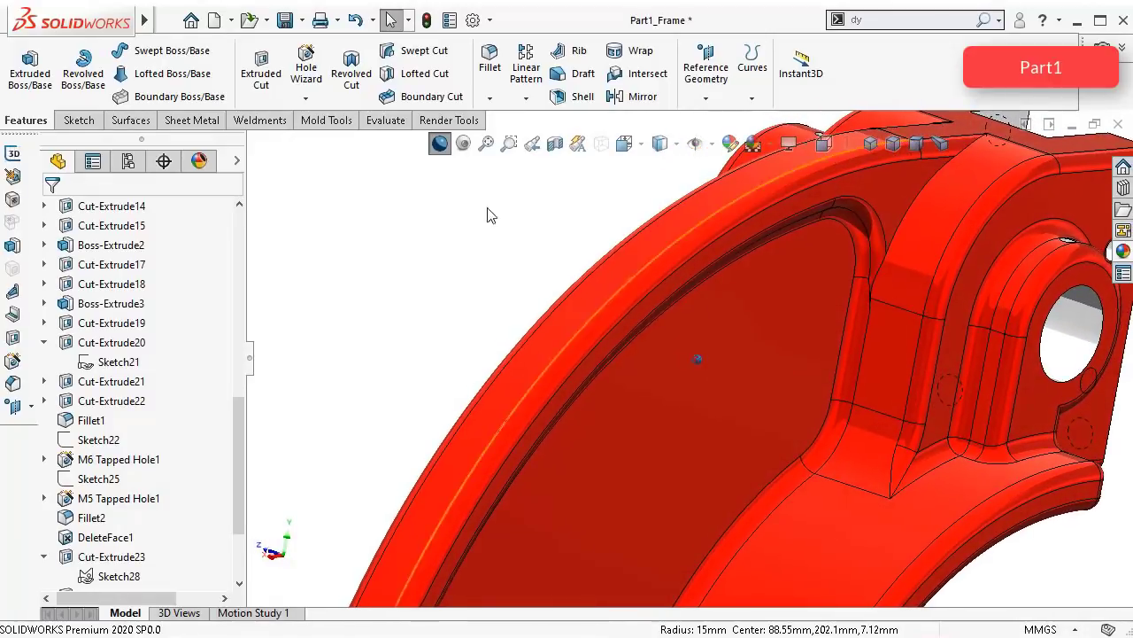
pyautogui.click(463, 144)
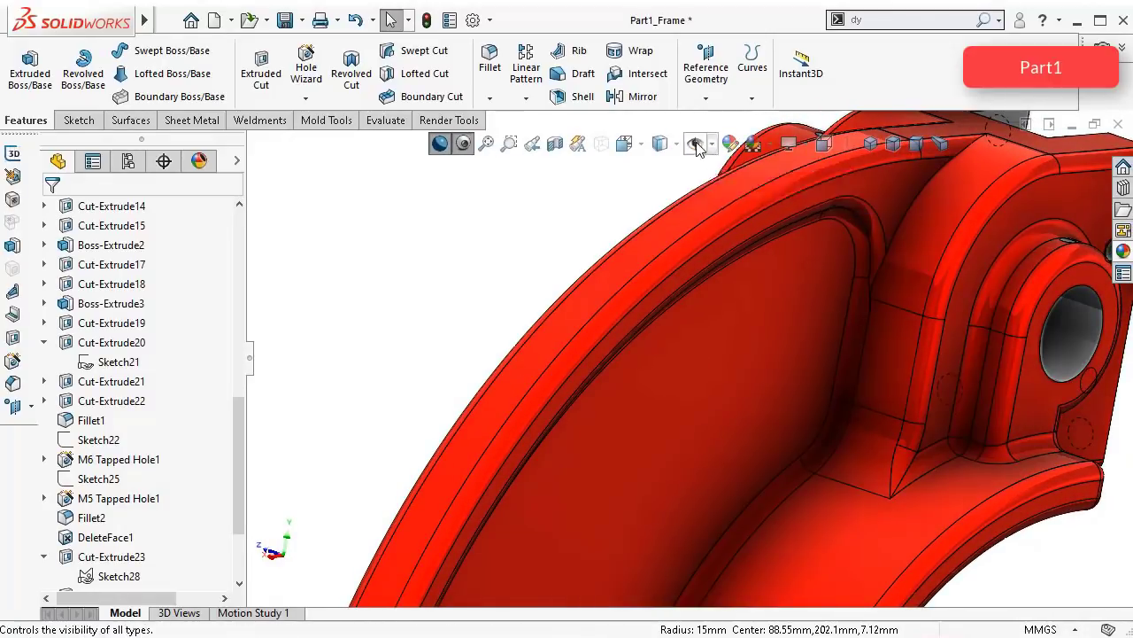
pyautogui.click(624, 143)
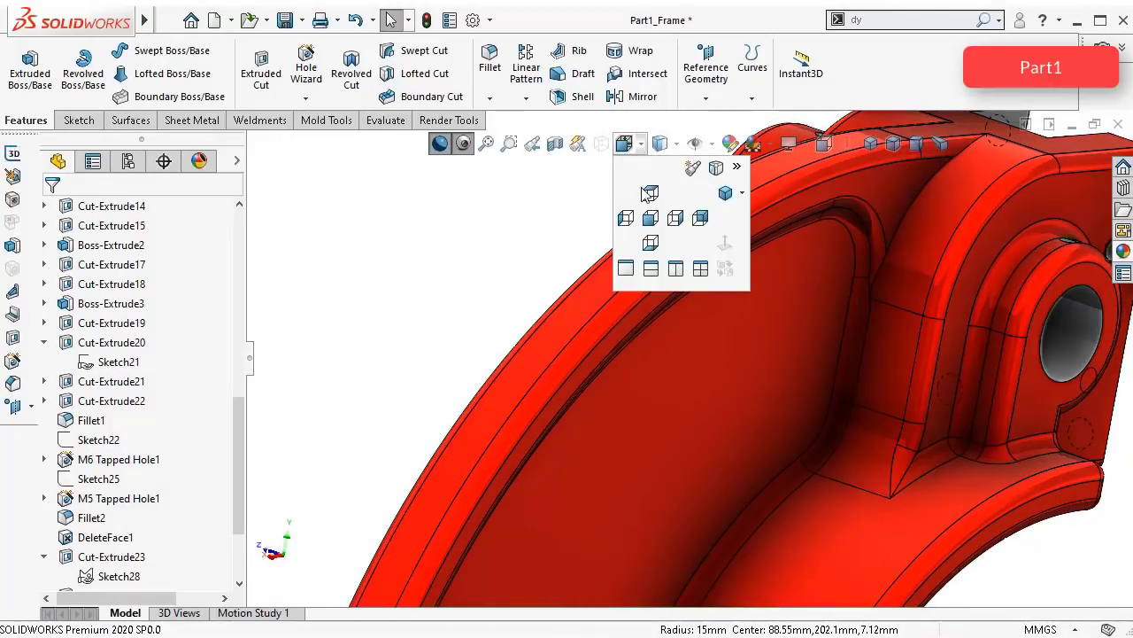
pyautogui.click(660, 143)
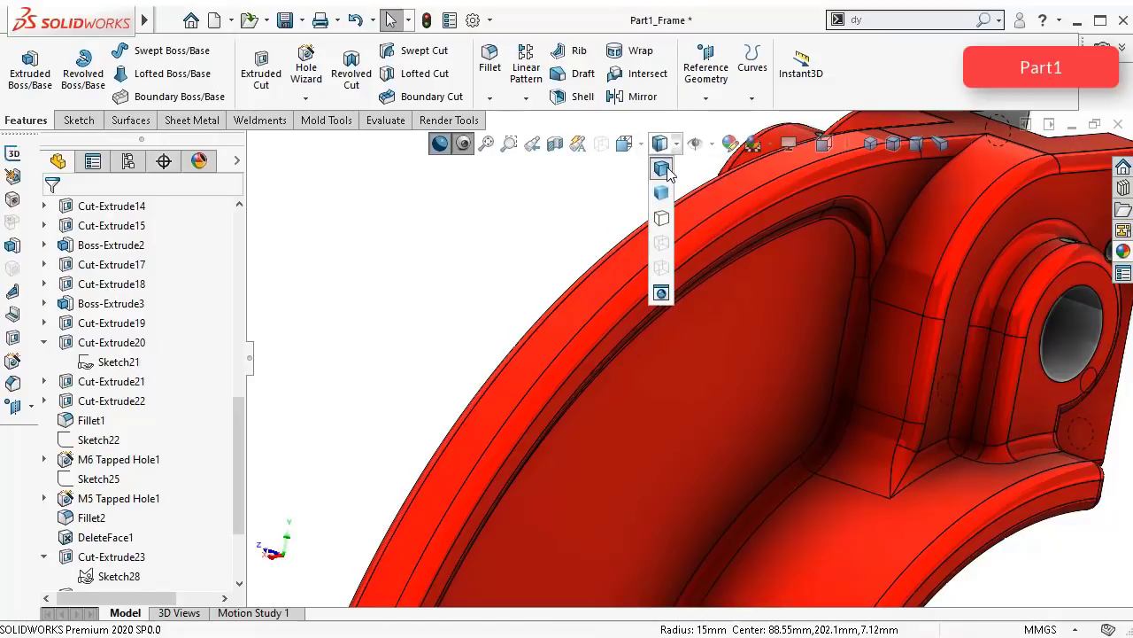
pyautogui.click(665, 200)
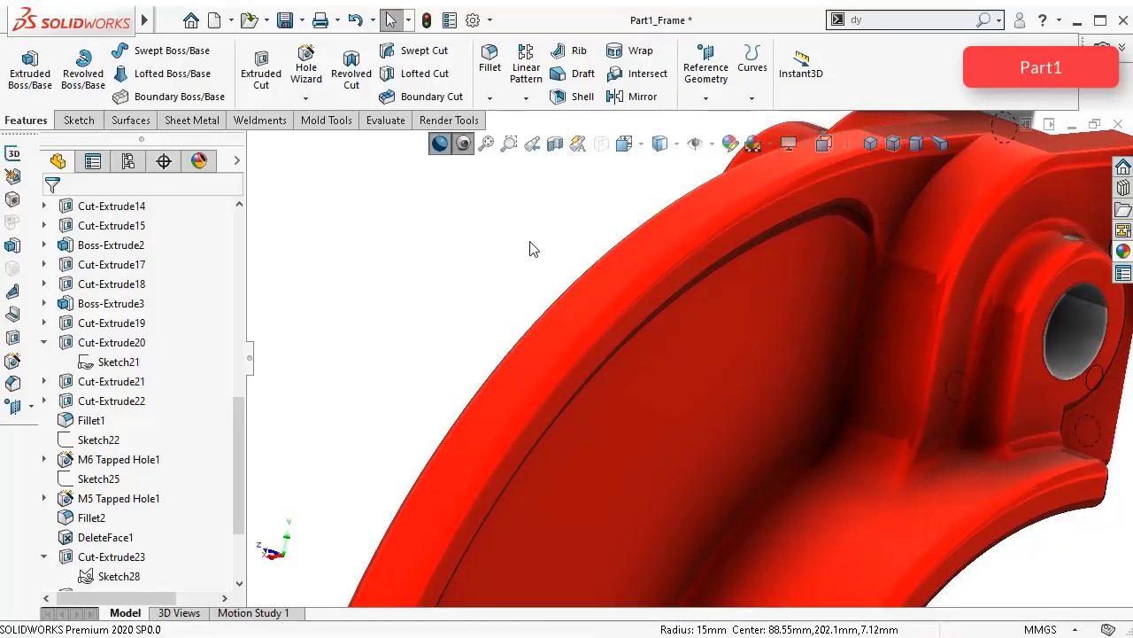
# Step: Compare the frame's shading with ambient occlusion and RealView graphics switched off and on again
pyautogui.scroll(3, 531, 246)
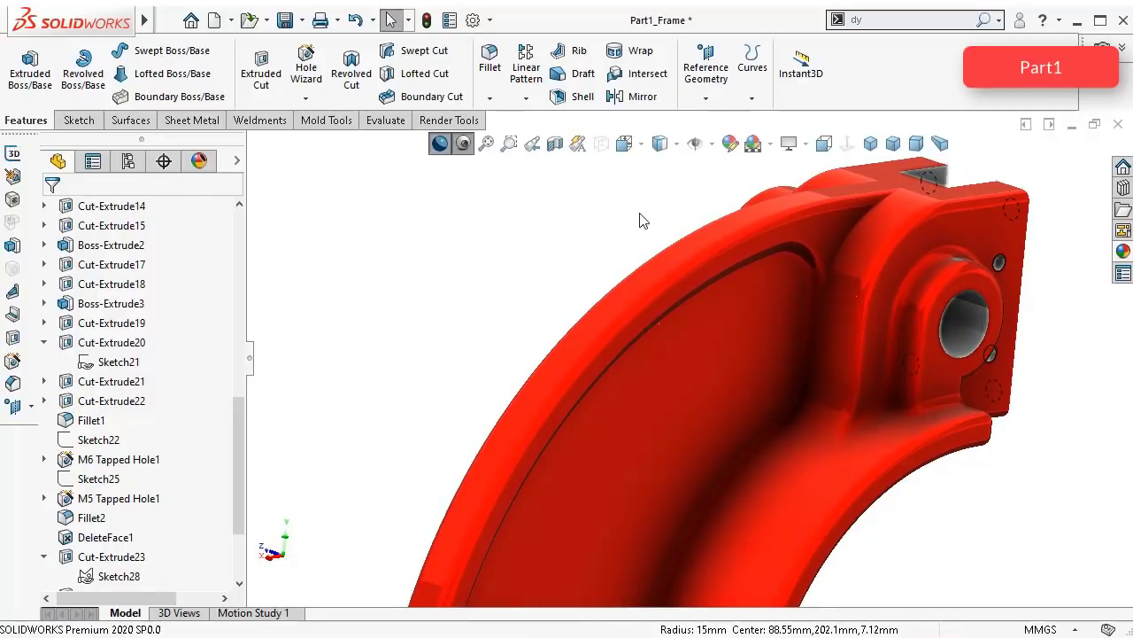
pyautogui.moveTo(638, 213); pyautogui.dragTo(627, 213, button='middle')
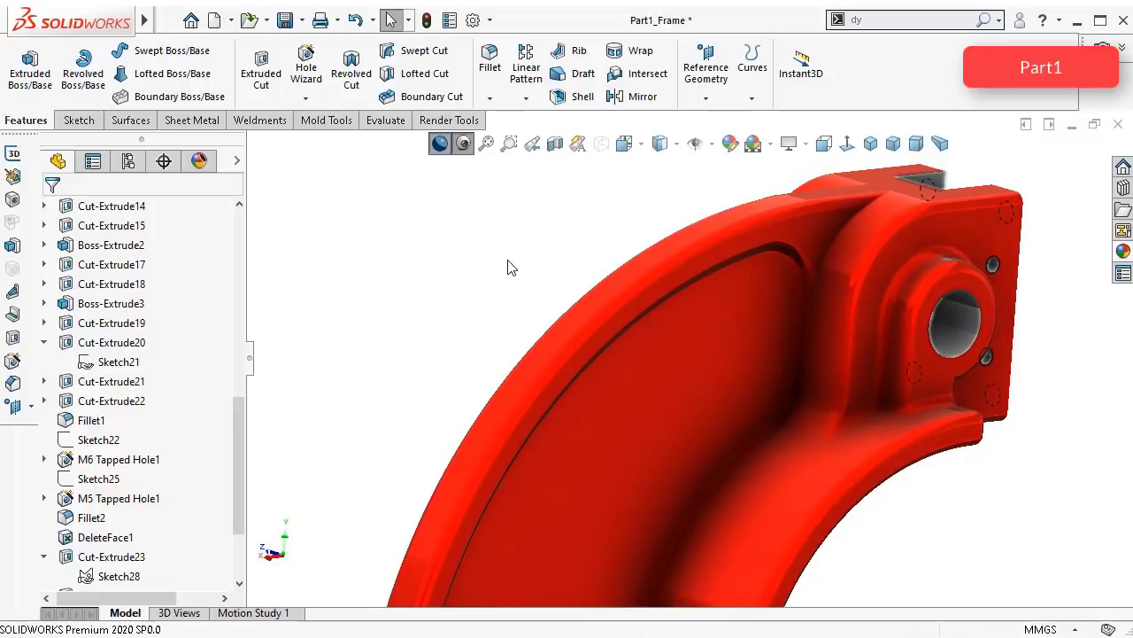
pyautogui.moveTo(507, 259); pyautogui.dragTo(500, 260, button='middle')
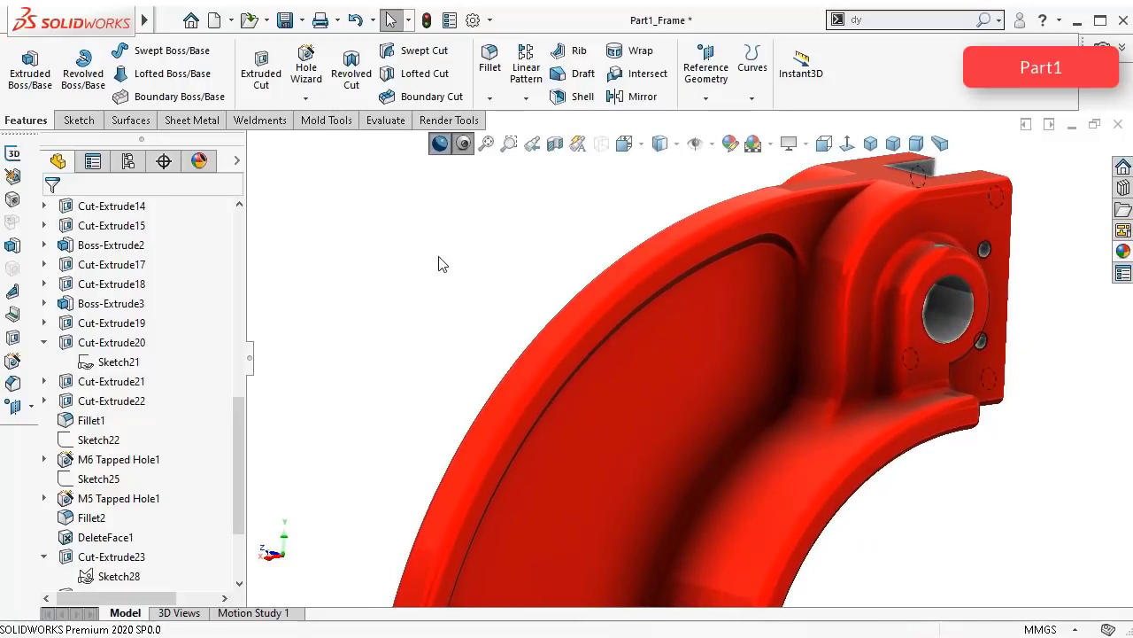
pyautogui.click(463, 143)
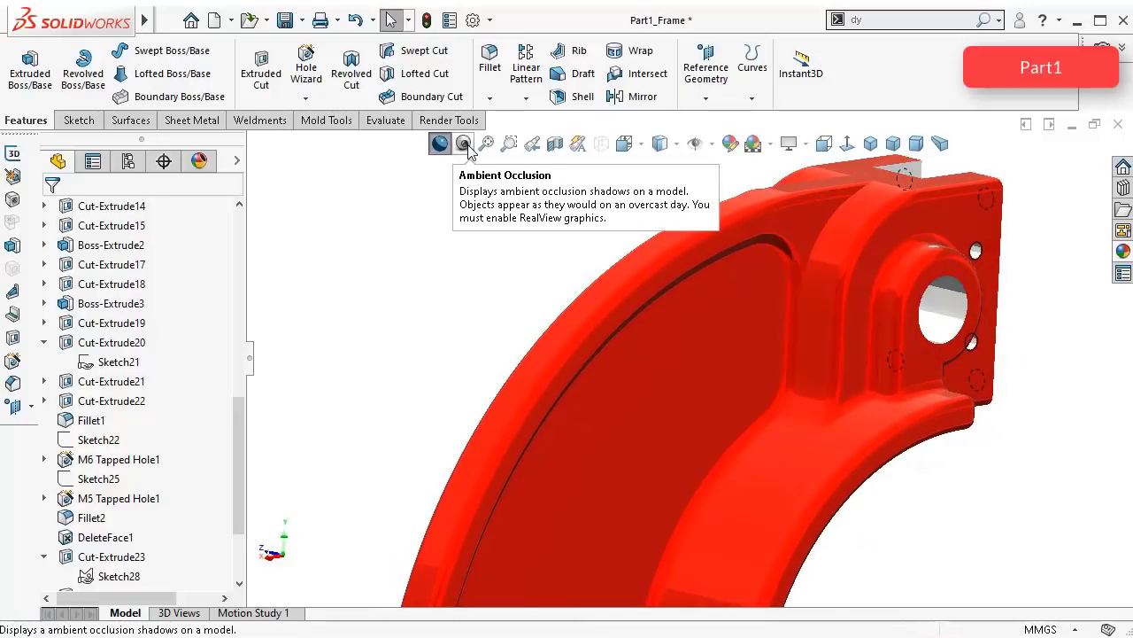
pyautogui.click(440, 146)
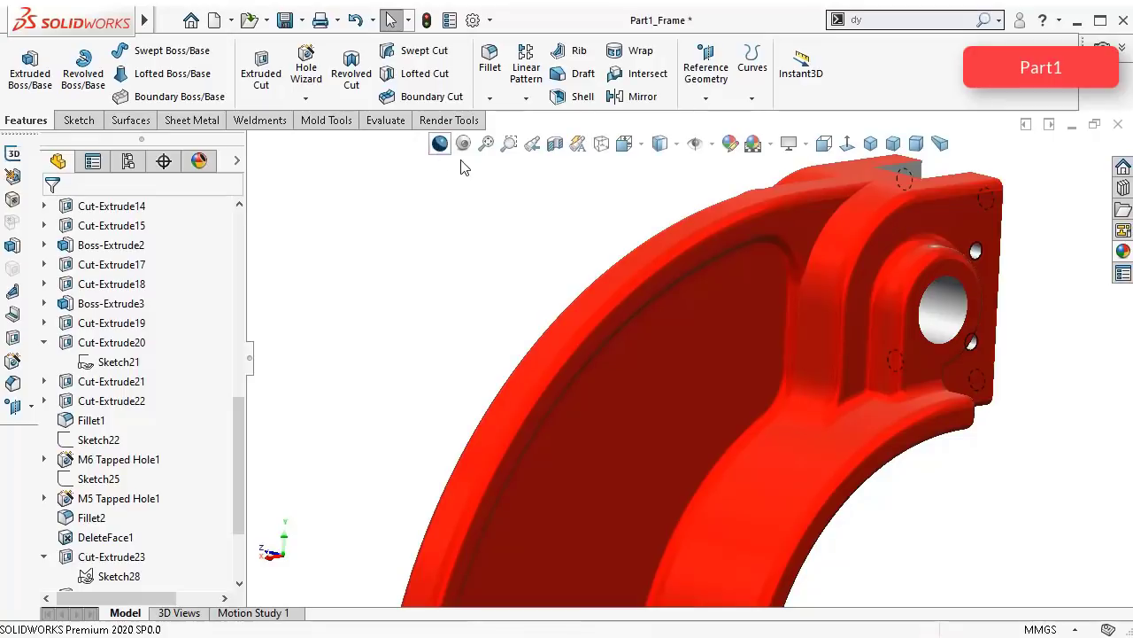
pyautogui.moveTo(282, 269)
pyautogui.mouseDown(button='middle')
pyautogui.moveTo(287, 261)
pyautogui.moveTo(528, 310)
pyautogui.moveTo(715, 394)
pyautogui.moveTo(865, 411)
pyautogui.mouseUp(button='middle')
pyautogui.press('Left')
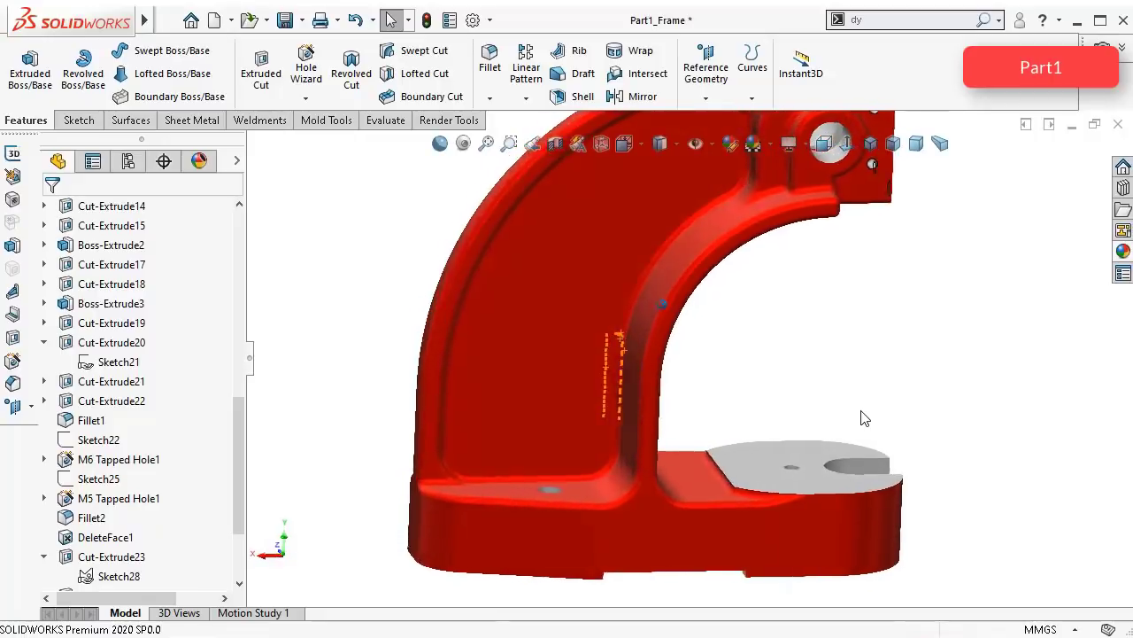
pyautogui.moveTo(779, 381); pyautogui.dragTo(786, 381, button='middle')
pyautogui.click(469, 148)
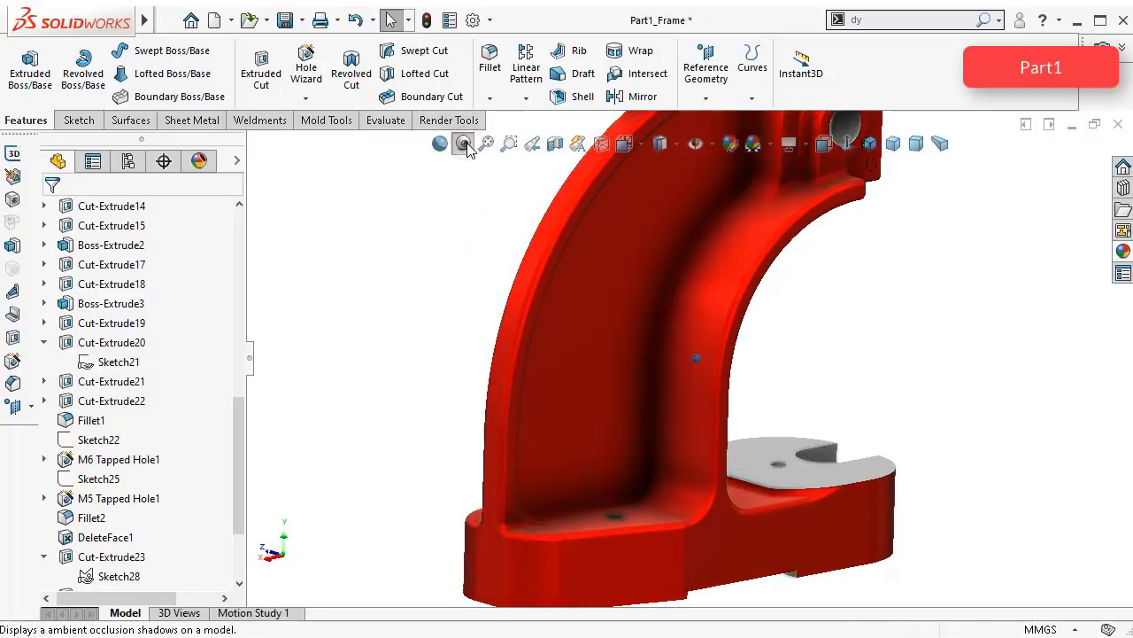
pyautogui.click(440, 145)
# Step: Examine the shaded frame from the rear, the far side and underneath, including the ribbed cavity of the base
pyautogui.press('Left')
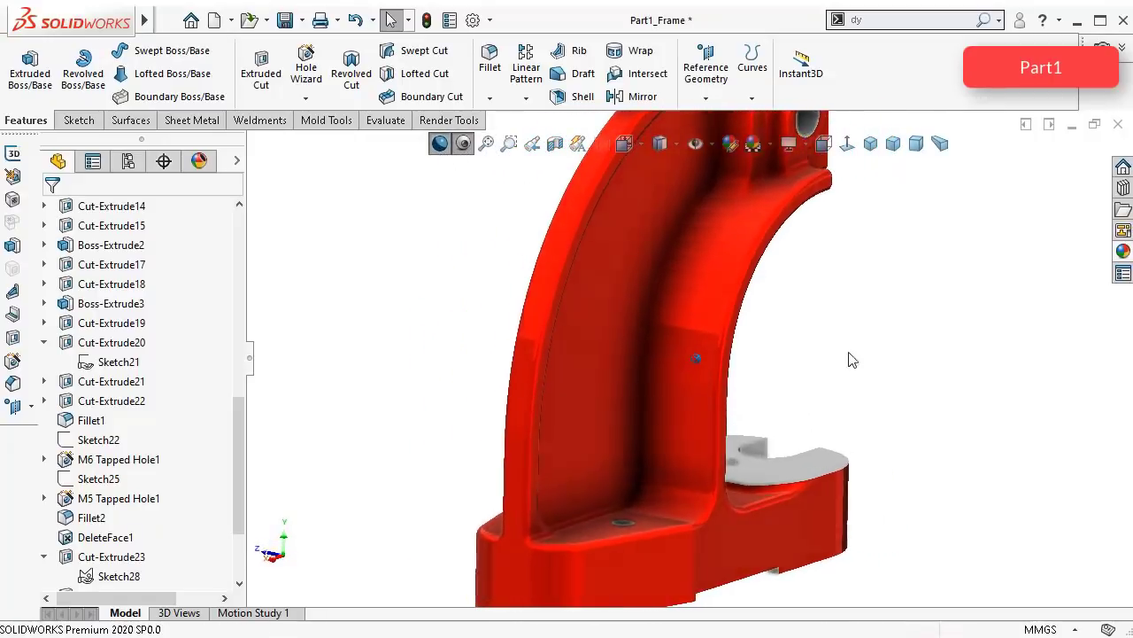
pyautogui.press('Left')
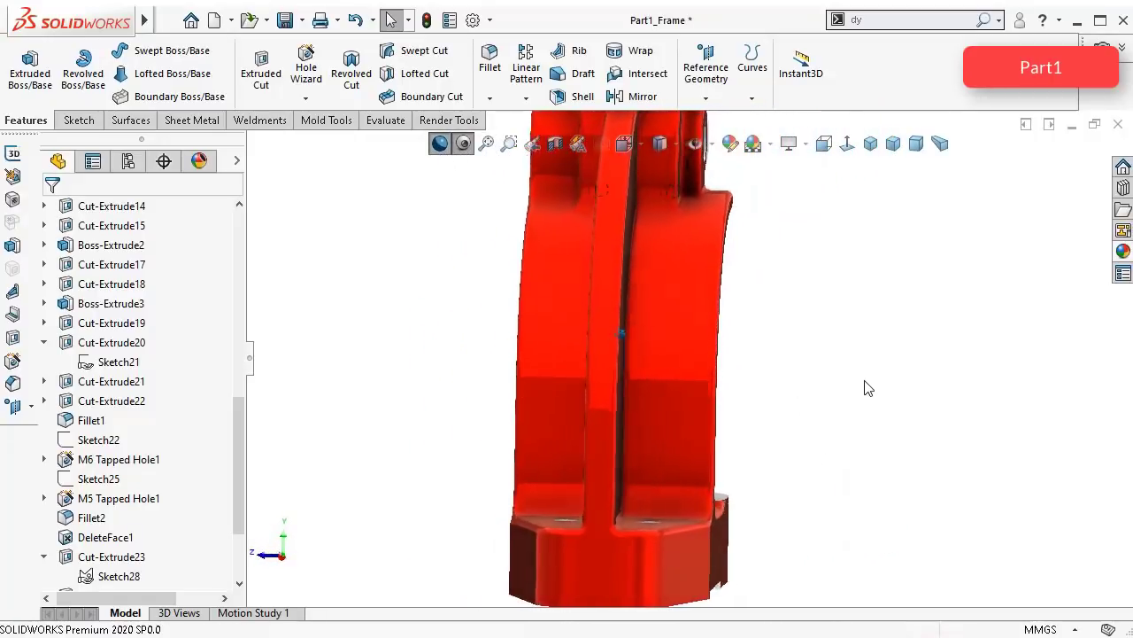
pyautogui.press('Left')
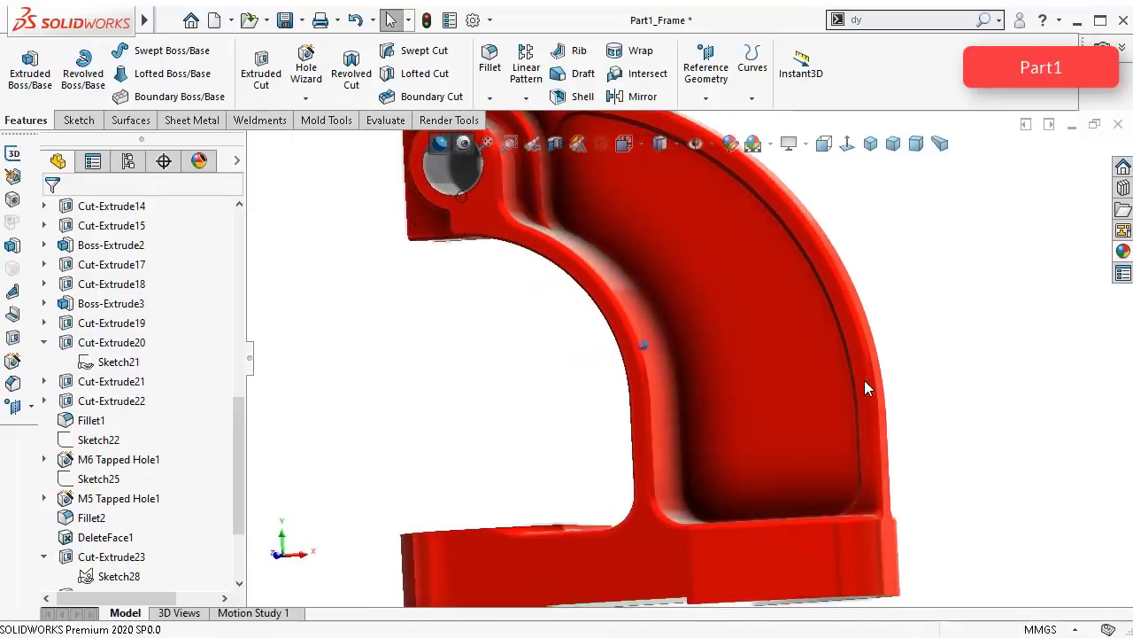
pyautogui.press('Up')
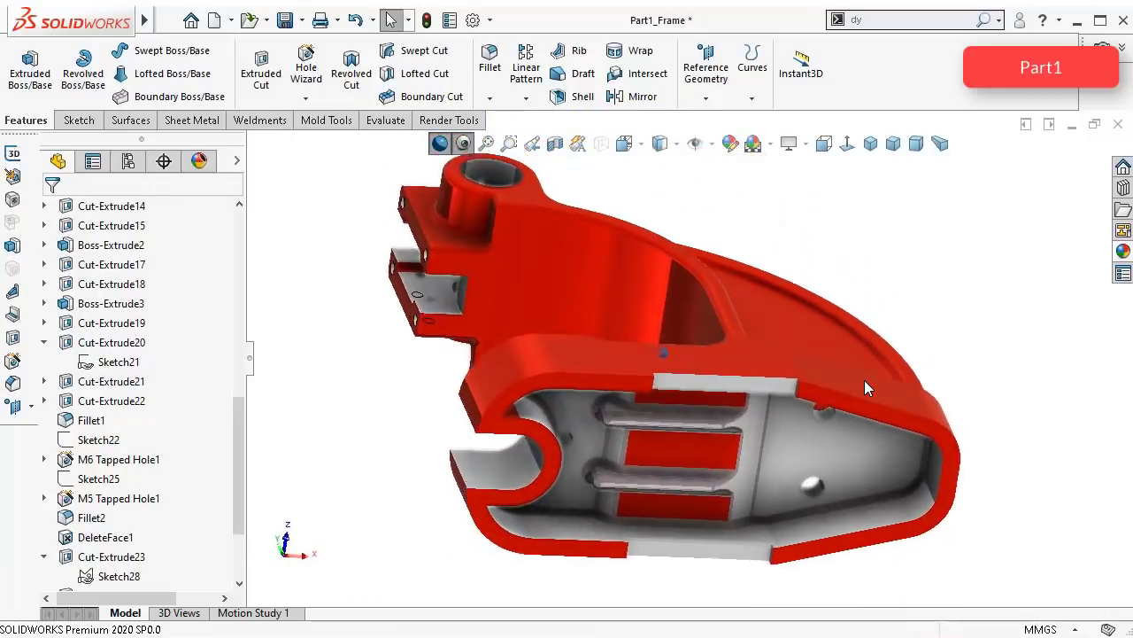
pyautogui.press('Up')
pyautogui.press('Up')
pyautogui.press('Up')
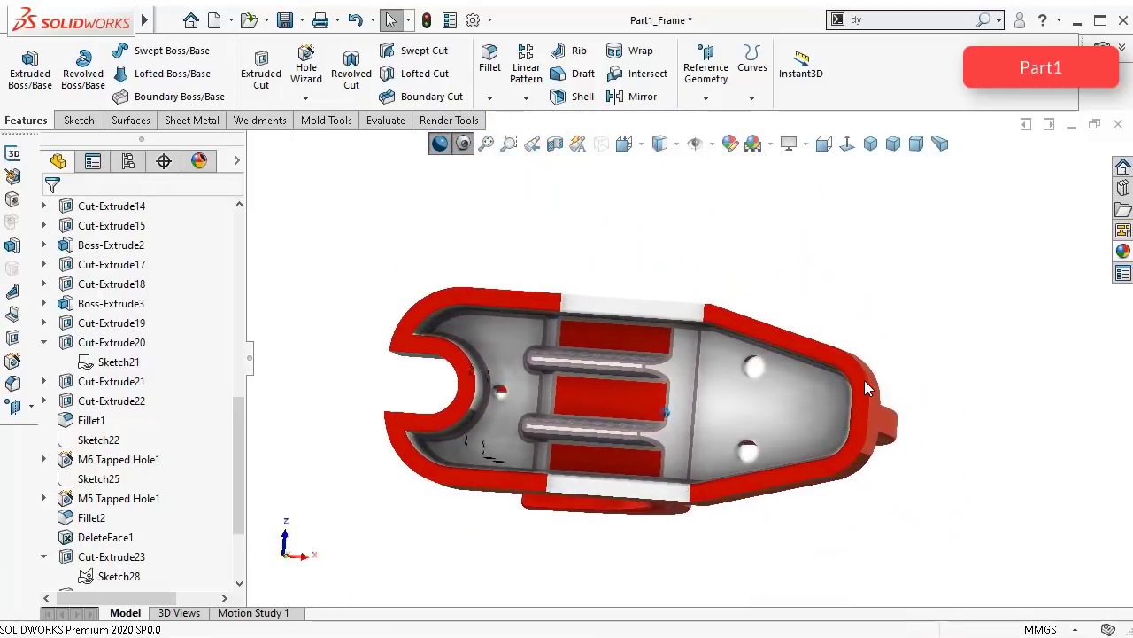
pyautogui.press('Right')
pyautogui.press('Right')
pyautogui.press('Right')
pyautogui.press('Right')
pyautogui.press('Down')
pyautogui.press('Down')
pyautogui.press('Down')
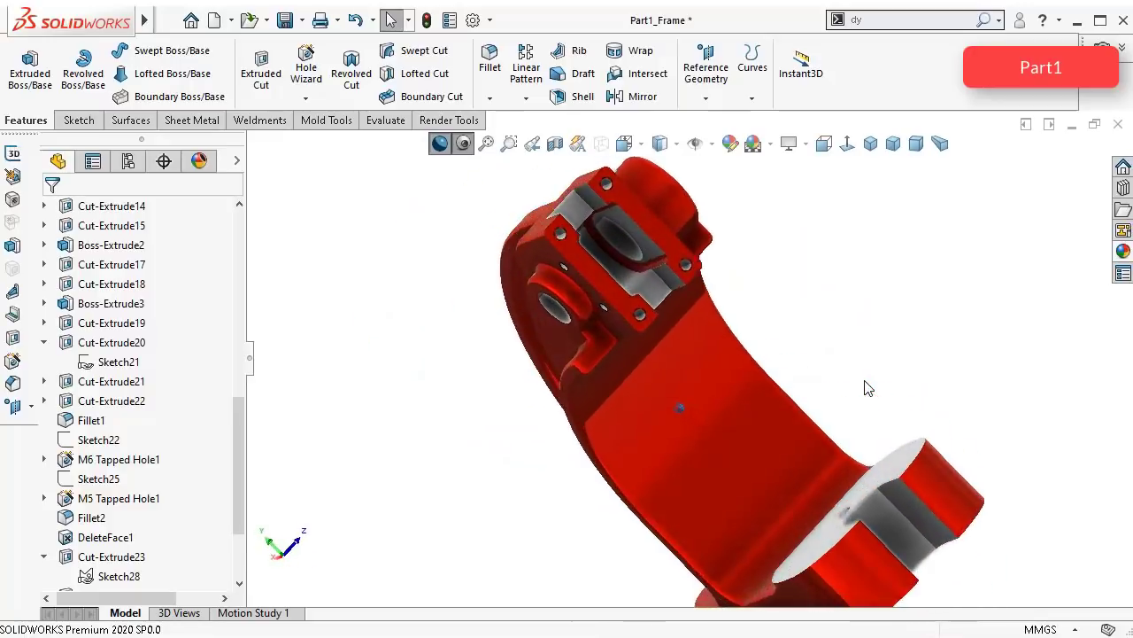
# Step: Examine the shaded head, bearing bosses, arm rims and recesses from all around for a smooth filleted finish
pyautogui.press('Up')
pyautogui.press('Up')
pyautogui.press('Up')
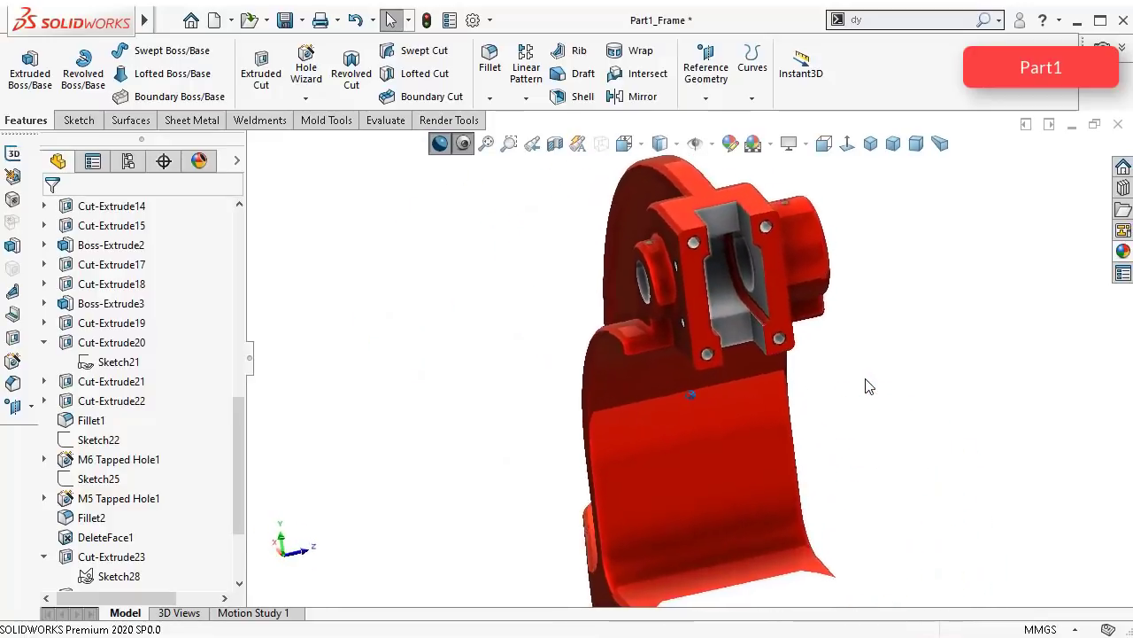
pyautogui.press('Left')
pyautogui.press('Left')
pyautogui.press('Left')
pyautogui.press('Left')
pyautogui.press('Left')
pyautogui.press('Left')
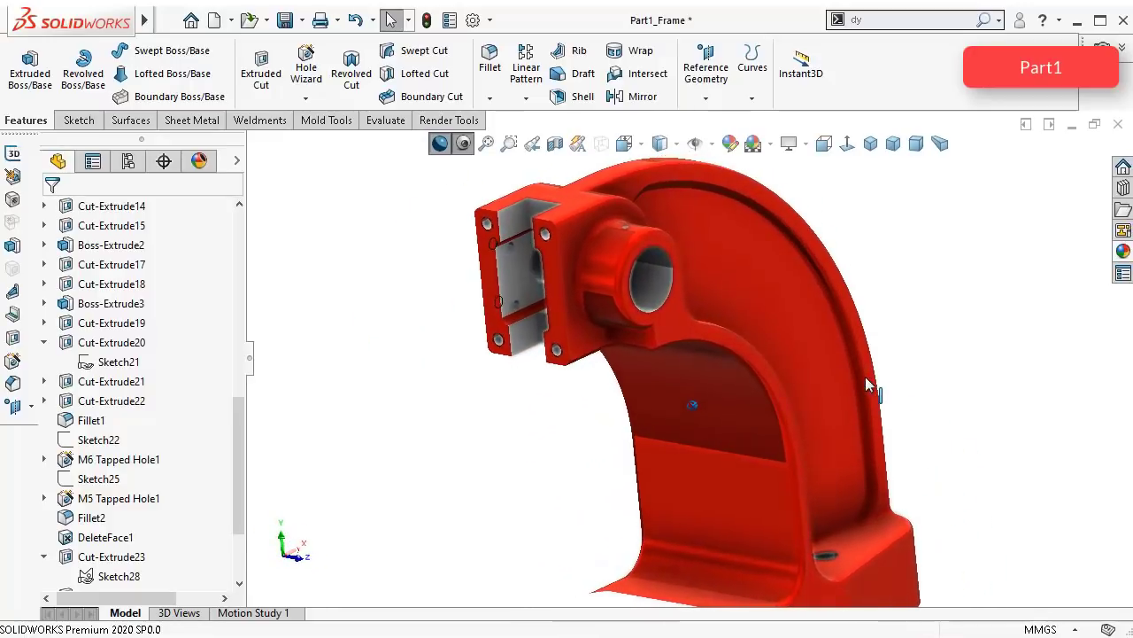
pyautogui.press('Left')
pyautogui.press('Left')
pyautogui.press('Left')
pyautogui.press('Left')
pyautogui.press('Left')
pyautogui.press('Left')
pyautogui.press('Left')
pyautogui.press('Left')
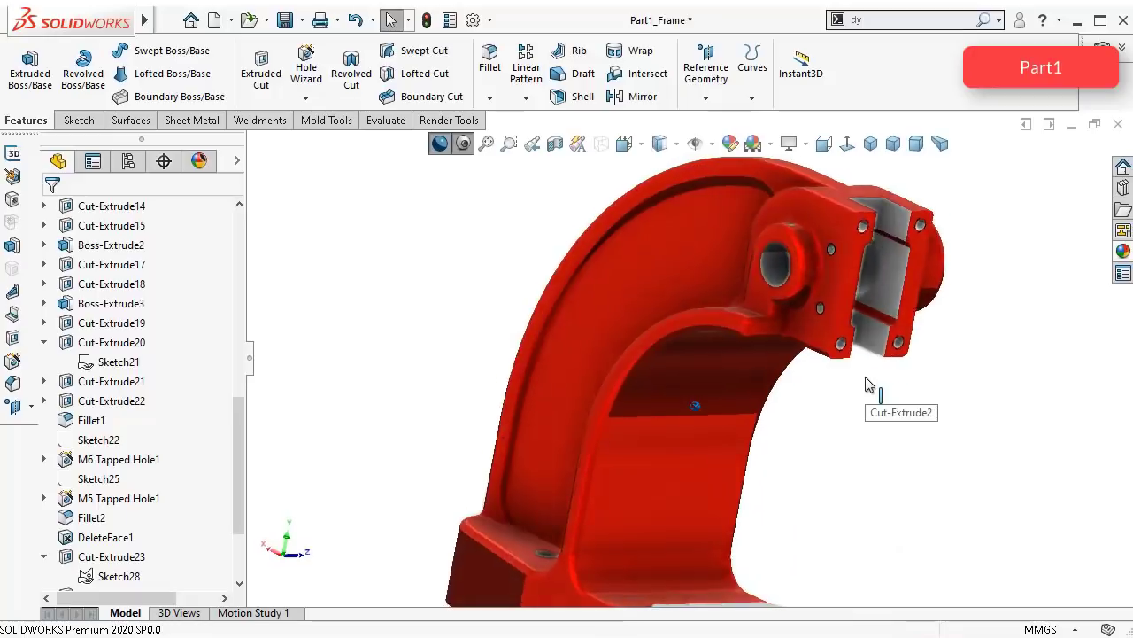
pyautogui.press('Left')
pyautogui.press('Left')
pyautogui.press('Left')
pyautogui.press('Left')
pyautogui.press('Left')
pyautogui.press('Left')
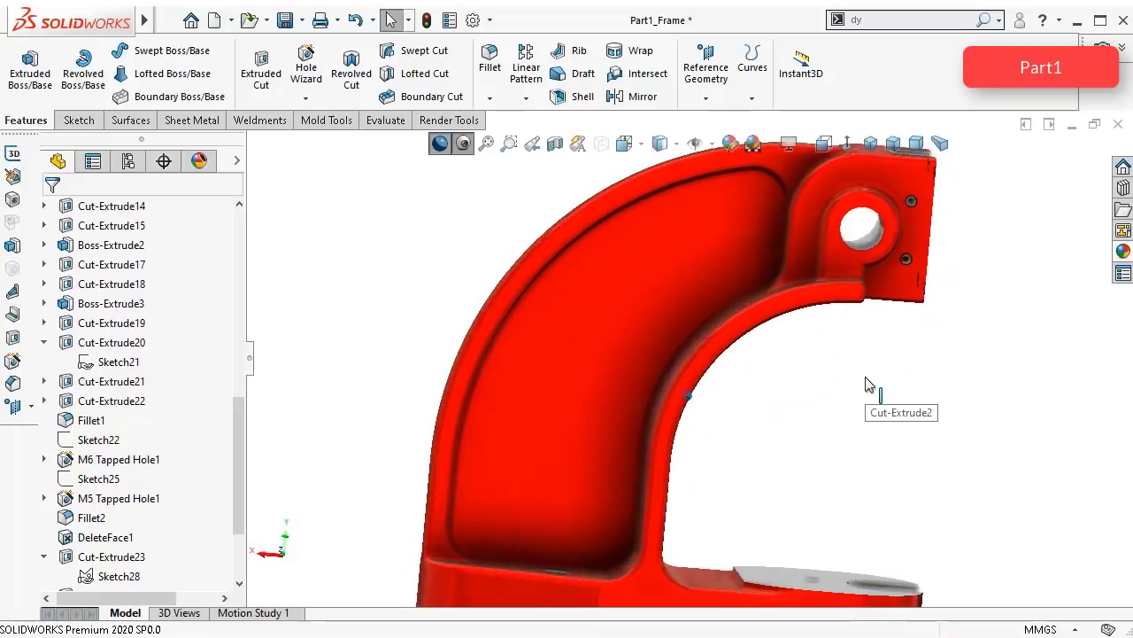
pyautogui.press('Left')
pyautogui.press('Left')
pyautogui.press('Left')
pyautogui.press('Left')
pyautogui.press('Left')
pyautogui.press('Left')
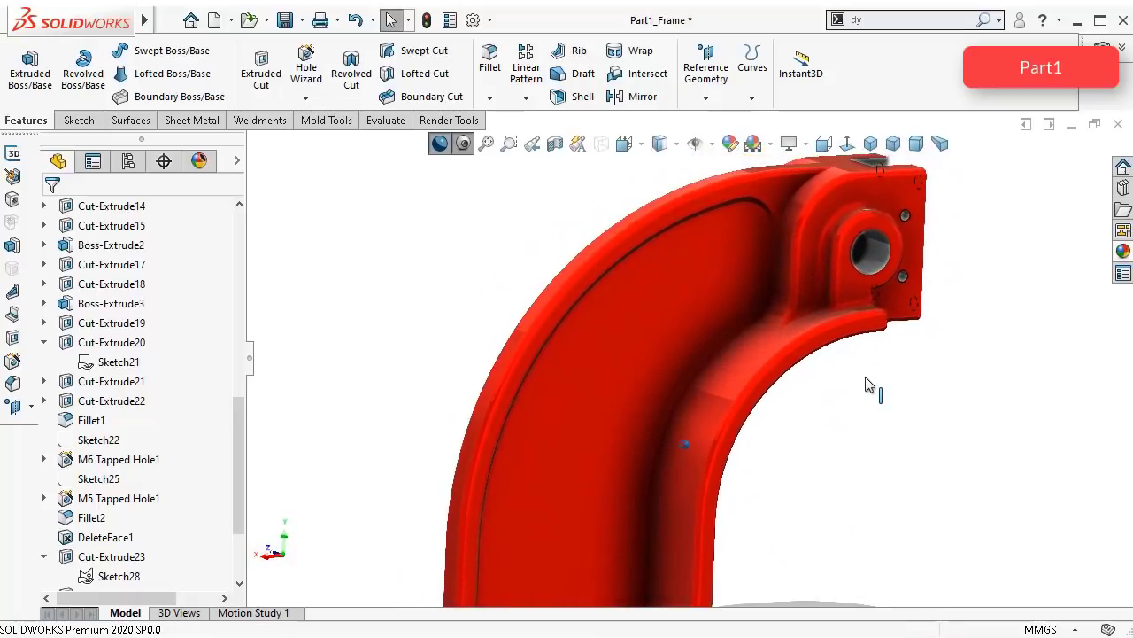
pyautogui.press('Left')
pyautogui.press('Left')
pyautogui.press('Left')
pyautogui.press('Left')
pyautogui.press('Left')
pyautogui.press('Left')
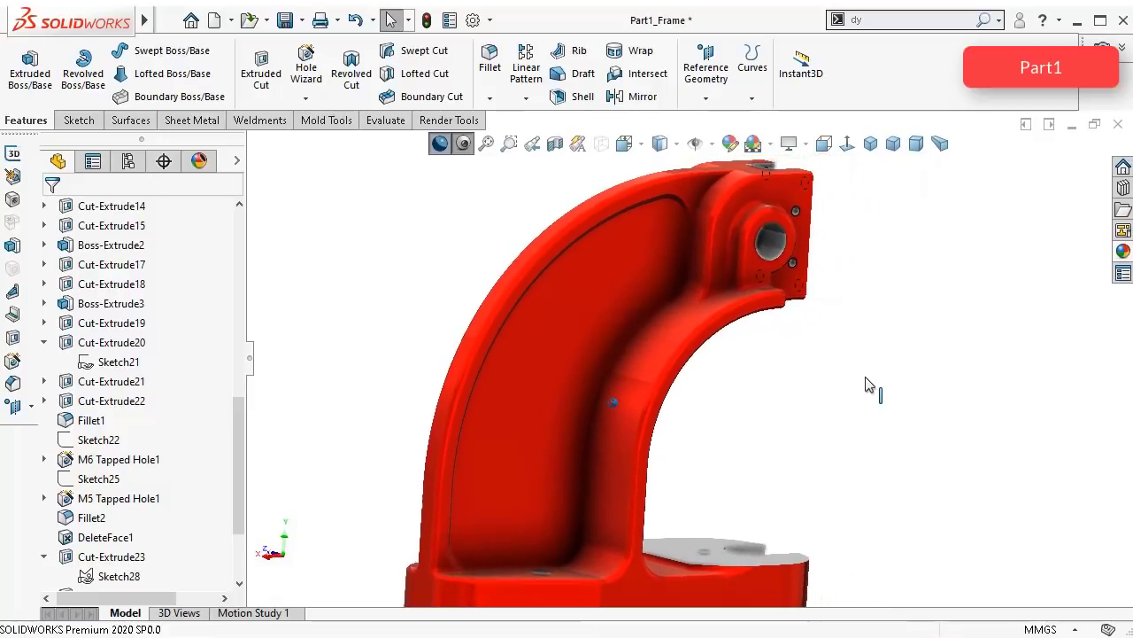
pyautogui.press('Left')
pyautogui.press('Left')
pyautogui.press('Left')
pyautogui.press('Left')
pyautogui.press('Left')
pyautogui.press('Left')
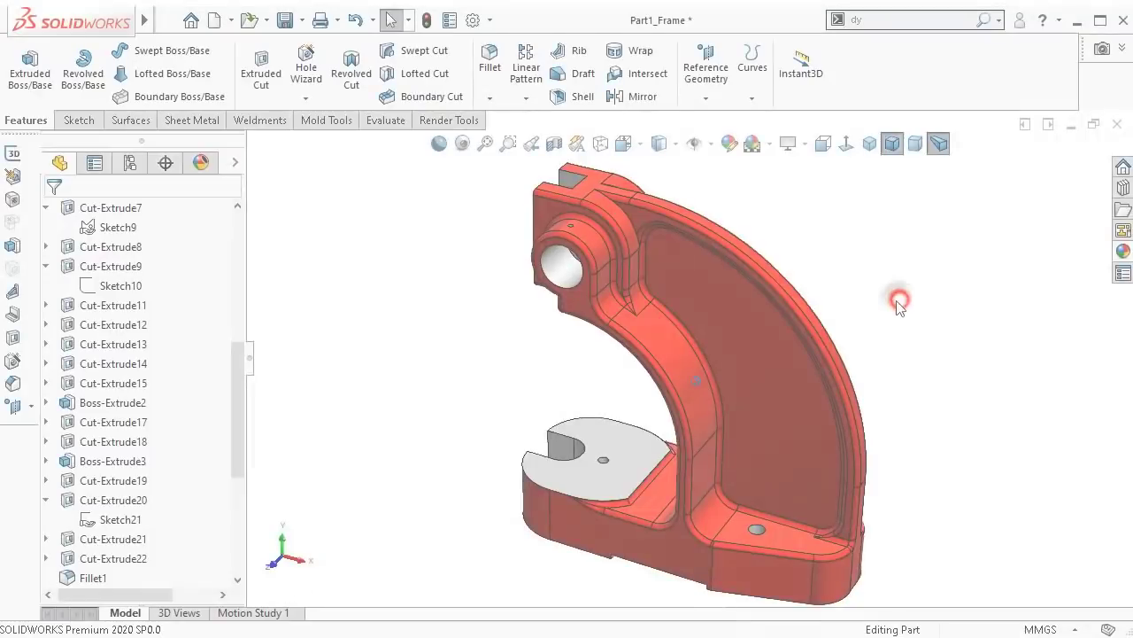
# Step: Edit Fillet11 and add the edges at both ends of the shallow notch under one side wall of the base
pyautogui.click(892, 317)
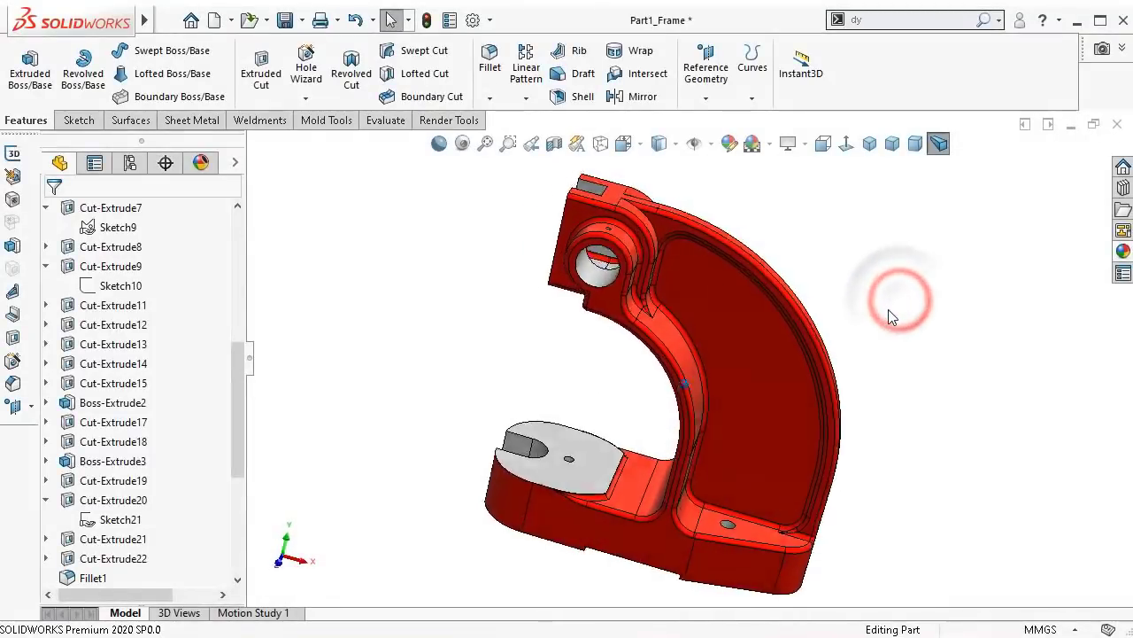
pyautogui.moveTo(888, 309); pyautogui.dragTo(552, 473, button='middle')
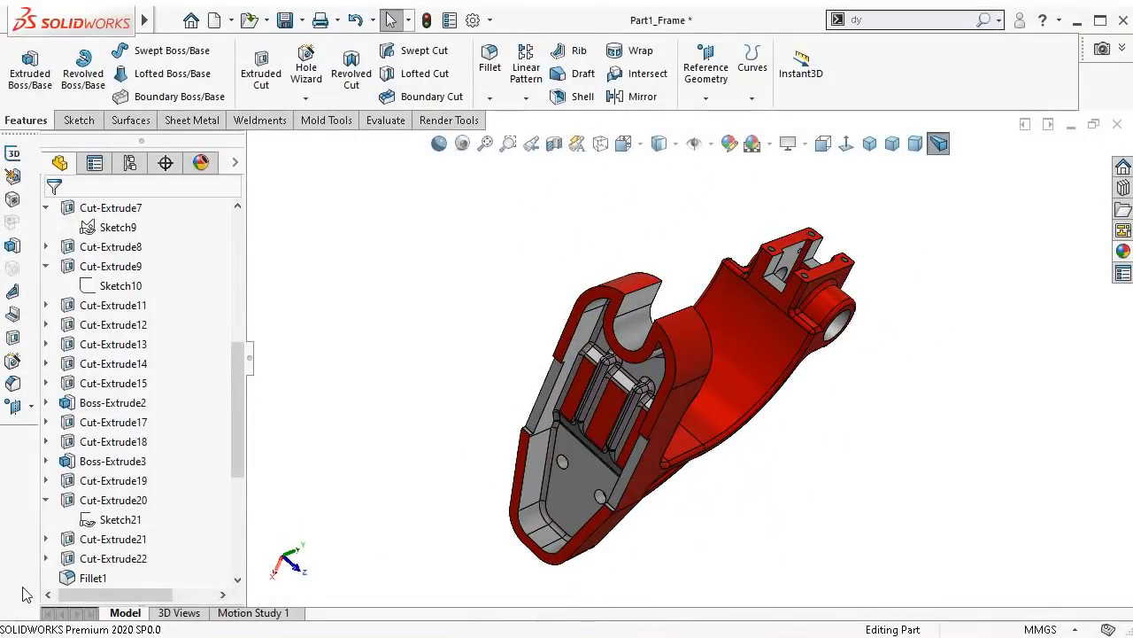
pyautogui.moveTo(234, 431); pyautogui.dragTo(235, 524)
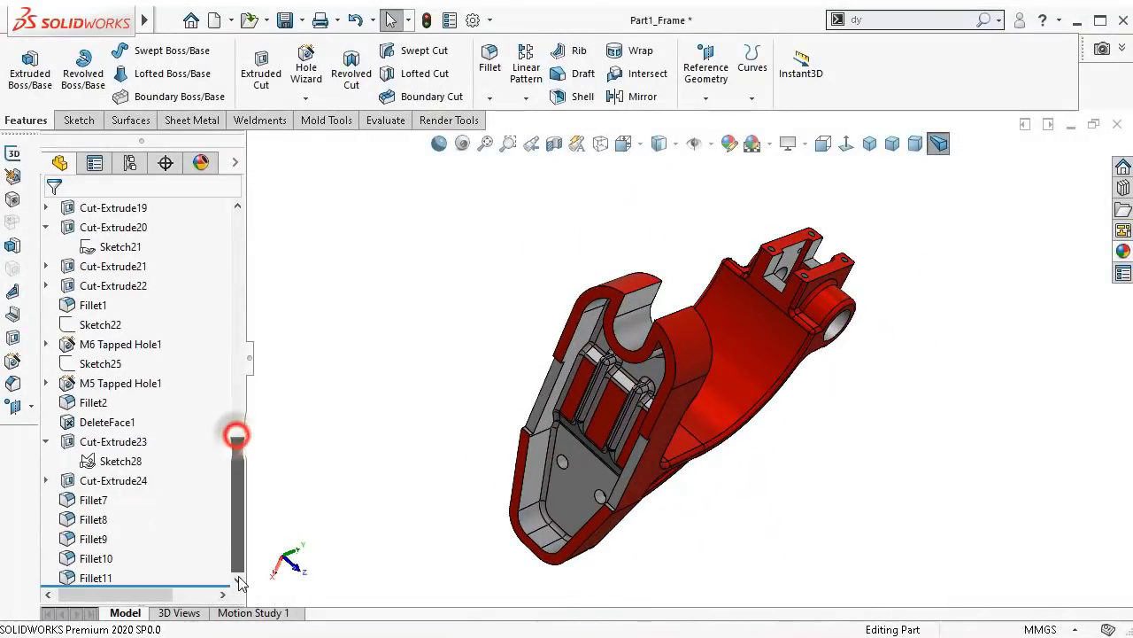
pyautogui.click(81, 578)
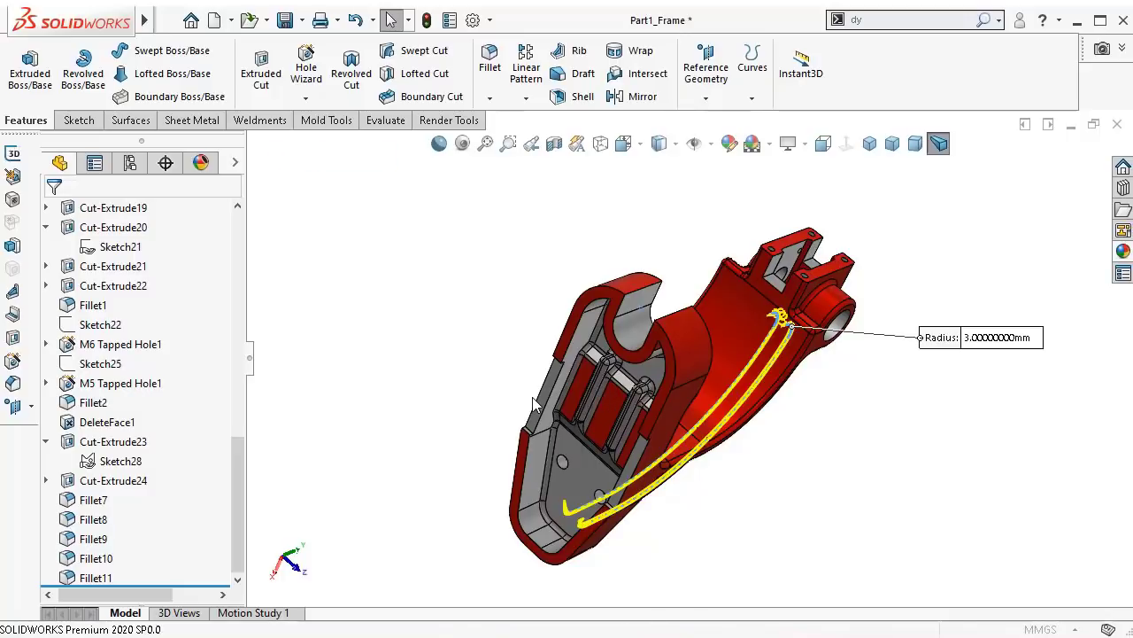
pyautogui.scroll(-5, 535, 403)
pyautogui.scroll(-4, 547, 496)
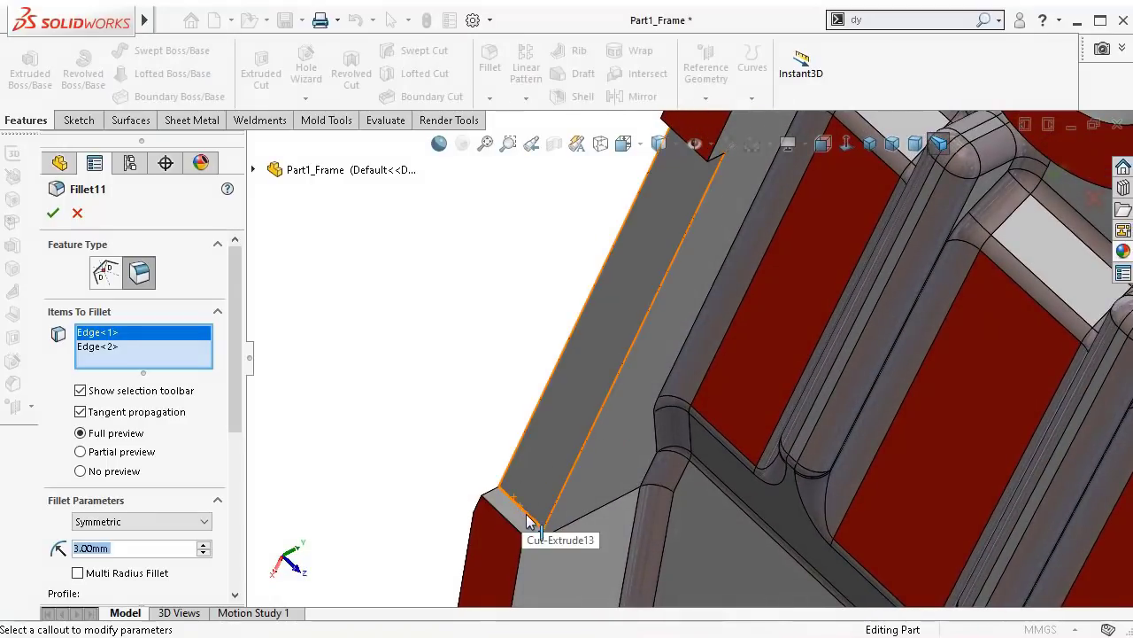
pyautogui.click(535, 524)
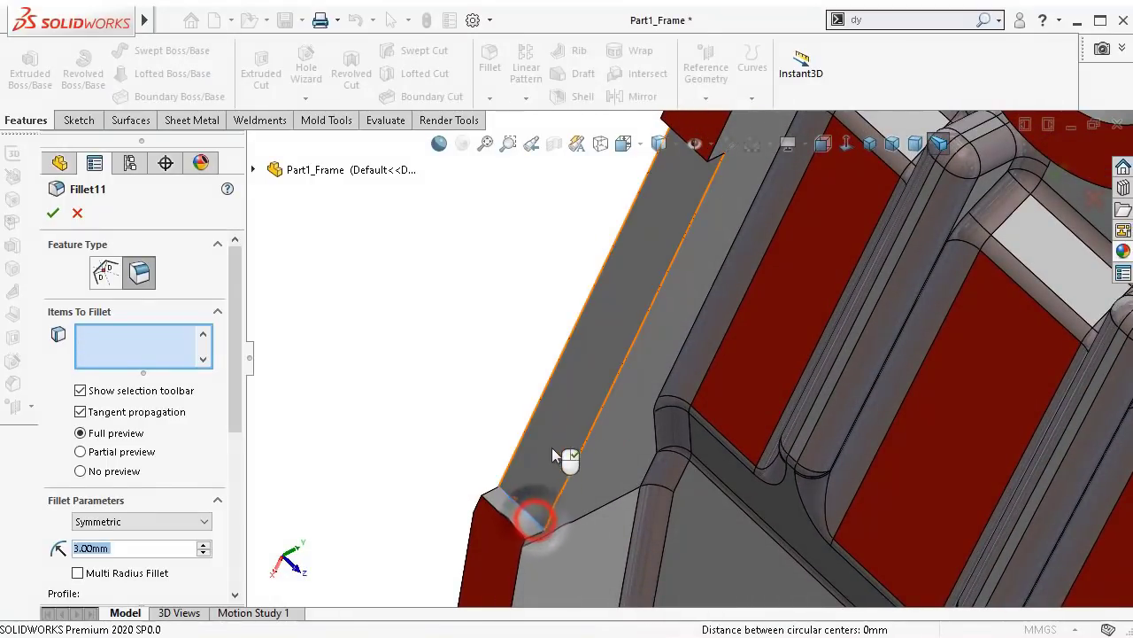
pyautogui.moveTo(646, 310); pyautogui.dragTo(1074, 229, button='middle')
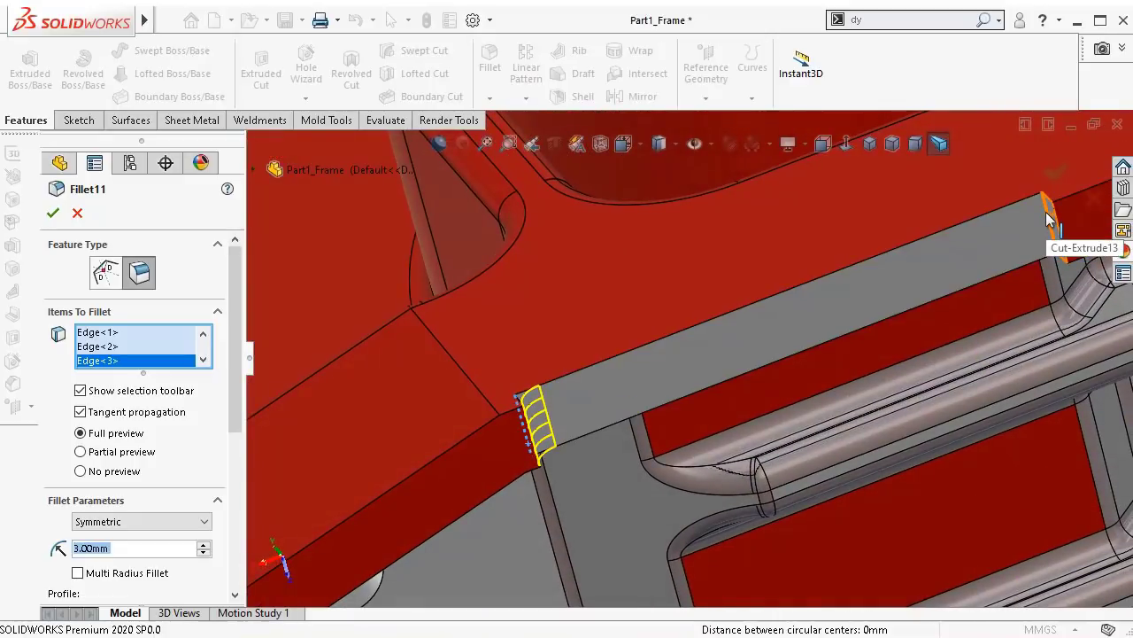
pyautogui.click(1047, 220)
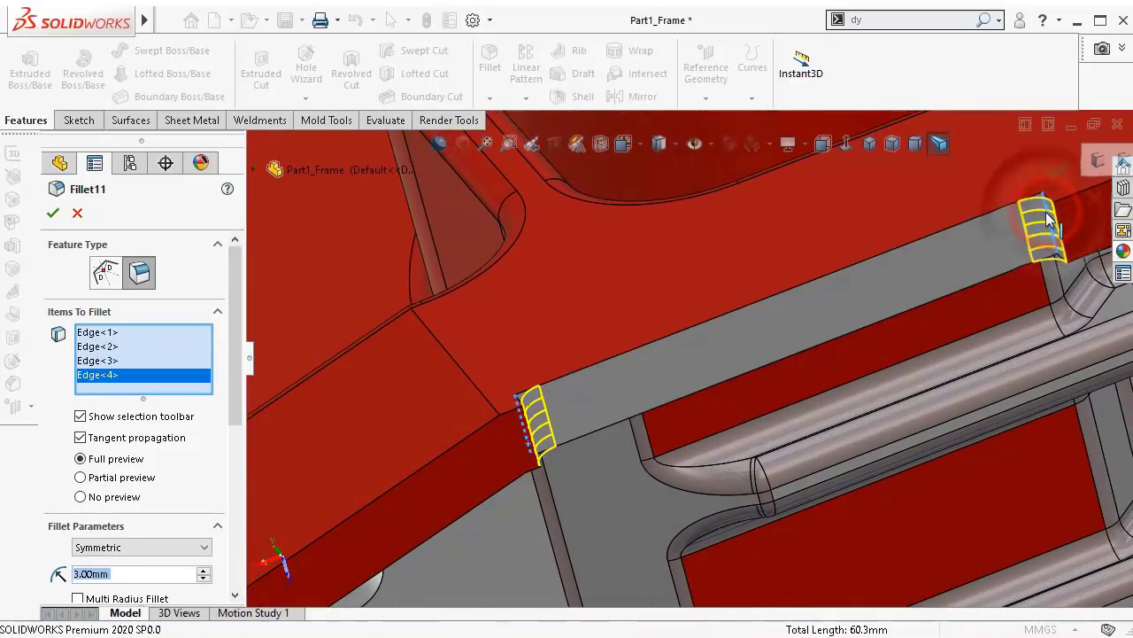
# Step: Add the edges at both ends of the notch under the opposite side wall to the 3 mm Fillet11 and apply the edit
pyautogui.scroll(4, 1043, 280)
pyautogui.moveTo(904, 510); pyautogui.dragTo(960, 451, button='middle')
pyautogui.scroll(-1, 960, 452)
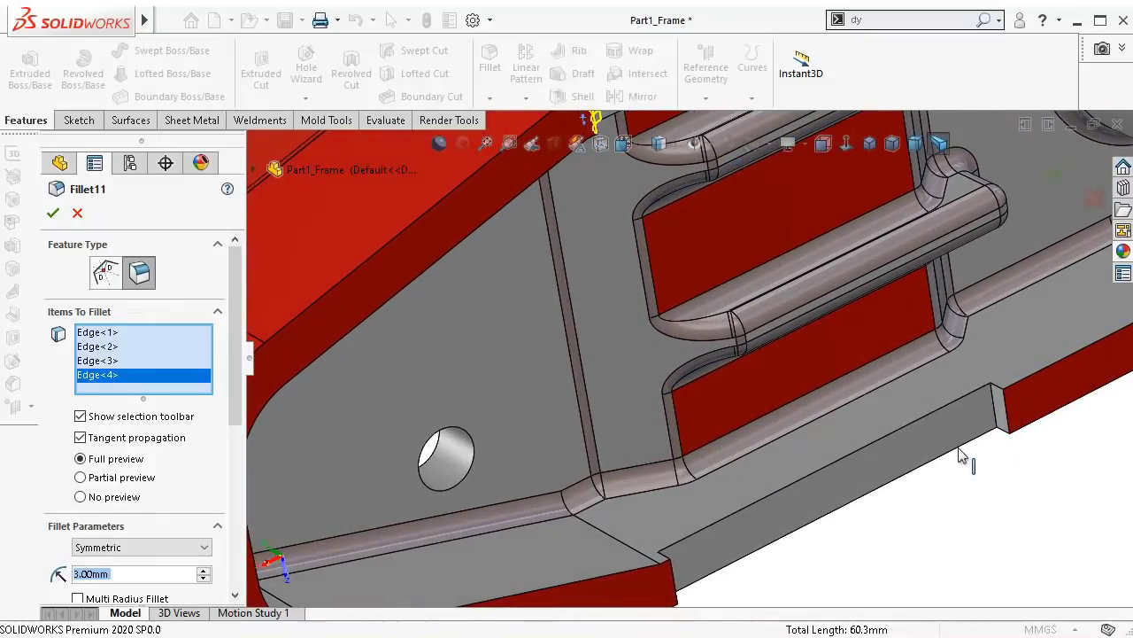
pyautogui.click(992, 397)
pyautogui.moveTo(992, 398); pyautogui.dragTo(677, 544, button='middle')
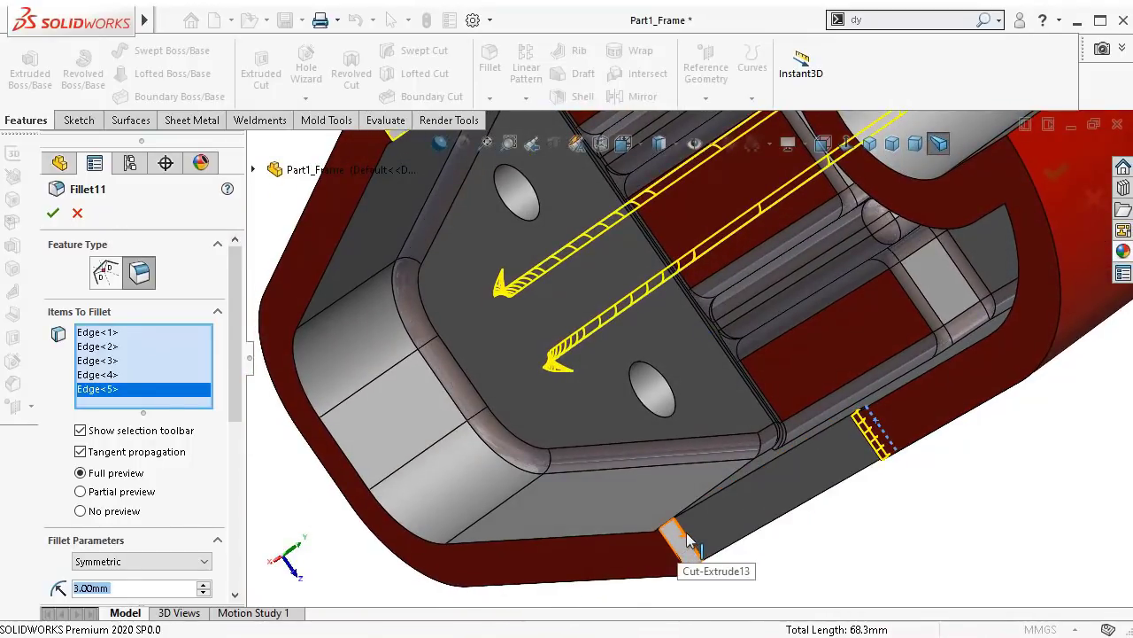
pyautogui.click(686, 539)
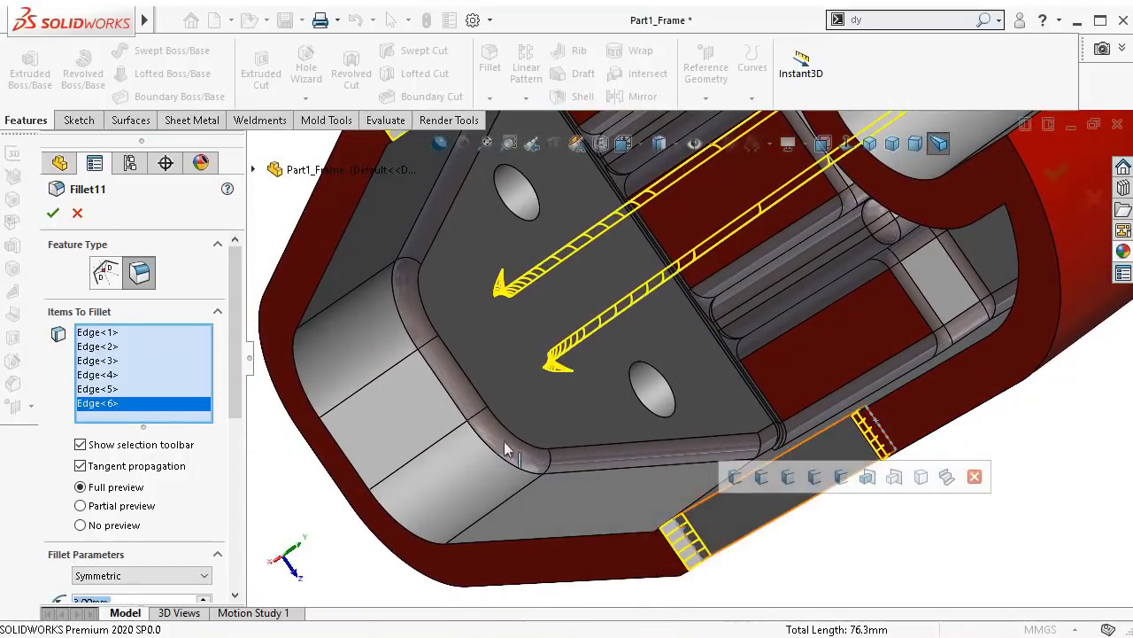
pyautogui.click(53, 213)
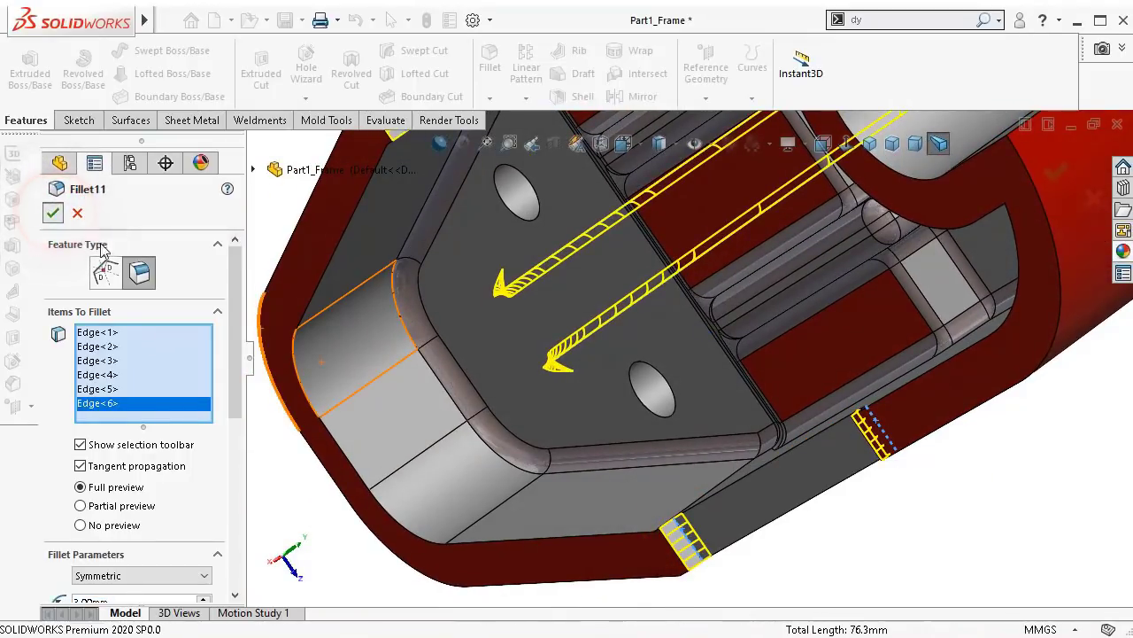
pyautogui.click(916, 143)
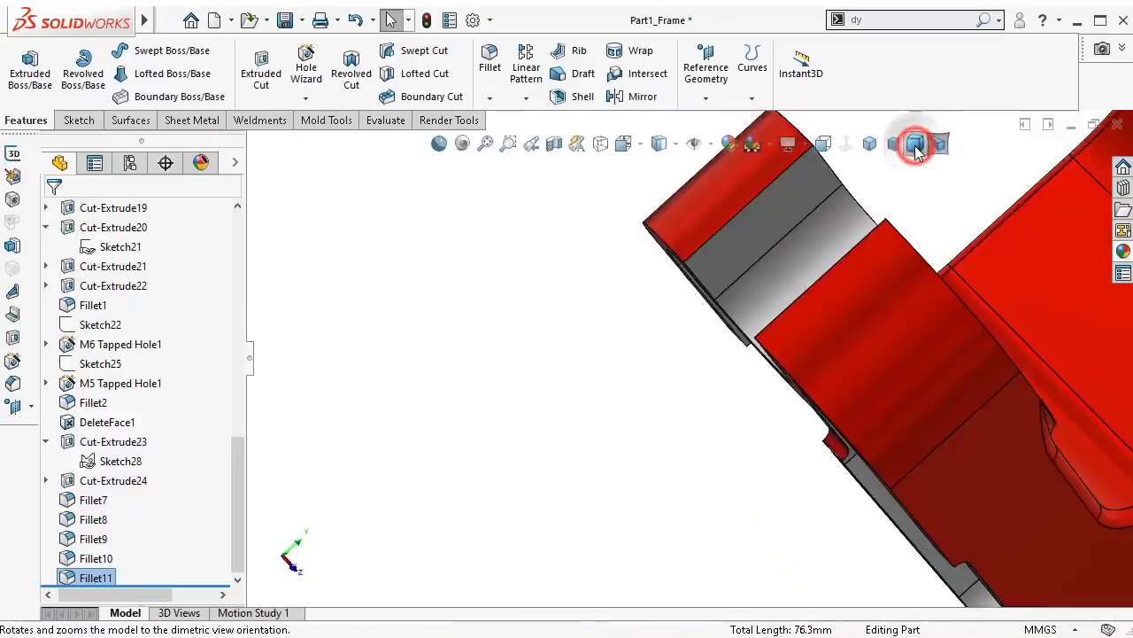
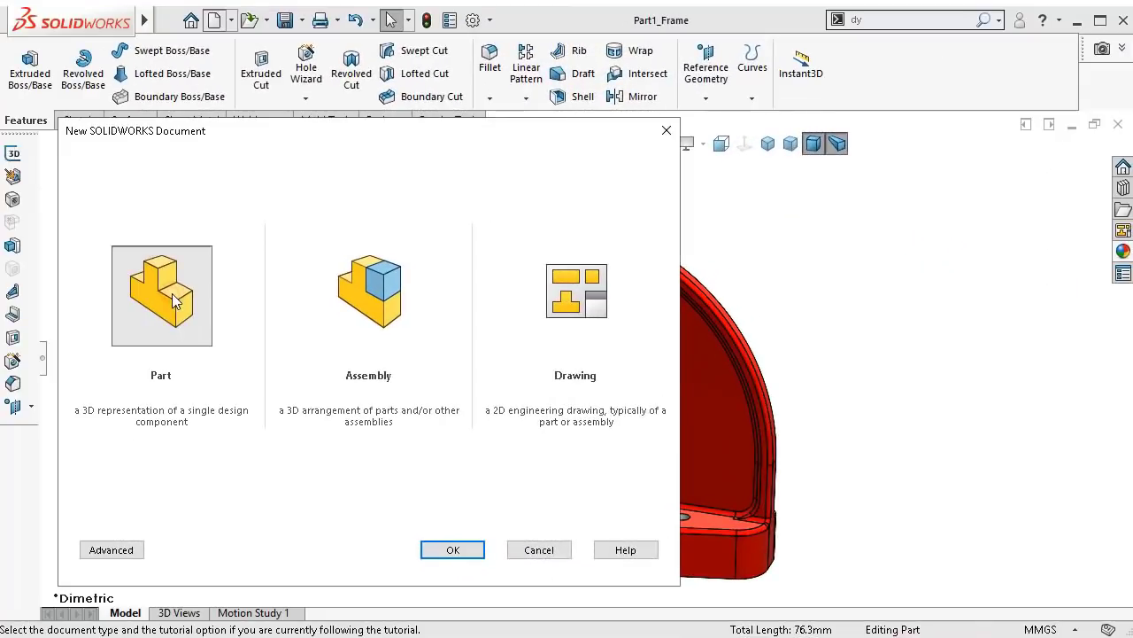
# Step: Create a new part and sketch a center rectangle about 136 mm tall on the Right Plane, centred on the origin
pyautogui.click(443, 552)
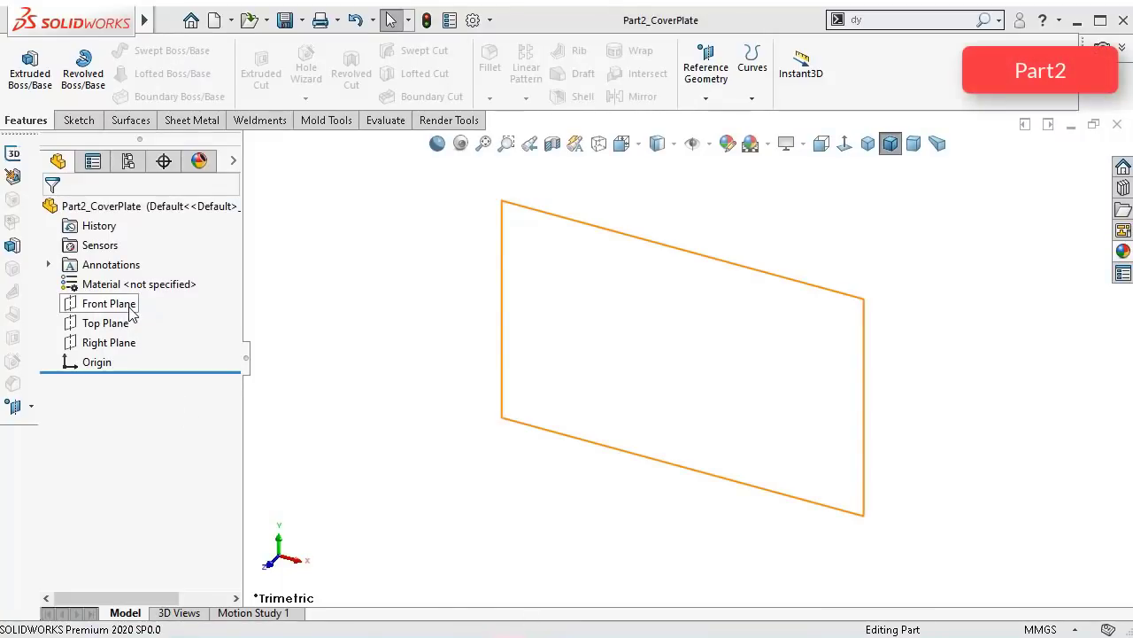
pyautogui.click(115, 351)
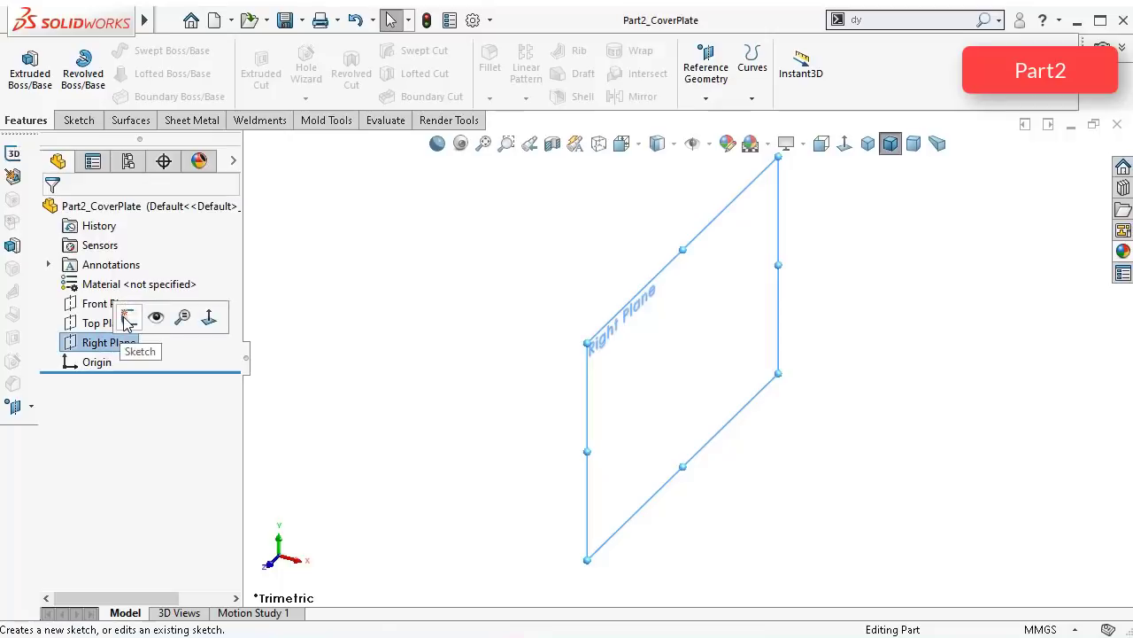
pyautogui.click(127, 319)
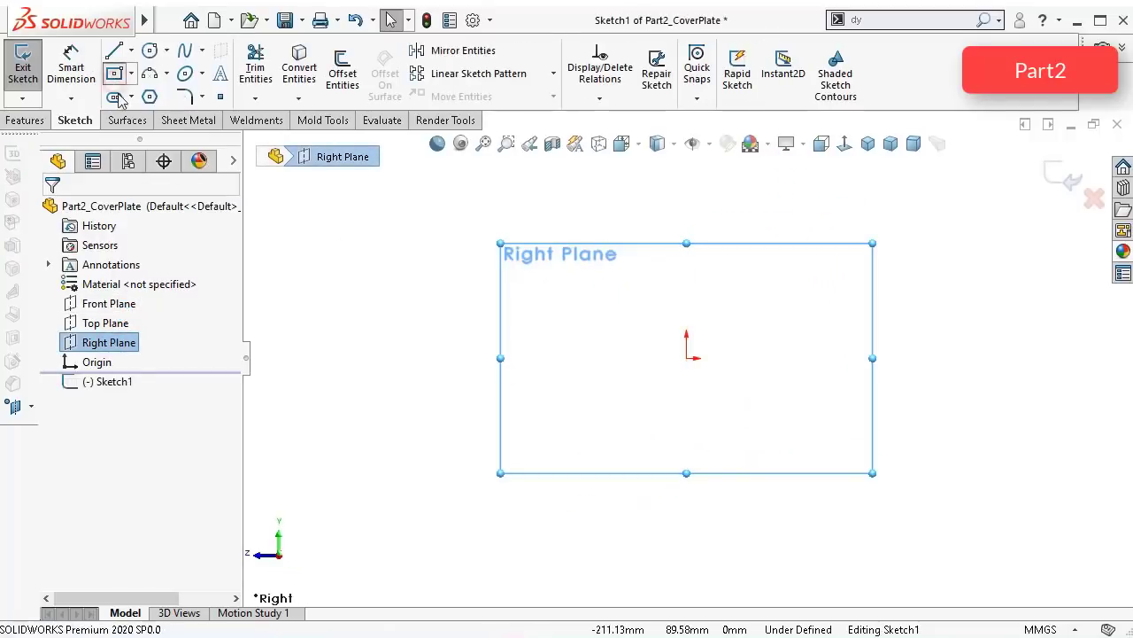
pyautogui.click(114, 74)
pyautogui.click(686, 358)
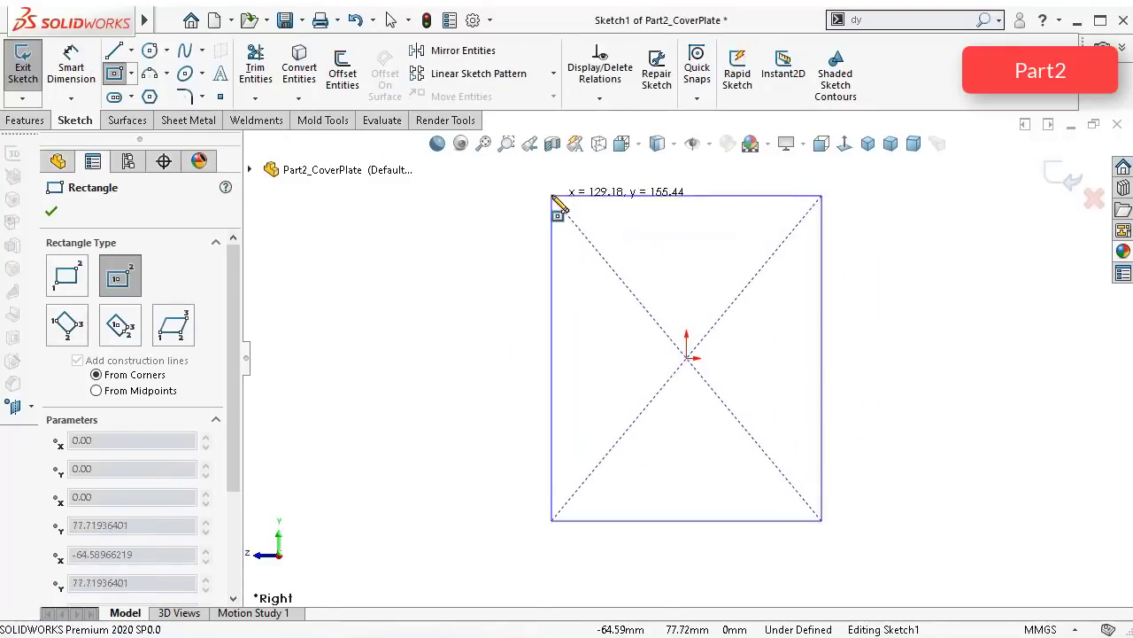
pyautogui.click(557, 215)
# Step: Dimension the rectangle with a height of 63.5 mm and a width of 44.56 mm
pyautogui.moveTo(456, 412)
pyautogui.mouseDown(button='right')
pyautogui.moveTo(451, 363)
pyautogui.moveTo(523, 282)
pyautogui.mouseUp(button='right')
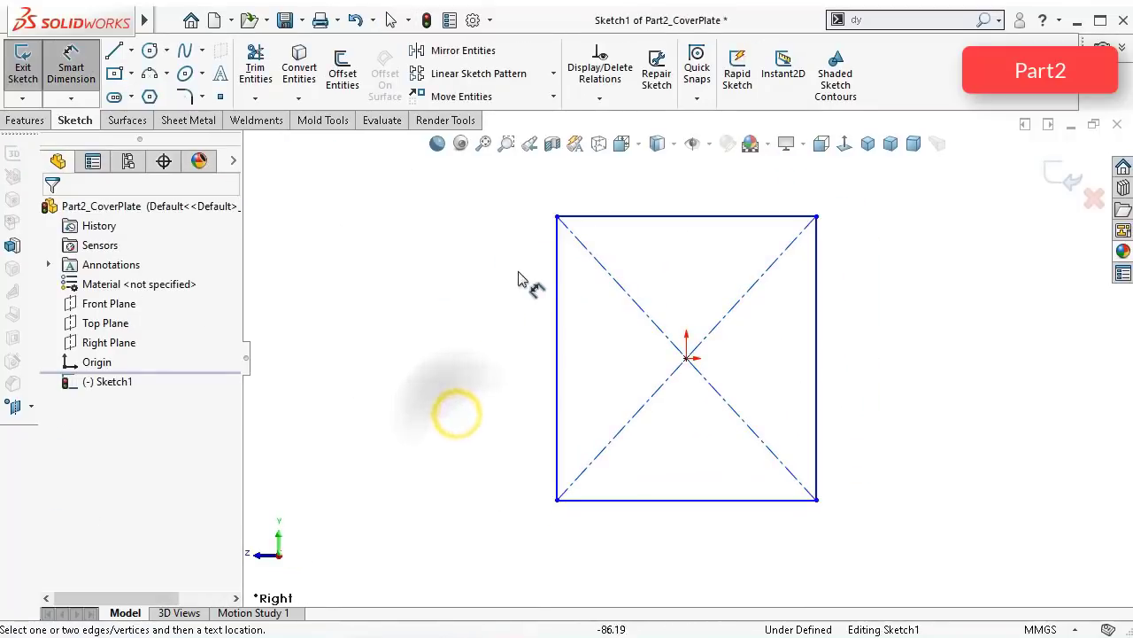
pyautogui.click(547, 297)
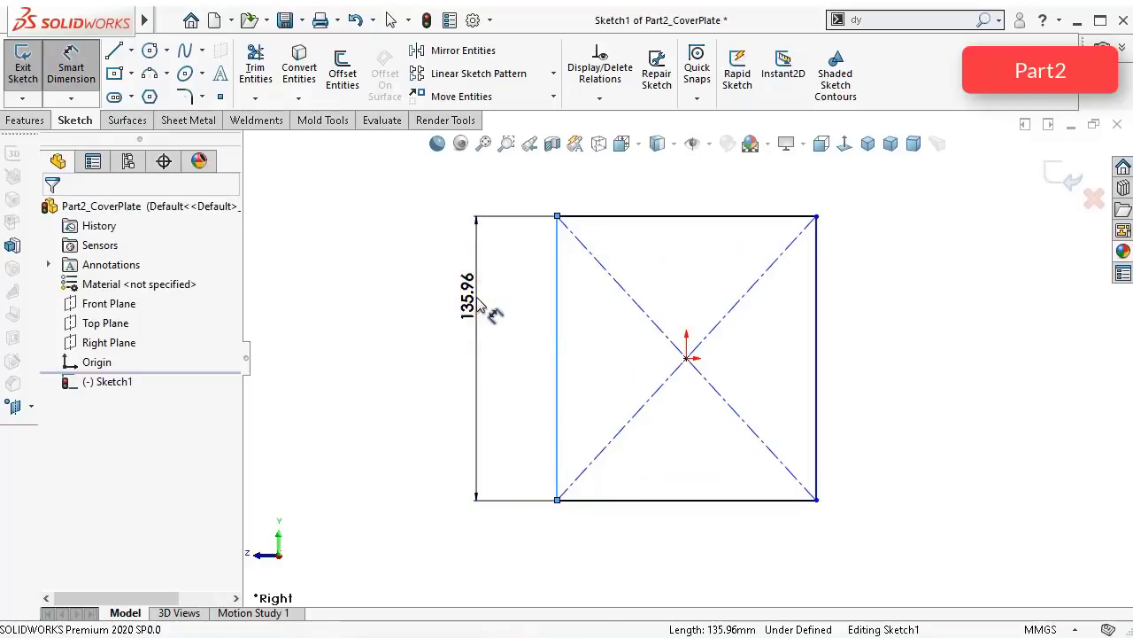
pyautogui.click(474, 296)
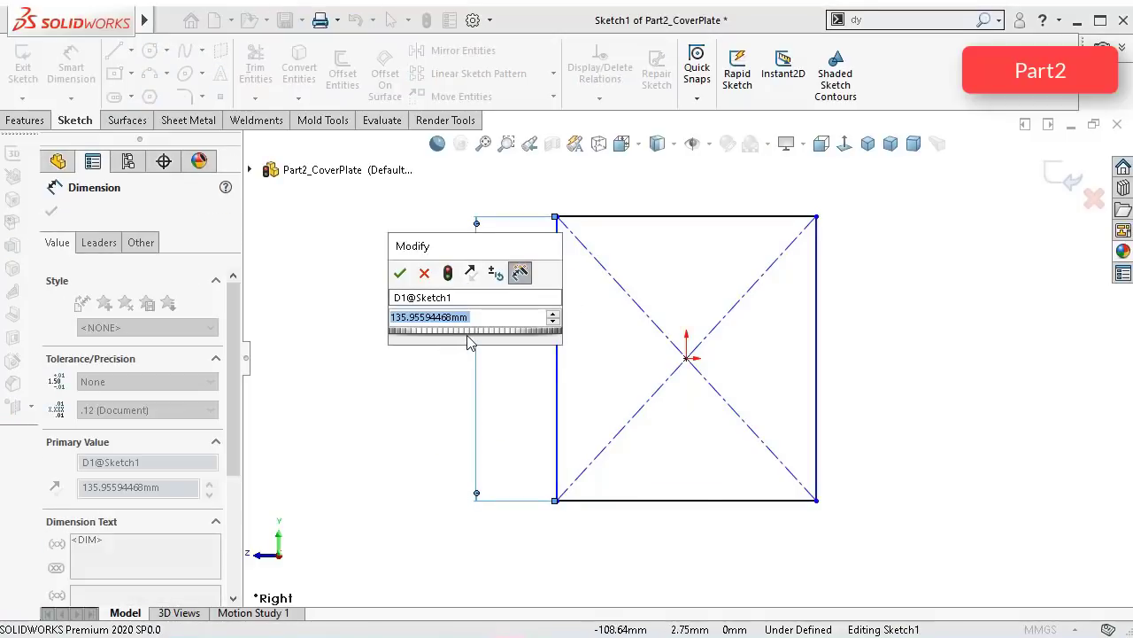
pyautogui.write('63,5')
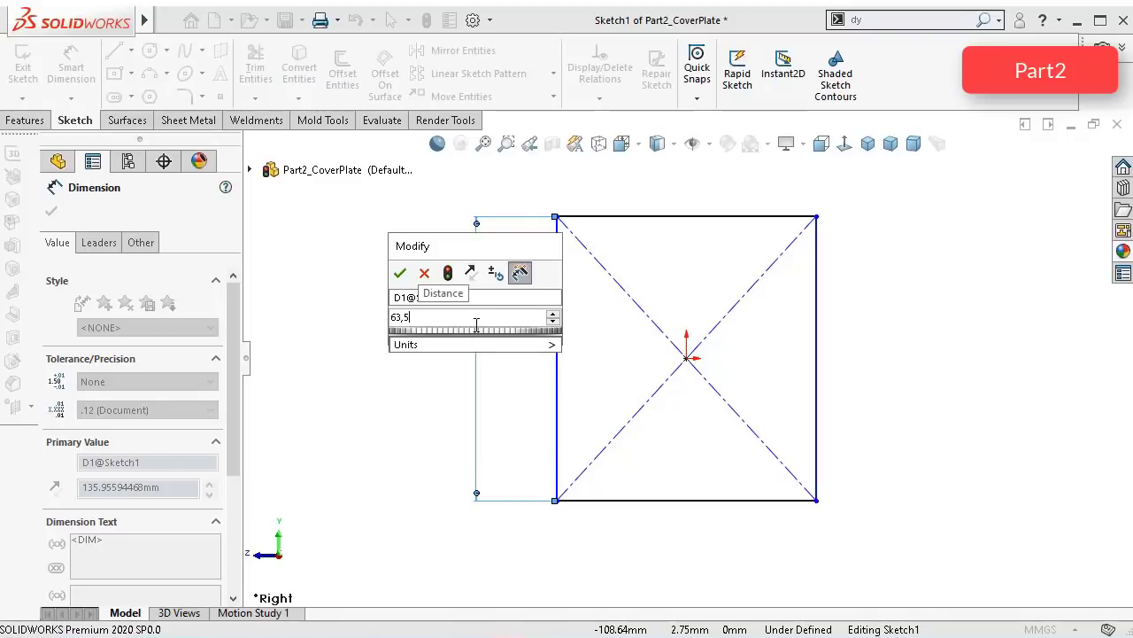
pyautogui.press('Return')
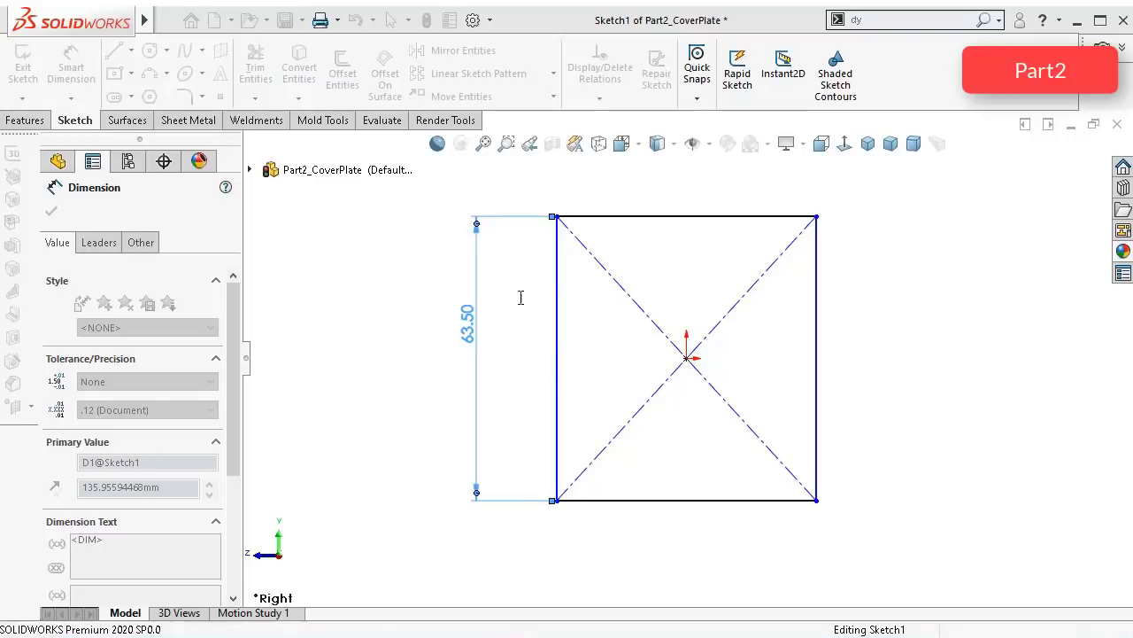
pyautogui.click(664, 218)
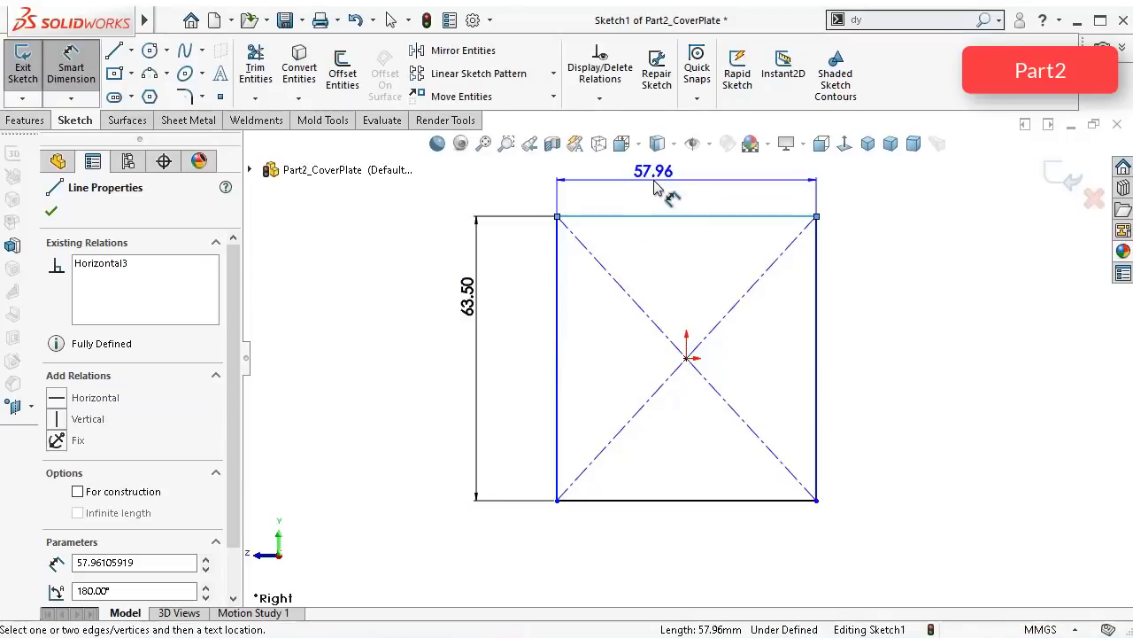
pyautogui.click(656, 186)
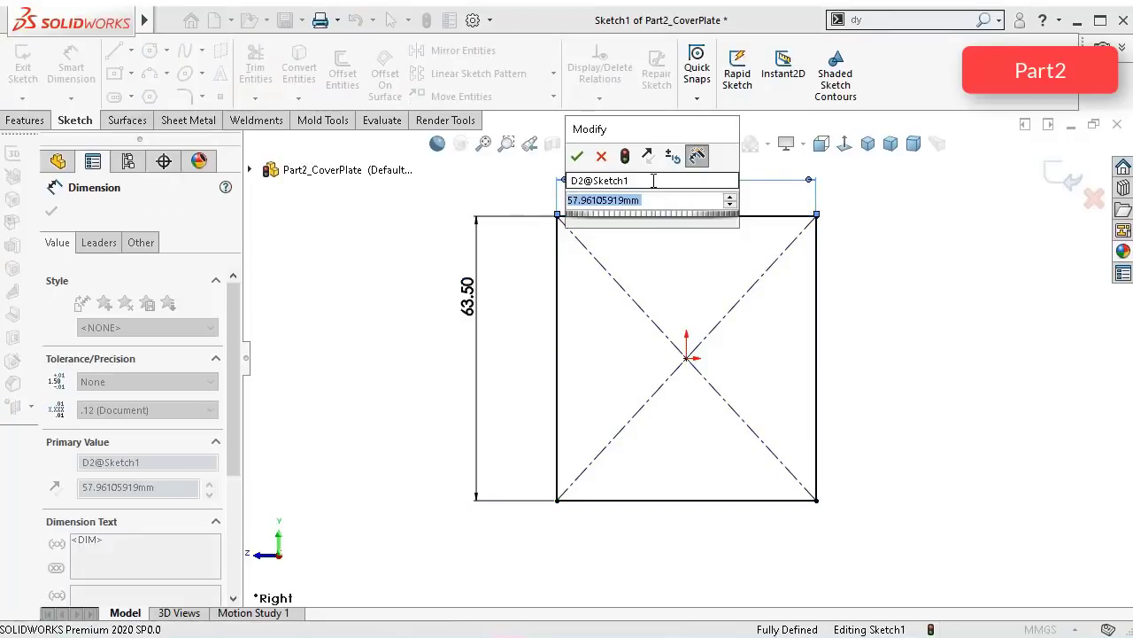
pyautogui.write('44,')
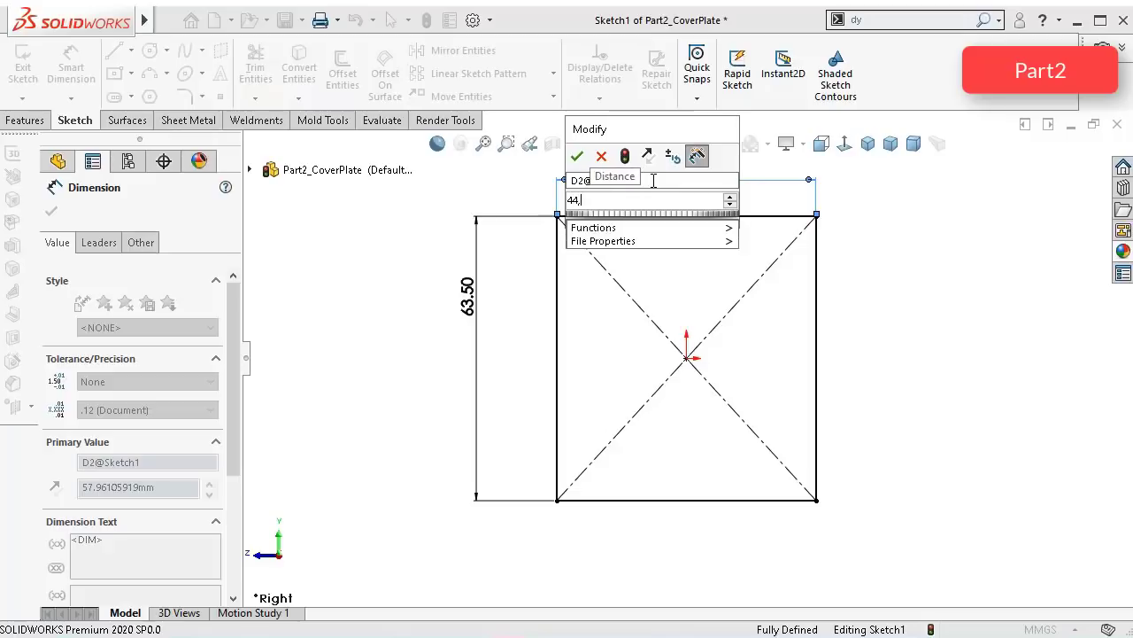
pyautogui.write('56')
pyautogui.press('Return')
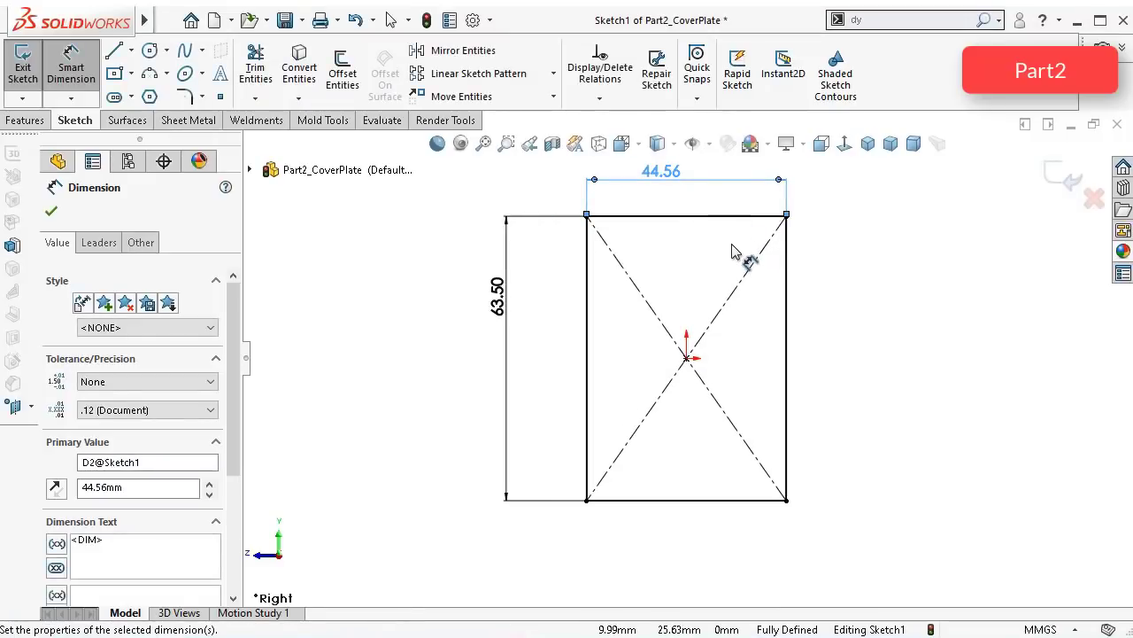
# Step: Extrude the rectangle as a blind boss 12.75 mm deep from the sketch plane
pyautogui.press('Right')
pyautogui.press('Down')
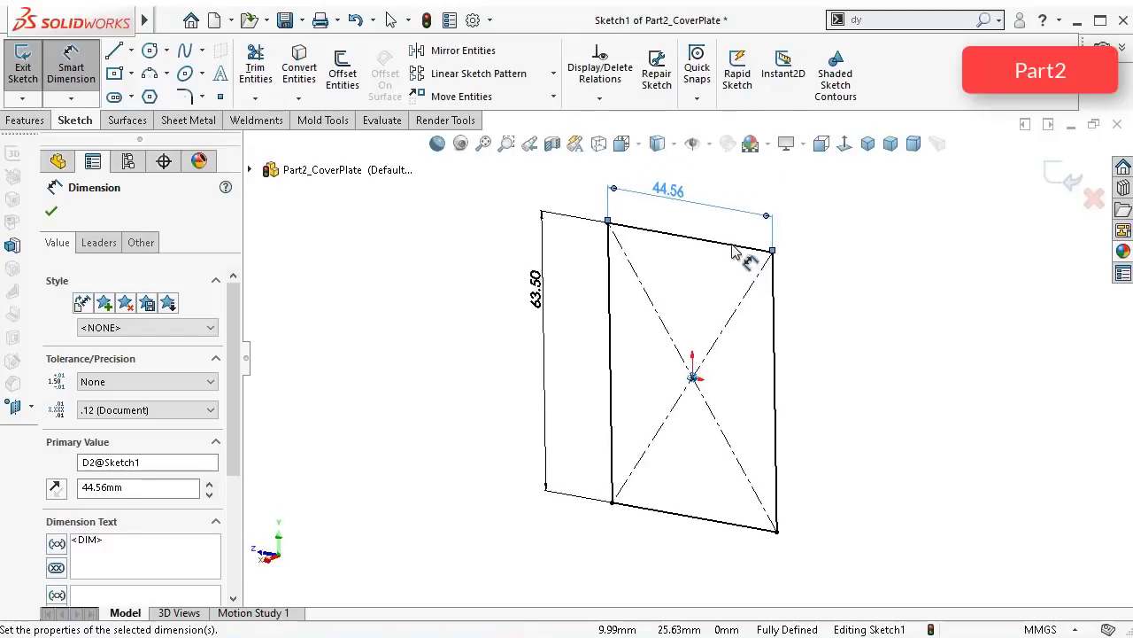
pyautogui.click(25, 120)
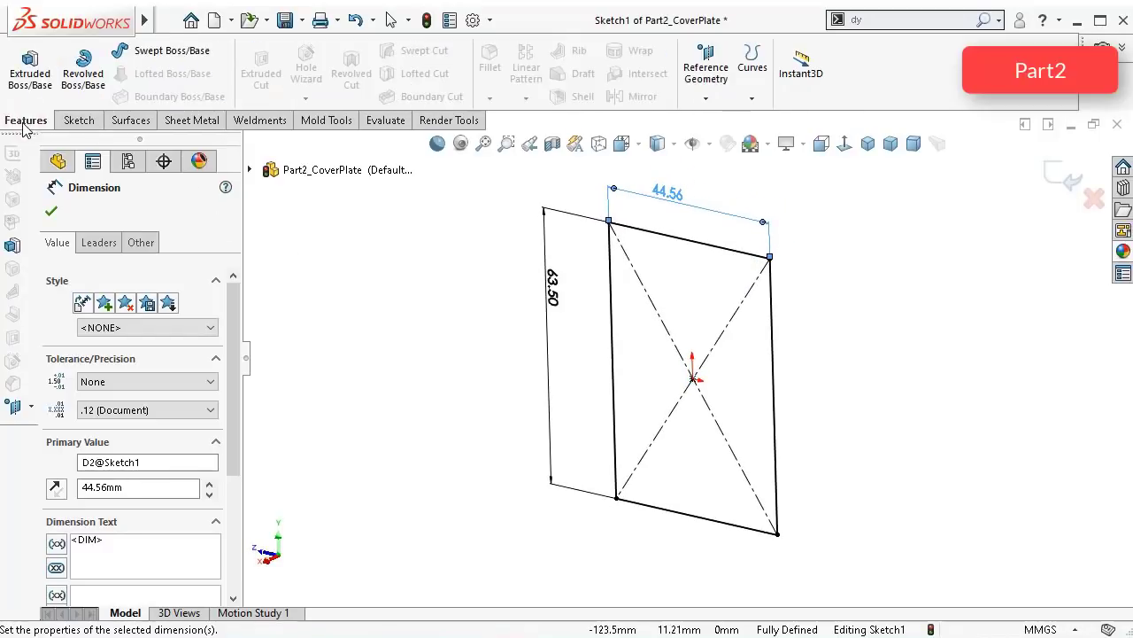
pyautogui.click(31, 80)
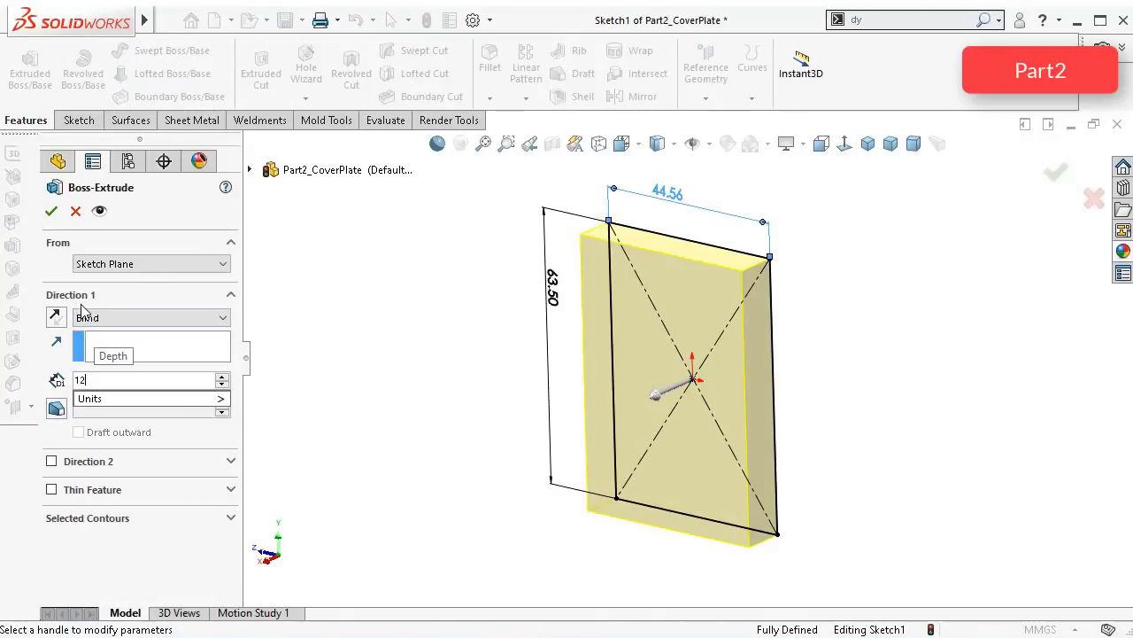
pyautogui.write('12,75')
pyautogui.press('Return')
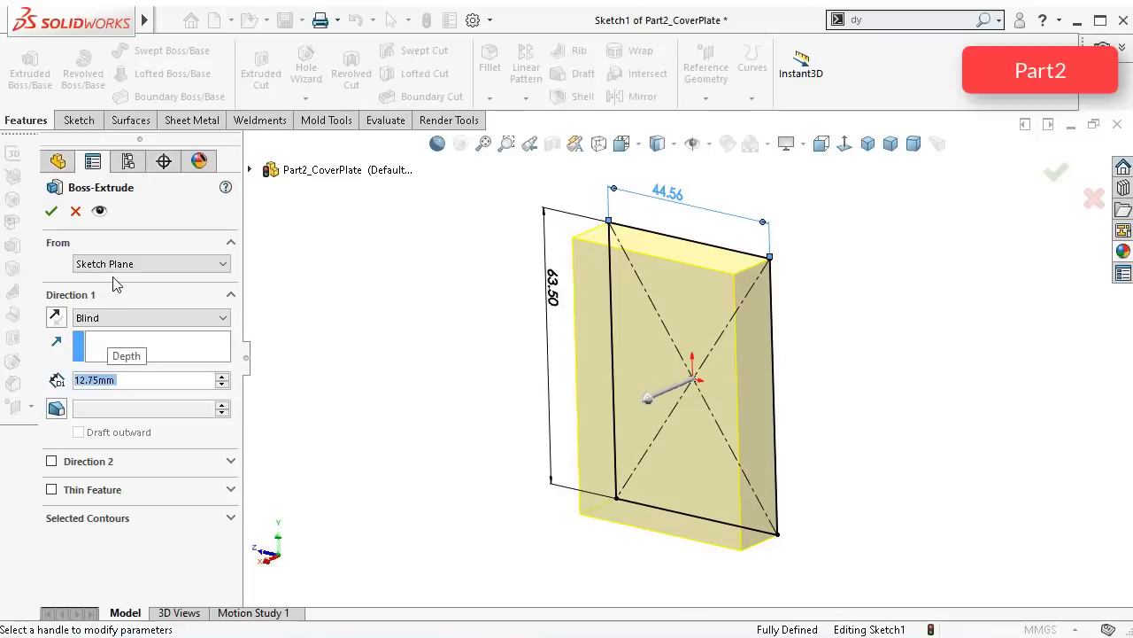
pyautogui.click(51, 213)
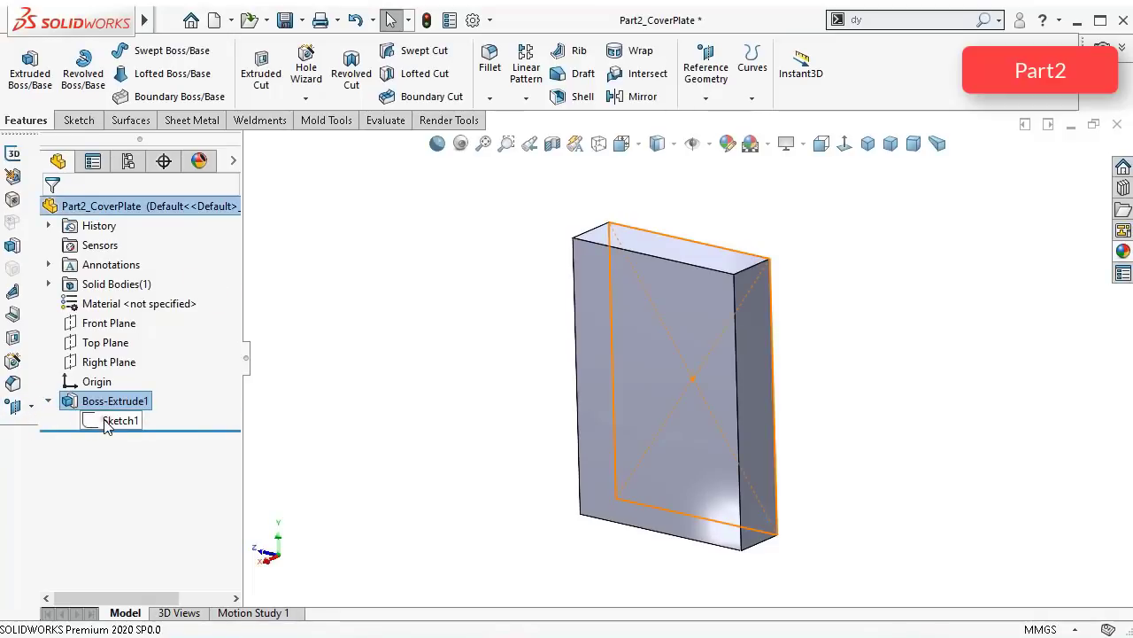
# Step: Edit the plate's base sketch and add an inner construction center rectangle about 36 × 51 mm, centred on the origin
pyautogui.click(89, 420)
pyautogui.click(124, 381)
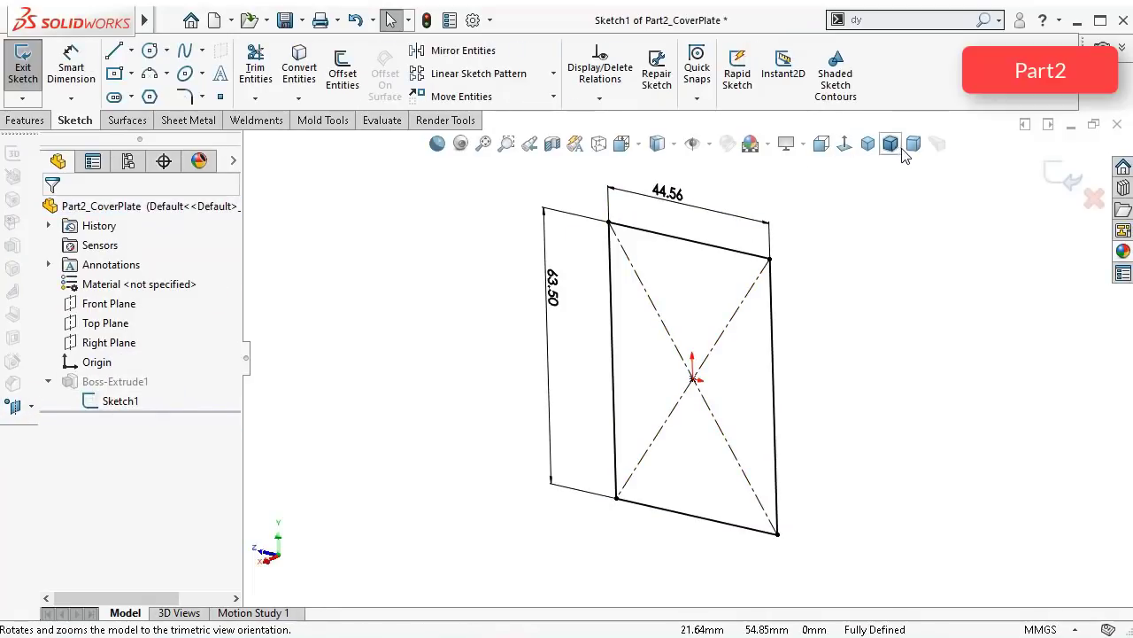
pyautogui.click(846, 147)
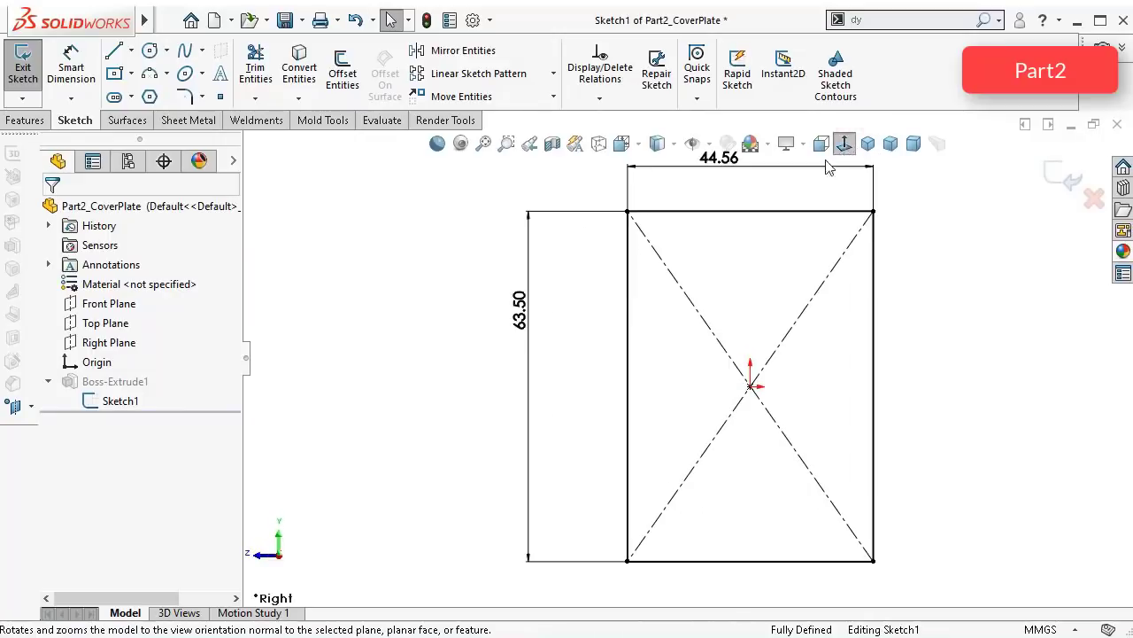
pyautogui.click(113, 74)
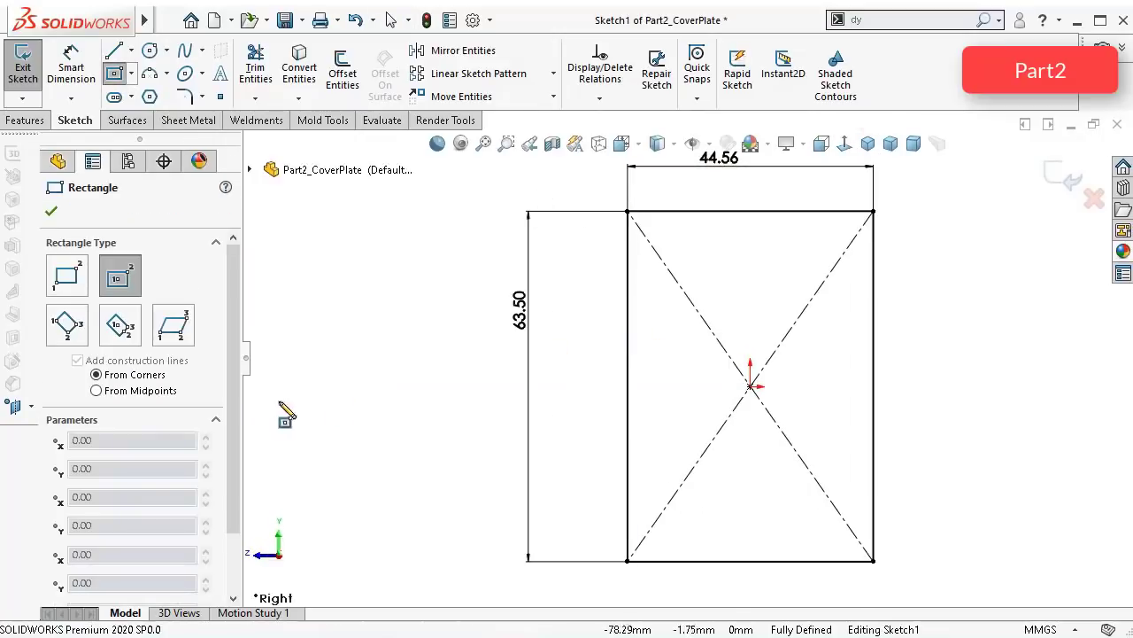
pyautogui.scroll(-3, 231, 350)
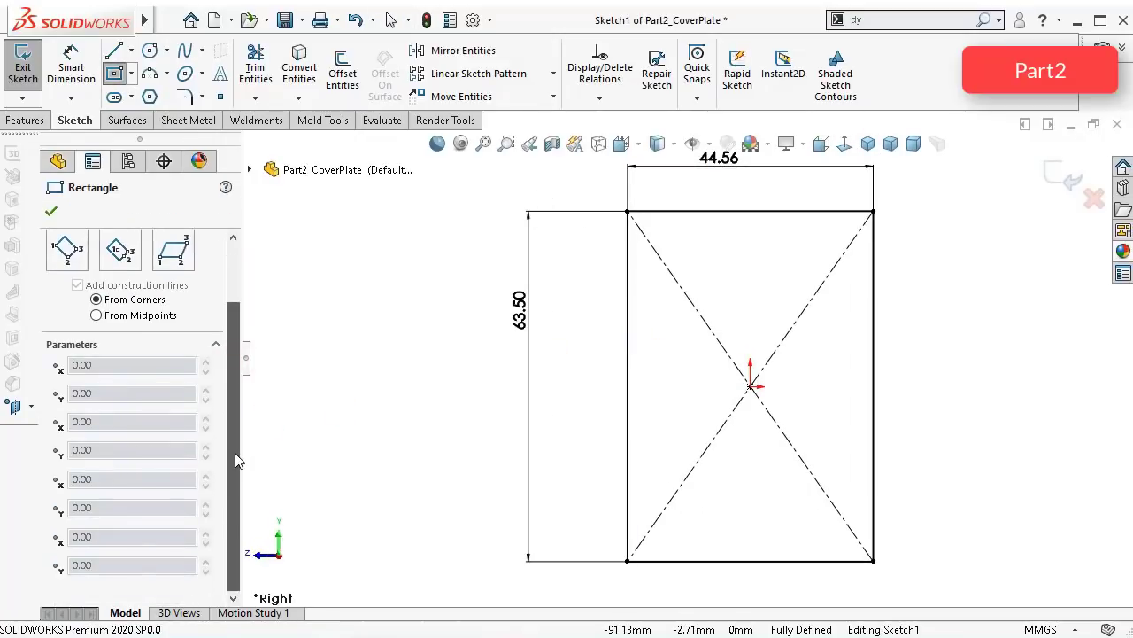
pyautogui.scroll(3, 234, 453)
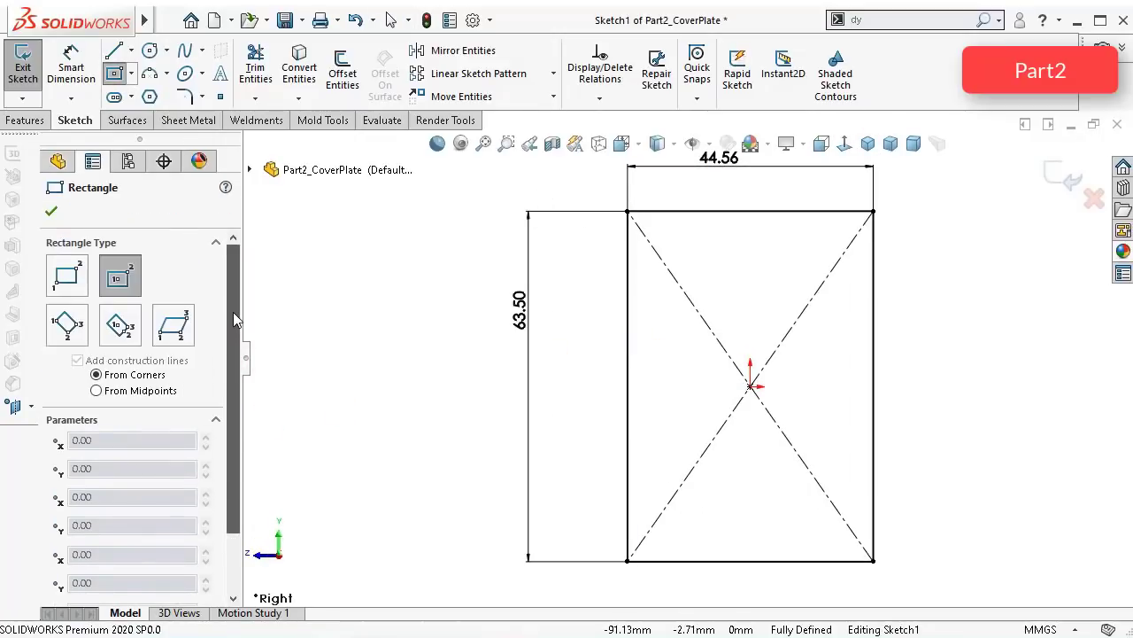
pyautogui.click(750, 386)
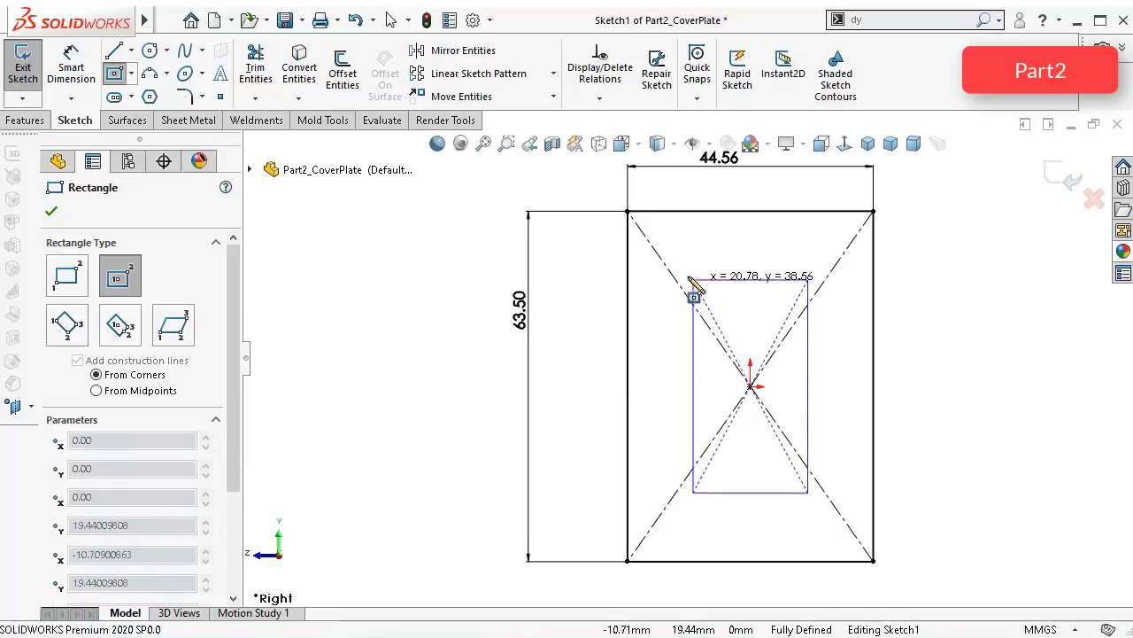
pyautogui.click(653, 247)
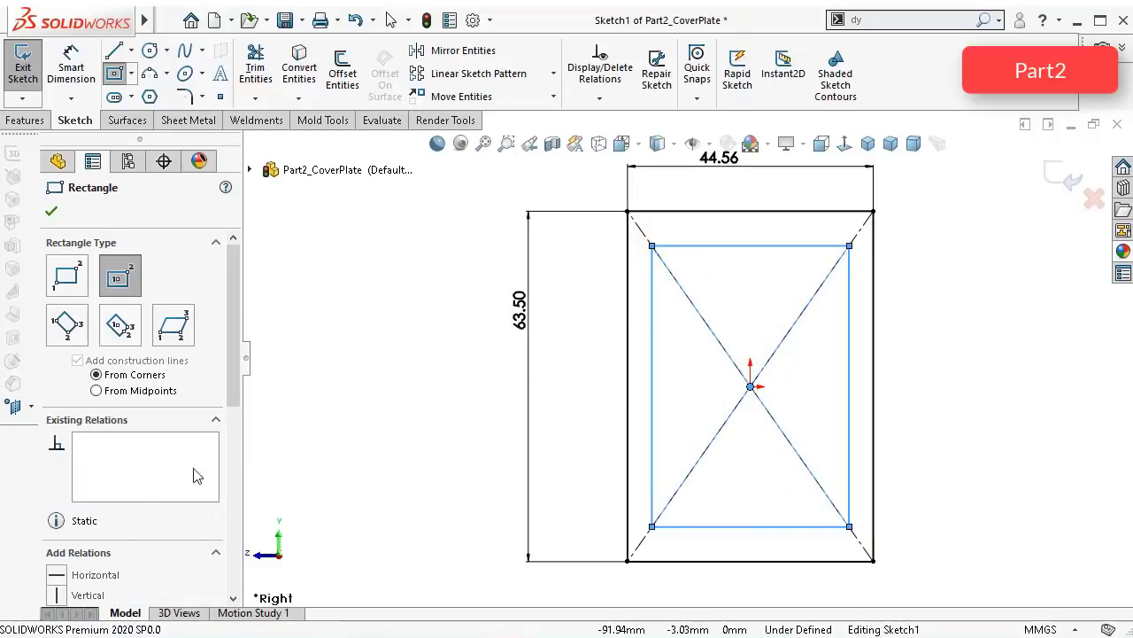
pyautogui.moveTo(235, 387); pyautogui.dragTo(241, 486)
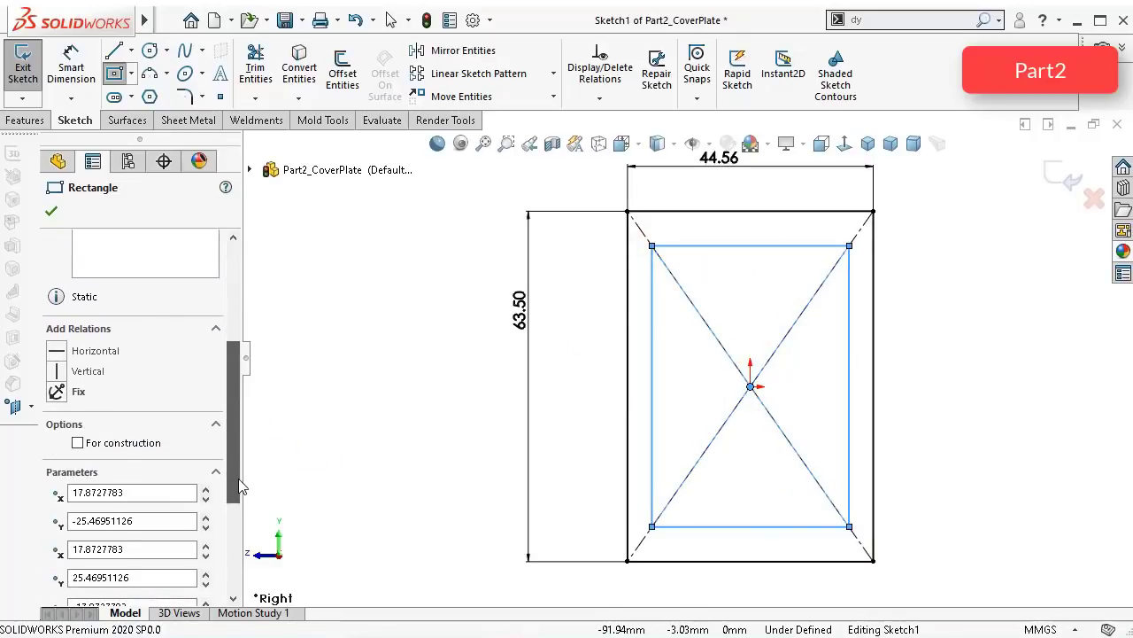
pyautogui.click(78, 445)
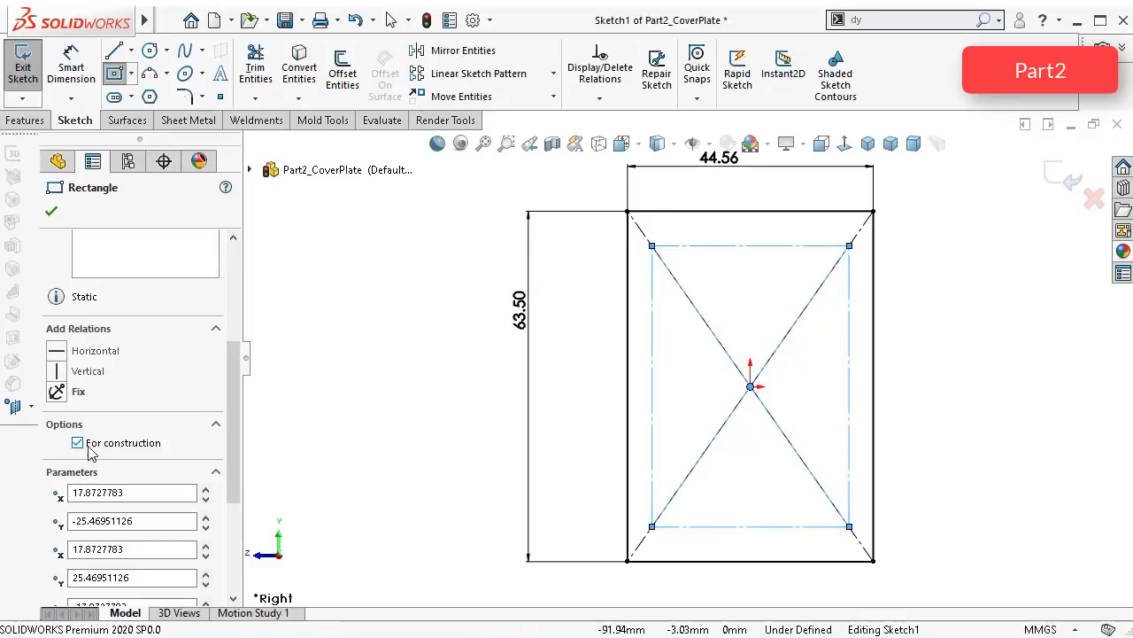
# Step: Dimension the inner construction rectangle with a height of 50.75 mm
pyautogui.click(71, 67)
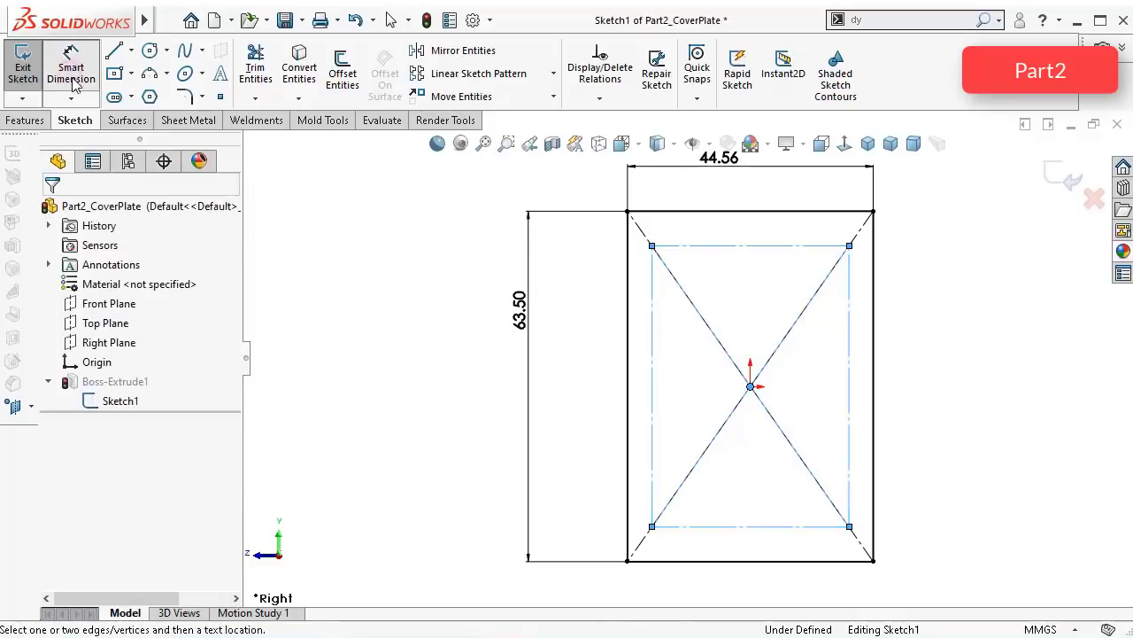
pyautogui.click(650, 326)
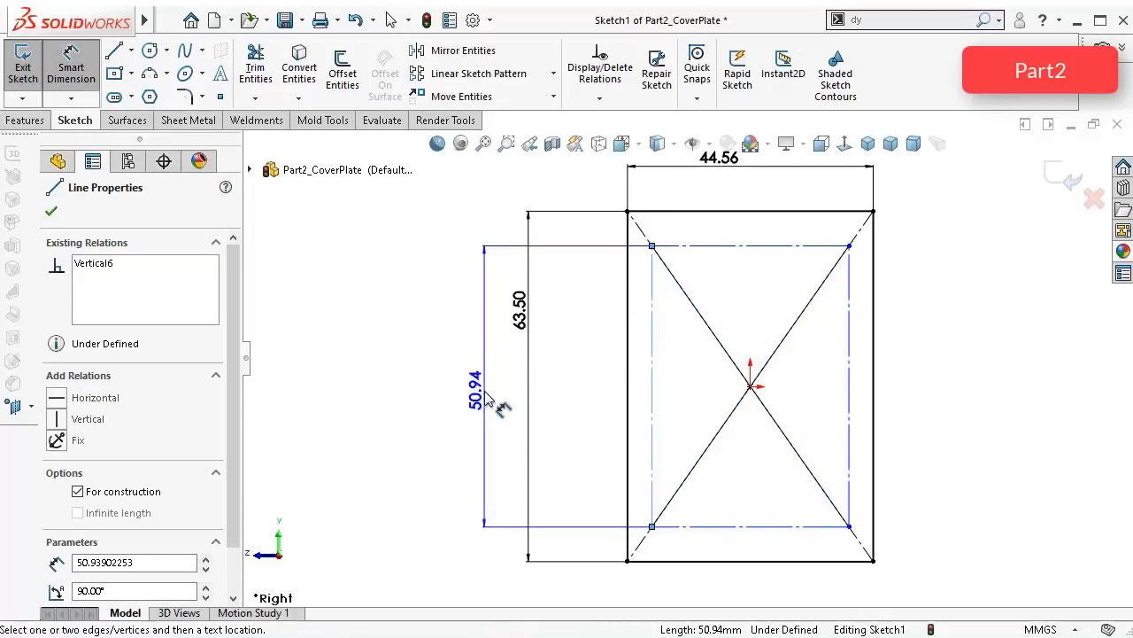
pyautogui.click(486, 399)
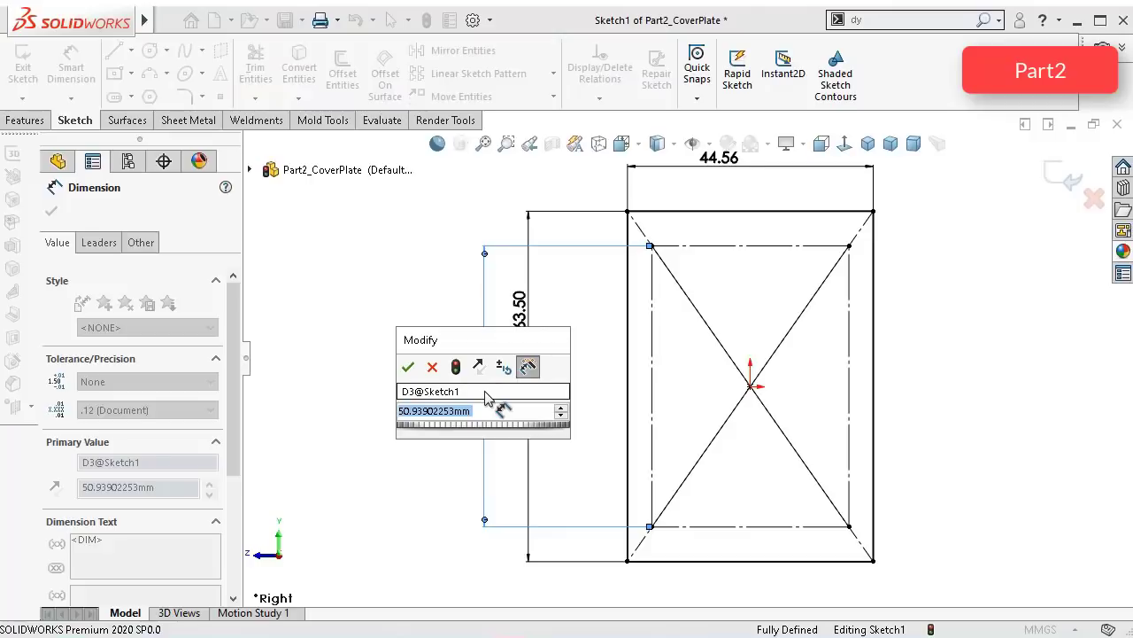
pyautogui.write('5')
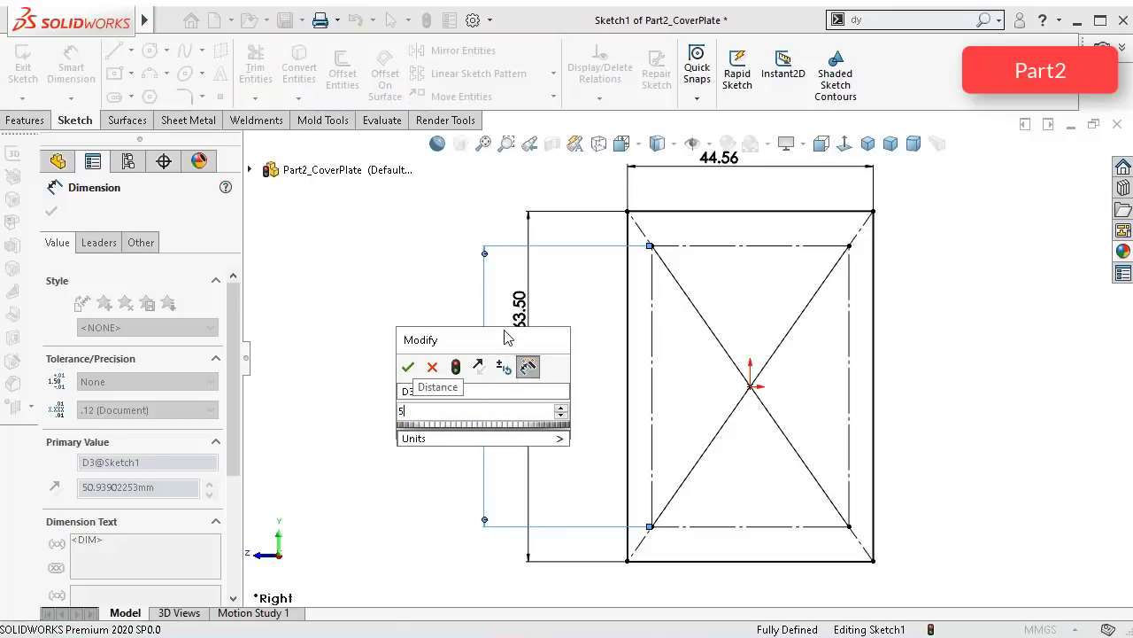
pyautogui.write('0,')
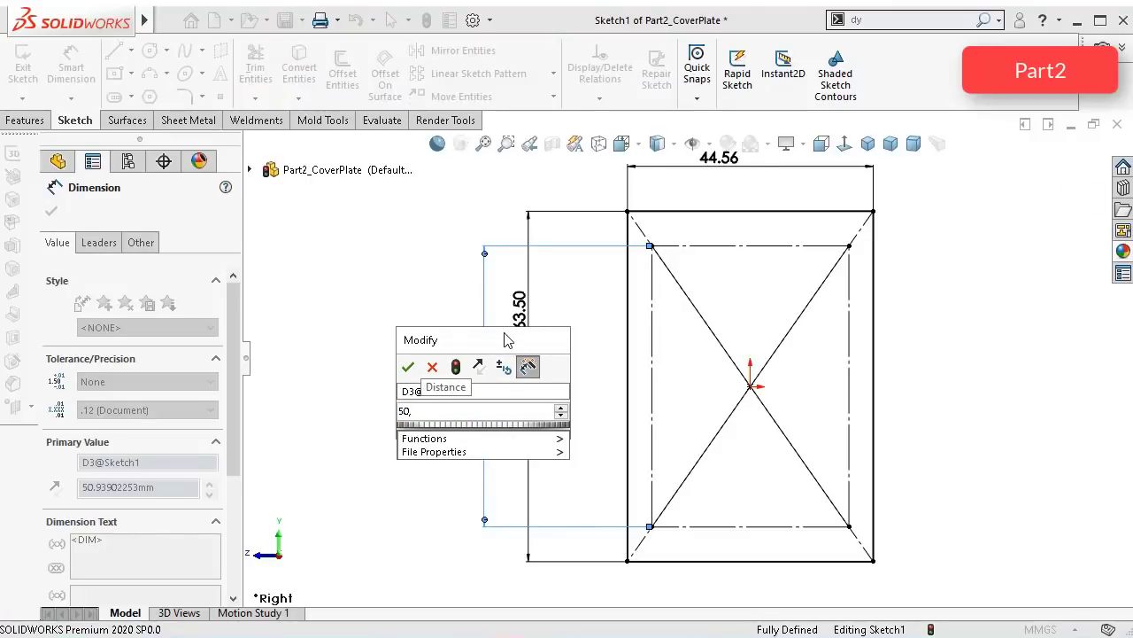
pyautogui.write('75')
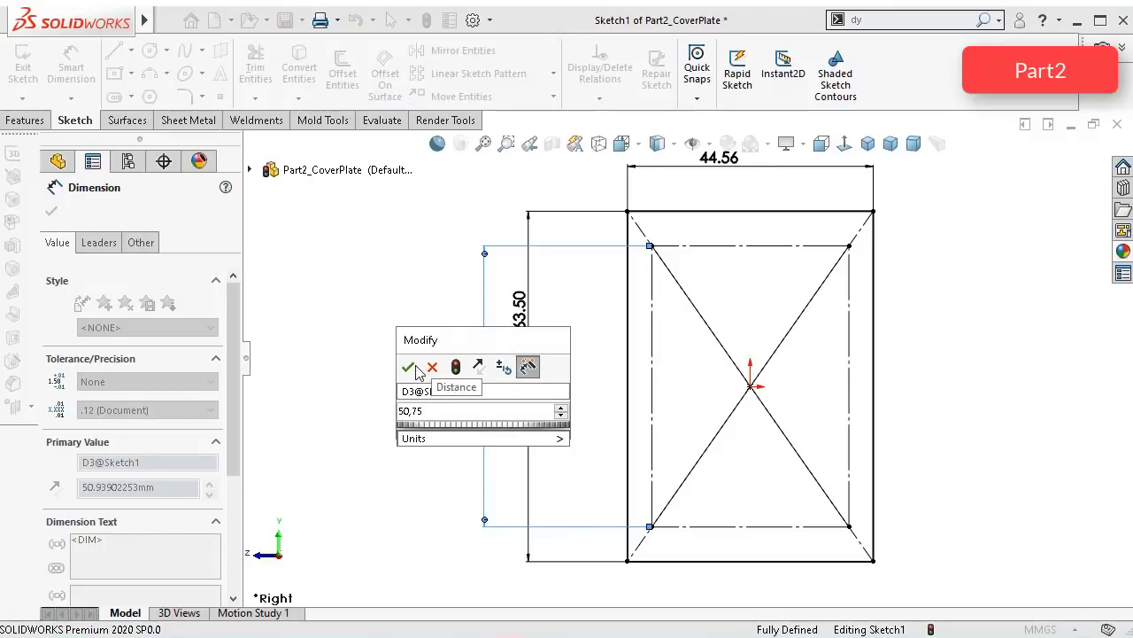
pyautogui.click(409, 366)
pyautogui.click(725, 248)
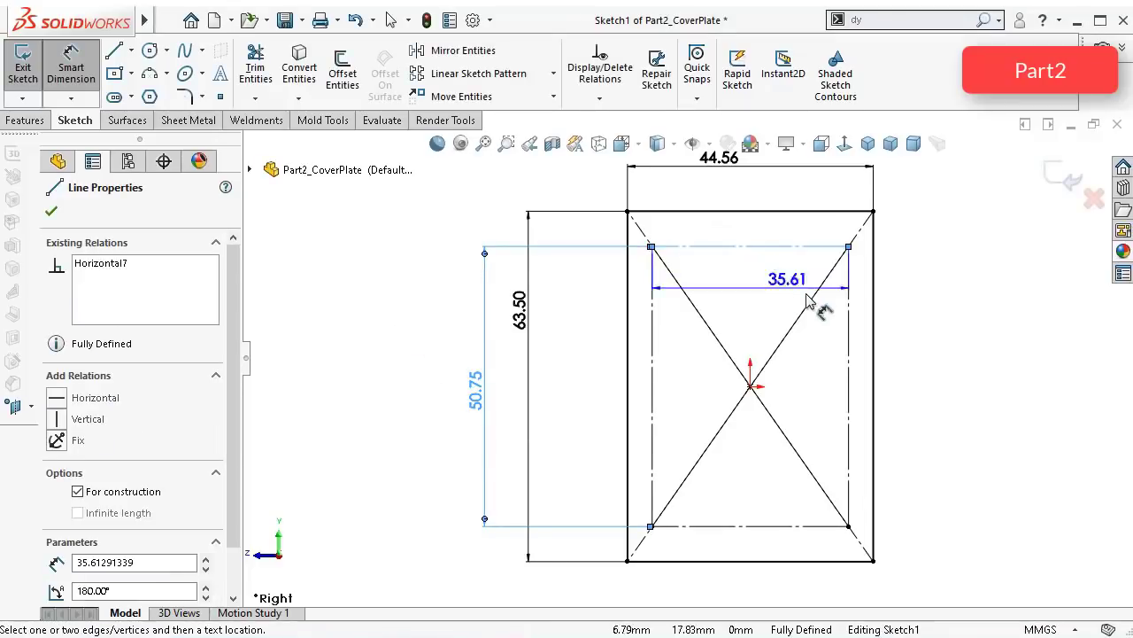
pyautogui.click(974, 300)
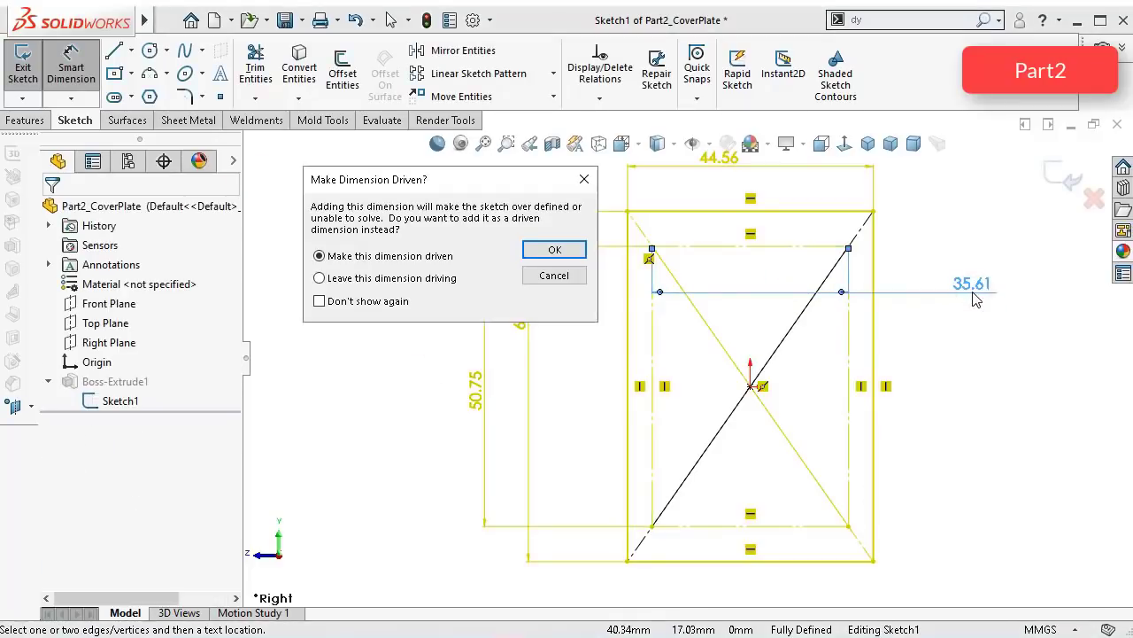
pyautogui.click(561, 277)
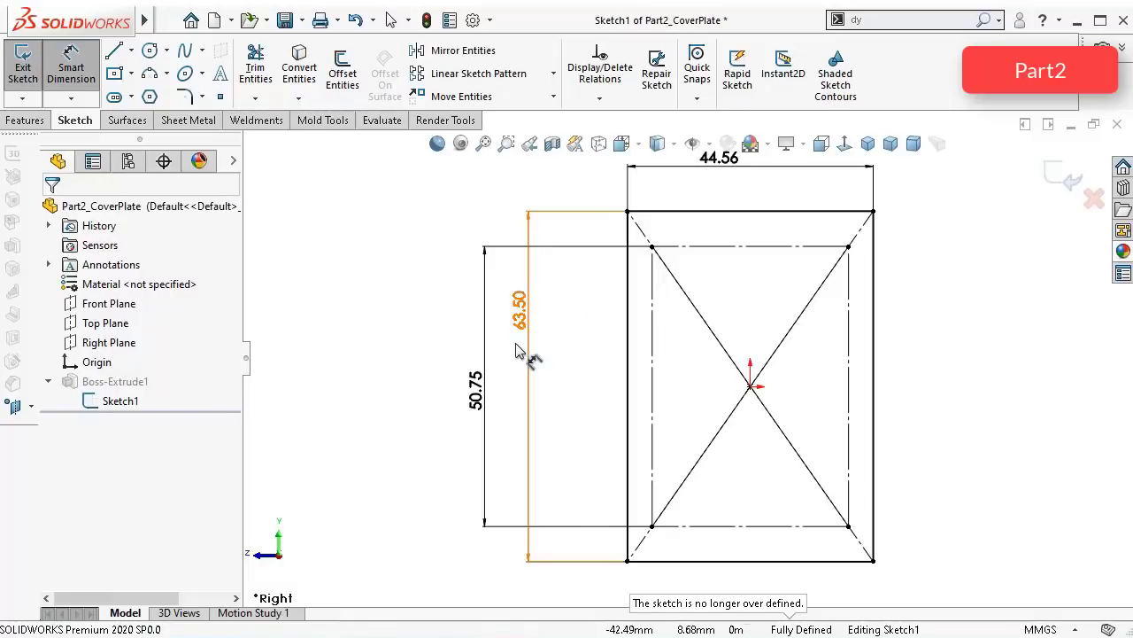
pyautogui.click(715, 252)
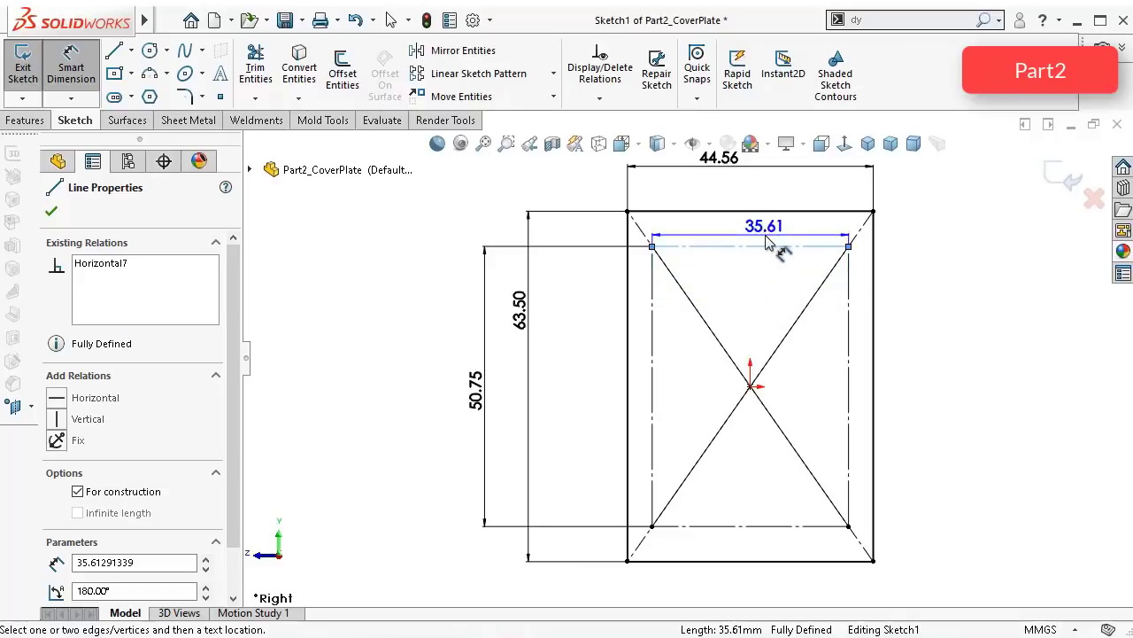
pyautogui.press('Escape')
pyautogui.press('Escape')
# Step: Delete the coincident relation tying the inner rectangle's upper-left corner to the outer rectangle's diagonal
pyautogui.click(653, 247)
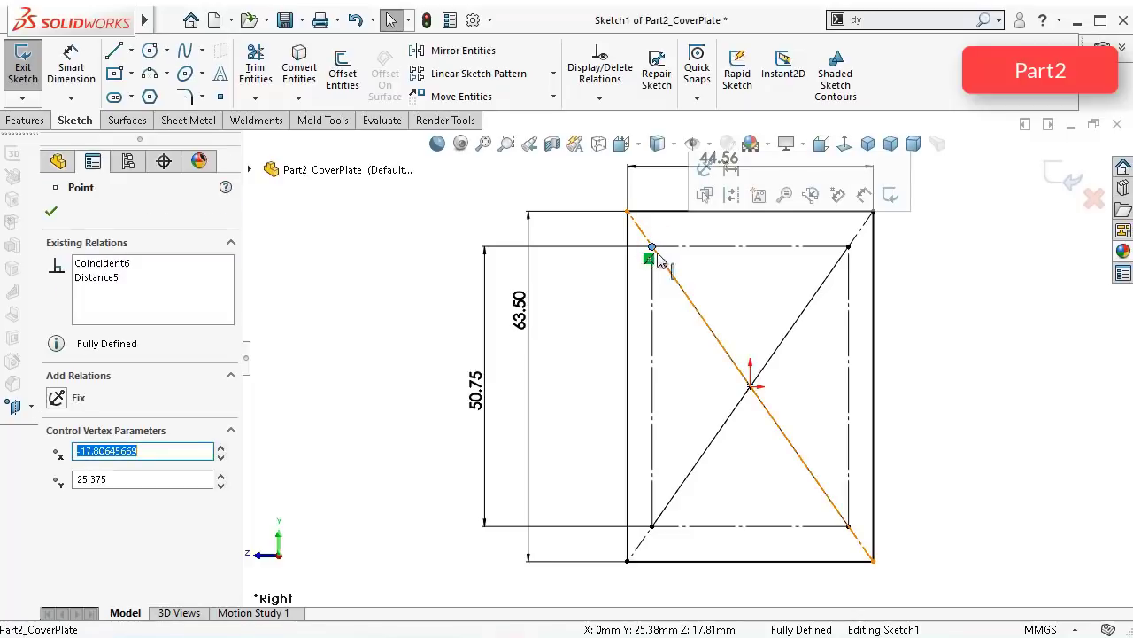
pyautogui.click(649, 259)
pyautogui.press('Delete')
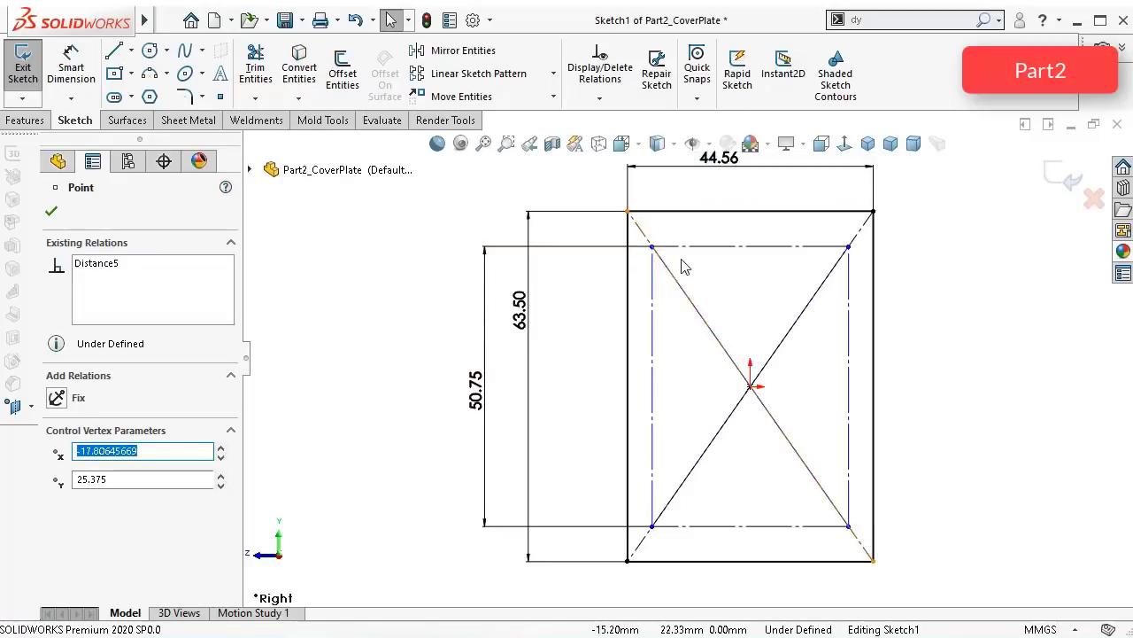
pyautogui.click(696, 248)
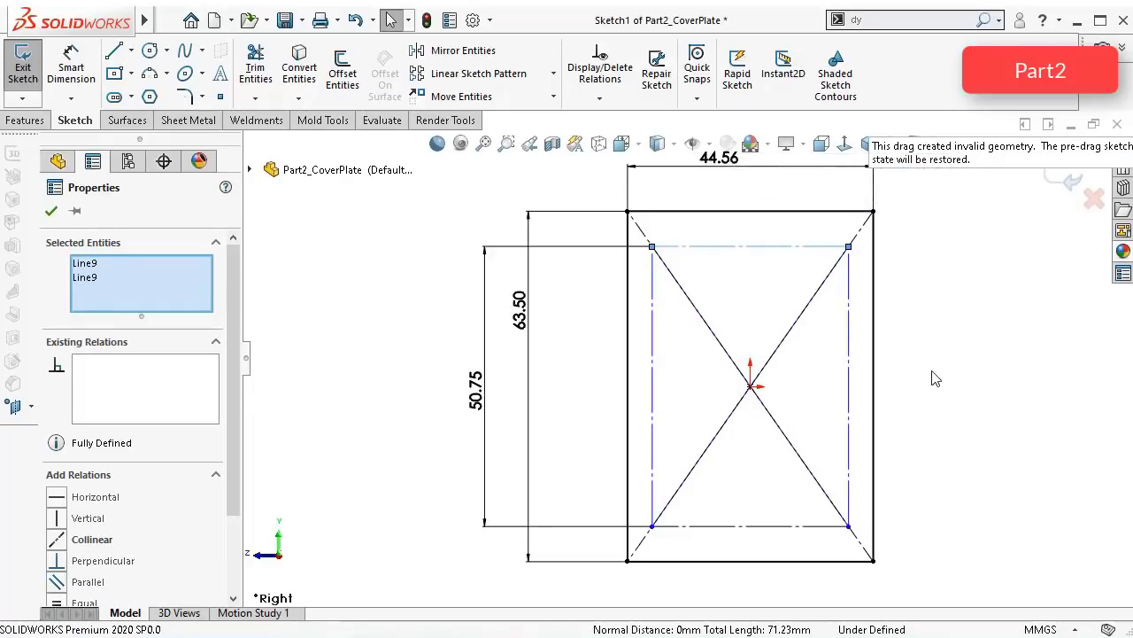
pyautogui.click(982, 368)
# Step: Dimension the inner construction rectangle with a width of 31.75 mm and exit the sketch
pyautogui.moveTo(979, 361); pyautogui.dragTo(963, 294, button='right')
pyautogui.click(809, 246)
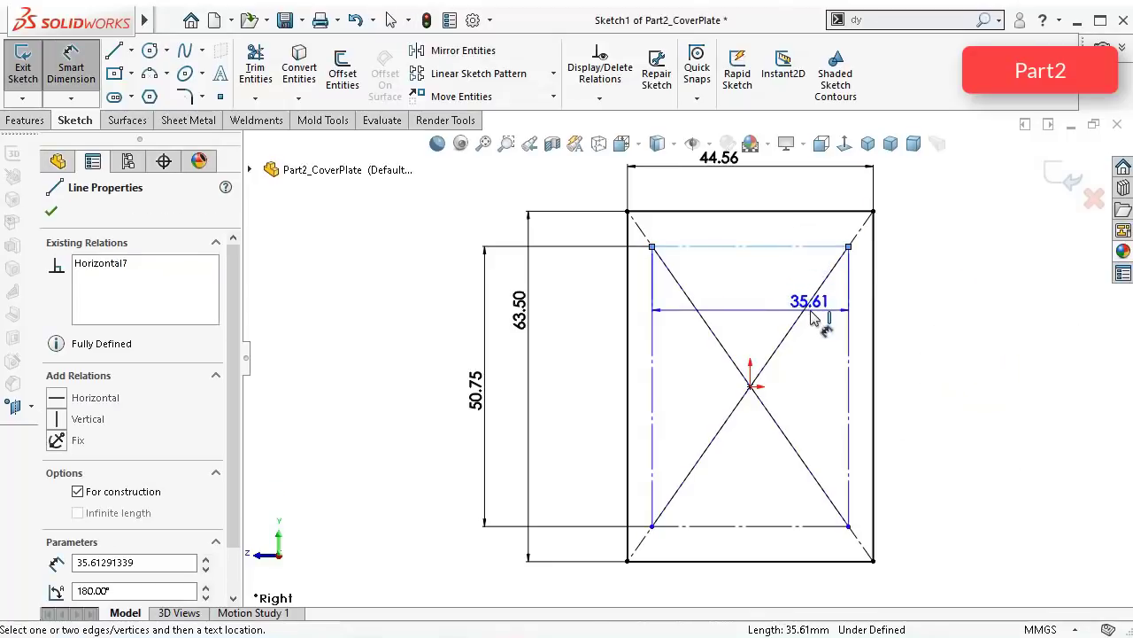
pyautogui.click(787, 293)
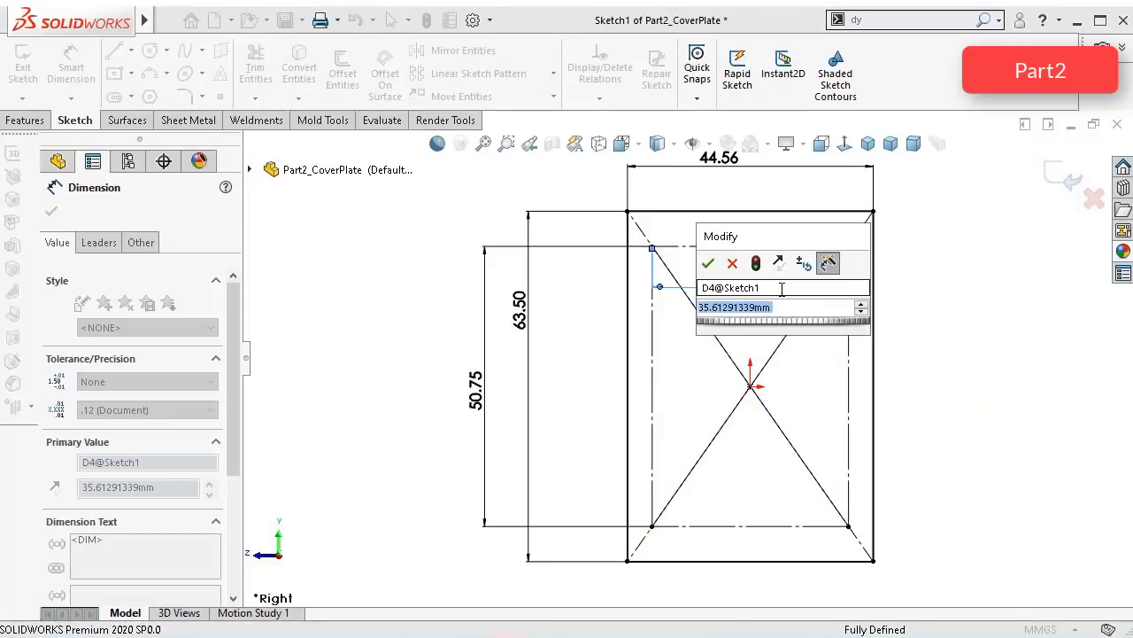
pyautogui.write('31')
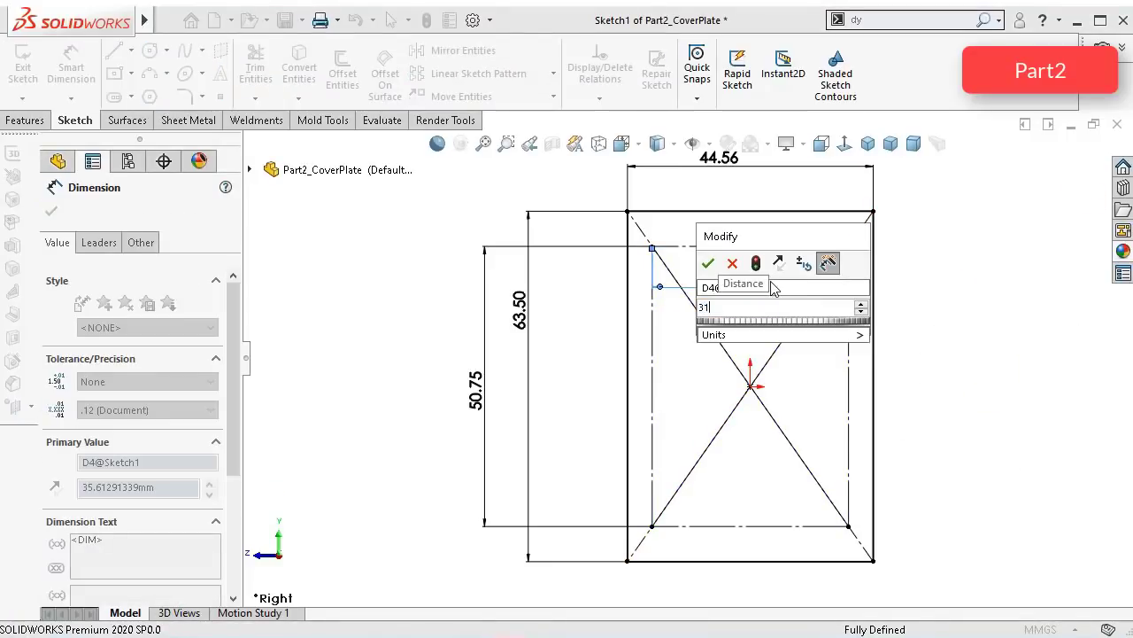
pyautogui.write(',')
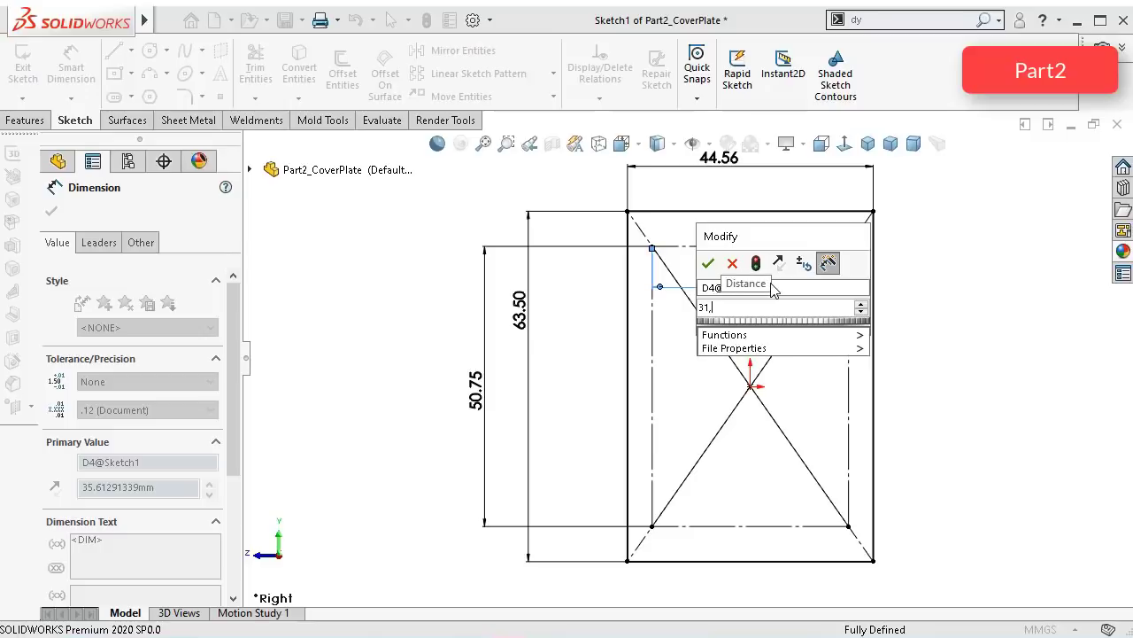
pyautogui.write('75')
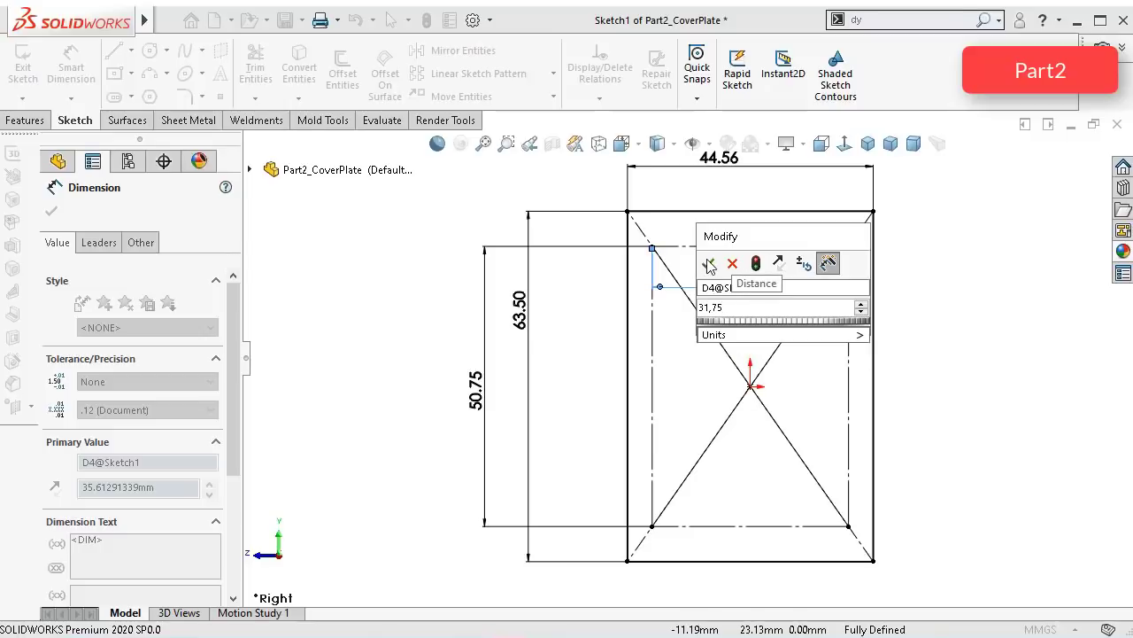
pyautogui.click(709, 264)
pyautogui.click(372, 351)
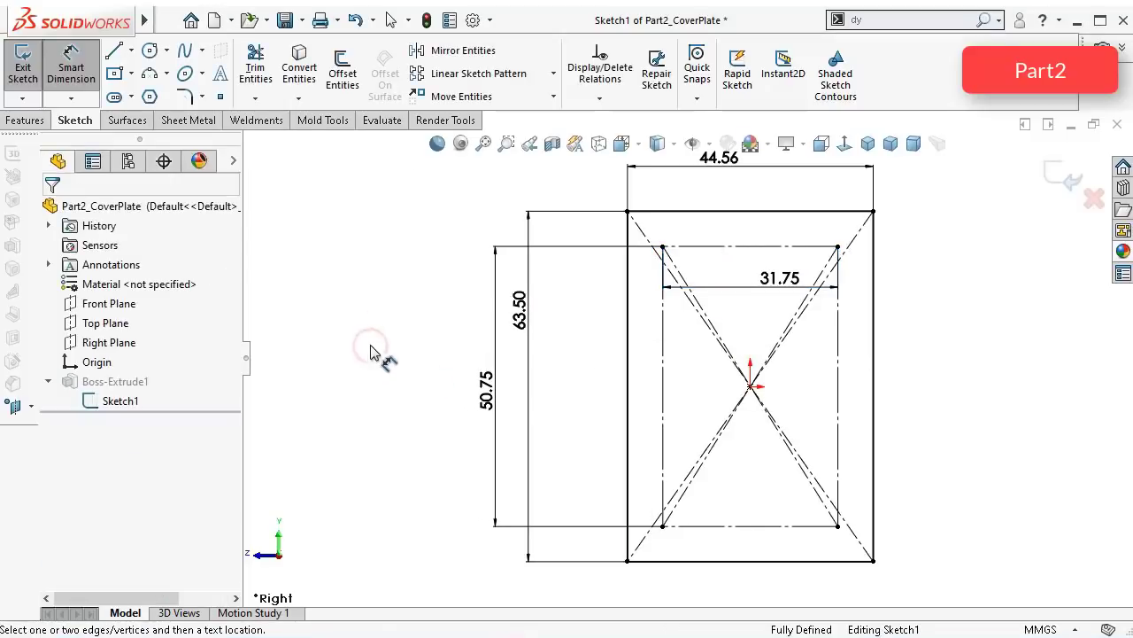
pyautogui.click(1048, 177)
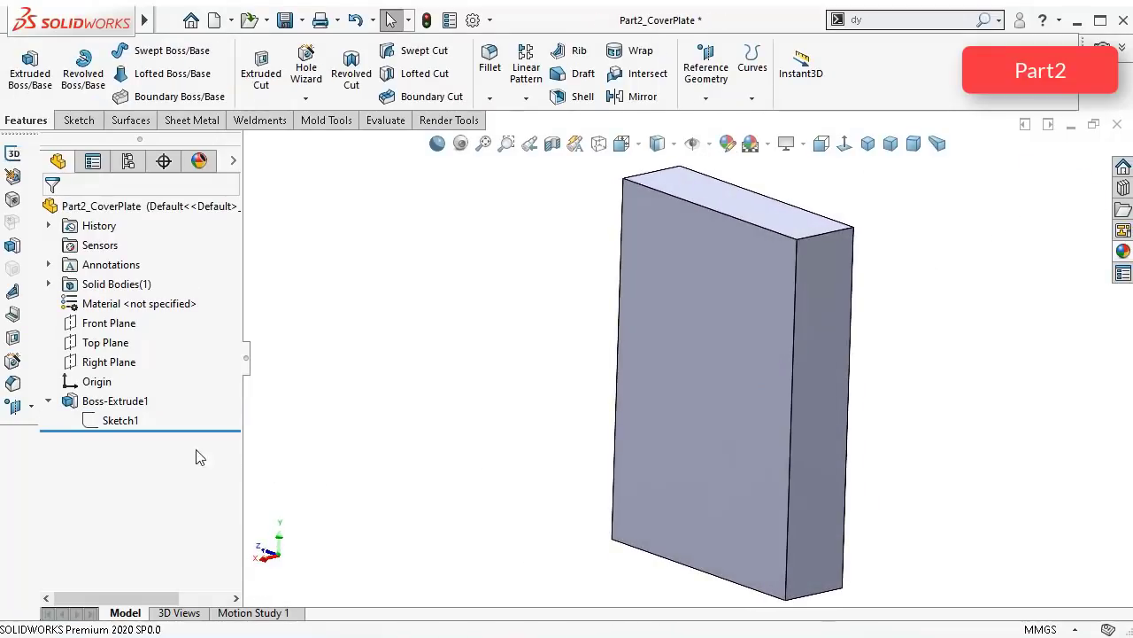
# Step: Show the plate's base sketch Sketch1 in the model
pyautogui.click(132, 422)
pyautogui.click(148, 396)
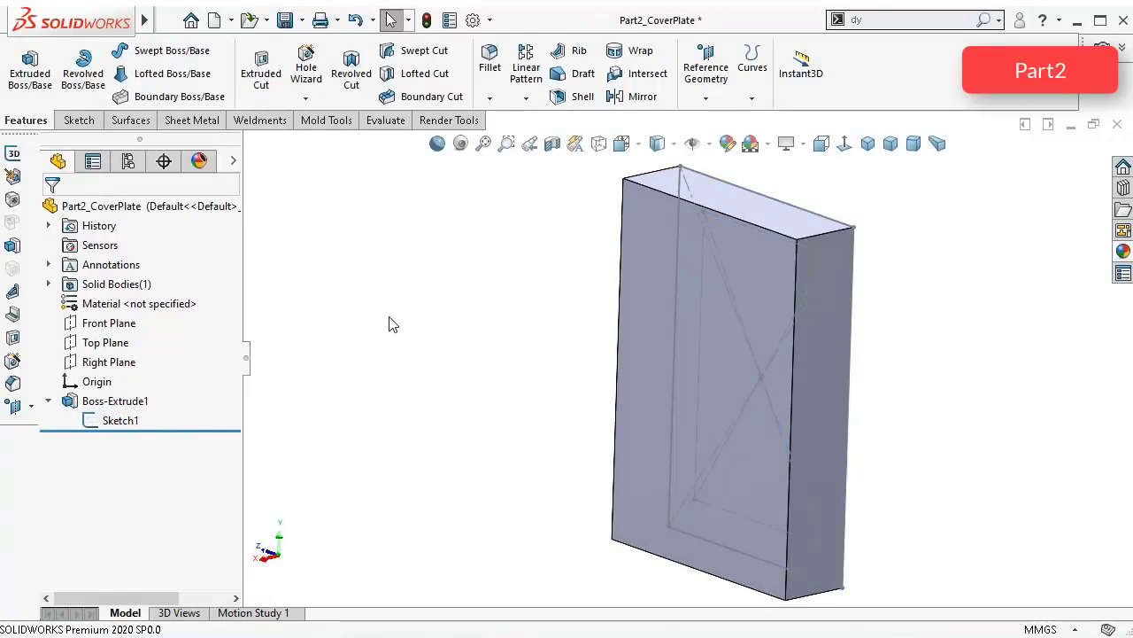
pyautogui.press('Right')
pyautogui.moveTo(389, 316); pyautogui.dragTo(430, 300, button='middle')
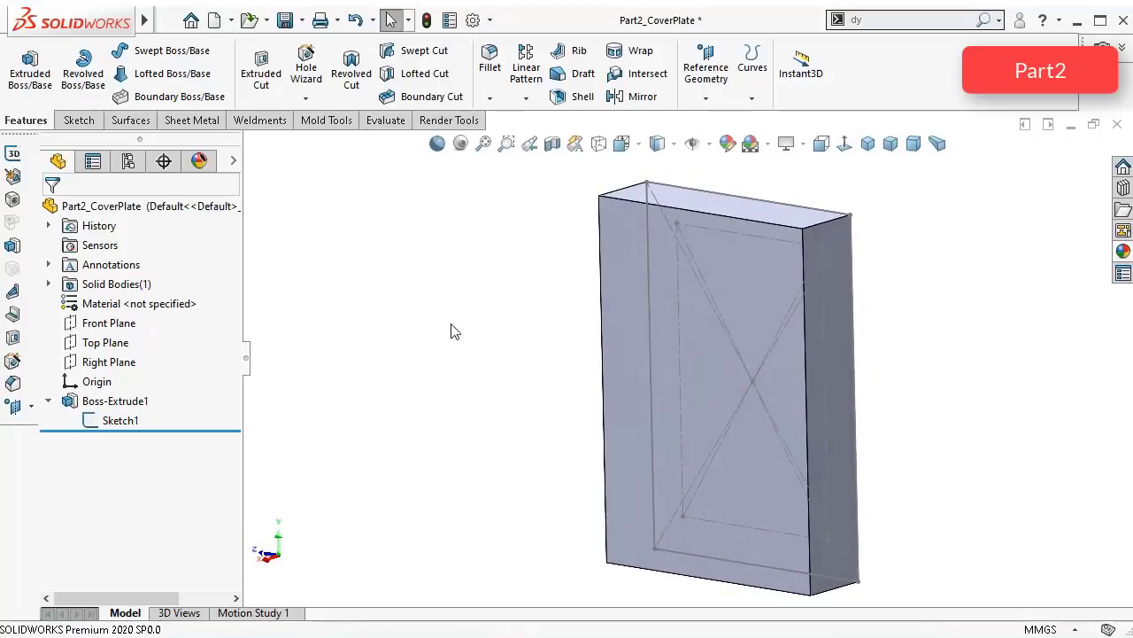
# Step: Apply a grey paint appearance from the Painted > Car appearance library to the plate
pyautogui.click(1121, 251)
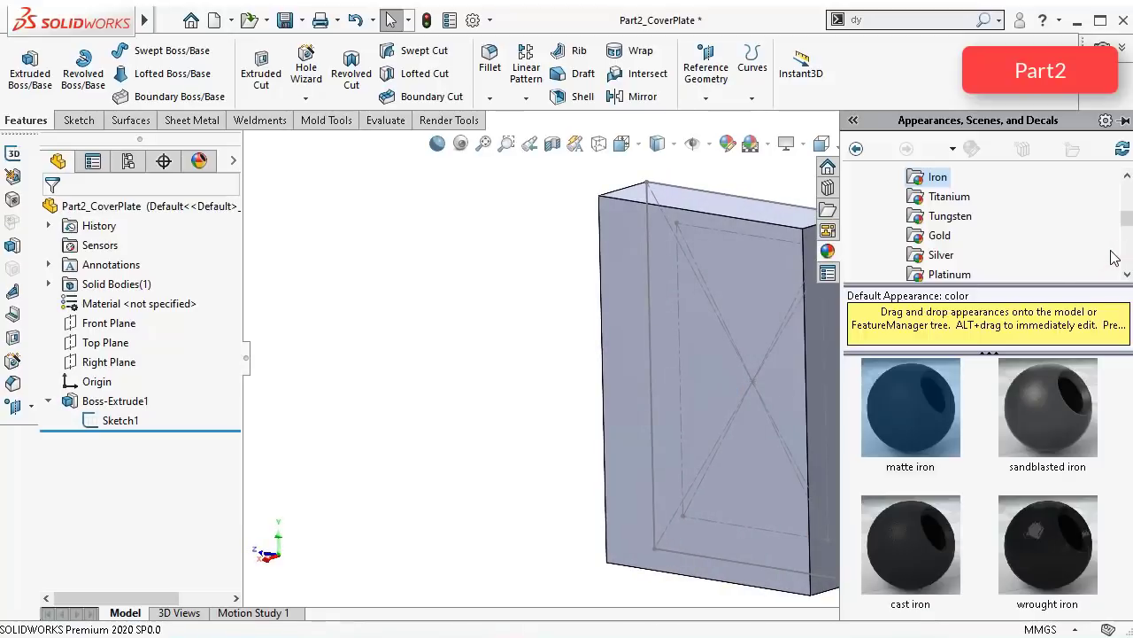
pyautogui.scroll(-2, 1029, 228)
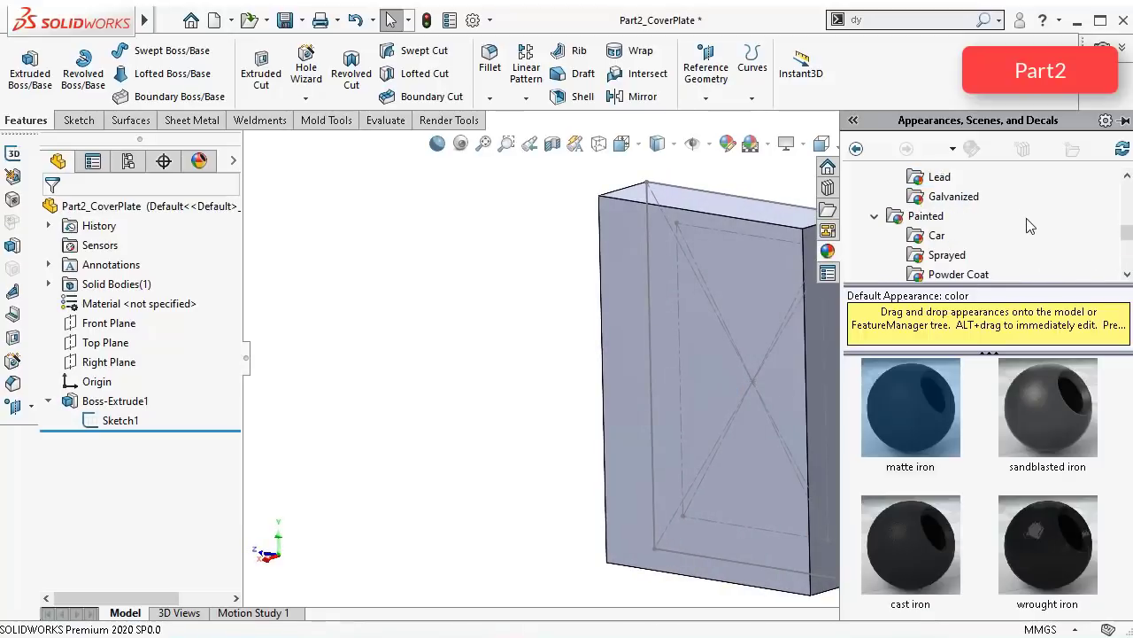
pyautogui.click(956, 256)
pyautogui.click(936, 223)
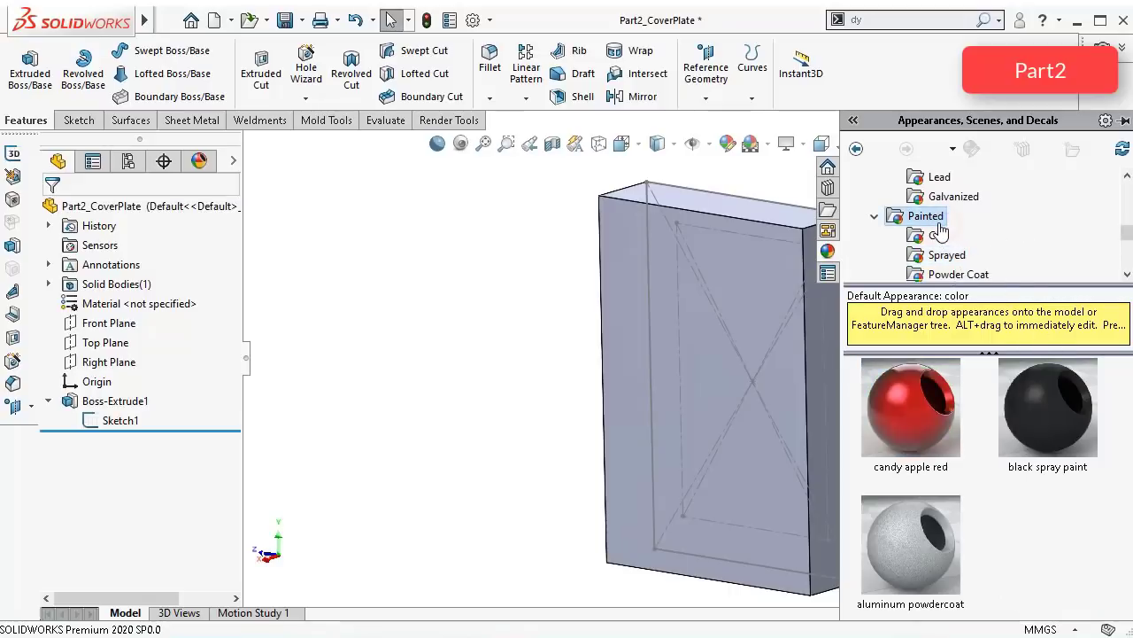
pyautogui.click(941, 276)
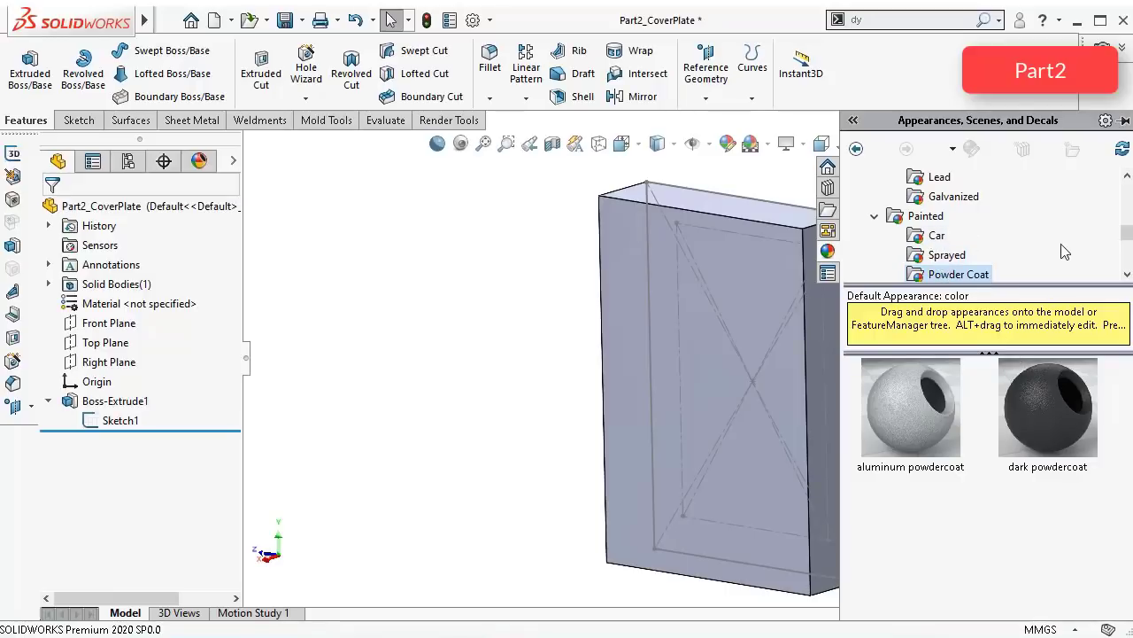
pyautogui.scroll(-1, 1075, 251)
pyautogui.scroll(2, 1079, 251)
pyautogui.scroll(-2, 1061, 257)
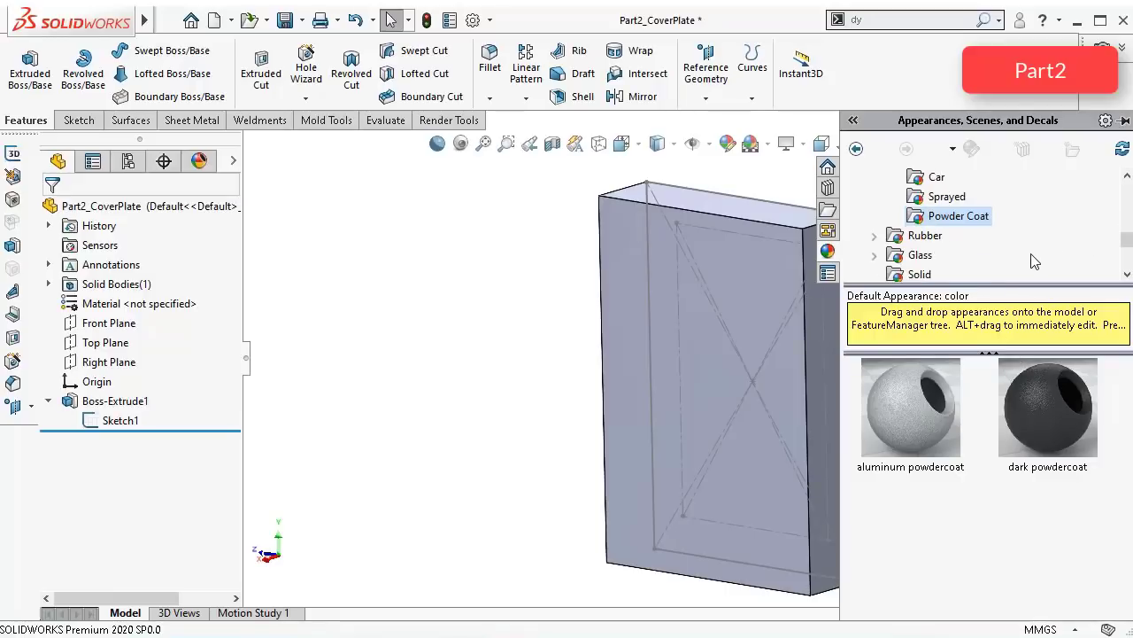
pyautogui.click(947, 198)
pyautogui.scroll(2, 965, 226)
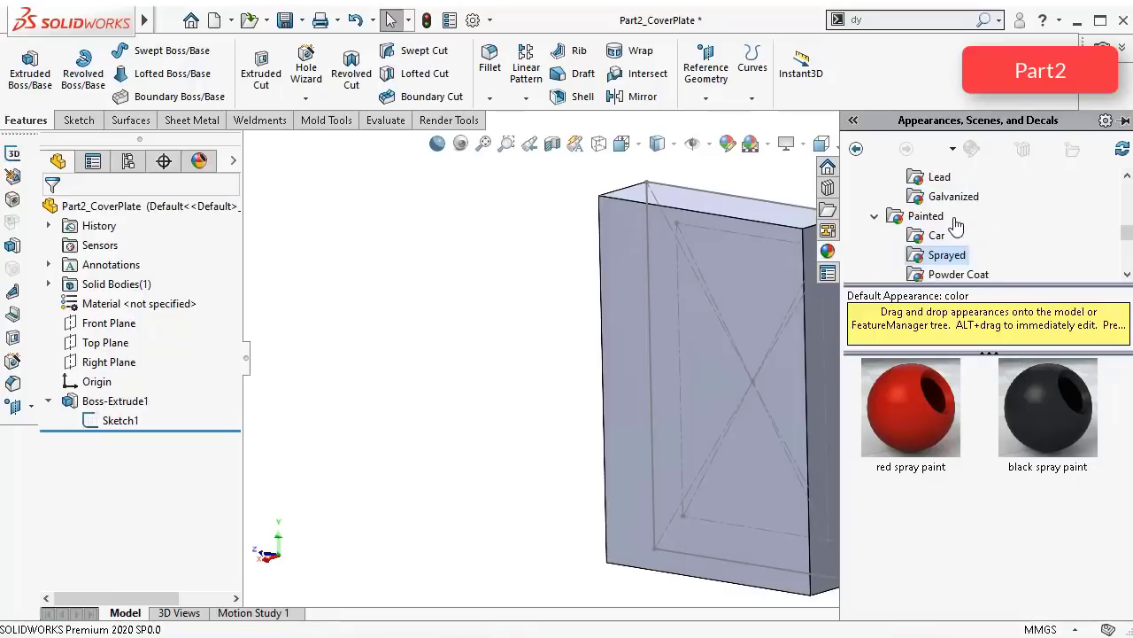
pyautogui.scroll(-1, 978, 268)
pyautogui.click(939, 237)
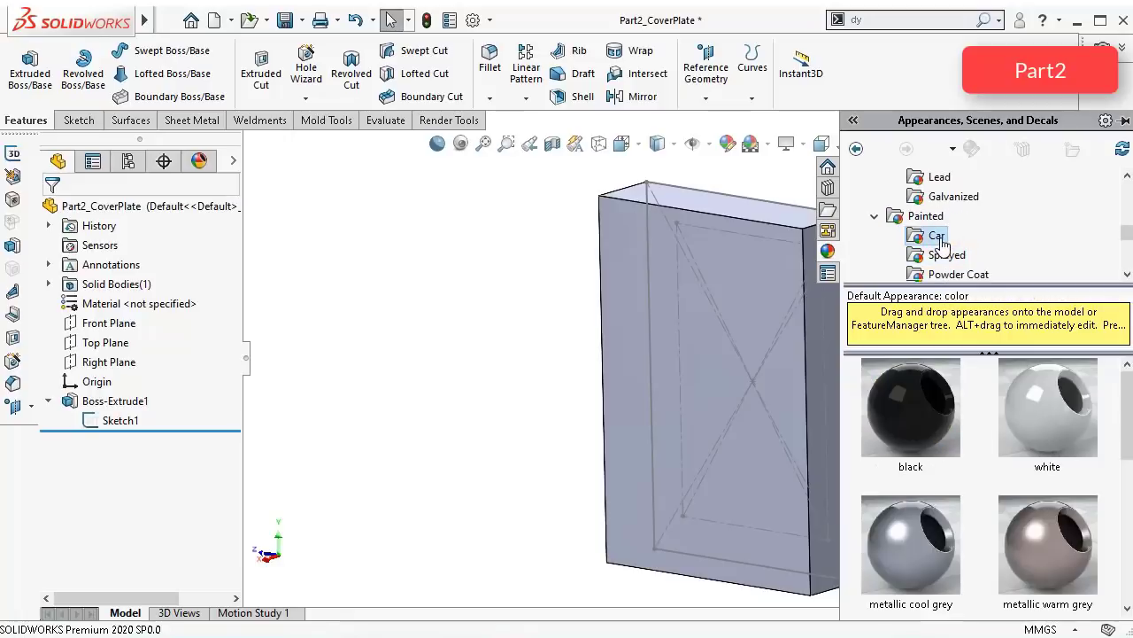
pyautogui.moveTo(1128, 421); pyautogui.dragTo(1127, 580)
pyautogui.moveTo(921, 542); pyautogui.dragTo(762, 320)
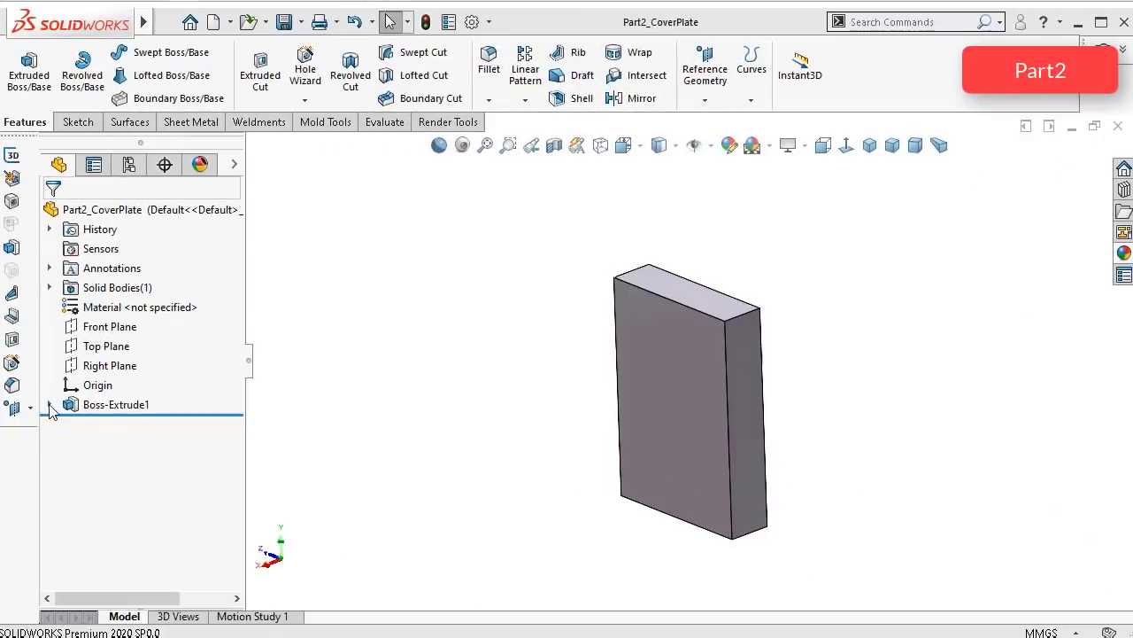
# Step: Make Sketch1 under the plate's base extrusion visible again
pyautogui.click(48, 404)
pyautogui.click(93, 424)
pyautogui.click(123, 390)
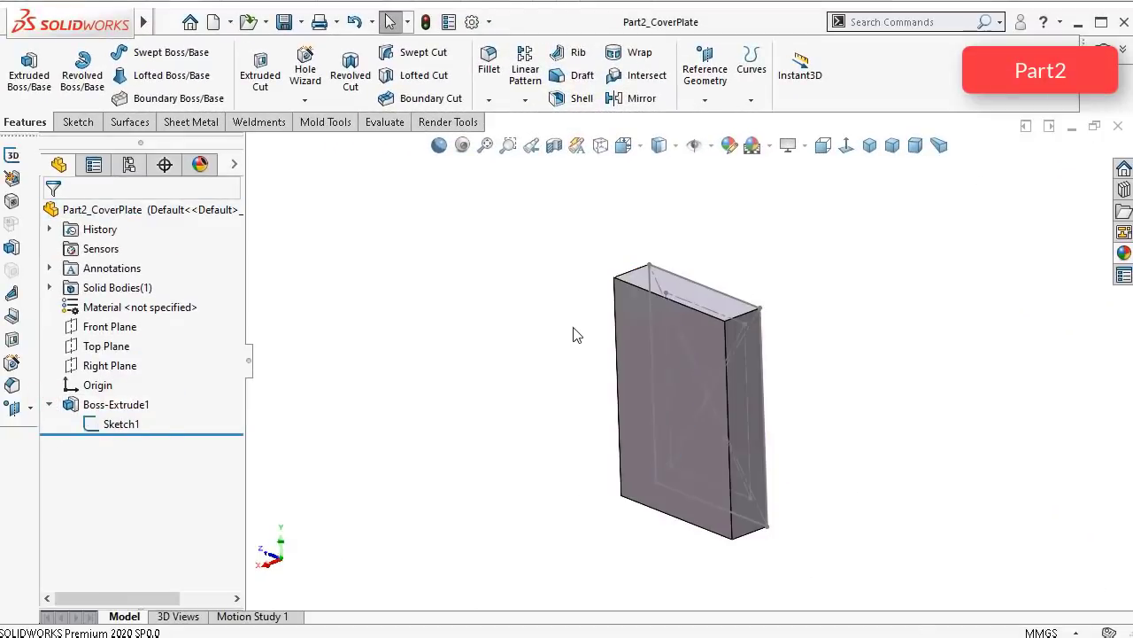
# Step: Start a Hole Wizard ISO tapped hole and set its size to M6
pyautogui.scroll(-3, 642, 266)
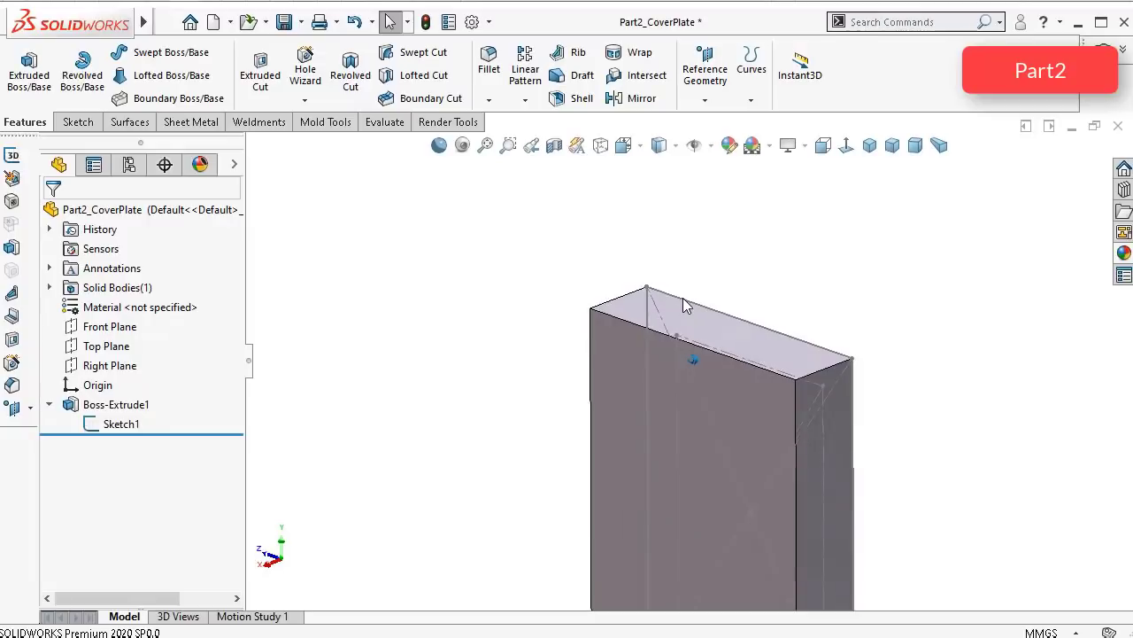
pyautogui.moveTo(682, 298); pyautogui.dragTo(683, 298, button='middle')
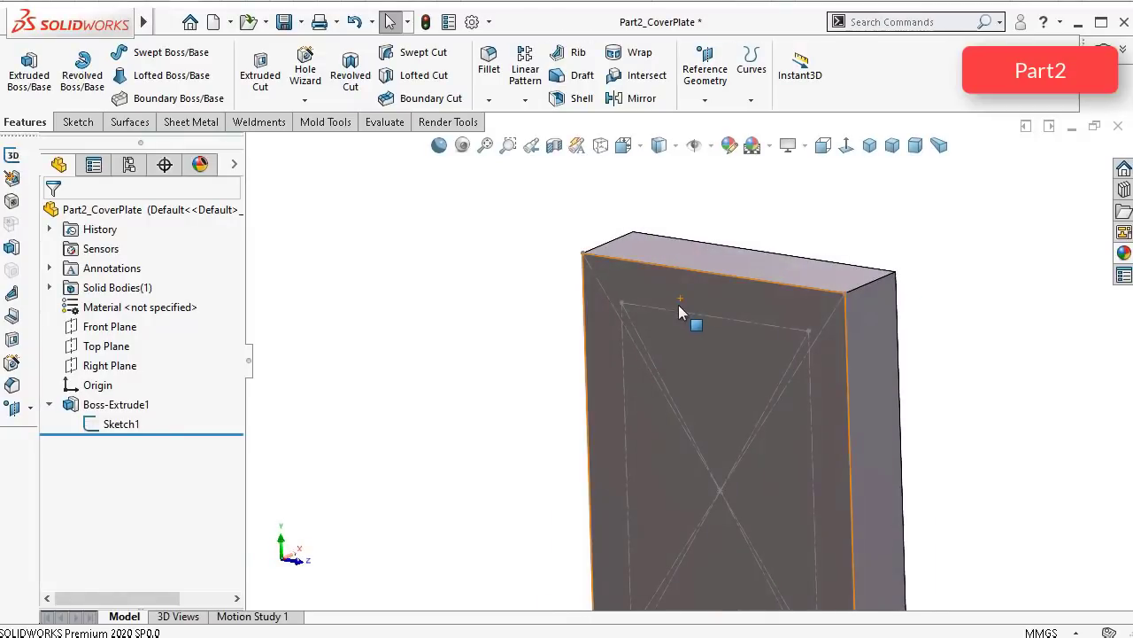
pyautogui.click(304, 64)
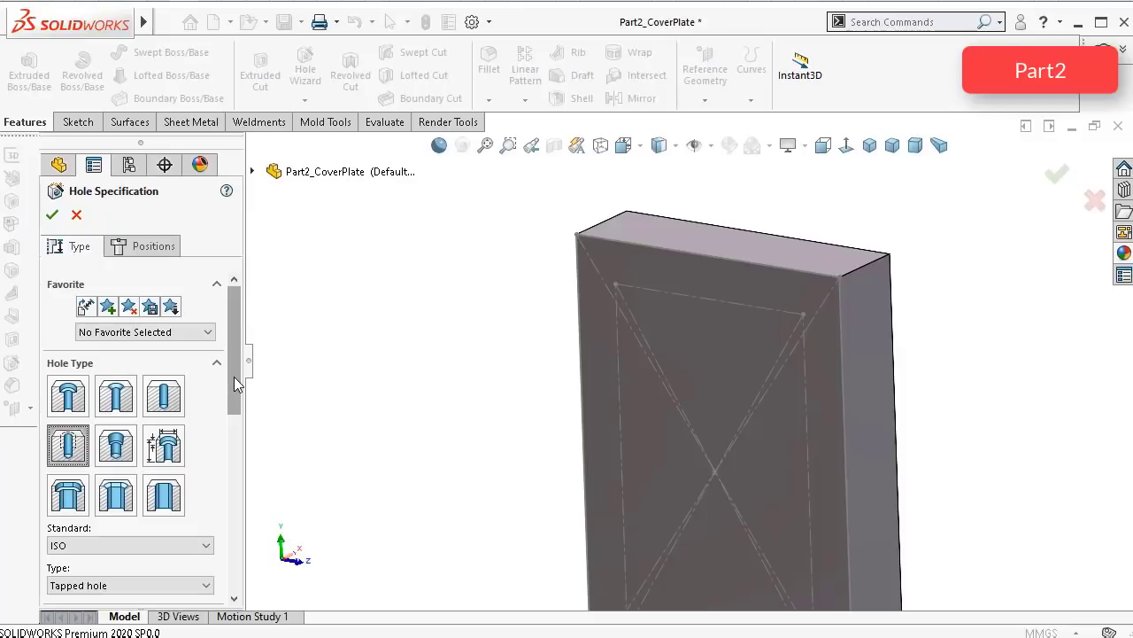
pyautogui.moveTo(235, 373); pyautogui.dragTo(235, 417)
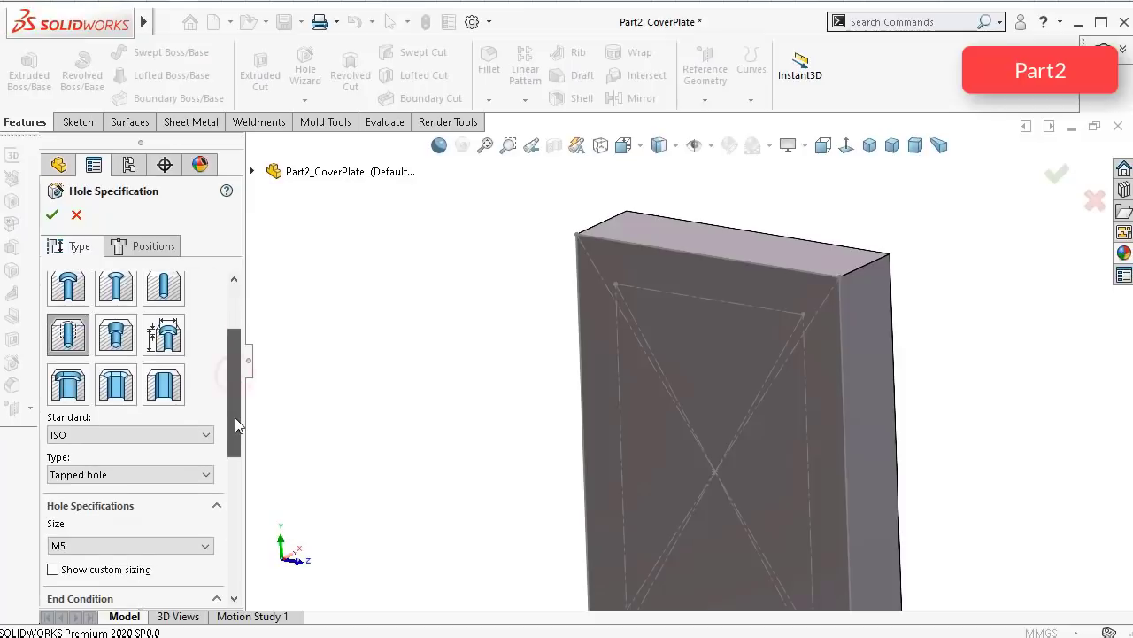
pyautogui.click(84, 542)
pyautogui.click(97, 569)
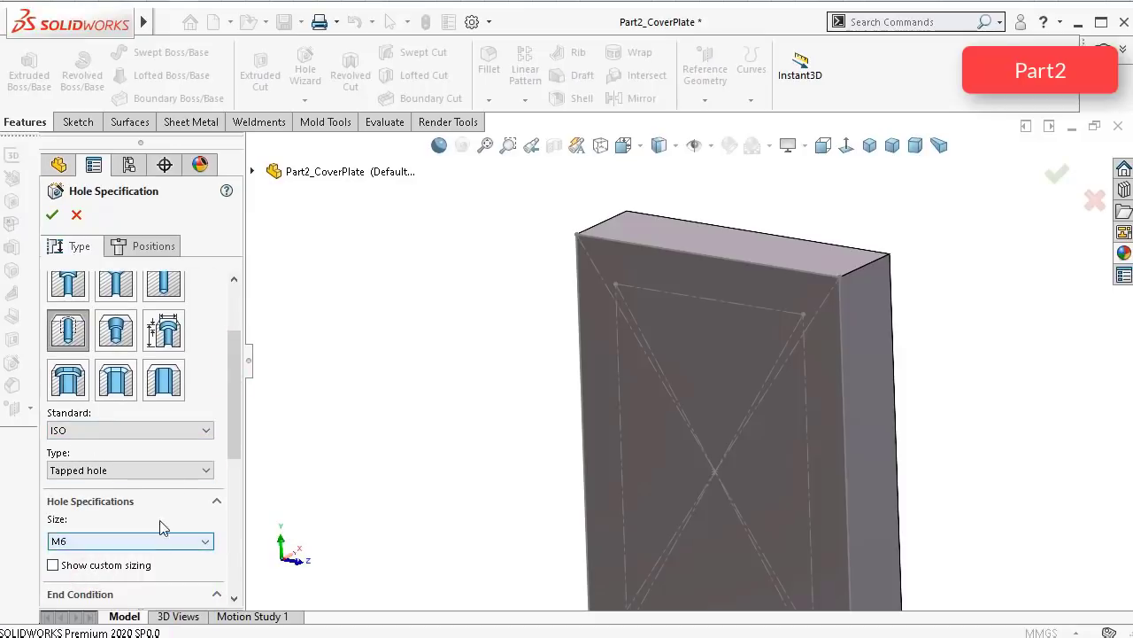
# Step: Position the tapped holes on the plate's large face at the four corners of the inner construction rectangle
pyautogui.click(146, 249)
pyautogui.click(643, 266)
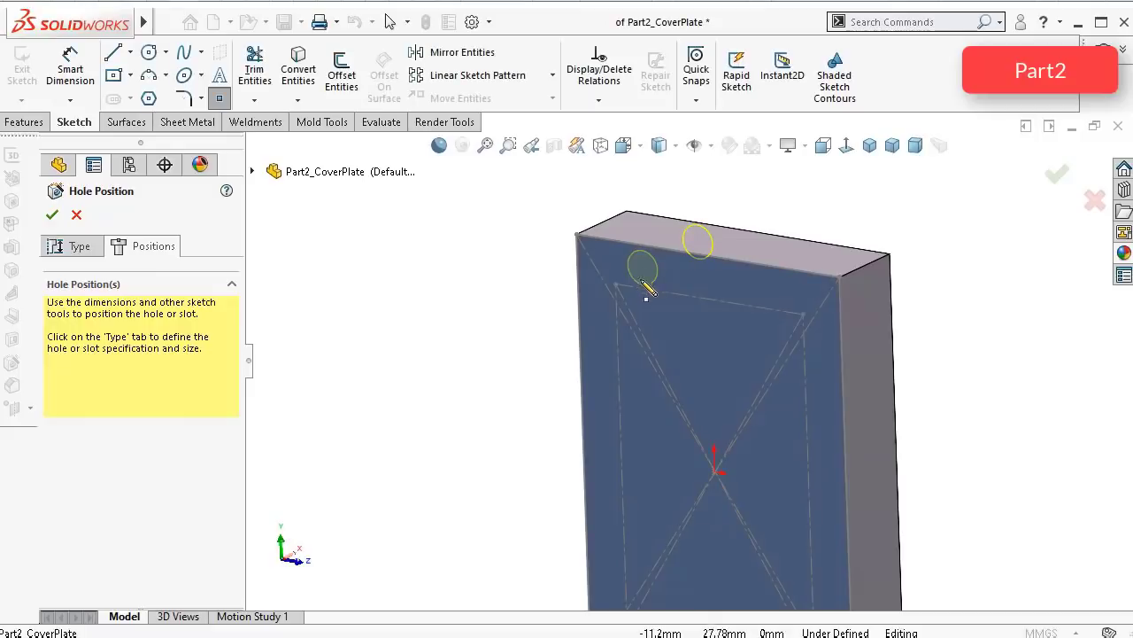
pyautogui.click(616, 284)
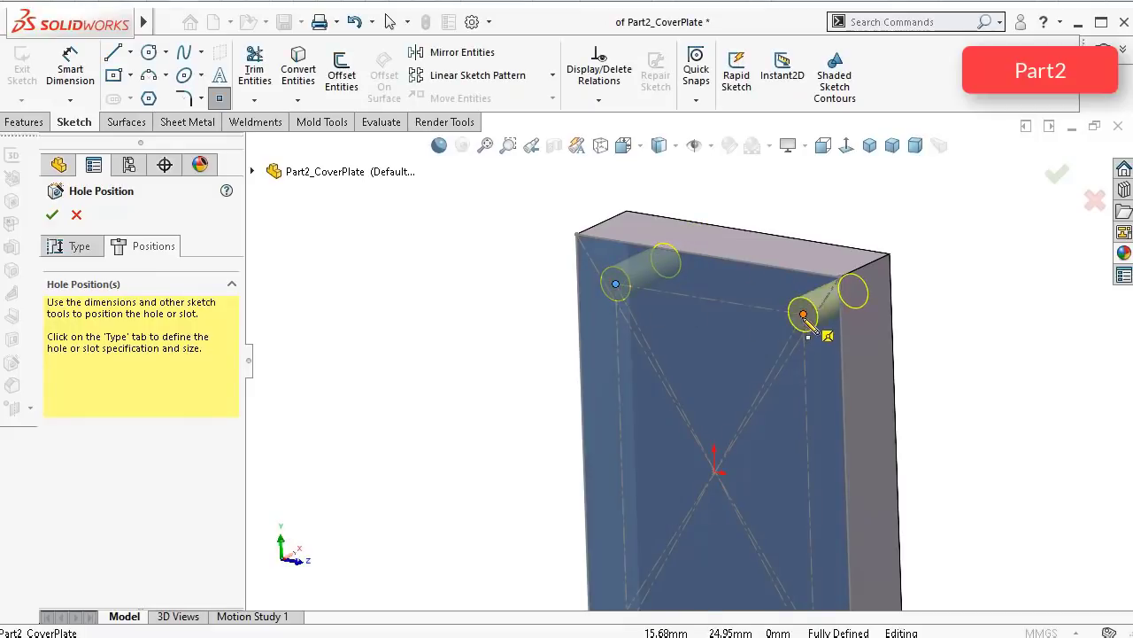
pyautogui.scroll(-5, 771, 306)
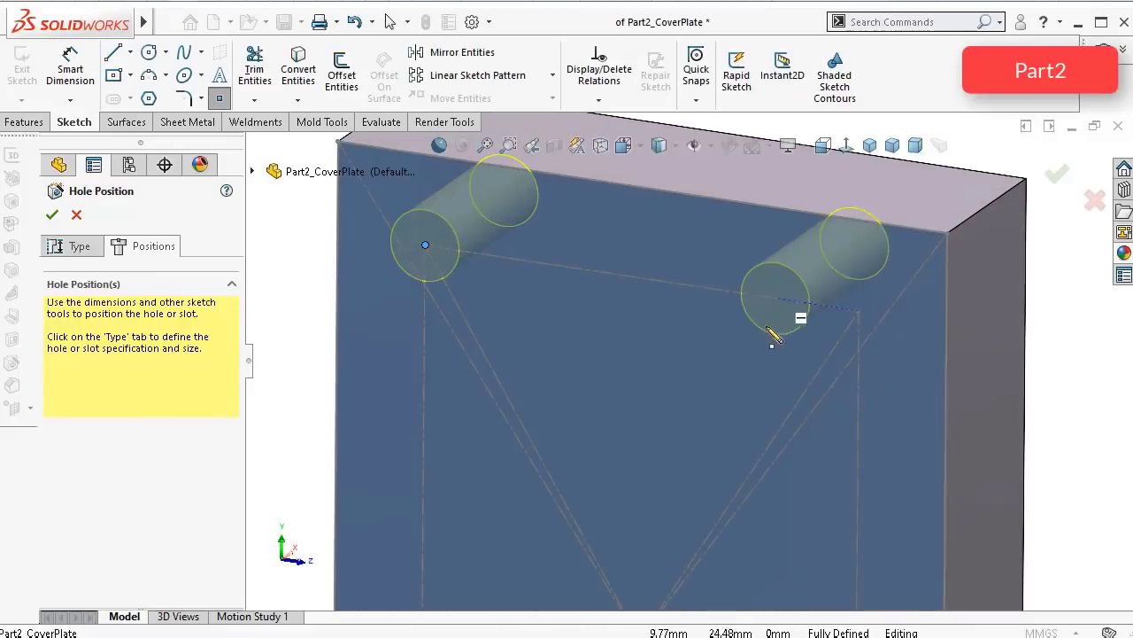
pyautogui.click(858, 312)
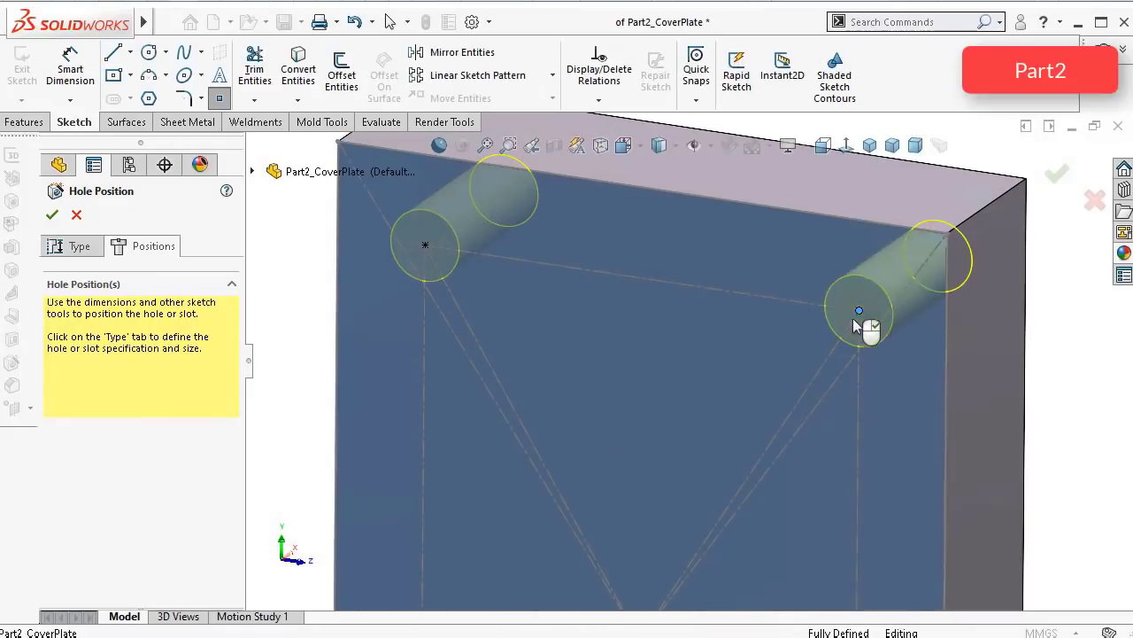
pyautogui.scroll(5, 776, 385)
pyautogui.scroll(-5, 752, 464)
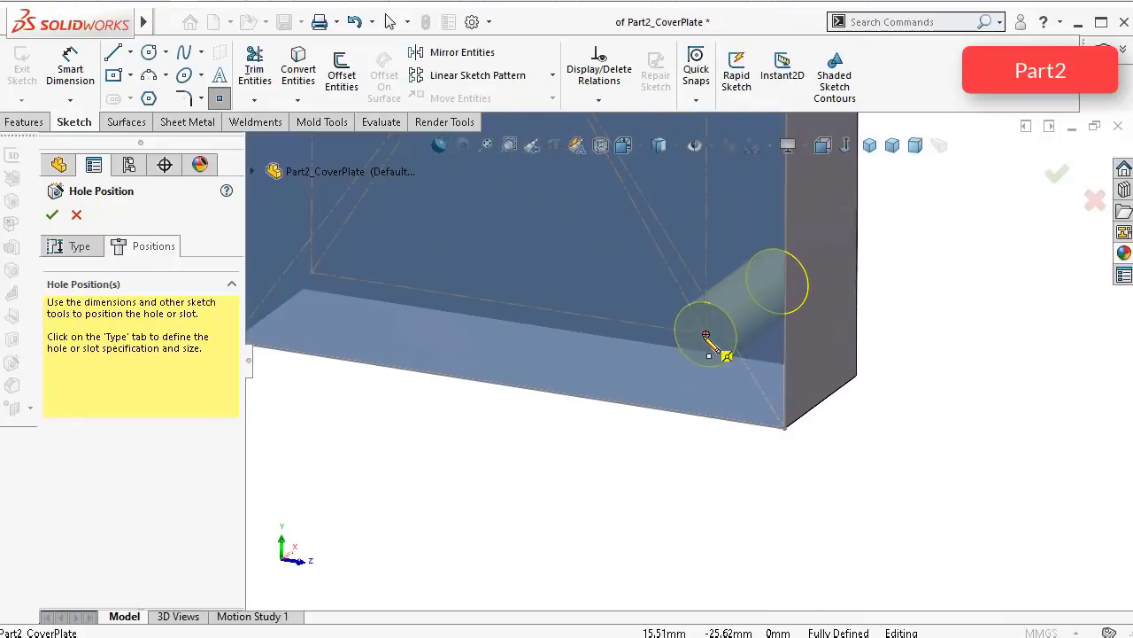
pyautogui.click(705, 335)
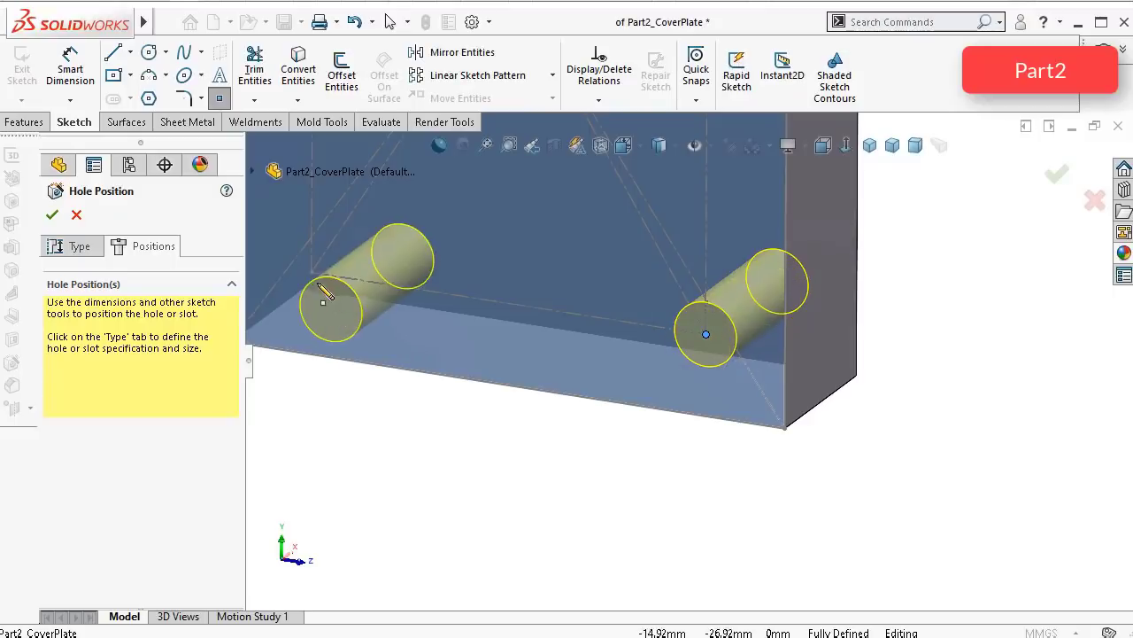
pyautogui.click(312, 275)
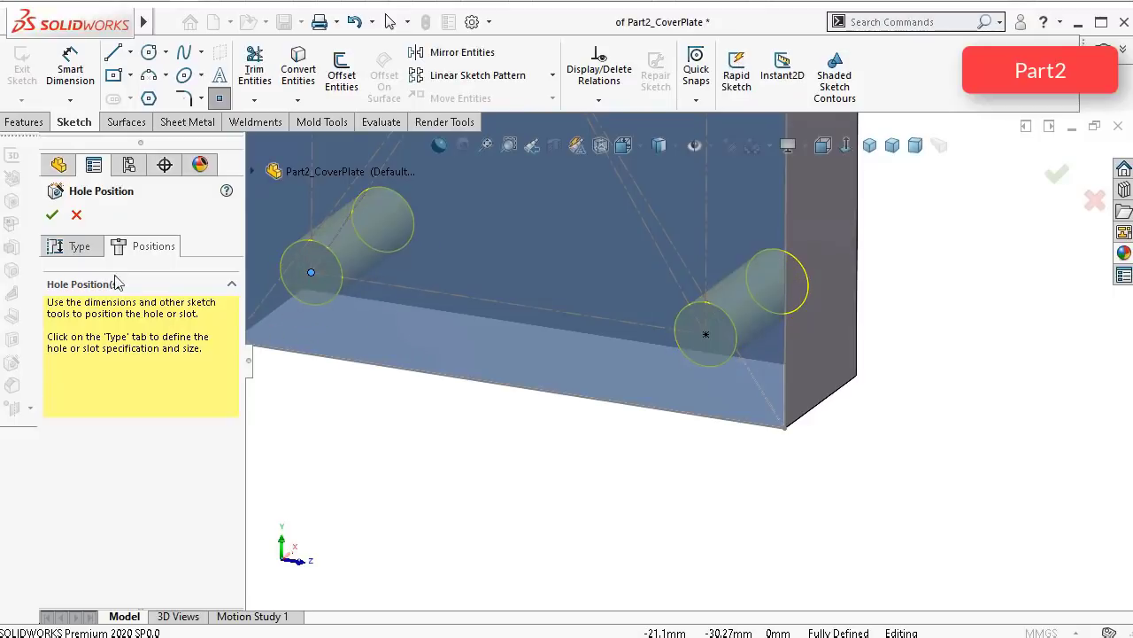
# Step: Review the hole specification and create the four M6 tapped holes
pyautogui.click(78, 247)
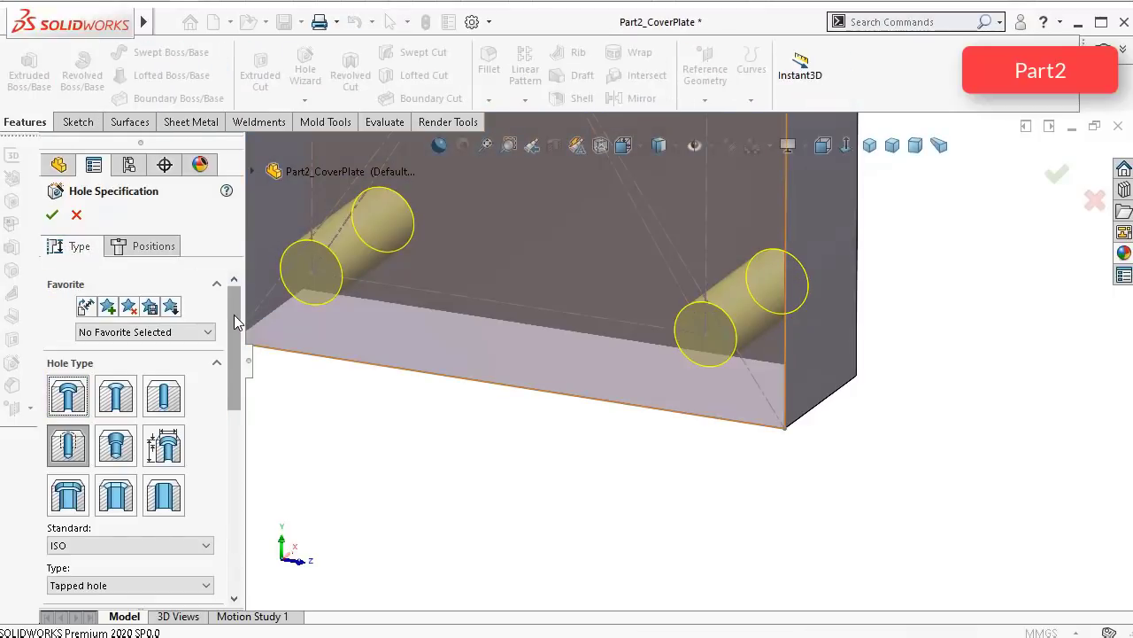
pyautogui.moveTo(236, 323); pyautogui.dragTo(258, 426)
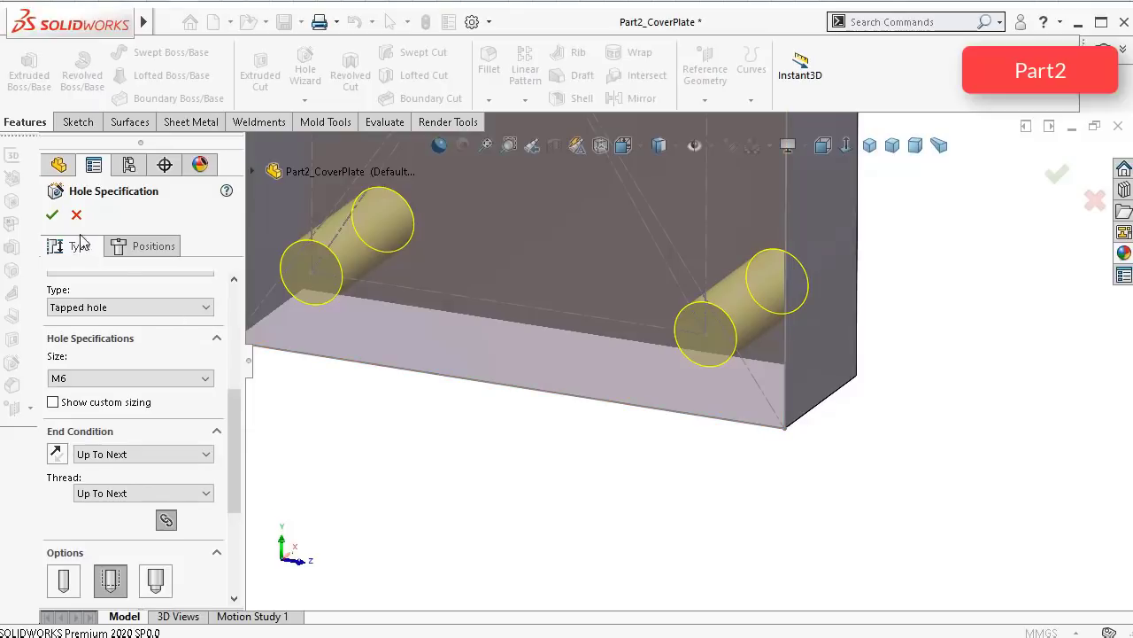
pyautogui.click(51, 215)
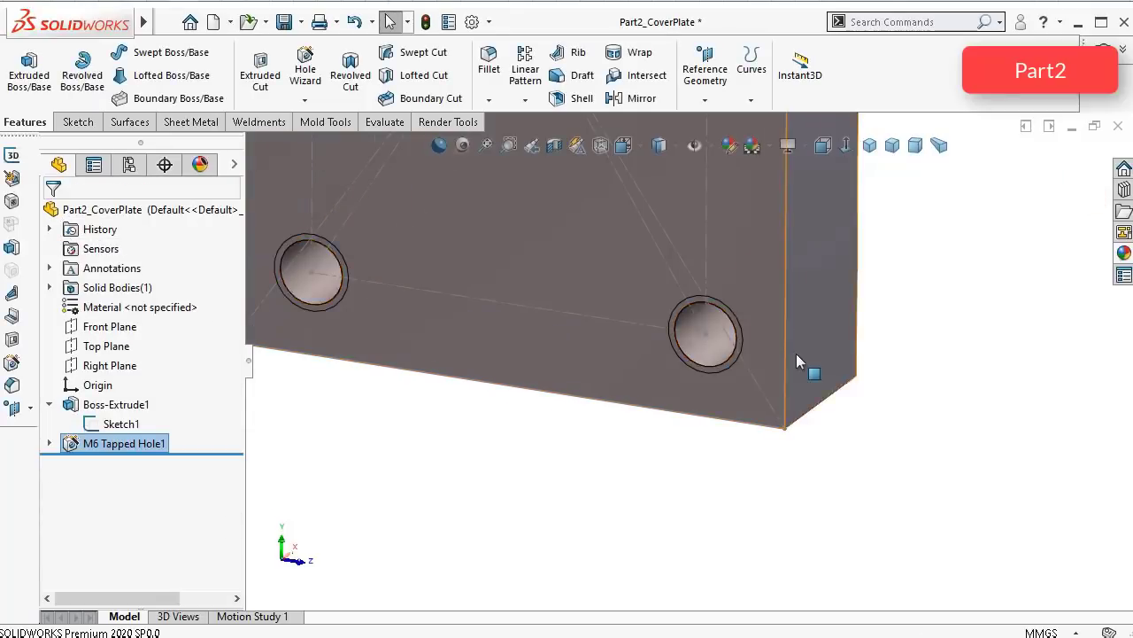
# Step: Hide Sketch1 under the plate's base extrusion
pyautogui.moveTo(828, 330); pyautogui.dragTo(802, 327, button='middle')
pyautogui.scroll(5, 806, 328)
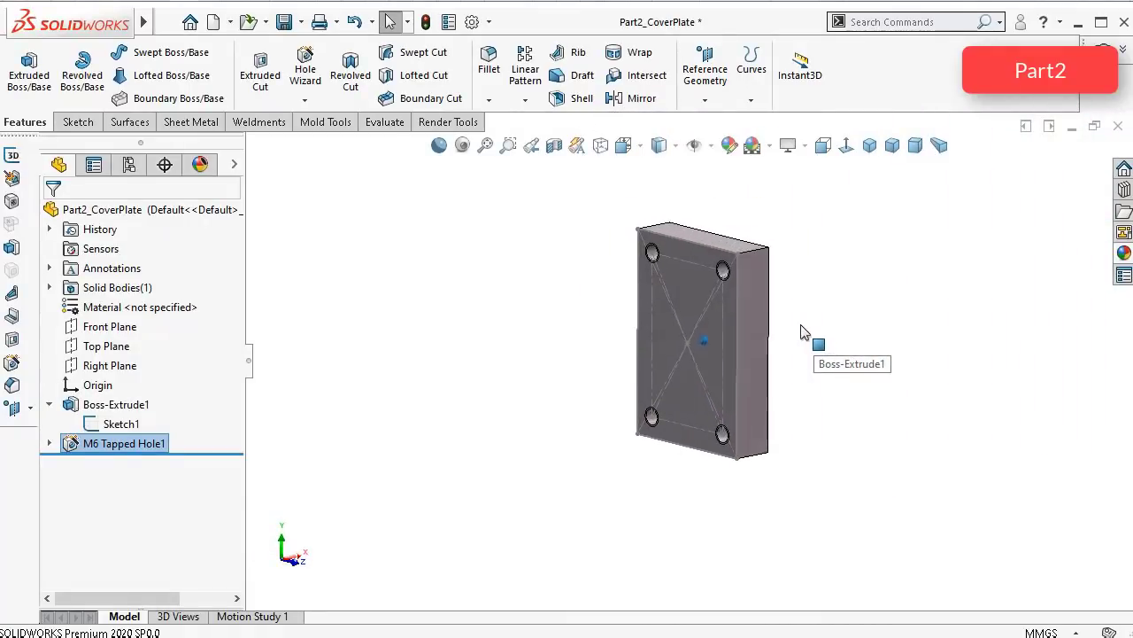
pyautogui.click(92, 424)
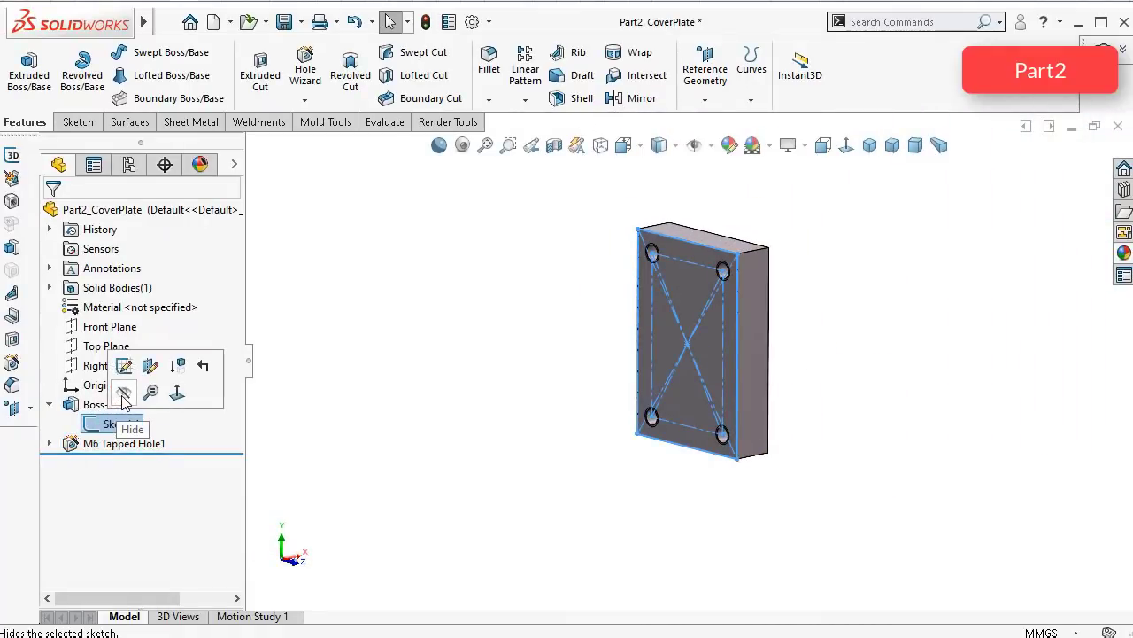
pyautogui.click(121, 398)
# Step: Fillet the four short corner edges of the plate with a symmetric 3 mm radius
pyautogui.moveTo(427, 344); pyautogui.dragTo(425, 345, button='middle')
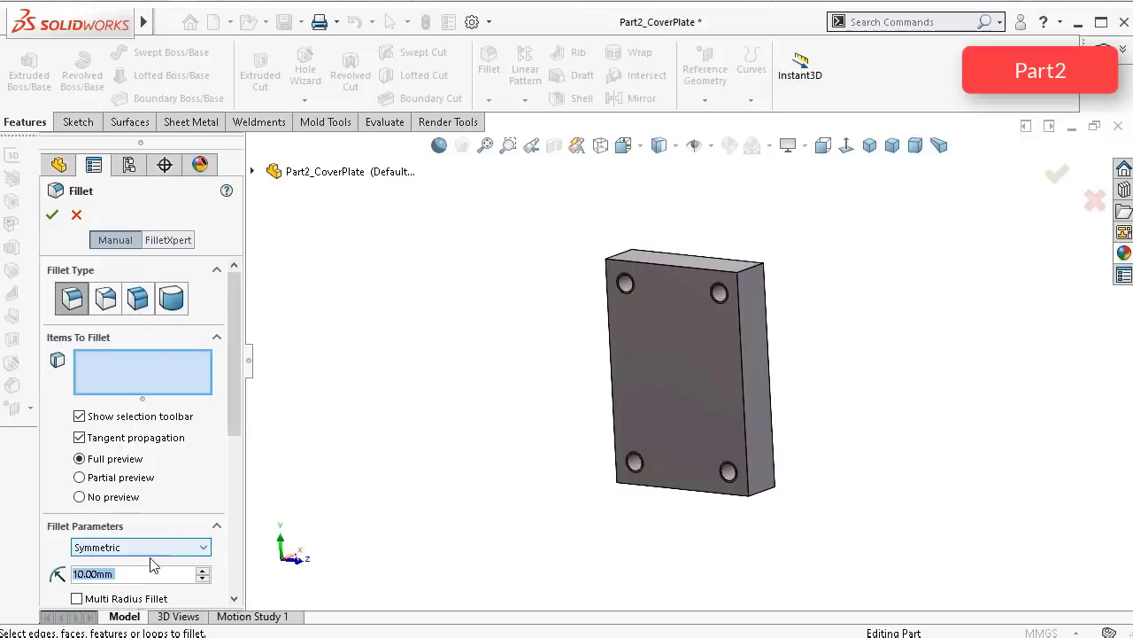
pyautogui.write('3')
pyautogui.press('Return')
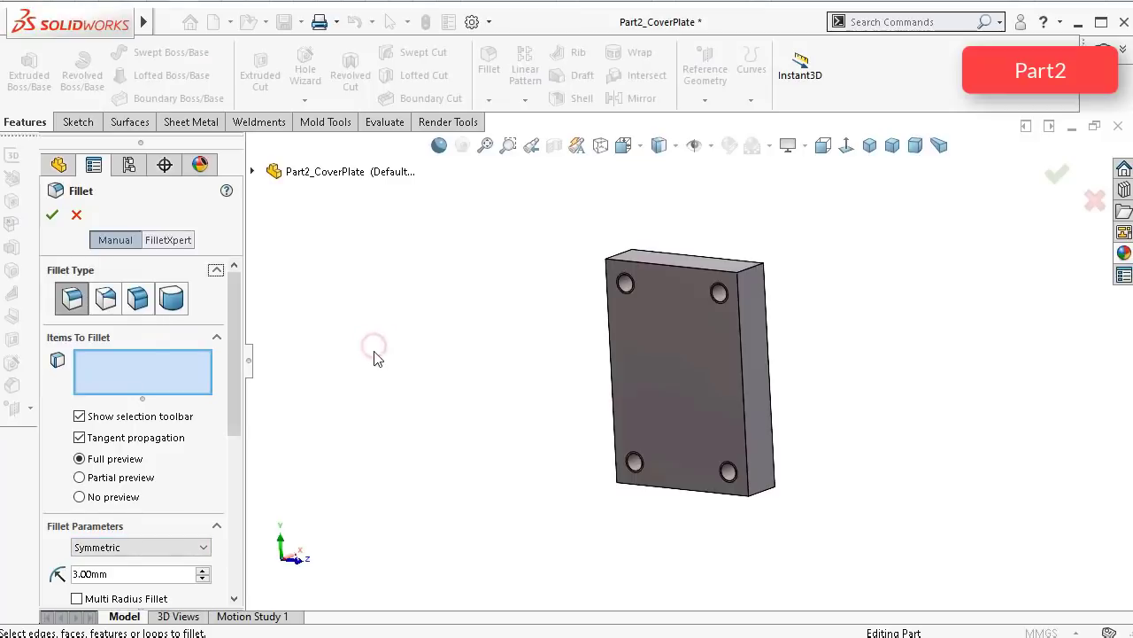
pyautogui.scroll(-5, 770, 305)
pyautogui.click(719, 253)
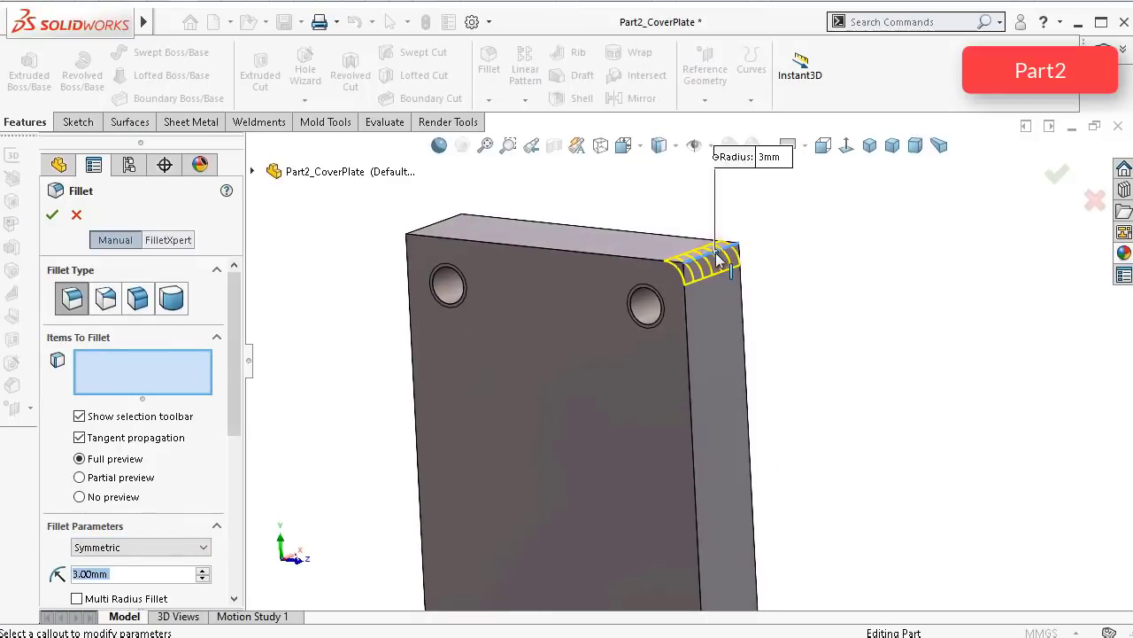
pyautogui.click(435, 229)
pyautogui.scroll(5, 621, 379)
pyautogui.scroll(-4, 750, 516)
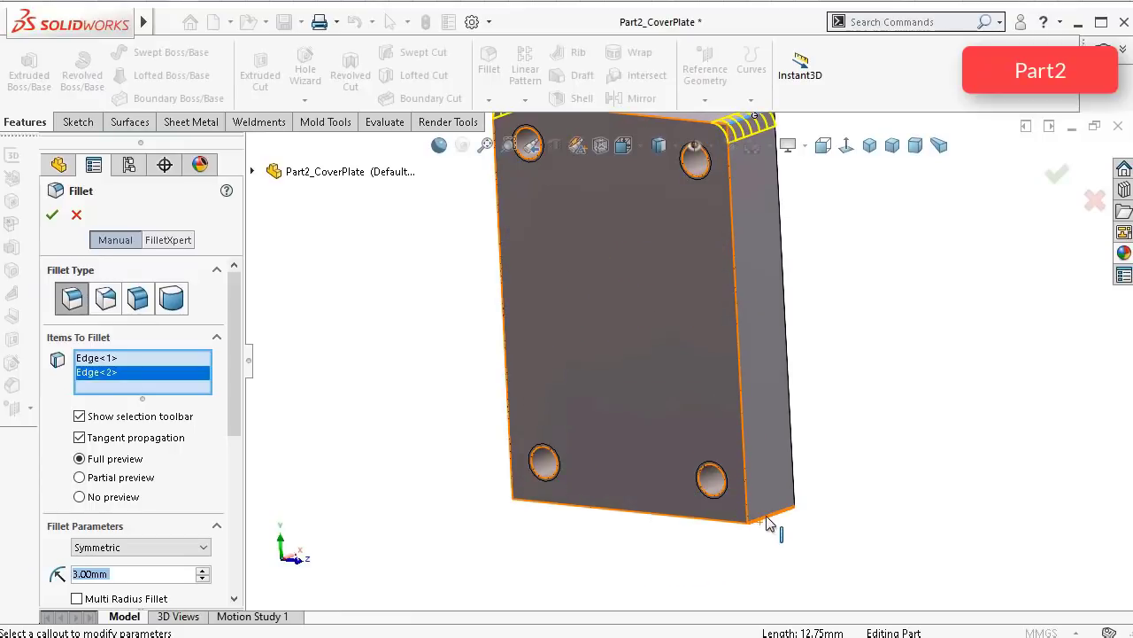
pyautogui.click(765, 519)
pyautogui.moveTo(556, 523)
pyautogui.mouseDown(button='middle')
pyautogui.moveTo(697, 490)
pyautogui.moveTo(542, 532)
pyautogui.mouseUp(button='middle')
pyautogui.click(517, 506)
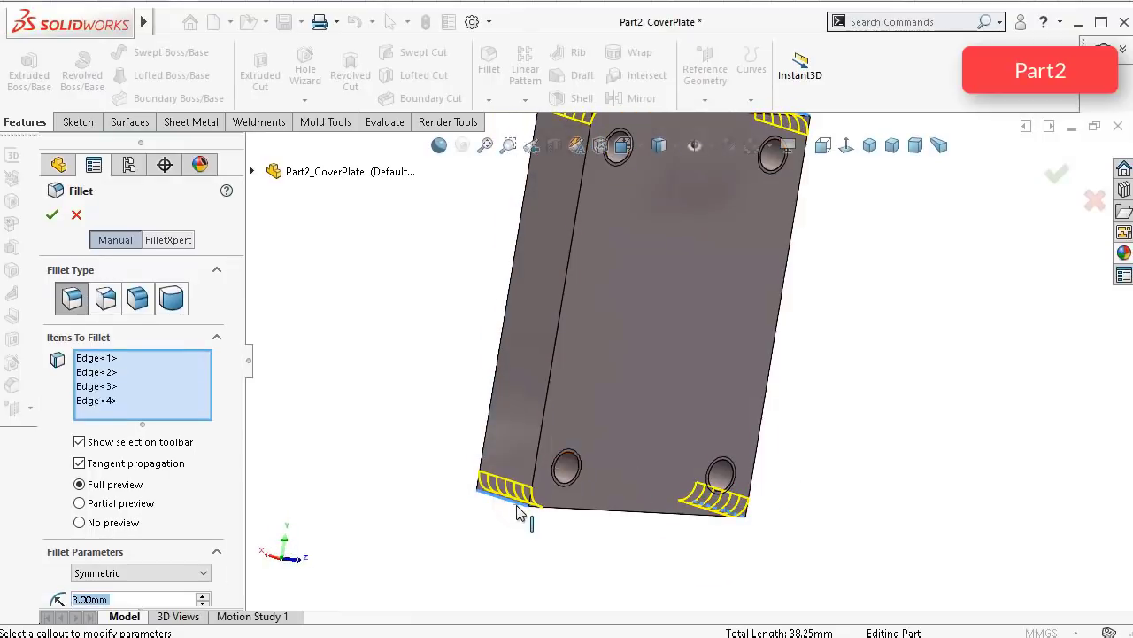
pyautogui.click(52, 216)
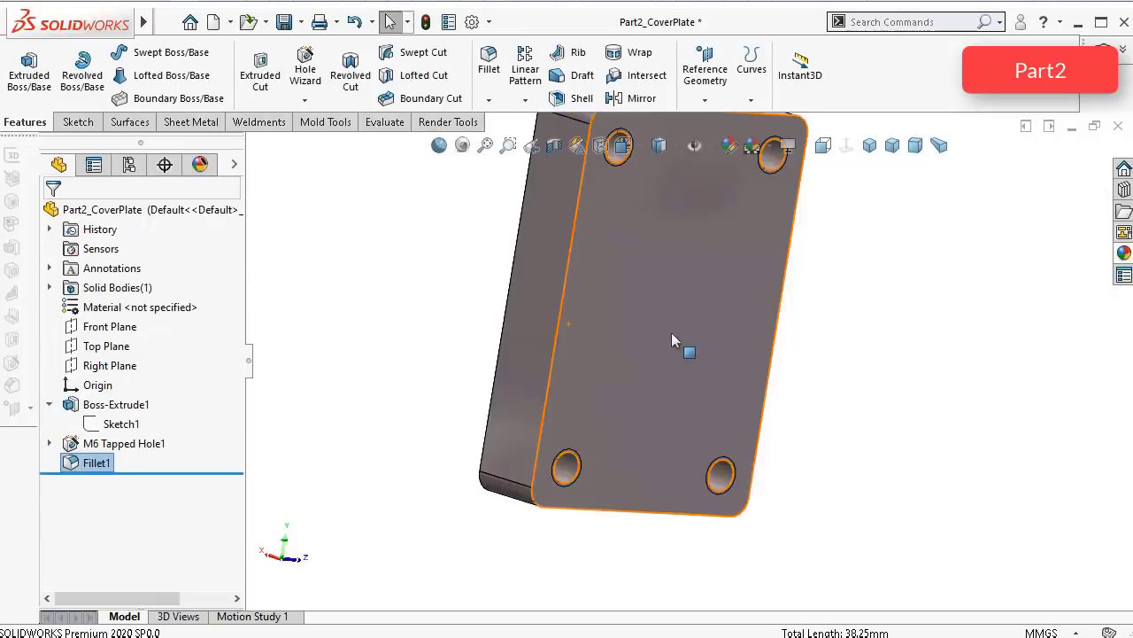
# Step: Sketch a center rectangle about 34.7 × 17.1 mm on the plate's large face, centred on the origin
pyautogui.scroll(-3, 671, 332)
pyautogui.click(838, 320)
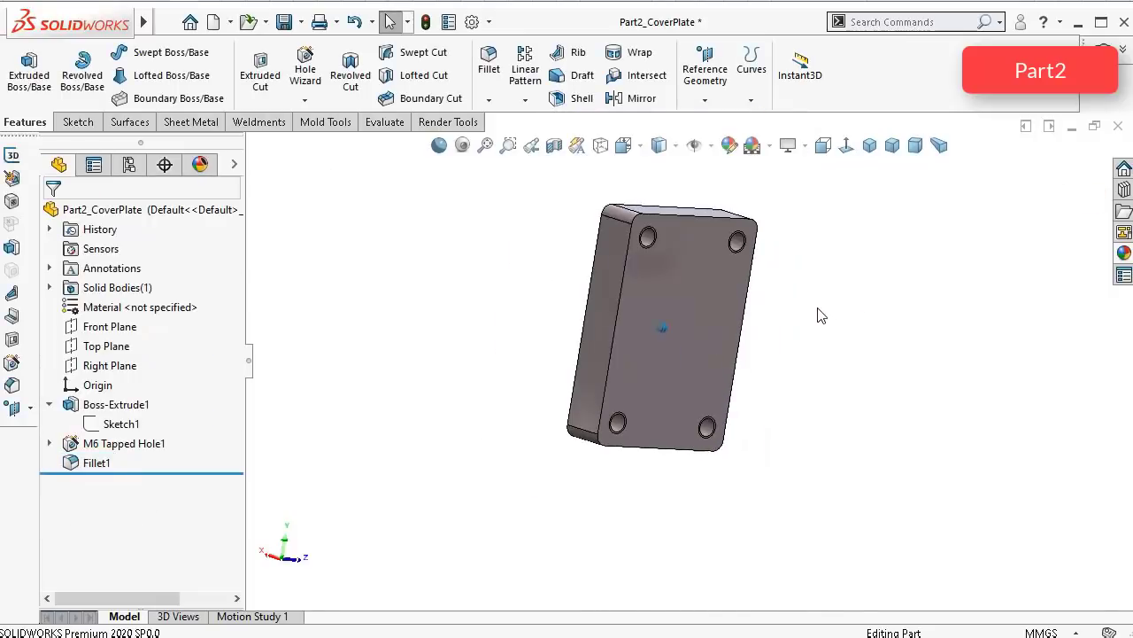
pyautogui.moveTo(818, 308); pyautogui.dragTo(808, 311, button='middle')
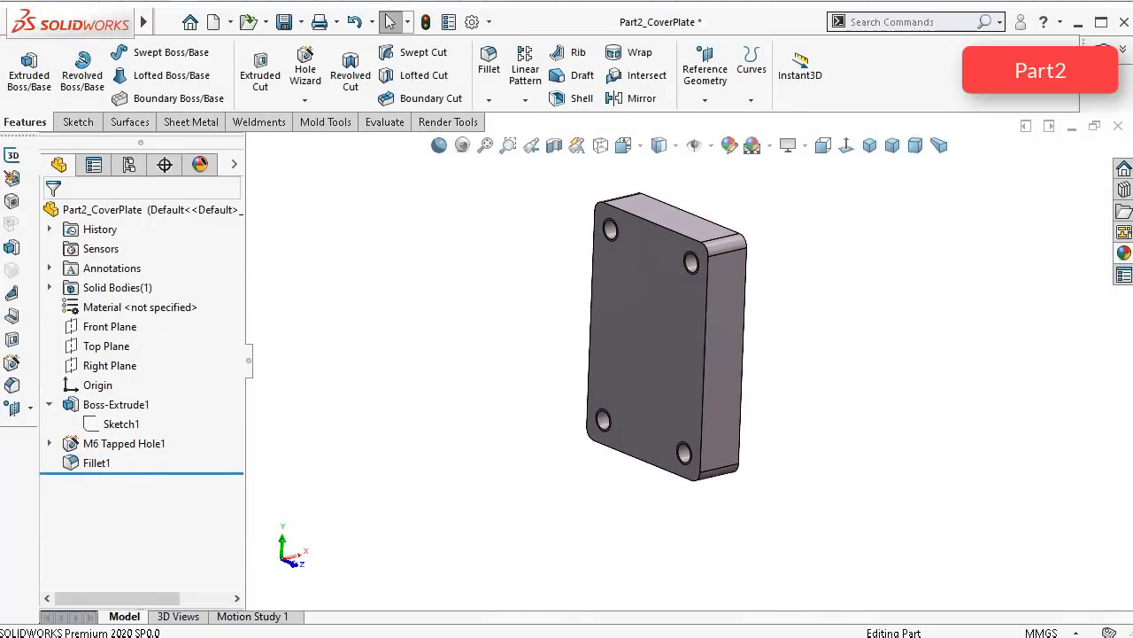
pyautogui.click(664, 370)
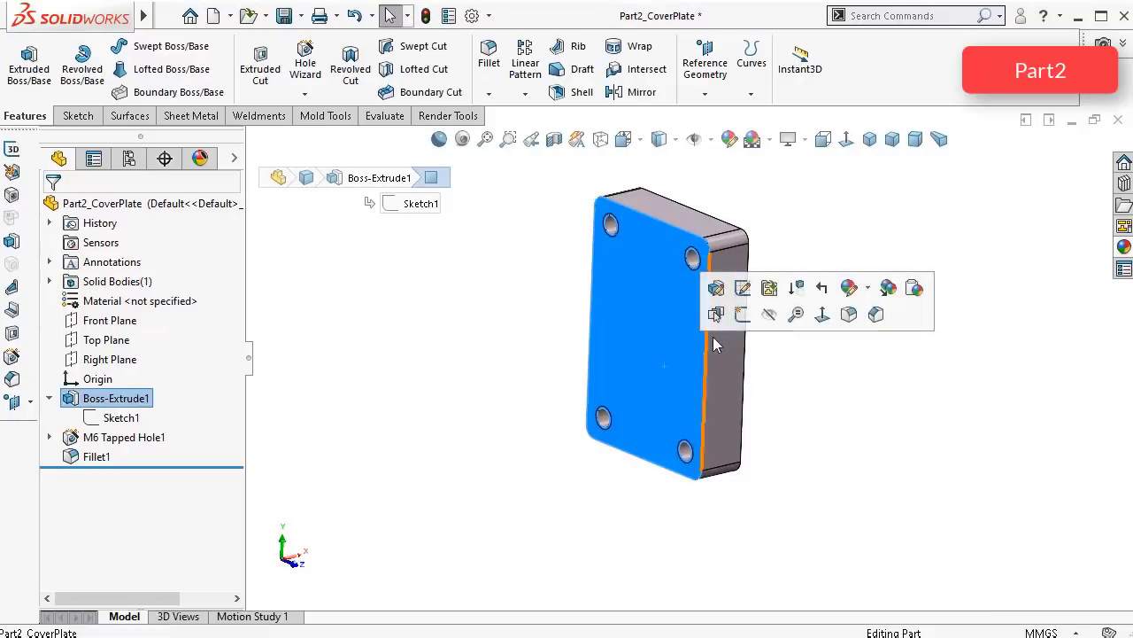
pyautogui.click(742, 313)
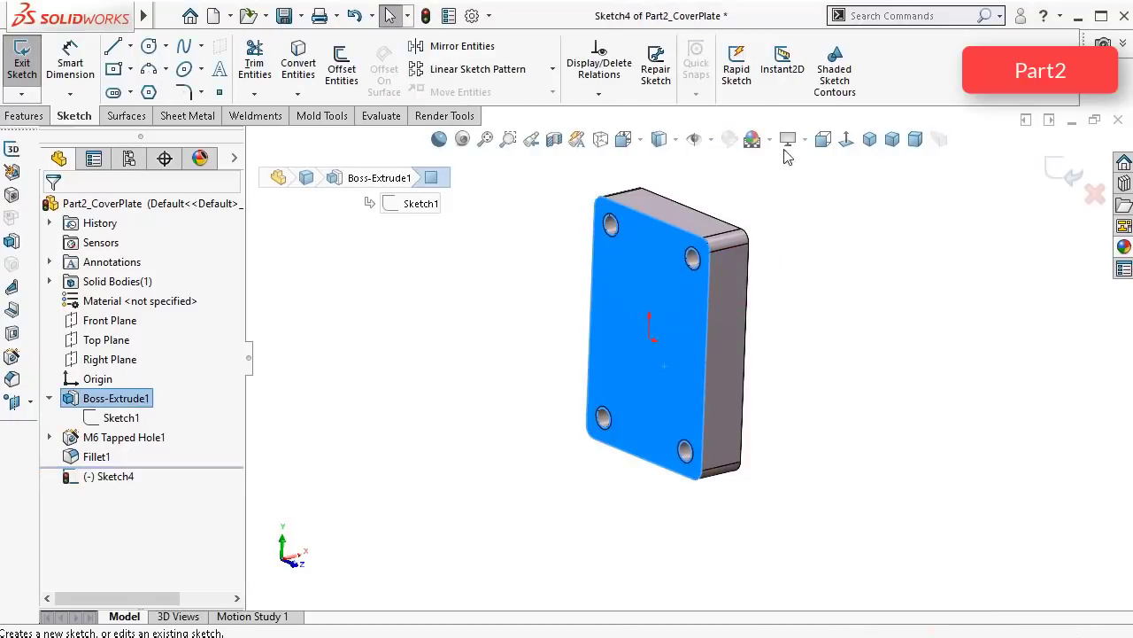
pyautogui.click(852, 140)
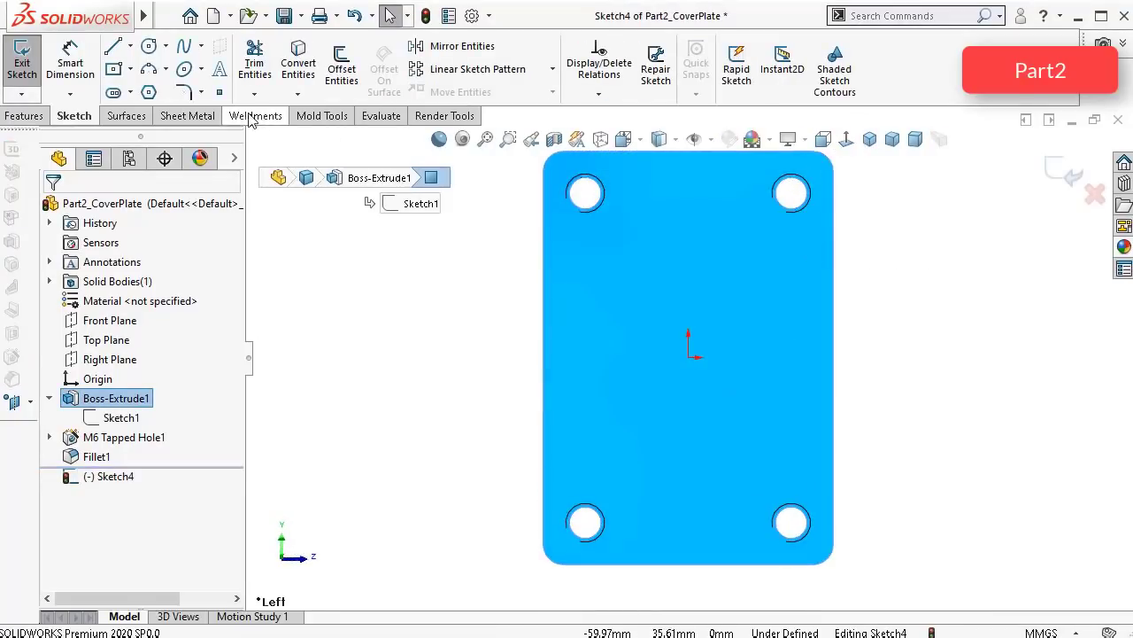
pyautogui.click(113, 70)
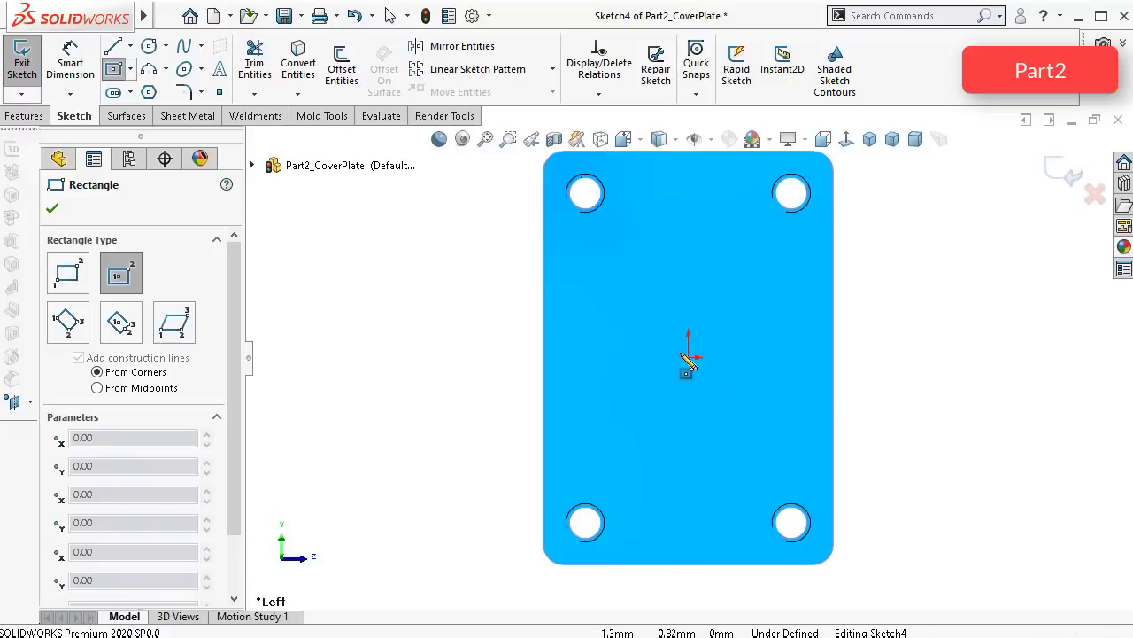
pyautogui.click(688, 357)
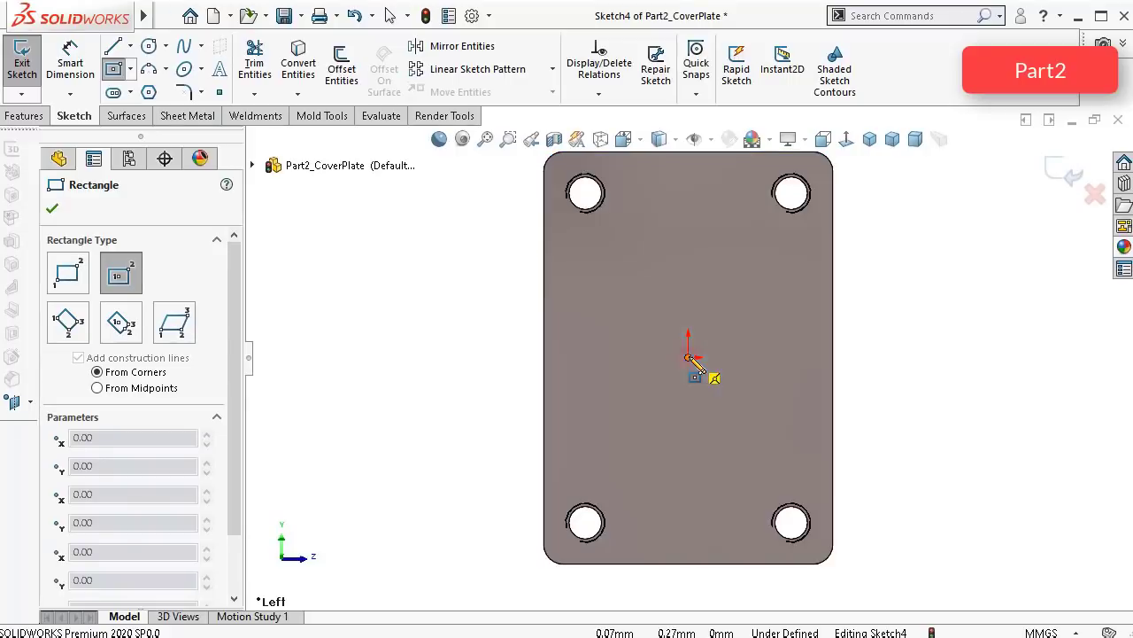
pyautogui.click(634, 245)
# Step: Dimension the center rectangle's vertical side and set its height to 38 mm
pyautogui.click(70, 65)
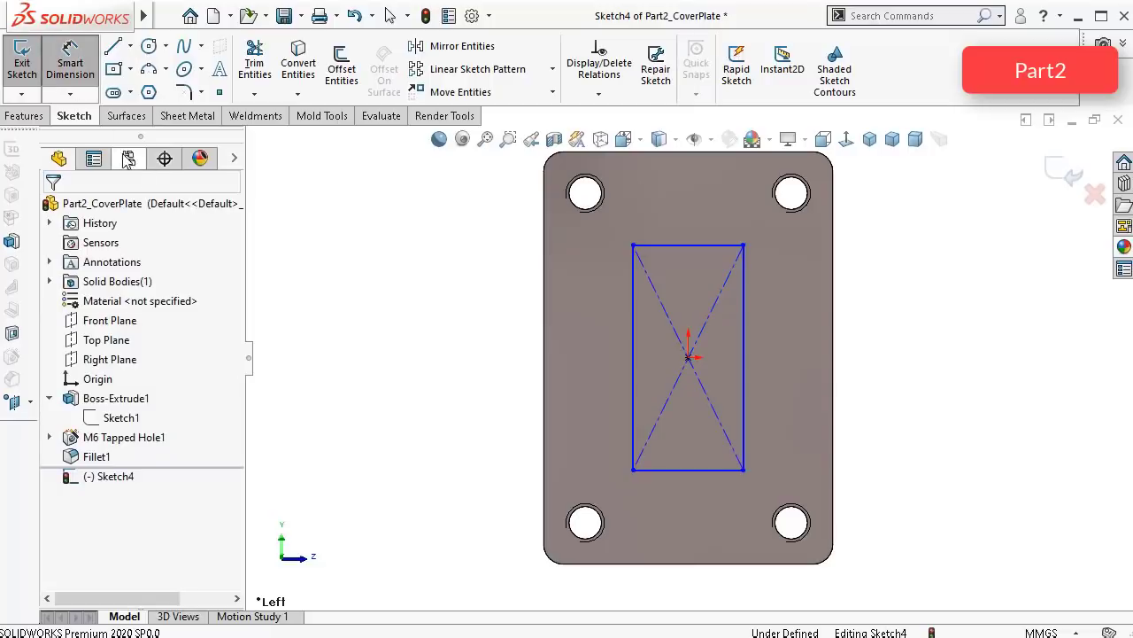
pyautogui.click(632, 380)
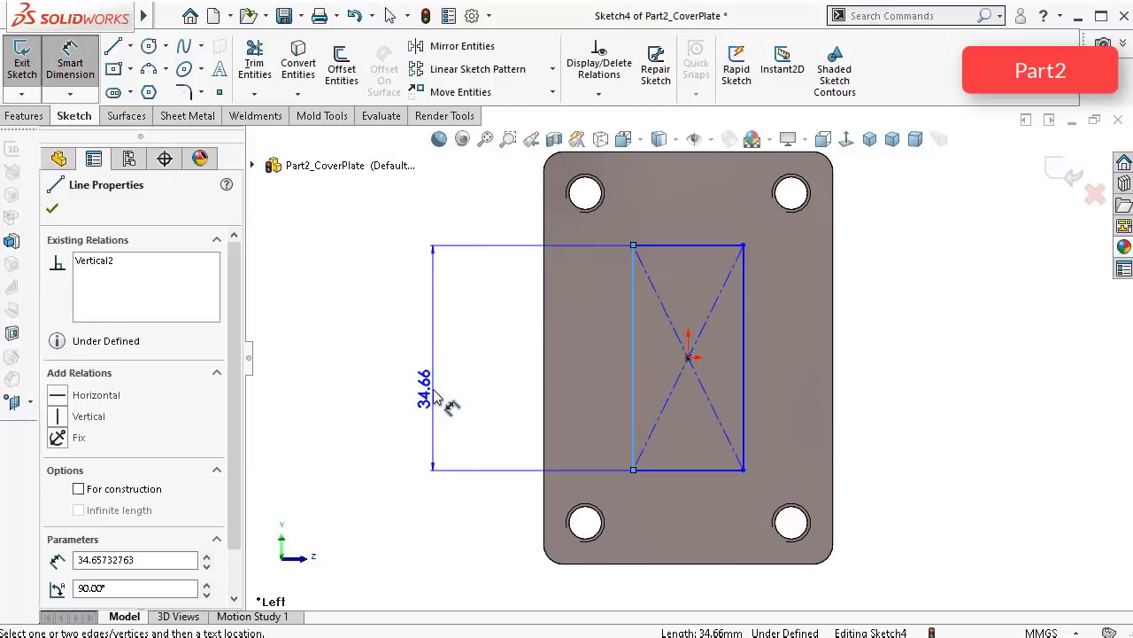
pyautogui.click(449, 403)
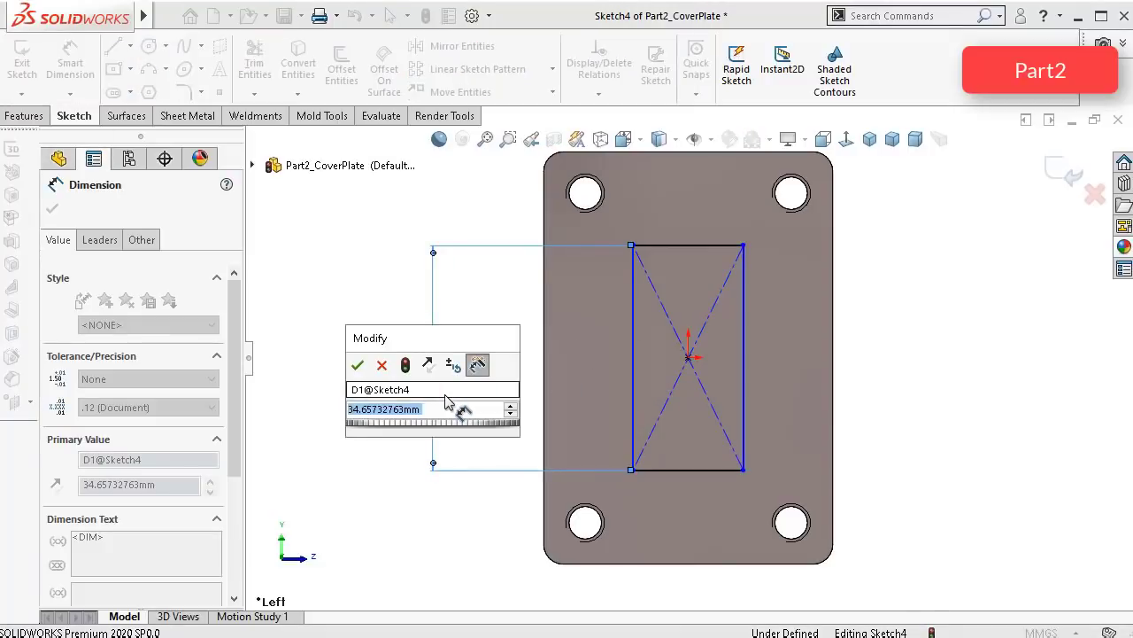
pyautogui.write('38')
pyautogui.press('Return')
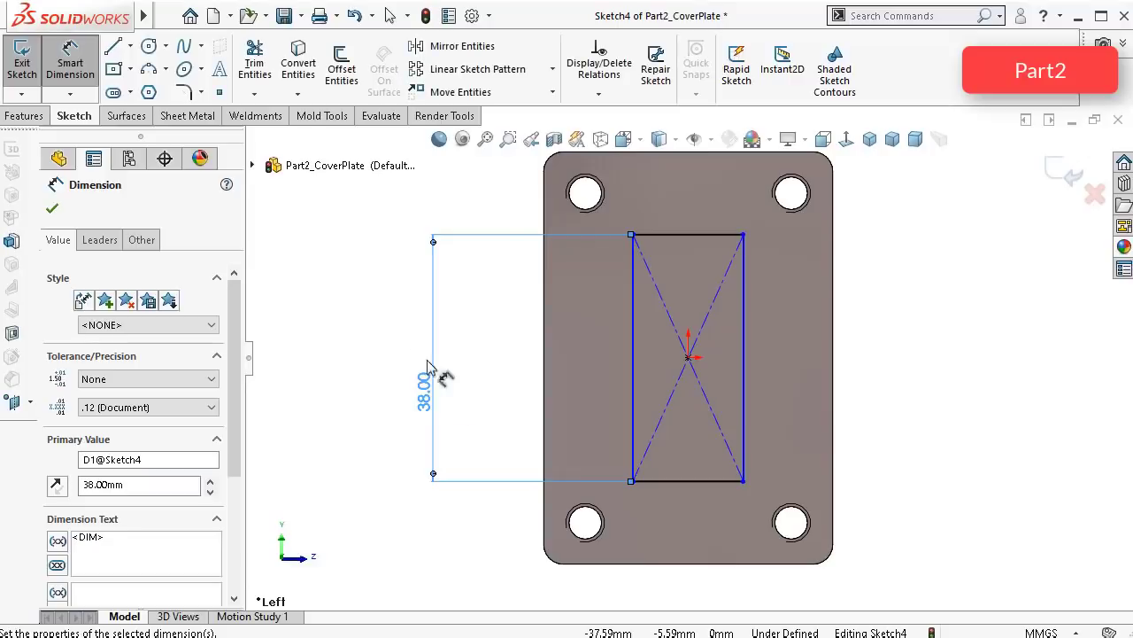
# Step: Dimension the center rectangle's short horizontal side and set its width to 22.22 mm
pyautogui.click(686, 481)
pyautogui.click(695, 601)
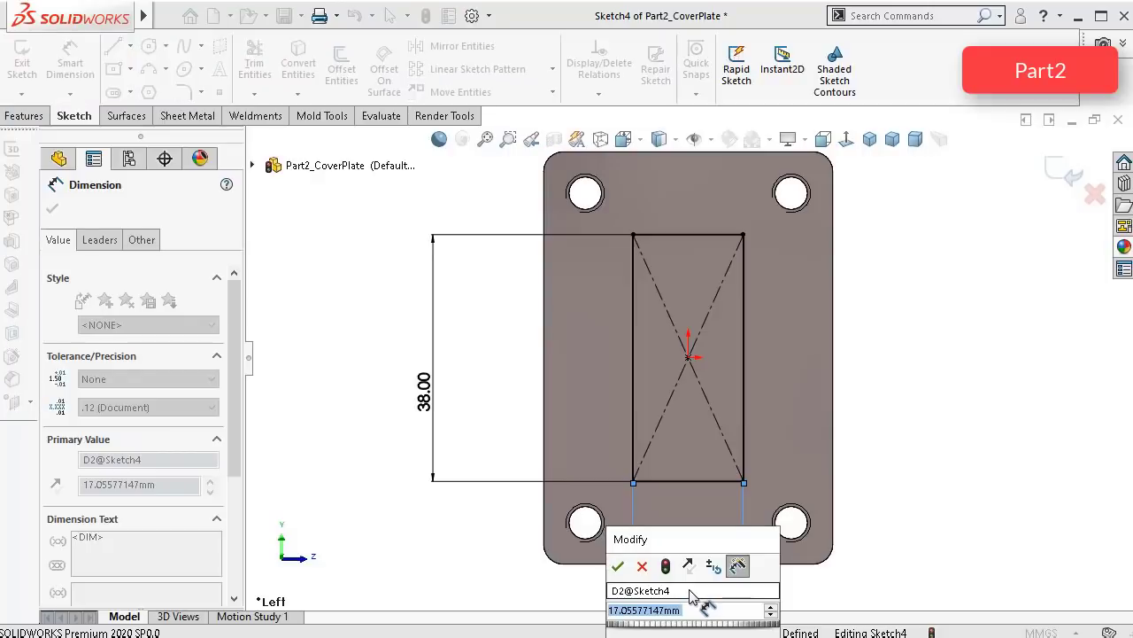
pyautogui.write('22,22')
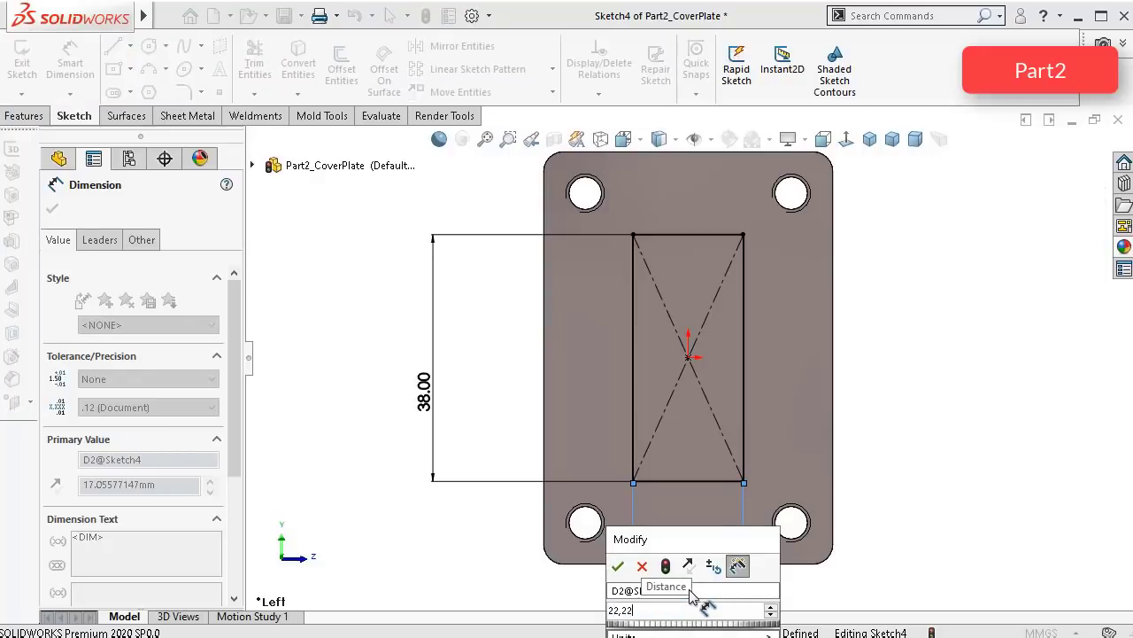
pyautogui.press('Return')
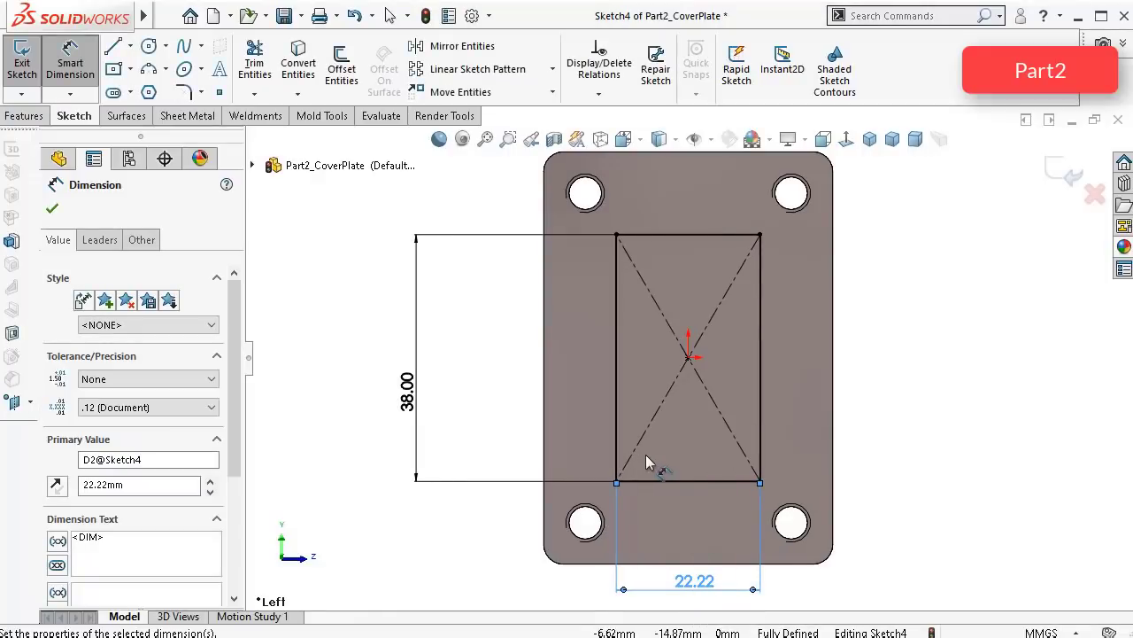
# Step: Sketch a vertical centerline about 24.5 mm long through the origin, inside the center rectangle
pyautogui.hotkey('ctrl', '7')
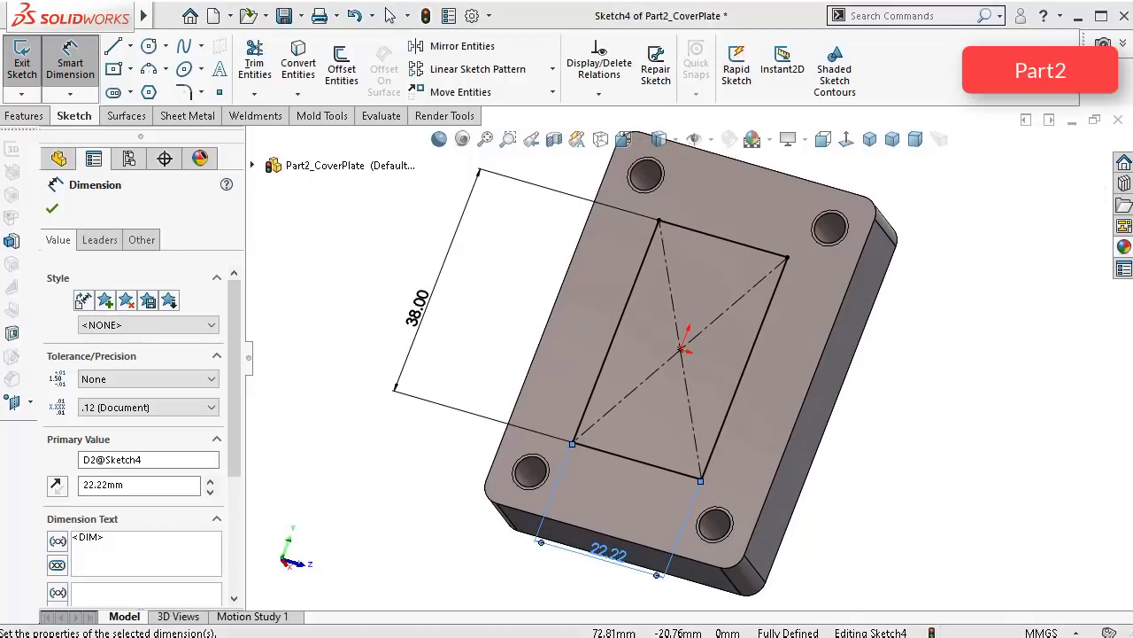
pyautogui.click(130, 46)
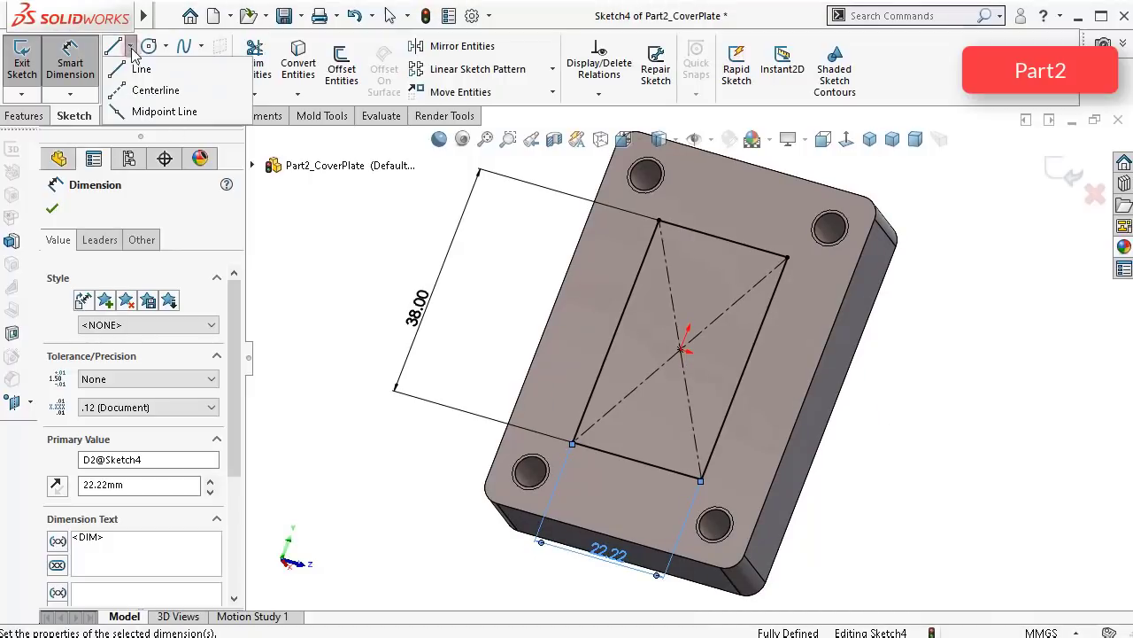
pyautogui.click(149, 89)
pyautogui.click(710, 277)
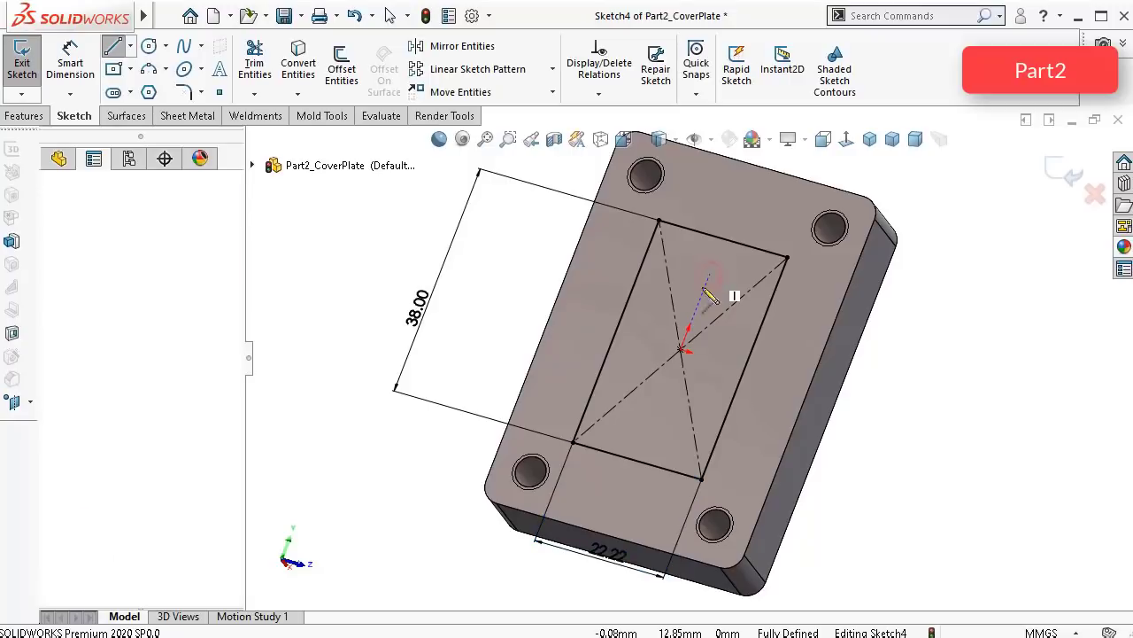
pyautogui.click(655, 417)
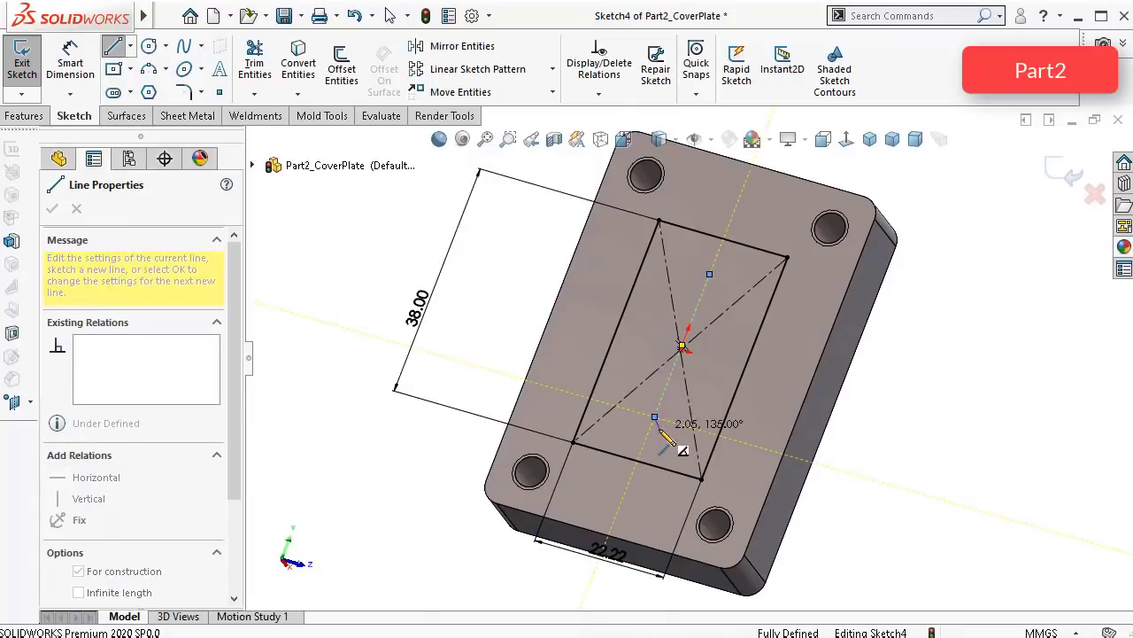
pyautogui.press('Escape')
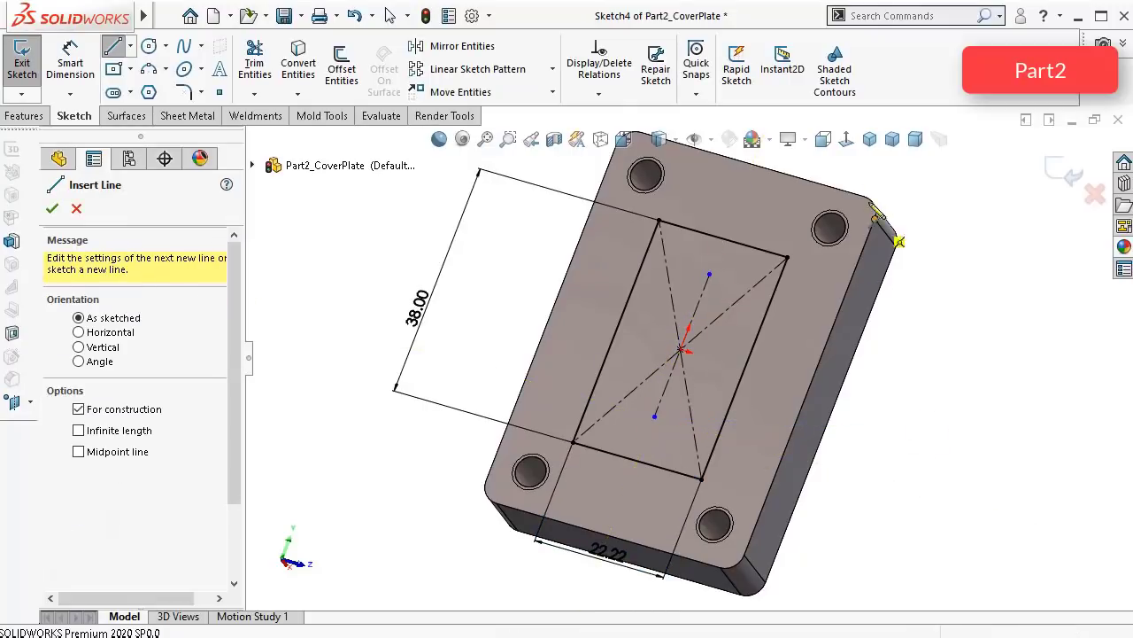
# Step: Dimension the vertical centerline inside the rectangle and set its length to 25.5 mm
pyautogui.click(846, 158)
pyautogui.scroll(-3, 785, 298)
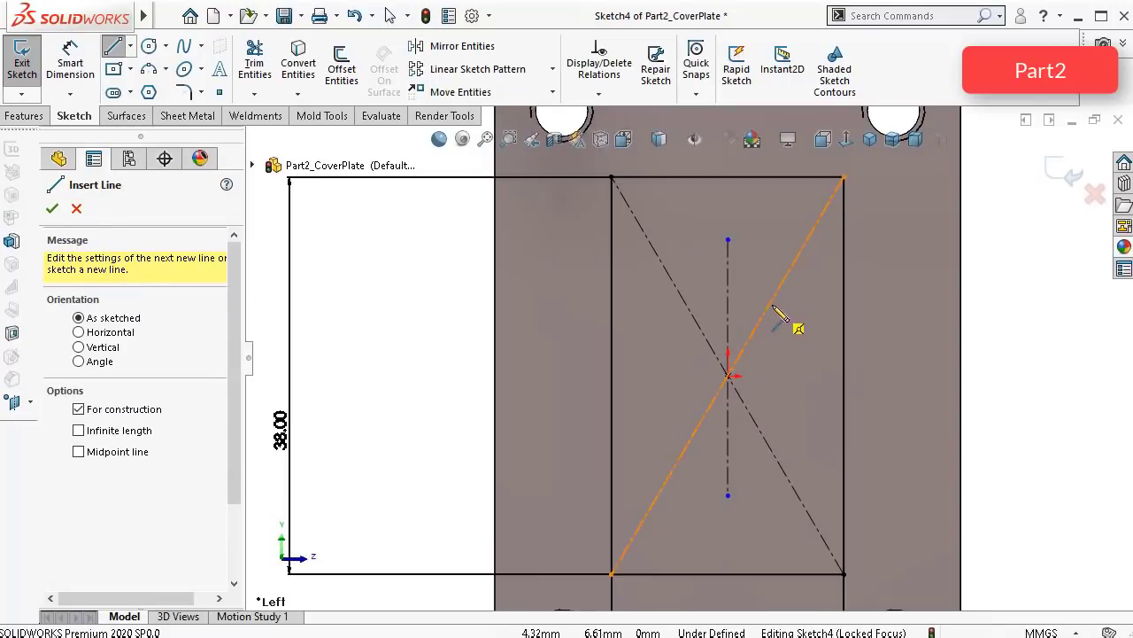
pyautogui.moveTo(985, 361); pyautogui.dragTo(1000, 297, button='right')
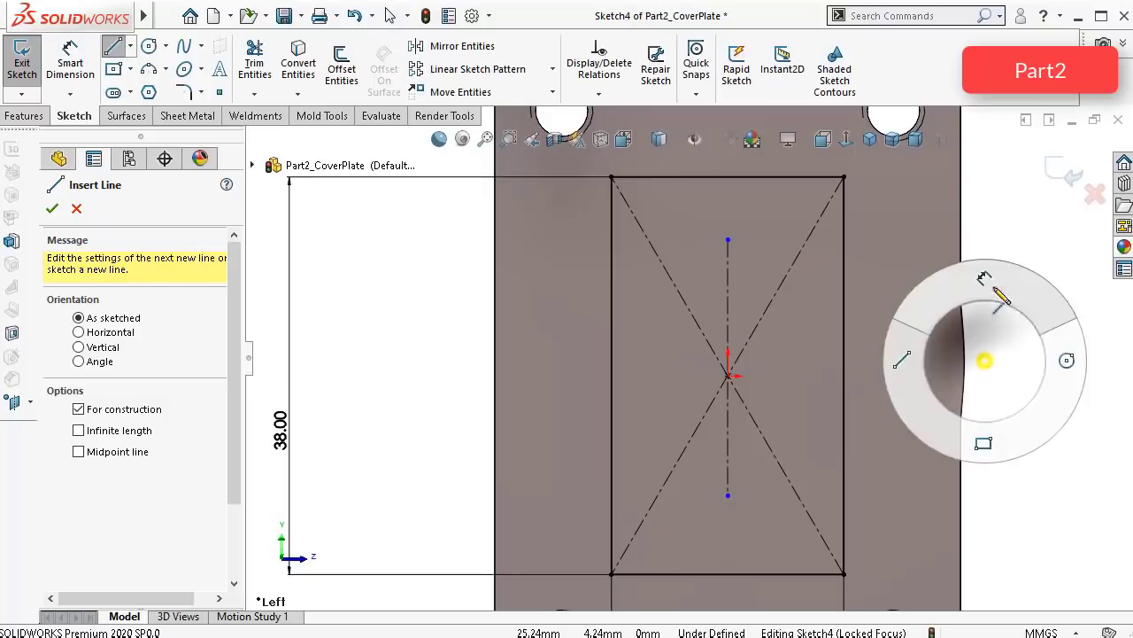
pyautogui.click(730, 264)
pyautogui.click(1016, 382)
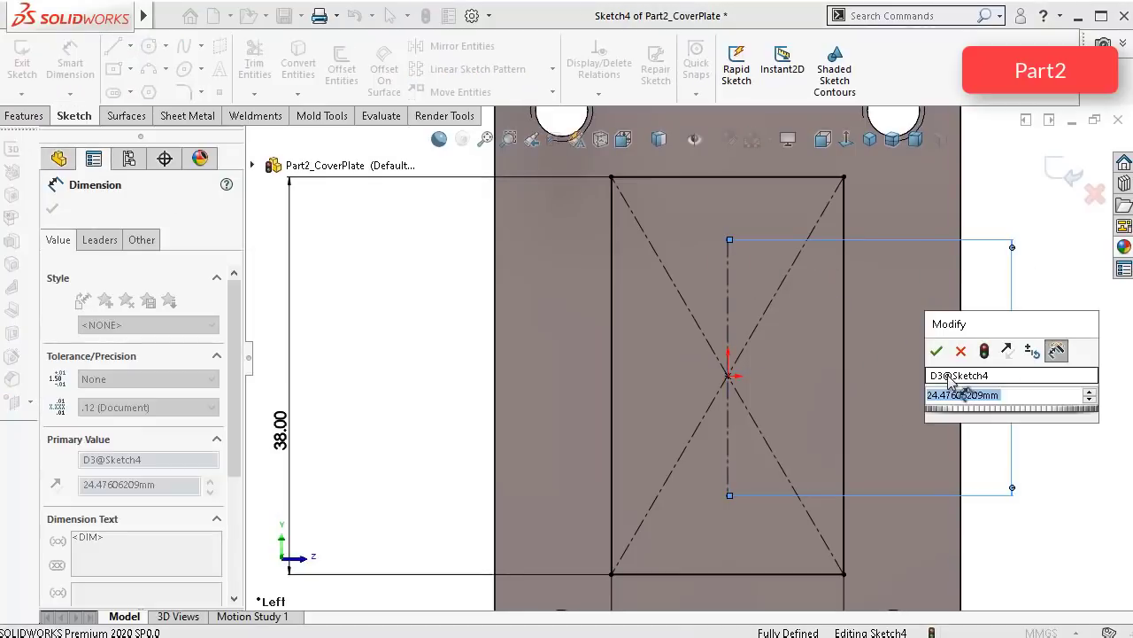
pyautogui.write('2')
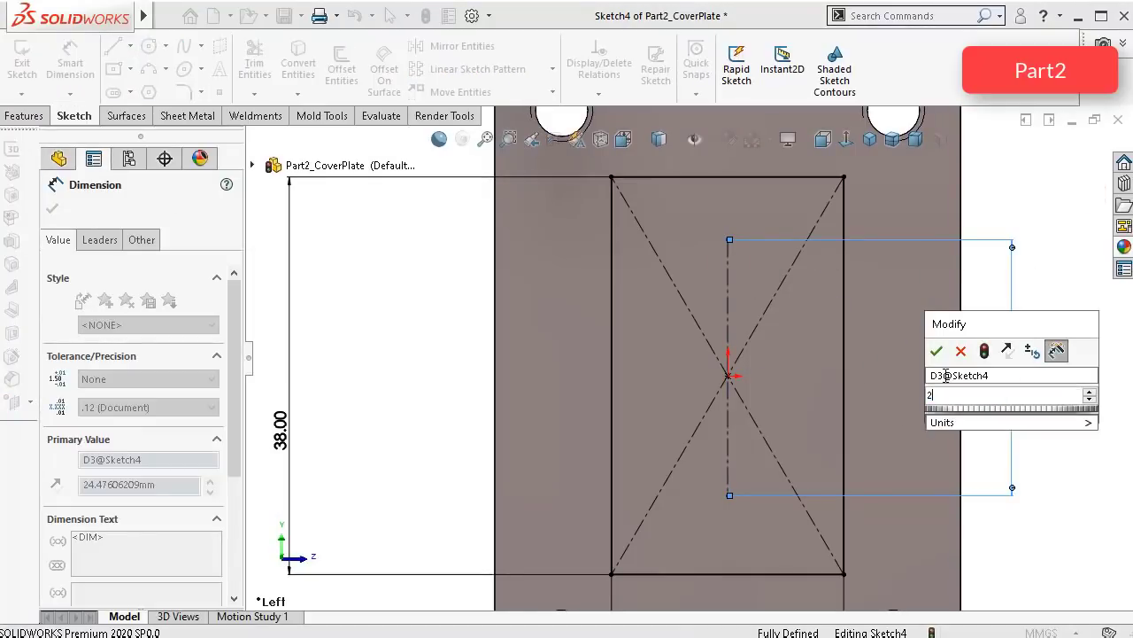
pyautogui.write('5.5')
pyautogui.press('Return')
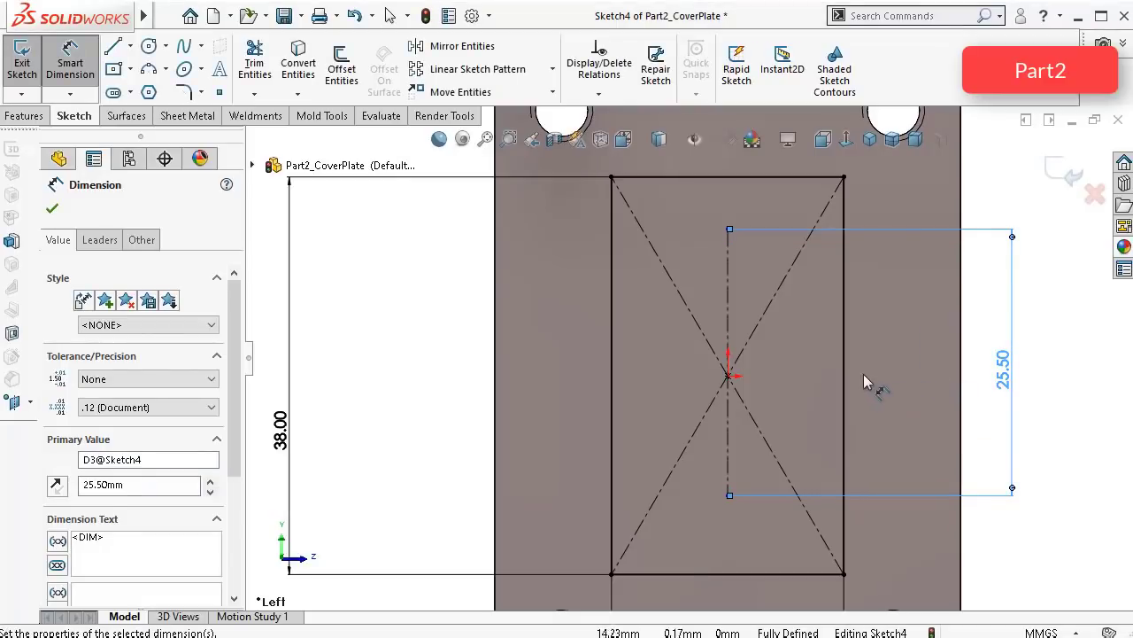
pyautogui.press('Escape')
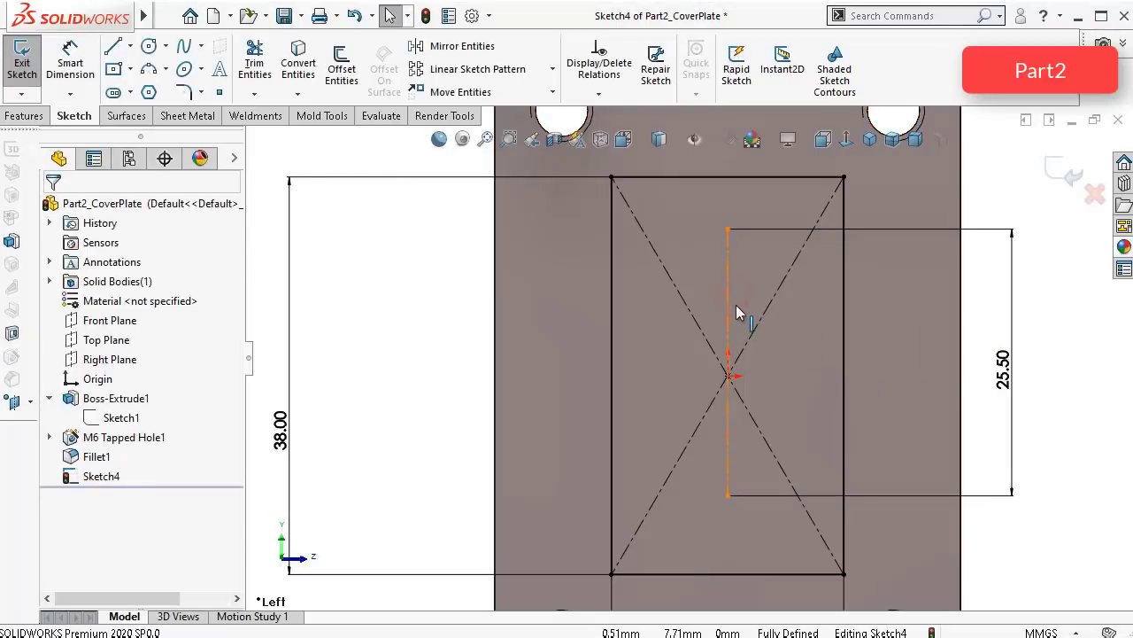
# Step: Add a Midpoint relation between the vertical centerline and the origin
pyautogui.click(736, 310)
pyautogui.keyDown('ctrl'); pyautogui.click(728, 375); pyautogui.keyUp('ctrl')
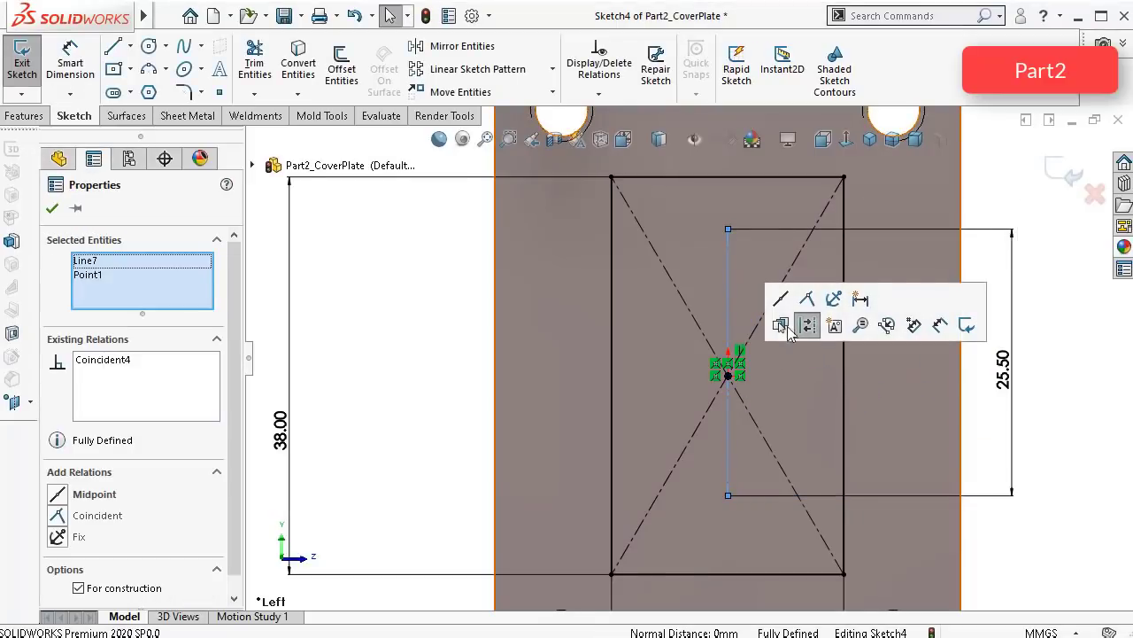
pyautogui.click(787, 301)
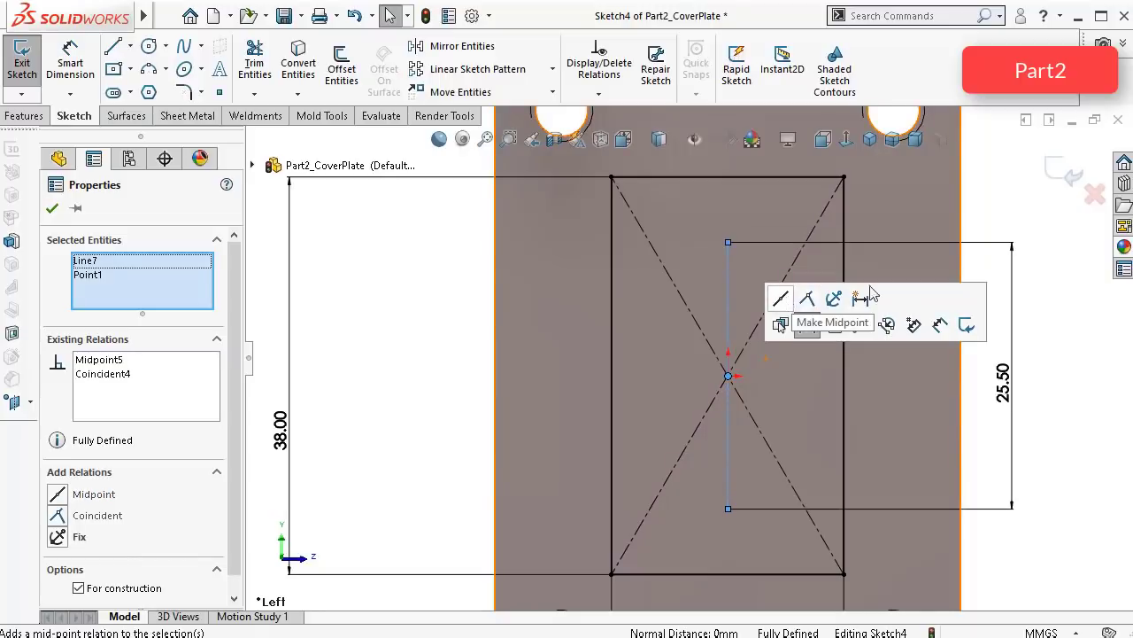
pyautogui.click(1063, 303)
# Step: Sketch a circle about 33.4 mm in diameter above the origin, its centre beyond the plate's upper short edge
pyautogui.press('f')
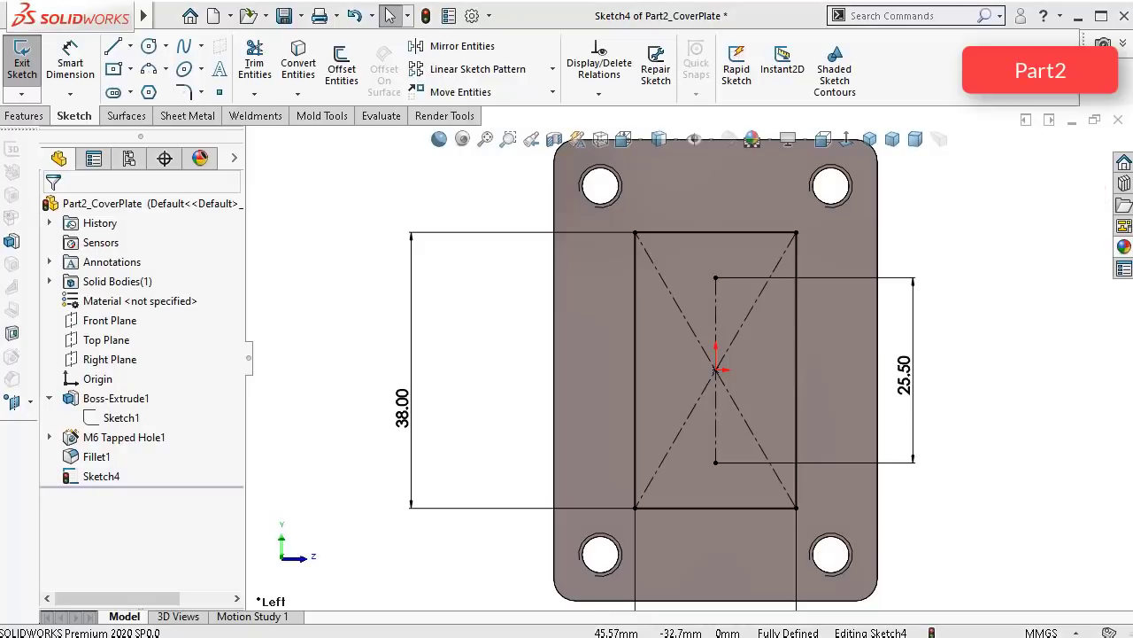
pyautogui.scroll(4, 763, 264)
pyautogui.scroll(-3, 732, 213)
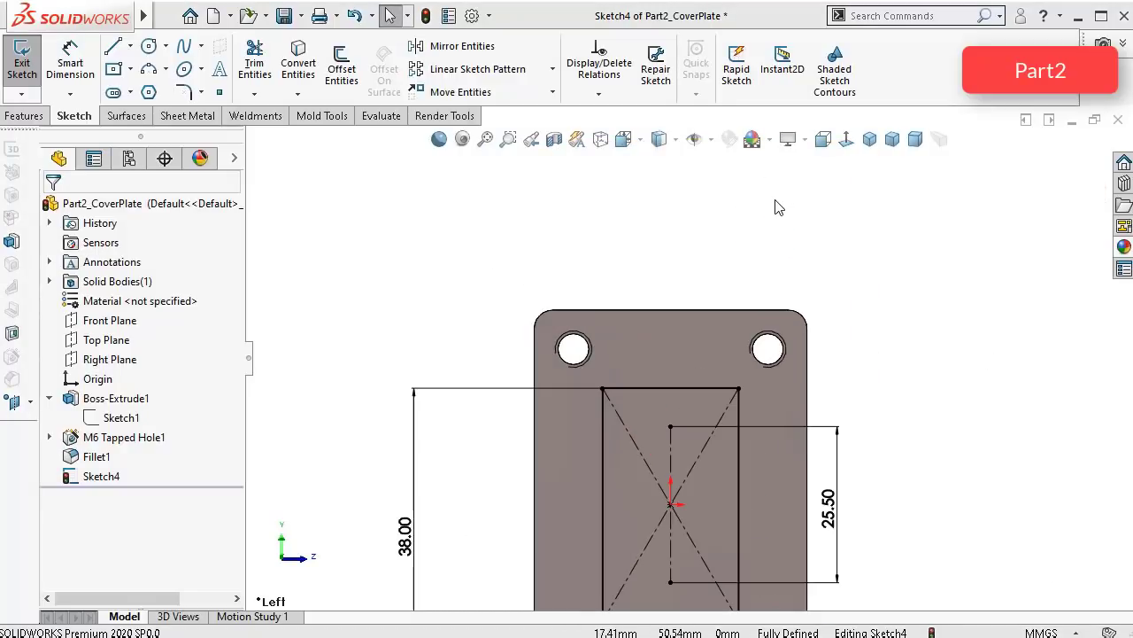
pyautogui.click(156, 51)
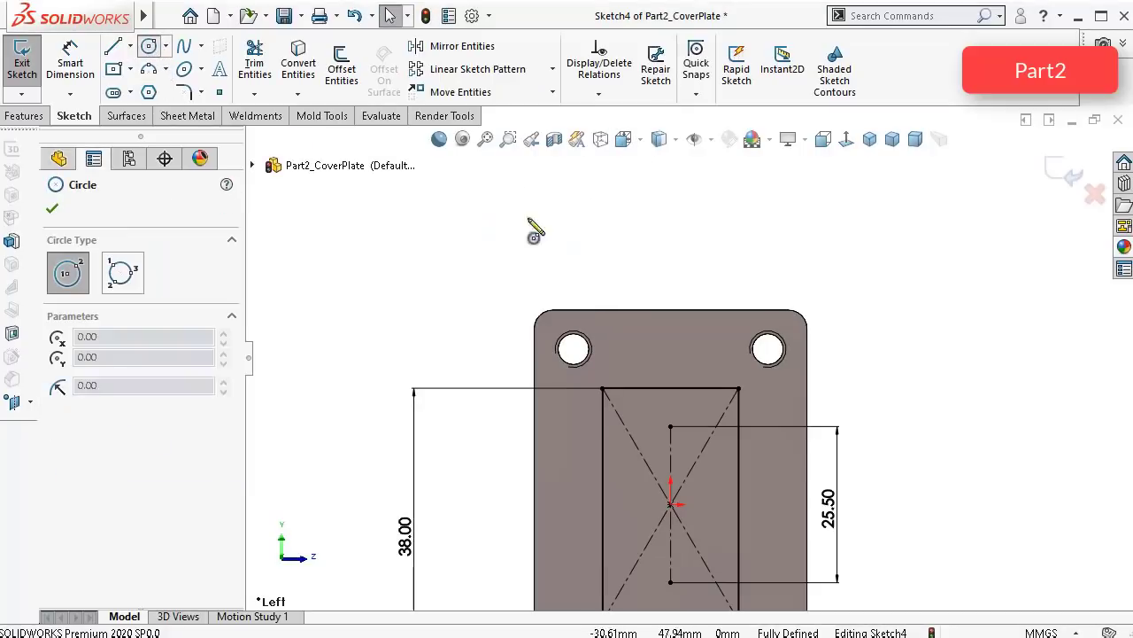
pyautogui.click(670, 235)
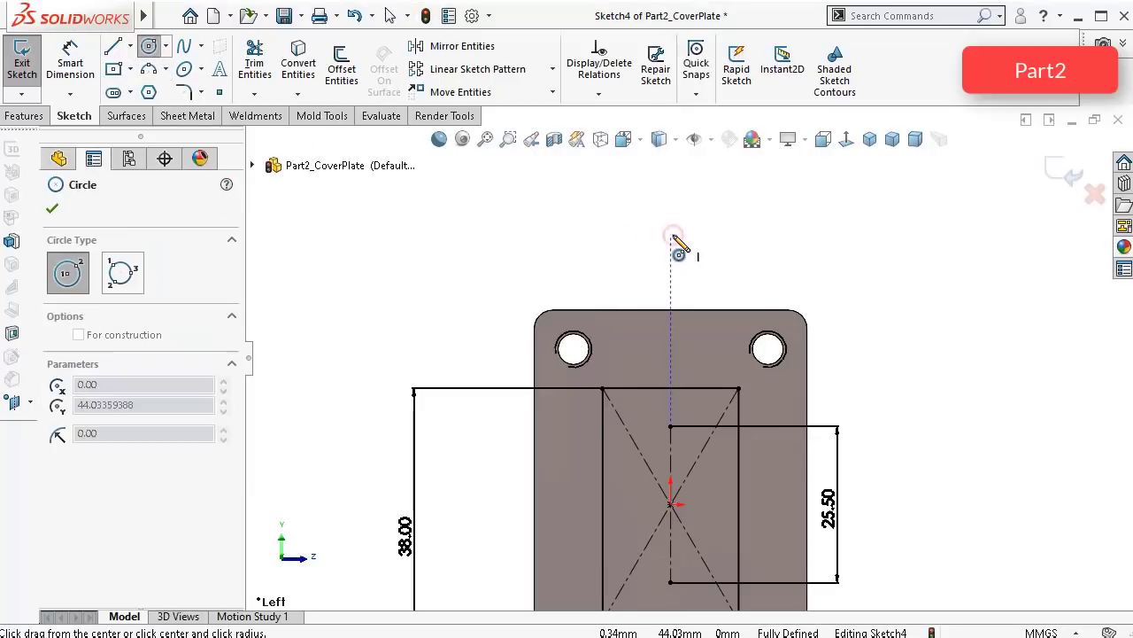
pyautogui.click(687, 350)
# Step: Dimension the circle over the plate's upper edge and set its diameter to 19 mm
pyautogui.moveTo(474, 358); pyautogui.dragTo(440, 212, button='right')
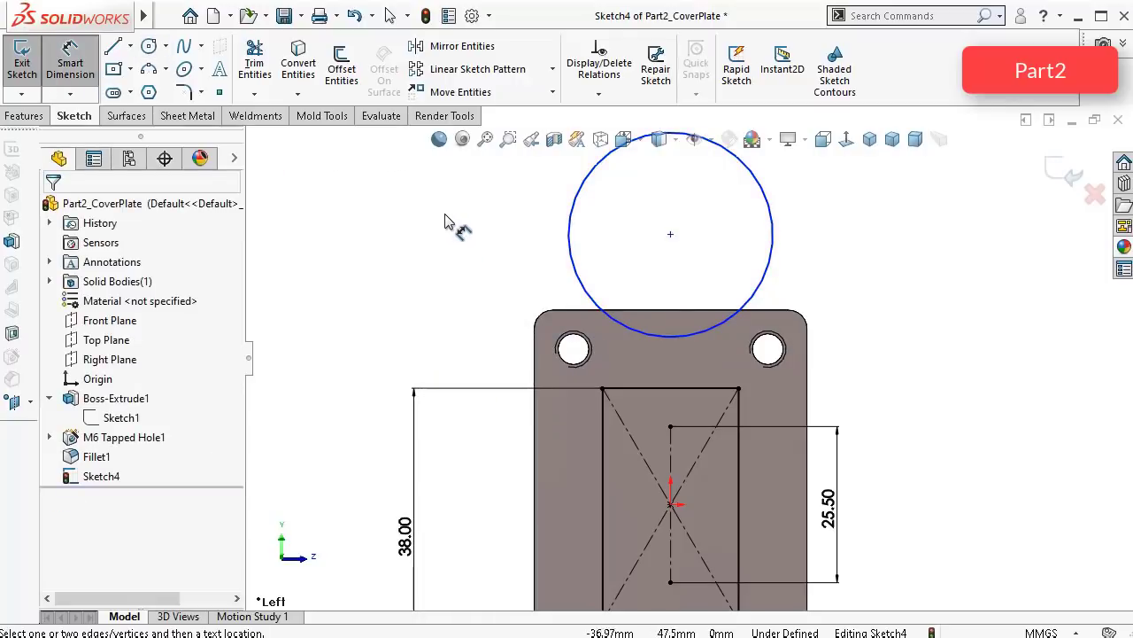
pyautogui.click(772, 210)
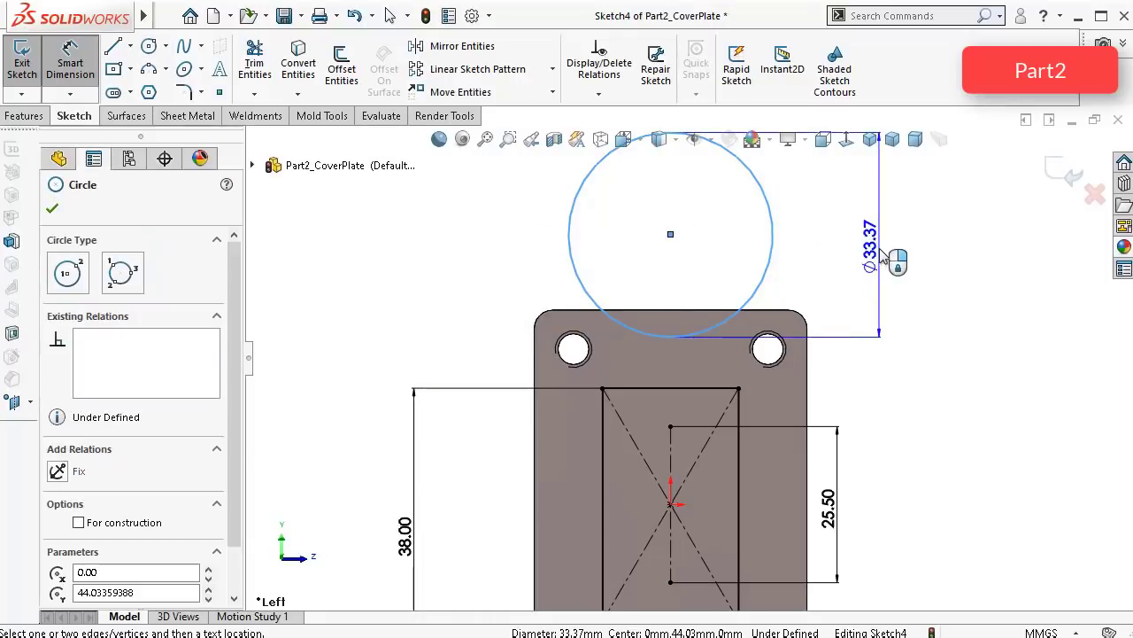
pyautogui.click(883, 255)
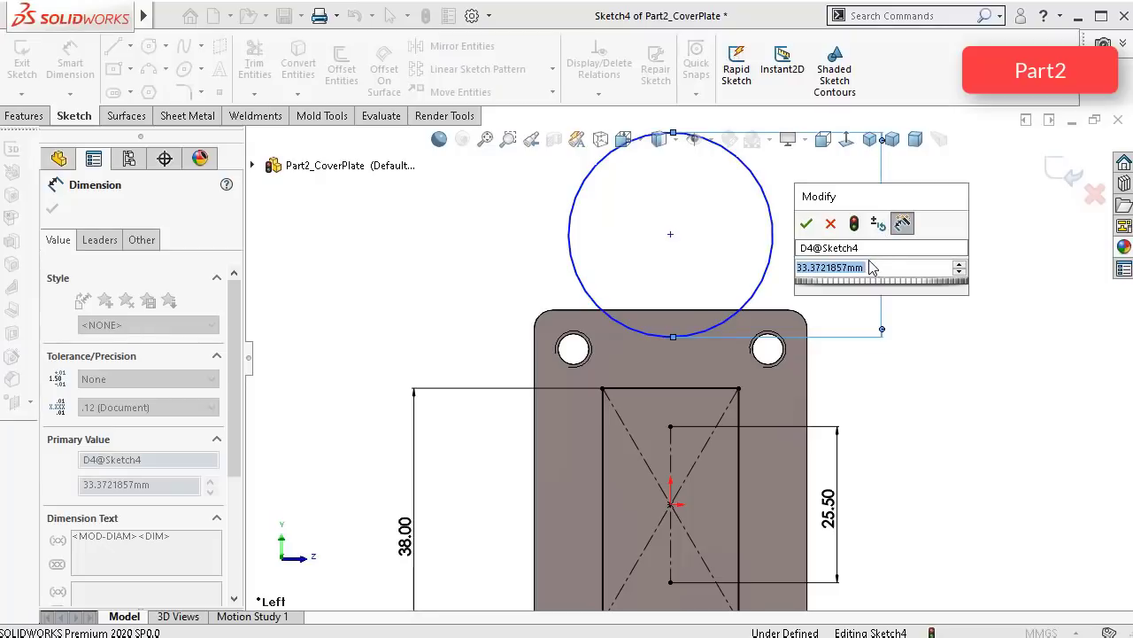
pyautogui.write('19')
pyautogui.press('Return')
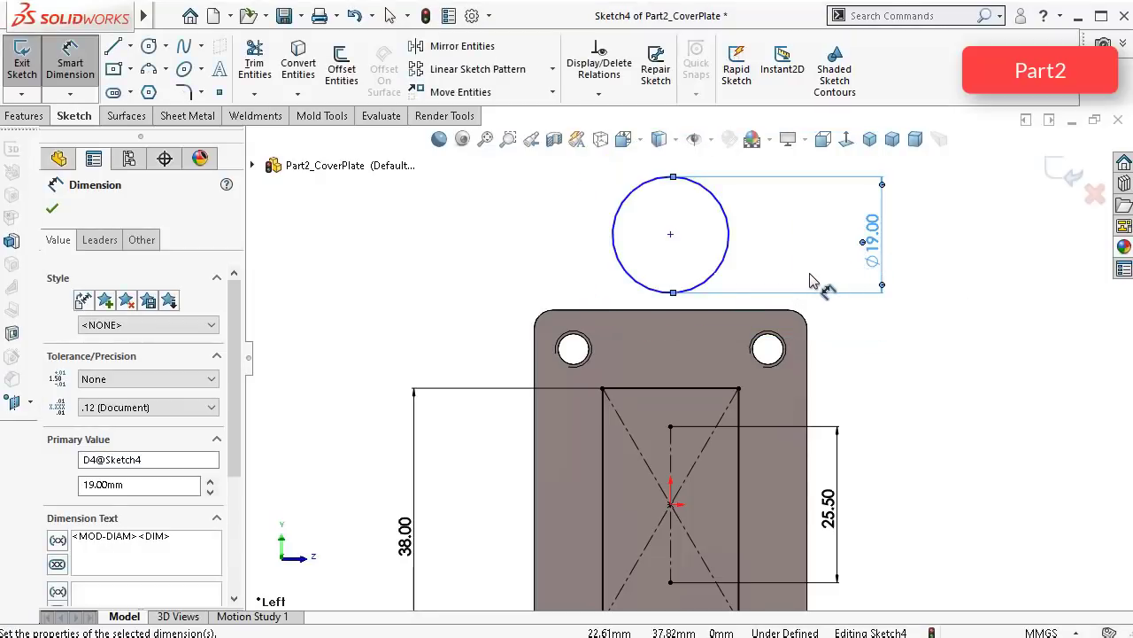
# Step: Dimension the circle's centre from the plate's upper short edge and set the distance to 5.5 mm
pyautogui.click(670, 236)
pyautogui.click(715, 313)
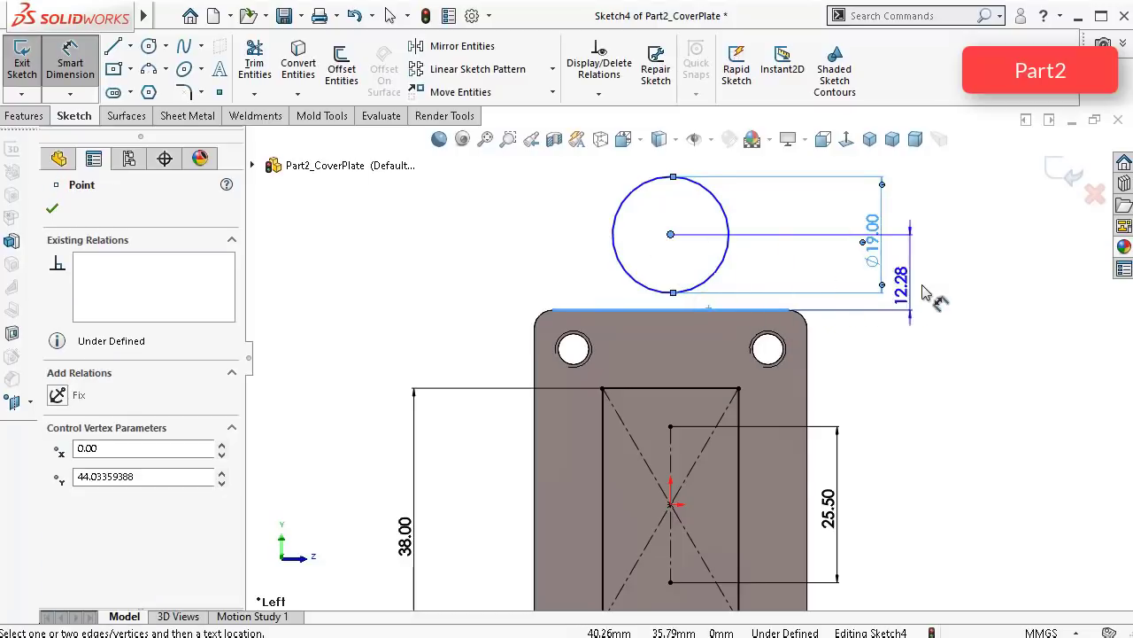
pyautogui.click(953, 297)
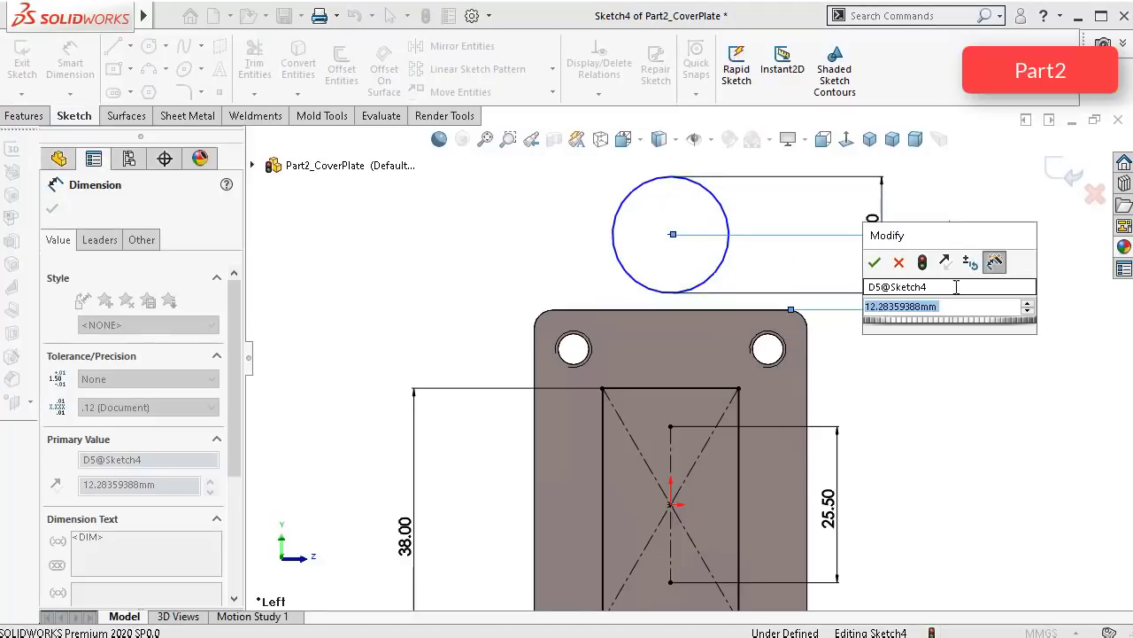
pyautogui.write('5.5')
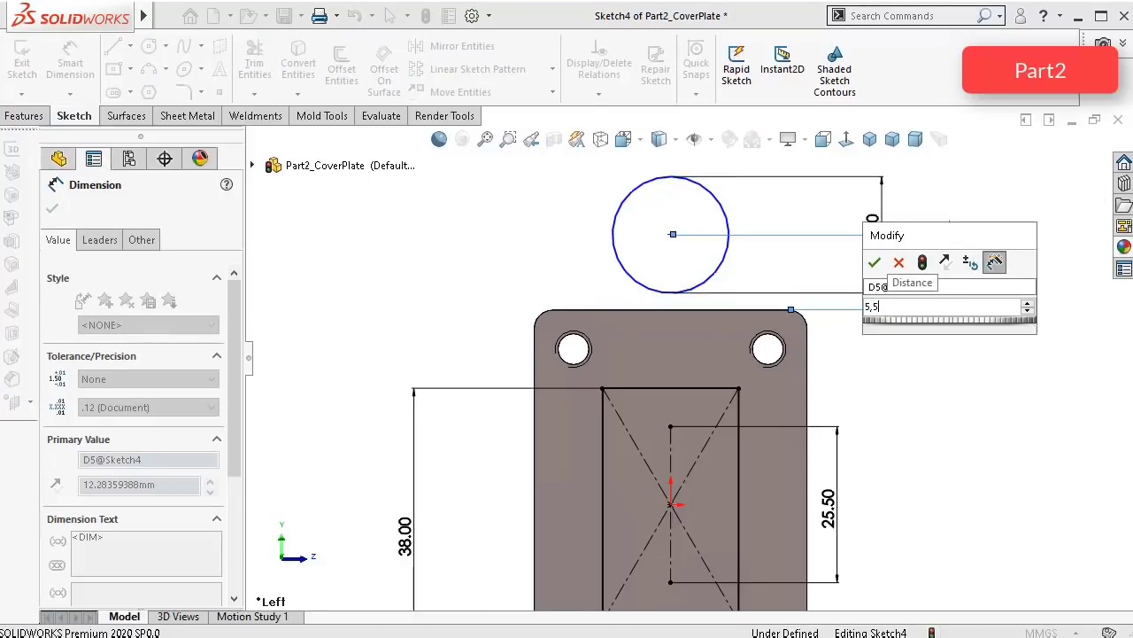
pyautogui.press('Return')
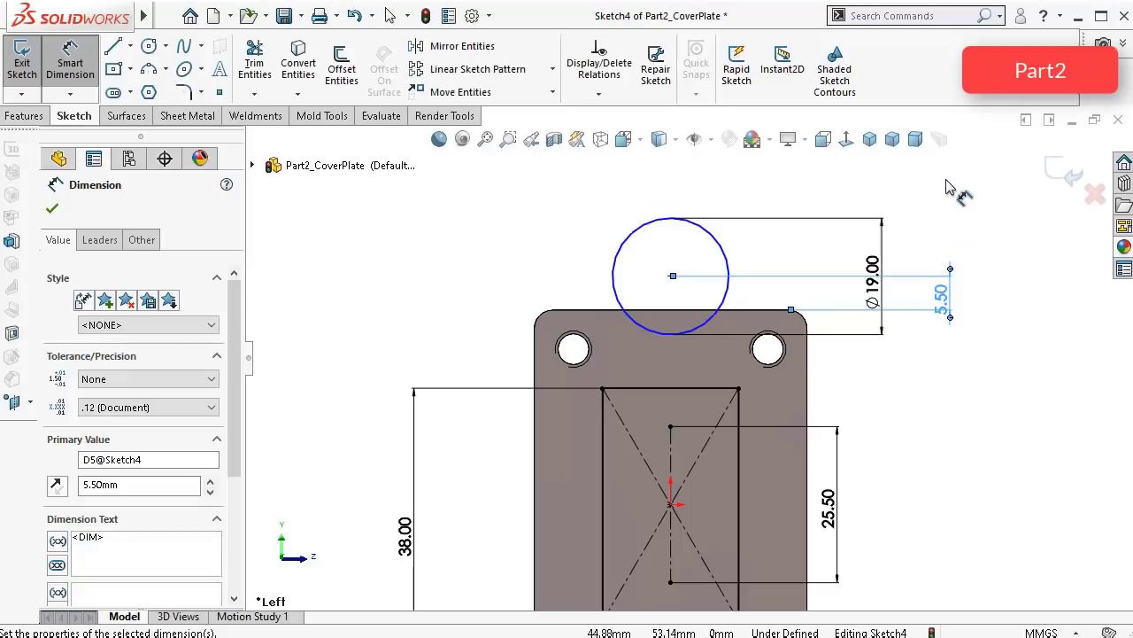
pyautogui.press('Escape')
pyautogui.press('Escape')
# Step: Add a Vertical relation between the circle's centre and the origin
pyautogui.click(671, 277)
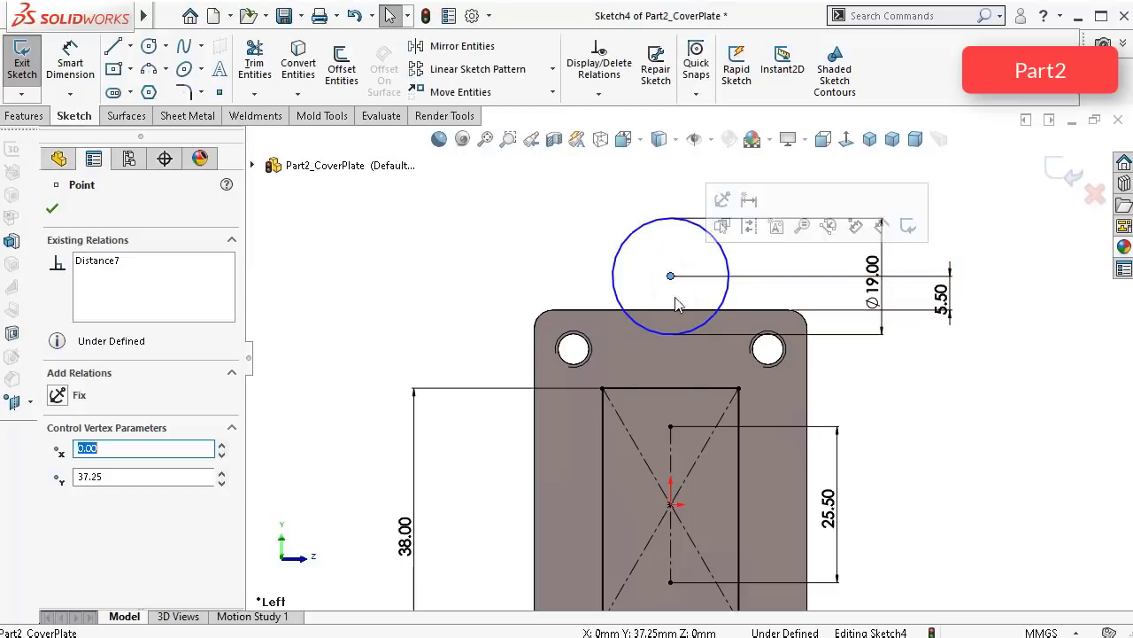
pyautogui.keyDown('ctrl'); pyautogui.click(671, 505); pyautogui.keyUp('ctrl')
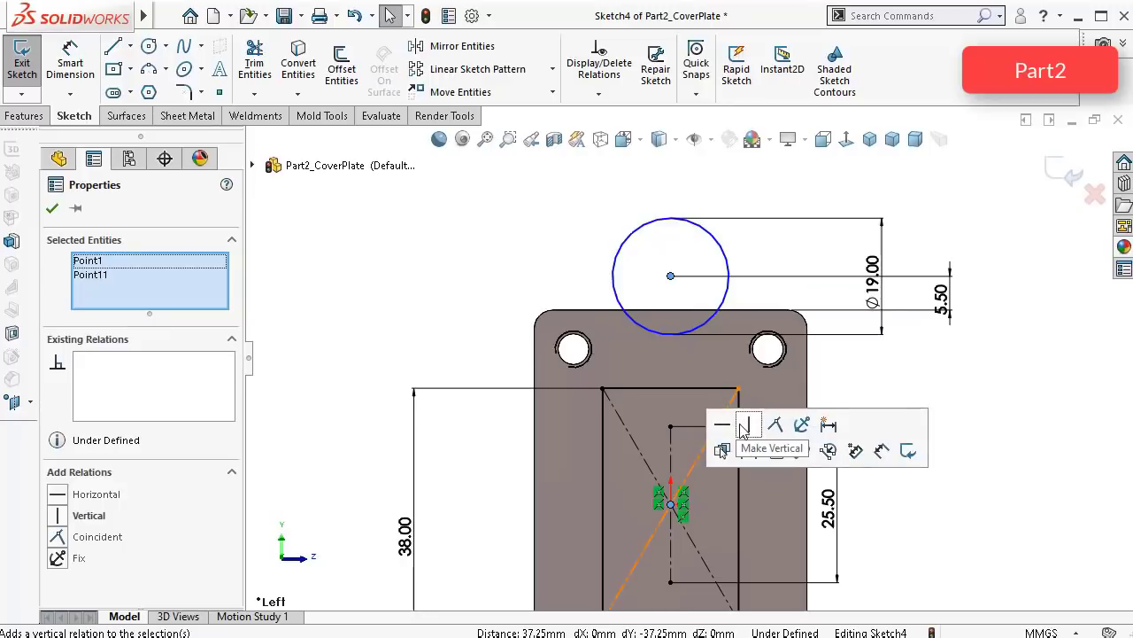
pyautogui.click(728, 427)
pyautogui.click(548, 246)
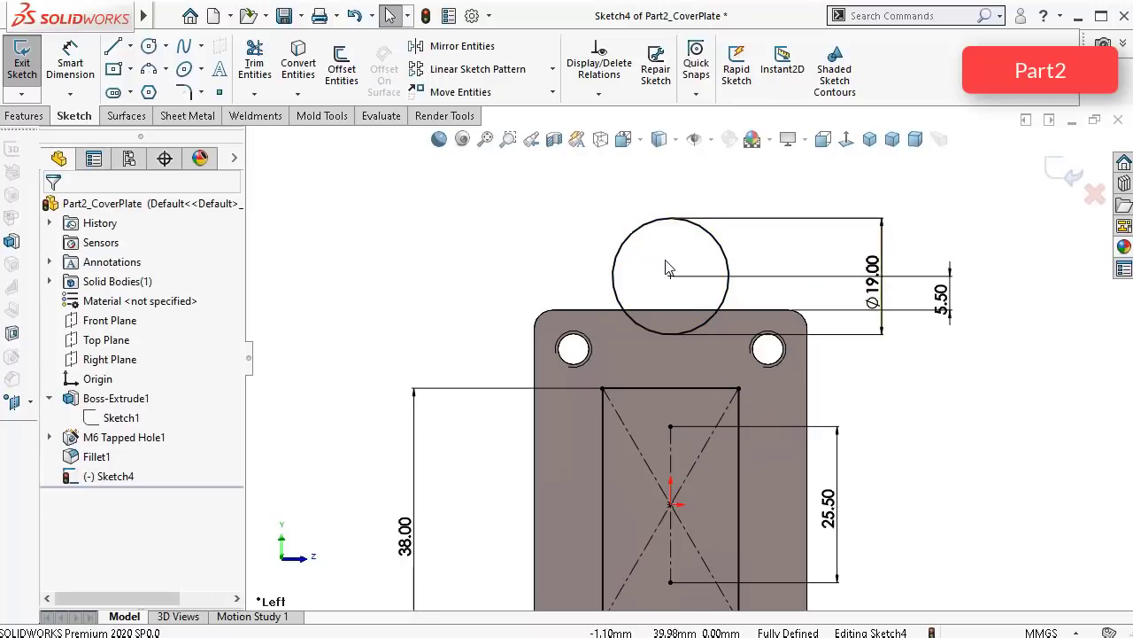
# Step: Start an Extruded Cut from the rectangle-and-circle sketch and limit its selected contours to the central rectangle
pyautogui.moveTo(643, 269); pyautogui.dragTo(643, 269, button='middle')
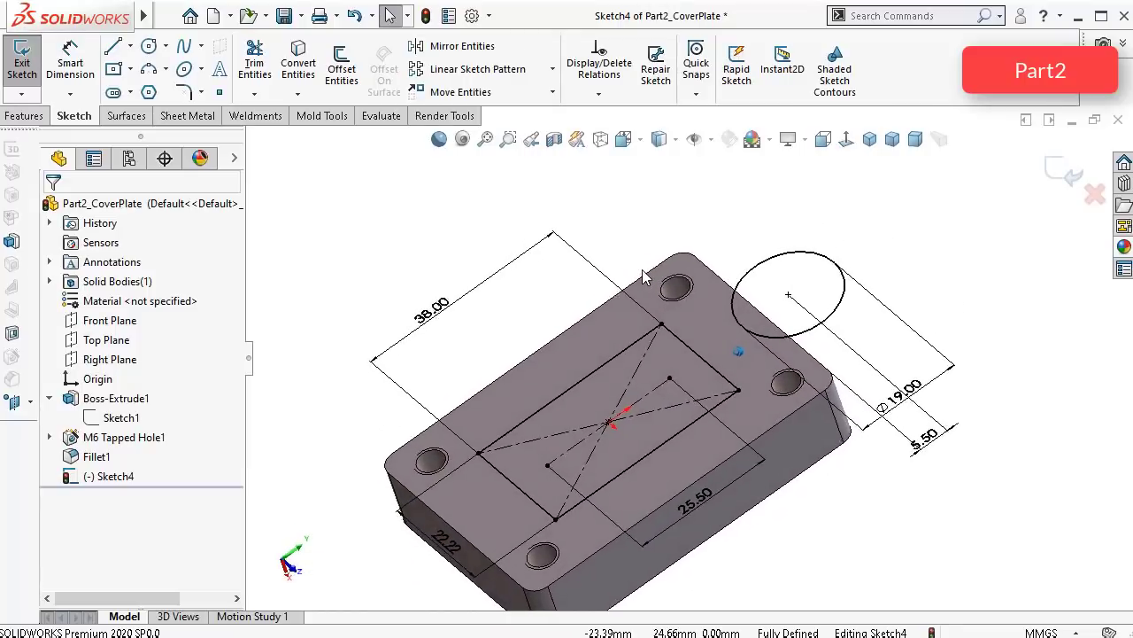
pyautogui.click(36, 119)
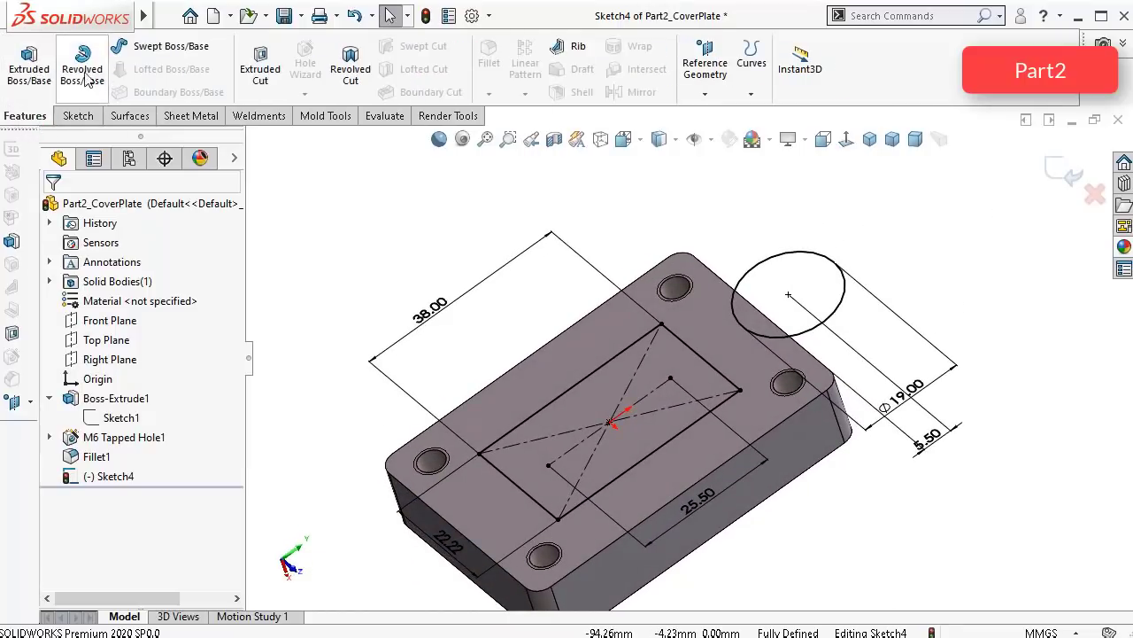
pyautogui.click(259, 65)
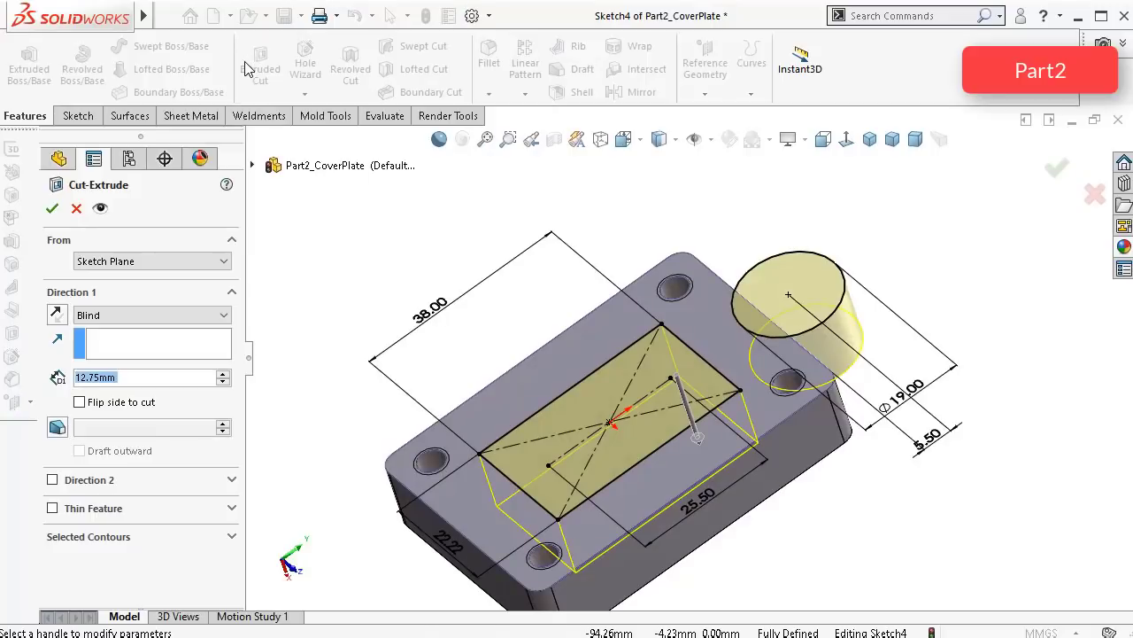
pyautogui.click(231, 537)
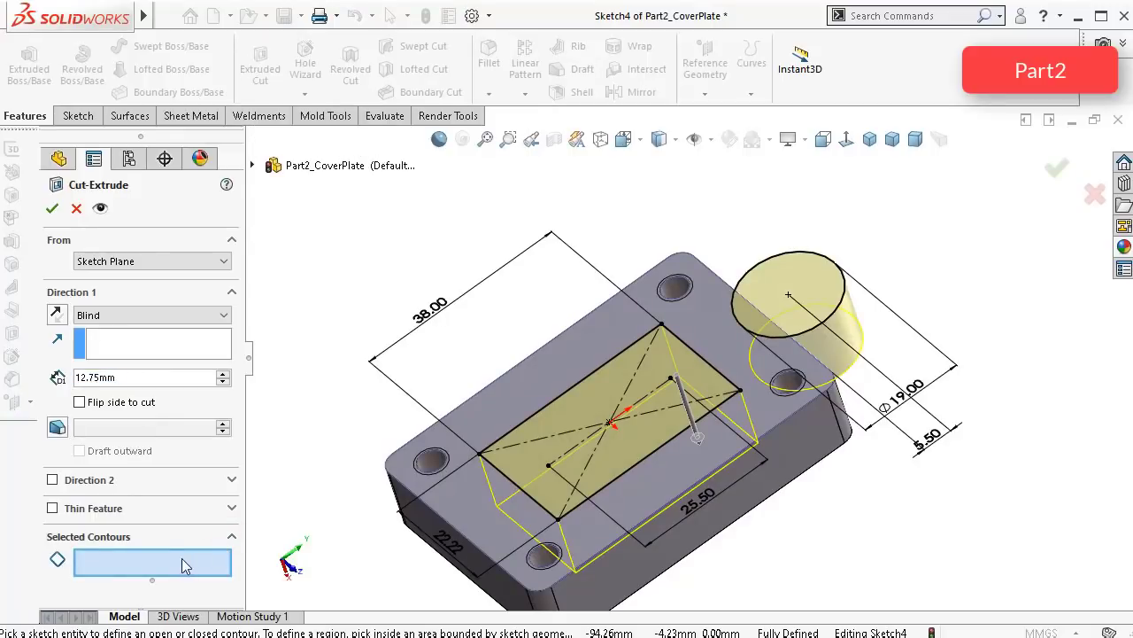
pyautogui.click(753, 310)
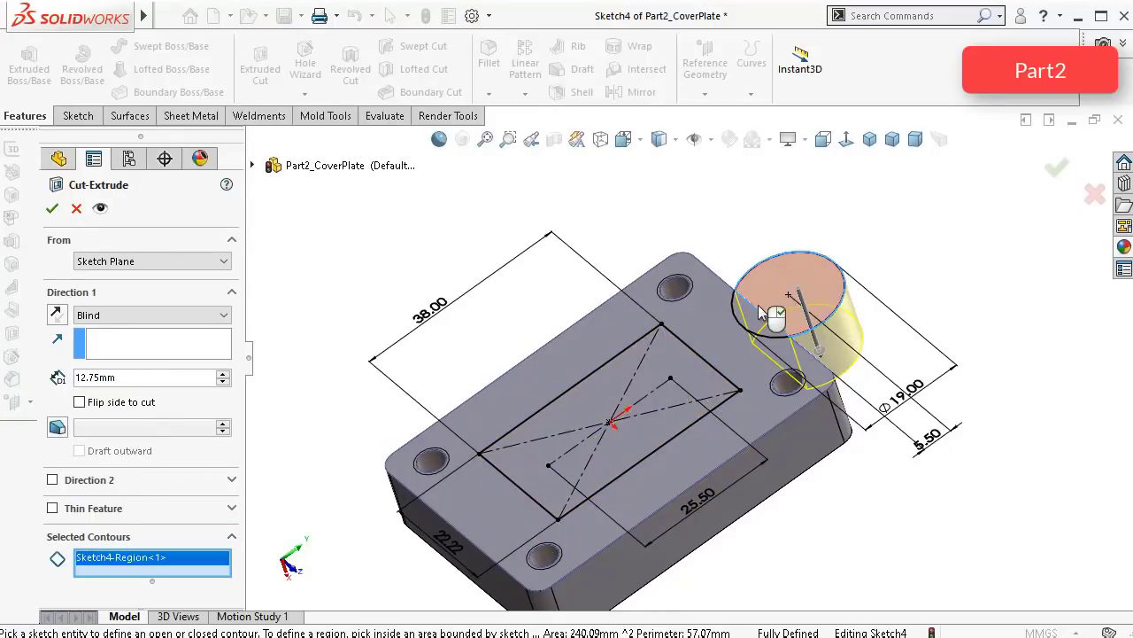
pyautogui.click(748, 311)
pyautogui.click(764, 280)
pyautogui.click(753, 318)
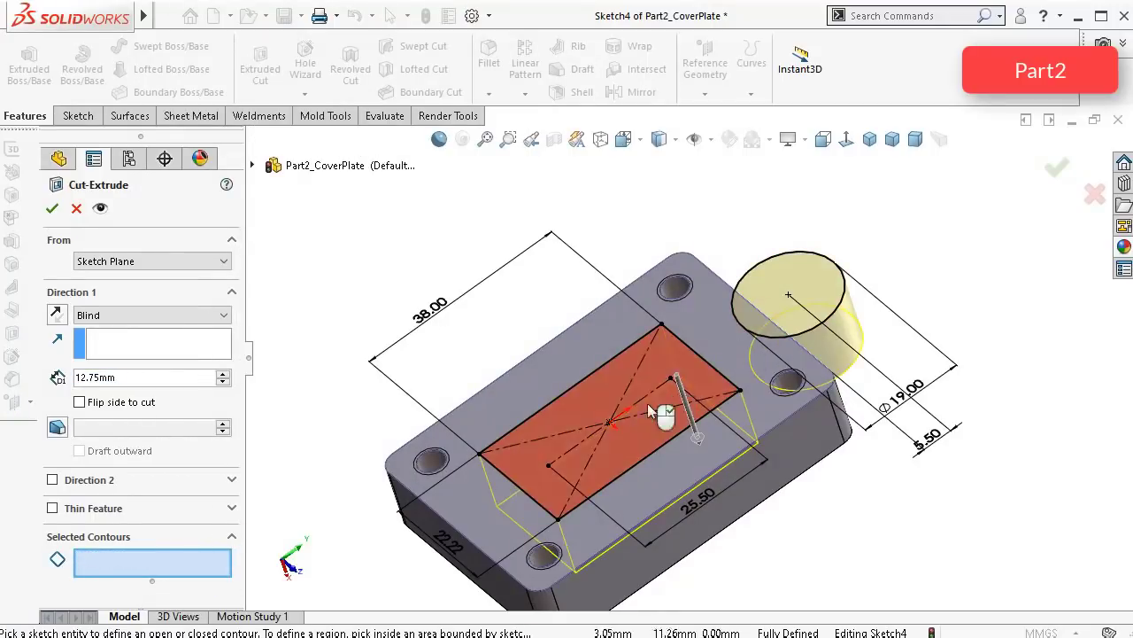
pyautogui.click(619, 387)
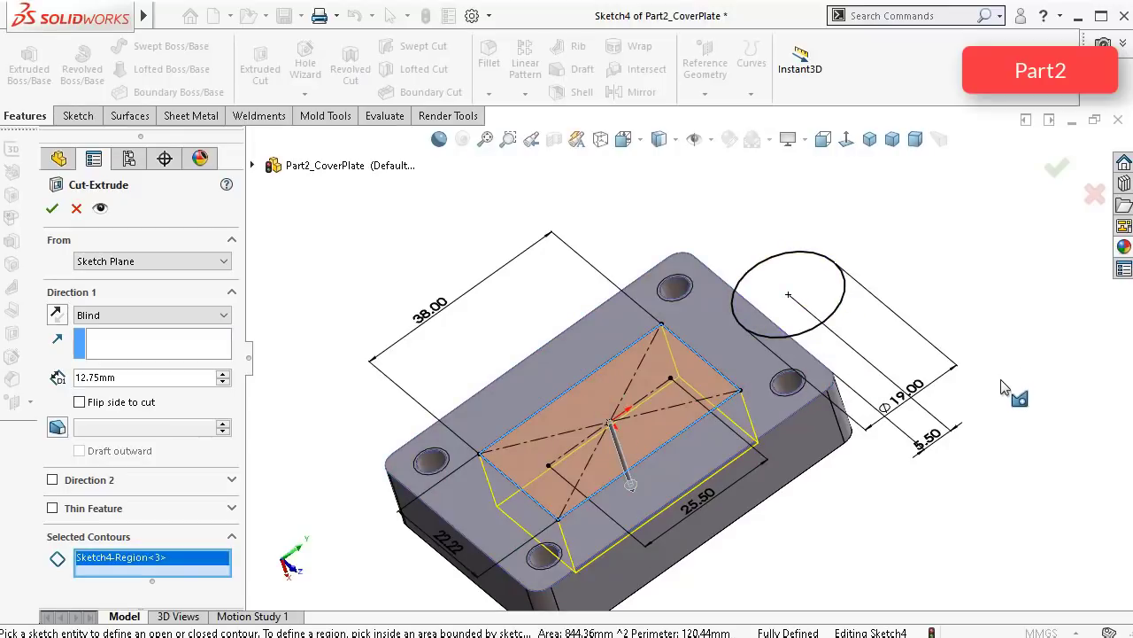
# Step: Cut the central rectangle as a blind pocket 3.2 mm deep
pyautogui.moveTo(998, 392); pyautogui.dragTo(1006, 402, button='middle')
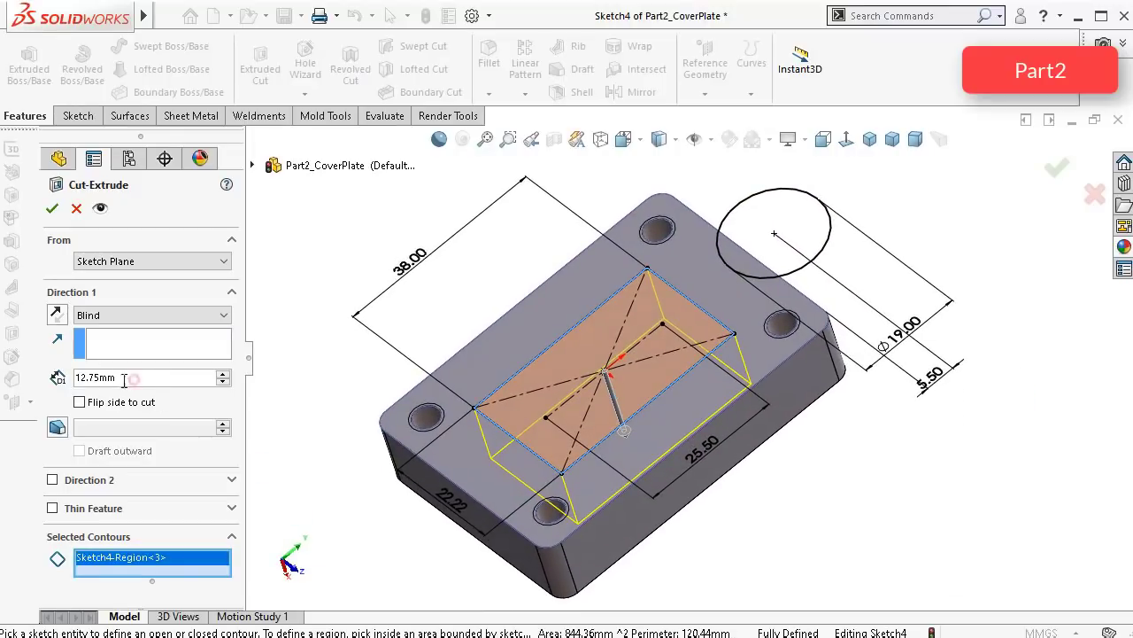
pyautogui.write('3.2')
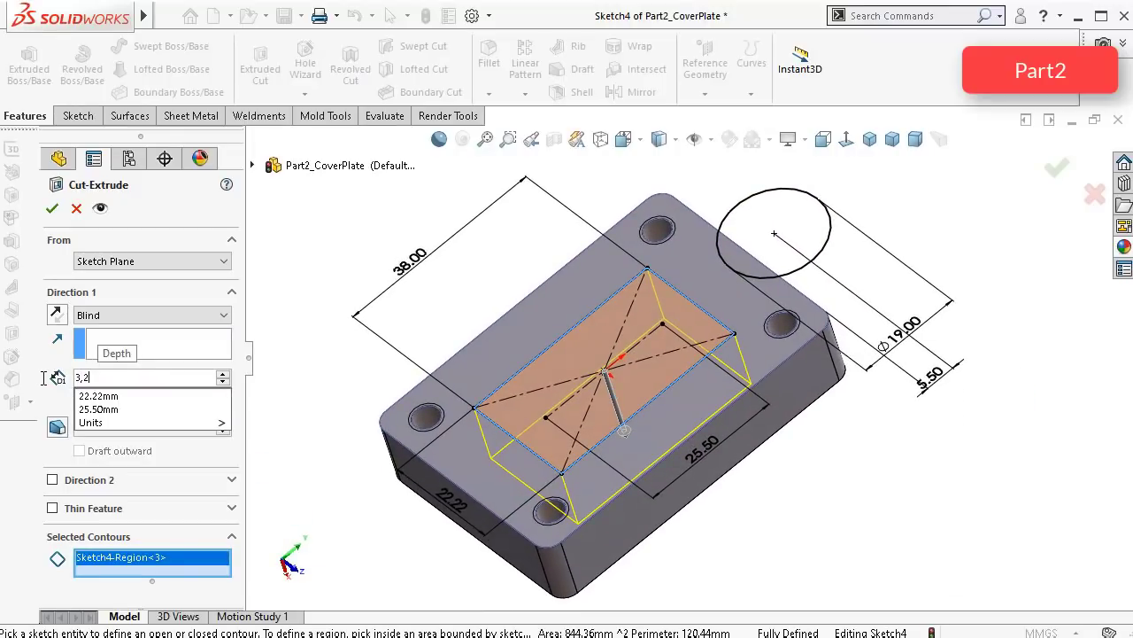
pyautogui.press('Return')
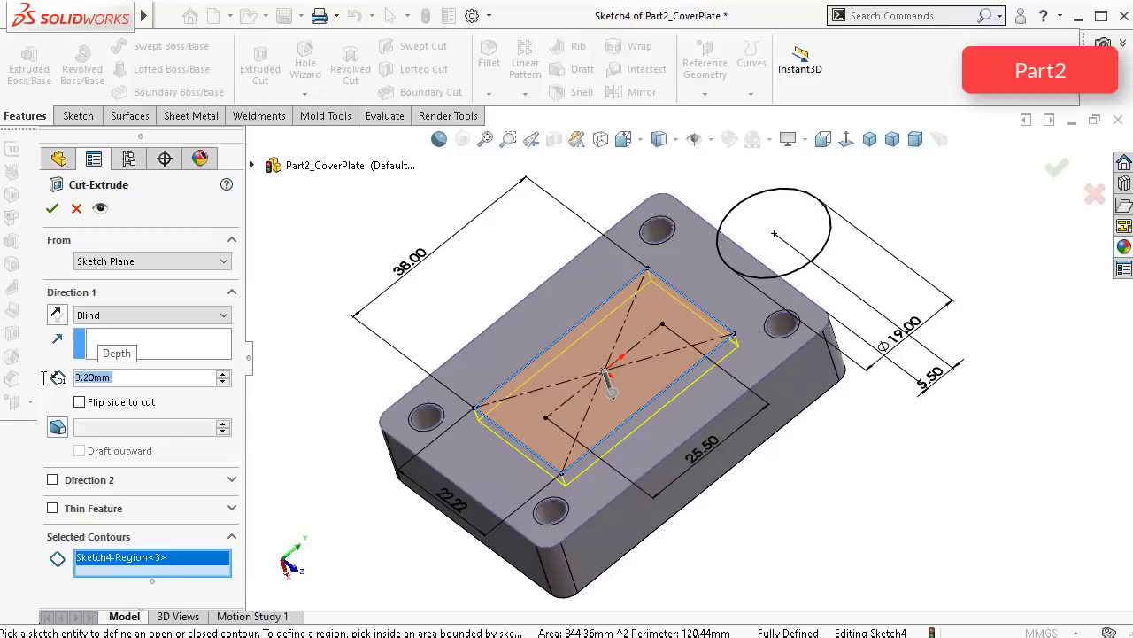
pyautogui.click(51, 208)
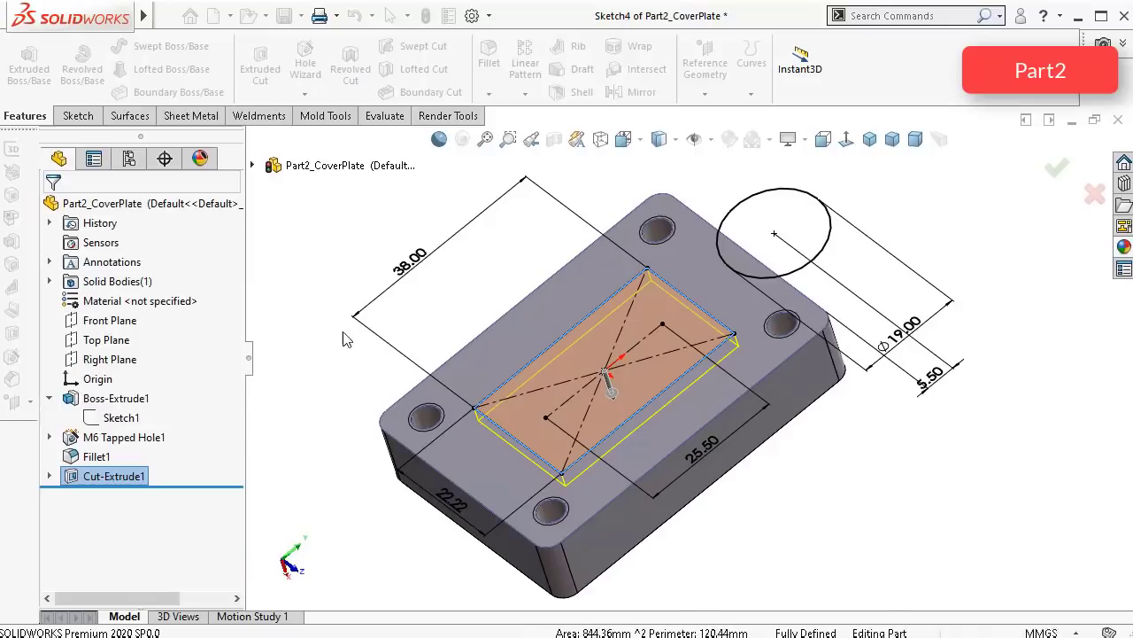
pyautogui.click(314, 288)
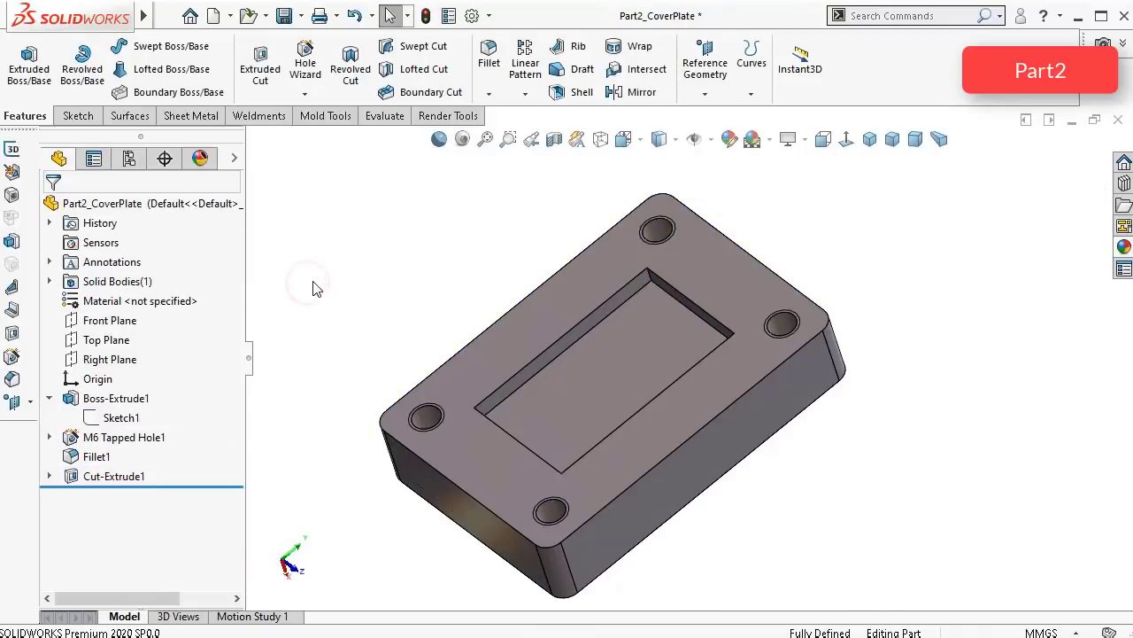
# Step: Start a second Extruded Cut from the same sketch, keeping only the circle segment that overlaps the plate as contour
pyautogui.click(49, 475)
pyautogui.click(122, 495)
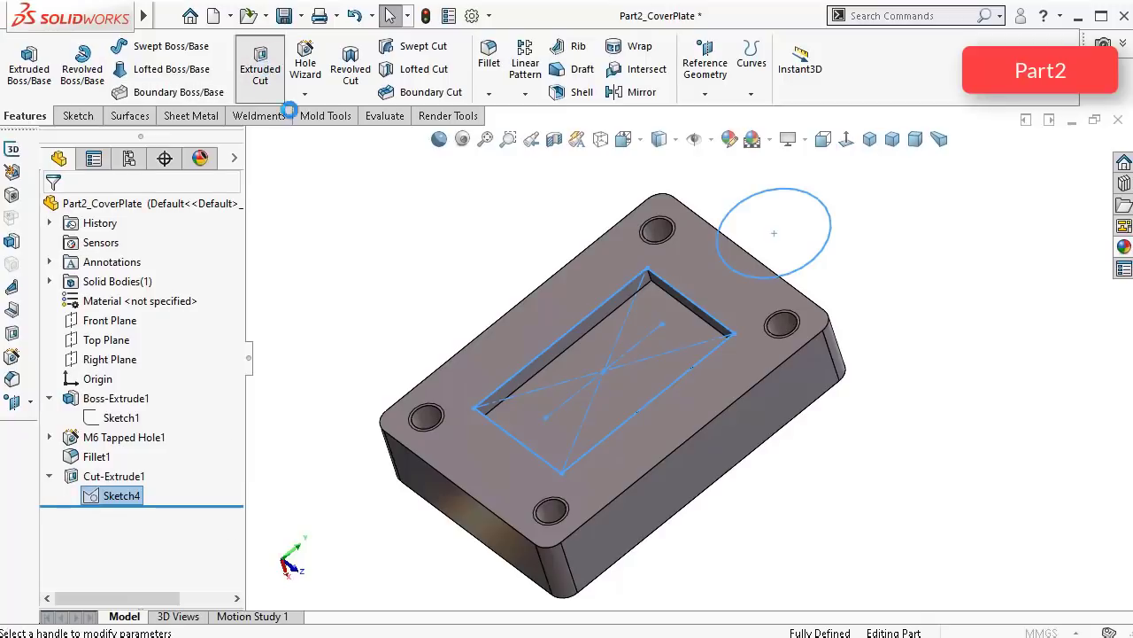
pyautogui.click(93, 537)
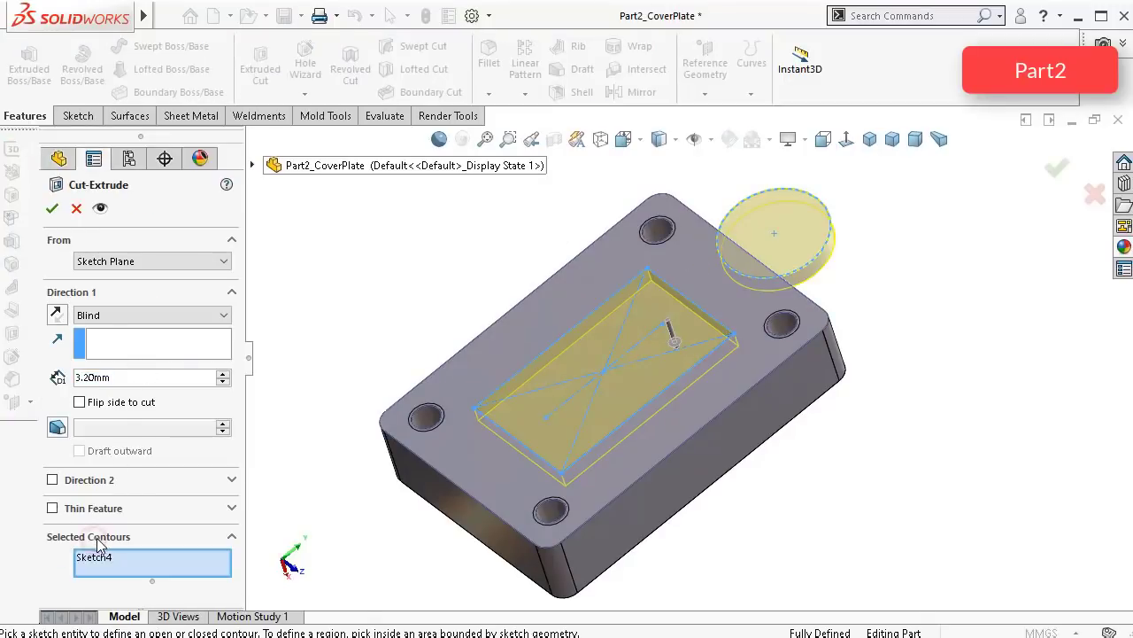
pyautogui.click(802, 227)
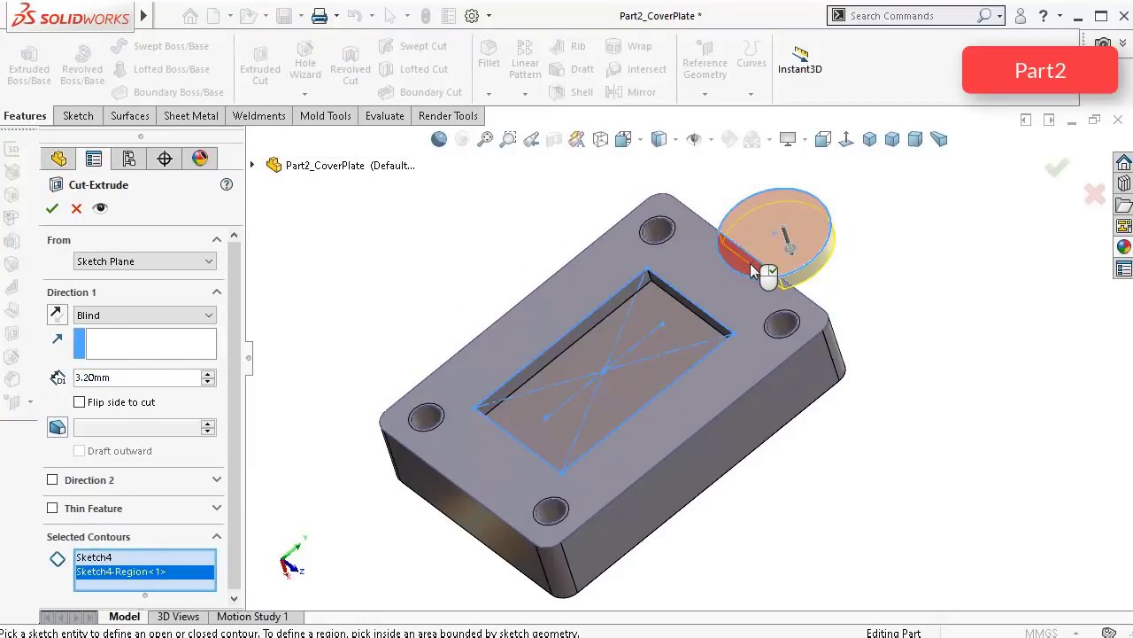
pyautogui.click(749, 272)
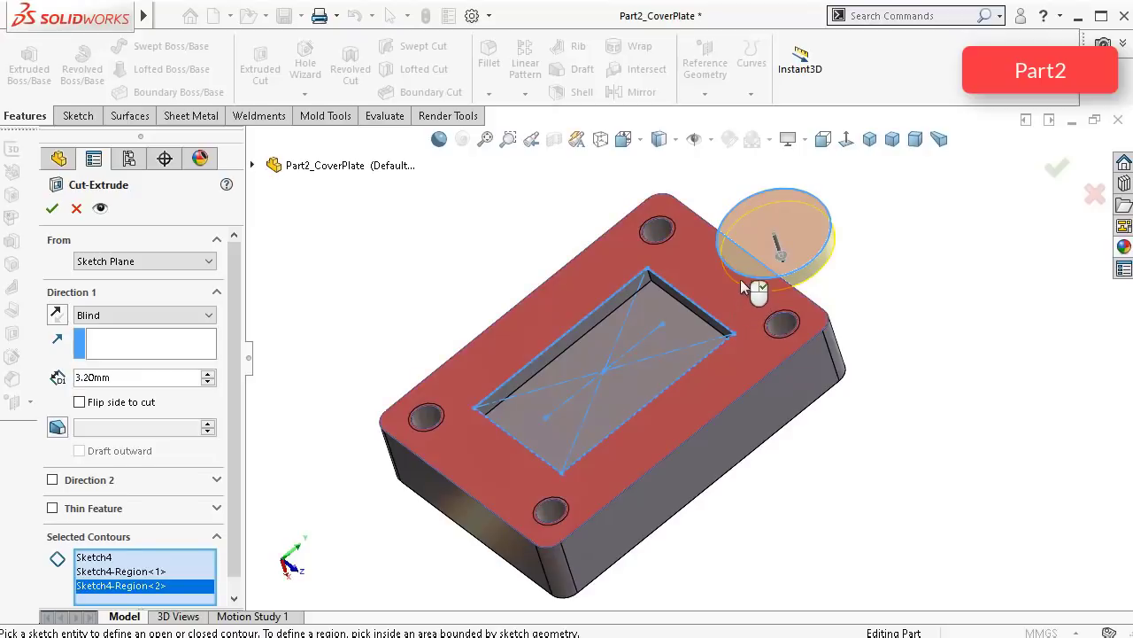
pyautogui.click(813, 235)
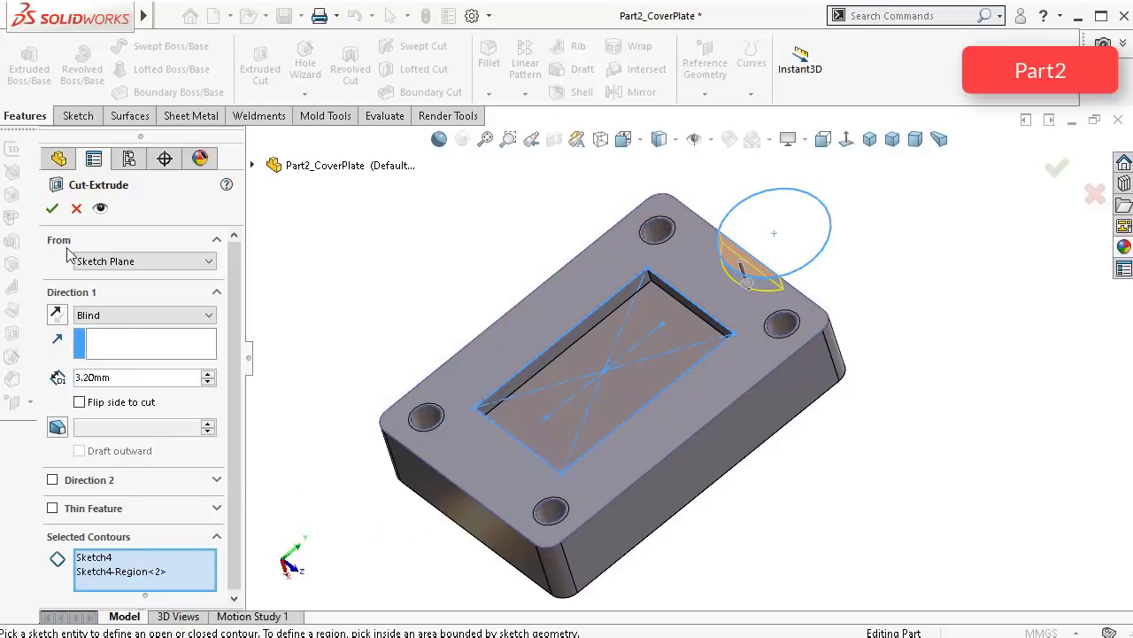
pyautogui.click(104, 557)
pyautogui.rightClick(104, 558)
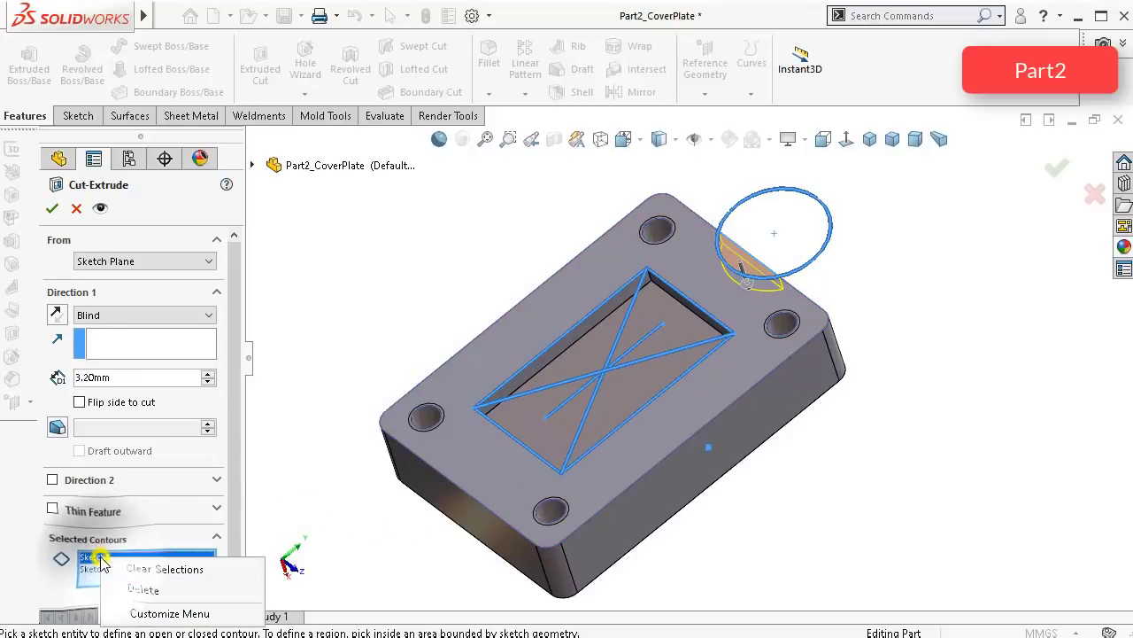
pyautogui.click(127, 590)
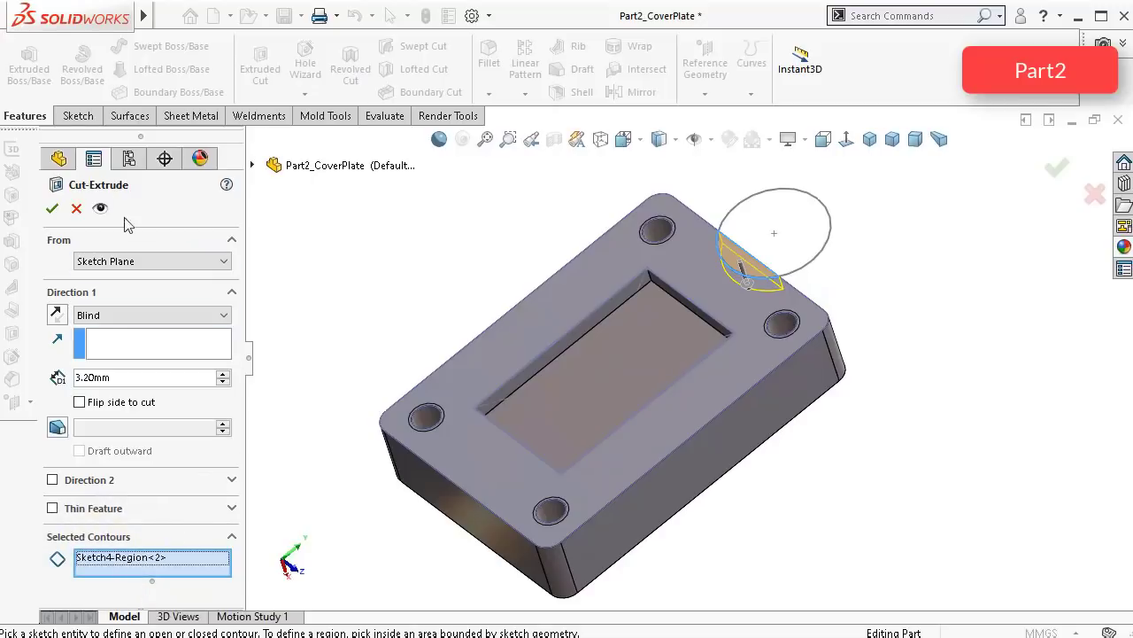
# Step: Cut the circle segment Through All to notch the plate's short edge
pyautogui.click(151, 316)
pyautogui.click(135, 344)
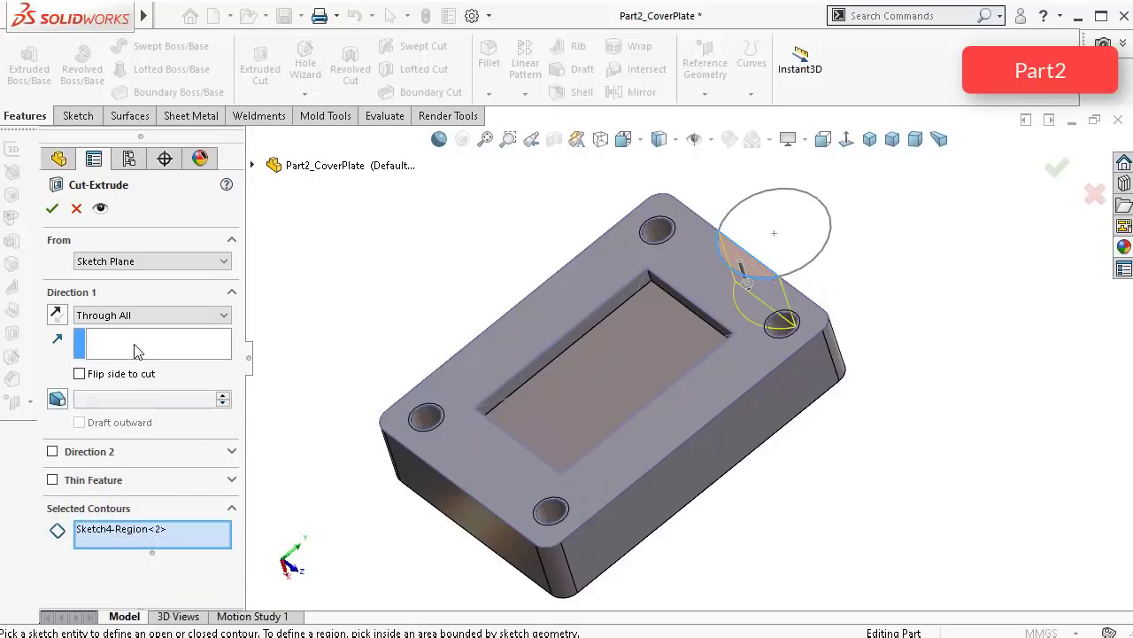
pyautogui.click(52, 208)
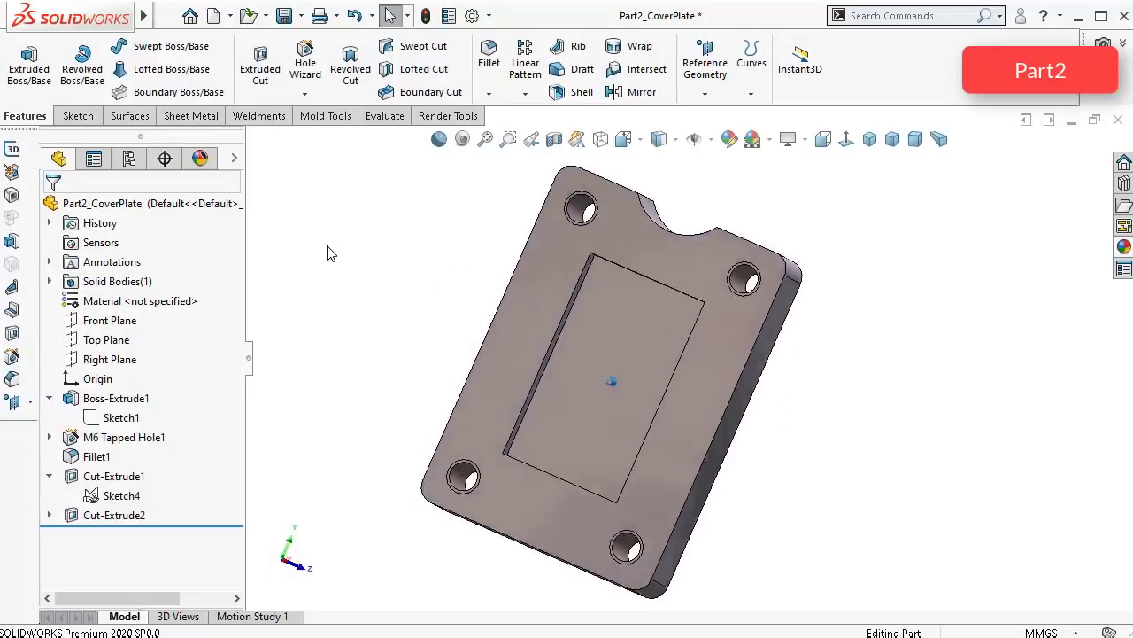
# Step: Show the sketch shared by both cuts and set up an ISO tapped hole of size M5 in the Hole Wizard
pyautogui.click(110, 495)
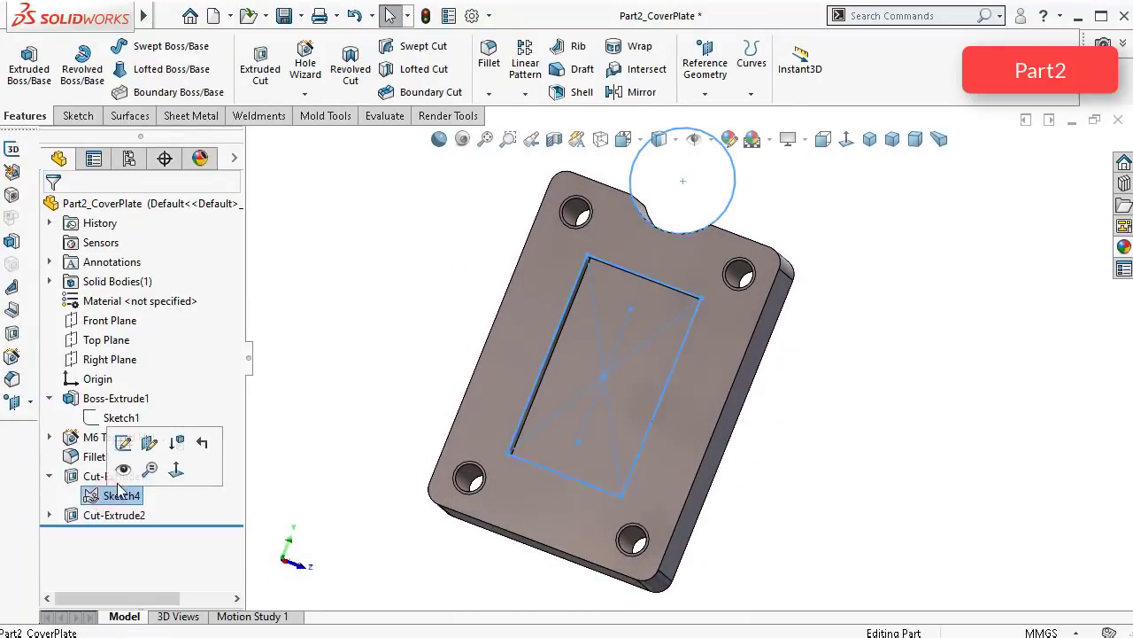
pyautogui.click(124, 472)
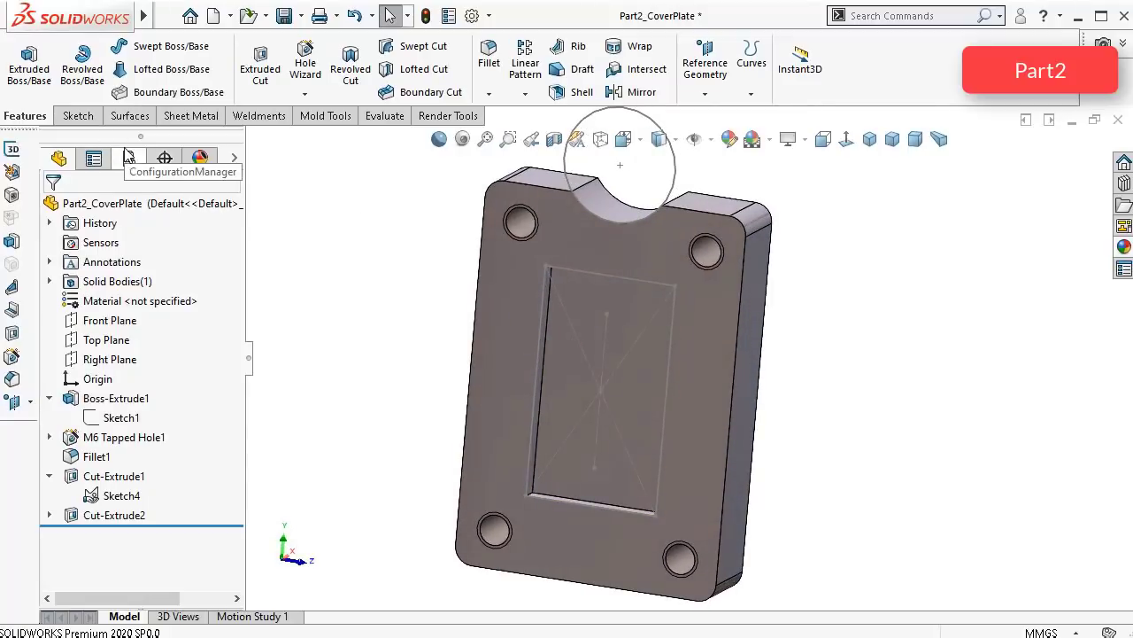
pyautogui.click(306, 64)
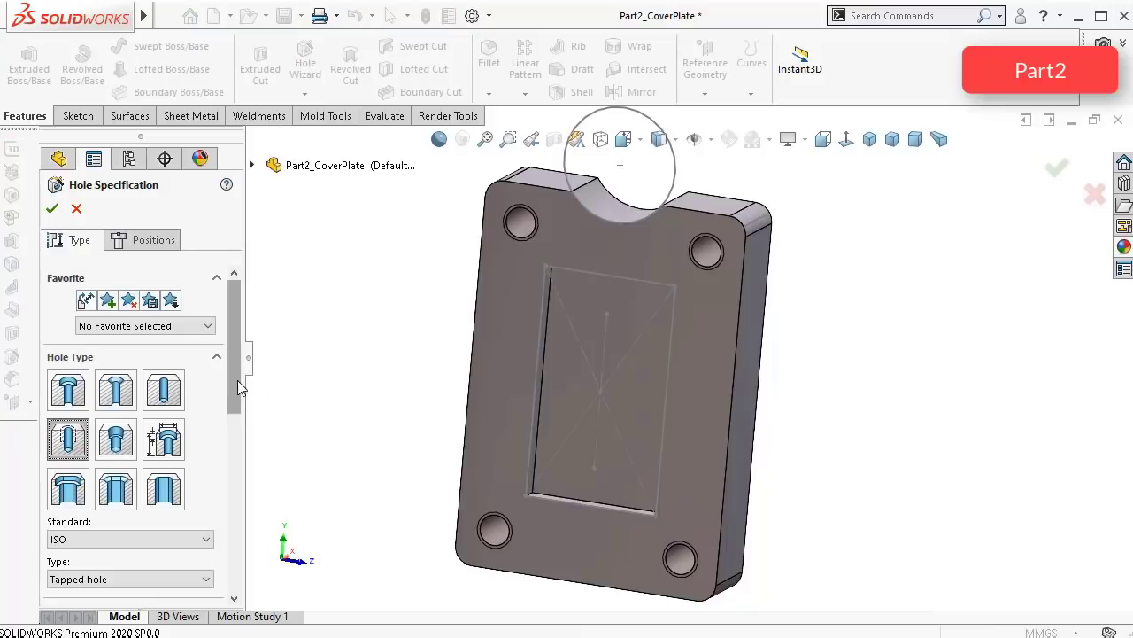
pyautogui.moveTo(237, 380); pyautogui.dragTo(241, 469)
pyautogui.click(111, 424)
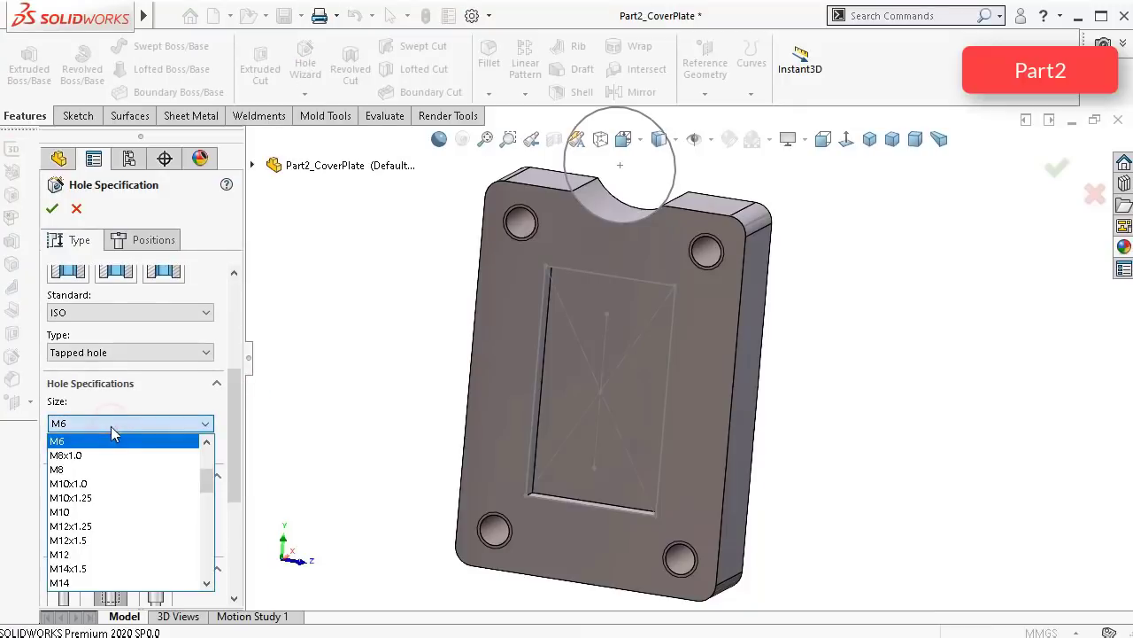
pyautogui.click(206, 442)
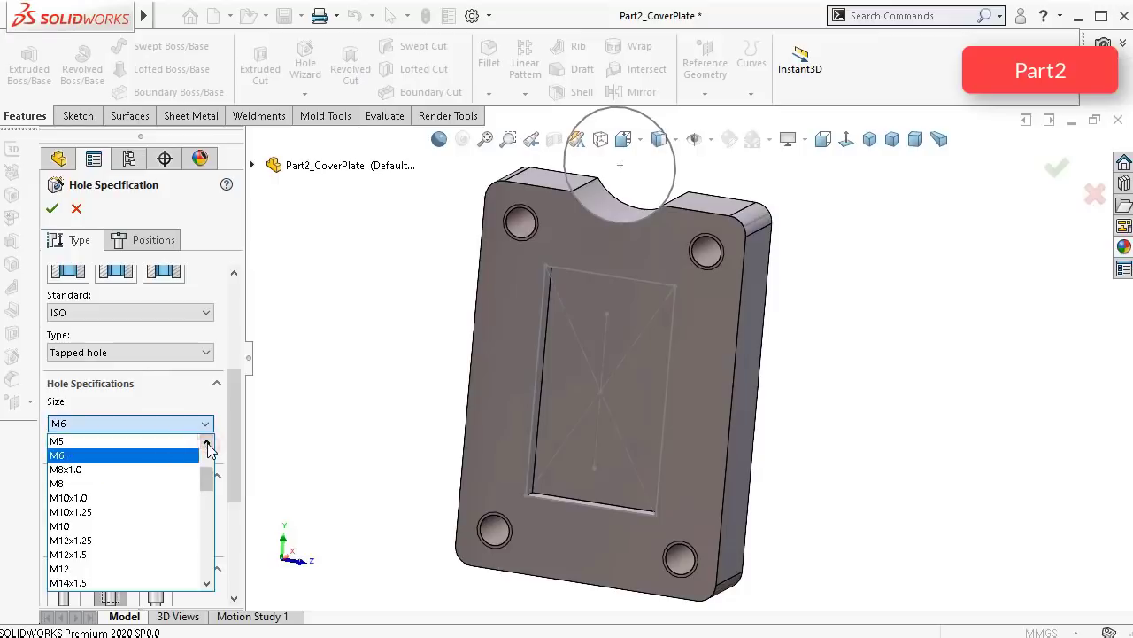
pyautogui.click(103, 440)
pyautogui.moveTo(236, 437); pyautogui.dragTo(229, 480)
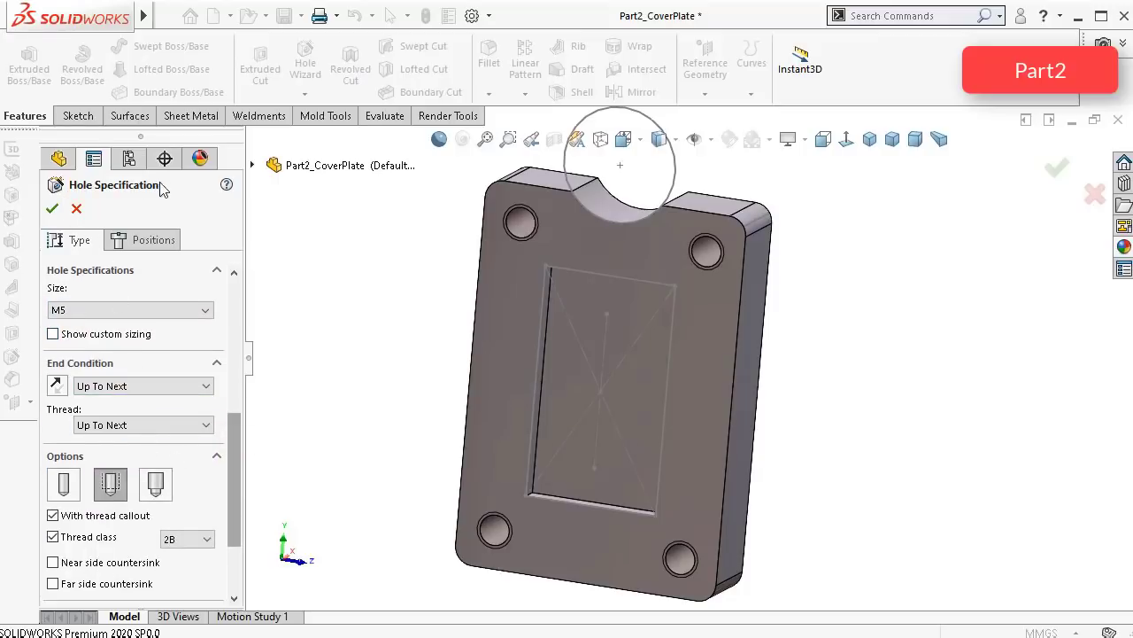
# Step: Start positioning the M5 tapped holes, using the floor of the rectangular pocket as the hole face
pyautogui.click(163, 248)
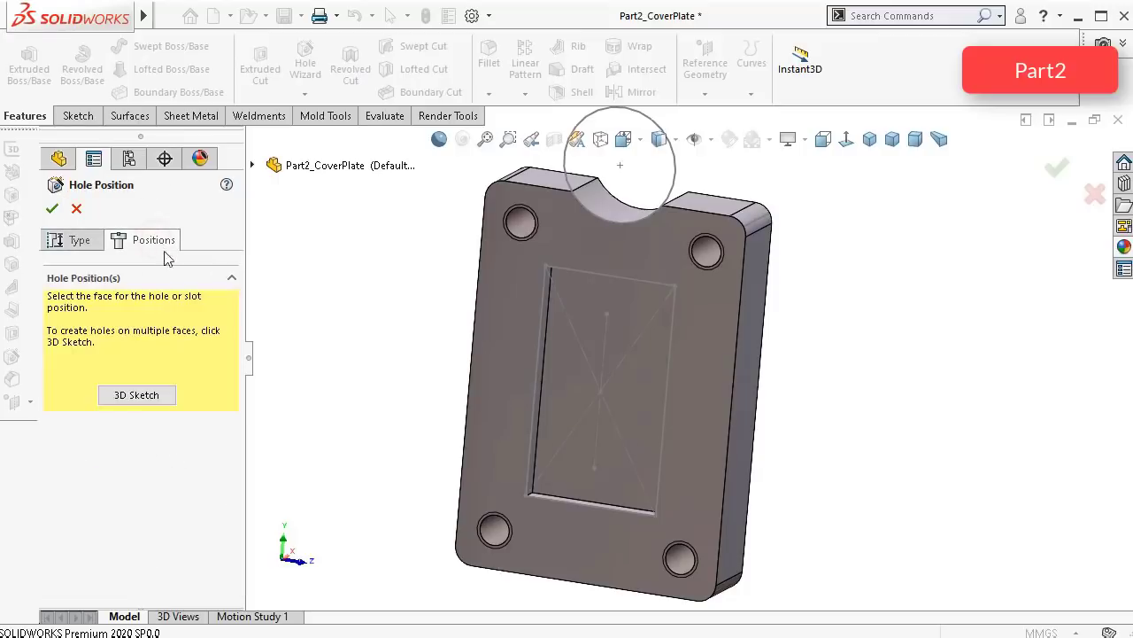
pyautogui.click(626, 298)
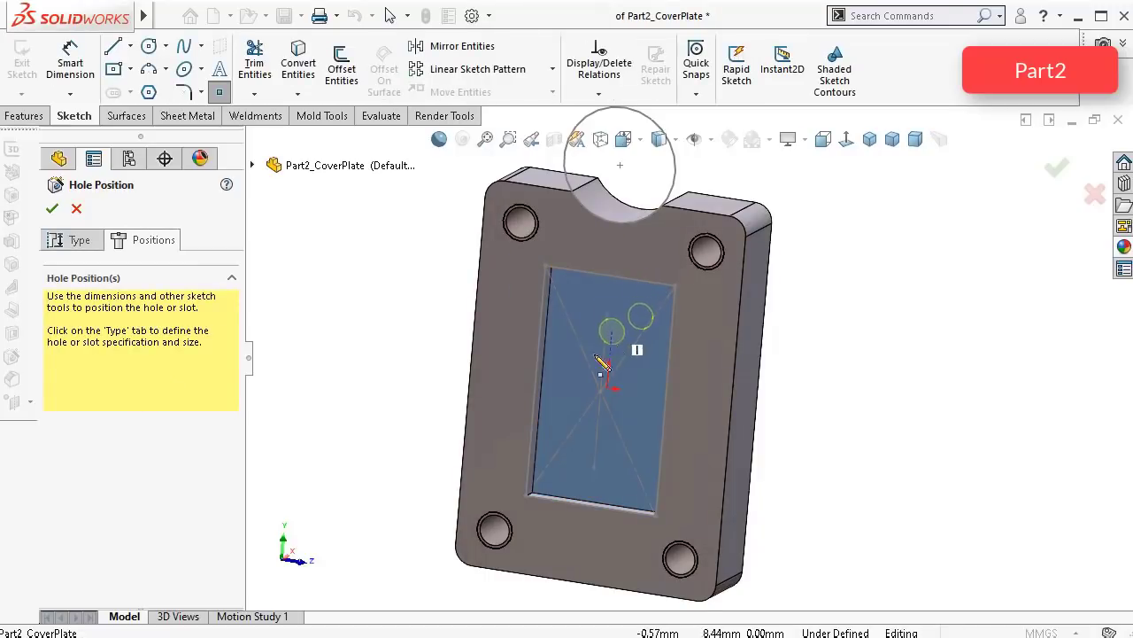
pyautogui.scroll(-3, 609, 354)
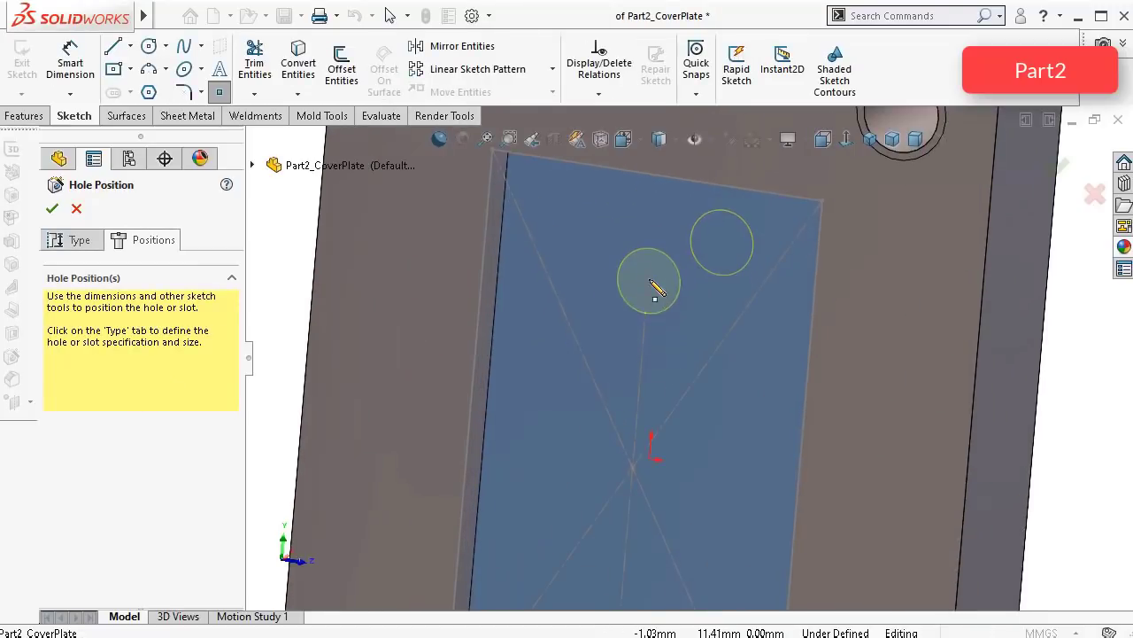
pyautogui.moveTo(666, 286)
pyautogui.mouseDown(button='middle')
pyautogui.moveTo(648, 315)
pyautogui.moveTo(650, 297)
pyautogui.mouseUp(button='middle')
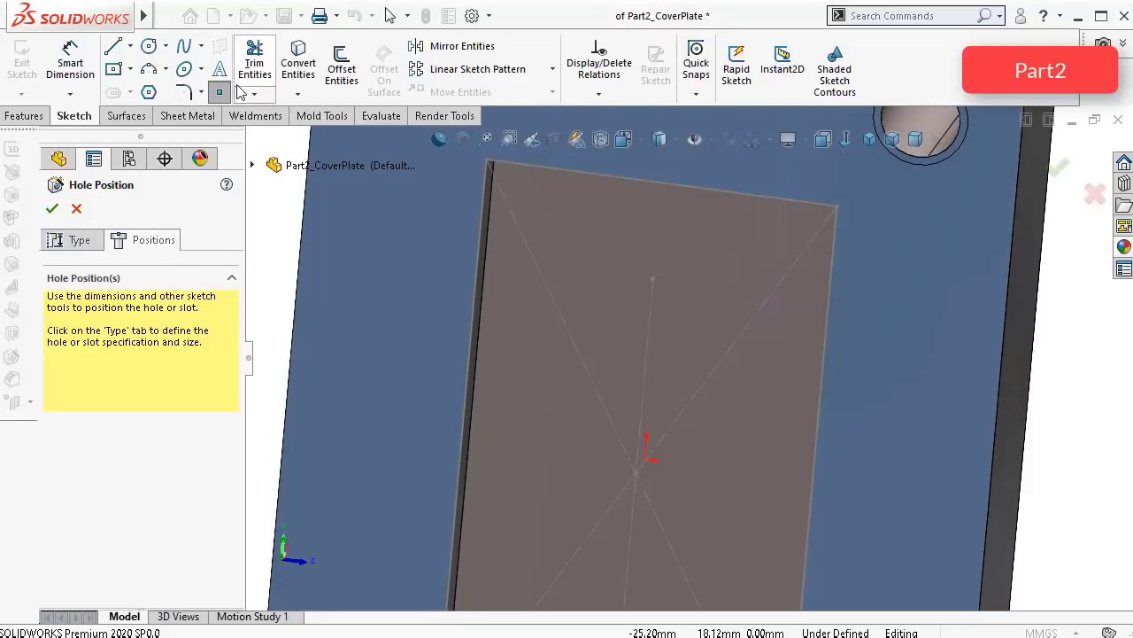
pyautogui.scroll(3, 762, 274)
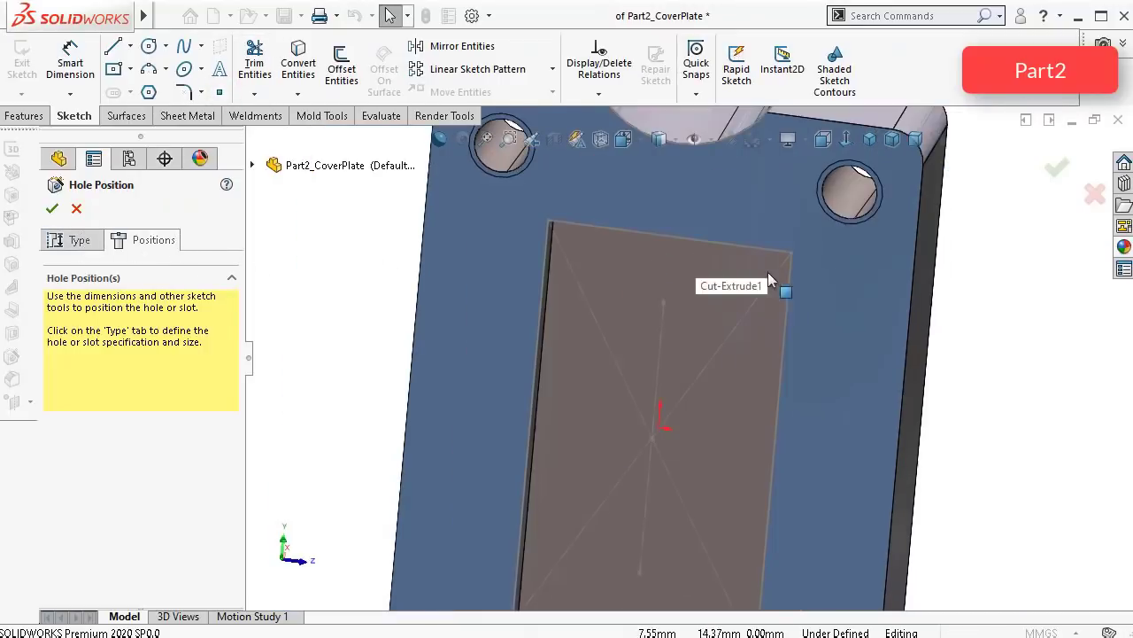
pyautogui.click(842, 306)
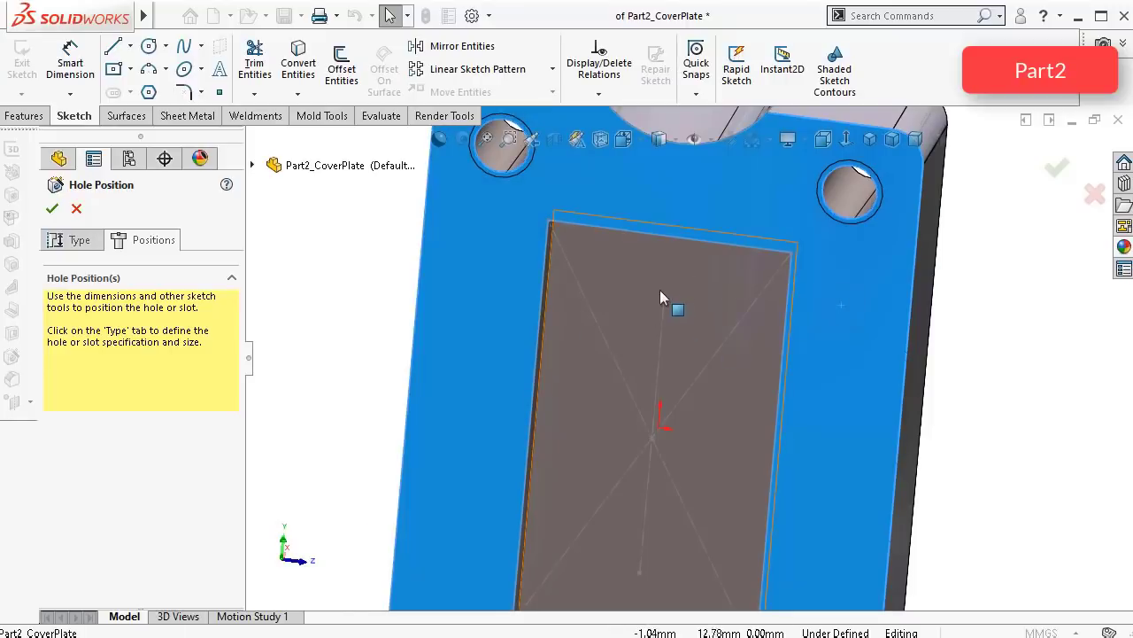
pyautogui.click(221, 93)
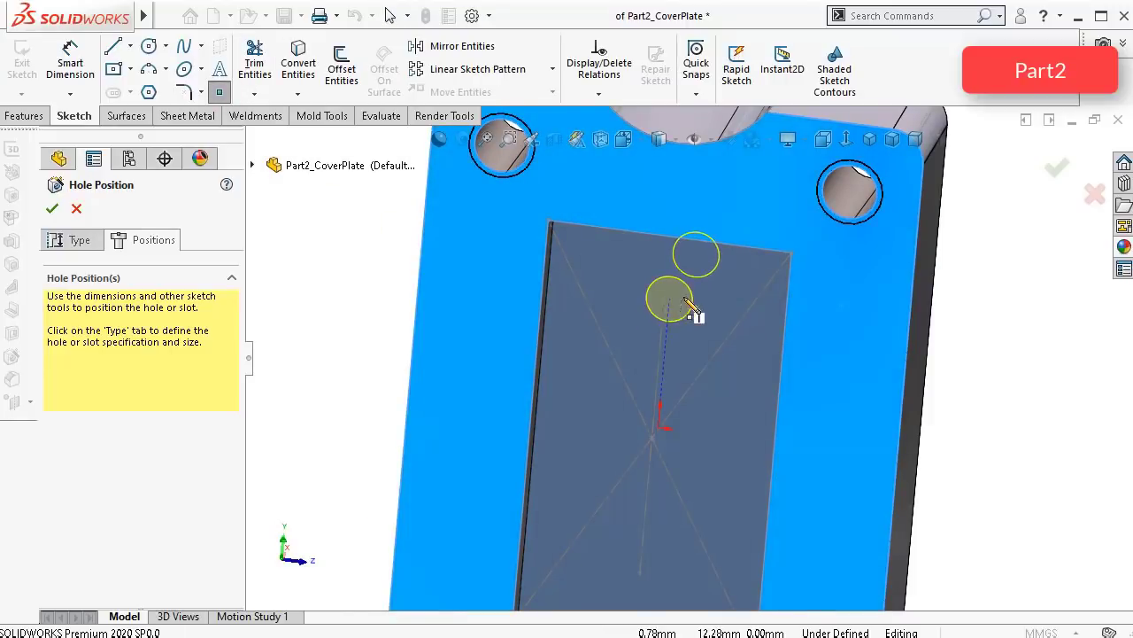
# Step: Place the first M5 hole centre at the upper endpoint of the vertical centre line in the pocket, viewed face-on
pyautogui.press('f')
pyautogui.moveTo(934, 177); pyautogui.dragTo(659, 345, button='middle')
pyautogui.scroll(-3, 664, 354)
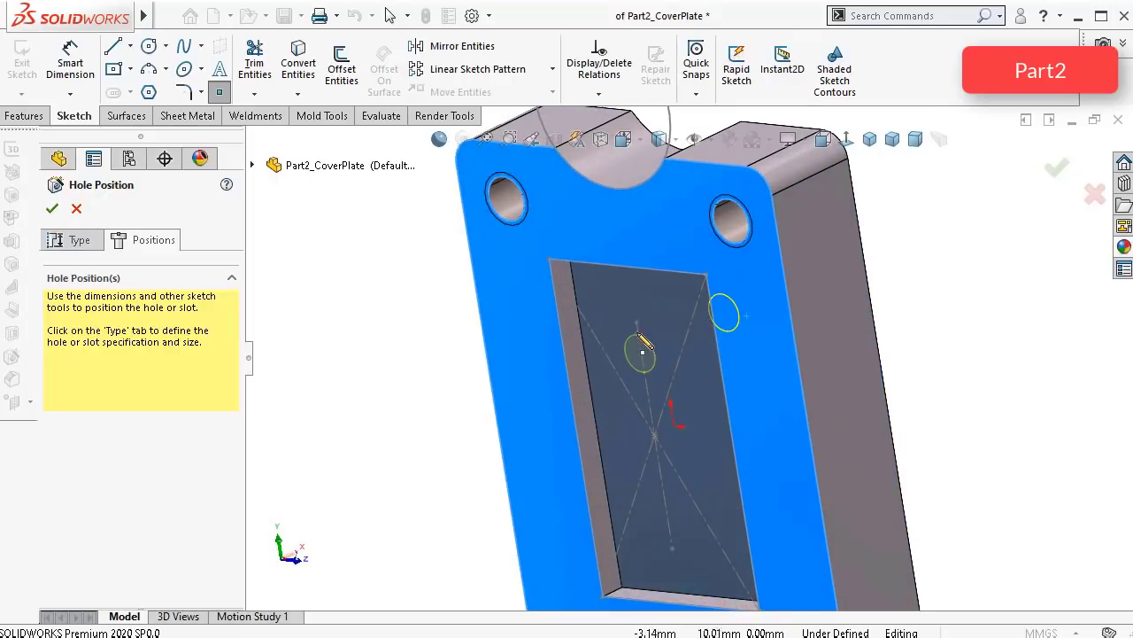
pyautogui.click(847, 139)
pyautogui.scroll(-5, 780, 331)
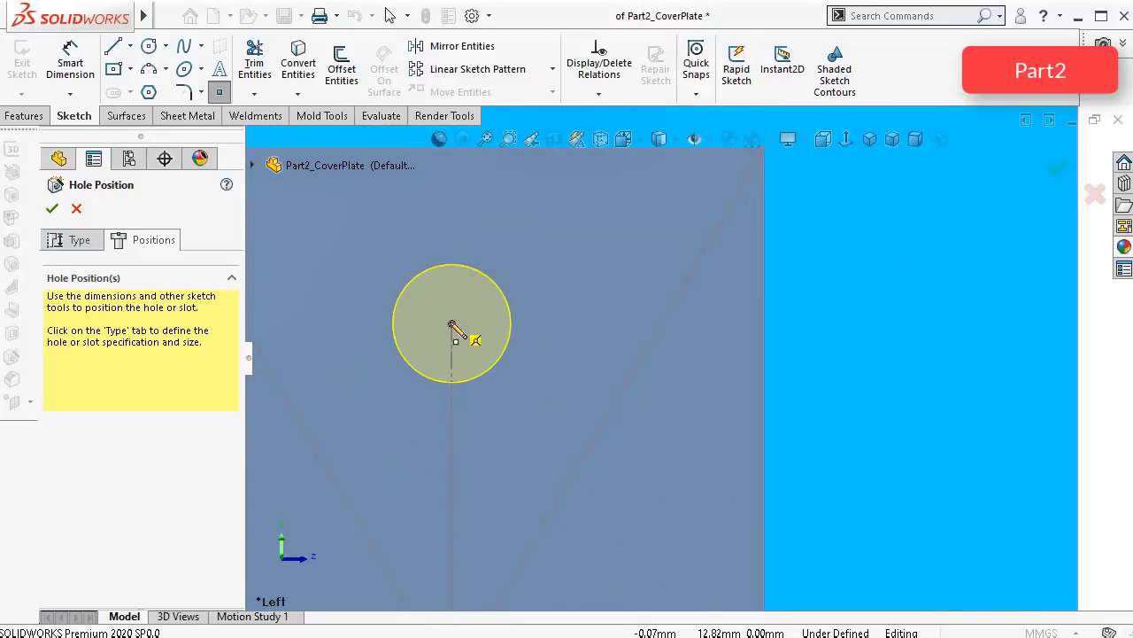
pyautogui.click(452, 324)
# Step: Place the second M5 hole centre at the centre line's lower endpoint and finish the tapped holes
pyautogui.scroll(5, 481, 334)
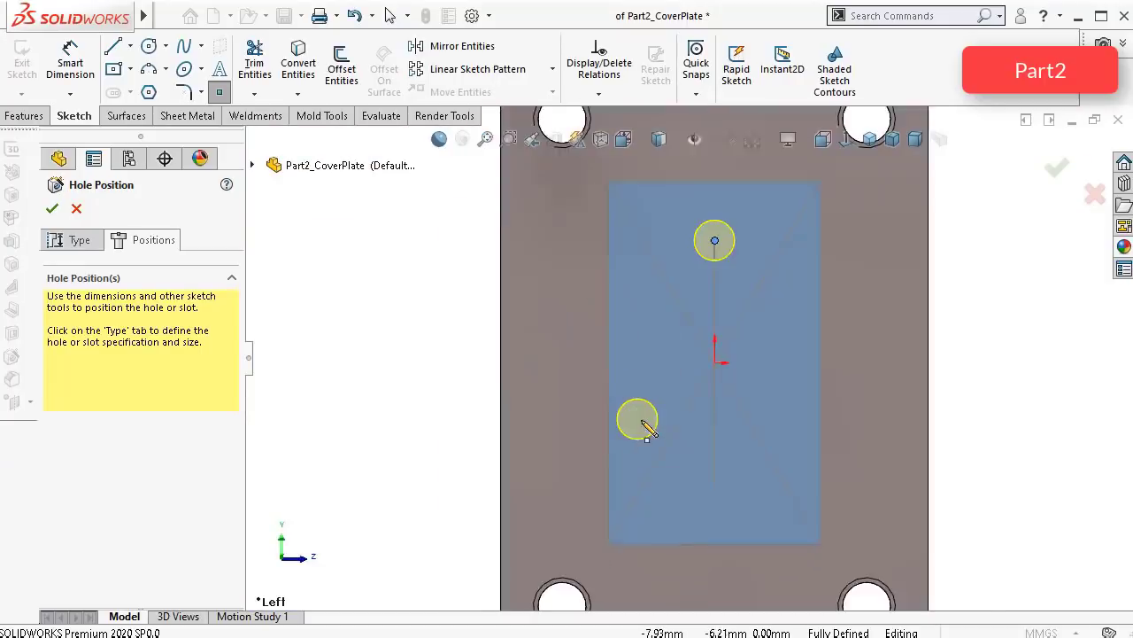
pyautogui.scroll(-5, 667, 460)
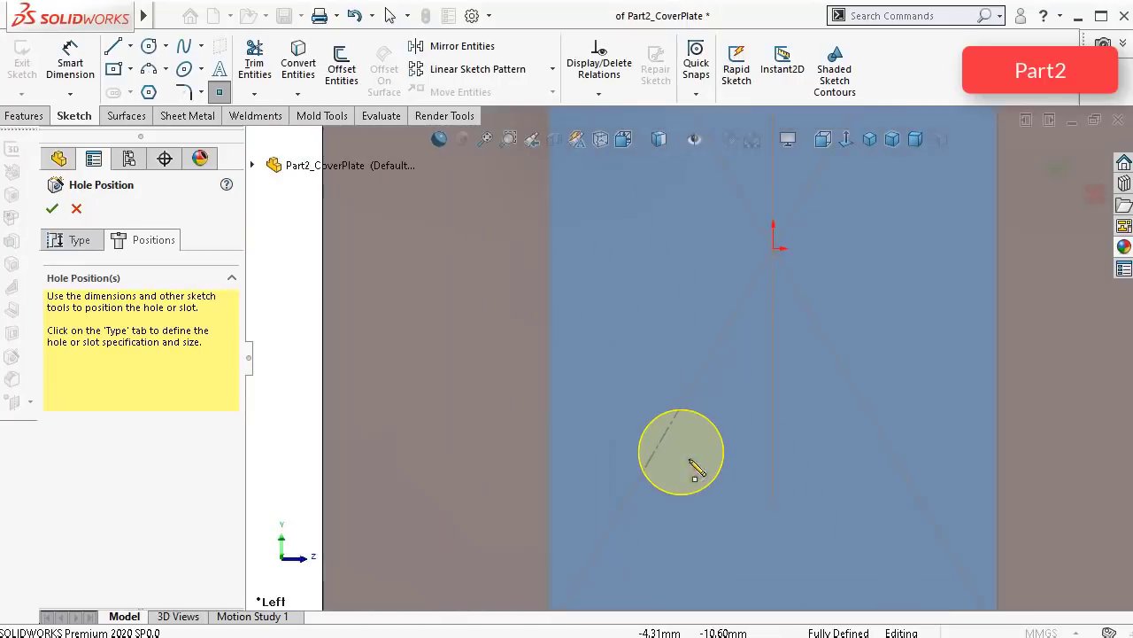
pyautogui.click(792, 511)
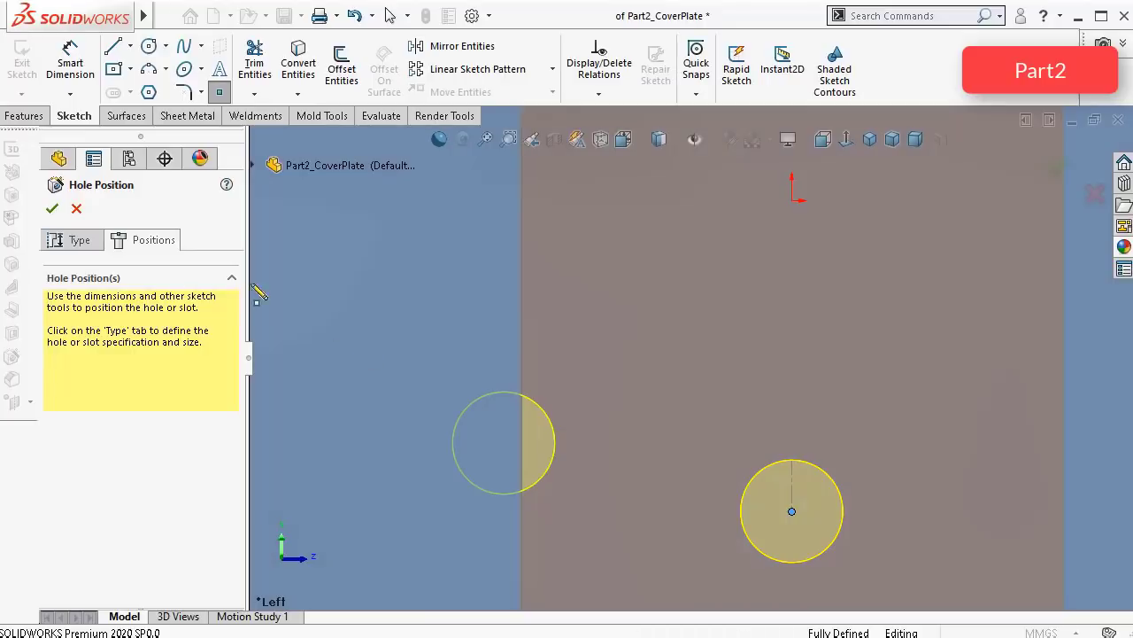
pyautogui.click(52, 209)
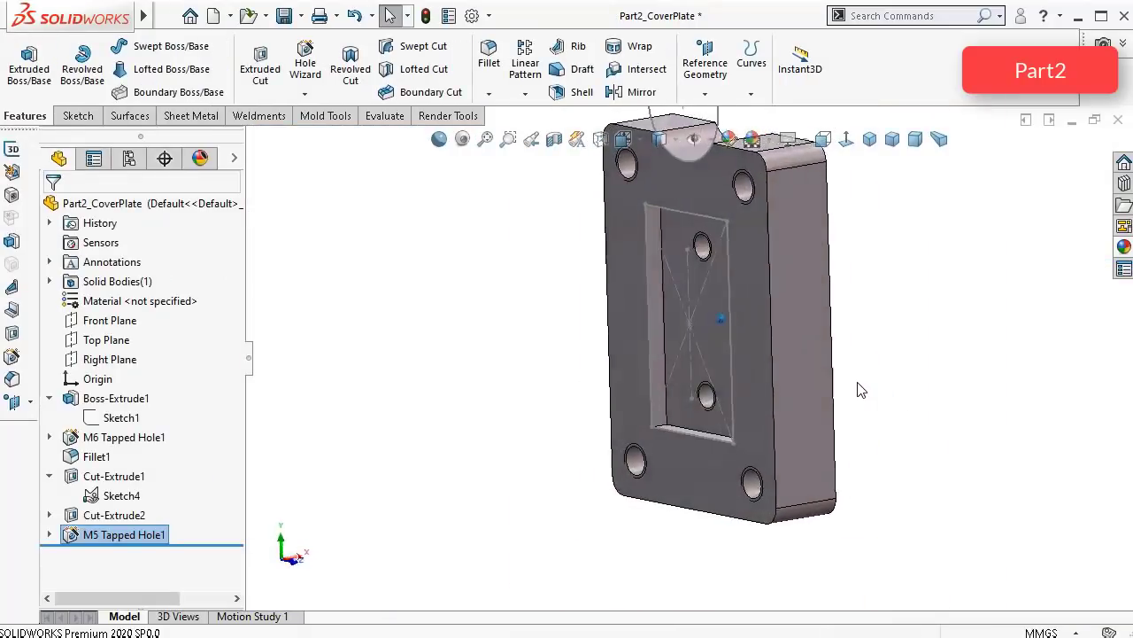
# Step: Hide the pocket and notch sketch that is displayed over the plate
pyautogui.click(411, 339)
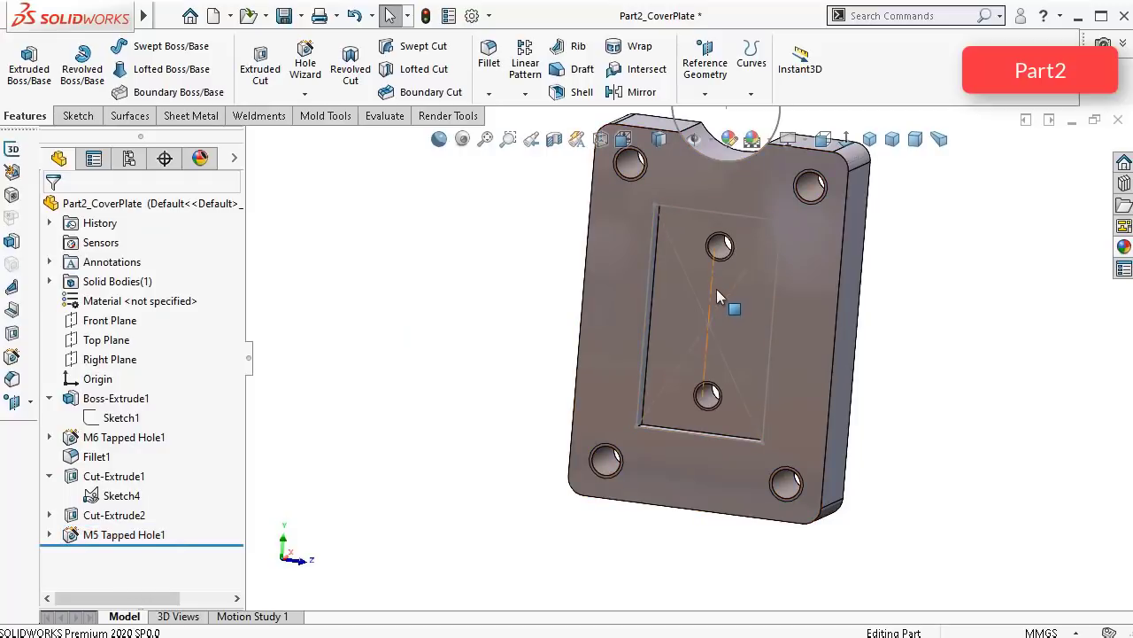
pyautogui.click(717, 297)
pyautogui.click(511, 319)
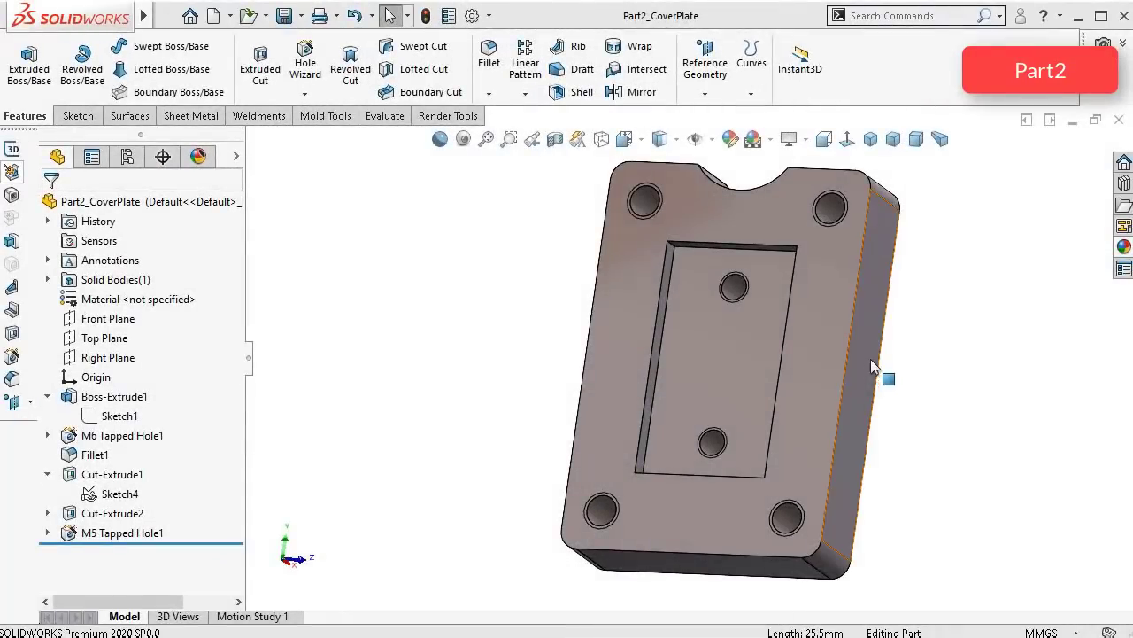
# Step: Start a symmetric constant-size fillet with a radius of 3.2 mm on the cover plate
pyautogui.moveTo(870, 359)
pyautogui.mouseDown(button='middle')
pyautogui.moveTo(886, 337)
pyautogui.moveTo(817, 353)
pyautogui.mouseUp(button='middle')
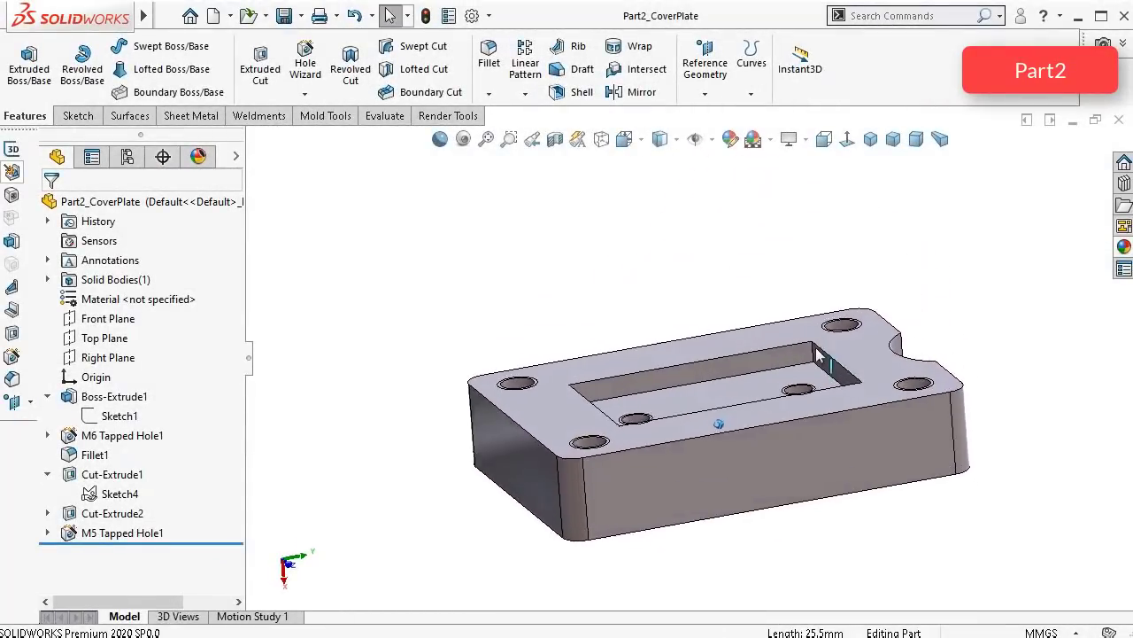
pyautogui.scroll(-2, 815, 356)
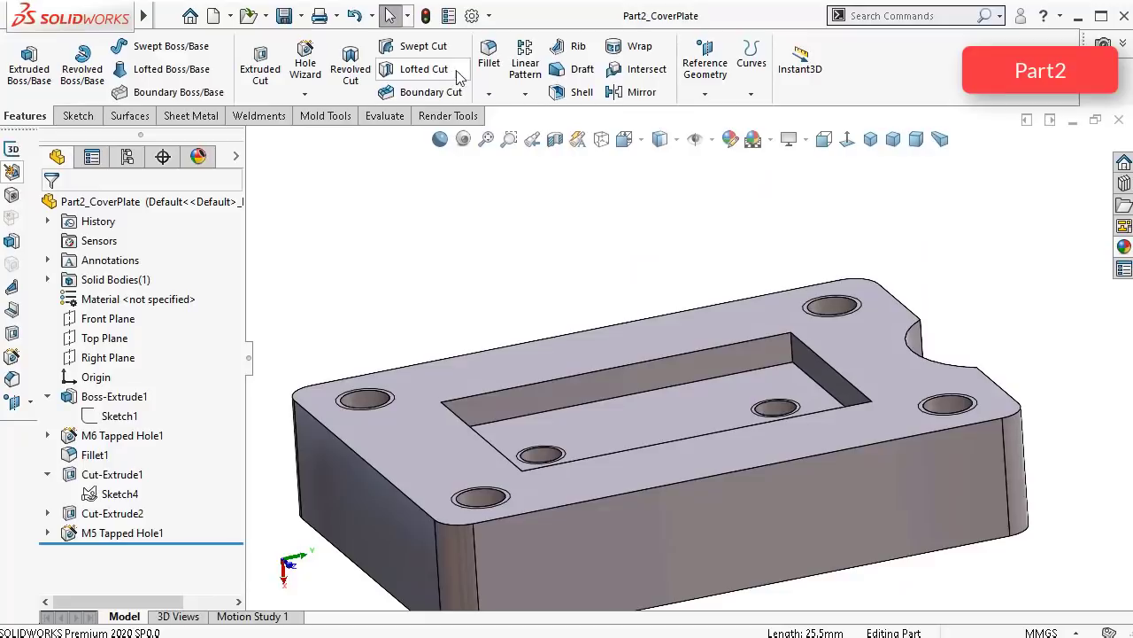
pyautogui.click(489, 55)
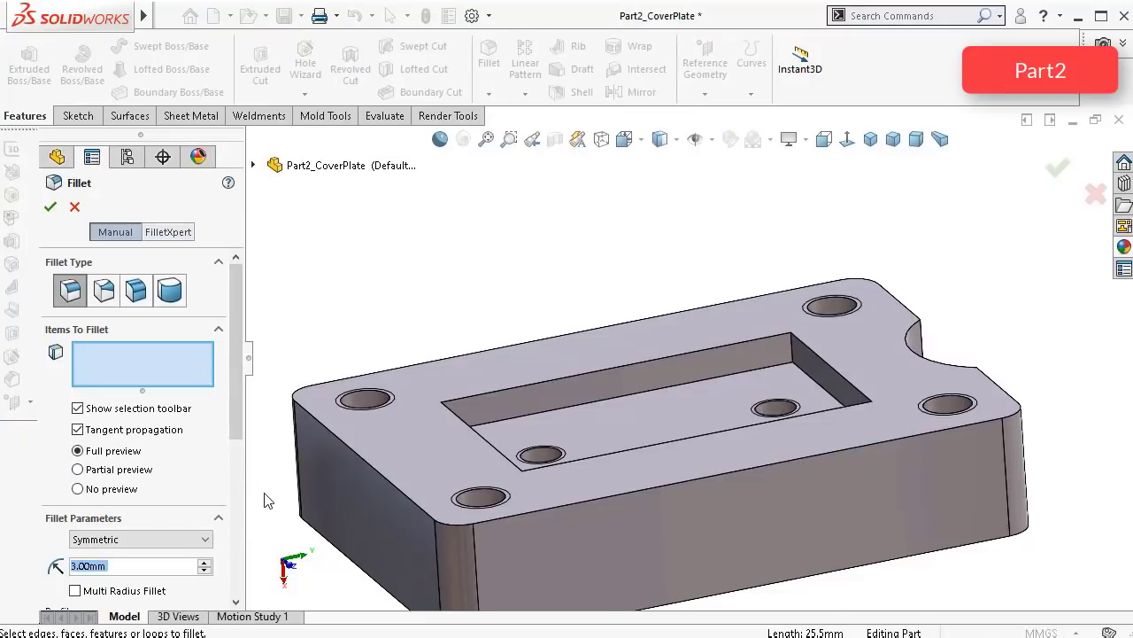
pyautogui.write('3,2')
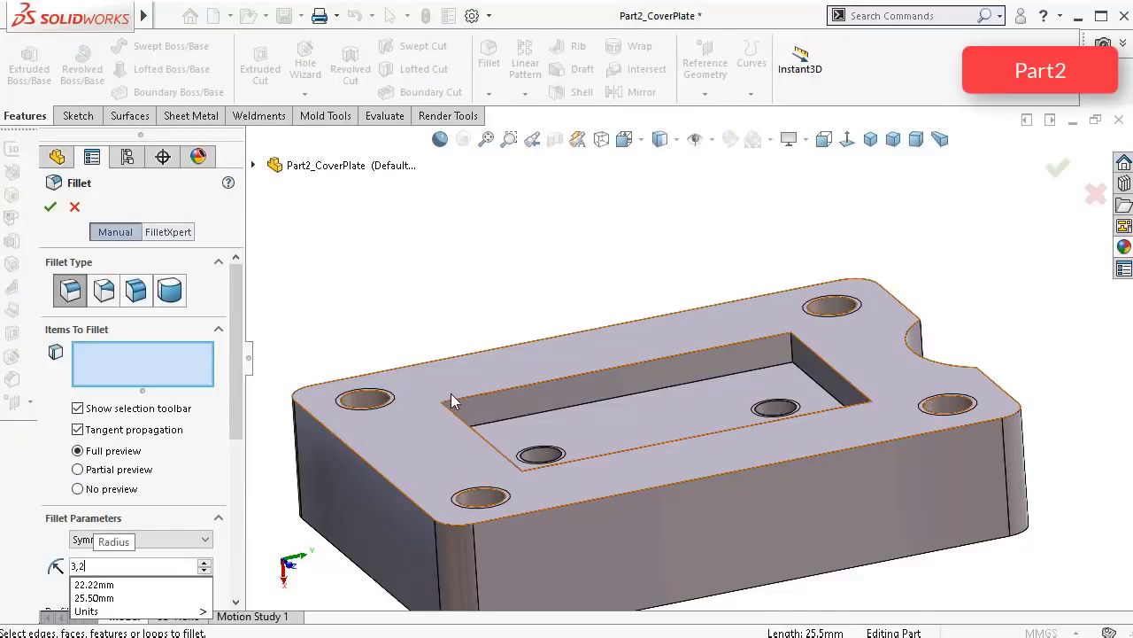
# Step: Fillet the four floor edges of the rectangular pocket in the cover plate with a 3.2 mm radius
pyautogui.press('Return')
pyautogui.click(591, 401)
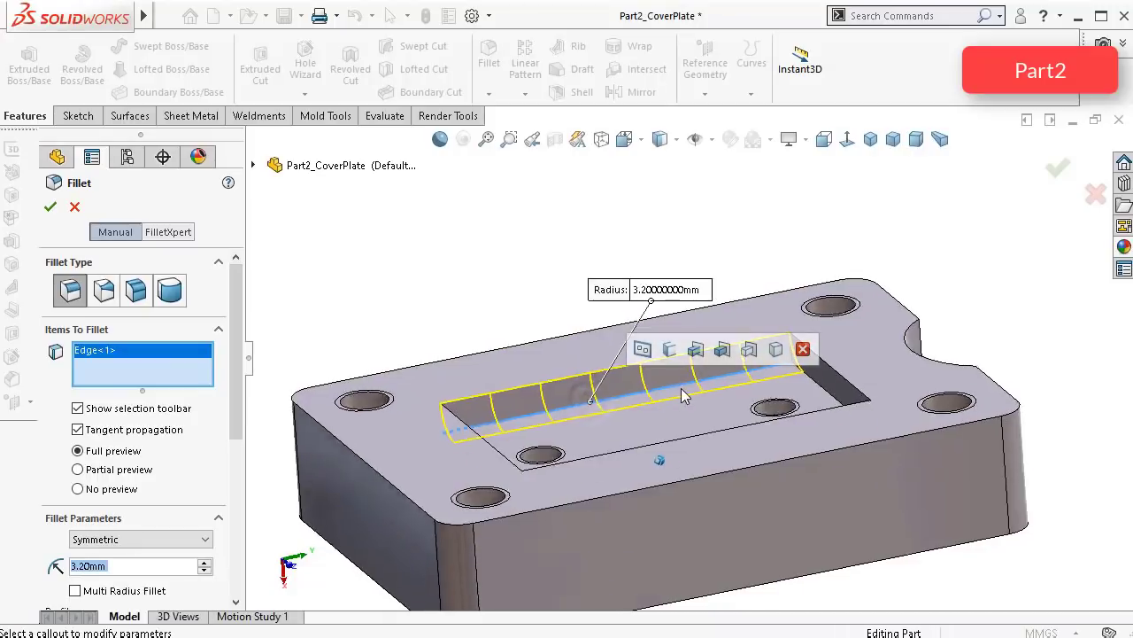
pyautogui.moveTo(682, 389); pyautogui.dragTo(616, 219, button='middle')
pyautogui.click(783, 389)
pyautogui.click(442, 193)
pyautogui.click(615, 219)
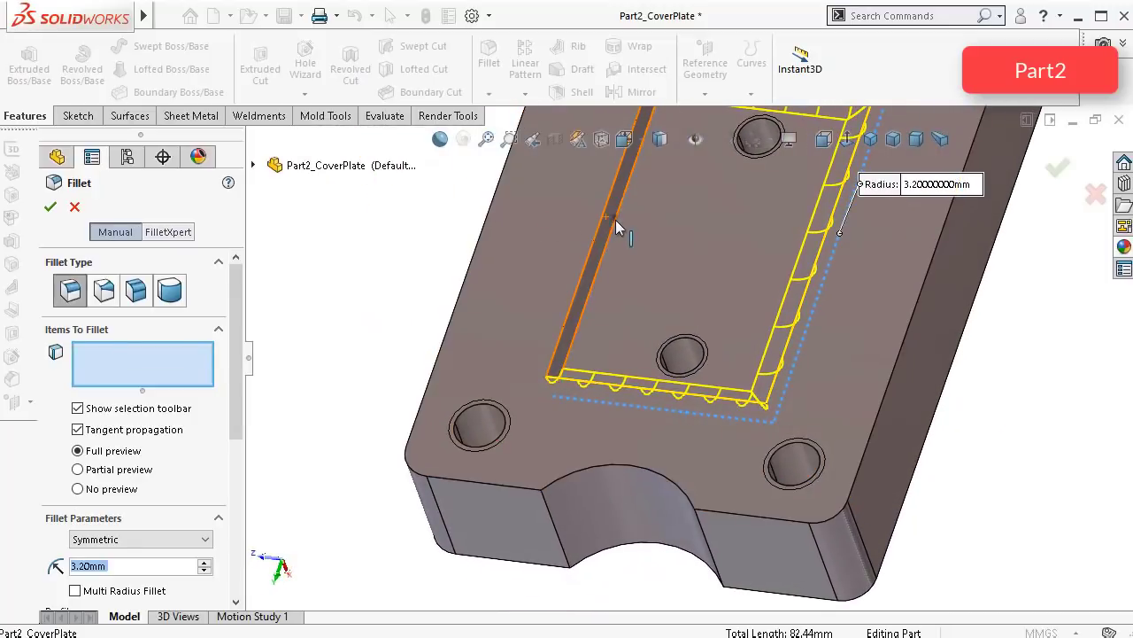
pyautogui.press('Return')
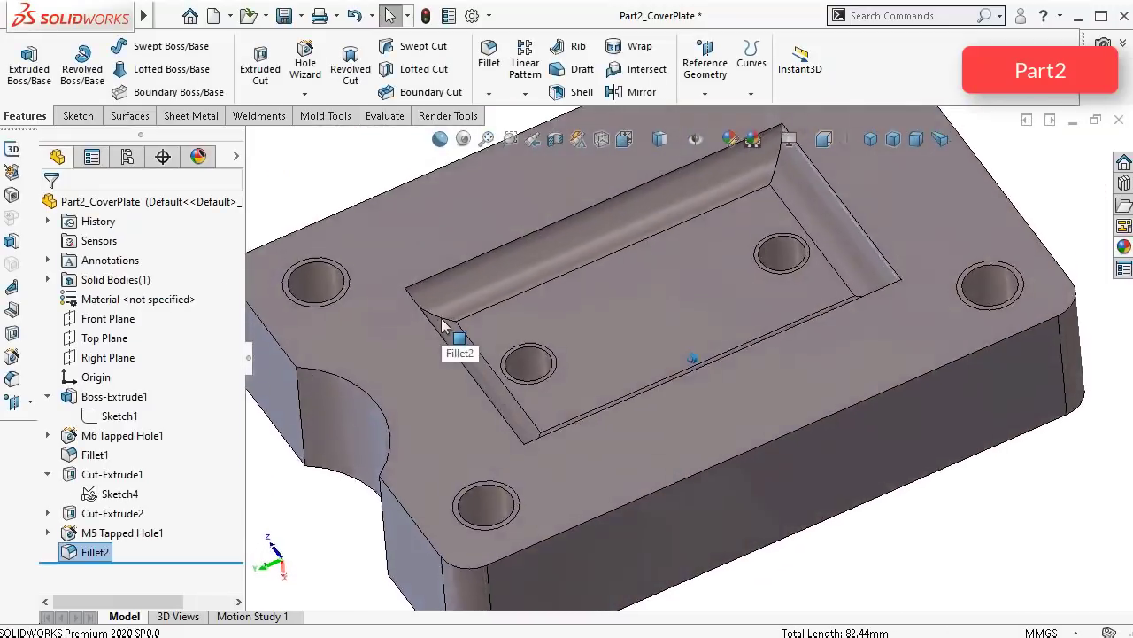
# Step: Examine the filleted cover plate from several standard and rotated orientations, with the perspective display turned on
pyautogui.click(870, 139)
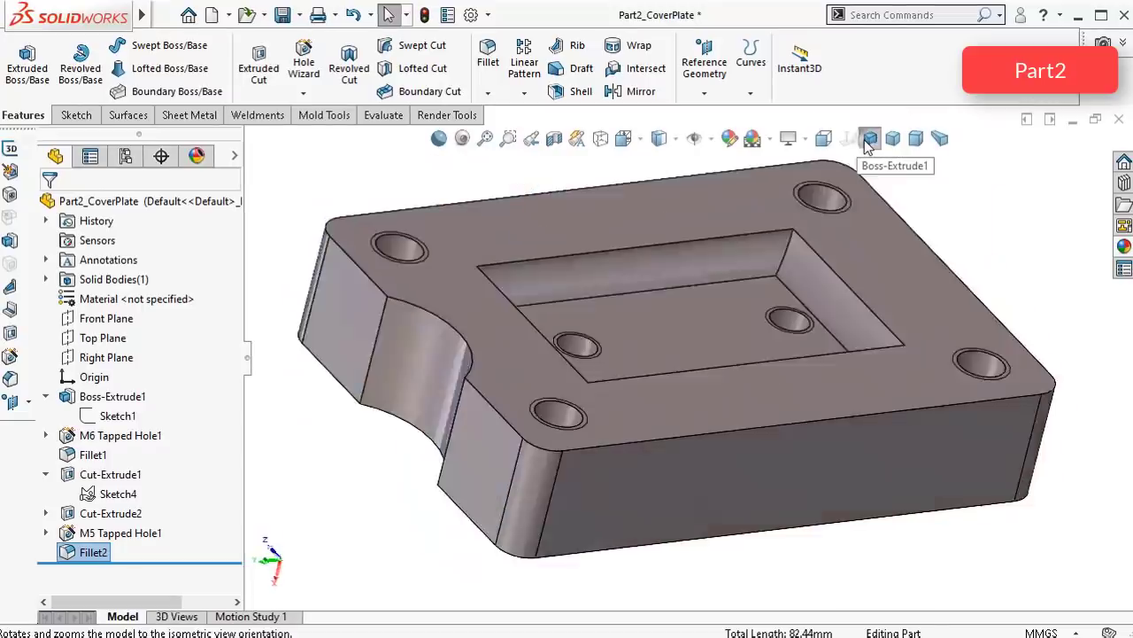
pyautogui.hotkey('ctrl', '2')
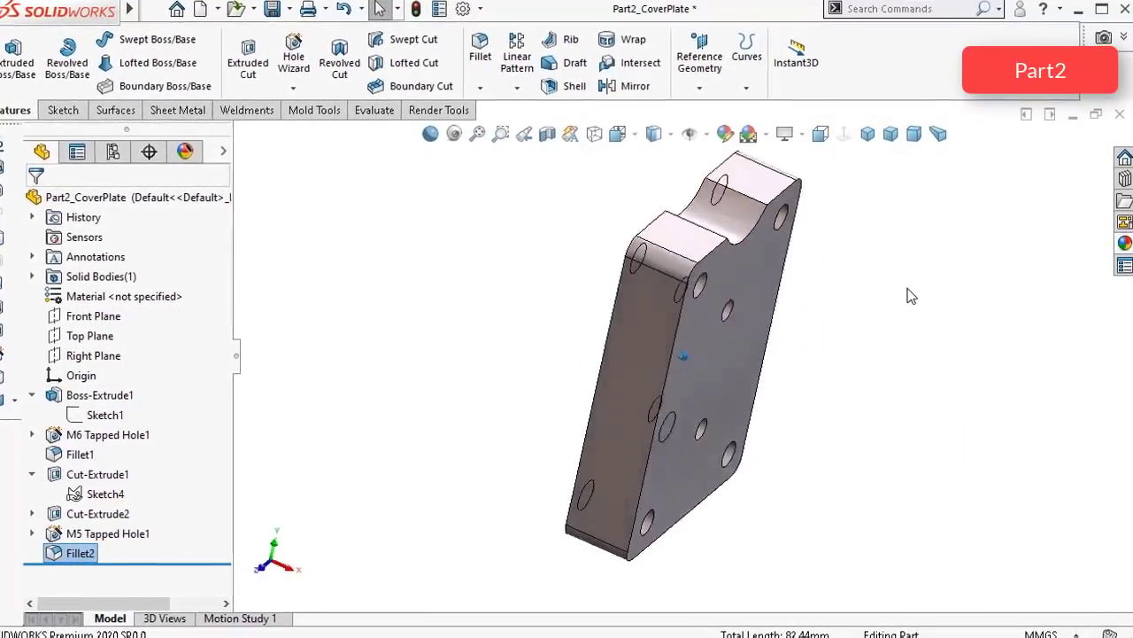
pyautogui.click(938, 130)
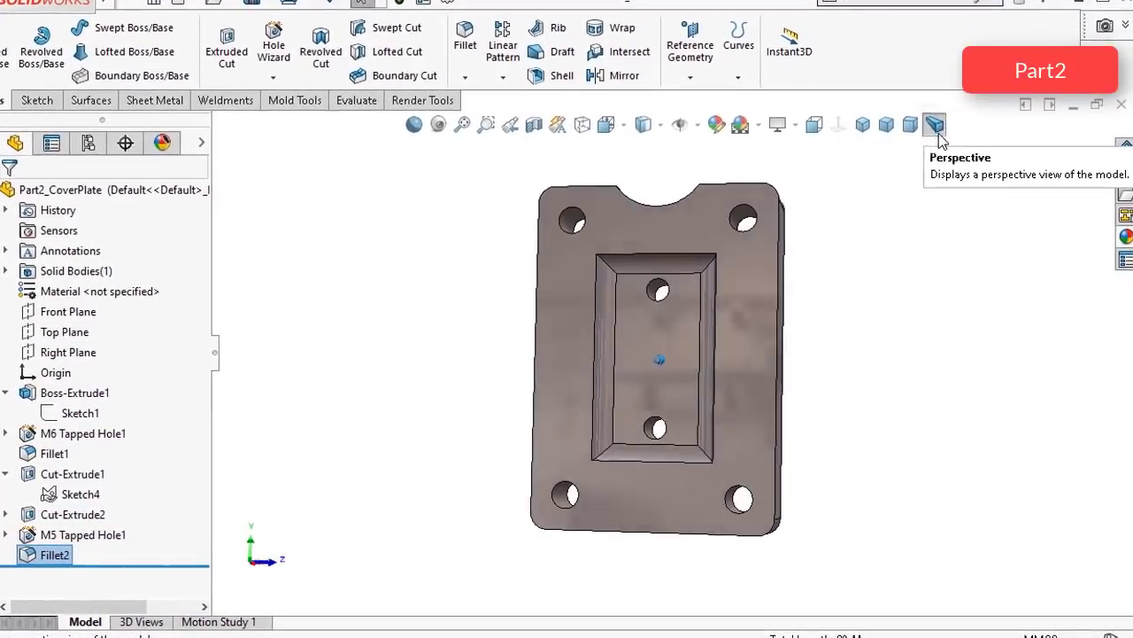
pyautogui.press('Left')
pyautogui.press('Left')
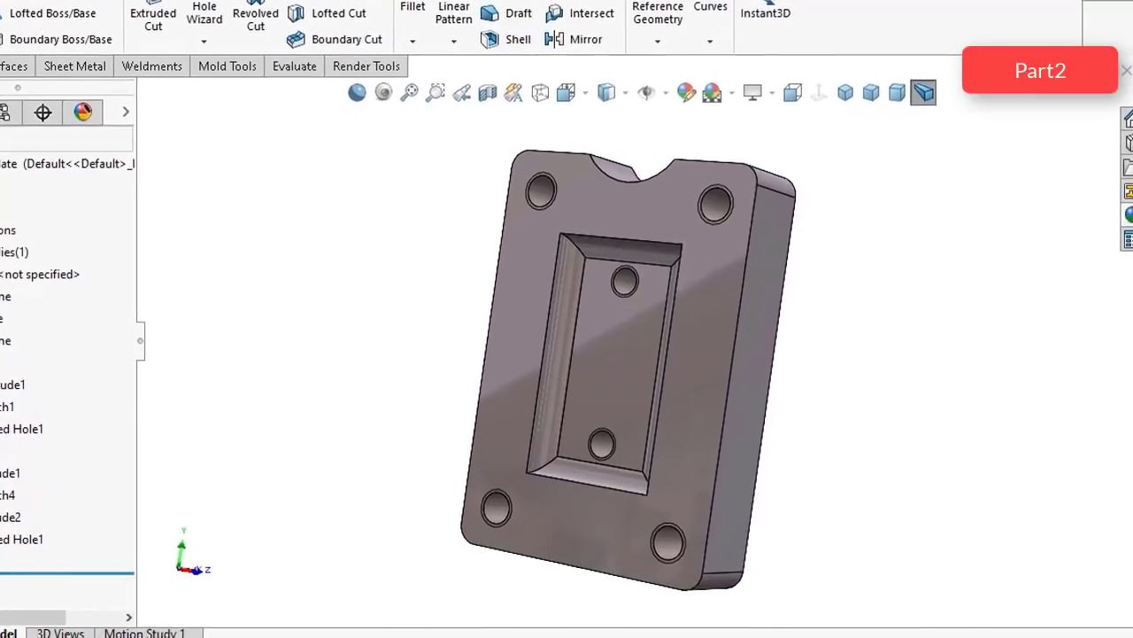
pyautogui.click(365, 81)
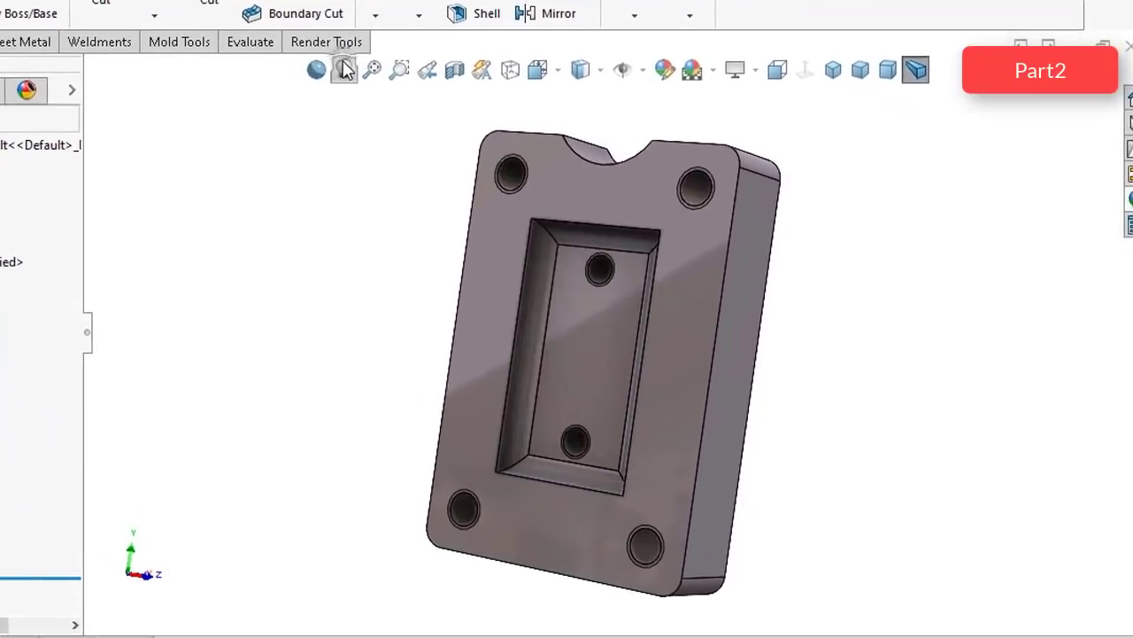
pyautogui.click(294, 57)
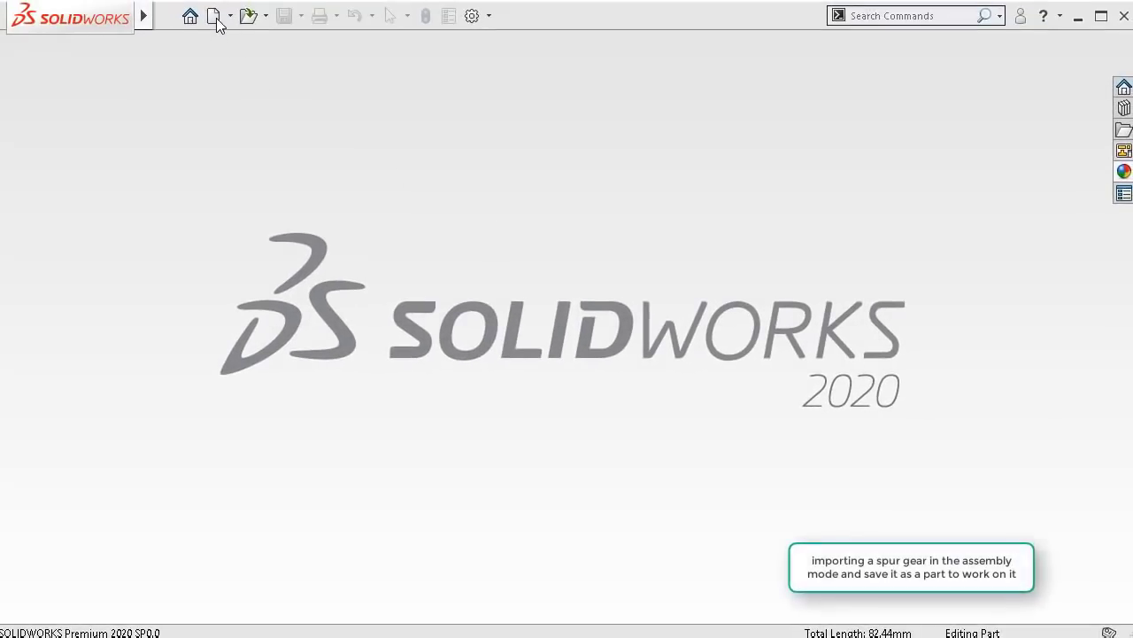
# Step: Create a new assembly document without inserting a component, and display its origin in the graphics area
pyautogui.click(213, 16)
pyautogui.click(372, 283)
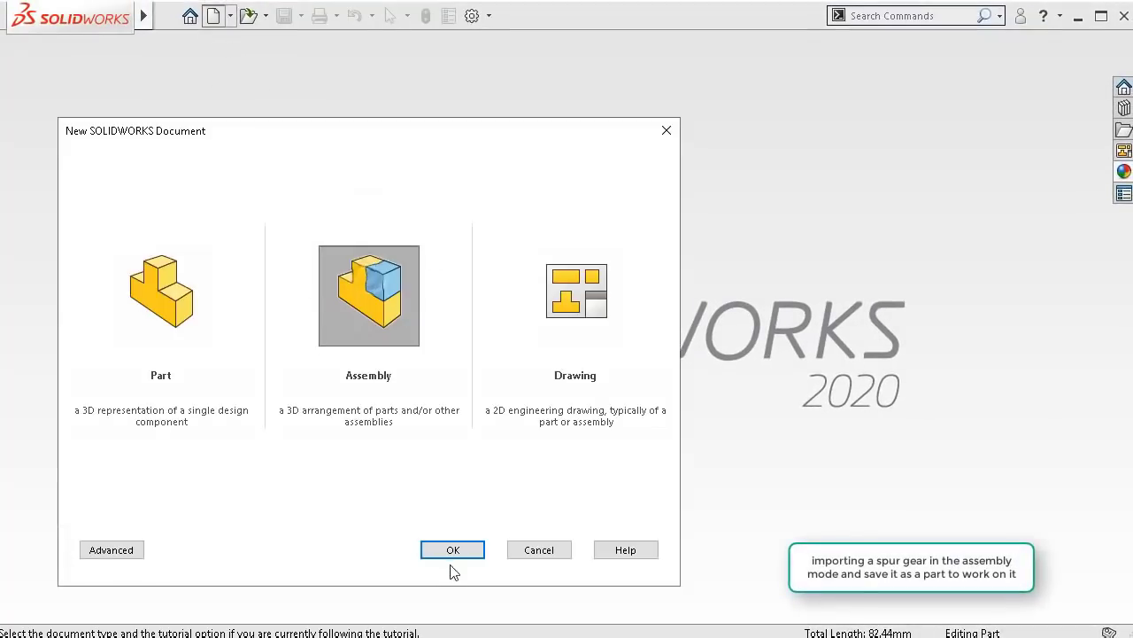
pyautogui.click(453, 549)
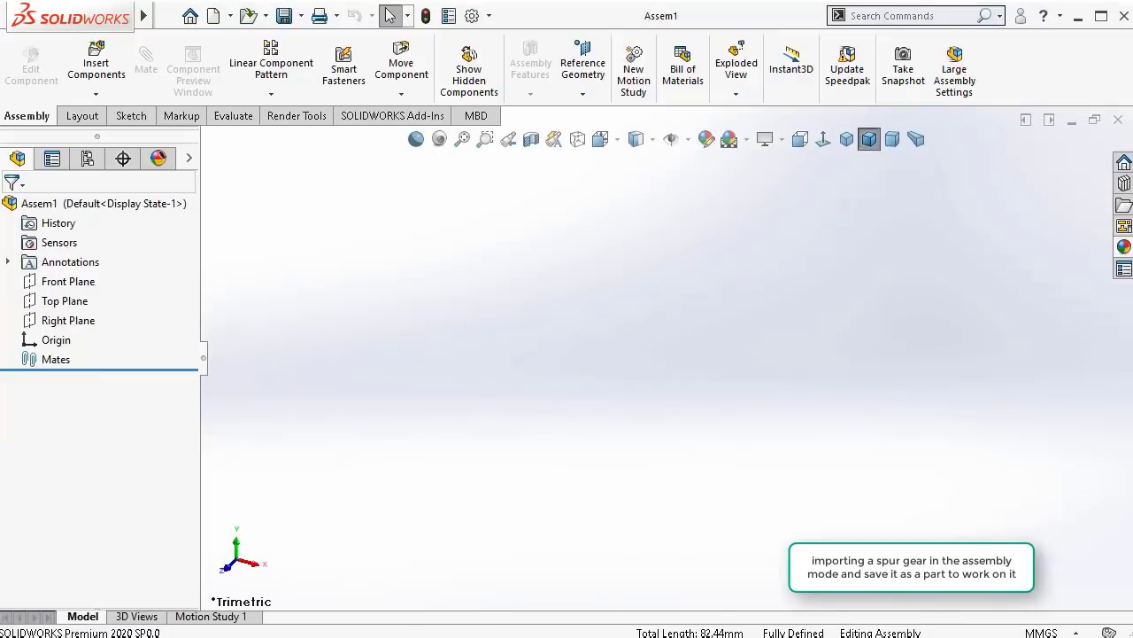
pyautogui.click(36, 210)
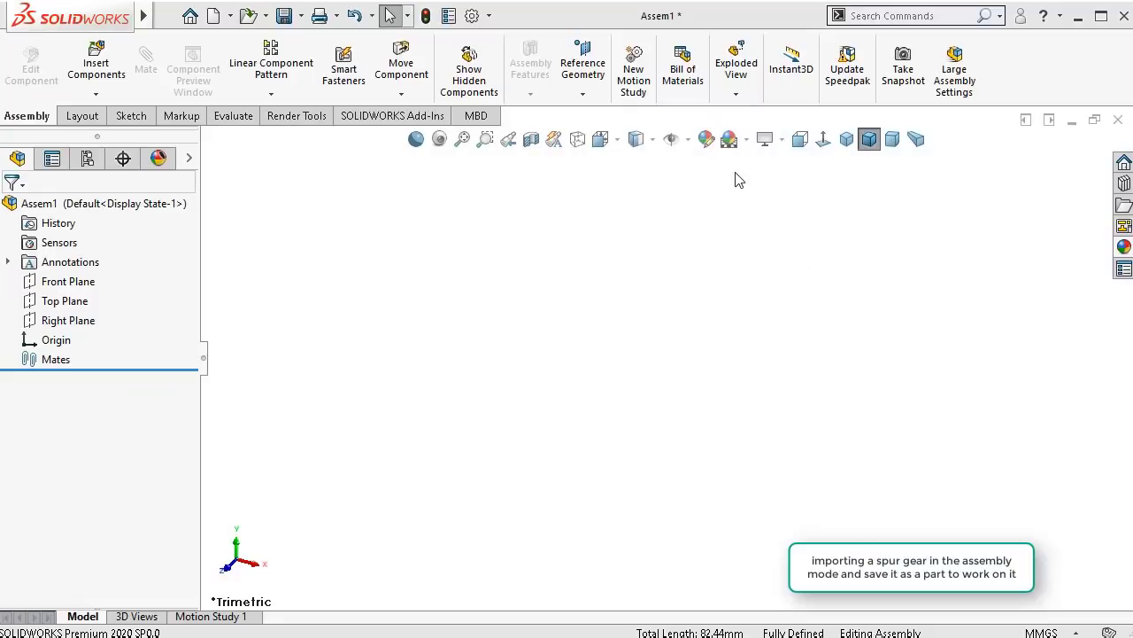
pyautogui.click(688, 140)
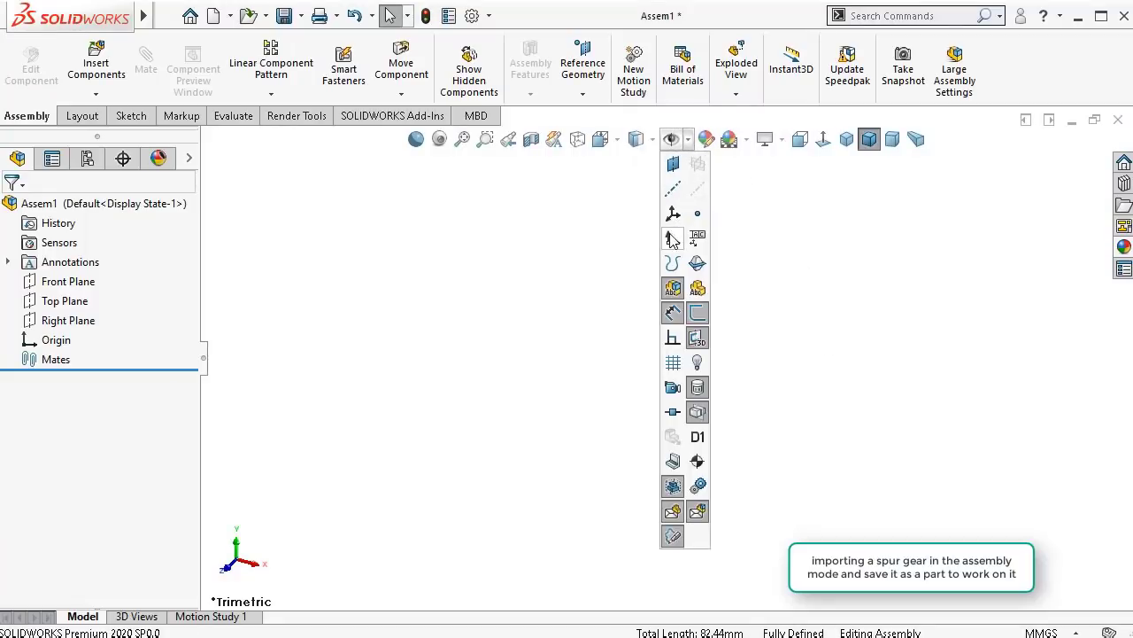
pyautogui.click(554, 254)
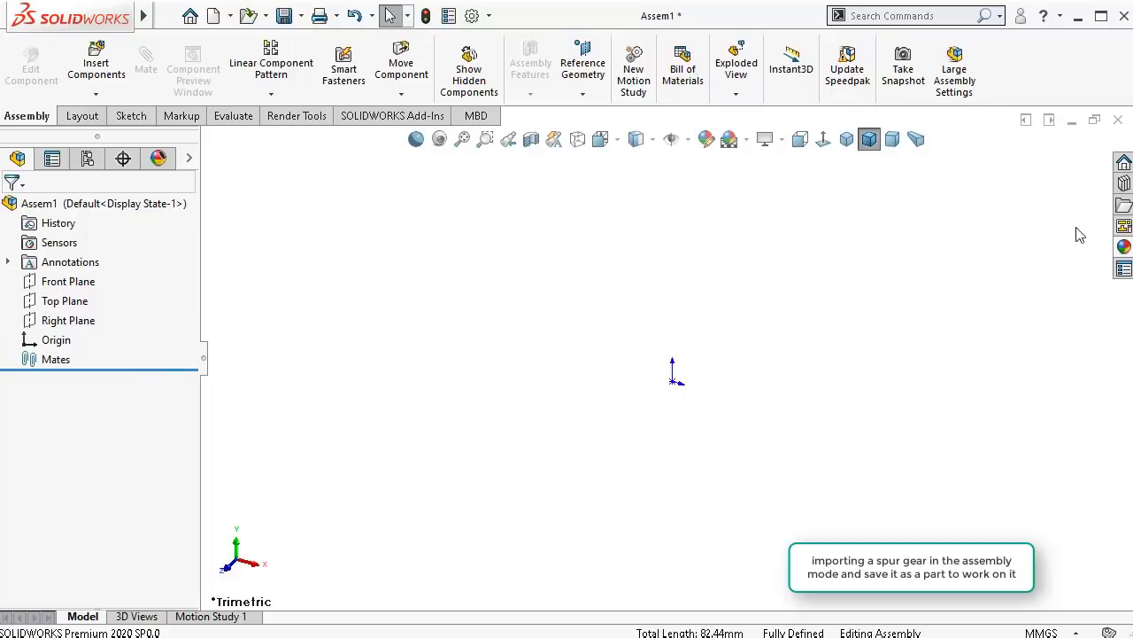
# Step: Open the ISO Power Transmission gears in the Design Library's Toolbox
pyautogui.click(1123, 186)
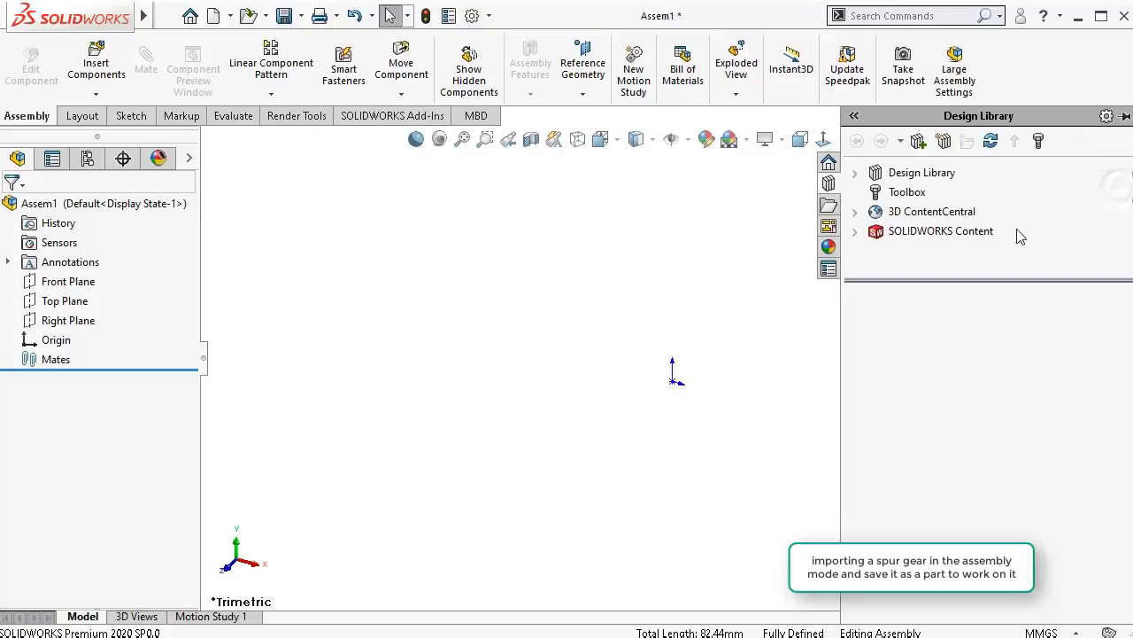
pyautogui.click(917, 174)
pyautogui.click(907, 193)
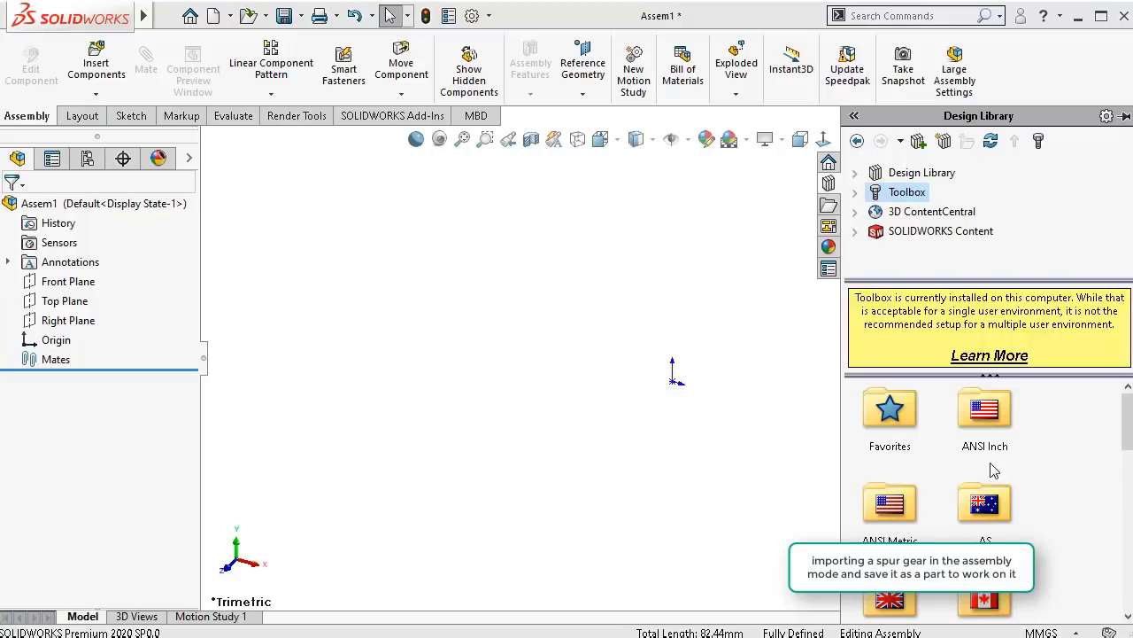
pyautogui.scroll(-5, 1127, 423)
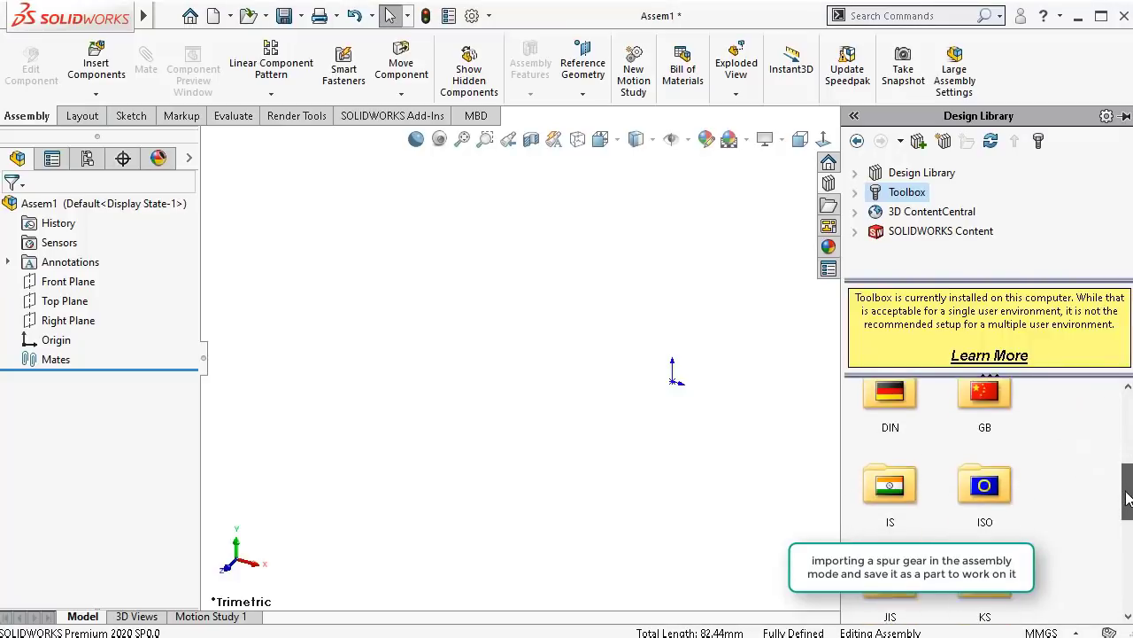
pyautogui.doubleClick(1003, 490)
pyautogui.scroll(-2, 1007, 505)
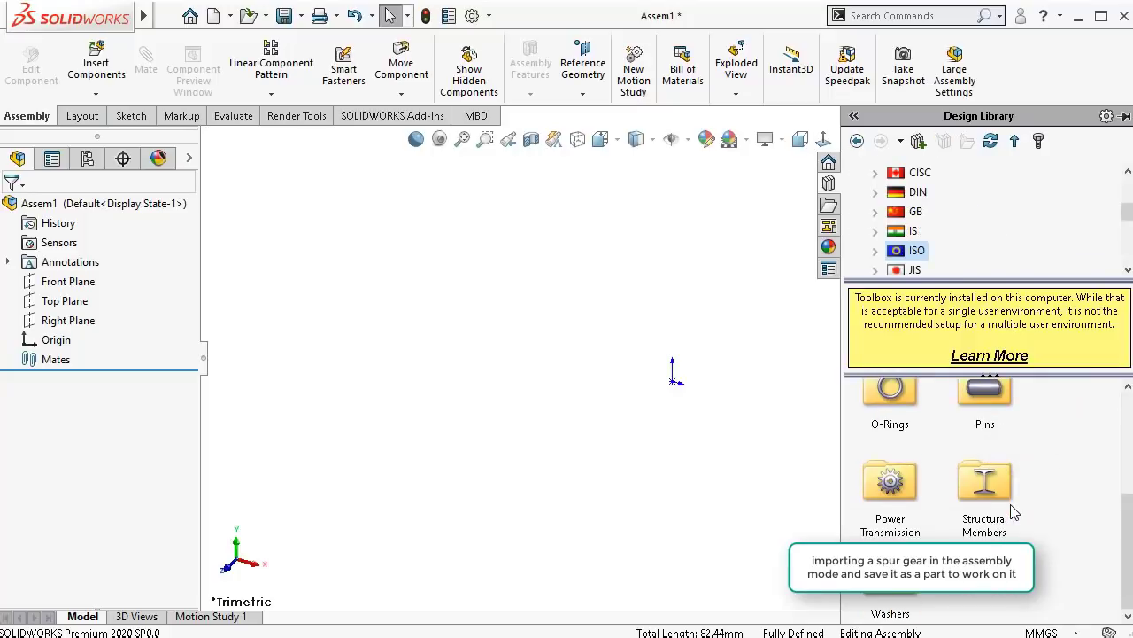
pyautogui.scroll(2, 993, 527)
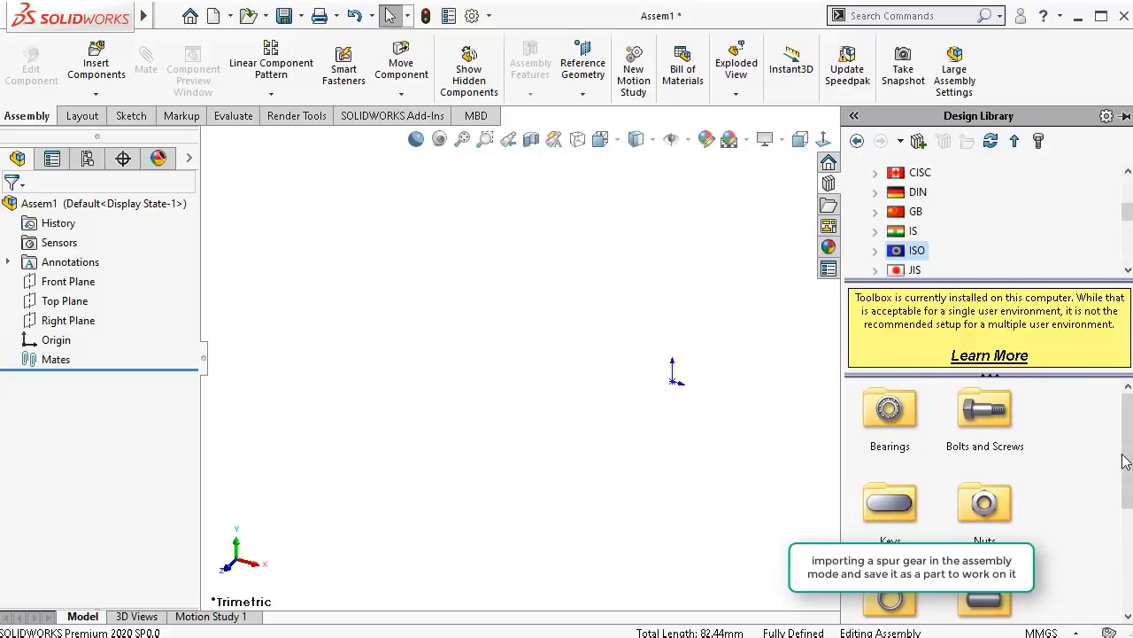
pyautogui.moveTo(1128, 456); pyautogui.dragTo(1128, 538)
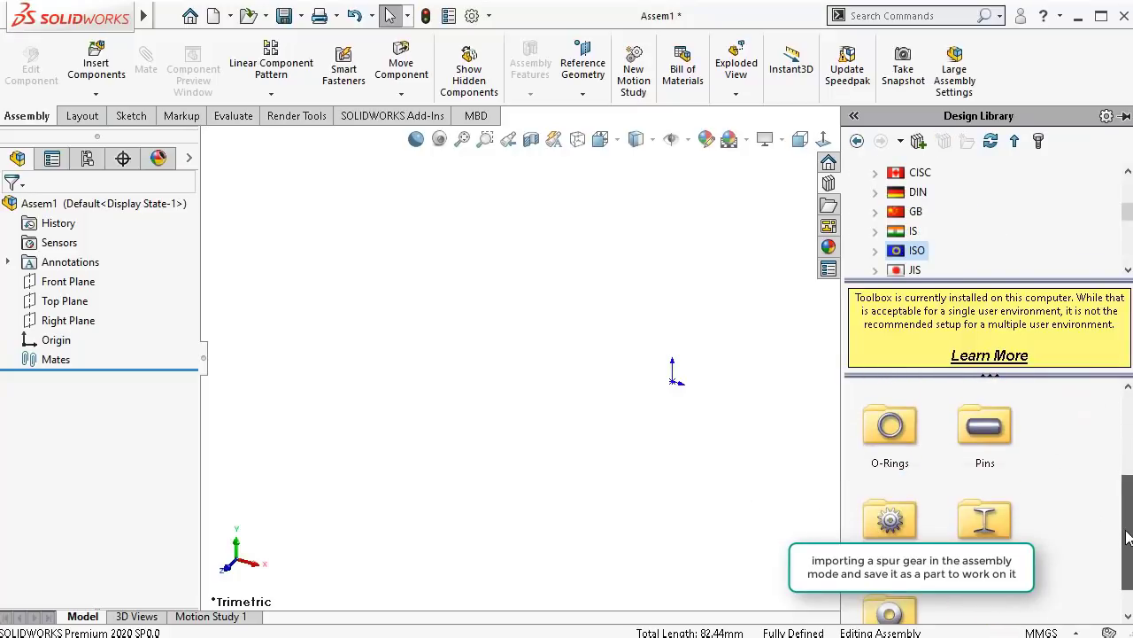
pyautogui.doubleClick(891, 520)
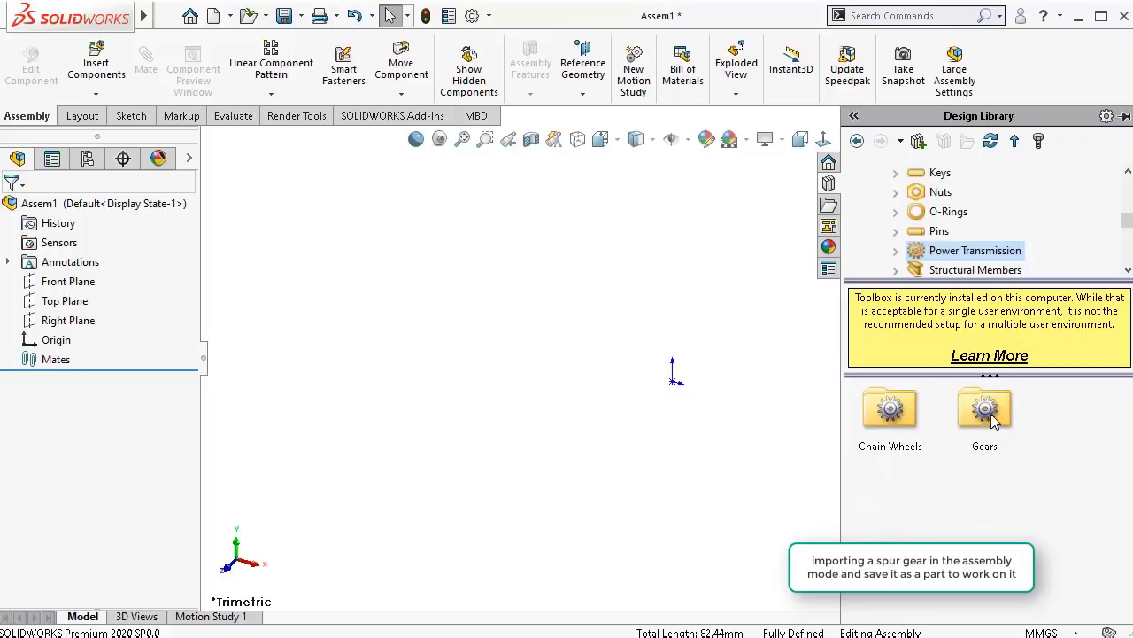
pyautogui.doubleClick(988, 411)
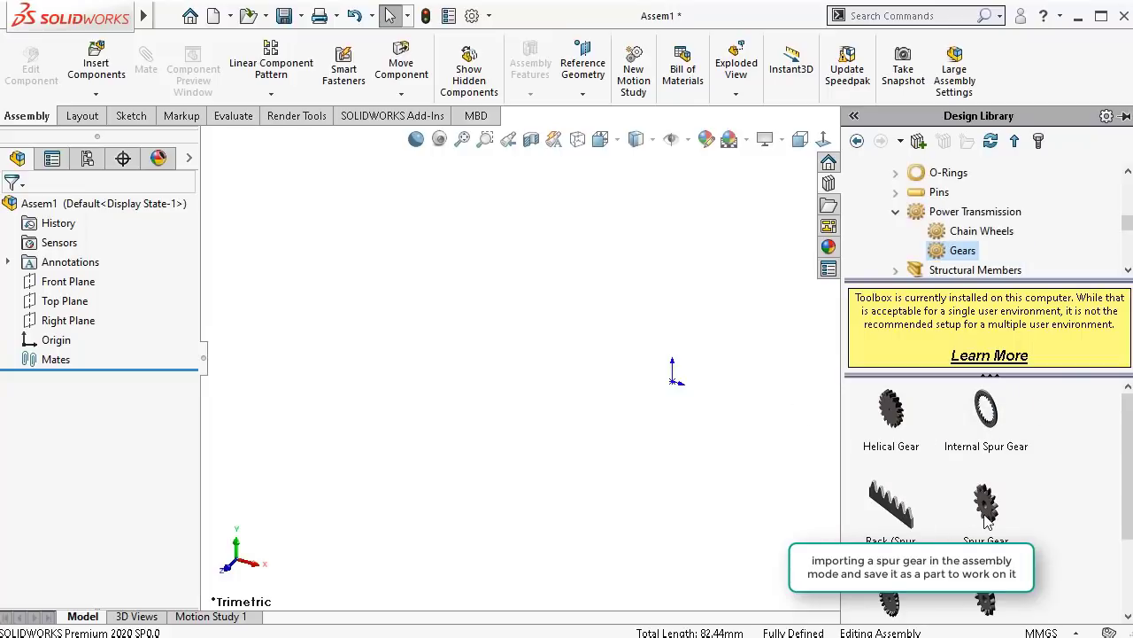
# Step: Place a Spur Gear from the library at the assembly origin and set its module to 2
pyautogui.moveTo(985, 520); pyautogui.dragTo(670, 359)
pyautogui.click(672, 363)
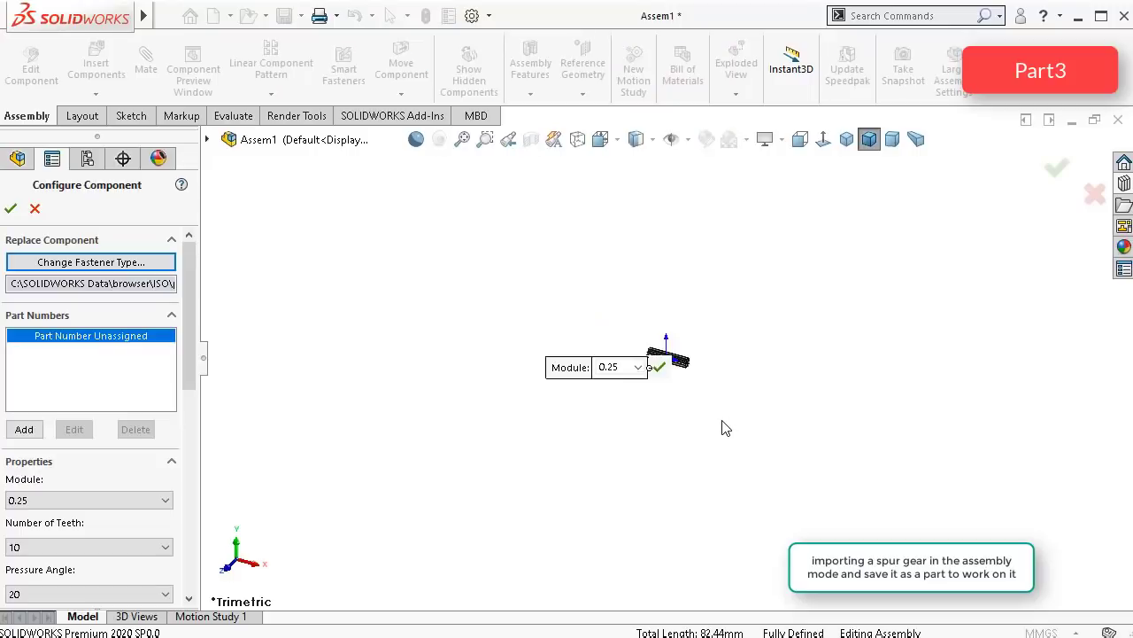
pyautogui.click(641, 368)
pyautogui.scroll(-1, 647, 436)
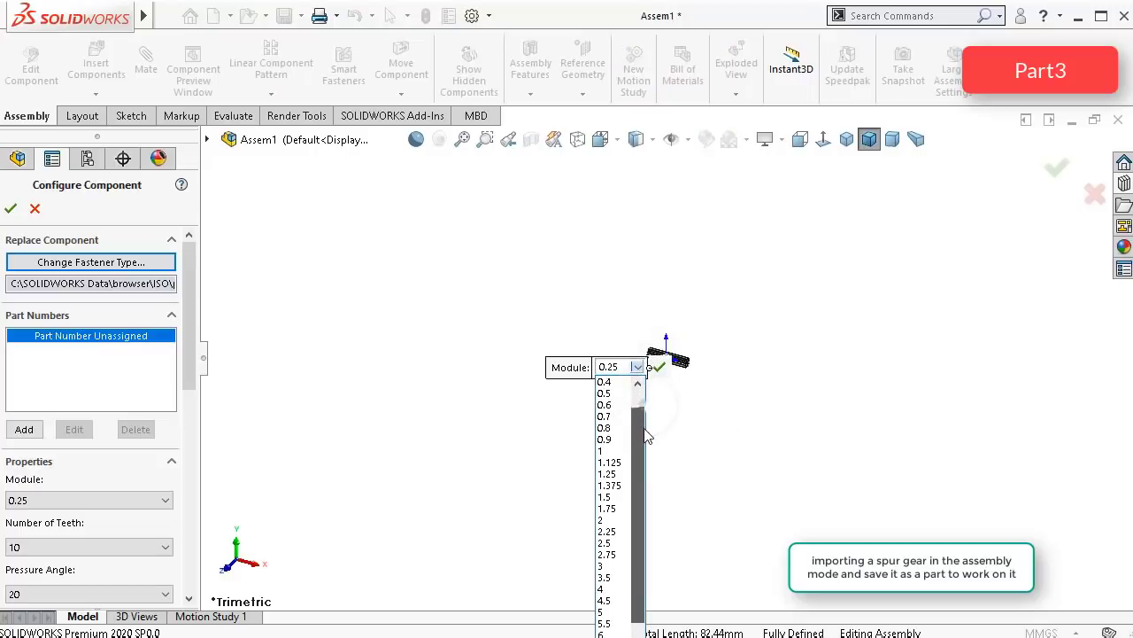
pyautogui.click(606, 497)
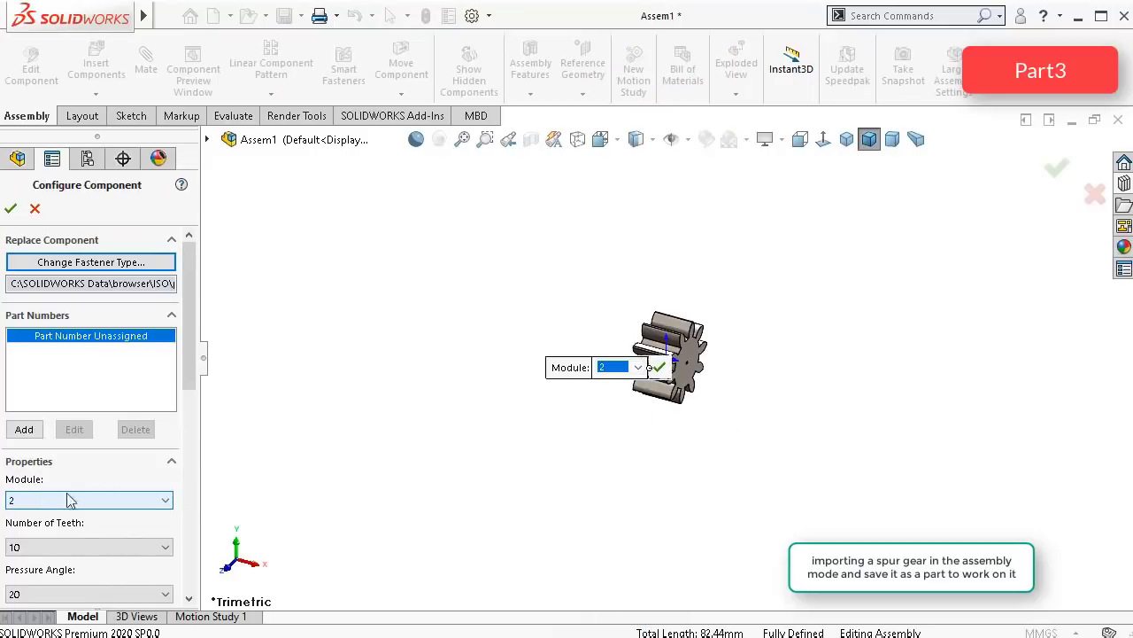
# Step: Set the spur gear's number of teeth to 12 and its face width to 25,5
pyautogui.moveTo(191, 356); pyautogui.dragTo(188, 409)
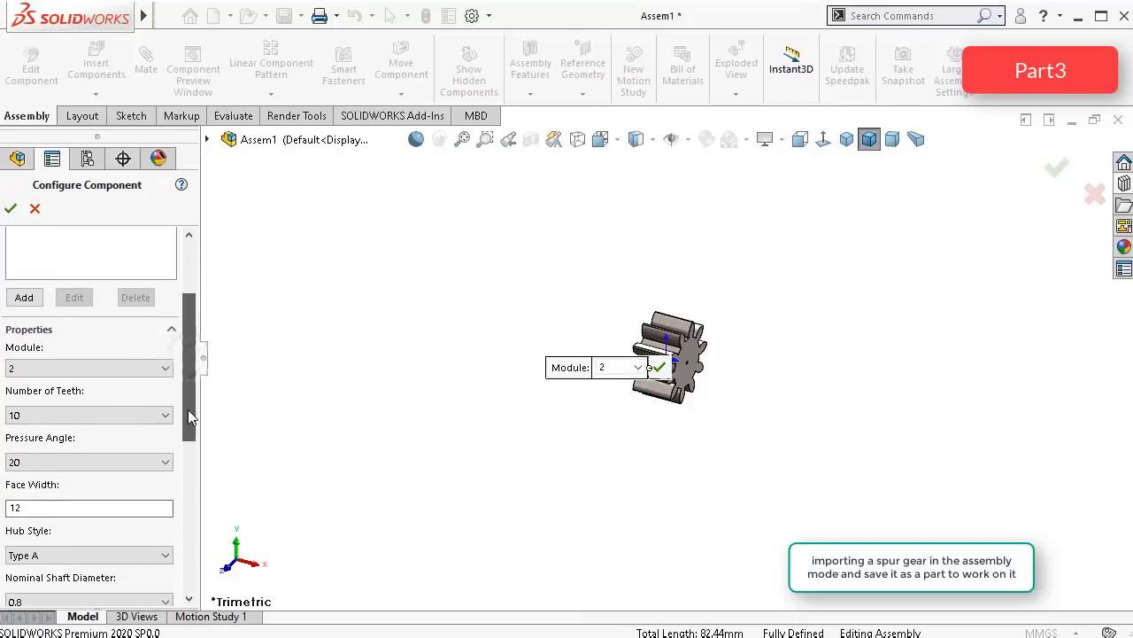
pyautogui.click(36, 412)
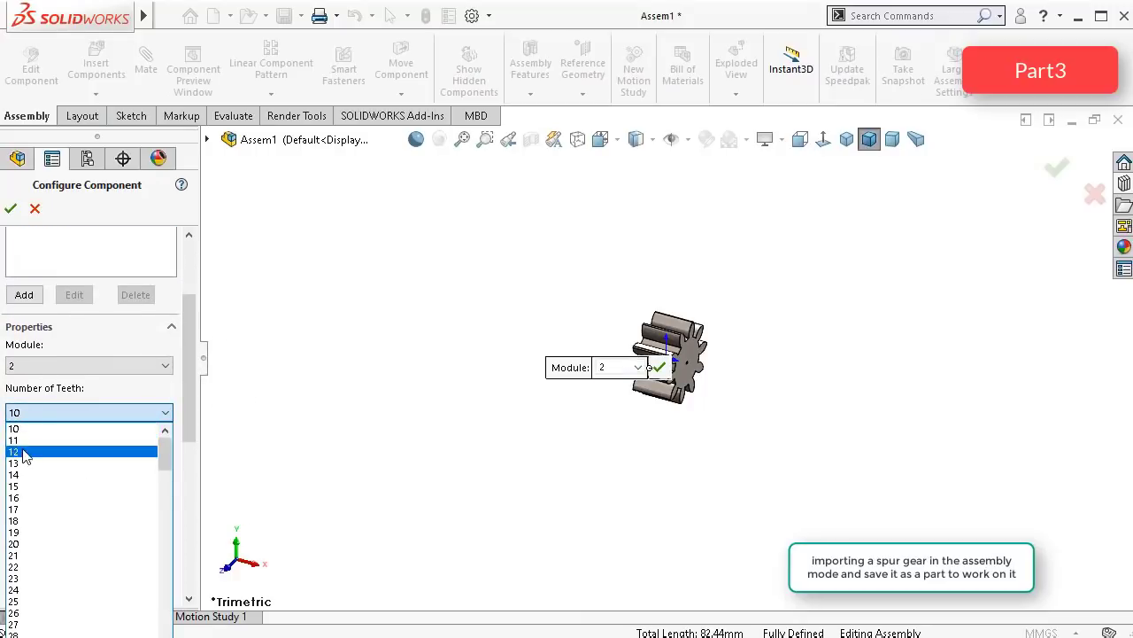
pyautogui.click(27, 452)
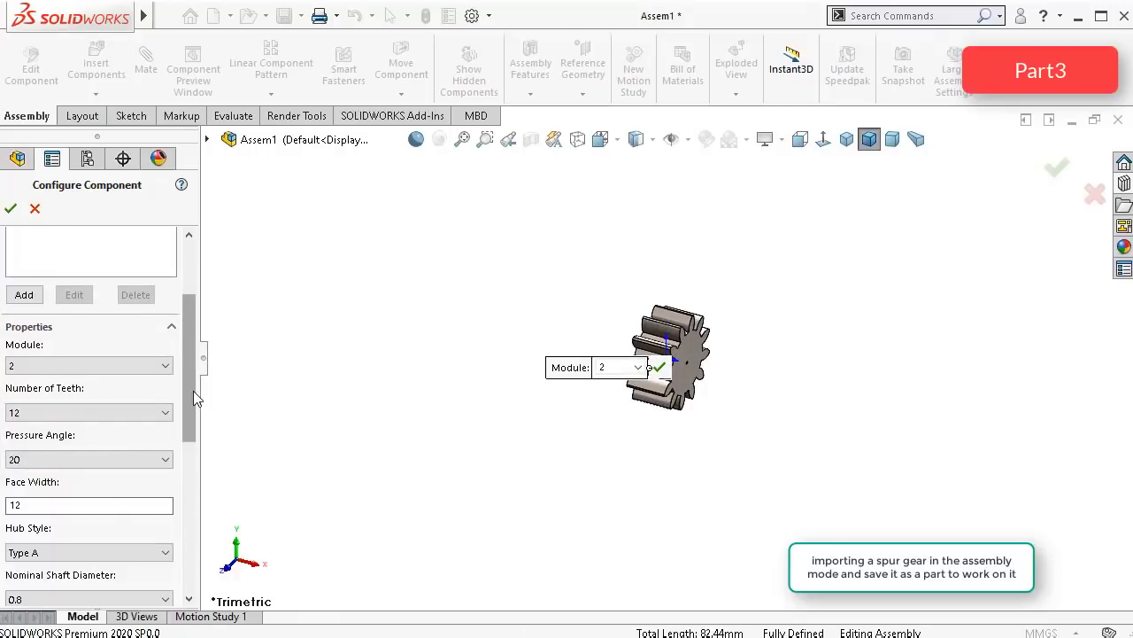
pyautogui.scroll(-3, 192, 398)
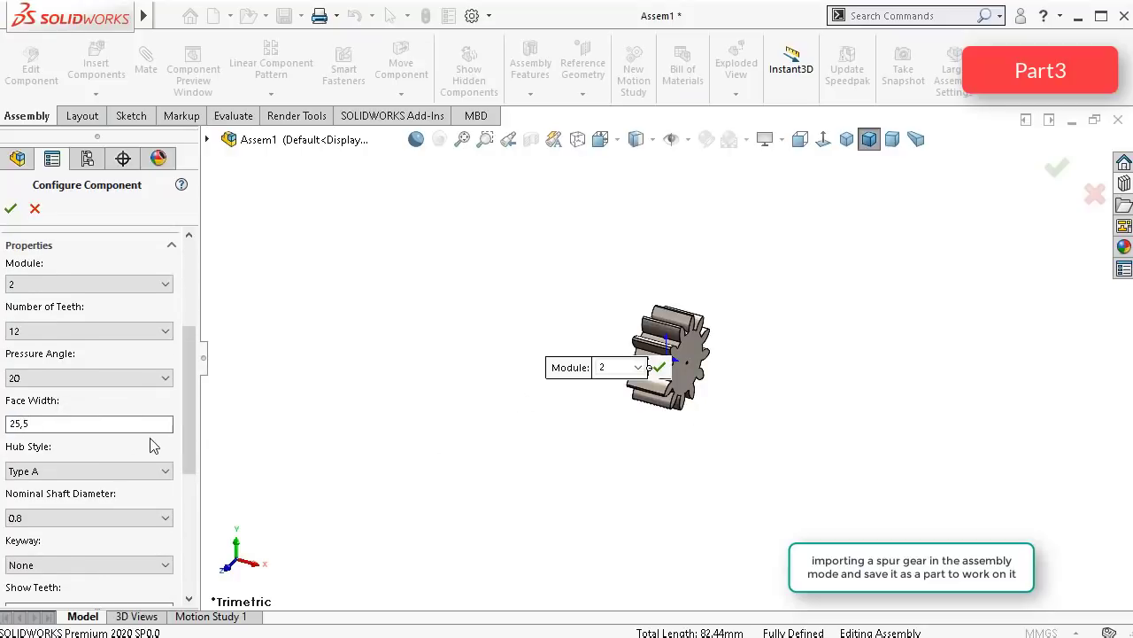
# Step: Change the spur gear's hub style to Type B and enter a hub diameter of 19
pyautogui.moveTo(508, 415); pyautogui.dragTo(324, 510, button='middle')
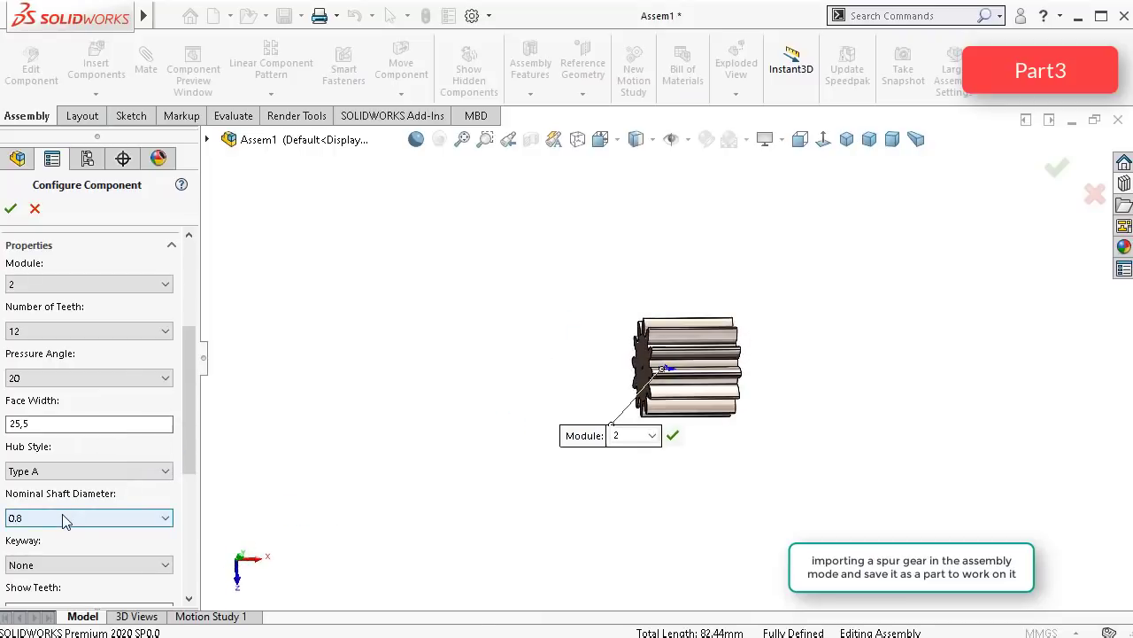
pyautogui.click(76, 472)
pyautogui.click(70, 499)
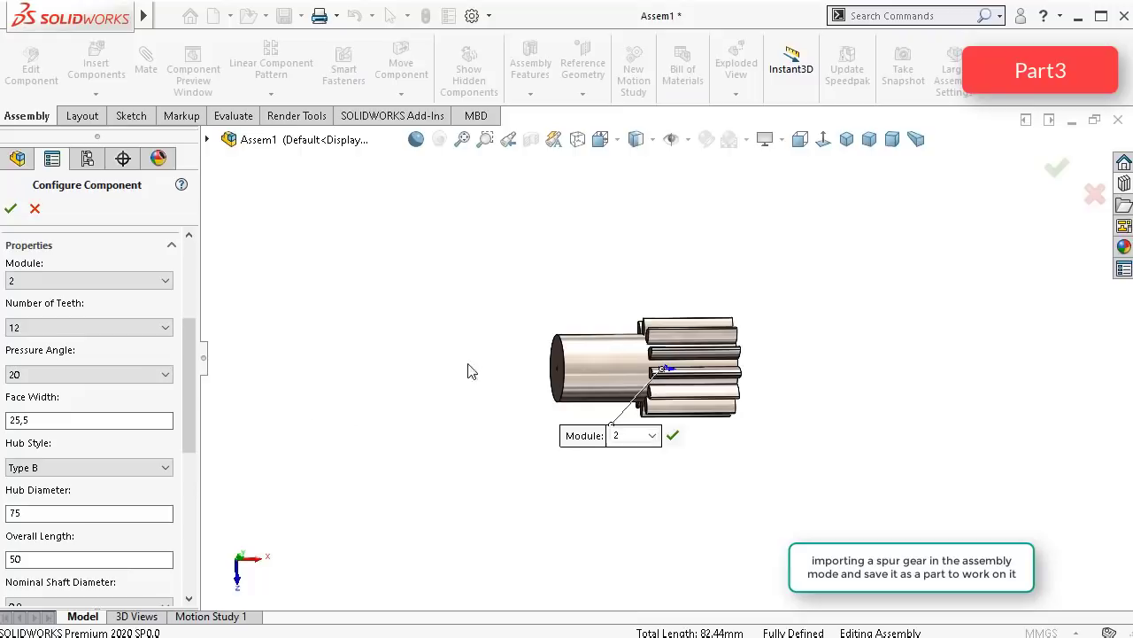
pyautogui.scroll(-6, 673, 389)
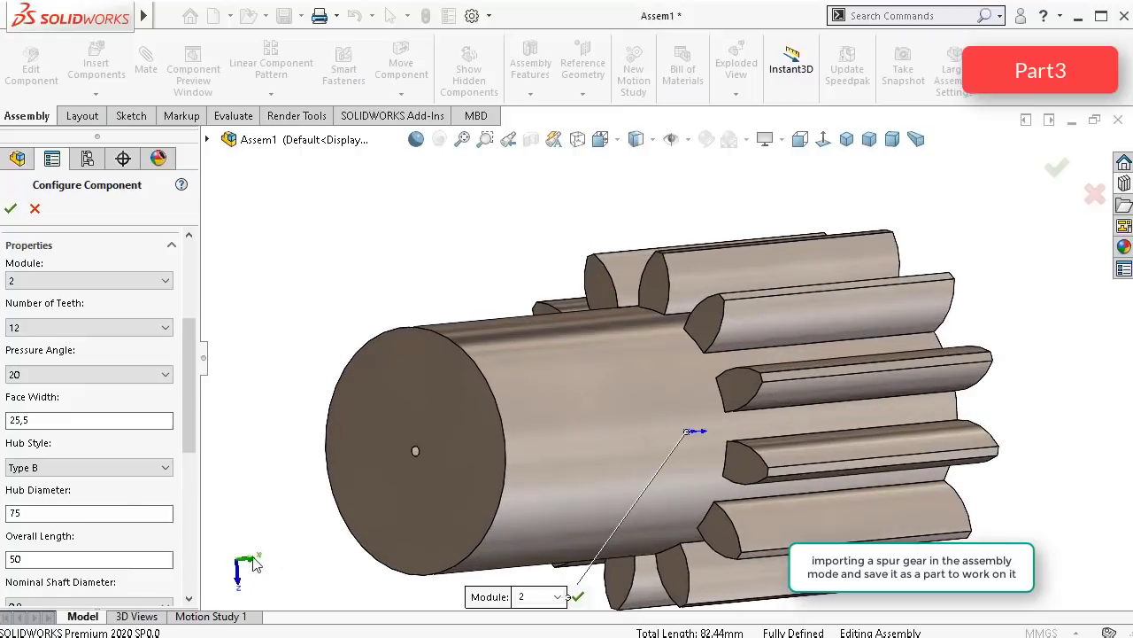
pyautogui.scroll(-4, 190, 470)
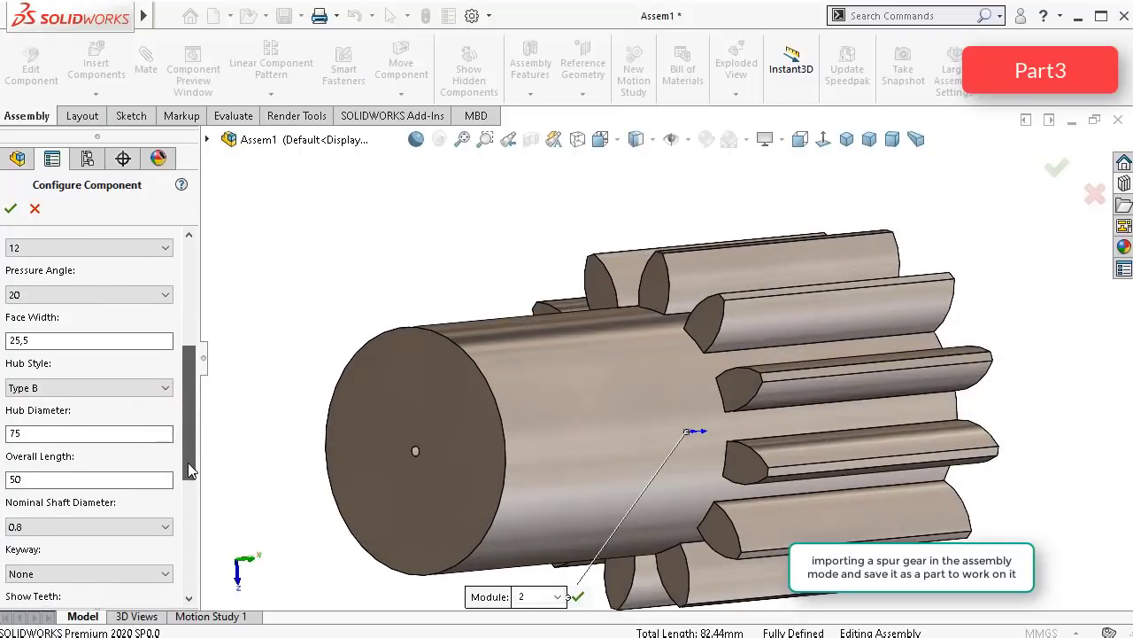
pyautogui.moveTo(188, 464); pyautogui.dragTo(204, 518)
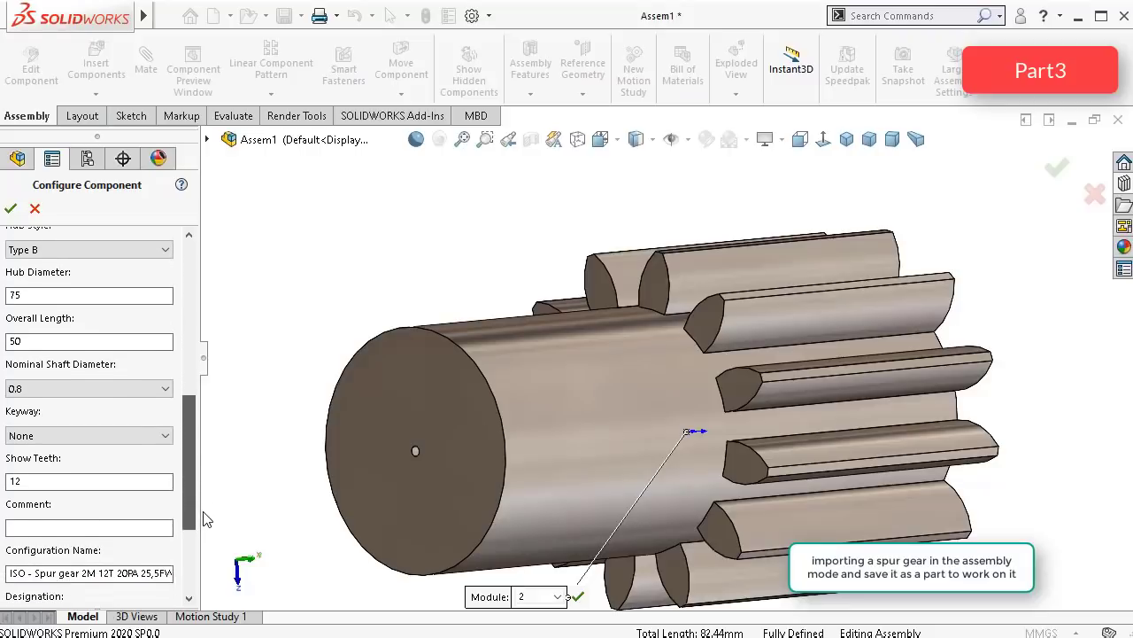
pyautogui.moveTo(180, 465)
pyautogui.mouseDown()
pyautogui.moveTo(182, 528)
pyautogui.moveTo(186, 447)
pyautogui.mouseUp()
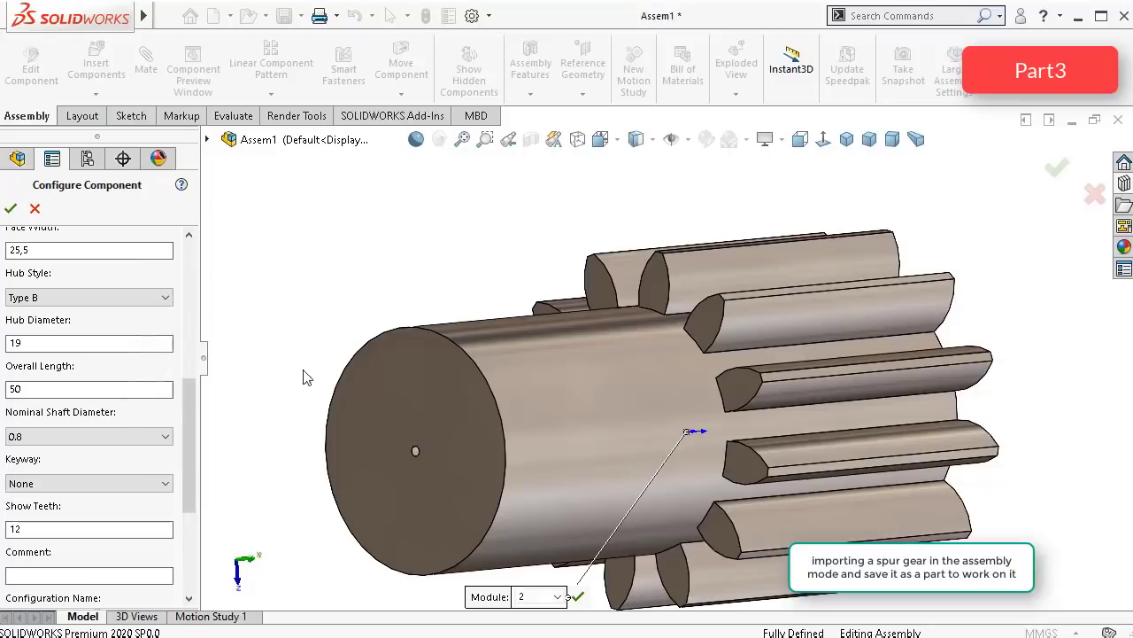
# Step: Try hub style Type C on the spur gear and return it to Type B
pyautogui.moveTo(303, 378); pyautogui.dragTo(386, 364, button='middle')
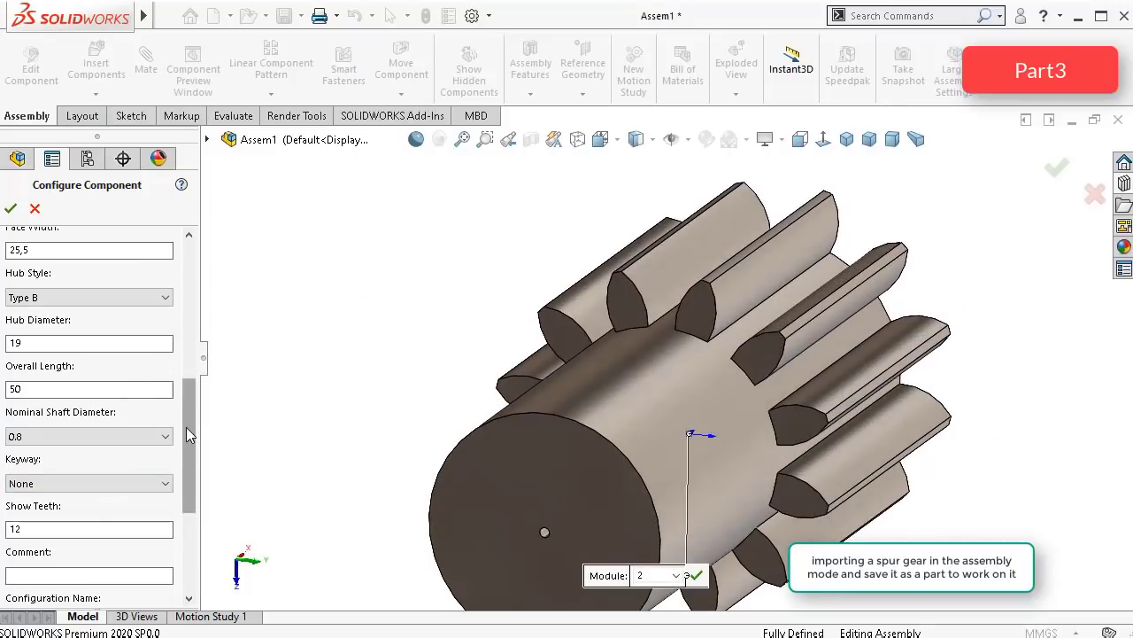
pyautogui.moveTo(191, 421)
pyautogui.mouseDown()
pyautogui.moveTo(189, 471)
pyautogui.moveTo(202, 422)
pyautogui.mouseUp()
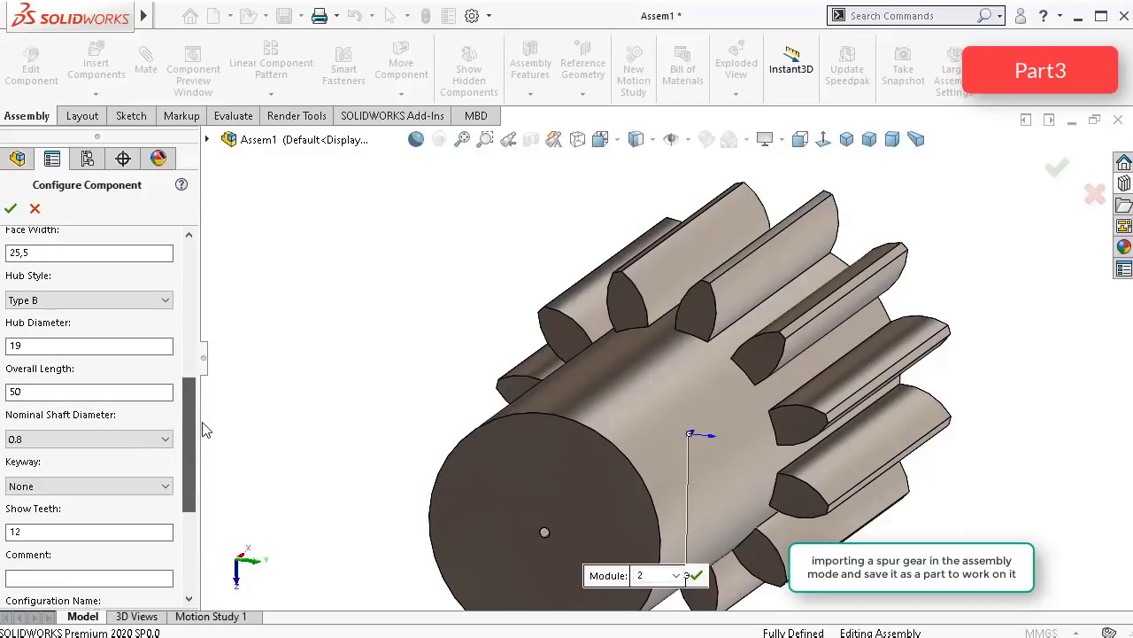
pyautogui.scroll(3, 189, 400)
pyautogui.click(163, 349)
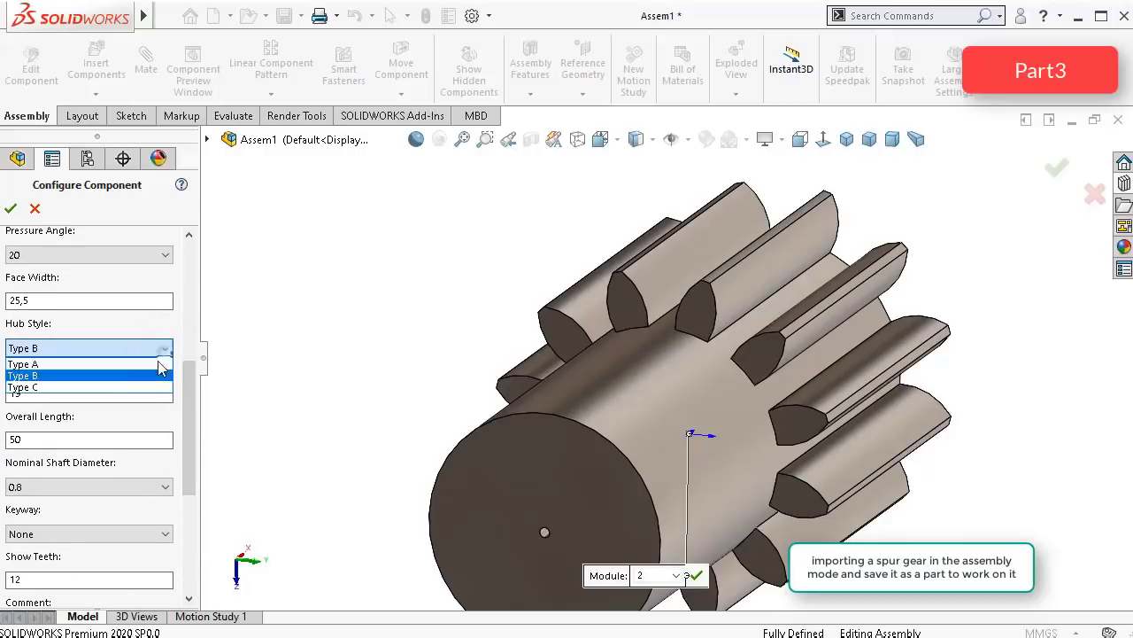
pyautogui.click(129, 388)
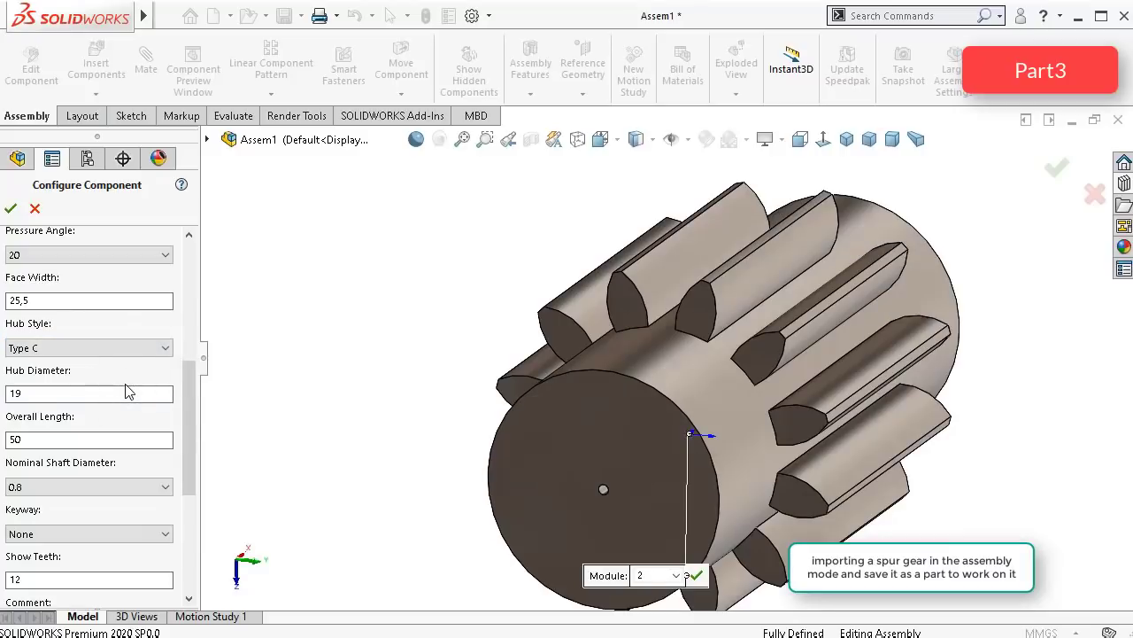
pyautogui.click(96, 347)
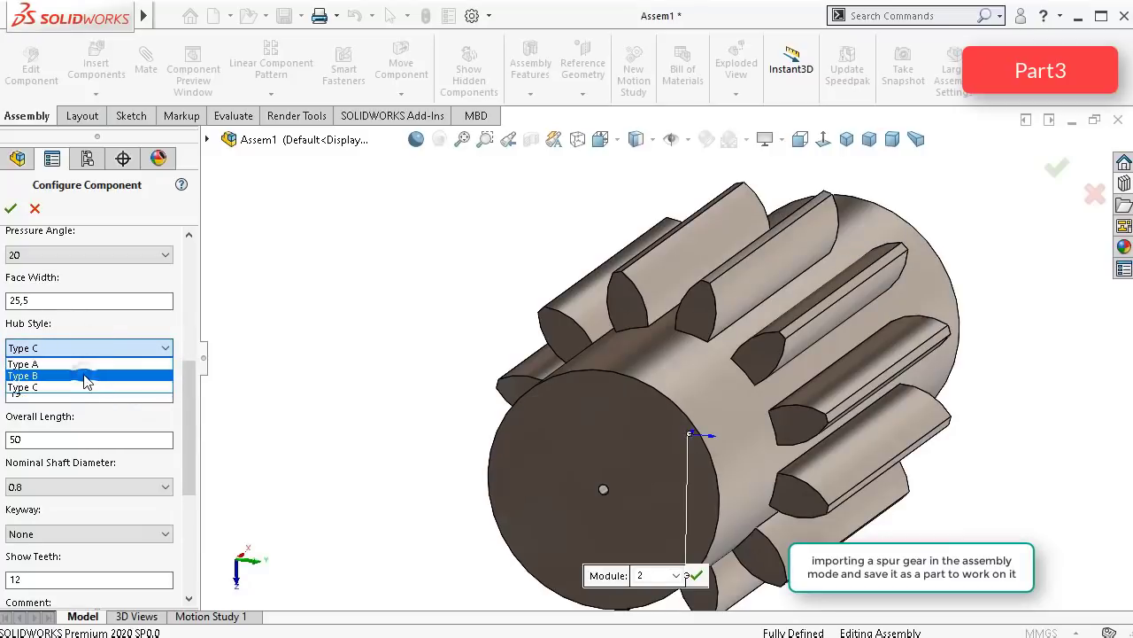
pyautogui.click(86, 376)
# Step: Set the spur gear's overall length to 55,5, accept the configuration and end insertion without placing another copy
pyautogui.moveTo(514, 375); pyautogui.dragTo(363, 379, button='middle')
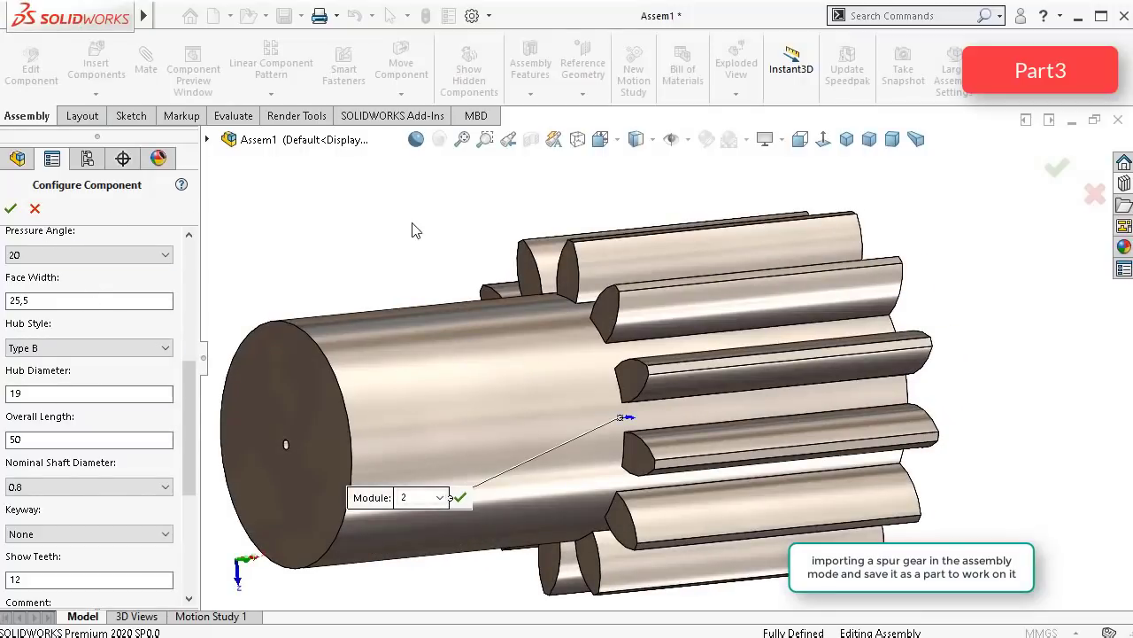
pyautogui.moveTo(485, 294)
pyautogui.mouseDown(button='middle')
pyautogui.moveTo(468, 291)
pyautogui.moveTo(505, 306)
pyautogui.moveTo(496, 312)
pyautogui.mouseUp(button='middle')
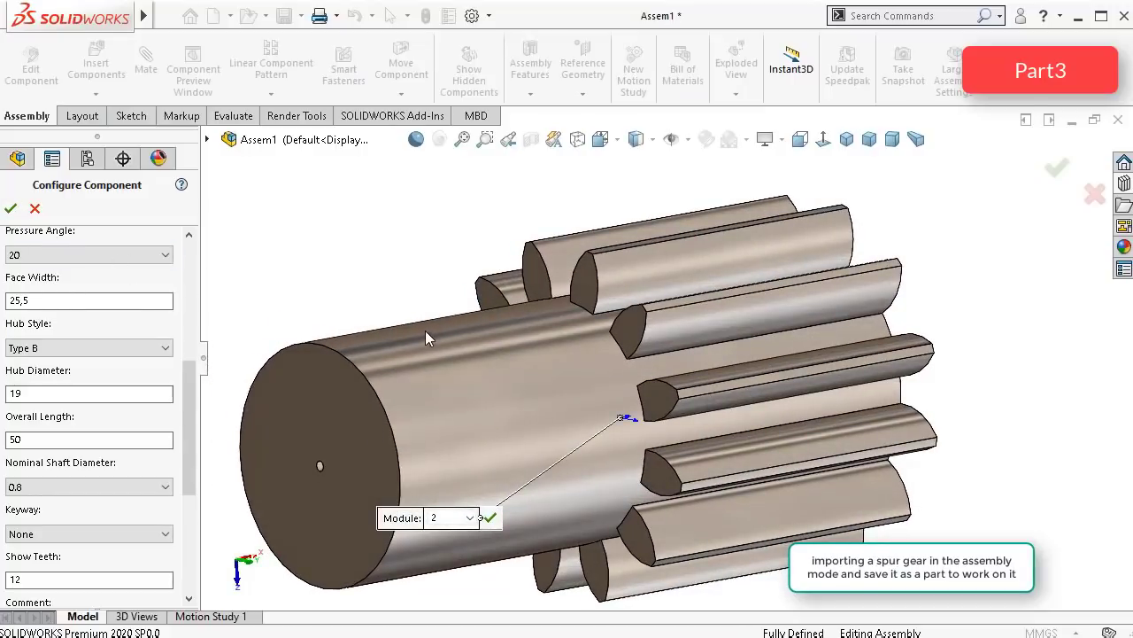
pyautogui.moveTo(297, 409); pyautogui.dragTo(371, 404, button='middle')
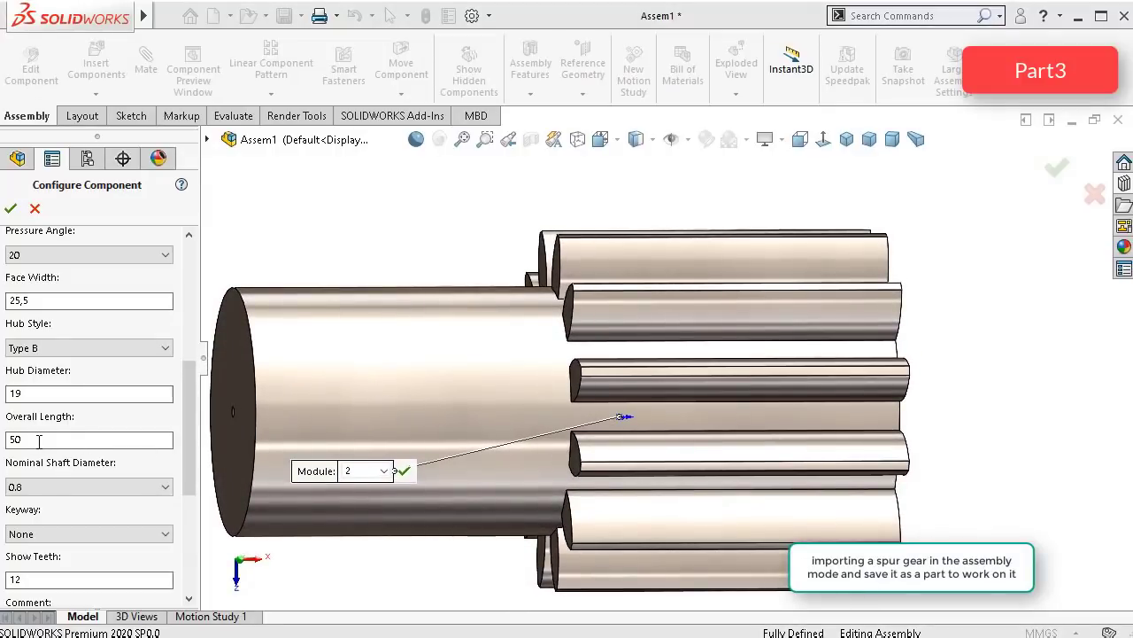
pyautogui.moveTo(38, 440); pyautogui.dragTo(11, 442)
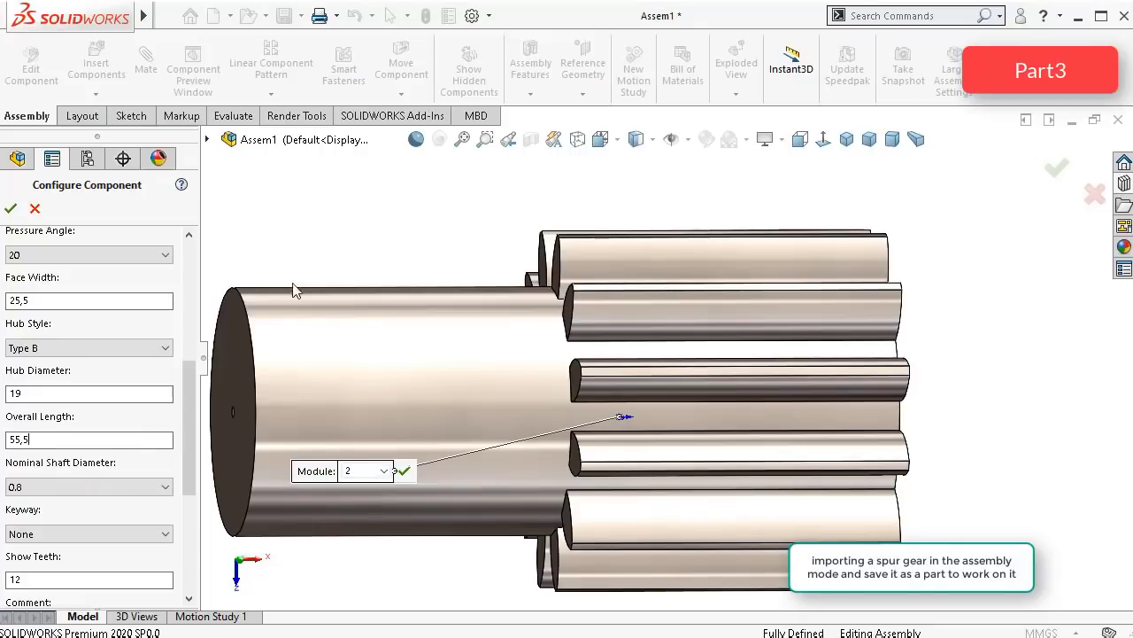
pyautogui.scroll(2, 456, 320)
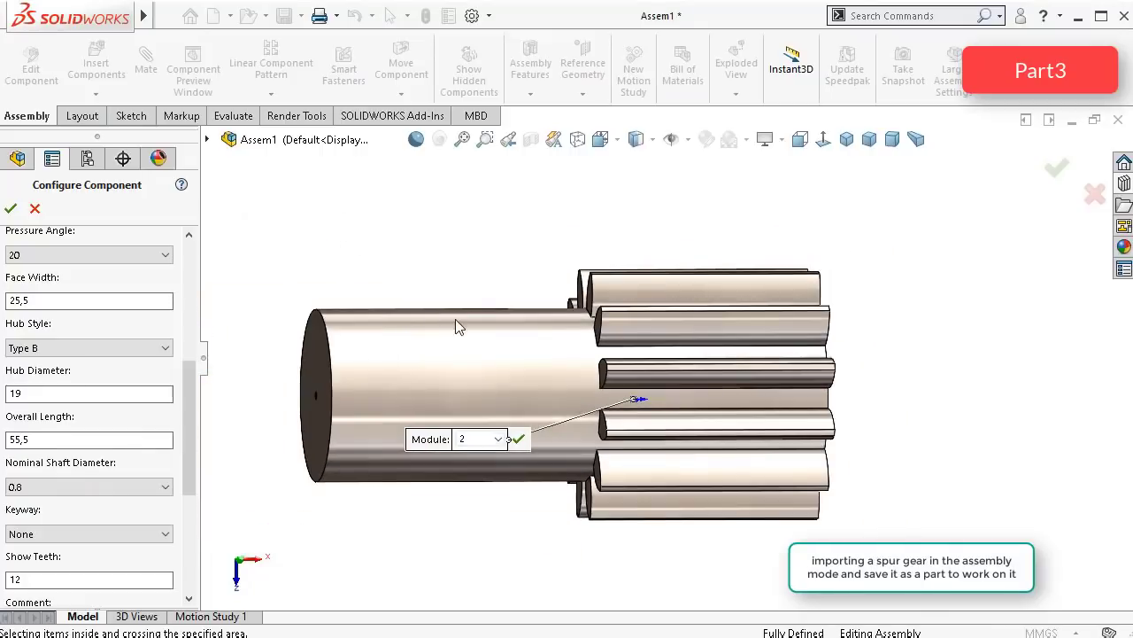
pyautogui.moveTo(456, 320); pyautogui.dragTo(500, 327, button='middle')
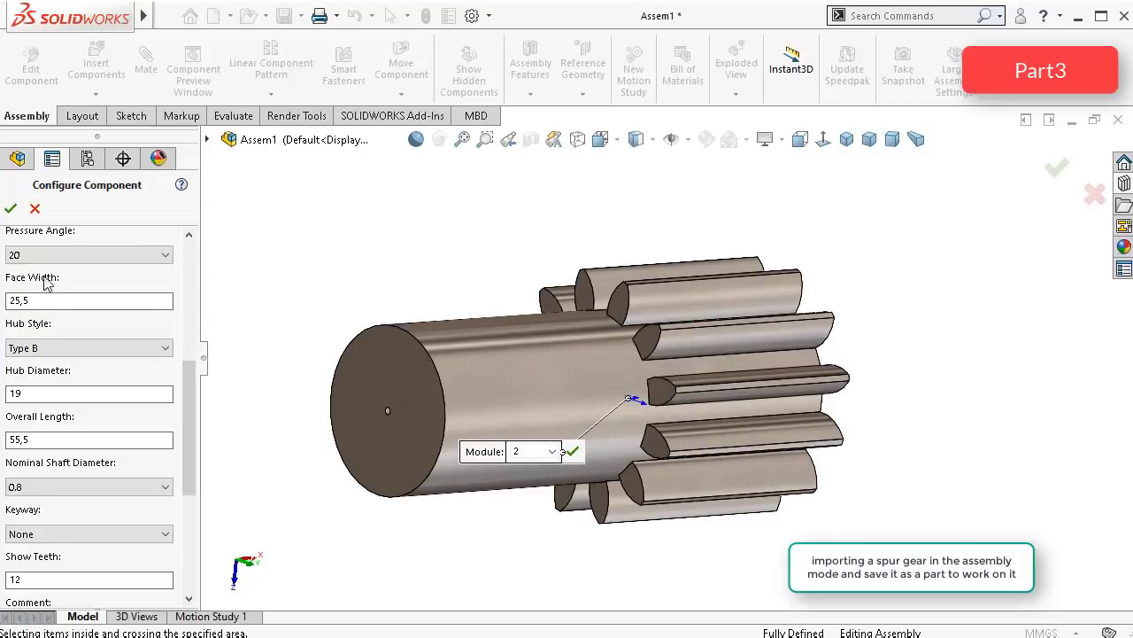
pyautogui.click(10, 207)
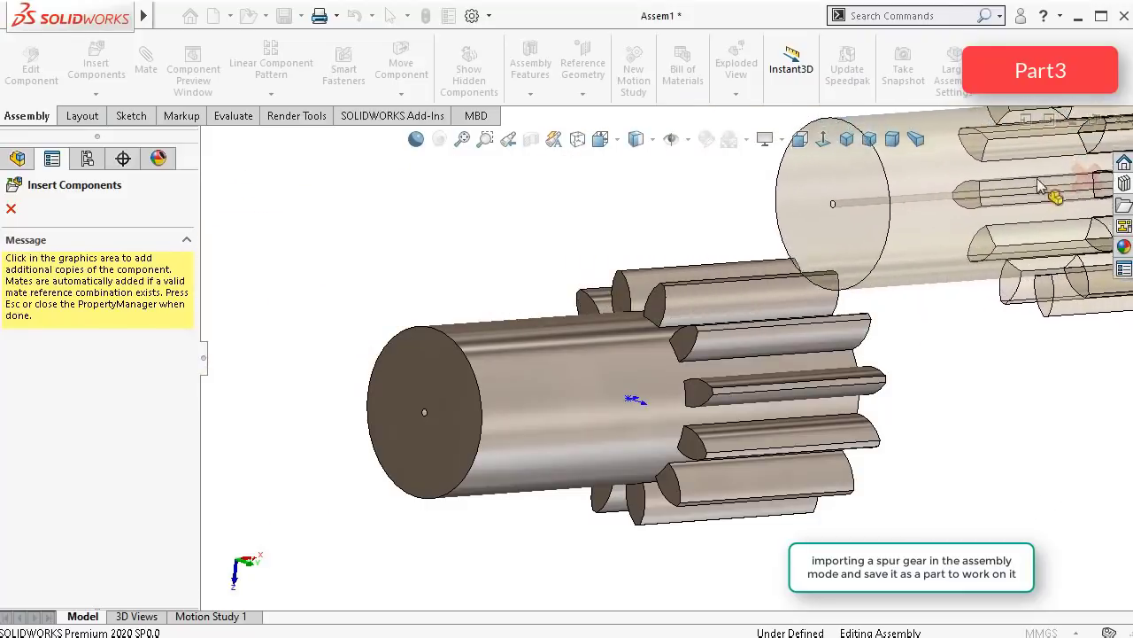
pyautogui.press('Escape')
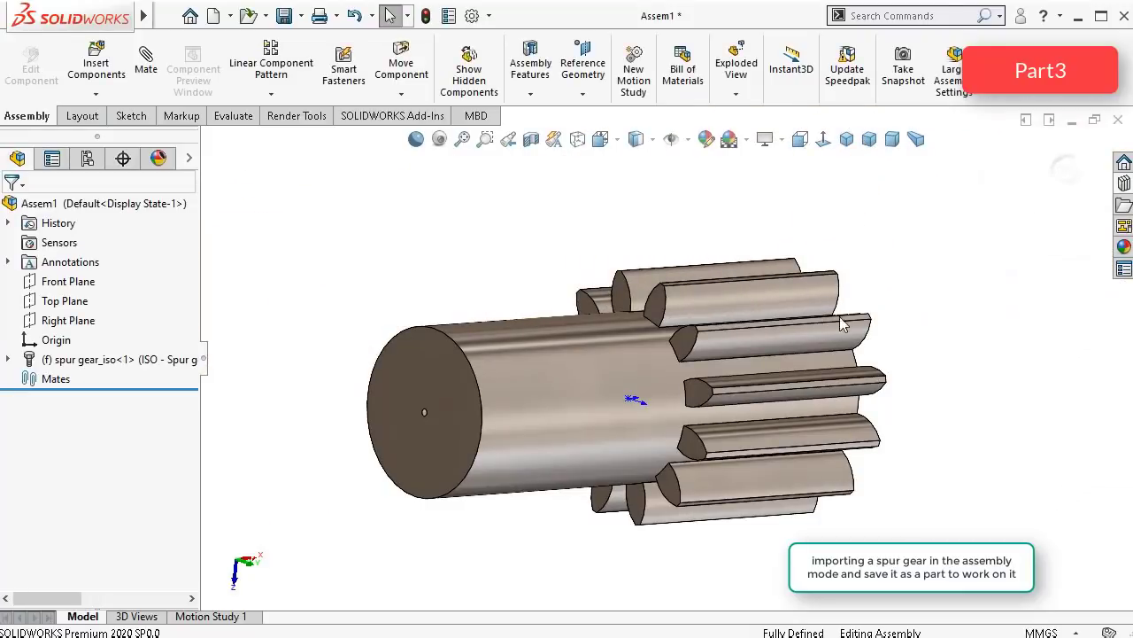
# Step: Check the diameter of the circular edge at the hub's free end
pyautogui.click(471, 370)
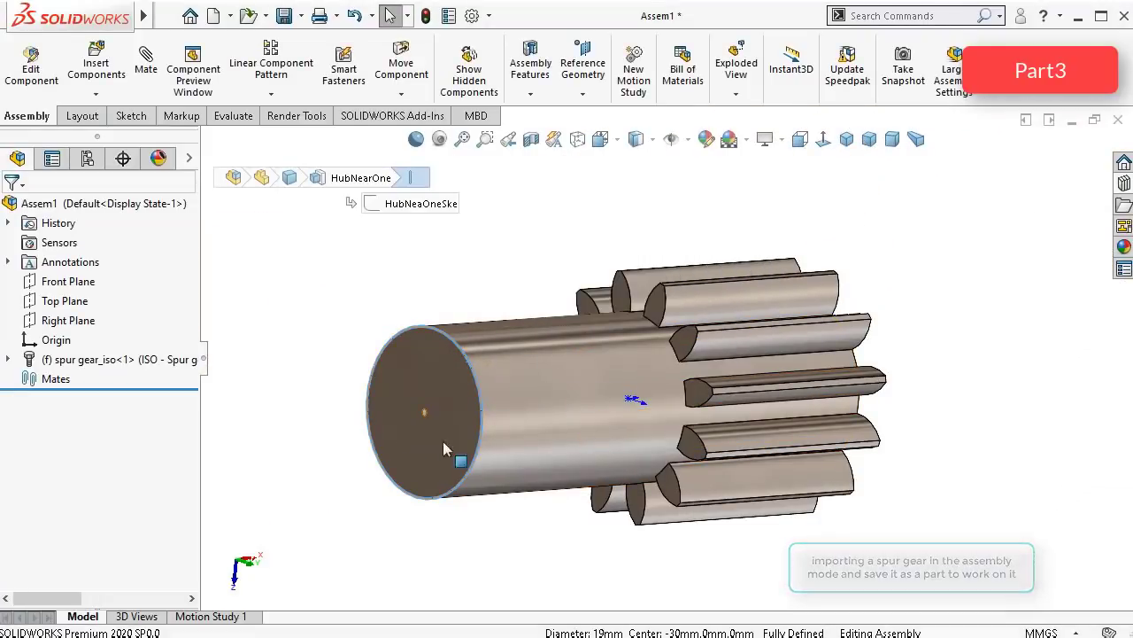
pyautogui.moveTo(623, 381)
pyautogui.mouseDown(button='middle')
pyautogui.moveTo(557, 391)
pyautogui.moveTo(622, 391)
pyautogui.mouseUp(button='middle')
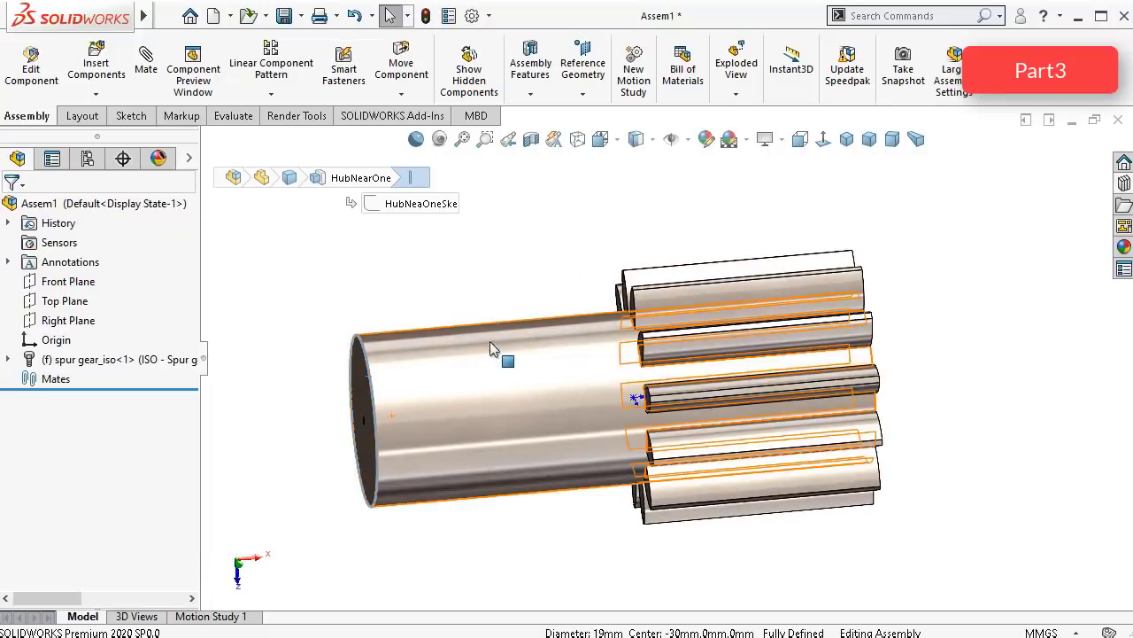
pyautogui.click(466, 297)
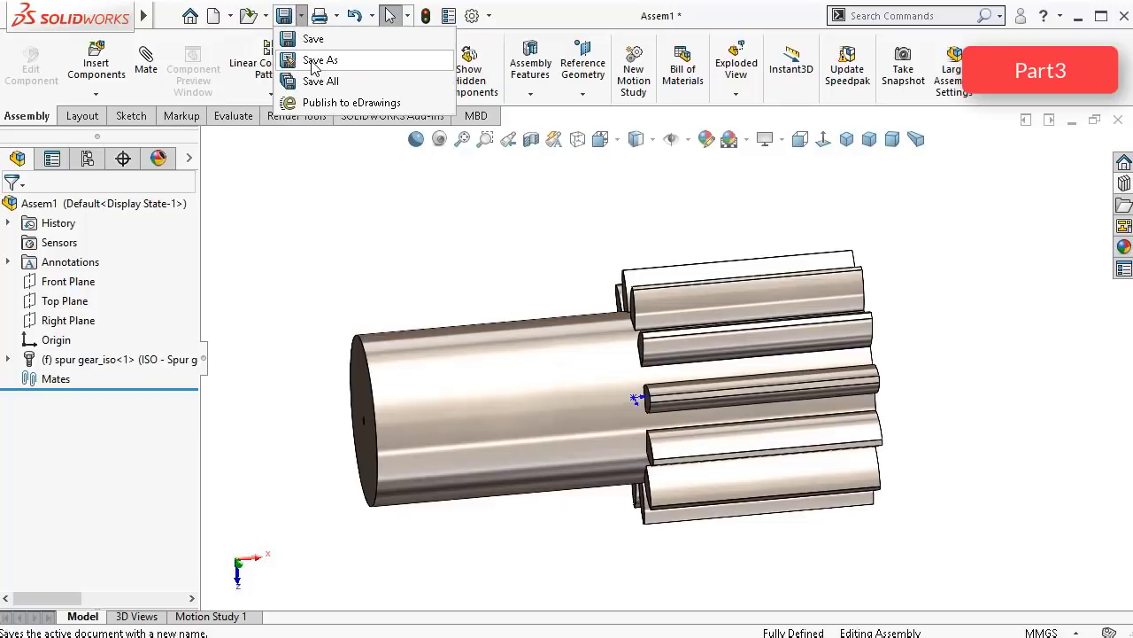
pyautogui.hotkey('ctrl', 's')
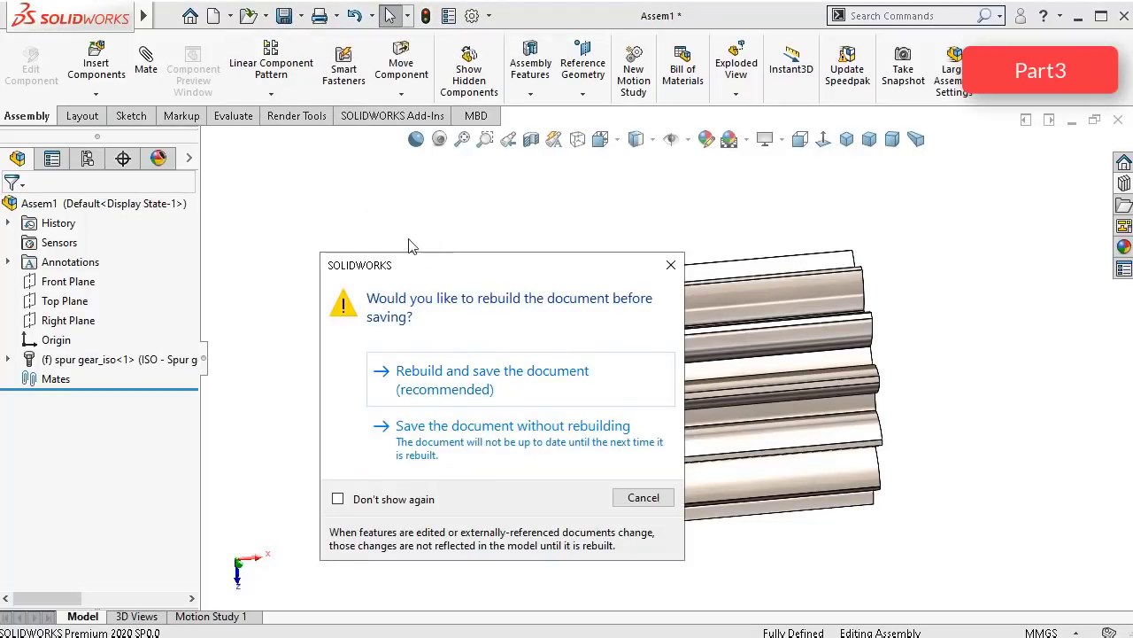
pyautogui.click(641, 497)
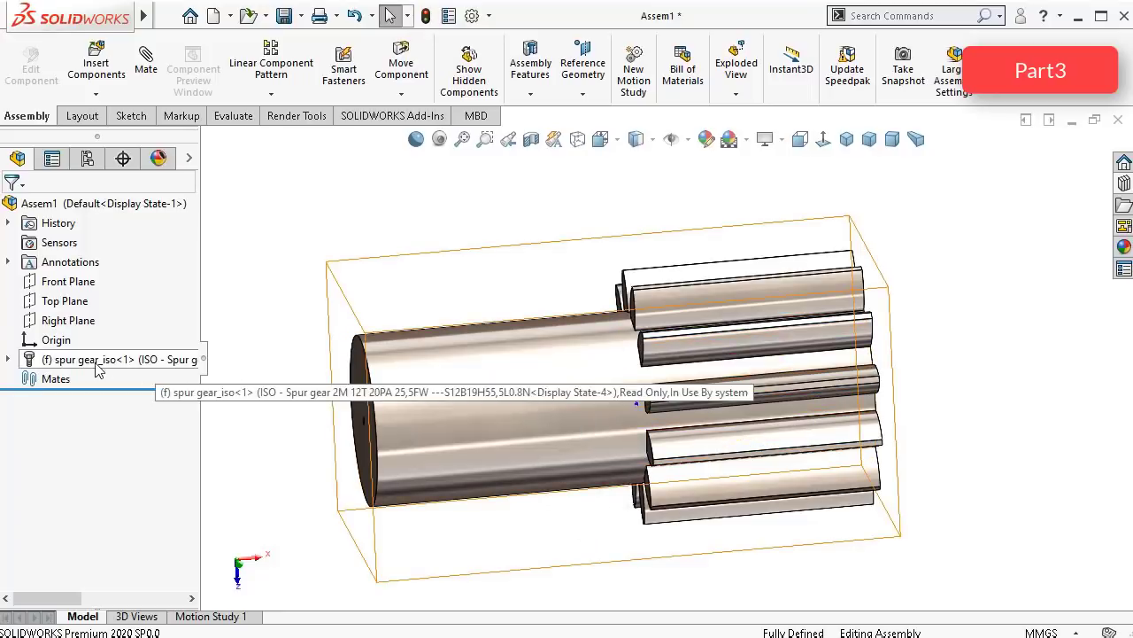
# Step: Examine the gear's centring relative to the assembly's origin and Front Plane
pyautogui.moveTo(638, 359); pyautogui.dragTo(572, 371, button='middle')
pyautogui.scroll(5, 785, 386)
pyautogui.moveTo(788, 398); pyautogui.dragTo(660, 366, button='middle')
pyautogui.click(56, 339)
pyautogui.scroll(2, 593, 379)
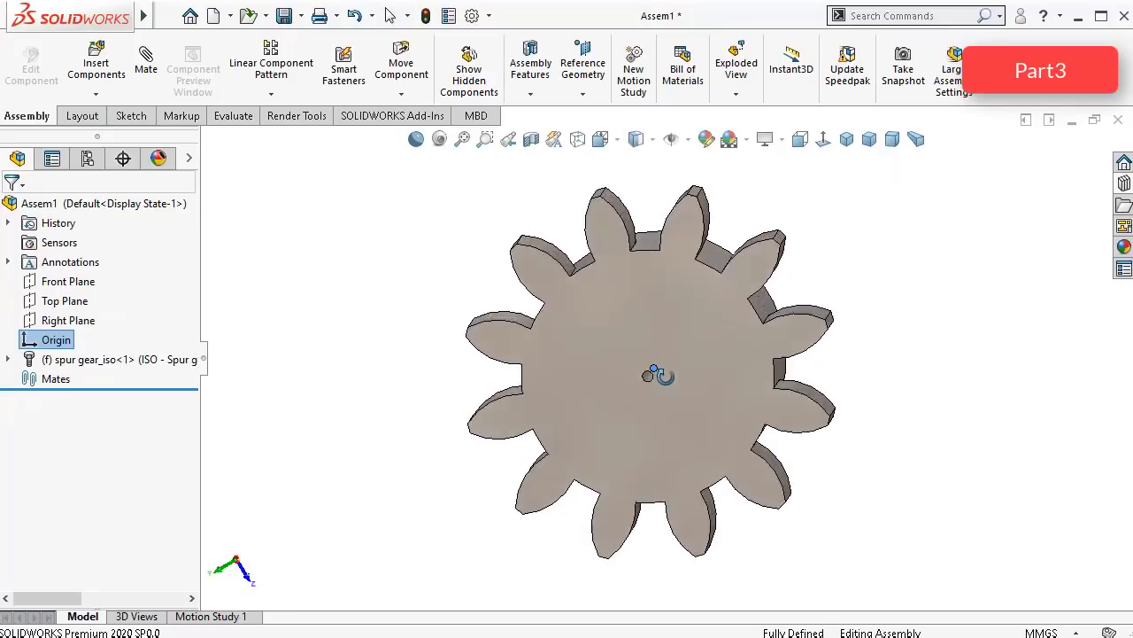
pyautogui.scroll(-3, 660, 367)
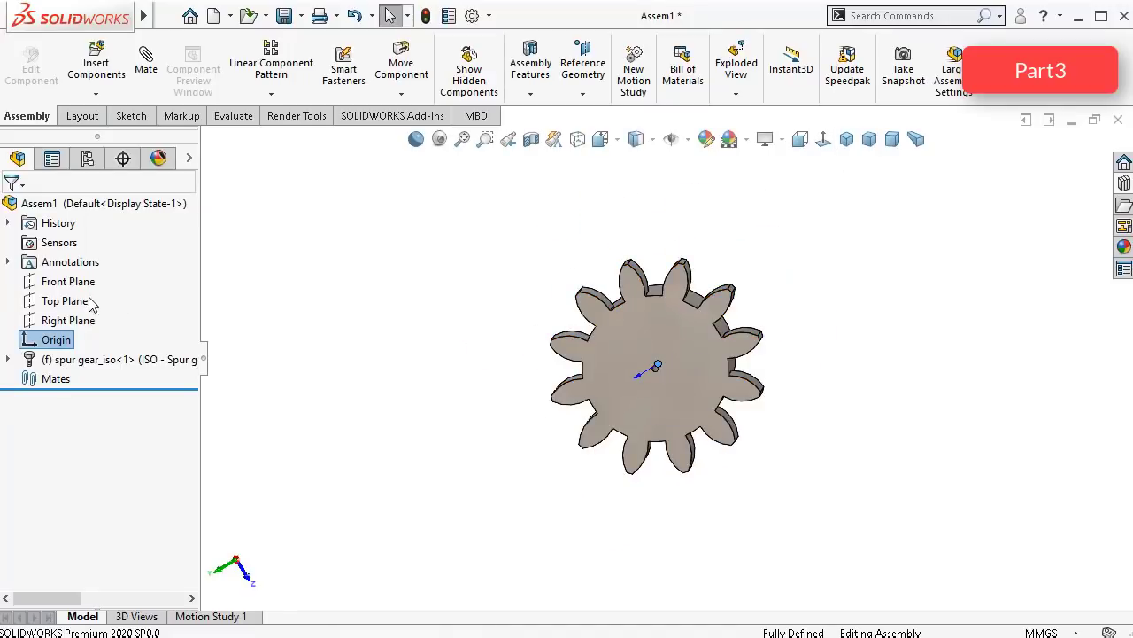
pyautogui.click(84, 281)
pyautogui.moveTo(361, 383); pyautogui.dragTo(448, 424, button='middle')
# Step: Expand the spur gear component and compare its Plane1 with the assembly's reference planes
pyautogui.click(8, 359)
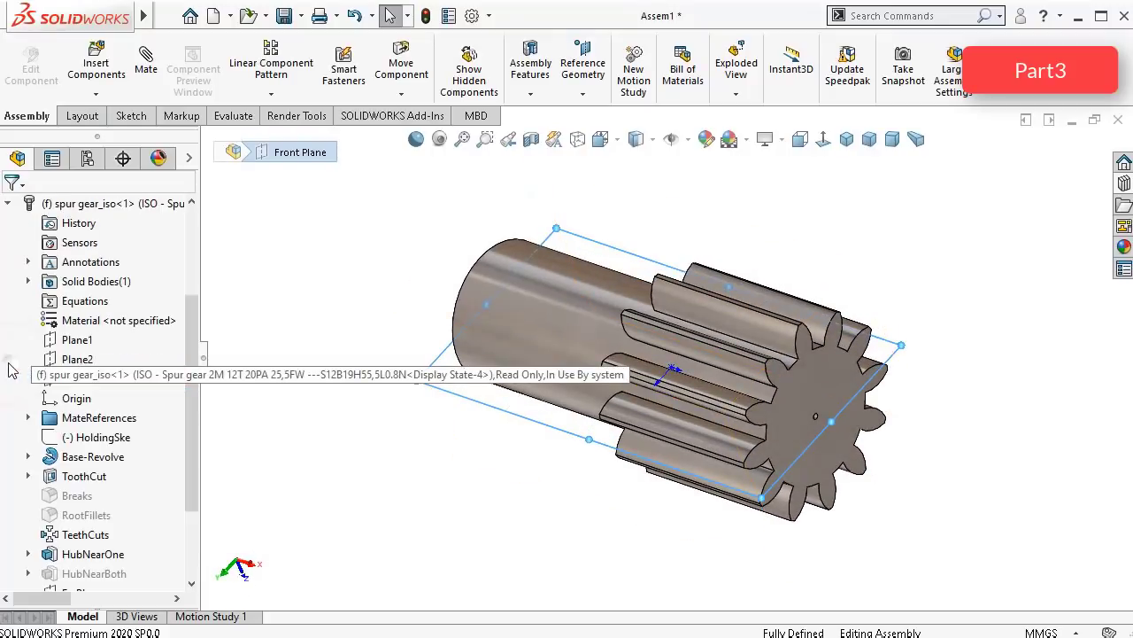
pyautogui.click(77, 340)
pyautogui.scroll(2, 562, 392)
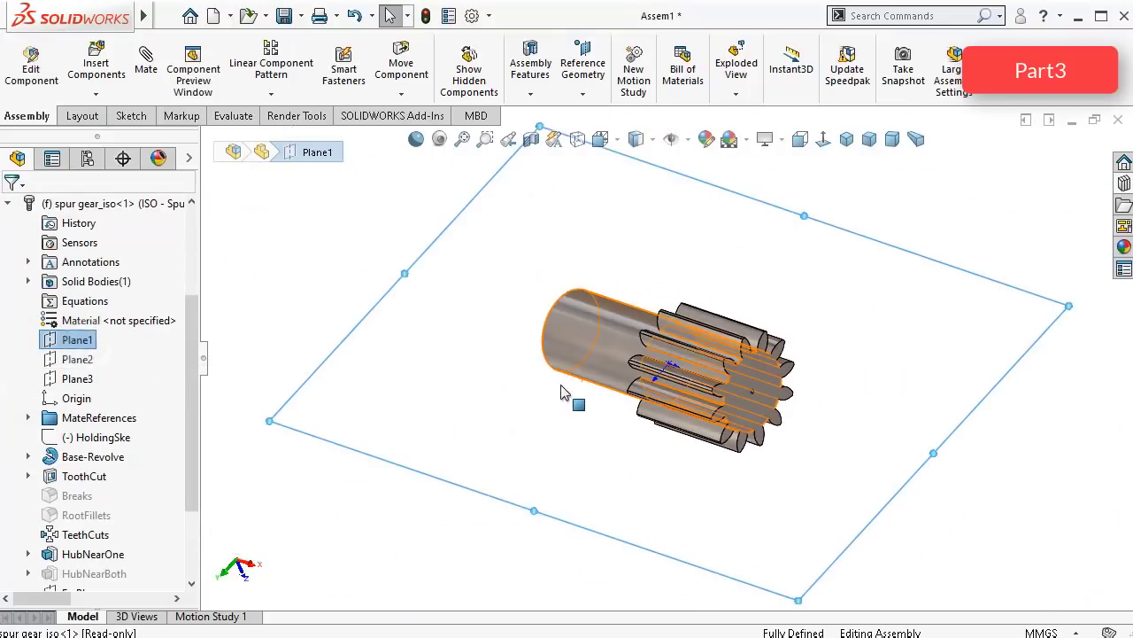
pyautogui.moveTo(561, 392); pyautogui.dragTo(506, 307, button='middle')
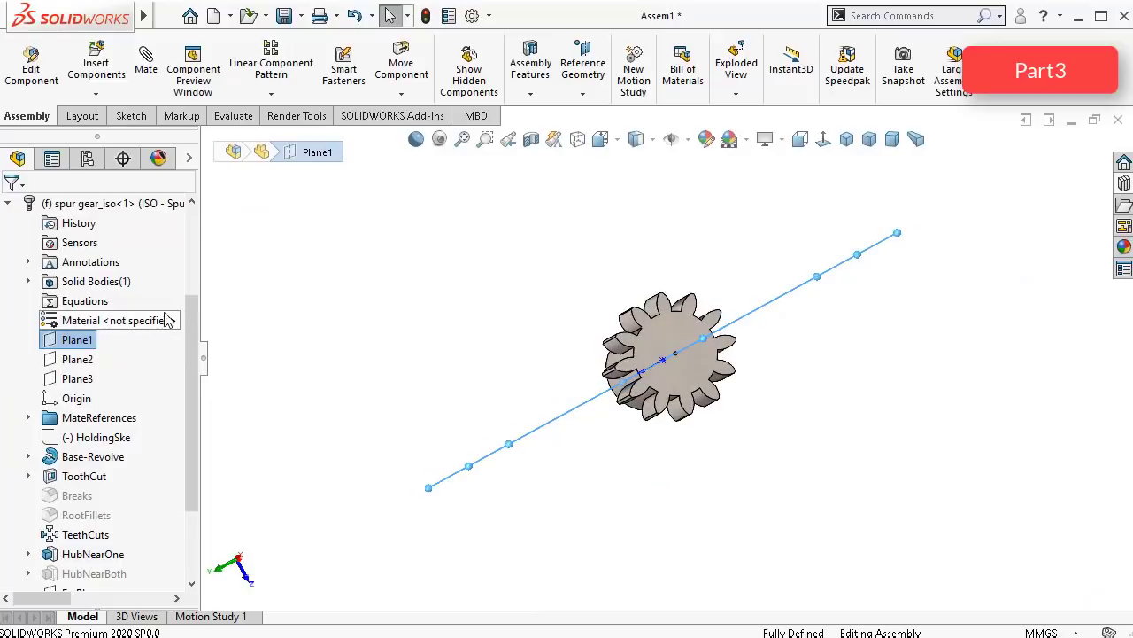
pyautogui.moveTo(197, 316); pyautogui.dragTo(200, 249)
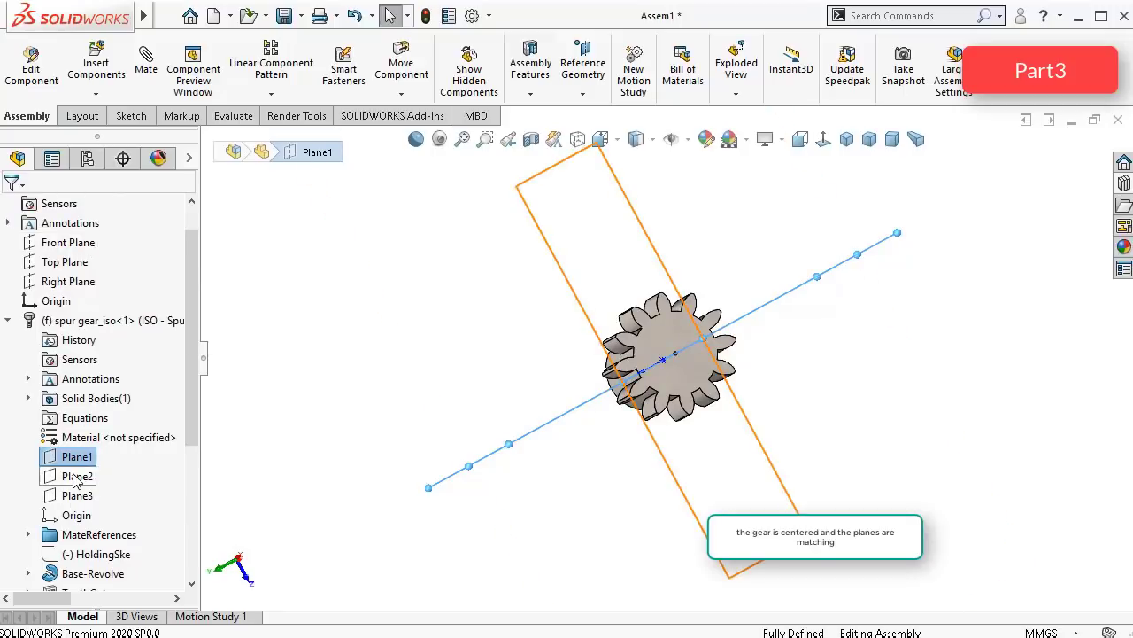
pyautogui.moveTo(376, 341); pyautogui.dragTo(362, 351, button='middle')
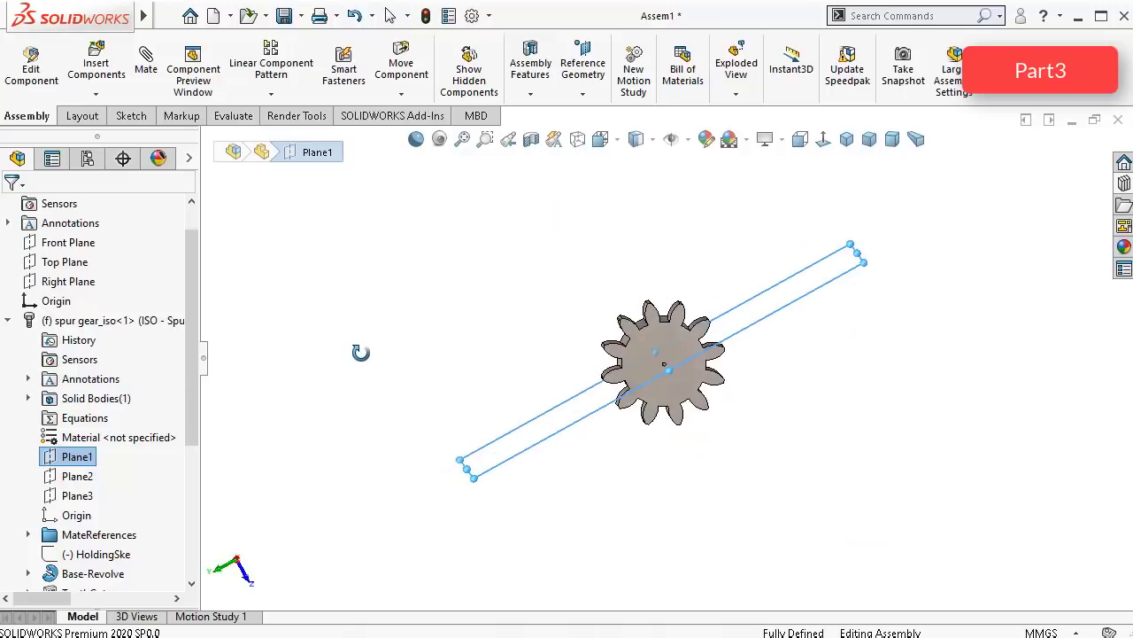
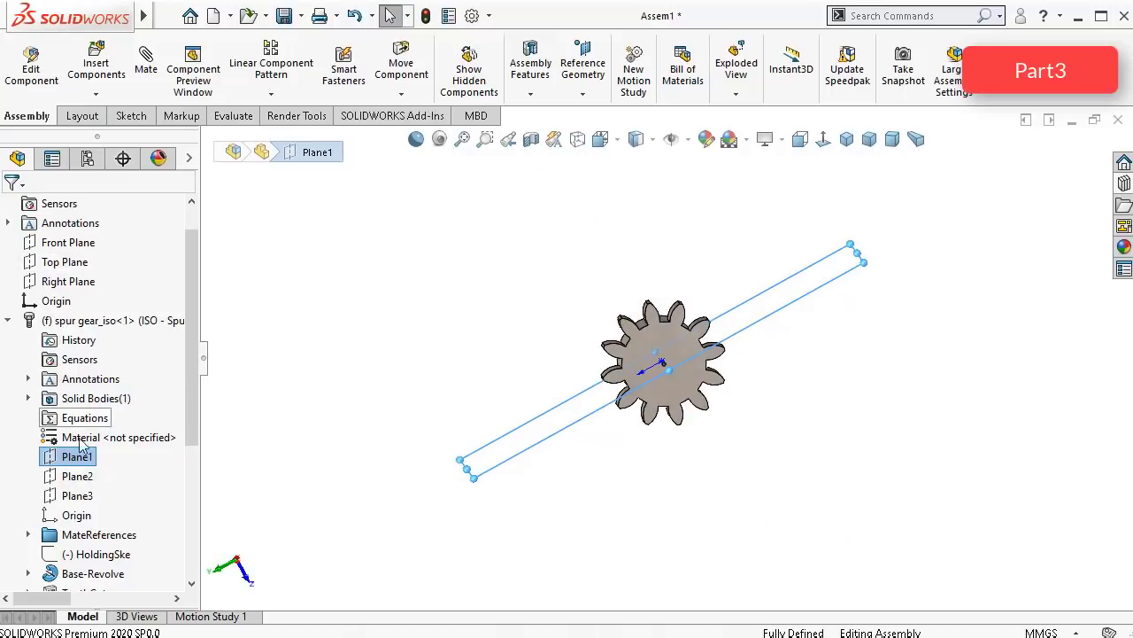
# Step: Save the assembly as a SOLIDWORKS Part file under the existing name Part3_PinionShaft
pyautogui.click(567, 264)
pyautogui.click(301, 16)
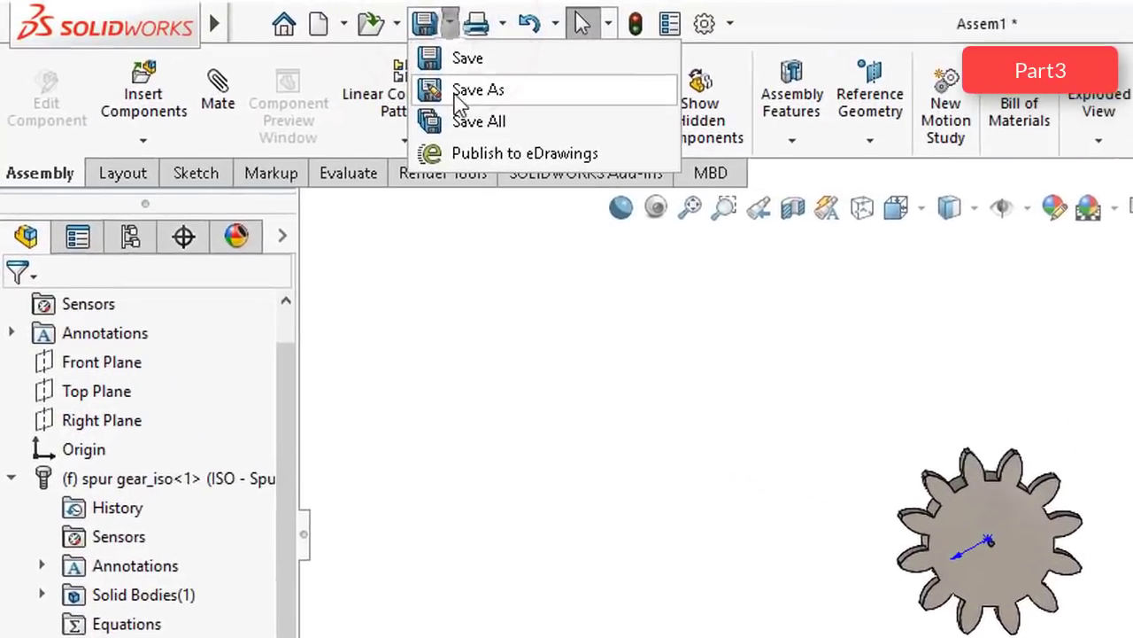
pyautogui.click(305, 62)
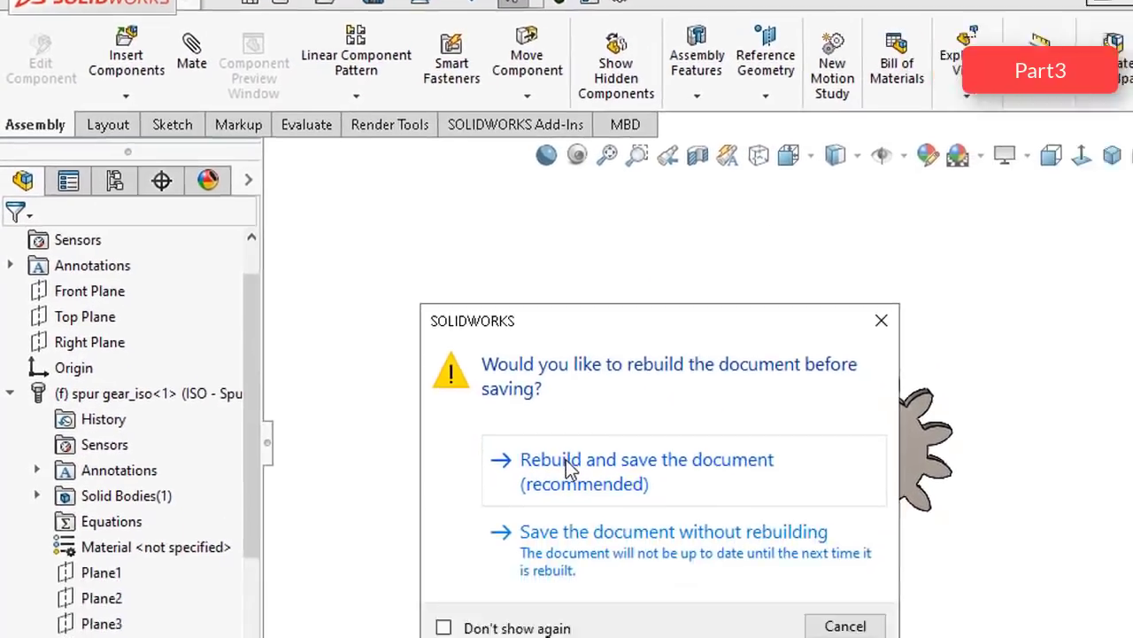
pyautogui.click(637, 571)
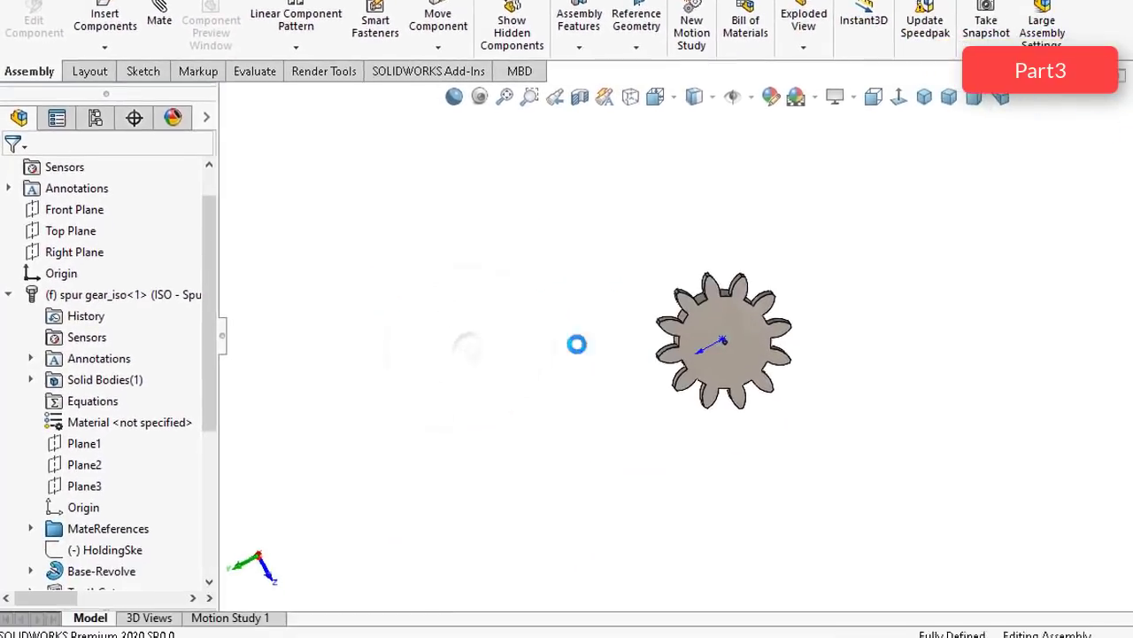
pyautogui.click(256, 443)
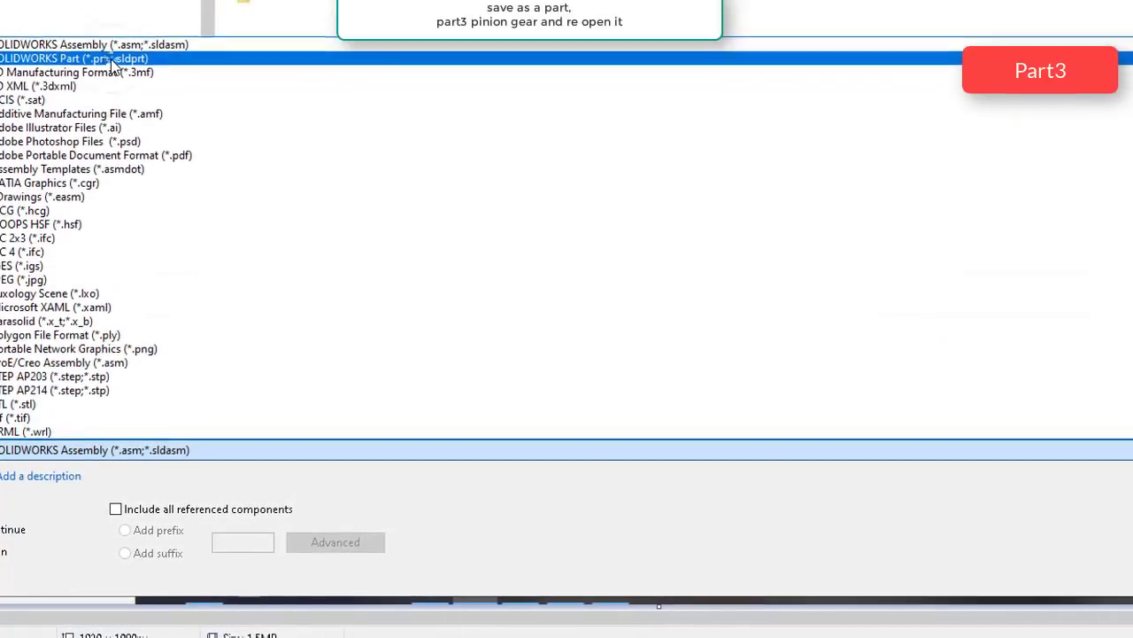
pyautogui.click(106, 47)
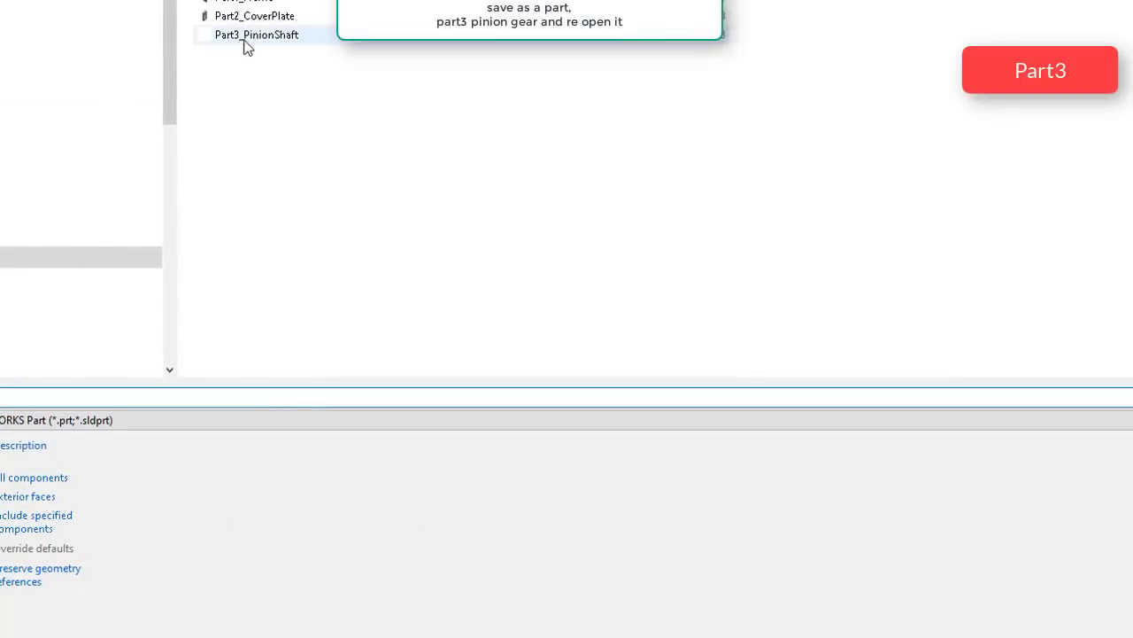
pyautogui.click(251, 31)
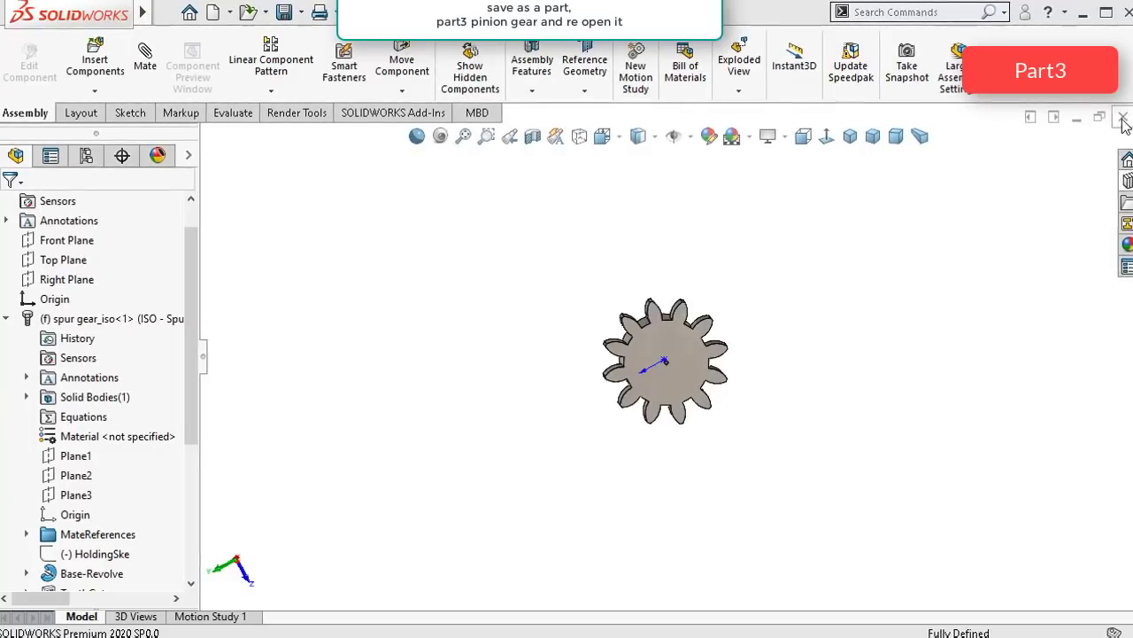
# Step: Close the assembly without saving its changes and open the Part3_PinionShaft part
pyautogui.click(1122, 120)
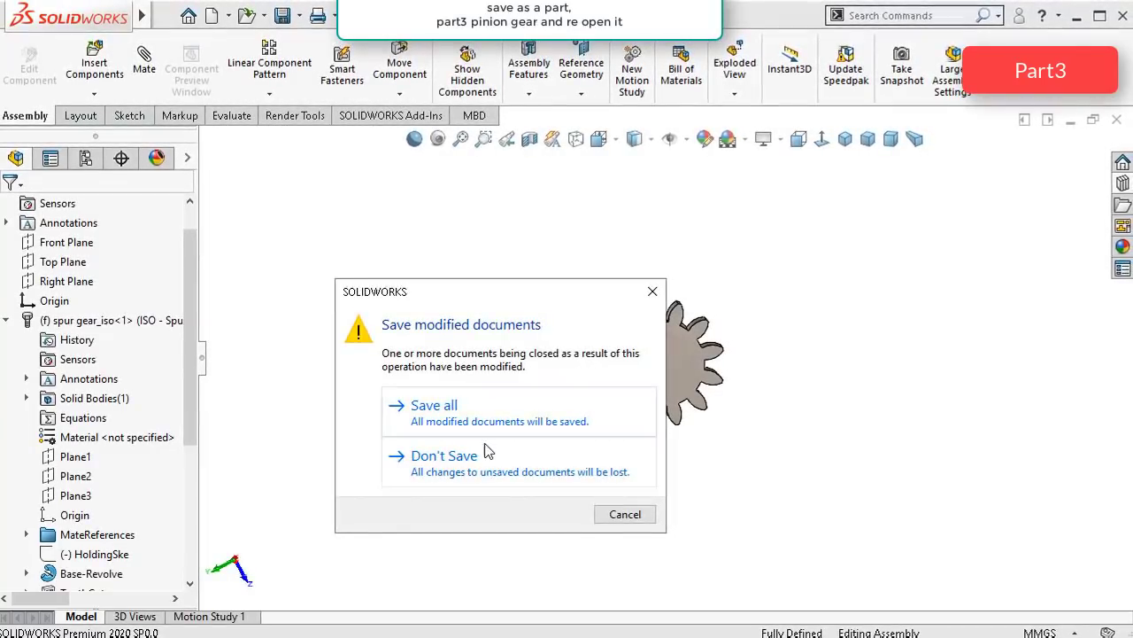
pyautogui.click(518, 456)
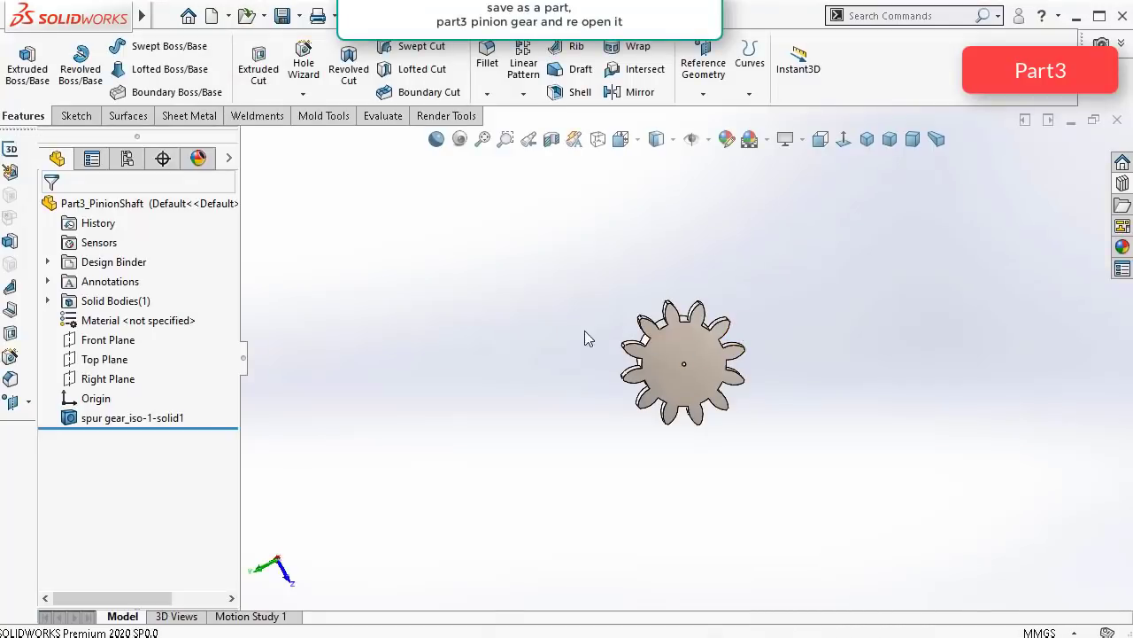
pyautogui.moveTo(584, 330); pyautogui.dragTo(754, 428, button='middle')
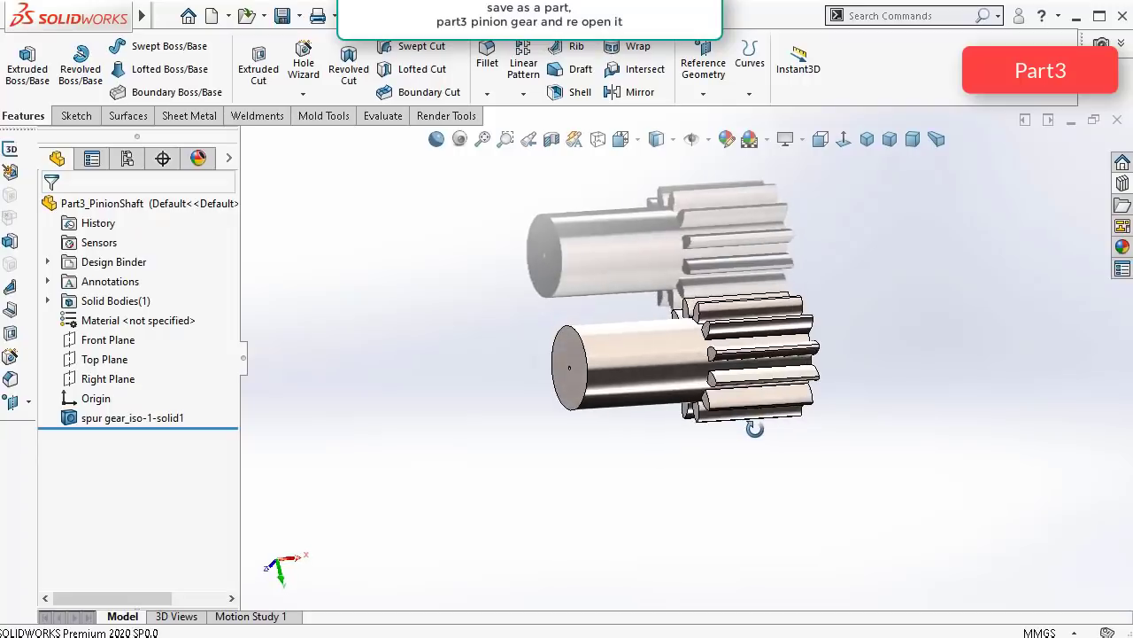
# Step: Apply the Plain White scene to the part
pyautogui.click(803, 141)
pyautogui.click(767, 140)
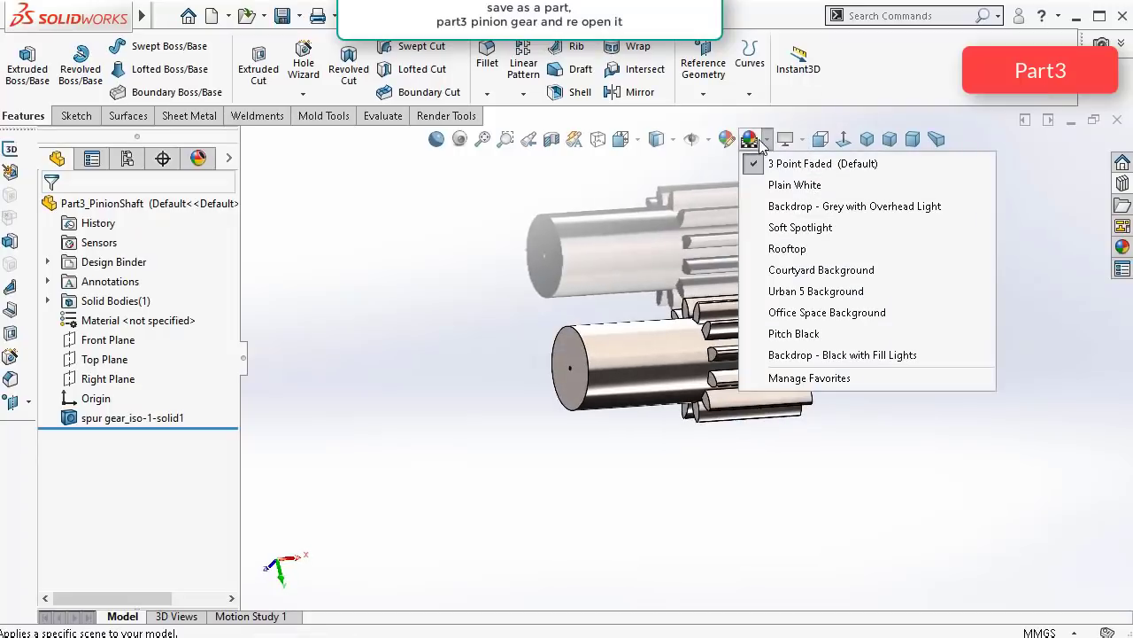
pyautogui.click(778, 186)
# Step: Start a sketch on the plain shaft's end face and convert the edge of its small centre hole into a sketch circle
pyautogui.moveTo(569, 265); pyautogui.dragTo(611, 367, button='middle')
pyautogui.scroll(-6, 631, 358)
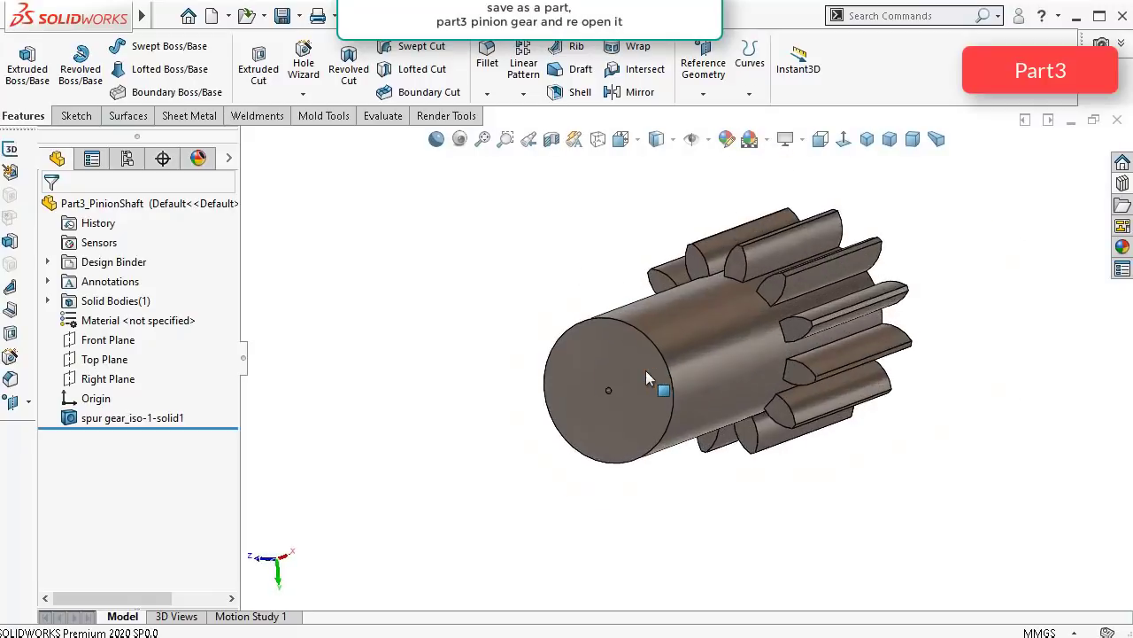
pyautogui.click(630, 347)
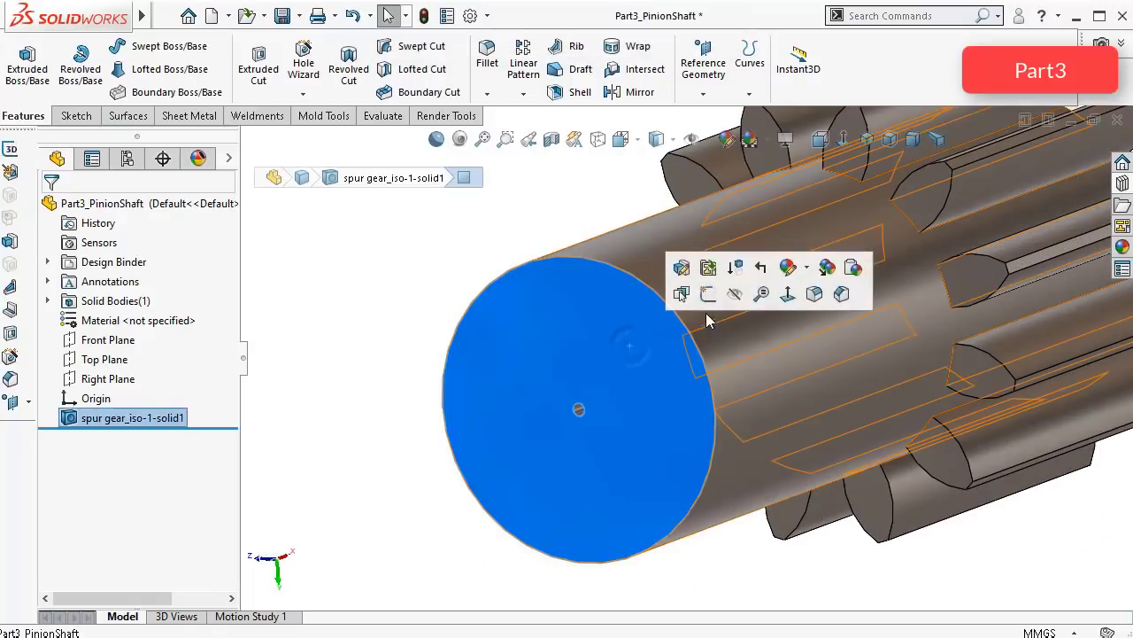
pyautogui.click(706, 296)
pyautogui.scroll(-2, 534, 436)
pyautogui.click(311, 390)
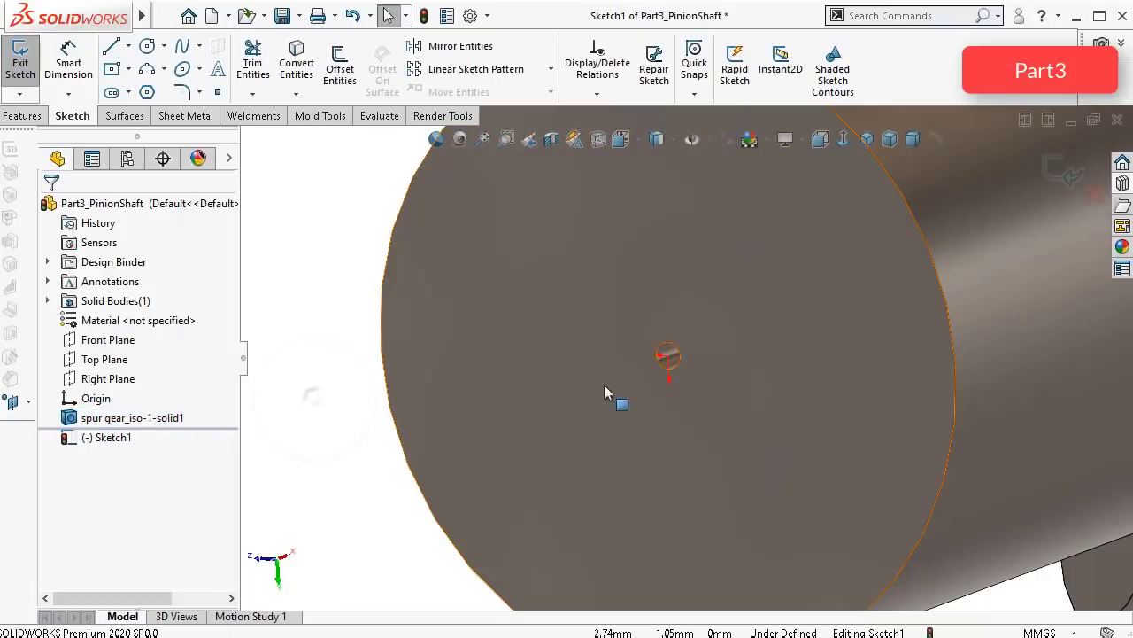
pyautogui.click(682, 375)
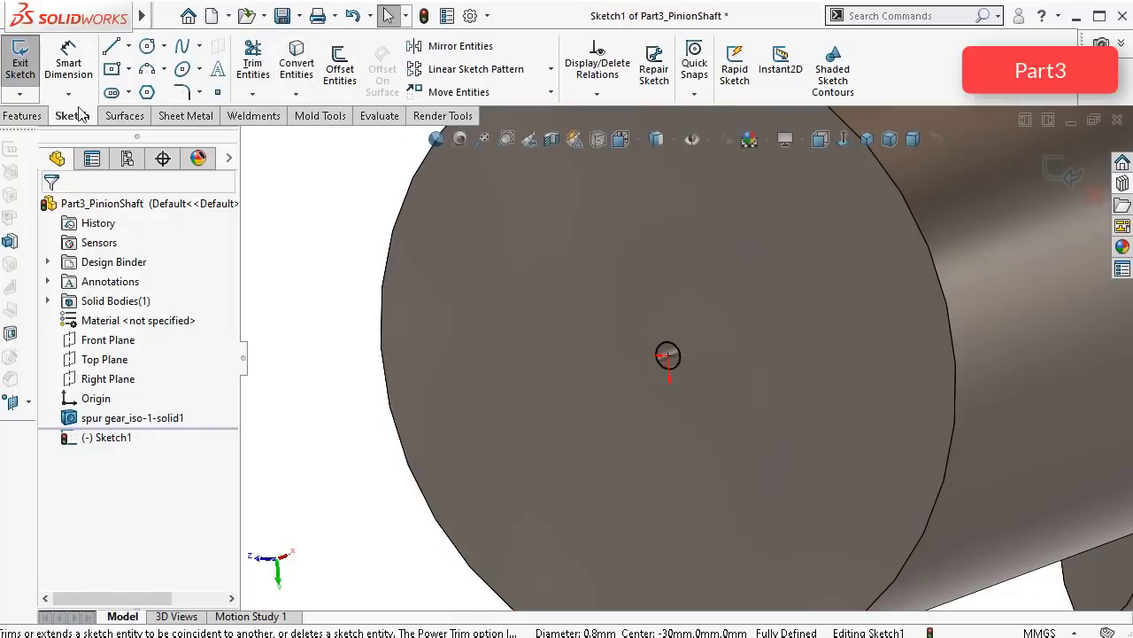
# Step: Extrude the small circle in the reversed direction, Up To Surface, to the gear's outer end face, with the result merged
pyautogui.click(22, 116)
pyautogui.click(26, 68)
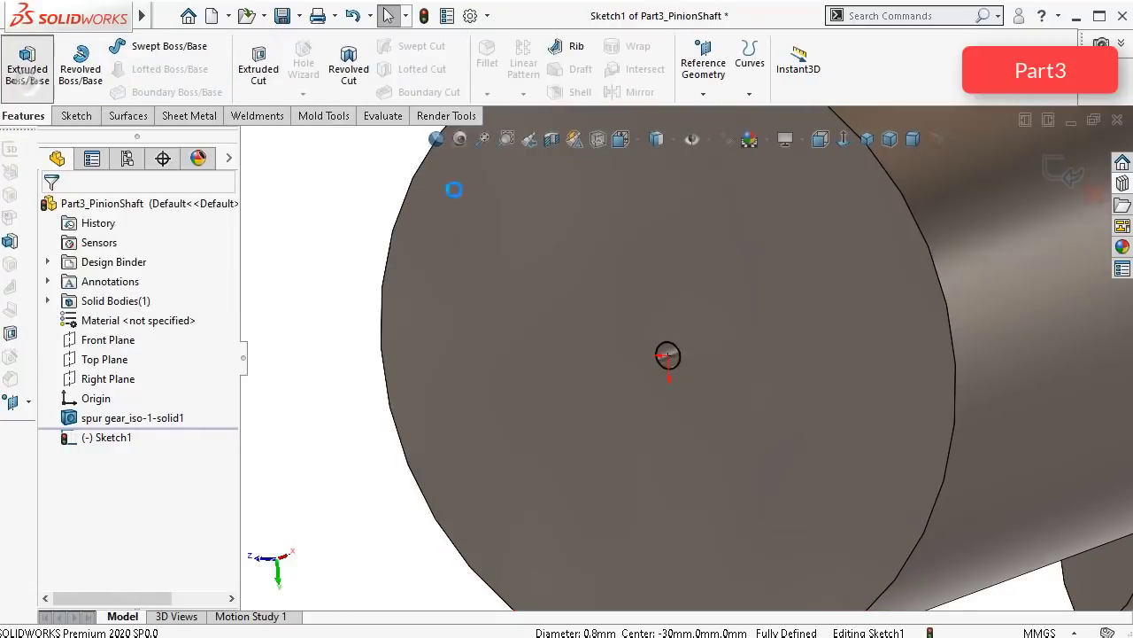
pyautogui.click(54, 315)
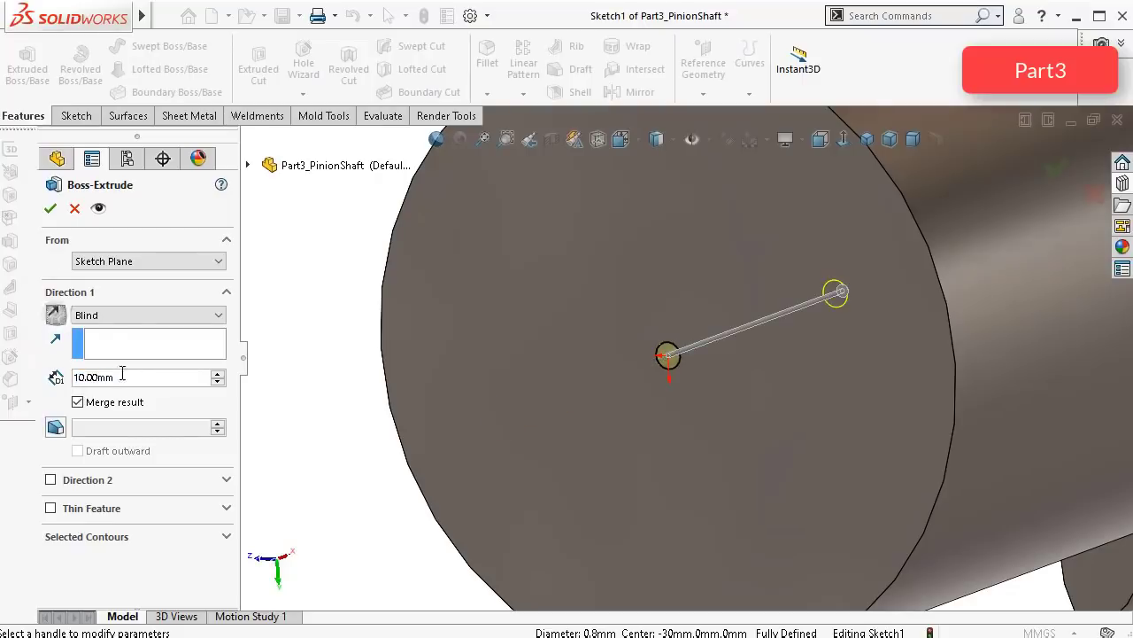
pyautogui.click(120, 315)
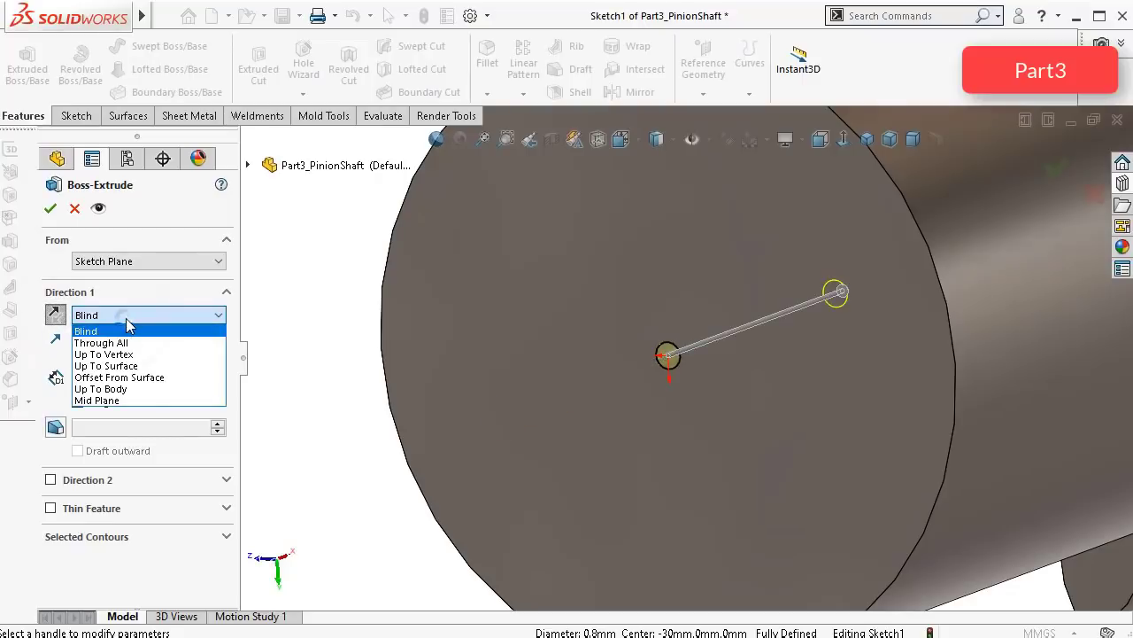
pyautogui.click(165, 366)
pyautogui.moveTo(726, 354); pyautogui.dragTo(835, 410, button='middle')
pyautogui.click(1042, 298)
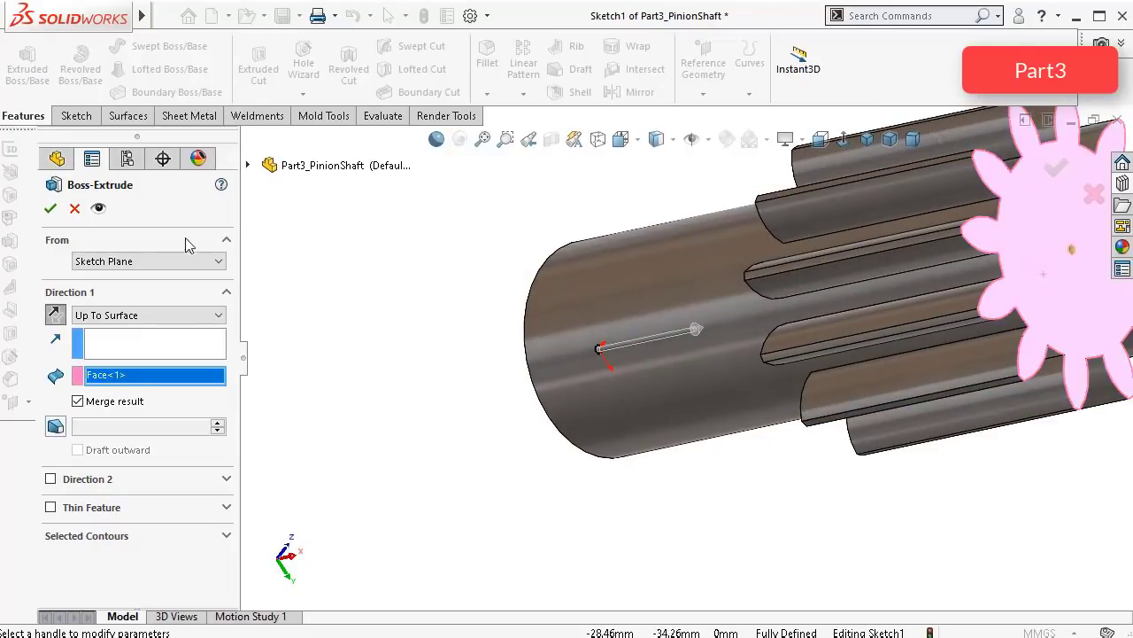
pyautogui.press('Return')
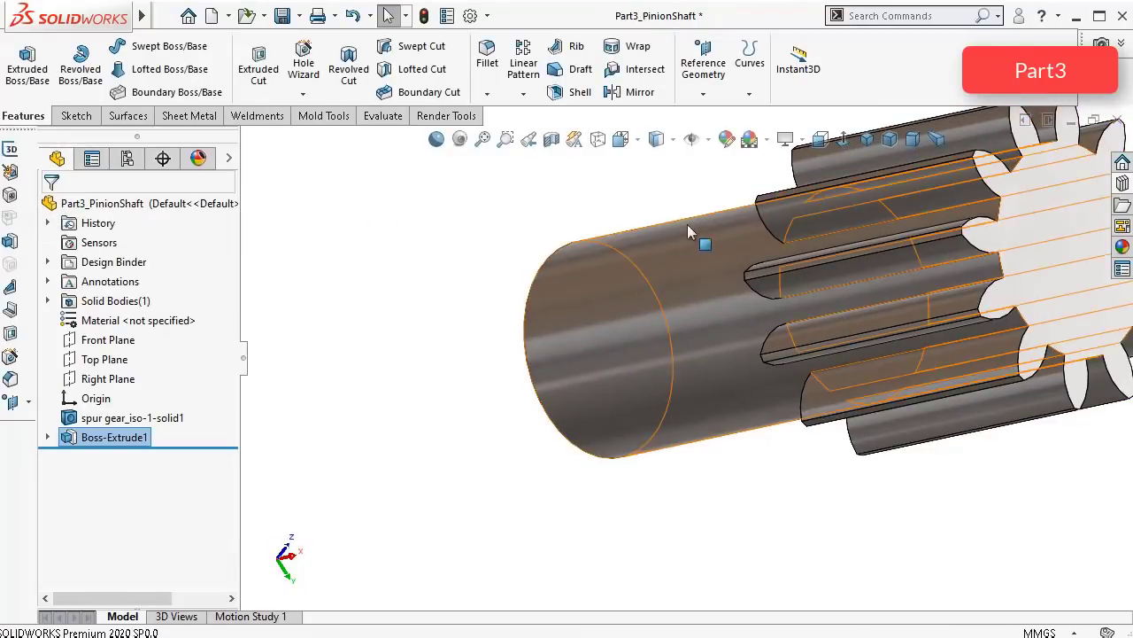
# Step: On the gear's outer end face, sketch a circle of about 14 mm radius centred on the origin and reaching the tooth tips
pyautogui.moveTo(691, 225); pyautogui.dragTo(755, 169, button='middle')
pyautogui.scroll(1, 764, 210)
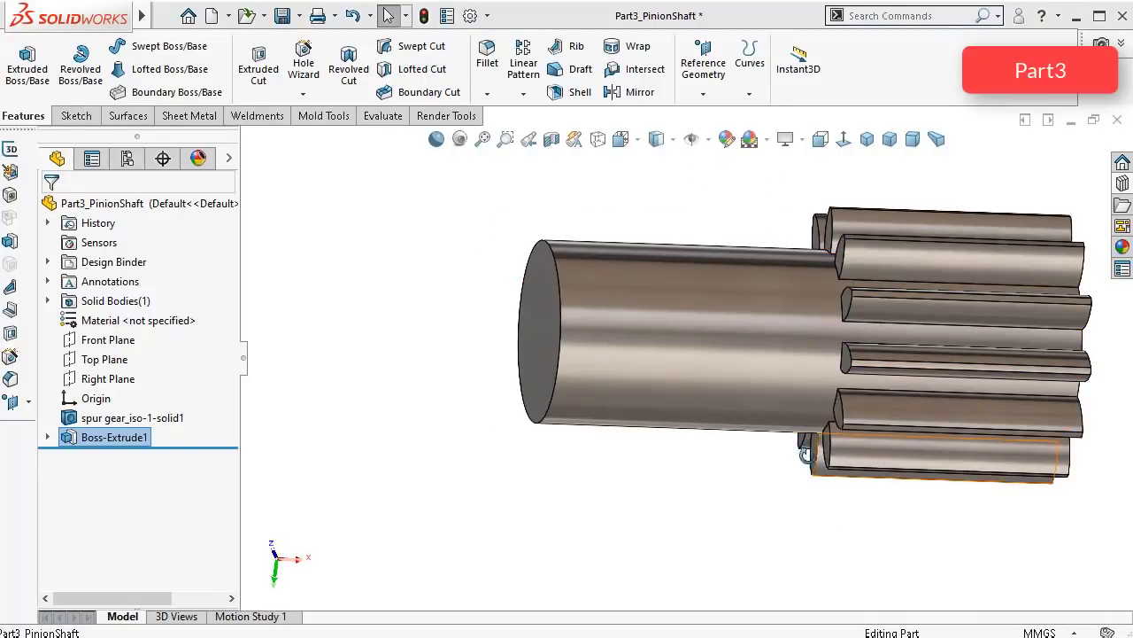
pyautogui.moveTo(832, 465); pyautogui.dragTo(907, 396, button='middle')
pyautogui.scroll(-2, 1014, 373)
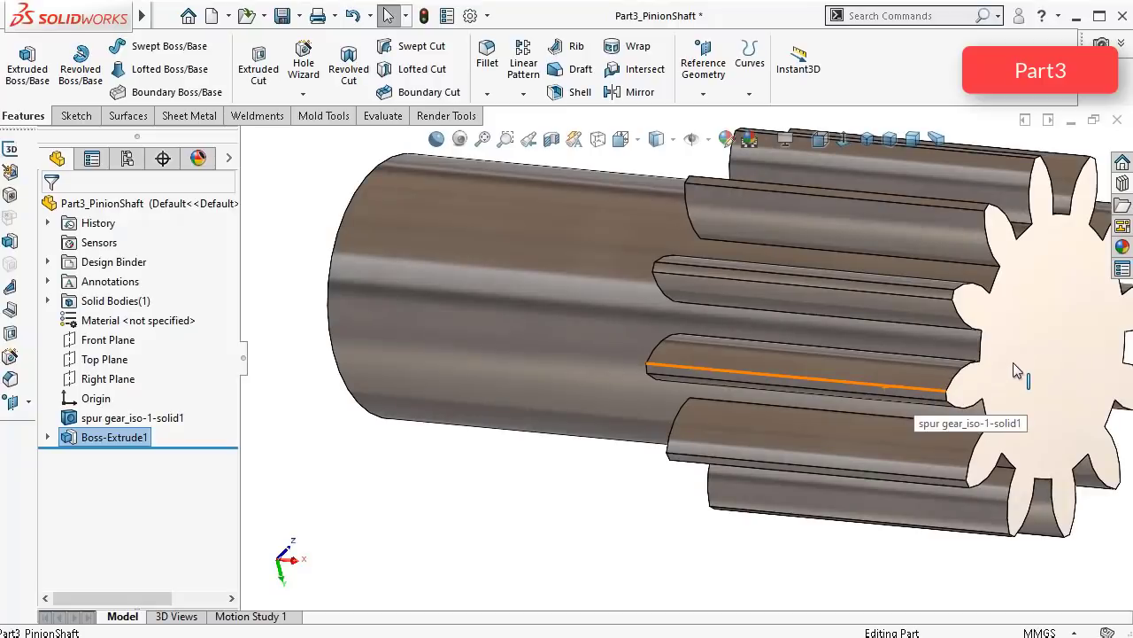
pyautogui.click(1010, 369)
pyautogui.click(1091, 309)
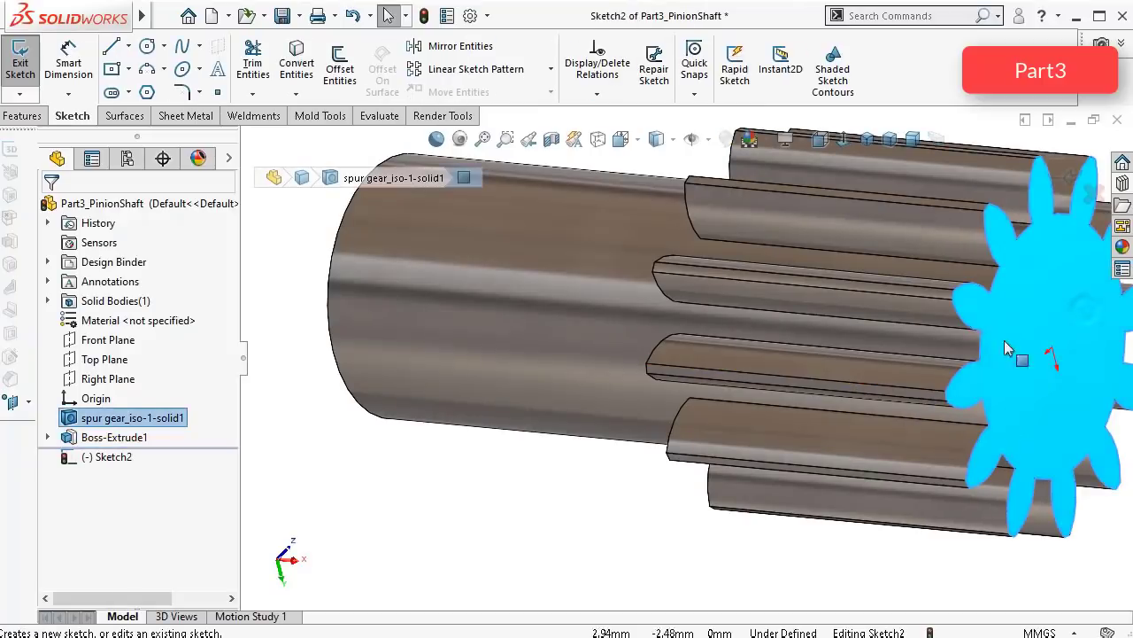
pyautogui.click(844, 139)
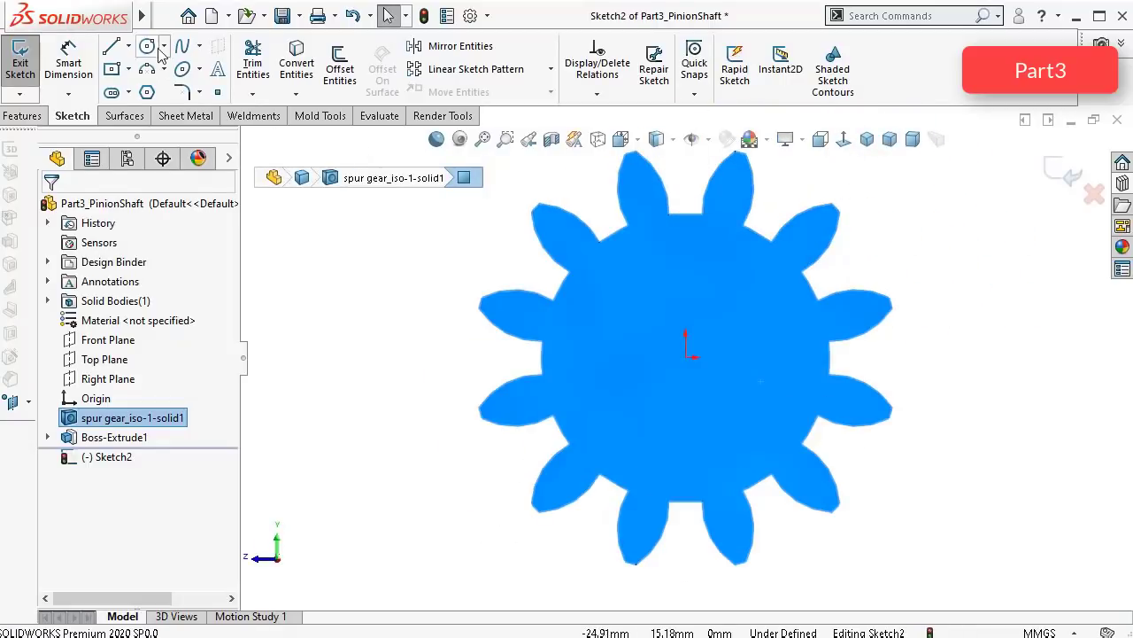
pyautogui.click(147, 47)
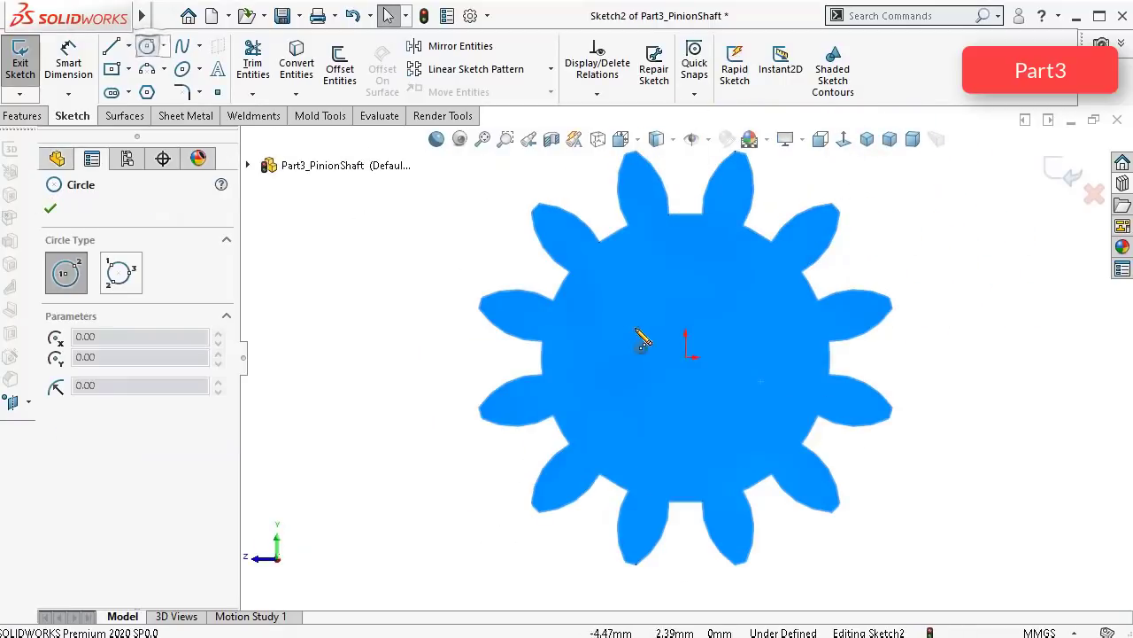
pyautogui.click(687, 359)
pyautogui.scroll(-6, 620, 182)
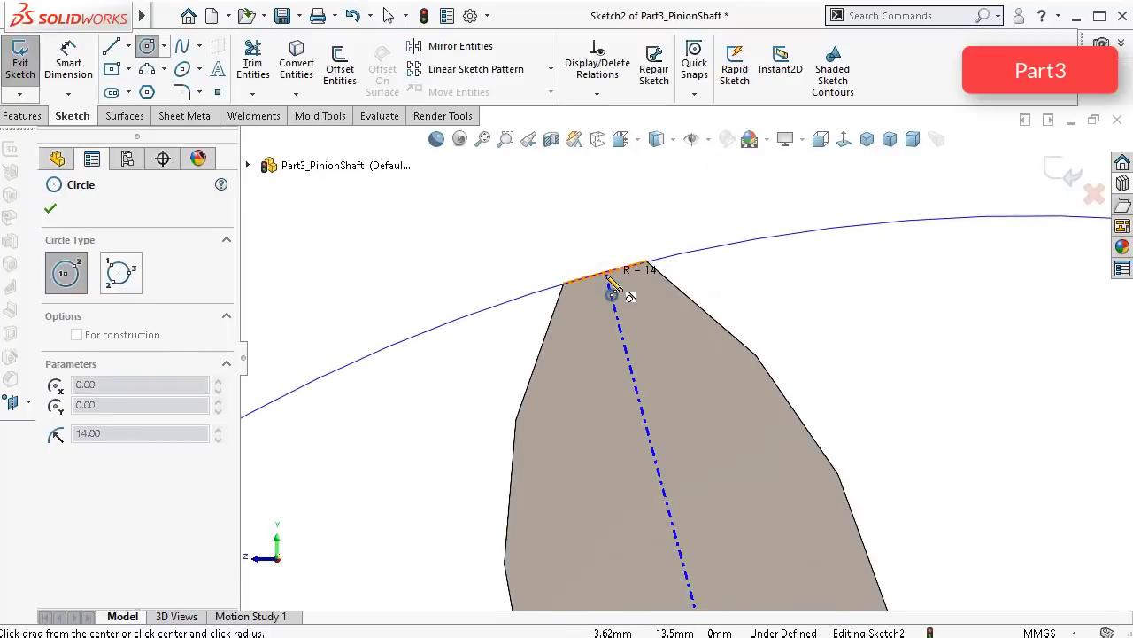
pyautogui.click(608, 279)
pyautogui.scroll(5, 587, 286)
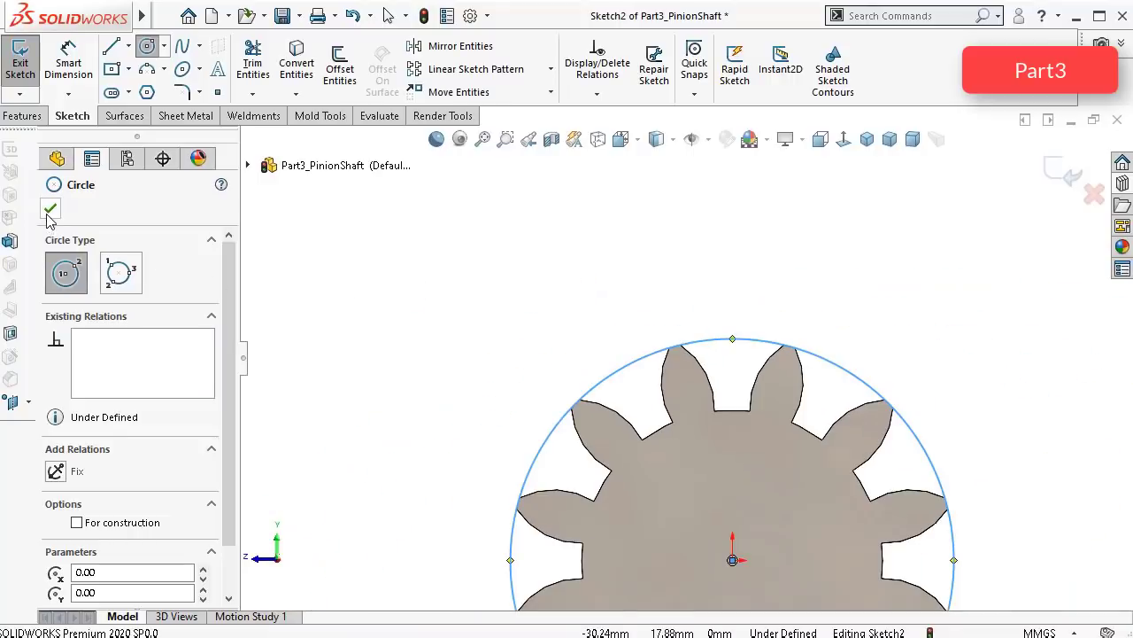
pyautogui.click(50, 212)
# Step: Constrain the sketched circle to a tooth's tip edge so that it follows the gear's outer diameter
pyautogui.scroll(2, 451, 302)
pyautogui.moveTo(459, 296); pyautogui.dragTo(496, 313, button='middle')
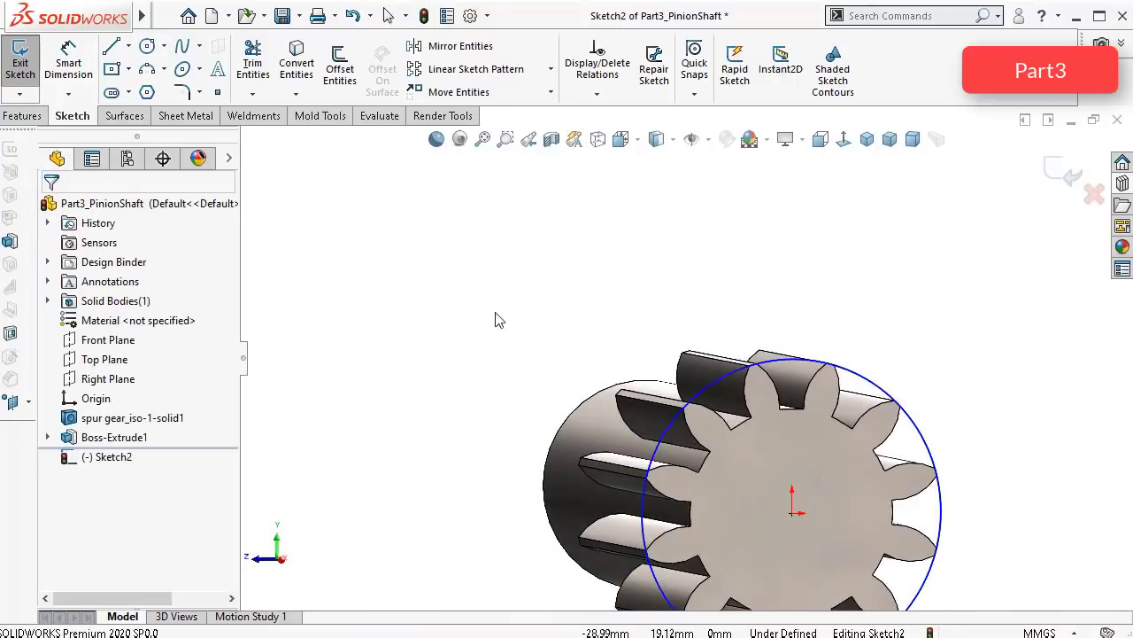
pyautogui.scroll(-9, 754, 357)
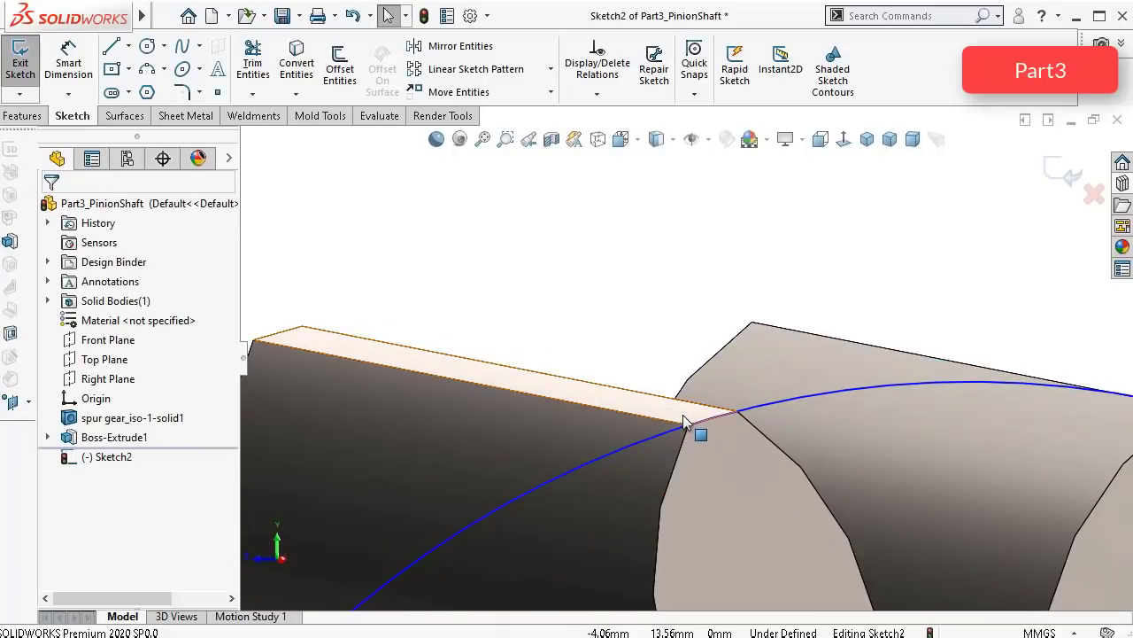
pyautogui.moveTo(693, 425); pyautogui.dragTo(627, 319, button='middle')
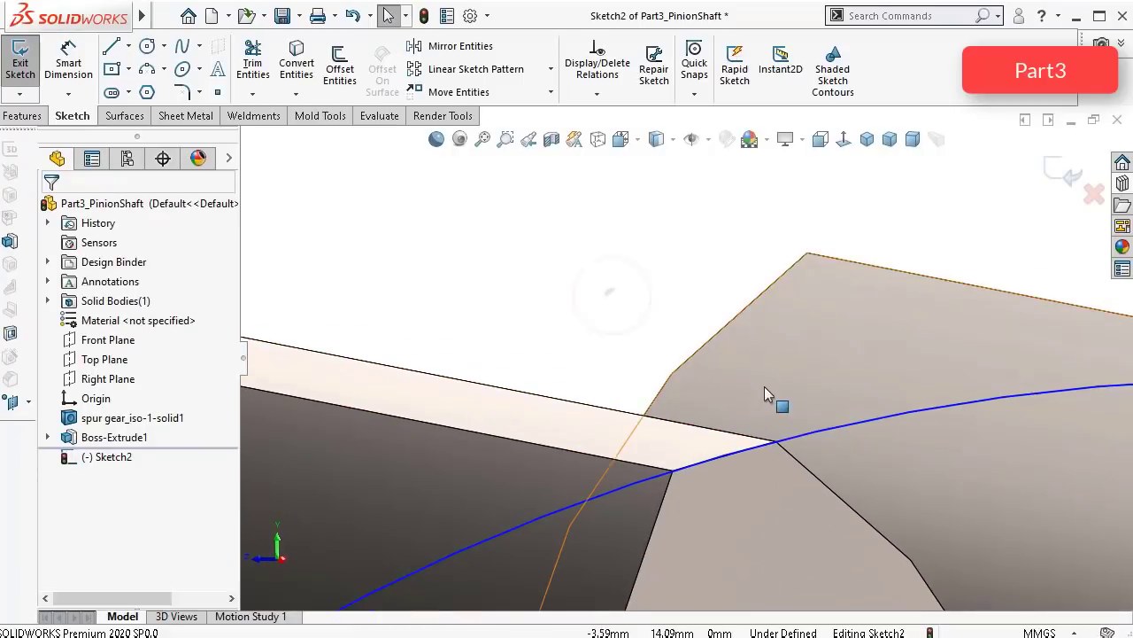
pyautogui.moveTo(788, 425)
pyautogui.mouseDown()
pyautogui.moveTo(779, 384)
pyautogui.moveTo(681, 353)
pyautogui.mouseUp()
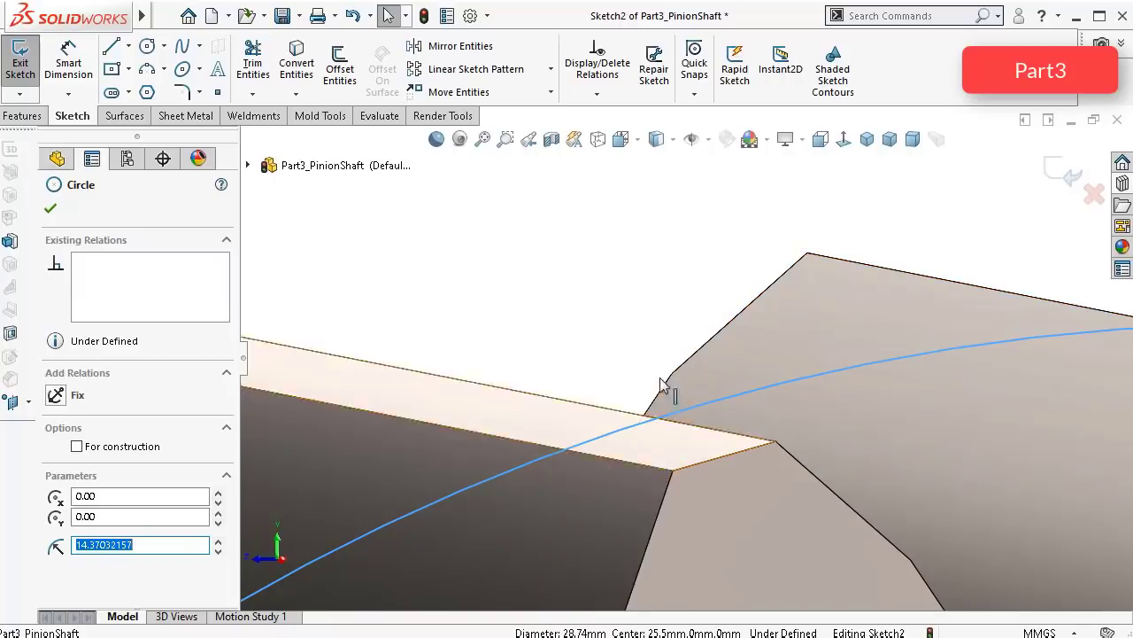
pyautogui.keyDown('ctrl'); pyautogui.click(741, 452); pyautogui.keyUp('ctrl')
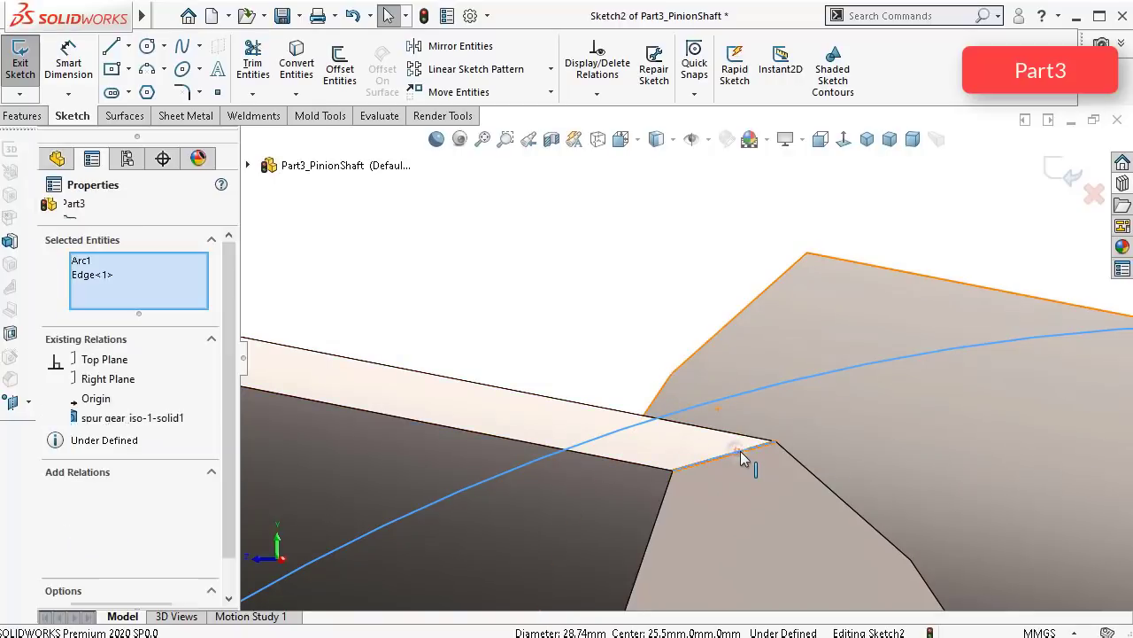
pyautogui.click(789, 375)
pyautogui.click(613, 301)
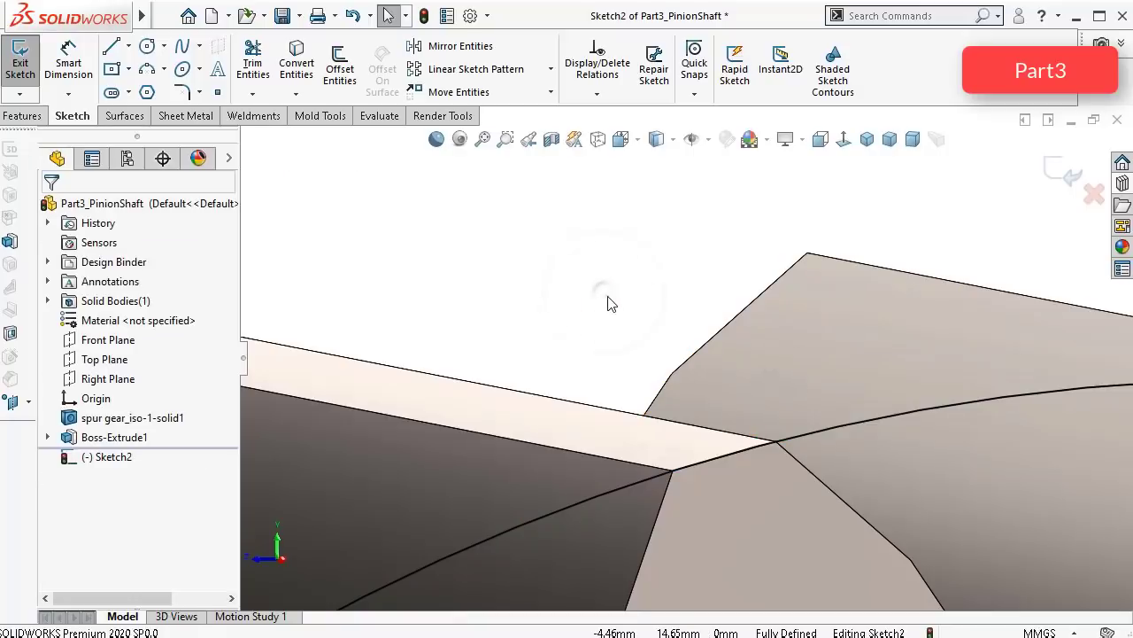
# Step: Extrude the outer-diameter circle 71.5 mm away from the gear as a Blind boss with the result merged
pyautogui.scroll(10, 611, 303)
pyautogui.scroll(5, 705, 347)
pyautogui.moveTo(747, 422); pyautogui.dragTo(819, 467, button='middle')
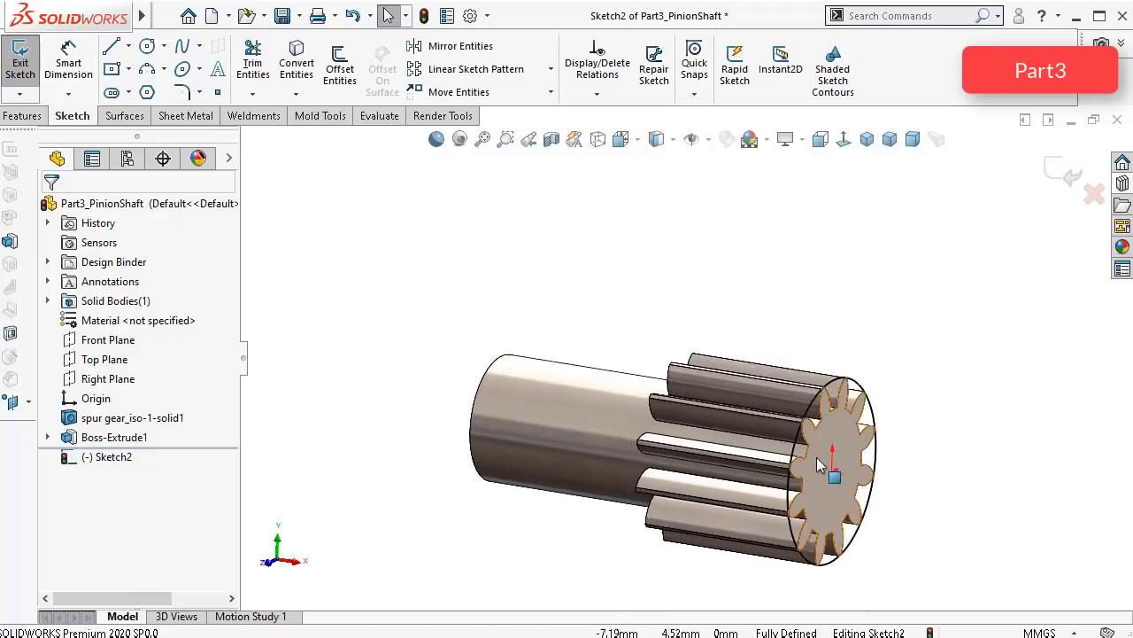
pyautogui.click(22, 116)
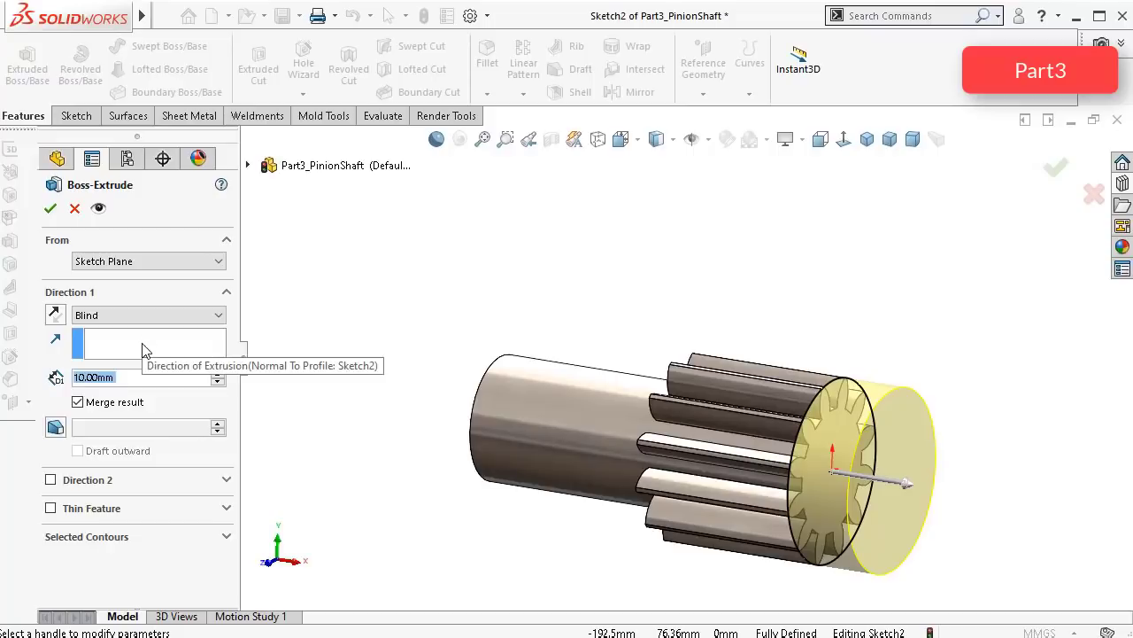
pyautogui.write('71,5')
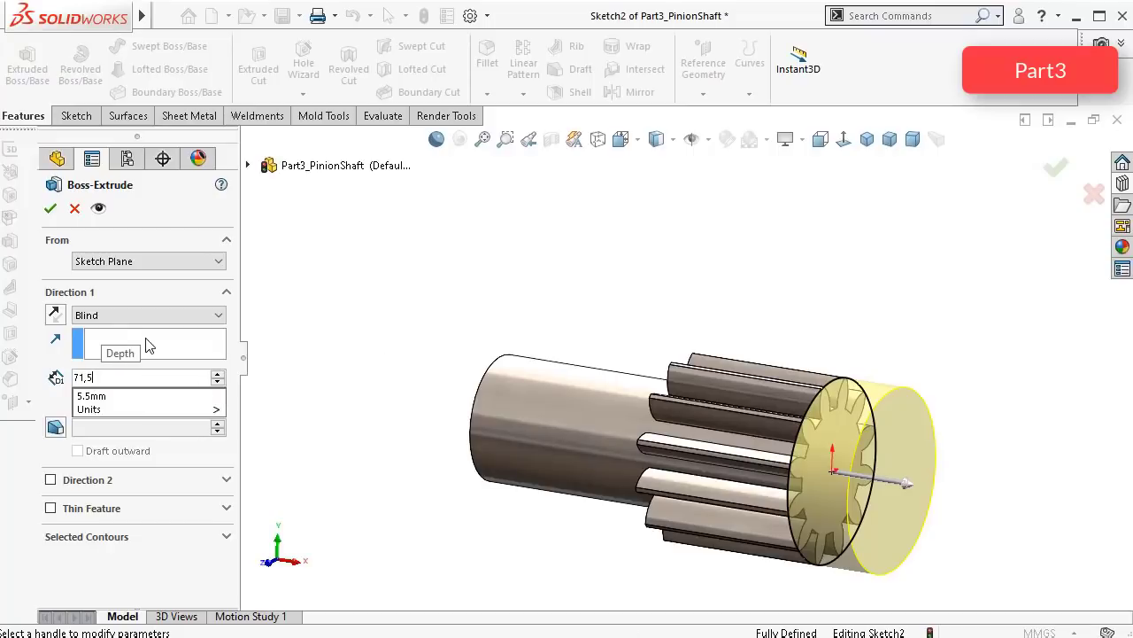
pyautogui.press('Return')
pyautogui.scroll(3, 858, 347)
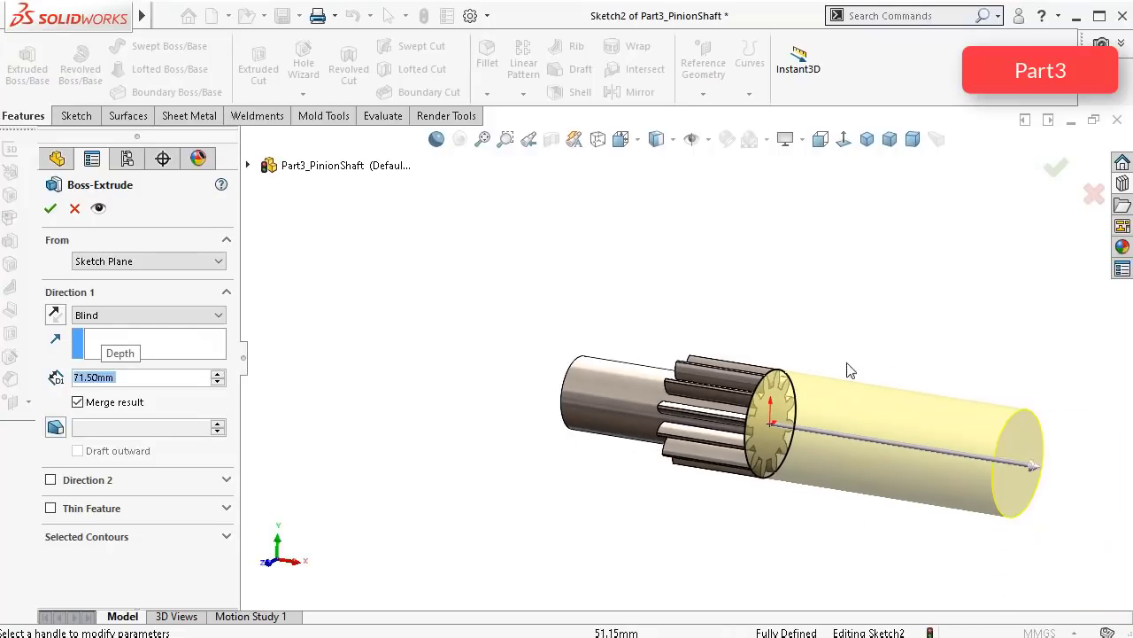
pyautogui.moveTo(842, 322)
pyautogui.mouseDown(button='middle')
pyautogui.moveTo(867, 316)
pyautogui.moveTo(853, 306)
pyautogui.mouseUp(button='middle')
pyautogui.scroll(1, 853, 306)
pyautogui.click(1056, 170)
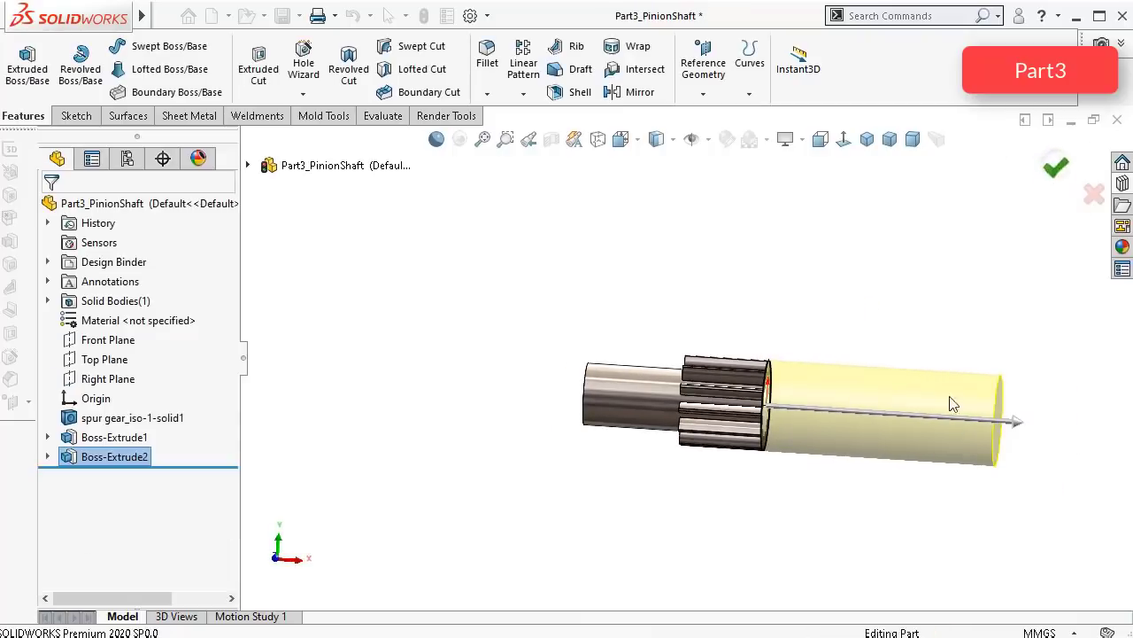
# Step: Start a sketch on the extruded shaft's face in the gap between two gear teeth and convert that face's edges
pyautogui.moveTo(797, 214); pyautogui.dragTo(763, 261, button='middle')
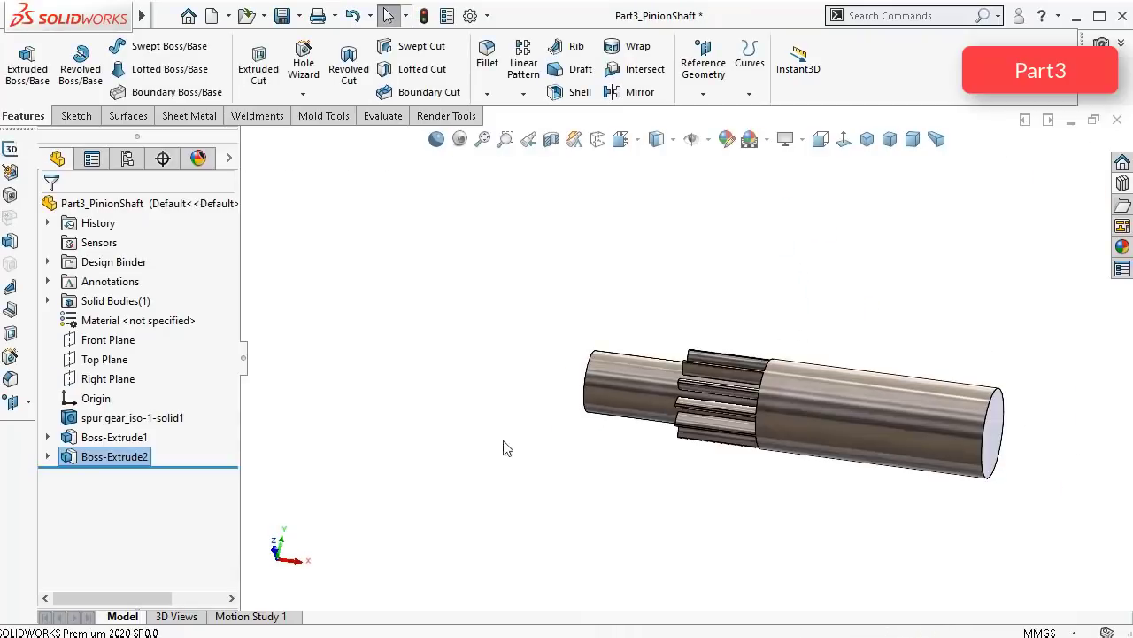
pyautogui.moveTo(779, 398); pyautogui.dragTo(741, 328, button='middle')
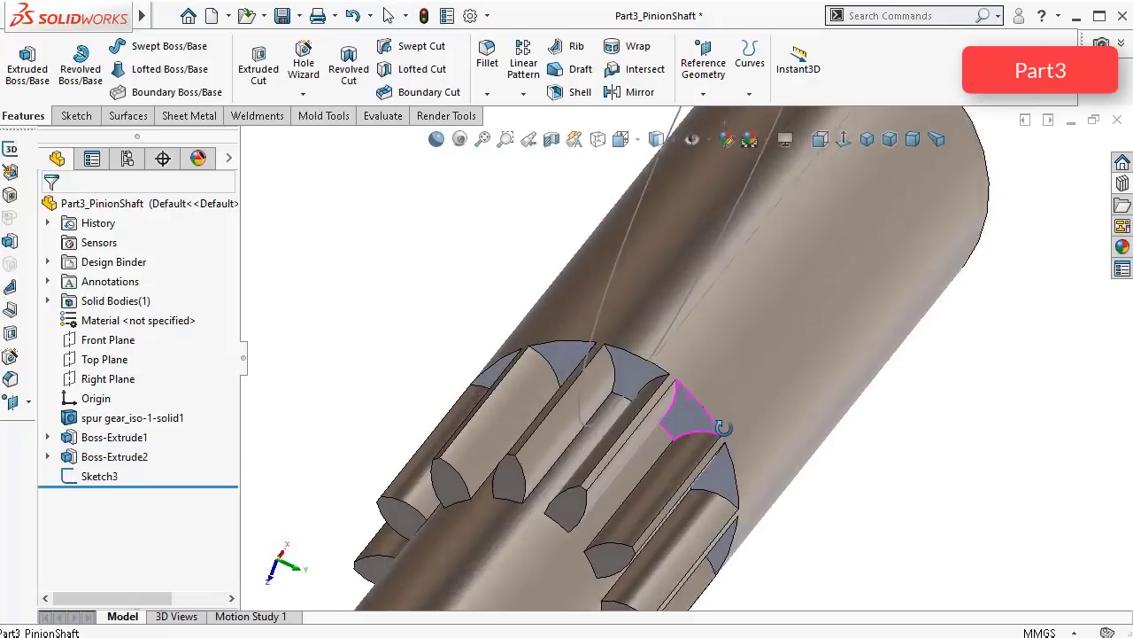
pyautogui.moveTo(683, 407)
pyautogui.mouseDown(button='middle')
pyautogui.moveTo(734, 443)
pyautogui.moveTo(666, 383)
pyautogui.mouseUp(button='middle')
pyautogui.click(654, 382)
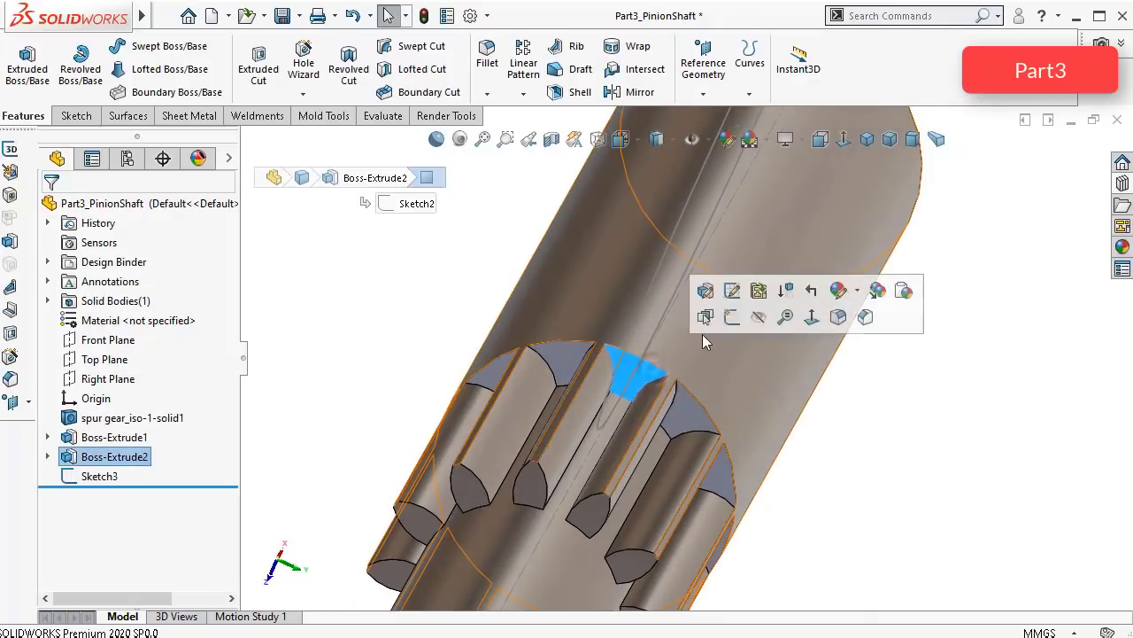
pyautogui.click(728, 318)
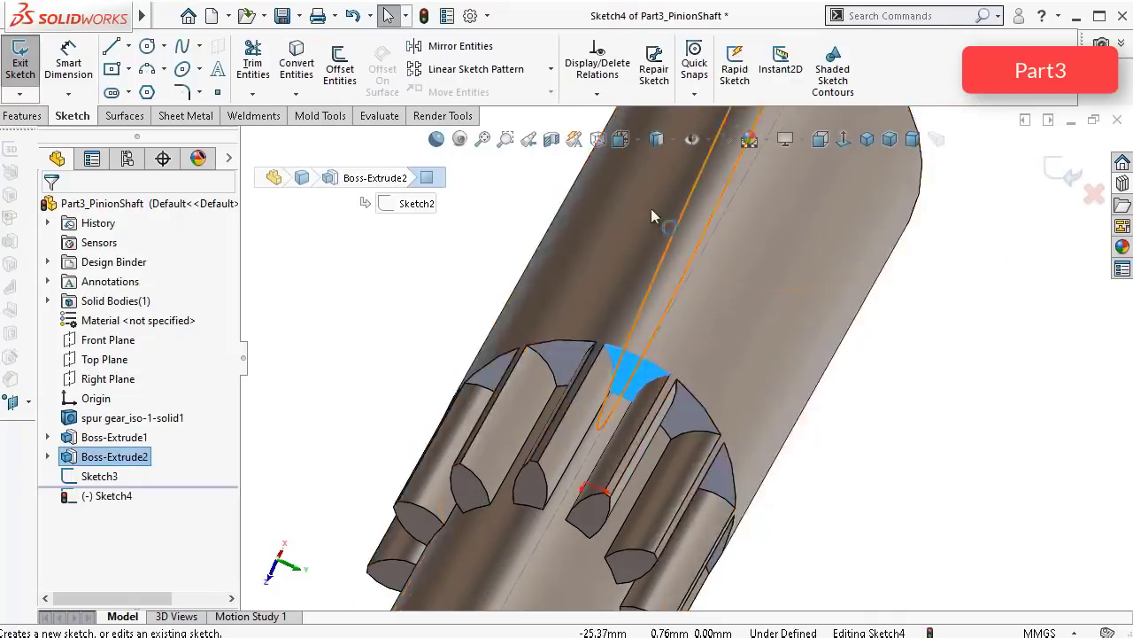
pyautogui.click(298, 62)
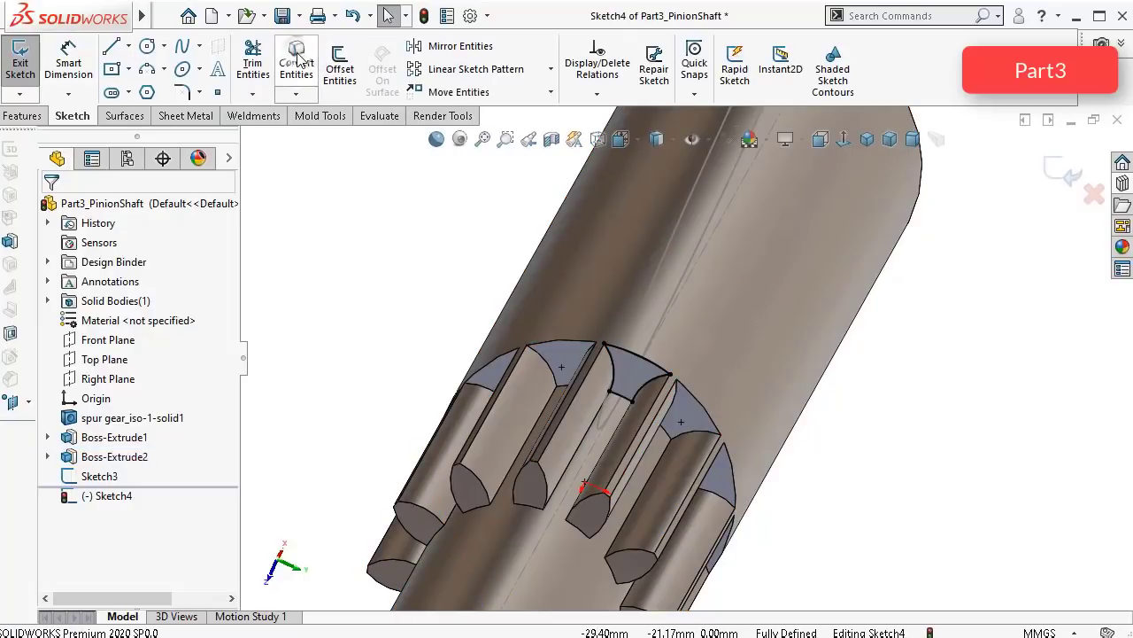
pyautogui.scroll(-2, 443, 293)
pyautogui.moveTo(440, 285); pyautogui.dragTo(407, 253, button='middle')
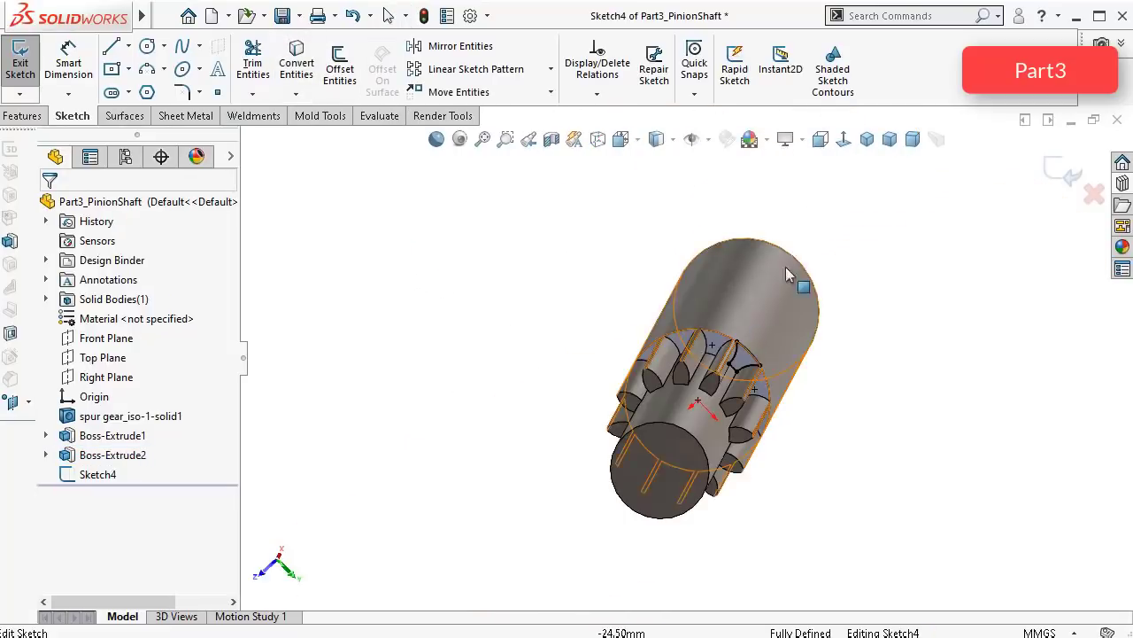
pyautogui.click(843, 137)
pyautogui.scroll(-4, 637, 326)
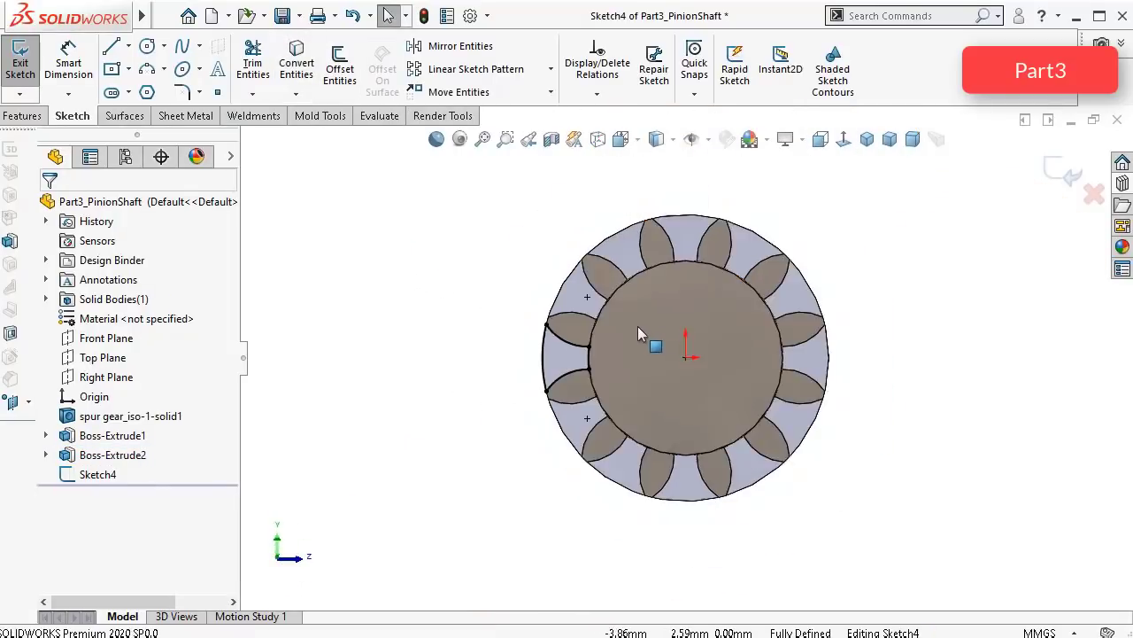
# Step: Sketch a vertical line about 31.5 mm long beside the gear, on the side of the converted tooth-gap profile
pyautogui.click(111, 46)
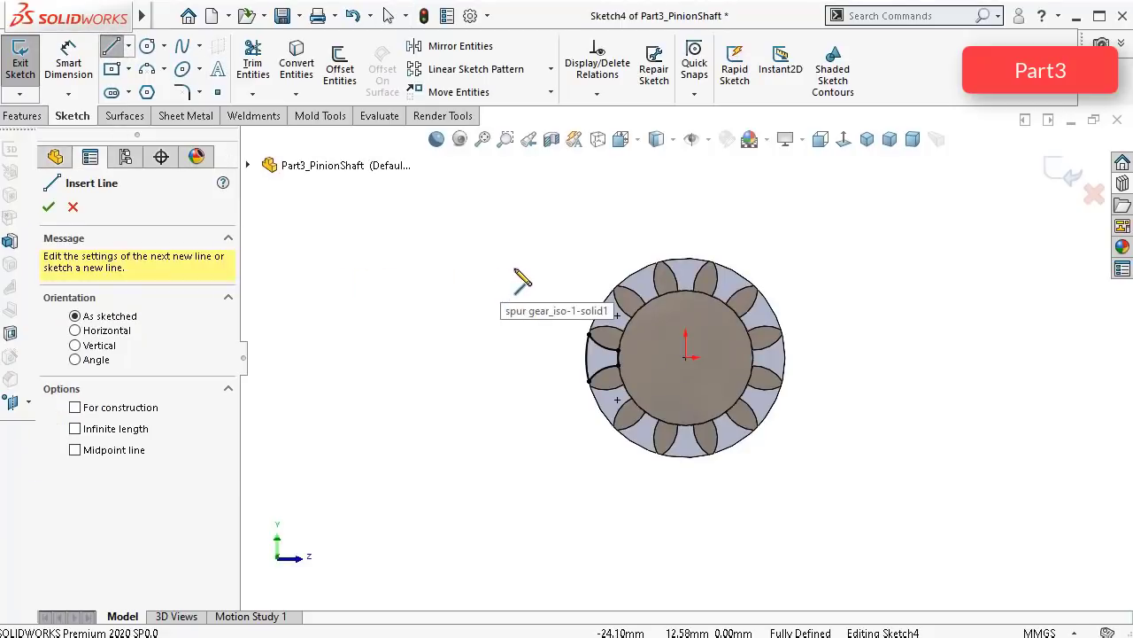
pyautogui.click(489, 256)
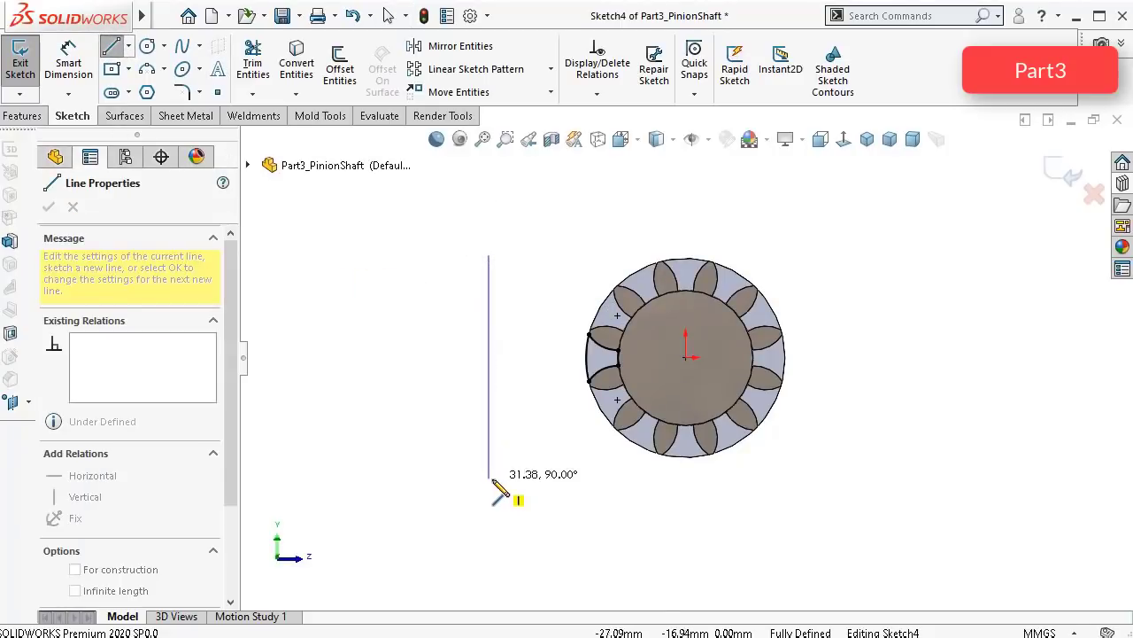
pyautogui.click(488, 480)
pyautogui.press('Escape')
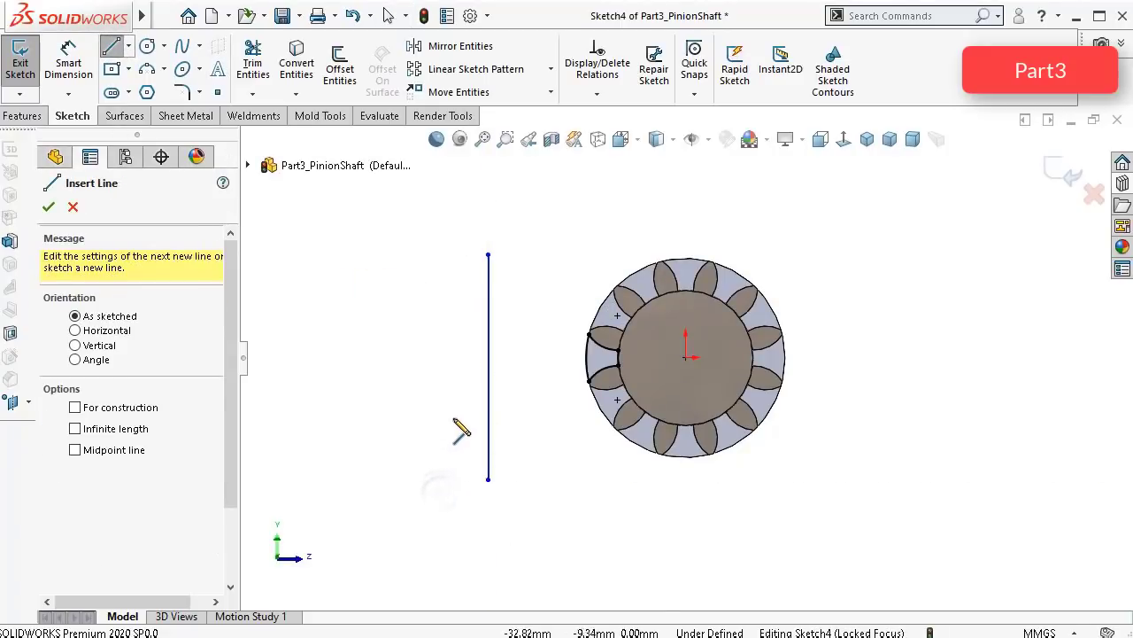
pyautogui.scroll(-2, 457, 422)
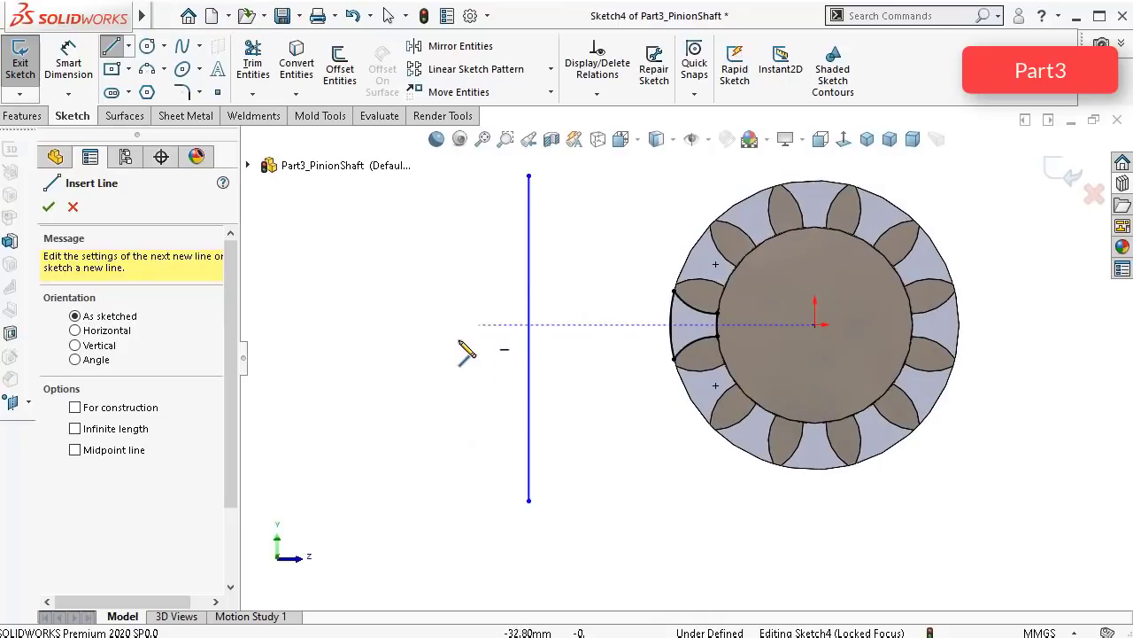
pyautogui.scroll(1, 440, 352)
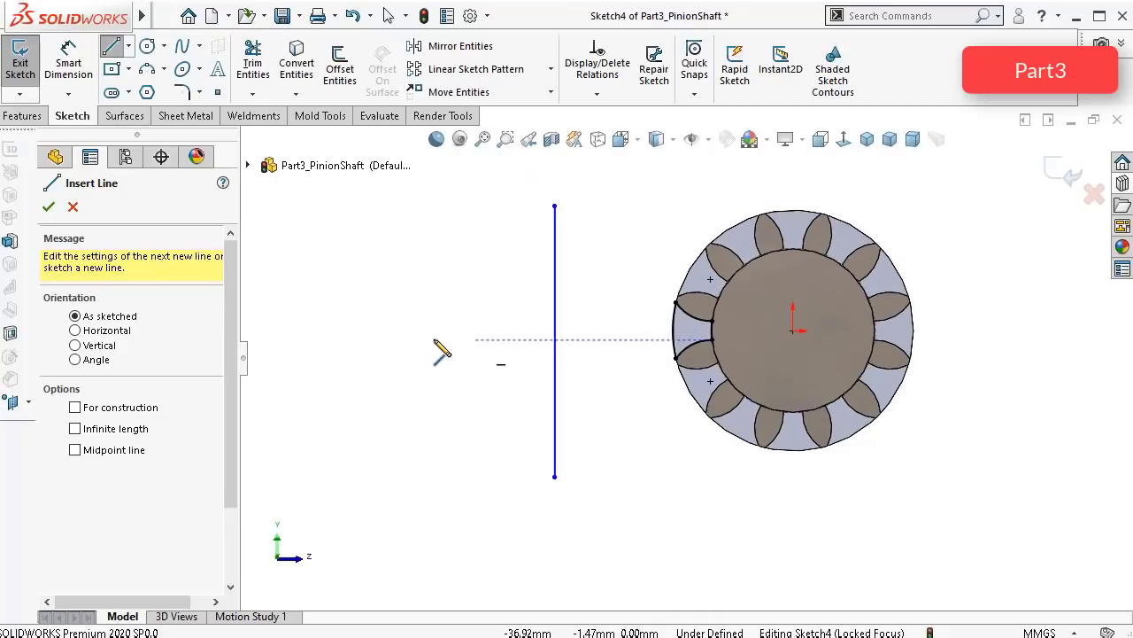
# Step: Dimension the distance from the tooth-gap profile's inner arc to the vertical line as 30 mm
pyautogui.click(68, 64)
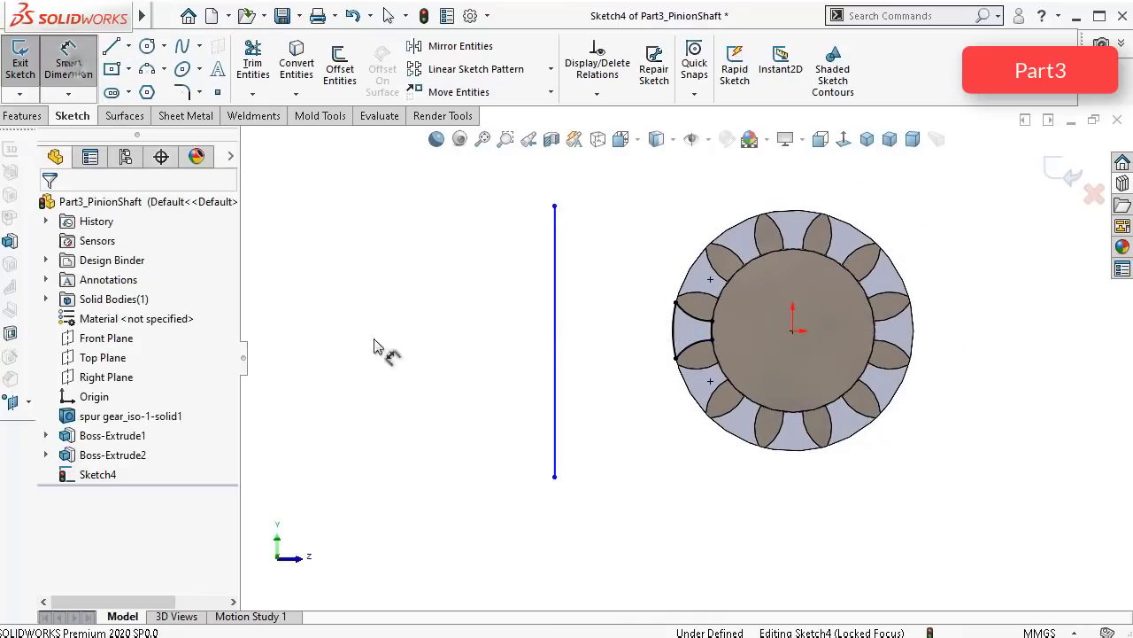
pyautogui.click(713, 327)
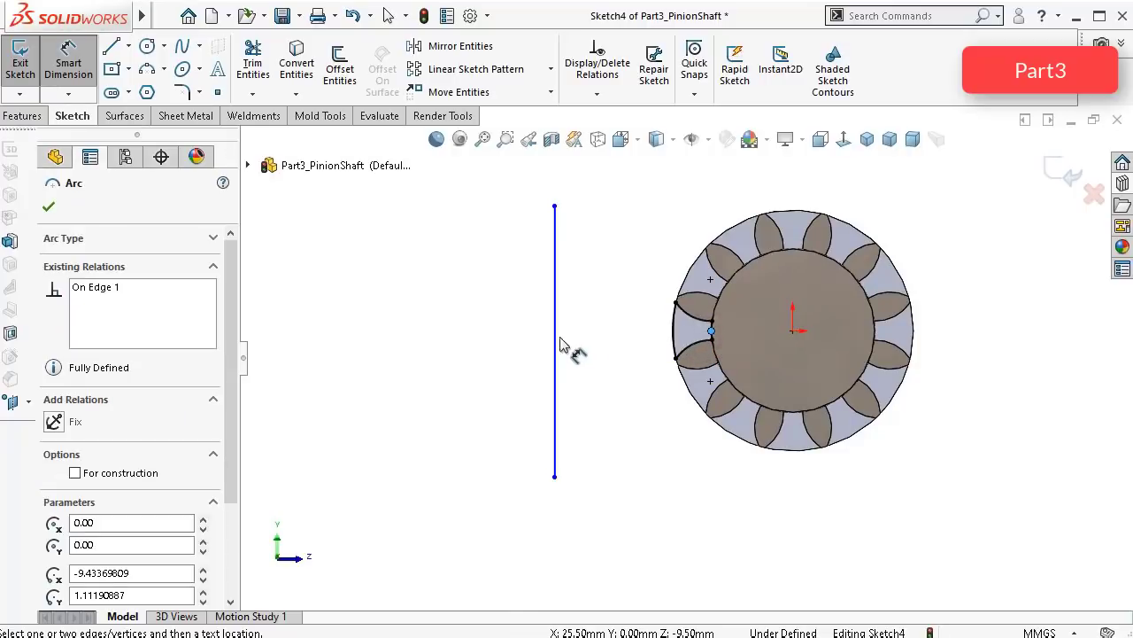
pyautogui.click(555, 343)
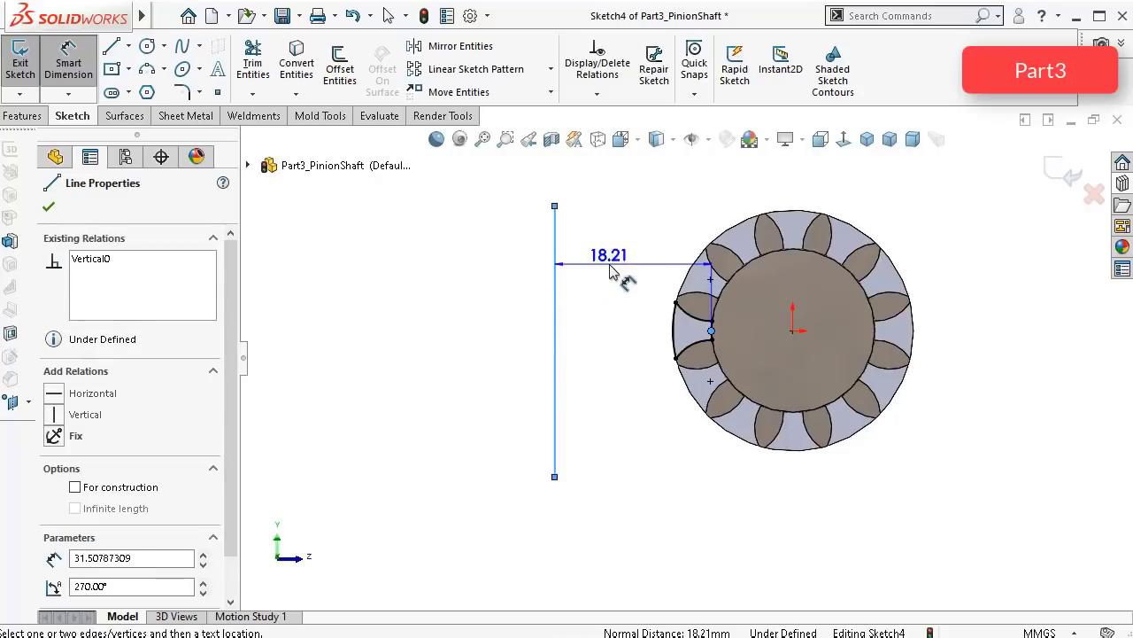
pyautogui.click(610, 272)
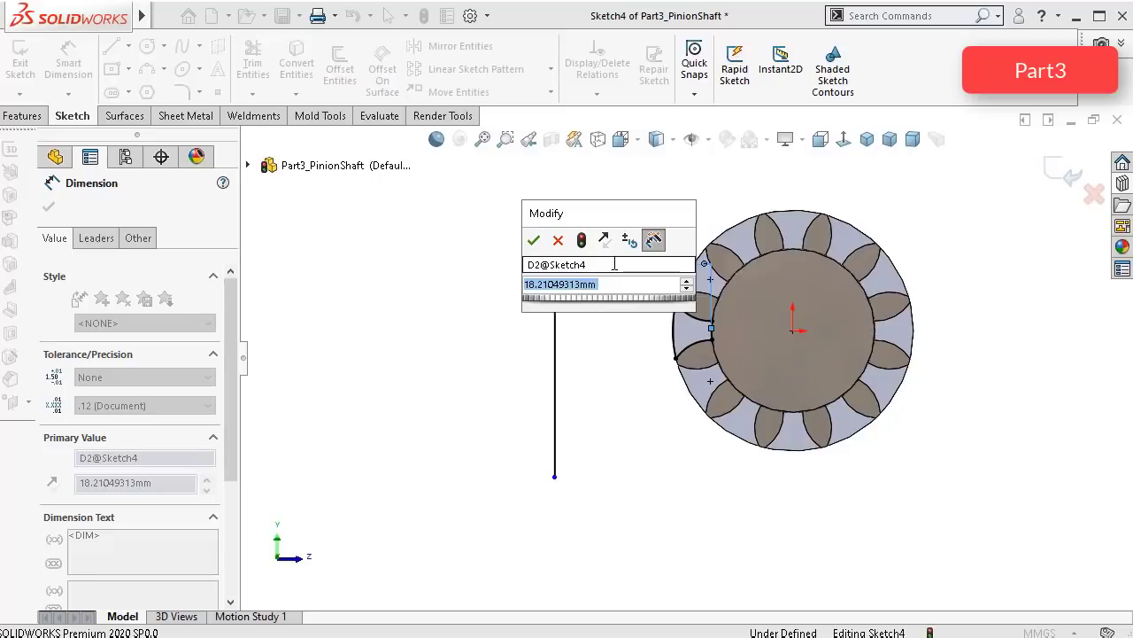
pyautogui.write('30')
pyautogui.press('Return')
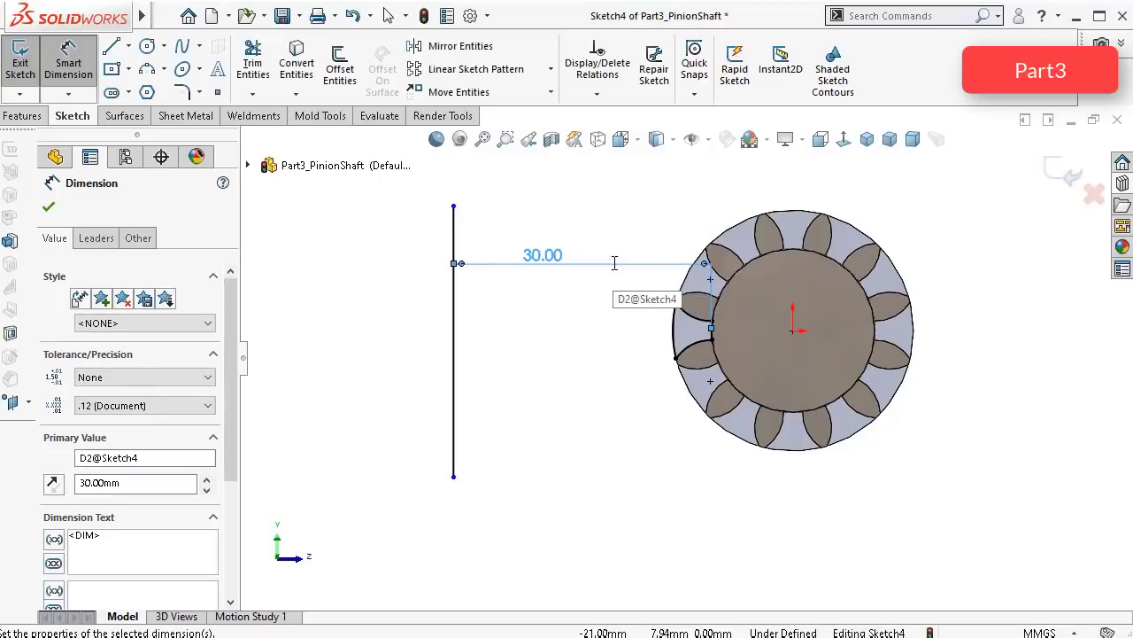
# Step: Cut-revolve the tooth-gap region 360° about the vertical line, with Thin Feature turned off
pyautogui.click(21, 117)
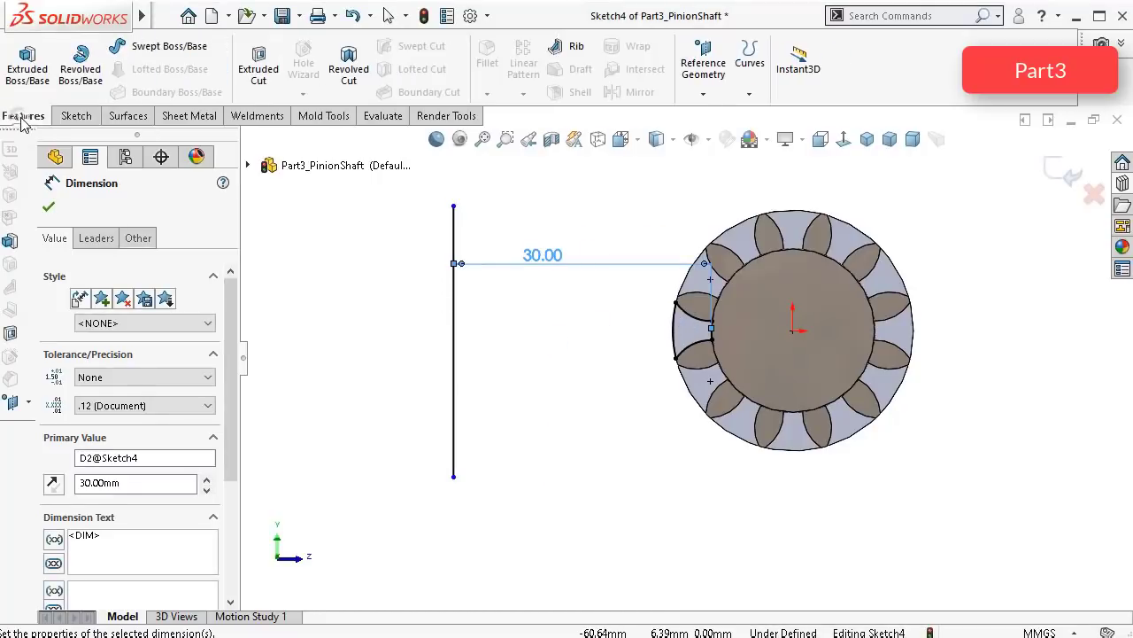
pyautogui.click(346, 68)
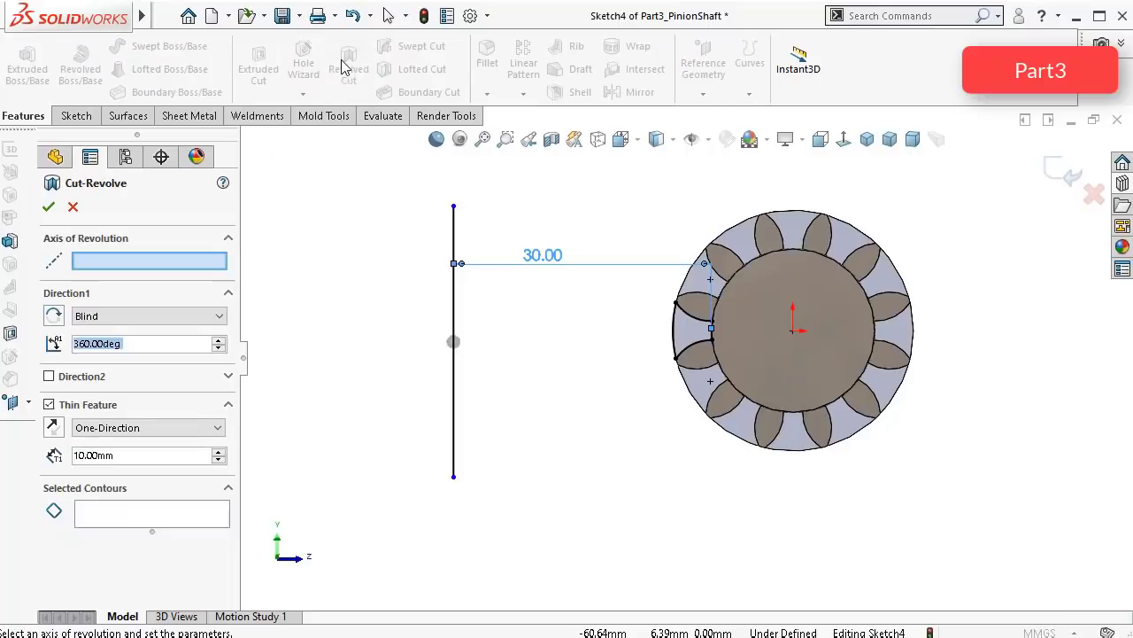
pyautogui.click(453, 233)
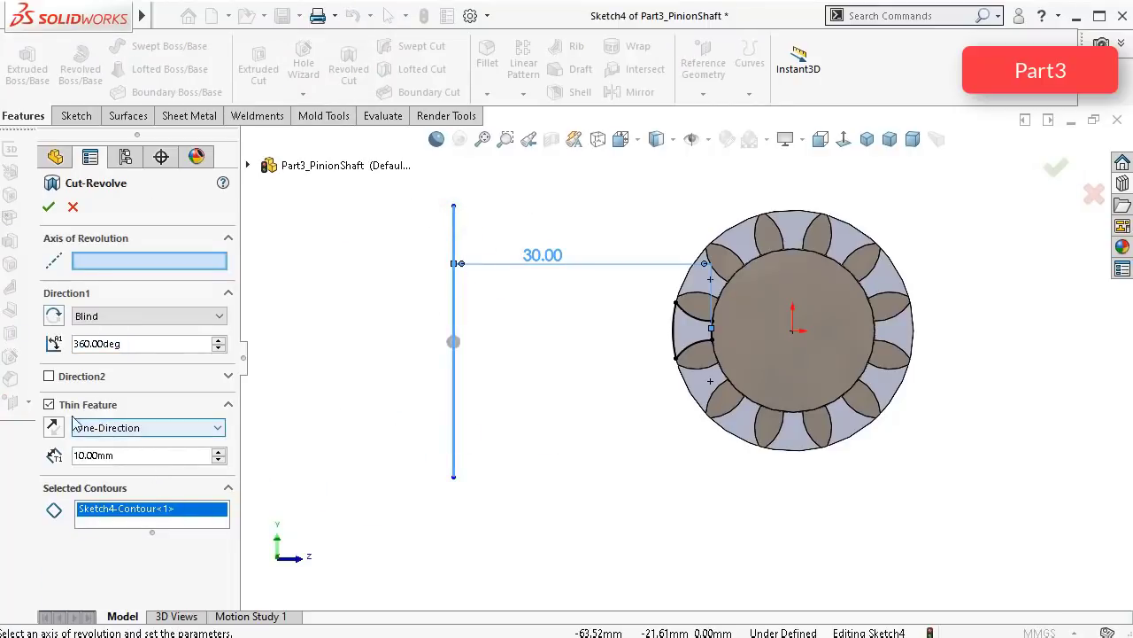
pyautogui.click(49, 404)
pyautogui.rightClick(137, 470)
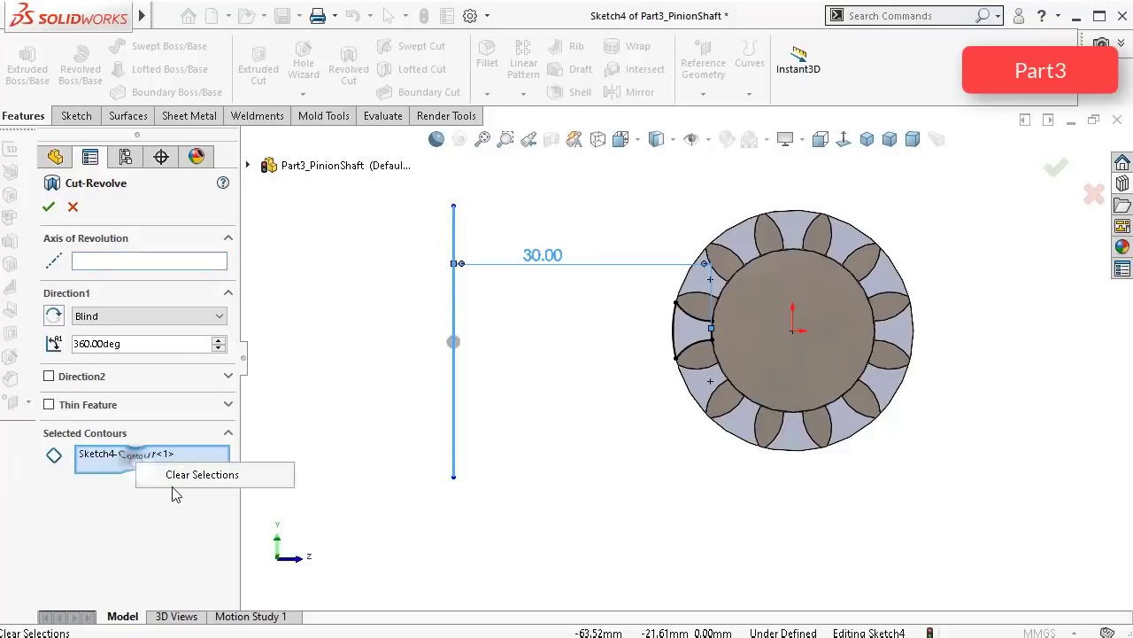
pyautogui.click(172, 476)
pyautogui.click(687, 338)
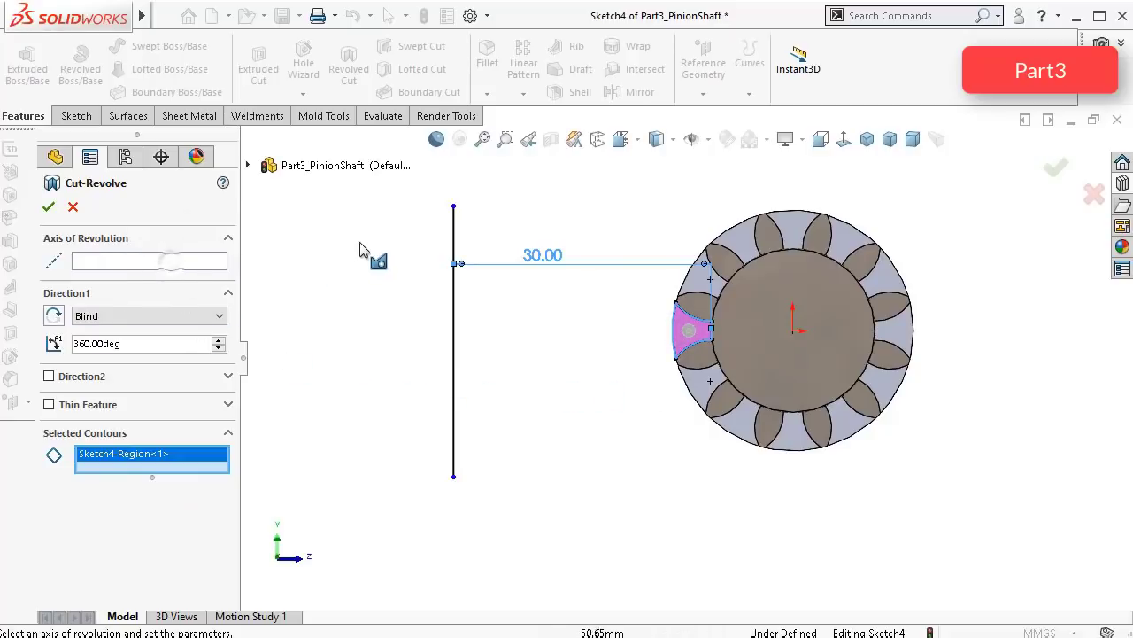
pyautogui.click(210, 261)
pyautogui.click(455, 236)
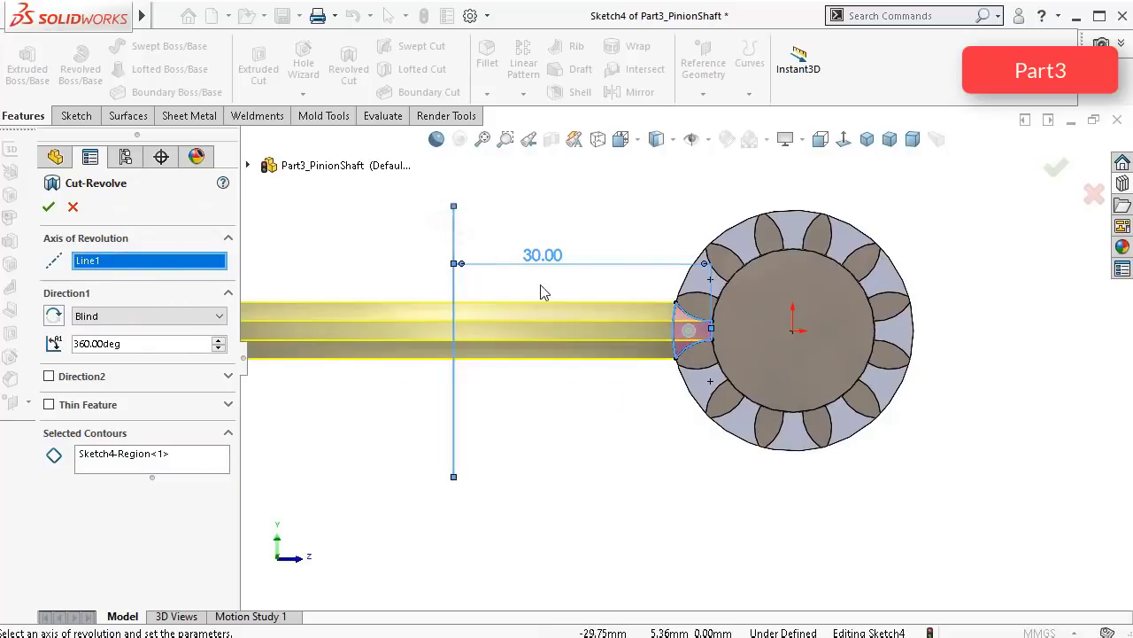
pyautogui.moveTo(543, 292); pyautogui.dragTo(564, 333, button='middle')
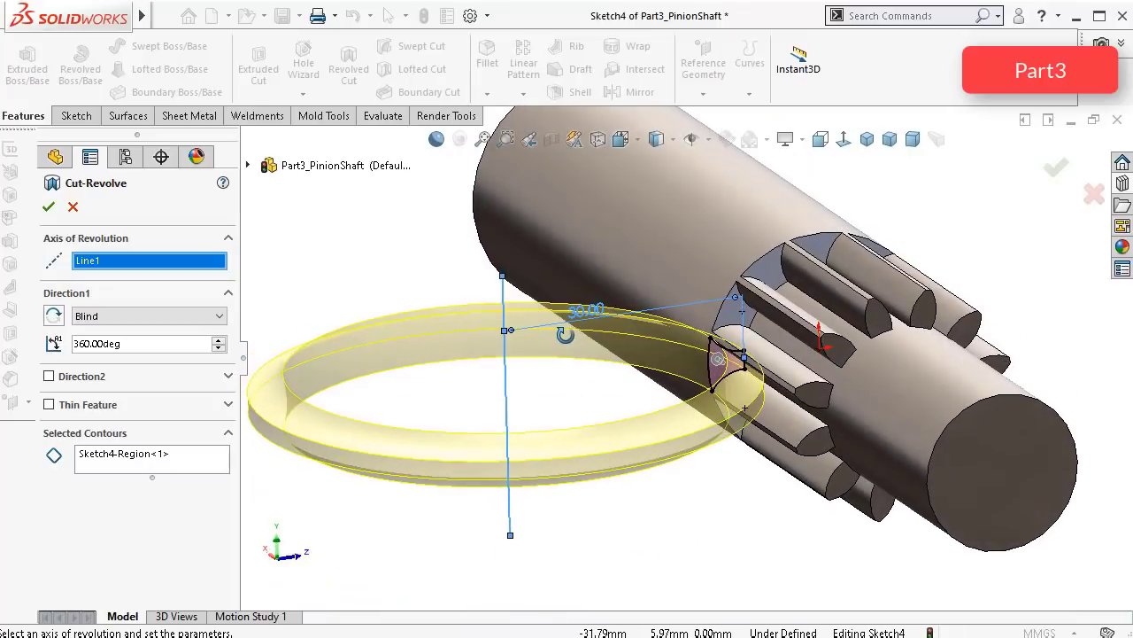
pyautogui.click(49, 207)
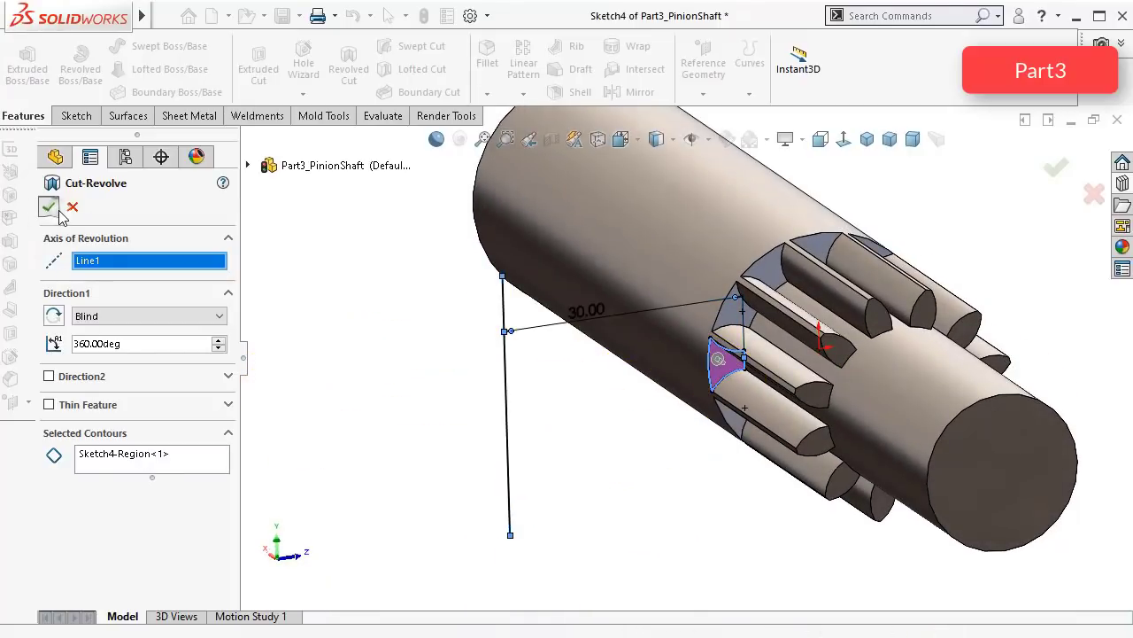
# Step: Circular-pattern the revolved cut around the large shaft's cylindrical face with 12 equally spaced instances over 360°
pyautogui.moveTo(489, 354); pyautogui.dragTo(567, 372, button='middle')
pyautogui.click(523, 94)
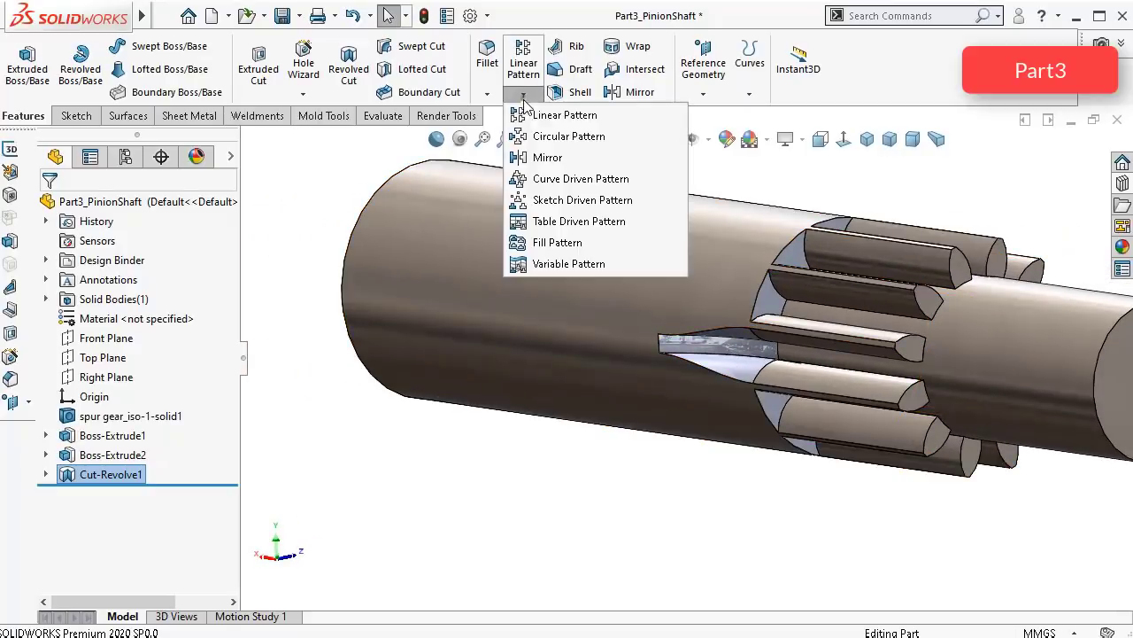
pyautogui.click(566, 136)
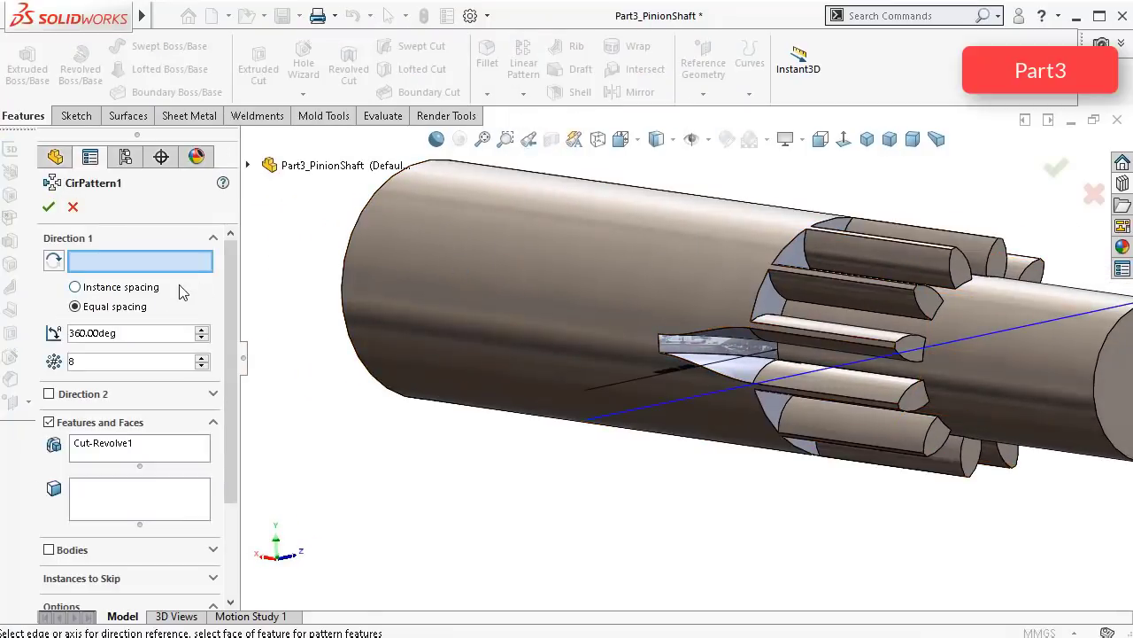
pyautogui.click(595, 264)
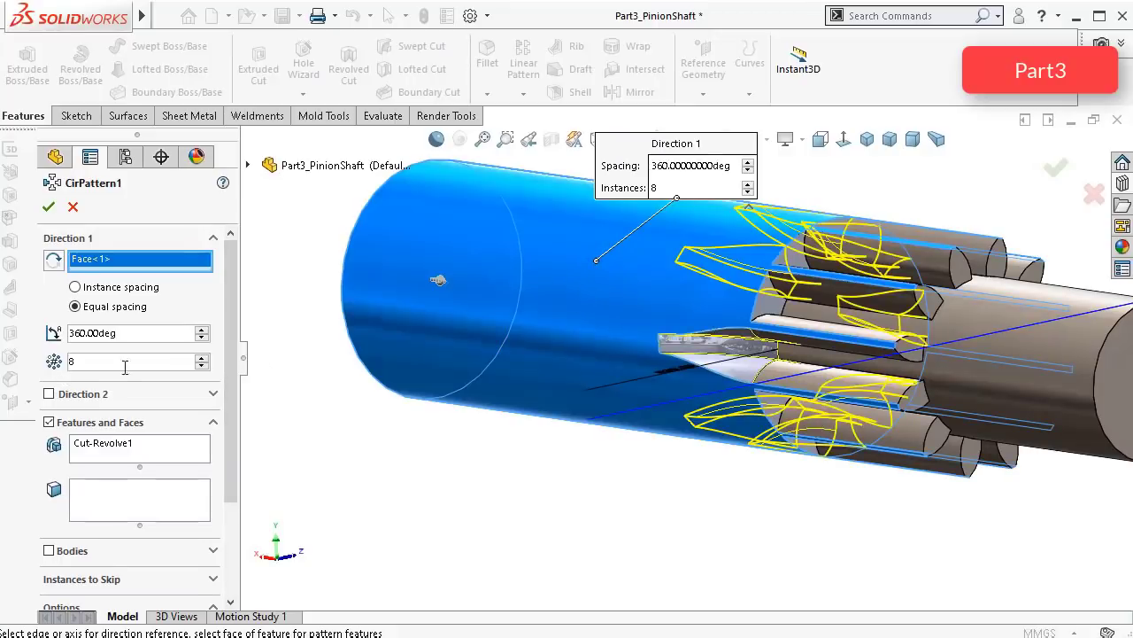
pyautogui.moveTo(673, 283); pyautogui.dragTo(617, 268, button='middle')
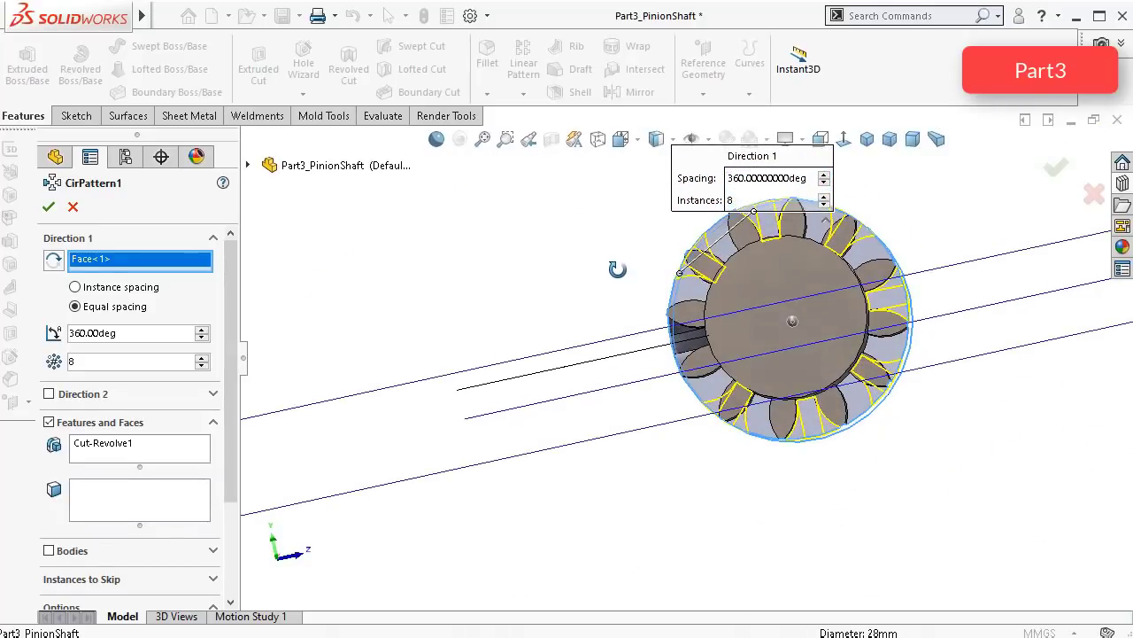
pyautogui.scroll(-3, 617, 268)
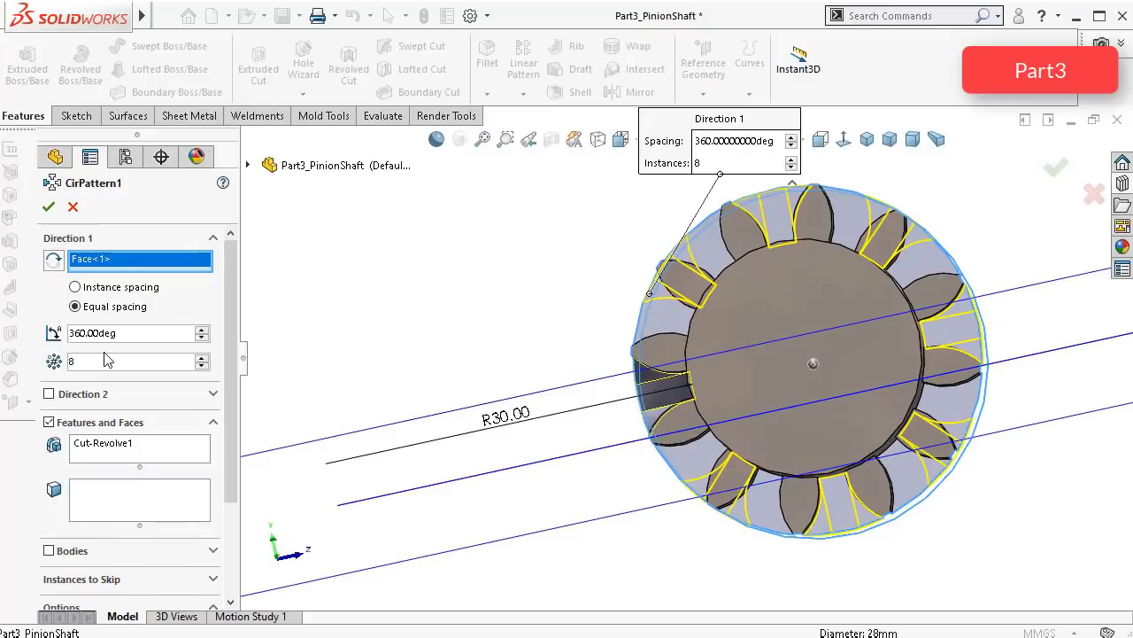
pyautogui.click(201, 357)
pyautogui.click(201, 357)
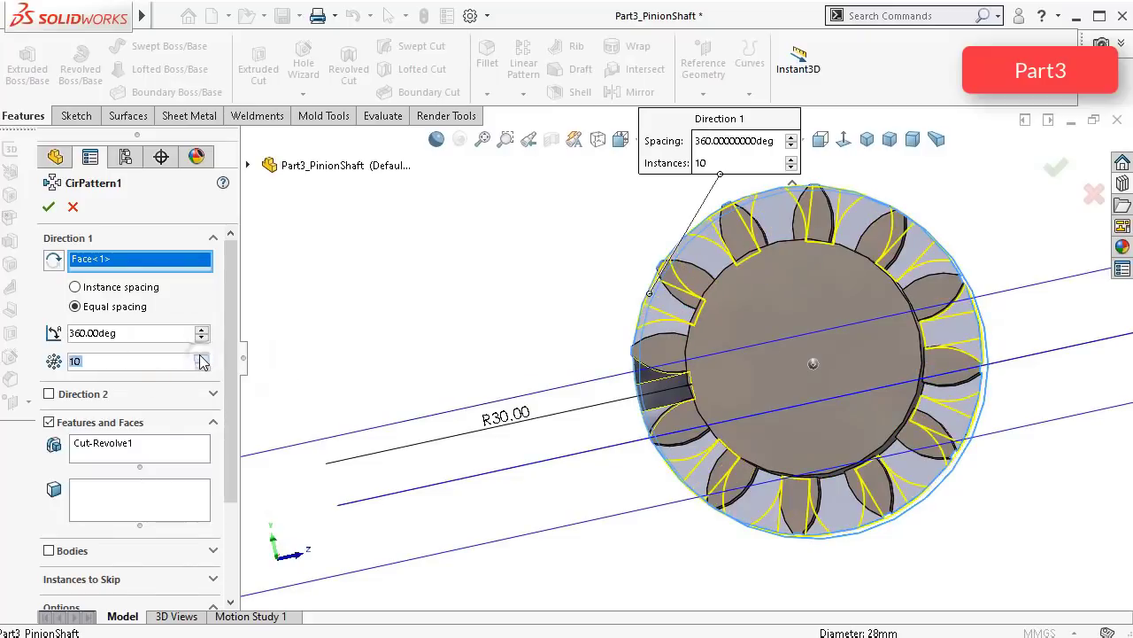
pyautogui.click(201, 357)
pyautogui.click(202, 357)
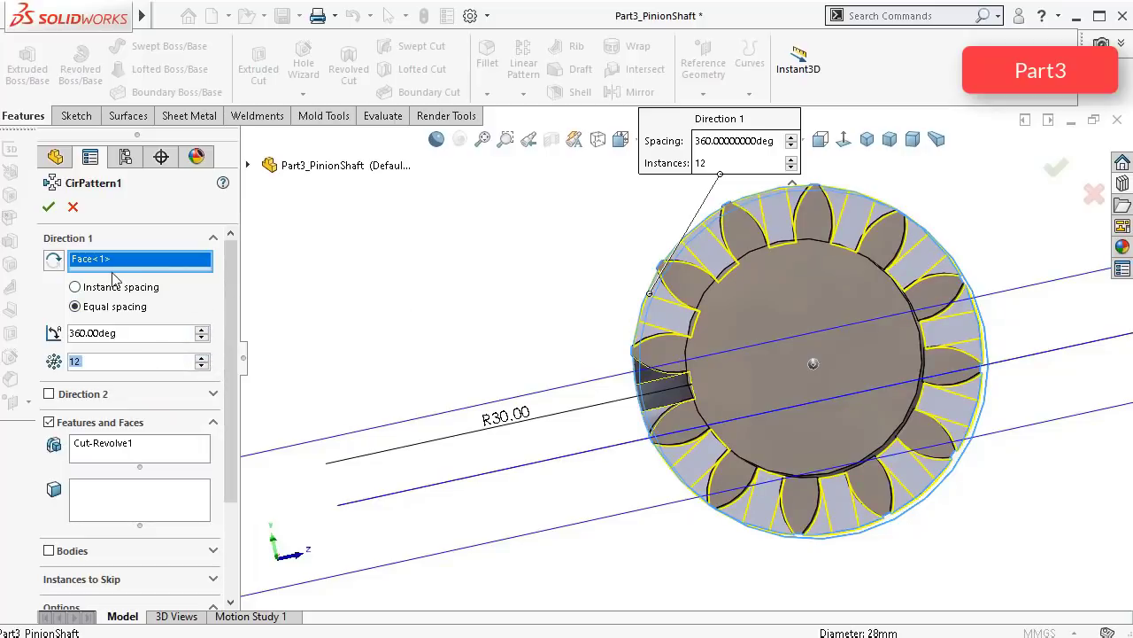
pyautogui.click(49, 209)
# Step: Save the pinion shaft part with its patterned cuts
pyautogui.moveTo(469, 312); pyautogui.dragTo(637, 351, button='middle')
pyautogui.scroll(5, 554, 329)
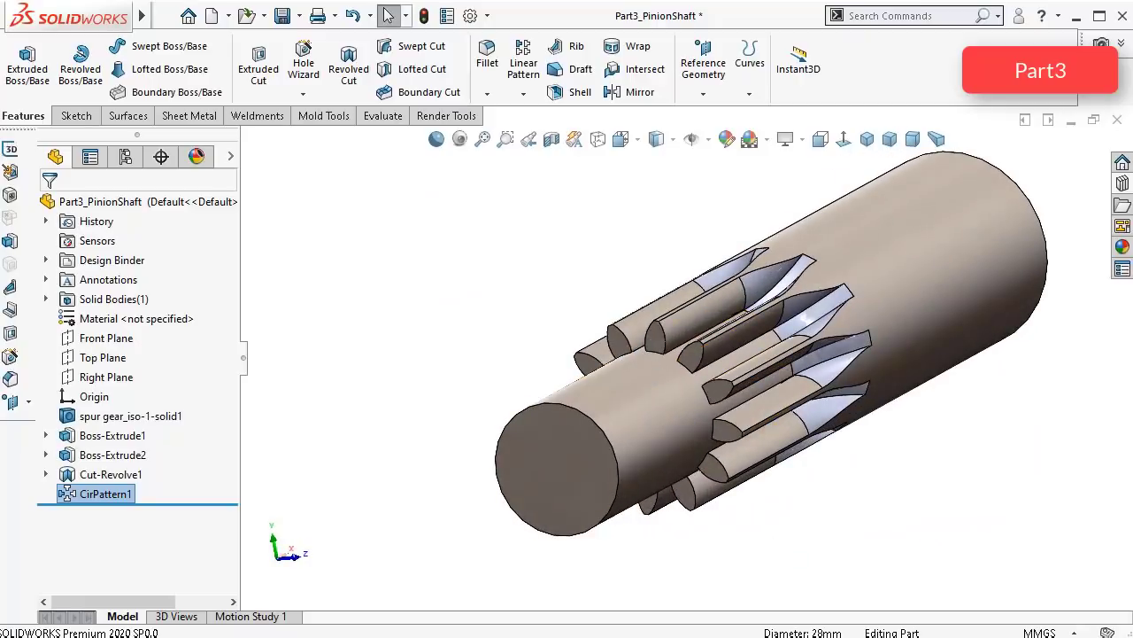
pyautogui.hotkey('ctrl', 's')
# Step: Edit the revolved cut's sketch and dimension the vertical axis line's length as 30 mm
pyautogui.click(46, 474)
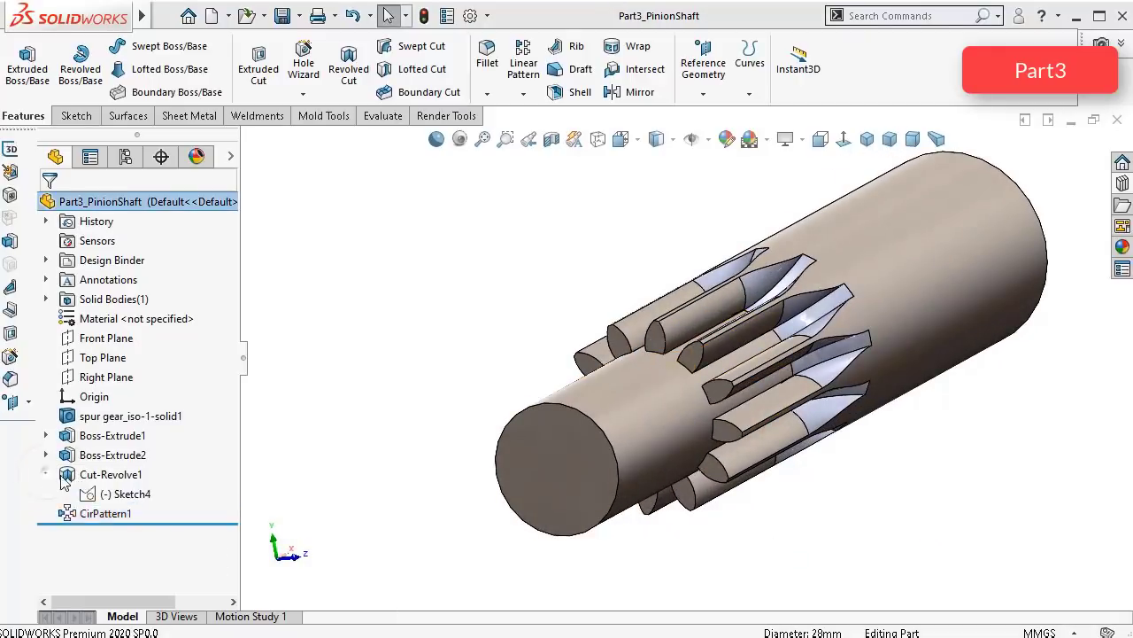
pyautogui.click(135, 494)
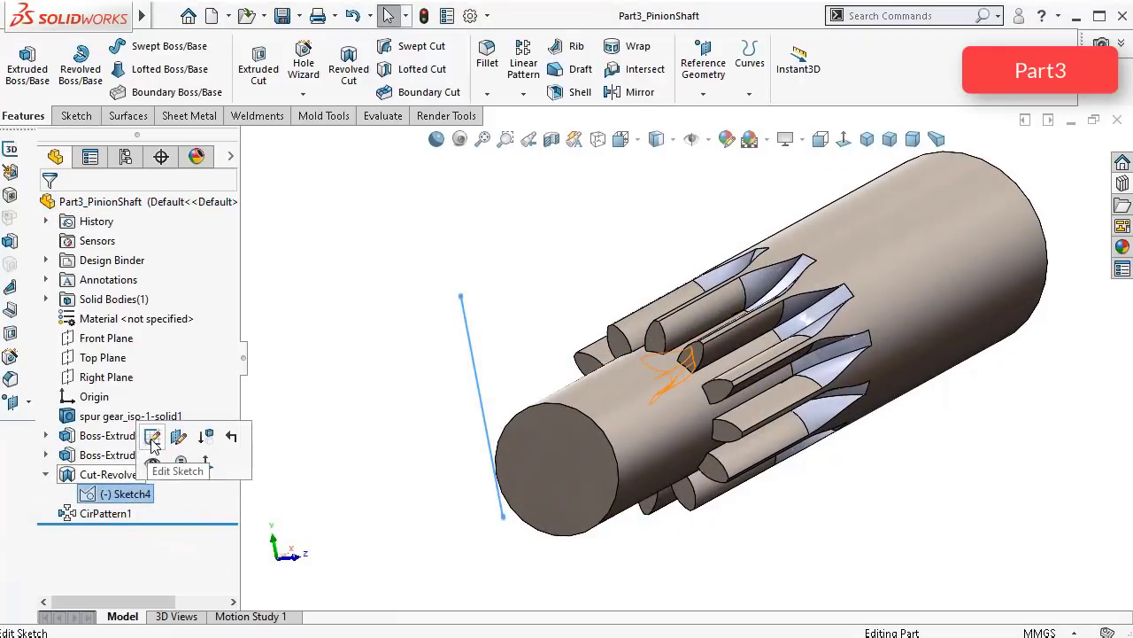
pyautogui.click(152, 436)
pyautogui.click(843, 140)
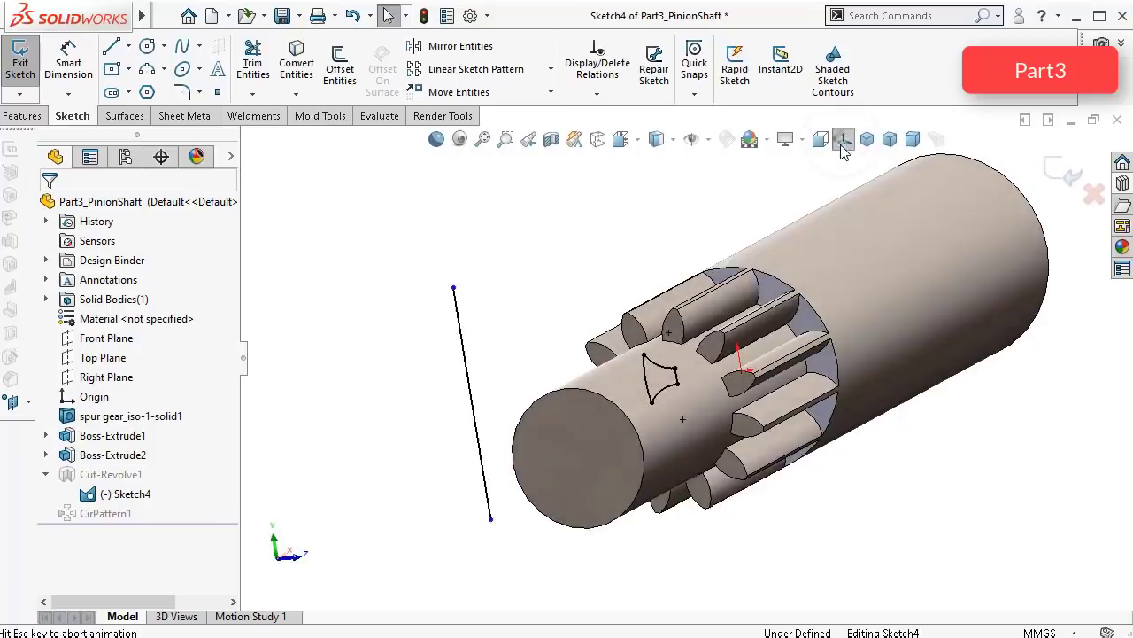
pyautogui.click(68, 64)
pyautogui.click(420, 284)
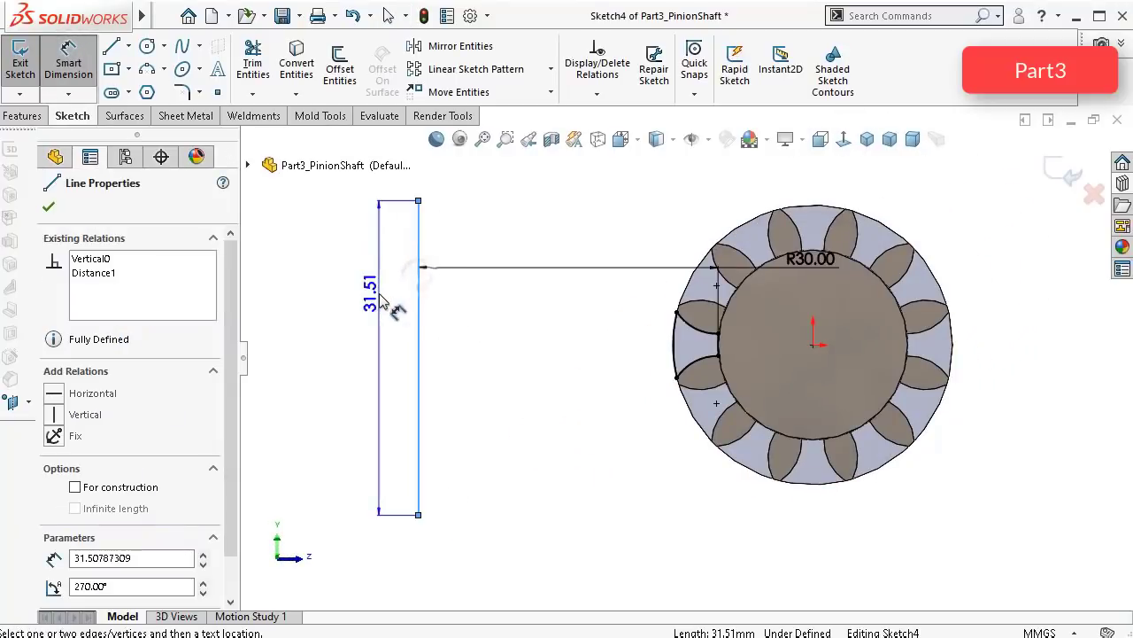
pyautogui.click(383, 310)
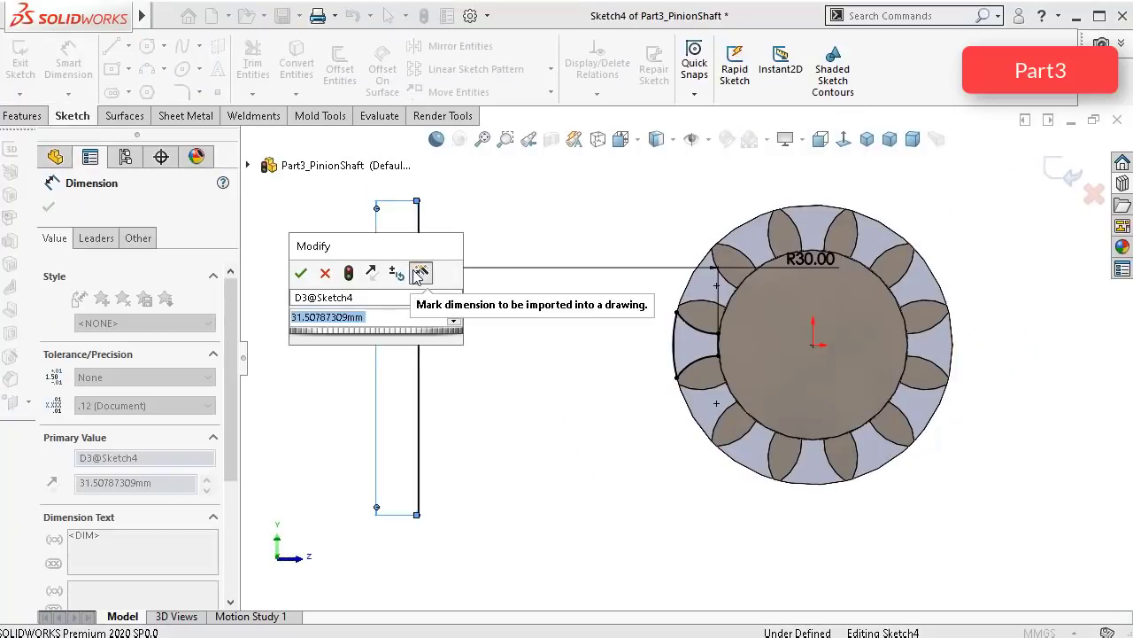
pyautogui.write('30')
pyautogui.press('Return')
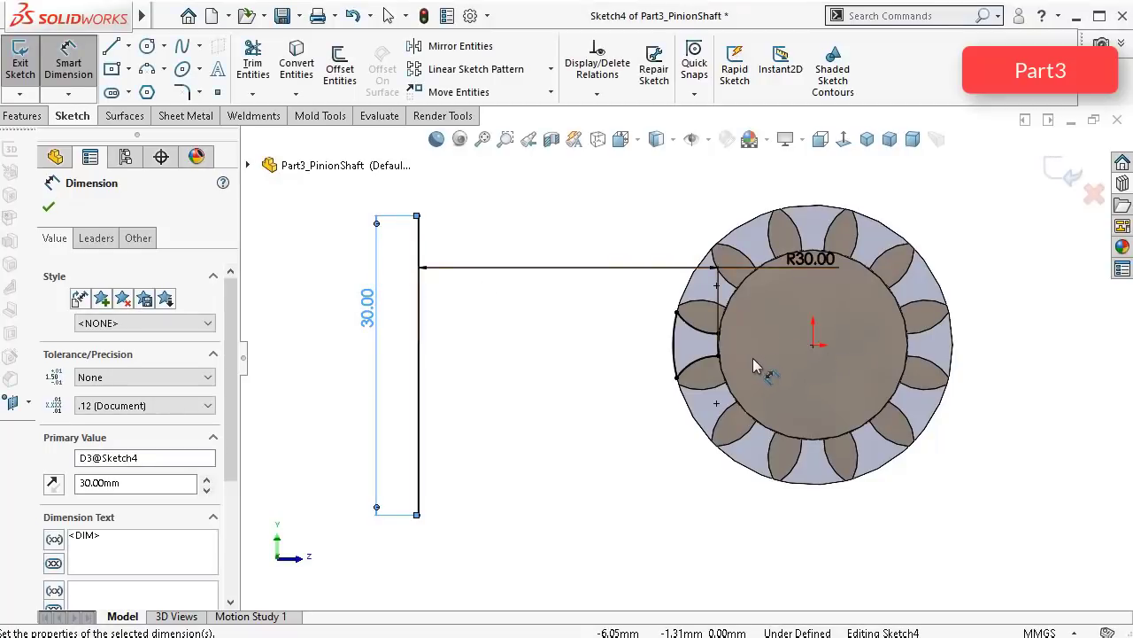
pyautogui.press('Escape')
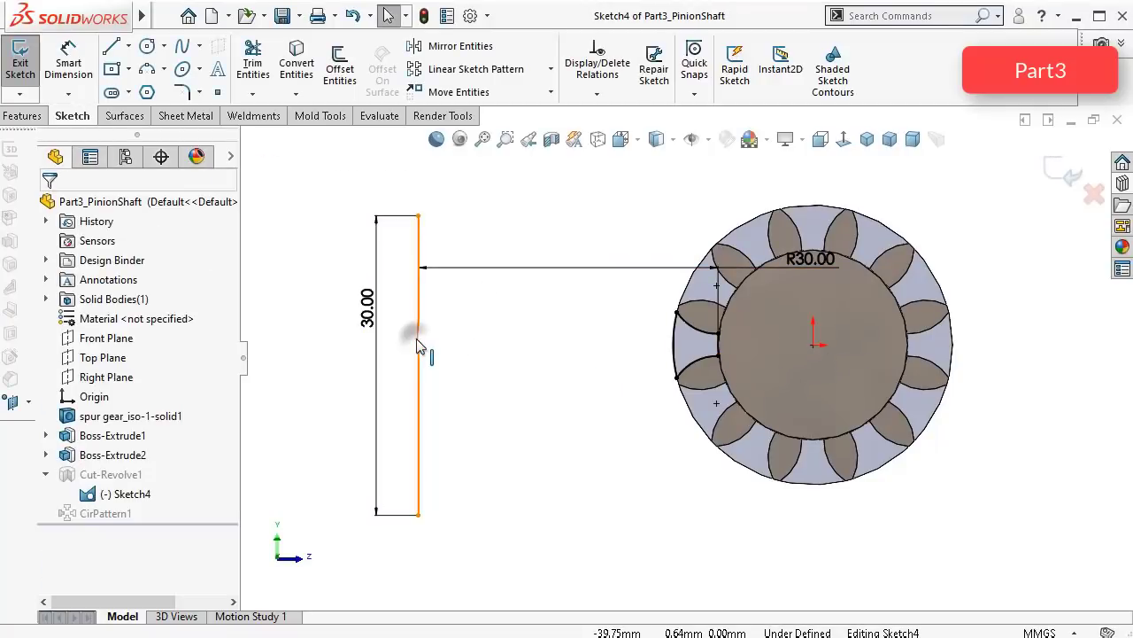
# Step: Add a horizontal relation between the vertical axis line's midpoint and the origin, and exit the revolved cut's sketch
pyautogui.rightClick(421, 347)
pyautogui.click(483, 356)
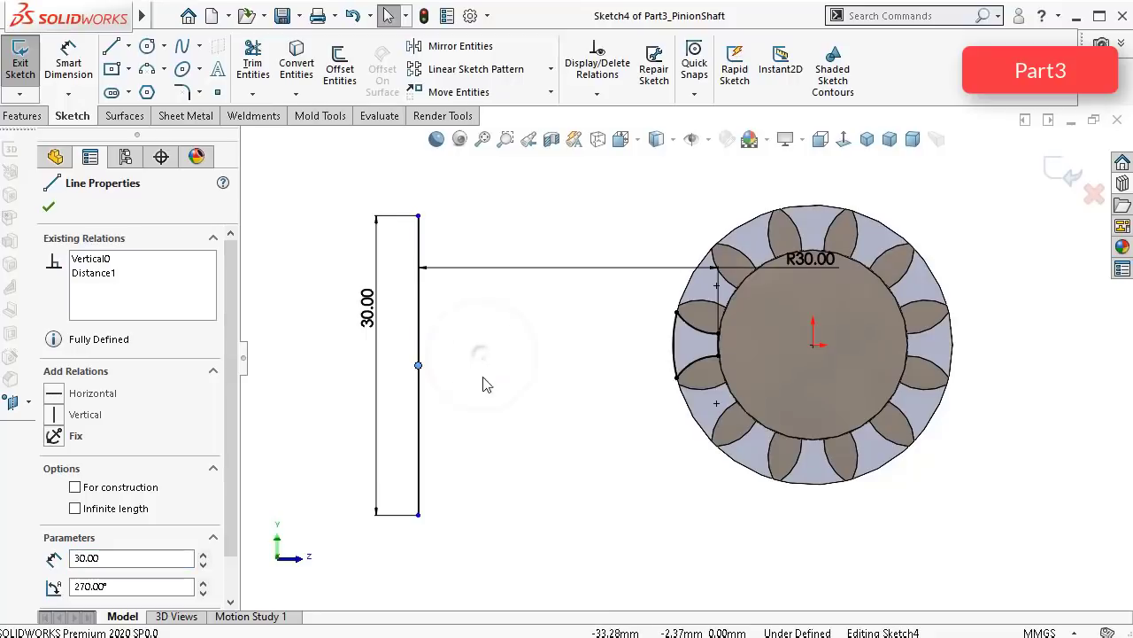
pyautogui.keyDown('ctrl'); pyautogui.click(814, 345); pyautogui.keyUp('ctrl')
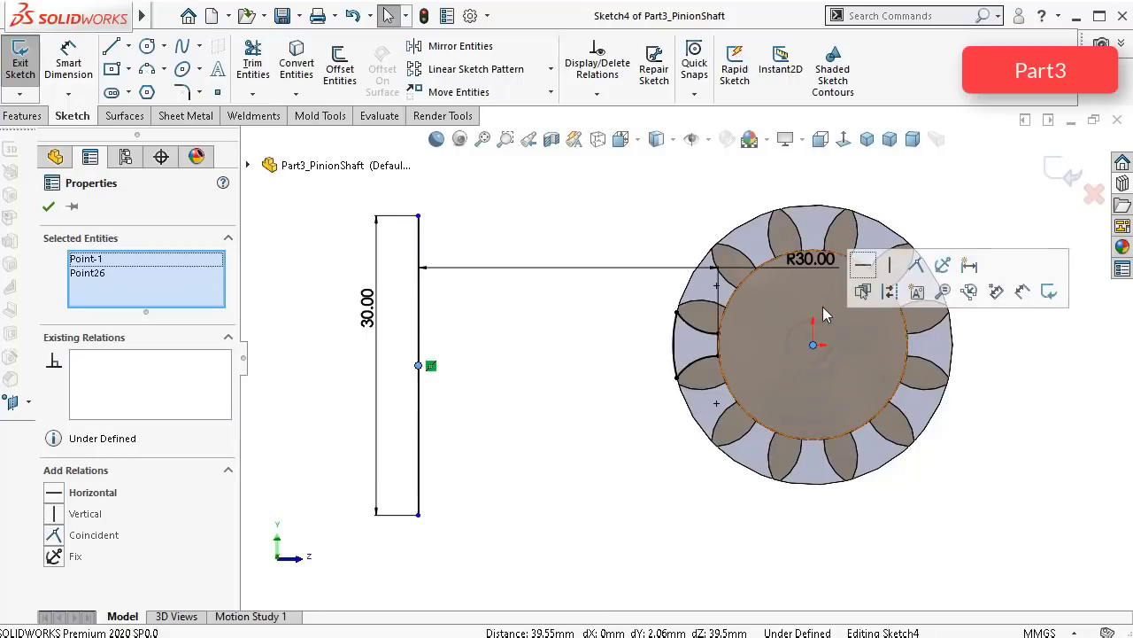
pyautogui.click(863, 264)
pyautogui.click(651, 201)
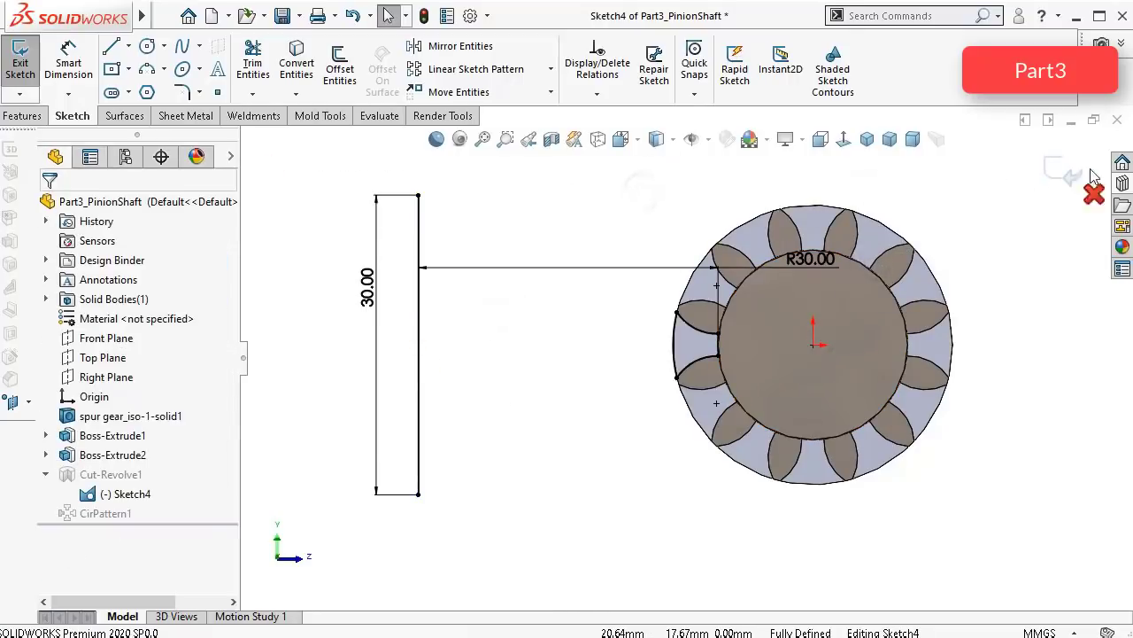
pyautogui.click(1054, 175)
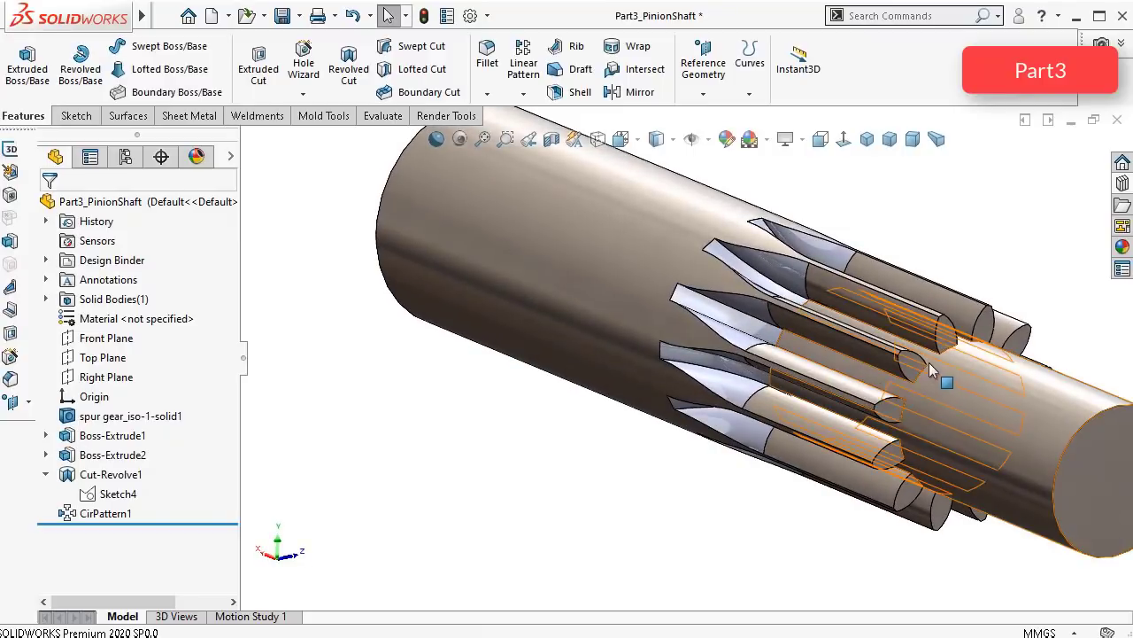
# Step: Apply the brushed steel appearance from the metal steel appearances to the whole pinion shaft body
pyautogui.scroll(-2, 929, 362)
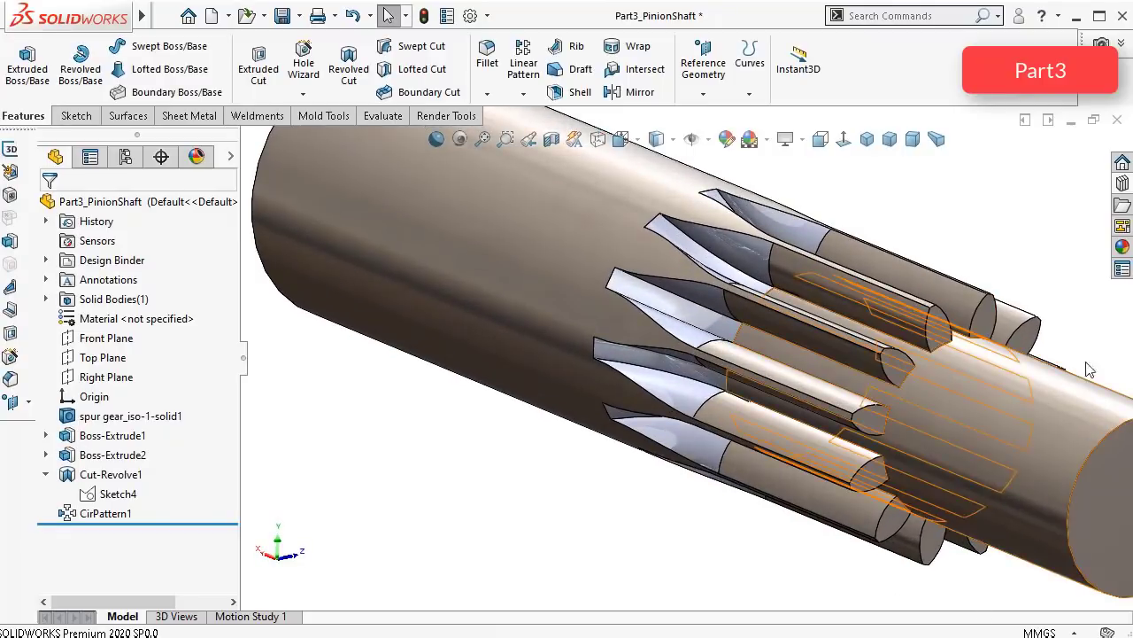
pyautogui.click(1122, 248)
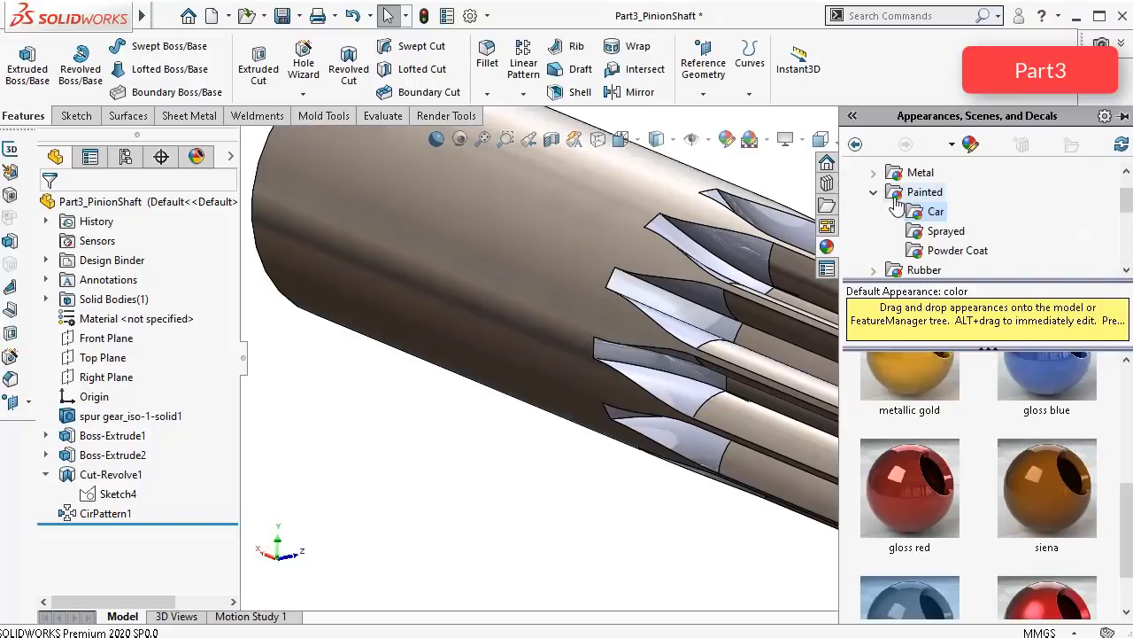
pyautogui.click(874, 194)
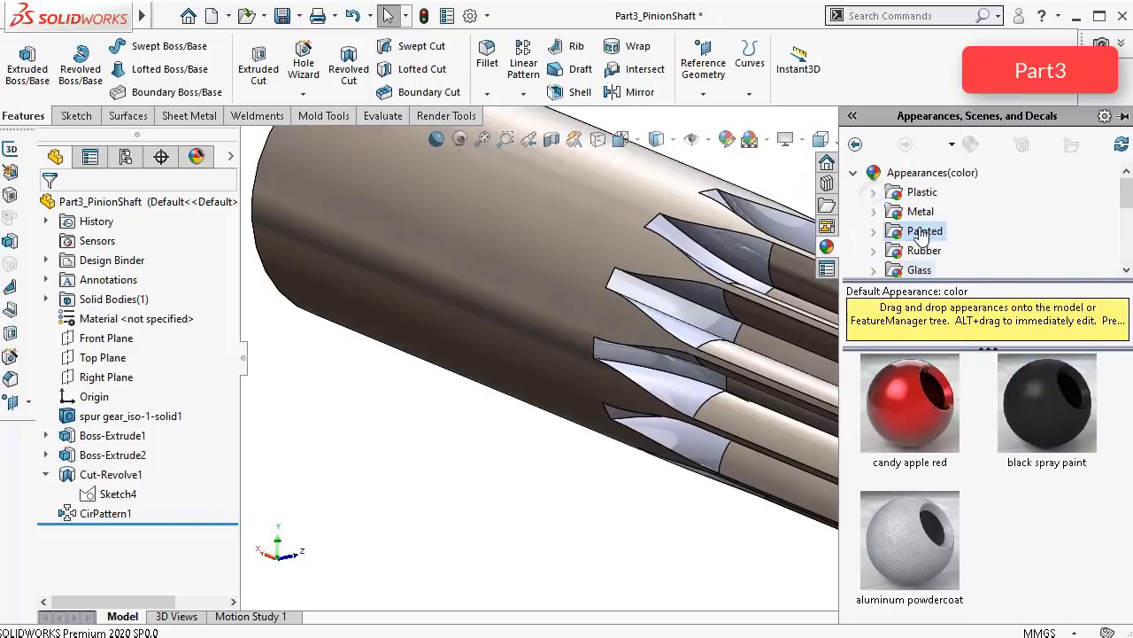
pyautogui.click(873, 212)
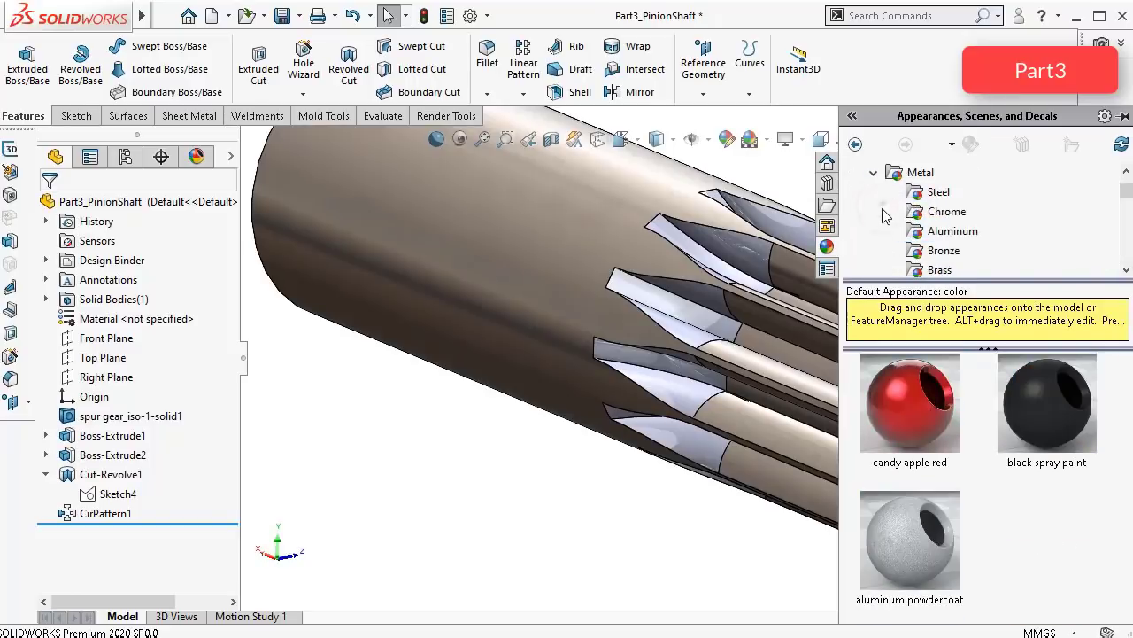
pyautogui.click(932, 195)
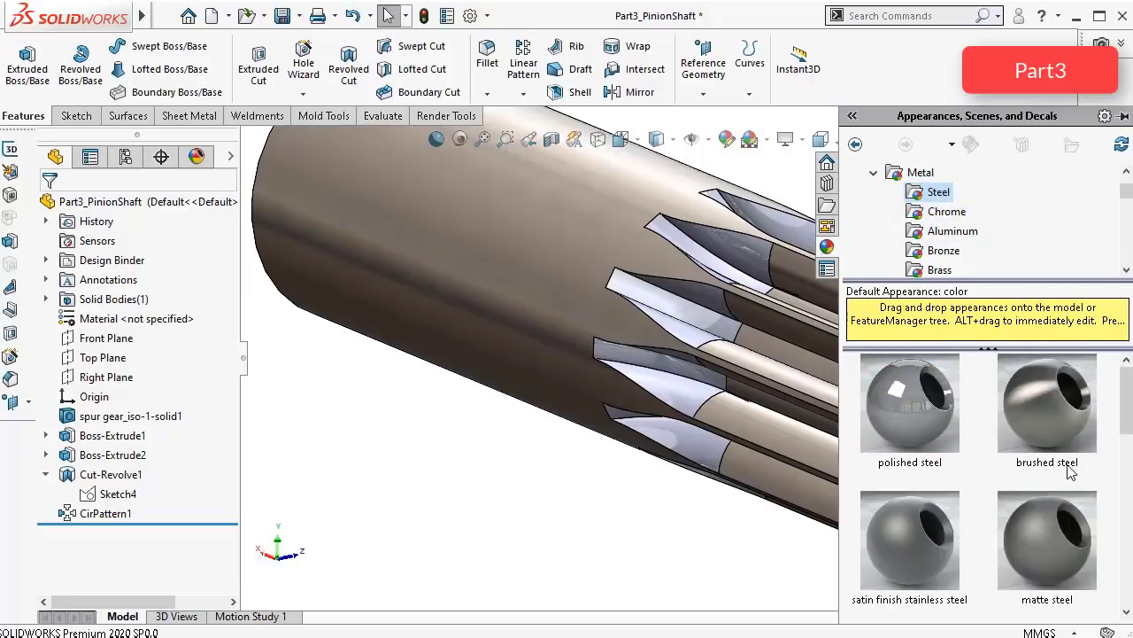
pyautogui.moveTo(1033, 428)
pyautogui.mouseDown()
pyautogui.moveTo(729, 409)
pyautogui.moveTo(777, 394)
pyautogui.mouseUp()
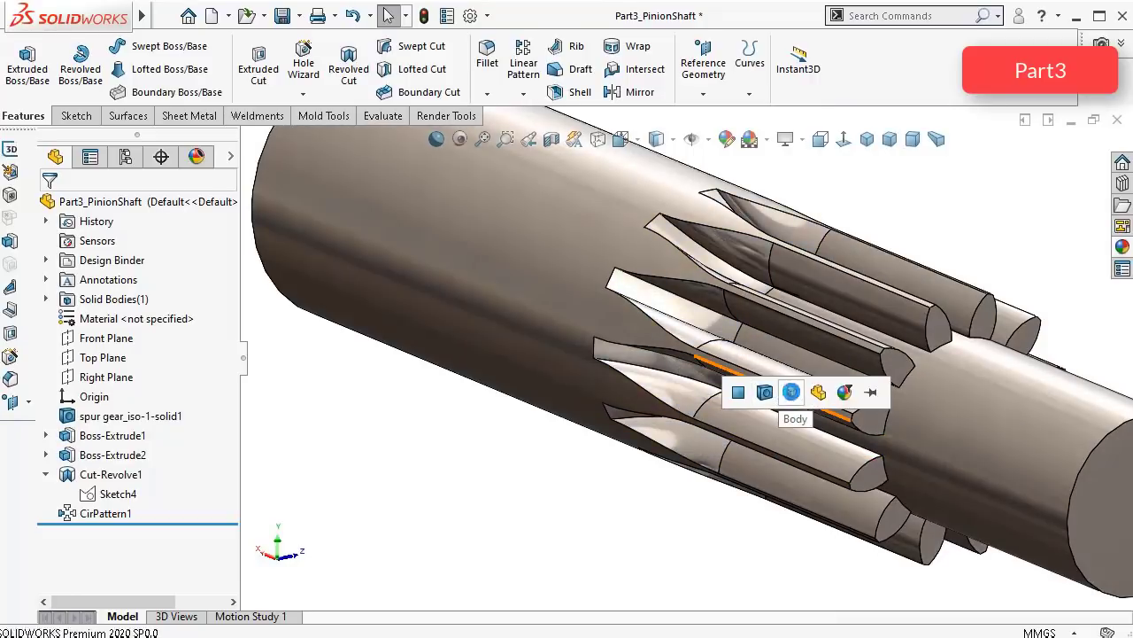
pyautogui.click(793, 393)
pyautogui.scroll(2, 966, 254)
pyautogui.moveTo(965, 254)
pyautogui.mouseDown(button='middle')
pyautogui.moveTo(980, 255)
pyautogui.moveTo(946, 415)
pyautogui.moveTo(1007, 328)
pyautogui.moveTo(953, 245)
pyautogui.moveTo(951, 254)
pyautogui.mouseUp(button='middle')
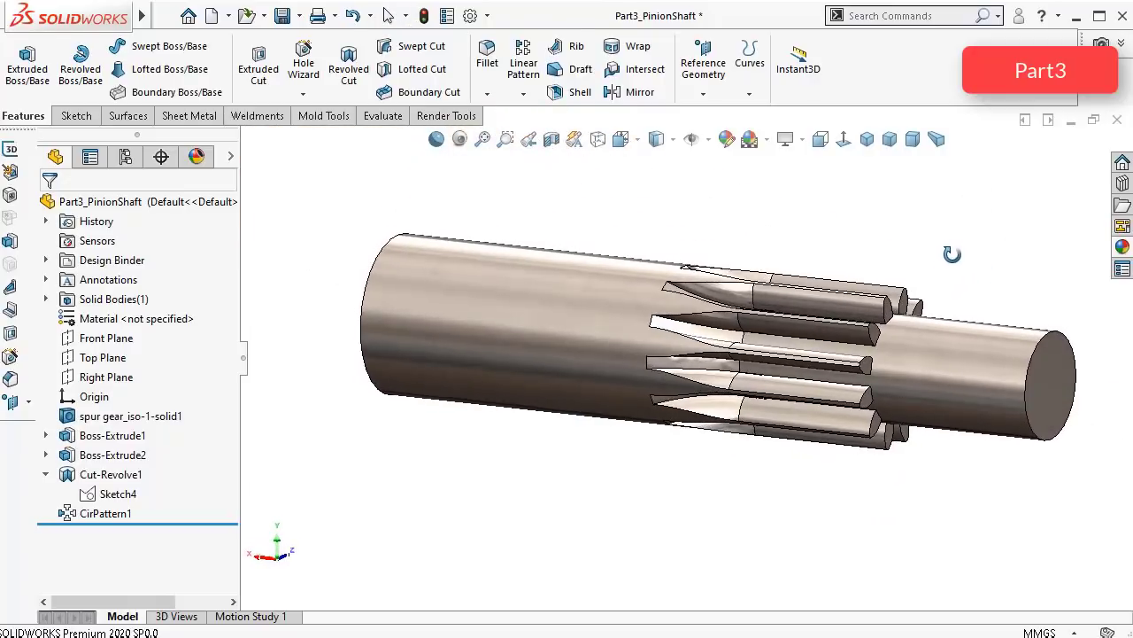
pyautogui.scroll(-2, 902, 332)
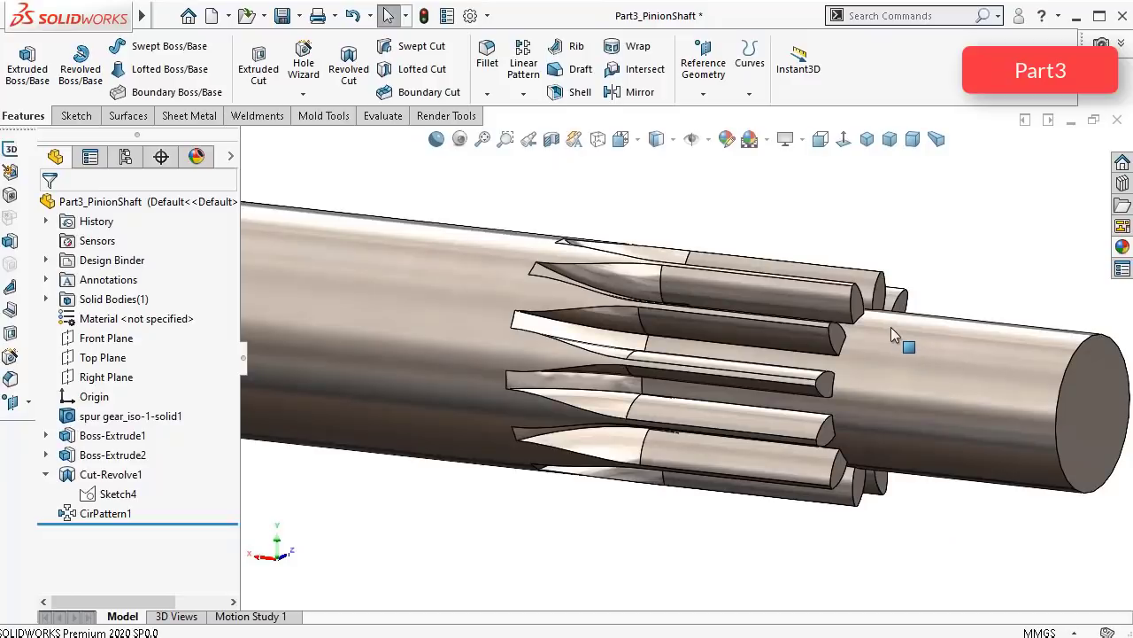
# Step: Try to remove the satin finish stainless steel appearance from the part, and list the items it is attached to
pyautogui.click(196, 156)
pyautogui.moveTo(126, 292)
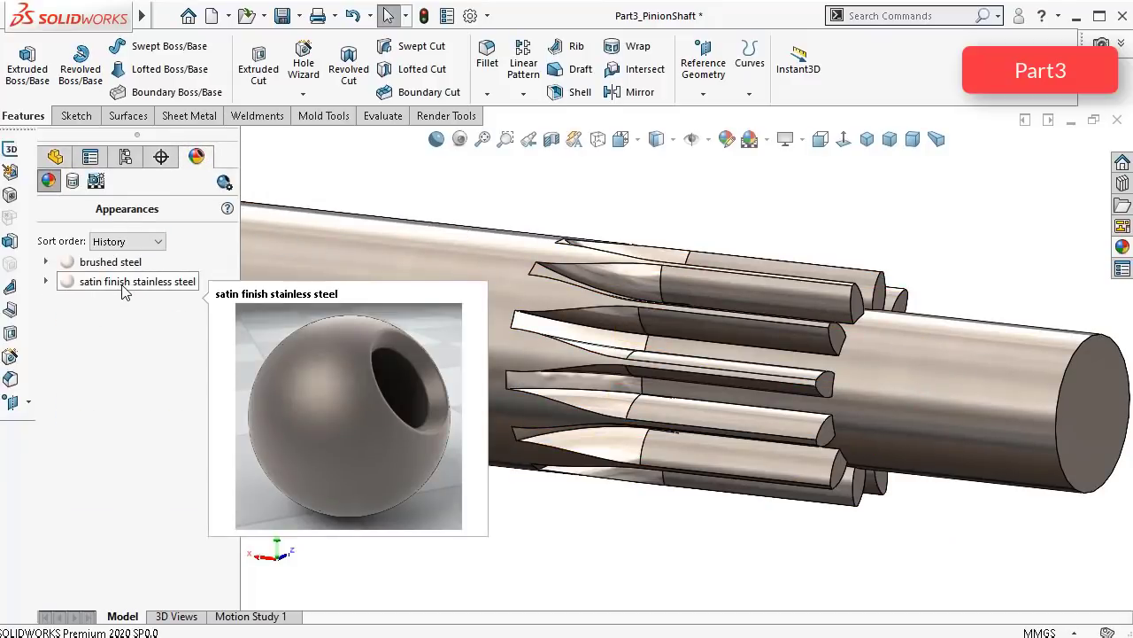
pyautogui.rightClick(125, 283)
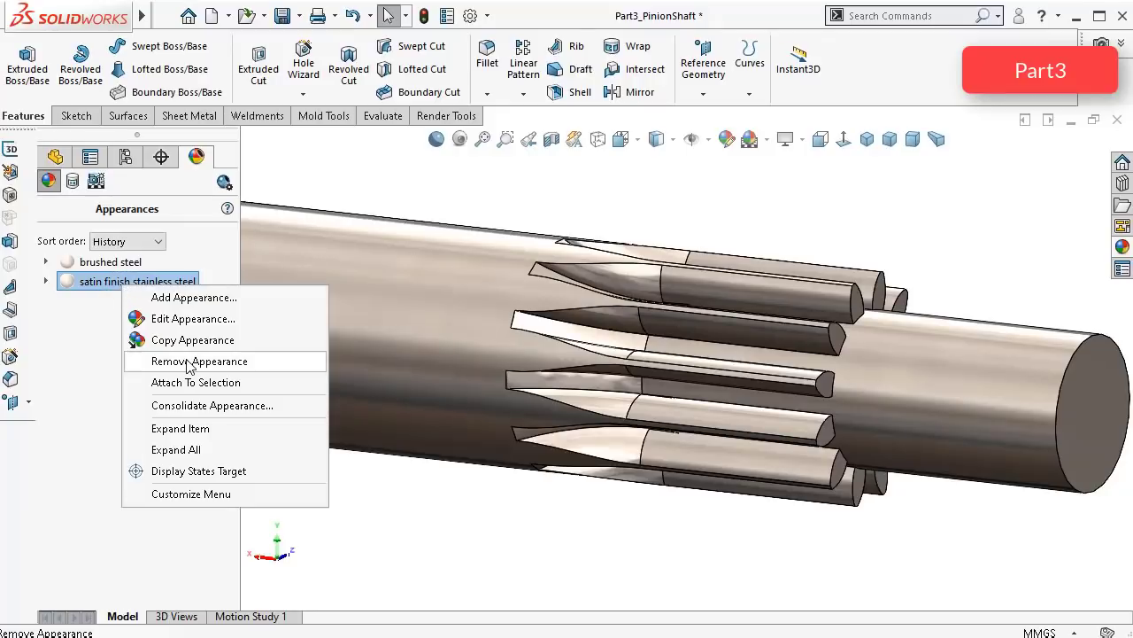
pyautogui.click(188, 362)
pyautogui.click(124, 281)
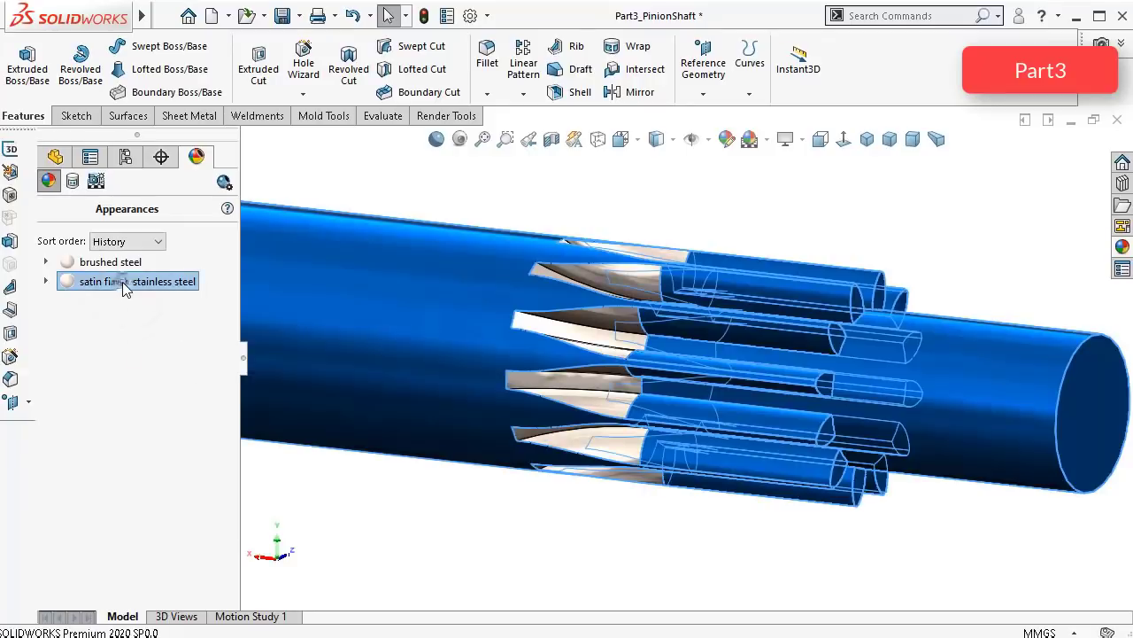
pyautogui.rightClick(124, 281)
pyautogui.click(168, 360)
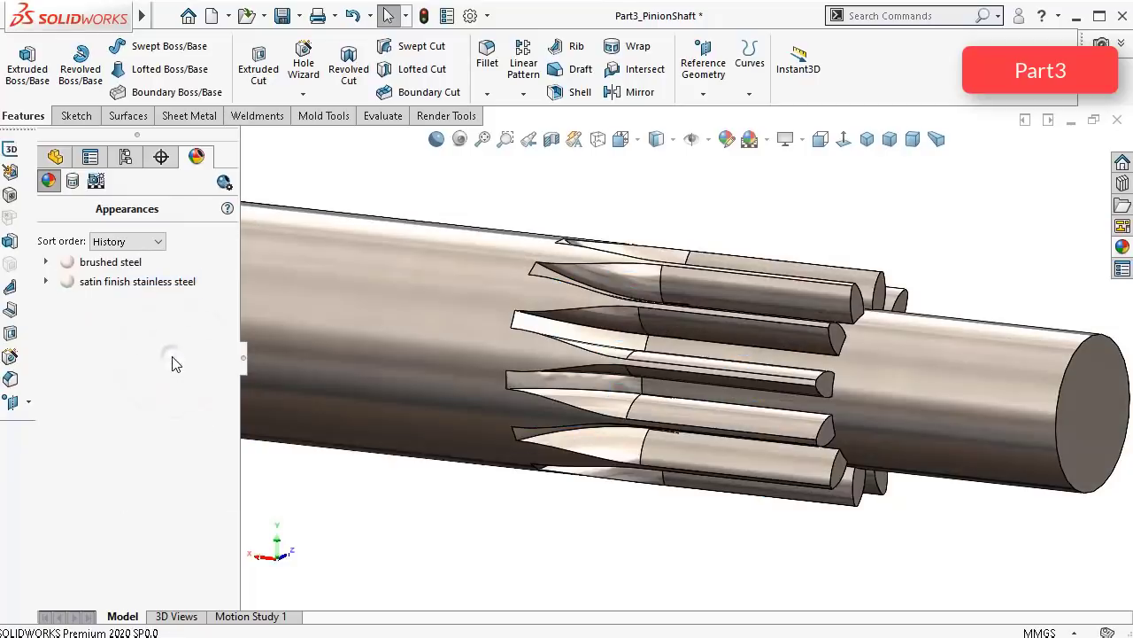
pyautogui.moveTo(118, 282)
pyautogui.click(45, 283)
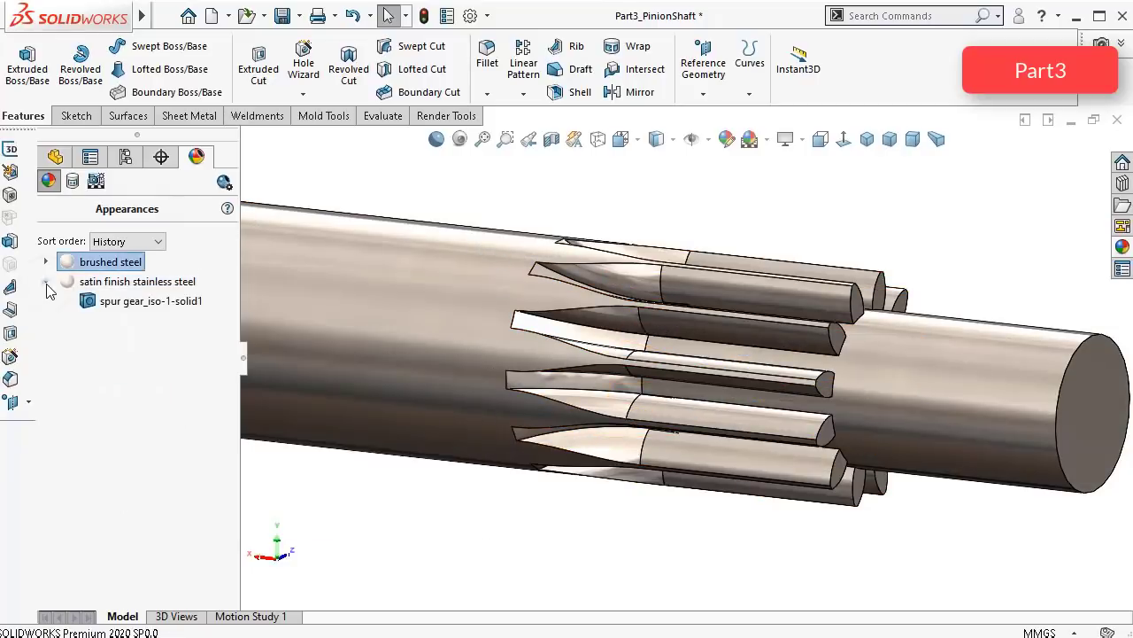
# Step: Replace the body's brushed steel appearance with satin finish stainless steel and save the part
pyautogui.rightClick(89, 266)
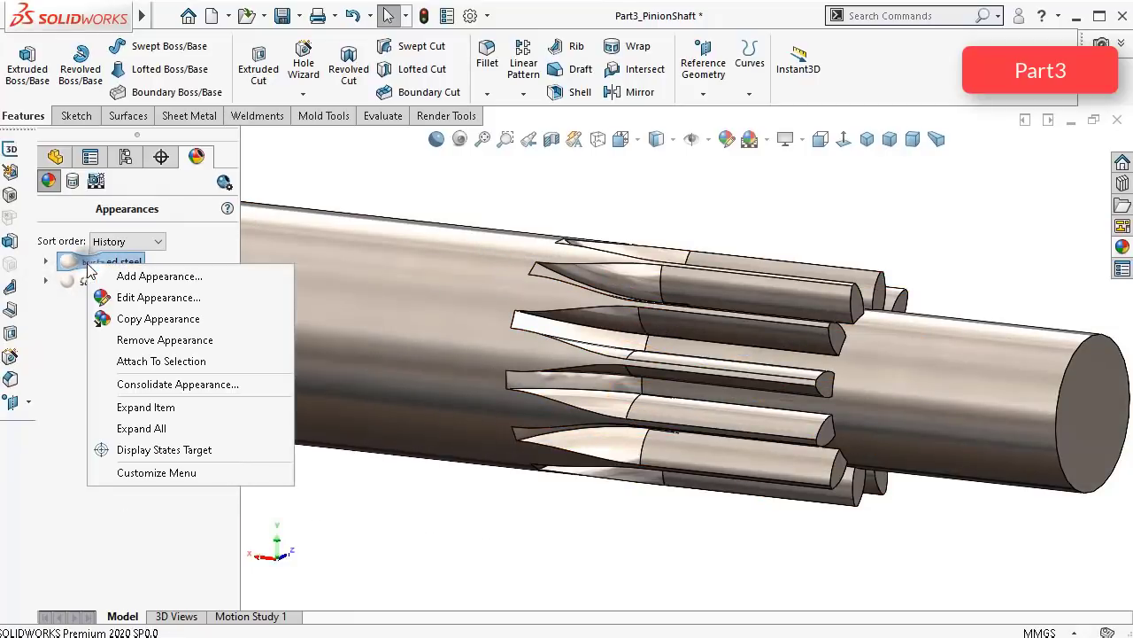
pyautogui.click(129, 300)
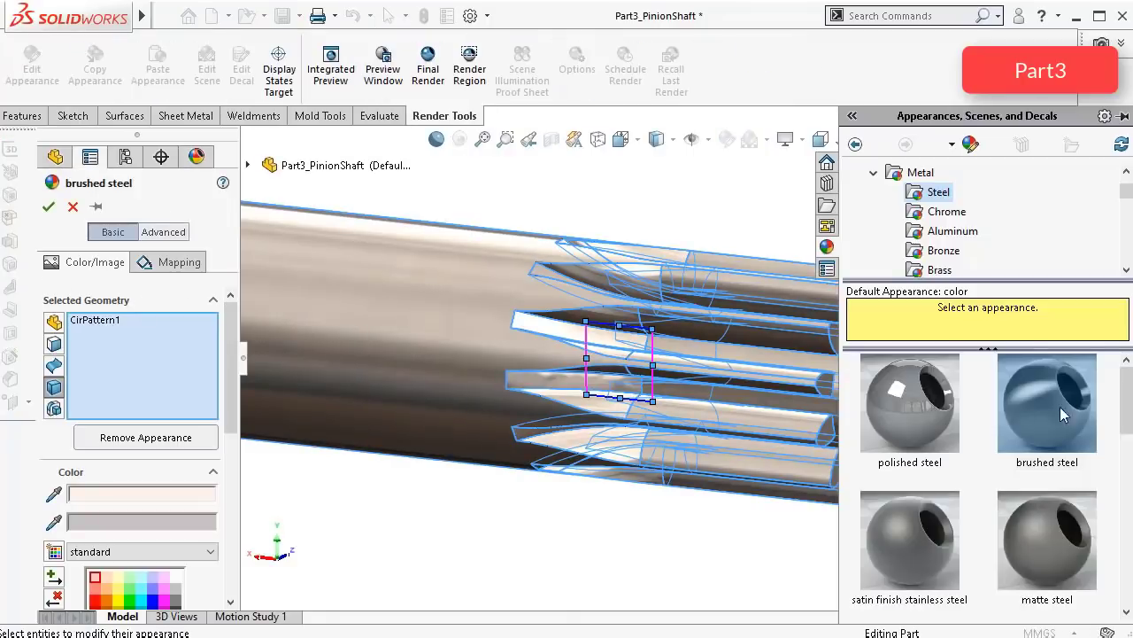
pyautogui.click(929, 538)
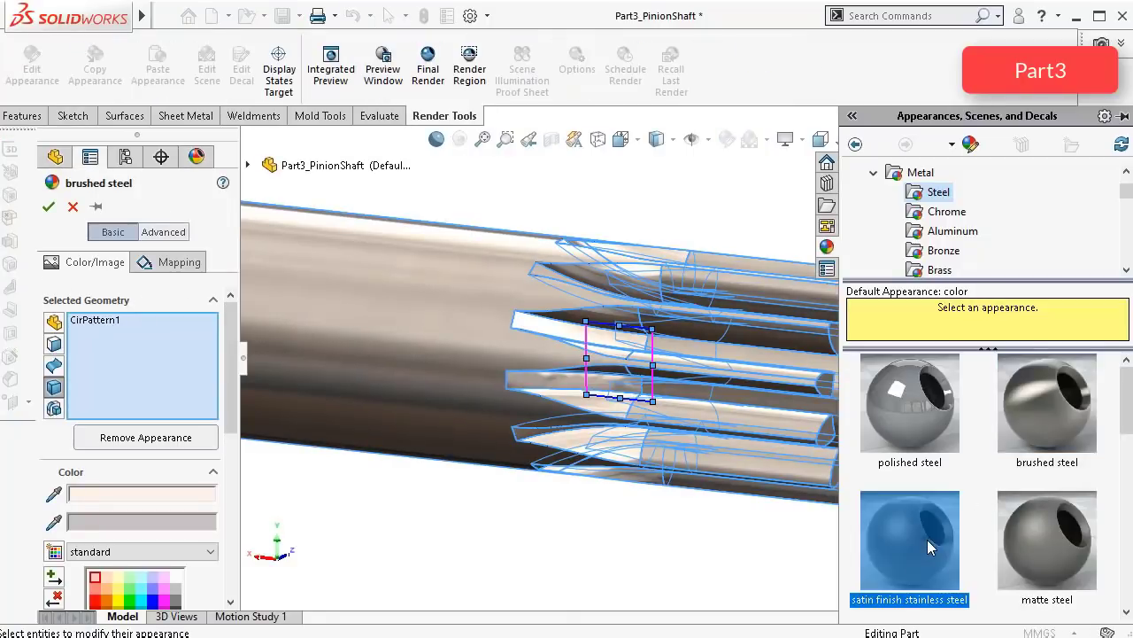
pyautogui.click(49, 207)
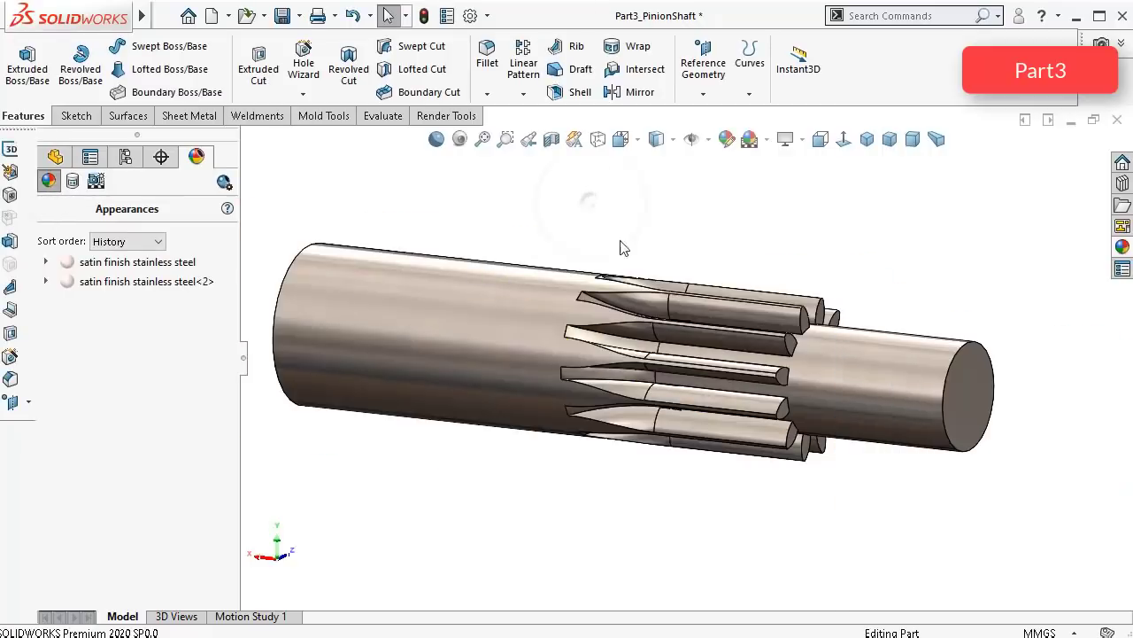
pyautogui.moveTo(622, 248); pyautogui.dragTo(334, 417, button='middle')
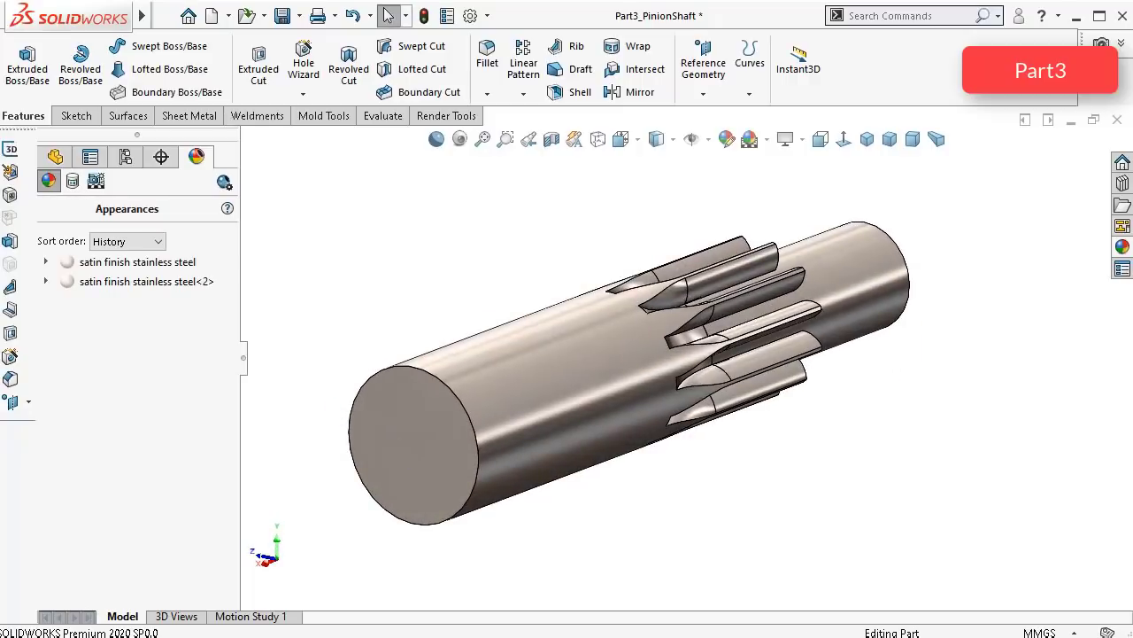
pyautogui.hotkey('ctrl', 's')
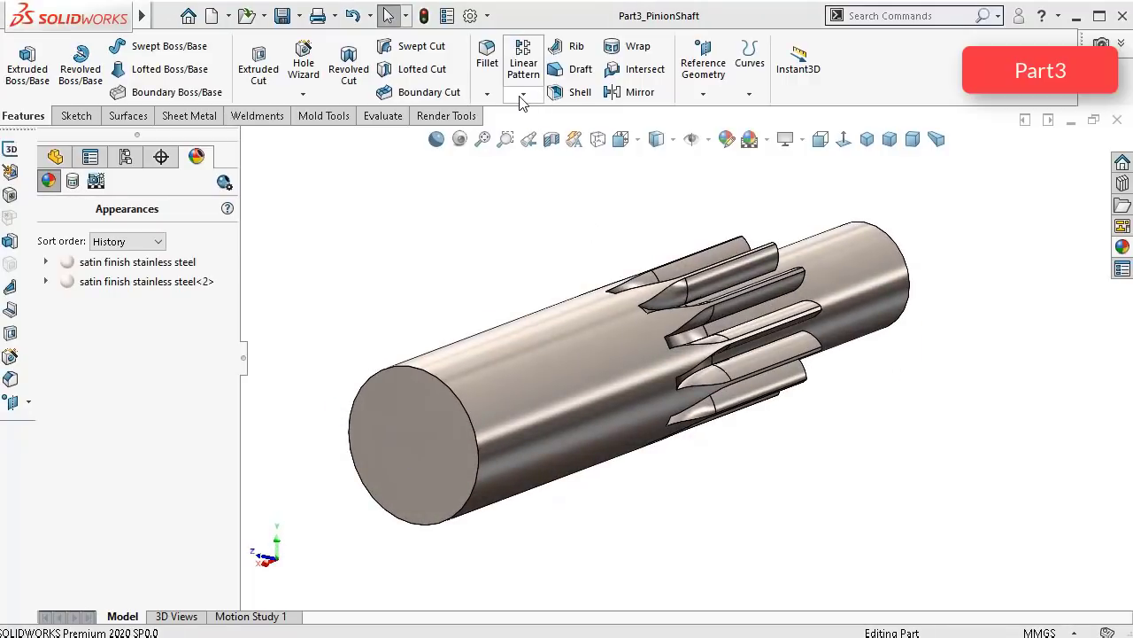
# Step: Chamfer the end faces at both ends of the shaft by 1.5 mm at 45° and save the part
pyautogui.click(486, 93)
pyautogui.click(507, 134)
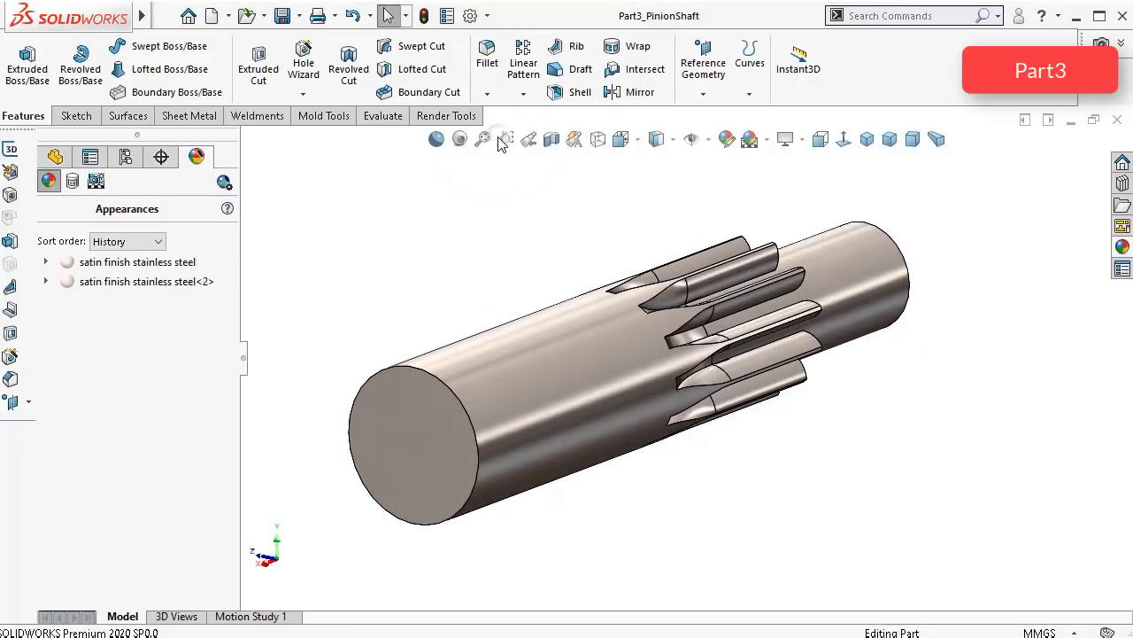
pyautogui.click(54, 158)
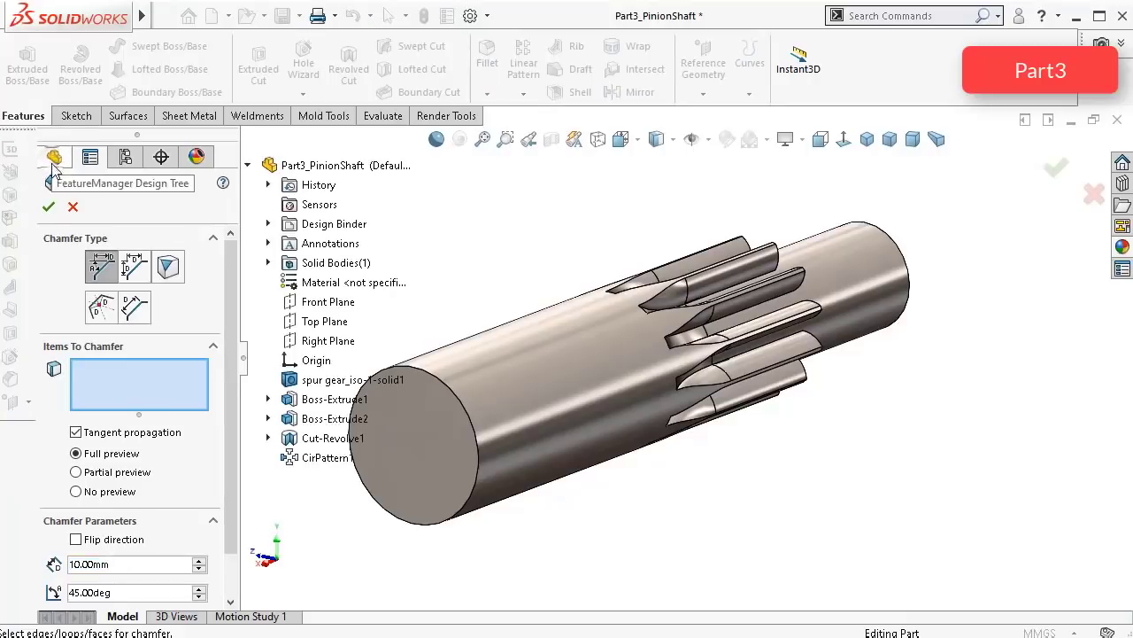
pyautogui.click(146, 565)
pyautogui.doubleClick(127, 572)
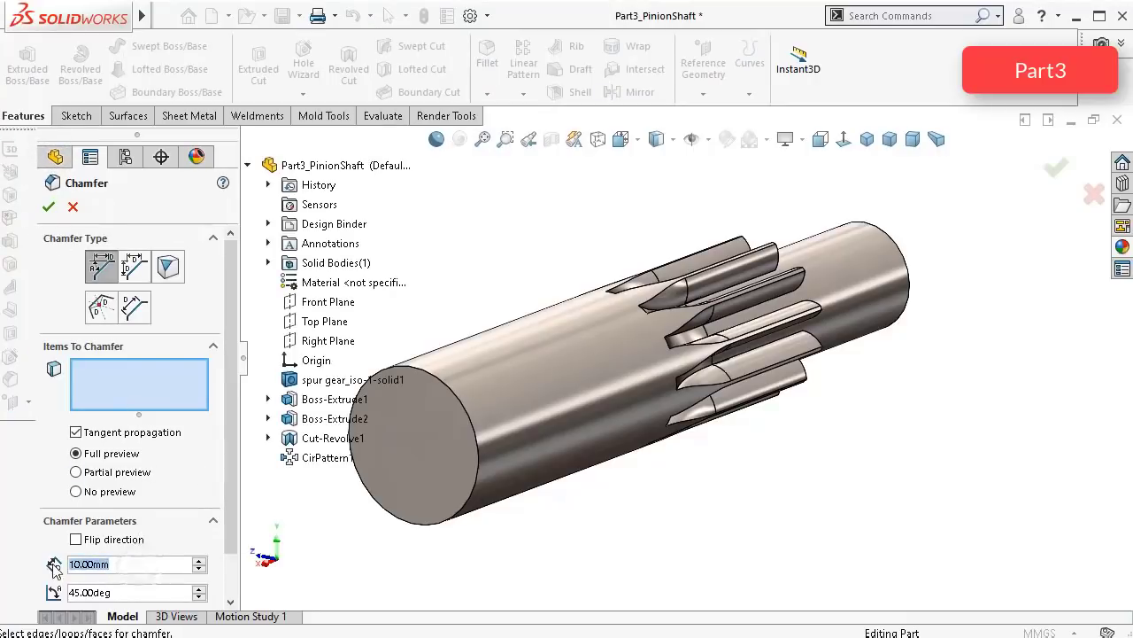
pyautogui.write('1')
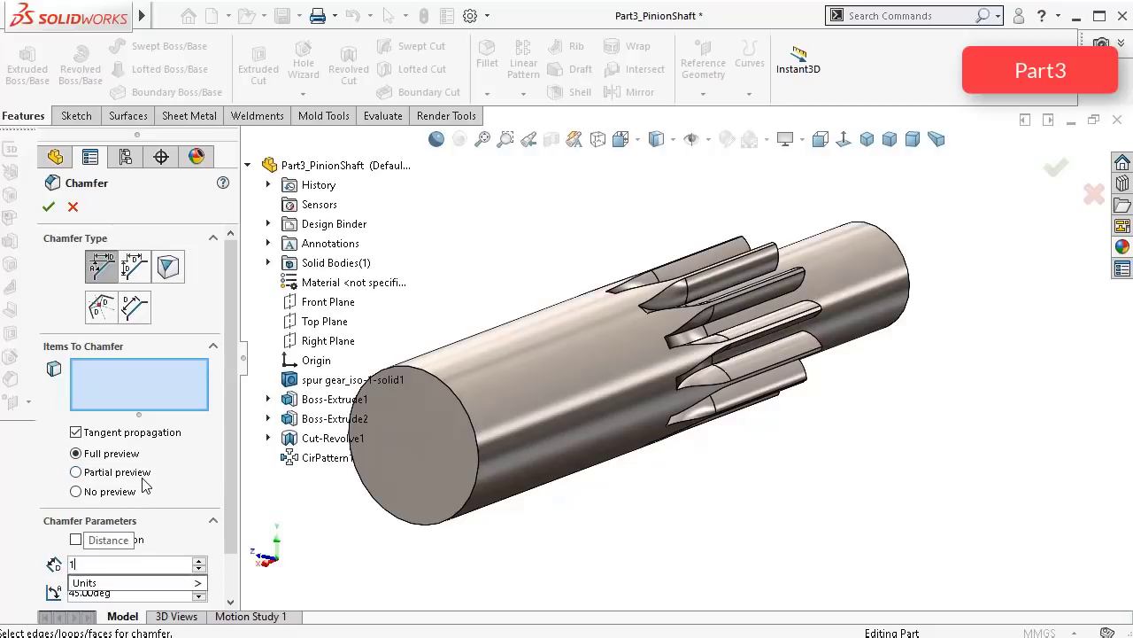
pyautogui.write(',5')
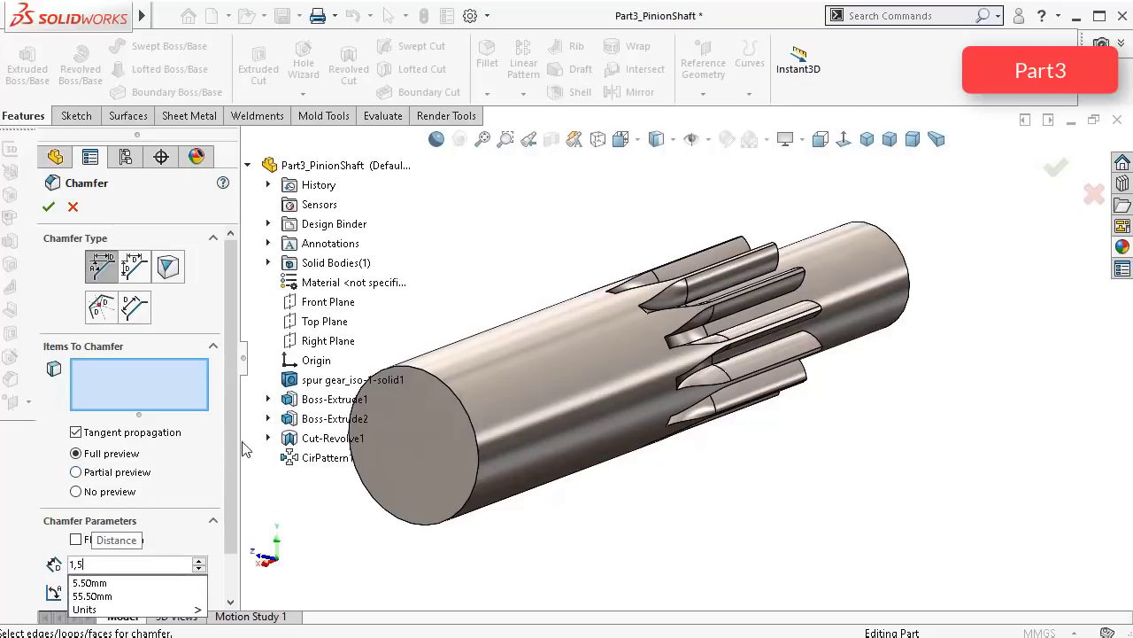
pyautogui.click(449, 449)
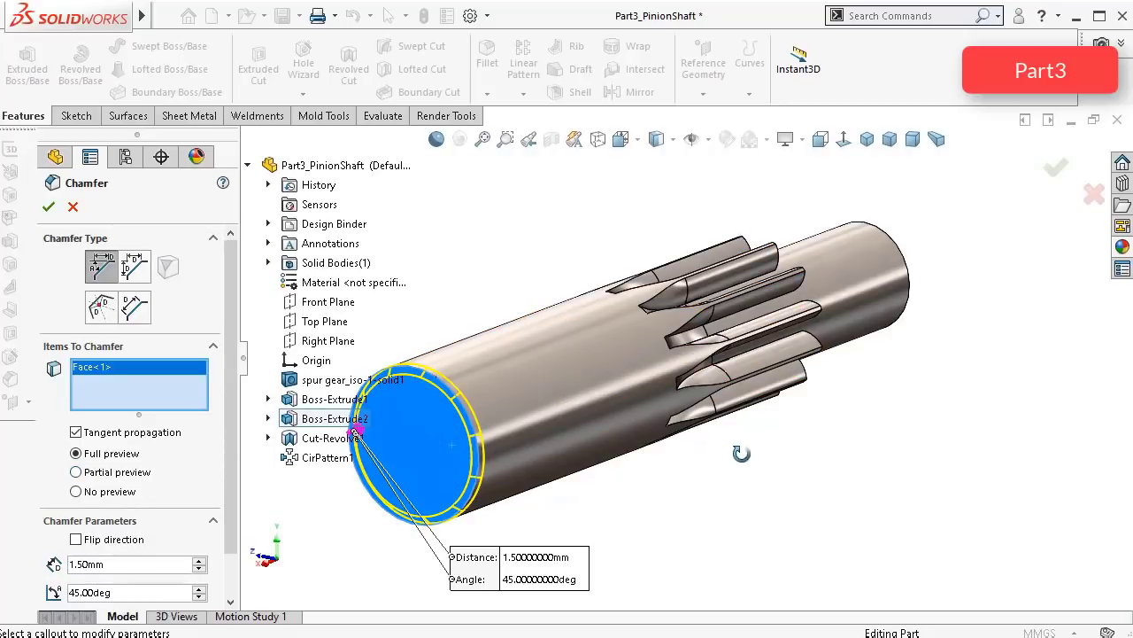
pyautogui.moveTo(741, 453); pyautogui.dragTo(673, 425, button='middle')
pyautogui.click(917, 264)
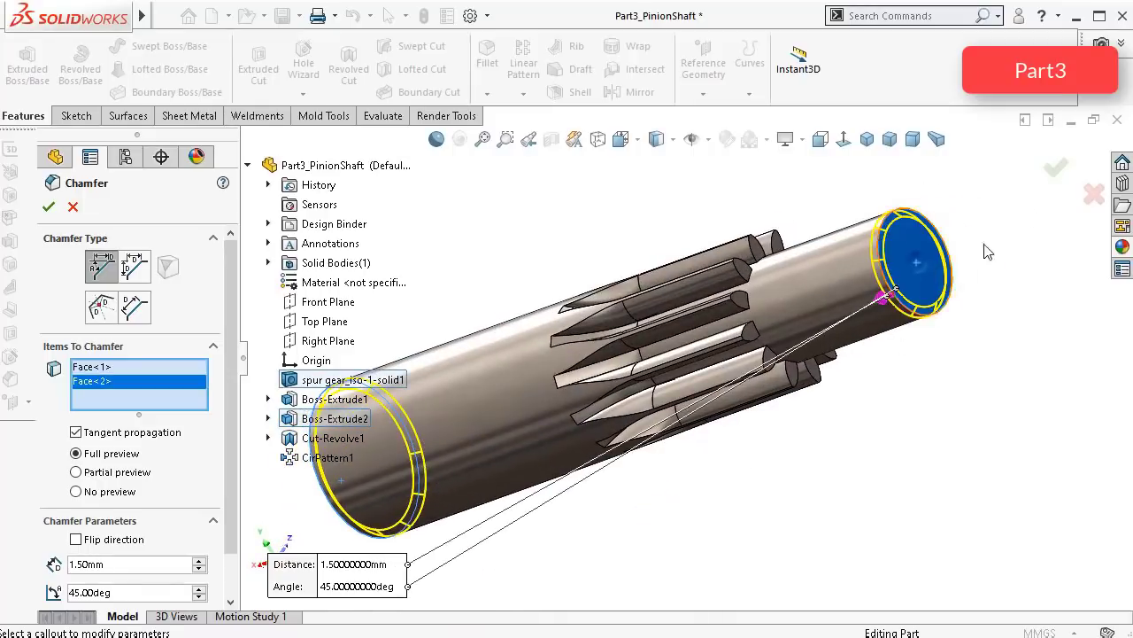
pyautogui.click(1052, 174)
pyautogui.moveTo(805, 233); pyautogui.dragTo(891, 346, button='middle')
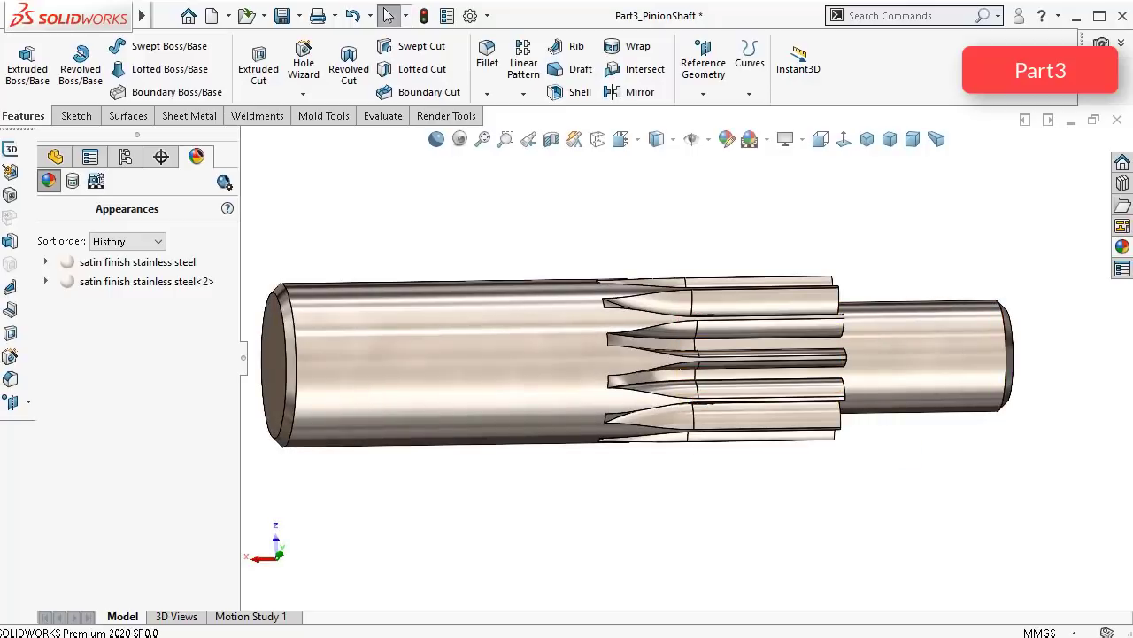
pyautogui.hotkey('ctrl', 's')
# Step: Chamfer the outer end edge of one gear tooth on the narrow-shaft side by 1.5 mm at 45°
pyautogui.scroll(-5, 794, 382)
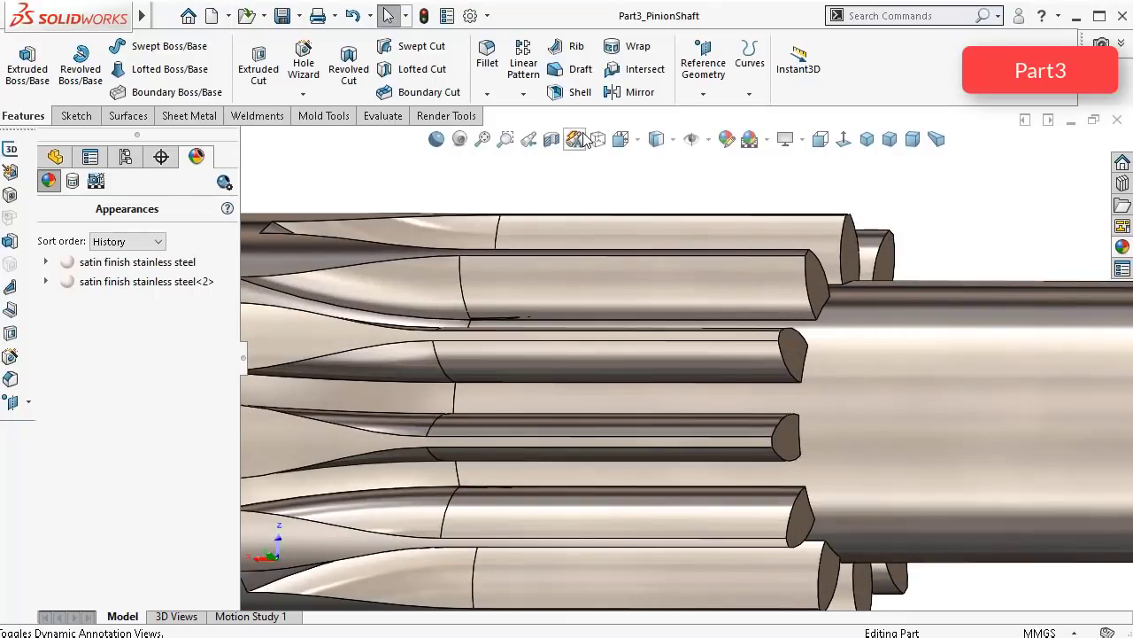
pyautogui.click(487, 94)
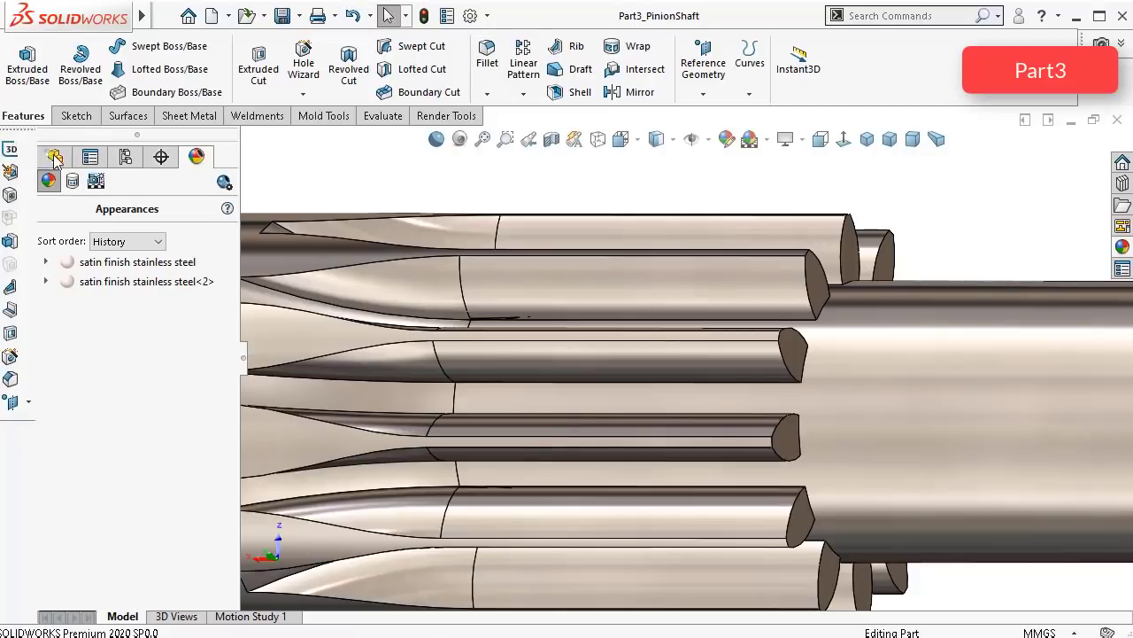
pyautogui.click(55, 156)
pyautogui.click(487, 94)
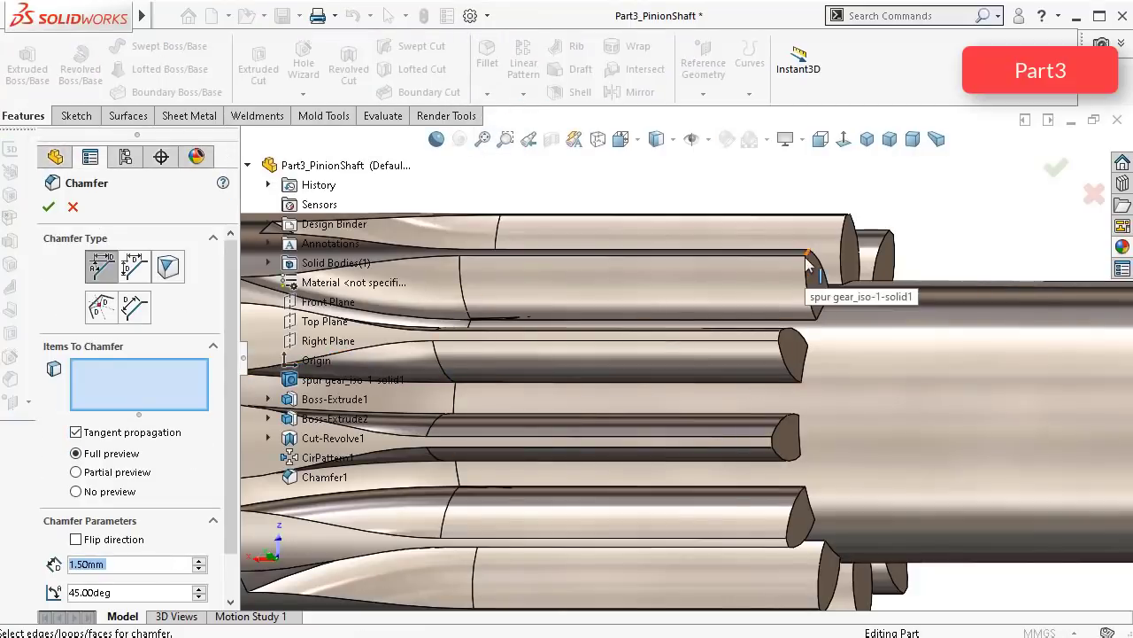
pyautogui.scroll(-2, 806, 278)
pyautogui.click(735, 294)
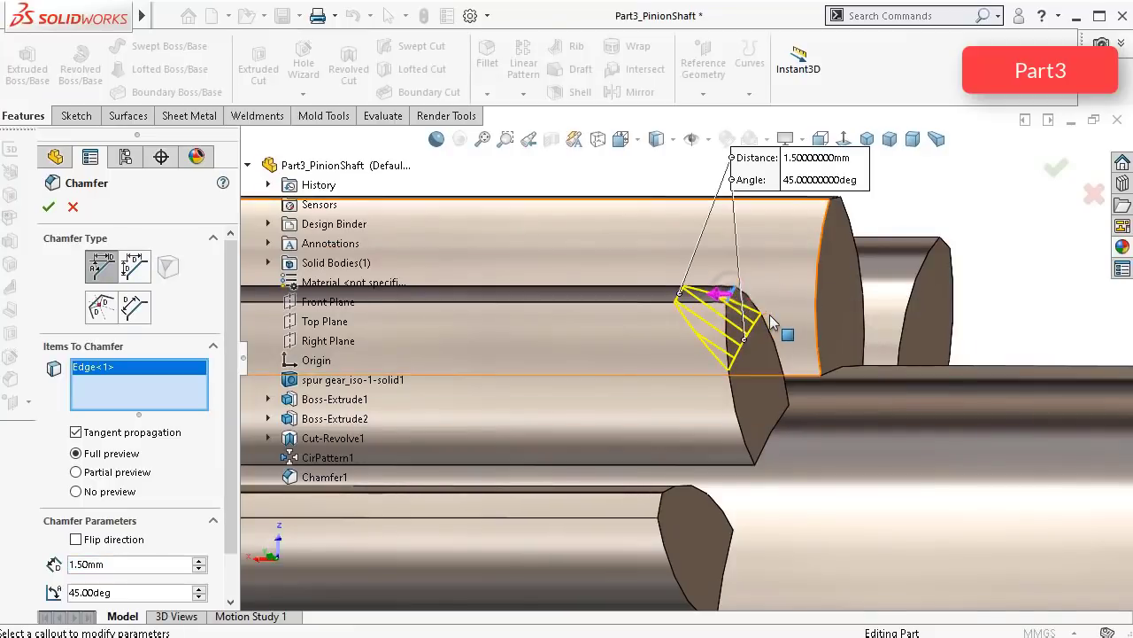
pyautogui.scroll(1, 790, 328)
pyautogui.scroll(1, 779, 339)
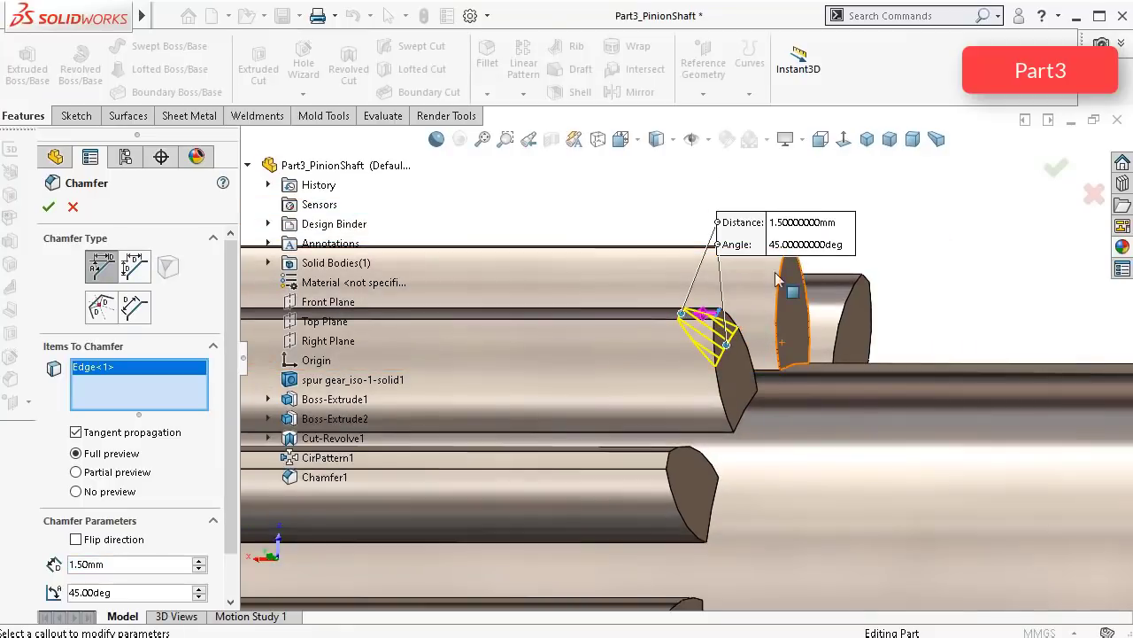
pyautogui.moveTo(757, 321); pyautogui.dragTo(768, 354, button='middle')
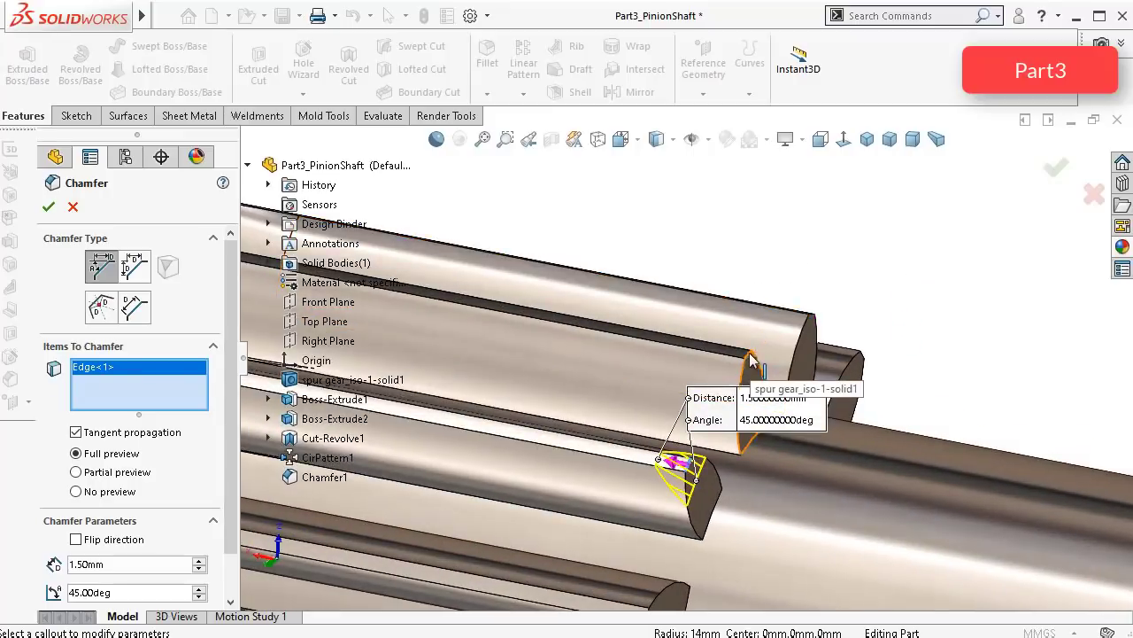
pyautogui.scroll(-3, 769, 347)
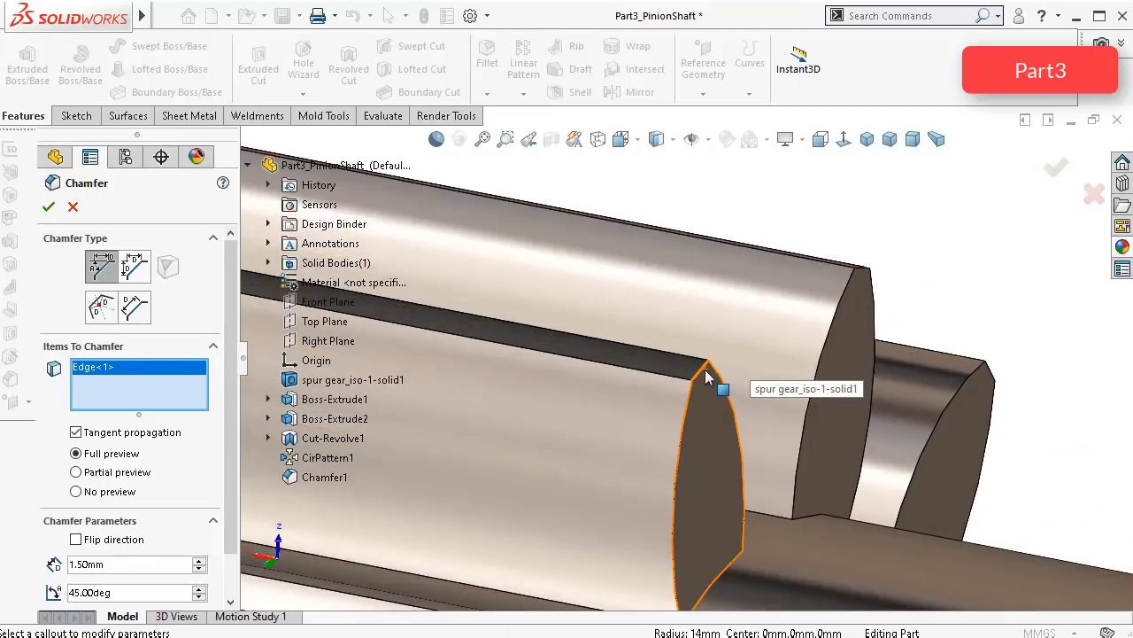
pyautogui.scroll(5, 701, 379)
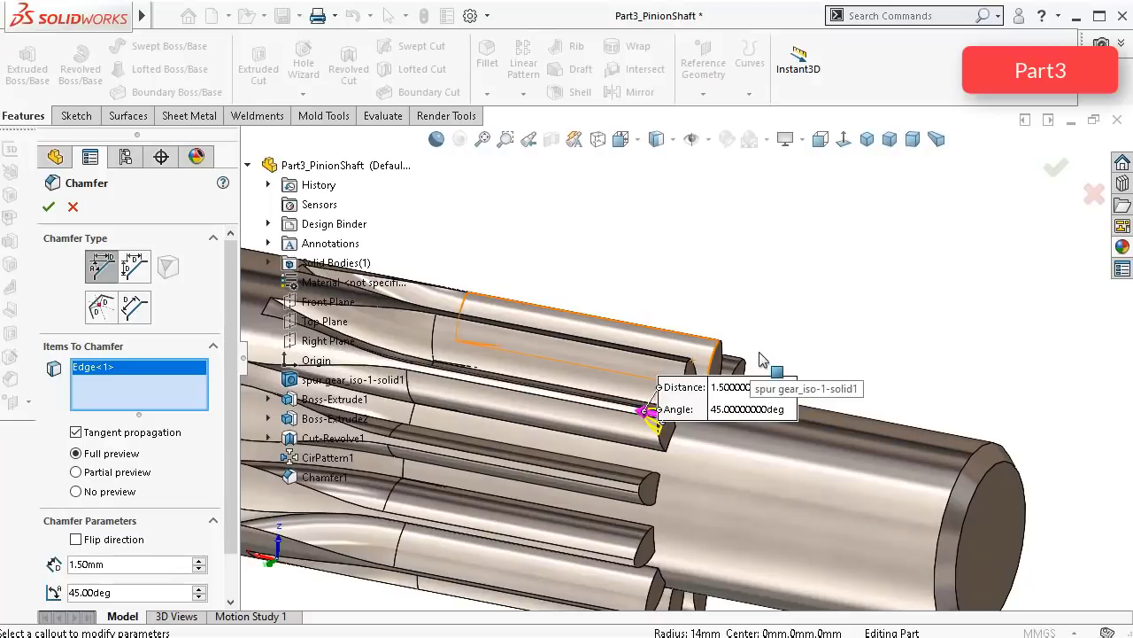
pyautogui.click(1057, 169)
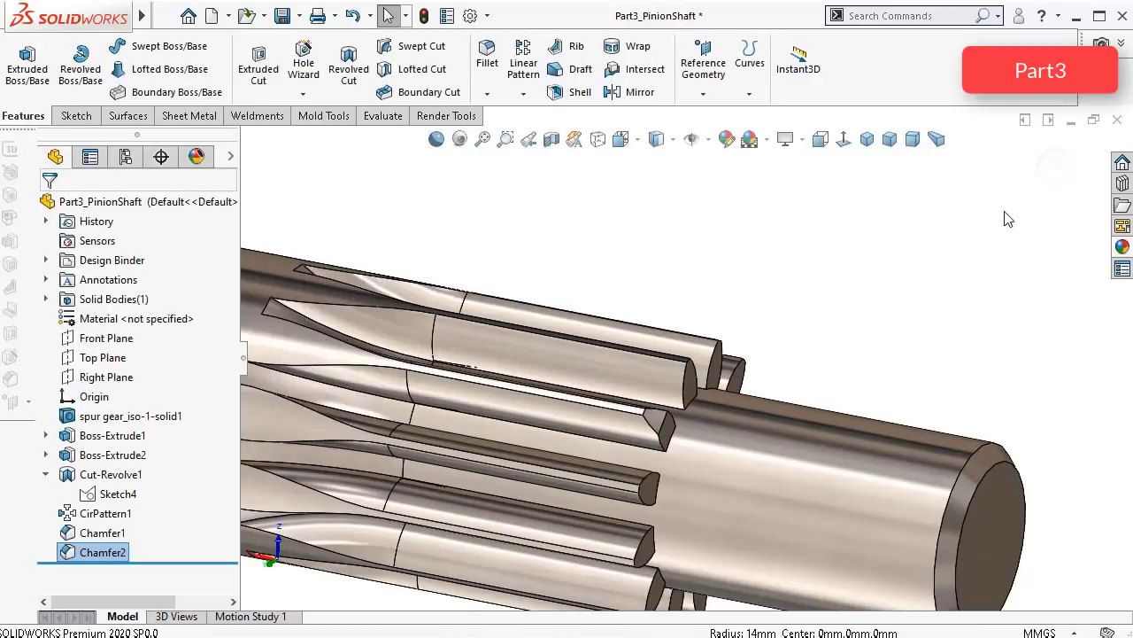
# Step: Circular-pattern the tooth chamfer around the narrow shaft's cylindrical face with 12 equally spaced instances over 360°, using the geometry pattern option
pyautogui.click(522, 94)
pyautogui.click(542, 135)
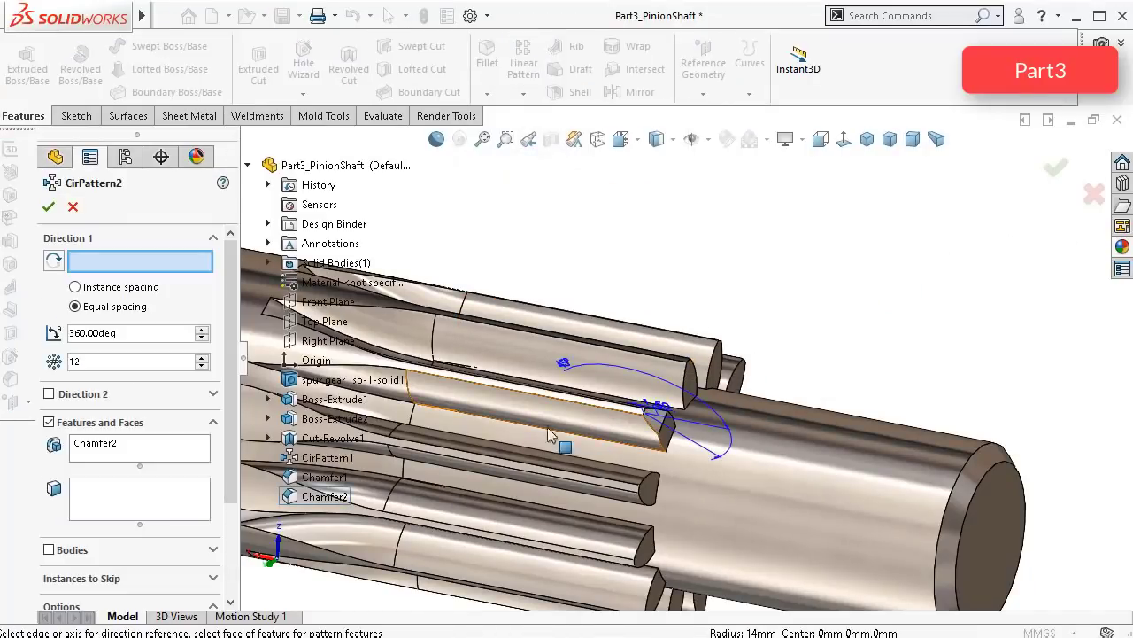
pyautogui.click(807, 483)
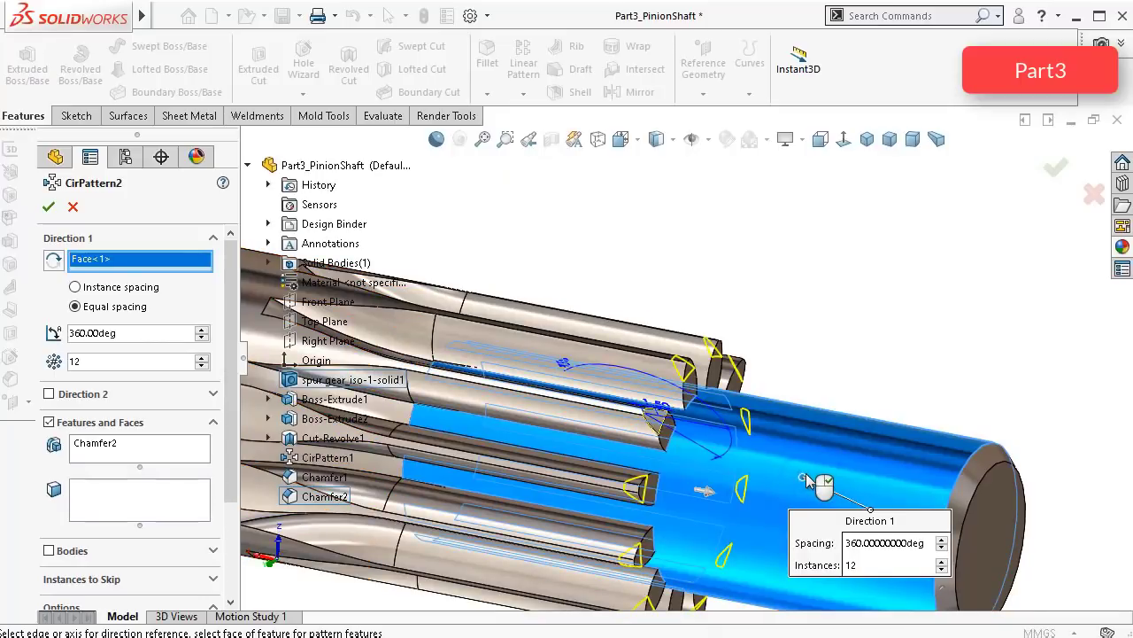
pyautogui.click(49, 209)
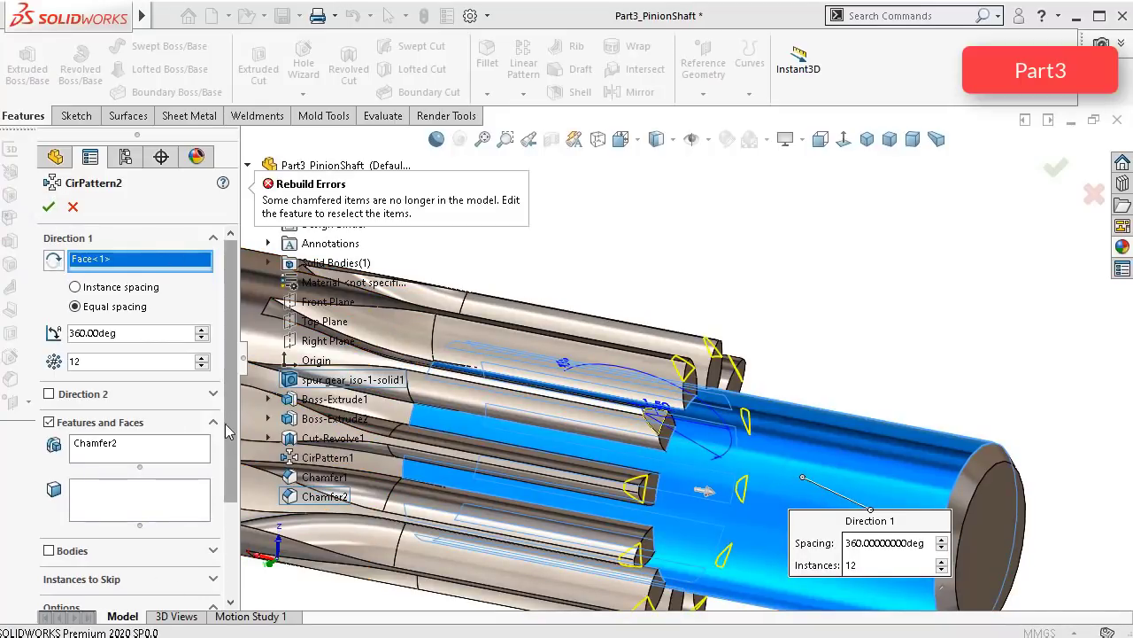
pyautogui.scroll(-3, 177, 589)
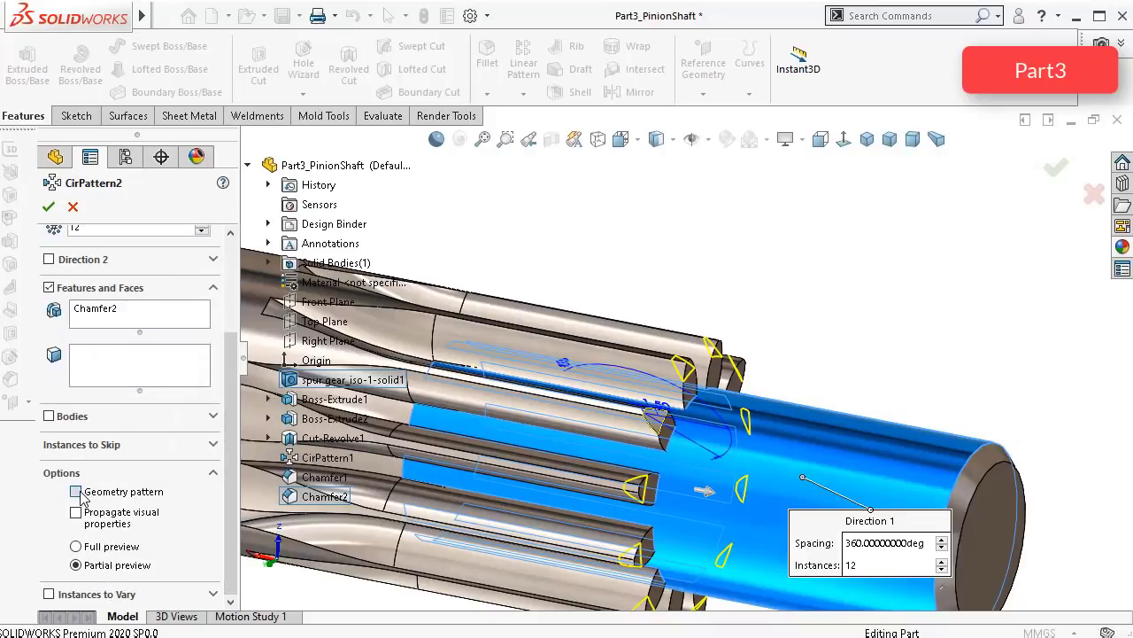
pyautogui.click(50, 206)
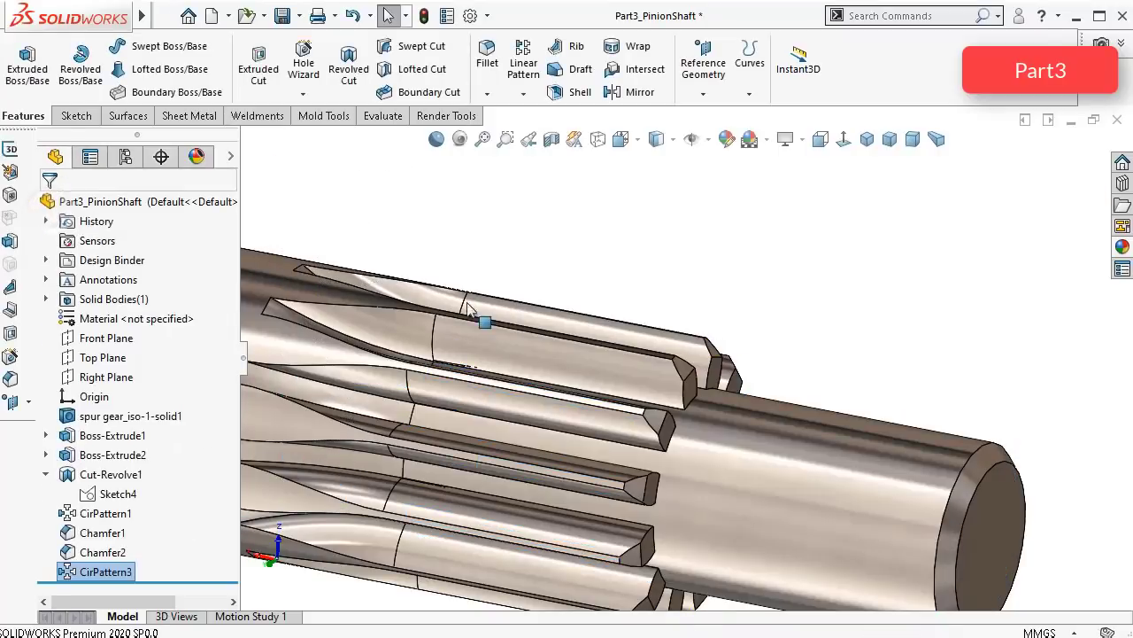
pyautogui.moveTo(723, 345); pyautogui.dragTo(654, 404, button='middle')
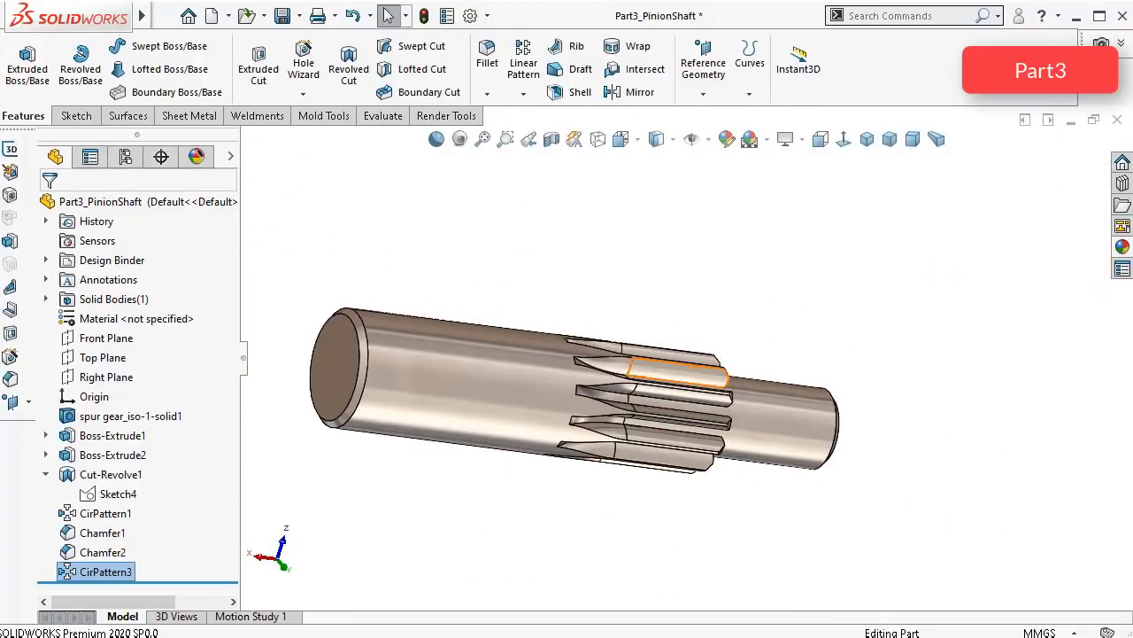
pyautogui.click(108, 376)
pyautogui.click(157, 351)
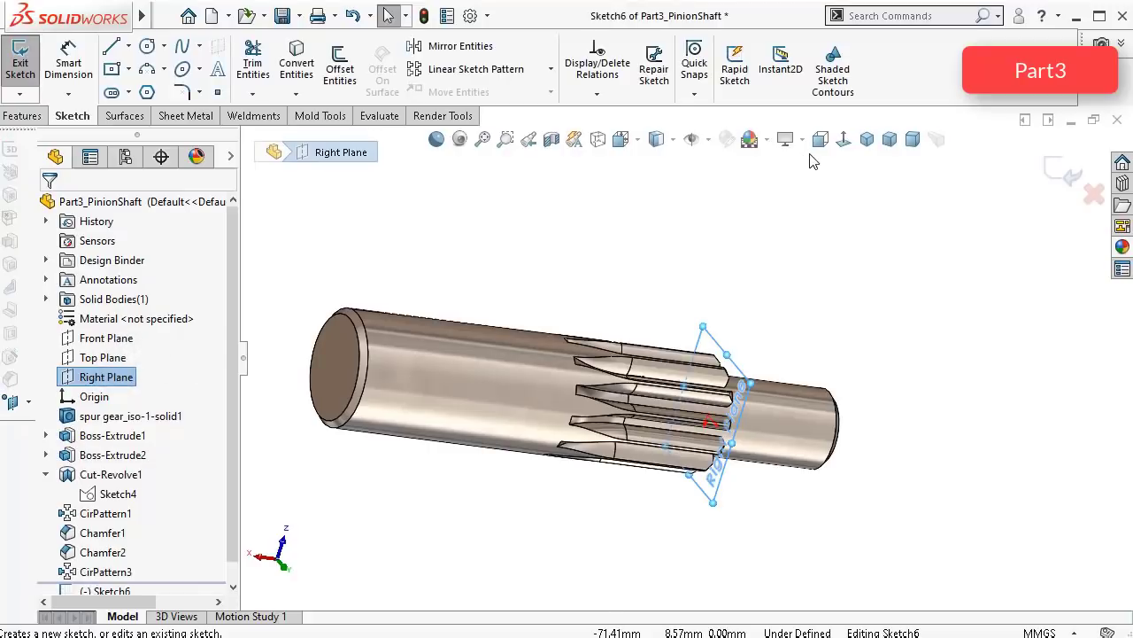
pyautogui.click(545, 258)
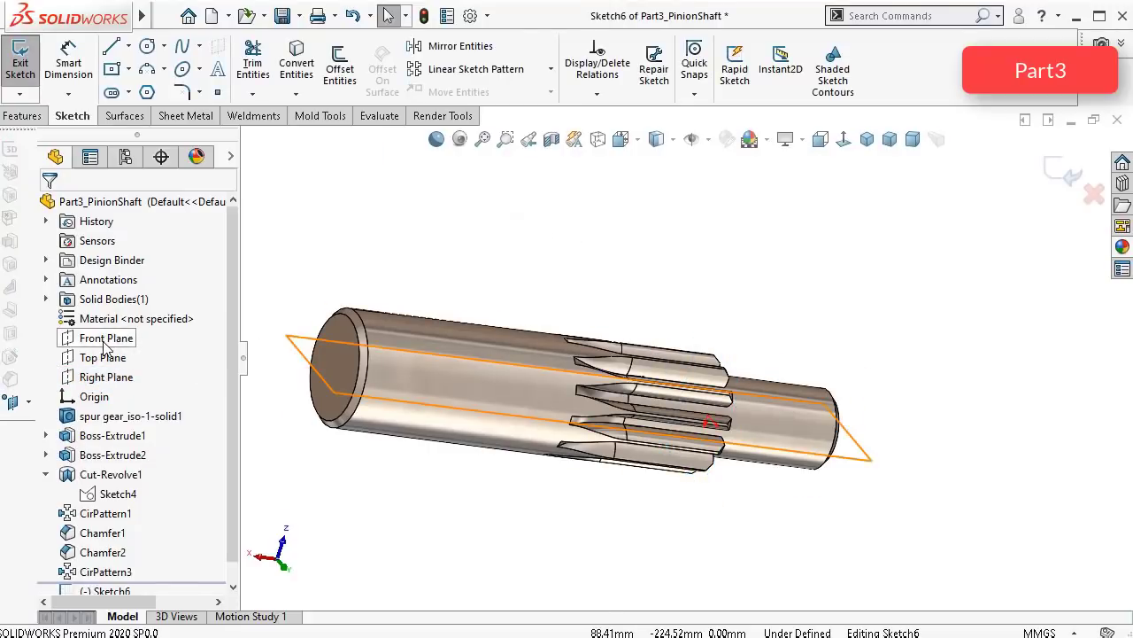
pyautogui.click(1062, 174)
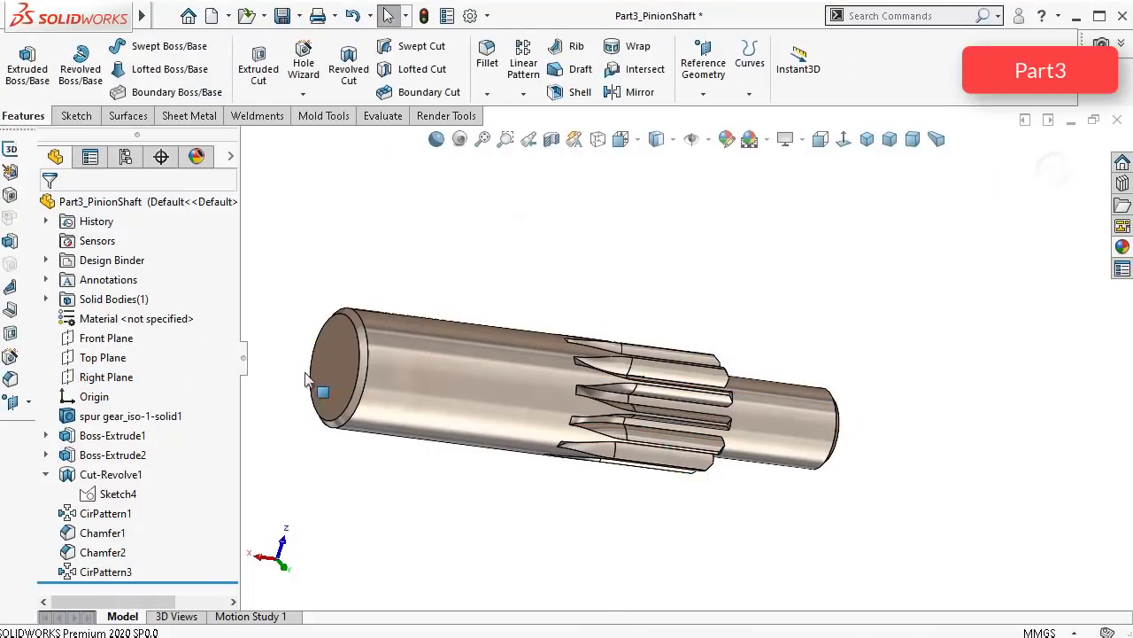
# Step: Start a sketch on the Top Plane and draw a circle about 12.5 mm in diameter on the shaft axis near the thick end
pyautogui.click(102, 358)
pyautogui.click(111, 327)
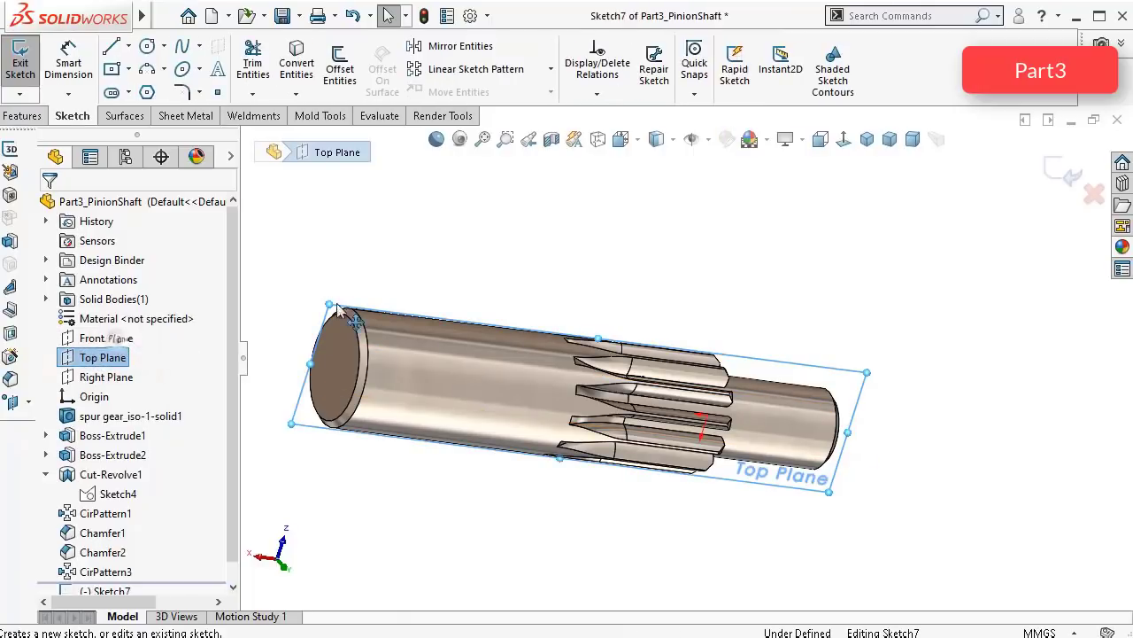
pyautogui.click(846, 142)
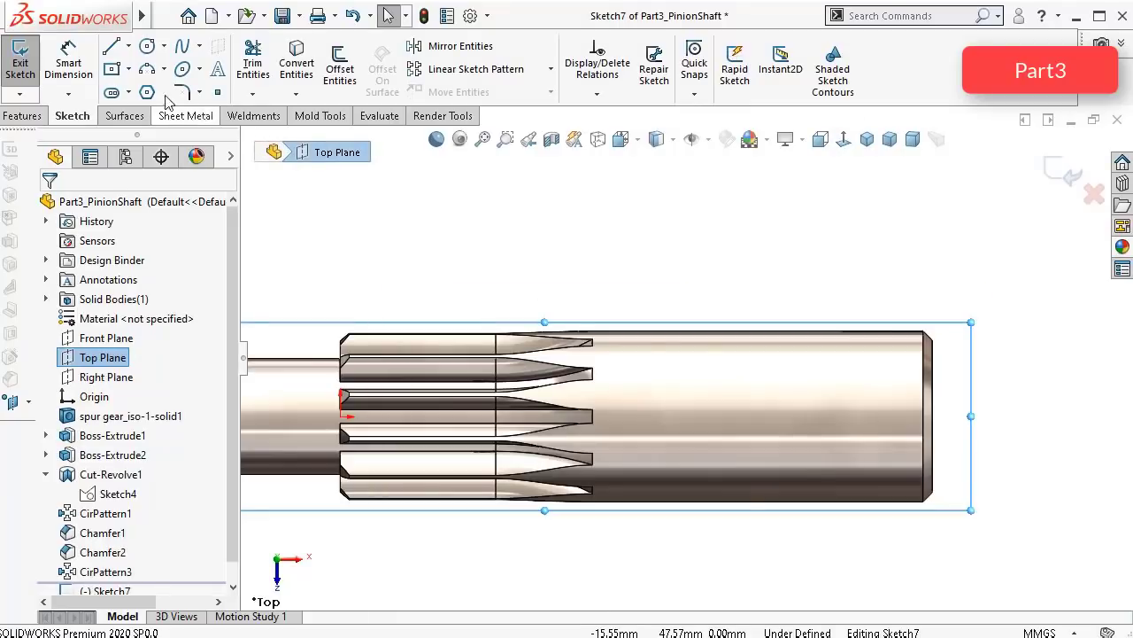
pyautogui.click(868, 416)
pyautogui.click(865, 379)
# Step: Dimension the circle's diameter as 13 mm
pyautogui.moveTo(742, 263); pyautogui.dragTo(723, 213, button='right')
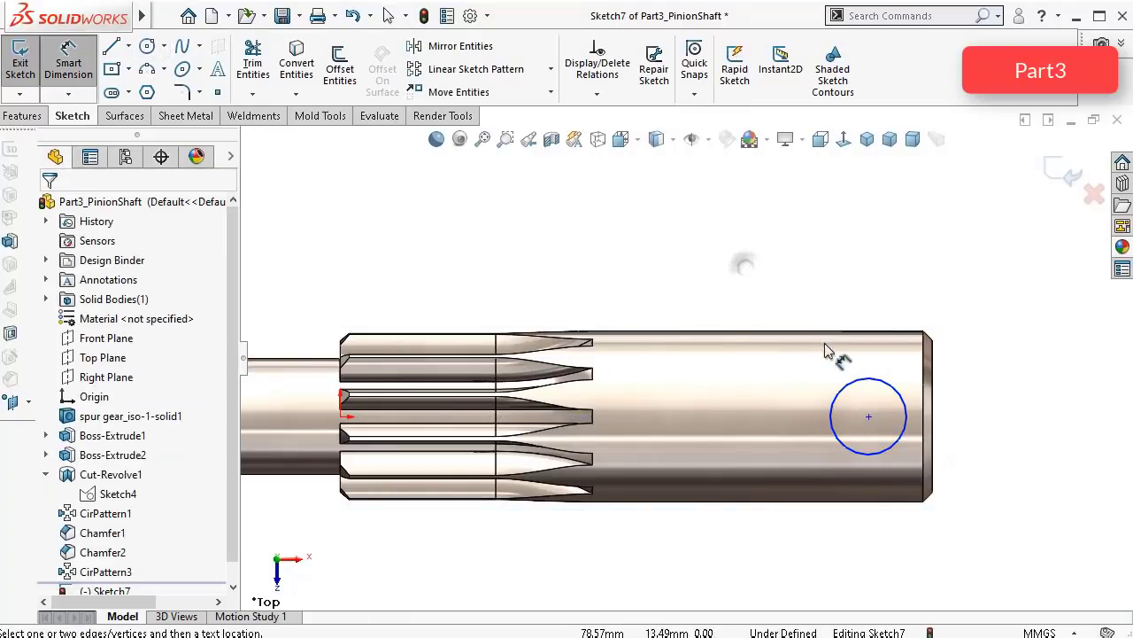
pyautogui.click(848, 386)
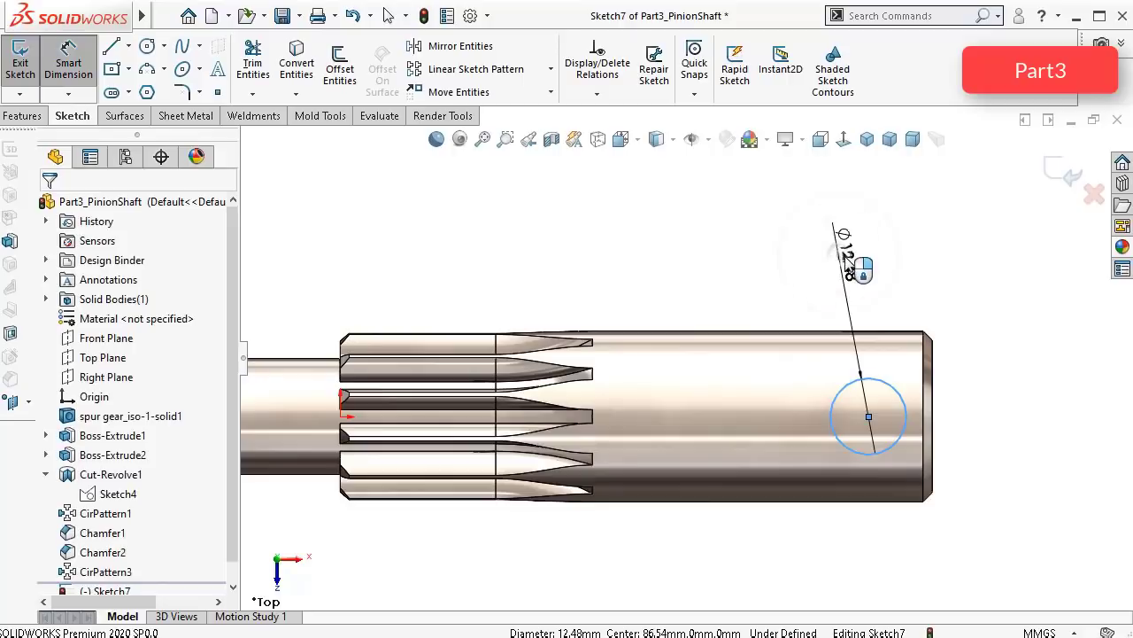
pyautogui.click(847, 266)
pyautogui.write('13')
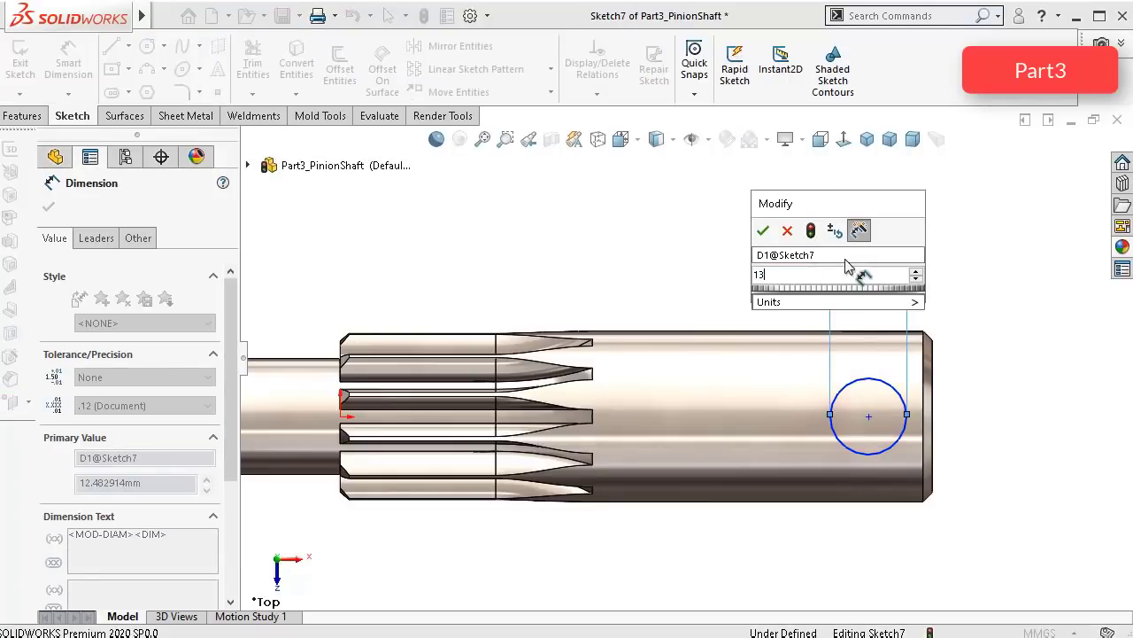
pyautogui.press('Return')
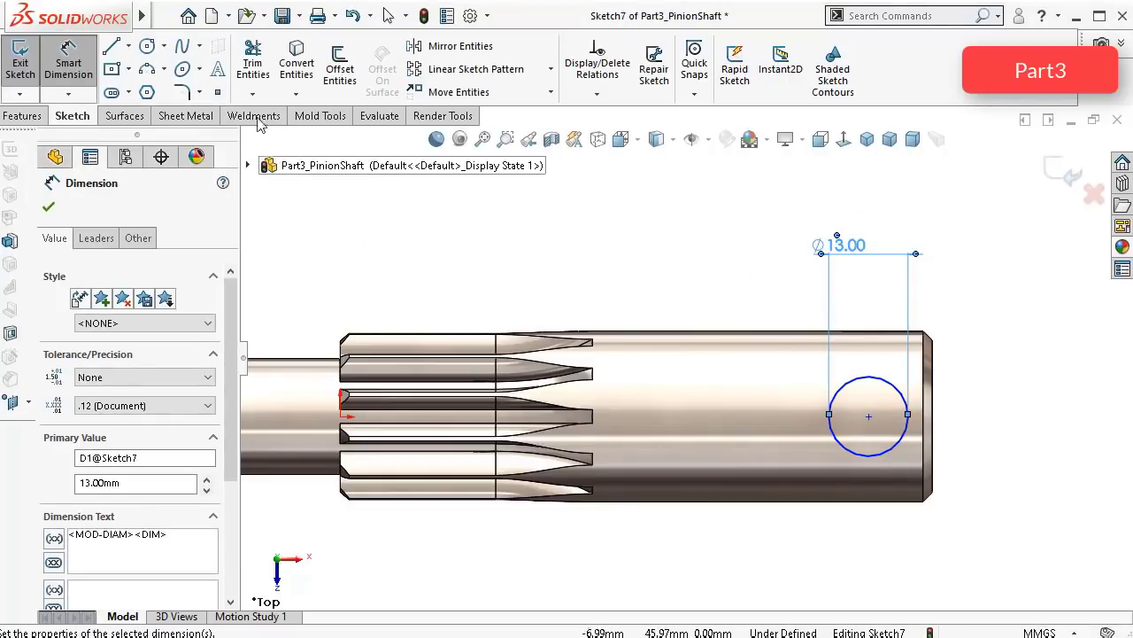
# Step: Draw a horizontal construction line from the thick end face to the circle's centre
pyautogui.click(130, 47)
pyautogui.click(146, 83)
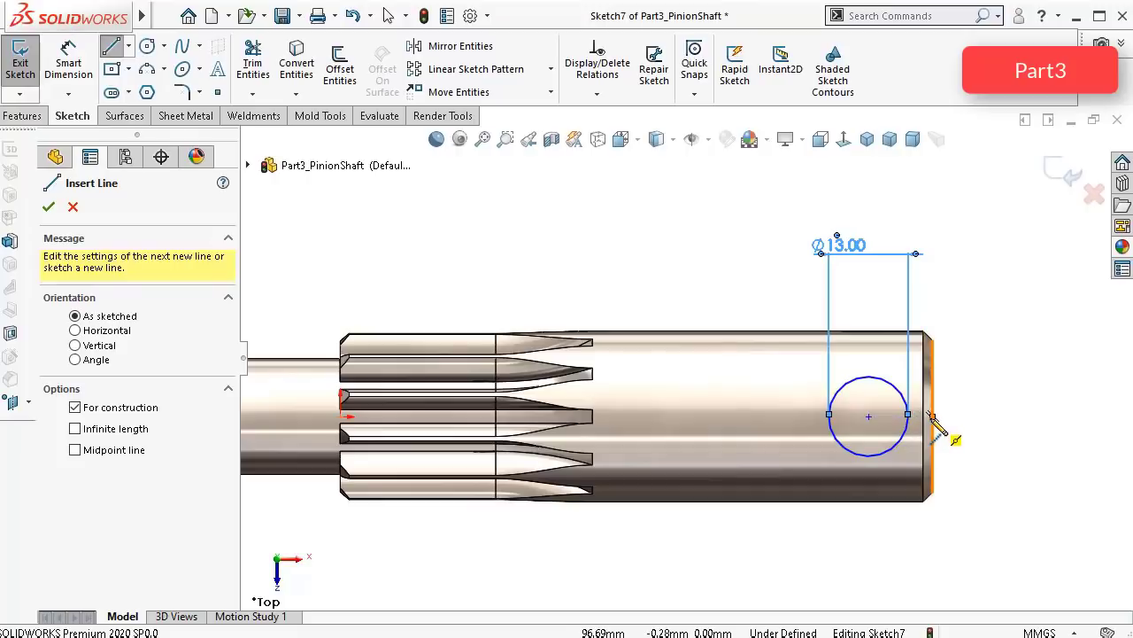
pyautogui.click(869, 416)
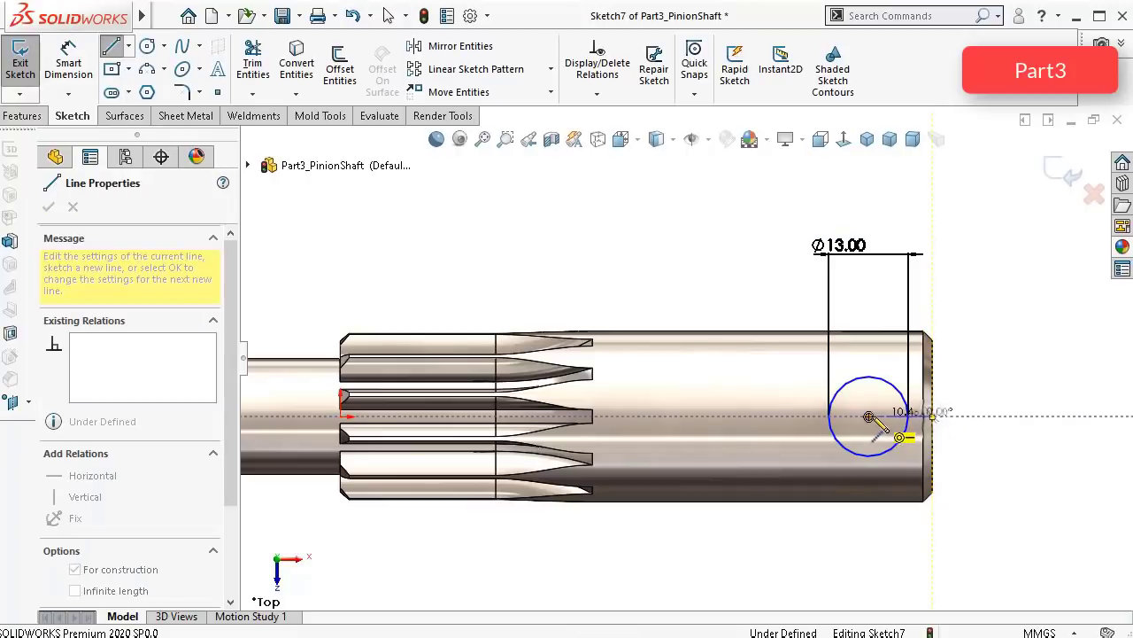
pyautogui.doubleClick(1023, 463)
# Step: Dimension the construction line to place the circle's centre 12.75 mm from the shaft's end face
pyautogui.moveTo(1022, 462); pyautogui.dragTo(1009, 312, button='right')
pyautogui.scroll(-3, 969, 386)
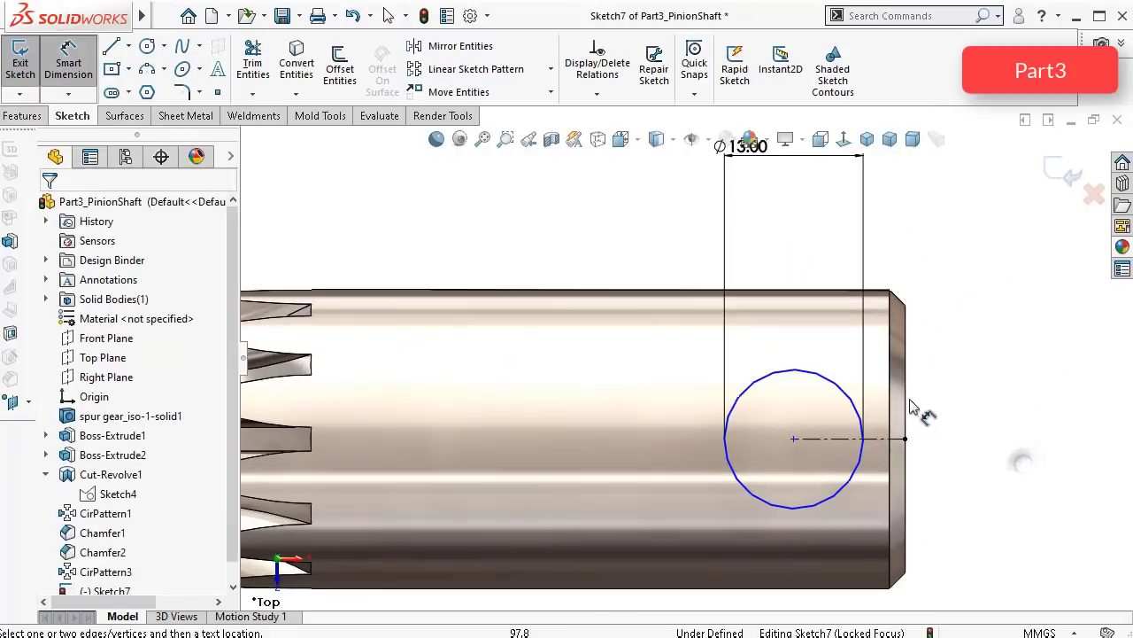
pyautogui.click(875, 440)
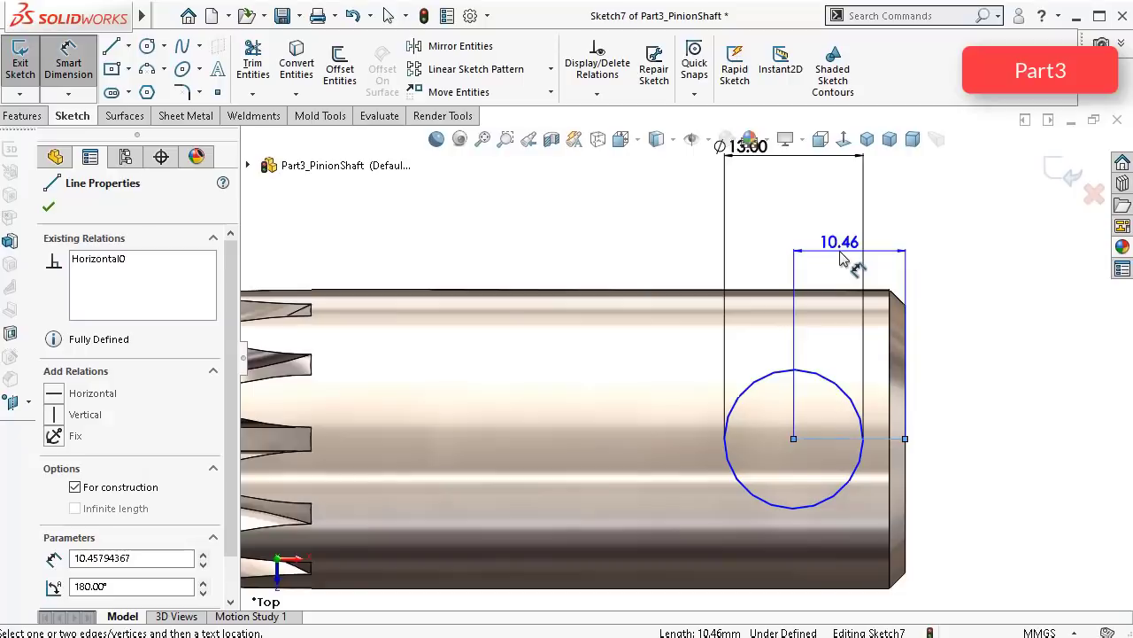
pyautogui.click(844, 259)
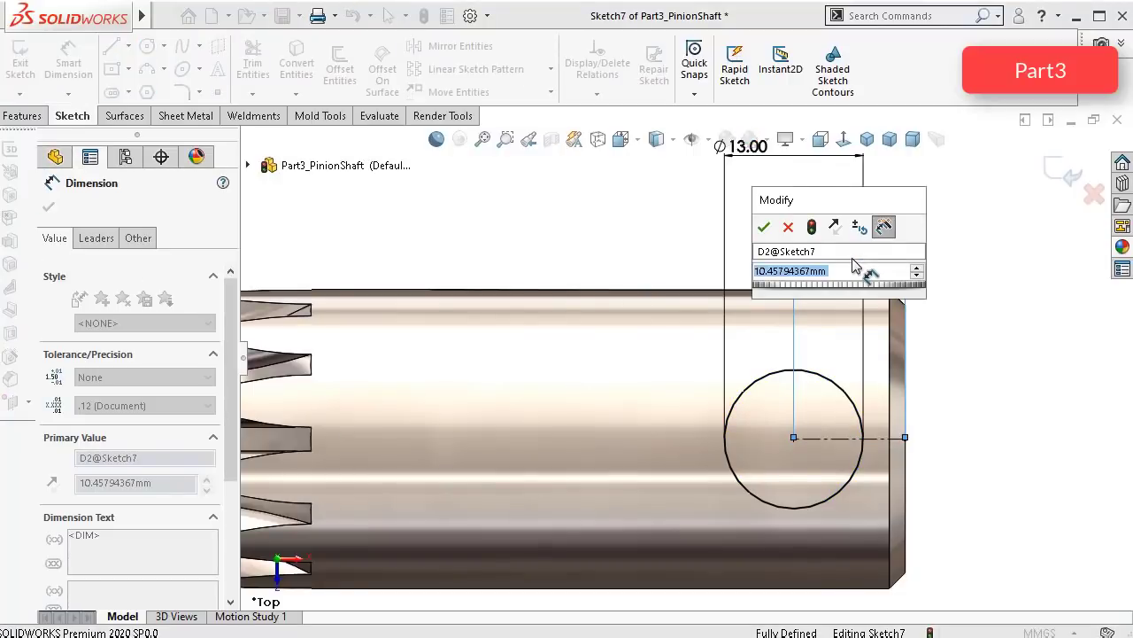
pyautogui.write('12,75')
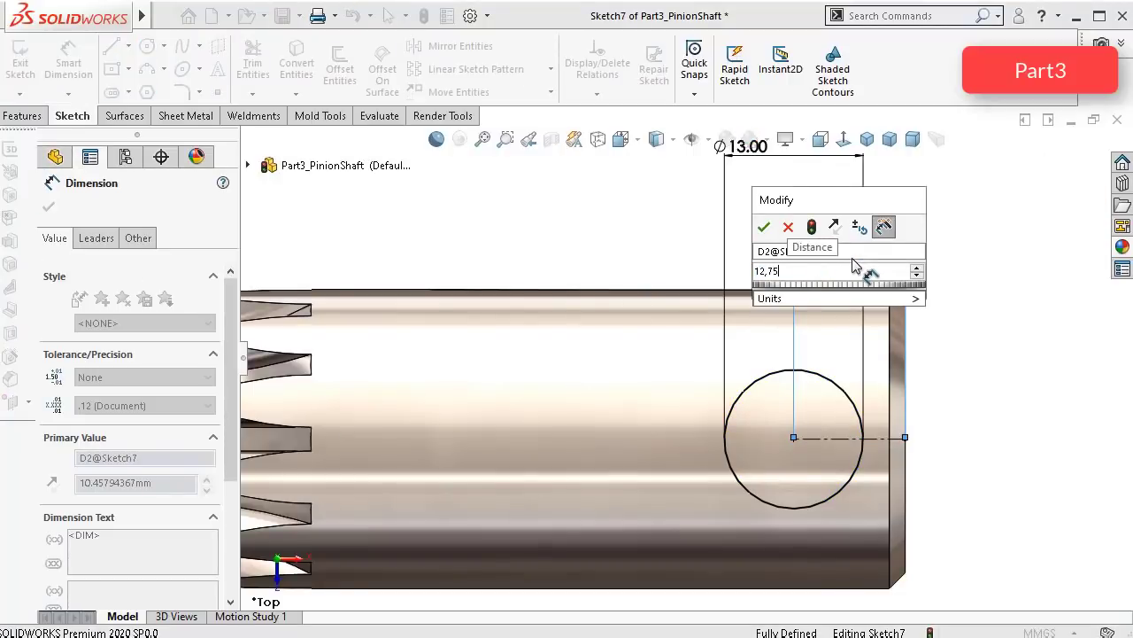
pyautogui.press('Return')
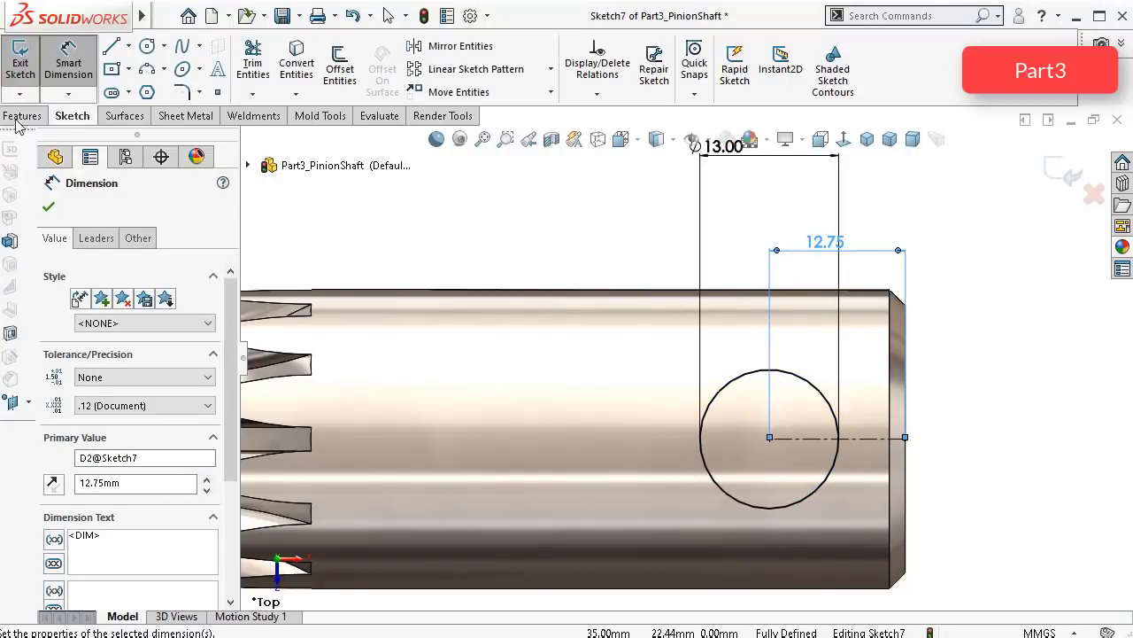
# Step: Cut-extrude the 13 mm circle Through All - Both to make the cross hole in the shaft
pyautogui.click(23, 116)
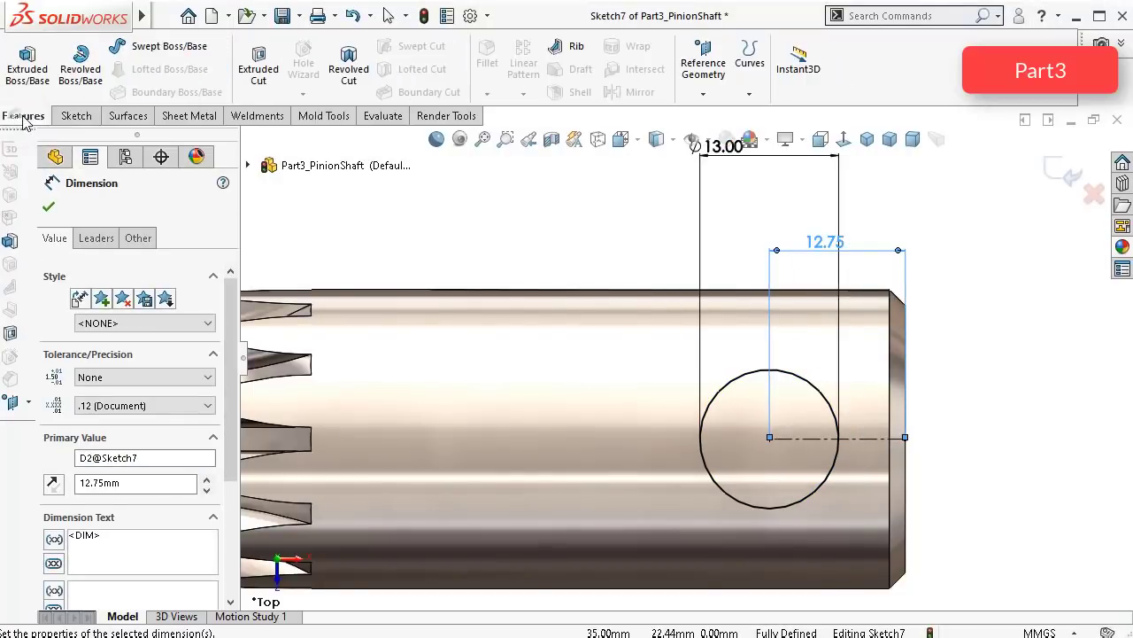
pyautogui.click(259, 66)
pyautogui.click(111, 313)
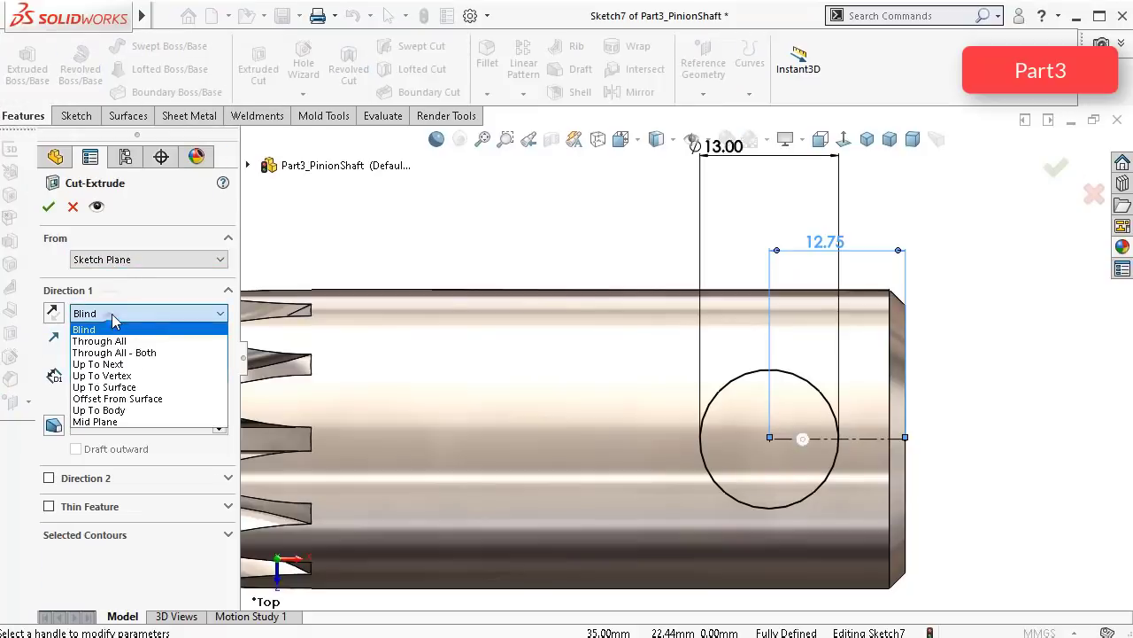
pyautogui.click(113, 352)
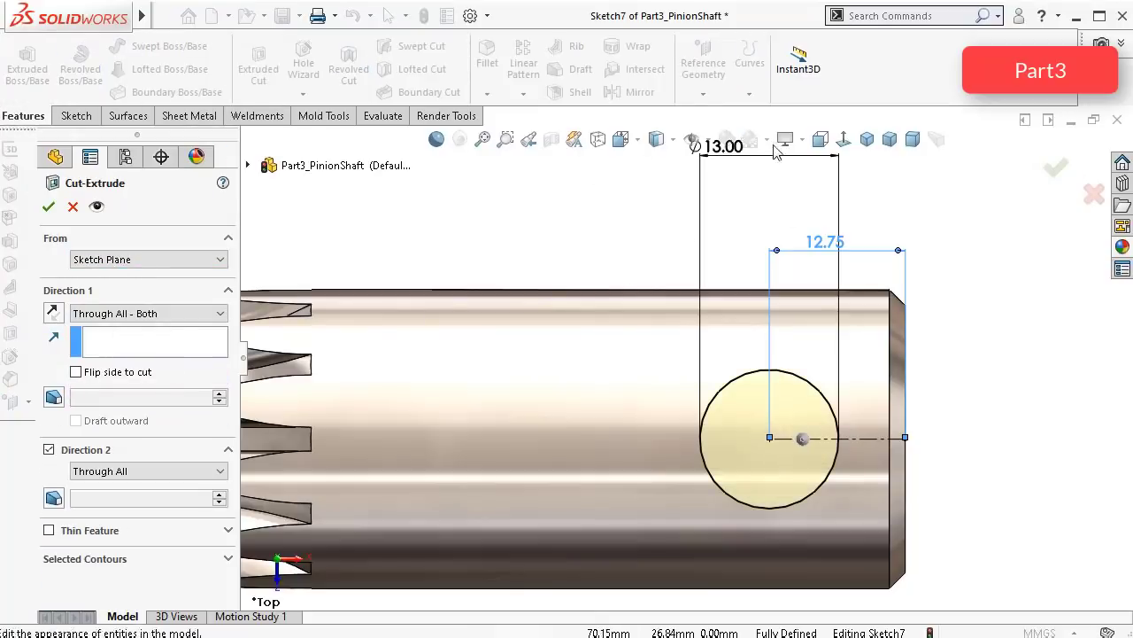
pyautogui.click(867, 139)
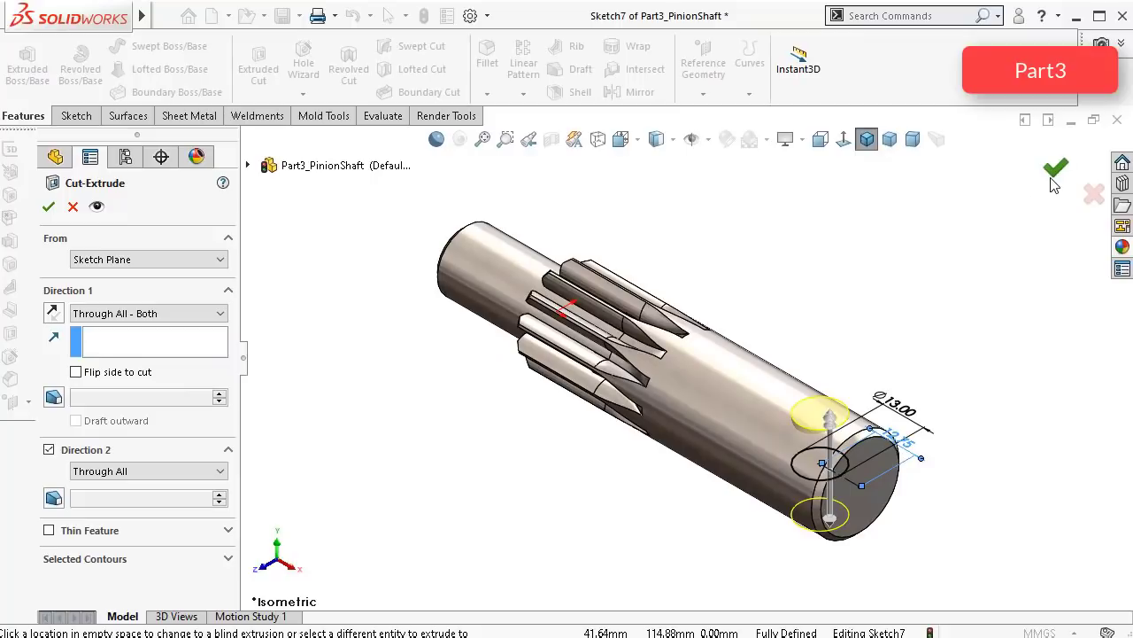
pyautogui.click(1054, 175)
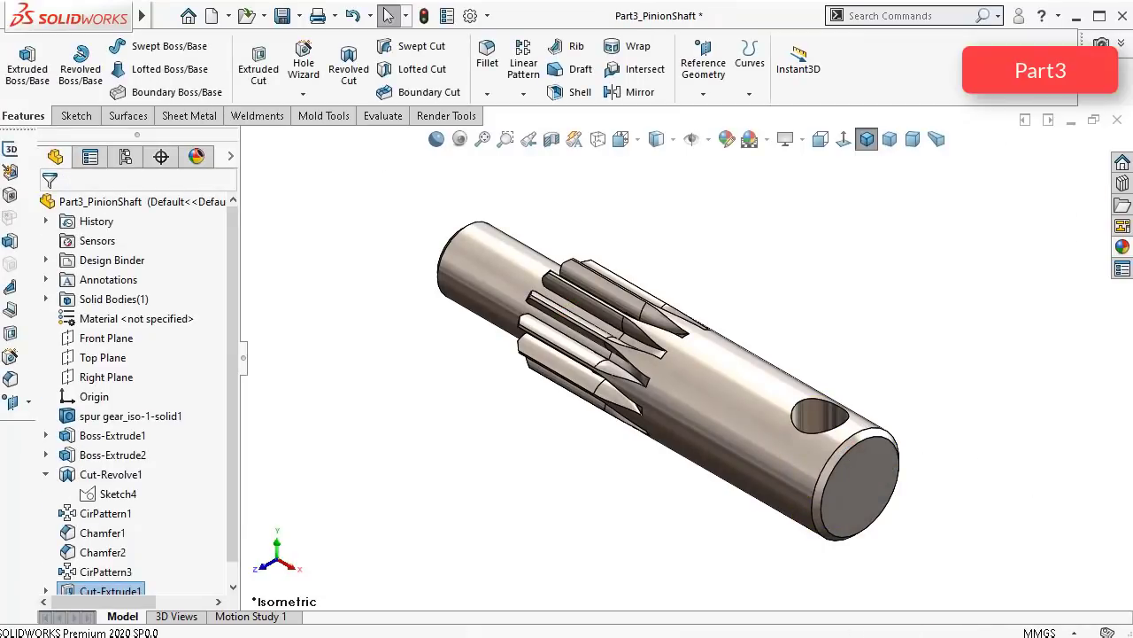
# Step: Start a sketch on the thick end face and draw a circle about 9.85 mm in diameter centred on the shaft axis
pyautogui.click(879, 498)
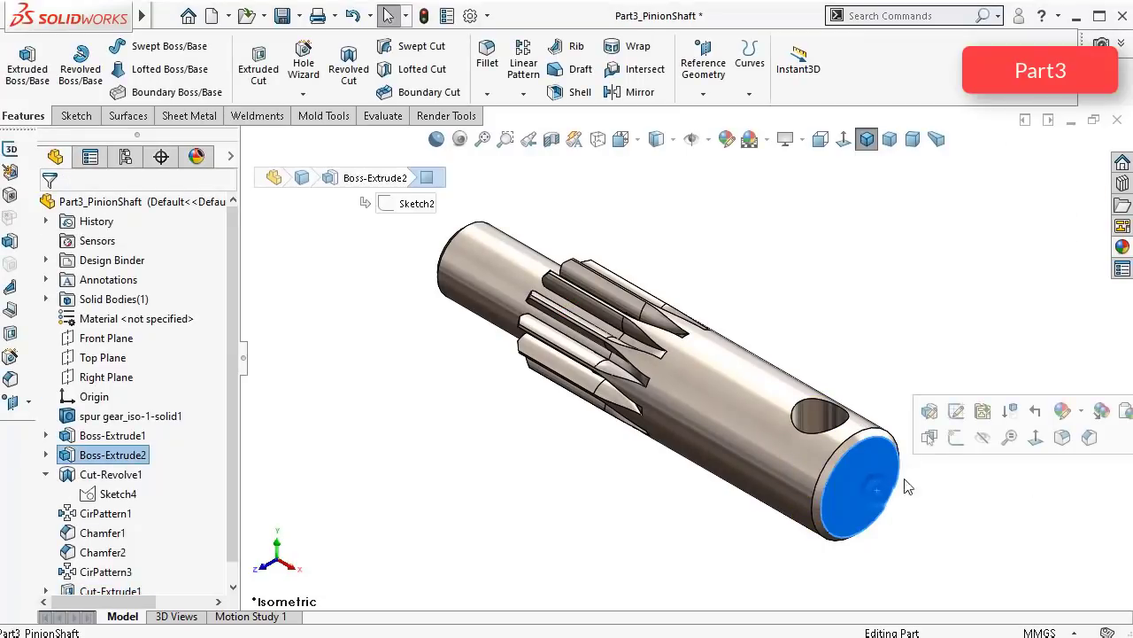
pyautogui.click(959, 449)
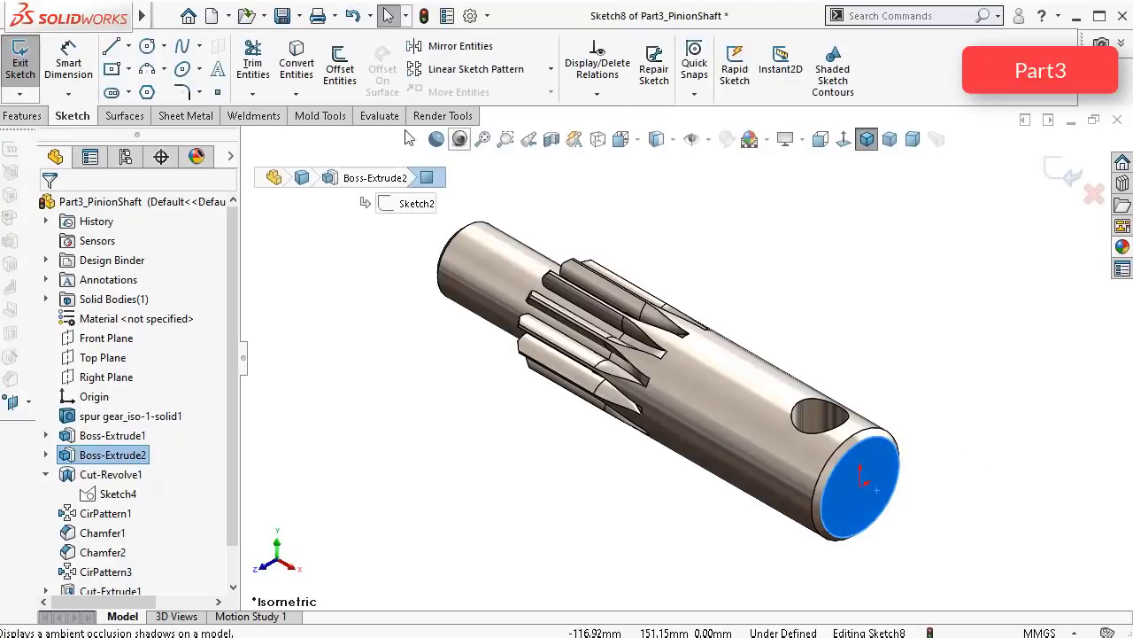
pyautogui.click(148, 46)
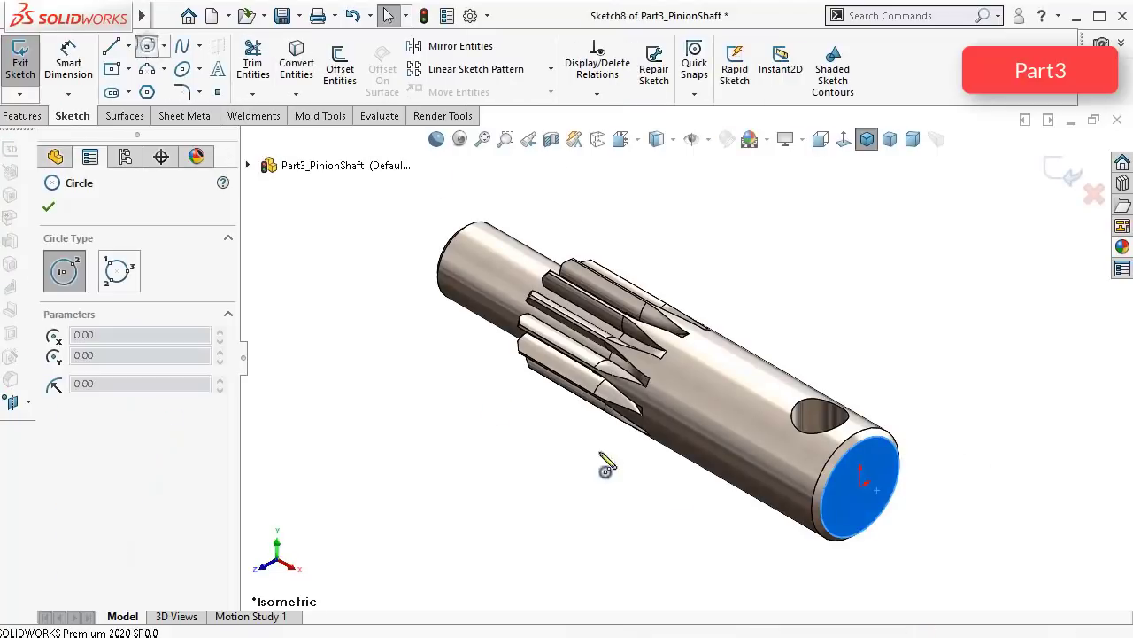
pyautogui.click(859, 485)
pyautogui.click(871, 472)
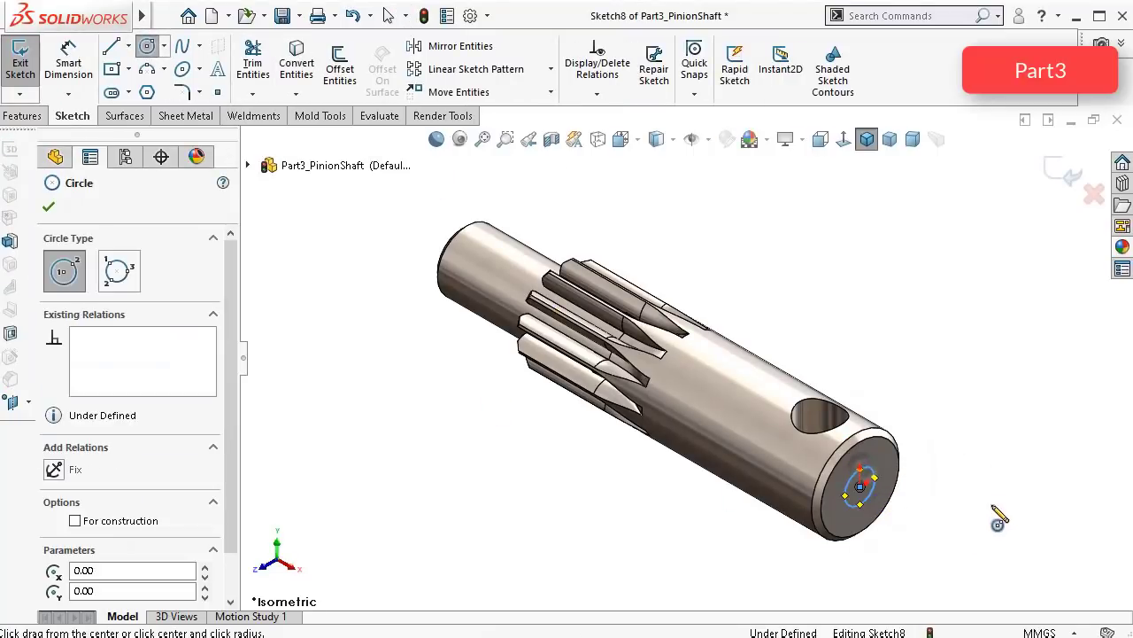
# Step: Dimension the diameter of the circle on the end face as 5 mm
pyautogui.moveTo(996, 518); pyautogui.dragTo(992, 485, button='right')
pyautogui.click(877, 478)
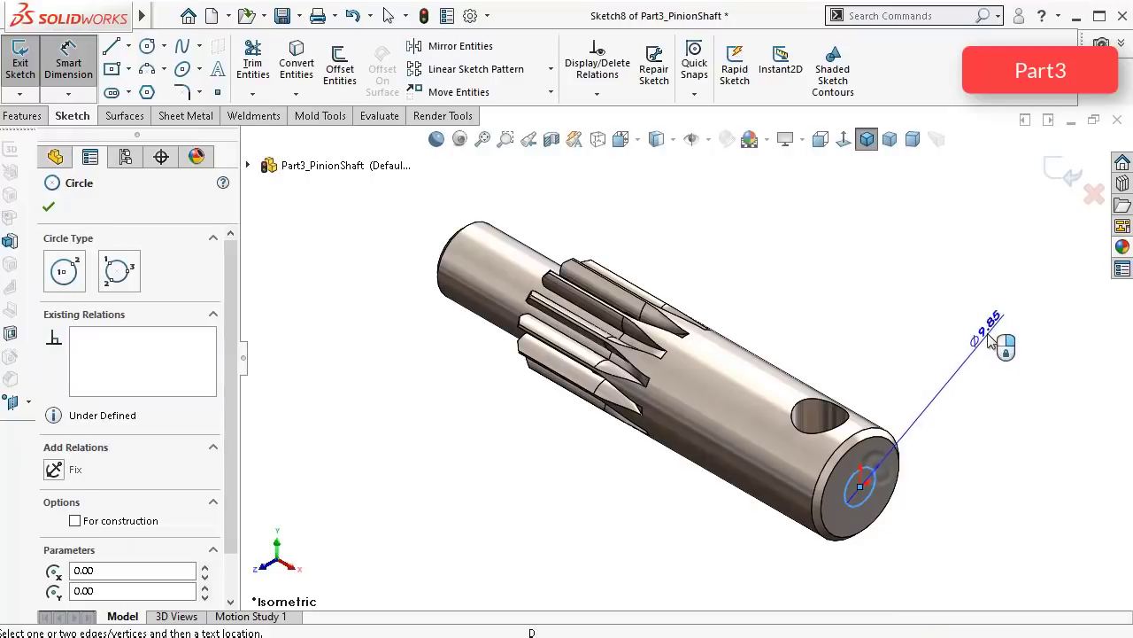
pyautogui.click(984, 335)
pyautogui.write('5')
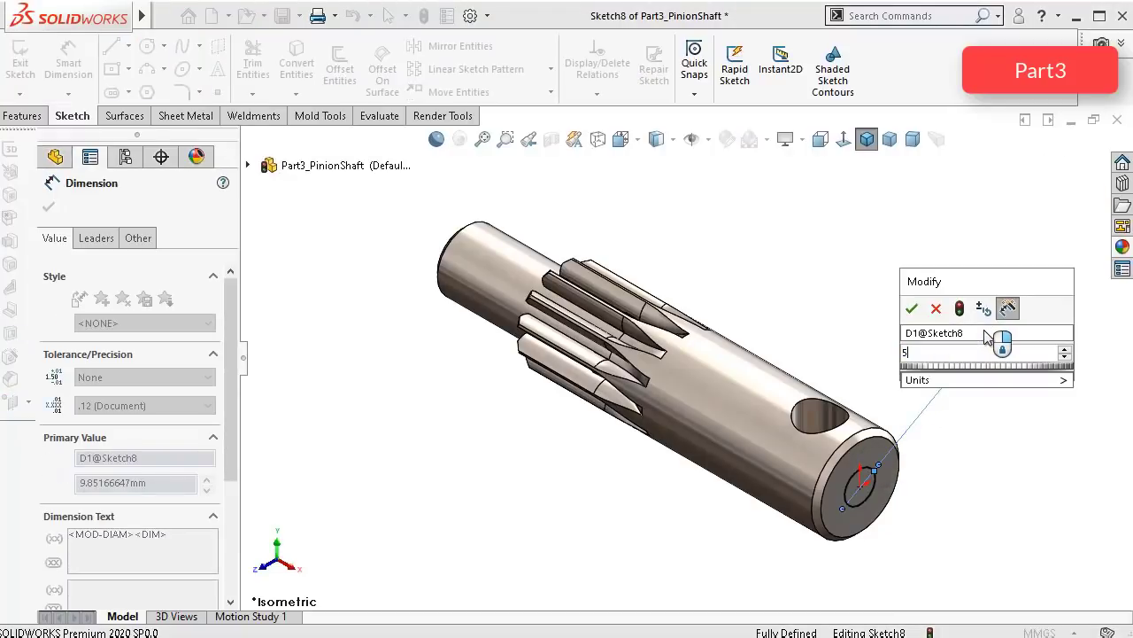
pyautogui.press('Return')
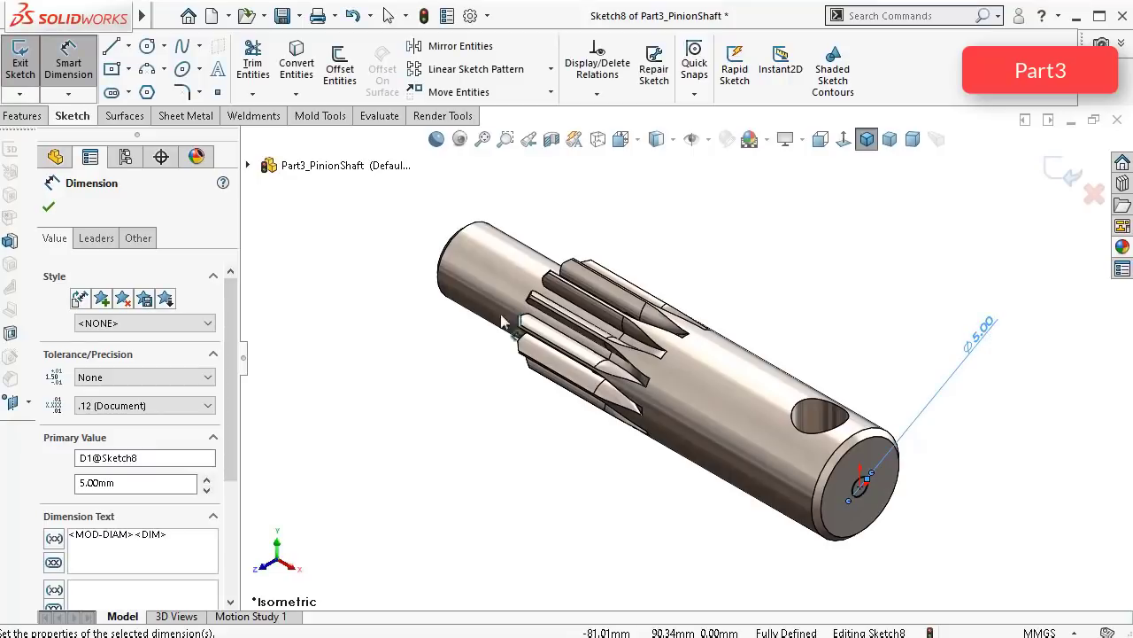
# Step: Cut-extrude the 5 mm circle Up To Next, from the end face into the cross hole
pyautogui.click(22, 116)
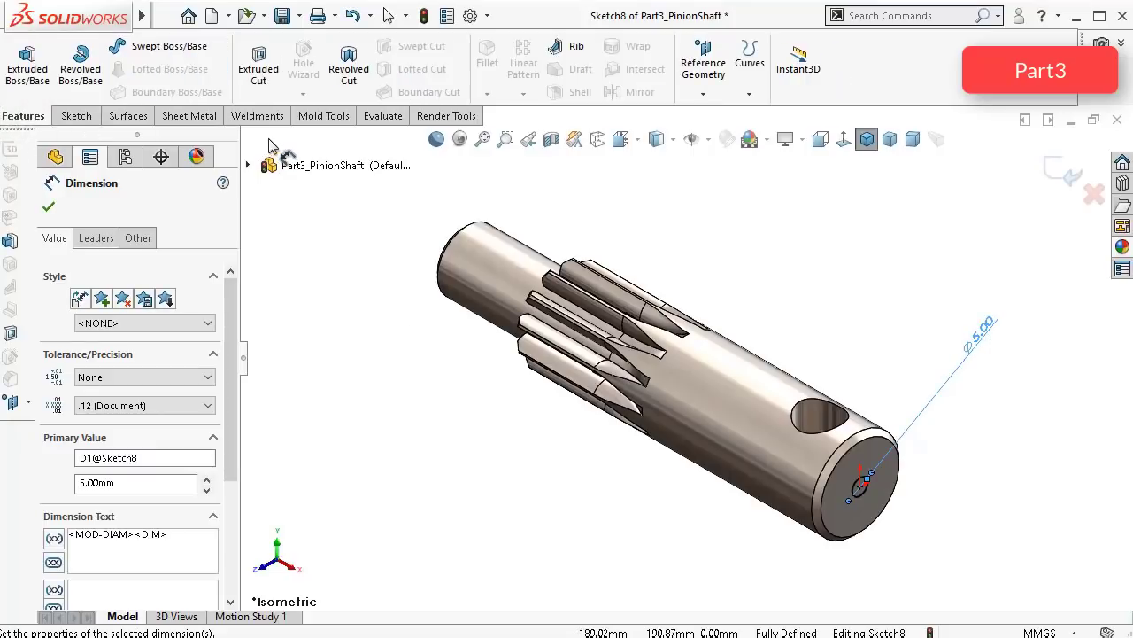
pyautogui.click(259, 64)
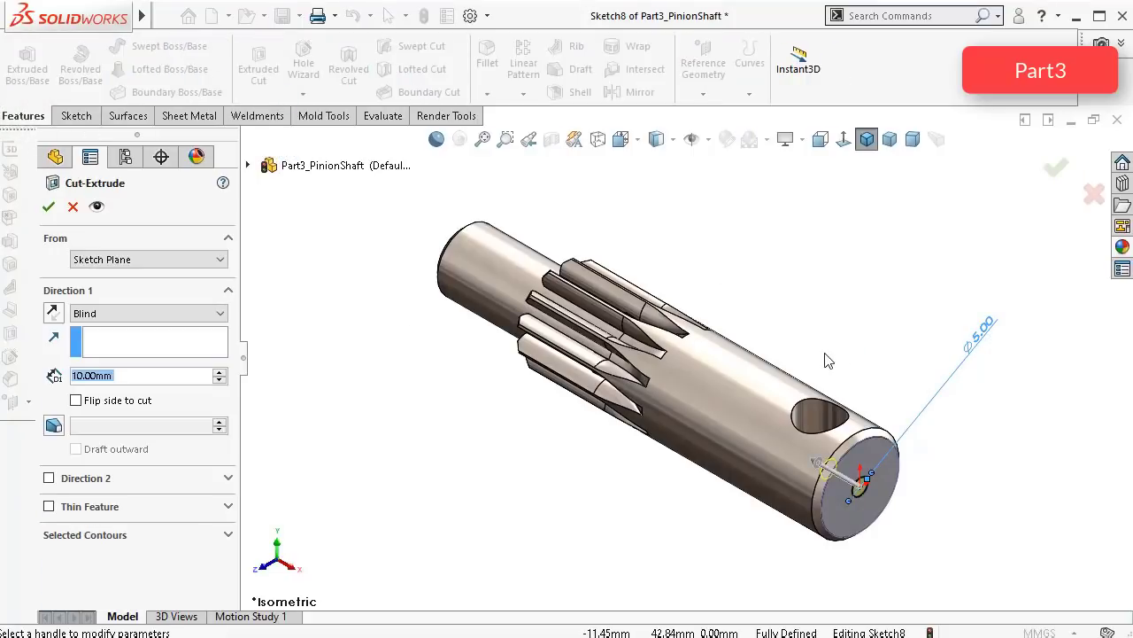
pyautogui.moveTo(828, 360); pyautogui.dragTo(753, 372, button='middle')
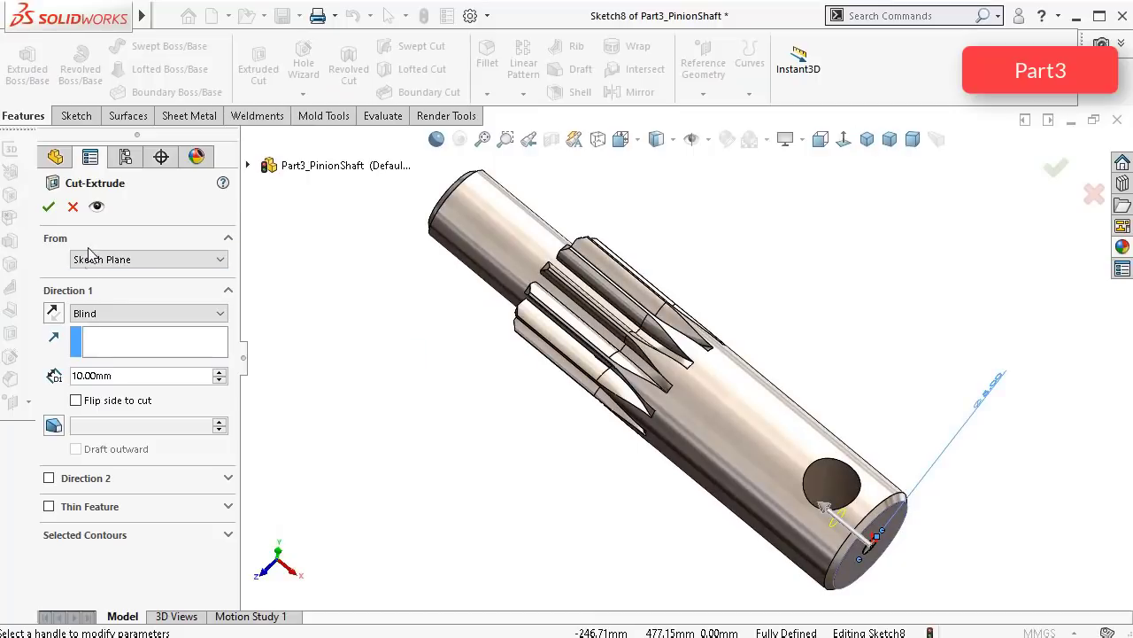
pyautogui.click(102, 311)
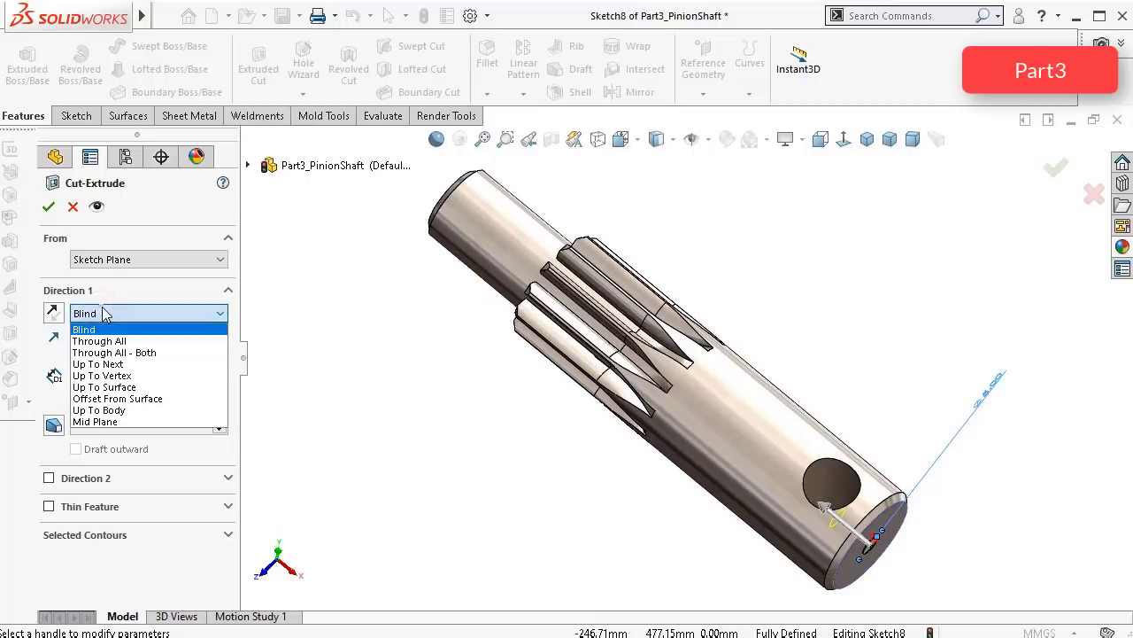
pyautogui.click(137, 364)
pyautogui.click(1054, 169)
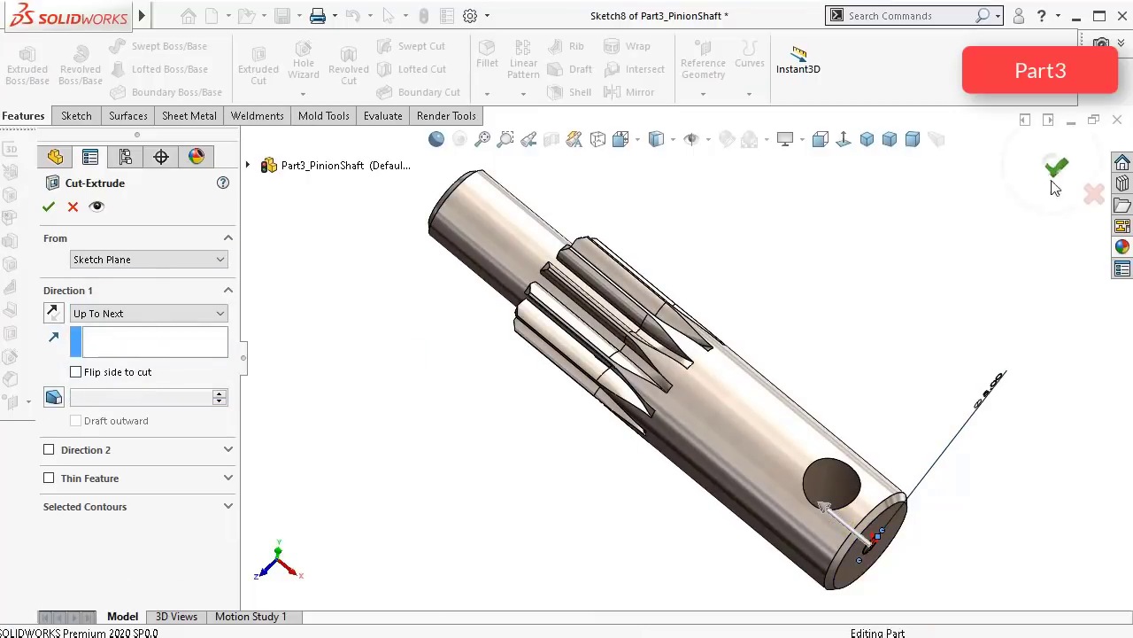
# Step: Show the shaft in a dimetric view with perspective and save the part
pyautogui.moveTo(916, 464); pyautogui.dragTo(775, 492, button='middle')
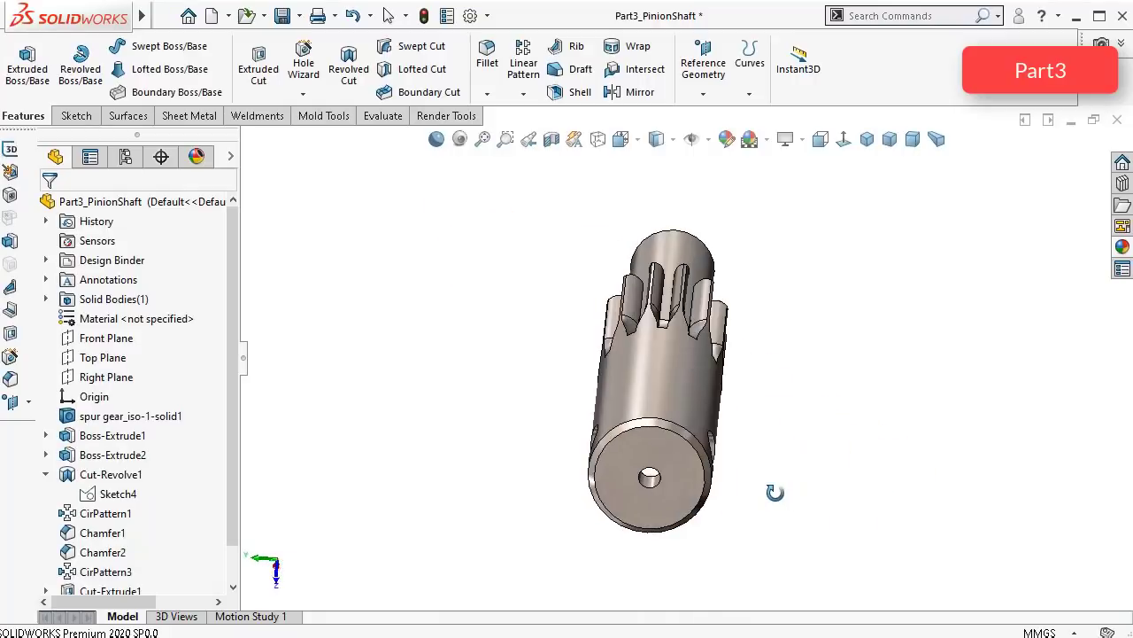
pyautogui.click(915, 140)
pyautogui.click(936, 139)
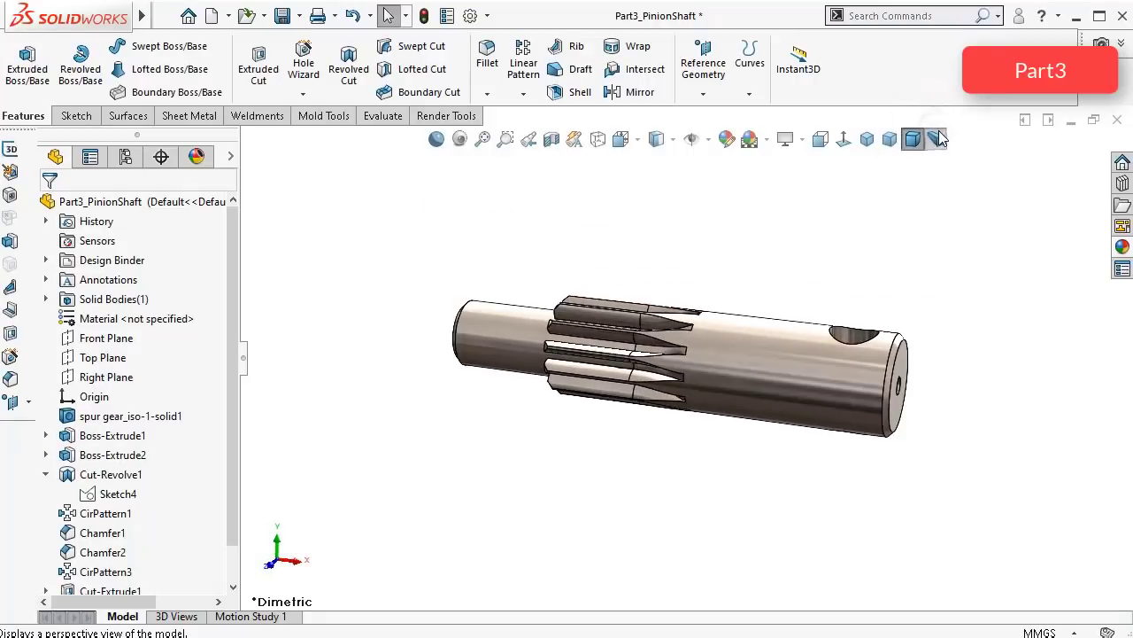
pyautogui.click(914, 139)
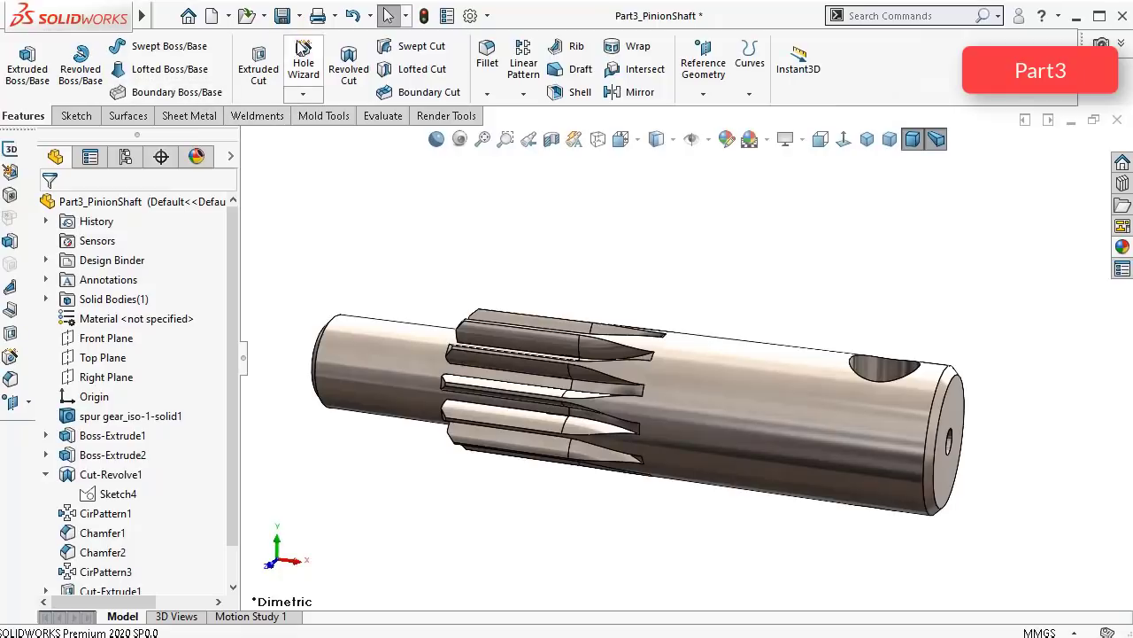
pyautogui.click(282, 17)
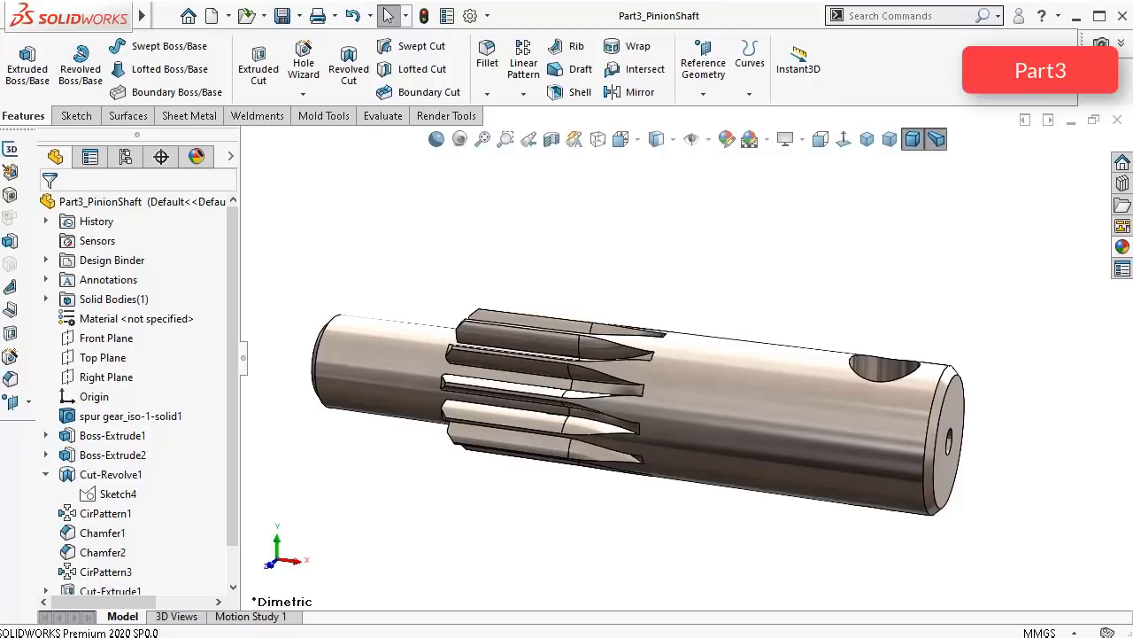
# Step: Hide the feature tree and examine the finished pinion shaft's teeth, run-outs, chamfers and cross hole from several angles
pyautogui.press('F9')
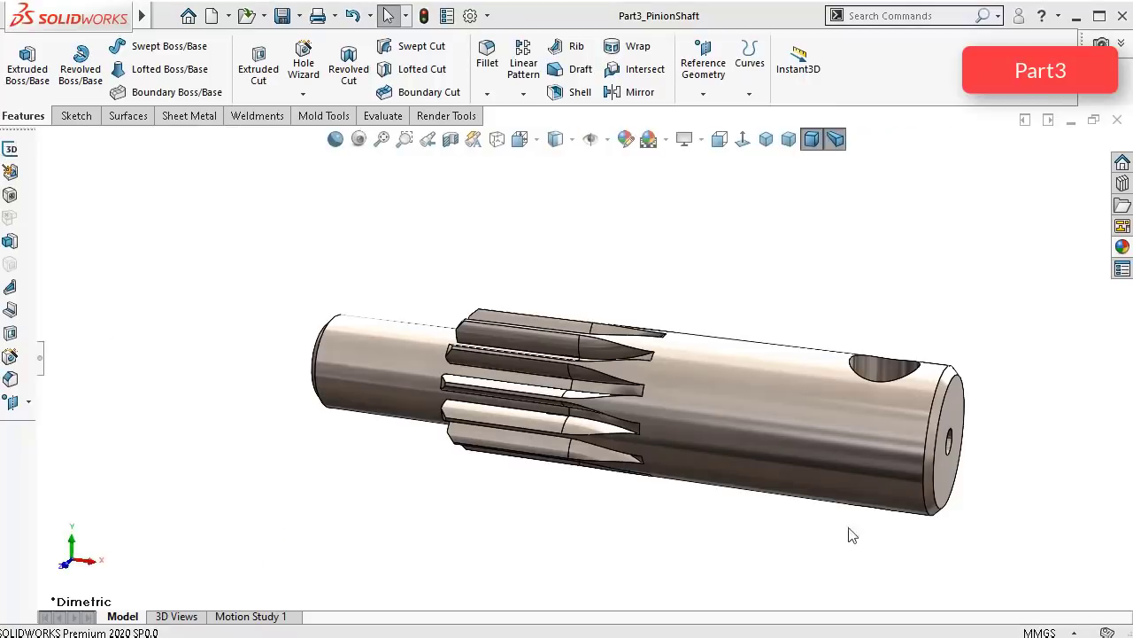
pyautogui.moveTo(770, 267); pyautogui.dragTo(746, 294, button='middle')
pyautogui.press('Left')
pyautogui.press('Left')
pyautogui.press('Left')
pyautogui.press('Left')
pyautogui.press('Left')
pyautogui.press('Left')
pyautogui.press('Left')
pyautogui.press('Left')
pyautogui.press('Left')
pyautogui.press('Left')
pyautogui.press('Left')
pyautogui.press('Left')
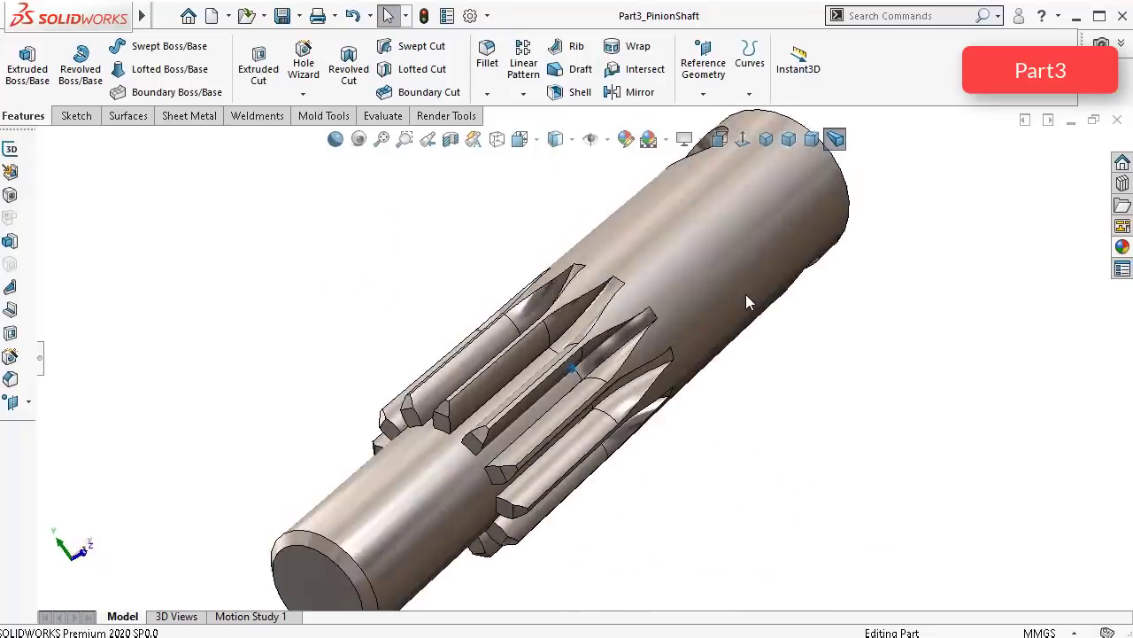
pyautogui.press('Up')
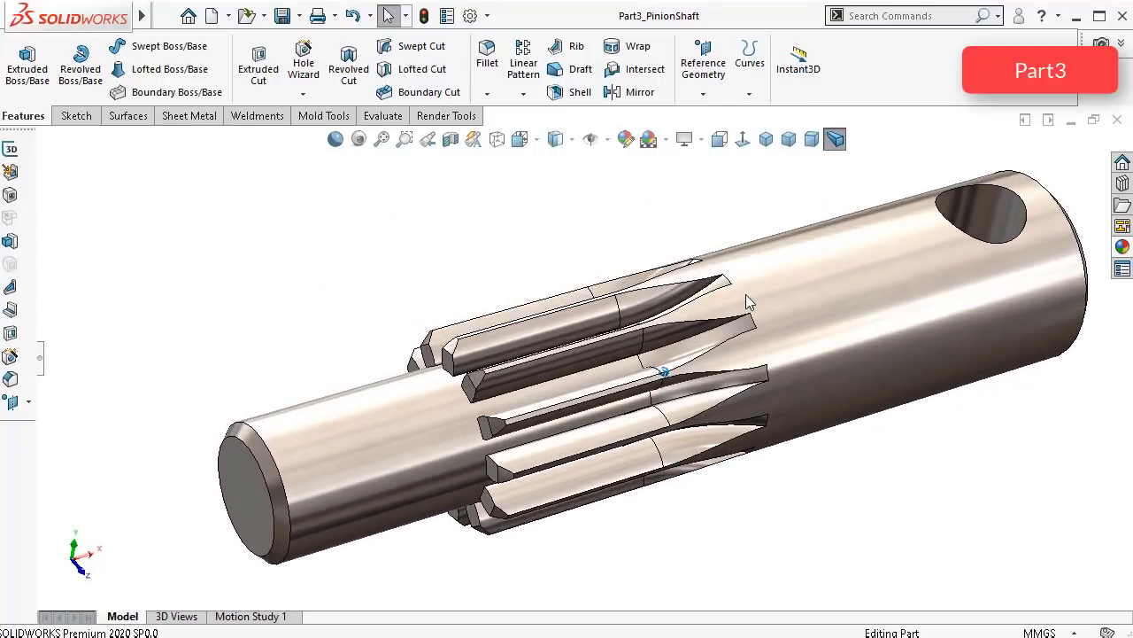
pyautogui.press('Up')
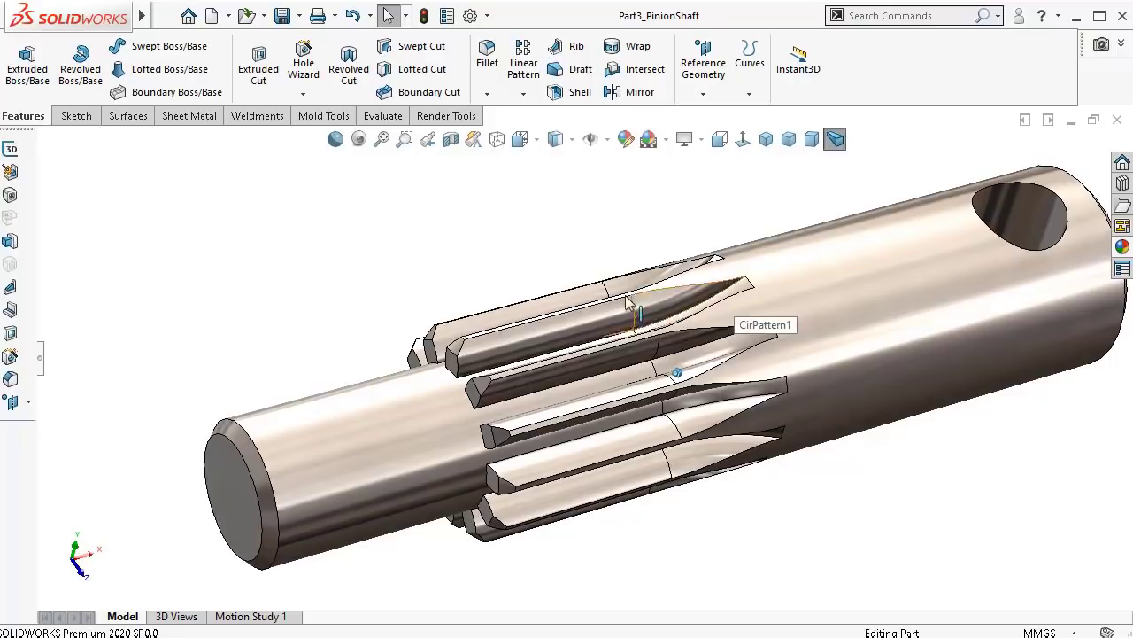
pyautogui.press('Down')
pyautogui.hotkey('ctrl', 'Left')
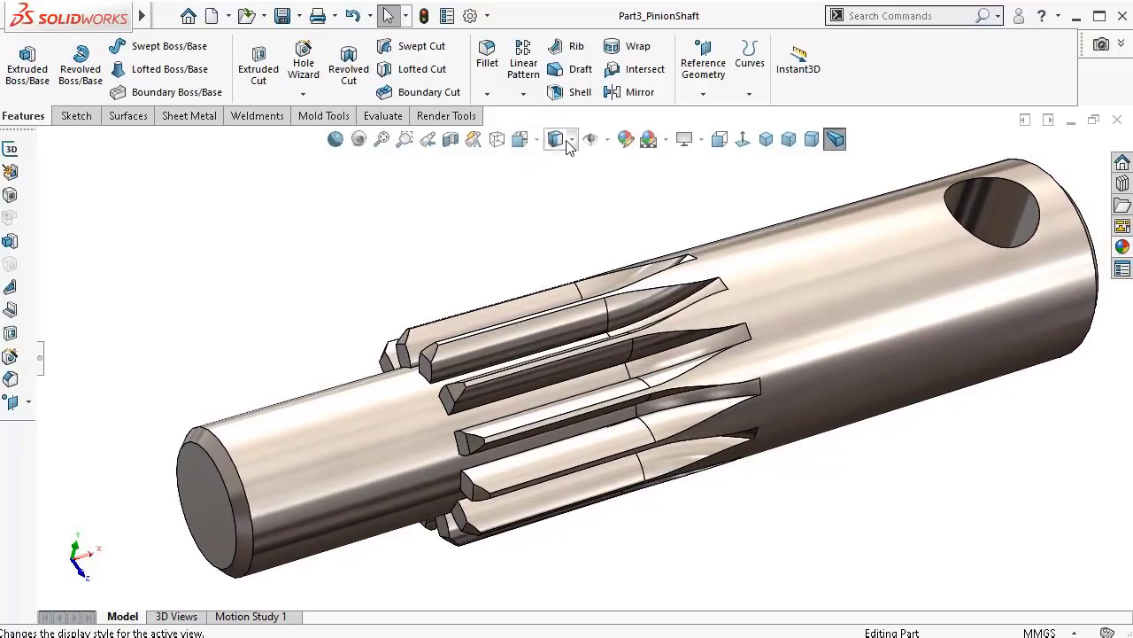
pyautogui.click(535, 139)
pyautogui.click(542, 189)
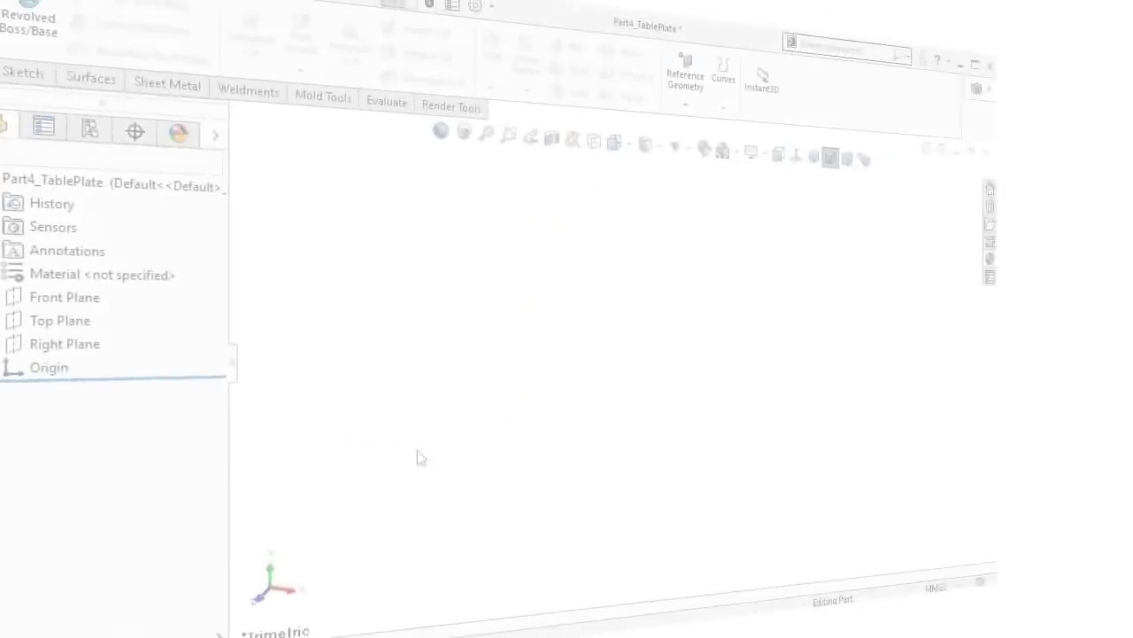
# Step: In Part4_TablePlate, start a sketch on the Top Plane and draw a circle about 140 mm in diameter centred on the origin
pyautogui.click(119, 326)
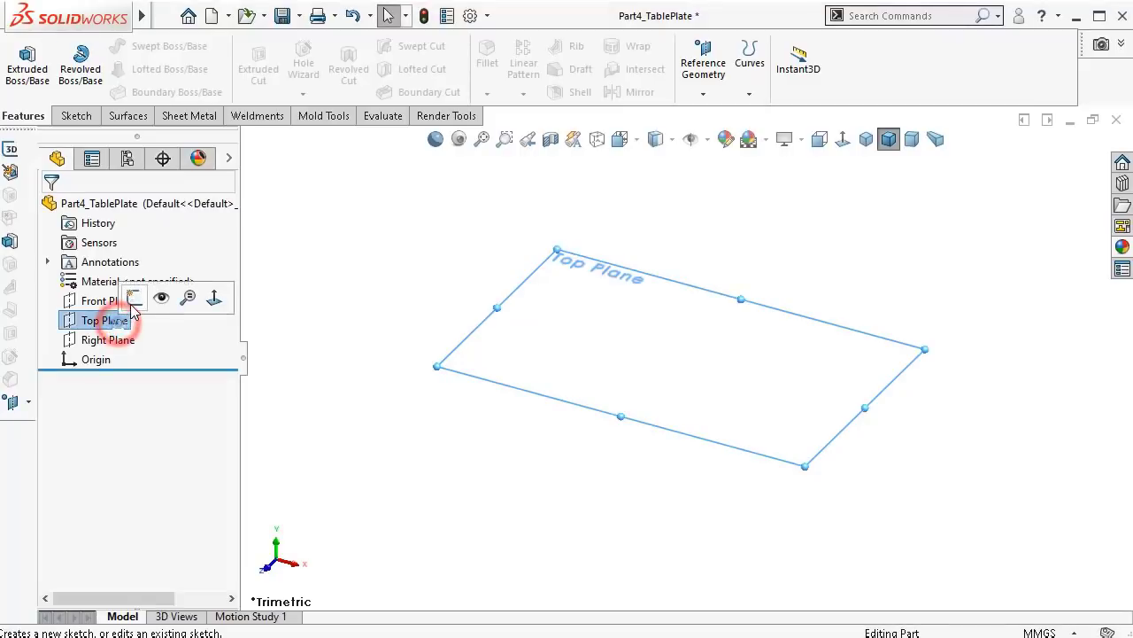
pyautogui.click(95, 298)
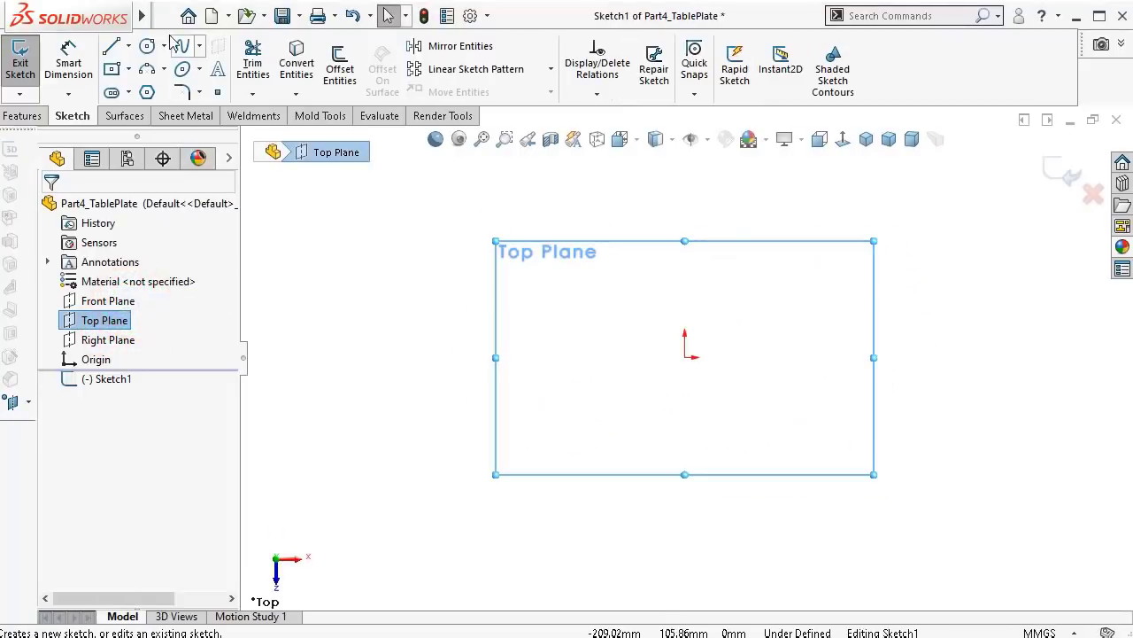
pyautogui.click(147, 47)
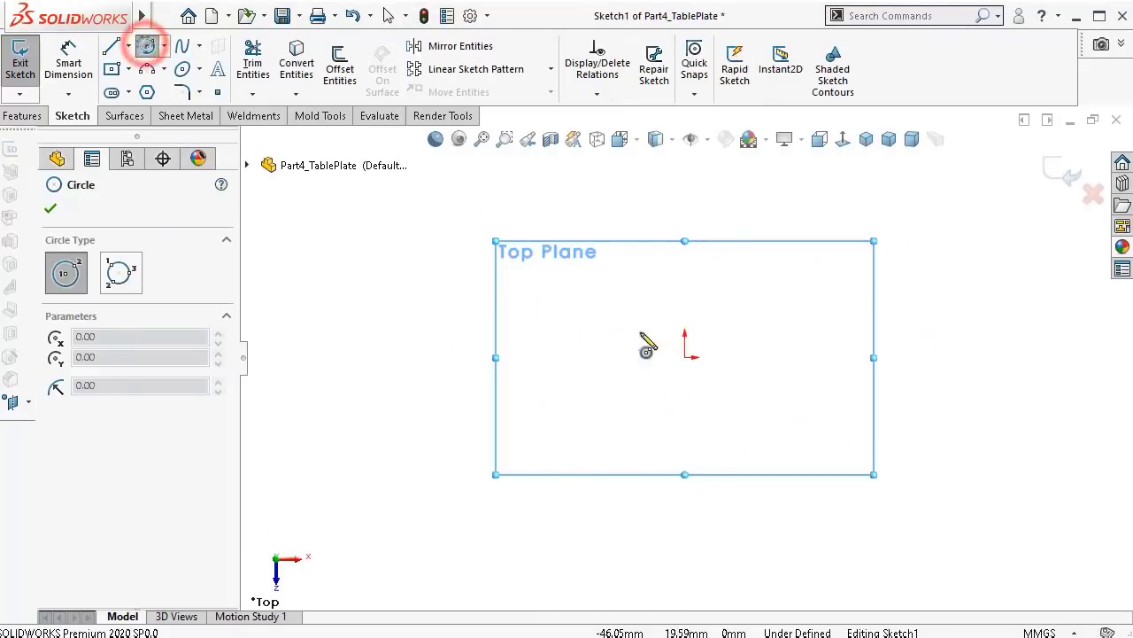
pyautogui.click(685, 357)
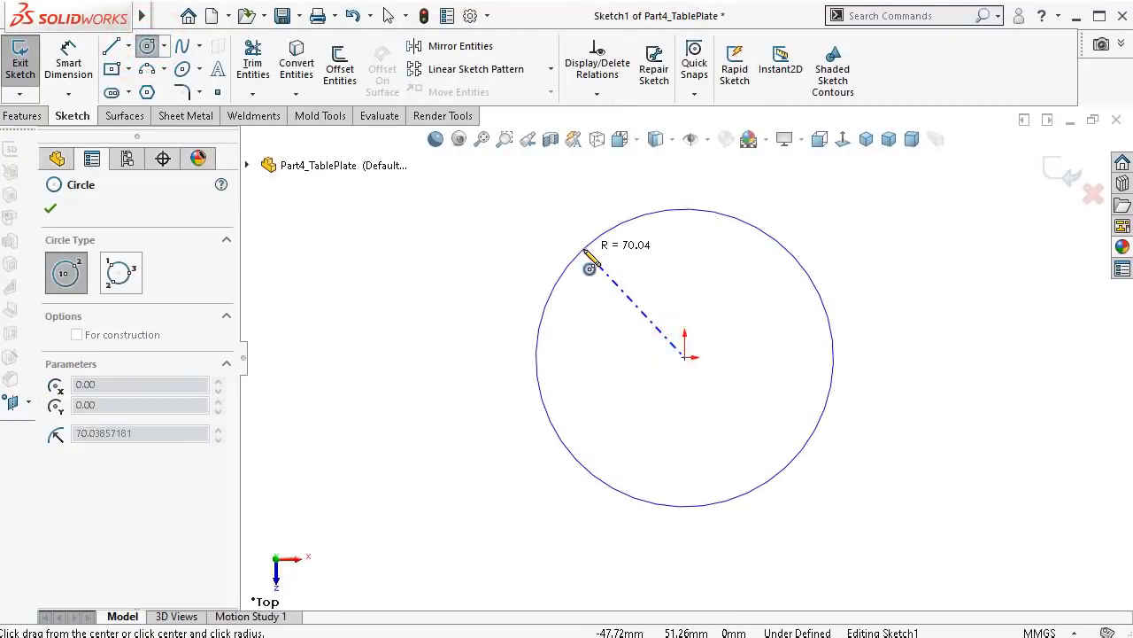
pyautogui.click(583, 250)
# Step: Dimension the diameter of the circle centred on the origin as 89 mm
pyautogui.click(62, 50)
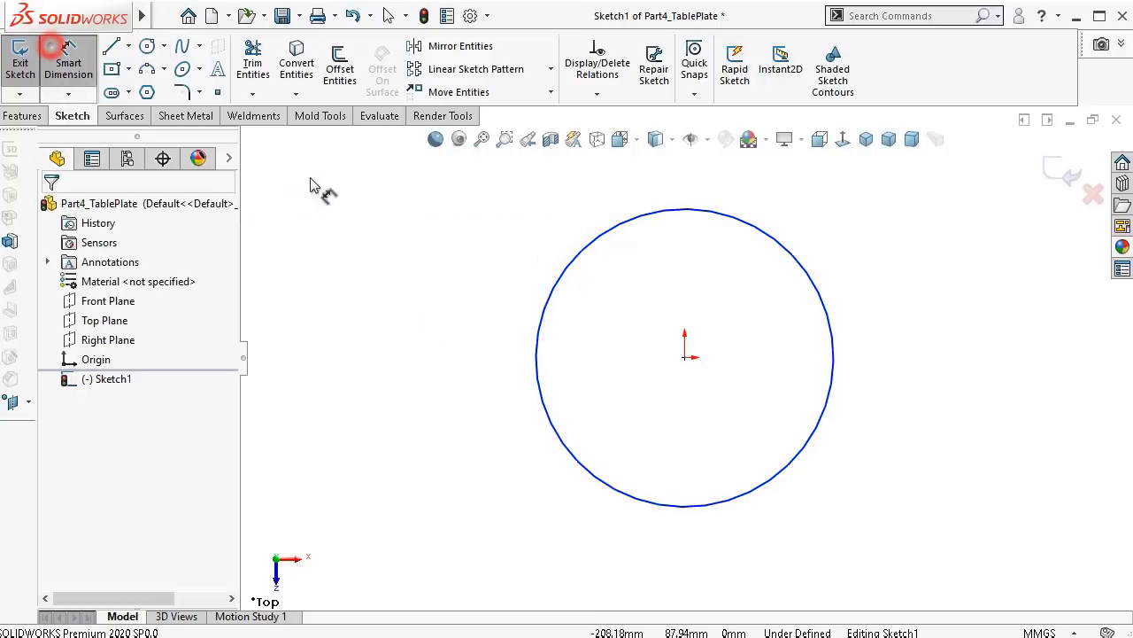
pyautogui.click(590, 241)
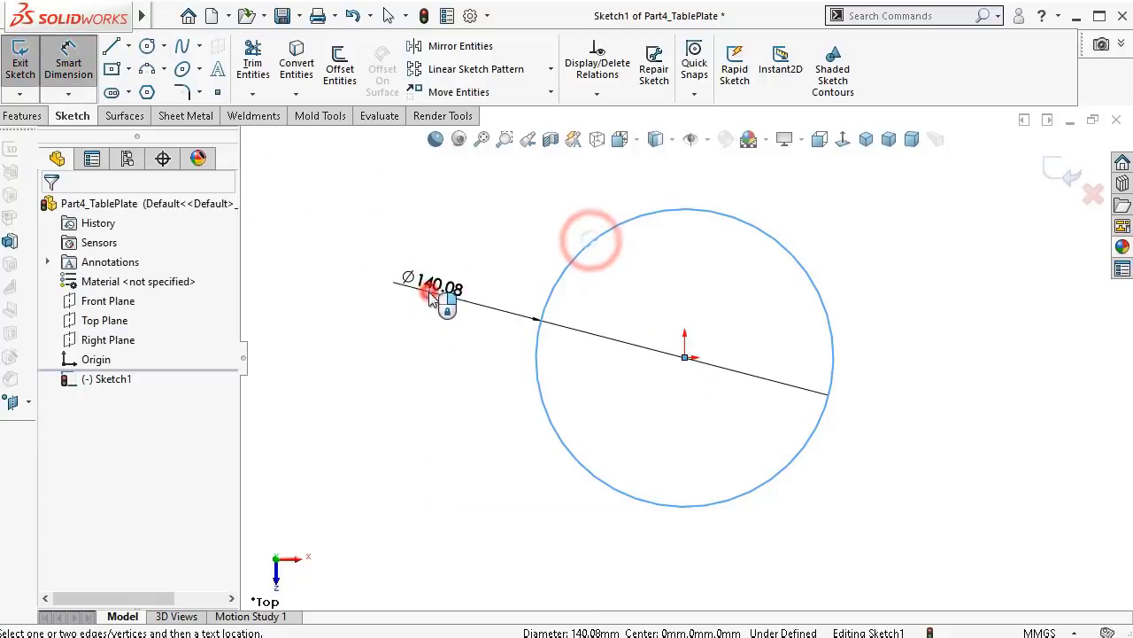
pyautogui.click(430, 292)
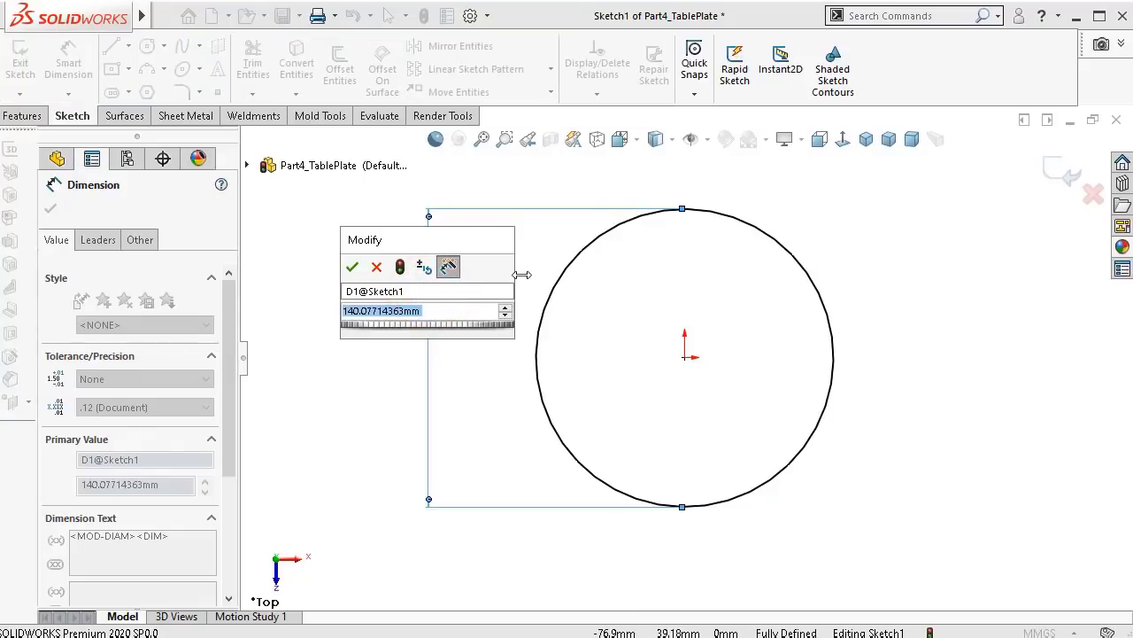
pyautogui.write('89')
pyautogui.press('Return')
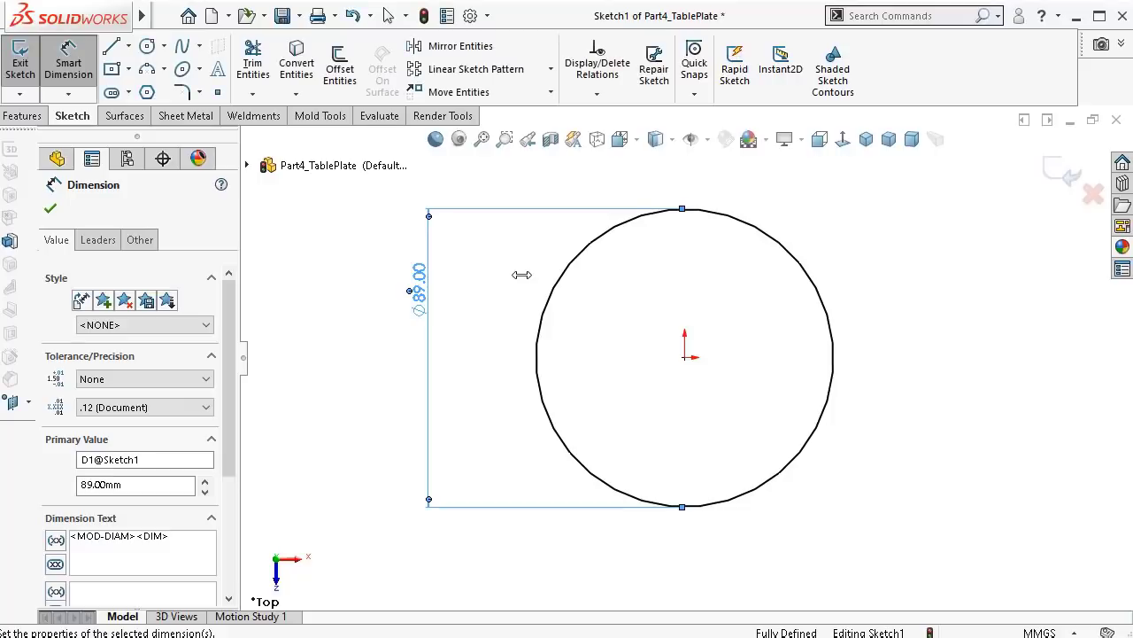
# Step: Extrude the 89 mm circle as a boss with a blind depth of 12.75 mm
pyautogui.click(39, 117)
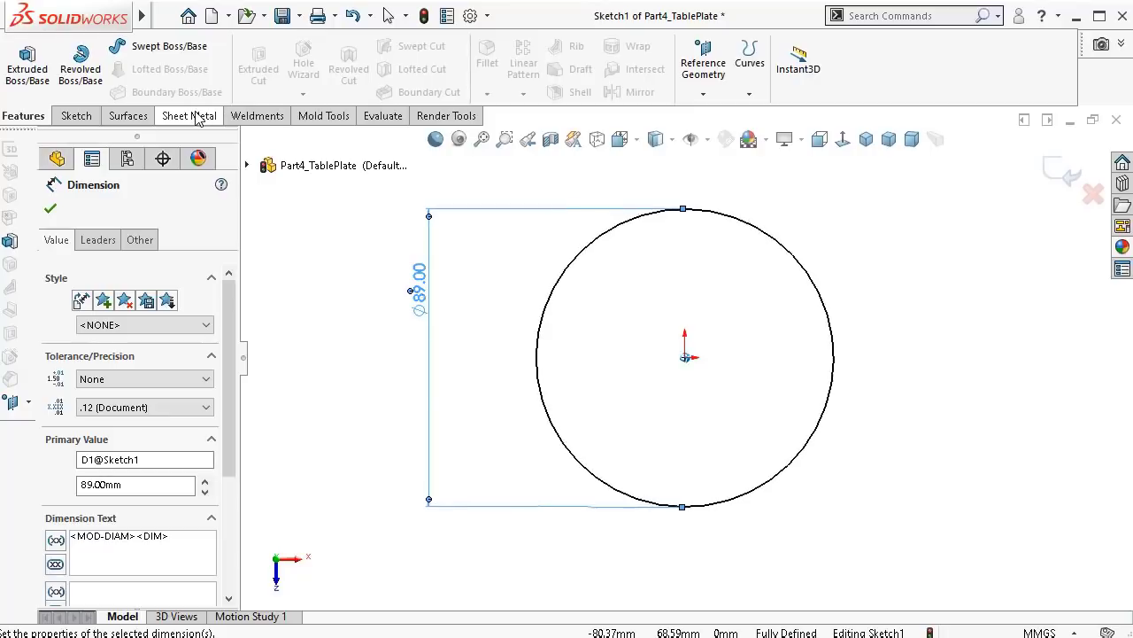
pyautogui.moveTo(478, 219); pyautogui.dragTo(473, 209, button='middle')
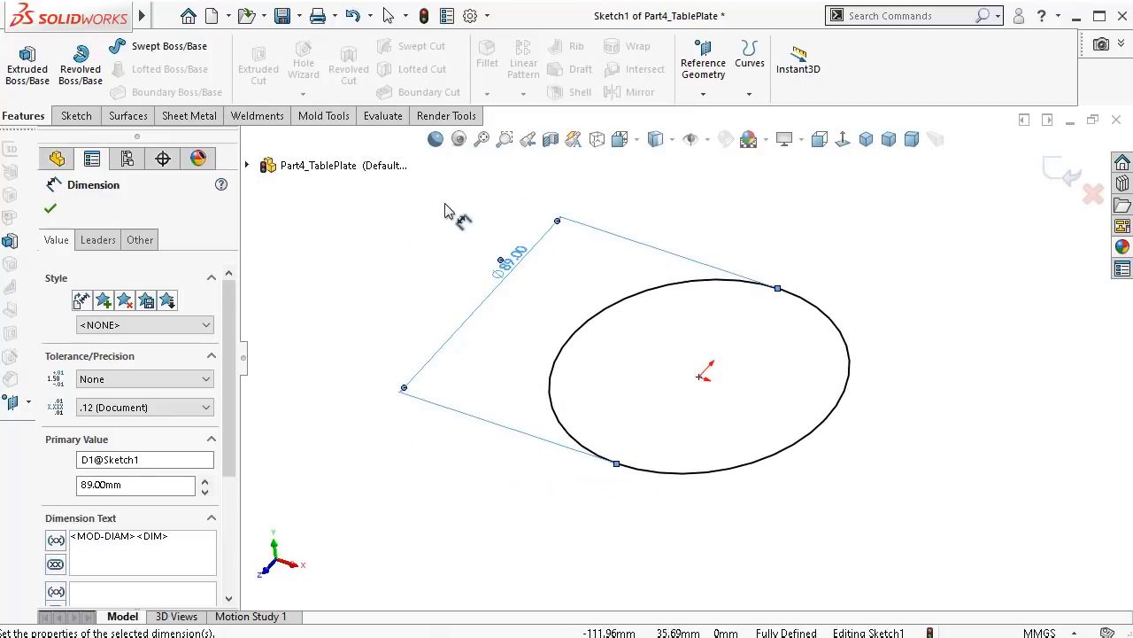
pyautogui.click(27, 74)
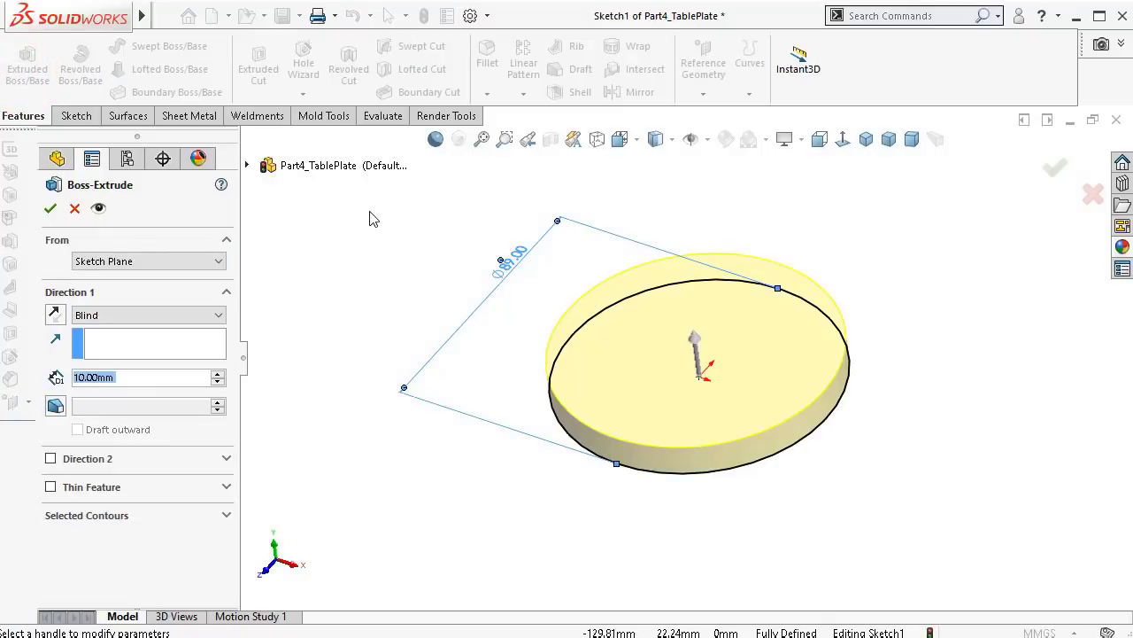
pyautogui.write('12,7')
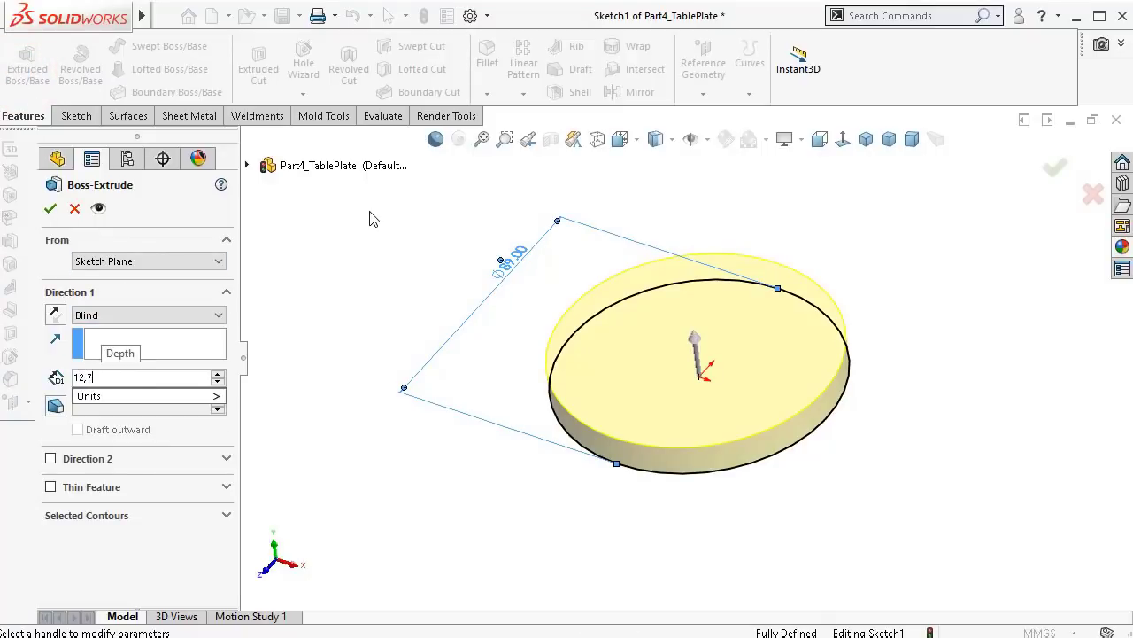
pyautogui.write('5')
pyautogui.press('Return')
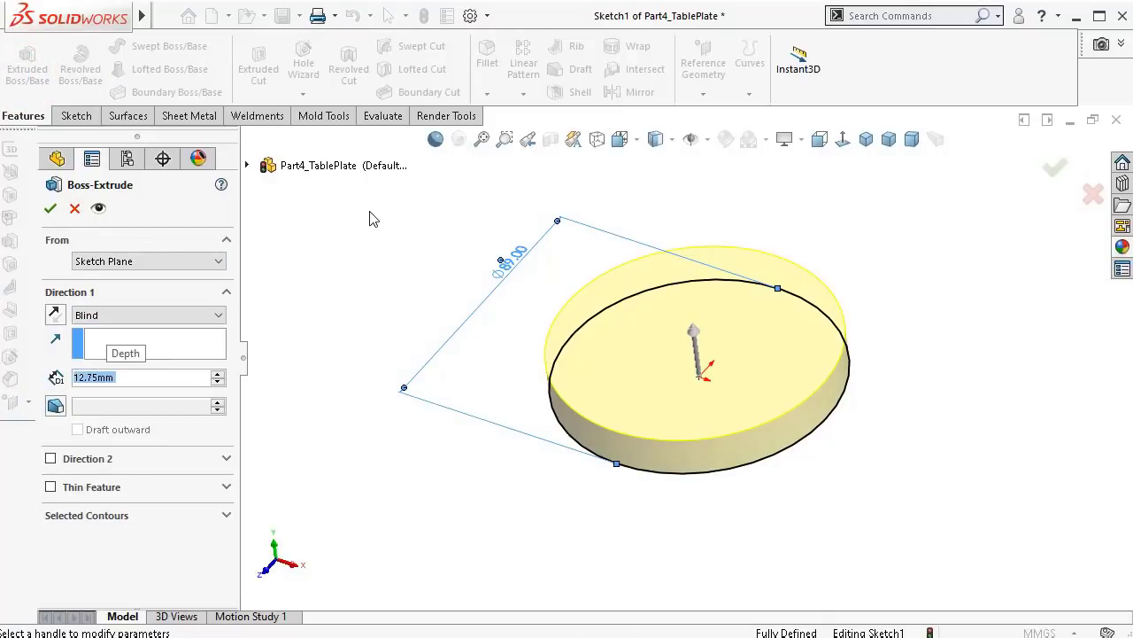
pyautogui.click(50, 208)
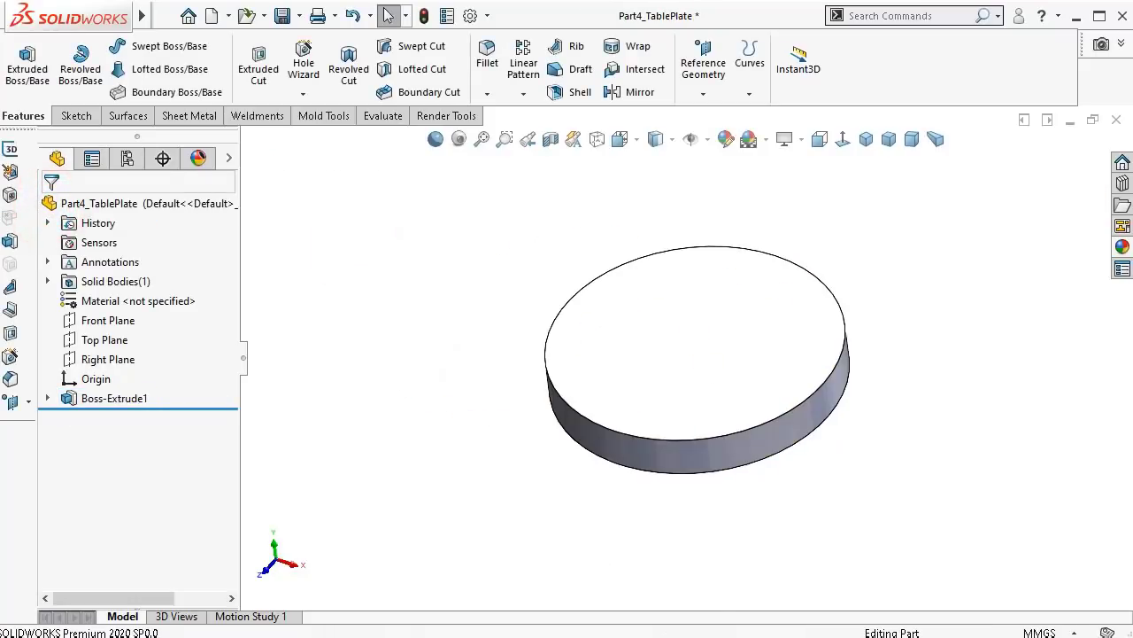
# Step: Apply the satin finish stainless steel appearance to the disc
pyautogui.moveTo(700, 376); pyautogui.dragTo(699, 399, button='middle')
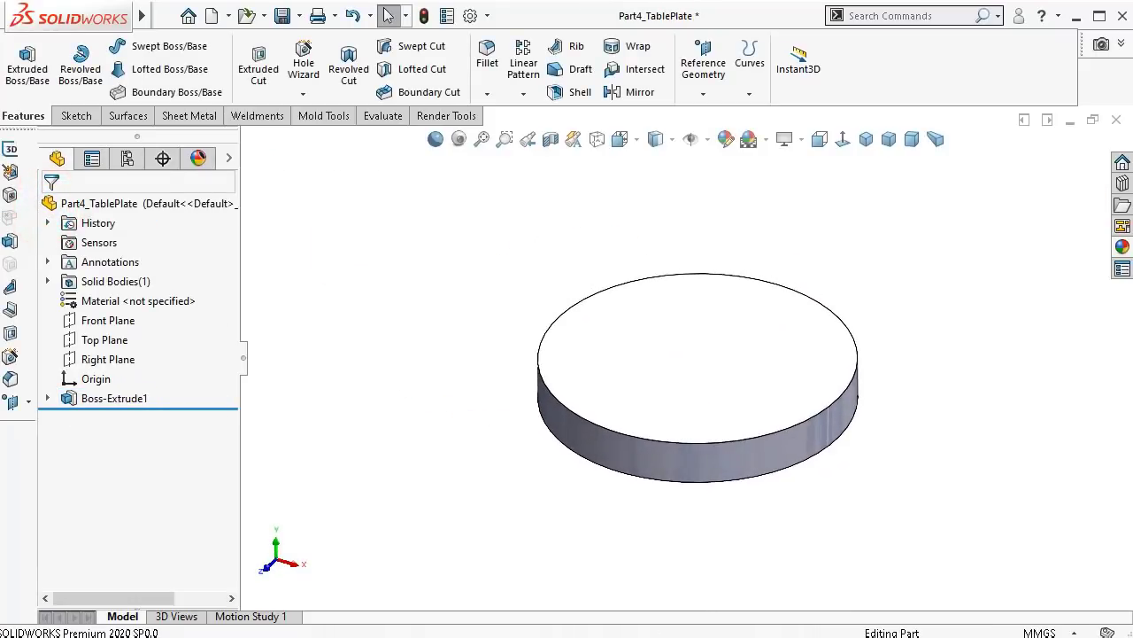
pyautogui.click(1122, 247)
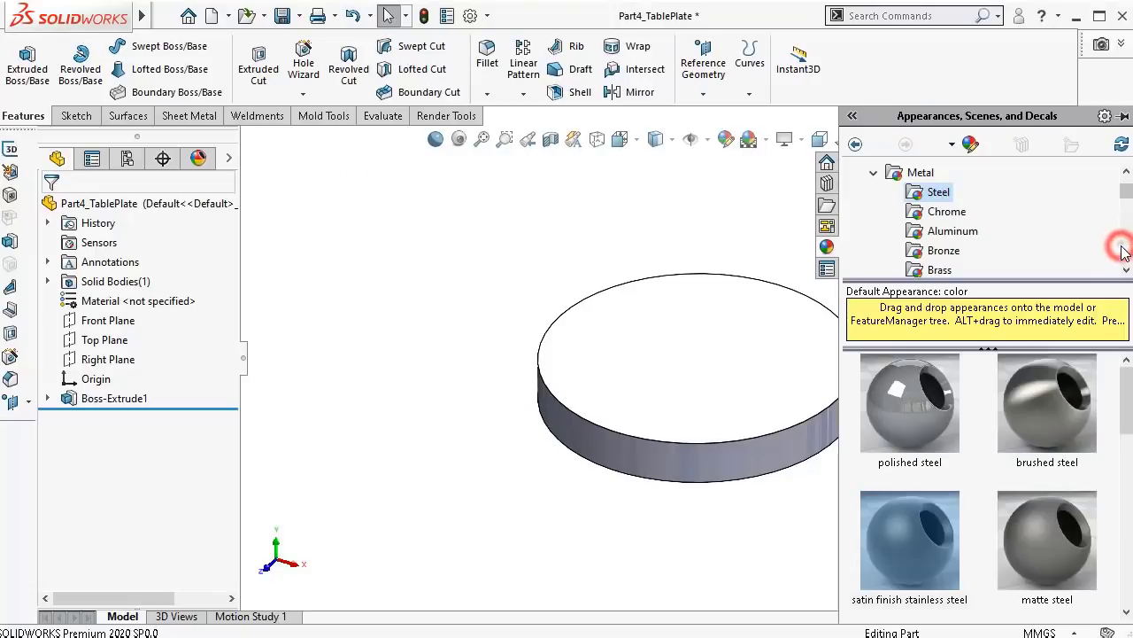
pyautogui.moveTo(923, 562); pyautogui.dragTo(763, 407)
pyautogui.click(776, 408)
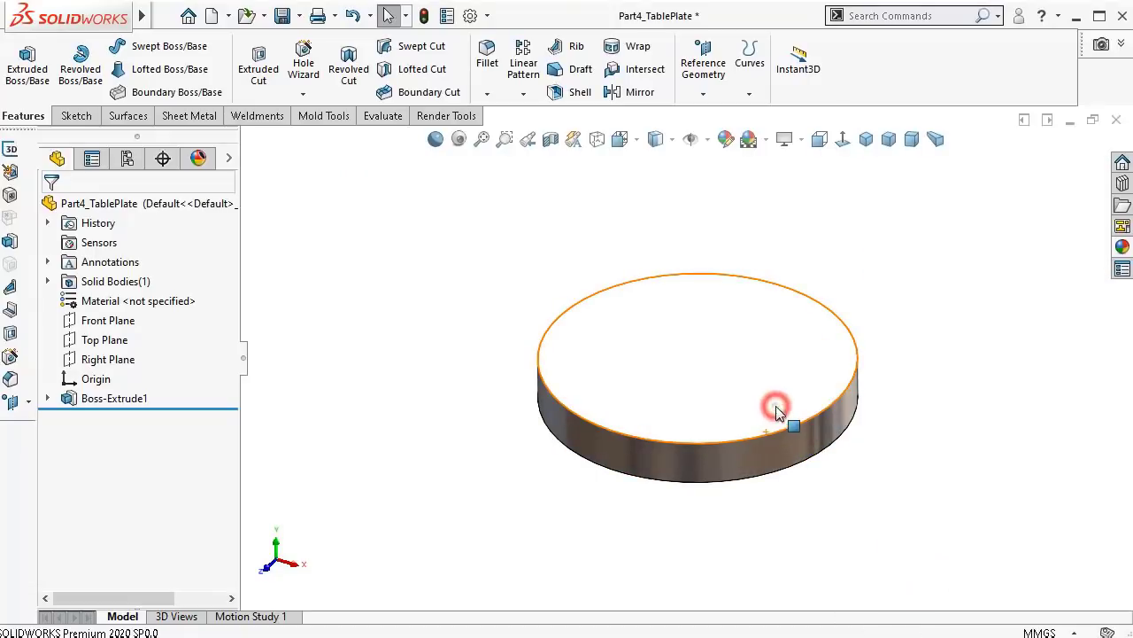
pyautogui.click(437, 389)
# Step: Reopen the disc's base sketch for editing and view it normal to the sketch plane
pyautogui.moveTo(557, 393); pyautogui.dragTo(557, 395, button='middle')
pyautogui.hotkey('ctrl', '7')
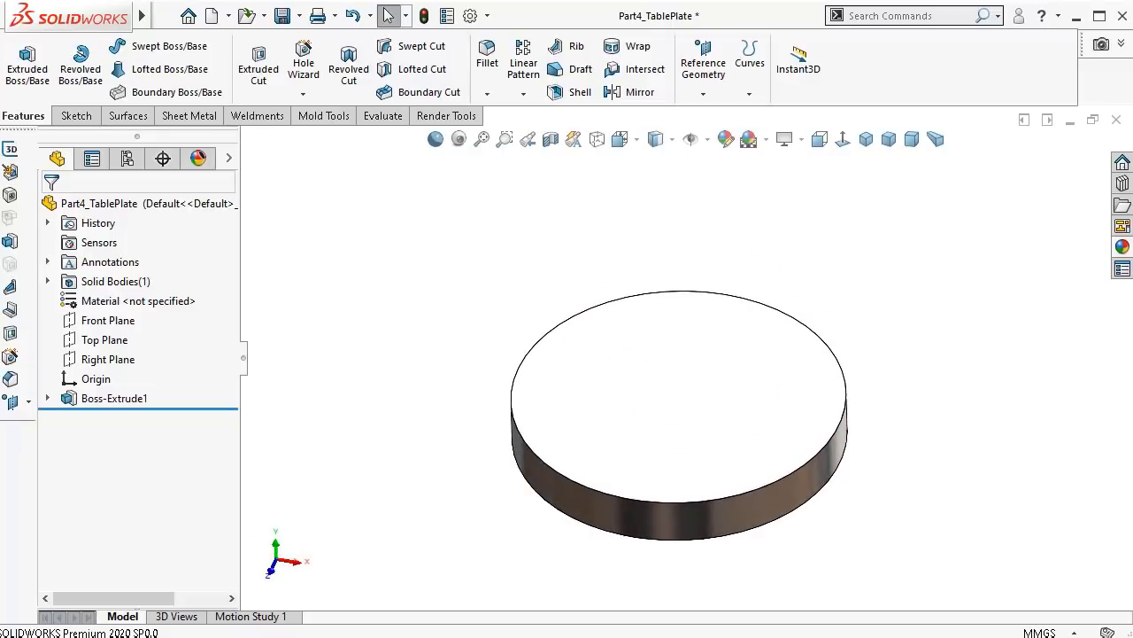
pyautogui.click(935, 455)
pyautogui.hotkey('ctrl', '5')
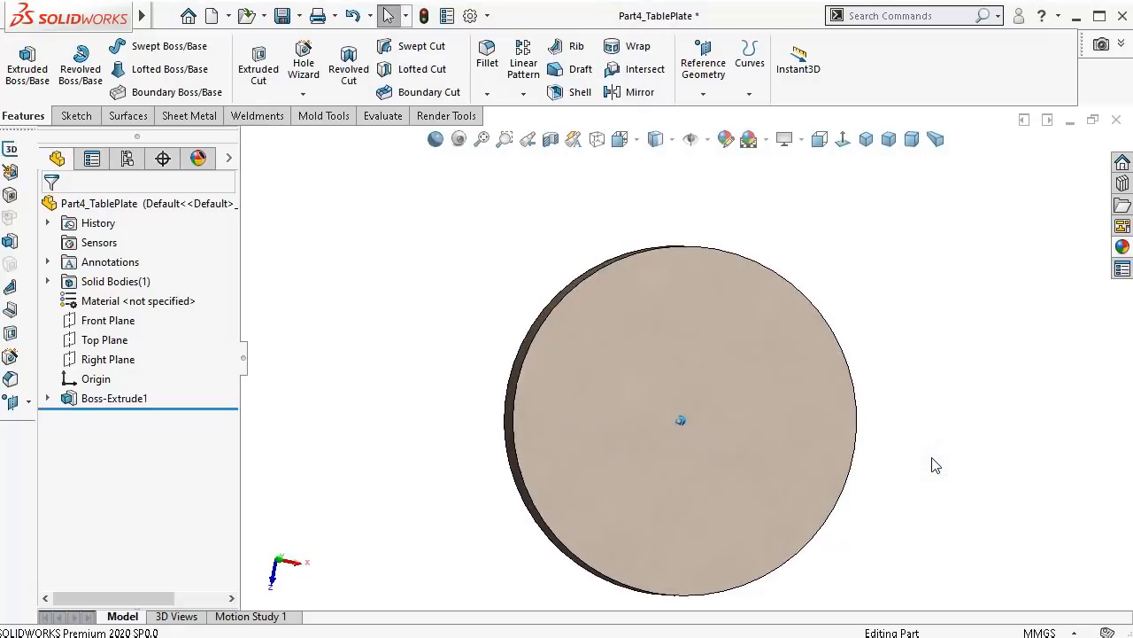
pyautogui.moveTo(931, 457); pyautogui.dragTo(900, 462, button='middle')
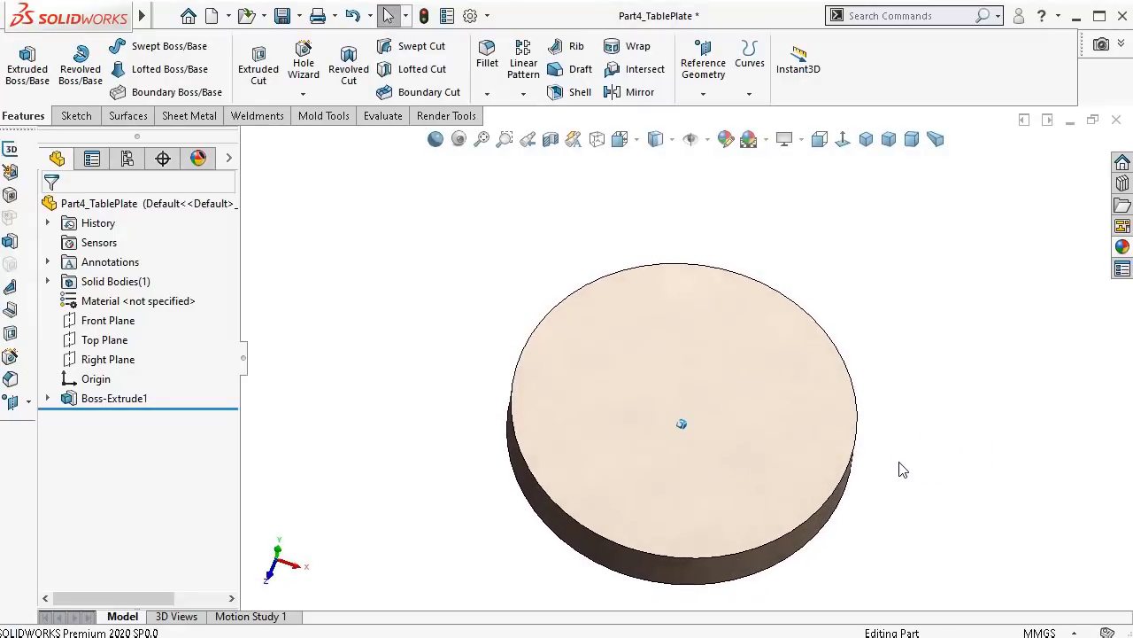
pyautogui.click(47, 399)
pyautogui.click(107, 414)
pyautogui.click(124, 368)
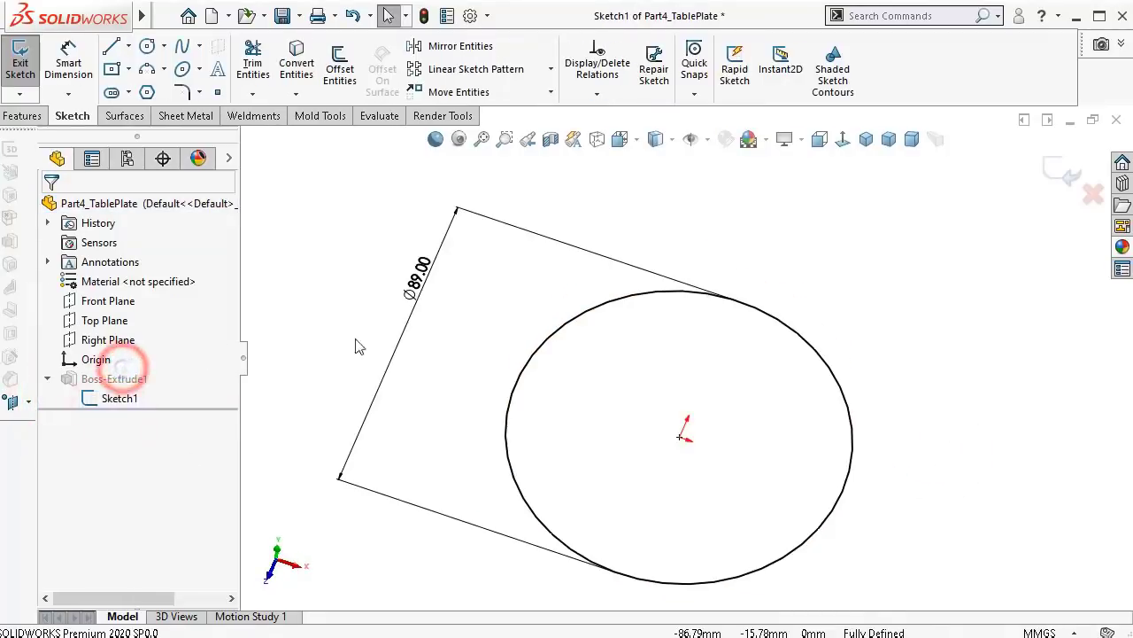
pyautogui.click(843, 140)
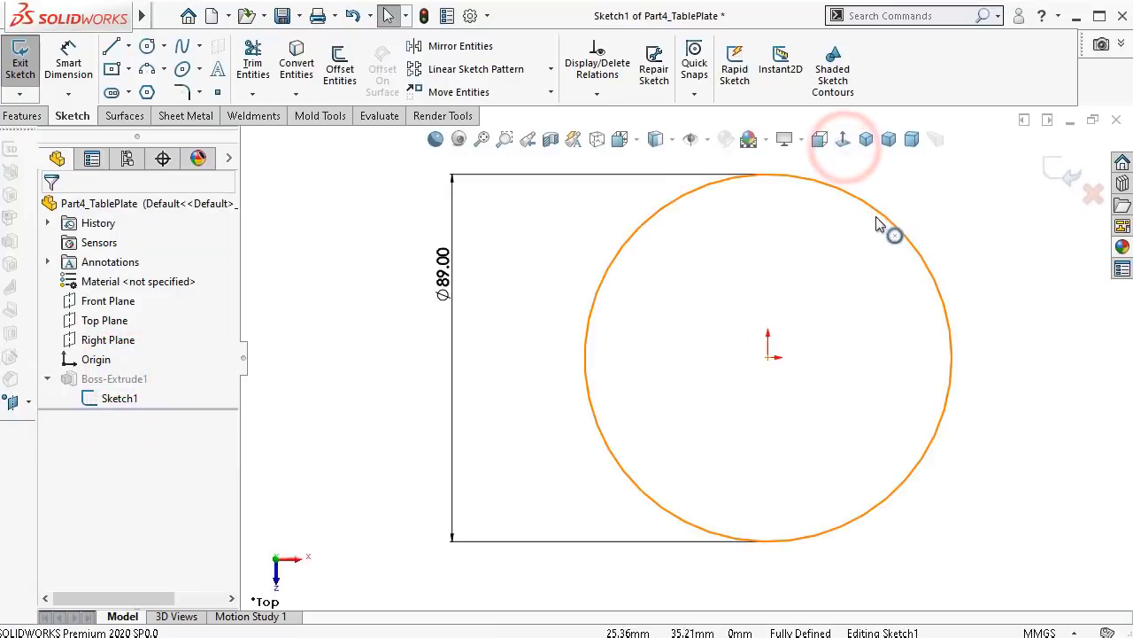
# Step: Draw a construction circle about 62 mm in diameter centred on the origin inside the 89 mm circle
pyautogui.click(148, 48)
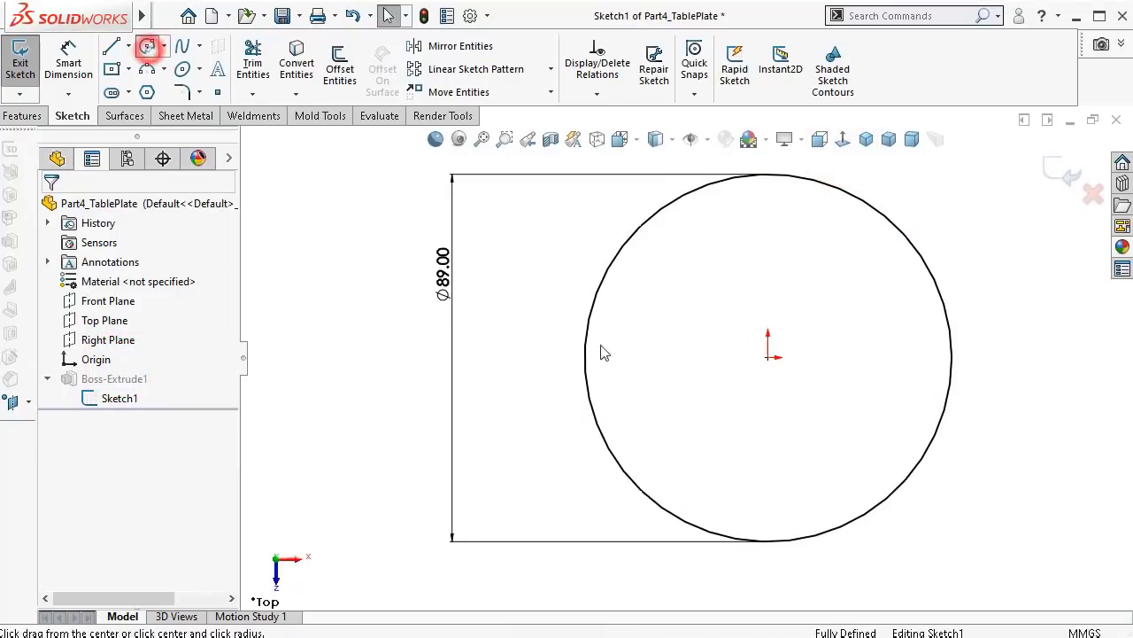
pyautogui.click(768, 358)
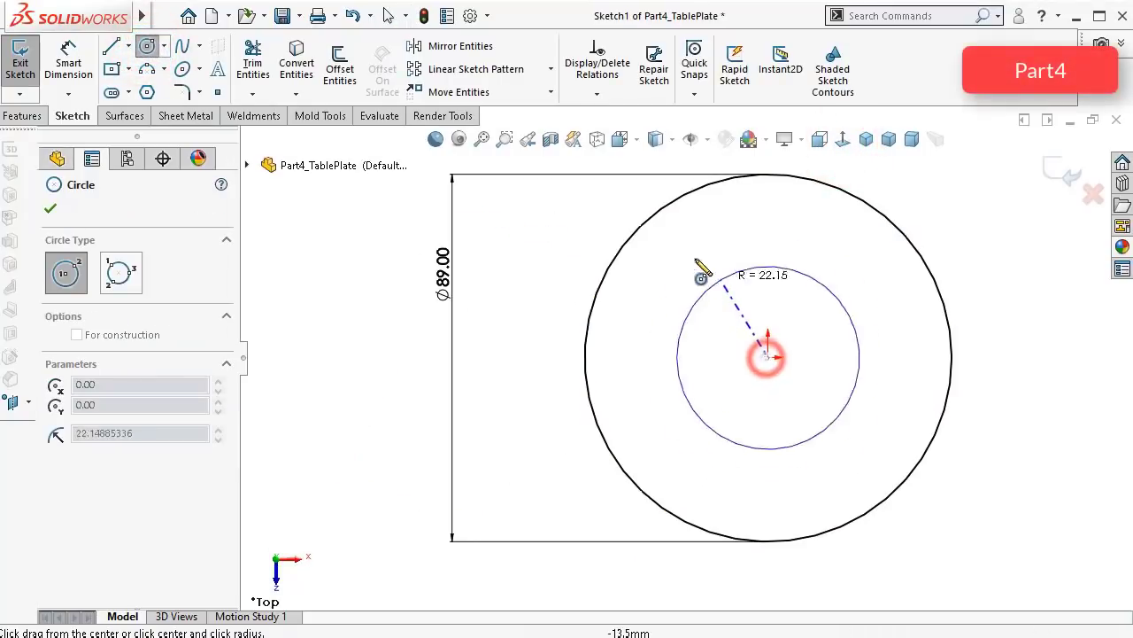
pyautogui.click(691, 256)
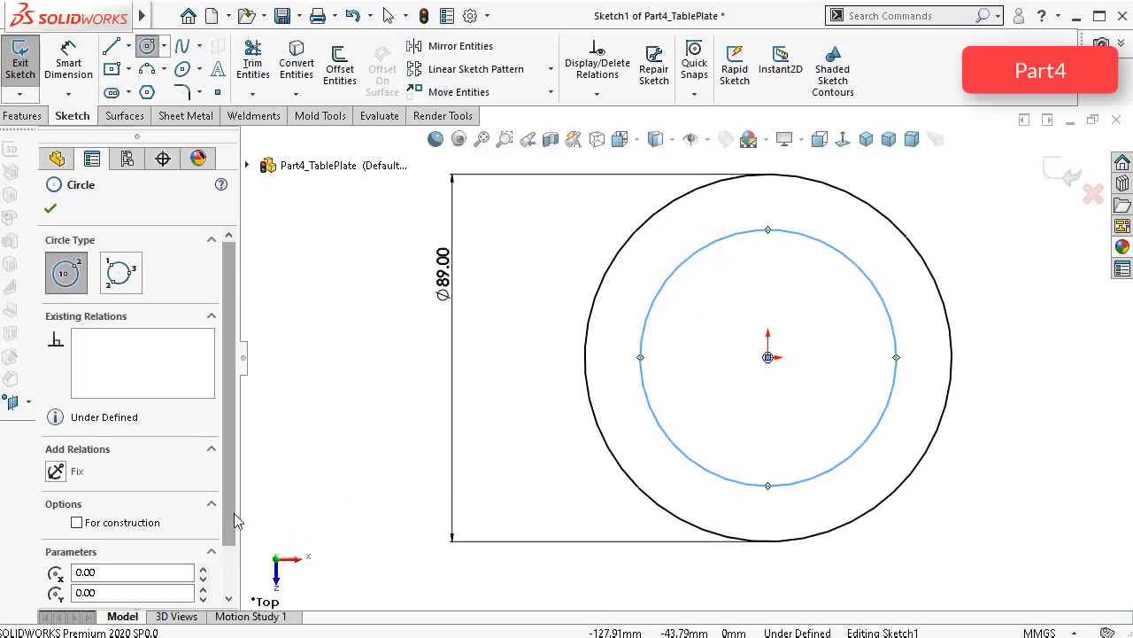
pyautogui.click(77, 523)
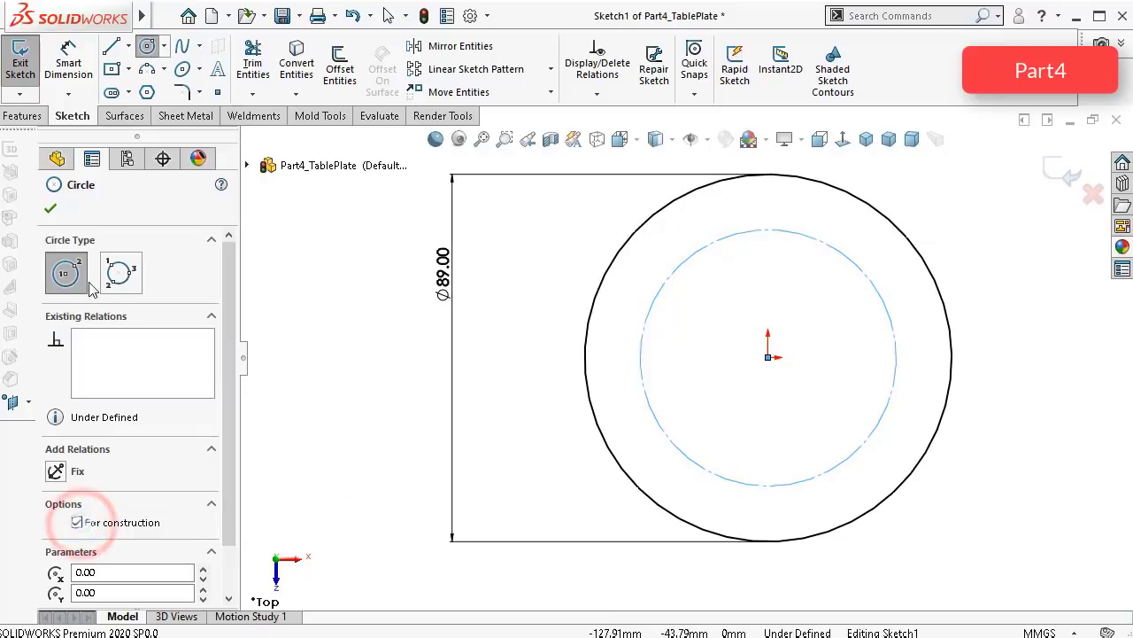
pyautogui.click(51, 208)
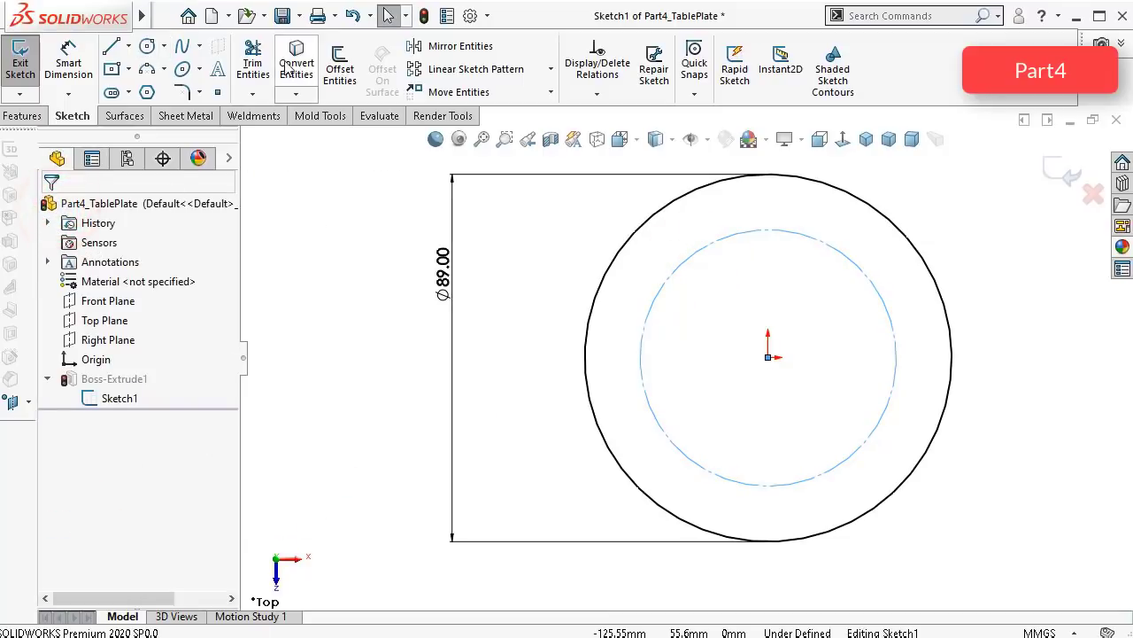
# Step: Dimension the construction circle's diameter as 57 mm
pyautogui.click(66, 78)
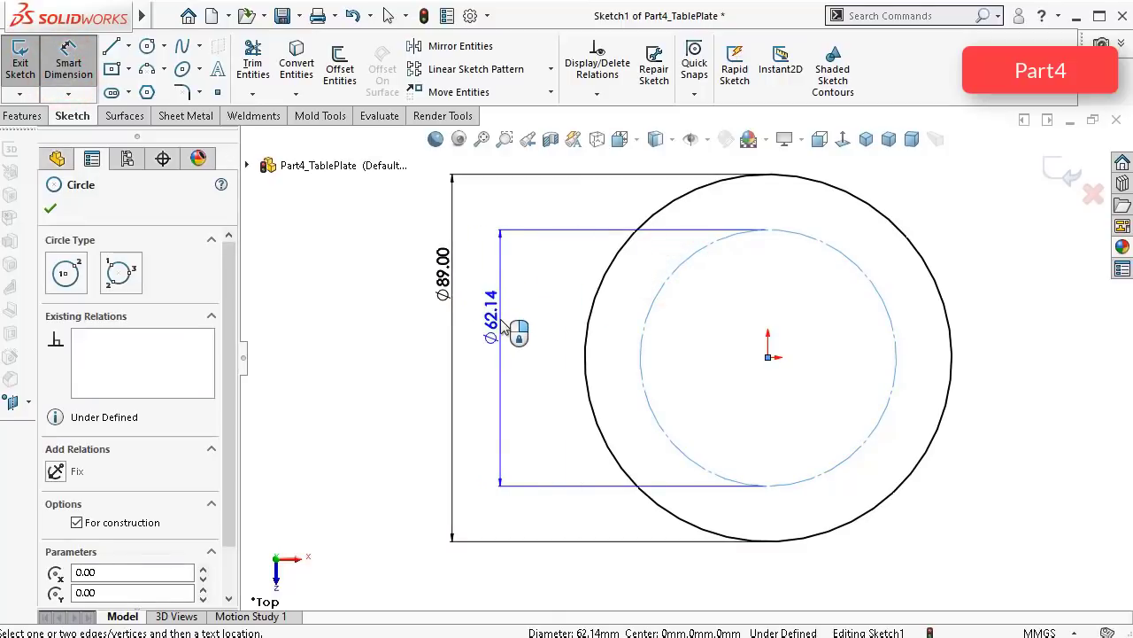
pyautogui.click(501, 324)
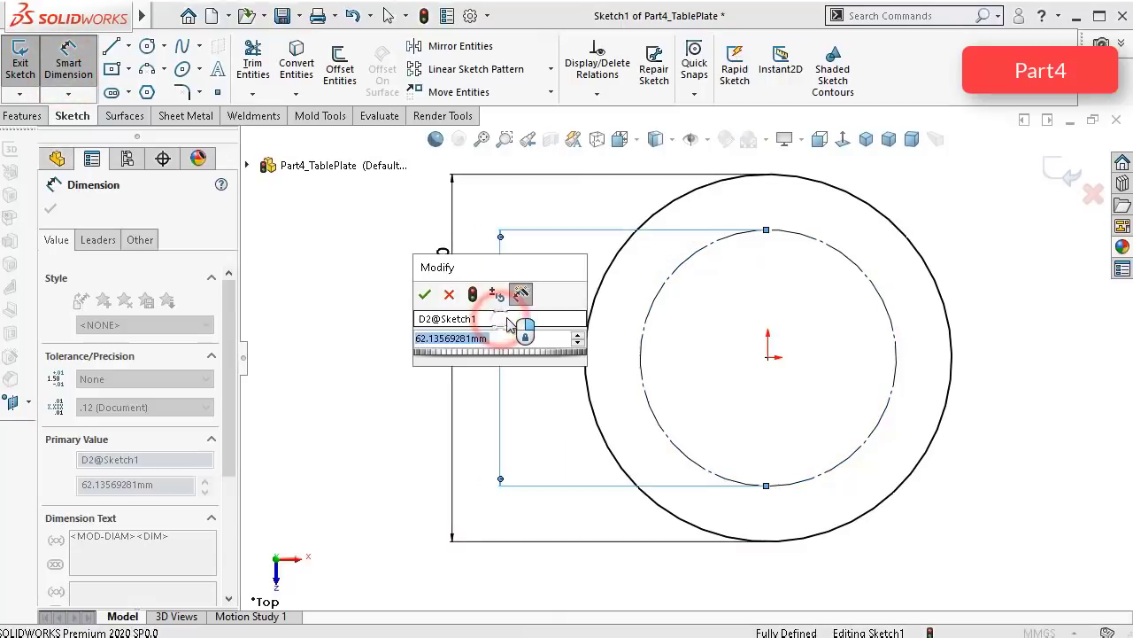
pyautogui.write('57')
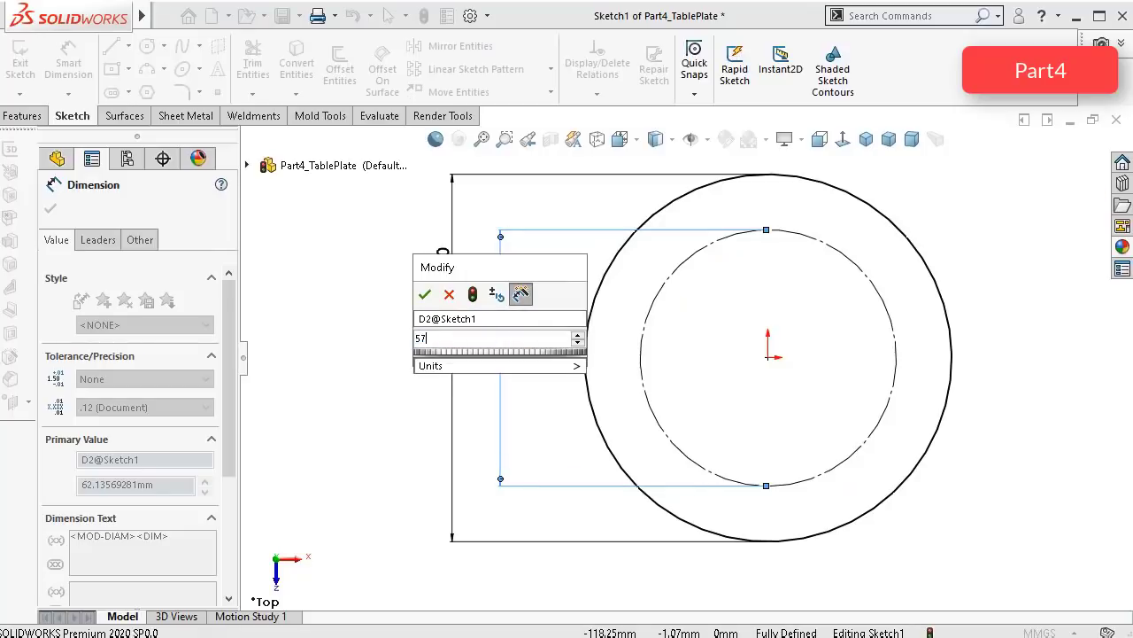
pyautogui.press('Return')
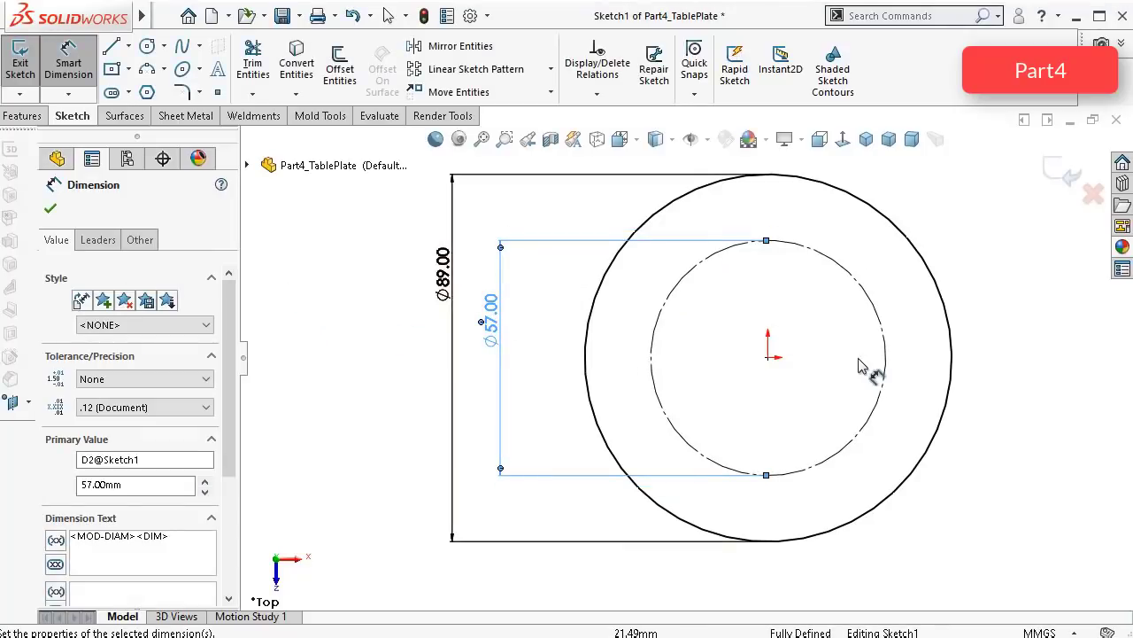
# Step: Draw two inward-bulging three-point arcs, each about 8 mm in radius, with endpoints on the construction circle at its upper and right quadrants
pyautogui.scroll(-1, 859, 368)
pyautogui.scroll(-1, 859, 372)
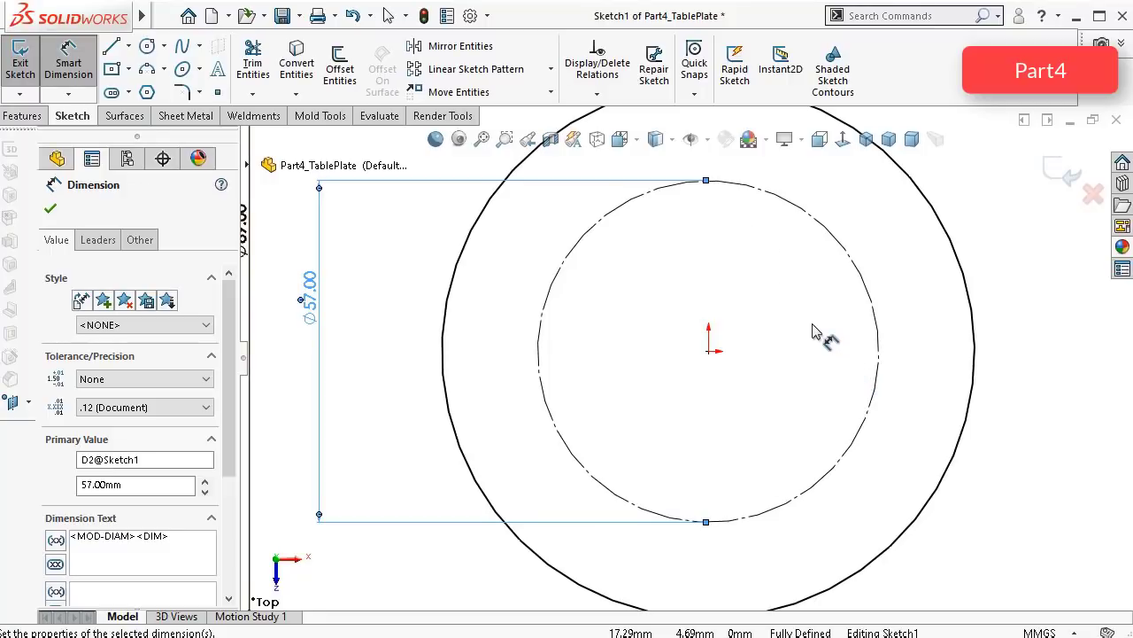
pyautogui.scroll(1, 813, 332)
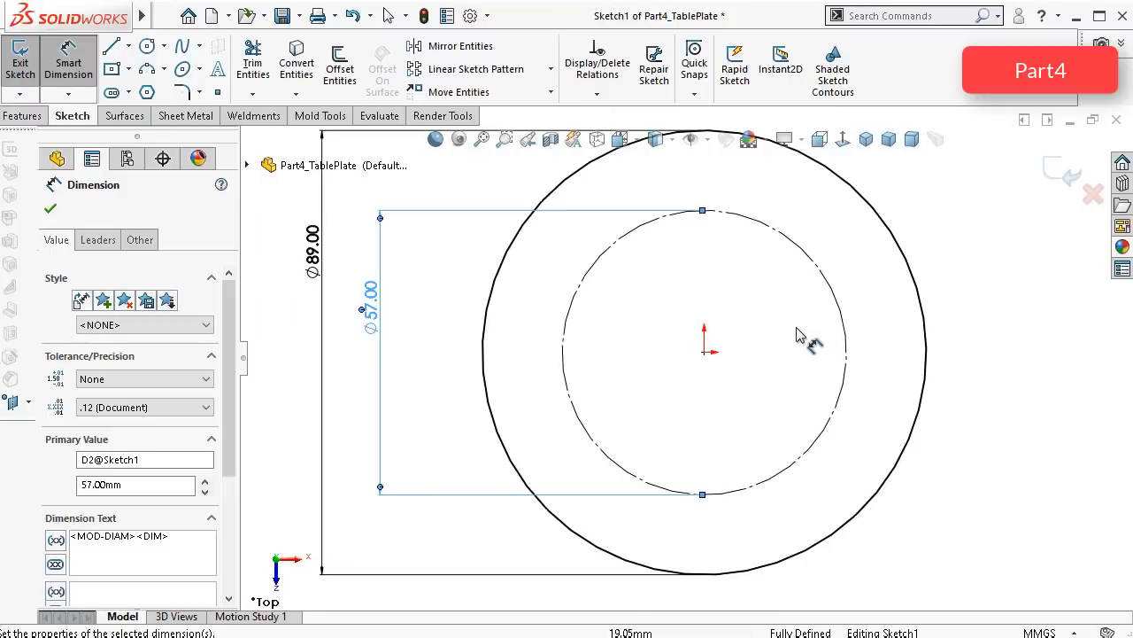
pyautogui.click(147, 69)
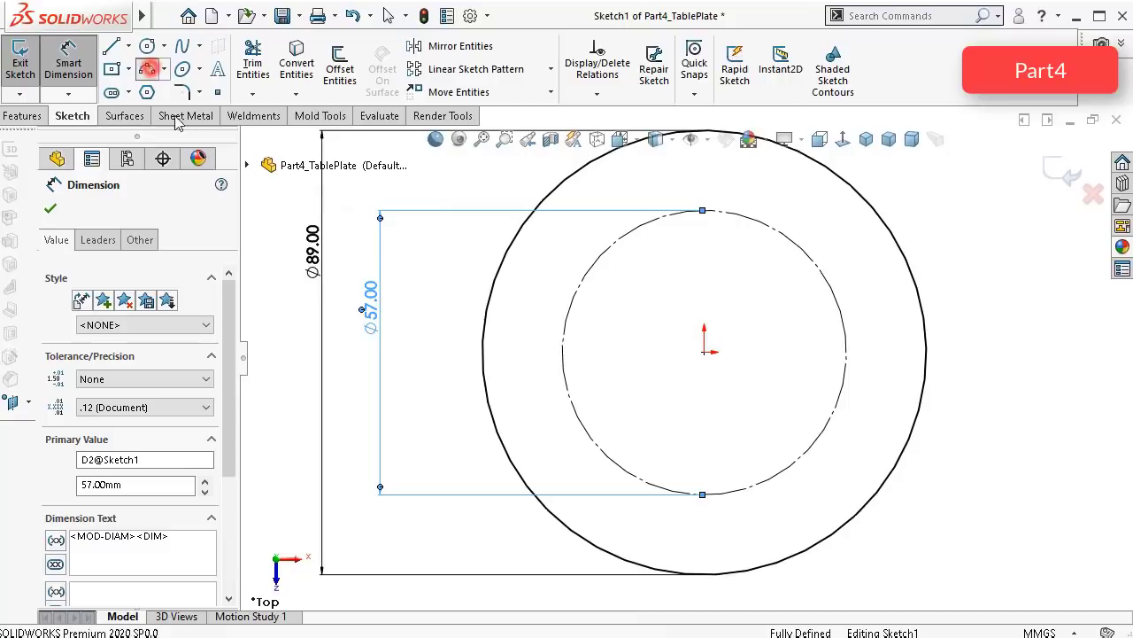
pyautogui.click(668, 216)
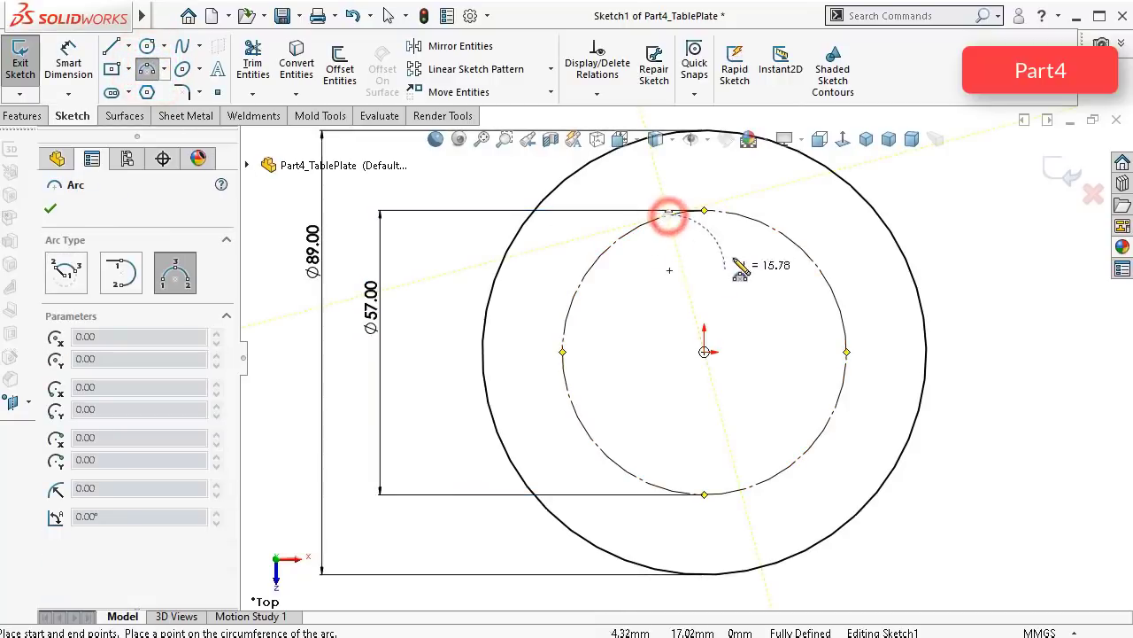
pyautogui.click(748, 217)
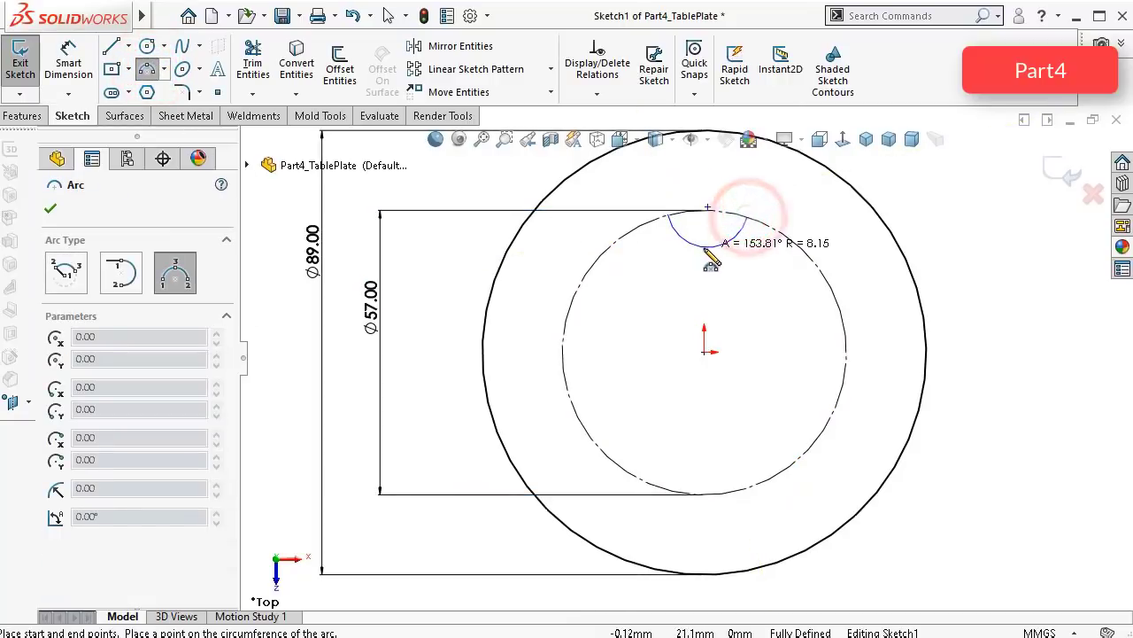
pyautogui.click(706, 256)
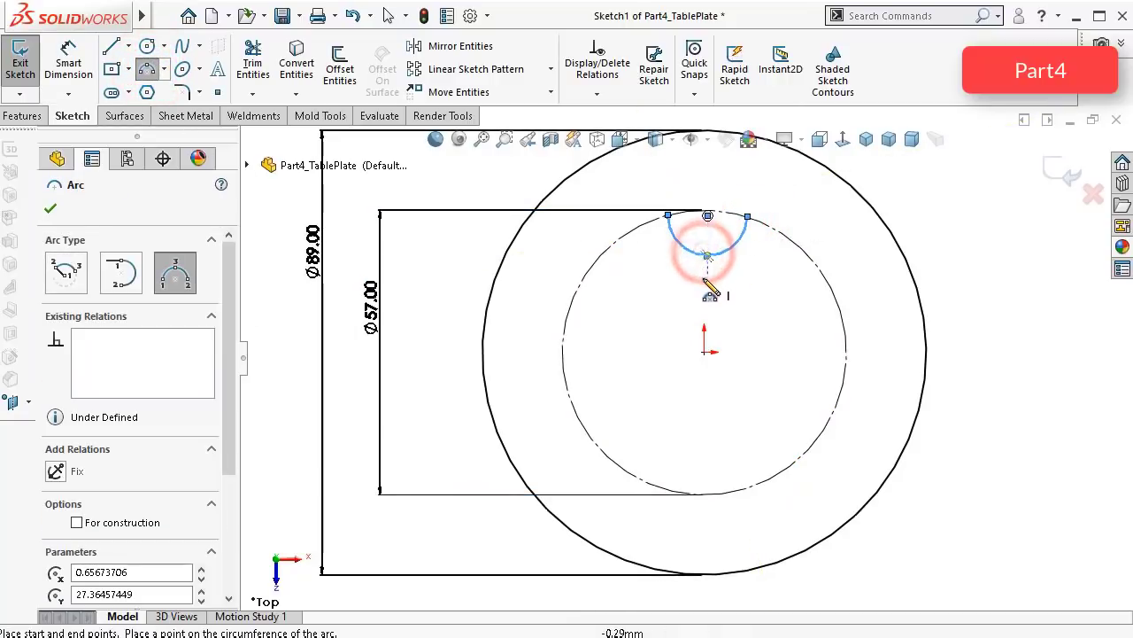
pyautogui.click(844, 326)
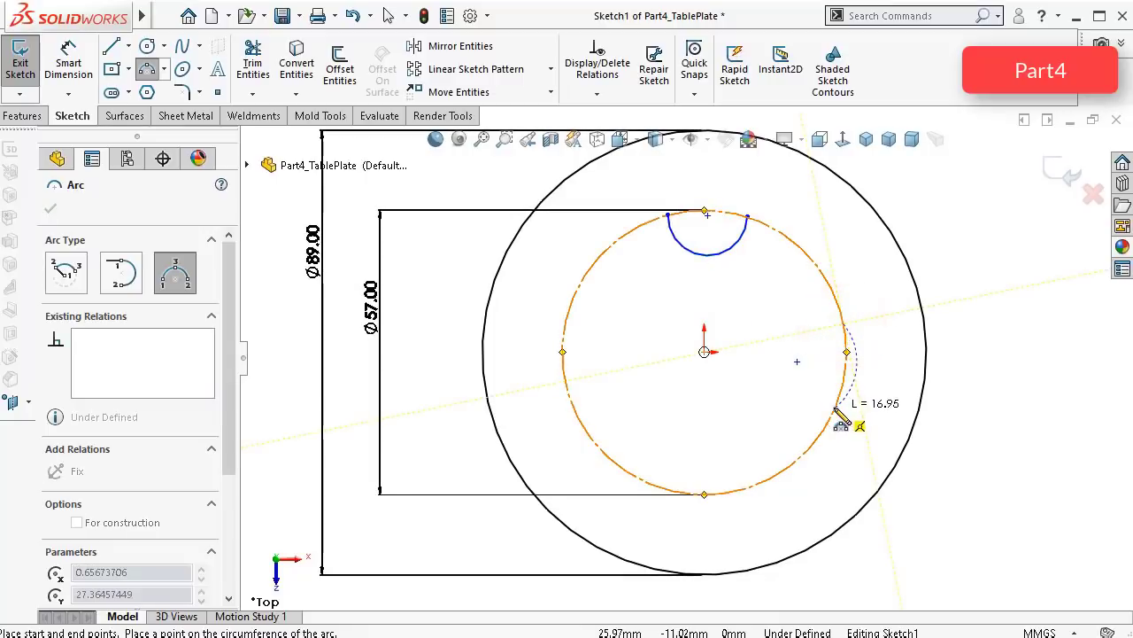
pyautogui.click(826, 404)
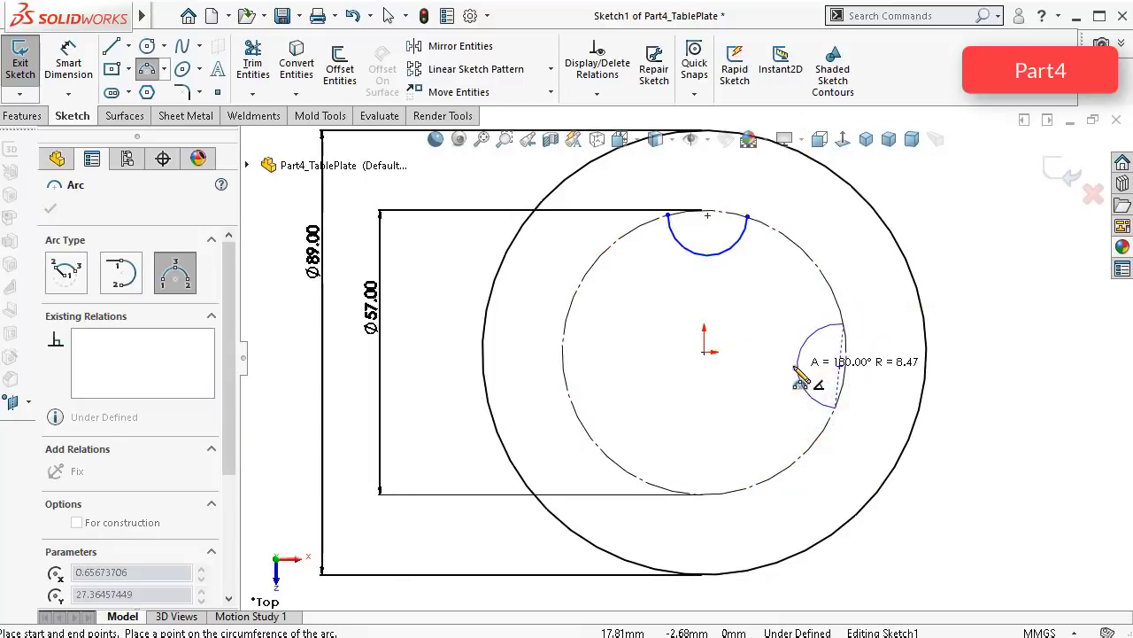
pyautogui.click(796, 368)
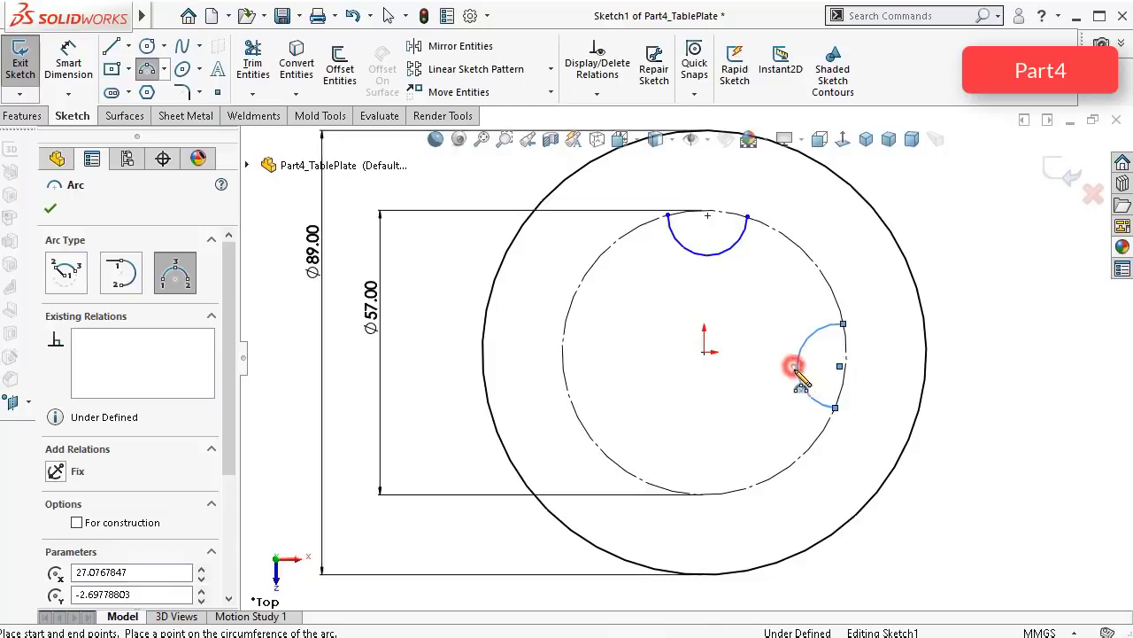
# Step: Draw two inward-bulging three-point arcs, each about 10 mm in radius, with endpoints on the construction circle at its lower and left quadrants
pyautogui.click(749, 479)
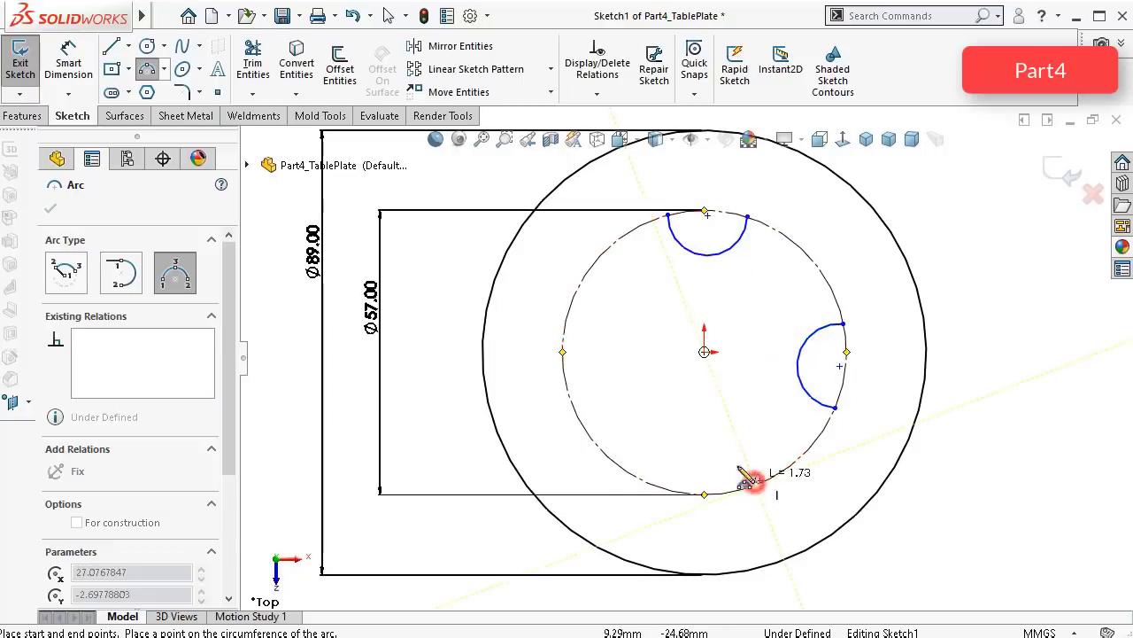
pyautogui.click(651, 480)
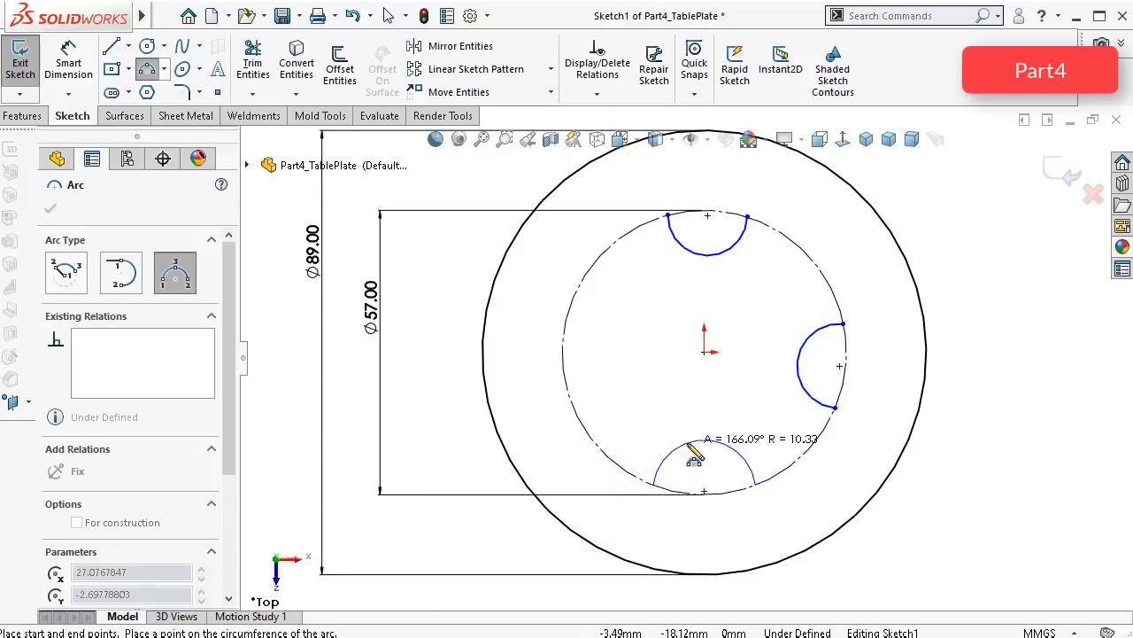
pyautogui.click(687, 443)
pyautogui.click(567, 386)
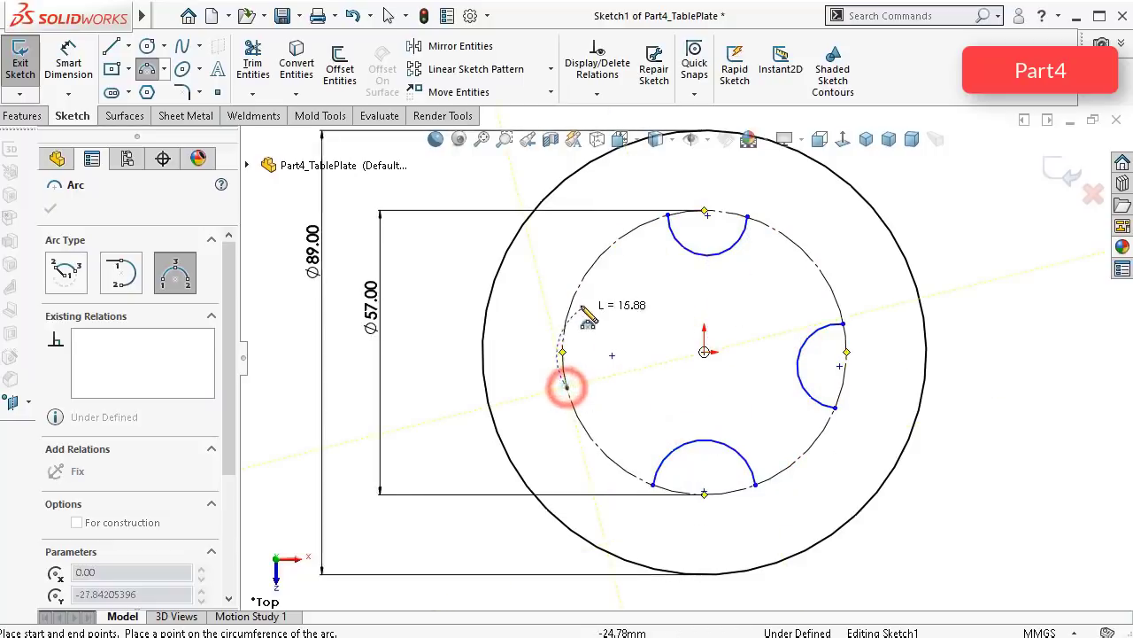
pyautogui.click(578, 290)
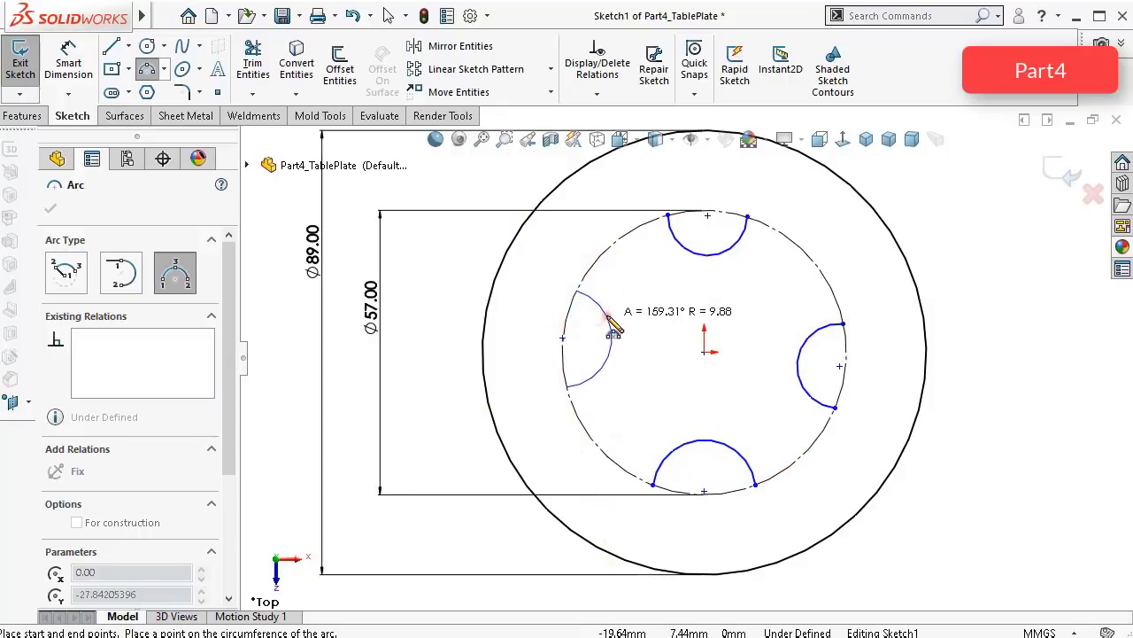
pyautogui.click(607, 312)
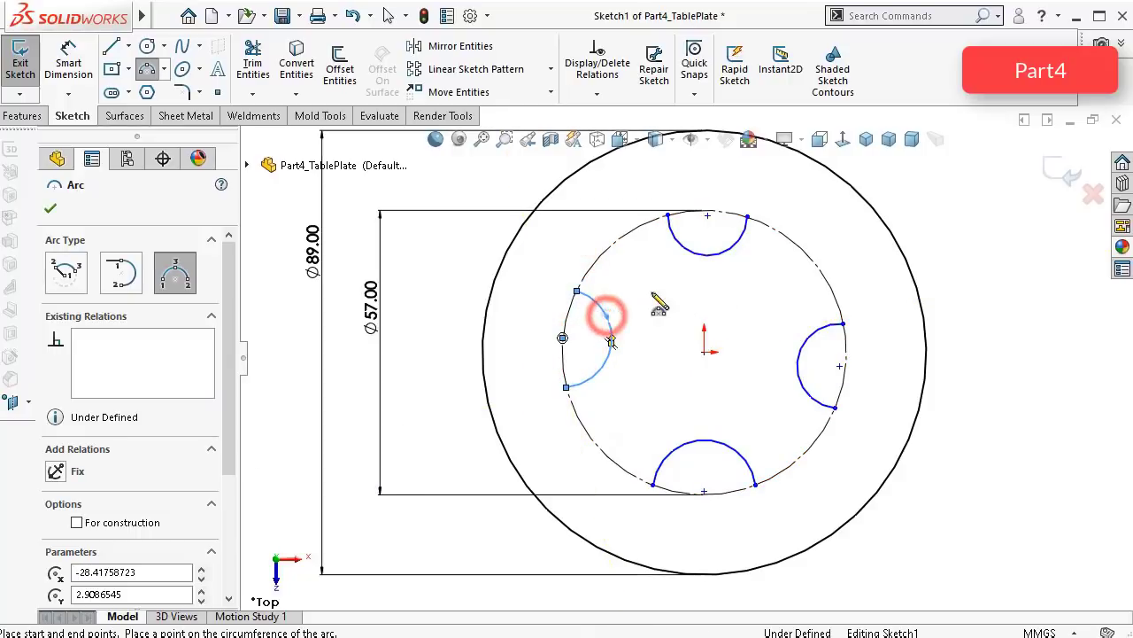
pyautogui.click(694, 255)
pyautogui.press('Escape')
# Step: Align the centre points of the upper and lower arcs vertically with the origin
pyautogui.click(709, 218)
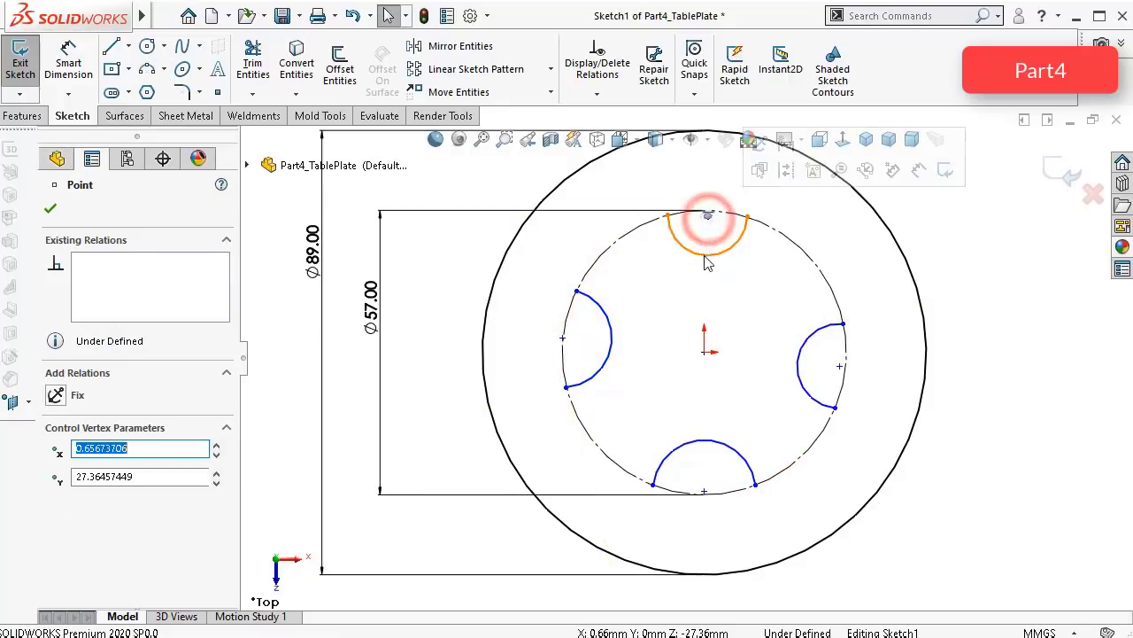
pyautogui.keyDown('ctrl'); pyautogui.click(705, 352); pyautogui.keyUp('ctrl')
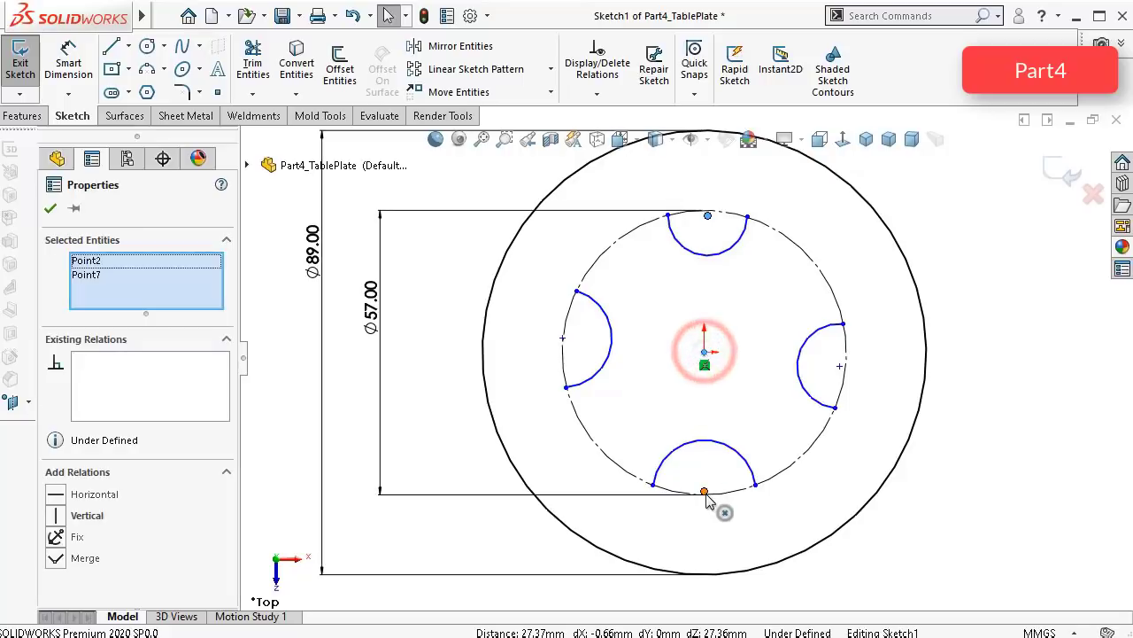
pyautogui.click(705, 492)
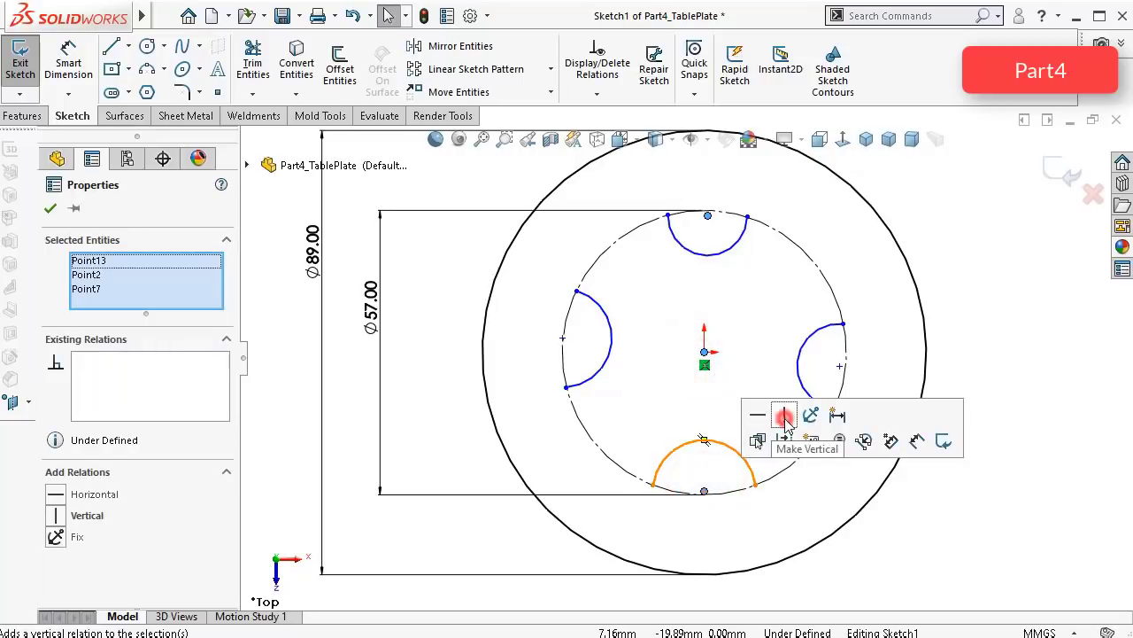
pyautogui.click(784, 414)
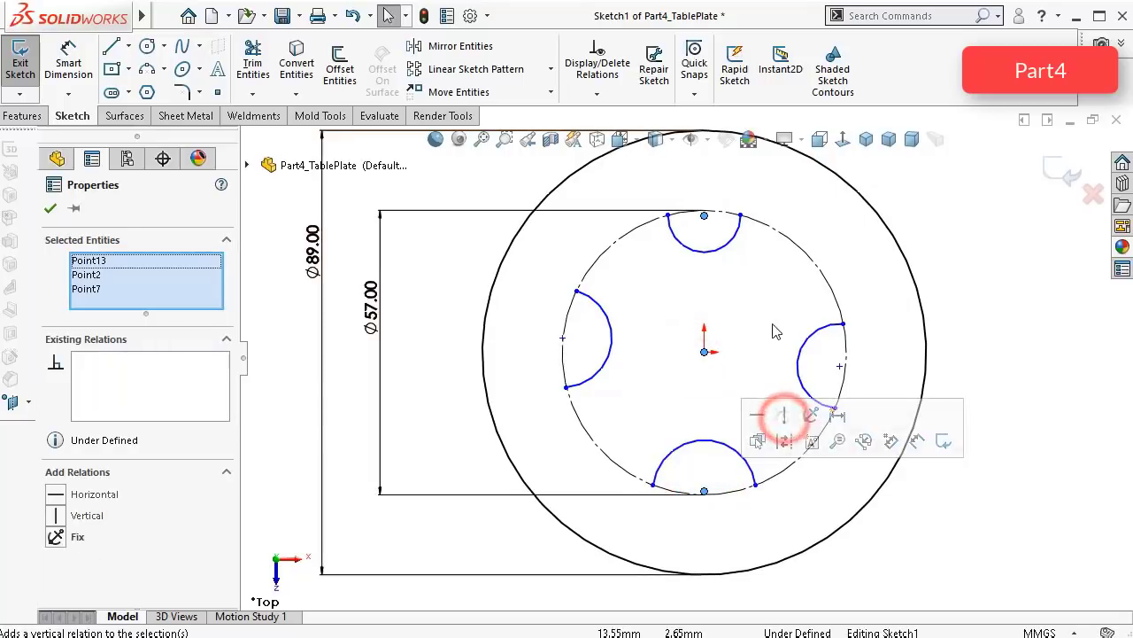
pyautogui.click(676, 349)
# Step: Align the centre points of the left and right arcs horizontally with the origin
pyautogui.click(563, 339)
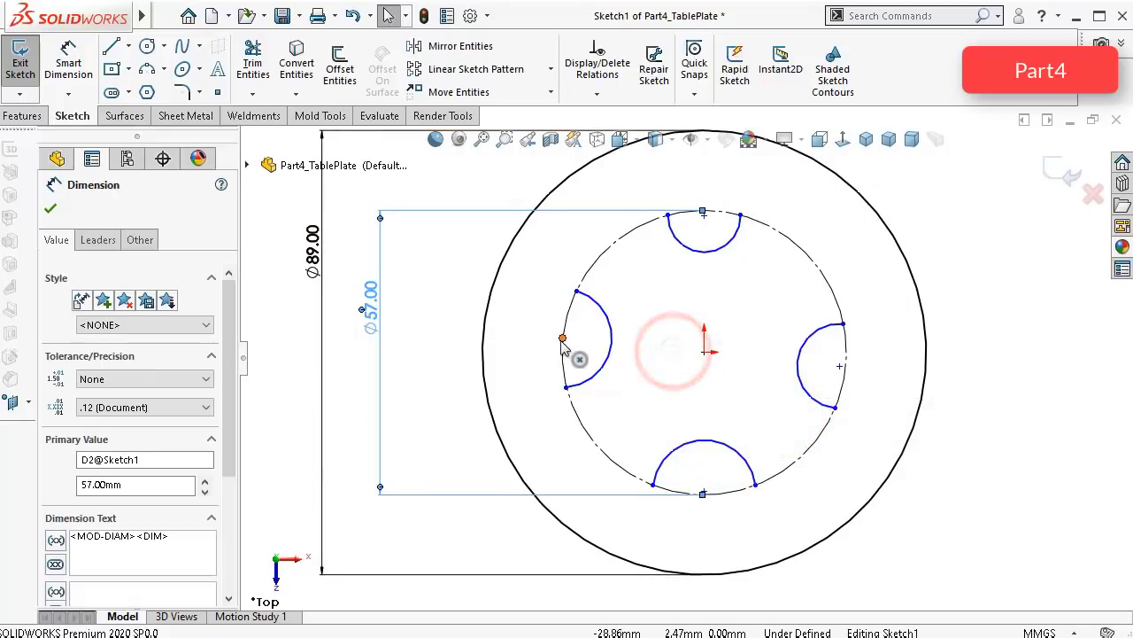
pyautogui.keyDown('ctrl'); pyautogui.click(704, 352); pyautogui.keyUp('ctrl')
pyautogui.keyDown('ctrl'); pyautogui.click(836, 370); pyautogui.keyUp('ctrl')
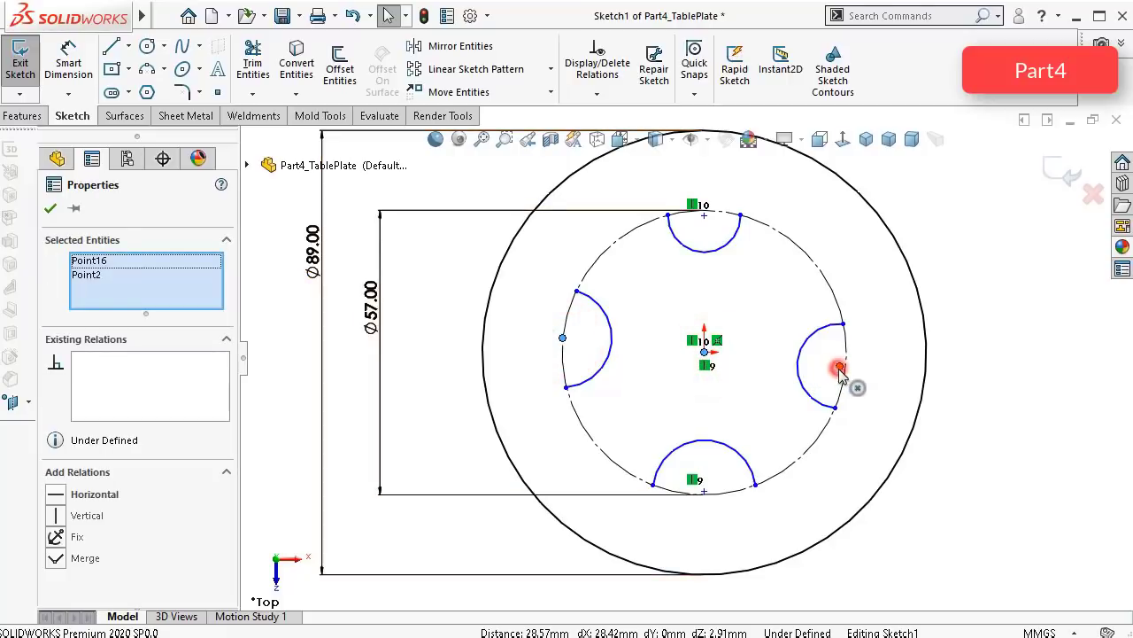
pyautogui.click(890, 293)
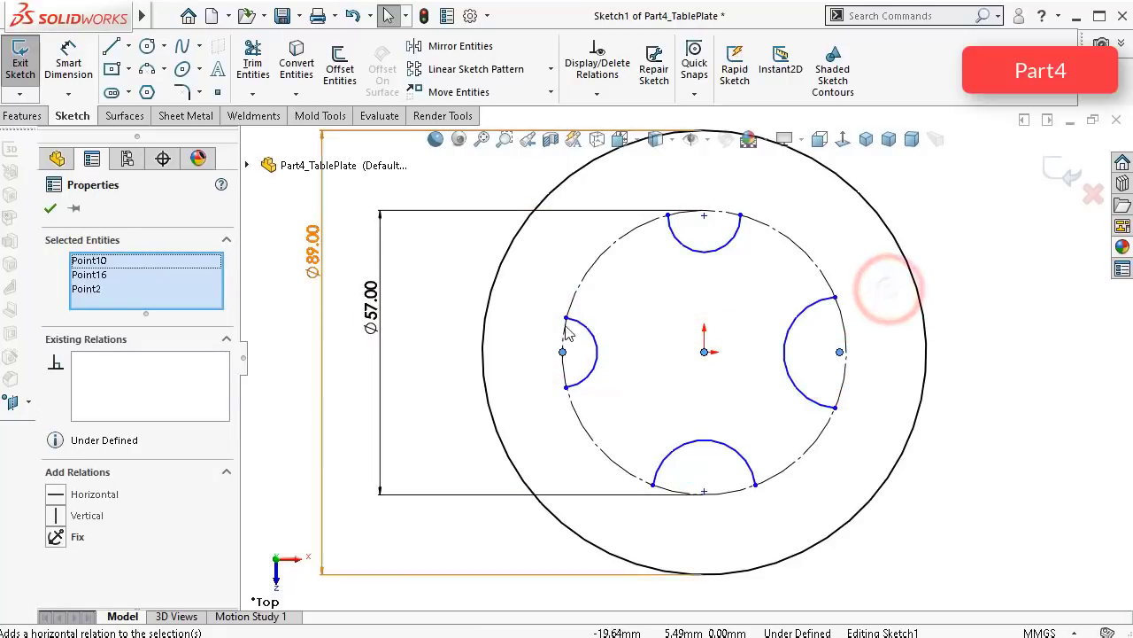
pyautogui.scroll(-2, 836, 323)
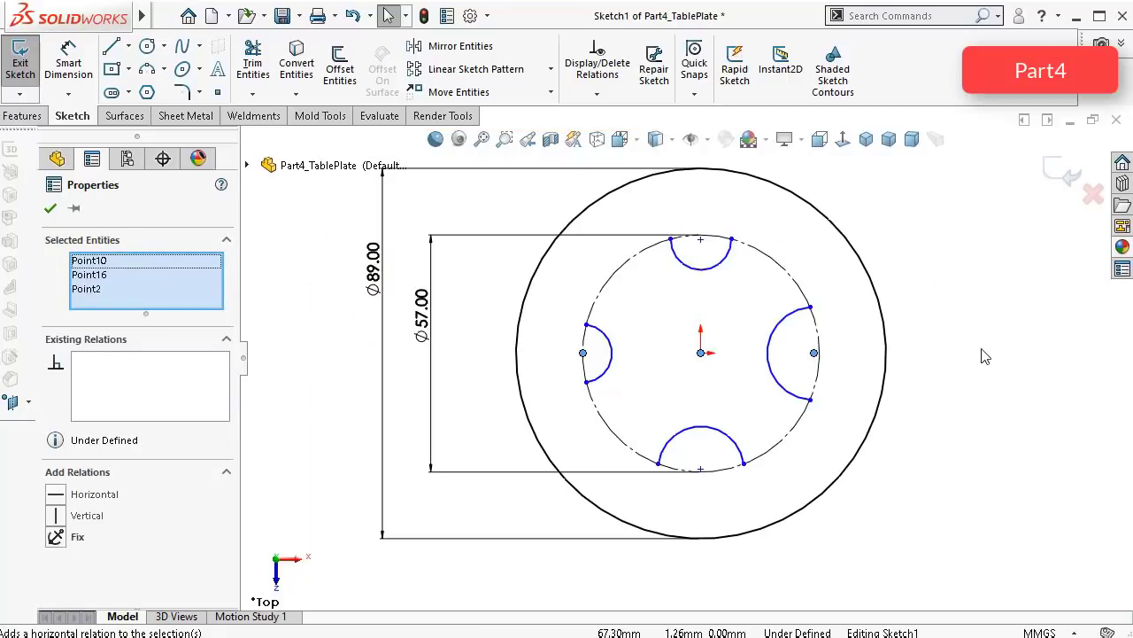
pyautogui.click(1010, 359)
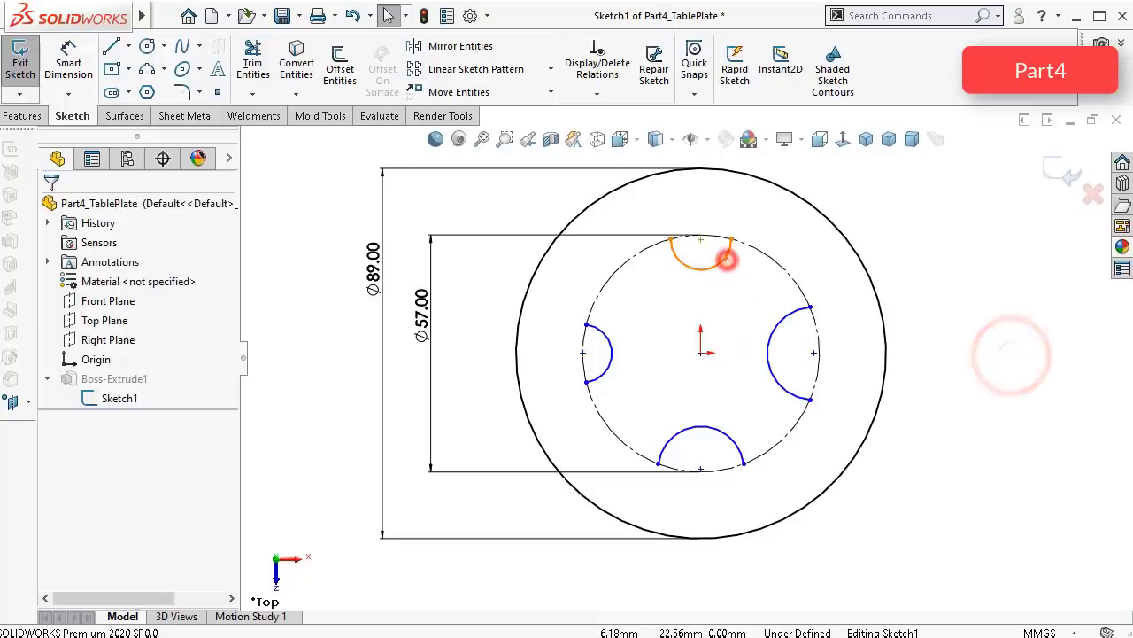
# Step: Make the upper and lower arcs equal, and make the left and right arcs equal to each other
pyautogui.click(728, 257)
pyautogui.click(728, 431)
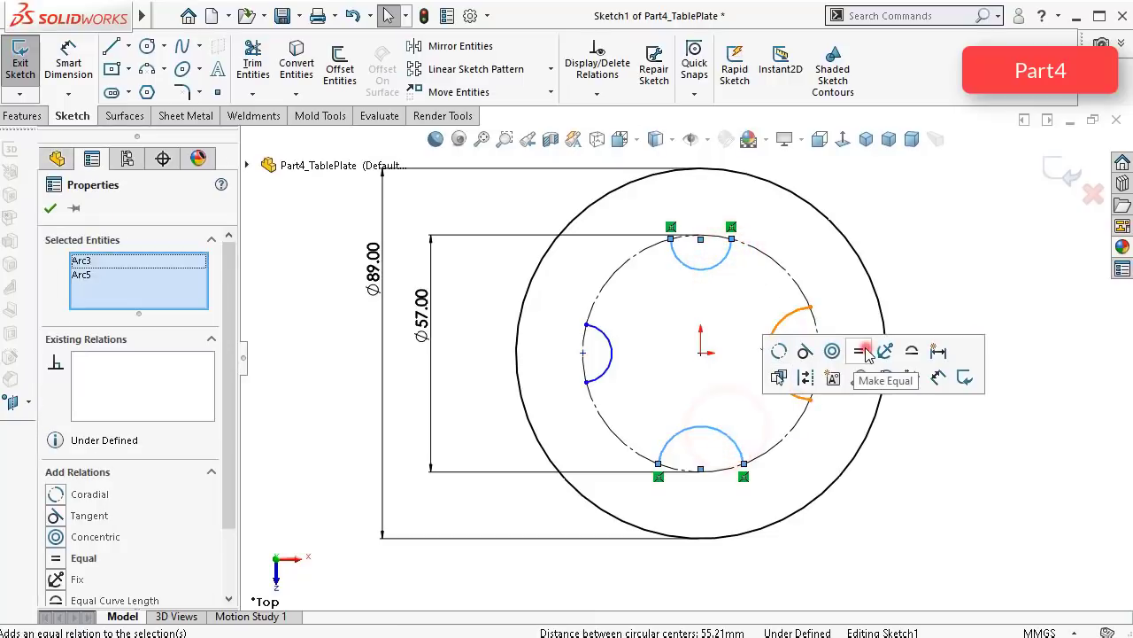
pyautogui.click(862, 347)
pyautogui.click(908, 216)
pyautogui.click(799, 319)
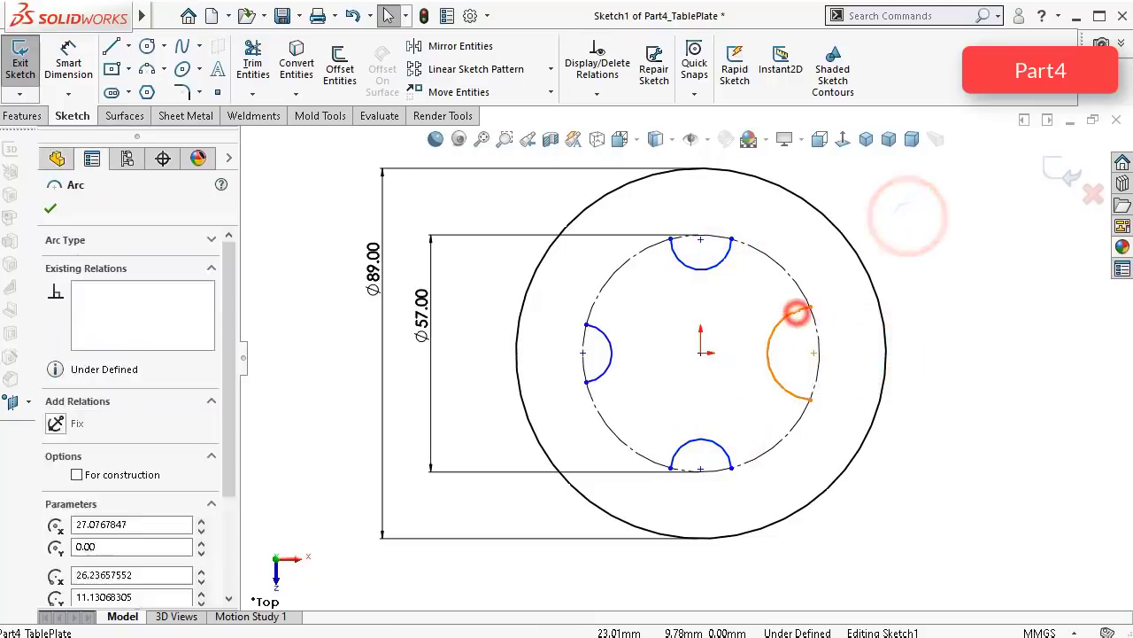
pyautogui.keyDown('ctrl'); pyautogui.click(609, 344); pyautogui.keyUp('ctrl')
pyautogui.click(743, 262)
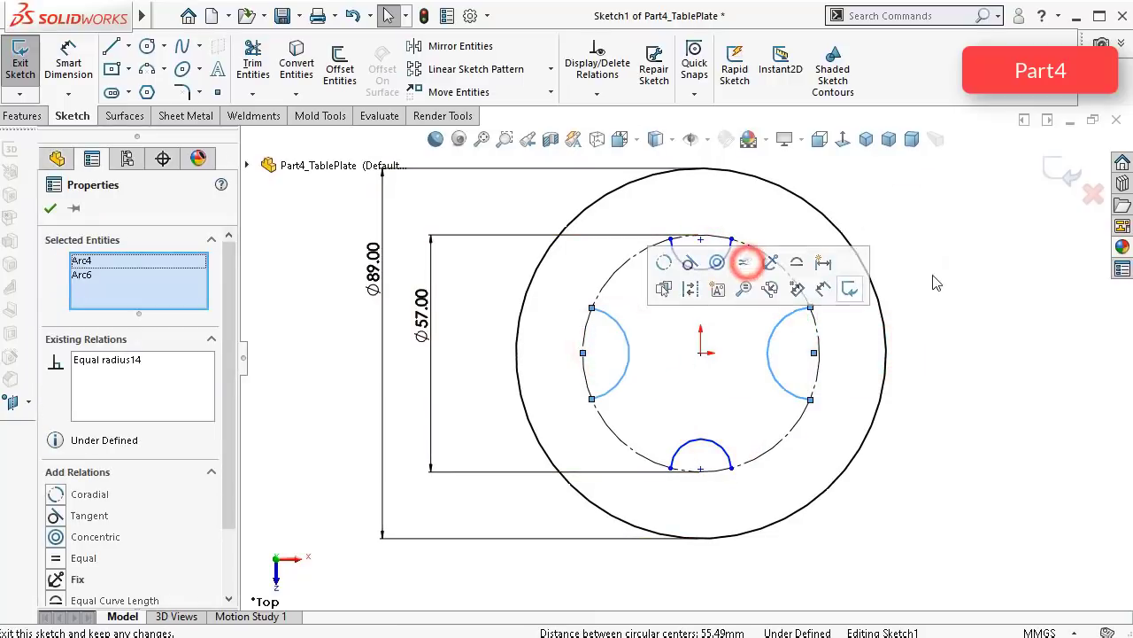
pyautogui.click(987, 310)
# Step: Dimension the vertical distance between the two endpoints of the right arc
pyautogui.moveTo(992, 405); pyautogui.dragTo(994, 324, button='right')
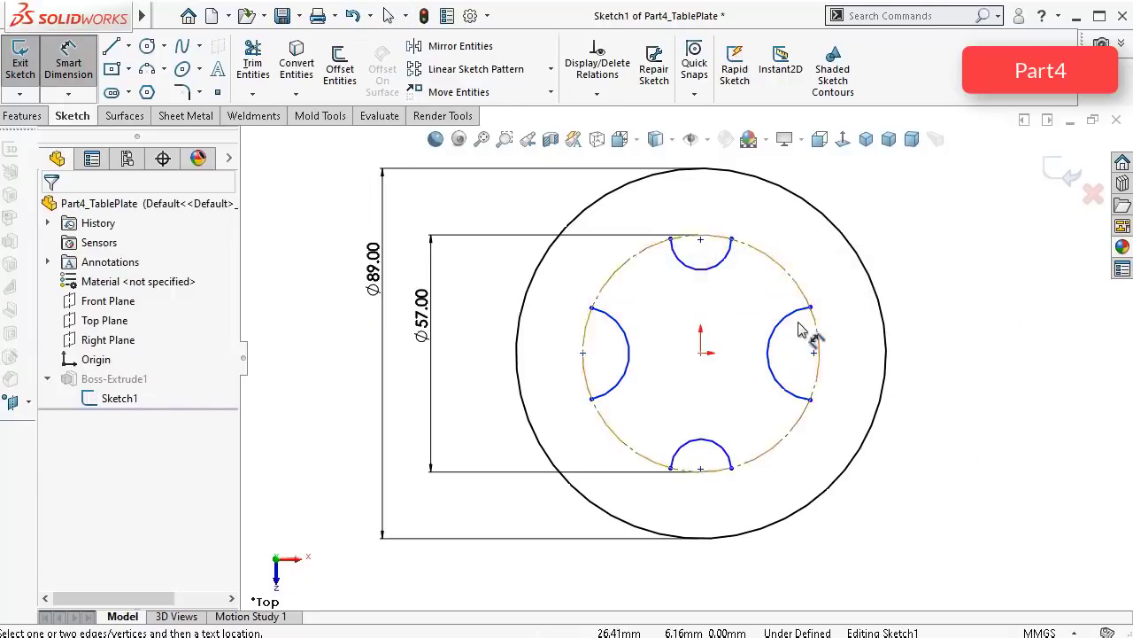
pyautogui.scroll(-4, 800, 329)
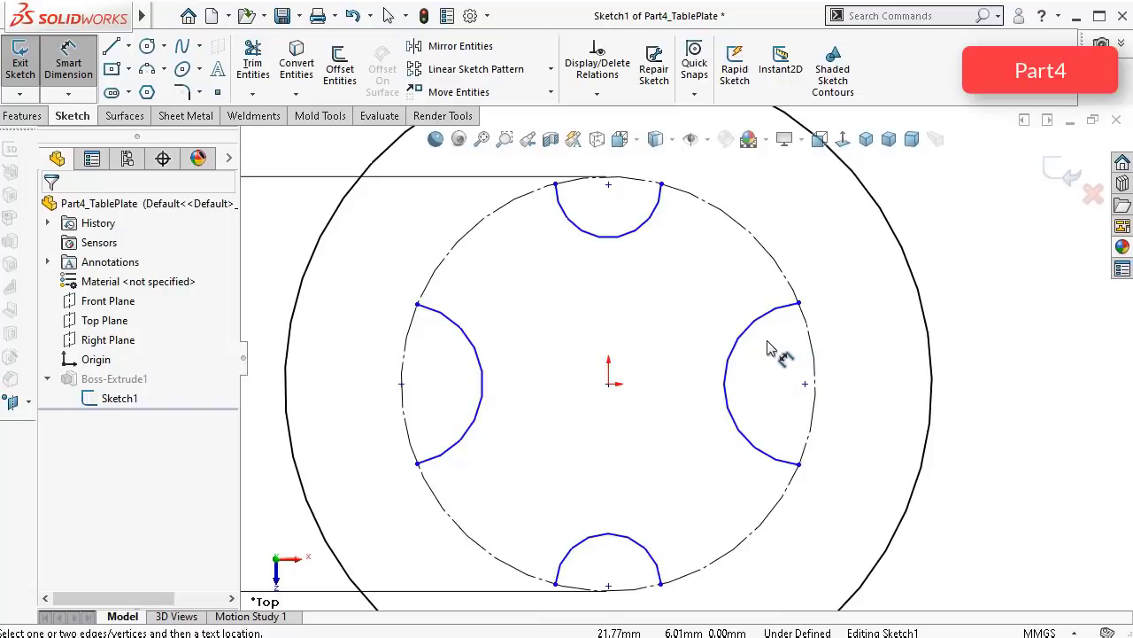
pyautogui.click(800, 303)
pyautogui.click(800, 464)
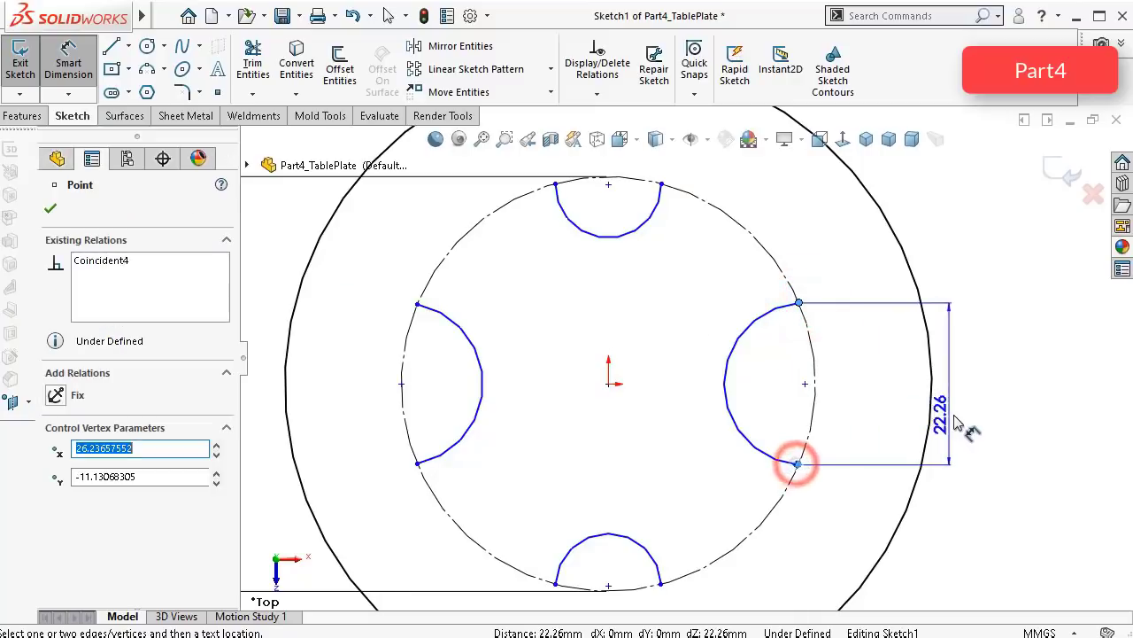
pyautogui.click(999, 417)
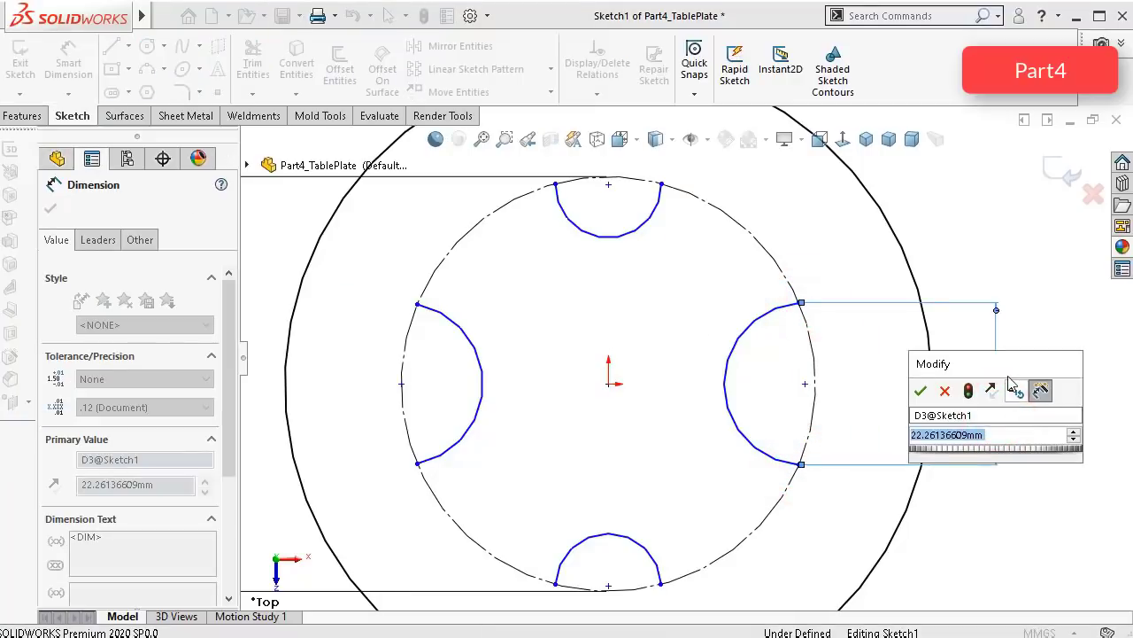
# Step: Try twice to set the distance between the right arc's endpoints to 20.5 mm, undoing each change
pyautogui.write('20')
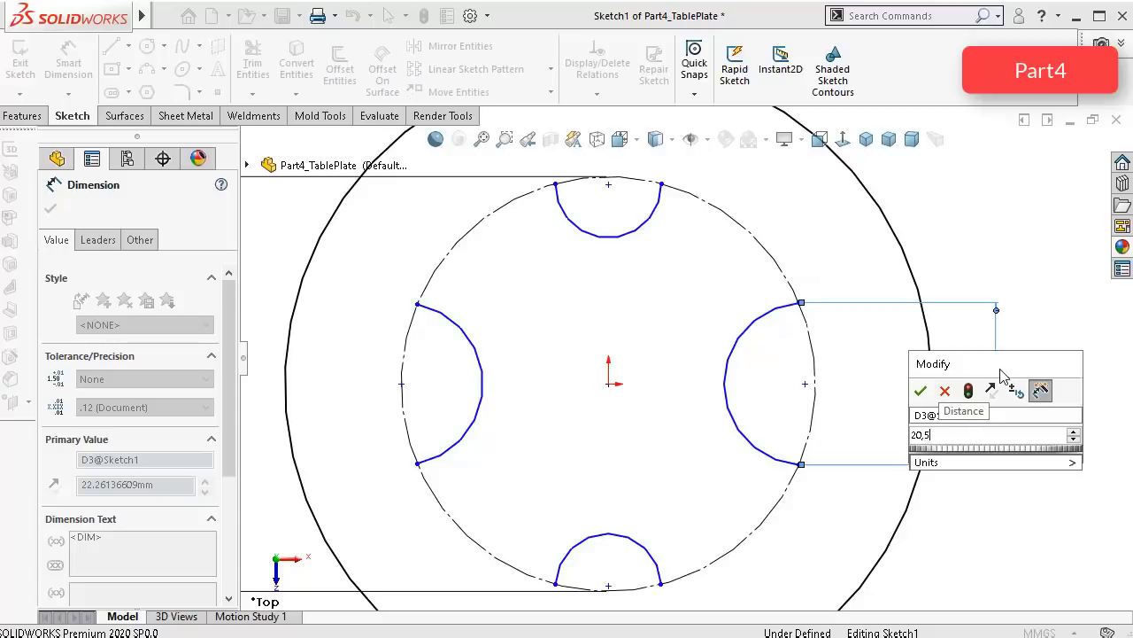
pyautogui.write(',5')
pyautogui.press('Return')
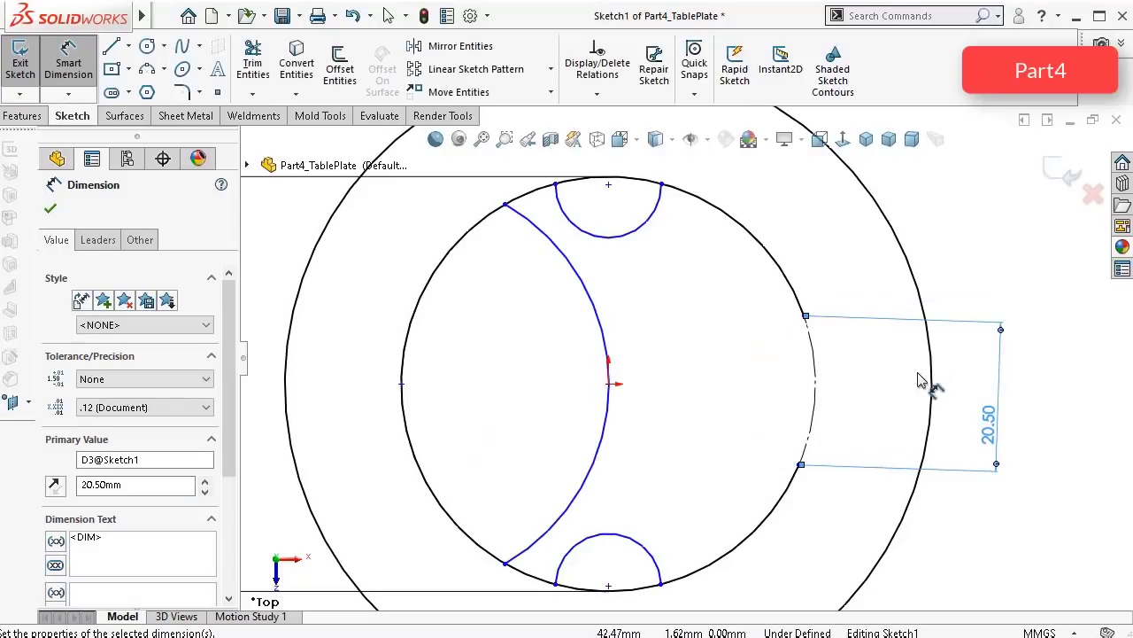
pyautogui.press('f')
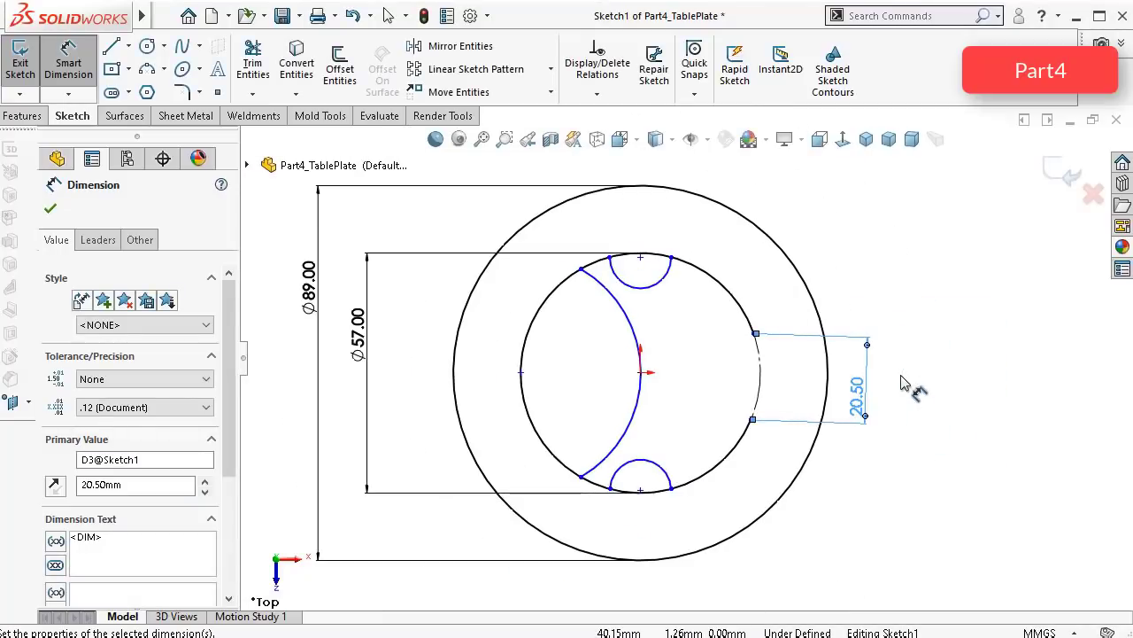
pyautogui.hotkey('ctrl', 'z')
pyautogui.press('Escape')
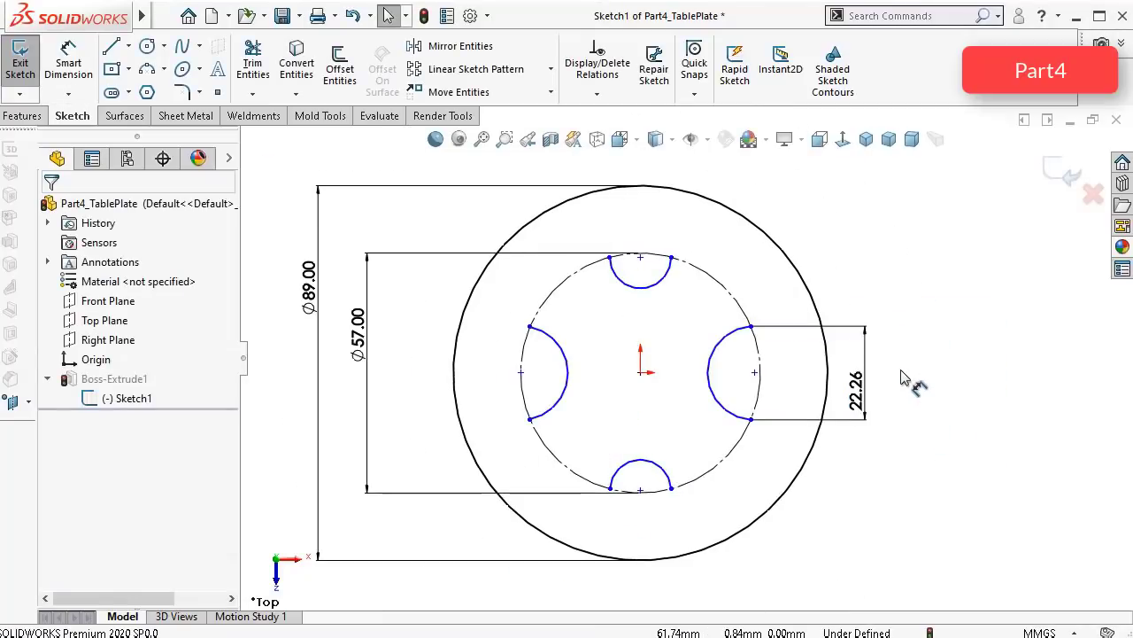
pyautogui.doubleClick(859, 394)
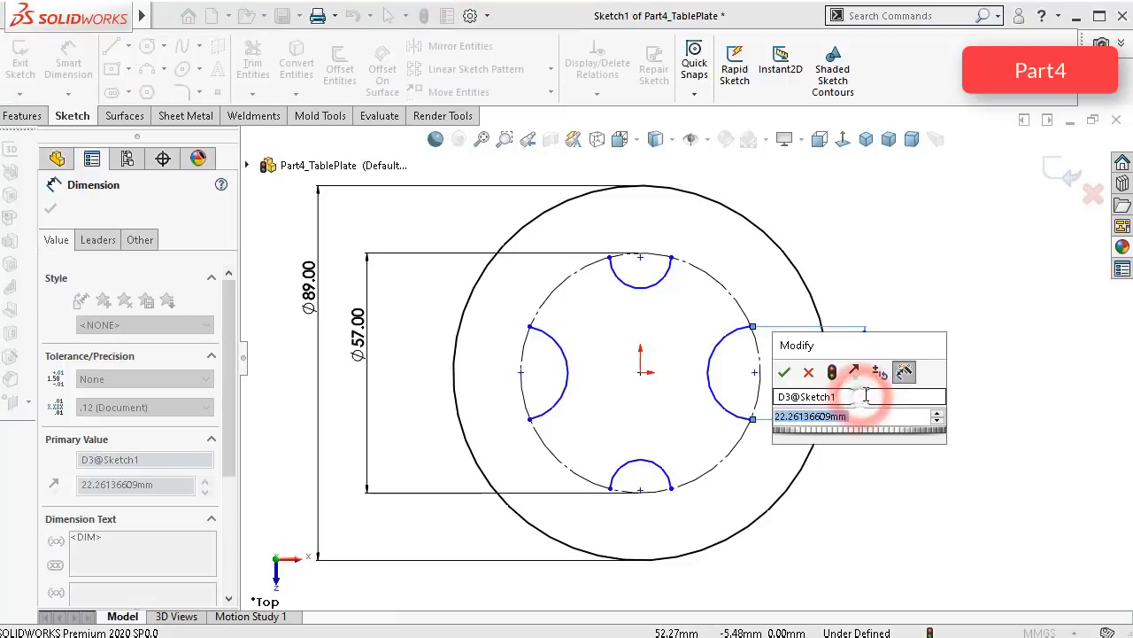
pyautogui.write('20.5')
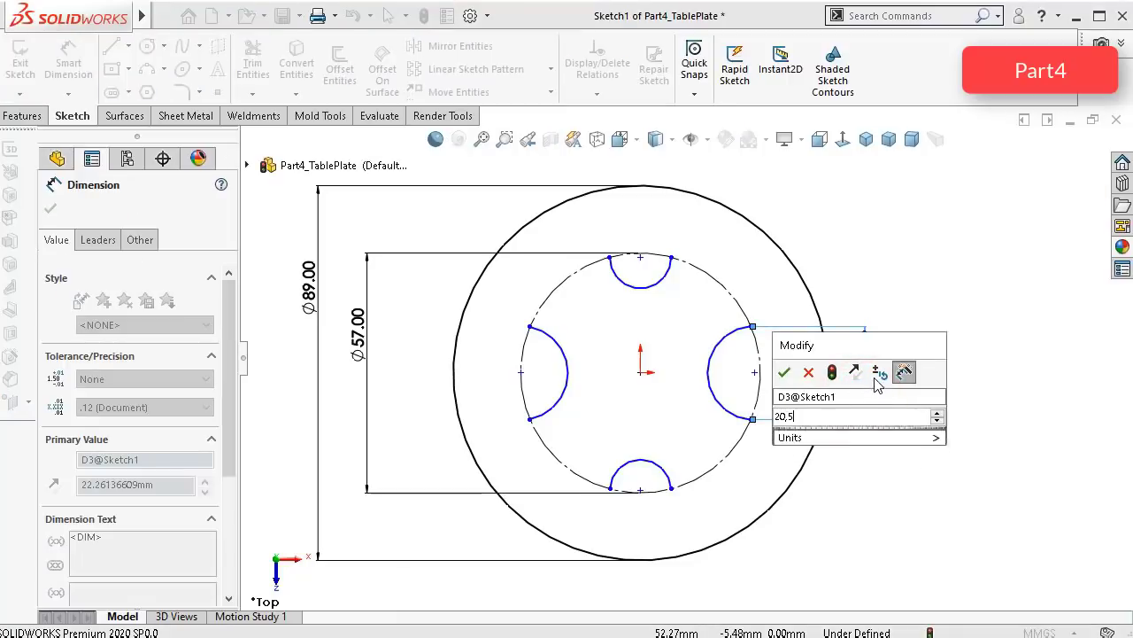
pyautogui.press('Return')
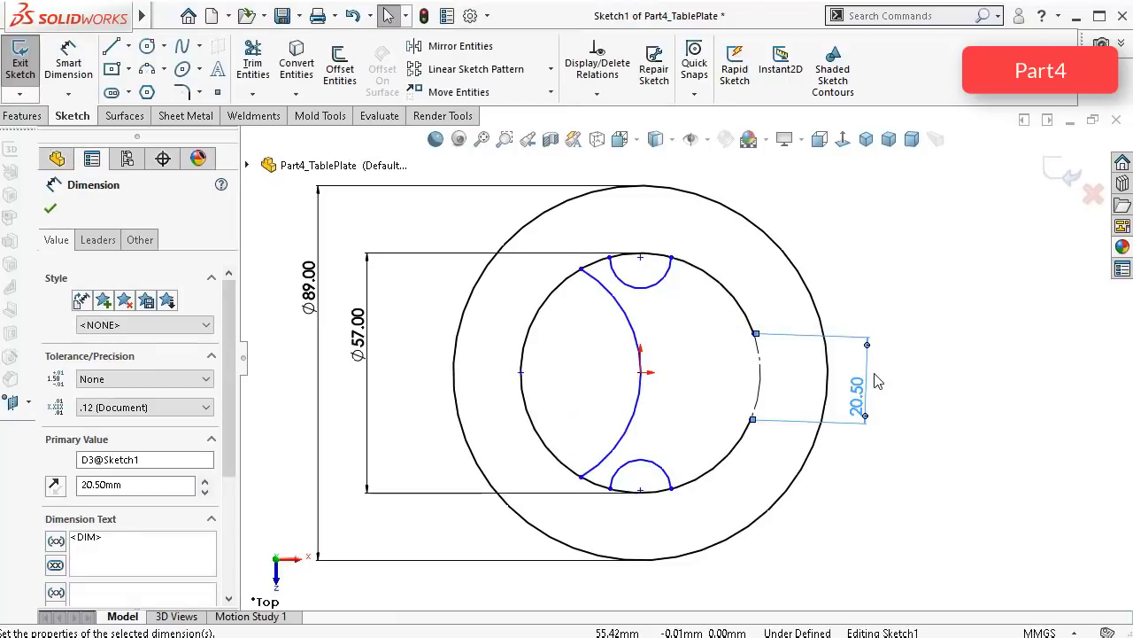
pyautogui.hotkey('ctrl', 'z')
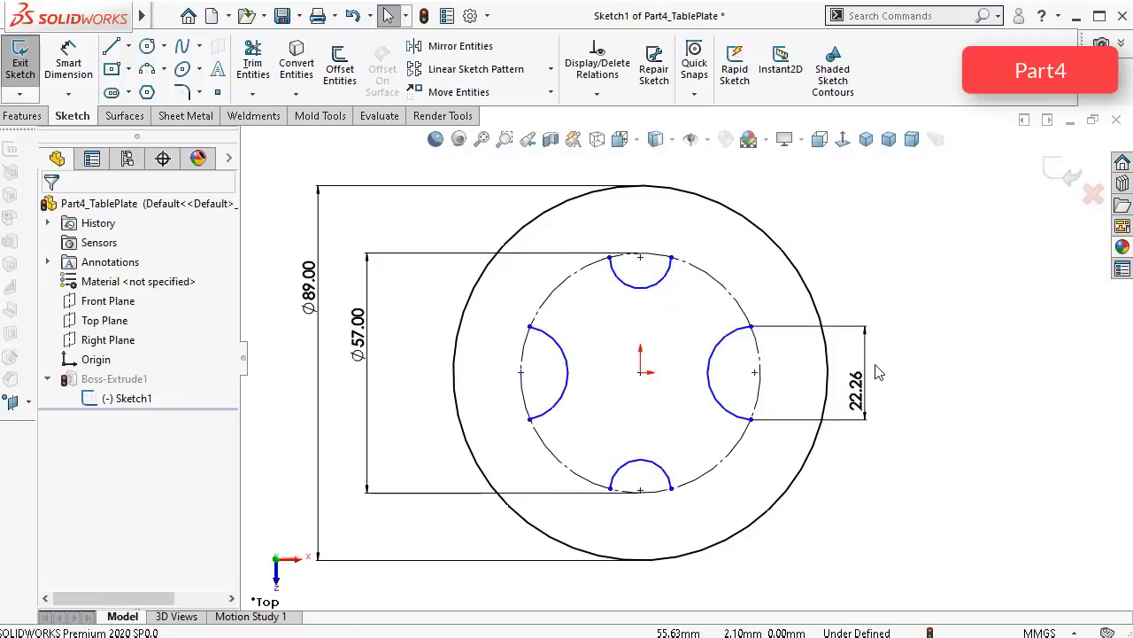
pyautogui.moveTo(857, 395); pyautogui.dragTo(867, 362)
pyautogui.press('Escape')
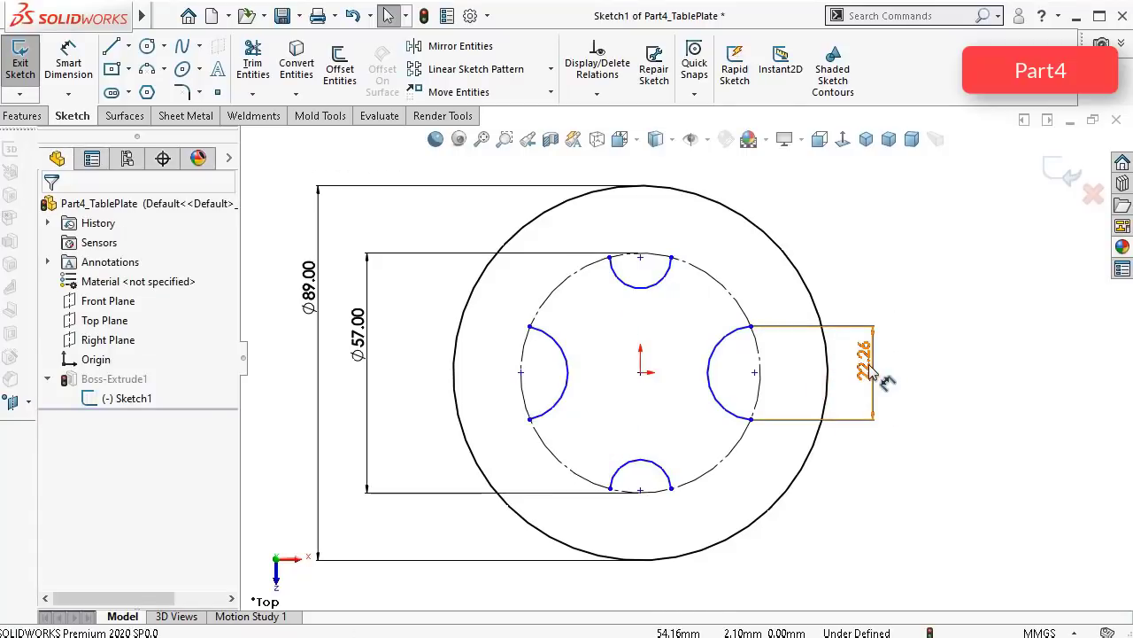
pyautogui.hotkey('ctrl', 'z')
pyautogui.click(912, 271)
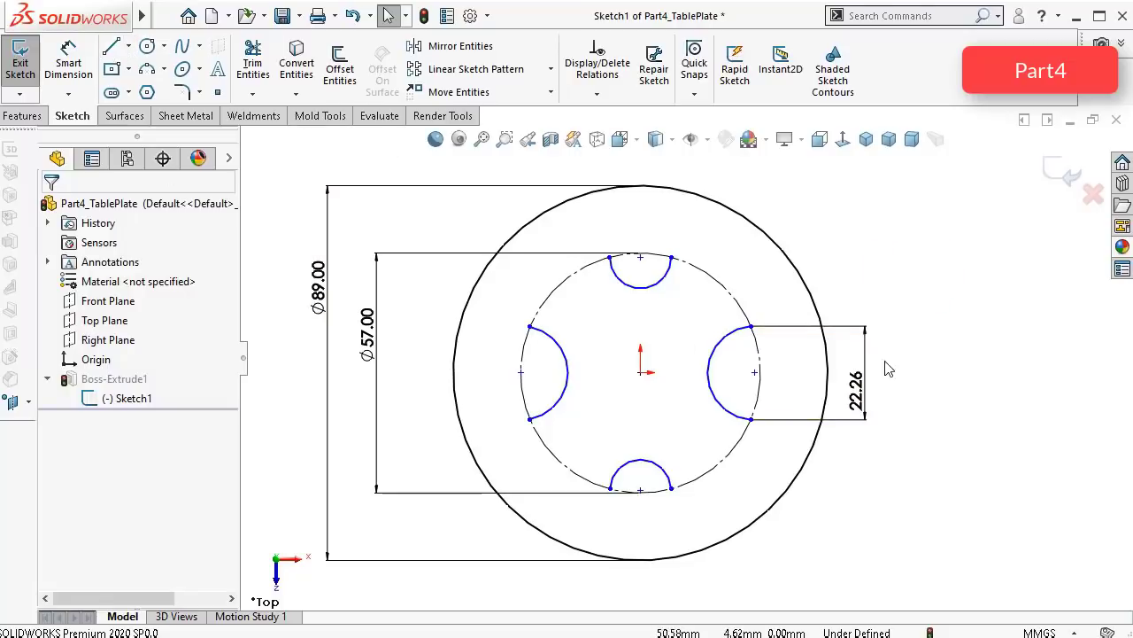
# Step: Make the right arc's centre point coincident with the 57 mm construction circle
pyautogui.click(756, 373)
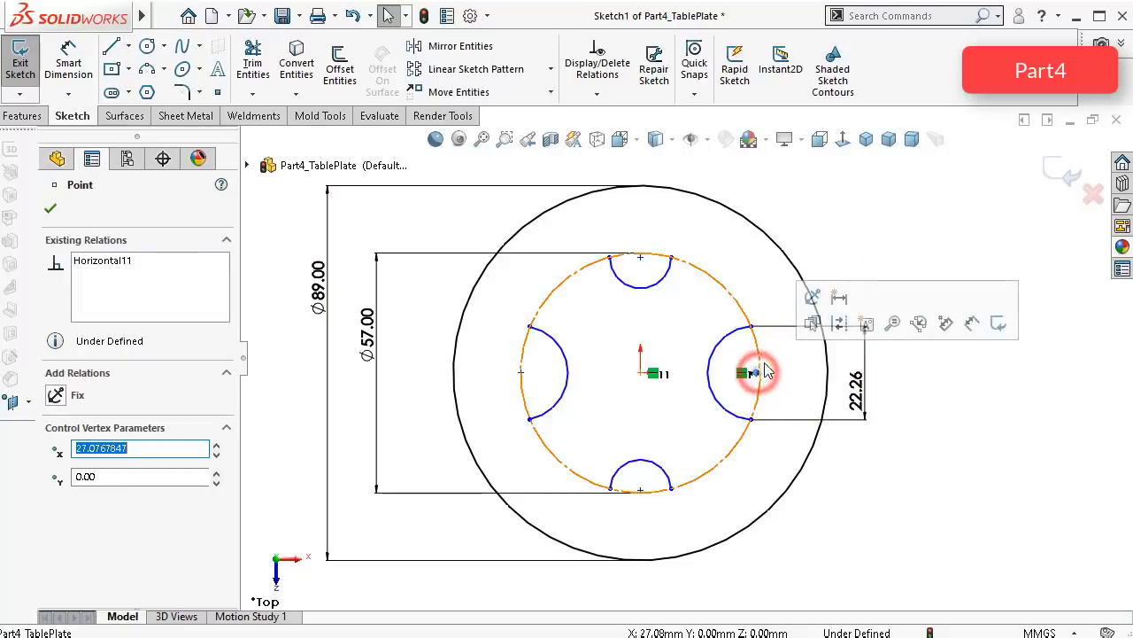
pyautogui.keyDown('ctrl'); pyautogui.click(759, 379); pyautogui.keyUp('ctrl')
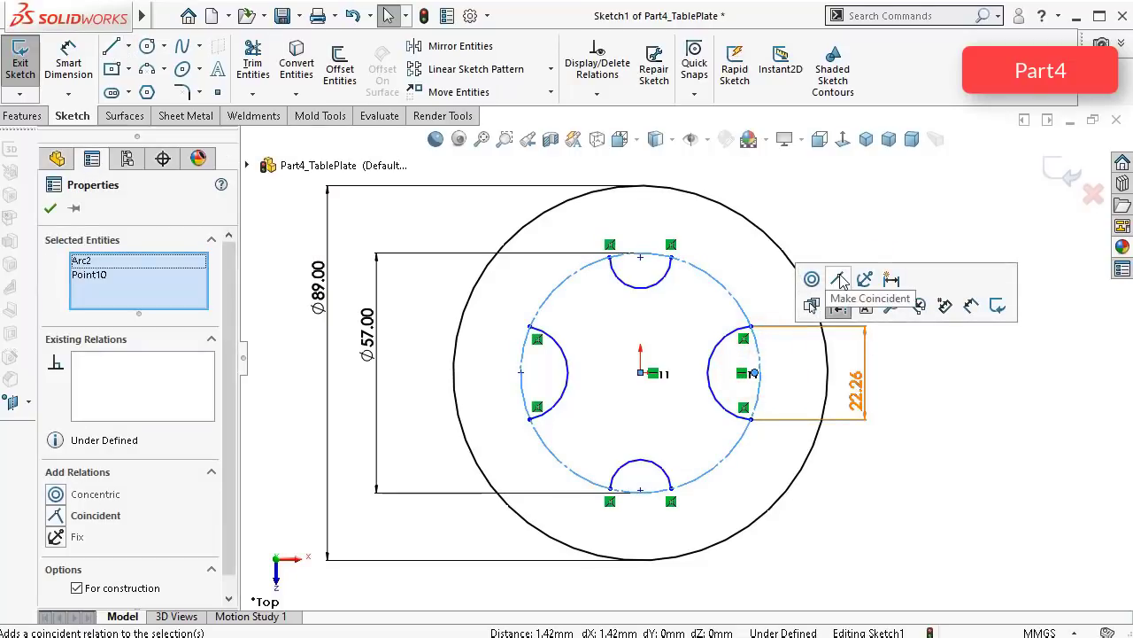
pyautogui.click(839, 279)
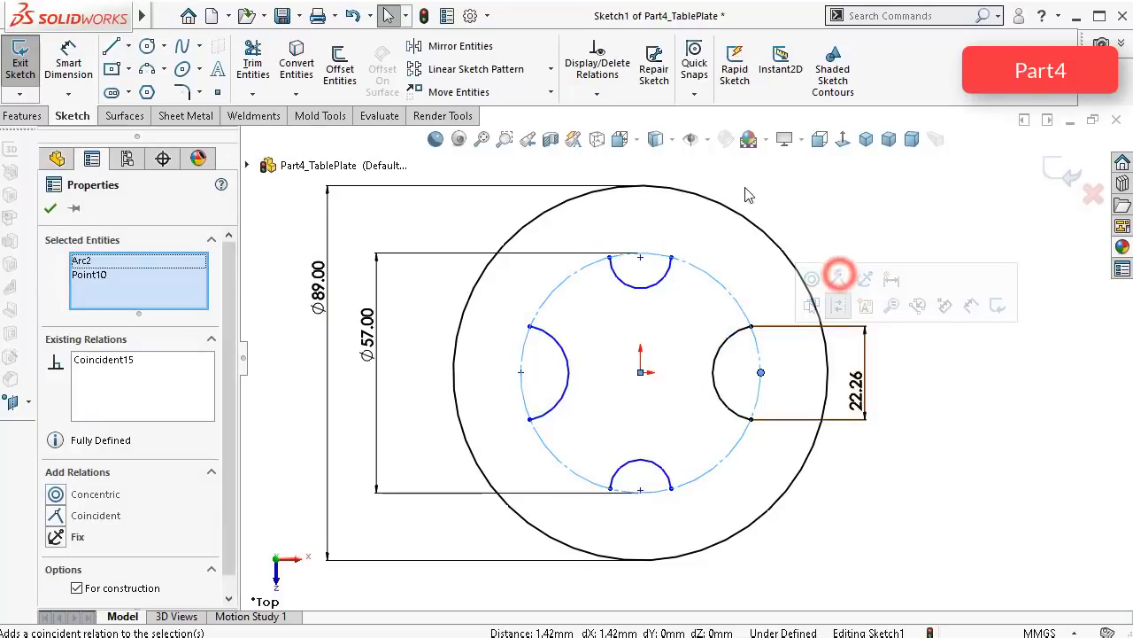
# Step: Make the left arc's centre point coincident with the 57 mm construction circle
pyautogui.click(522, 372)
pyautogui.keyDown('ctrl'); pyautogui.click(560, 288); pyautogui.keyUp('ctrl')
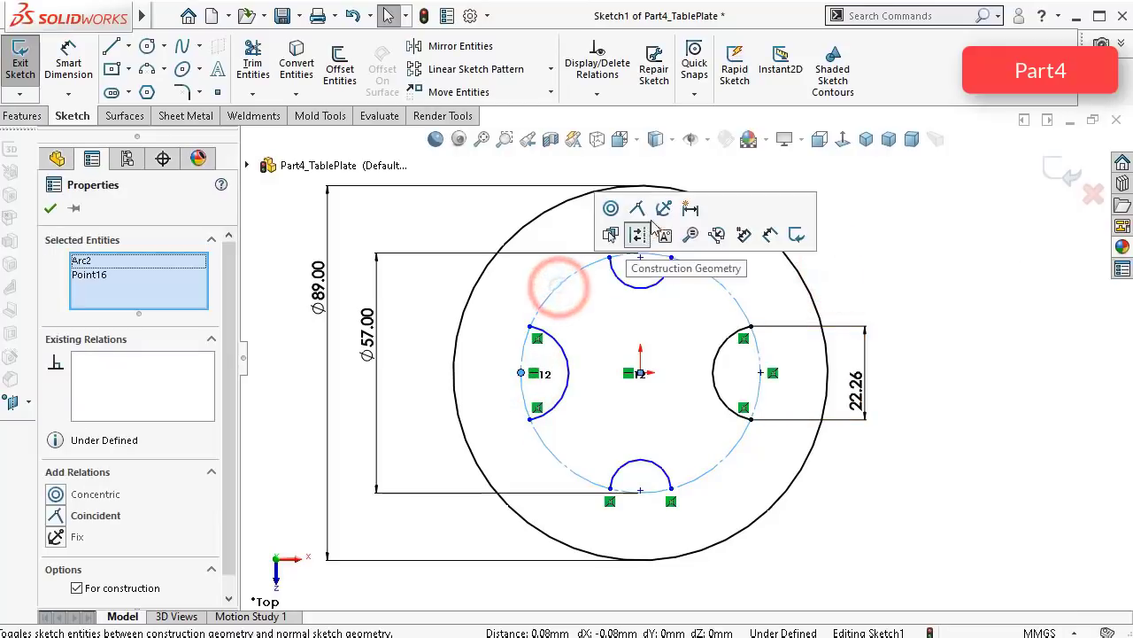
pyautogui.click(637, 210)
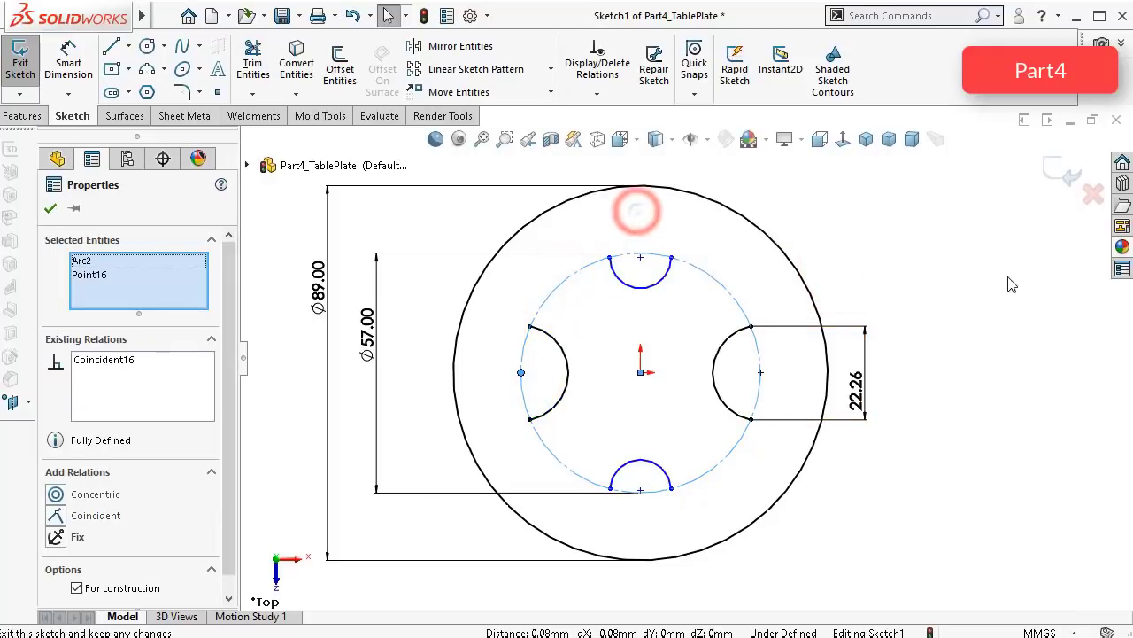
# Step: Make the centre points of the upper and lower arcs coincident with the 57 mm construction circle
pyautogui.click(640, 257)
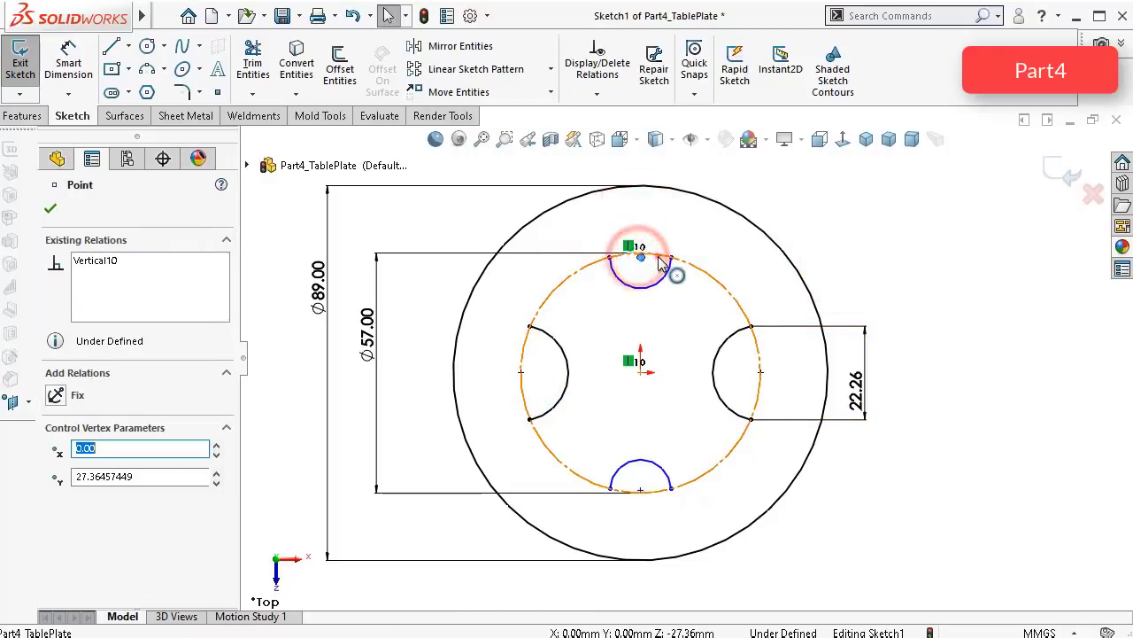
pyautogui.click(671, 260)
pyautogui.keyDown('ctrl'); pyautogui.click(640, 254); pyautogui.keyUp('ctrl')
pyautogui.click(732, 177)
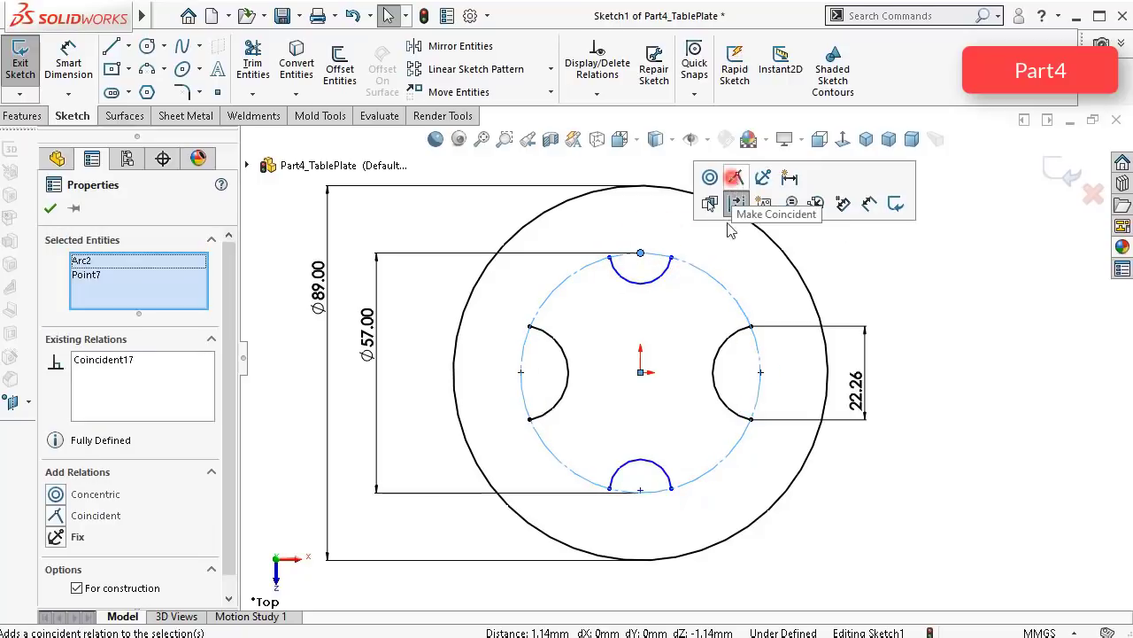
pyautogui.click(978, 364)
pyautogui.click(640, 489)
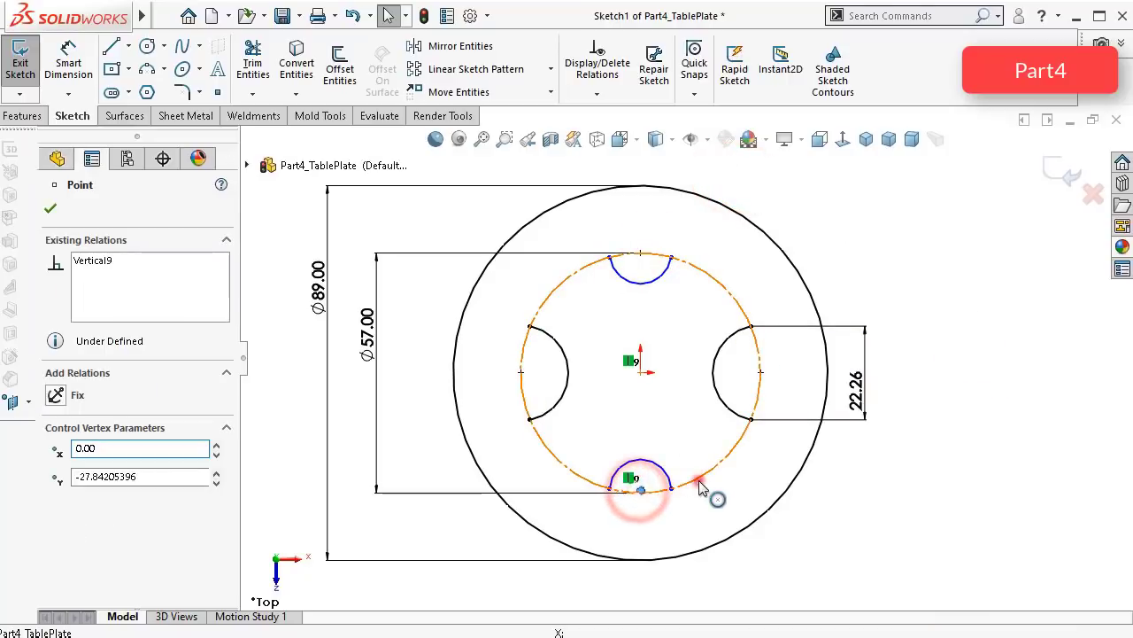
pyautogui.keyDown('ctrl'); pyautogui.click(700, 486); pyautogui.keyUp('ctrl')
pyautogui.click(776, 400)
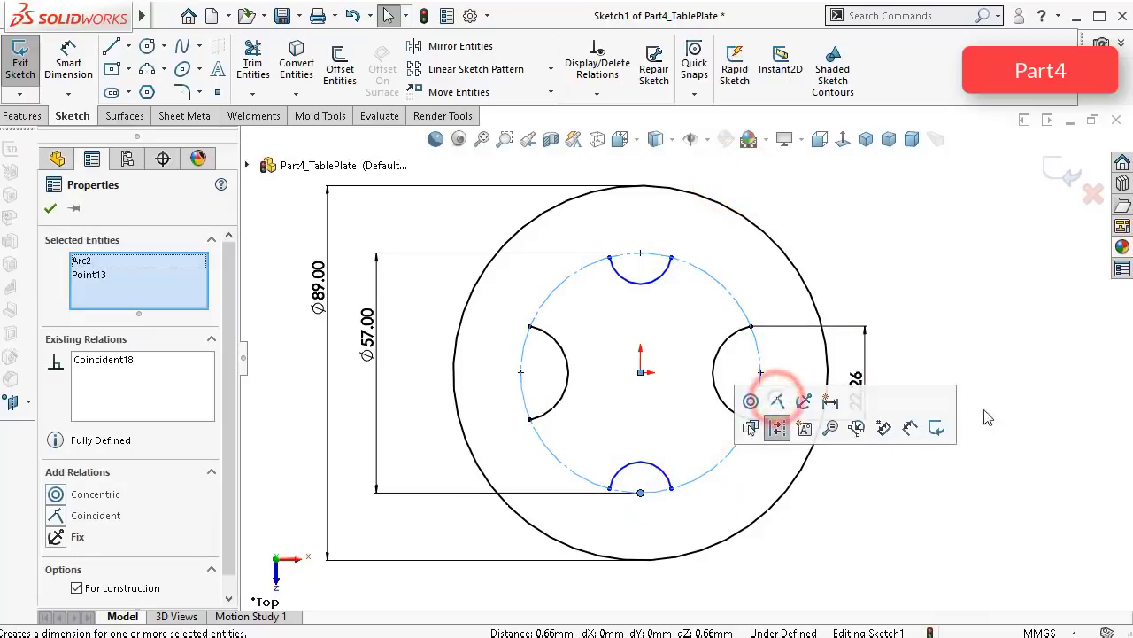
pyautogui.click(992, 322)
# Step: Set the vertical distance between the right arc's endpoints to 20.5 mm
pyautogui.doubleClick(858, 389)
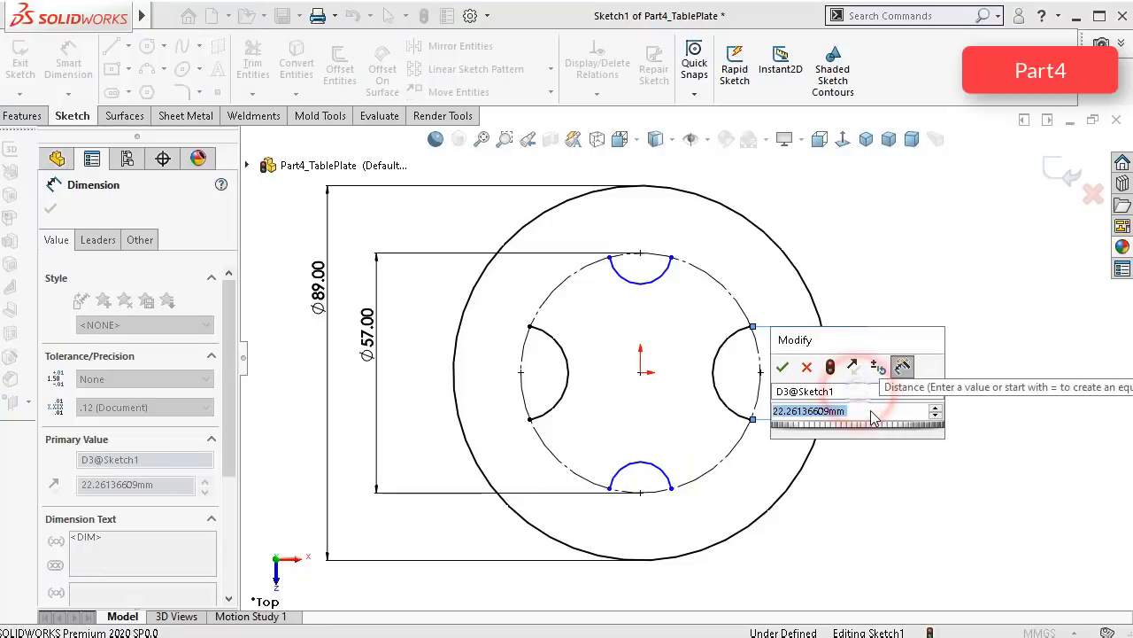
pyautogui.write('20.5')
pyautogui.press('Return')
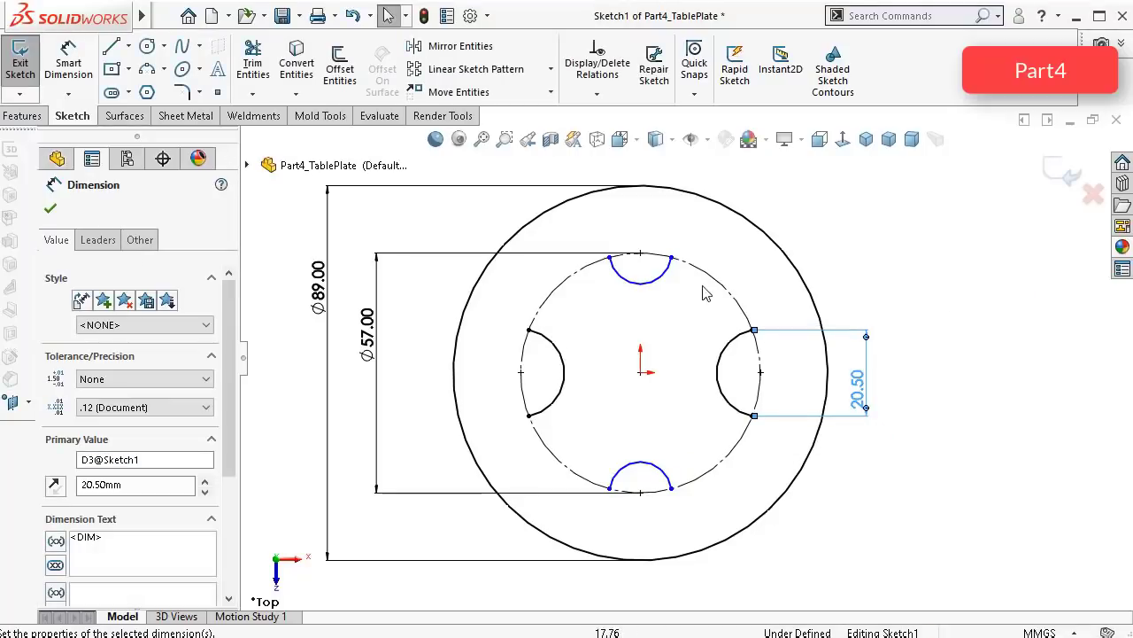
pyautogui.click(954, 259)
# Step: Dimension the horizontal distance between the upper arc's two endpoints as 15 mm
pyautogui.moveTo(946, 326); pyautogui.dragTo(932, 257, button='right')
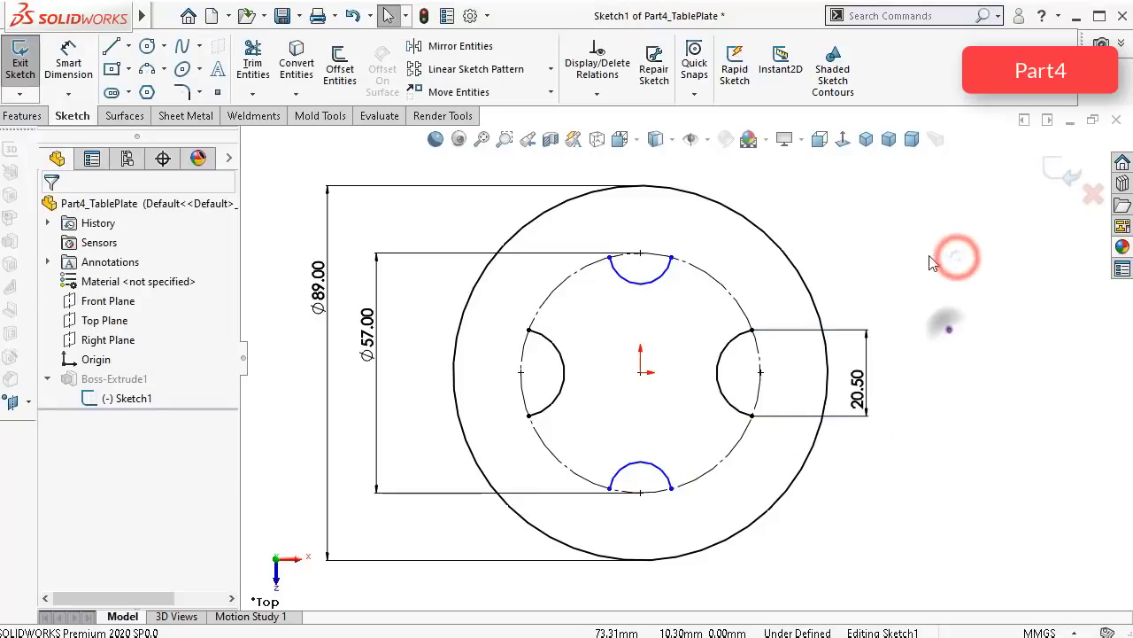
pyautogui.click(672, 257)
pyautogui.click(609, 257)
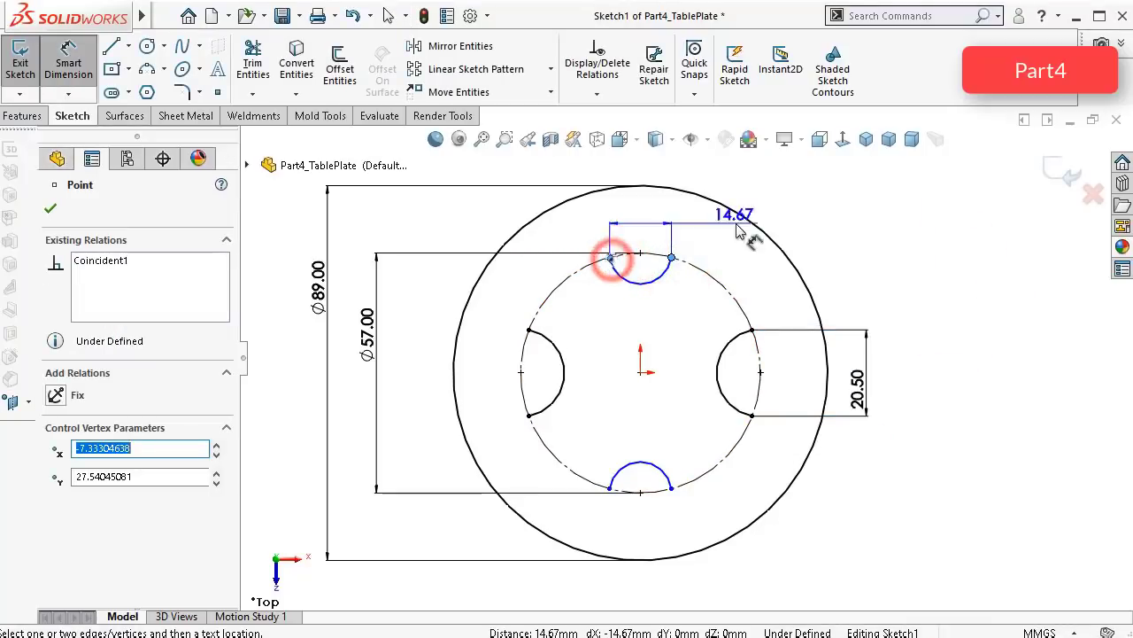
pyautogui.click(646, 221)
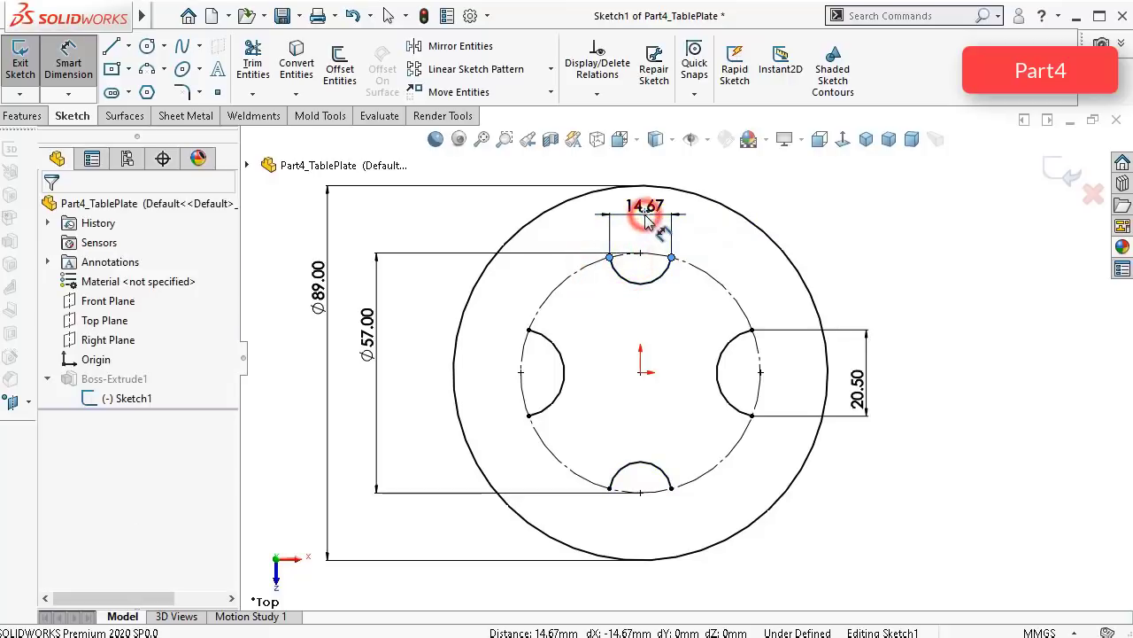
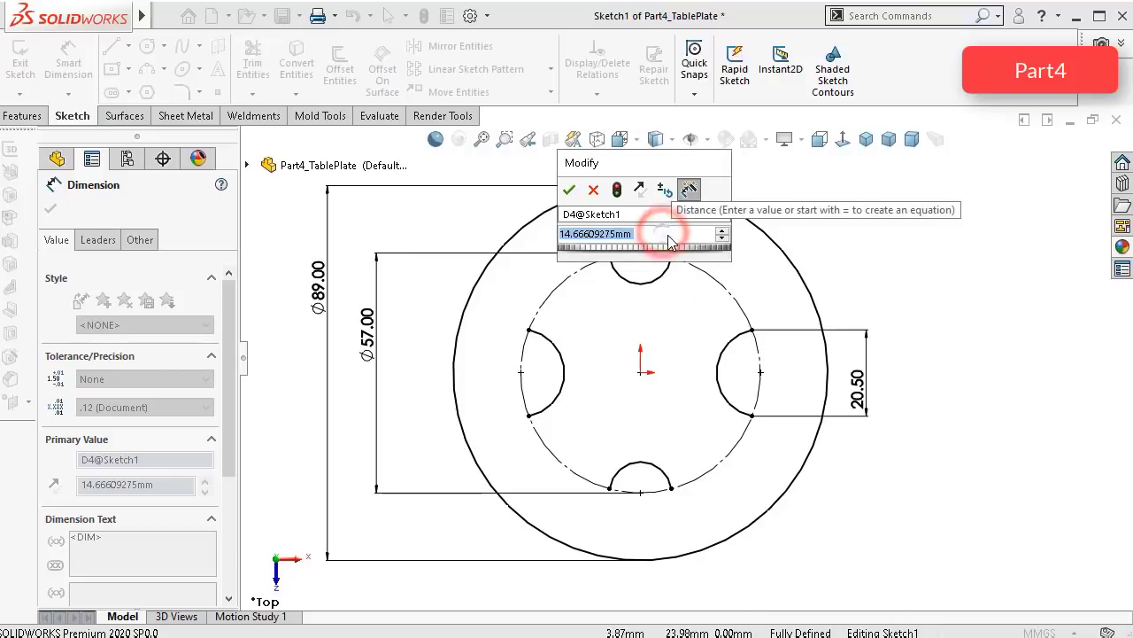
pyautogui.press('Return')
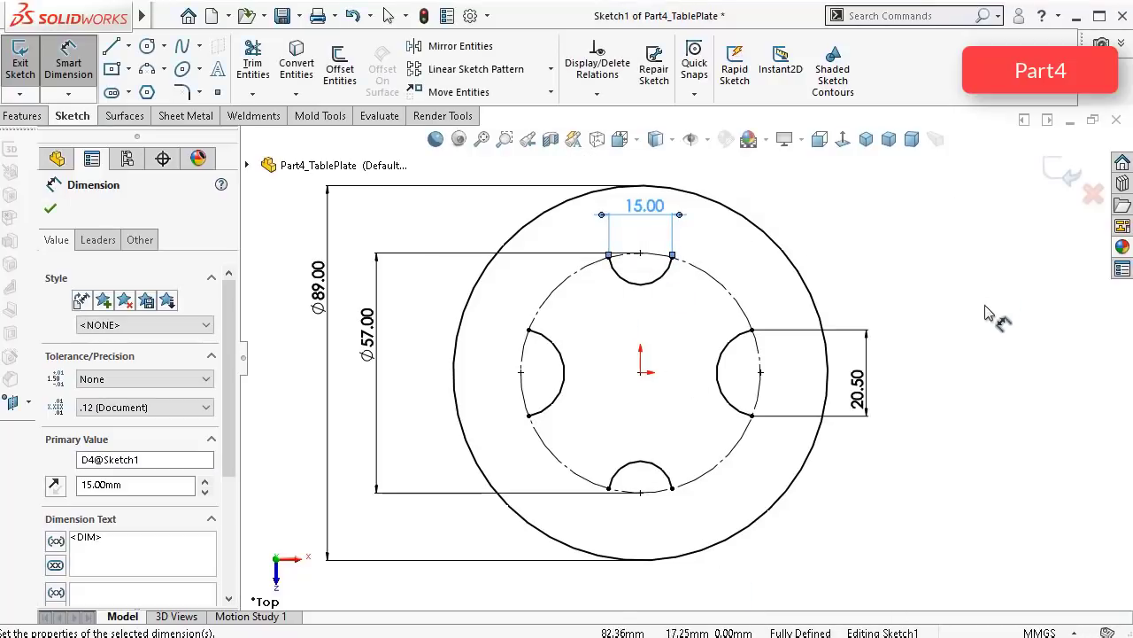
pyautogui.click(1067, 292)
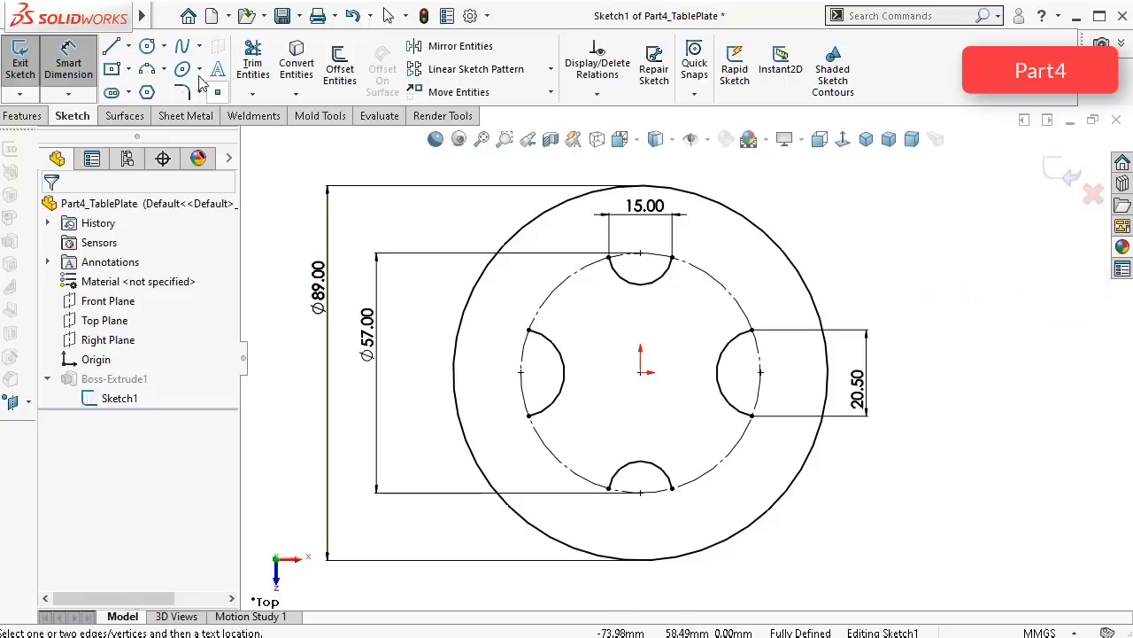
# Step: Draw horizontal lines from both endpoints of the right arc outward to the 89 mm circle
pyautogui.click(114, 47)
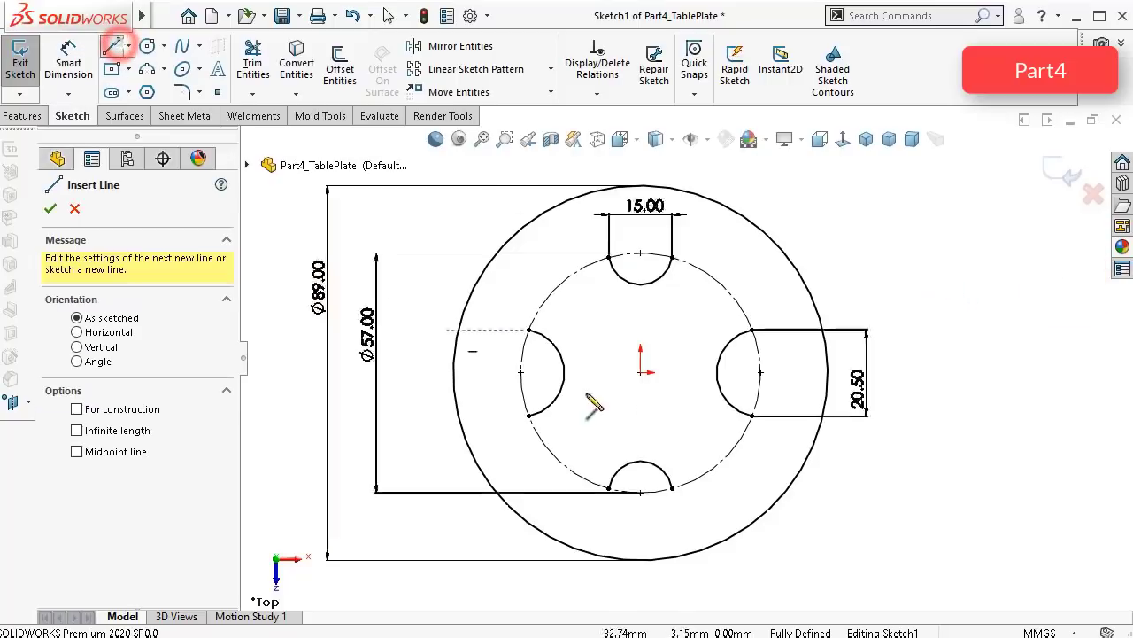
pyautogui.click(753, 331)
pyautogui.click(824, 330)
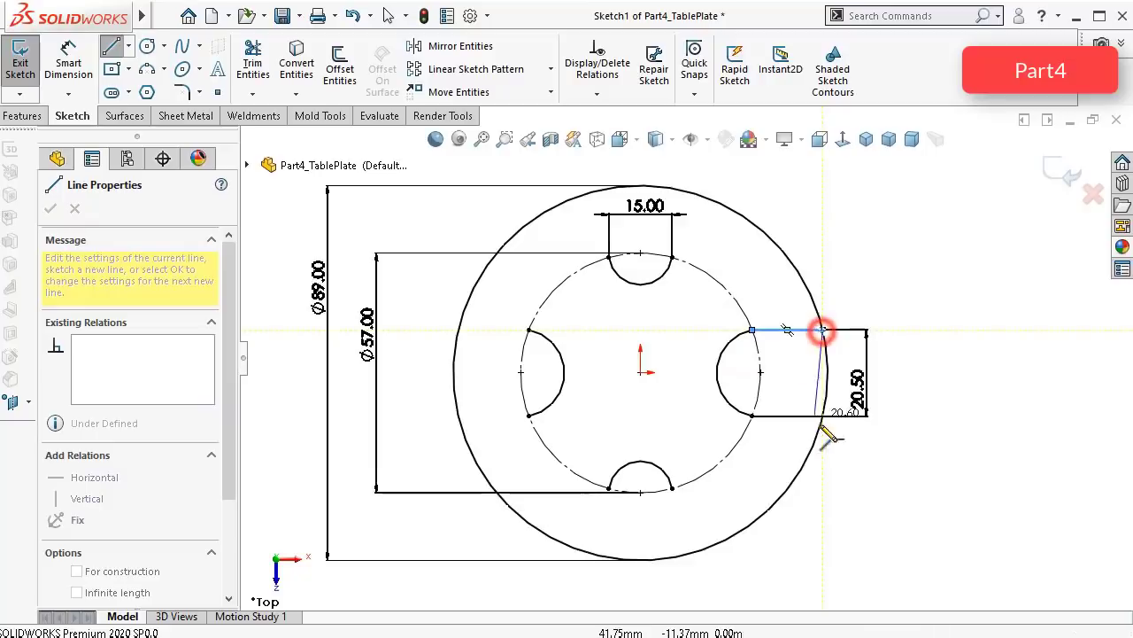
pyautogui.click(953, 398)
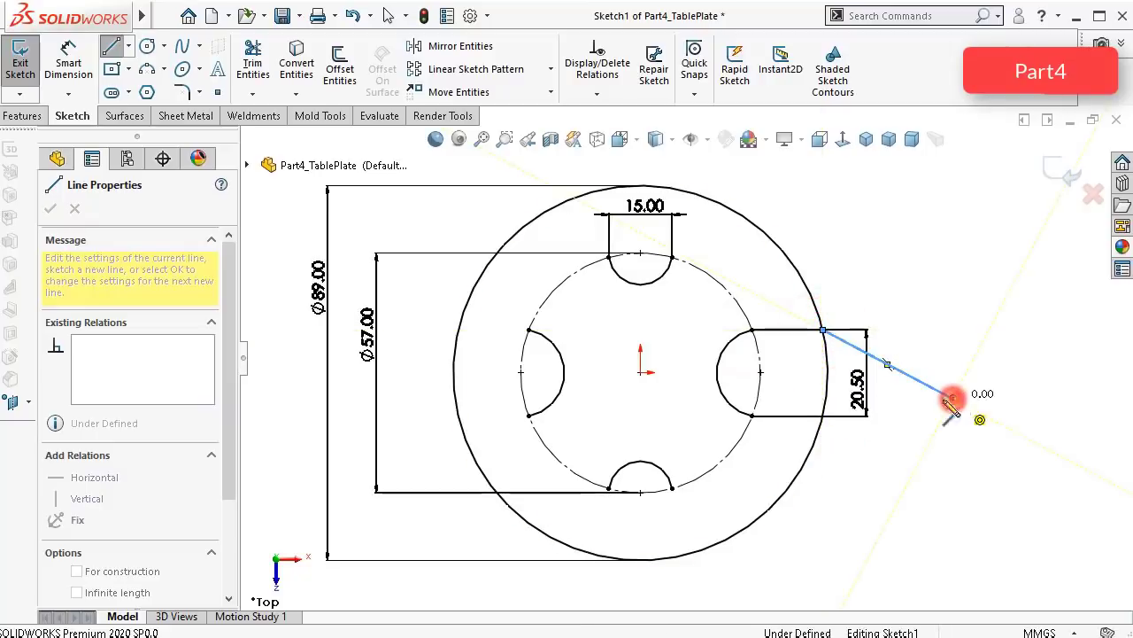
pyautogui.doubleClick(925, 479)
pyautogui.click(752, 414)
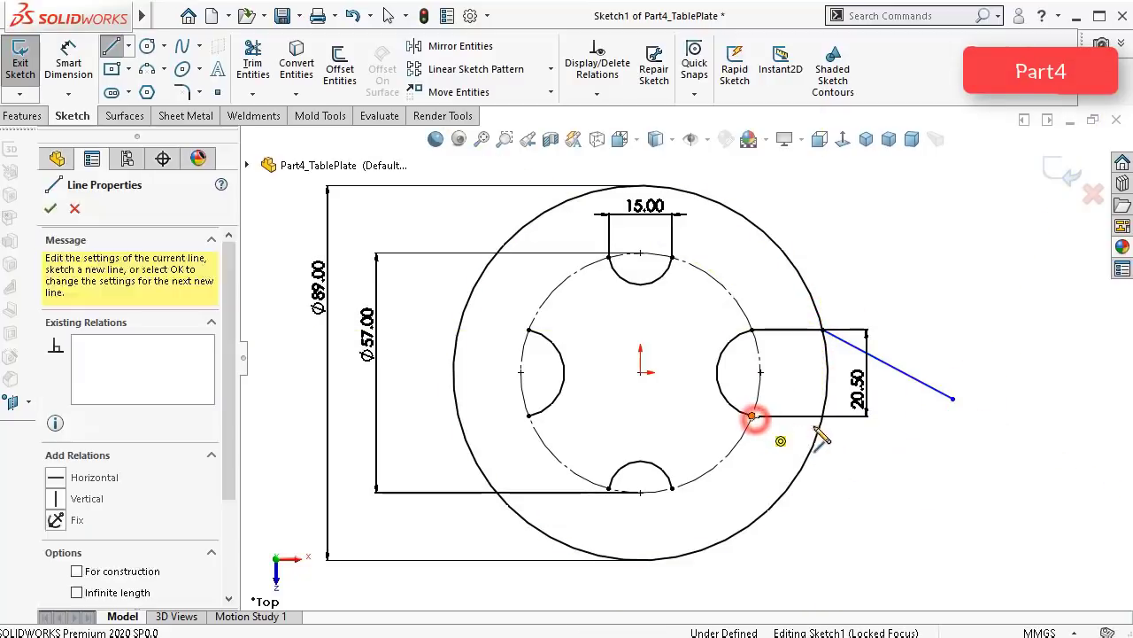
pyautogui.click(824, 415)
pyautogui.rightClick(860, 451)
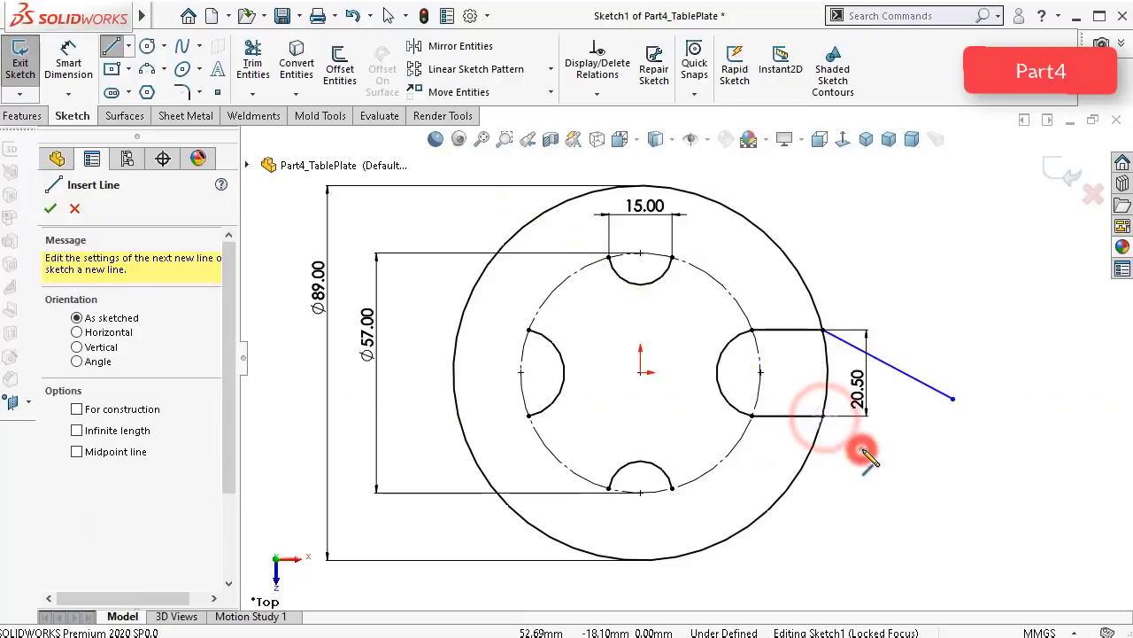
# Step: Draw vertical lines from both endpoints of the upper arc up to the 89 mm circle
pyautogui.click(673, 257)
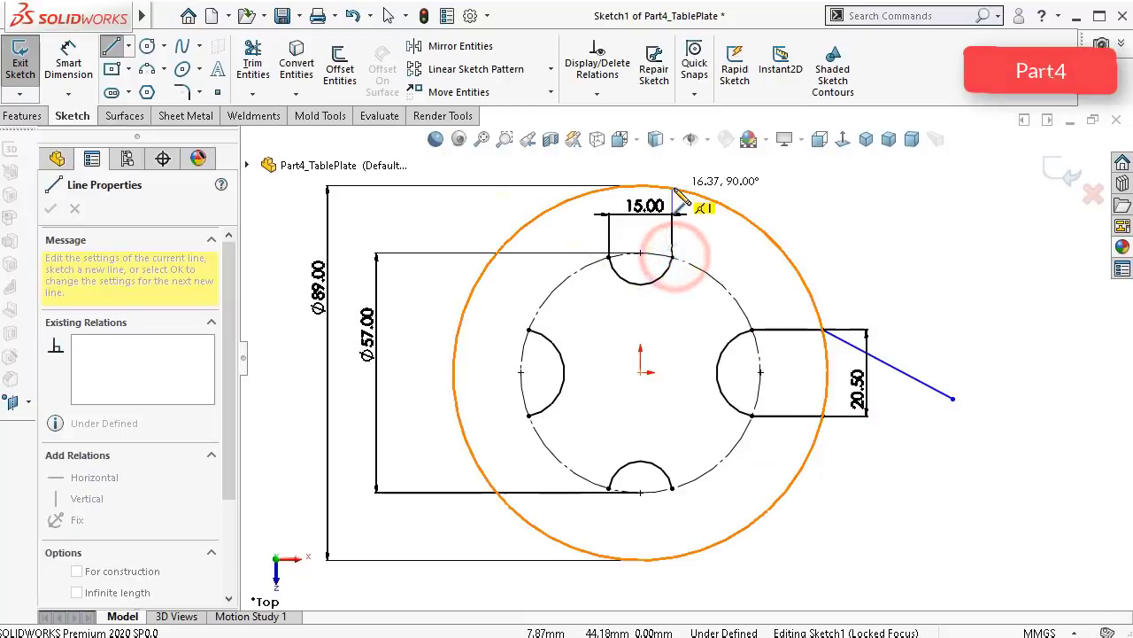
pyautogui.click(673, 187)
pyautogui.rightClick(749, 177)
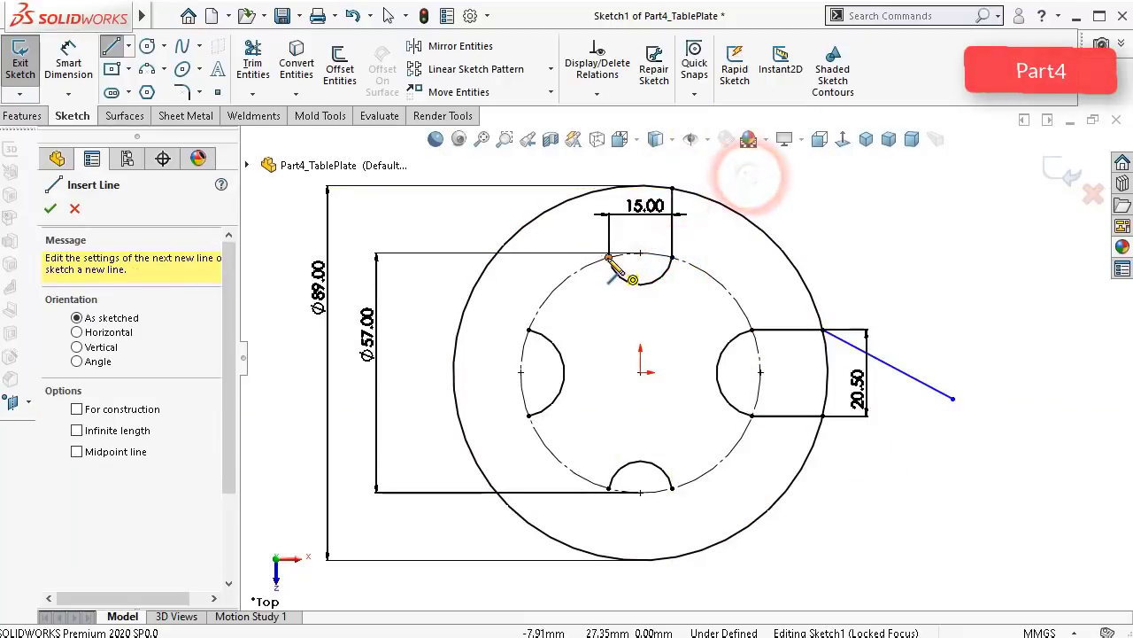
pyautogui.click(609, 257)
pyautogui.click(608, 188)
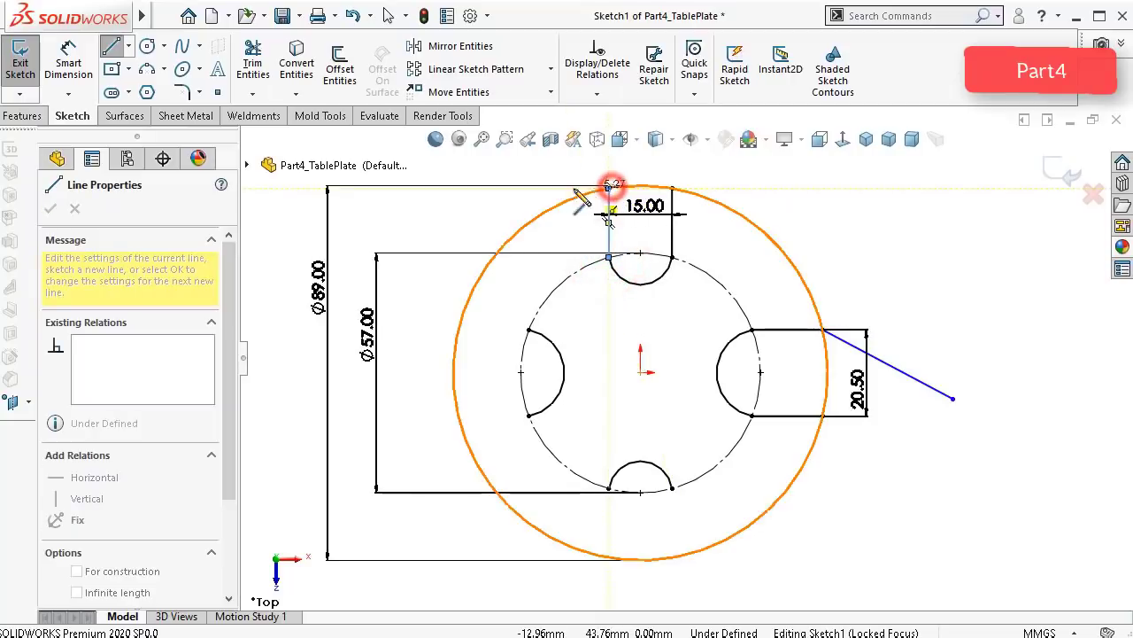
pyautogui.rightClick(554, 162)
# Step: Draw horizontal lines from both endpoints of the left arc outward to the 89 mm circle
pyautogui.click(528, 330)
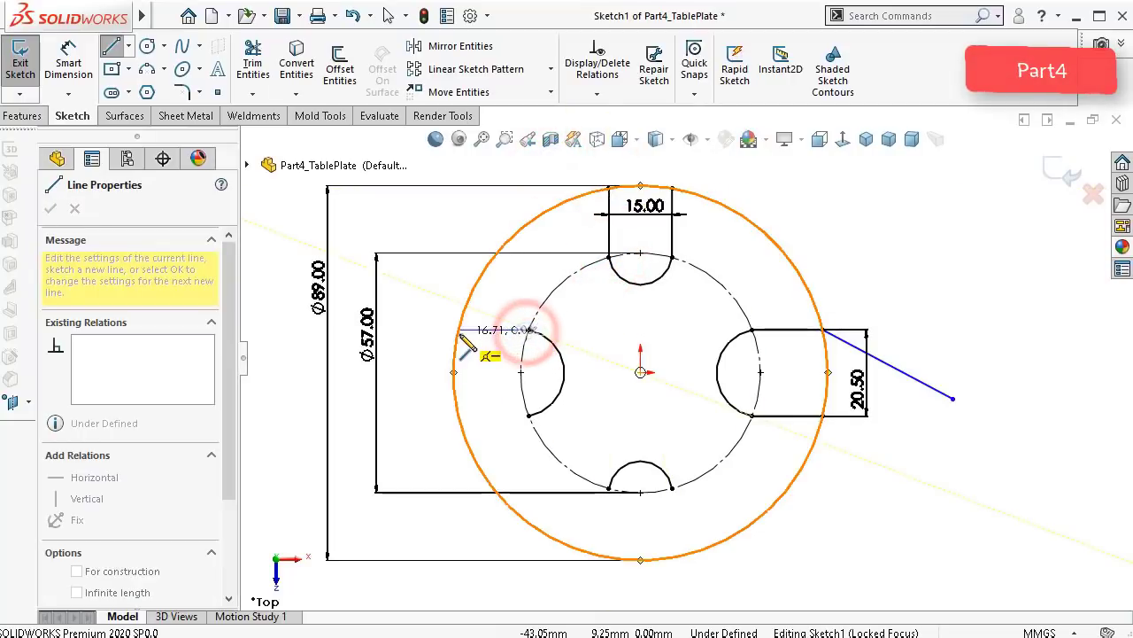
pyautogui.click(458, 330)
pyautogui.rightClick(413, 372)
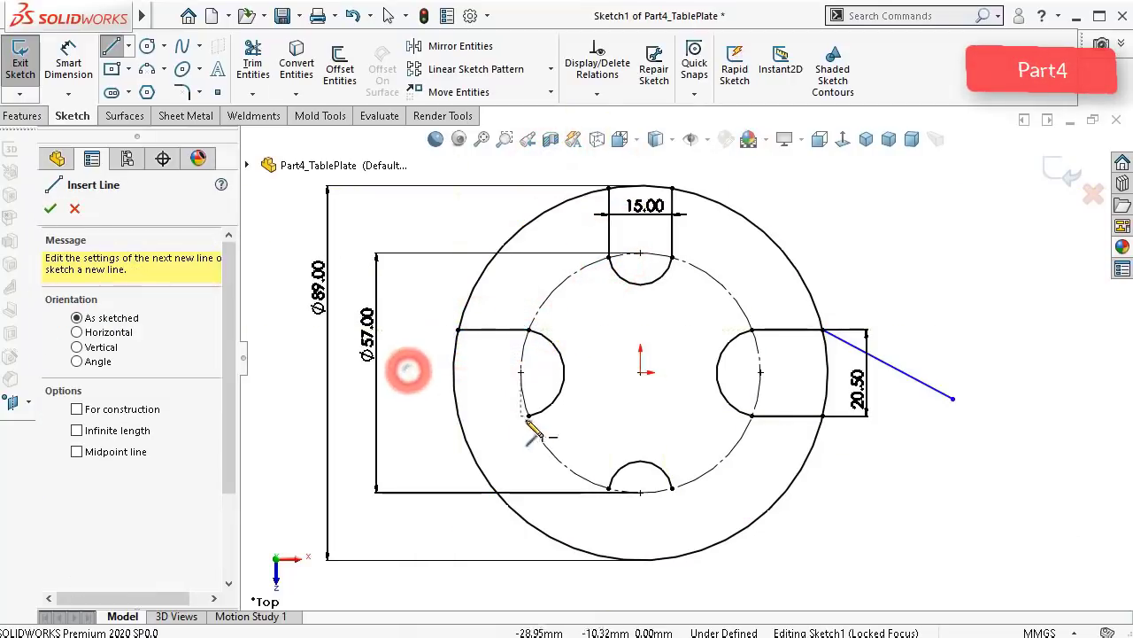
pyautogui.scroll(-3, 513, 434)
pyautogui.click(553, 400)
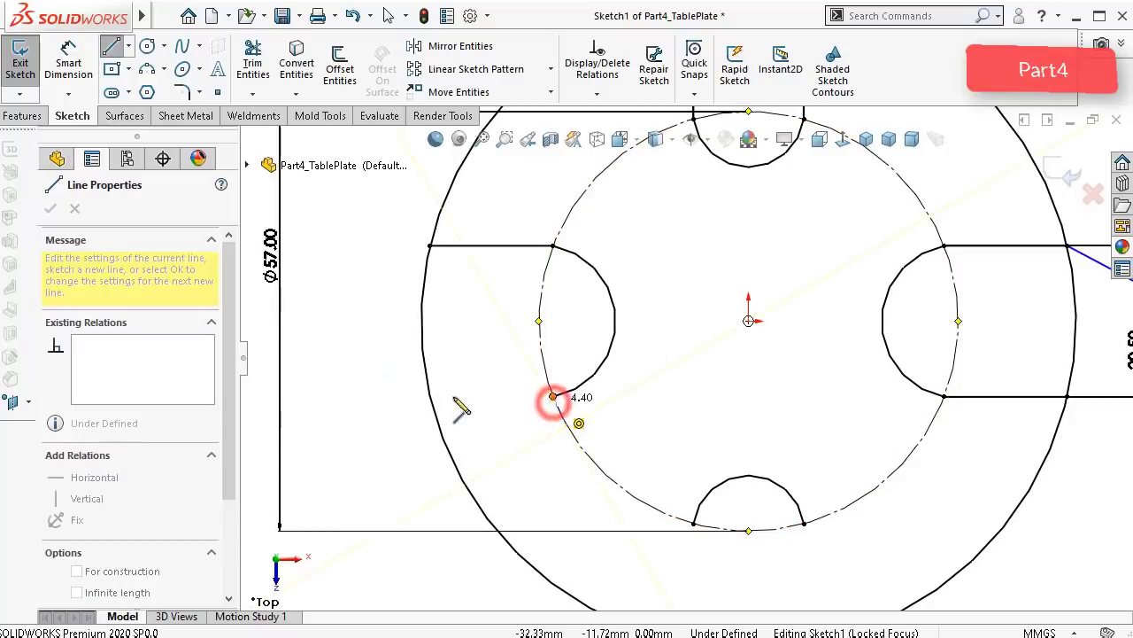
pyautogui.press('Escape')
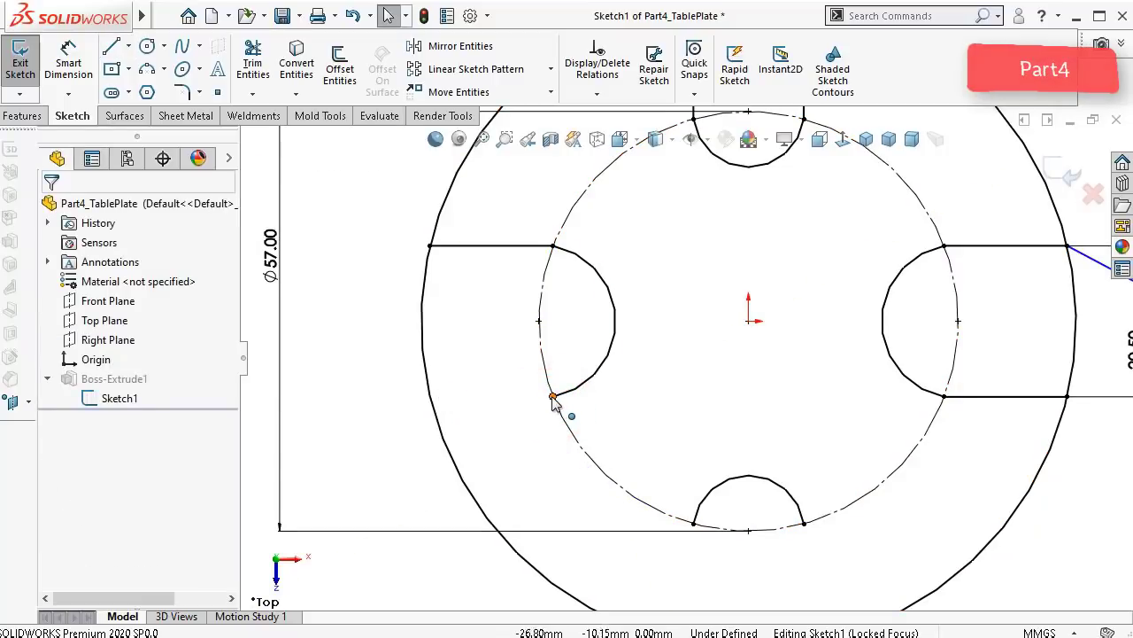
pyautogui.click(111, 46)
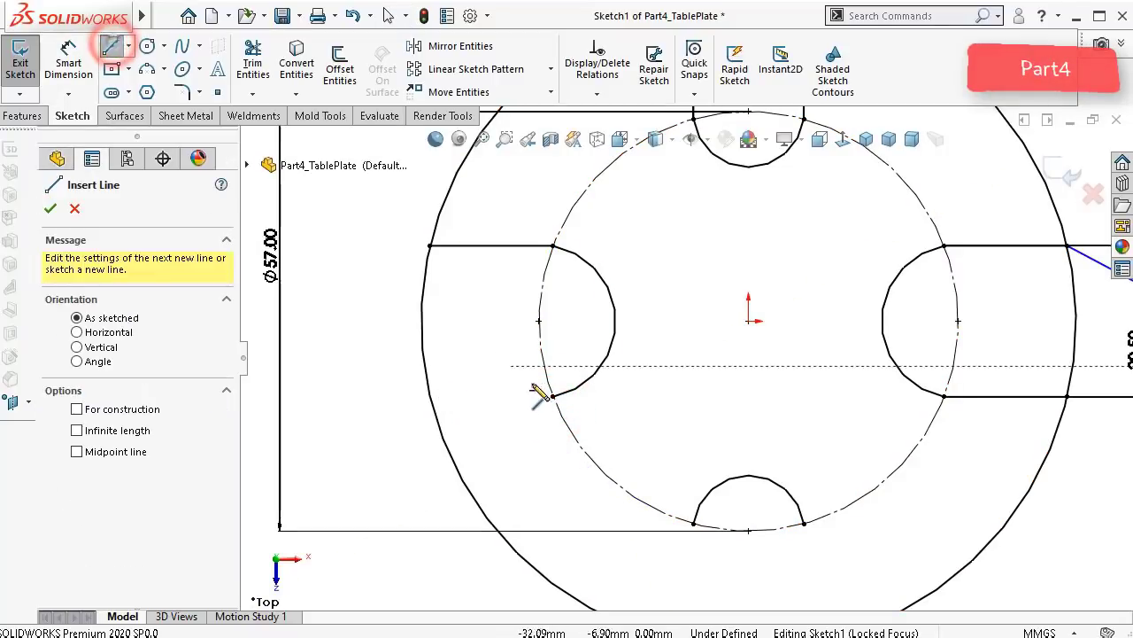
pyautogui.click(553, 396)
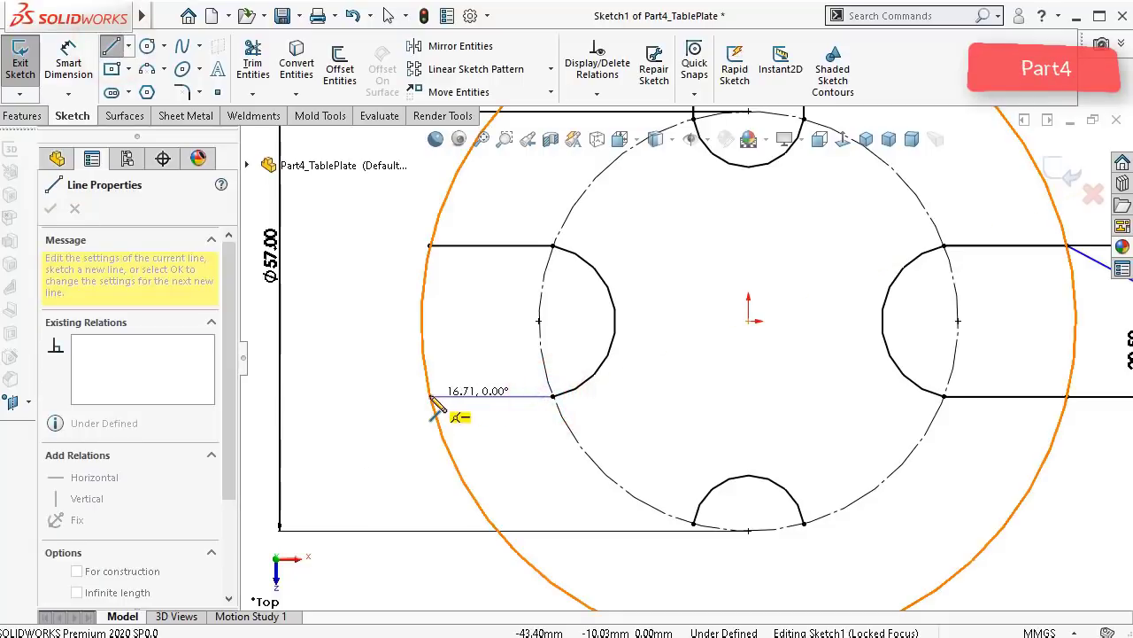
pyautogui.click(430, 396)
pyautogui.click(392, 414)
pyautogui.press('f')
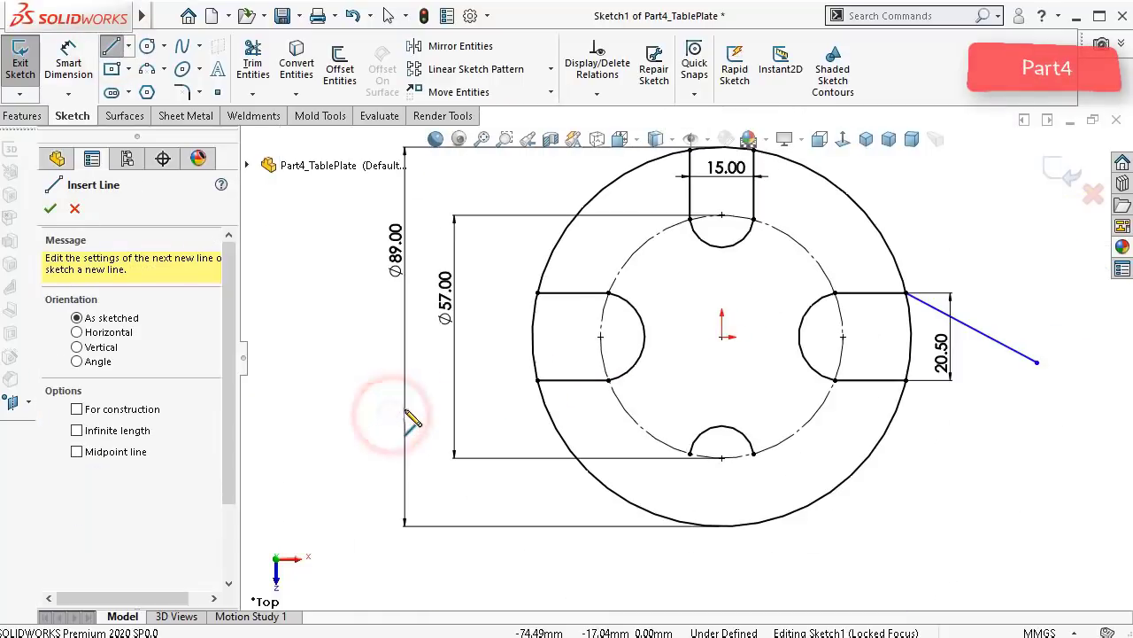
# Step: Draw vertical lines from both endpoints of the lower arc down to the 89 mm circle
pyautogui.scroll(-2, 795, 419)
pyautogui.scroll(2, 794, 431)
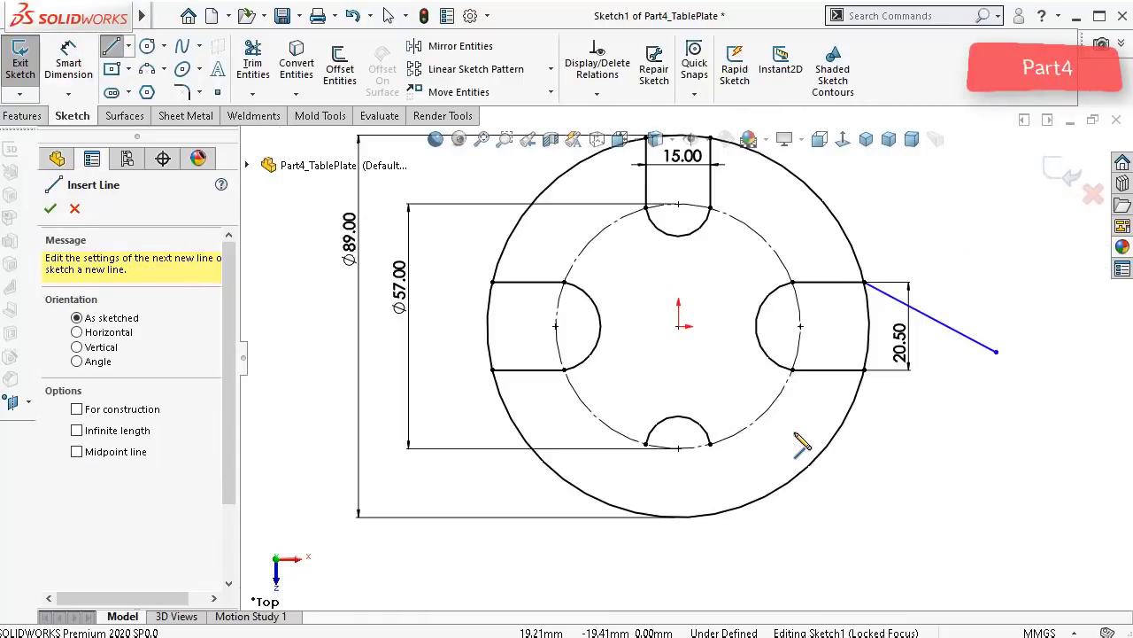
pyautogui.click(710, 442)
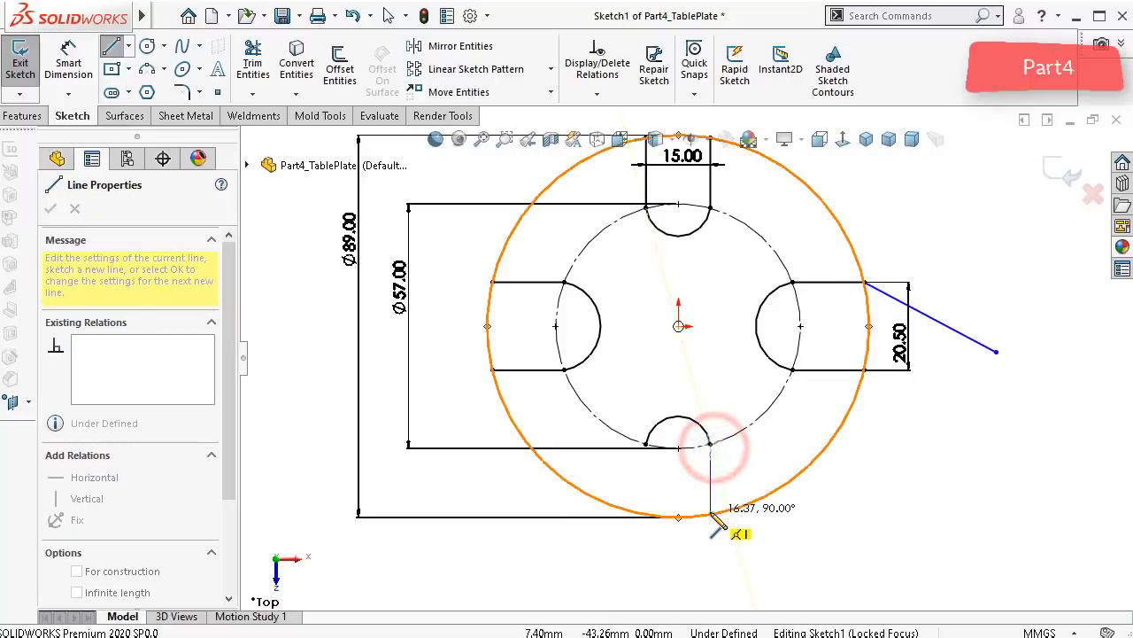
pyautogui.click(711, 512)
pyautogui.doubleClick(725, 547)
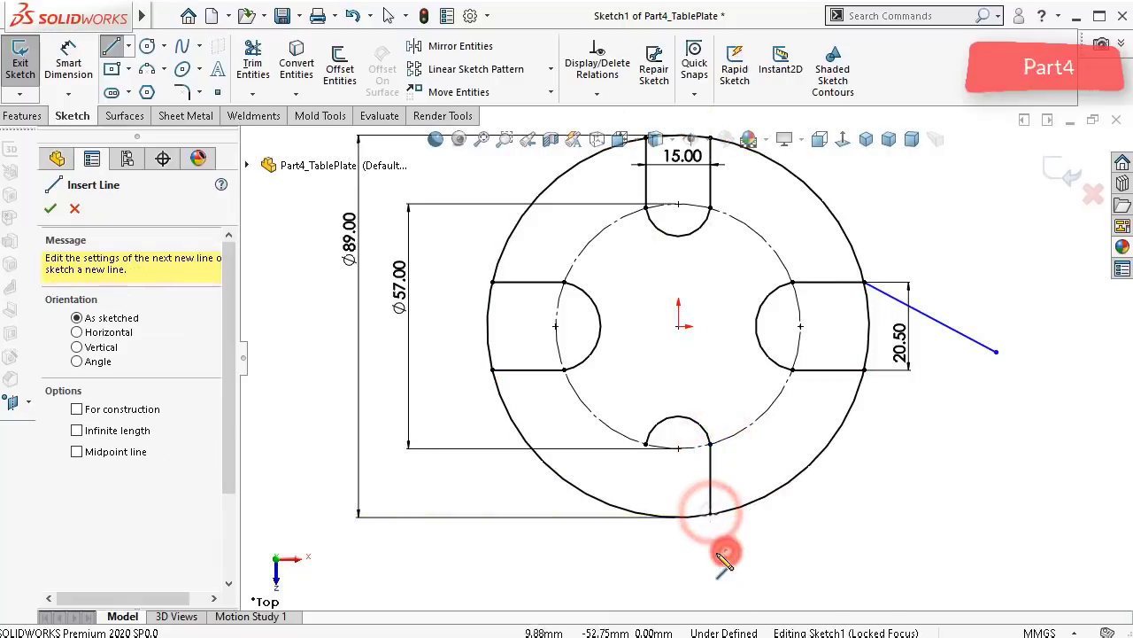
pyautogui.click(647, 445)
pyautogui.click(648, 516)
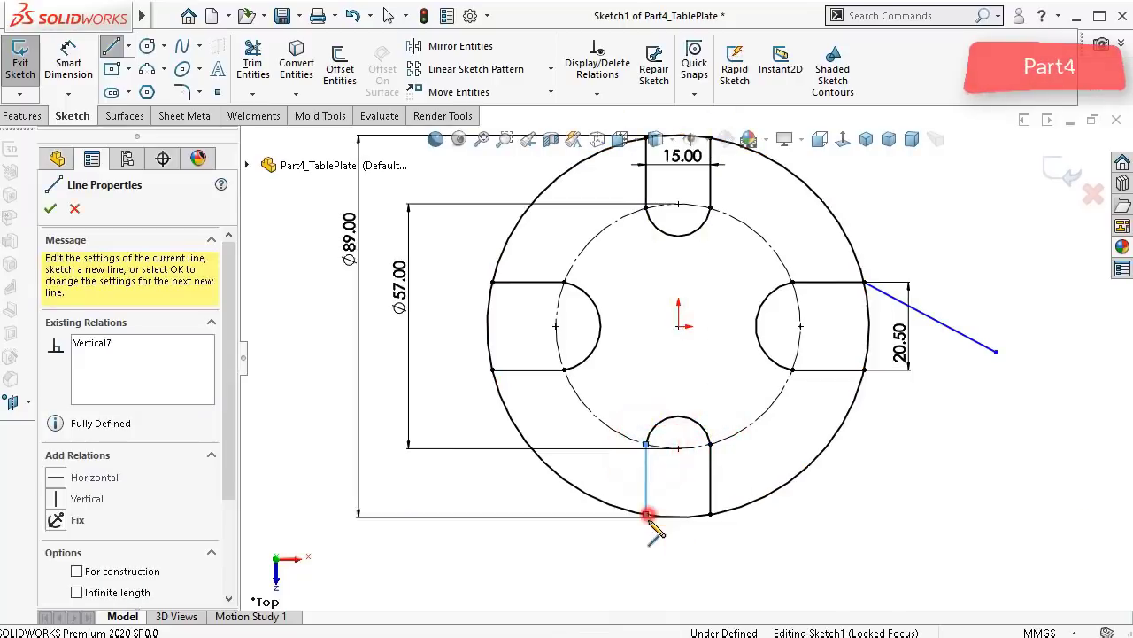
pyautogui.doubleClick(650, 559)
pyautogui.scroll(-2, 700, 286)
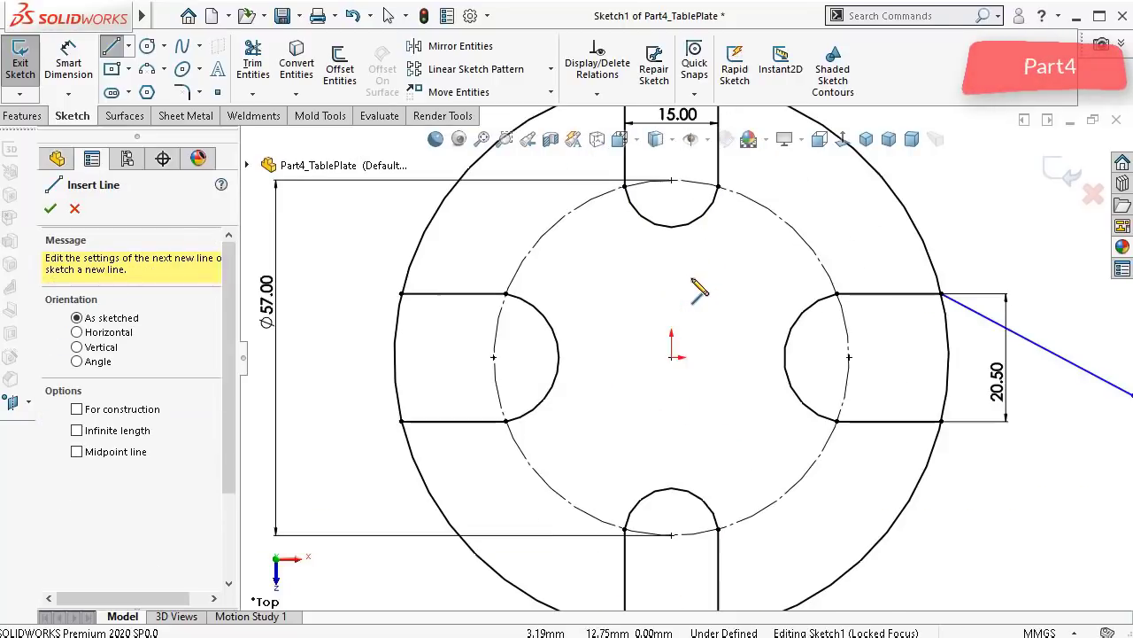
pyautogui.scroll(-1, 697, 297)
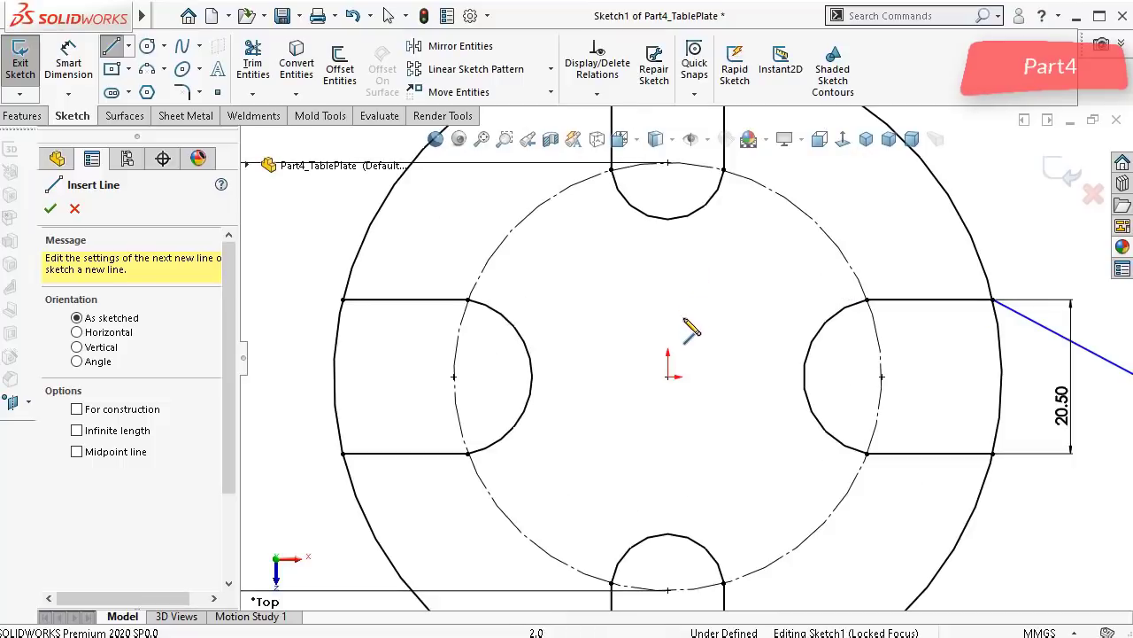
# Step: End the line command and delete the stray line running outward from the right slot's upper outer corner
pyautogui.scroll(3, 833, 376)
pyautogui.click(1059, 403)
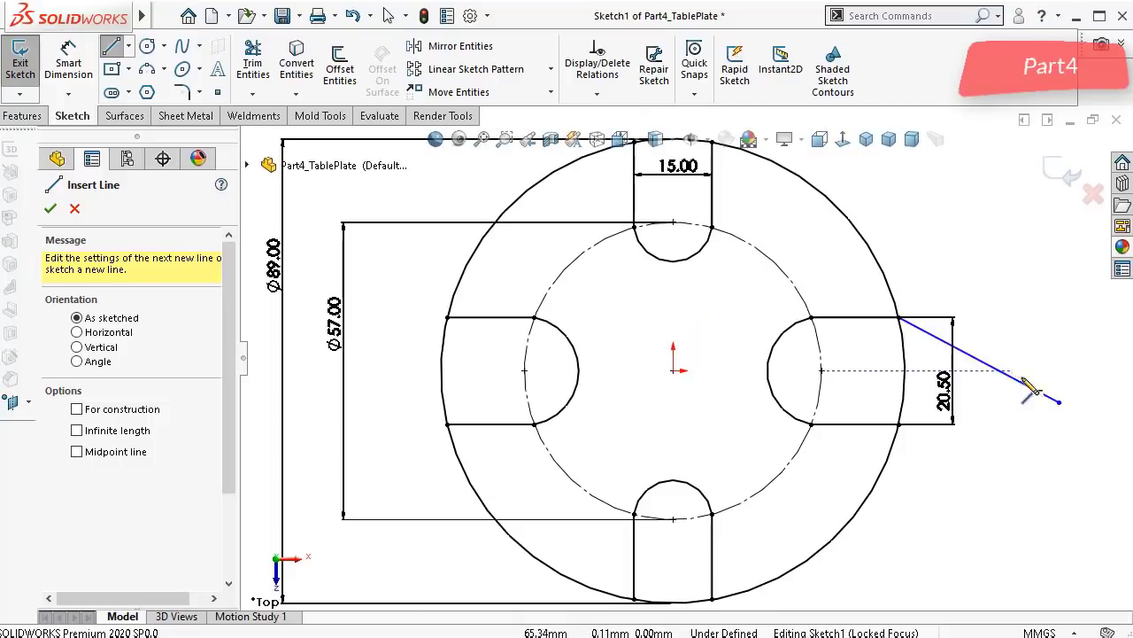
pyautogui.press('Escape')
pyautogui.click(1027, 391)
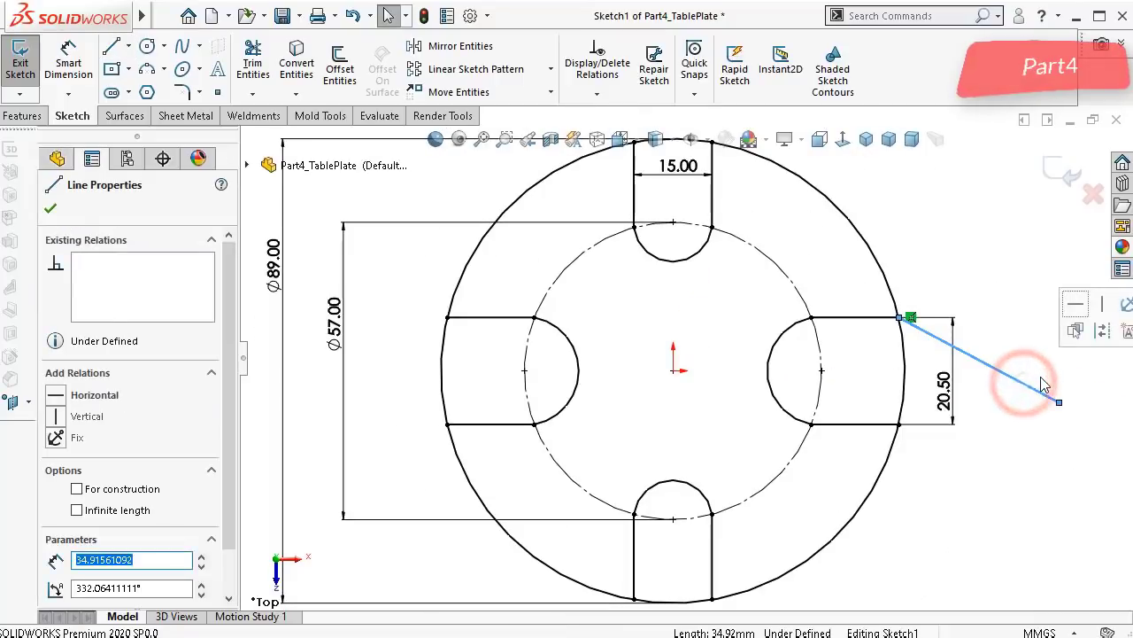
pyautogui.press('Delete')
# Step: Remove the coincident relation between the right arc's centre and the 57 mm circle, and make the arc tangent to its upper slot line
pyautogui.scroll(-1, 863, 367)
pyautogui.scroll(-3, 863, 367)
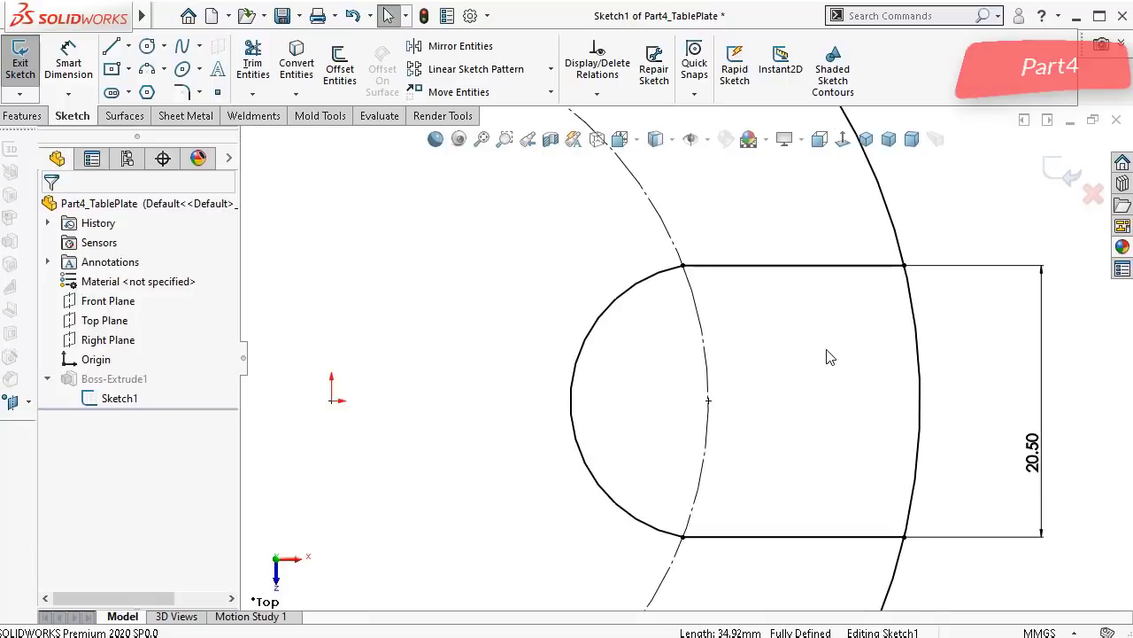
pyautogui.scroll(1, 715, 334)
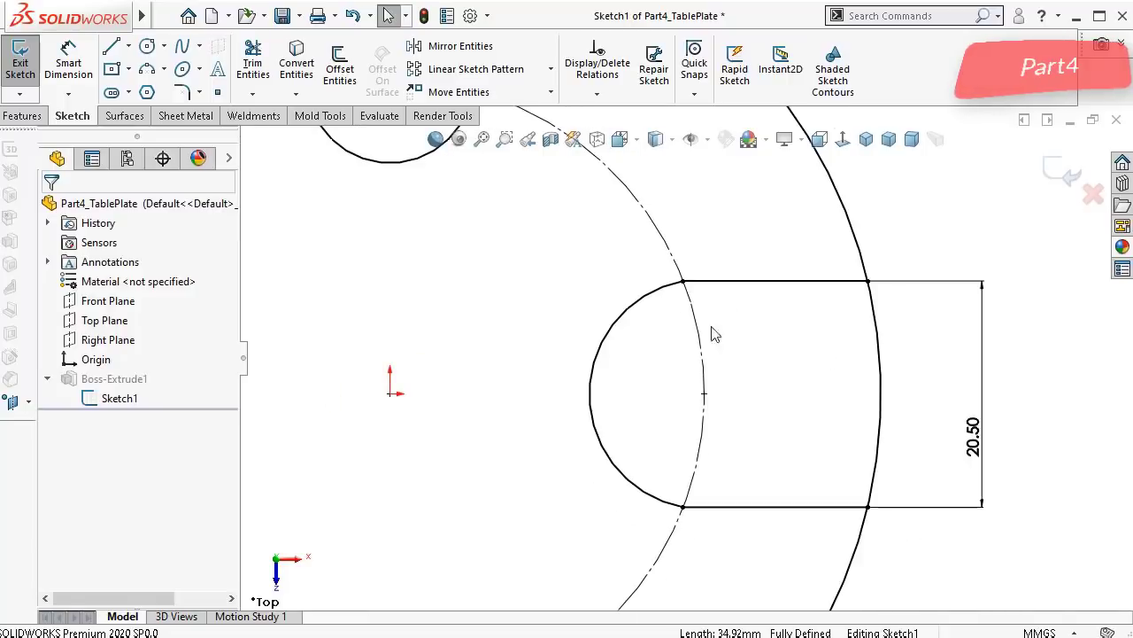
pyautogui.click(683, 284)
pyautogui.click(659, 415)
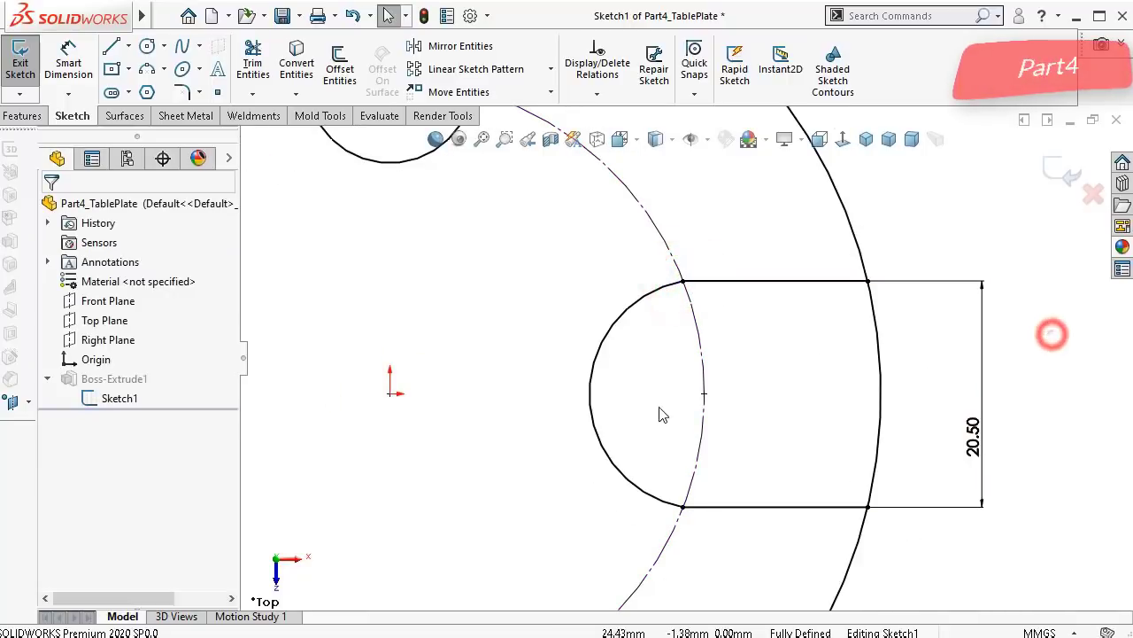
pyautogui.click(705, 396)
pyautogui.click(720, 400)
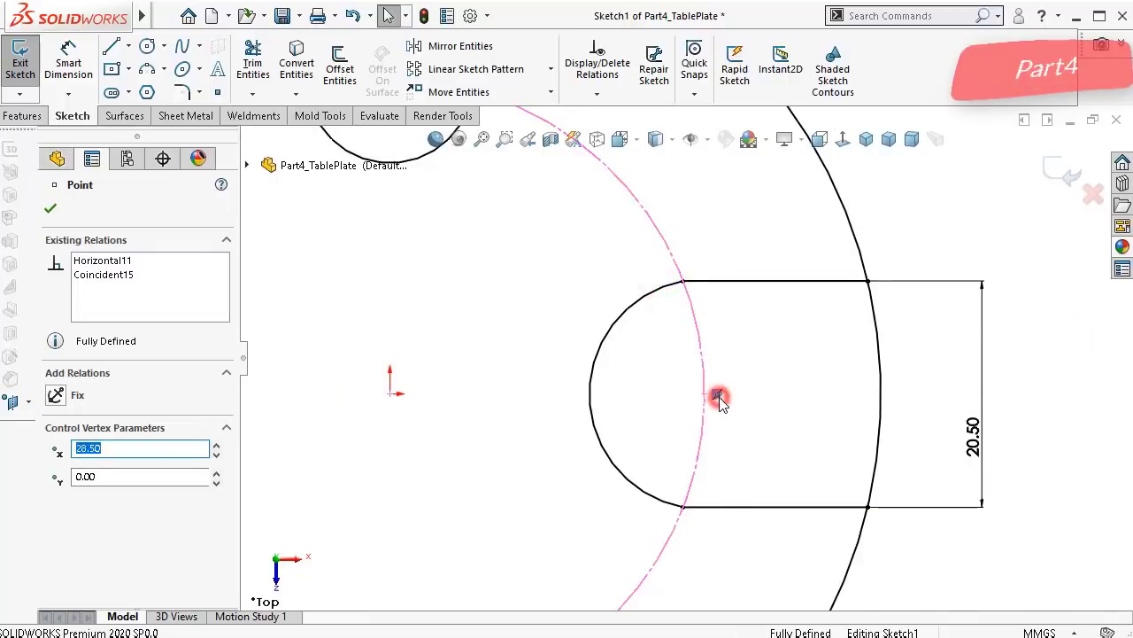
pyautogui.press('Delete')
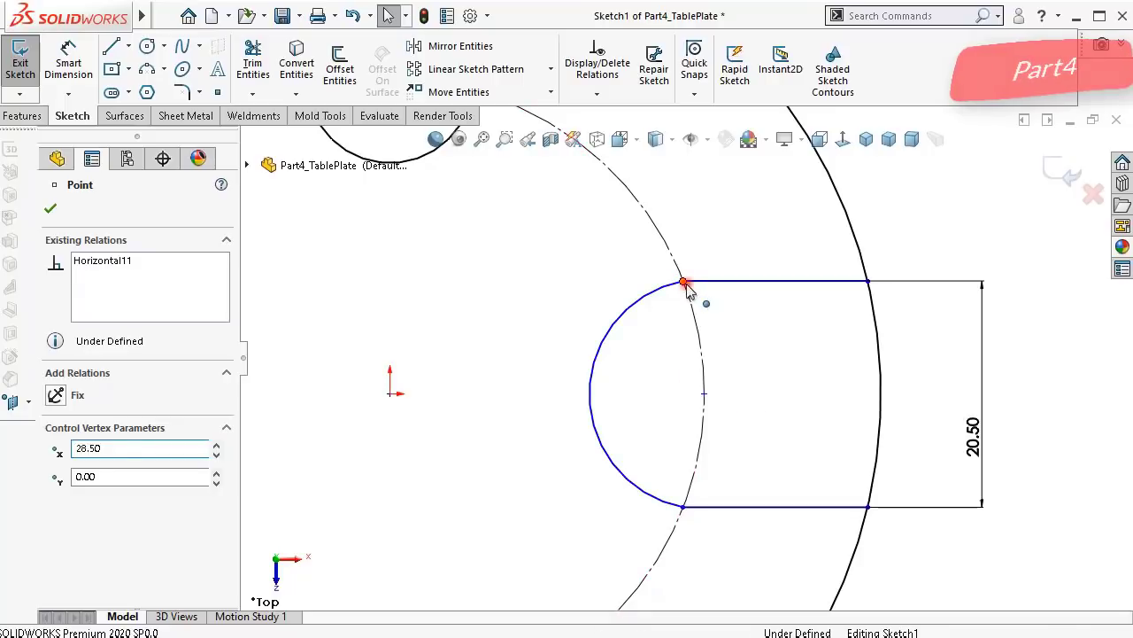
pyautogui.click(684, 282)
pyautogui.click(729, 208)
# Step: Remove the left arc centre's coincident relation with the 57 mm circle, and make the arc tangent to its upper slot line
pyautogui.scroll(-3, 615, 429)
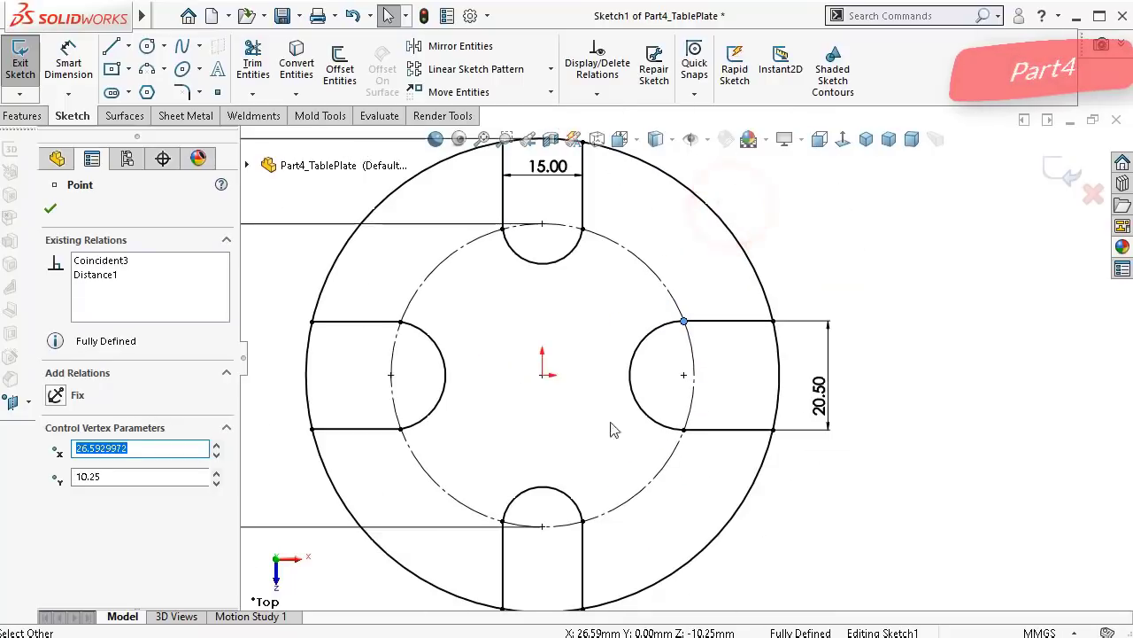
pyautogui.scroll(2, 451, 370)
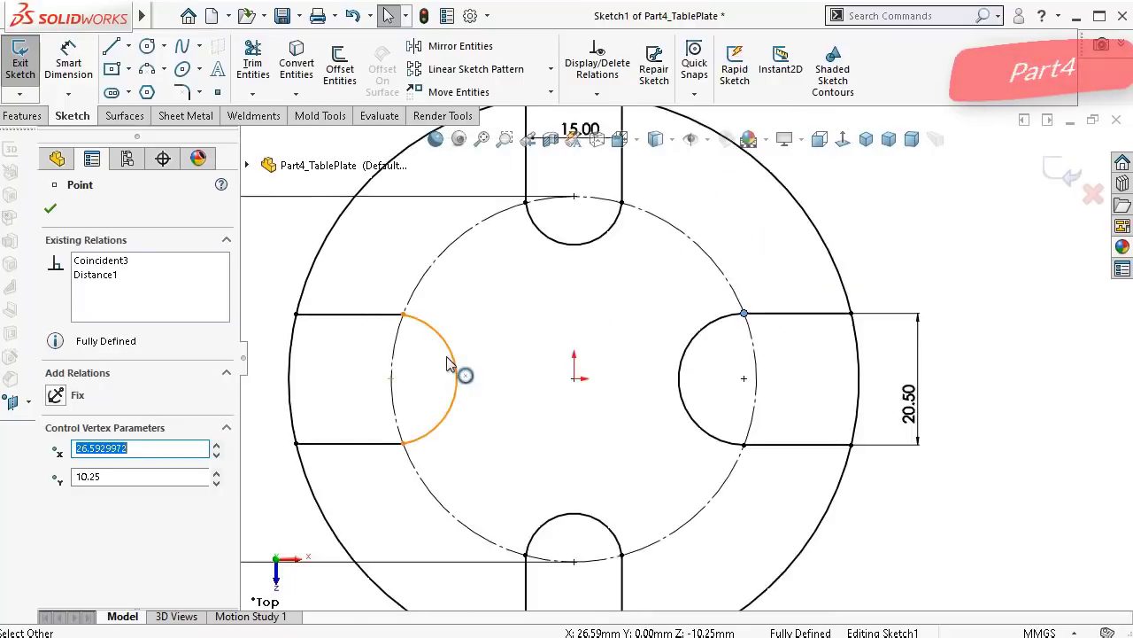
pyautogui.click(395, 385)
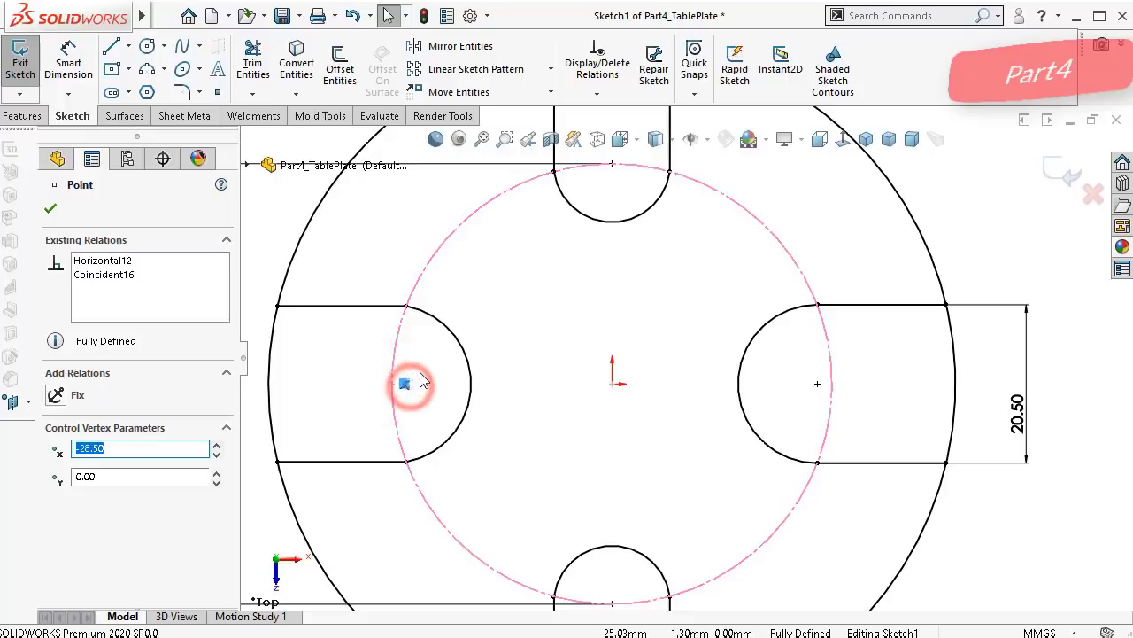
pyautogui.press('Delete')
pyautogui.click(406, 307)
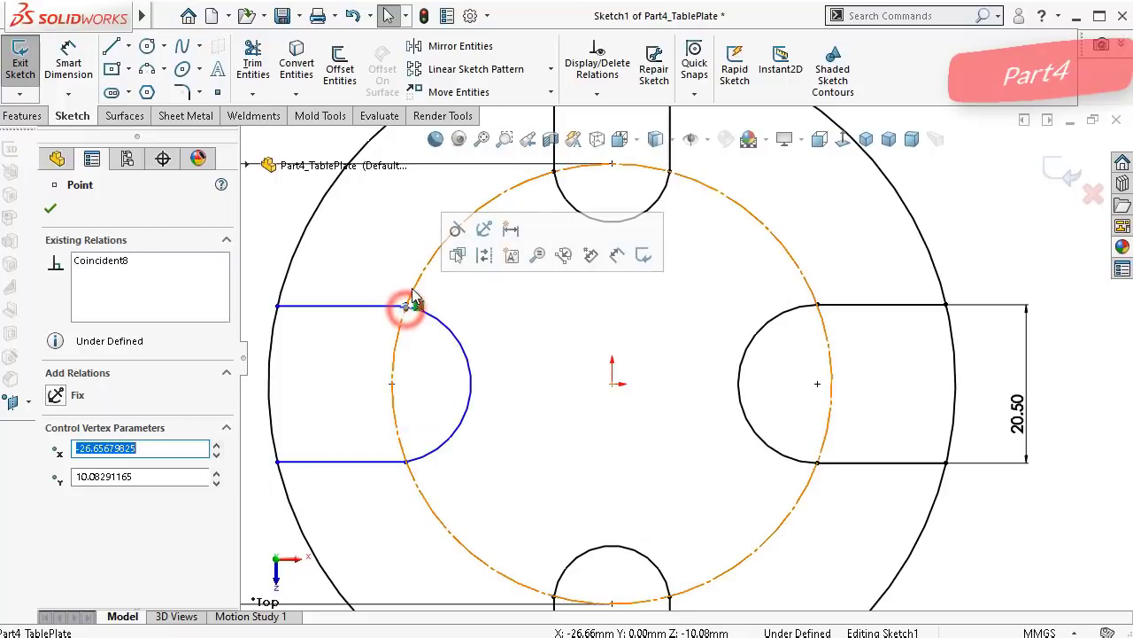
pyautogui.click(458, 232)
# Step: Remove the upper arc centre's coincident relation with the 57 mm circle, and make the arc tangent to its right-hand slot line
pyautogui.press('f')
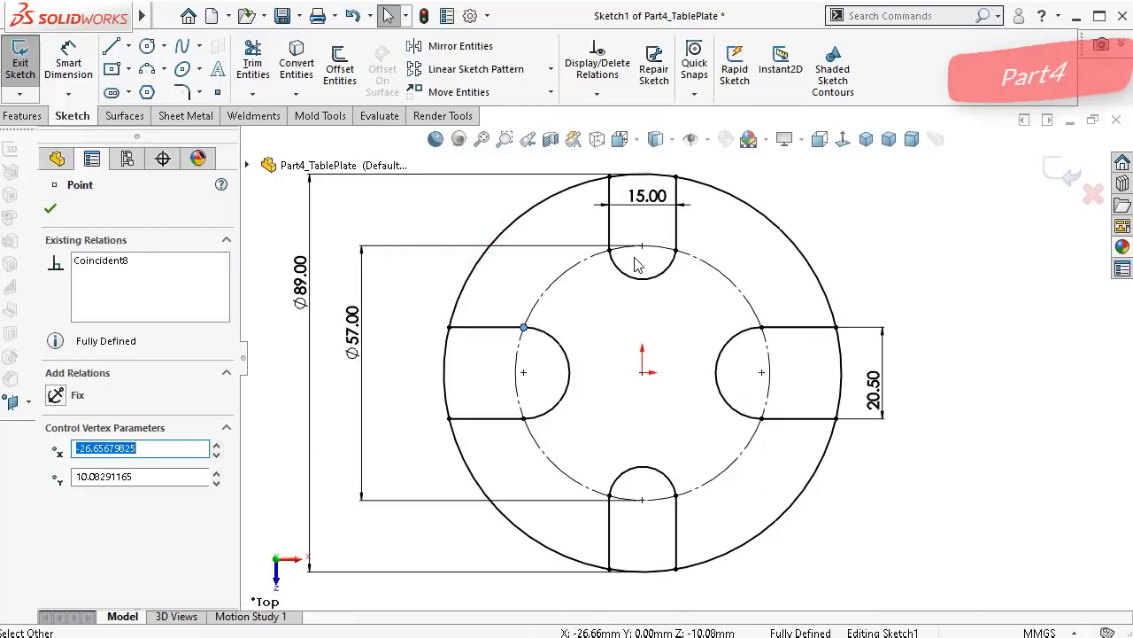
pyautogui.click(643, 247)
pyautogui.scroll(-3, 647, 248)
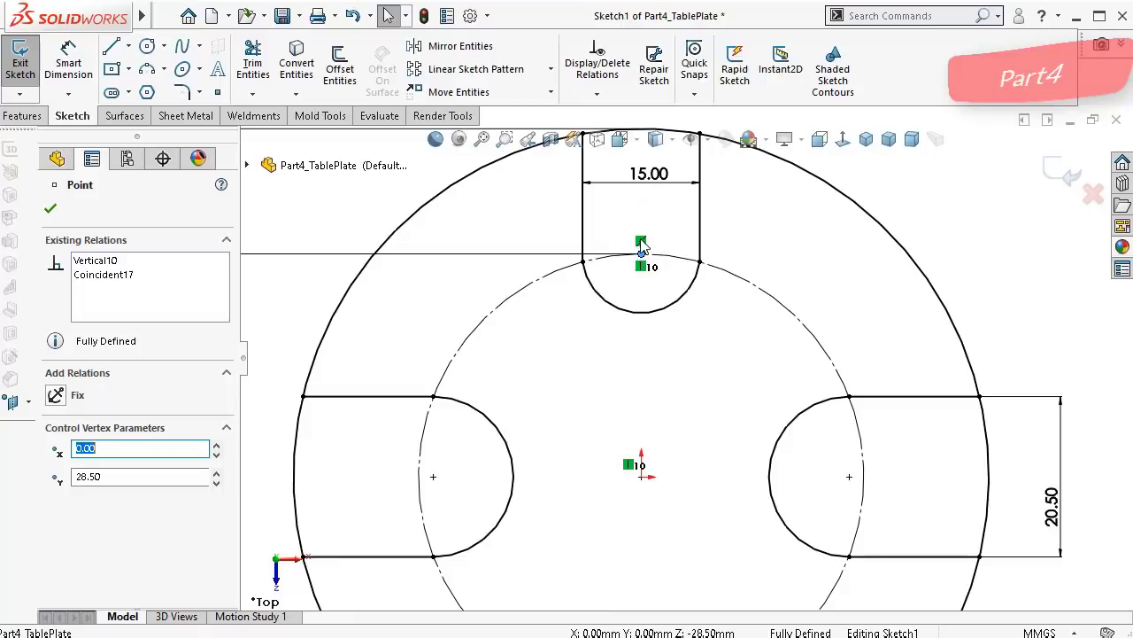
pyautogui.click(644, 241)
pyautogui.press('Delete')
pyautogui.click(700, 262)
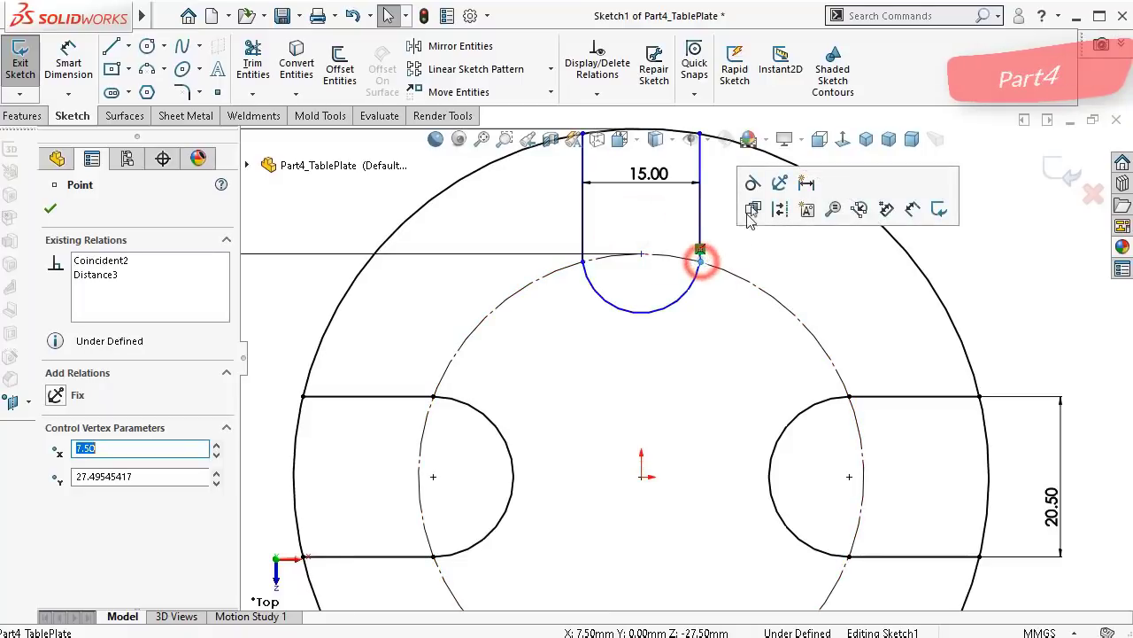
pyautogui.click(749, 185)
# Step: Remove the lower arc centre's coincident relation with the 57 mm circle, and make the arc tangent to its right-hand slot line
pyautogui.press('f')
pyautogui.scroll(-3, 660, 549)
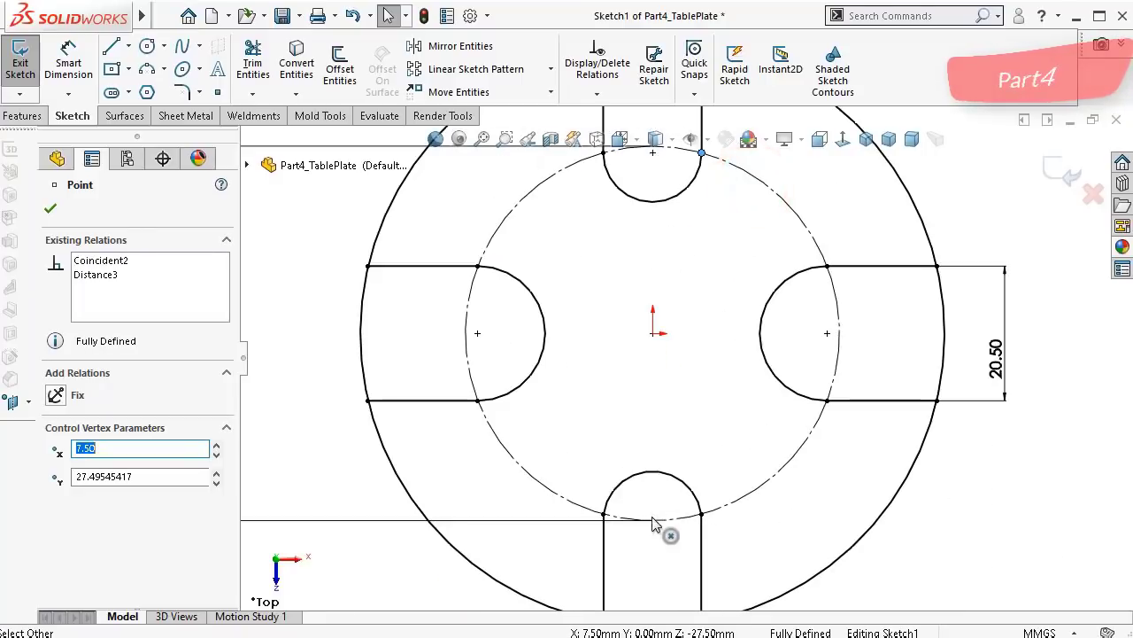
pyautogui.click(654, 521)
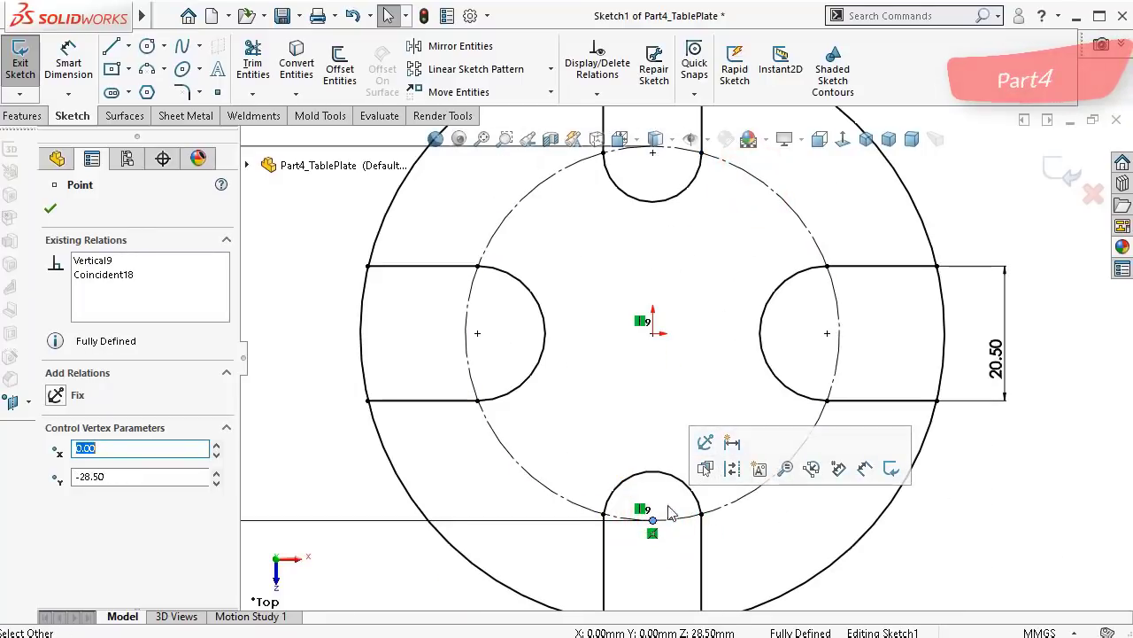
pyautogui.click(653, 534)
pyautogui.press('Delete')
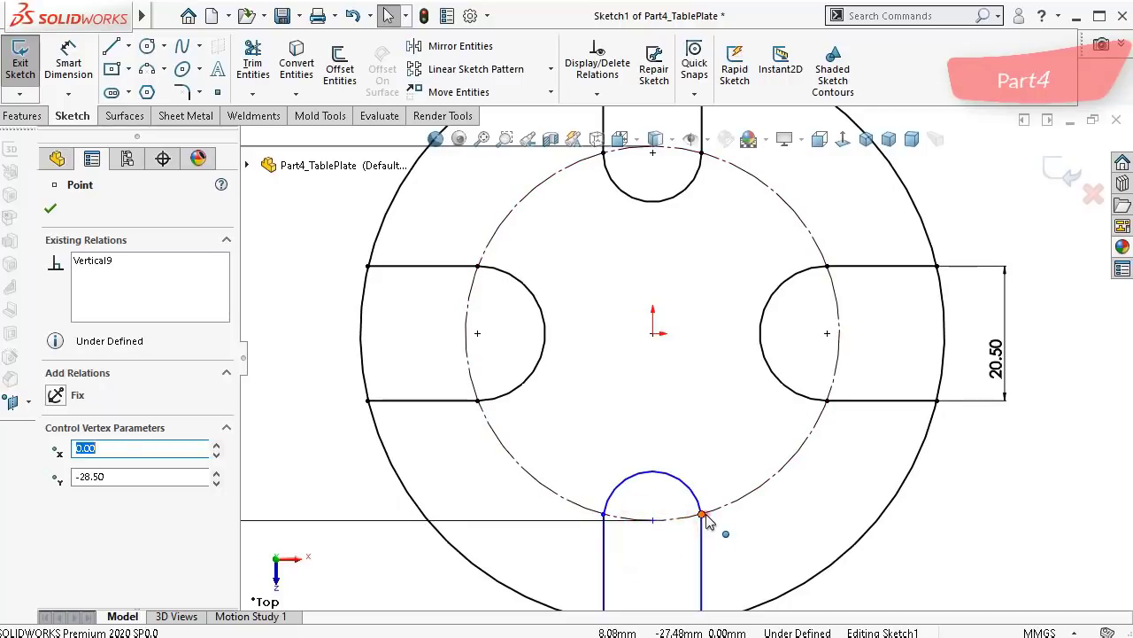
pyautogui.click(701, 516)
pyautogui.click(757, 435)
# Step: Exit the slotted-disc sketch and choose to rebuild the feature anyway
pyautogui.press('f')
pyautogui.click(928, 520)
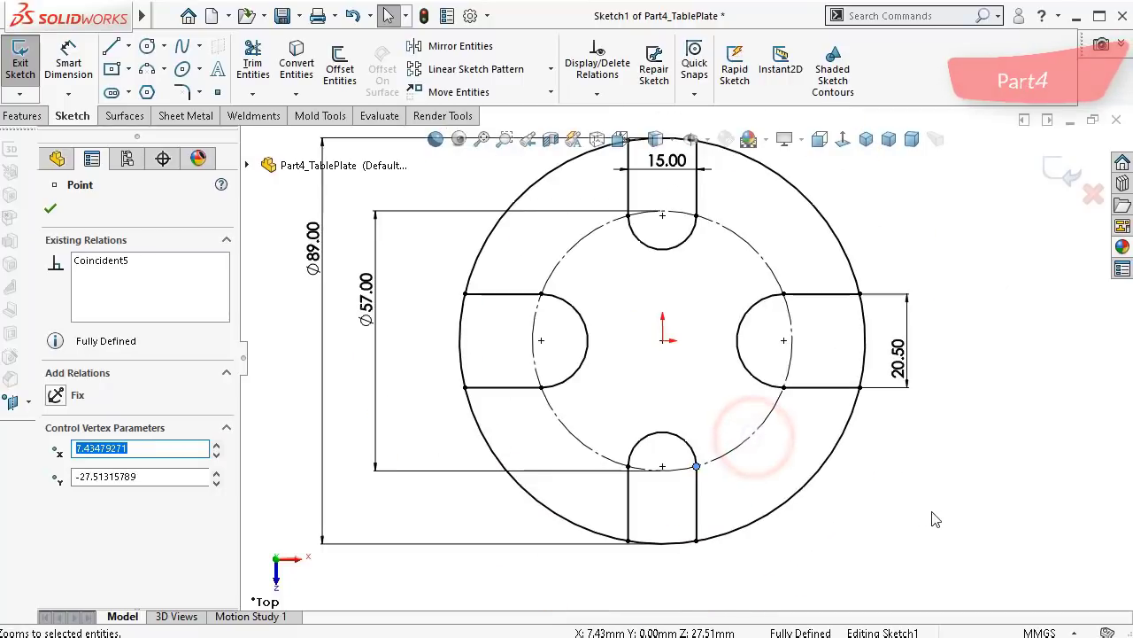
pyautogui.moveTo(924, 531)
pyautogui.mouseDown(button='middle')
pyautogui.moveTo(915, 227)
pyautogui.moveTo(1106, 172)
pyautogui.moveTo(916, 393)
pyautogui.moveTo(851, 389)
pyautogui.mouseUp(button='middle')
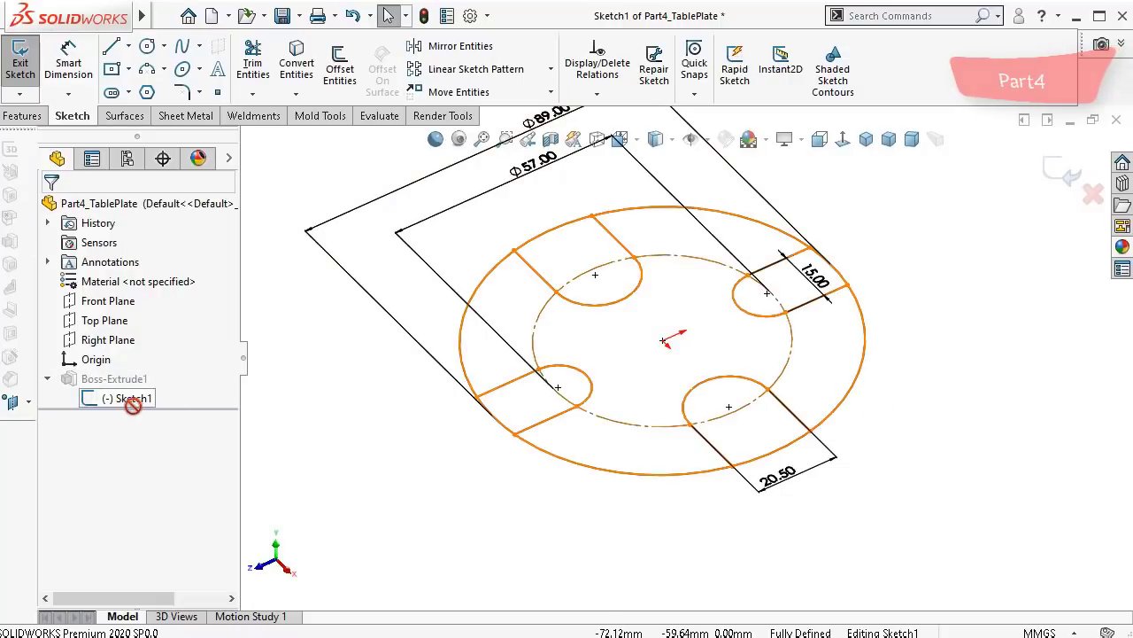
pyautogui.click(1046, 175)
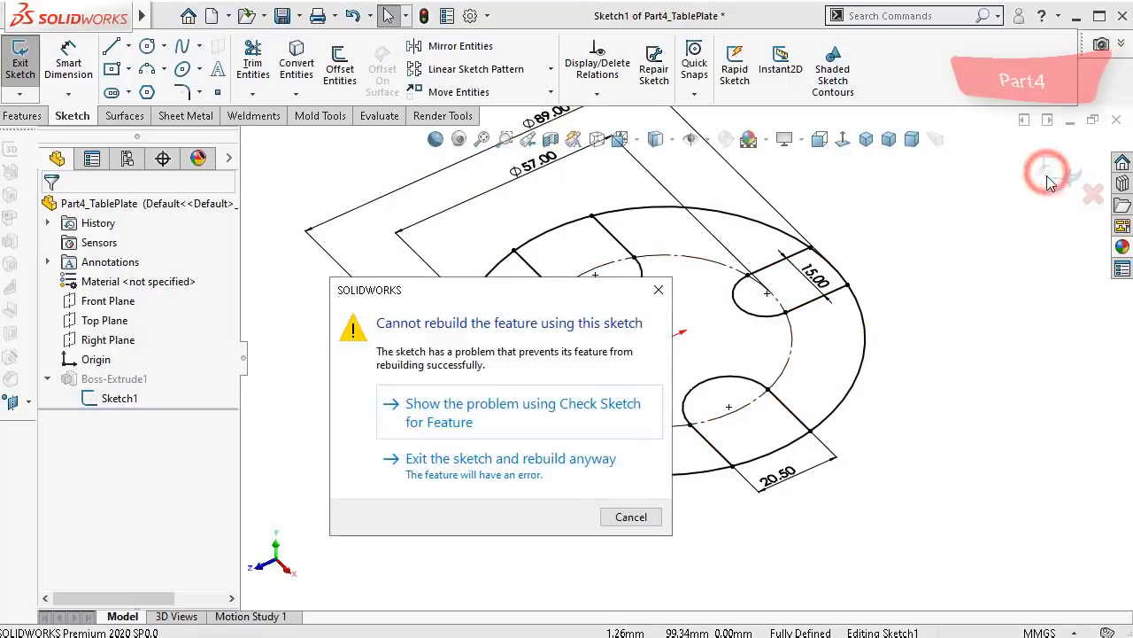
pyautogui.click(526, 423)
pyautogui.click(619, 515)
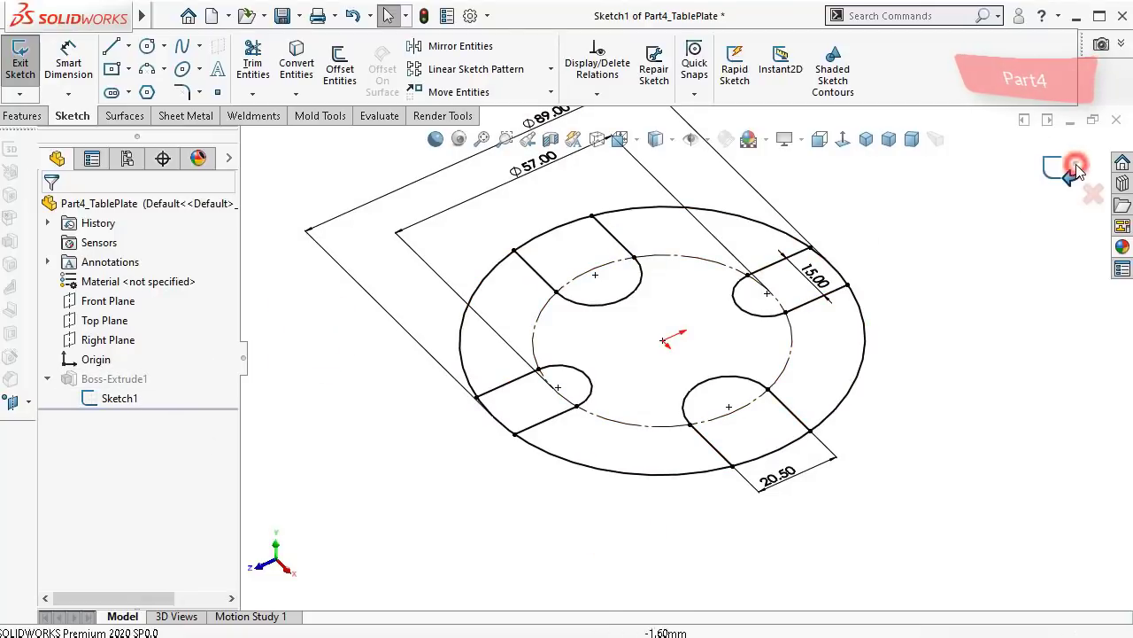
pyautogui.click(1073, 168)
pyautogui.click(539, 458)
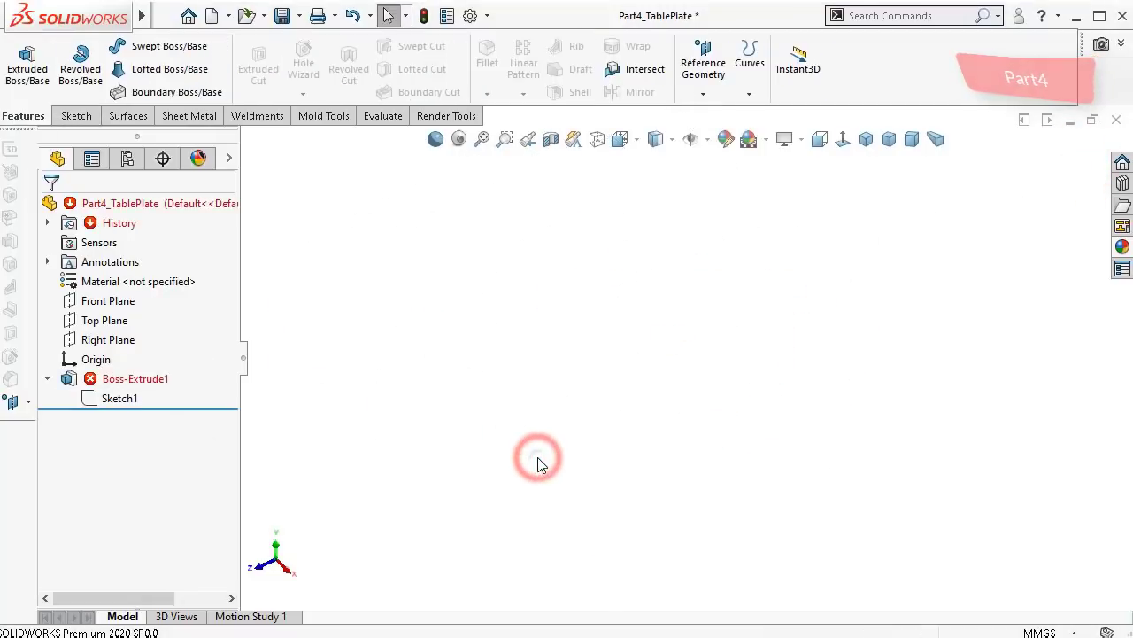
# Step: Edit Boss-Extrude1 to use the central region between the four slots as its selected contour, and save the part
pyautogui.rightClick(121, 382)
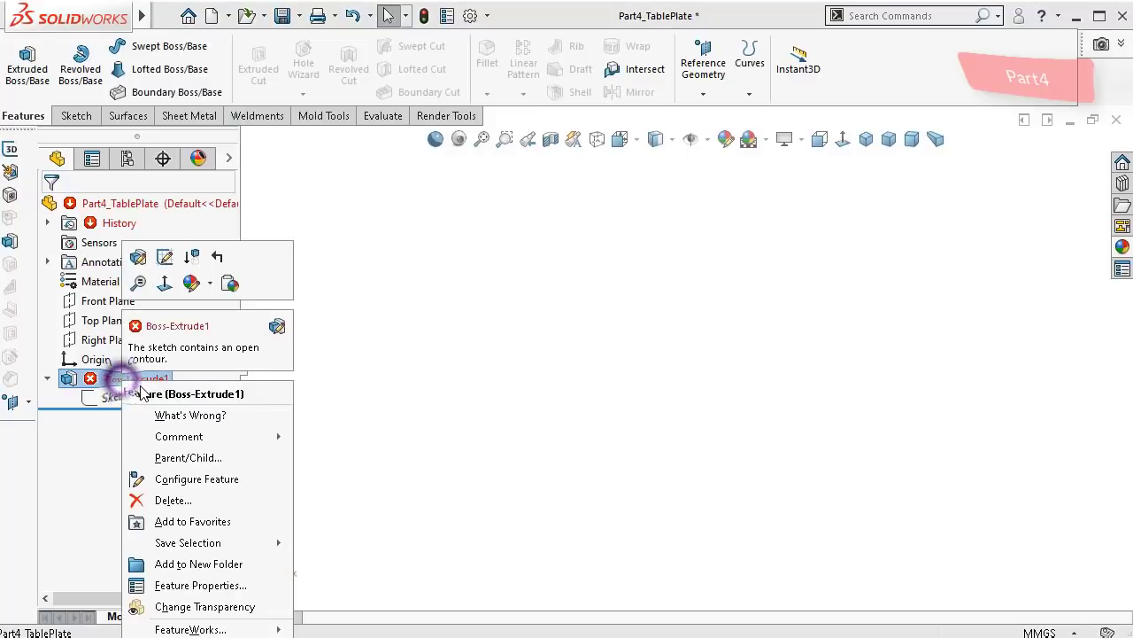
pyautogui.click(149, 255)
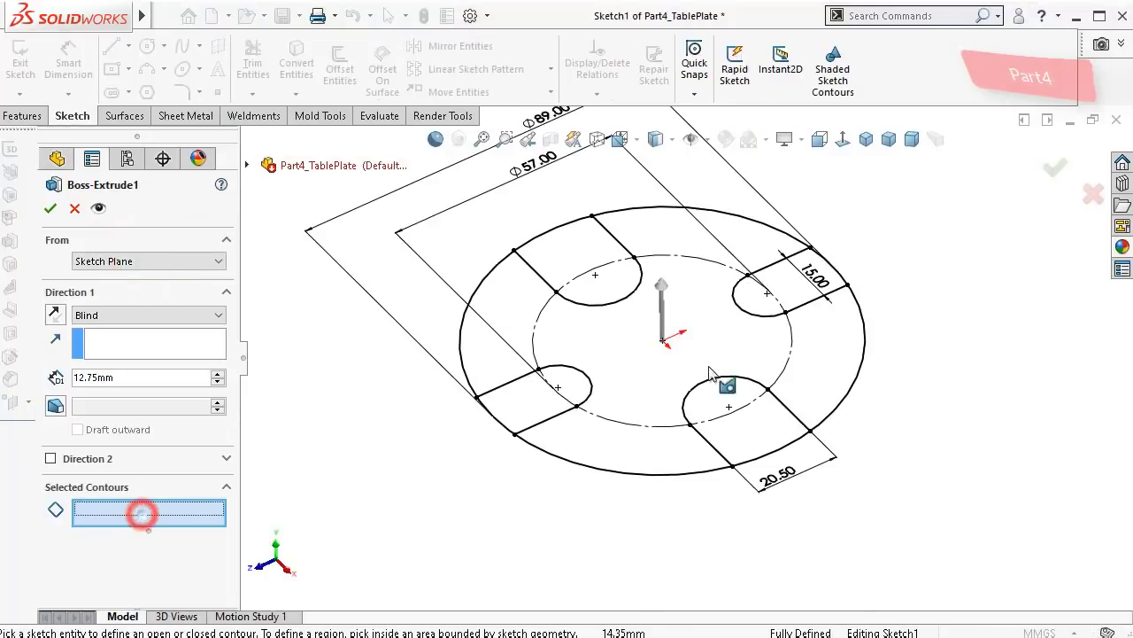
pyautogui.click(649, 356)
pyautogui.click(1051, 167)
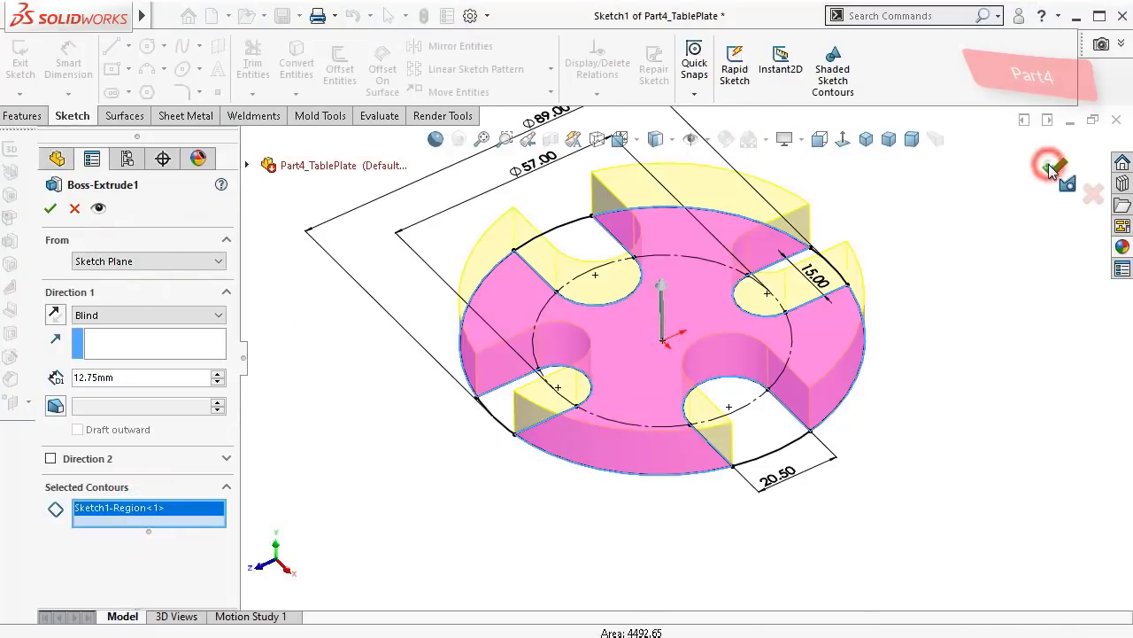
pyautogui.scroll(2, 855, 262)
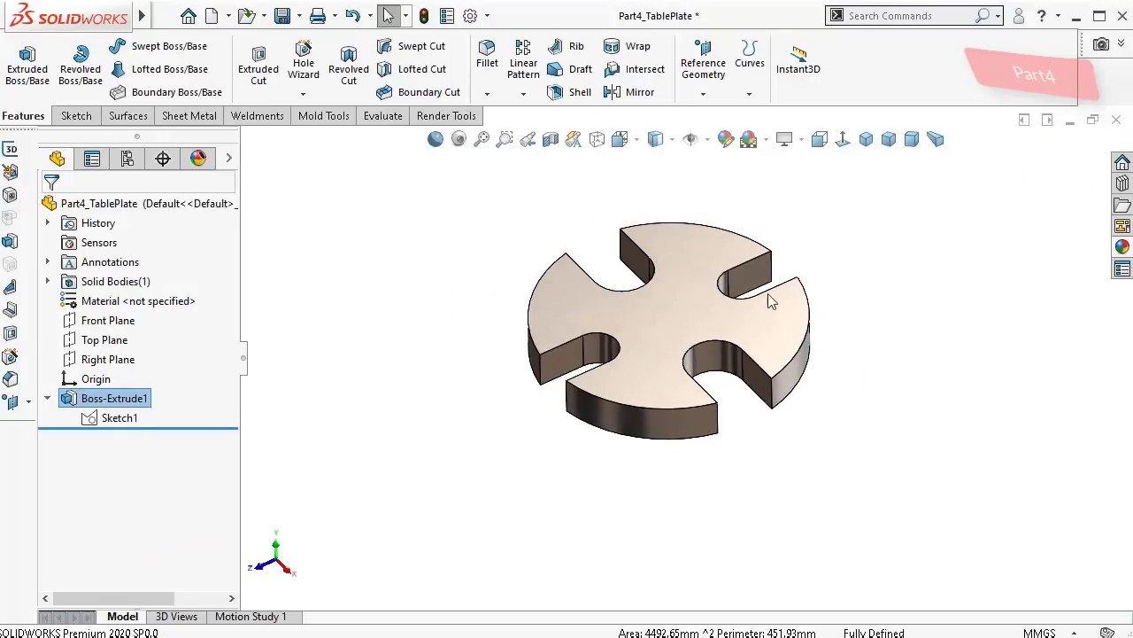
pyautogui.scroll(-2, 769, 290)
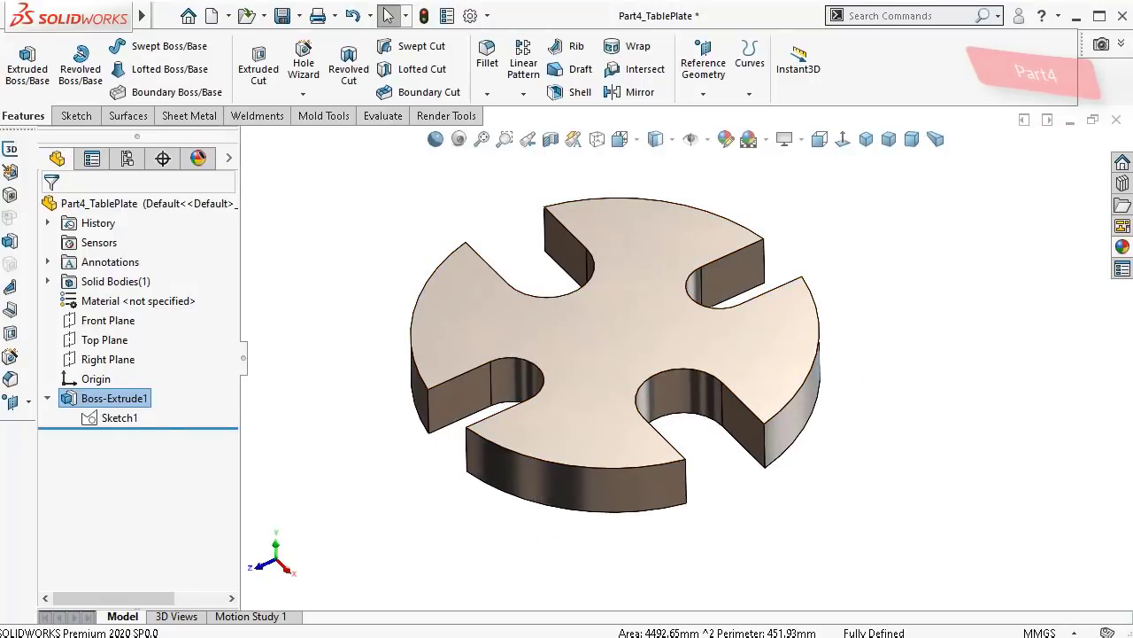
pyautogui.hotkey('ctrl', 's')
# Step: Reopen the extrusion's Sketch1 for editing and draw a circle about 17 mm in diameter centred on the origin
pyautogui.click(124, 418)
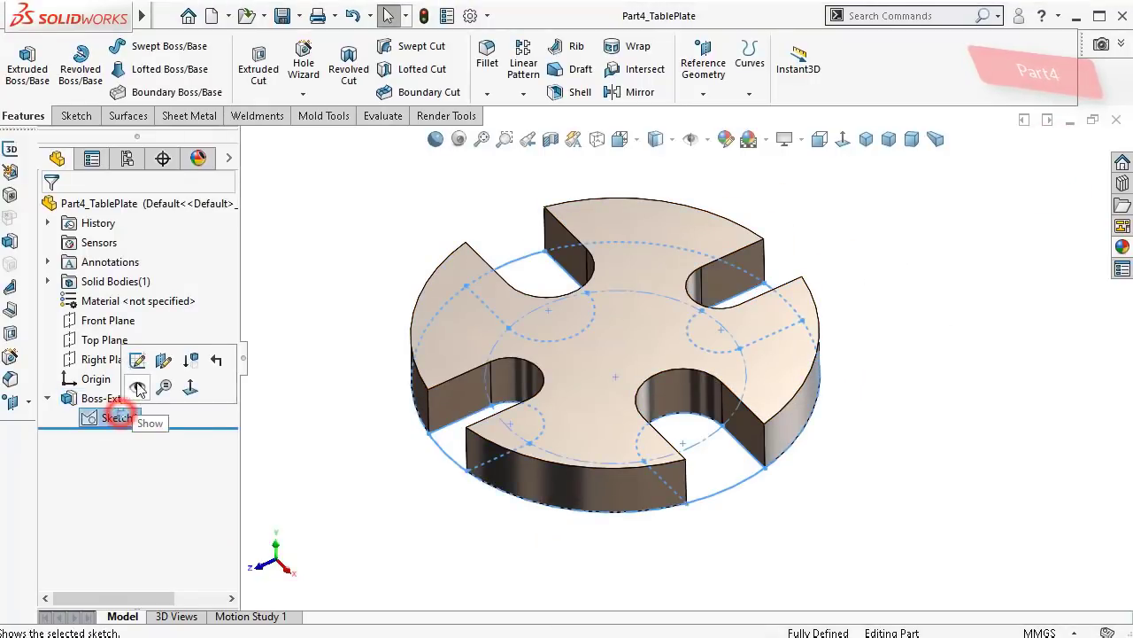
pyautogui.click(137, 360)
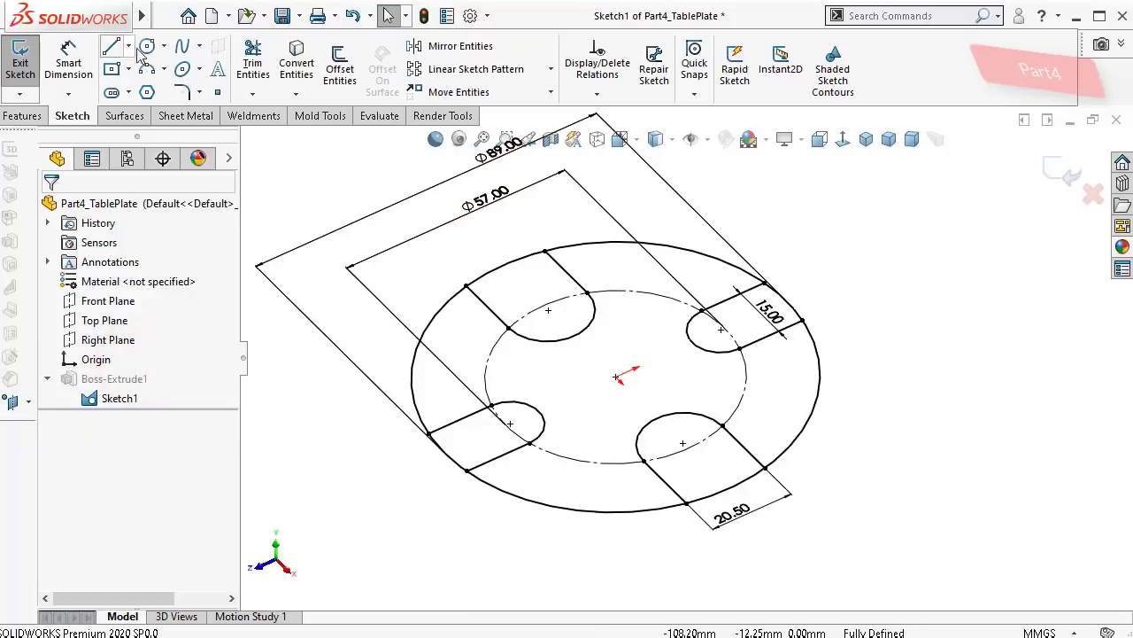
pyautogui.click(616, 377)
pyautogui.click(608, 350)
# Step: Dimension the central circle to a 6 mm diameter and exit the sketch to rebuild the plate
pyautogui.moveTo(963, 435); pyautogui.dragTo(922, 316, button='right')
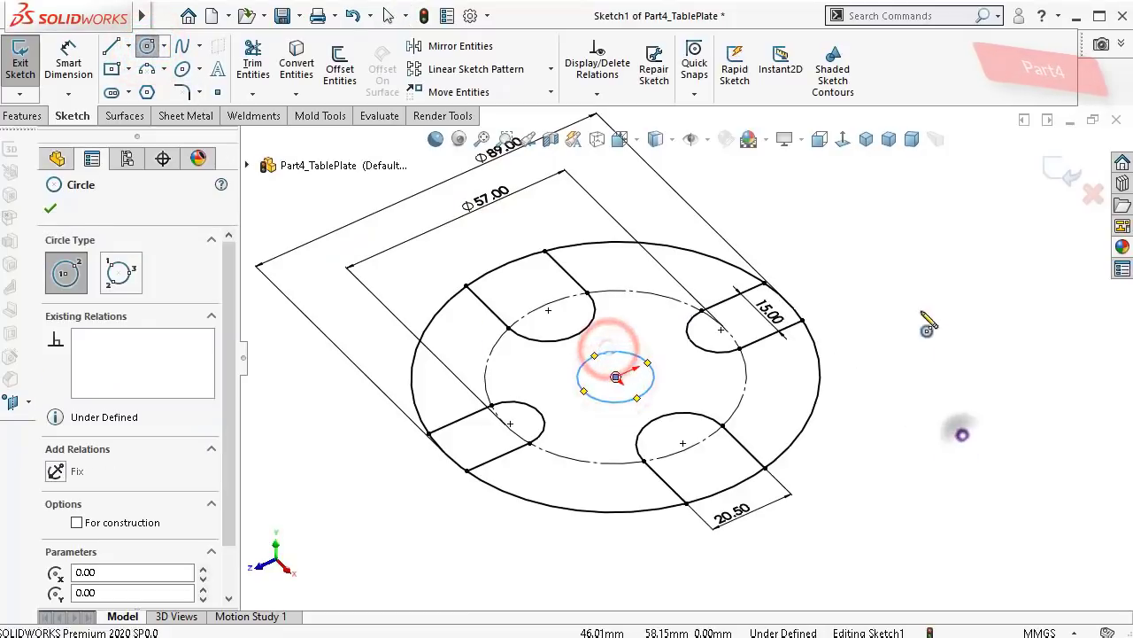
pyautogui.click(655, 383)
pyautogui.click(923, 362)
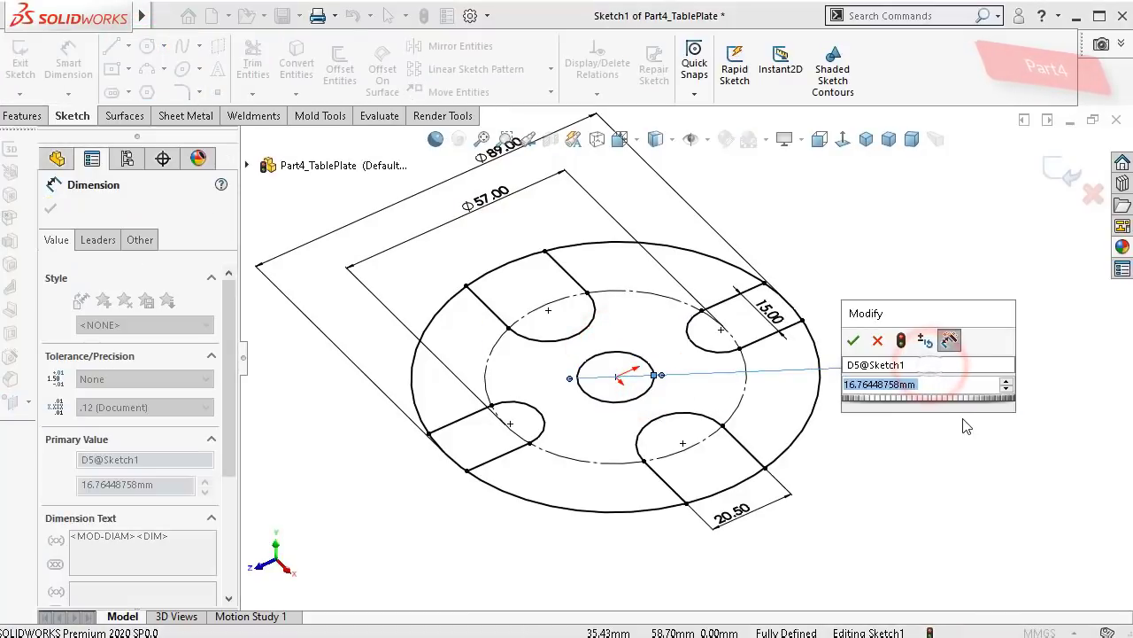
pyautogui.write('6.')
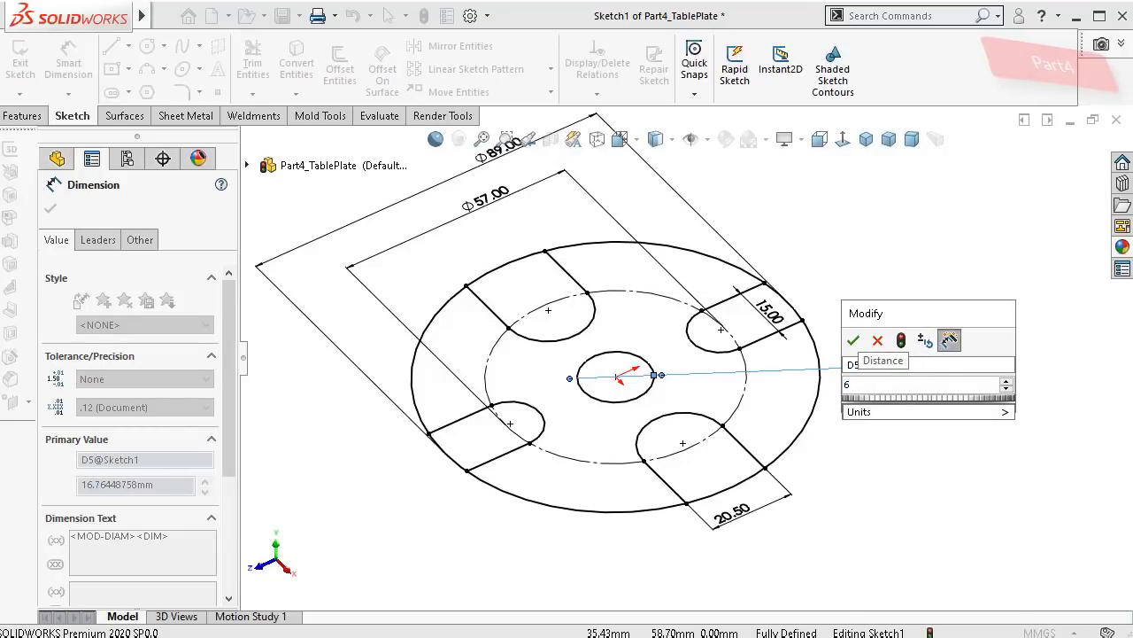
pyautogui.press('Return')
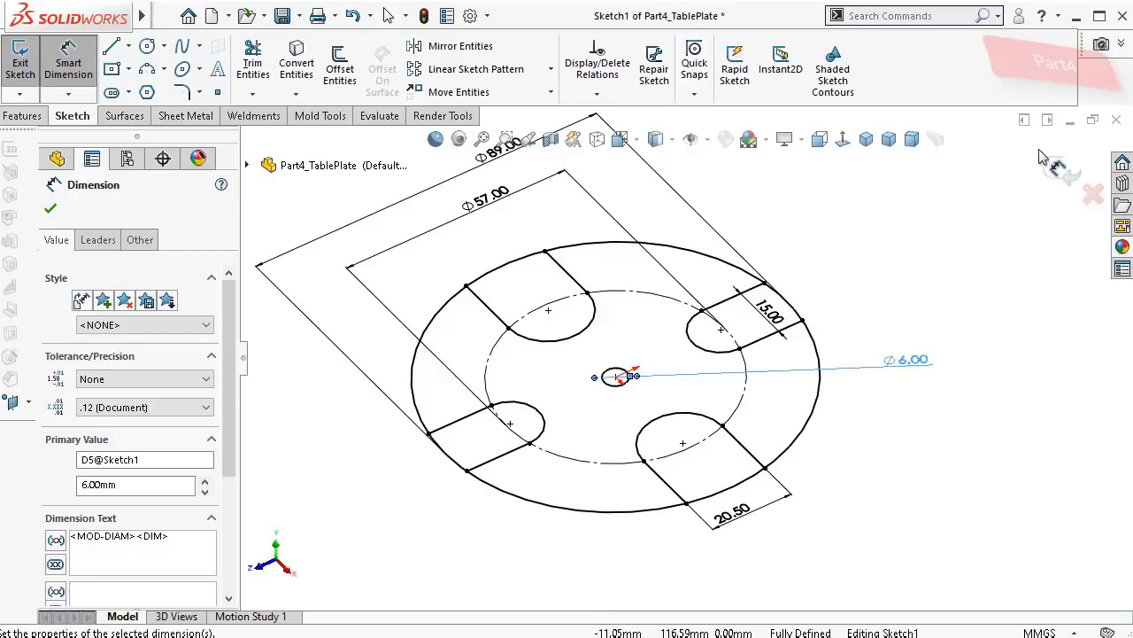
pyautogui.click(1060, 171)
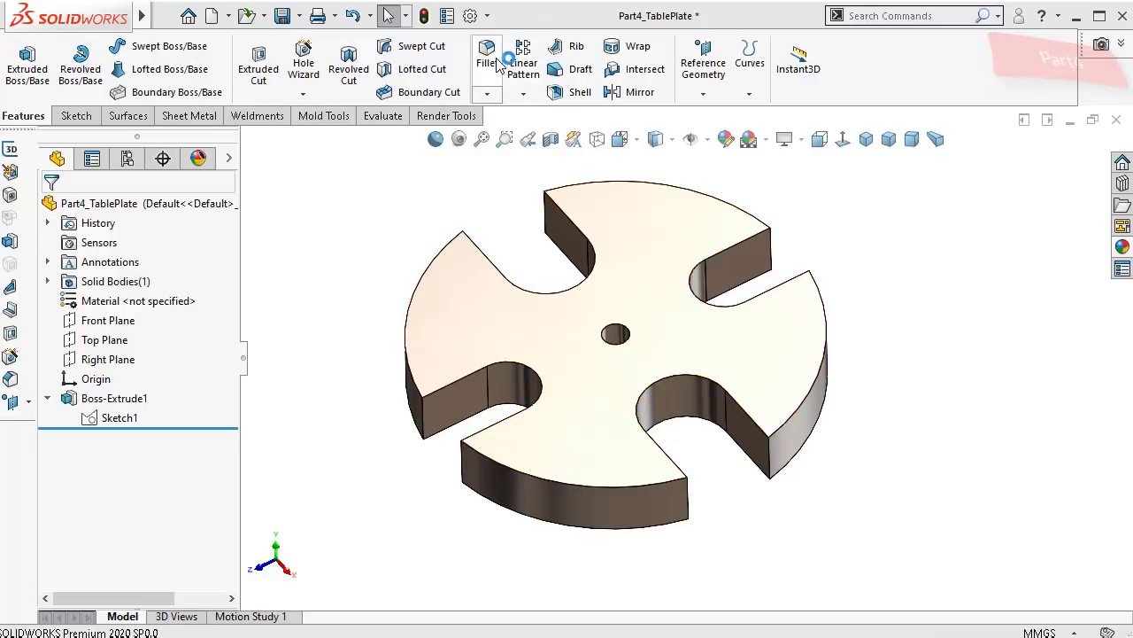
# Step: Fillet the eight outer vertical corner edges at the slot openings with a symmetric radius of 3.2 mm
pyautogui.click(492, 55)
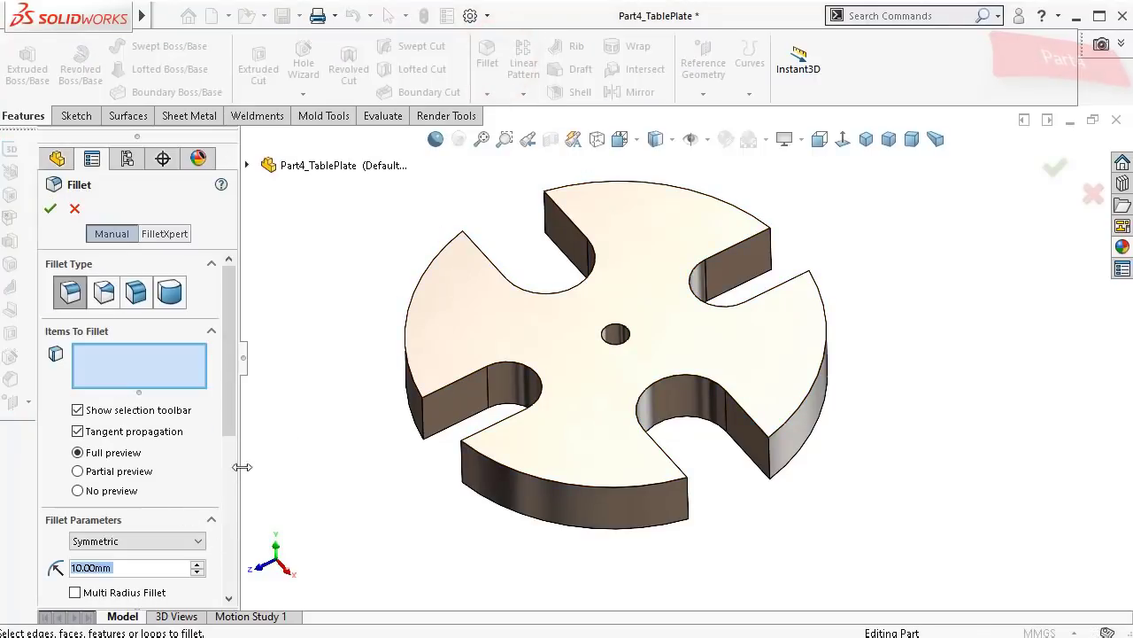
pyautogui.write('3,2')
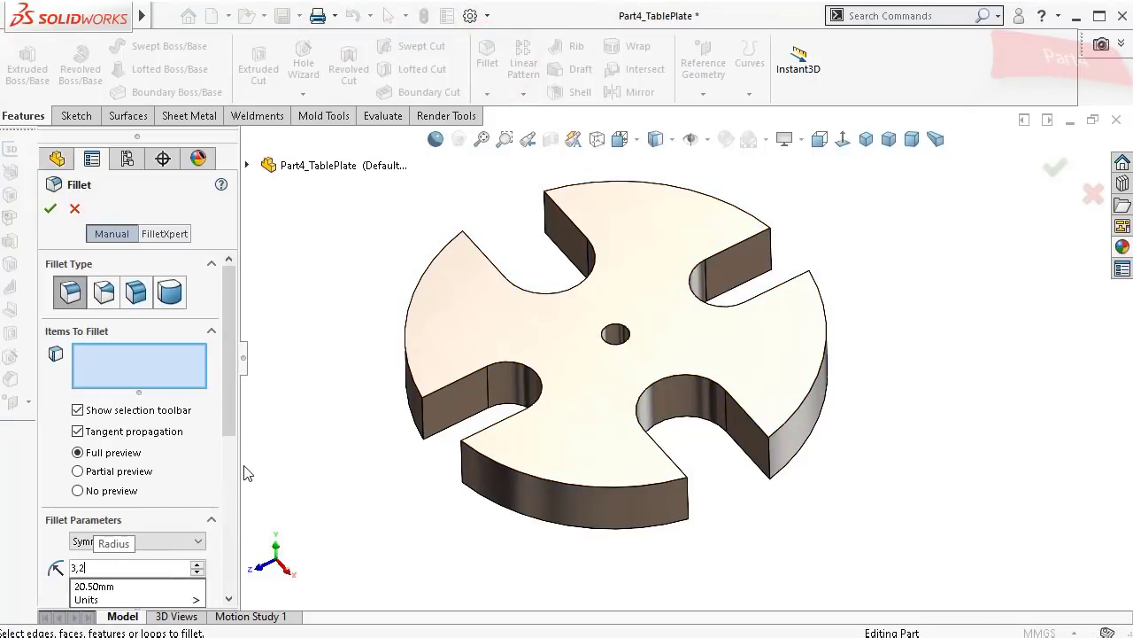
pyautogui.click(420, 414)
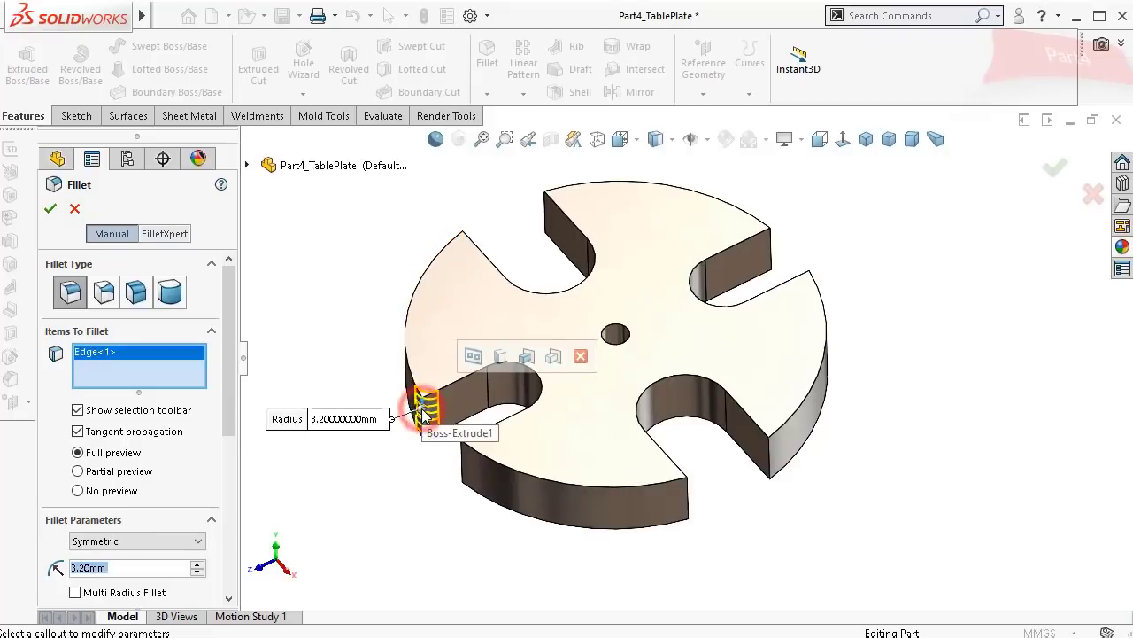
pyautogui.click(501, 363)
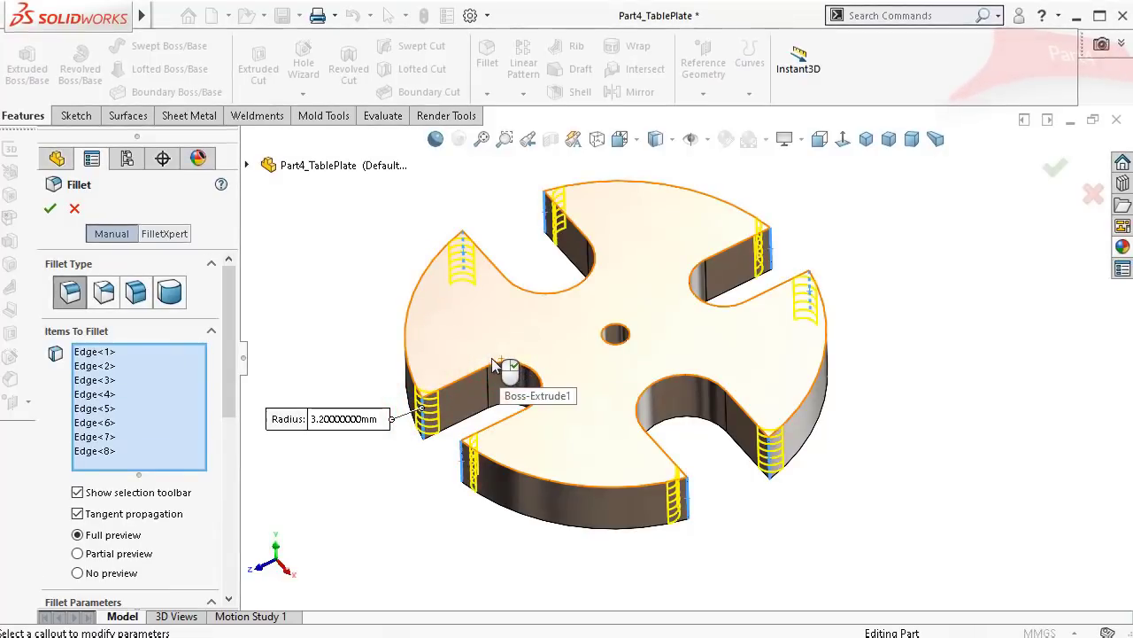
pyautogui.click(50, 209)
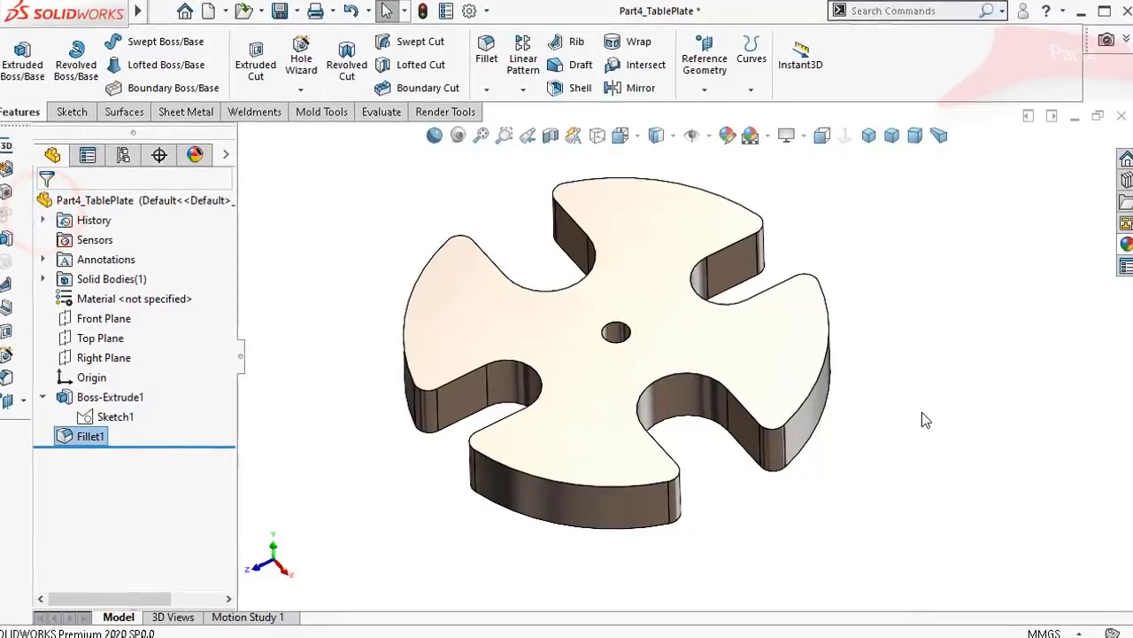
pyautogui.click(964, 346)
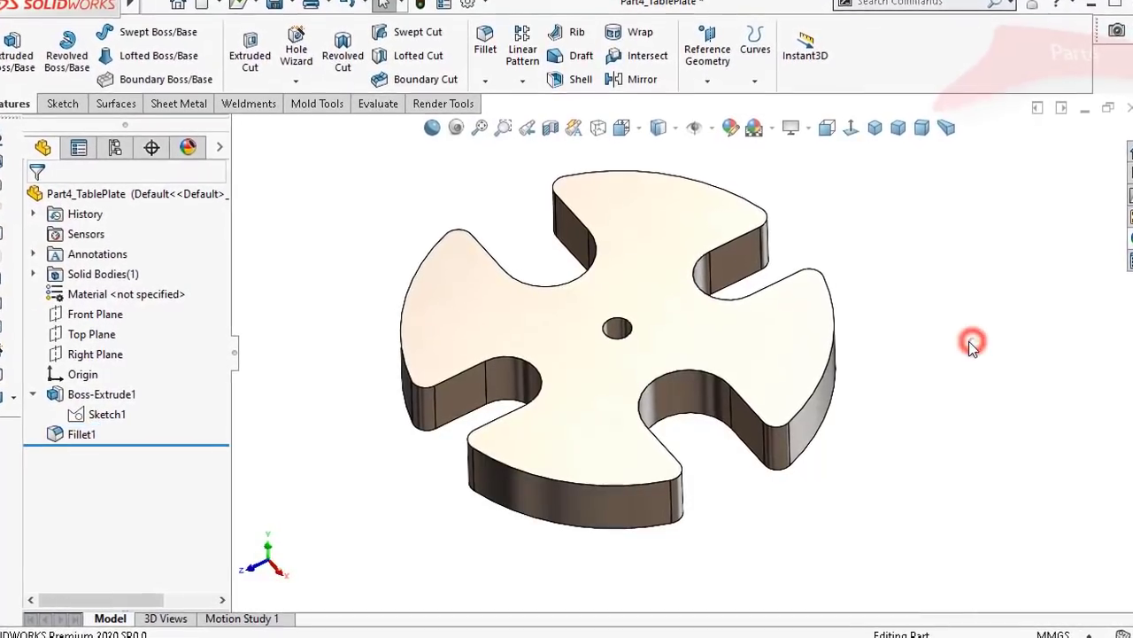
pyautogui.moveTo(968, 341); pyautogui.dragTo(956, 343, button='middle')
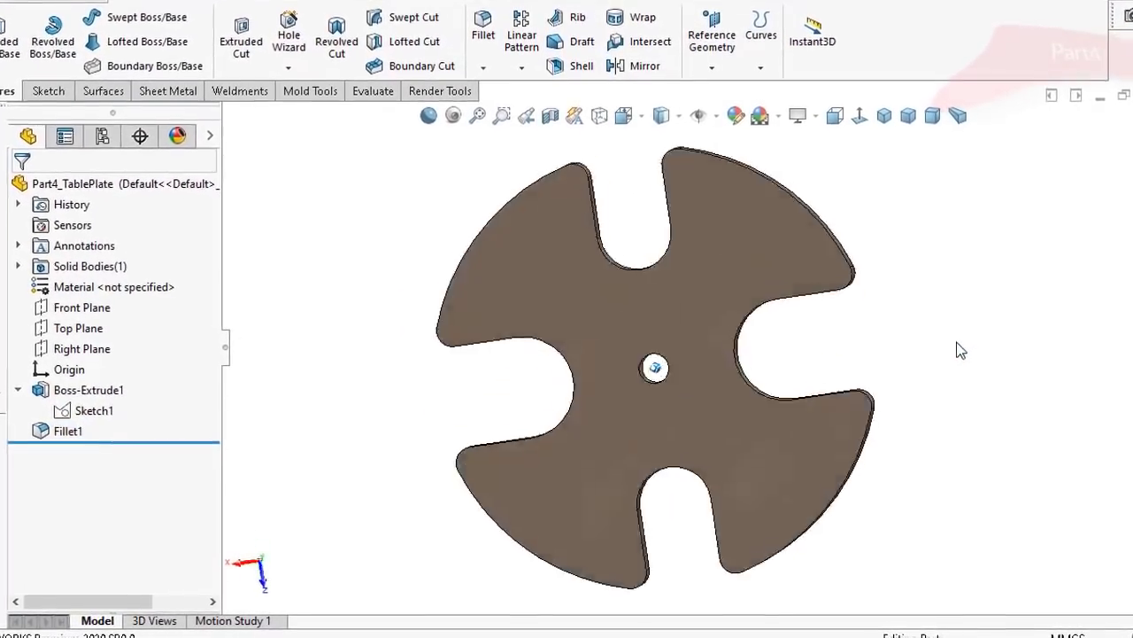
pyautogui.hotkey('ctrl', '7')
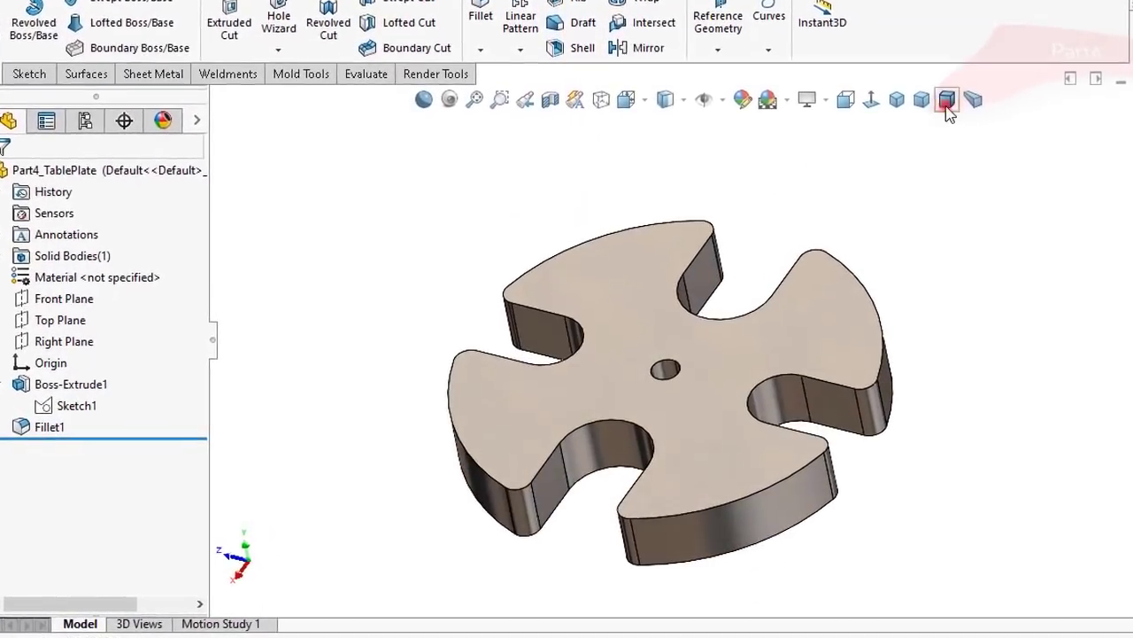
pyautogui.click(947, 99)
pyautogui.click(897, 99)
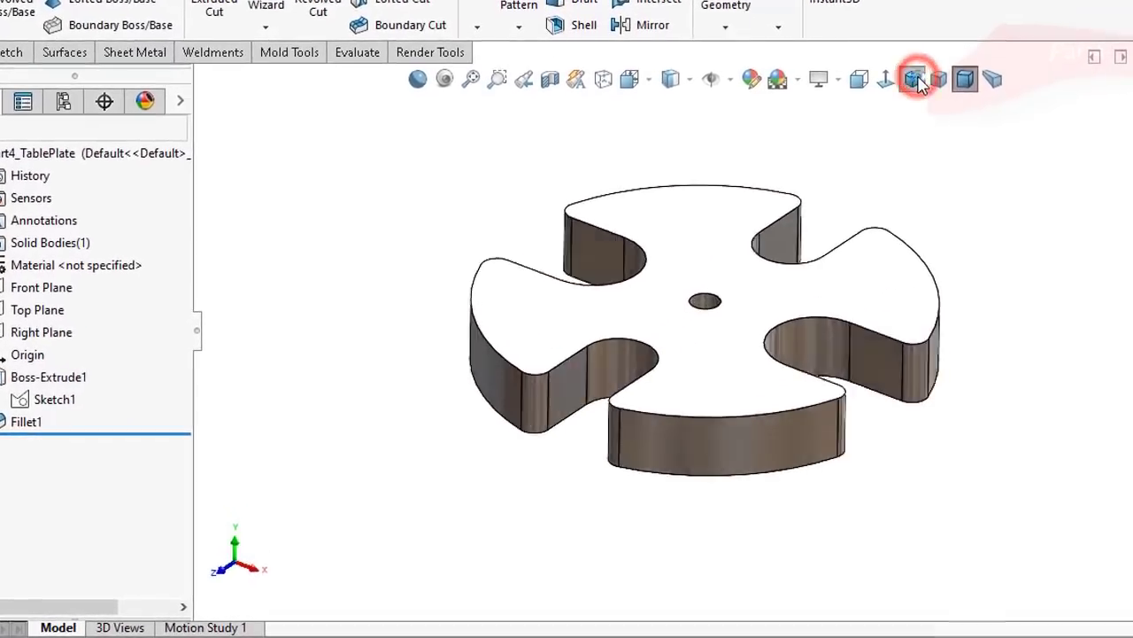
pyautogui.click(938, 79)
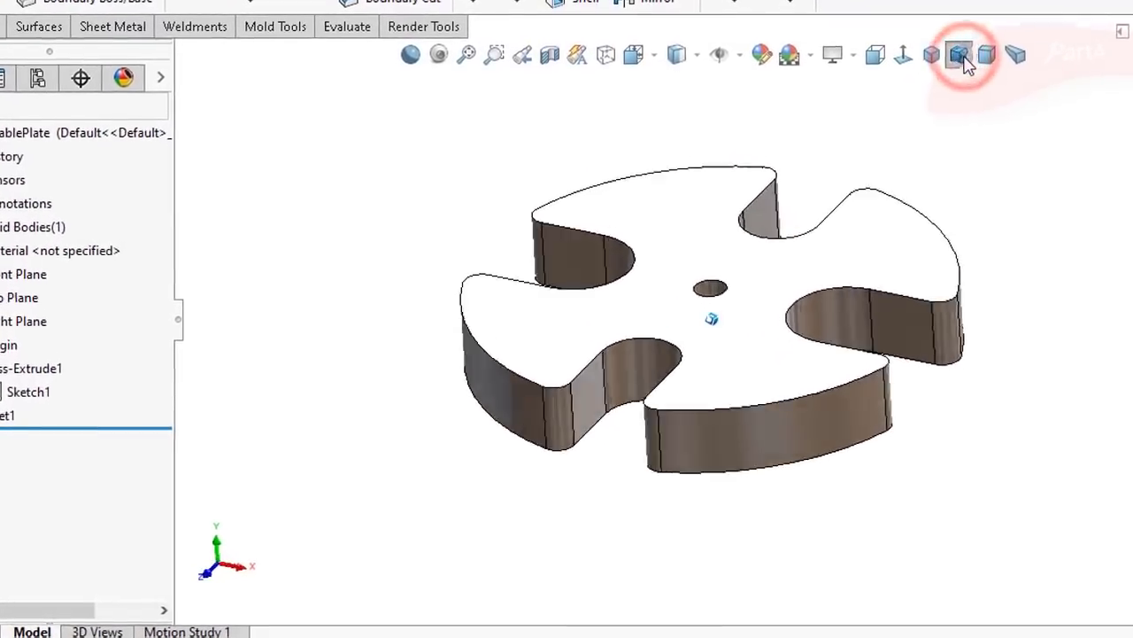
# Step: Show the slotted plate in the trimetric orientation and toggle its perspective display
pyautogui.click(964, 57)
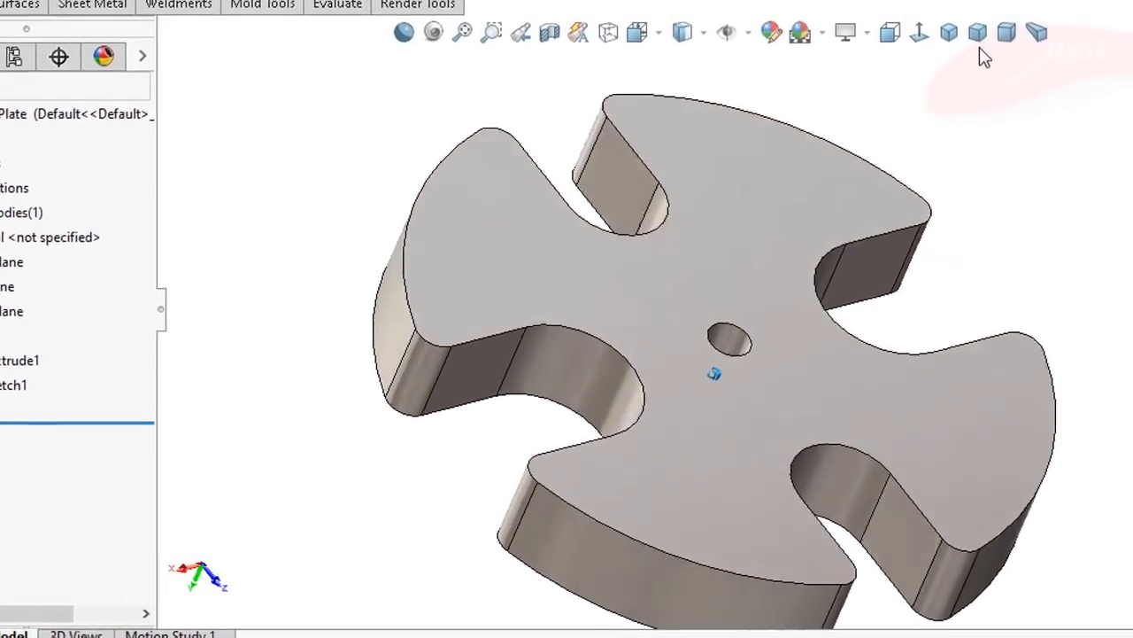
pyautogui.click(1036, 34)
pyautogui.click(1047, 25)
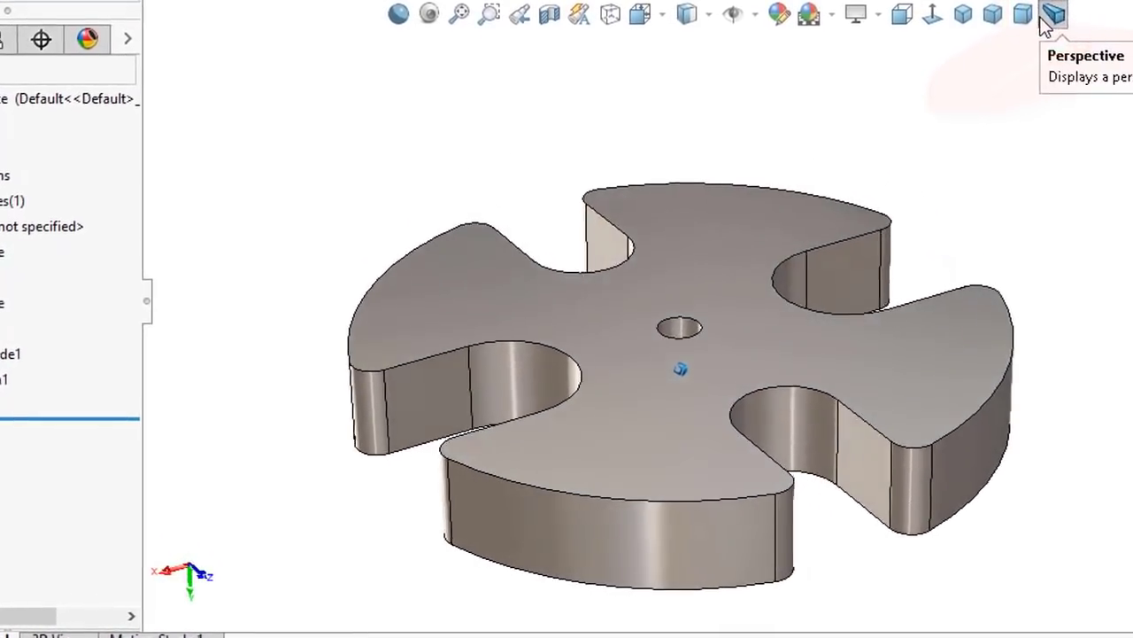
pyautogui.click(143, 301)
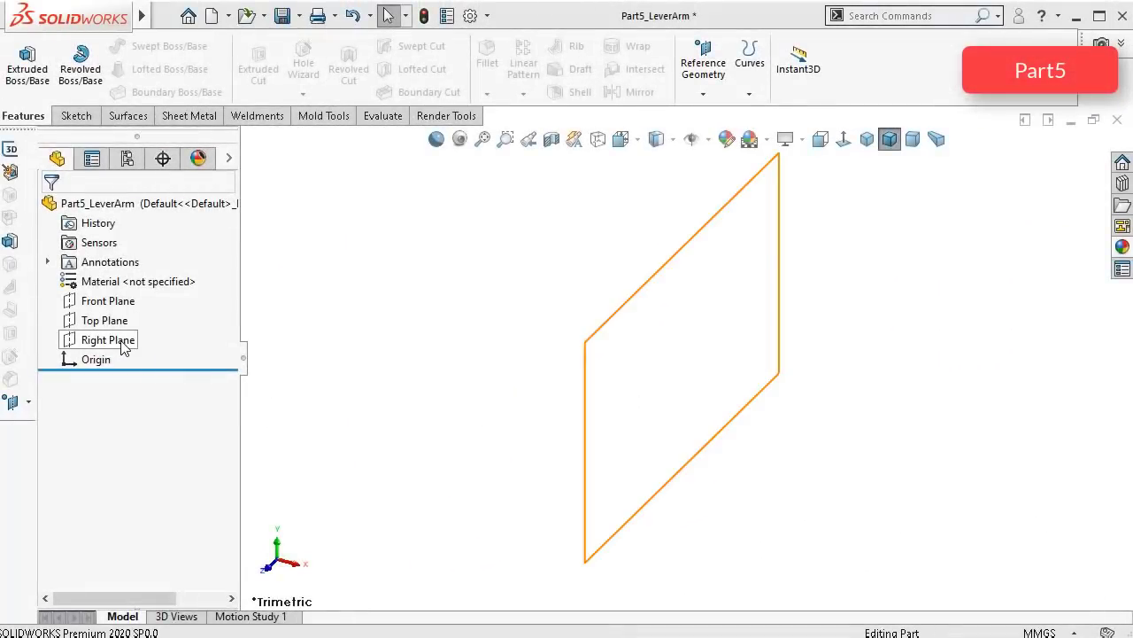
# Step: Sketch a circle about 20 mm in diameter, centred on the origin of the Right Plane, in the lever arm part
pyautogui.click(122, 343)
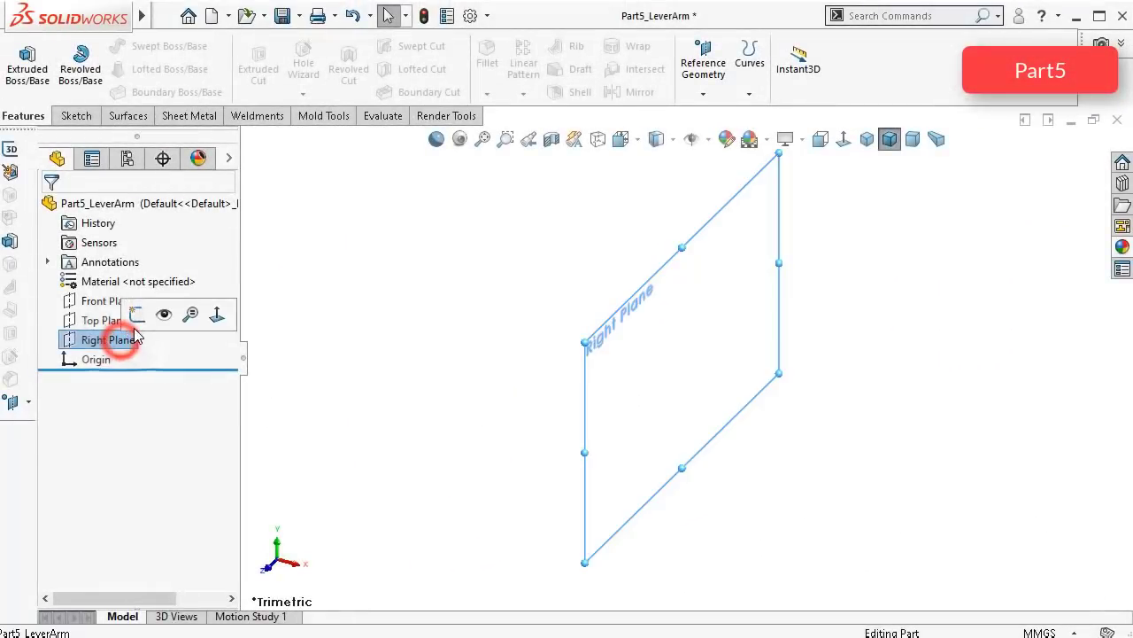
pyautogui.click(129, 315)
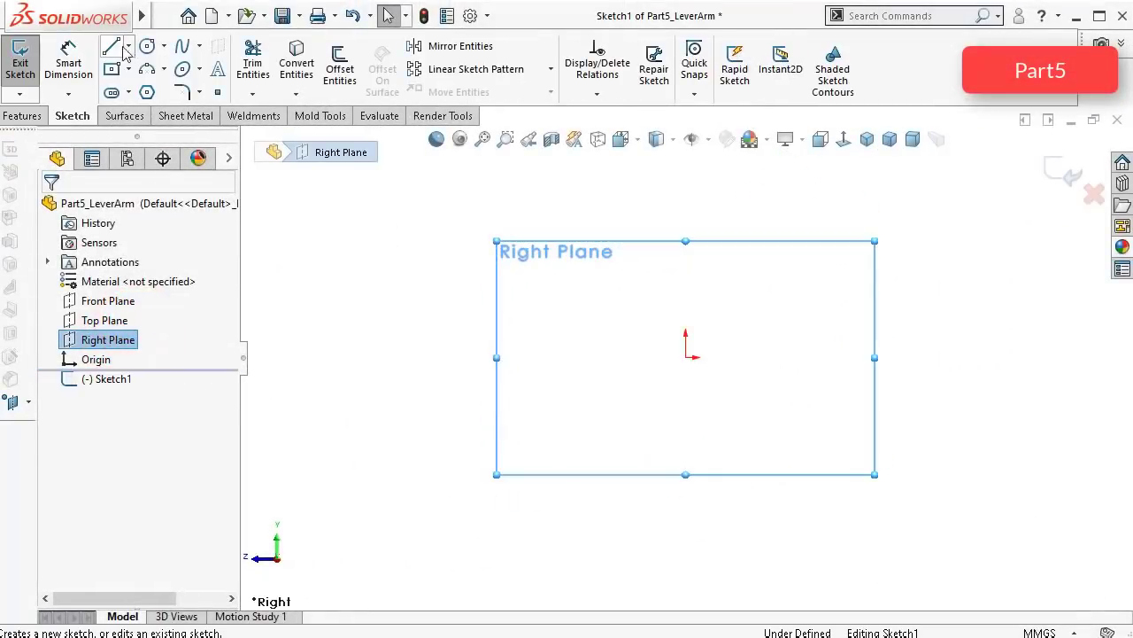
pyautogui.click(142, 49)
pyautogui.click(686, 357)
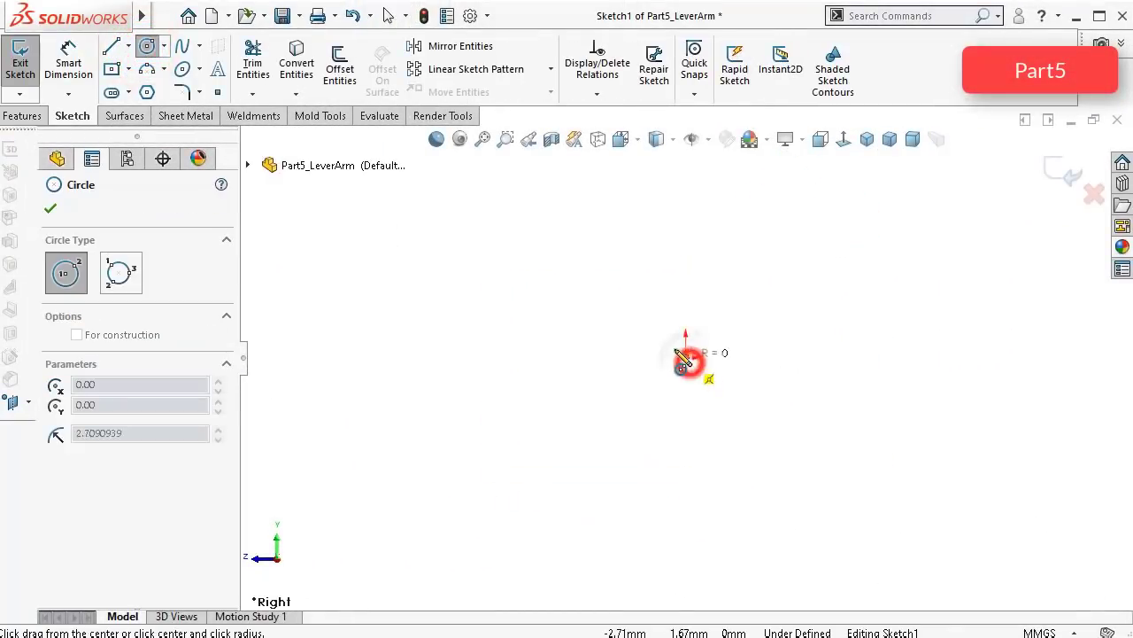
pyautogui.click(669, 344)
# Step: Dimension the circle's diameter and set it to 12.75 mm
pyautogui.moveTo(607, 357); pyautogui.dragTo(608, 310, button='right')
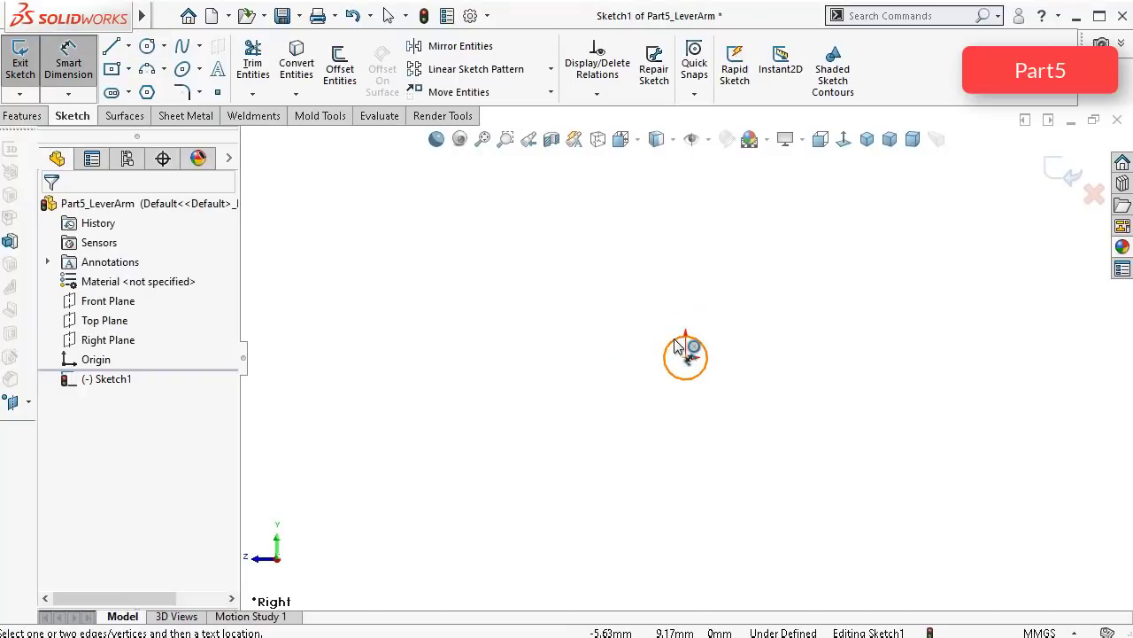
pyautogui.click(674, 337)
pyautogui.click(578, 375)
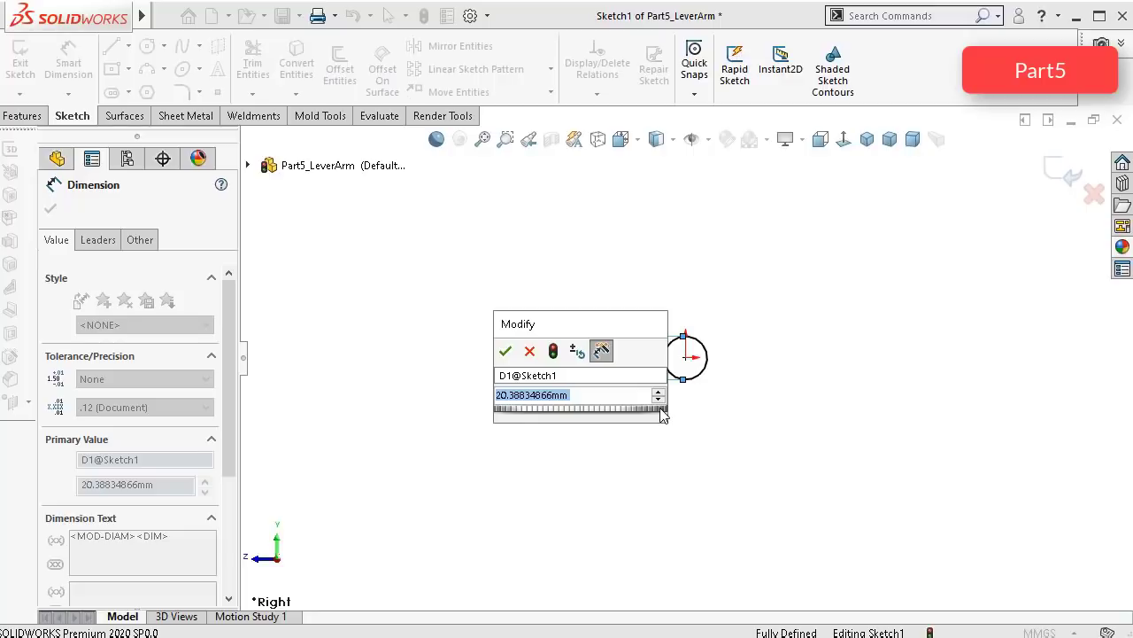
pyautogui.write('12,75')
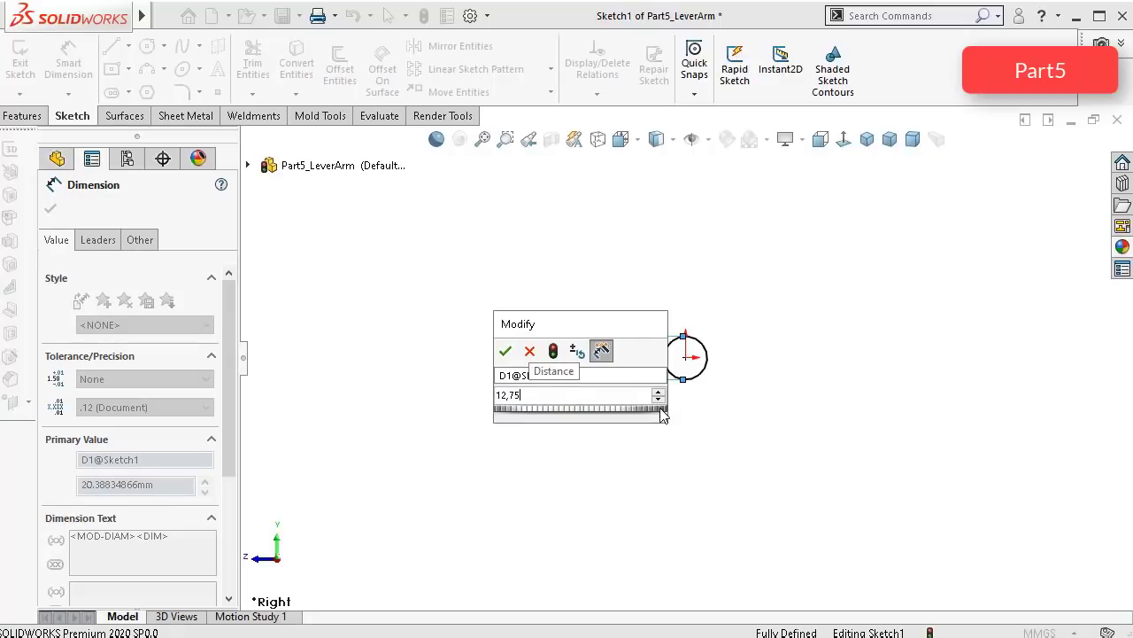
pyautogui.press('Return')
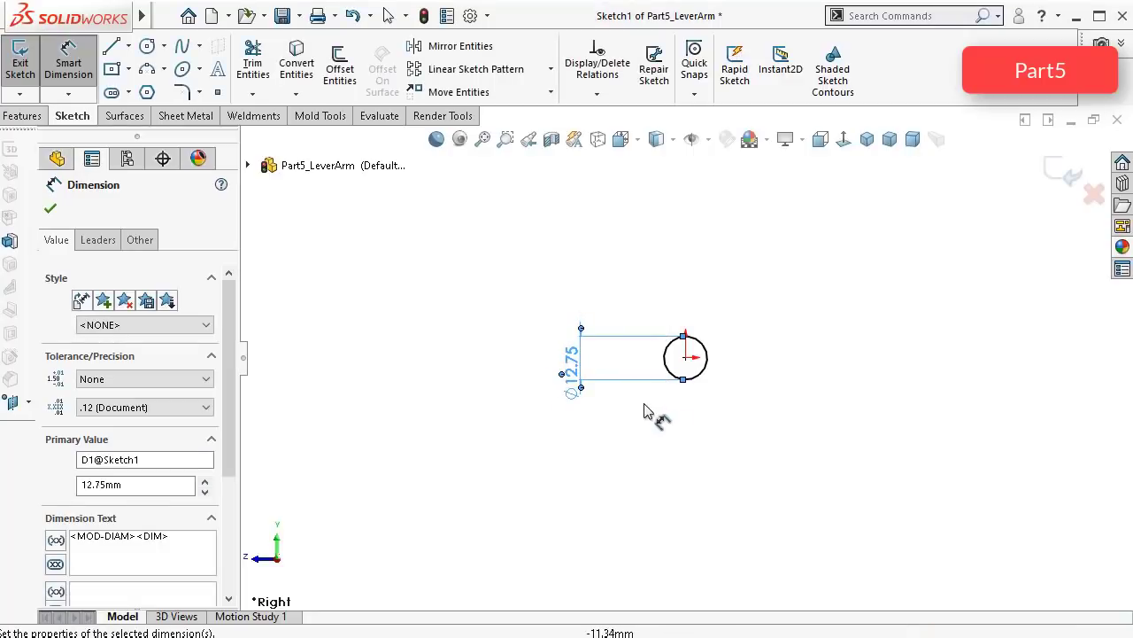
# Step: Extrude the circle with the Mid Plane end condition to a depth of 254 mm
pyautogui.moveTo(659, 514); pyautogui.dragTo(643, 460, button='middle')
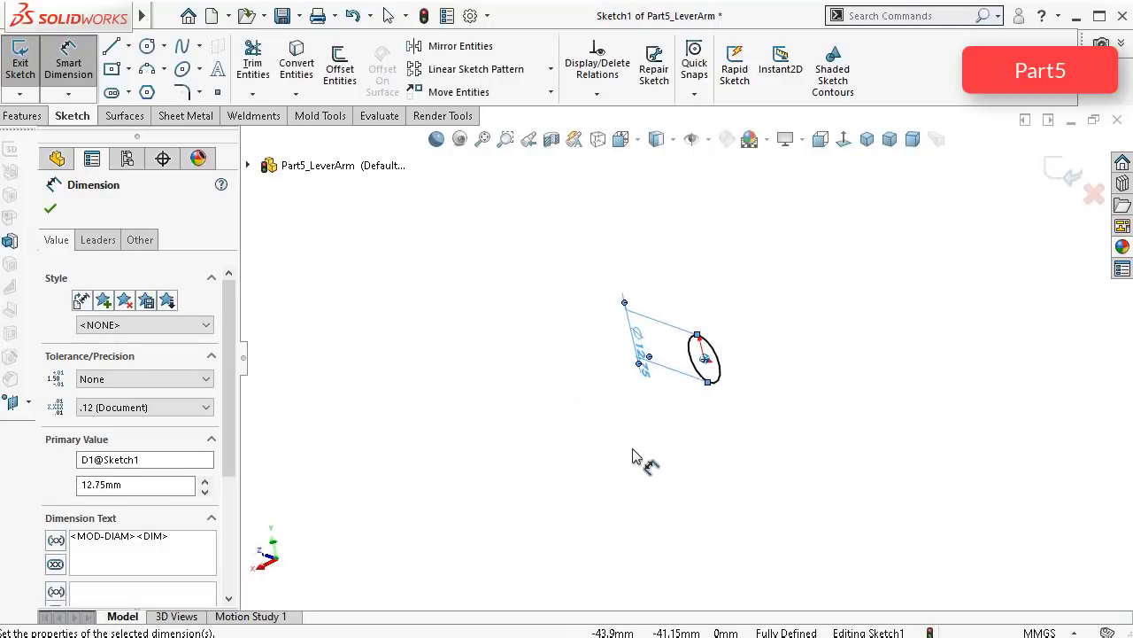
pyautogui.click(25, 117)
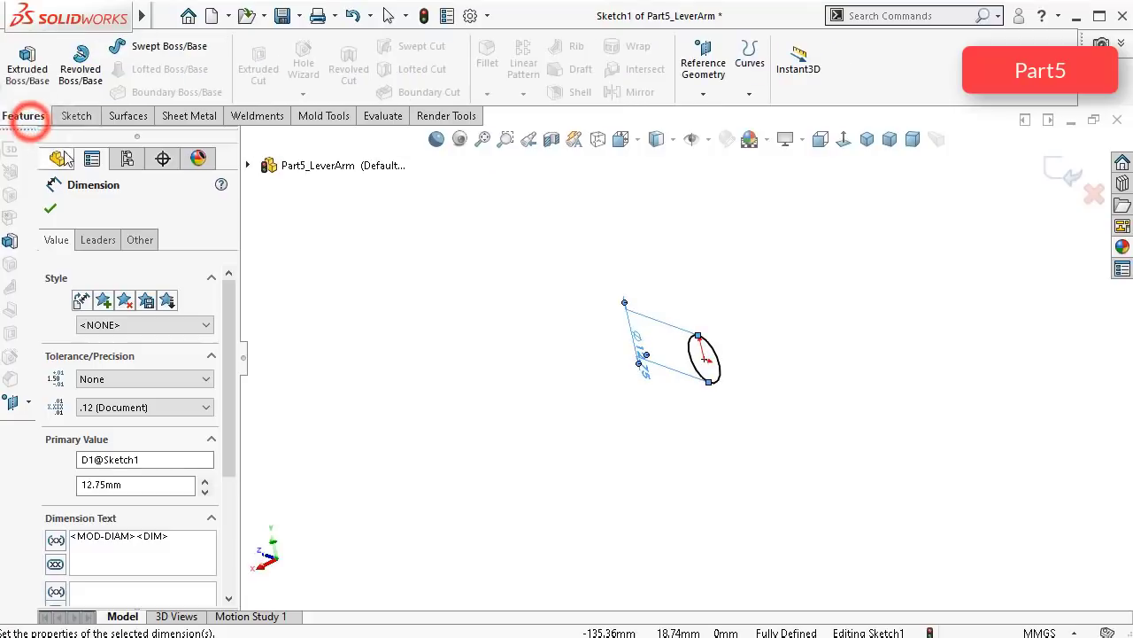
pyautogui.click(26, 66)
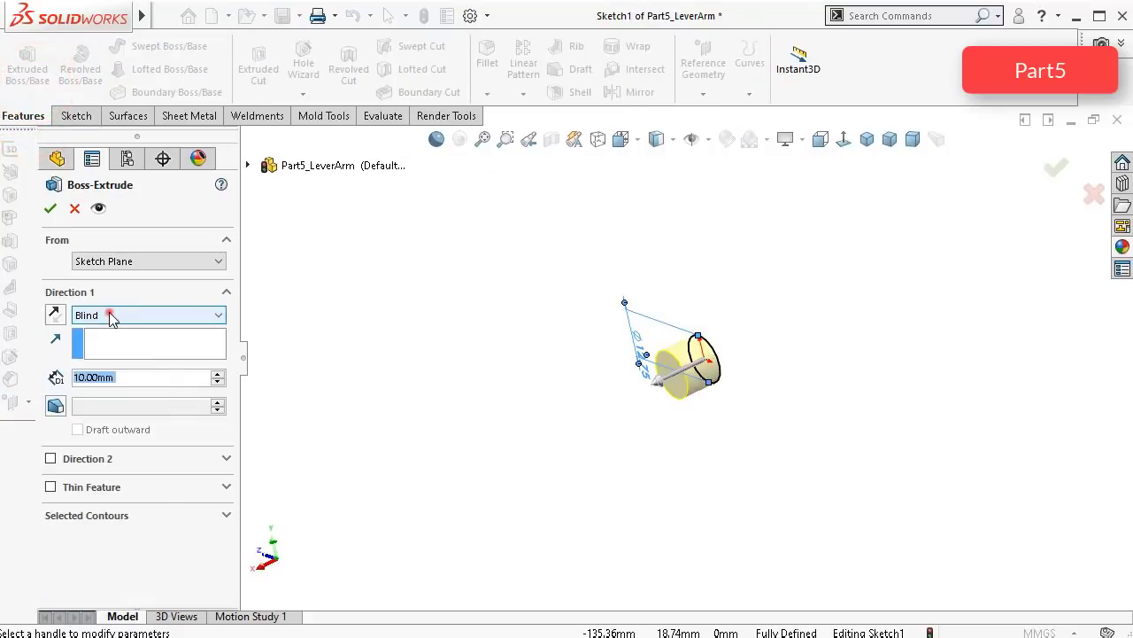
pyautogui.click(109, 314)
pyautogui.click(105, 387)
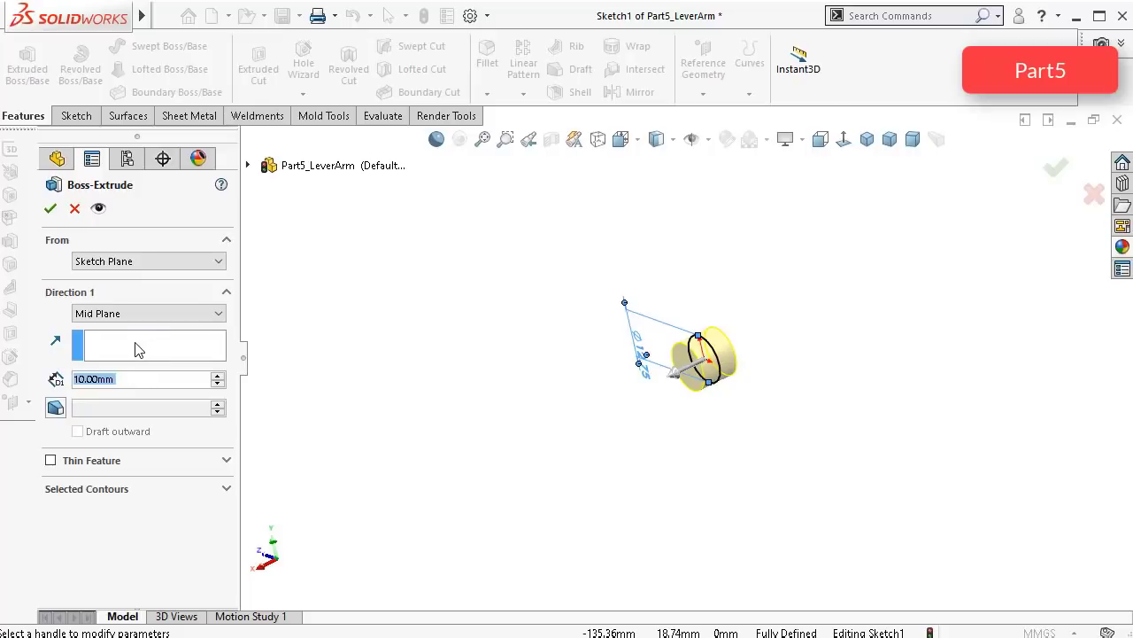
pyautogui.write('25')
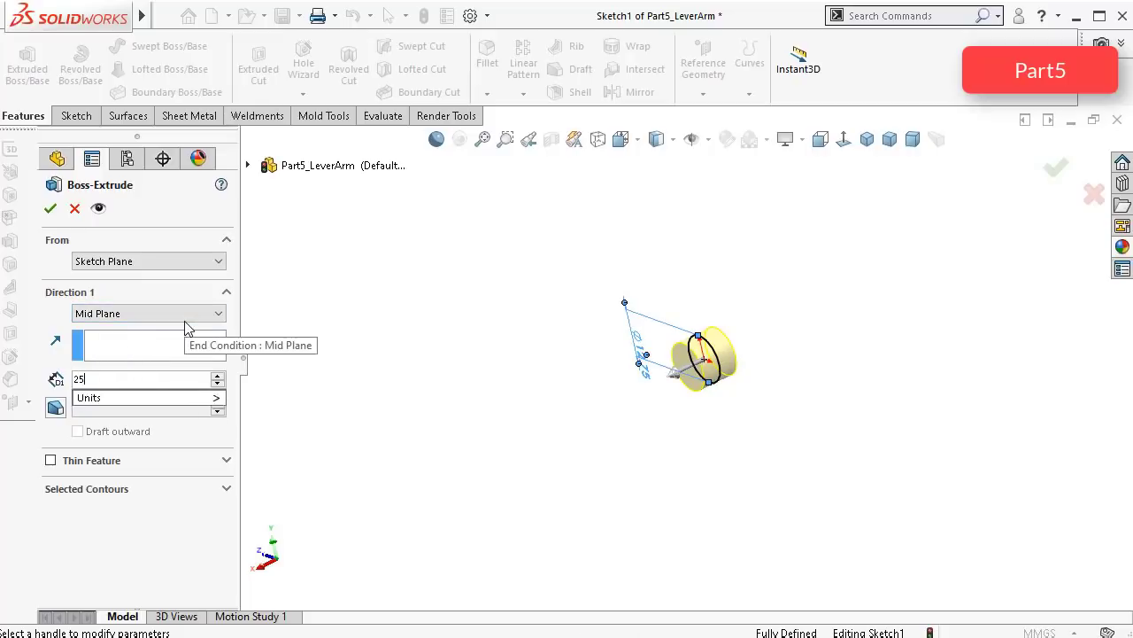
pyautogui.write('4')
pyautogui.press('Return')
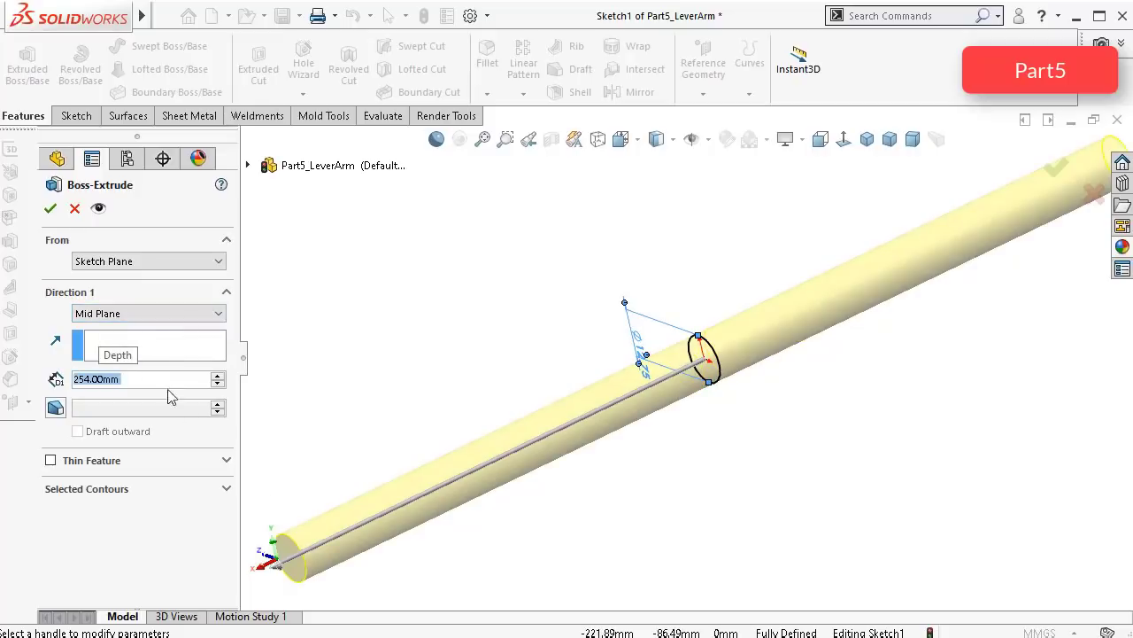
pyautogui.click(53, 209)
pyautogui.click(514, 295)
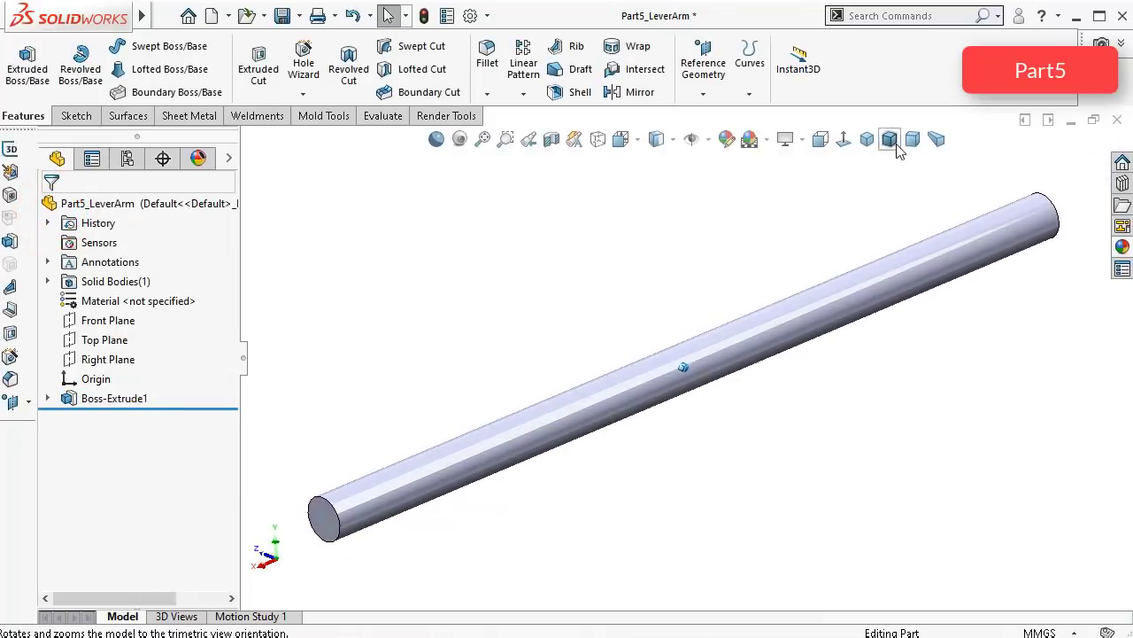
# Step: Turn on perspective display and apply the polished steel appearance to the rod's whole body
pyautogui.click(933, 141)
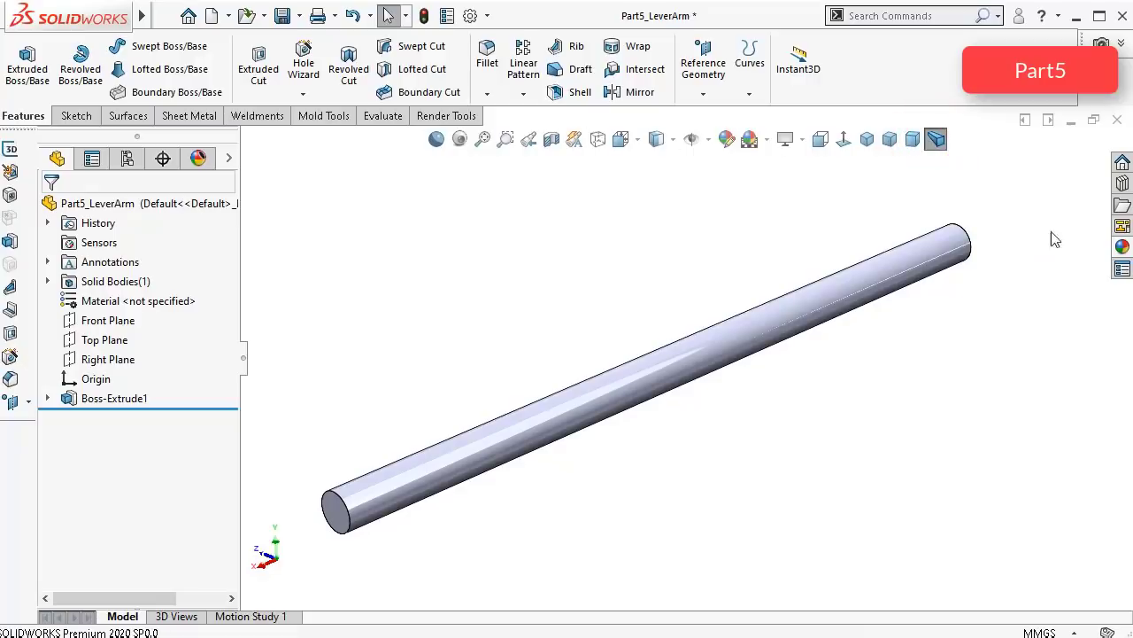
pyautogui.click(1123, 248)
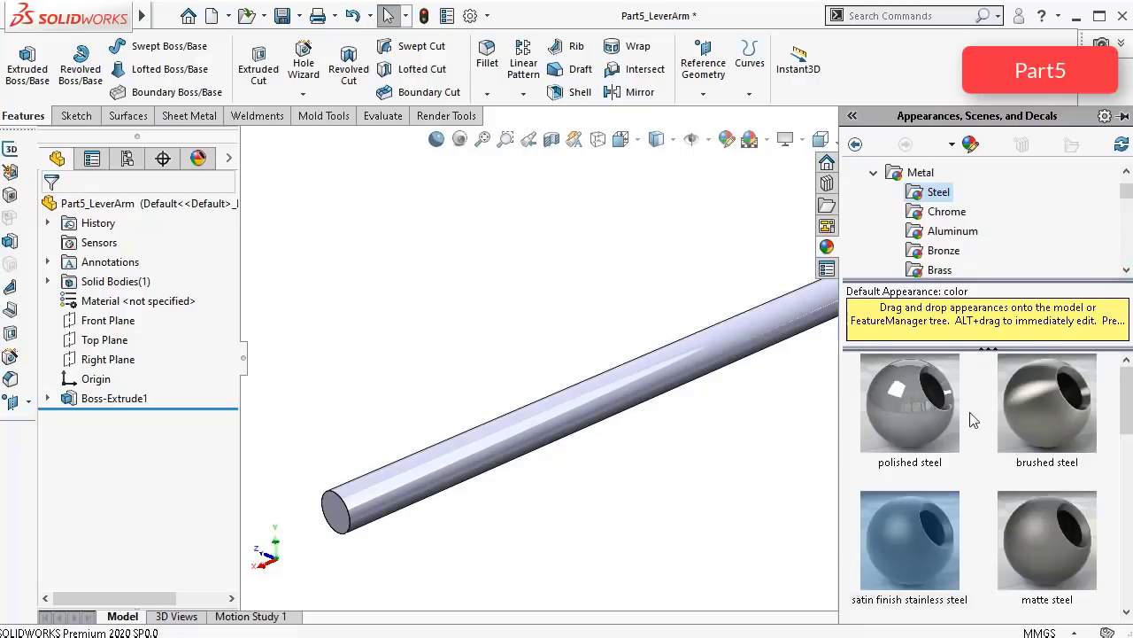
pyautogui.moveTo(946, 416); pyautogui.dragTo(776, 347)
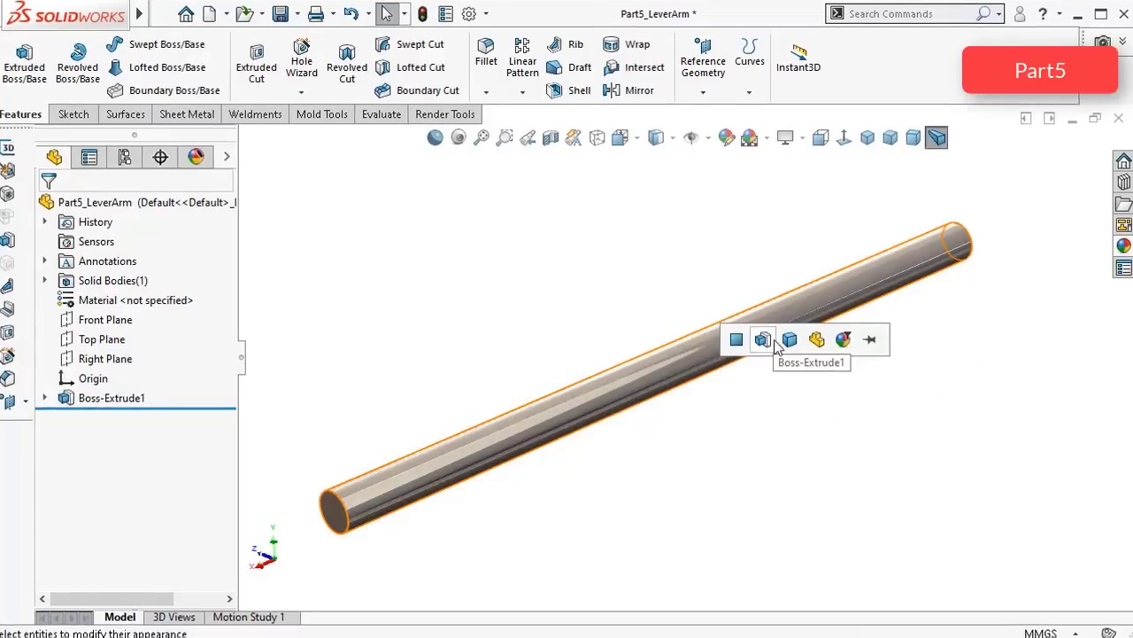
pyautogui.click(790, 340)
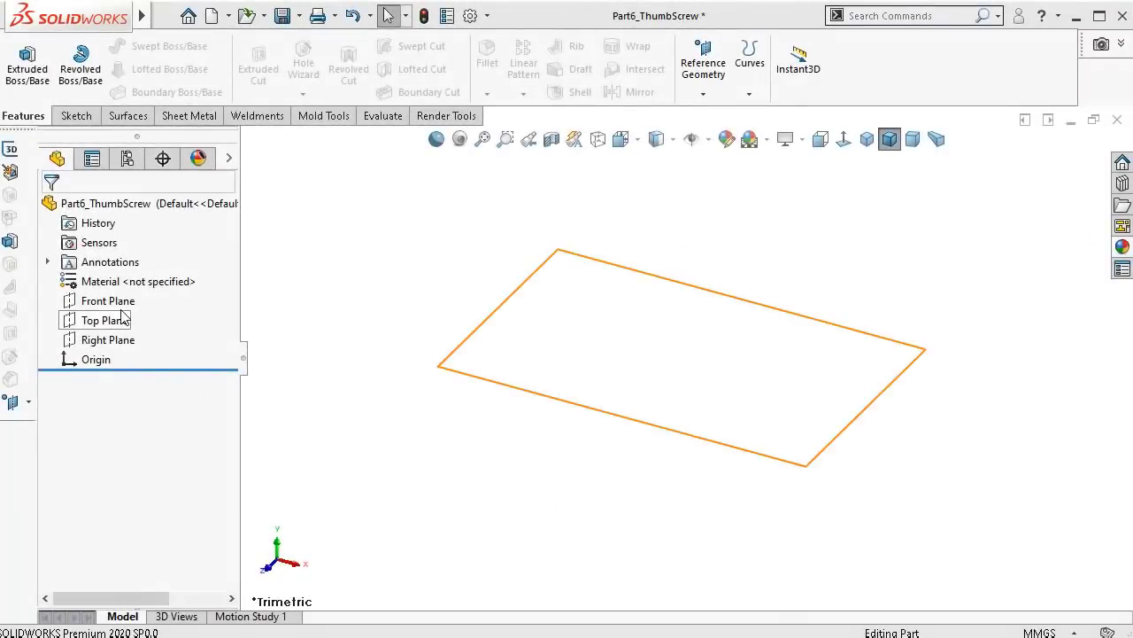
# Step: Sketch a circle about 40 mm in diameter, centred on the origin of the Front Plane, in the thumb screw part
pyautogui.click(112, 301)
pyautogui.click(141, 278)
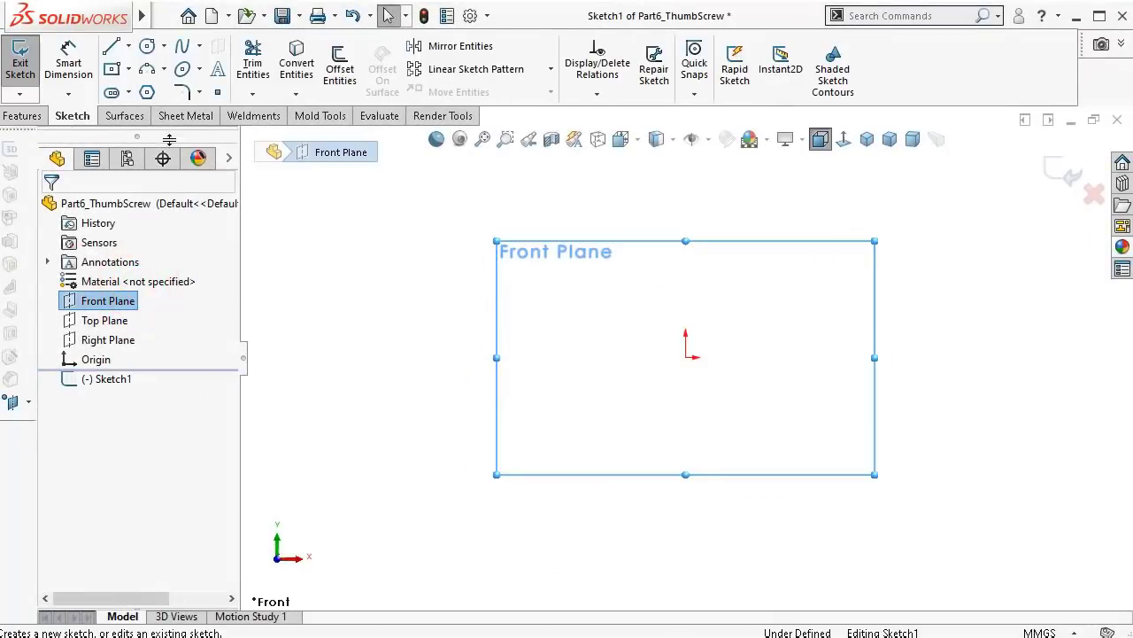
pyautogui.click(688, 358)
pyautogui.click(673, 315)
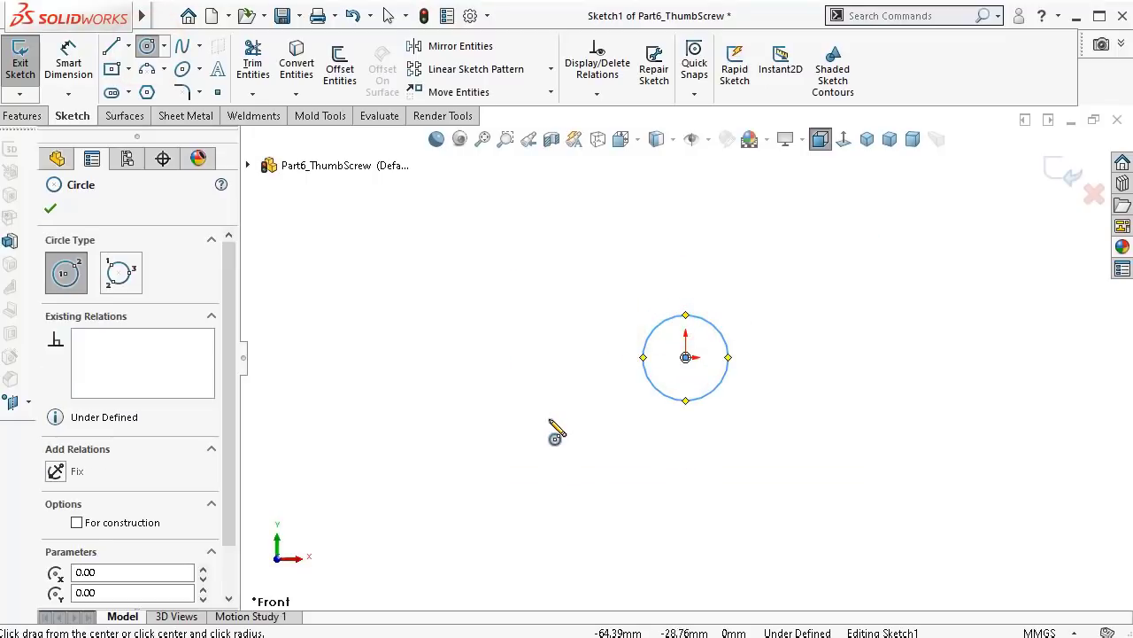
# Step: Dimension the thumb screw circle's diameter and set it to 5 mm
pyautogui.moveTo(548, 418); pyautogui.dragTo(539, 316, button='right')
pyautogui.click(680, 316)
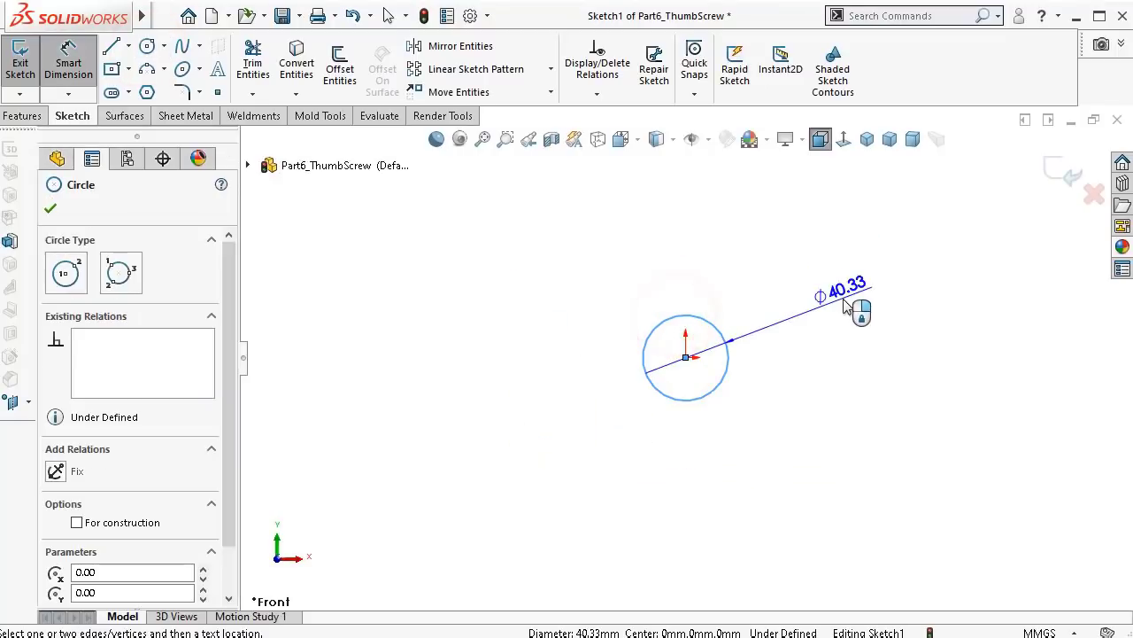
pyautogui.click(845, 302)
pyautogui.write('4')
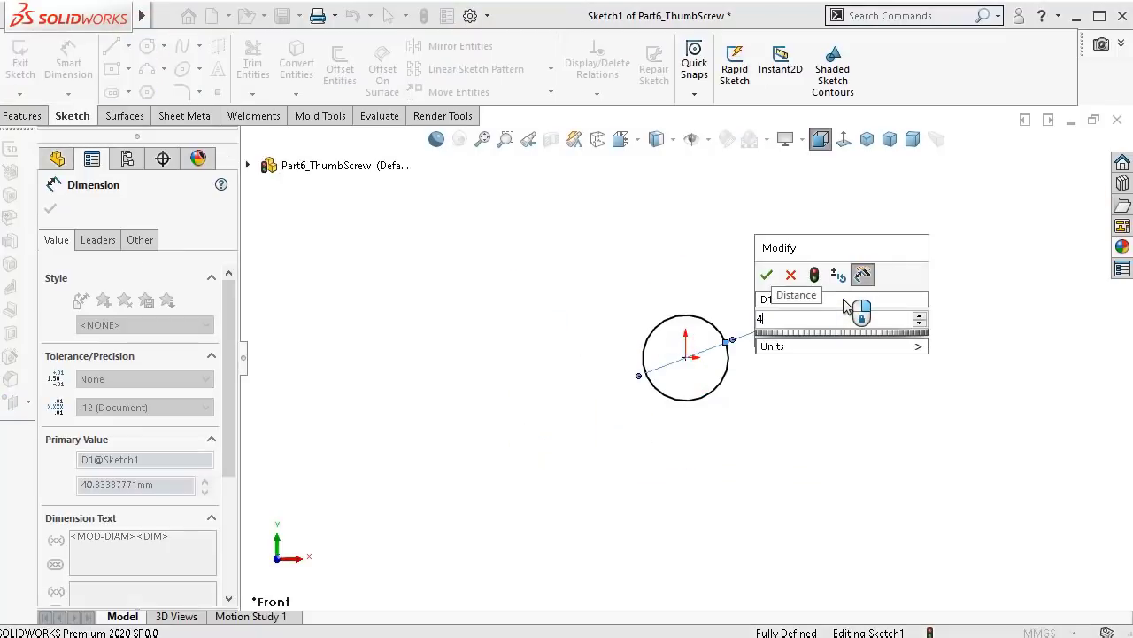
pyautogui.press('BackSpace')
pyautogui.write('5')
pyautogui.press('Return')
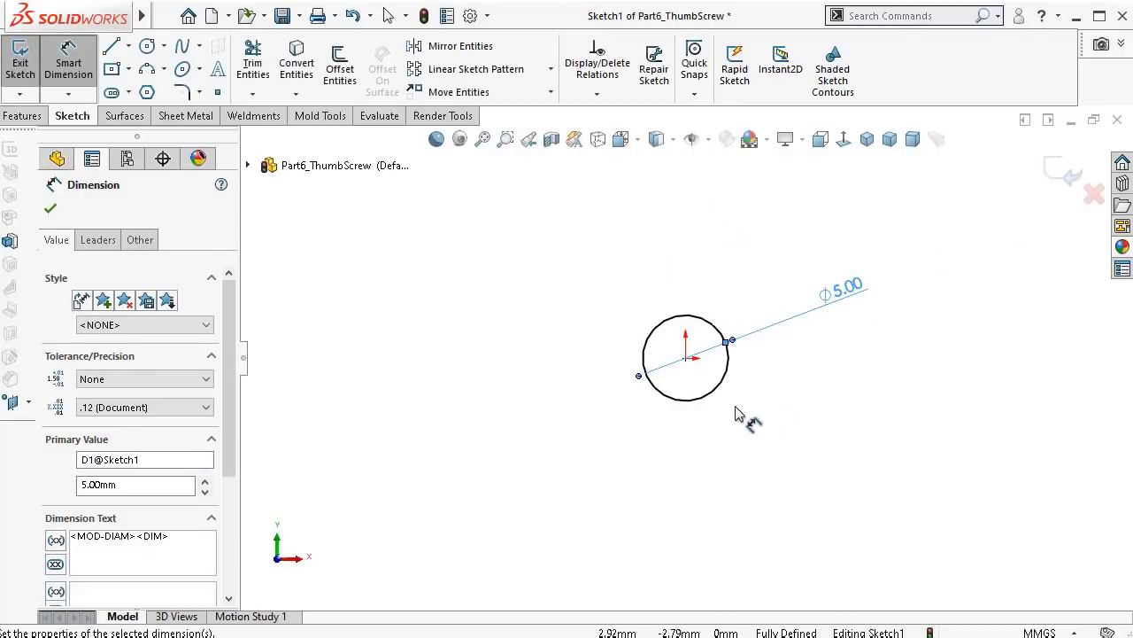
# Step: Extrude the 5 mm circle as a blind boss to a depth of 12.75 mm
pyautogui.moveTo(729, 400); pyautogui.dragTo(722, 390, button='middle')
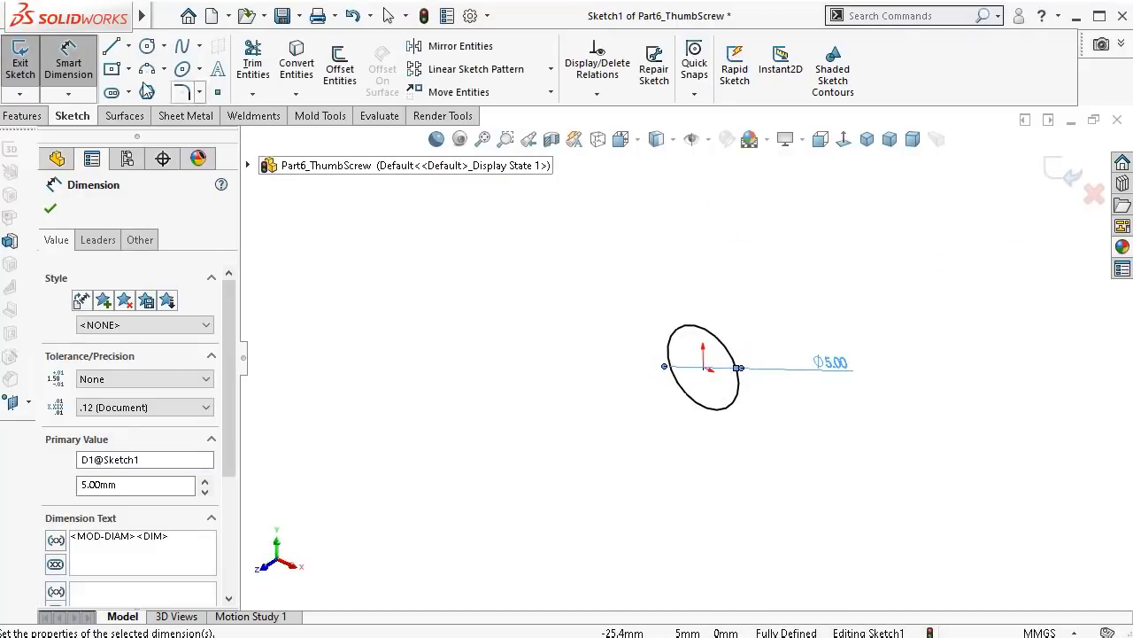
pyautogui.click(21, 117)
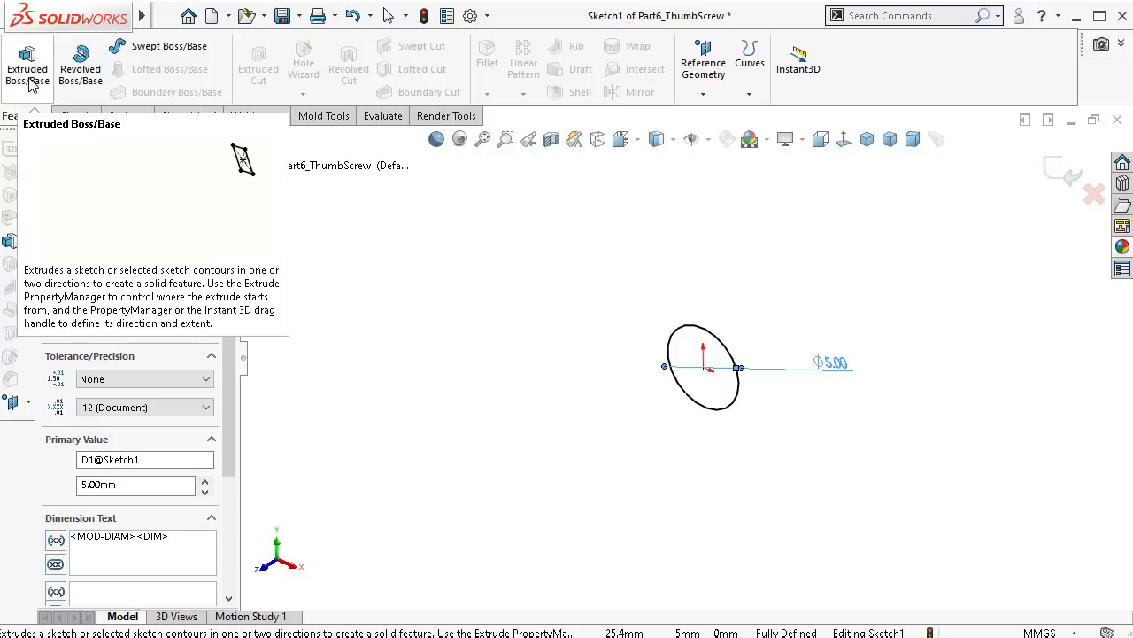
pyautogui.click(28, 81)
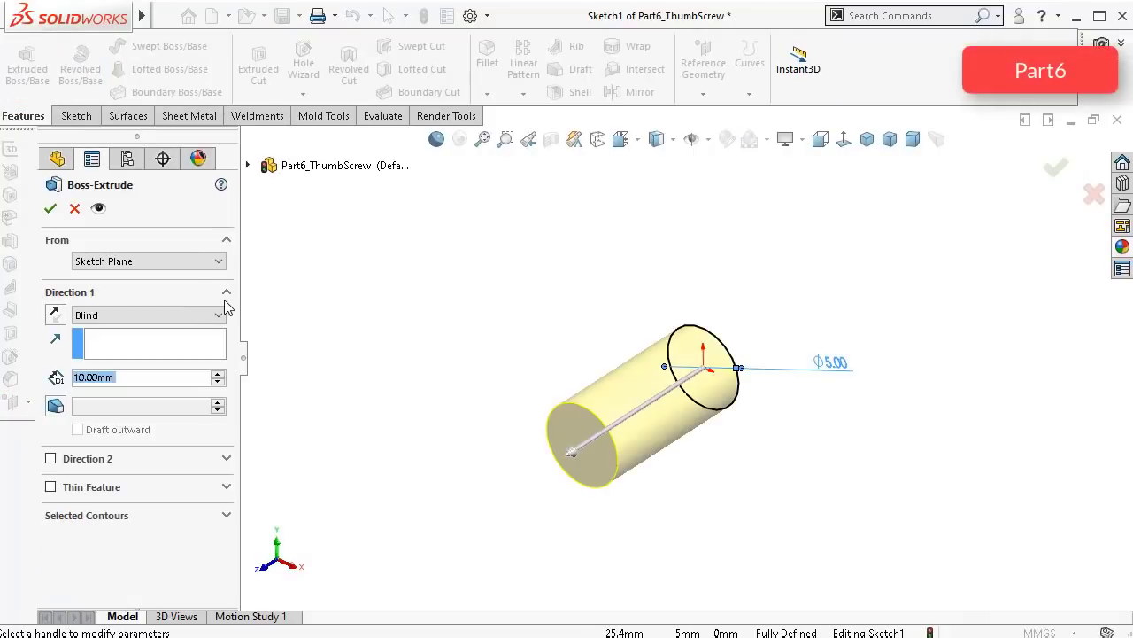
pyautogui.write('12,75')
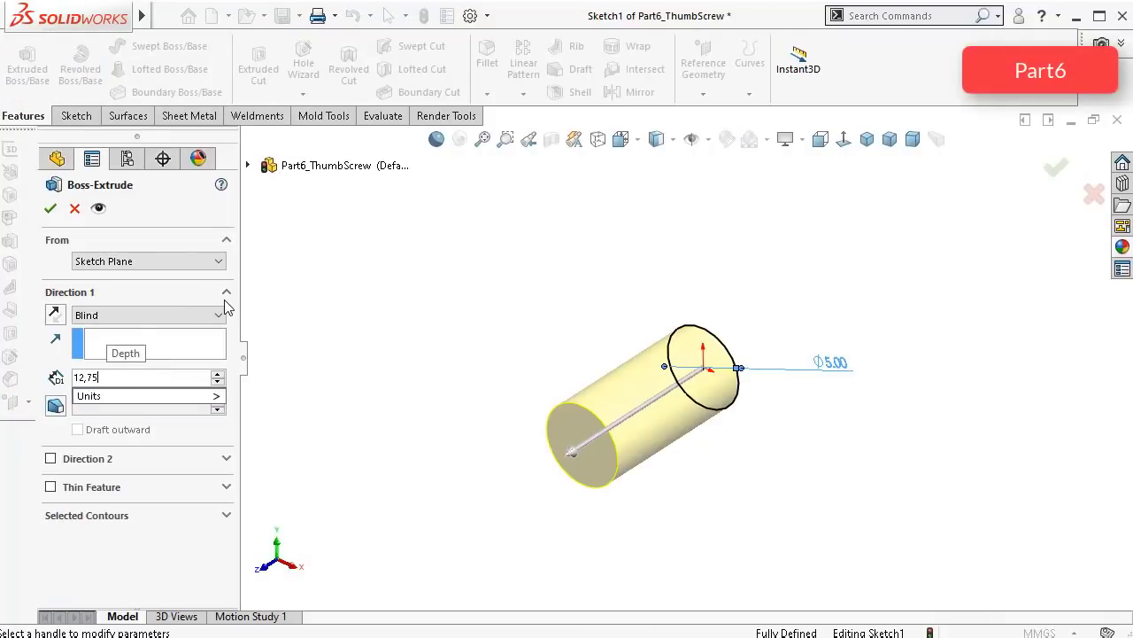
pyautogui.press('Return')
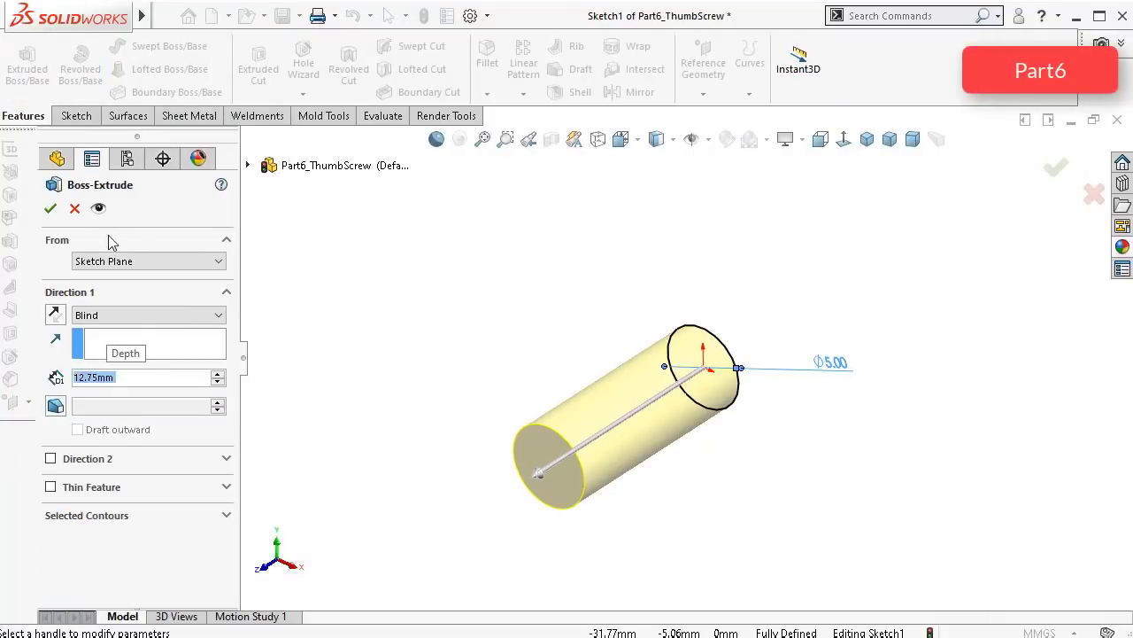
pyautogui.click(51, 210)
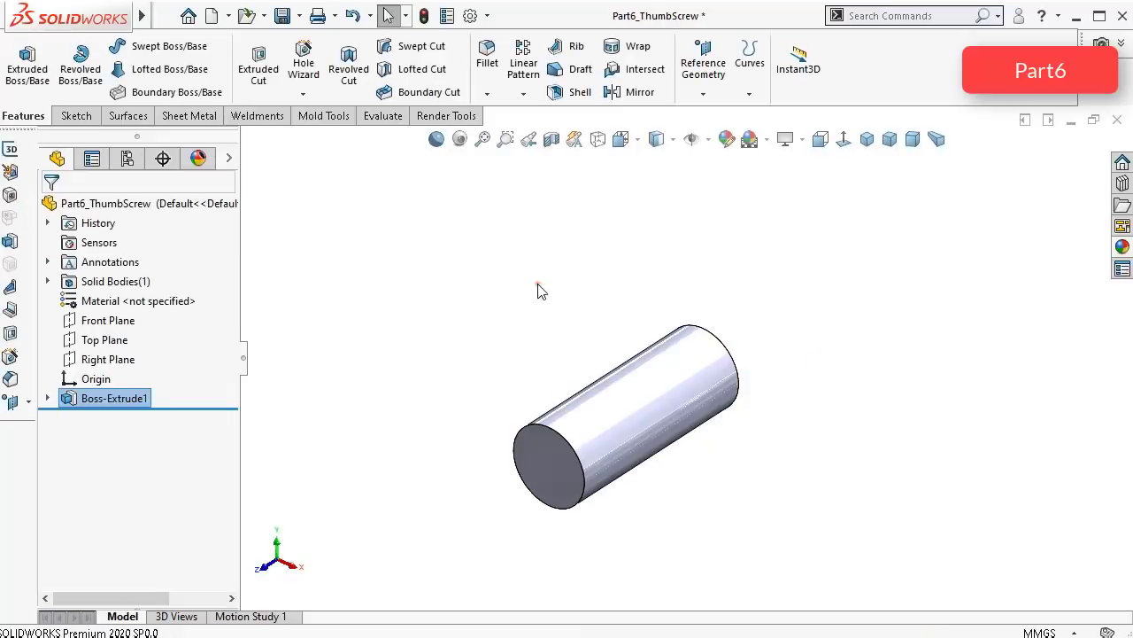
# Step: Apply the polished zinc appearance to the thumb screw's whole body and save the part
pyautogui.moveTo(1087, 244); pyautogui.dragTo(1070, 253, button='middle')
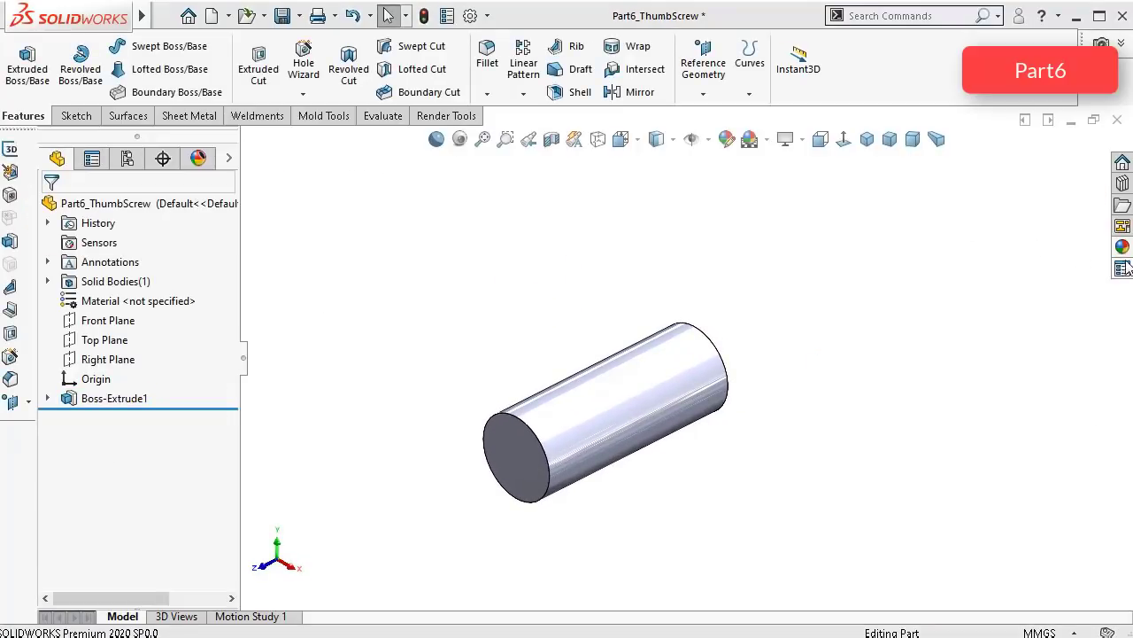
pyautogui.click(1122, 247)
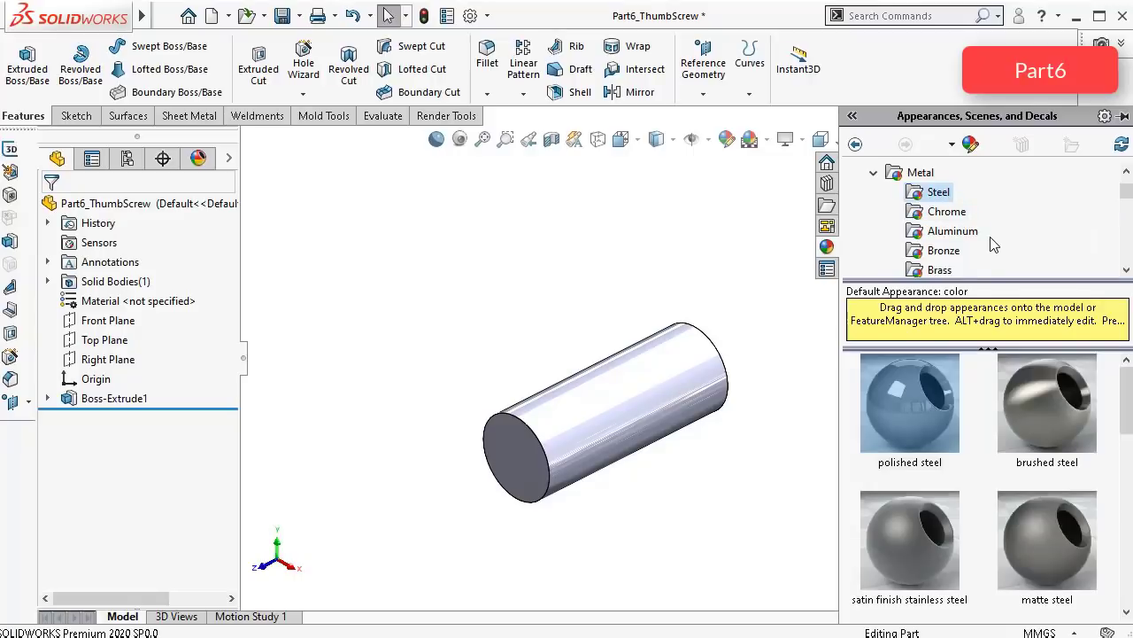
pyautogui.scroll(-3, 994, 245)
pyautogui.click(938, 212)
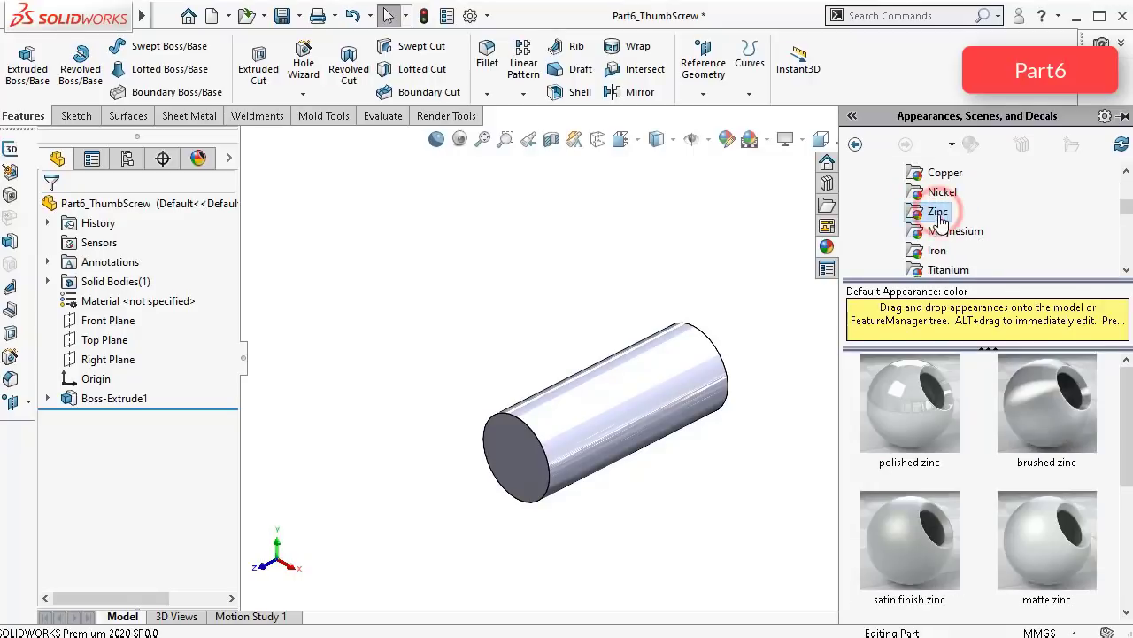
pyautogui.moveTo(917, 424); pyautogui.dragTo(708, 403)
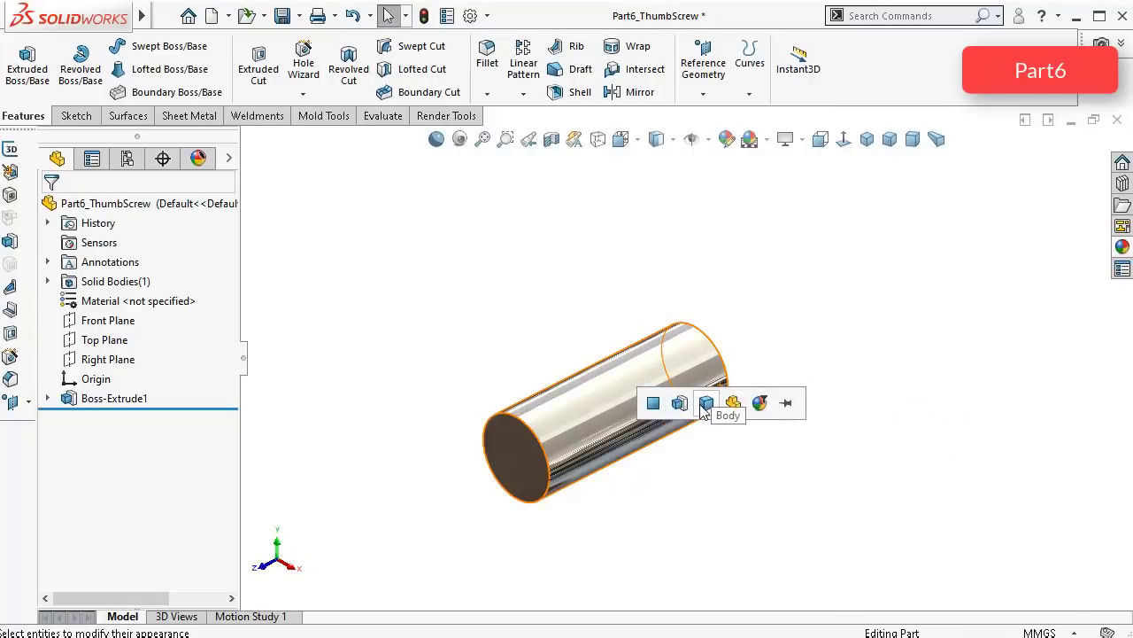
pyautogui.click(705, 404)
pyautogui.moveTo(573, 262); pyautogui.dragTo(574, 276, button='middle')
pyautogui.hotkey('ctrl', 's')
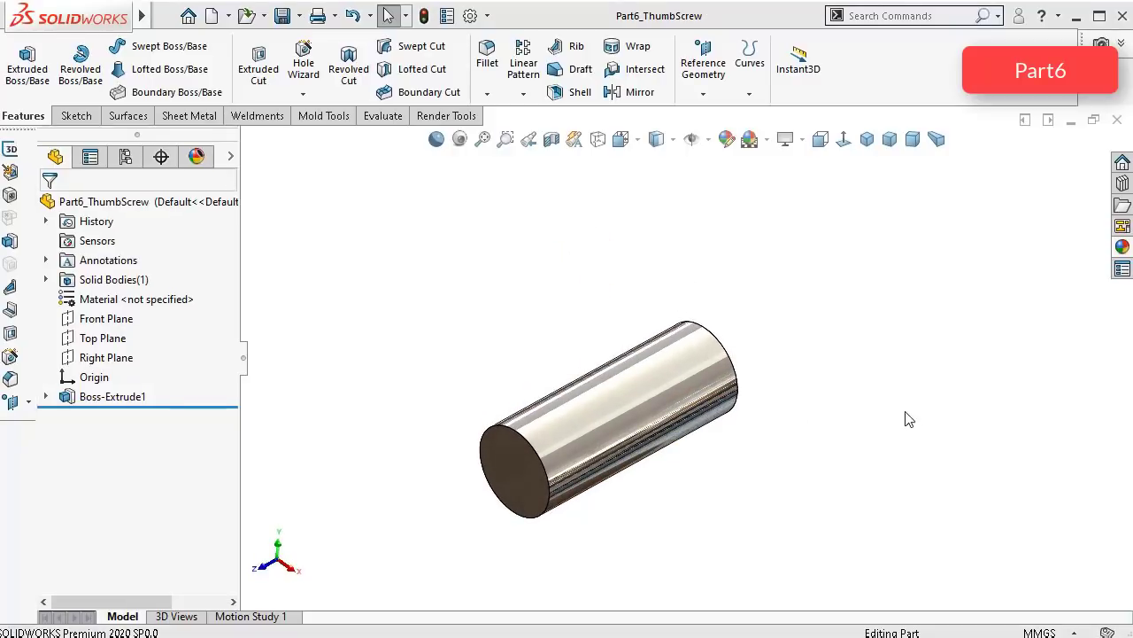
# Step: Sketch a circle about 7.16 mm in diameter on the cylinder's rear end face, centred on the origin
pyautogui.moveTo(905, 410); pyautogui.dragTo(751, 483, button='middle')
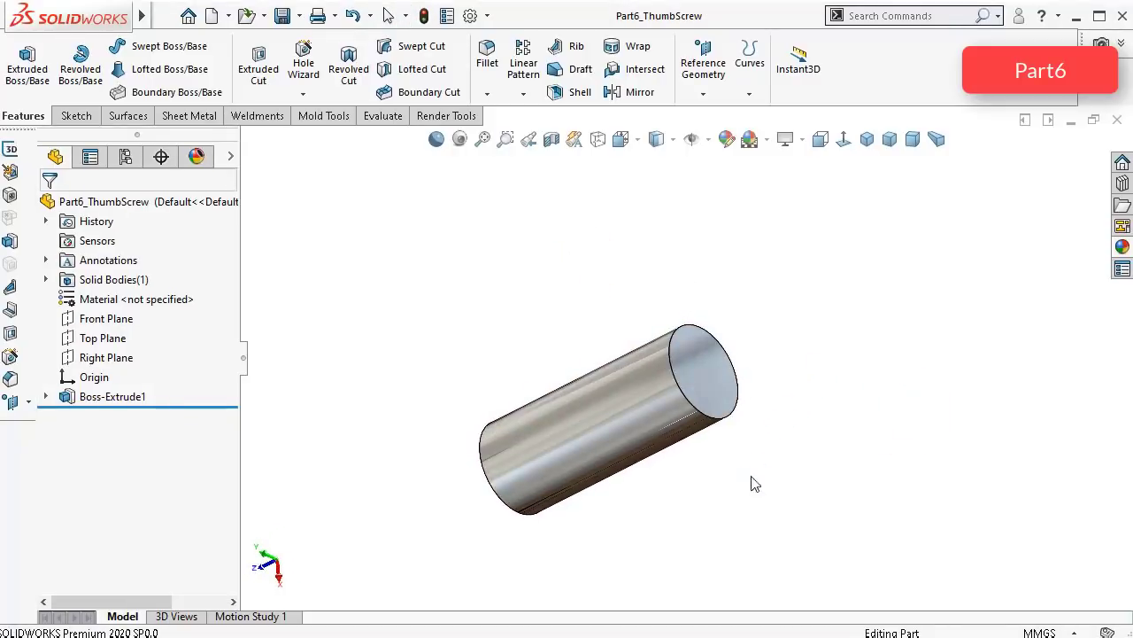
pyautogui.click(713, 393)
pyautogui.click(784, 336)
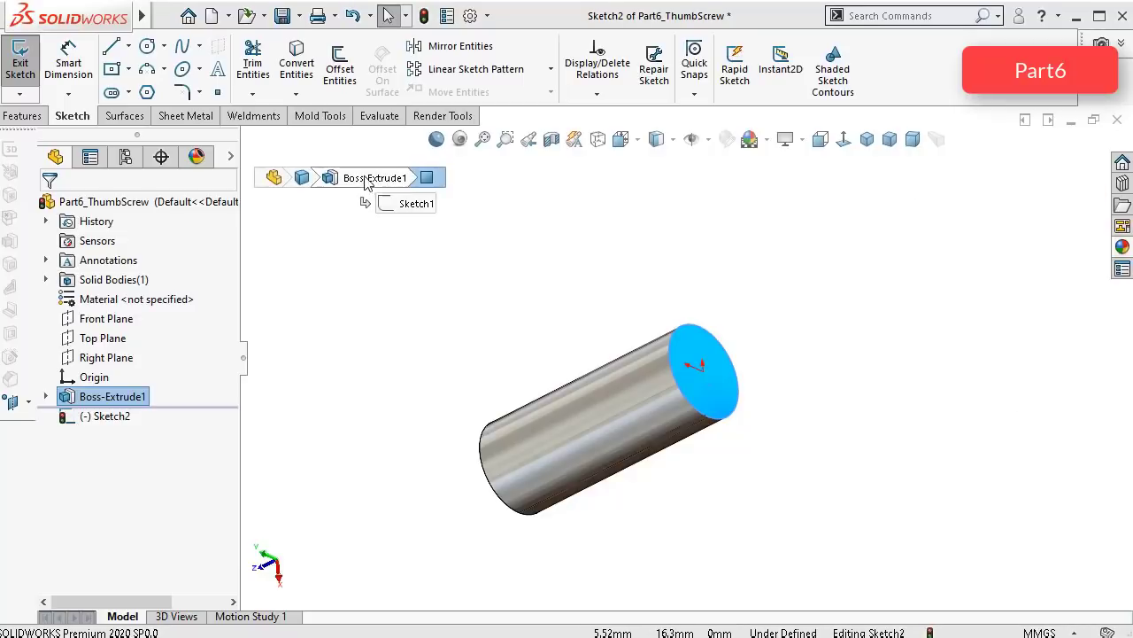
pyautogui.click(147, 46)
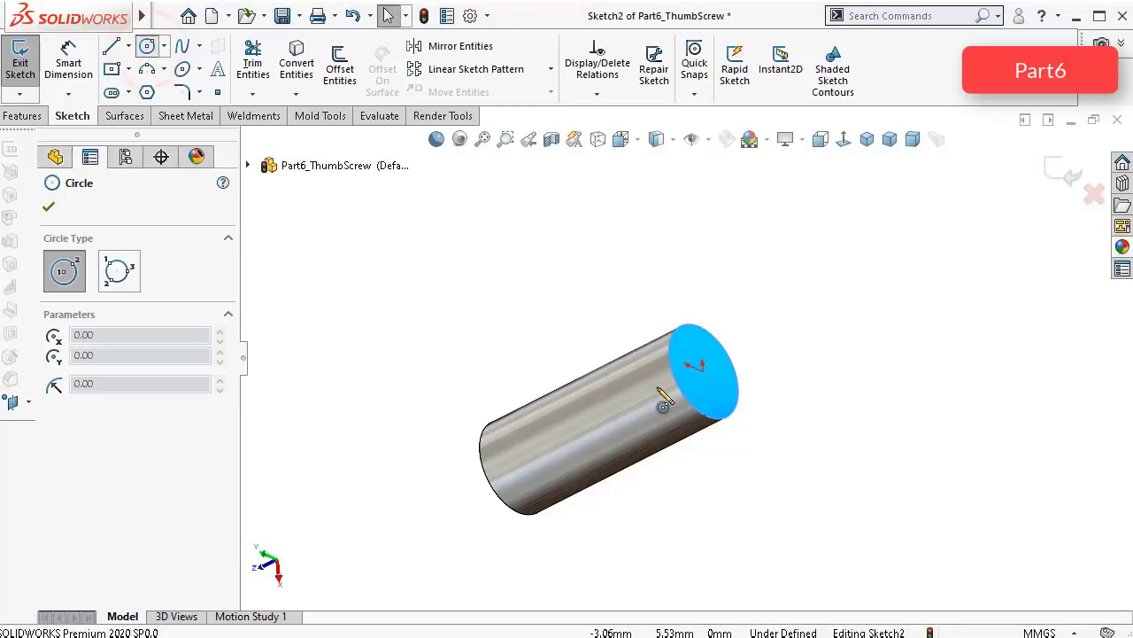
pyautogui.click(703, 372)
pyautogui.click(666, 313)
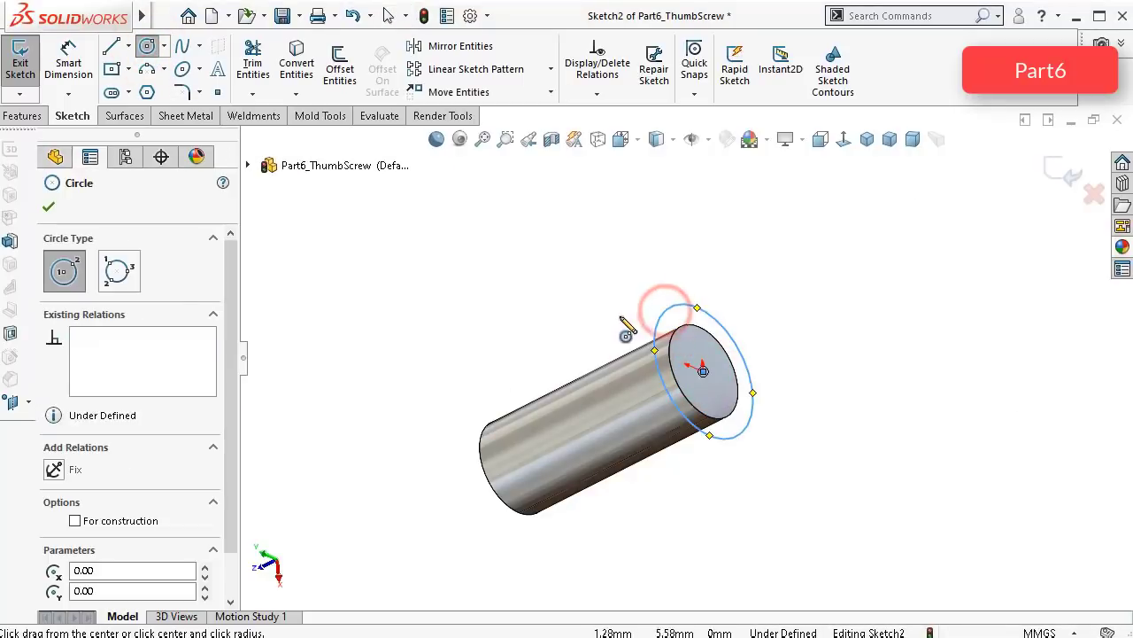
# Step: Dimension the diameter of the circle on the rear end face and set it to 7 mm
pyautogui.moveTo(618, 317); pyautogui.dragTo(587, 259, button='right')
pyautogui.click(675, 307)
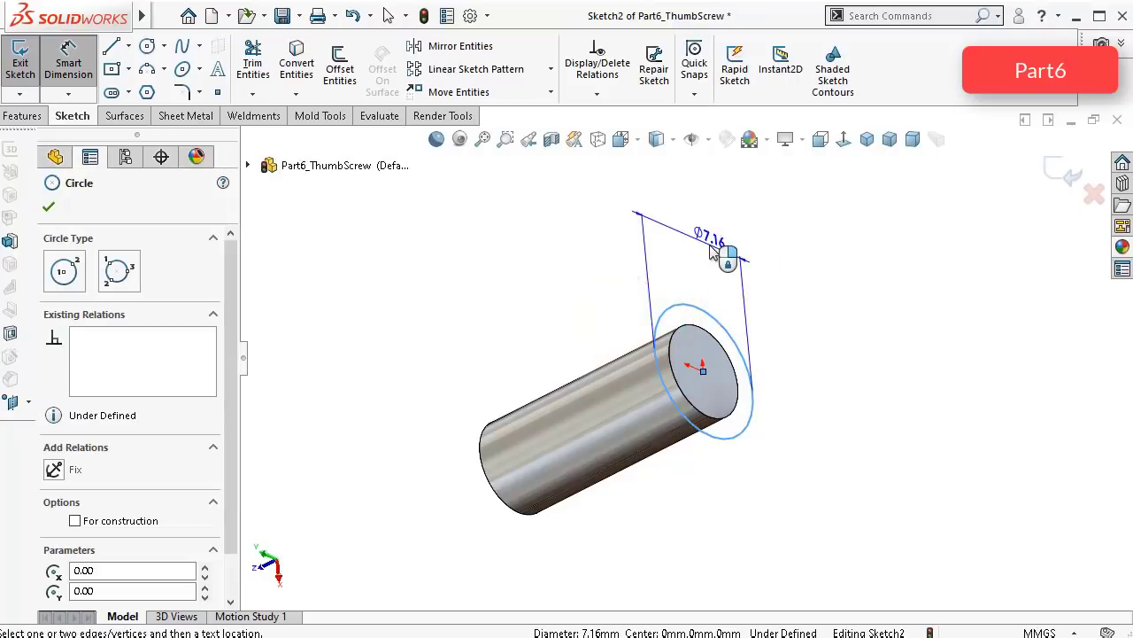
pyautogui.click(711, 248)
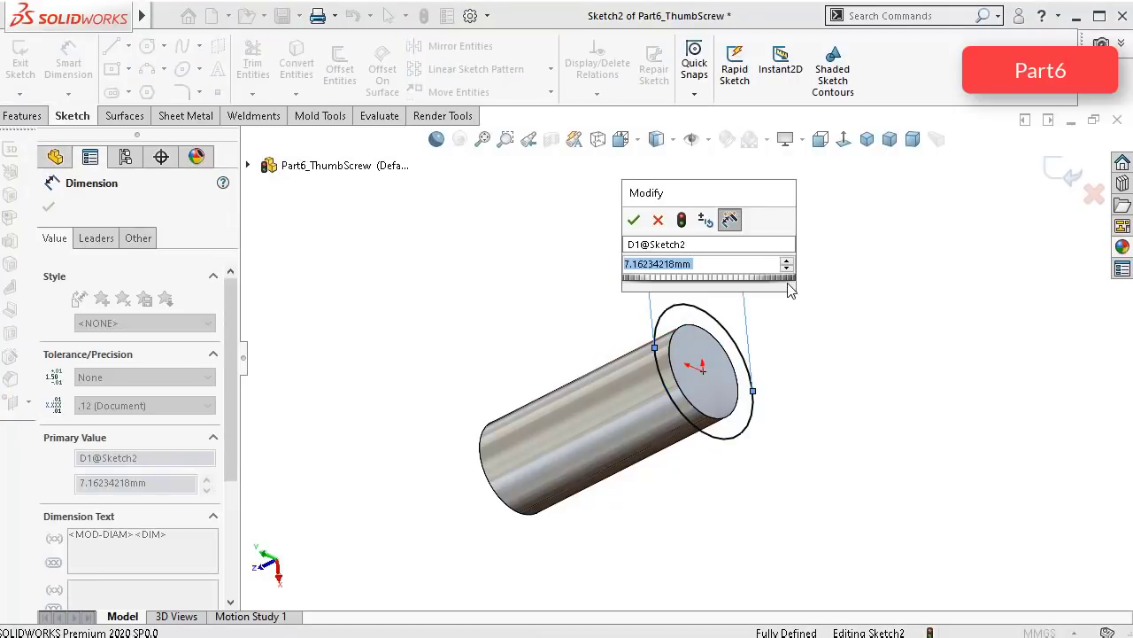
pyautogui.write('7')
pyautogui.press('Return')
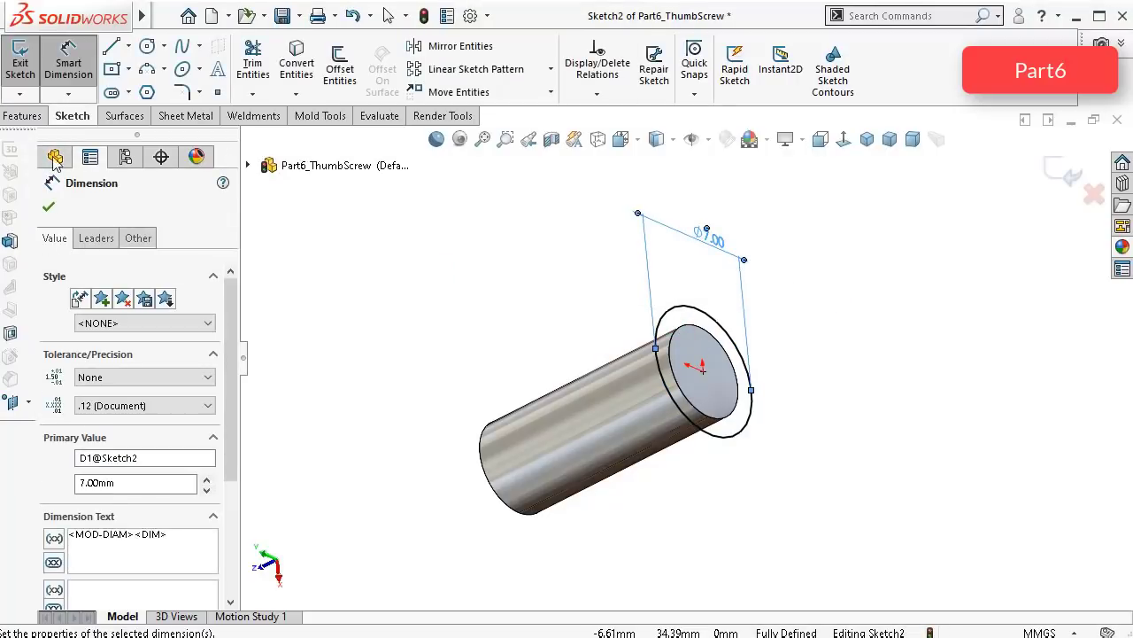
# Step: Extrude the 7 mm circle outward from the cylinder as a blind boss 3.5 mm deep, merged with the body
pyautogui.click(22, 116)
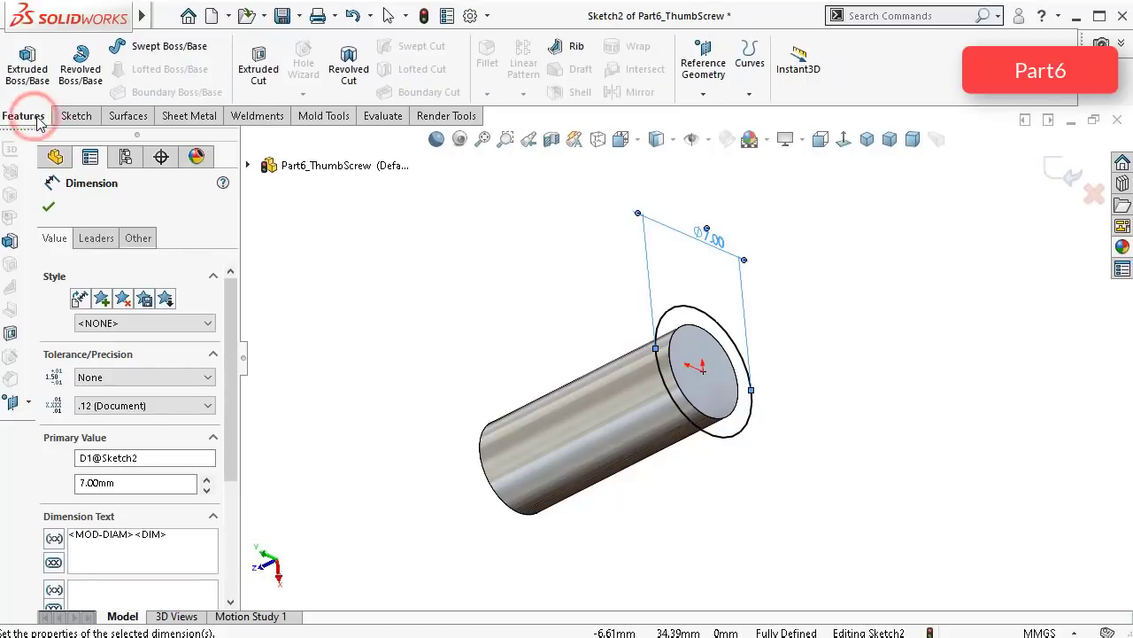
pyautogui.click(26, 62)
pyautogui.moveTo(627, 296); pyautogui.dragTo(655, 339, button='middle')
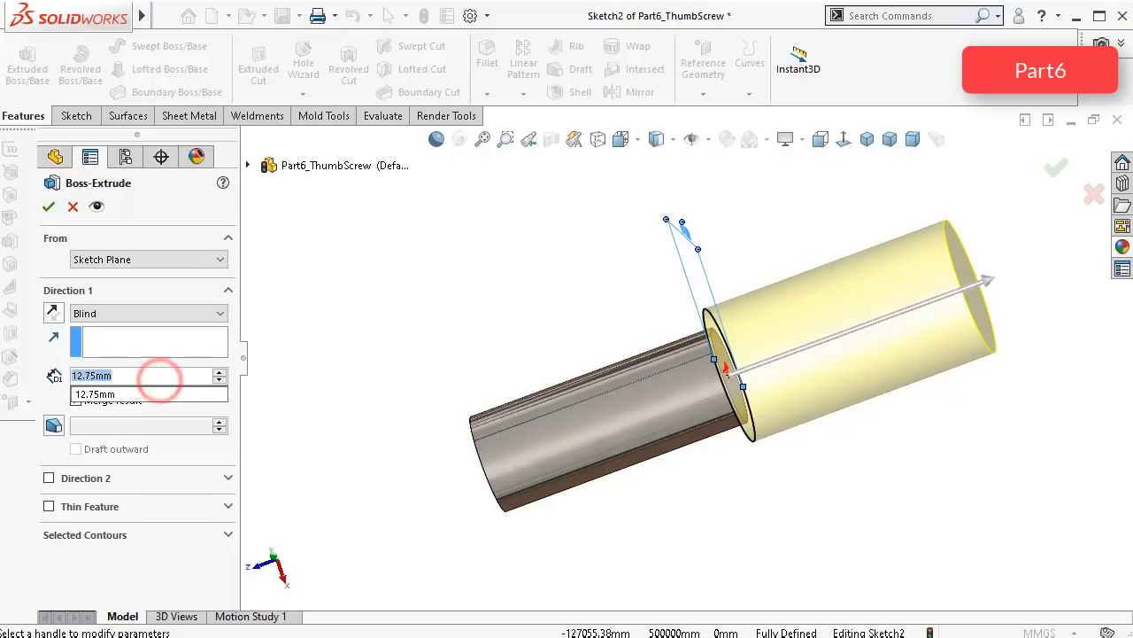
pyautogui.write('3.5')
pyautogui.press('Return')
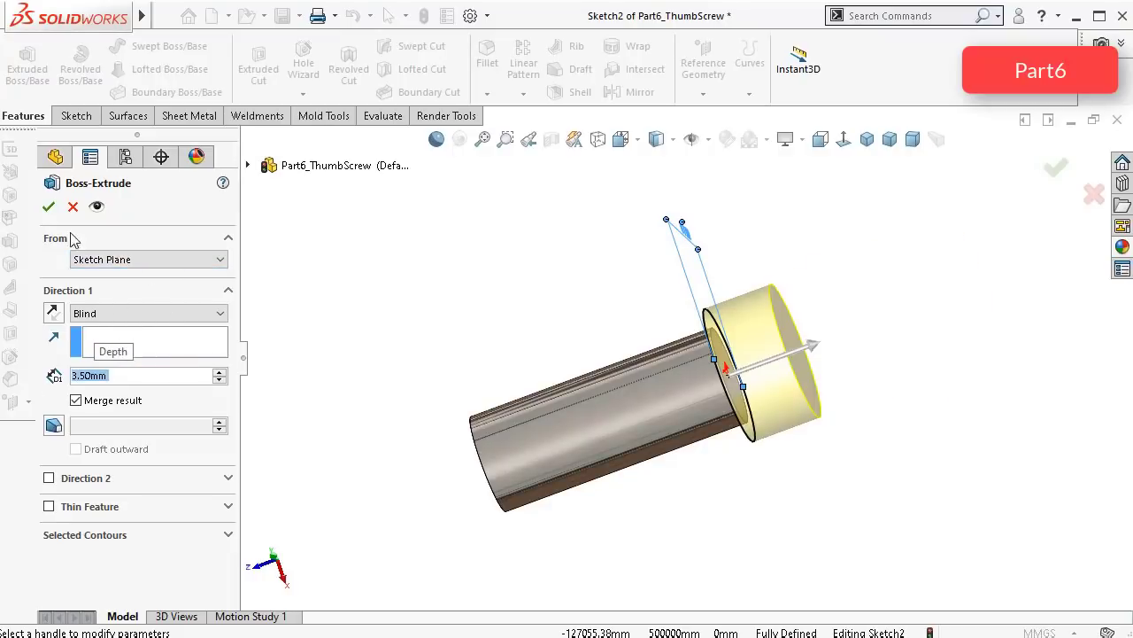
pyautogui.click(47, 208)
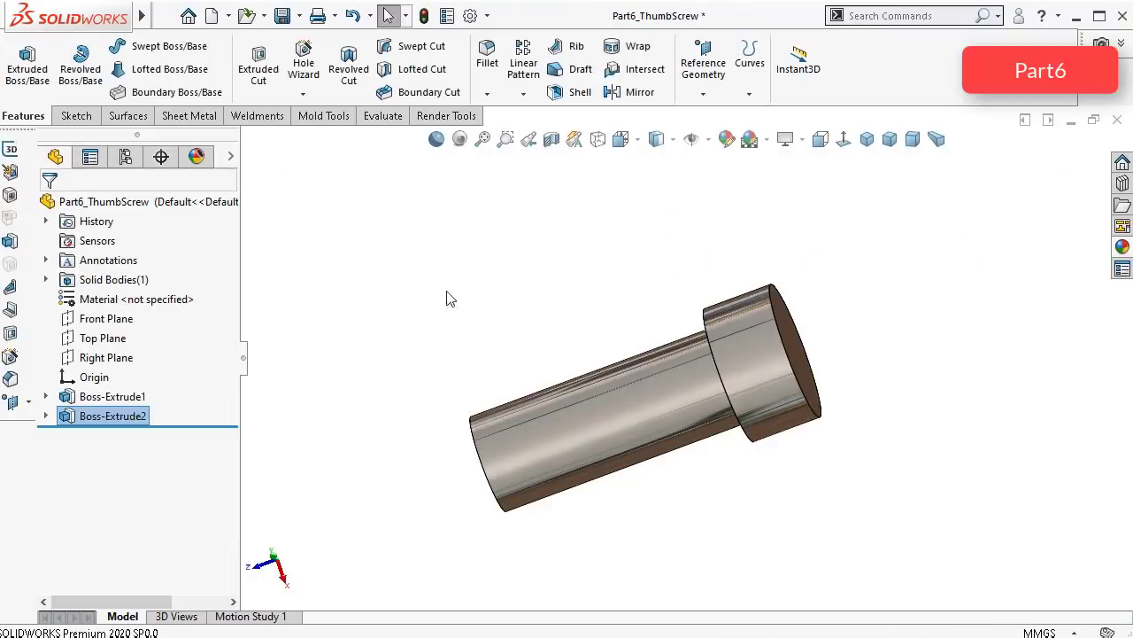
# Step: Sketch an ellipse about 15.3 mm wide and 8.5 mm high on the Top Plane, centred above the screw head and touching its end edge's midpoint
pyautogui.moveTo(559, 296); pyautogui.dragTo(557, 298, button='middle')
pyautogui.press('Left')
pyautogui.press('Left')
pyautogui.press('Left')
pyautogui.press('Left')
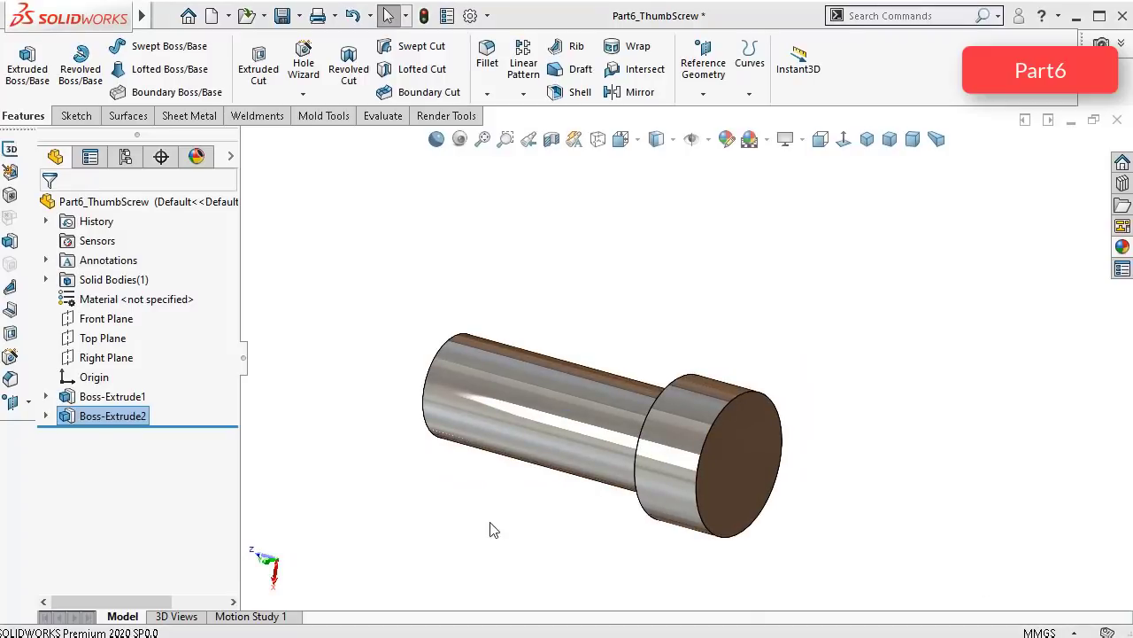
pyautogui.click(113, 343)
pyautogui.click(126, 316)
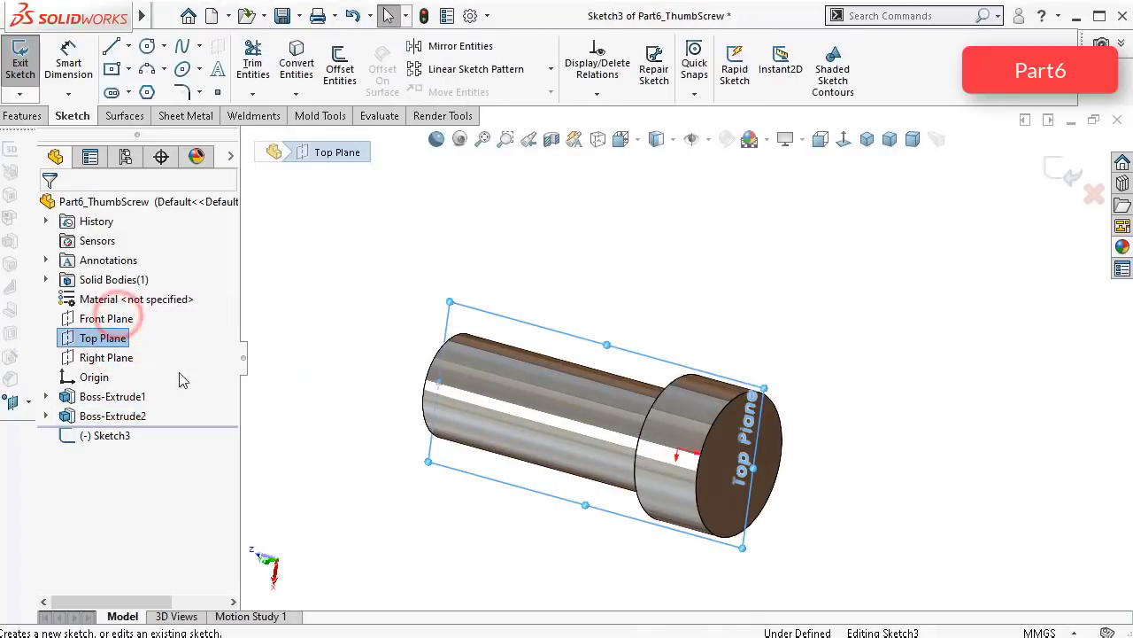
pyautogui.click(843, 139)
pyautogui.scroll(-3, 724, 186)
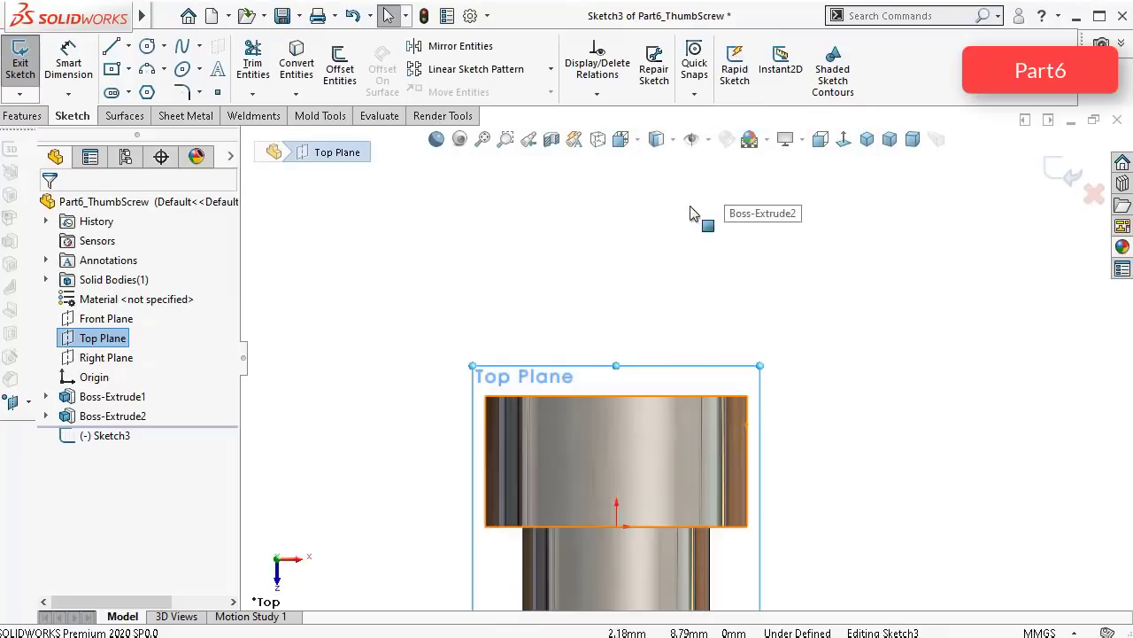
pyautogui.click(182, 69)
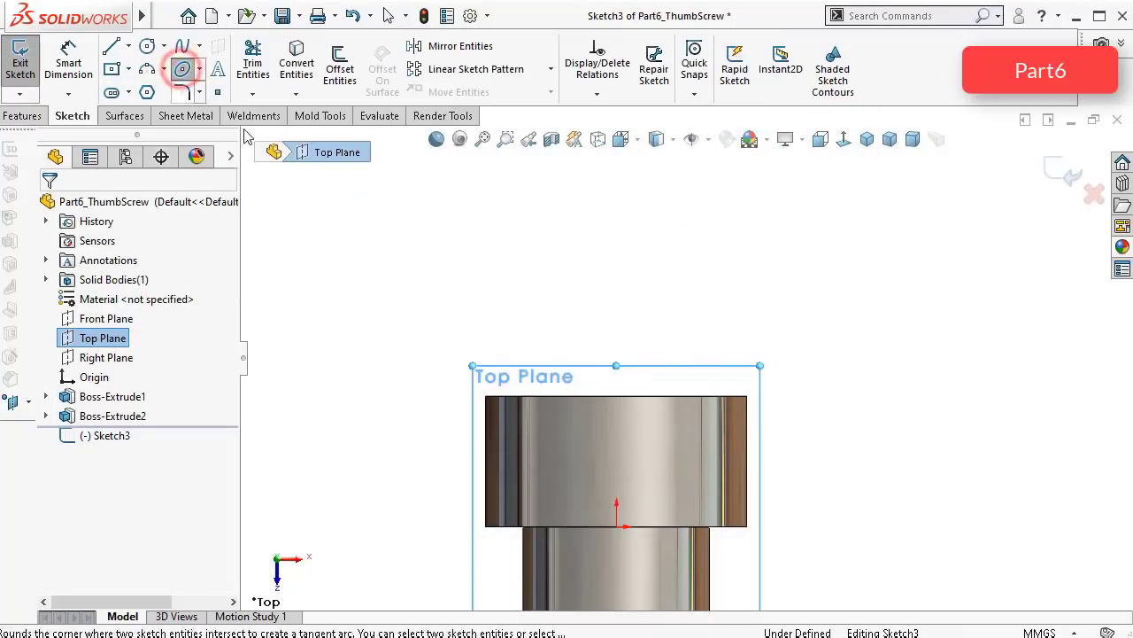
pyautogui.click(617, 238)
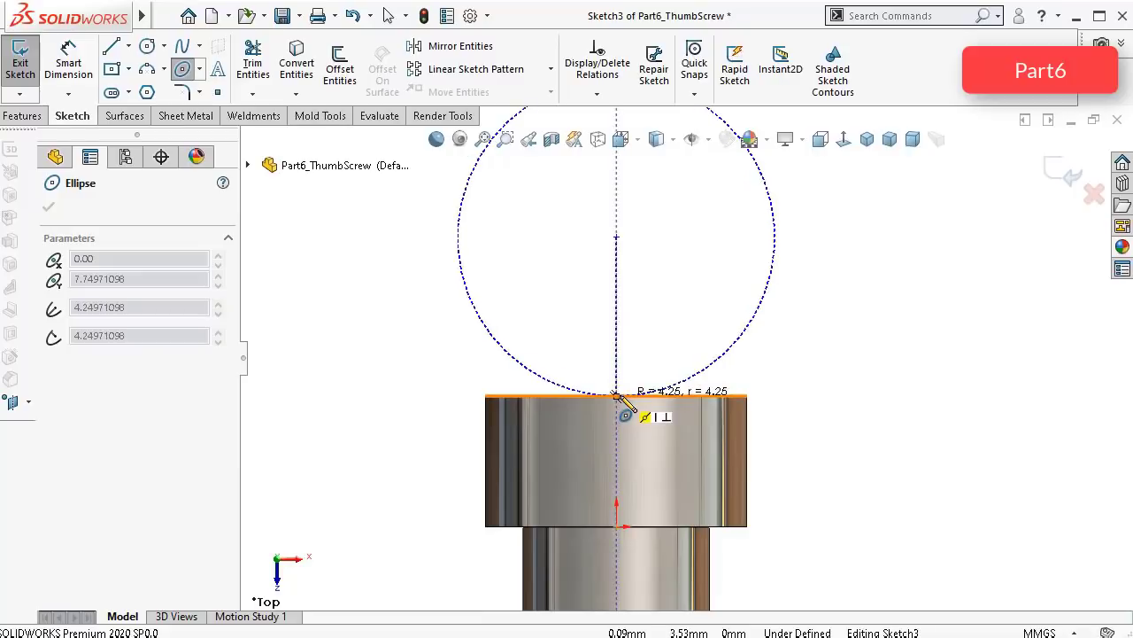
pyautogui.click(617, 395)
pyautogui.click(903, 314)
pyautogui.scroll(2, 673, 327)
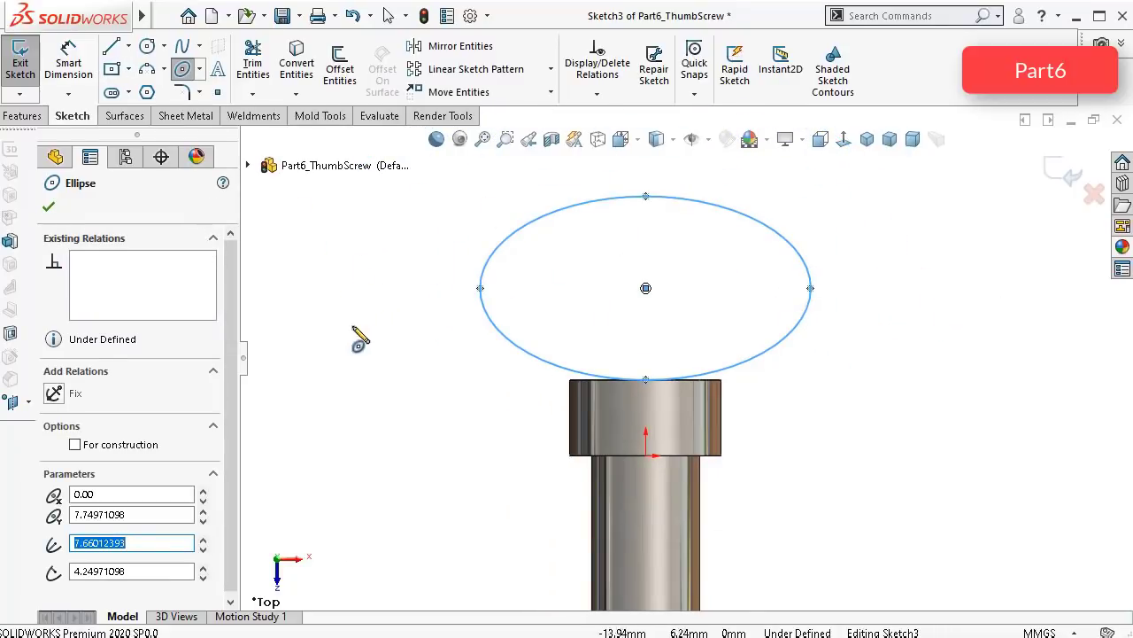
pyautogui.press('Escape')
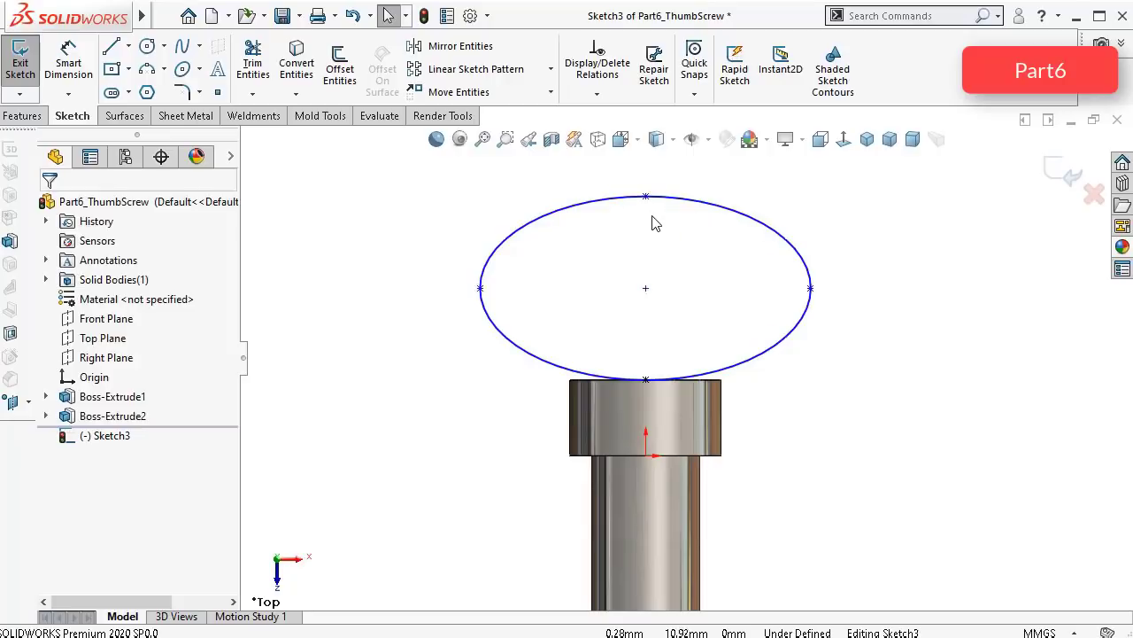
# Step: Add a vertical relation between the ellipse's upper point, centre point and lower point
pyautogui.click(646, 196)
pyautogui.keyDown('ctrl'); pyautogui.click(645, 288); pyautogui.keyUp('ctrl')
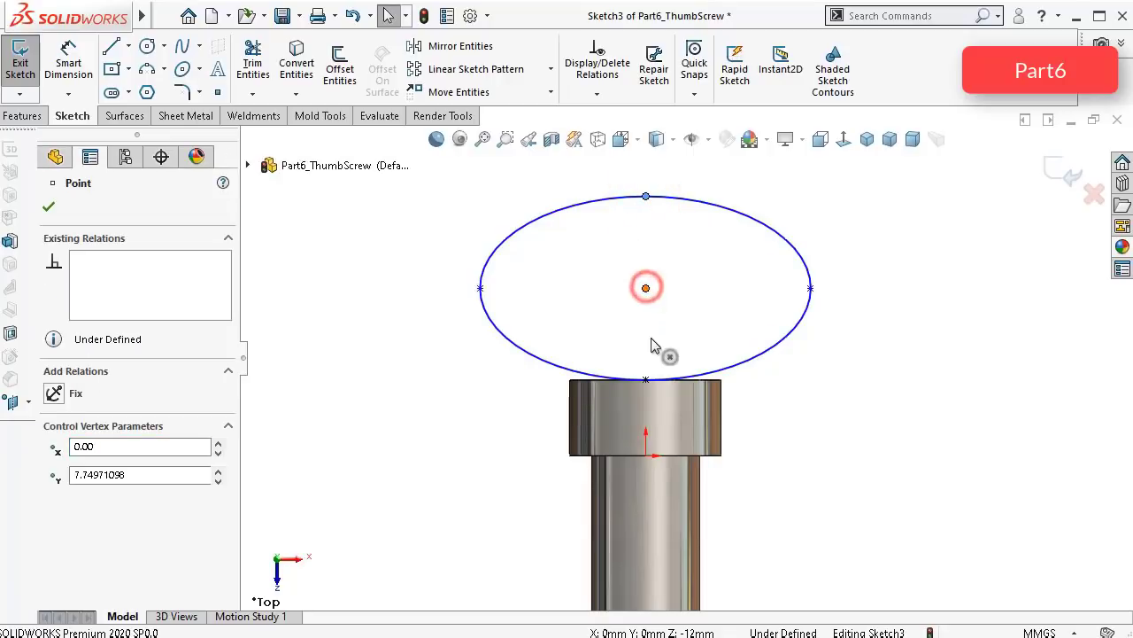
pyautogui.keyDown('ctrl'); pyautogui.click(645, 379); pyautogui.keyUp('ctrl')
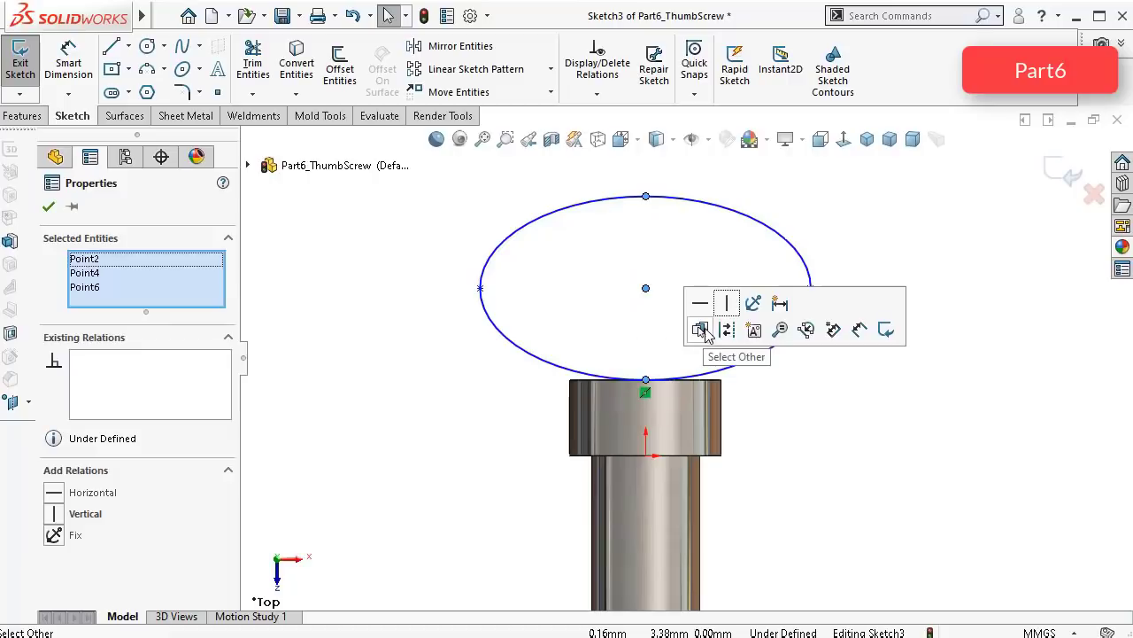
pyautogui.click(726, 303)
pyautogui.click(897, 402)
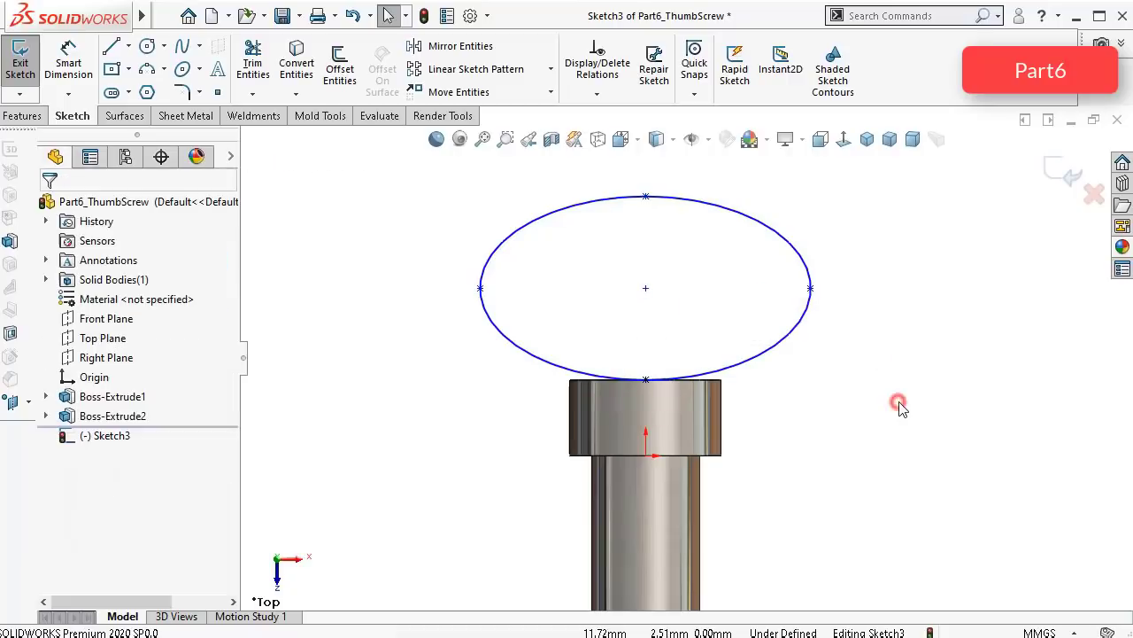
# Step: Add a horizontal relation between the ellipse's two side points and its centre point
pyautogui.click(812, 288)
pyautogui.keyDown('ctrl'); pyautogui.click(646, 288); pyautogui.keyUp('ctrl')
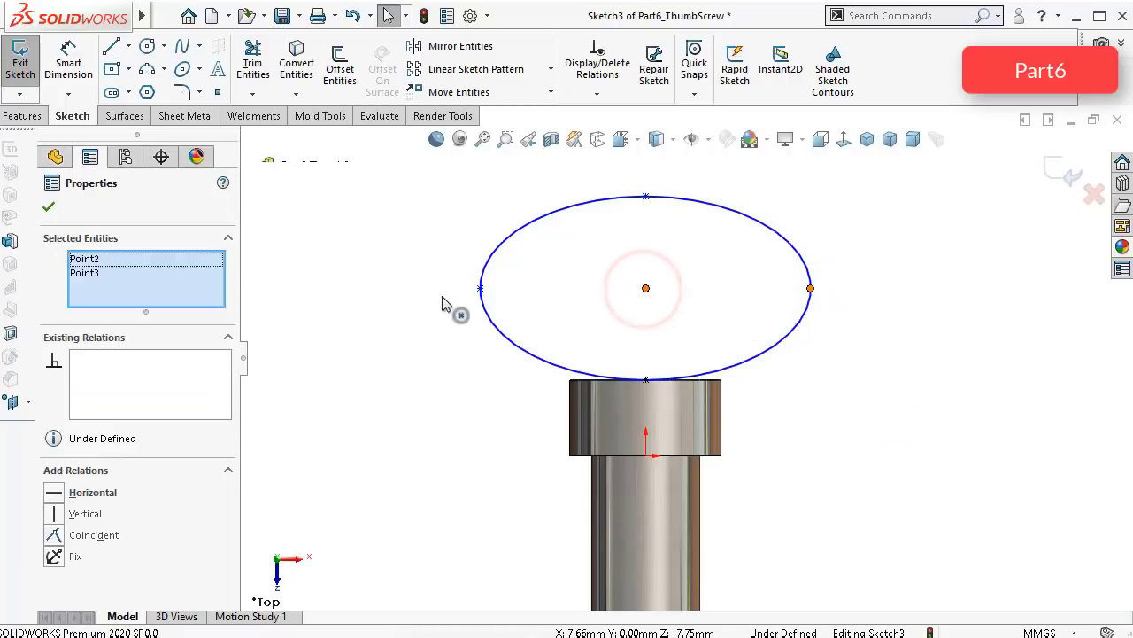
pyautogui.keyDown('ctrl'); pyautogui.click(480, 289); pyautogui.keyUp('ctrl')
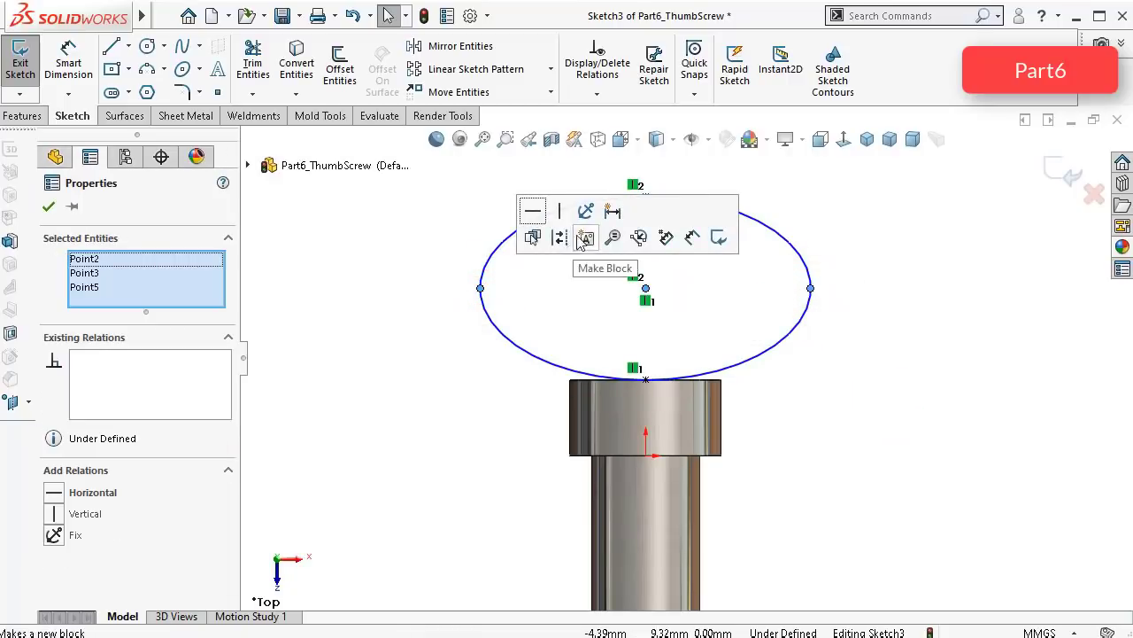
pyautogui.click(532, 209)
pyautogui.click(425, 251)
pyautogui.scroll(-1, 650, 217)
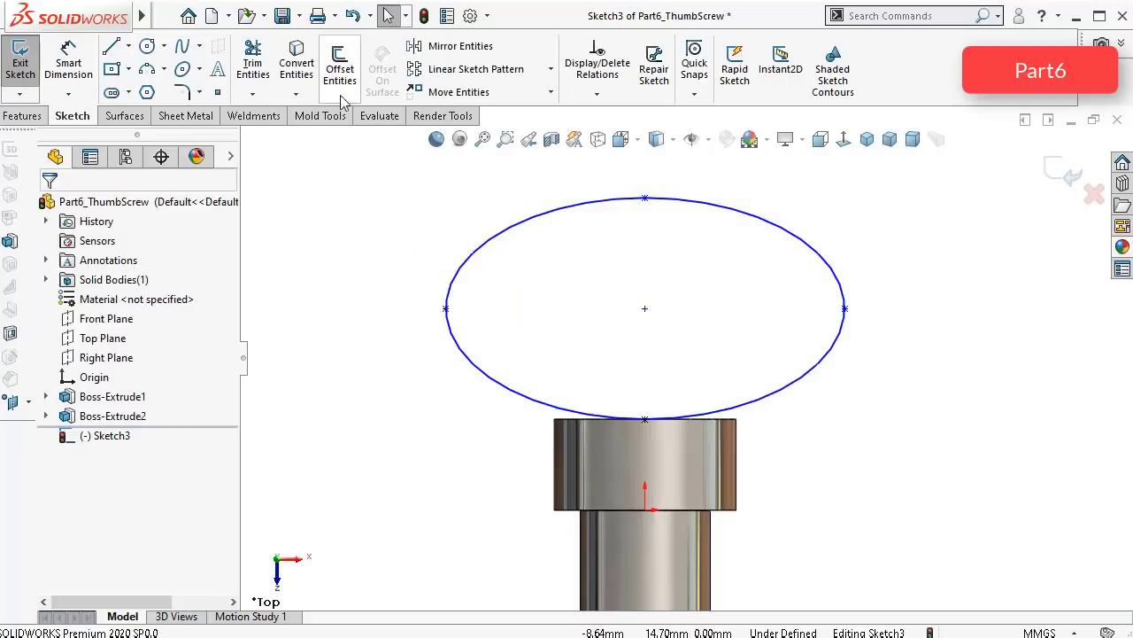
# Step: Dimension the ellipse's height between its upper and lower points and set it to 12.75 mm
pyautogui.click(69, 55)
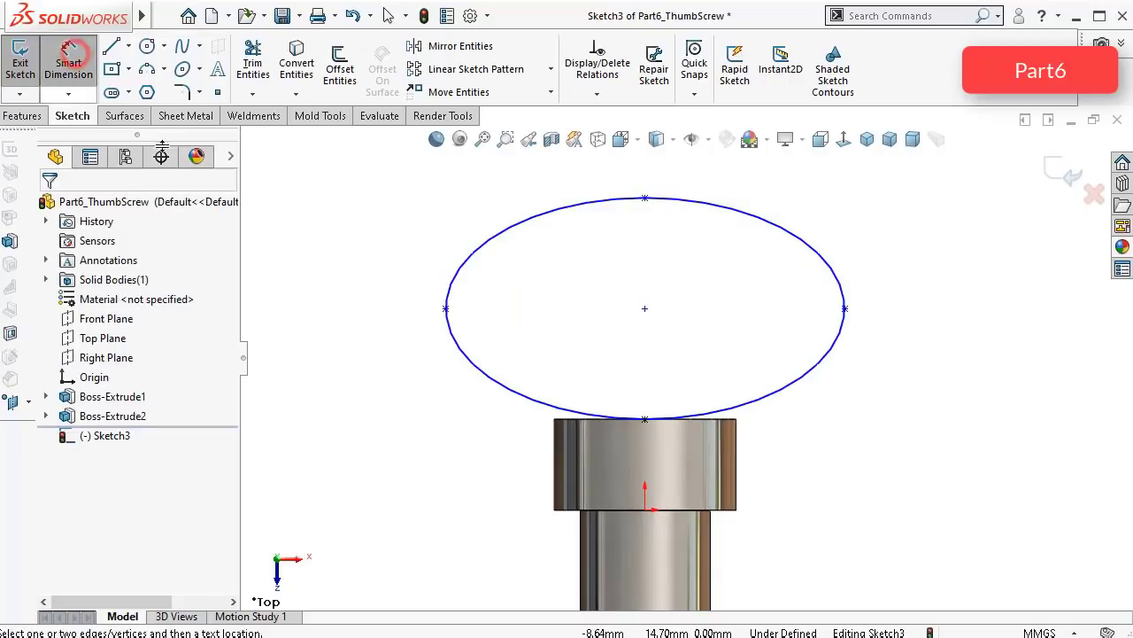
pyautogui.click(644, 199)
pyautogui.click(645, 420)
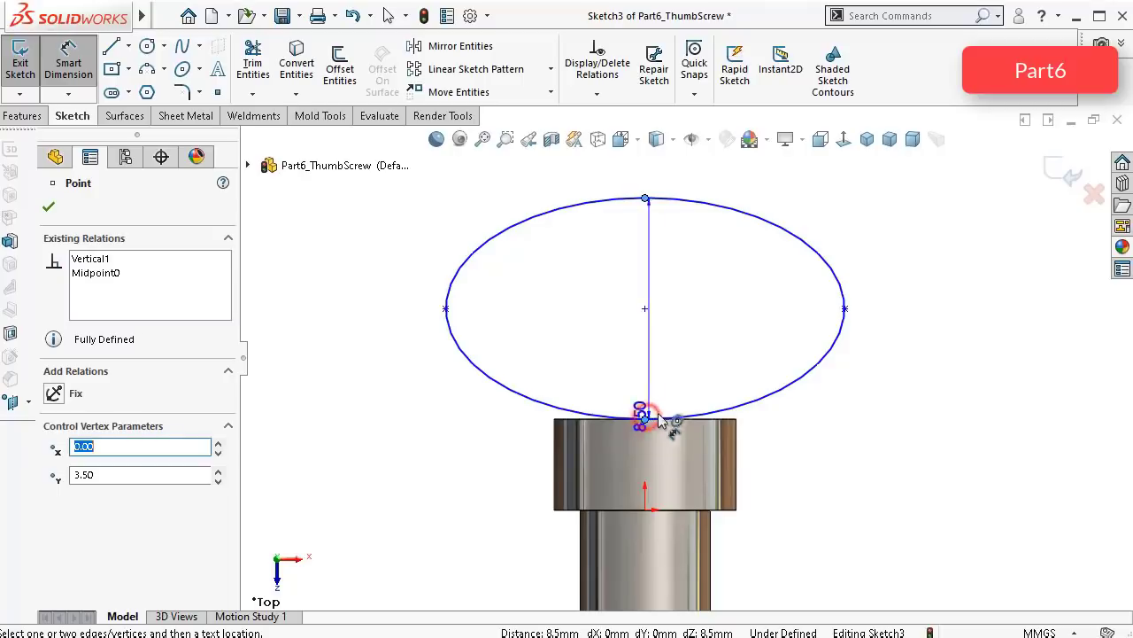
pyautogui.click(903, 376)
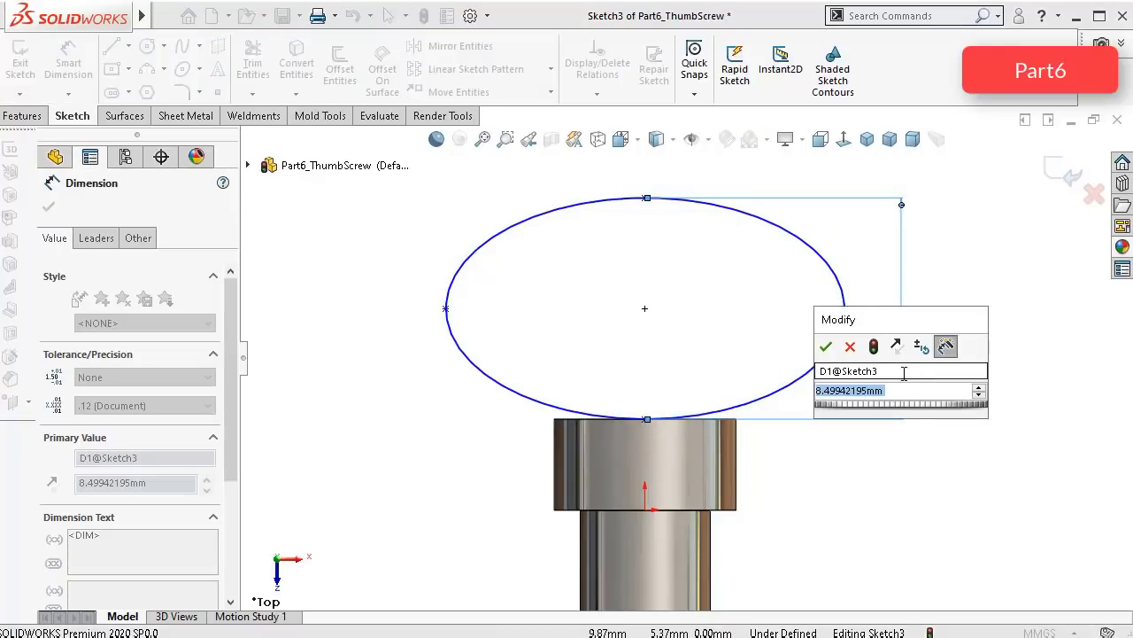
pyautogui.write('12,75')
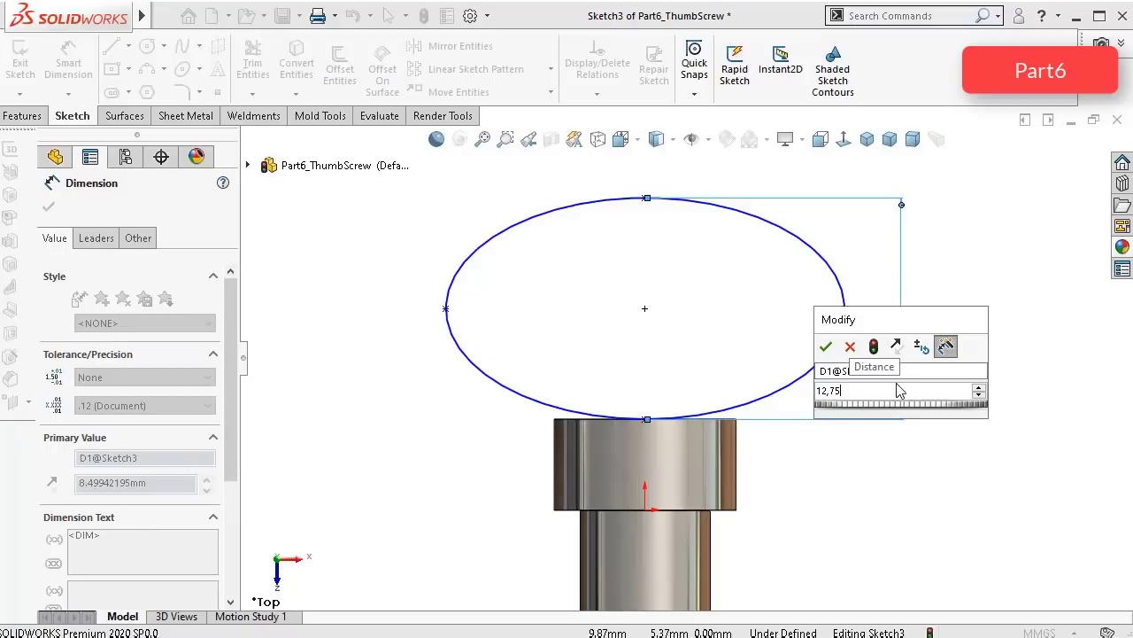
pyautogui.press('Return')
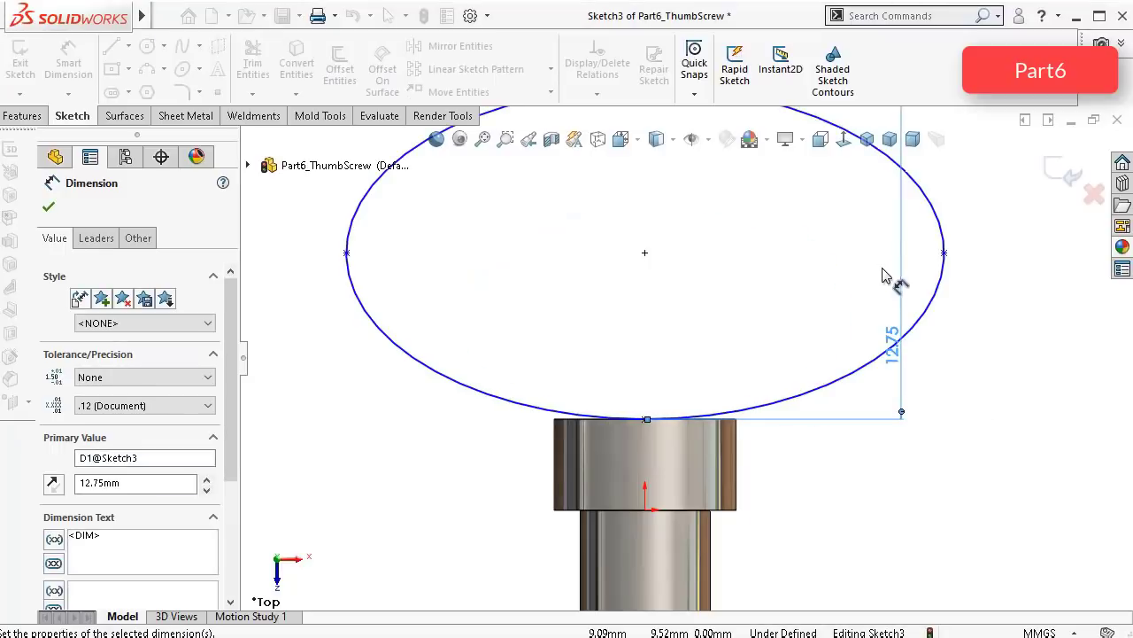
# Step: Dimension the ellipse's width between its two side points and set it to 21 mm
pyautogui.click(866, 286)
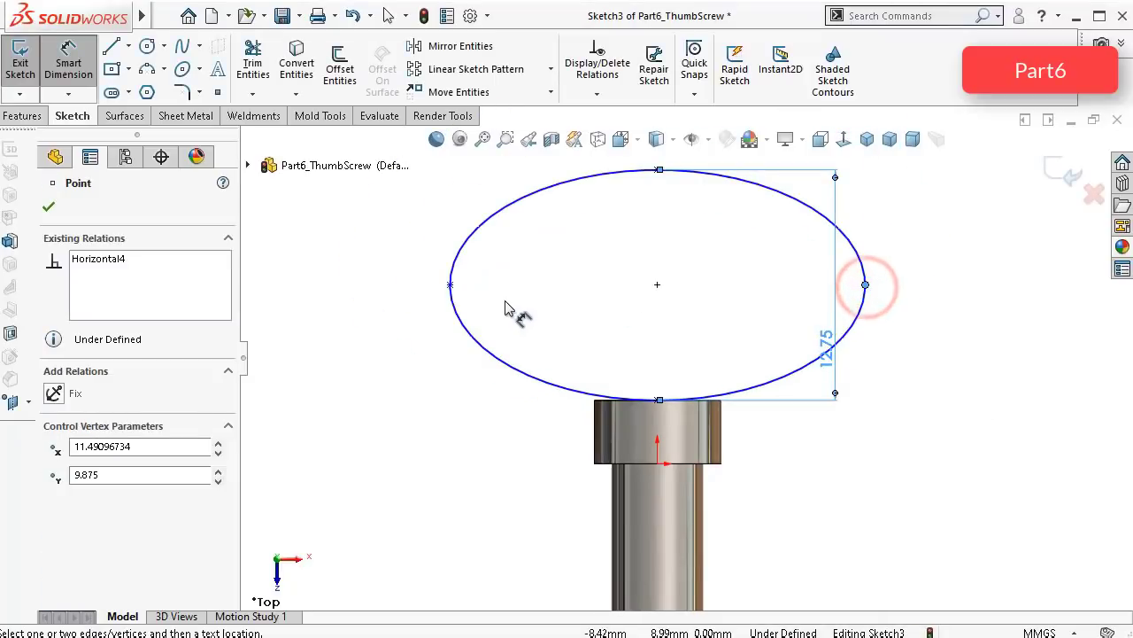
pyautogui.click(451, 285)
pyautogui.scroll(2, 660, 221)
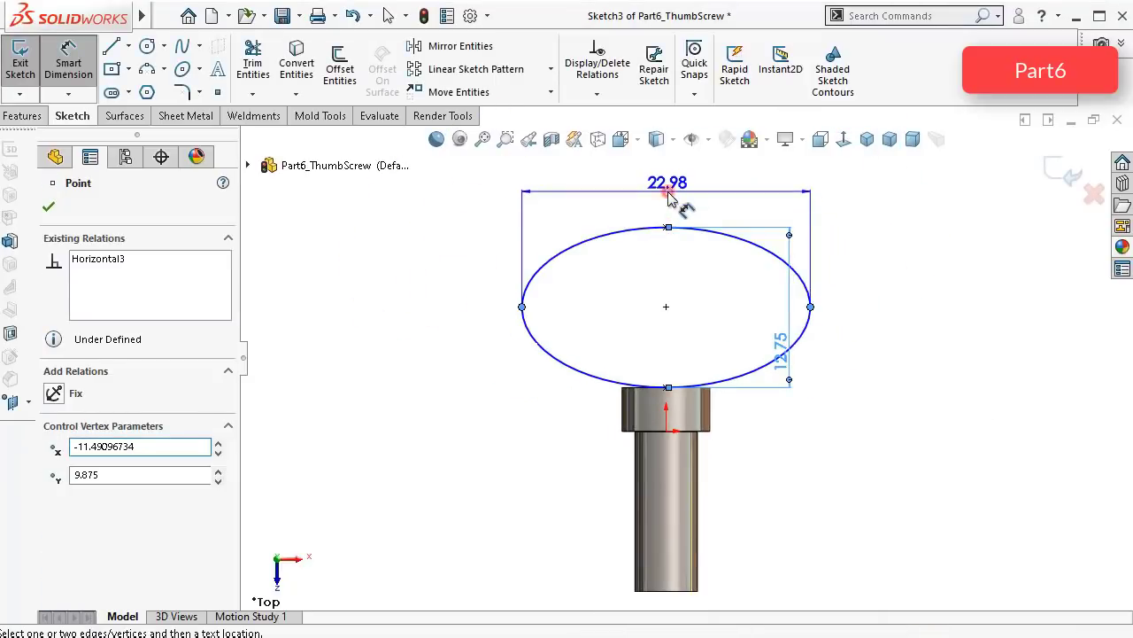
pyautogui.click(668, 196)
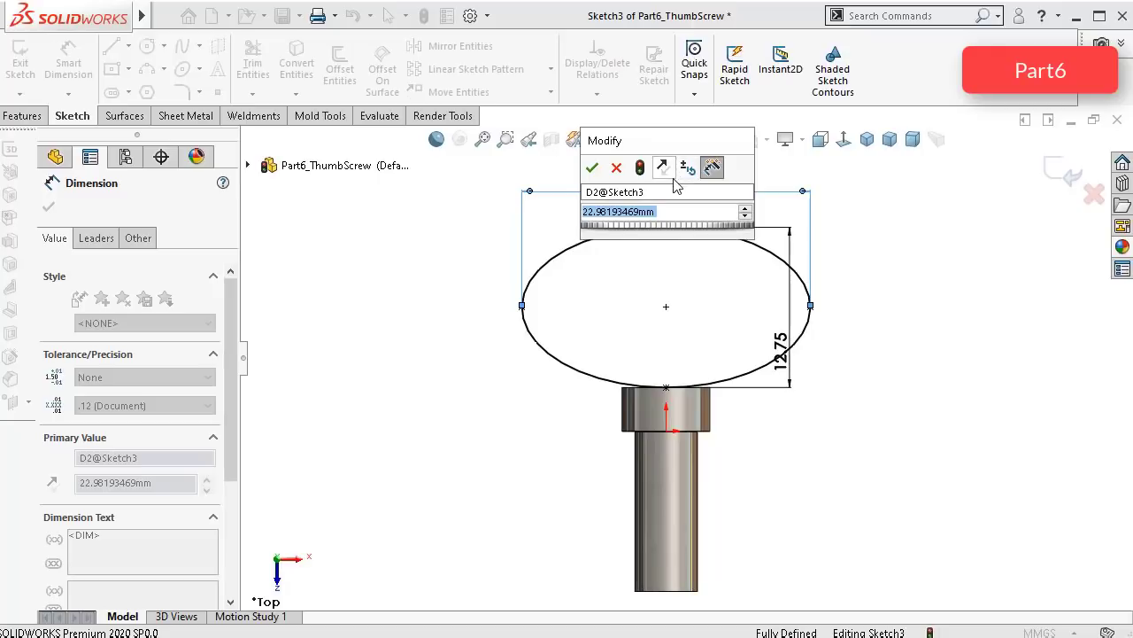
pyautogui.write('21')
pyautogui.press('Return')
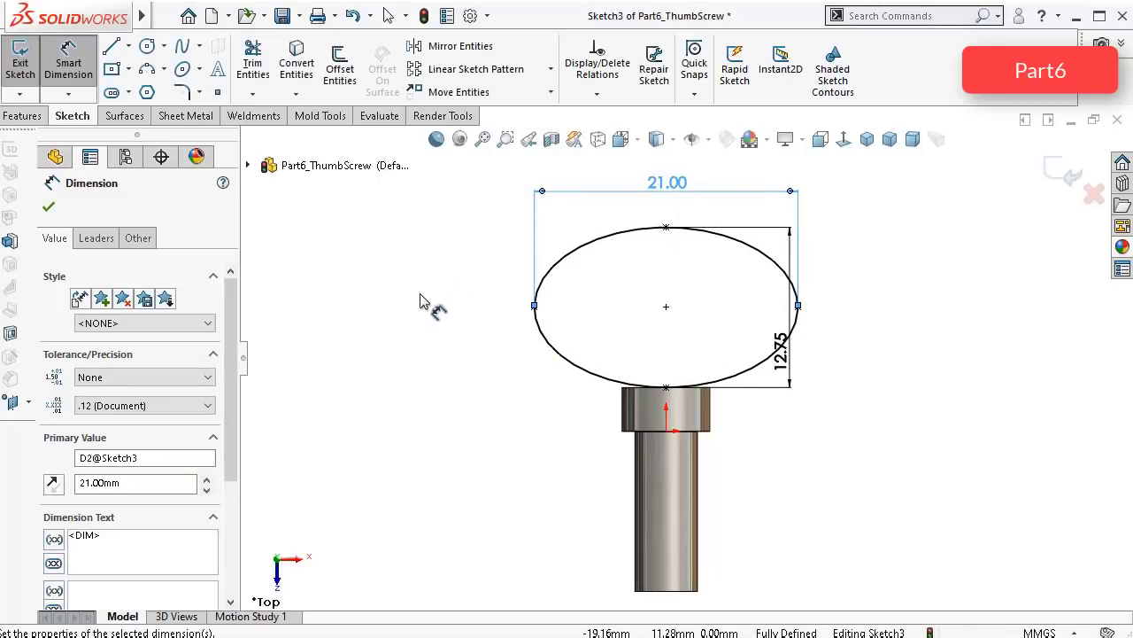
pyautogui.click(419, 301)
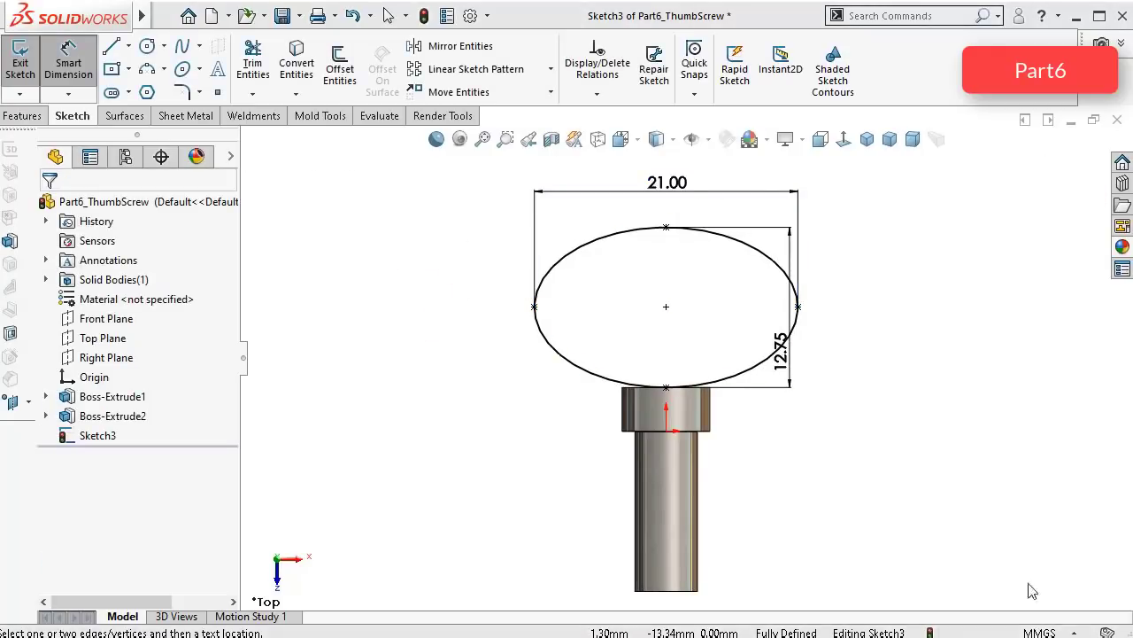
# Step: Extrude the ellipse sketch as a Mid Plane boss 5 mm thick with the result merged
pyautogui.moveTo(848, 337)
pyautogui.mouseDown(button='middle')
pyautogui.moveTo(759, 387)
pyautogui.moveTo(760, 415)
pyautogui.mouseUp(button='middle')
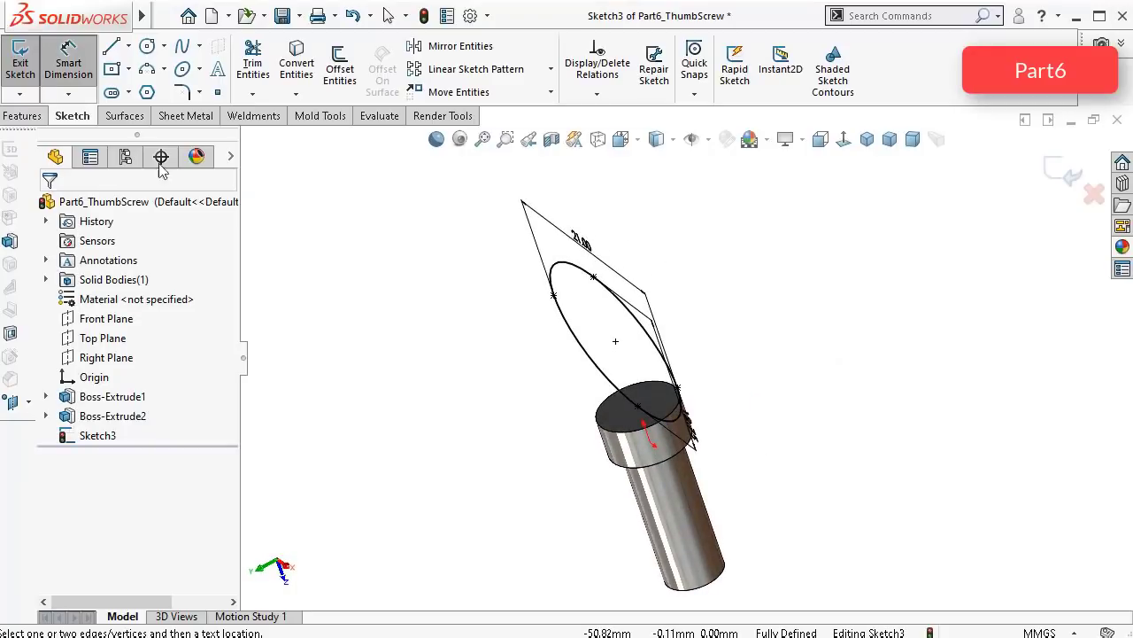
pyautogui.click(22, 118)
pyautogui.click(25, 69)
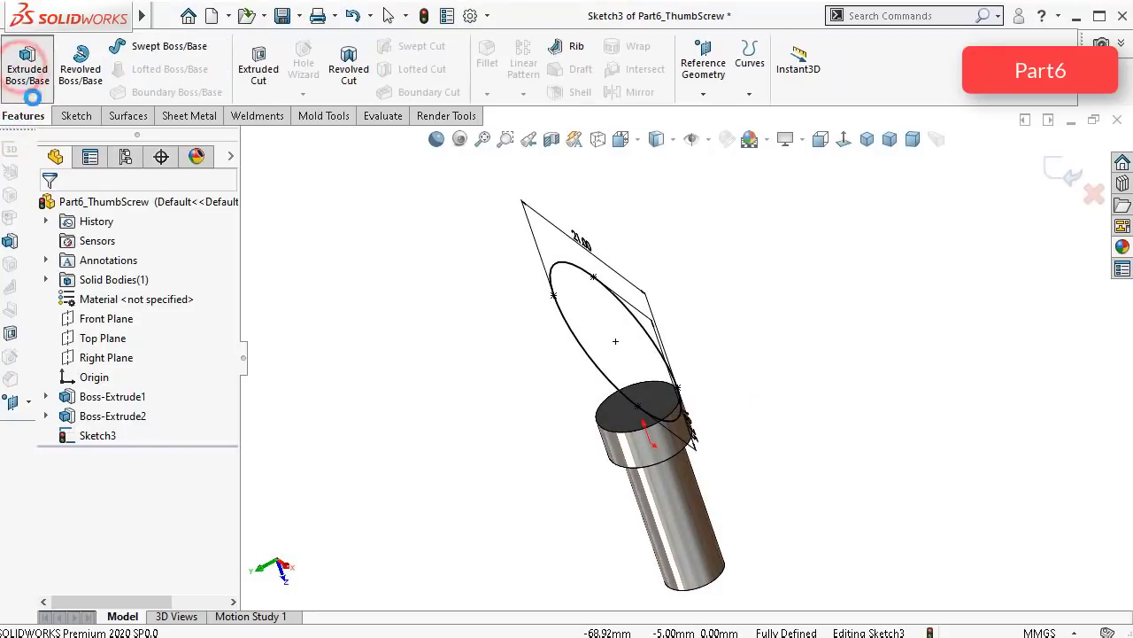
pyautogui.click(100, 312)
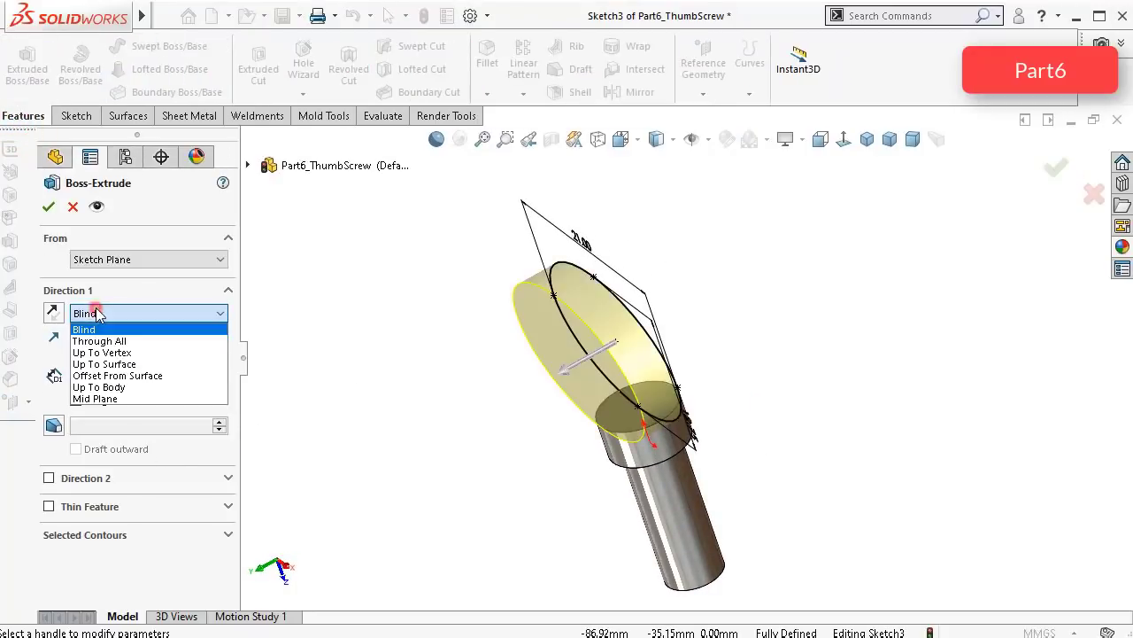
pyautogui.click(95, 399)
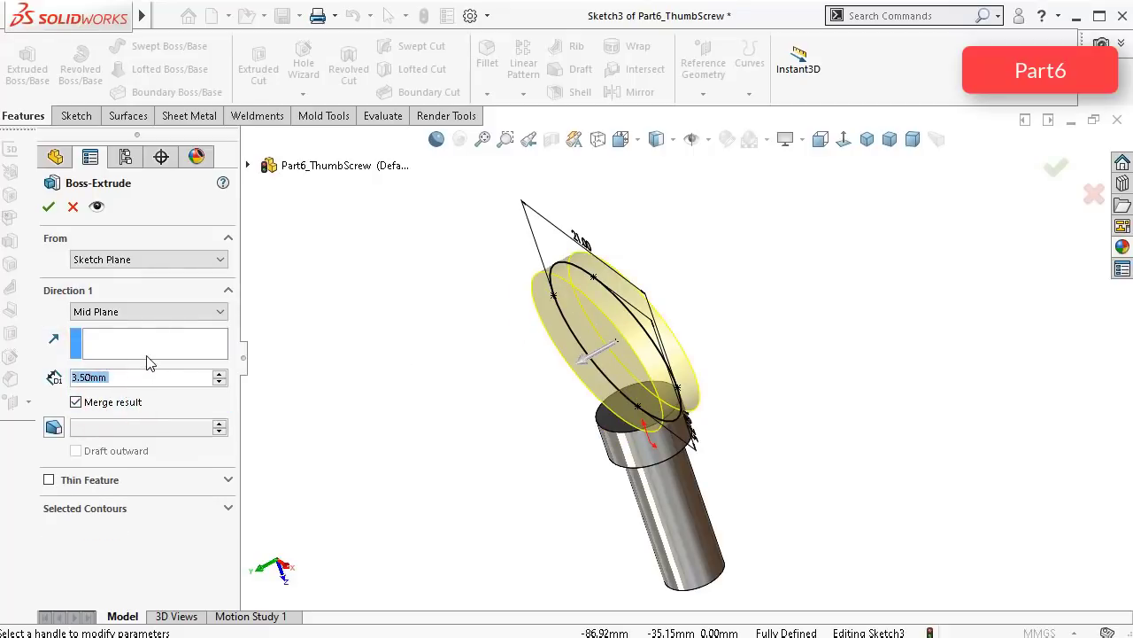
pyautogui.write('5')
pyautogui.click(383, 255)
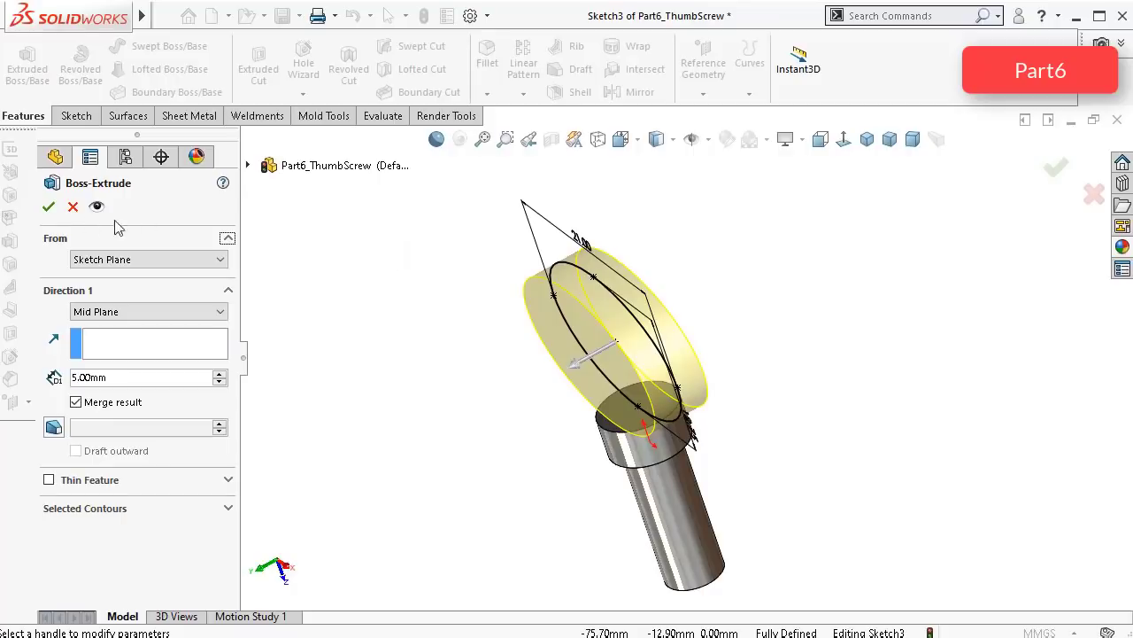
pyautogui.click(49, 207)
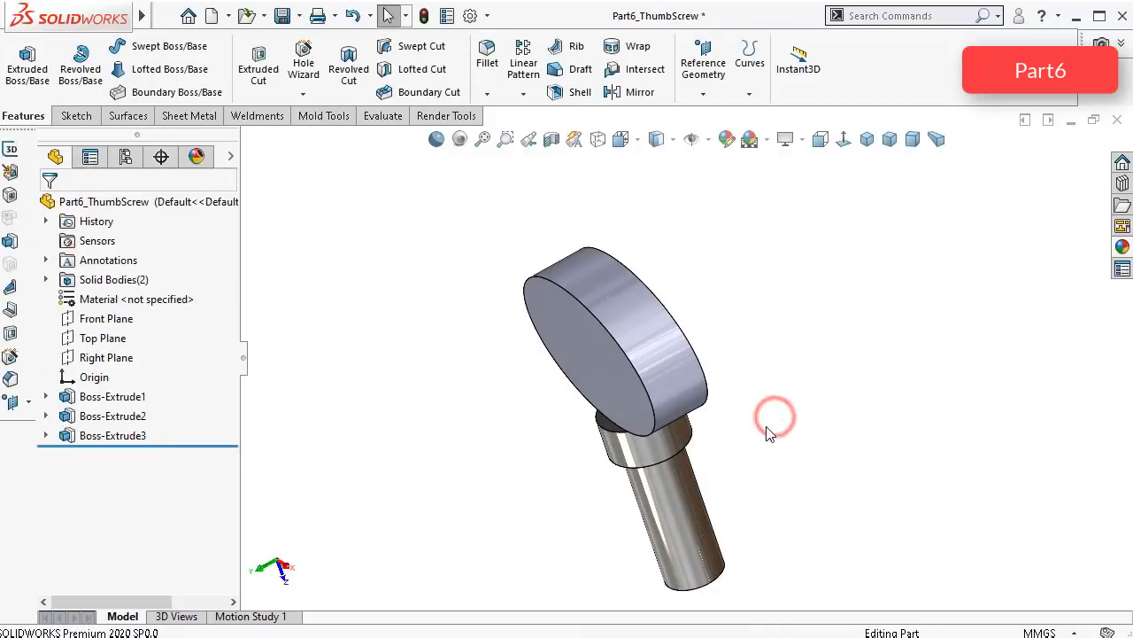
# Step: Reopen the elliptical grip's sketch for editing and view it normal to its plane
pyautogui.moveTo(772, 418); pyautogui.dragTo(777, 324, button='middle')
pyautogui.scroll(-4, 730, 359)
pyautogui.moveTo(719, 372); pyautogui.dragTo(705, 442, button='middle')
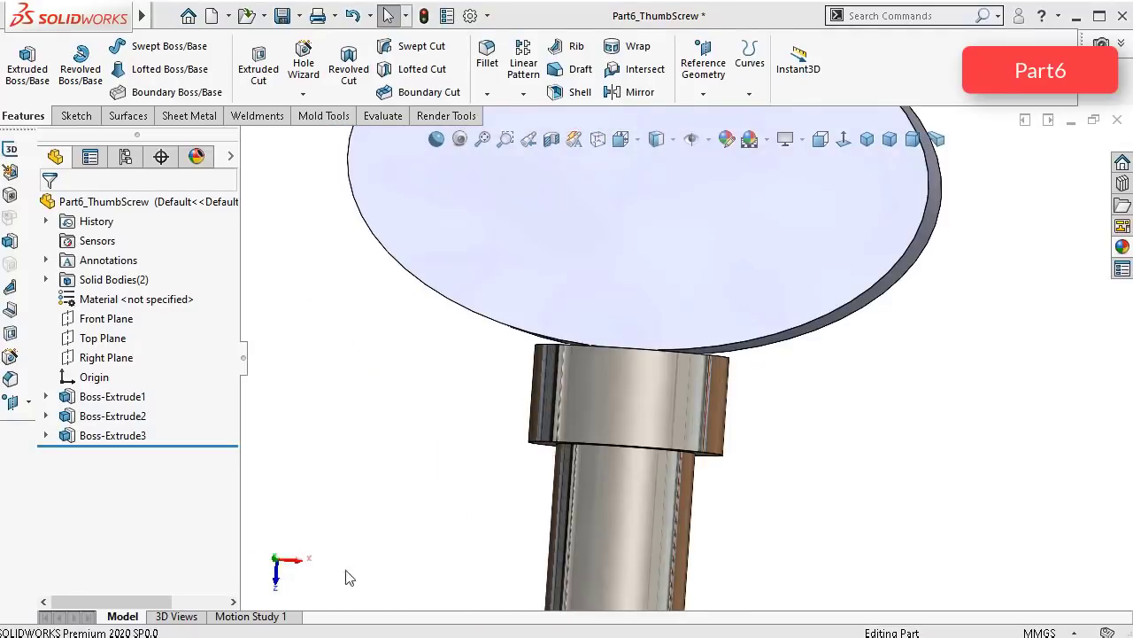
pyautogui.click(110, 436)
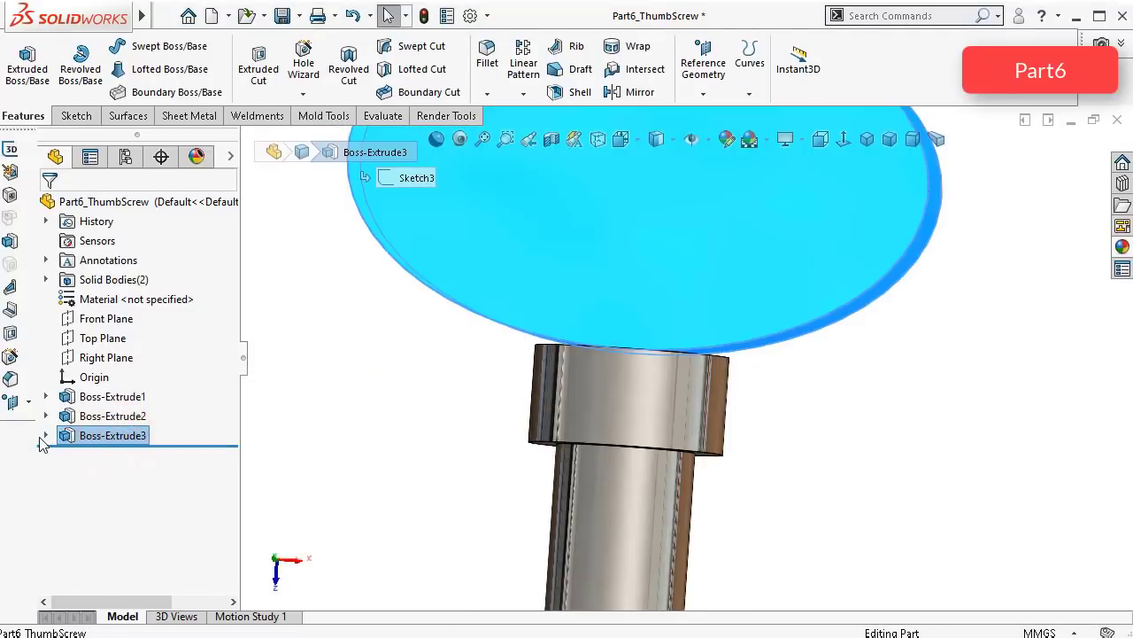
pyautogui.click(42, 438)
pyautogui.click(104, 453)
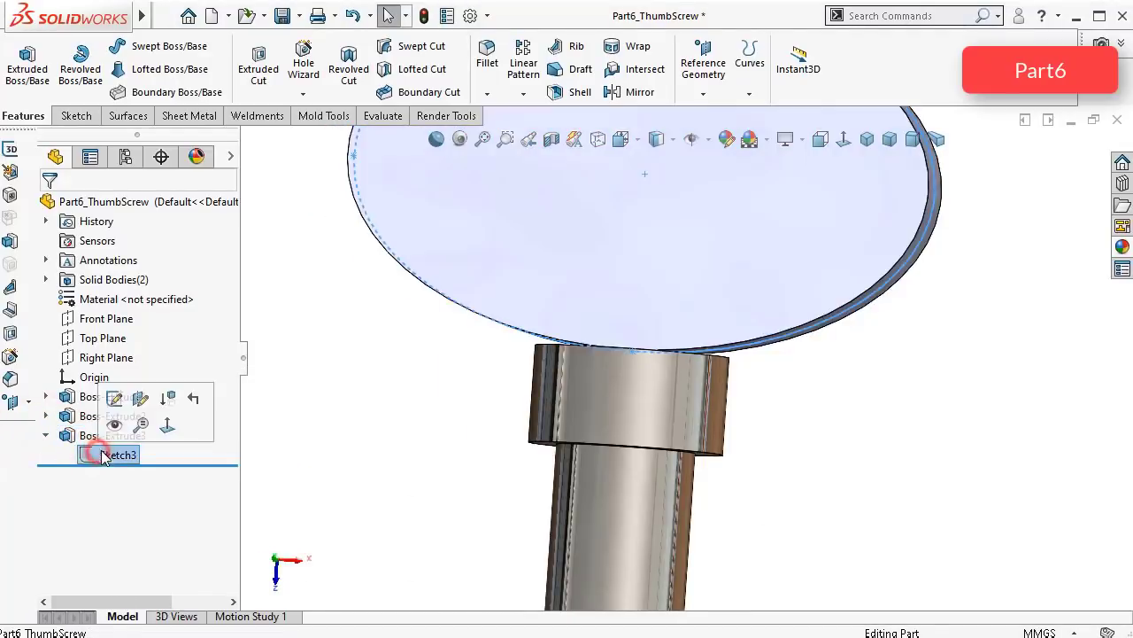
pyautogui.click(116, 401)
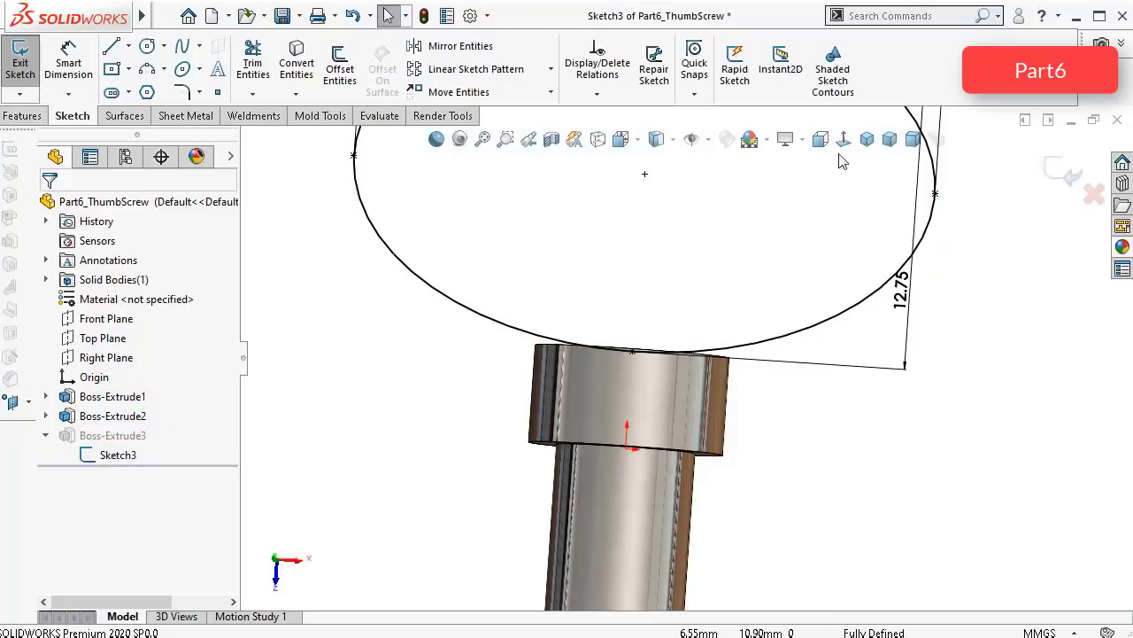
pyautogui.click(843, 140)
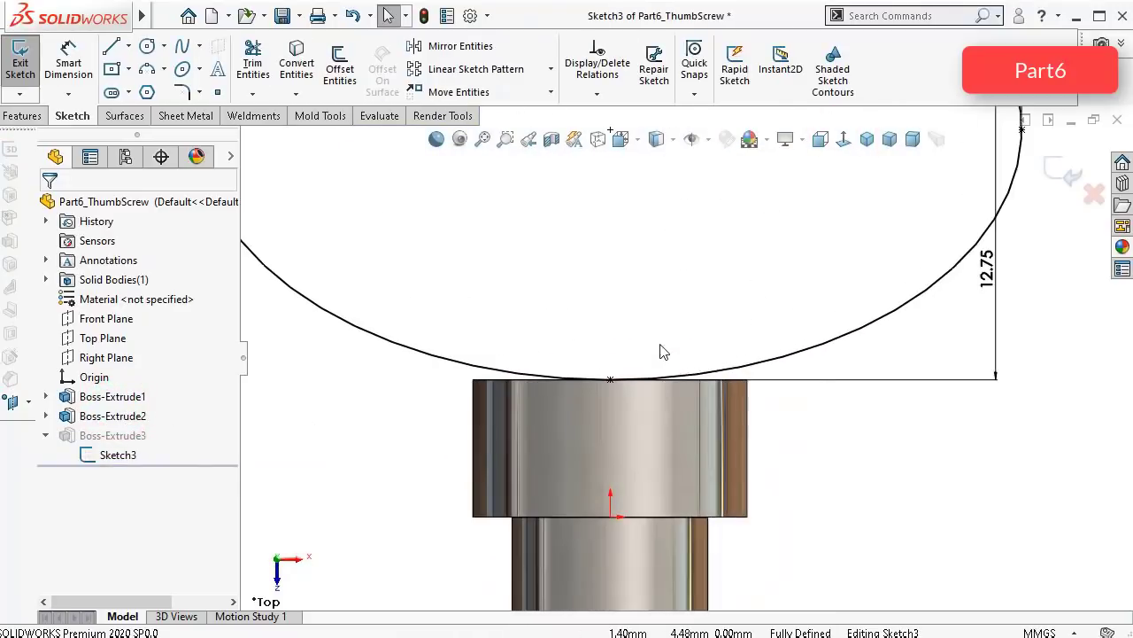
pyautogui.scroll(-4, 661, 345)
pyautogui.scroll(1, 399, 385)
pyautogui.scroll(-1, 400, 377)
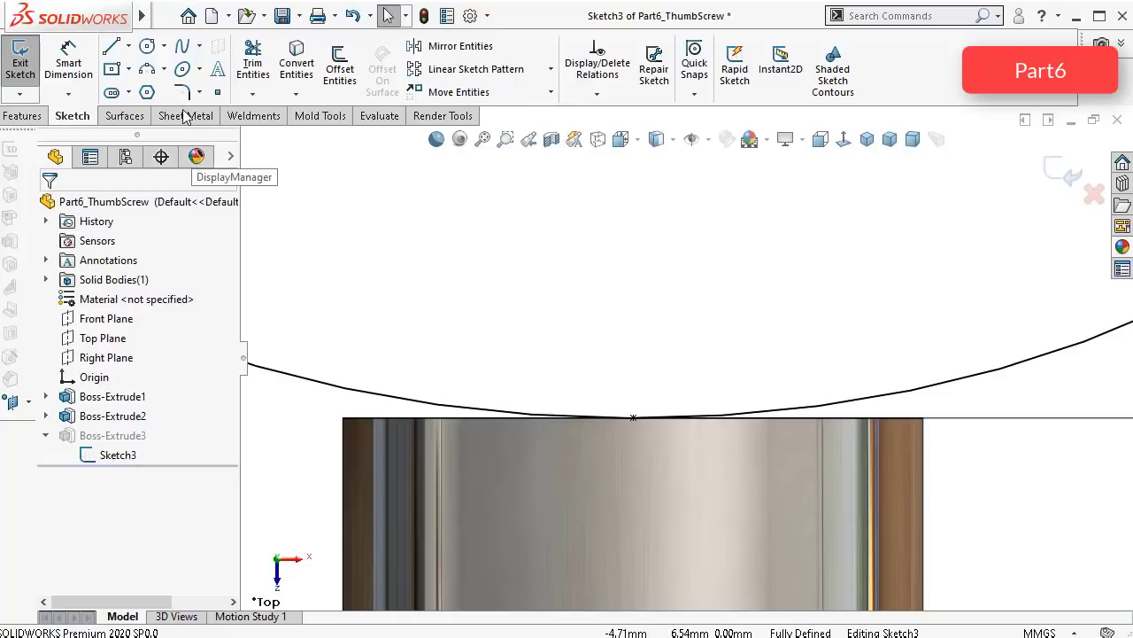
pyautogui.click(114, 49)
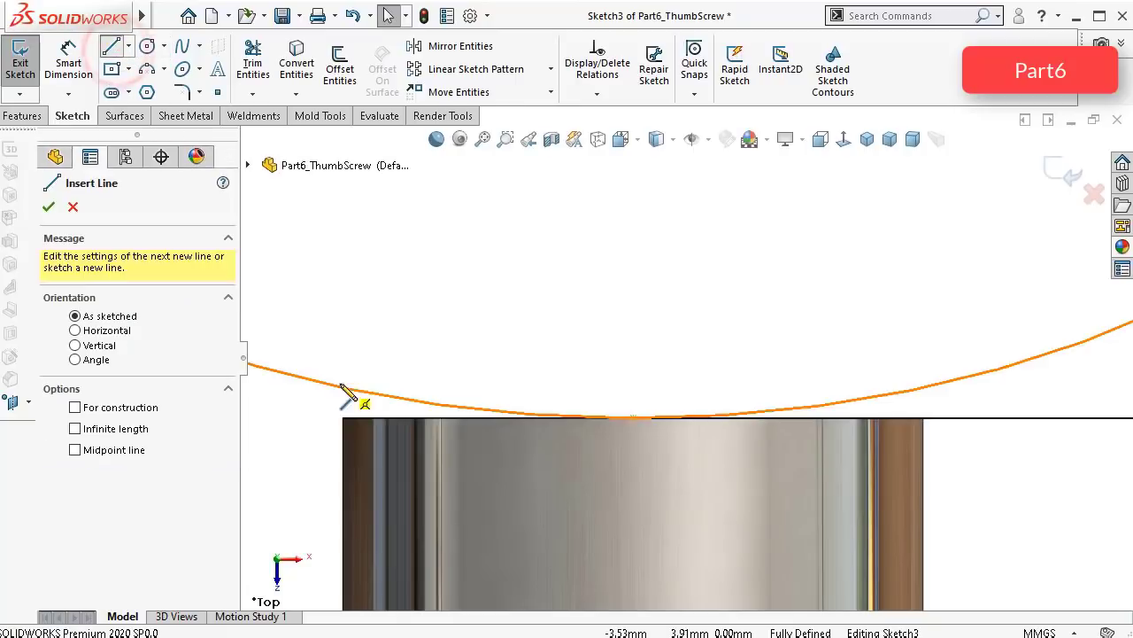
pyautogui.scroll(3, 524, 490)
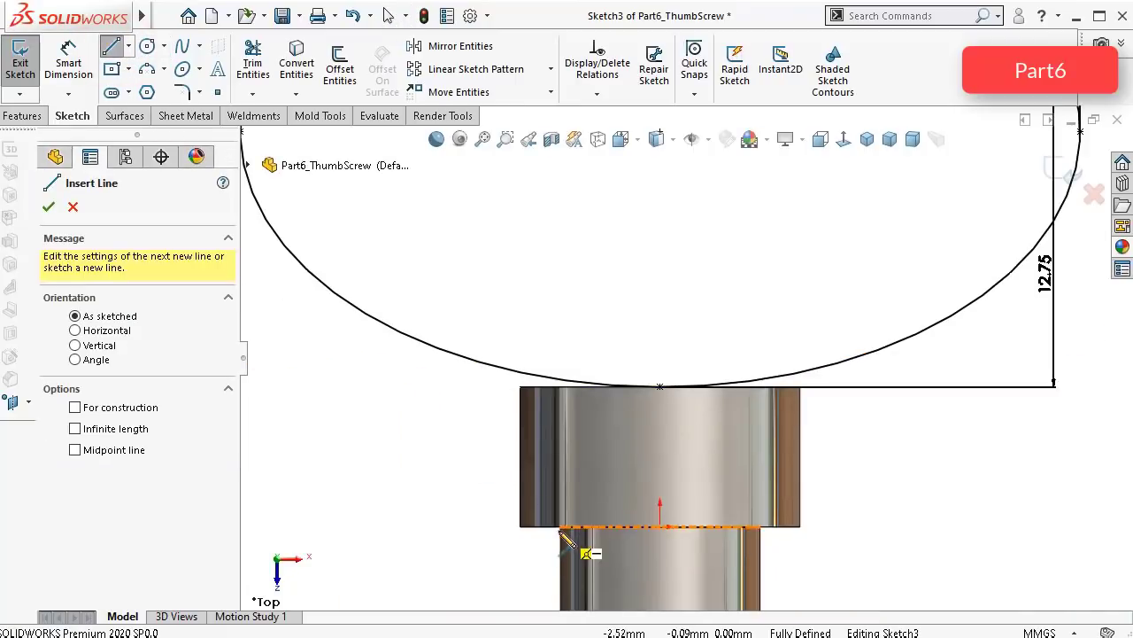
pyautogui.scroll(-5, 560, 526)
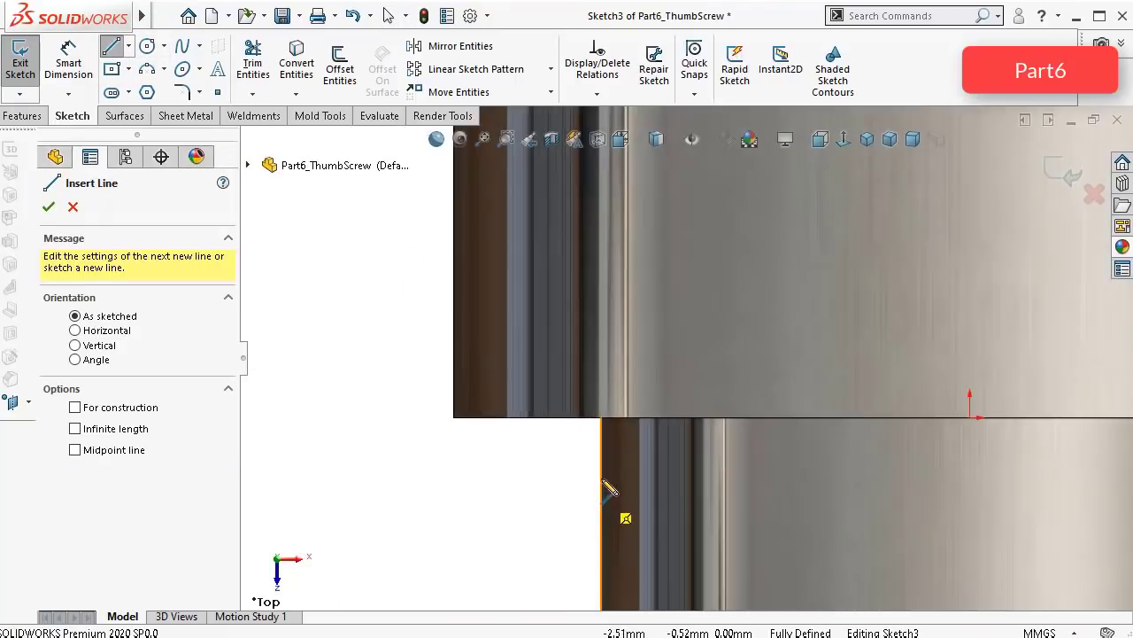
pyautogui.click(601, 417)
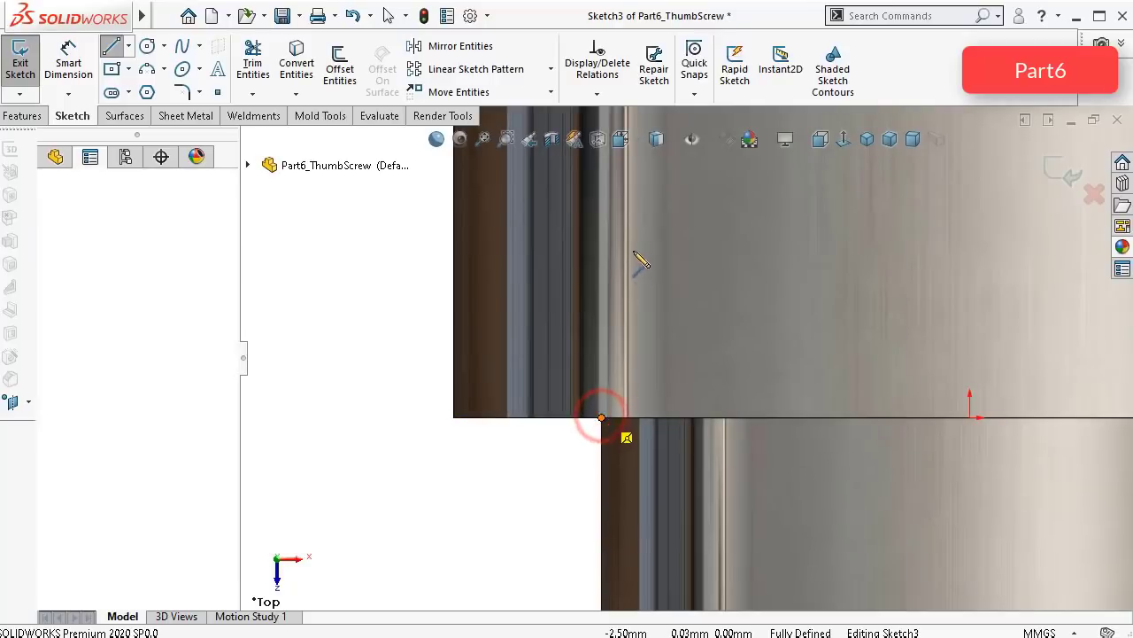
pyautogui.scroll(2, 624, 309)
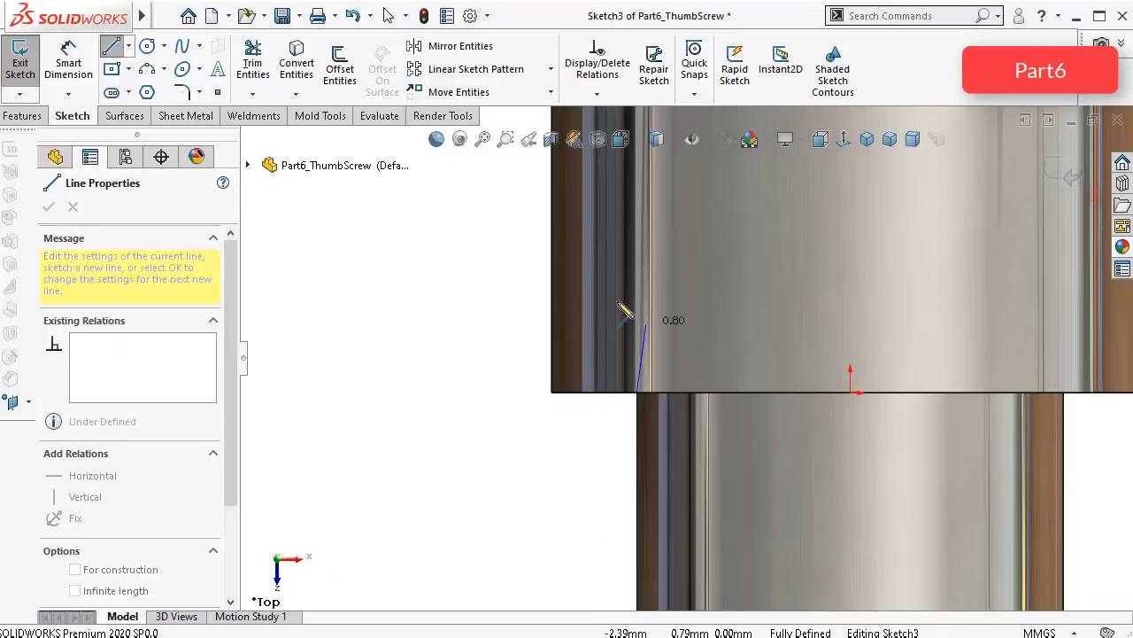
pyautogui.scroll(3, 624, 304)
pyautogui.press('Escape')
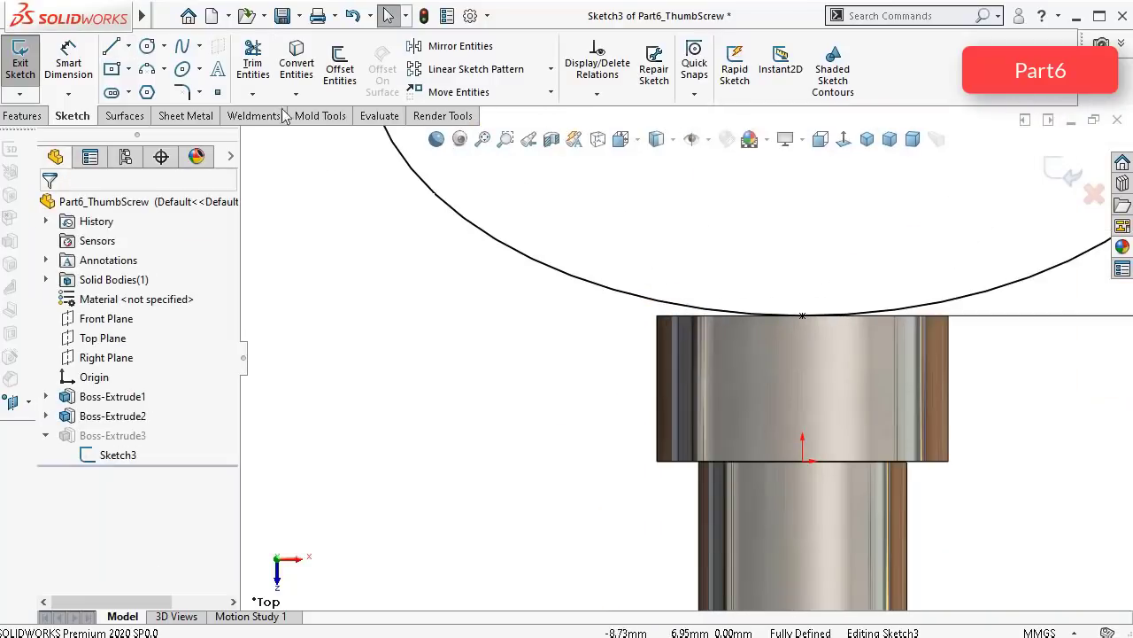
# Step: Sketch a vertical line about 0.21 mm long from the ellipse's lower left down to the head's end edge, deleting the extra sloping segment
pyautogui.click(110, 46)
pyautogui.scroll(-2, 669, 308)
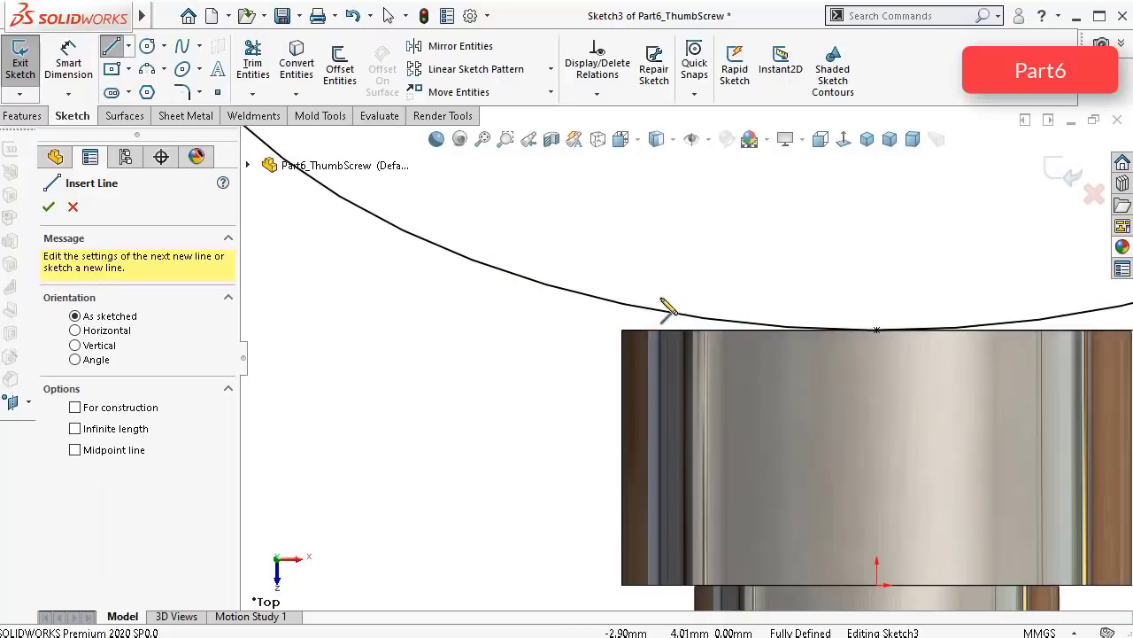
pyautogui.click(682, 318)
pyautogui.scroll(-2, 691, 330)
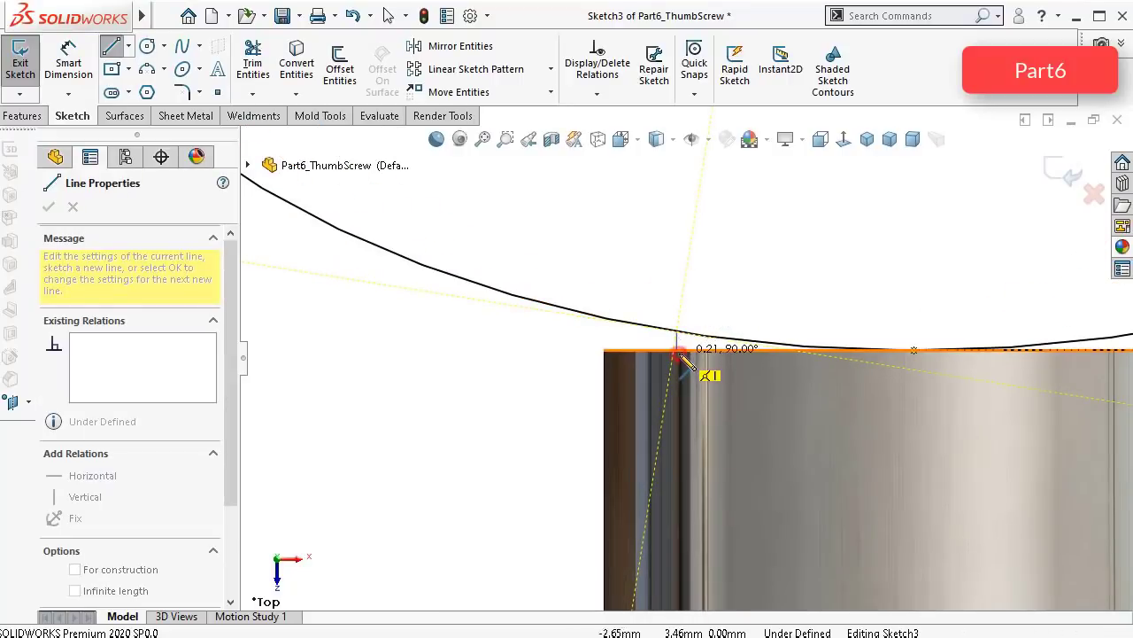
pyautogui.click(677, 352)
pyautogui.click(458, 401)
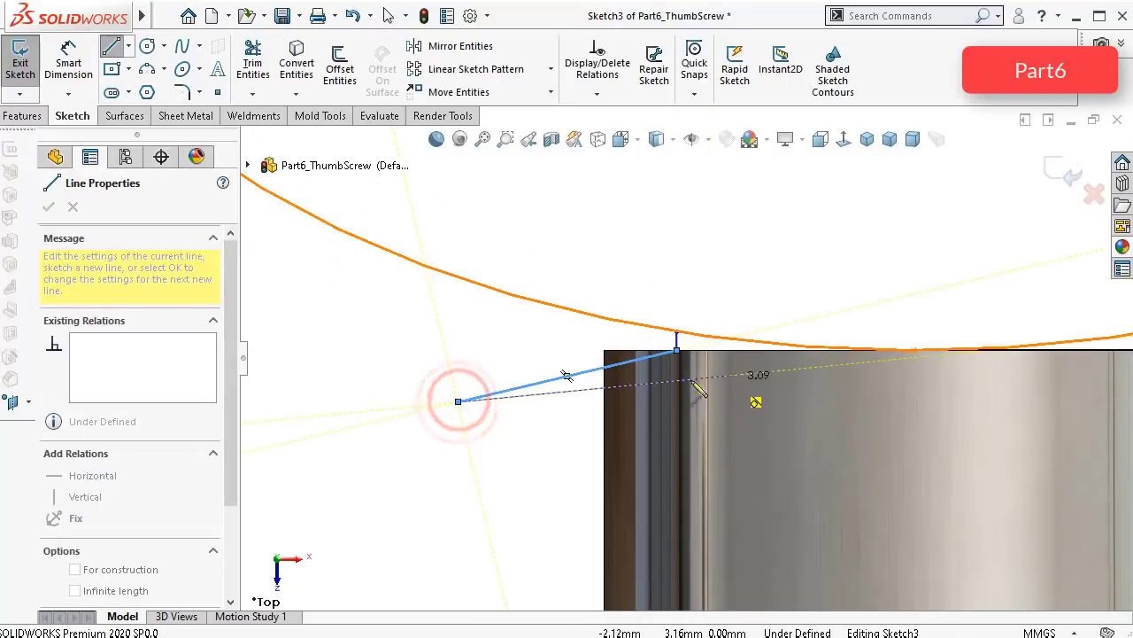
pyautogui.press('Escape')
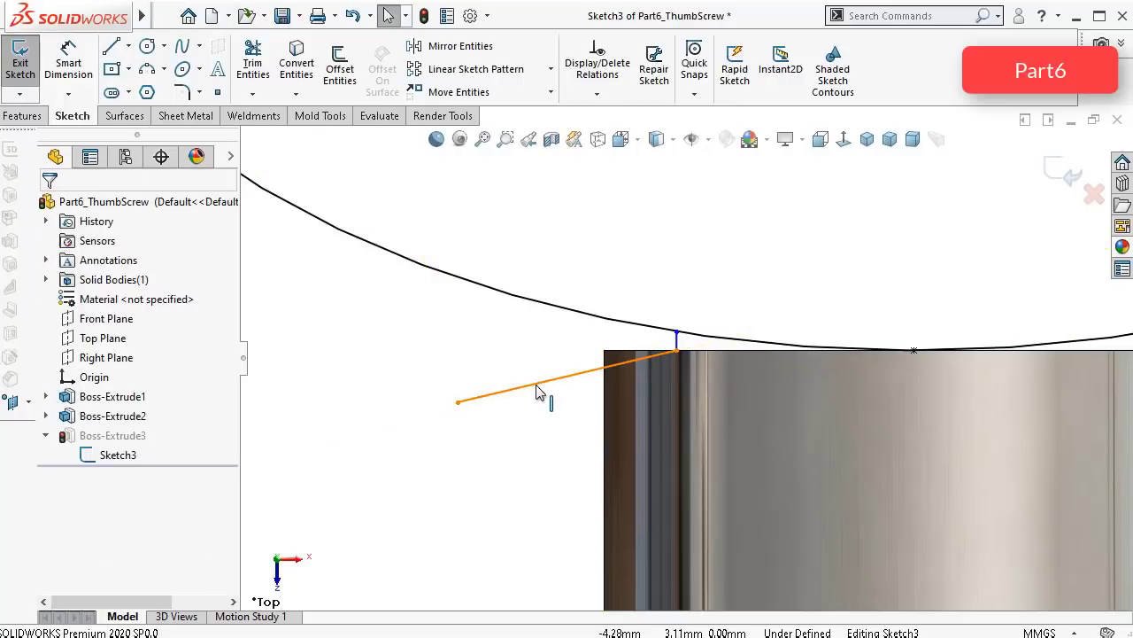
pyautogui.click(542, 383)
pyautogui.press('Delete')
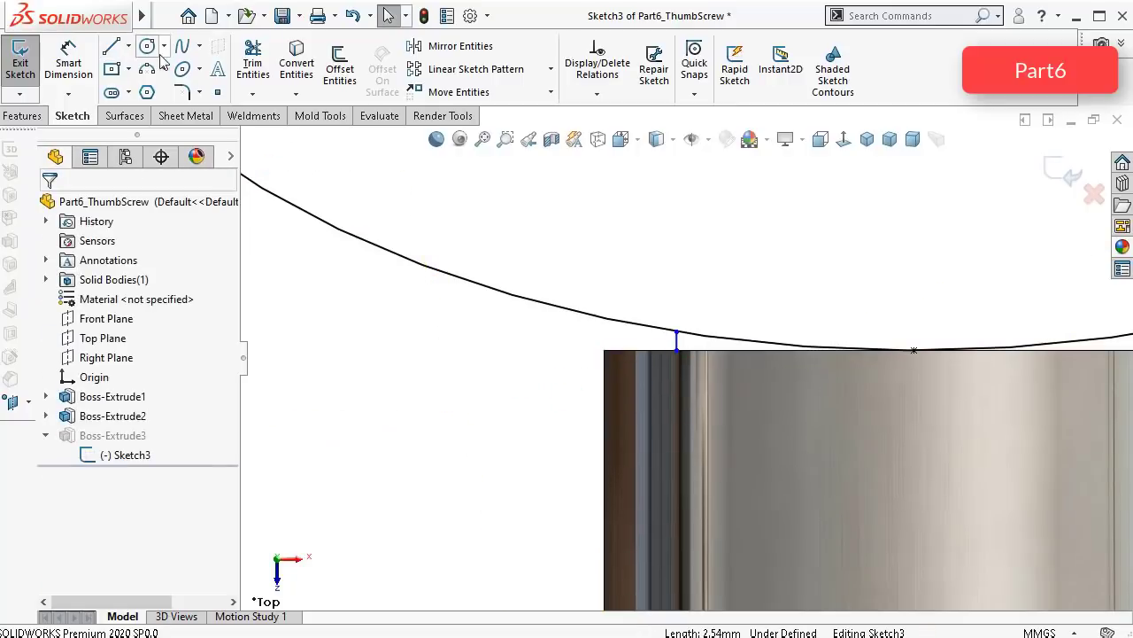
# Step: Sketch a vertical line about 0.29 mm long from the ellipse's lower right towards the head's end edge, near the head's right corner
pyautogui.click(117, 49)
pyautogui.scroll(1, 996, 314)
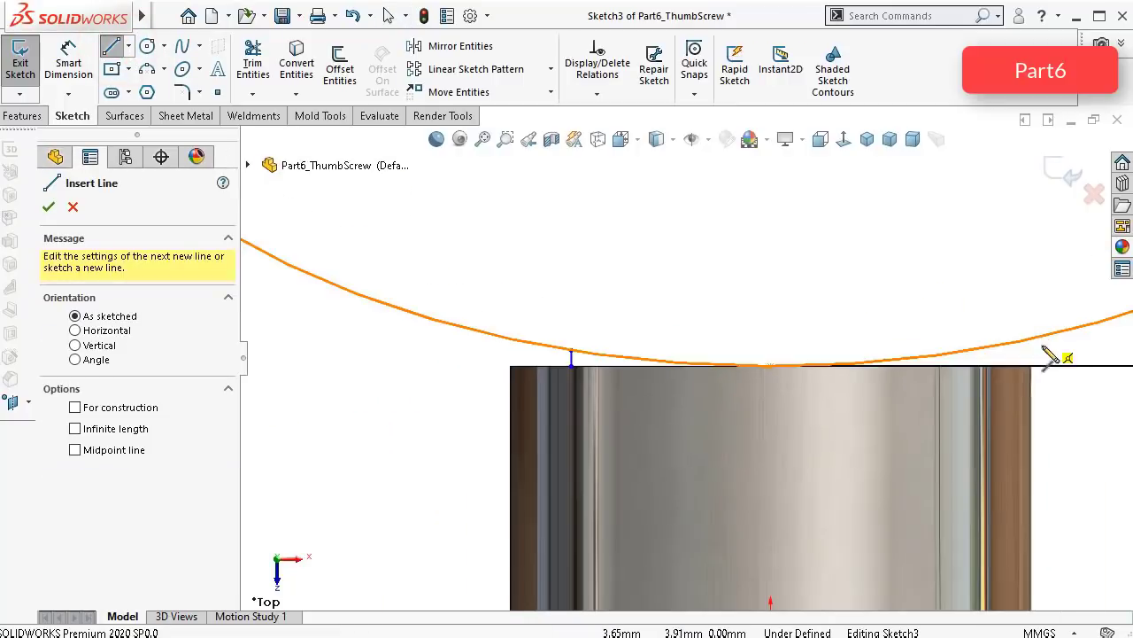
pyautogui.click(1027, 341)
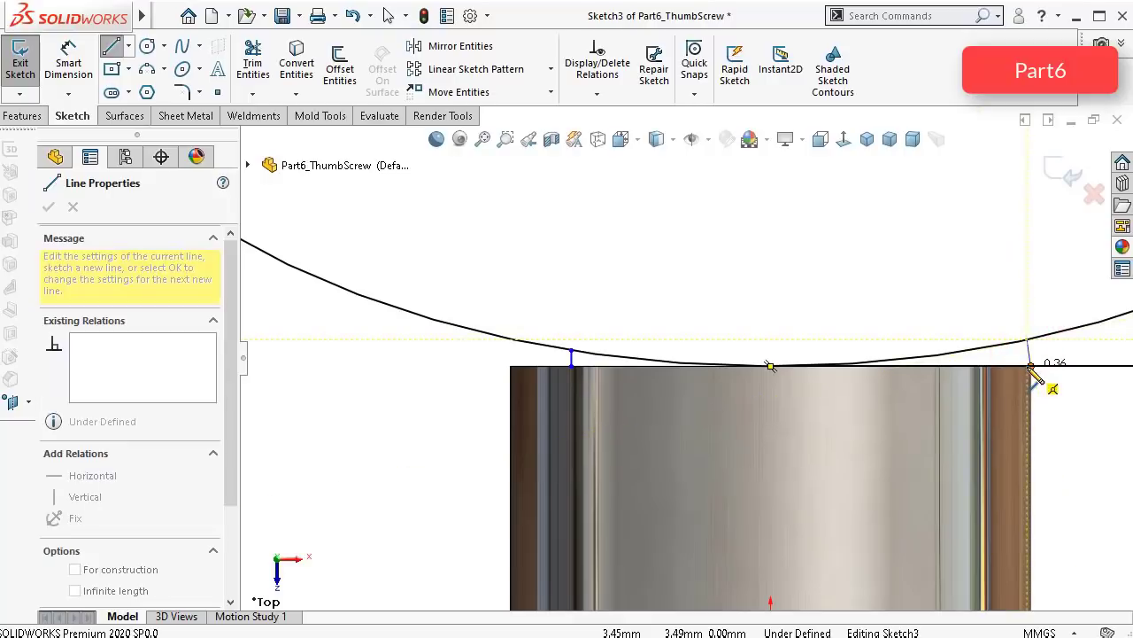
pyautogui.scroll(-2, 1031, 365)
pyautogui.scroll(-1, 1033, 368)
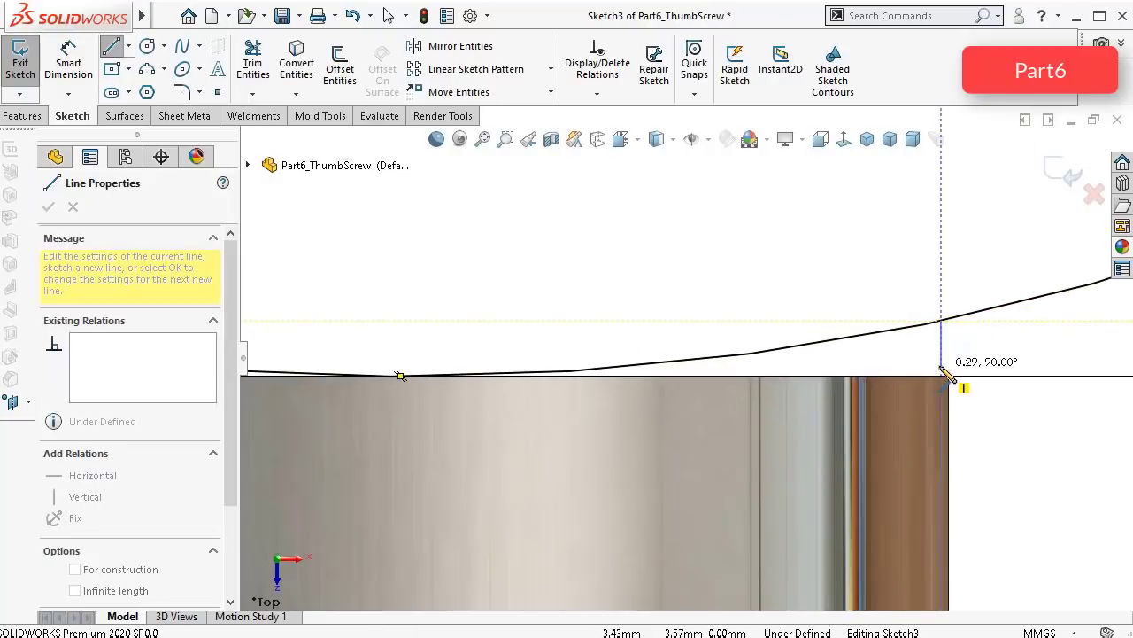
pyautogui.click(941, 365)
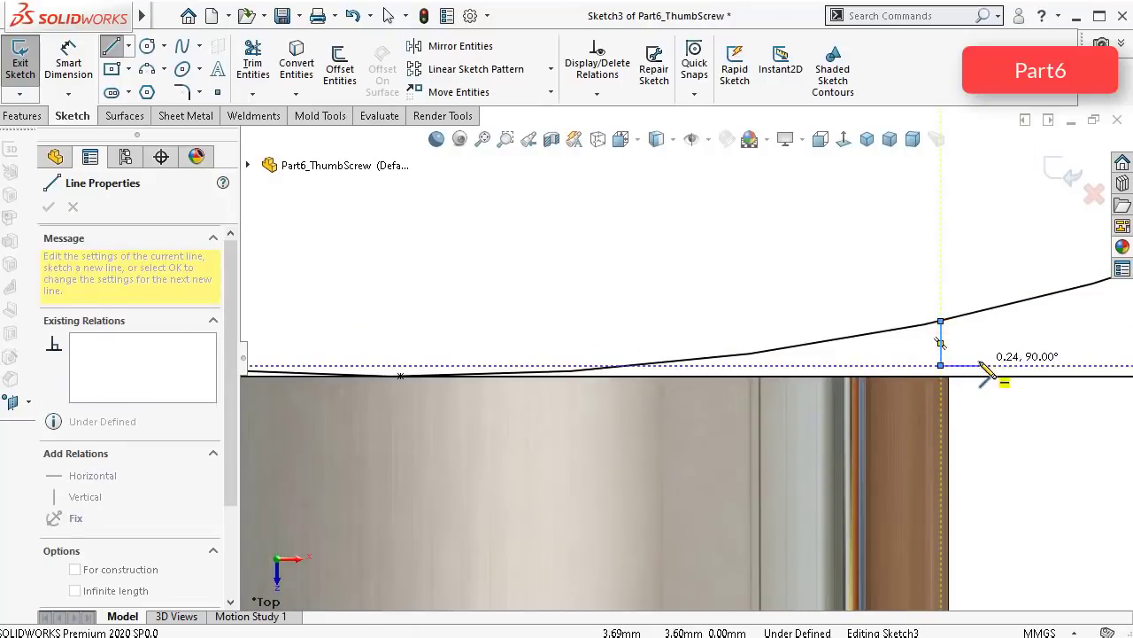
pyautogui.press('Escape')
# Step: Add a coincident relation between the right vertical line's lower endpoint and the head's end edge
pyautogui.click(940, 365)
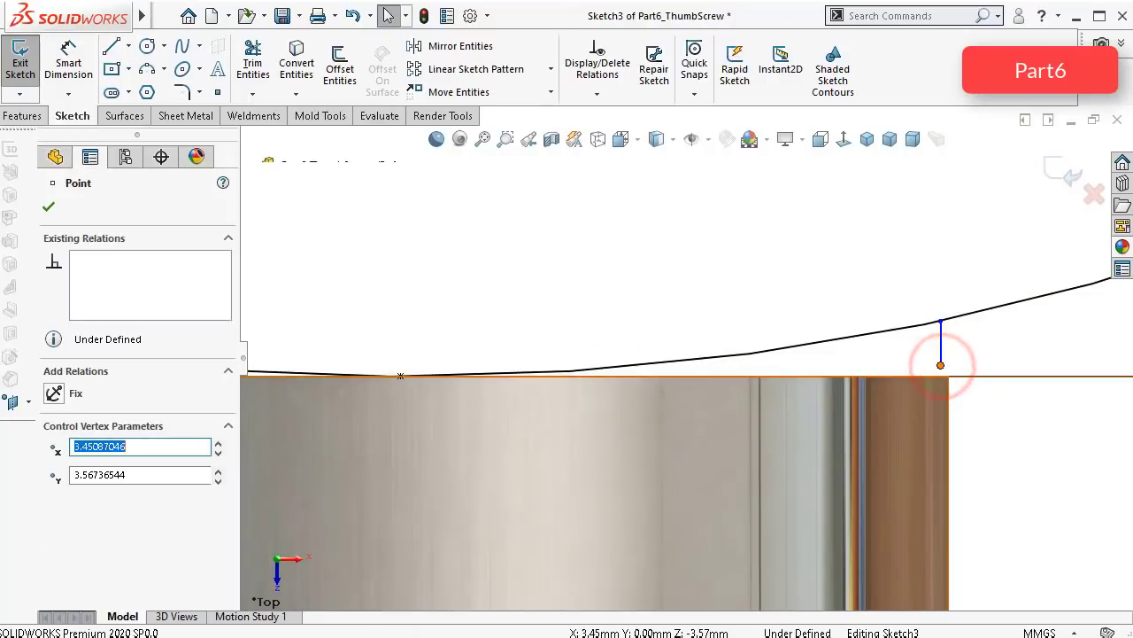
pyautogui.keyDown('ctrl'); pyautogui.click(946, 386); pyautogui.keyUp('ctrl')
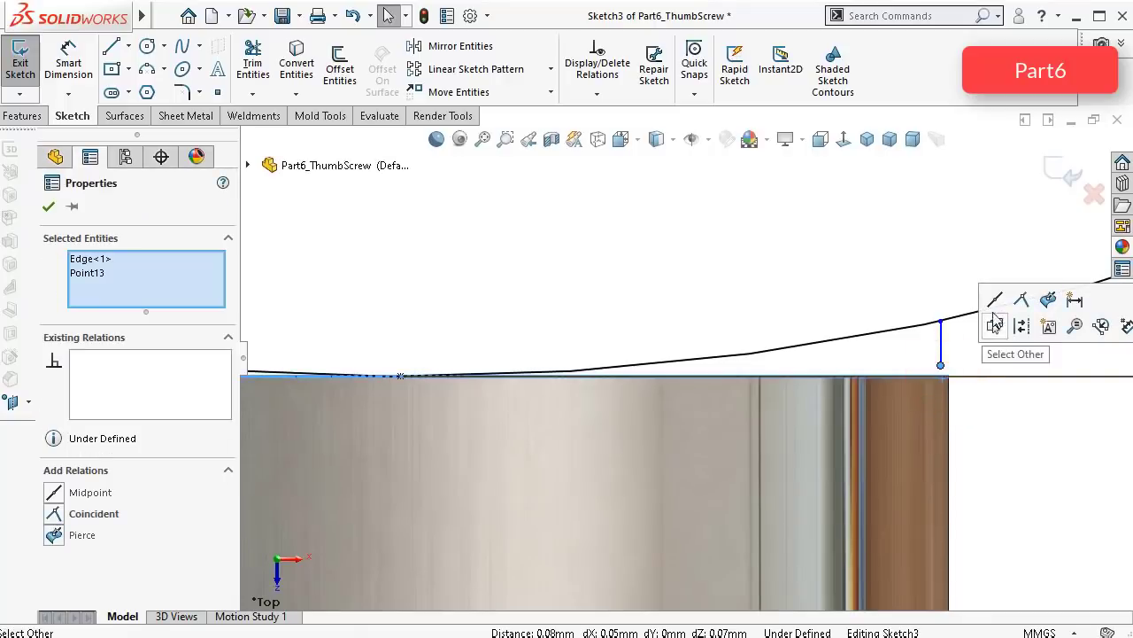
pyautogui.click(1021, 301)
pyautogui.click(1001, 434)
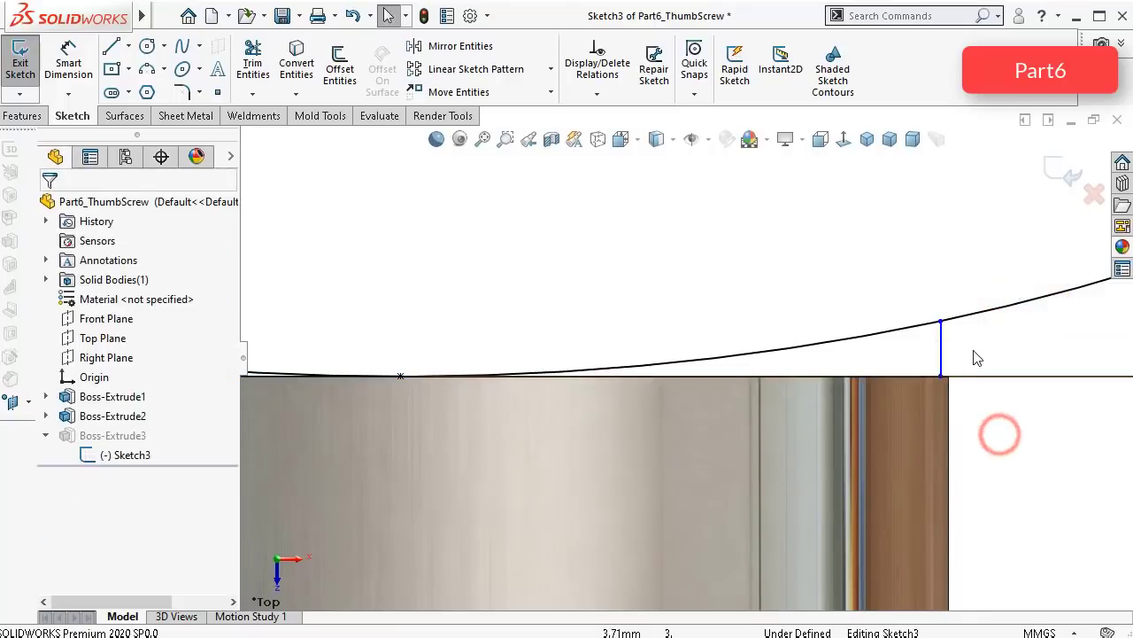
# Step: Add a coincident relation between the right vertical line and the shank's right silhouette corner just below the head
pyautogui.click(941, 347)
pyautogui.scroll(4, 976, 435)
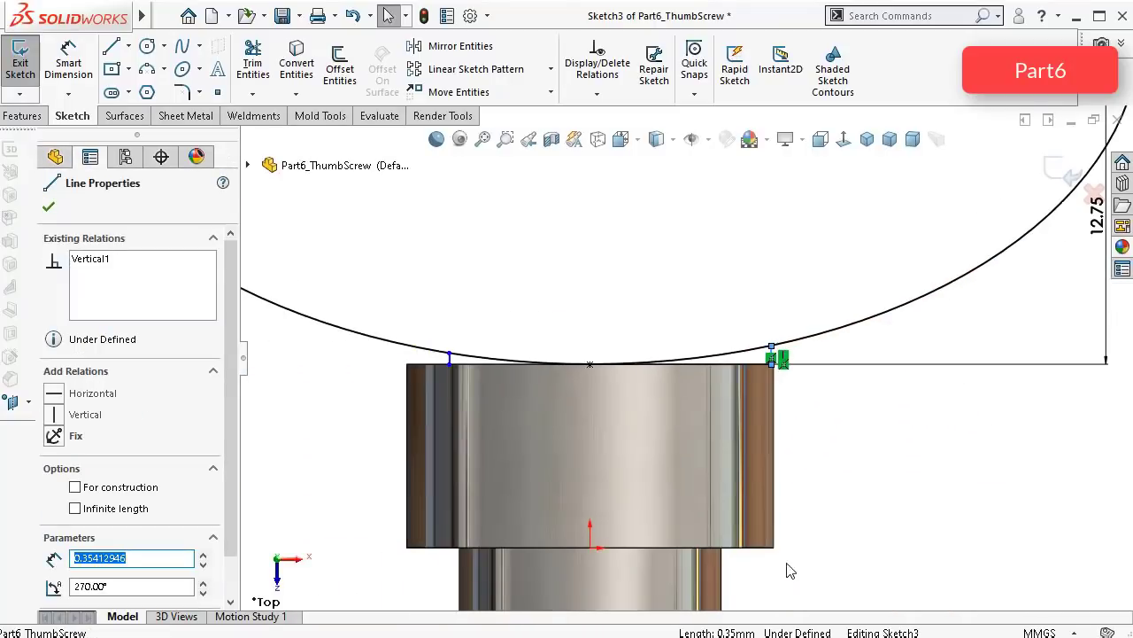
pyautogui.scroll(-4, 762, 549)
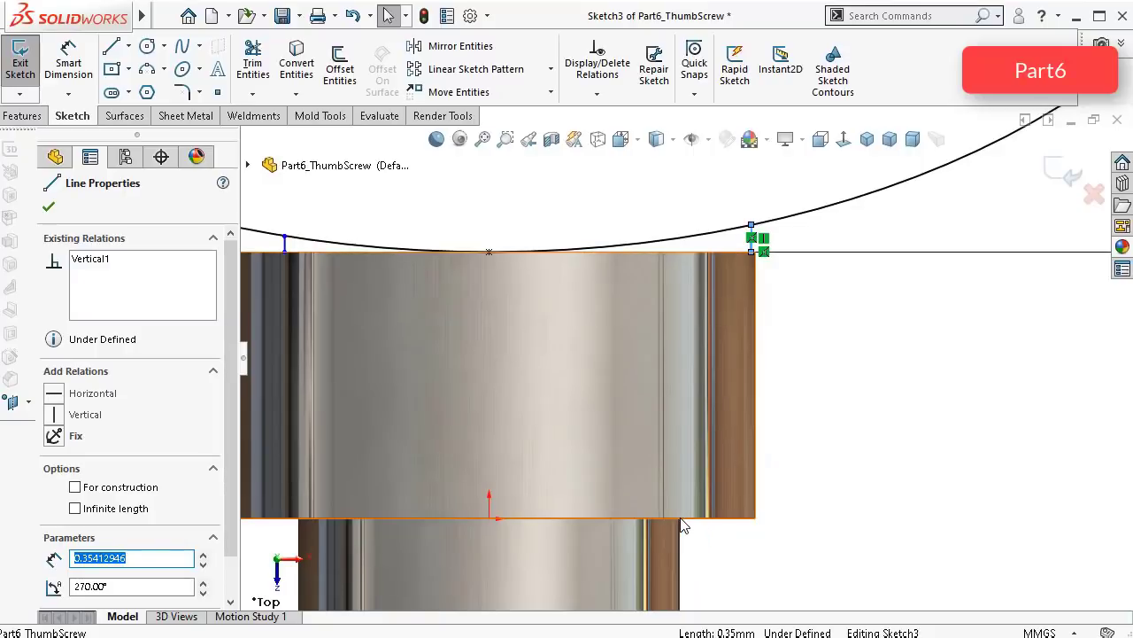
pyautogui.keyDown('ctrl'); pyautogui.click(680, 520); pyautogui.keyUp('ctrl')
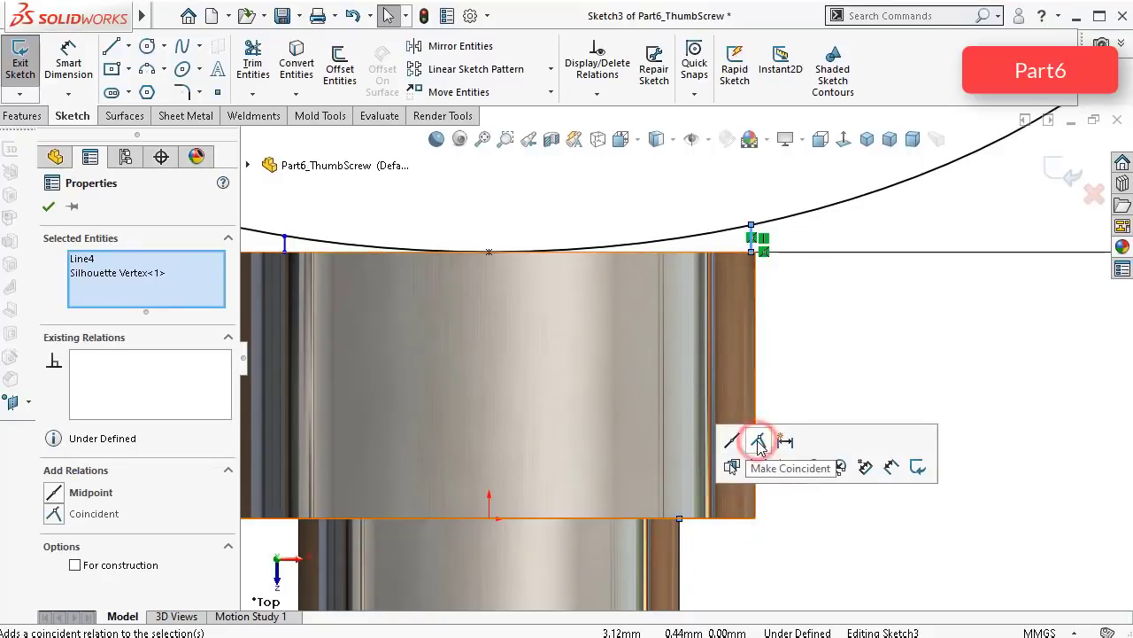
pyautogui.click(759, 443)
pyautogui.click(969, 362)
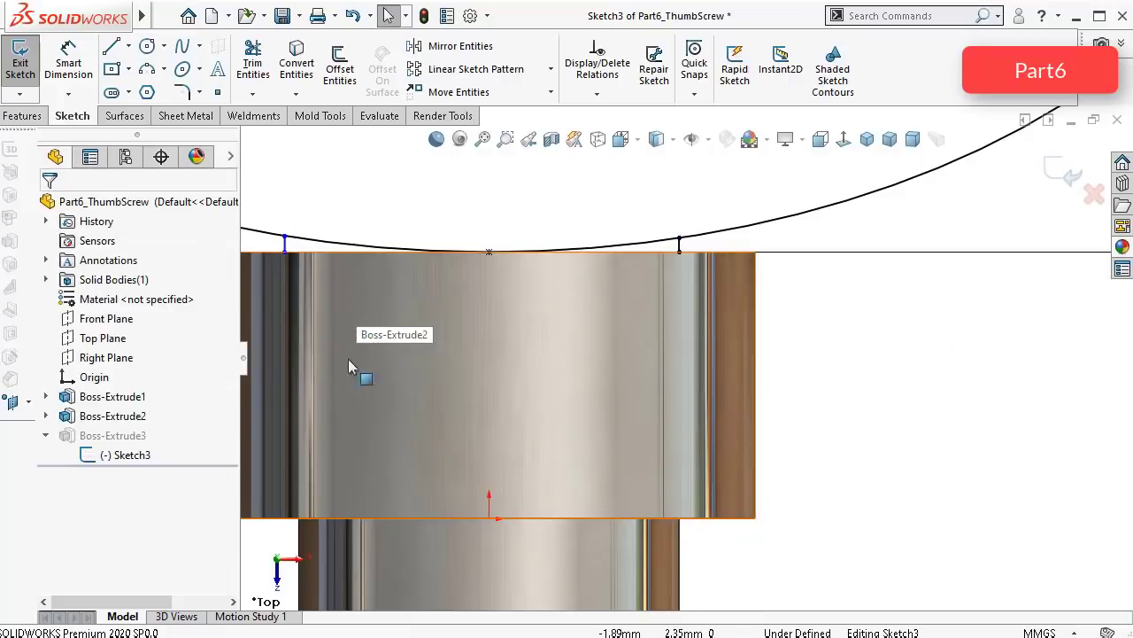
# Step: Move the left vertical line inward and make it coincident with the shank's left silhouette corner just below the head
pyautogui.scroll(2, 348, 358)
pyautogui.scroll(-2, 450, 348)
pyautogui.scroll(-2, 454, 199)
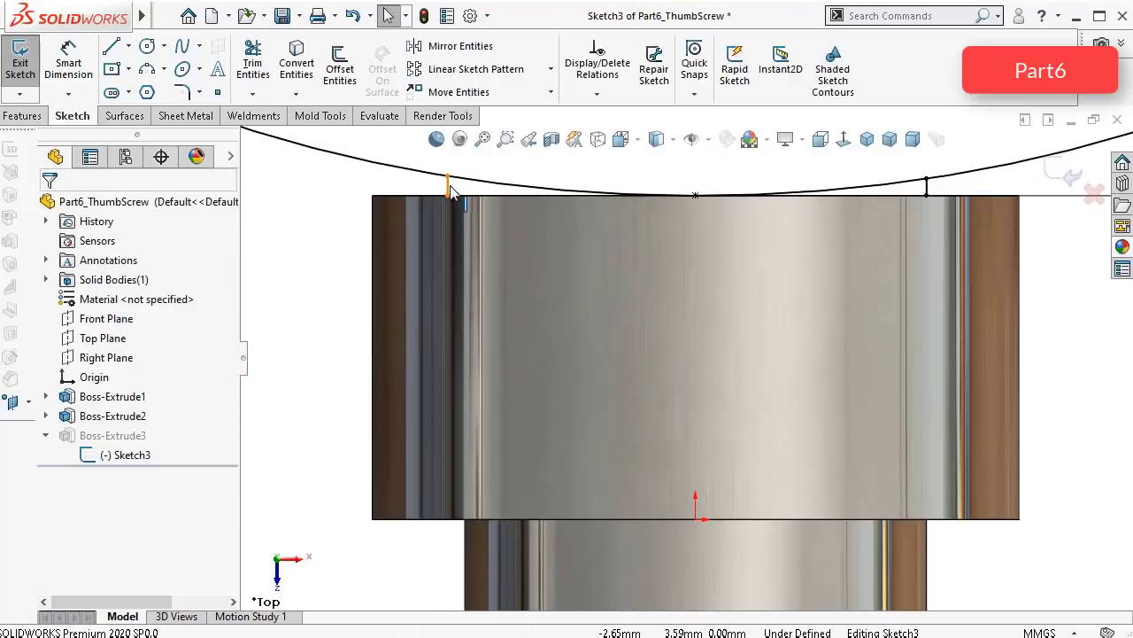
pyautogui.scroll(-2, 451, 193)
pyautogui.click(530, 249)
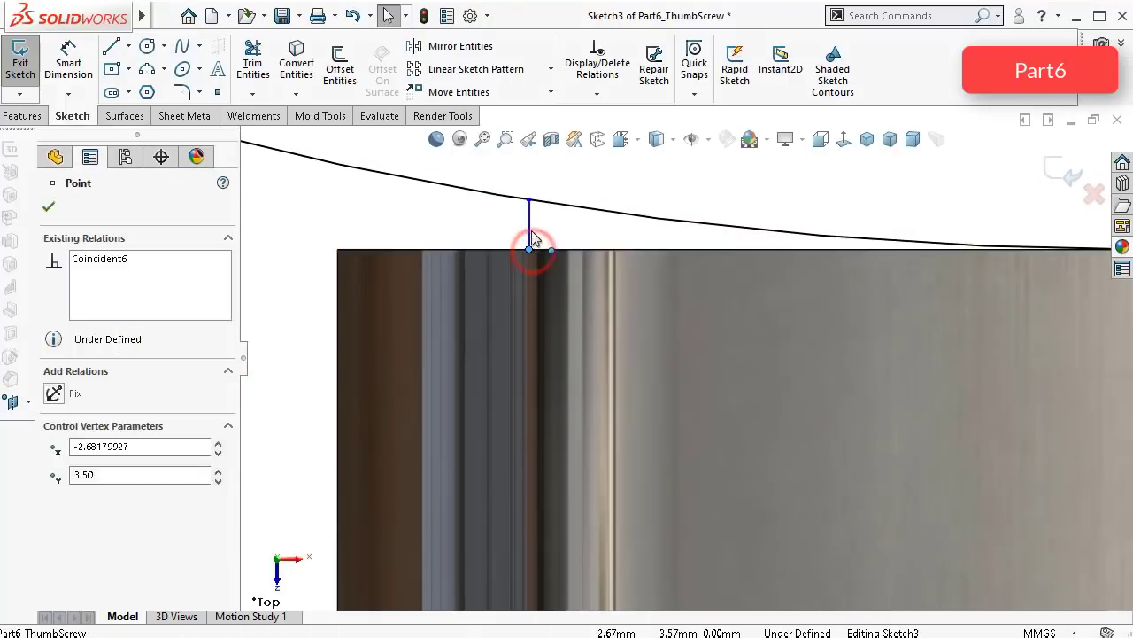
pyautogui.moveTo(532, 232)
pyautogui.mouseDown()
pyautogui.moveTo(534, 256)
pyautogui.moveTo(571, 235)
pyautogui.mouseUp()
pyautogui.click(497, 230)
pyautogui.click(525, 227)
pyautogui.click(571, 229)
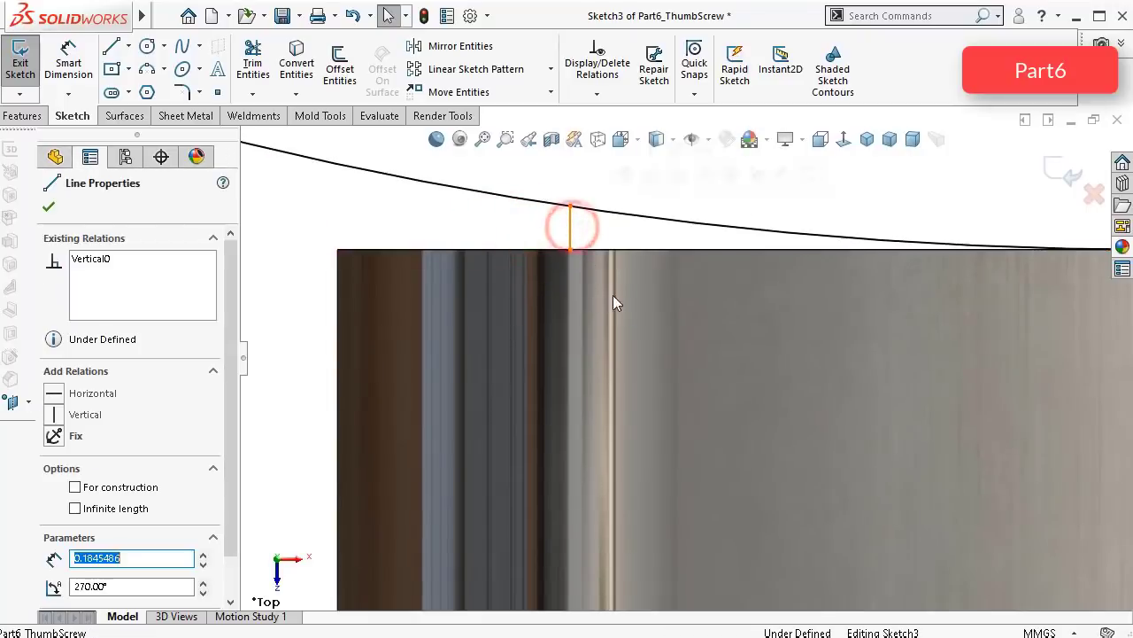
pyautogui.scroll(-5, 611, 297)
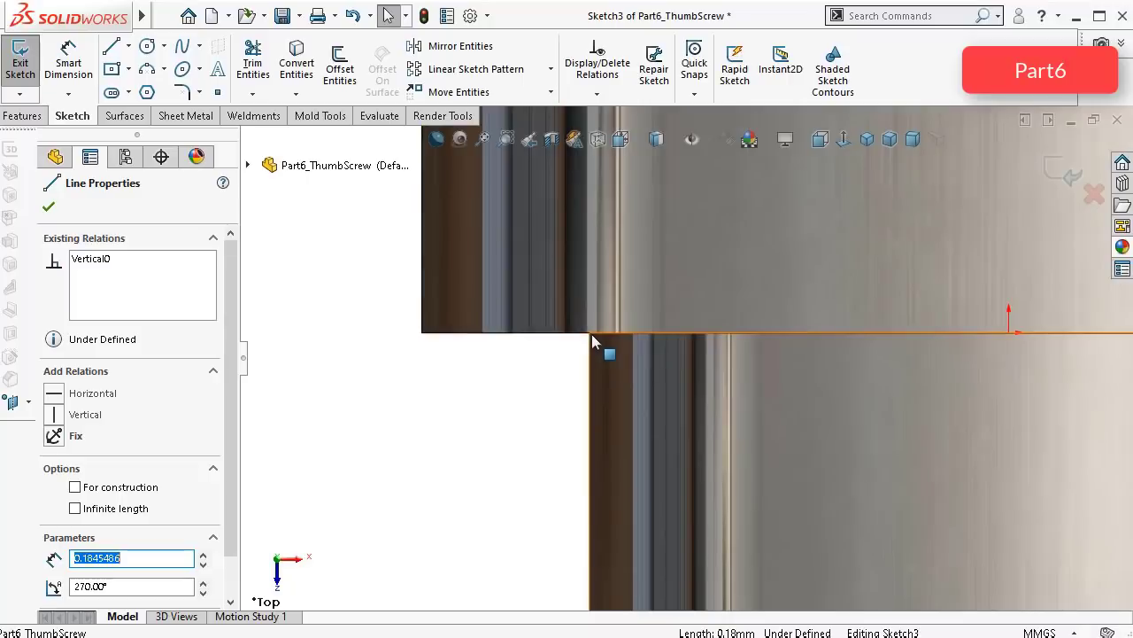
pyautogui.keyDown('ctrl'); pyautogui.click(592, 335); pyautogui.keyUp('ctrl')
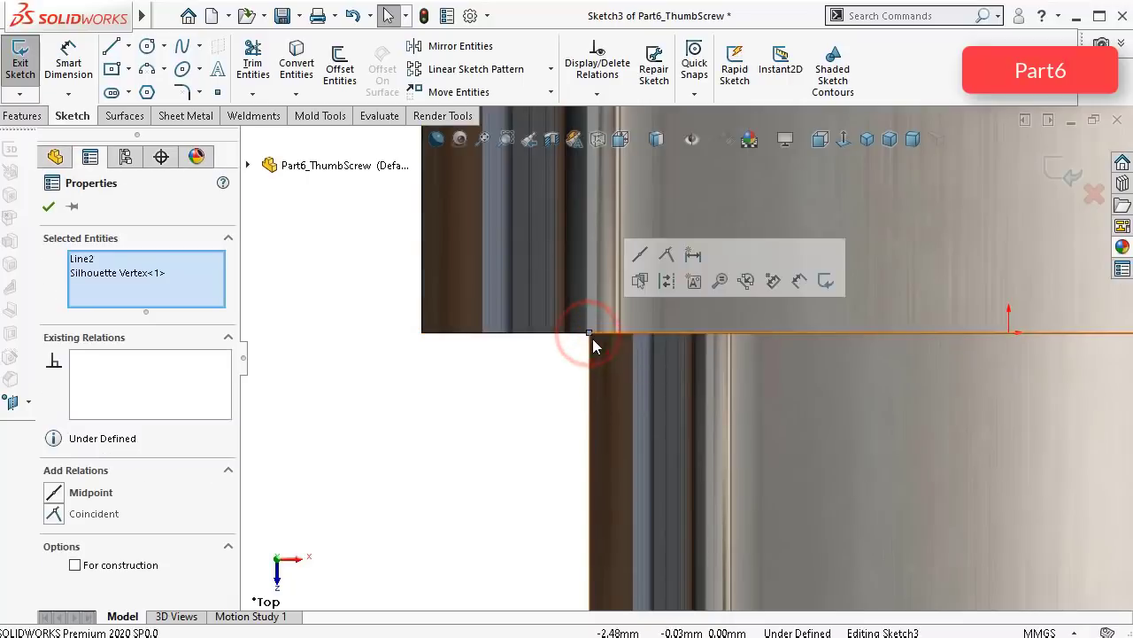
pyautogui.click(666, 255)
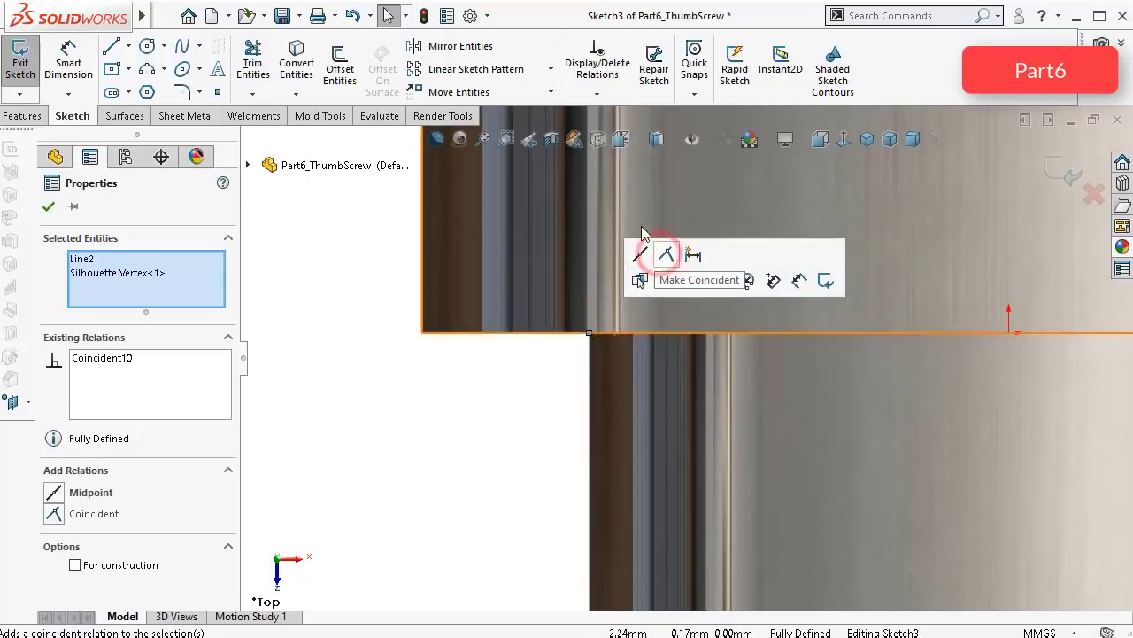
# Step: Sketch a horizontal line joining the lower ends of the two vertical lines, and exit the sketch, rebuilding the feature anyway
pyautogui.scroll(5, 644, 232)
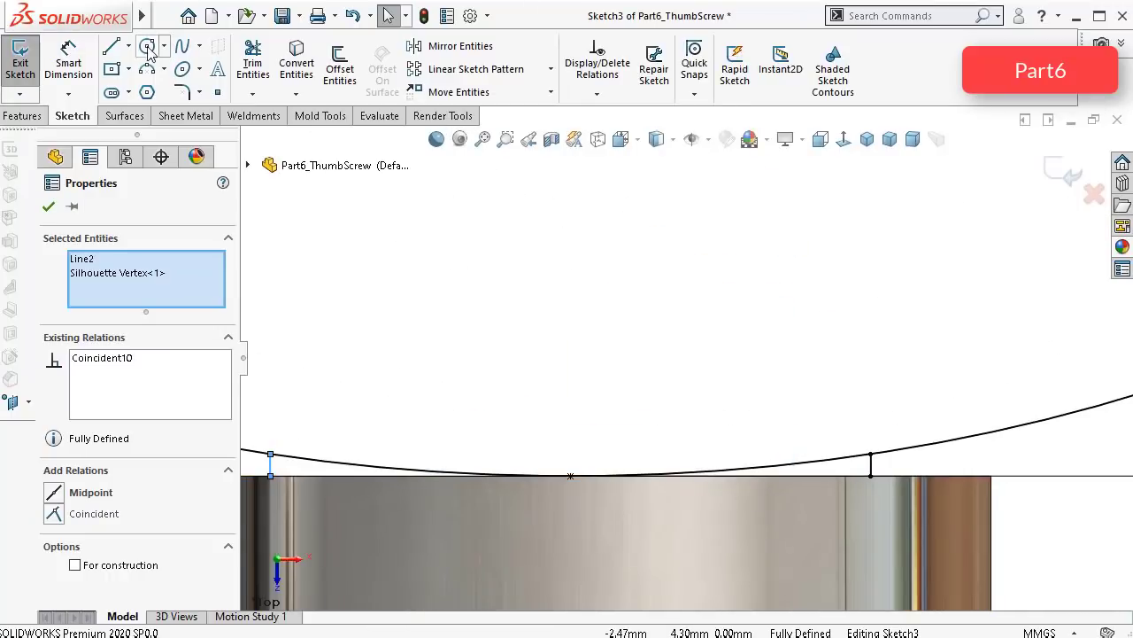
pyautogui.click(114, 49)
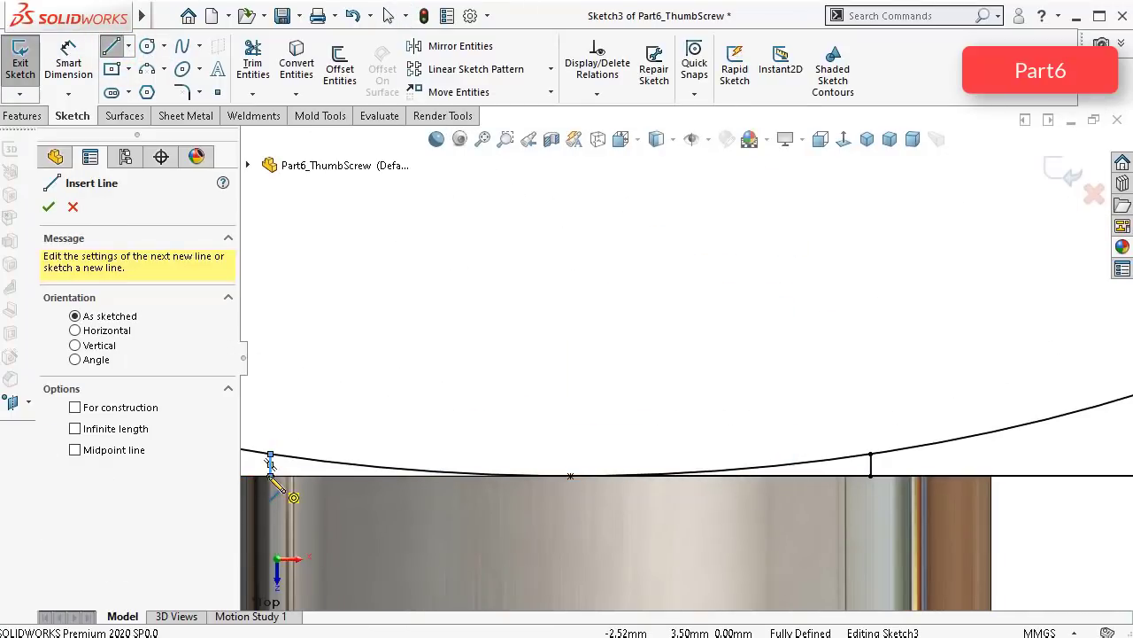
pyautogui.click(270, 474)
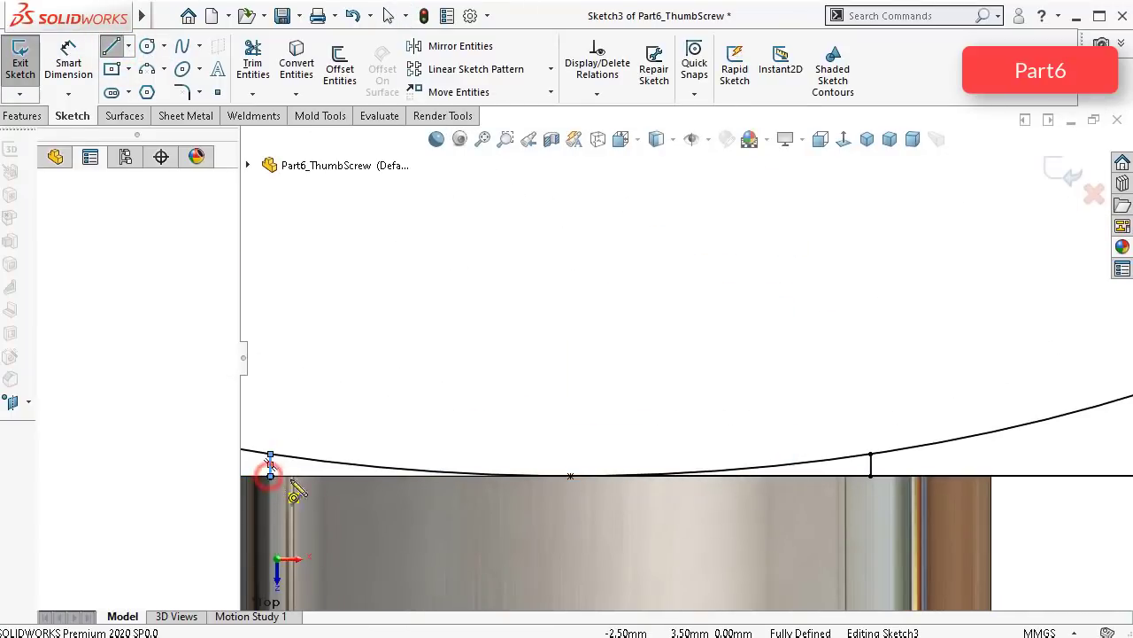
pyautogui.doubleClick(870, 475)
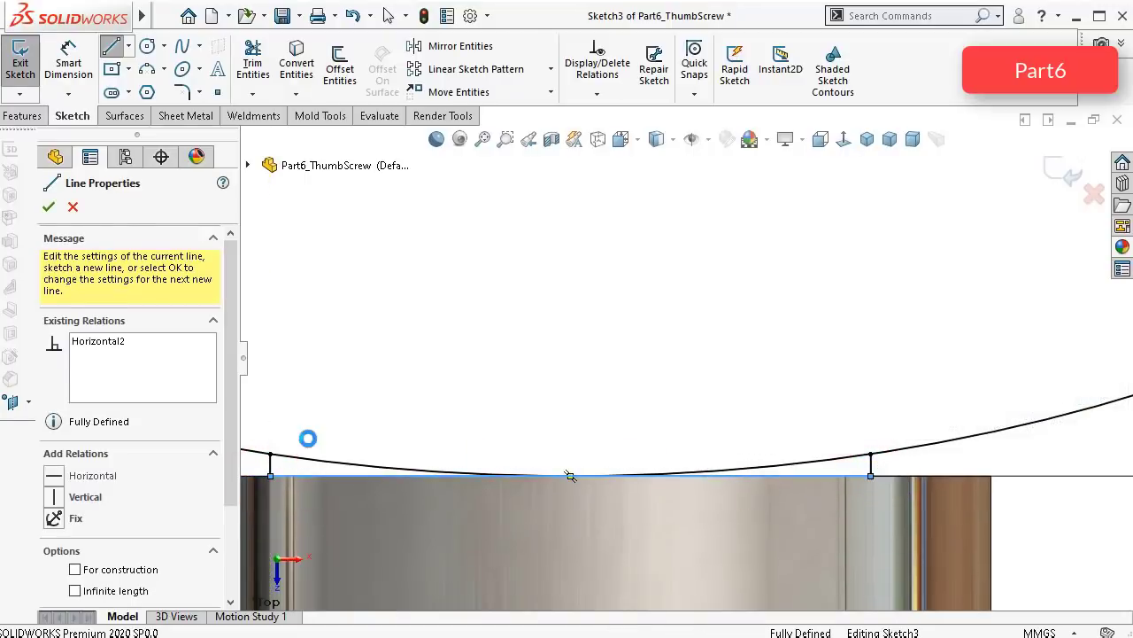
pyautogui.press('Escape')
pyautogui.scroll(4, 944, 260)
pyautogui.click(1069, 167)
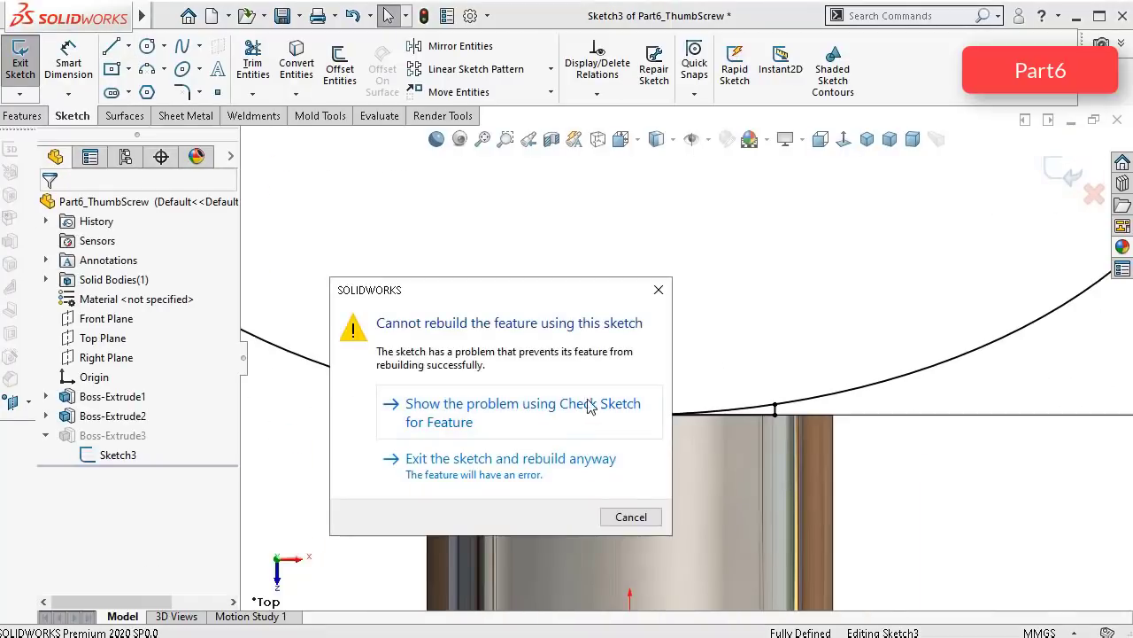
pyautogui.click(567, 477)
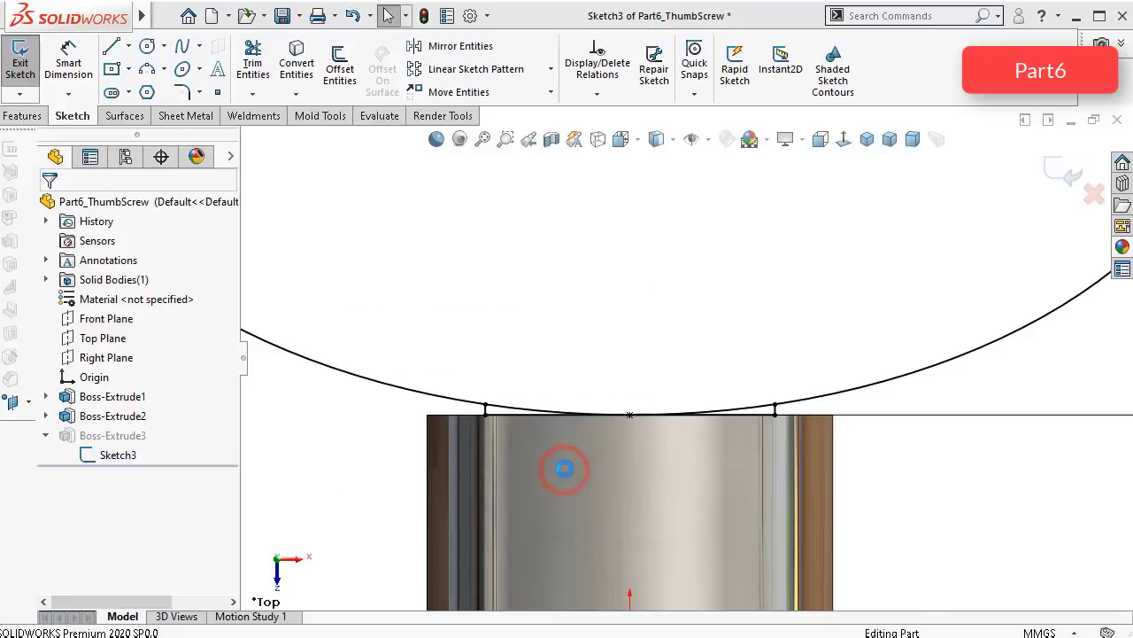
# Step: Edit the grip's extrusion to use the ellipse and the two small regions between it and the head as its selected contours
pyautogui.click(149, 443)
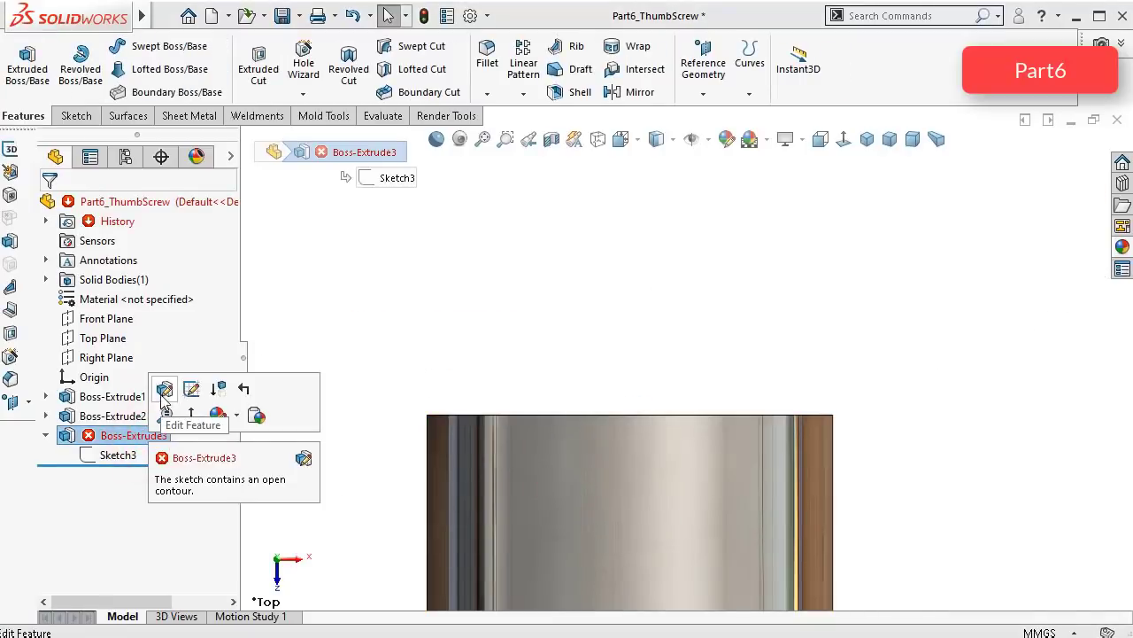
pyautogui.click(164, 390)
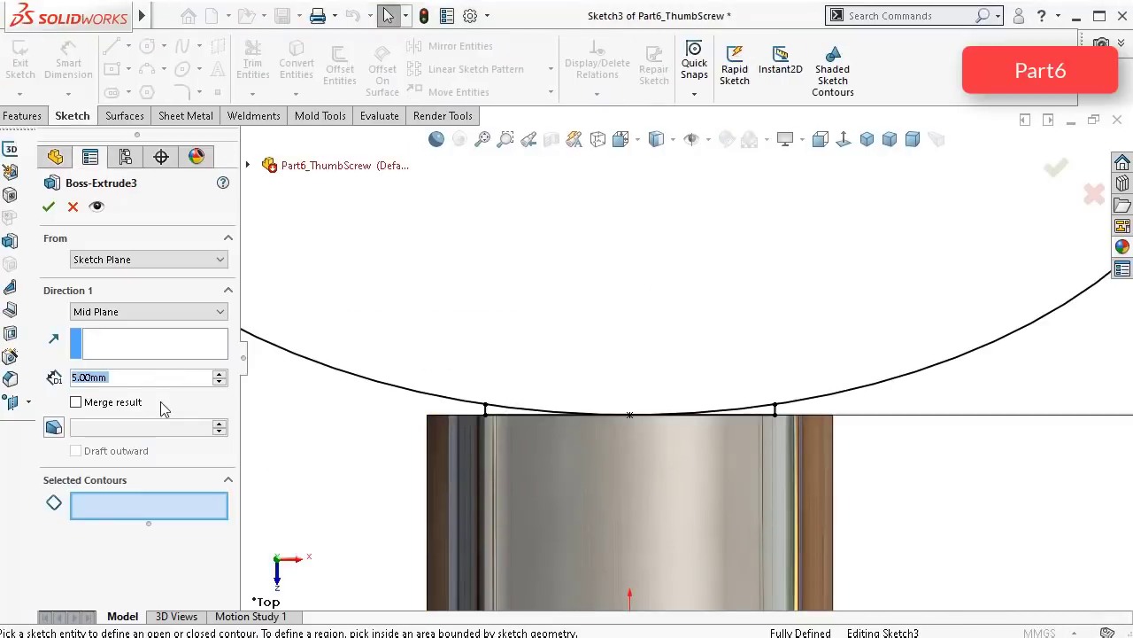
pyautogui.click(584, 276)
pyautogui.scroll(-3, 534, 394)
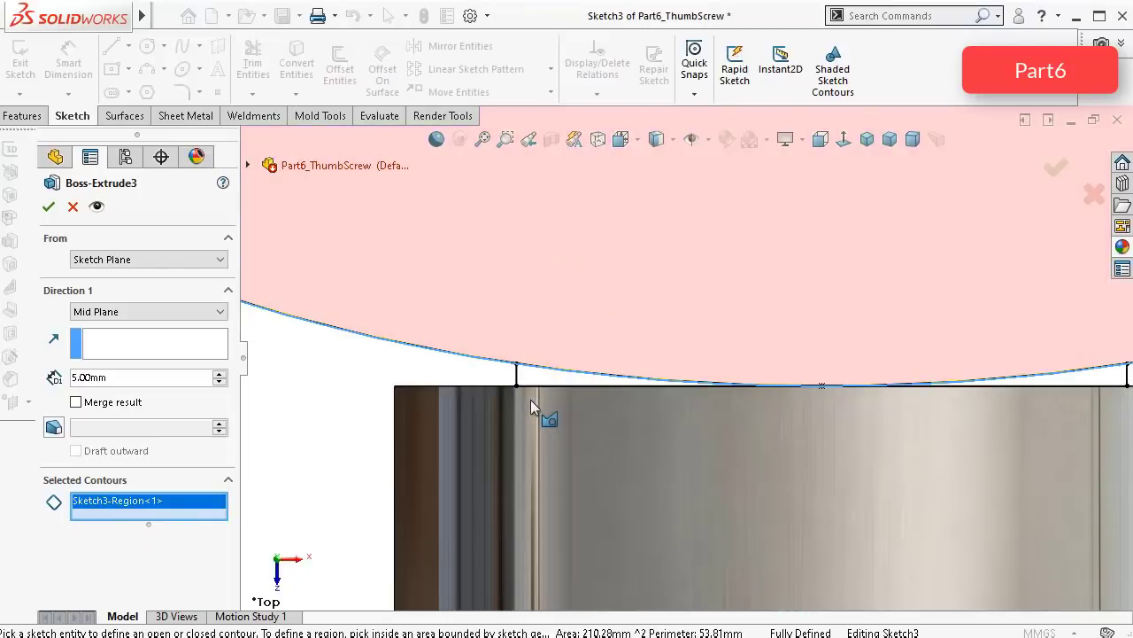
pyautogui.click(532, 375)
pyautogui.scroll(1, 779, 372)
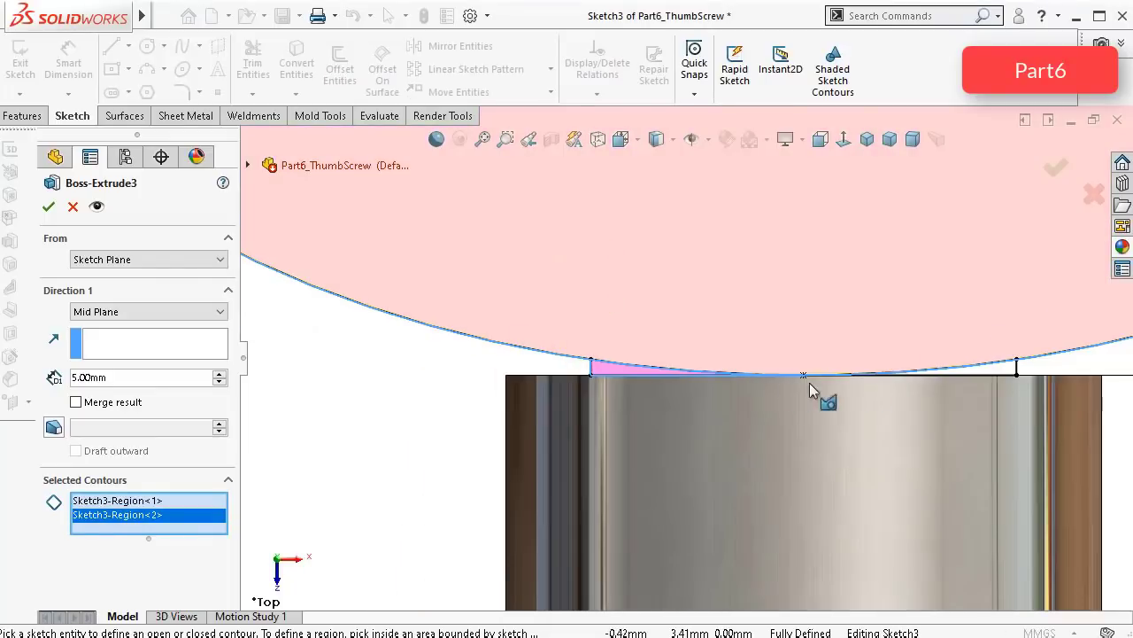
pyautogui.click(991, 368)
pyautogui.click(997, 368)
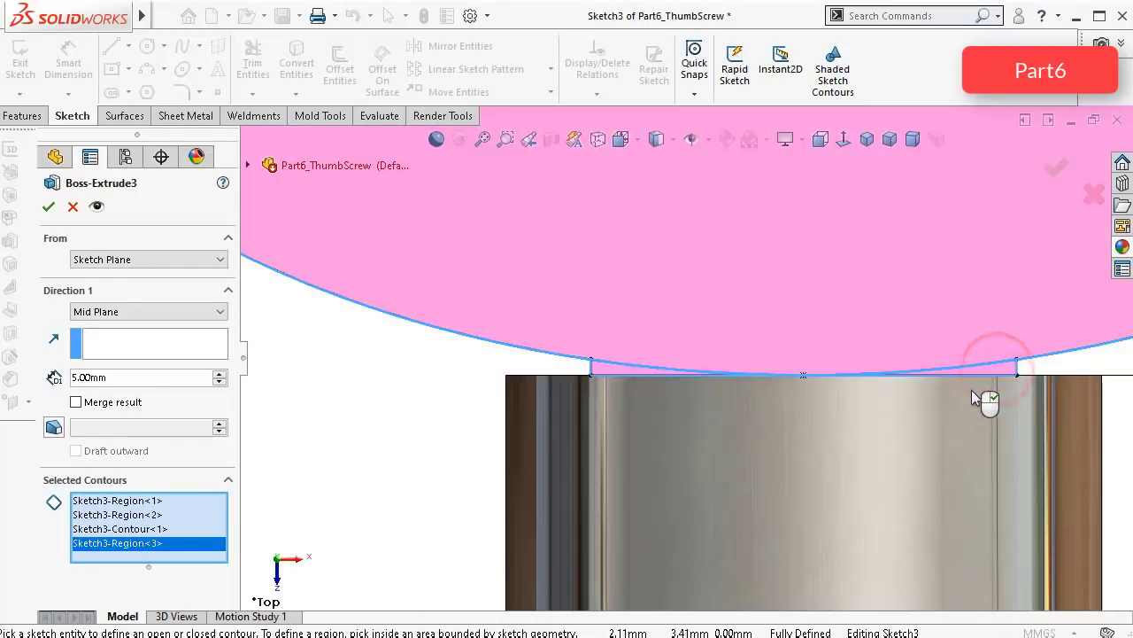
pyautogui.scroll(2, 971, 390)
pyautogui.click(1054, 177)
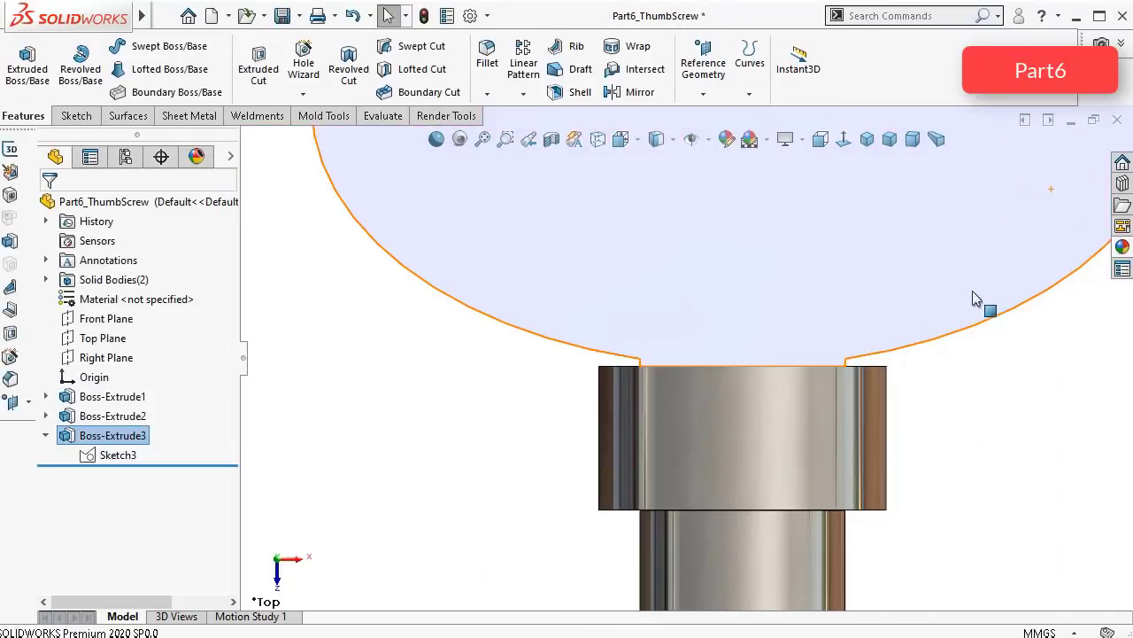
# Step: Examine the joint between the elliptical grip and the head's end face closely from several angles
pyautogui.moveTo(977, 304); pyautogui.dragTo(844, 290, button='middle')
pyautogui.scroll(-5, 832, 297)
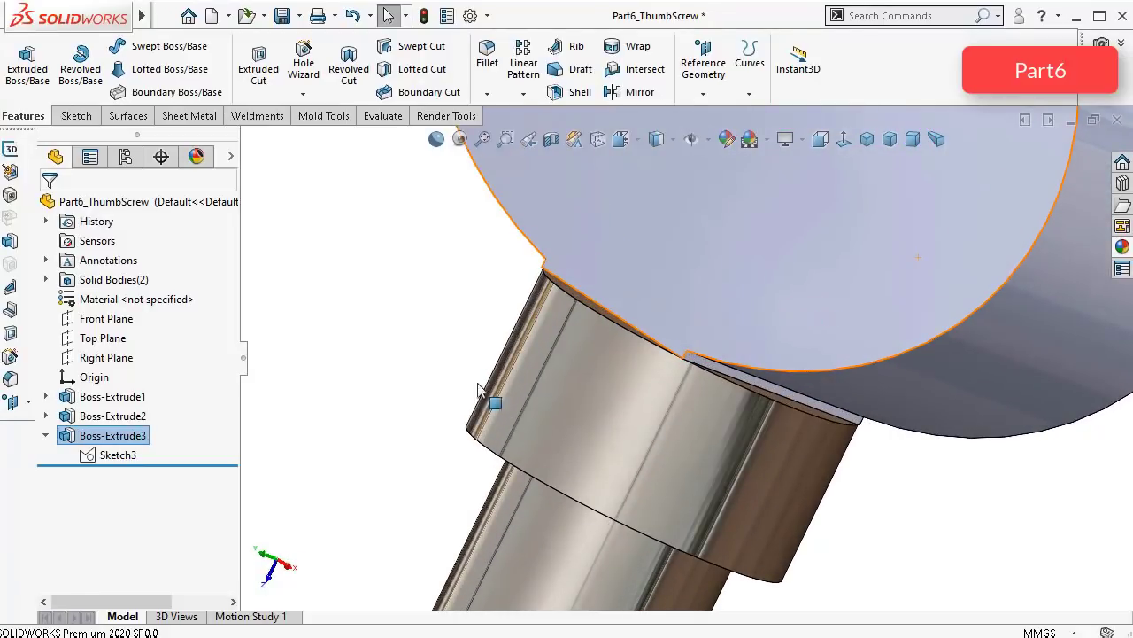
pyautogui.click(398, 332)
pyautogui.moveTo(431, 329); pyautogui.dragTo(542, 452, button='middle')
pyautogui.scroll(-7, 577, 244)
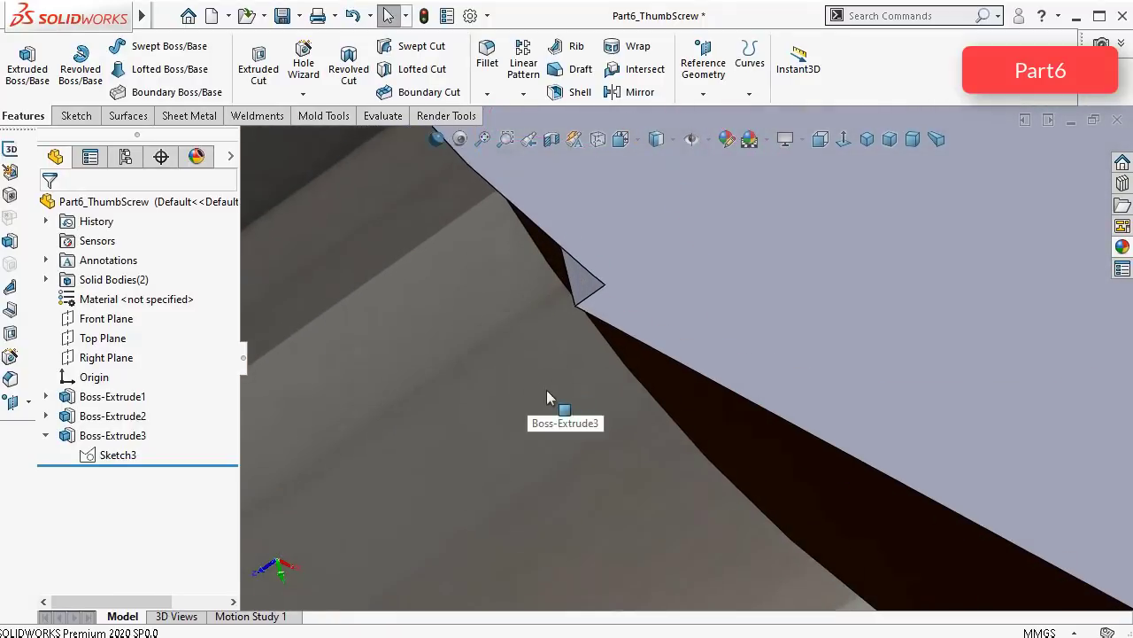
pyautogui.moveTo(600, 368); pyautogui.dragTo(661, 349, button='middle')
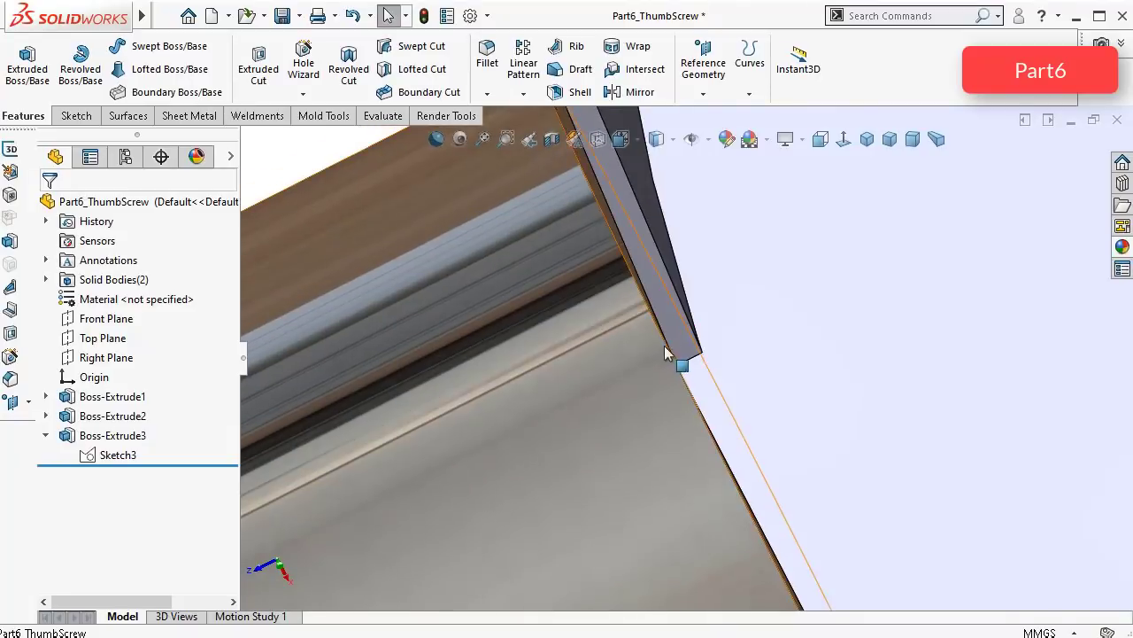
pyautogui.scroll(6, 758, 415)
pyautogui.scroll(4, 755, 417)
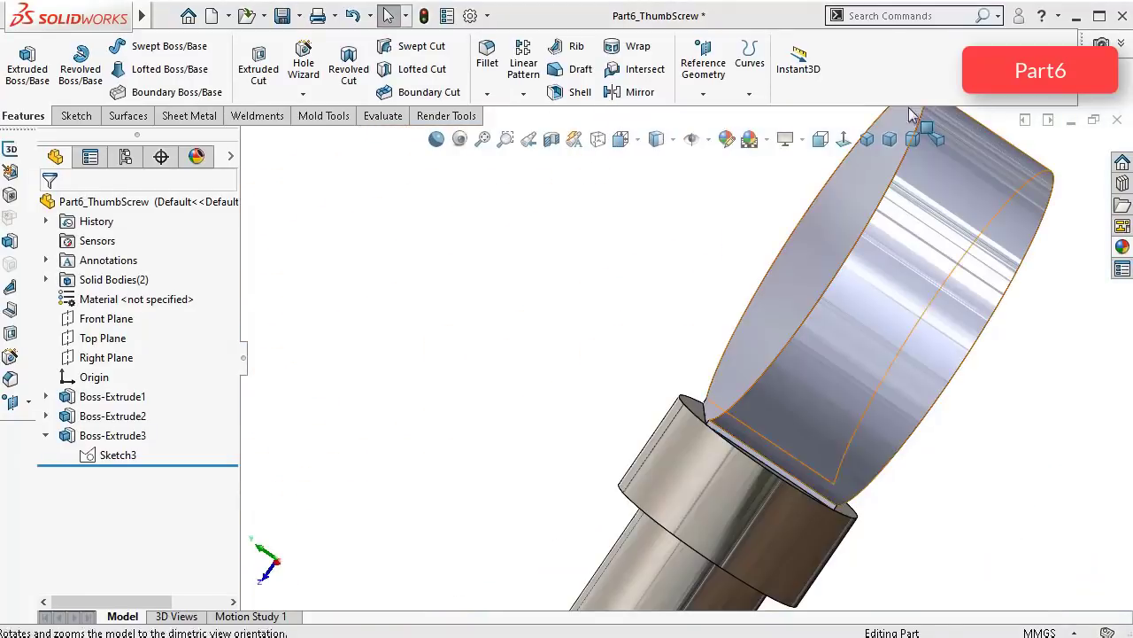
# Step: Combine the elliptical grip and the head with its shank into one body using the Add operation
pyautogui.click(901, 15)
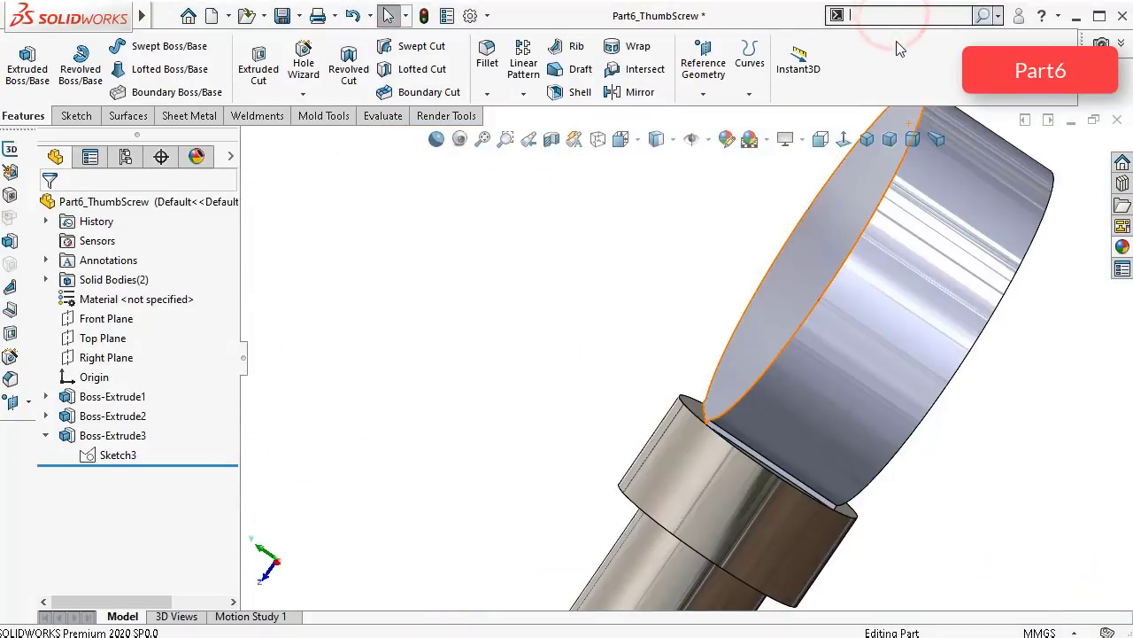
pyautogui.write('co')
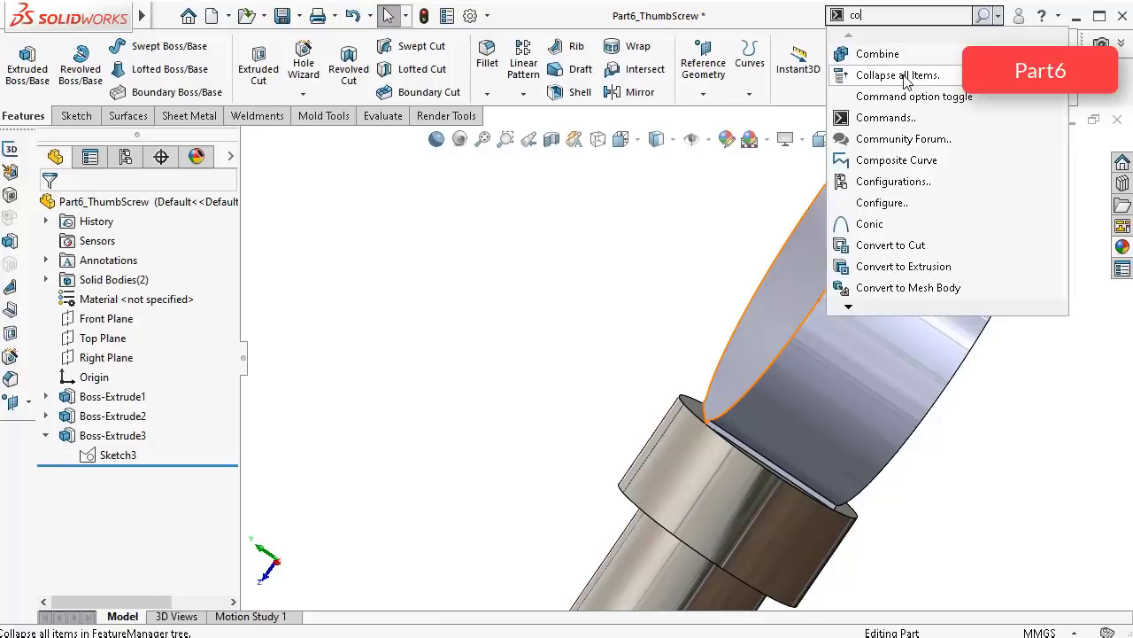
pyautogui.click(903, 55)
pyautogui.click(936, 242)
pyautogui.click(779, 506)
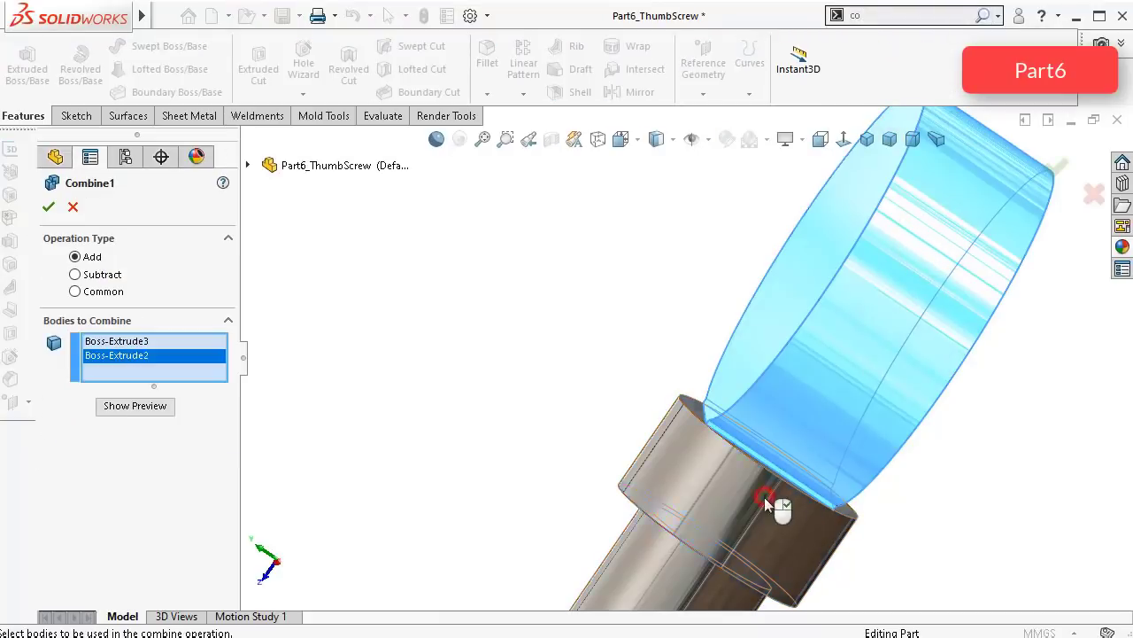
pyautogui.rightClick(781, 503)
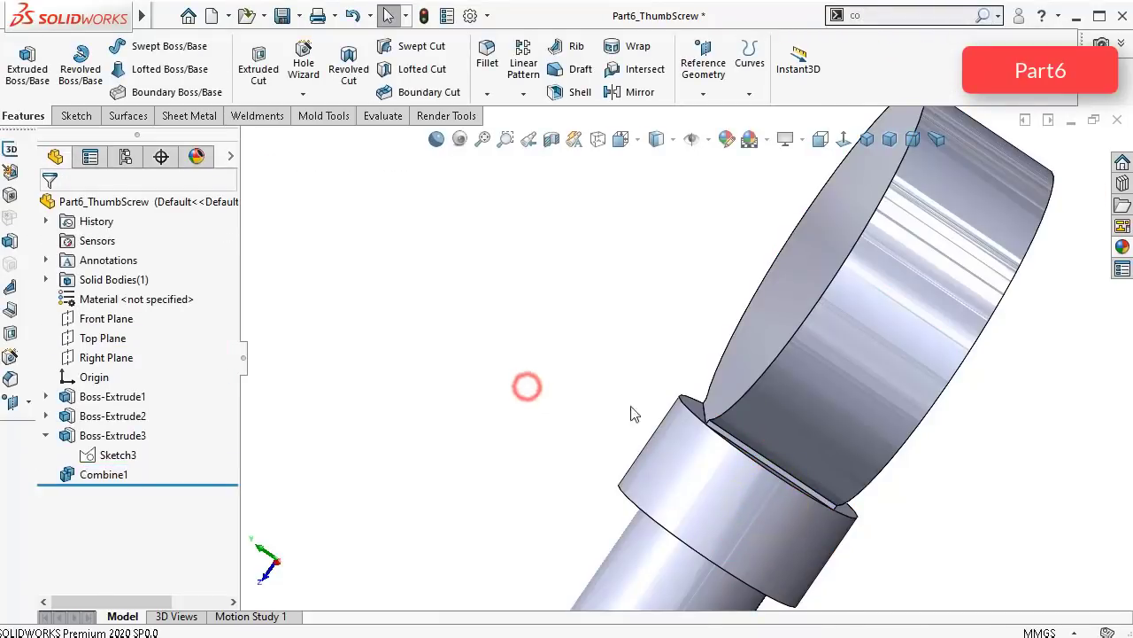
# Step: Fillet the two straight edges where the grip's flat faces meet the head's end face with a 3.2 mm radius
pyautogui.moveTo(633, 414); pyautogui.dragTo(694, 565, button='middle')
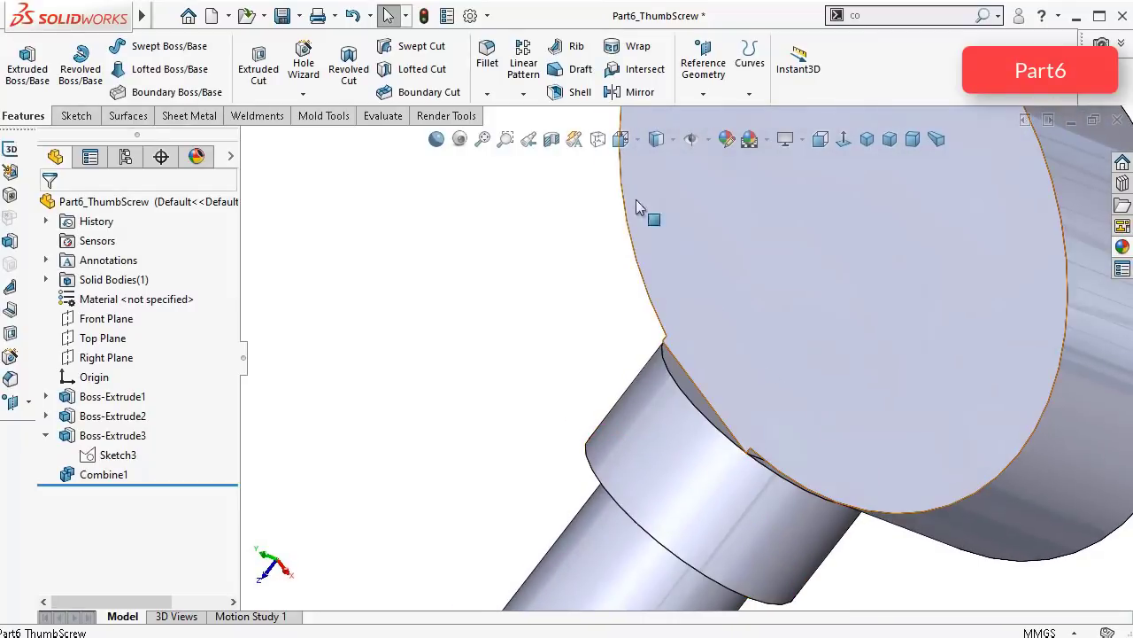
pyautogui.click(488, 55)
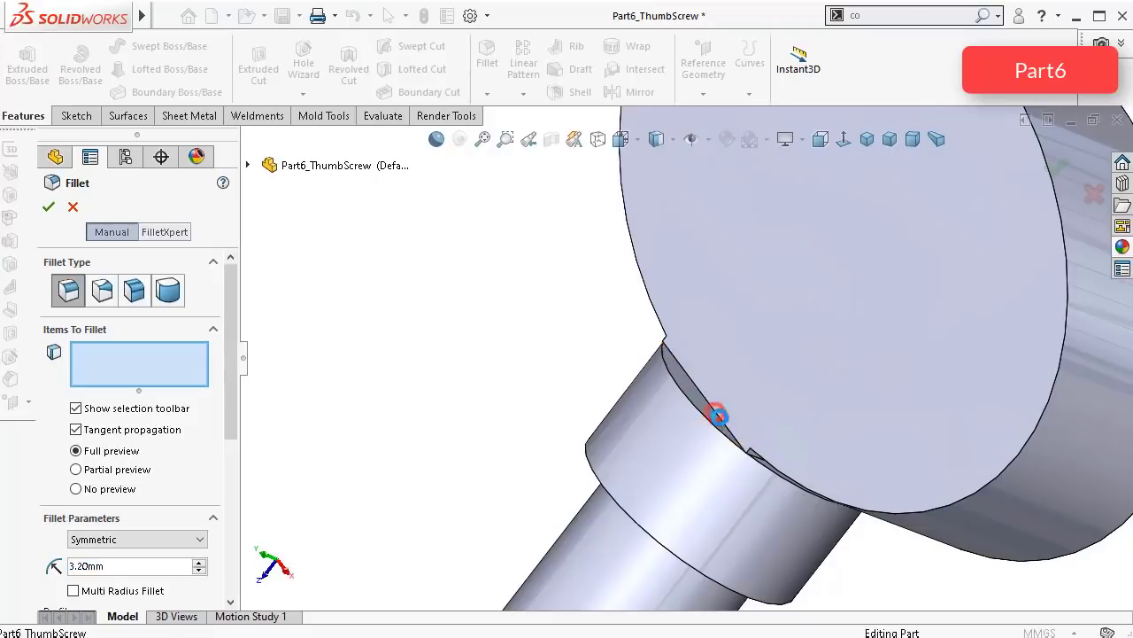
pyautogui.click(717, 416)
pyautogui.moveTo(759, 460); pyautogui.dragTo(819, 465, button='middle')
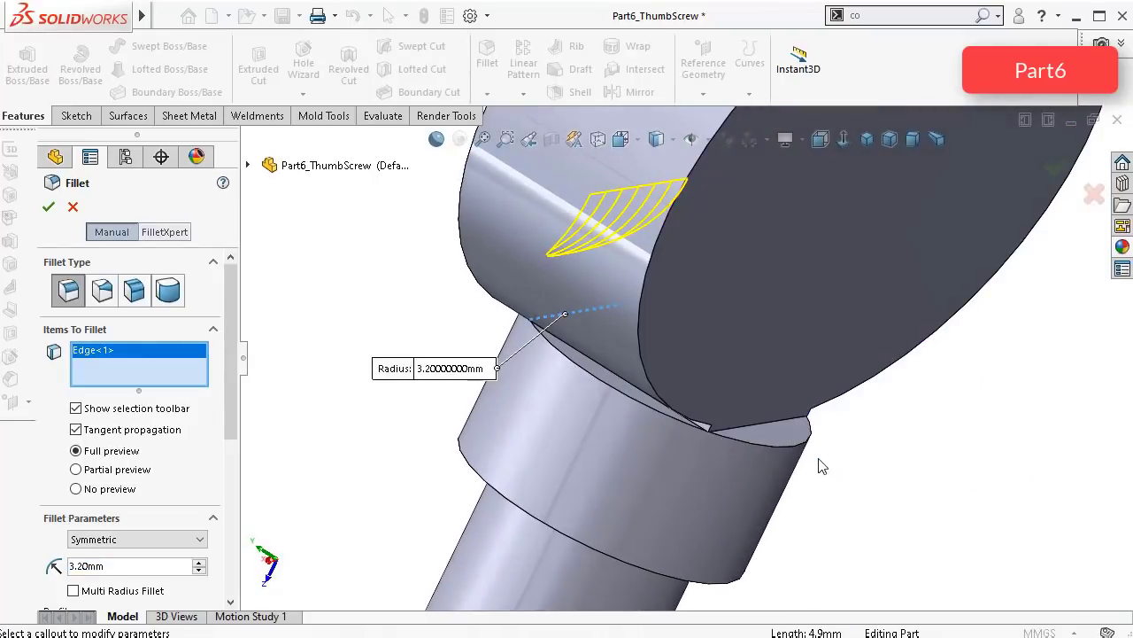
pyautogui.click(793, 428)
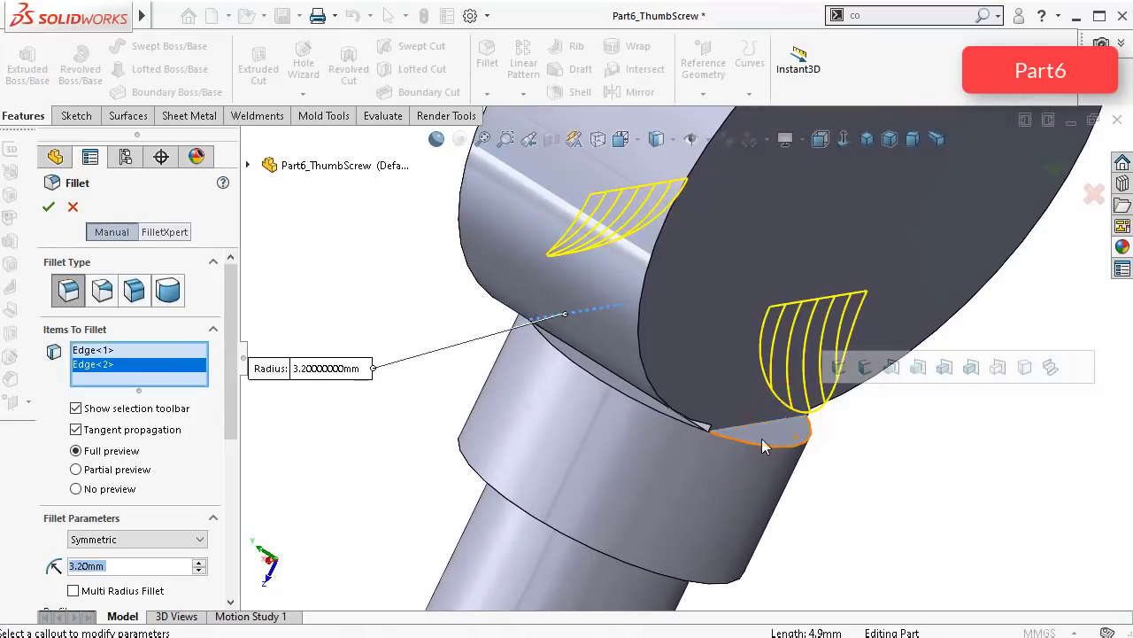
pyautogui.scroll(-3, 704, 434)
pyautogui.click(697, 409)
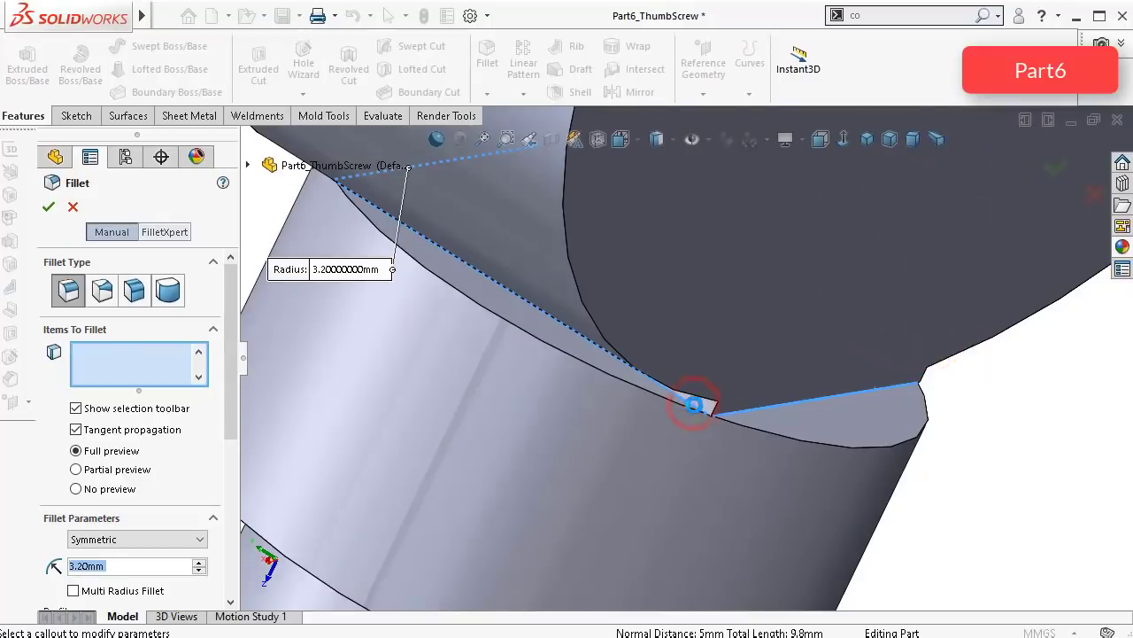
pyautogui.rightClick(158, 382)
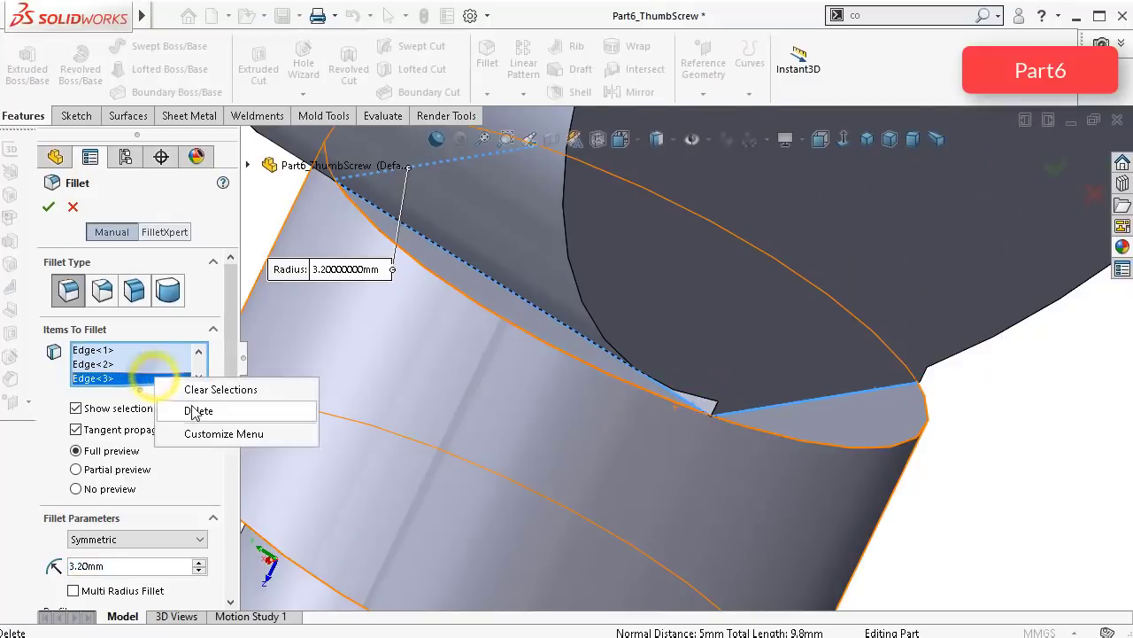
pyautogui.click(197, 409)
pyautogui.scroll(4, 610, 373)
pyautogui.scroll(3, 609, 373)
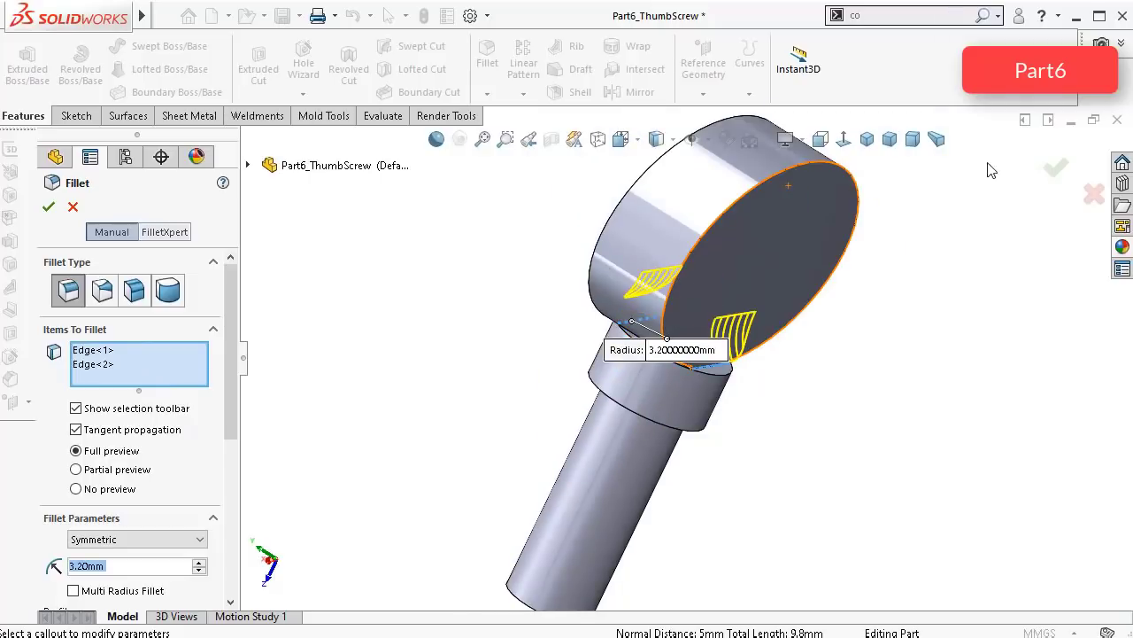
pyautogui.click(1056, 171)
# Step: Fillet the two curved rim edges of the head's end face beneath the grip's curved side with a 3.2 mm radius
pyautogui.moveTo(823, 417); pyautogui.dragTo(803, 380, button='middle')
pyautogui.scroll(-5, 701, 384)
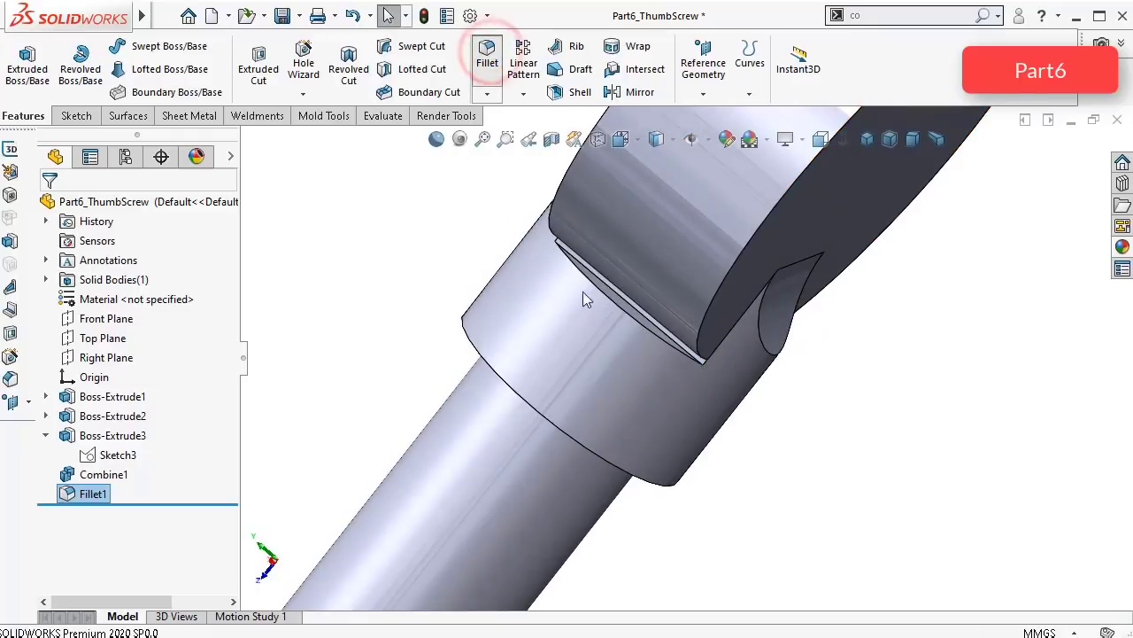
pyautogui.click(617, 304)
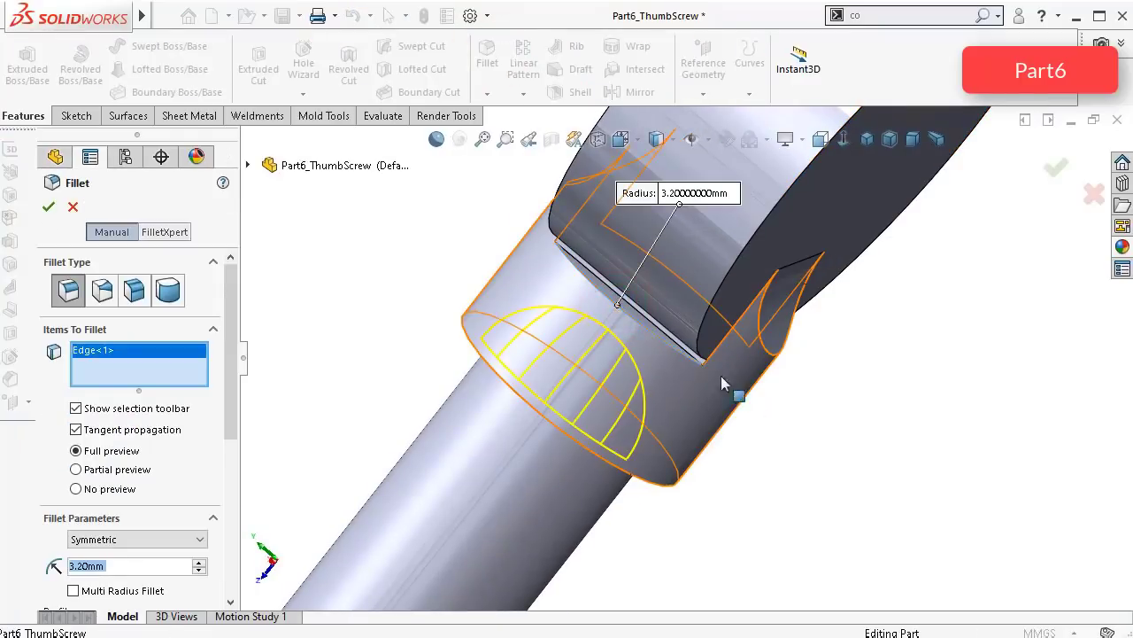
pyautogui.moveTo(721, 376); pyautogui.dragTo(620, 349, button='middle')
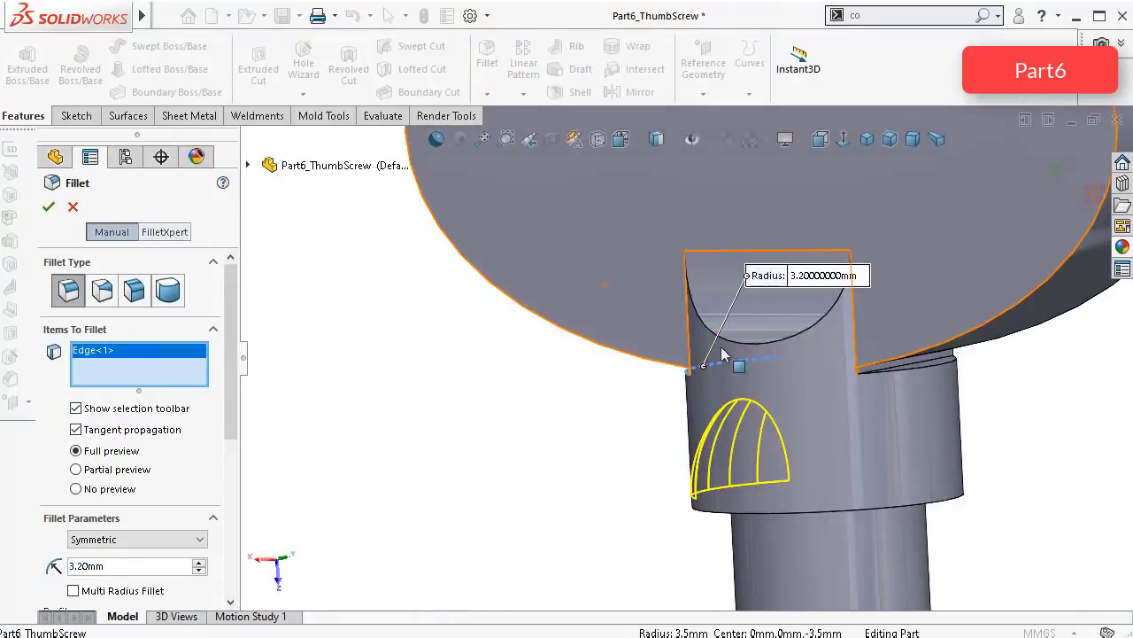
pyautogui.click(941, 370)
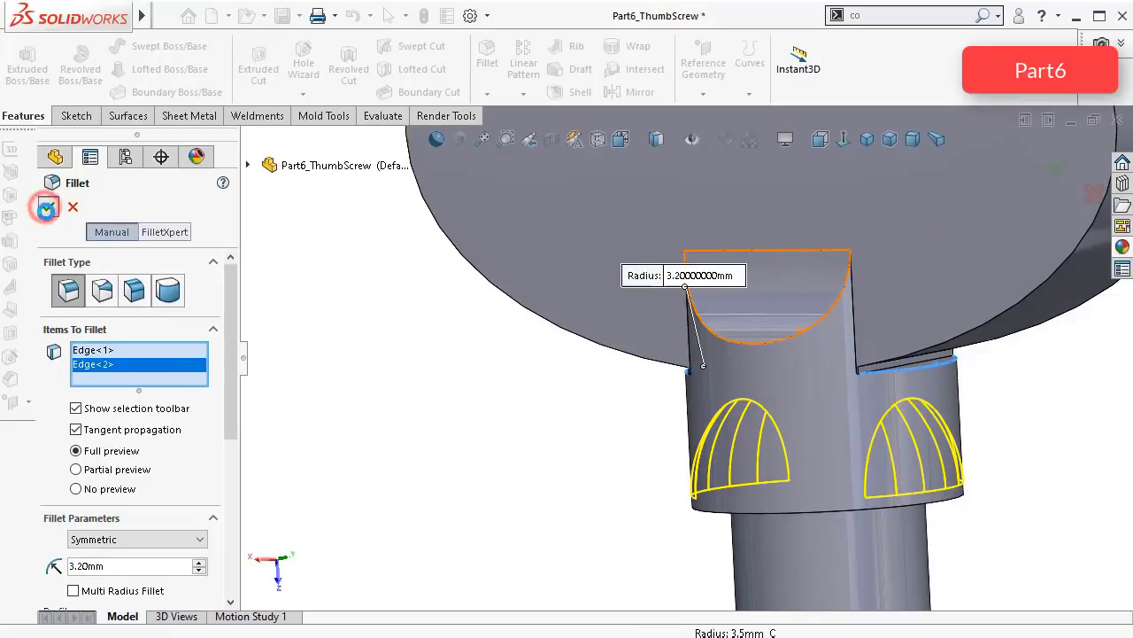
pyautogui.click(48, 207)
# Step: Fillet the two edges where the grip's curved side meets the head with a 1 mm radius
pyautogui.moveTo(838, 332); pyautogui.dragTo(802, 379, button='middle')
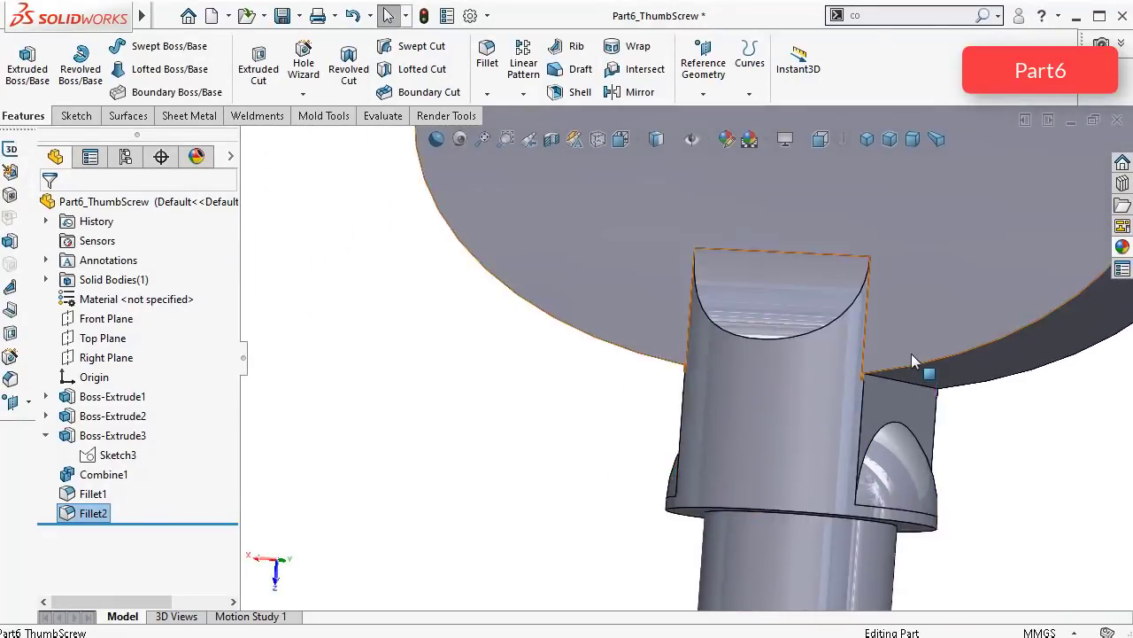
pyautogui.scroll(-3, 911, 353)
pyautogui.click(497, 65)
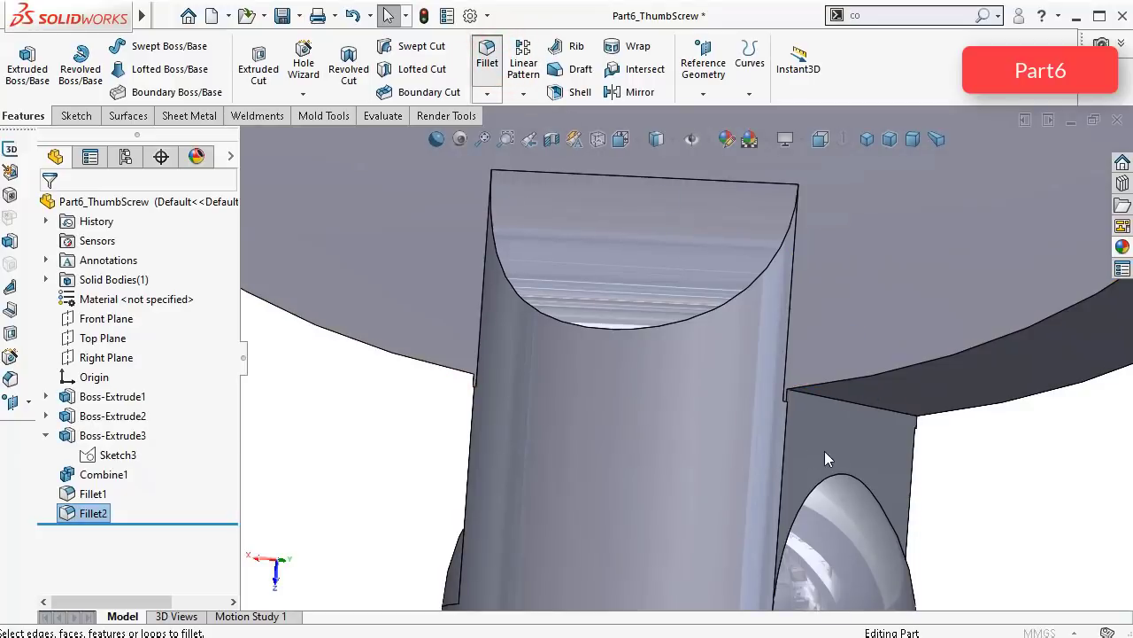
pyautogui.click(825, 396)
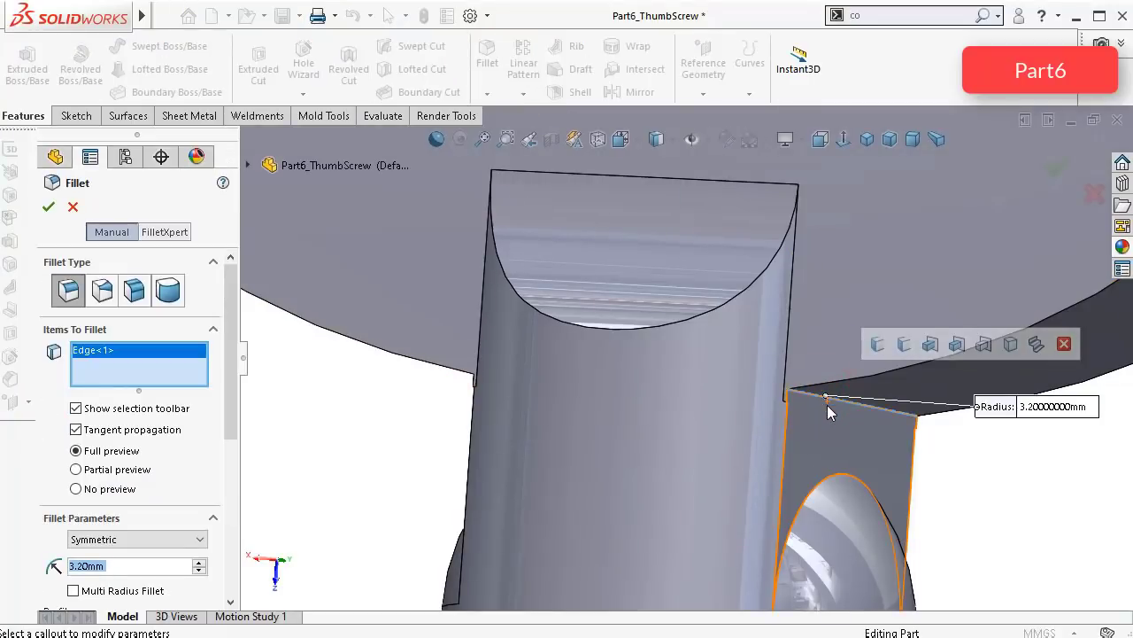
pyautogui.write('1')
pyautogui.press('Return')
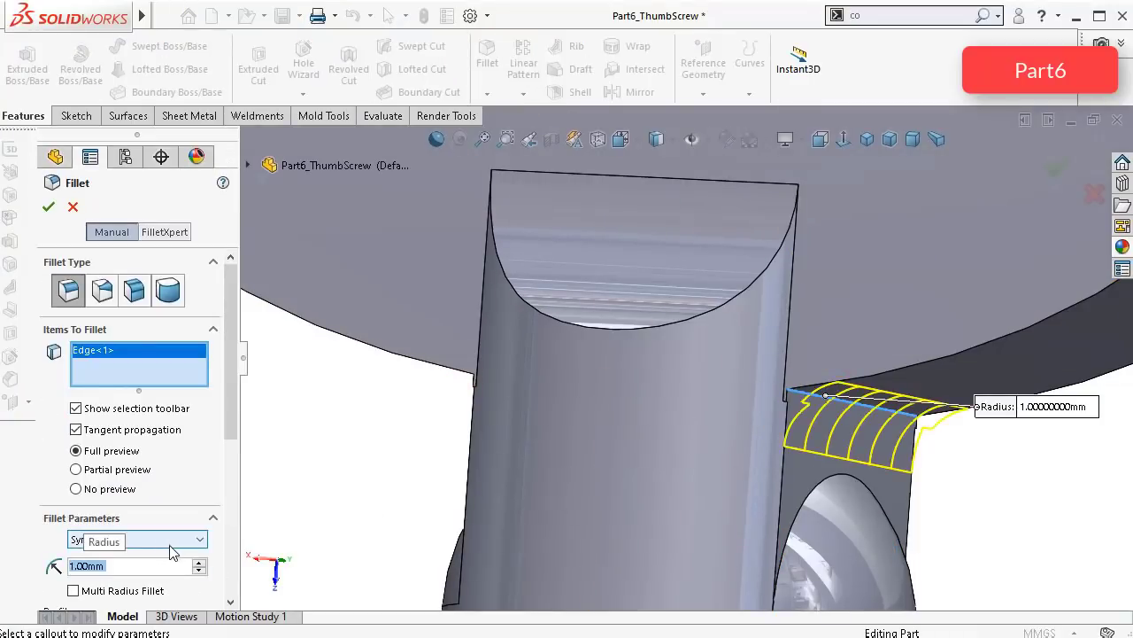
pyautogui.moveTo(531, 431); pyautogui.dragTo(587, 417, button='middle')
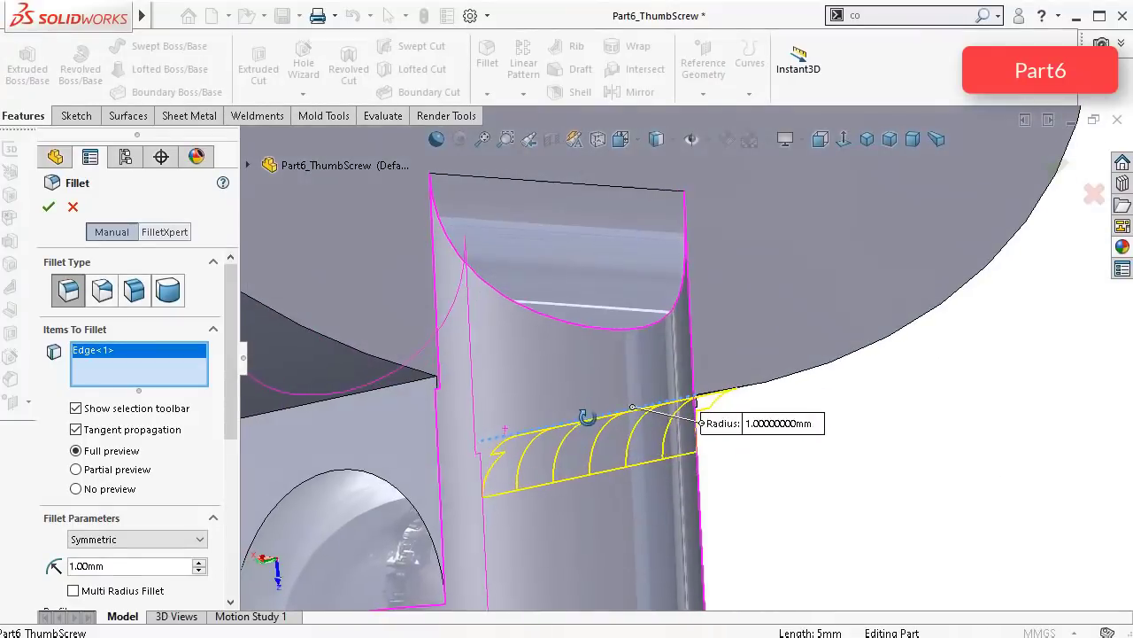
pyautogui.click(422, 386)
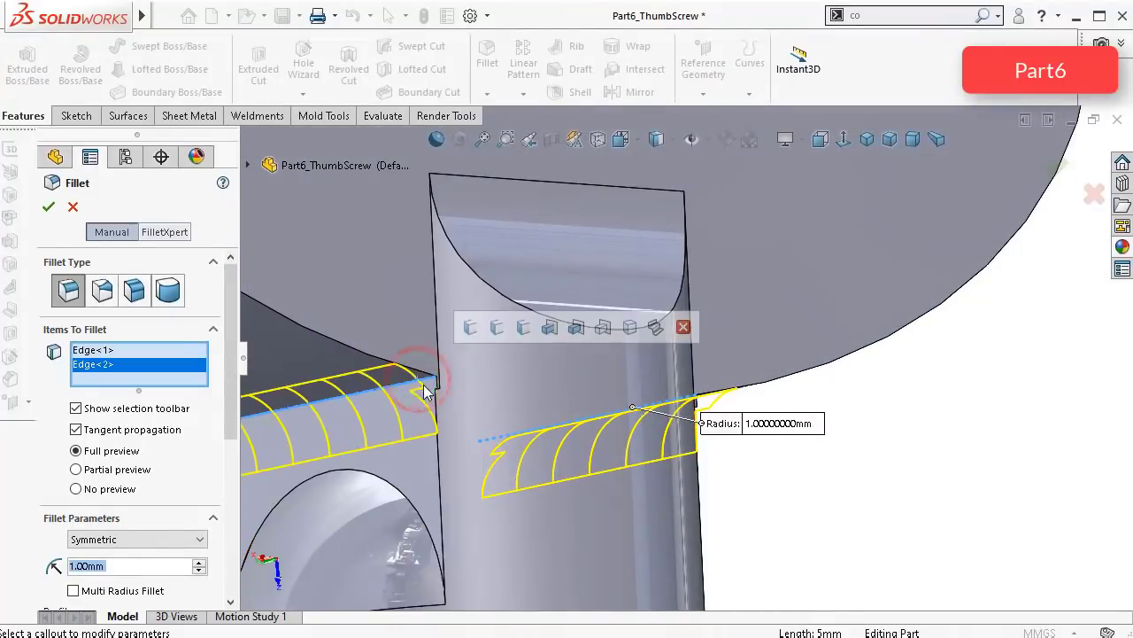
pyautogui.click(436, 321)
pyautogui.rightClick(186, 380)
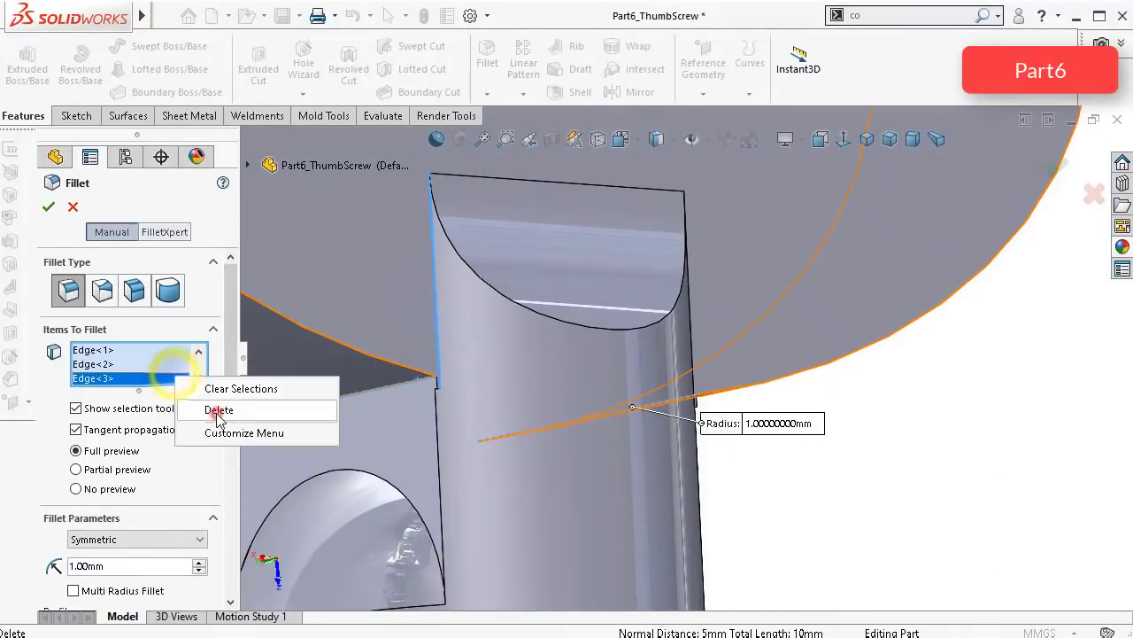
pyautogui.click(321, 404)
pyautogui.scroll(3, 782, 446)
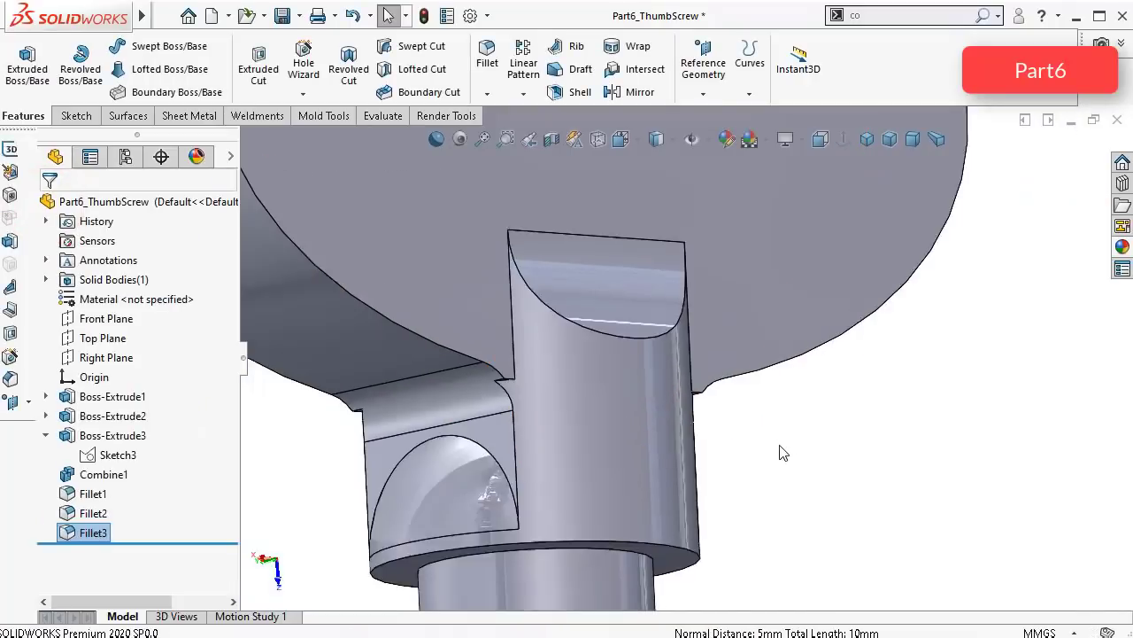
# Step: Edit the last fillet to include the head's circular outer edge on the shank side, and set the radius to 0.5 mm
pyautogui.moveTo(768, 443); pyautogui.dragTo(673, 455, button='middle')
pyautogui.moveTo(773, 493); pyautogui.dragTo(736, 405, button='middle')
pyautogui.click(94, 534)
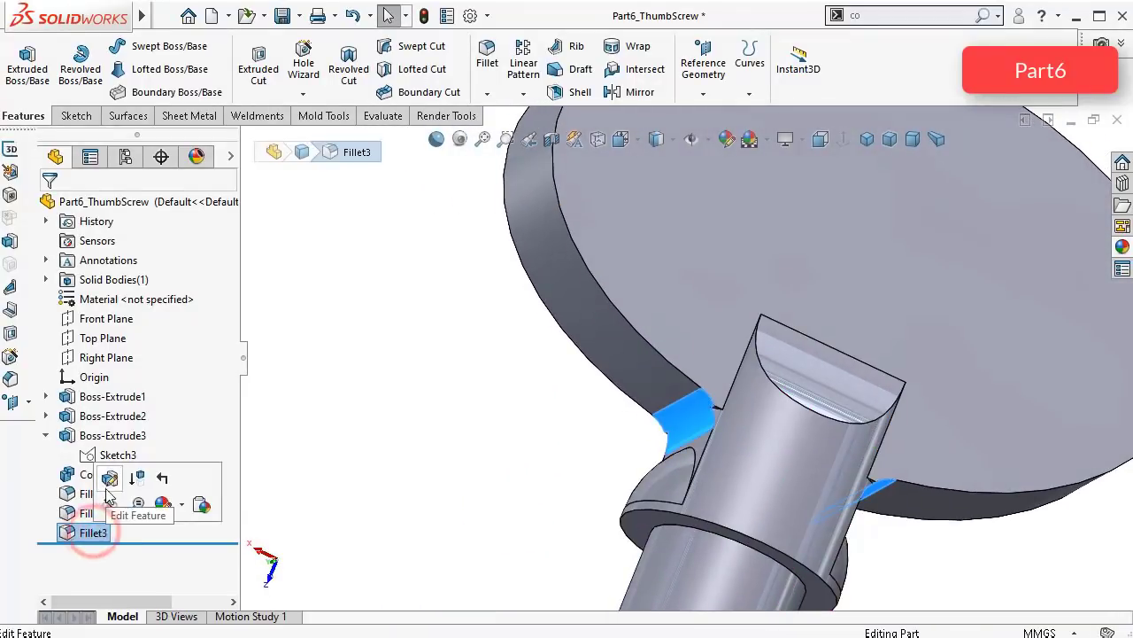
pyautogui.click(699, 526)
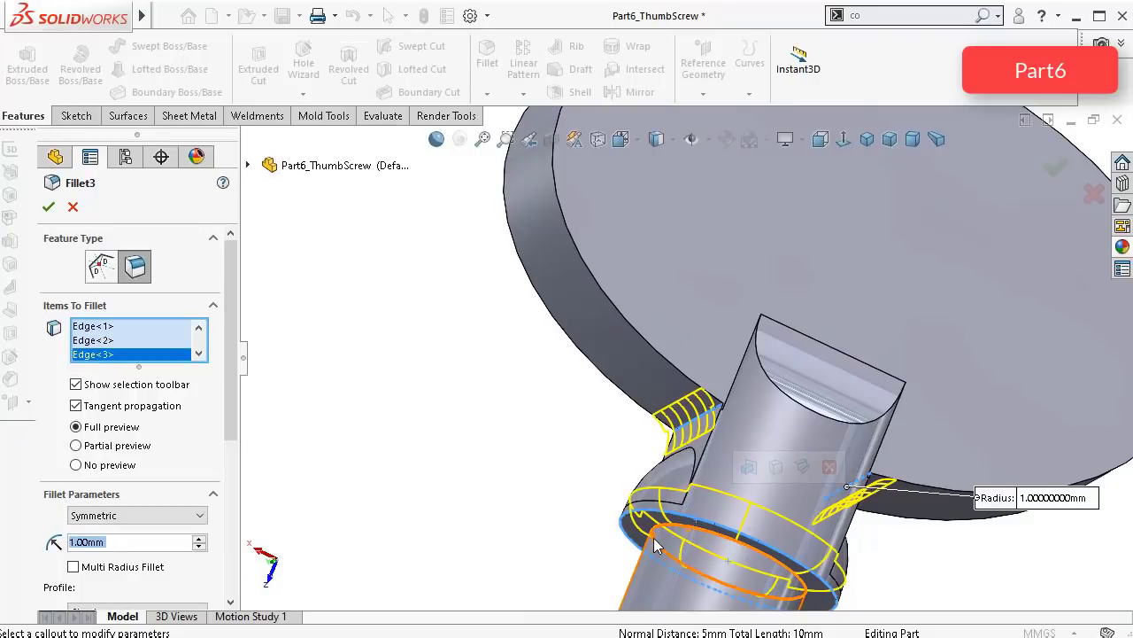
pyautogui.click(128, 536)
pyautogui.write('0.5')
pyautogui.press('Return')
pyautogui.scroll(-10, 815, 399)
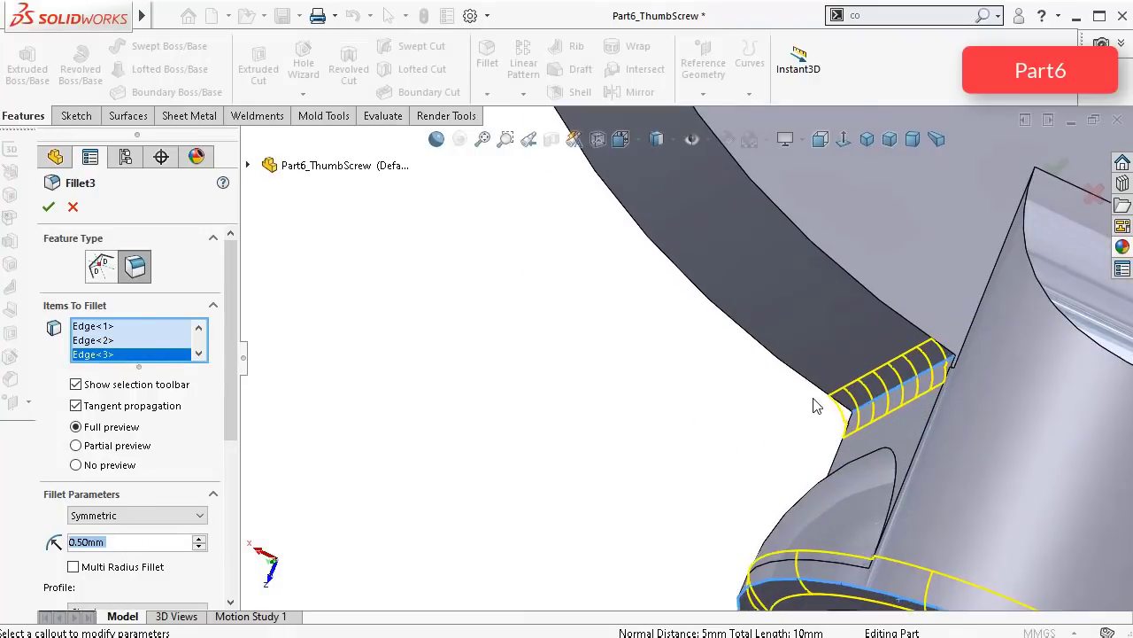
pyautogui.scroll(4, 1020, 353)
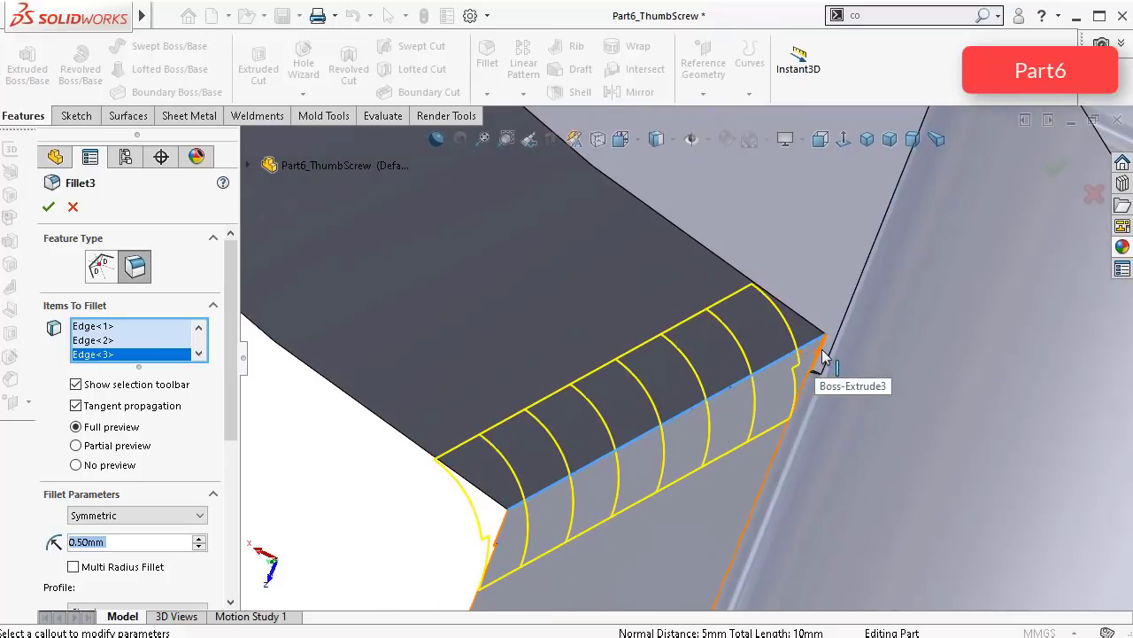
pyautogui.click(823, 351)
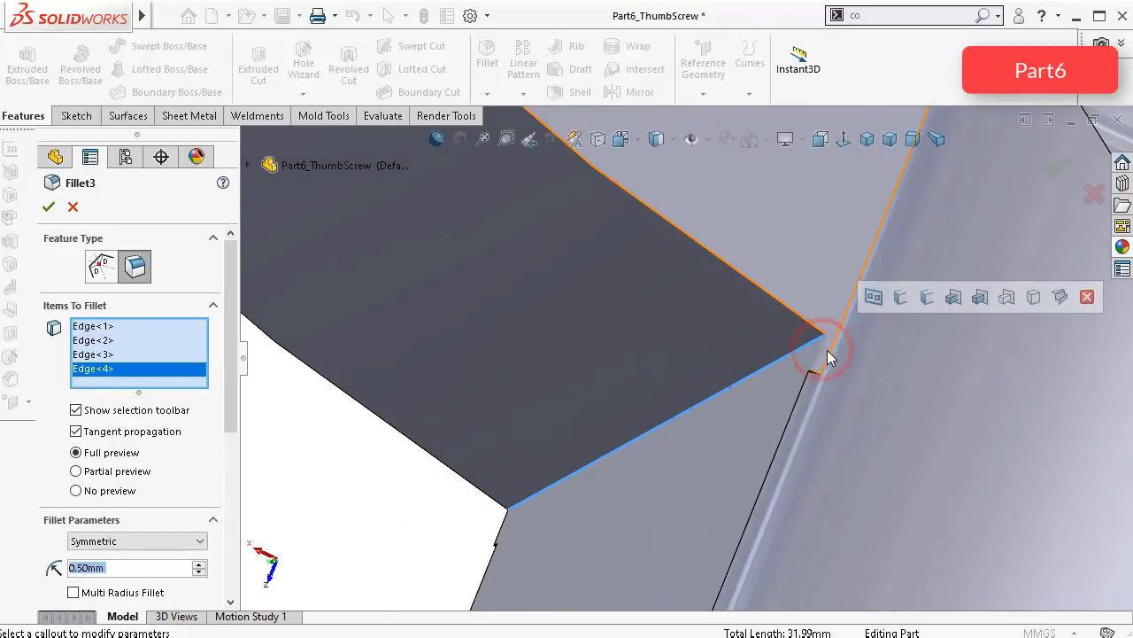
pyautogui.rightClick(139, 376)
pyautogui.click(178, 406)
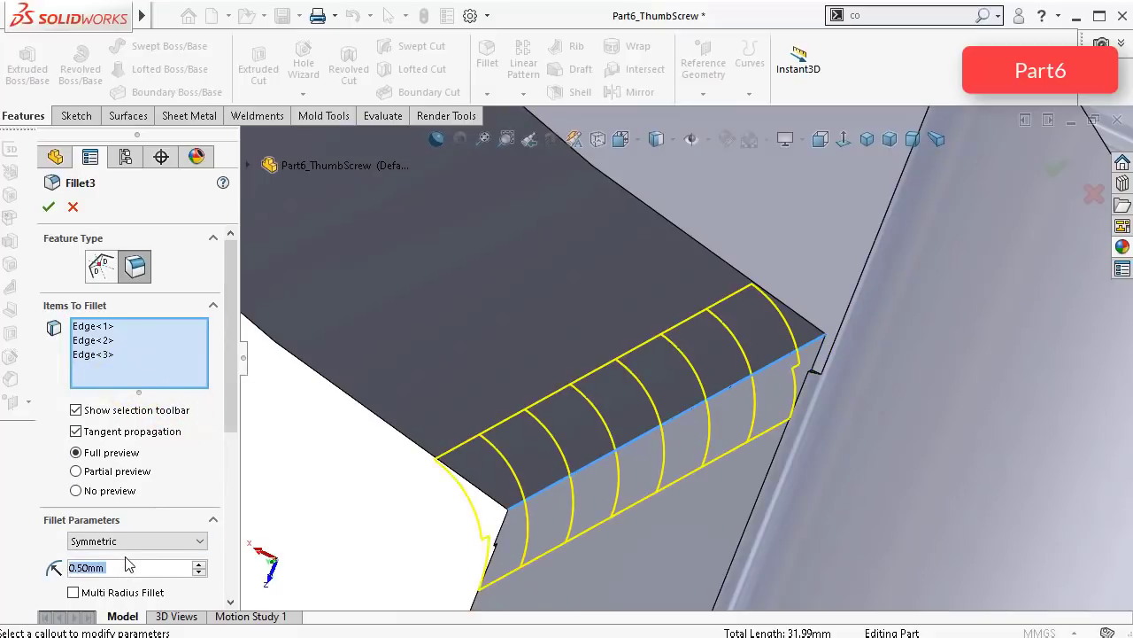
# Step: Set the edited fillet's radius to 1 mm and accept the change
pyautogui.write('1')
pyautogui.press('Return')
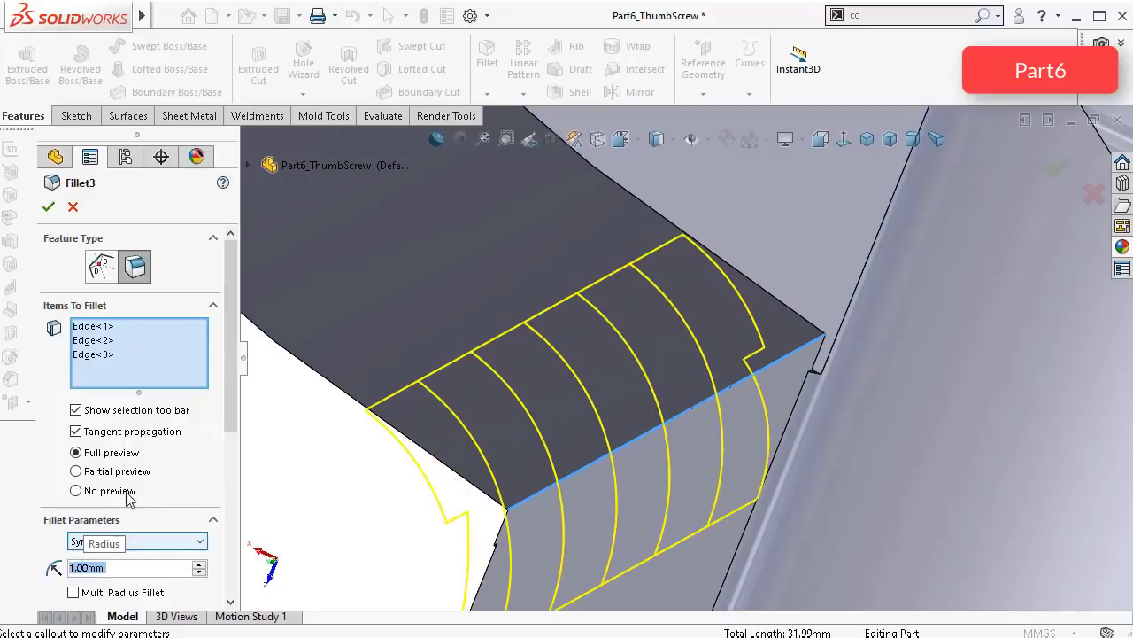
pyautogui.click(48, 209)
# Step: Fillet the outline edges of both flat faces of the elliptical grip with a 1 mm radius
pyautogui.moveTo(513, 336); pyautogui.dragTo(760, 398, button='middle')
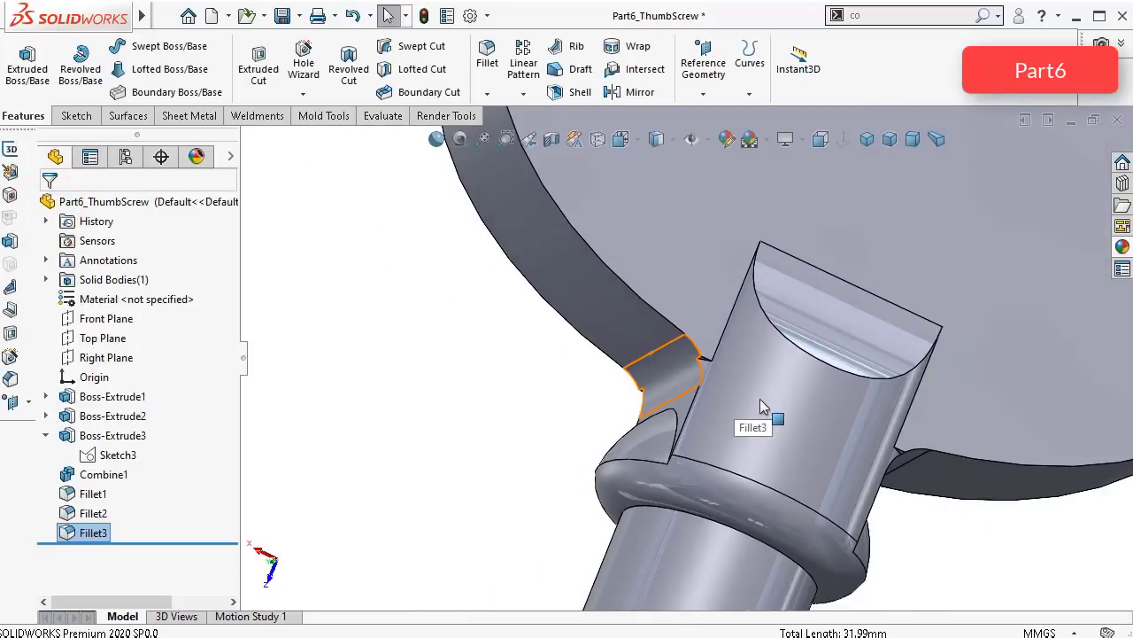
pyautogui.moveTo(845, 480); pyautogui.dragTo(948, 481, button='middle')
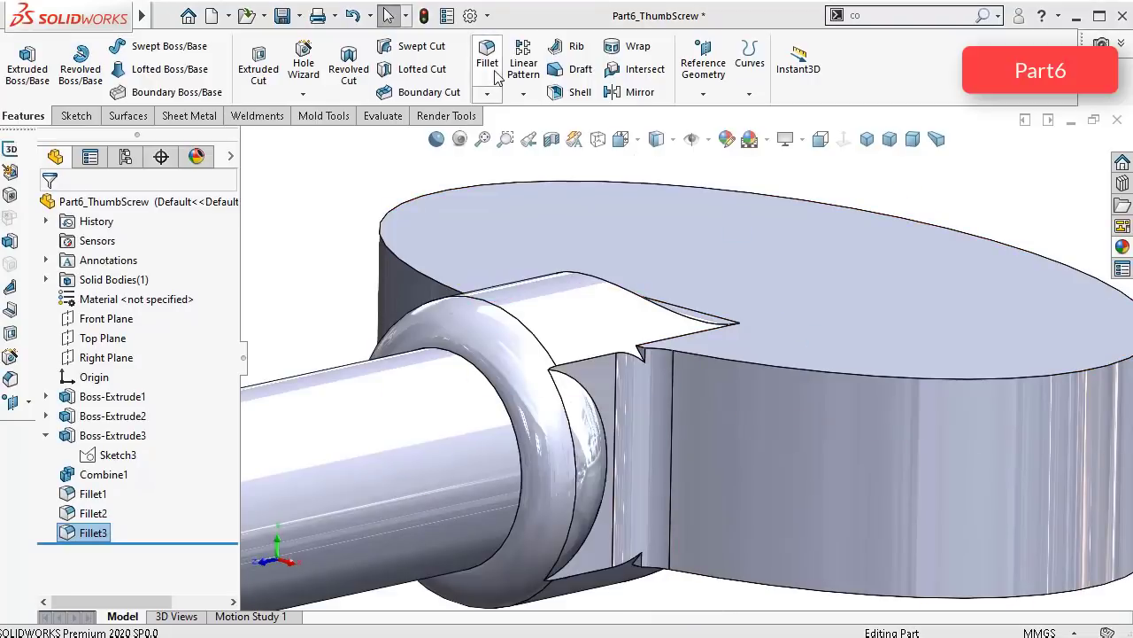
pyautogui.click(488, 56)
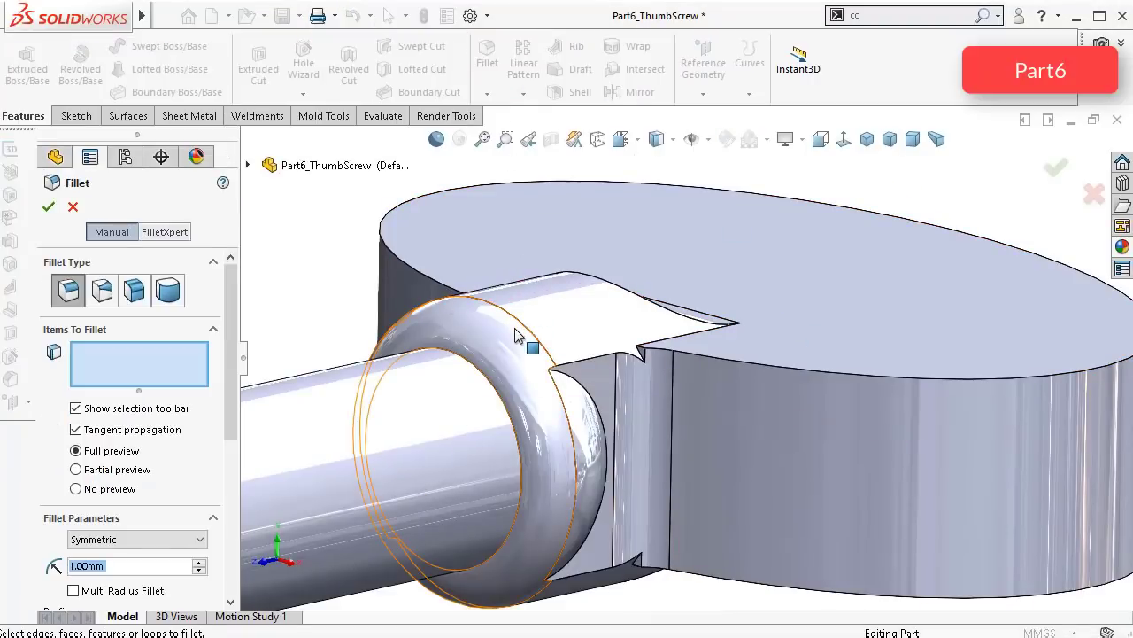
pyautogui.click(685, 355)
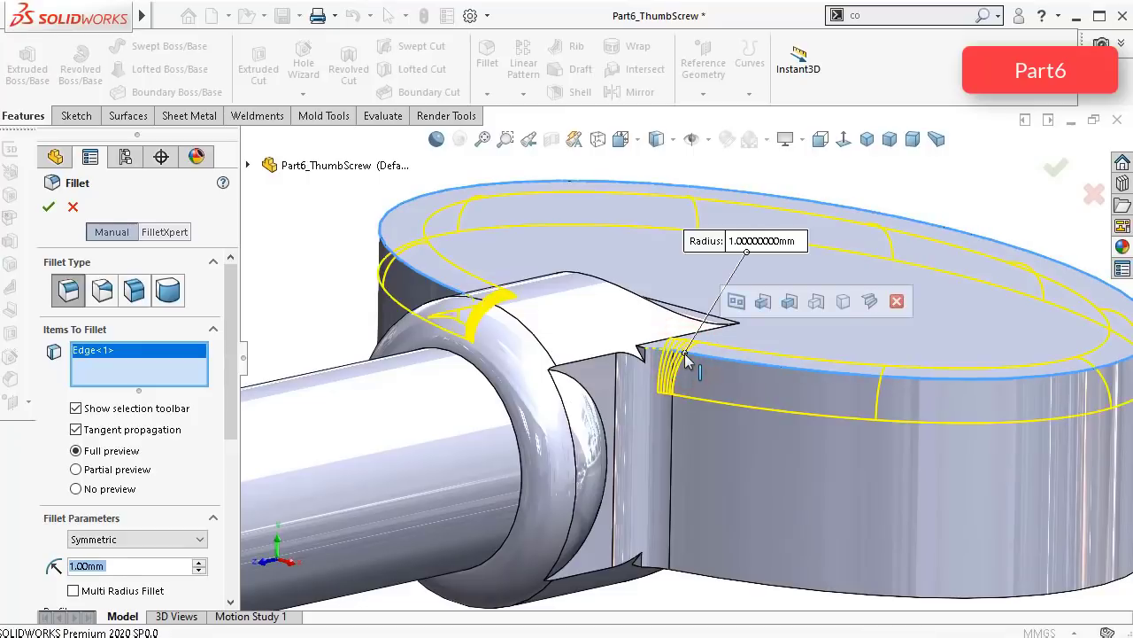
pyautogui.click(729, 577)
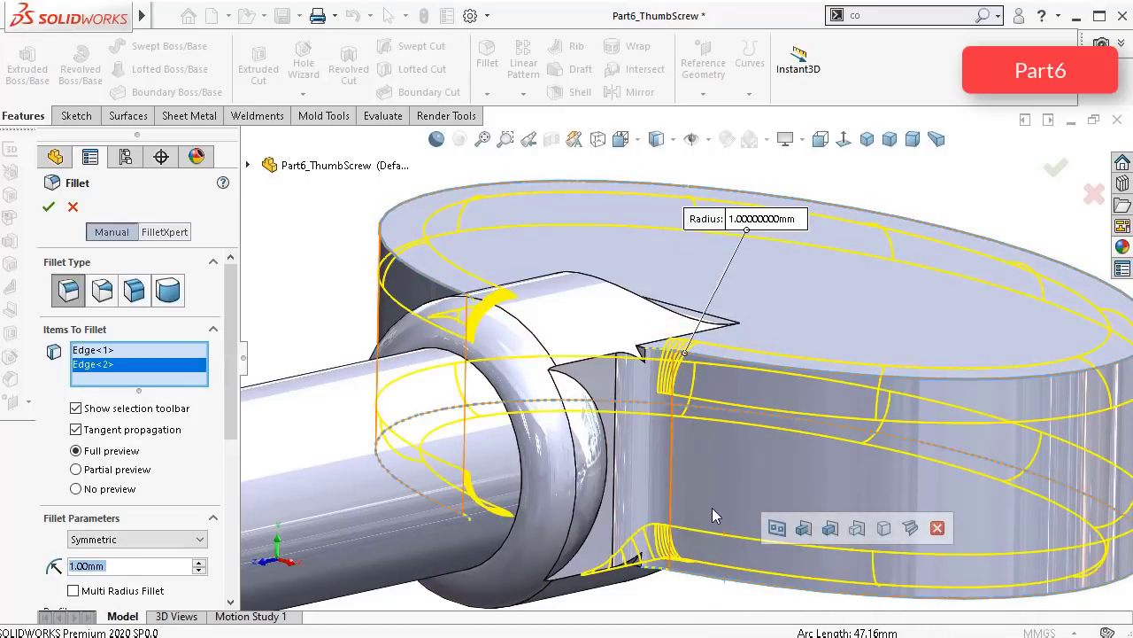
pyautogui.moveTo(712, 507); pyautogui.dragTo(726, 466, button='middle')
pyautogui.click(48, 207)
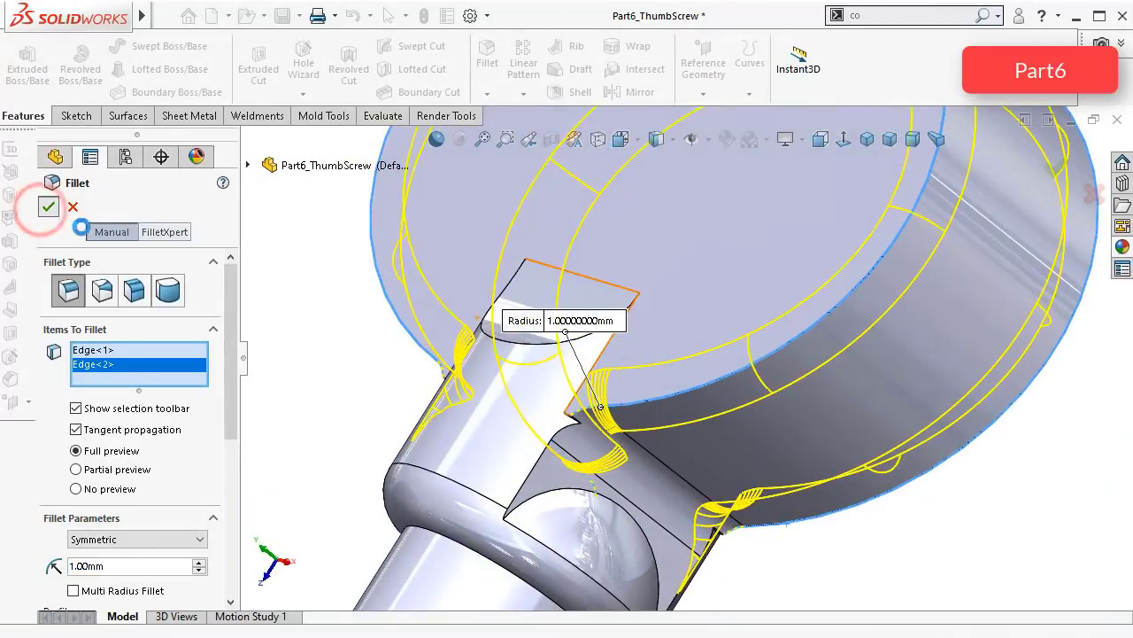
# Step: Dome both flat faces of the elliptical grip inward by 1 mm, with the continuous dome option off
pyautogui.moveTo(467, 367); pyautogui.dragTo(604, 319, button='middle')
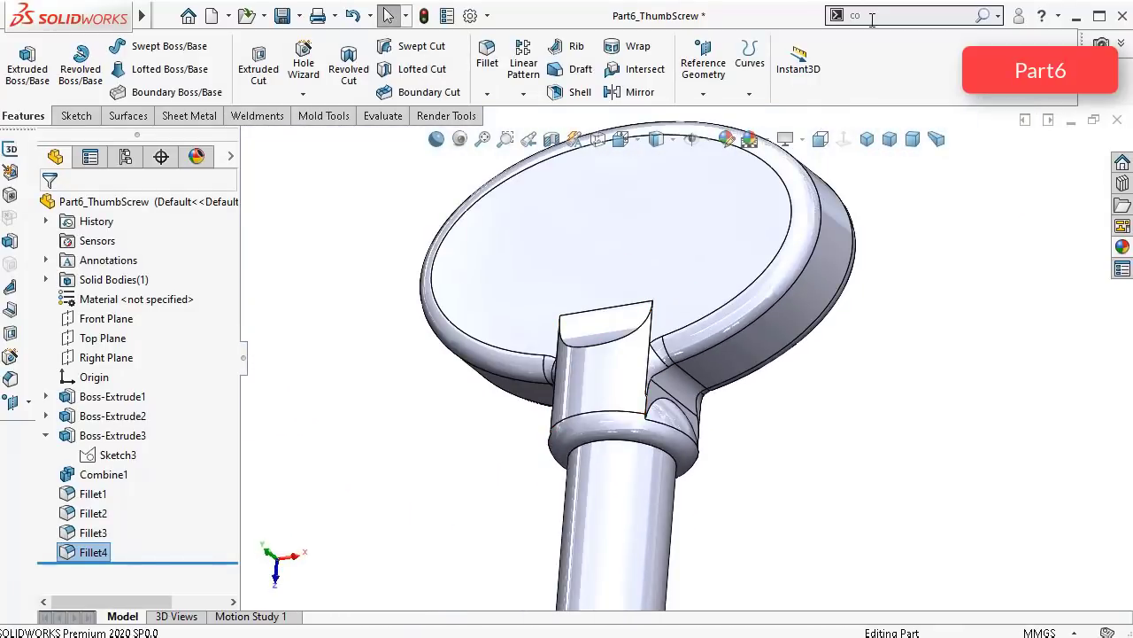
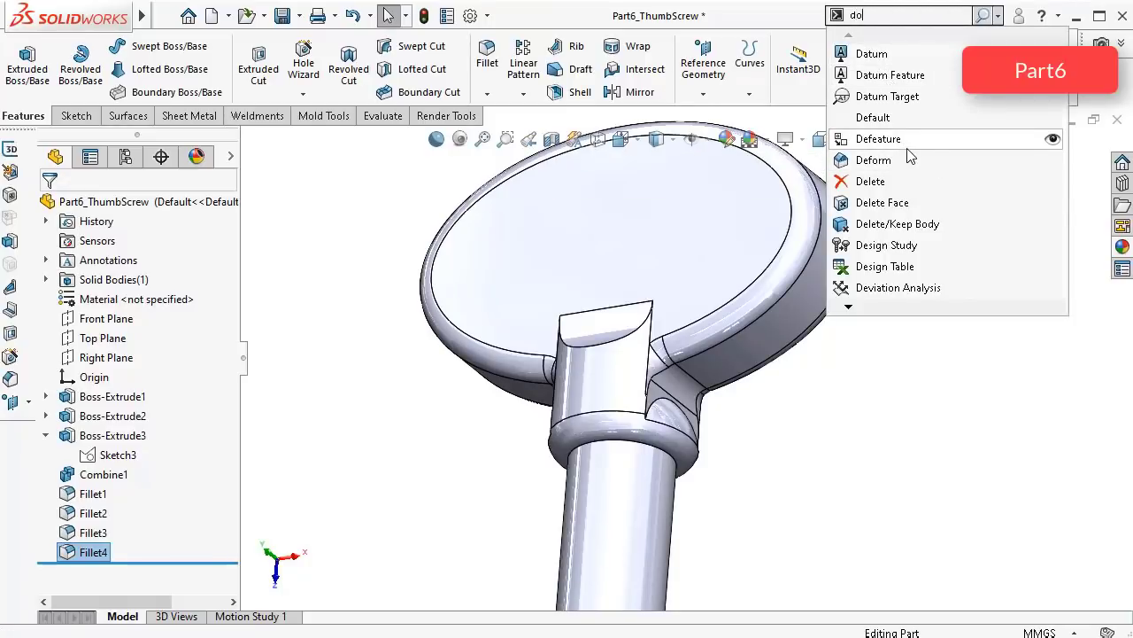
pyautogui.click(868, 54)
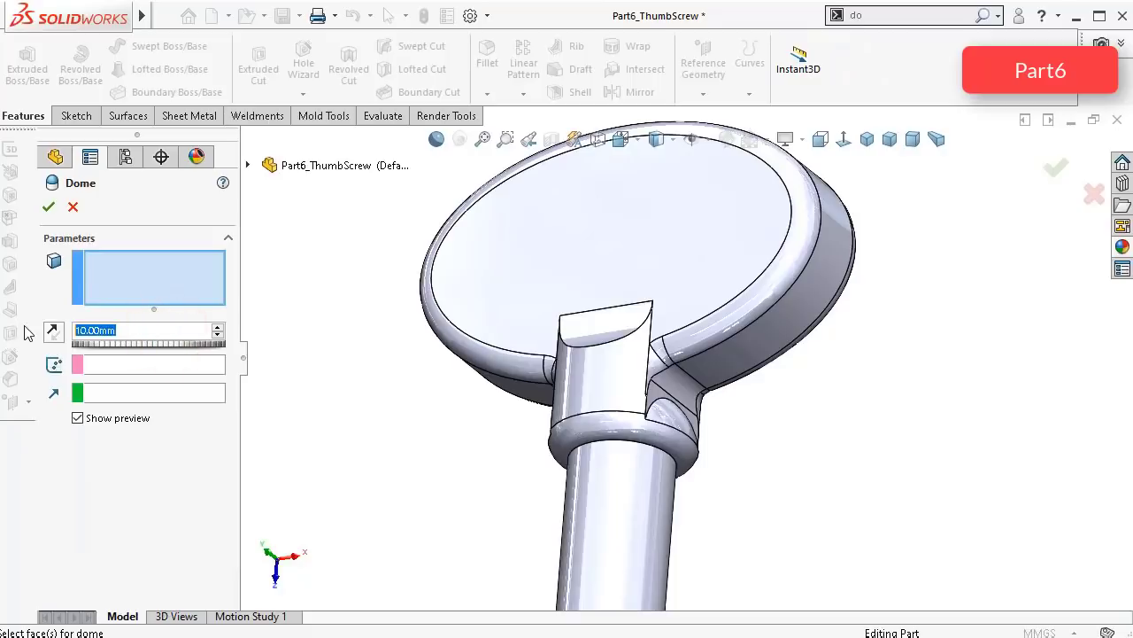
pyautogui.click(611, 216)
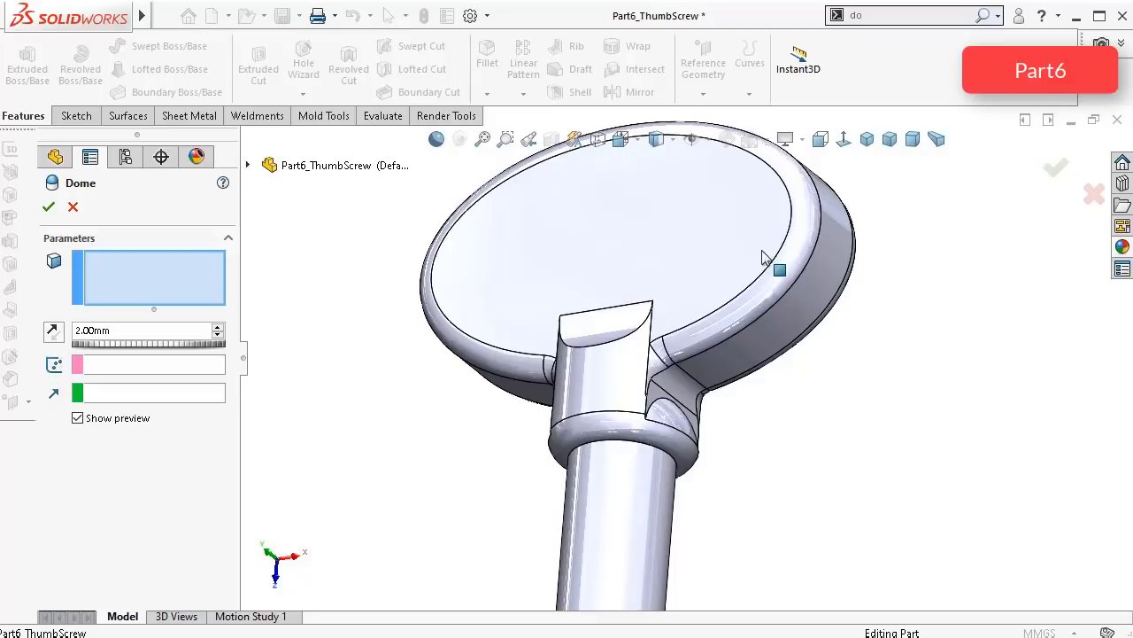
pyautogui.click(53, 332)
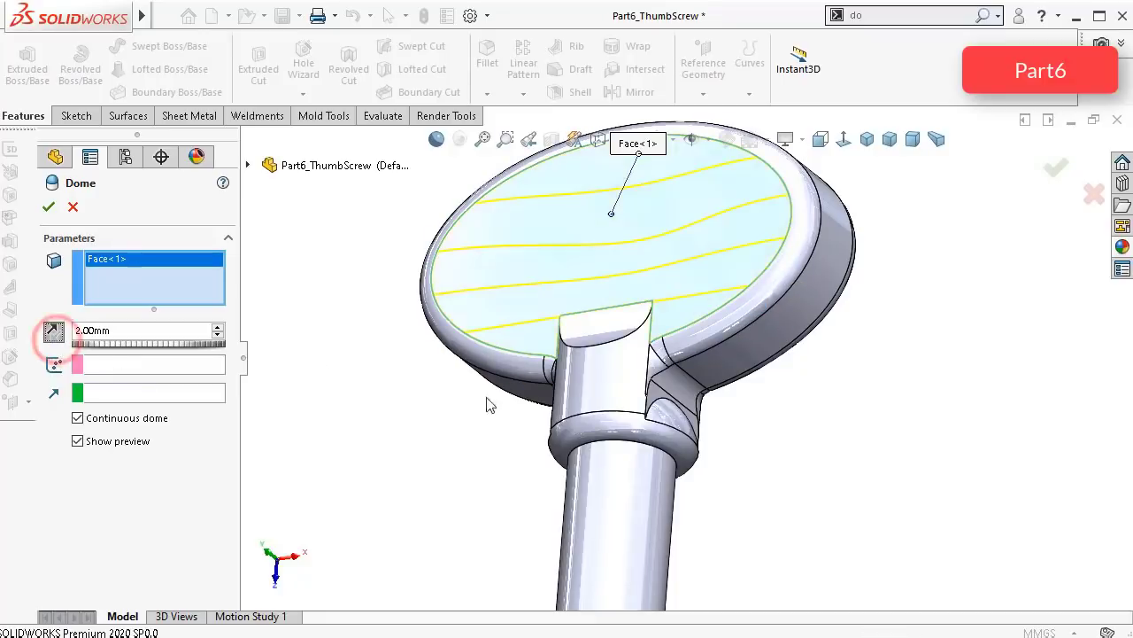
pyautogui.click(78, 417)
pyautogui.moveTo(734, 375); pyautogui.dragTo(634, 271, button='middle')
pyautogui.click(892, 358)
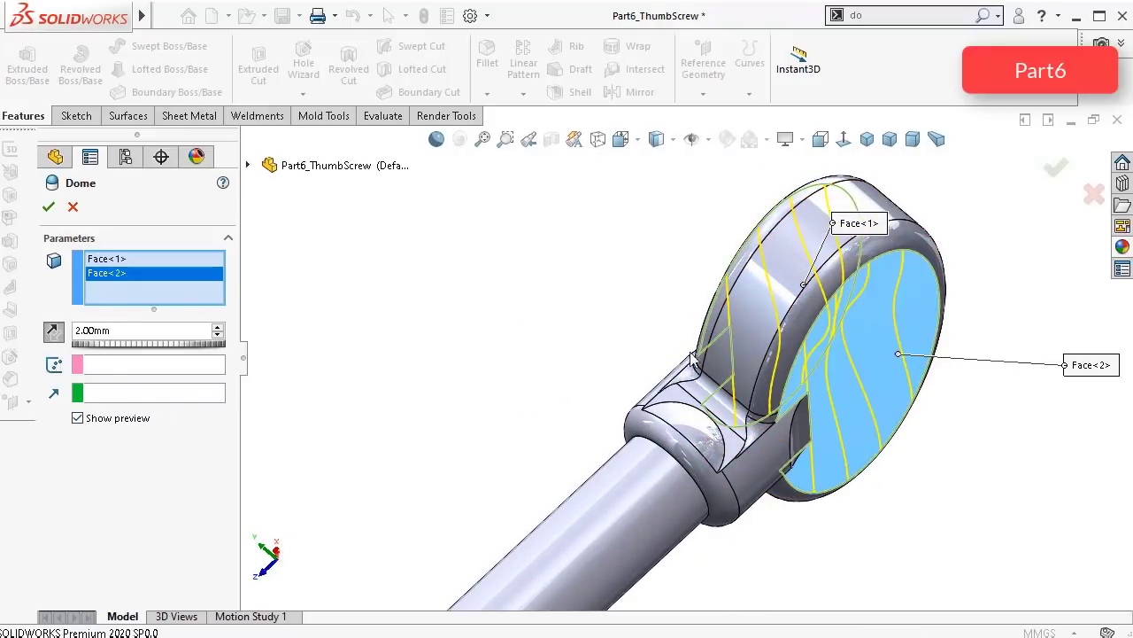
pyautogui.moveTo(693, 357); pyautogui.dragTo(921, 450, button='middle')
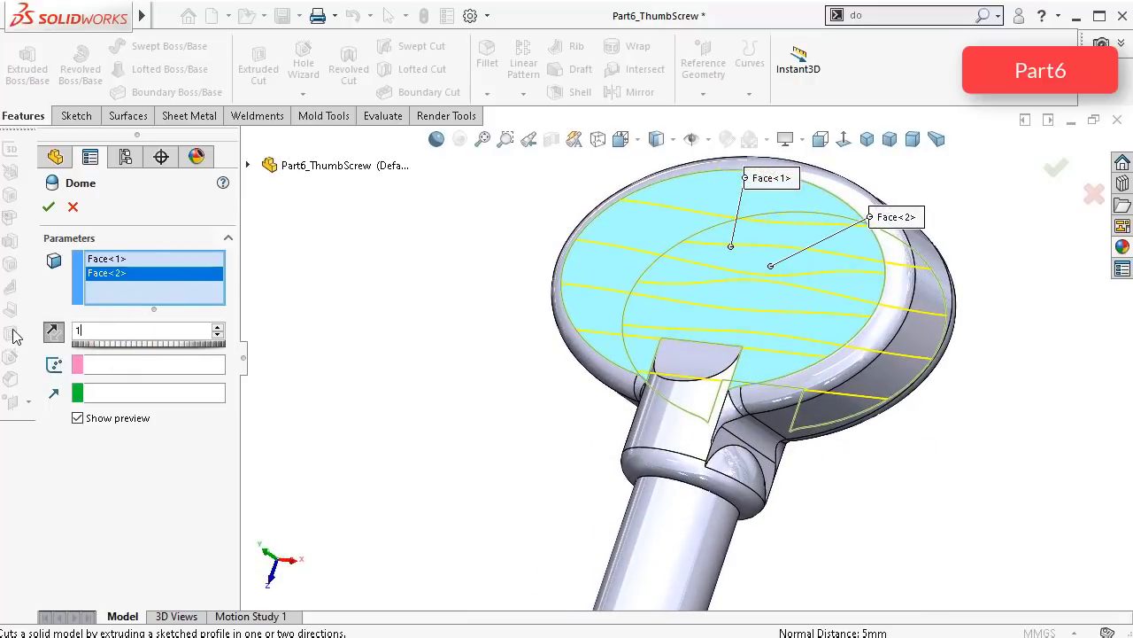
pyautogui.click(48, 207)
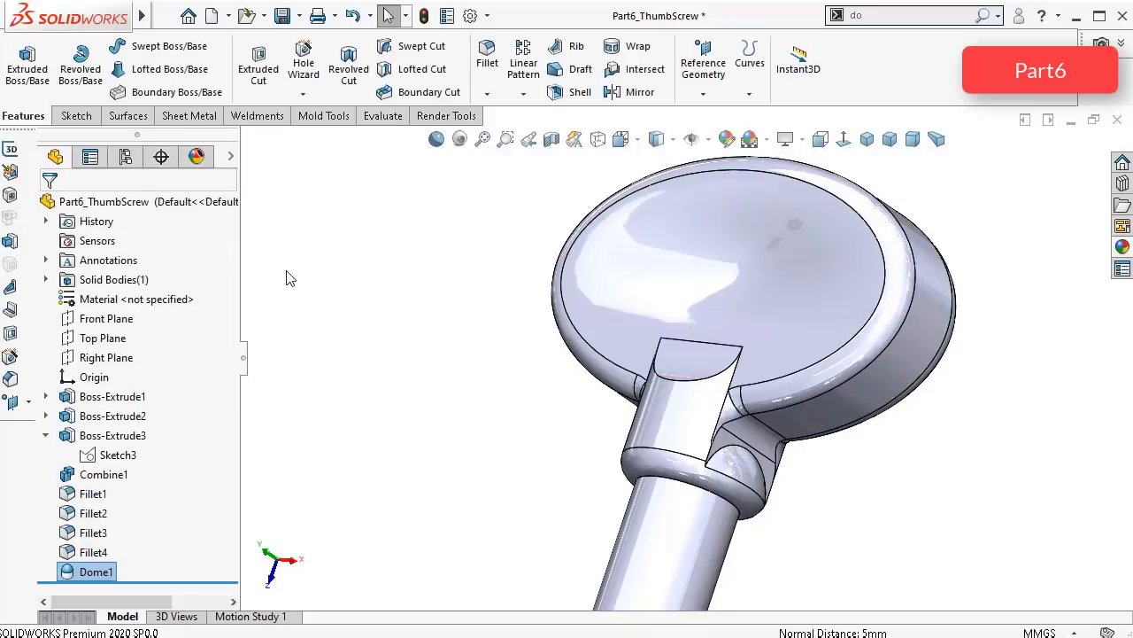
# Step: Edit the dome on the grip's faces and set its distance to 2 mm
pyautogui.moveTo(753, 367); pyautogui.dragTo(723, 237, button='middle')
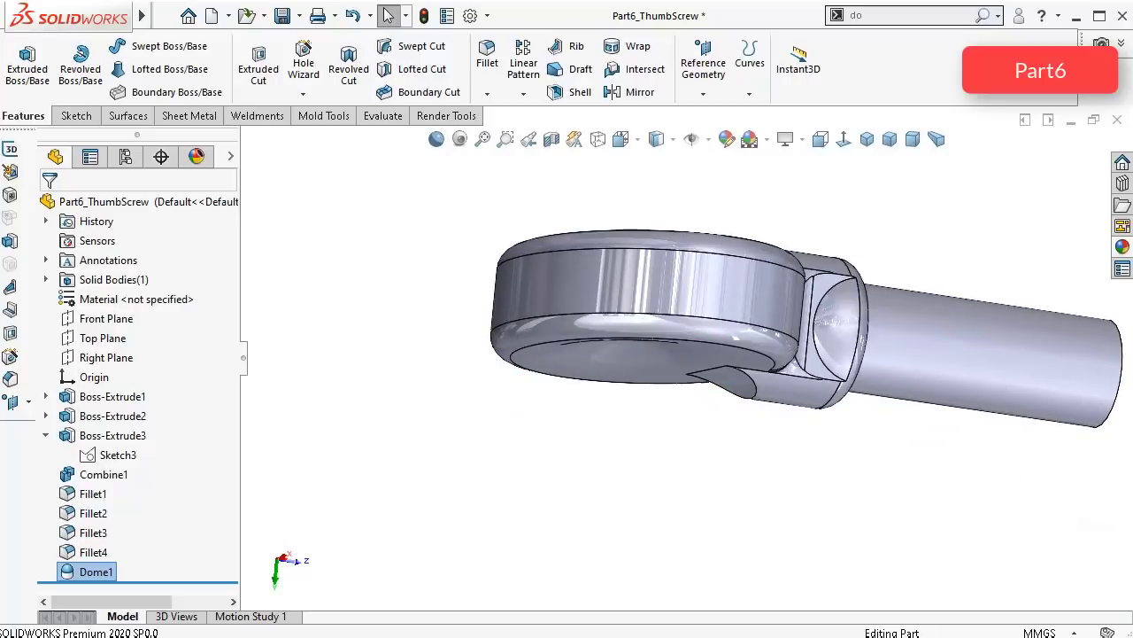
pyautogui.click(93, 572)
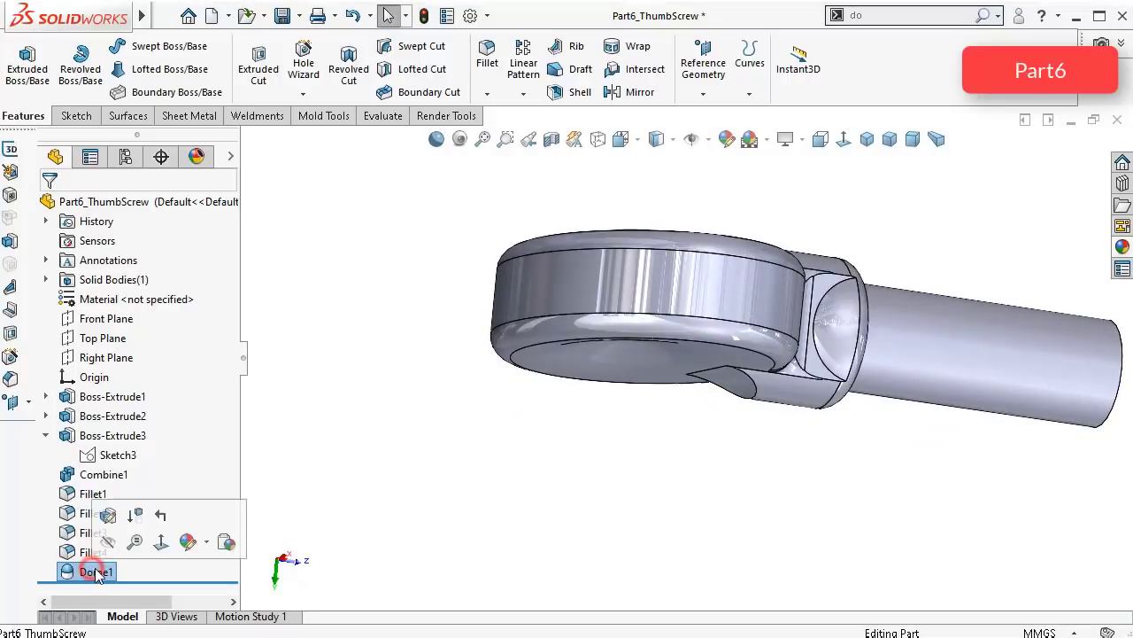
pyautogui.click(89, 572)
pyautogui.click(74, 573)
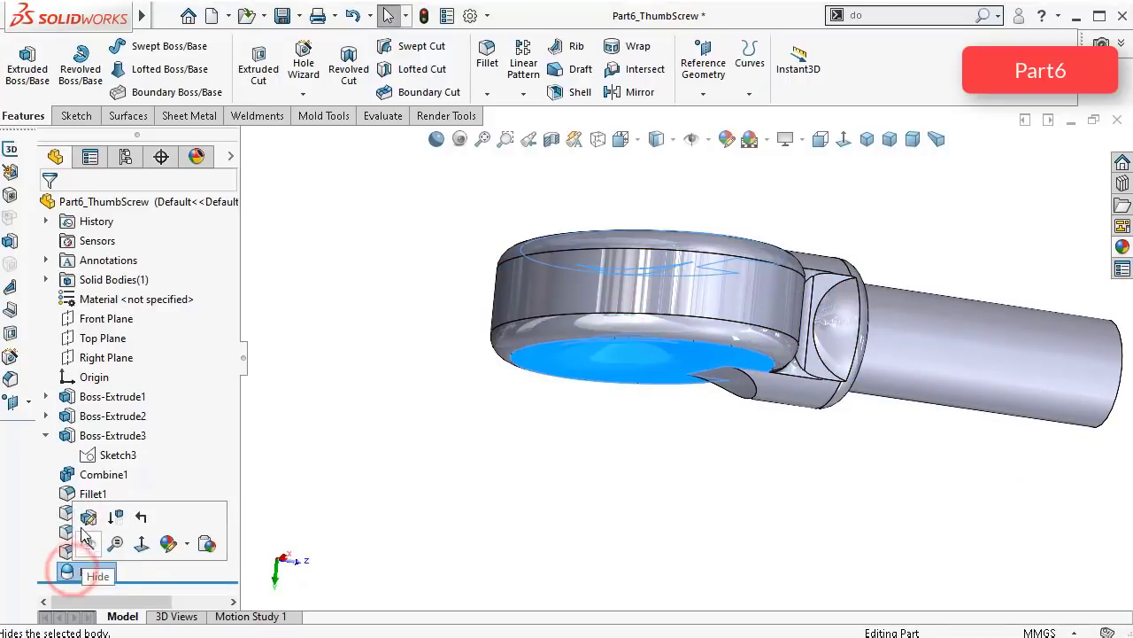
pyautogui.click(83, 523)
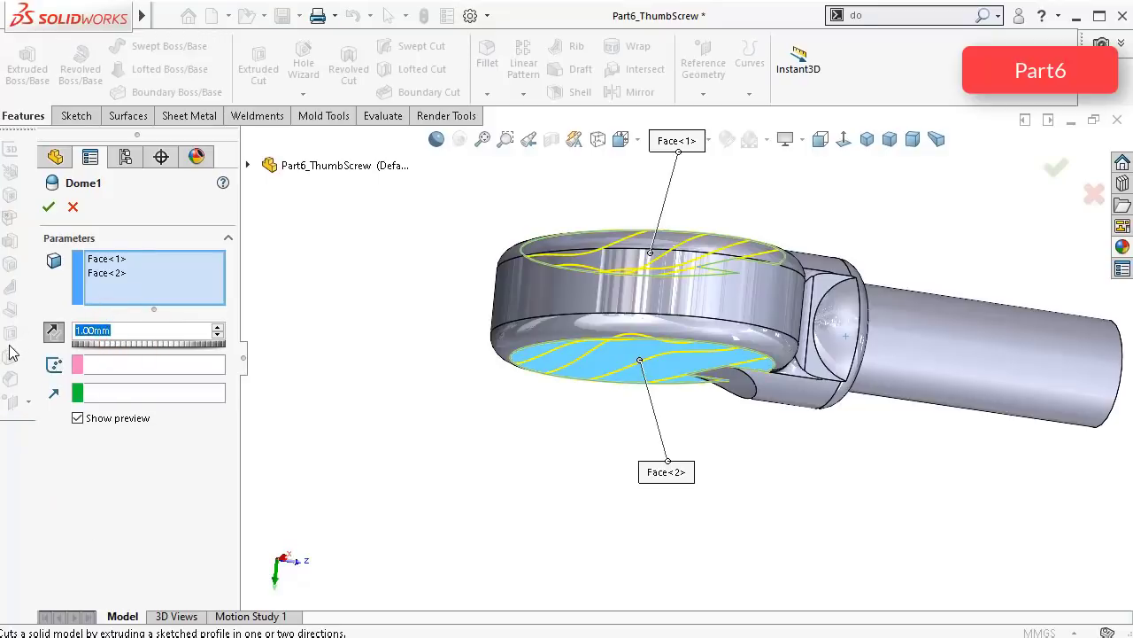
pyautogui.write('2')
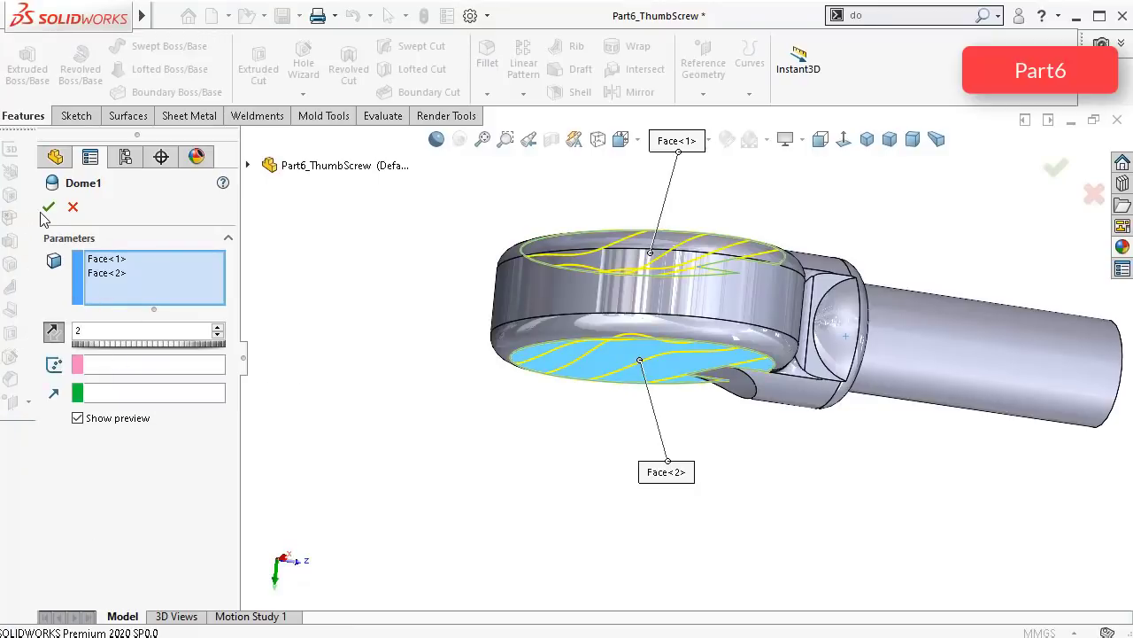
pyautogui.press('Return')
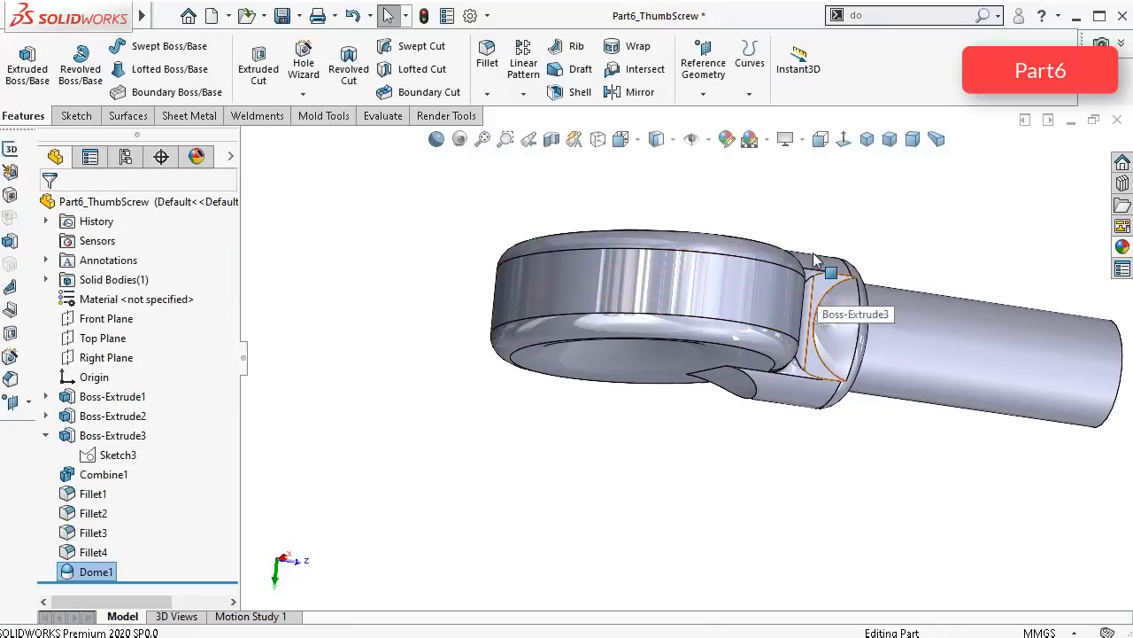
# Step: Try to fillet the curved end edge of the head's projection and the adjoining straight edge on the grip face with a 0.5 mm radius
pyautogui.moveTo(757, 301); pyautogui.dragTo(579, 437, button='middle')
pyautogui.scroll(-3, 882, 244)
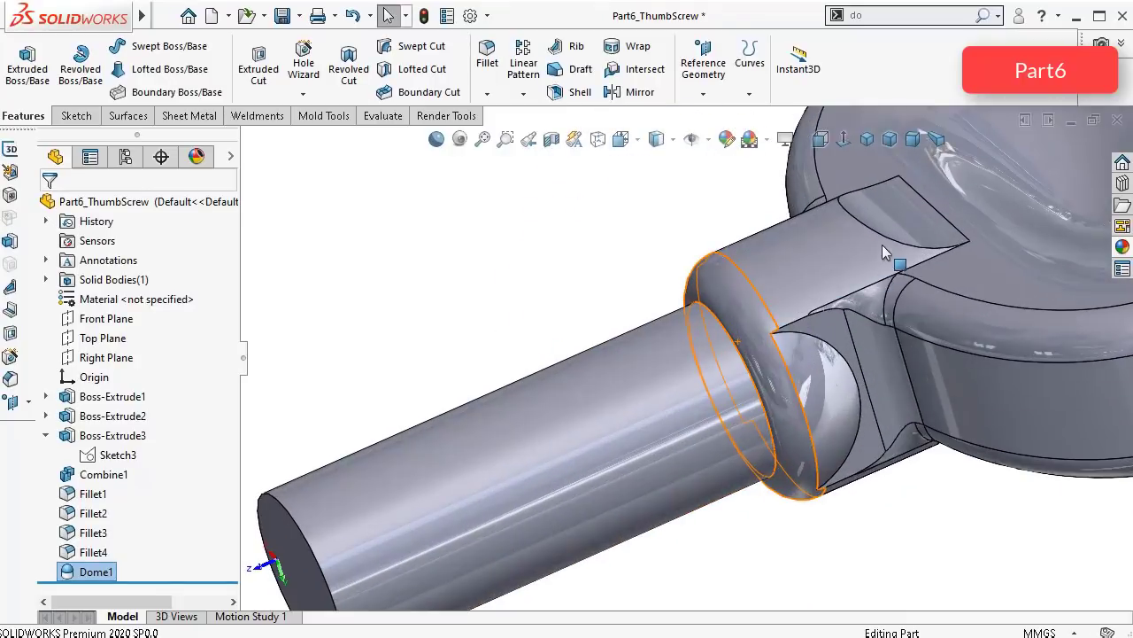
pyautogui.scroll(1, 824, 253)
pyautogui.scroll(-2, 902, 371)
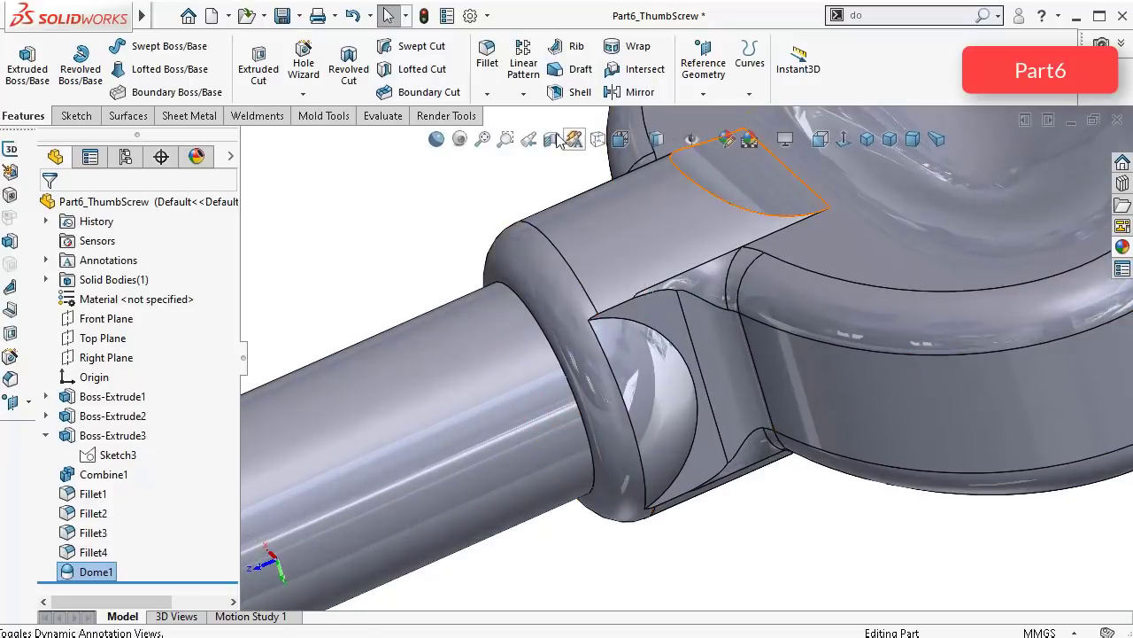
pyautogui.click(500, 77)
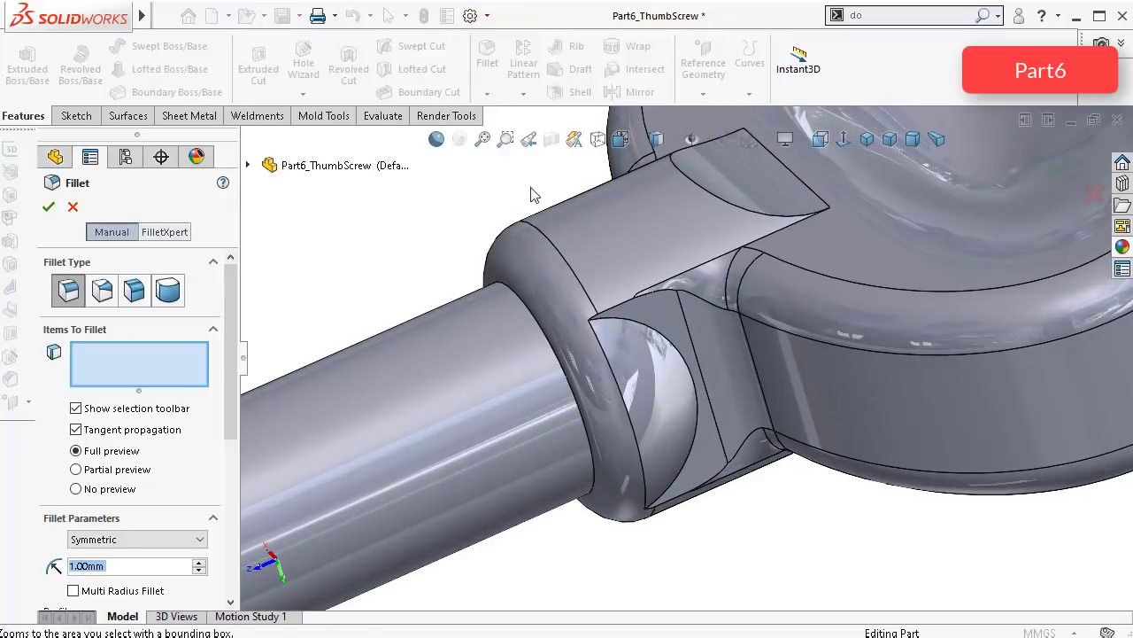
pyautogui.click(736, 214)
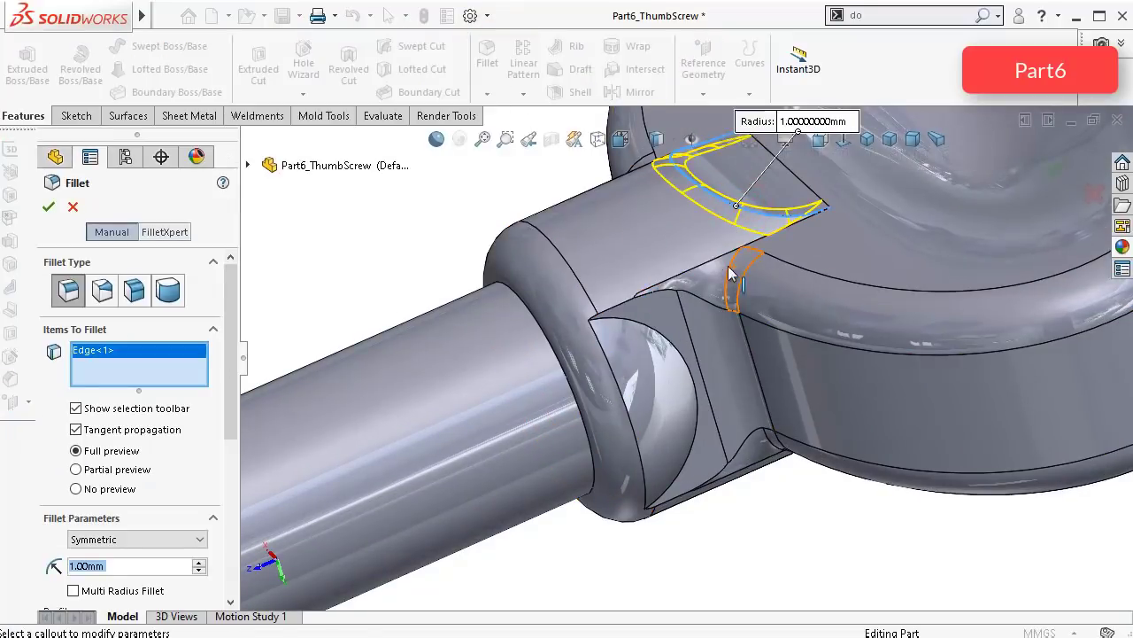
pyautogui.scroll(-3, 744, 256)
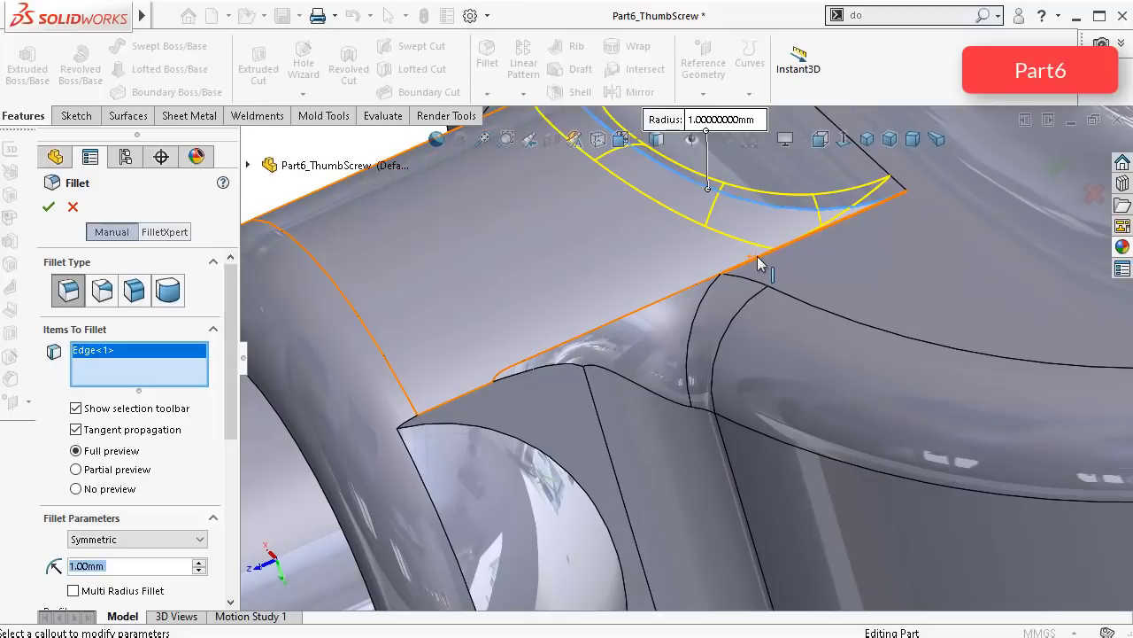
pyautogui.click(751, 269)
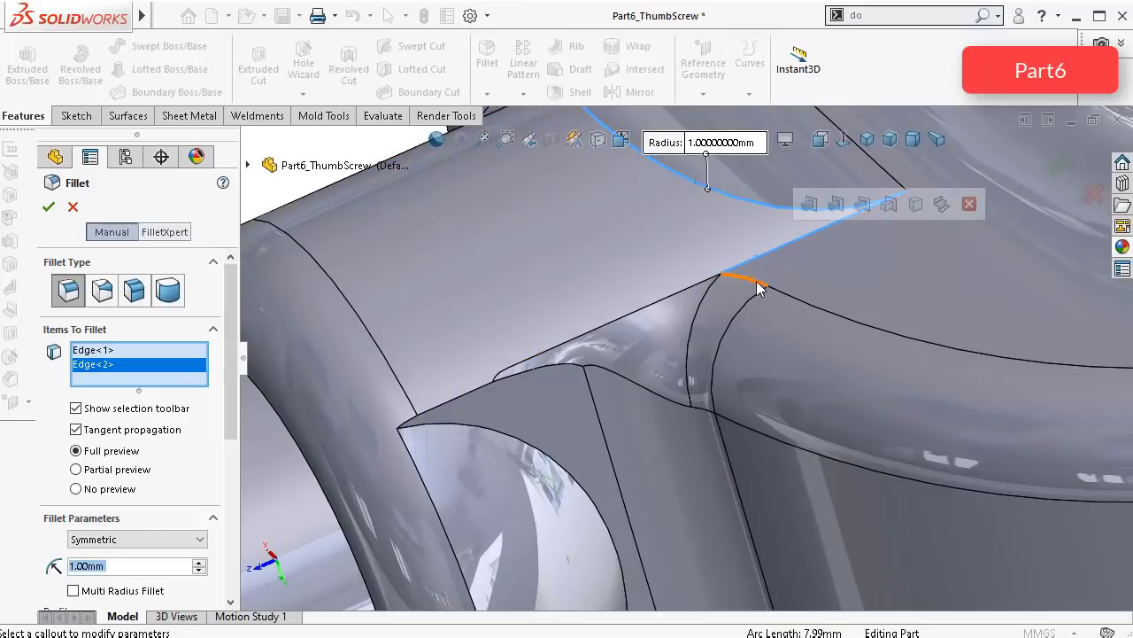
pyautogui.click(100, 563)
pyautogui.write('0,')
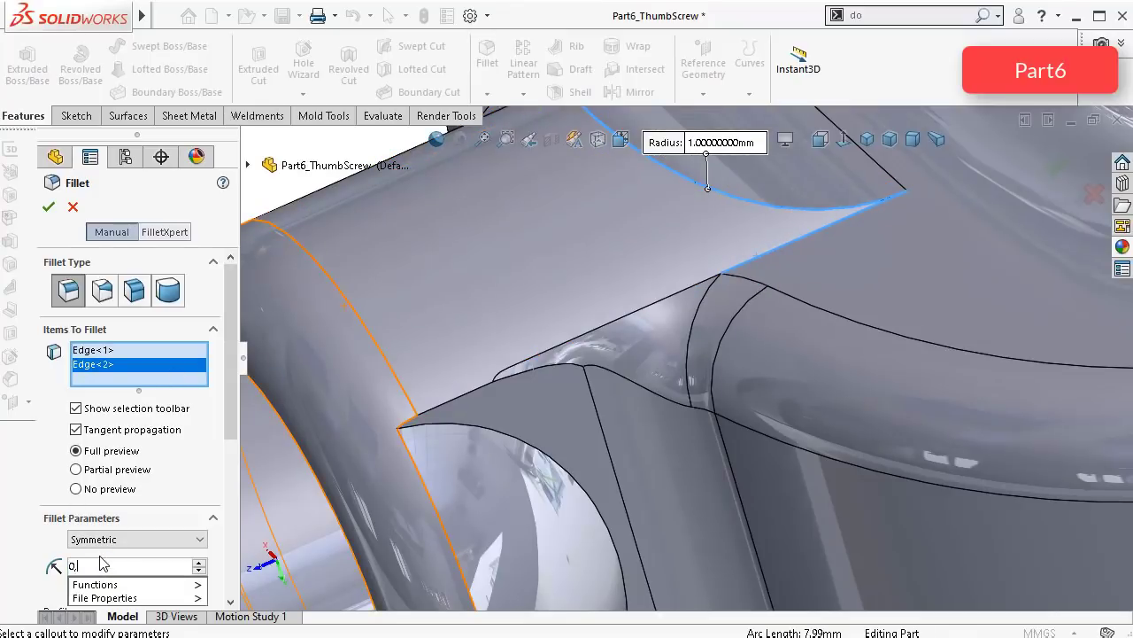
pyautogui.write('50mm')
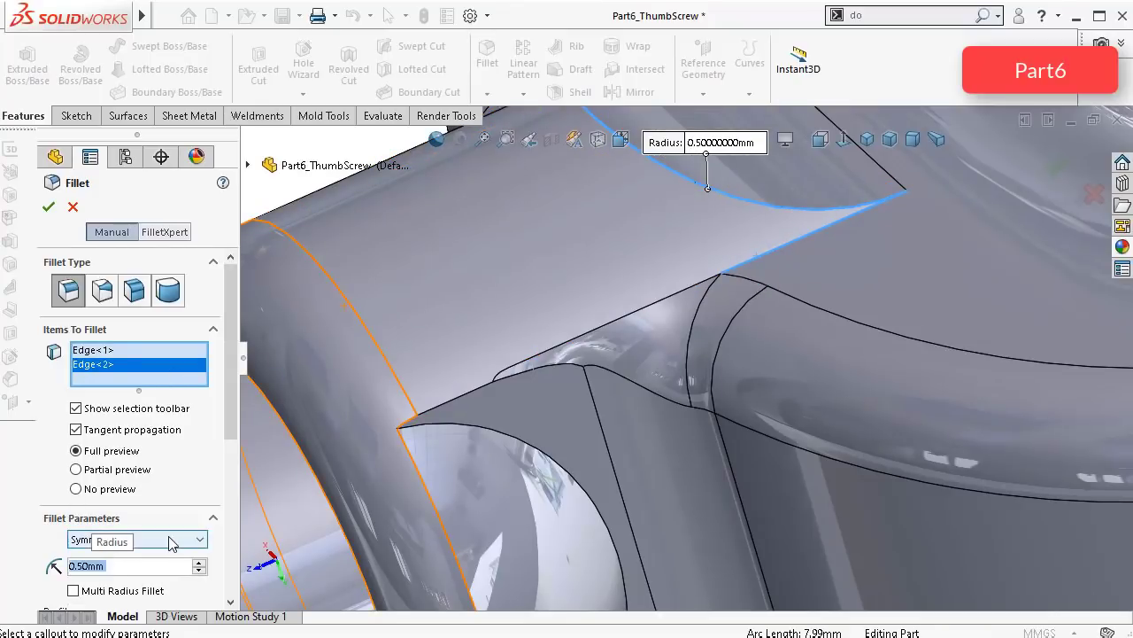
# Step: Remove both selected edges from the open fillet
pyautogui.rightClick(108, 364)
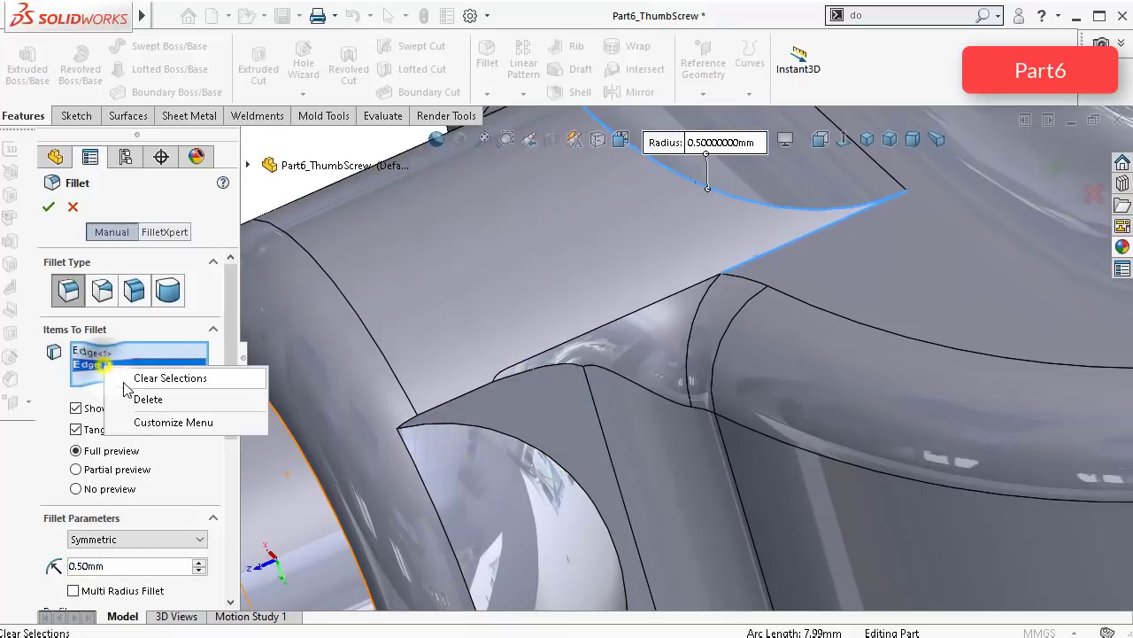
pyautogui.click(140, 398)
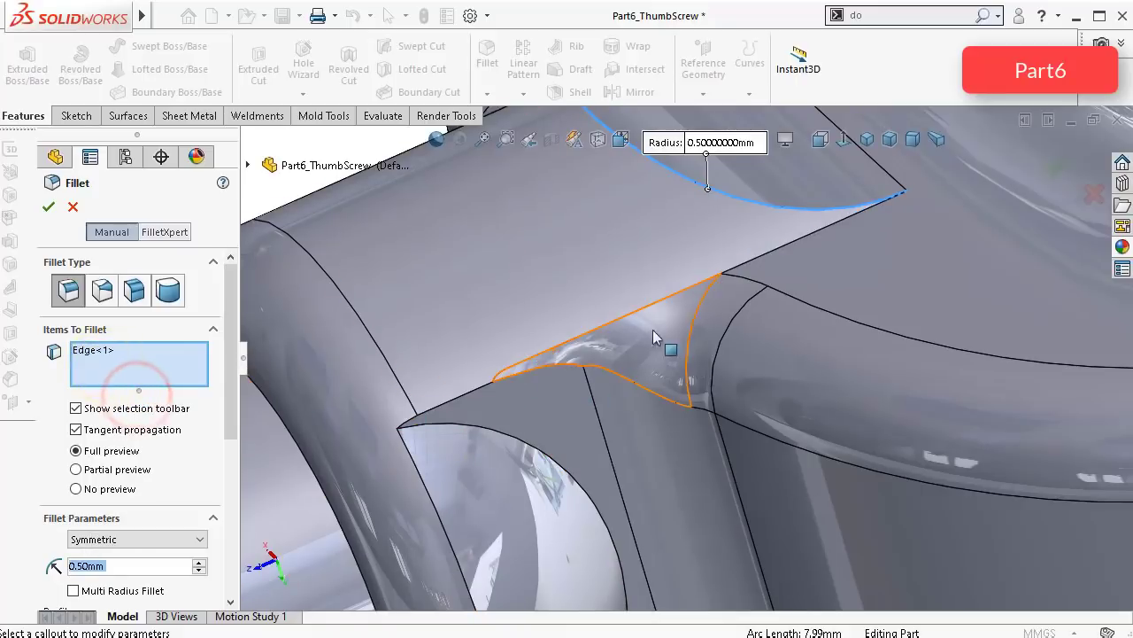
pyautogui.click(171, 353)
pyautogui.scroll(1, 685, 225)
pyautogui.rightClick(151, 373)
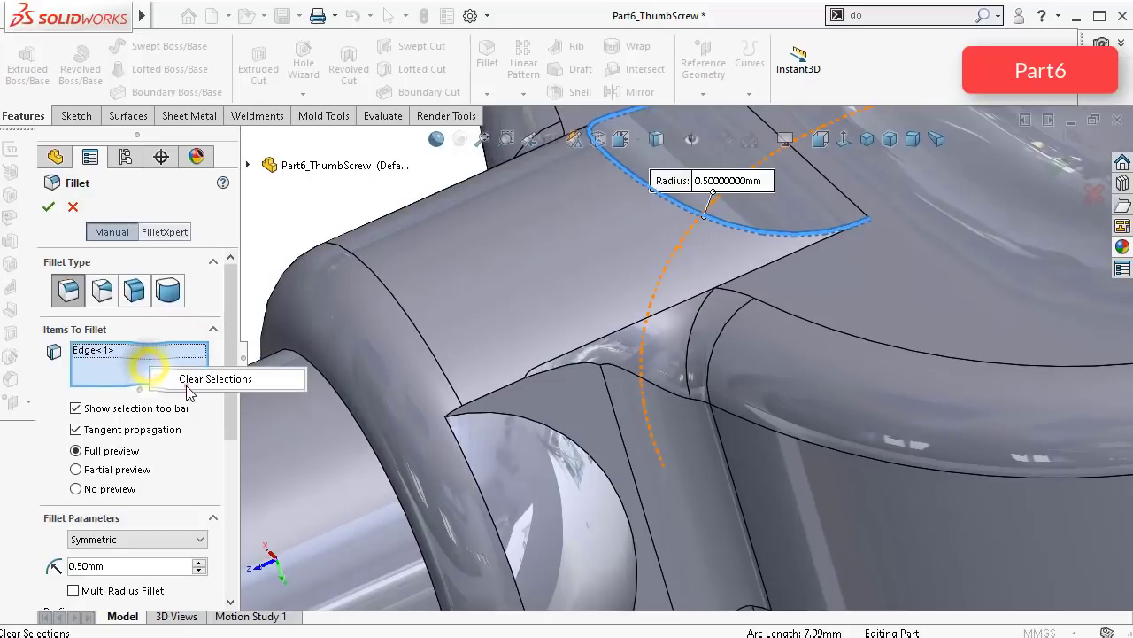
pyautogui.click(190, 382)
# Step: Set the fillet radius to 1 mm and select the curved end edges of the head's projections on both sides of the grip
pyautogui.write('1')
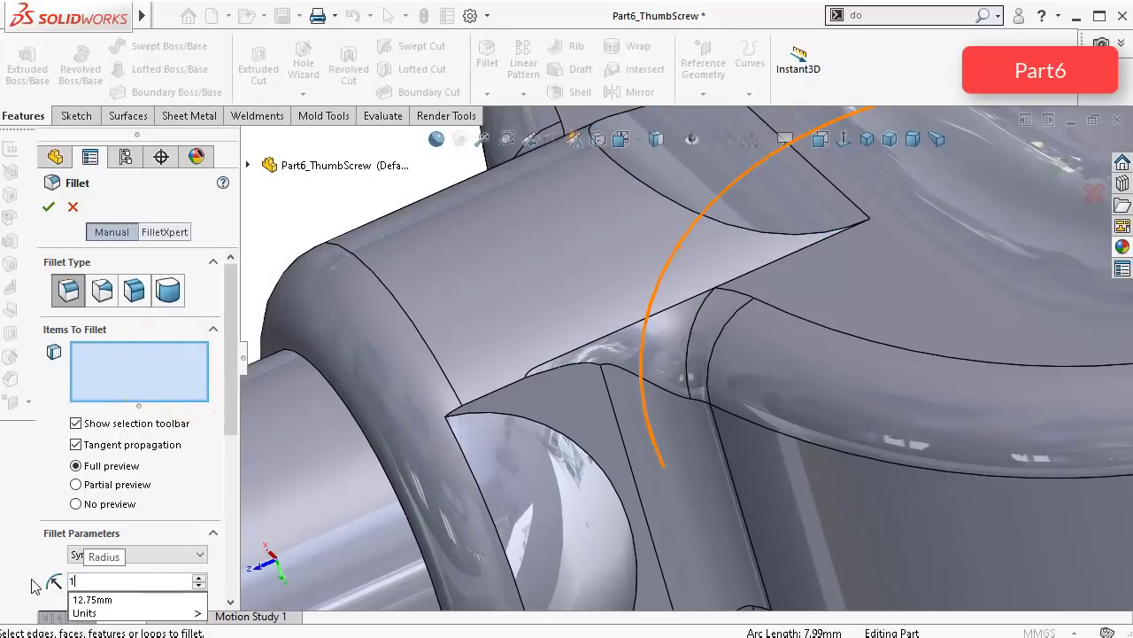
pyautogui.click(35, 586)
pyautogui.click(745, 232)
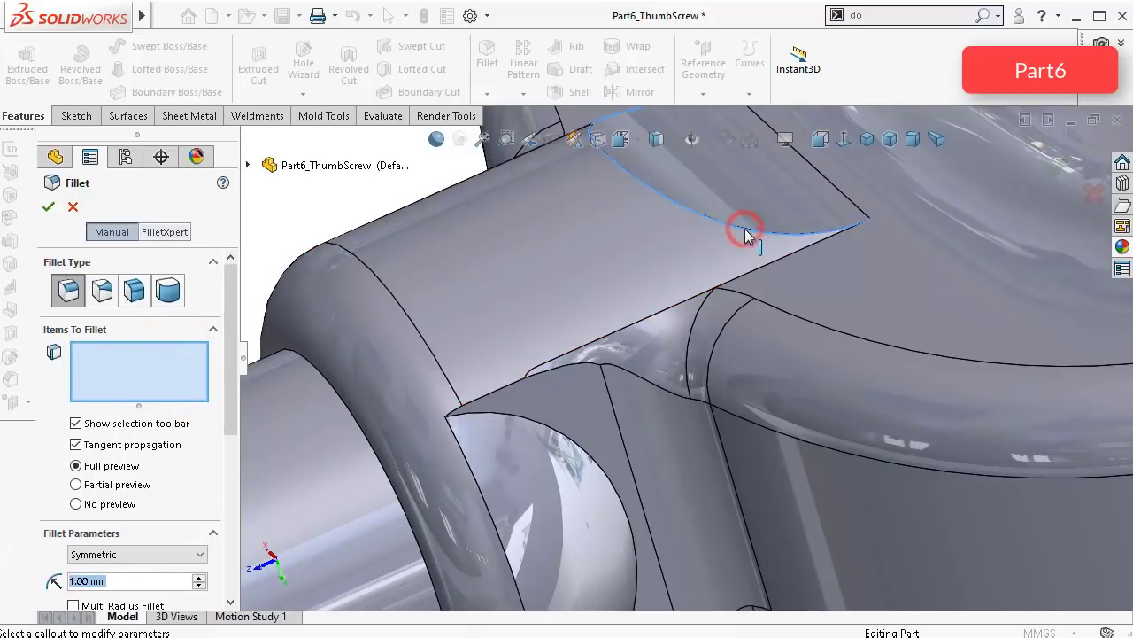
pyautogui.scroll(5, 842, 293)
pyautogui.moveTo(835, 312); pyautogui.dragTo(697, 265, button='middle')
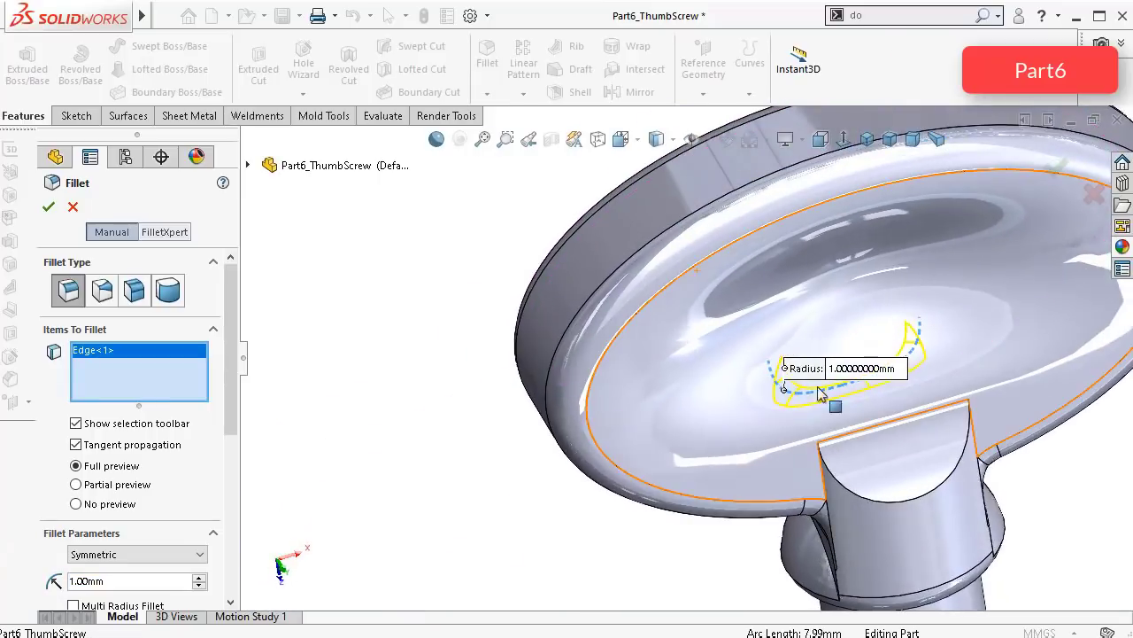
pyautogui.click(852, 501)
pyautogui.moveTo(856, 517); pyautogui.dragTo(840, 567, button='middle')
pyautogui.moveTo(759, 518); pyautogui.dragTo(478, 478, button='middle')
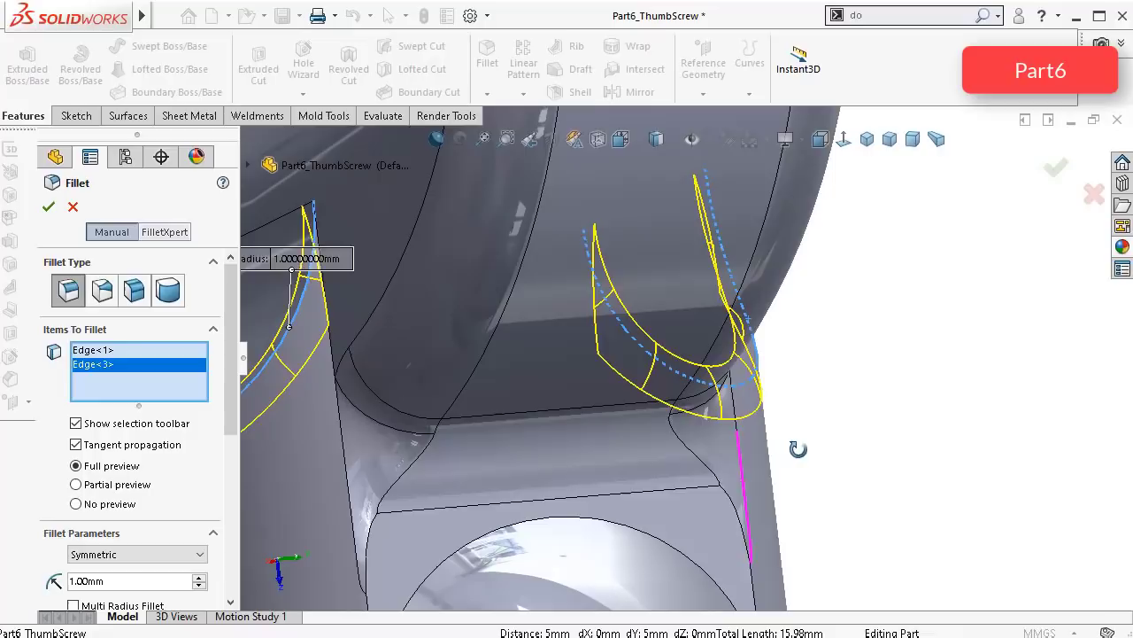
pyautogui.click(423, 462)
pyautogui.click(417, 462)
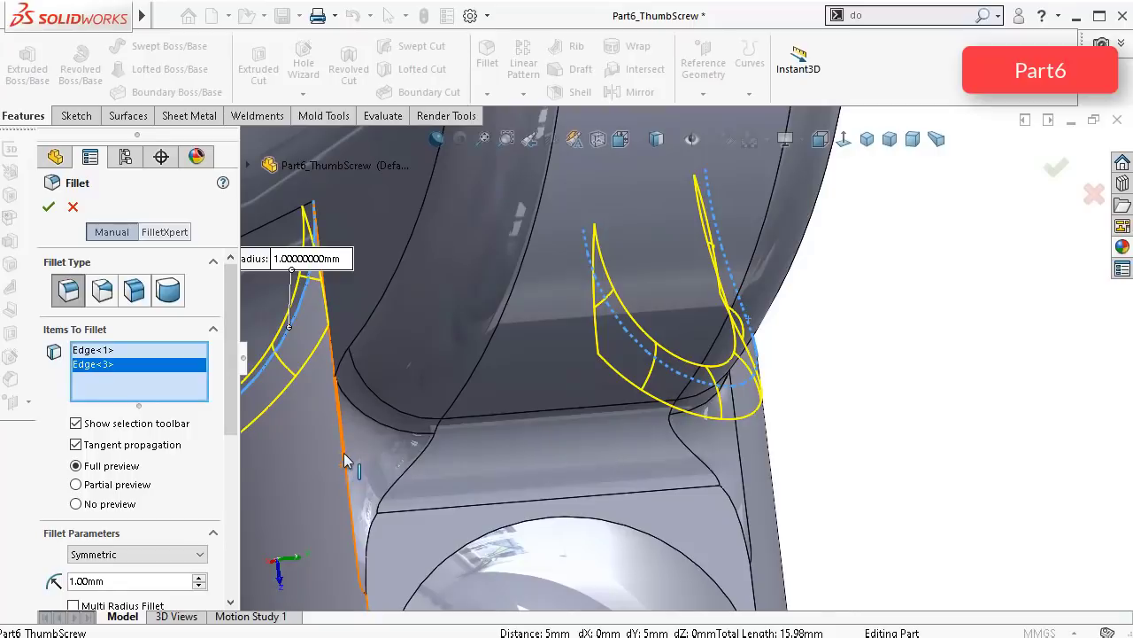
# Step: Add the curved edges bordering the head's flat side faces to the open fillet and complete it
pyautogui.scroll(-3, 658, 461)
pyautogui.moveTo(679, 431); pyautogui.dragTo(633, 439, button='middle')
pyautogui.scroll(5, 633, 439)
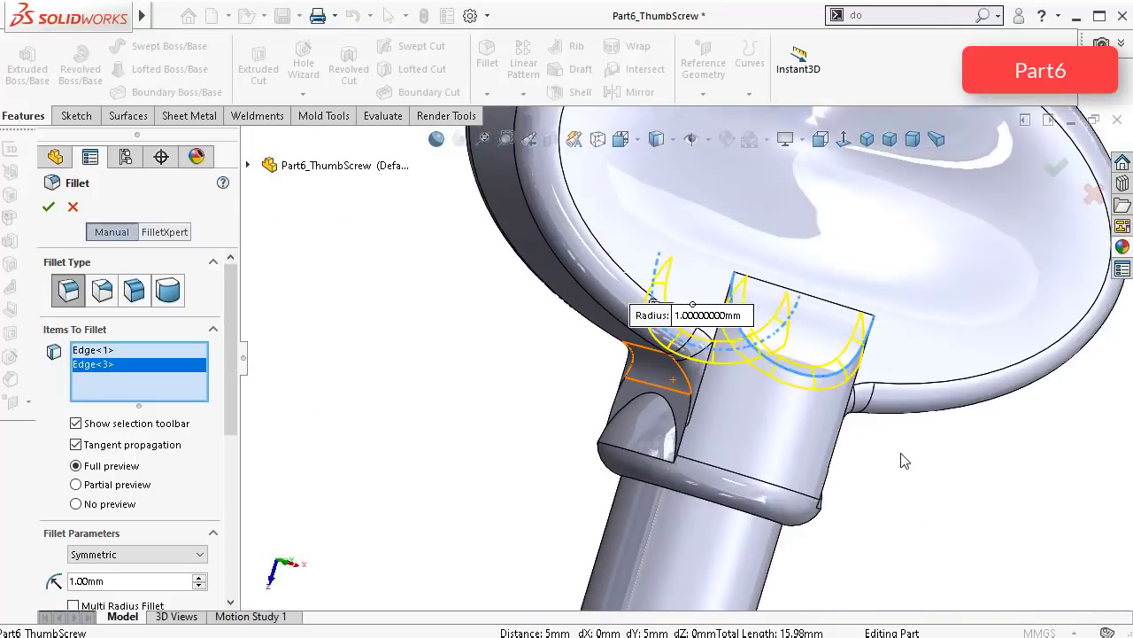
pyautogui.scroll(3, 850, 400)
pyautogui.moveTo(850, 400); pyautogui.dragTo(735, 398, button='middle')
pyautogui.scroll(-3, 735, 397)
pyautogui.scroll(-6, 588, 451)
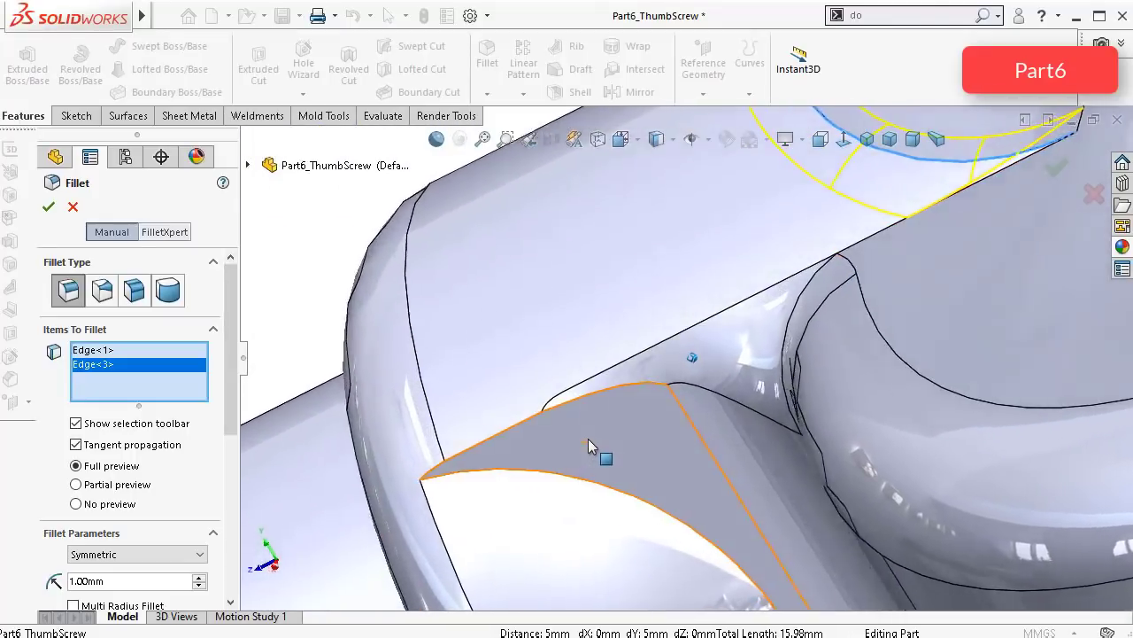
pyautogui.scroll(6, 876, 337)
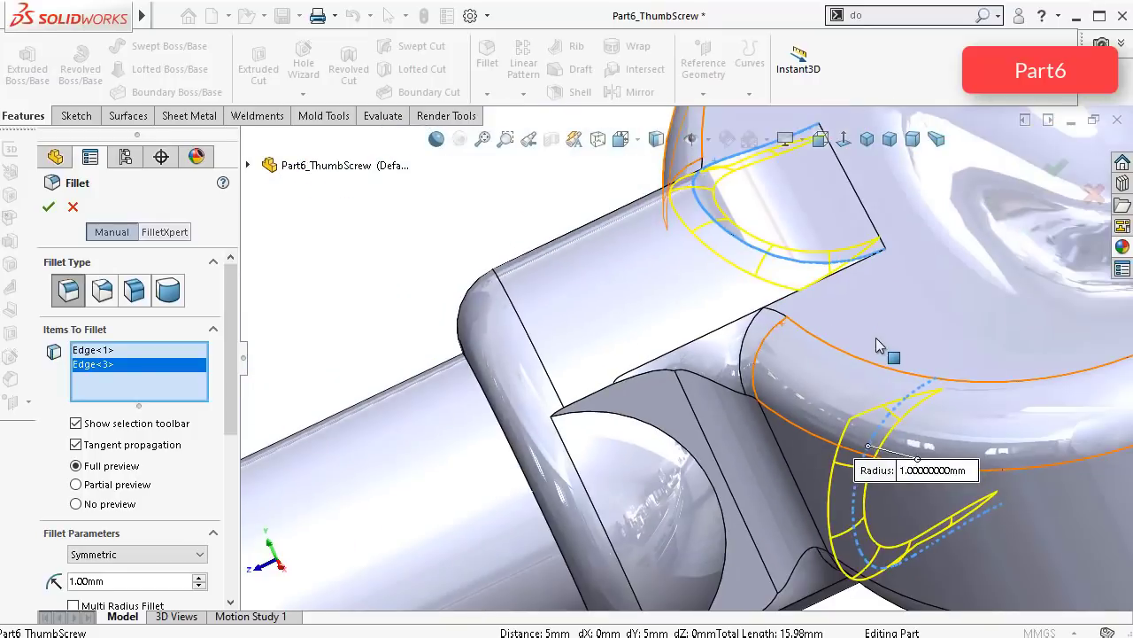
pyautogui.moveTo(824, 503); pyautogui.dragTo(810, 509, button='middle')
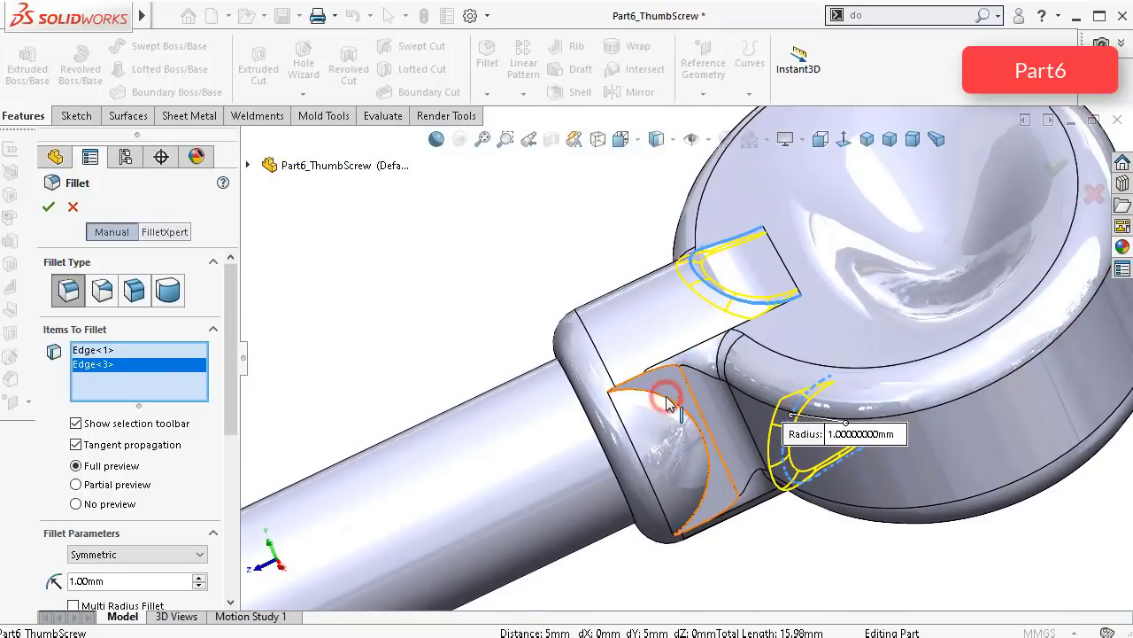
pyautogui.click(669, 402)
pyautogui.moveTo(669, 403); pyautogui.dragTo(733, 433, button='middle')
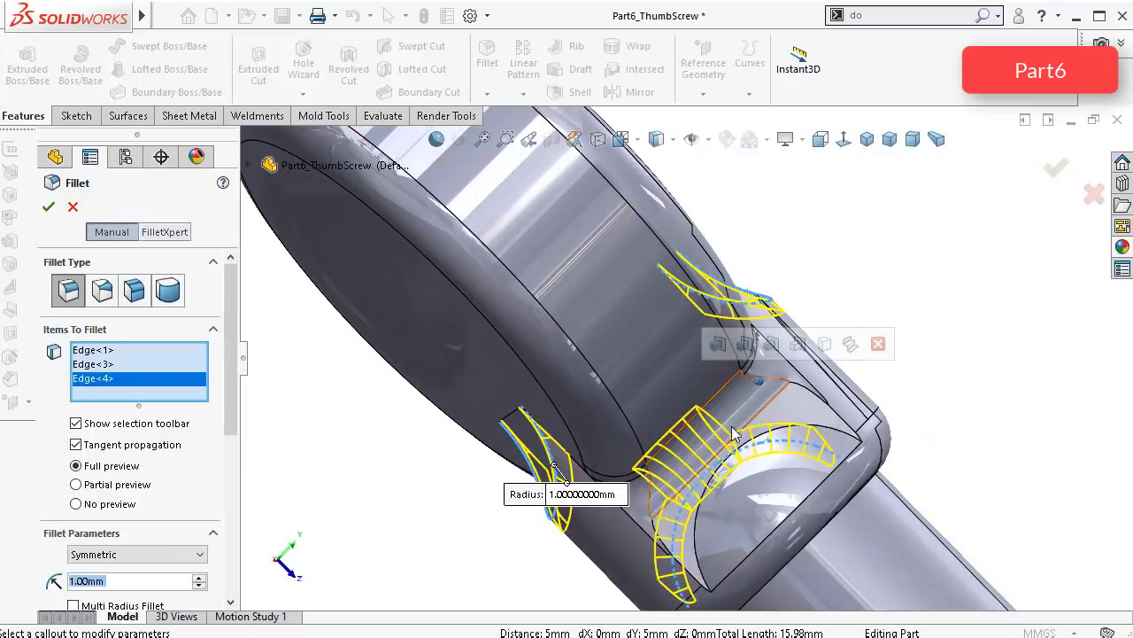
pyautogui.moveTo(838, 436); pyautogui.dragTo(774, 445, button='middle')
pyautogui.click(769, 442)
pyautogui.moveTo(770, 443); pyautogui.dragTo(926, 446, button='middle')
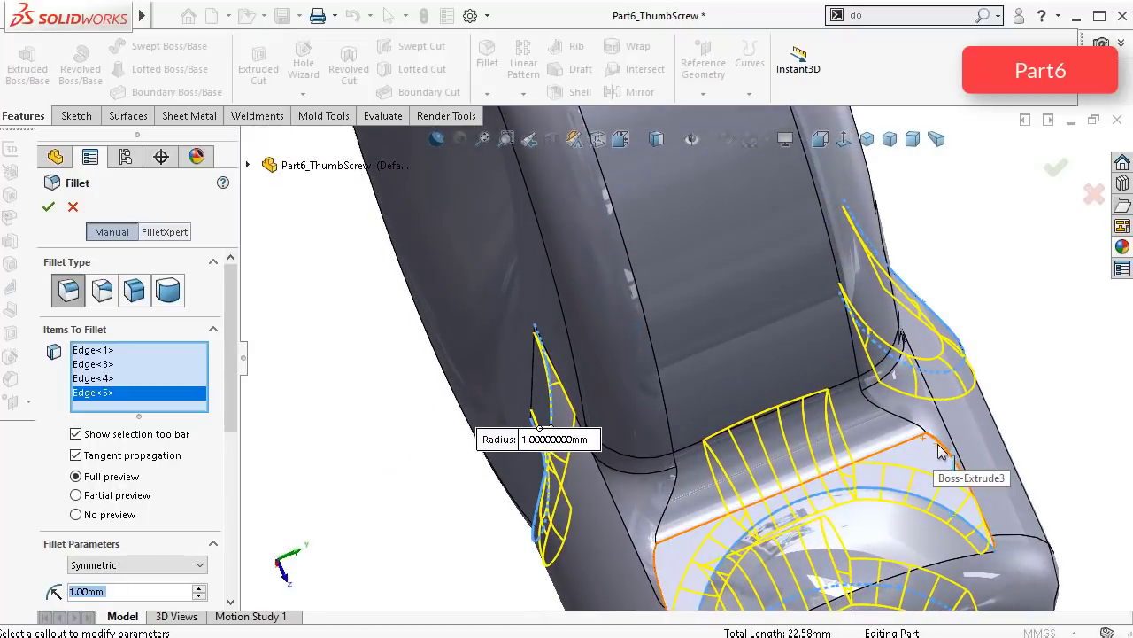
pyautogui.click(56, 210)
# Step: Apply the polished zinc appearance to the entire thumb screw body
pyautogui.moveTo(897, 479); pyautogui.dragTo(735, 432, button='middle')
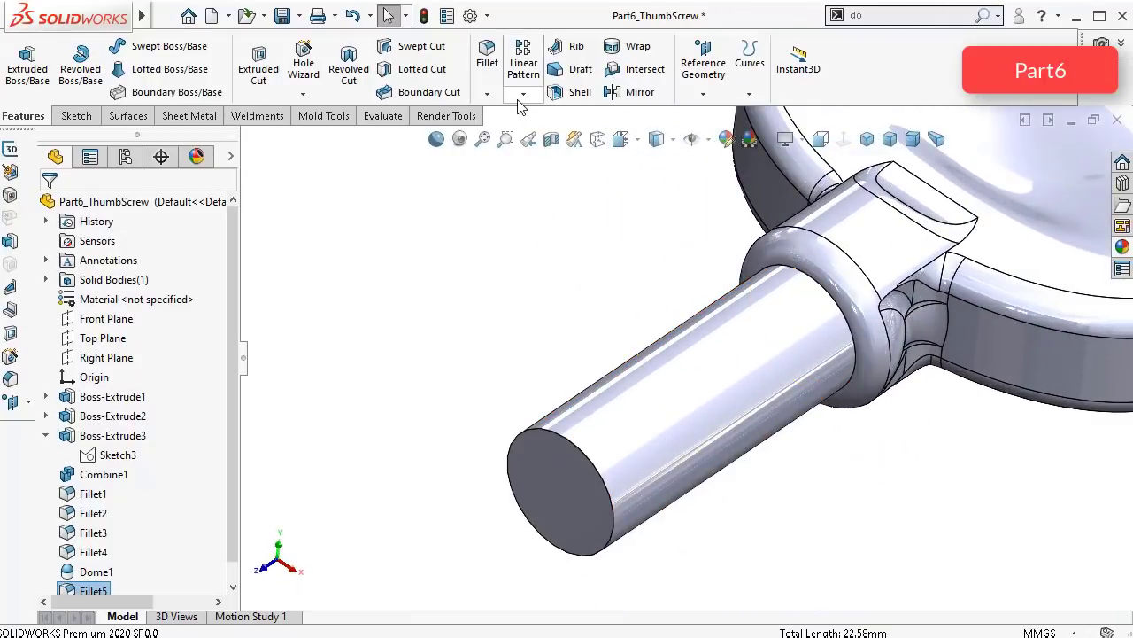
pyautogui.click(1123, 248)
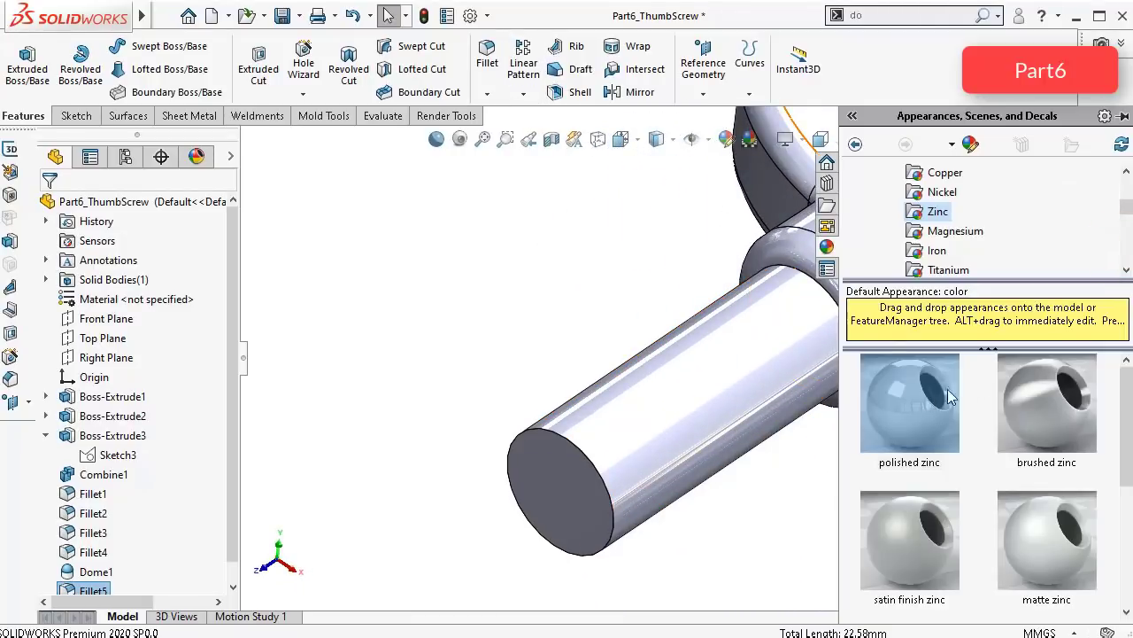
pyautogui.moveTo(947, 389); pyautogui.dragTo(792, 374)
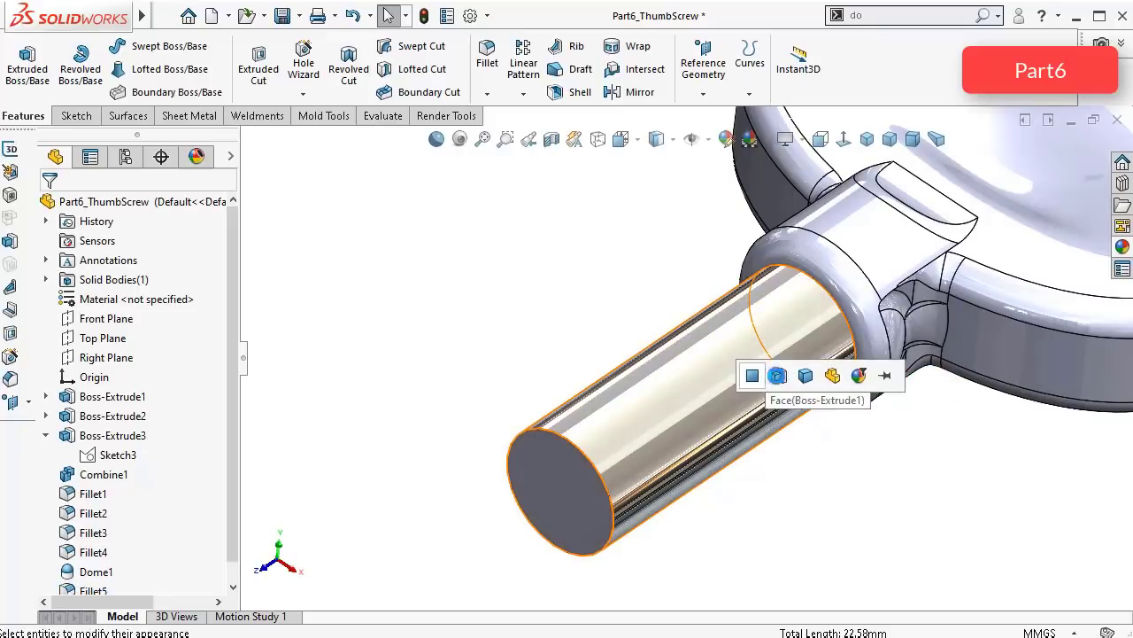
pyautogui.click(813, 378)
pyautogui.click(550, 272)
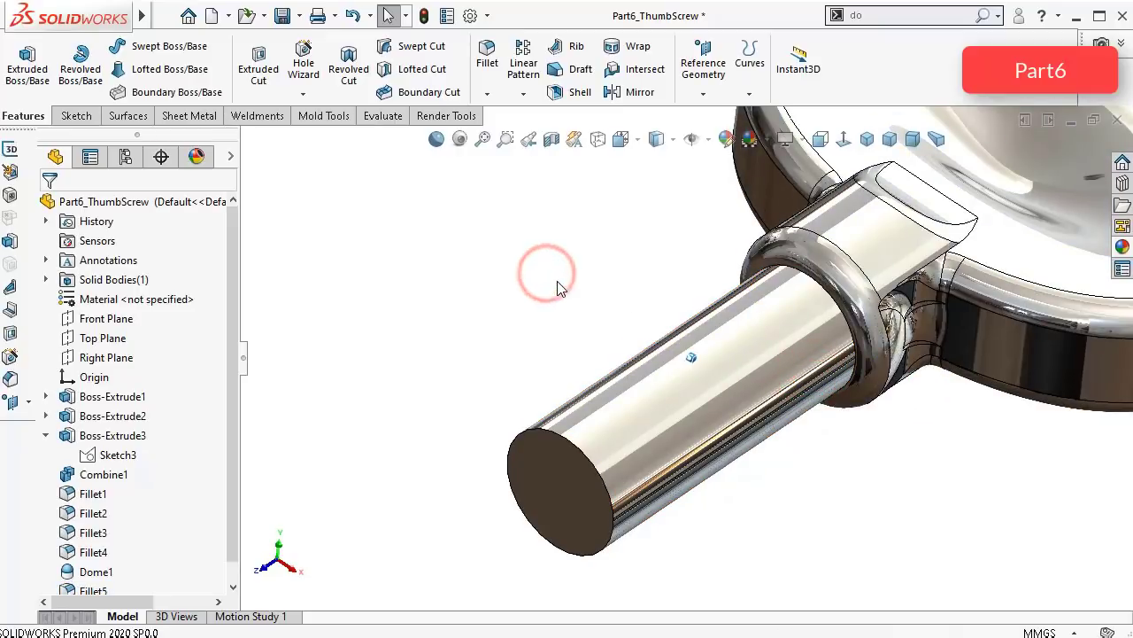
# Step: Display the thumb screw shaded without edges and examine its zinc finish from both sides
pyautogui.moveTo(557, 280); pyautogui.dragTo(564, 275, button='middle')
pyautogui.click(660, 139)
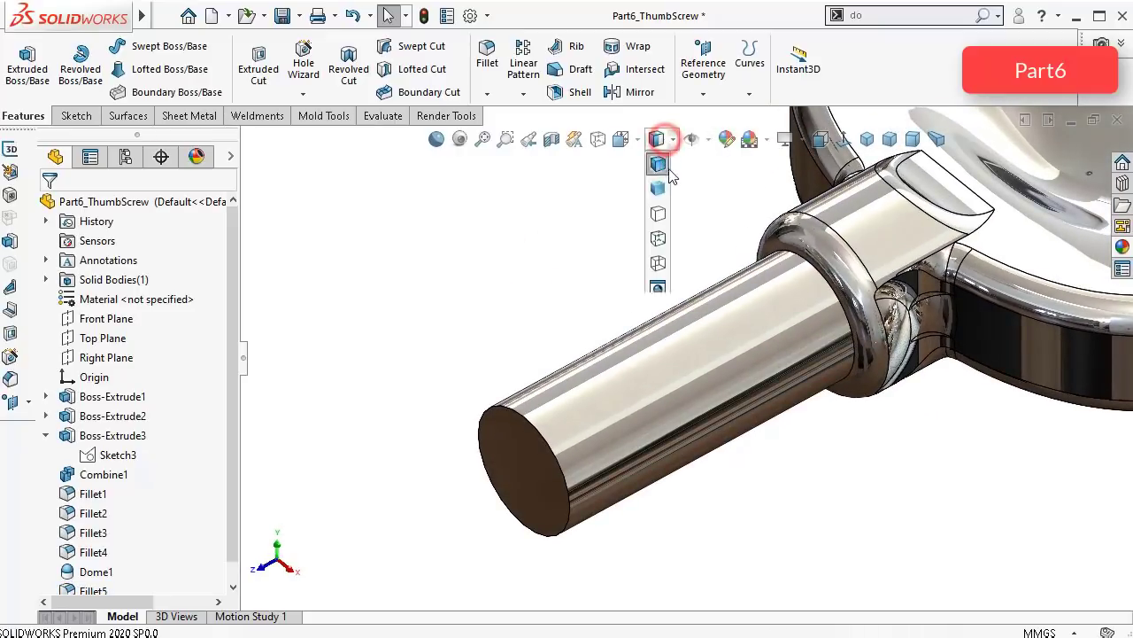
pyautogui.click(660, 187)
pyautogui.moveTo(652, 205); pyautogui.dragTo(624, 206, button='middle')
pyautogui.scroll(4, 909, 234)
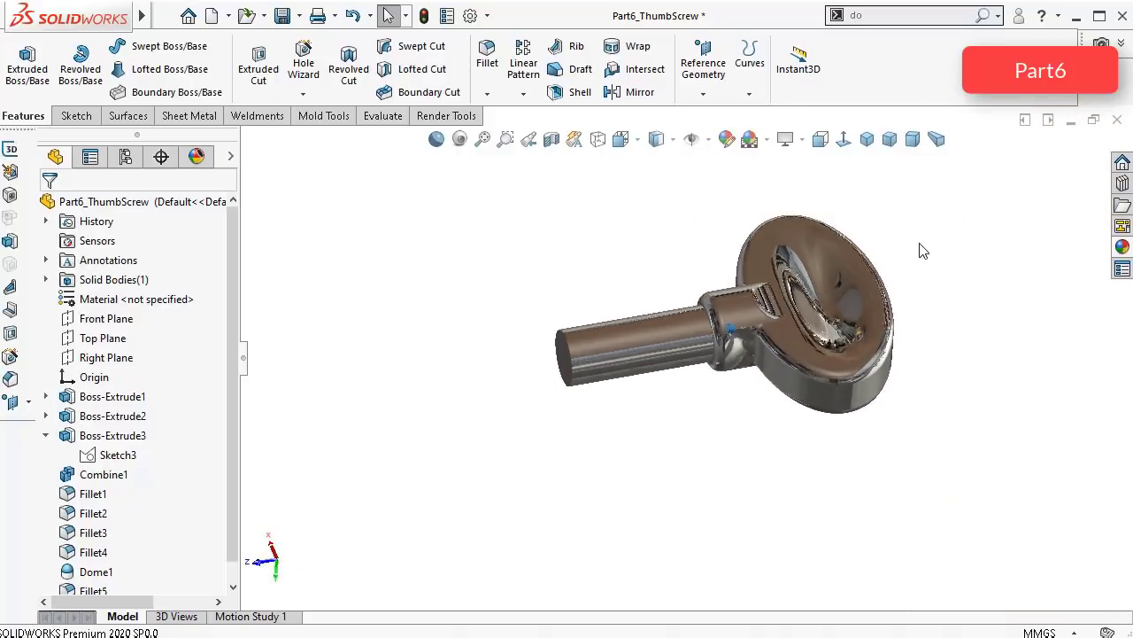
pyautogui.moveTo(921, 244); pyautogui.dragTo(901, 244, button='middle')
pyautogui.press('Up')
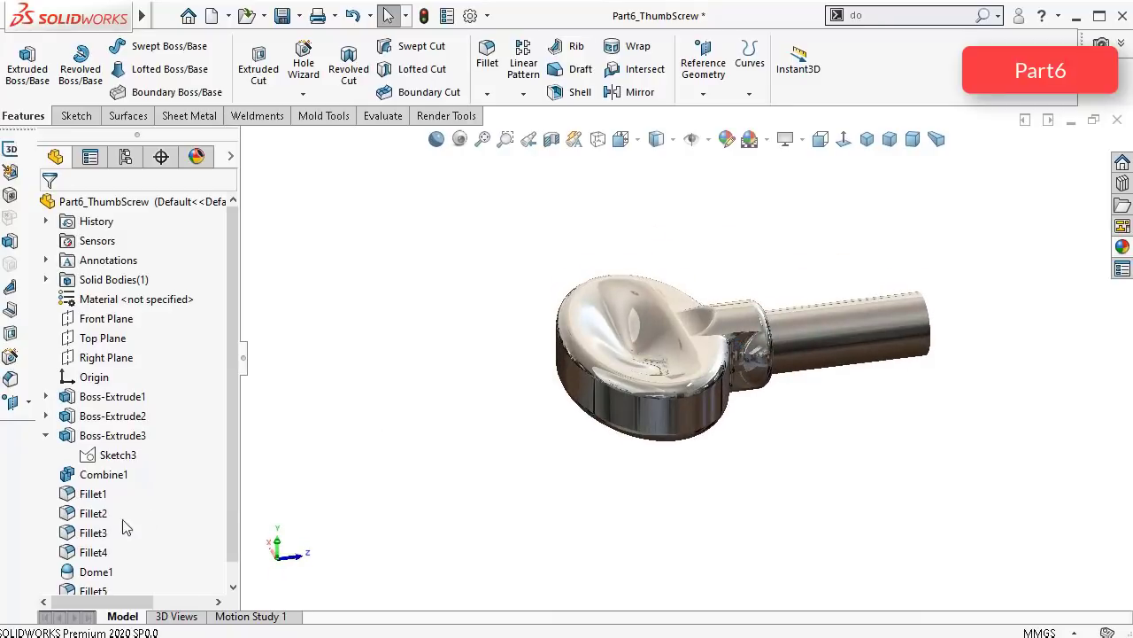
# Step: Open the dome feature on the grip's faces for review and accept it without changes
pyautogui.click(96, 571)
pyautogui.click(108, 522)
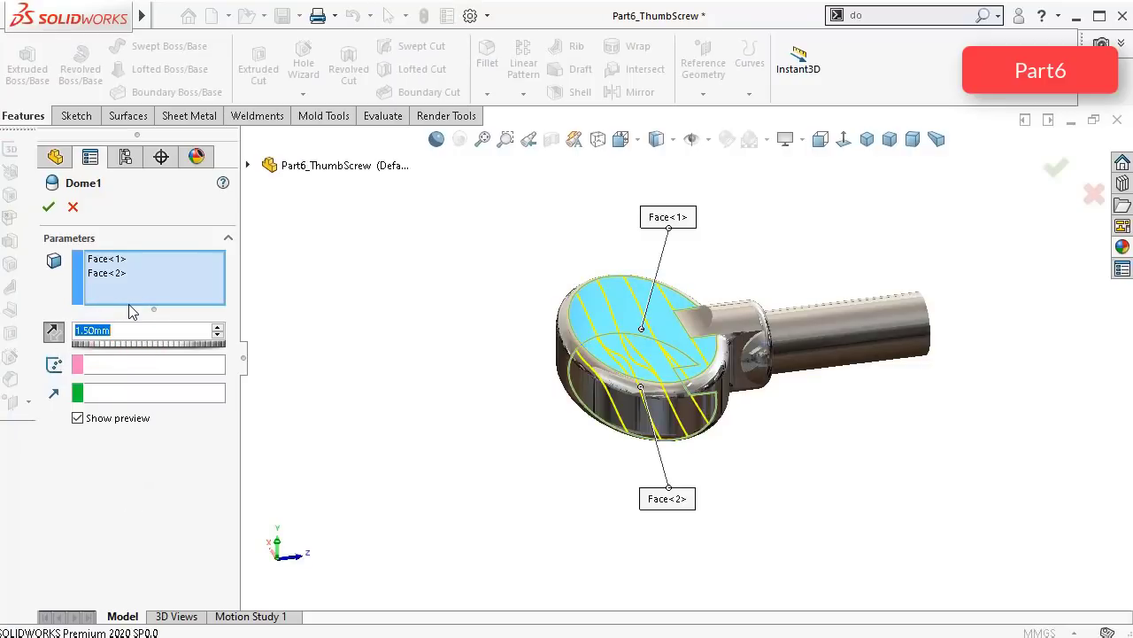
pyautogui.click(48, 206)
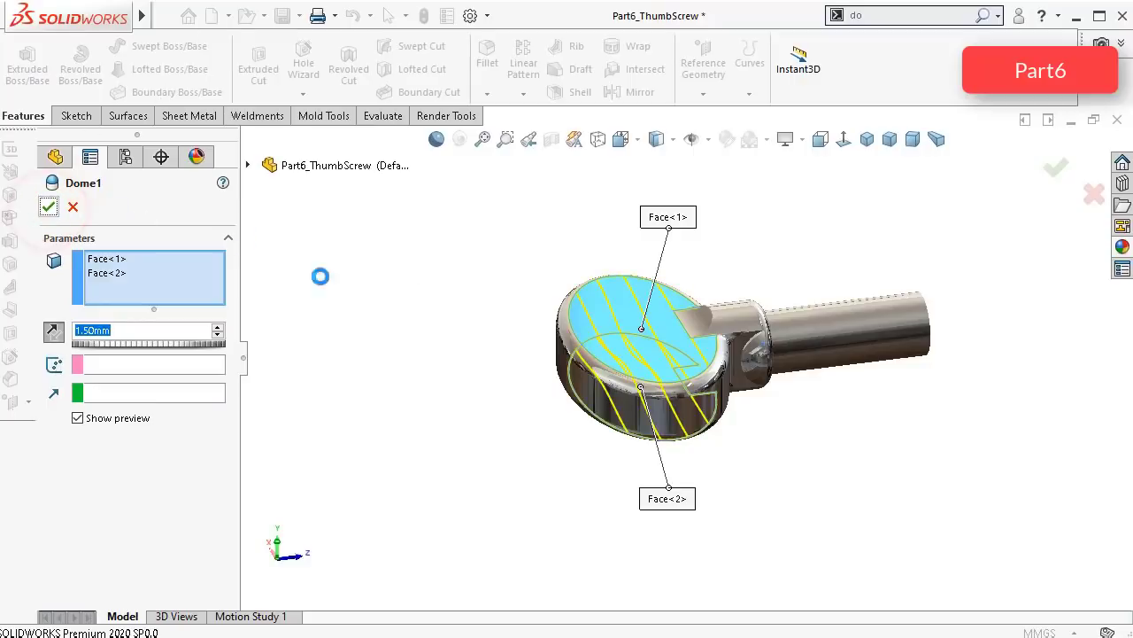
# Step: Turn the thumb screw so its shank end faces the view and display it shaded with edges
pyautogui.click(428, 298)
pyautogui.press('Down')
pyautogui.press('Down')
pyautogui.press('Down')
pyautogui.press('Down')
pyautogui.moveTo(425, 294); pyautogui.dragTo(555, 346, button='middle')
pyautogui.scroll(-4, 767, 365)
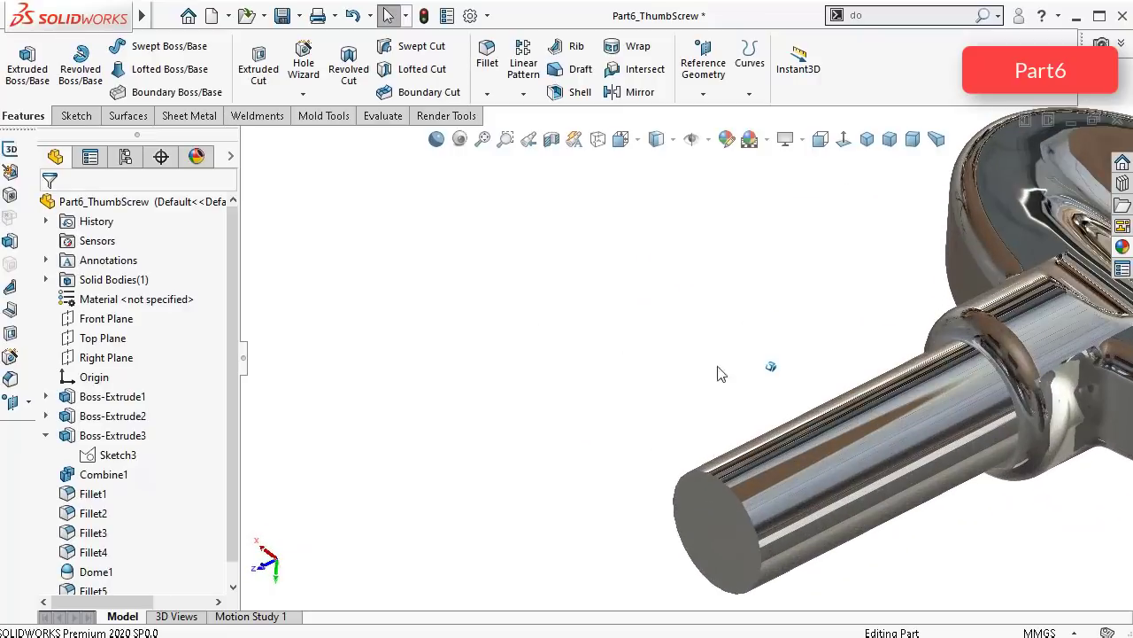
pyautogui.click(667, 147)
pyautogui.click(661, 160)
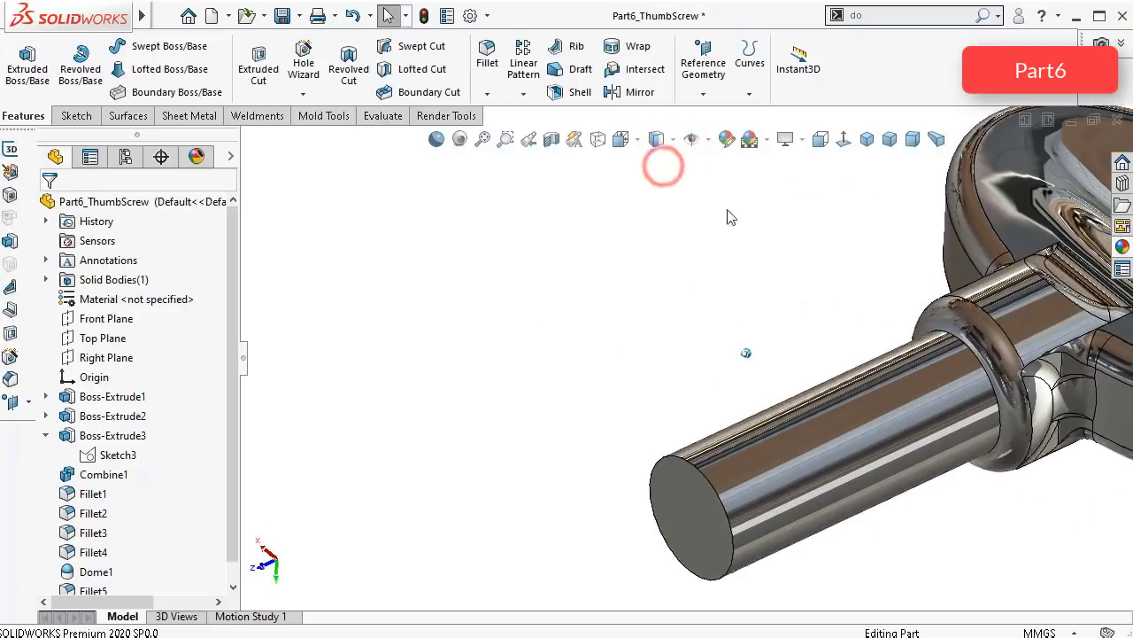
# Step: Start a thread located on the circular edge at the free end of the thumb screw's shank
pyautogui.hotkey('ctrl', 'Left')
pyautogui.hotkey('ctrl', 'Left')
pyautogui.hotkey('ctrl', 'Left')
pyautogui.hotkey('ctrl', 'Left')
pyautogui.moveTo(731, 231); pyautogui.dragTo(730, 229, button='middle')
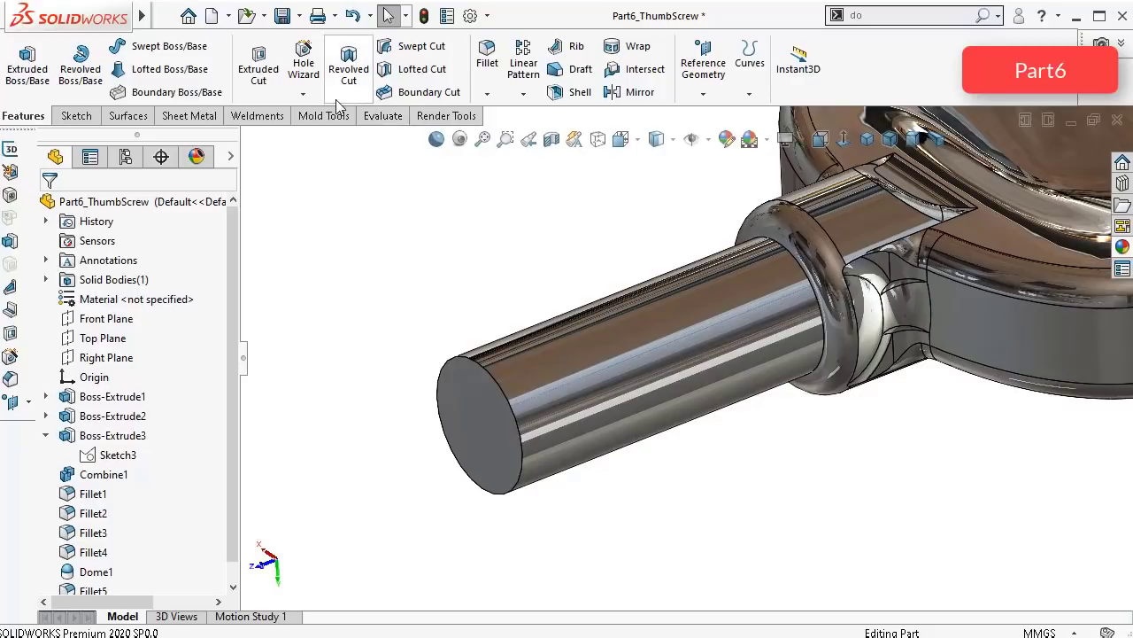
pyautogui.click(303, 93)
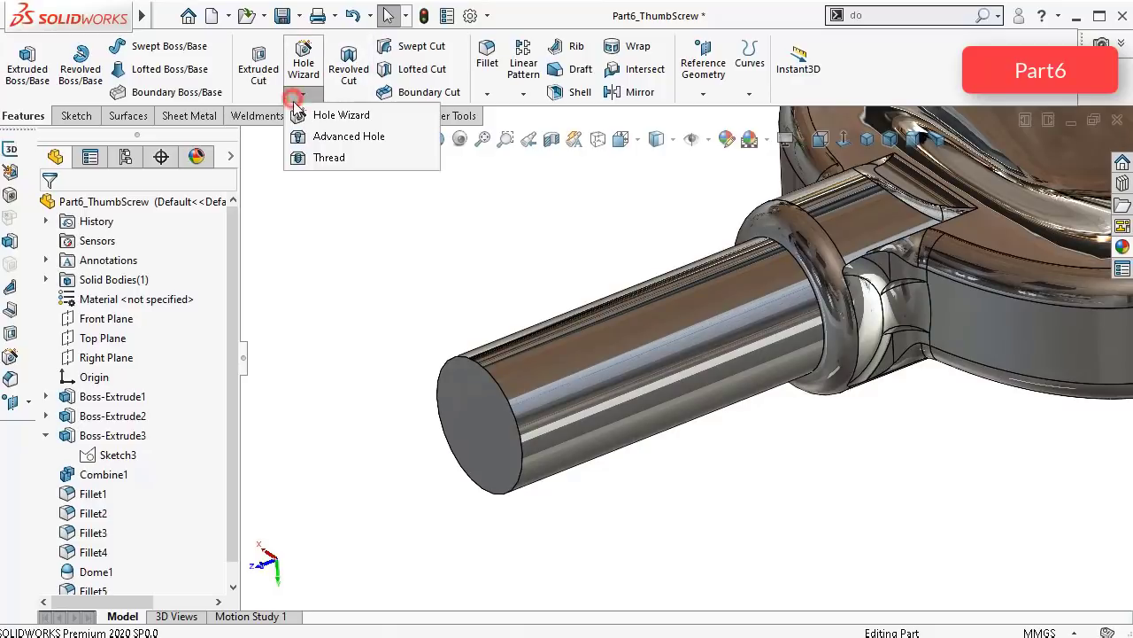
pyautogui.click(320, 156)
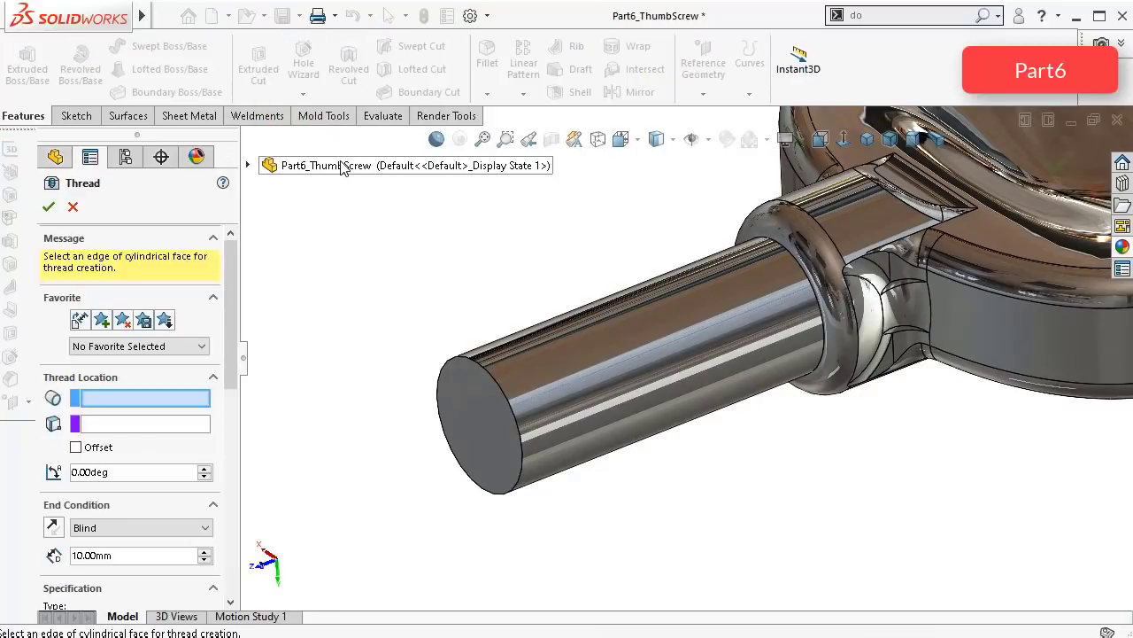
pyautogui.click(492, 375)
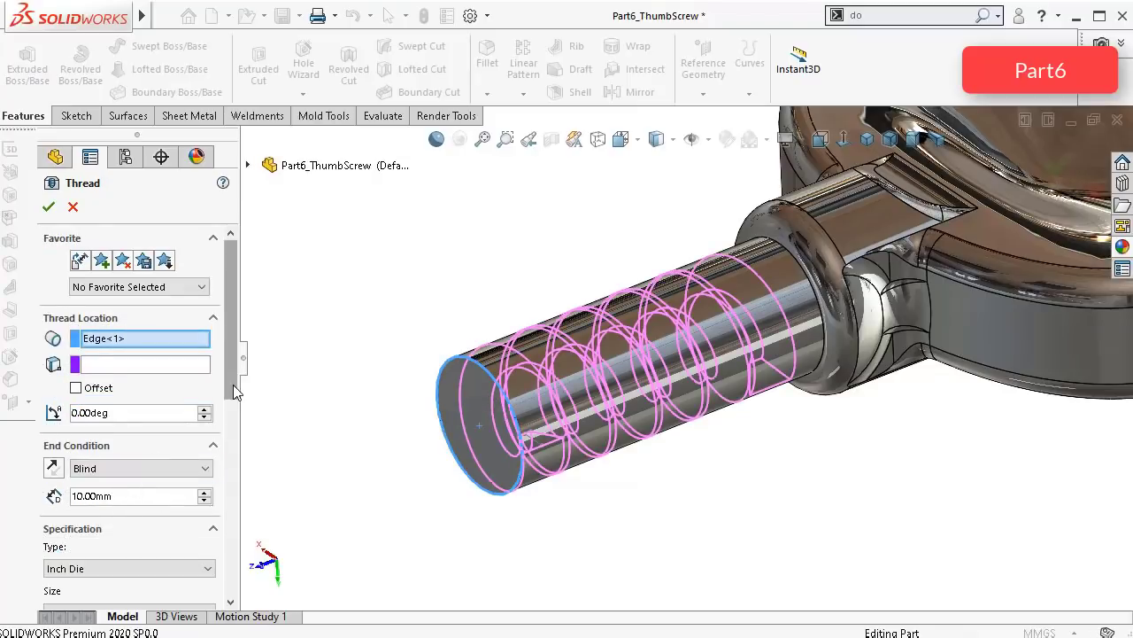
# Step: Set the thread specification to Metric Tap with size M5x0.8
pyautogui.moveTo(233, 384); pyautogui.dragTo(233, 454)
pyautogui.click(154, 400)
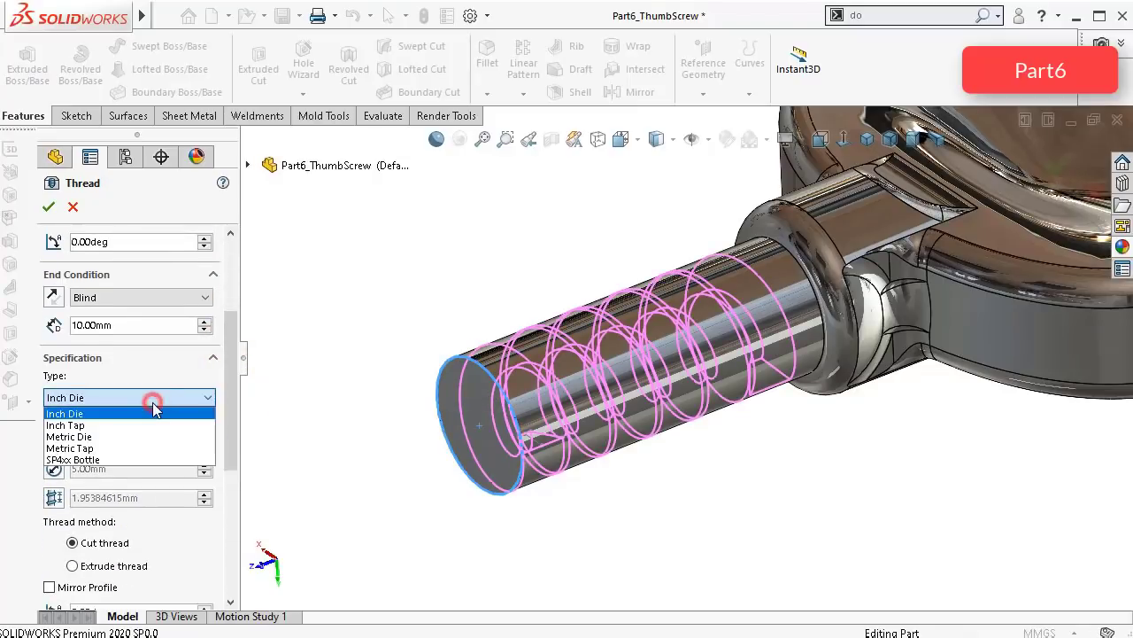
pyautogui.click(140, 449)
pyautogui.click(128, 442)
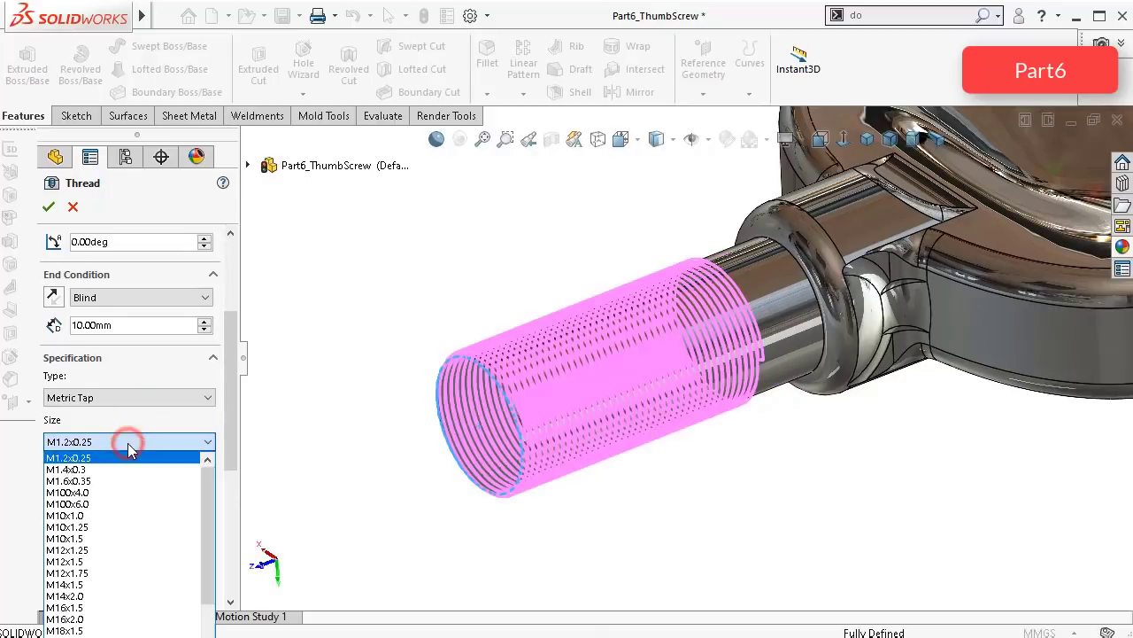
pyautogui.moveTo(203, 510); pyautogui.dragTo(207, 636)
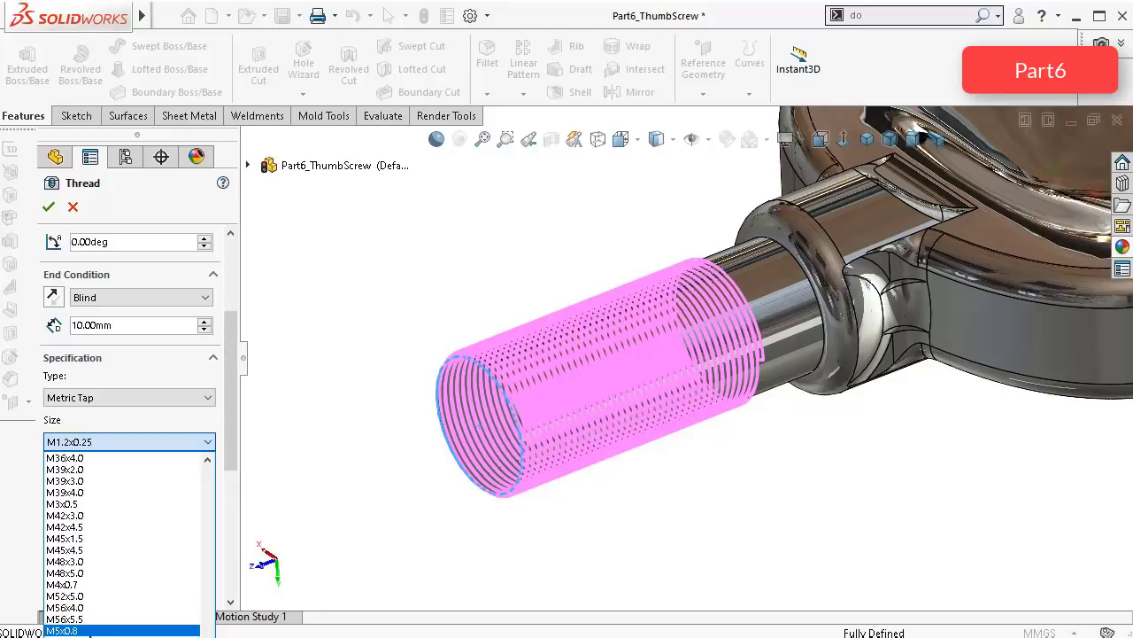
pyautogui.click(66, 630)
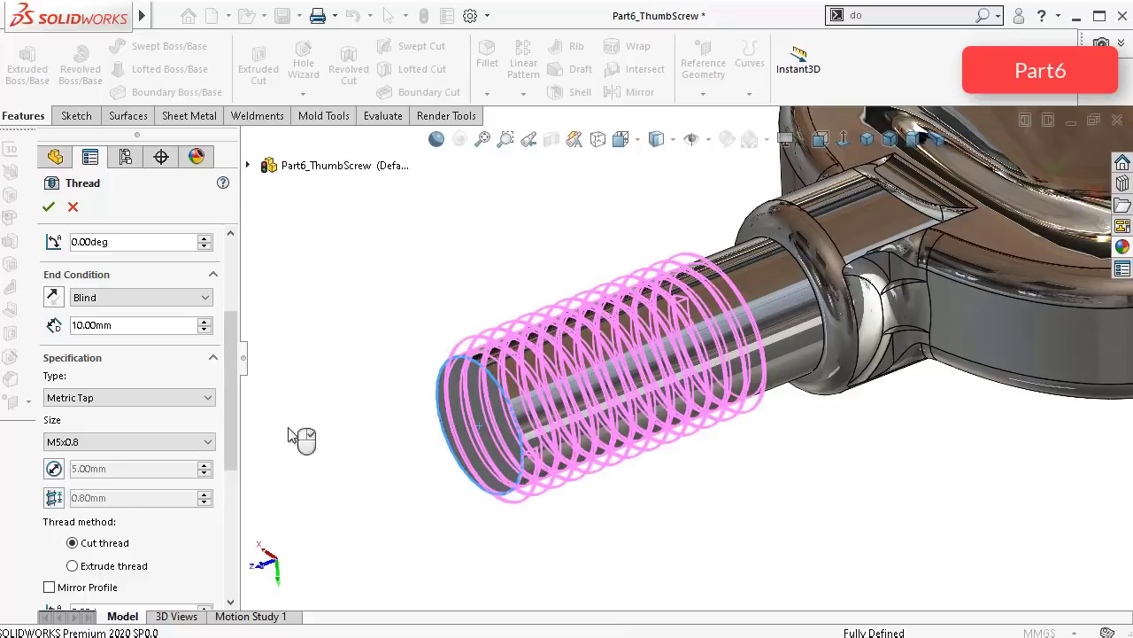
# Step: Switch the thread method to Extrude thread and set the blind depth to 12 mm
pyautogui.moveTo(412, 385)
pyautogui.mouseDown(button='middle')
pyautogui.moveTo(393, 355)
pyautogui.moveTo(381, 370)
pyautogui.mouseUp(button='middle')
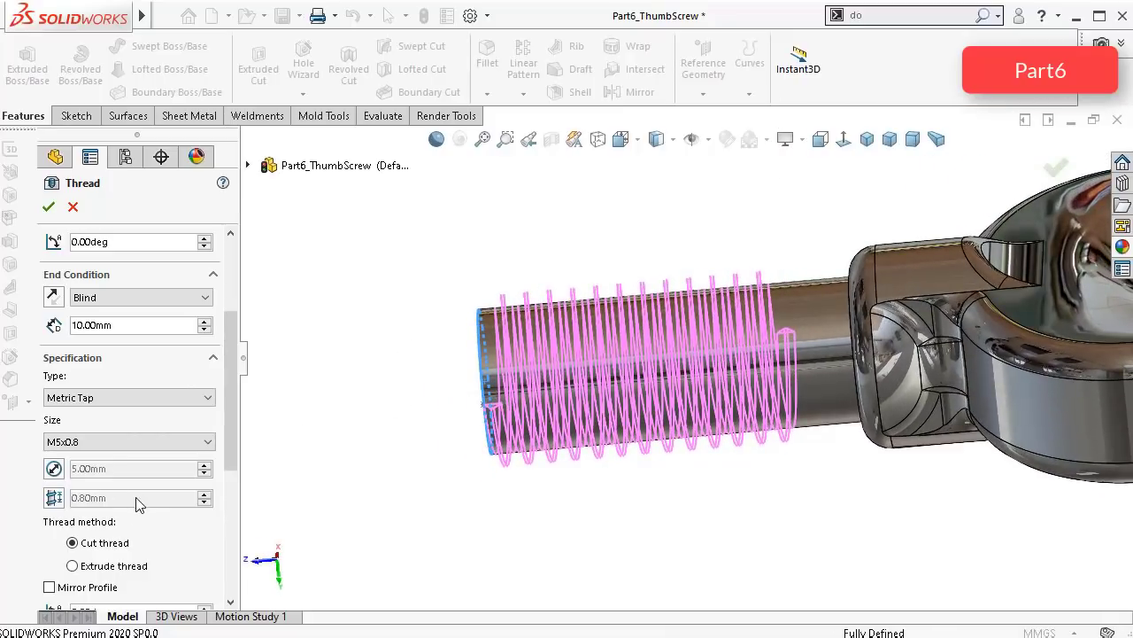
pyautogui.click(72, 566)
pyautogui.moveTo(615, 348); pyautogui.dragTo(540, 357, button='middle')
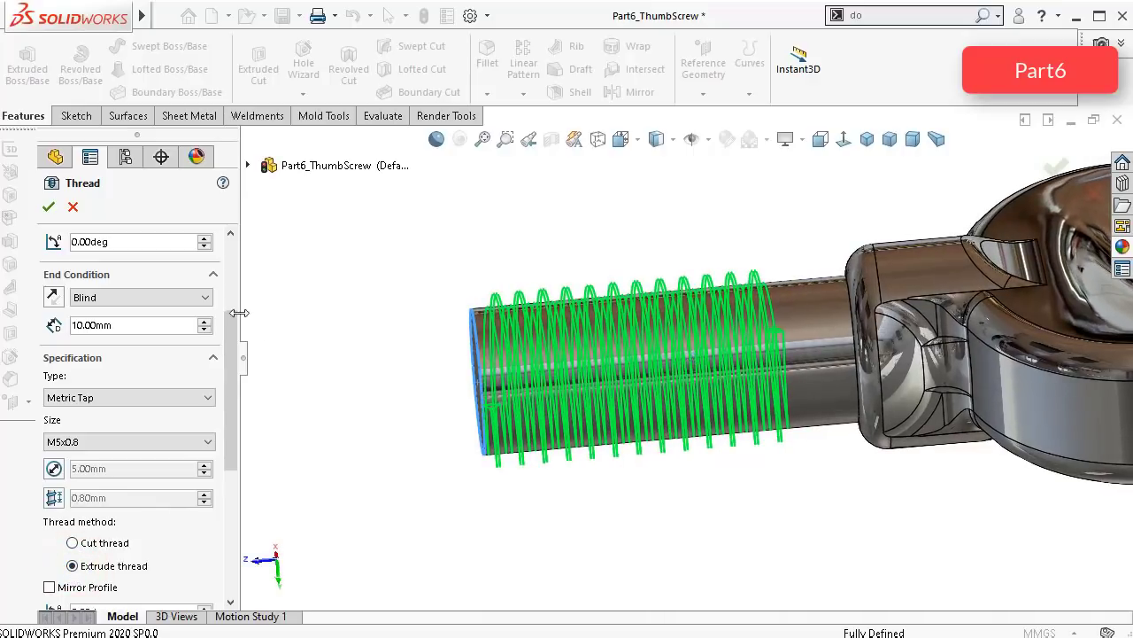
pyautogui.moveTo(228, 341); pyautogui.dragTo(238, 243)
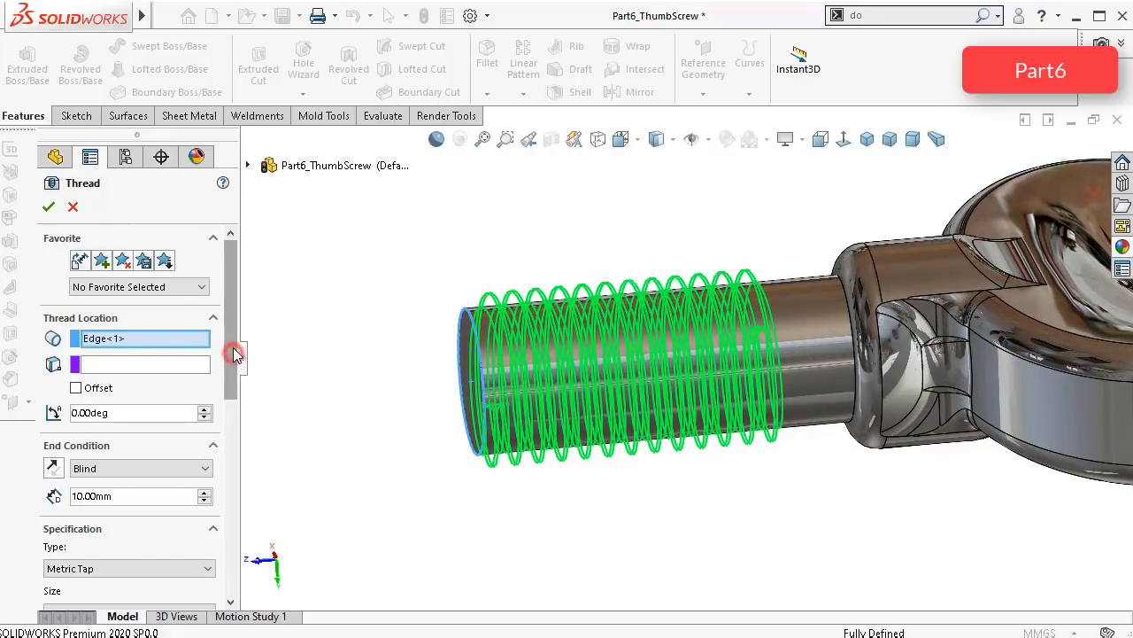
pyautogui.moveTo(235, 354); pyautogui.dragTo(243, 327)
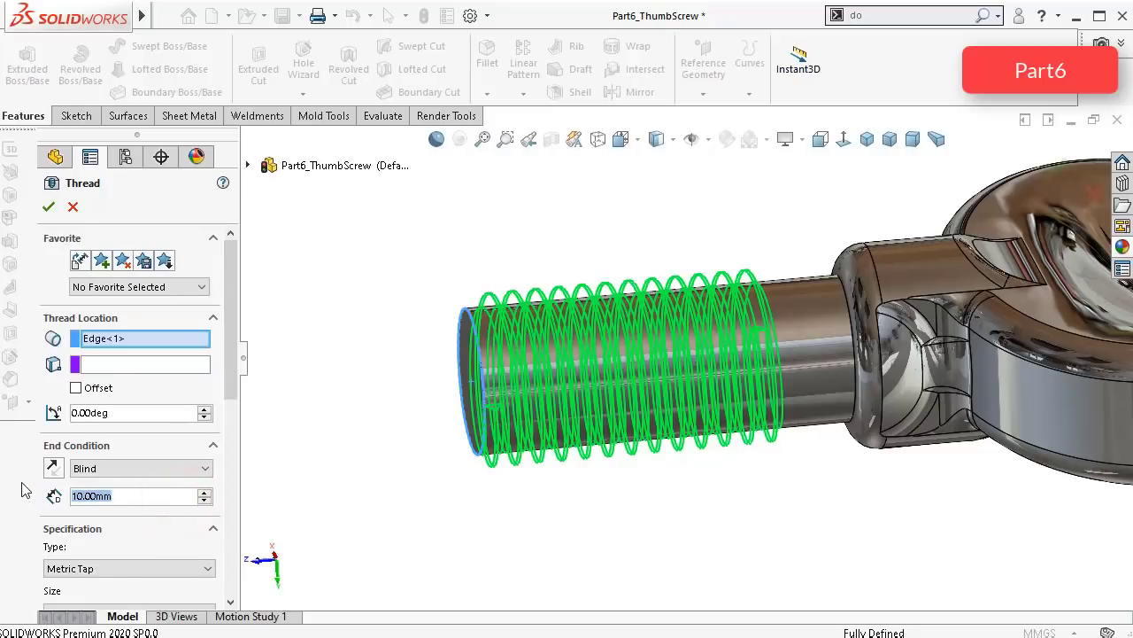
pyautogui.write('12')
pyautogui.press('Return')
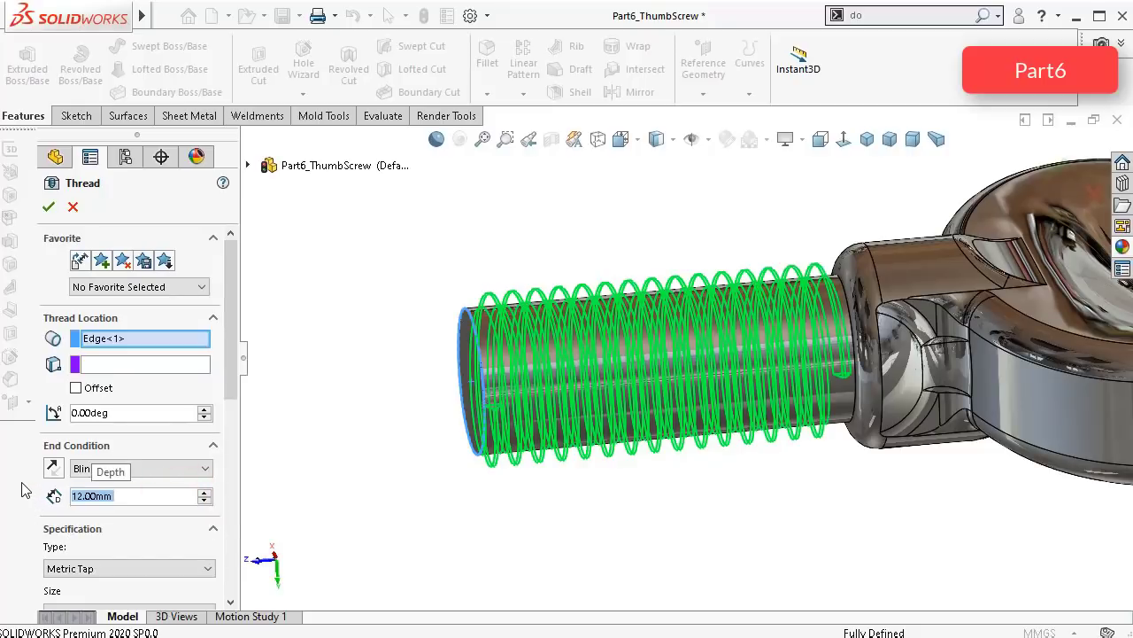
# Step: Check the thread profile preview at the shank's end and complete the thread
pyautogui.moveTo(443, 334)
pyautogui.mouseDown(button='middle')
pyautogui.moveTo(437, 455)
pyautogui.moveTo(448, 419)
pyautogui.moveTo(435, 322)
pyautogui.mouseUp(button='middle')
pyautogui.scroll(-3, 550, 403)
pyautogui.scroll(-5, 550, 403)
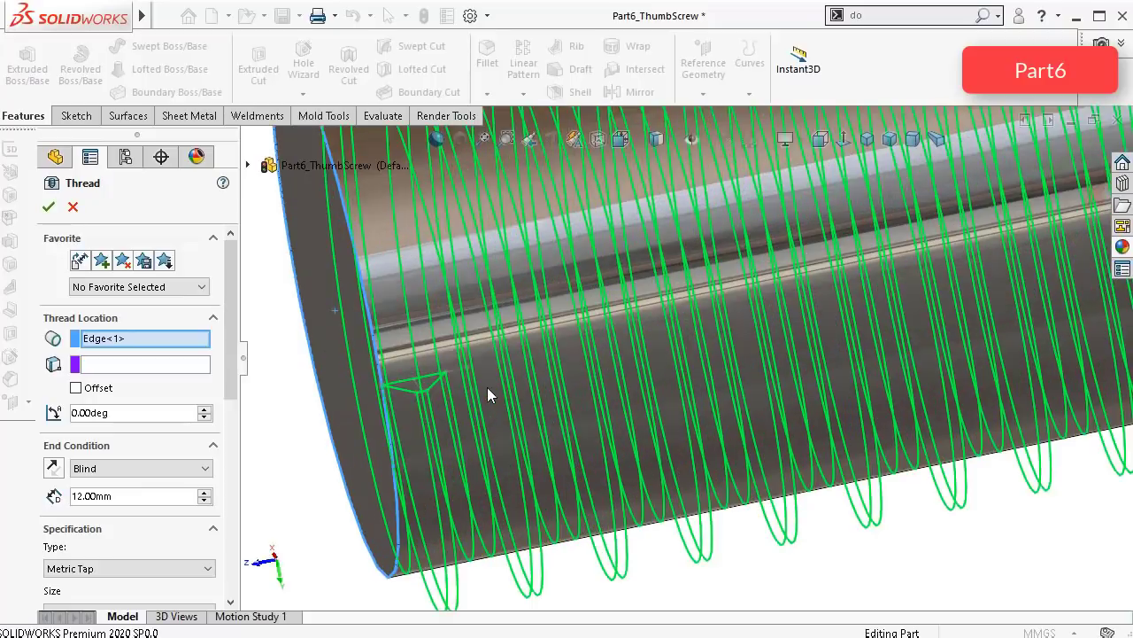
pyautogui.moveTo(487, 387); pyautogui.dragTo(488, 338, button='middle')
pyautogui.scroll(5, 485, 367)
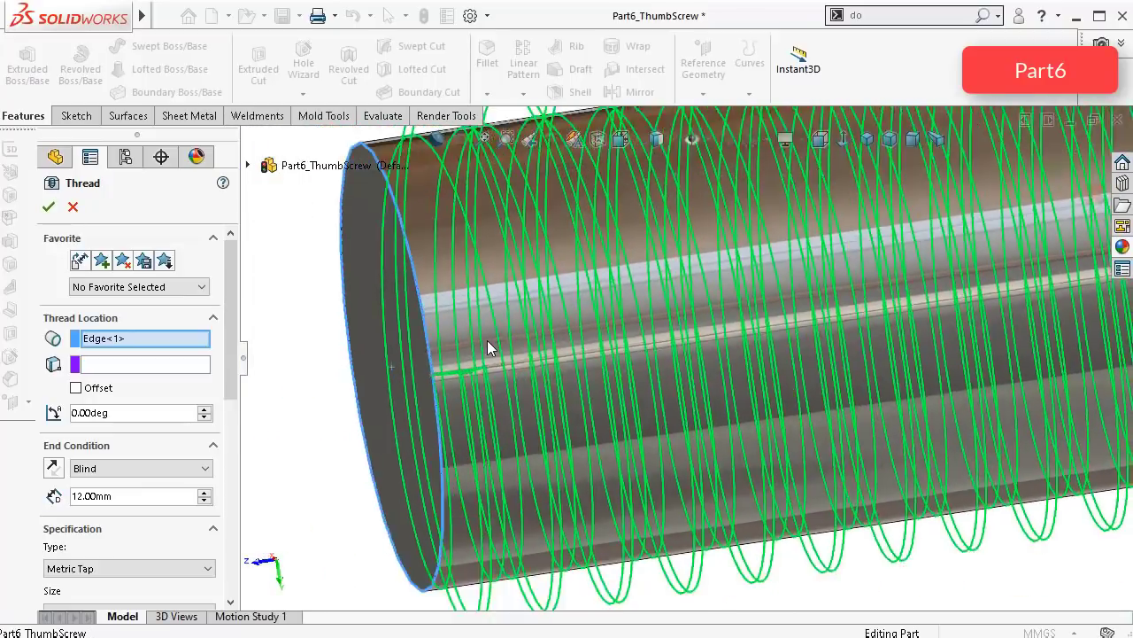
pyautogui.click(48, 206)
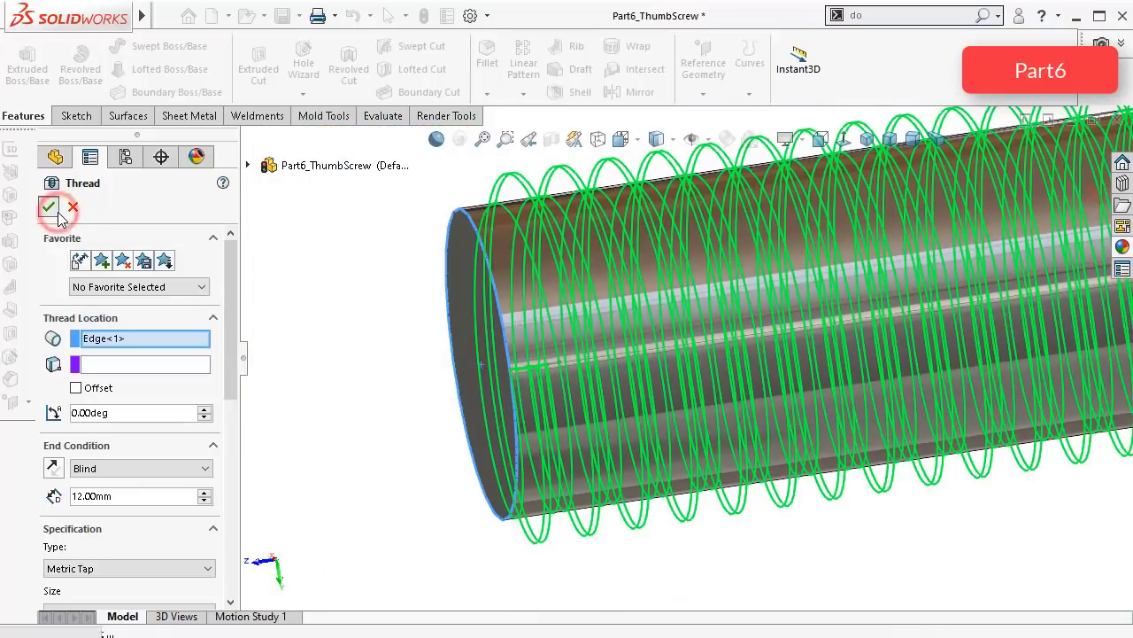
# Step: Start a chamfer on the short edge of the thread ridge's end face at the free end of the shank
pyautogui.click(392, 330)
pyautogui.scroll(-6, 531, 372)
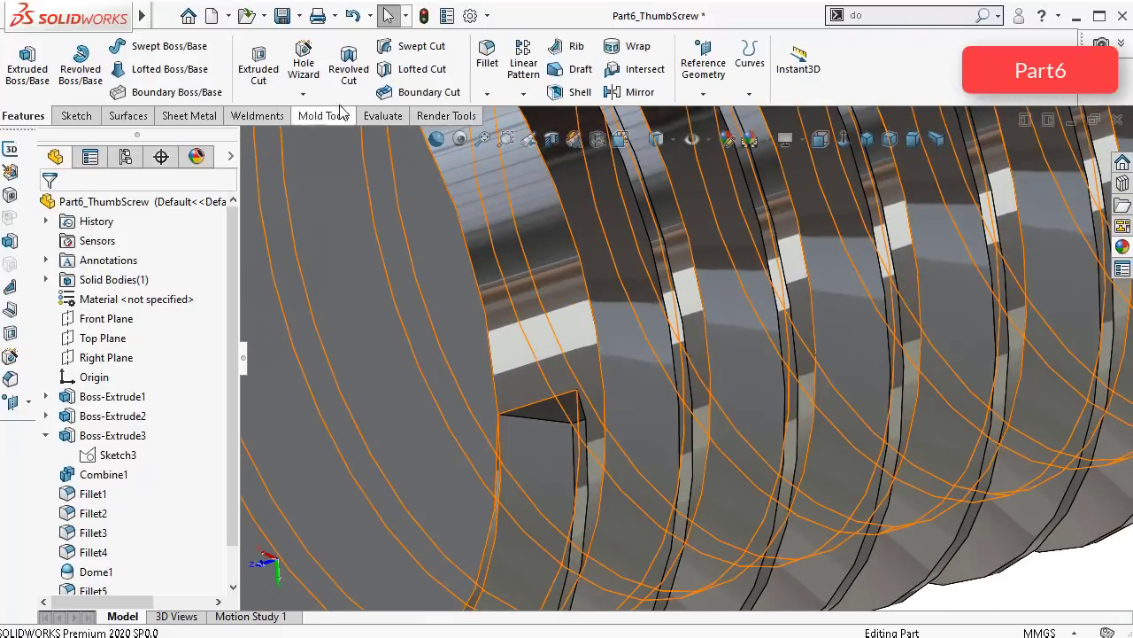
pyautogui.click(486, 94)
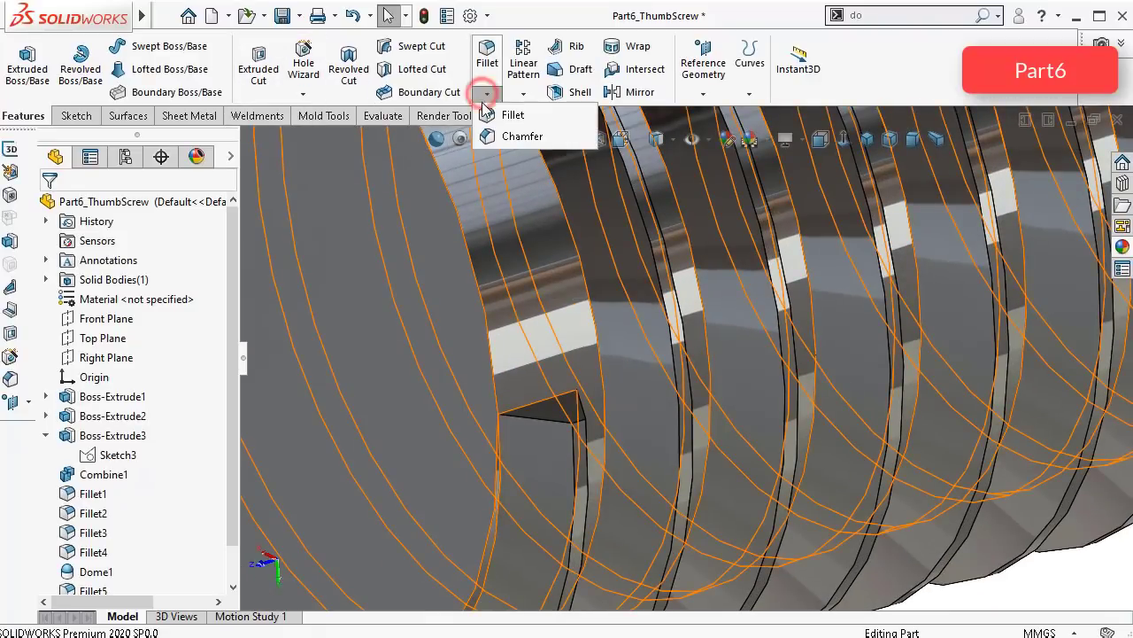
pyautogui.click(513, 133)
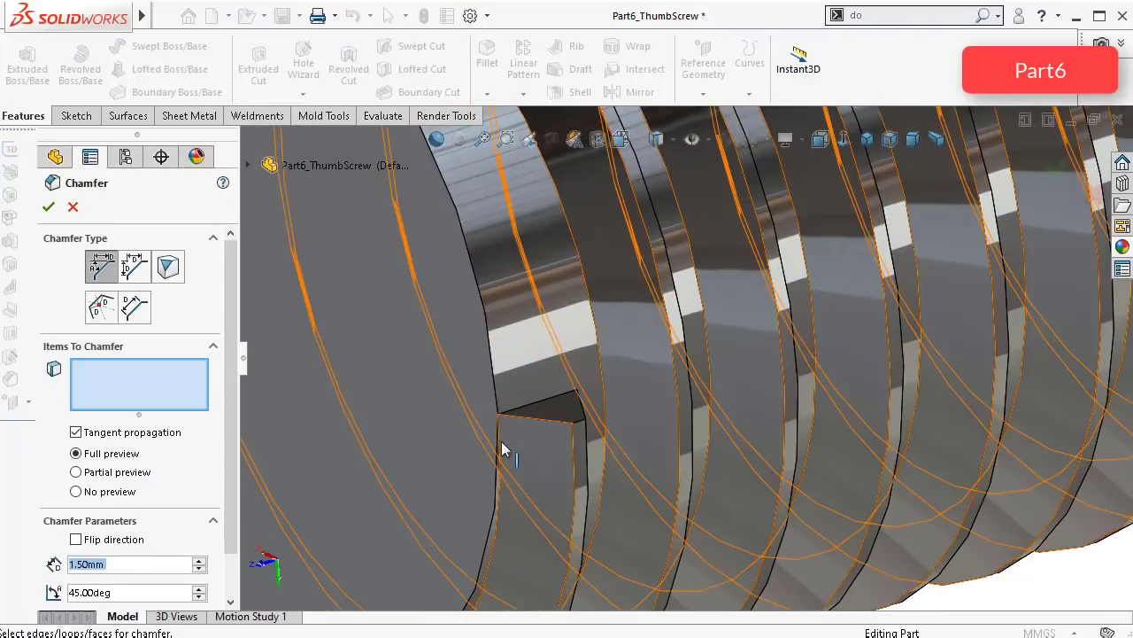
pyautogui.click(579, 423)
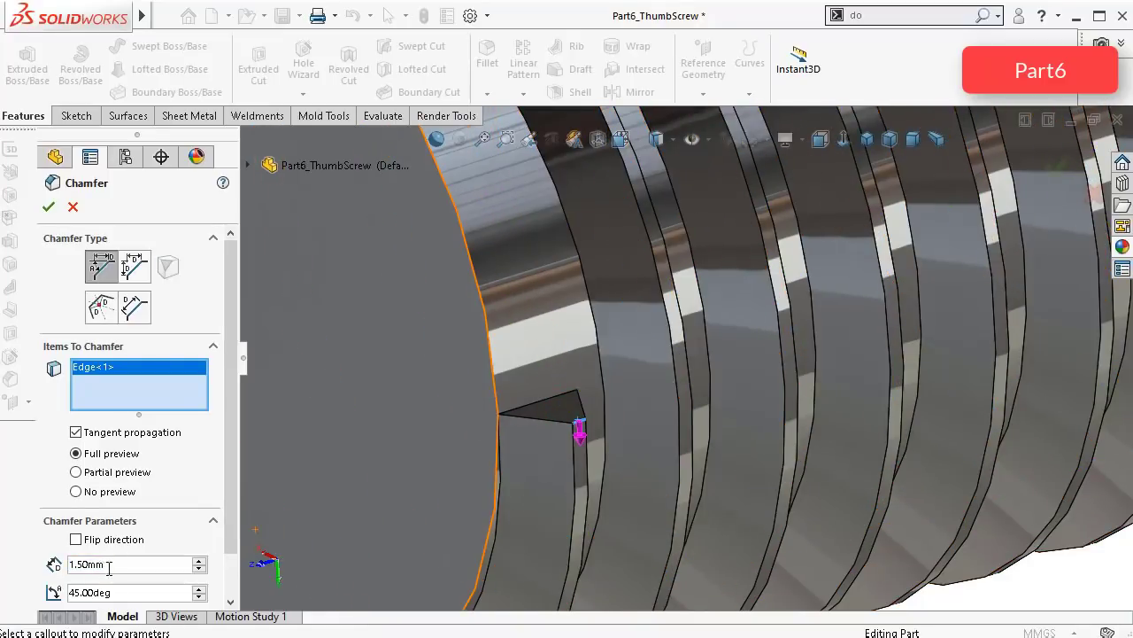
# Step: Try chamfer distances of 0.5, 0.2 and 0.8 mm on the selected thread edge
pyautogui.write('0,5')
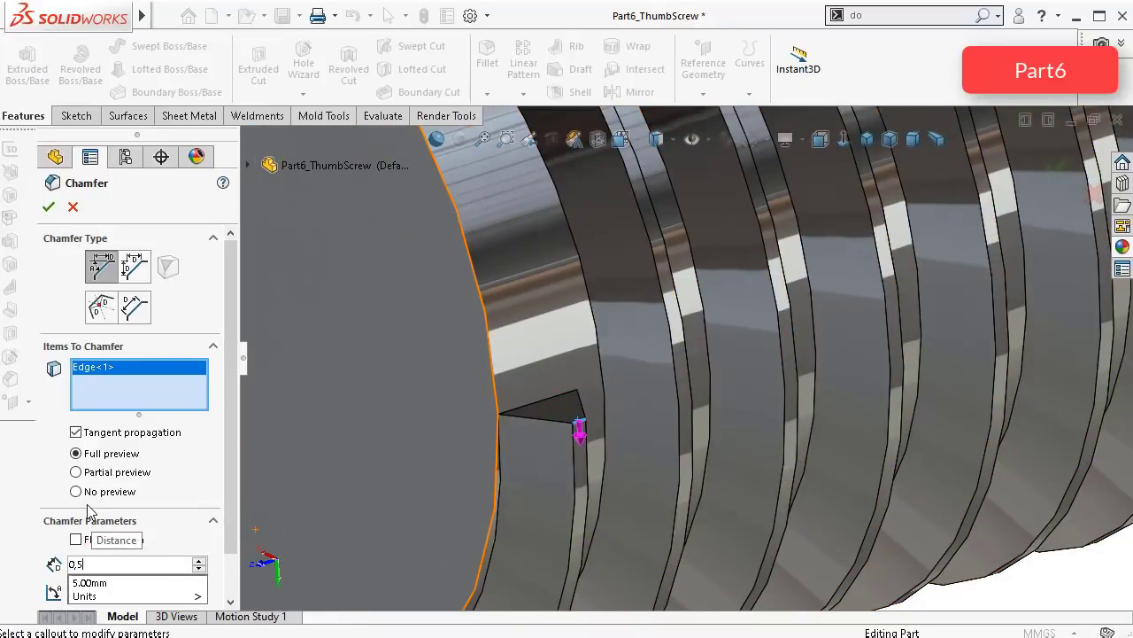
pyautogui.press('Return')
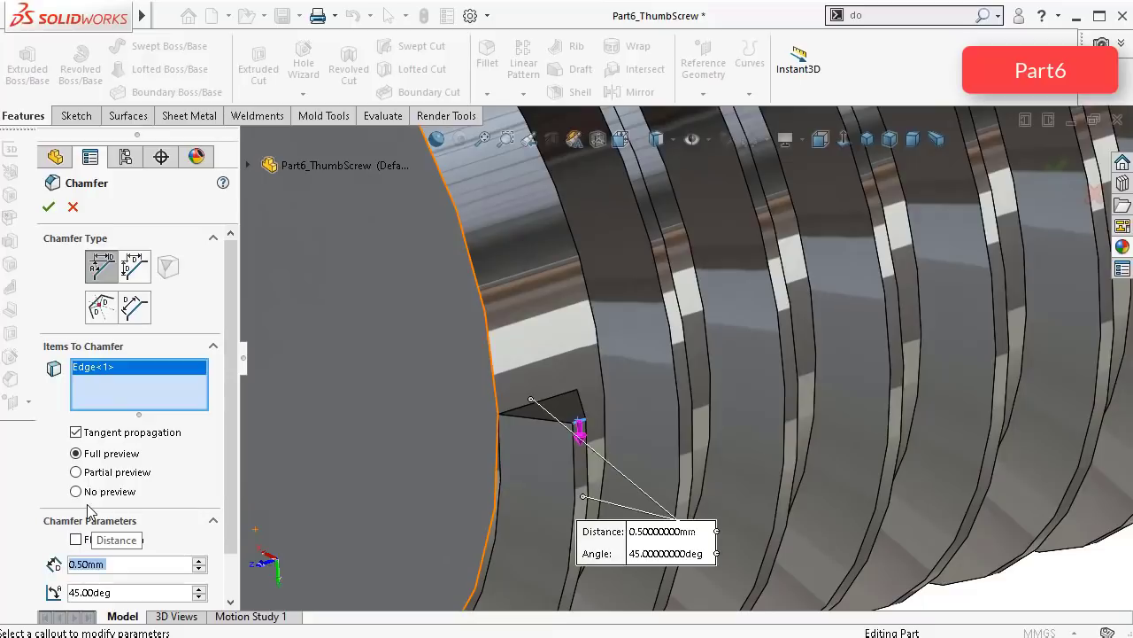
pyautogui.moveTo(126, 568); pyautogui.dragTo(24, 574)
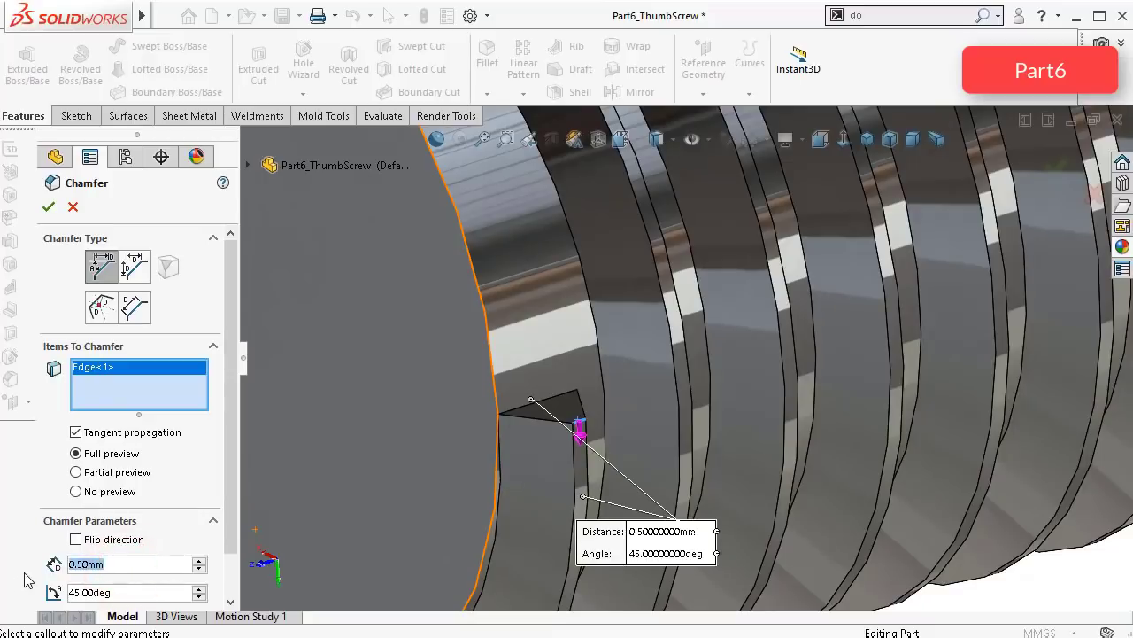
pyautogui.write('0,2')
pyautogui.press('Return')
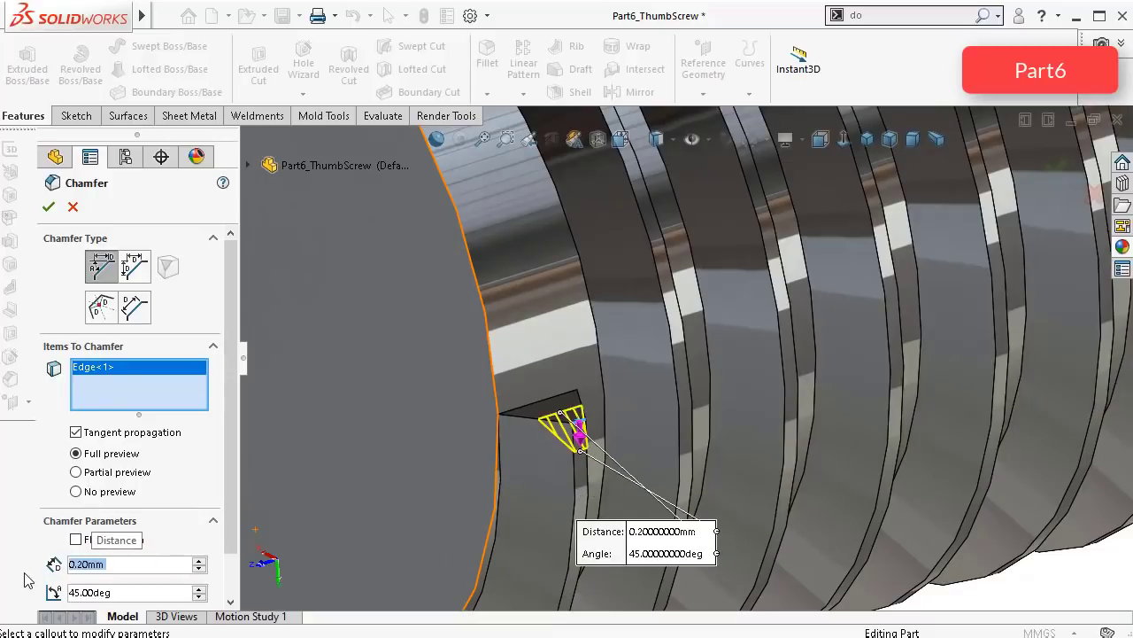
pyautogui.write('0,')
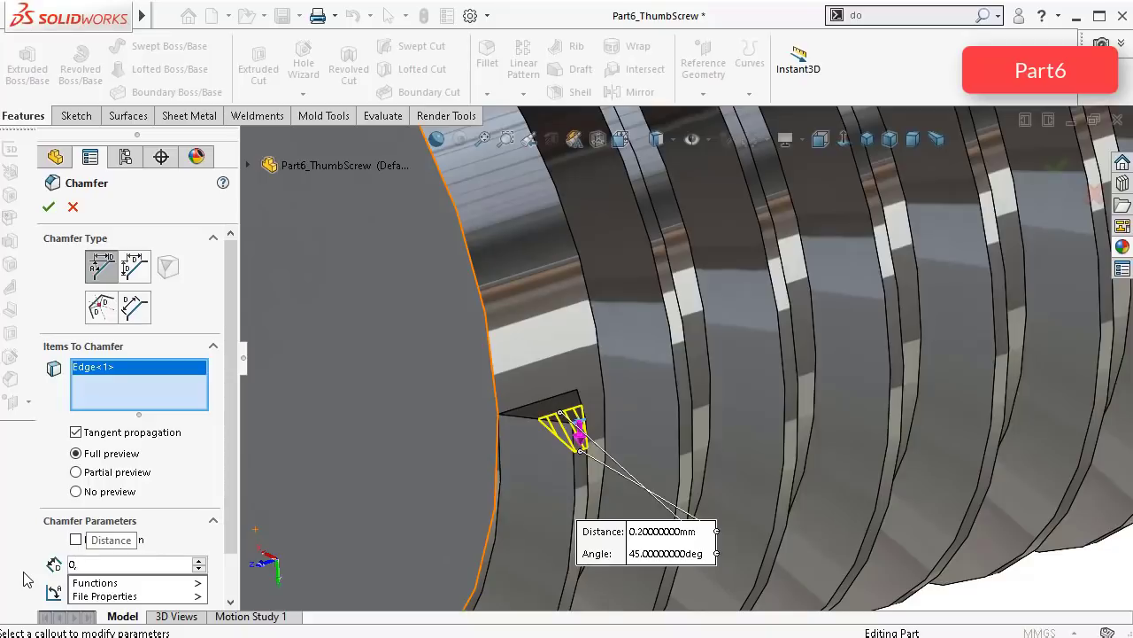
pyautogui.write('8')
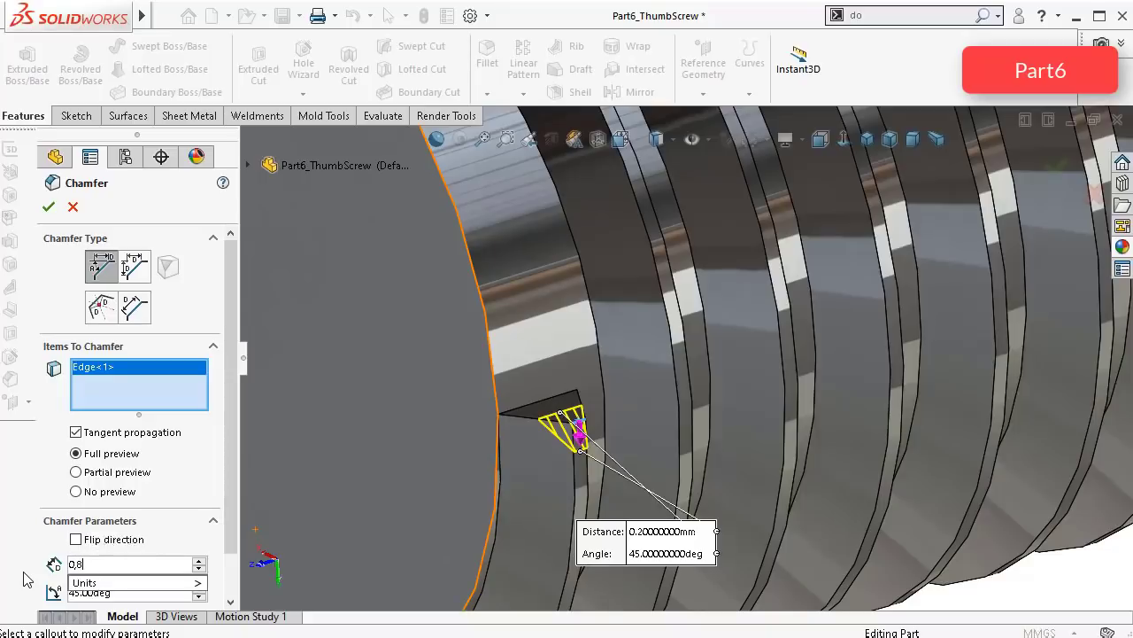
pyautogui.press('Return')
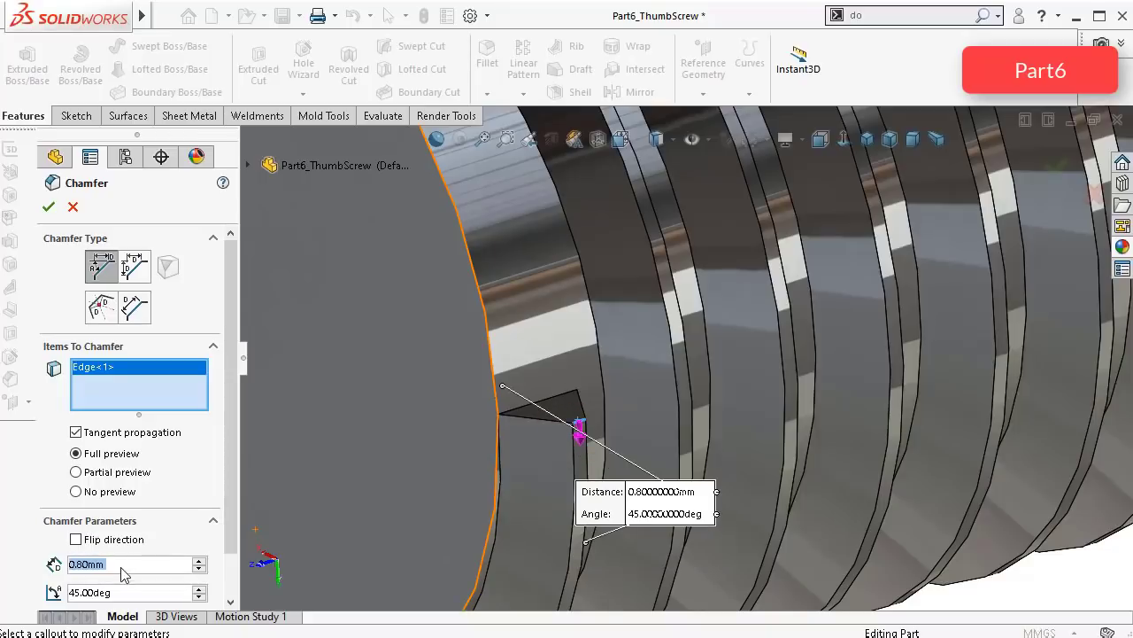
# Step: Set the chamfer distance to 0.4 mm
pyautogui.write('0')
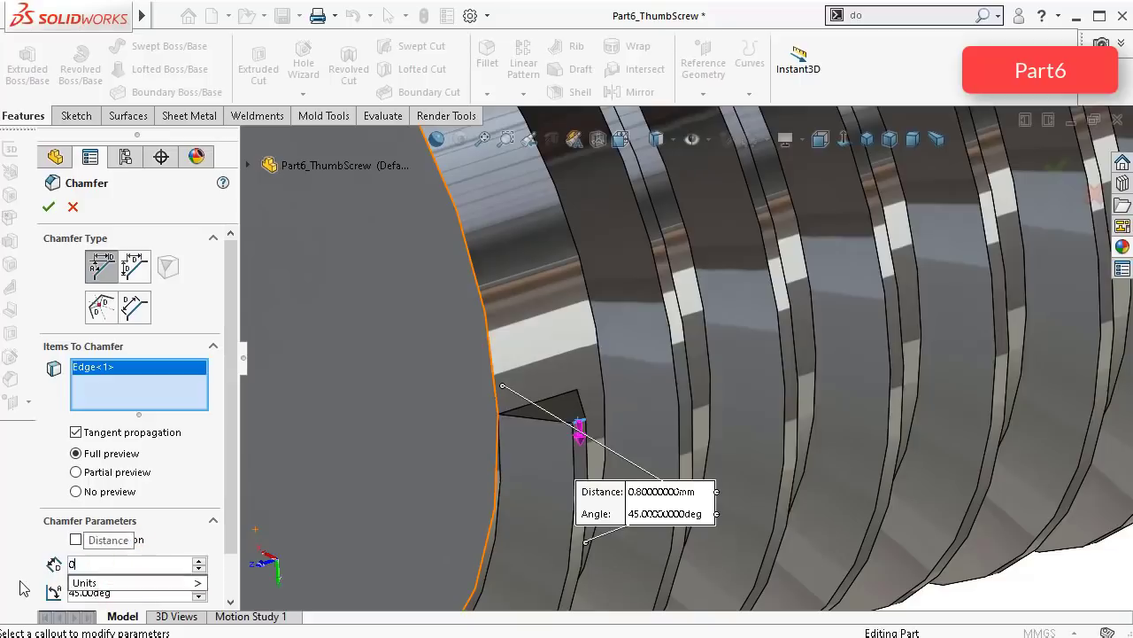
pyautogui.write(',4')
pyautogui.press('Return')
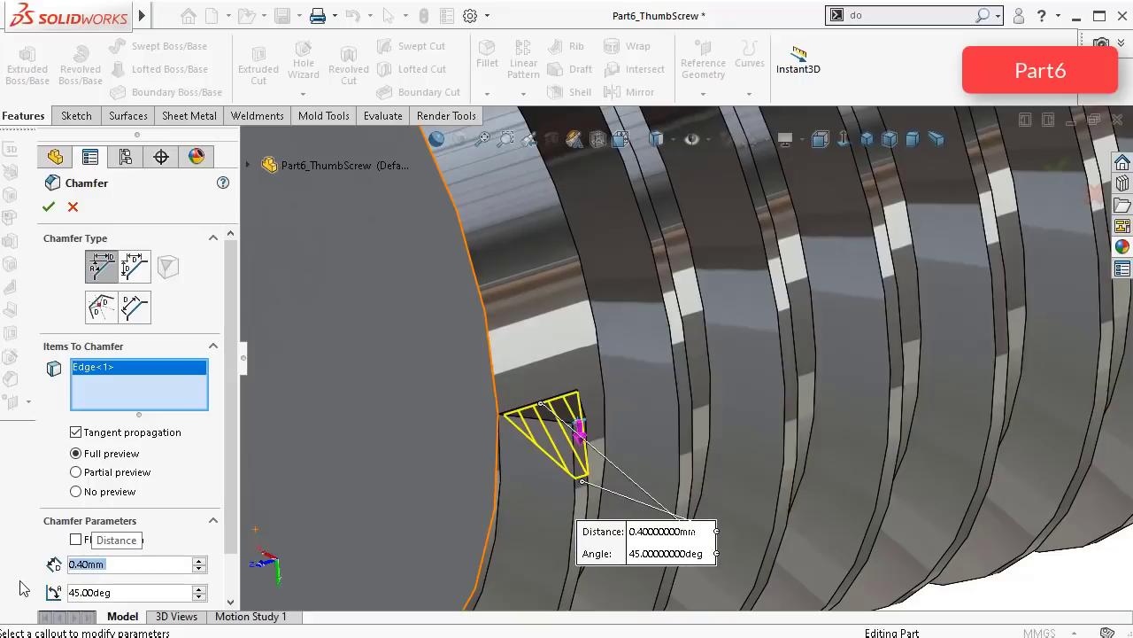
# Step: Add the matching short edge at the head end of the thread to the chamfer and complete it
pyautogui.scroll(5, 632, 481)
pyautogui.moveTo(1043, 314); pyautogui.dragTo(1096, 294, button='middle')
pyautogui.scroll(-2, 1096, 292)
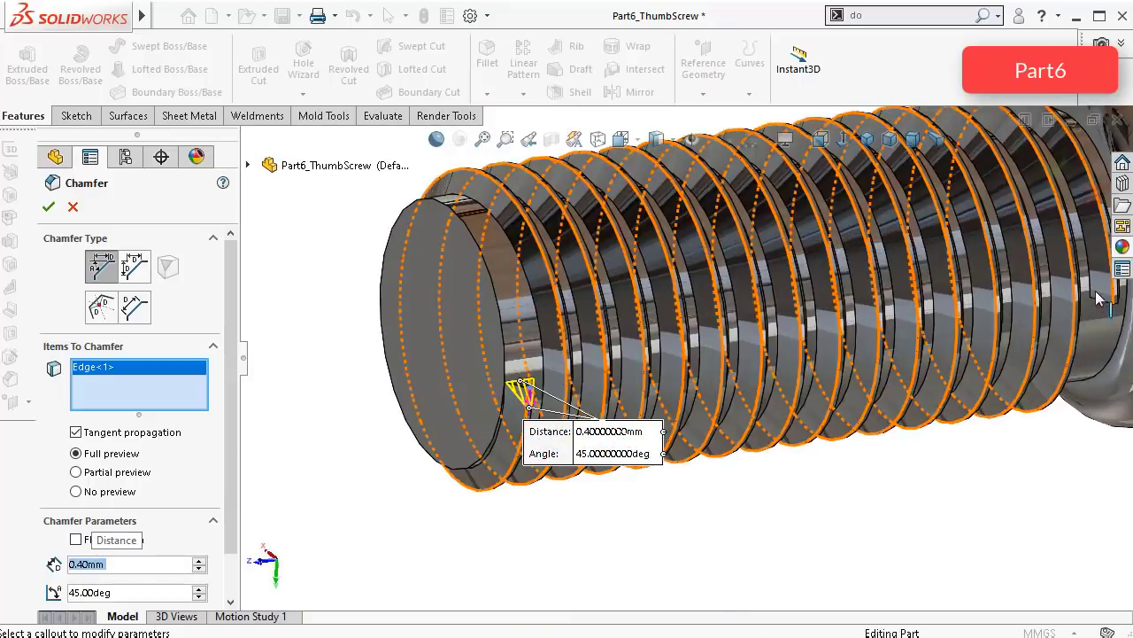
pyautogui.scroll(6, 1098, 299)
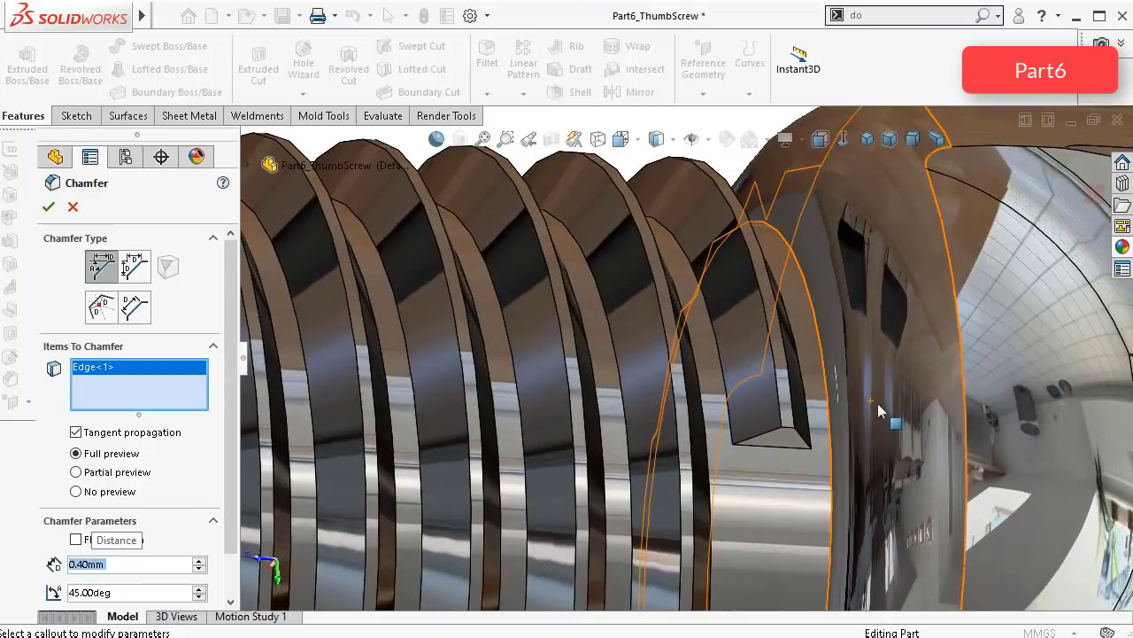
pyautogui.scroll(3, 880, 409)
pyautogui.click(702, 431)
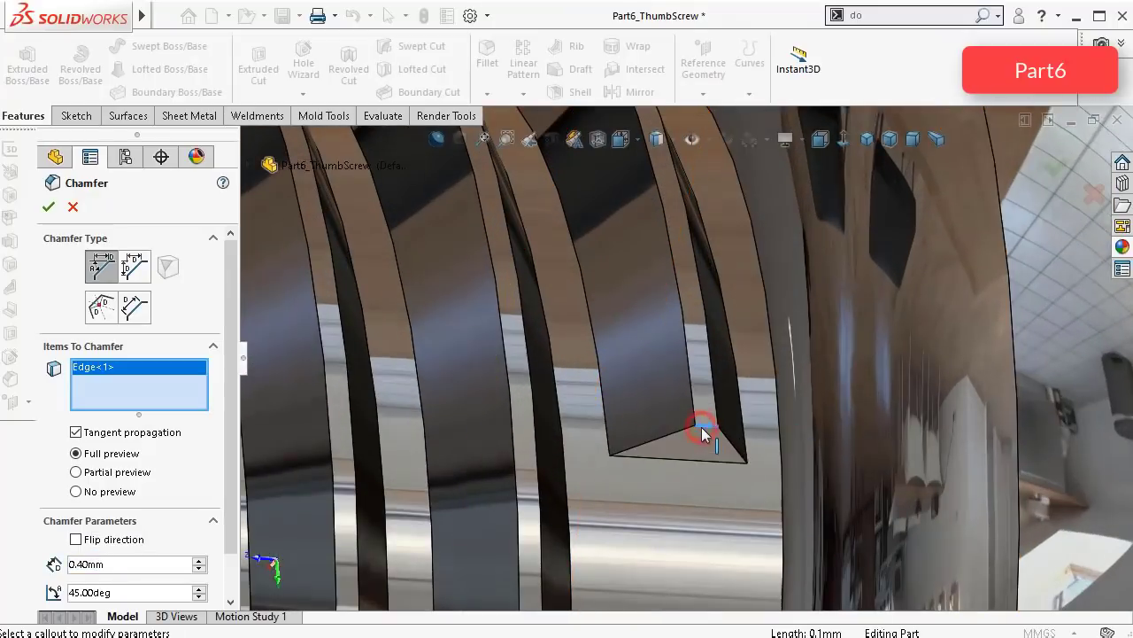
pyautogui.click(49, 208)
# Step: Try to change the angle of the thread-end chamfer to 60 degrees
pyautogui.moveTo(762, 372); pyautogui.dragTo(660, 403, button='middle')
pyautogui.scroll(-8, 661, 405)
pyautogui.scroll(5, 448, 386)
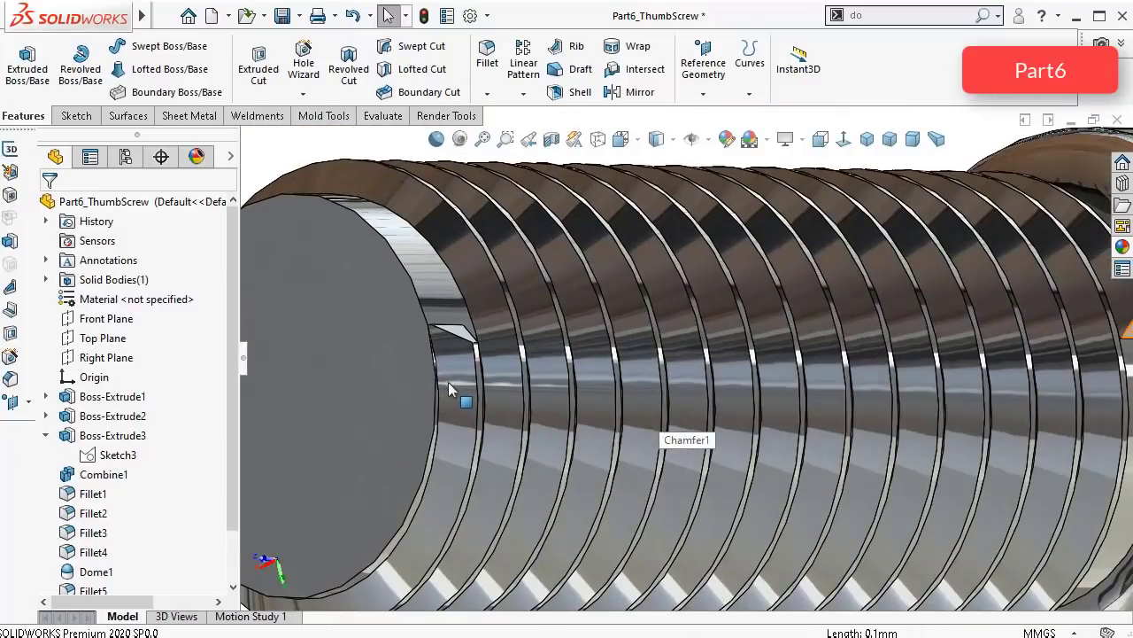
pyautogui.scroll(-1, 168, 540)
pyautogui.click(82, 573)
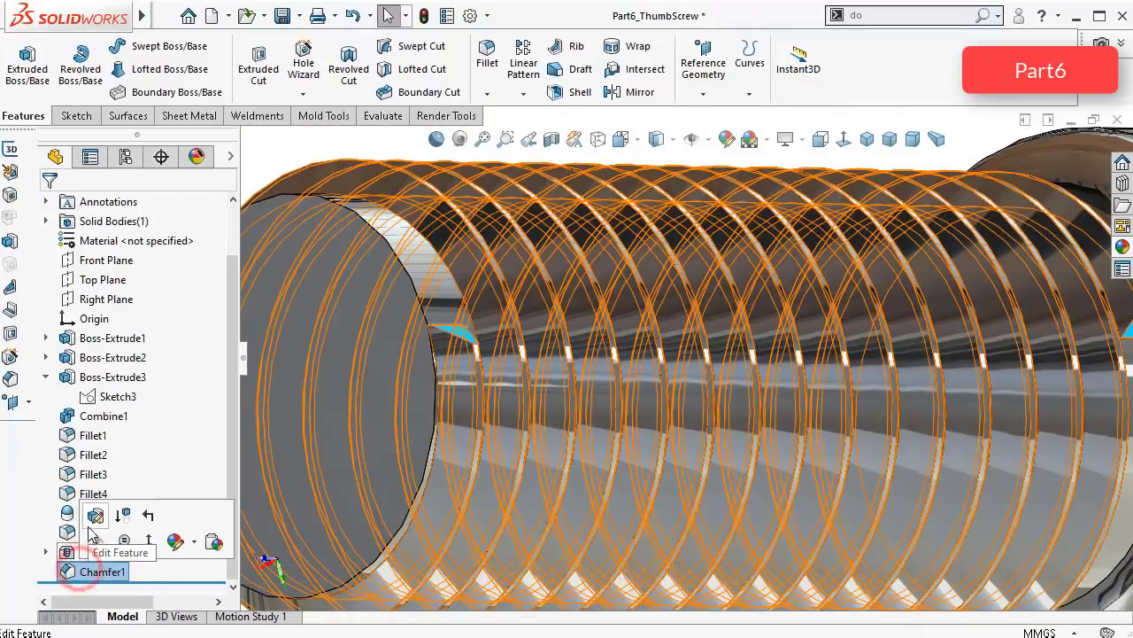
pyautogui.click(93, 518)
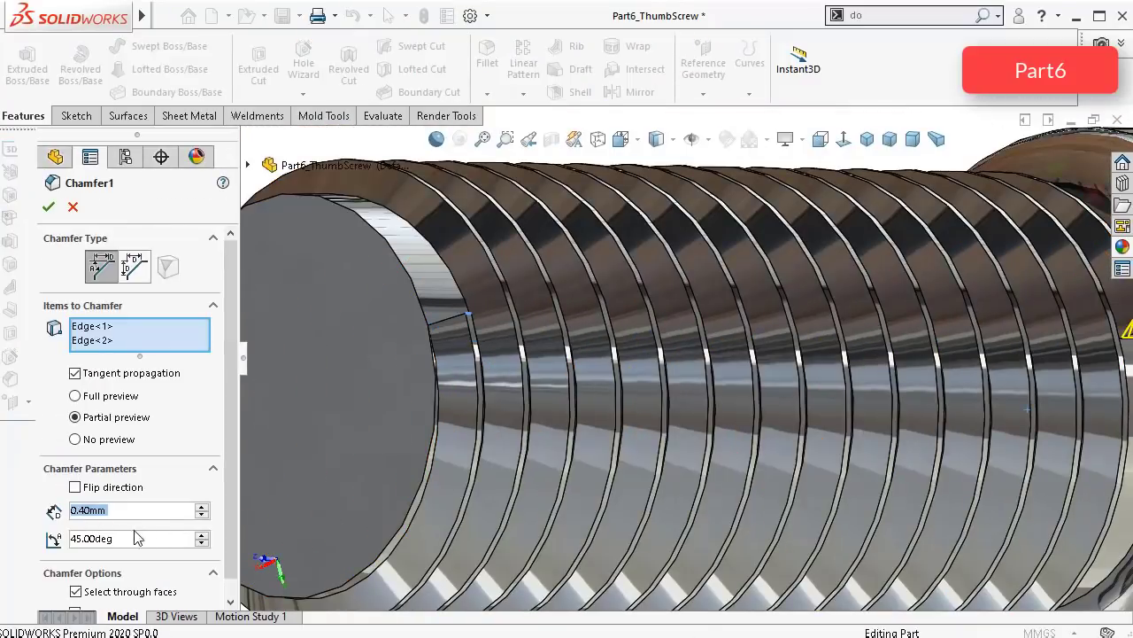
pyautogui.click(139, 540)
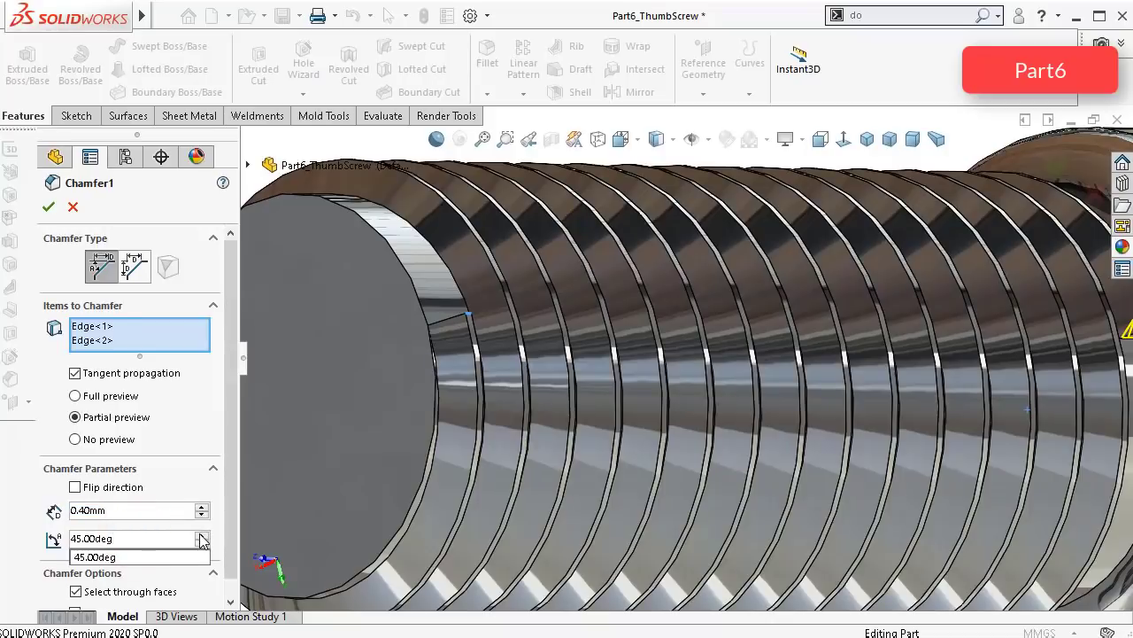
pyautogui.click(202, 535)
pyautogui.click(201, 534)
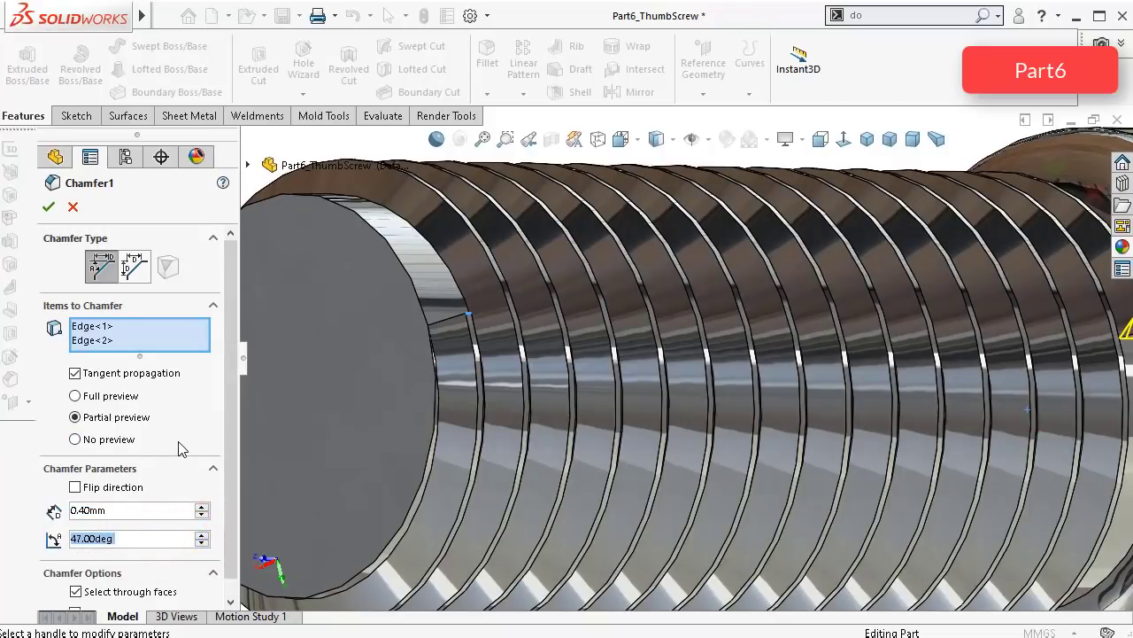
pyautogui.write('60')
pyautogui.press('Return')
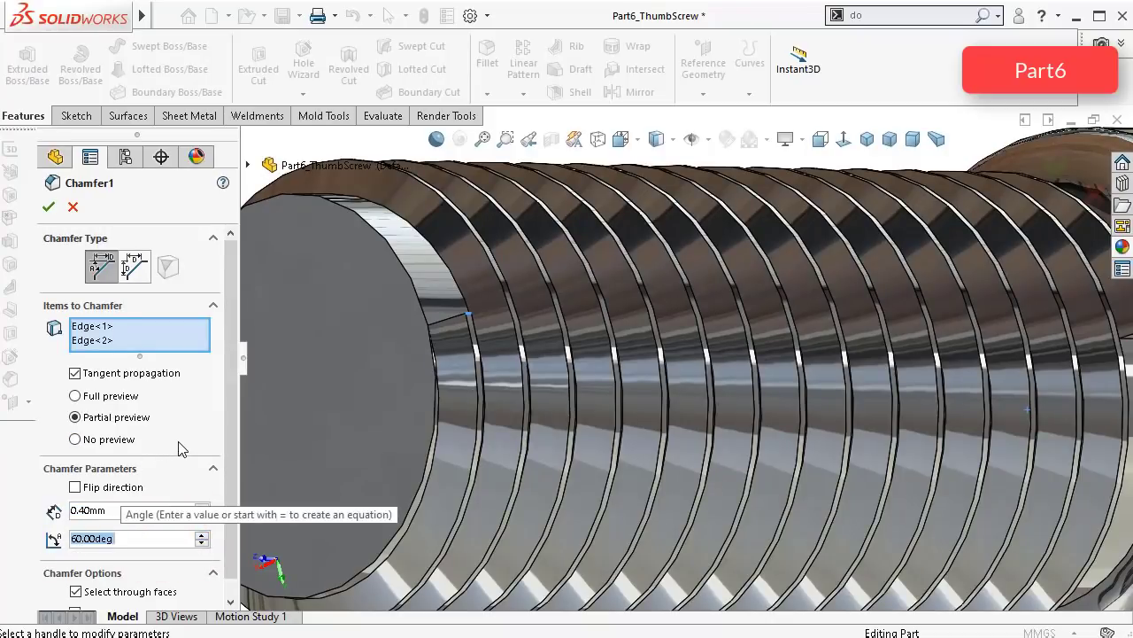
pyautogui.click(50, 209)
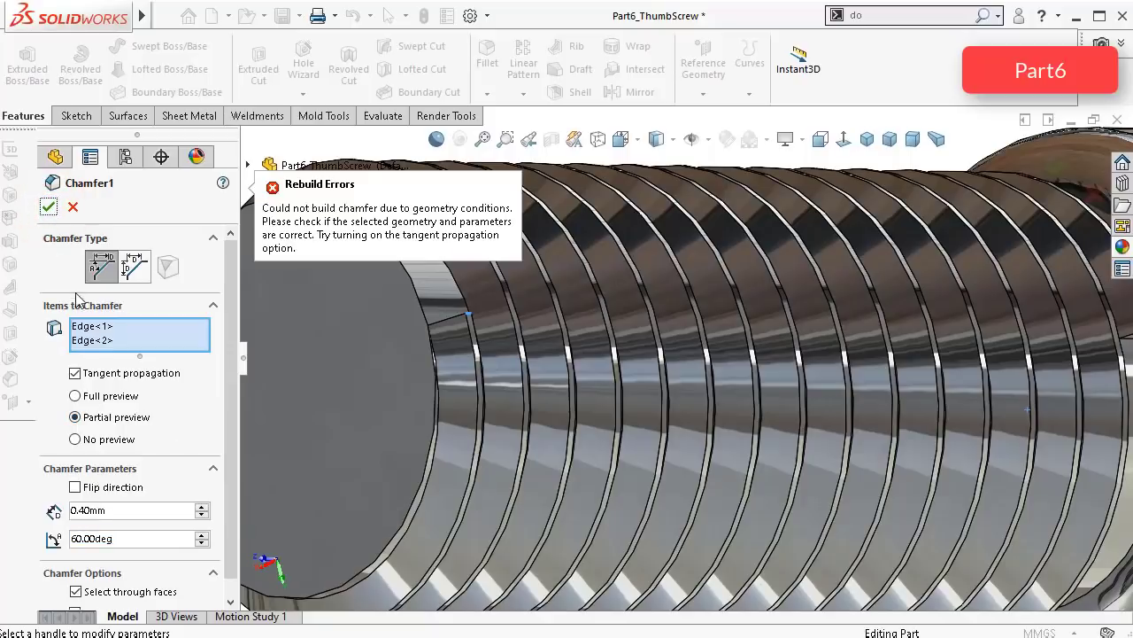
pyautogui.click(72, 209)
# Step: Start a new sketch on the flat circular end face of the threaded shank
pyautogui.scroll(-5, 606, 334)
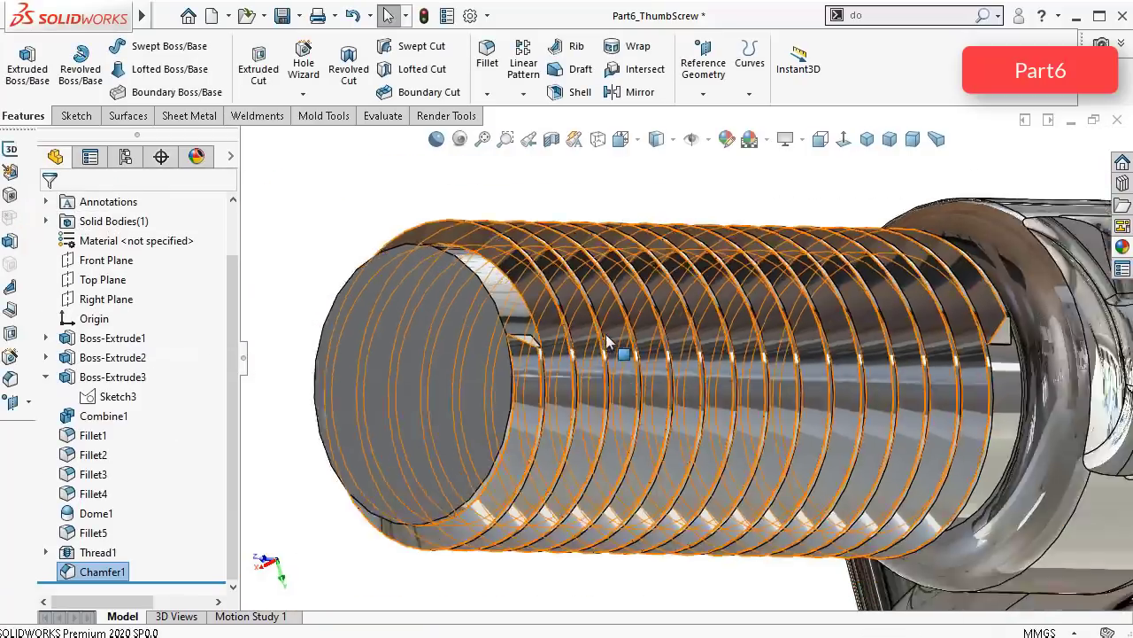
pyautogui.click(382, 237)
pyautogui.moveTo(679, 310); pyautogui.dragTo(843, 417, button='middle')
pyautogui.scroll(3, 806, 410)
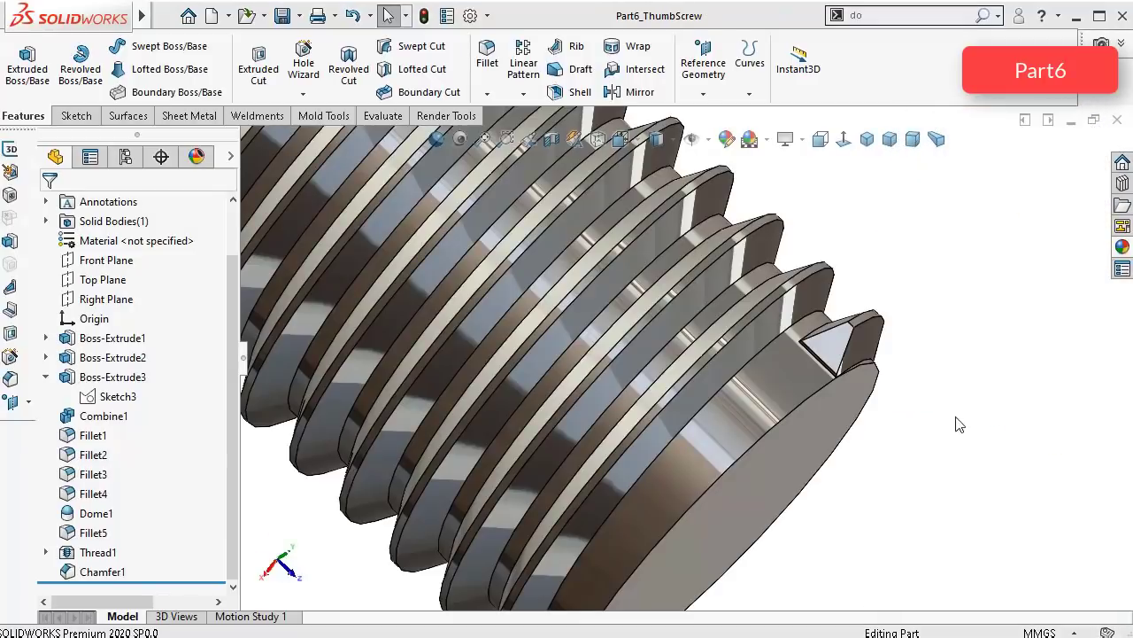
pyautogui.moveTo(942, 354)
pyautogui.mouseDown(button='middle')
pyautogui.moveTo(956, 327)
pyautogui.moveTo(838, 330)
pyautogui.mouseUp(button='middle')
pyautogui.click(838, 330)
pyautogui.click(918, 275)
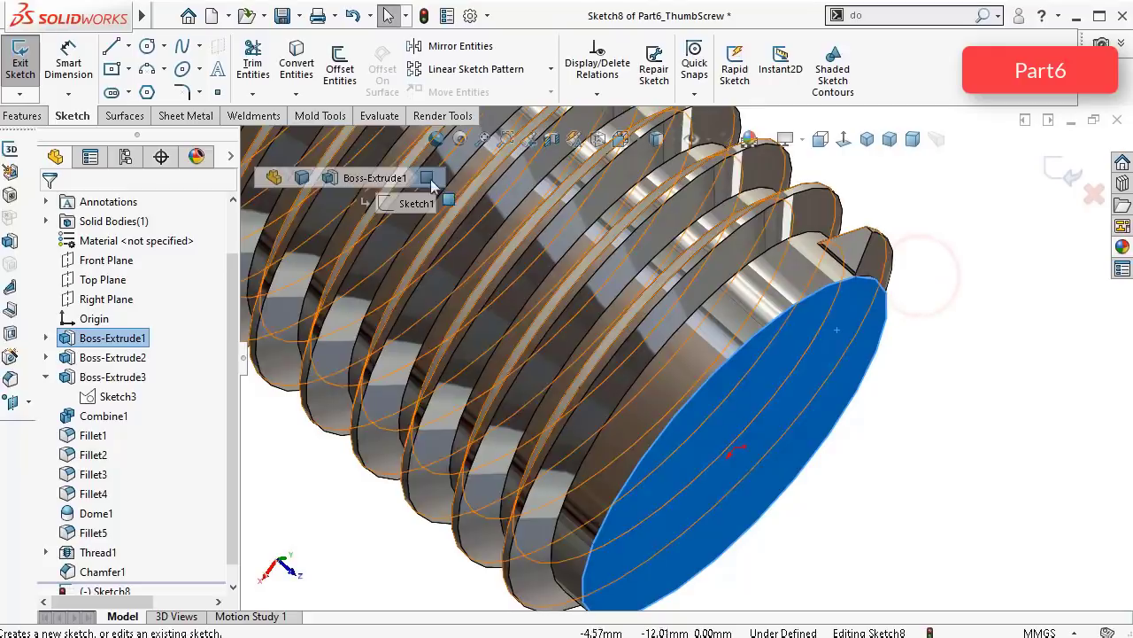
# Step: Sketch a circle of about 8.8 mm diameter around the shank's end face, centred on the origin
pyautogui.click(148, 47)
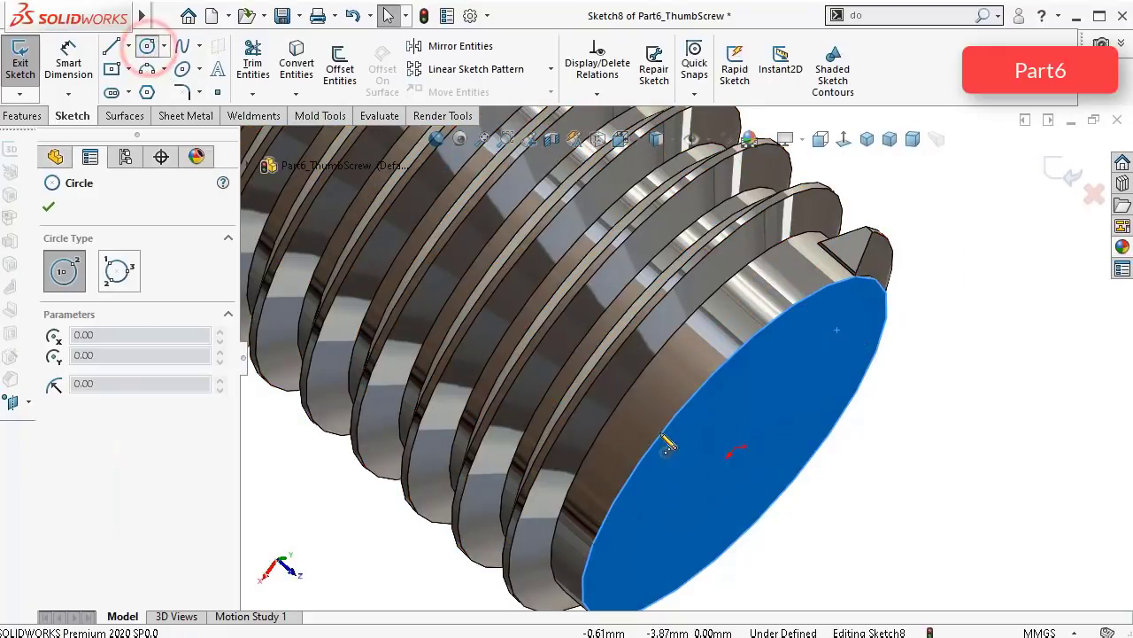
pyautogui.click(734, 449)
pyautogui.click(725, 291)
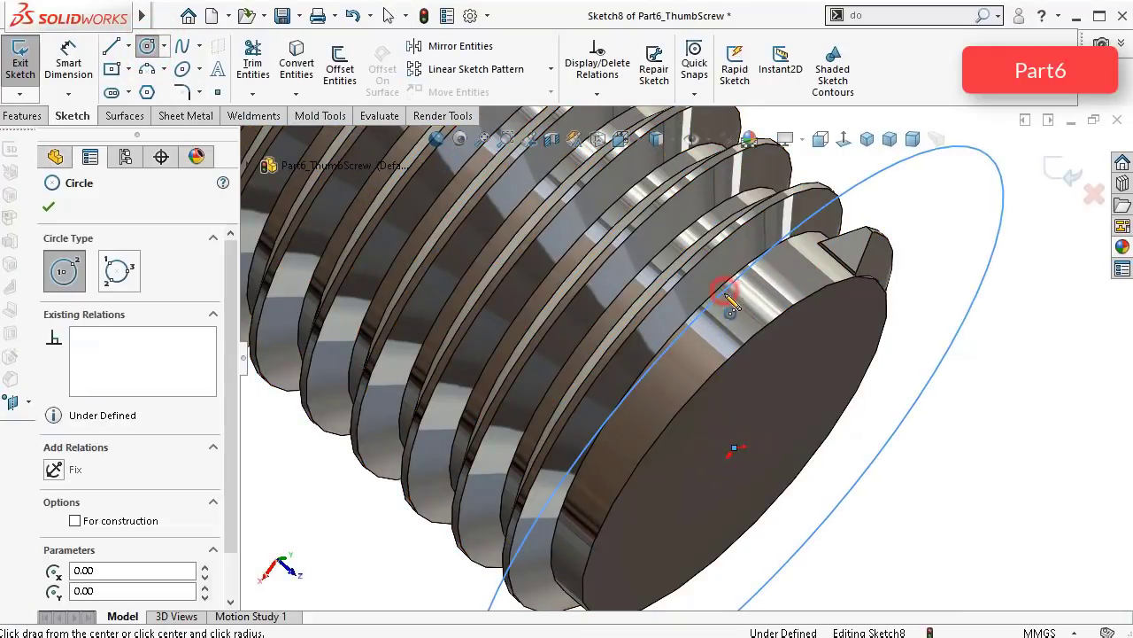
pyautogui.scroll(3, 754, 331)
# Step: Dimension the circle around the shank's end with a diameter of 10 mm
pyautogui.click(69, 64)
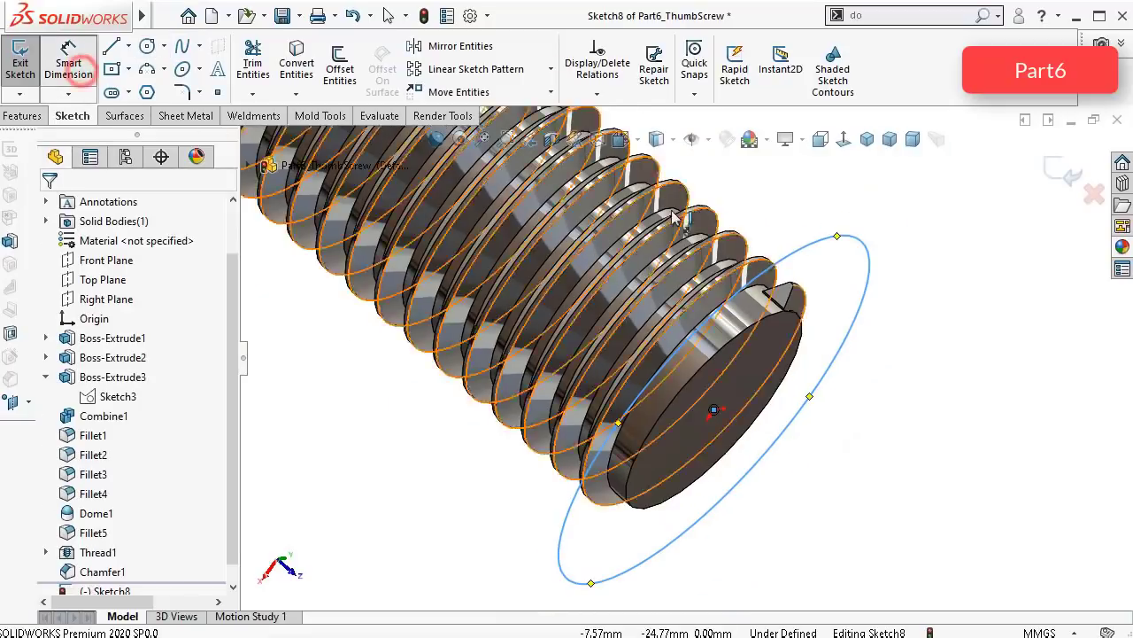
pyautogui.click(813, 250)
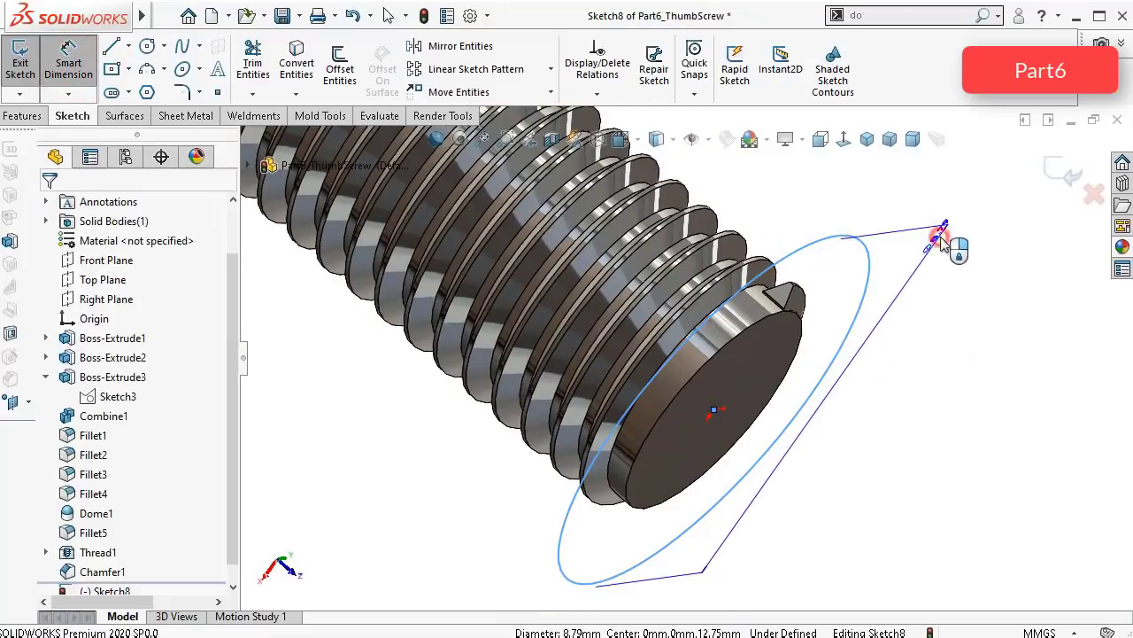
pyautogui.click(938, 242)
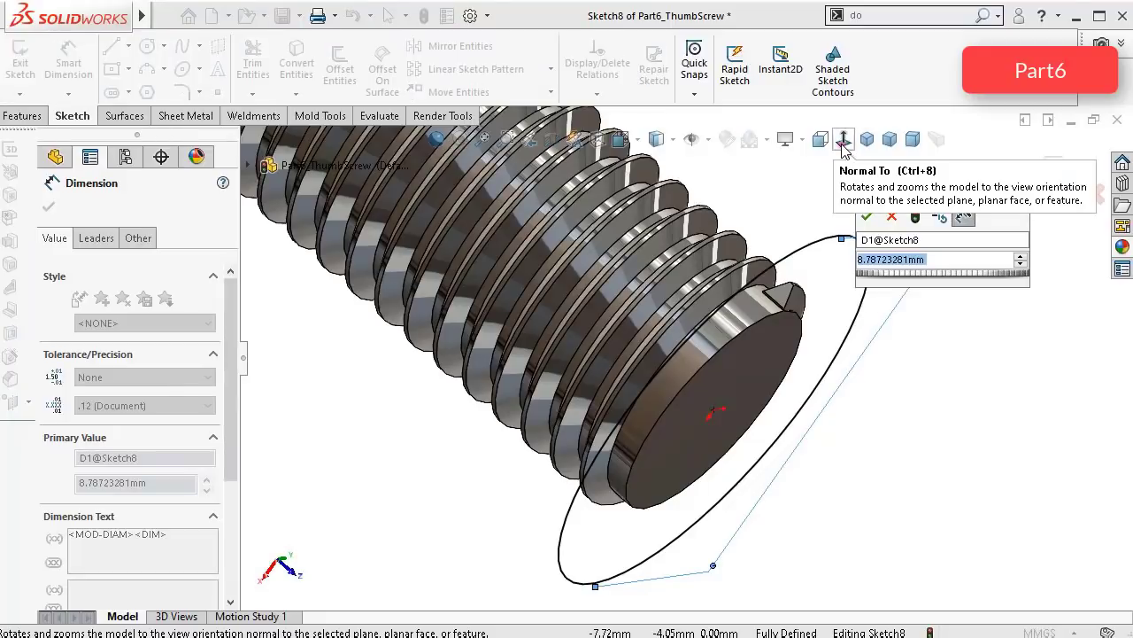
pyautogui.click(843, 142)
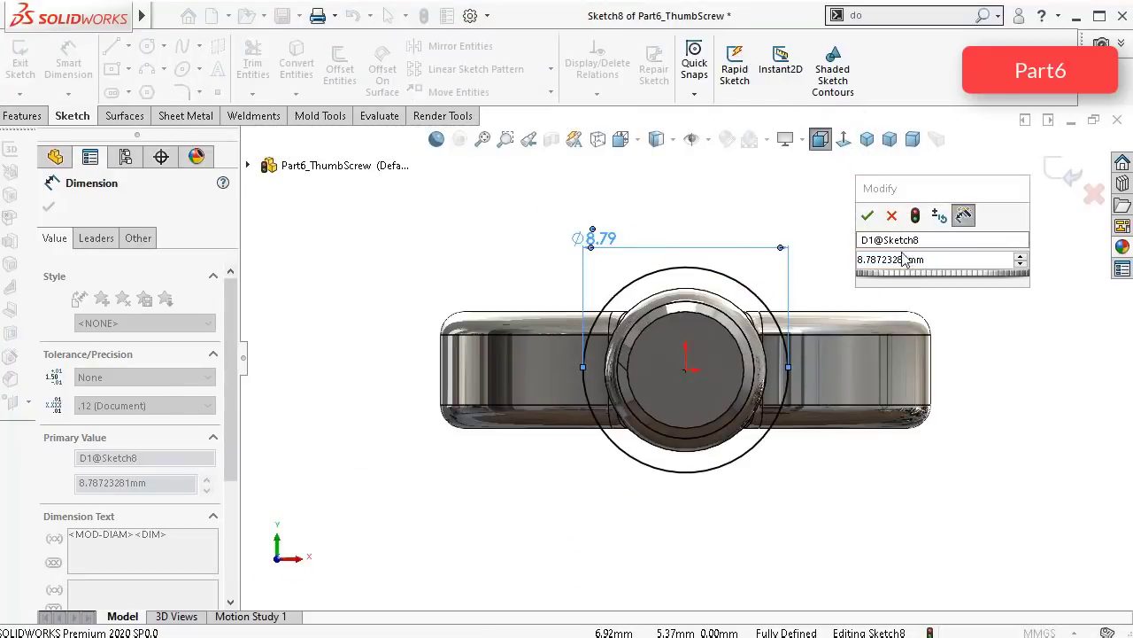
pyautogui.click(937, 266)
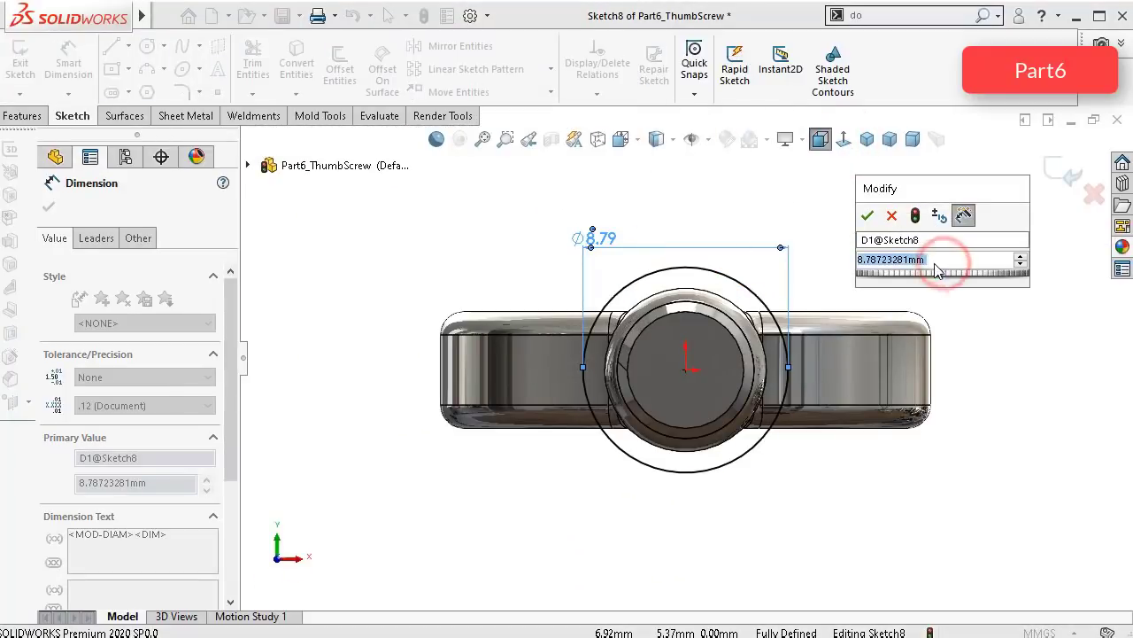
pyautogui.write('10')
pyautogui.press('Return')
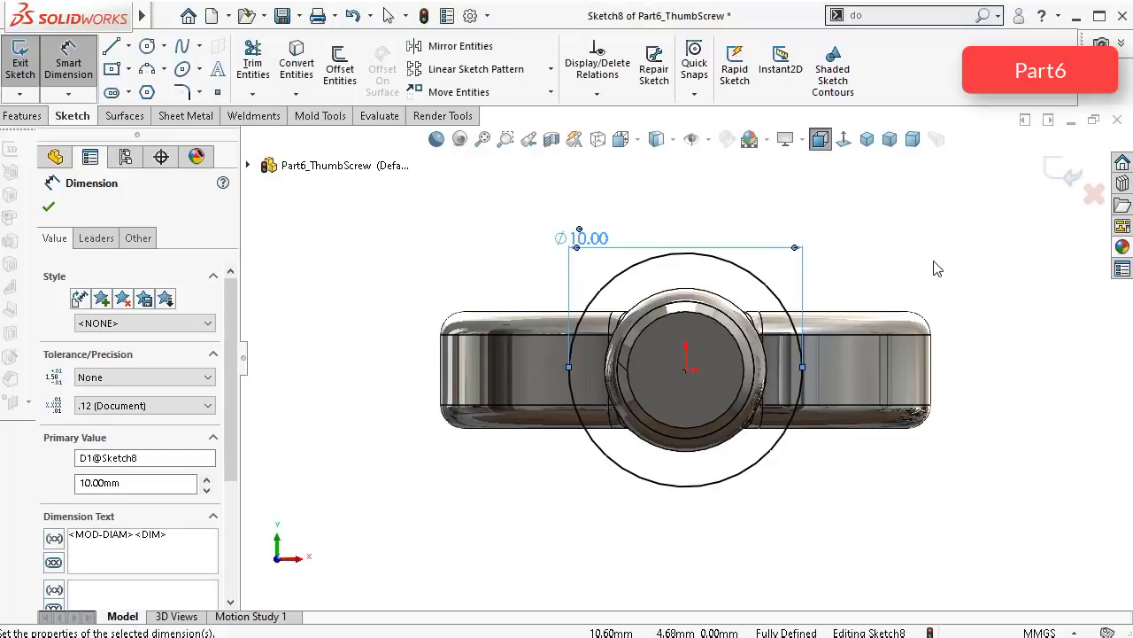
pyautogui.click(24, 116)
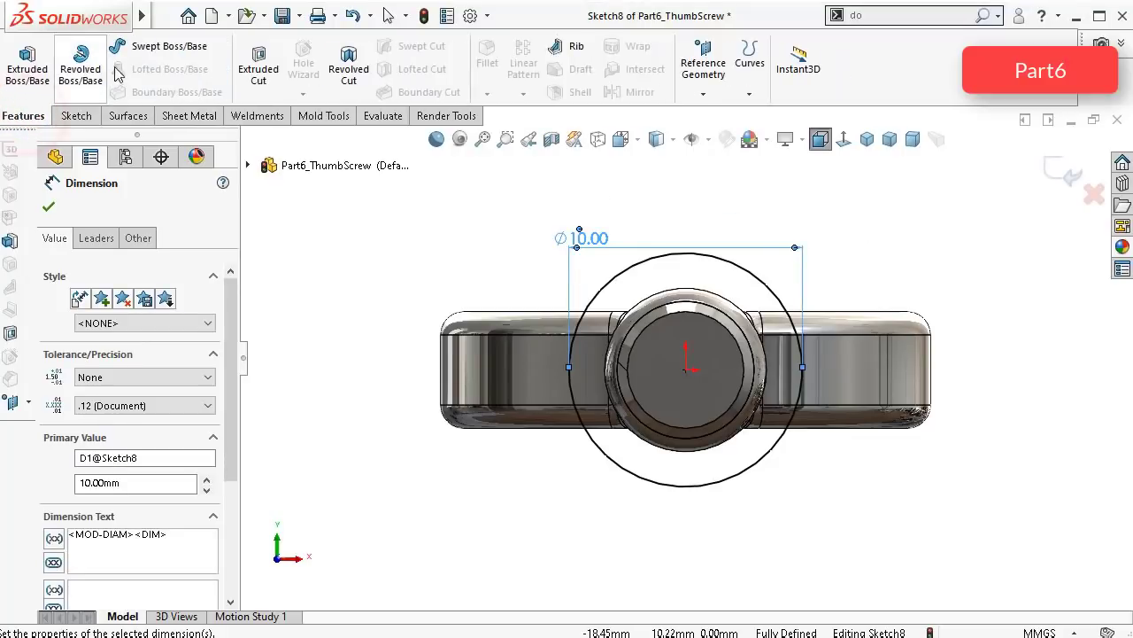
# Step: Cut-extrude the 10 mm circle from the shank's end face up to the vertex on the thread run-out at the end
pyautogui.click(255, 64)
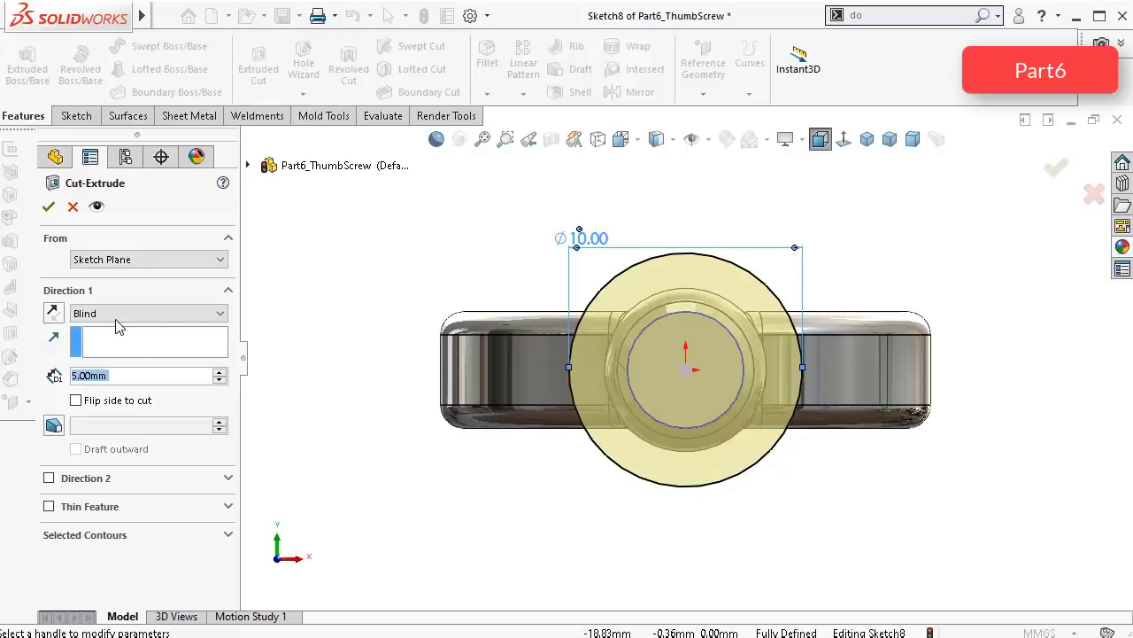
pyautogui.click(122, 313)
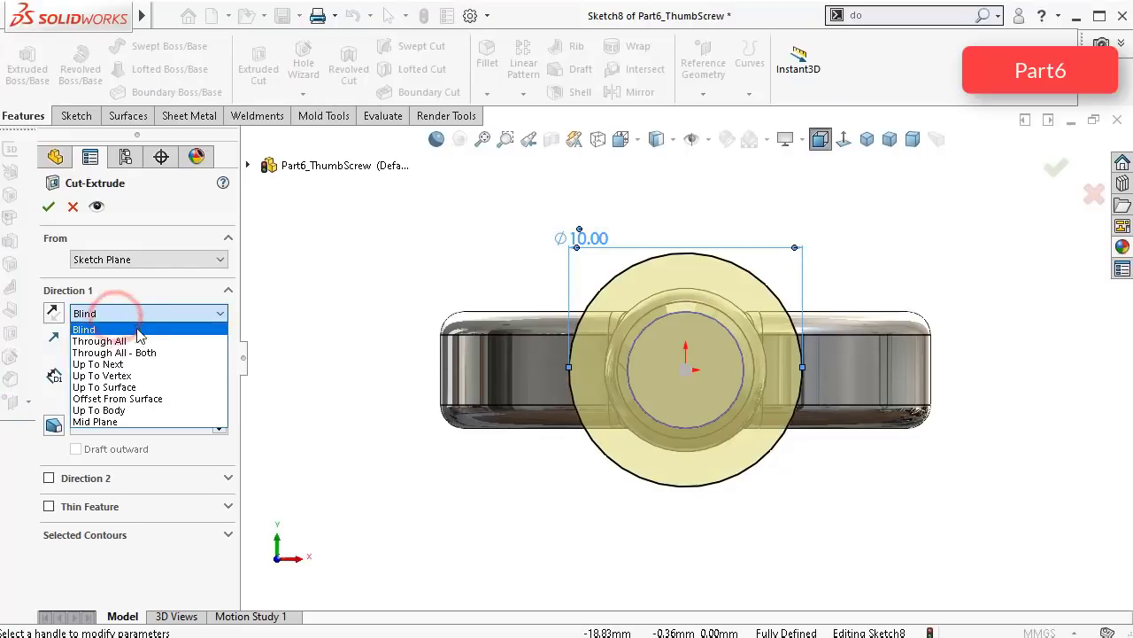
pyautogui.click(152, 379)
pyautogui.moveTo(624, 322); pyautogui.dragTo(742, 394, button='middle')
pyautogui.scroll(-5, 889, 398)
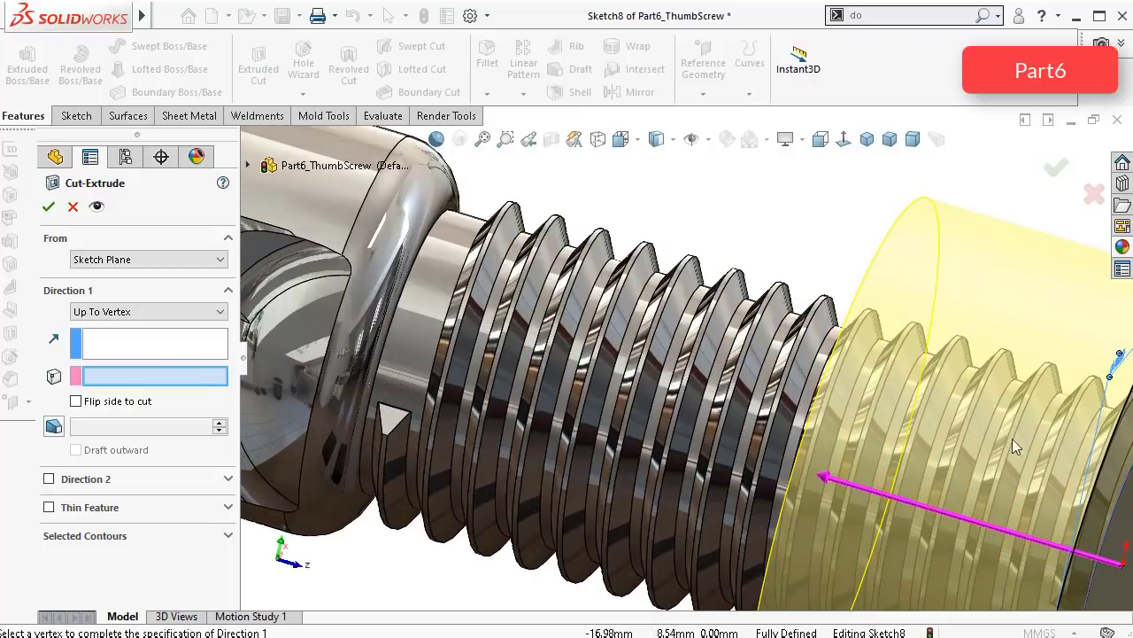
pyautogui.scroll(2, 1014, 441)
pyautogui.scroll(-2, 1025, 450)
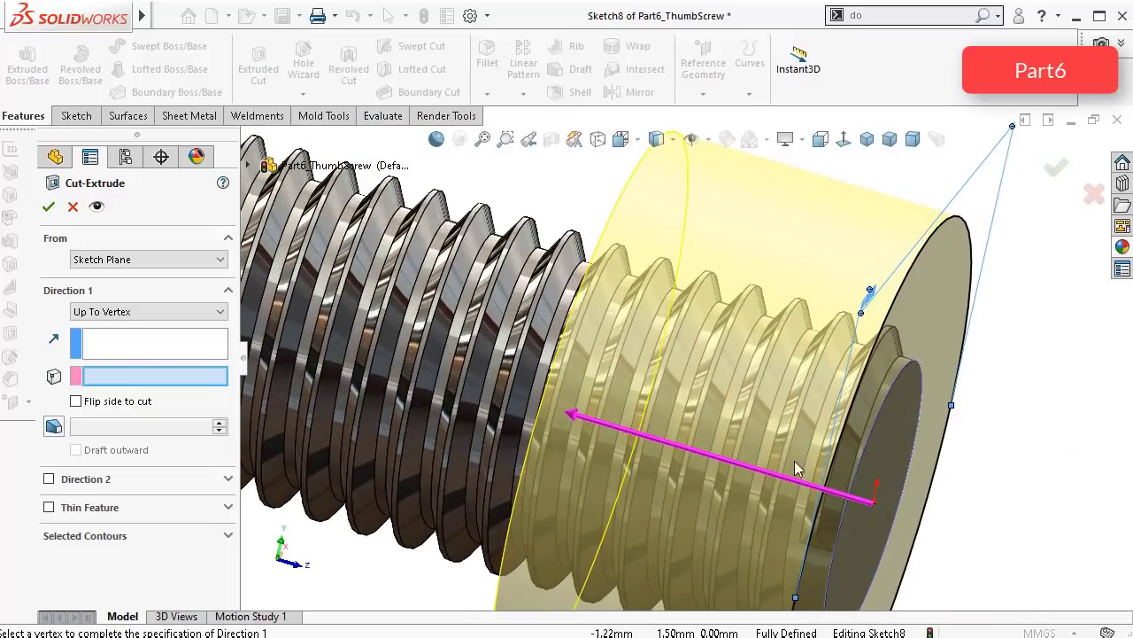
pyautogui.click(569, 413)
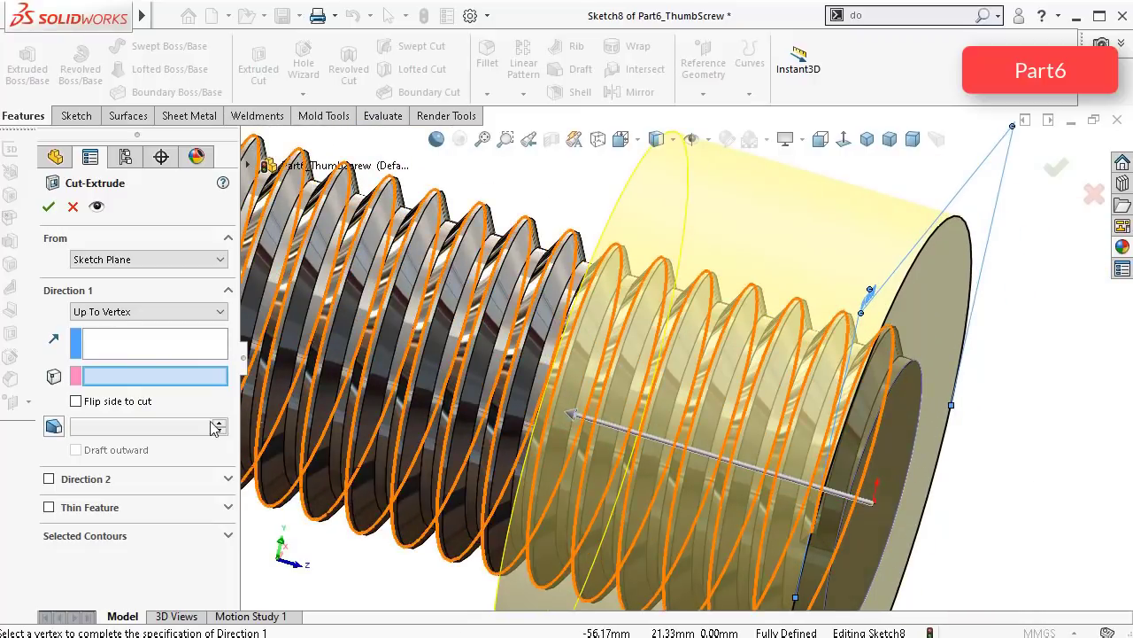
pyautogui.scroll(1, 722, 391)
pyautogui.scroll(-2, 824, 397)
pyautogui.moveTo(824, 399); pyautogui.dragTo(842, 348, button='middle')
pyautogui.scroll(3, 845, 352)
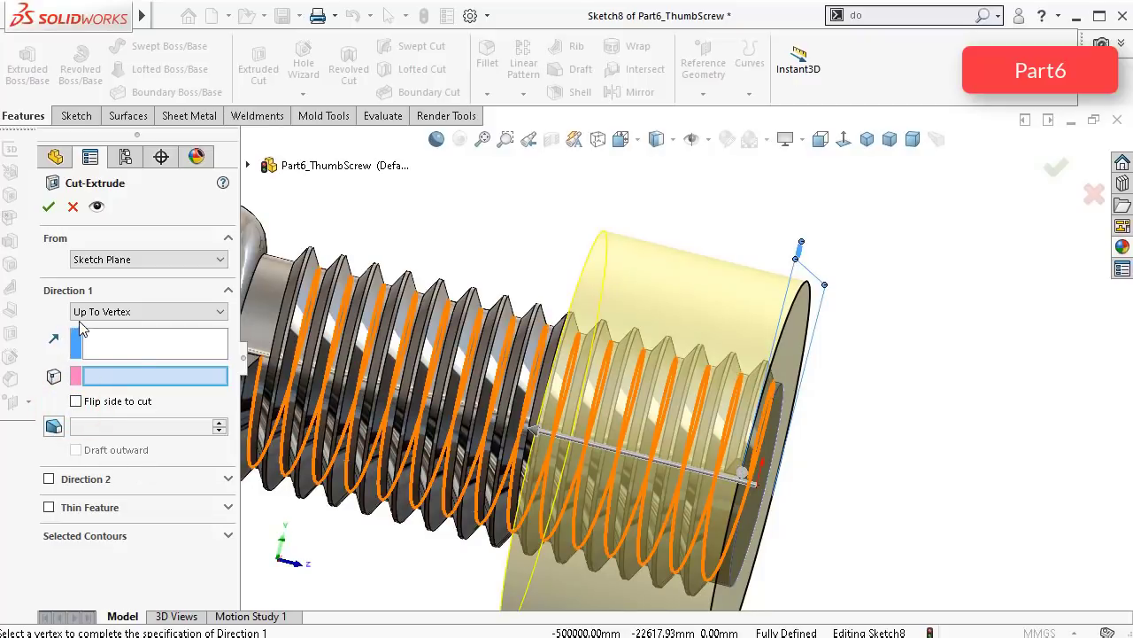
pyautogui.scroll(-4, 738, 467)
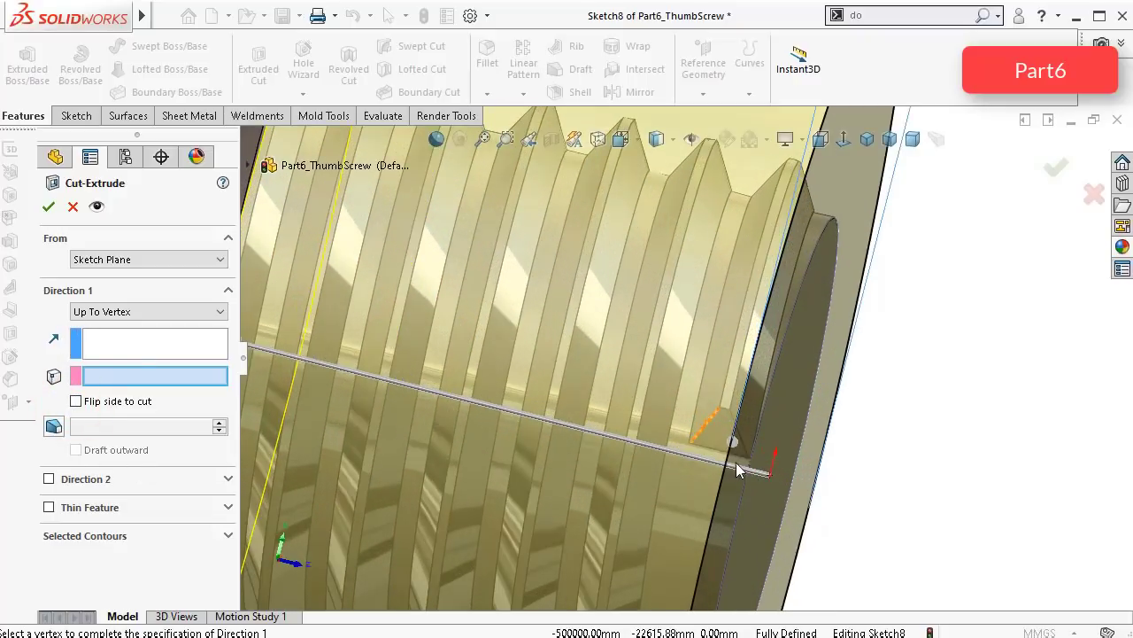
pyautogui.click(720, 409)
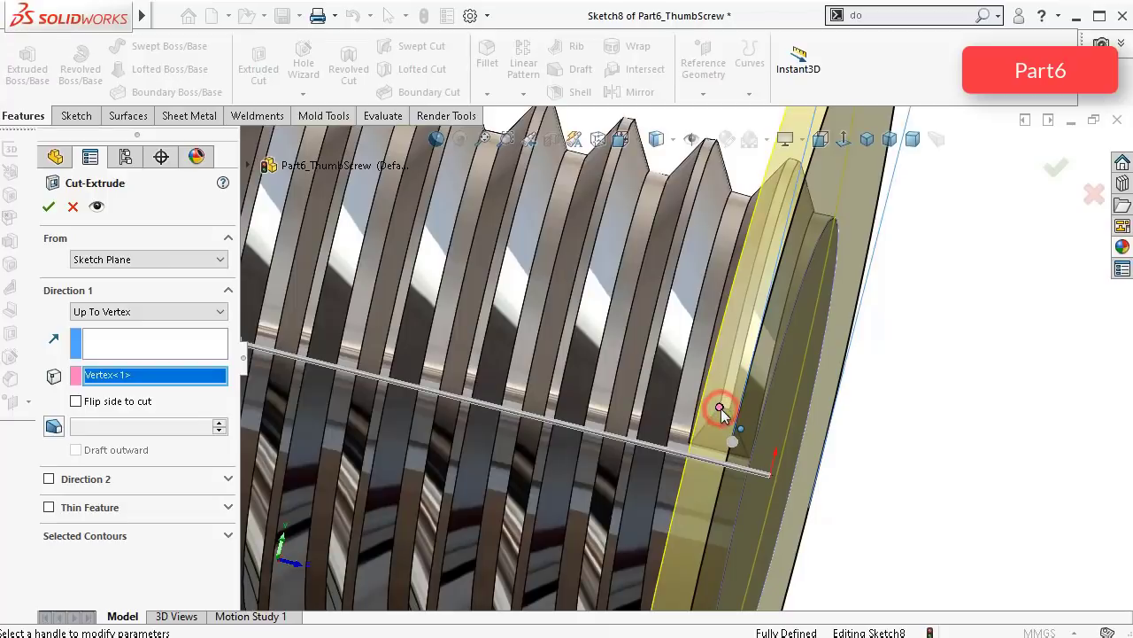
pyautogui.click(1056, 170)
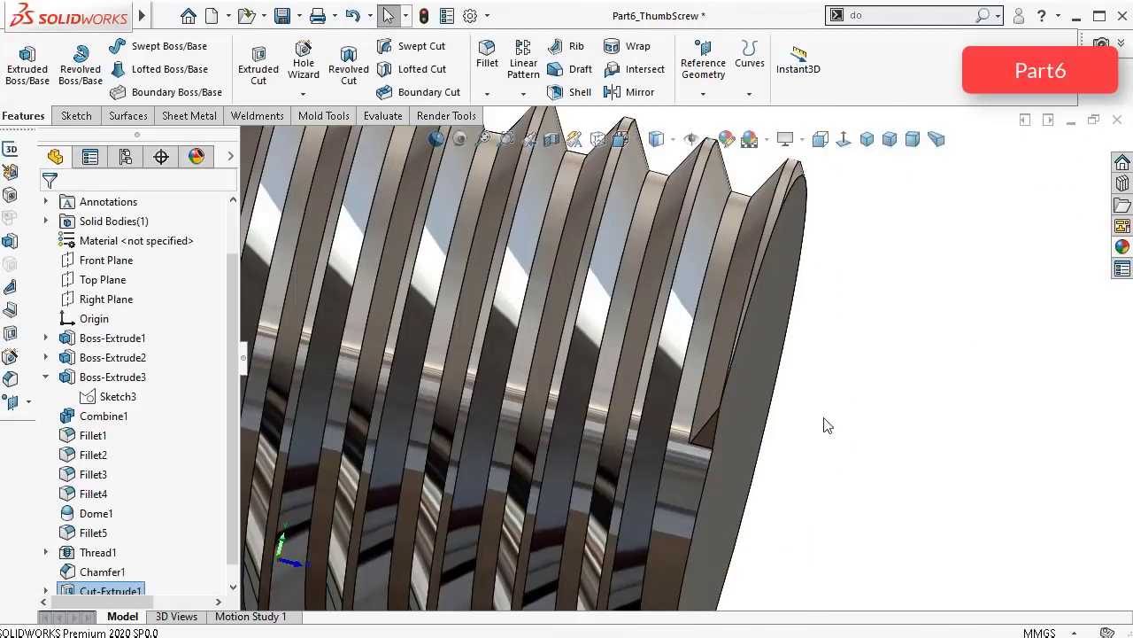
# Step: Turn on perspective display in dimetric view for the thumb screw and save the part
pyautogui.moveTo(807, 393); pyautogui.dragTo(772, 336, button='middle')
pyautogui.scroll(5, 774, 343)
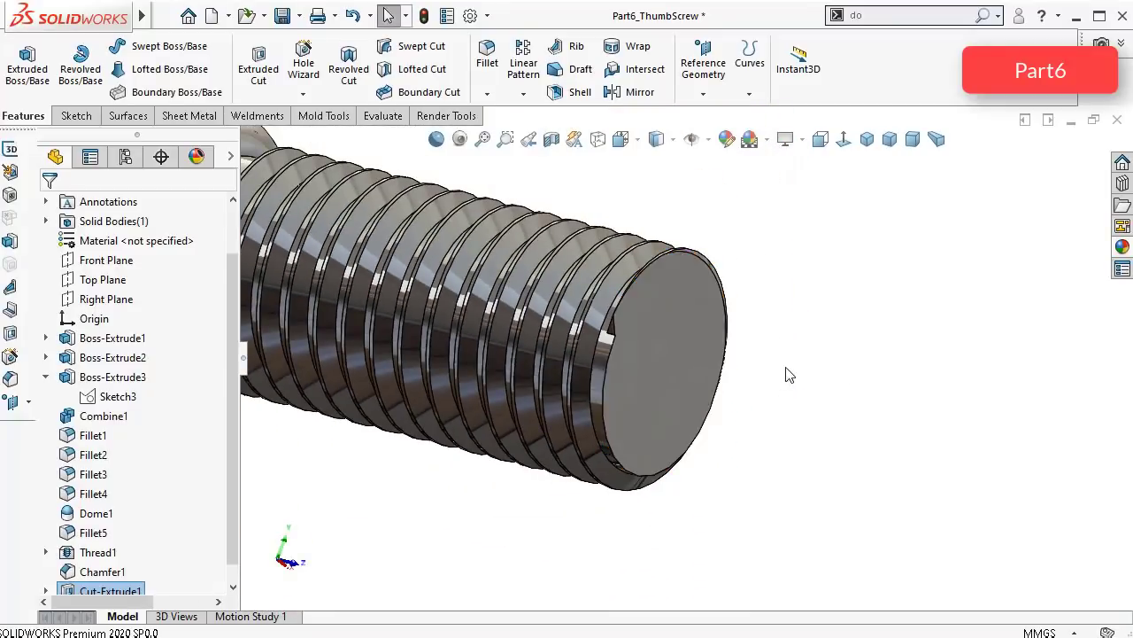
pyautogui.moveTo(790, 374); pyautogui.dragTo(868, 184, button='middle')
pyautogui.click(913, 146)
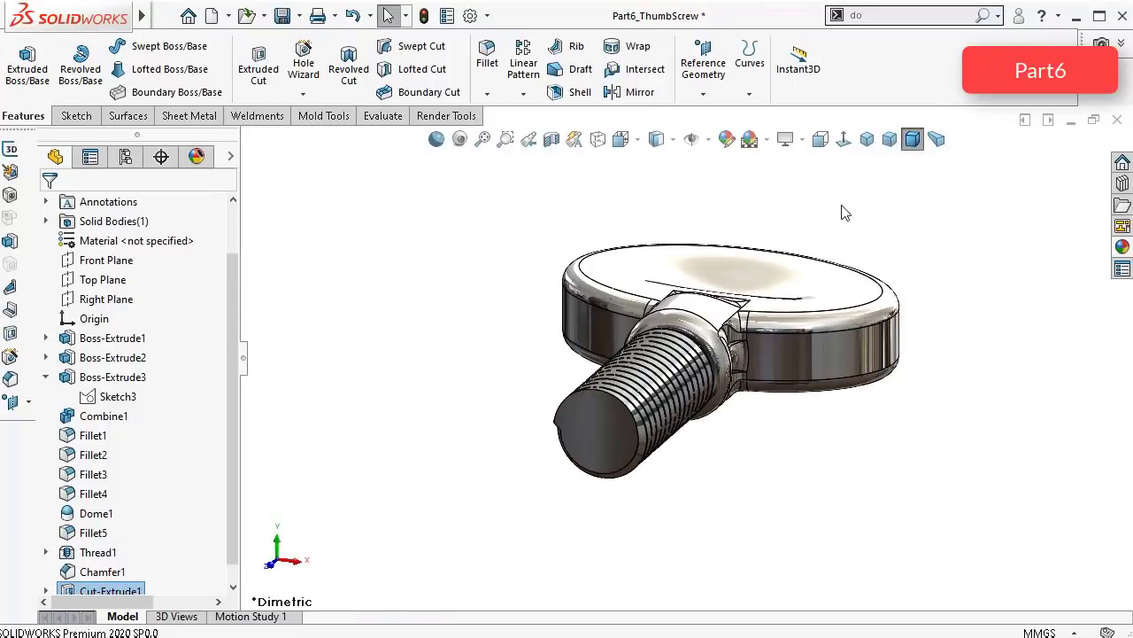
pyautogui.click(937, 145)
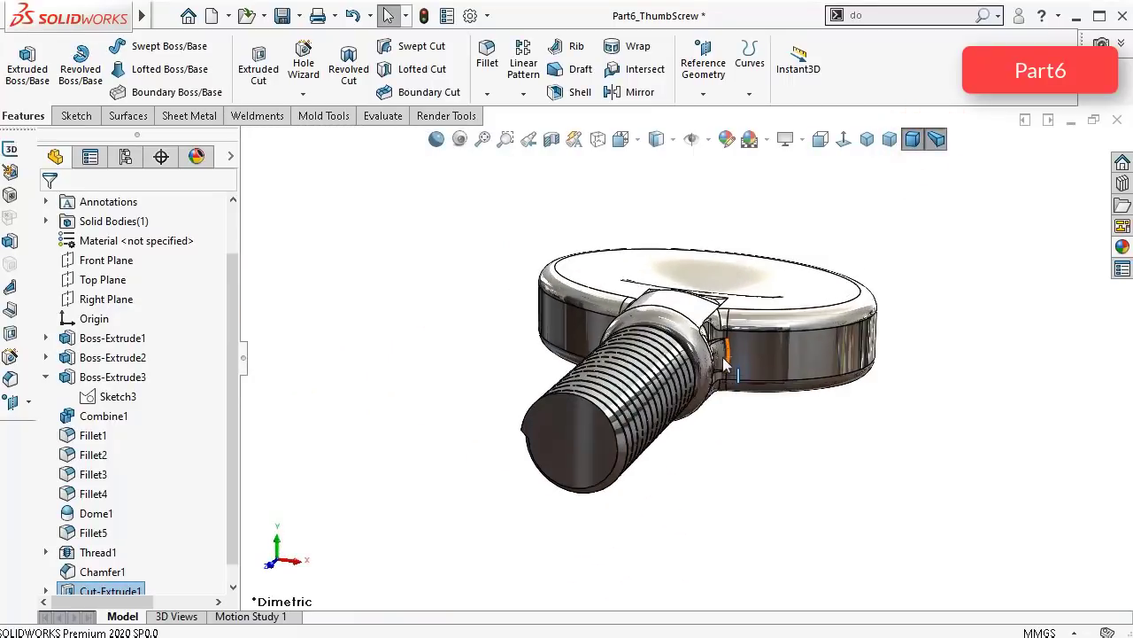
pyautogui.hotkey('ctrl', 's')
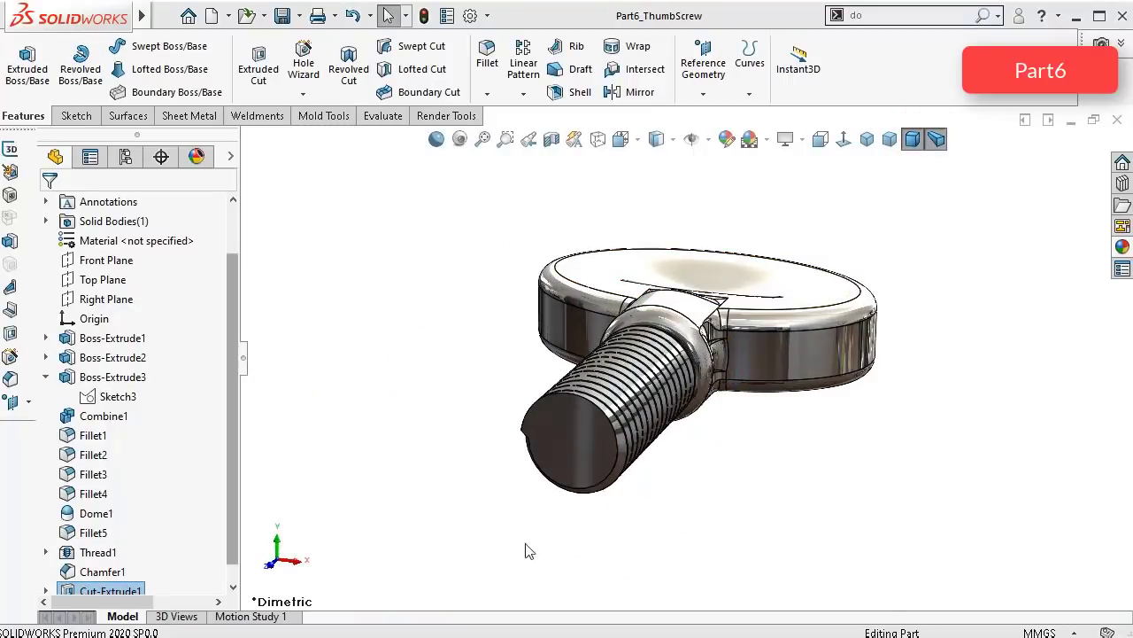
# Step: Collapse the feature tree and display the thumb screw shaded without edges, with ambient occlusion on and RealView off
pyautogui.click(245, 358)
pyautogui.click(767, 140)
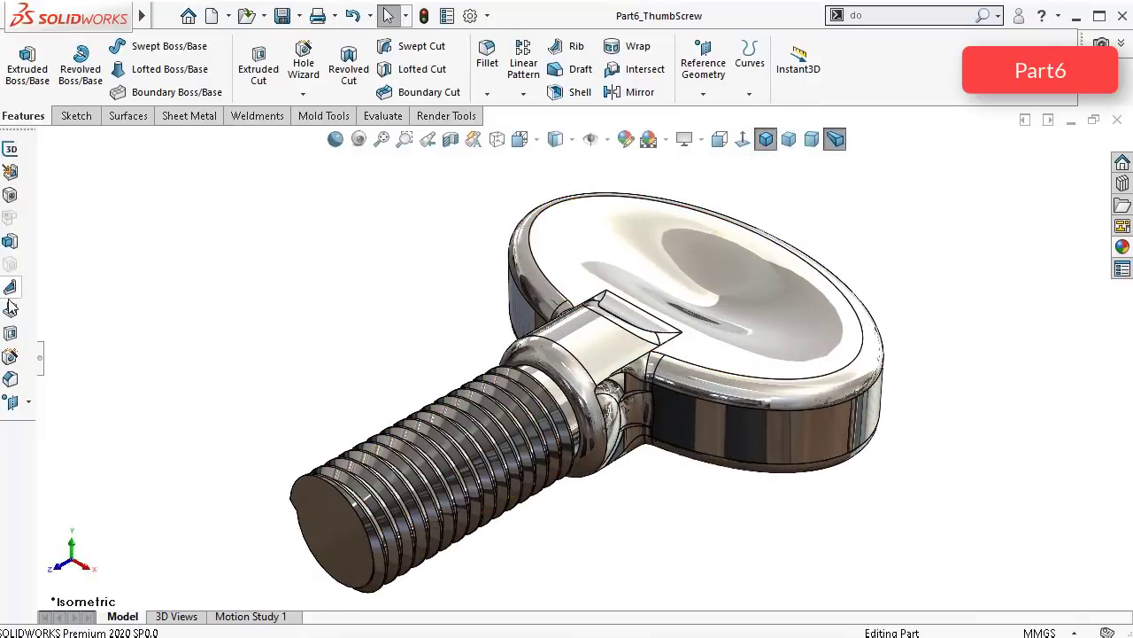
pyautogui.click(336, 149)
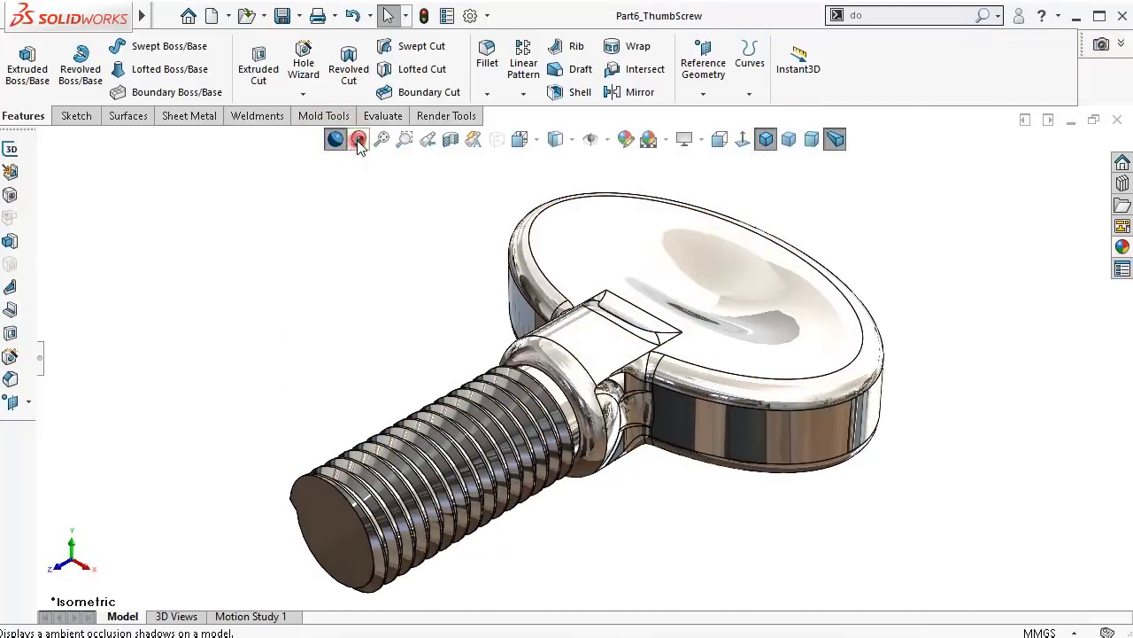
pyautogui.click(571, 139)
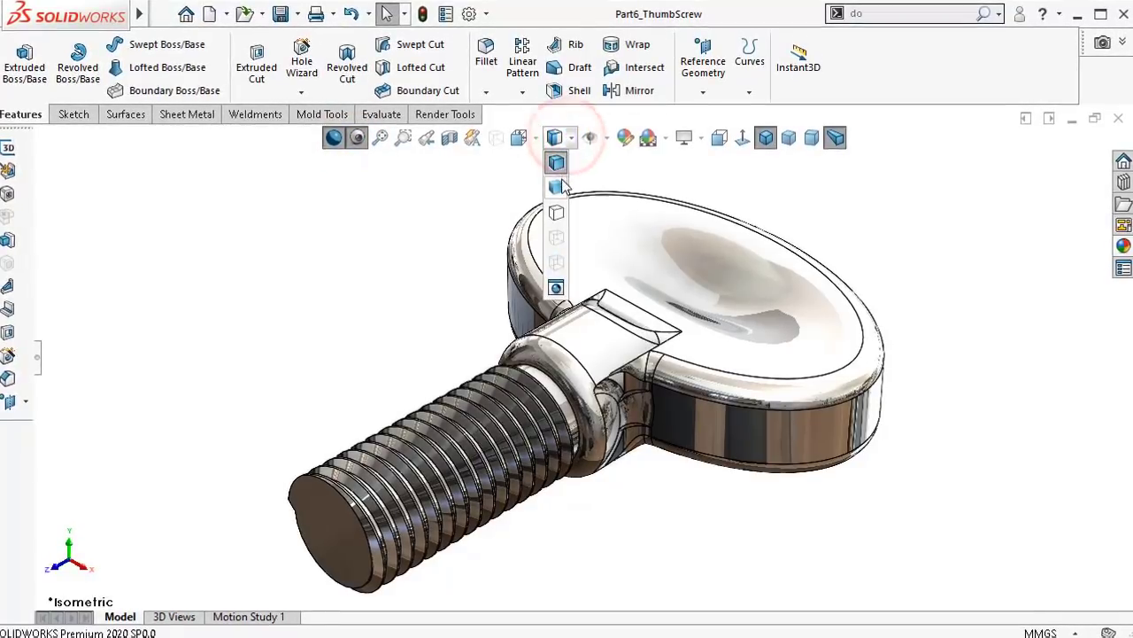
pyautogui.click(559, 184)
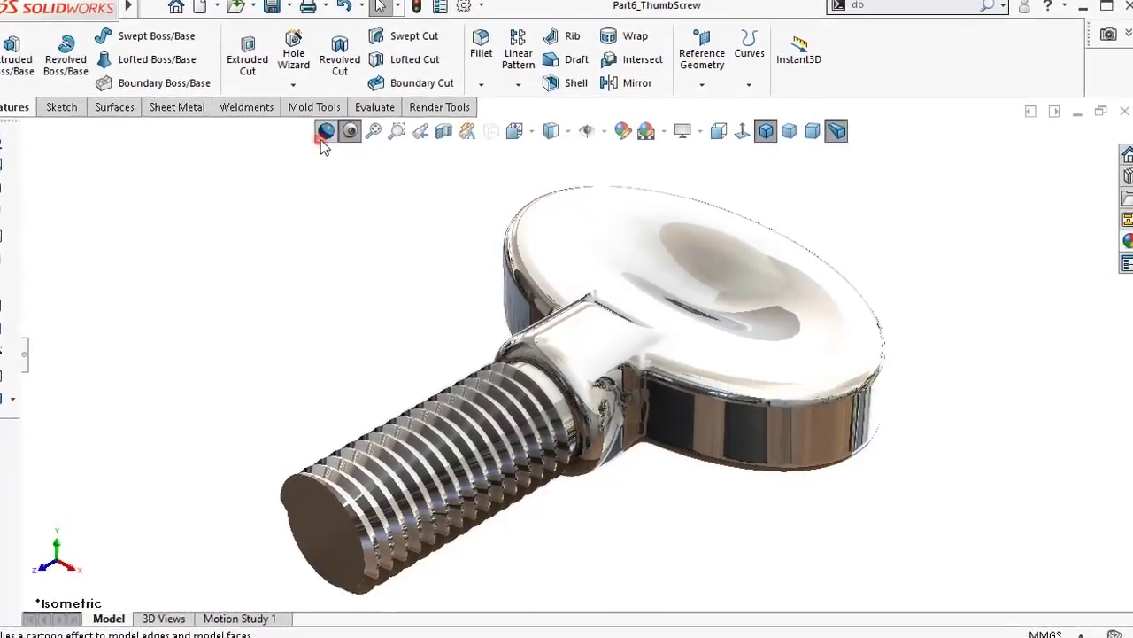
pyautogui.click(323, 137)
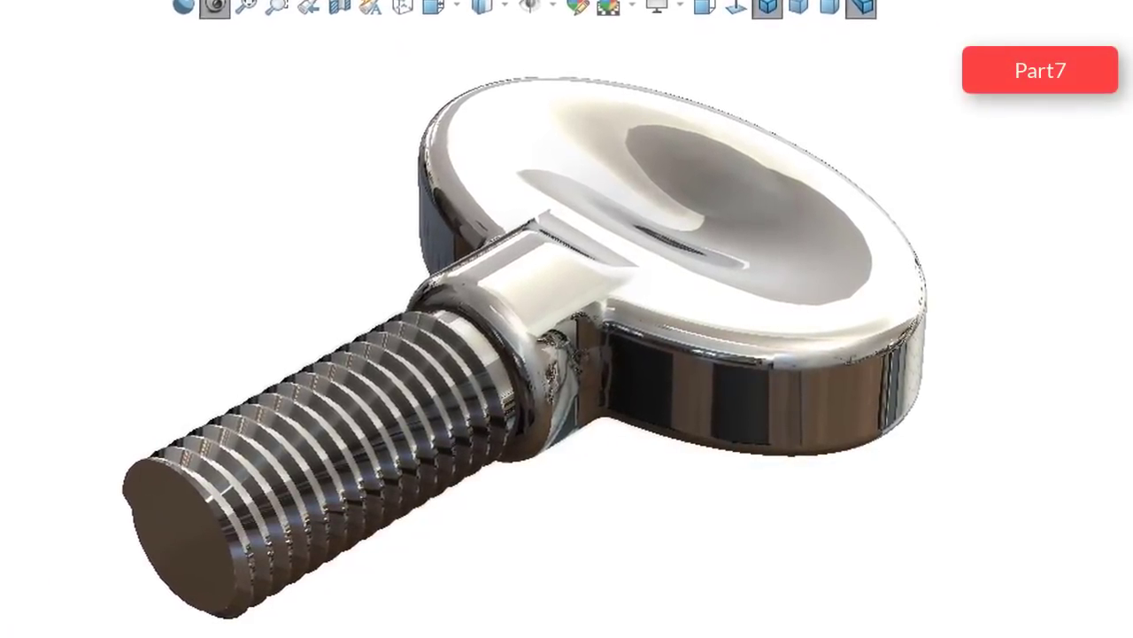
pyautogui.click(801, 6)
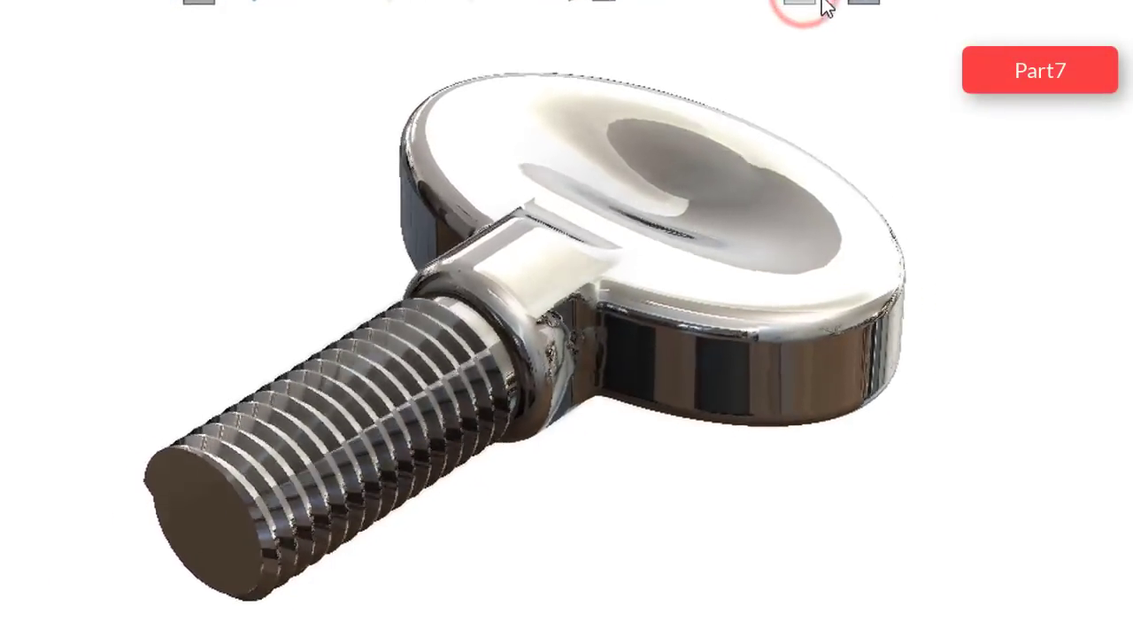
pyautogui.click(830, 1)
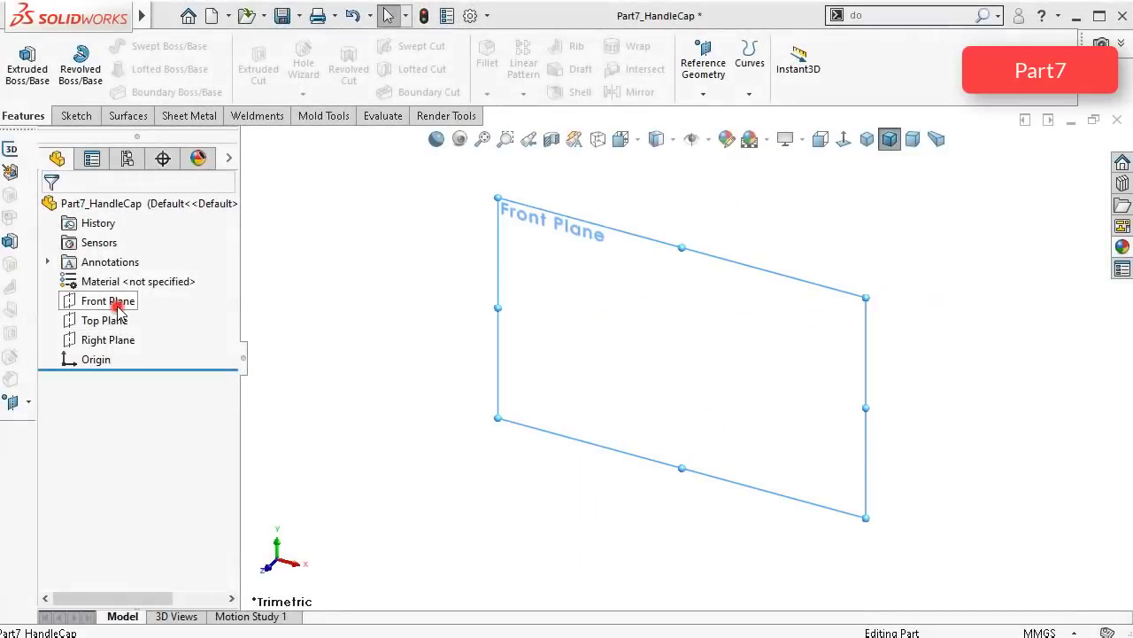
# Step: Sketch a circle of about 124 mm diameter on the Front Plane of Part7_HandleCap, centred on the origin
pyautogui.click(110, 301)
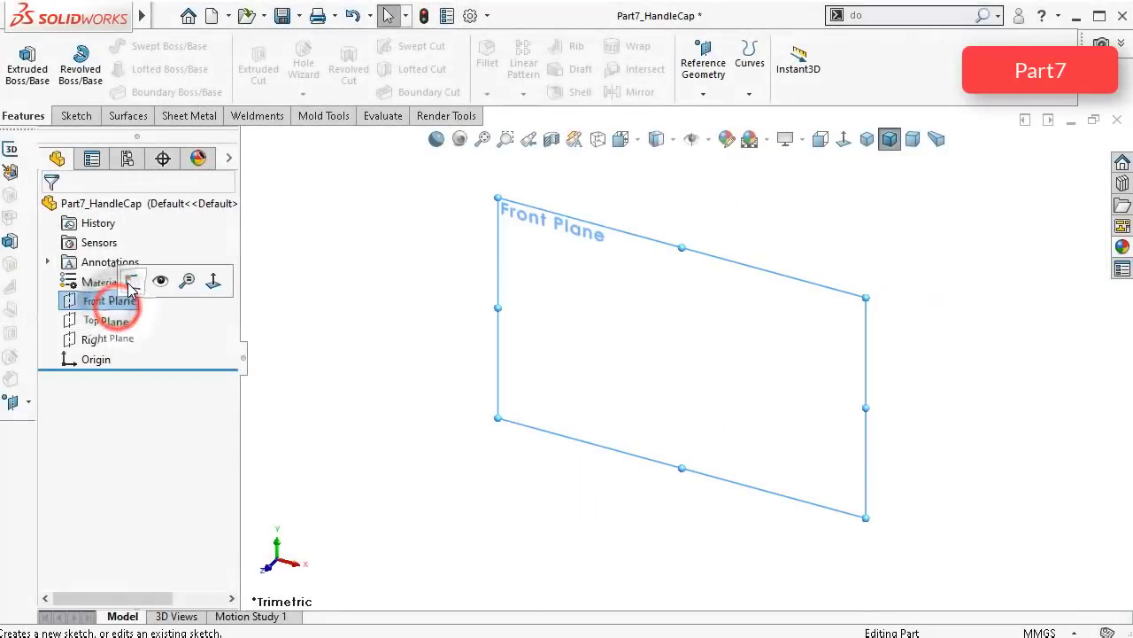
pyautogui.click(131, 283)
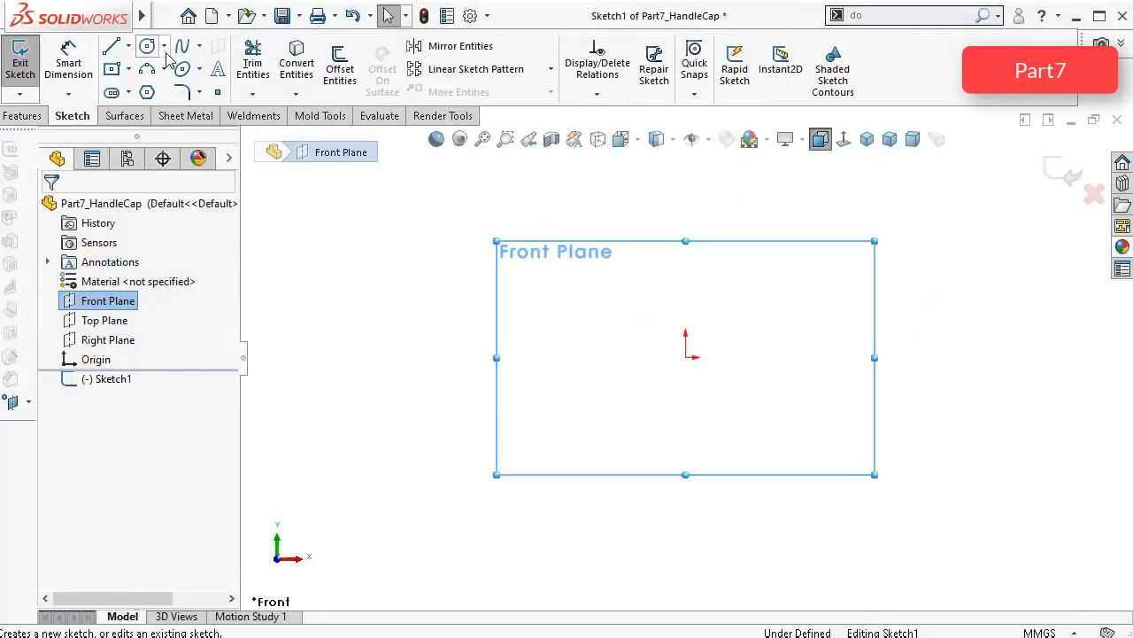
pyautogui.click(148, 46)
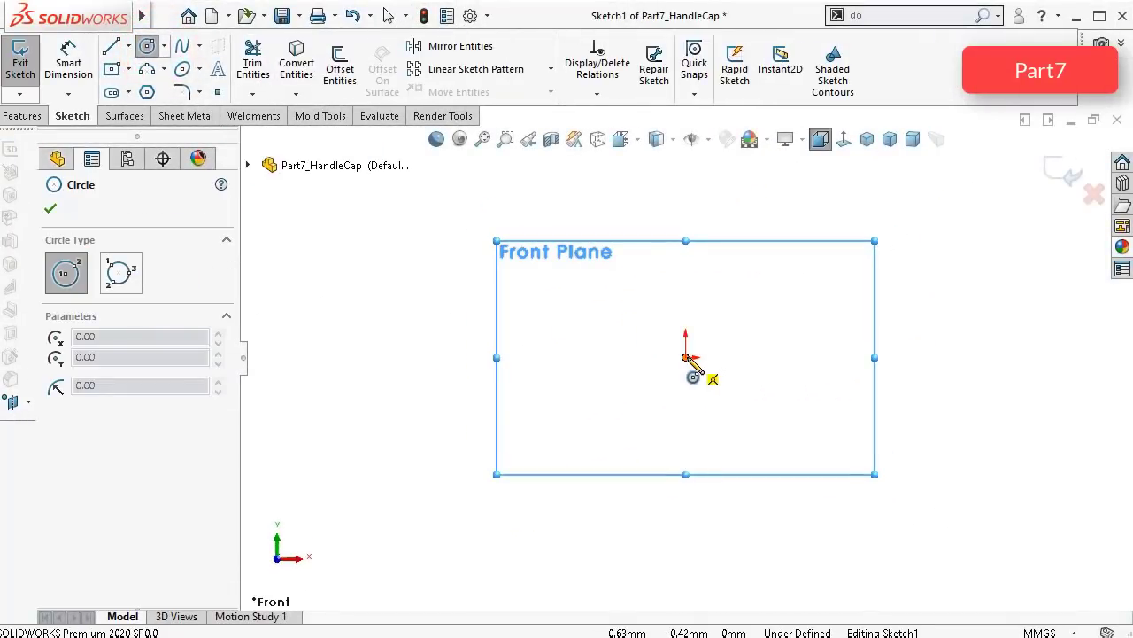
pyautogui.click(686, 357)
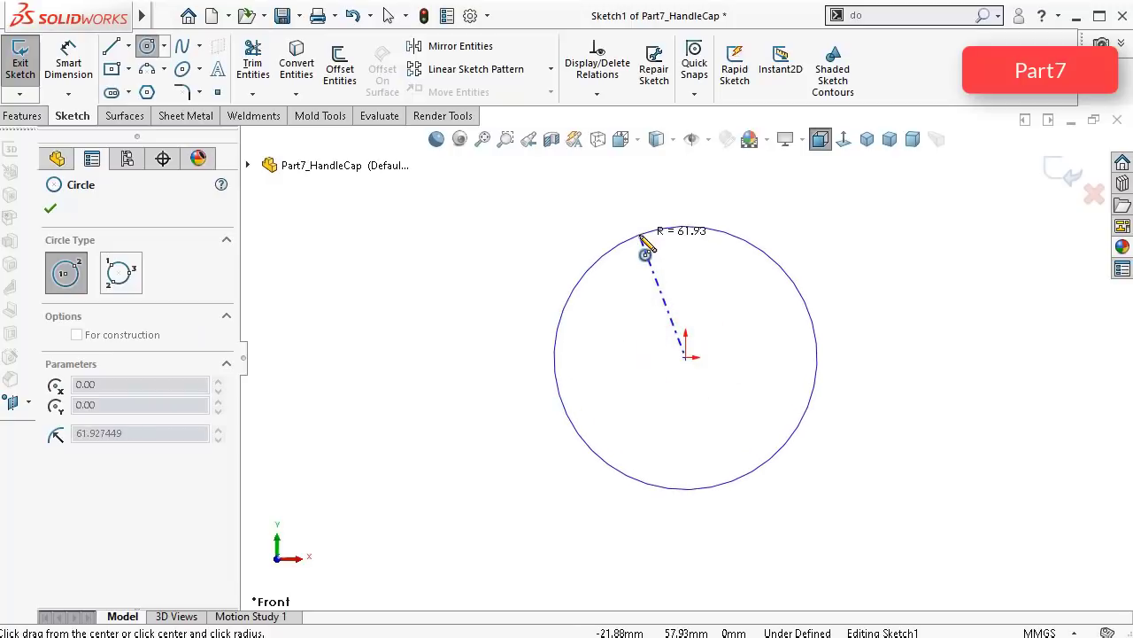
pyautogui.click(641, 238)
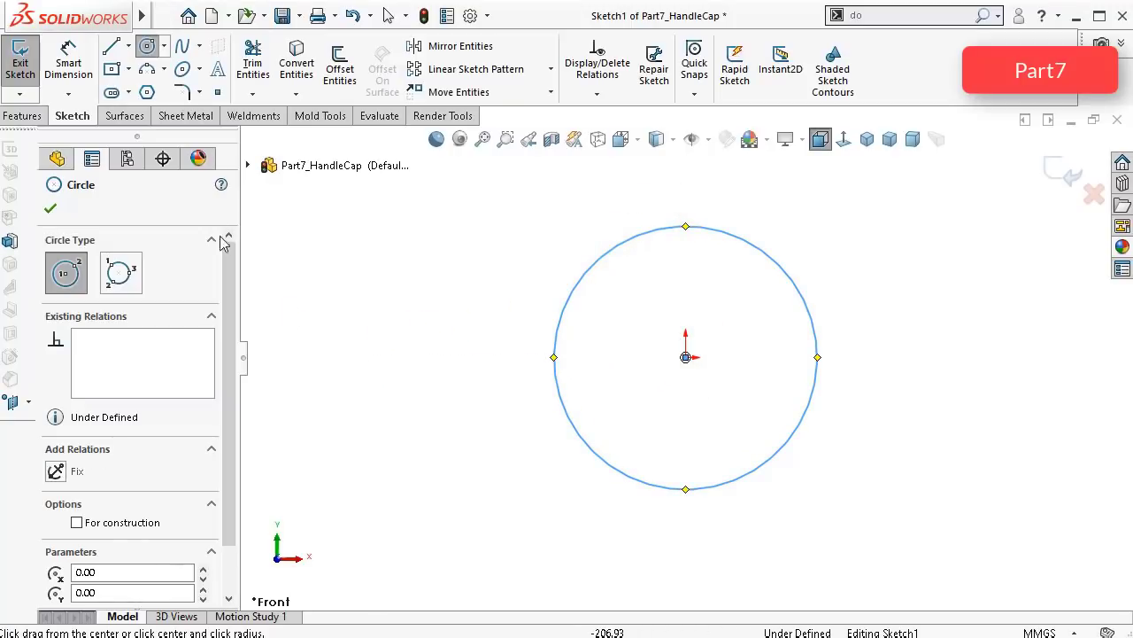
# Step: Dimension the handle cap's circle with a diameter of 20 mm
pyautogui.click(68, 64)
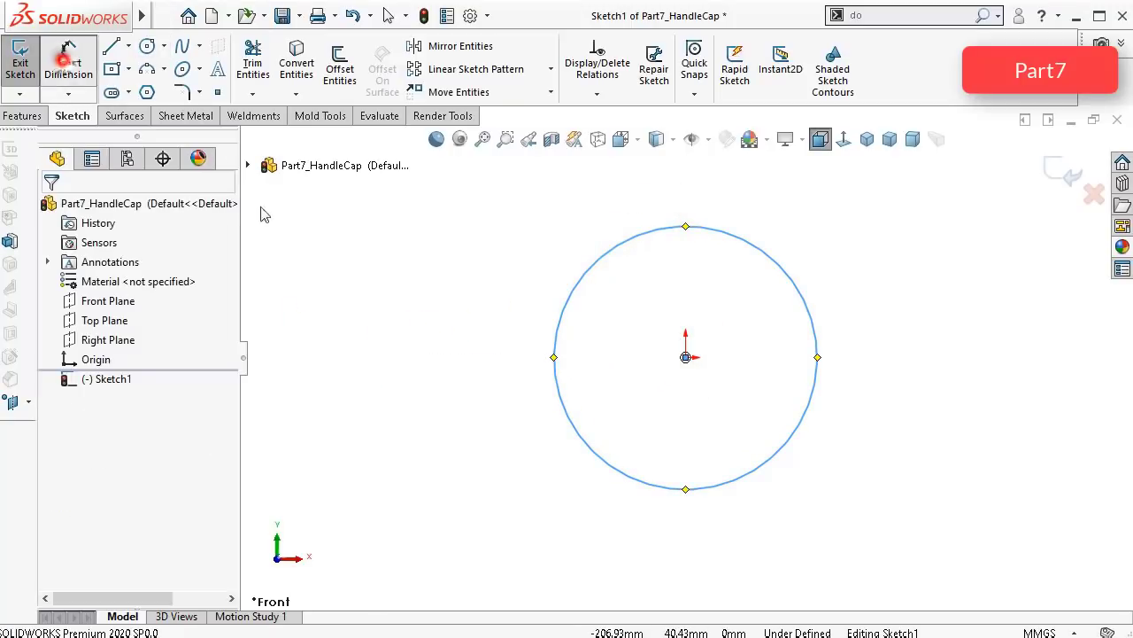
pyautogui.click(608, 247)
pyautogui.click(483, 246)
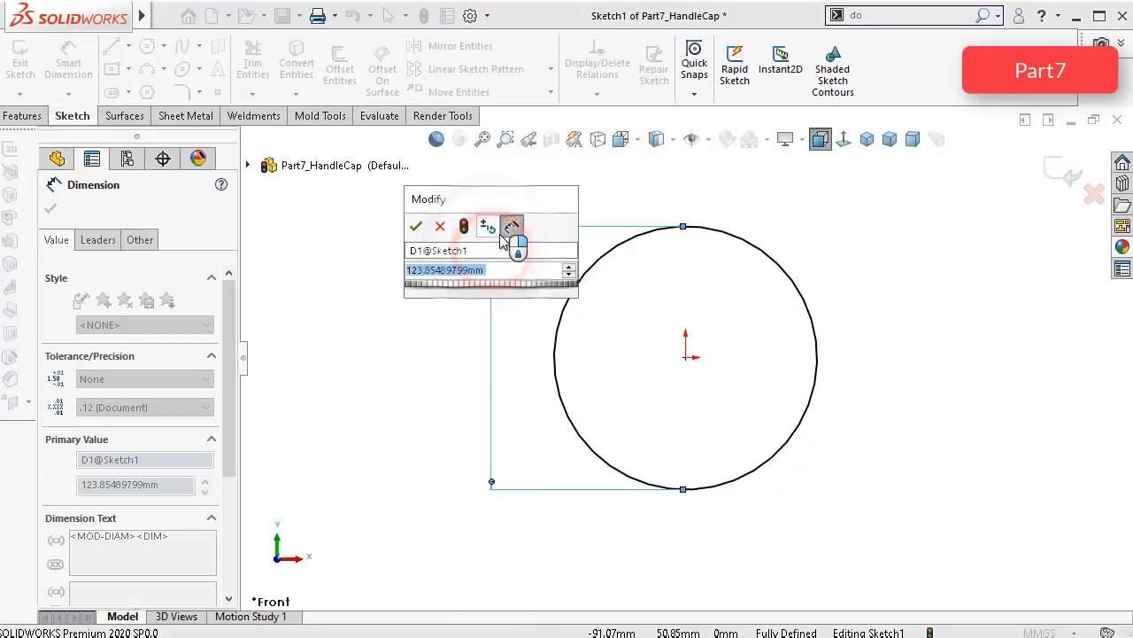
pyautogui.write('20')
pyautogui.press('Return')
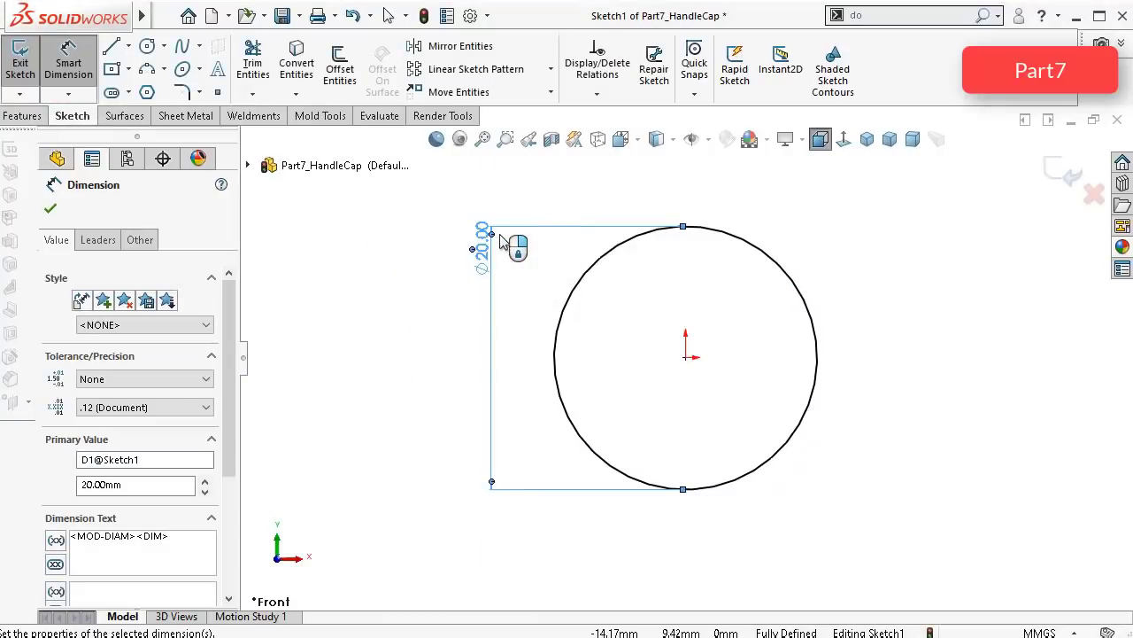
# Step: Extrude the 20 mm circle 16 mm in the reversed direction to form the handle cap's solid cylinder
pyautogui.click(887, 143)
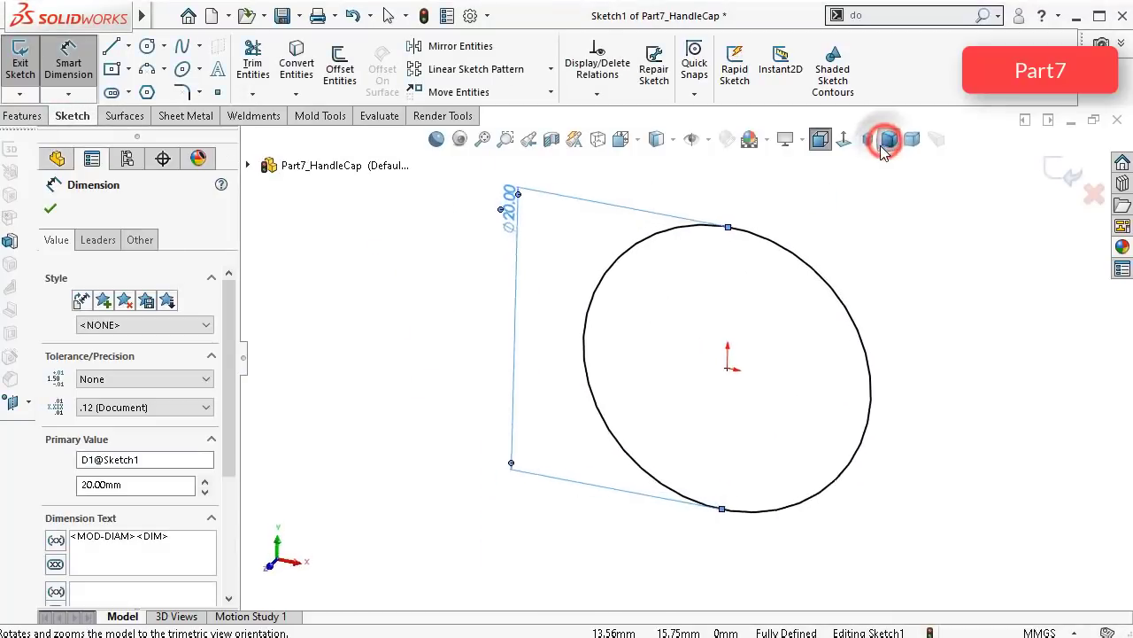
pyautogui.click(25, 117)
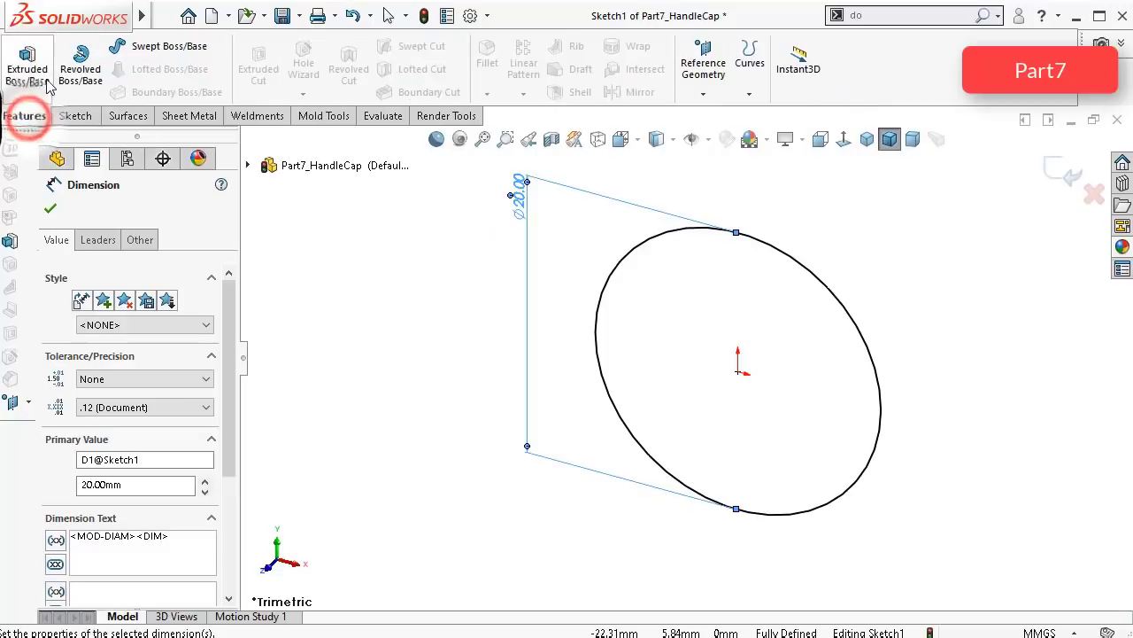
pyautogui.click(28, 67)
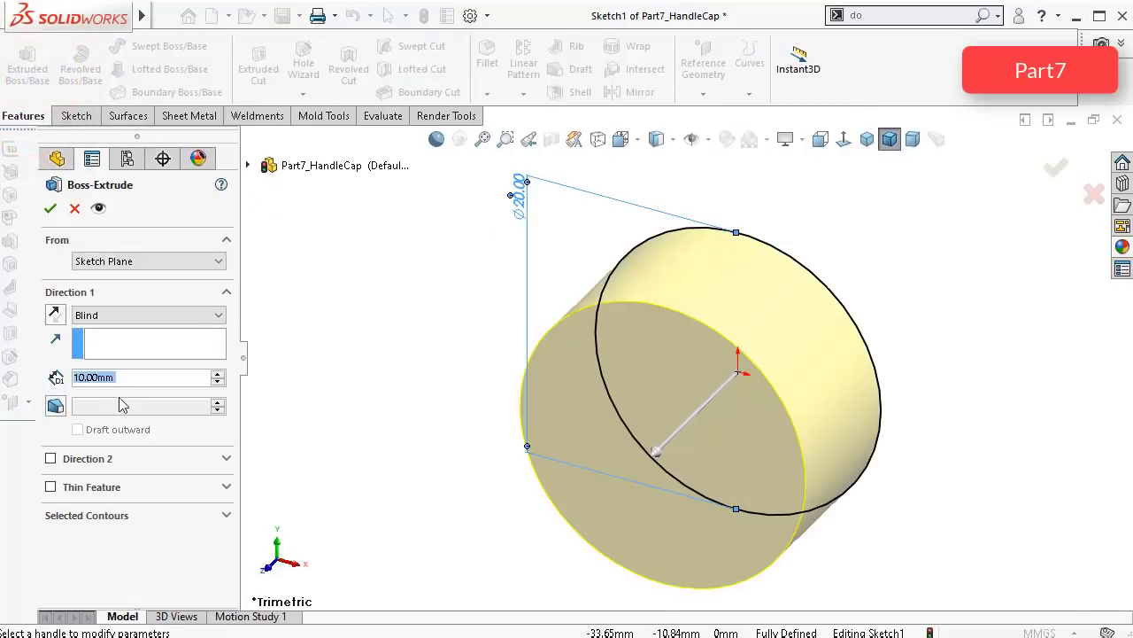
pyautogui.click(55, 315)
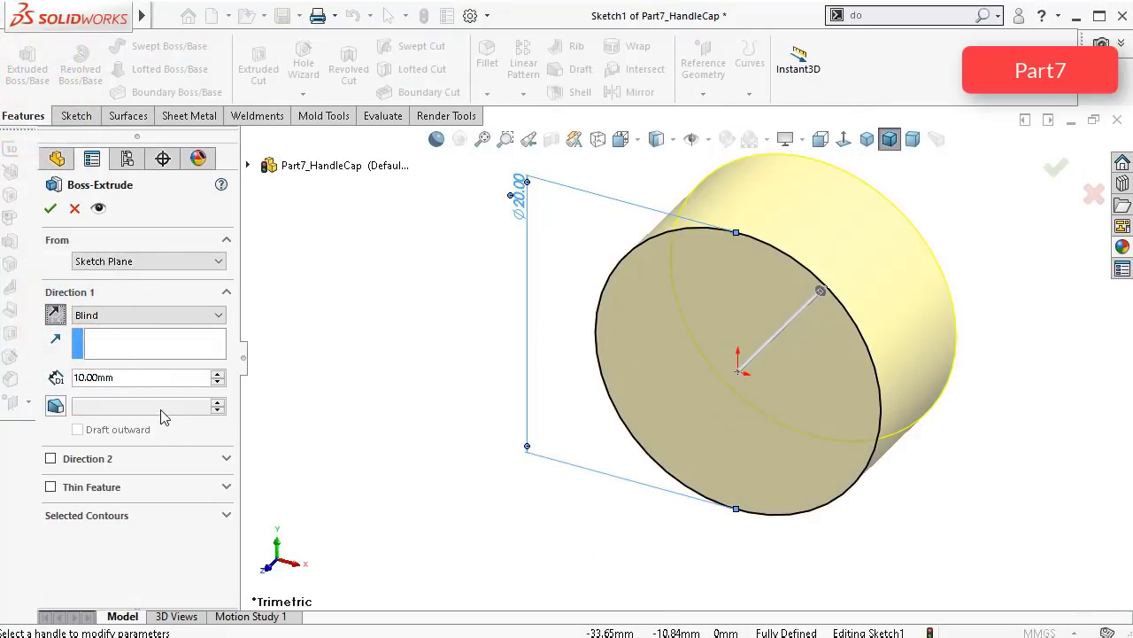
pyautogui.moveTo(176, 379); pyautogui.dragTo(70, 382)
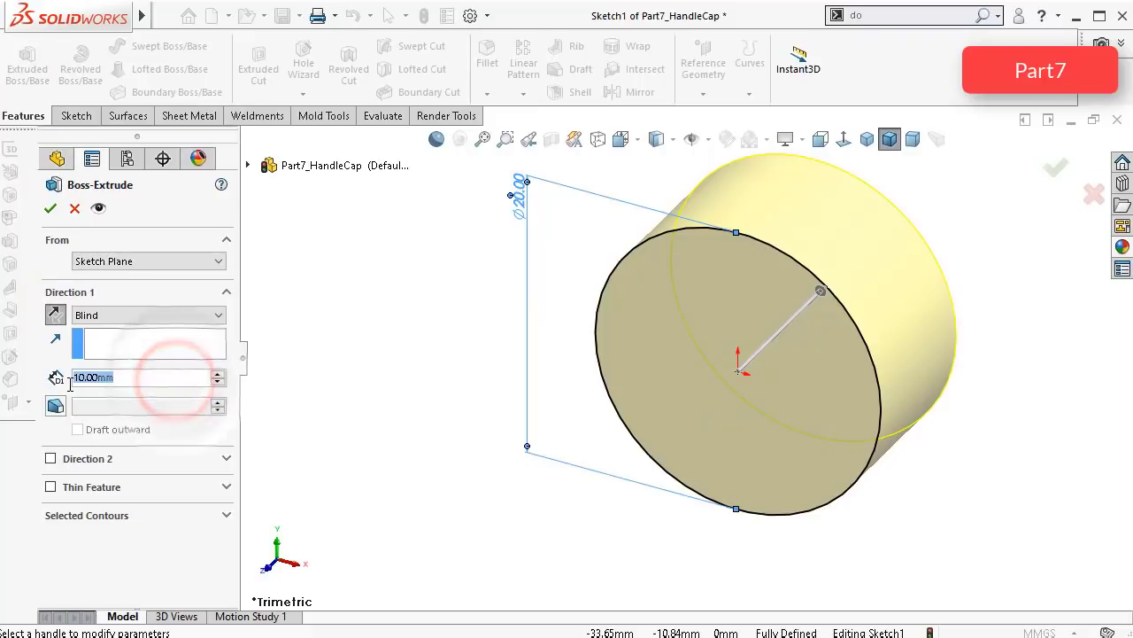
pyautogui.write('1')
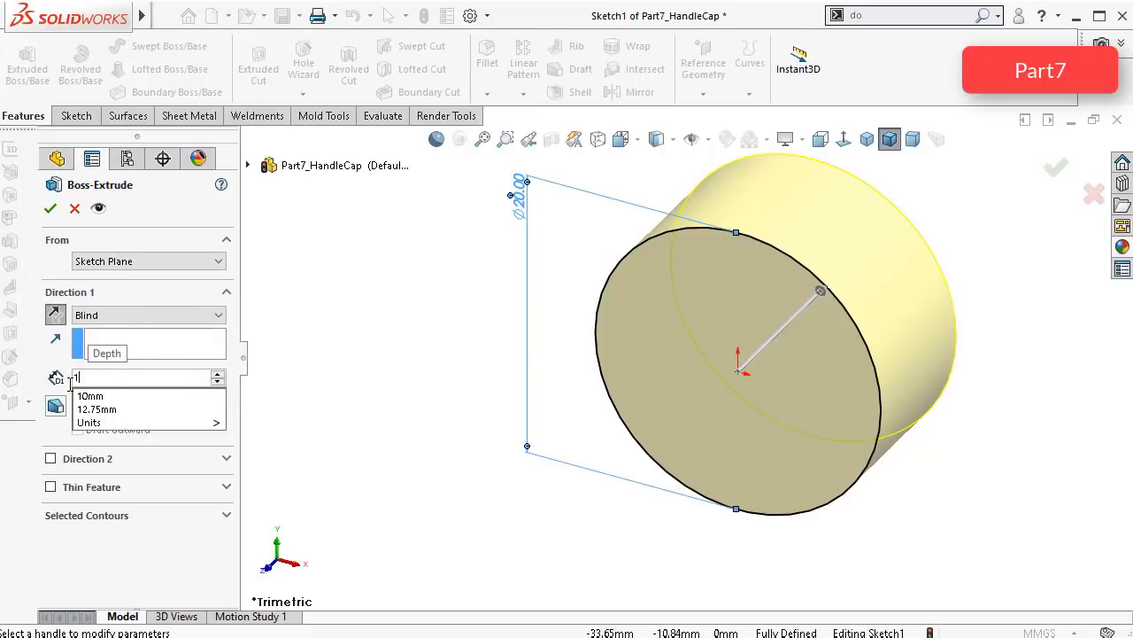
pyautogui.write('6')
pyautogui.press('Return')
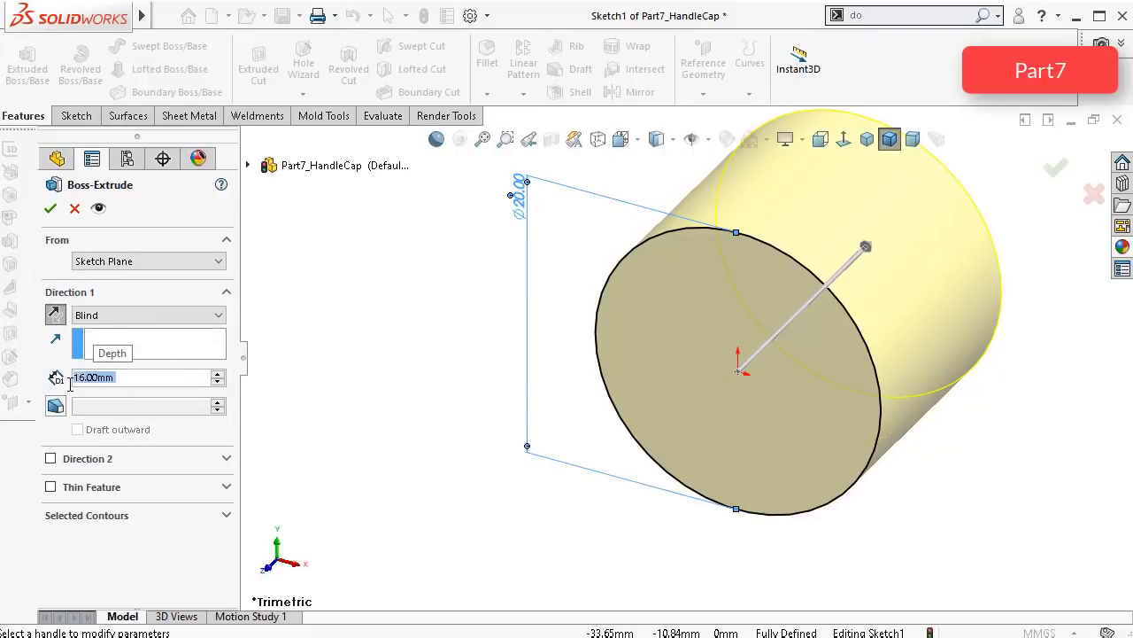
pyautogui.click(50, 209)
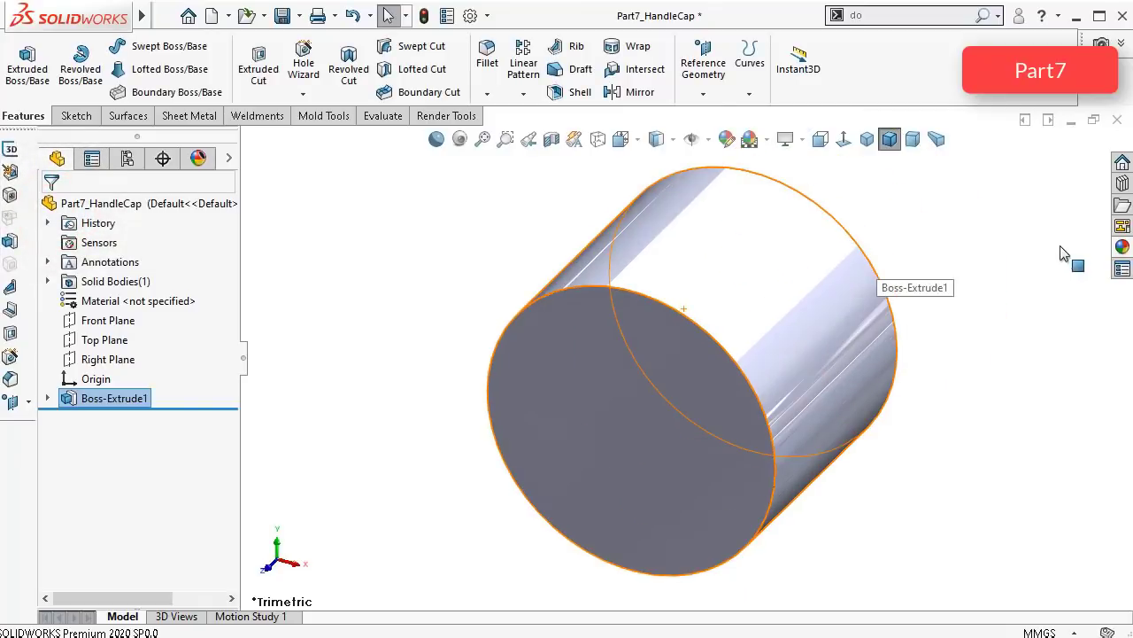
# Step: Apply the glossy rubber appearance to the whole body of the handle cap
pyautogui.click(1122, 247)
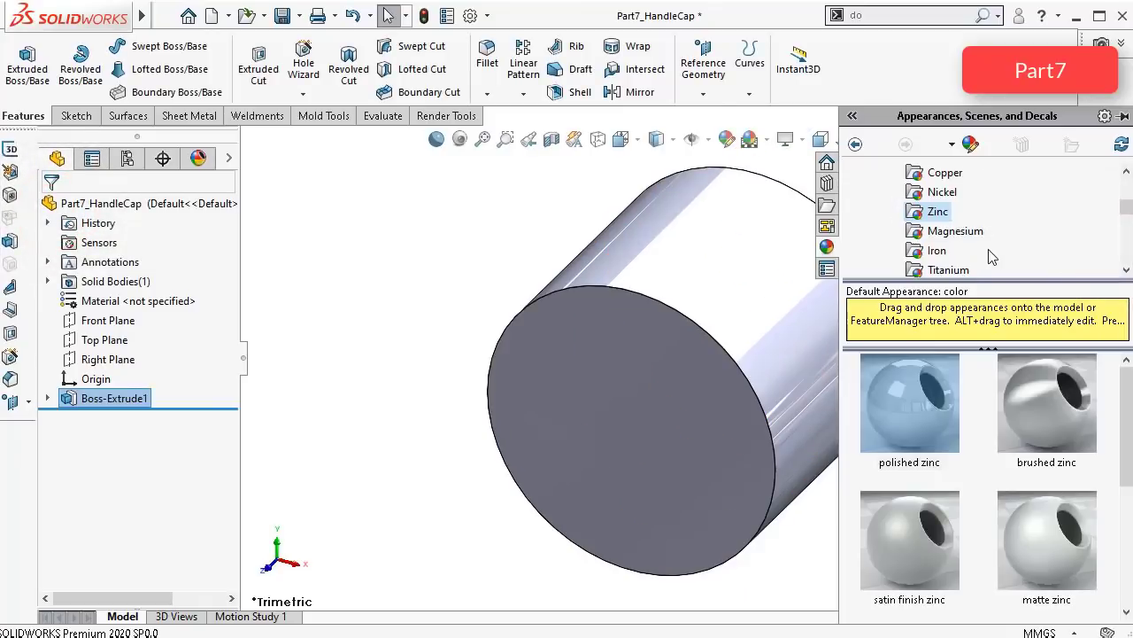
pyautogui.scroll(-2, 991, 256)
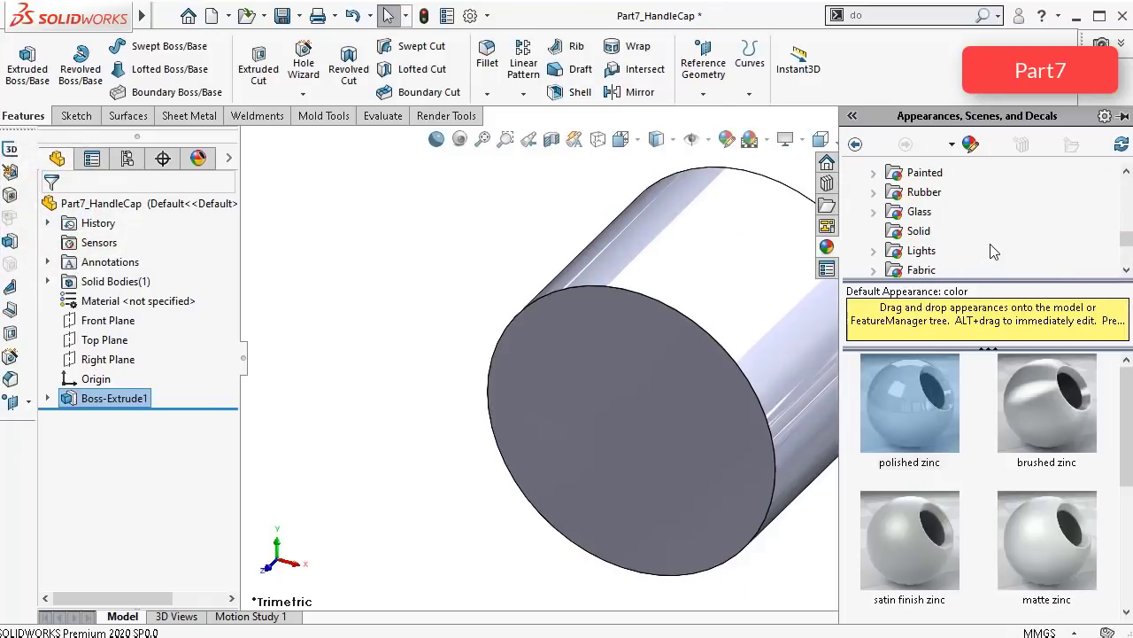
pyautogui.click(938, 199)
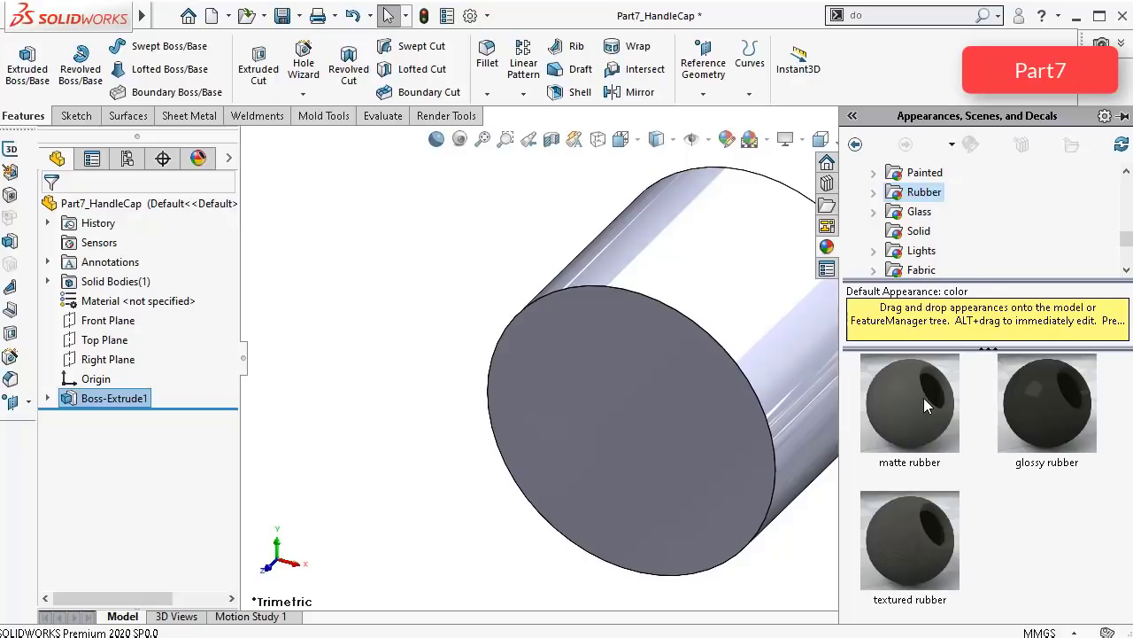
pyautogui.moveTo(1048, 421)
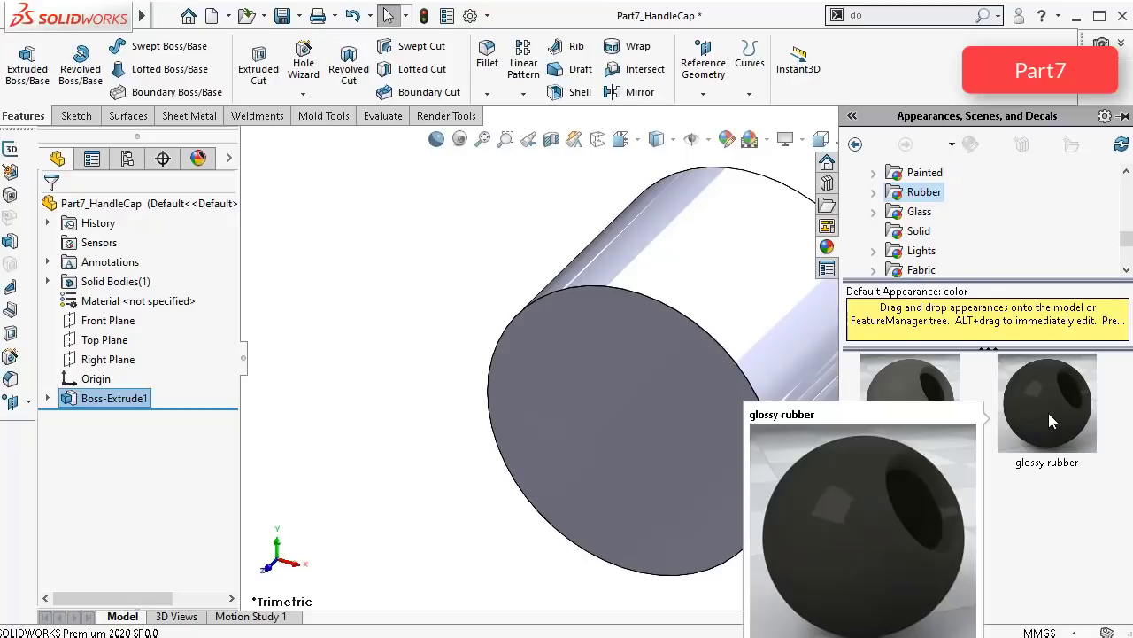
pyautogui.moveTo(1046, 419); pyautogui.dragTo(768, 354)
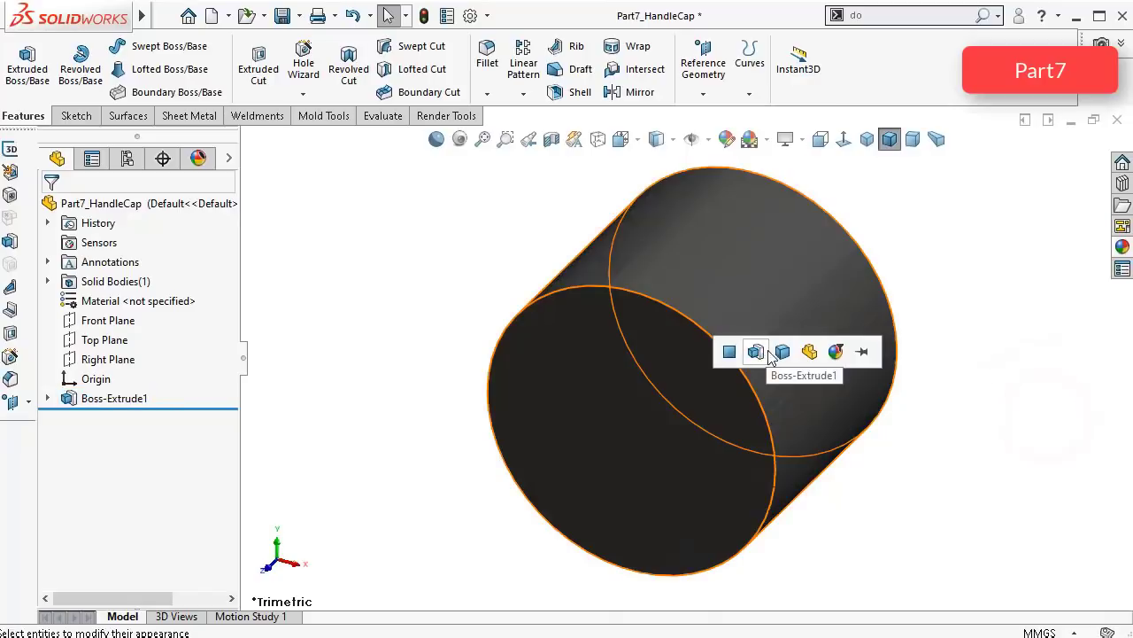
pyautogui.click(782, 354)
pyautogui.click(337, 273)
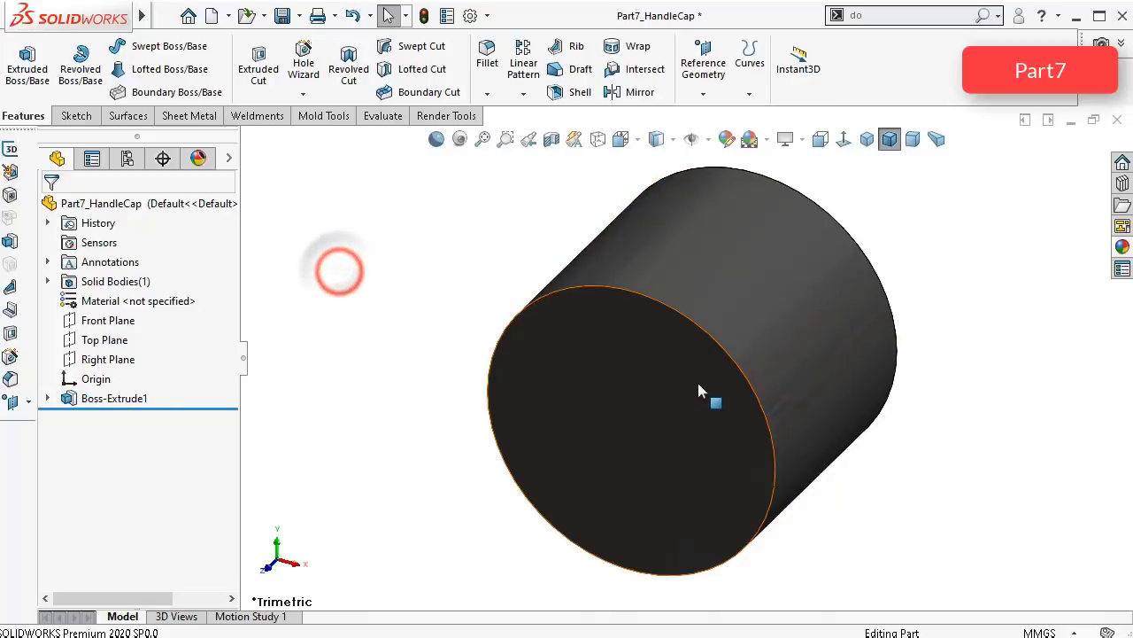
# Step: Shell the cylinder with a 3.2 mm wall thickness, removing the front circular face
pyautogui.moveTo(678, 354); pyautogui.dragTo(662, 354, button='middle')
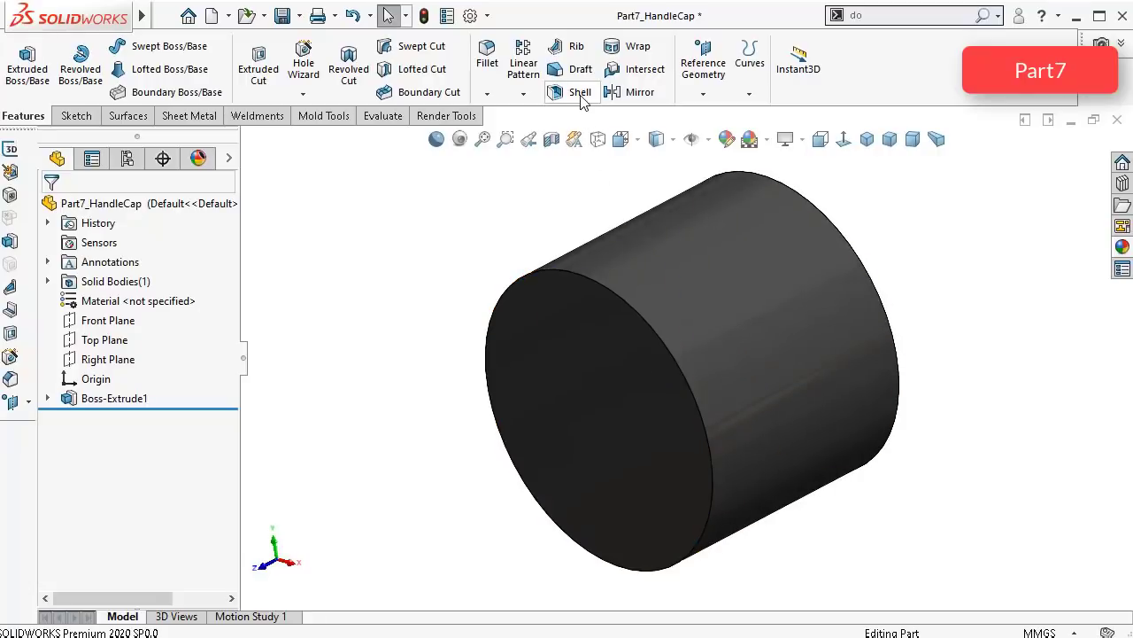
pyautogui.moveTo(809, 328); pyautogui.dragTo(788, 296, button='middle')
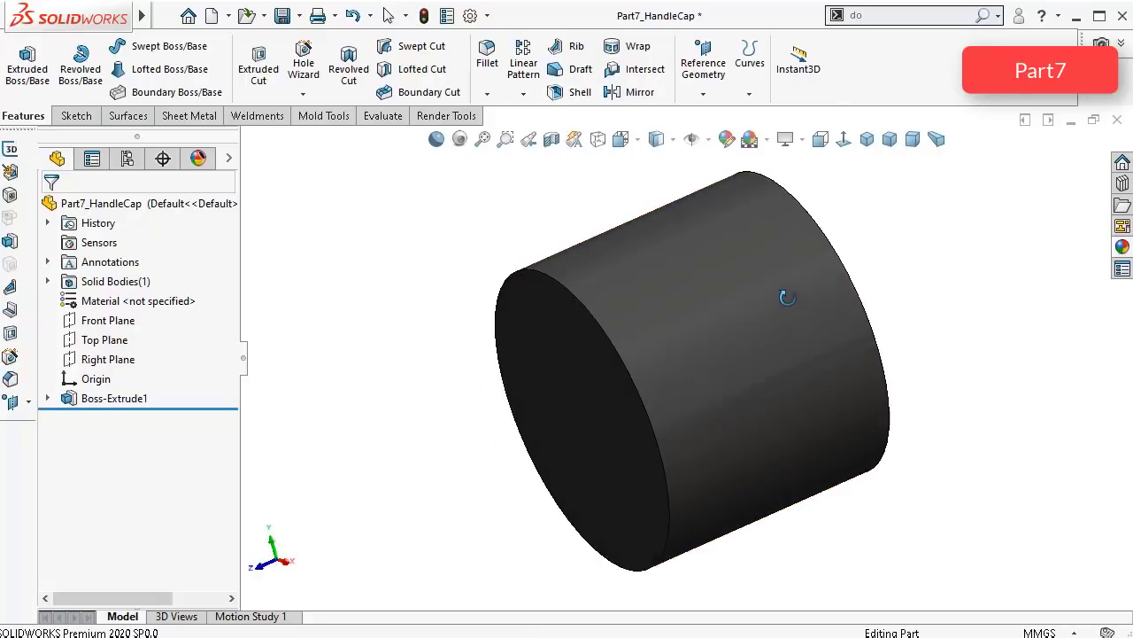
pyautogui.click(576, 96)
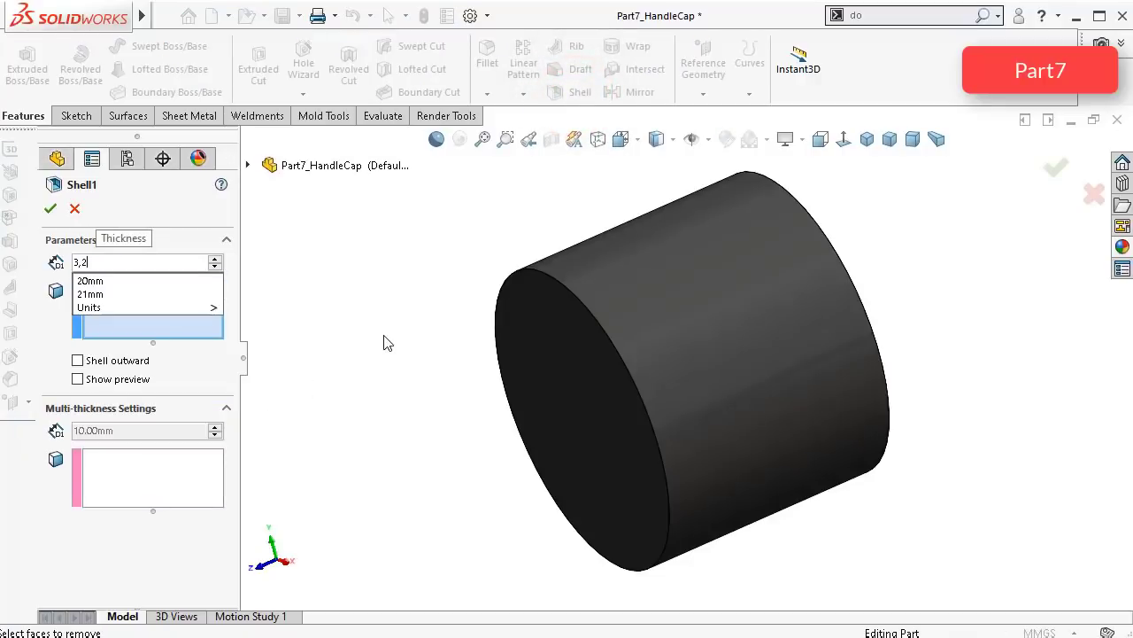
pyautogui.click(570, 344)
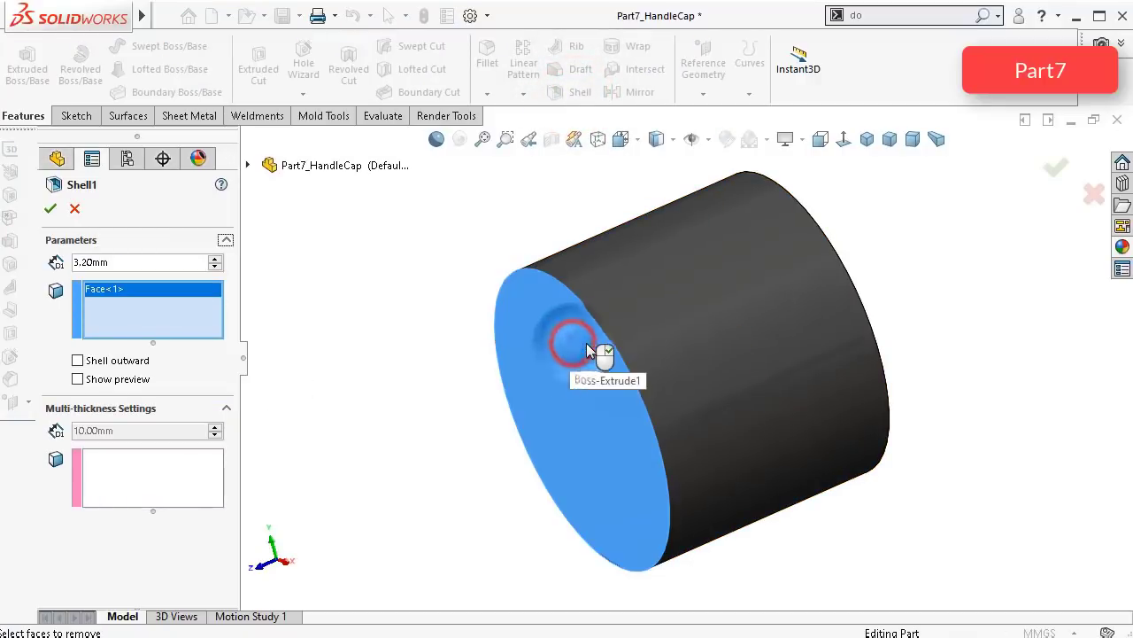
pyautogui.rightClick(586, 342)
pyautogui.moveTo(499, 405); pyautogui.dragTo(538, 389, button='middle')
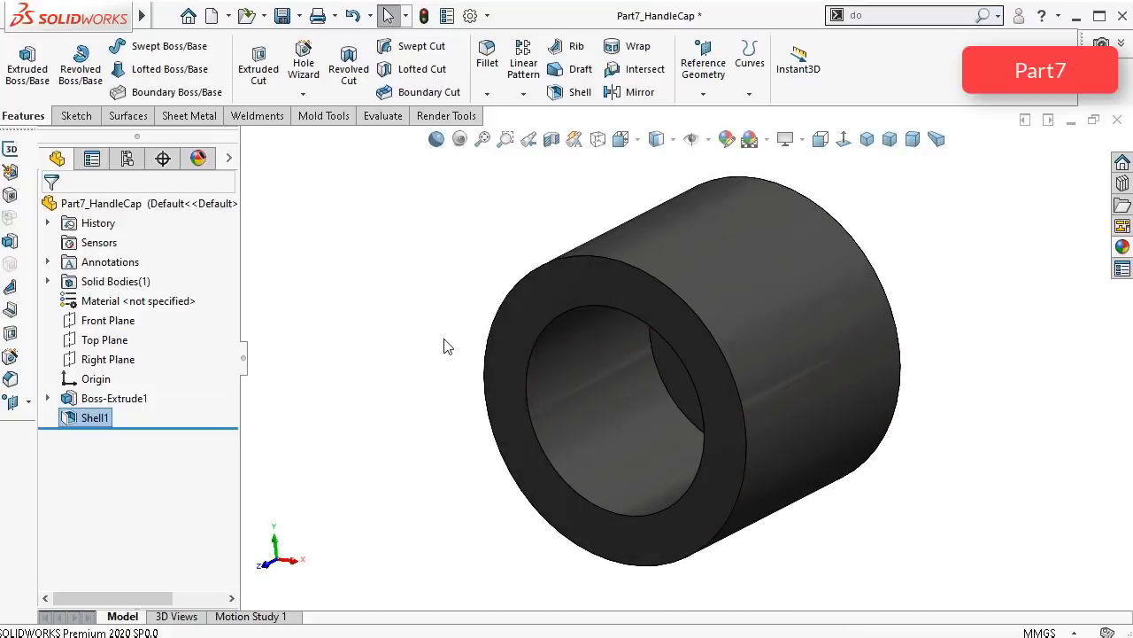
pyautogui.click(443, 337)
# Step: Set the diameter of the extrusion's base circle to 19 mm and check the diameter of the shell's inner edge
pyautogui.click(543, 324)
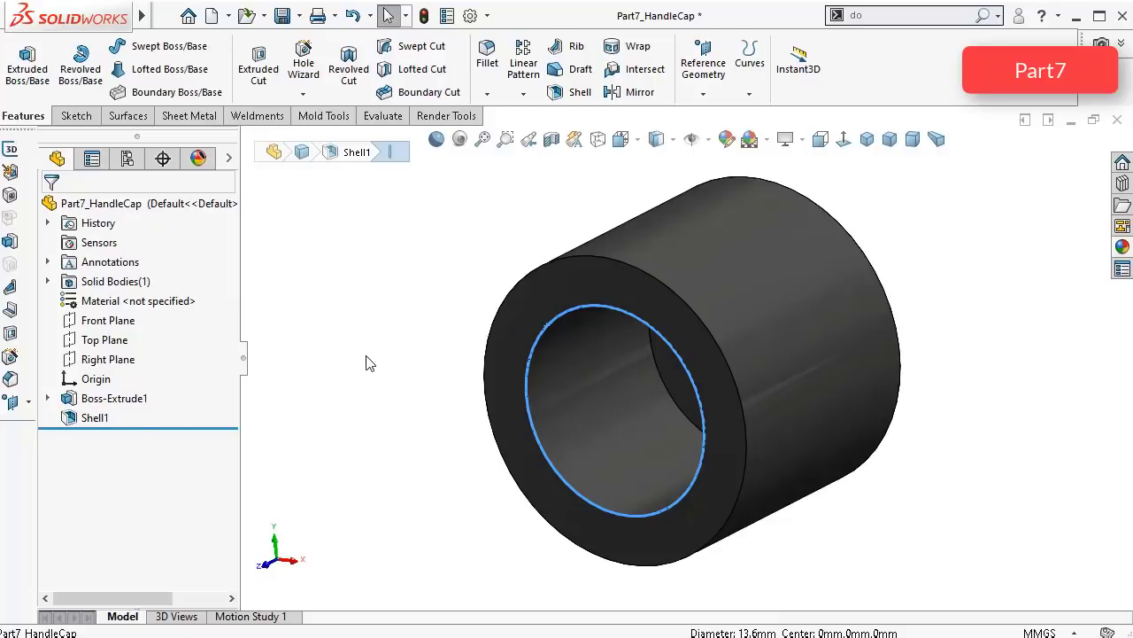
pyautogui.click(113, 398)
pyautogui.click(48, 398)
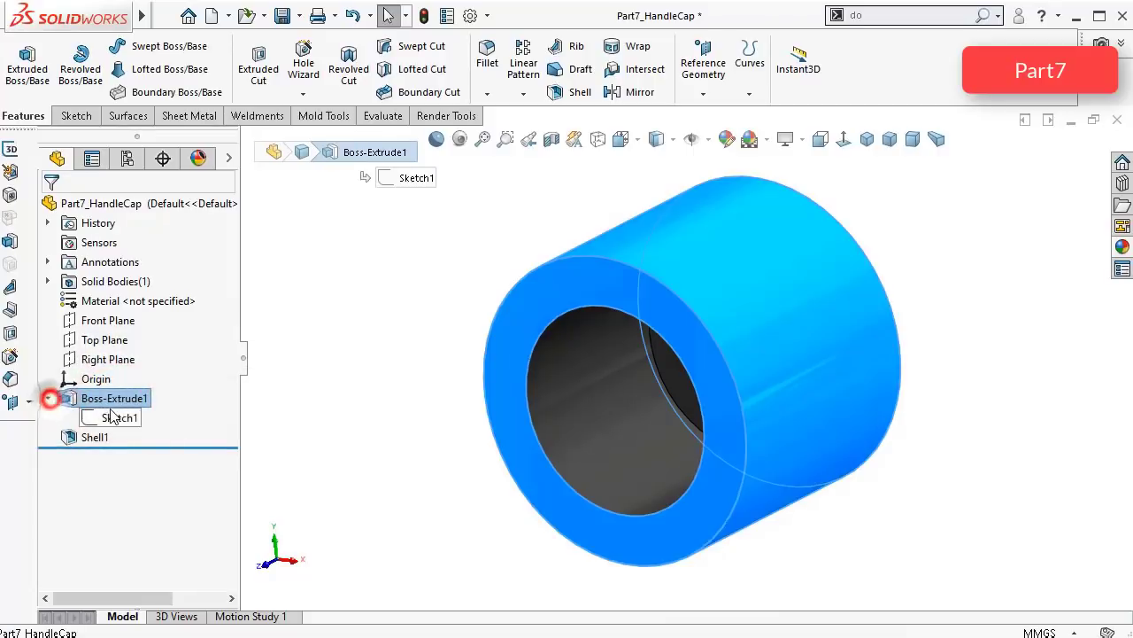
pyautogui.click(114, 417)
pyautogui.click(128, 359)
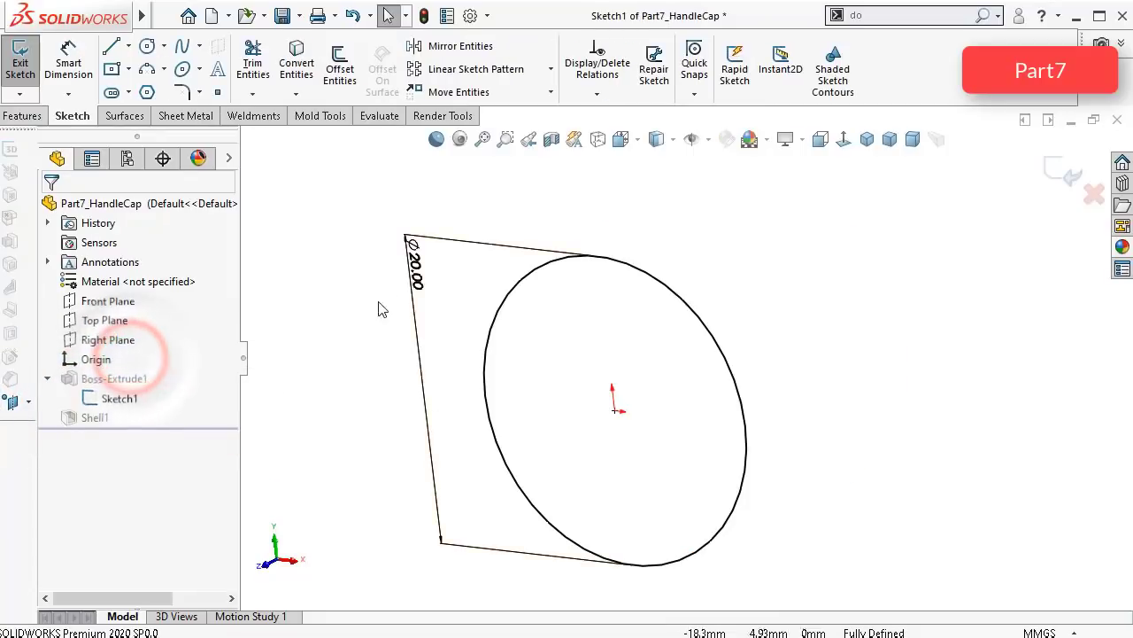
pyautogui.click(416, 280)
pyautogui.click(417, 281)
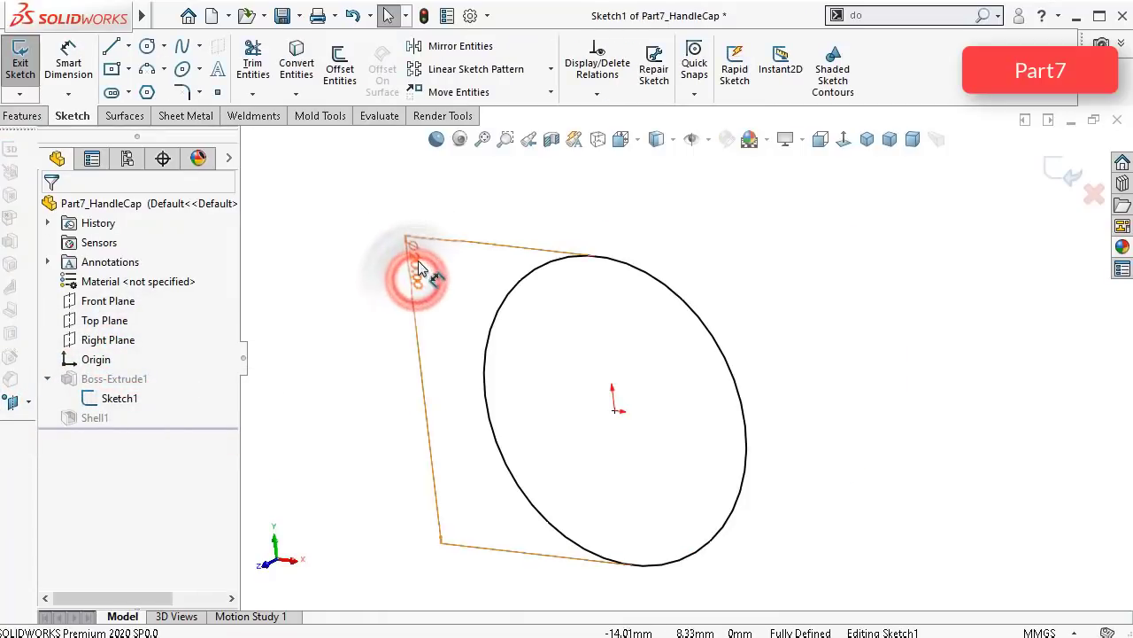
pyautogui.doubleClick(418, 265)
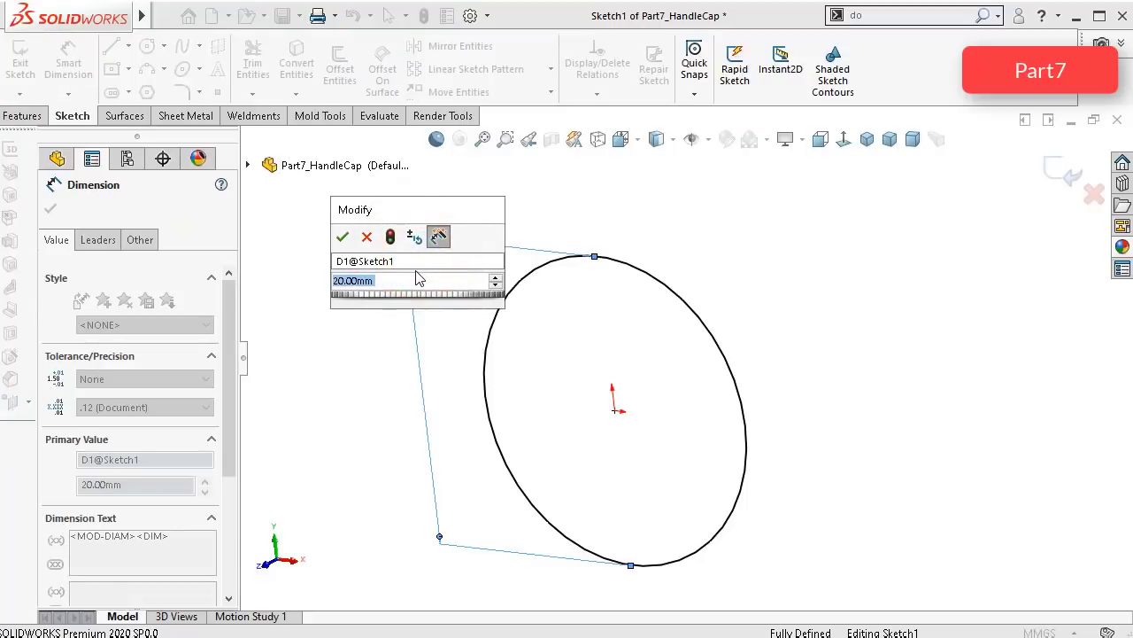
pyautogui.write('19')
pyautogui.press('Return')
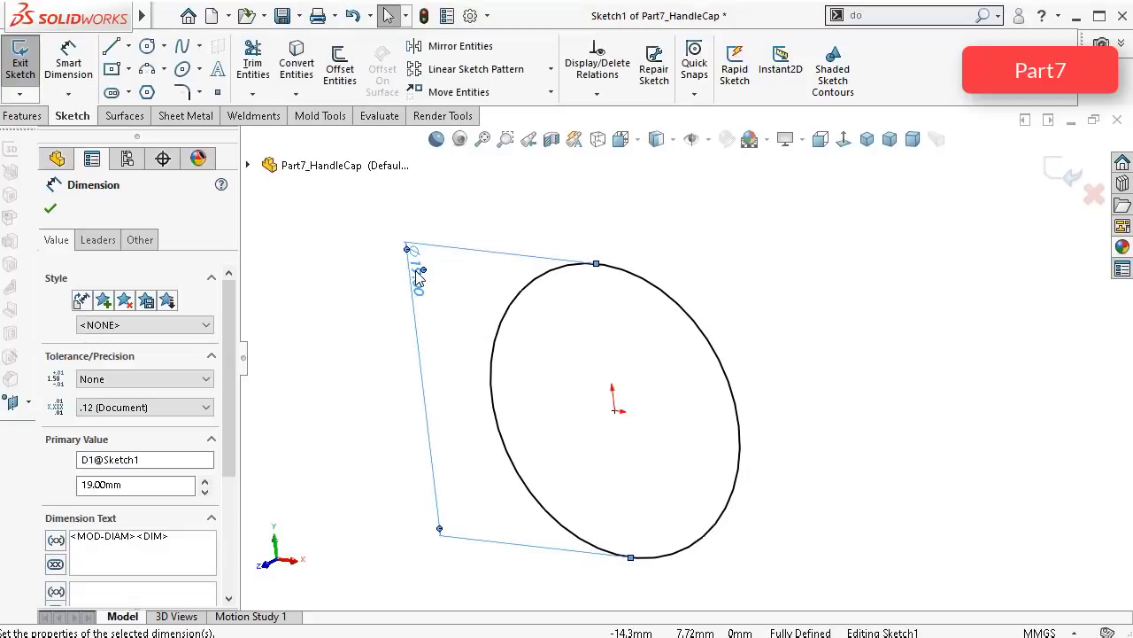
pyautogui.click(1047, 167)
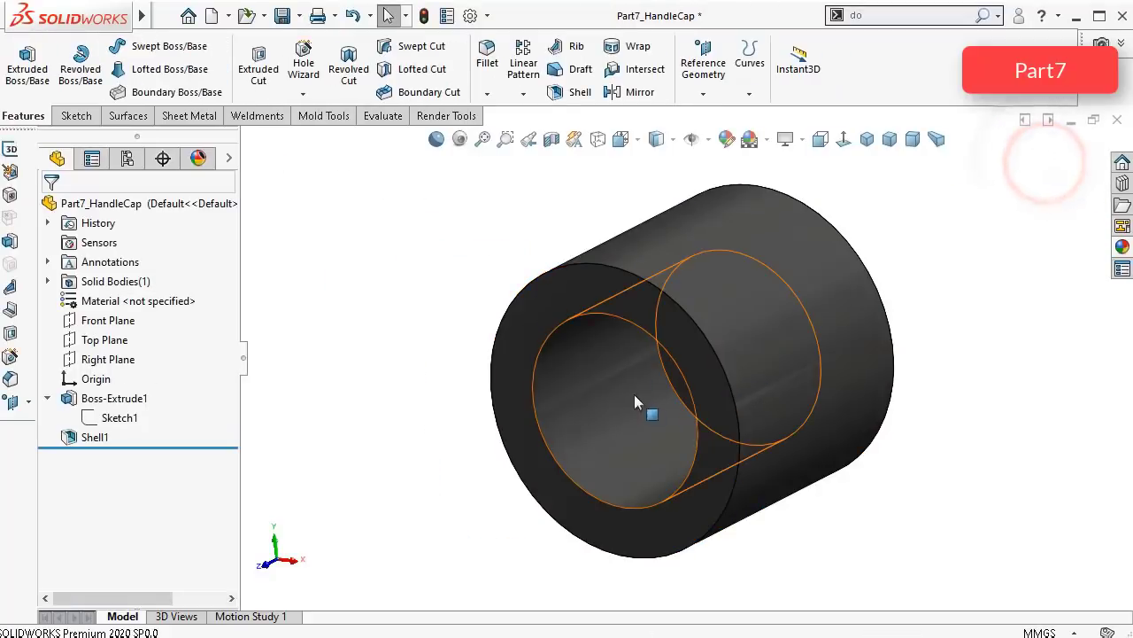
pyautogui.click(589, 315)
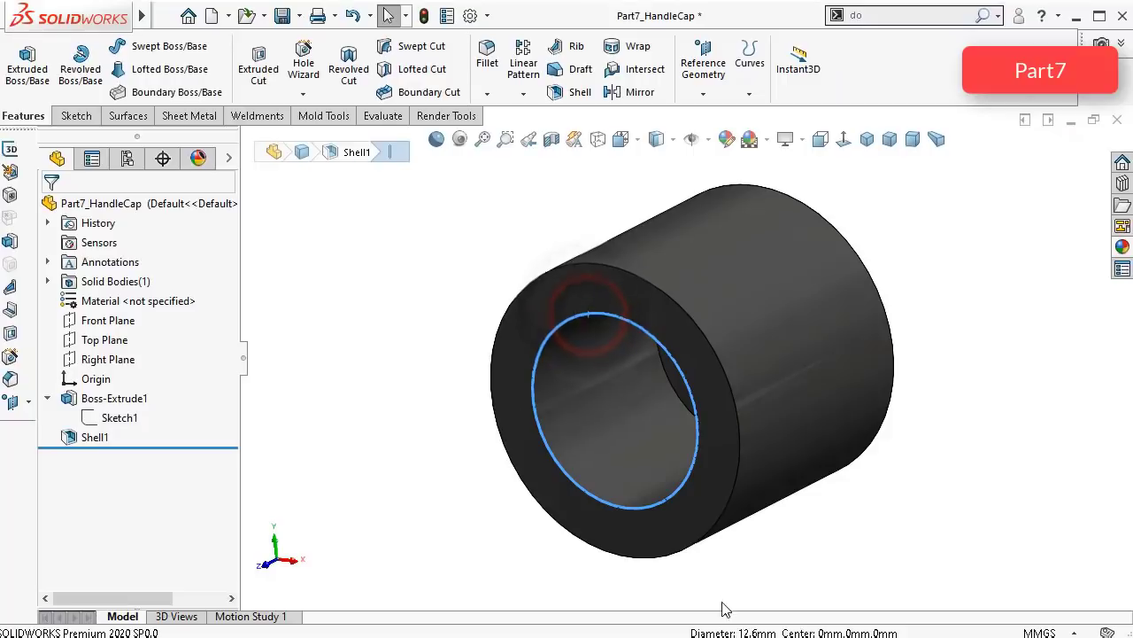
pyautogui.click(936, 262)
# Step: Fillet the outer circular edge of the handle cap's closed end with a 3.2 mm radius
pyautogui.moveTo(936, 262); pyautogui.dragTo(811, 382, button='middle')
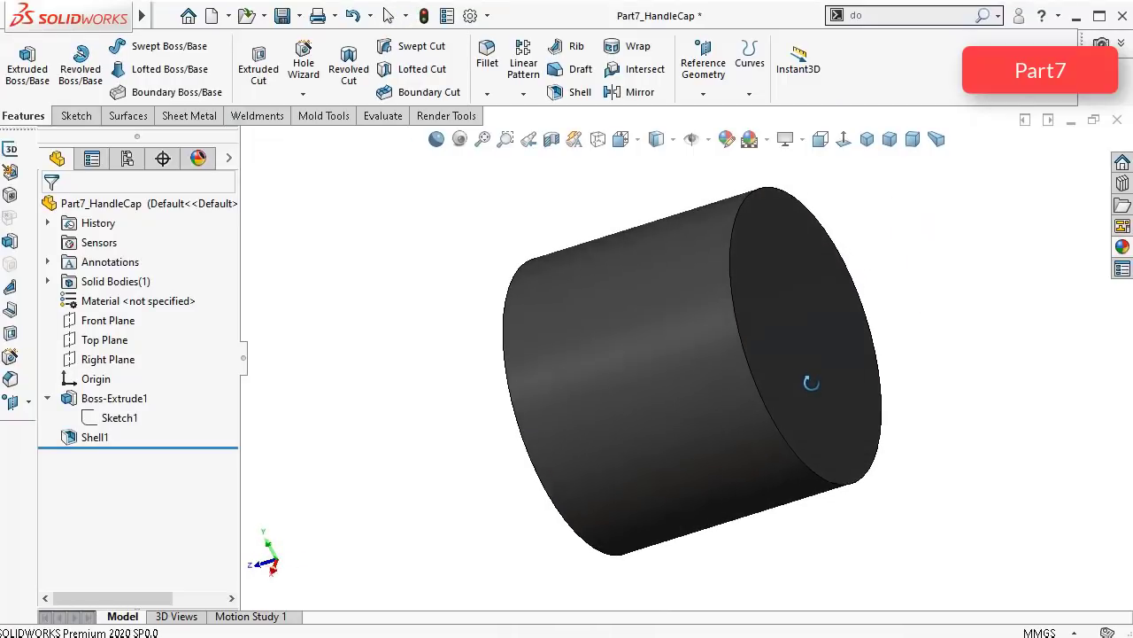
pyautogui.click(488, 57)
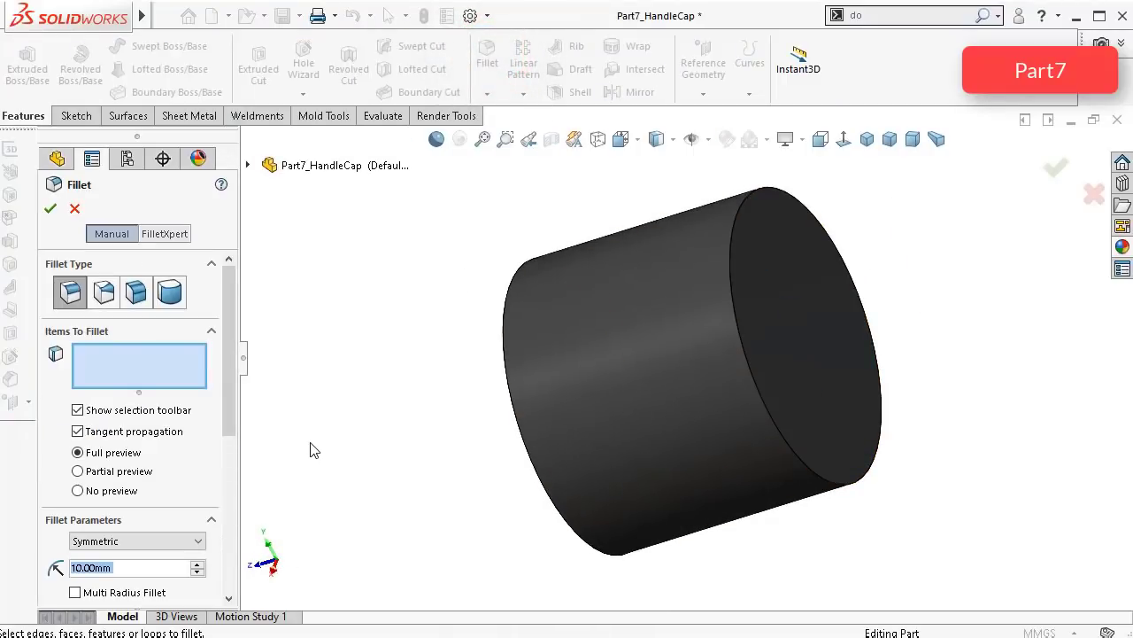
pyautogui.write('3,2')
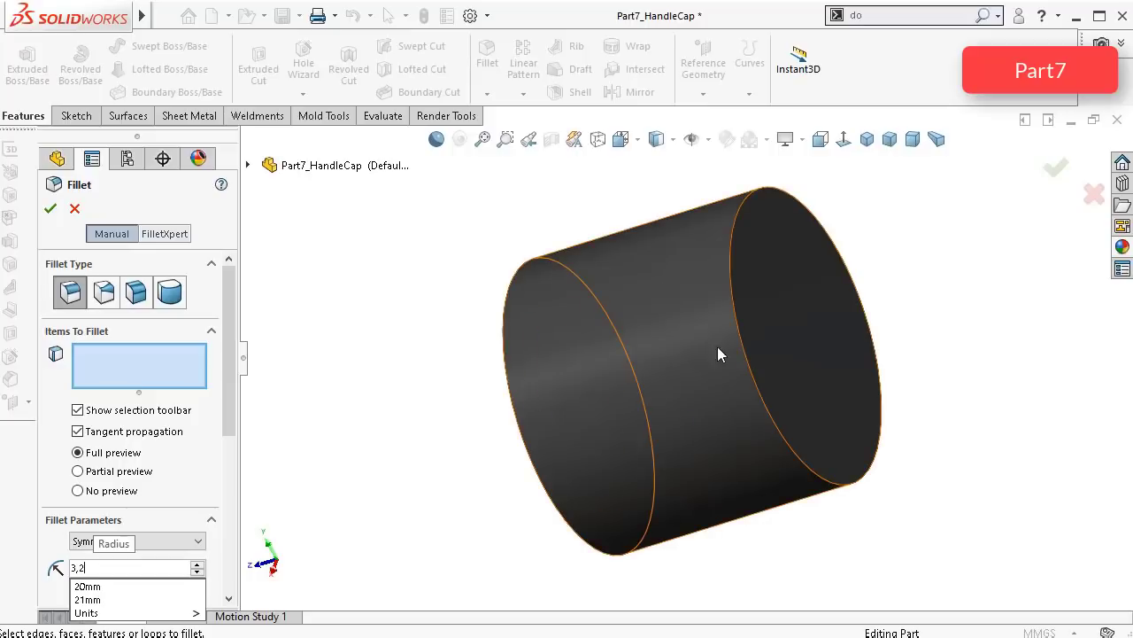
pyautogui.click(785, 312)
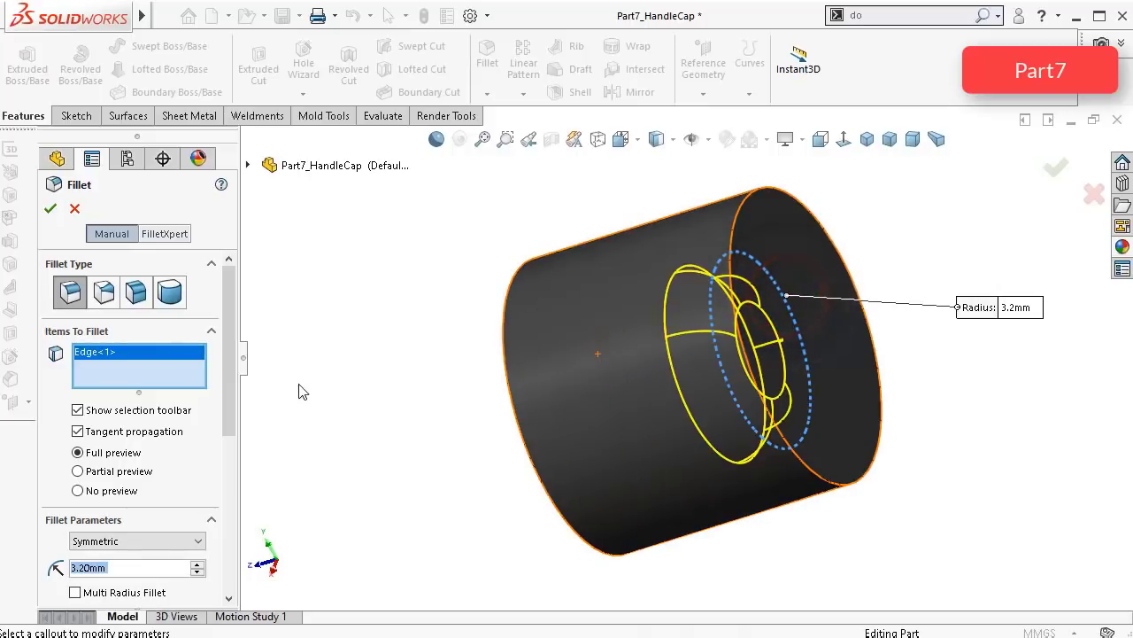
pyautogui.rightClick(138, 379)
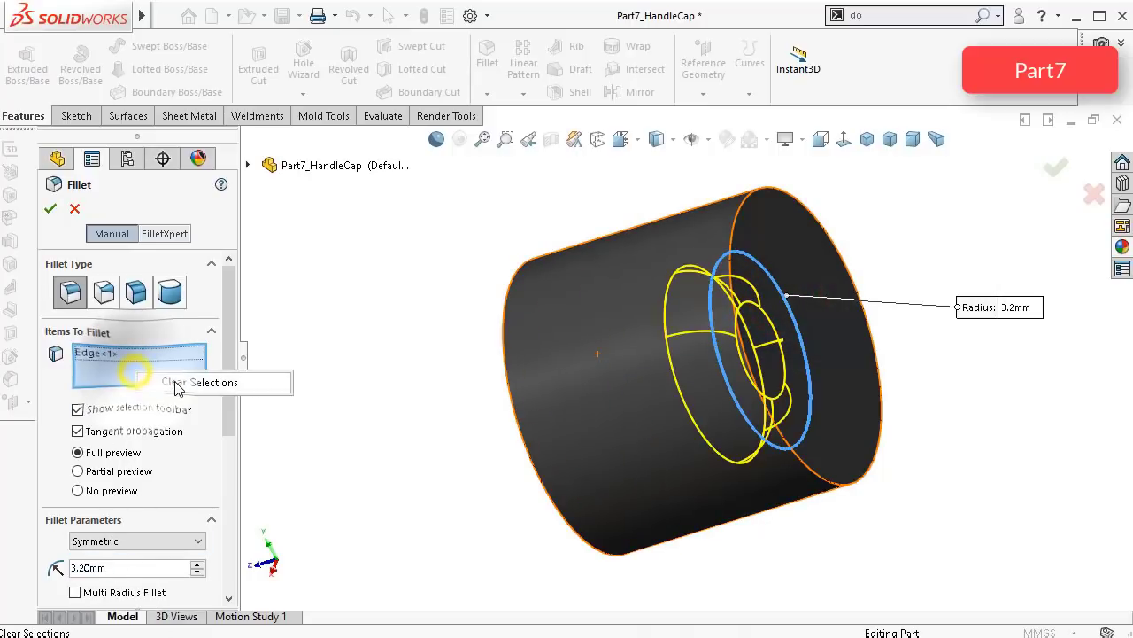
pyautogui.click(190, 382)
pyautogui.click(746, 213)
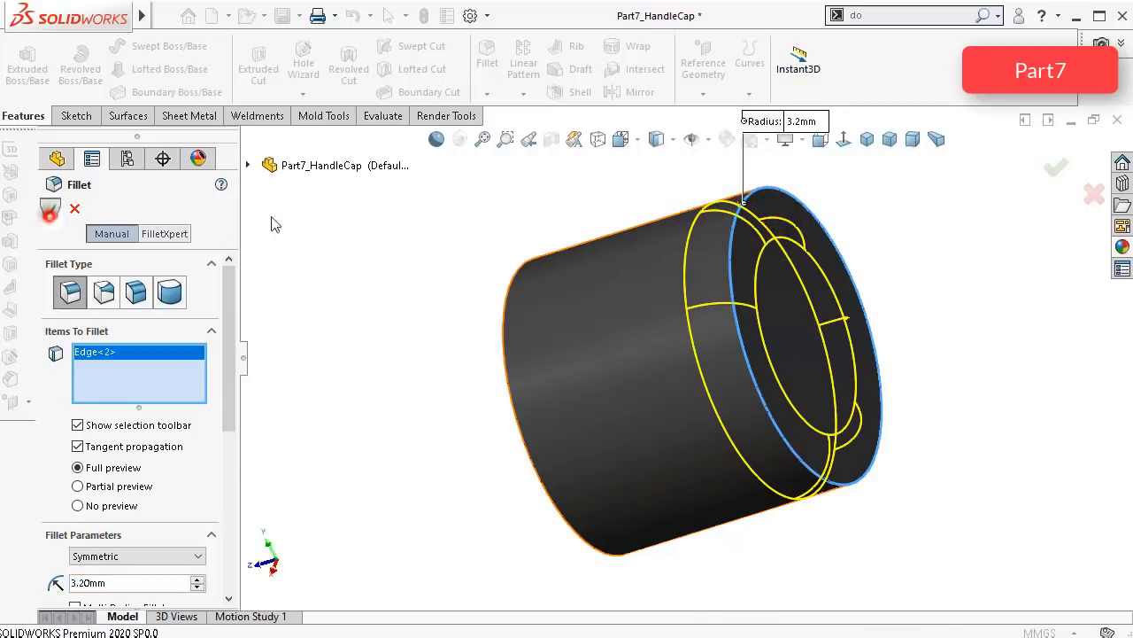
pyautogui.click(50, 211)
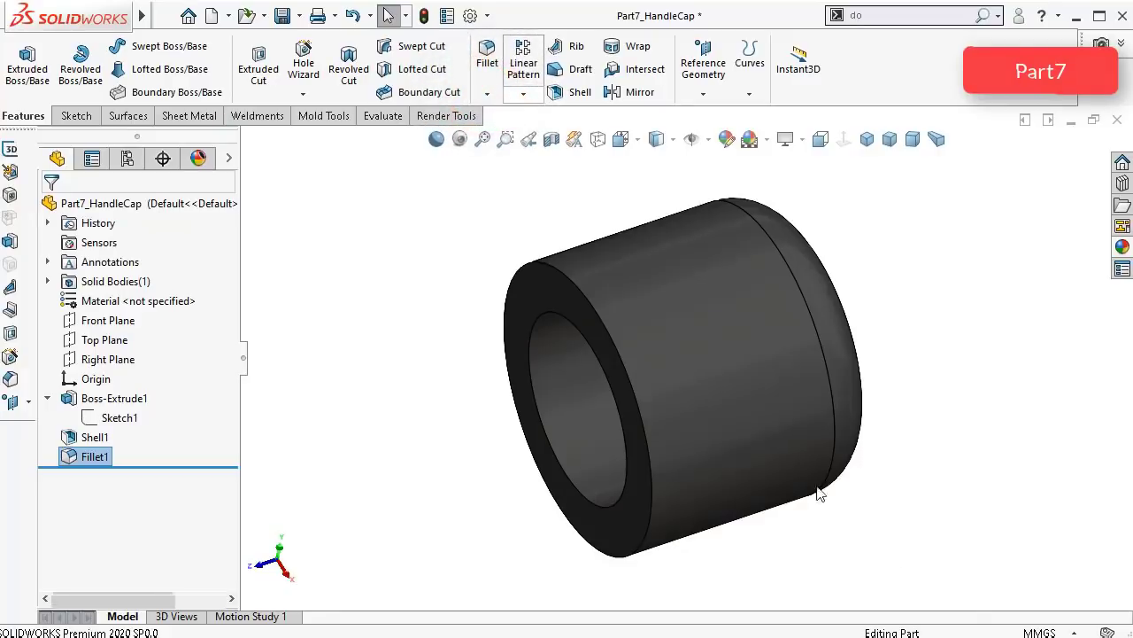
# Step: Chamfer the inner circular edge at the handle cap's open end with a 1 mm distance at 45 degrees
pyautogui.click(487, 93)
pyautogui.click(558, 142)
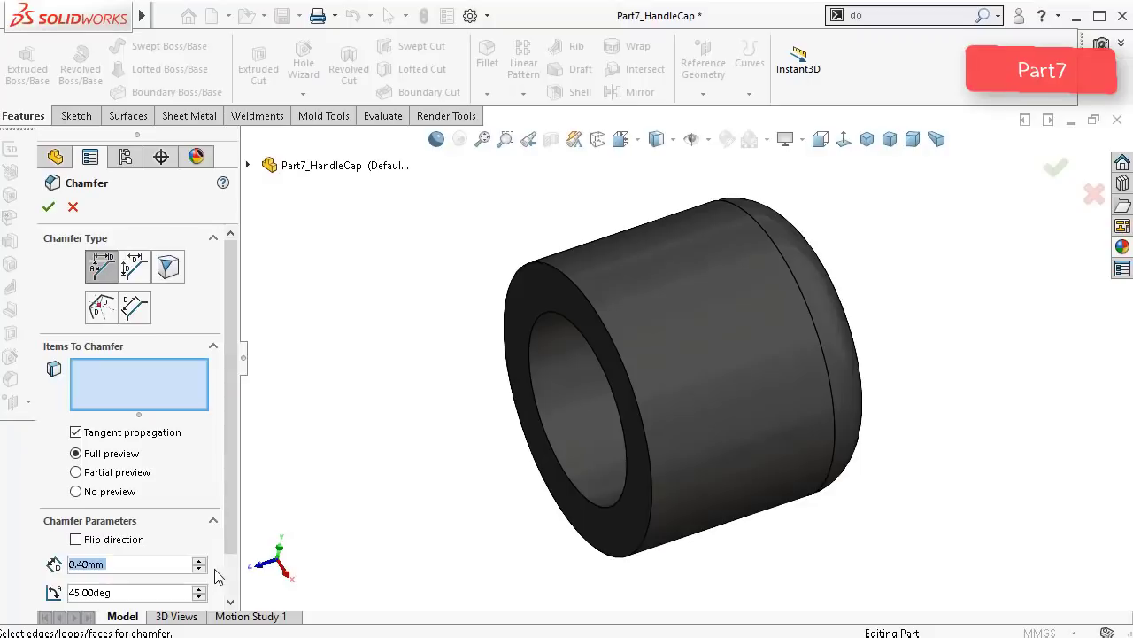
pyautogui.click(578, 310)
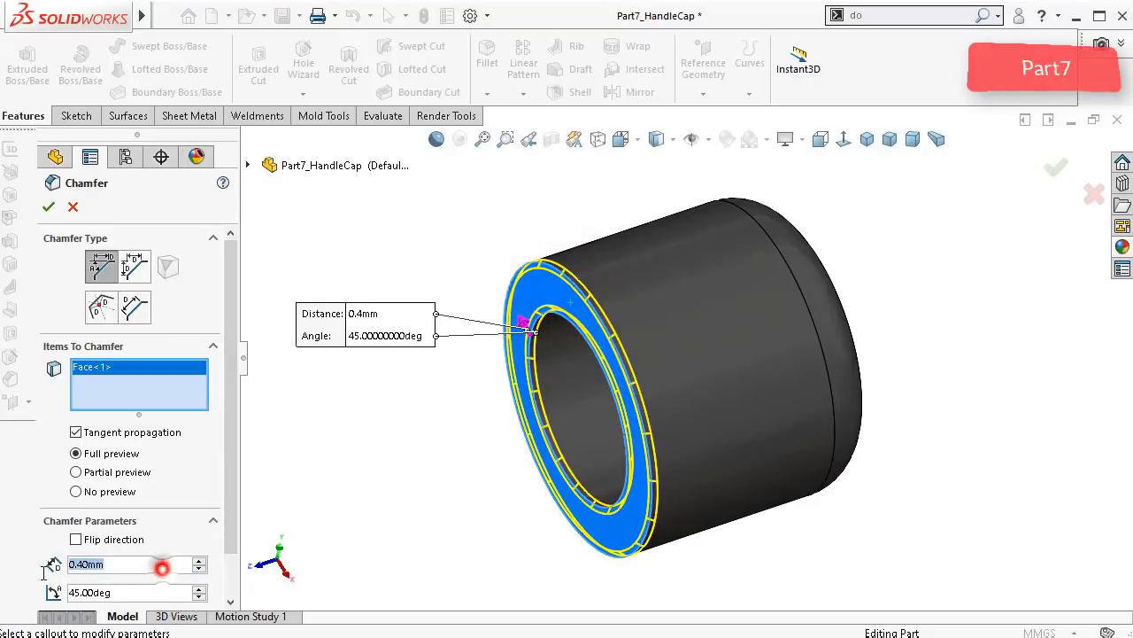
pyautogui.write('1')
pyautogui.press('Return')
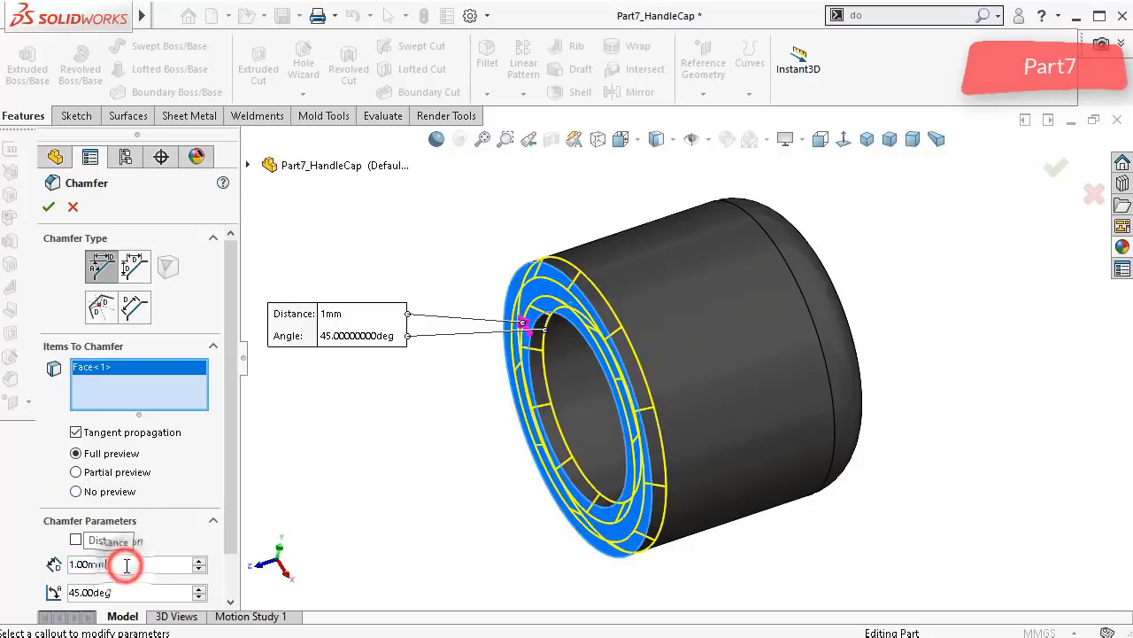
pyautogui.moveTo(448, 469); pyautogui.dragTo(462, 440, button='middle')
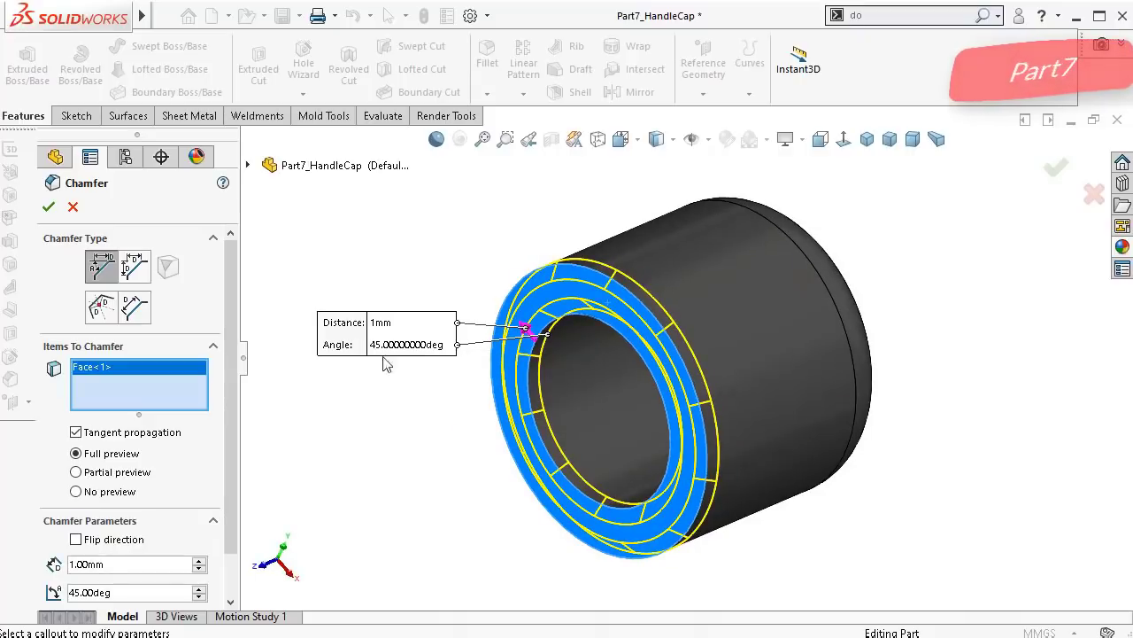
pyautogui.rightClick(171, 372)
pyautogui.click(239, 384)
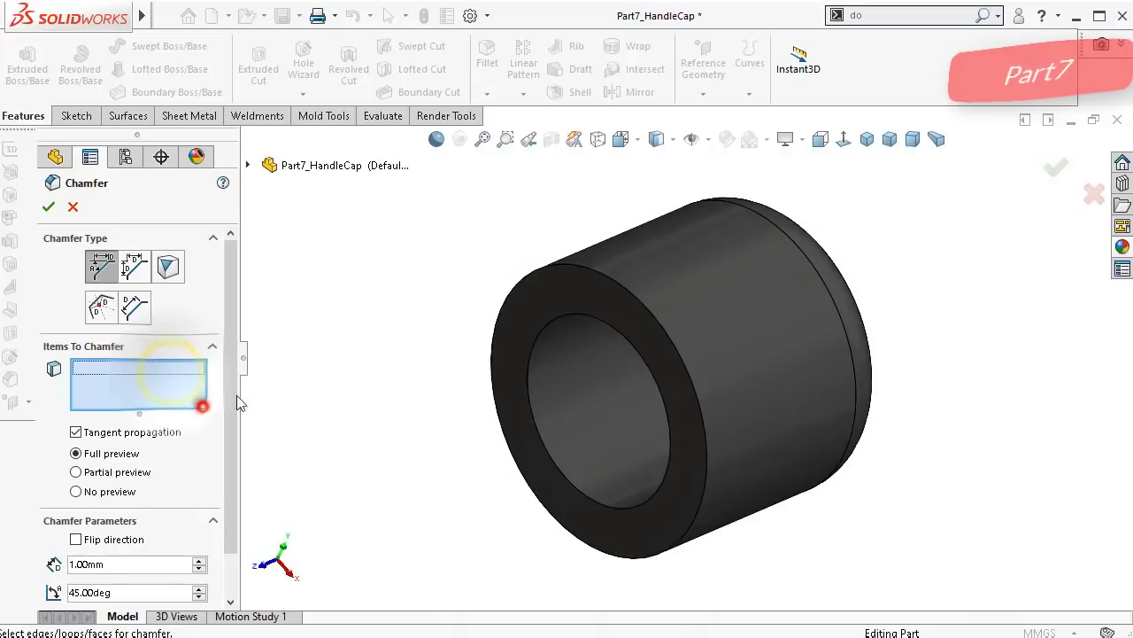
pyautogui.click(546, 328)
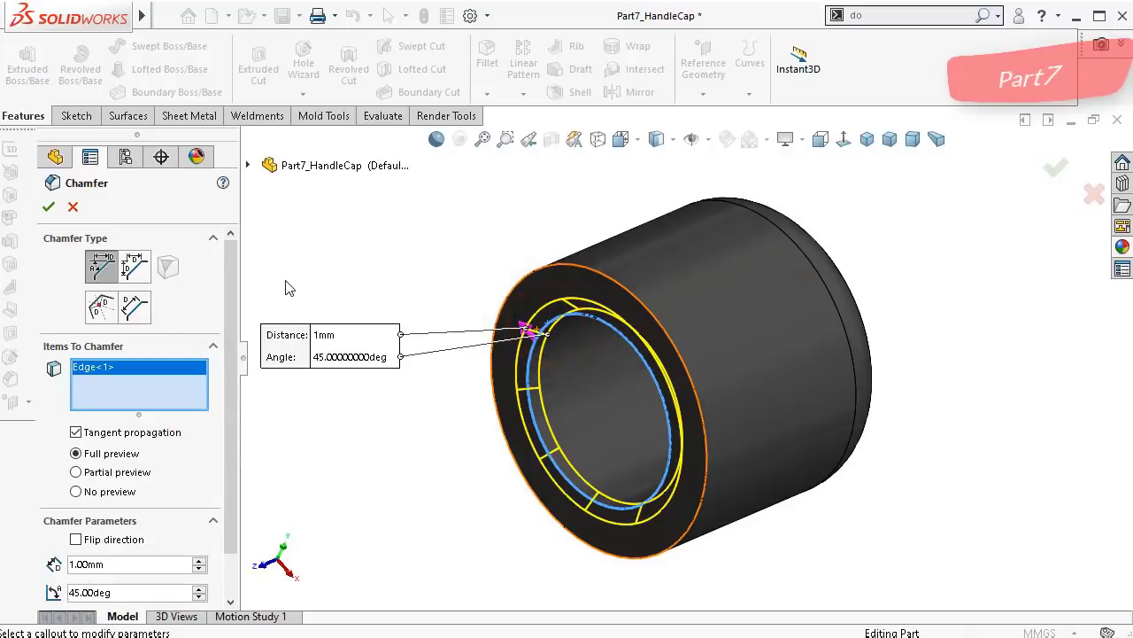
pyautogui.click(48, 208)
# Step: Show the handle cap in isometric view, shaded without edges and with both shading effects on, and save the part
pyautogui.moveTo(579, 263); pyautogui.dragTo(572, 273, button='middle')
pyautogui.click(912, 139)
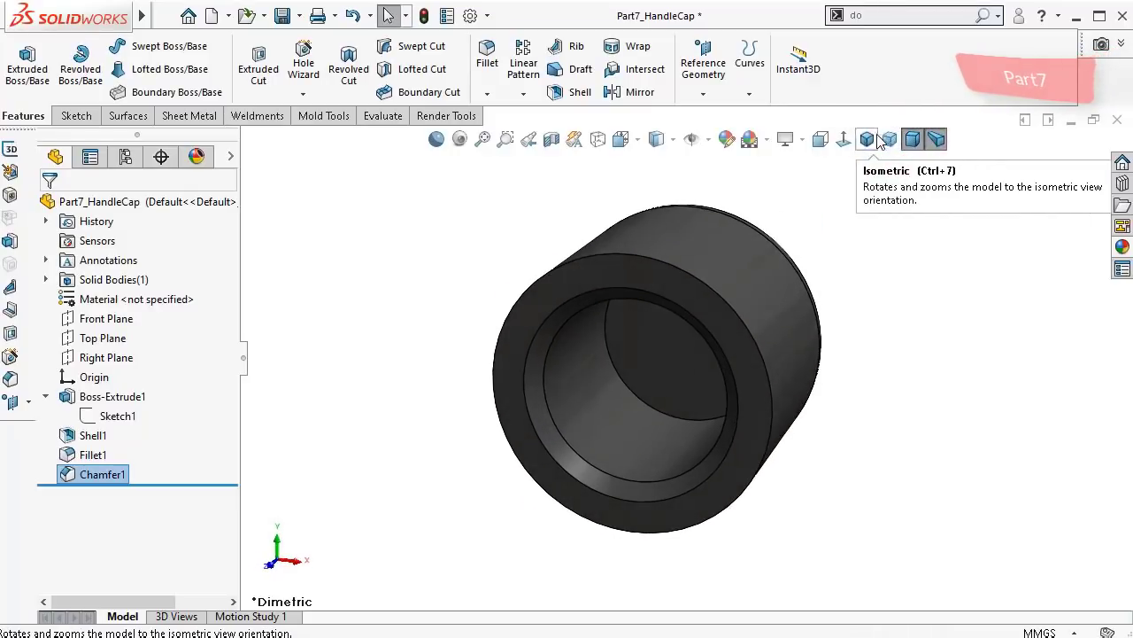
pyautogui.click(890, 142)
pyautogui.click(868, 139)
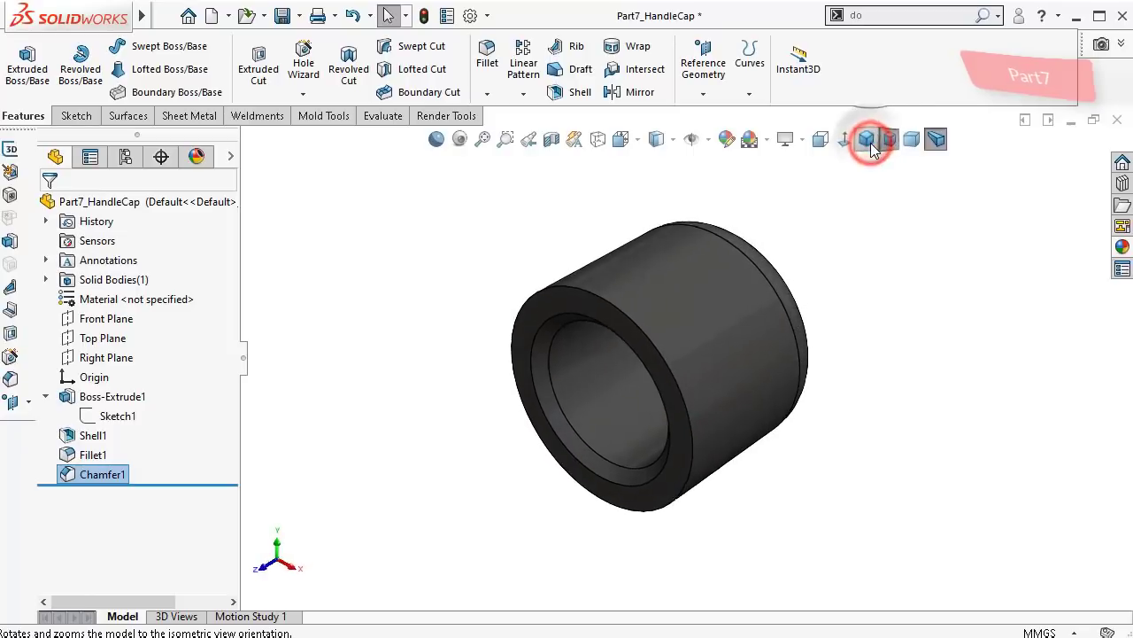
pyautogui.click(437, 139)
pyautogui.click(460, 139)
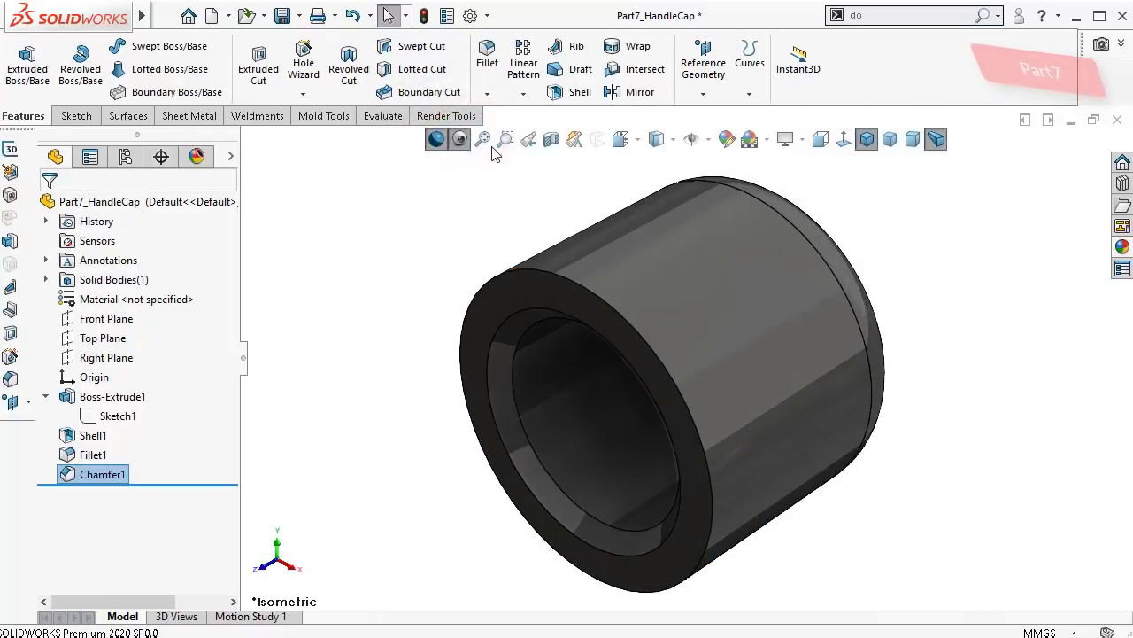
pyautogui.click(464, 140)
pyautogui.scroll(1, 804, 253)
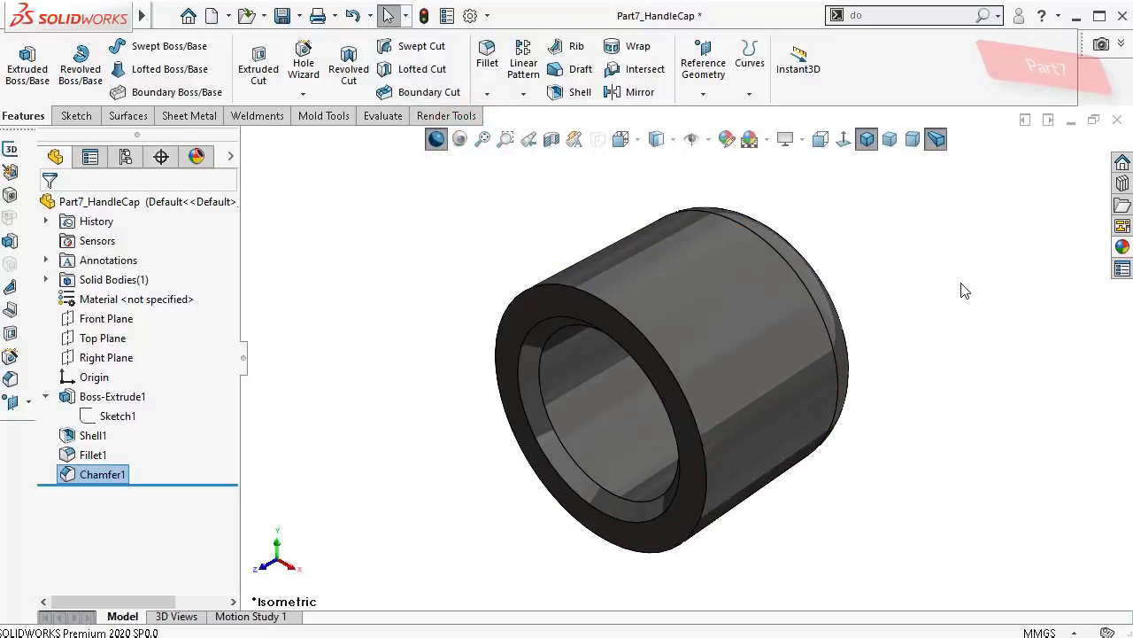
pyautogui.click(664, 139)
pyautogui.click(657, 170)
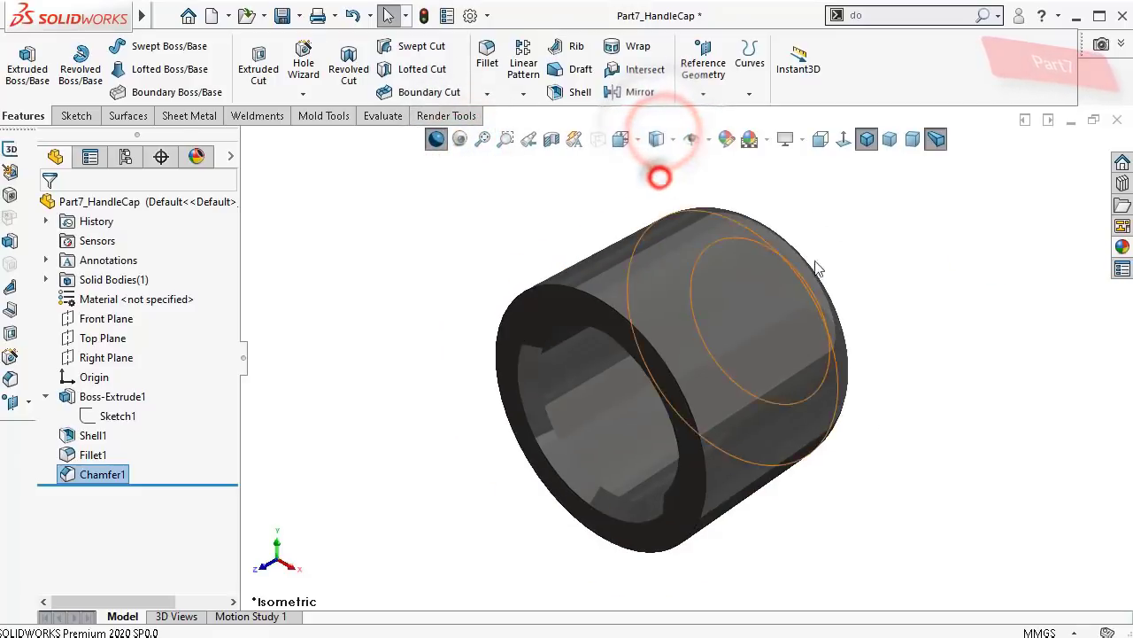
pyautogui.click(459, 139)
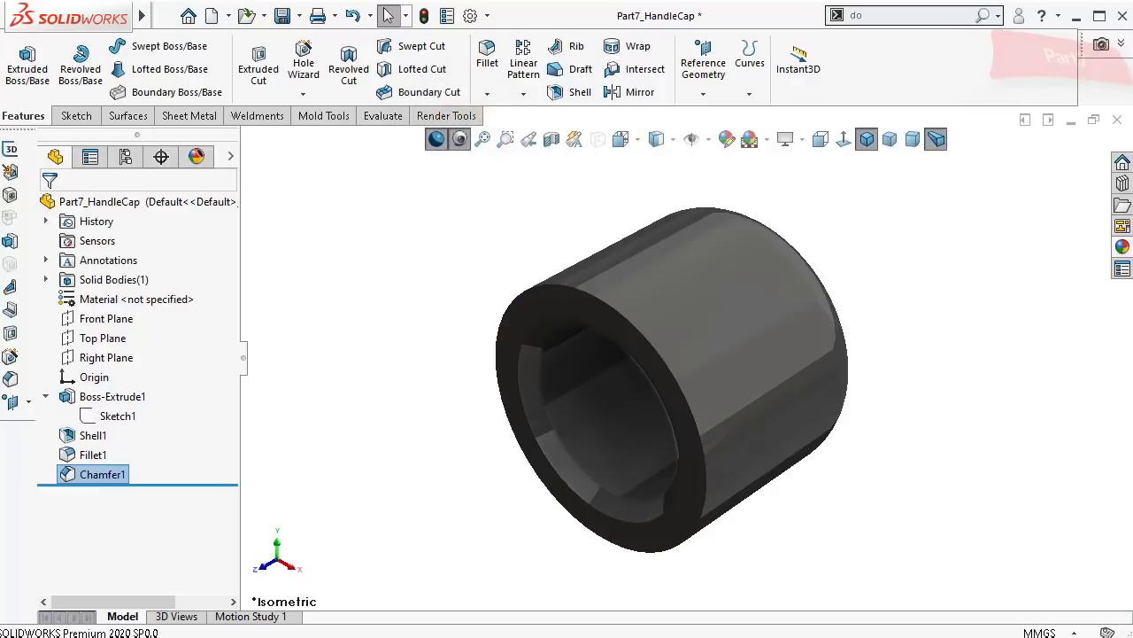
pyautogui.hotkey('ctrl', 's')
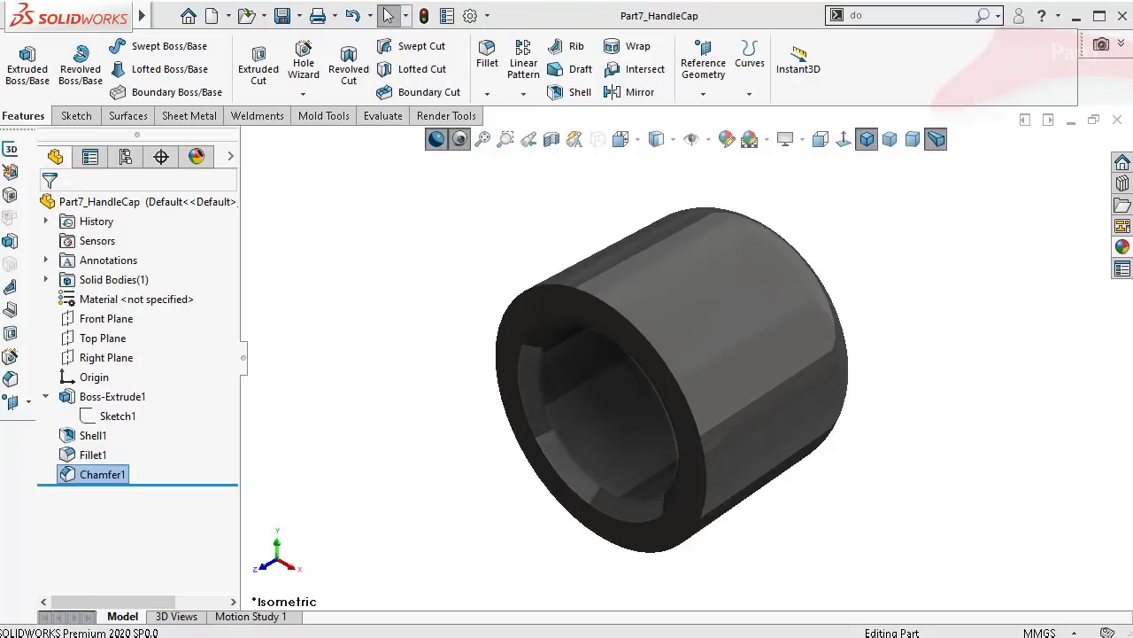
pyautogui.press('F9')
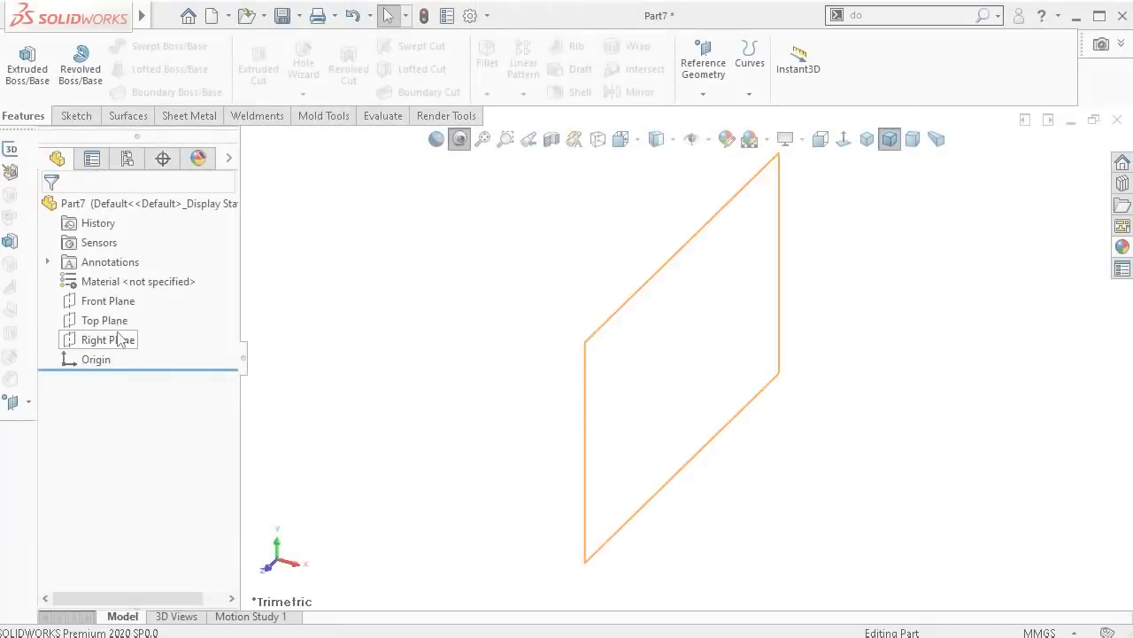
# Step: Sketch a circle about 108 mm in diameter, centred on the origin, on the Front Plane of the new part
pyautogui.click(98, 301)
pyautogui.click(95, 282)
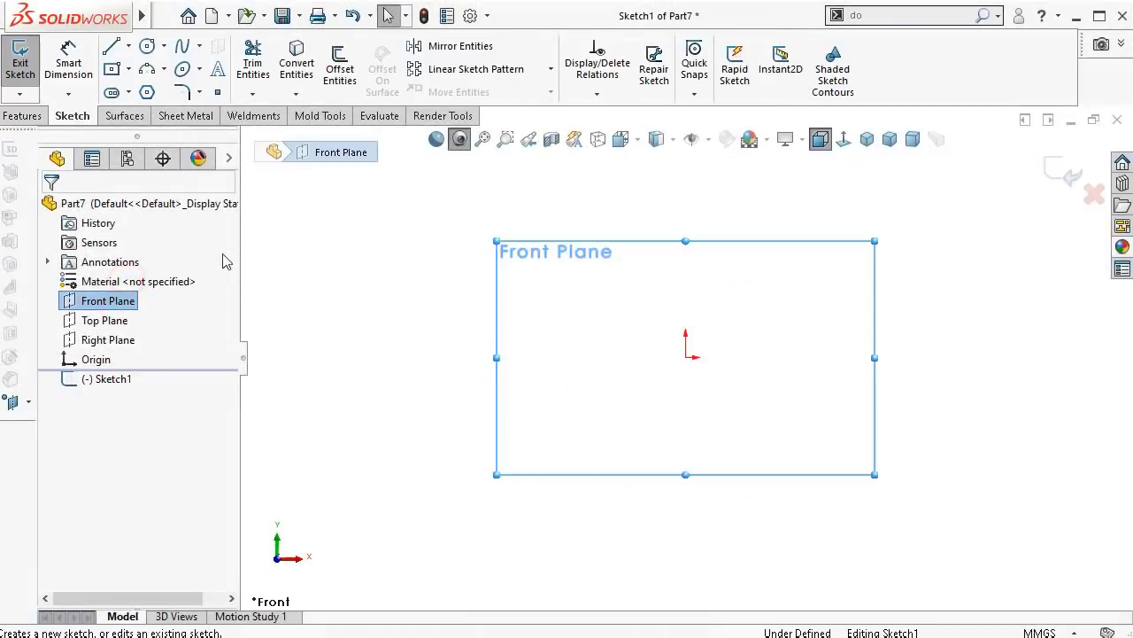
pyautogui.click(147, 47)
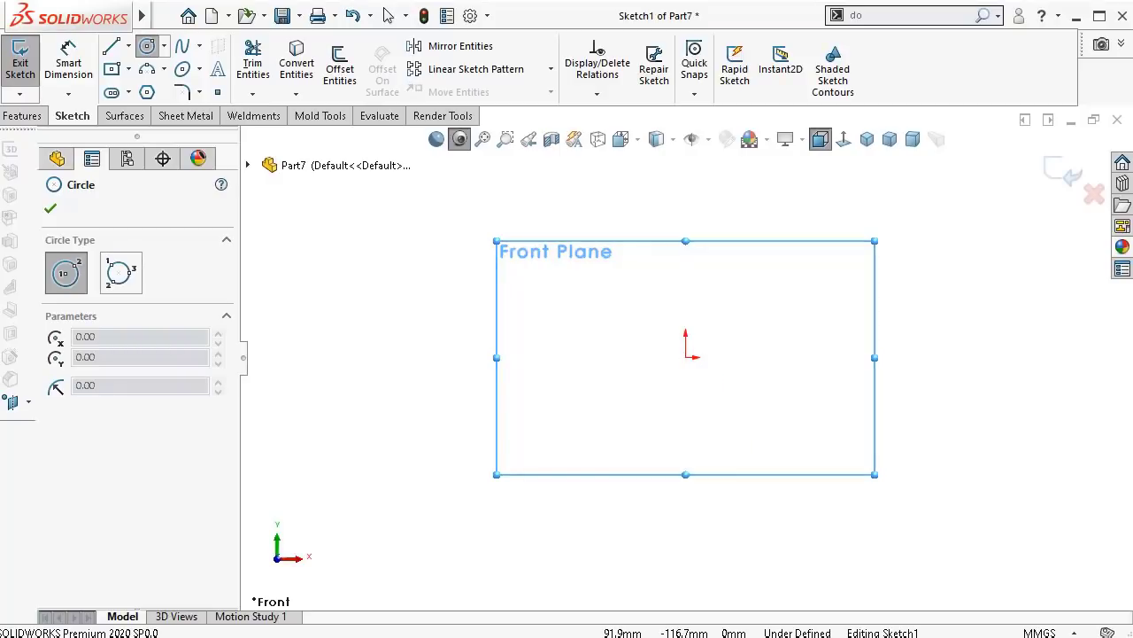
pyautogui.click(685, 357)
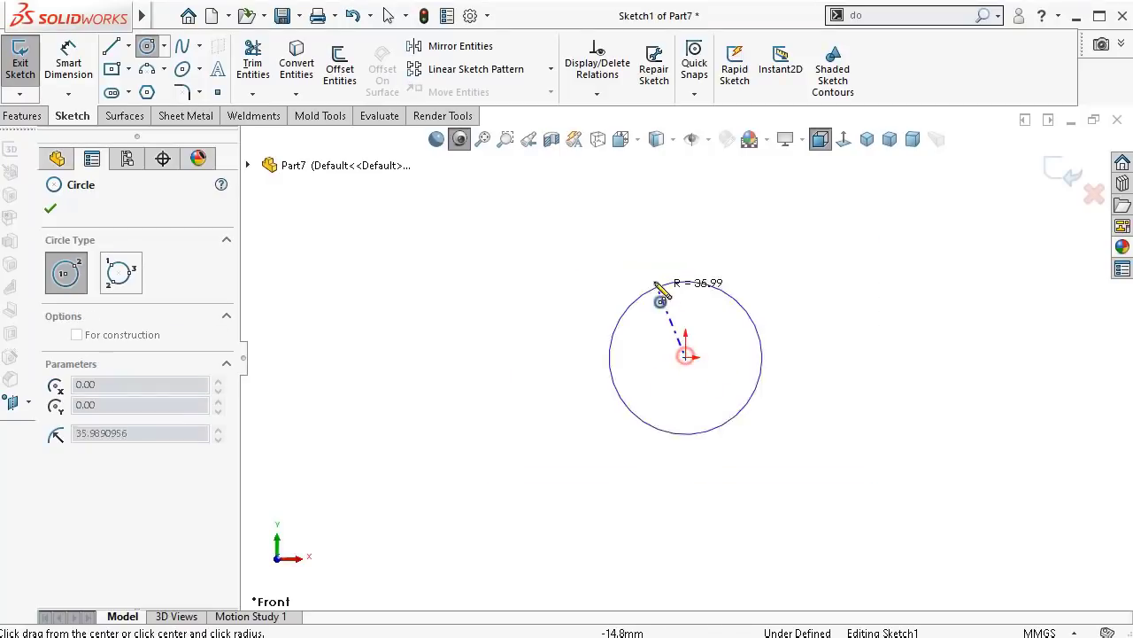
pyautogui.click(651, 255)
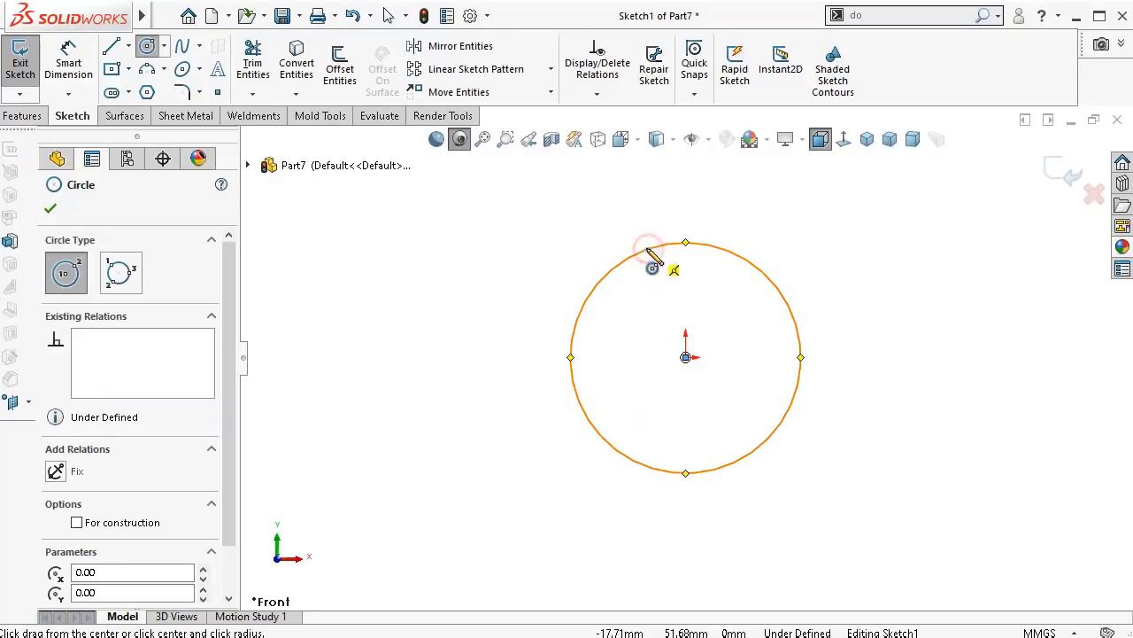
# Step: Dimension the circle's diameter and set it to 19 mm
pyautogui.click(68, 63)
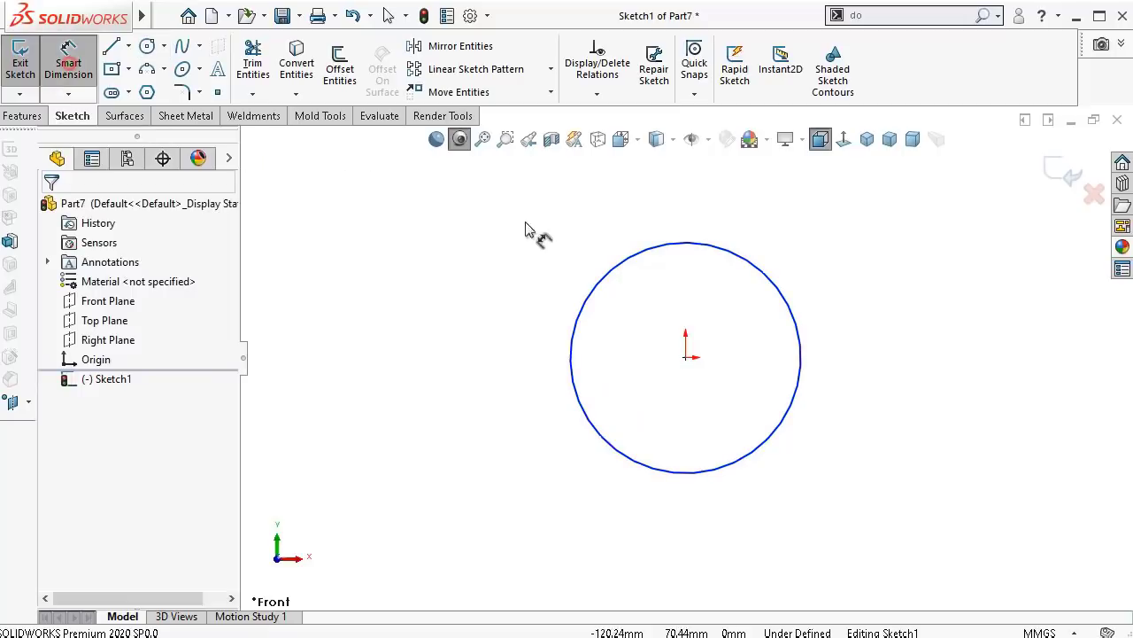
pyautogui.click(625, 260)
pyautogui.click(617, 219)
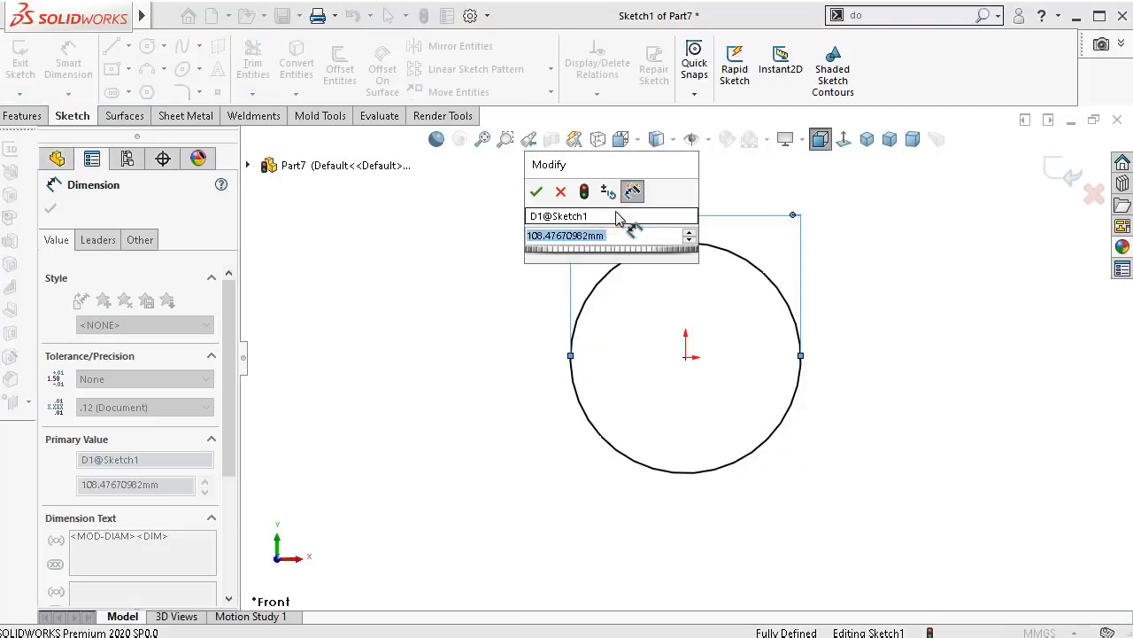
pyautogui.write('19')
pyautogui.press('Return')
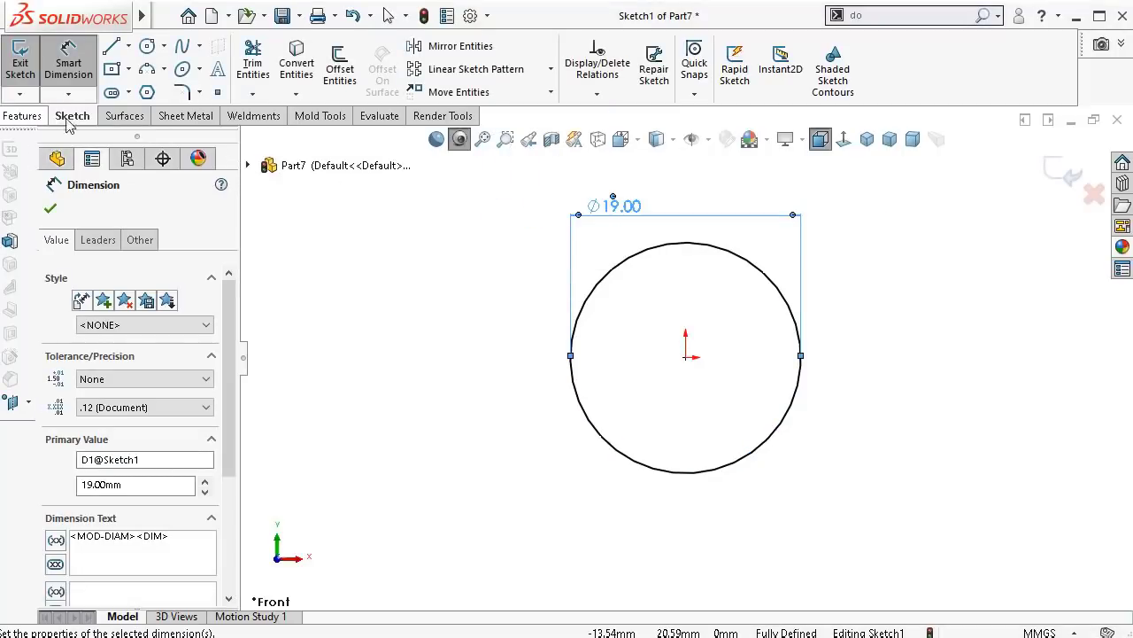
# Step: Start a boss extrusion of the circle as a one-direction thin feature with a 5 mm wall thickness
pyautogui.click(912, 142)
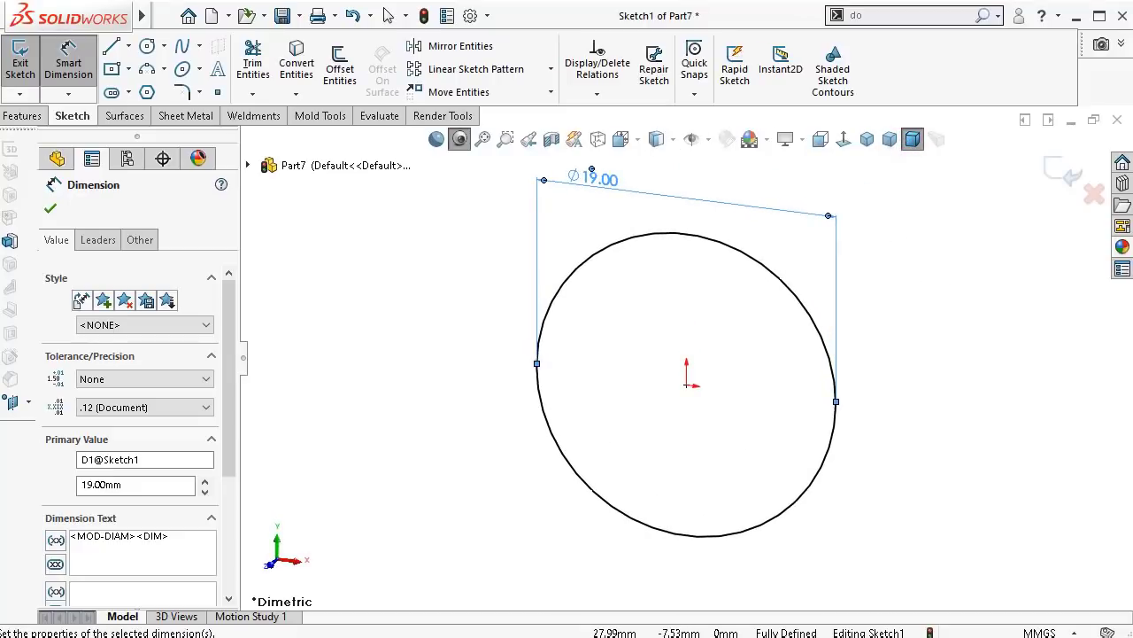
pyautogui.click(22, 115)
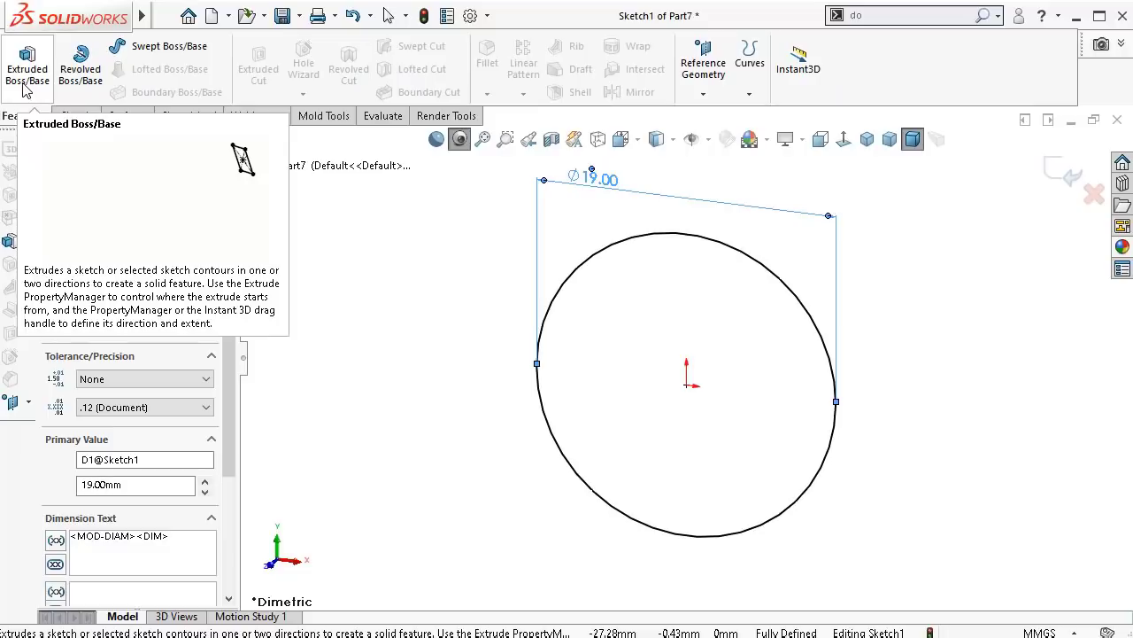
pyautogui.click(27, 88)
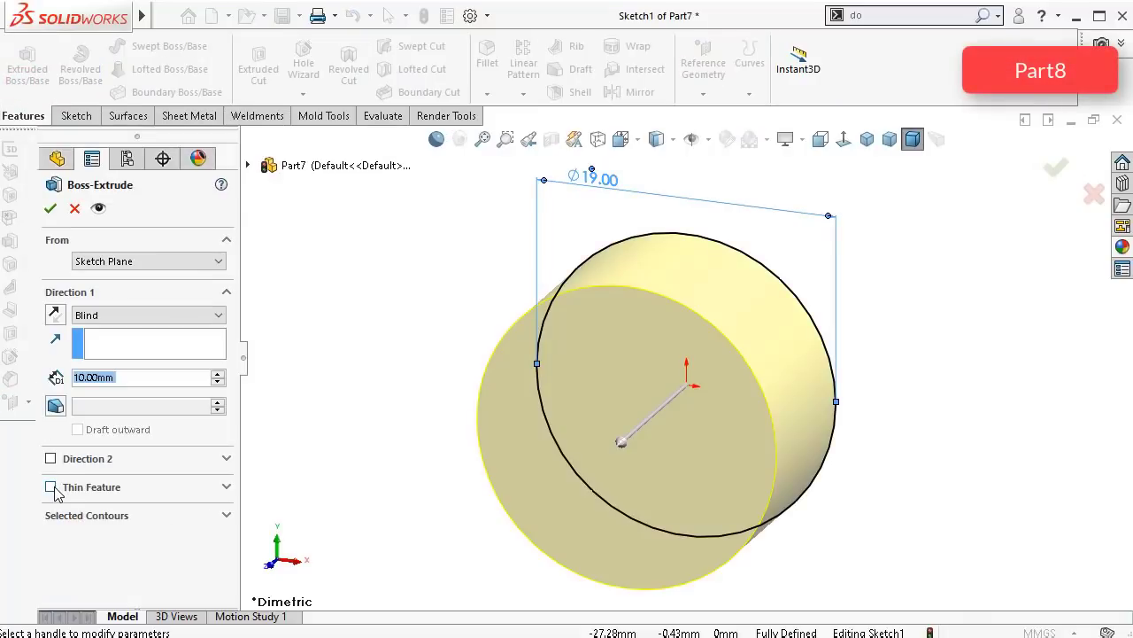
pyautogui.click(51, 488)
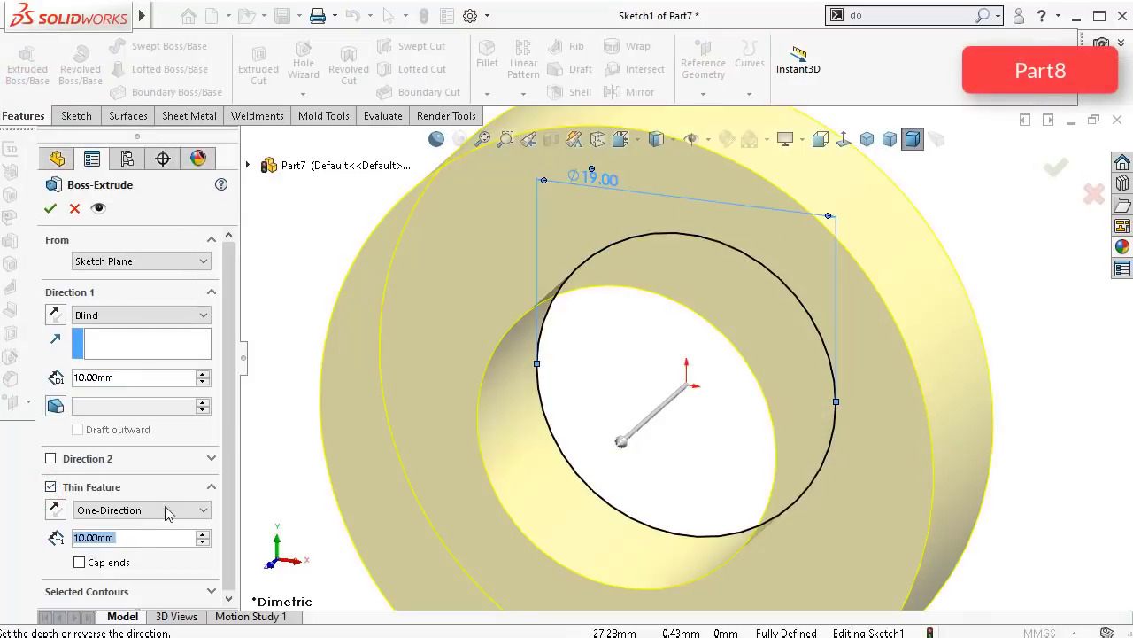
pyautogui.write('5')
pyautogui.press('Return')
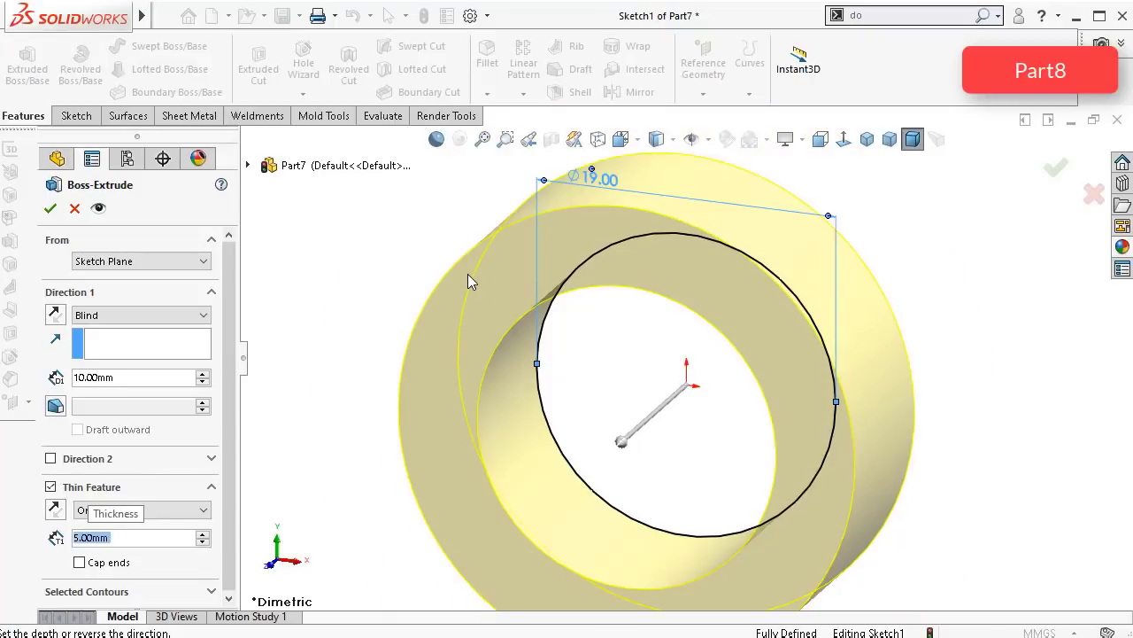
# Step: Set the thin extrusion's blind depth to 9.5 mm, reverse its direction and create the ring
pyautogui.moveTo(171, 377); pyautogui.dragTo(83, 379)
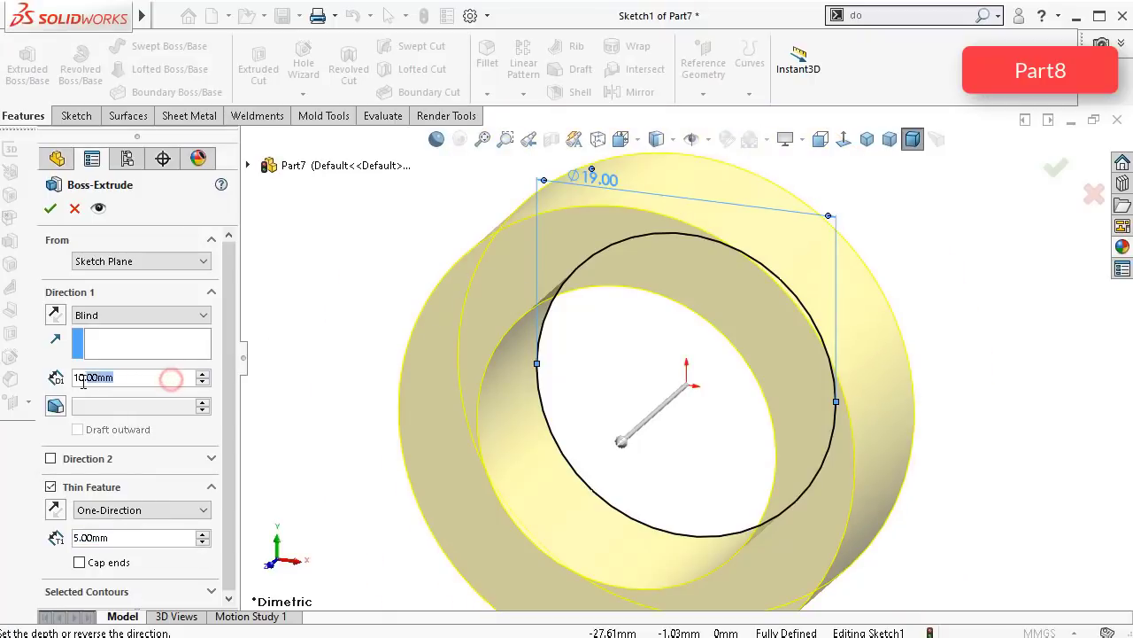
pyautogui.write('9.5')
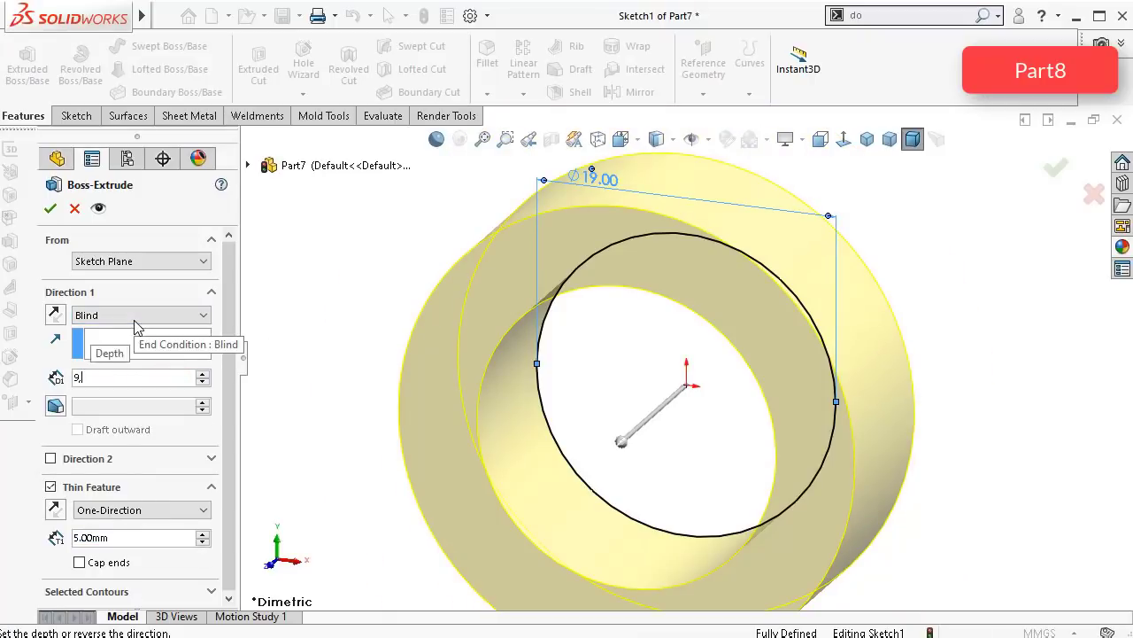
pyautogui.press('Return')
pyautogui.click(55, 315)
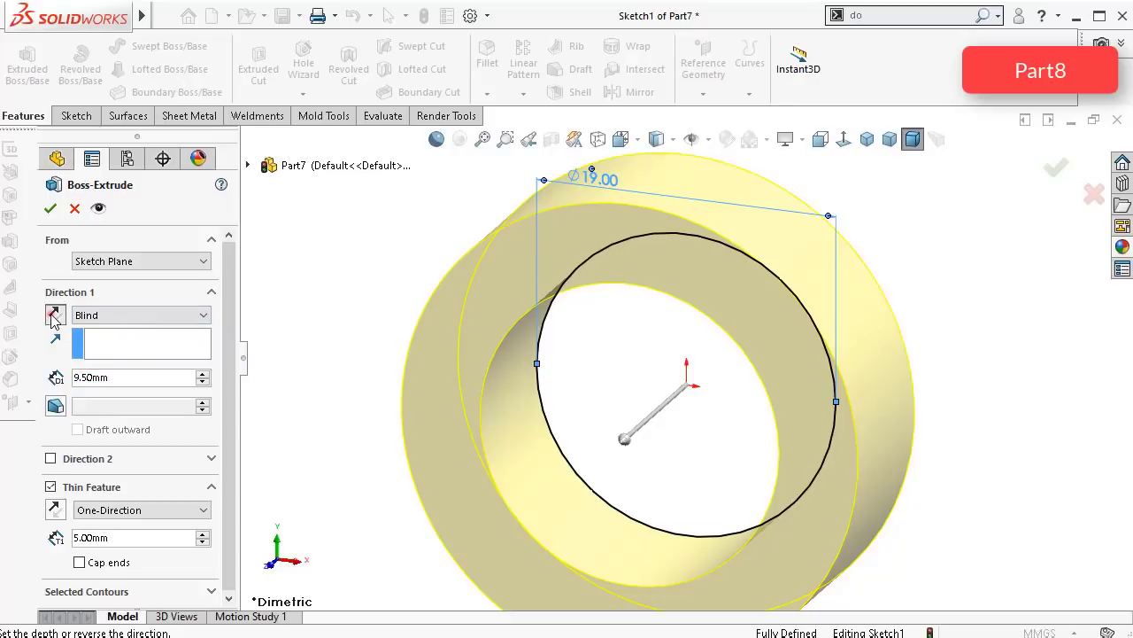
pyautogui.moveTo(759, 341); pyautogui.dragTo(695, 333, button='middle')
pyautogui.scroll(2, 931, 293)
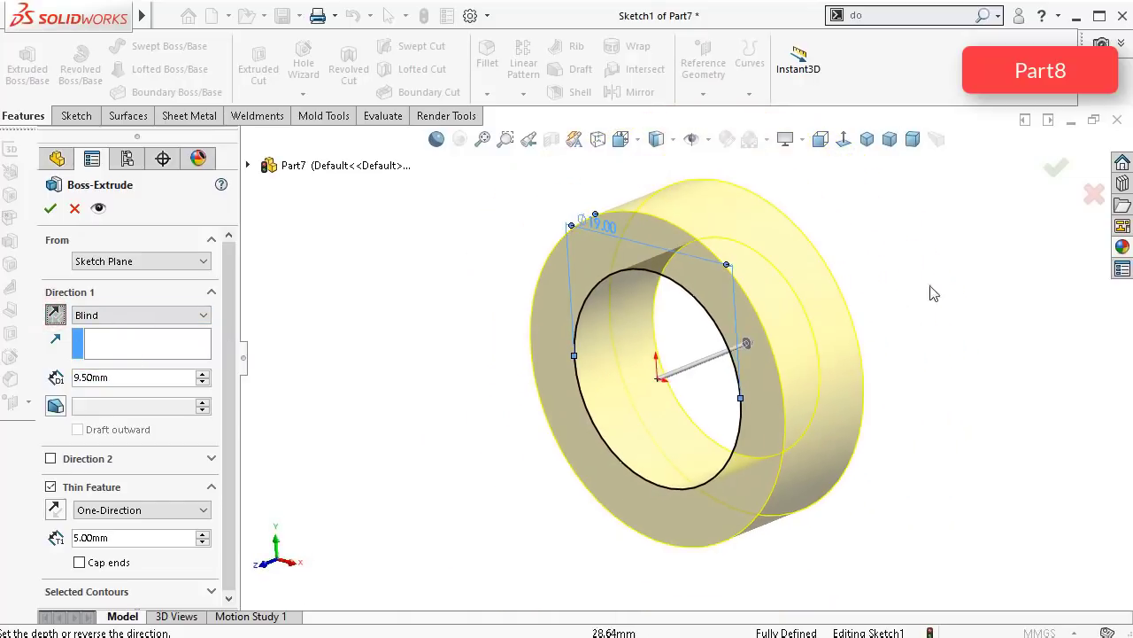
pyautogui.click(1054, 170)
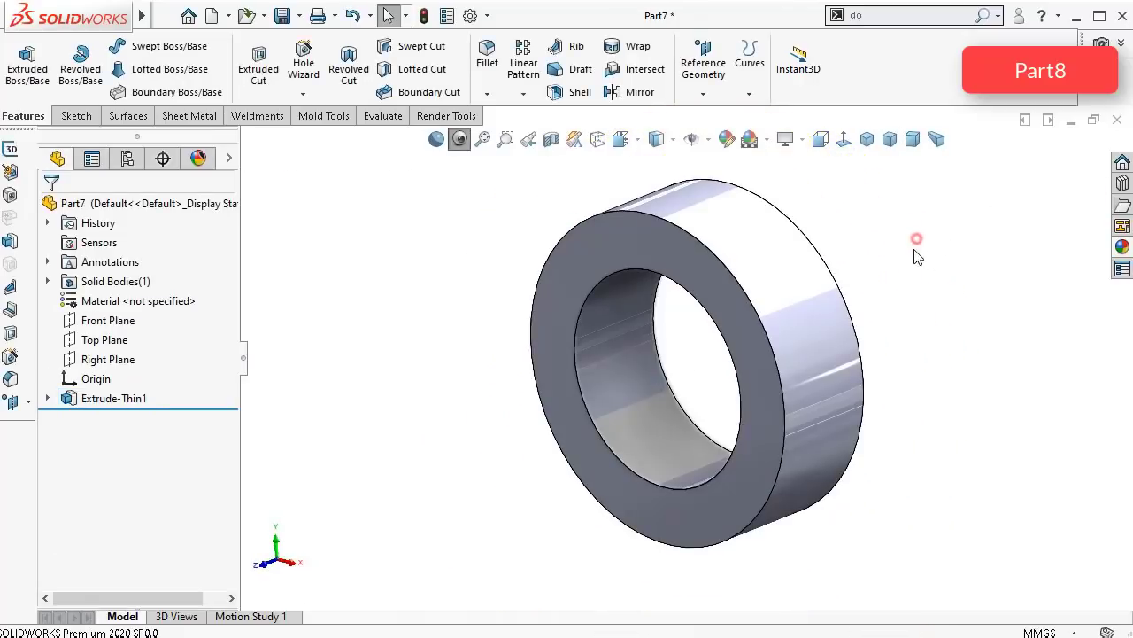
# Step: Apply the brushed steel appearance to the whole ring body
pyautogui.click(1122, 247)
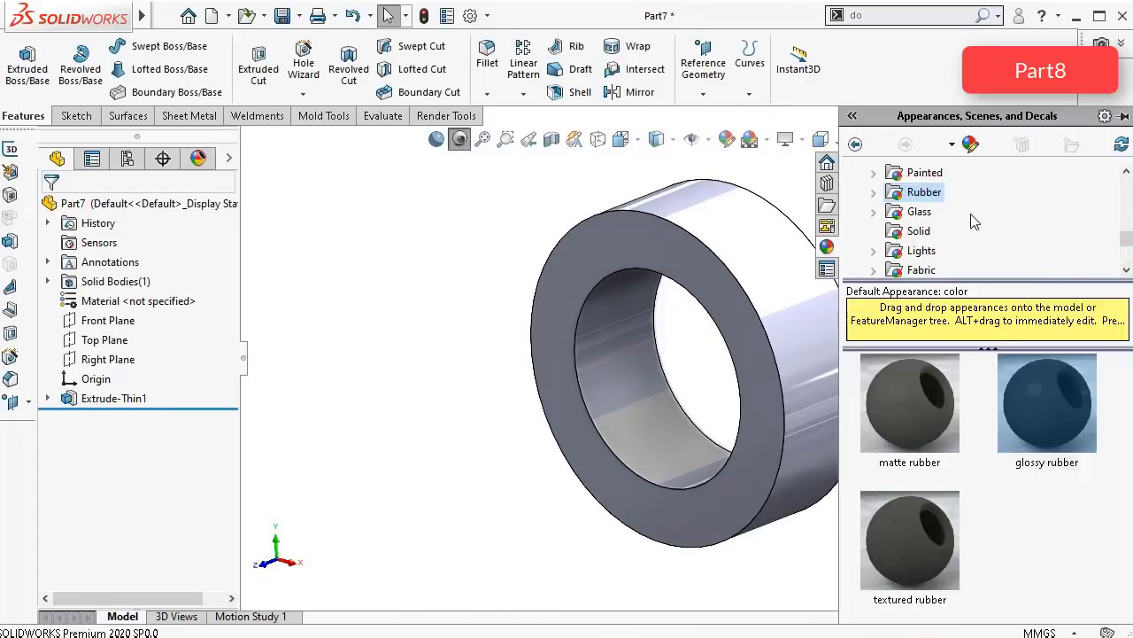
pyautogui.scroll(4, 974, 221)
pyautogui.scroll(3, 970, 221)
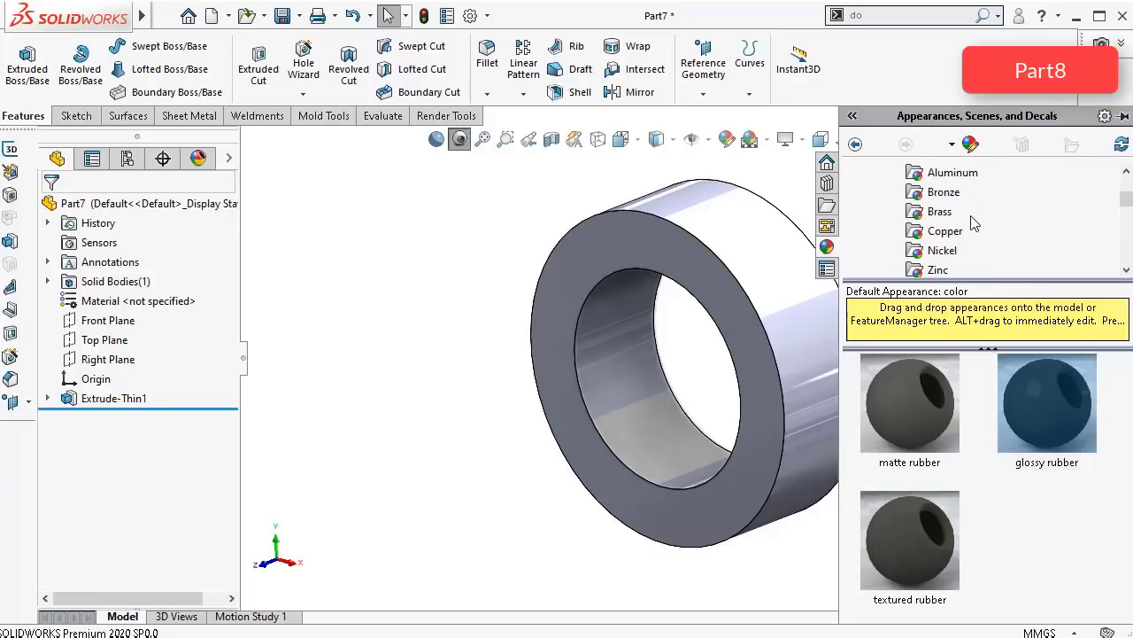
pyautogui.click(940, 231)
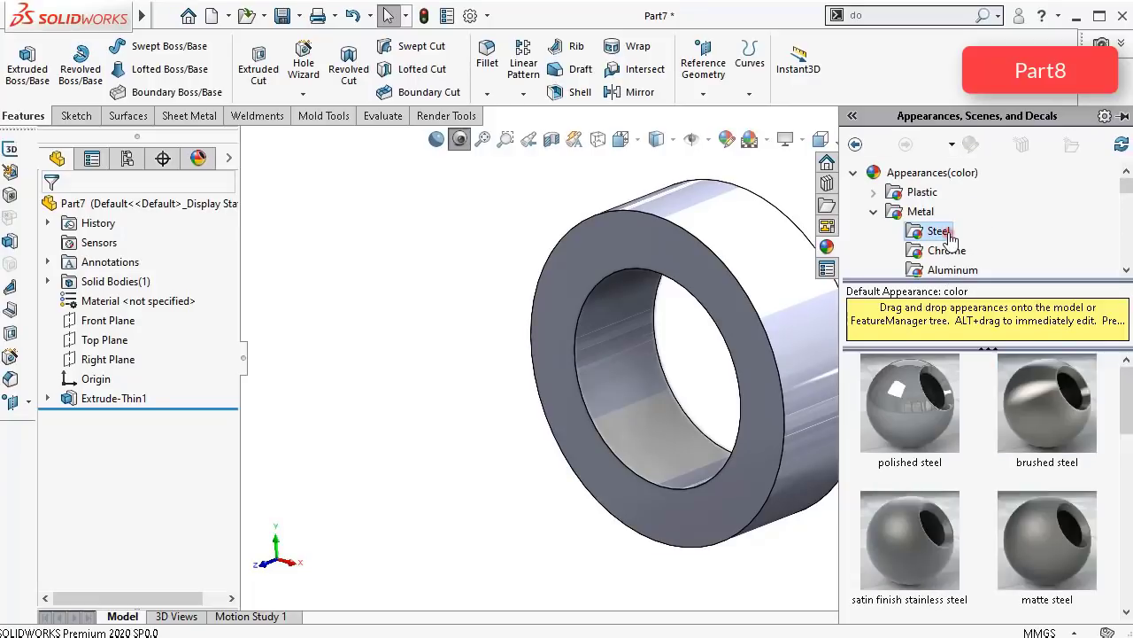
pyautogui.moveTo(1036, 401); pyautogui.dragTo(809, 334)
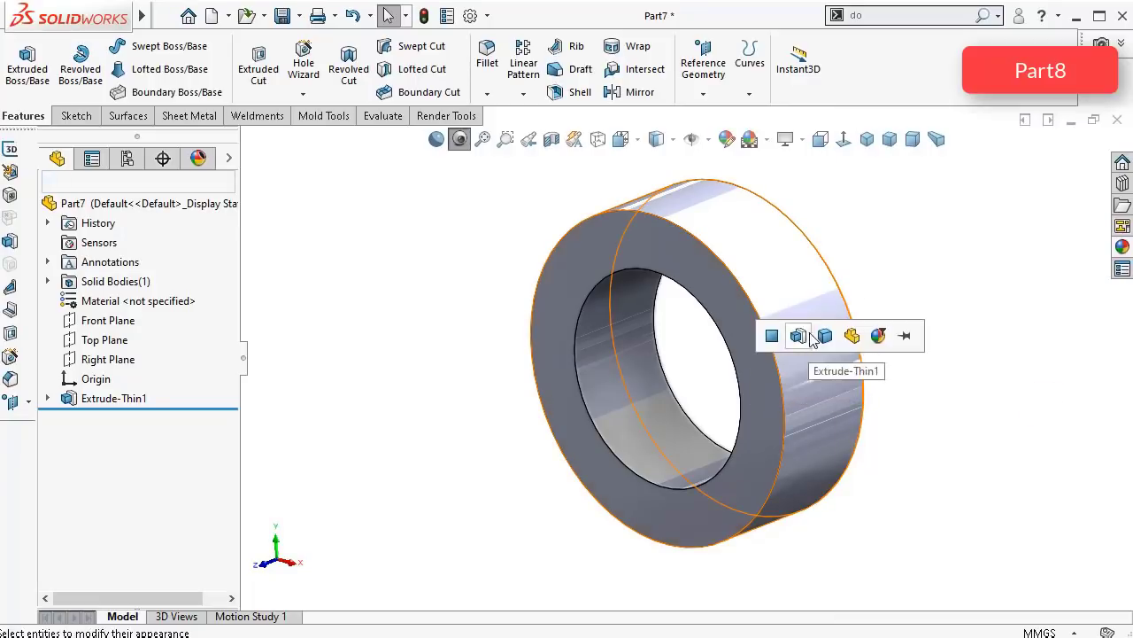
pyautogui.click(820, 331)
pyautogui.click(901, 185)
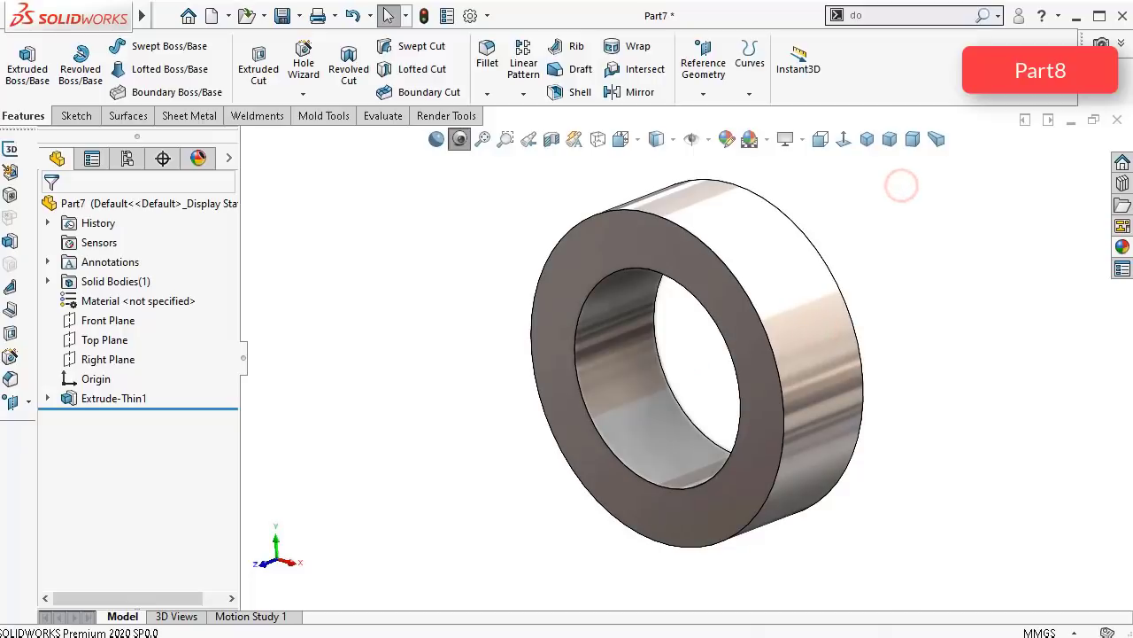
# Step: Chamfer the ring's rear outer edge with a 0.75 mm distance at 45 degrees
pyautogui.click(488, 94)
pyautogui.click(509, 137)
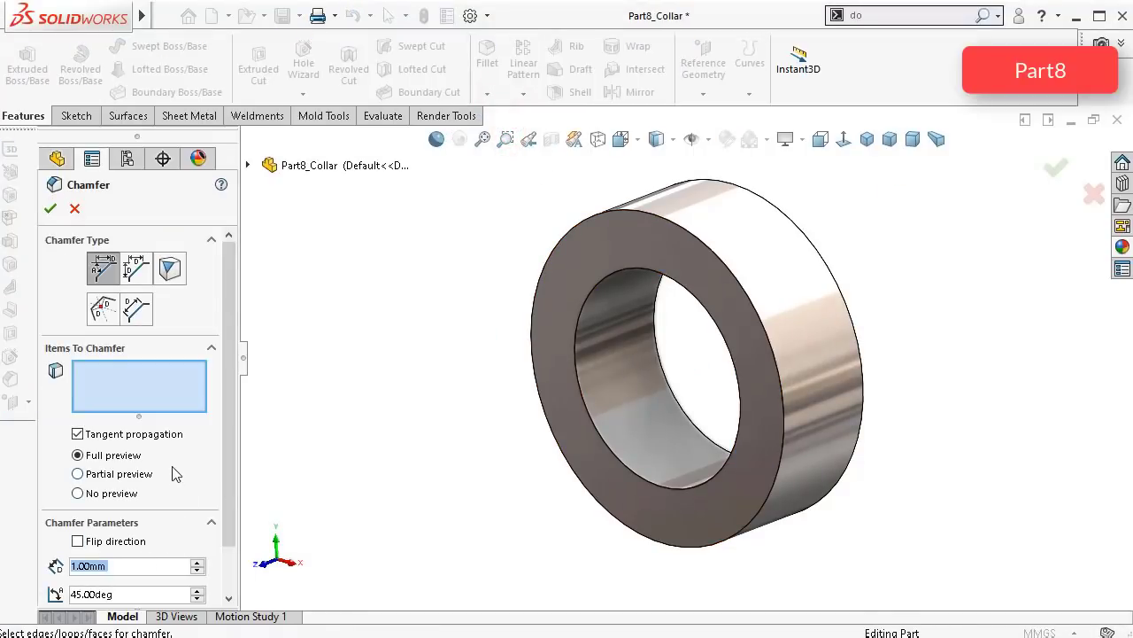
pyautogui.write('0,75')
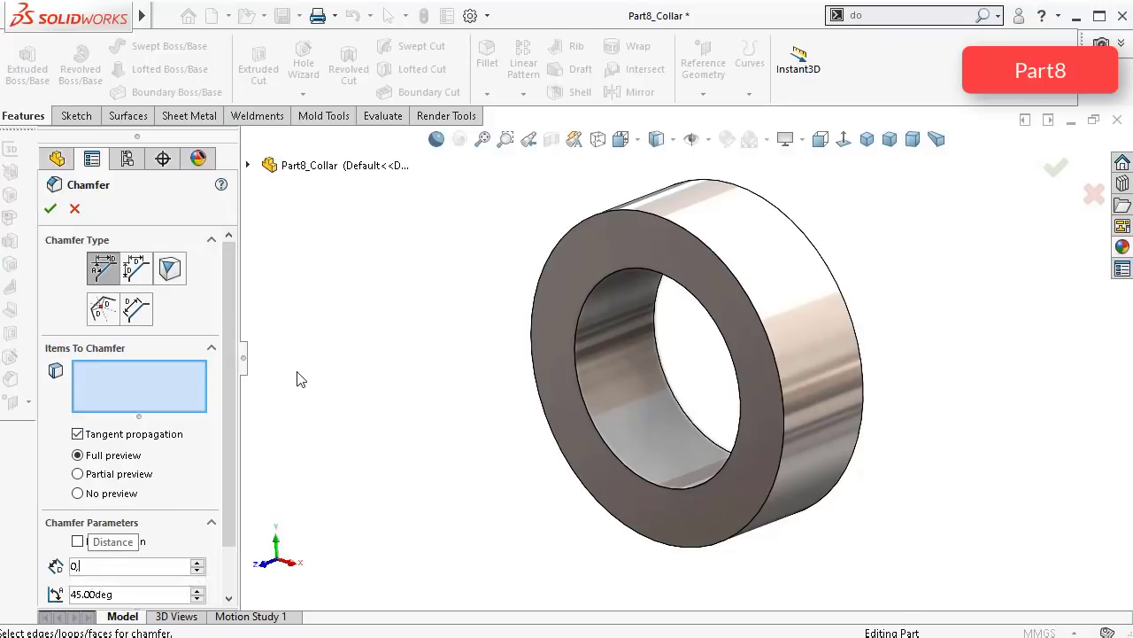
pyautogui.click(829, 276)
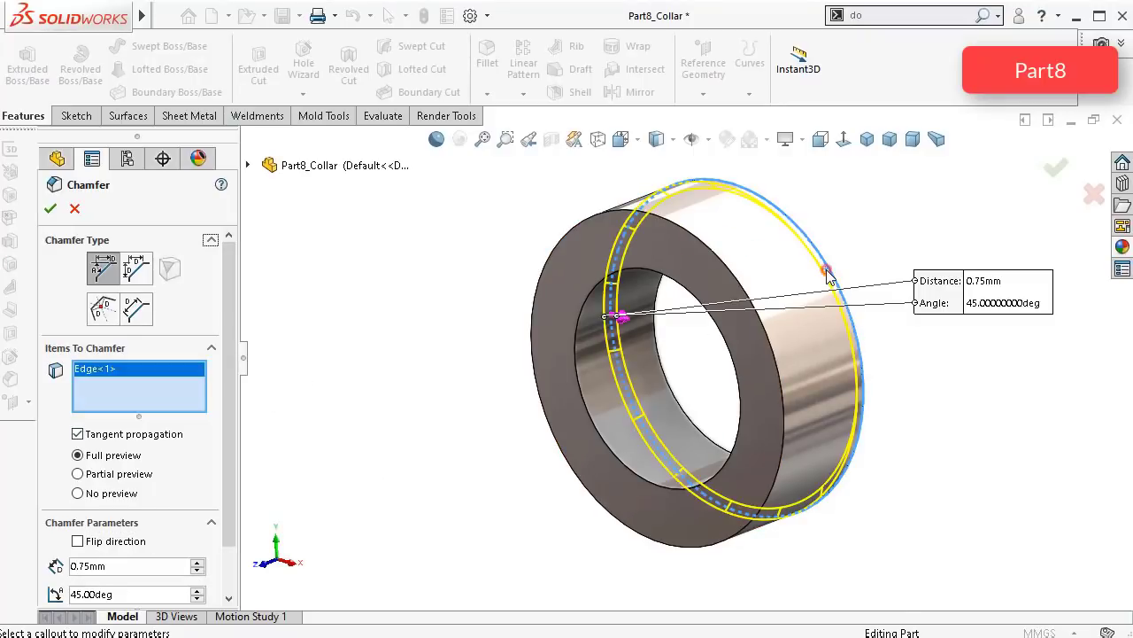
pyautogui.click(1057, 170)
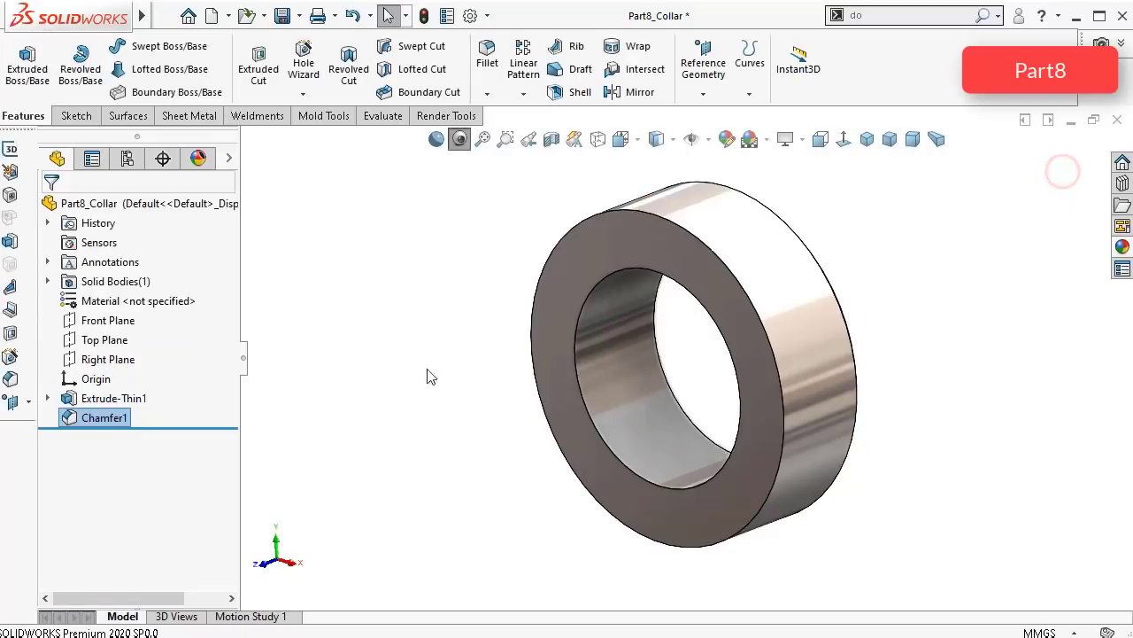
# Step: Change the thin extrusion's end condition to Mid Plane, keeping the 9.50 mm depth
pyautogui.click(111, 341)
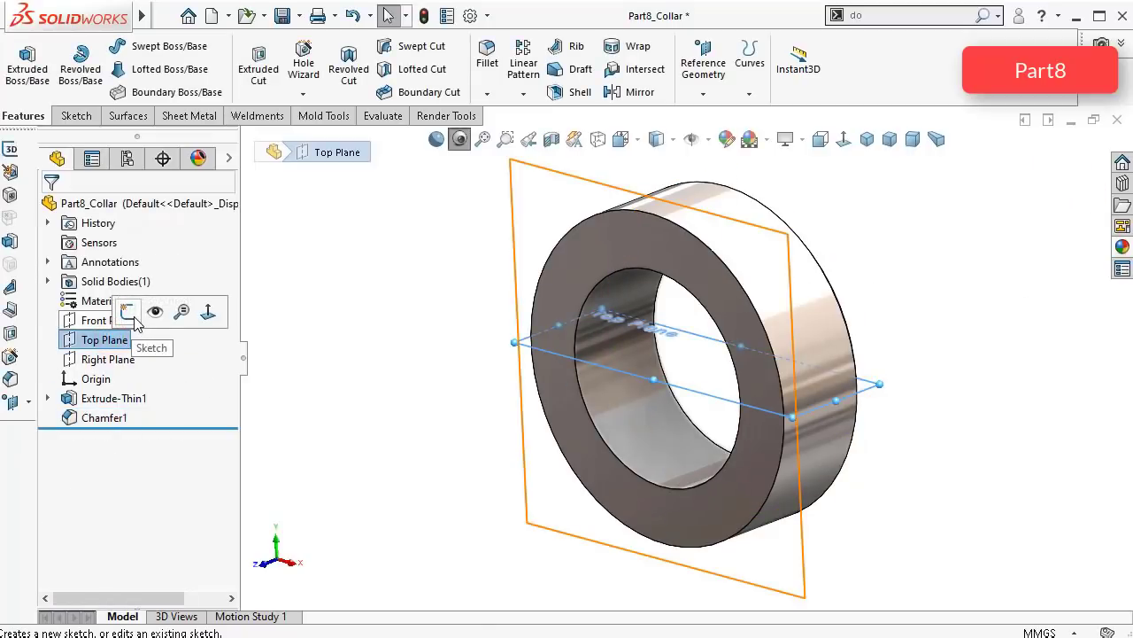
pyautogui.click(114, 399)
pyautogui.click(164, 355)
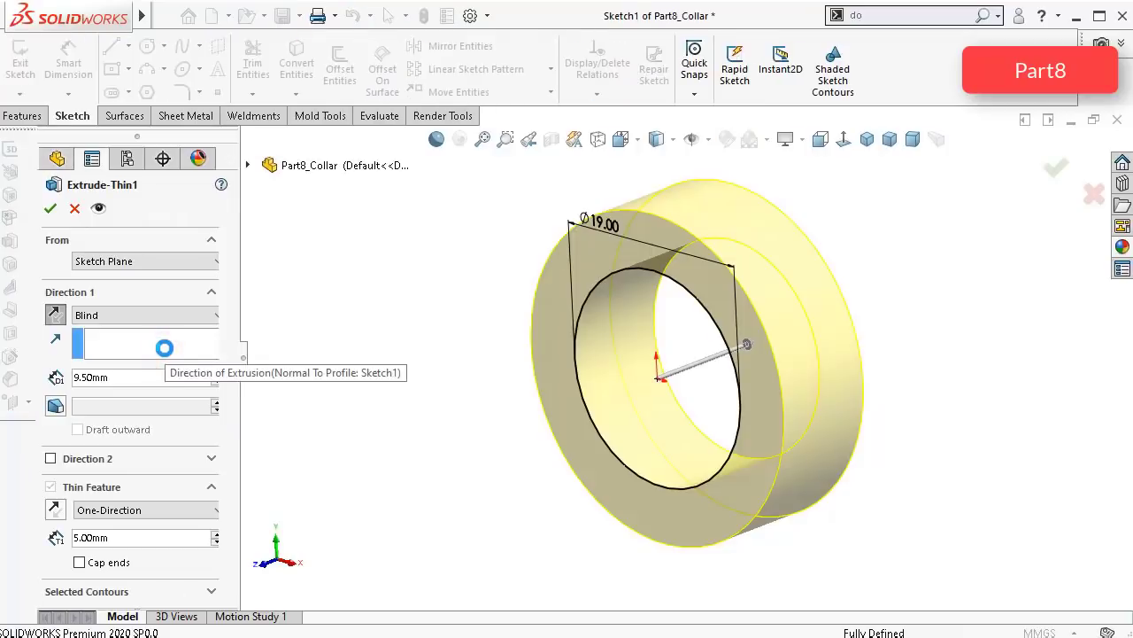
pyautogui.click(108, 315)
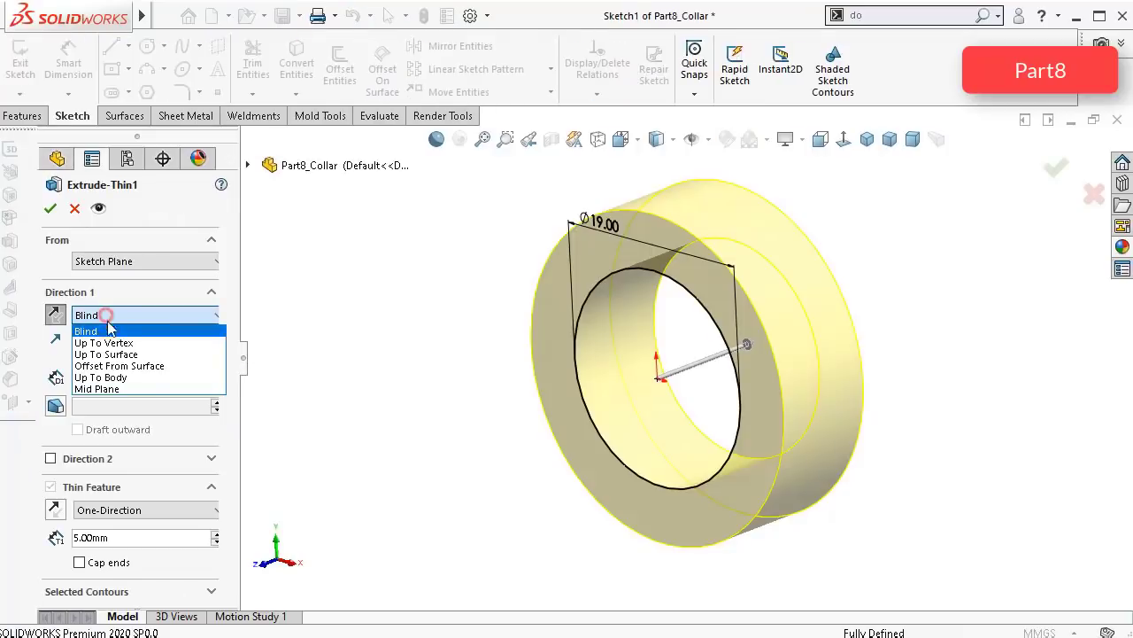
pyautogui.click(101, 377)
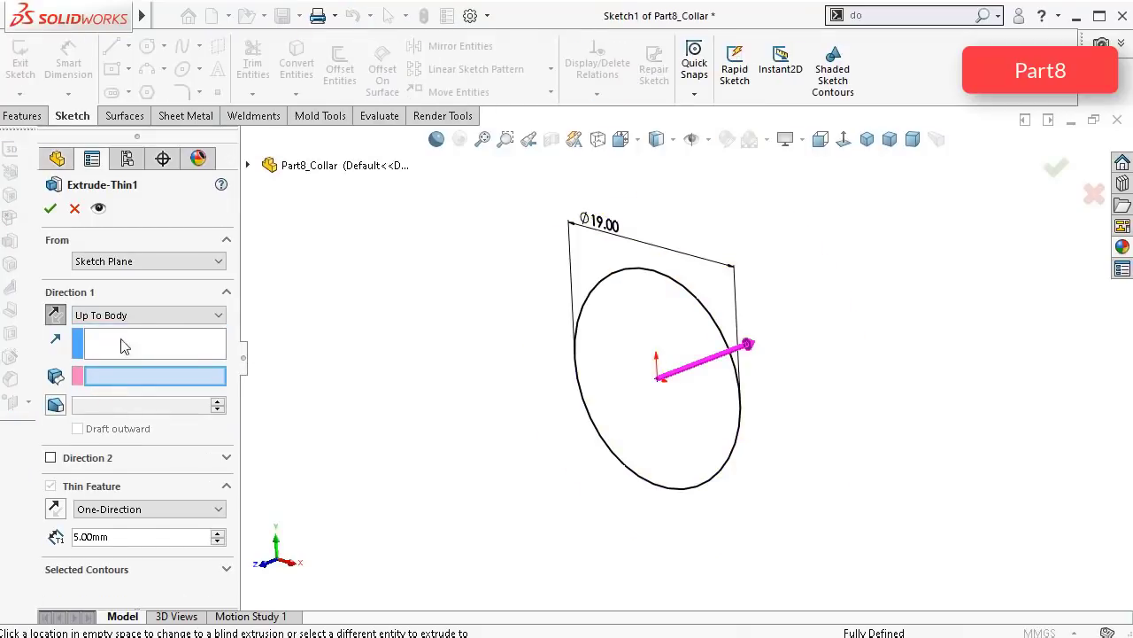
pyautogui.click(124, 316)
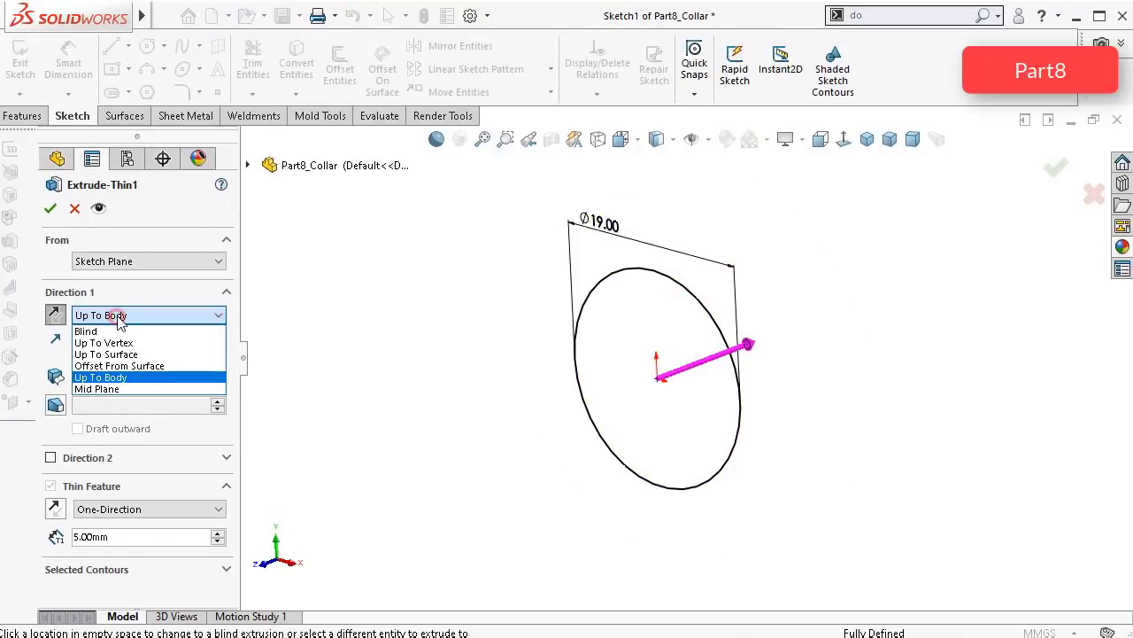
pyautogui.click(97, 388)
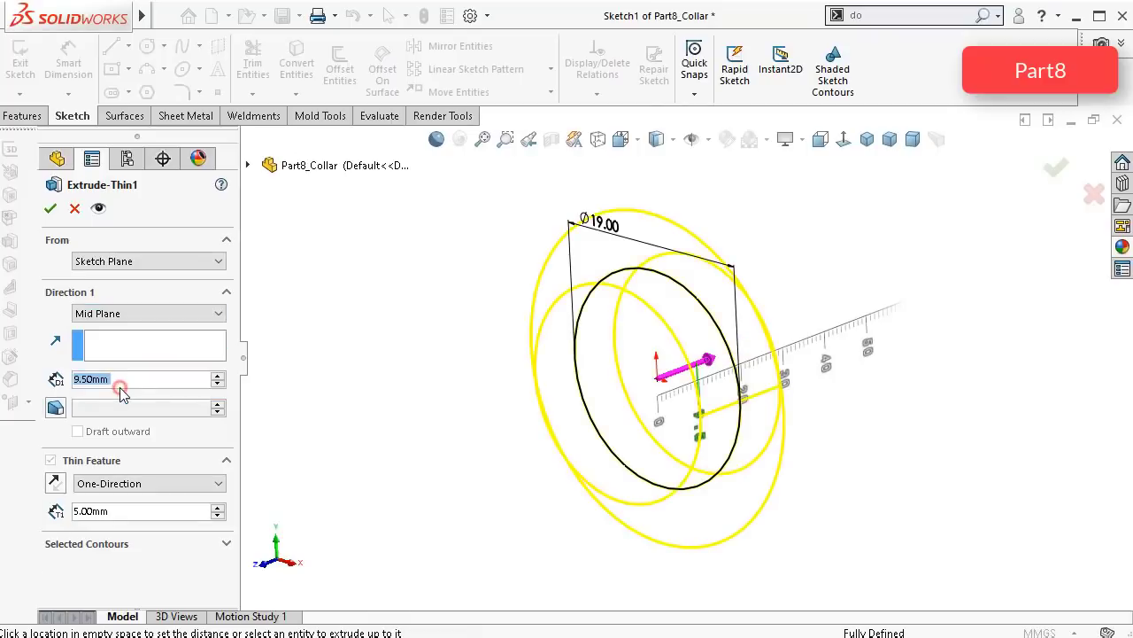
pyautogui.click(50, 209)
# Step: Sketch a single point at the origin on the Top Plane and finish the sketch
pyautogui.moveTo(554, 229)
pyautogui.mouseDown(button='middle')
pyautogui.moveTo(480, 246)
pyautogui.moveTo(539, 254)
pyautogui.moveTo(555, 240)
pyautogui.mouseUp(button='middle')
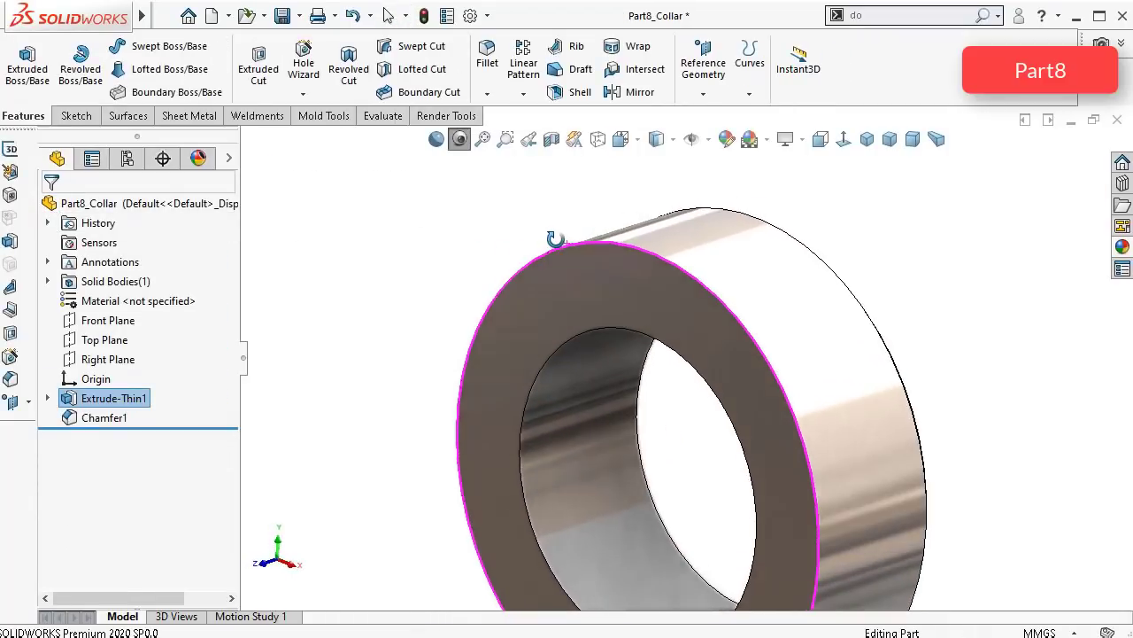
pyautogui.click(104, 340)
pyautogui.click(133, 319)
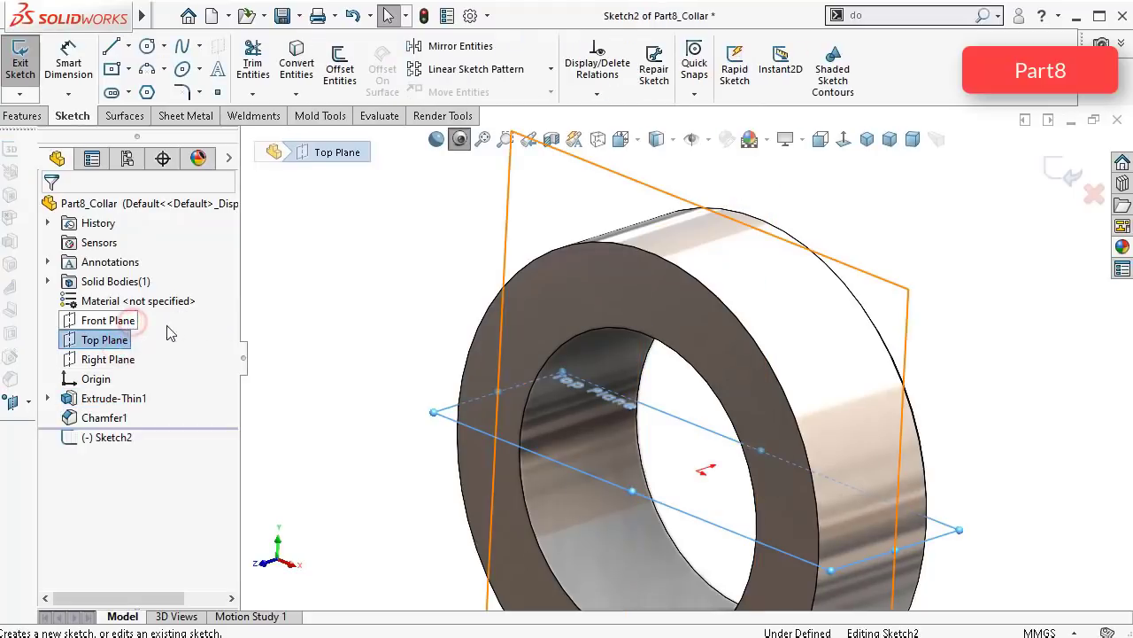
pyautogui.click(215, 93)
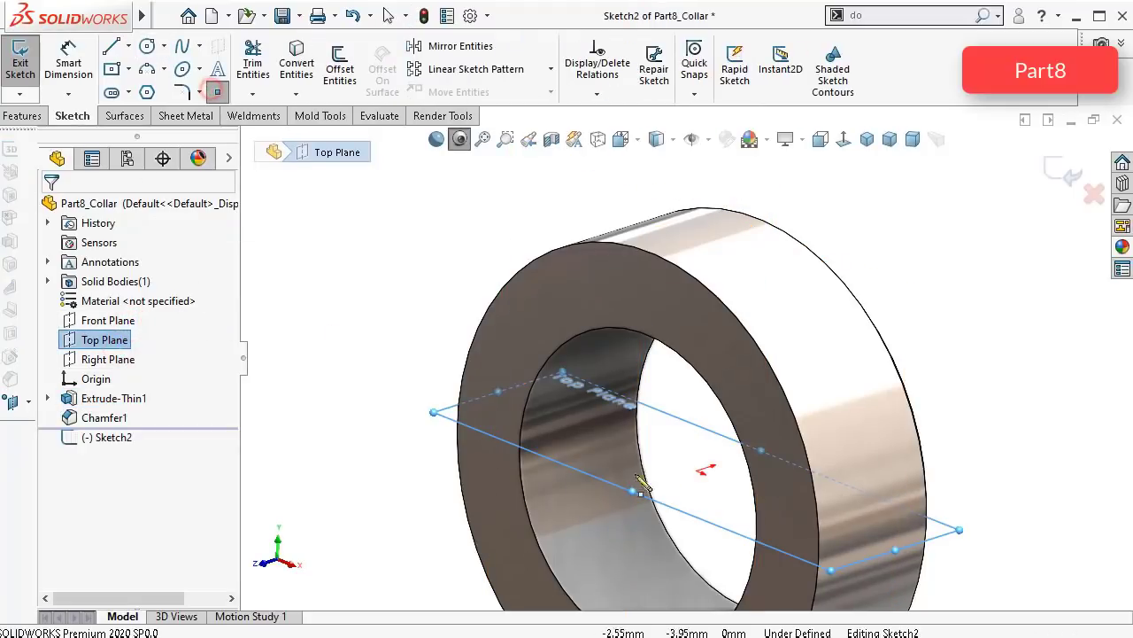
pyautogui.click(696, 470)
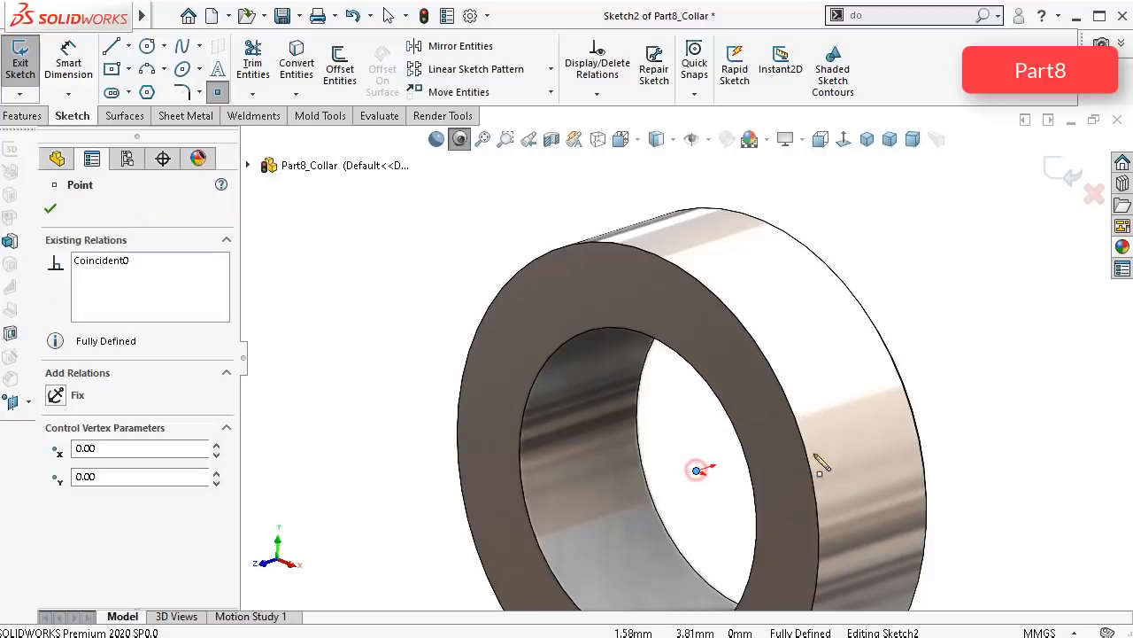
pyautogui.click(1070, 173)
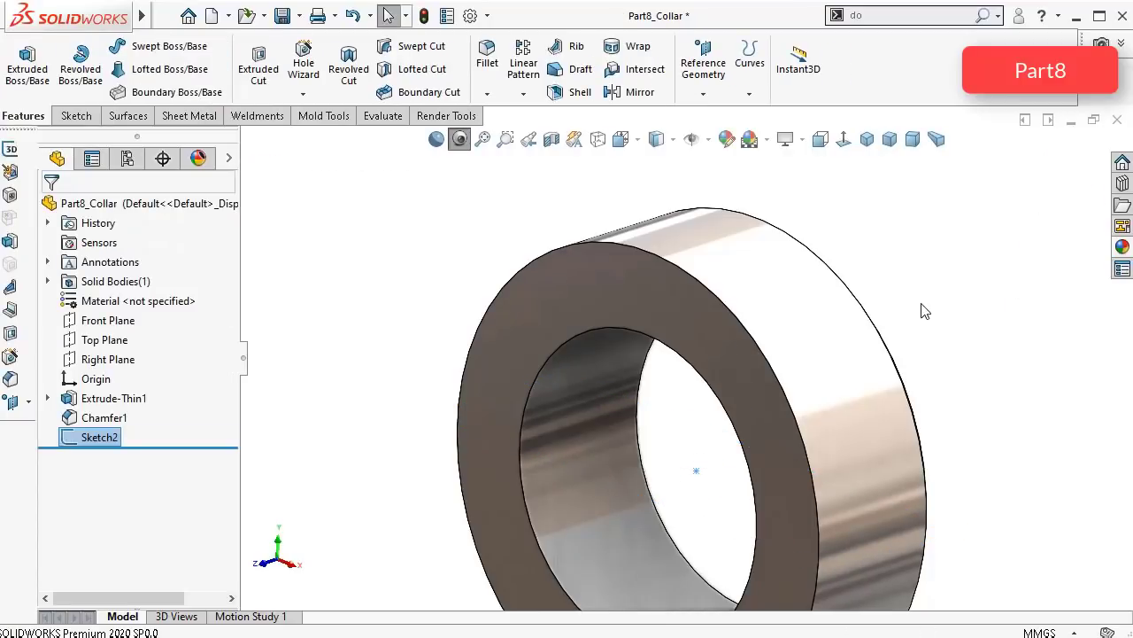
# Step: Set up a Hole Wizard ISO tapped hole, size M5, with hole and thread end conditions Up To Next
pyautogui.moveTo(921, 307); pyautogui.dragTo(918, 266, button='middle')
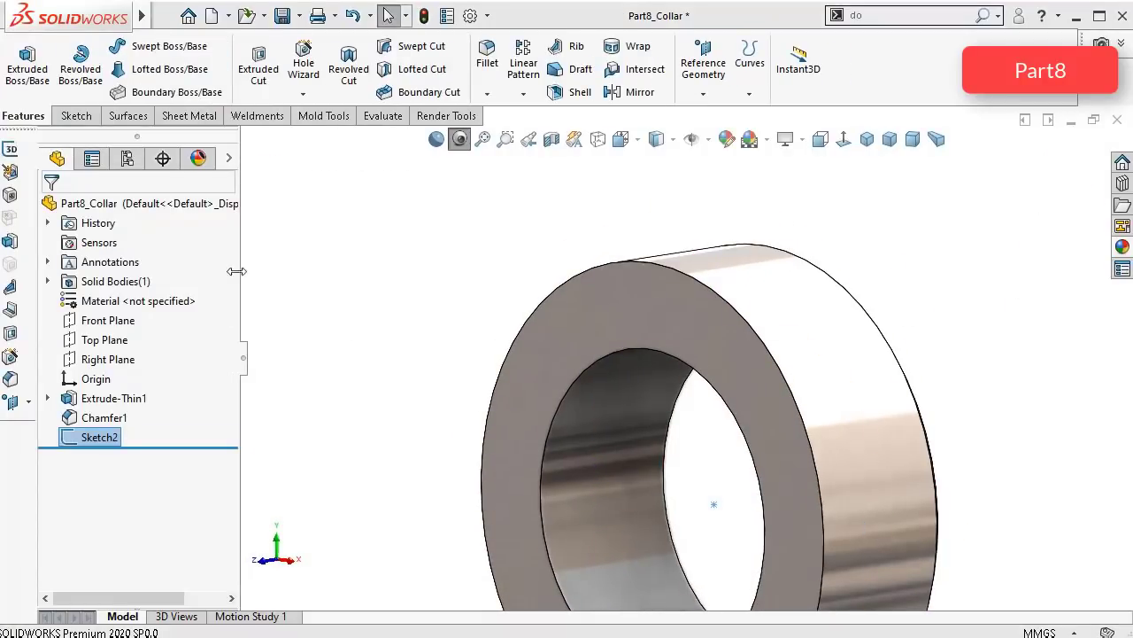
pyautogui.click(297, 74)
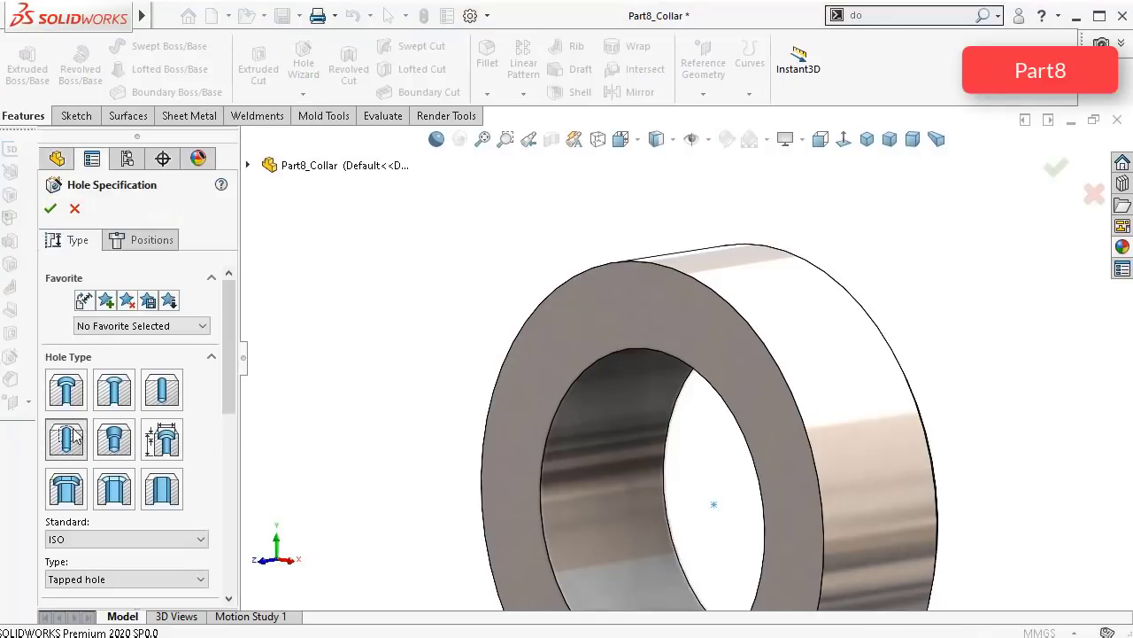
pyautogui.moveTo(232, 364); pyautogui.dragTo(241, 456)
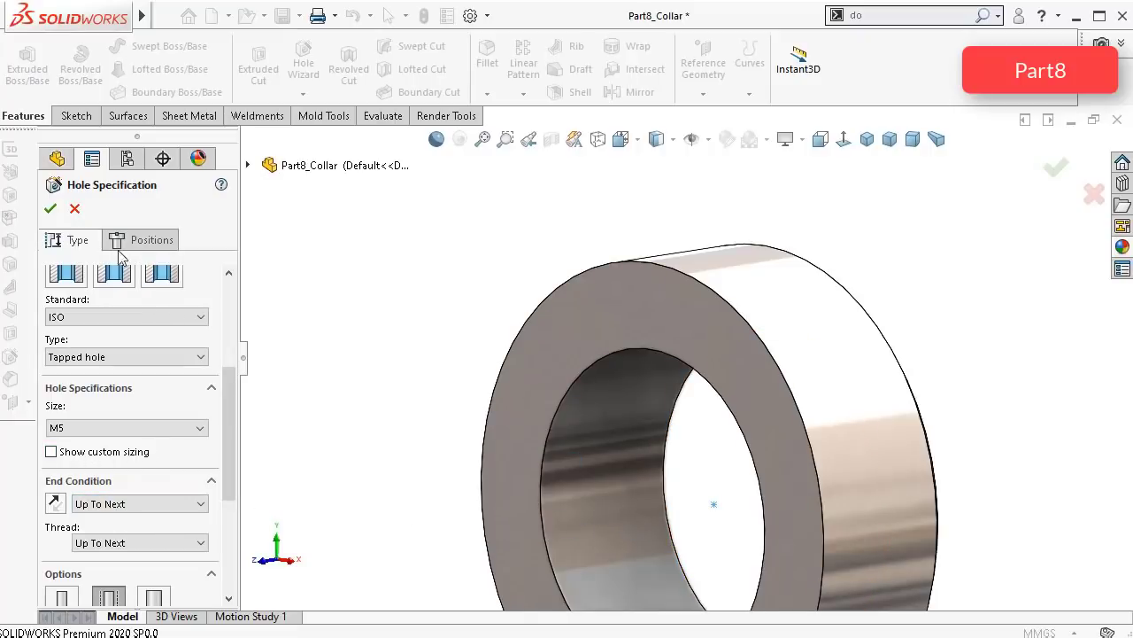
# Step: Start positioning the tapped hole, choosing the collar's inner cylindrical face as the placement face
pyautogui.click(151, 242)
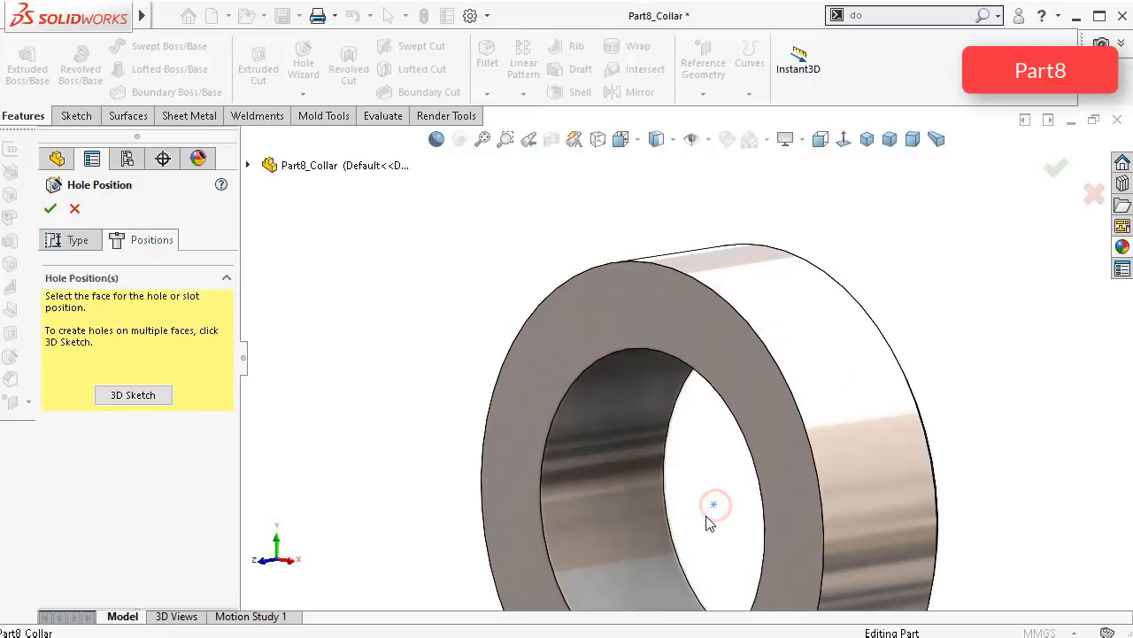
pyautogui.moveTo(716, 478); pyautogui.dragTo(698, 423, button='middle')
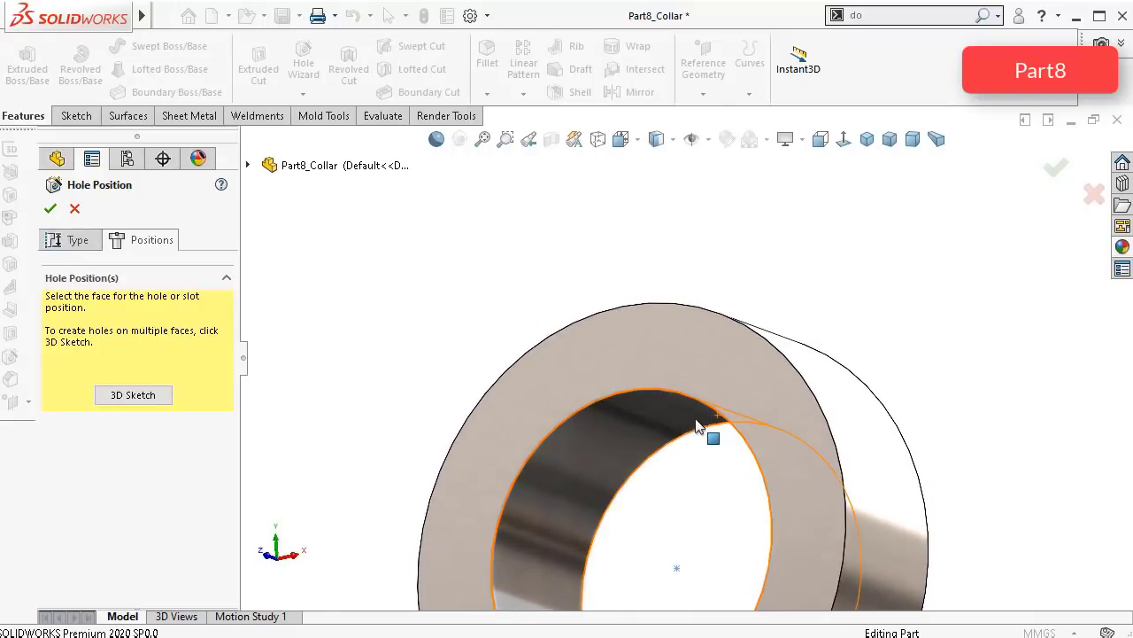
pyautogui.click(693, 421)
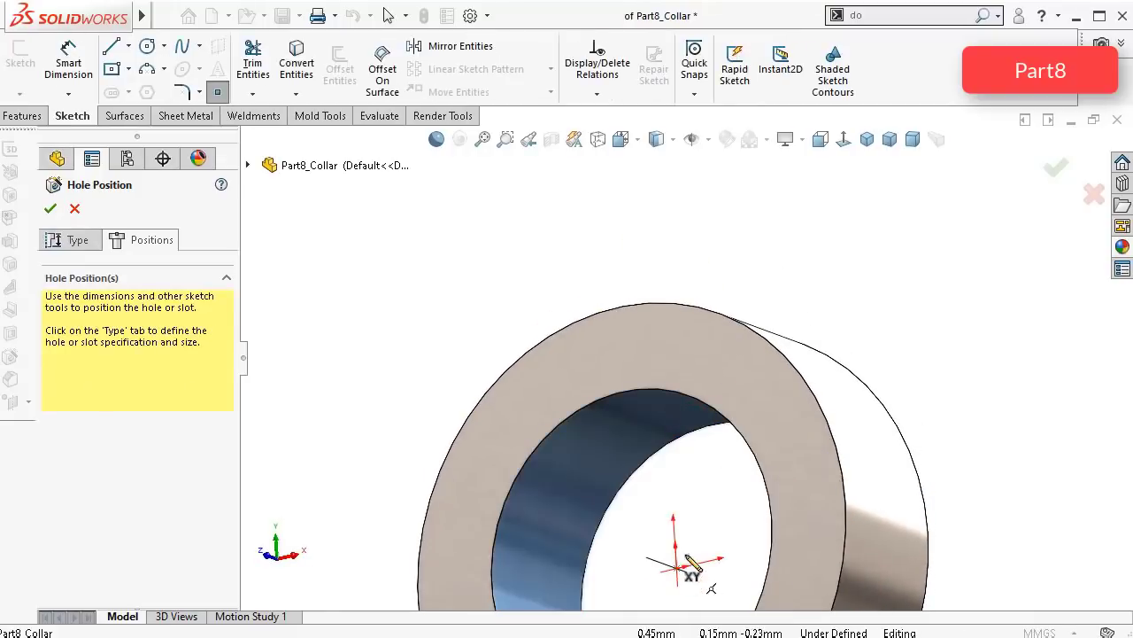
# Step: Place a reference point at the origin in the tapped hole's position sketch
pyautogui.moveTo(680, 532); pyautogui.dragTo(686, 576, button='middle')
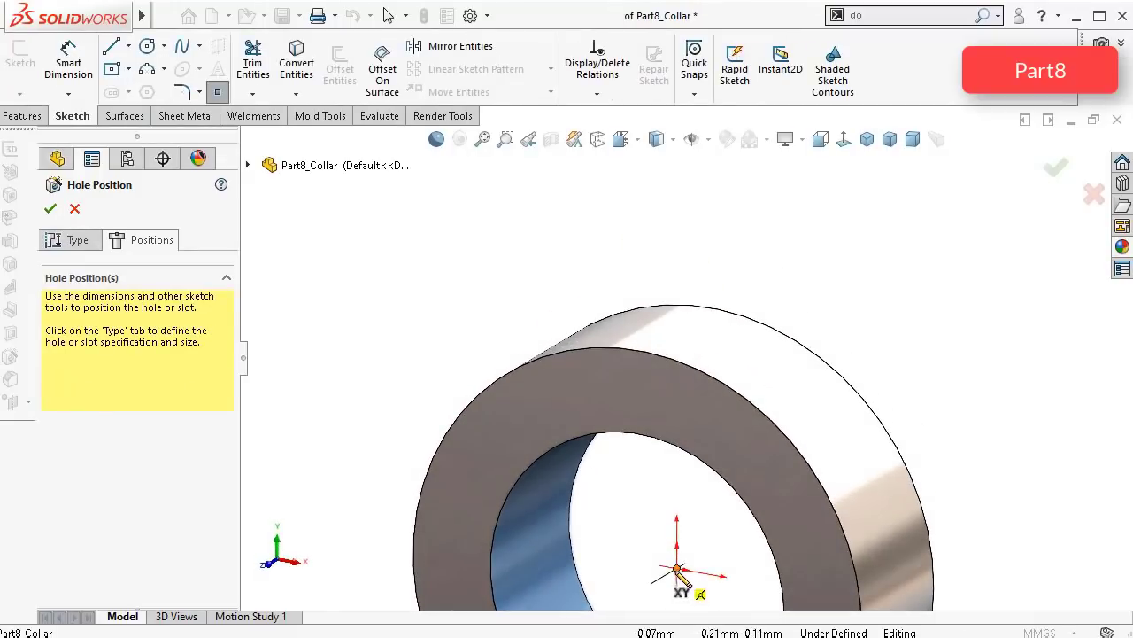
pyautogui.click(677, 568)
pyautogui.moveTo(678, 567)
pyautogui.mouseDown(button='middle')
pyautogui.moveTo(681, 578)
pyautogui.moveTo(687, 526)
pyautogui.mouseUp(button='middle')
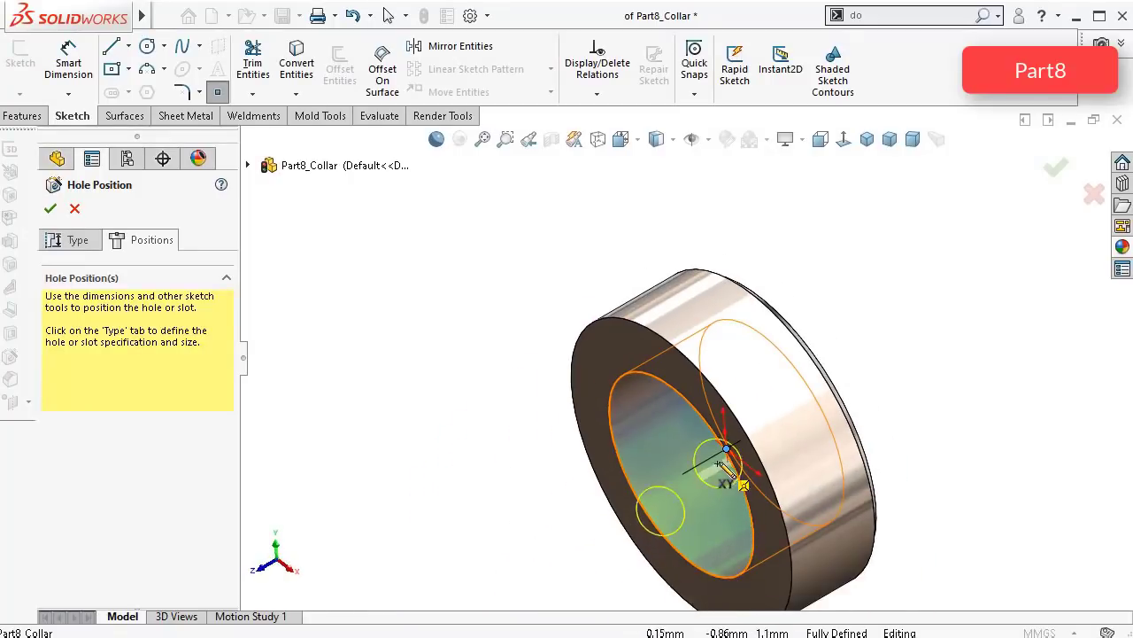
pyautogui.moveTo(724, 453); pyautogui.dragTo(703, 496, button='middle')
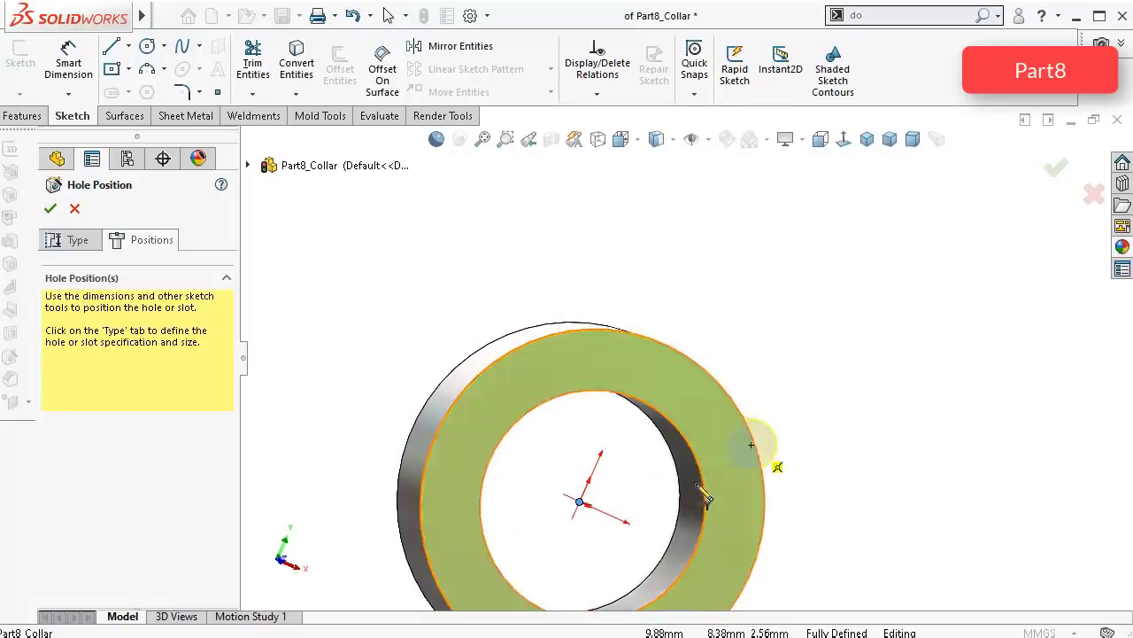
pyautogui.click(580, 504)
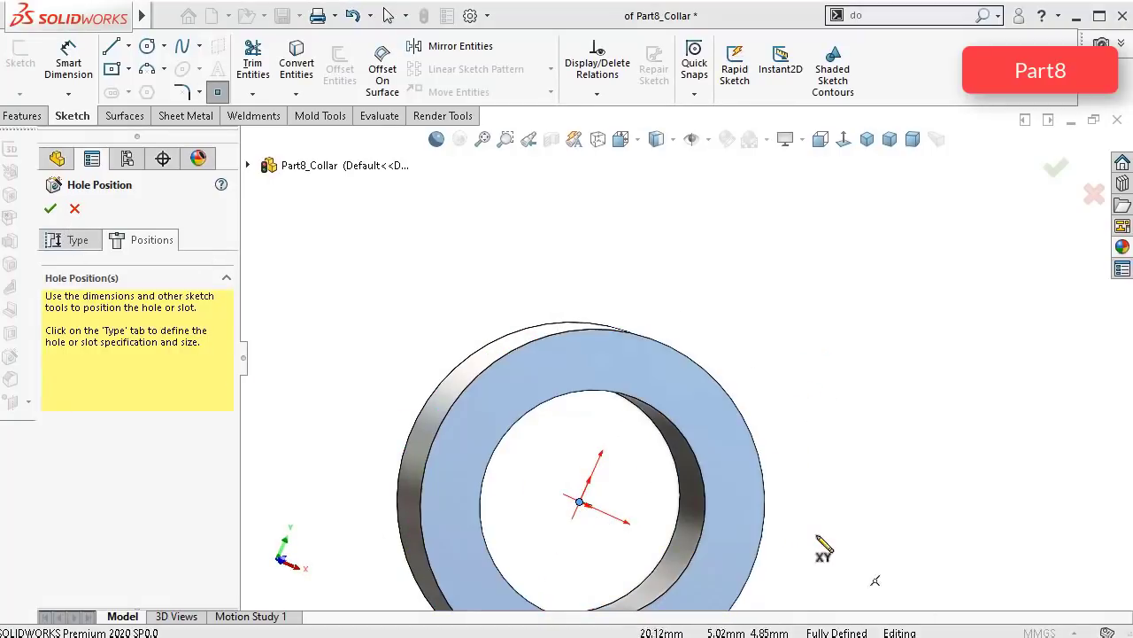
# Step: Position the tapped hole on the collar's inner cylindrical face, near the middle of the upper wall, and end point placement
pyautogui.moveTo(823, 544); pyautogui.dragTo(767, 434, button='middle')
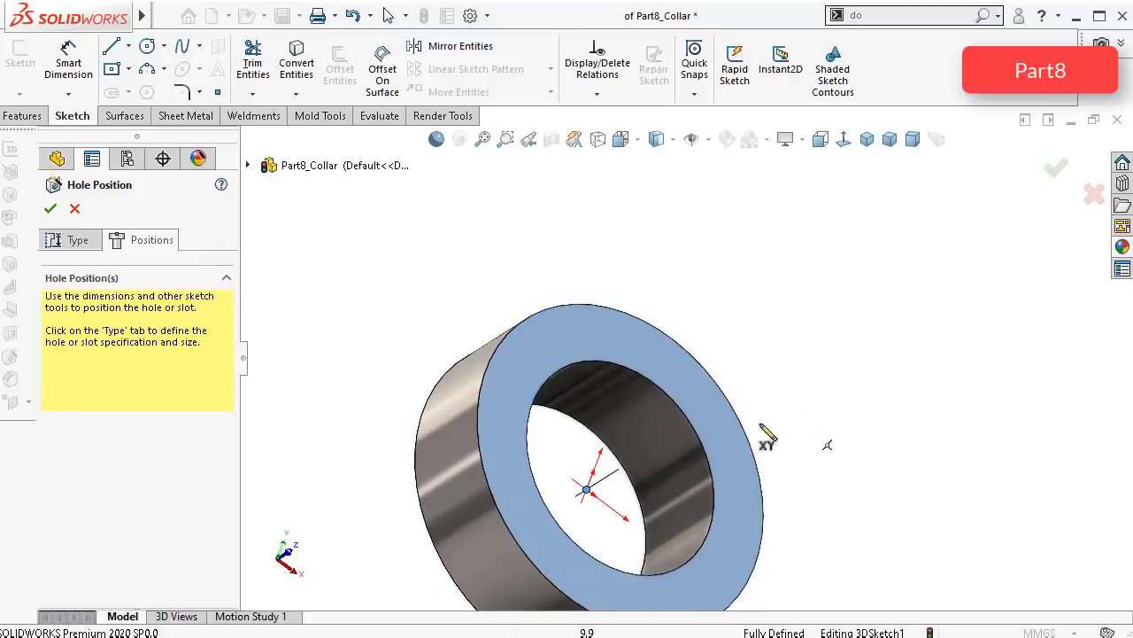
pyautogui.click(614, 422)
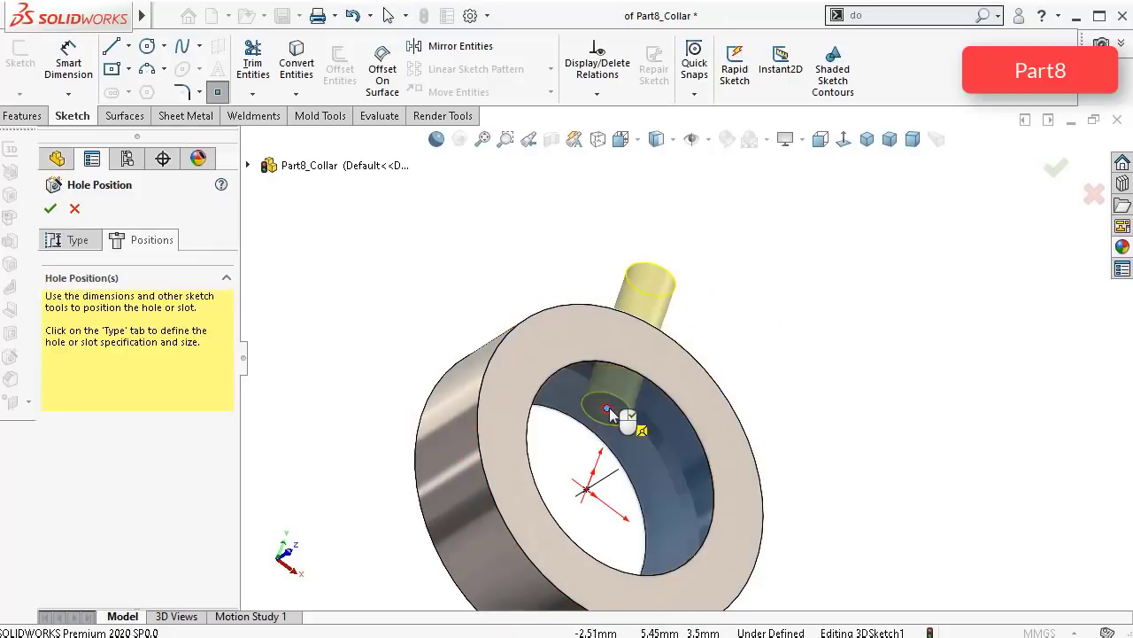
pyautogui.moveTo(690, 469); pyautogui.dragTo(803, 433, button='middle')
pyautogui.scroll(-2, 553, 374)
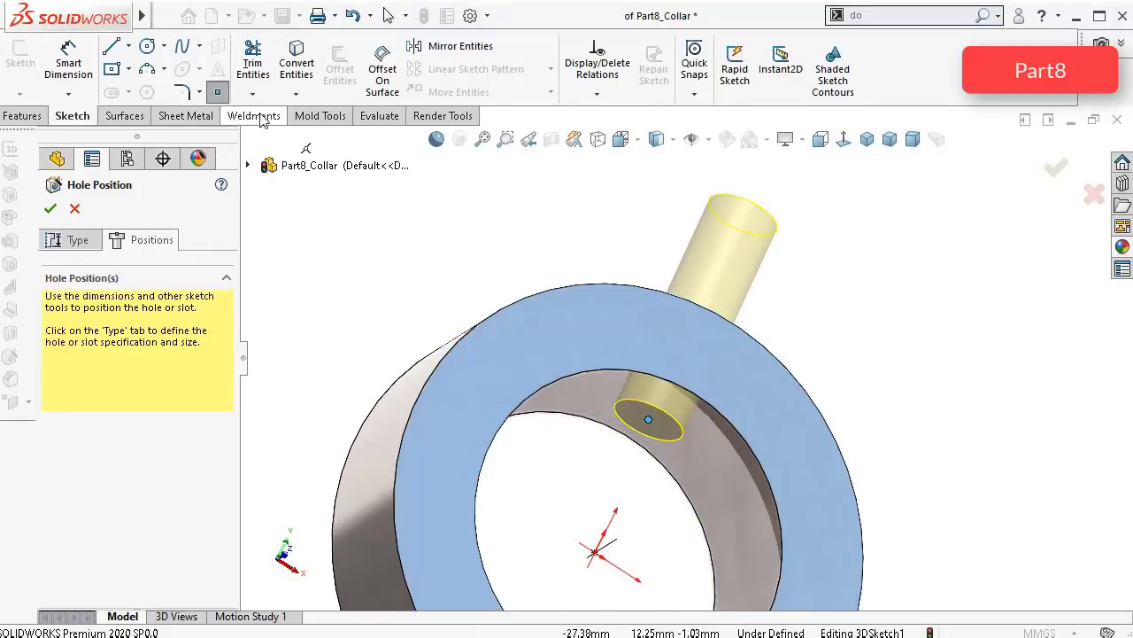
pyautogui.click(219, 92)
pyautogui.scroll(-3, 543, 221)
pyautogui.scroll(4, 665, 429)
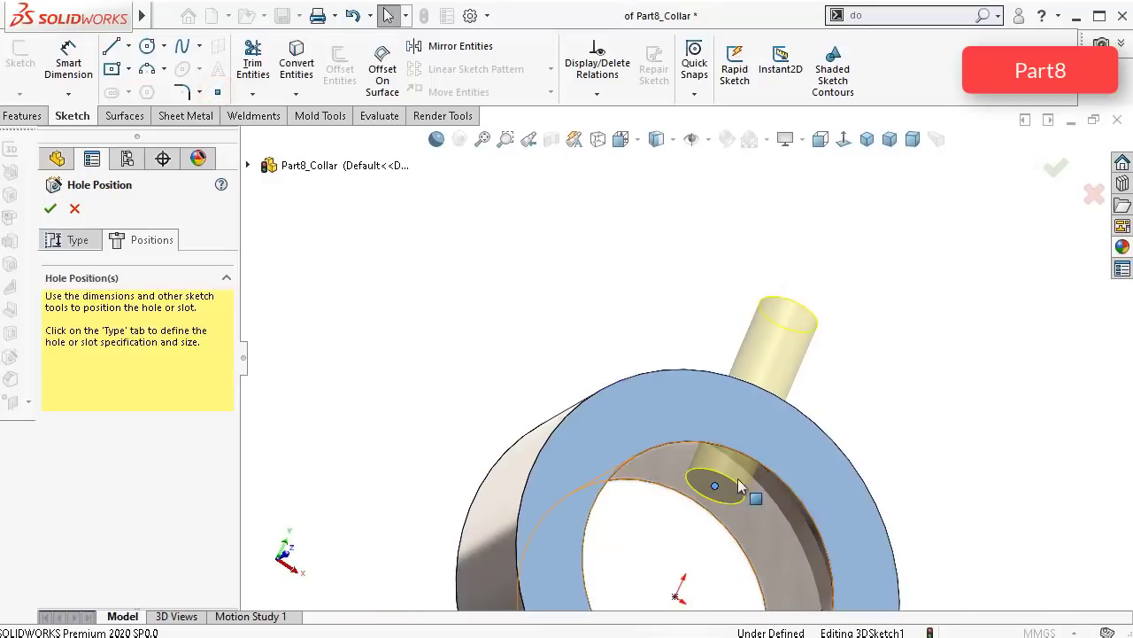
# Step: Add an Along Y relation between the hole's position point and the origin point, and finish the tapped hole
pyautogui.scroll(1, 753, 499)
pyautogui.click(843, 141)
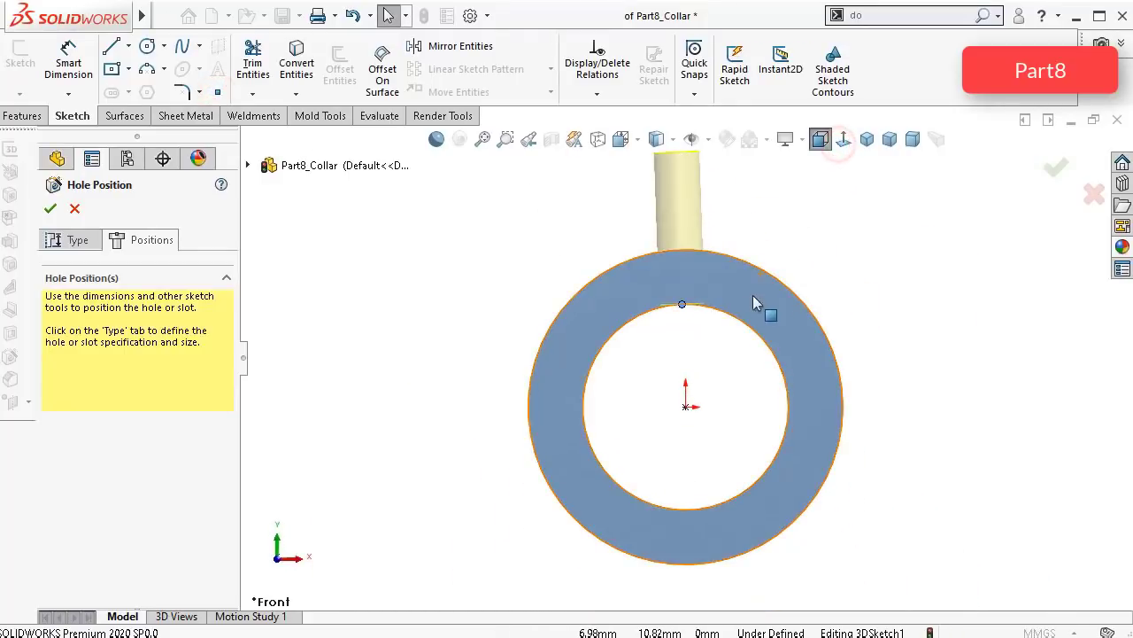
pyautogui.scroll(-2, 749, 297)
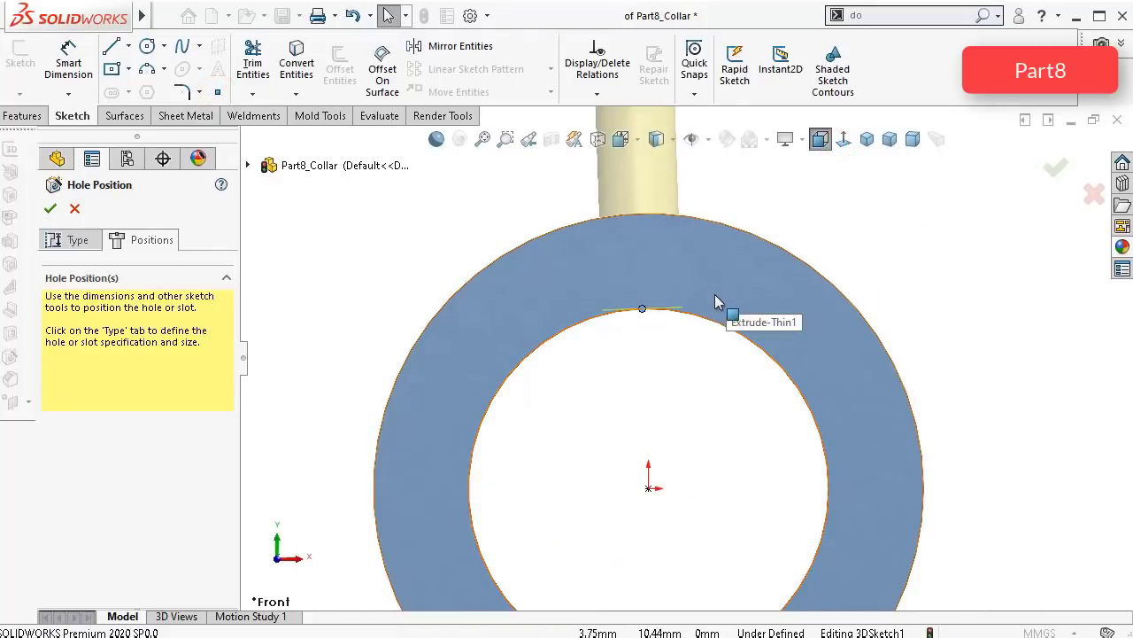
pyautogui.click(642, 308)
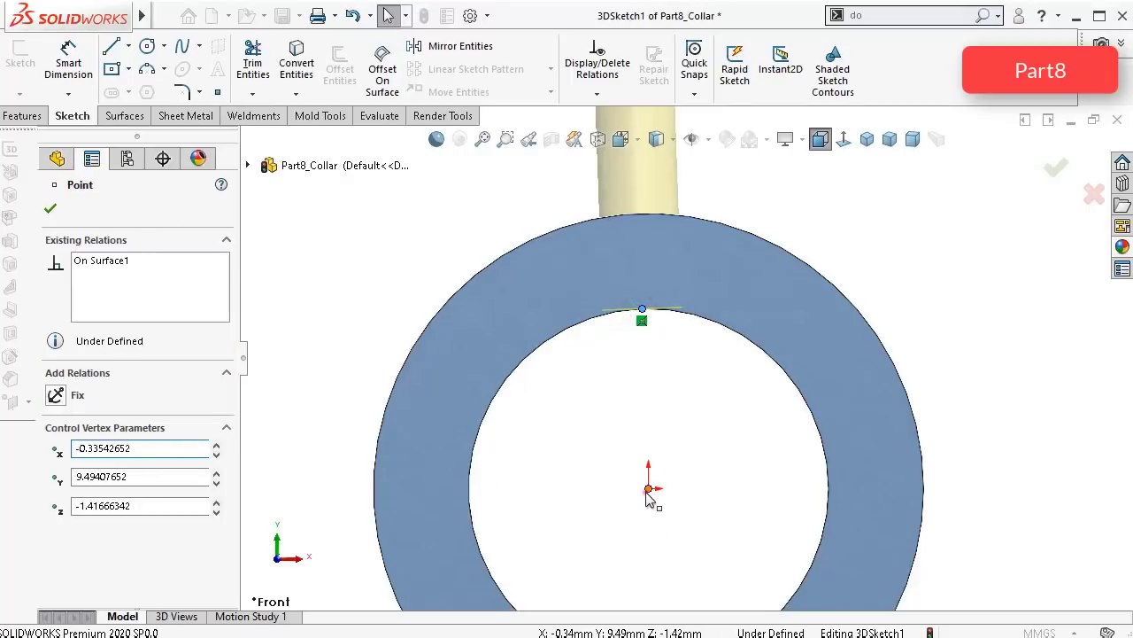
pyautogui.keyDown('ctrl'); pyautogui.click(648, 490); pyautogui.keyUp('ctrl')
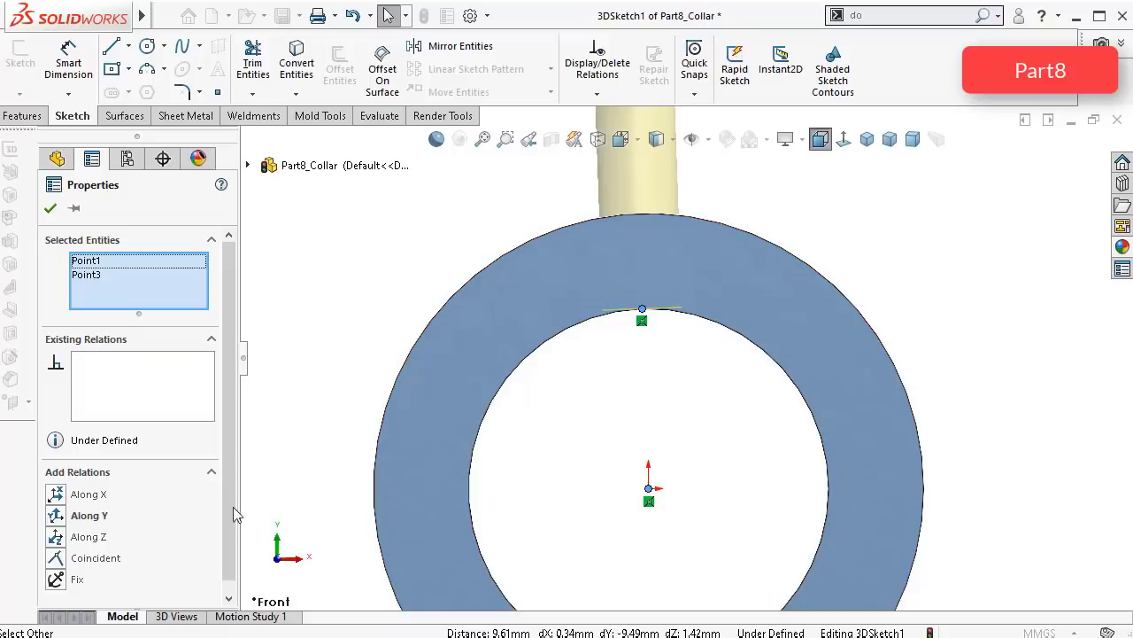
pyautogui.click(86, 515)
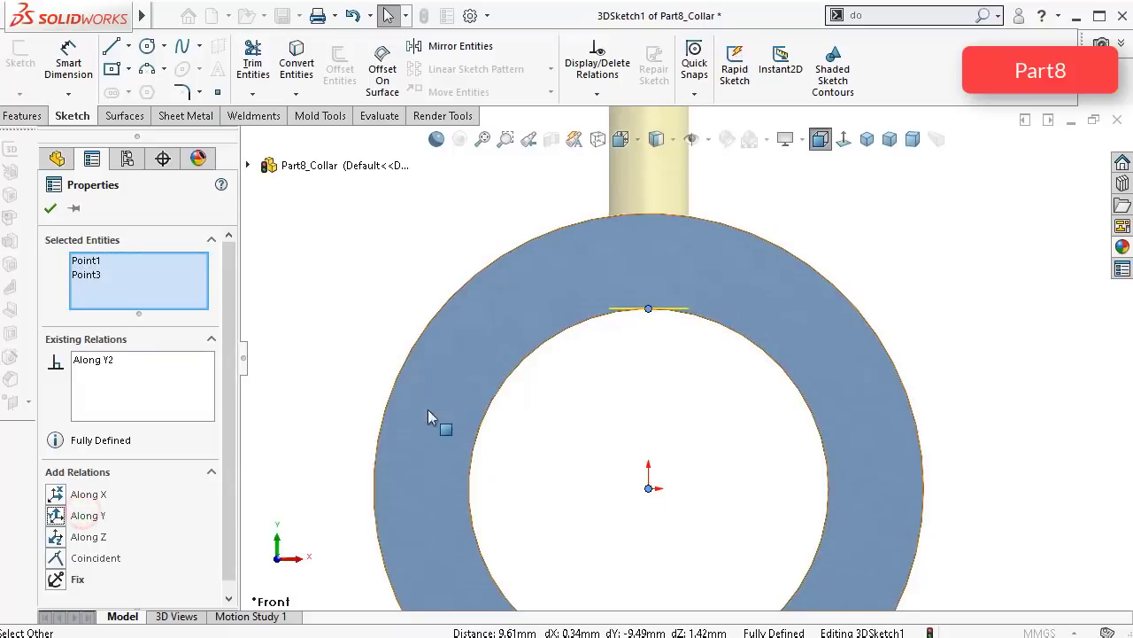
pyautogui.click(51, 209)
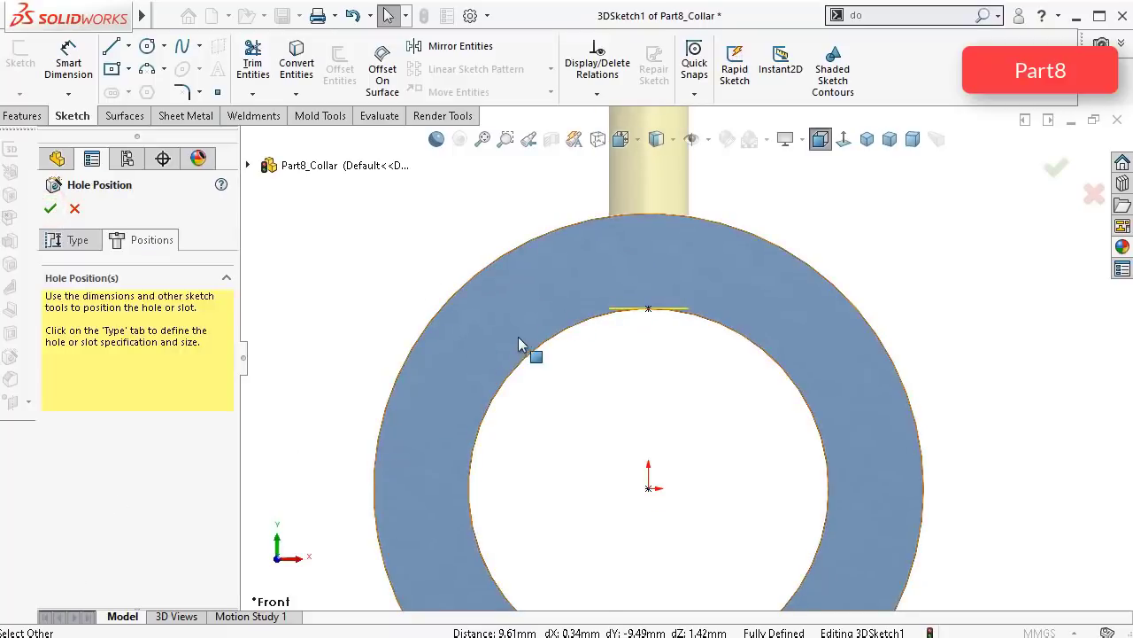
pyautogui.moveTo(518, 337)
pyautogui.mouseDown(button='middle')
pyautogui.moveTo(541, 277)
pyautogui.moveTo(521, 213)
pyautogui.moveTo(529, 238)
pyautogui.mouseUp(button='middle')
pyautogui.moveTo(523, 313); pyautogui.dragTo(522, 339, button='middle')
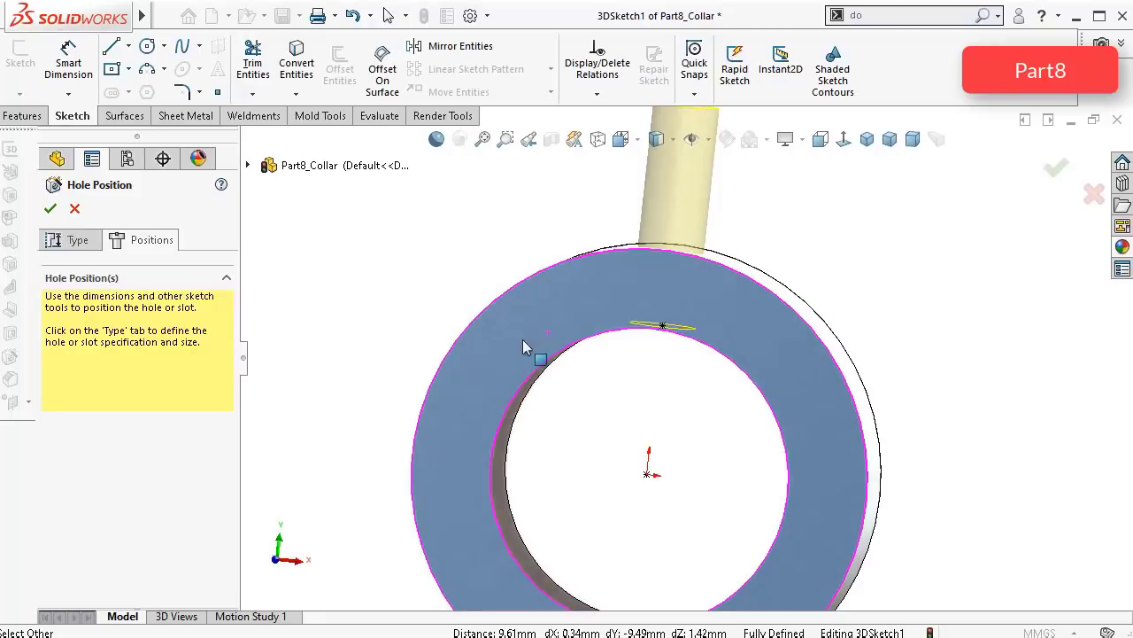
pyautogui.click(55, 209)
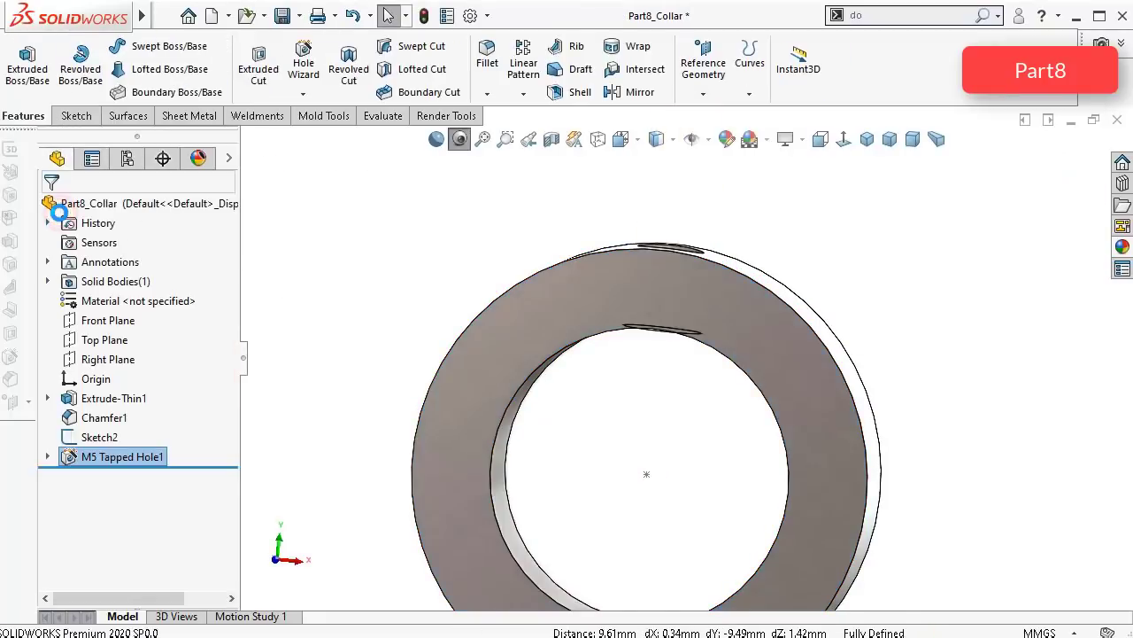
# Step: Add a 5 mm cosmetic thread to the tapped hole's edge on the outer face, with standard None and Up to Next
pyautogui.moveTo(526, 372); pyautogui.dragTo(536, 531, button='middle')
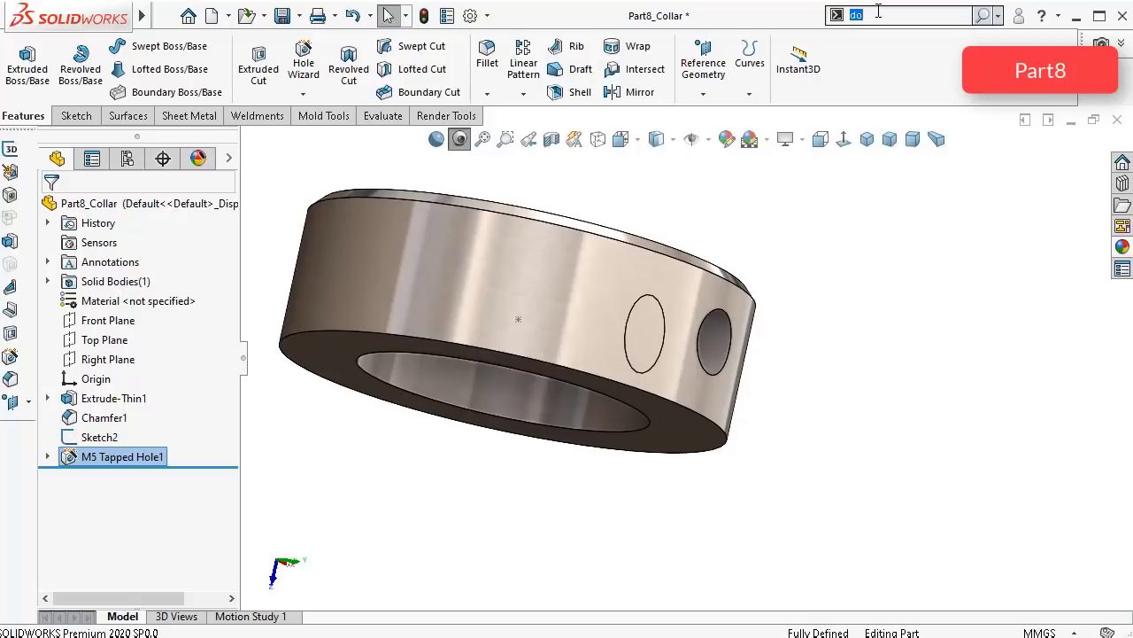
pyautogui.click(878, 11)
pyautogui.write('cos')
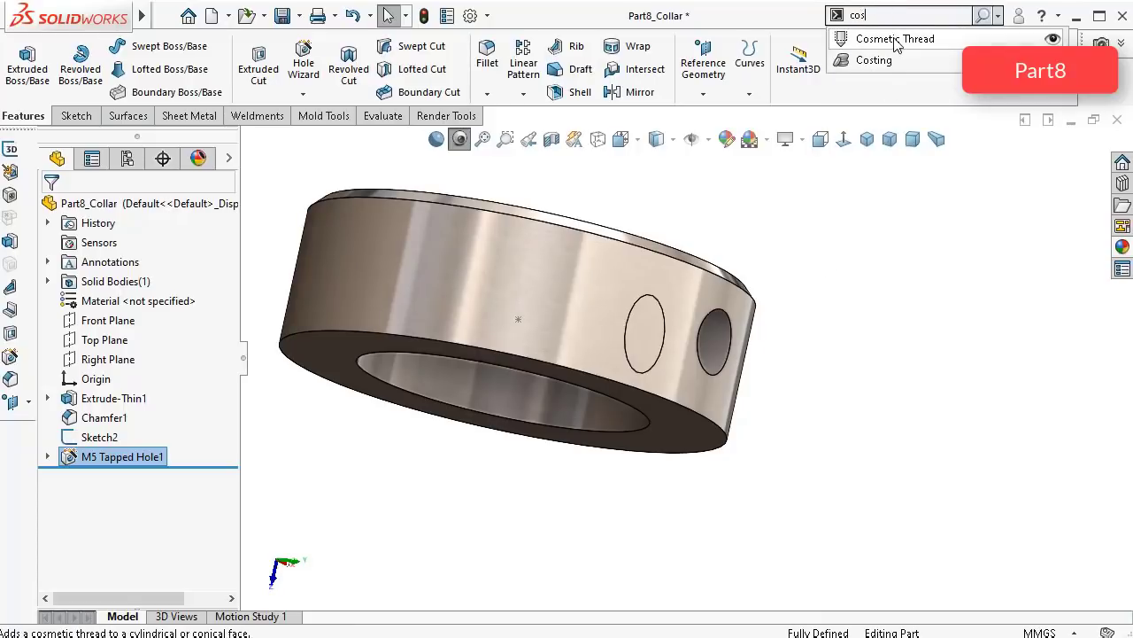
pyautogui.click(897, 42)
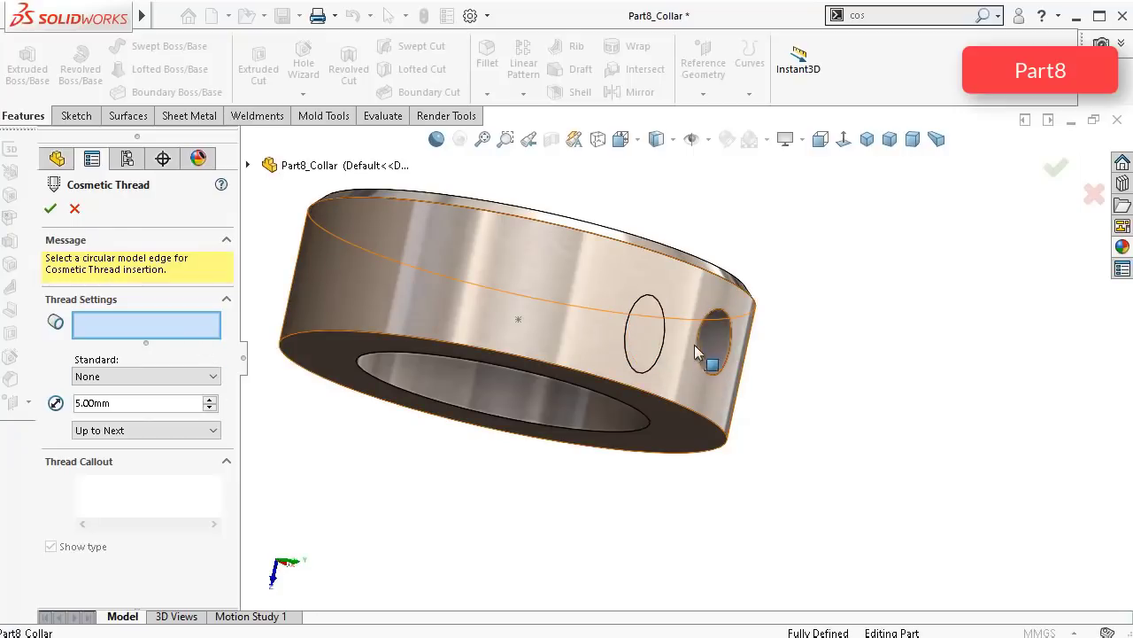
pyautogui.click(731, 356)
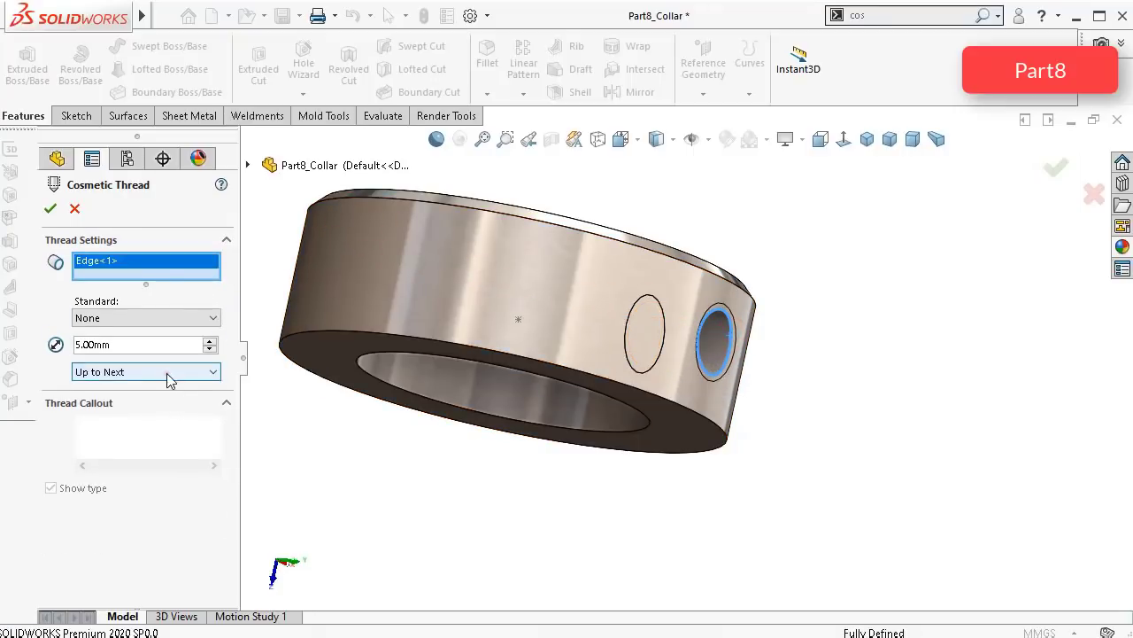
pyautogui.moveTo(594, 404); pyautogui.dragTo(648, 196, button='middle')
pyautogui.click(50, 208)
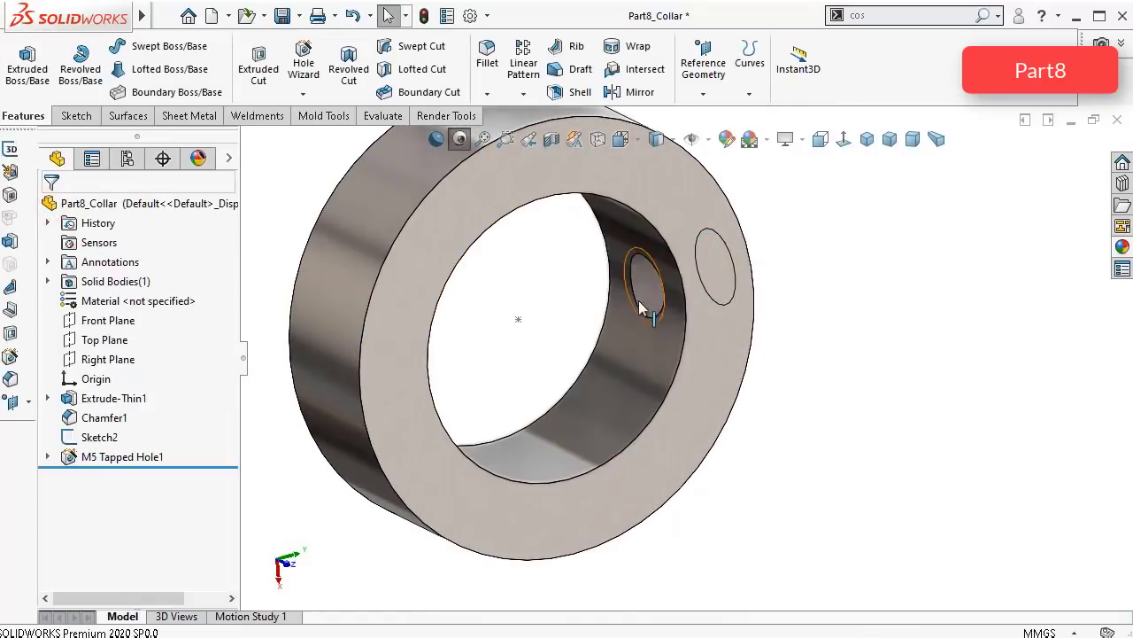
# Step: Compare the two threads under the tapped hole feature and review the added cosmetic thread's settings
pyautogui.click(49, 457)
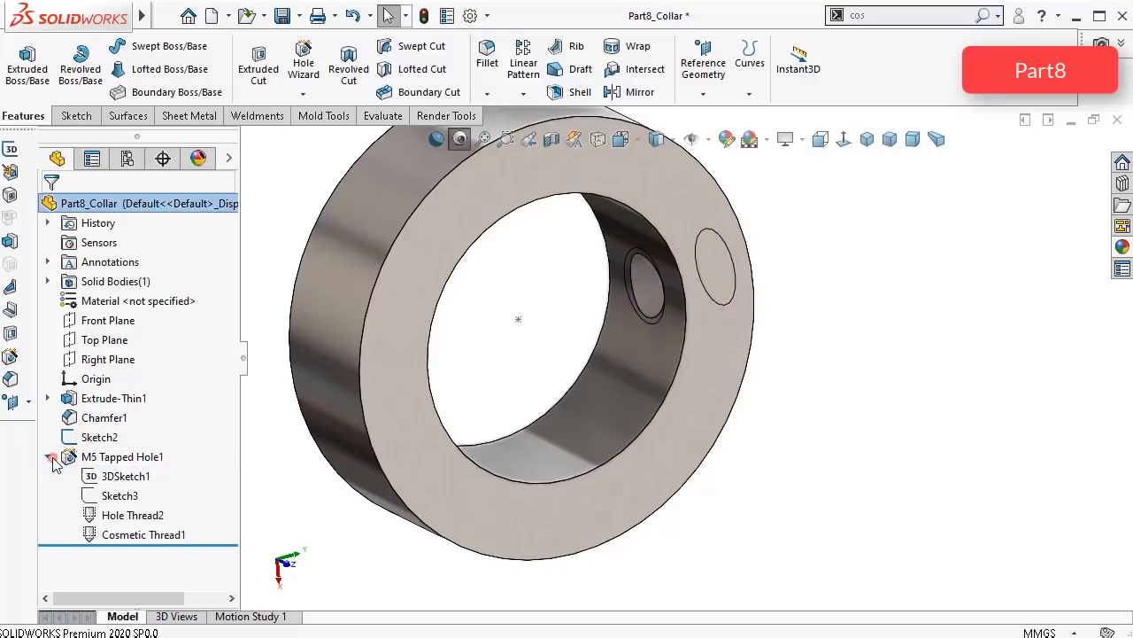
pyautogui.click(149, 536)
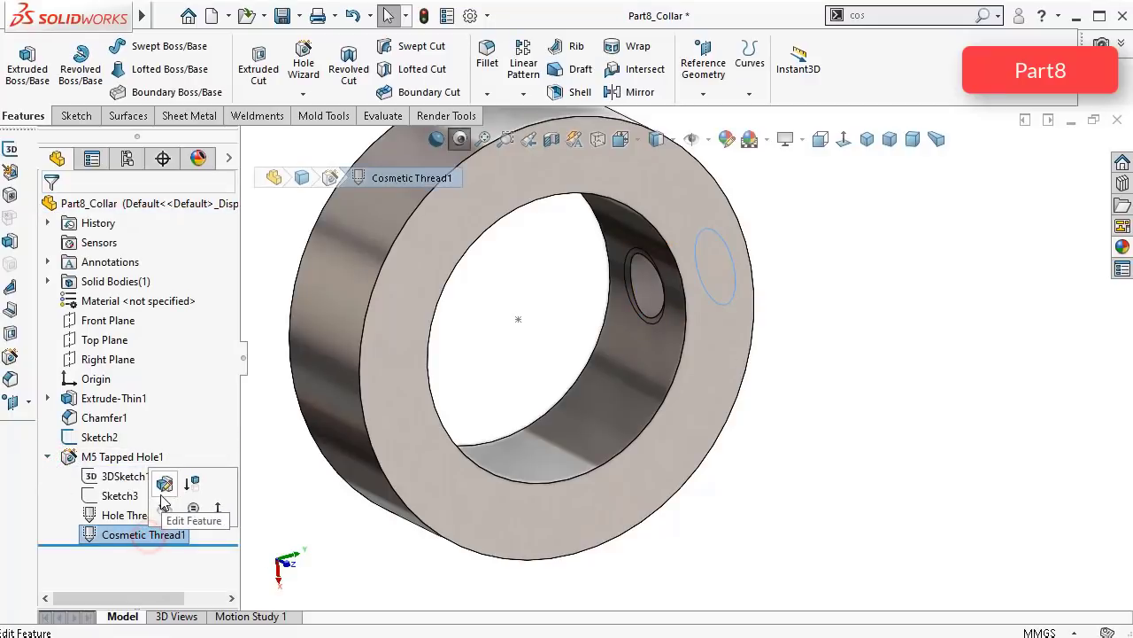
pyautogui.click(130, 518)
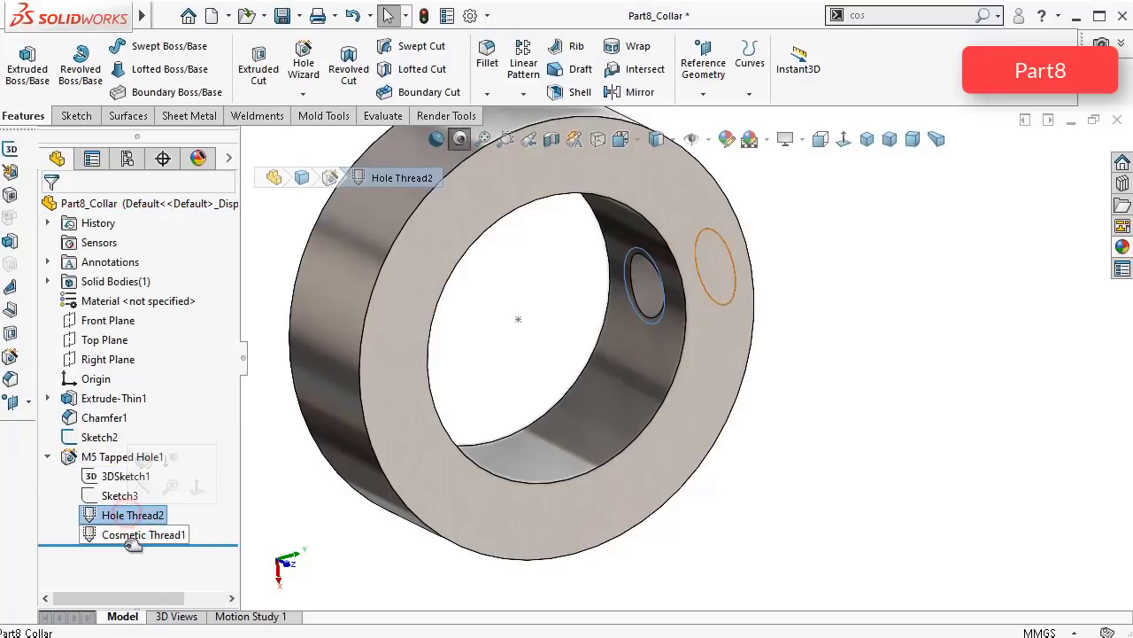
pyautogui.click(130, 537)
pyautogui.click(143, 485)
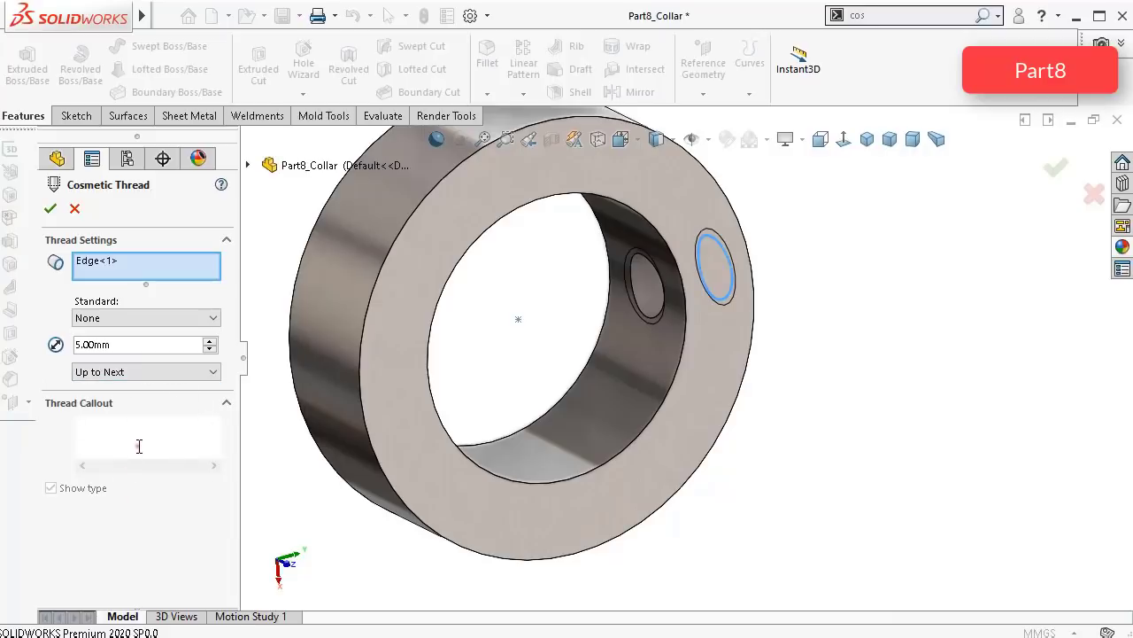
pyautogui.rightClick(645, 296)
pyautogui.click(923, 392)
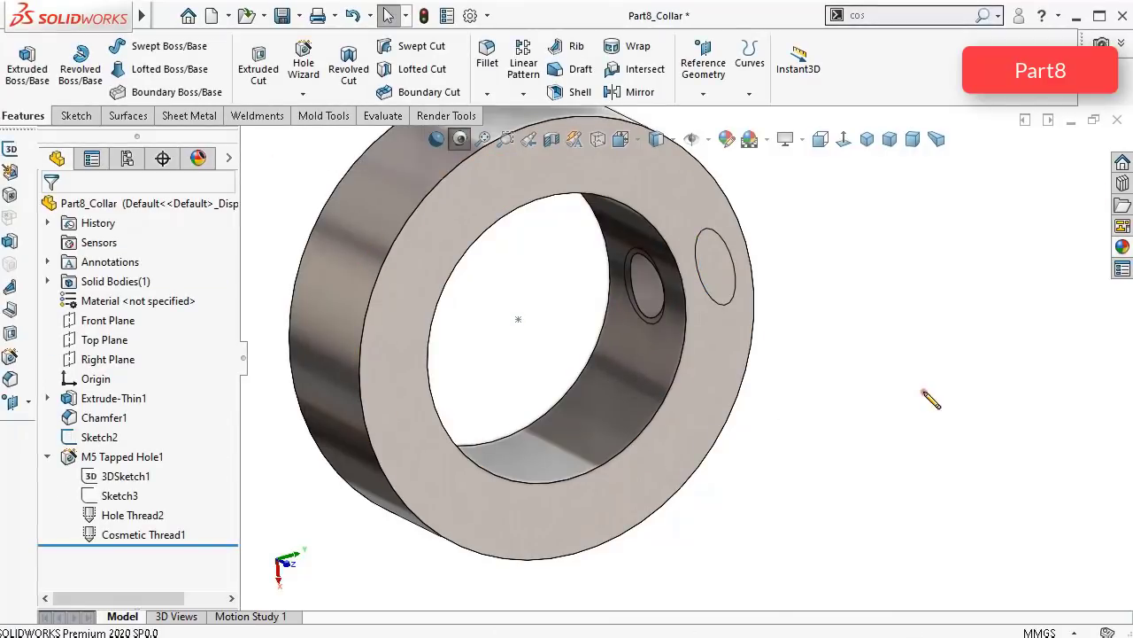
# Step: Examine the collar's tapped hole, chamfer and bore from several standard and rotated views
pyautogui.scroll(1, 914, 399)
pyautogui.moveTo(917, 404); pyautogui.dragTo(695, 408, button='middle')
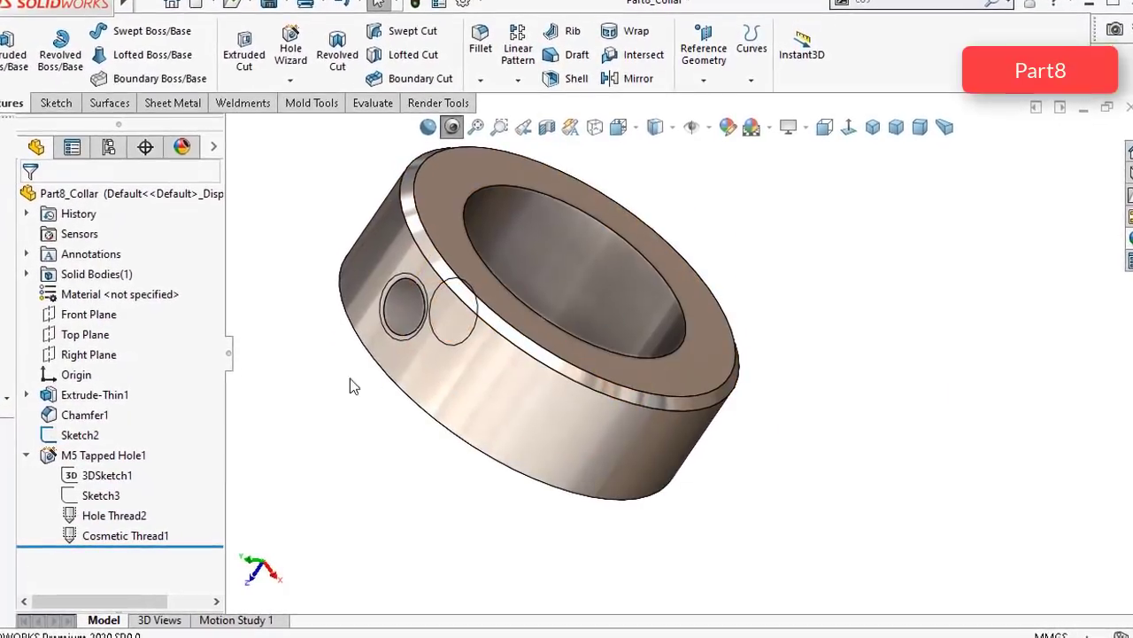
pyautogui.click(227, 356)
pyautogui.click(832, 117)
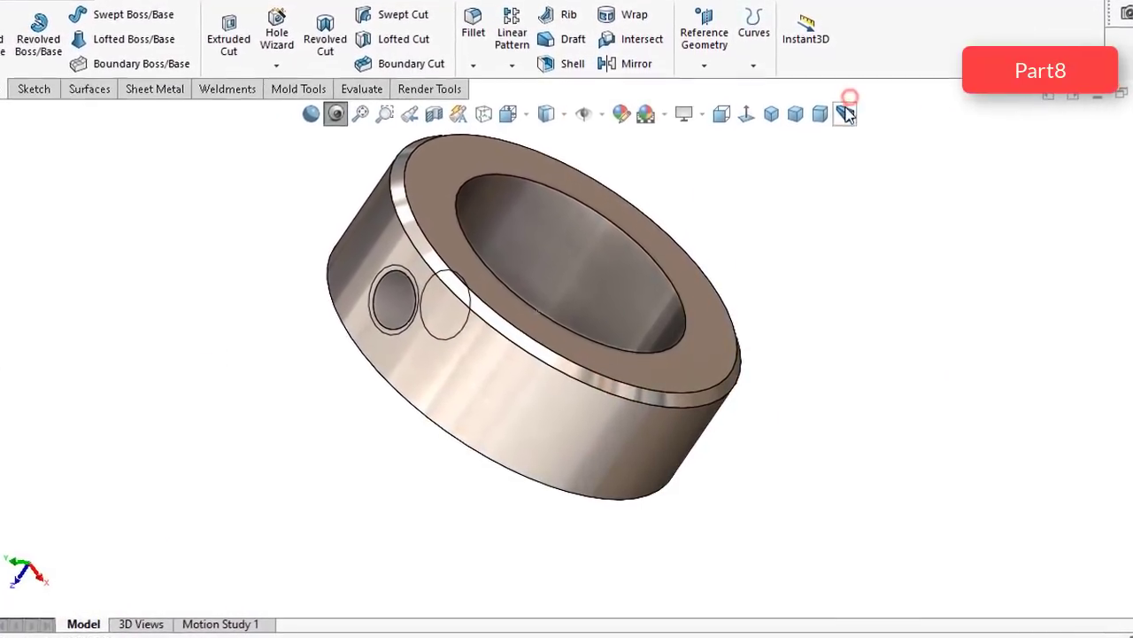
pyautogui.click(801, 113)
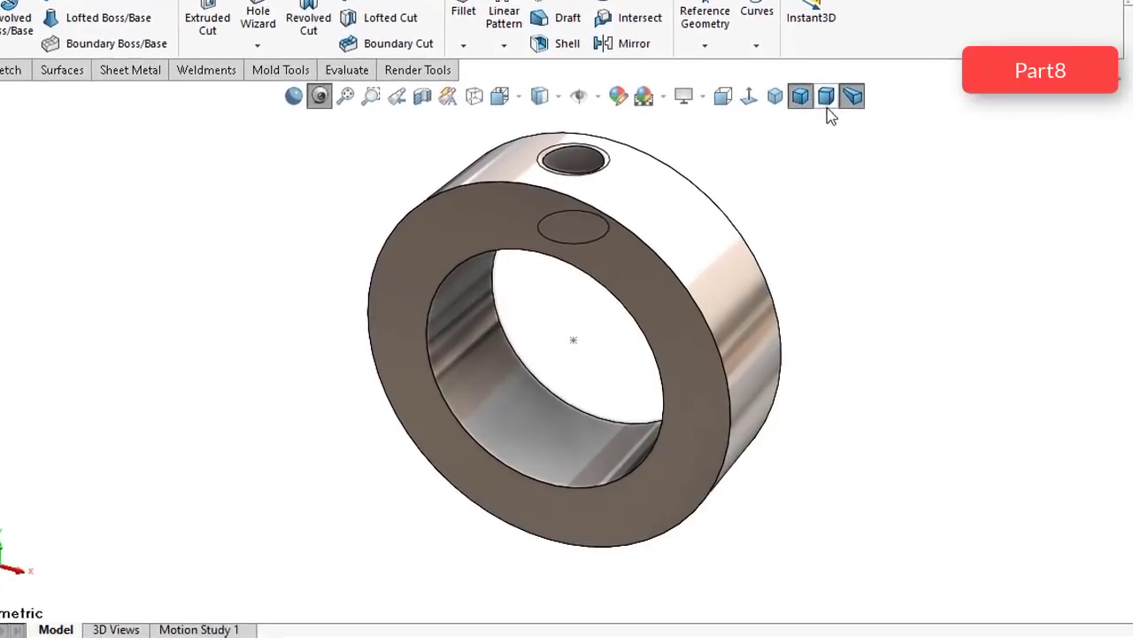
pyautogui.click(822, 116)
pyautogui.moveTo(806, 127); pyautogui.dragTo(621, 470, button='middle')
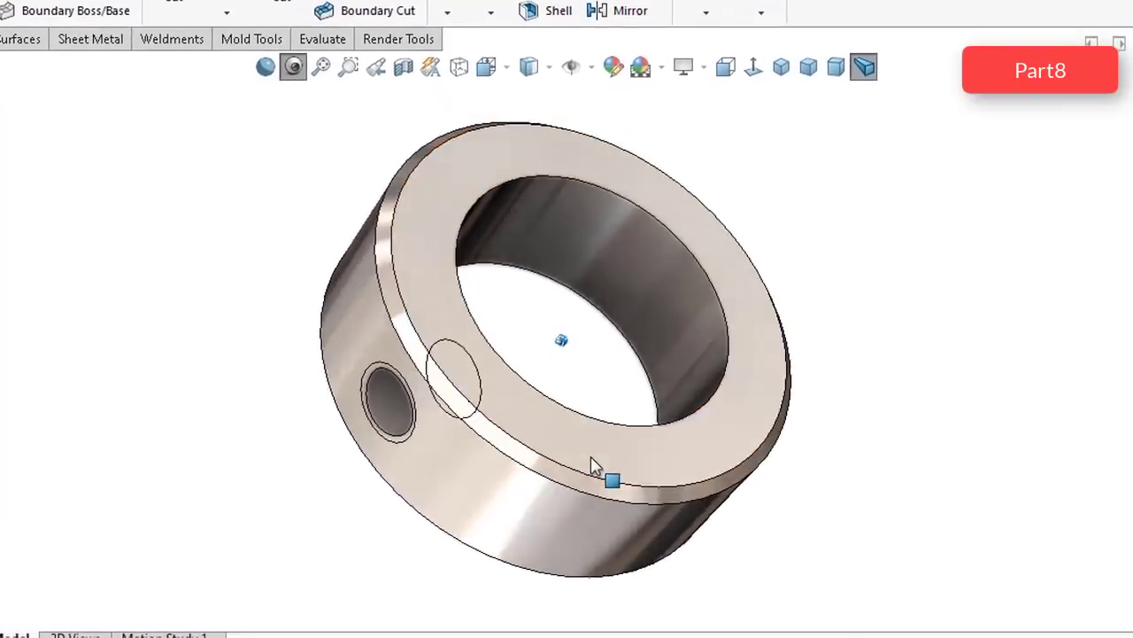
pyautogui.hotkey('ctrl', '7')
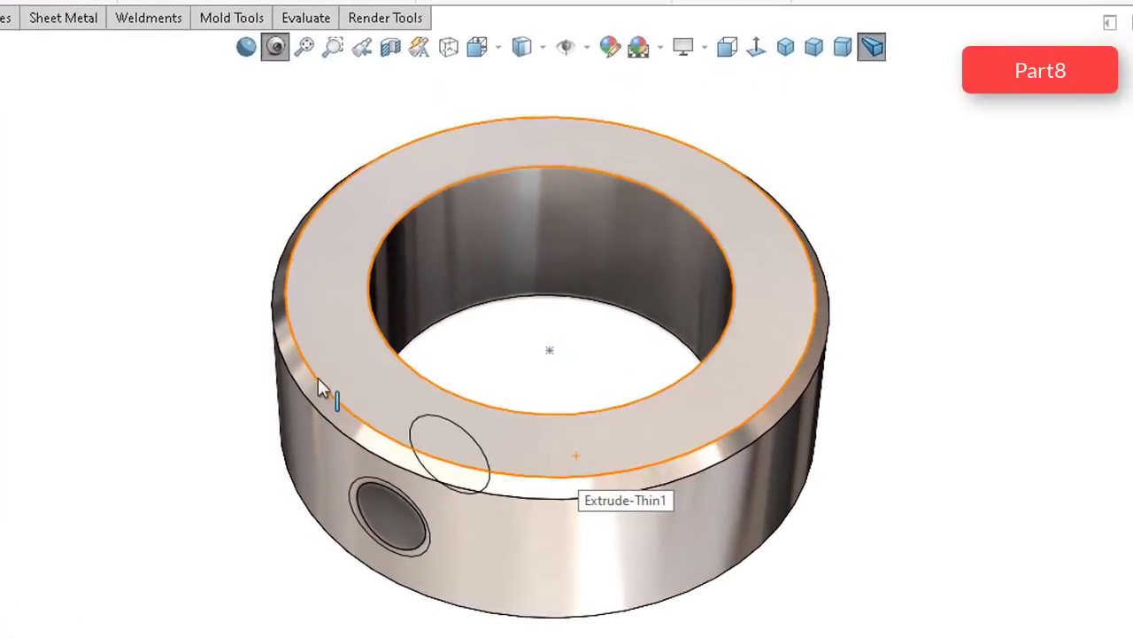
pyautogui.press('Up')
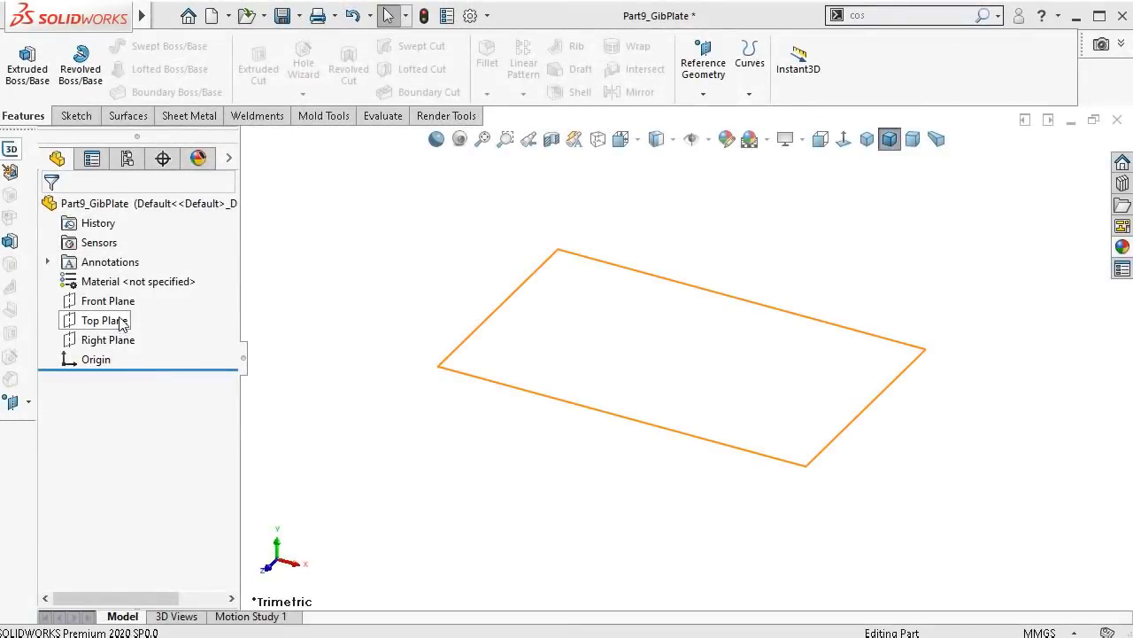
# Step: Sketch a centre rectangle about 263 mm wide on the Front Plane, centred on the origin
pyautogui.click(108, 301)
pyautogui.click(134, 285)
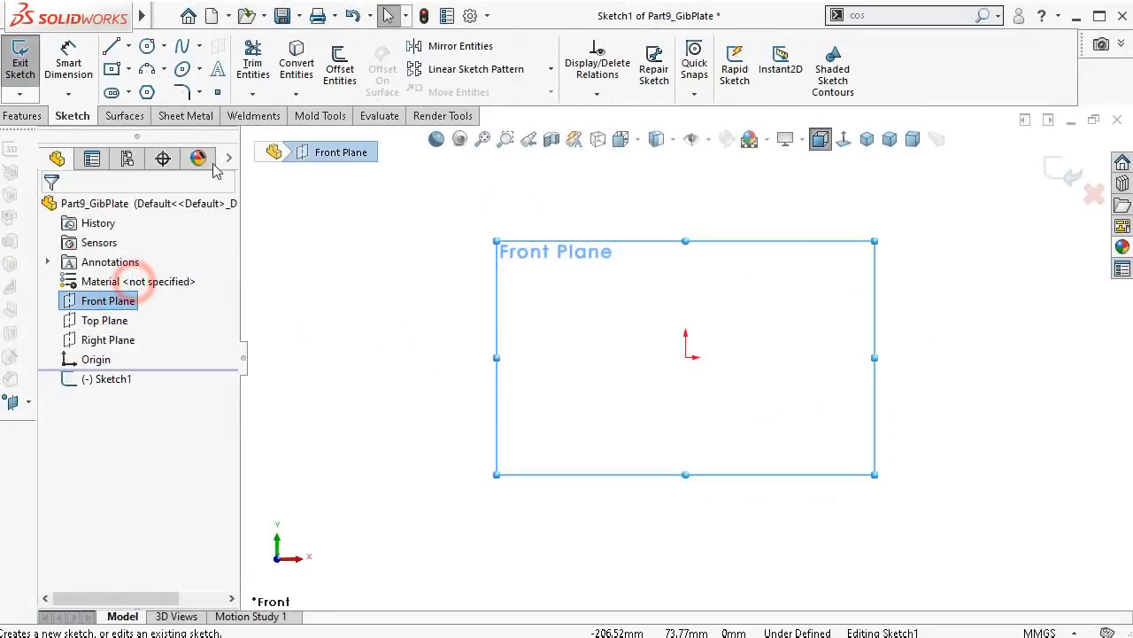
pyautogui.click(111, 73)
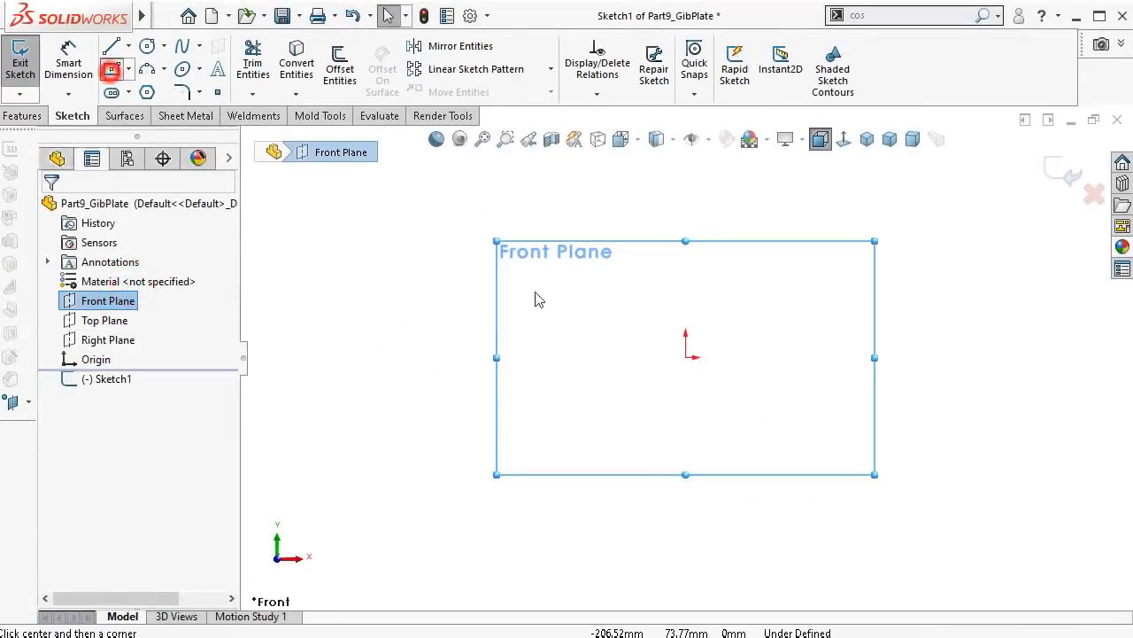
pyautogui.click(685, 358)
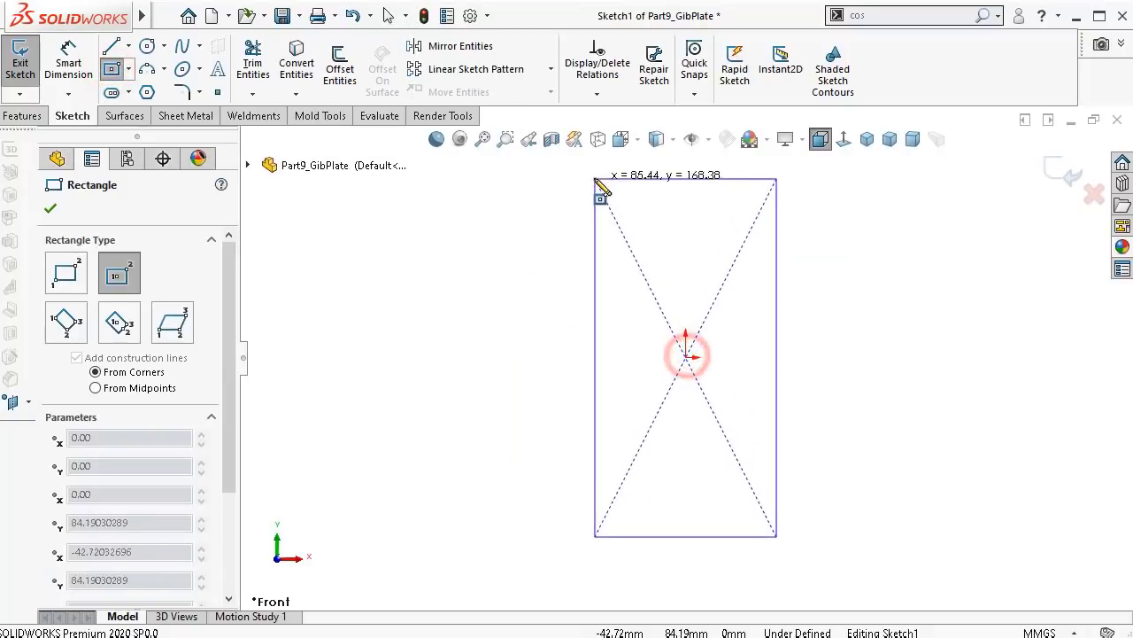
pyautogui.click(406, 277)
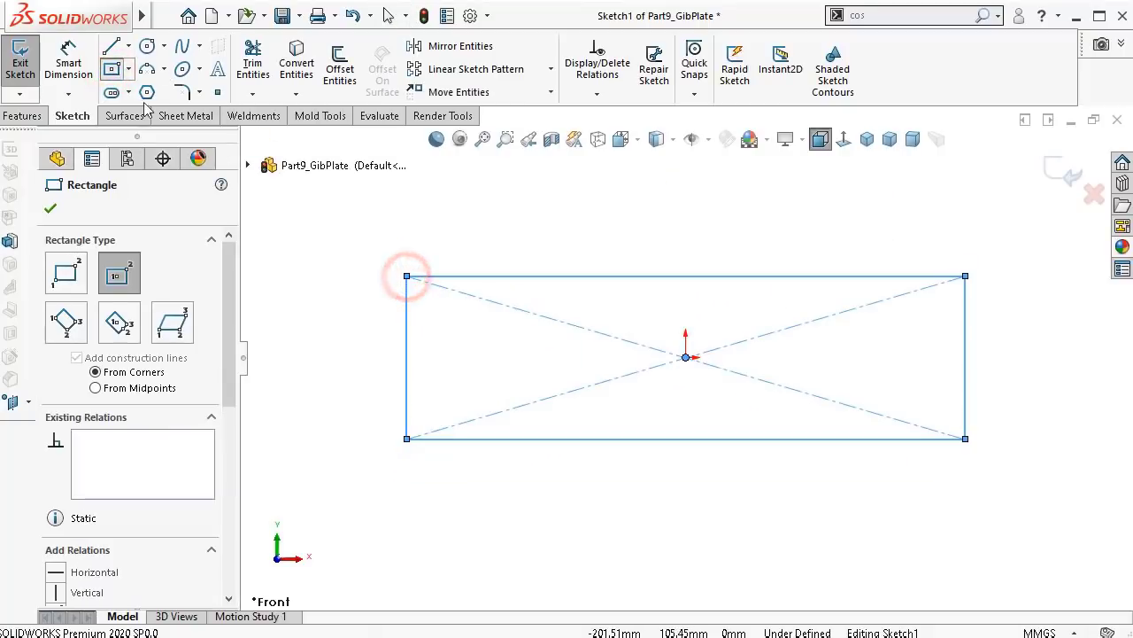
# Step: Dimension the rectangle 33.25 mm wide and 15.75 mm high
pyautogui.click(68, 58)
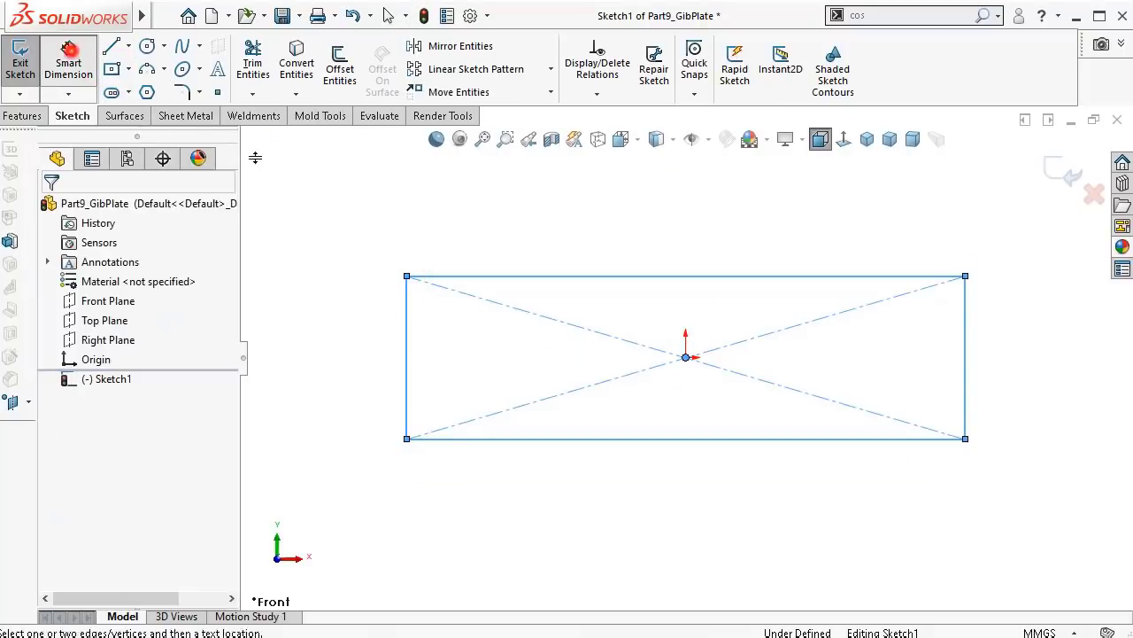
pyautogui.click(483, 218)
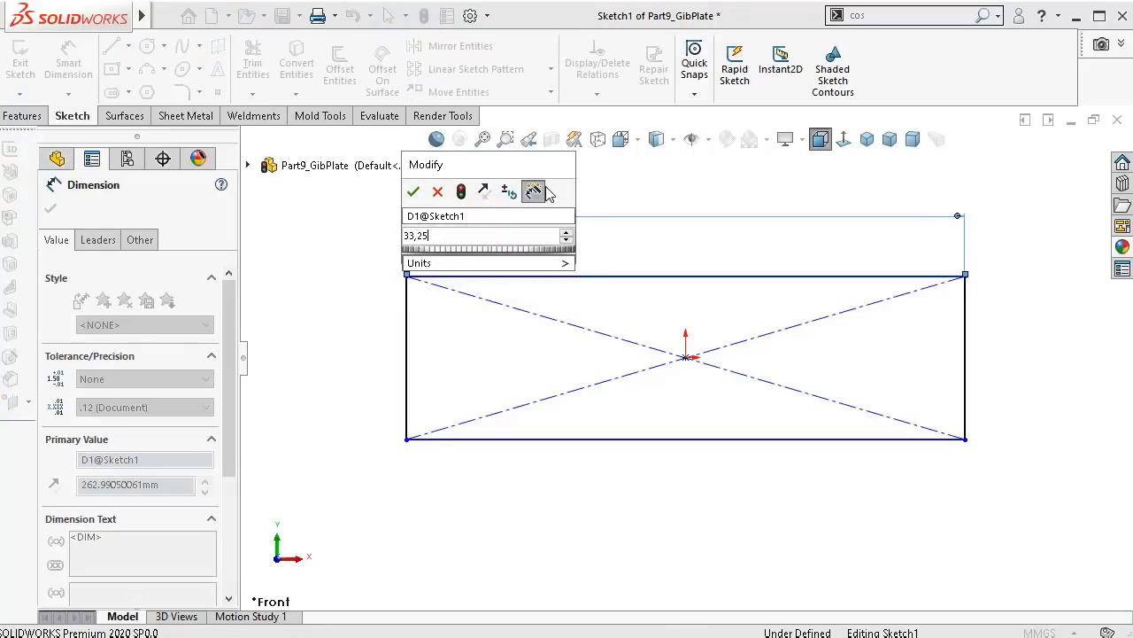
pyautogui.press('Return')
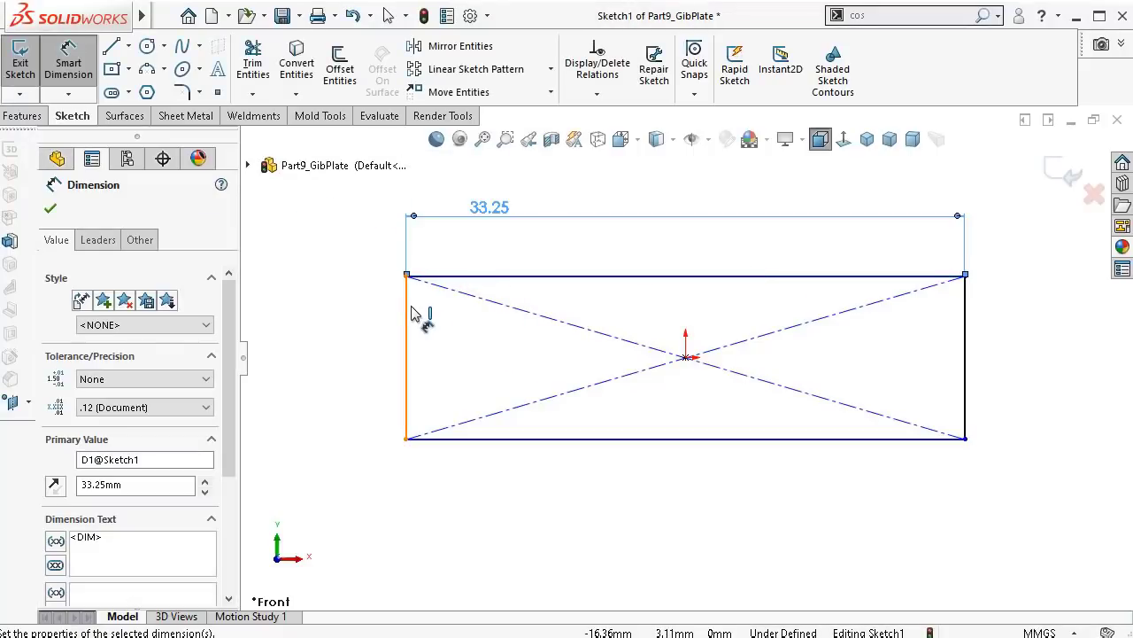
pyautogui.click(409, 305)
pyautogui.click(372, 348)
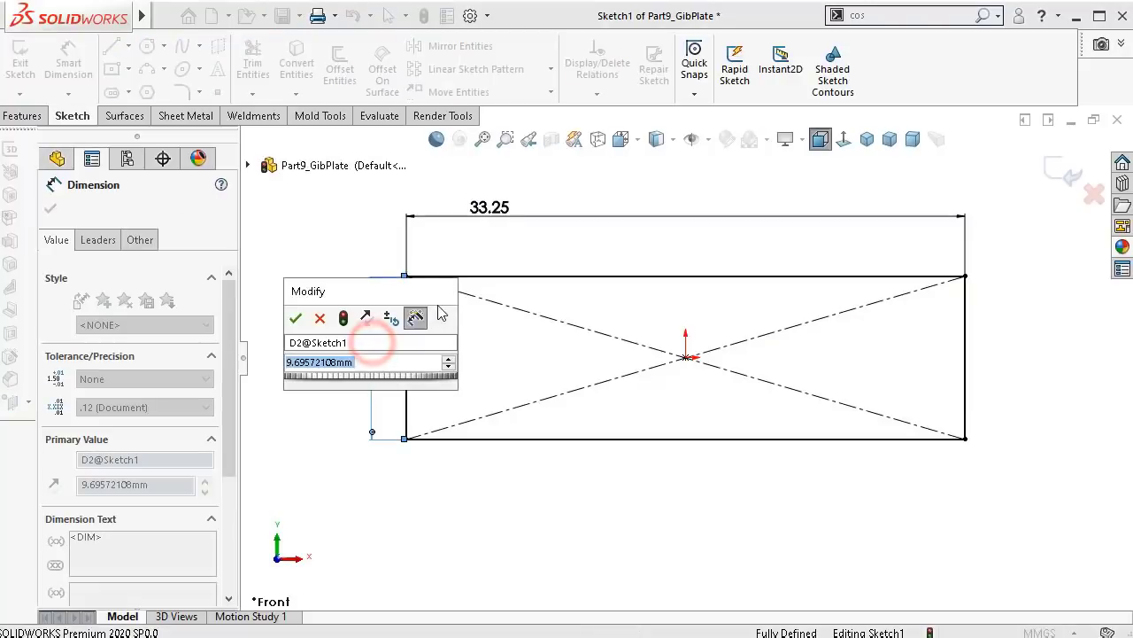
pyautogui.write('15')
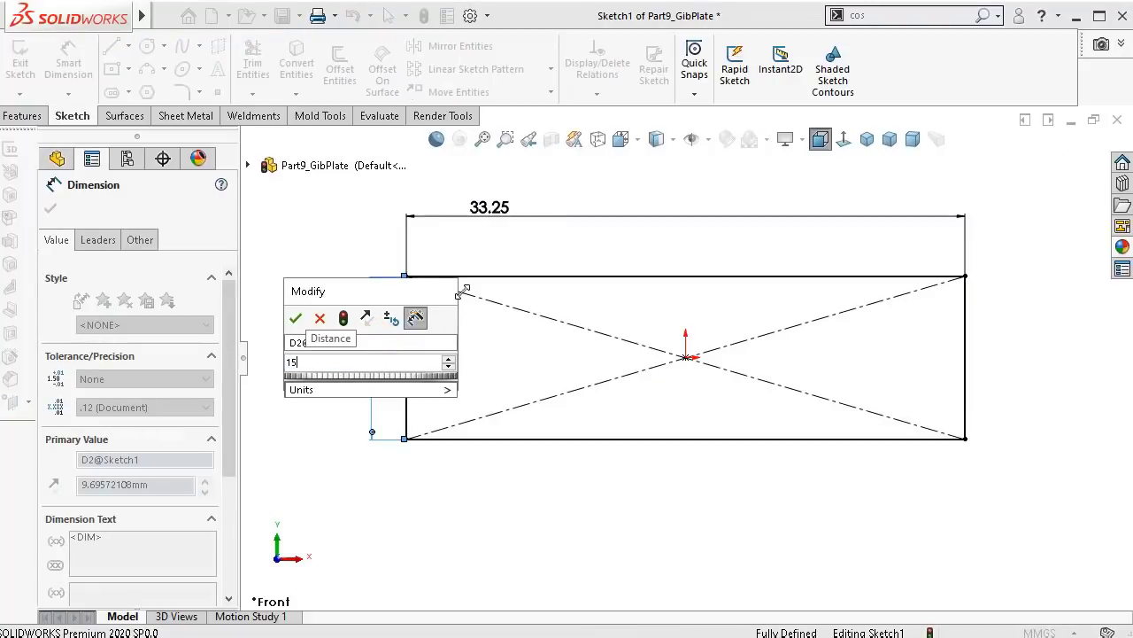
pyautogui.write(',75')
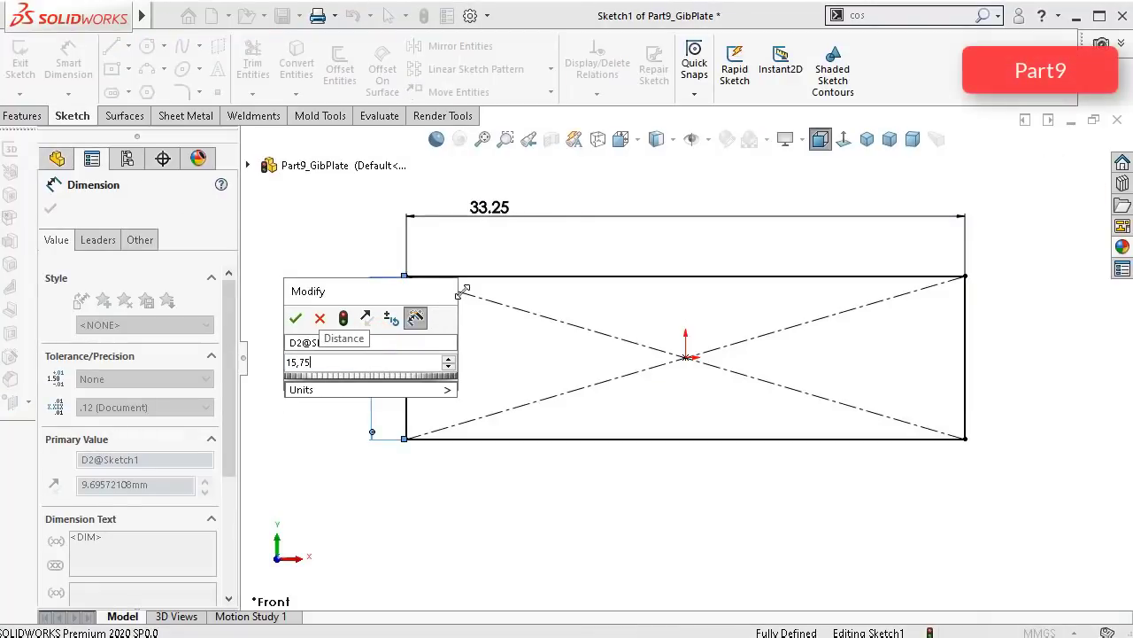
pyautogui.press('Return')
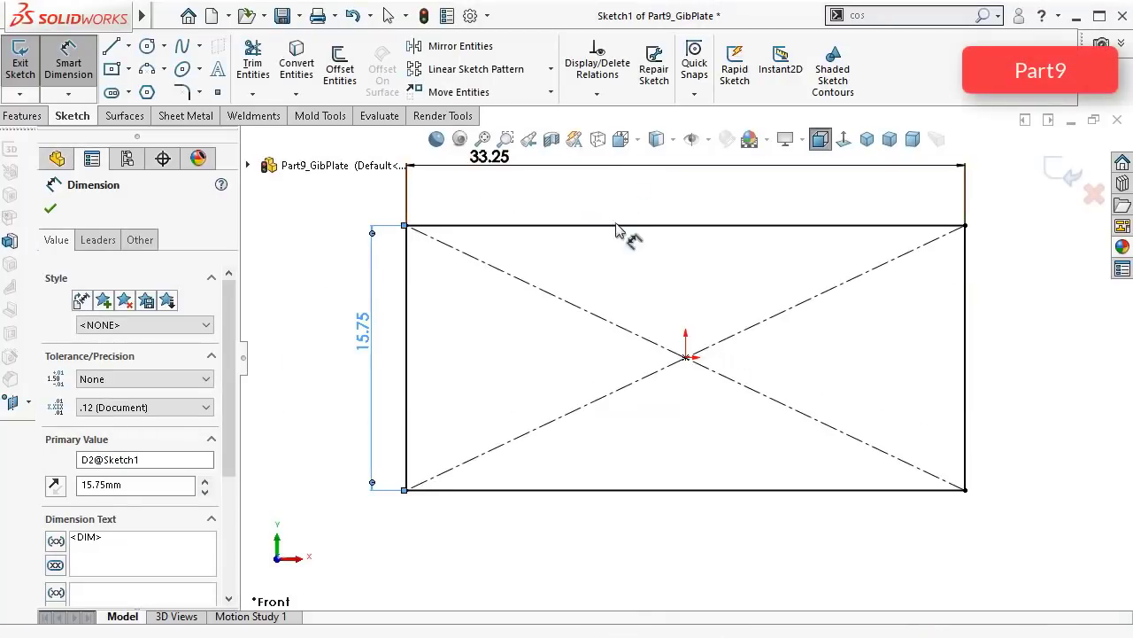
# Step: Extrude the rectangle 2.25 mm with a Blind end condition and save the part
pyautogui.moveTo(627, 251)
pyautogui.mouseDown(button='middle')
pyautogui.moveTo(561, 286)
pyautogui.moveTo(554, 337)
pyautogui.mouseUp(button='middle')
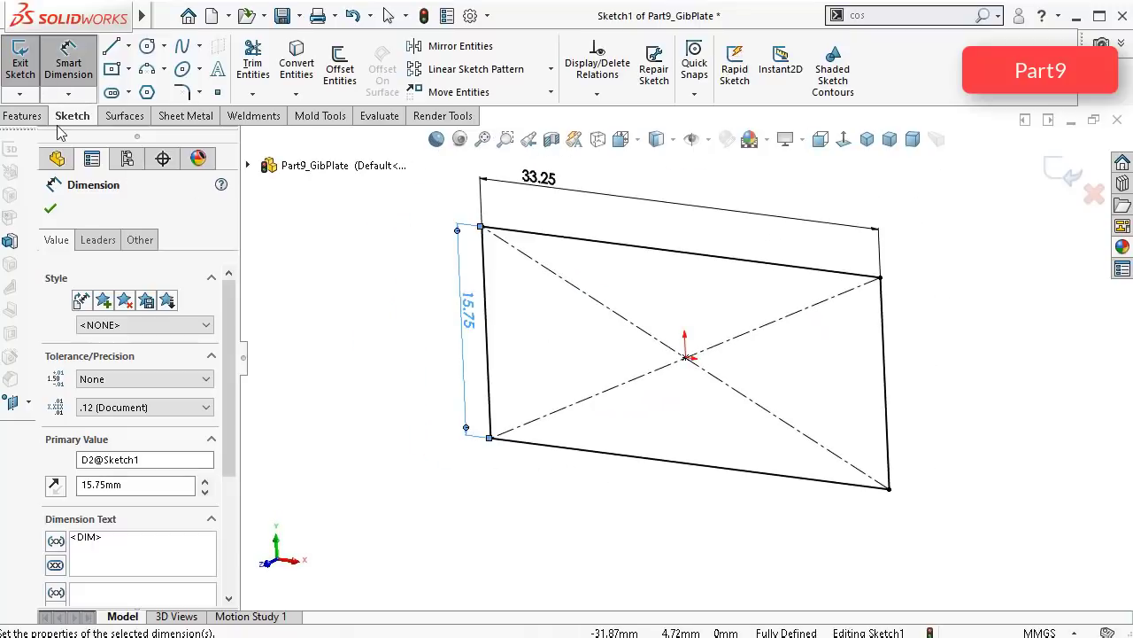
pyautogui.click(22, 116)
pyautogui.click(27, 66)
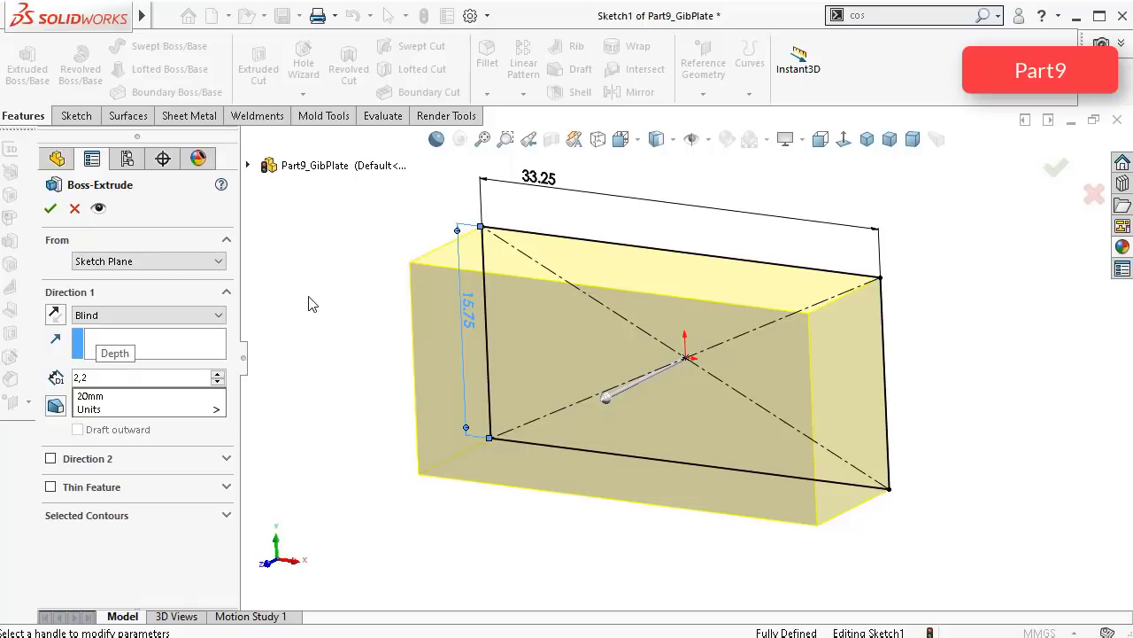
pyautogui.press('Return')
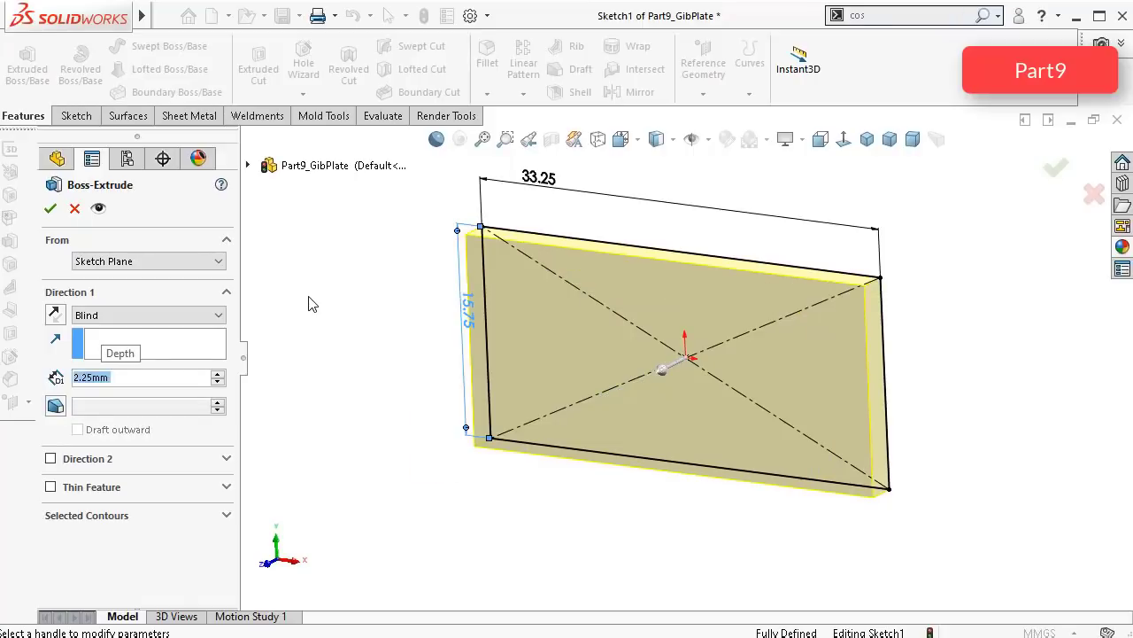
pyautogui.click(49, 209)
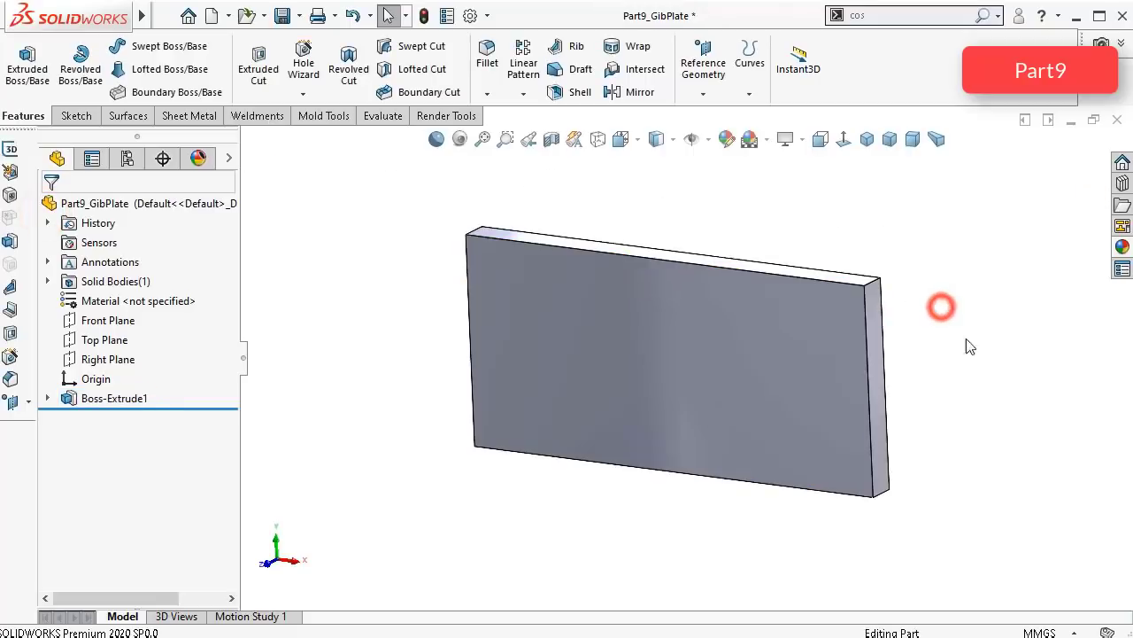
pyautogui.hotkey('ctrl', 's')
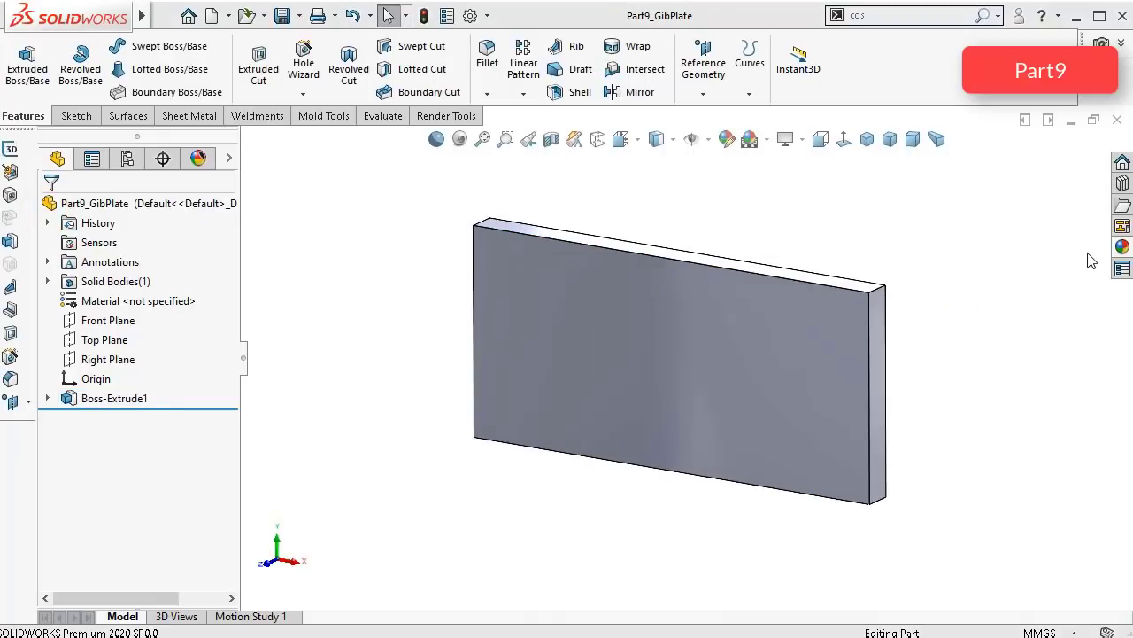
# Step: Apply the polished steel appearance to the extruded plate and save the part
pyautogui.click(1121, 249)
pyautogui.moveTo(927, 403); pyautogui.dragTo(767, 399)
pyautogui.click(768, 393)
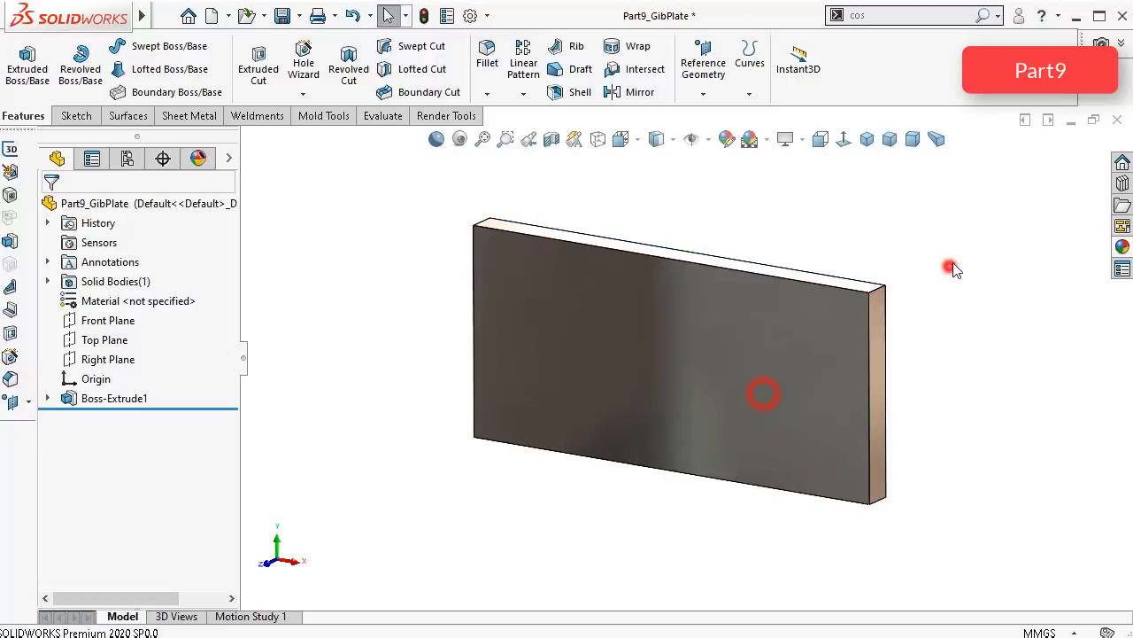
pyautogui.moveTo(951, 263); pyautogui.dragTo(944, 301, button='middle')
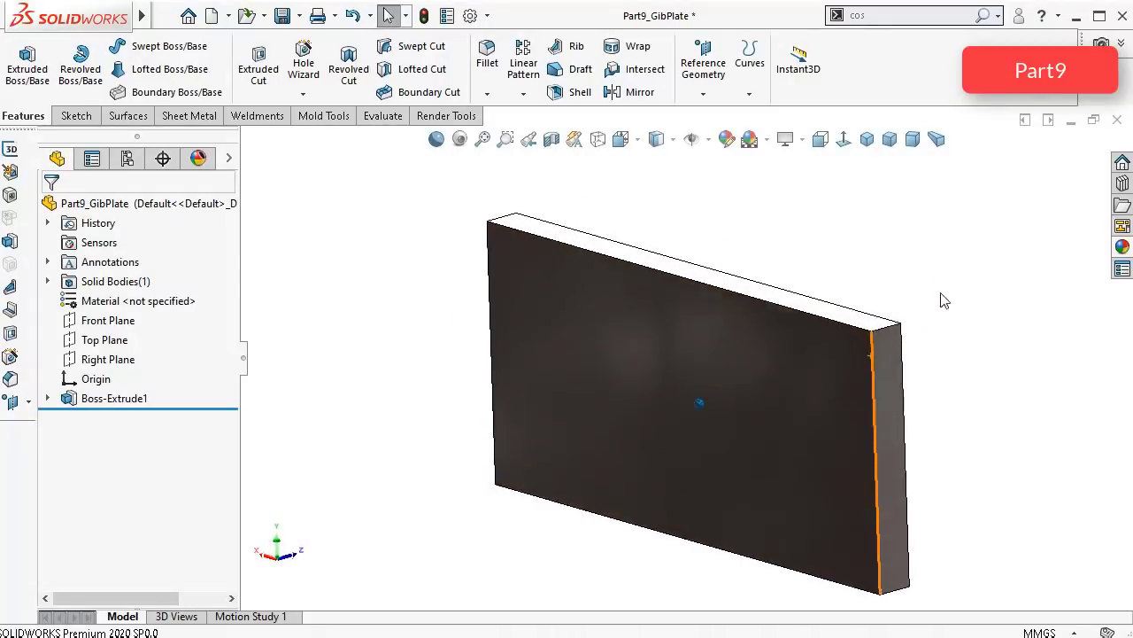
pyautogui.moveTo(680, 405); pyautogui.dragTo(655, 404, button='middle')
pyautogui.hotkey('ctrl', 's')
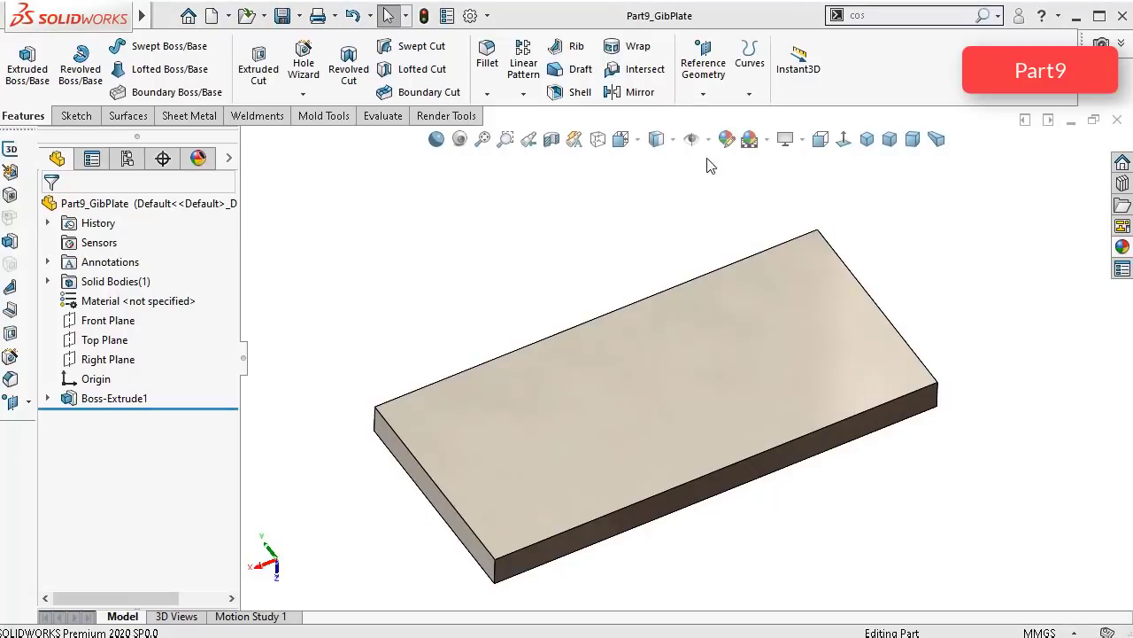
pyautogui.click(729, 143)
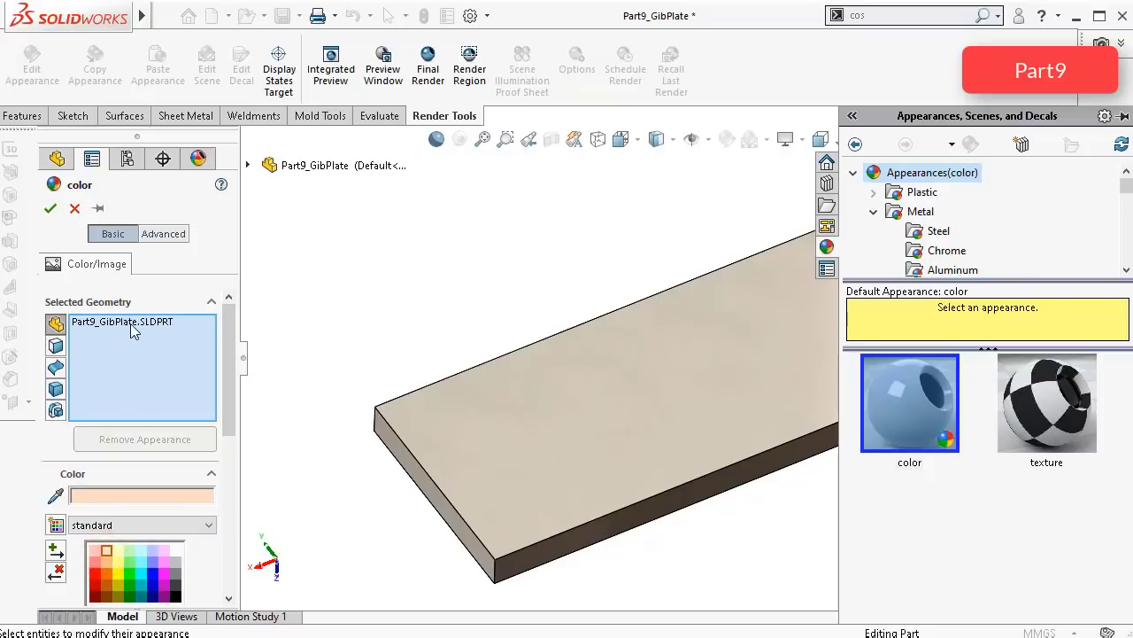
pyautogui.click(109, 560)
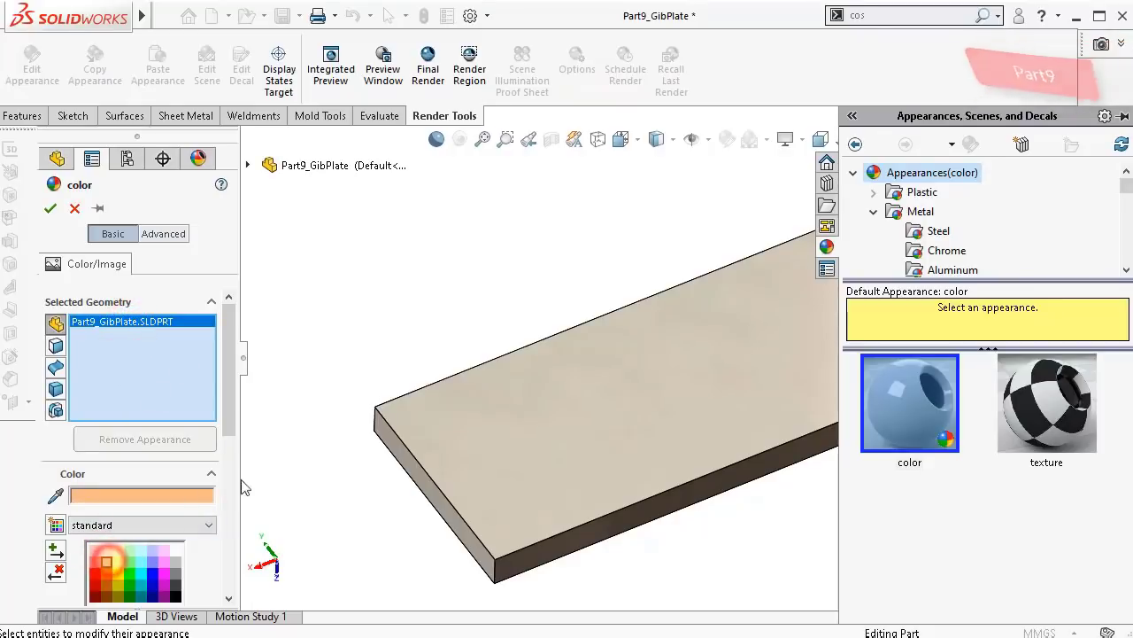
pyautogui.click(380, 445)
pyautogui.click(429, 434)
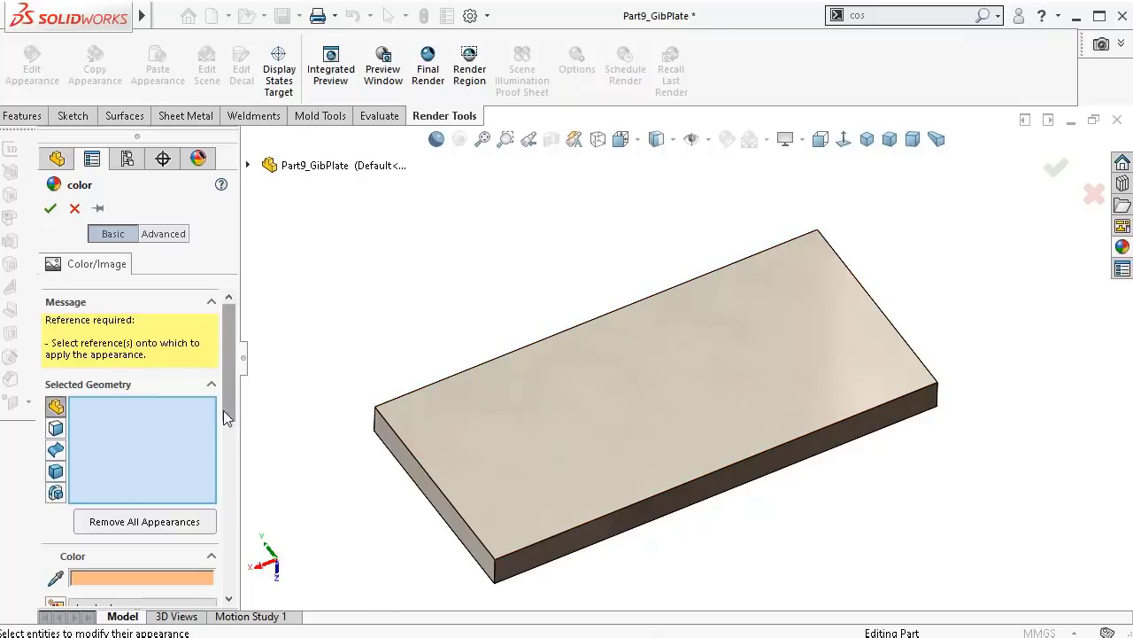
pyautogui.moveTo(225, 397); pyautogui.dragTo(226, 487)
pyautogui.click(498, 369)
pyautogui.scroll(-2, 217, 489)
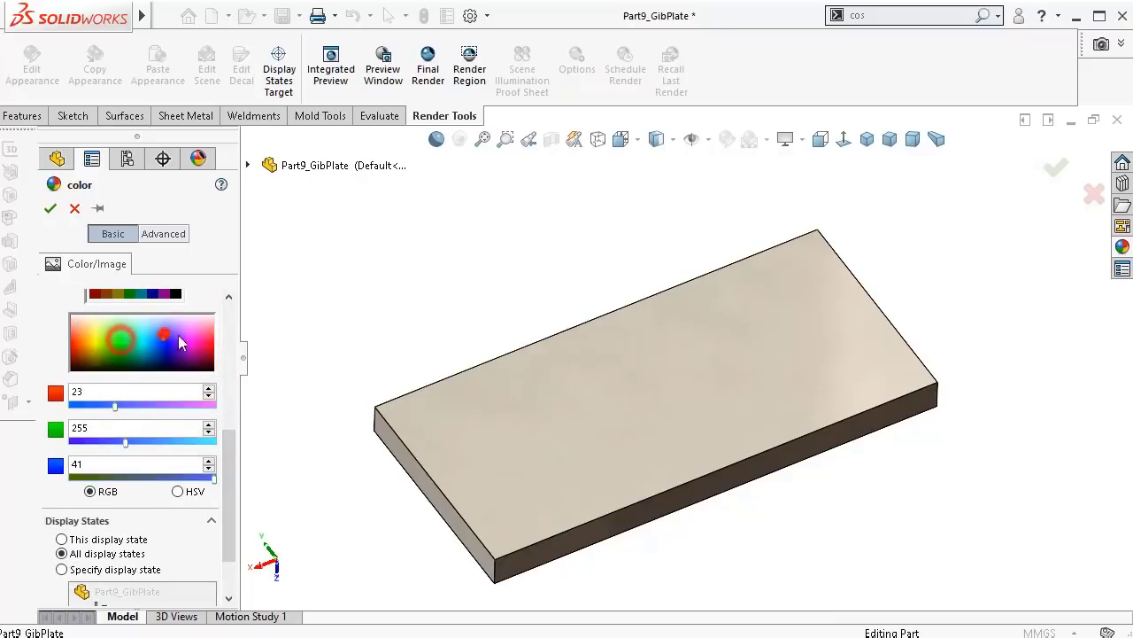
pyautogui.click(611, 410)
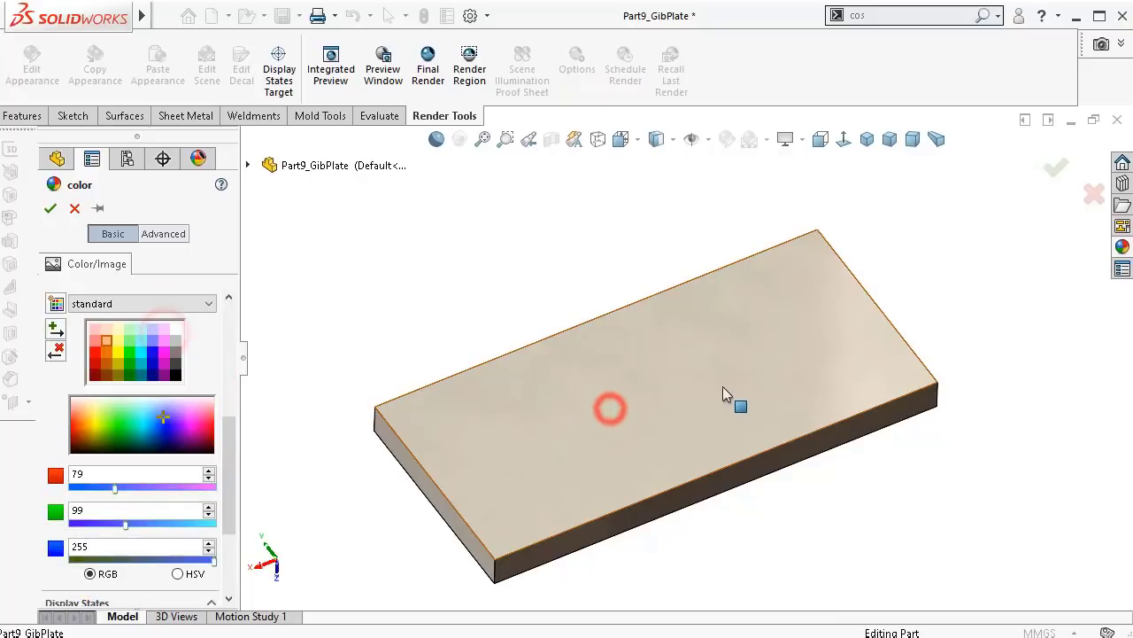
pyautogui.click(76, 209)
# Step: Edit the polished steel appearance applied to the plate's extrusion and give it a light peach colour
pyautogui.click(198, 158)
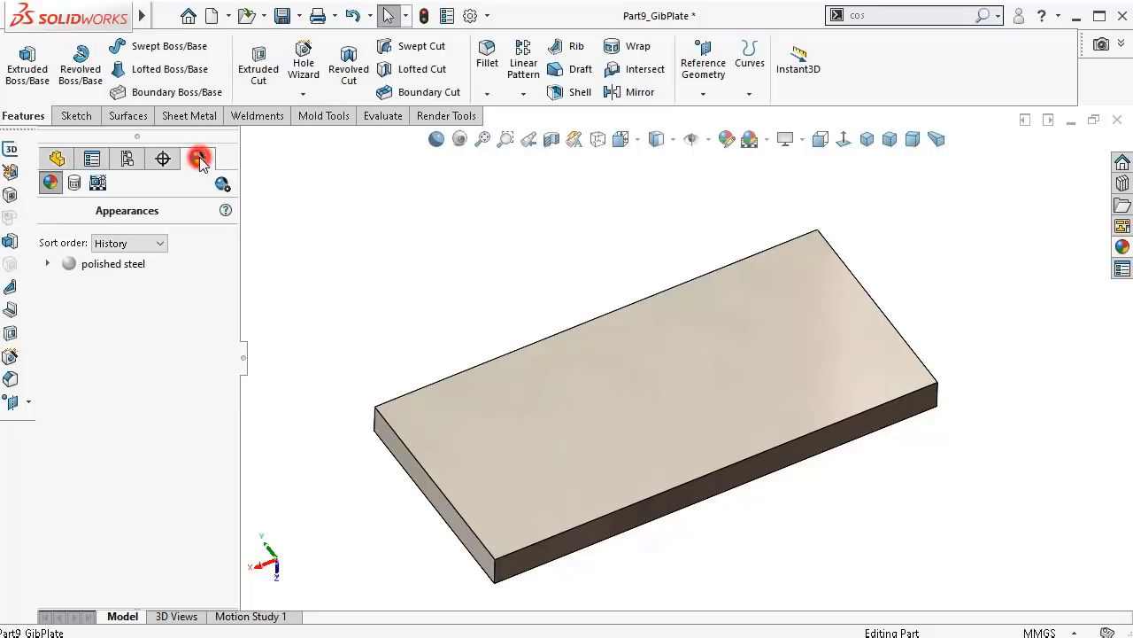
pyautogui.click(106, 263)
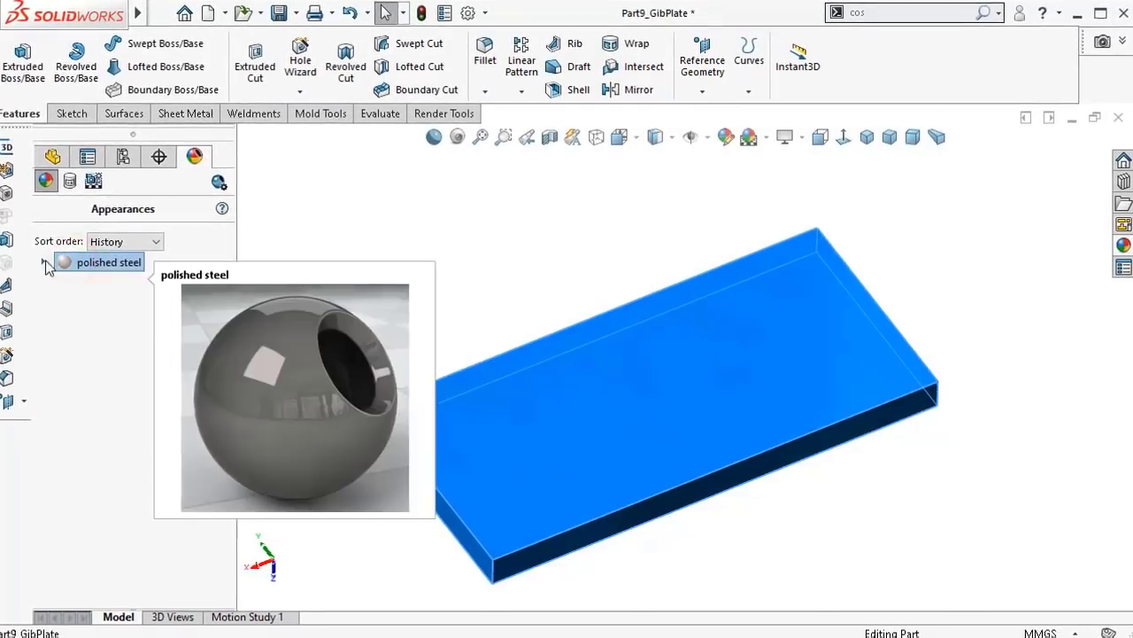
pyautogui.click(45, 263)
pyautogui.click(122, 282)
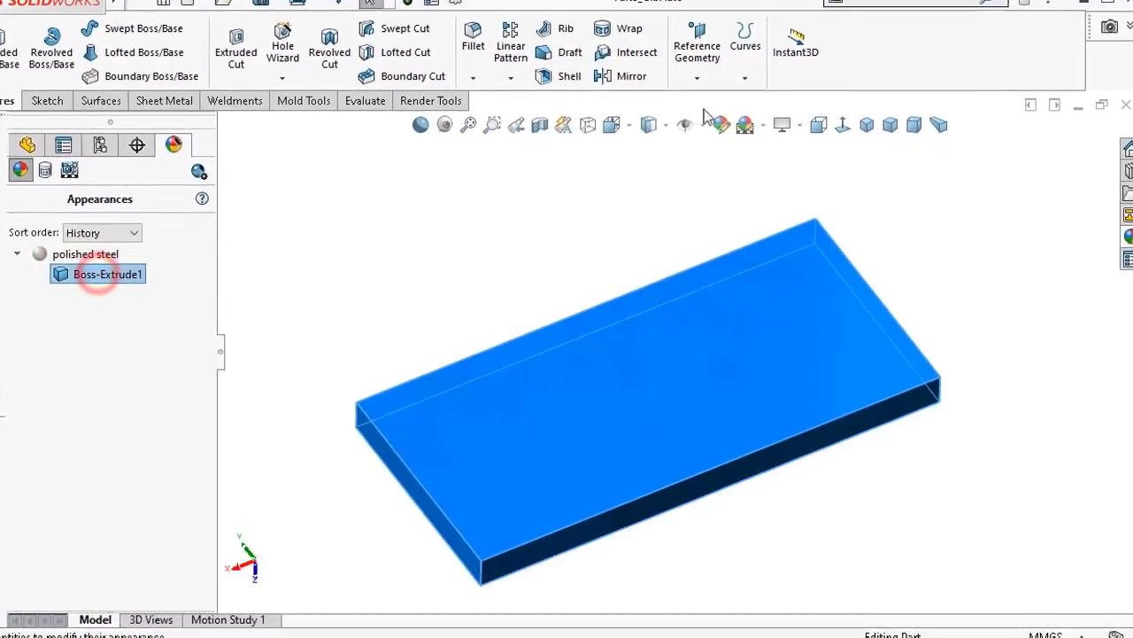
pyautogui.rightClick(72, 277)
pyautogui.click(40, 275)
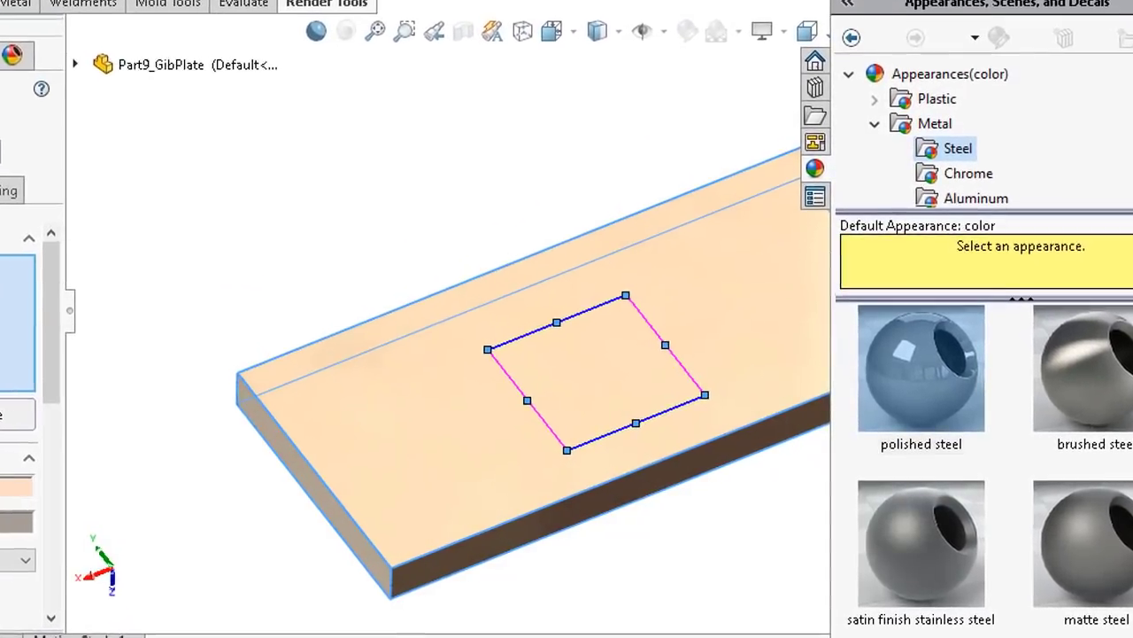
pyautogui.press('Return')
pyautogui.click(496, 144)
pyautogui.hotkey('shift', 'Down')
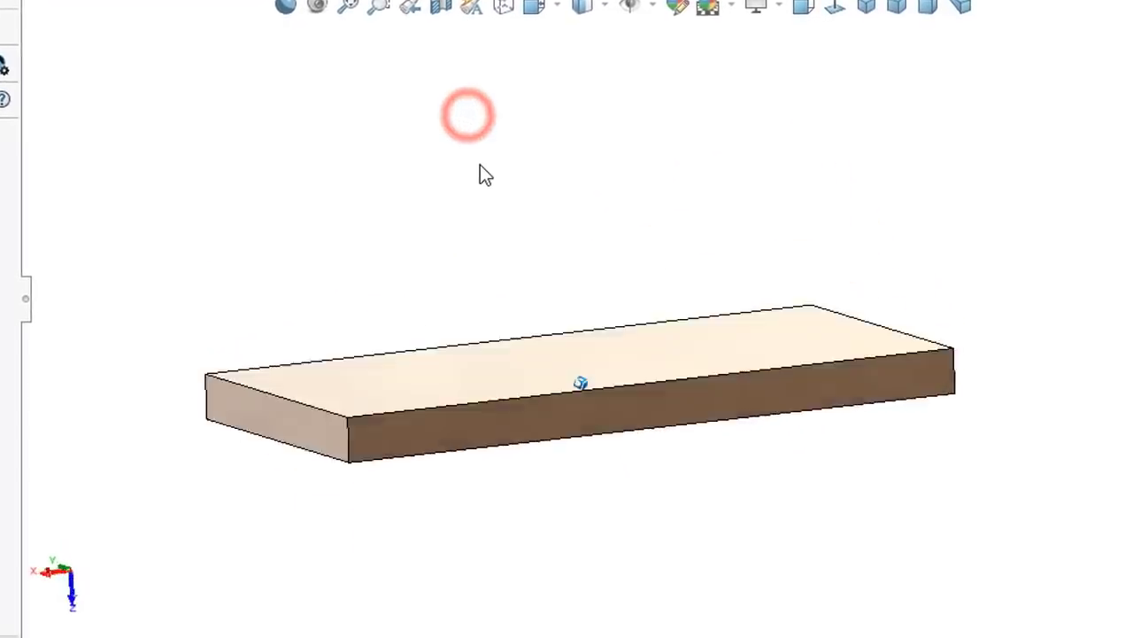
pyautogui.moveTo(469, 156); pyautogui.dragTo(461, 156, button='middle')
pyautogui.click(971, 0)
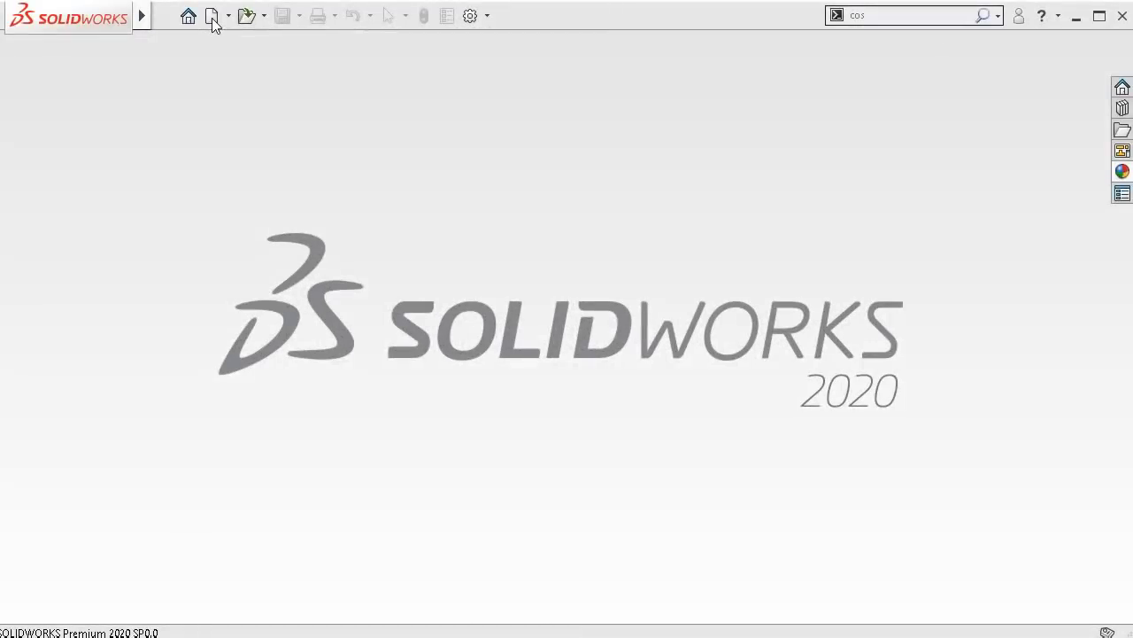
# Step: Create a new assembly document without inserting a component and turn on the display of origins
pyautogui.click(212, 16)
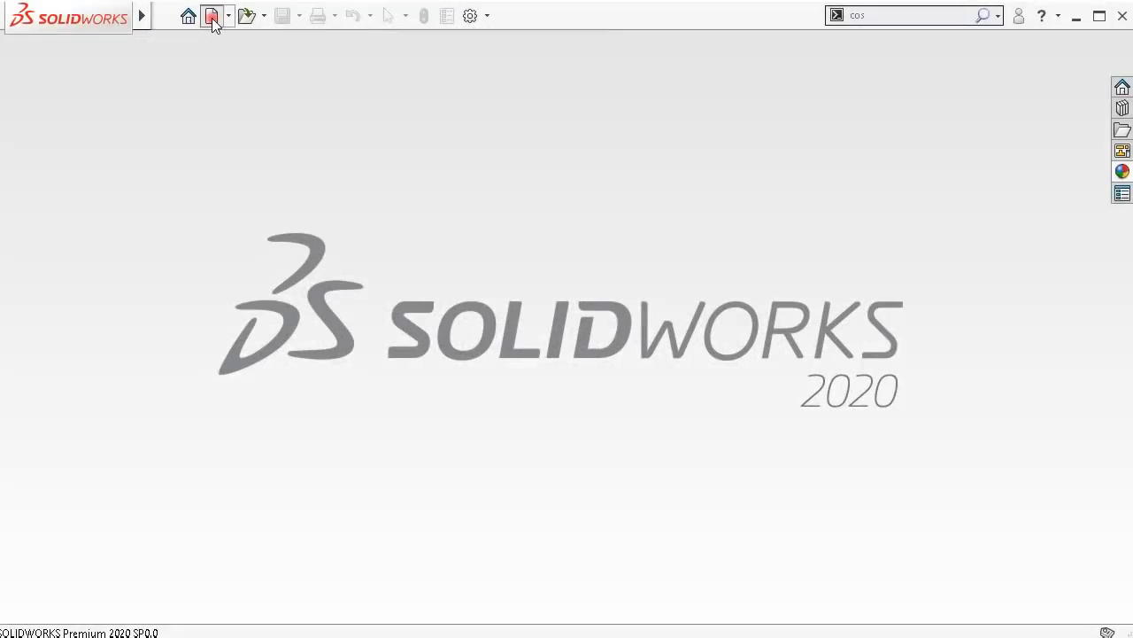
pyautogui.click(384, 295)
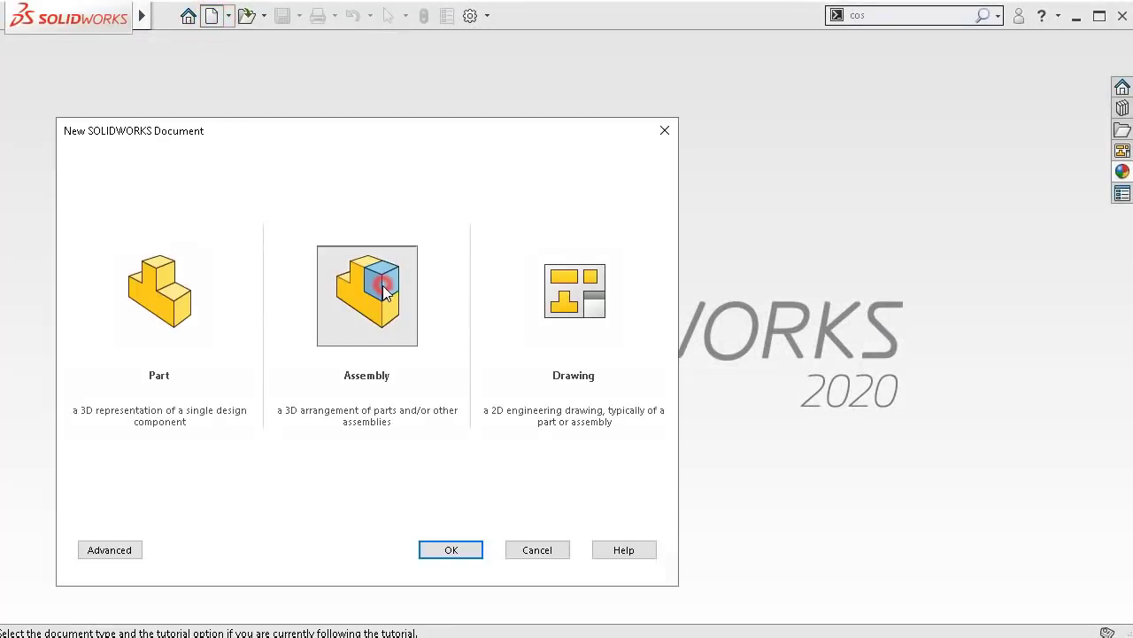
pyautogui.click(451, 549)
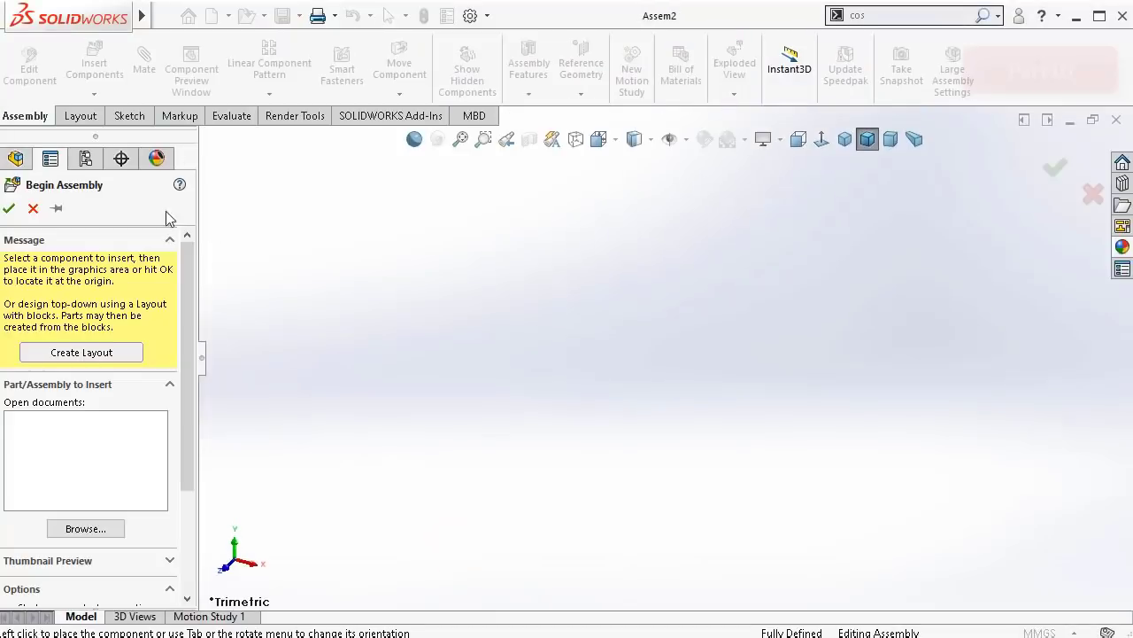
pyautogui.click(36, 208)
pyautogui.click(687, 142)
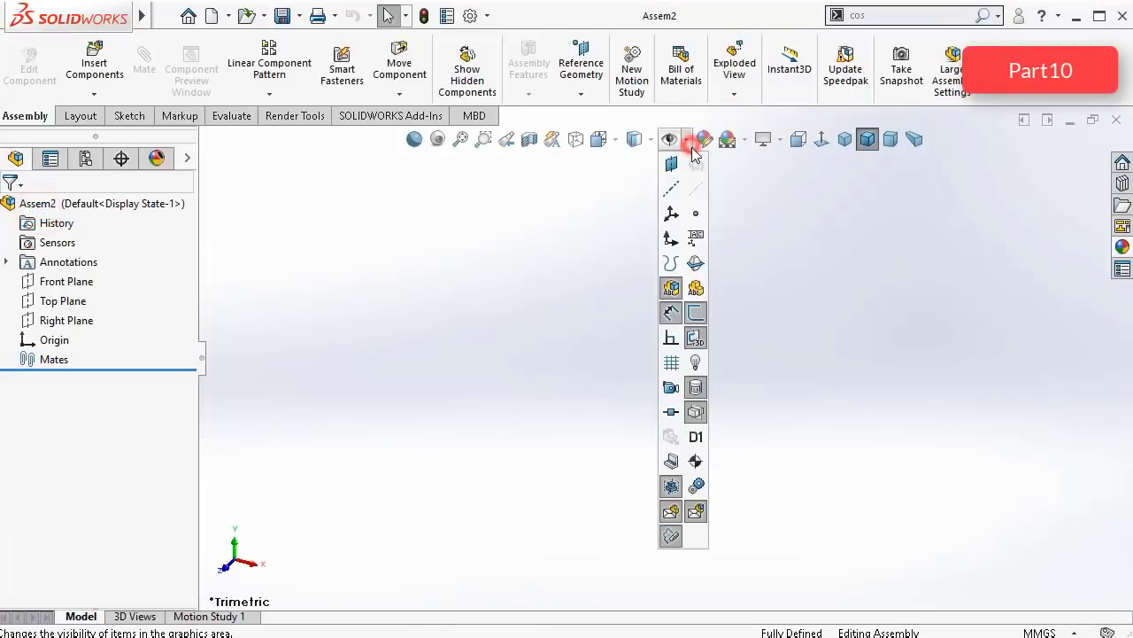
pyautogui.click(671, 237)
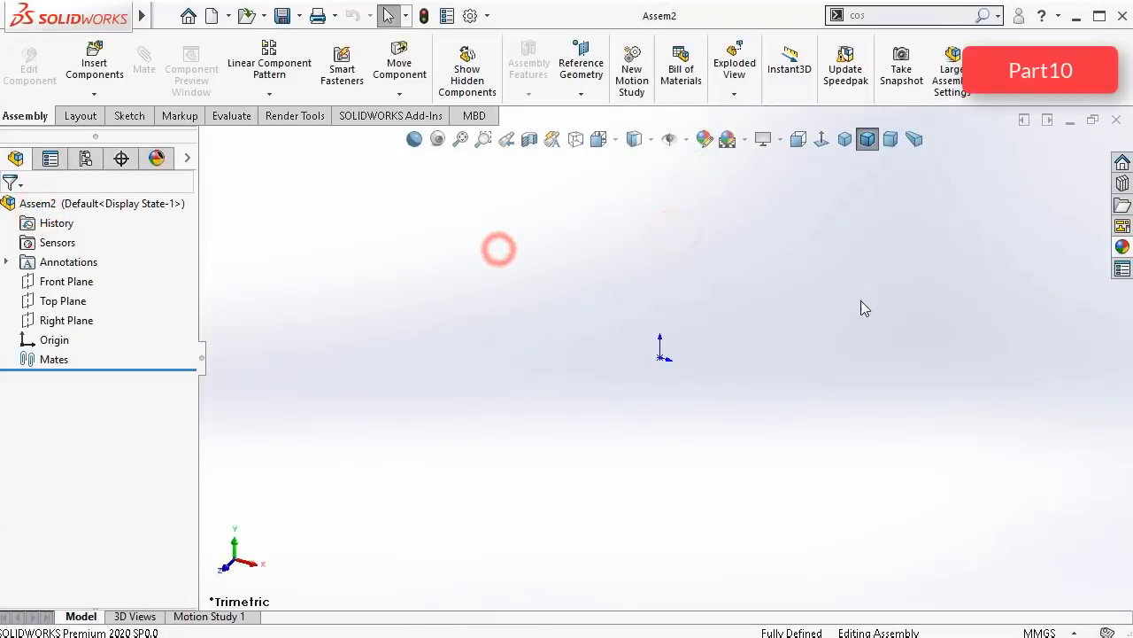
# Step: Switch the assembly scene to plain white and insert the Toolbox gear component Rack (Spur Rectangular) at the assembly origin
pyautogui.click(746, 140)
pyautogui.click(753, 182)
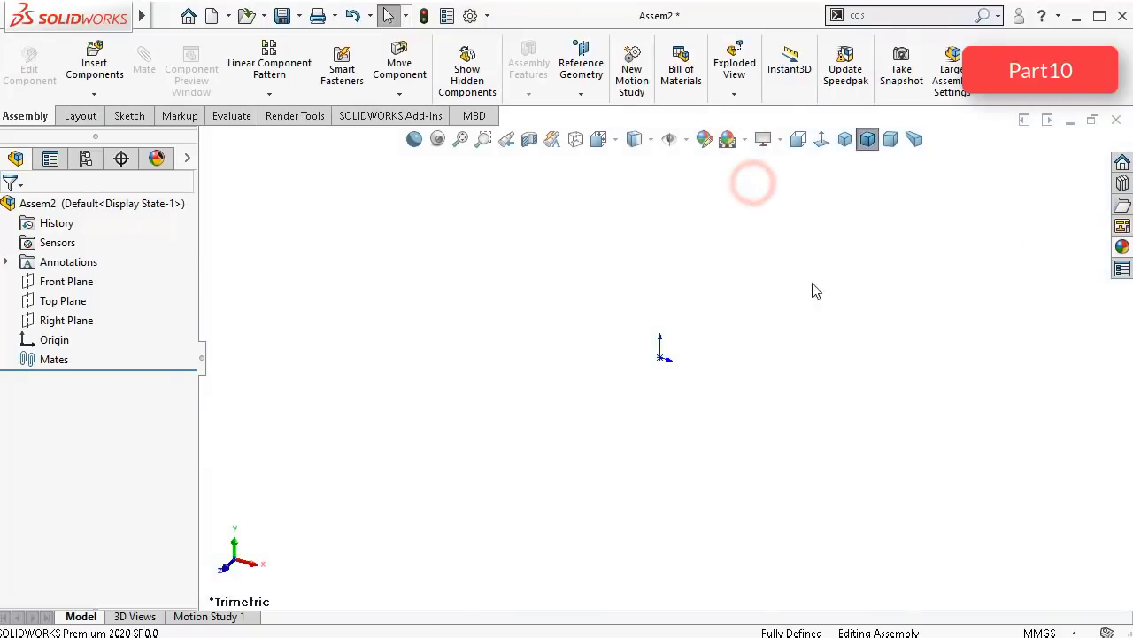
pyautogui.click(1122, 183)
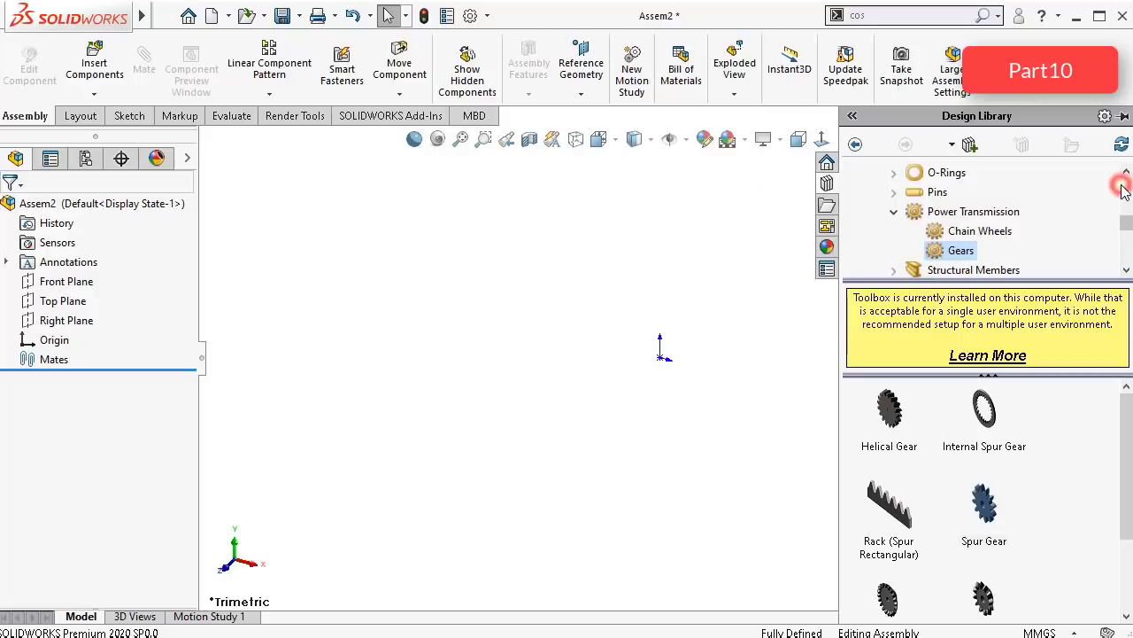
pyautogui.click(907, 509)
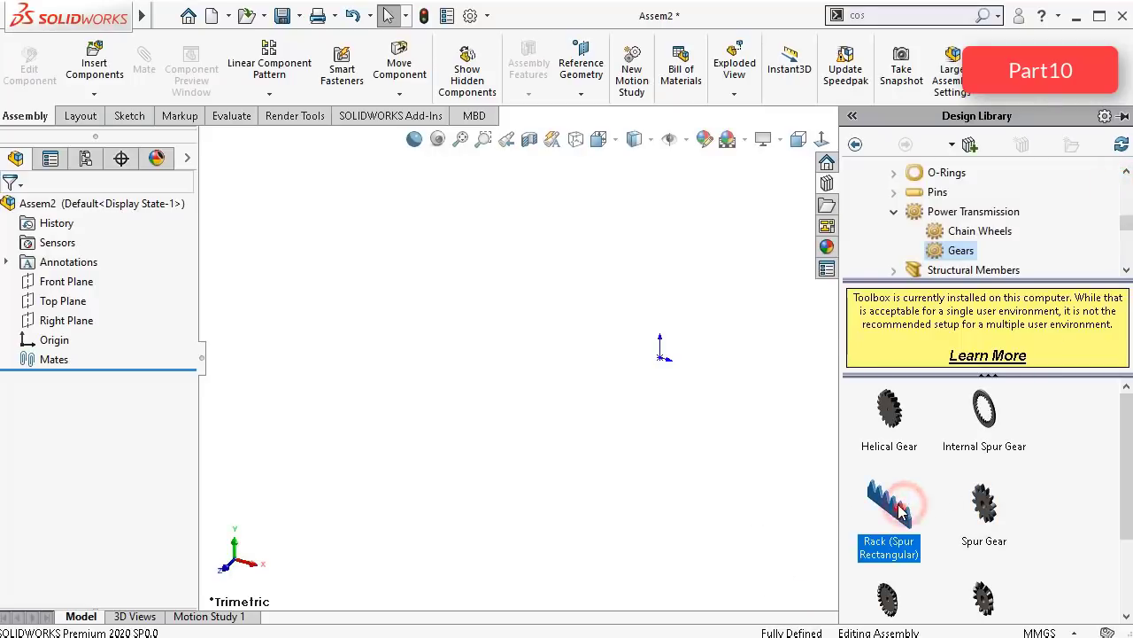
pyautogui.moveTo(671, 359)
pyautogui.mouseDown()
pyautogui.moveTo(694, 446)
pyautogui.moveTo(670, 368)
pyautogui.mouseUp()
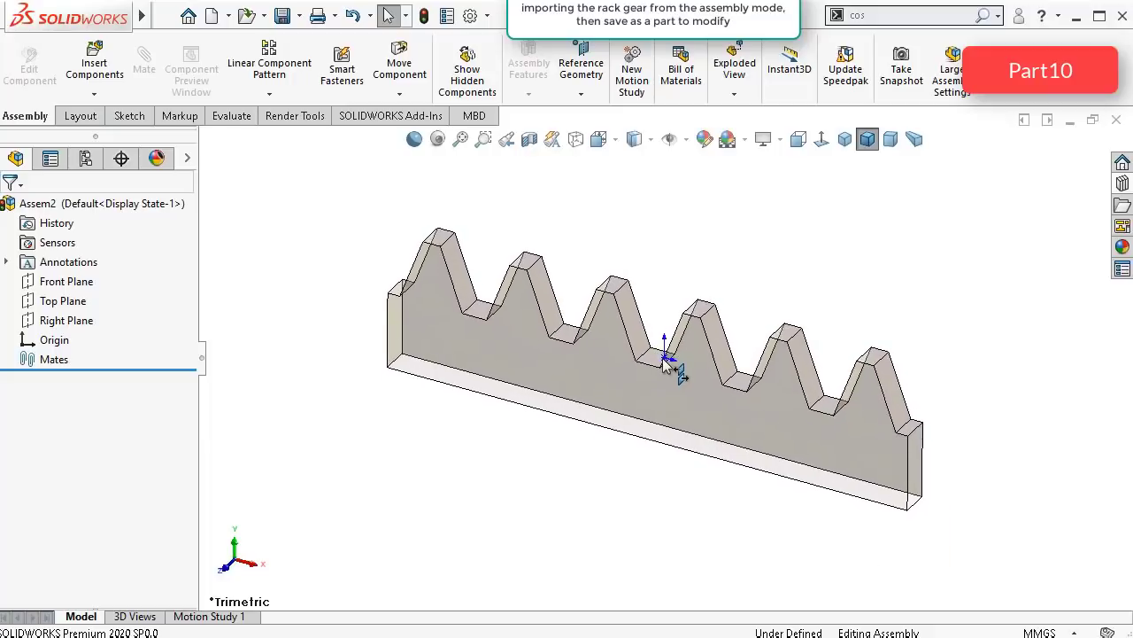
pyautogui.moveTo(669, 364)
pyautogui.mouseDown()
pyautogui.moveTo(664, 412)
pyautogui.moveTo(662, 355)
pyautogui.moveTo(670, 366)
pyautogui.mouseUp()
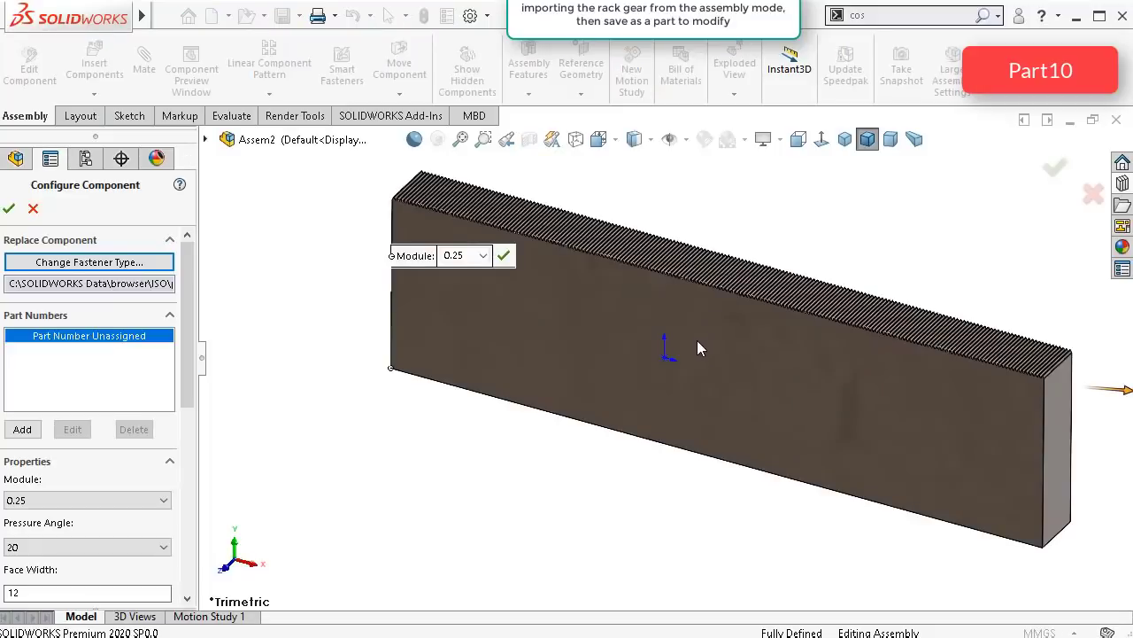
# Step: Configure the rack with module 2, face width 19 mm and pitch height 19 mm
pyautogui.click(70, 501)
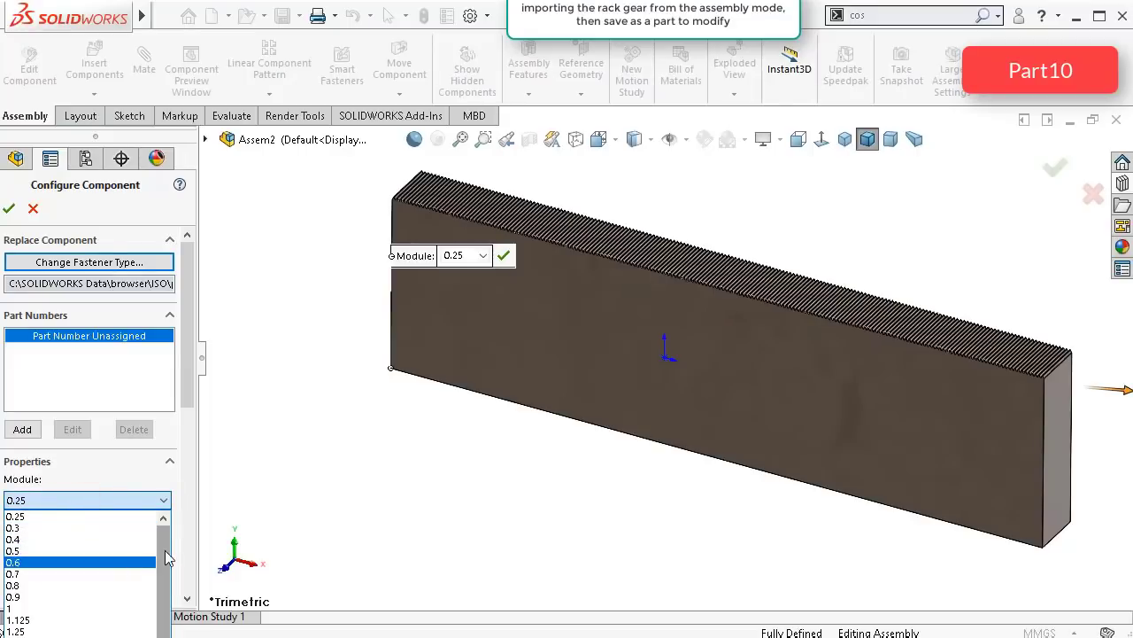
pyautogui.moveTo(163, 555); pyautogui.dragTo(163, 623)
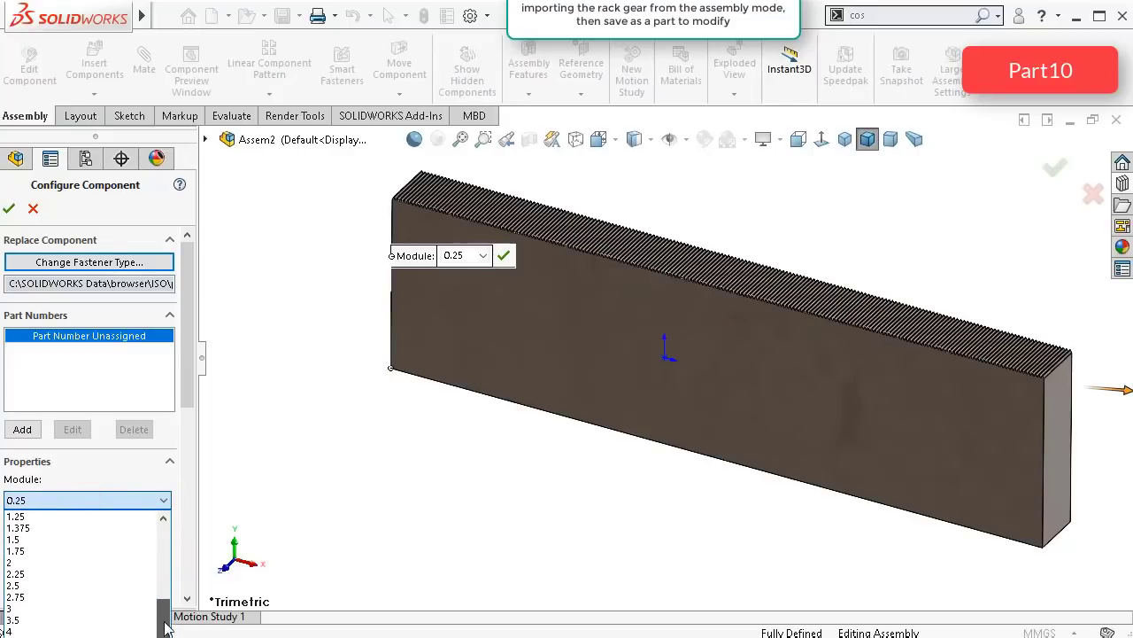
pyautogui.click(78, 564)
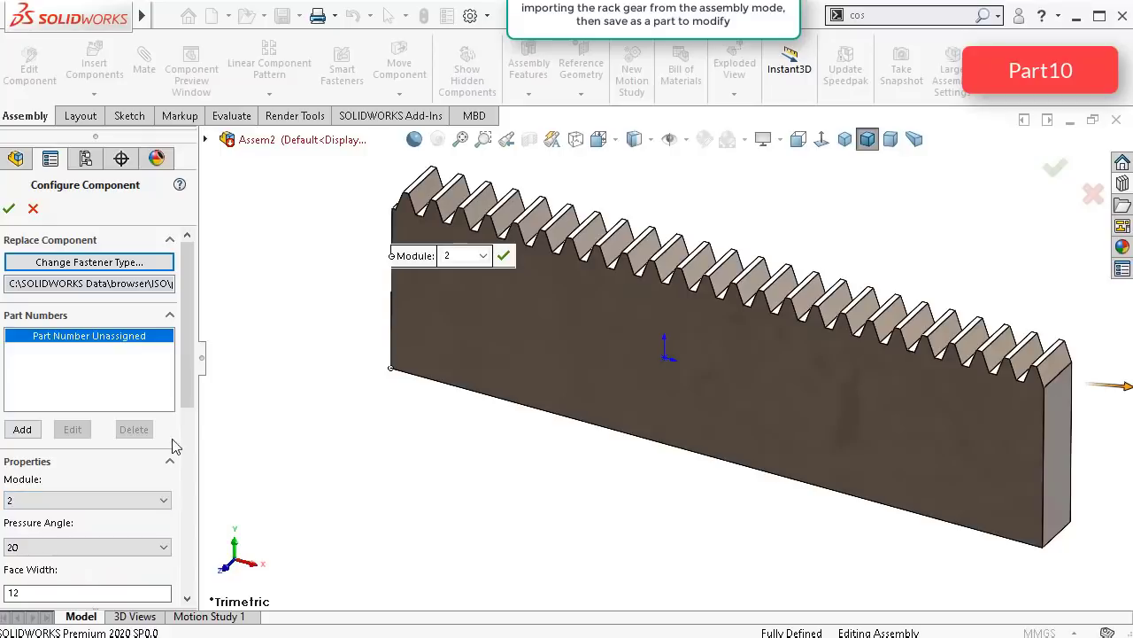
pyautogui.click(186, 396)
pyautogui.click(181, 386)
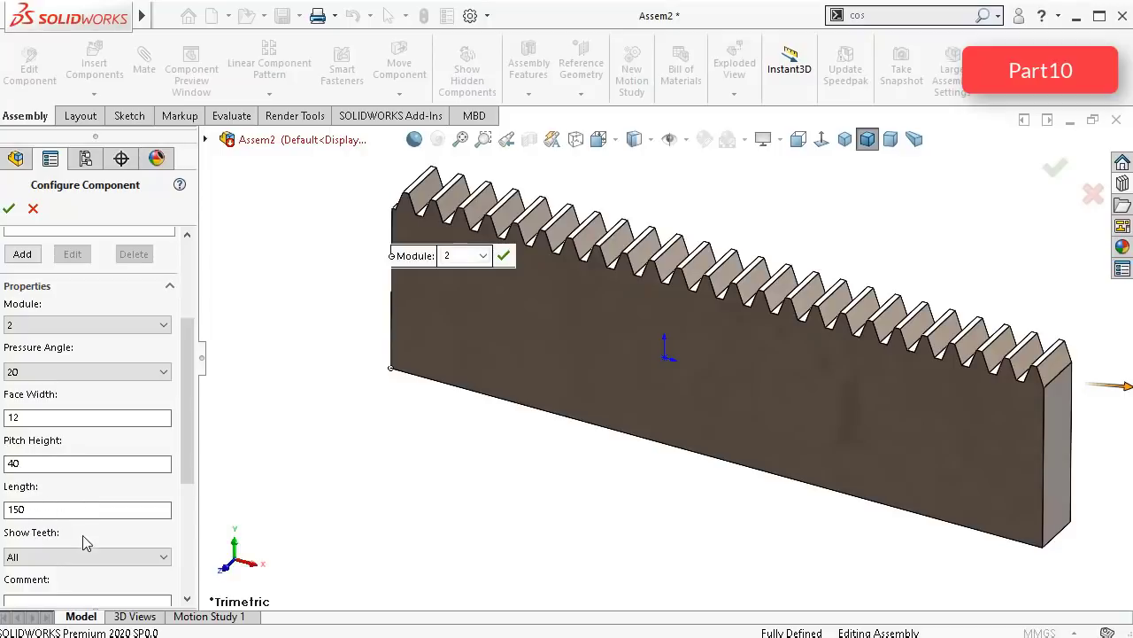
pyautogui.moveTo(184, 459); pyautogui.dragTo(191, 452)
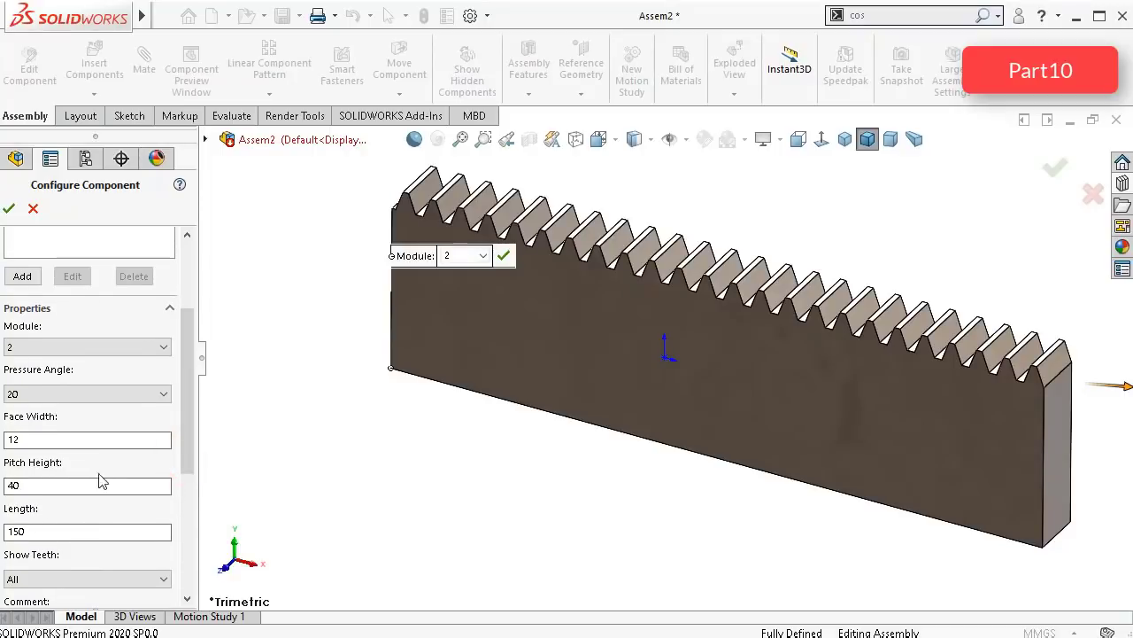
pyautogui.moveTo(17, 447); pyautogui.dragTo(4, 452)
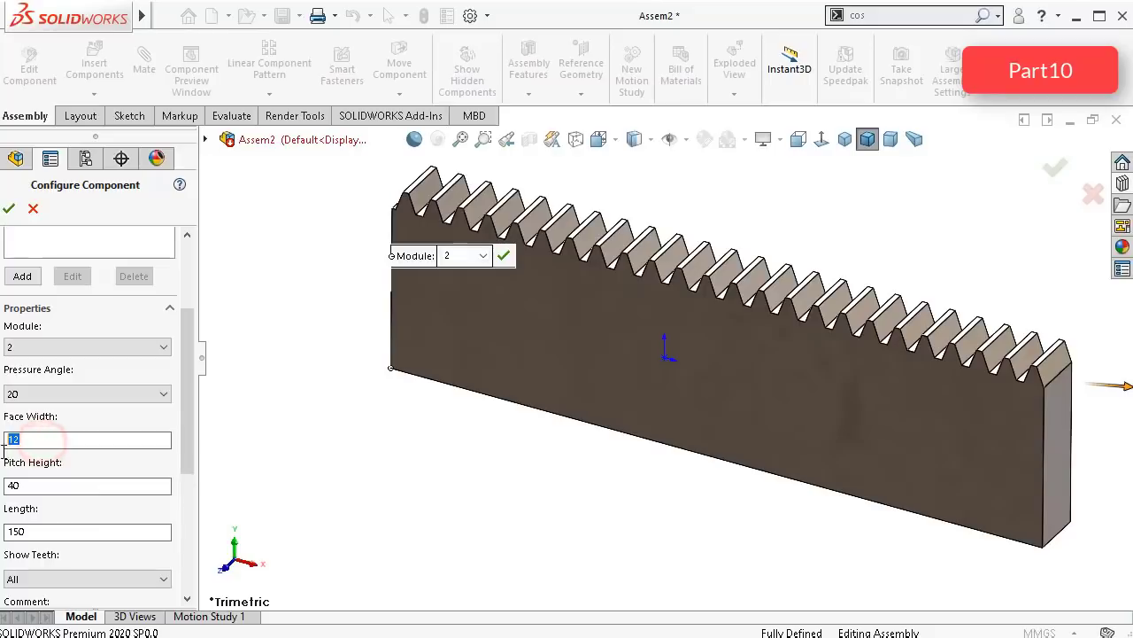
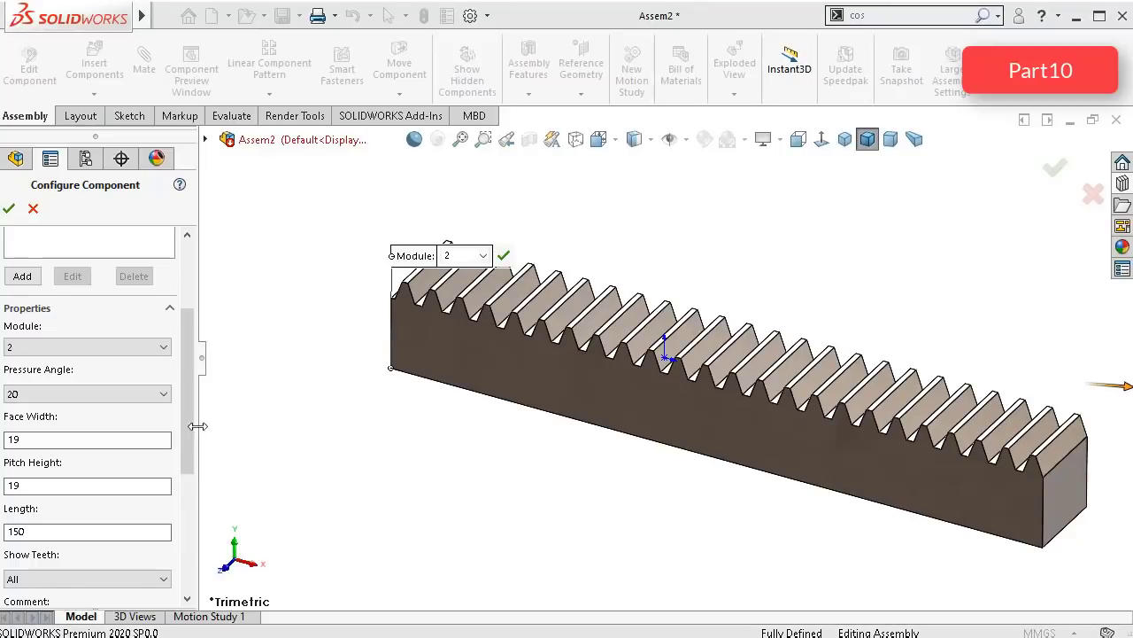
# Step: Set the rack's pitch height to 17 mm and finish the insertion without placing additional copies
pyautogui.moveTo(191, 431)
pyautogui.mouseDown()
pyautogui.moveTo(200, 537)
pyautogui.moveTo(201, 439)
pyautogui.mouseUp()
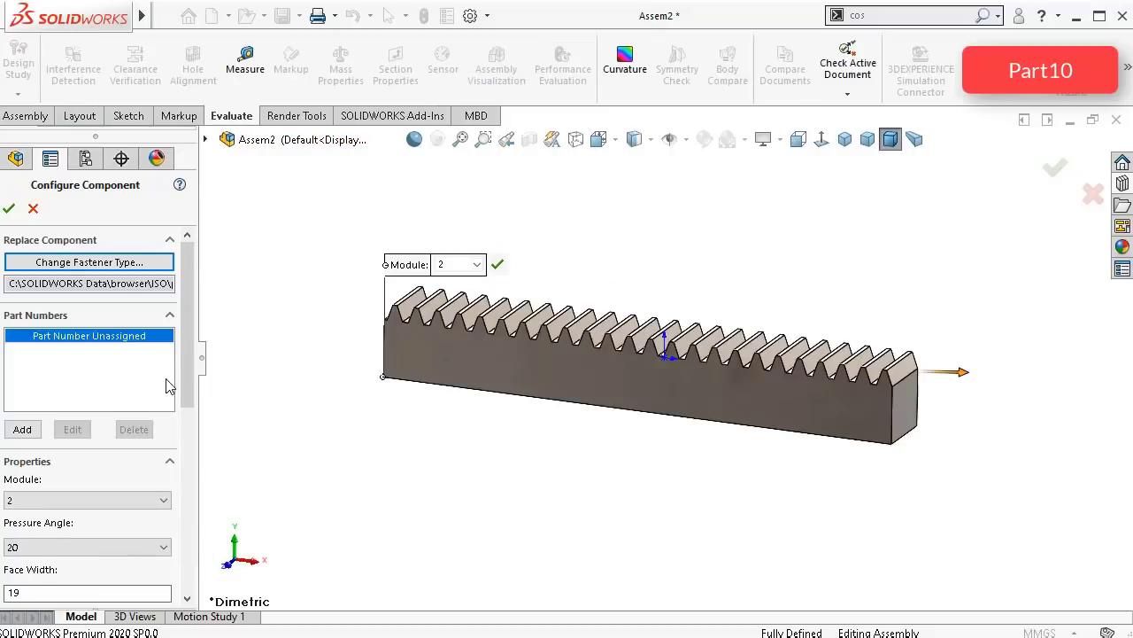
pyautogui.moveTo(186, 341); pyautogui.dragTo(196, 410)
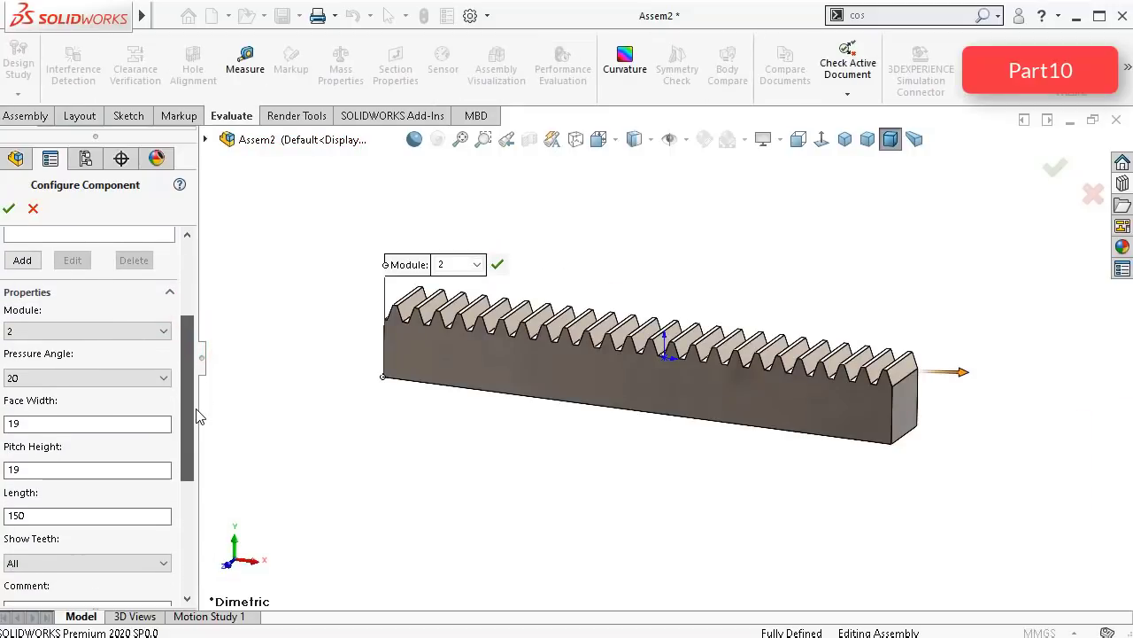
pyautogui.doubleClick(12, 470)
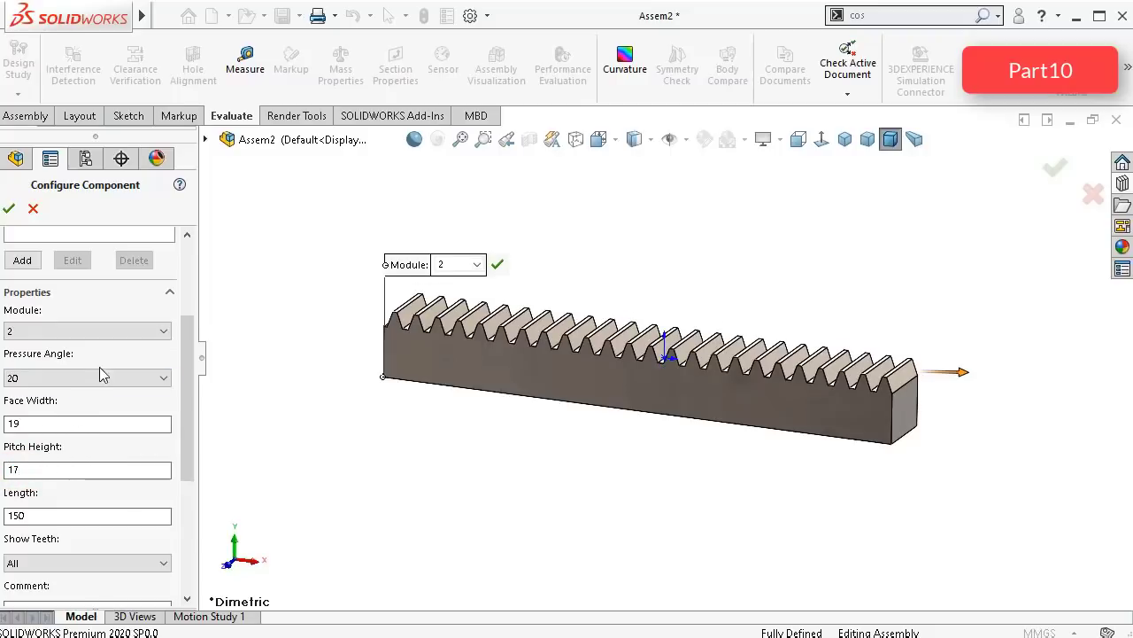
pyautogui.click(10, 209)
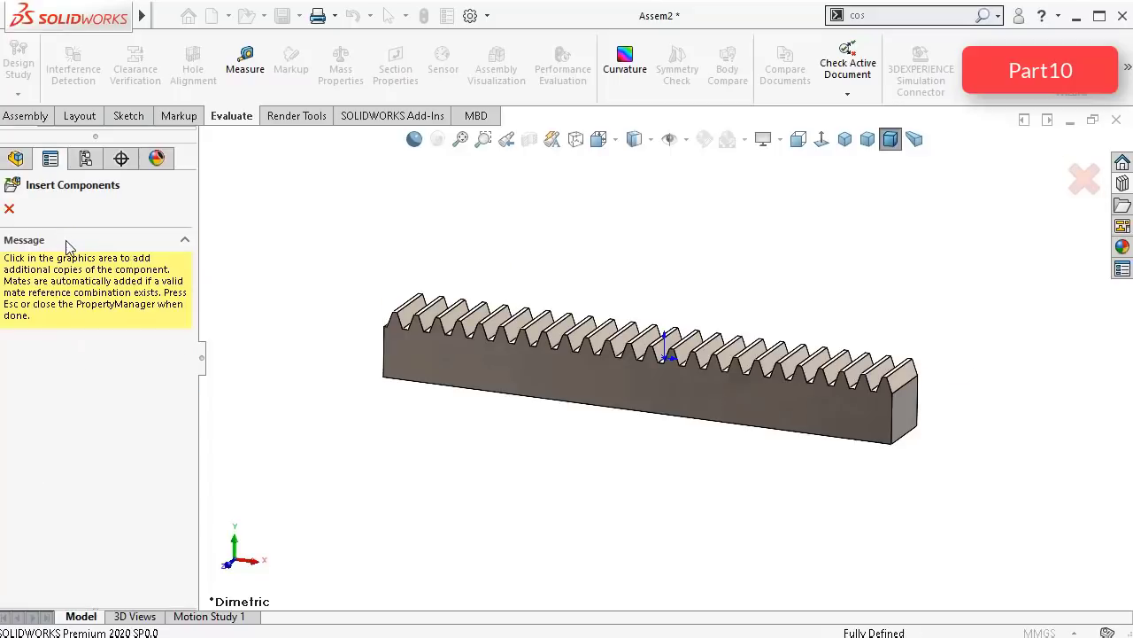
pyautogui.click(11, 211)
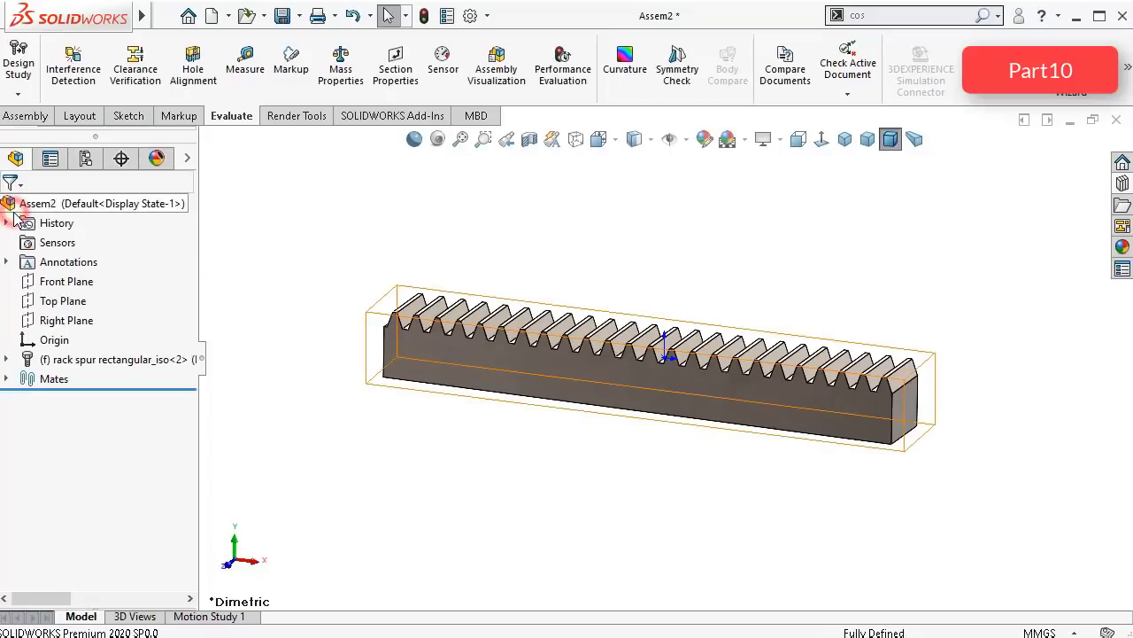
# Step: Show the rack component's own origin in the assembly
pyautogui.click(111, 363)
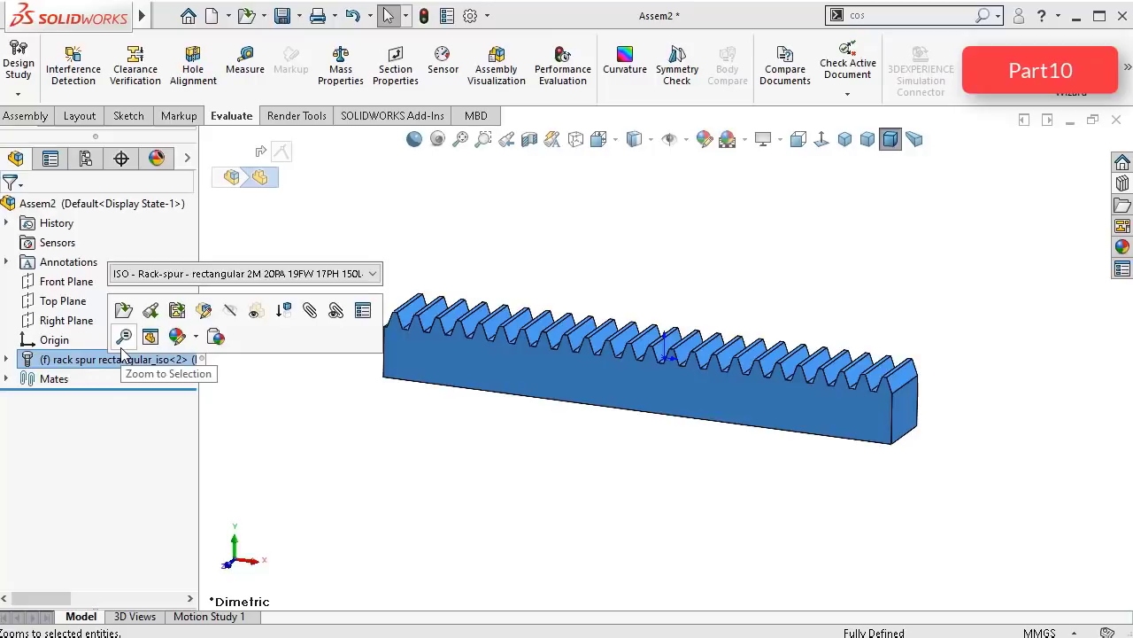
pyautogui.click(286, 460)
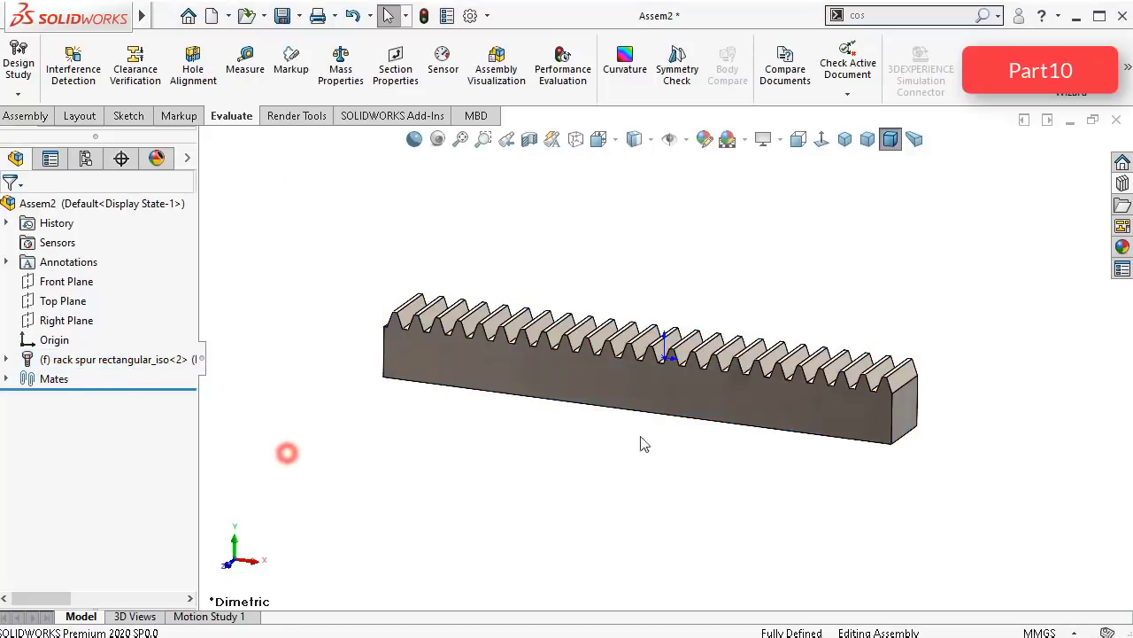
pyautogui.moveTo(640, 443); pyautogui.dragTo(791, 413, button='middle')
pyautogui.scroll(-2, 760, 424)
pyautogui.scroll(-1, 760, 424)
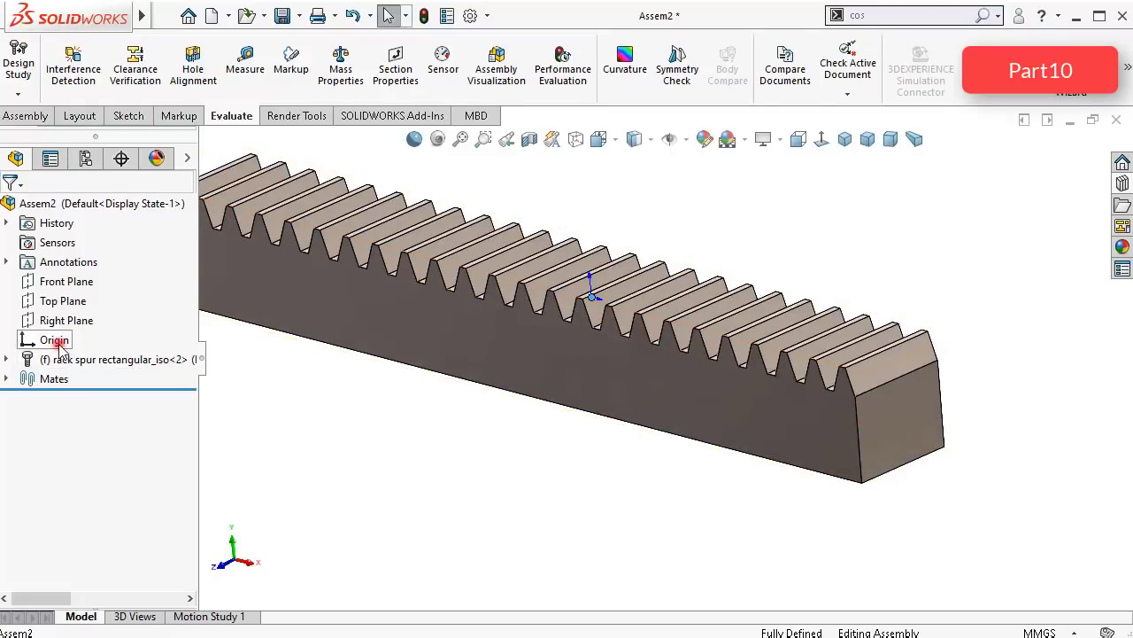
pyautogui.click(55, 342)
pyautogui.click(7, 360)
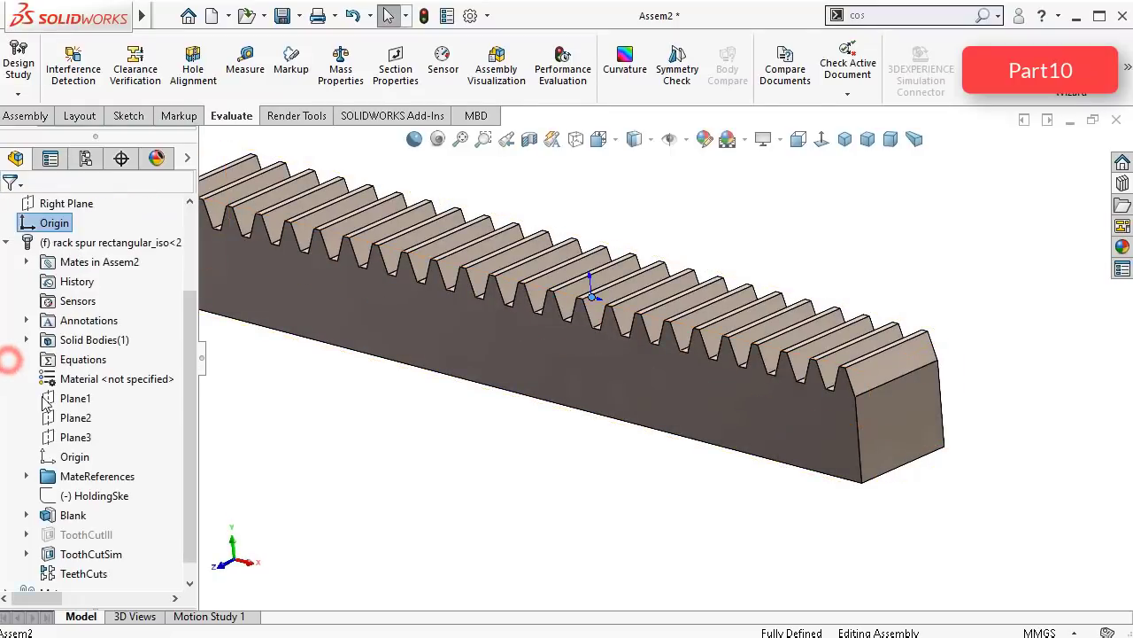
pyautogui.click(78, 457)
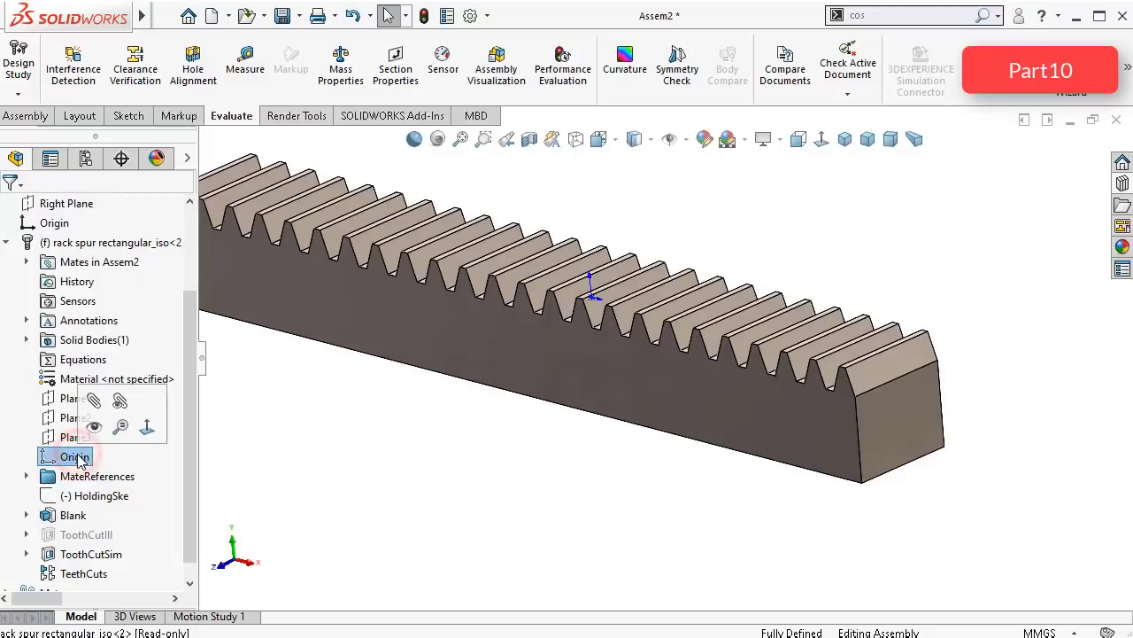
pyautogui.click(318, 485)
pyautogui.click(85, 457)
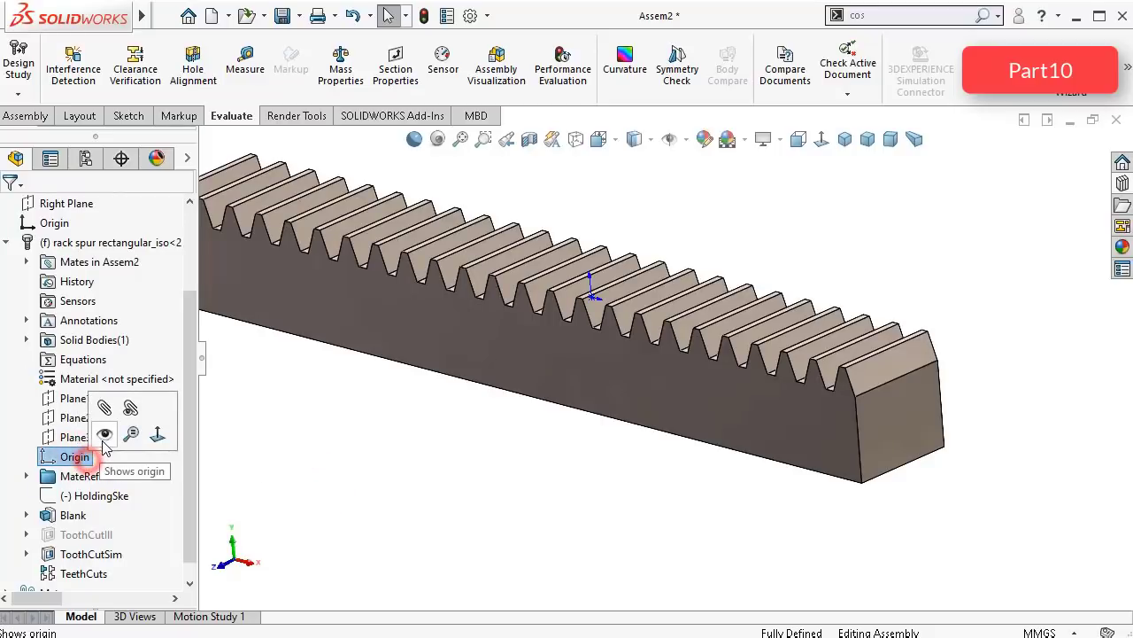
pyautogui.click(105, 440)
# Step: Measure the distance between the end tooth's top face and the rack's bottom face
pyautogui.moveTo(330, 501); pyautogui.dragTo(481, 413, button='middle')
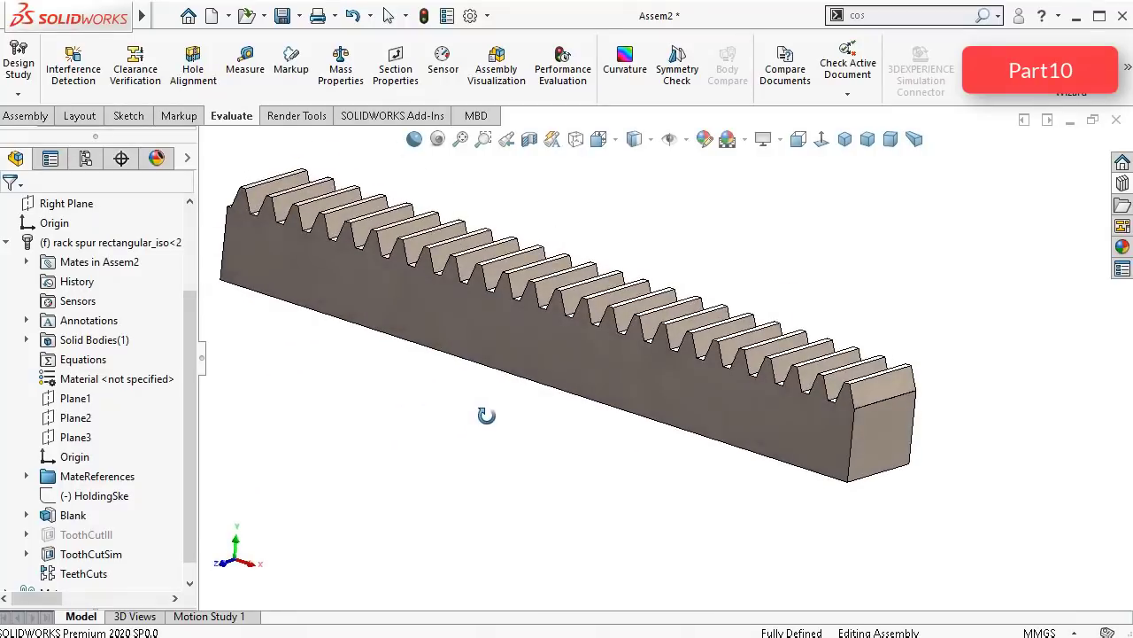
pyautogui.click(891, 141)
pyautogui.click(846, 139)
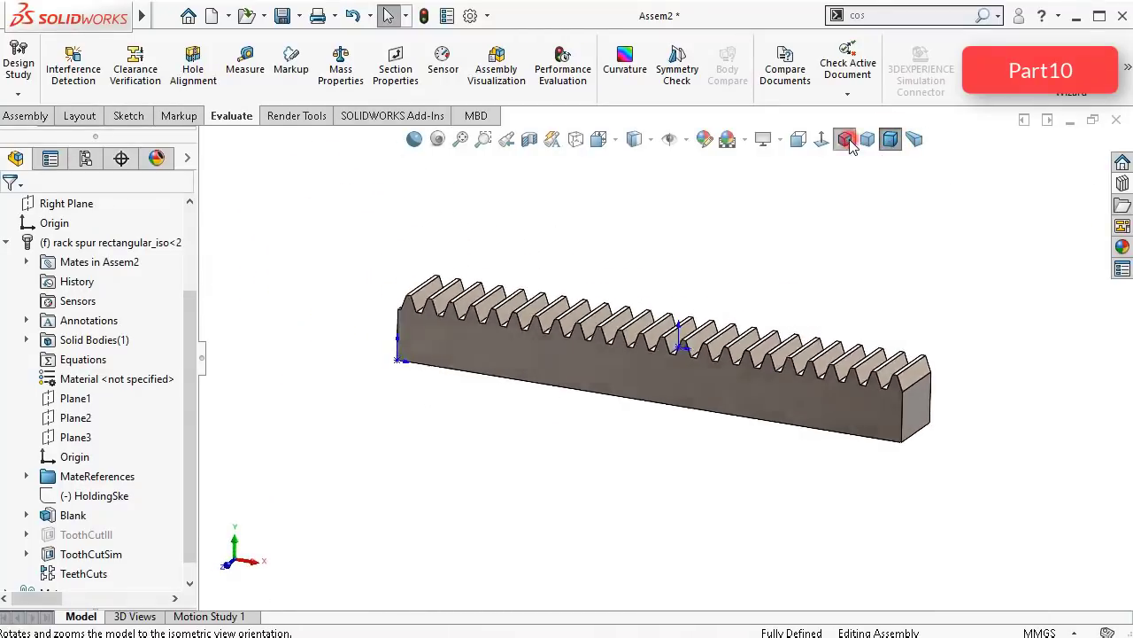
pyautogui.moveTo(492, 416); pyautogui.dragTo(549, 361, button='middle')
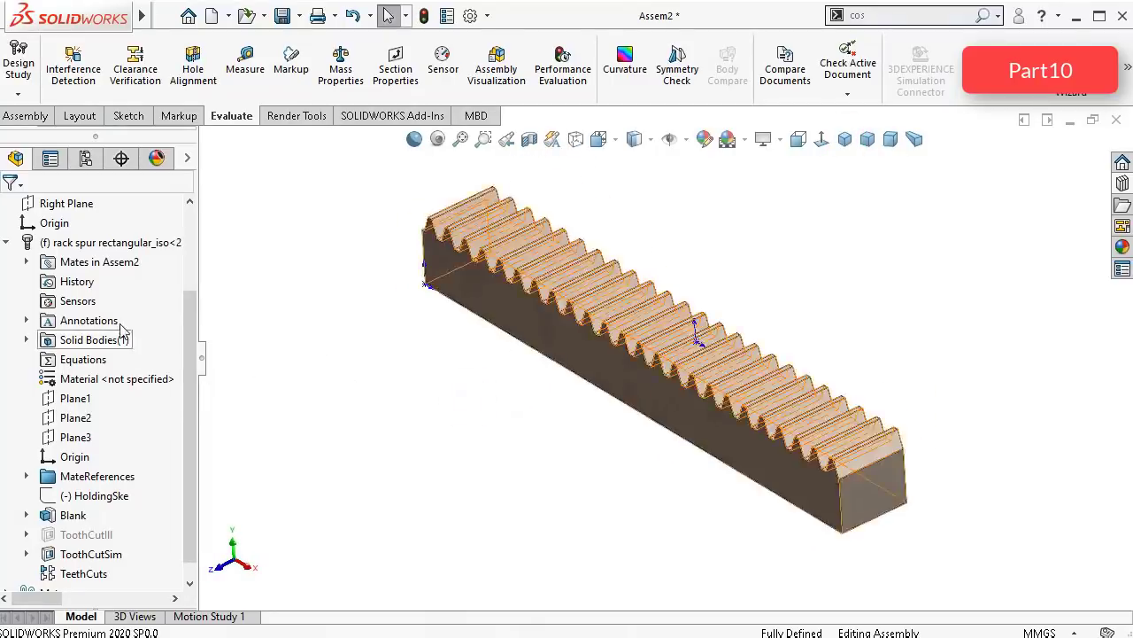
pyautogui.moveTo(526, 355)
pyautogui.mouseDown(button='middle')
pyautogui.moveTo(543, 322)
pyautogui.moveTo(541, 342)
pyautogui.mouseUp(button='middle')
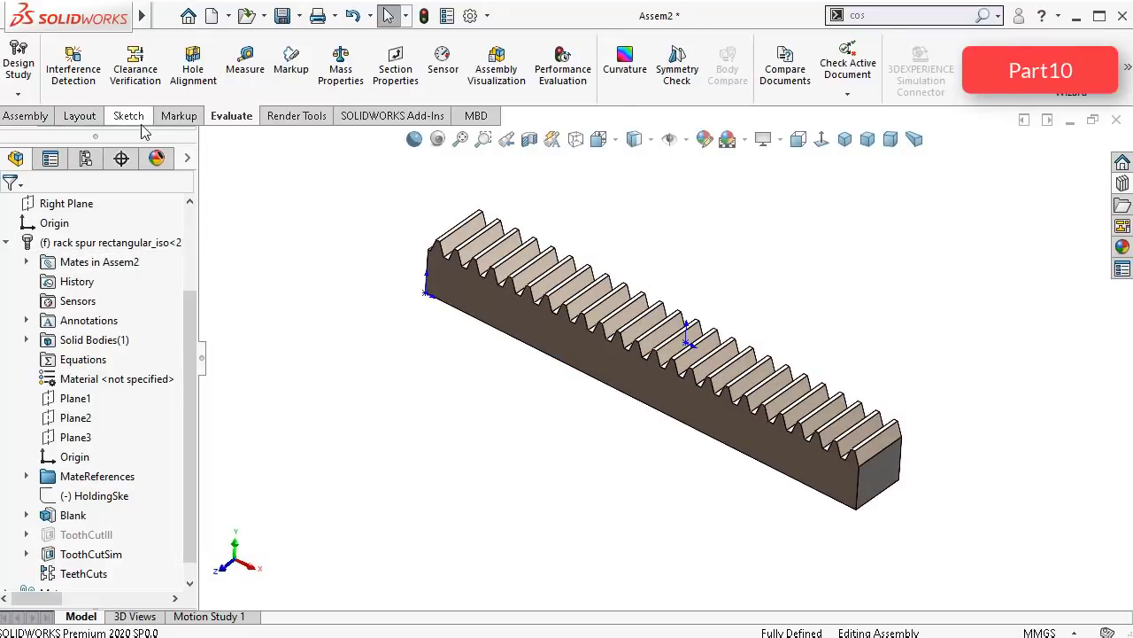
pyautogui.click(248, 60)
pyautogui.scroll(-3, 853, 411)
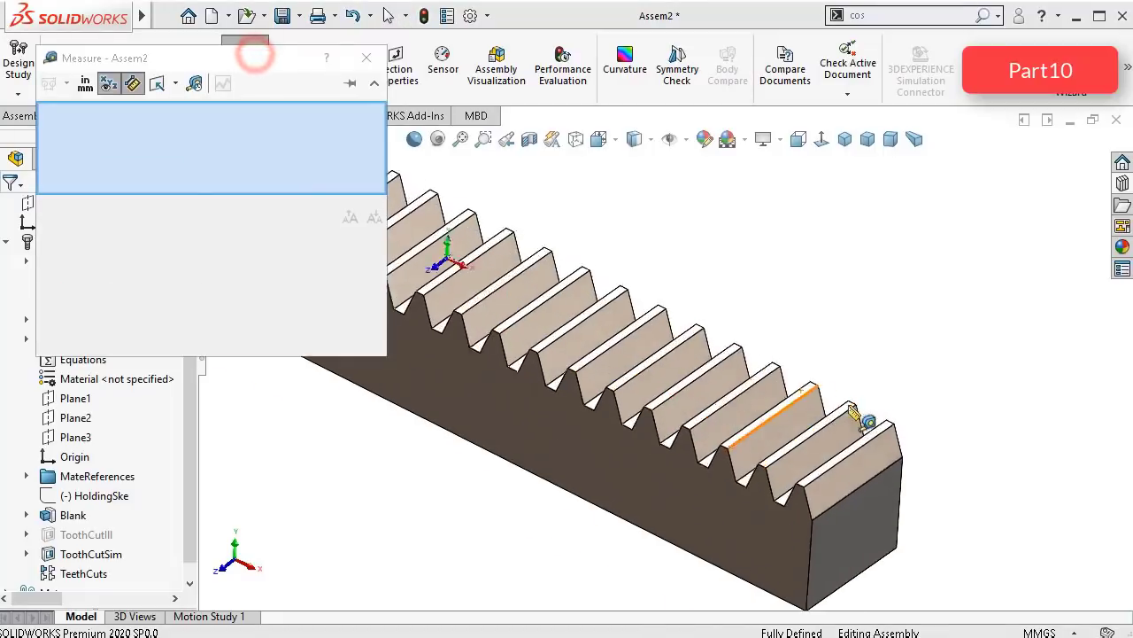
pyautogui.scroll(-2, 852, 411)
pyautogui.click(875, 414)
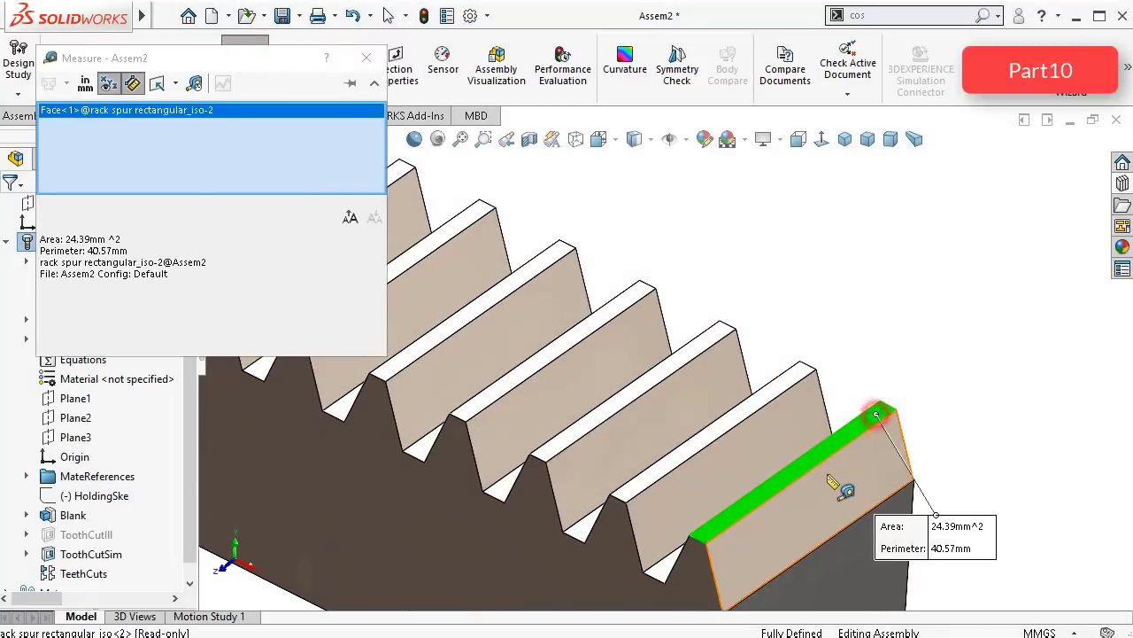
pyautogui.scroll(3, 837, 485)
pyautogui.moveTo(860, 410); pyautogui.dragTo(759, 299, button='middle')
pyautogui.click(706, 496)
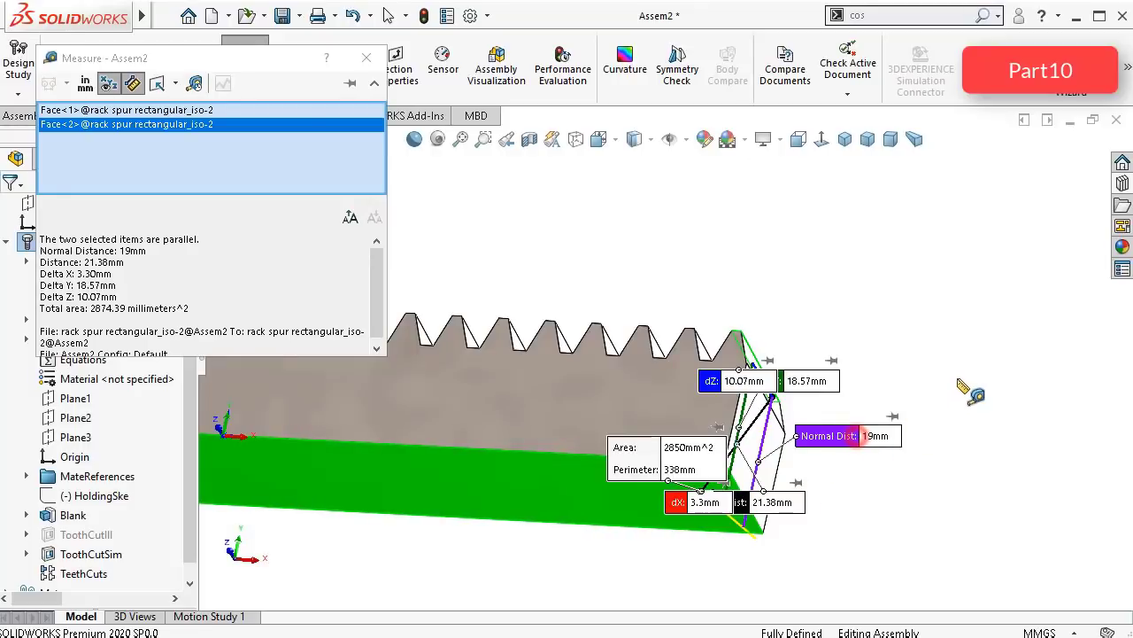
pyautogui.click(373, 59)
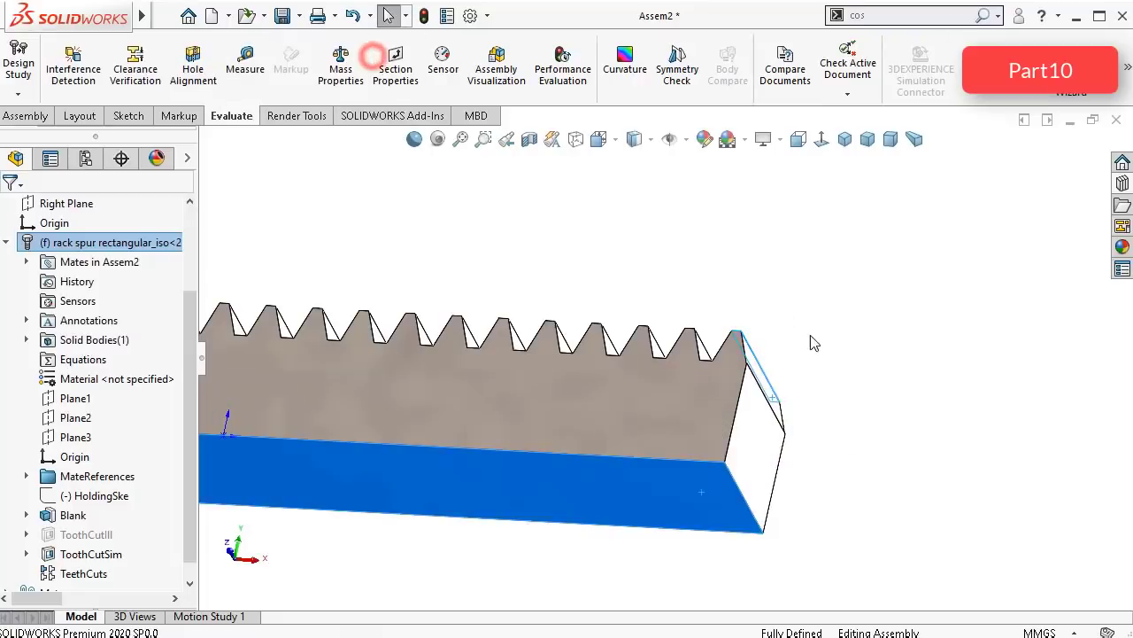
pyautogui.click(816, 328)
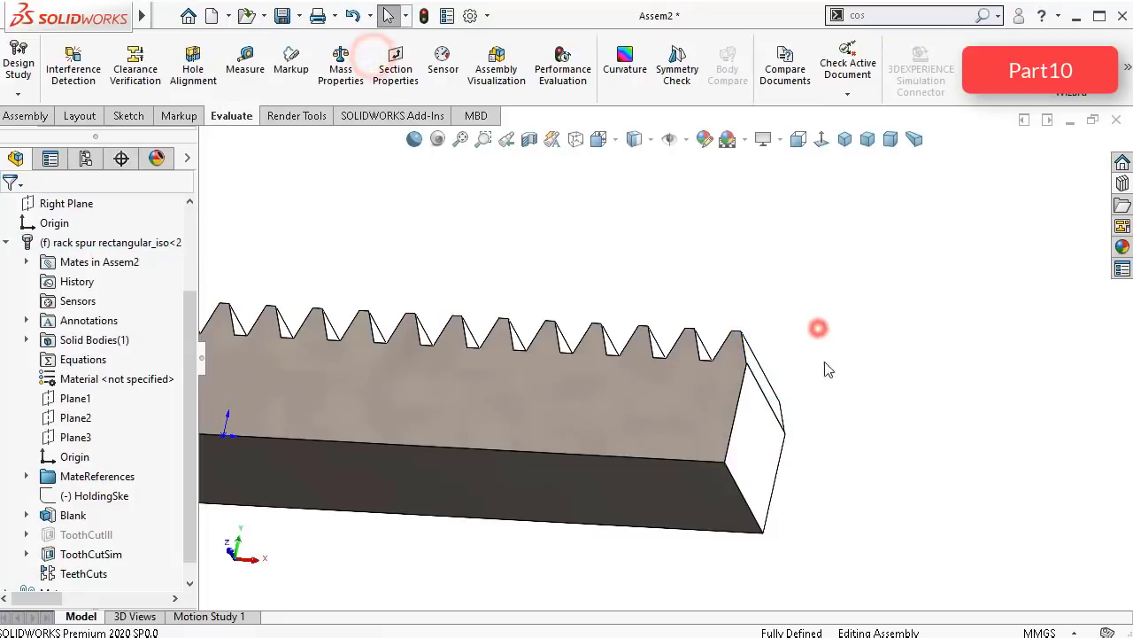
# Step: Float the fixed rack component so it can move freely in the assembly
pyautogui.click(730, 476)
pyautogui.click(897, 441)
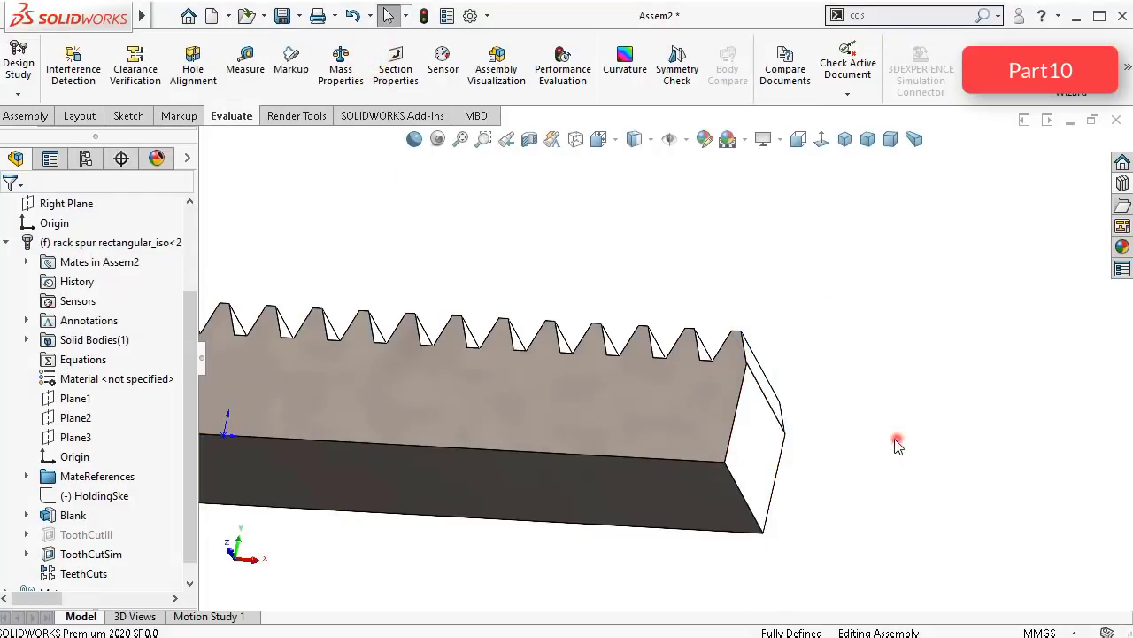
pyautogui.moveTo(771, 393); pyautogui.dragTo(680, 441, button='middle')
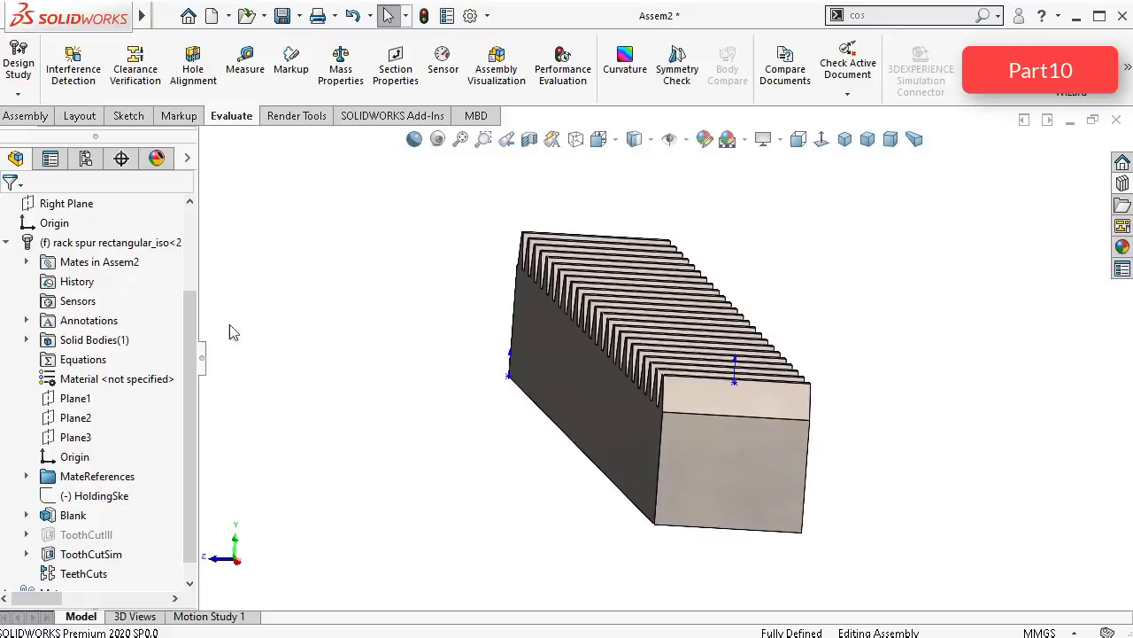
pyautogui.rightClick(122, 242)
pyautogui.click(187, 425)
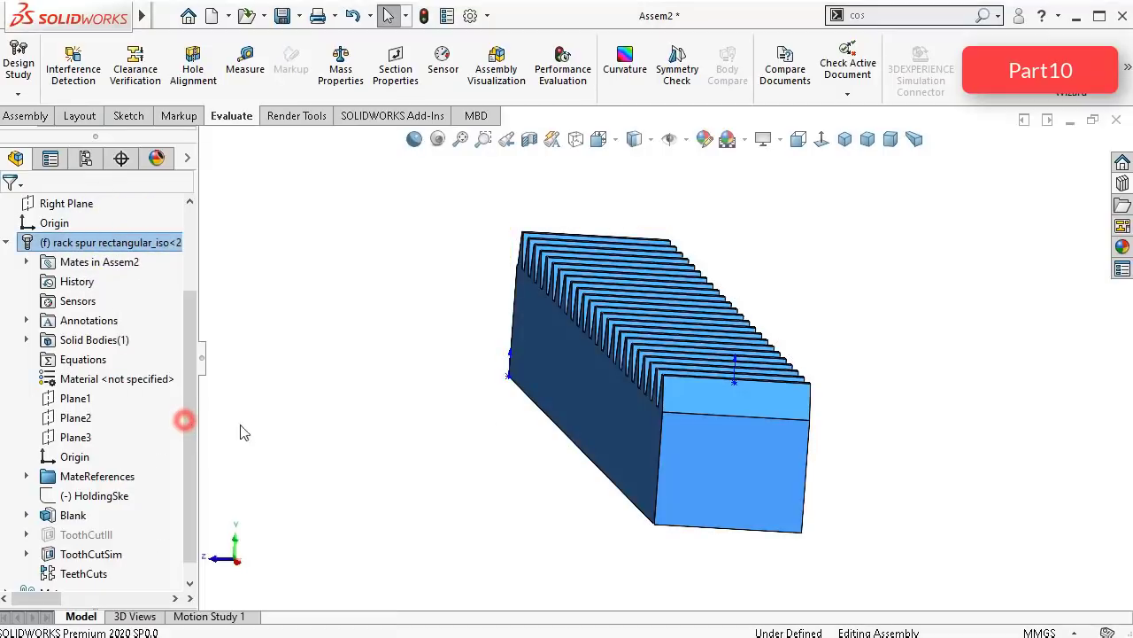
# Step: Add a coincident mate between the assembly origin and the rack's bottom corner vertex at its own origin, breaking other mates to satisfy it
pyautogui.click(734, 384)
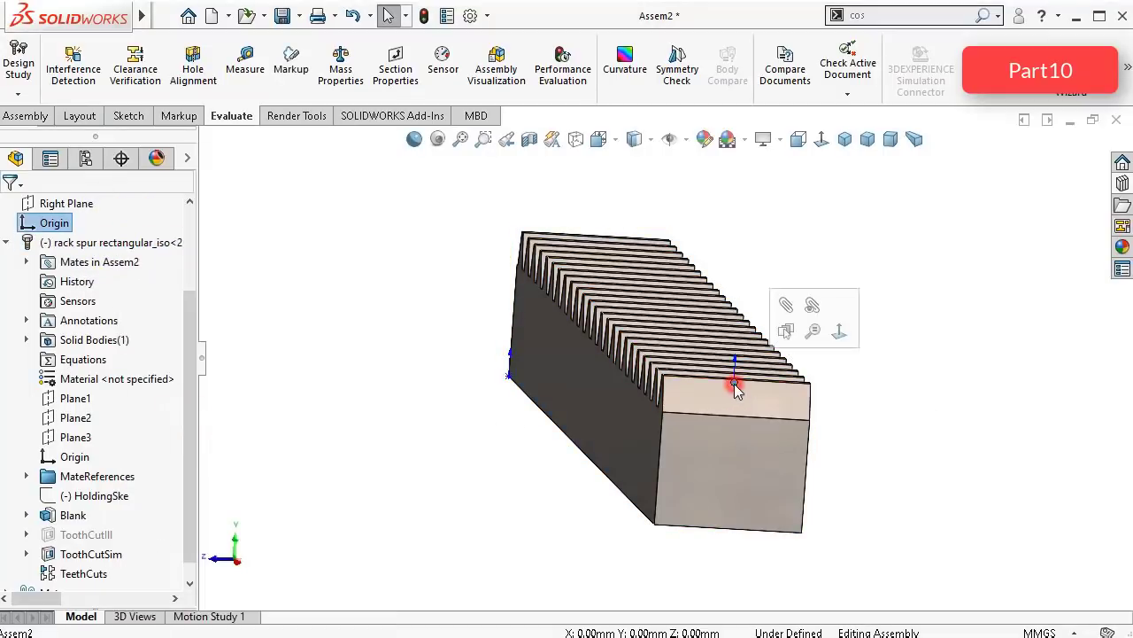
pyautogui.click(791, 305)
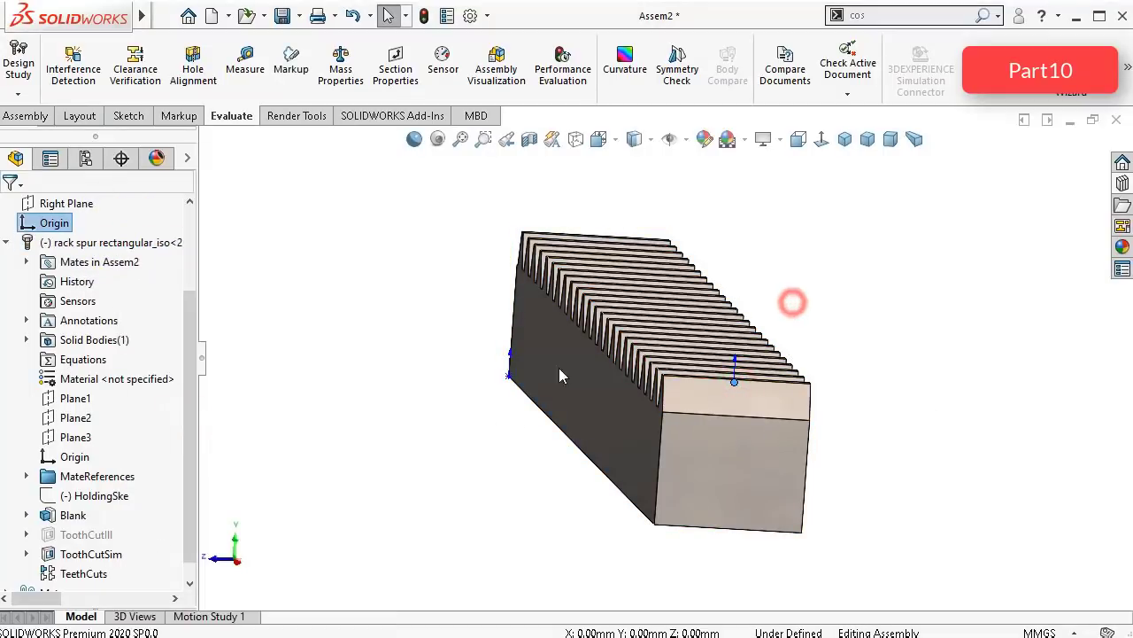
pyautogui.click(509, 377)
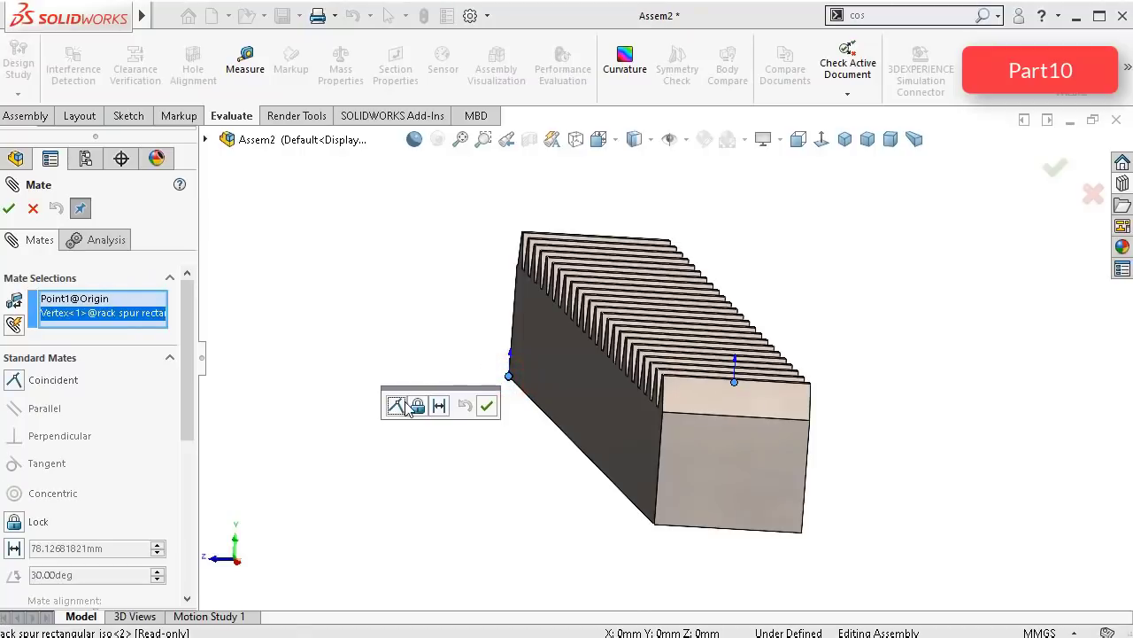
pyautogui.click(397, 405)
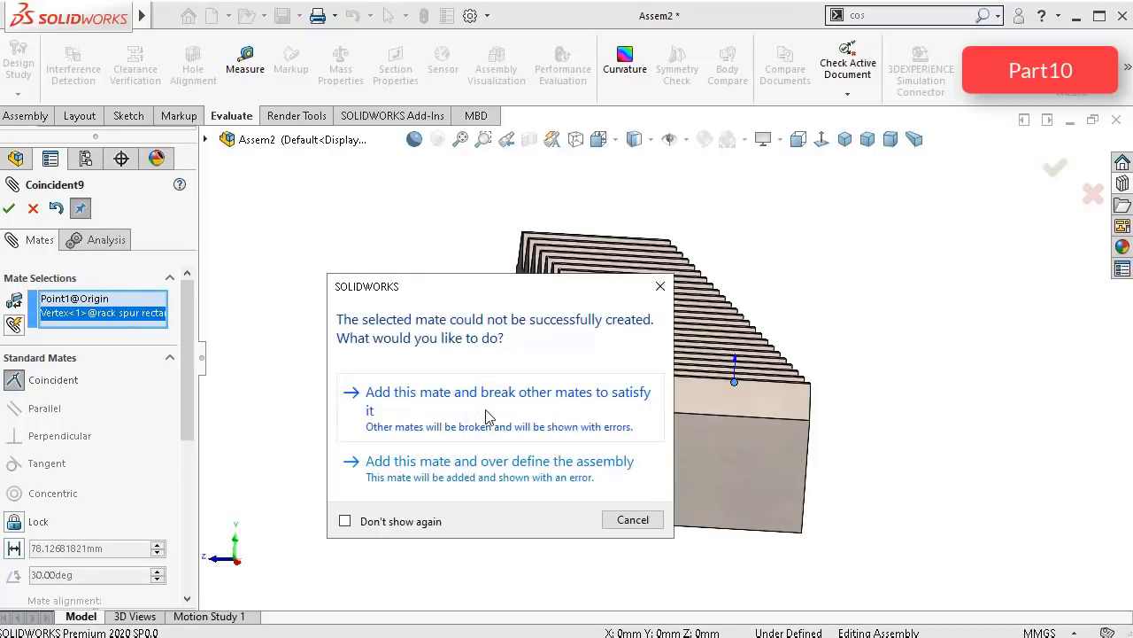
pyautogui.click(486, 414)
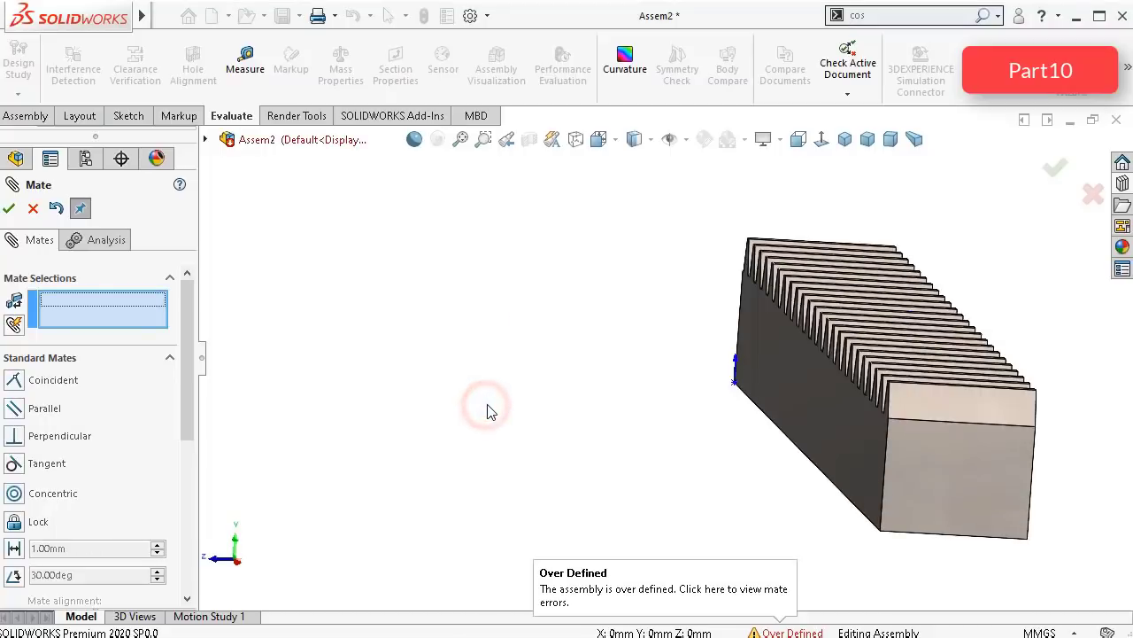
pyautogui.click(9, 209)
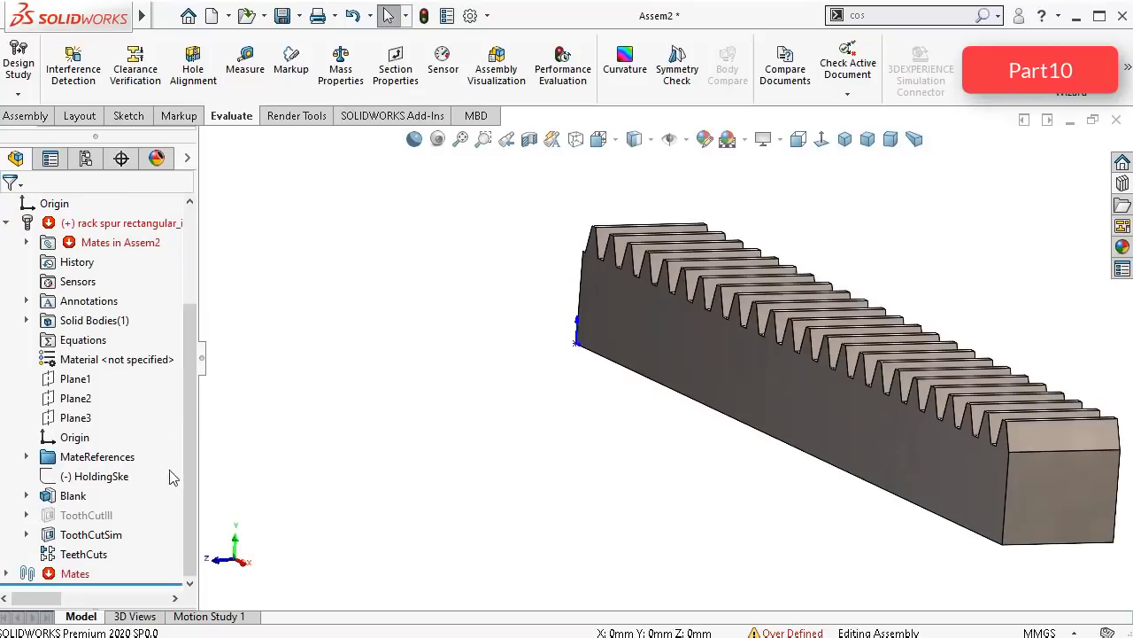
# Step: Suppress the conflicting Coincident7 mate on the rack and rebuild the assembly
pyautogui.click(7, 574)
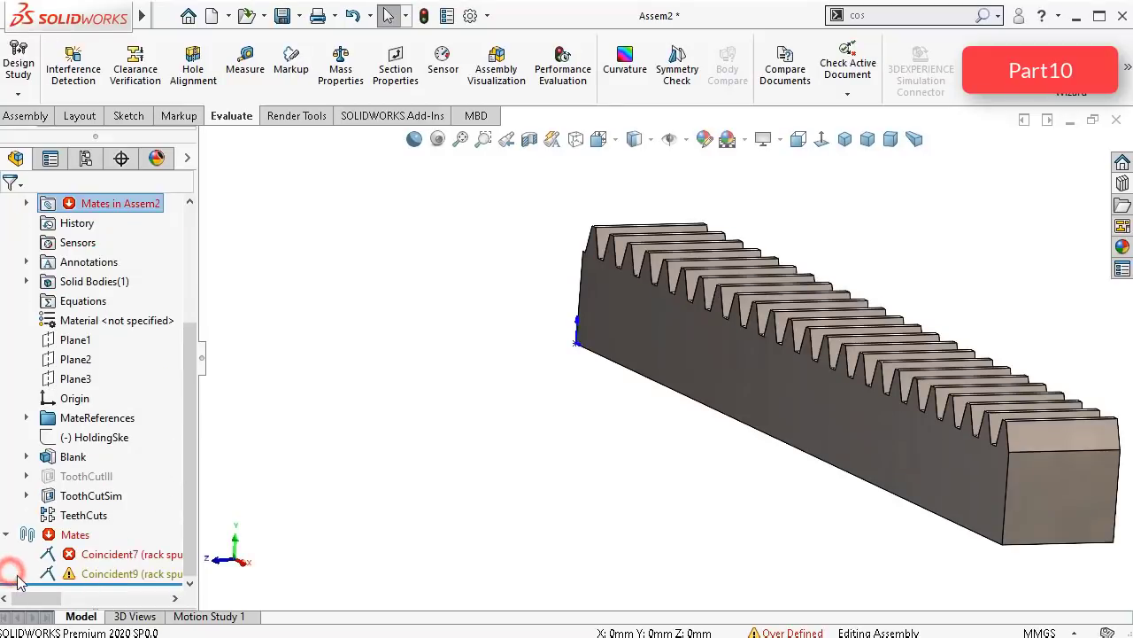
pyautogui.click(111, 563)
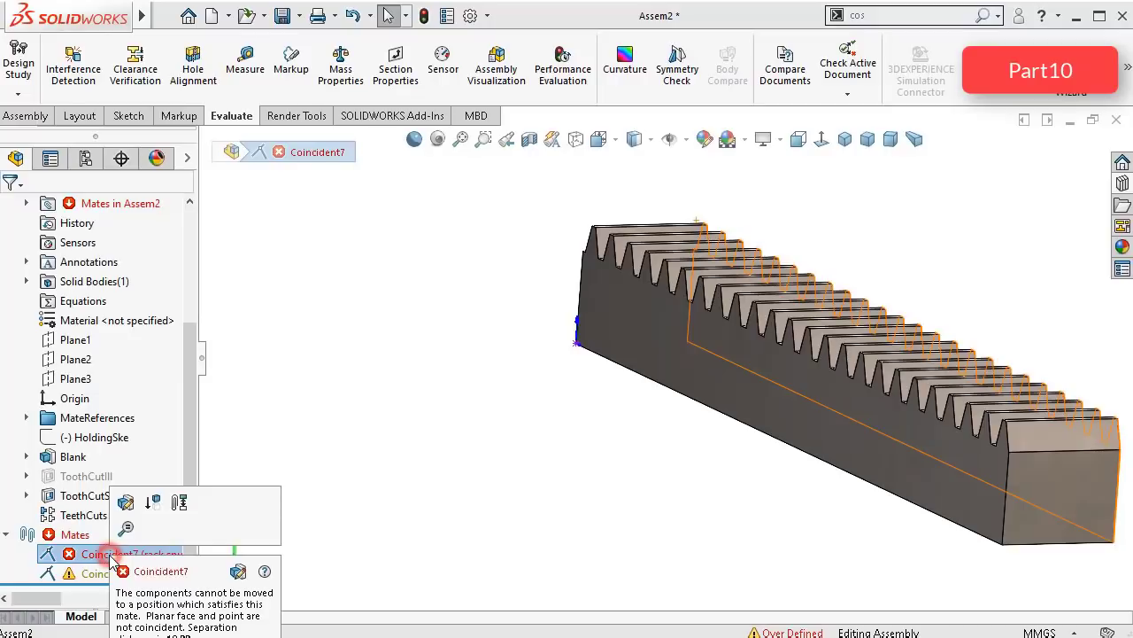
pyautogui.click(153, 503)
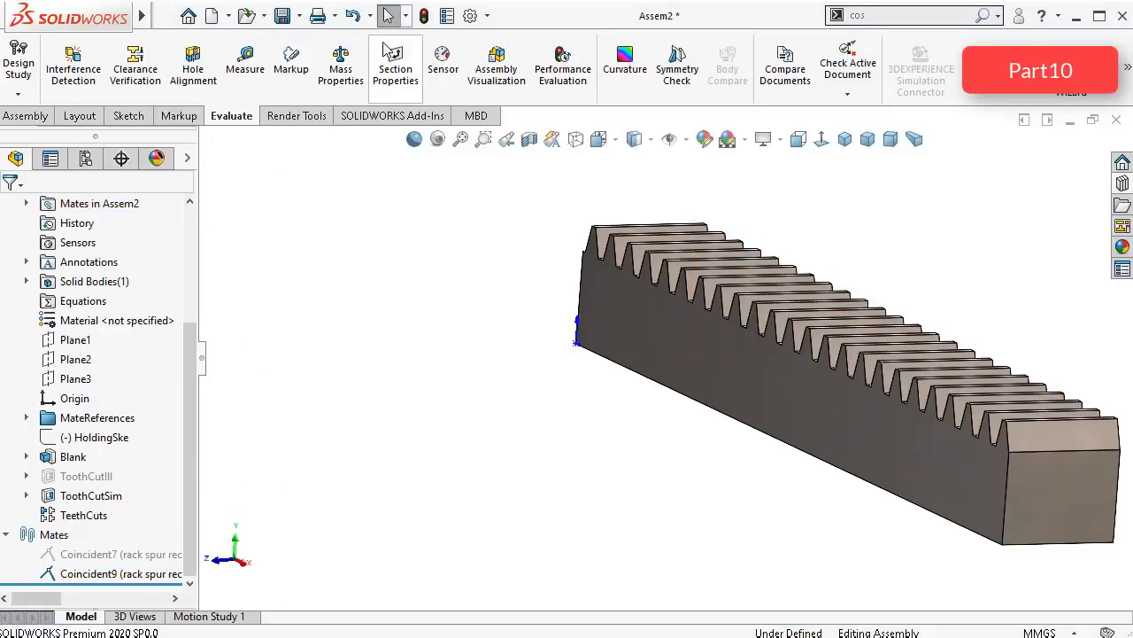
pyautogui.click(423, 16)
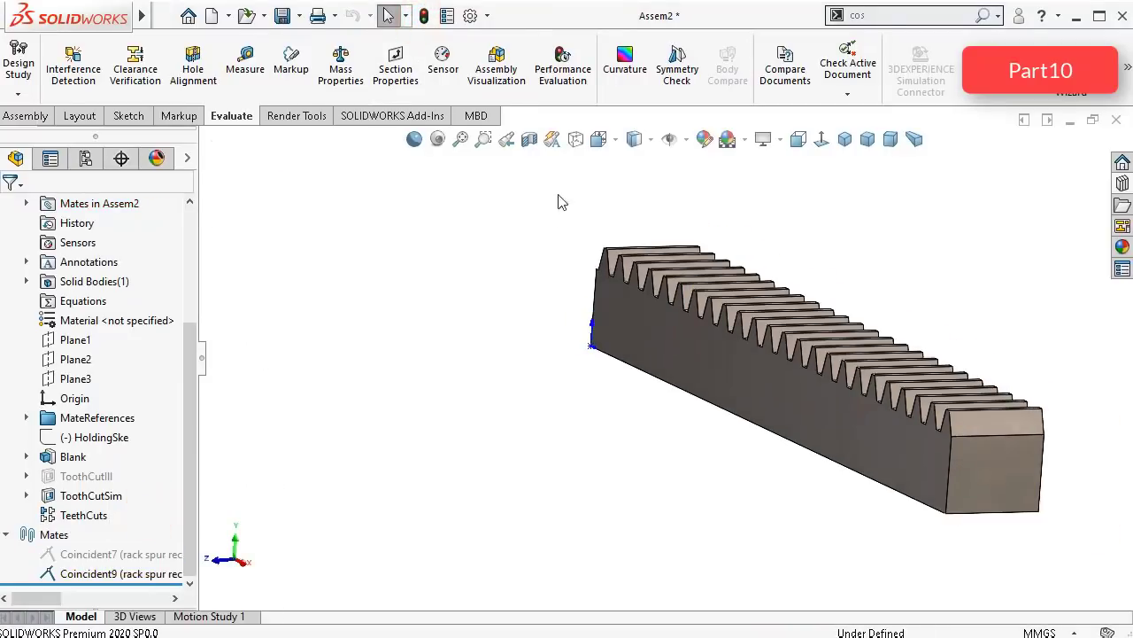
# Step: Check the rack's origin location and save the assembly as a part file named Part10_Rack
pyautogui.moveTo(559, 200); pyautogui.dragTo(701, 380, button='middle')
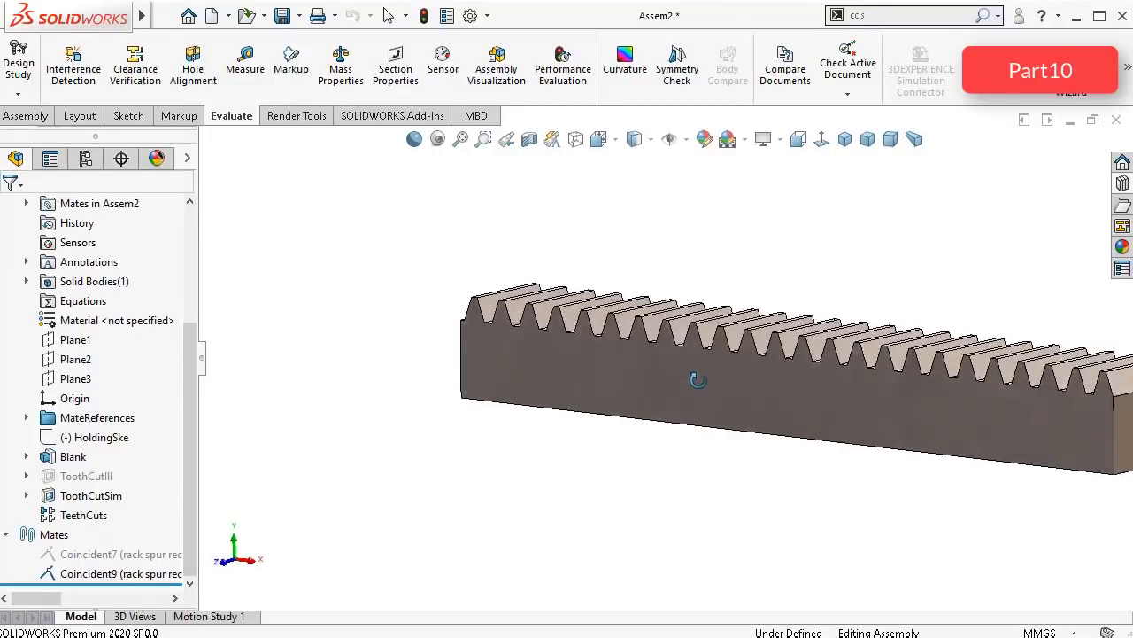
pyautogui.click(78, 404)
pyautogui.scroll(2, 732, 306)
pyautogui.moveTo(733, 309); pyautogui.dragTo(785, 245, button='middle')
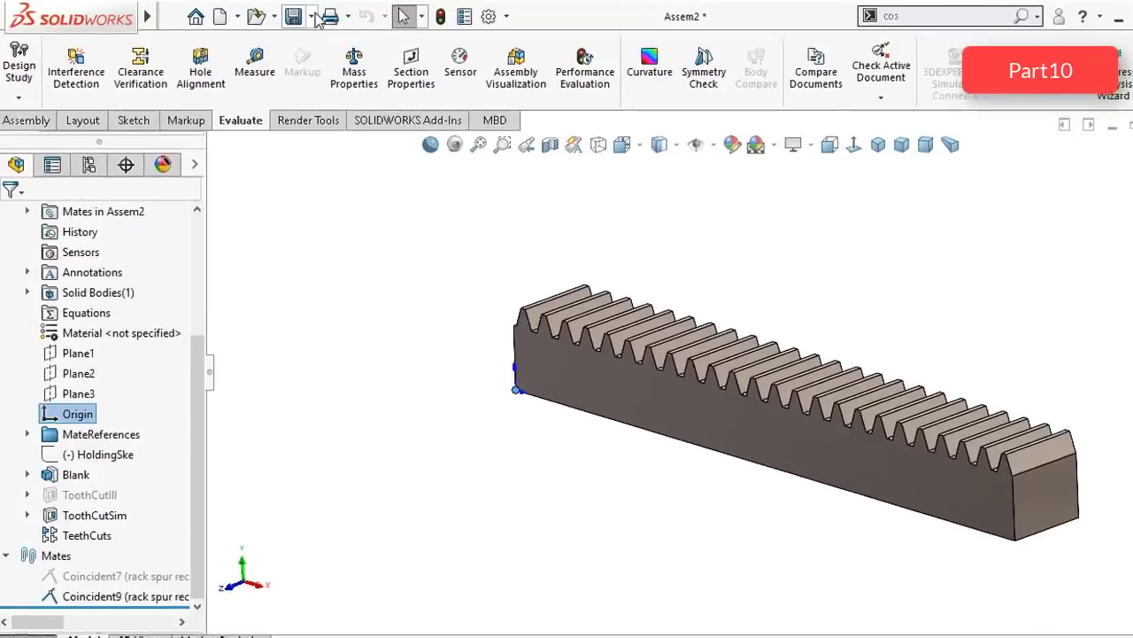
pyautogui.click(315, 16)
pyautogui.click(326, 72)
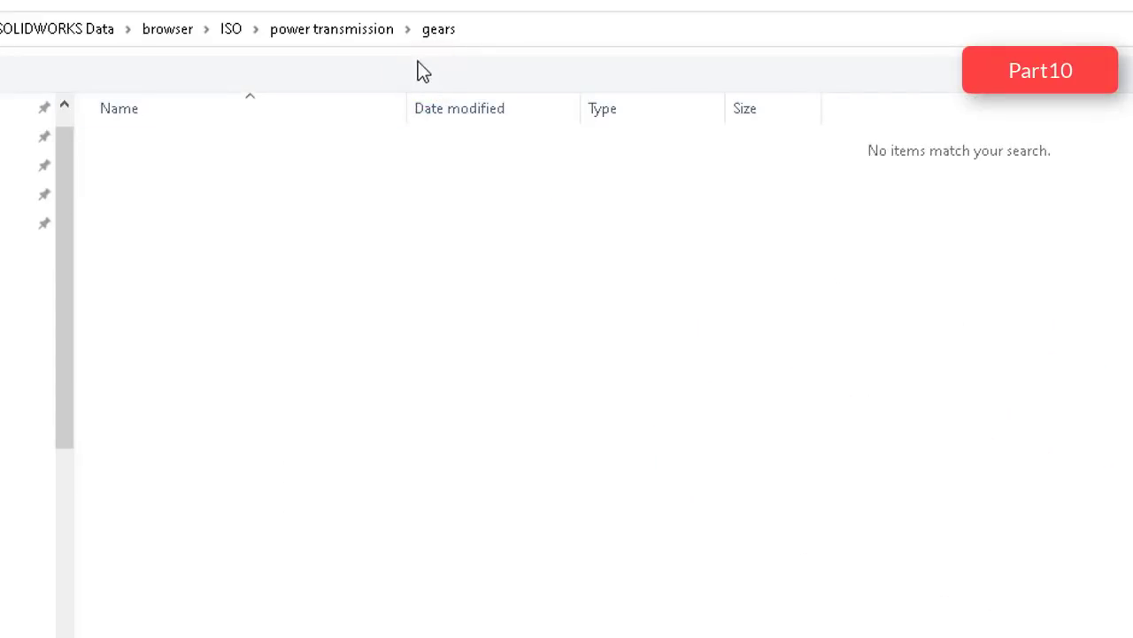
pyautogui.click(94, 604)
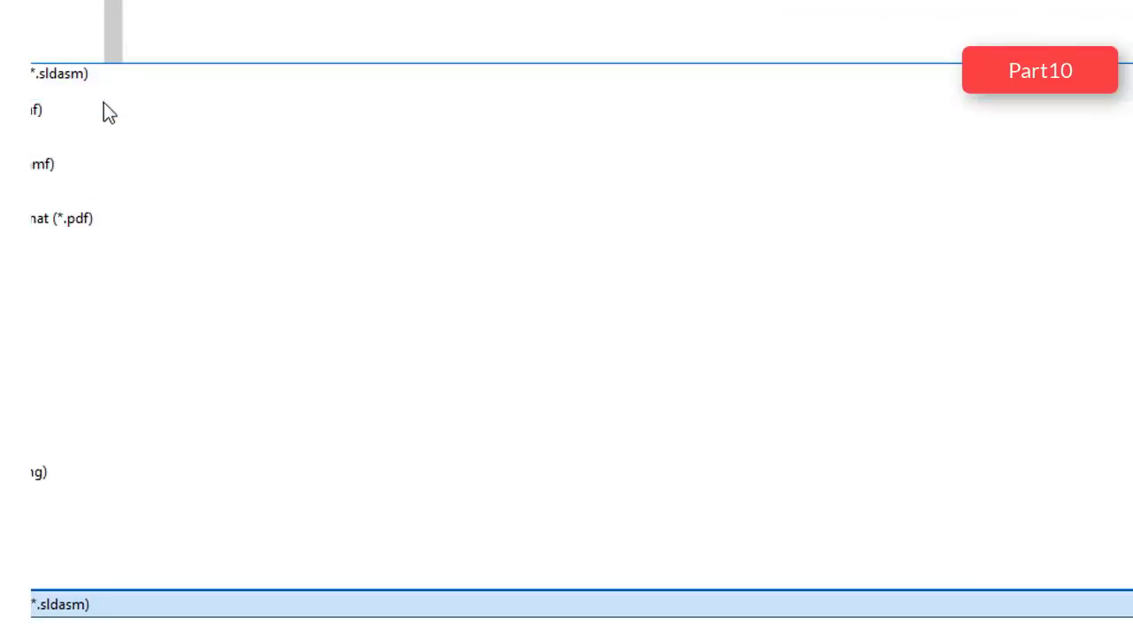
pyautogui.click(70, 90)
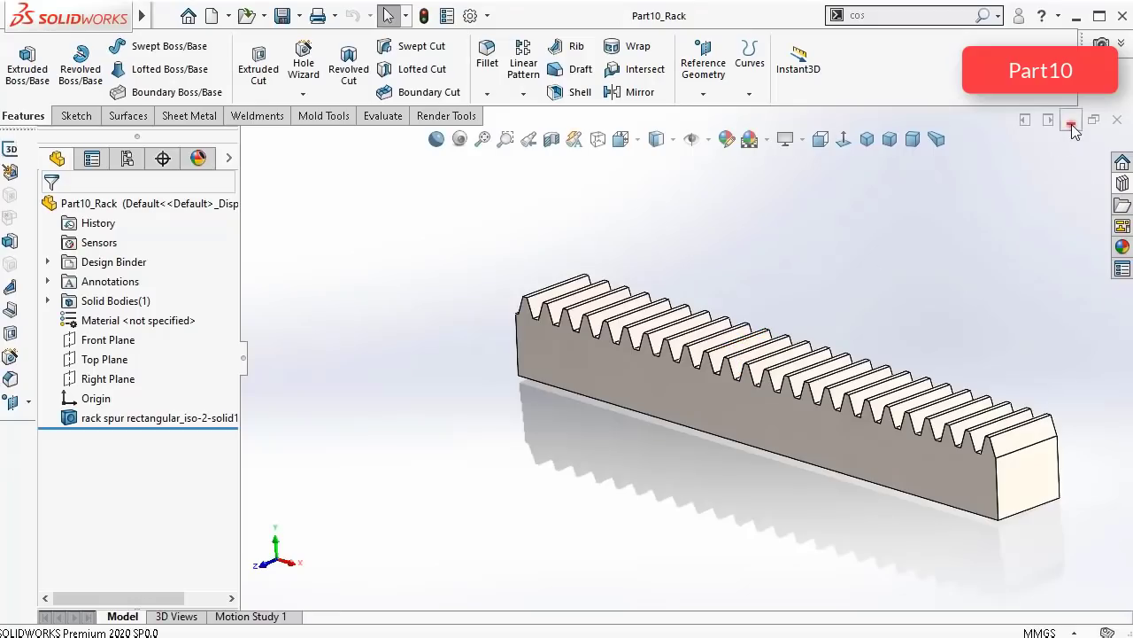
# Step: Close the Assem2 assembly and bring the Part10_Rack part window back to full size
pyautogui.click(1072, 123)
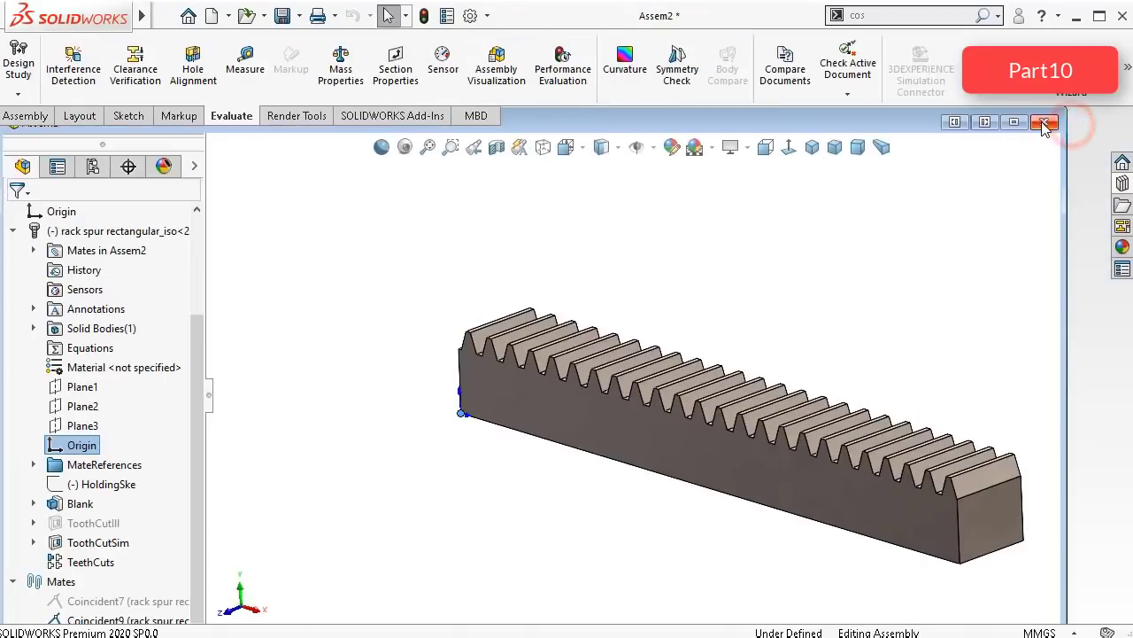
pyautogui.click(1045, 121)
pyautogui.click(515, 401)
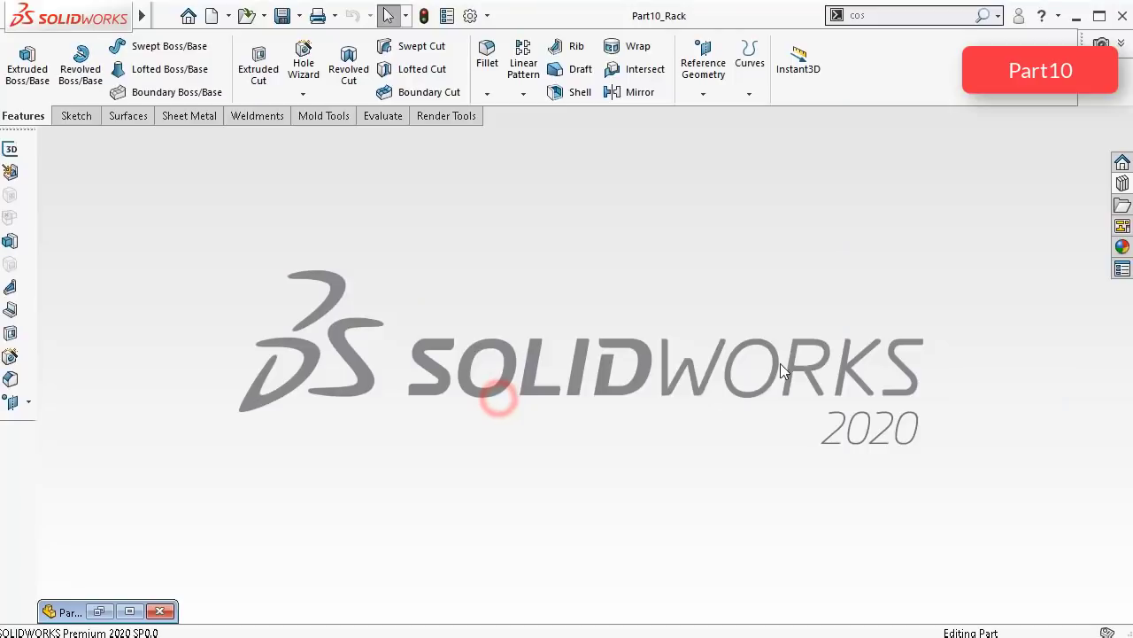
pyautogui.click(136, 611)
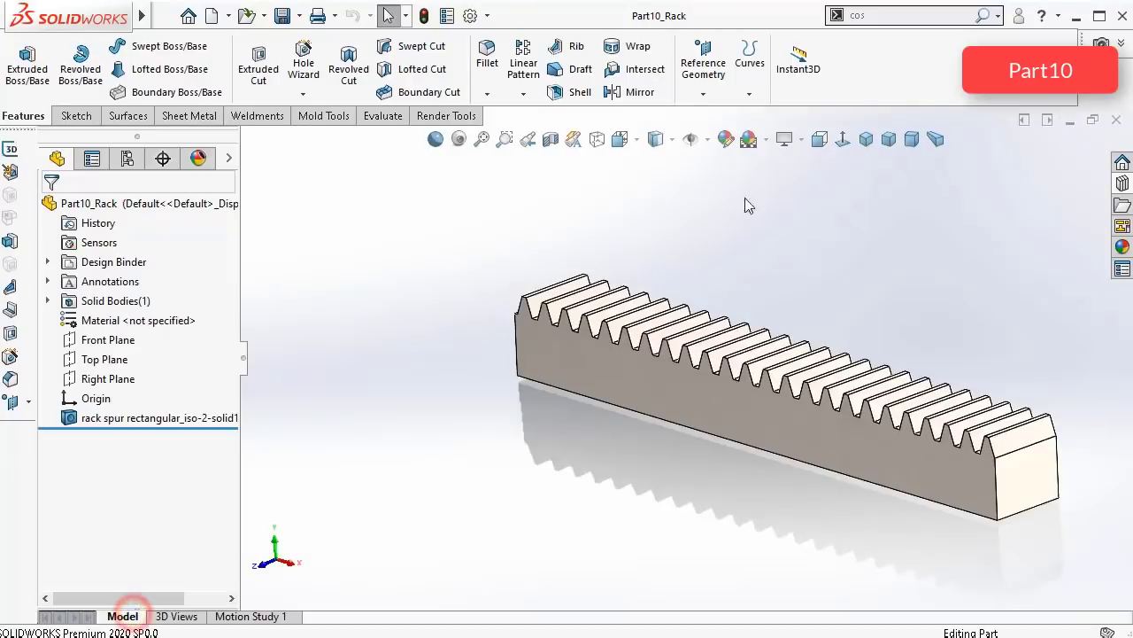
# Step: Apply the Plain White scene to the rack part and show it in dimetric orientation
pyautogui.click(770, 146)
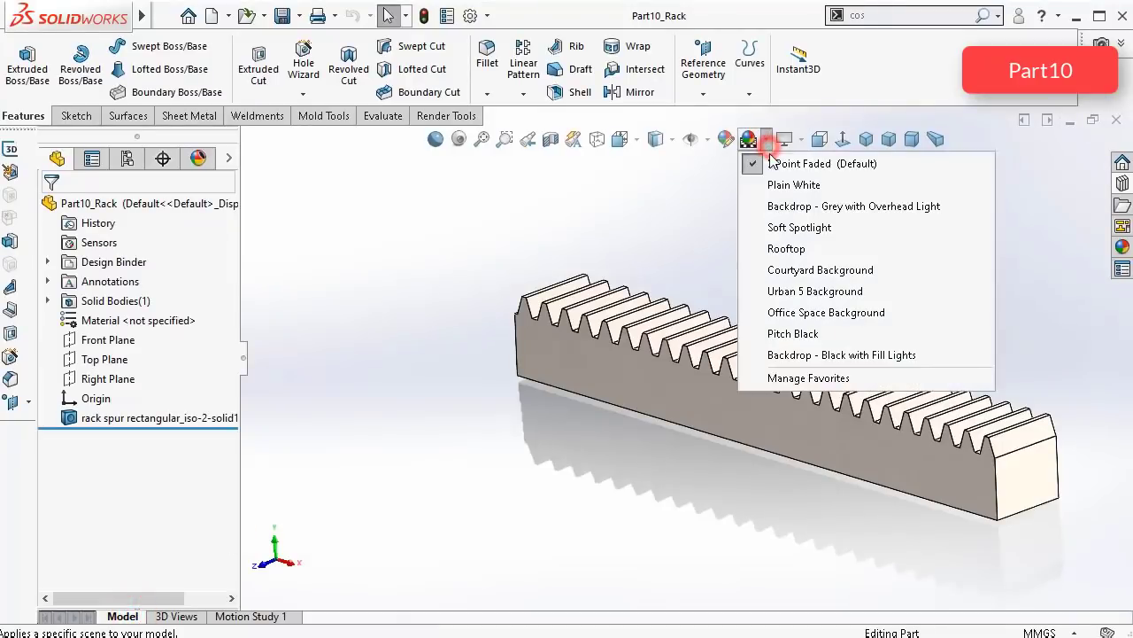
pyautogui.click(775, 183)
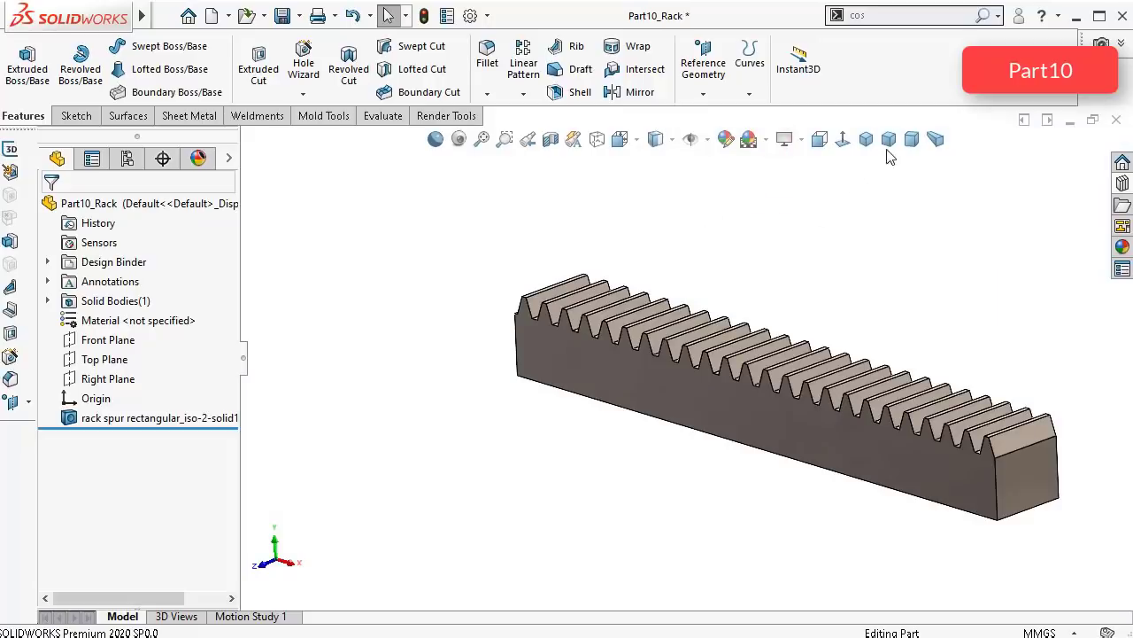
pyautogui.click(912, 140)
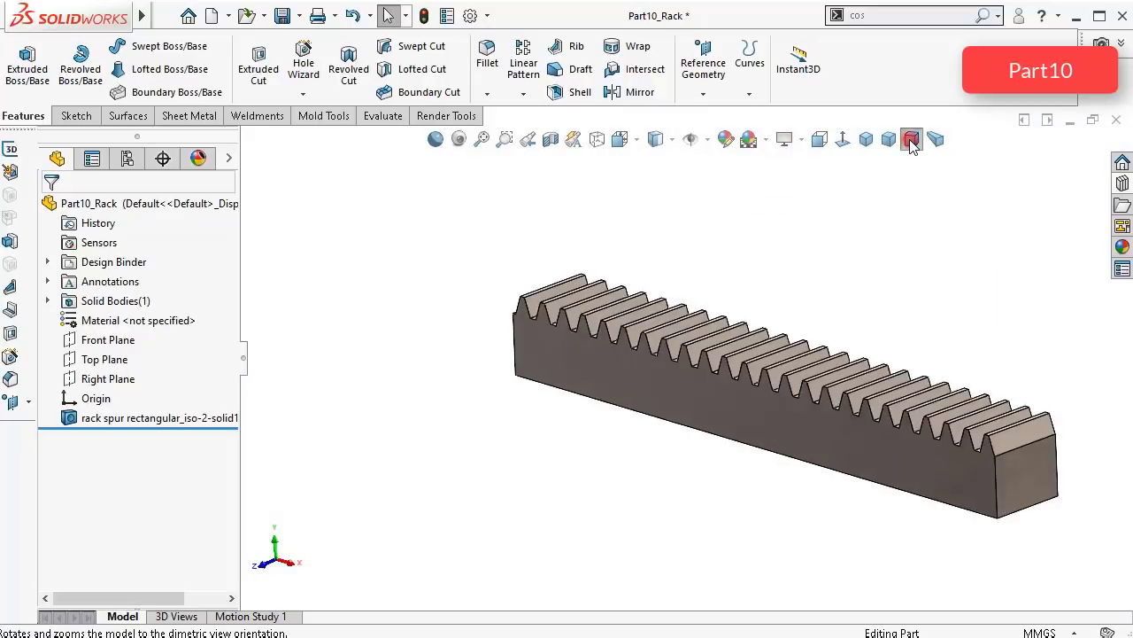
# Step: On the rack's long side face, sketch a corner rectangle about 21 by 19.5 mm from the end tooth's top corner past the rack's end
pyautogui.scroll(-3, 877, 412)
pyautogui.click(867, 394)
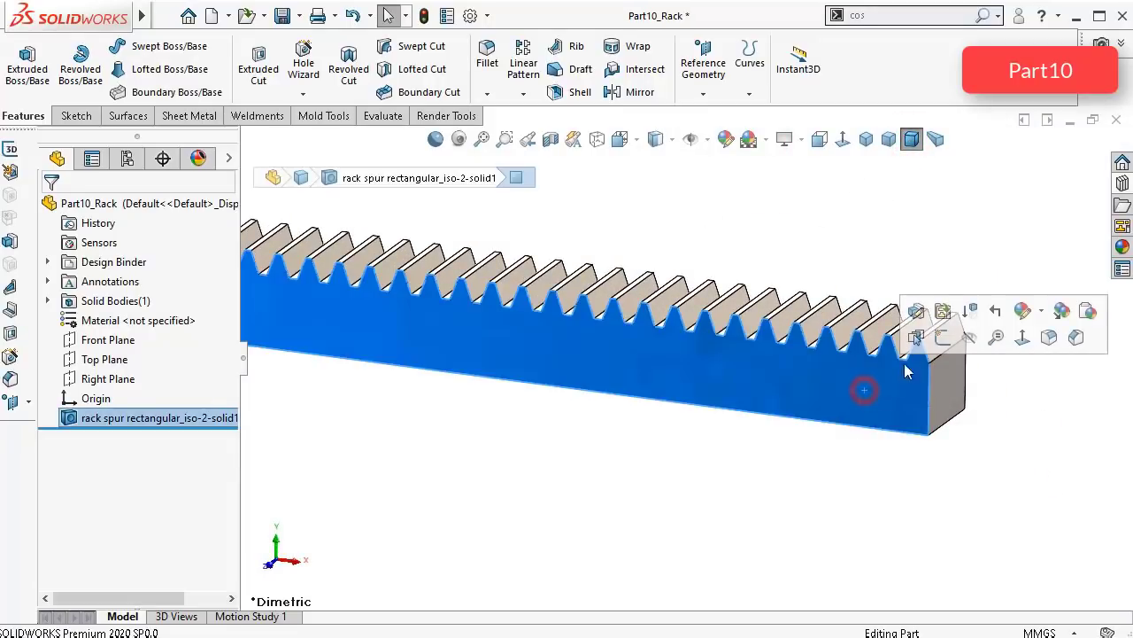
pyautogui.click(946, 344)
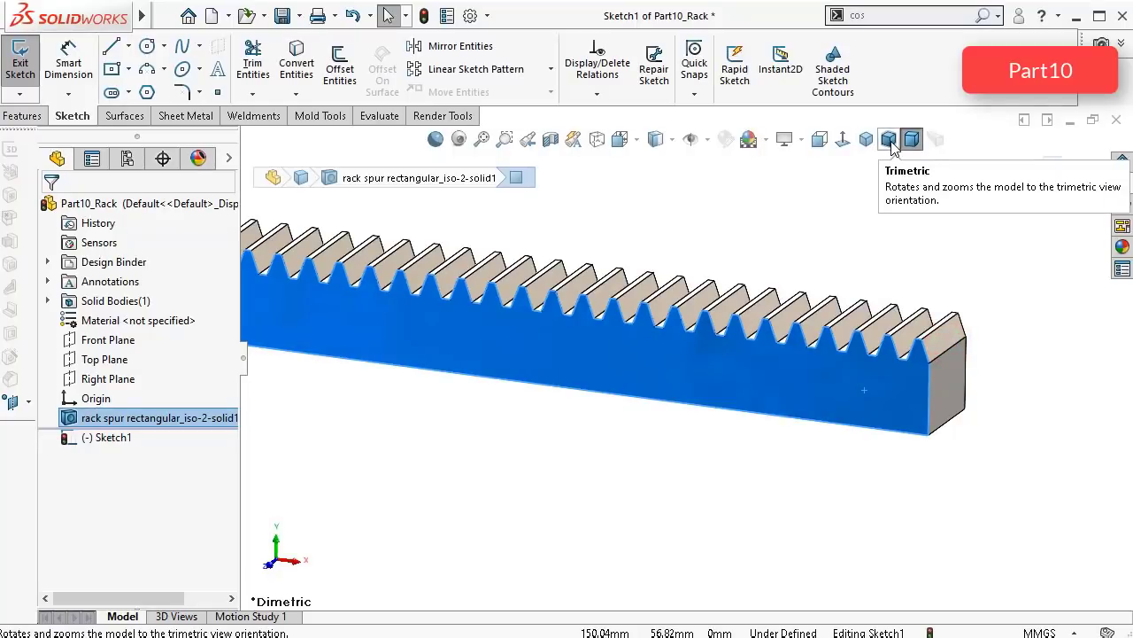
pyautogui.click(844, 140)
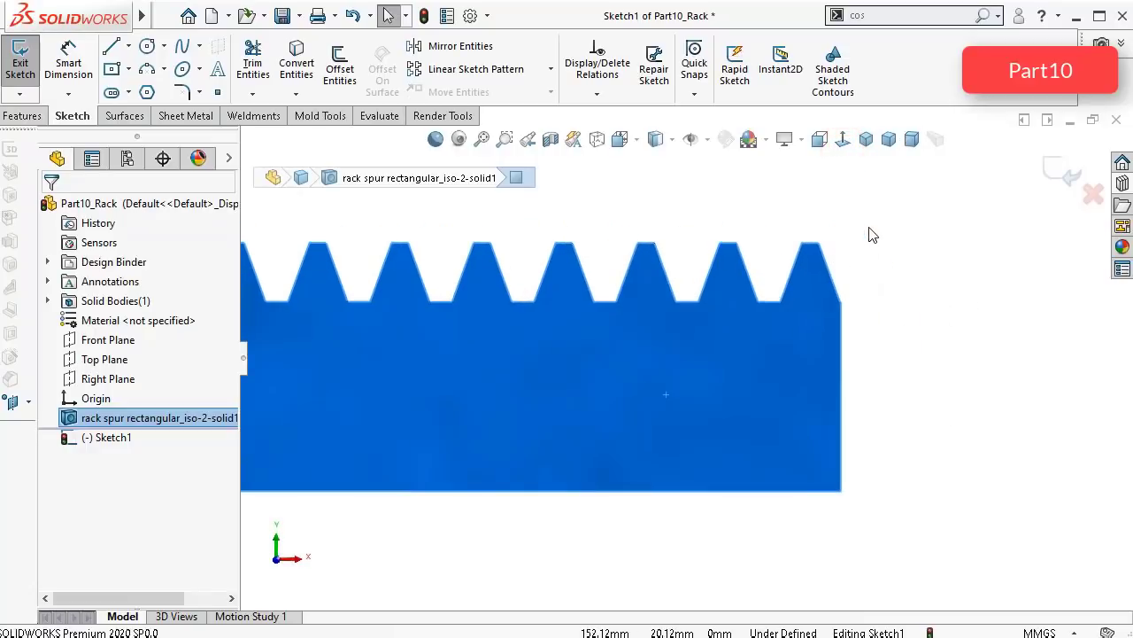
pyautogui.click(130, 71)
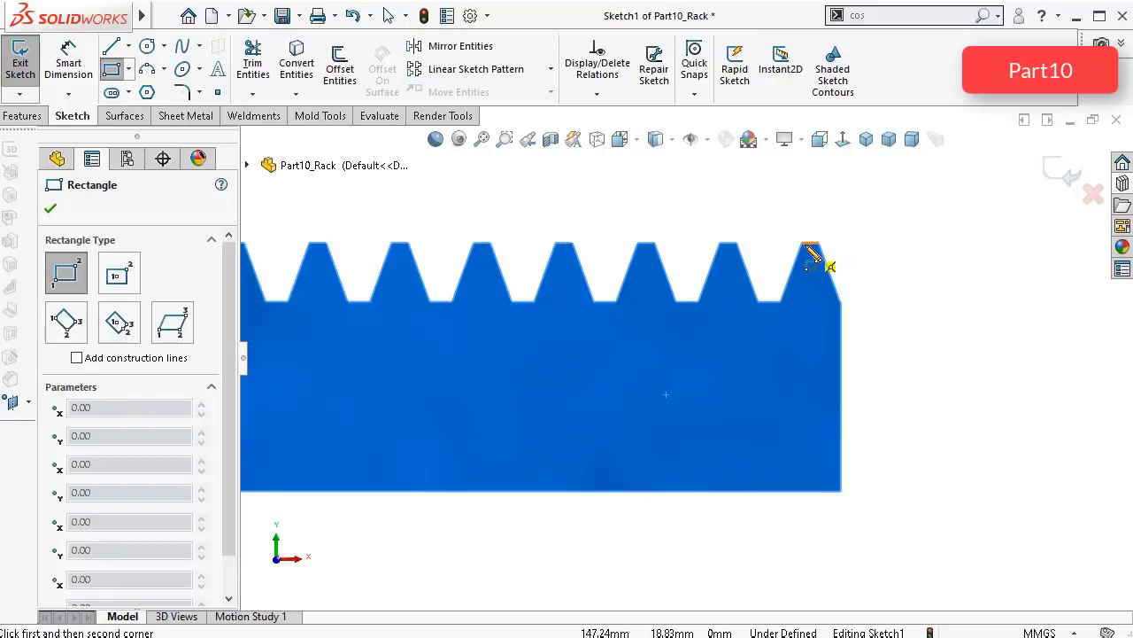
pyautogui.click(803, 245)
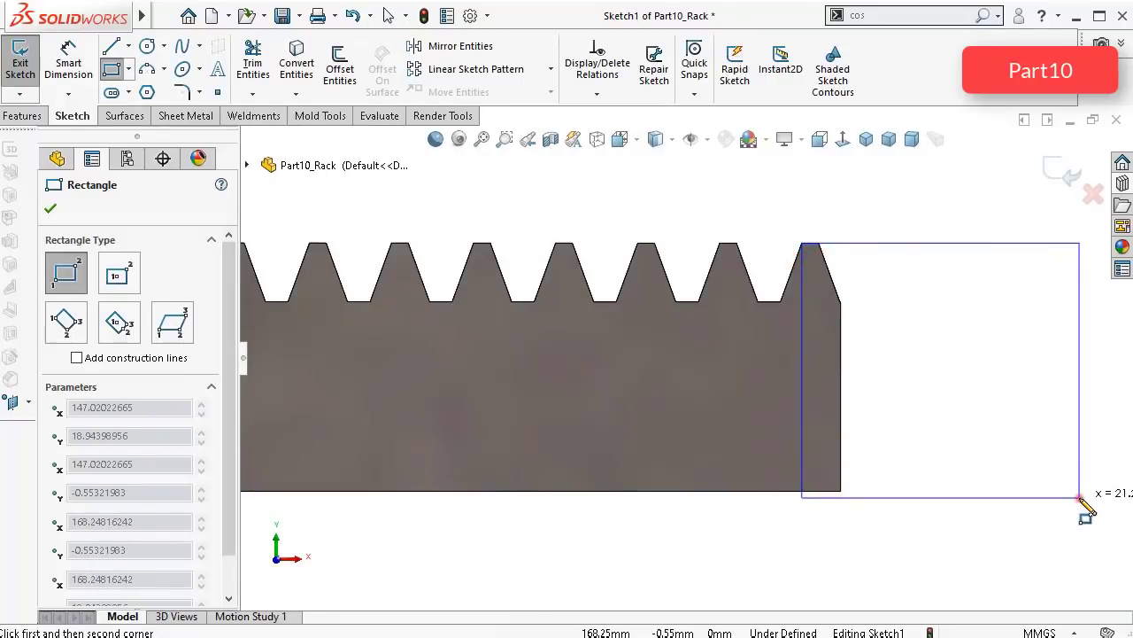
pyautogui.click(1079, 496)
# Step: Dimension the rectangle's top line to 23 mm
pyautogui.click(68, 62)
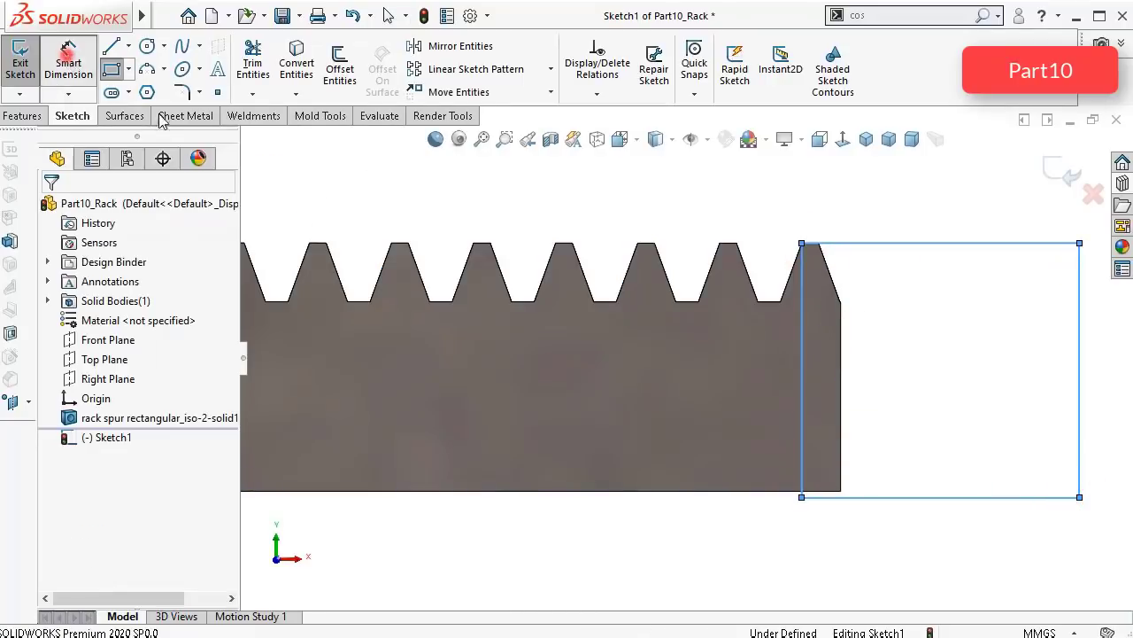
pyautogui.click(866, 242)
pyautogui.click(858, 210)
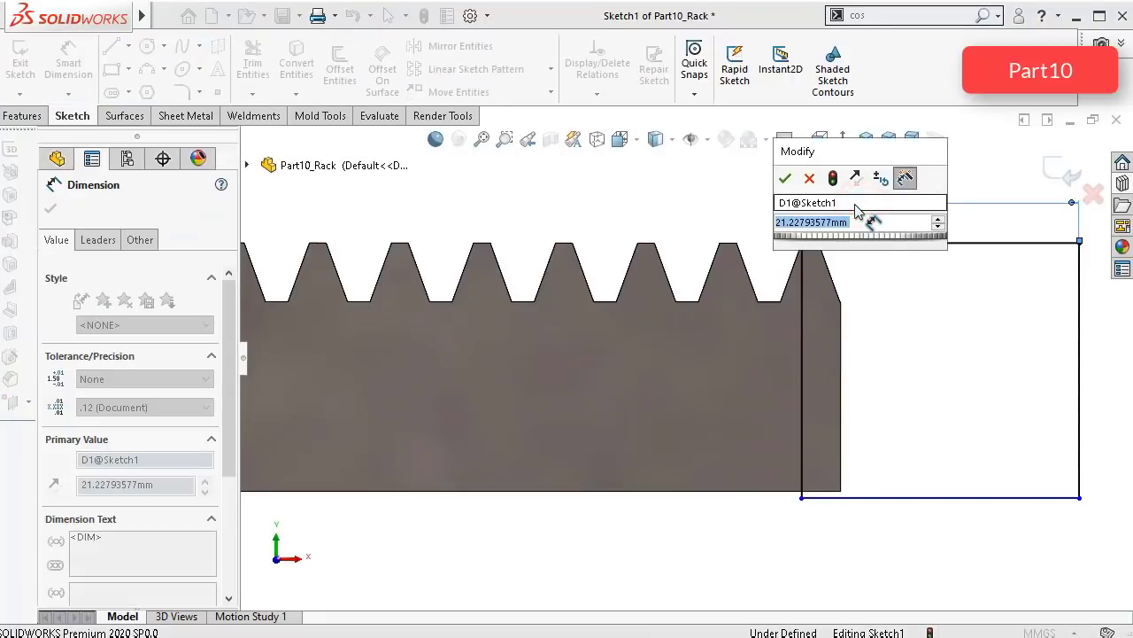
pyautogui.write('23')
pyautogui.press('Return')
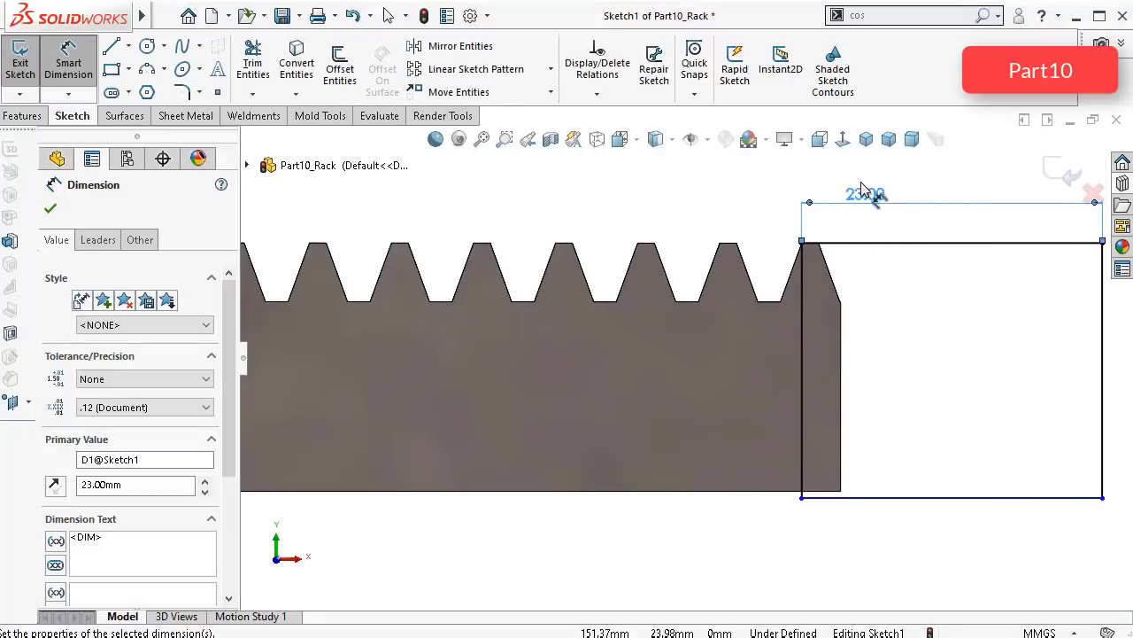
pyautogui.press('Escape')
# Step: Try a collinear relation between the rectangle's bottom line and the rack's bottom edge, and delete that relation
pyautogui.click(837, 500)
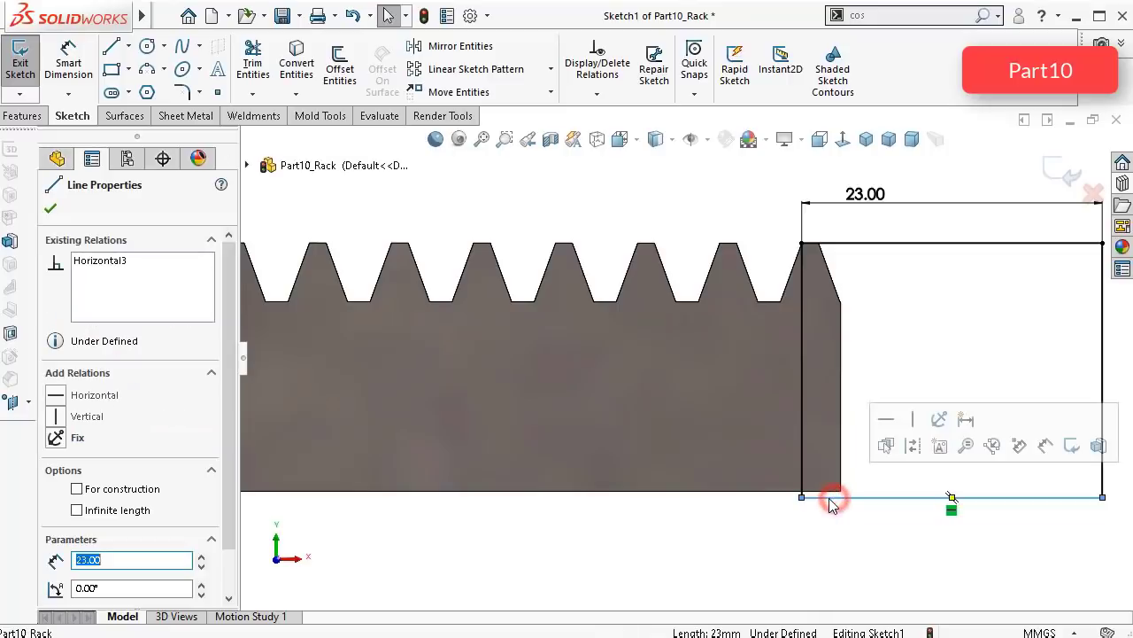
pyautogui.keyDown('ctrl'); pyautogui.click(832, 491); pyautogui.keyUp('ctrl')
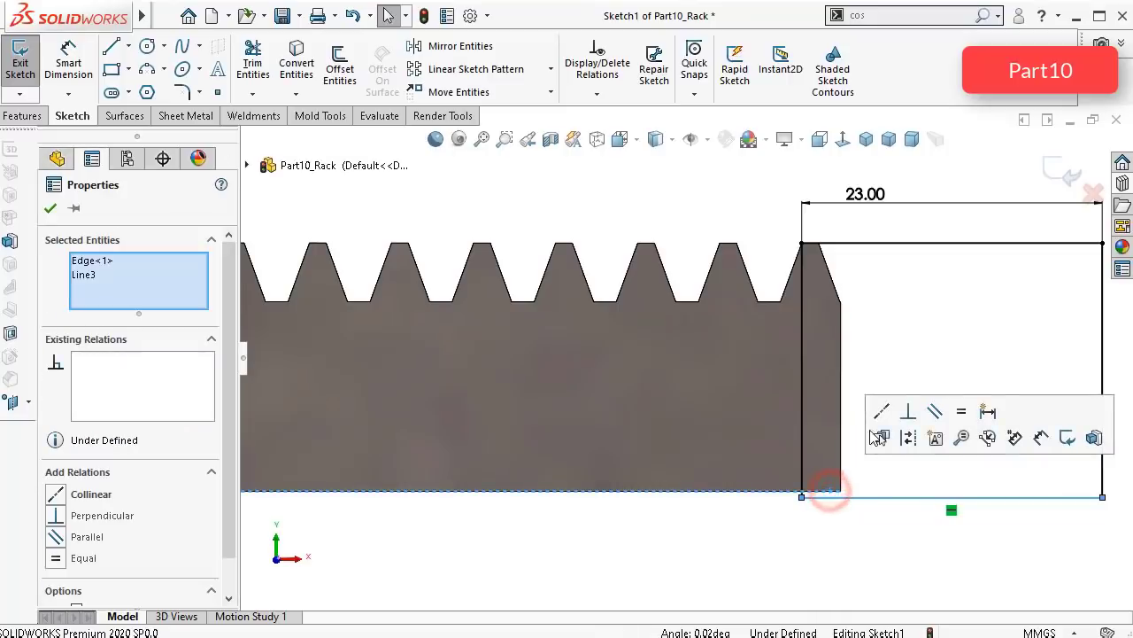
pyautogui.click(881, 411)
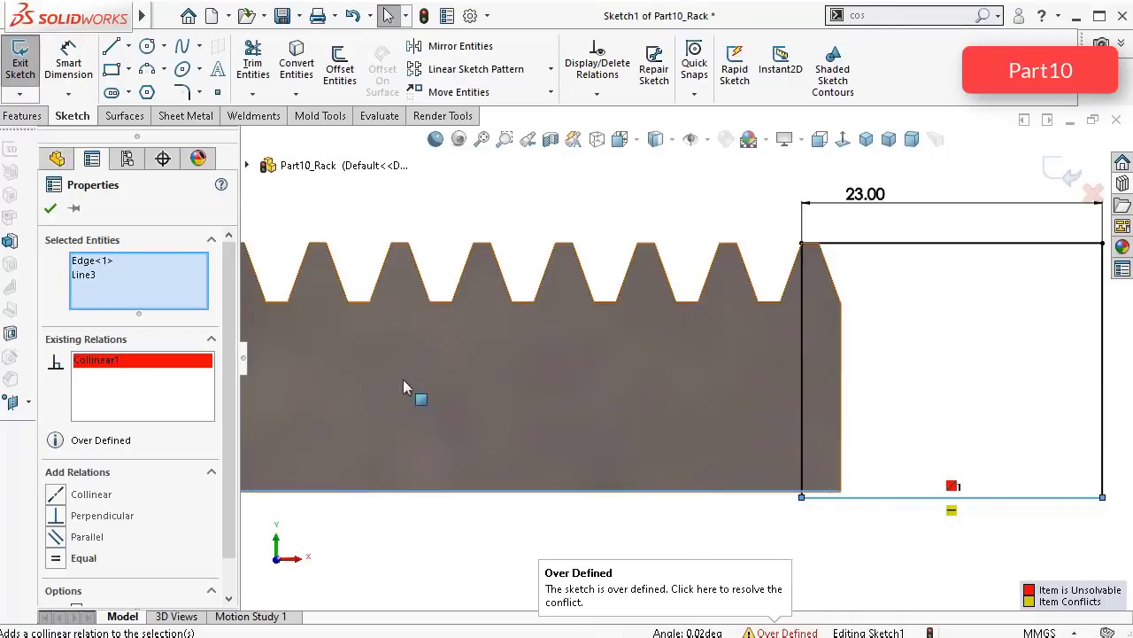
pyautogui.rightClick(120, 386)
pyautogui.click(157, 397)
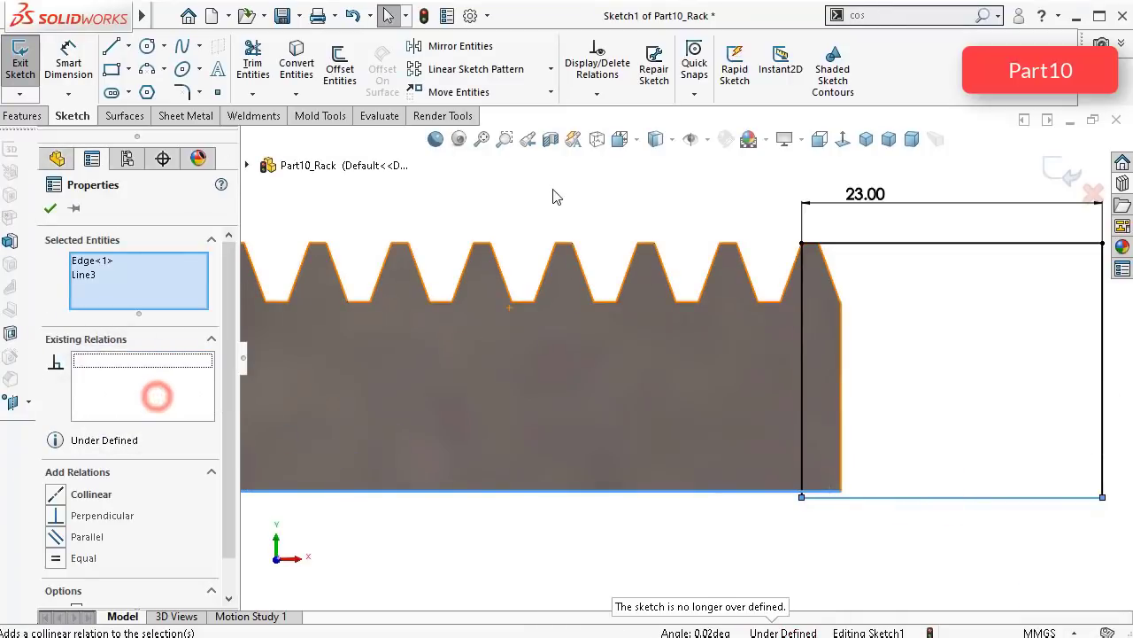
pyautogui.click(557, 173)
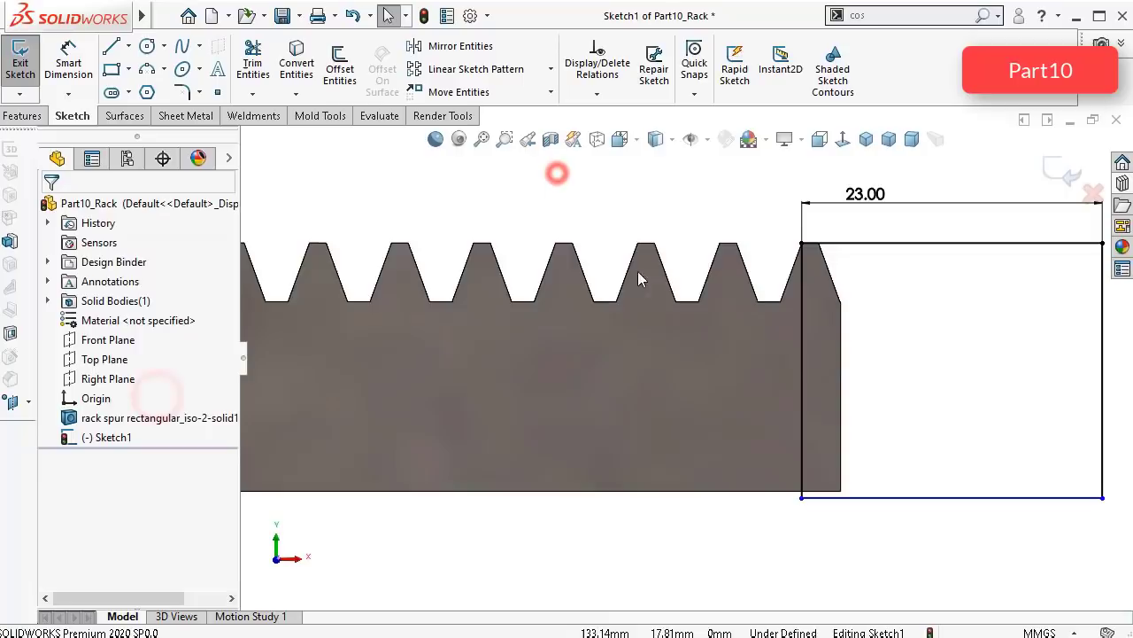
# Step: Make the rectangle's bottom line coincident with the sketch origin at the rack's opposite end
pyautogui.click(833, 493)
pyautogui.scroll(5, 685, 443)
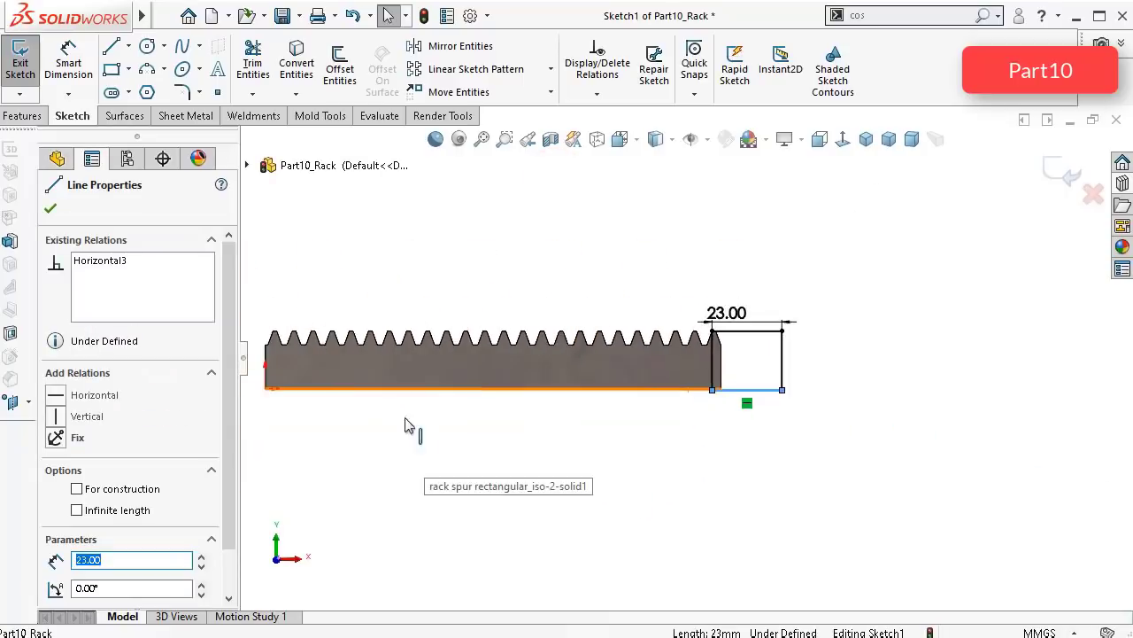
pyautogui.scroll(-3, 451, 375)
pyautogui.keyDown('ctrl'); pyautogui.click(475, 341); pyautogui.keyUp('ctrl')
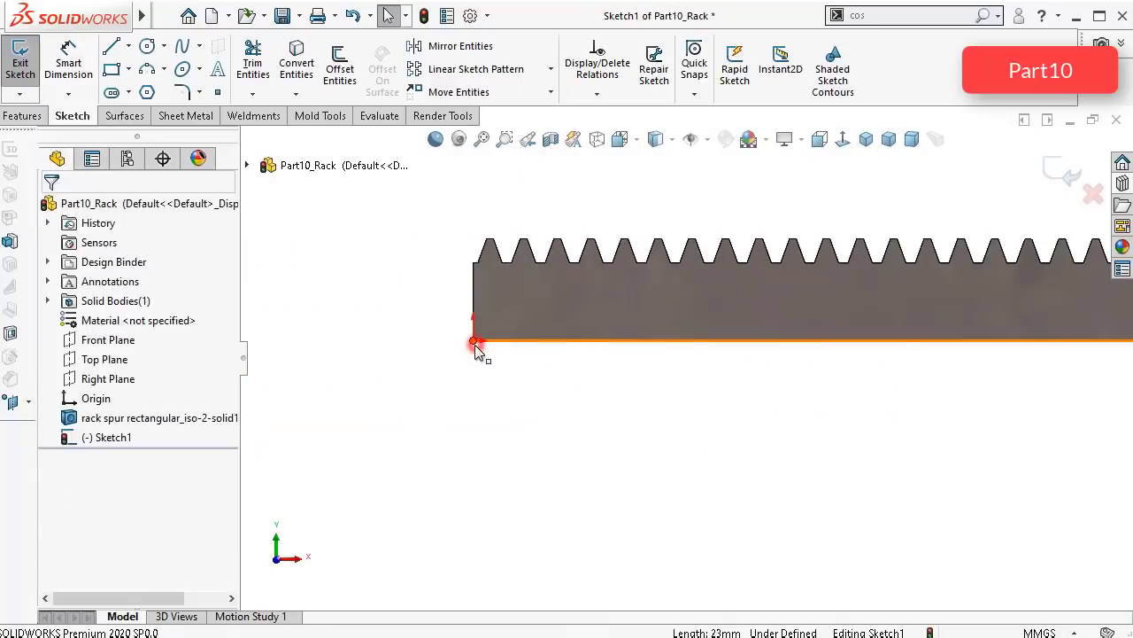
pyautogui.click(555, 267)
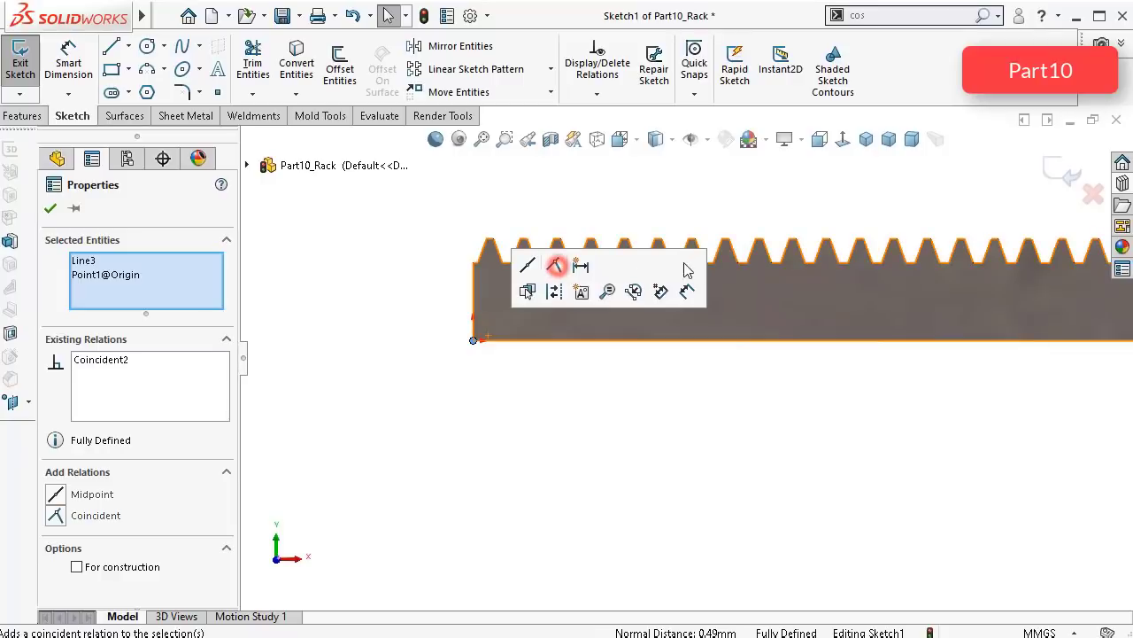
pyautogui.scroll(2, 796, 235)
pyautogui.scroll(-3, 916, 245)
pyautogui.click(774, 220)
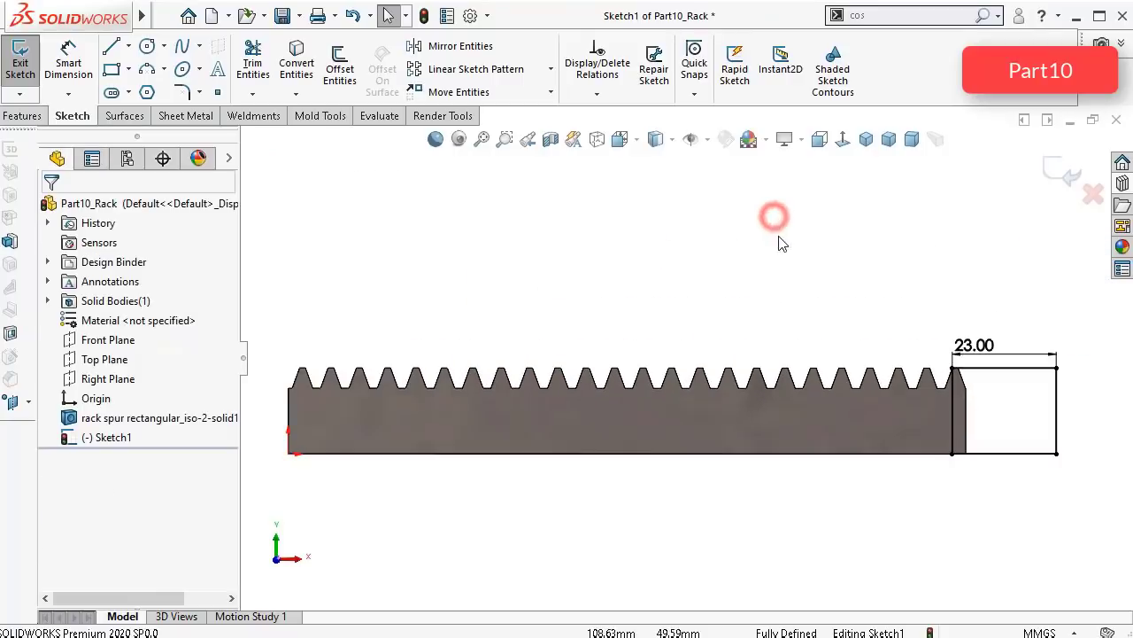
pyautogui.moveTo(866, 299); pyautogui.dragTo(812, 338, button='middle')
pyautogui.scroll(2, 688, 339)
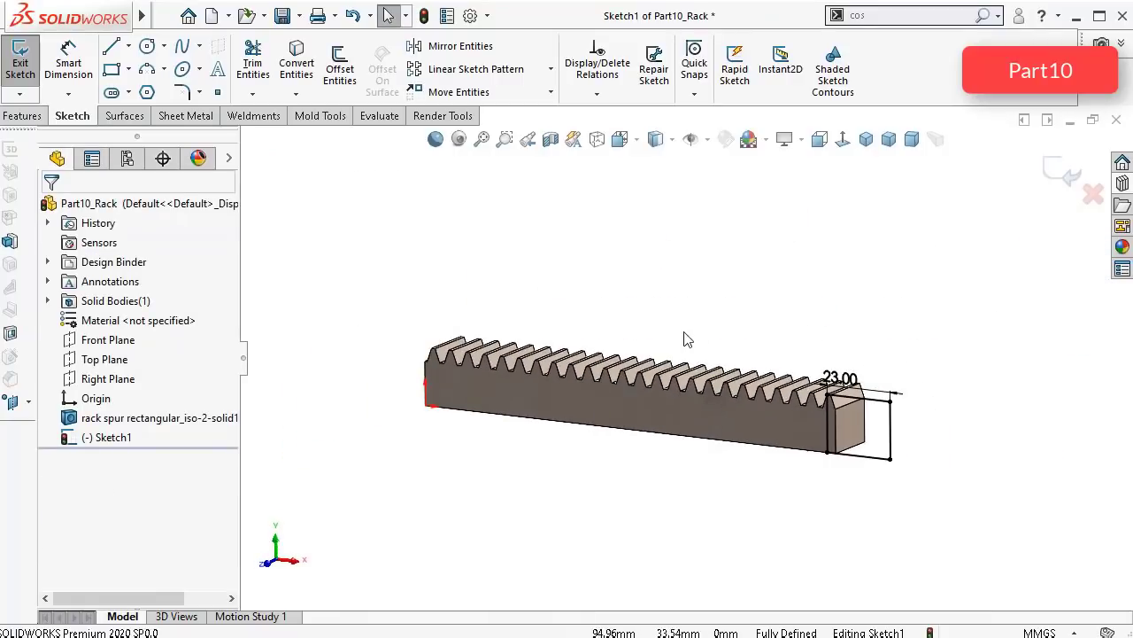
# Step: Sketch a second corner rectangle about 30.6 mm wide from the first tooth's top corner past the rack's origin end, down to its bottom edge
pyautogui.click(843, 142)
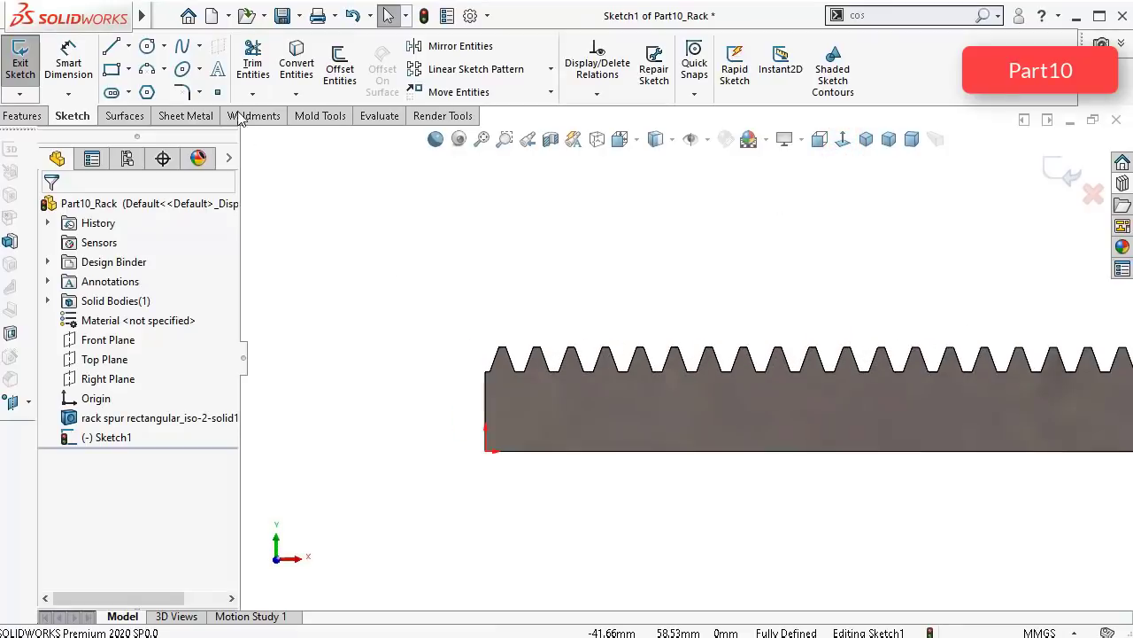
pyautogui.click(111, 71)
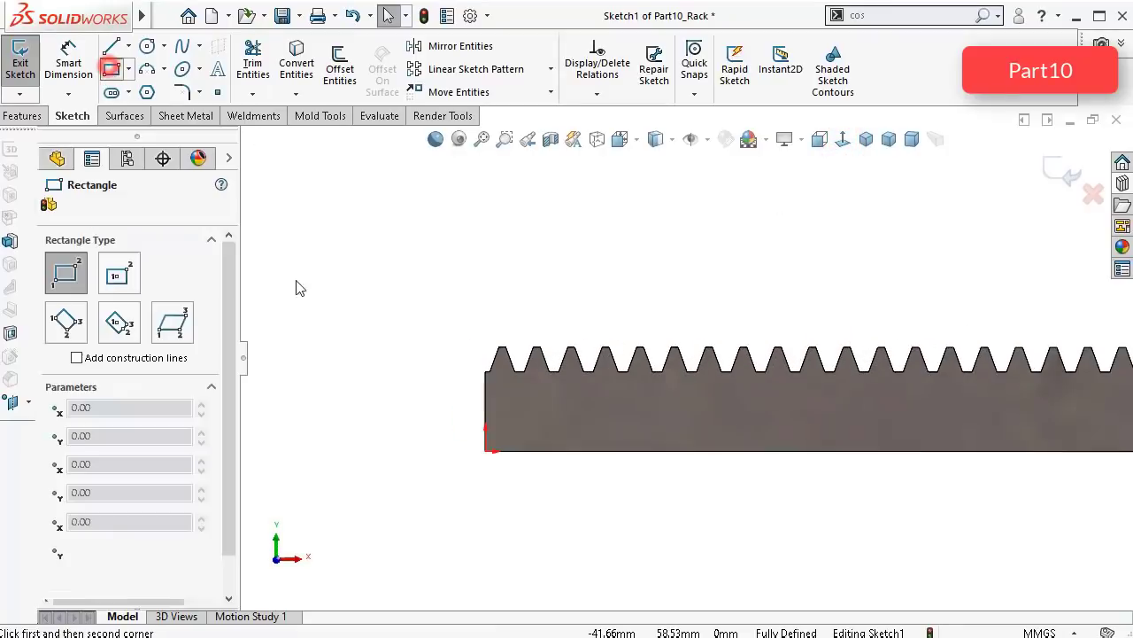
pyautogui.click(505, 347)
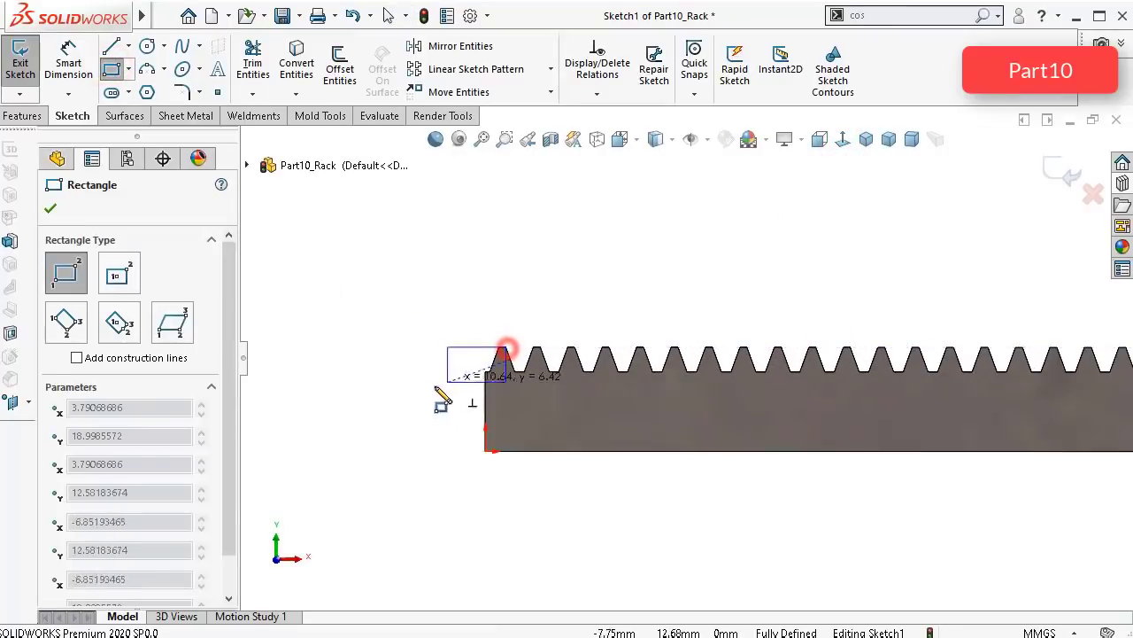
pyautogui.click(338, 450)
# Step: Dimension the second rectangle's top line to 23 mm
pyautogui.moveTo(278, 344); pyautogui.dragTo(286, 294, button='right')
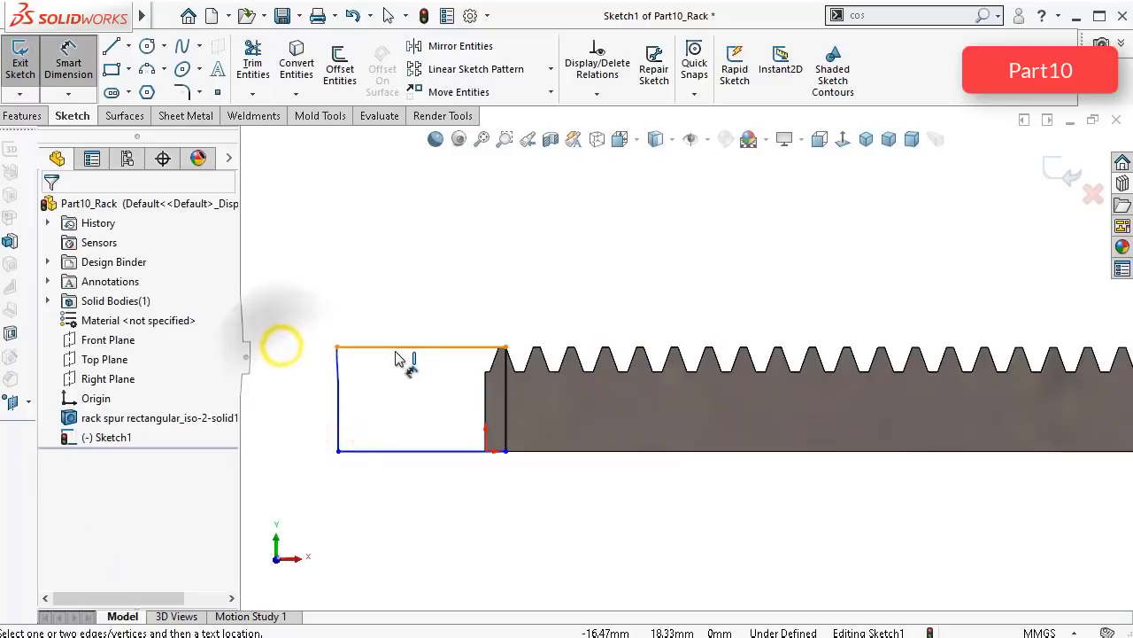
pyautogui.click(398, 347)
pyautogui.click(405, 292)
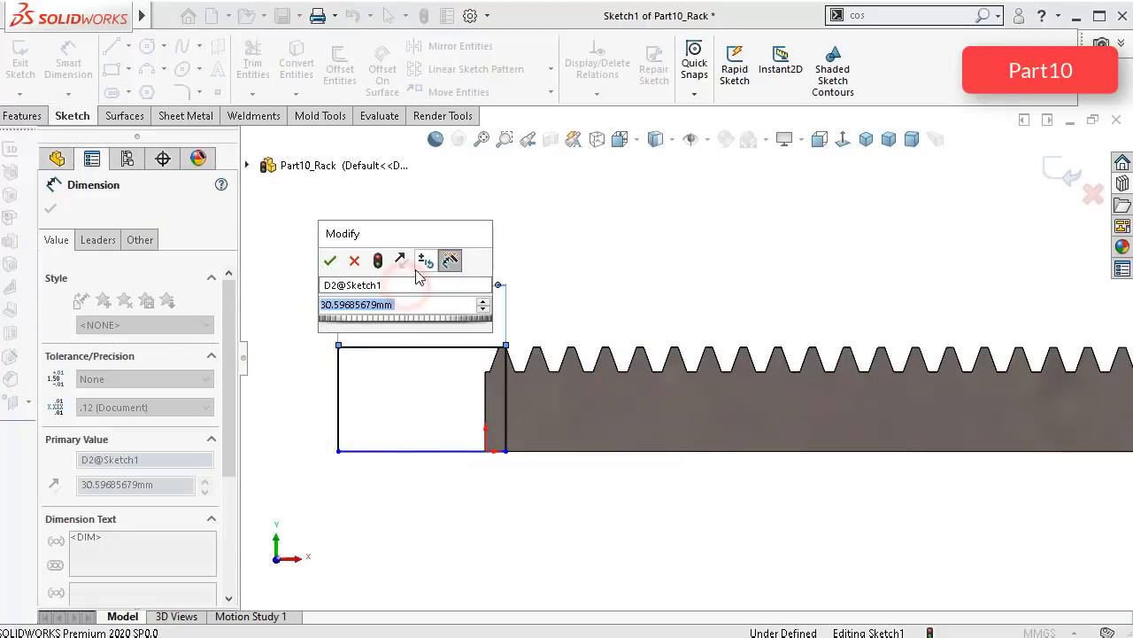
pyautogui.write('23')
pyautogui.press('Return')
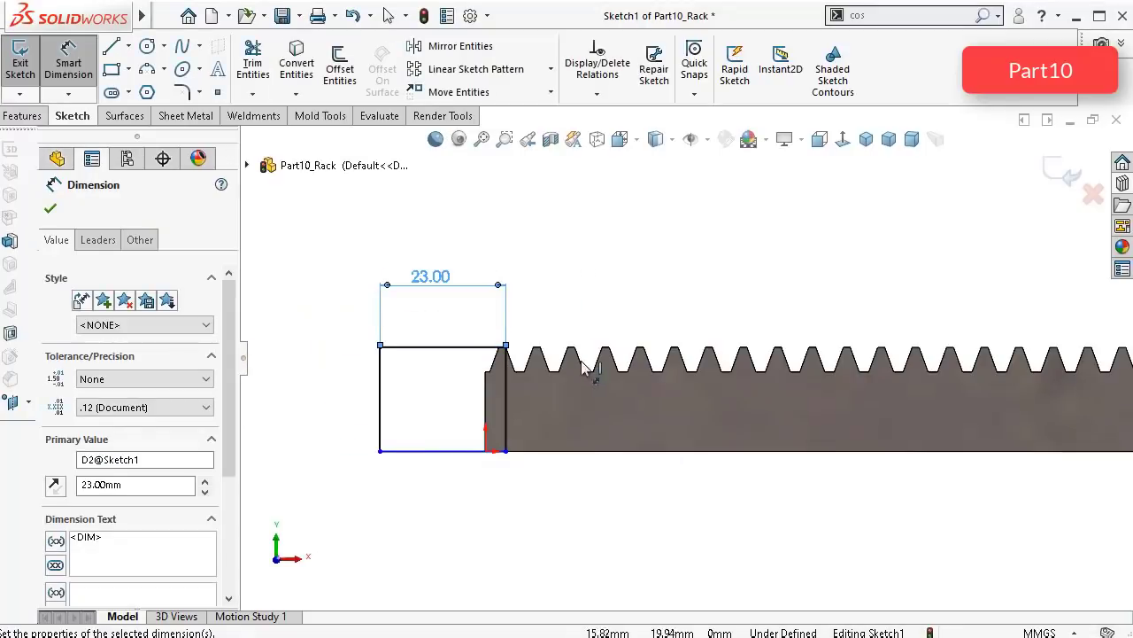
pyautogui.scroll(-3, 563, 453)
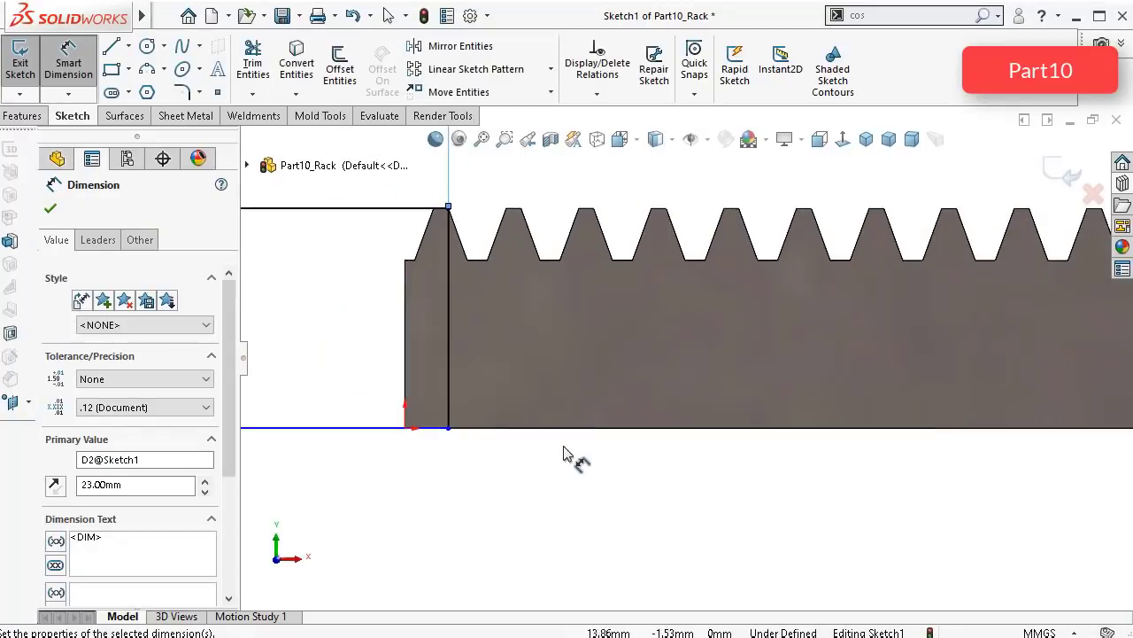
pyautogui.click(449, 432)
pyautogui.click(406, 429)
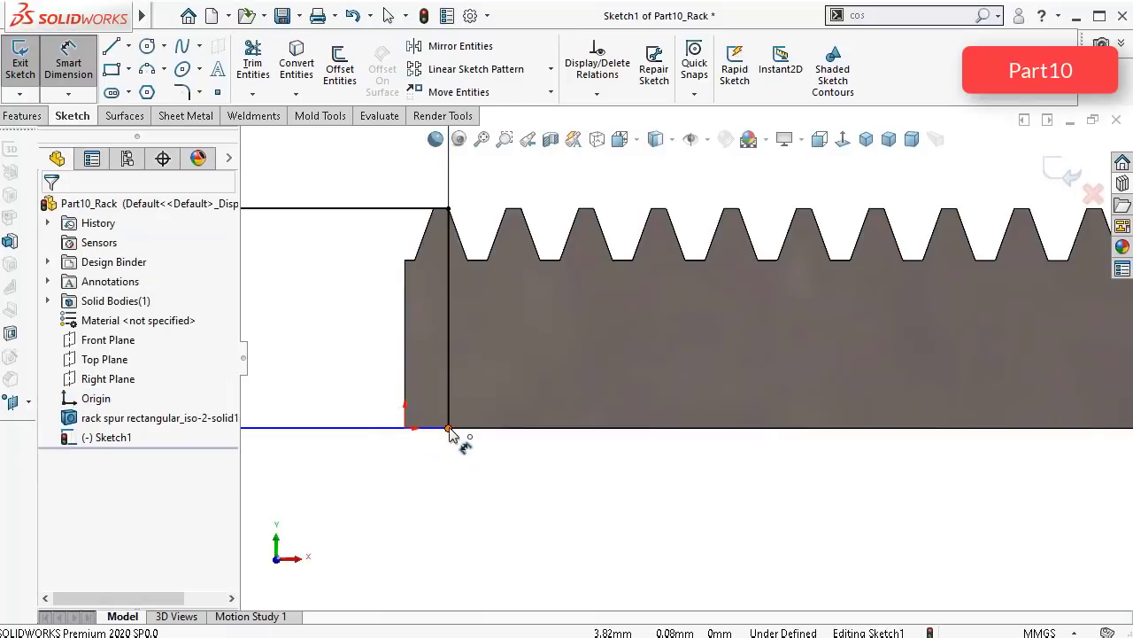
pyautogui.click(449, 430)
pyautogui.click(408, 430)
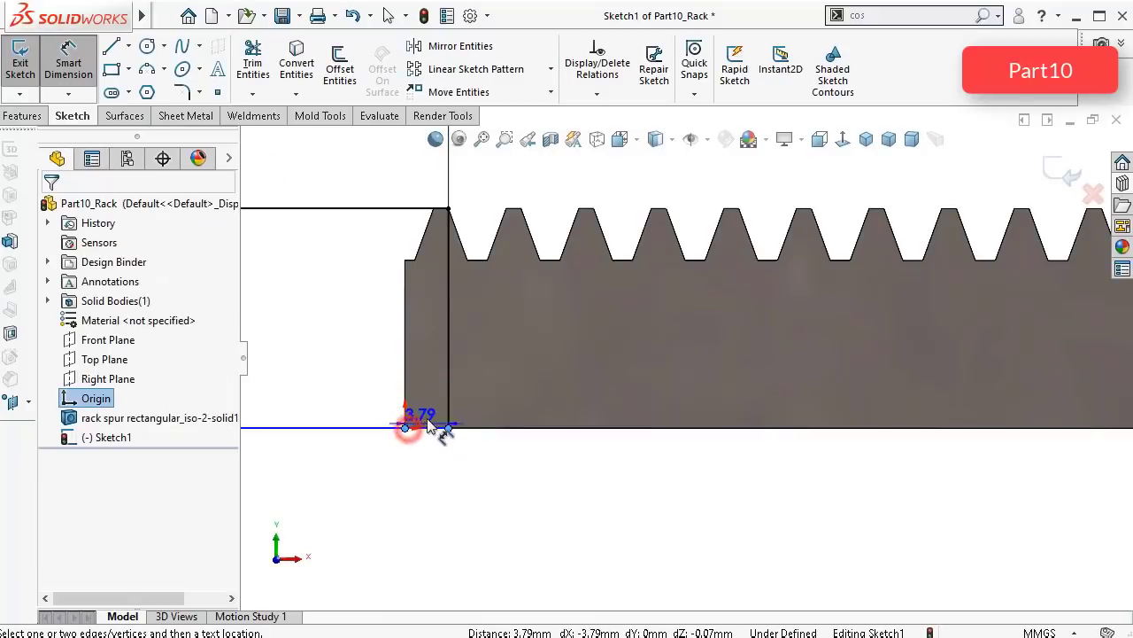
pyautogui.press('Escape')
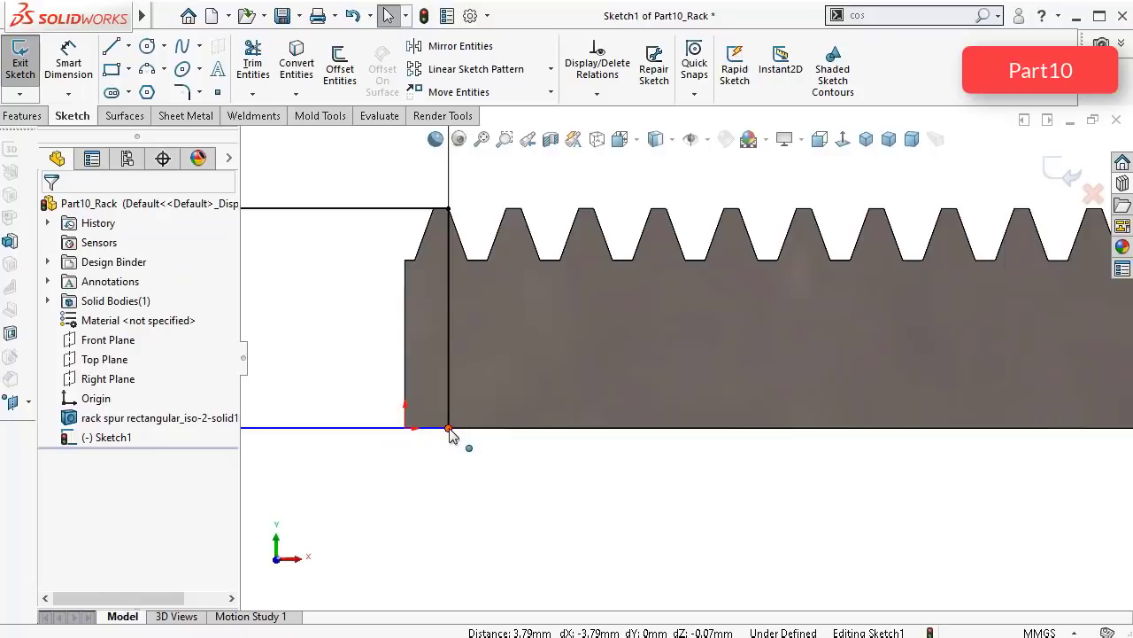
# Step: Try a coincident relation between the second rectangle's inner bottom corner and the origin, and undo it
pyautogui.click(449, 429)
pyautogui.keyDown('ctrl'); pyautogui.click(406, 430); pyautogui.keyUp('ctrl')
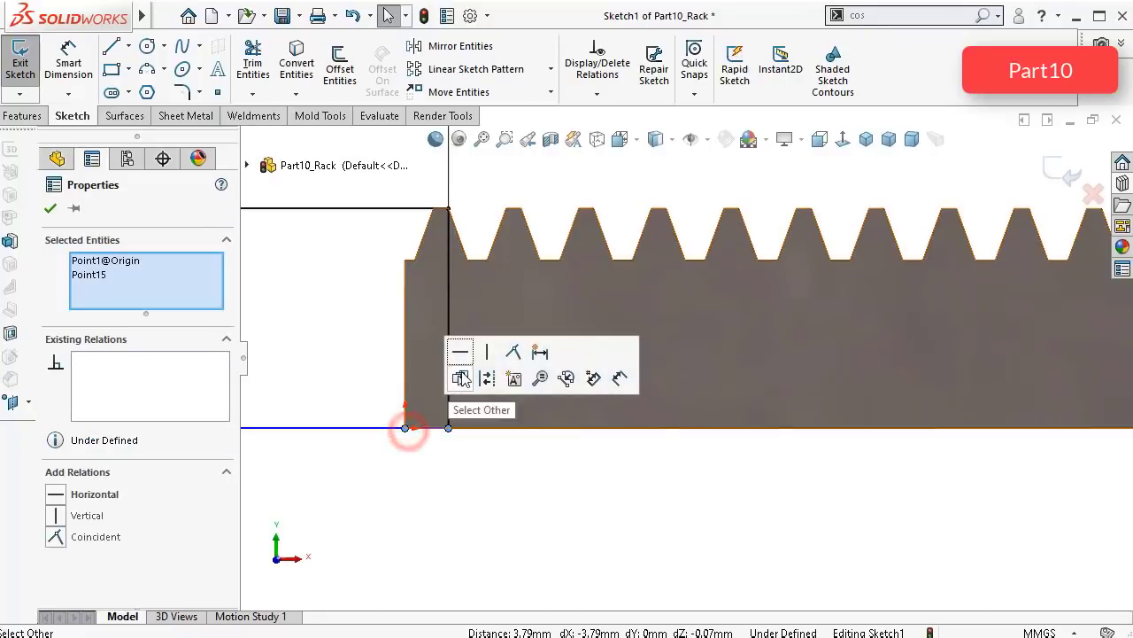
pyautogui.click(513, 353)
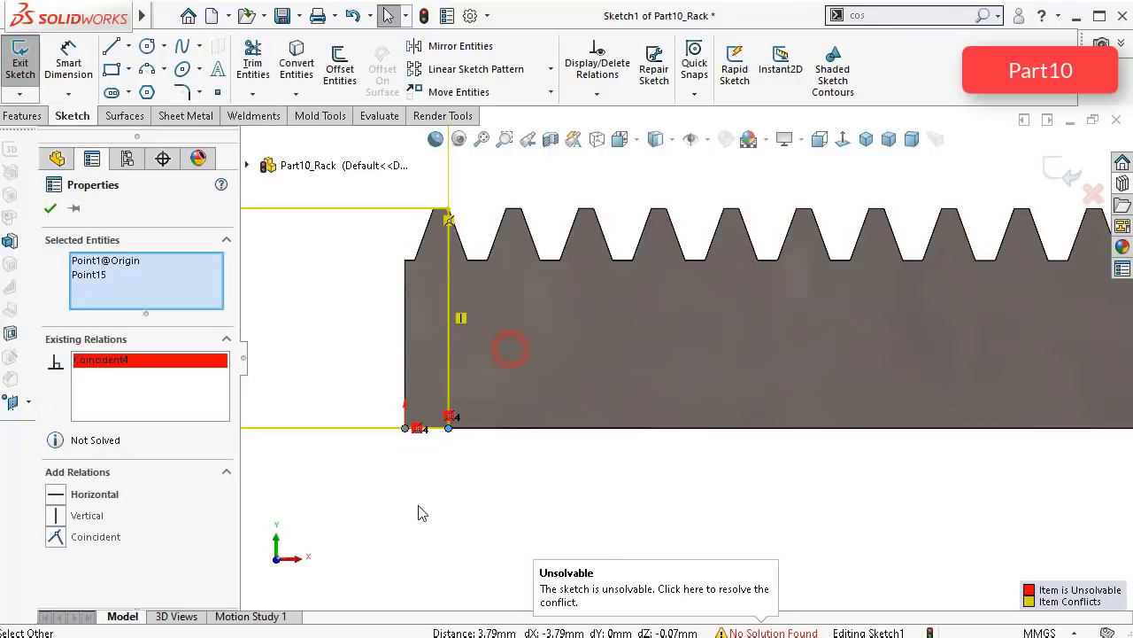
pyautogui.hotkey('ctrl', 'z')
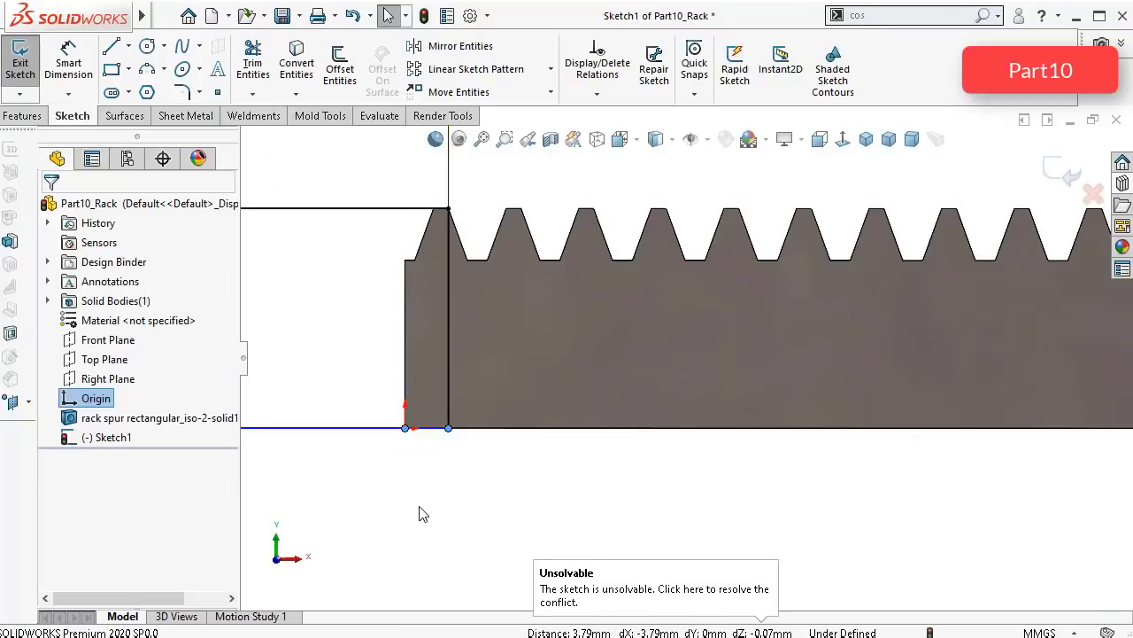
pyautogui.click(421, 505)
pyautogui.scroll(4, 435, 471)
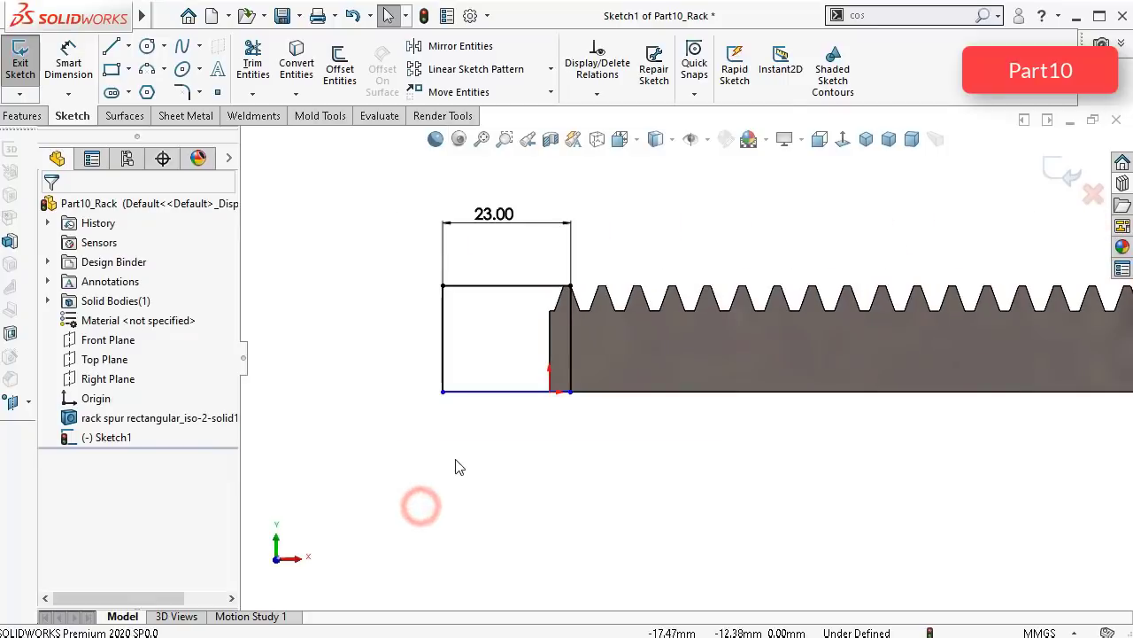
# Step: Make the bottom lines of the two end rectangles collinear
pyautogui.click(501, 395)
pyautogui.scroll(6, 708, 425)
pyautogui.scroll(-3, 923, 365)
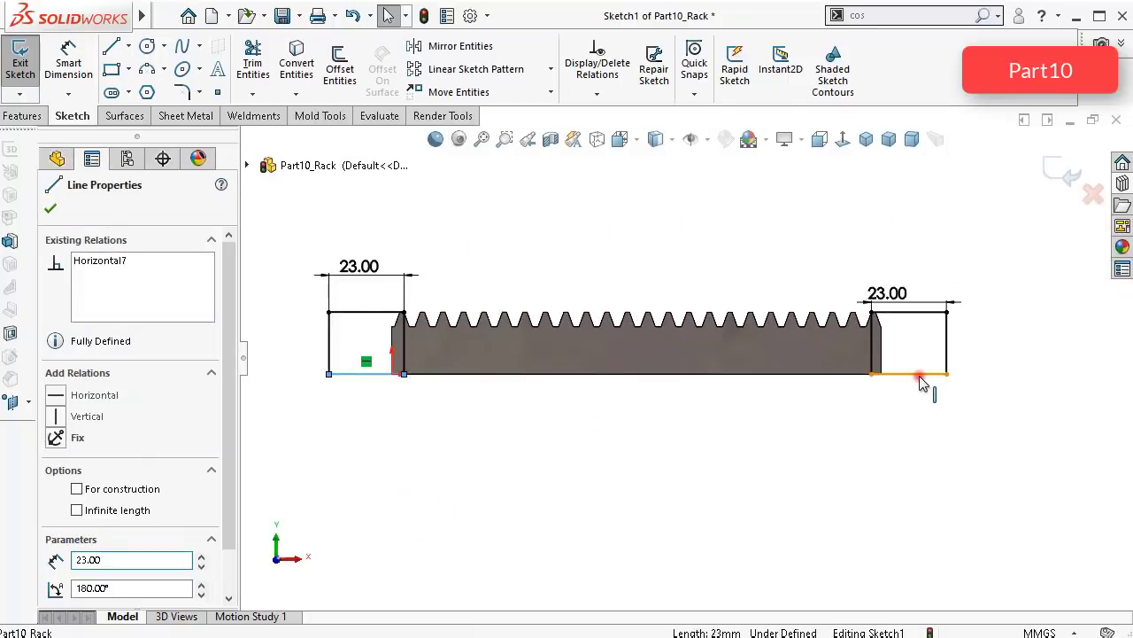
pyautogui.keyDown('ctrl'); pyautogui.click(921, 374); pyautogui.keyUp('ctrl')
pyautogui.click(1017, 295)
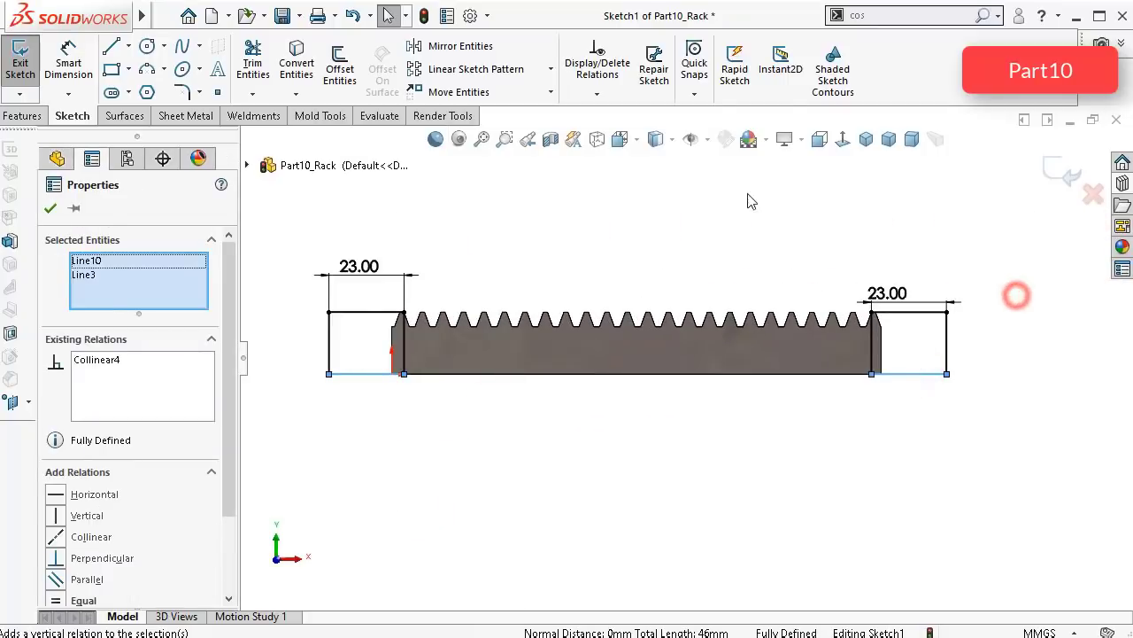
pyautogui.click(744, 193)
pyautogui.moveTo(741, 190); pyautogui.dragTo(671, 275, button='middle')
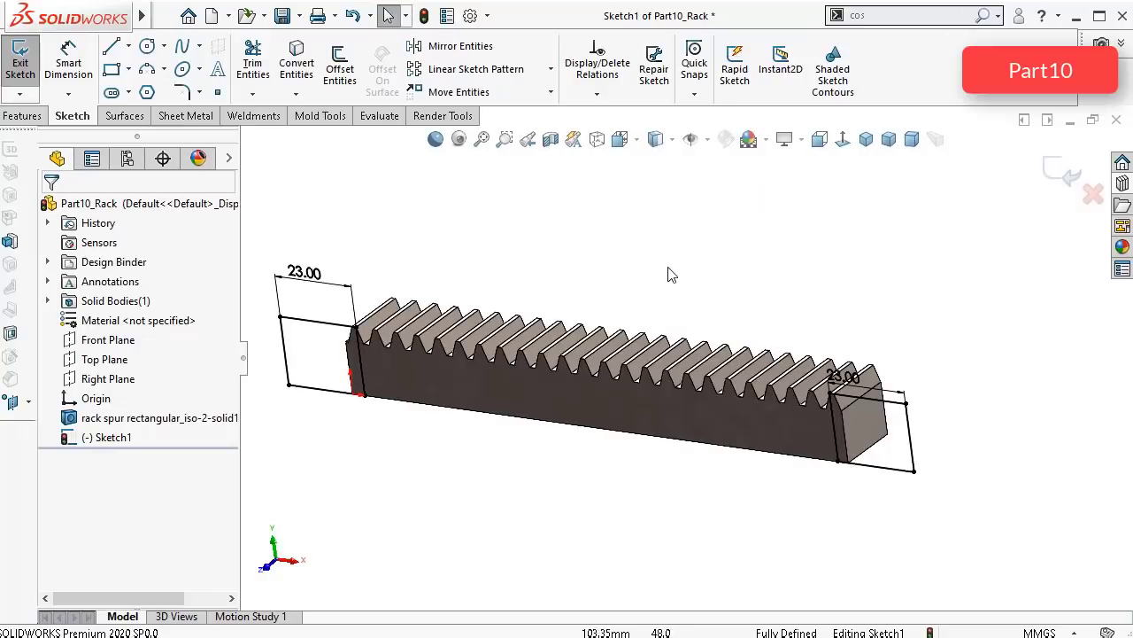
# Step: Extrude both end rectangles in the reversed direction up to the rack's opposite long side face, merged with the body
pyautogui.click(23, 116)
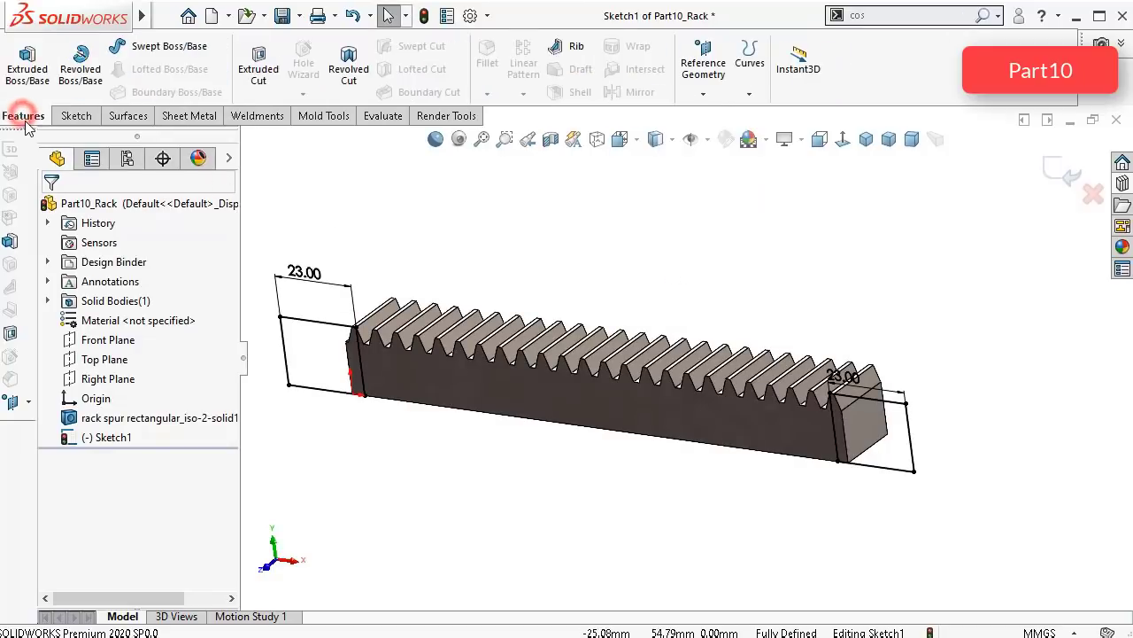
pyautogui.click(26, 78)
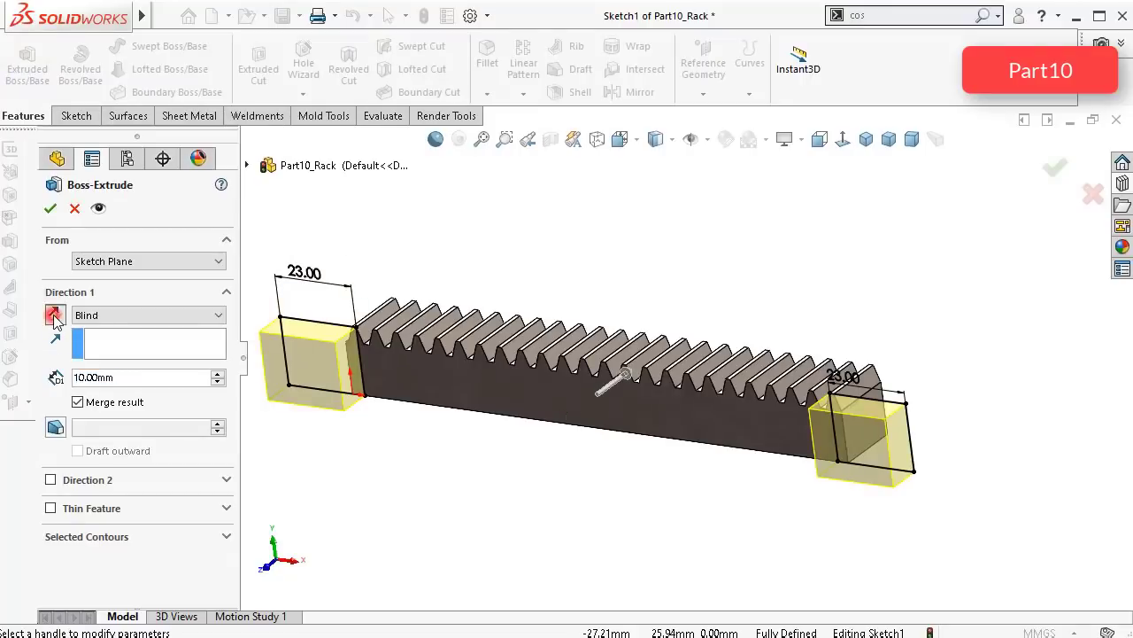
pyautogui.click(55, 317)
pyautogui.click(117, 315)
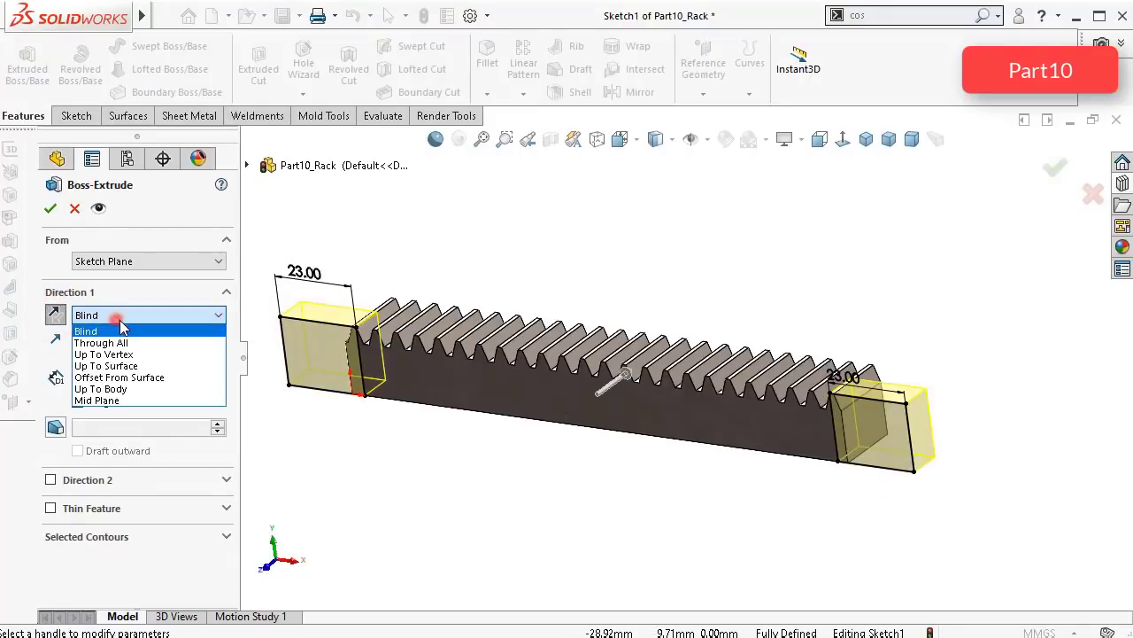
pyautogui.click(145, 367)
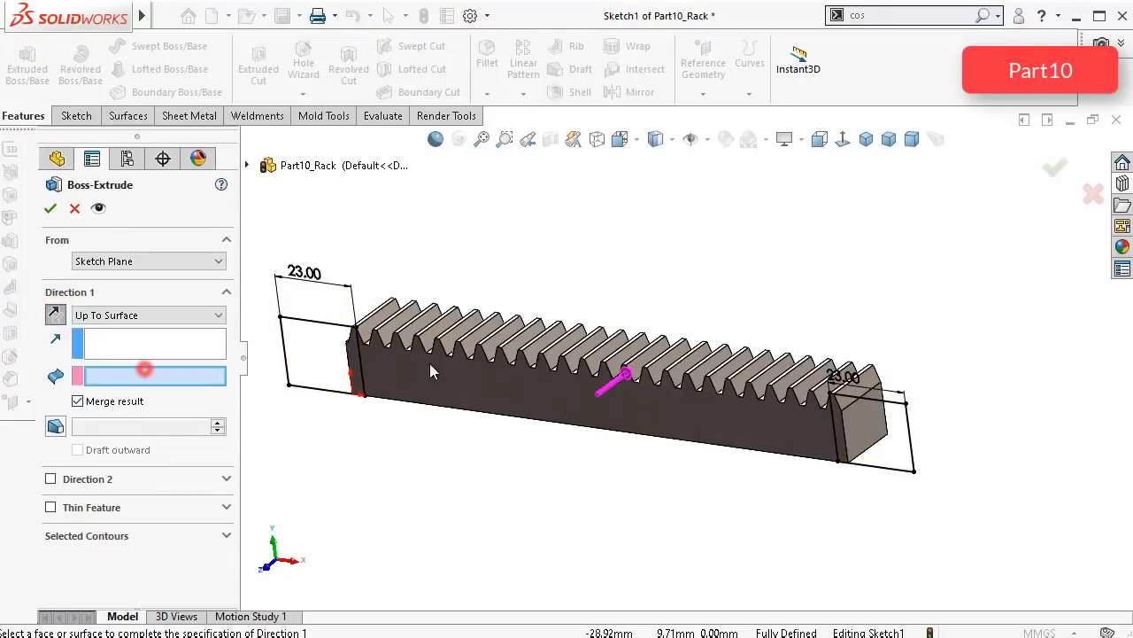
pyautogui.moveTo(769, 328); pyautogui.dragTo(678, 346, button='middle')
pyautogui.click(680, 345)
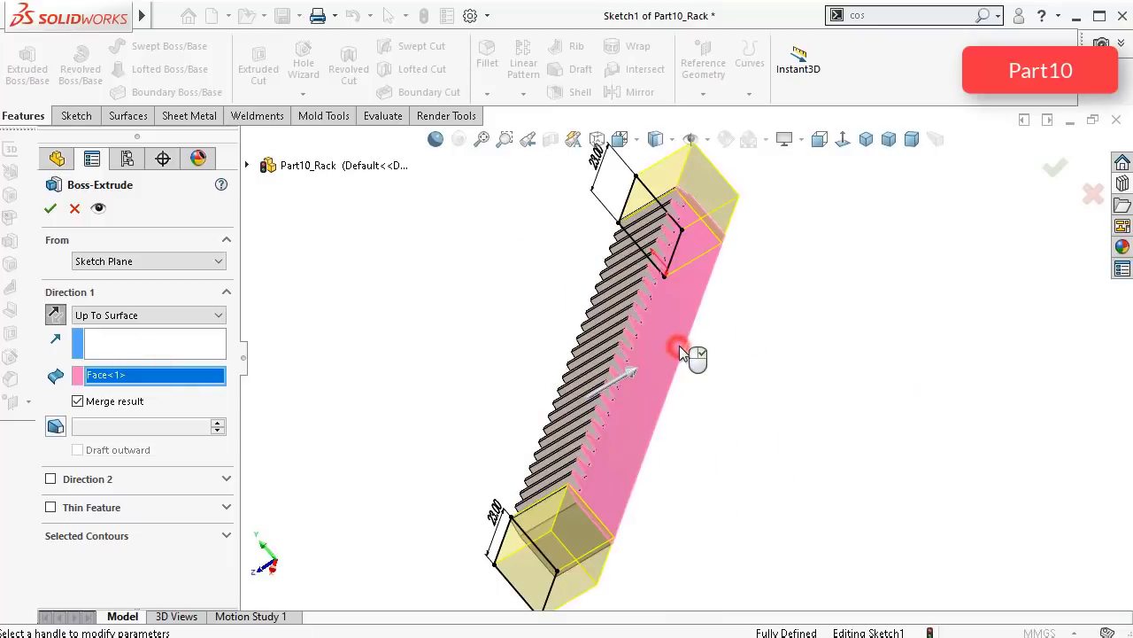
pyautogui.rightClick(679, 345)
pyautogui.moveTo(435, 375); pyautogui.dragTo(625, 260, button='middle')
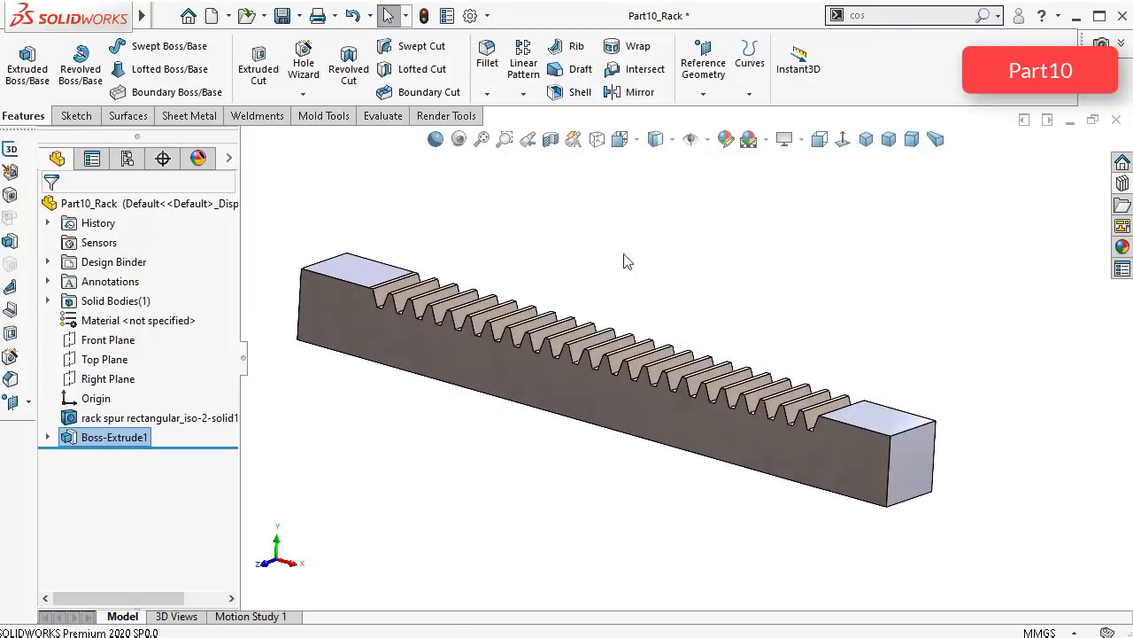
# Step: Apply the satin finish stainless steel appearance to the whole rack part
pyautogui.click(1122, 248)
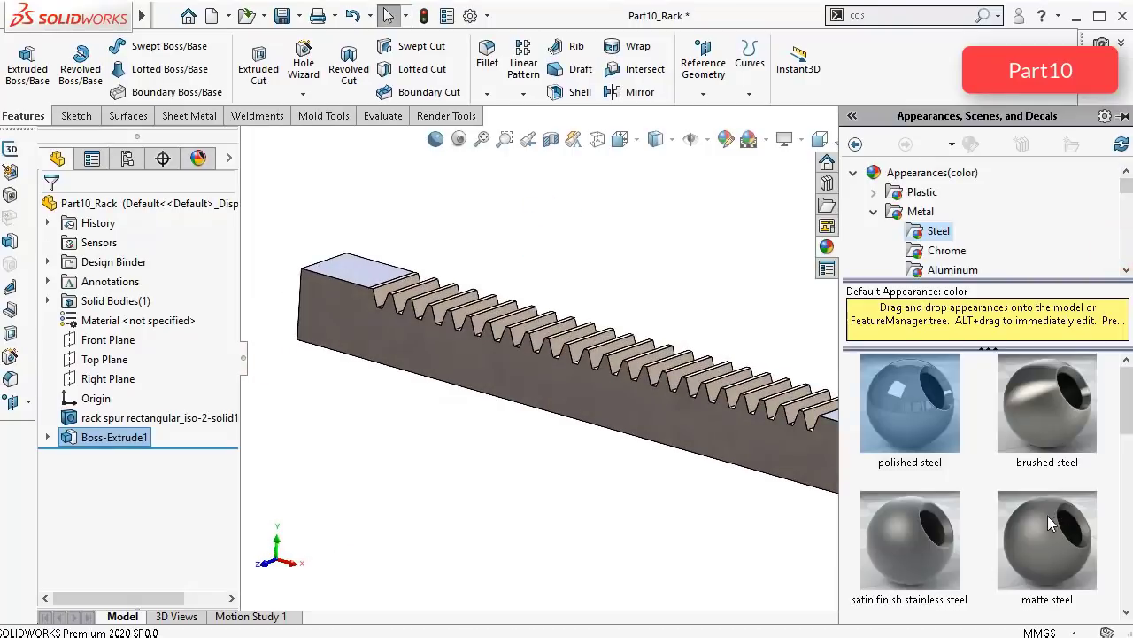
pyautogui.moveTo(927, 539); pyautogui.dragTo(861, 462)
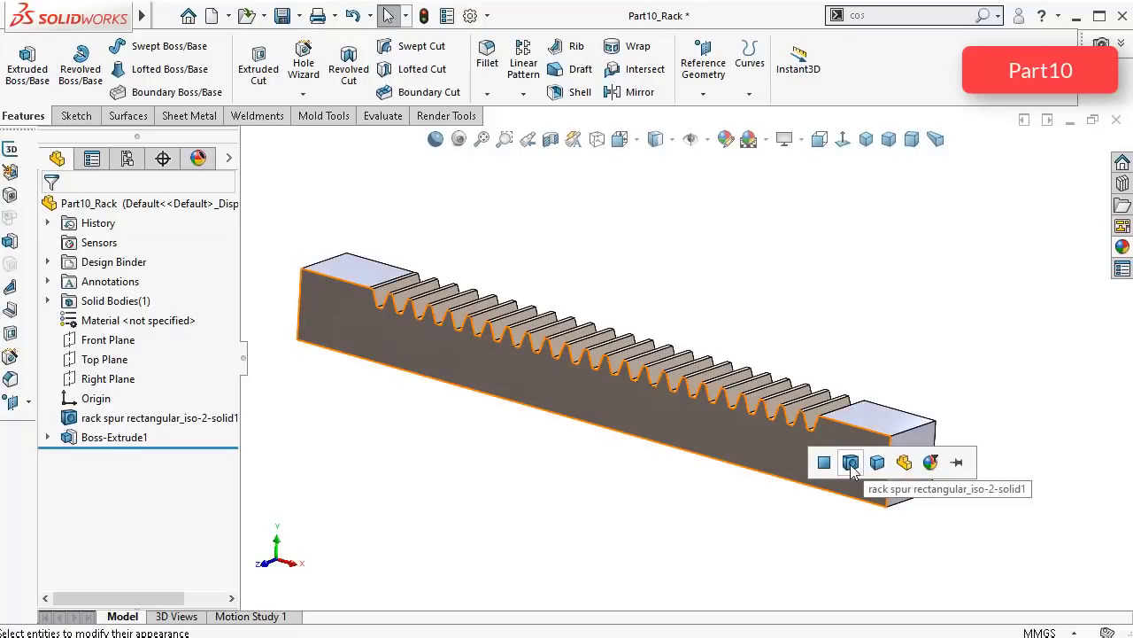
pyautogui.click(902, 462)
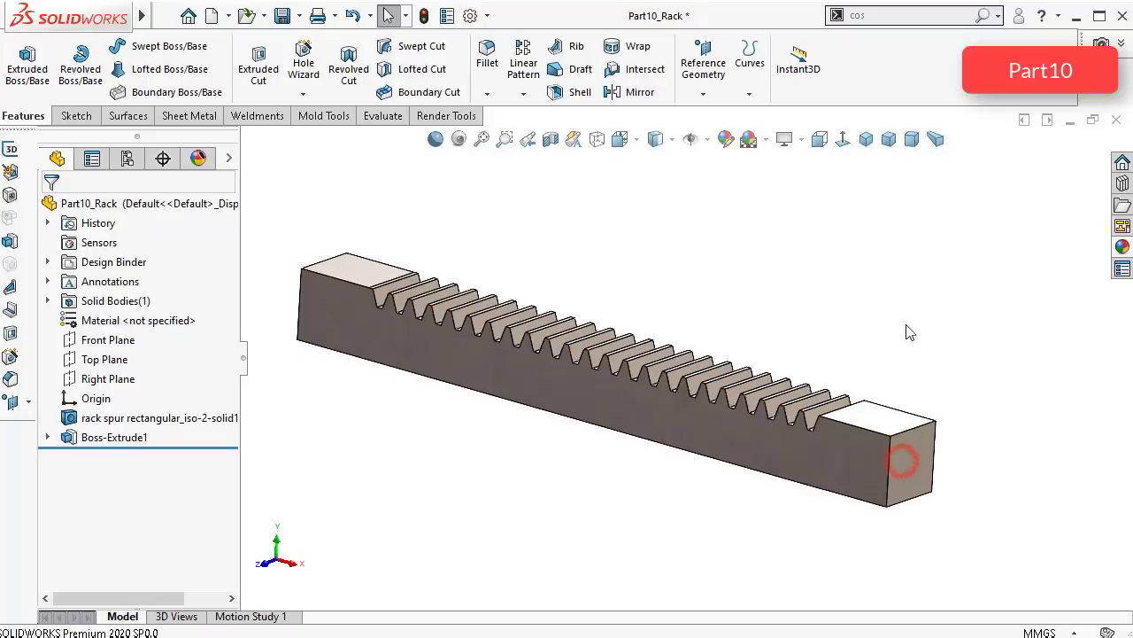
# Step: View the finished rack in the trimetric, dimetric and isometric orientations
pyautogui.click(889, 138)
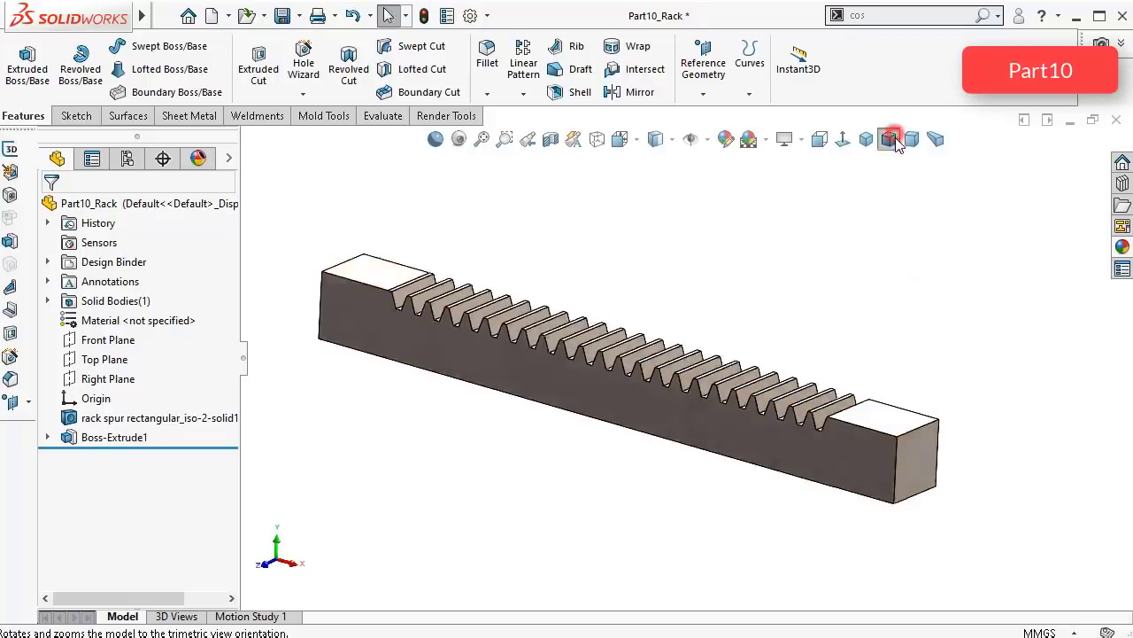
pyautogui.click(912, 140)
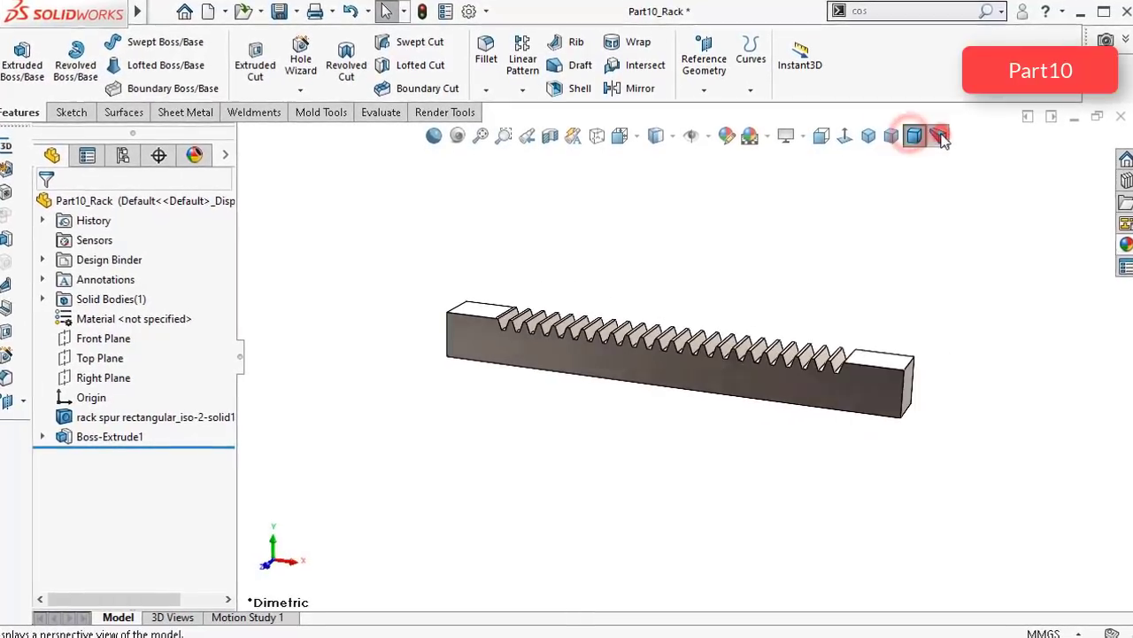
pyautogui.click(871, 134)
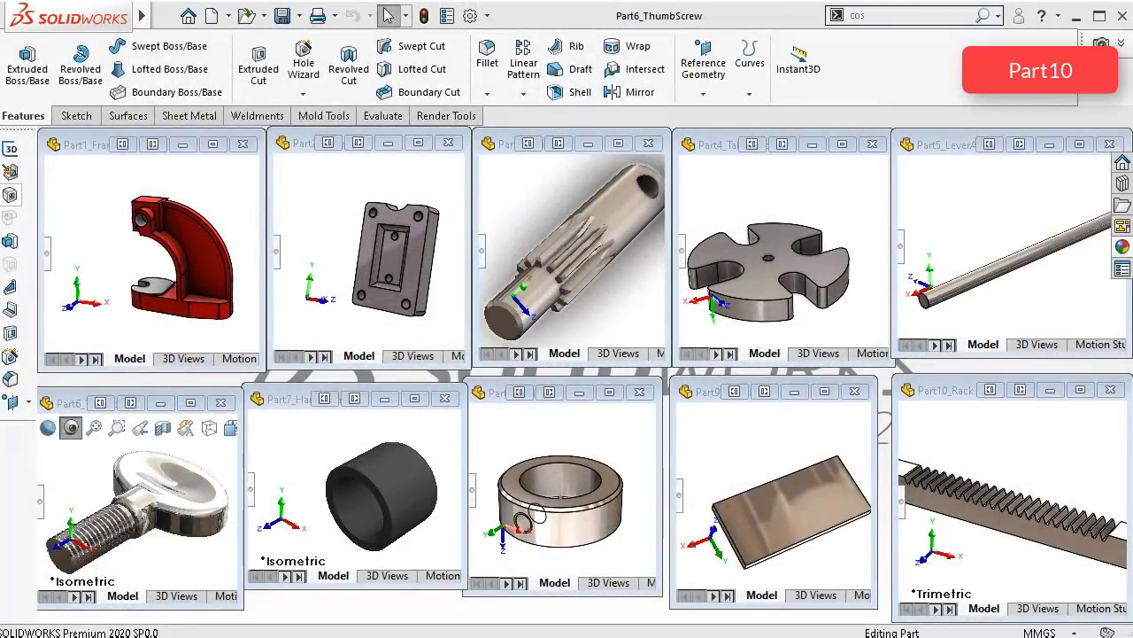
# Step: Create a new assembly document and turn on the display of origins
pyautogui.click(211, 17)
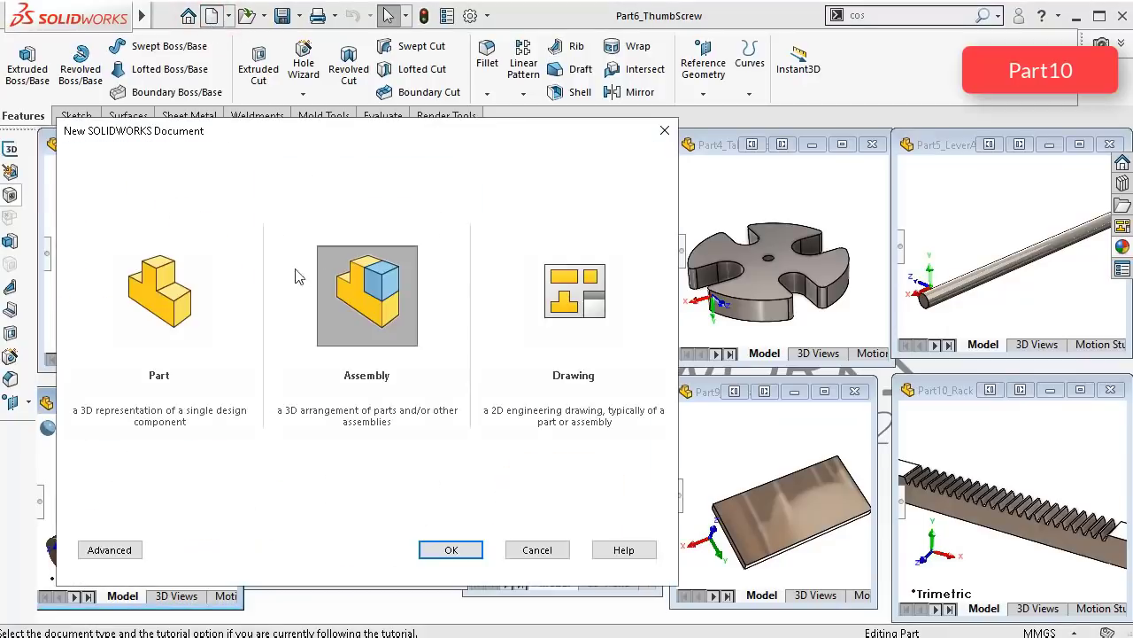
pyautogui.click(451, 549)
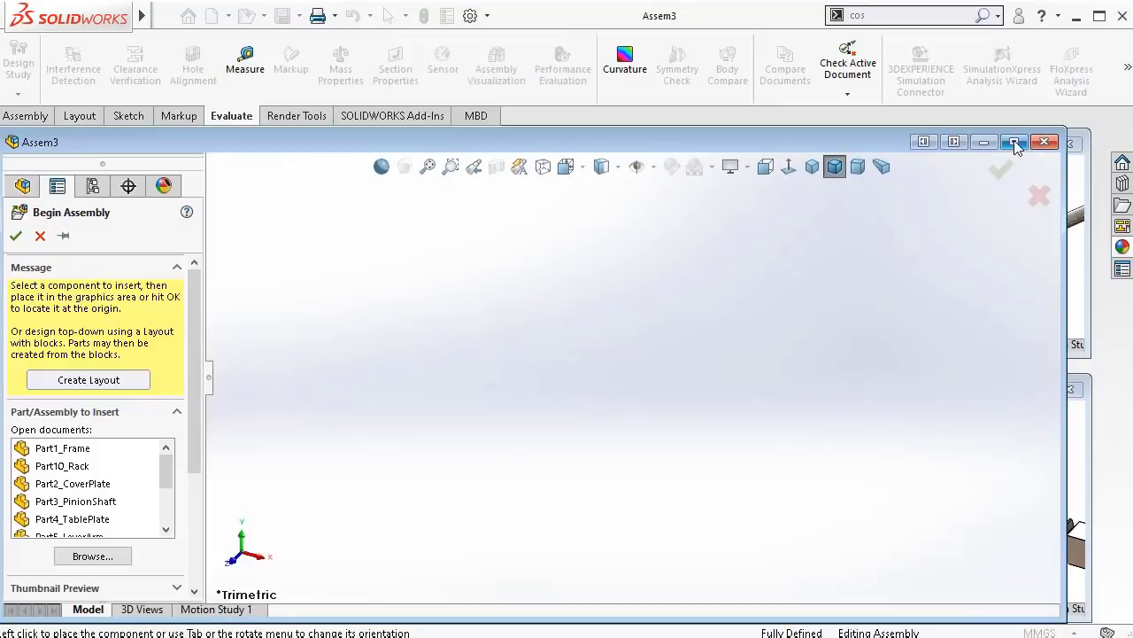
pyautogui.click(655, 169)
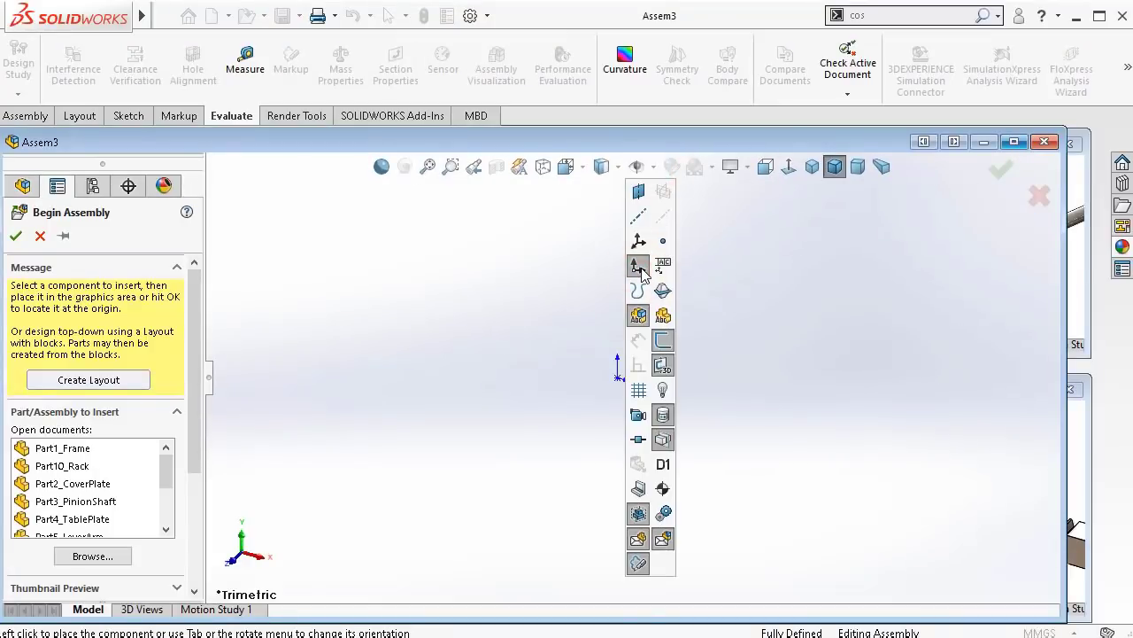
pyautogui.click(639, 265)
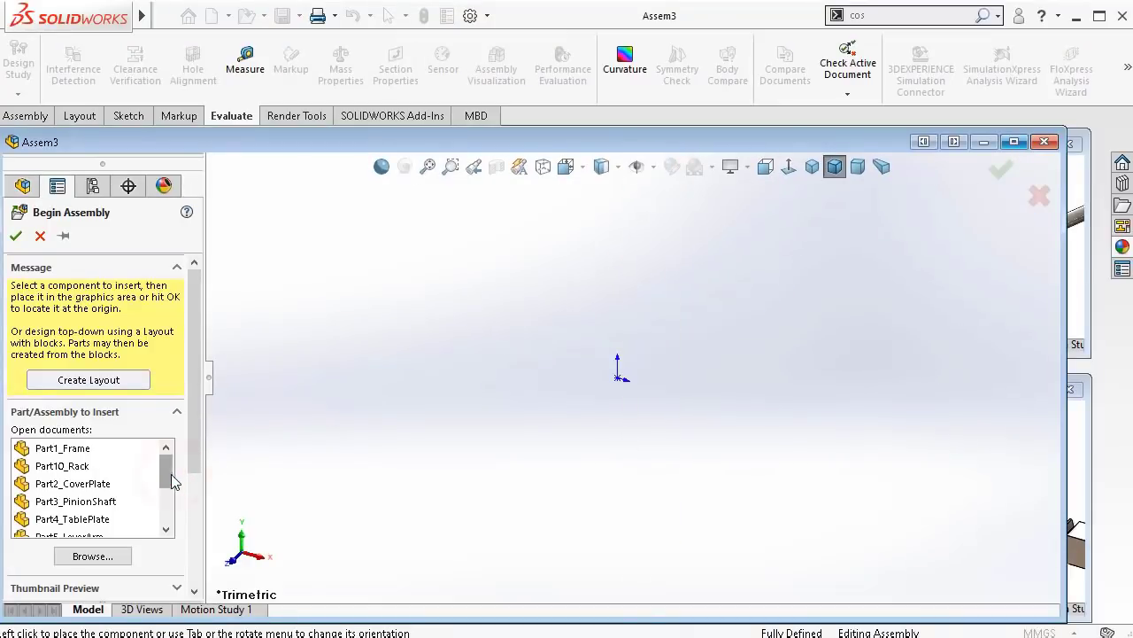
# Step: Place Part1_Frame at the assembly origin as the fixed first component and maximize the assembly window
pyautogui.moveTo(47, 450); pyautogui.dragTo(540, 404)
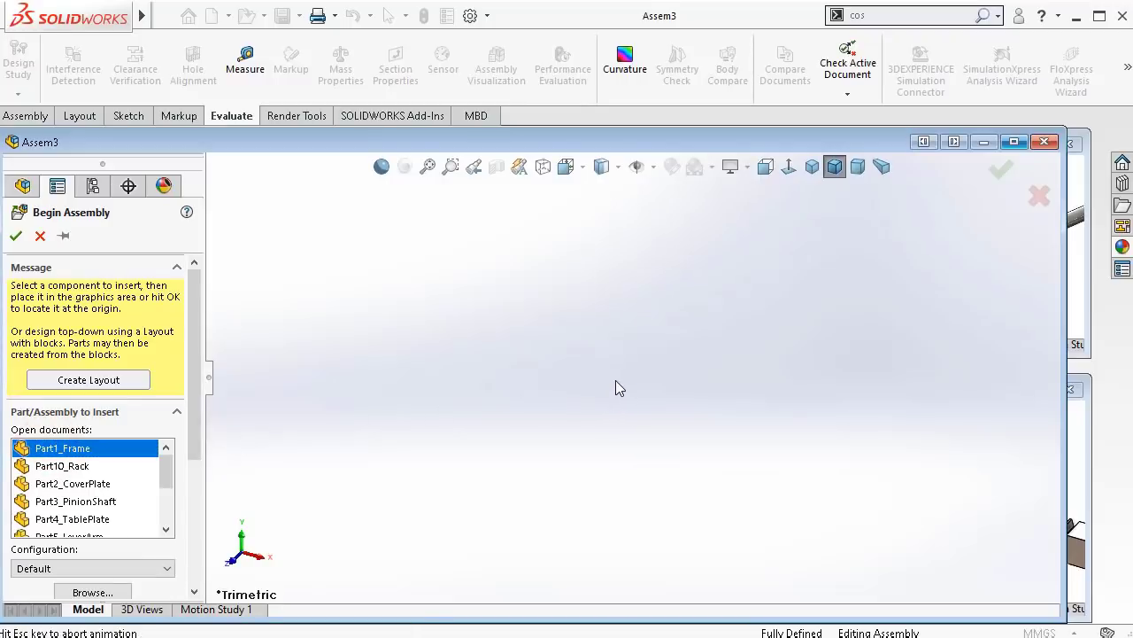
pyautogui.moveTo(616, 388); pyautogui.dragTo(631, 383)
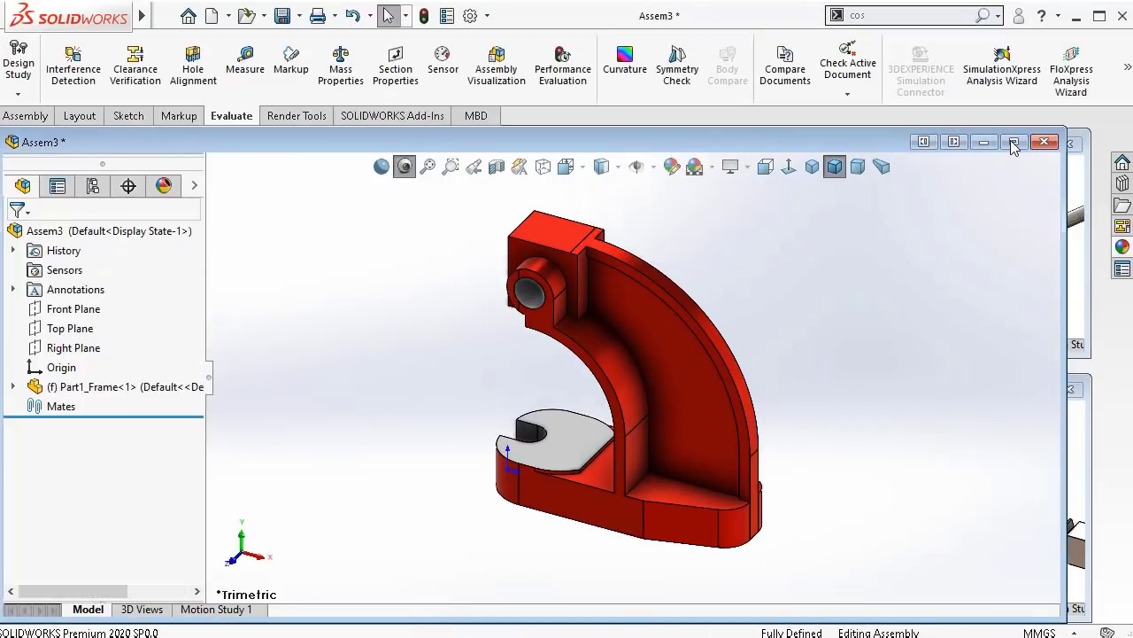
pyautogui.click(1014, 142)
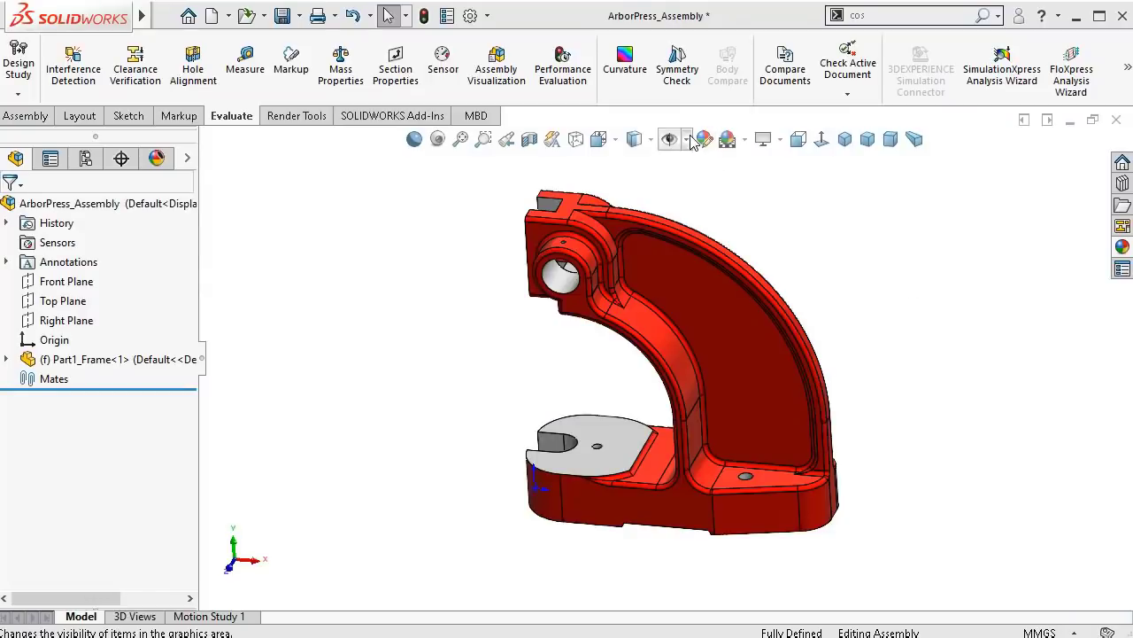
# Step: Hide the origins, check the frame from several angles and save ArborPress_Assembly
pyautogui.click(687, 139)
pyautogui.click(947, 232)
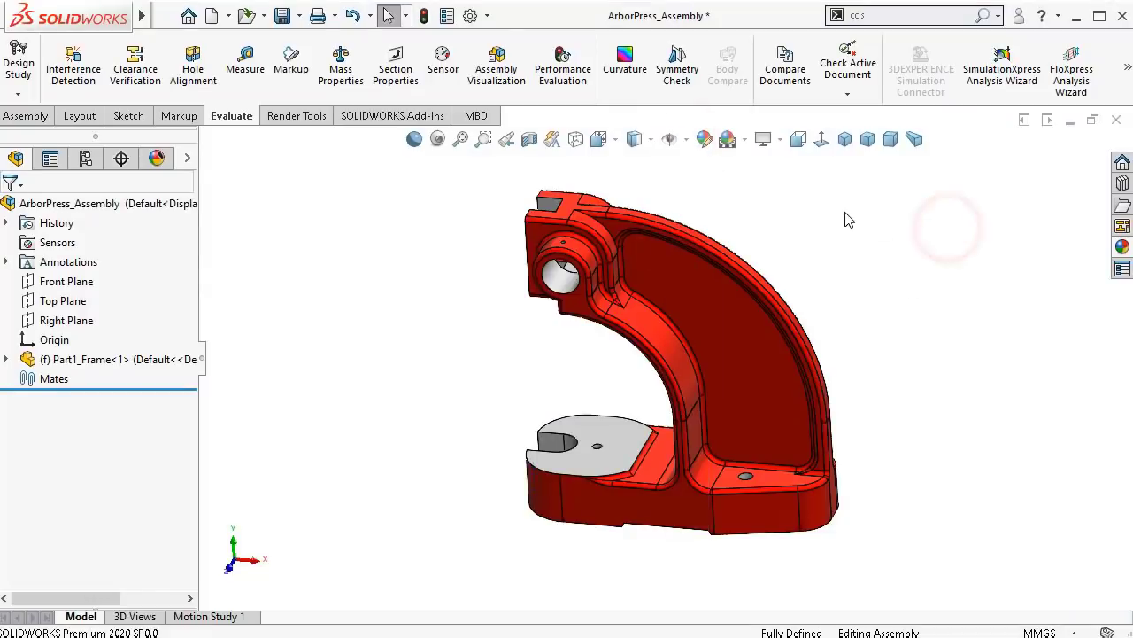
pyautogui.click(891, 142)
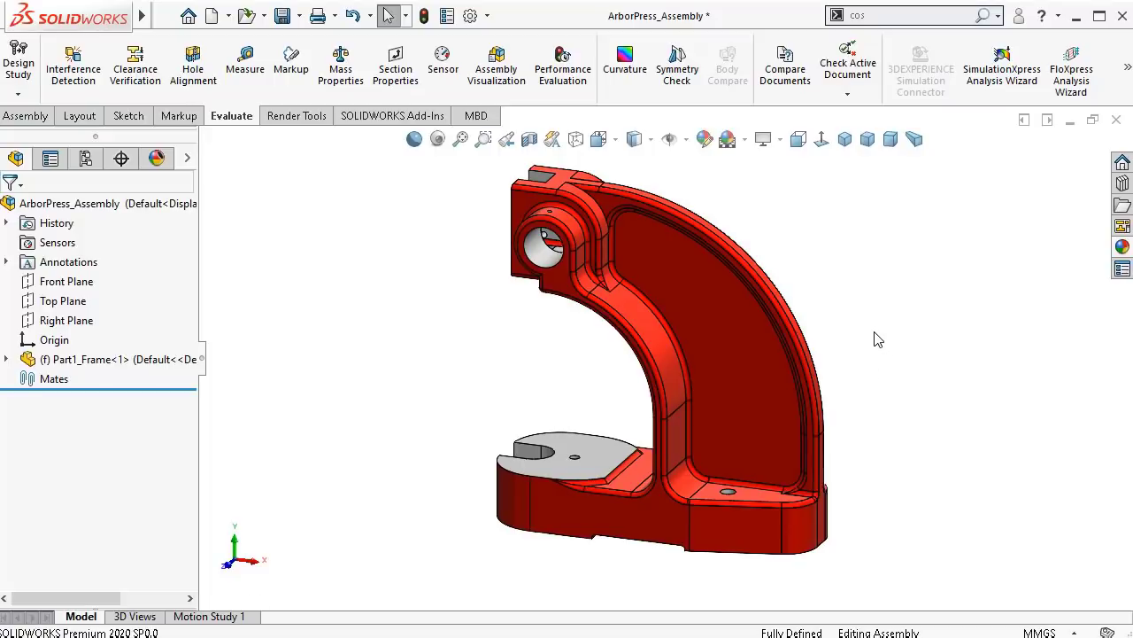
pyautogui.moveTo(862, 341); pyautogui.dragTo(854, 347, button='middle')
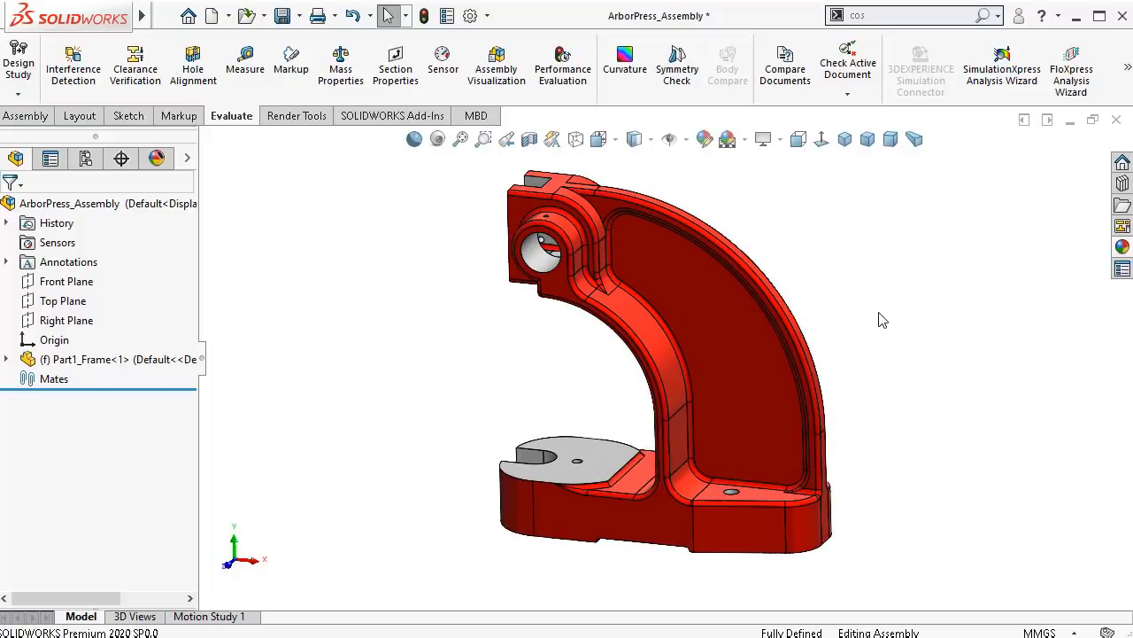
pyautogui.moveTo(879, 303); pyautogui.dragTo(875, 301, button='middle')
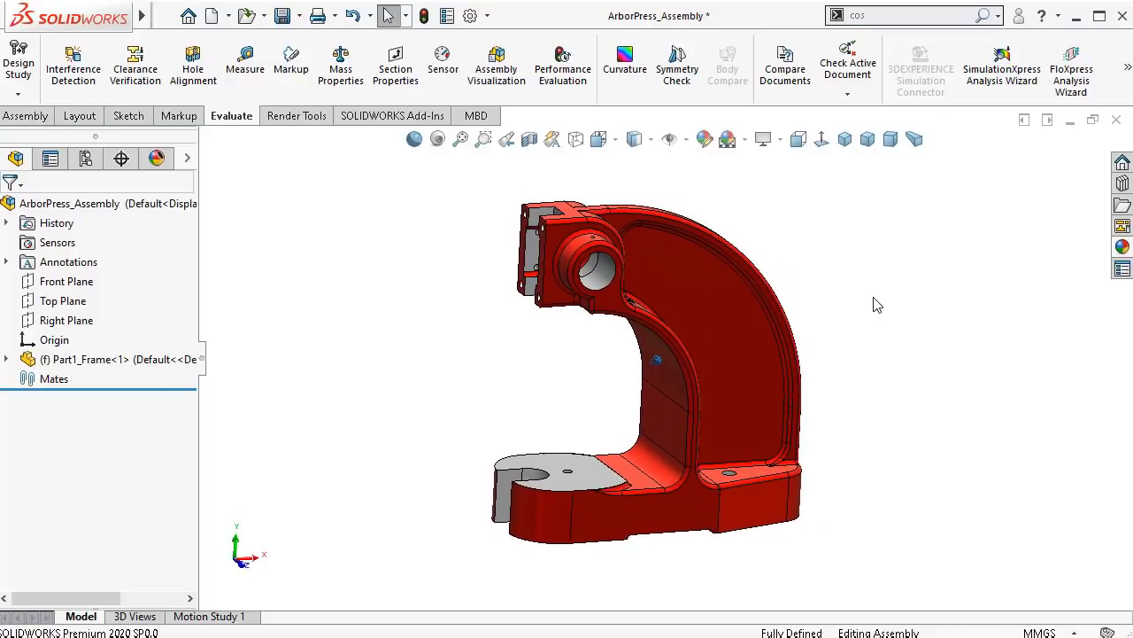
pyautogui.hotkey('ctrl', 's')
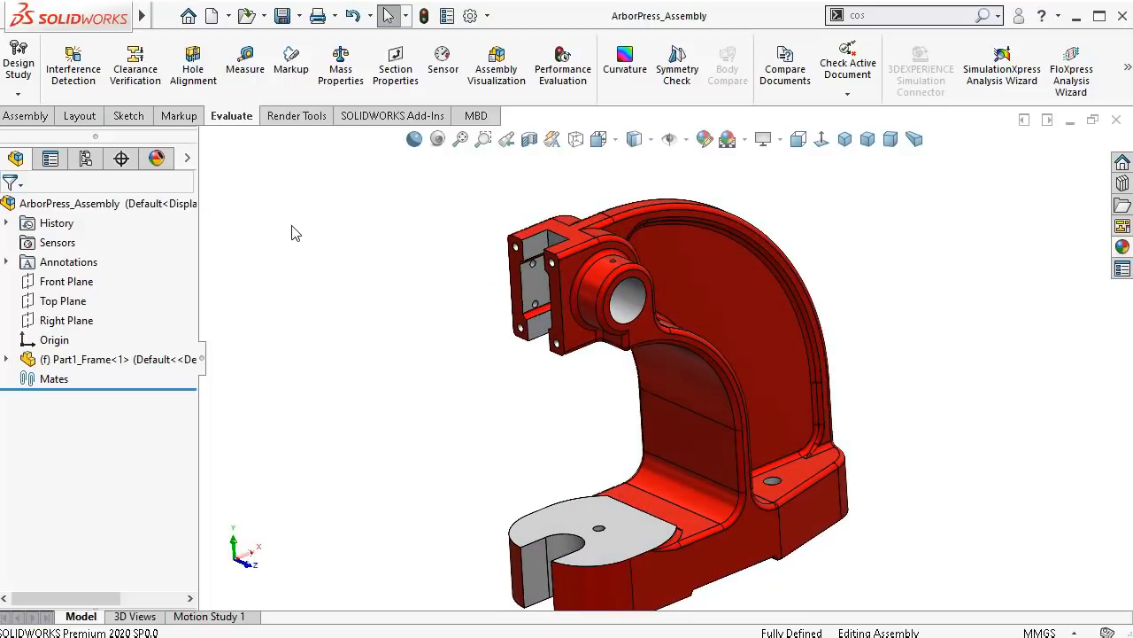
# Step: Insert the Part3_PinionShaft component in front of the frame's upper head
pyautogui.click(23, 116)
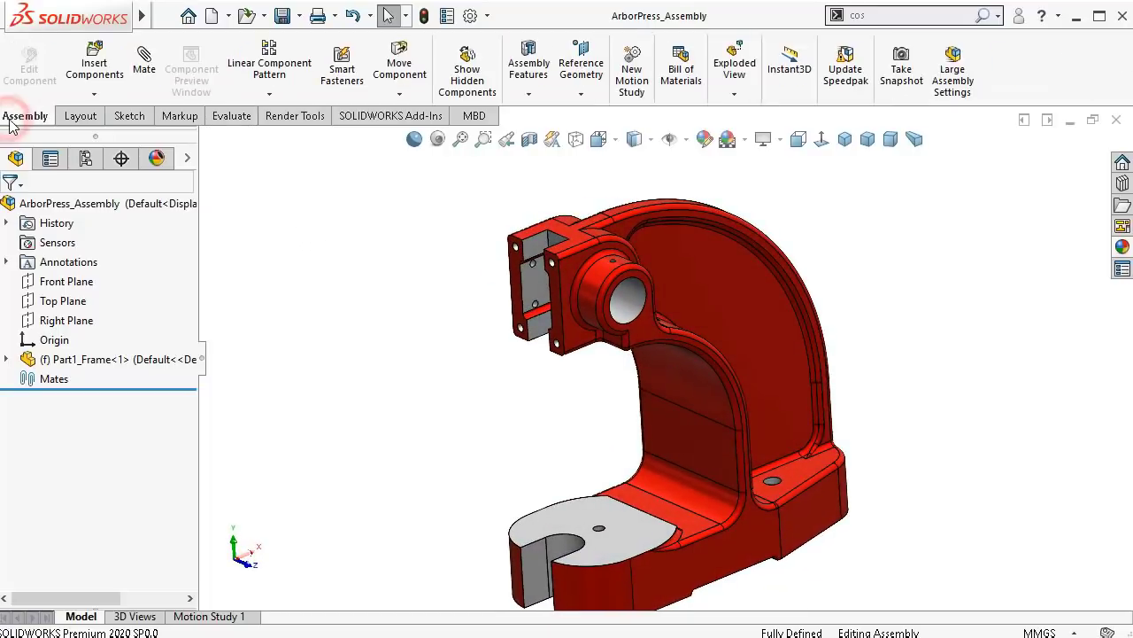
pyautogui.click(94, 64)
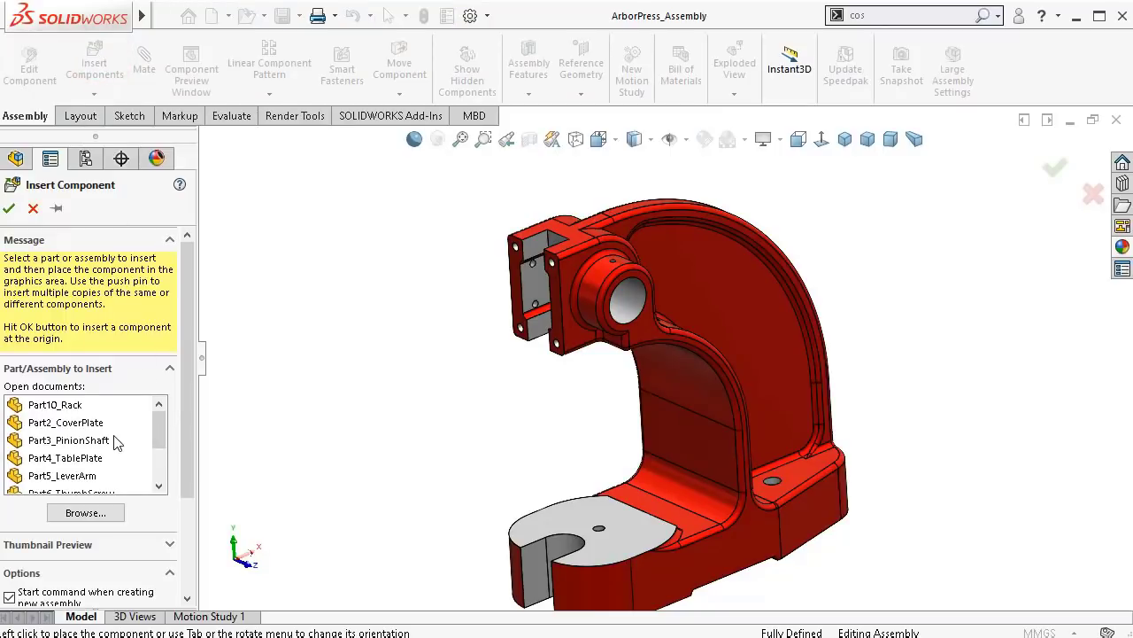
pyautogui.click(99, 443)
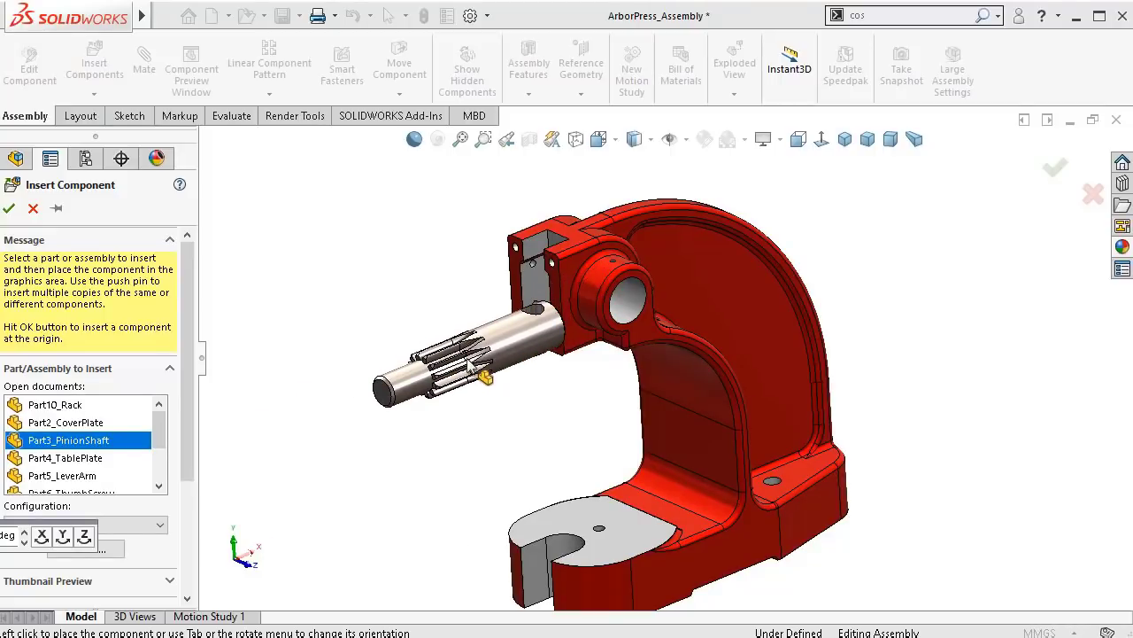
pyautogui.click(469, 363)
# Step: Add a concentric mate between the pinion shaft's cylindrical face and the frame's large round bore, leaving rotation unlocked
pyautogui.scroll(-5, 538, 354)
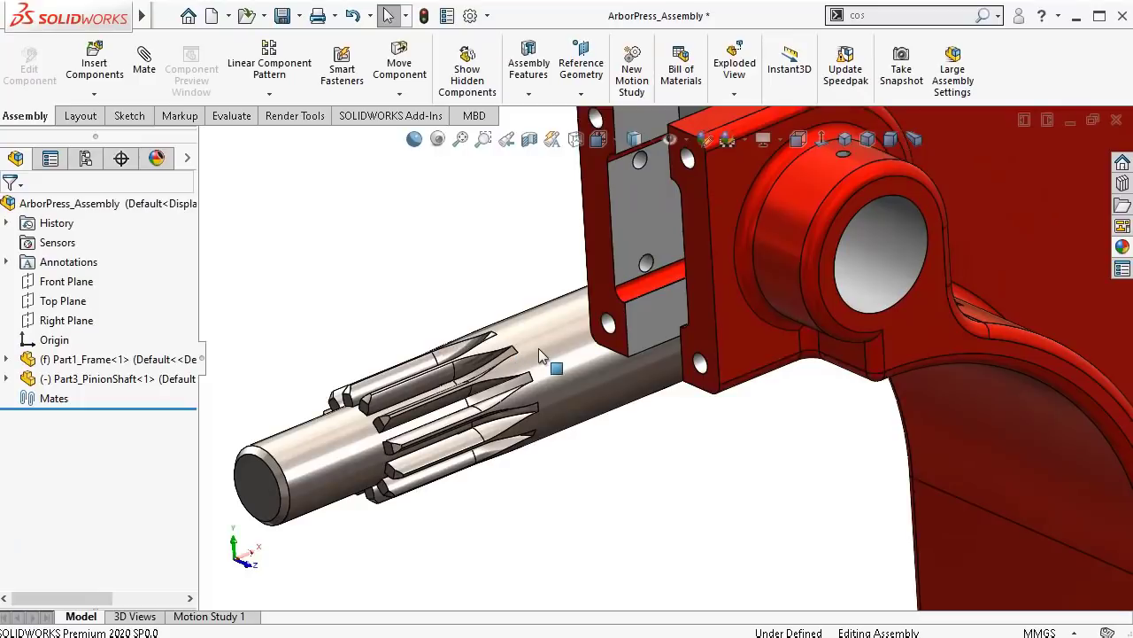
pyautogui.click(543, 348)
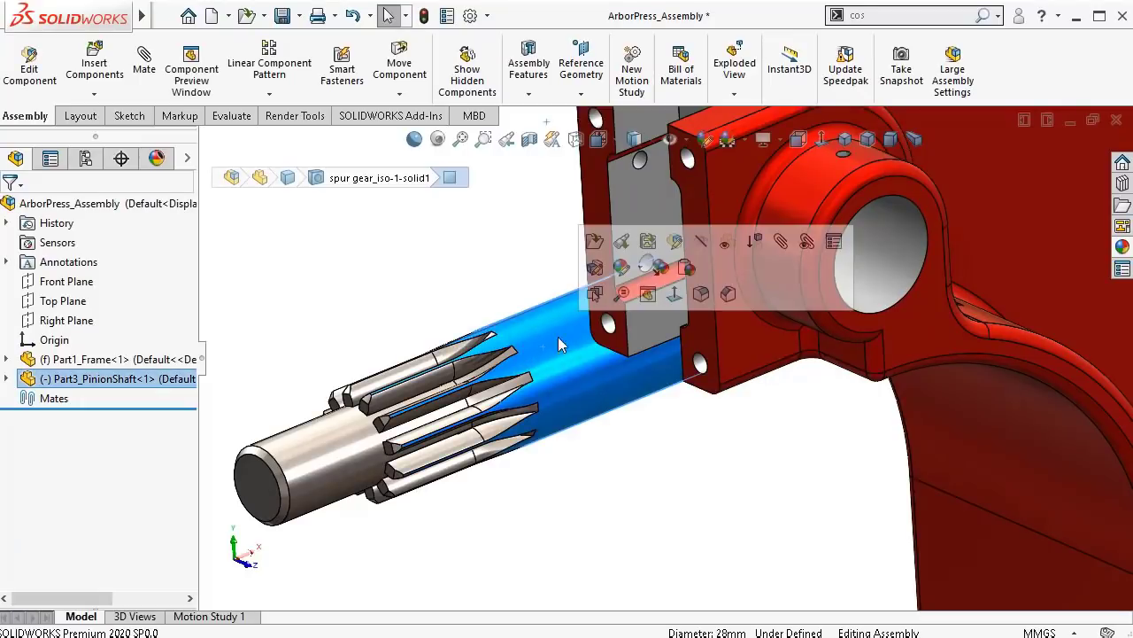
pyautogui.click(782, 244)
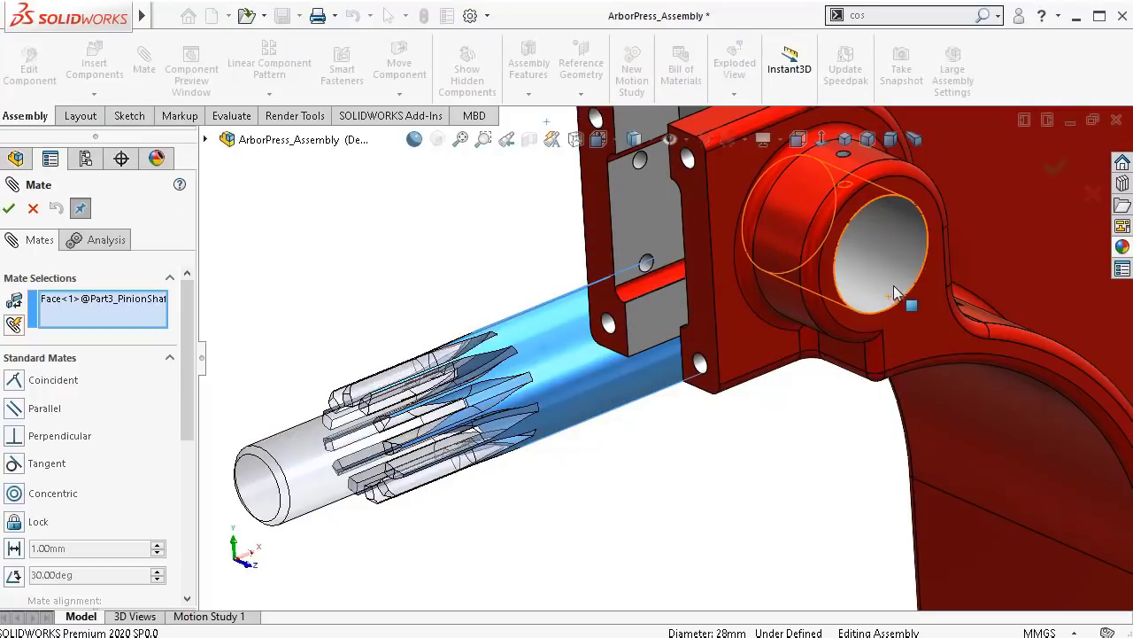
pyautogui.click(893, 272)
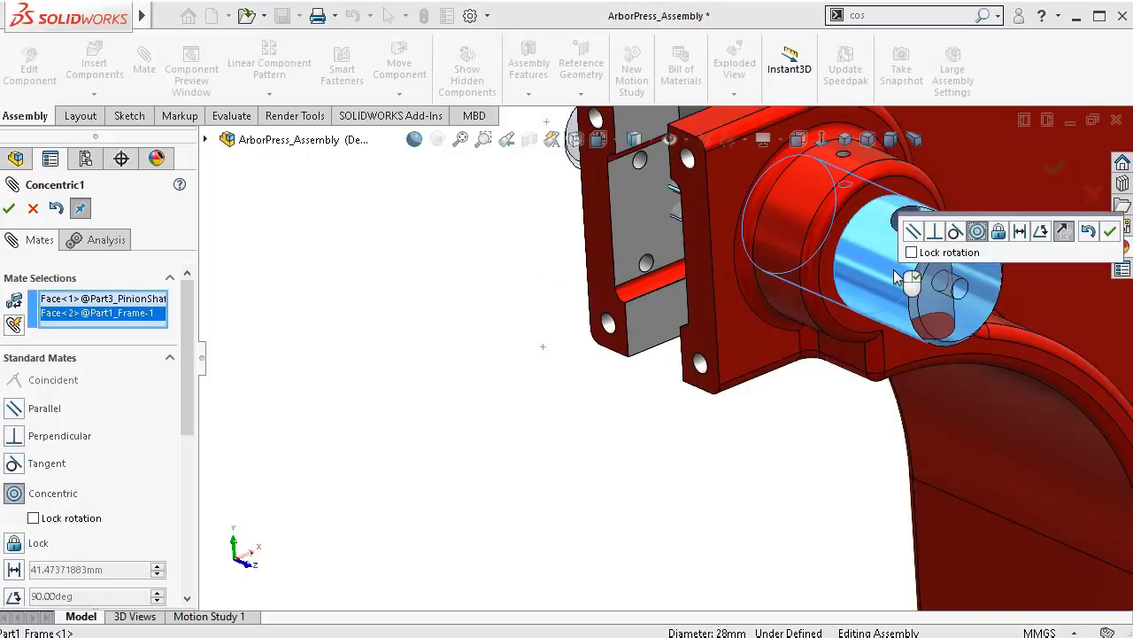
pyautogui.click(1114, 230)
# Step: Slide the pinion shaft along the bore until its gear teeth sit within the opening of the frame head
pyautogui.press('Right')
pyautogui.press('Right')
pyautogui.press('Right')
pyautogui.press('Right')
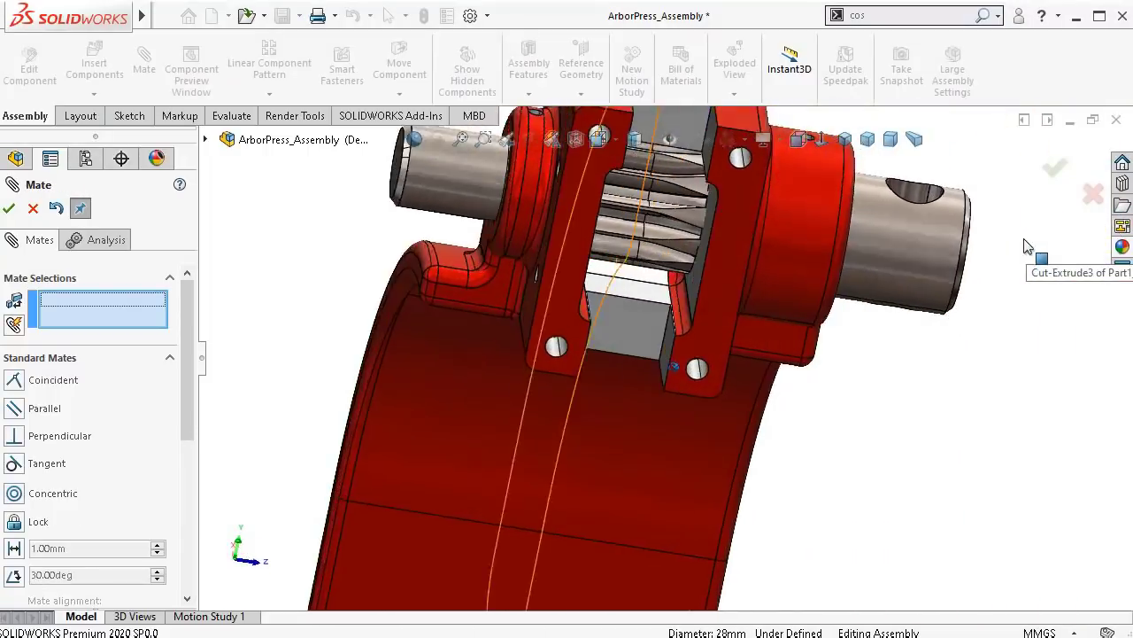
pyautogui.press('Right')
pyautogui.press('Right')
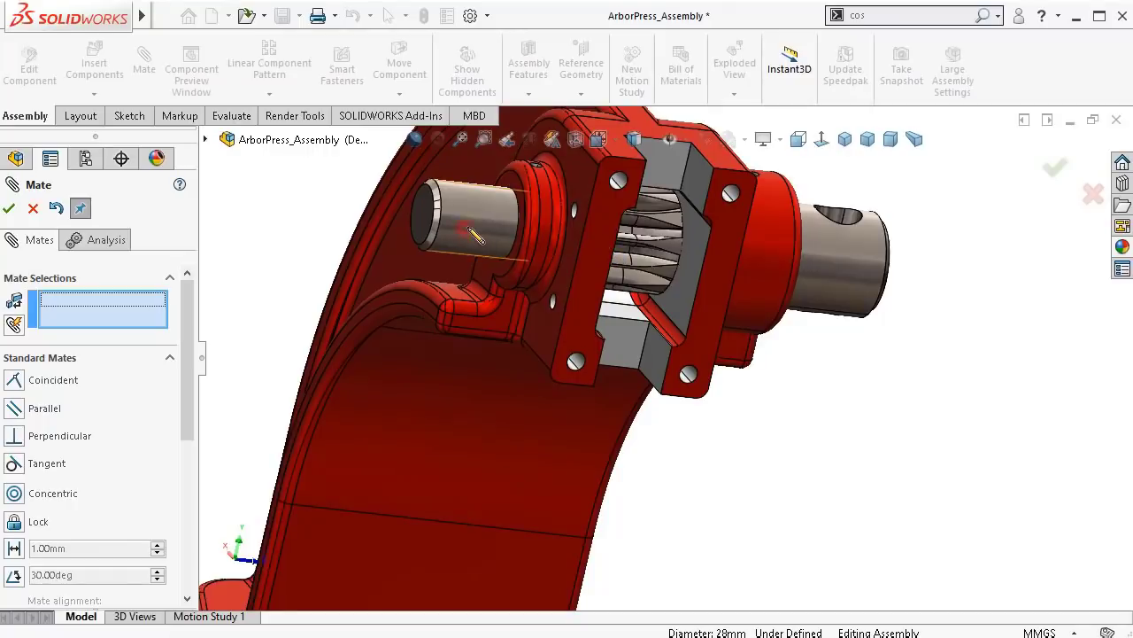
pyautogui.moveTo(473, 233); pyautogui.dragTo(502, 239)
pyautogui.moveTo(518, 225); pyautogui.dragTo(620, 238, button='middle')
pyautogui.moveTo(846, 250); pyautogui.dragTo(881, 255)
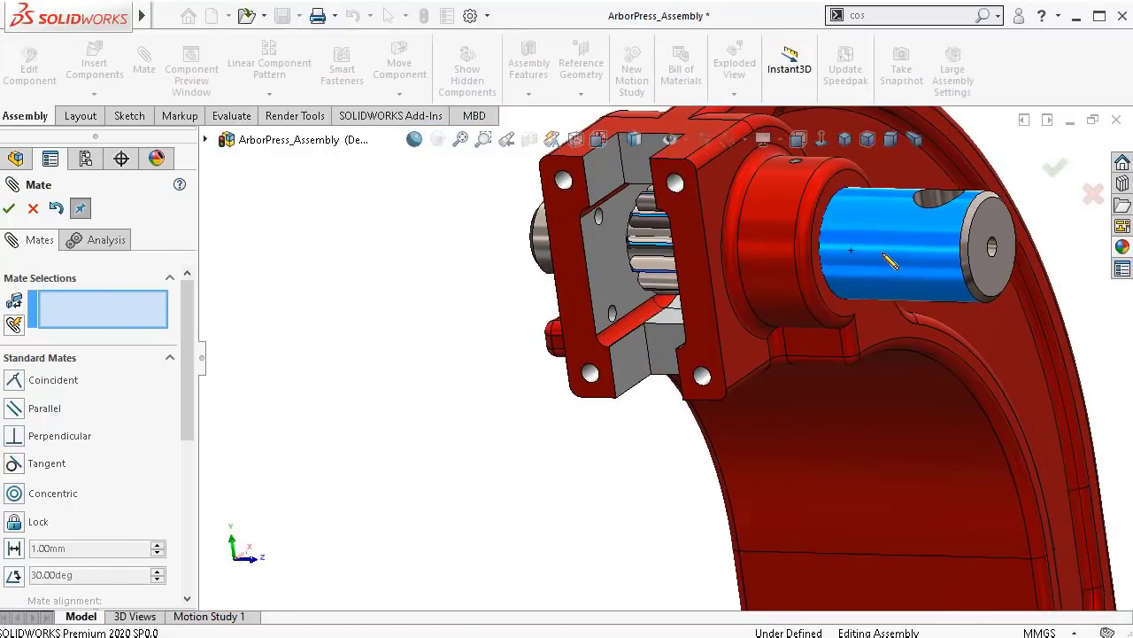
pyautogui.moveTo(788, 243); pyautogui.dragTo(860, 231, button='middle')
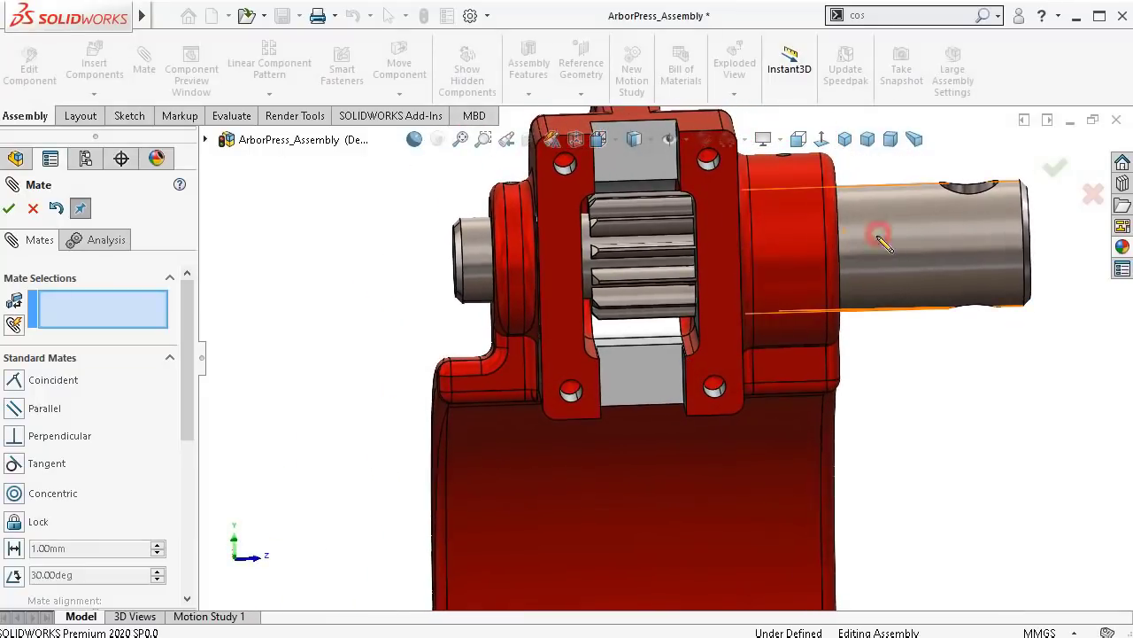
pyautogui.moveTo(878, 235); pyautogui.dragTo(875, 250)
pyautogui.moveTo(866, 239); pyautogui.dragTo(866, 236, button='middle')
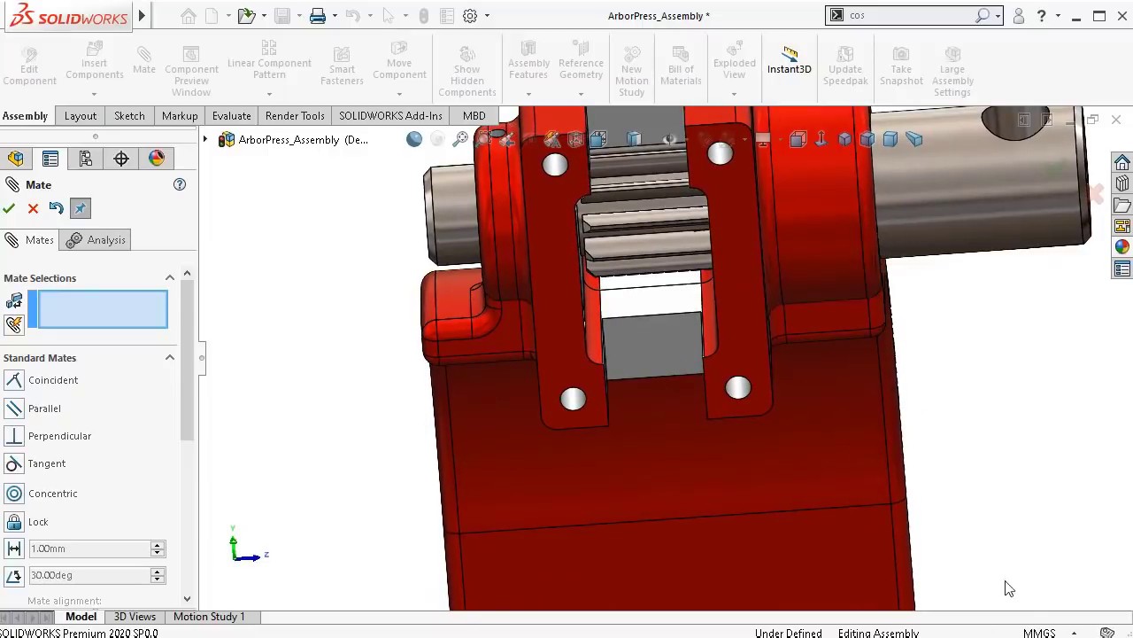
pyautogui.moveTo(866, 235); pyautogui.dragTo(864, 211, button='middle')
pyautogui.scroll(-5, 600, 230)
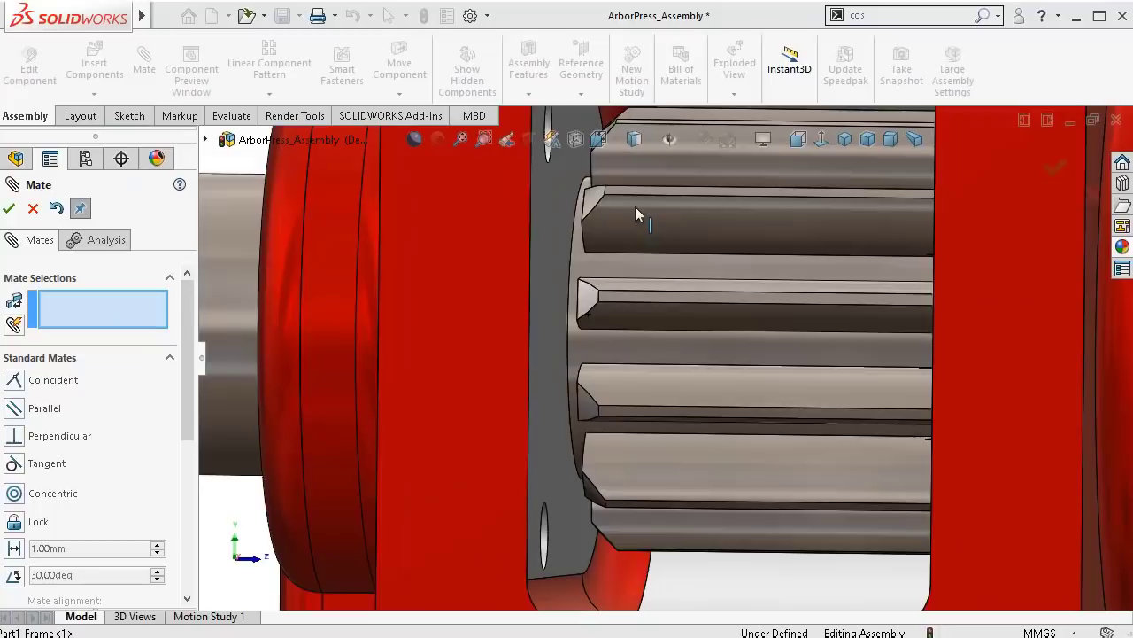
pyautogui.scroll(-5, 634, 292)
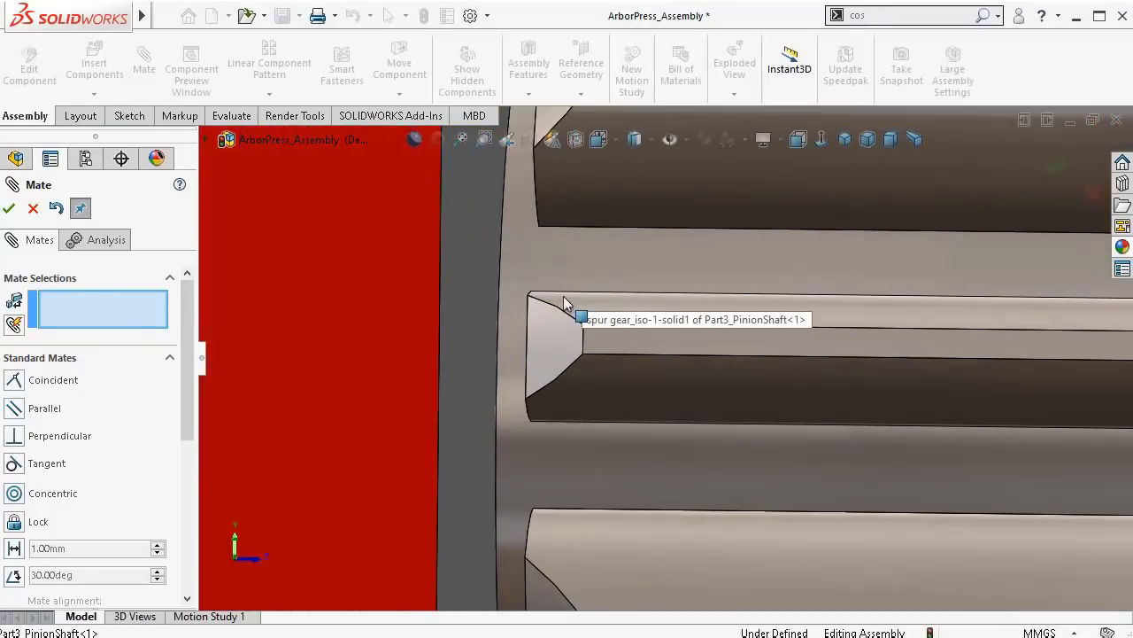
pyautogui.moveTo(564, 297)
pyautogui.mouseDown(button='middle')
pyautogui.moveTo(550, 325)
pyautogui.moveTo(544, 296)
pyautogui.mouseUp(button='middle')
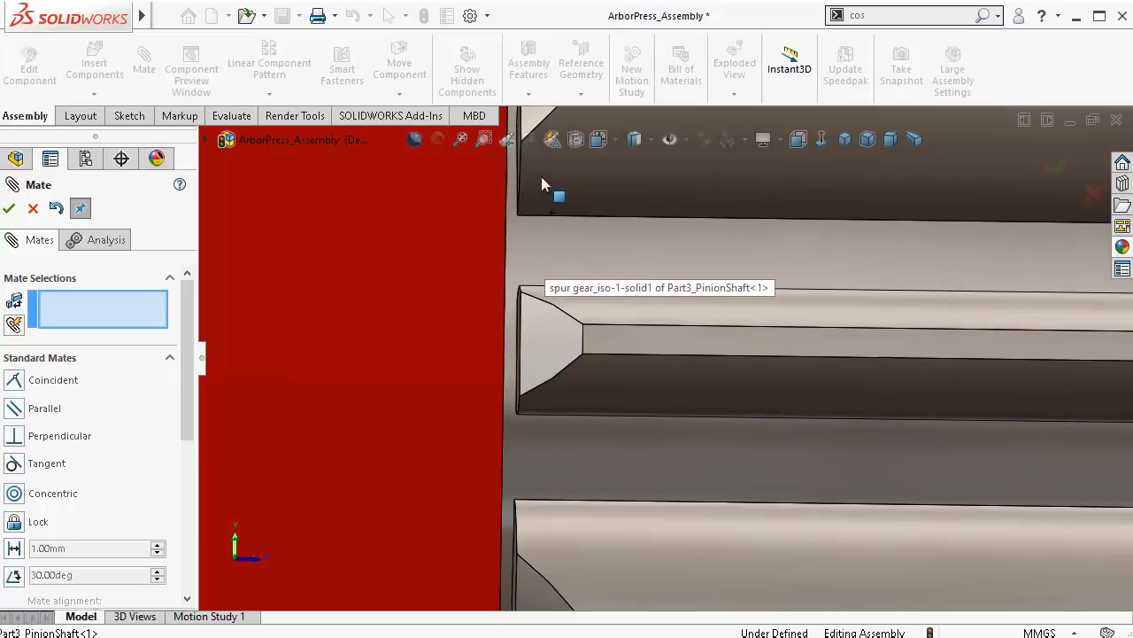
pyautogui.moveTo(595, 194)
pyautogui.mouseDown(button='middle')
pyautogui.moveTo(618, 198)
pyautogui.moveTo(585, 203)
pyautogui.mouseUp(button='middle')
pyautogui.moveTo(520, 179); pyautogui.dragTo(599, 196, button='middle')
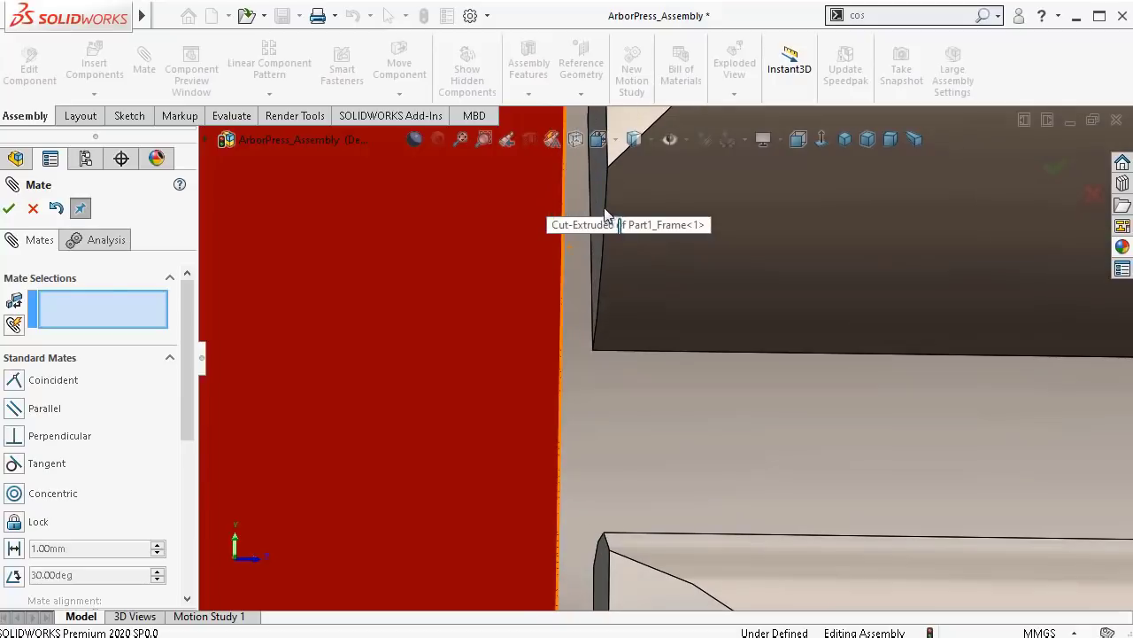
pyautogui.click(599, 197)
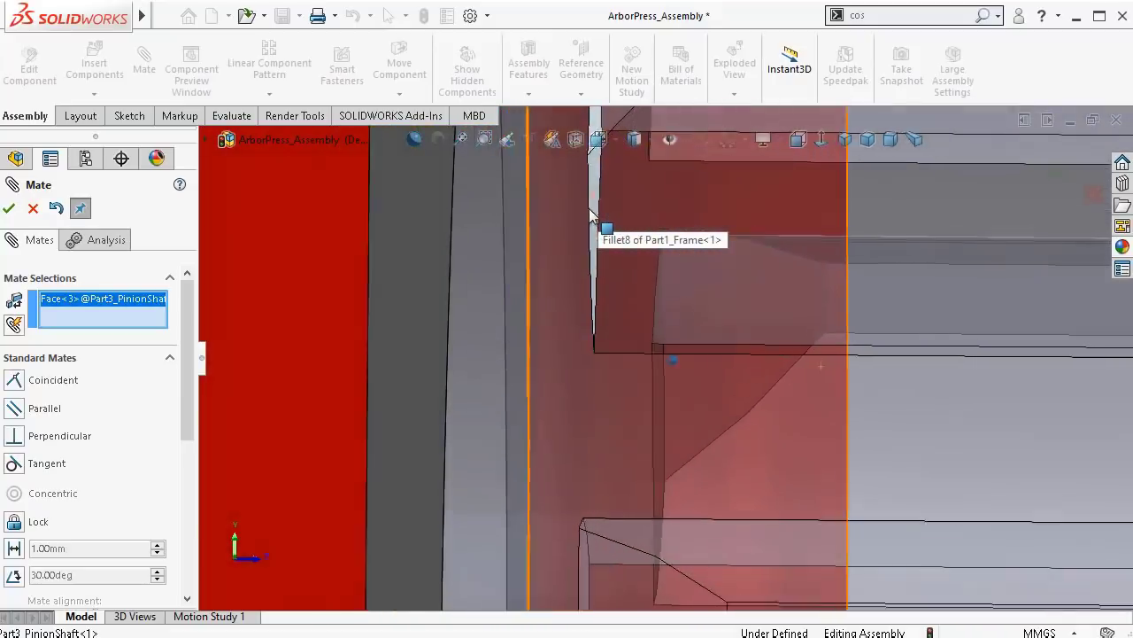
pyautogui.moveTo(592, 215); pyautogui.dragTo(626, 312, button='middle')
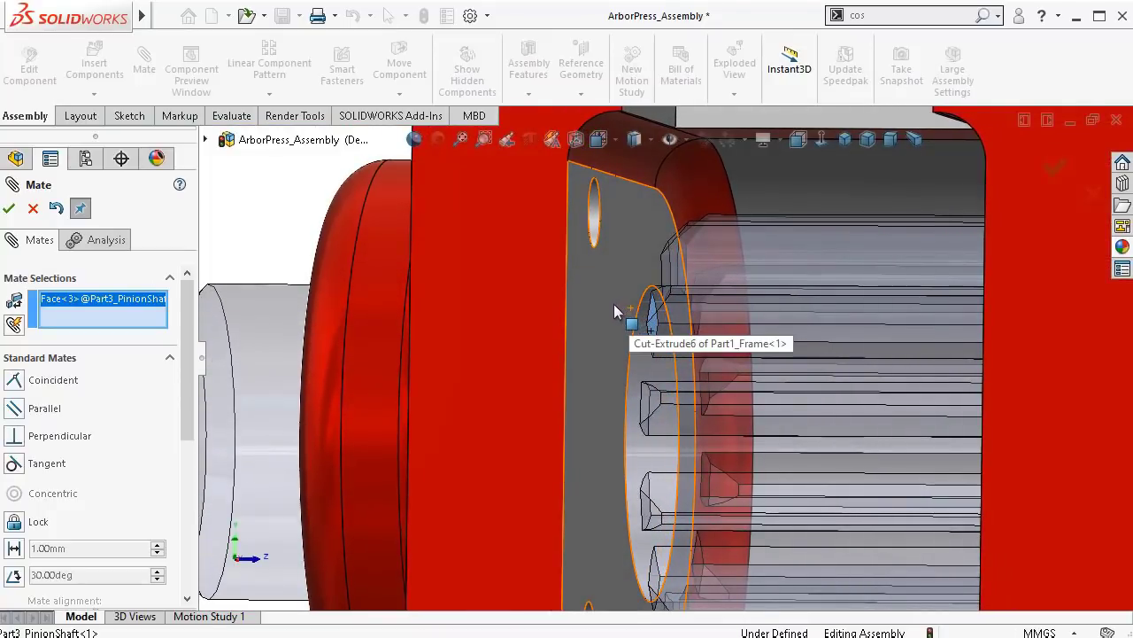
pyautogui.moveTo(614, 307); pyautogui.dragTo(613, 299, button='middle')
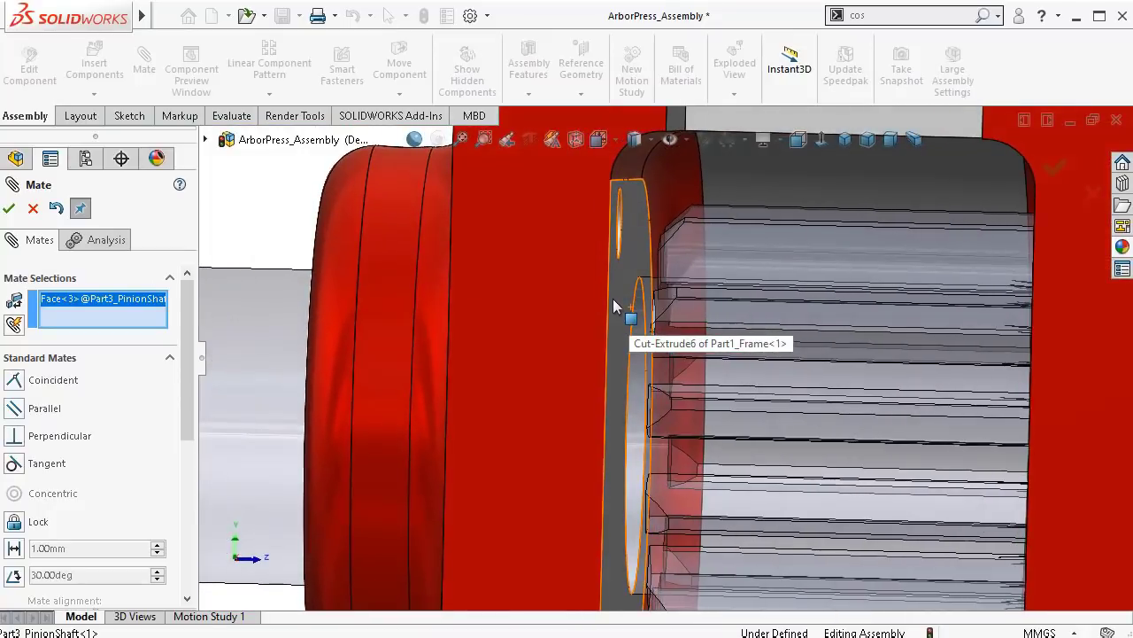
pyautogui.scroll(4, 613, 298)
pyautogui.click(428, 251)
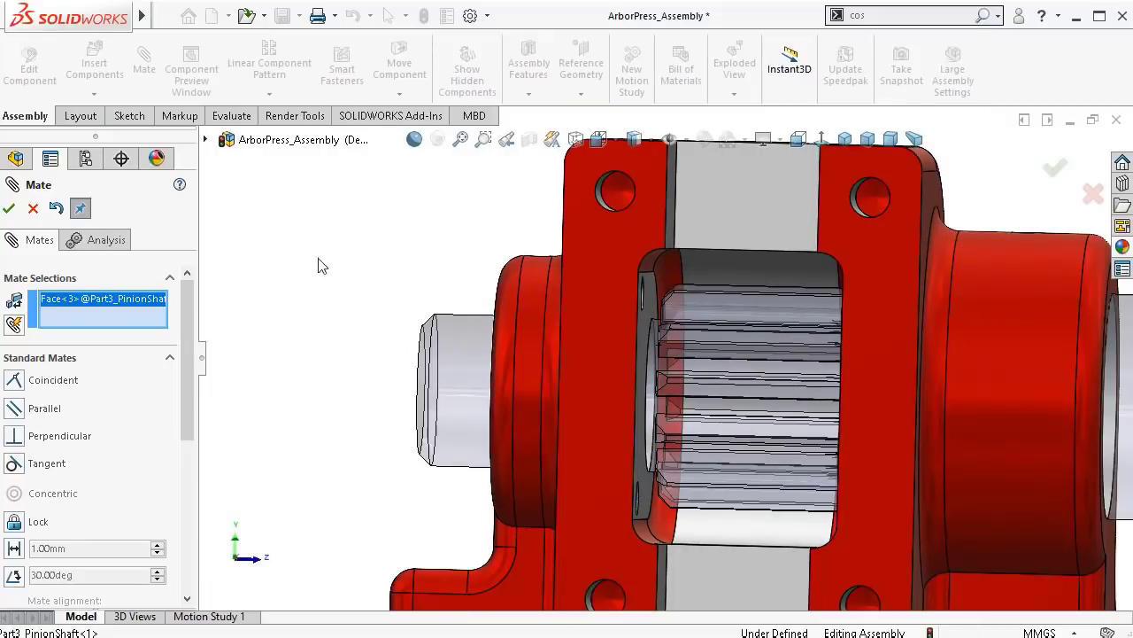
pyautogui.click(32, 210)
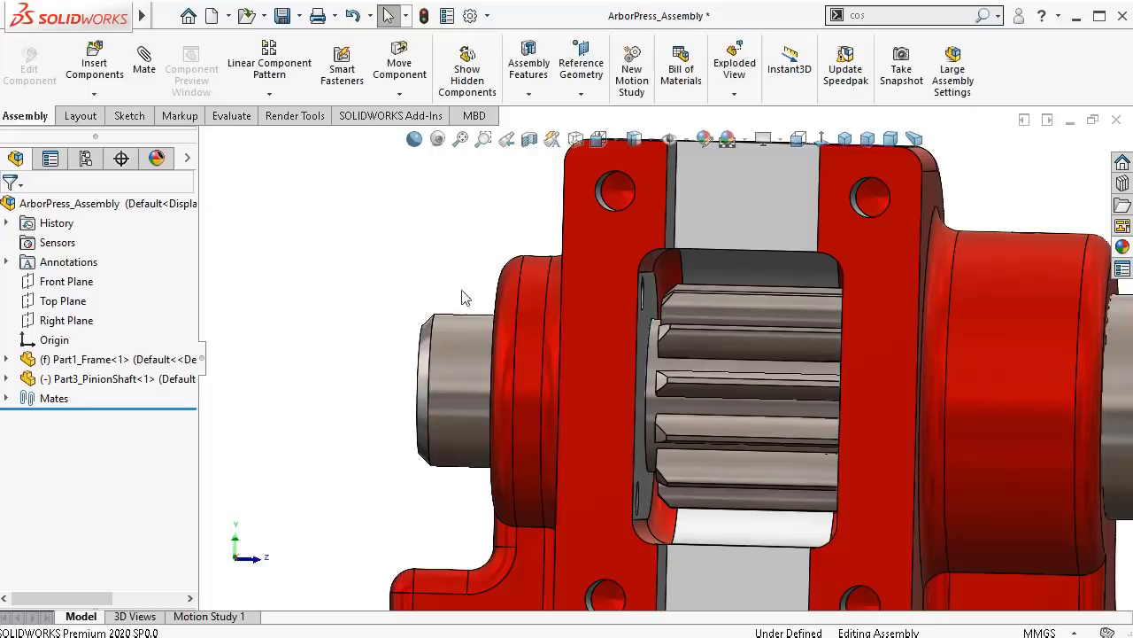
# Step: Add a coincident mate between the end face of the pinion's gear teeth and the inner side face of the frame head's opening
pyautogui.moveTo(511, 290); pyautogui.dragTo(513, 295, button='middle')
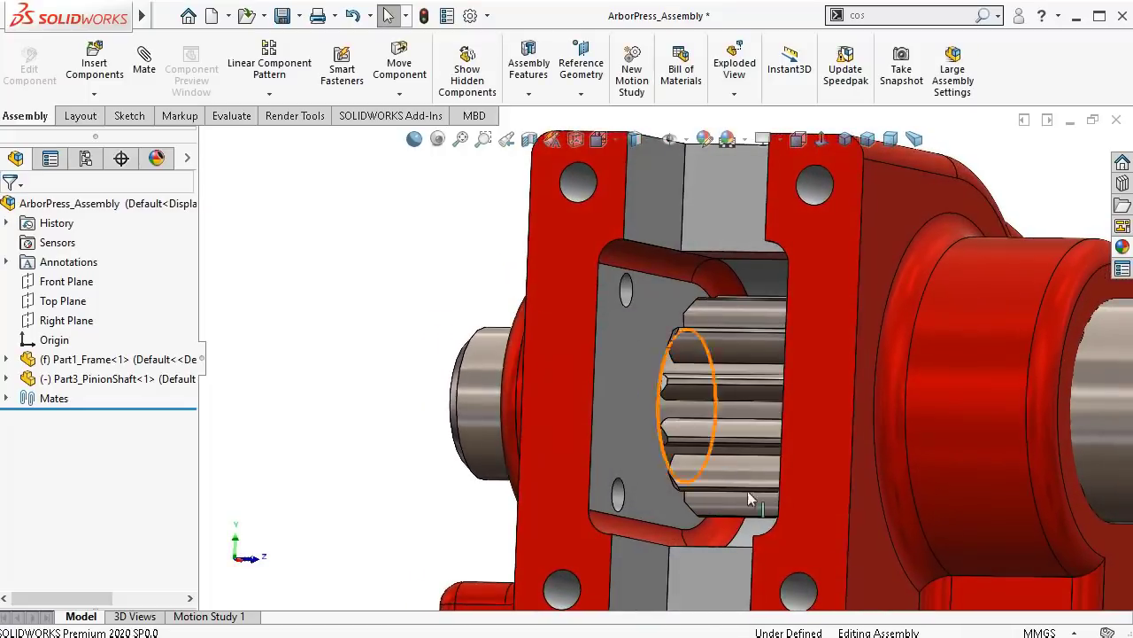
pyautogui.scroll(-3, 664, 369)
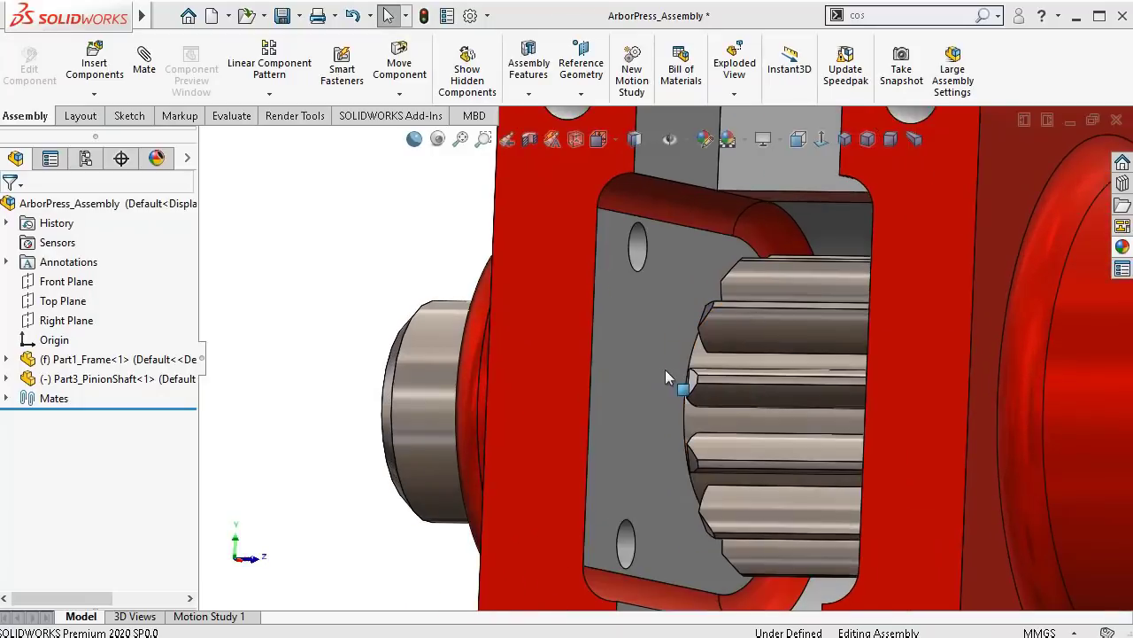
pyautogui.moveTo(706, 390); pyautogui.dragTo(731, 345, button='middle')
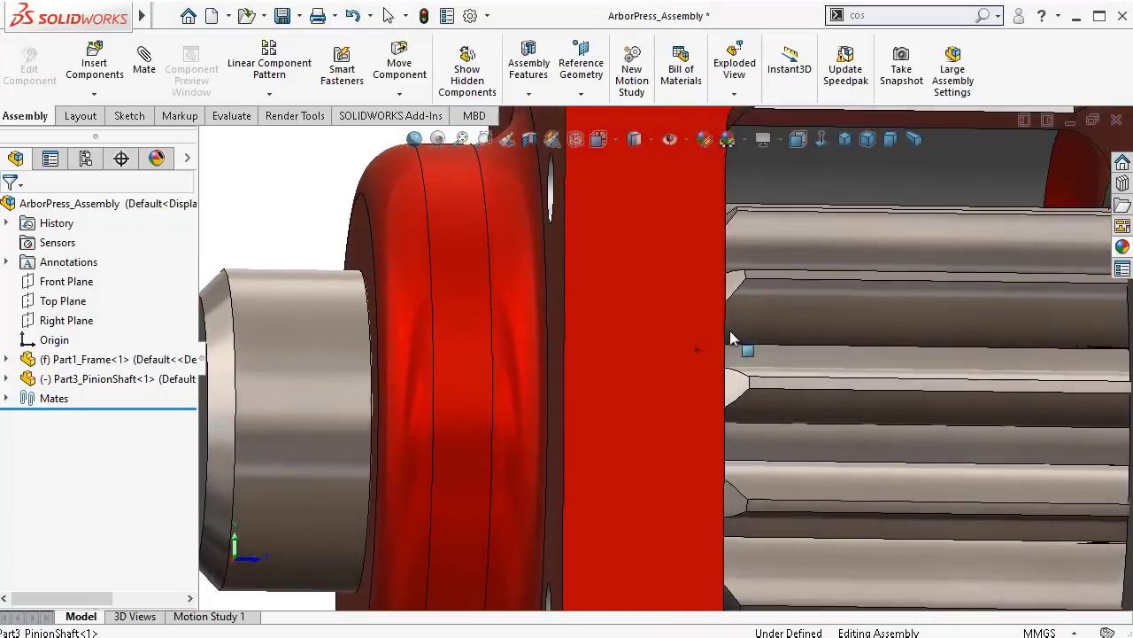
pyautogui.scroll(-3, 730, 306)
pyautogui.click(144, 62)
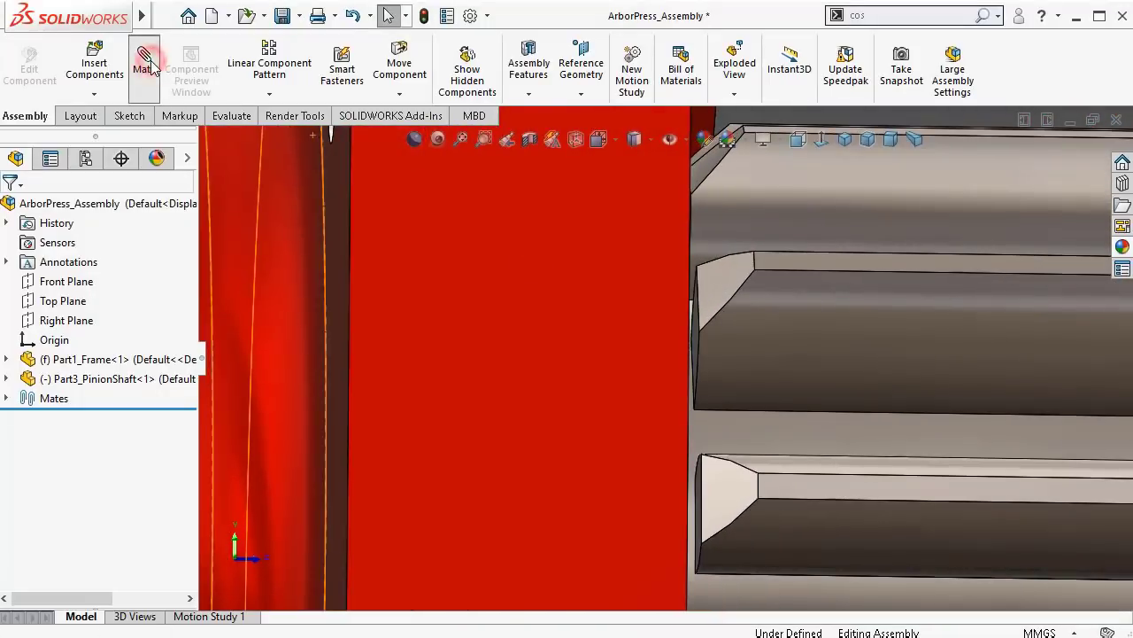
pyautogui.scroll(-3, 716, 292)
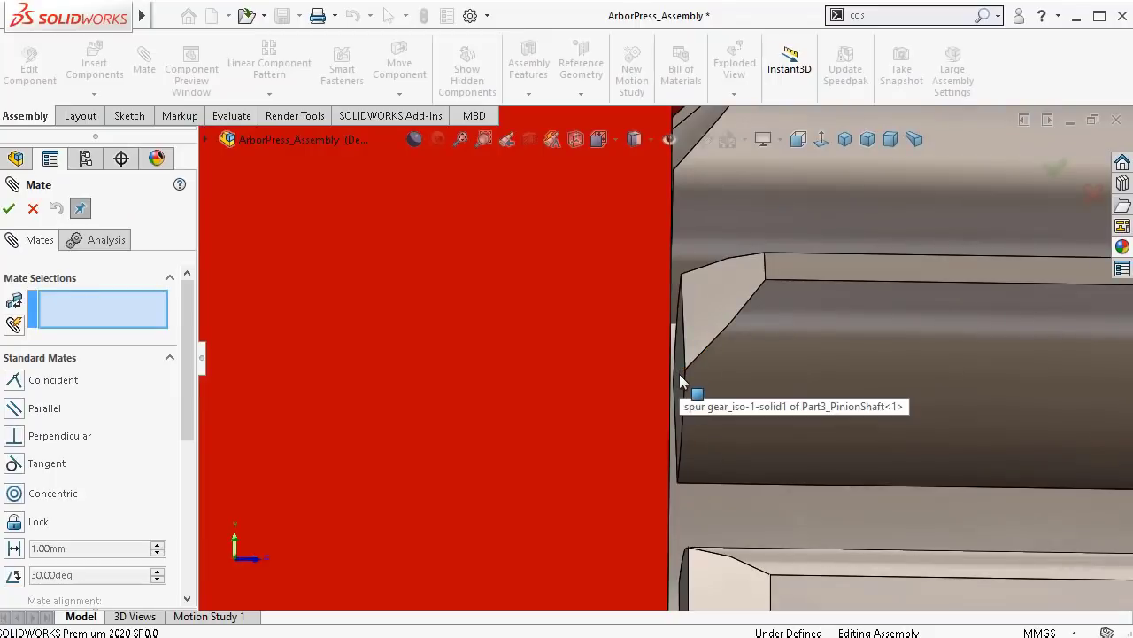
pyautogui.scroll(-5, 681, 376)
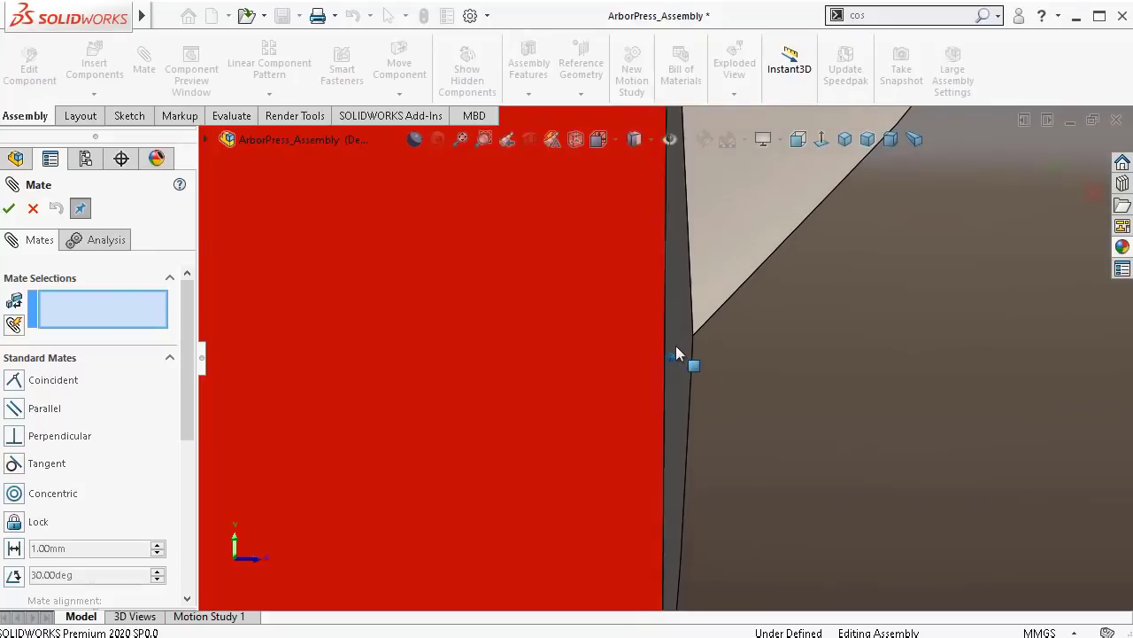
pyautogui.moveTo(676, 347); pyautogui.dragTo(744, 340, button='middle')
pyautogui.click(816, 345)
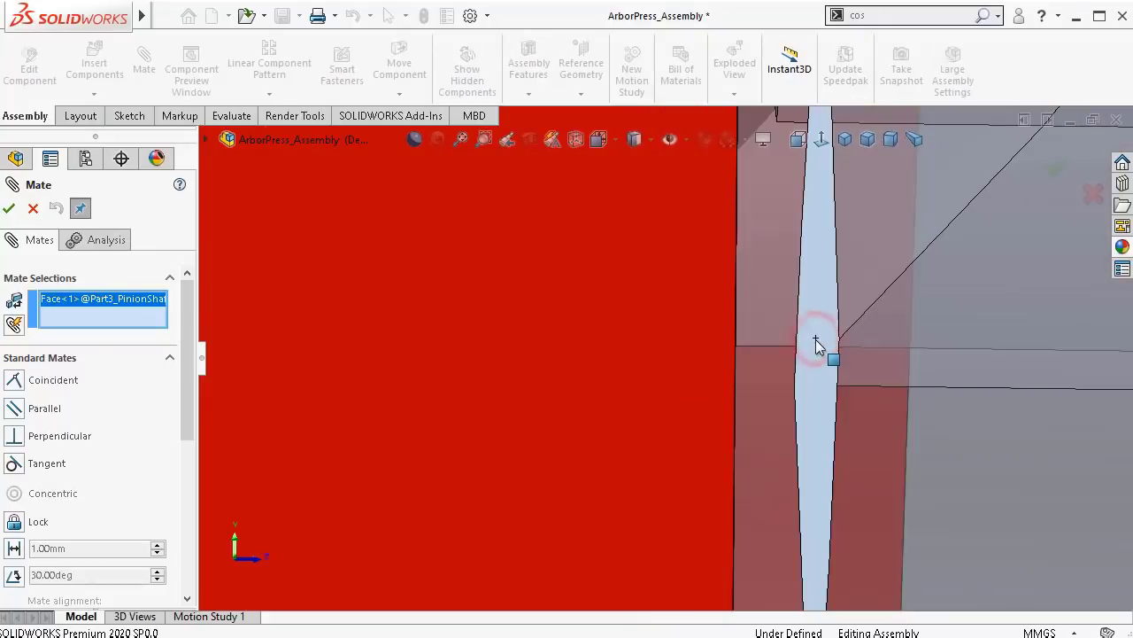
pyautogui.scroll(-3, 810, 358)
pyautogui.scroll(3, 801, 363)
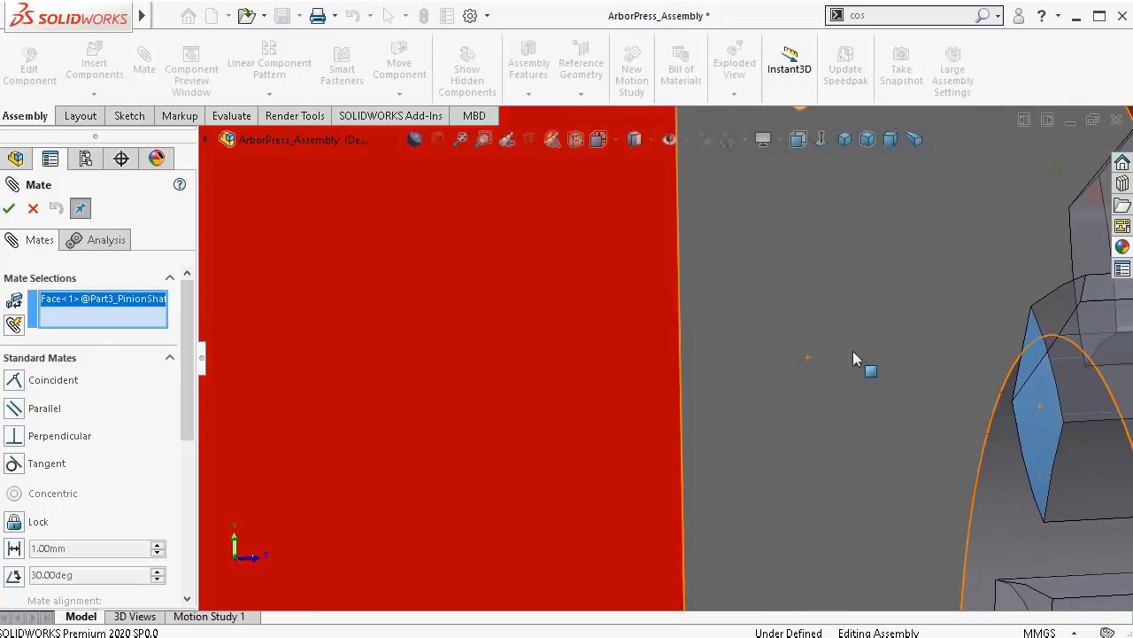
pyautogui.click(759, 207)
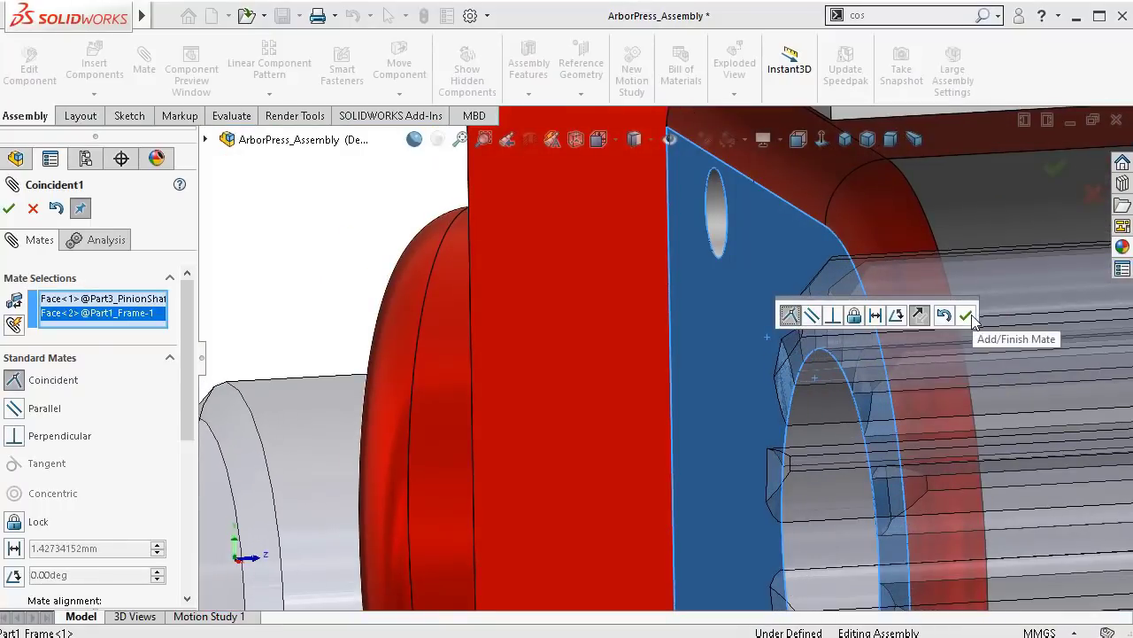
pyautogui.click(968, 316)
pyautogui.scroll(5, 965, 348)
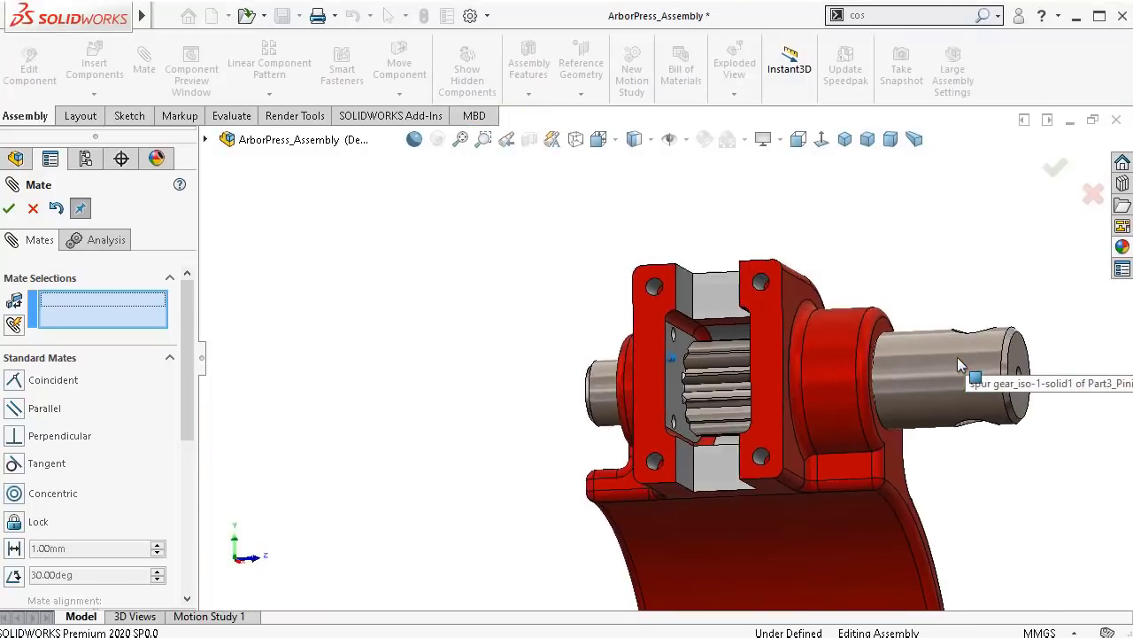
pyautogui.moveTo(957, 357); pyautogui.dragTo(946, 366, button='middle')
pyautogui.click(977, 377)
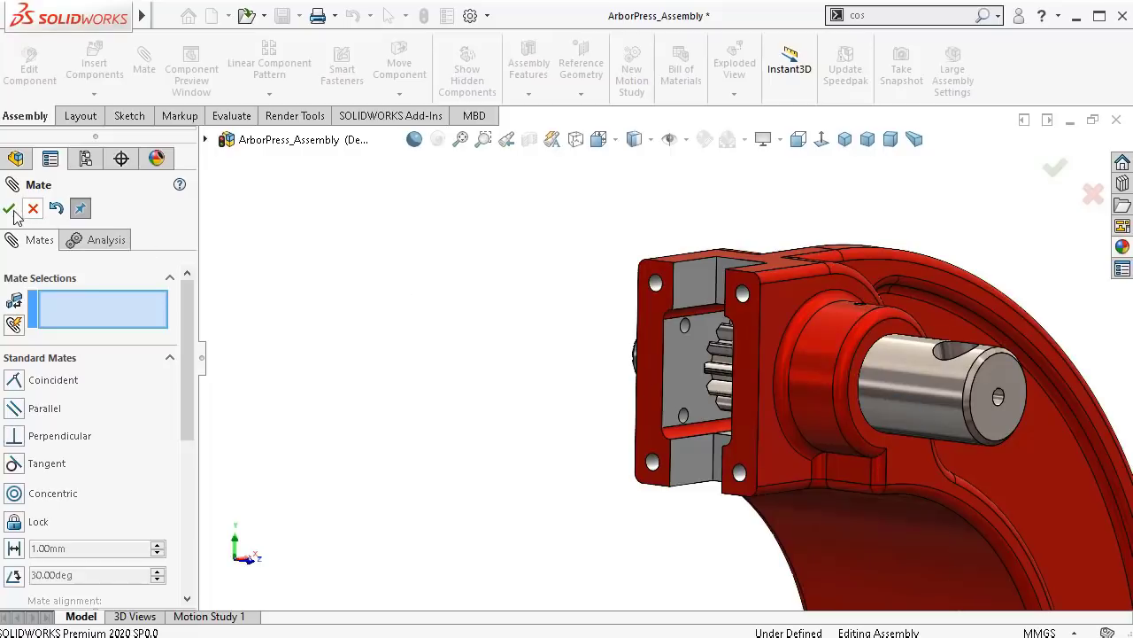
pyautogui.press('Escape')
# Step: Rotate the pinion shaft about its axis by its exposed thick end to test its remaining freedom
pyautogui.scroll(-2, 740, 377)
pyautogui.scroll(3, 977, 388)
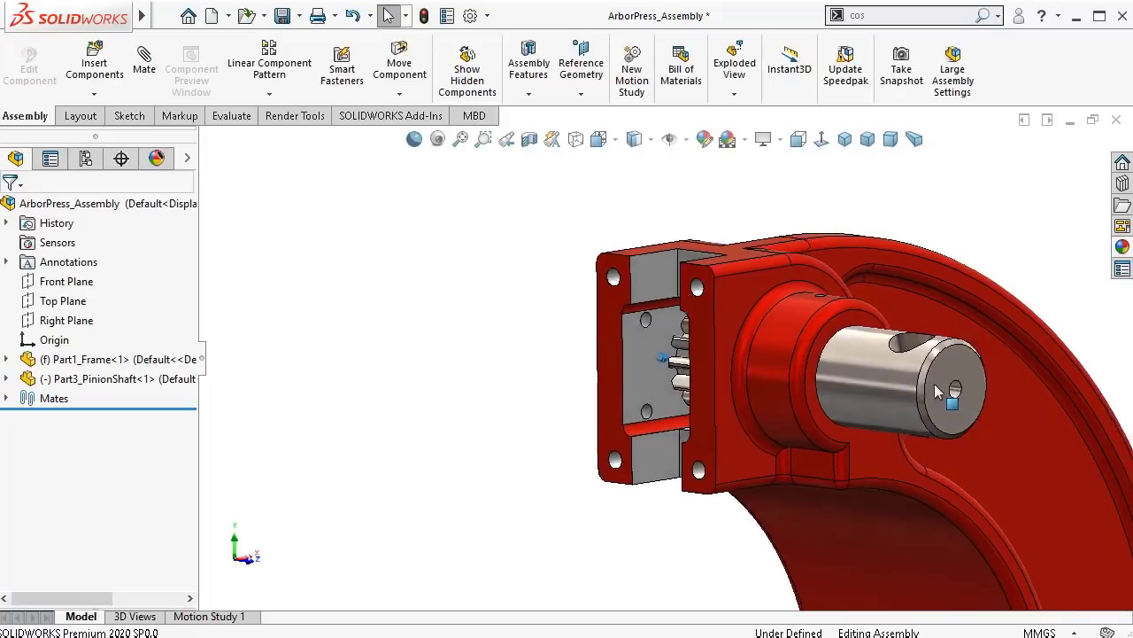
pyautogui.moveTo(900, 377); pyautogui.dragTo(919, 426)
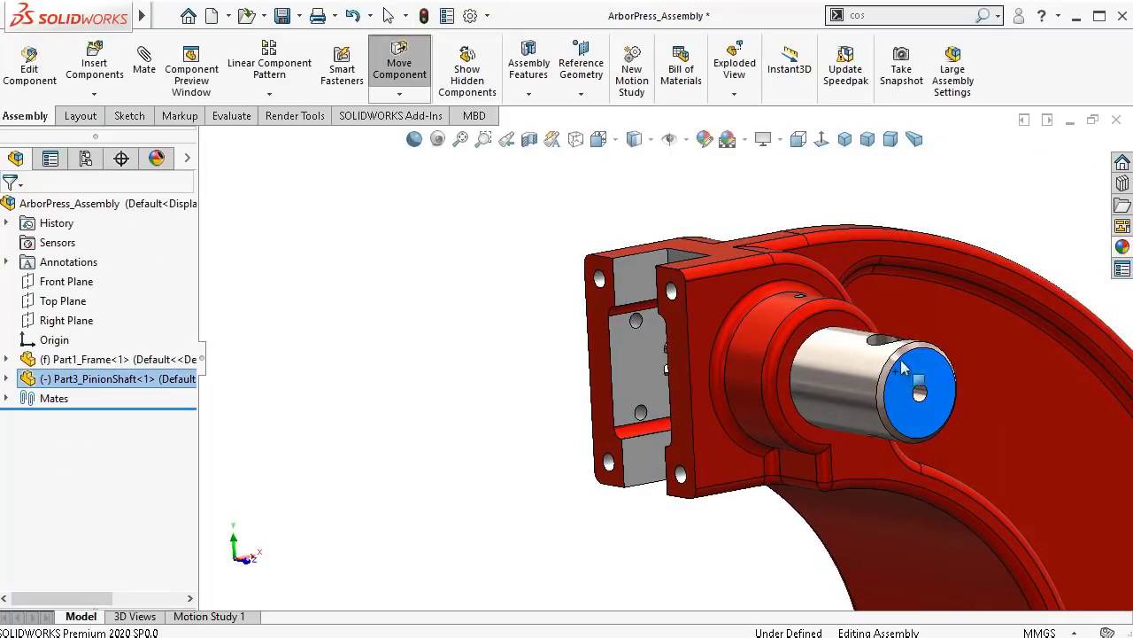
pyautogui.moveTo(925, 368); pyautogui.dragTo(904, 361, button='middle')
pyautogui.press('Right')
pyautogui.press('Right')
pyautogui.press('Right')
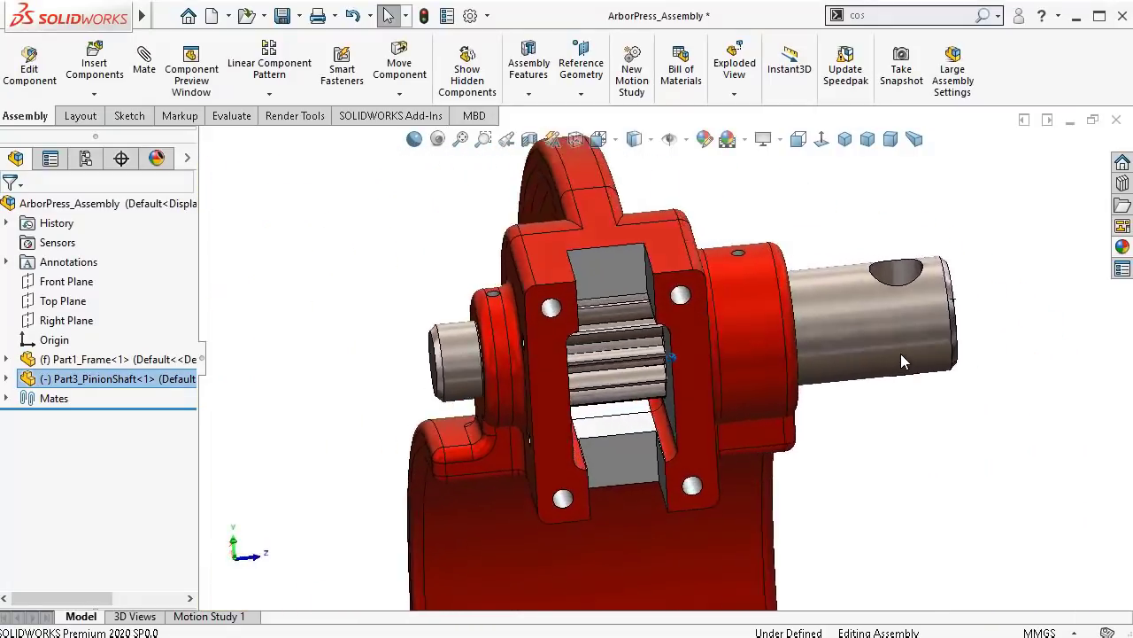
# Step: Make the frame component transparent to expose the pinion shaft inside the head
pyautogui.scroll(-5, 762, 328)
pyautogui.scroll(3, 755, 324)
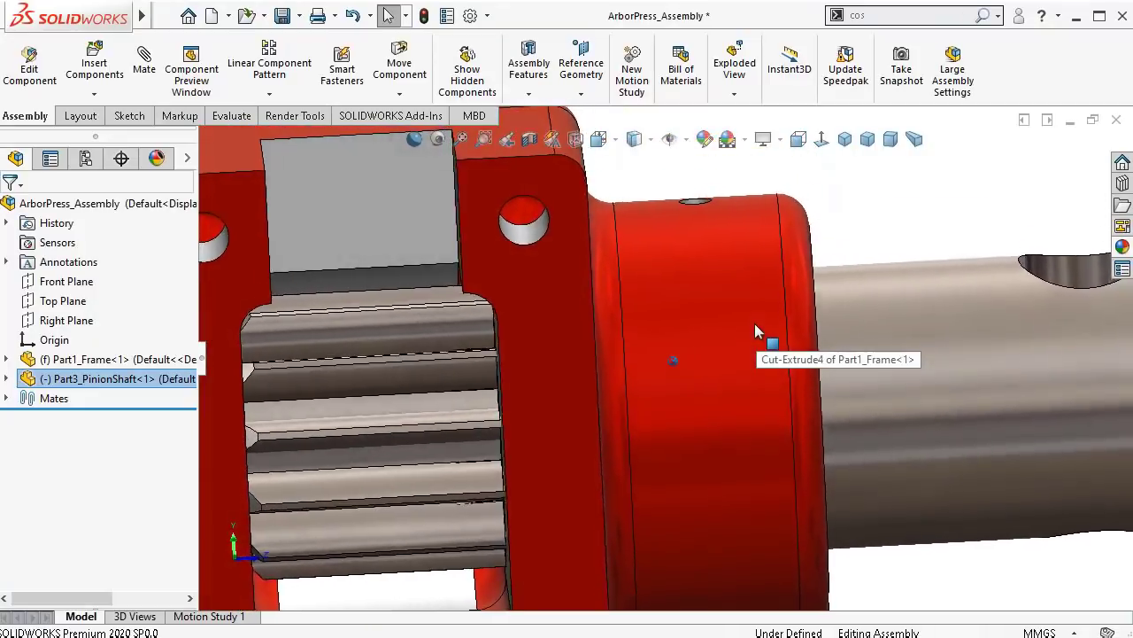
pyautogui.click(751, 312)
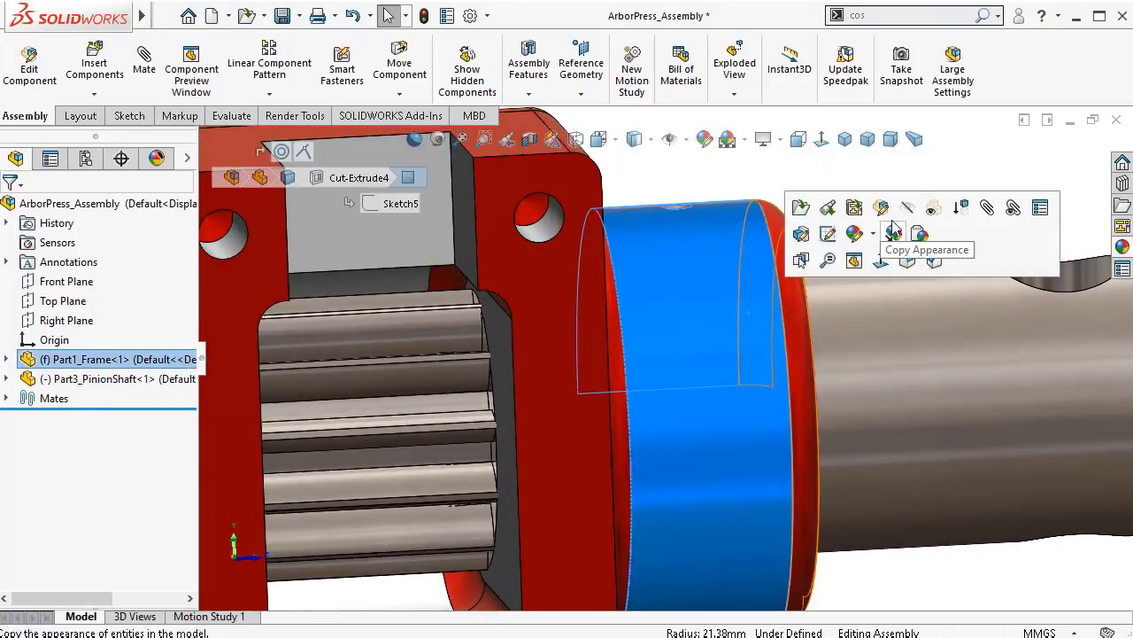
pyautogui.click(934, 207)
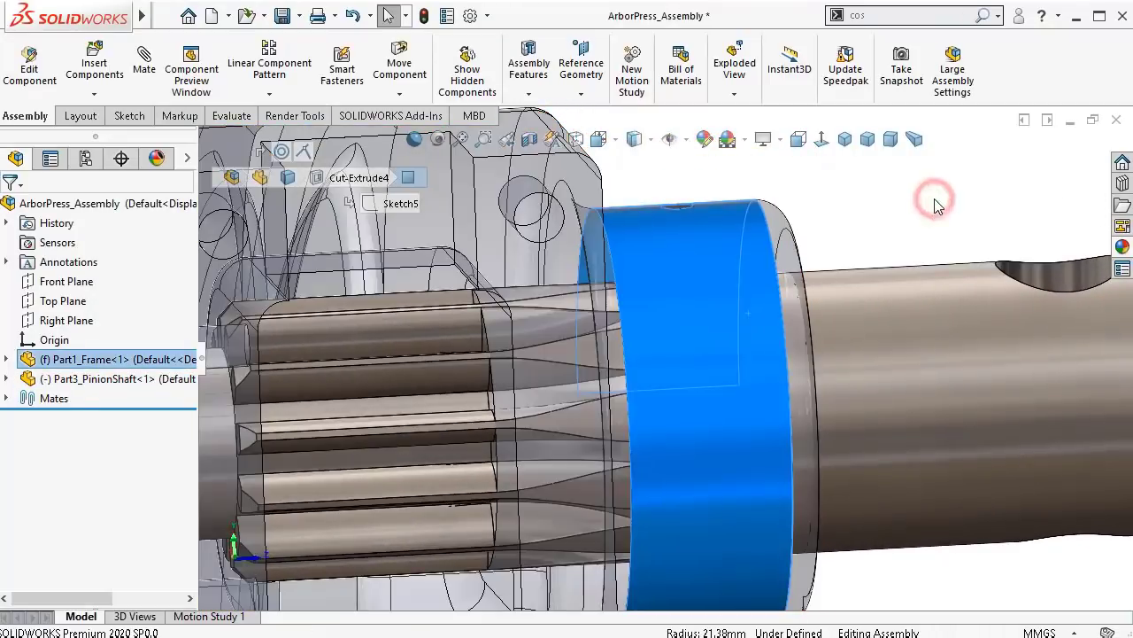
pyautogui.click(914, 205)
# Step: Examine how the gear teeth and both shaft ends sit inside the transparent frame head
pyautogui.press('Up')
pyautogui.press('Up')
pyautogui.press('Up')
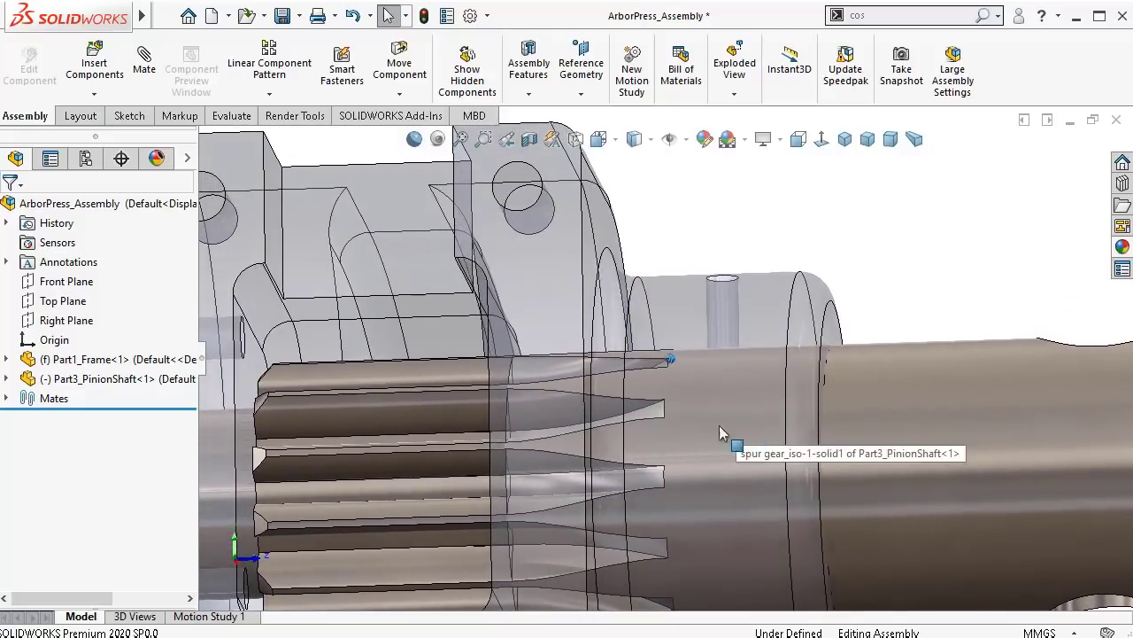
pyautogui.scroll(2, 423, 379)
pyautogui.scroll(-3, 328, 430)
pyautogui.scroll(1, 324, 430)
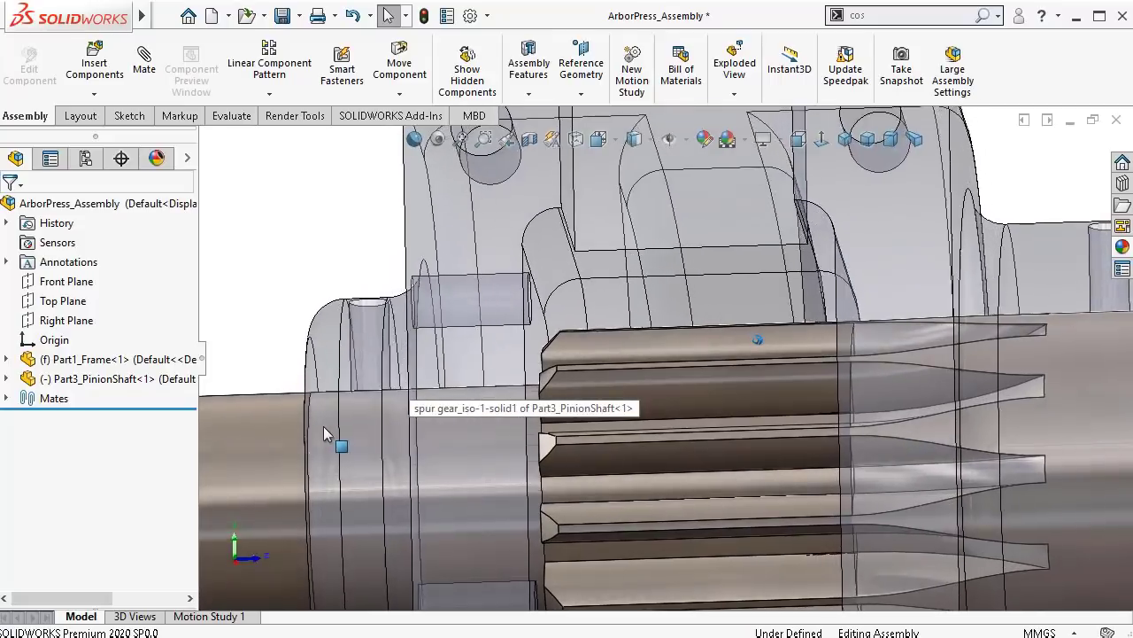
pyautogui.scroll(3, 326, 425)
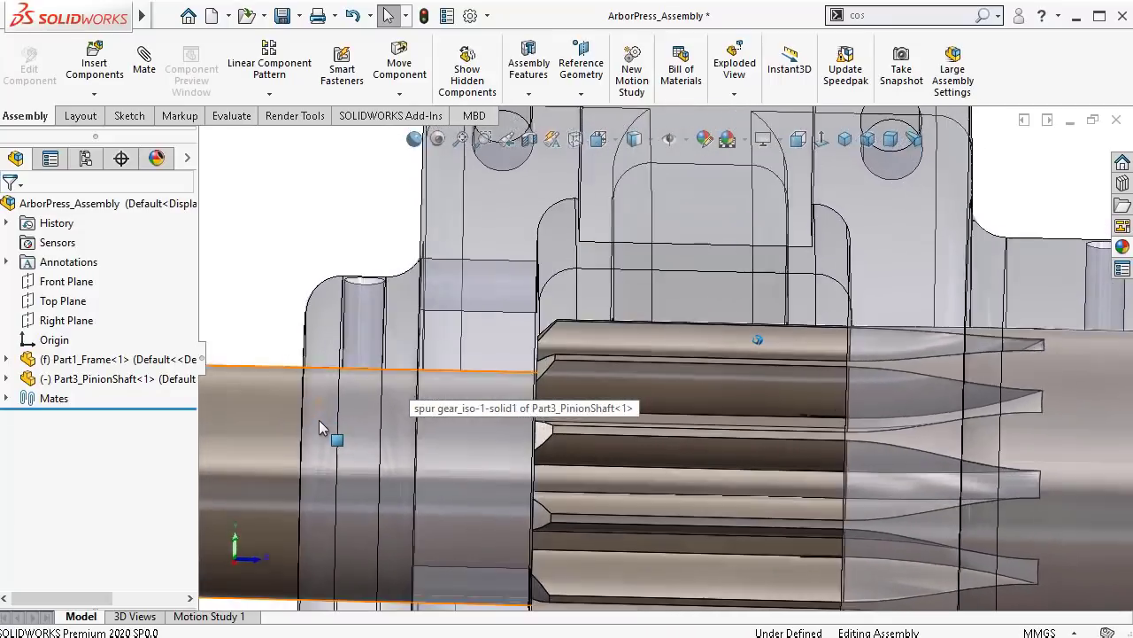
pyautogui.scroll(3, 333, 416)
pyautogui.moveTo(825, 434); pyautogui.dragTo(932, 265, button='middle')
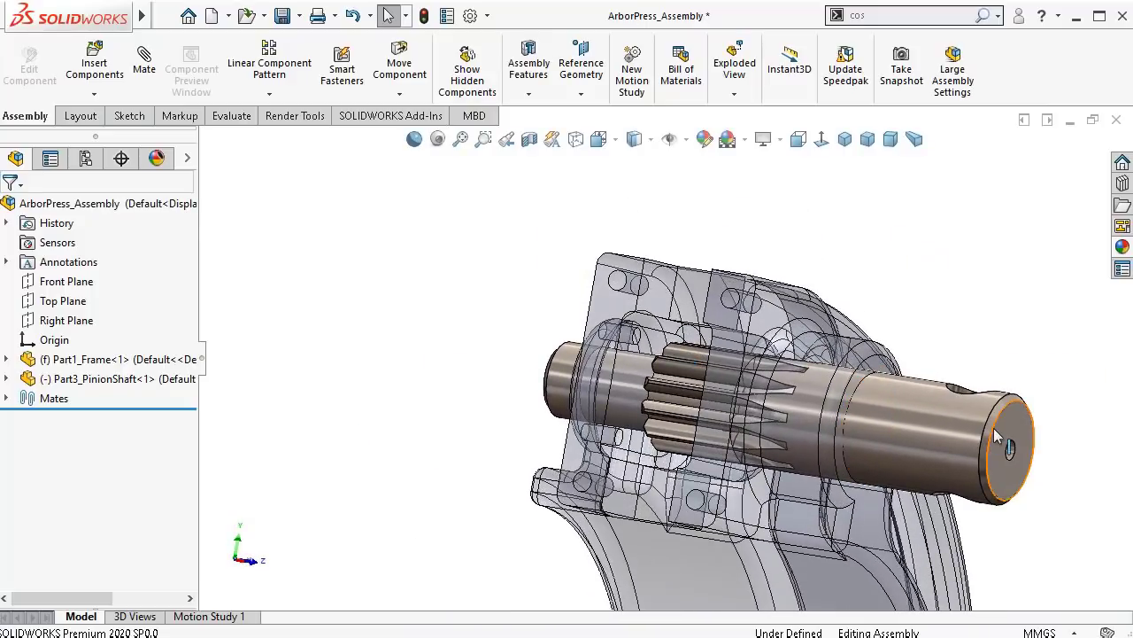
# Step: Turn the pinion shaft inside the transparent frame to check its rotation, viewing it from both ends
pyautogui.moveTo(994, 427); pyautogui.dragTo(1018, 452)
pyautogui.moveTo(1018, 452); pyautogui.dragTo(993, 403, button='middle')
pyautogui.click(996, 308)
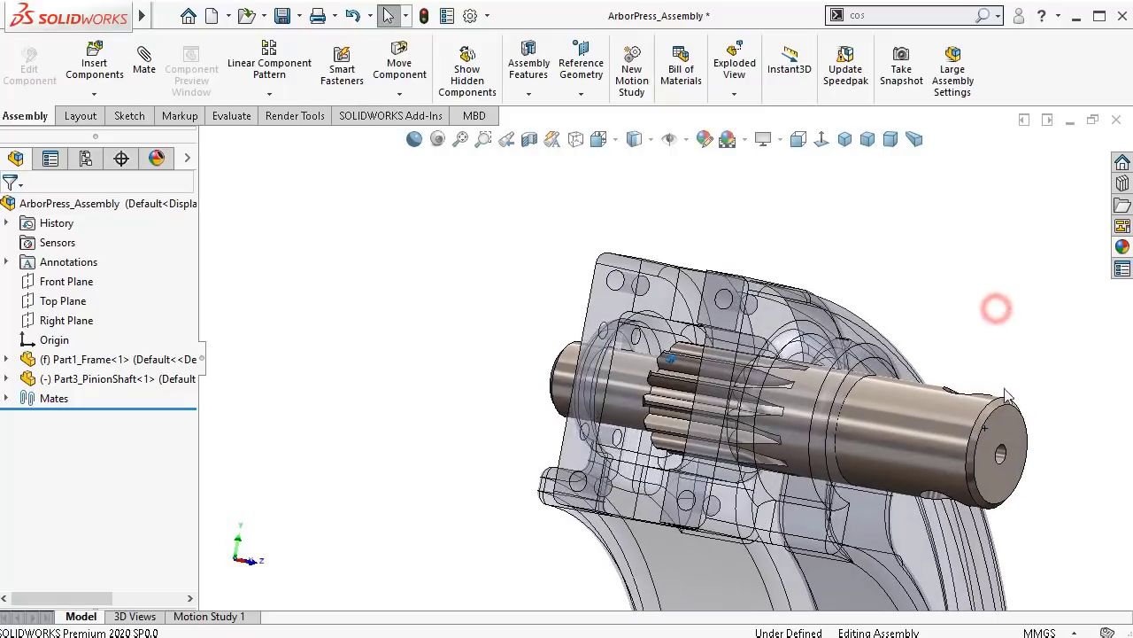
pyautogui.moveTo(1000, 418); pyautogui.dragTo(997, 324)
pyautogui.click(985, 290)
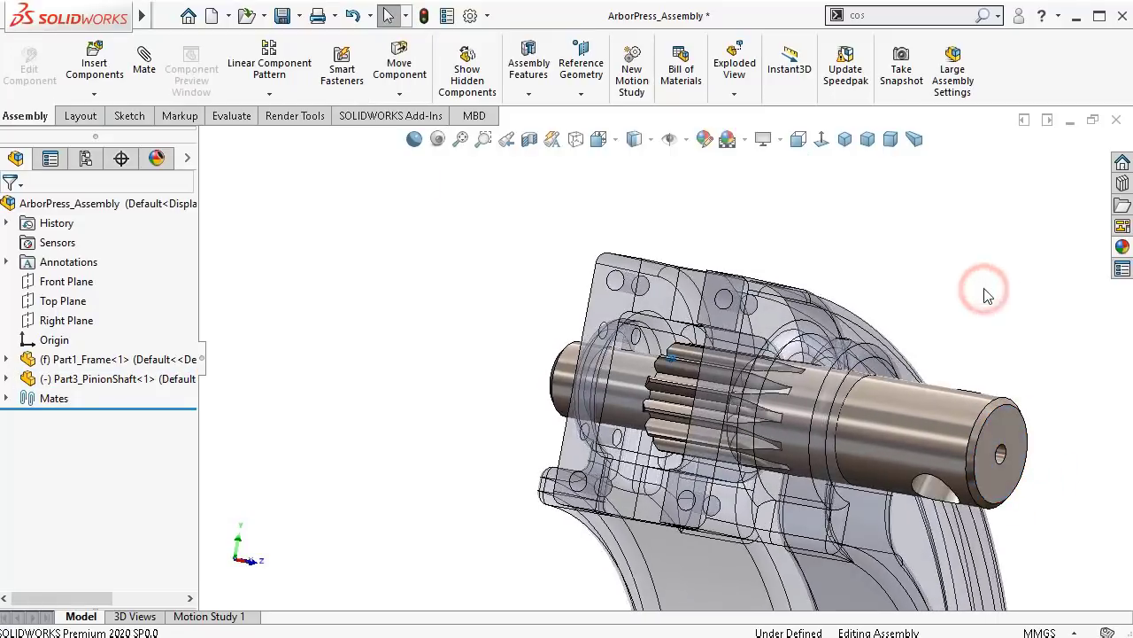
pyautogui.moveTo(987, 295); pyautogui.dragTo(774, 310, button='middle')
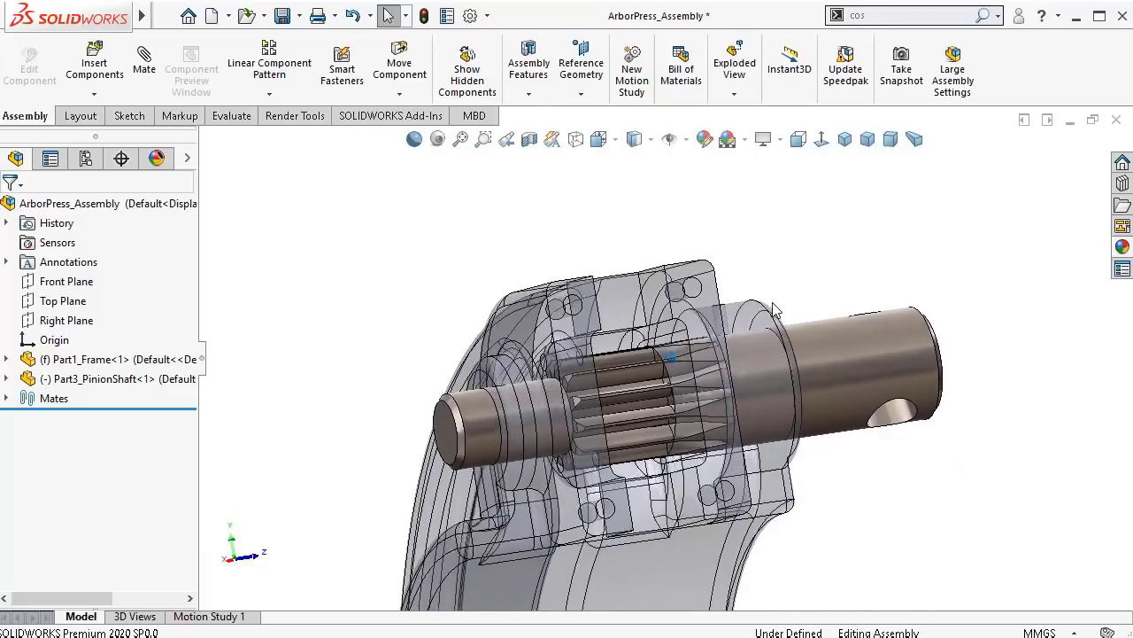
# Step: Switch the frame's transparency back off so that it is opaque
pyautogui.click(775, 310)
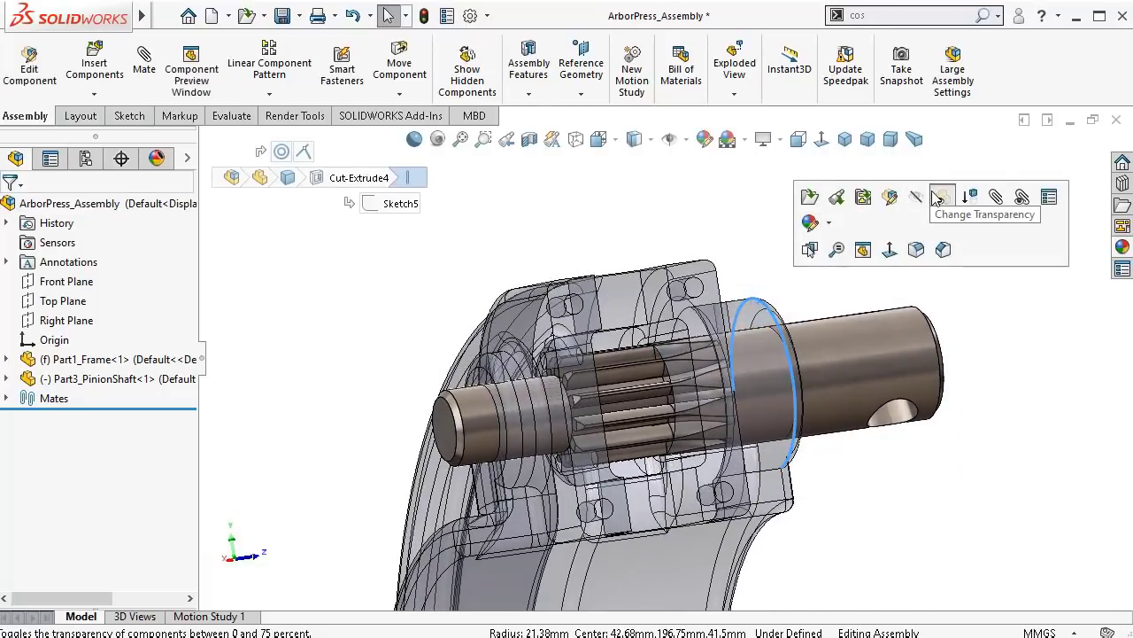
pyautogui.click(934, 192)
pyautogui.click(862, 234)
pyautogui.moveTo(862, 234); pyautogui.dragTo(853, 239, button='middle')
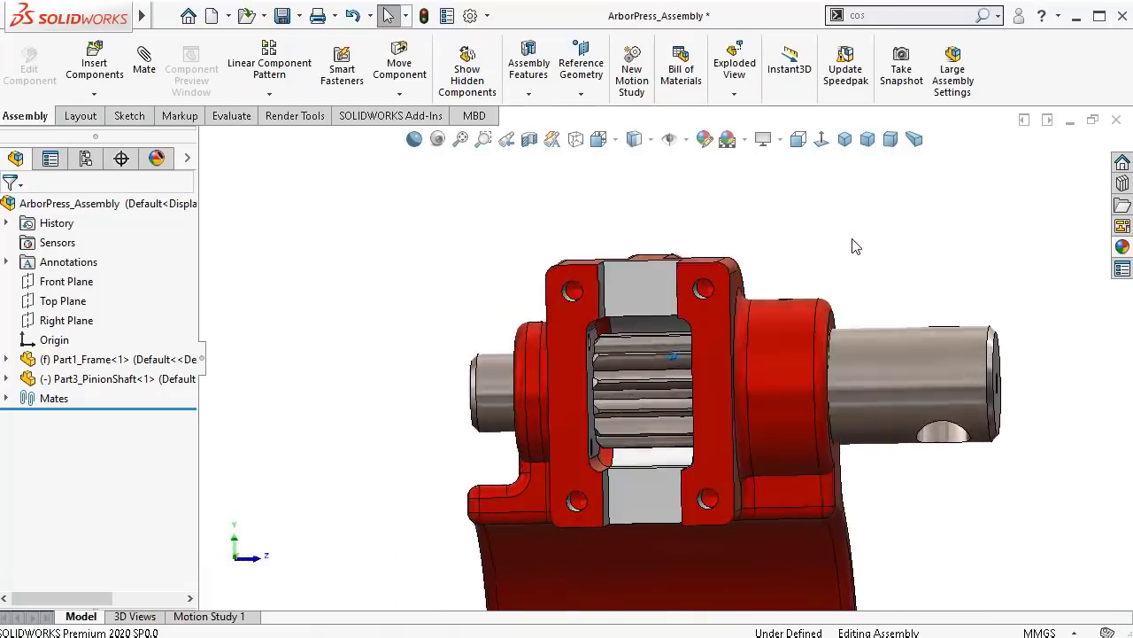
# Step: Set the isometric view, turn on RealView graphics and save the assembly
pyautogui.hotkey('ctrl', '7')
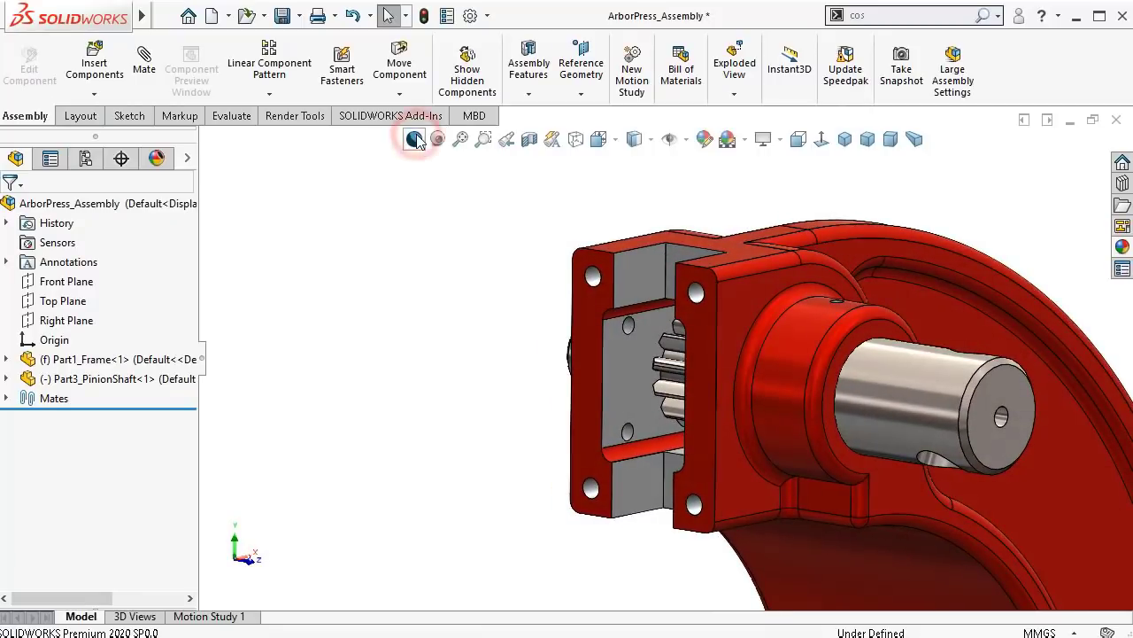
pyautogui.click(415, 139)
pyautogui.hotkey('ctrl', 's')
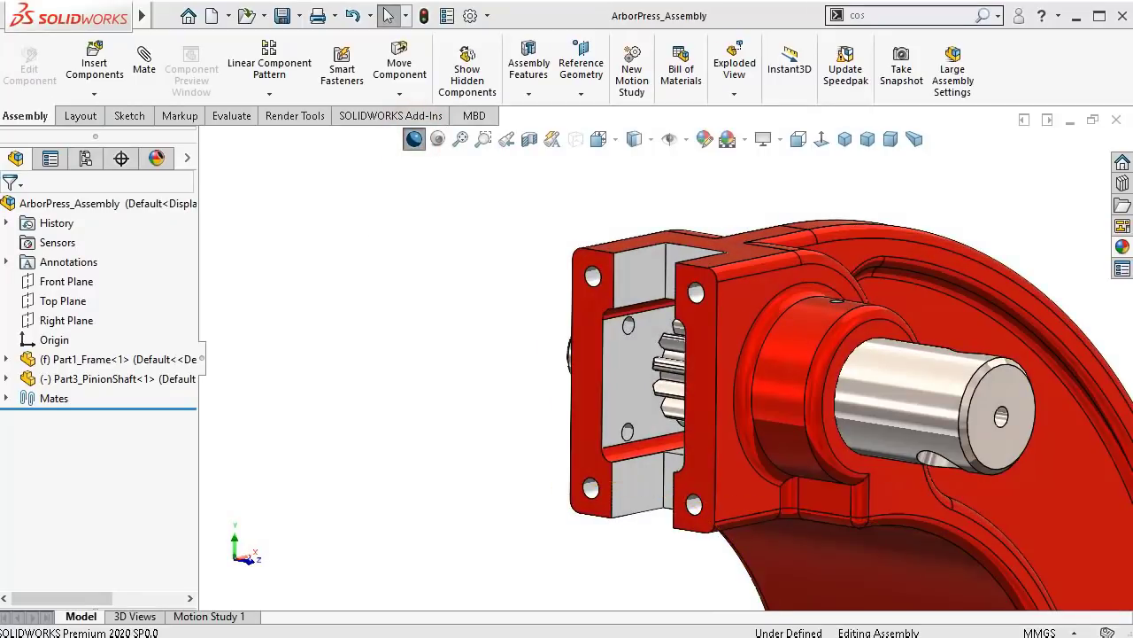
# Step: Insert the Part8_Collar component beside the thin end of the pinion shaft
pyautogui.click(431, 386)
pyautogui.press('Right')
pyautogui.press('Right')
pyautogui.press('Right')
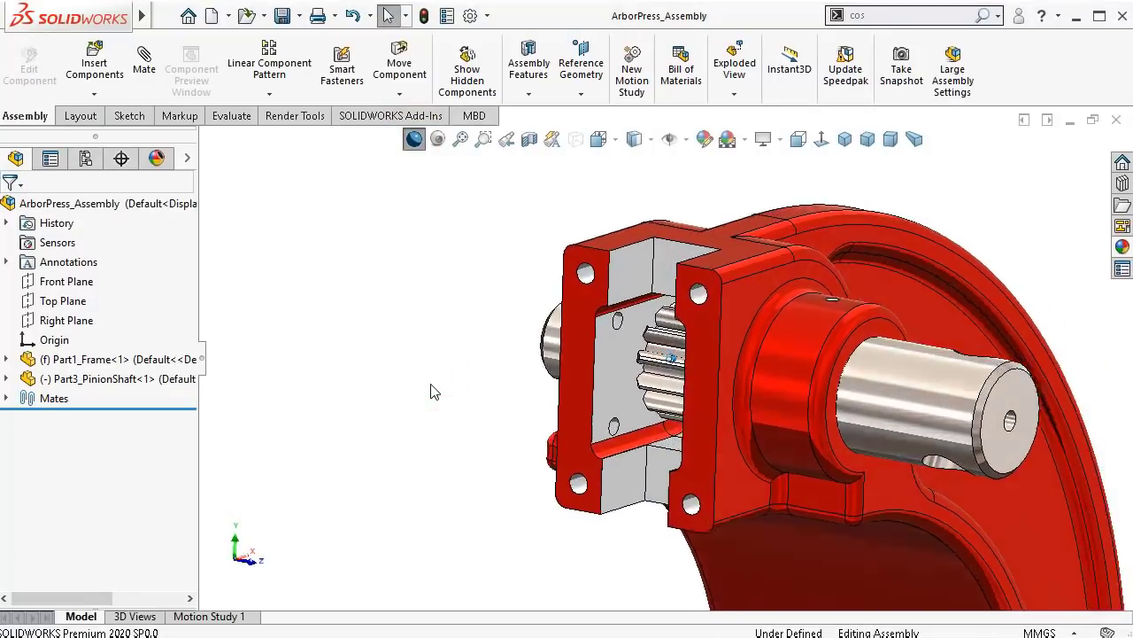
pyautogui.click(99, 62)
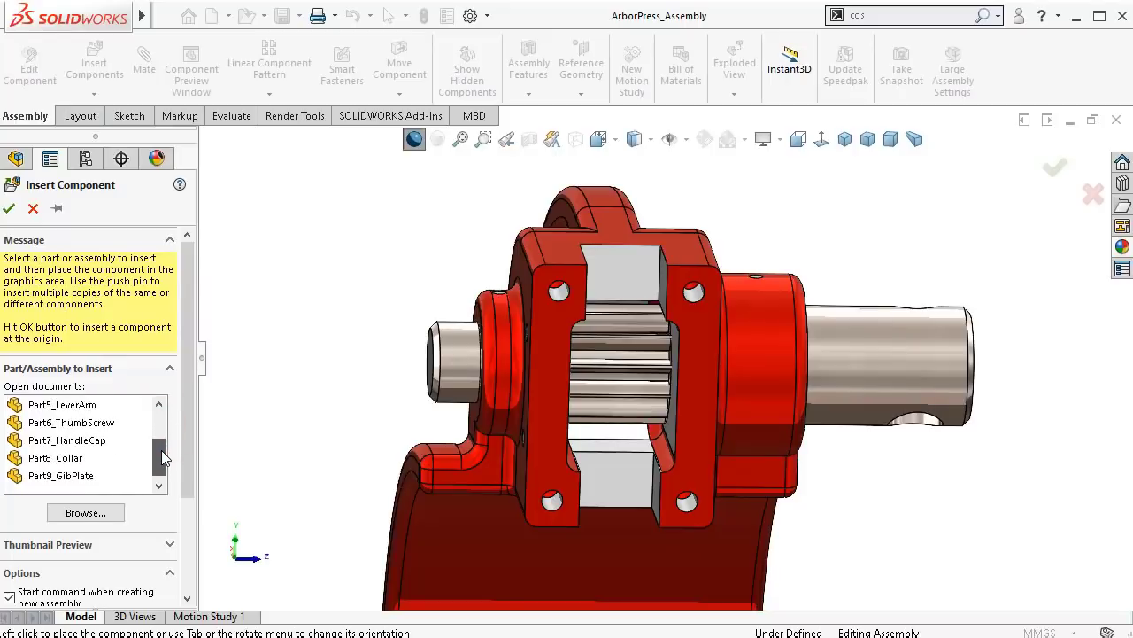
pyautogui.scroll(1, 161, 431)
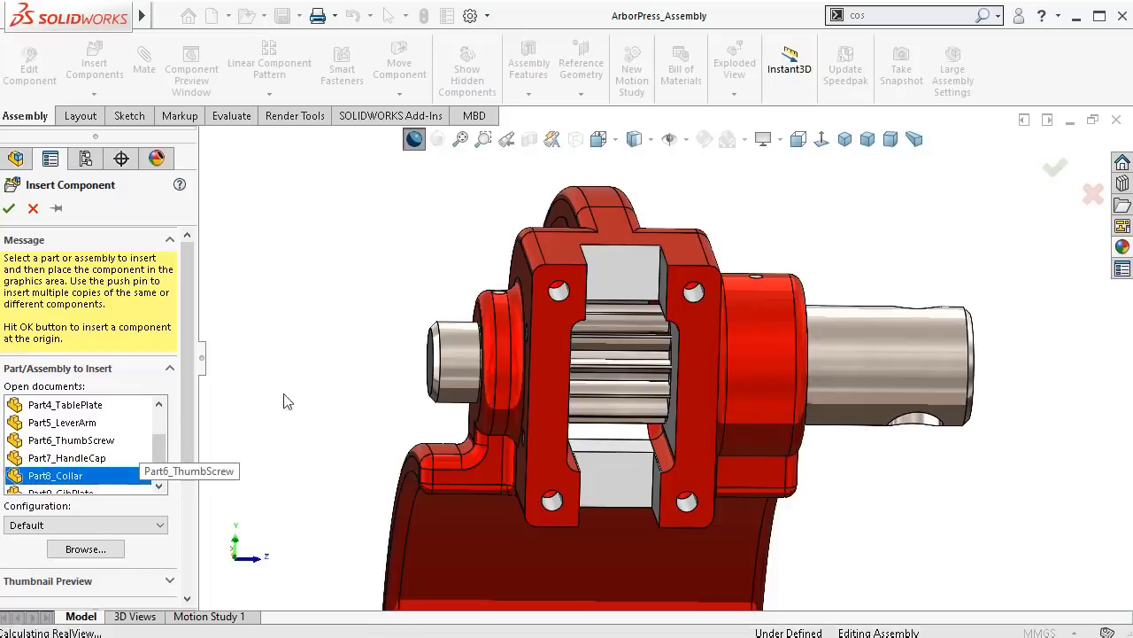
pyautogui.click(385, 367)
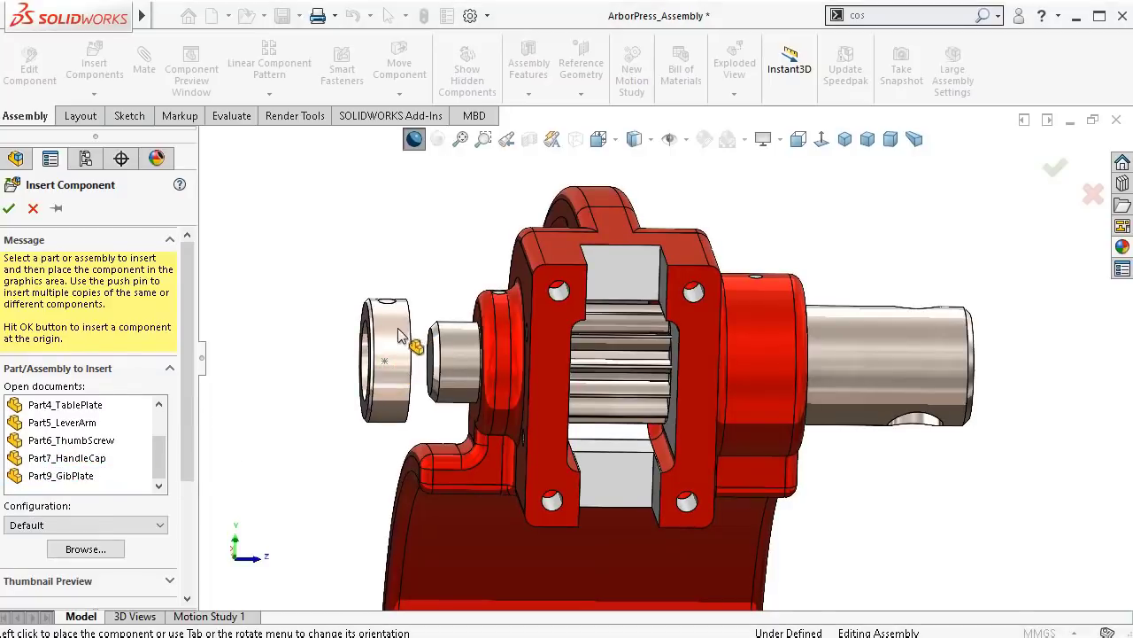
pyautogui.scroll(-4, 386, 355)
pyautogui.scroll(-3, 306, 323)
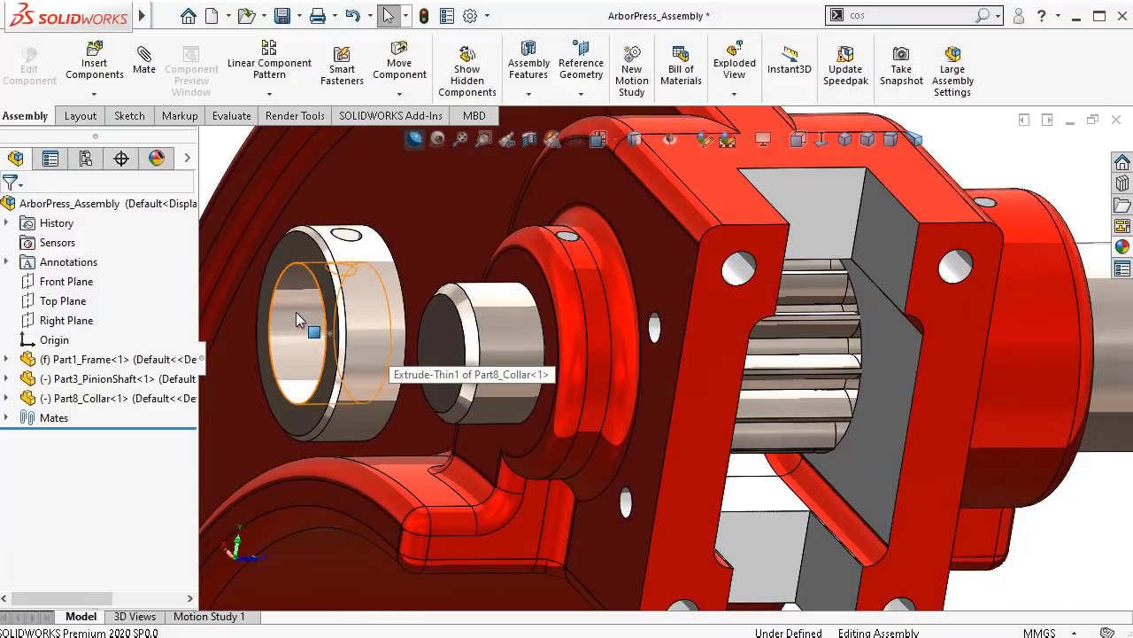
# Step: Mate the collar's bore concentric with the thin end of the pinion shaft
pyautogui.click(296, 312)
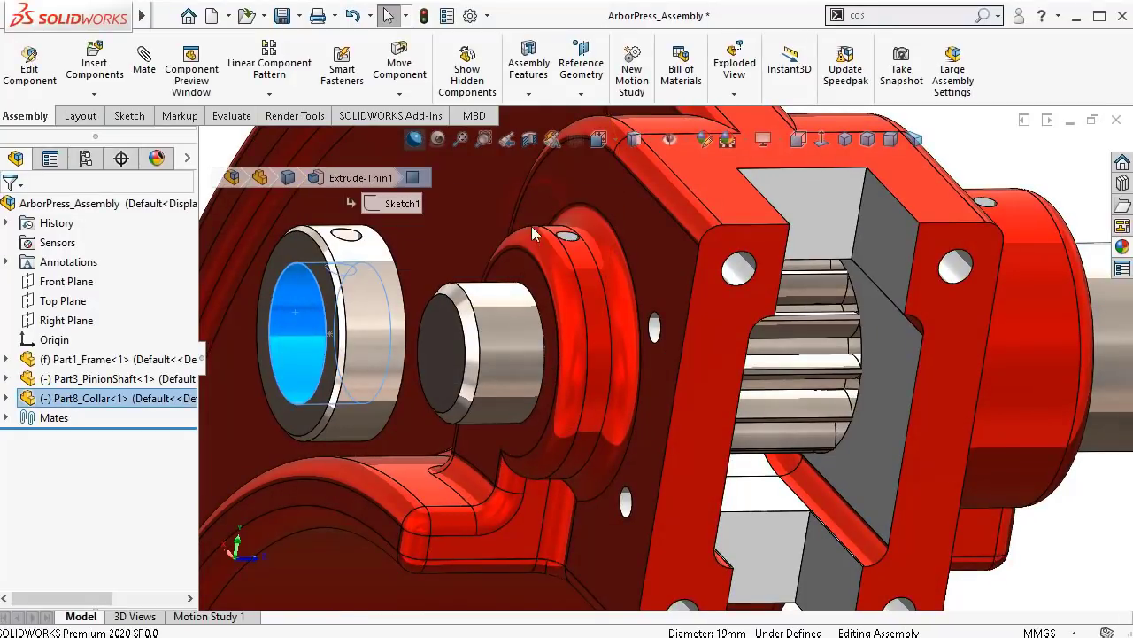
pyautogui.press('m')
pyautogui.click(510, 351)
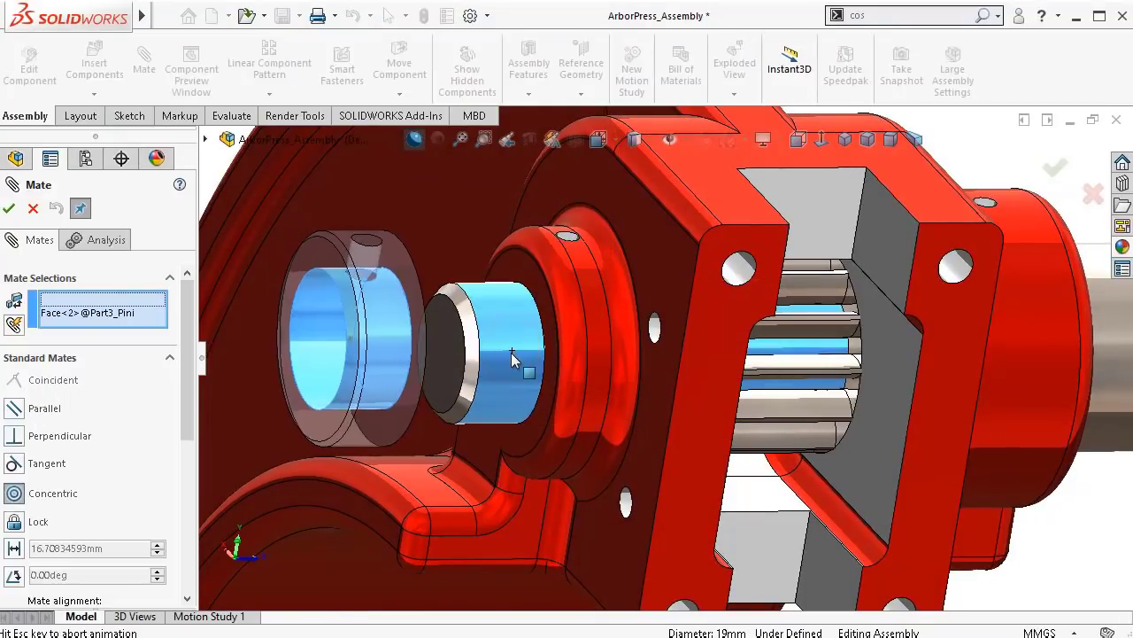
pyautogui.click(488, 311)
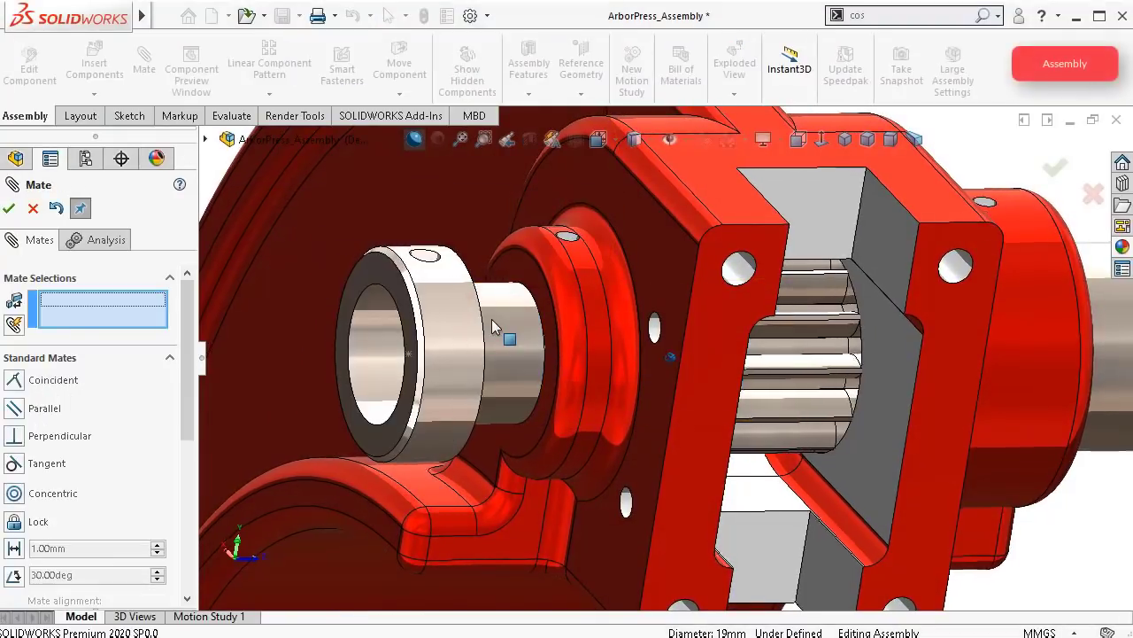
# Step: Mate the collar's inner ring face coincident with the end face of the frame's boss and finish mating
pyautogui.press('Left')
pyautogui.press('Left')
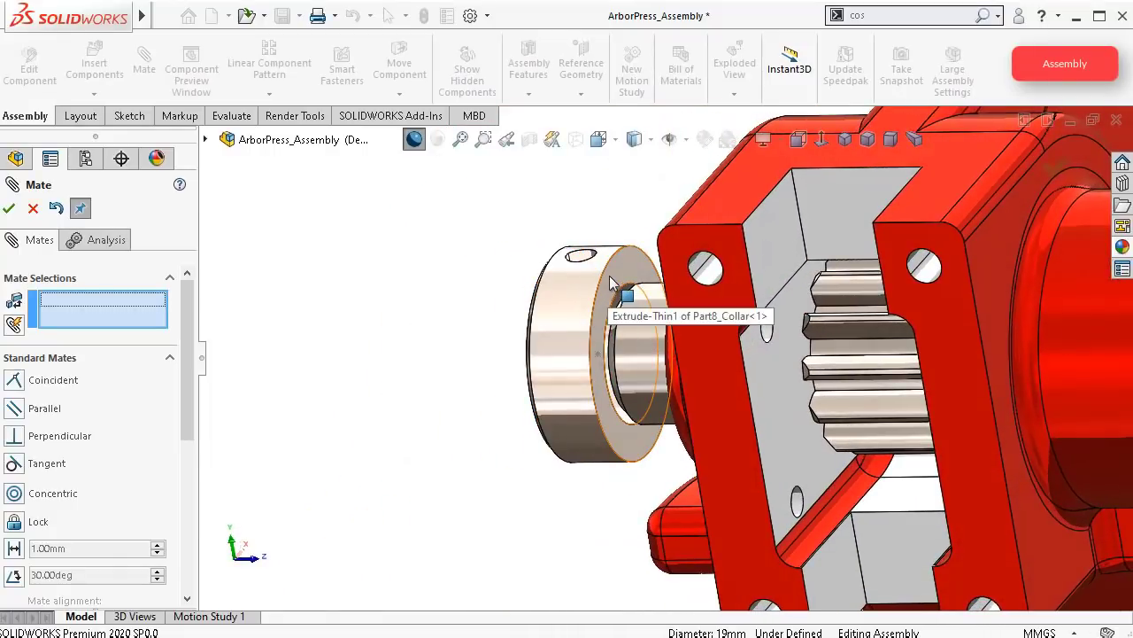
pyautogui.click(609, 281)
pyautogui.press('Right')
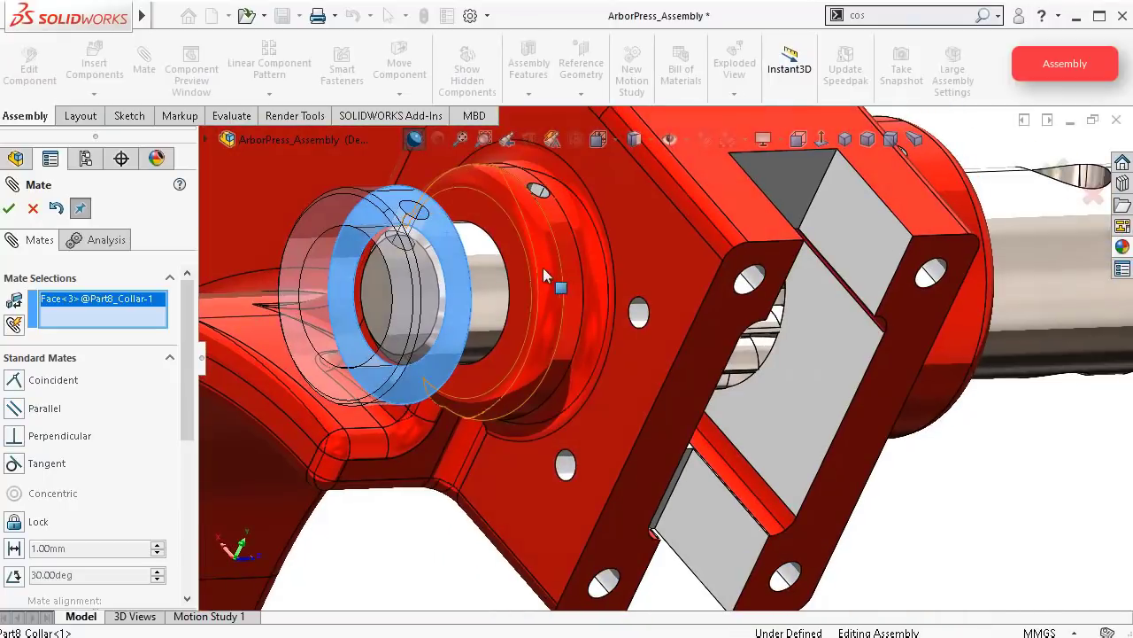
pyautogui.click(513, 270)
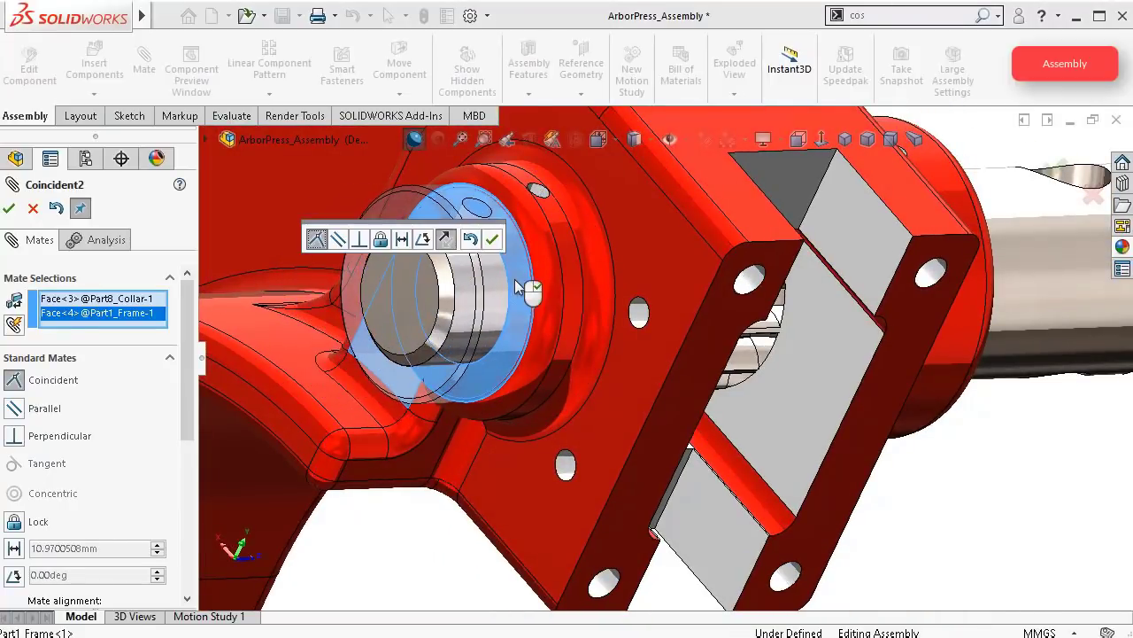
pyautogui.click(495, 241)
pyautogui.scroll(3, 575, 294)
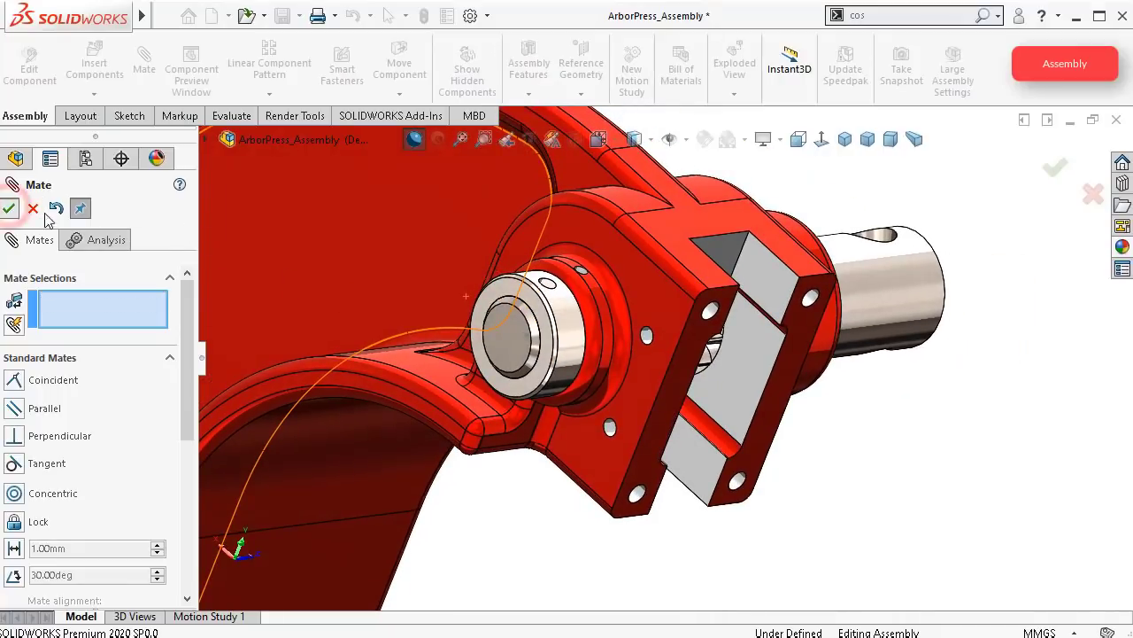
pyautogui.click(9, 208)
# Step: Apply an appearance from the Steel library to the collar's body and save the assembly
pyautogui.scroll(2, 1033, 411)
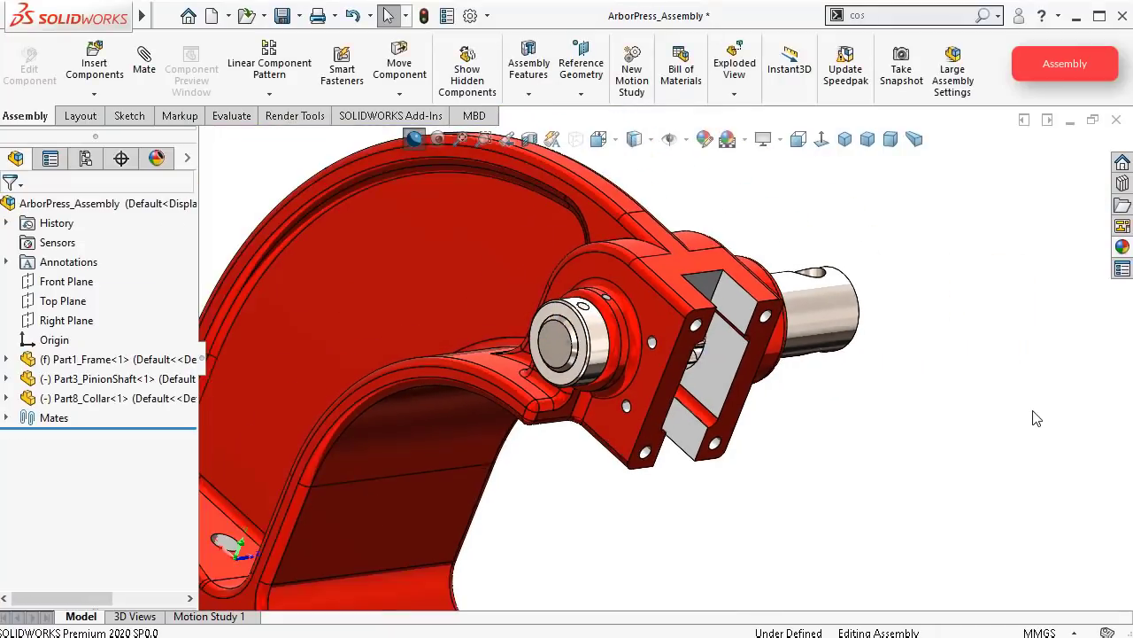
pyautogui.moveTo(1036, 417); pyautogui.dragTo(666, 331, button='middle')
pyautogui.scroll(-4, 620, 326)
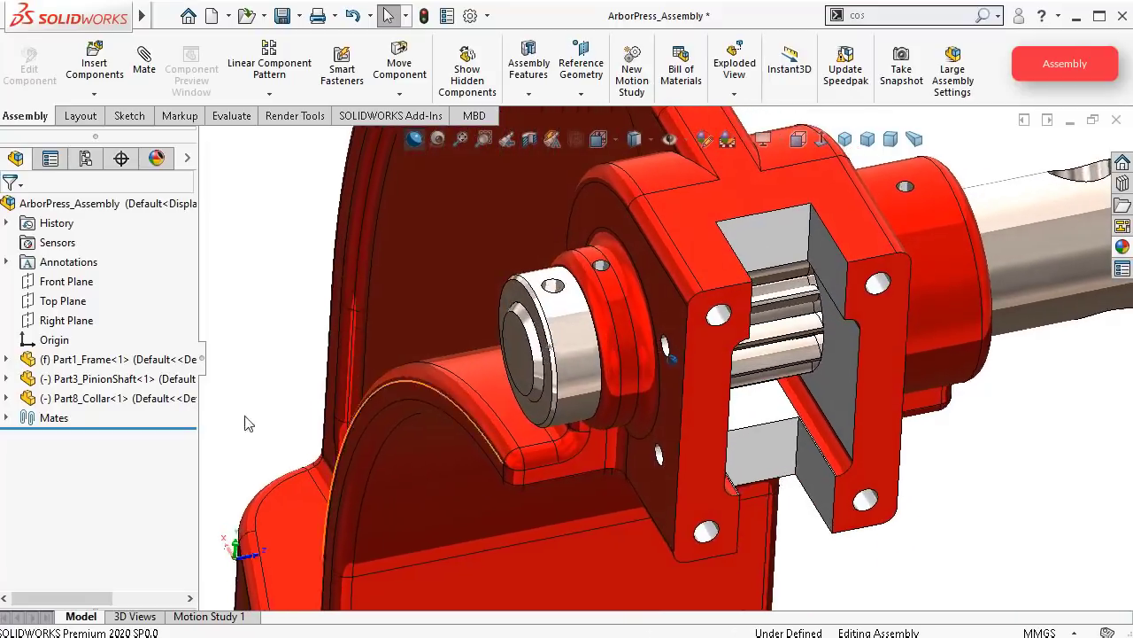
pyautogui.click(96, 406)
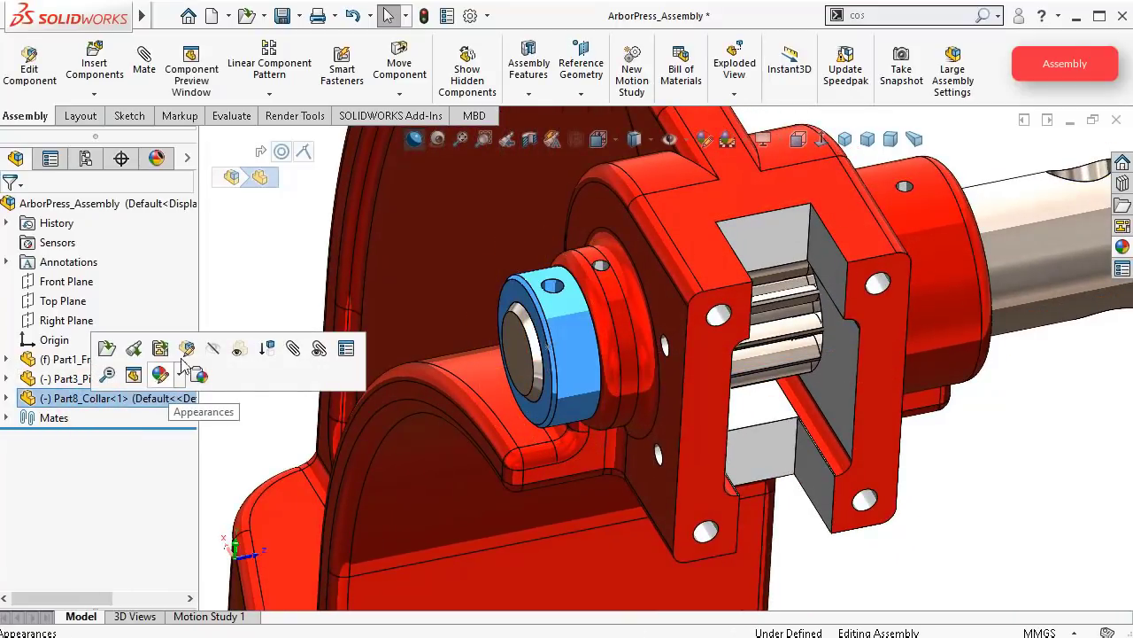
pyautogui.click(1119, 248)
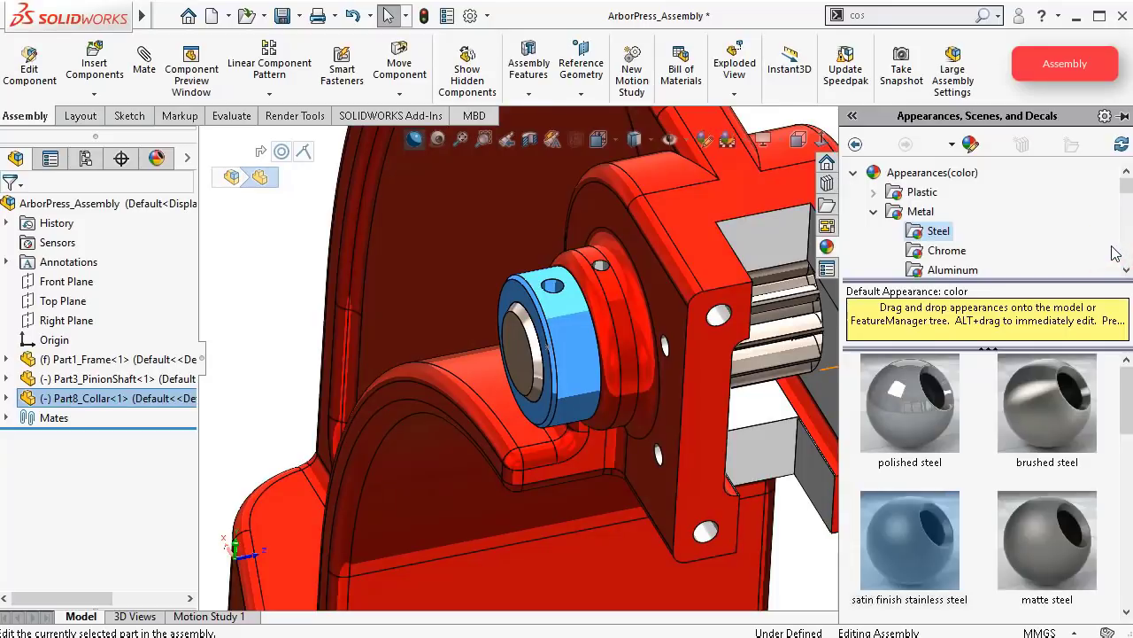
pyautogui.moveTo(1129, 406)
pyautogui.mouseDown()
pyautogui.moveTo(1129, 500)
pyautogui.moveTo(1127, 466)
pyautogui.moveTo(777, 474)
pyautogui.moveTo(578, 364)
pyautogui.mouseUp()
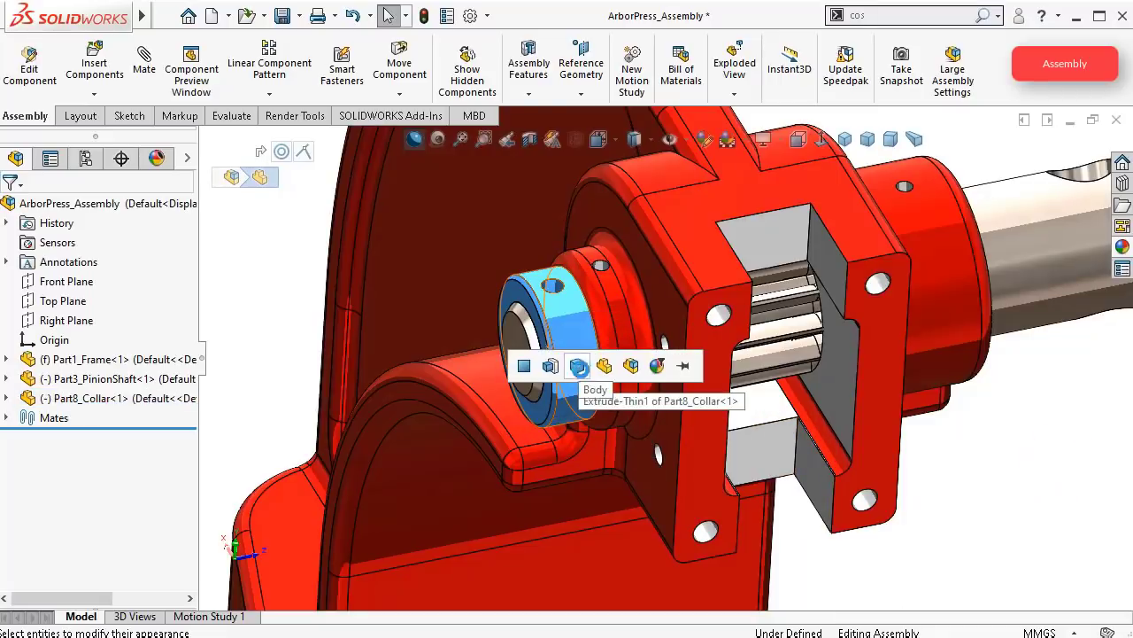
pyautogui.click(578, 365)
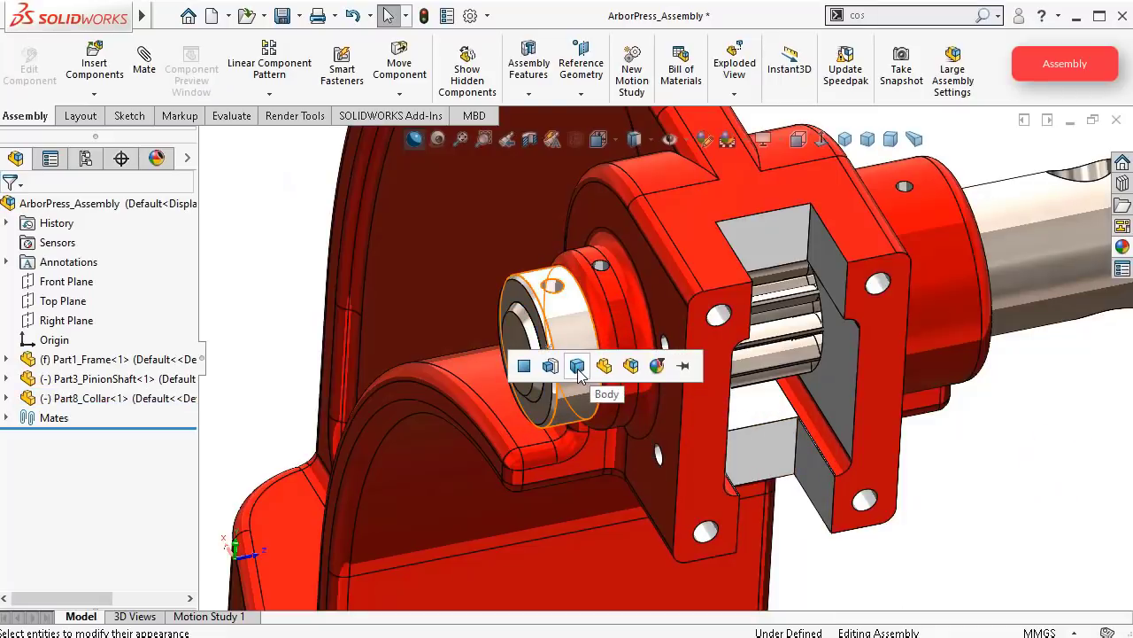
pyautogui.click(577, 365)
pyautogui.scroll(2, 352, 260)
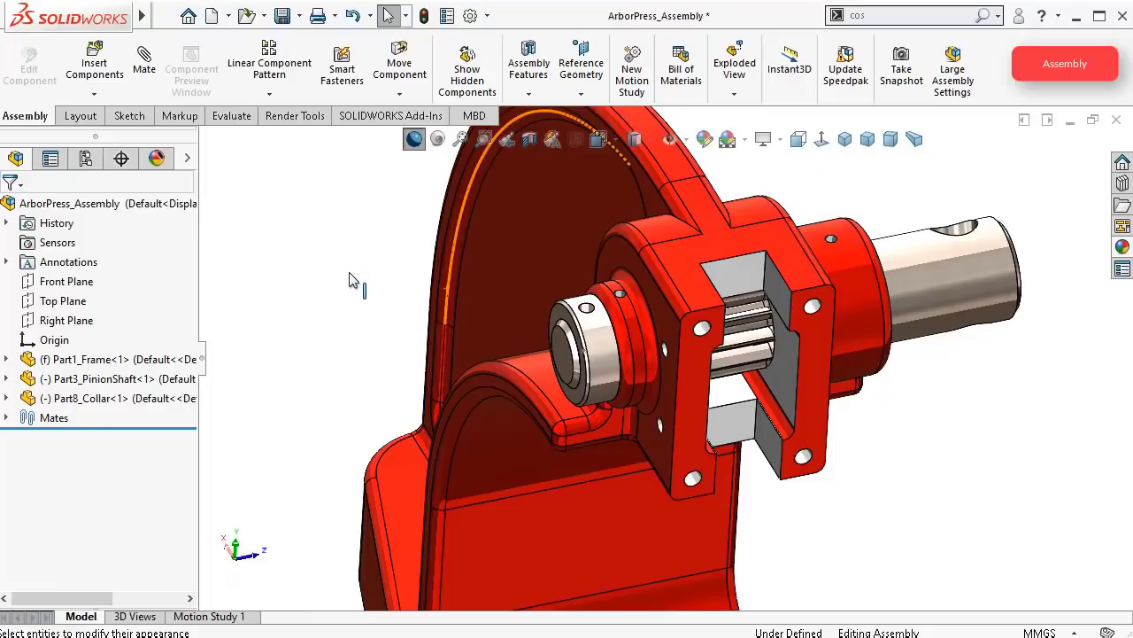
pyautogui.moveTo(349, 273); pyautogui.dragTo(450, 339, button='middle')
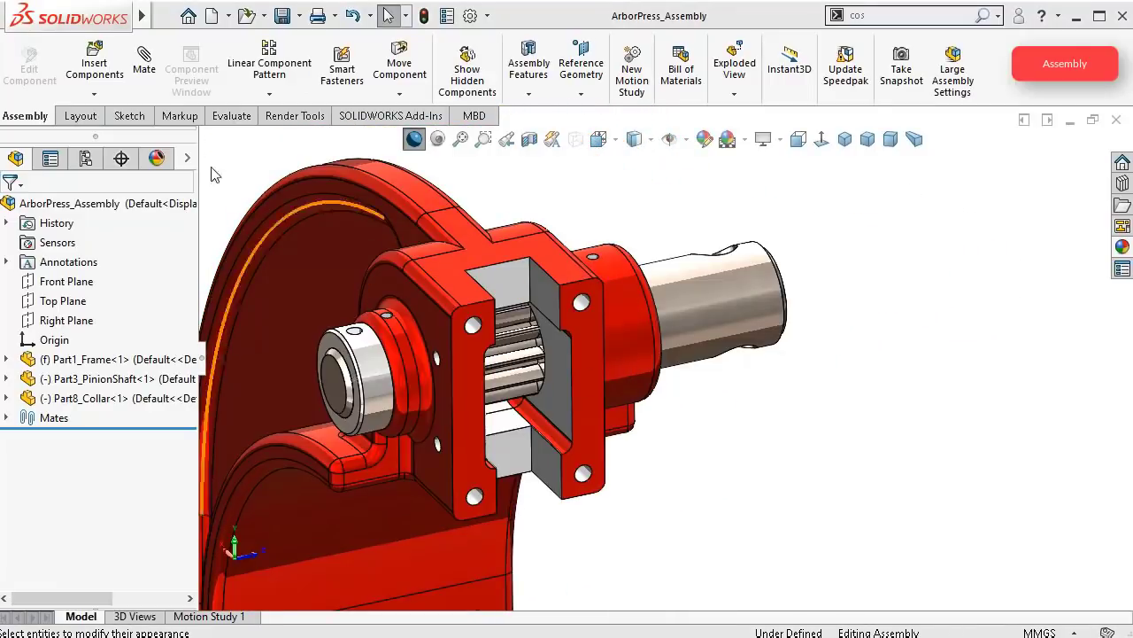
# Step: Insert the Part5_LeverArm component beside the thick end of the pinion shaft
pyautogui.click(97, 71)
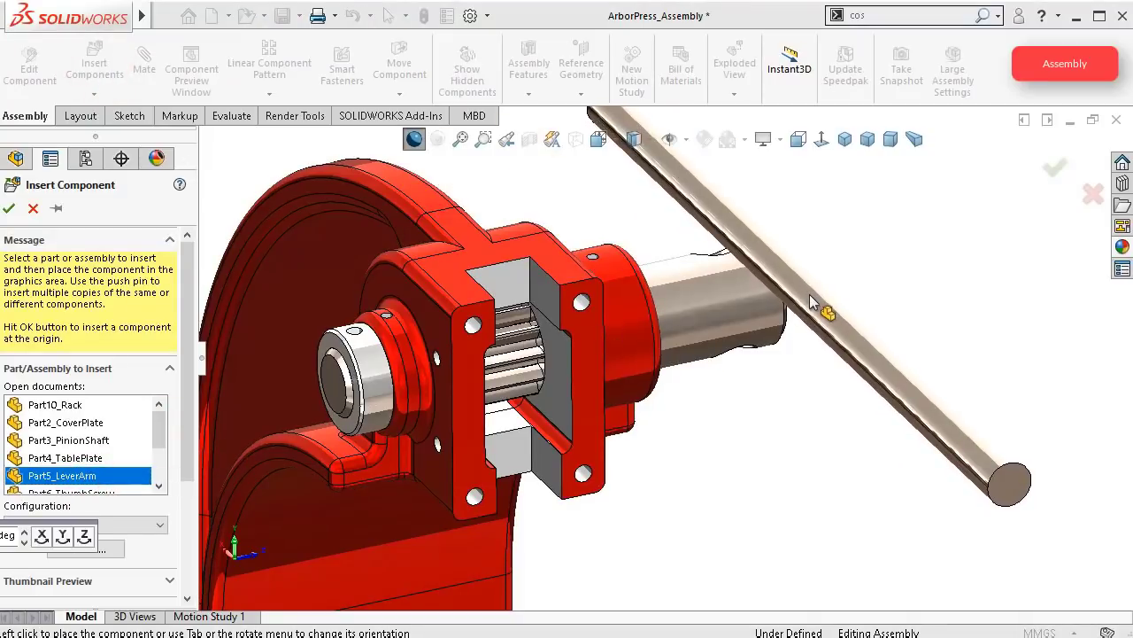
pyautogui.click(912, 299)
pyautogui.scroll(3, 846, 293)
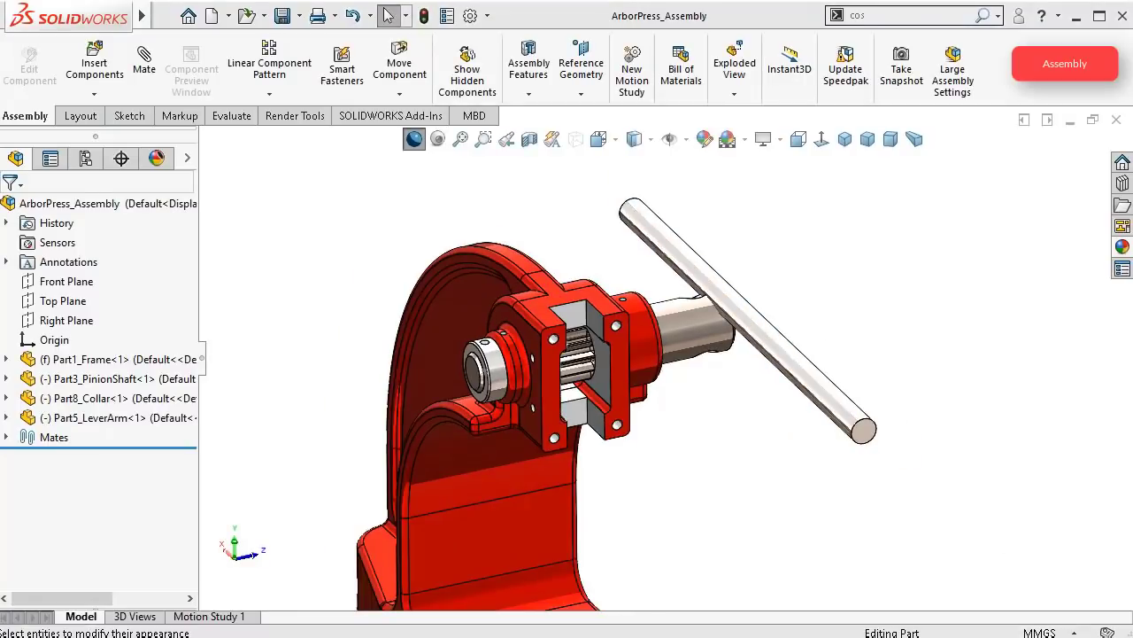
# Step: Mate the lever arm's cylindrical face concentric with the cross hole in the pinion shaft's thick end
pyautogui.click(797, 363)
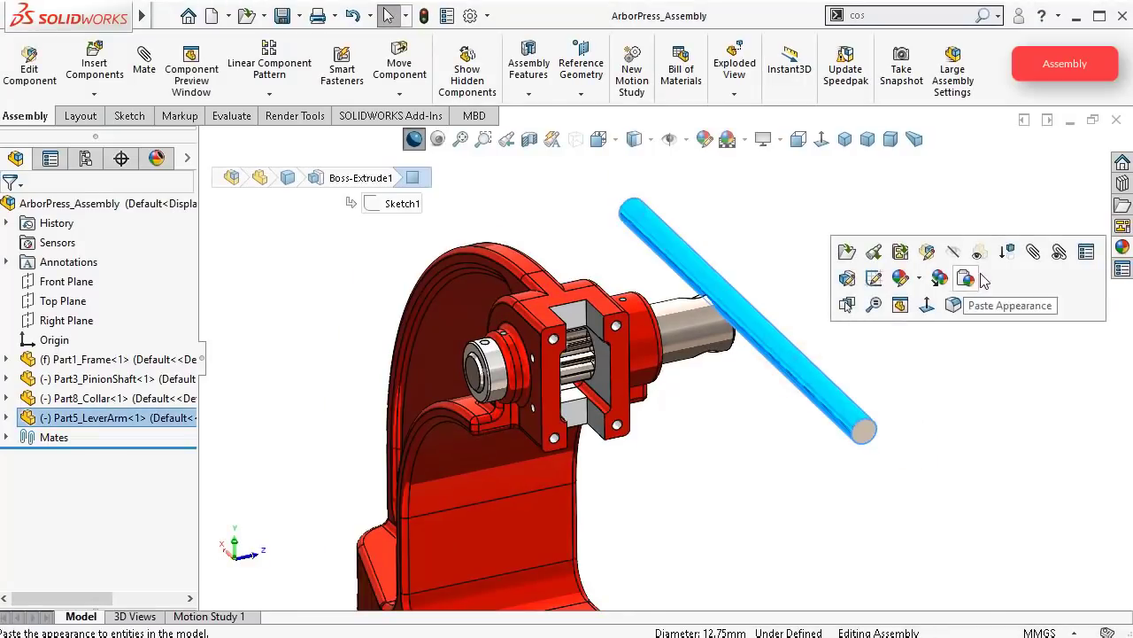
pyautogui.click(1029, 255)
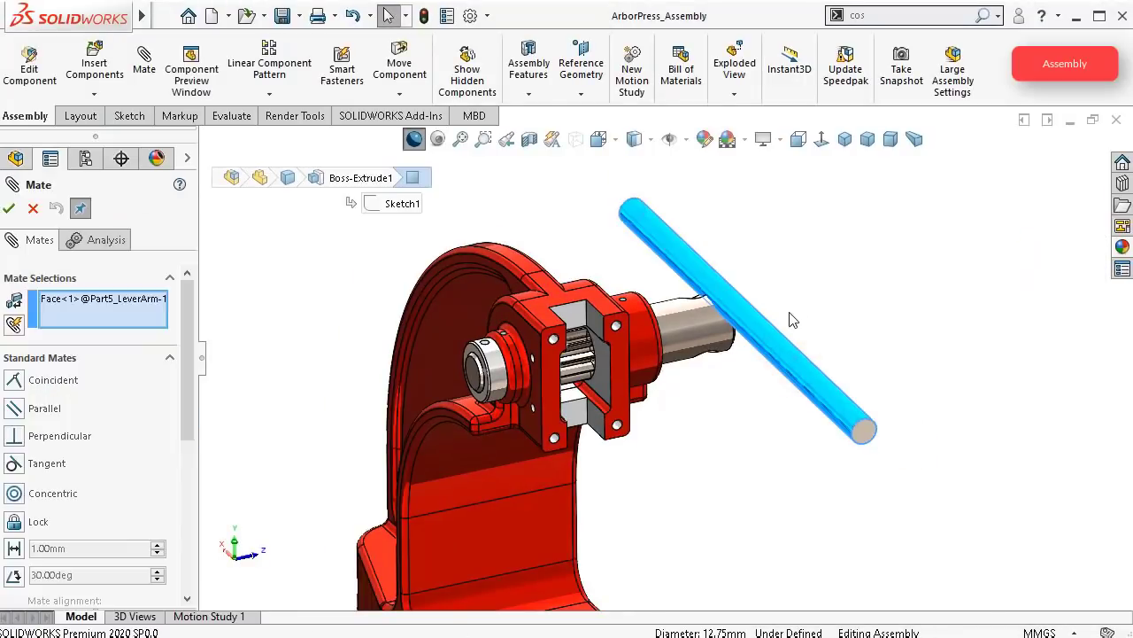
pyautogui.moveTo(787, 313); pyautogui.dragTo(787, 314, button='middle')
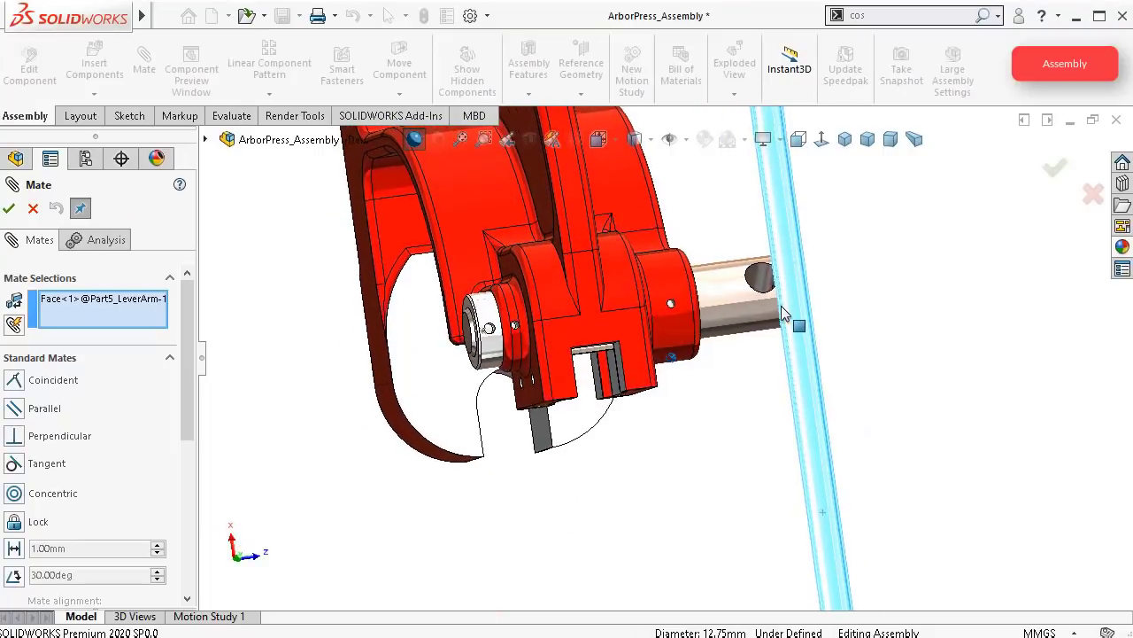
pyautogui.scroll(-3, 797, 298)
pyautogui.click(848, 250)
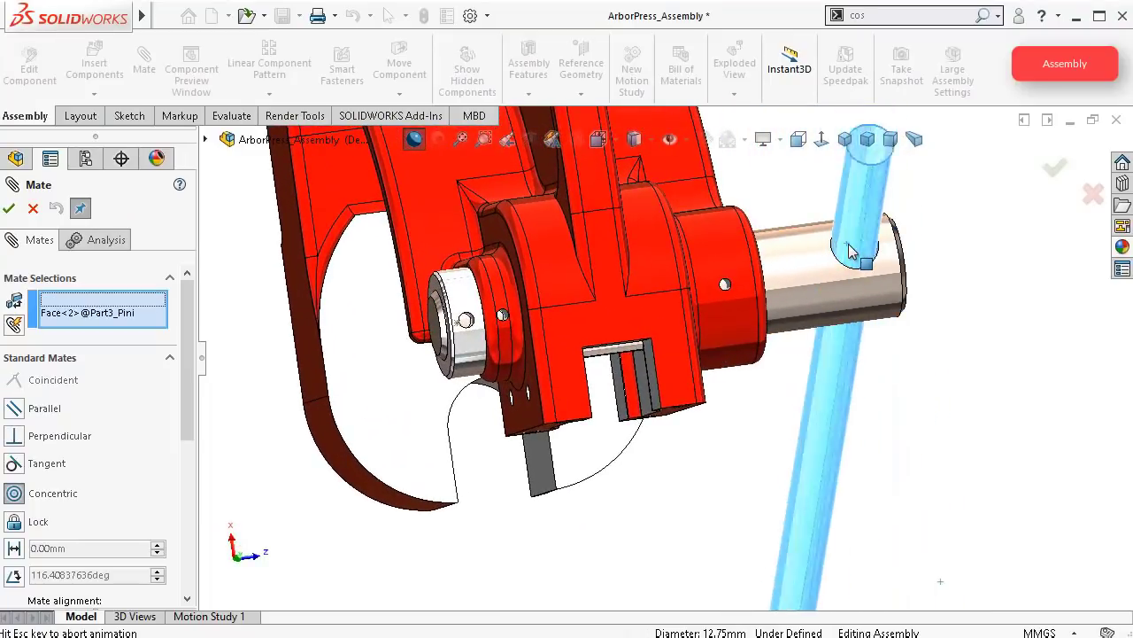
pyautogui.click(1070, 208)
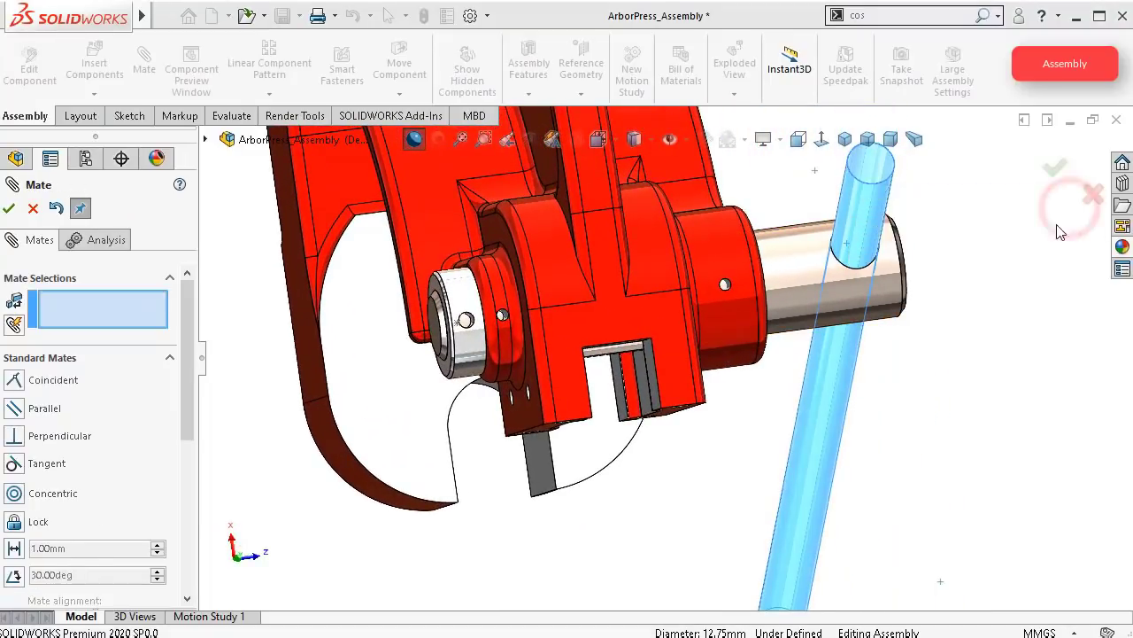
# Step: Slide the lever arm upward through the pinion shaft's cross hole and finish mating
pyautogui.press('f')
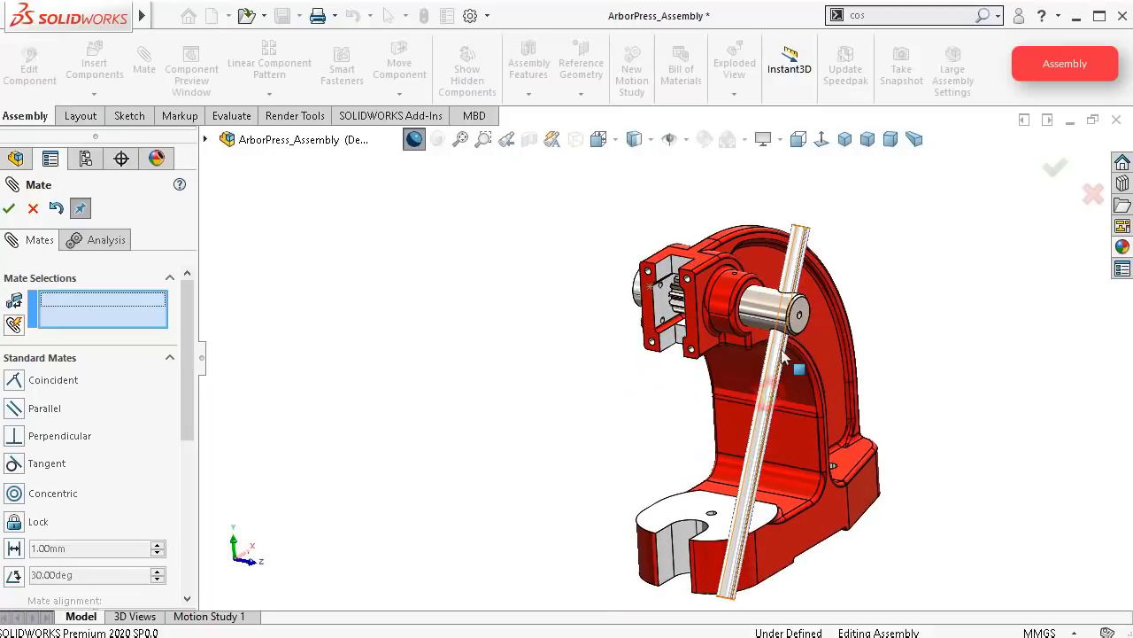
pyautogui.moveTo(784, 354); pyautogui.dragTo(817, 277)
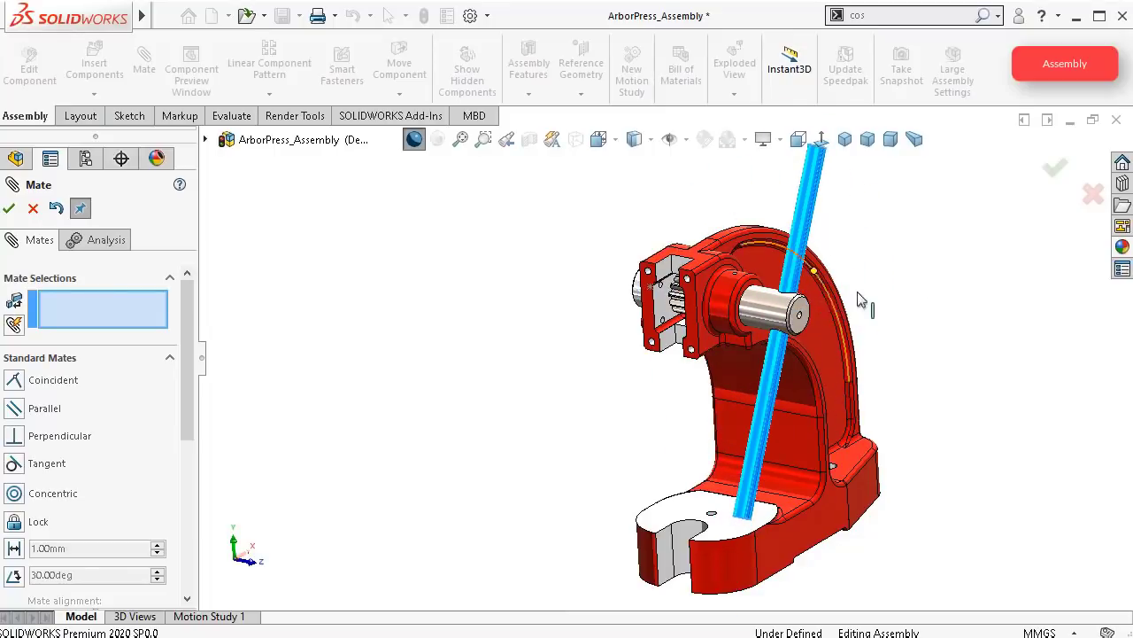
pyautogui.moveTo(935, 304); pyautogui.dragTo(485, 301, button='middle')
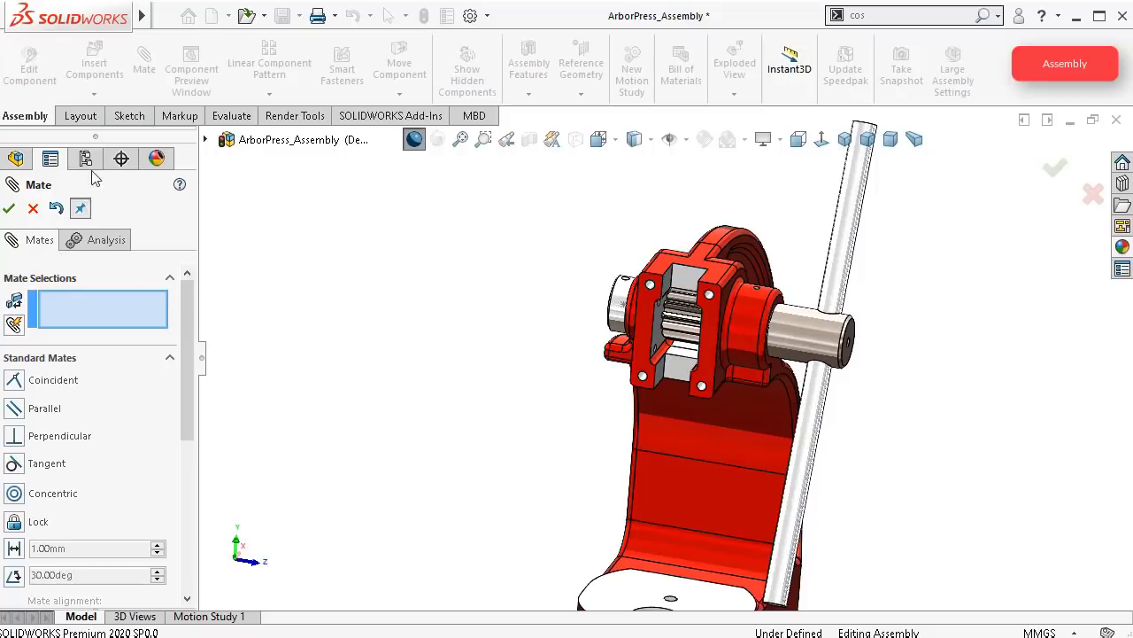
pyautogui.click(33, 208)
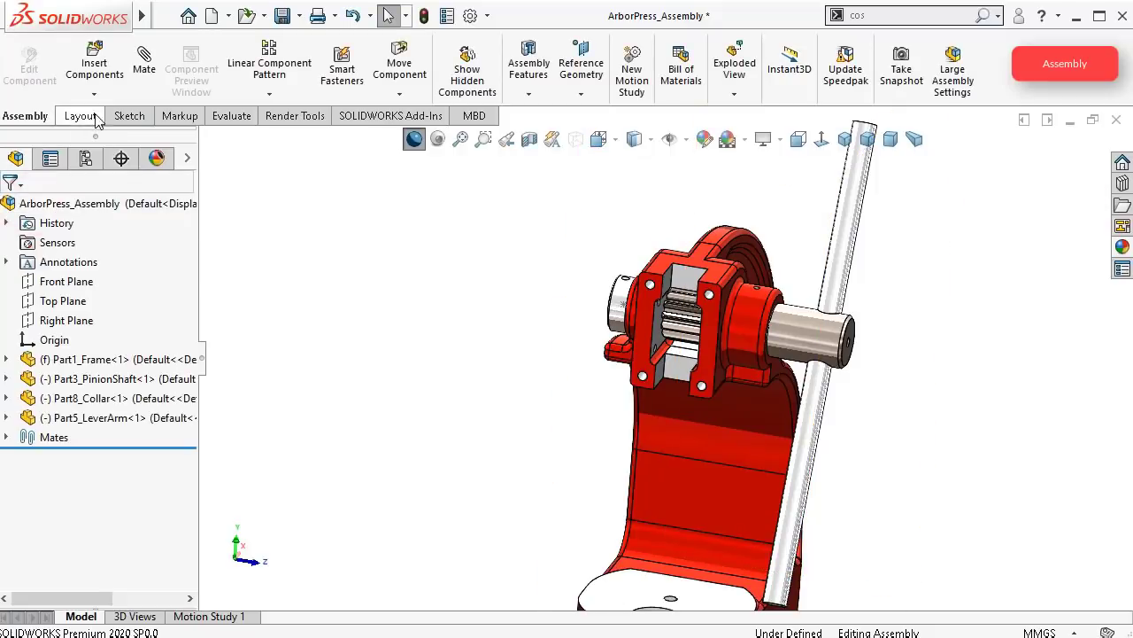
# Step: Insert the Part7_HandleCap component beside the upper part of the lever arm
pyautogui.click(95, 66)
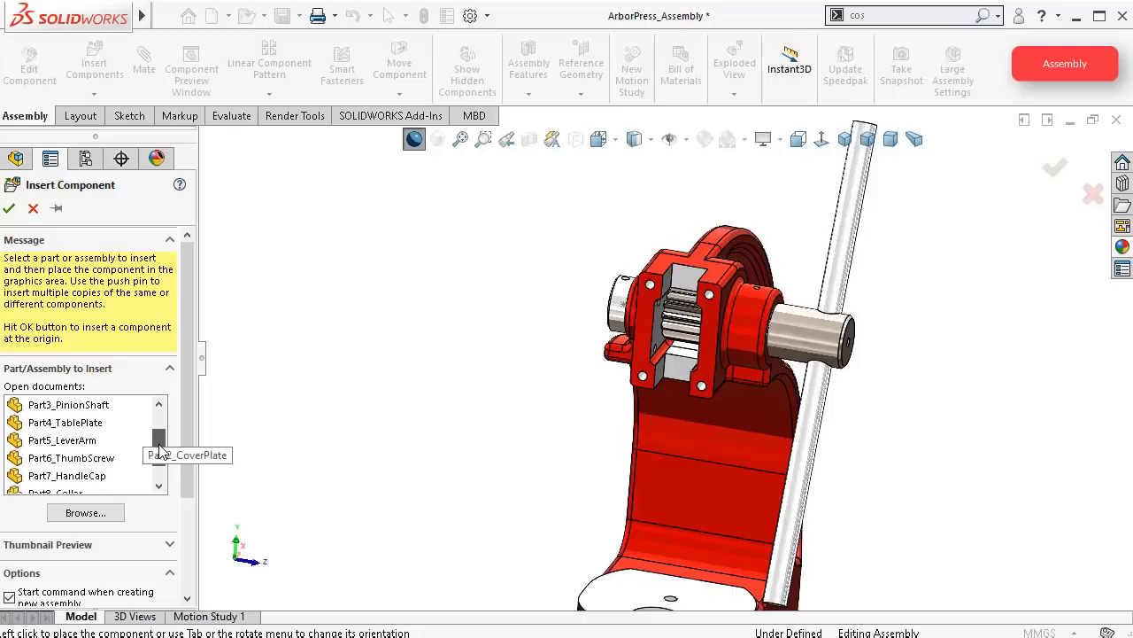
pyautogui.click(106, 476)
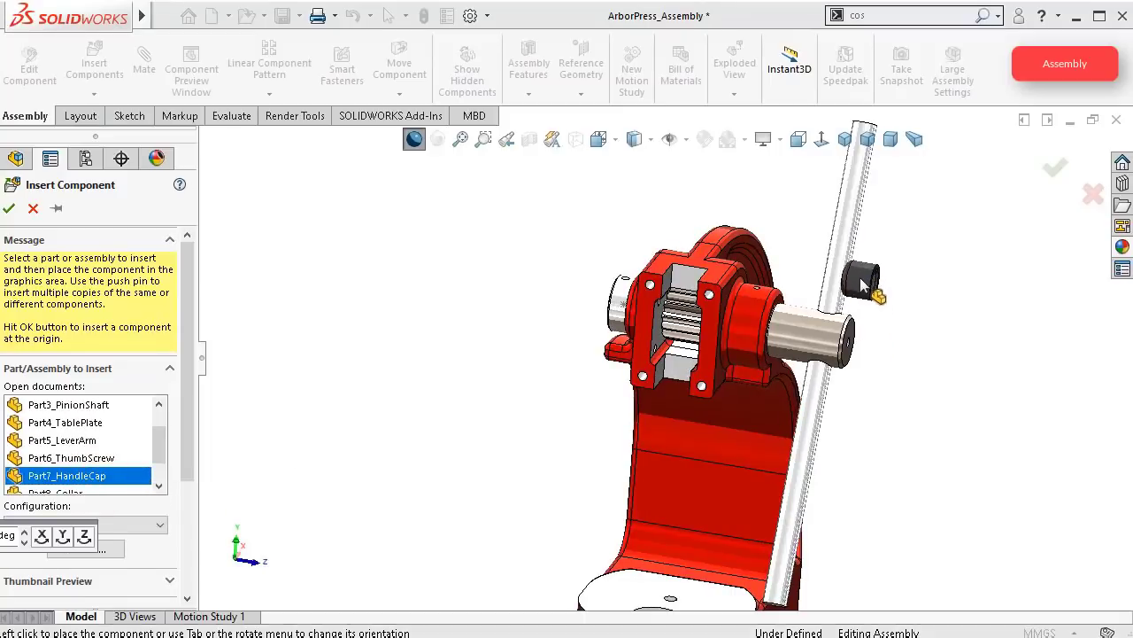
pyautogui.click(894, 272)
pyautogui.scroll(-5, 895, 283)
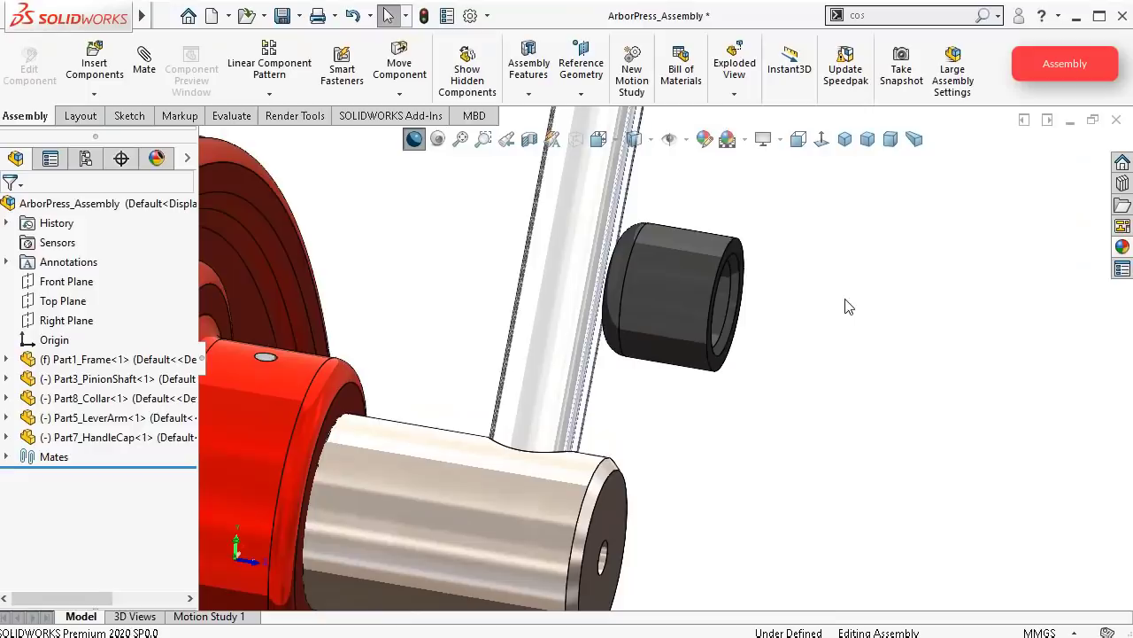
# Step: Mate the handle cap's bore concentric with the lever arm, flipping the alignment so the cap's closed end points upward
pyautogui.click(739, 307)
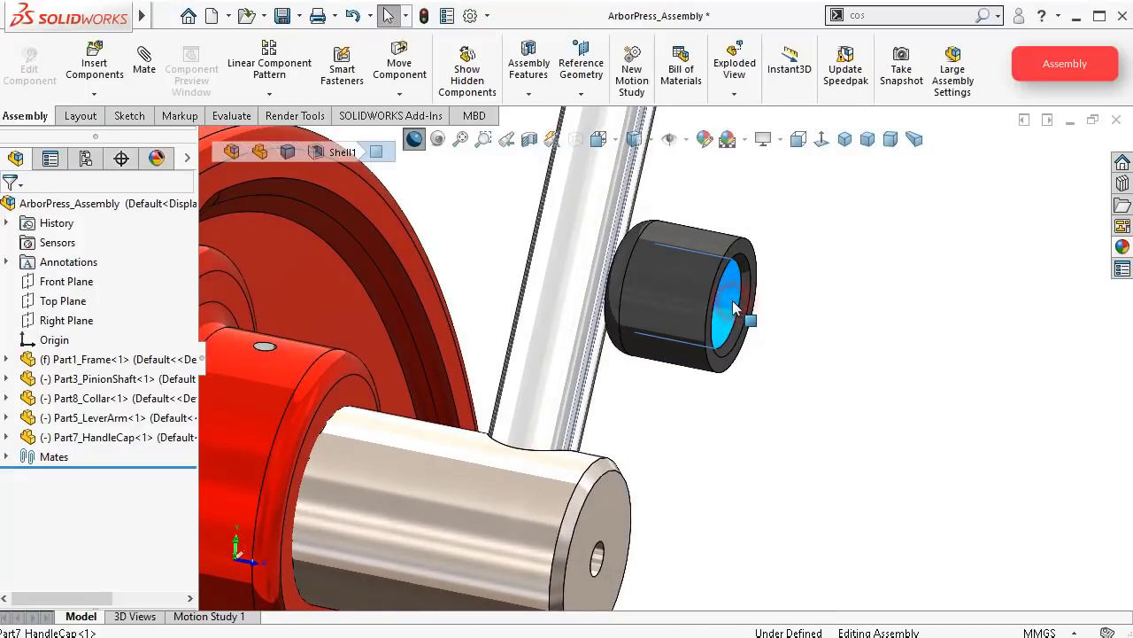
pyautogui.click(965, 204)
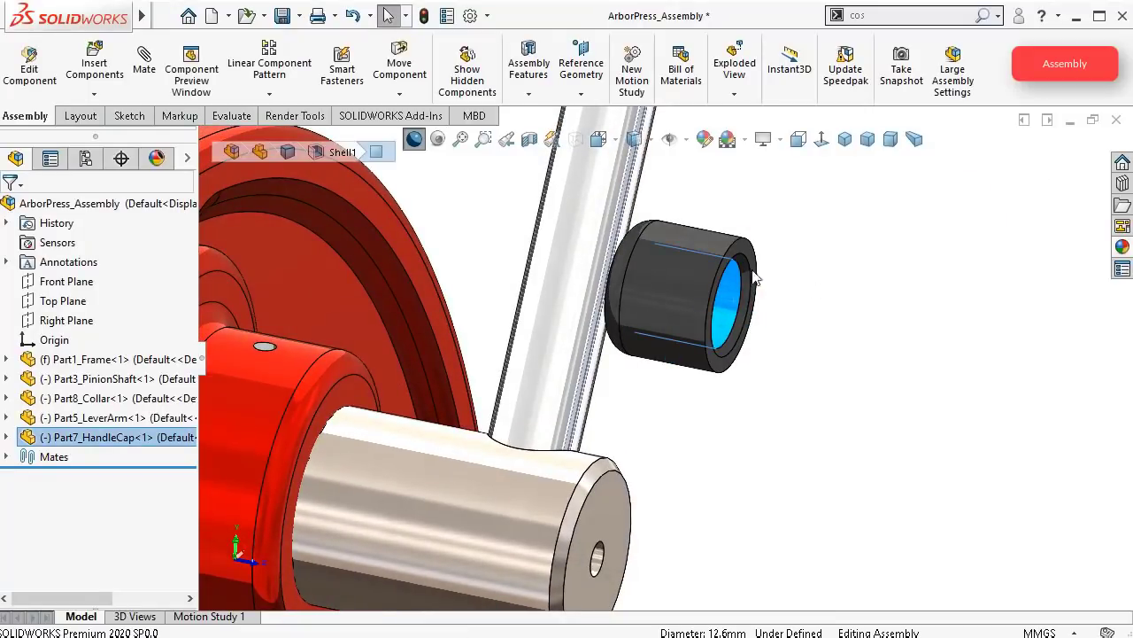
pyautogui.press('m')
pyautogui.scroll(5, 713, 267)
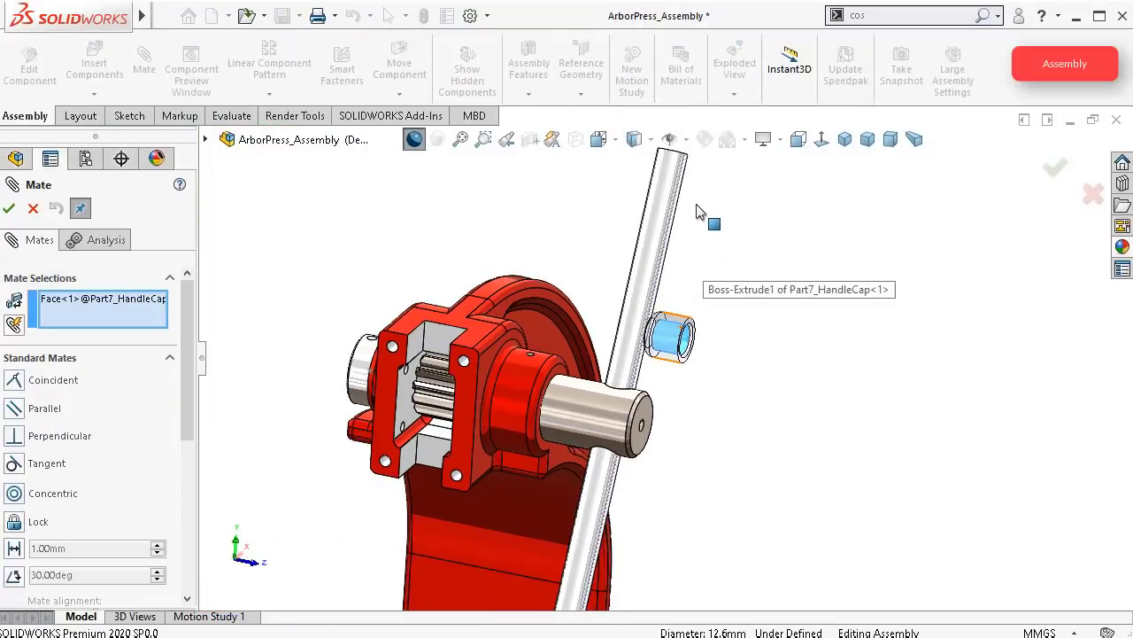
pyautogui.click(671, 159)
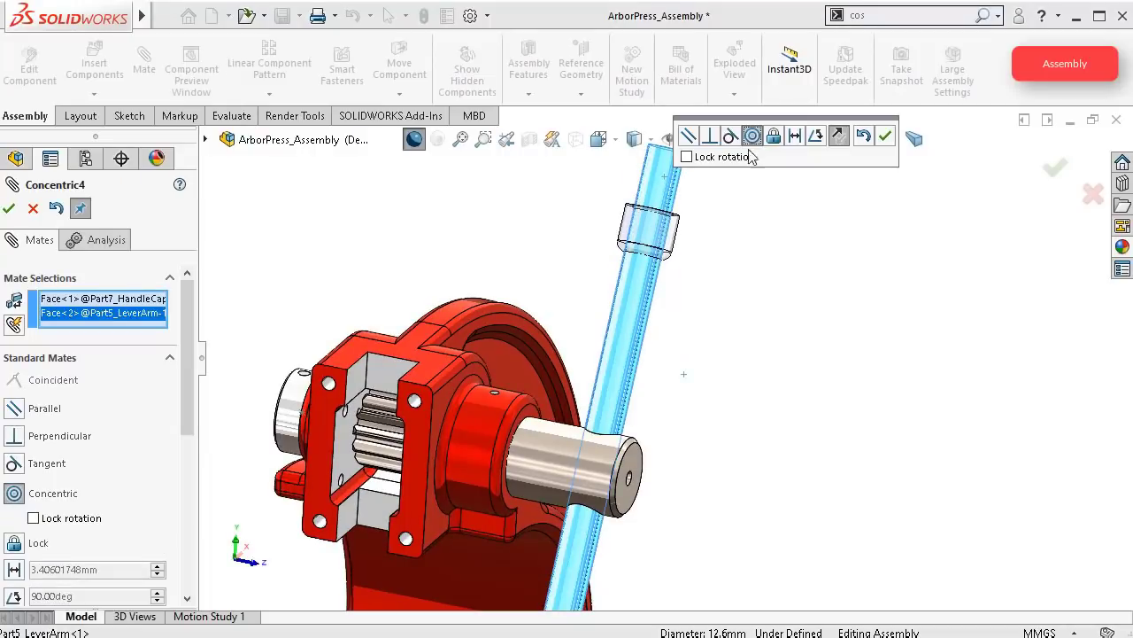
pyautogui.click(838, 135)
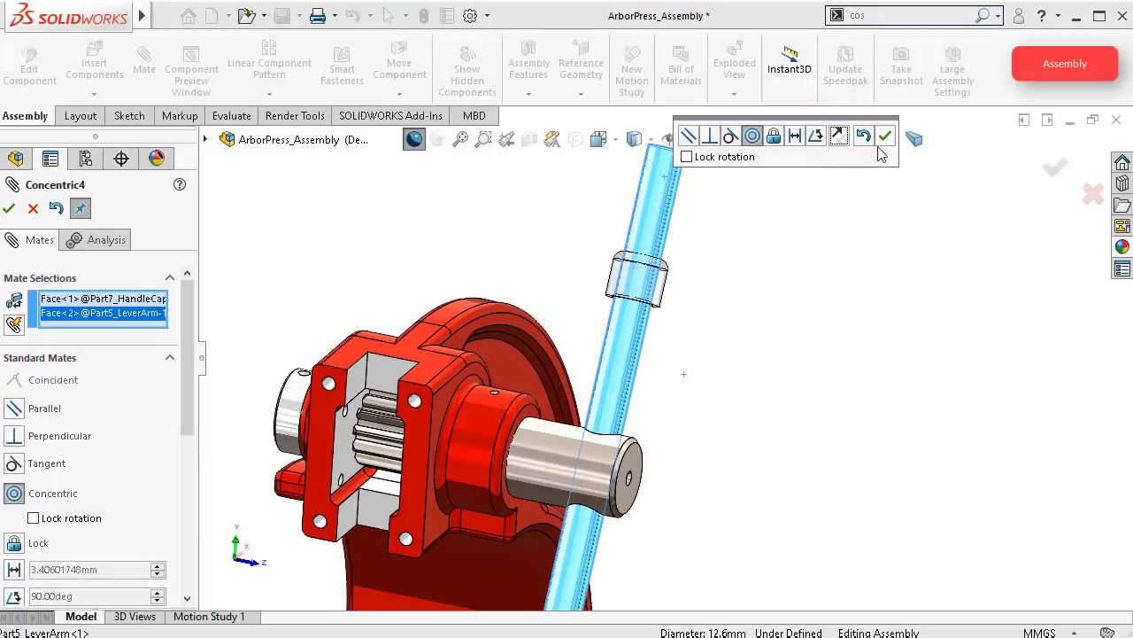
pyautogui.click(886, 136)
pyautogui.scroll(-6, 651, 308)
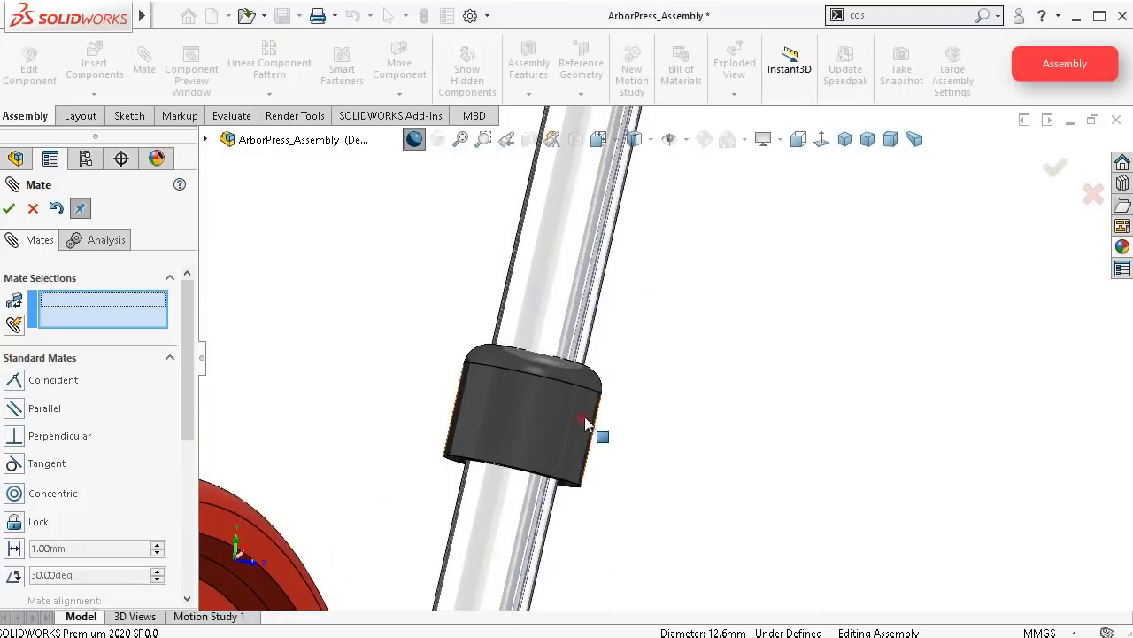
# Step: Slide the handle cap up along the lever arm to its upper end
pyautogui.moveTo(584, 422); pyautogui.dragTo(663, 222)
pyautogui.scroll(5, 666, 228)
pyautogui.scroll(-3, 628, 350)
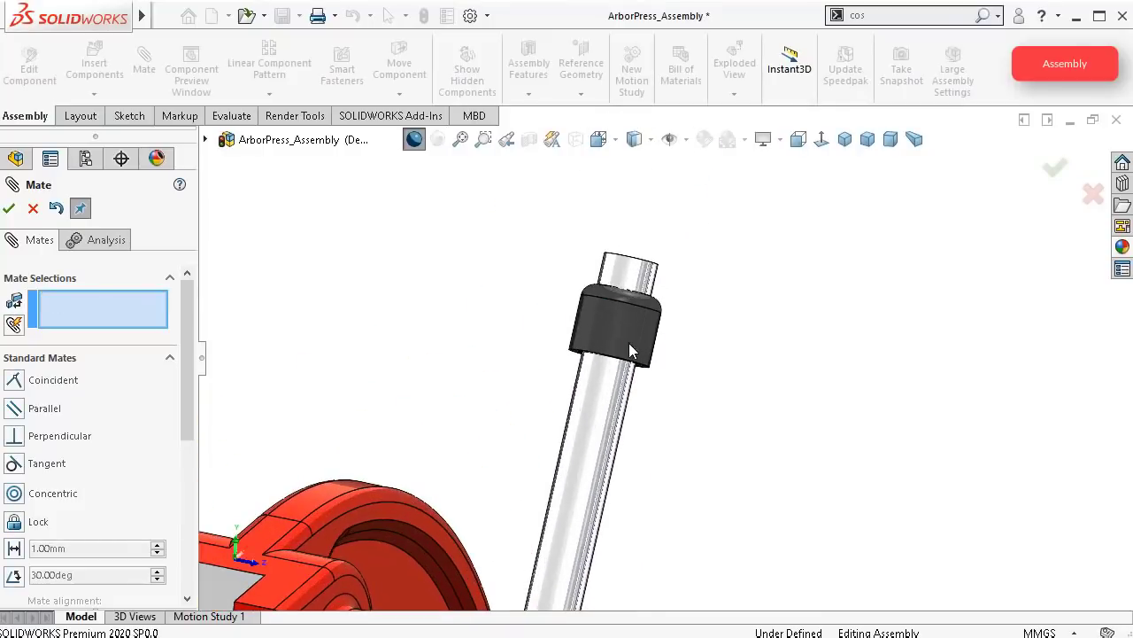
pyautogui.moveTo(629, 343); pyautogui.dragTo(689, 186)
# Step: Mate the handle cap's inner closed-end face coincident with the lever arm's upper end face and finish mating
pyautogui.moveTo(687, 189); pyautogui.dragTo(674, 410, button='middle')
pyautogui.scroll(-3, 719, 304)
pyautogui.scroll(-4, 700, 383)
pyautogui.click(682, 396)
pyautogui.click(623, 410)
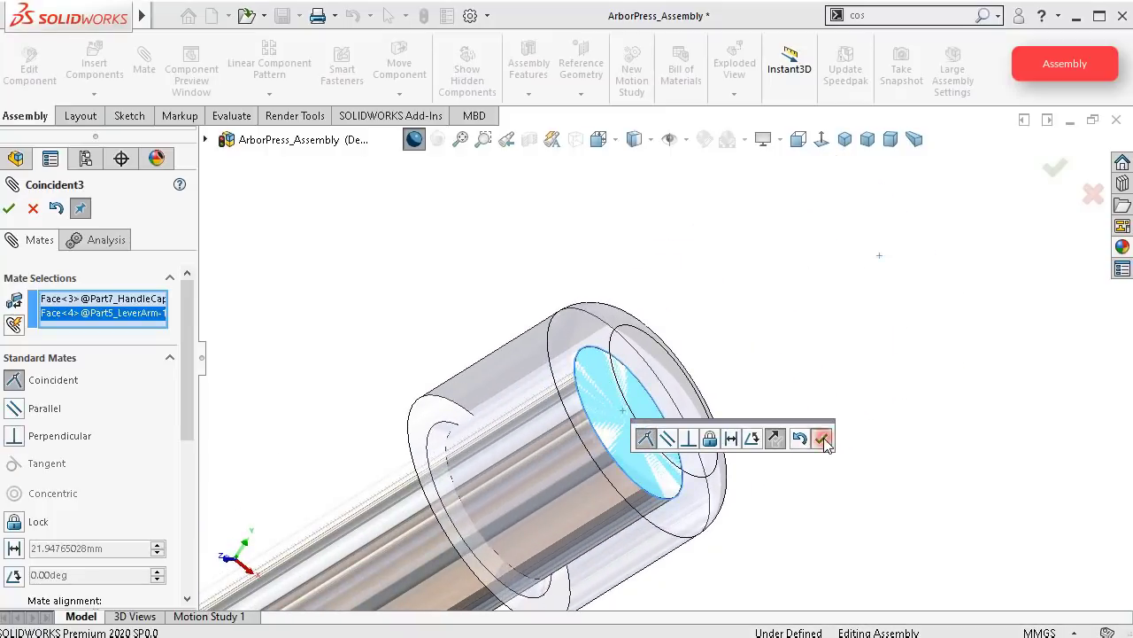
pyautogui.click(824, 440)
pyautogui.scroll(-5, 837, 432)
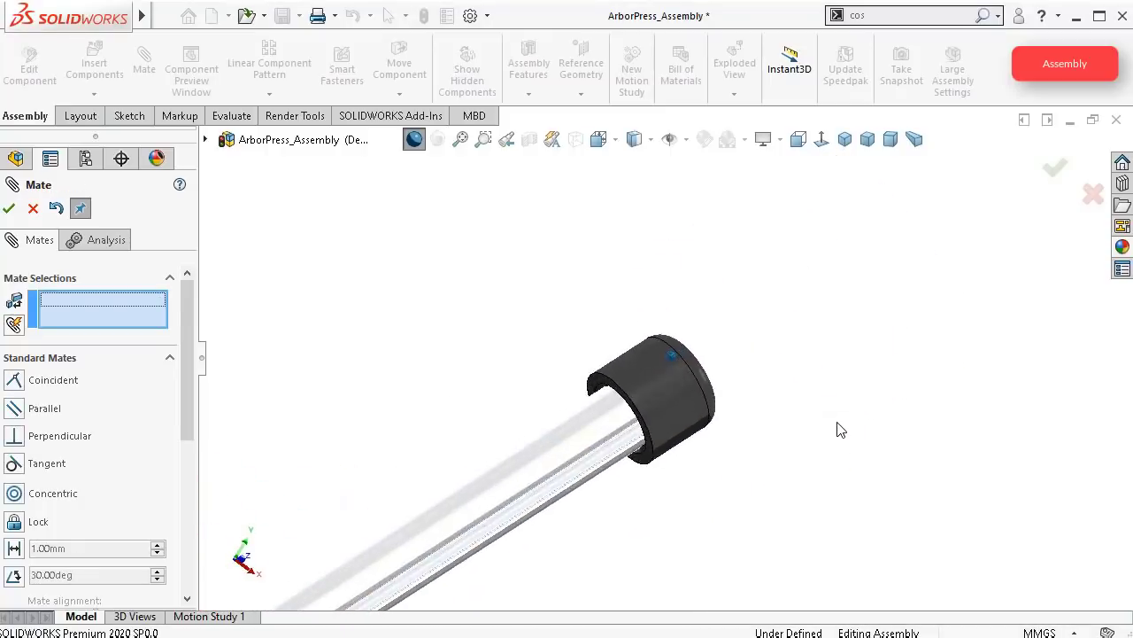
pyautogui.moveTo(837, 423); pyautogui.dragTo(824, 420, button='middle')
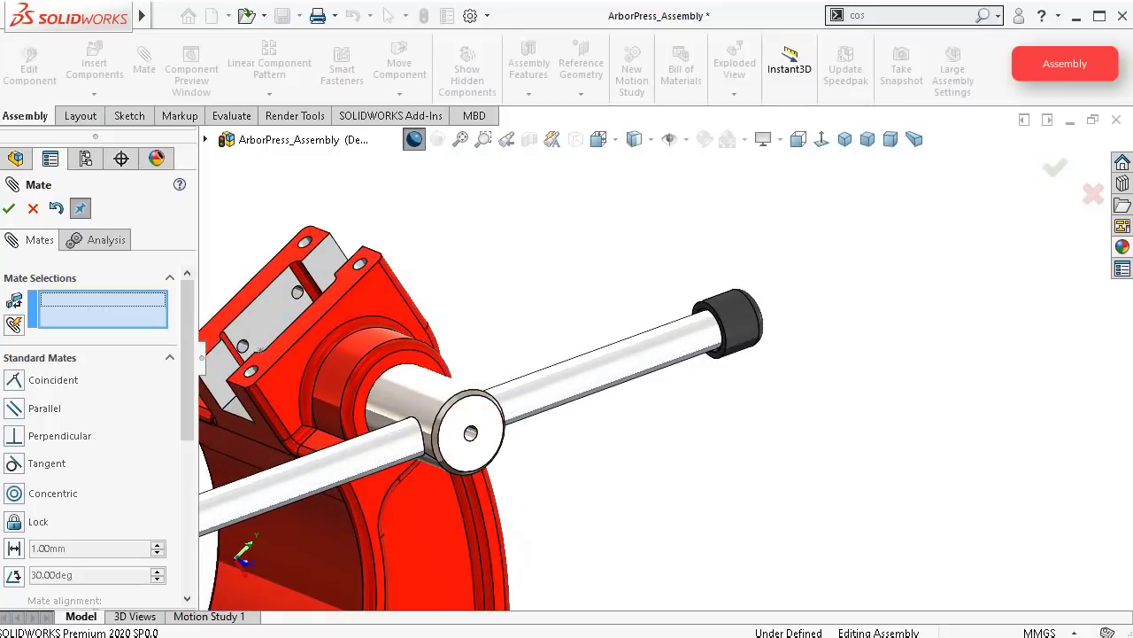
pyautogui.click(8, 209)
# Step: Copy the handle cap with its mates onto the lever arm's lower end, using the arm's cylindrical face and free end face as references
pyautogui.click(734, 323)
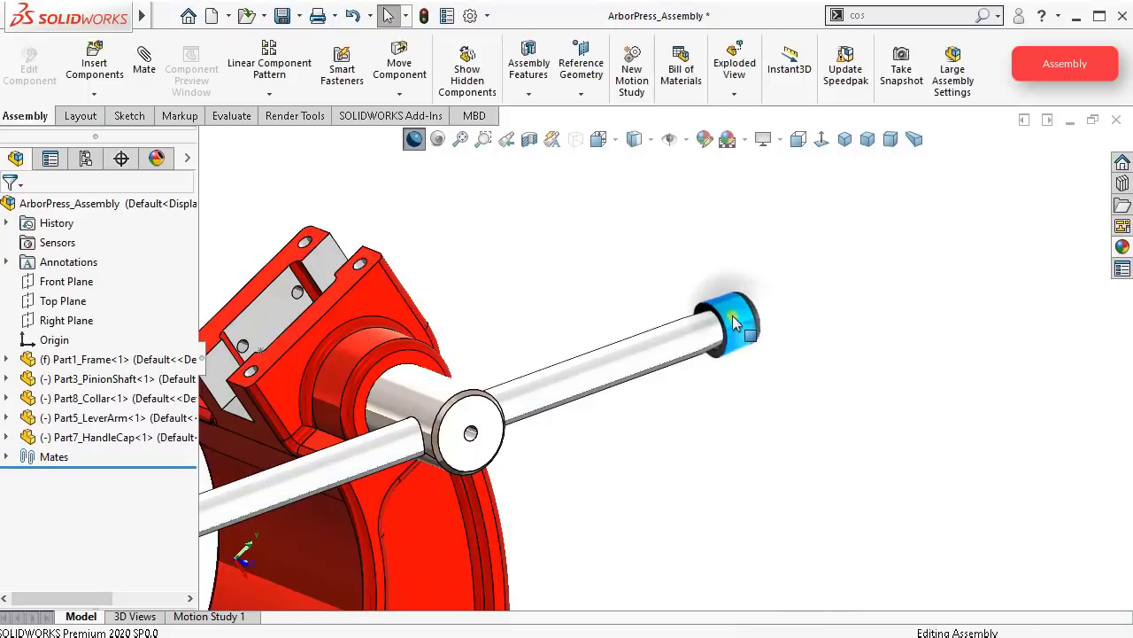
pyautogui.rightClick(734, 322)
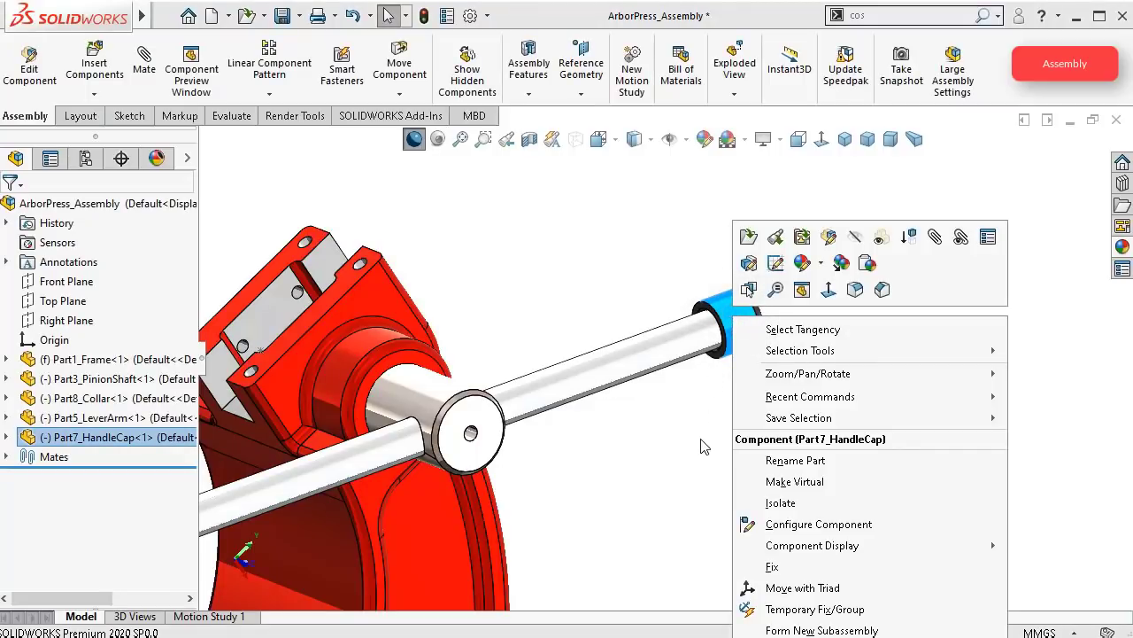
pyautogui.click(615, 286)
pyautogui.moveTo(616, 286); pyautogui.dragTo(633, 195, button='middle')
pyautogui.rightClick(625, 173)
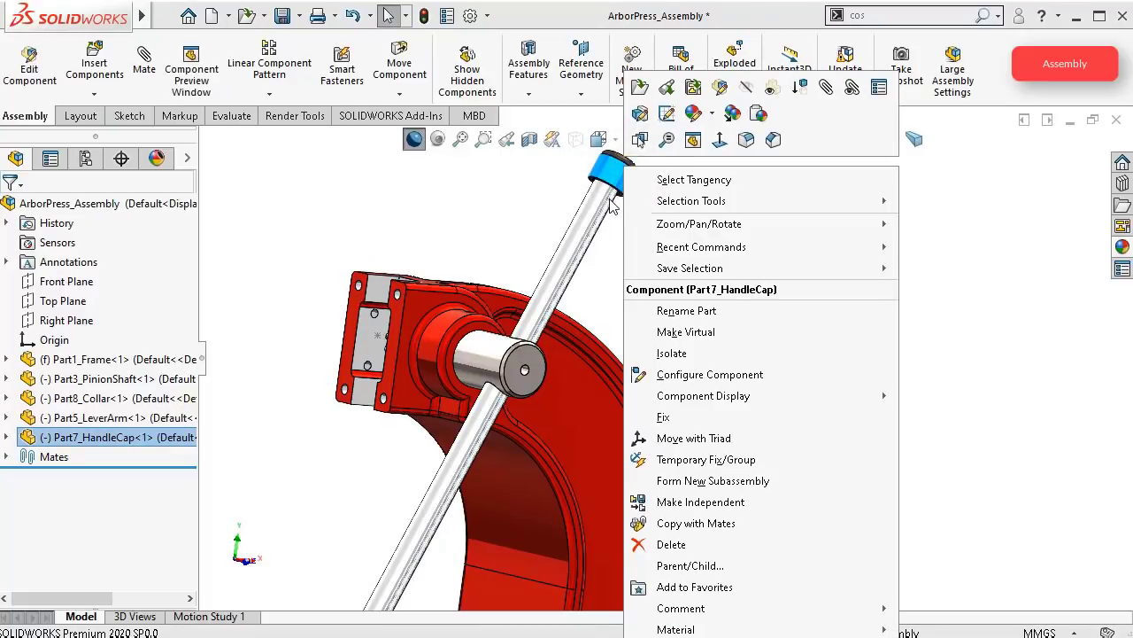
pyautogui.click(699, 523)
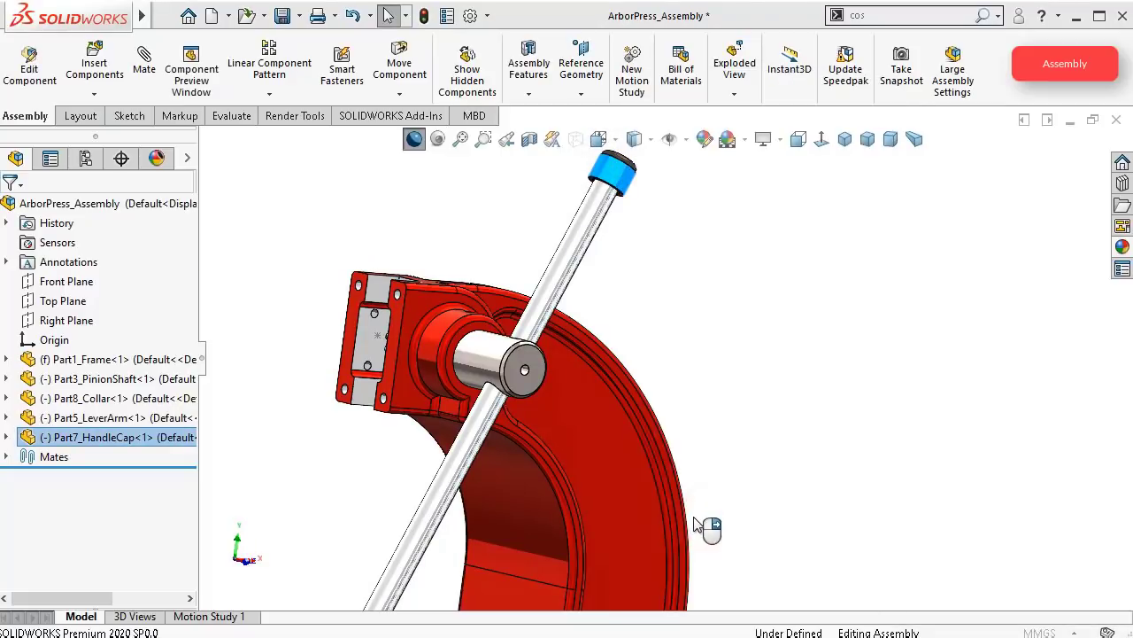
pyautogui.moveTo(532, 511); pyautogui.dragTo(461, 448, button='middle')
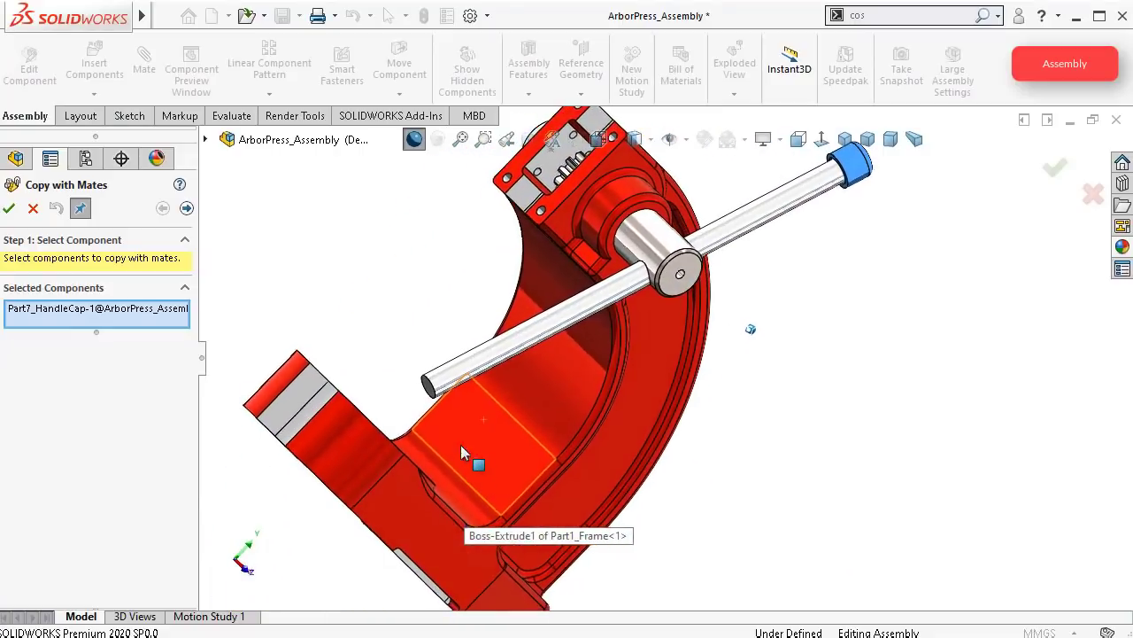
pyautogui.scroll(-3, 439, 405)
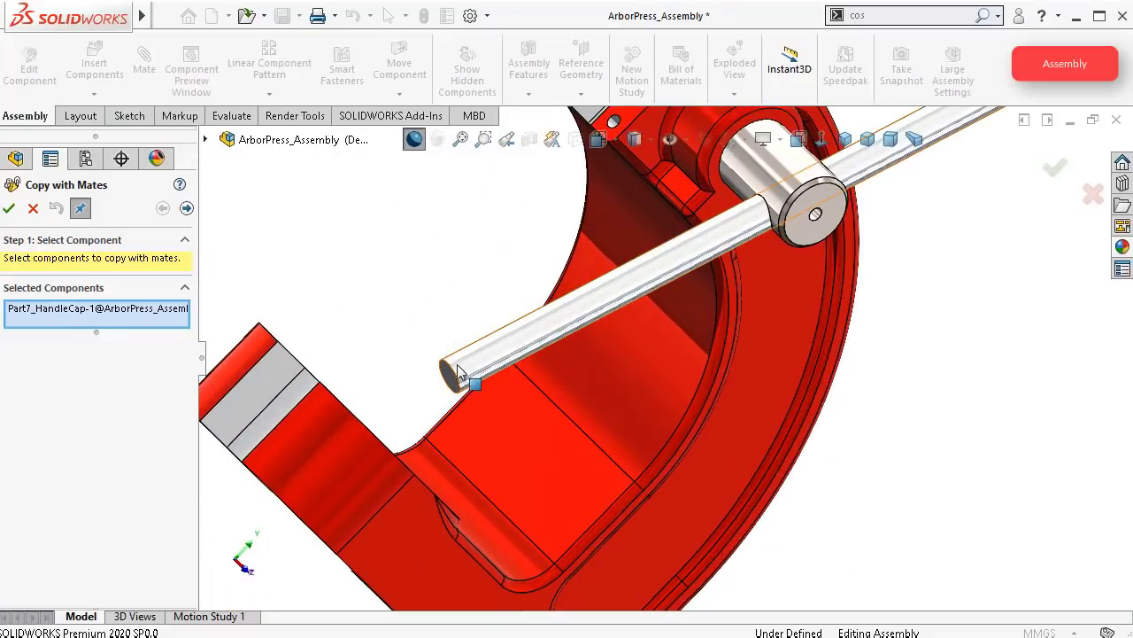
pyautogui.click(186, 208)
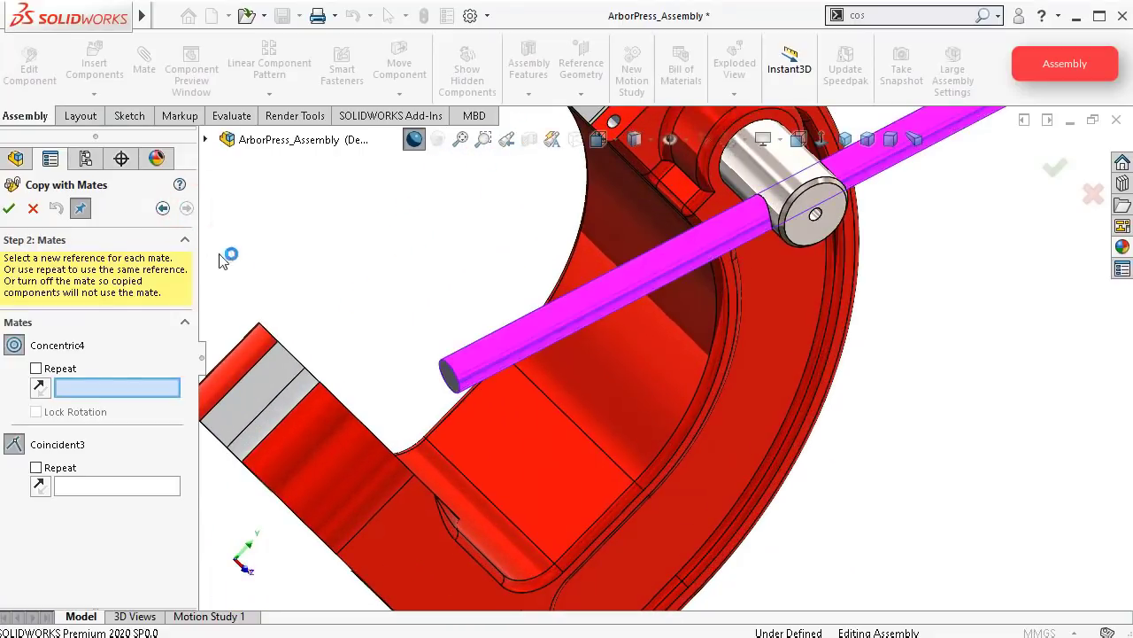
pyautogui.scroll(-3, 428, 379)
pyautogui.click(536, 364)
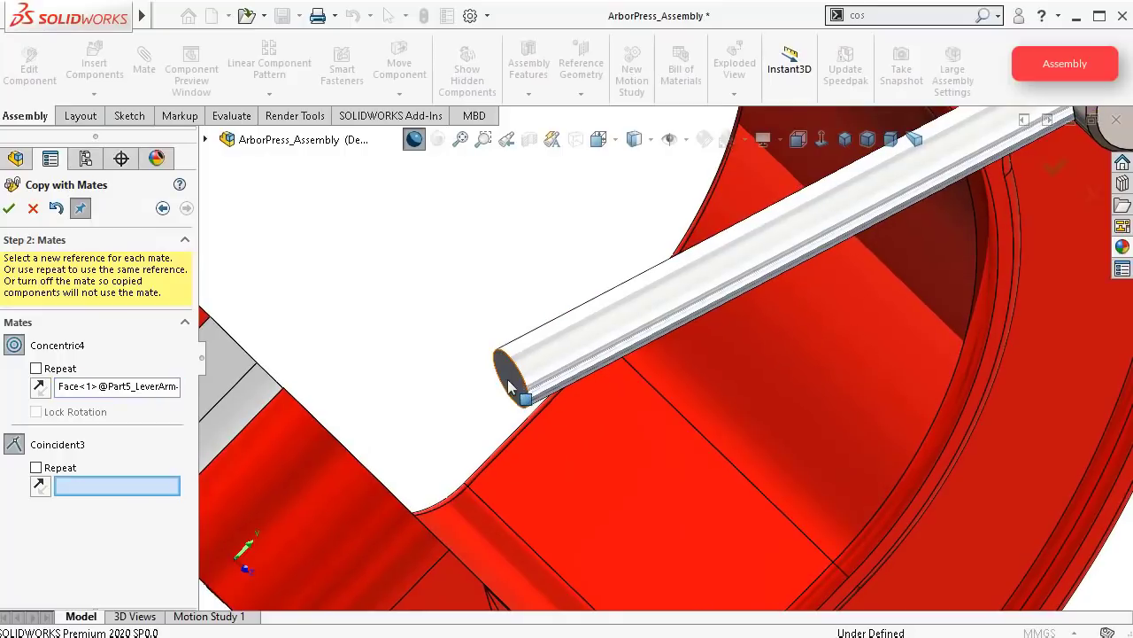
pyautogui.click(512, 385)
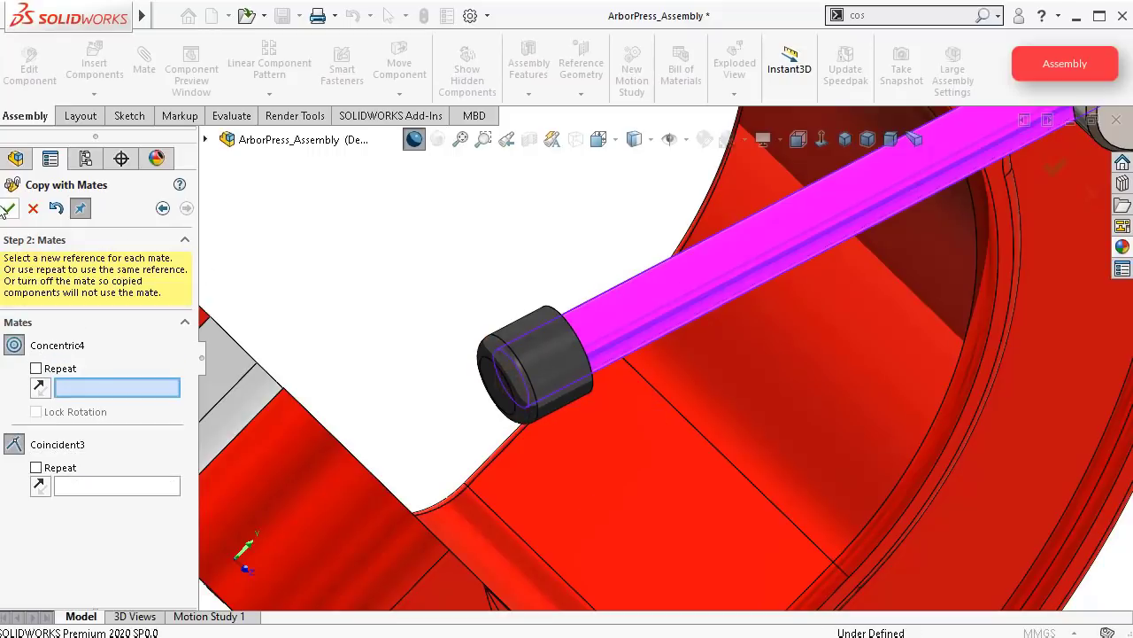
pyautogui.click(10, 208)
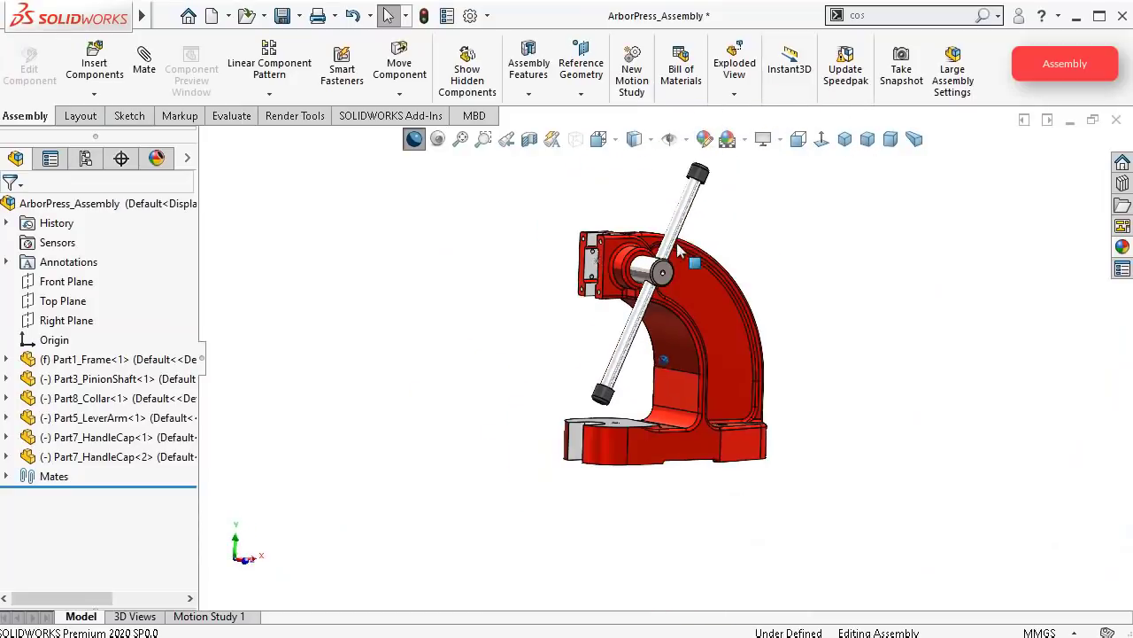
# Step: Open the Part7_HandleCap part from the upper handle cap in the assembly
pyautogui.moveTo(685, 192); pyautogui.dragTo(758, 194, button='middle')
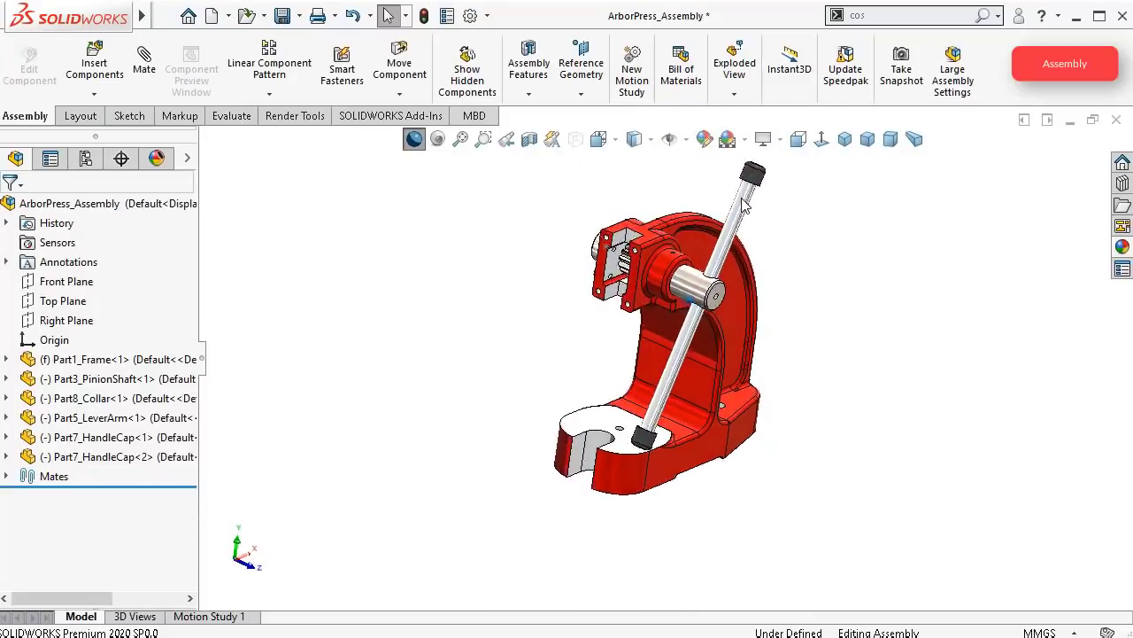
pyautogui.scroll(-5, 773, 195)
pyautogui.scroll(-5, 759, 221)
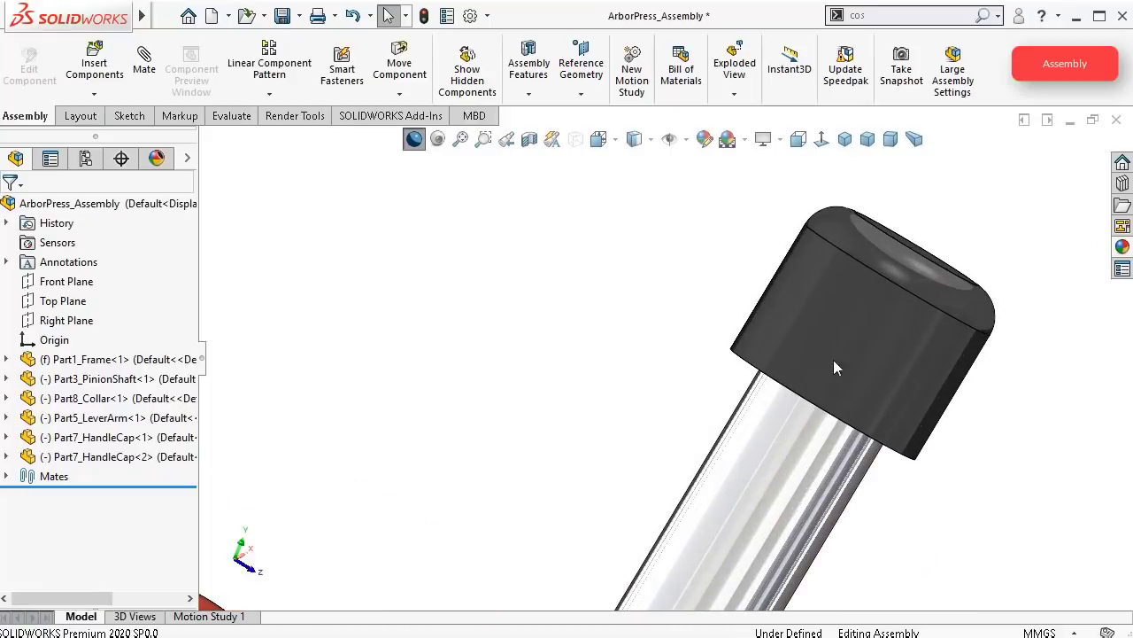
pyautogui.click(813, 328)
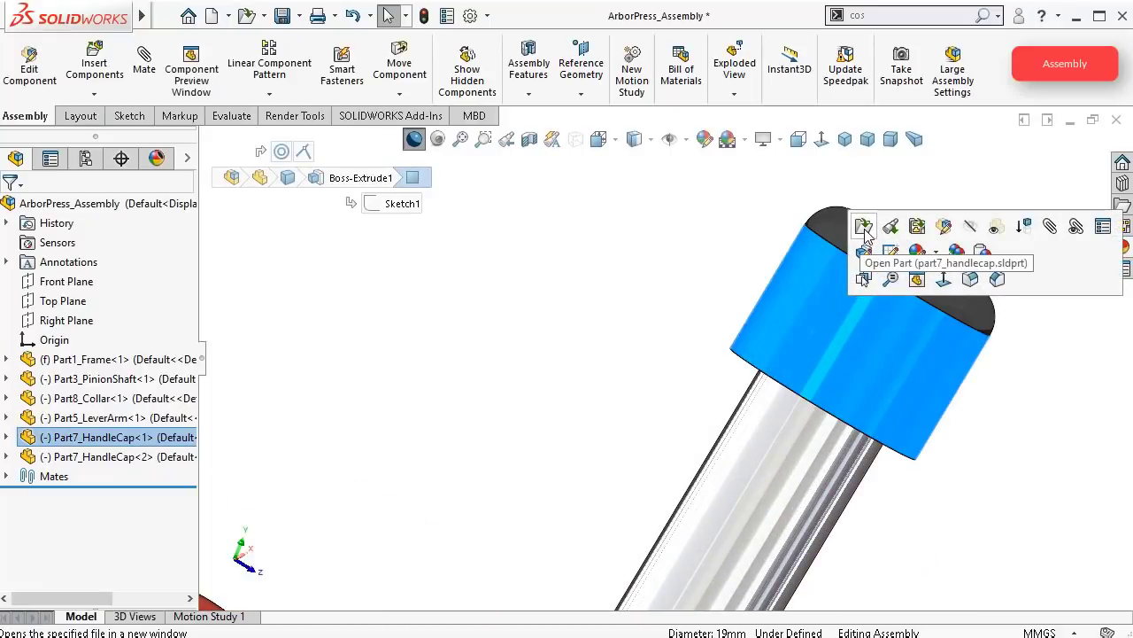
pyautogui.click(864, 228)
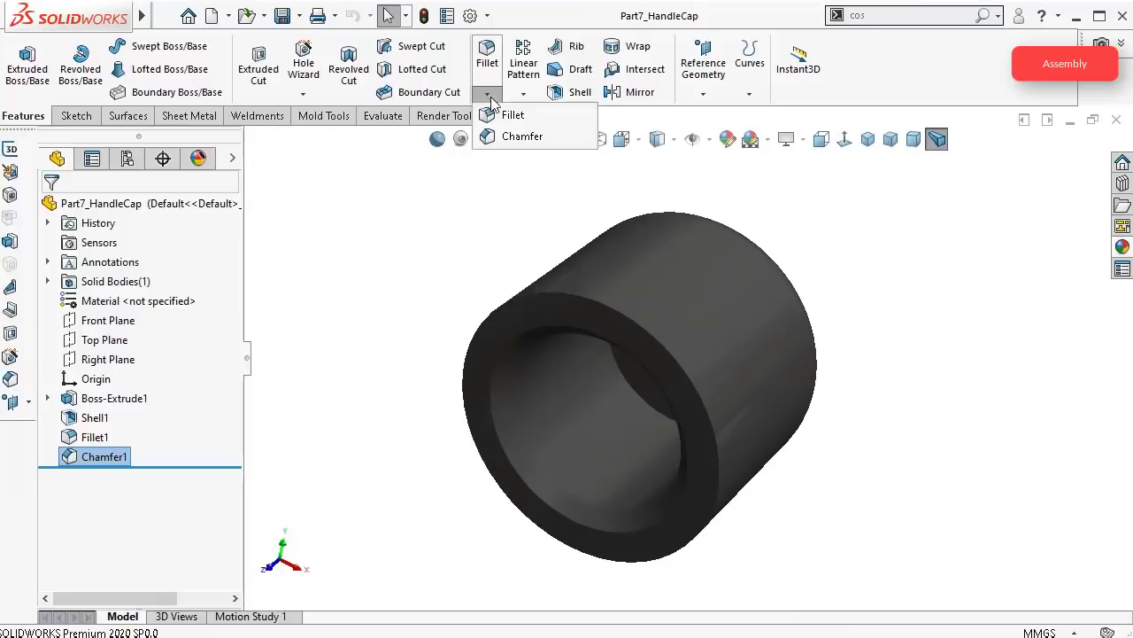
# Step: Chamfer the outer edge of the cap's open end by 0.75 mm at 45°, then save and return to the assembly, rebuilding it
pyautogui.click(516, 137)
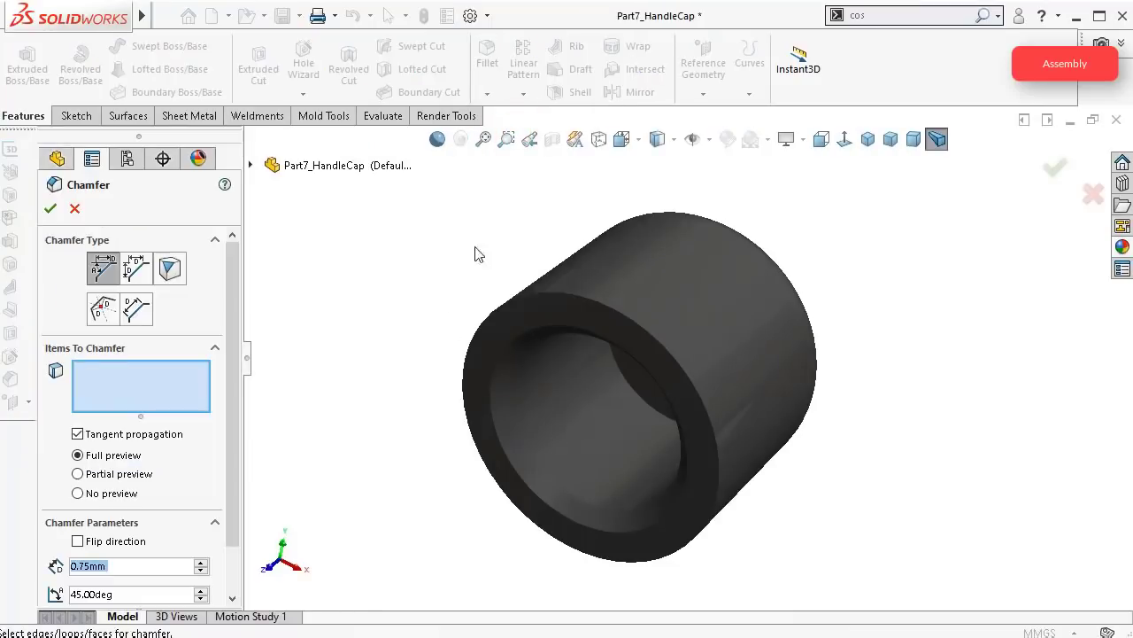
pyautogui.click(562, 305)
pyautogui.press('Return')
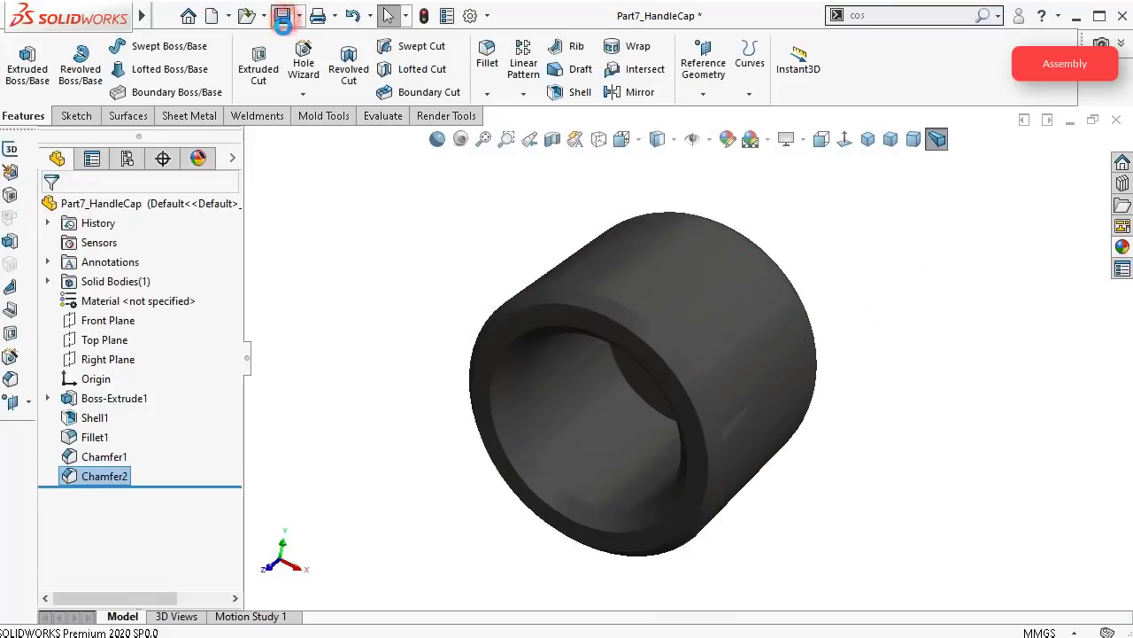
pyautogui.click(1117, 120)
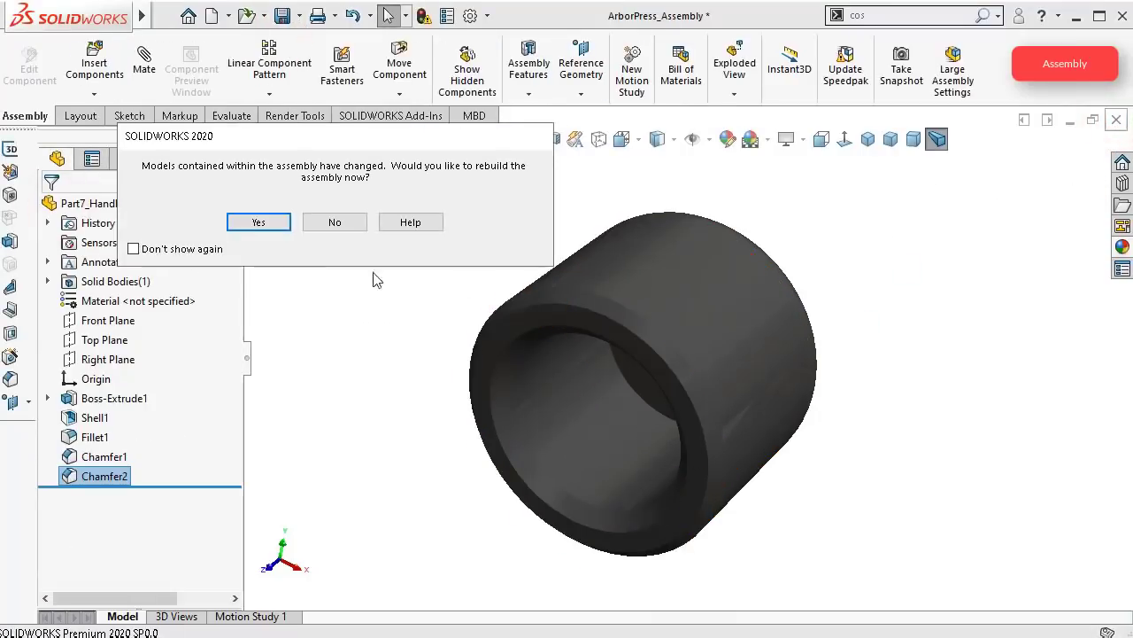
pyautogui.click(261, 223)
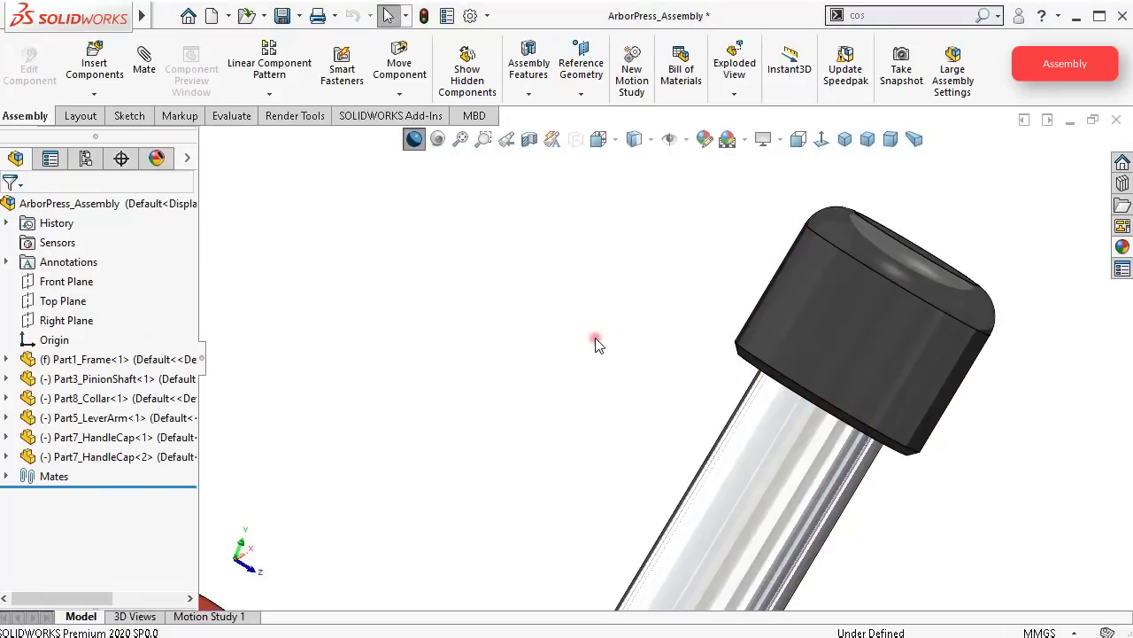
# Step: Open the Part3_PinionShaft part from the assembly through the shaft's thick end face
pyautogui.hotkey('ctrl', '7')
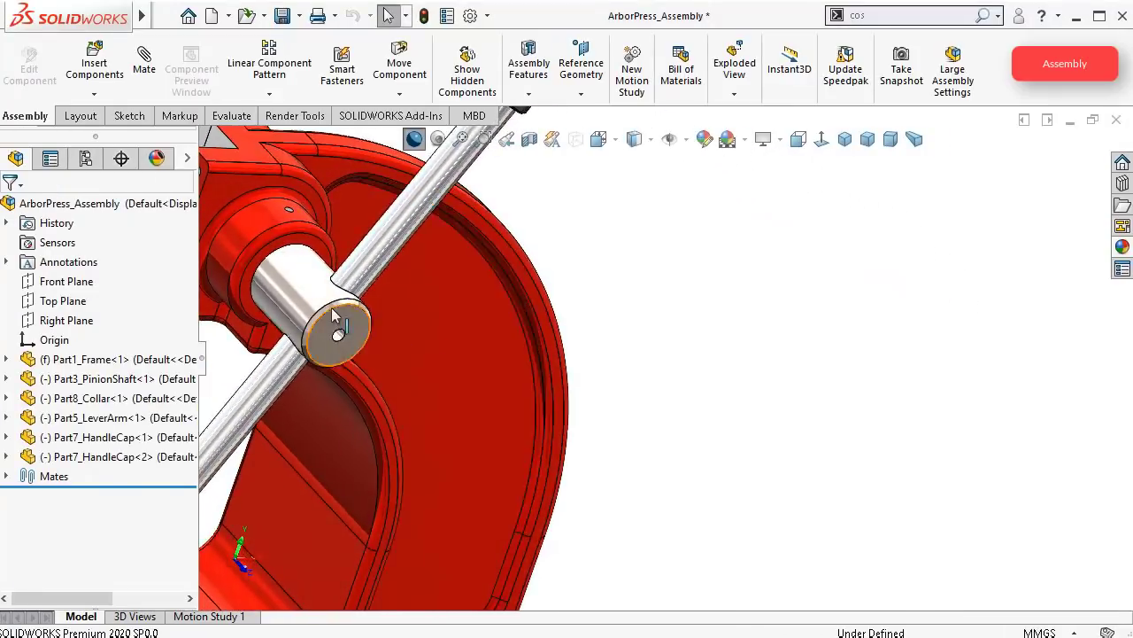
pyautogui.moveTo(331, 307); pyautogui.dragTo(322, 237, button='middle')
pyautogui.scroll(4, 354, 223)
pyautogui.scroll(-4, 431, 201)
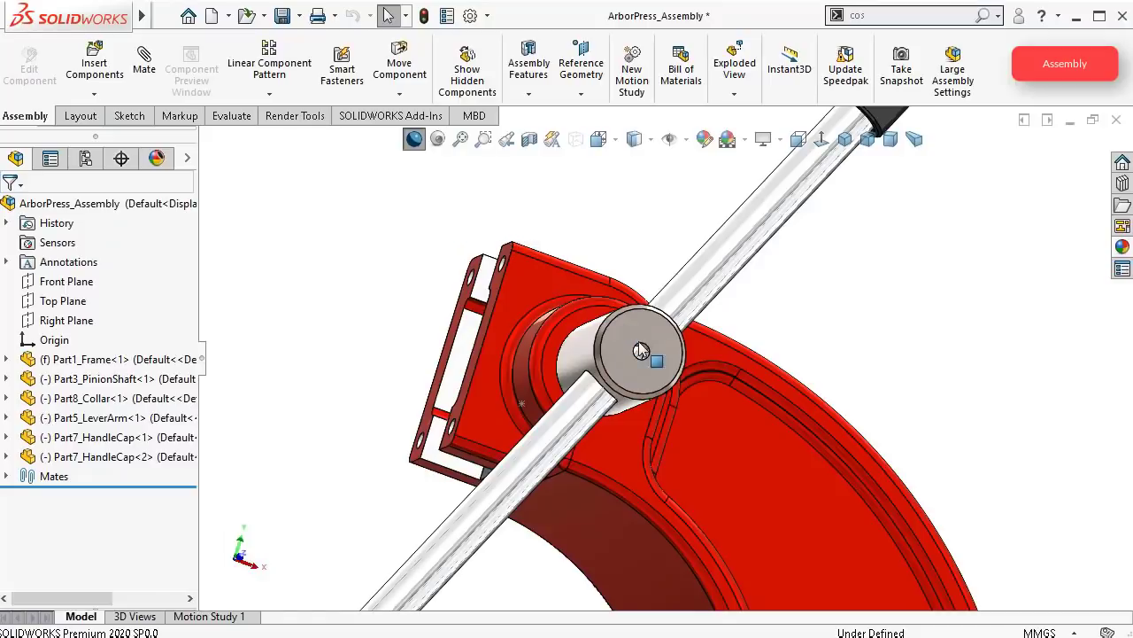
pyautogui.scroll(-4, 641, 351)
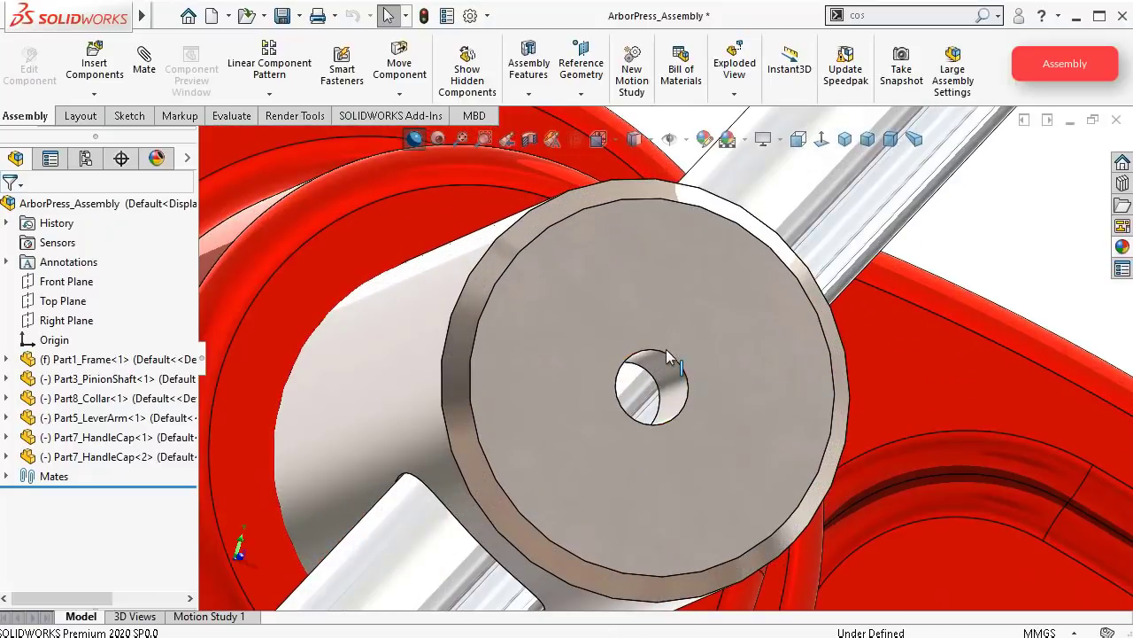
pyautogui.click(666, 352)
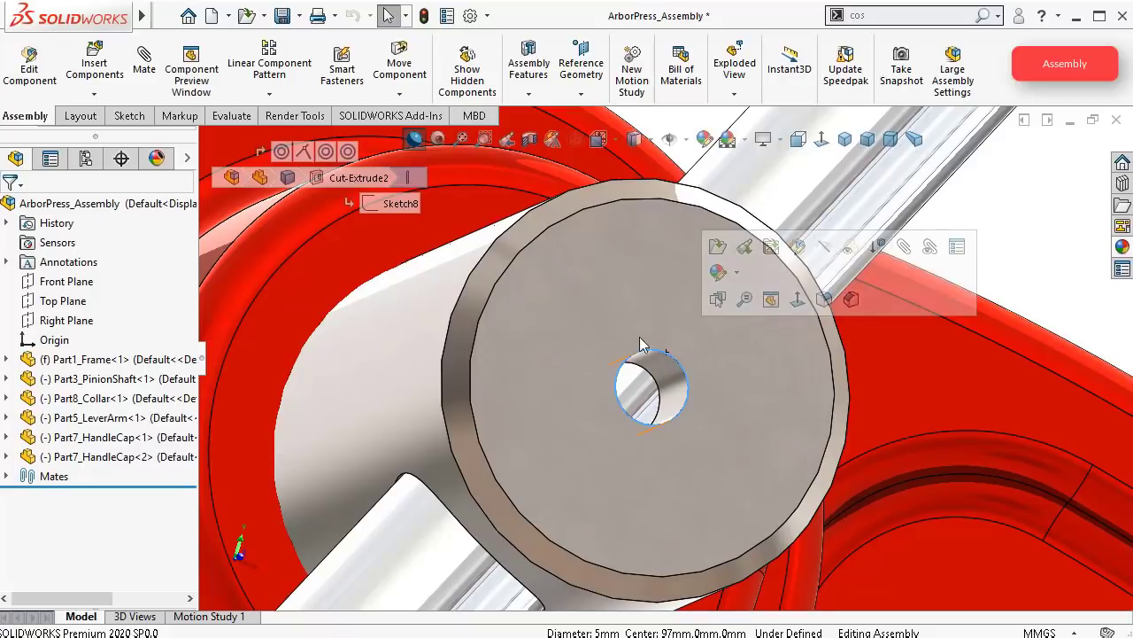
pyautogui.click(618, 269)
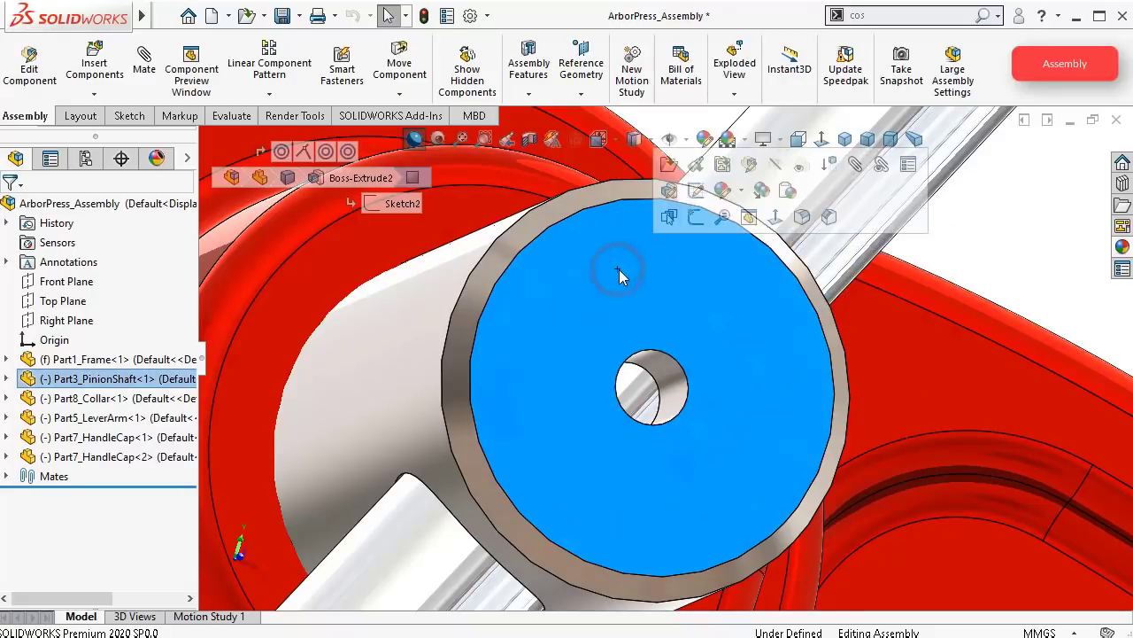
pyautogui.click(670, 167)
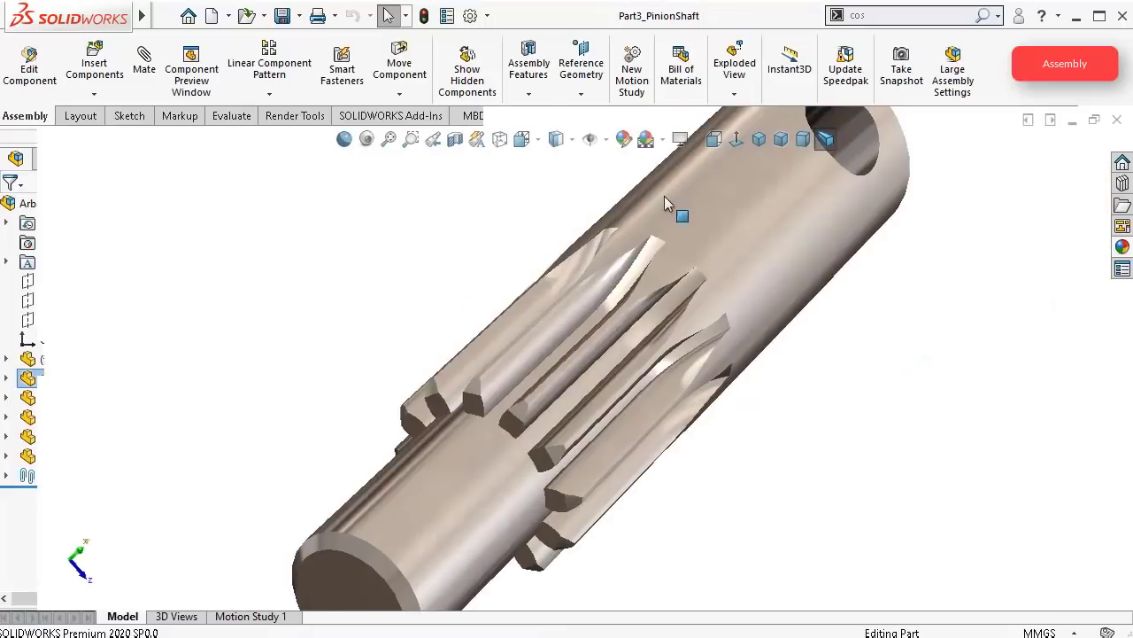
# Step: Display the pinion shaft shaded with edges, focused on the small center hole in its thick end
pyautogui.moveTo(845, 245); pyautogui.dragTo(949, 332, button='middle')
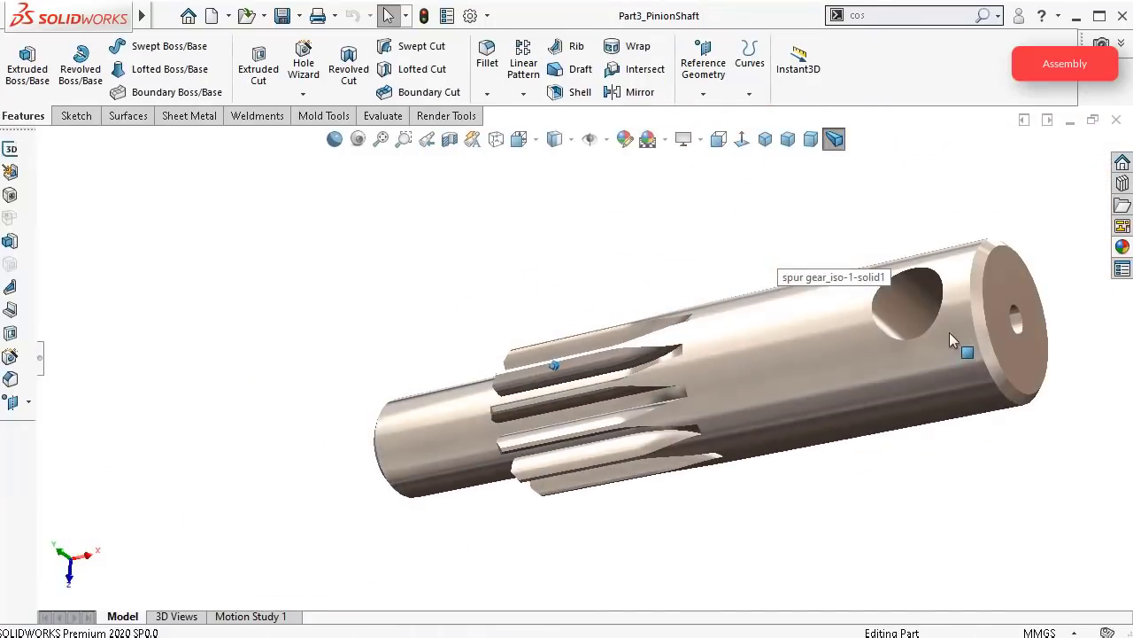
pyautogui.scroll(-5, 961, 309)
pyautogui.scroll(-4, 905, 340)
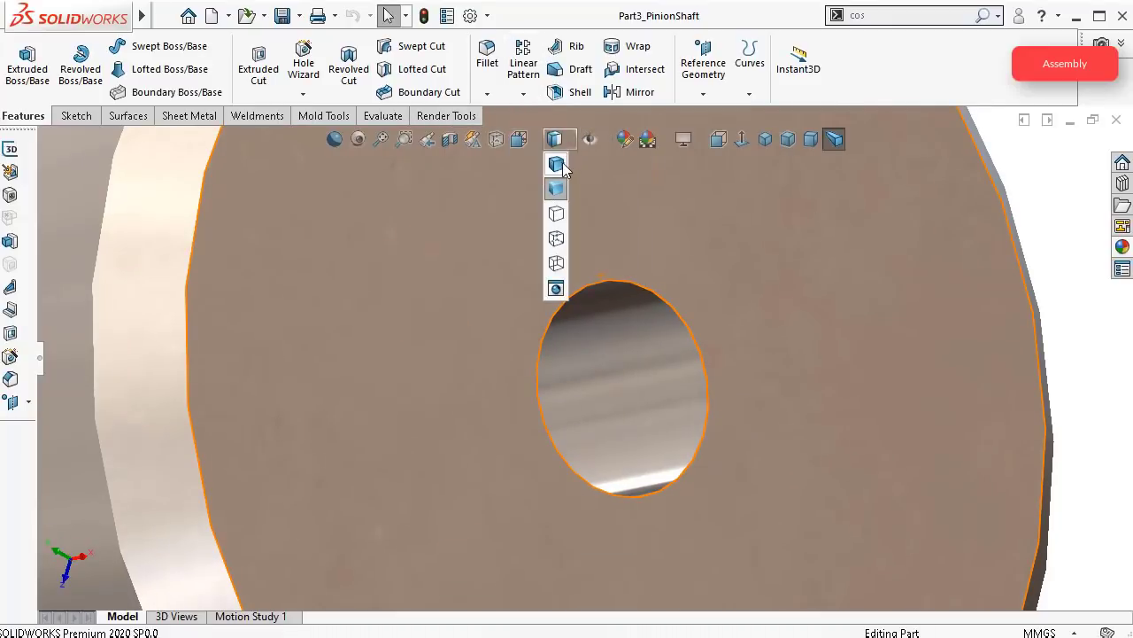
pyautogui.click(558, 164)
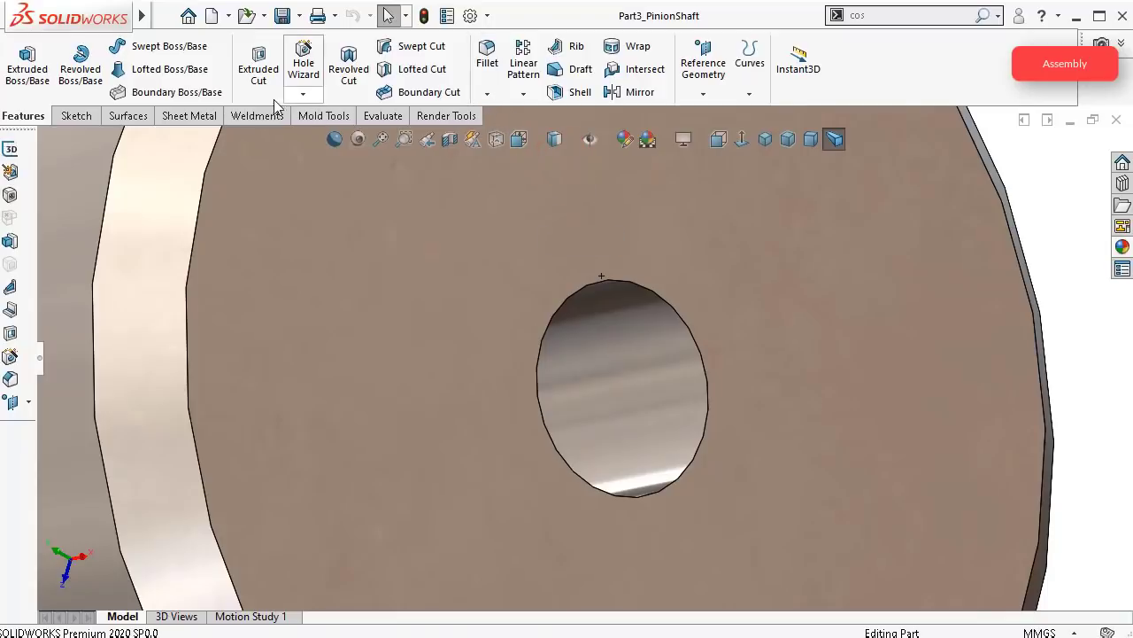
# Step: Cut a 12 mm blind Metric Tap thread from the small center hole's edge, with the start offset 1 mm outward from the shaft face
pyautogui.click(303, 93)
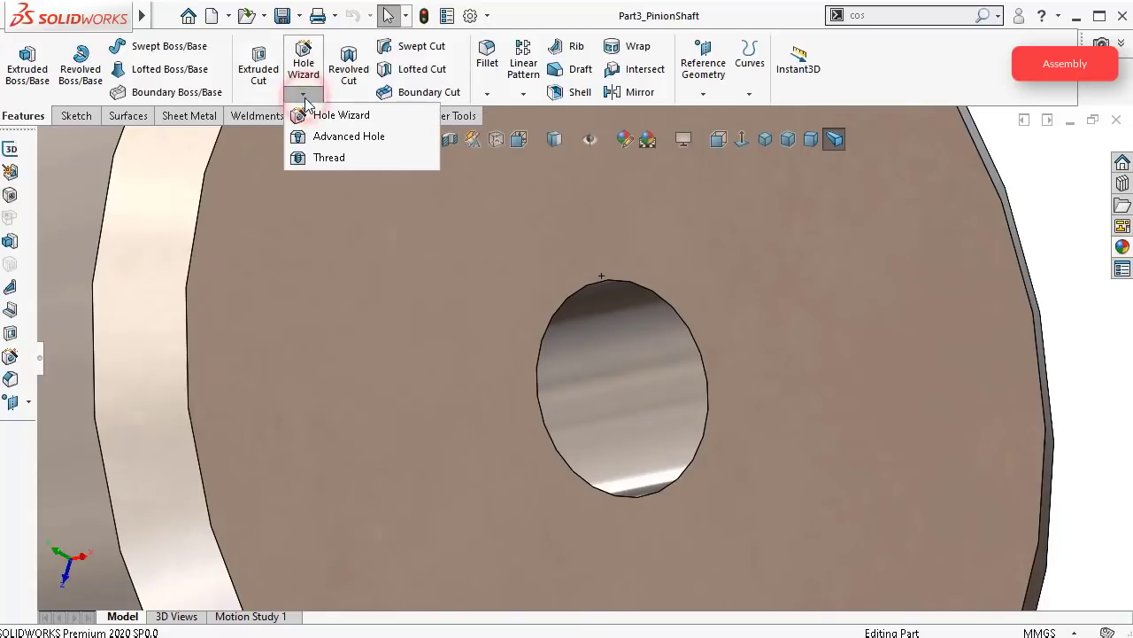
pyautogui.click(309, 157)
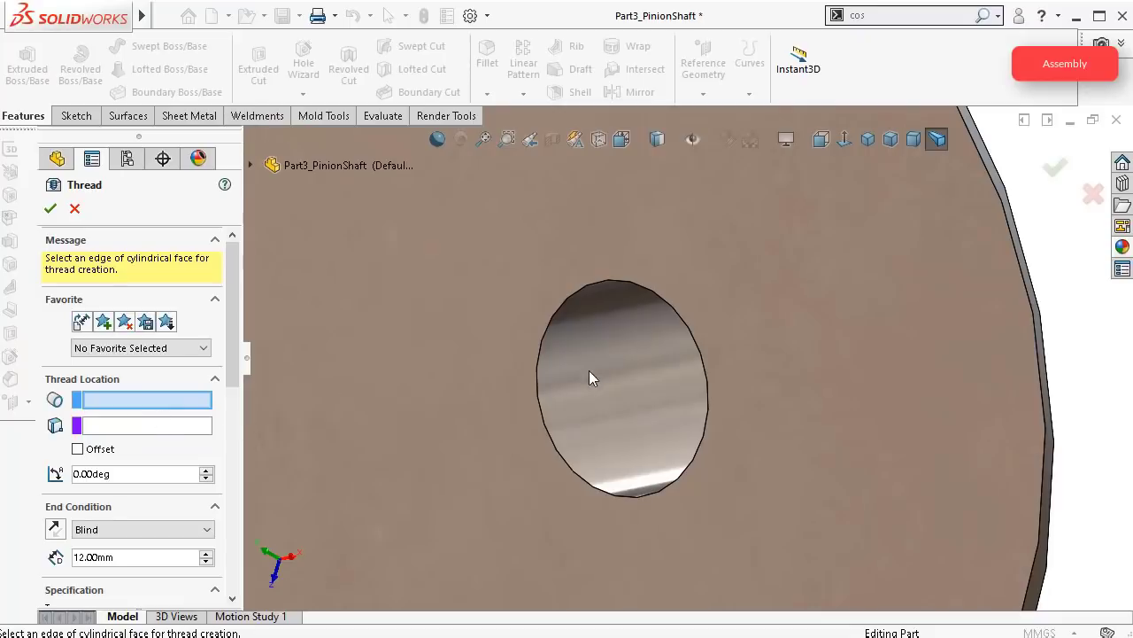
pyautogui.click(647, 293)
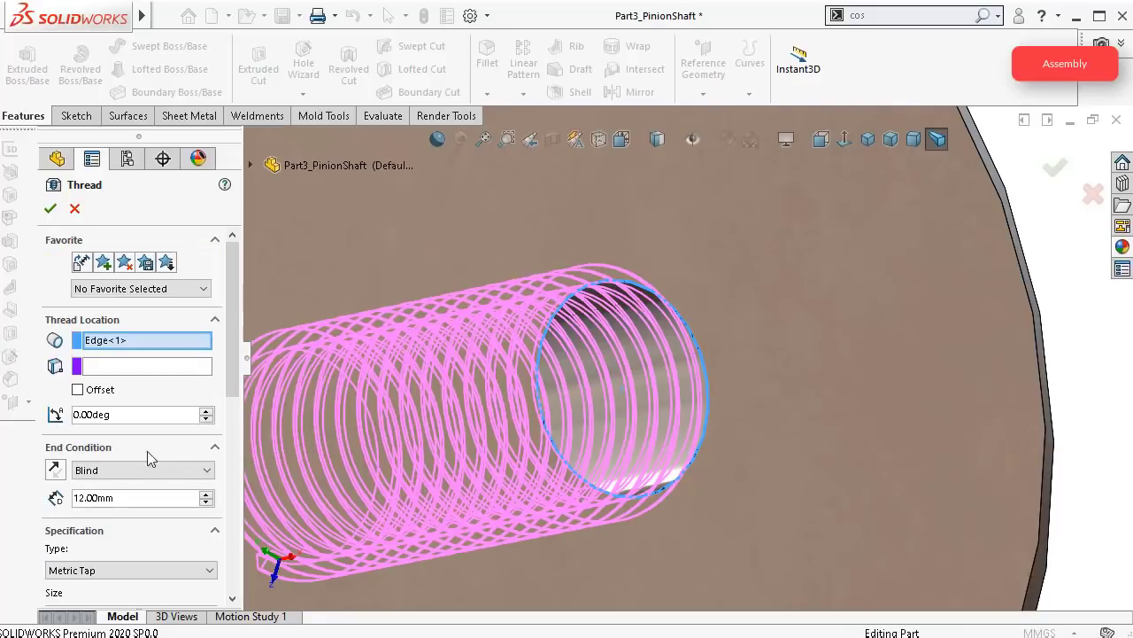
pyautogui.moveTo(234, 387); pyautogui.dragTo(240, 357)
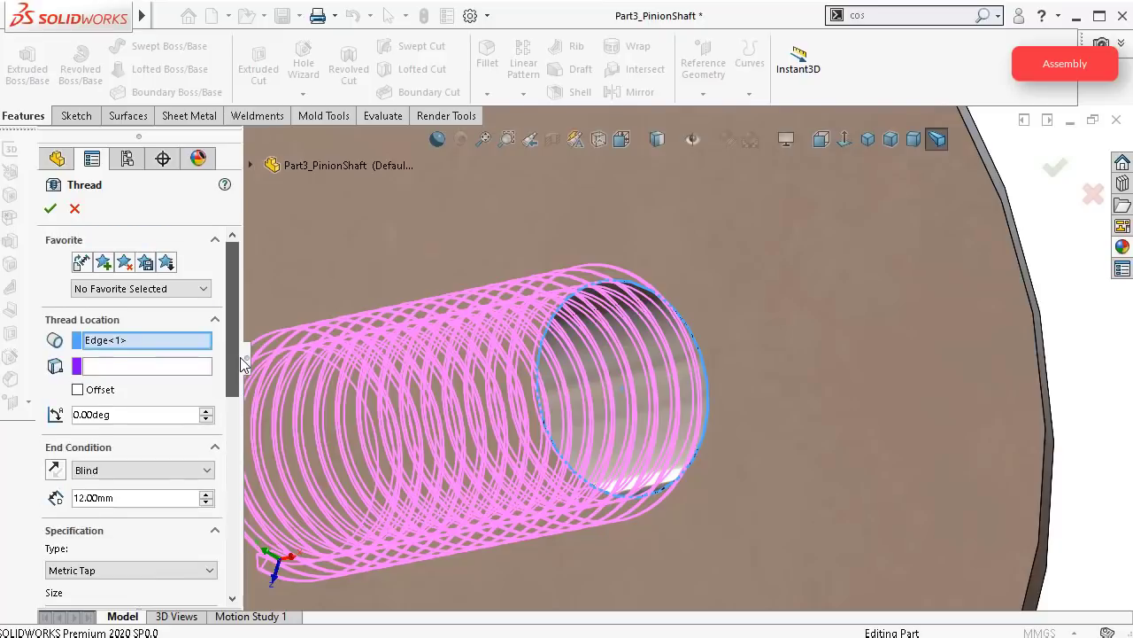
pyautogui.click(78, 389)
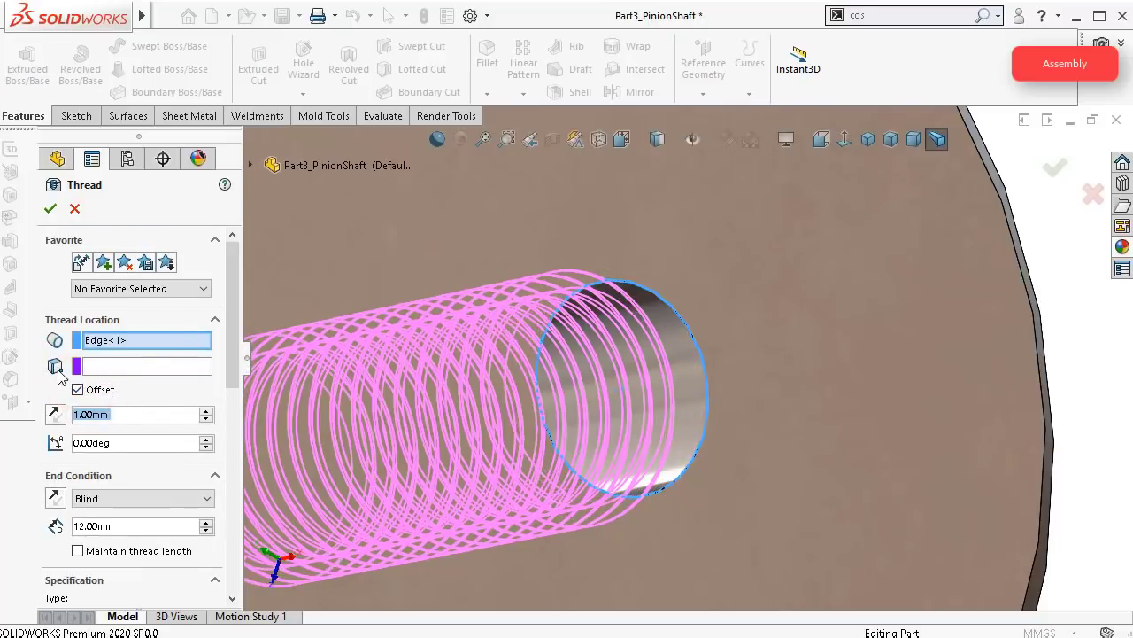
pyautogui.click(59, 419)
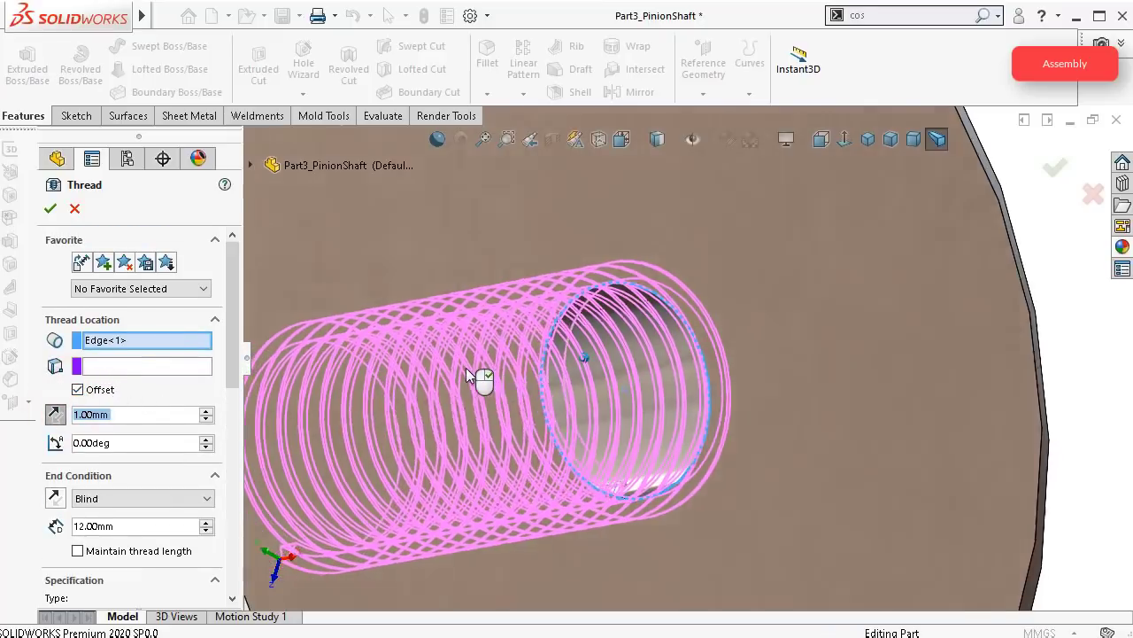
pyautogui.scroll(4, 483, 369)
pyautogui.moveTo(490, 371); pyautogui.dragTo(531, 381, button='middle')
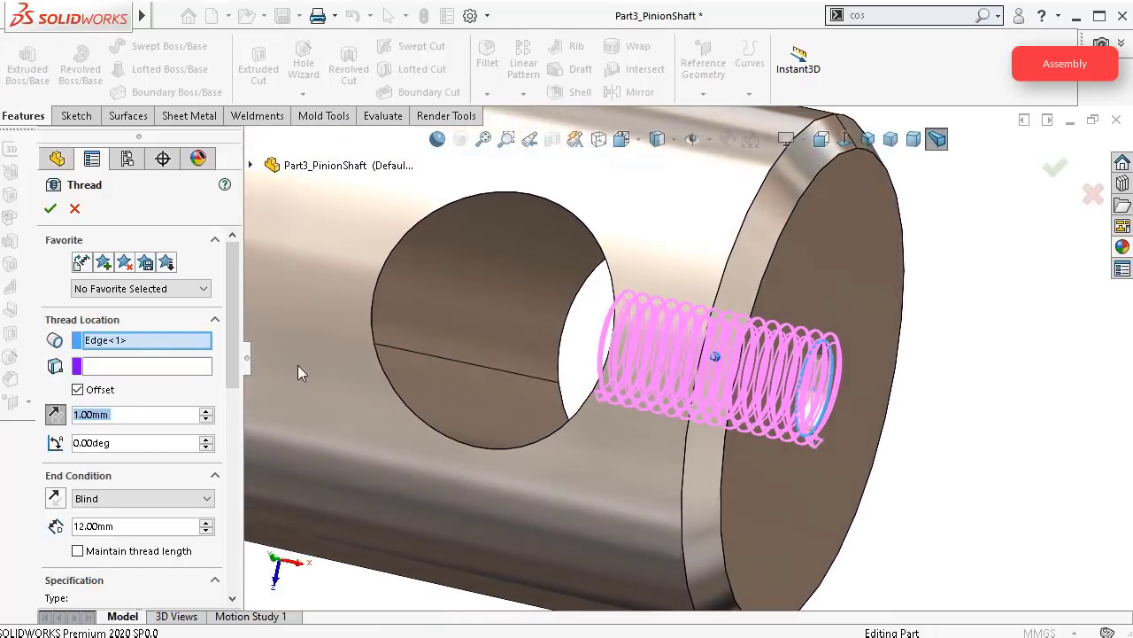
pyautogui.click(49, 208)
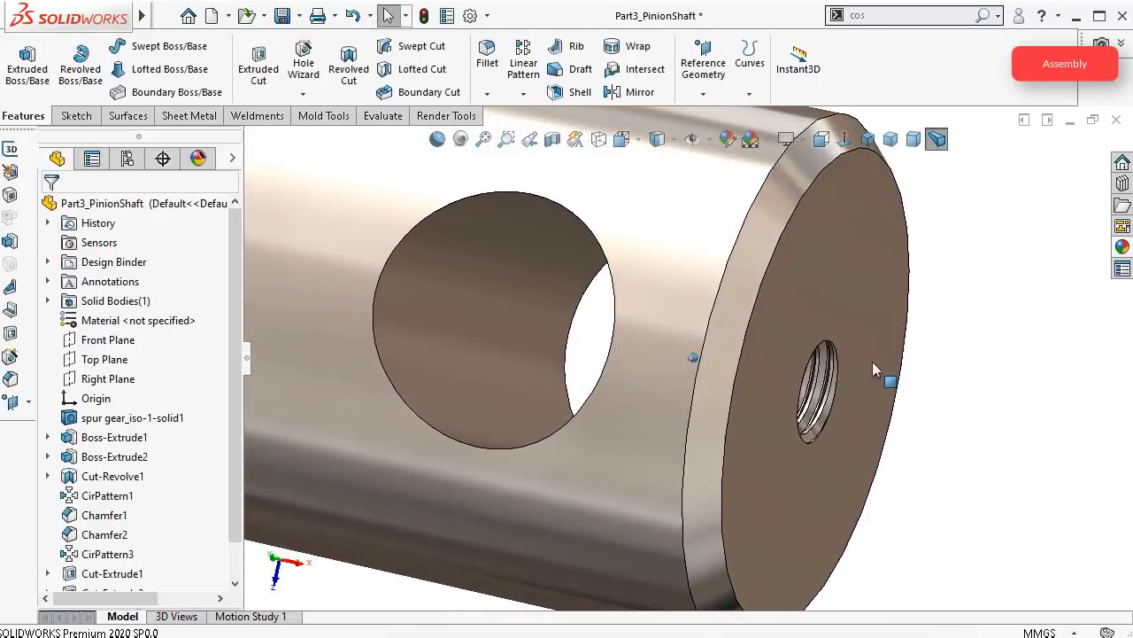
# Step: Rebuild and save the pinion shaft part, then close it to return to the assembly
pyautogui.scroll(-6, 828, 361)
pyautogui.scroll(6, 806, 374)
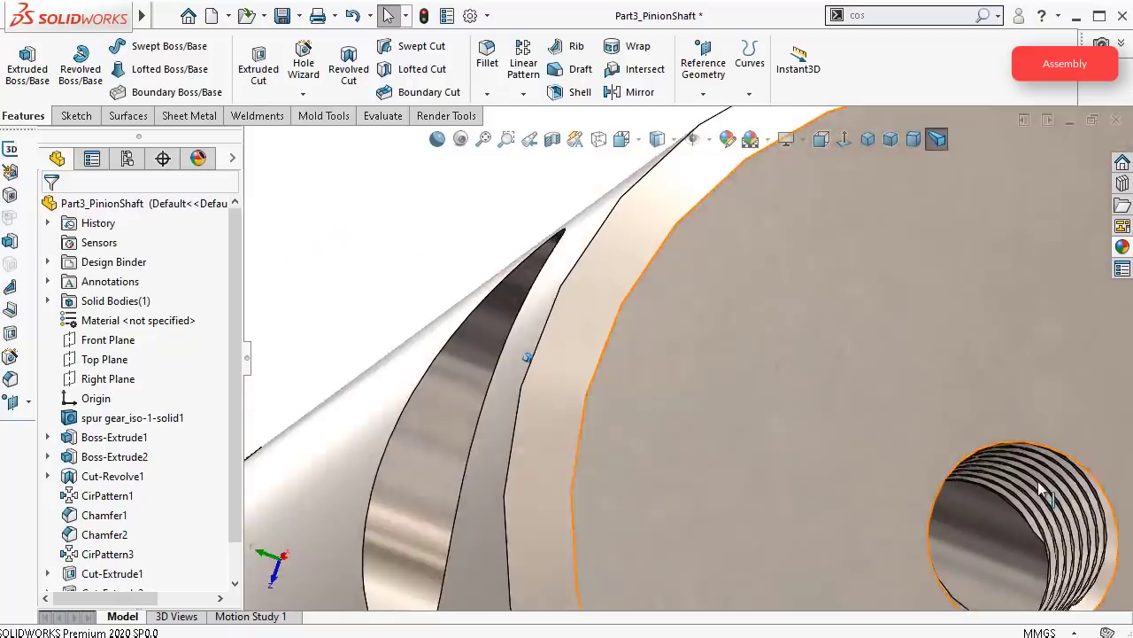
pyautogui.scroll(-2, 901, 474)
pyautogui.moveTo(902, 470); pyautogui.dragTo(898, 468, button='middle')
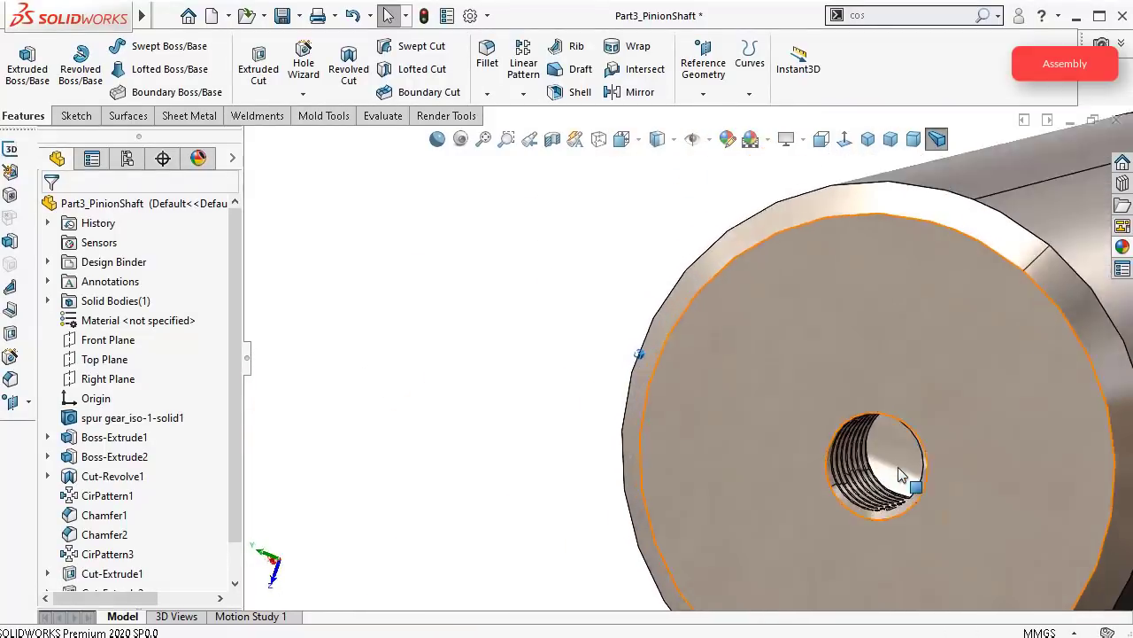
pyautogui.click(283, 16)
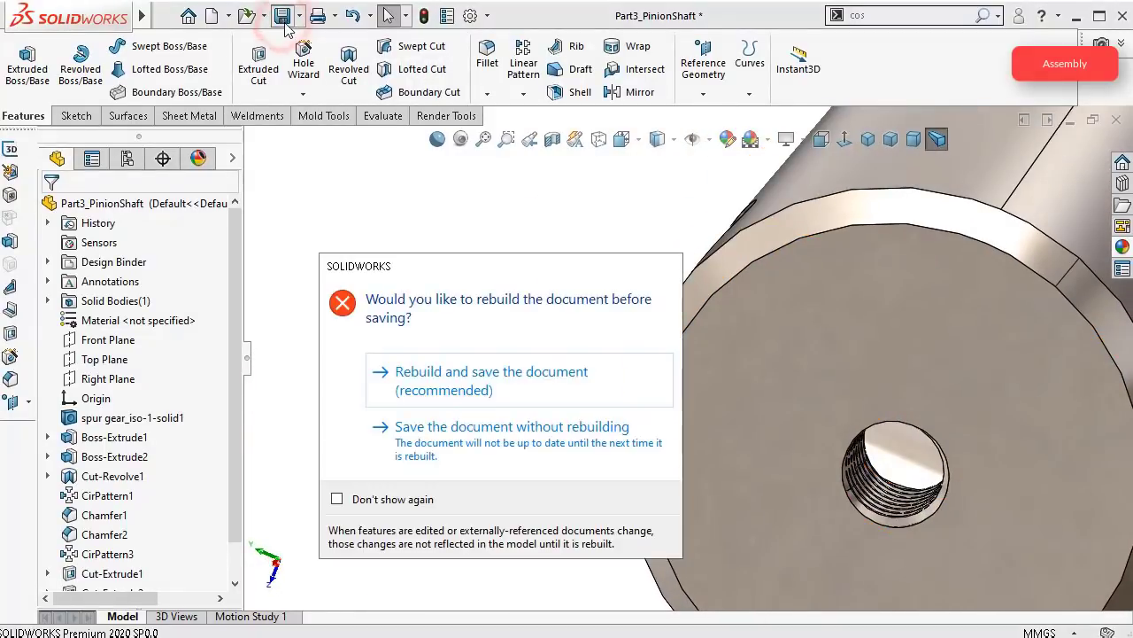
pyautogui.click(436, 372)
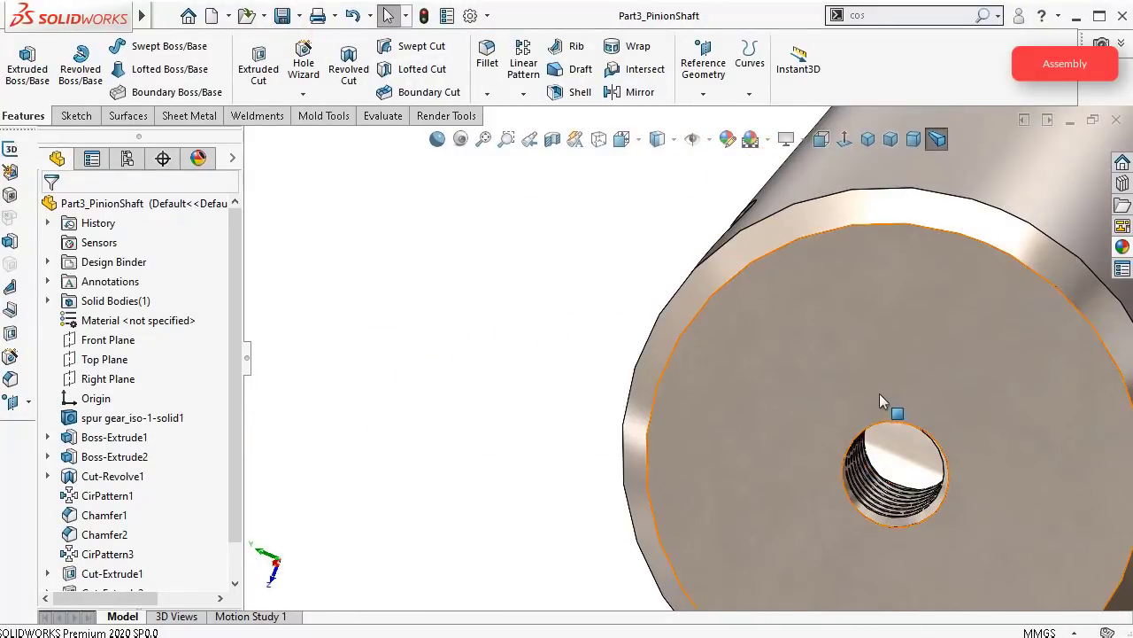
pyautogui.scroll(4, 876, 393)
pyautogui.moveTo(871, 388); pyautogui.dragTo(1025, 206, button='middle')
pyautogui.click(1116, 120)
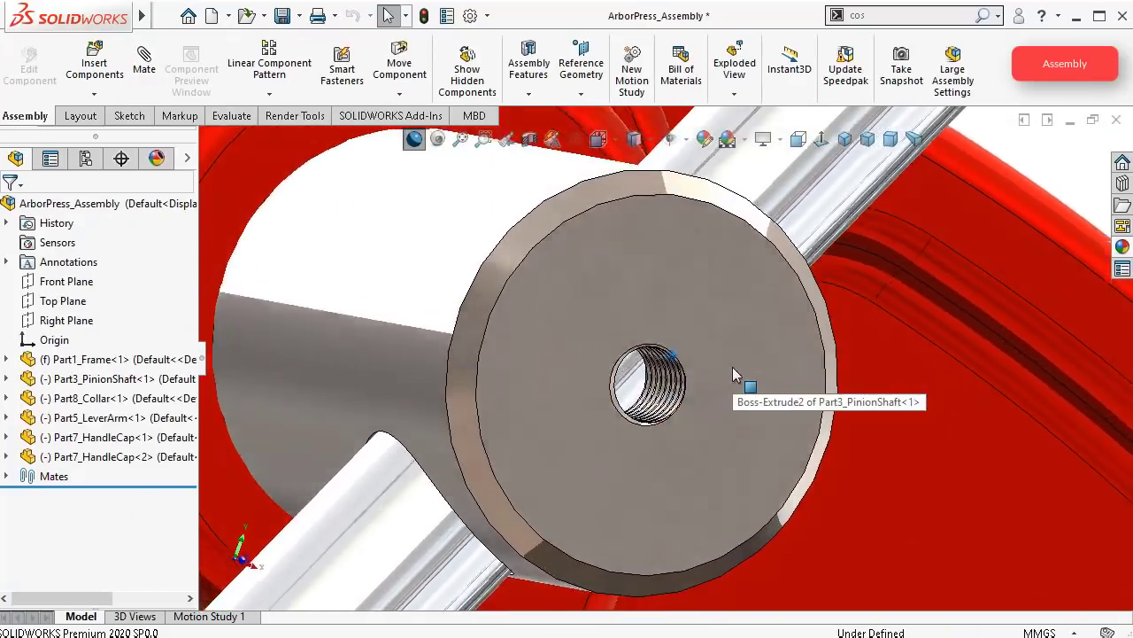
# Step: Insert Part6_ThumbScrew into the assembly beside the threaded hole in the shaft's thick end
pyautogui.moveTo(733, 367); pyautogui.dragTo(722, 395, button='middle')
pyautogui.scroll(2, 718, 395)
pyautogui.moveTo(692, 360); pyautogui.dragTo(701, 349, button='middle')
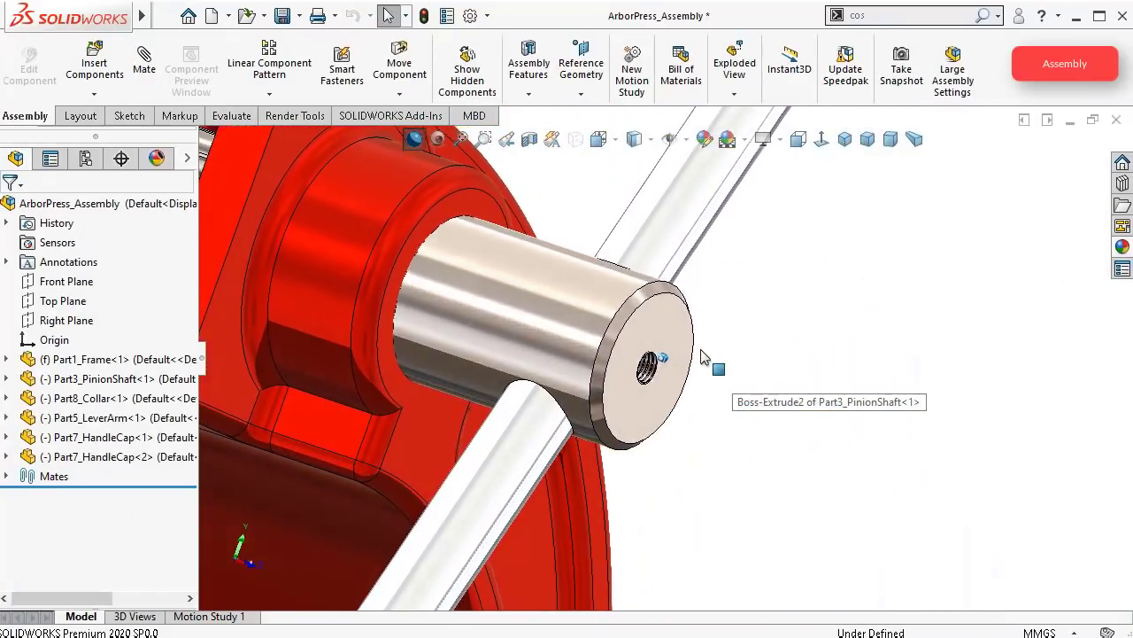
pyautogui.click(90, 58)
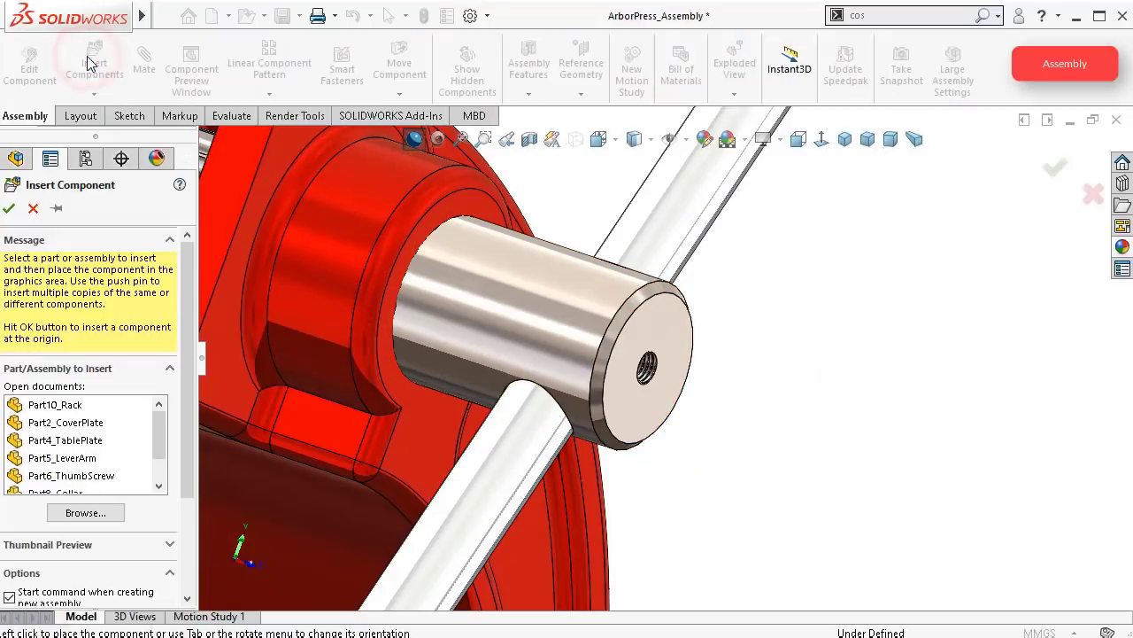
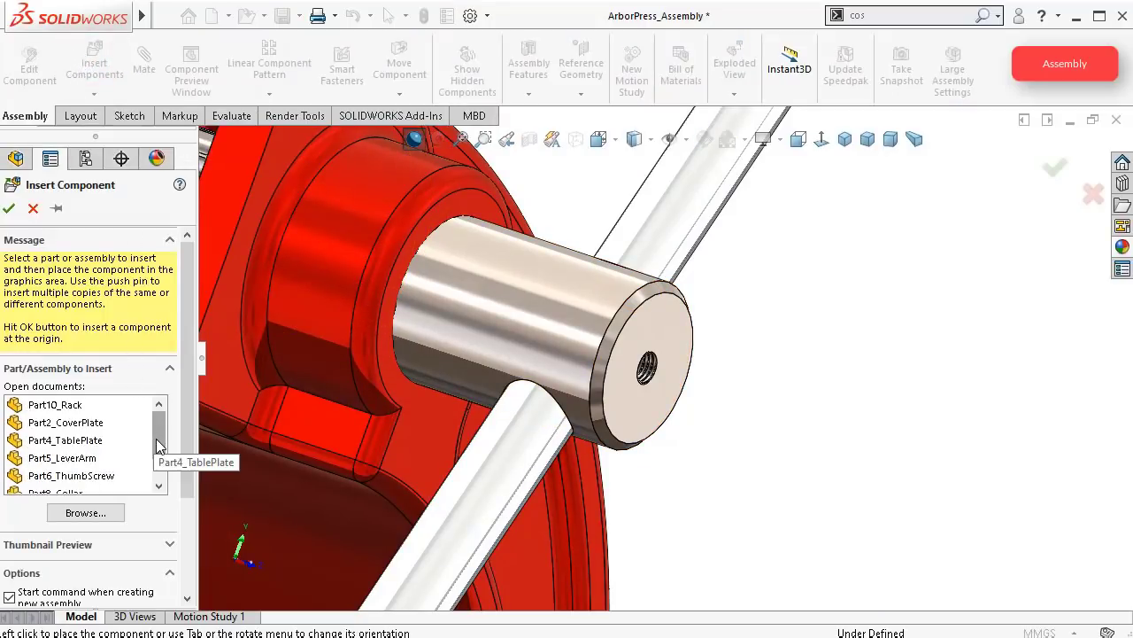
pyautogui.click(97, 476)
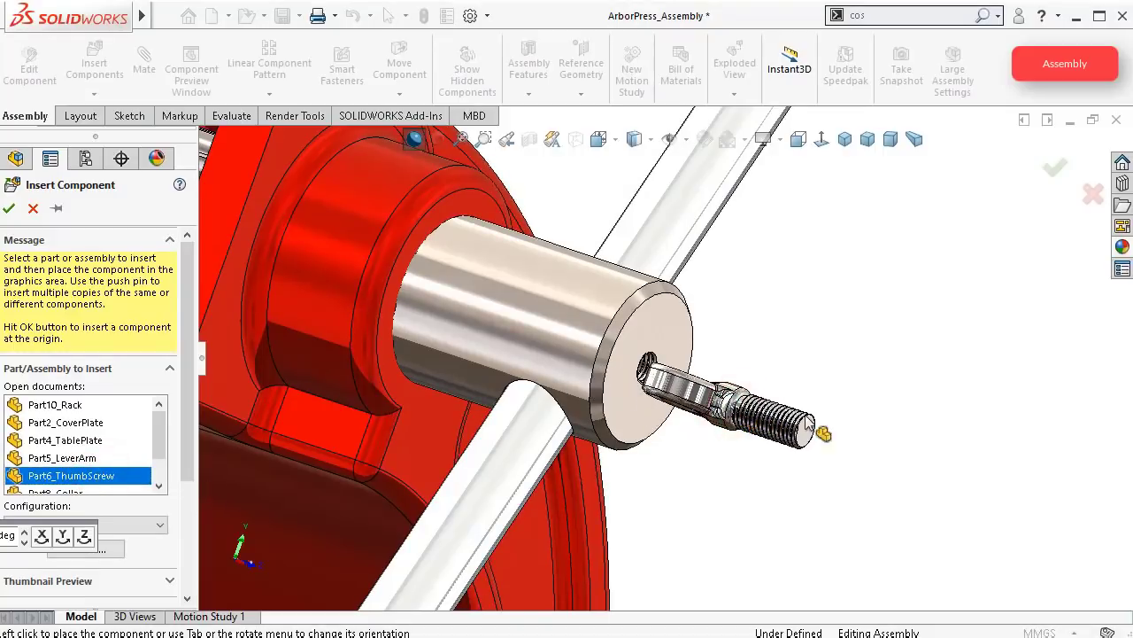
pyautogui.click(828, 433)
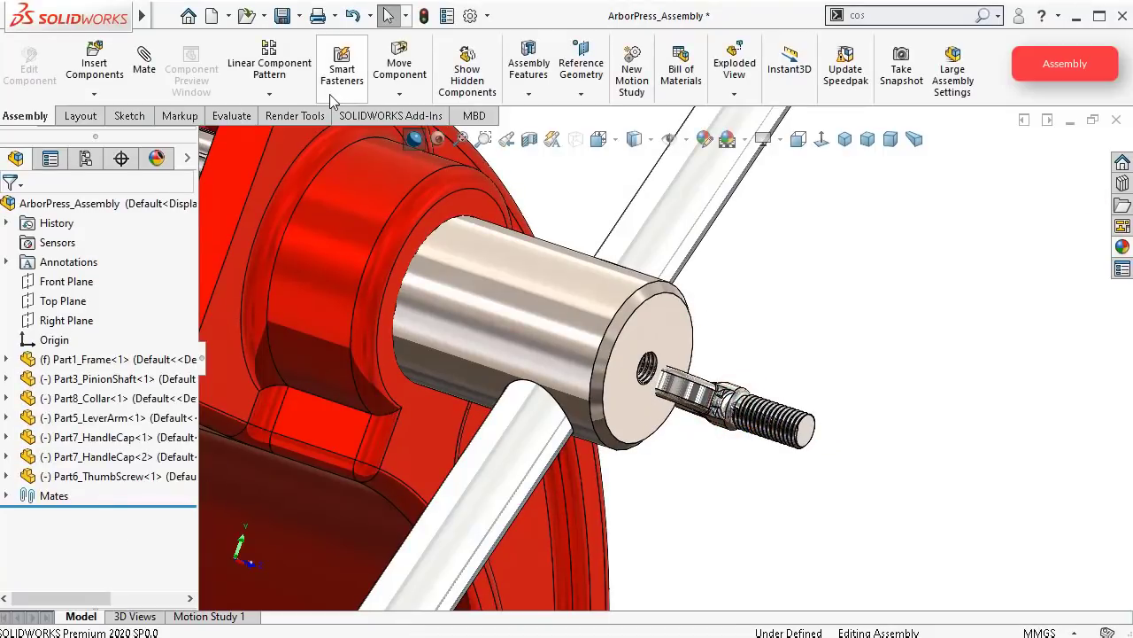
# Step: Rotate the thumb screw so its threaded end faces the shaft's hole, and move it clear of the shaft
pyautogui.click(292, 102)
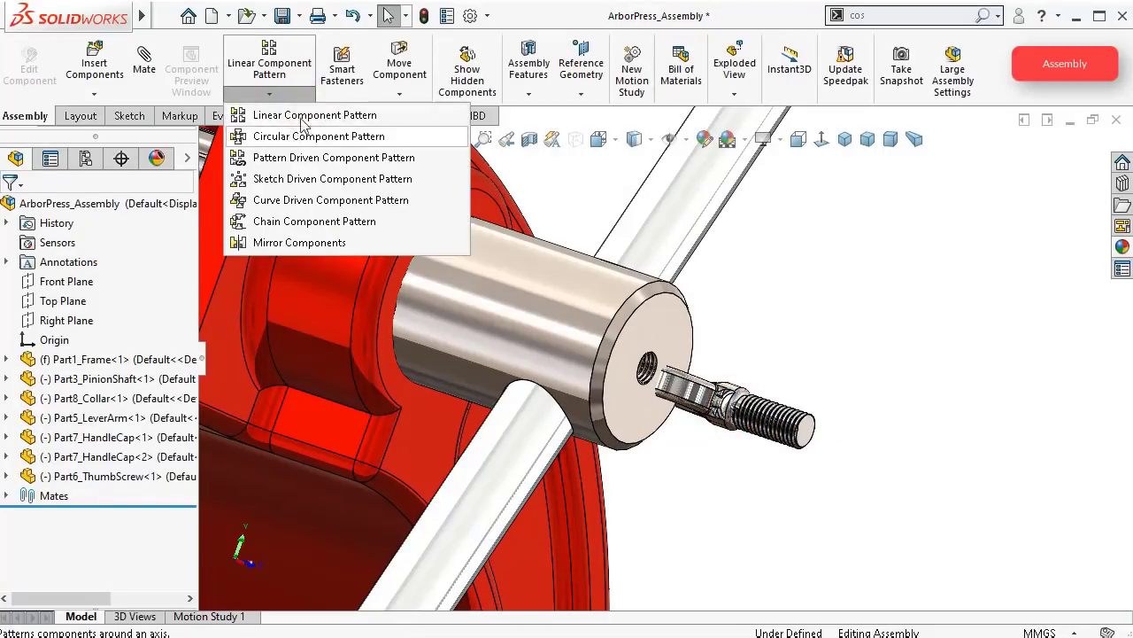
pyautogui.click(400, 94)
pyautogui.click(425, 134)
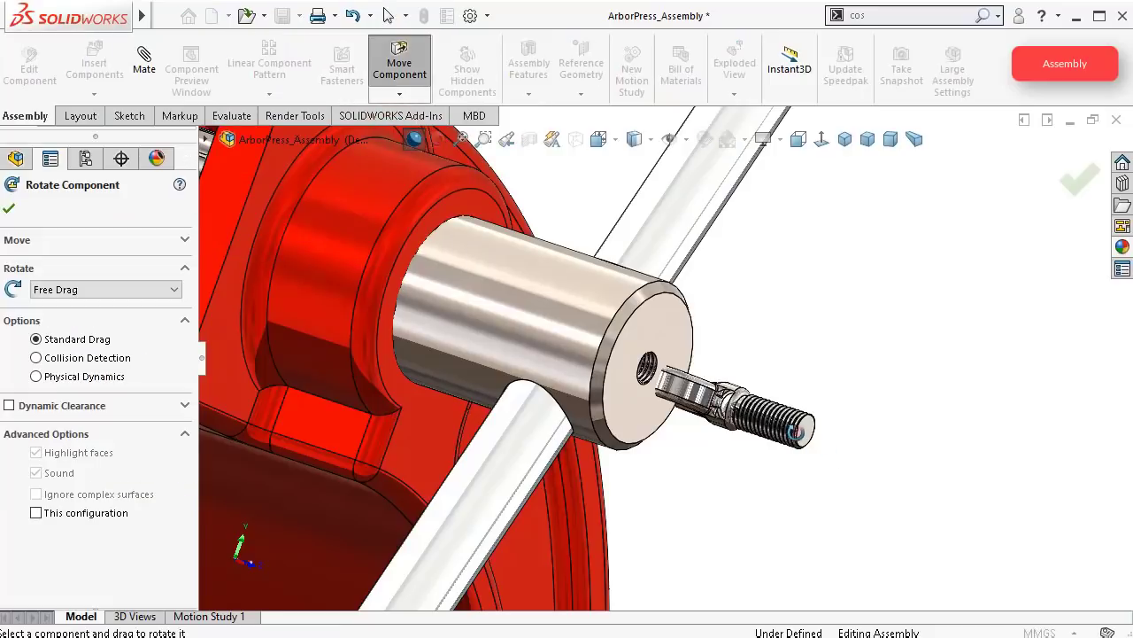
pyautogui.moveTo(779, 424); pyautogui.dragTo(566, 438)
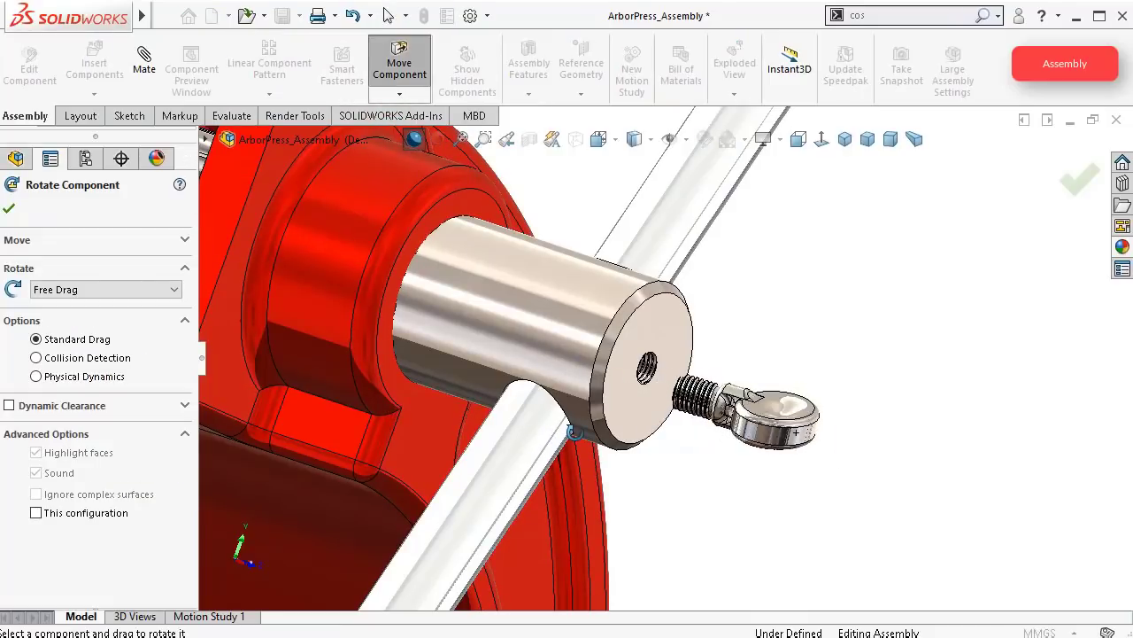
pyautogui.click(1079, 182)
pyautogui.scroll(-6, 792, 387)
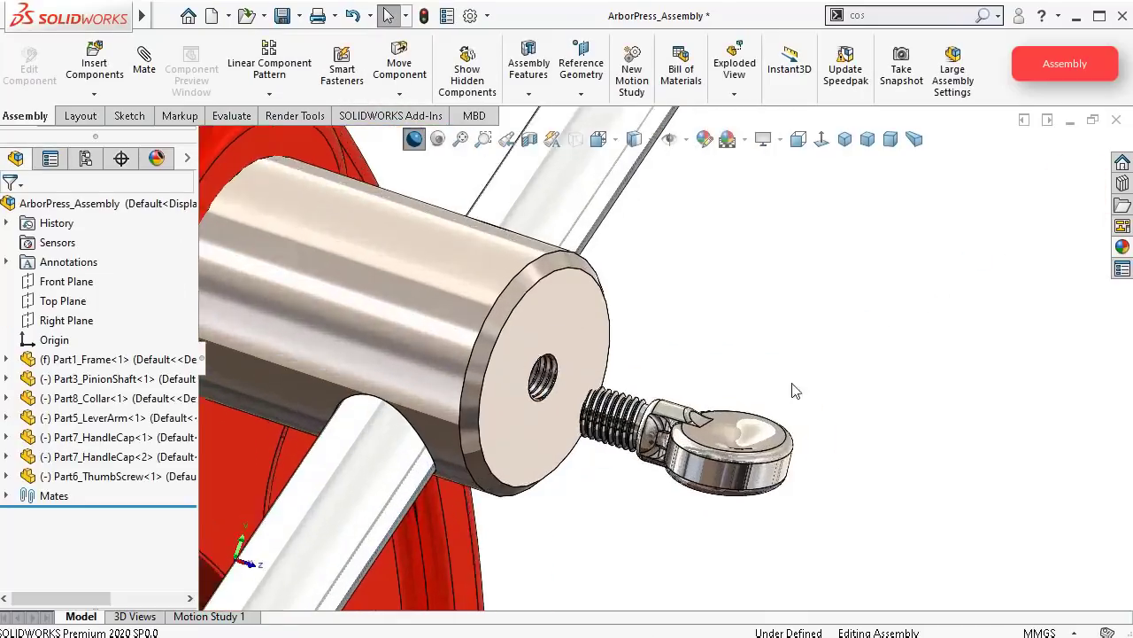
pyautogui.moveTo(657, 393); pyautogui.dragTo(847, 411)
# Step: Mate the thumb screw's cylindrical shank face concentric with the pinion shaft's outer cylindrical face
pyautogui.moveTo(659, 346); pyautogui.dragTo(715, 398, button='middle')
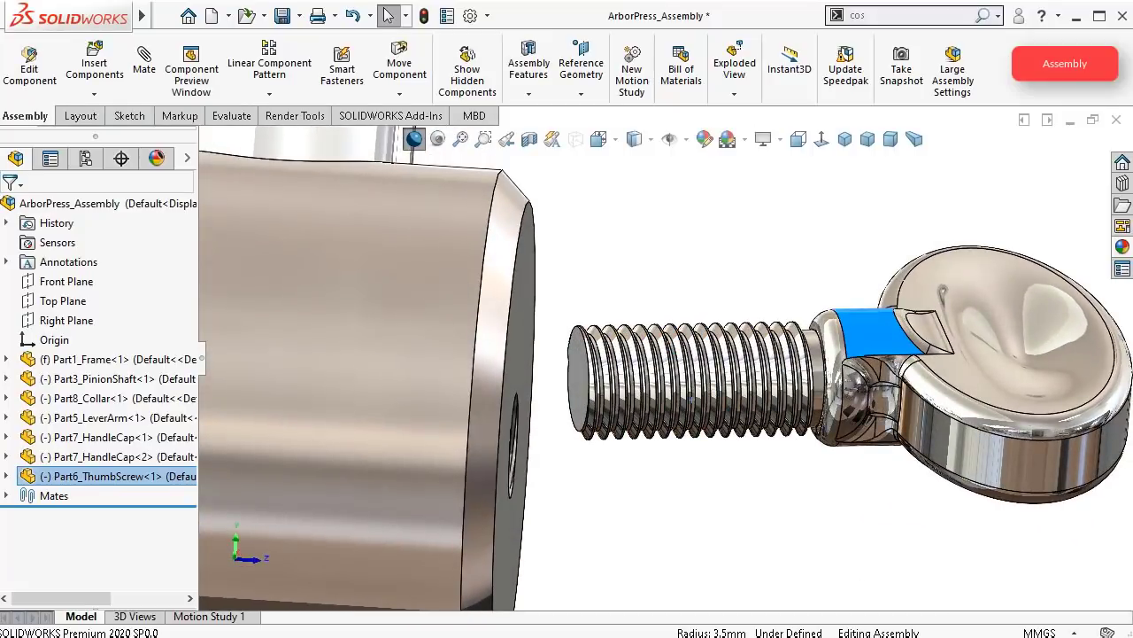
pyautogui.scroll(-5, 912, 389)
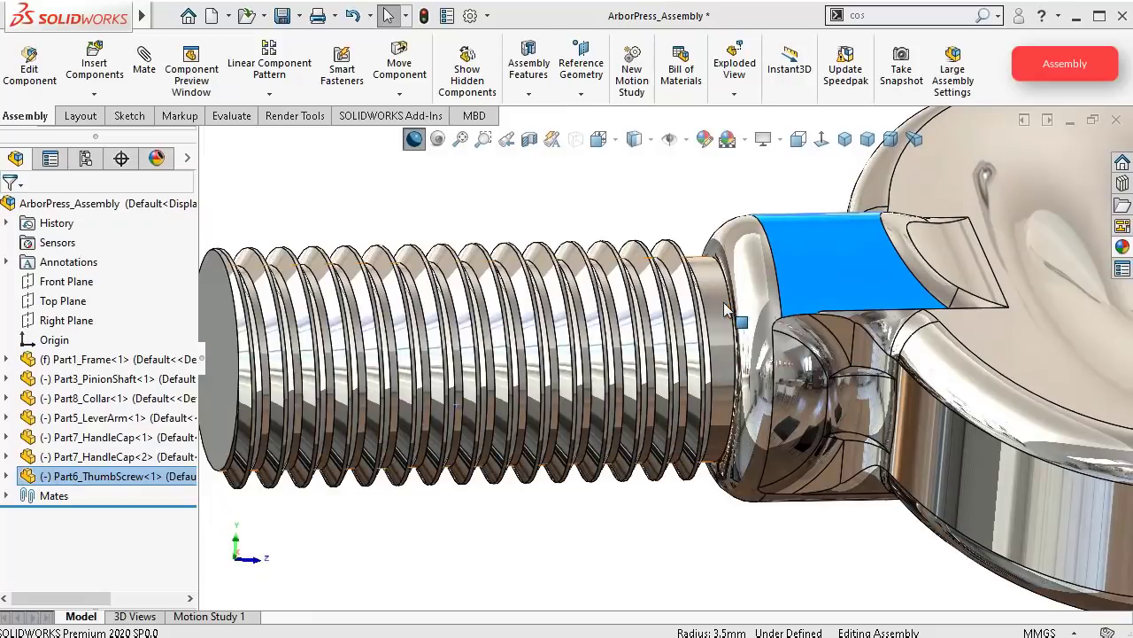
pyautogui.click(722, 310)
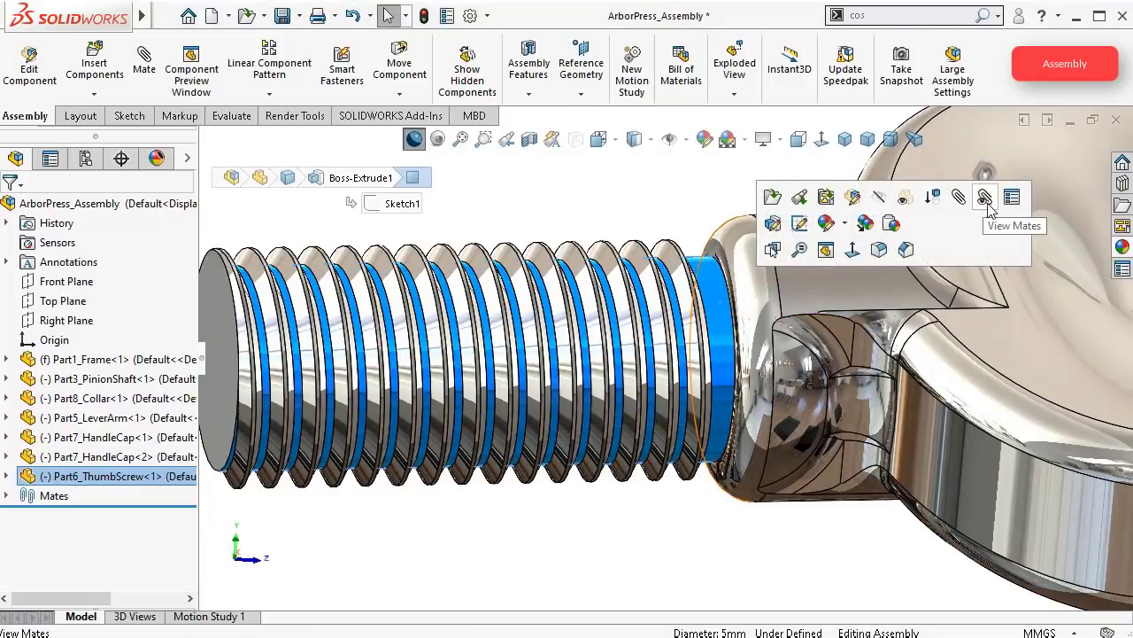
pyautogui.click(958, 200)
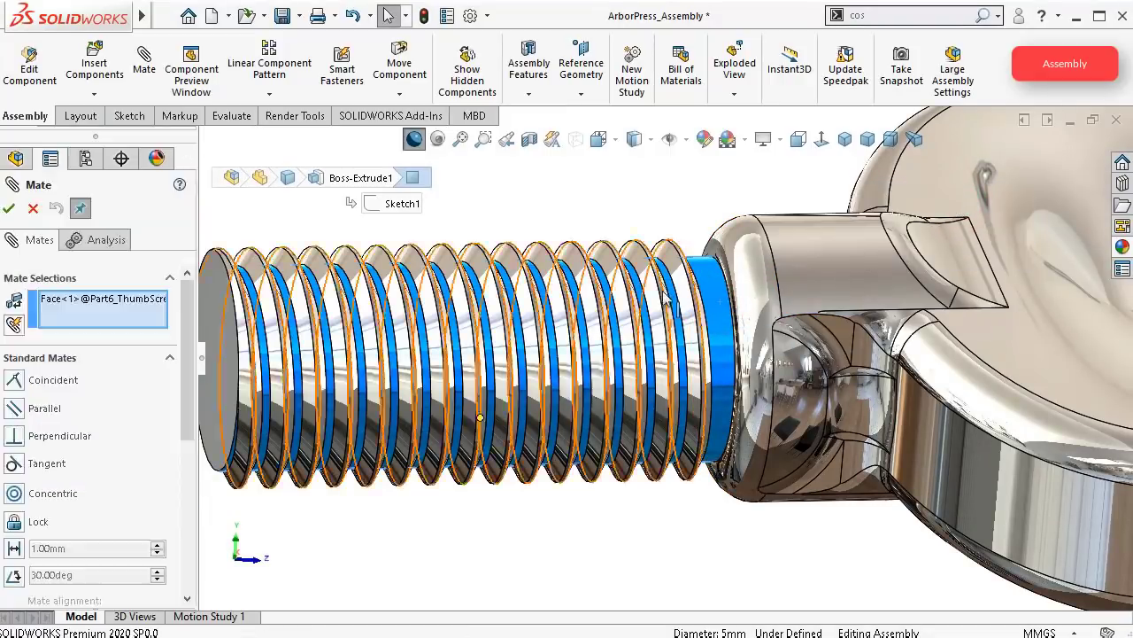
pyautogui.scroll(5, 746, 269)
pyautogui.click(449, 312)
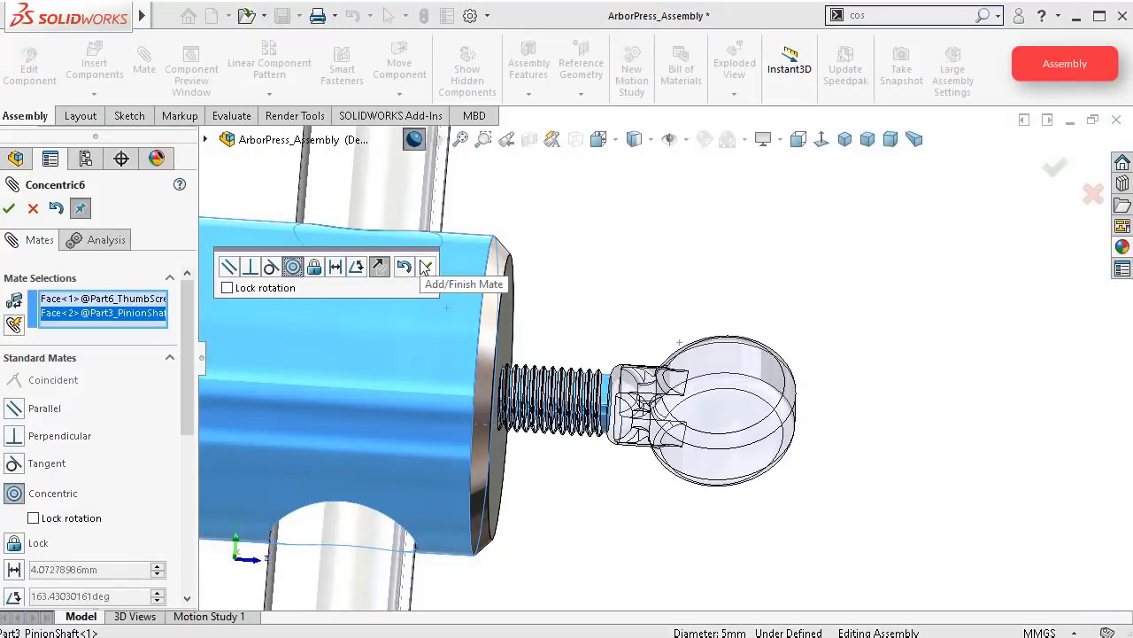
pyautogui.click(425, 267)
pyautogui.scroll(-5, 563, 355)
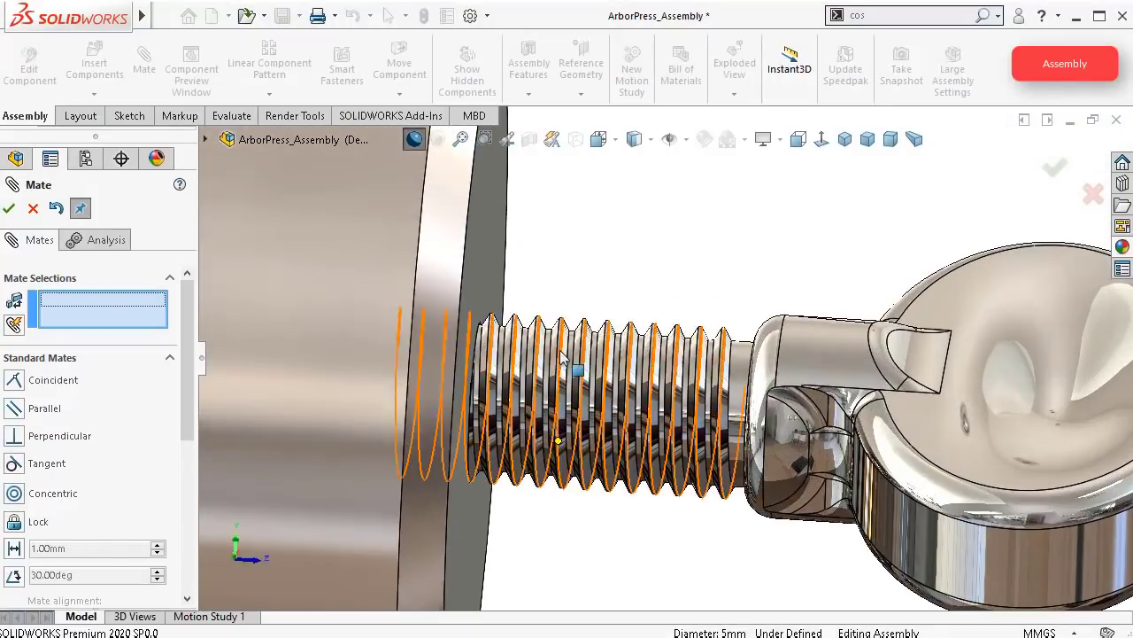
pyautogui.scroll(4, 607, 311)
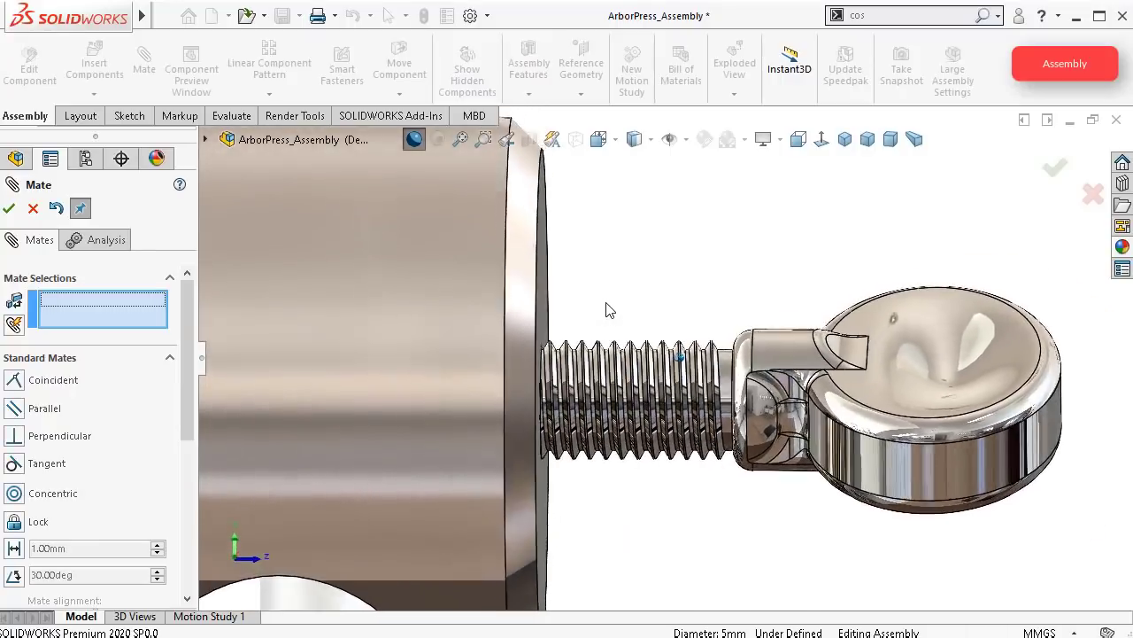
pyautogui.scroll(4, 607, 309)
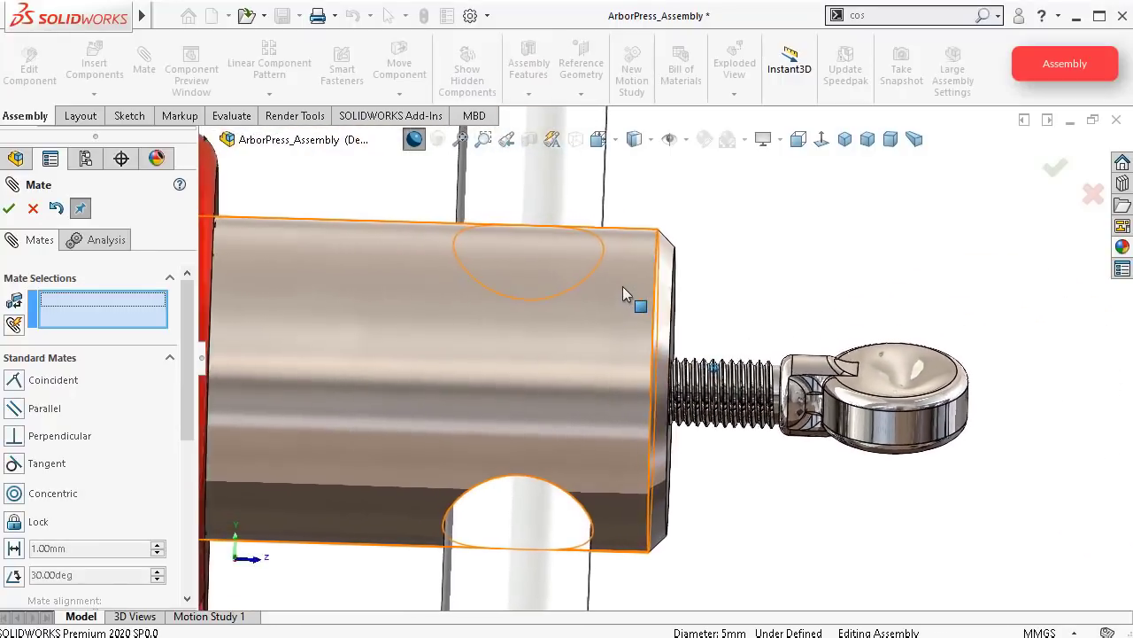
pyautogui.scroll(-1, 624, 288)
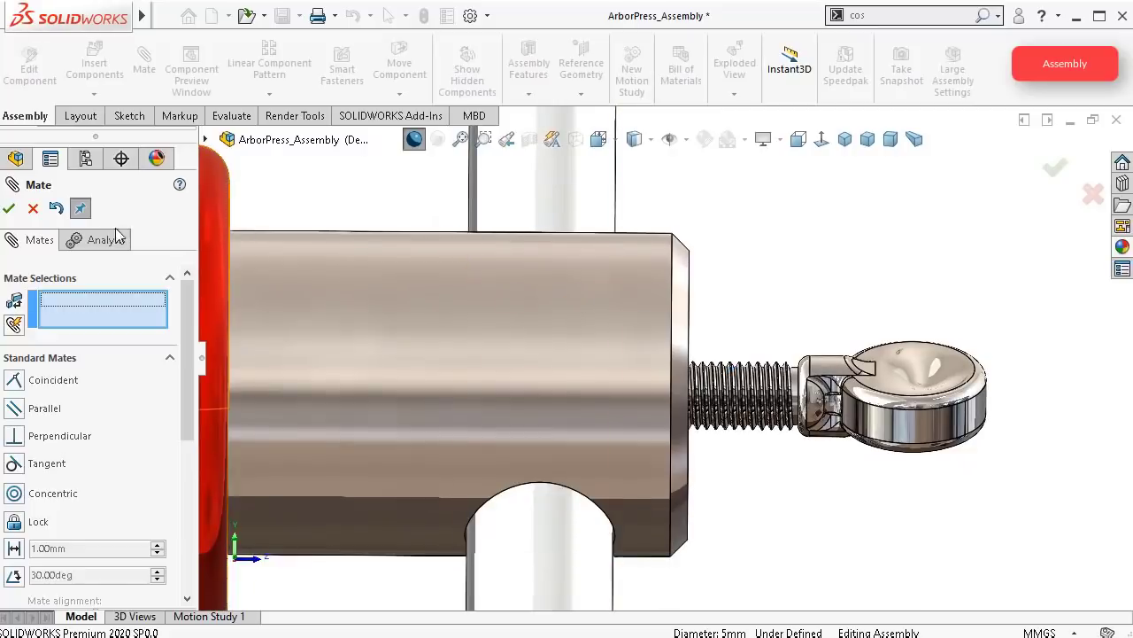
pyautogui.click(11, 209)
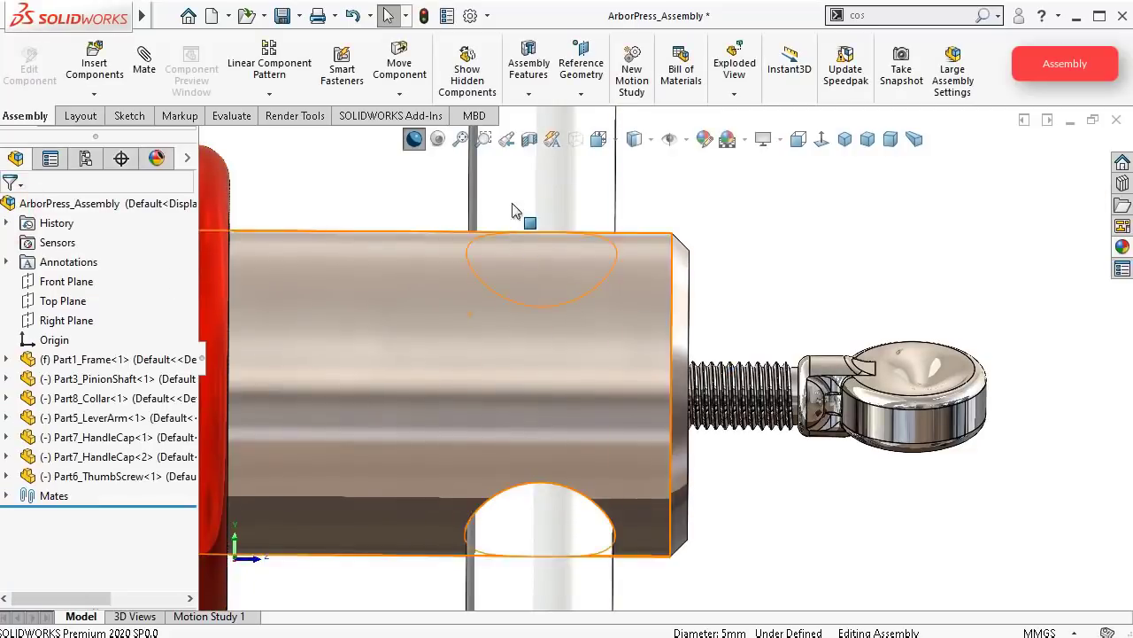
# Step: Display the assembly with hidden lines visible to show the thumb screw inside the shaft
pyautogui.click(653, 144)
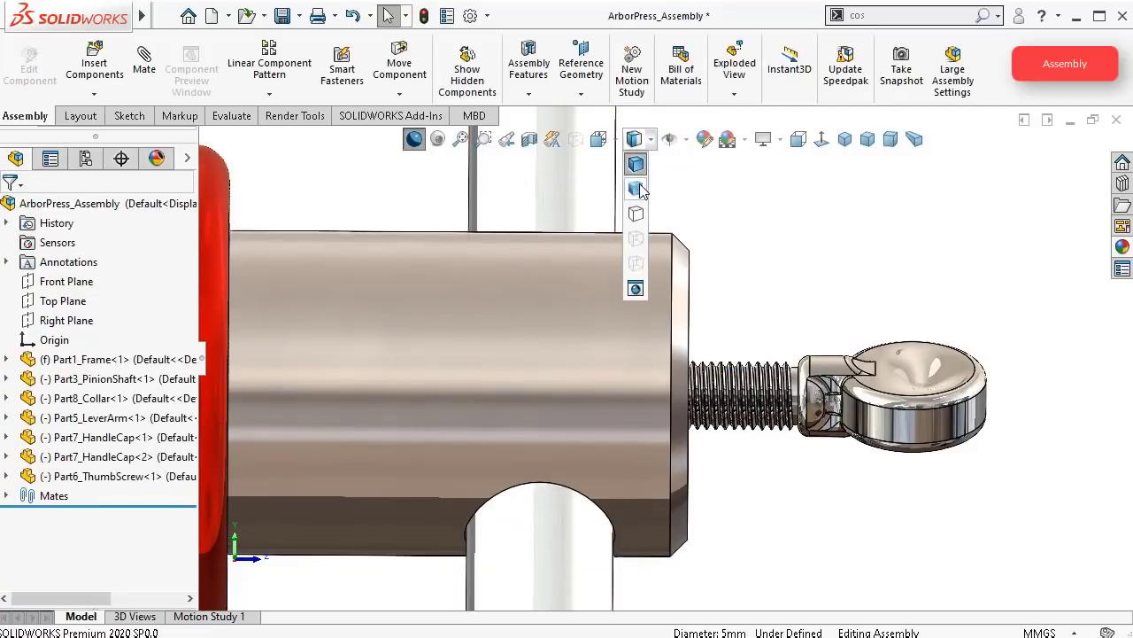
pyautogui.click(636, 213)
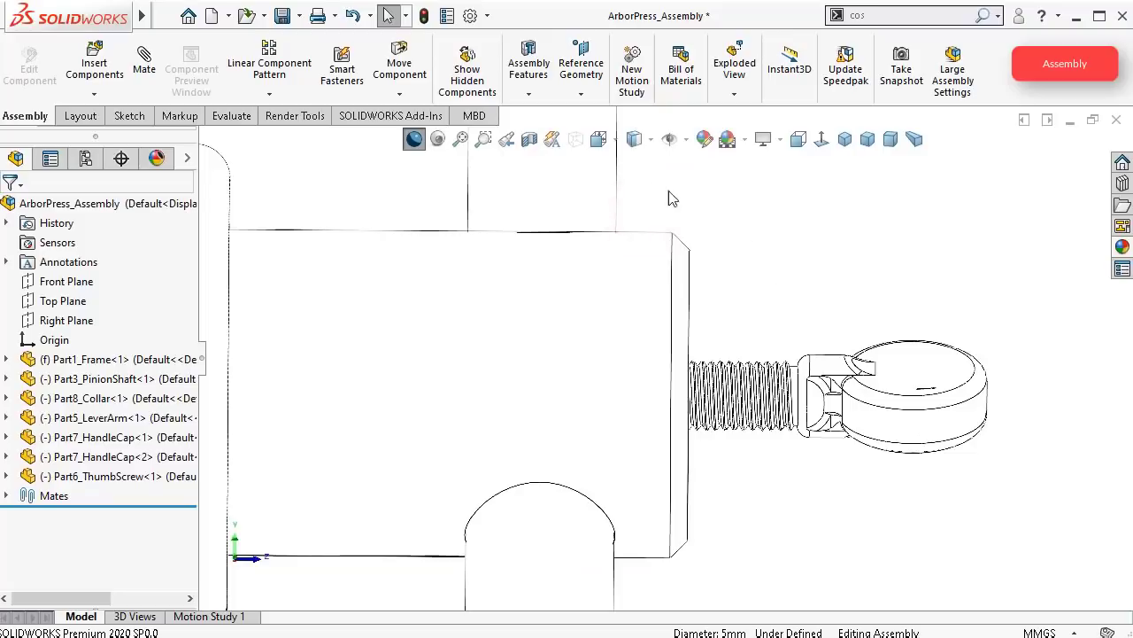
pyautogui.click(650, 142)
pyautogui.click(790, 213)
pyautogui.click(651, 141)
pyautogui.click(644, 240)
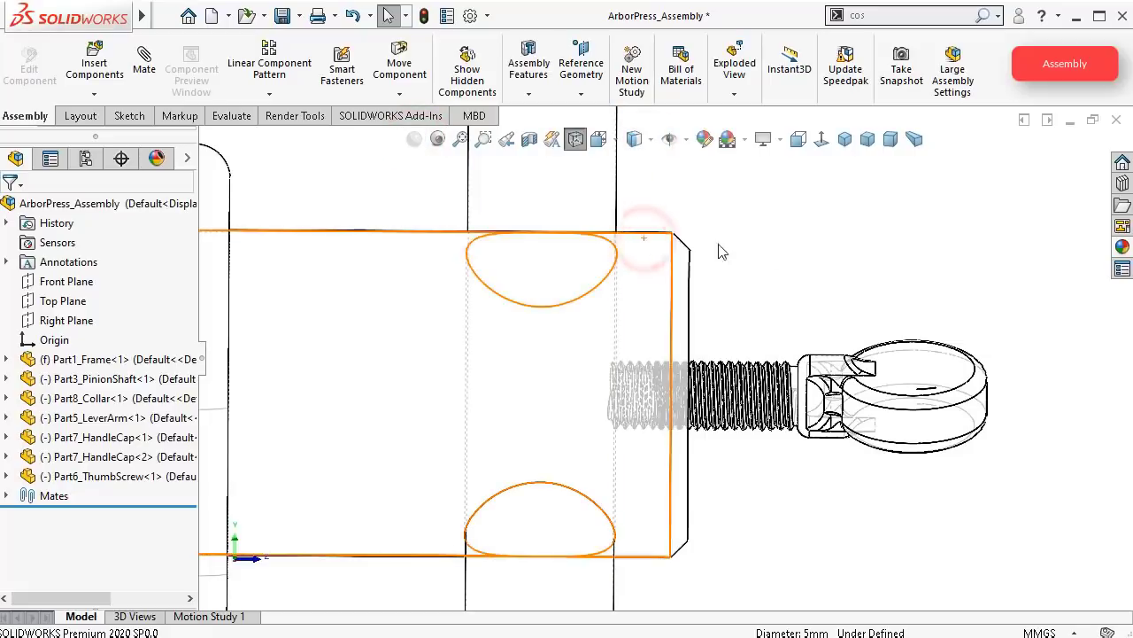
# Step: Slide the thumb screw farther into the shaft's threaded end and check its thread engagement beside the lever arm's hole
pyautogui.scroll(-2, 758, 293)
pyautogui.scroll(-4, 782, 376)
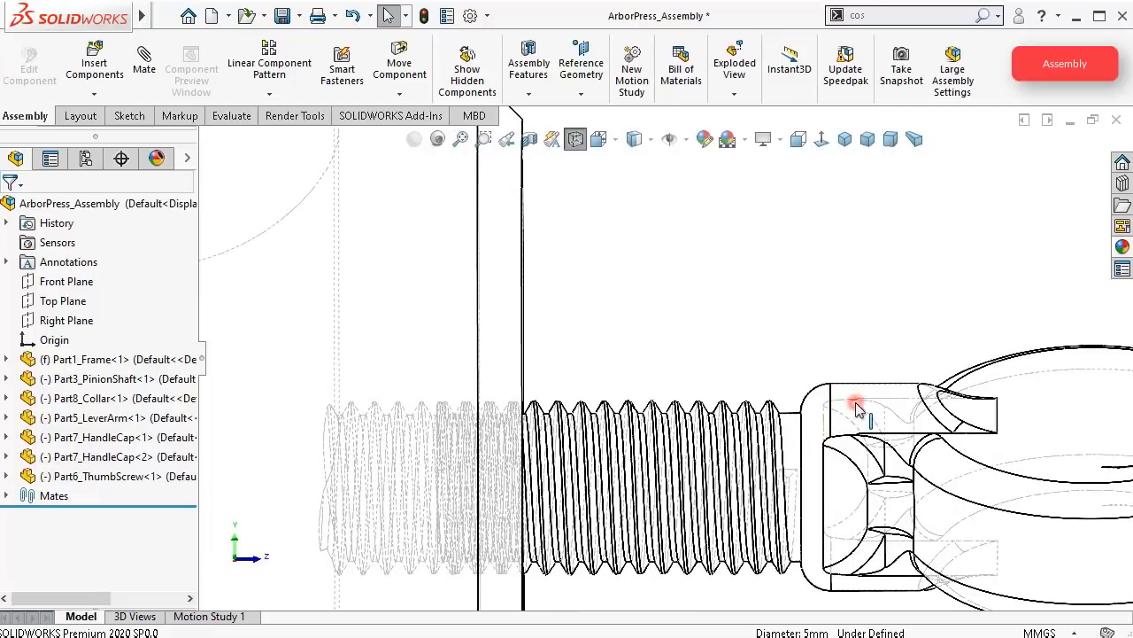
pyautogui.moveTo(856, 402); pyautogui.dragTo(751, 422)
pyautogui.scroll(3, 651, 395)
pyautogui.scroll(-5, 569, 399)
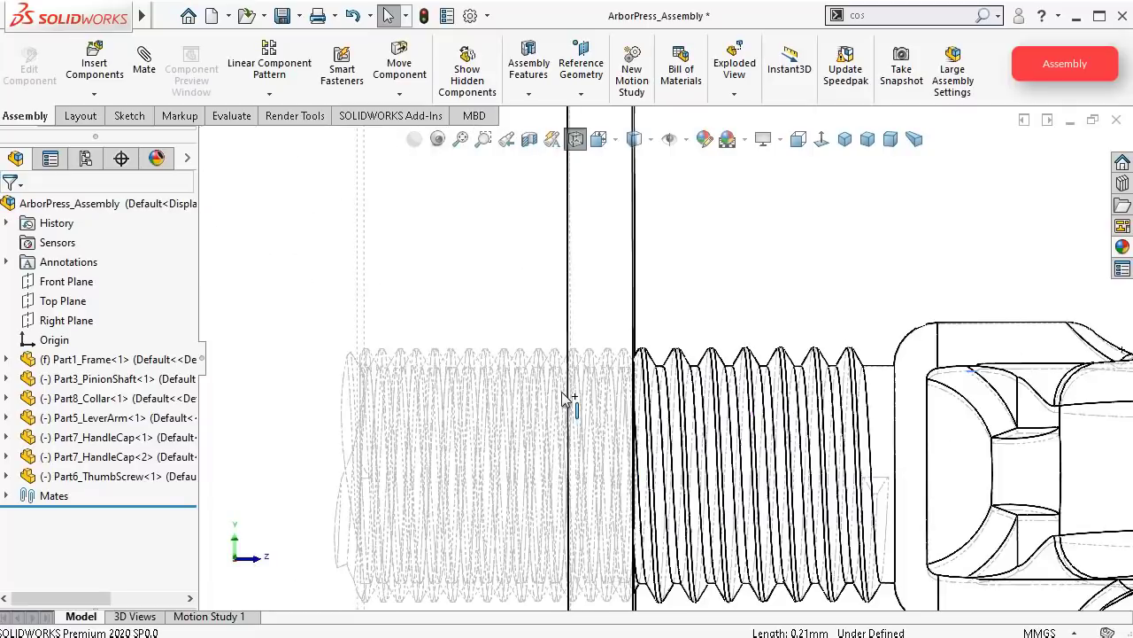
pyautogui.scroll(-2, 521, 396)
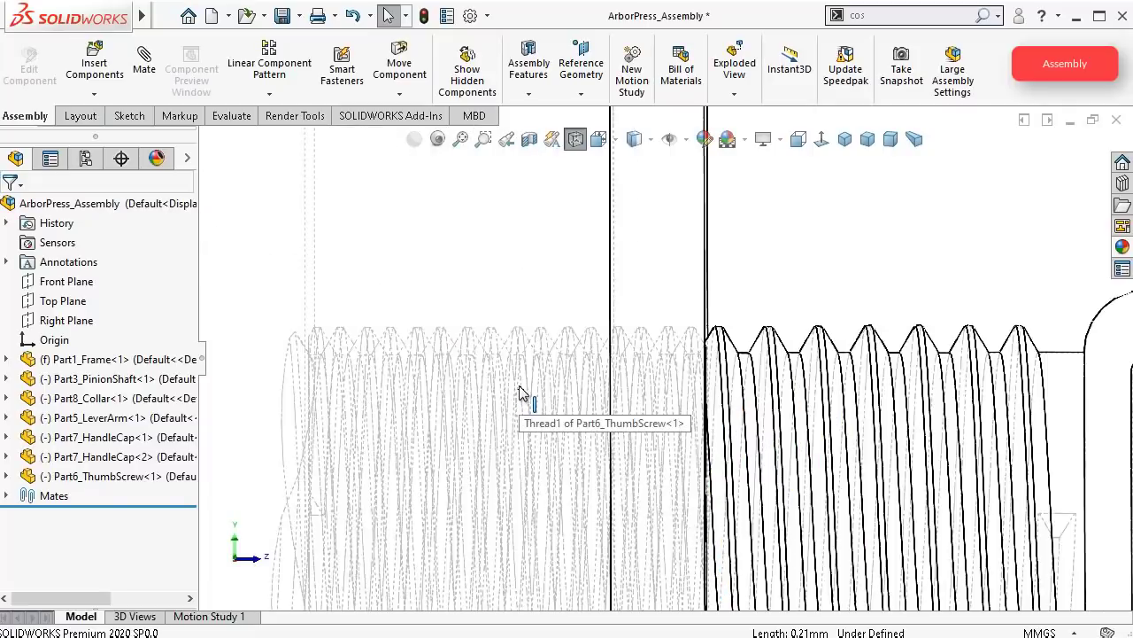
pyautogui.scroll(2, 660, 363)
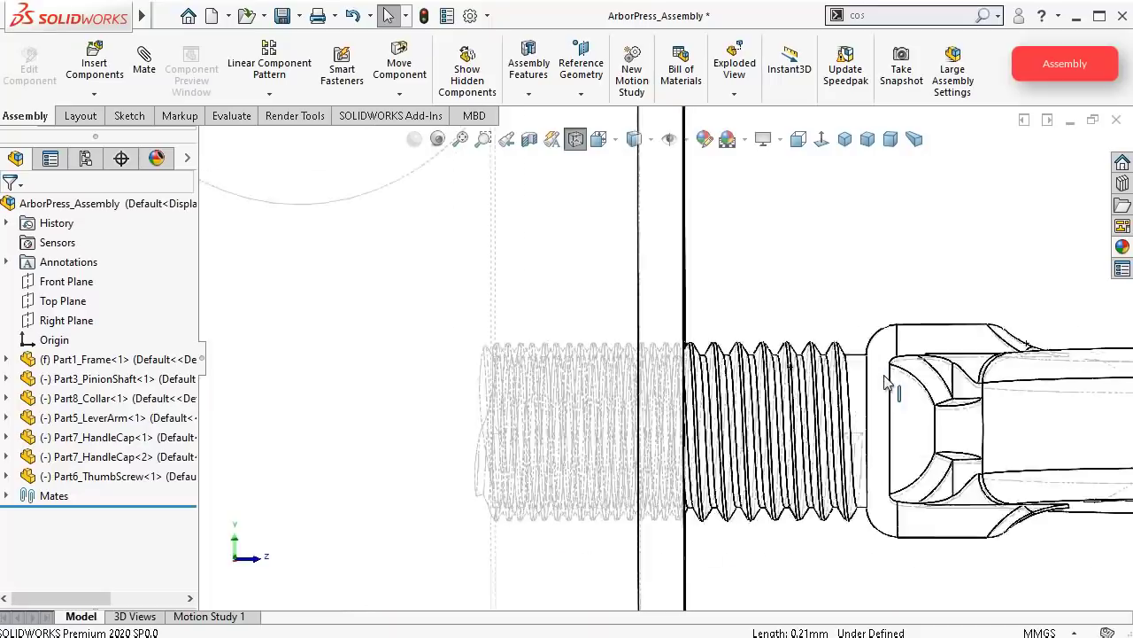
pyautogui.scroll(6, 904, 440)
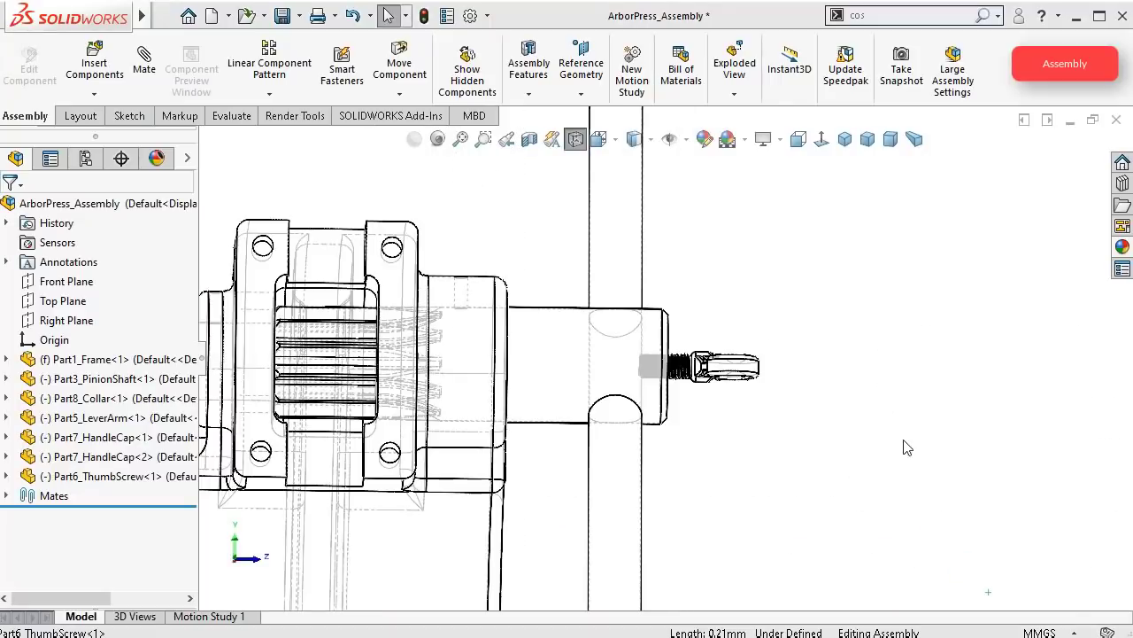
# Step: Return the assembly display to Shaded With Edges
pyautogui.click(904, 440)
pyautogui.click(649, 140)
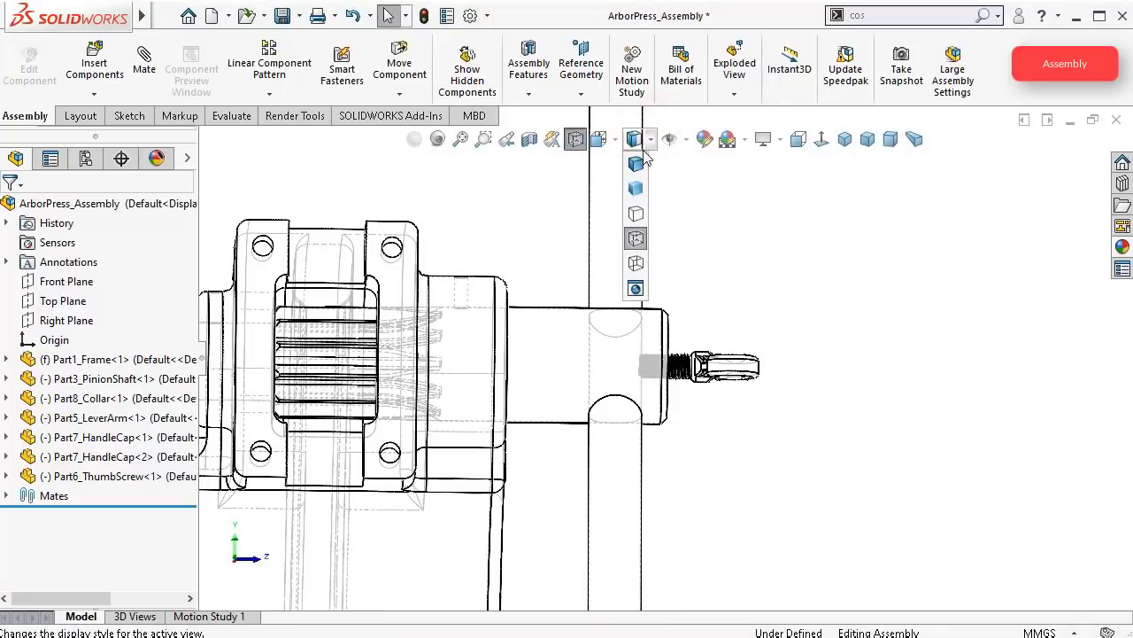
pyautogui.click(636, 158)
pyautogui.moveTo(734, 334); pyautogui.dragTo(724, 425, button='middle')
pyautogui.scroll(5, 675, 391)
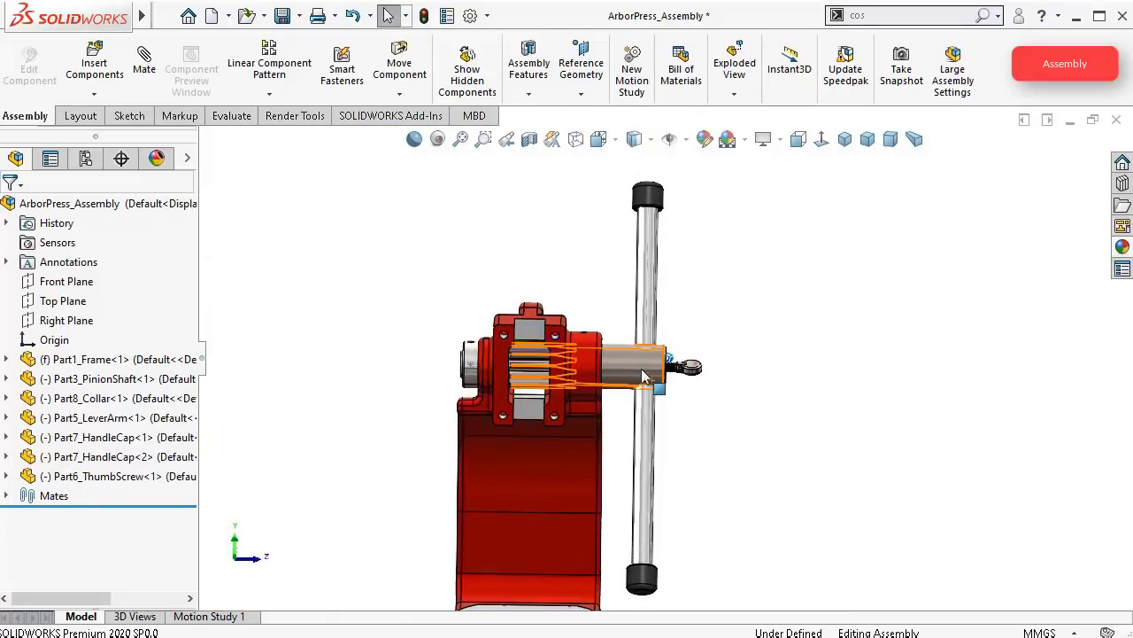
# Step: Open the pinion shaft from the assembly as a separate part
pyautogui.moveTo(646, 380); pyautogui.dragTo(703, 331, button='middle')
pyautogui.click(704, 329)
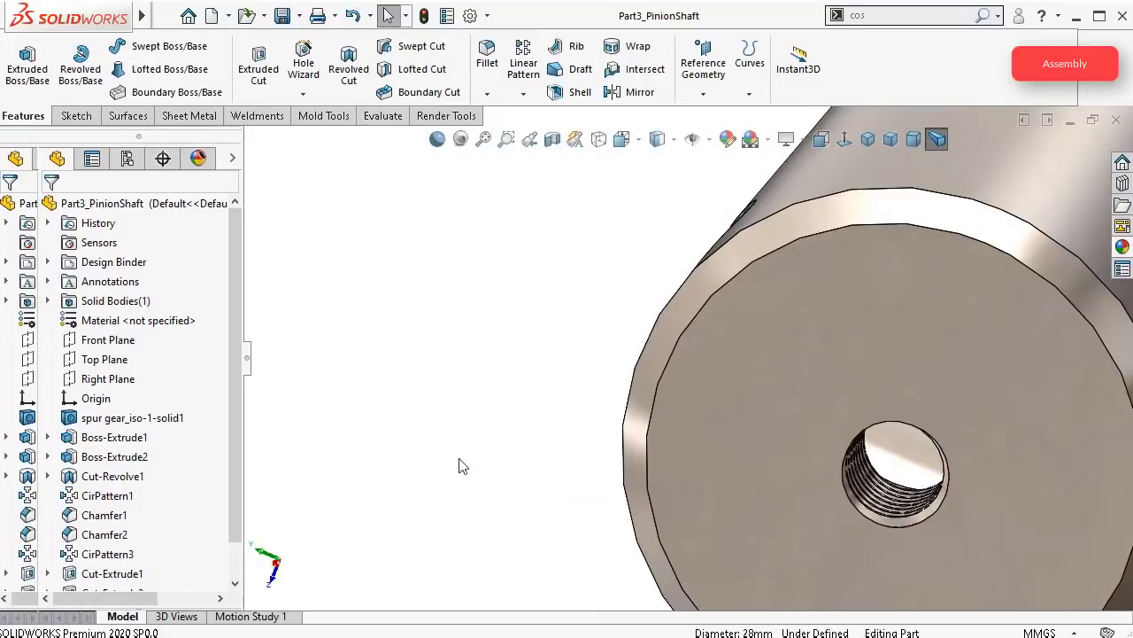
pyautogui.scroll(4, 765, 407)
pyautogui.moveTo(765, 405)
pyautogui.mouseDown(button='middle')
pyautogui.moveTo(766, 420)
pyautogui.moveTo(728, 384)
pyautogui.mouseUp(button='middle')
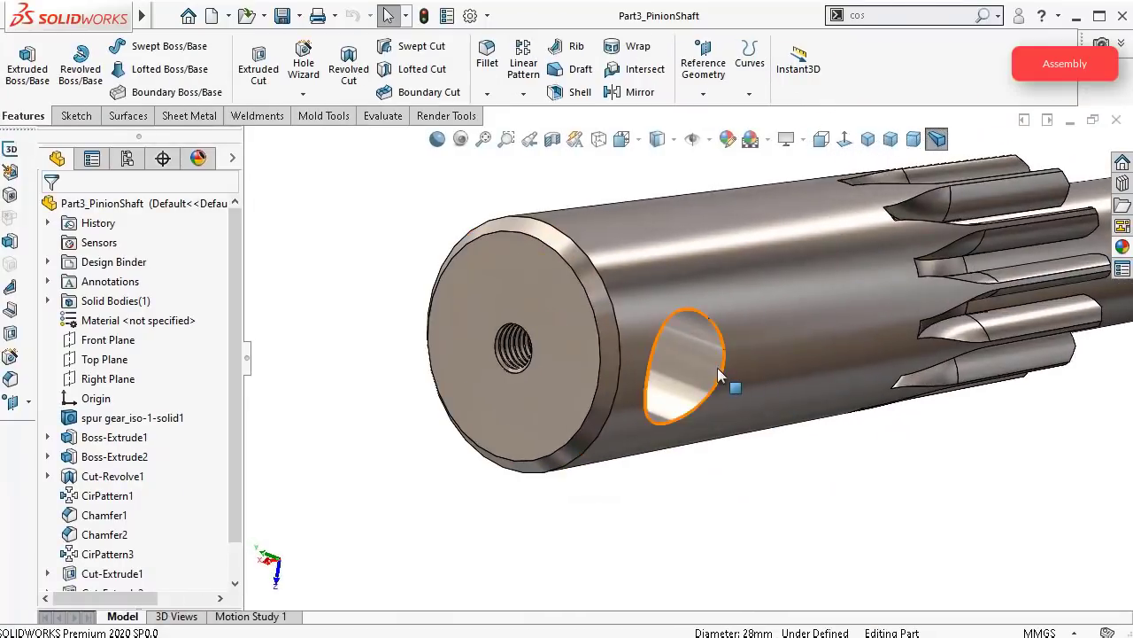
# Step: Open Sketch7 of the lever arm's cross-hole cut, Cut-Extrude1, for editing
pyautogui.click(699, 372)
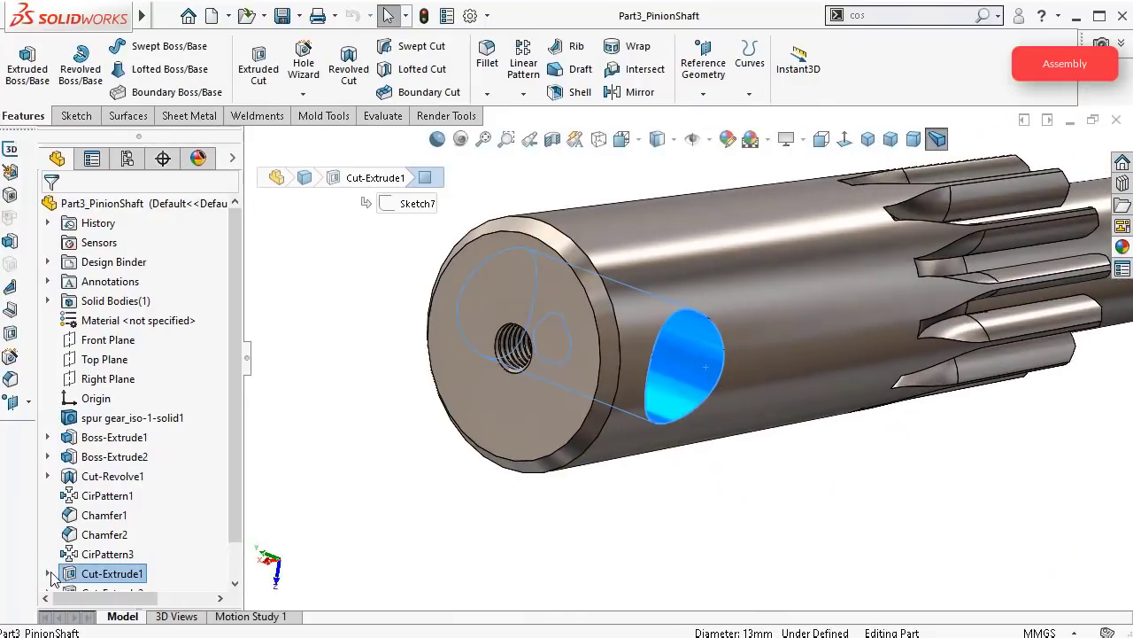
pyautogui.click(48, 574)
pyautogui.click(120, 573)
pyautogui.click(179, 536)
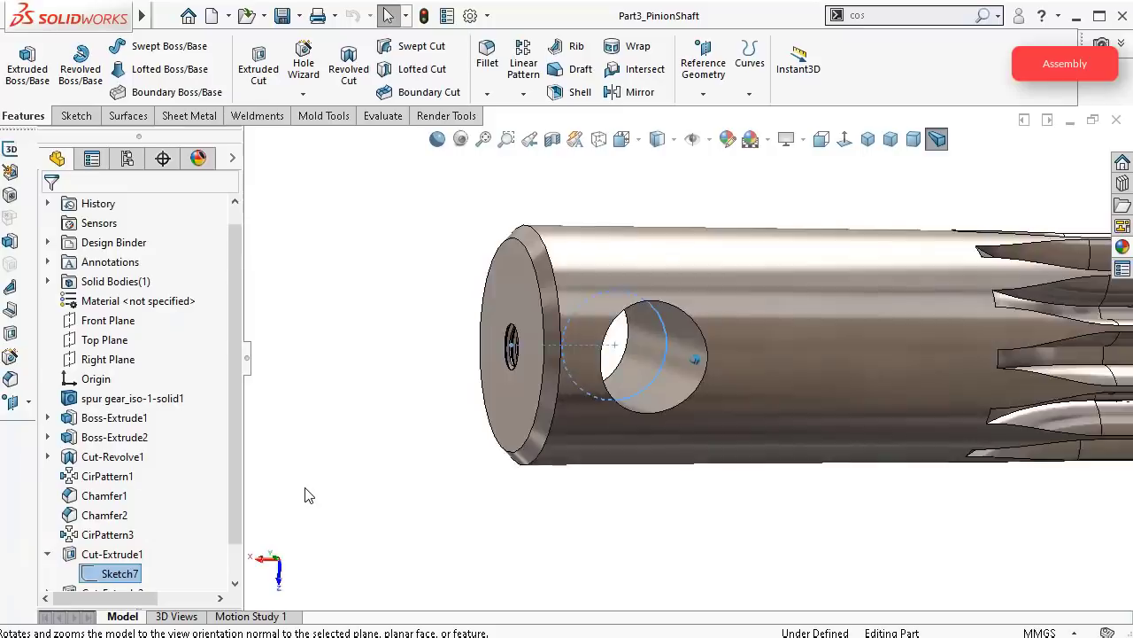
pyautogui.click(120, 573)
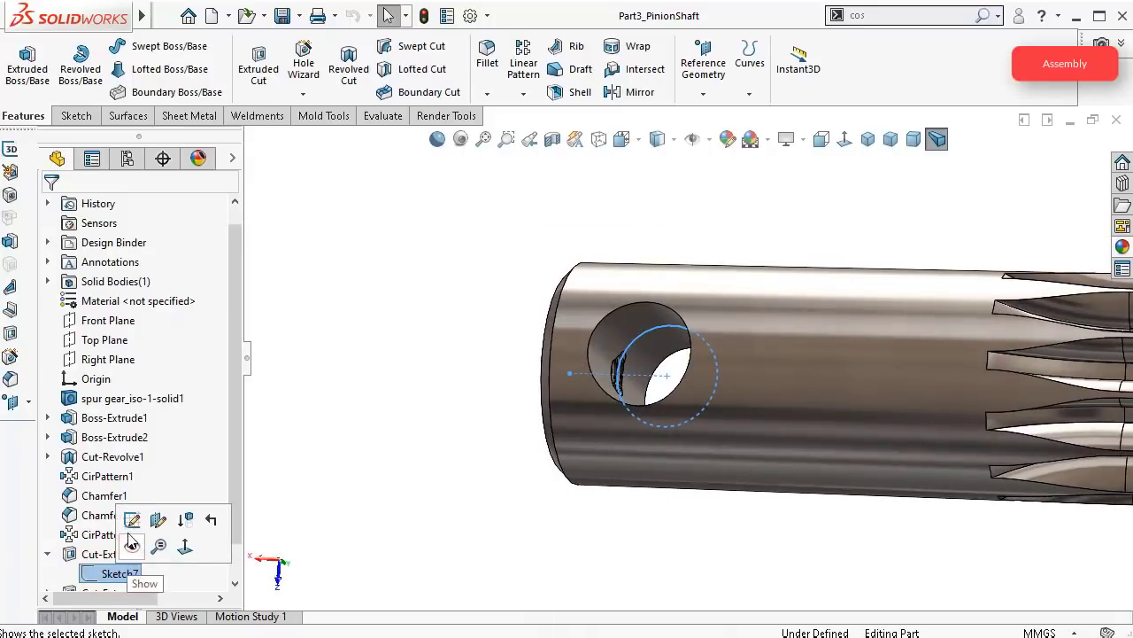
pyautogui.click(106, 573)
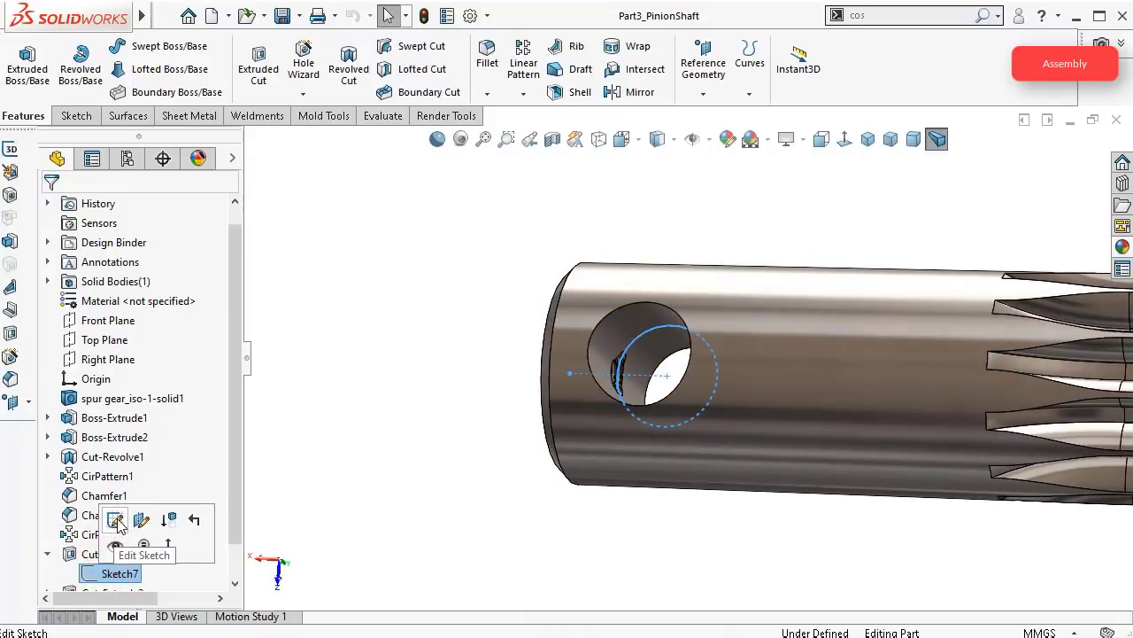
pyautogui.click(116, 521)
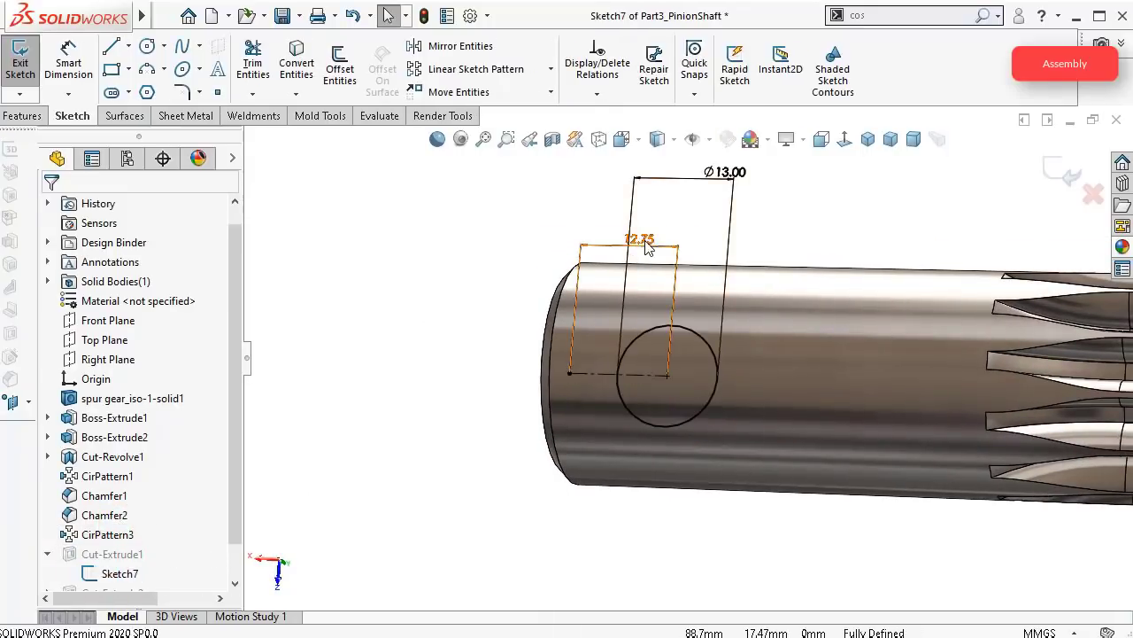
pyautogui.click(642, 239)
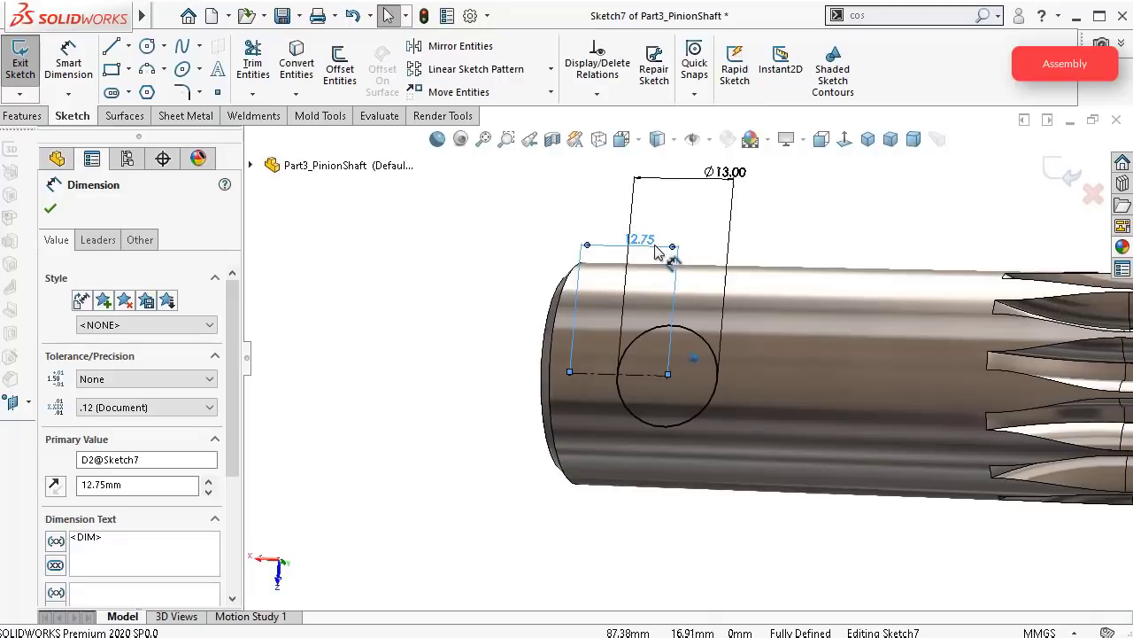
pyautogui.moveTo(668, 253)
pyautogui.mouseDown(button='middle')
pyautogui.moveTo(632, 240)
pyautogui.moveTo(609, 207)
pyautogui.moveTo(596, 215)
pyautogui.mouseUp(button='middle')
pyautogui.click(596, 215)
pyautogui.click(660, 211)
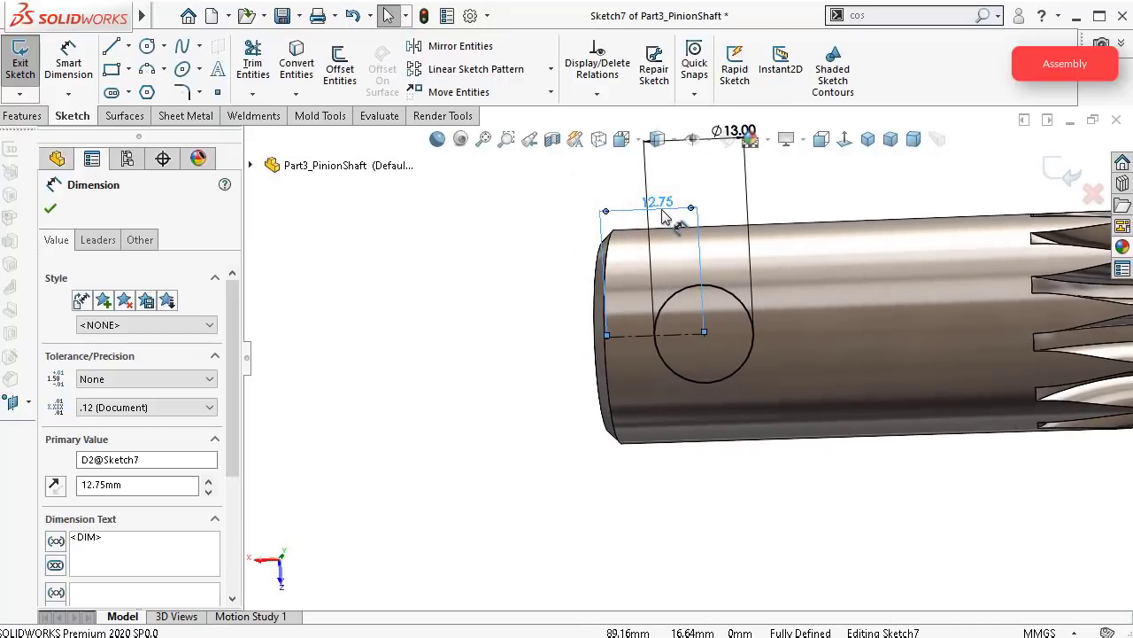
pyautogui.doubleClick(664, 205)
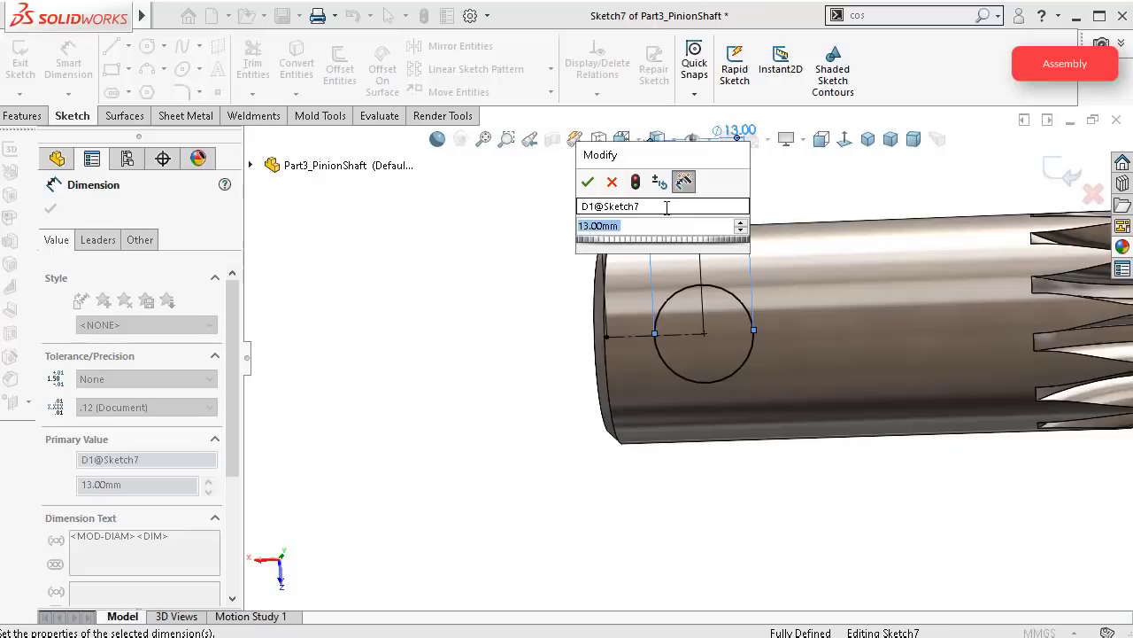
pyautogui.write('15')
pyautogui.press('Return')
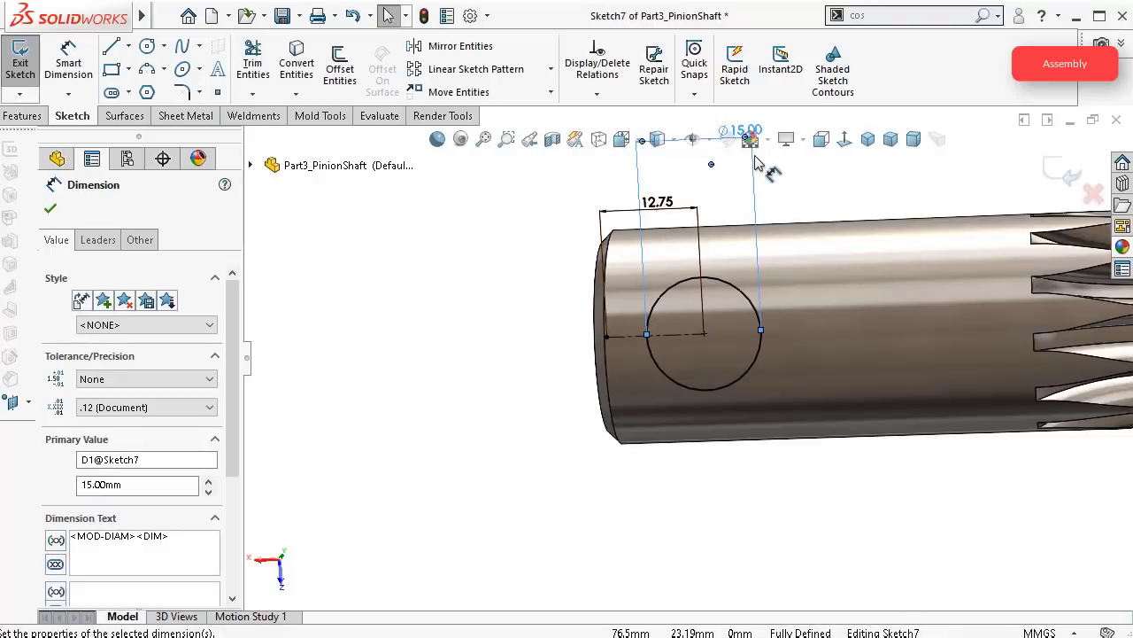
pyautogui.scroll(2, 771, 239)
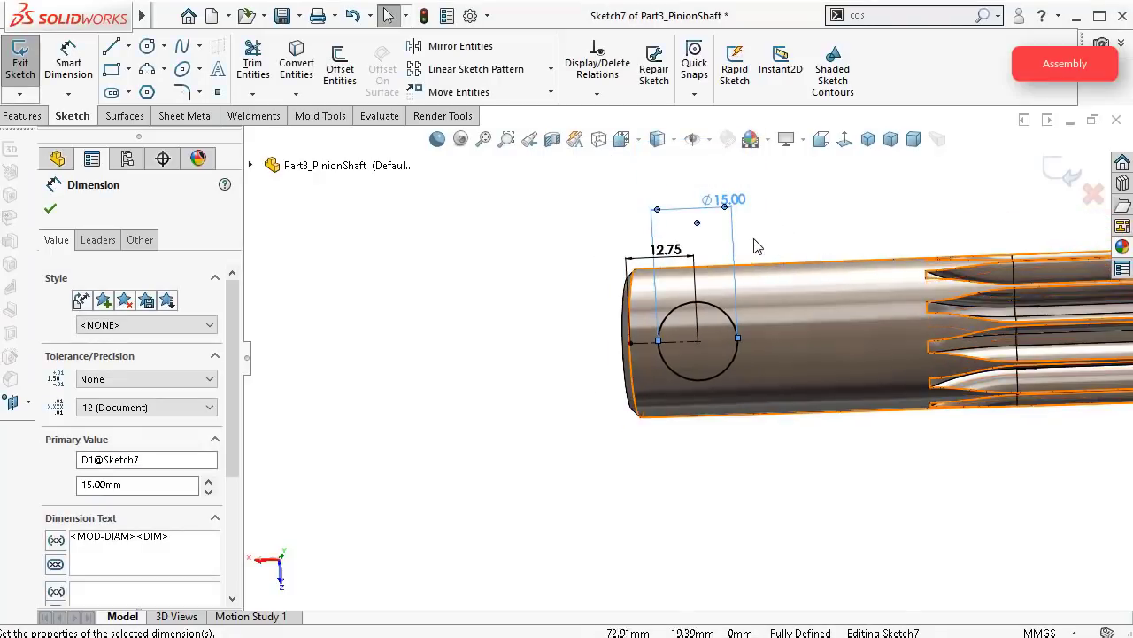
pyautogui.moveTo(778, 229); pyautogui.dragTo(780, 190, button='middle')
pyautogui.hotkey('ctrl', 'z')
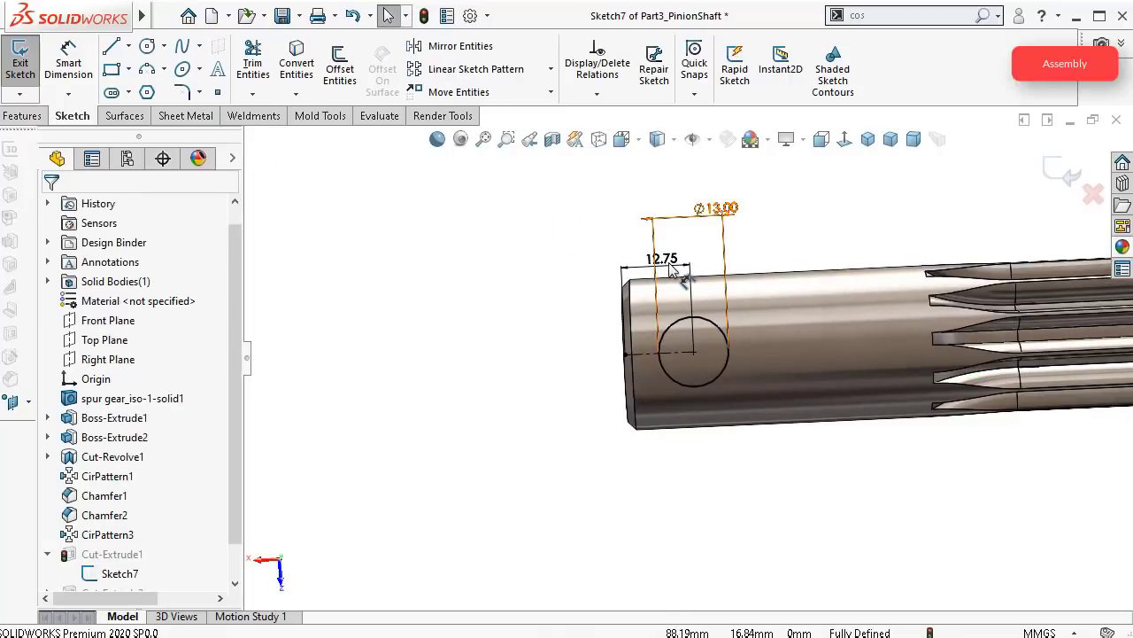
# Step: Set the distance from the shaft's end face to the cross hole's centre to 15 mm and exit the sketch
pyautogui.scroll(-3, 627, 271)
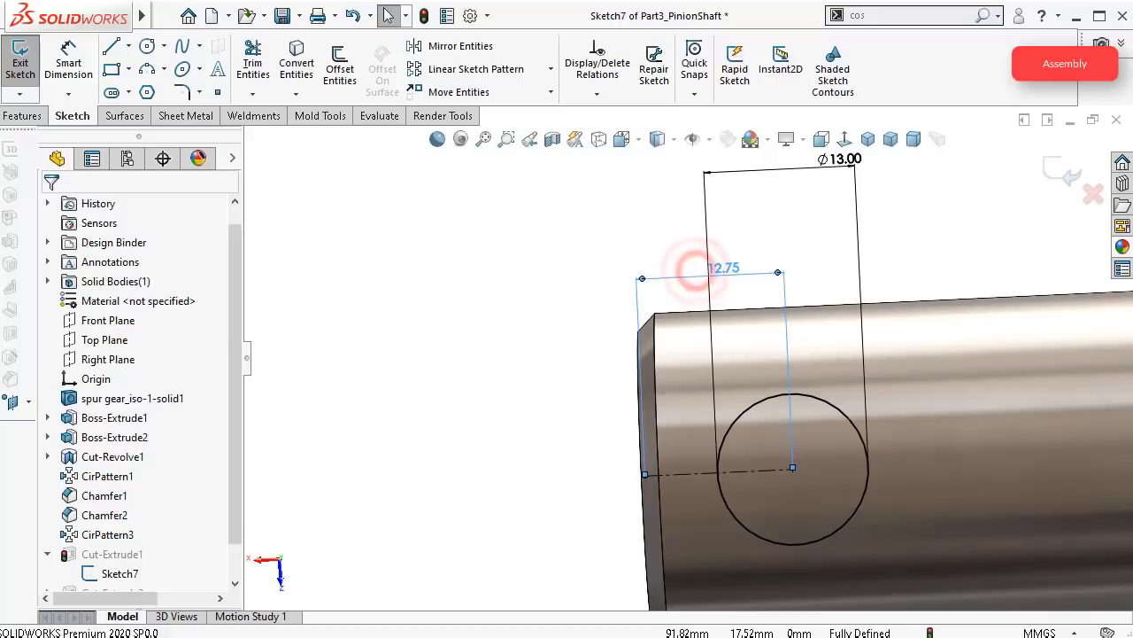
pyautogui.click(697, 272)
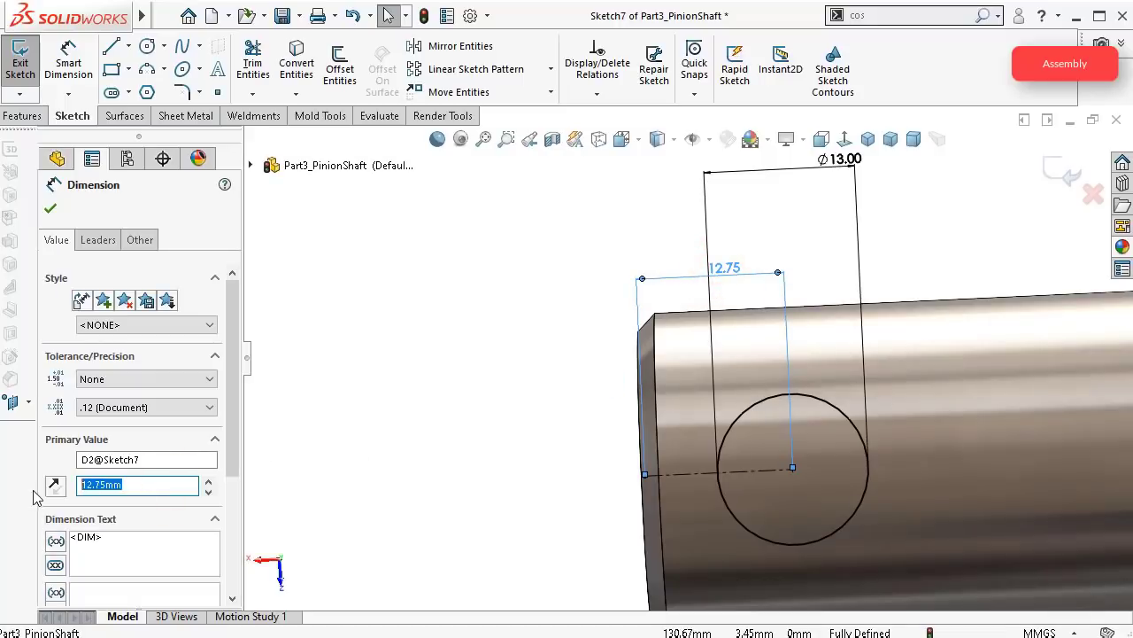
pyautogui.write('15')
pyautogui.press('Return')
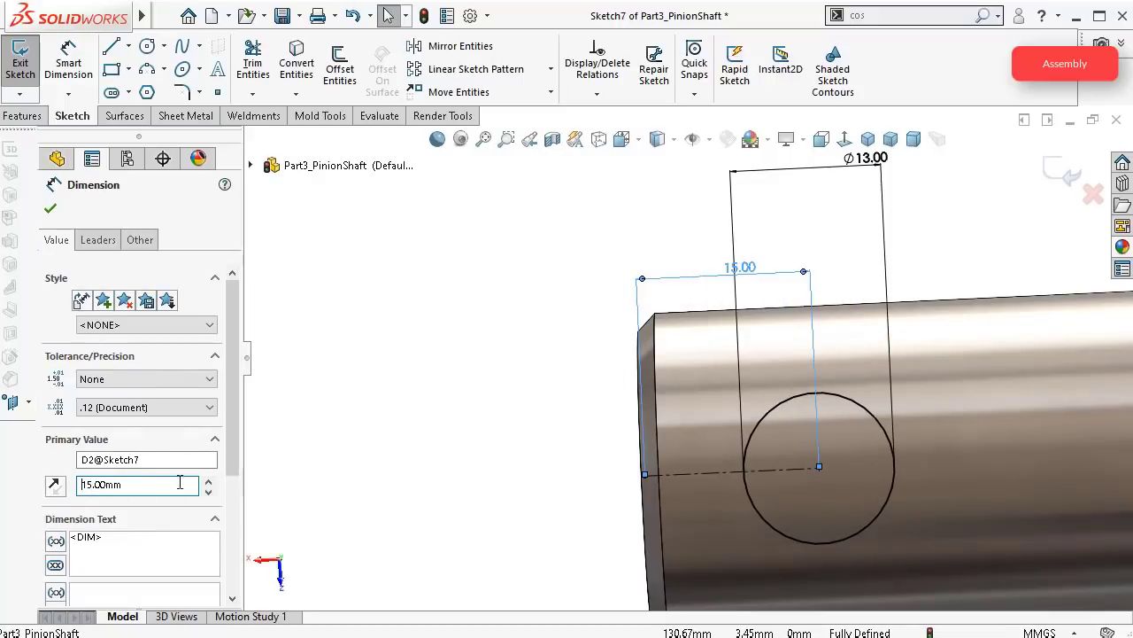
pyautogui.click(1044, 171)
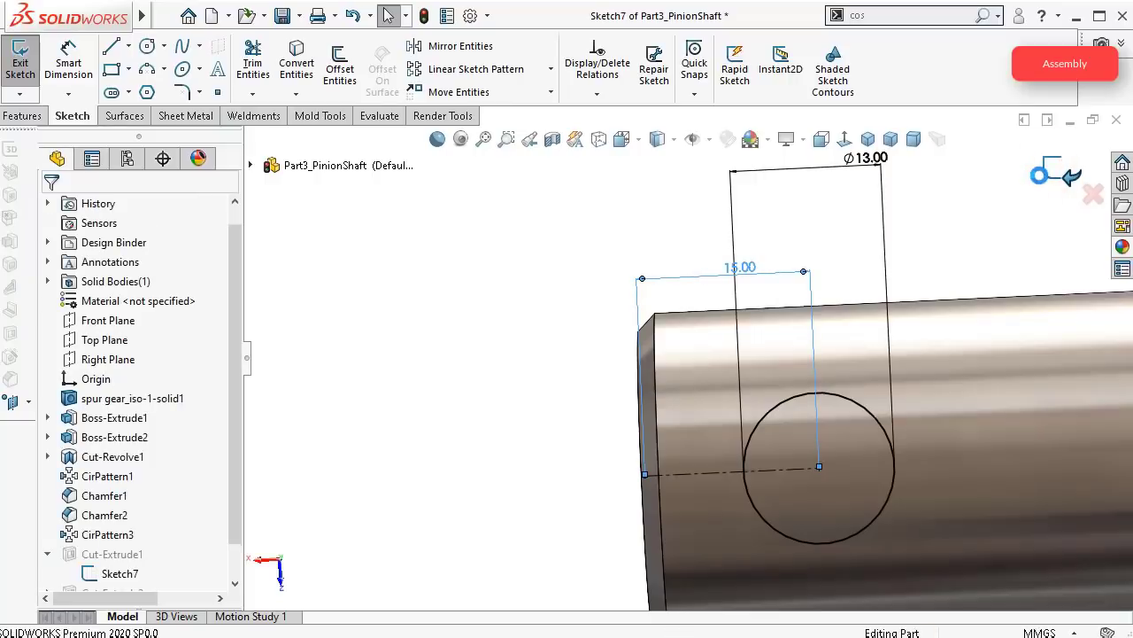
# Step: Save and close the pinion shaft part, and rebuild the assembly with the changed model
pyautogui.scroll(3, 993, 214)
pyautogui.moveTo(658, 358); pyautogui.dragTo(753, 377, button='middle')
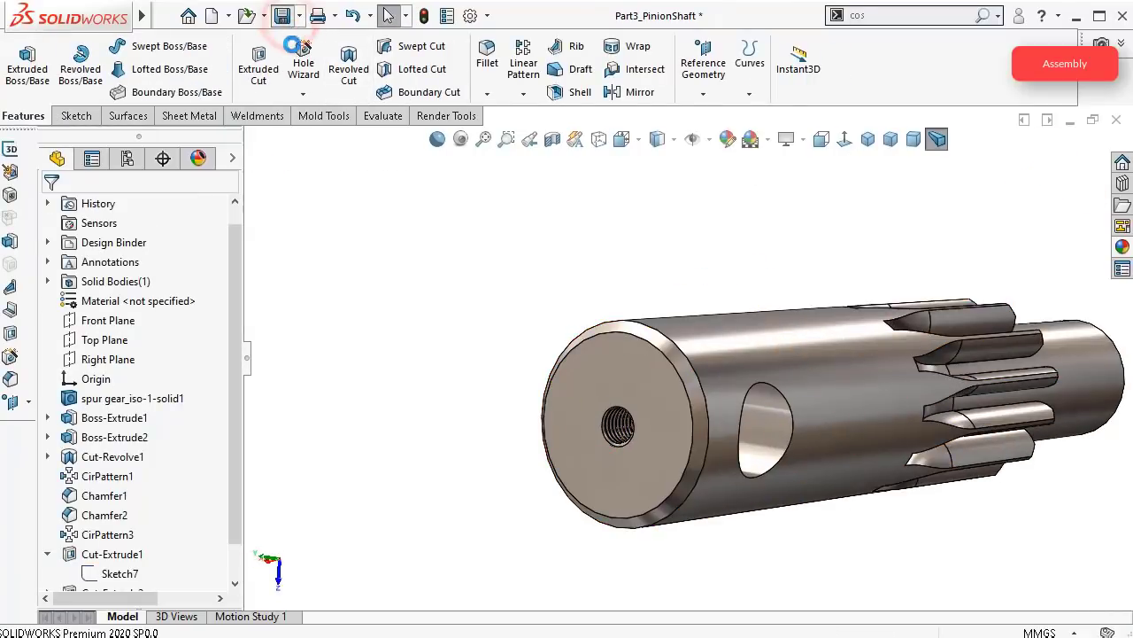
pyautogui.click(1115, 121)
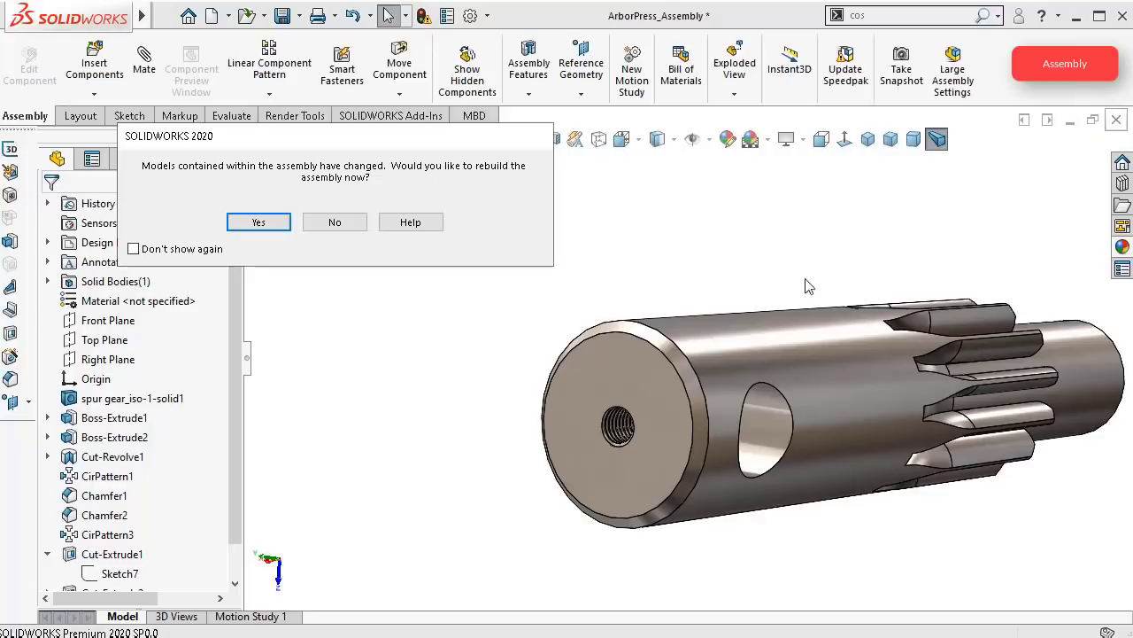
pyautogui.click(257, 223)
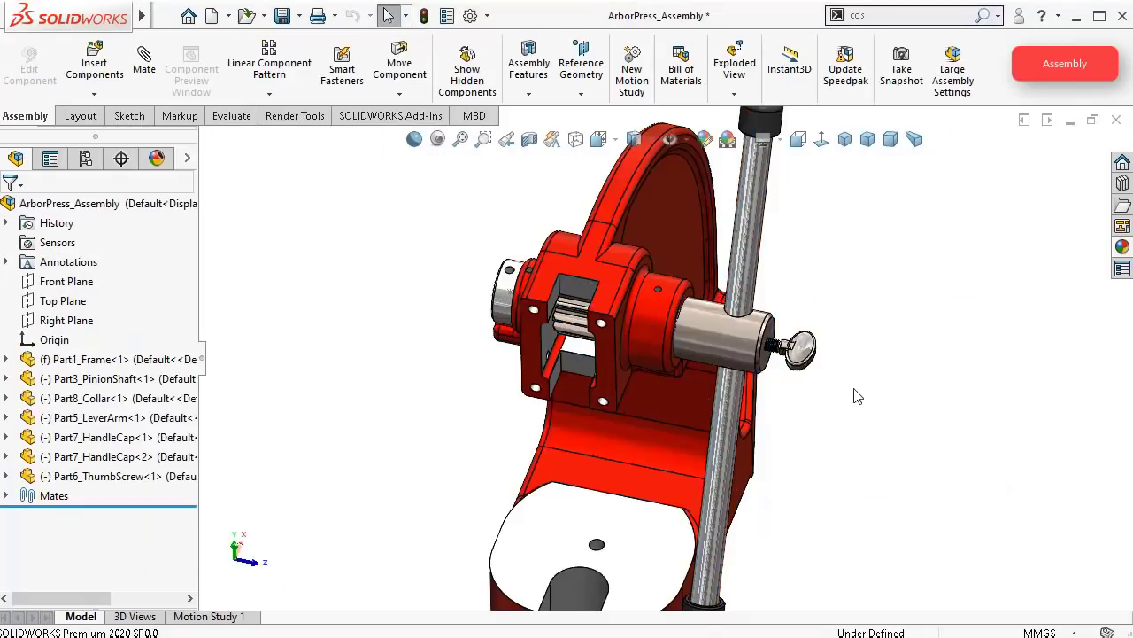
# Step: Switch the assembly display to Hidden Lines Visible to inspect the thumb screw inside the modified shaft
pyautogui.moveTo(800, 402)
pyautogui.mouseDown(button='middle')
pyautogui.moveTo(780, 439)
pyautogui.moveTo(756, 441)
pyautogui.moveTo(728, 351)
pyautogui.mouseUp(button='middle')
pyautogui.scroll(-2, 779, 440)
pyautogui.scroll(3, 753, 454)
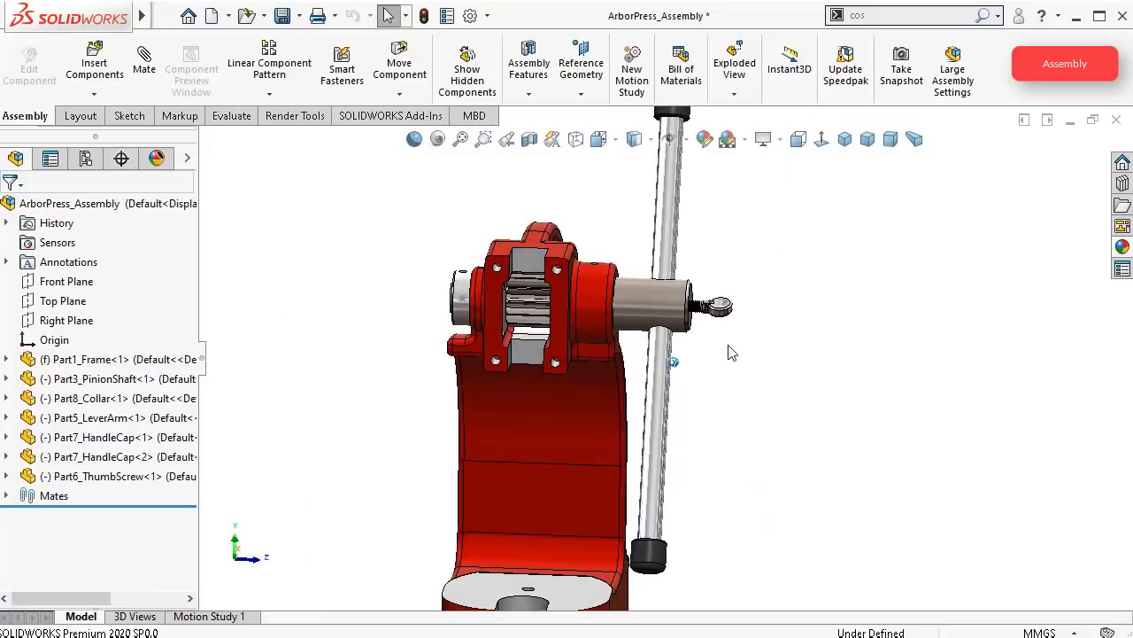
pyautogui.scroll(-5, 714, 313)
pyautogui.moveTo(680, 285); pyautogui.dragTo(628, 167, button='middle')
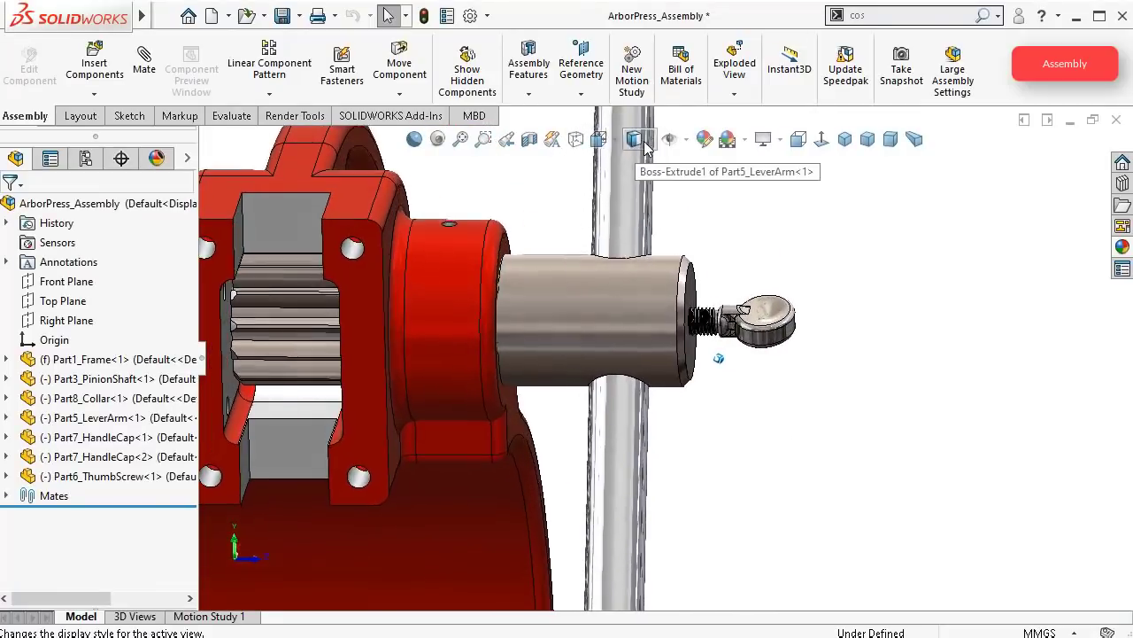
pyautogui.moveTo(632, 140)
pyautogui.click(636, 238)
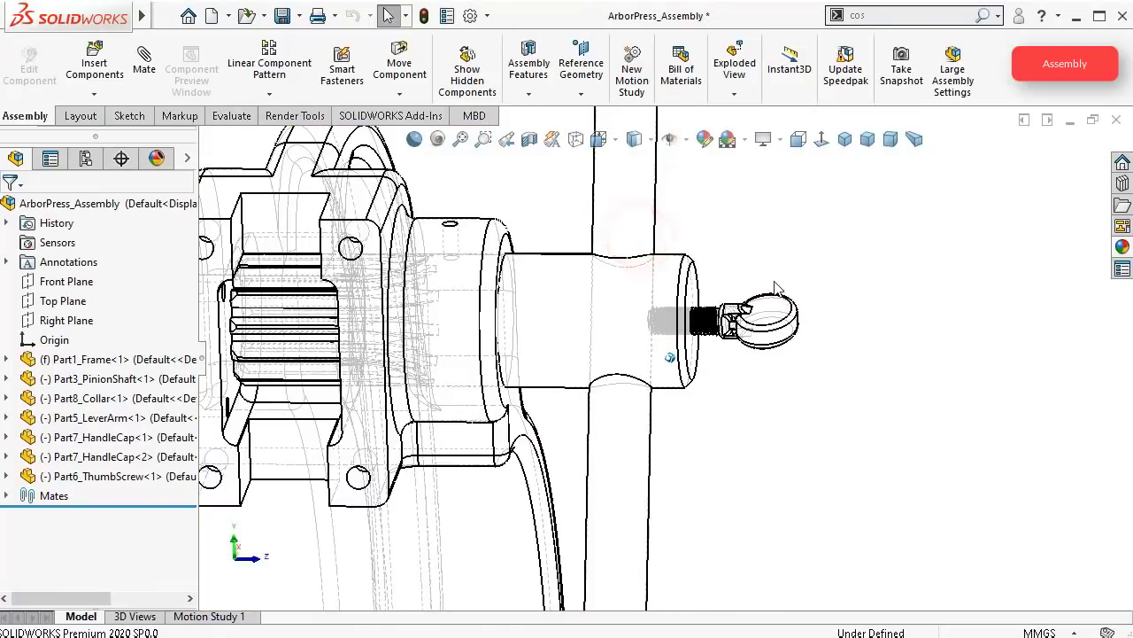
# Step: Slide the thumb screw along its axis toward the shaft and examine its position relative to the relocated lever arm hole
pyautogui.scroll(-5, 664, 350)
pyautogui.moveTo(655, 320); pyautogui.dragTo(666, 327, button='middle')
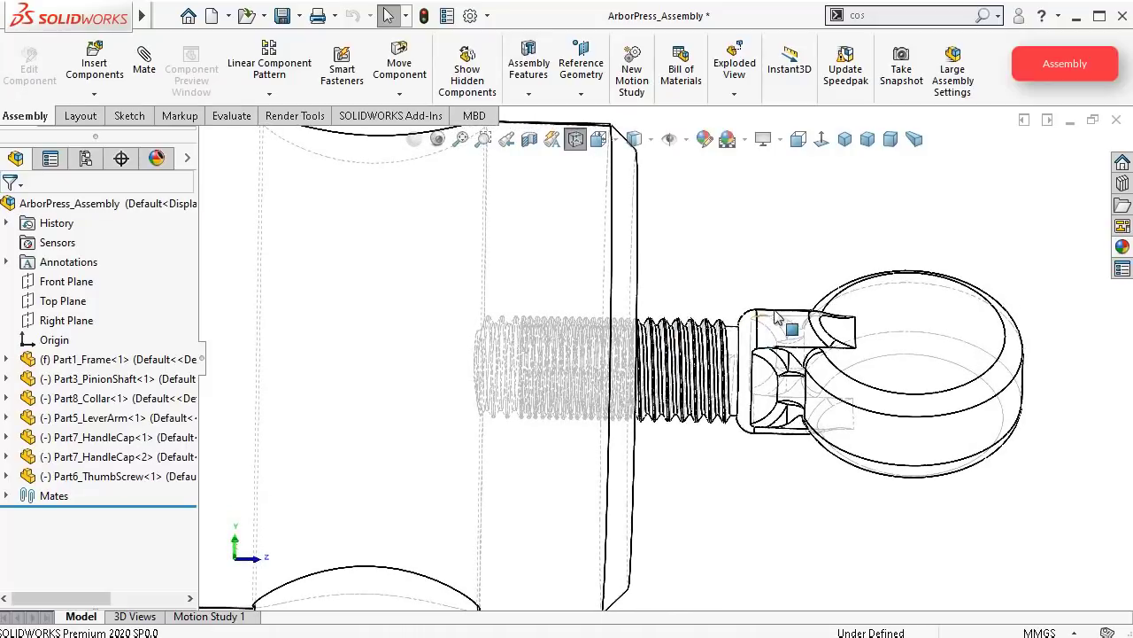
pyautogui.moveTo(770, 318); pyautogui.dragTo(760, 327, button='middle')
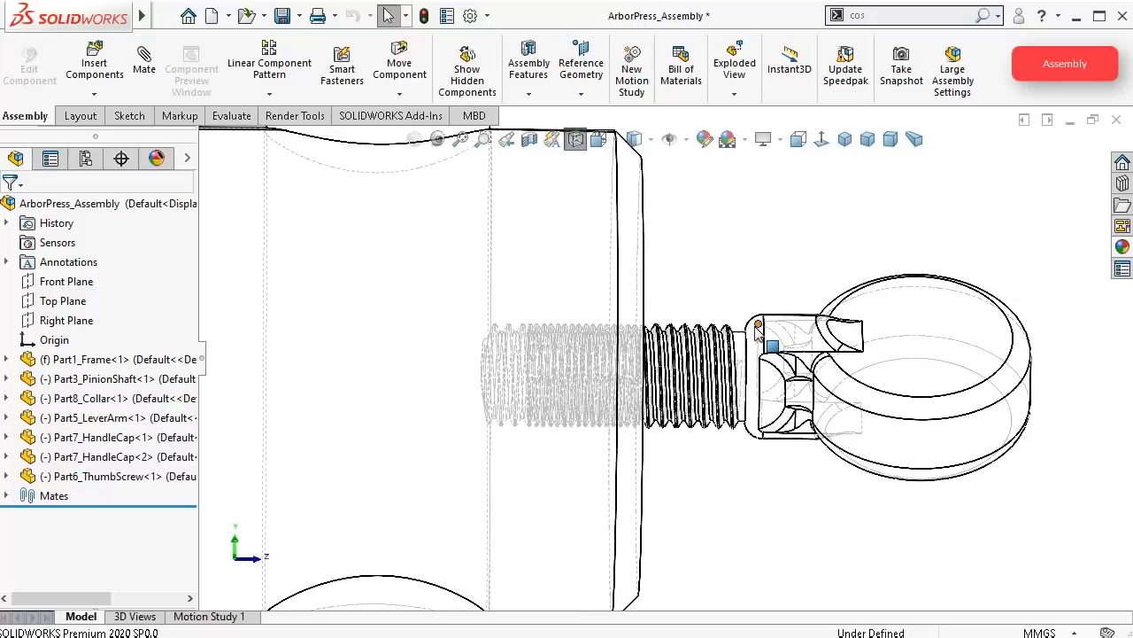
pyautogui.moveTo(793, 336); pyautogui.dragTo(751, 335)
pyautogui.scroll(-5, 724, 343)
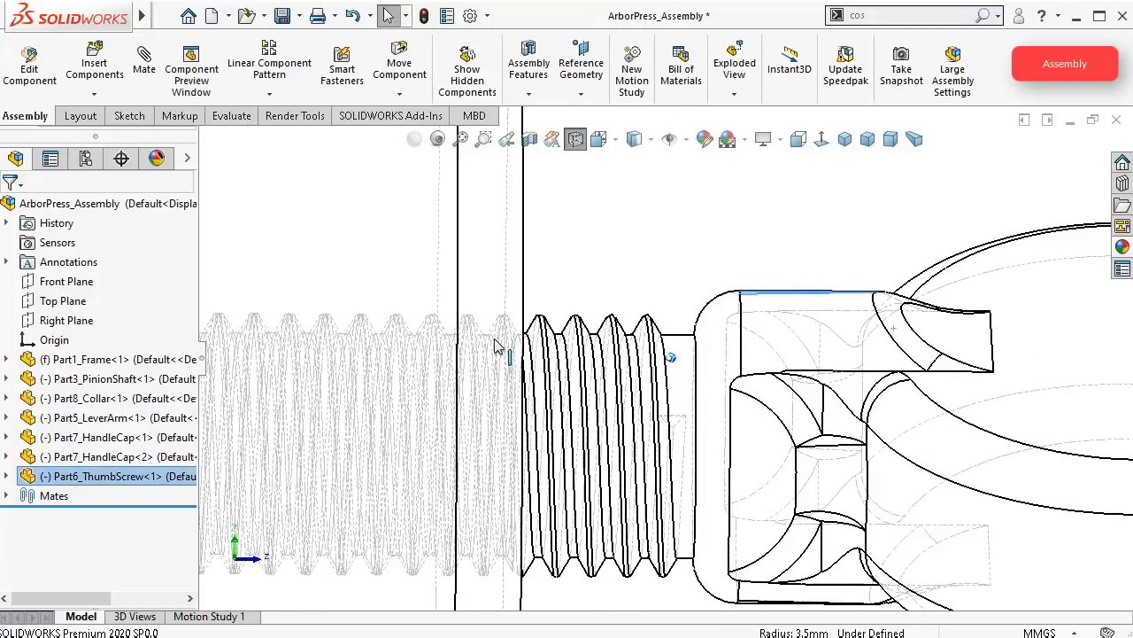
pyautogui.scroll(7, 513, 329)
pyautogui.scroll(3, 531, 327)
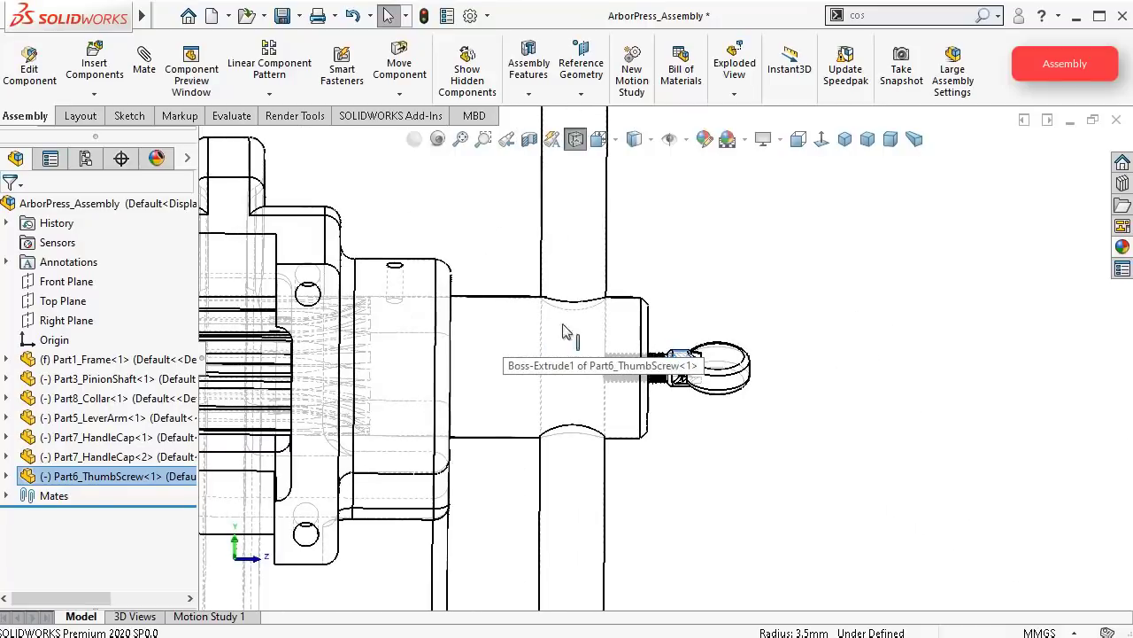
pyautogui.scroll(-2, 620, 354)
pyautogui.scroll(3, 630, 348)
pyautogui.scroll(3, 668, 304)
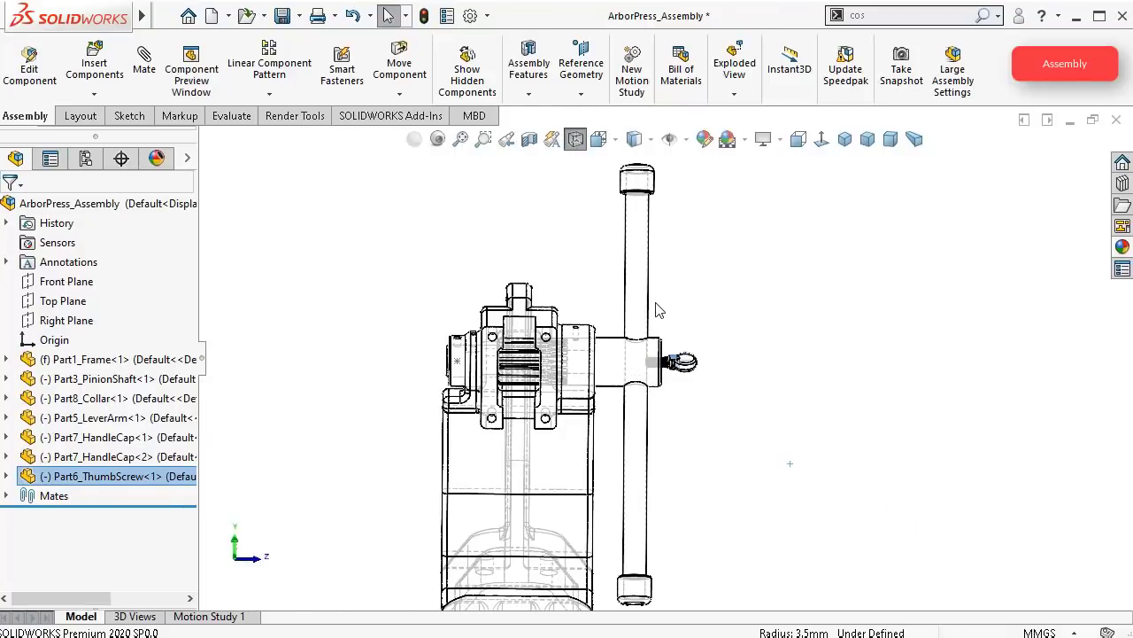
# Step: In the Left view, nudge the thumb screw slightly deeper into the shaft end and inspect its thread and tip against the lever arm
pyautogui.click(800, 142)
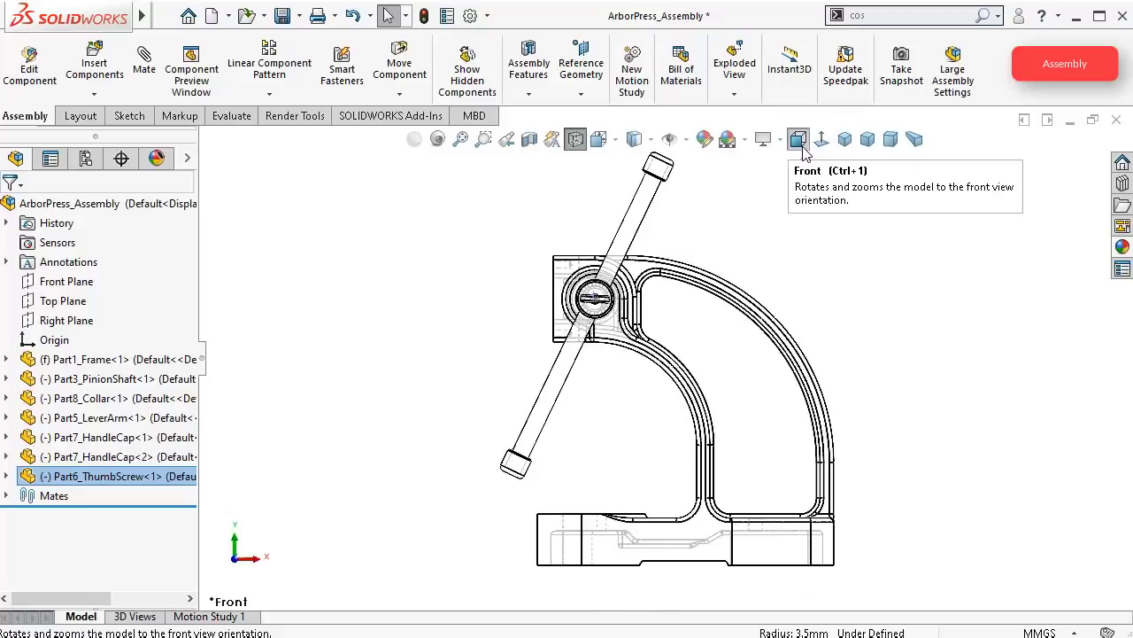
pyautogui.click(607, 143)
pyautogui.click(654, 211)
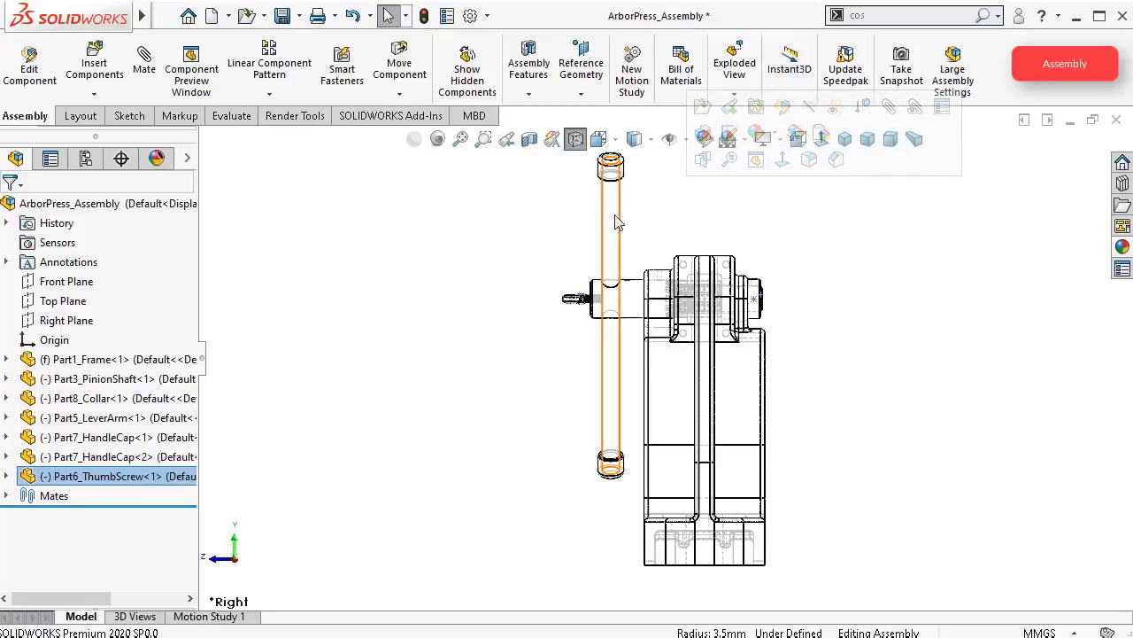
pyautogui.click(615, 144)
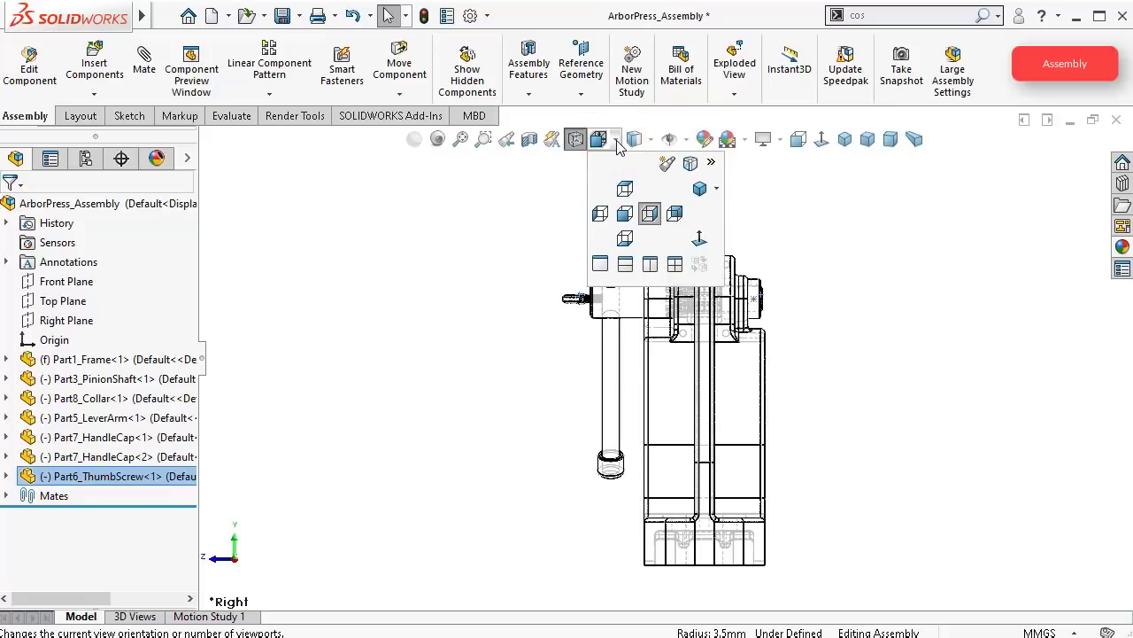
pyautogui.click(602, 216)
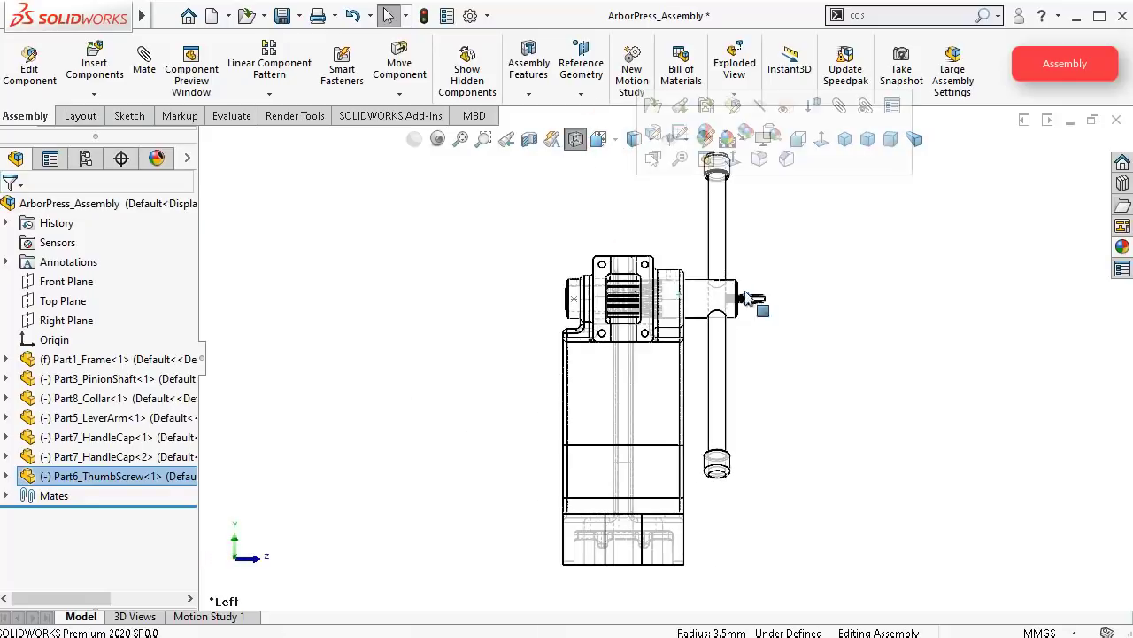
pyautogui.scroll(-5, 673, 328)
pyautogui.scroll(-8, 711, 345)
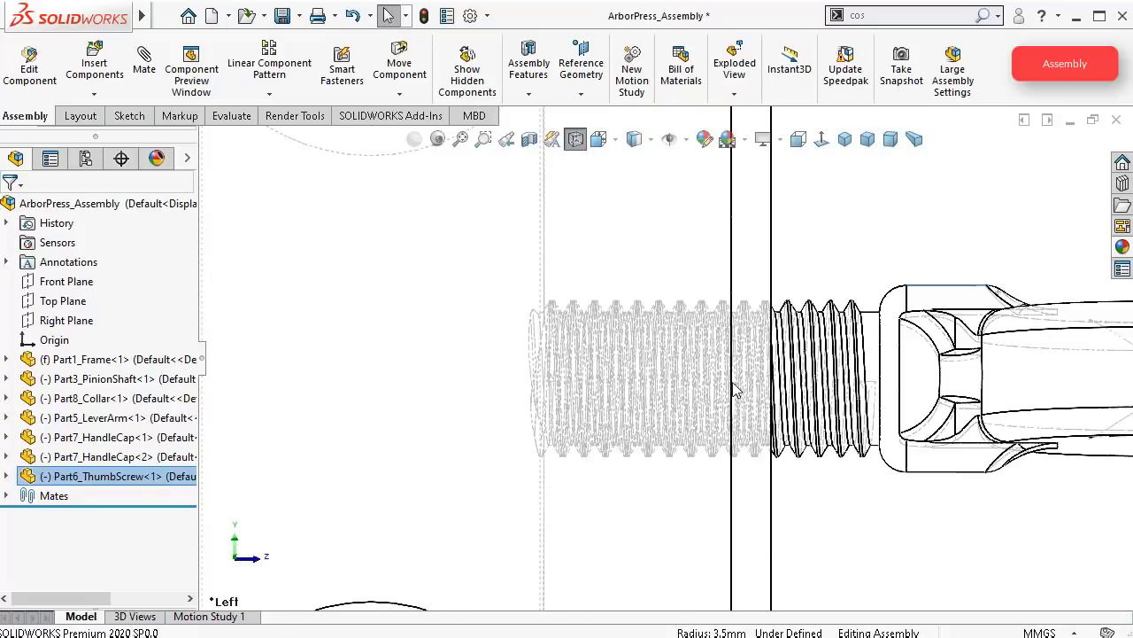
pyautogui.scroll(-3, 876, 306)
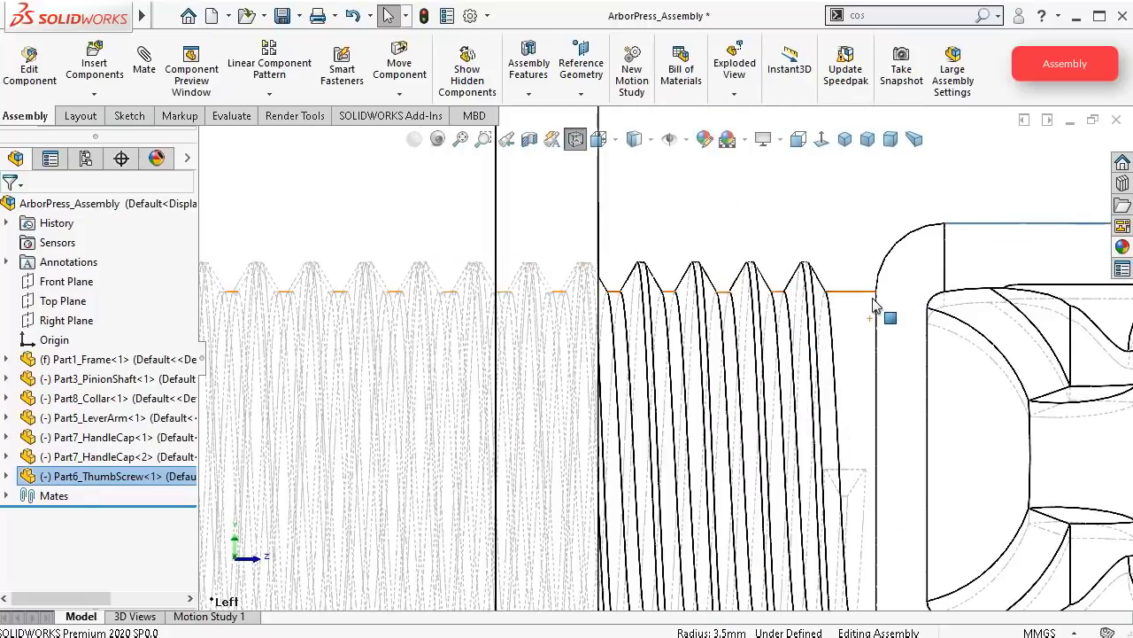
pyautogui.moveTo(859, 305)
pyautogui.mouseDown()
pyautogui.moveTo(863, 319)
pyautogui.moveTo(851, 316)
pyautogui.mouseUp()
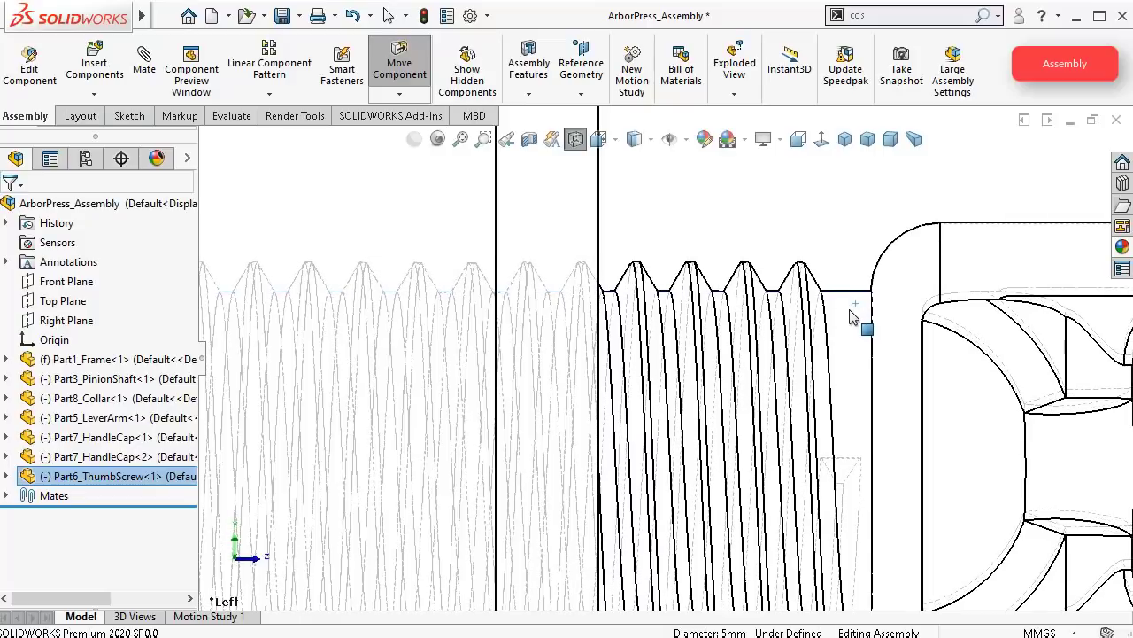
pyautogui.press('Escape')
pyautogui.click(806, 213)
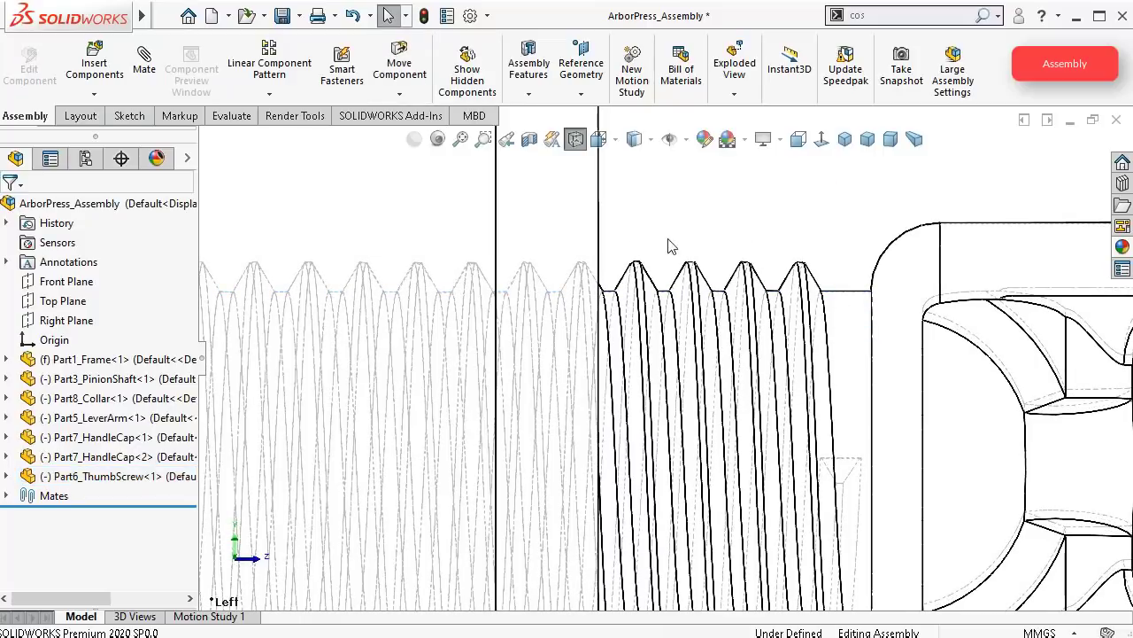
pyautogui.scroll(3, 670, 245)
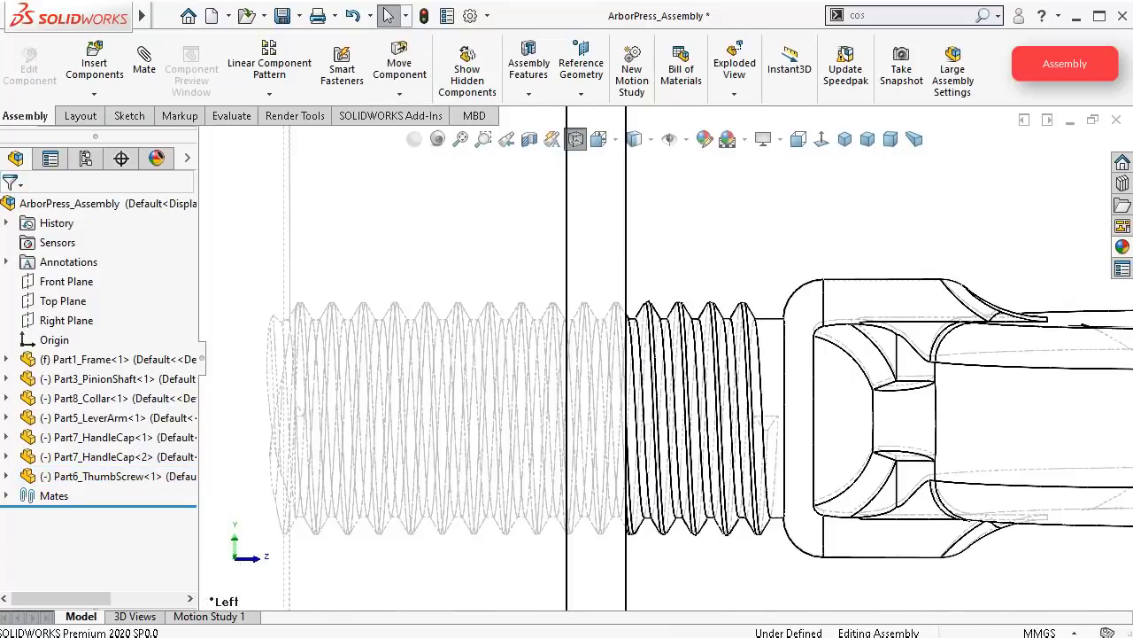
# Step: Change the display style of the assembly view to Shaded With Edges
pyautogui.scroll(3, 579, 369)
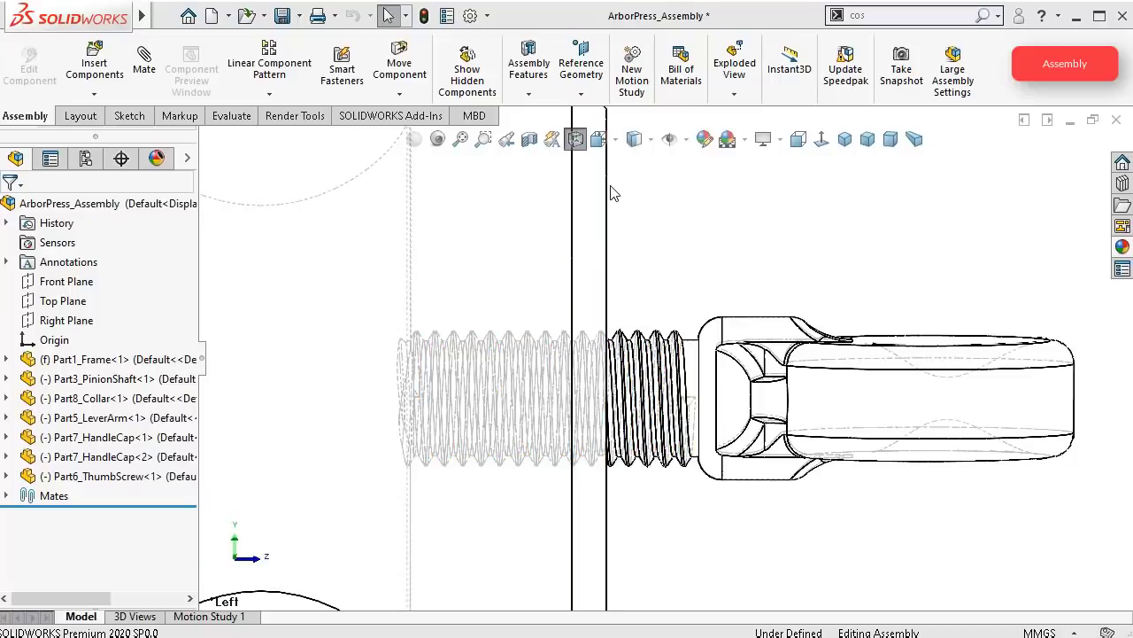
pyautogui.click(644, 143)
pyautogui.click(638, 174)
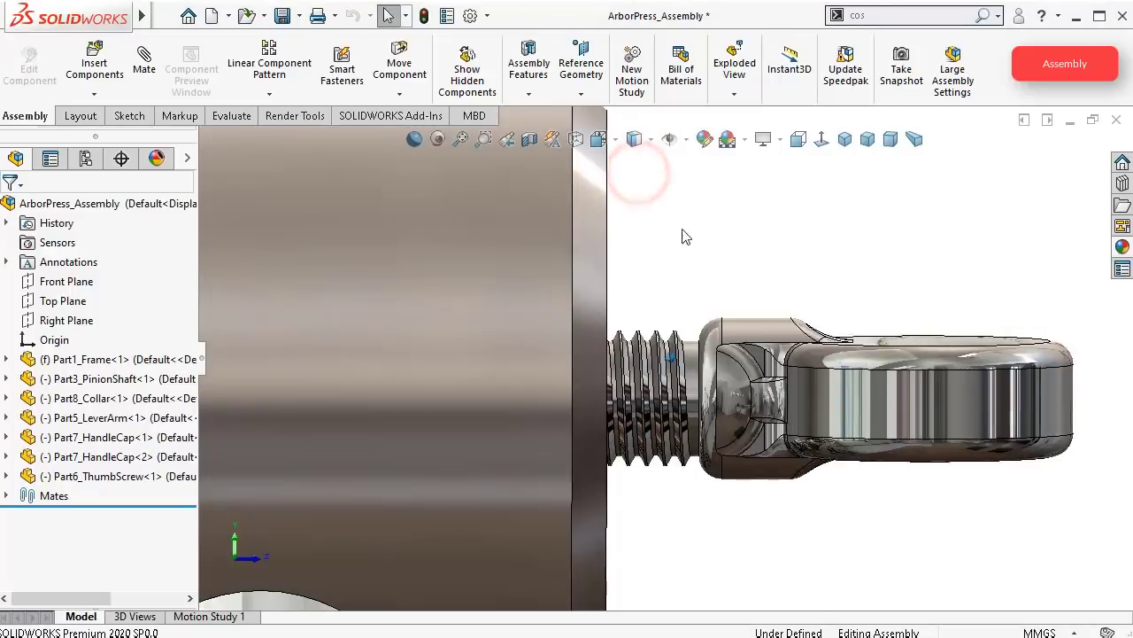
pyautogui.press('Left')
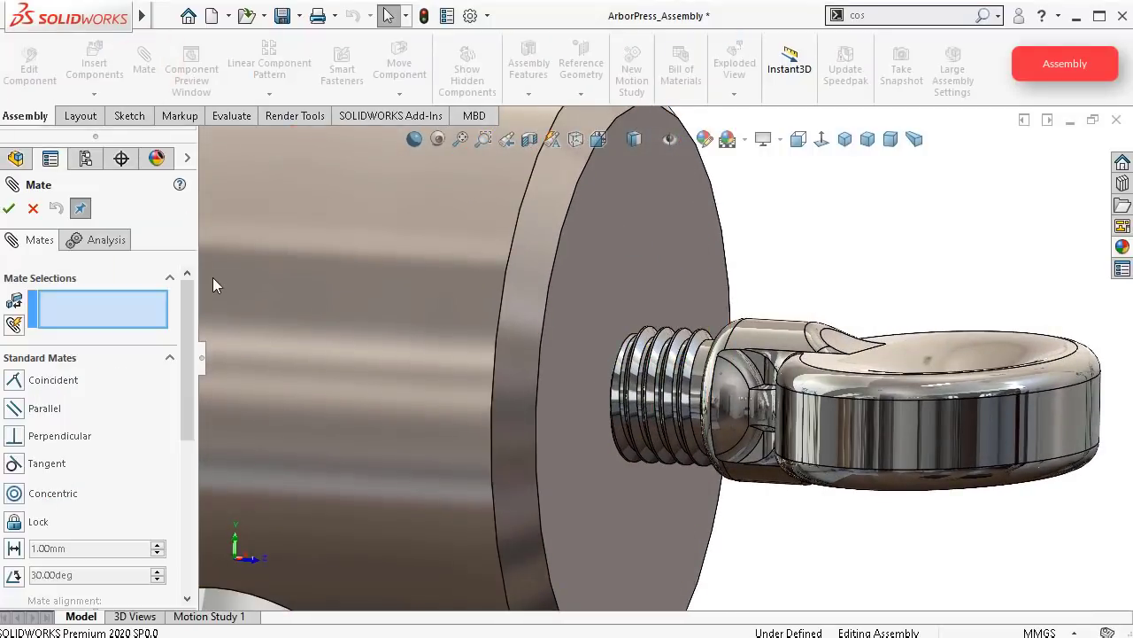
# Step: Add a mechanical Screw mate in revolutions/mm with Reverse on, between the thumb screw's cylindrical neck and the pinion shaft's outer cylindrical face
pyautogui.moveTo(187, 324); pyautogui.dragTo(188, 371)
pyautogui.scroll(-5, 187, 371)
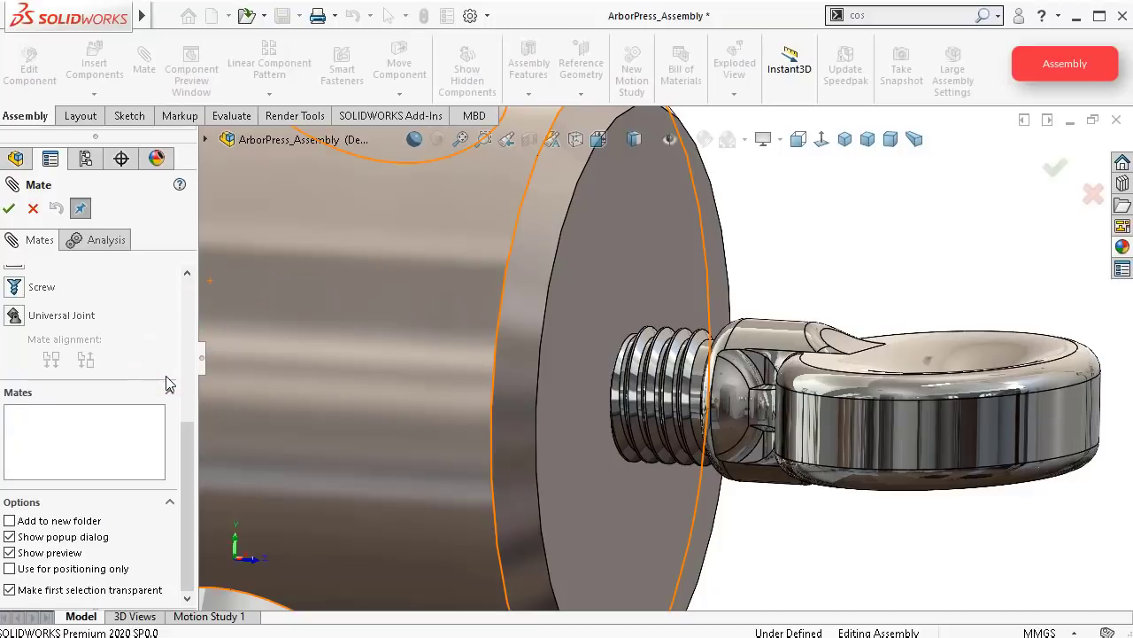
pyautogui.click(21, 290)
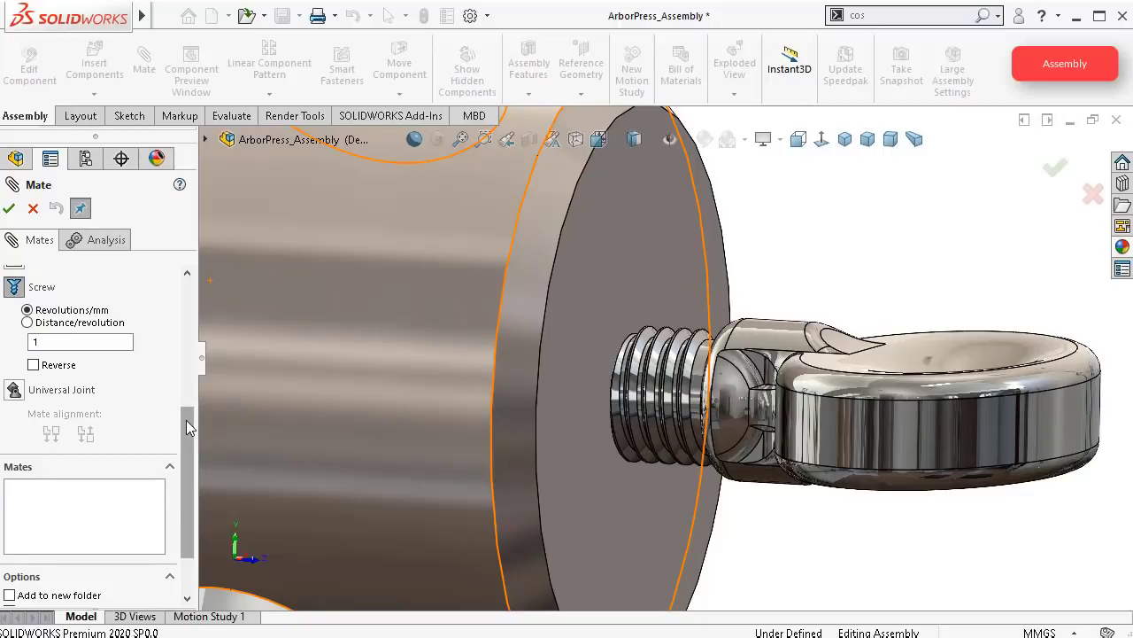
pyautogui.moveTo(186, 428); pyautogui.dragTo(186, 292)
pyautogui.scroll(-4, 717, 292)
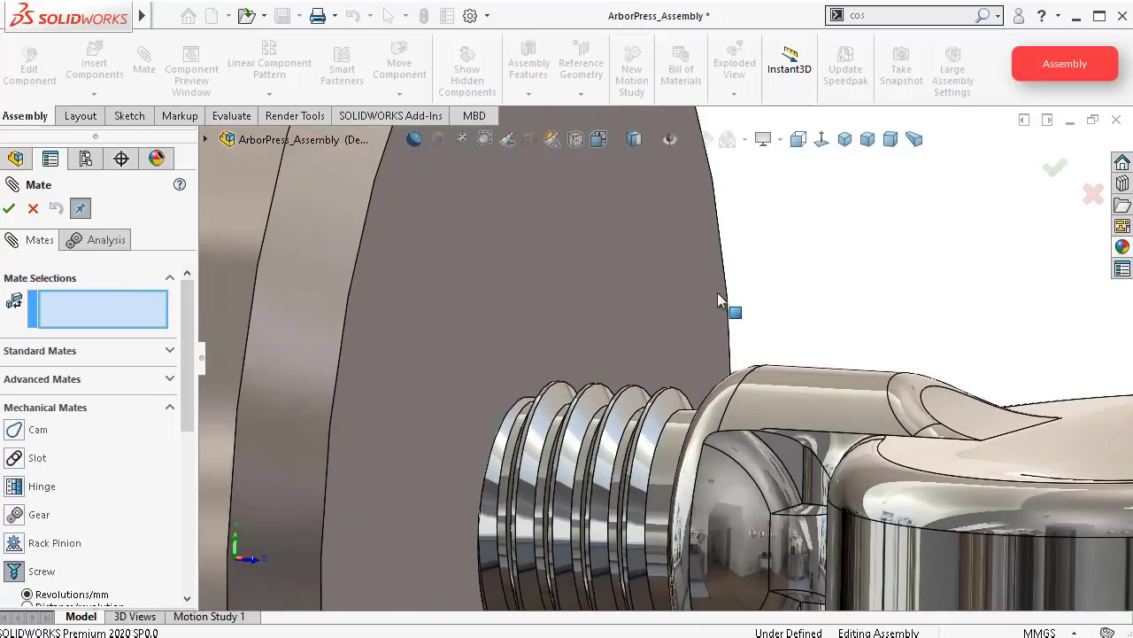
pyautogui.scroll(-3, 688, 425)
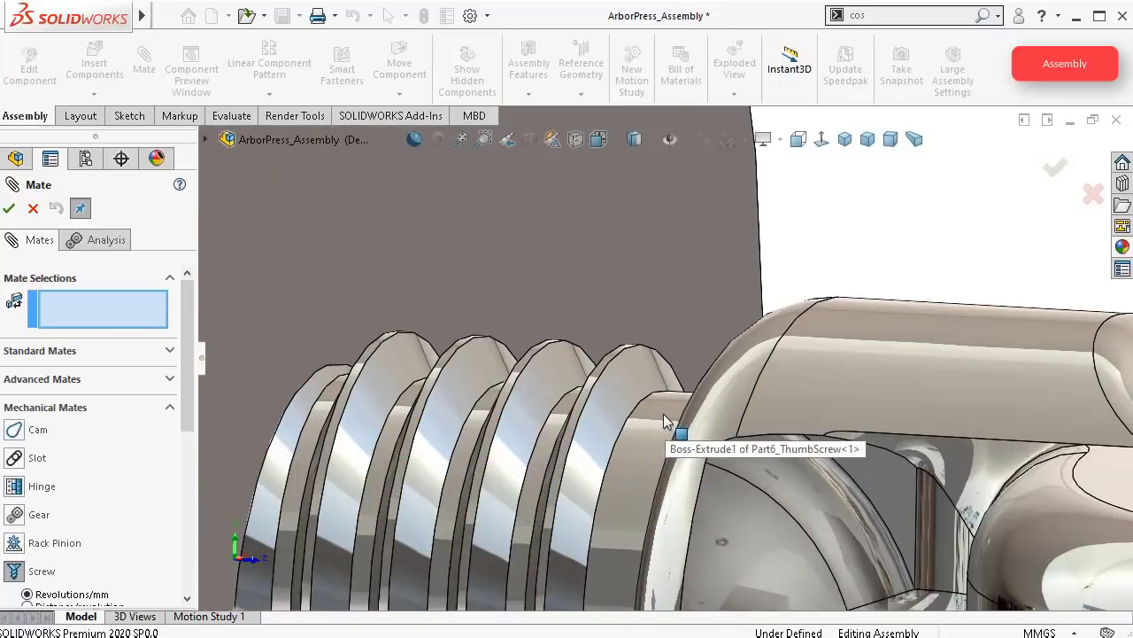
pyautogui.scroll(2, 651, 433)
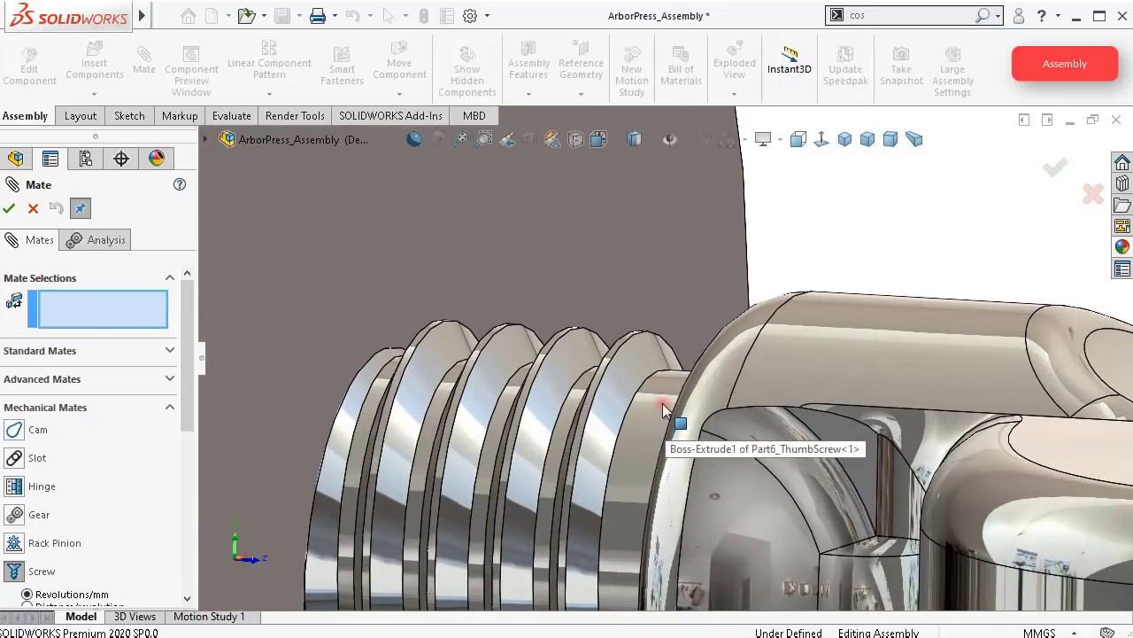
pyautogui.click(664, 409)
pyautogui.scroll(4, 642, 303)
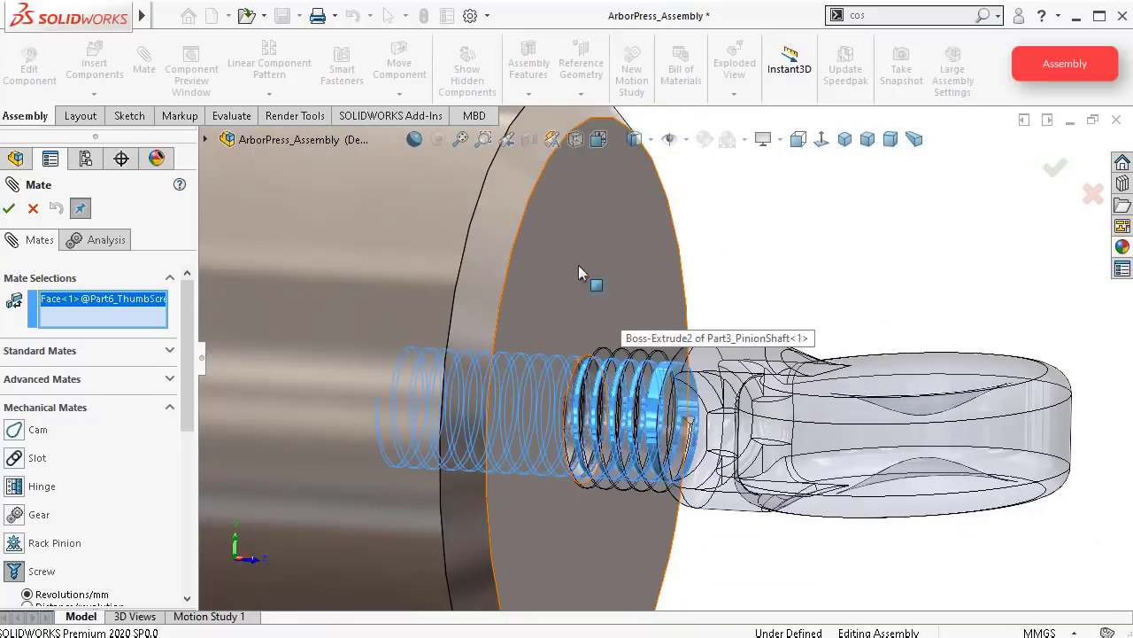
pyautogui.click(441, 202)
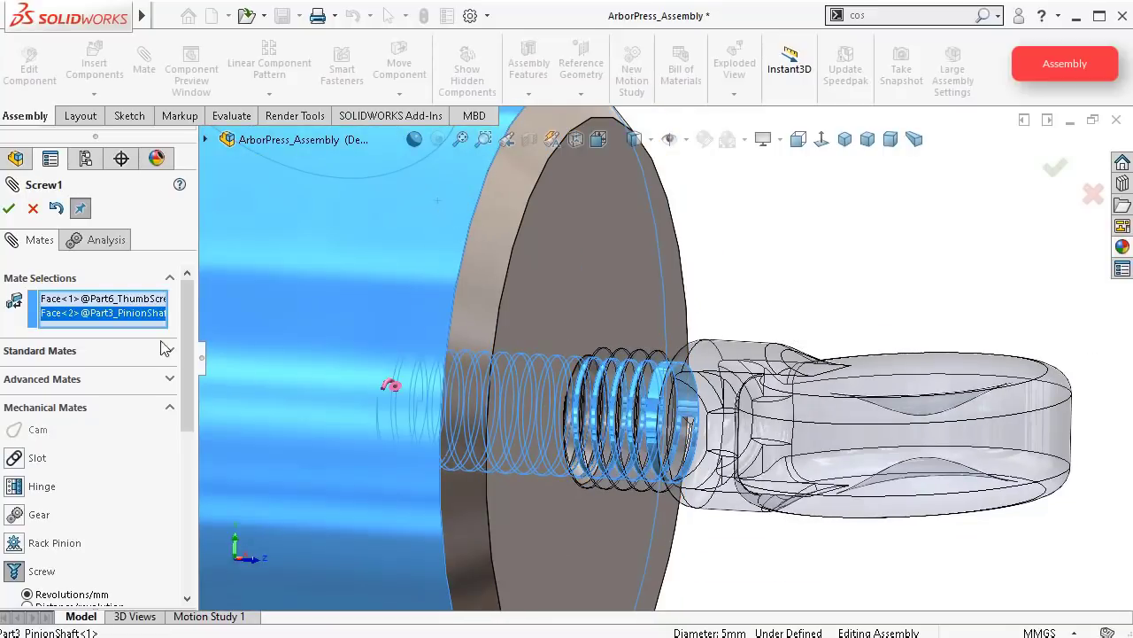
pyautogui.scroll(-4, 189, 326)
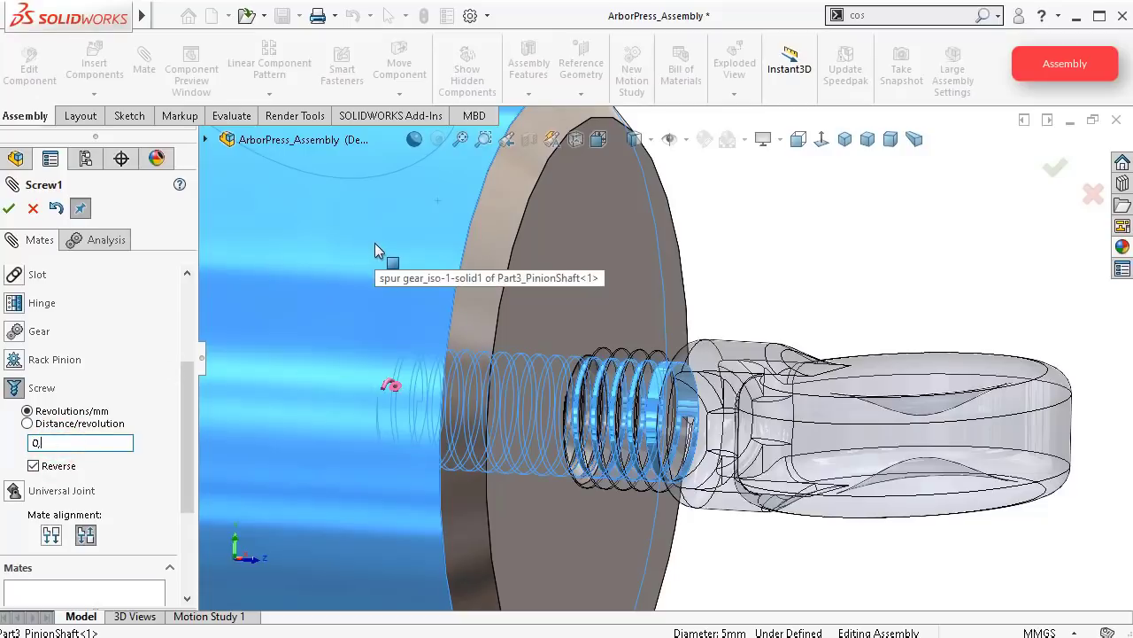
pyautogui.click(10, 208)
# Step: Rotate the thumb screw to test the Screw mate's motion, and finish the Mate command
pyautogui.scroll(3, 835, 474)
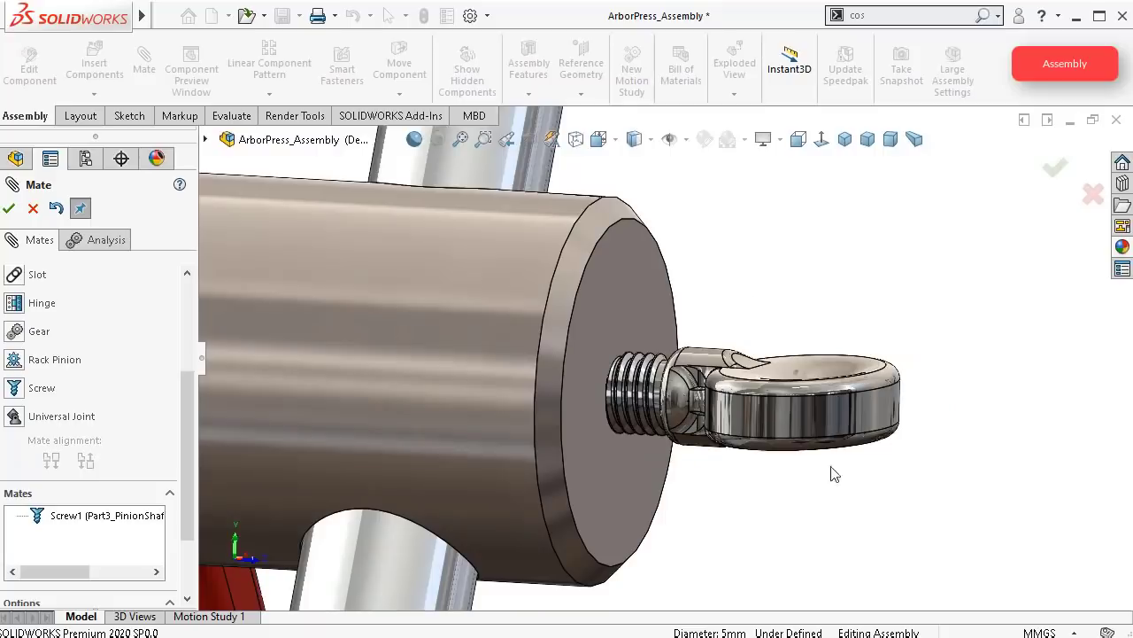
pyautogui.moveTo(846, 390); pyautogui.dragTo(820, 414, button='middle')
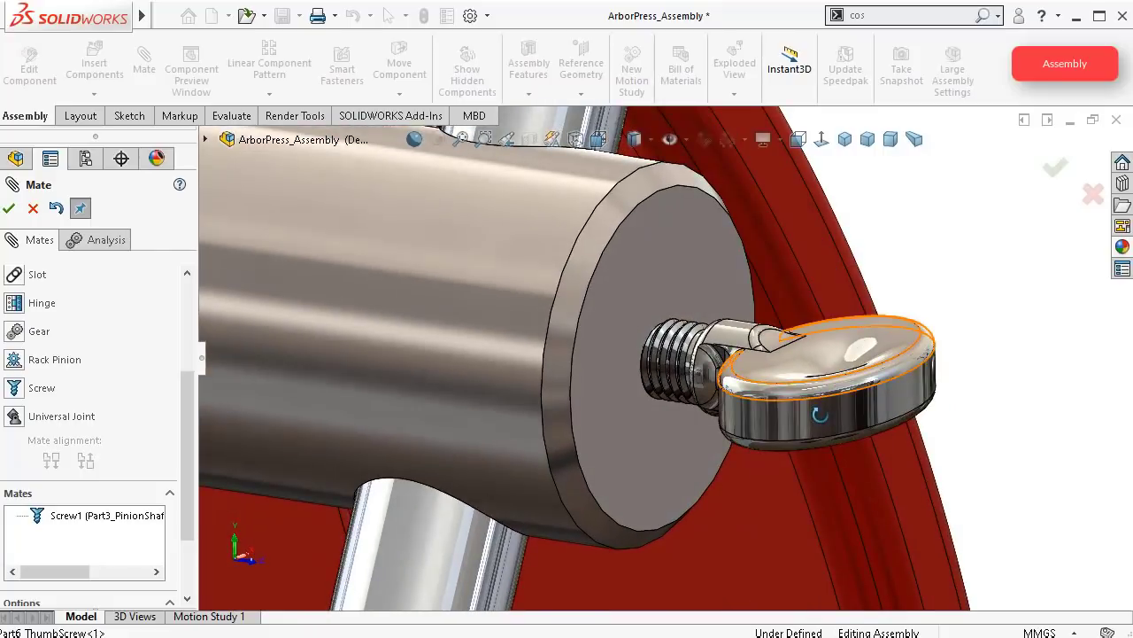
pyautogui.moveTo(812, 427); pyautogui.dragTo(822, 353)
pyautogui.press('f')
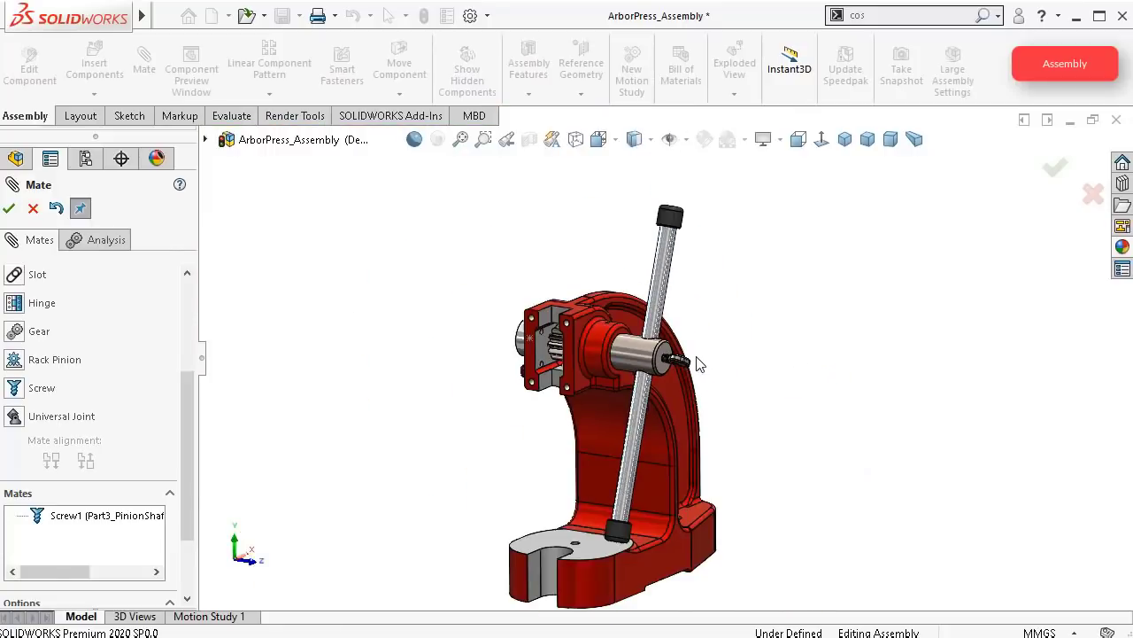
pyautogui.moveTo(684, 363); pyautogui.dragTo(694, 363)
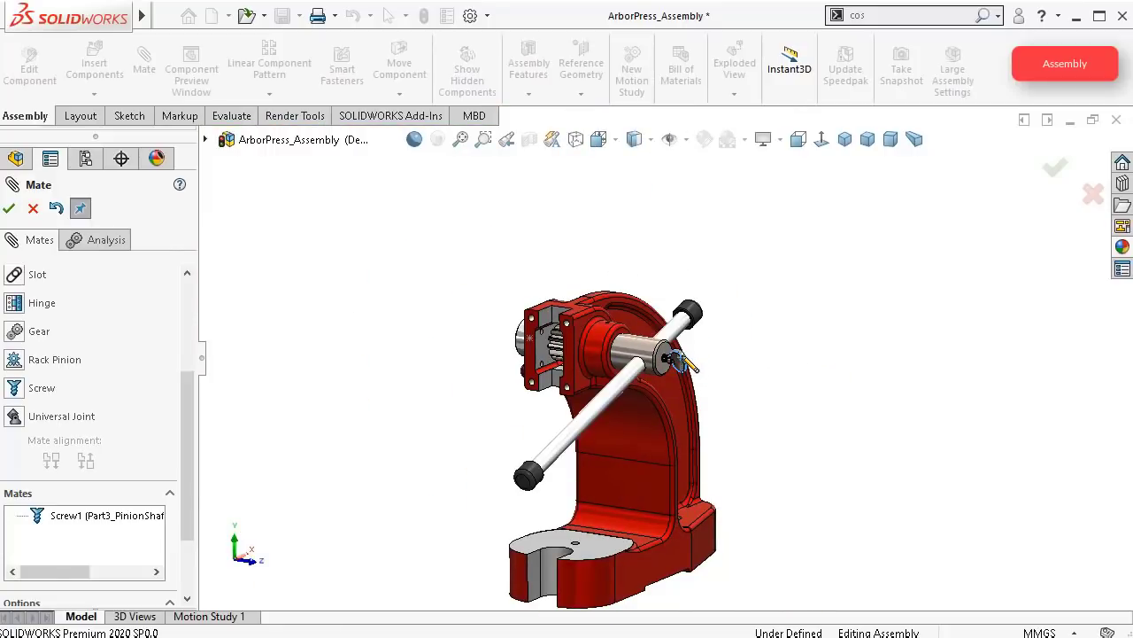
pyautogui.scroll(-8, 674, 361)
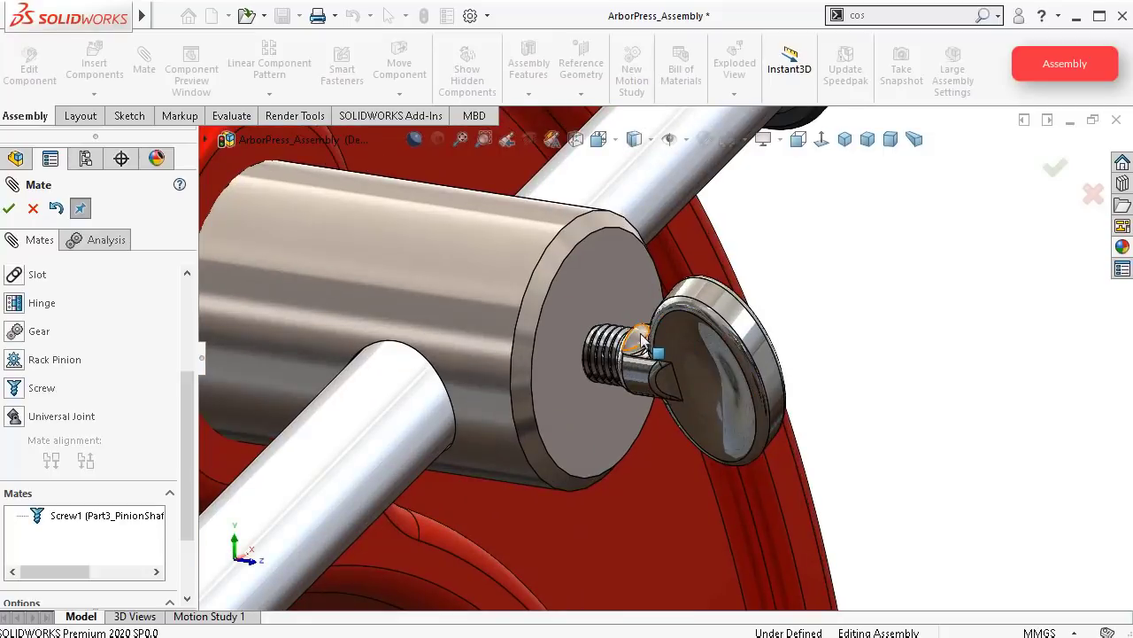
pyautogui.click(8, 208)
# Step: Fix the Part3_PinionShaft component in place
pyautogui.rightClick(468, 278)
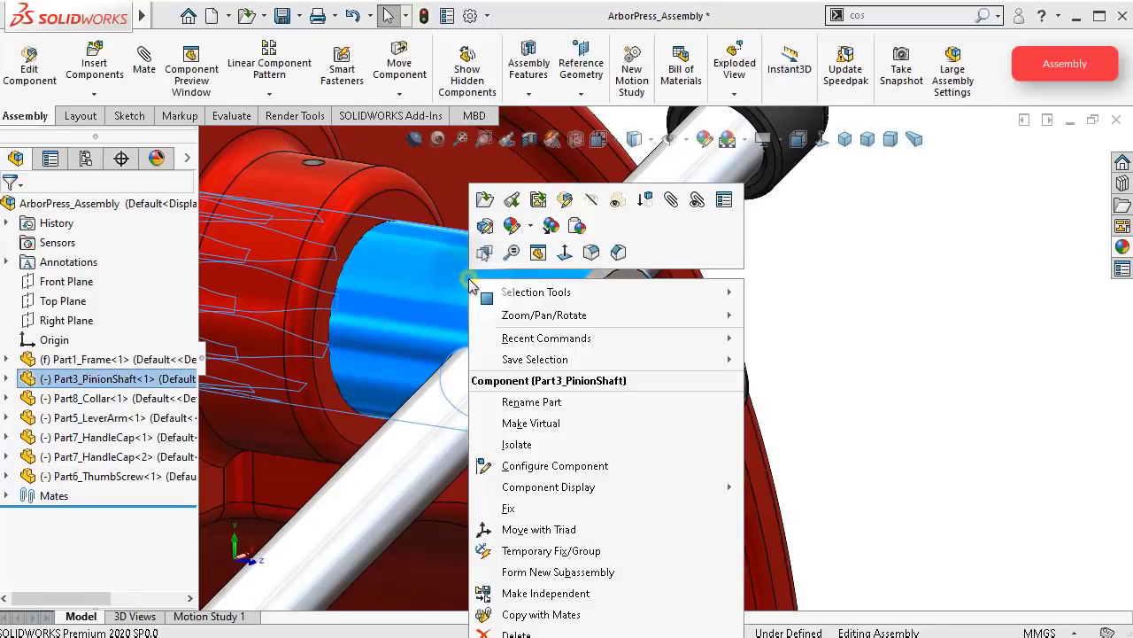
pyautogui.click(501, 510)
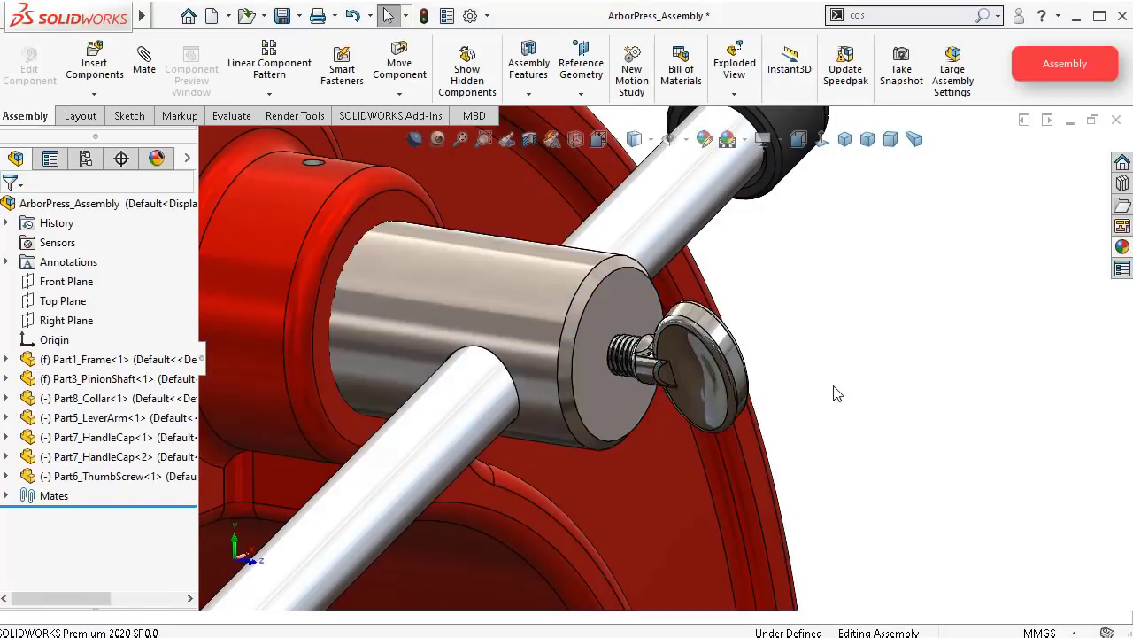
pyautogui.click(842, 365)
# Step: Turn the thumb screw about its axis to test its travel relative to the fixed pinion shaft
pyautogui.scroll(-3, 735, 326)
pyautogui.moveTo(702, 351); pyautogui.dragTo(620, 395)
pyautogui.click(897, 330)
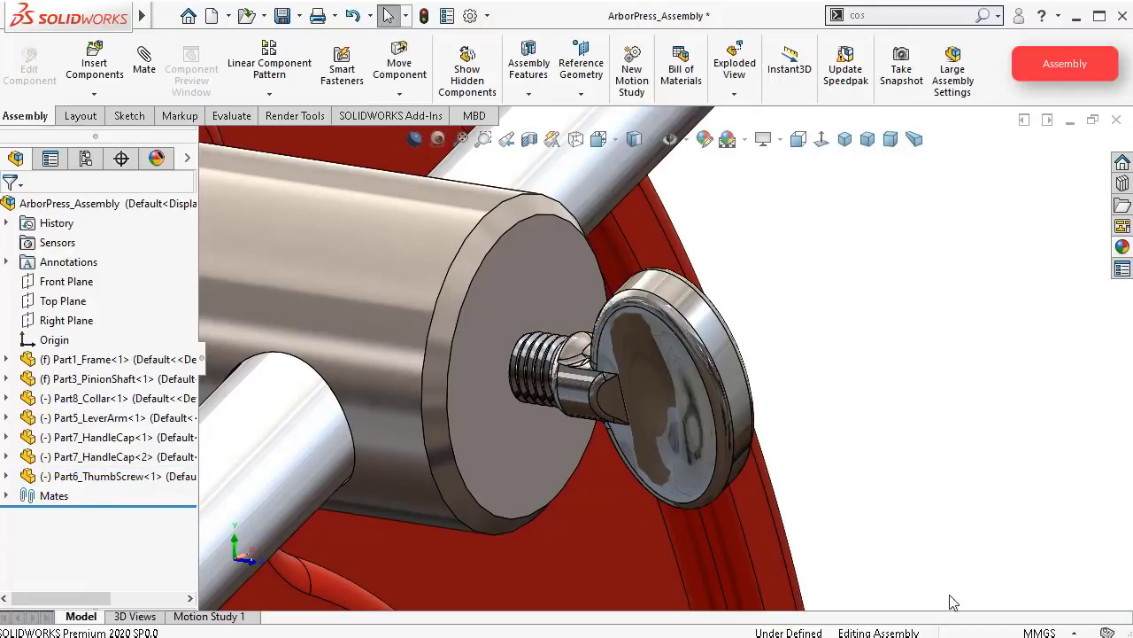
# Step: Examine the thumb screw's thread inside the pinion shaft with Hidden Lines Visible, and restore the Shaded With Edges display
pyautogui.moveTo(950, 595); pyautogui.dragTo(921, 561, button='middle')
pyautogui.scroll(-3, 843, 346)
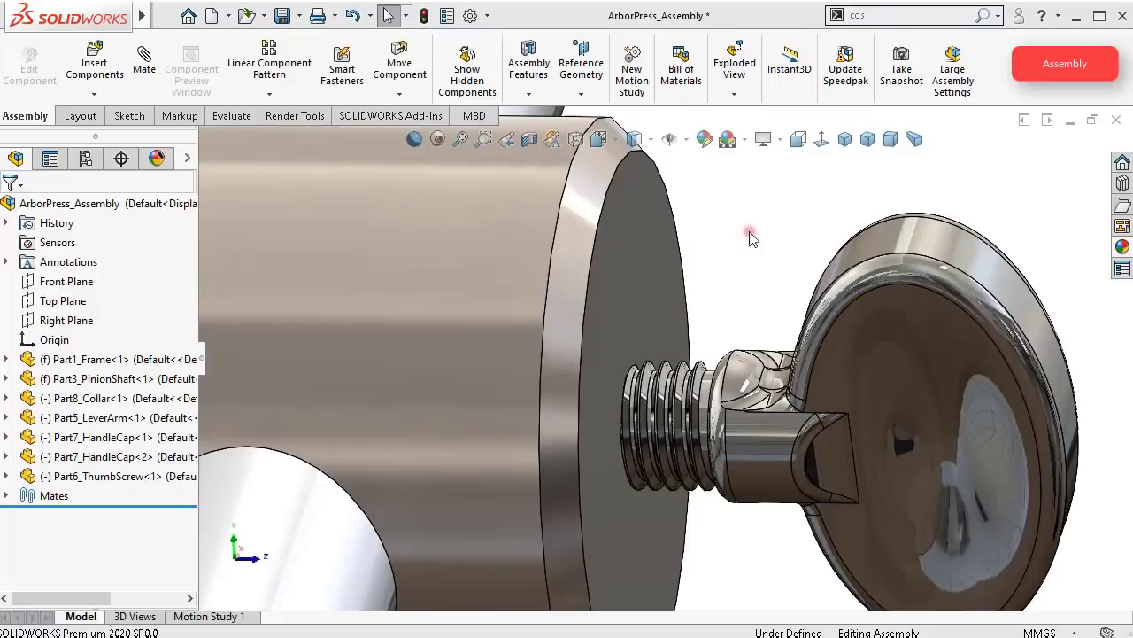
pyautogui.press('Right')
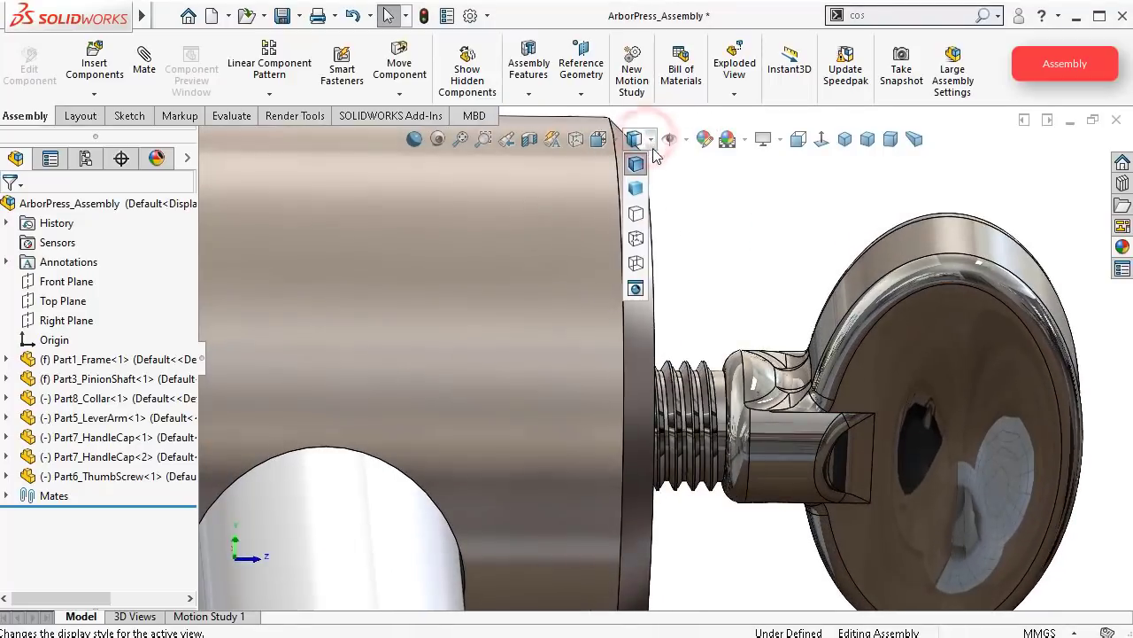
pyautogui.click(636, 239)
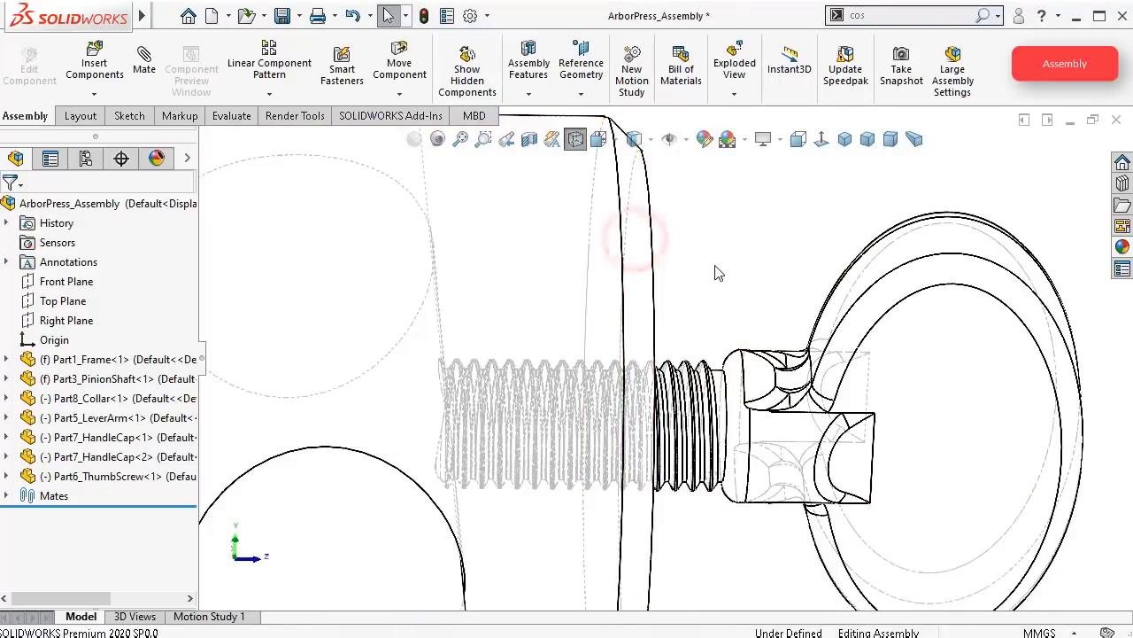
pyautogui.press('Right')
pyautogui.press('Right')
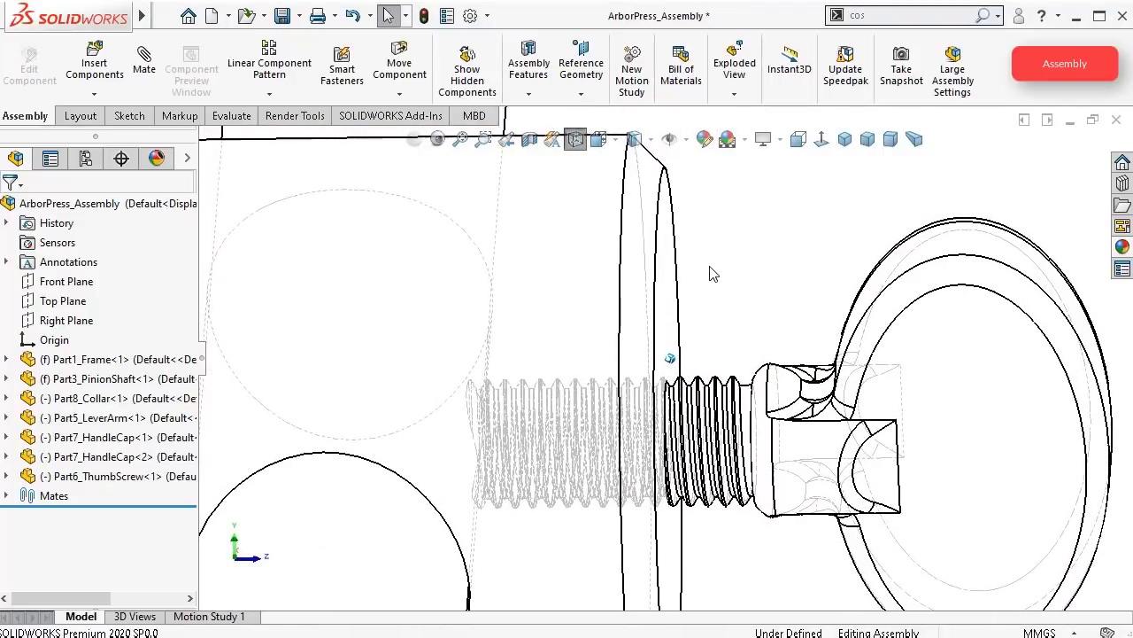
pyautogui.press('Right')
pyautogui.press('Right')
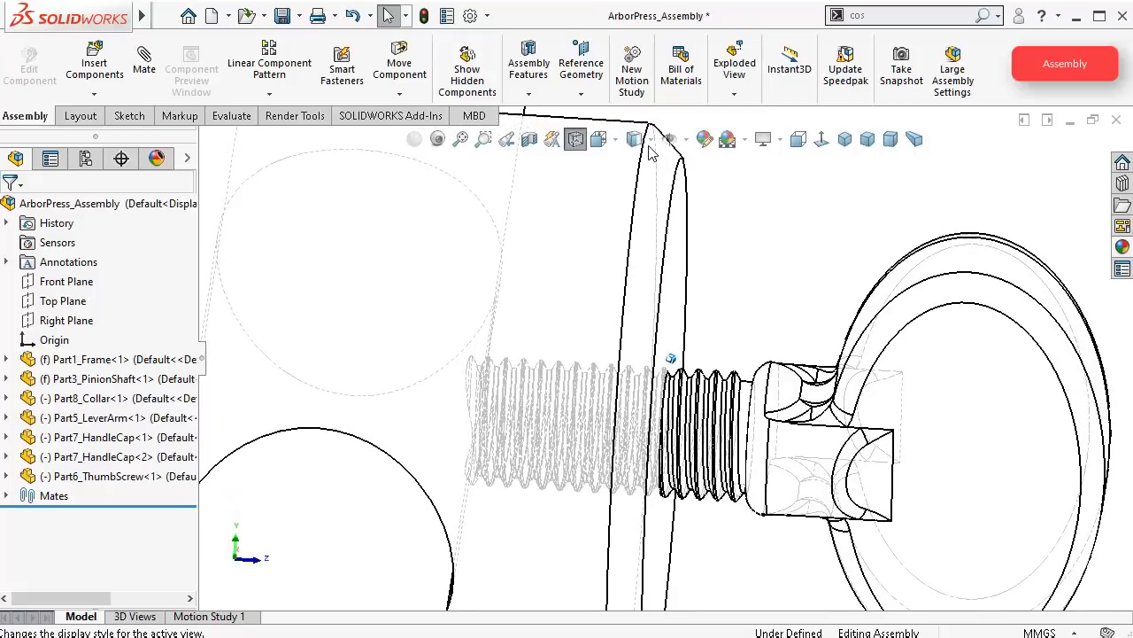
pyautogui.click(644, 170)
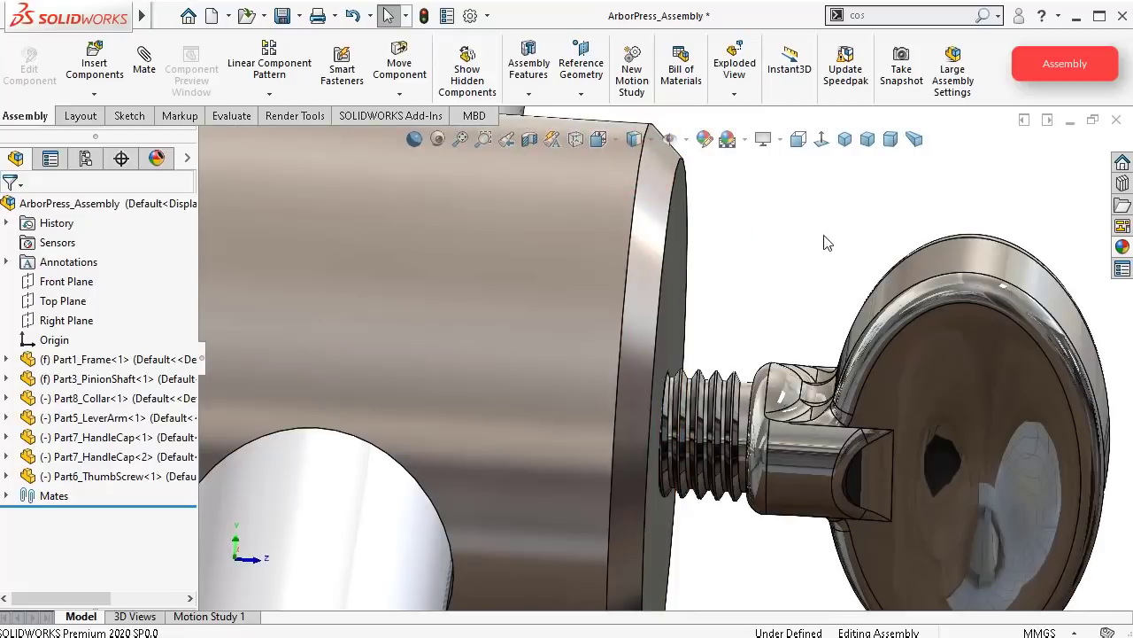
# Step: Hide the Part5_LeverArm component to expose the cross hole in the pinion shaft
pyautogui.scroll(3, 800, 234)
pyautogui.moveTo(799, 235); pyautogui.dragTo(785, 245, button='middle')
pyautogui.scroll(1, 782, 250)
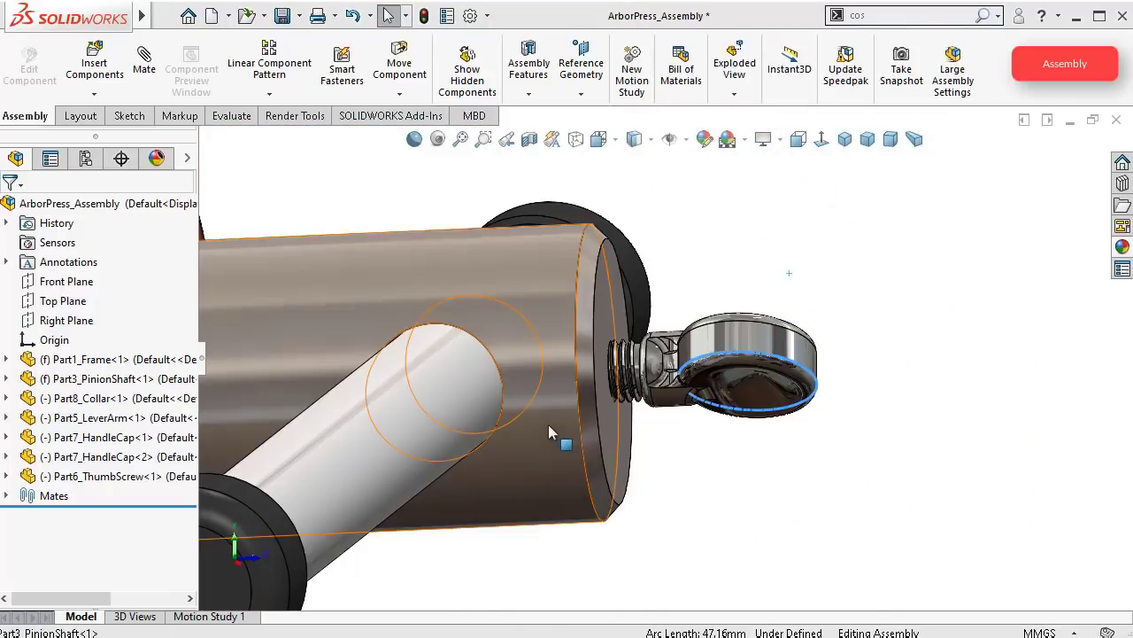
pyautogui.scroll(-1, 548, 424)
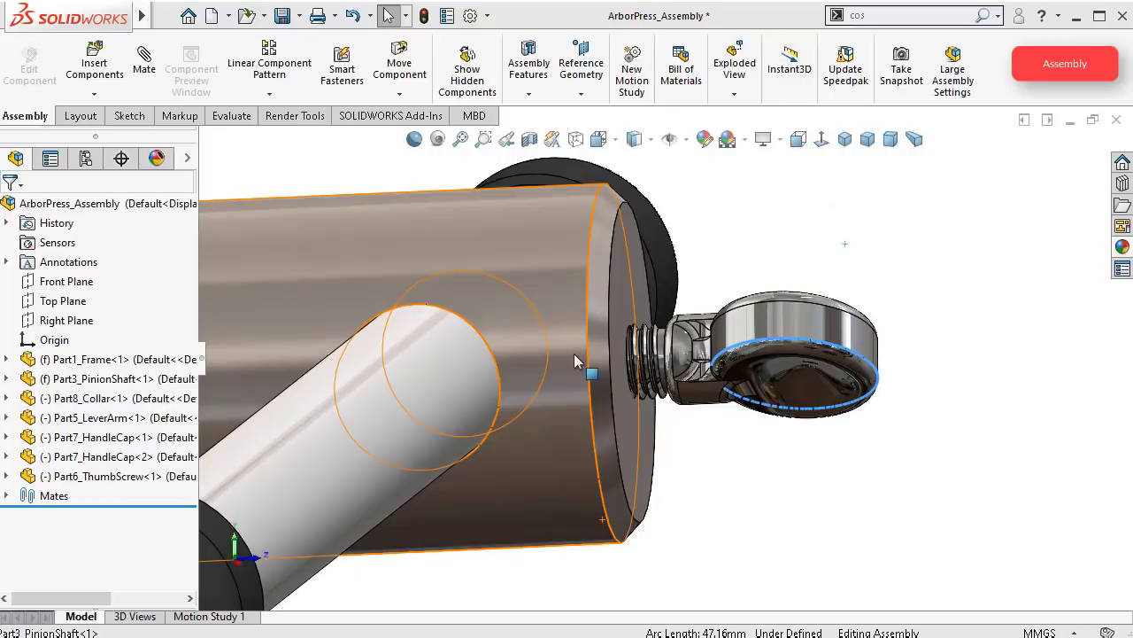
pyautogui.moveTo(573, 353); pyautogui.dragTo(555, 364, button='middle')
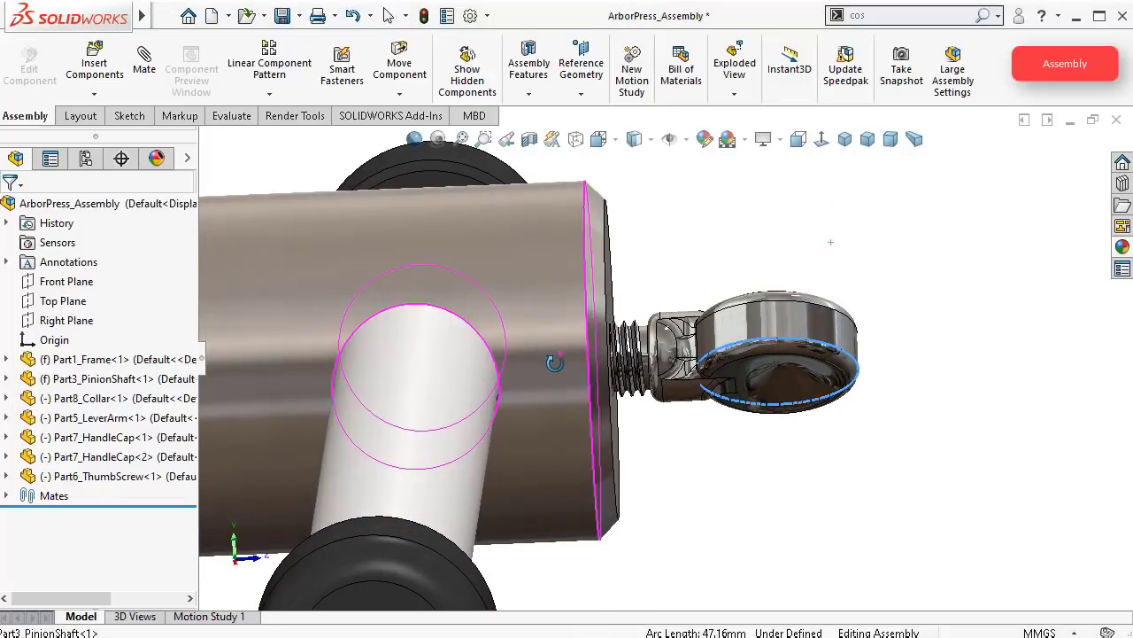
pyautogui.click(454, 404)
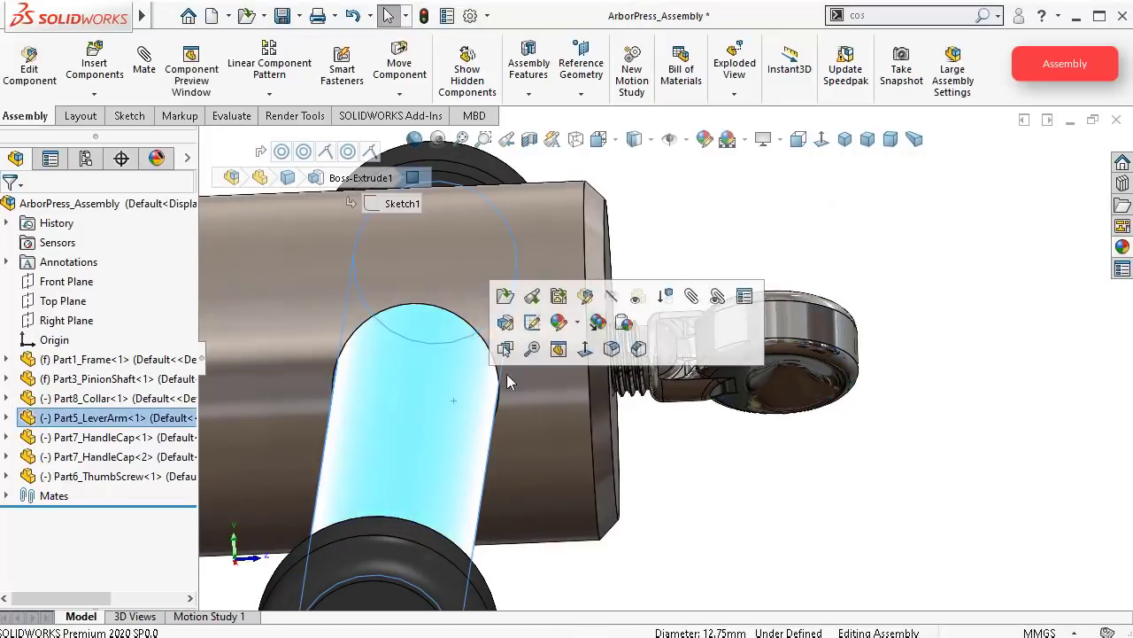
pyautogui.click(615, 297)
pyautogui.scroll(-5, 613, 280)
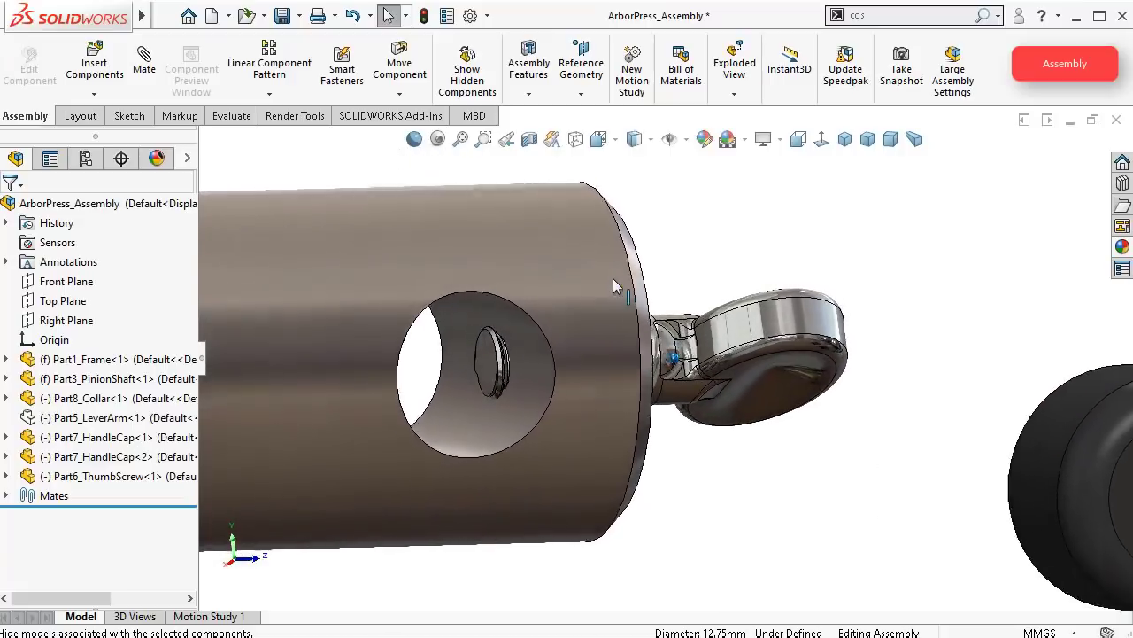
# Step: Turn the thumb screw until its tip is backed out of the pinion shaft's cross hole
pyautogui.moveTo(613, 286); pyautogui.dragTo(808, 407, button='middle')
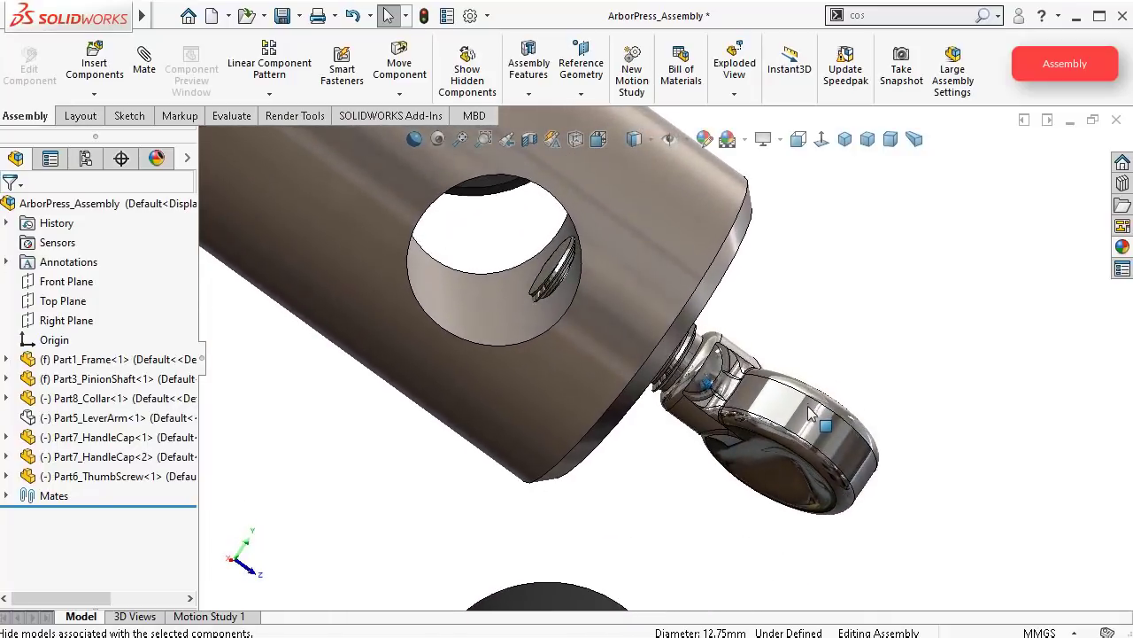
pyautogui.click(809, 414)
pyautogui.moveTo(808, 413); pyautogui.dragTo(898, 442)
pyautogui.moveTo(885, 387); pyautogui.dragTo(880, 410)
pyautogui.press('Escape')
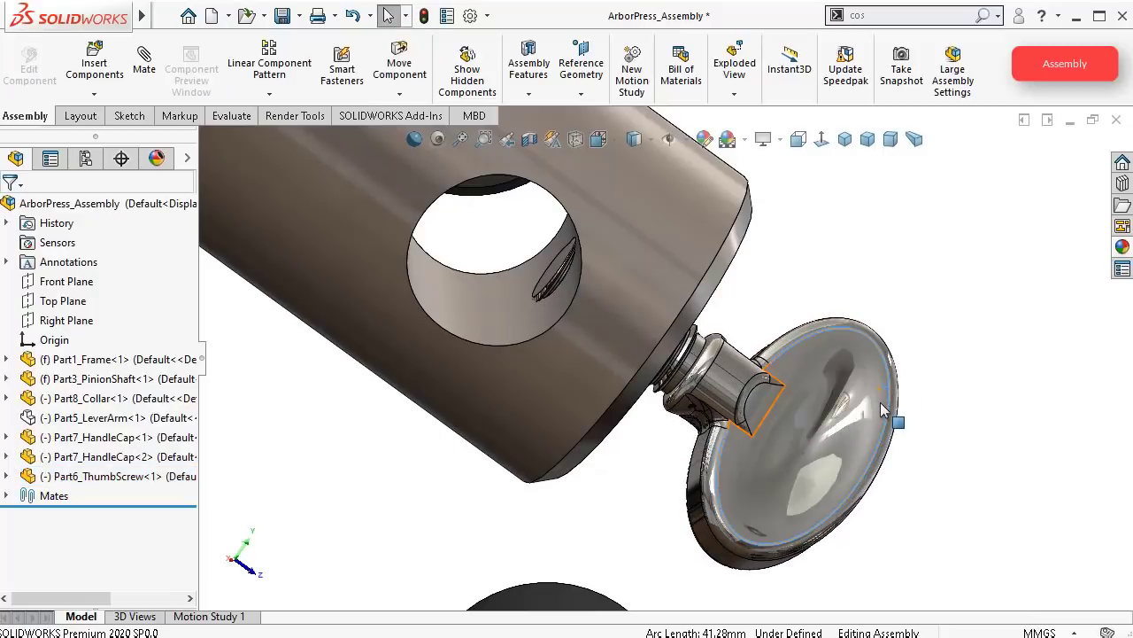
pyautogui.moveTo(810, 418); pyautogui.dragTo(764, 430, button='middle')
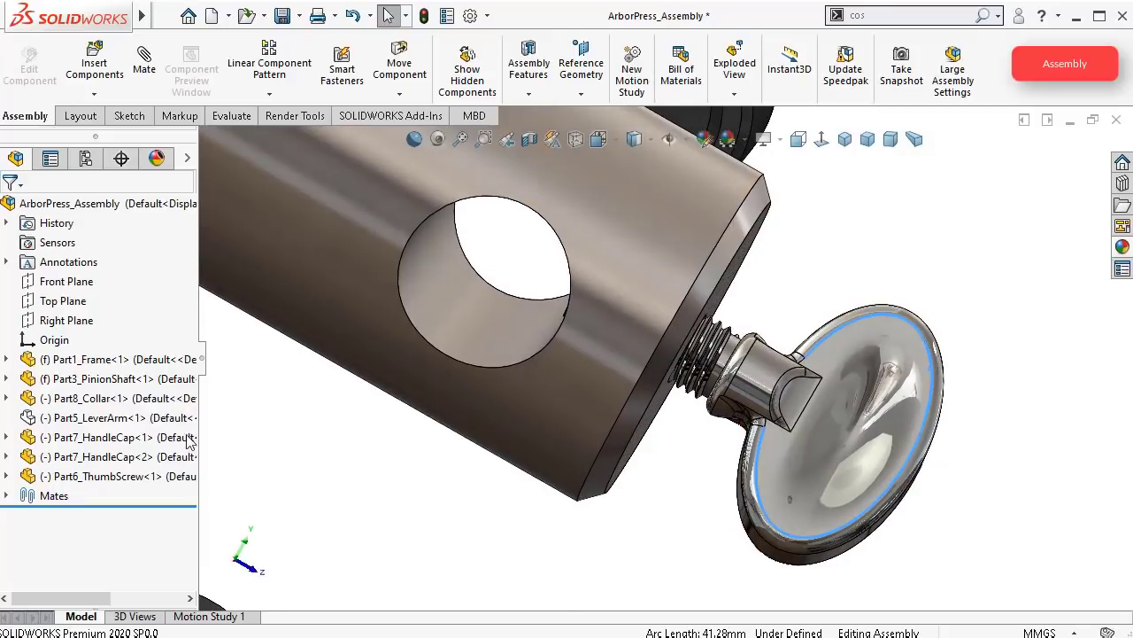
# Step: Show the hidden Part5_LeverArm component again and float the fixed Part3_PinionShaft component
pyautogui.click(133, 418)
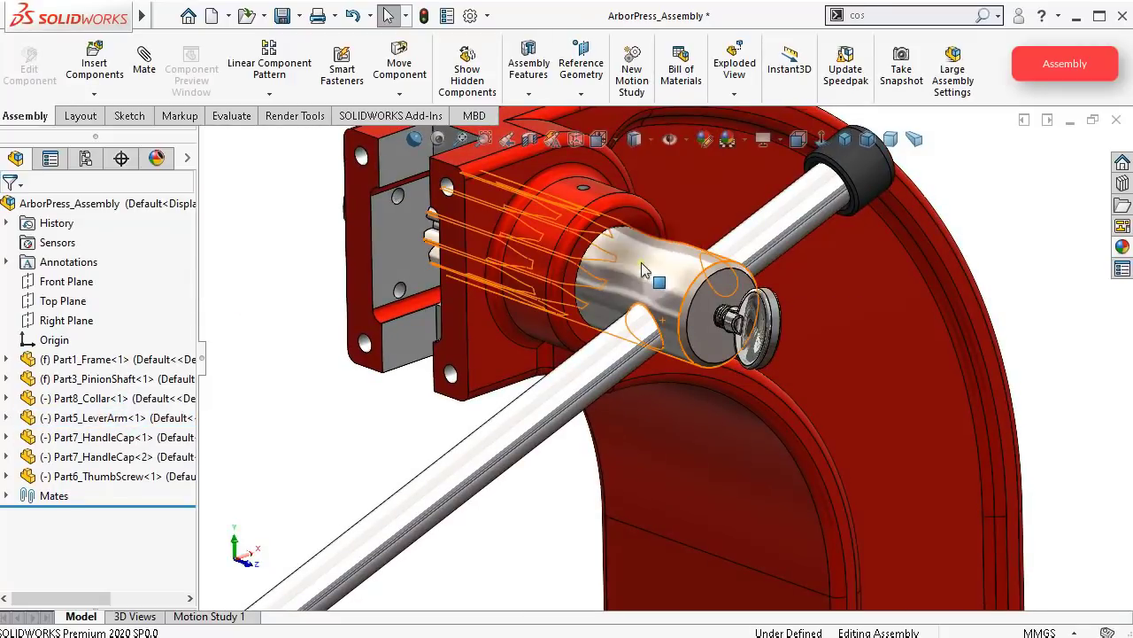
pyautogui.click(642, 263)
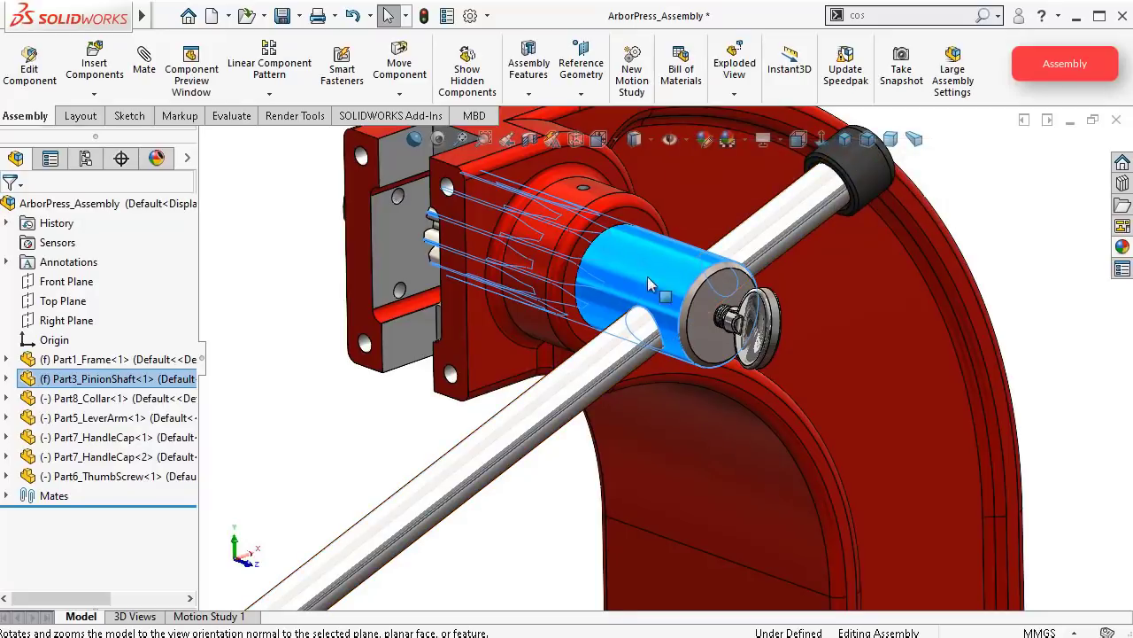
pyautogui.rightClick(653, 249)
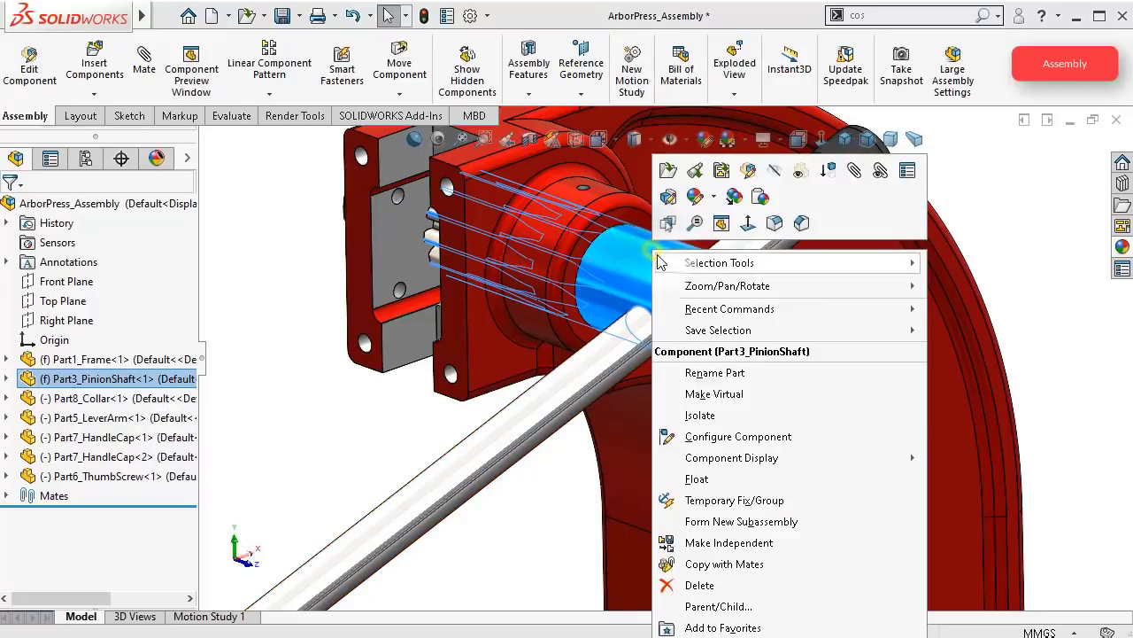
pyautogui.click(718, 483)
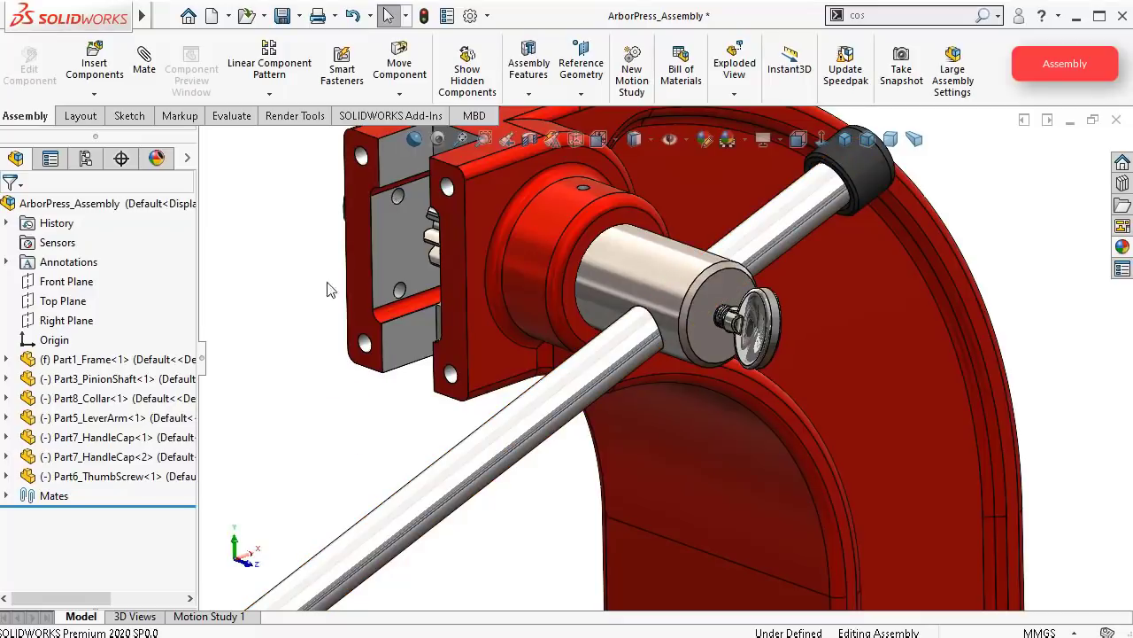
# Step: Add a Lock mate between the Part3_PinionShaft and Part5_LeverArm components
pyautogui.click(144, 78)
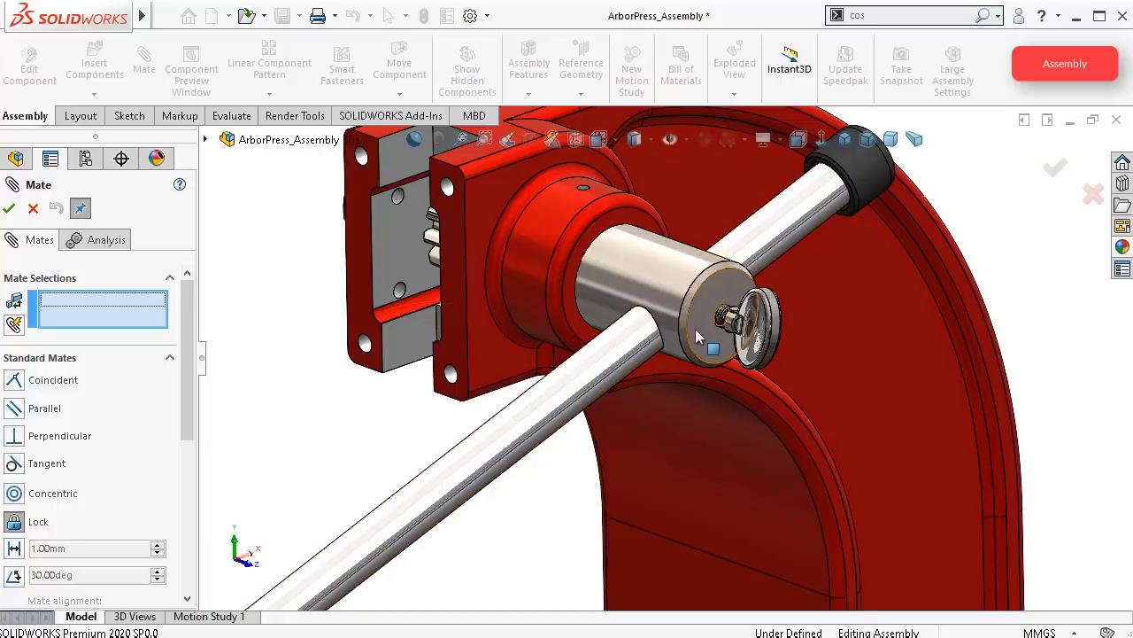
pyautogui.click(689, 278)
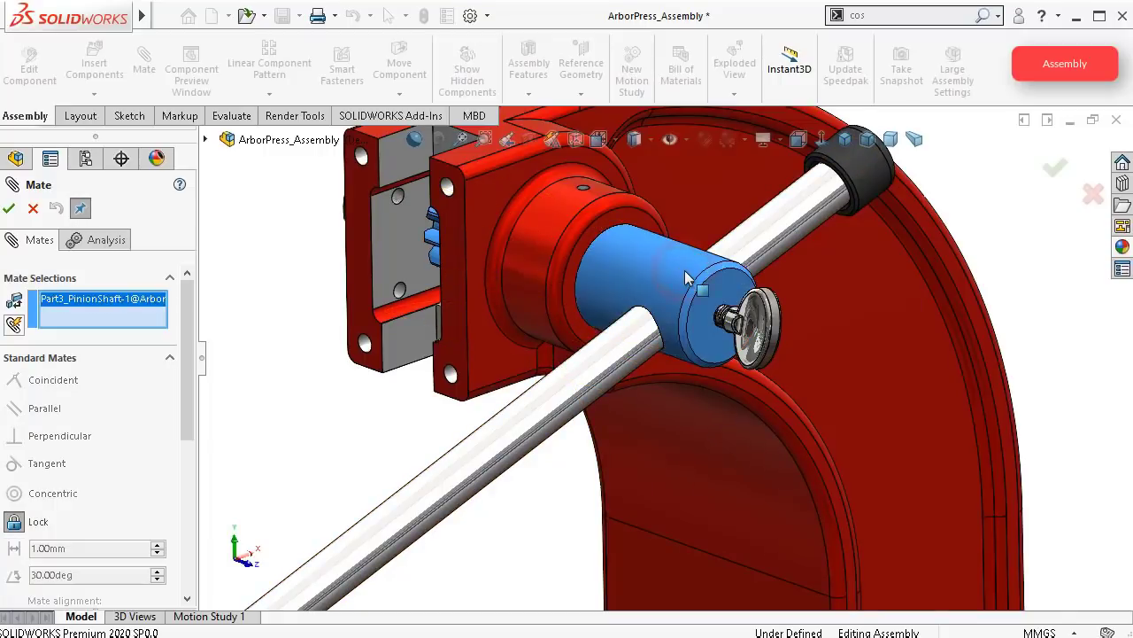
pyautogui.click(626, 352)
pyautogui.click(699, 325)
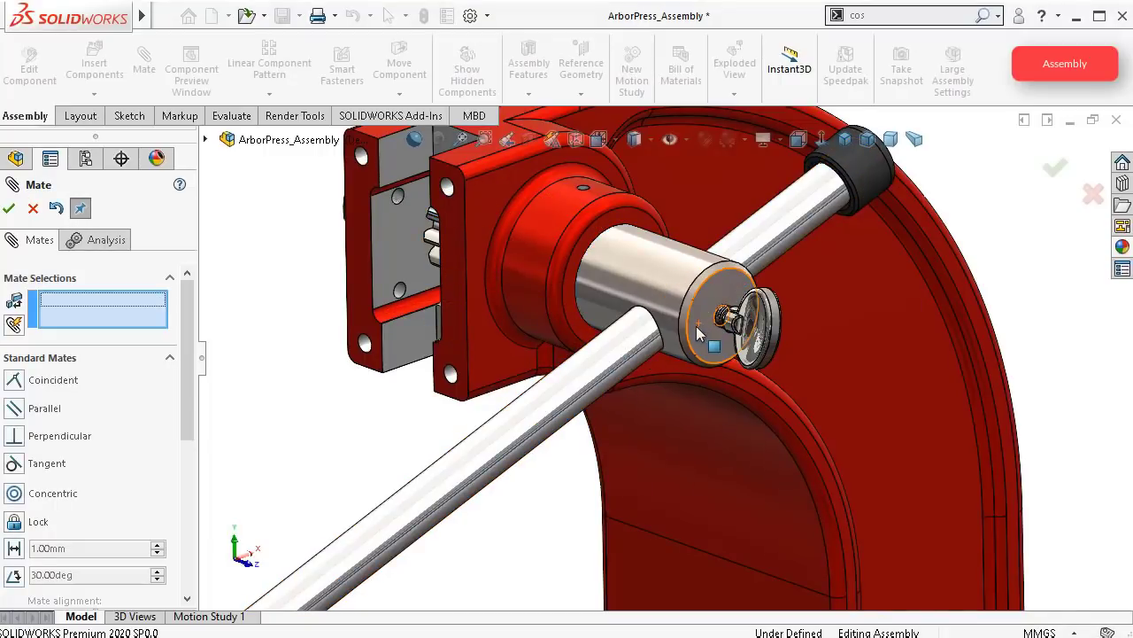
pyautogui.click(8, 210)
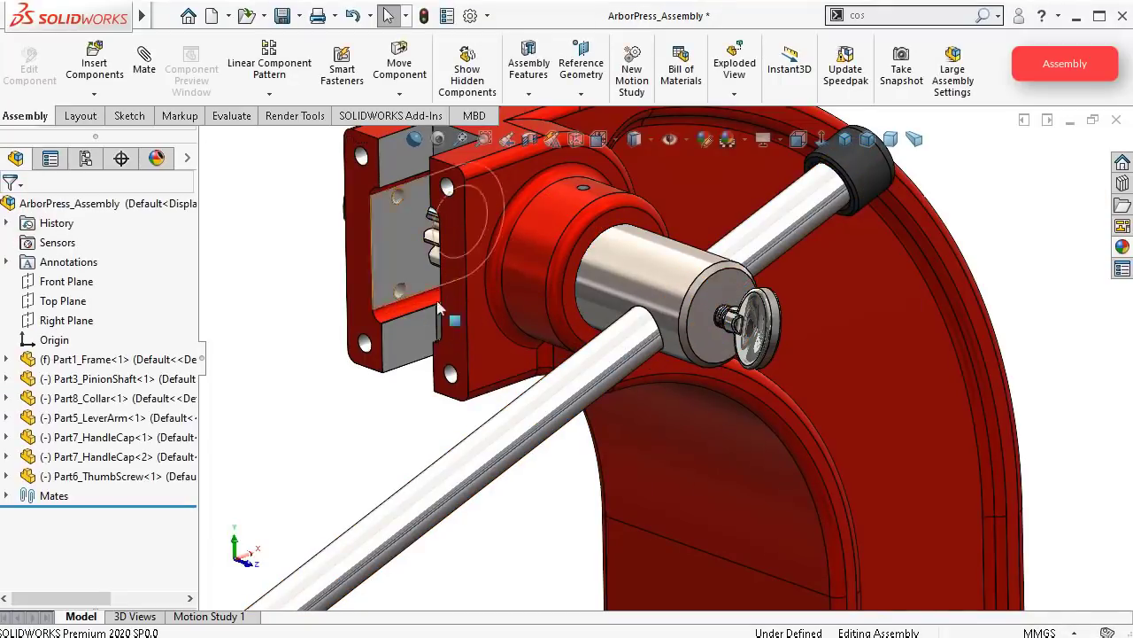
# Step: Swing the lever arm around the pinion shaft's axis to test that both turn together, and save the assembly
pyautogui.scroll(3, 503, 430)
pyautogui.moveTo(520, 448); pyautogui.dragTo(739, 286)
pyautogui.press('Escape')
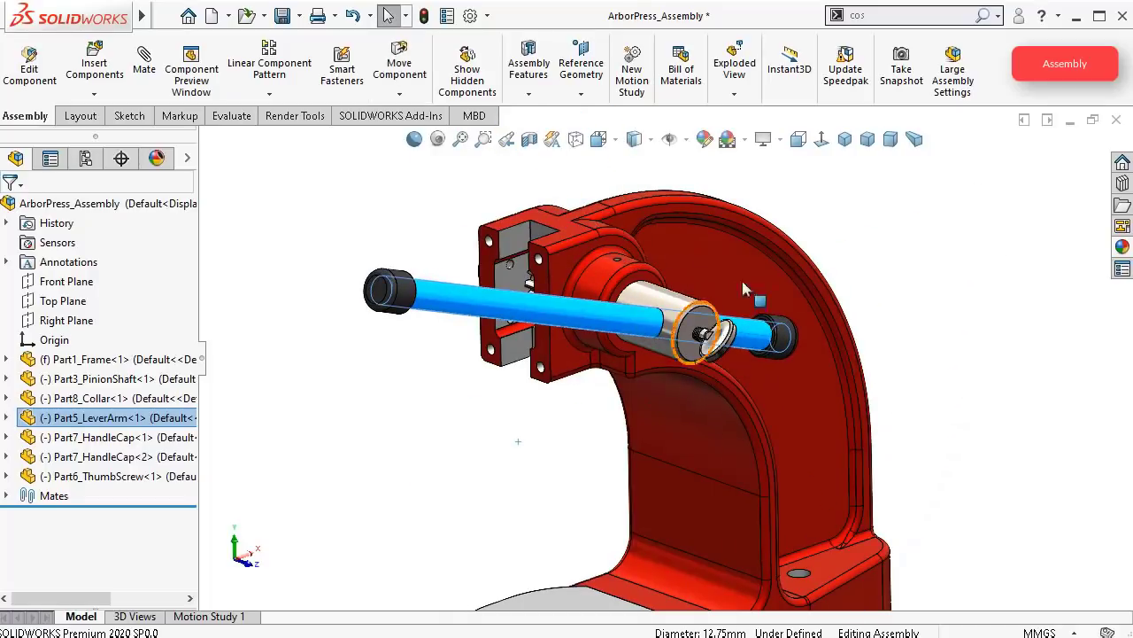
pyautogui.click(889, 242)
pyautogui.moveTo(472, 304); pyautogui.dragTo(642, 438)
pyautogui.press('Escape')
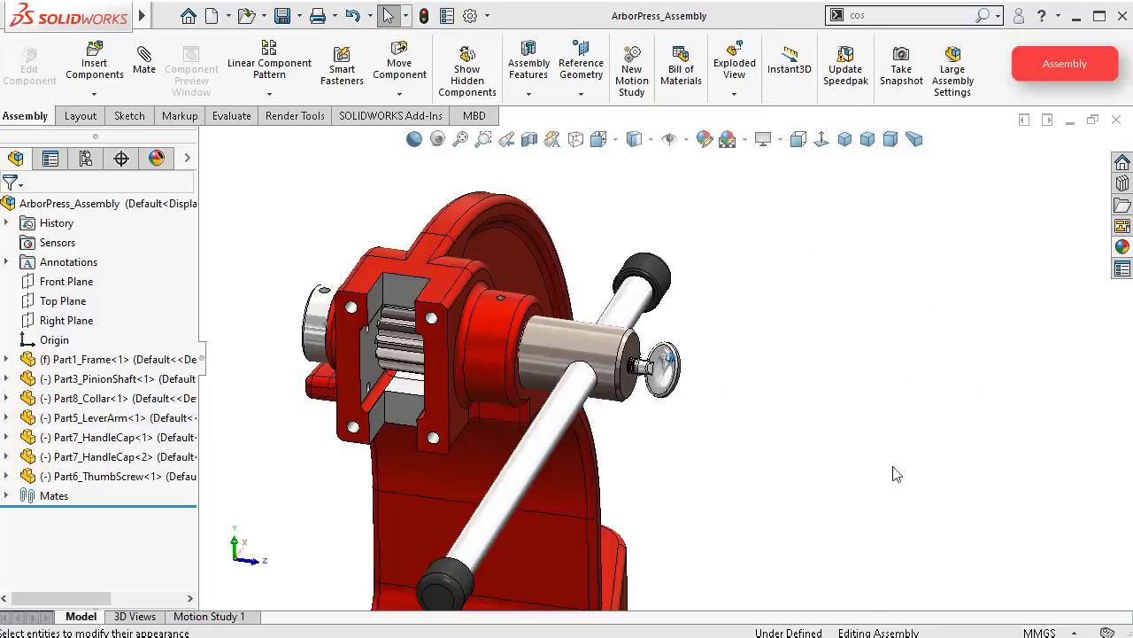
# Step: Move the lever arm slightly about the pinion shaft's axis to a diagonal position and save the assembly
pyautogui.moveTo(880, 425); pyautogui.dragTo(495, 432, button='middle')
pyautogui.click(496, 432)
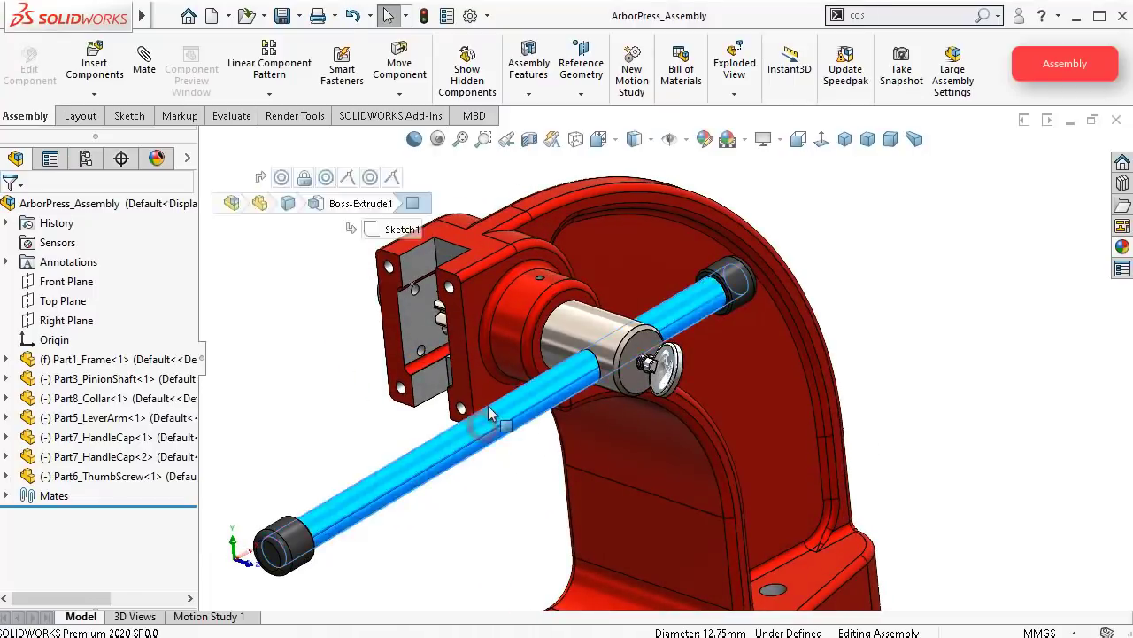
pyautogui.moveTo(487, 405); pyautogui.dragTo(592, 398)
pyautogui.click(324, 345)
pyautogui.hotkey('ctrl', '3')
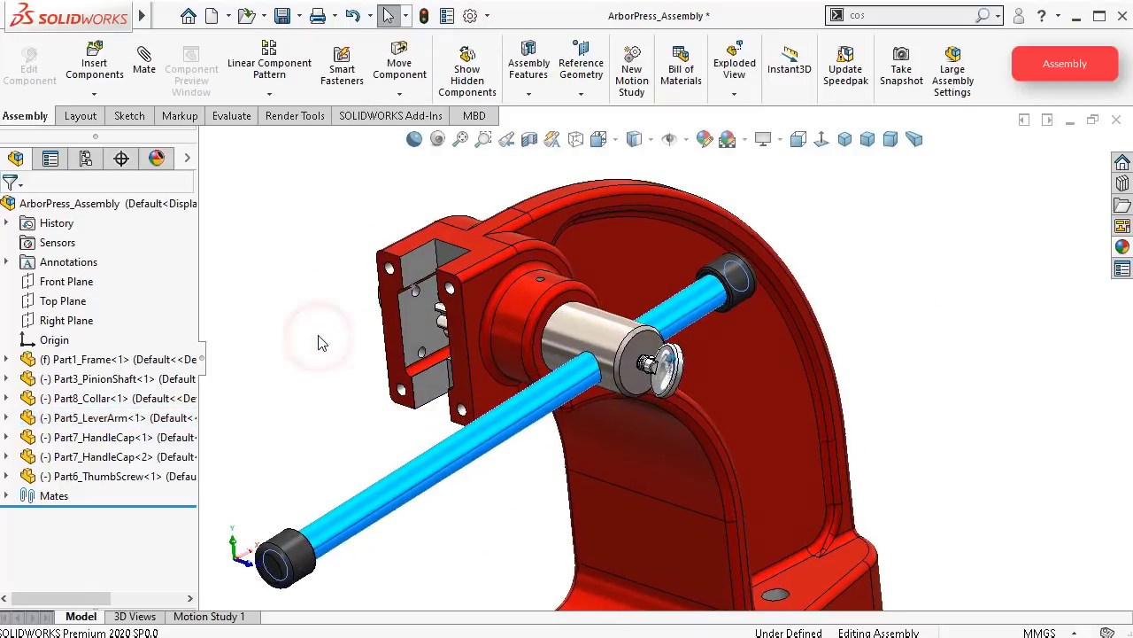
pyautogui.moveTo(322, 341); pyautogui.dragTo(321, 336, button='middle')
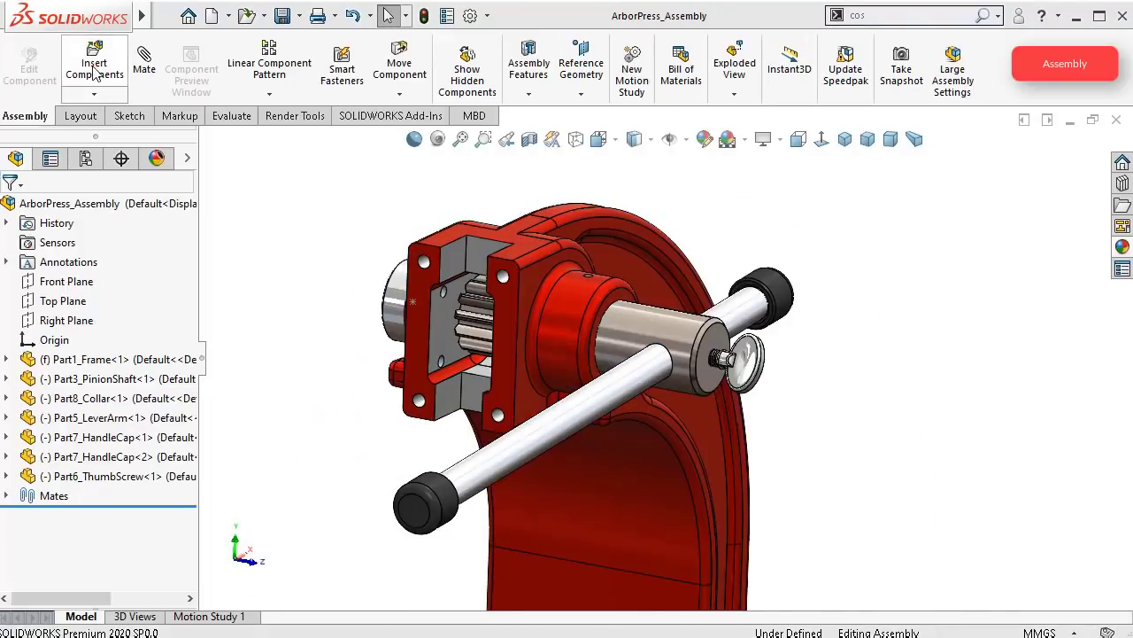
# Step: Insert the Part10_Rack component into the assembly and place it freely in front of the frame
pyautogui.click(95, 71)
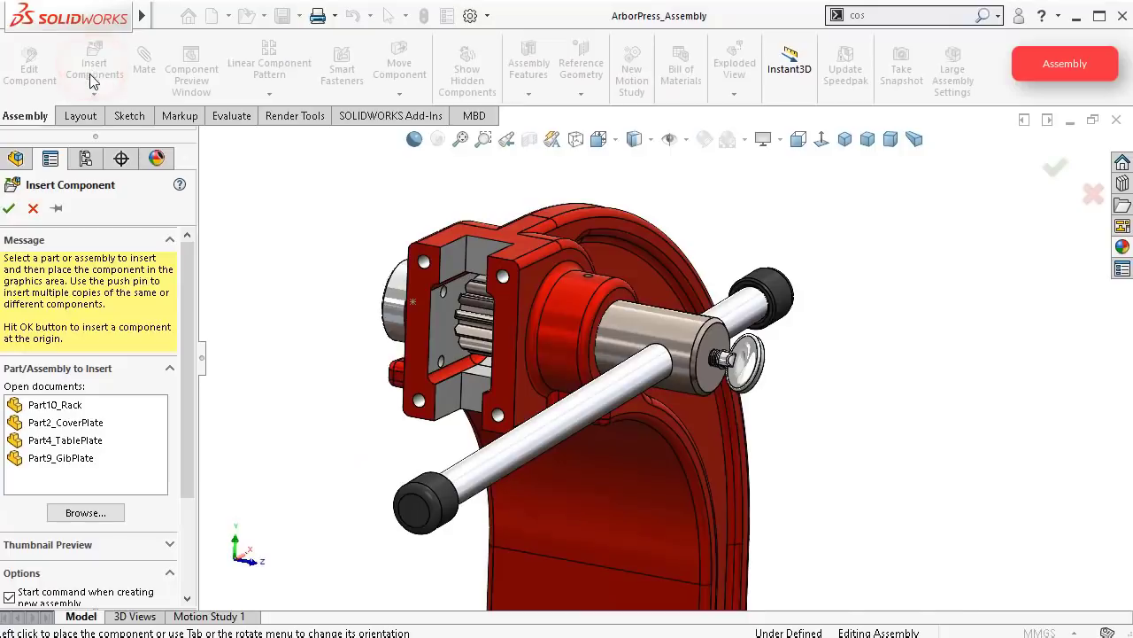
pyautogui.click(77, 406)
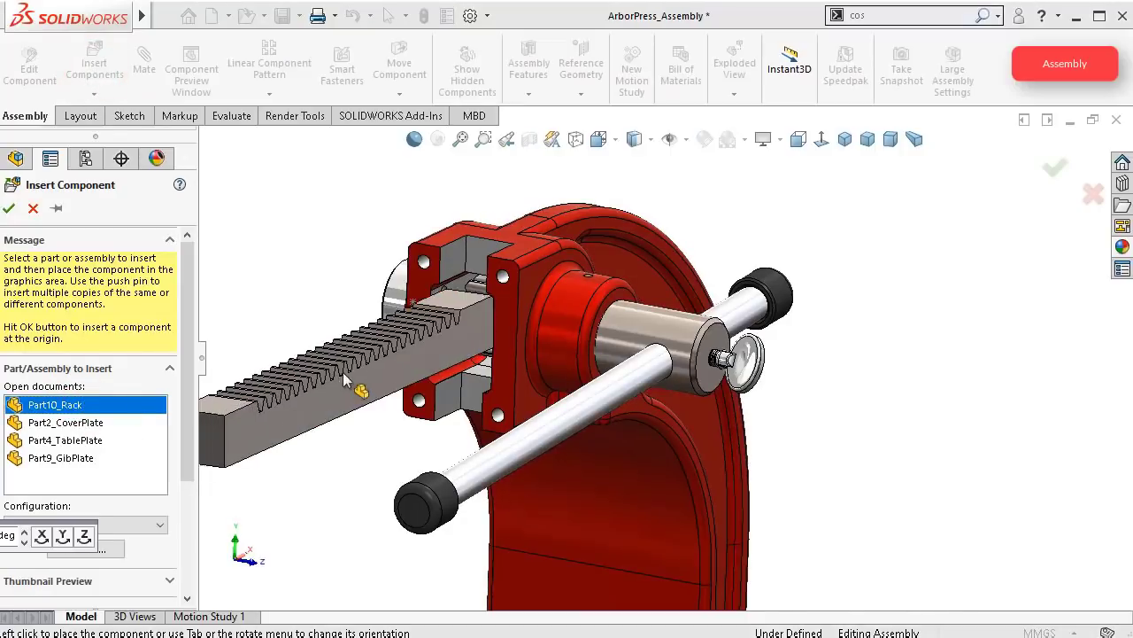
pyautogui.click(388, 403)
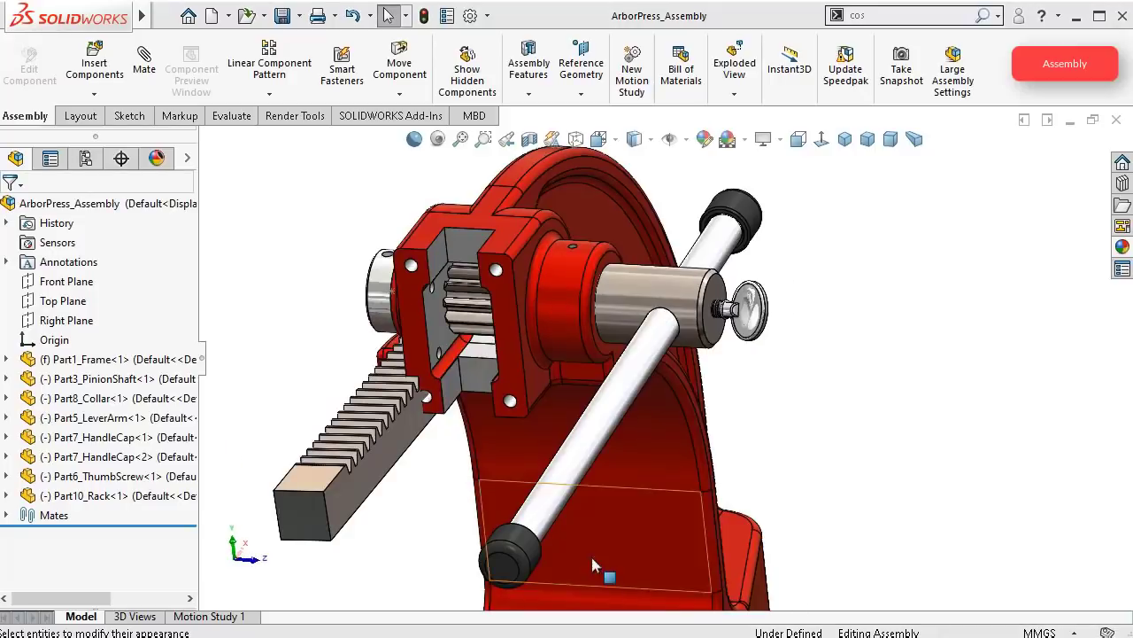
pyautogui.scroll(-4, 384, 458)
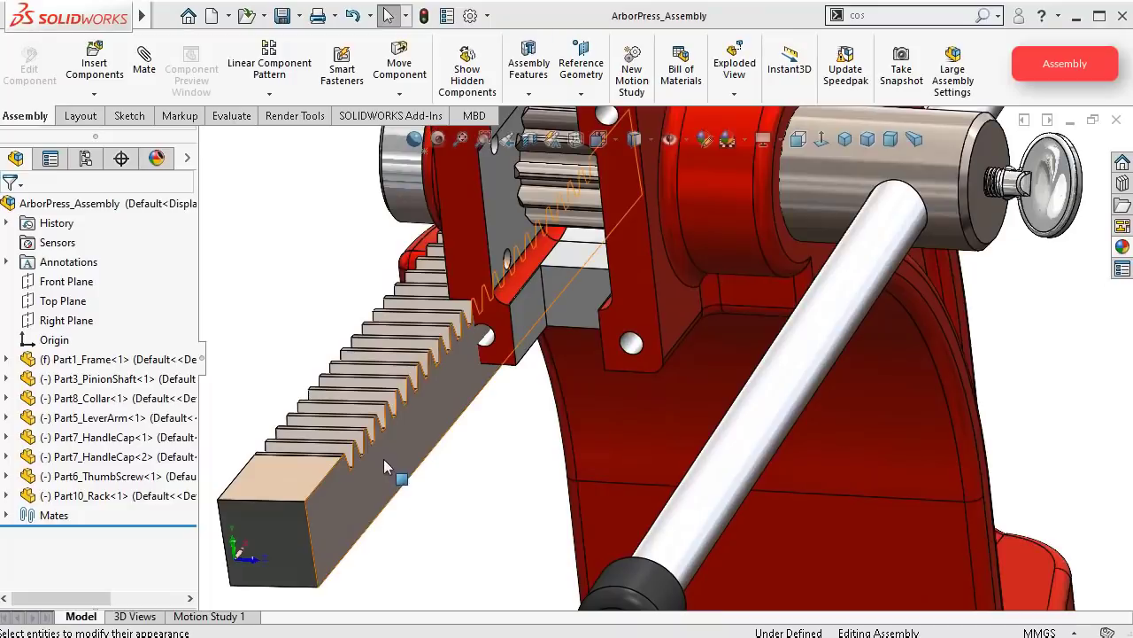
pyautogui.click(393, 466)
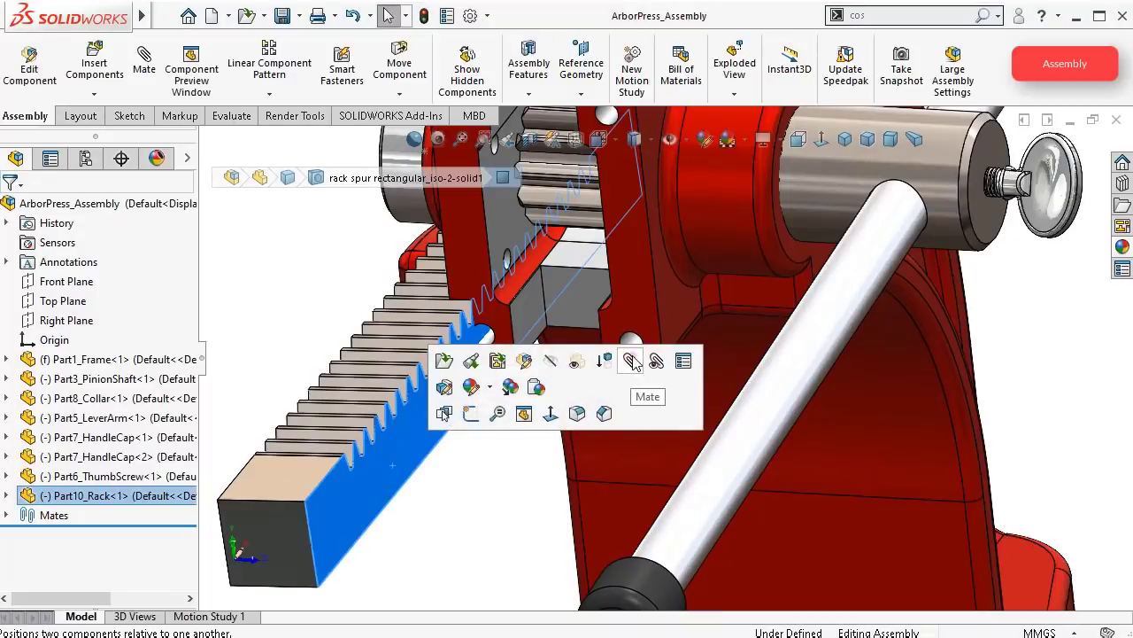
pyautogui.press('m')
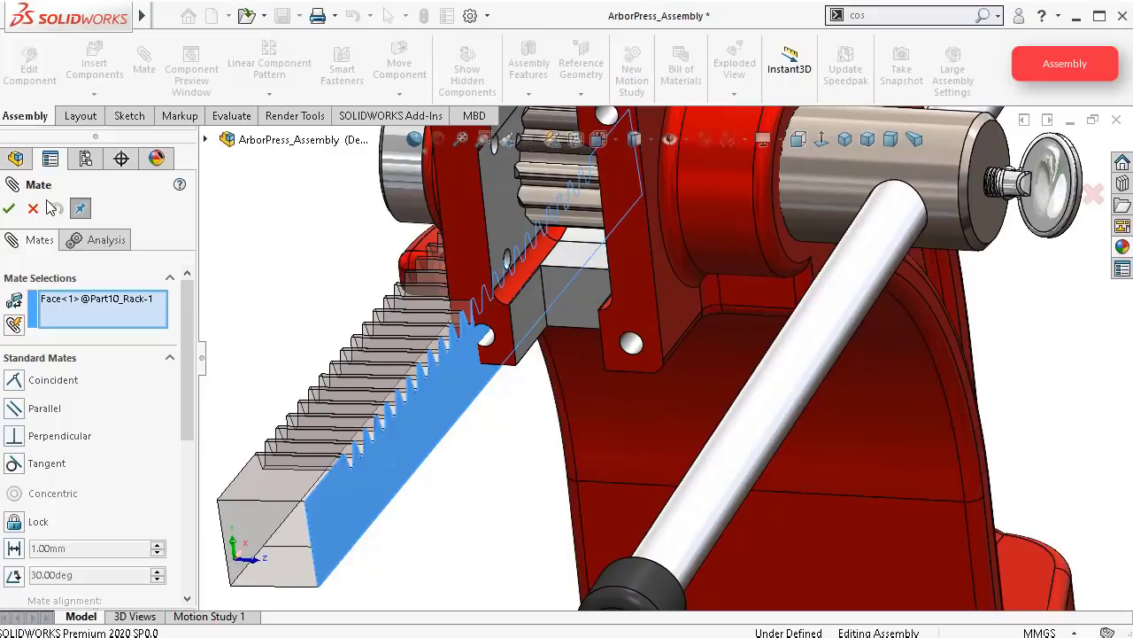
pyautogui.click(33, 208)
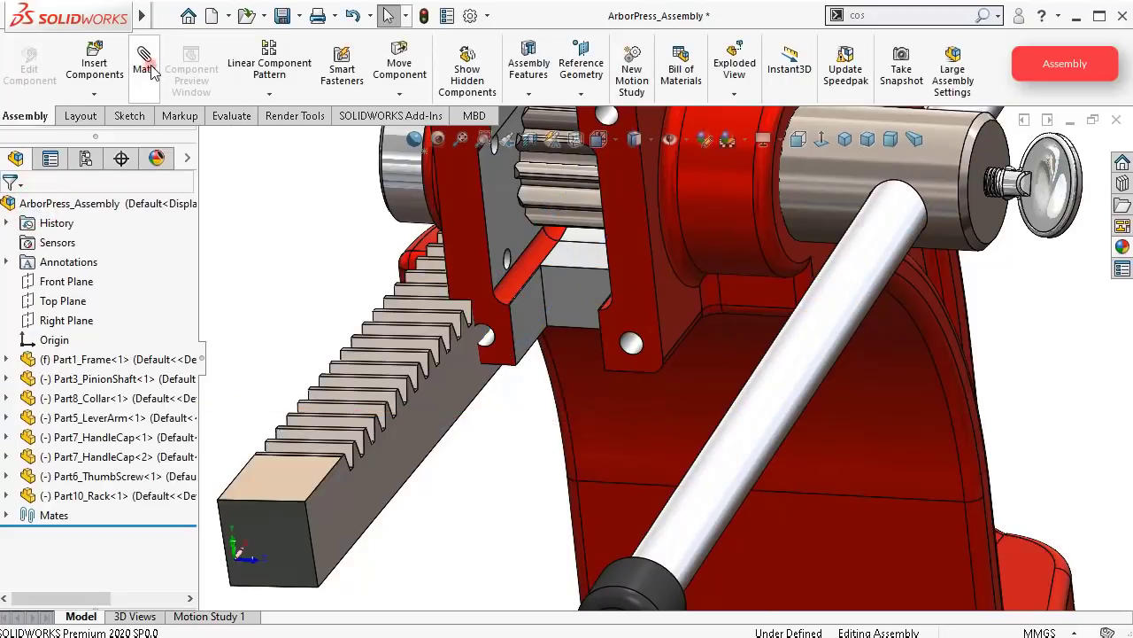
# Step: Add a centered Width mate between the rack's two side faces and the two inner side faces of the frame's channel
pyautogui.moveTo(188, 344); pyautogui.dragTo(189, 463)
pyautogui.click(169, 405)
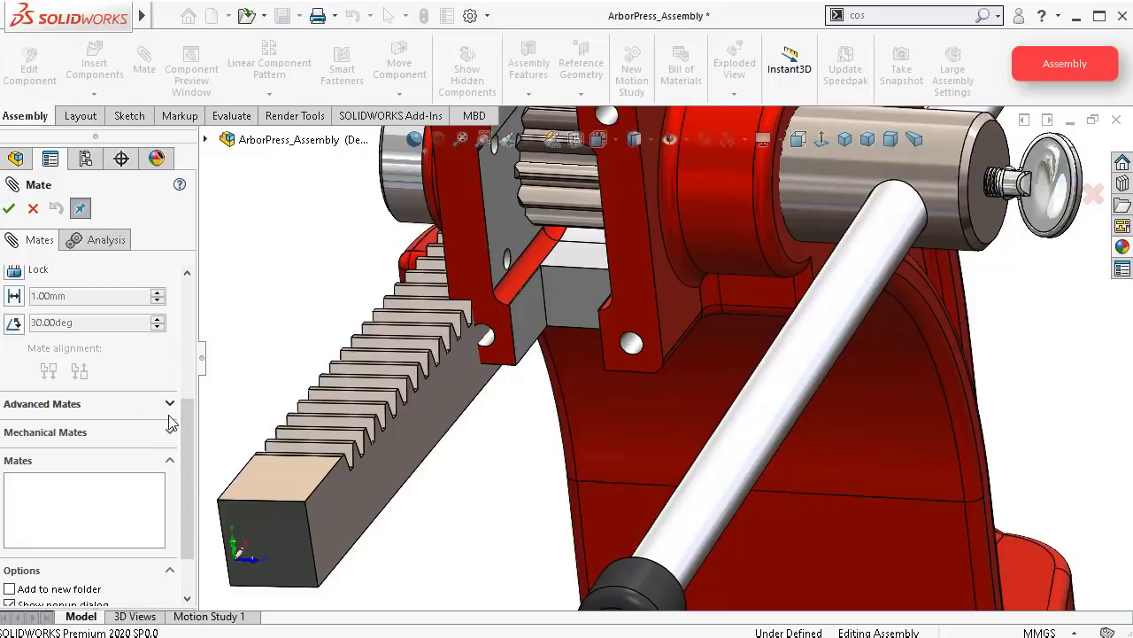
pyautogui.scroll(5, 187, 407)
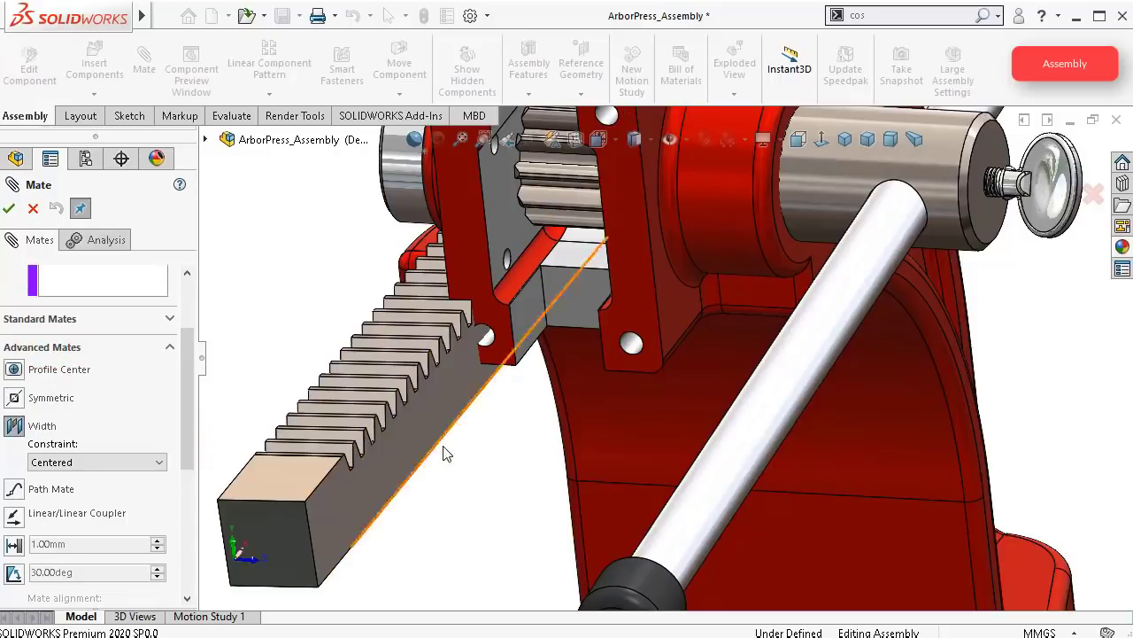
pyautogui.click(420, 435)
pyautogui.moveTo(420, 435); pyautogui.dragTo(435, 432, button='middle')
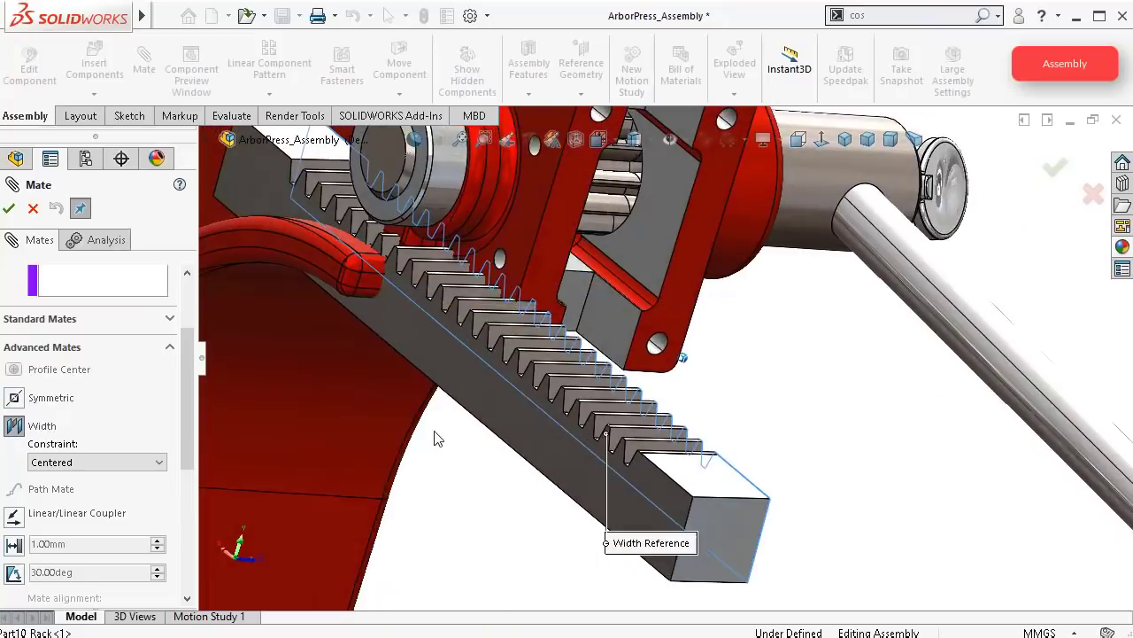
pyautogui.click(532, 435)
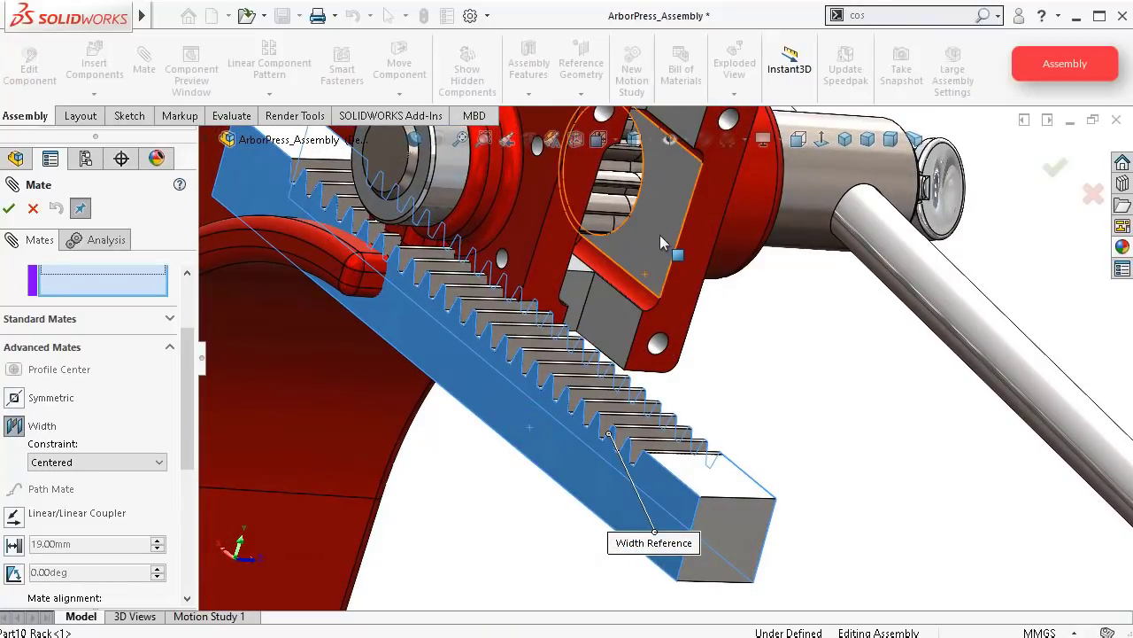
pyautogui.click(656, 249)
pyautogui.moveTo(658, 253); pyautogui.dragTo(573, 214, button='middle')
pyautogui.click(572, 209)
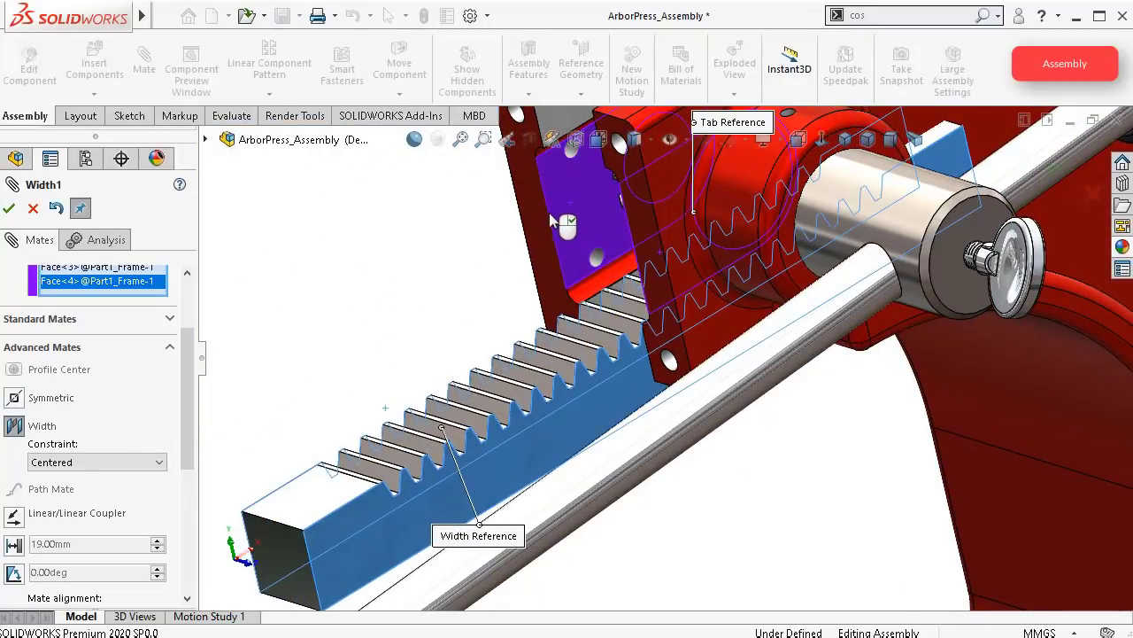
pyautogui.click(9, 212)
# Step: Apply a Parallel mate between the frame's front face beside the channel and the rack's long flat back face
pyautogui.moveTo(298, 407); pyautogui.dragTo(363, 402, button='middle')
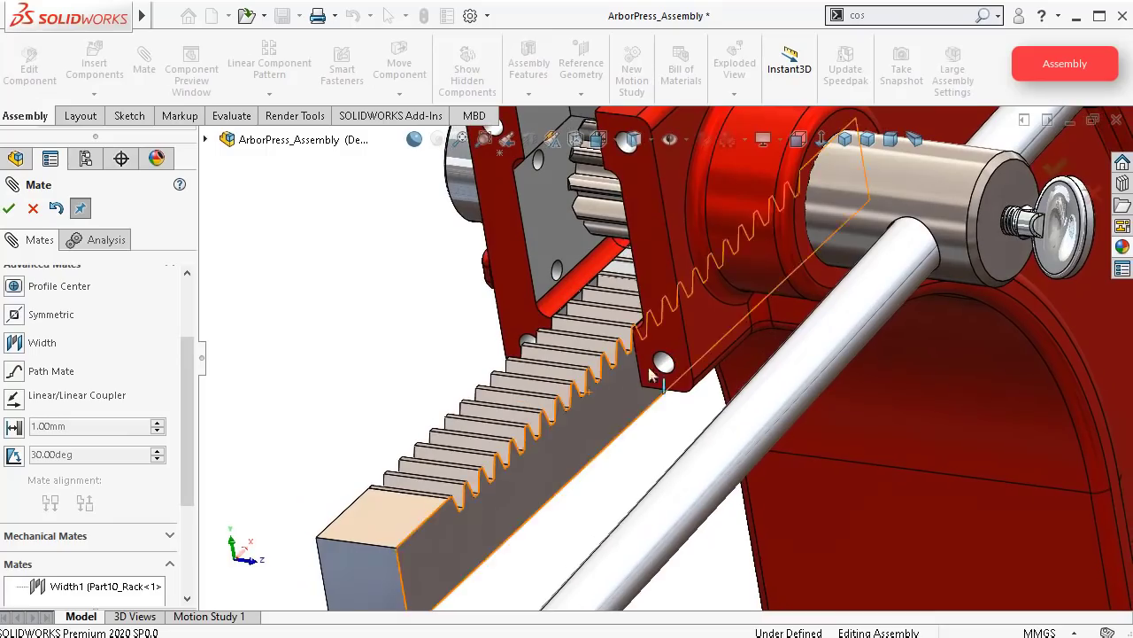
pyautogui.click(632, 388)
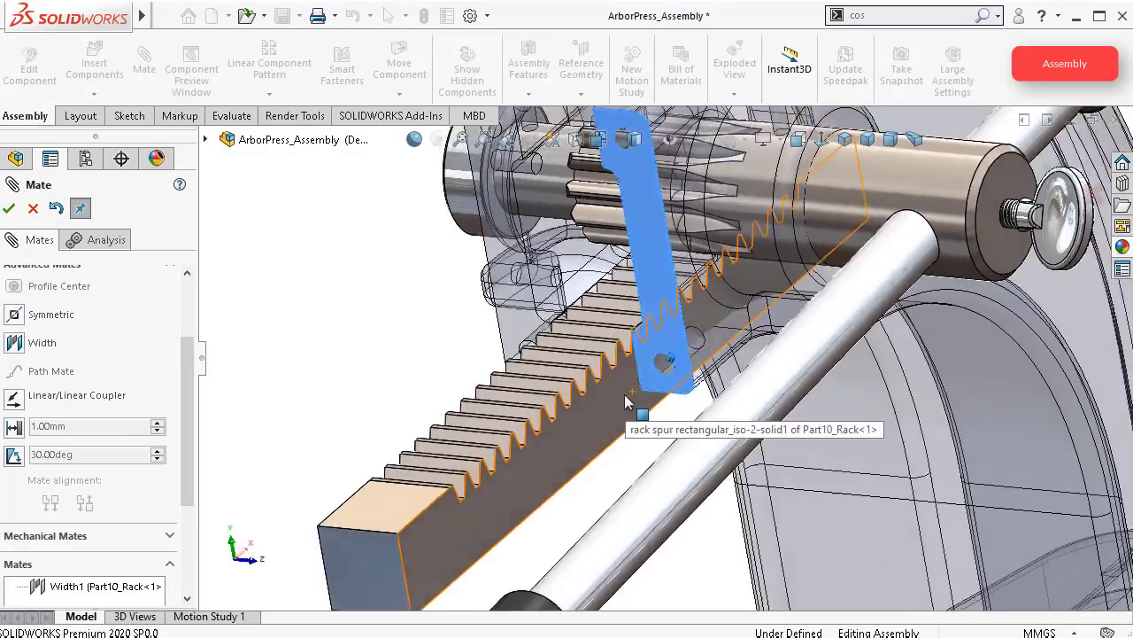
pyautogui.moveTo(626, 403); pyautogui.dragTo(518, 399, button='middle')
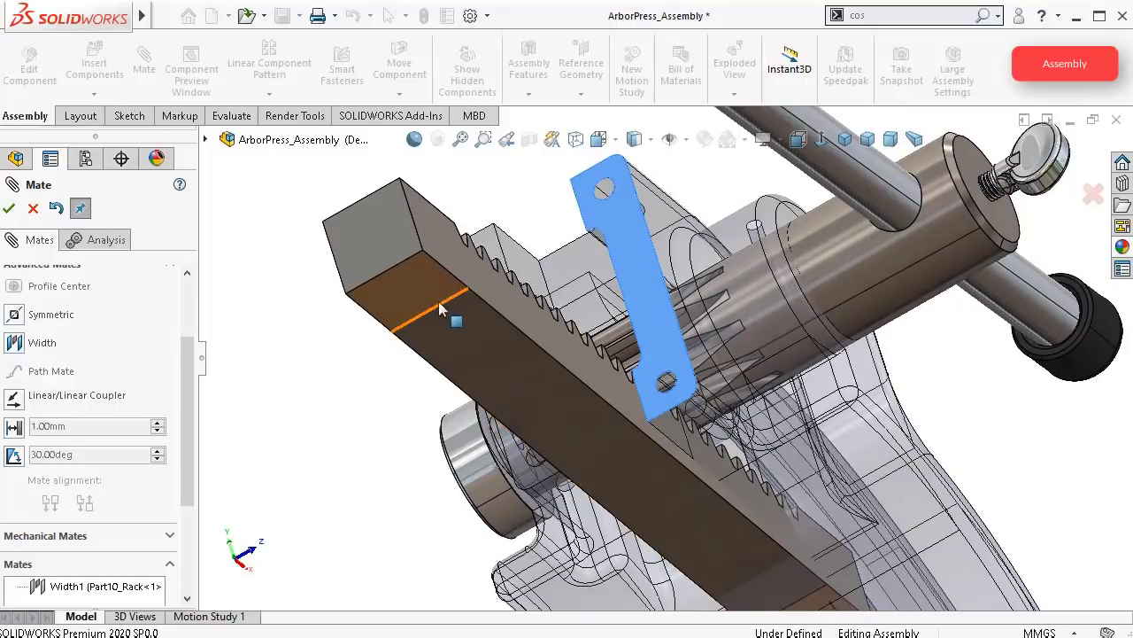
pyautogui.click(458, 317)
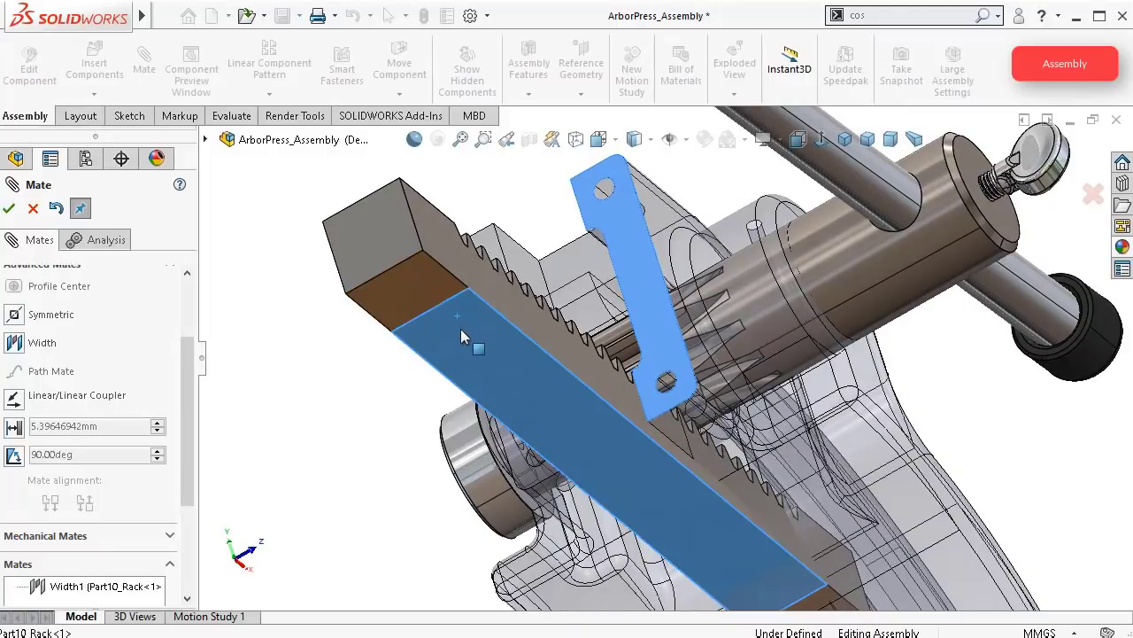
pyautogui.moveTo(189, 381); pyautogui.dragTo(197, 288)
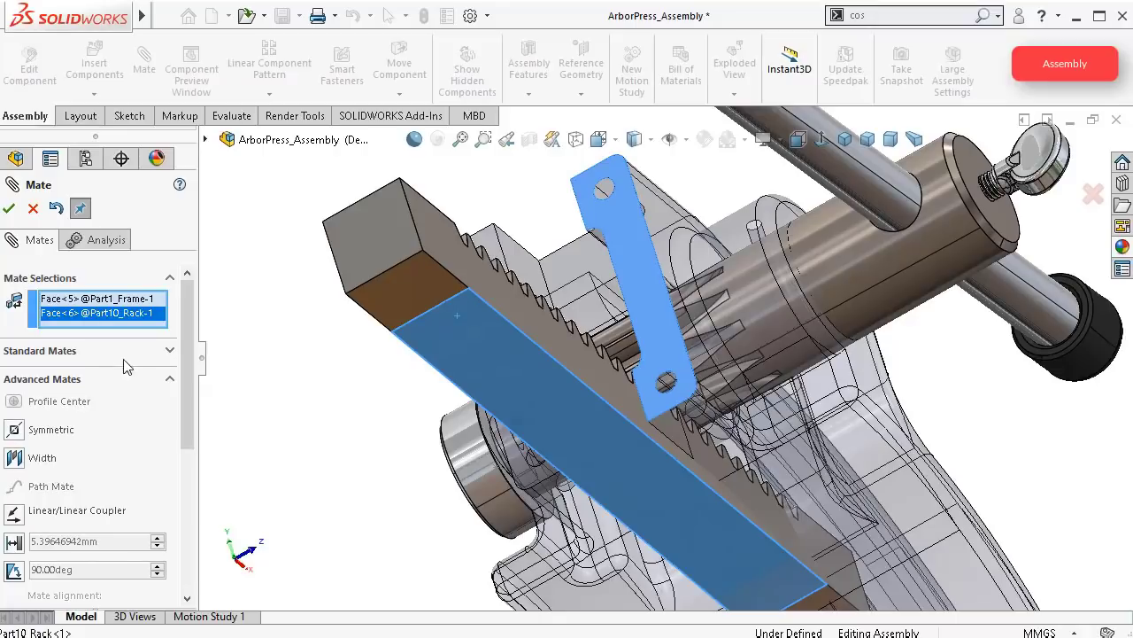
pyautogui.click(170, 352)
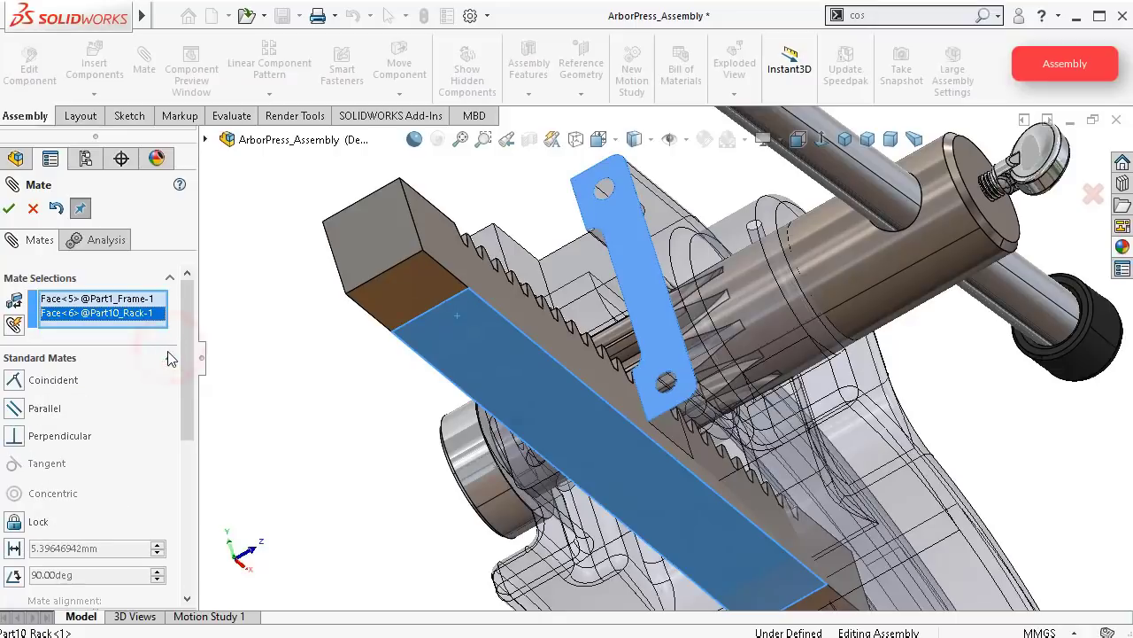
pyautogui.click(56, 411)
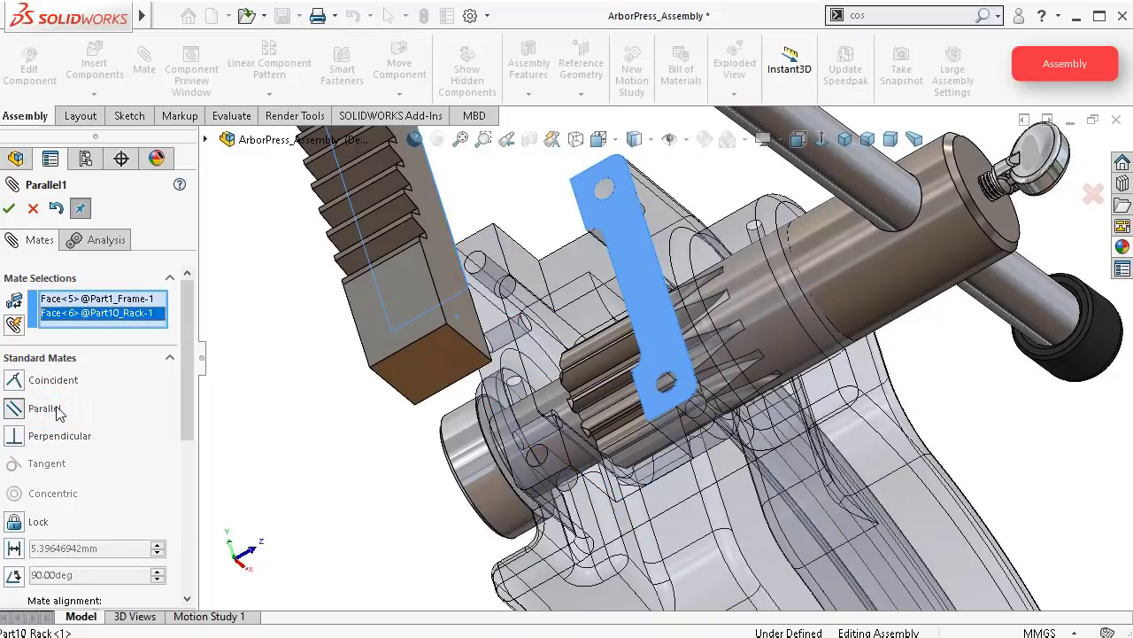
# Step: Flip the Parallel mate's alignment to Aligned so the rack's teeth face the pinion, and accept the mate
pyautogui.rightClick(86, 316)
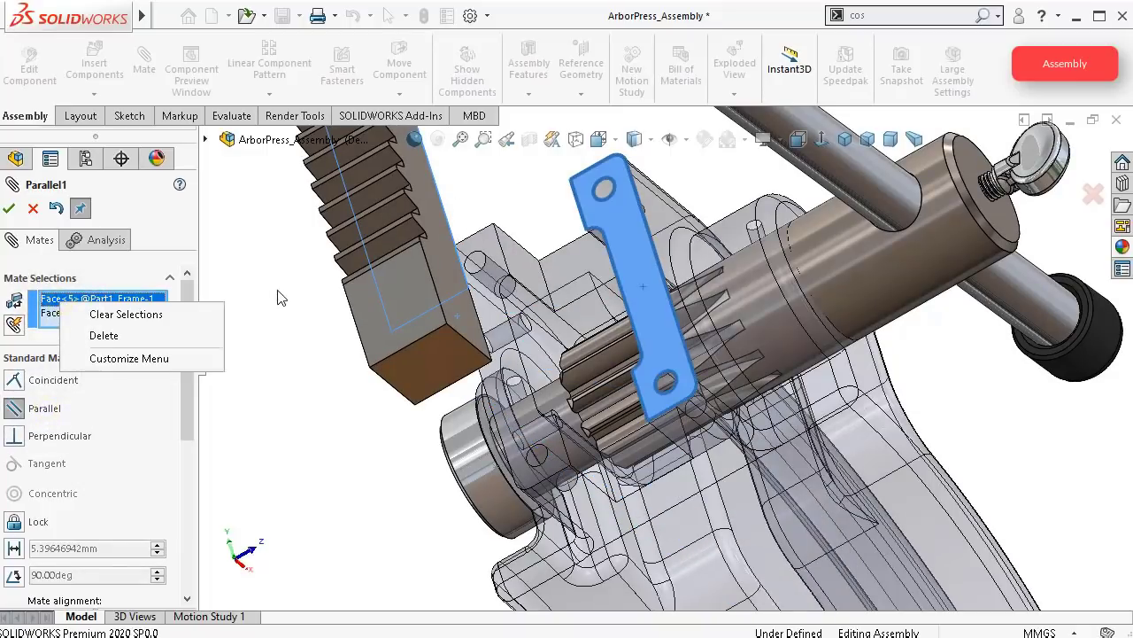
pyautogui.click(264, 302)
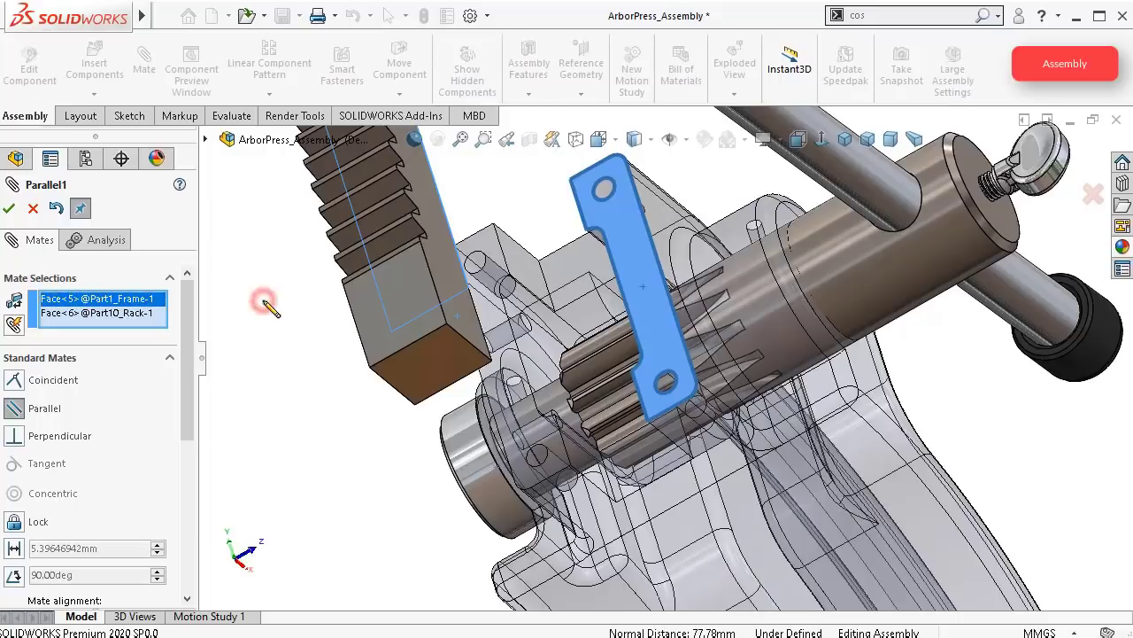
pyautogui.moveTo(185, 319); pyautogui.dragTo(188, 386)
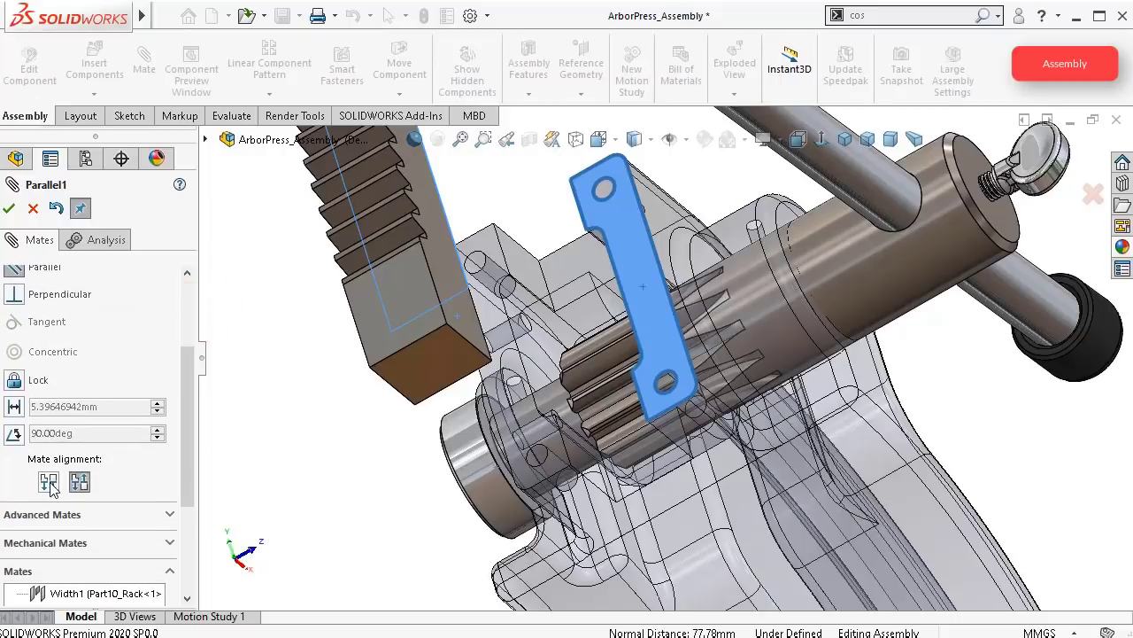
pyautogui.click(47, 483)
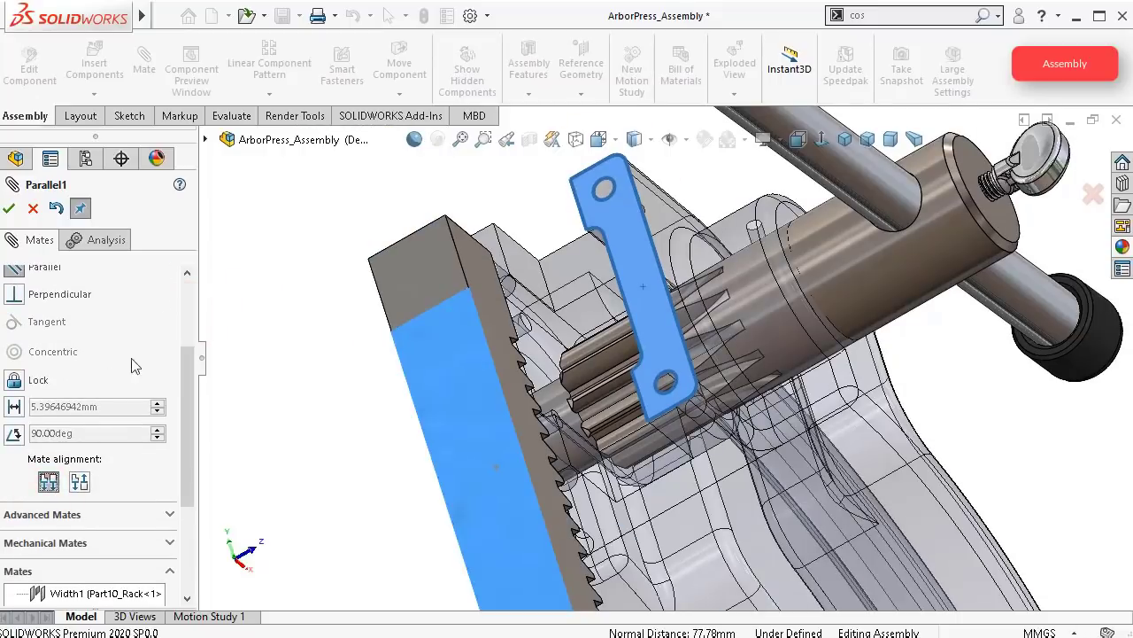
pyautogui.click(10, 209)
# Step: Move the rack upward along the frame's channel so its upper end extends above the frame
pyautogui.scroll(4, 460, 293)
pyautogui.moveTo(461, 293); pyautogui.dragTo(567, 397, button='middle')
pyautogui.moveTo(569, 369); pyautogui.dragTo(679, 145)
pyautogui.scroll(-3, 696, 223)
pyautogui.scroll(-5, 696, 221)
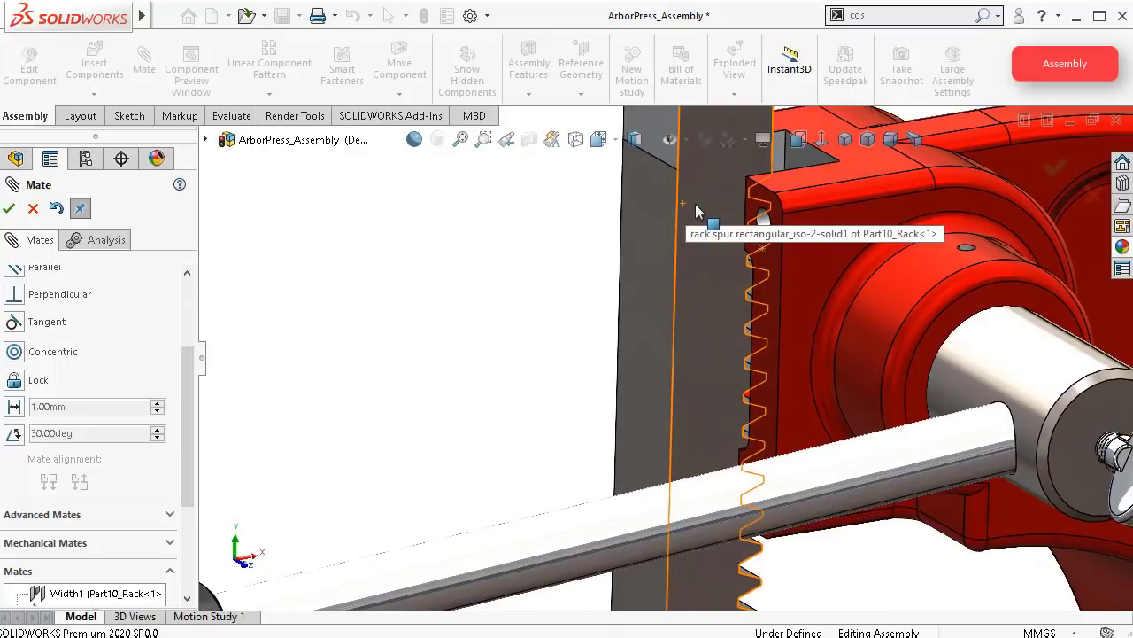
pyautogui.scroll(-3, 687, 188)
pyautogui.scroll(5, 687, 190)
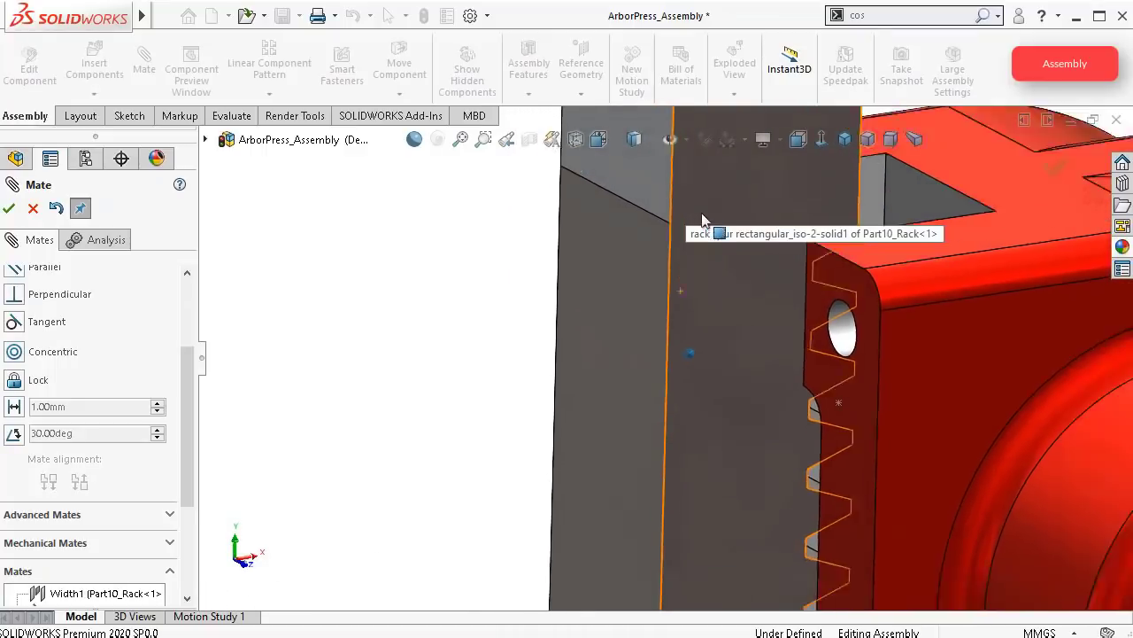
pyautogui.moveTo(719, 258); pyautogui.dragTo(780, 107)
# Step: Show the assembly with hidden lines visible and examine from the side how the rack teeth meet the pinion teeth
pyautogui.moveTo(783, 104); pyautogui.dragTo(663, 313, button='middle')
pyautogui.scroll(-3, 629, 354)
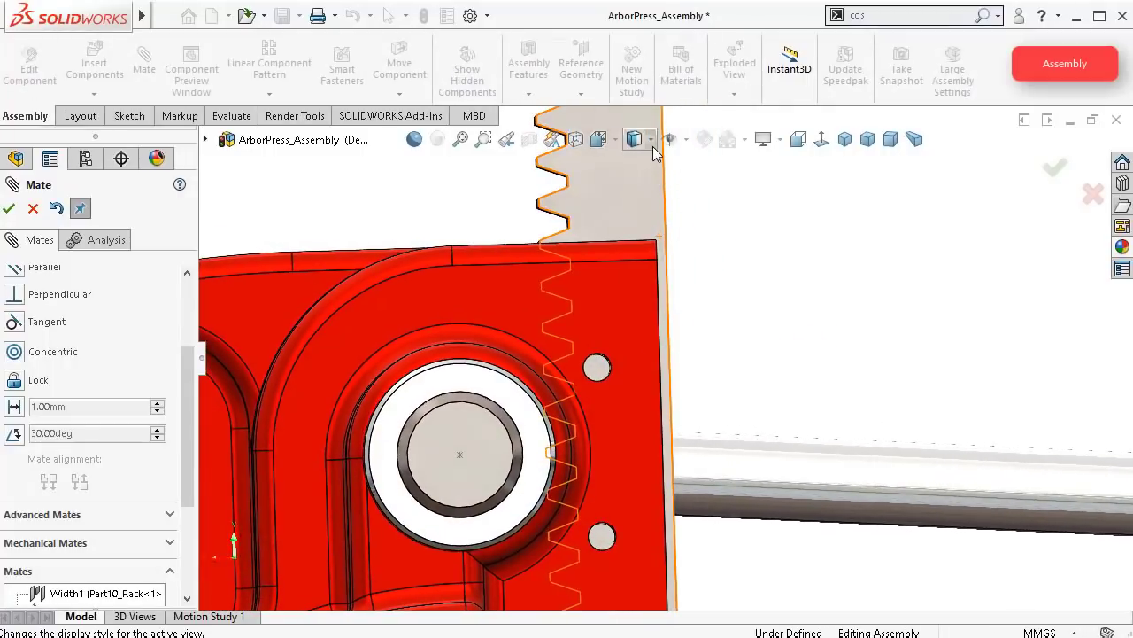
pyautogui.click(651, 140)
pyautogui.click(635, 238)
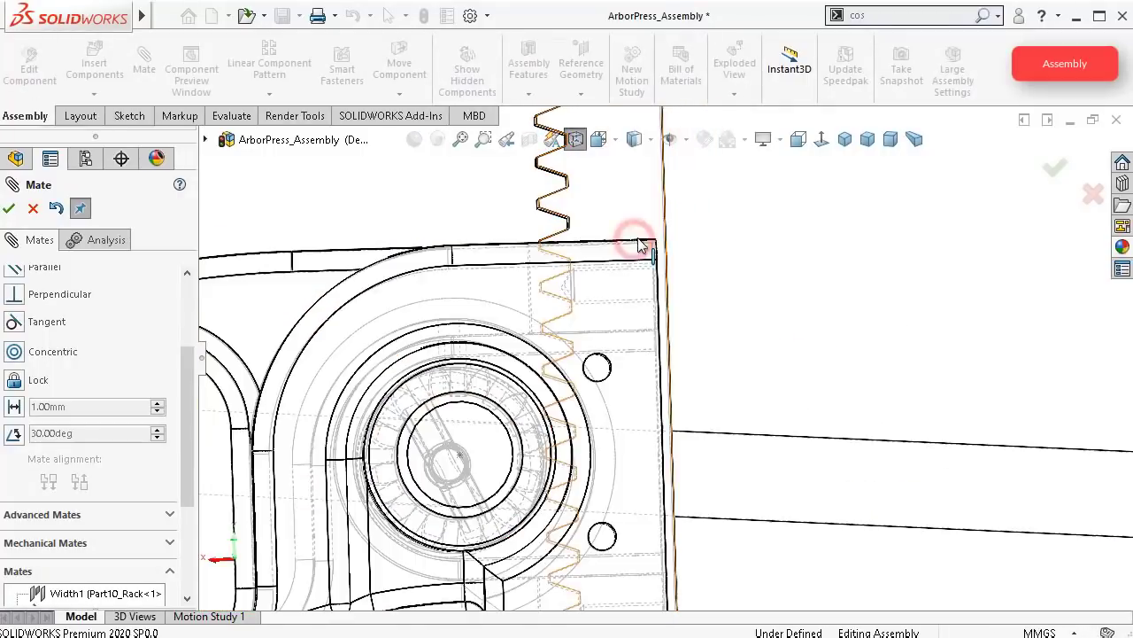
pyautogui.scroll(-6, 557, 438)
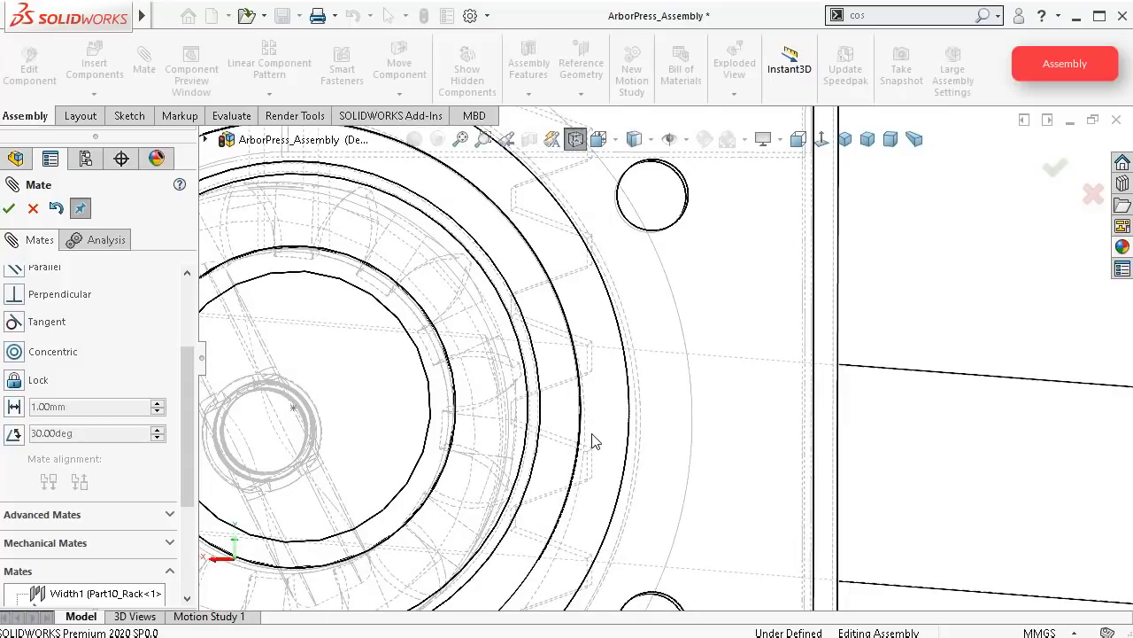
pyautogui.scroll(6, 593, 438)
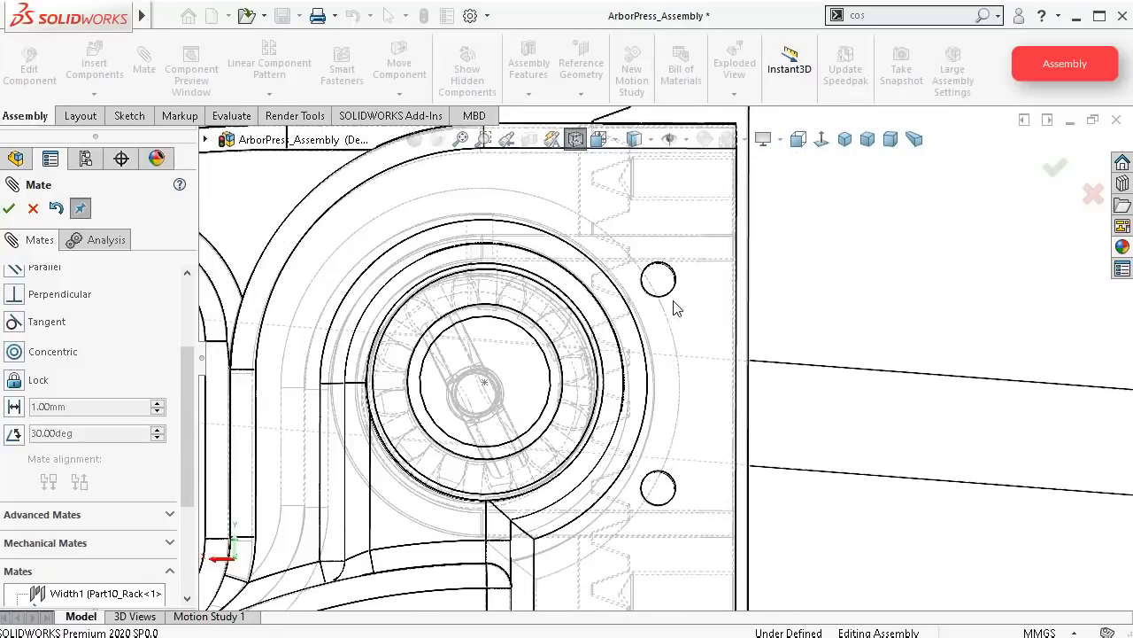
pyautogui.scroll(1, 673, 299)
pyautogui.click(684, 205)
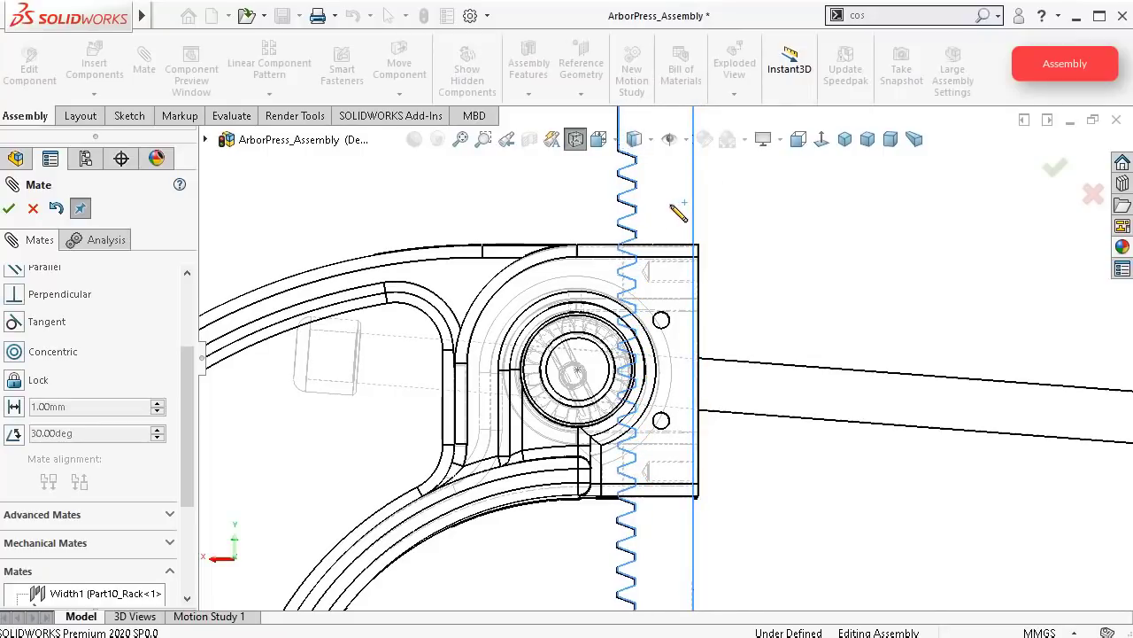
pyautogui.scroll(-6, 673, 324)
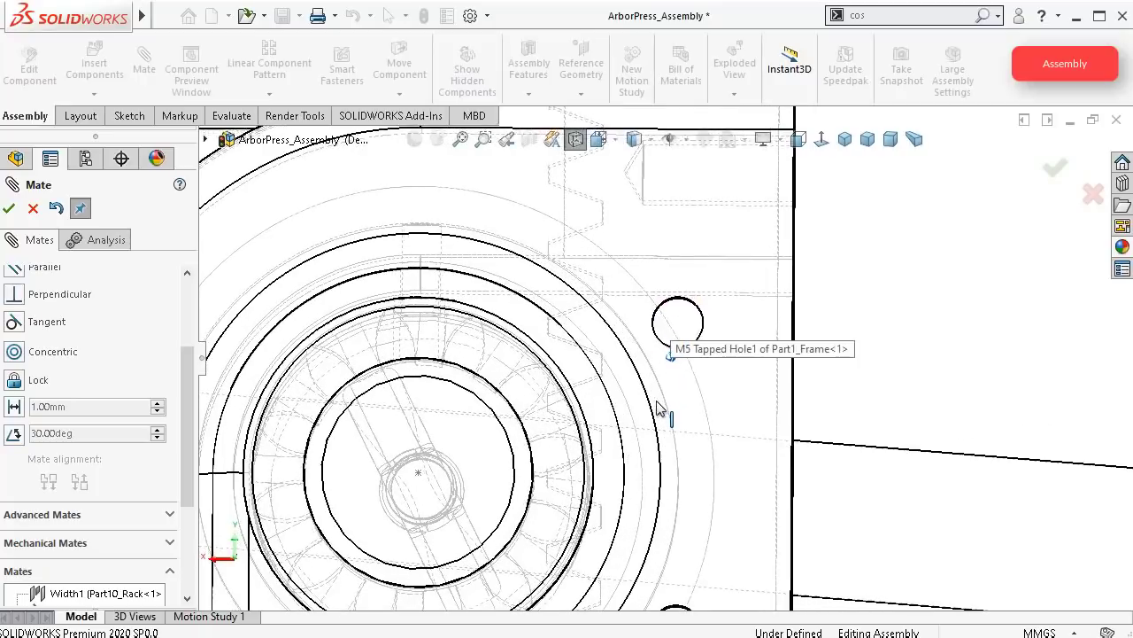
pyautogui.scroll(4, 660, 409)
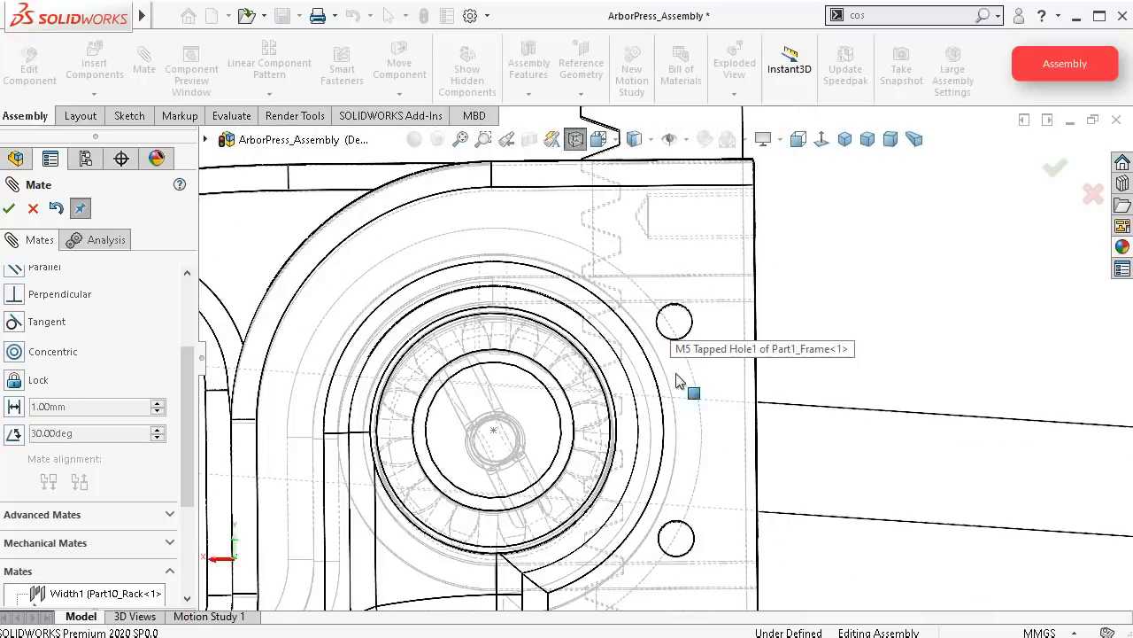
# Step: Close the Mate command and restore the Shaded With Edges display style
pyautogui.moveTo(729, 337); pyautogui.dragTo(749, 319, button='middle')
pyautogui.scroll(3, 750, 317)
pyautogui.scroll(-2, 811, 203)
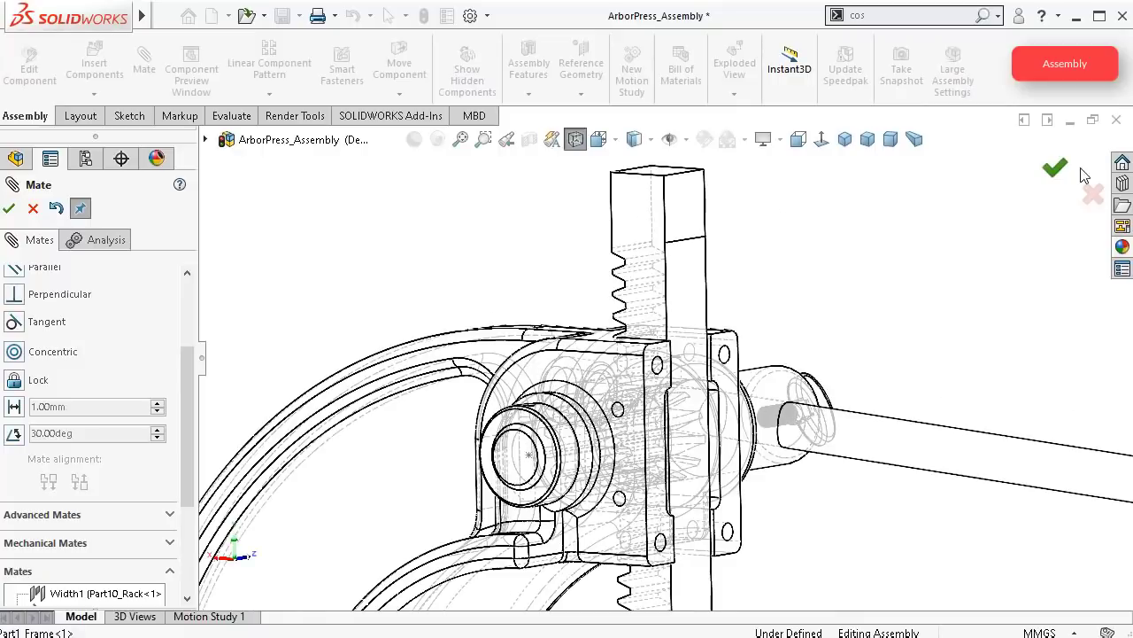
pyautogui.click(1091, 195)
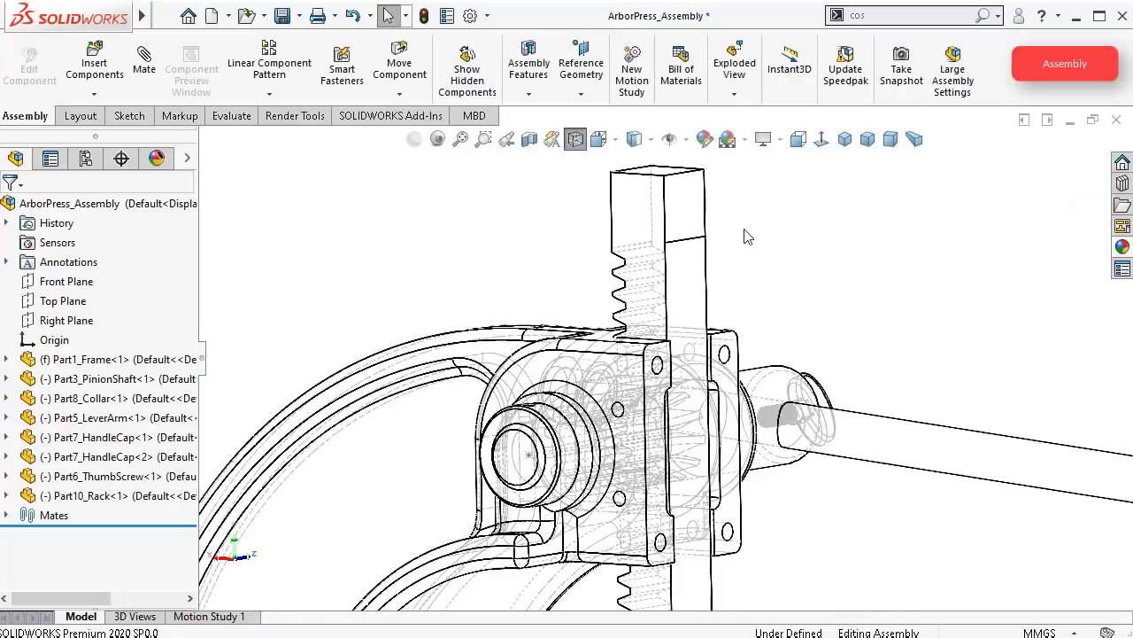
pyautogui.click(651, 140)
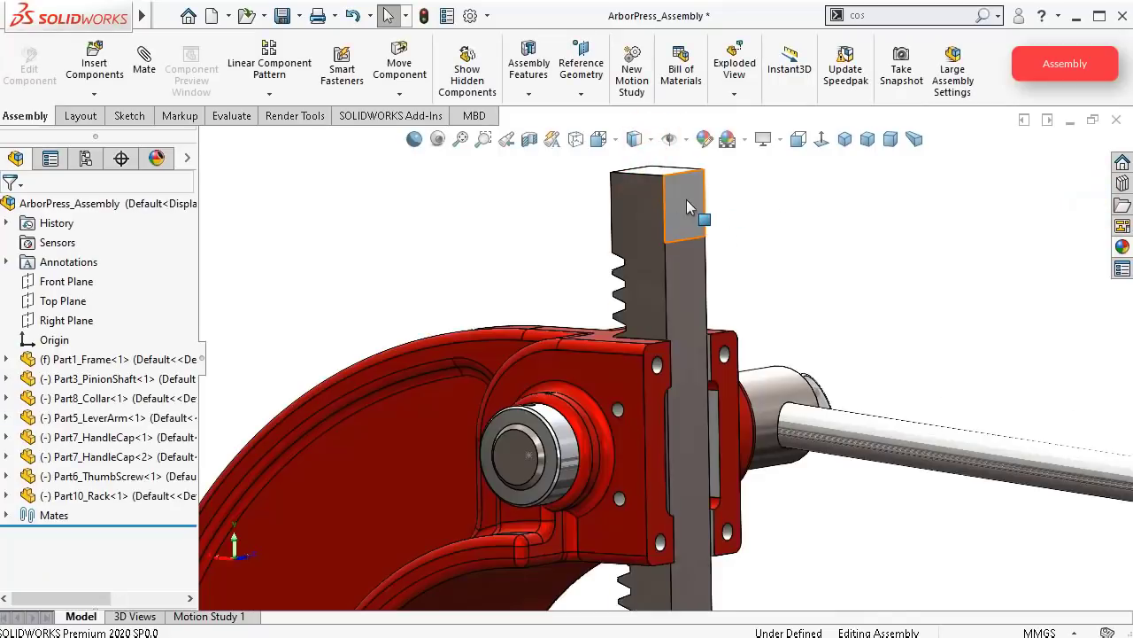
# Step: Try to add a Coincident mate between the upper section of the rack's back face and the frame's lever-side front face
pyautogui.click(687, 199)
pyautogui.click(923, 95)
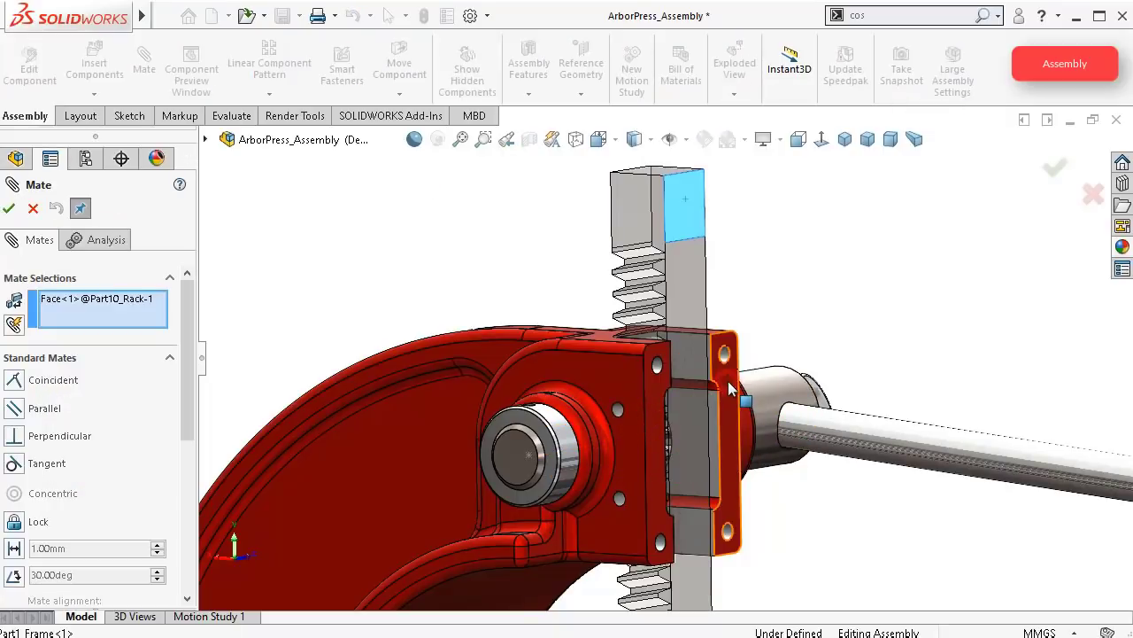
pyautogui.click(729, 386)
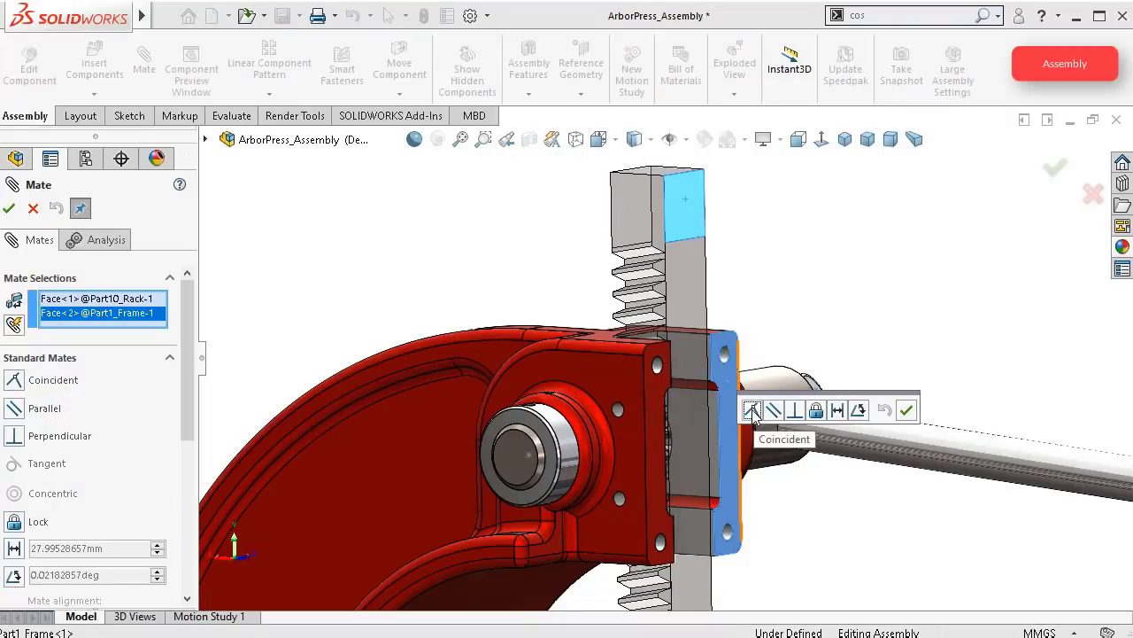
pyautogui.click(752, 411)
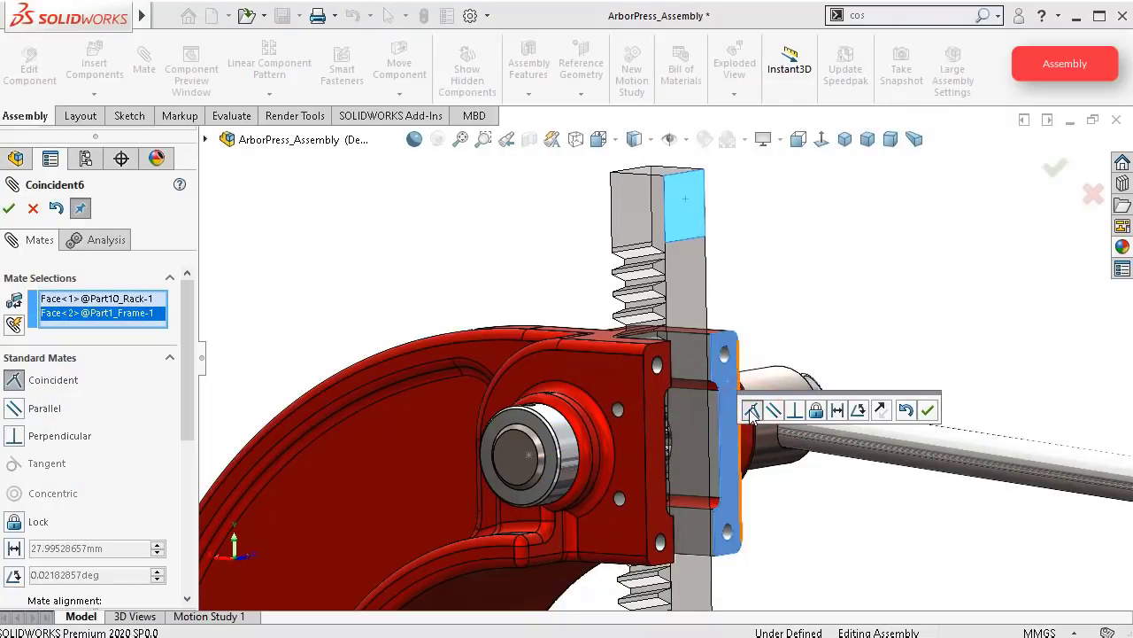
pyautogui.moveTo(753, 416); pyautogui.dragTo(665, 361, button='middle')
pyautogui.scroll(-6, 731, 387)
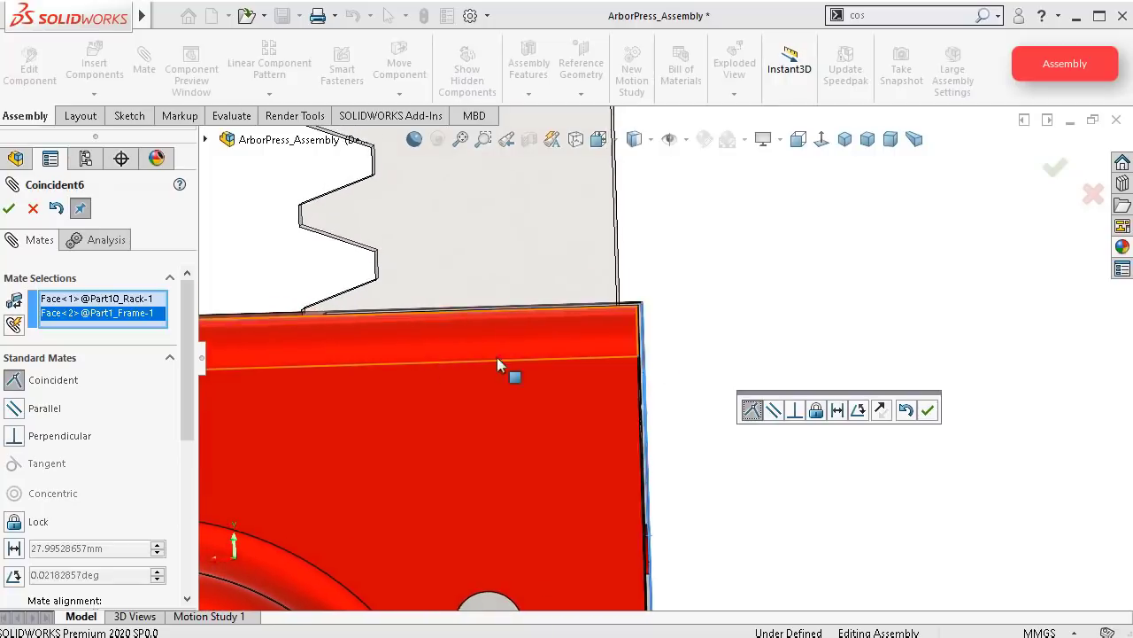
pyautogui.click(10, 211)
pyautogui.click(632, 518)
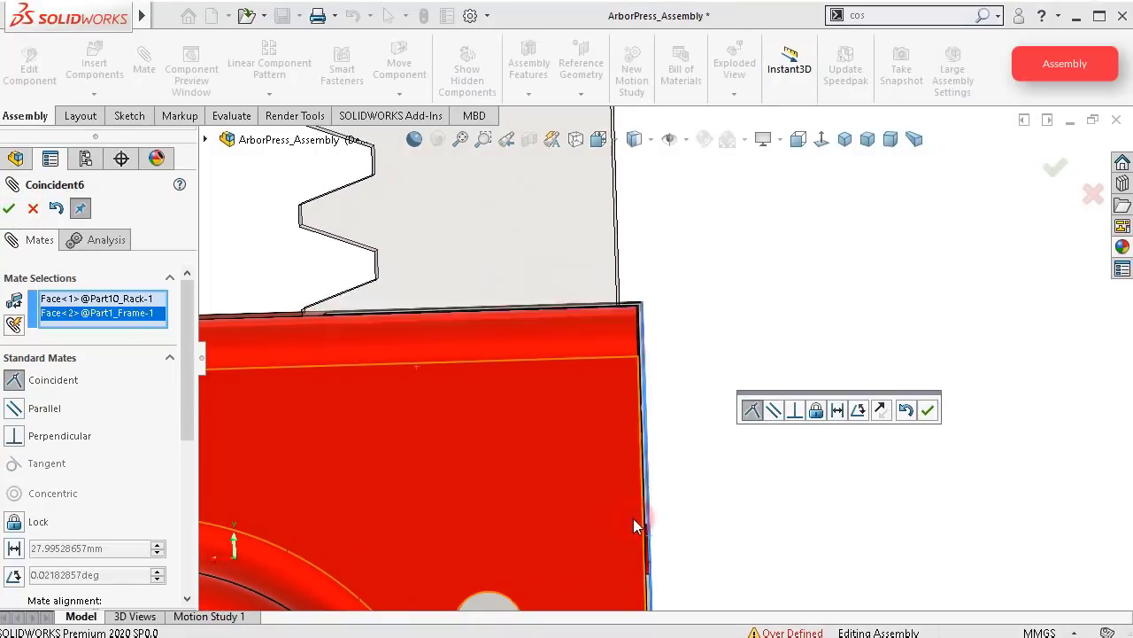
# Step: Try to add a Coincident mate between the upper section of the rack's back face and the frame's collar-side front face
pyautogui.scroll(-4, 707, 375)
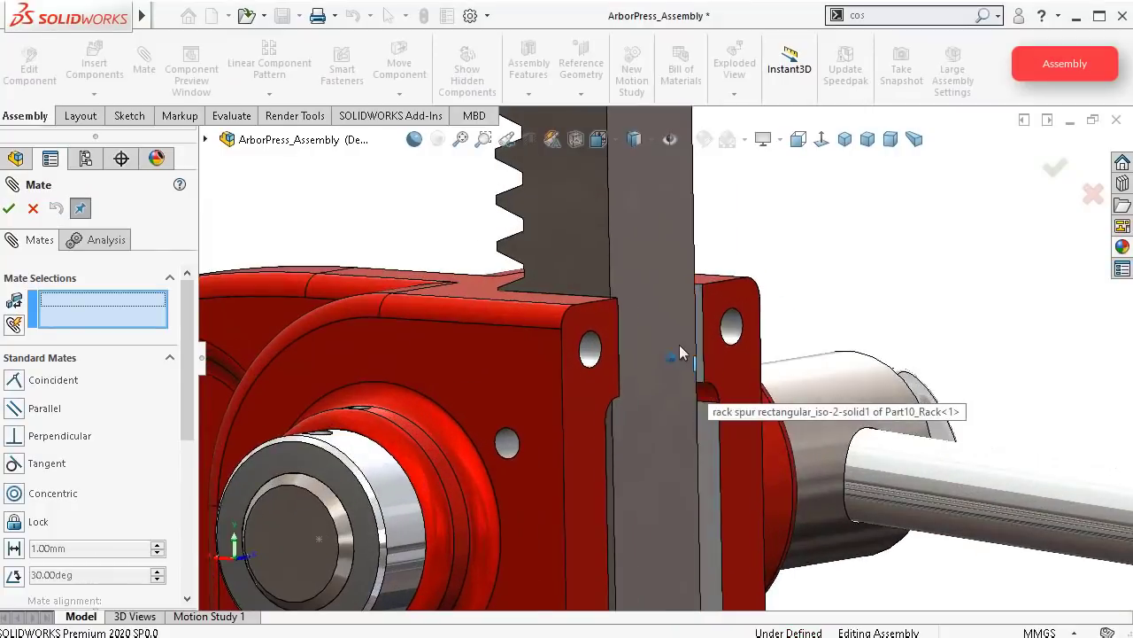
pyautogui.scroll(2, 679, 344)
pyautogui.moveTo(679, 344); pyautogui.dragTo(692, 348, button='middle')
pyautogui.click(613, 287)
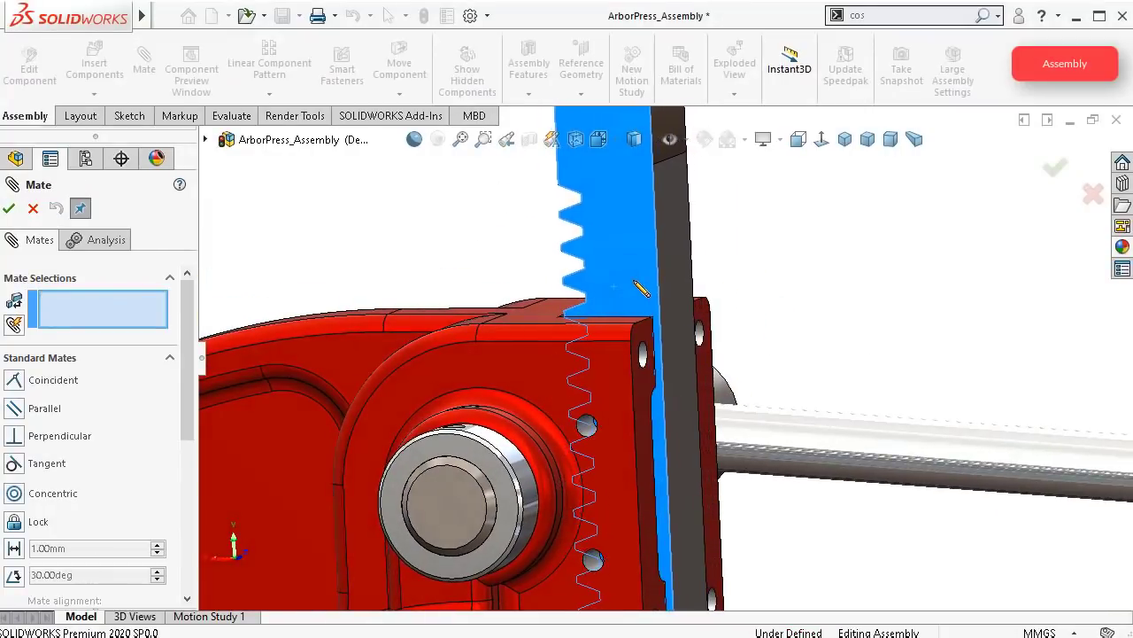
pyautogui.moveTo(649, 290); pyautogui.dragTo(723, 232, button='middle')
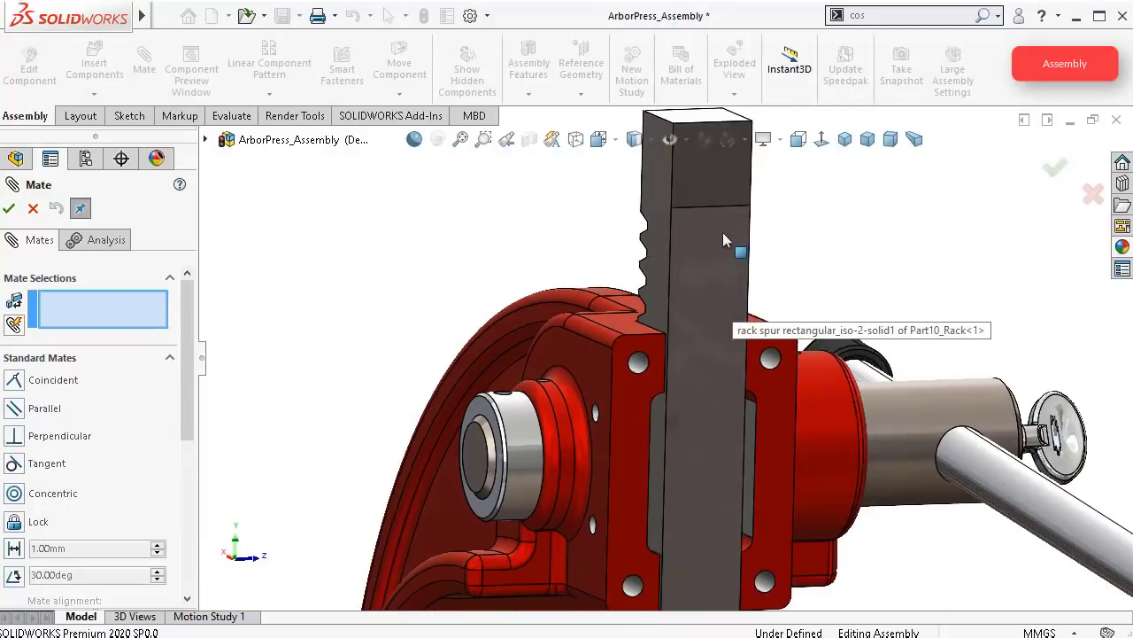
pyautogui.click(721, 191)
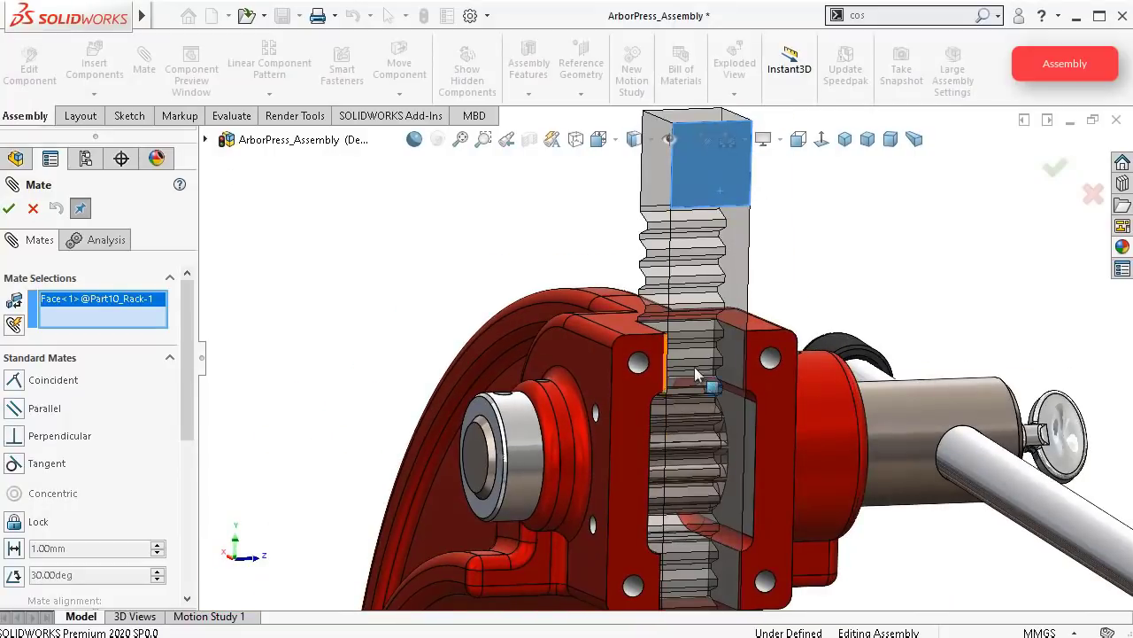
pyautogui.moveTo(788, 389); pyautogui.dragTo(695, 413, button='middle')
pyautogui.click(695, 410)
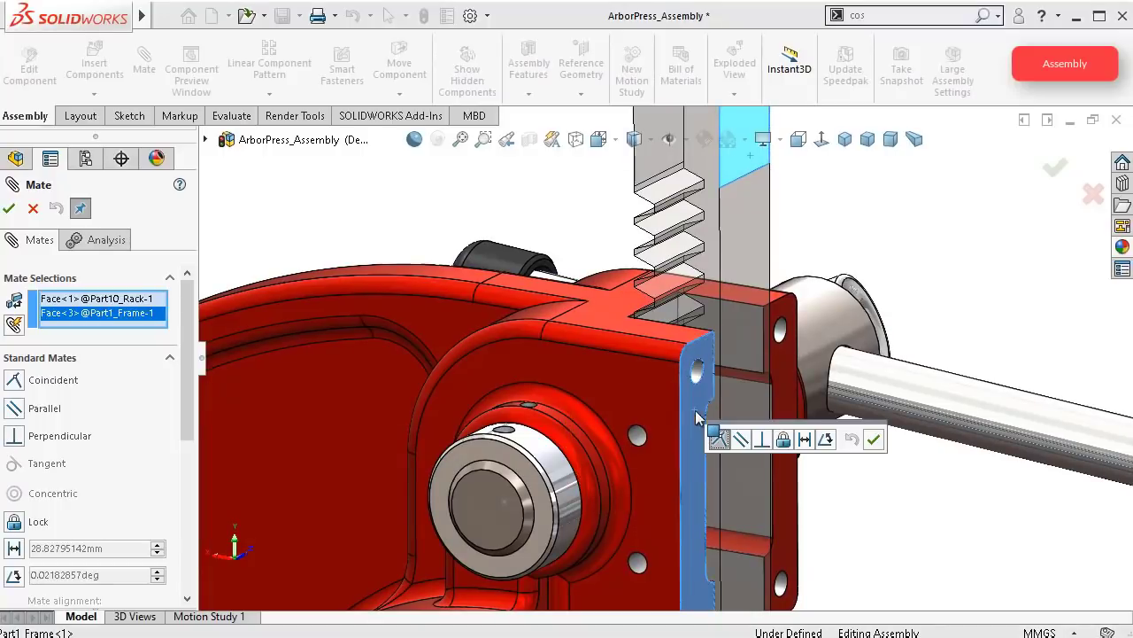
pyautogui.click(719, 441)
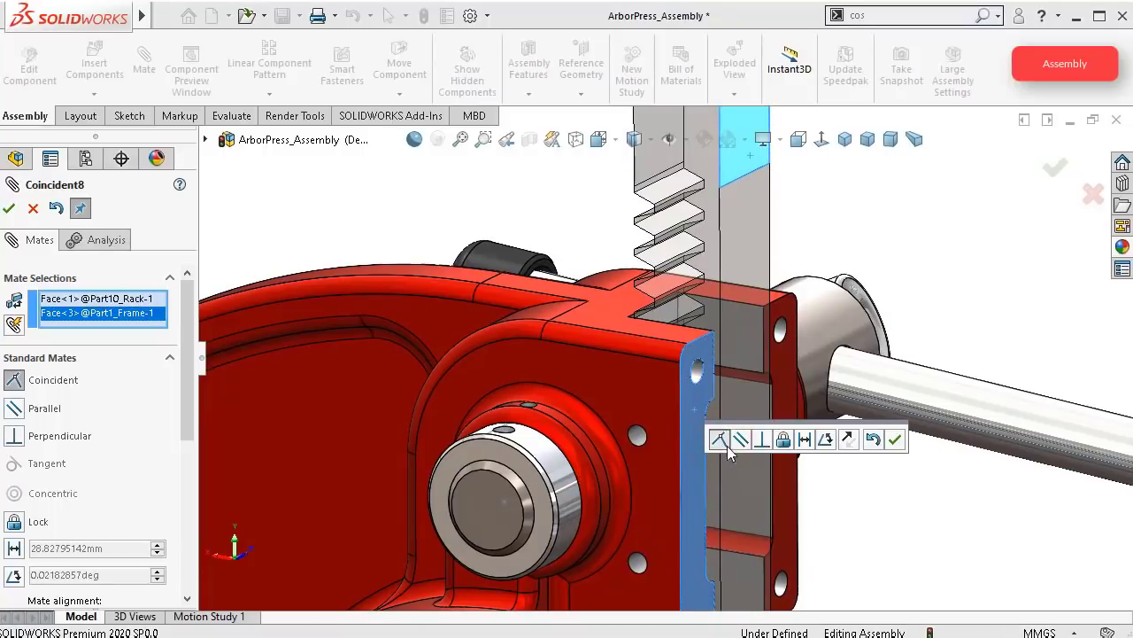
pyautogui.click(896, 440)
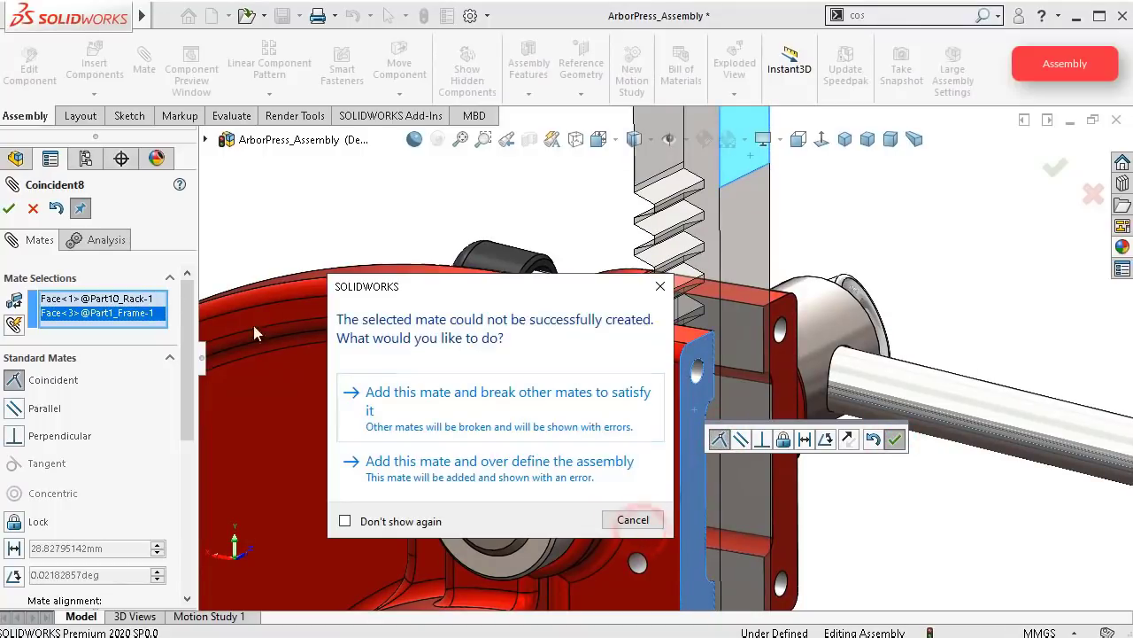
pyautogui.click(633, 520)
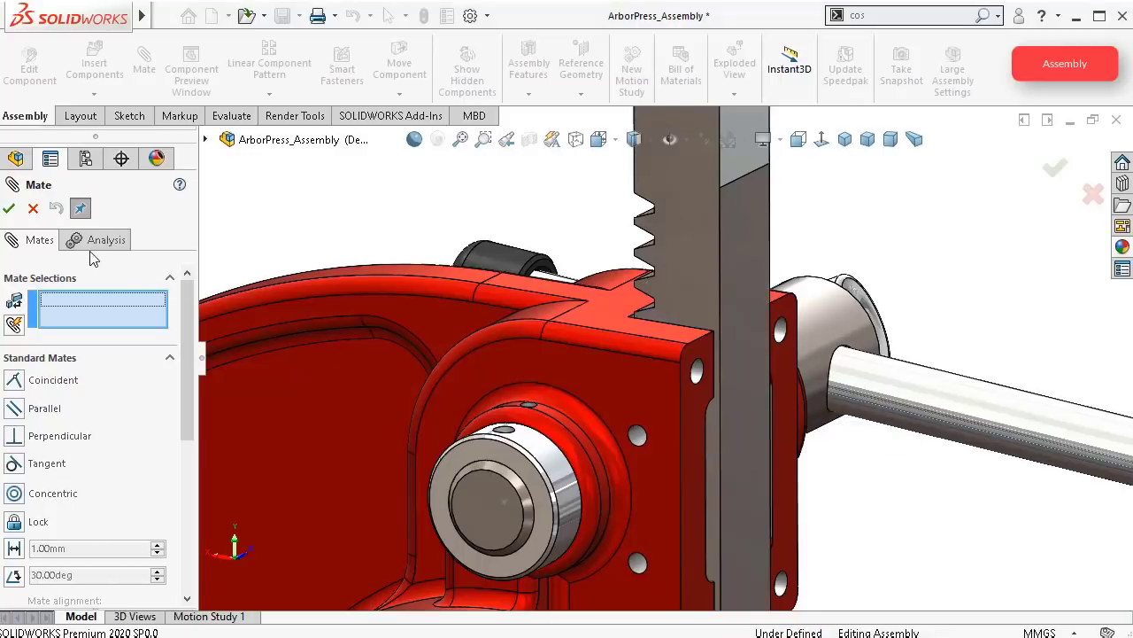
pyautogui.click(34, 210)
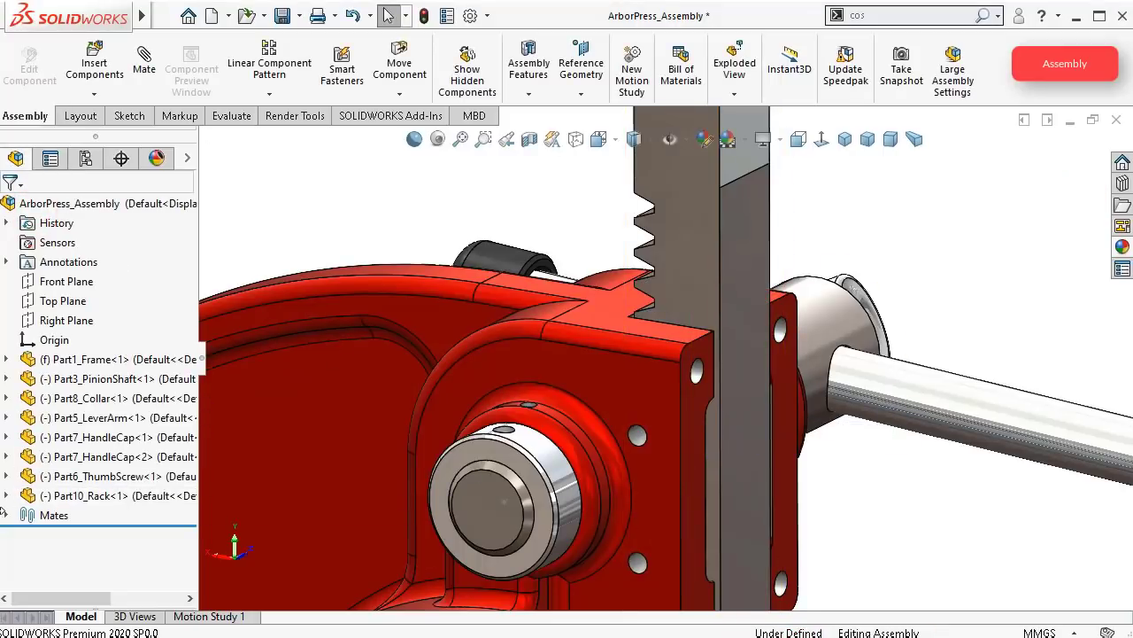
# Step: Suppress the Parallel1 mate between the frame's front face and the rack's back face
pyautogui.click(6, 515)
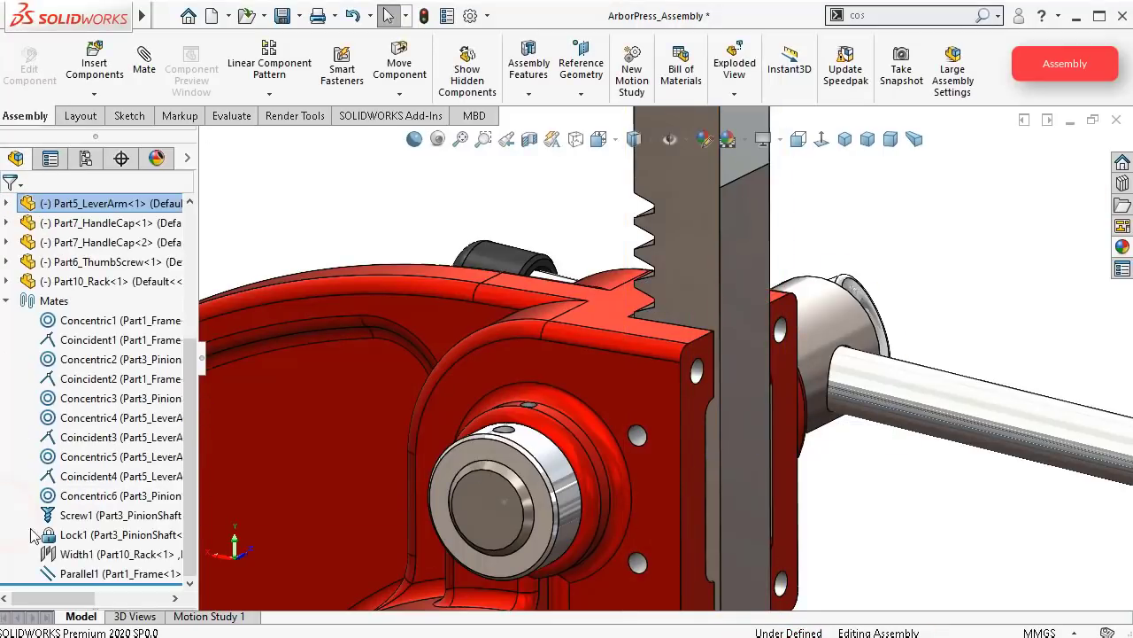
pyautogui.click(101, 574)
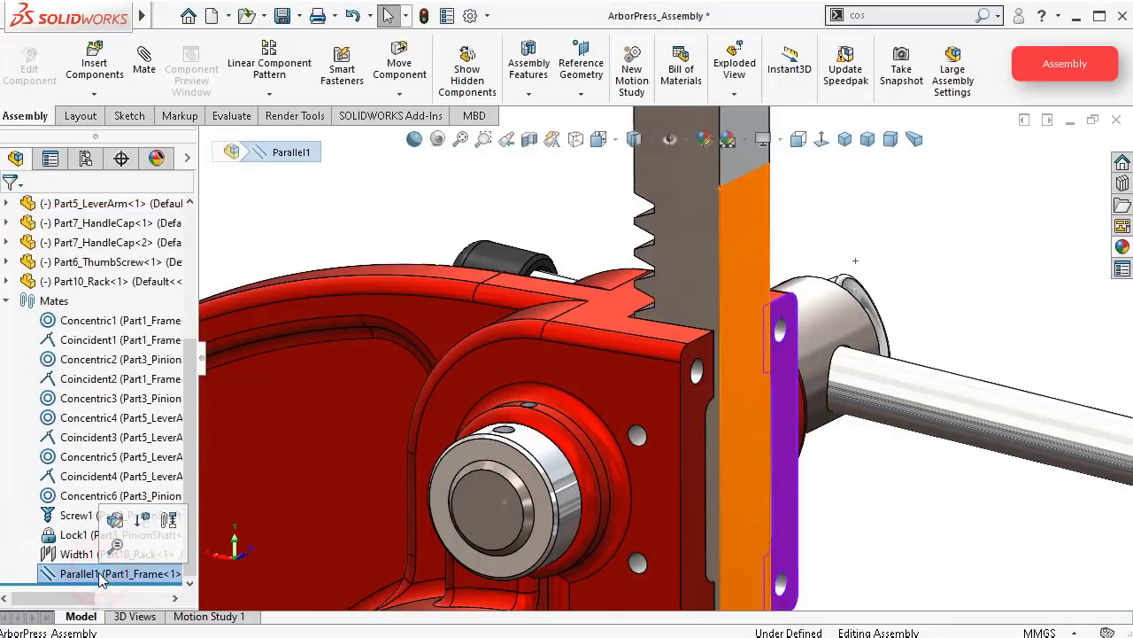
pyautogui.click(144, 522)
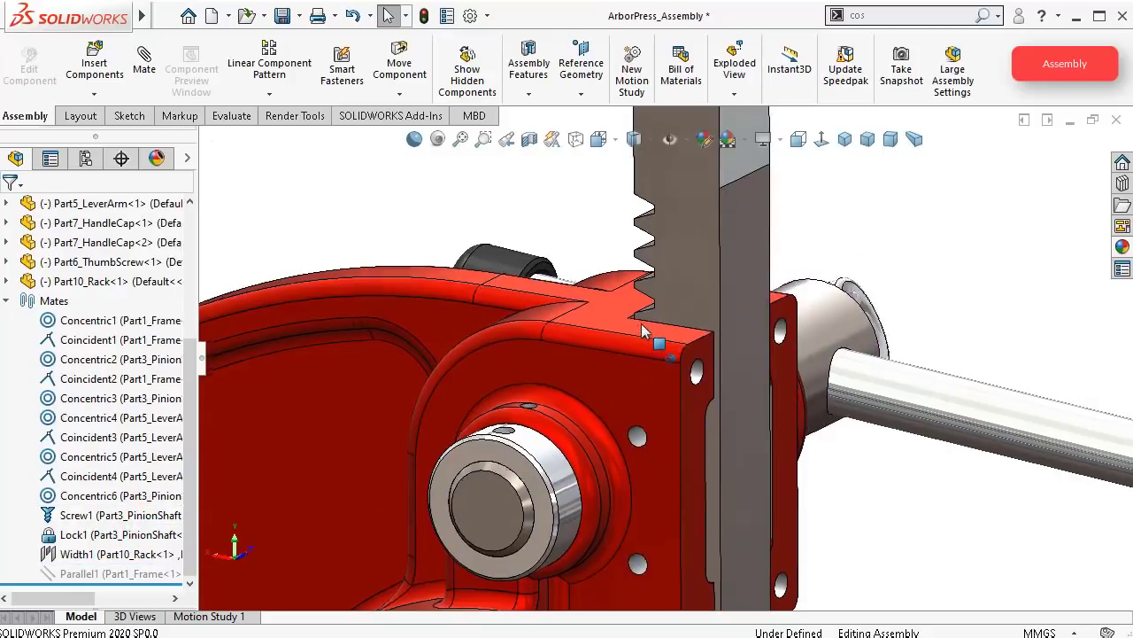
# Step: Add a Coincident mate between the upper section of the rack's back face and the frame's lever-side front face
pyautogui.click(721, 205)
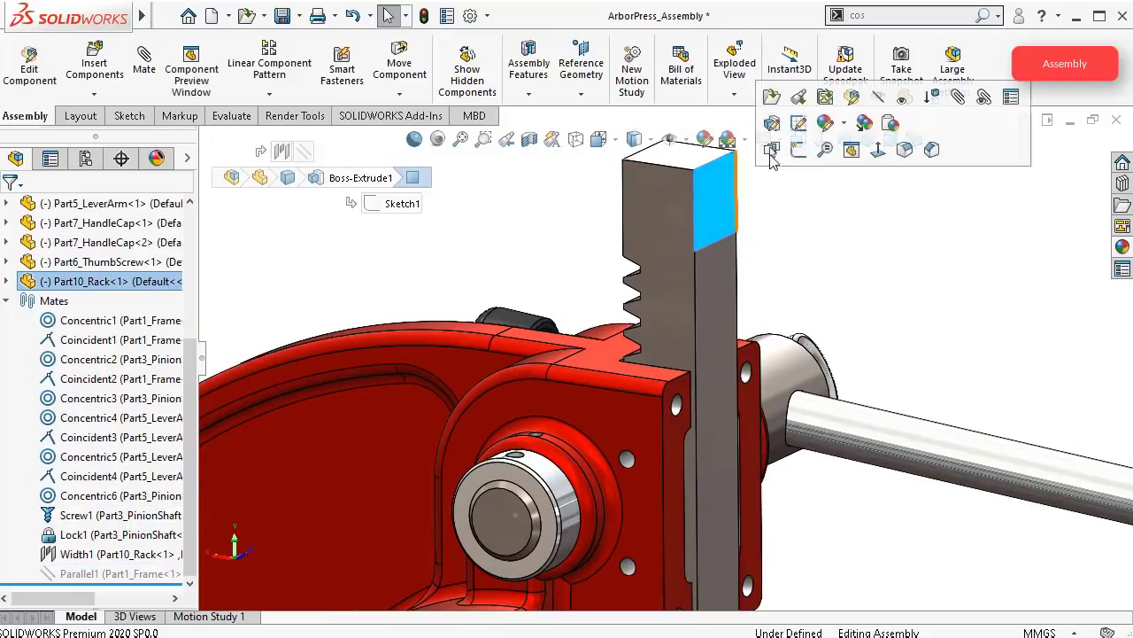
pyautogui.press('m')
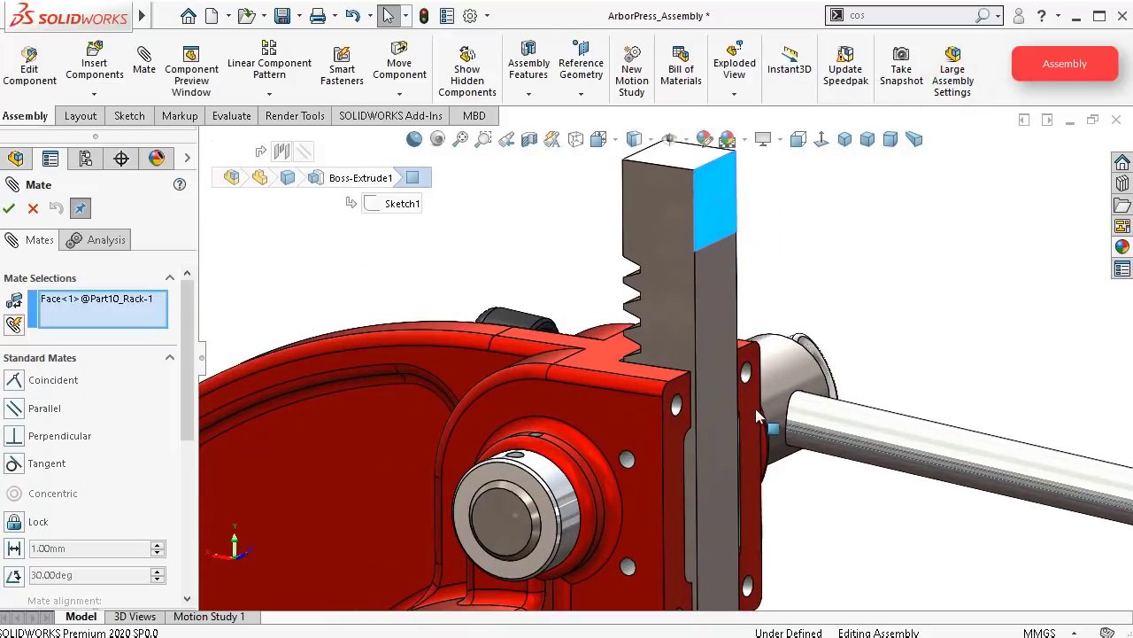
pyautogui.click(757, 418)
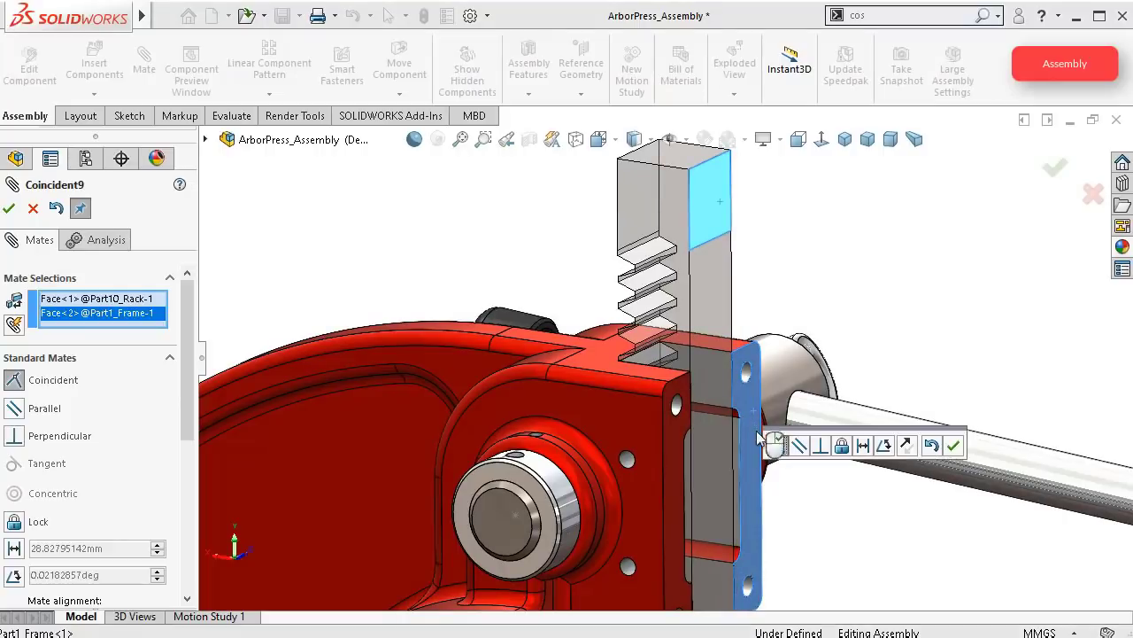
pyautogui.click(959, 443)
pyautogui.moveTo(1017, 265); pyautogui.dragTo(656, 310, button='middle')
pyautogui.click(572, 299)
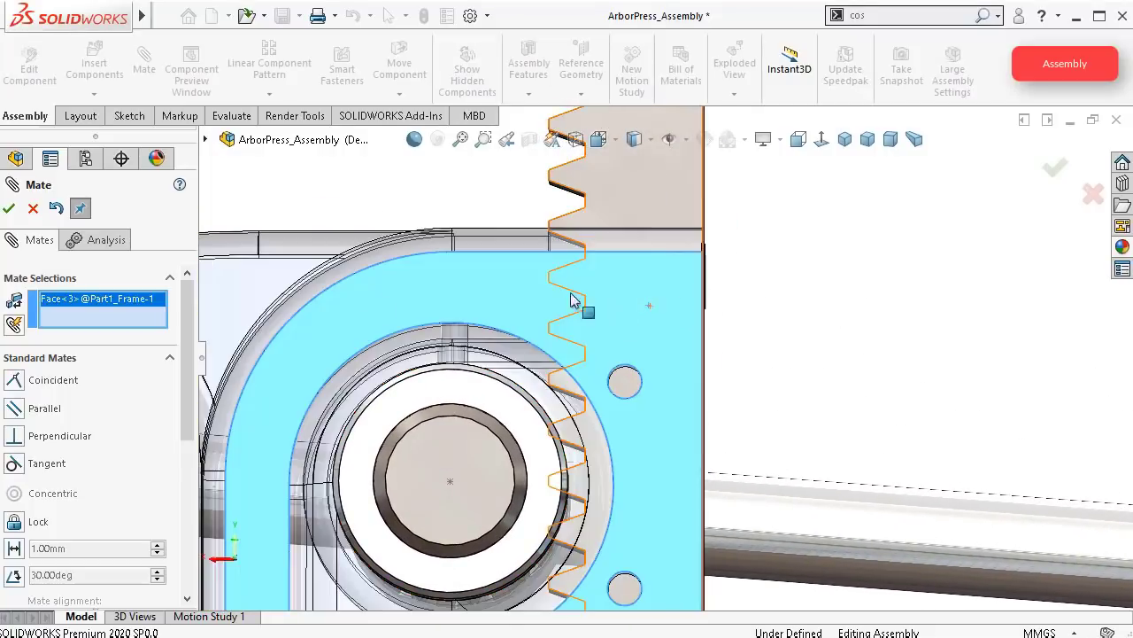
pyautogui.click(33, 209)
# Step: View the assembly normal to the frame's side face with hidden lines visible and examine how the rack and pinion teeth overlap
pyautogui.click(676, 205)
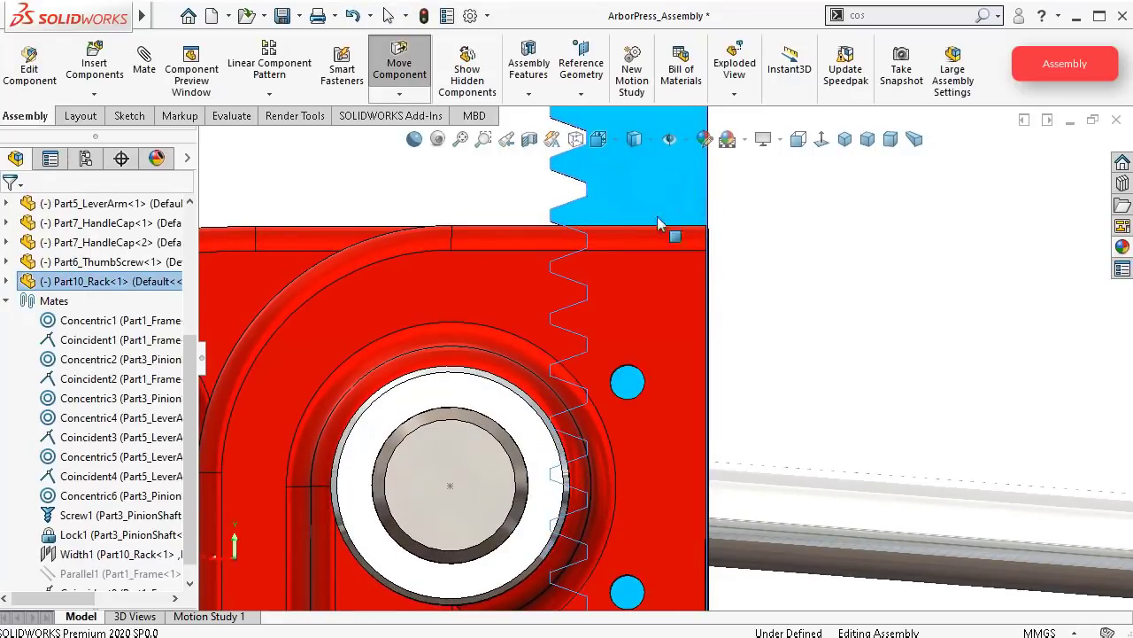
pyautogui.click(693, 289)
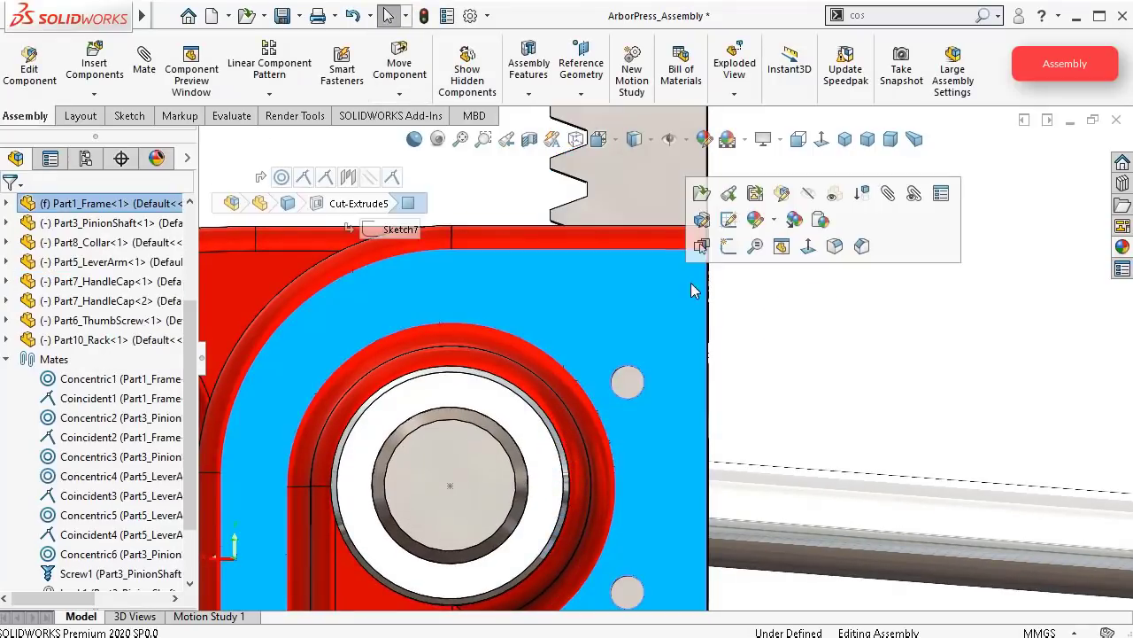
pyautogui.click(807, 245)
pyautogui.scroll(-3, 688, 217)
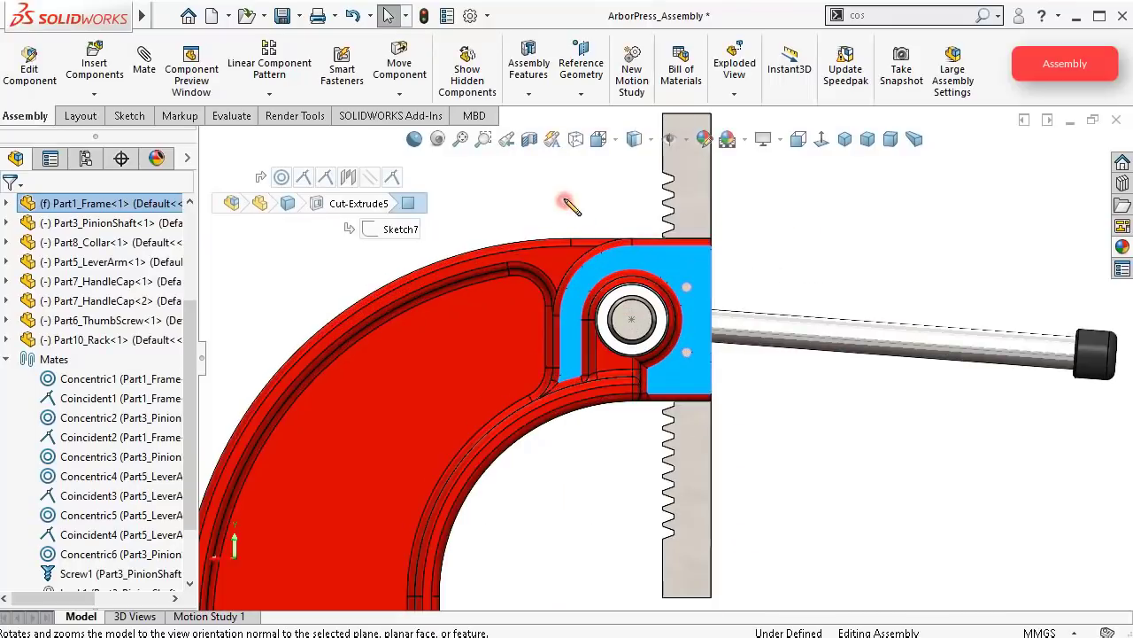
pyautogui.click(623, 185)
pyautogui.scroll(-4, 637, 230)
pyautogui.scroll(-3, 753, 487)
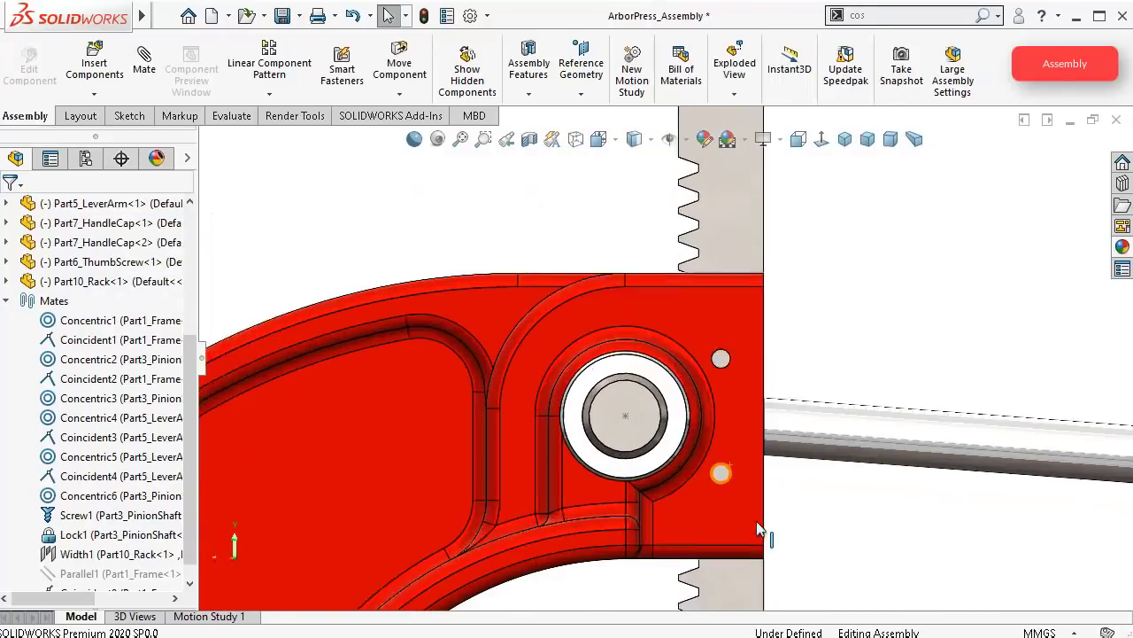
pyautogui.click(652, 140)
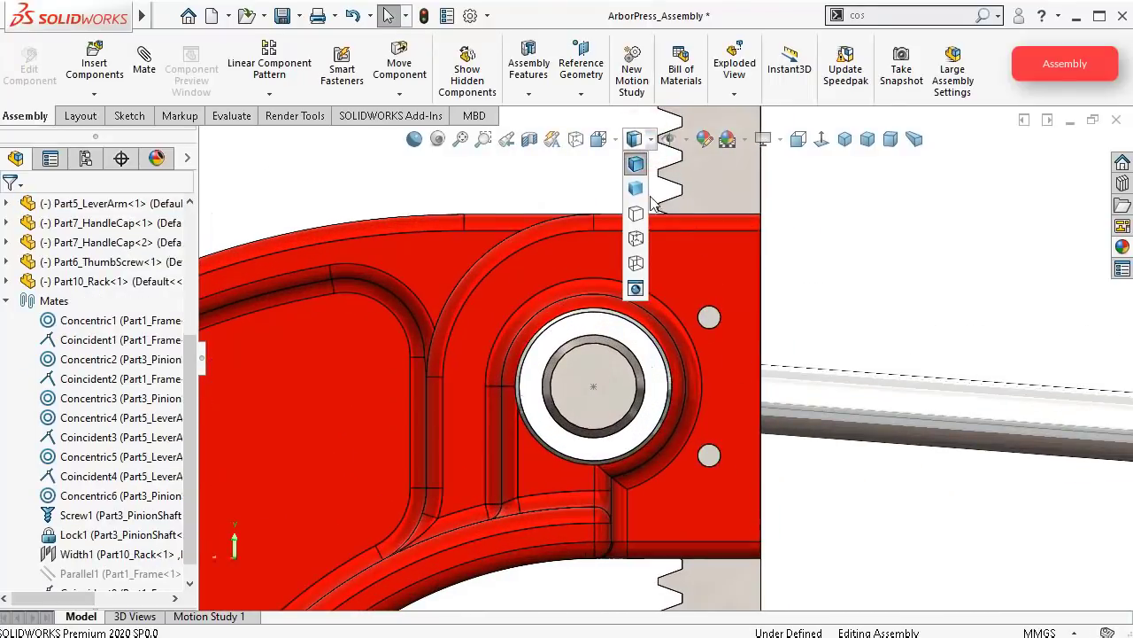
pyautogui.click(636, 239)
pyautogui.scroll(-4, 738, 405)
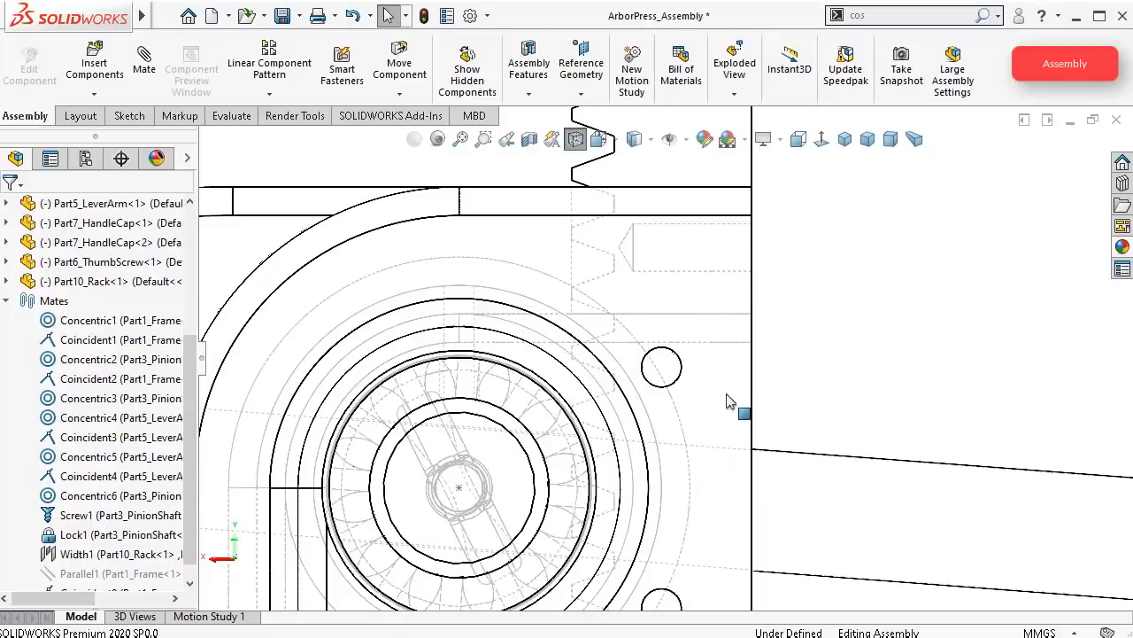
pyautogui.scroll(-3, 653, 438)
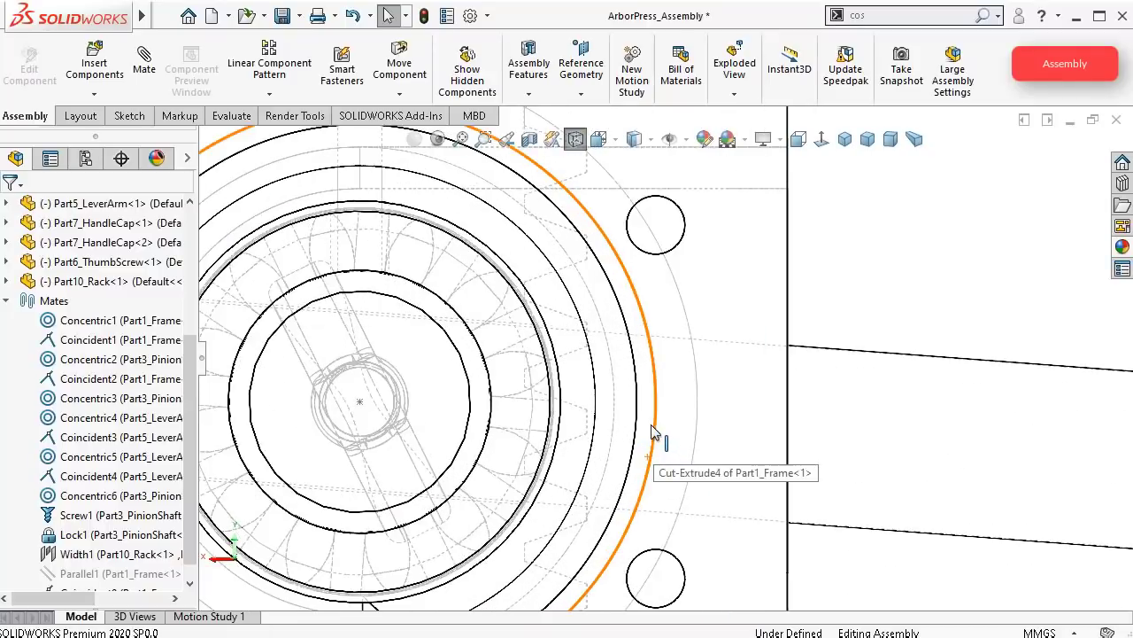
pyautogui.scroll(2, 722, 340)
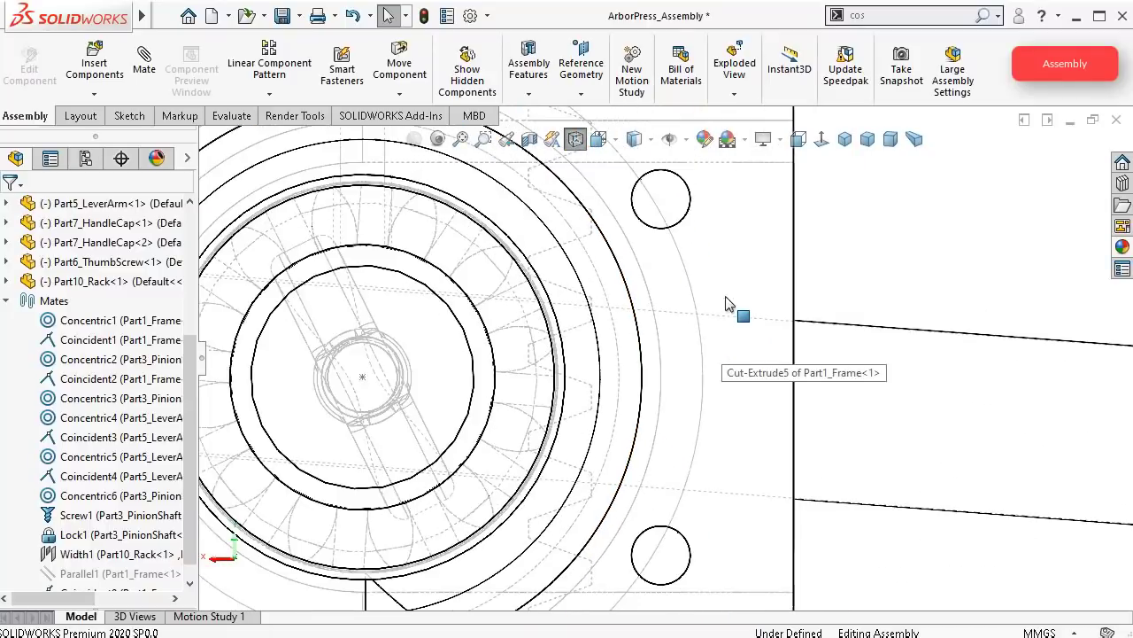
pyautogui.scroll(2, 733, 275)
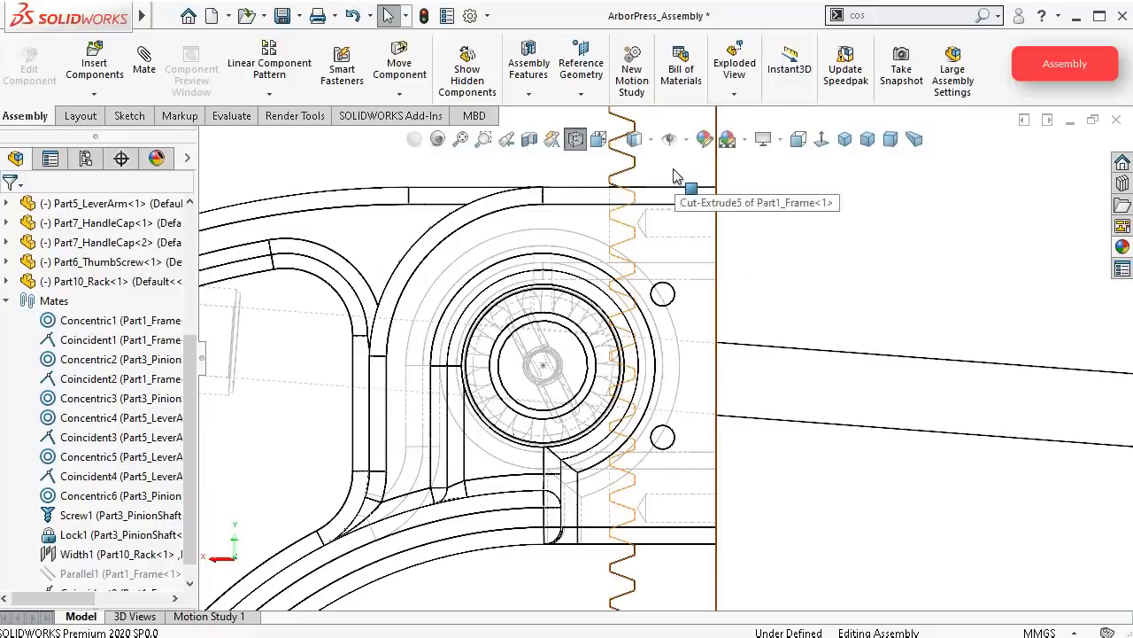
pyautogui.scroll(-1, 673, 175)
# Step: Move the rack slightly upward along the frame's channel
pyautogui.click(673, 171)
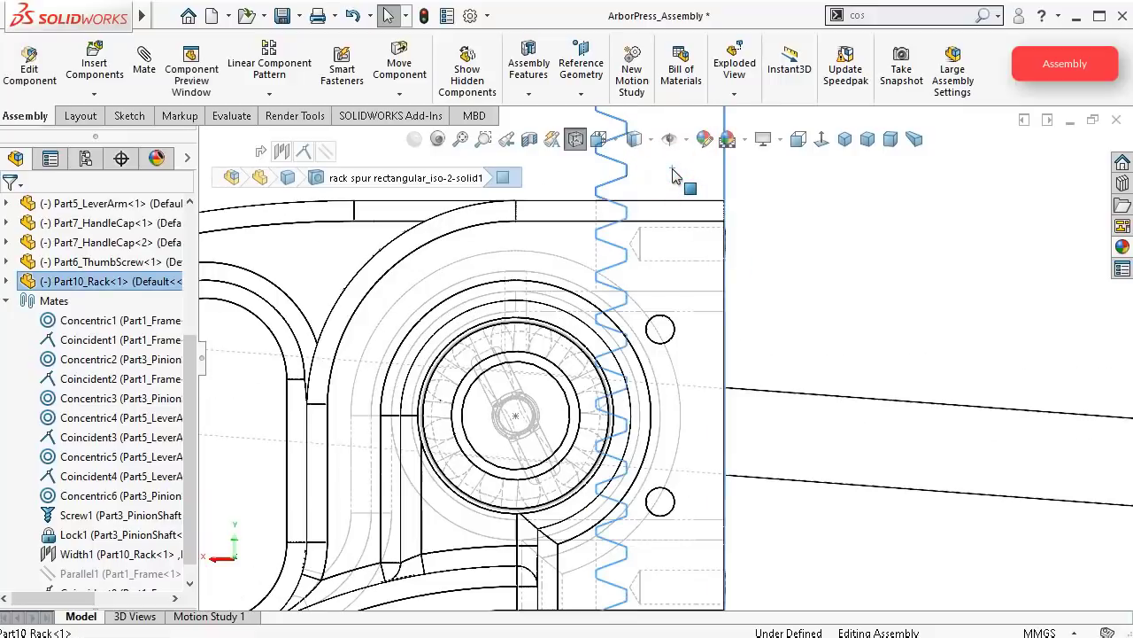
pyautogui.moveTo(673, 167); pyautogui.dragTo(670, 146)
pyautogui.click(859, 247)
pyautogui.scroll(2, 762, 260)
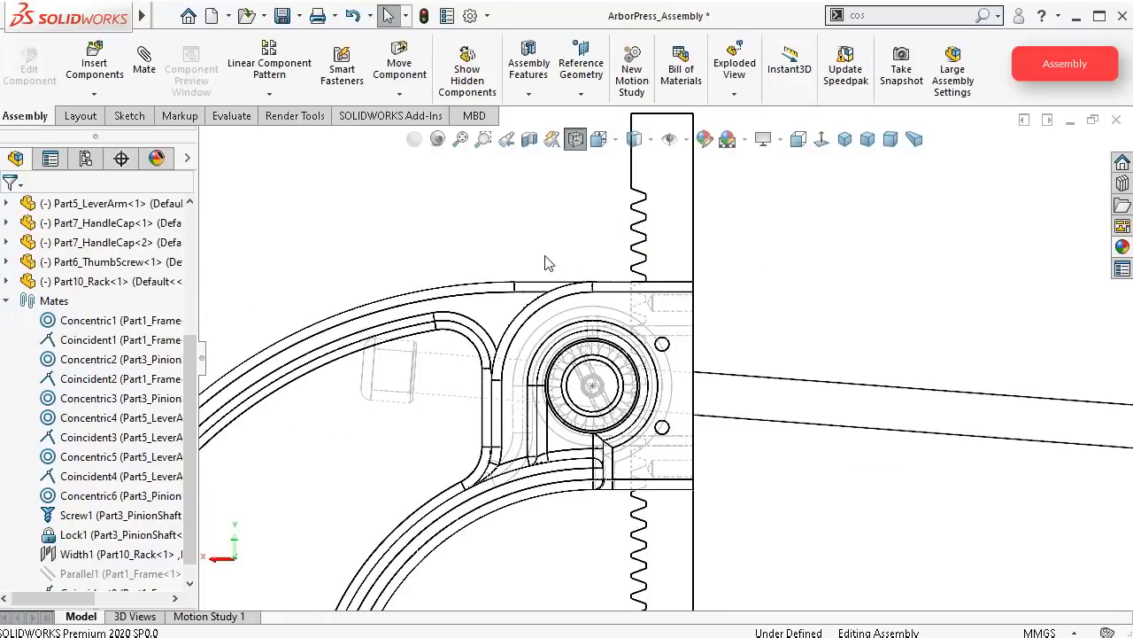
# Step: Hide the frame and the collar to expose the pinion teeth beside the rack
pyautogui.click(511, 306)
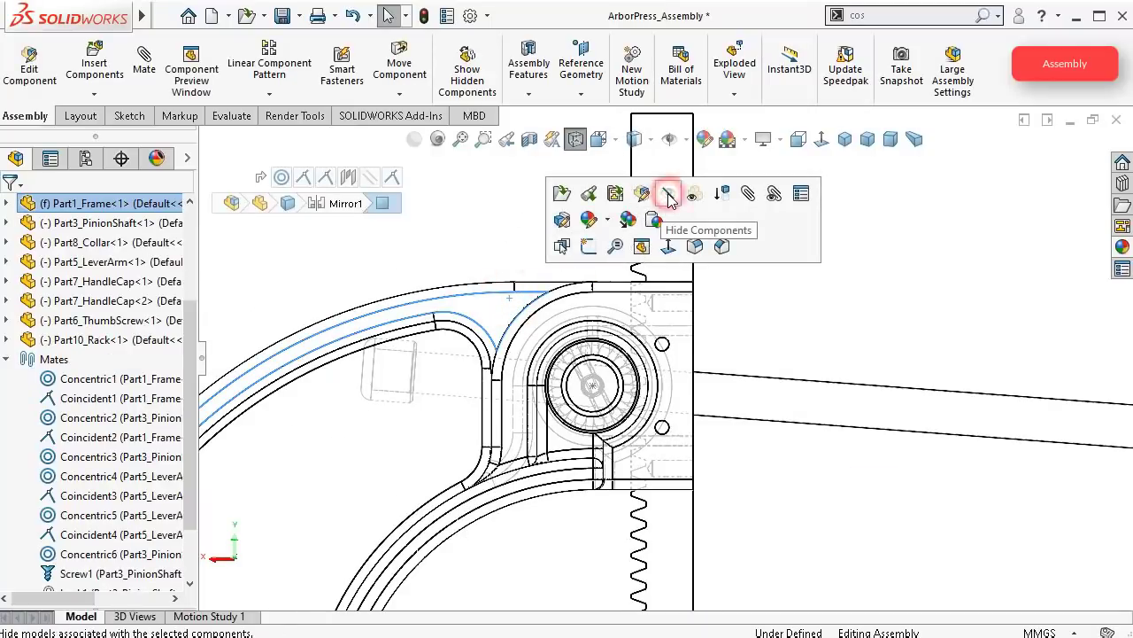
pyautogui.click(668, 196)
pyautogui.scroll(-5, 566, 407)
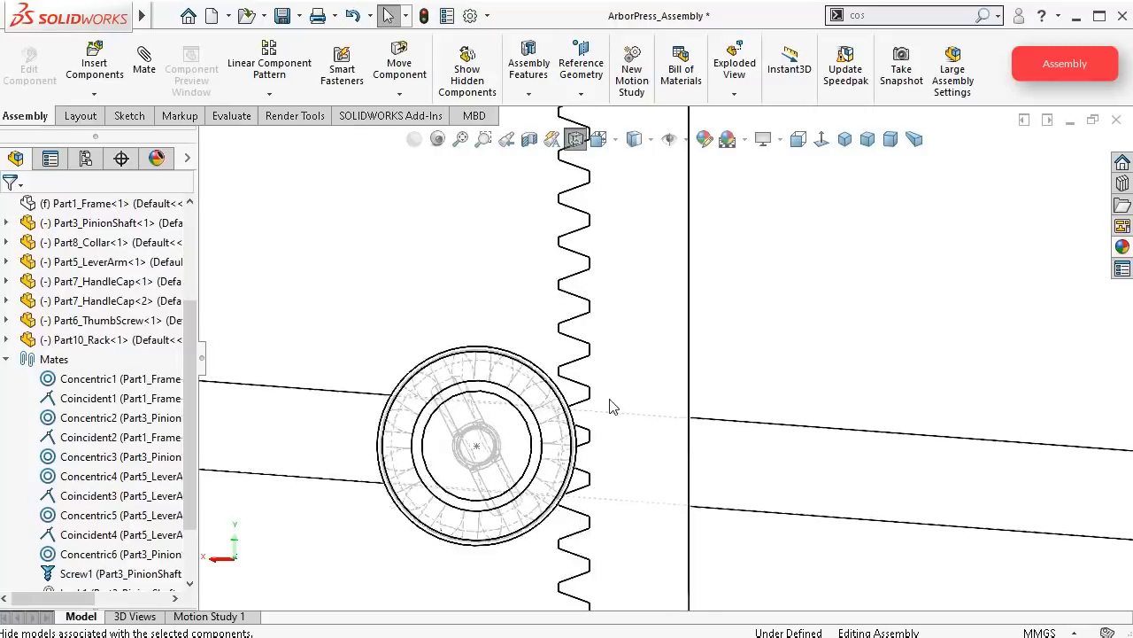
pyautogui.moveTo(518, 400); pyautogui.dragTo(520, 404, button='middle')
pyautogui.moveTo(328, 330); pyautogui.dragTo(353, 383, button='middle')
pyautogui.scroll(4, 352, 383)
pyautogui.click(440, 376)
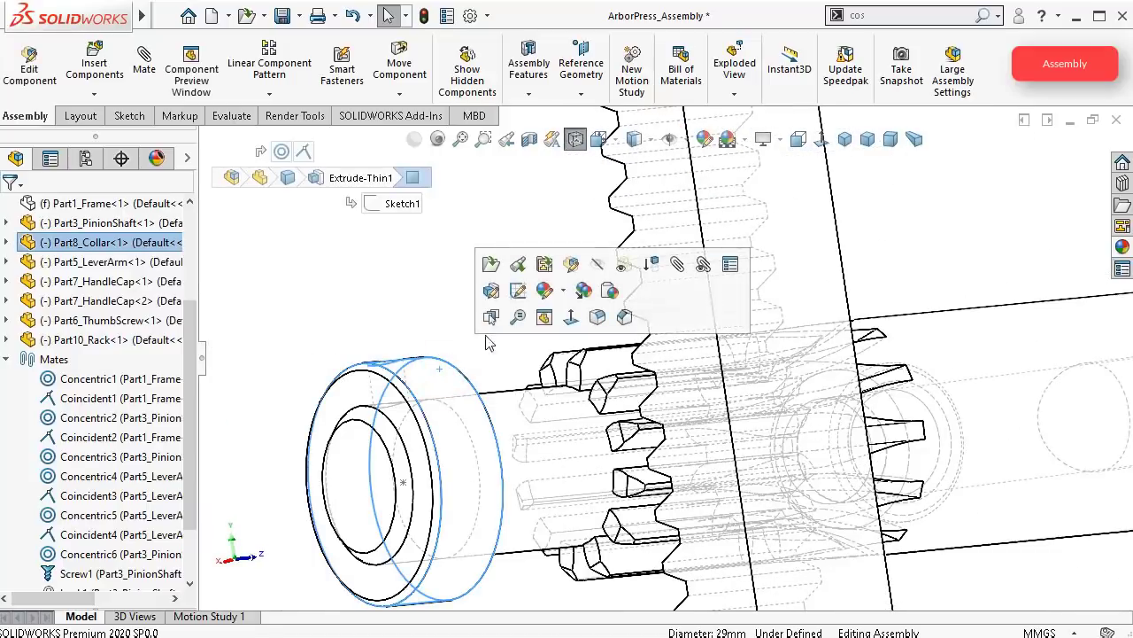
pyautogui.click(597, 269)
pyautogui.moveTo(593, 273); pyautogui.dragTo(766, 271, button='middle')
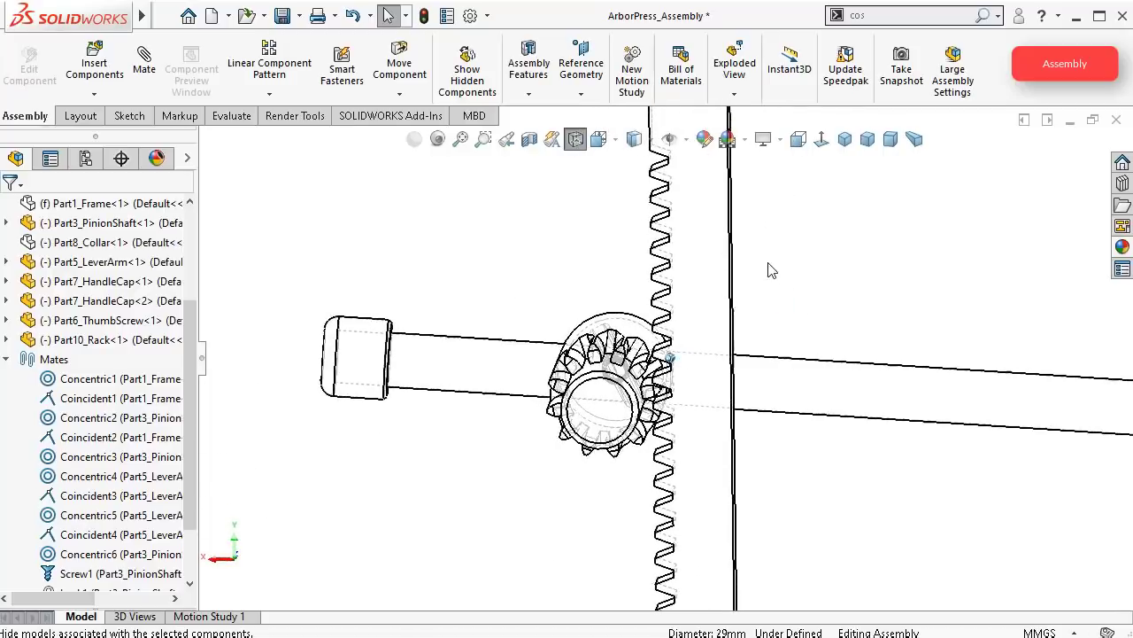
# Step: View the rack's side face straight on and rotate the pinion shaft until its teeth sit between the rack teeth
pyautogui.click(709, 268)
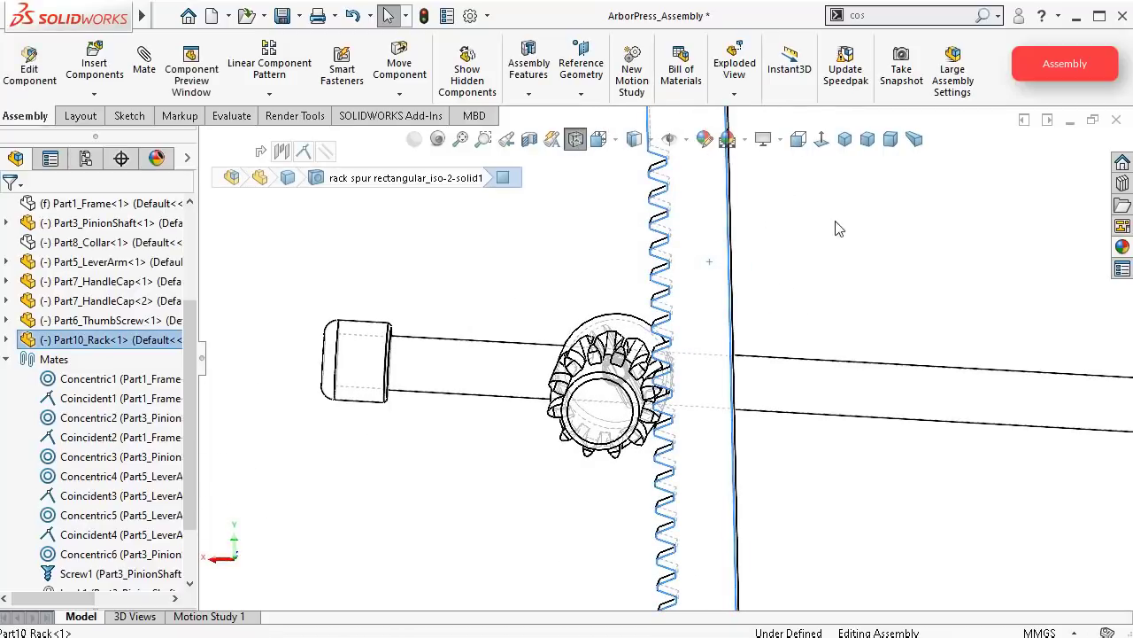
pyautogui.click(822, 140)
pyautogui.scroll(-8, 670, 321)
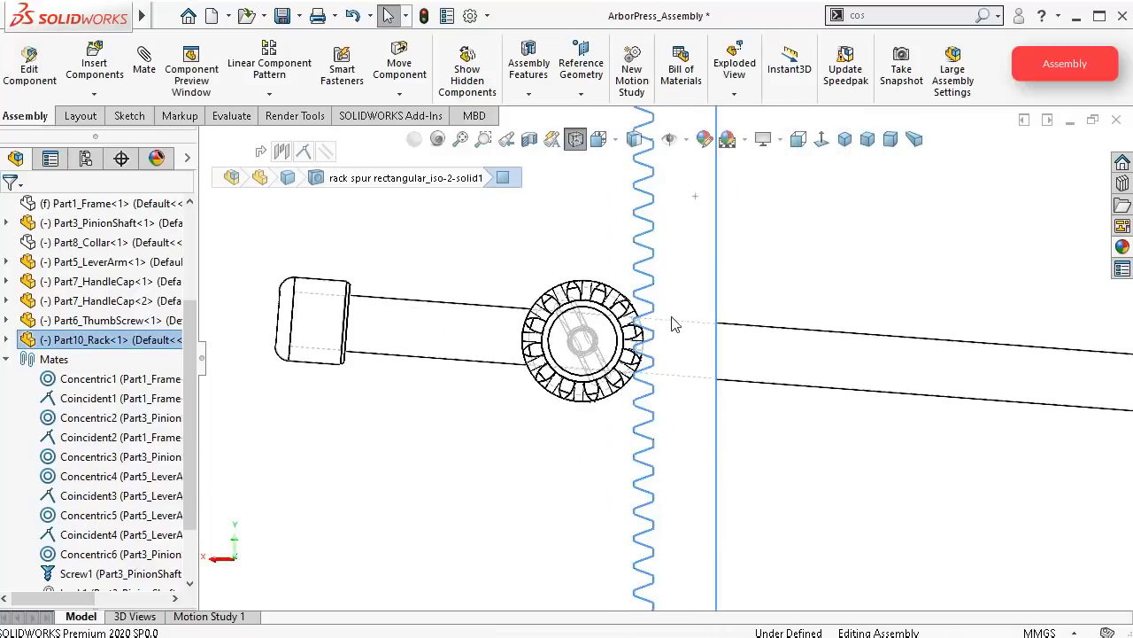
pyautogui.moveTo(633, 357); pyautogui.dragTo(620, 434)
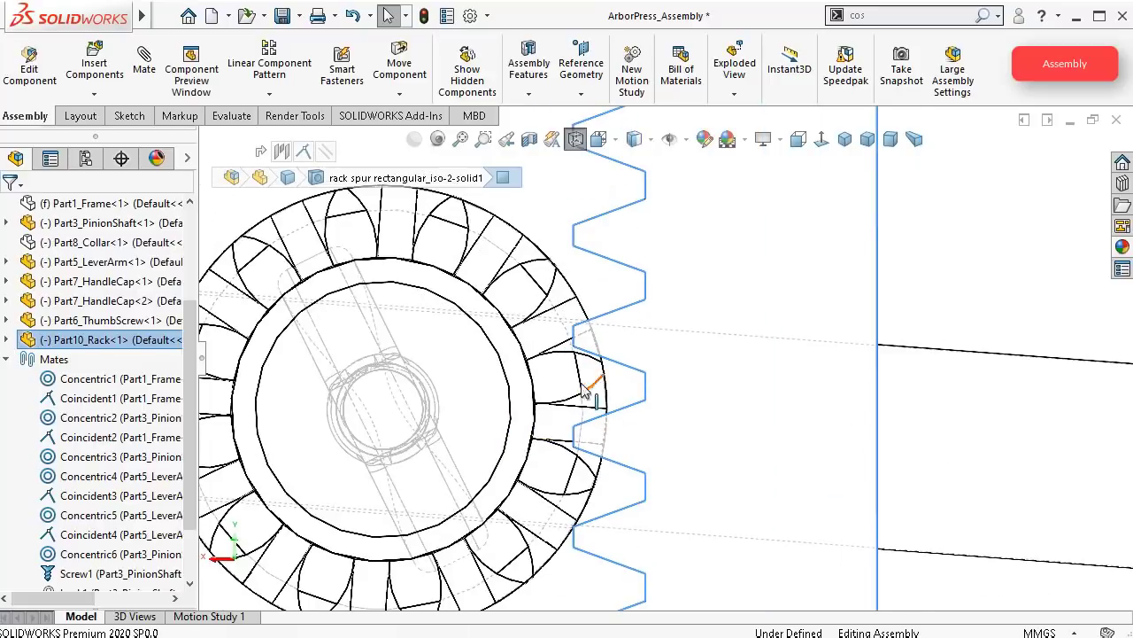
pyautogui.moveTo(536, 301); pyautogui.dragTo(483, 274)
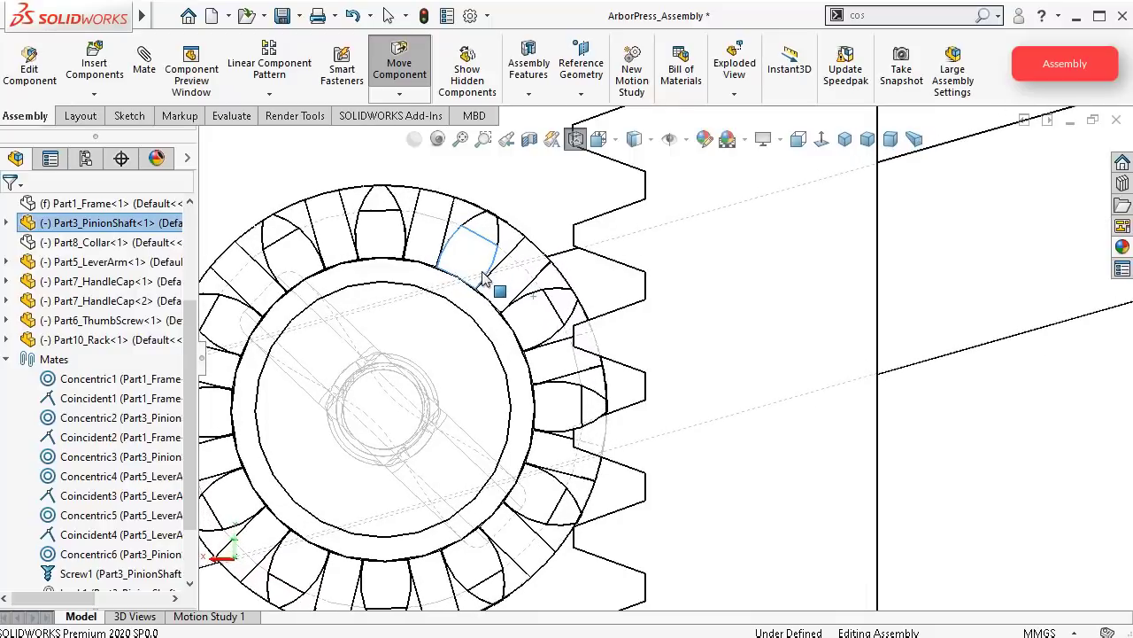
pyautogui.moveTo(485, 280); pyautogui.dragTo(501, 223)
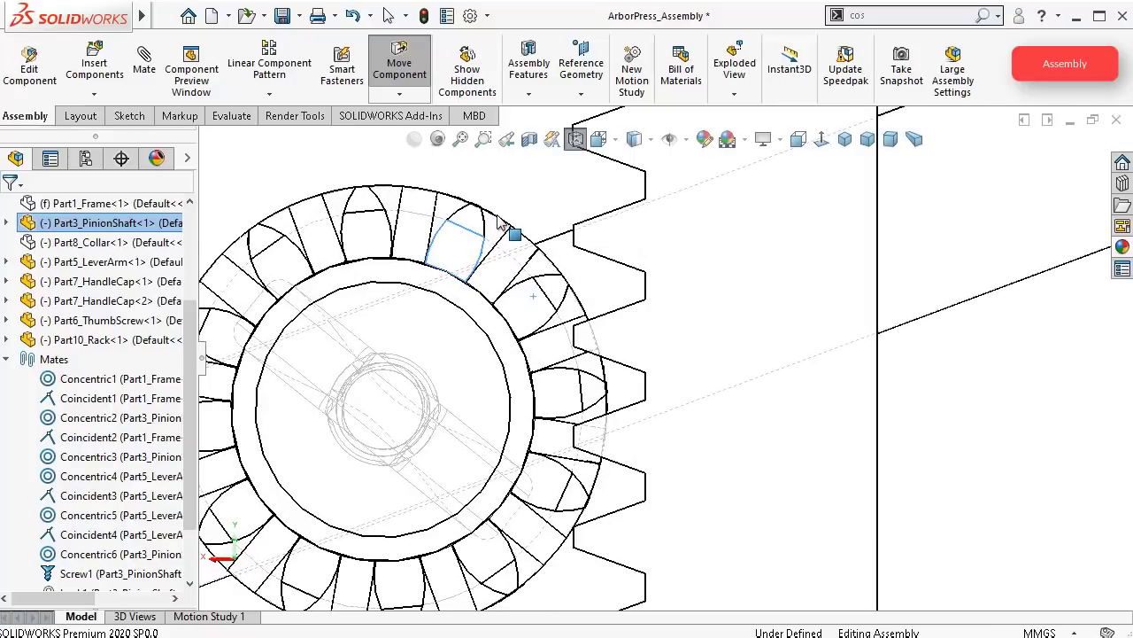
pyautogui.press('Escape')
# Step: Clear the selection and display the assembly shaded with edges
pyautogui.scroll(4, 788, 321)
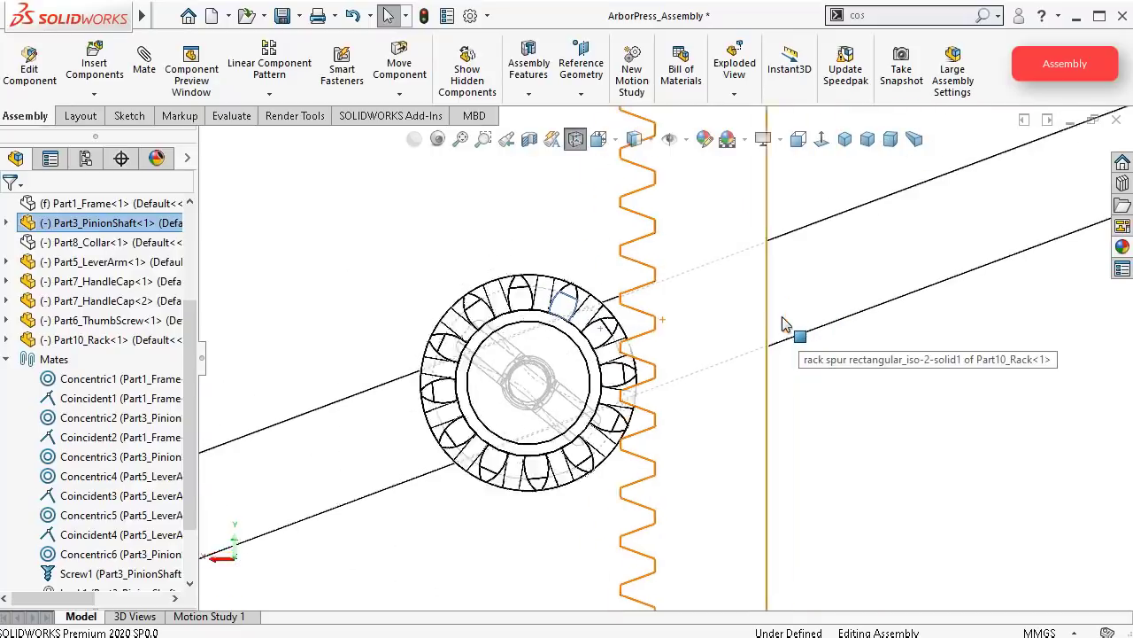
pyautogui.scroll(1, 781, 323)
pyautogui.click(495, 226)
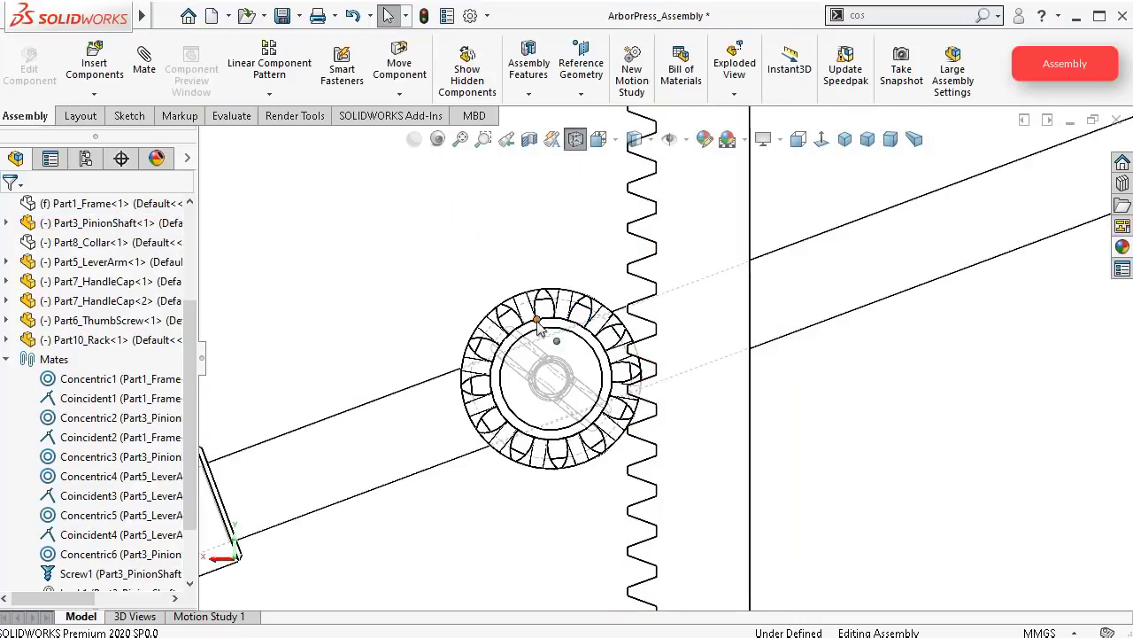
pyautogui.click(636, 139)
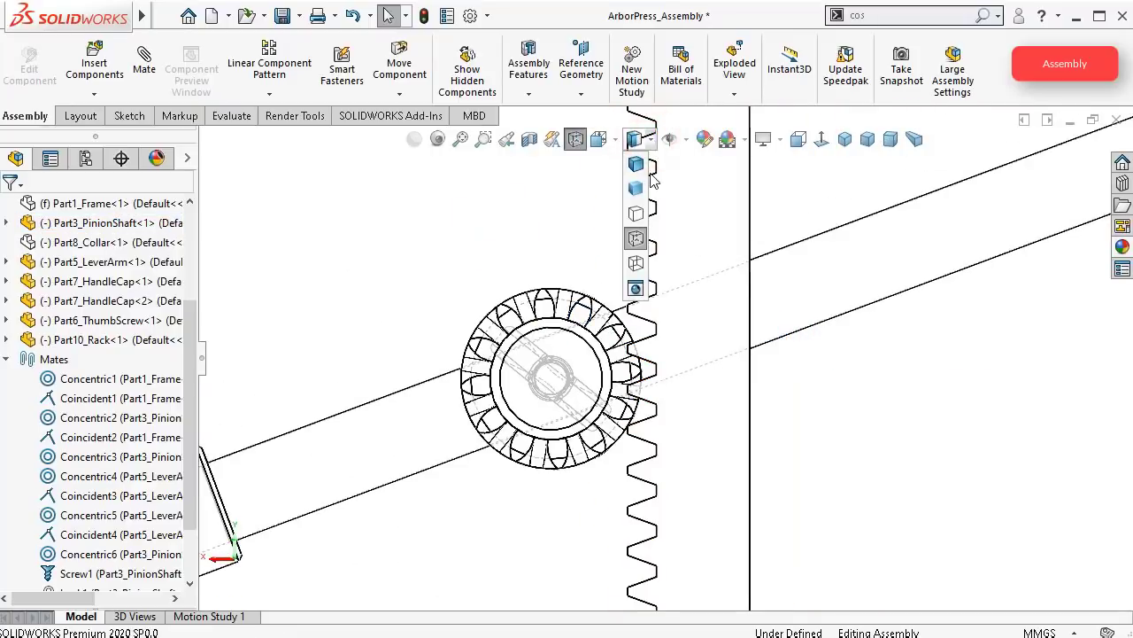
pyautogui.click(637, 165)
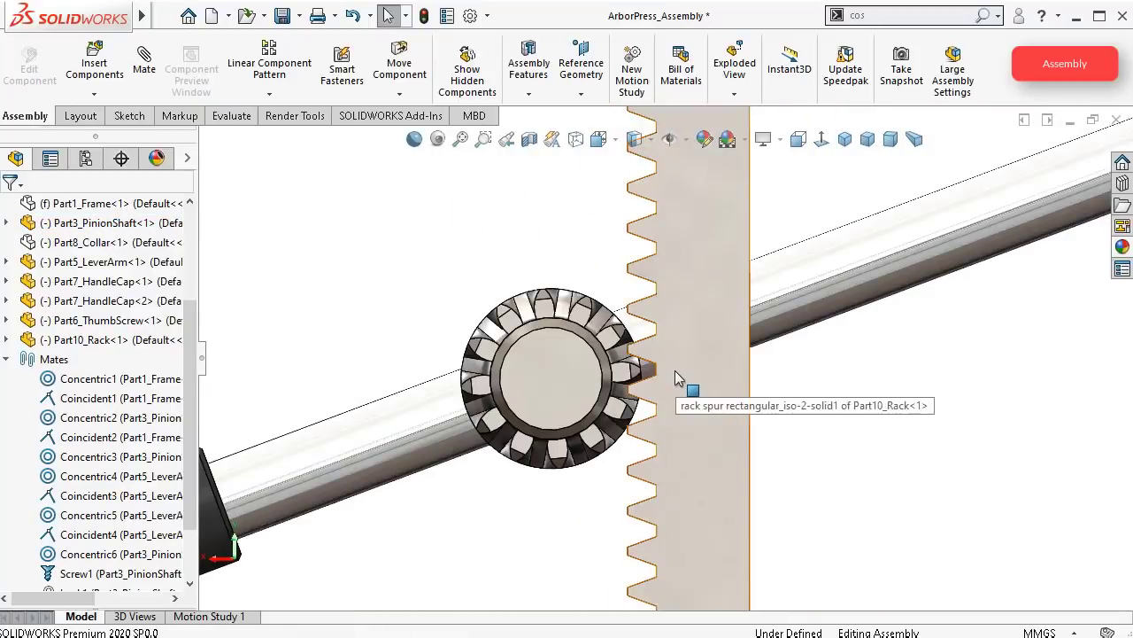
pyautogui.scroll(-1, 675, 370)
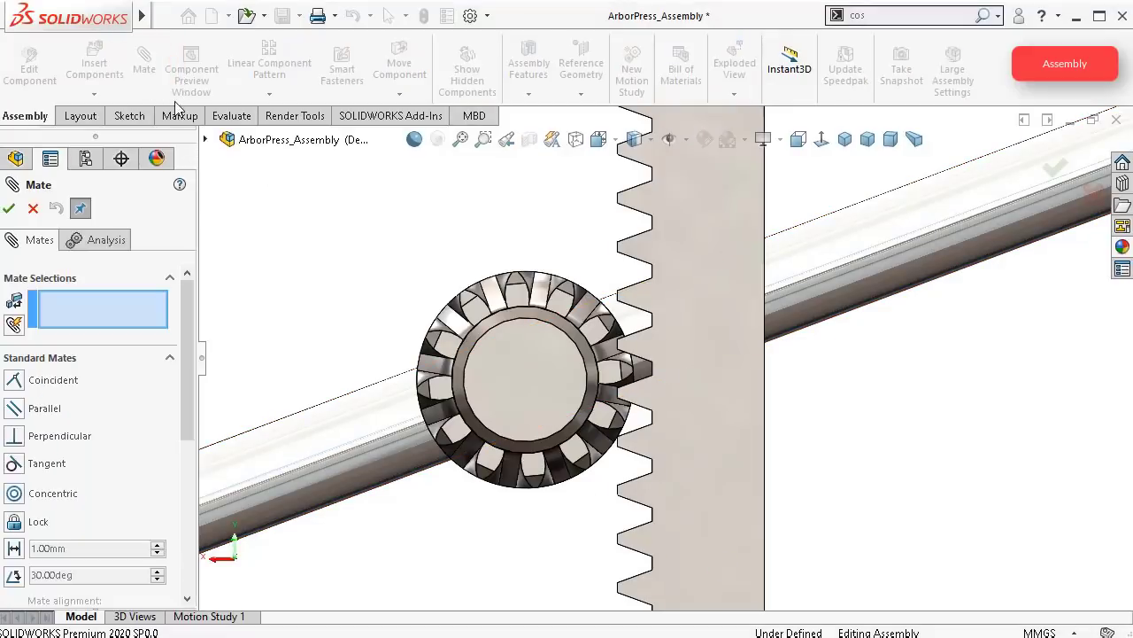
pyautogui.moveTo(182, 373); pyautogui.dragTo(177, 482)
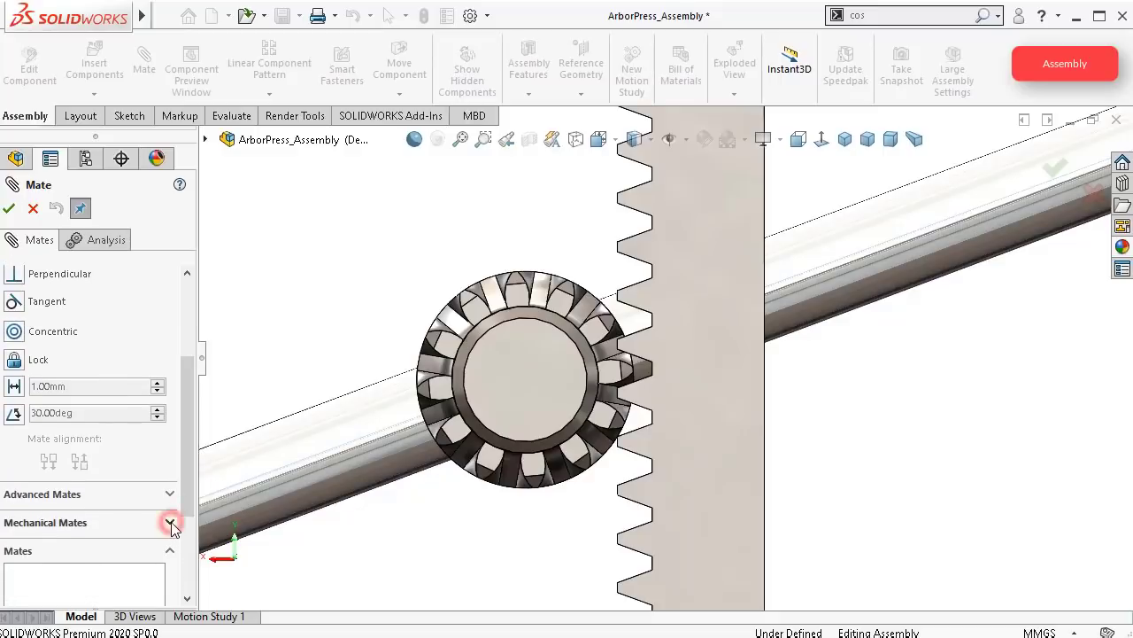
pyautogui.click(171, 524)
pyautogui.click(20, 357)
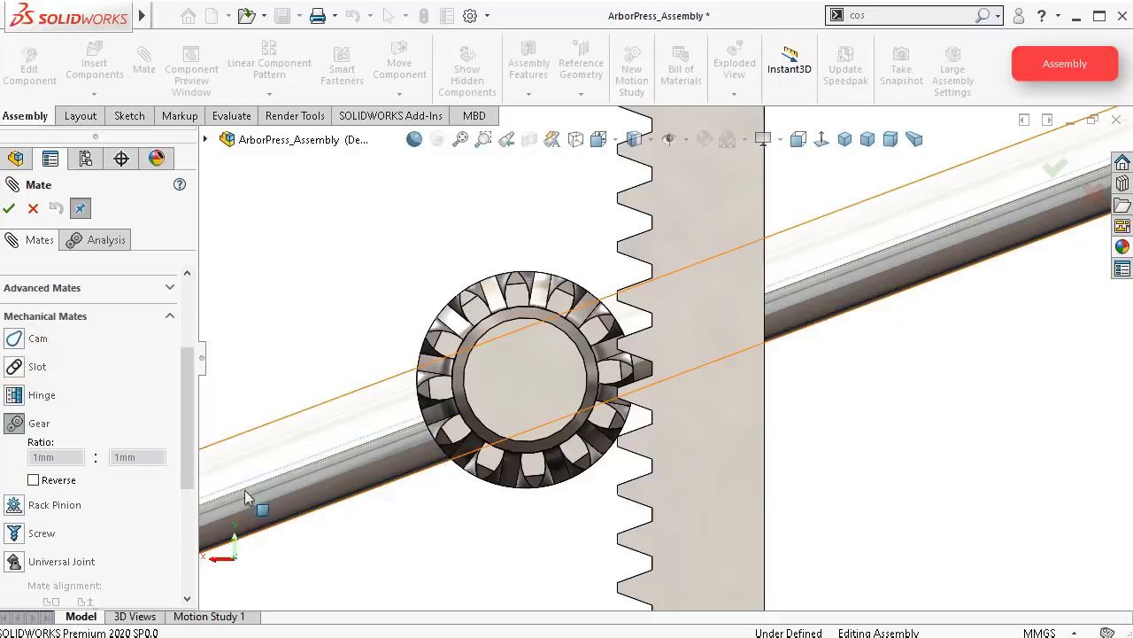
pyautogui.click(13, 511)
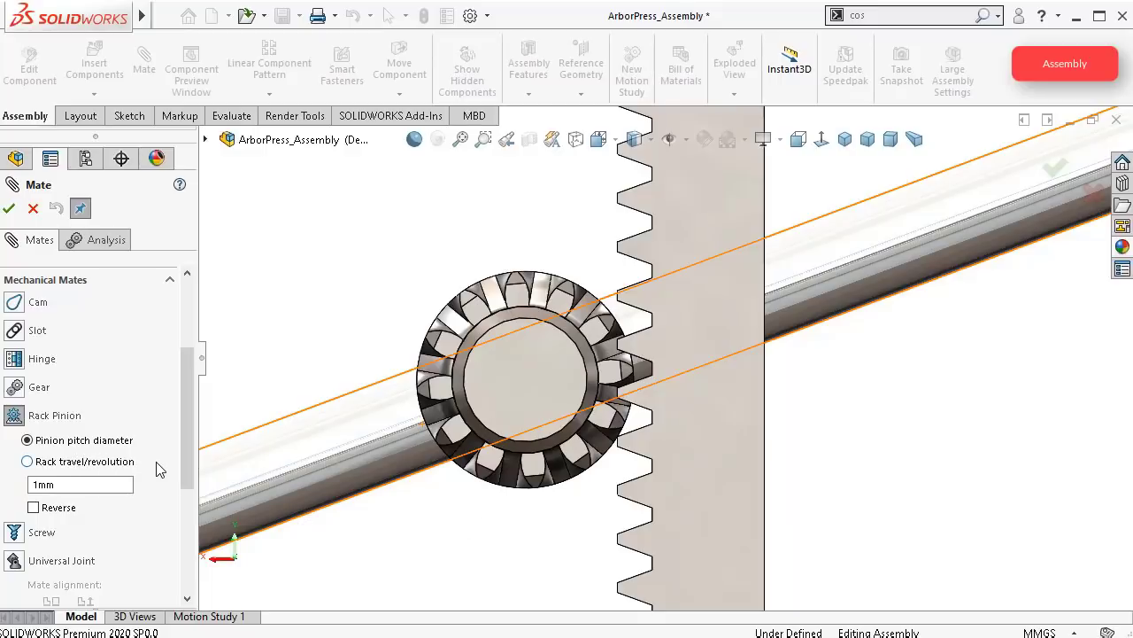
pyautogui.moveTo(188, 432); pyautogui.dragTo(187, 420)
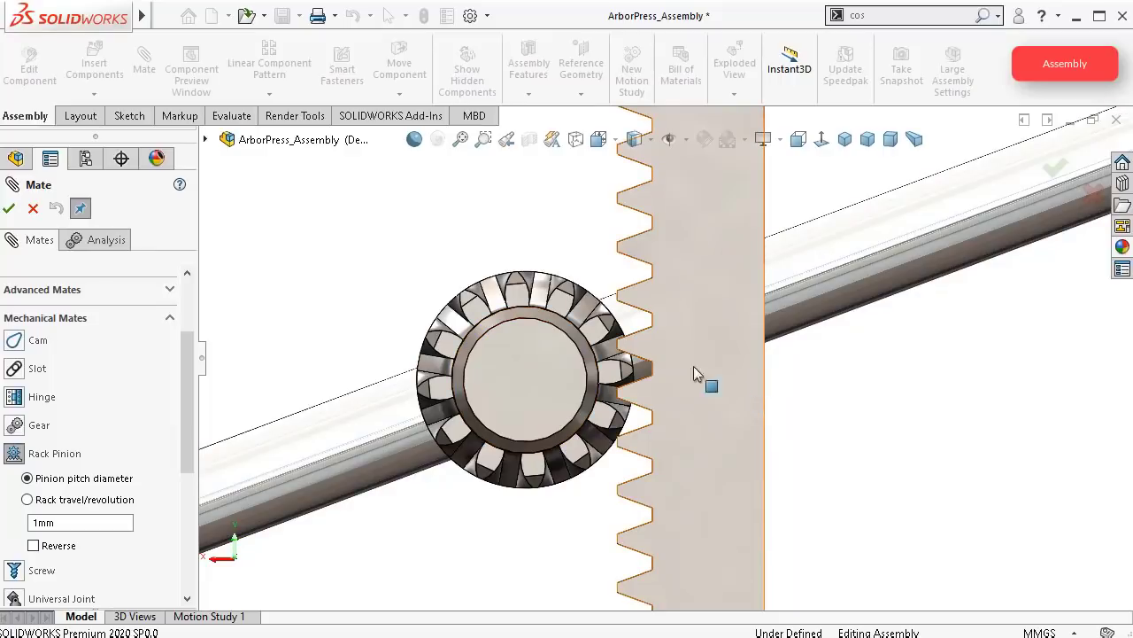
pyautogui.click(34, 209)
# Step: Set up a Rack Pinion mate defined by rack travel per revolution, with the pinion shaft's cylindrical face in view
pyautogui.scroll(-3, 602, 389)
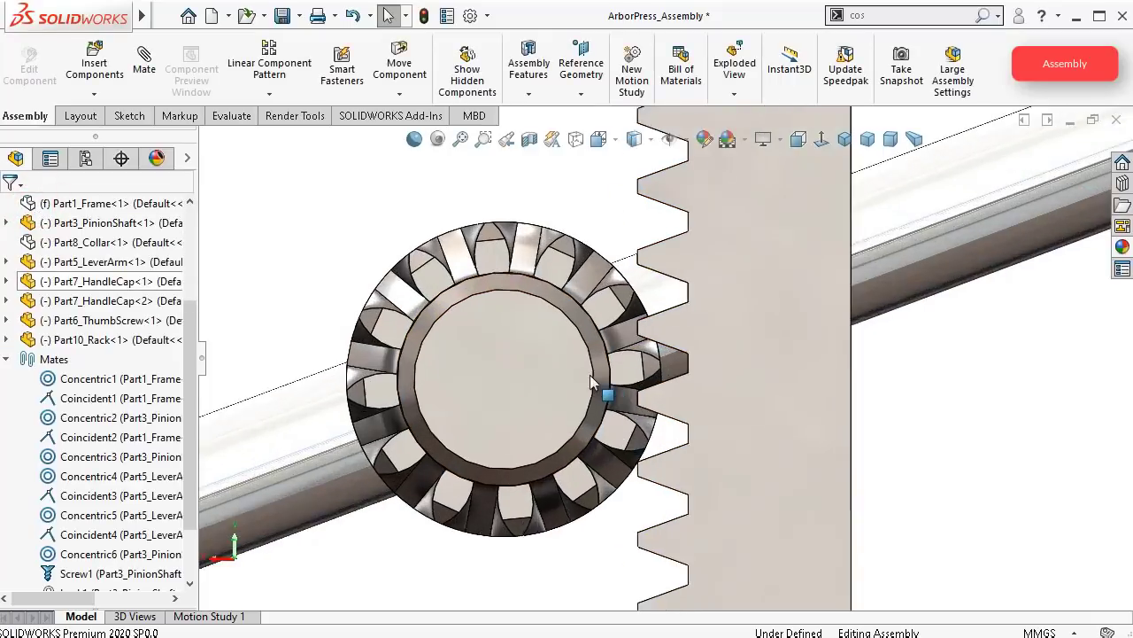
pyautogui.scroll(-2, 611, 336)
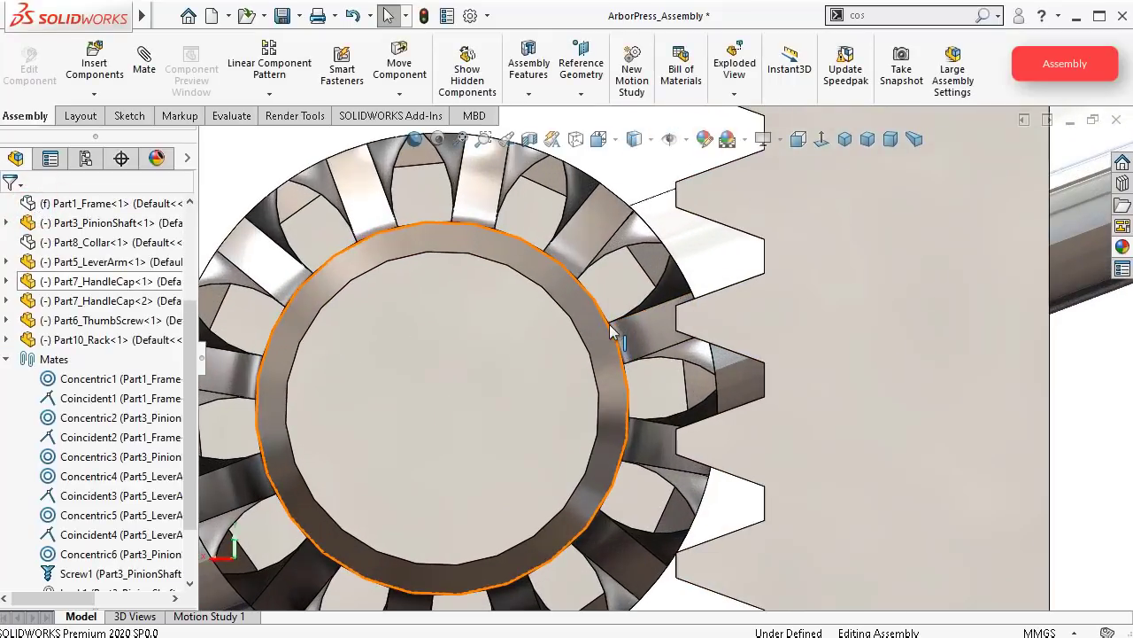
pyautogui.moveTo(603, 342); pyautogui.dragTo(383, 212, button='middle')
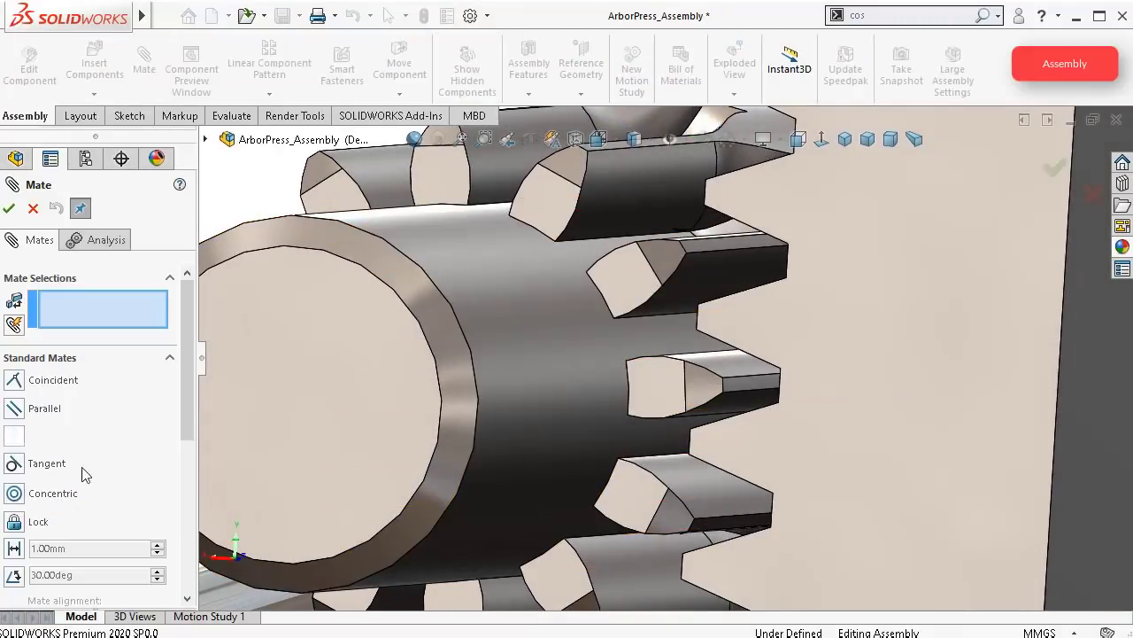
pyautogui.moveTo(189, 383); pyautogui.dragTo(187, 483)
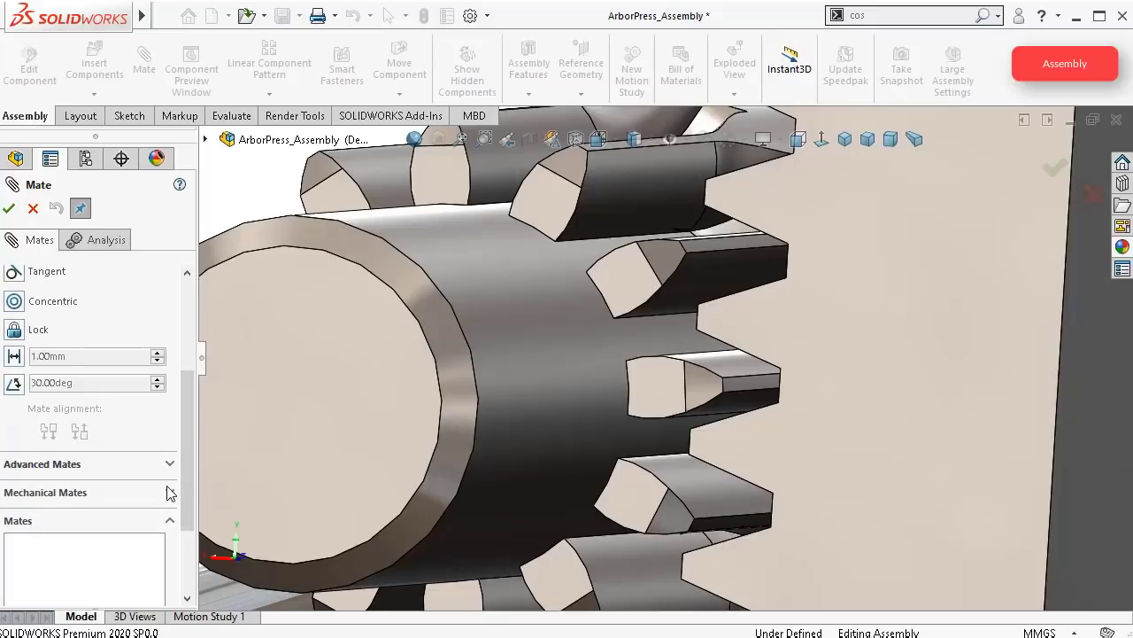
pyautogui.click(170, 494)
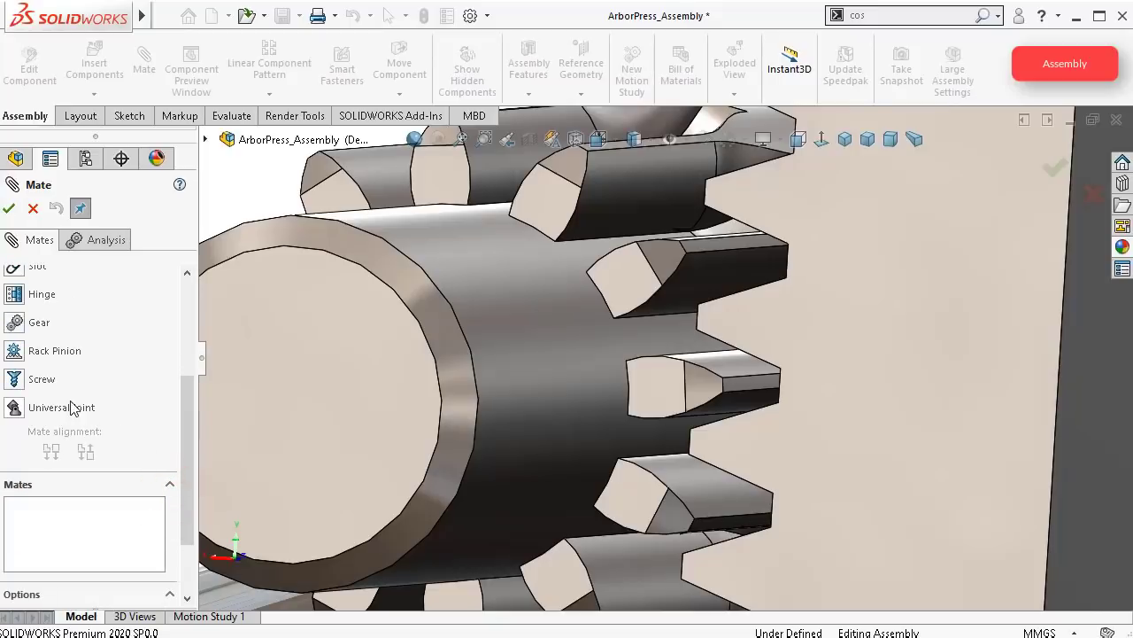
pyautogui.click(24, 352)
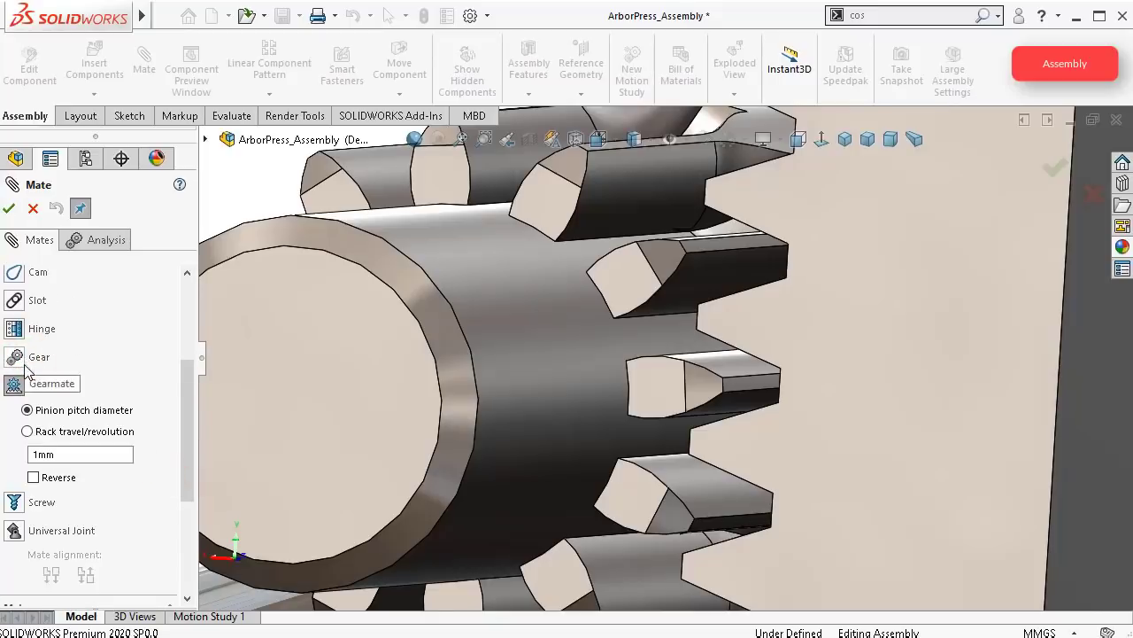
pyautogui.click(440, 372)
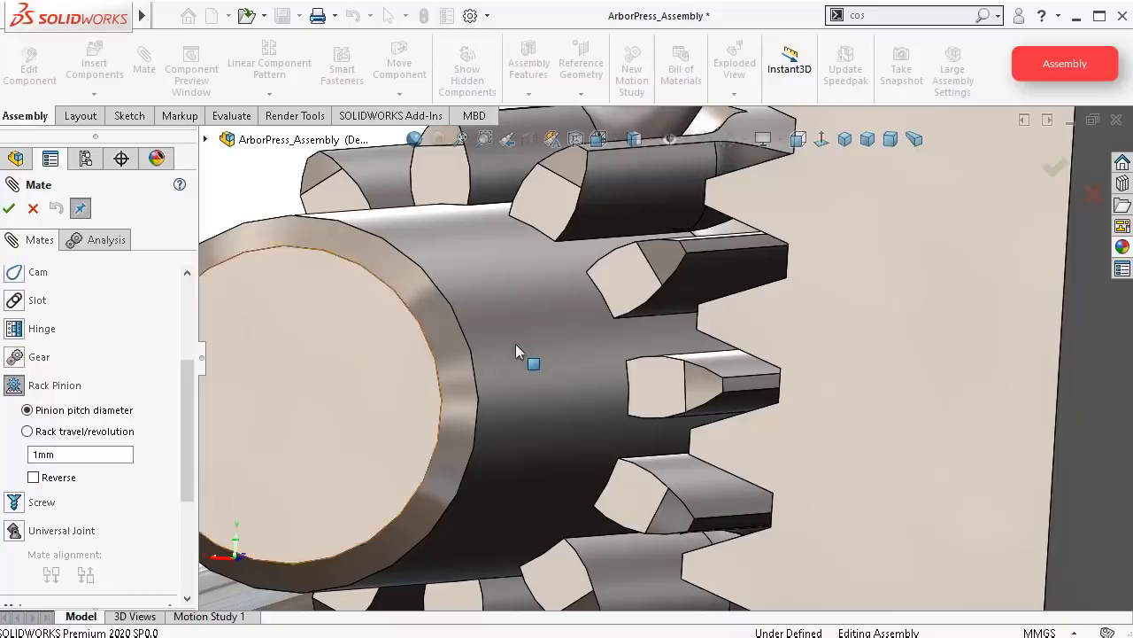
pyautogui.click(124, 432)
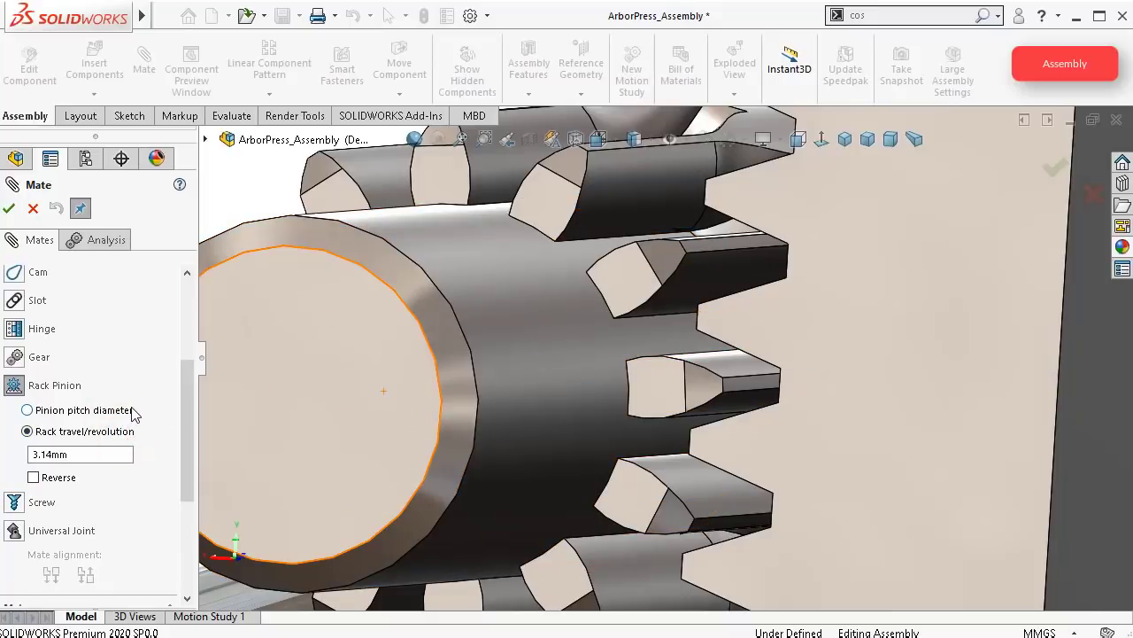
pyautogui.click(597, 351)
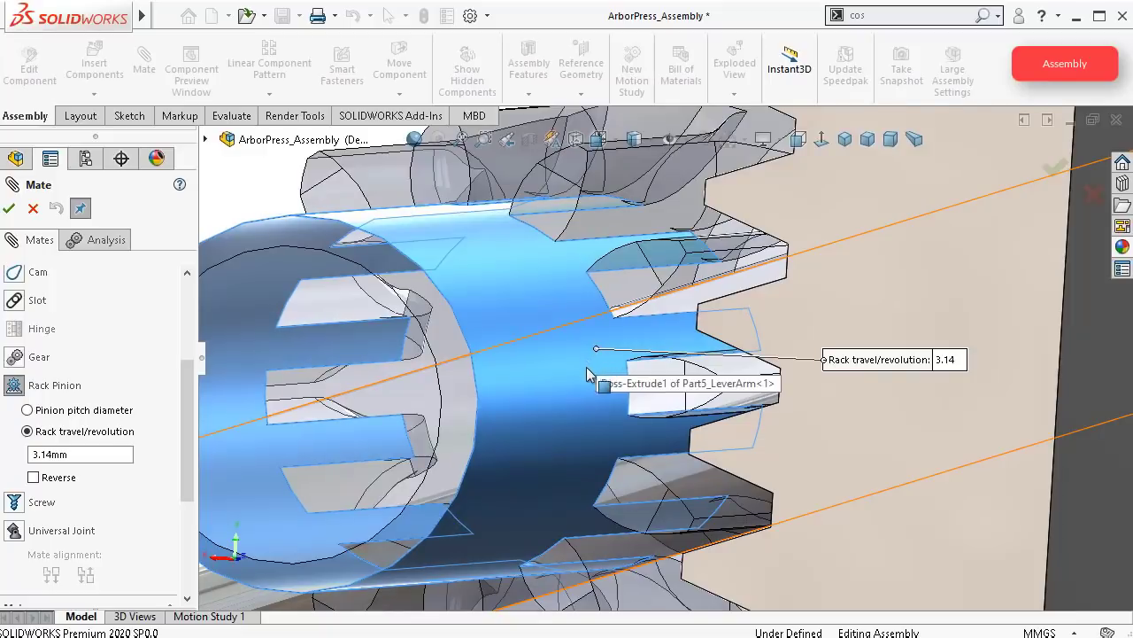
pyautogui.scroll(5, 587, 369)
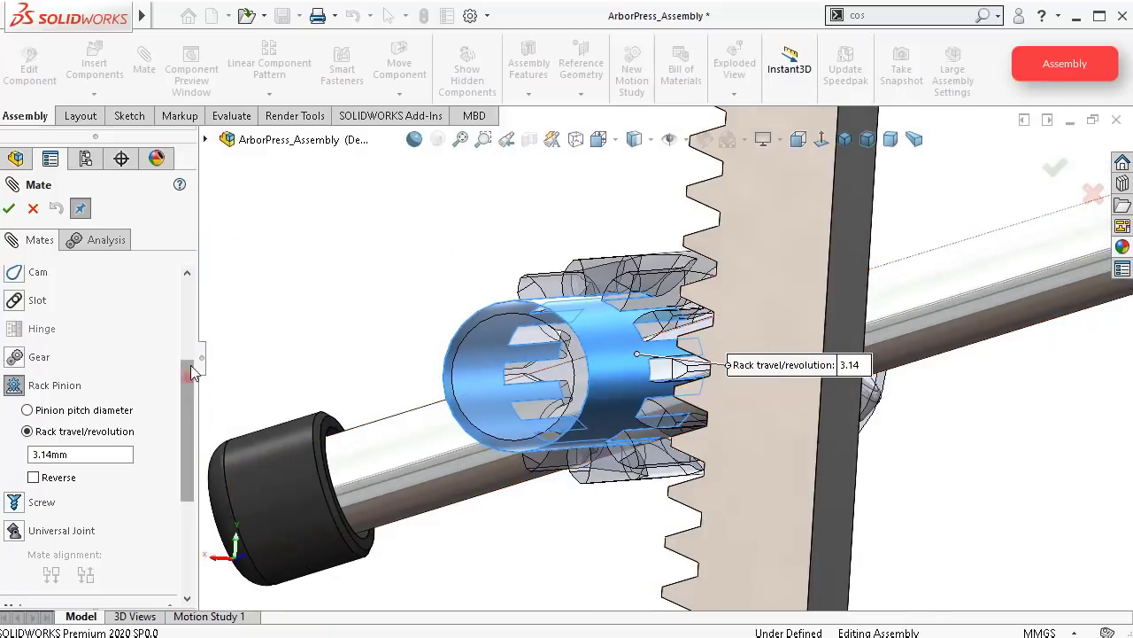
pyautogui.moveTo(190, 365); pyautogui.dragTo(185, 297)
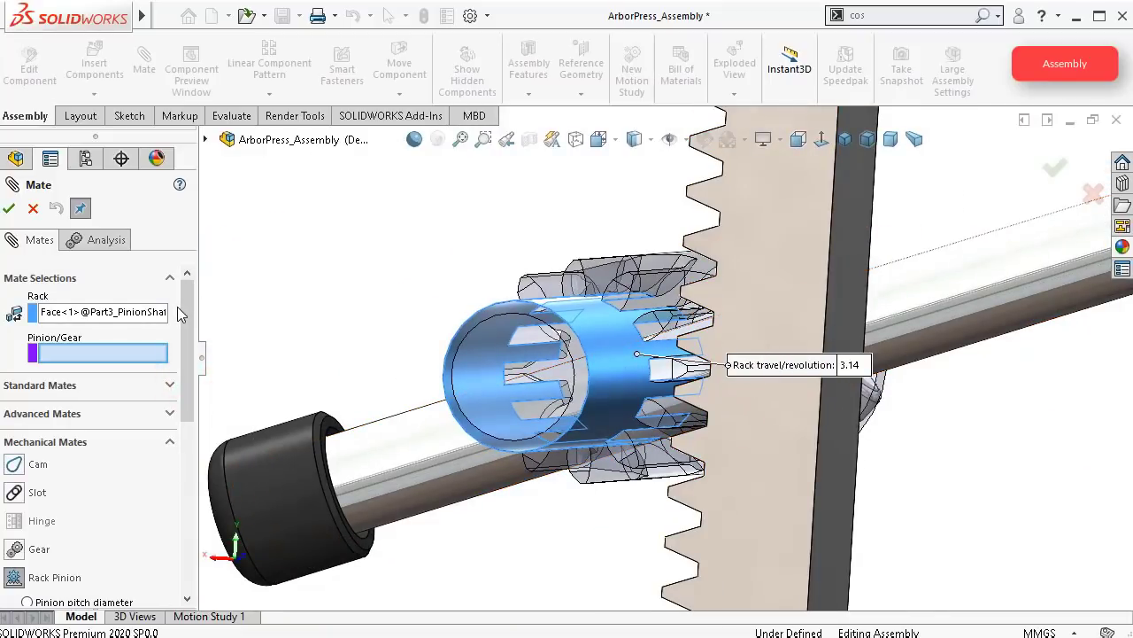
pyautogui.rightClick(157, 313)
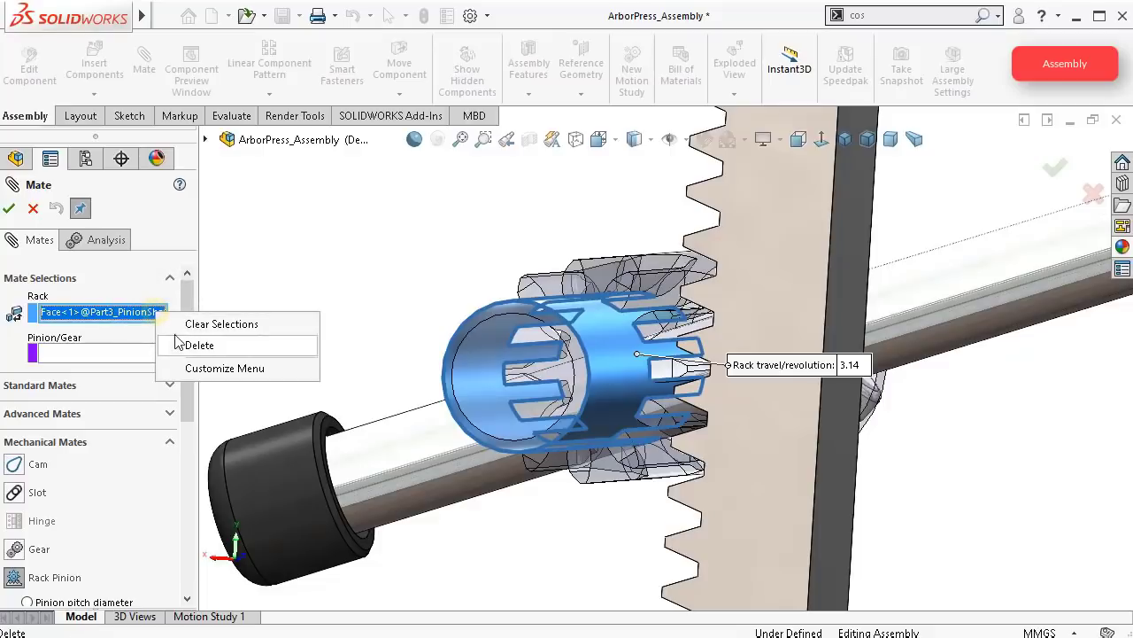
pyautogui.click(178, 326)
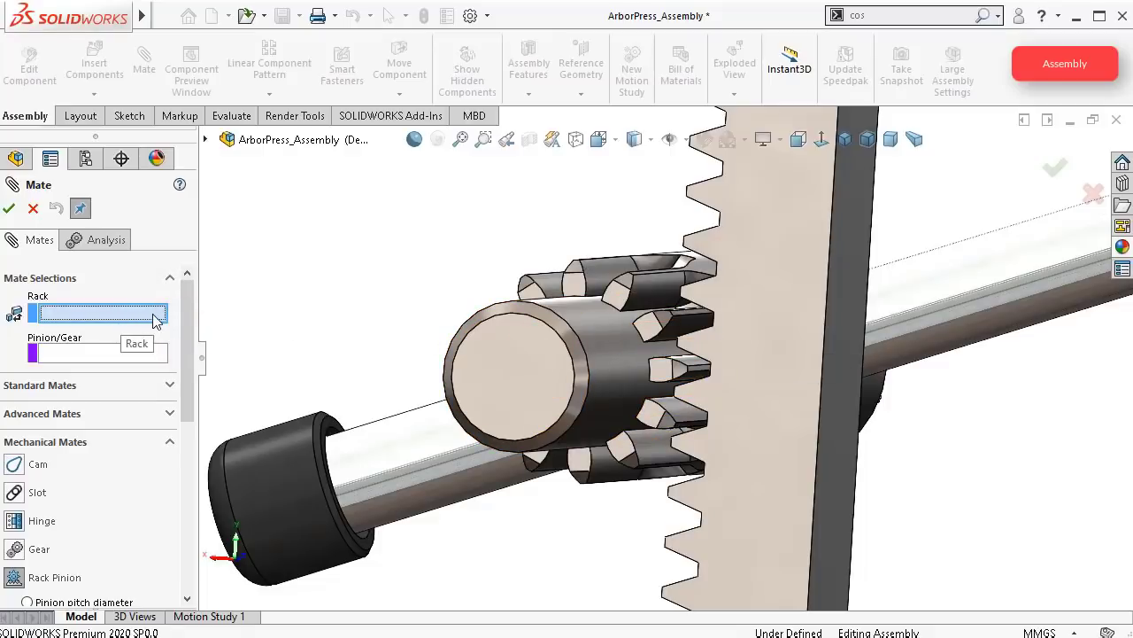
# Step: Add the Rack Pinion mate using the rack's long vertical edge as rack and the pinion shaft's cylindrical face as pinion
pyautogui.click(834, 254)
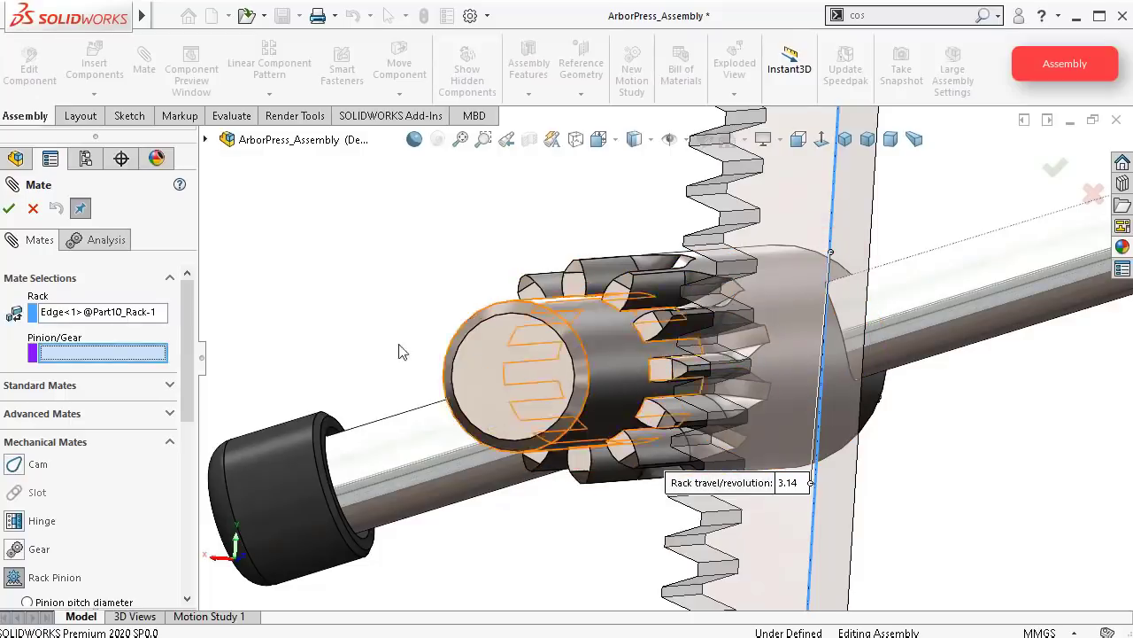
pyautogui.click(605, 335)
pyautogui.scroll(-4, 173, 345)
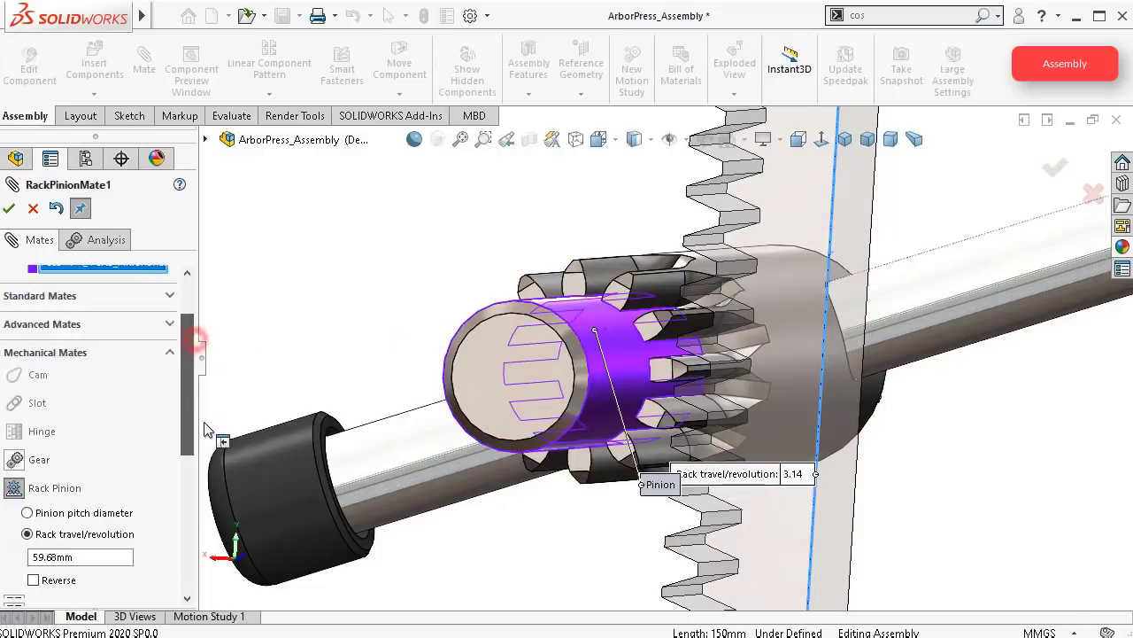
pyautogui.scroll(-1, 204, 438)
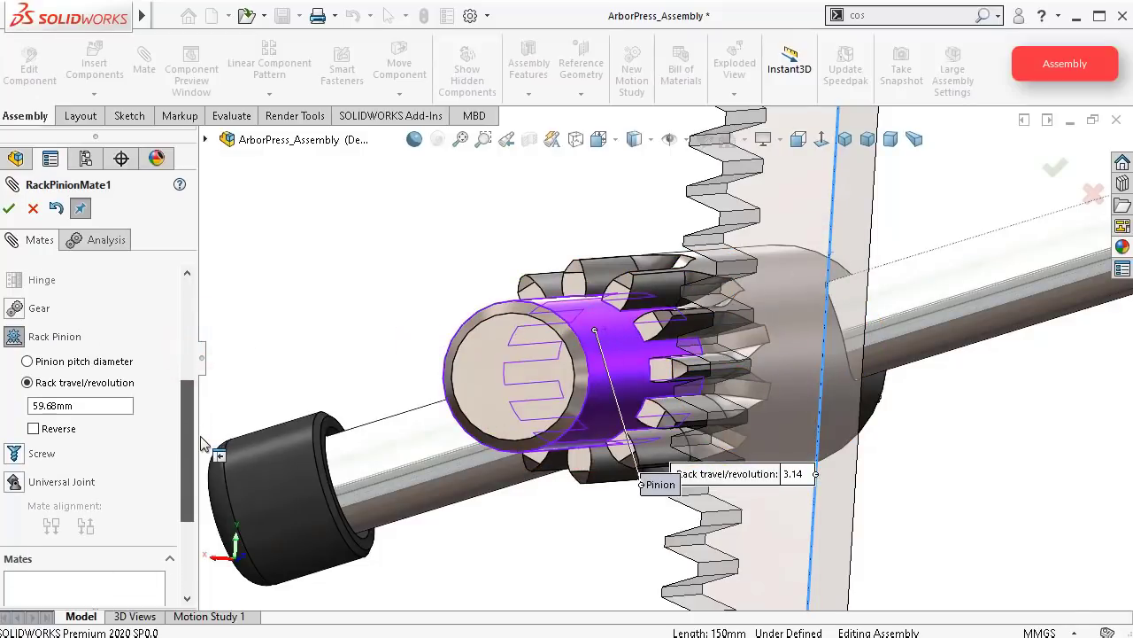
pyautogui.moveTo(199, 436); pyautogui.dragTo(198, 438)
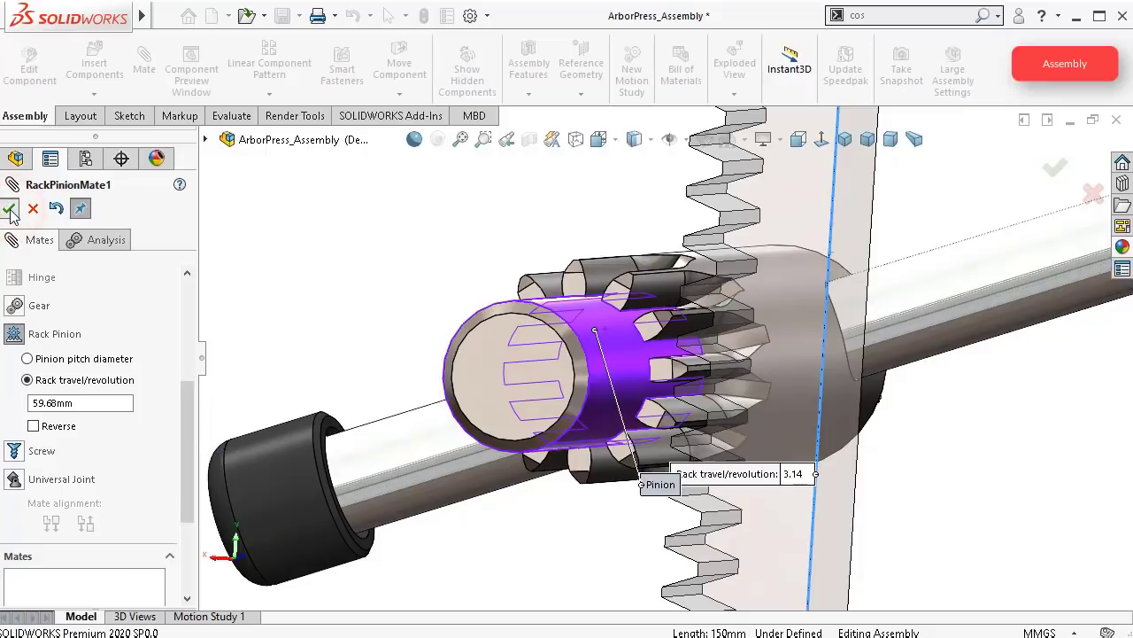
pyautogui.click(13, 214)
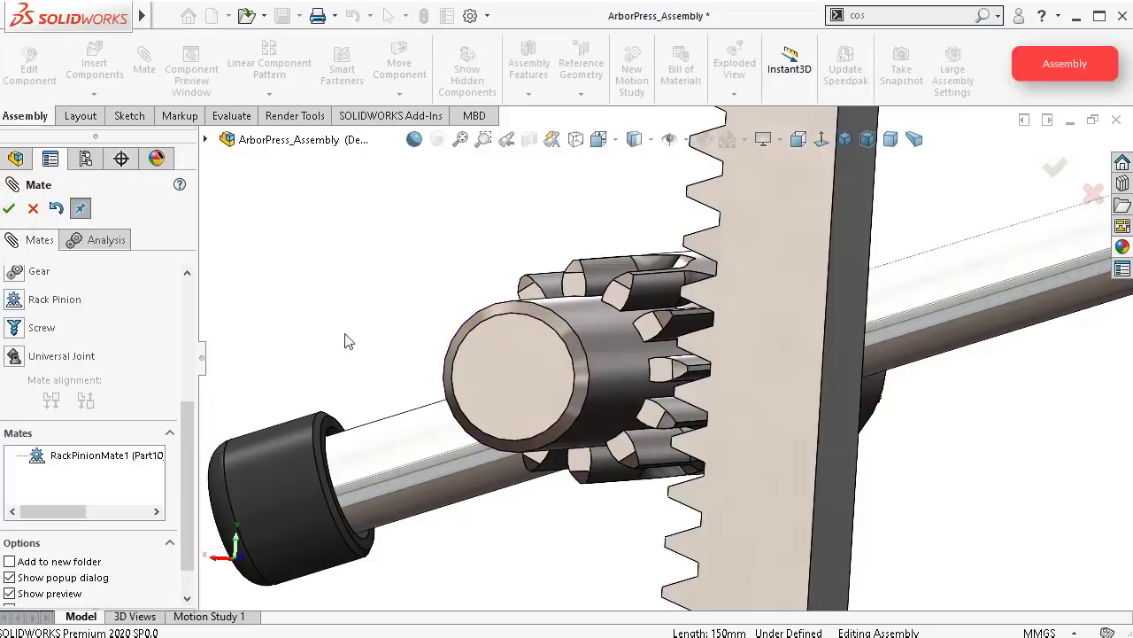
# Step: Move the rack along its length to test how the pinion shaft and lever arm turn with it
pyautogui.scroll(3, 680, 358)
pyautogui.moveTo(676, 359); pyautogui.dragTo(814, 283, button='middle')
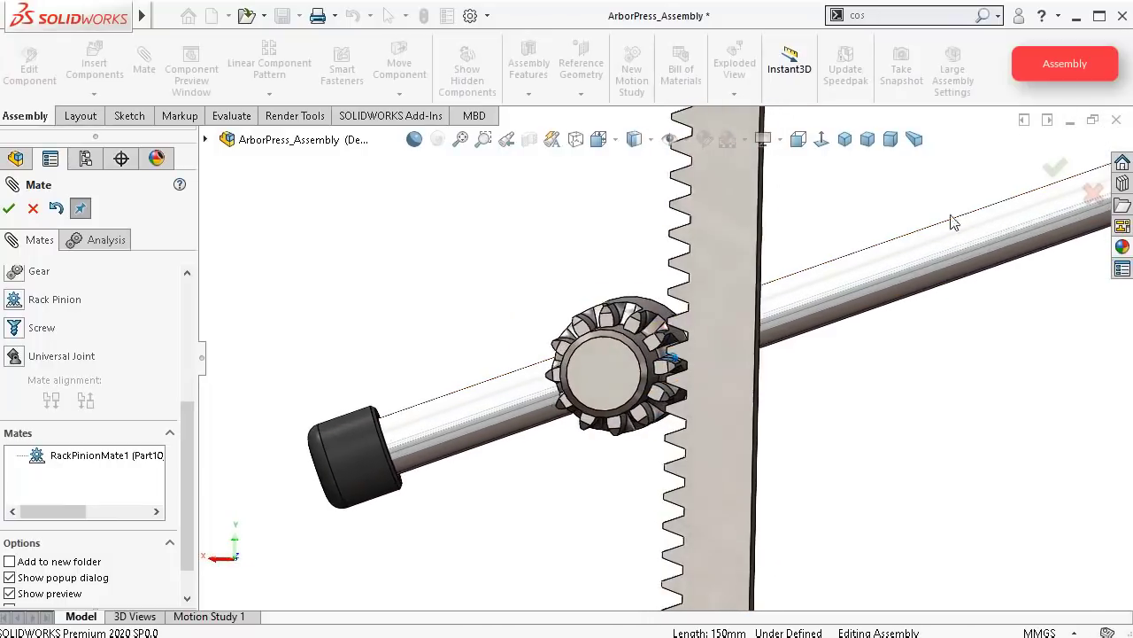
pyautogui.moveTo(710, 221); pyautogui.dragTo(711, 257)
pyautogui.click(306, 414)
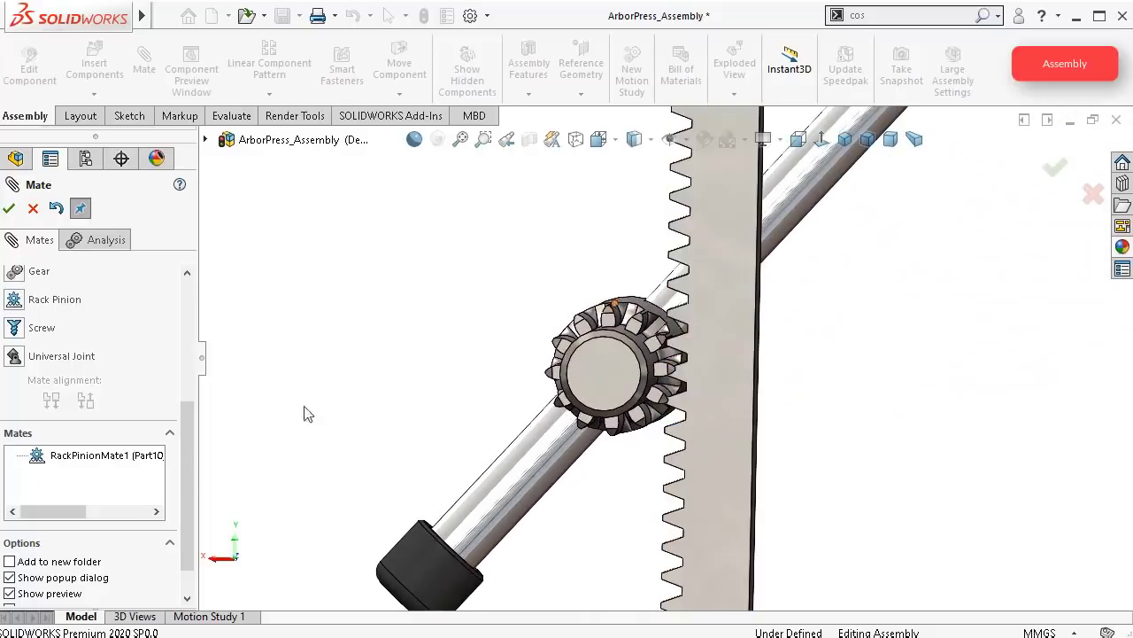
# Step: Check the existing Rack Pinion mate's settings and move the rack to test how the pinion follows it
pyautogui.click(64, 457)
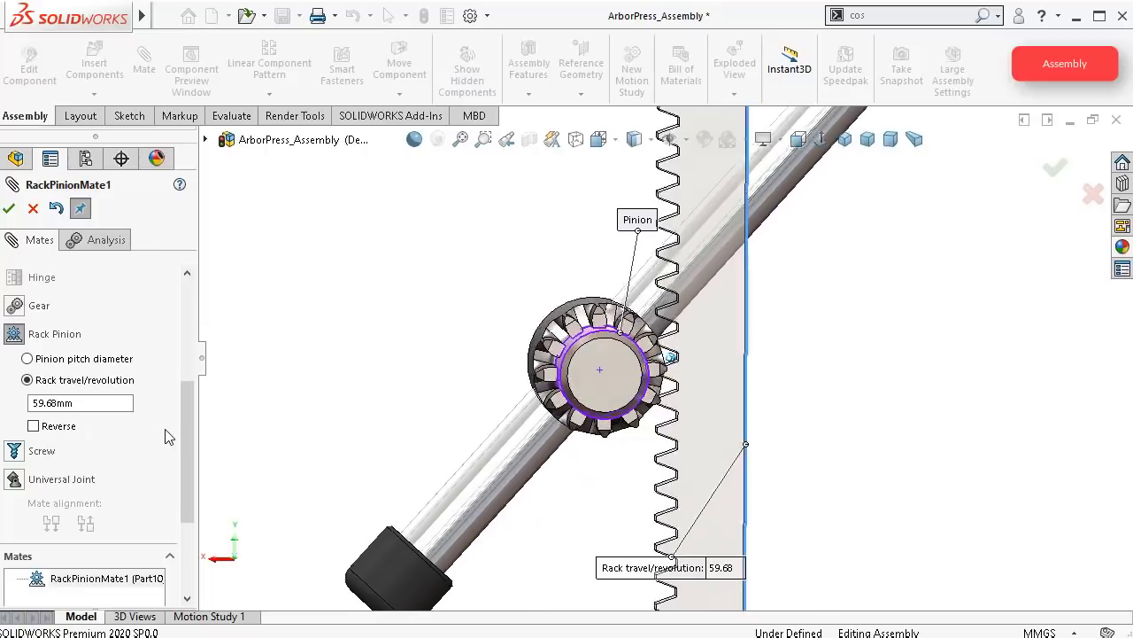
pyautogui.click(10, 208)
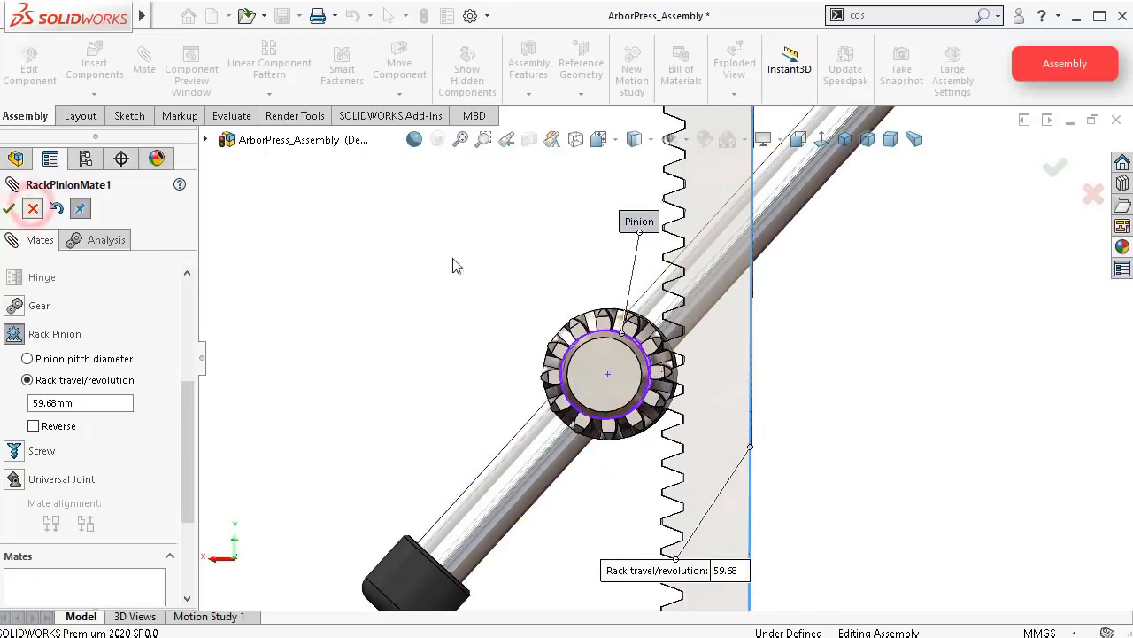
pyautogui.moveTo(806, 402); pyautogui.dragTo(805, 389)
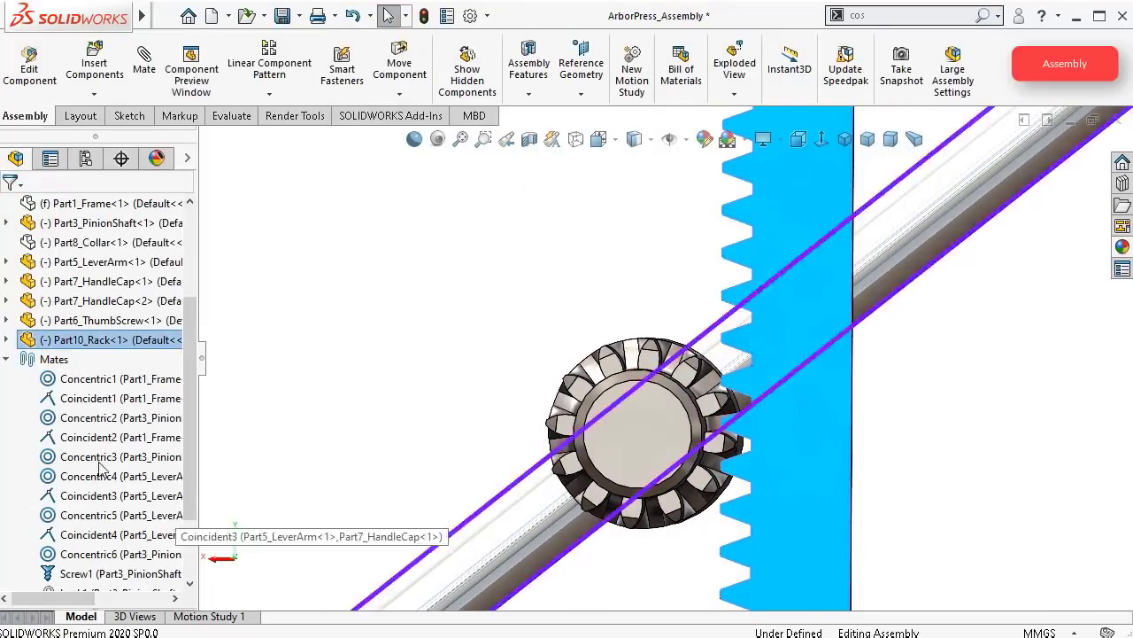
# Step: Edit the Rack Pinion mate and turn on its Reverse option so the pinion turns the opposite way
pyautogui.scroll(-2, 93, 553)
pyautogui.click(91, 574)
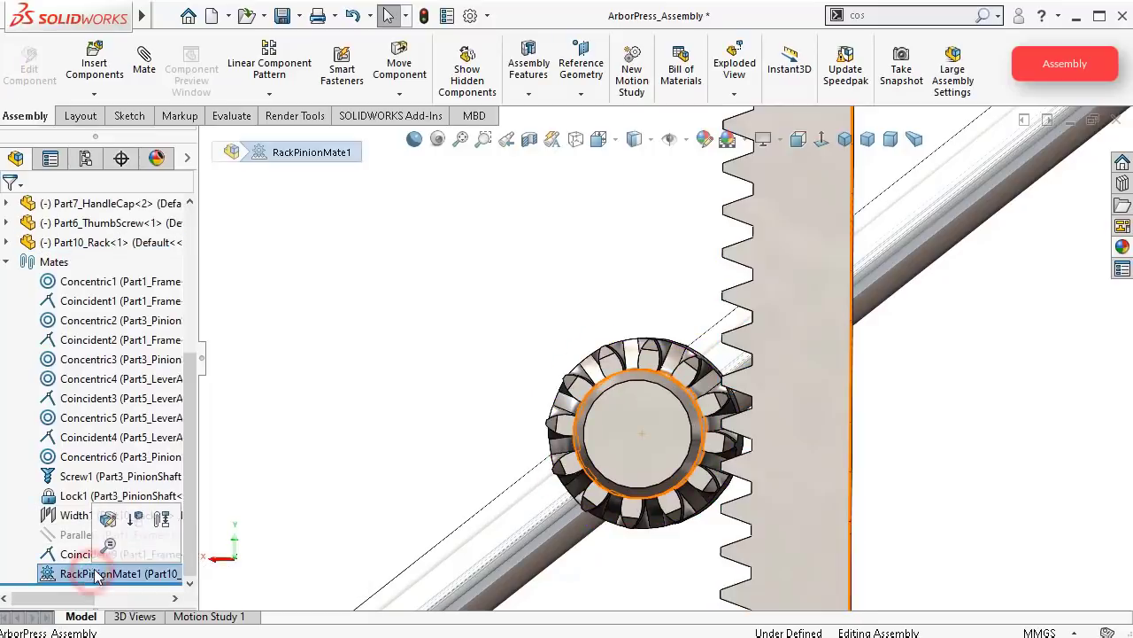
pyautogui.click(108, 529)
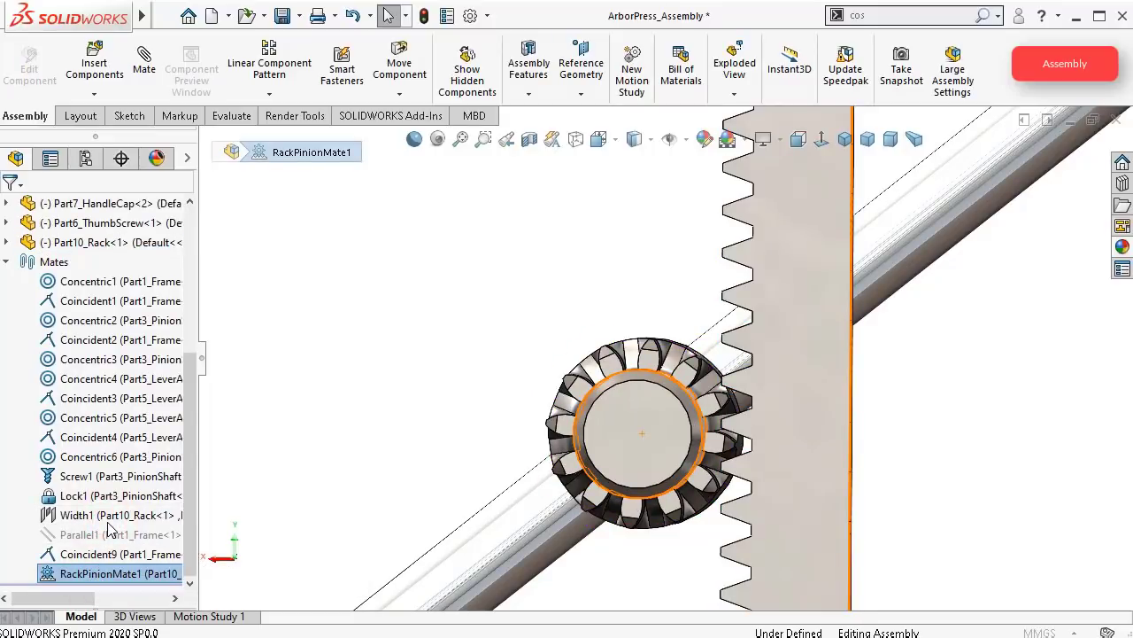
pyautogui.scroll(-3, 182, 380)
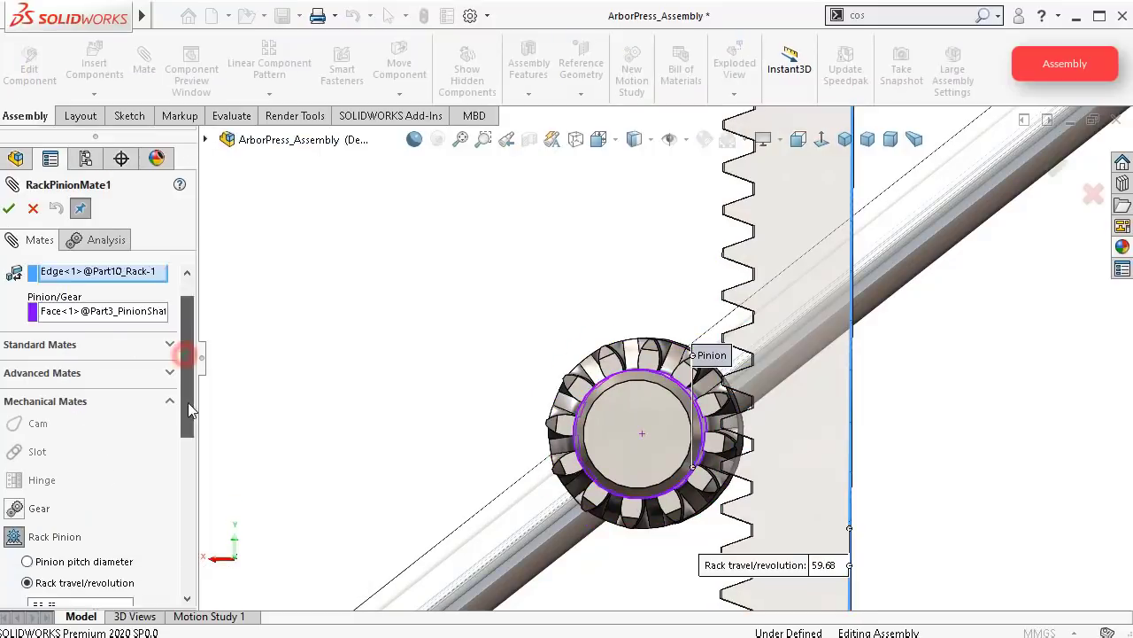
pyautogui.click(34, 530)
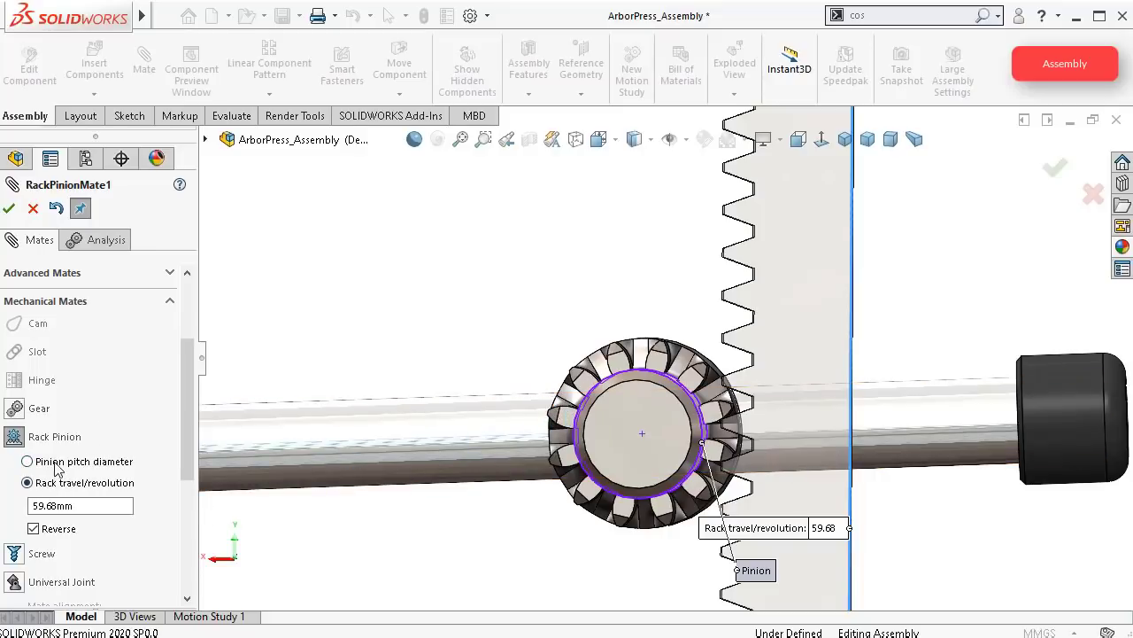
pyautogui.moveTo(183, 399); pyautogui.dragTo(179, 306)
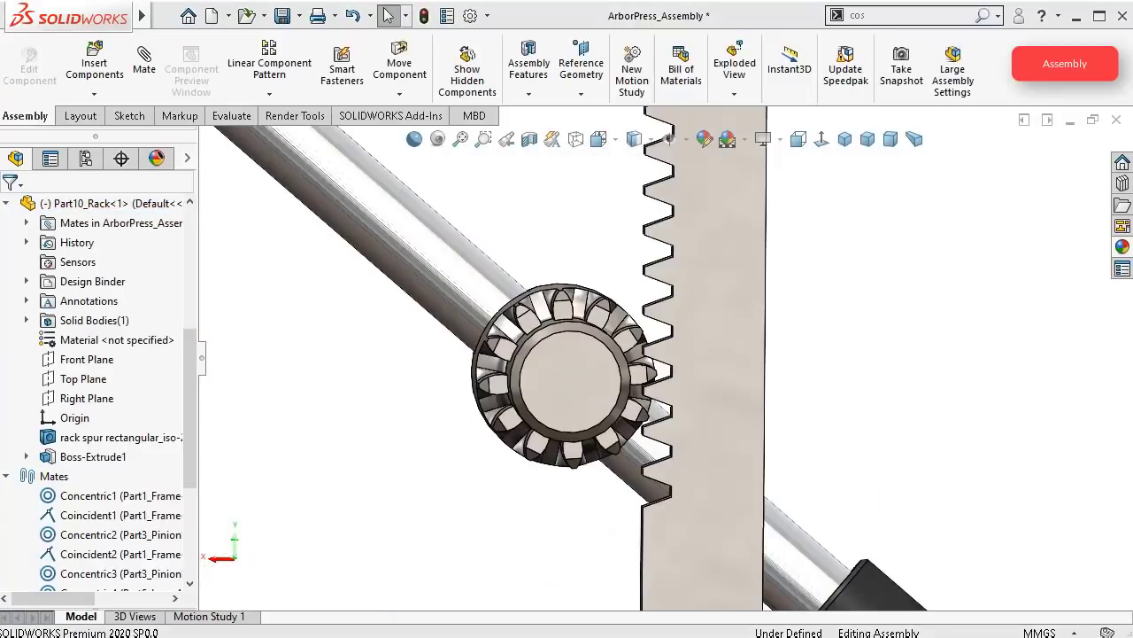
# Step: Open the rack part from the assembly in its own window
pyautogui.click(986, 387)
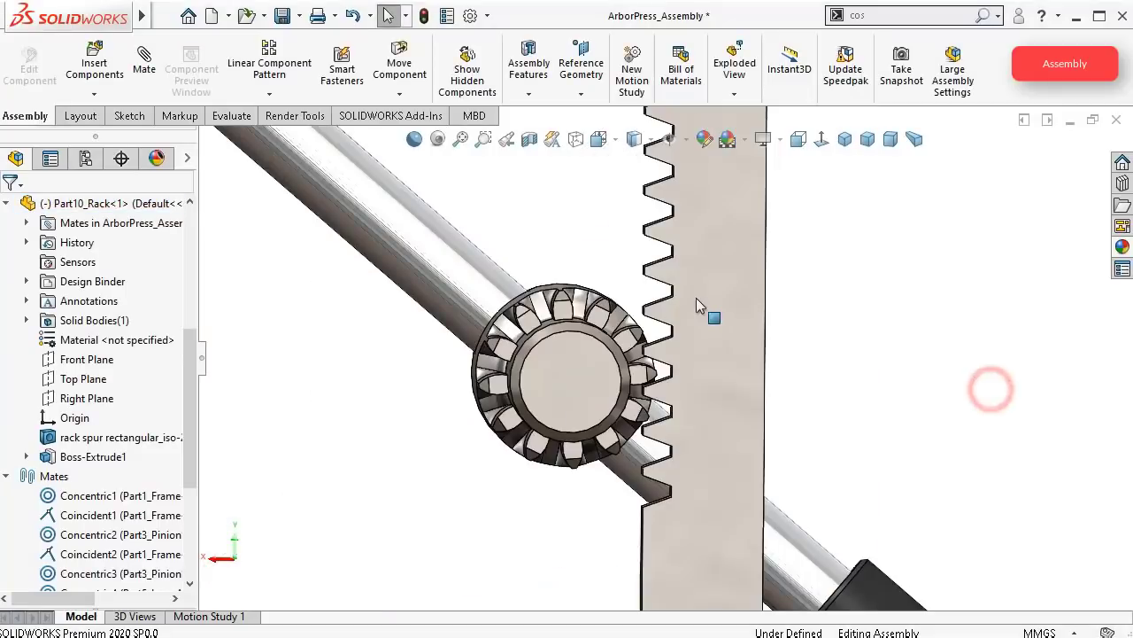
pyautogui.click(712, 279)
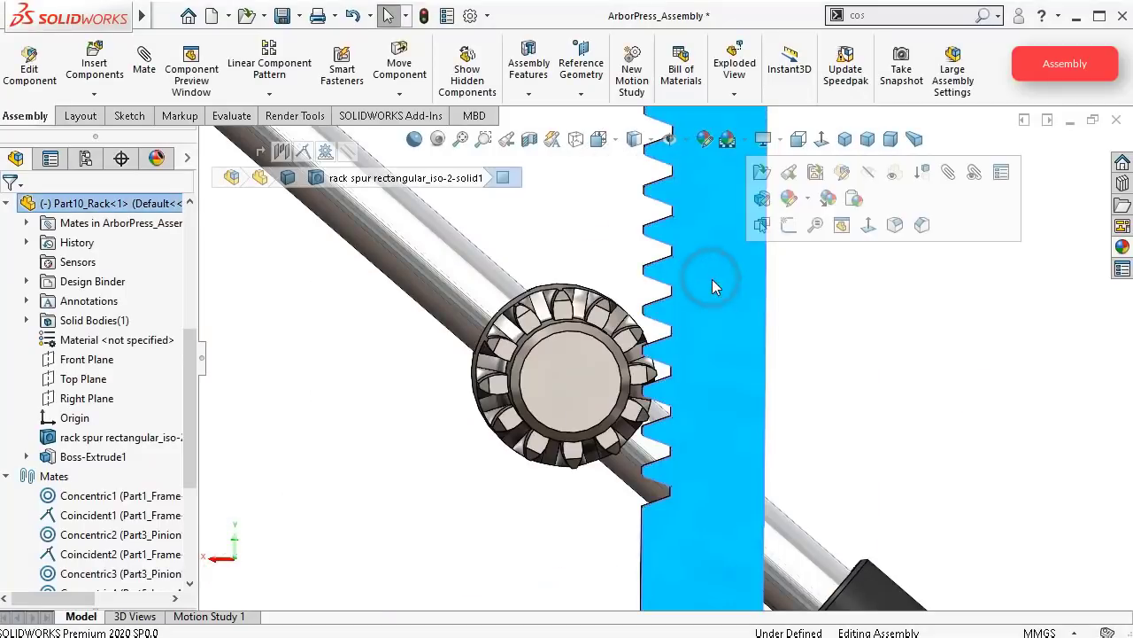
pyautogui.click(788, 228)
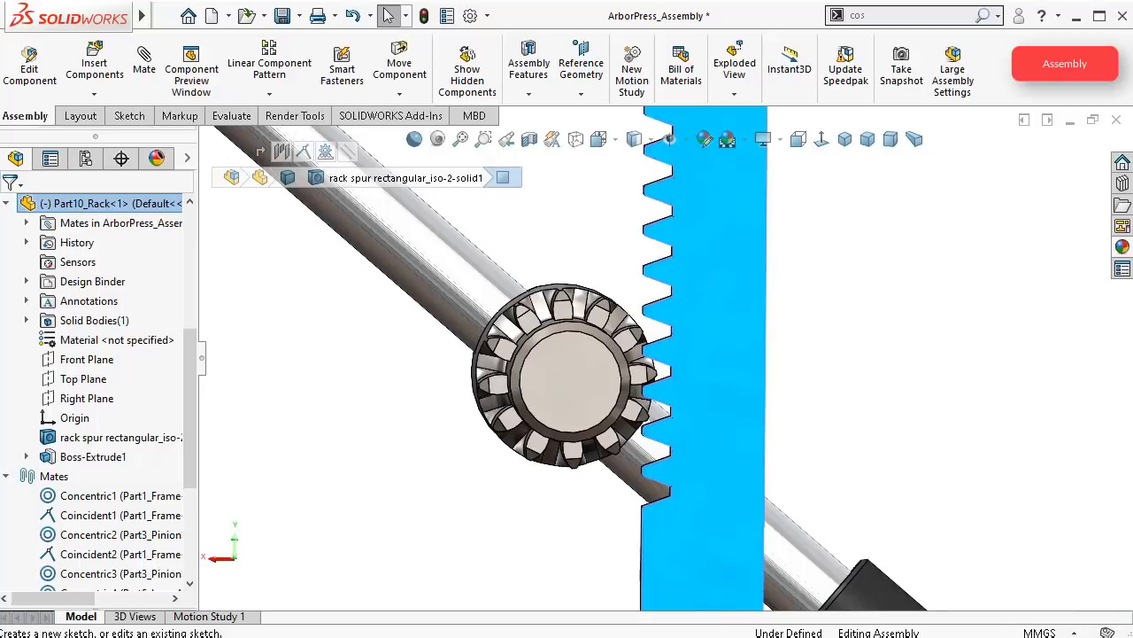
pyautogui.click(981, 397)
pyautogui.click(735, 209)
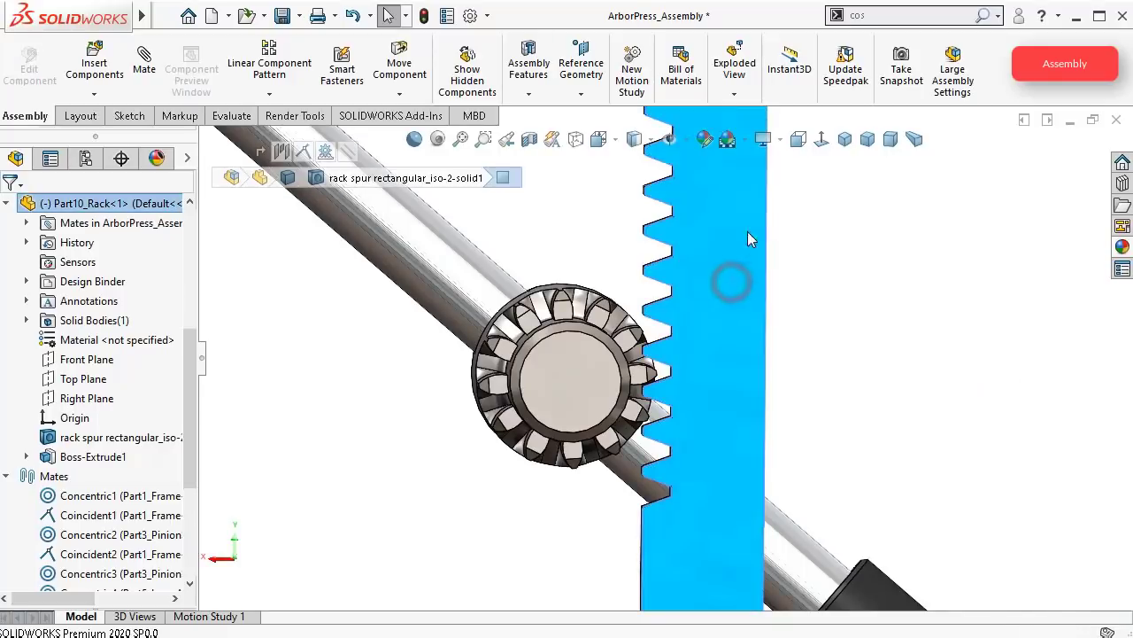
pyautogui.click(785, 176)
pyautogui.click(784, 176)
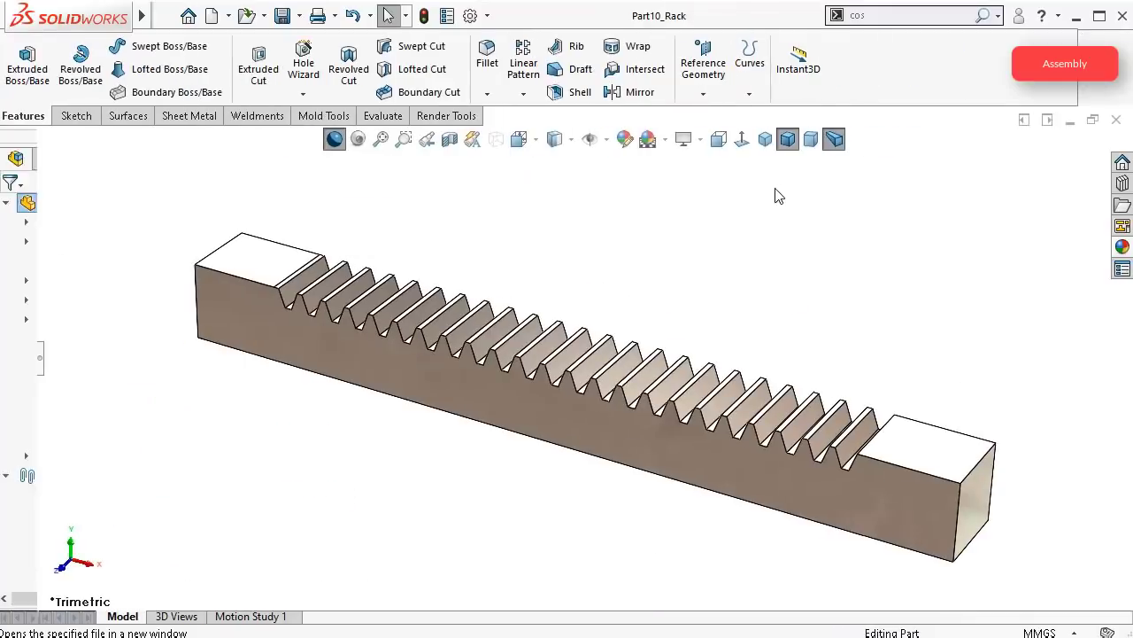
# Step: On the rack's toothed side face, sketch a horizontal centerline about 141.59 mm long between the midpoints of the outermost tooth flanks, and exit the sketch
pyautogui.click(585, 423)
pyautogui.click(664, 367)
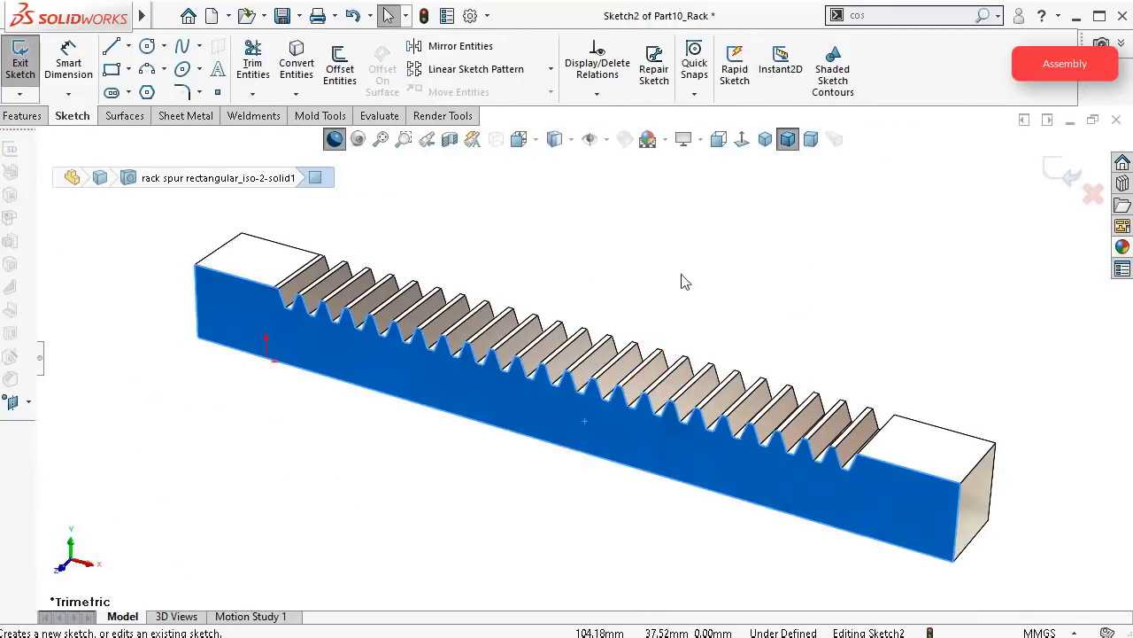
pyautogui.click(742, 139)
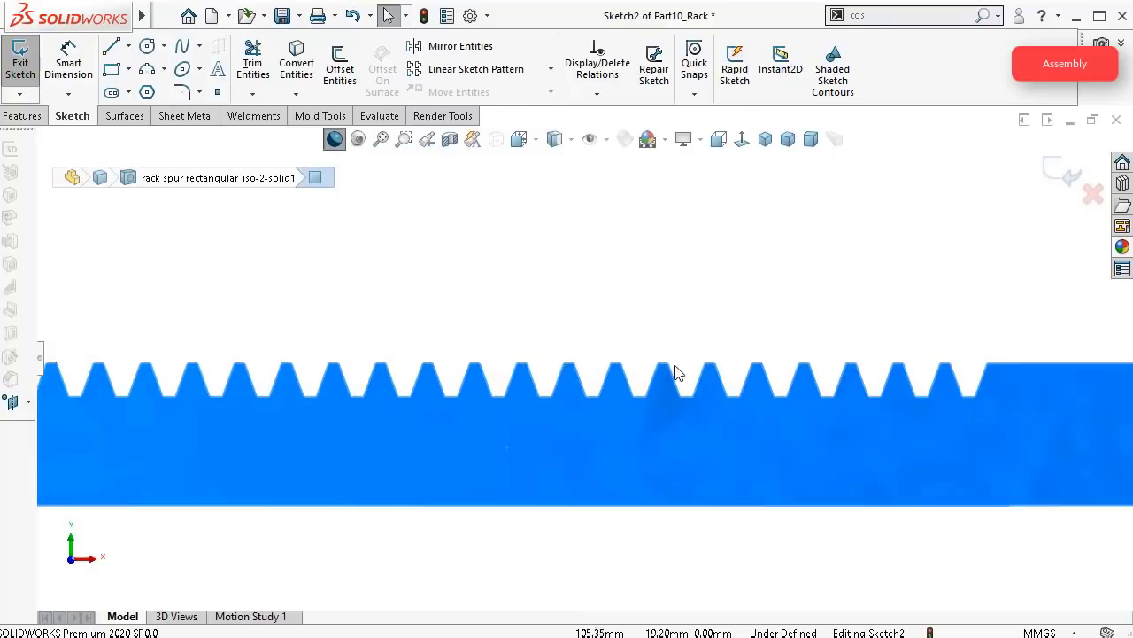
pyautogui.click(128, 47)
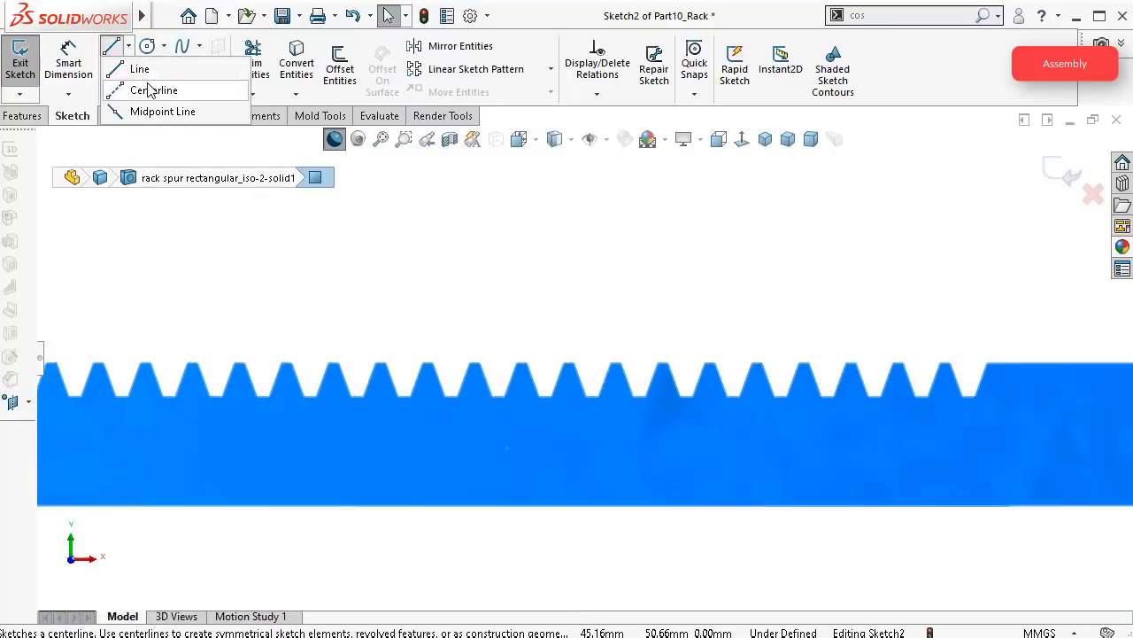
pyautogui.click(150, 92)
pyautogui.scroll(3, 182, 393)
pyautogui.scroll(-4, 320, 372)
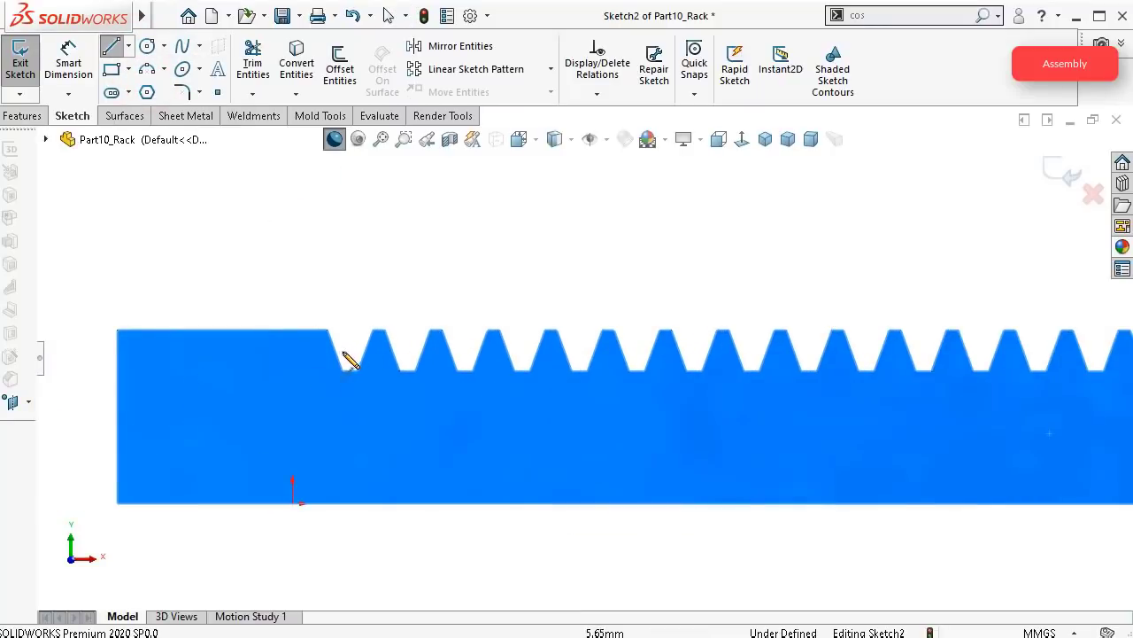
pyautogui.click(336, 351)
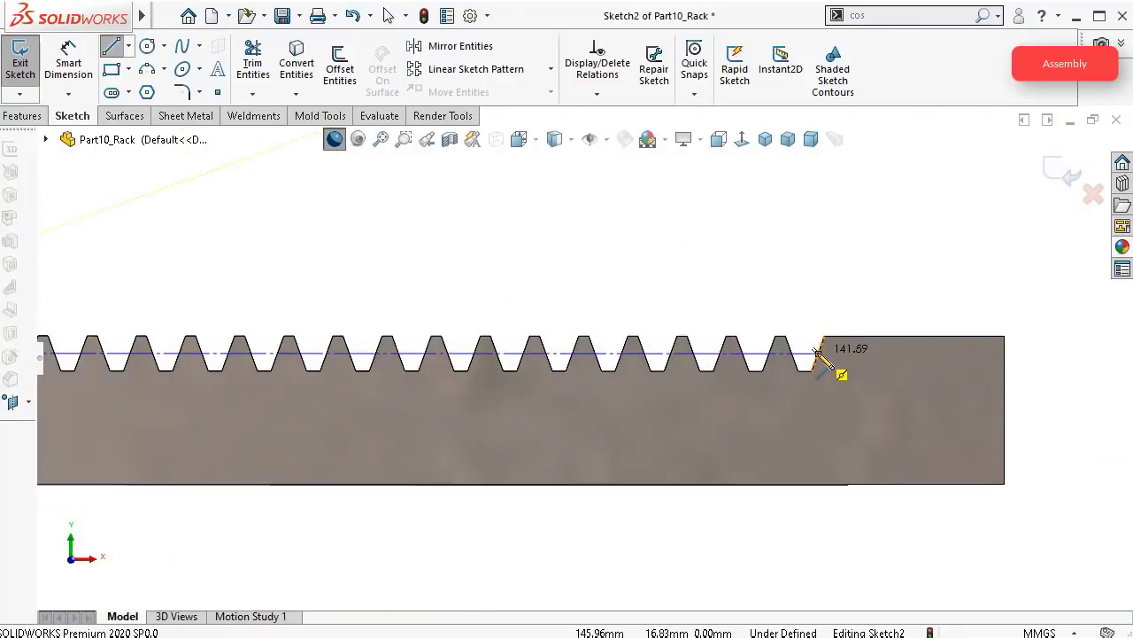
pyautogui.click(817, 353)
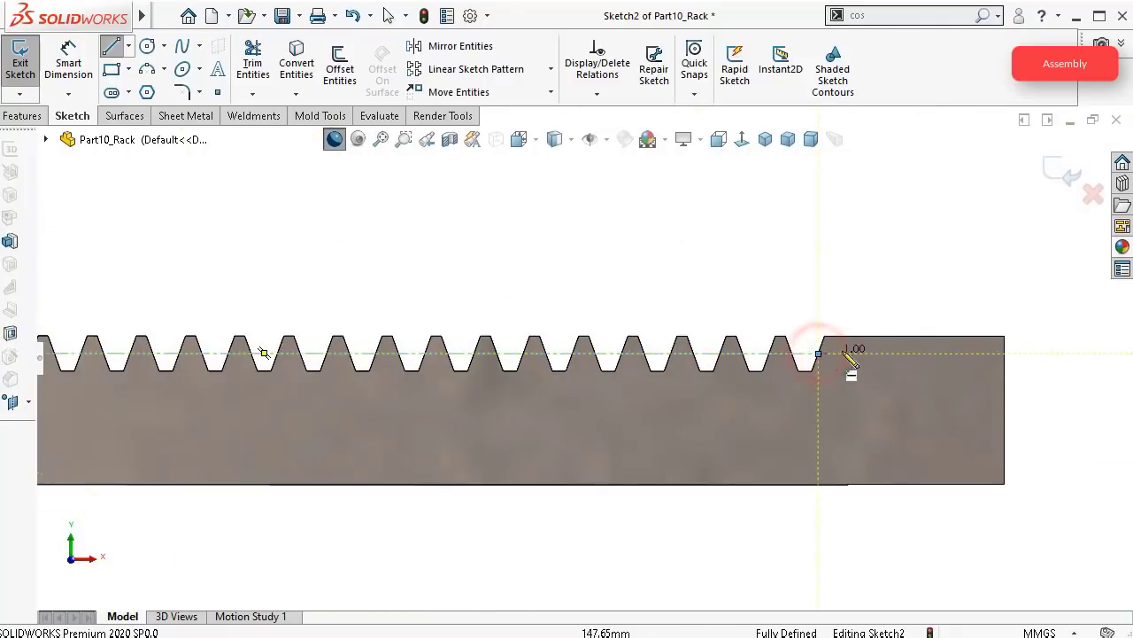
pyautogui.doubleClick(884, 230)
pyautogui.click(1063, 173)
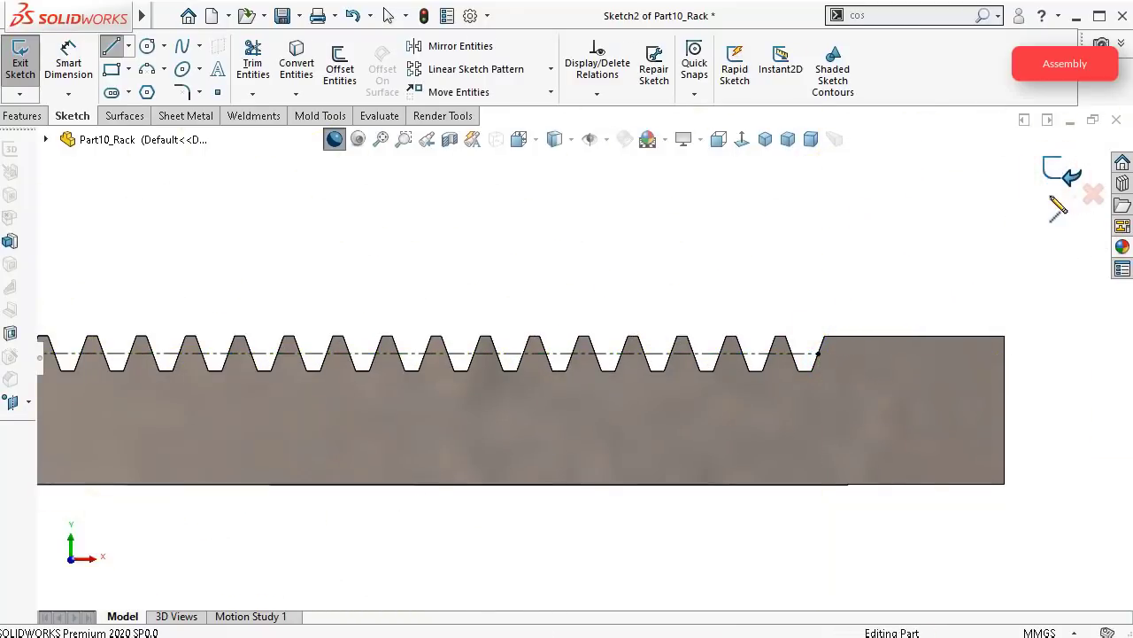
# Step: Close the rack part to return to the assembly, and open the pinion shaft part in its own window
pyautogui.click(1114, 125)
pyautogui.click(479, 441)
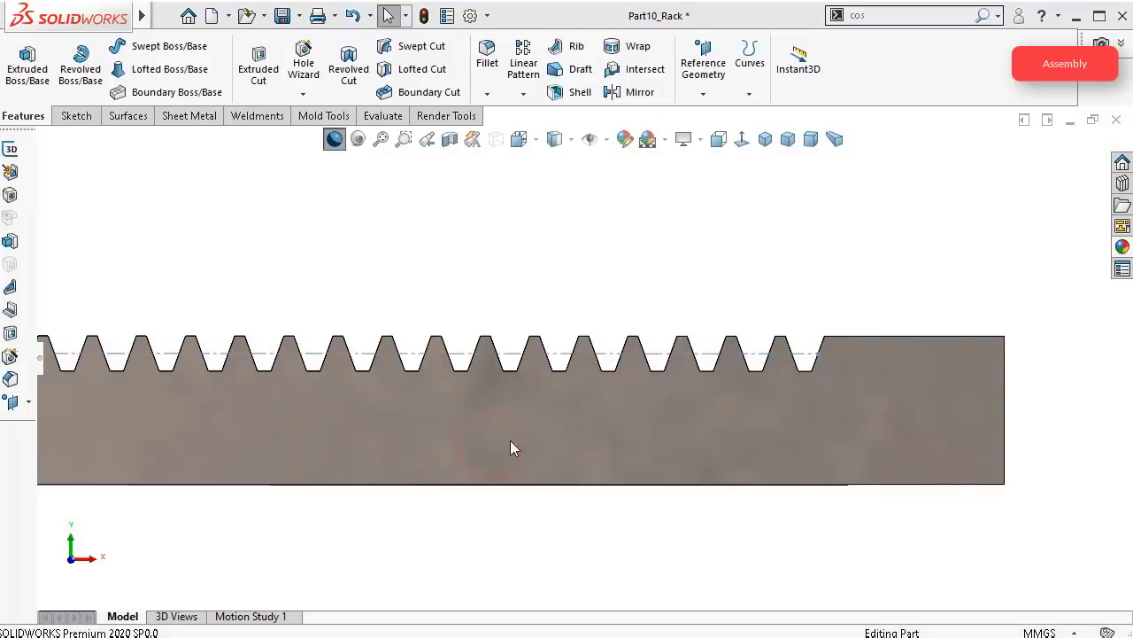
pyautogui.scroll(-5, 590, 381)
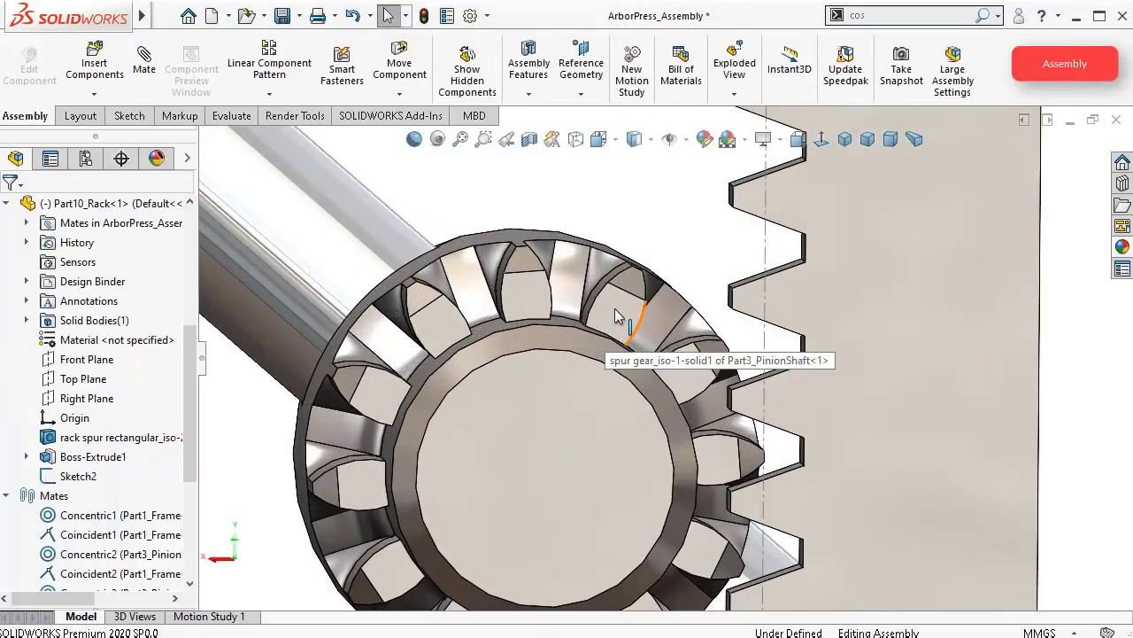
pyautogui.click(617, 317)
pyautogui.click(664, 202)
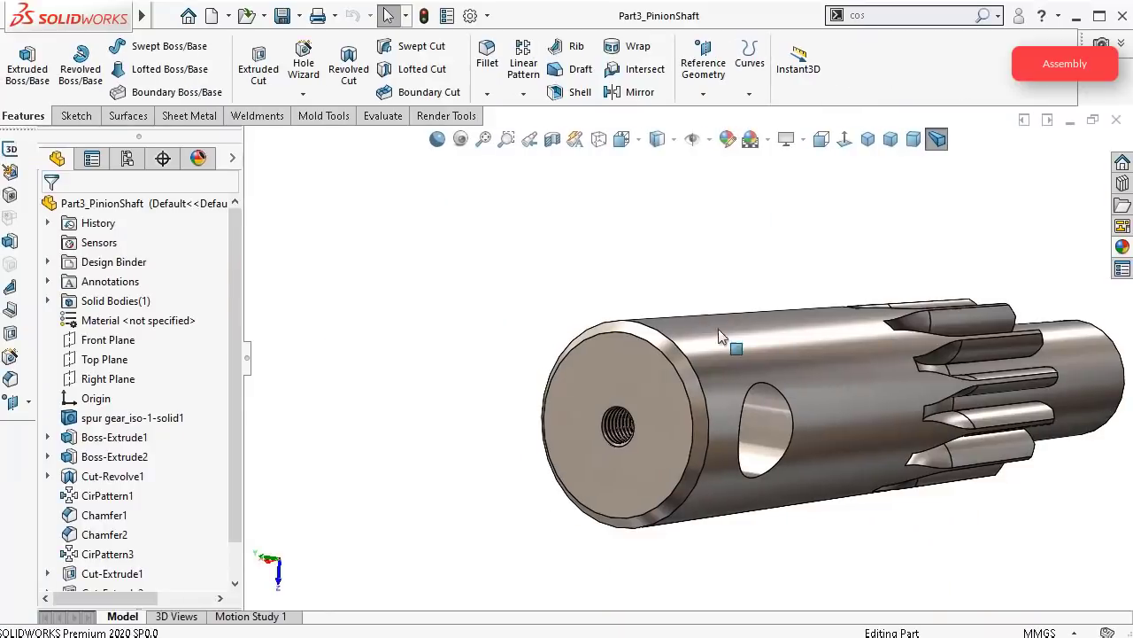
pyautogui.moveTo(718, 329); pyautogui.dragTo(744, 445, button='middle')
pyautogui.scroll(-3, 743, 445)
pyautogui.click(733, 448)
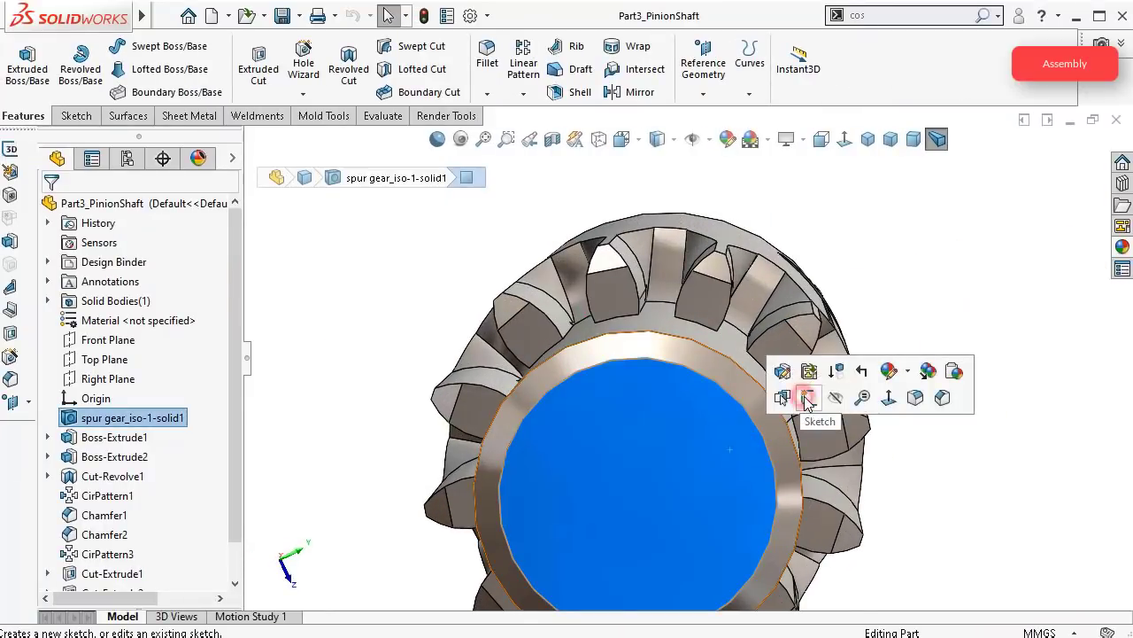
pyautogui.click(802, 394)
pyautogui.moveTo(800, 394); pyautogui.dragTo(398, 425, button='middle')
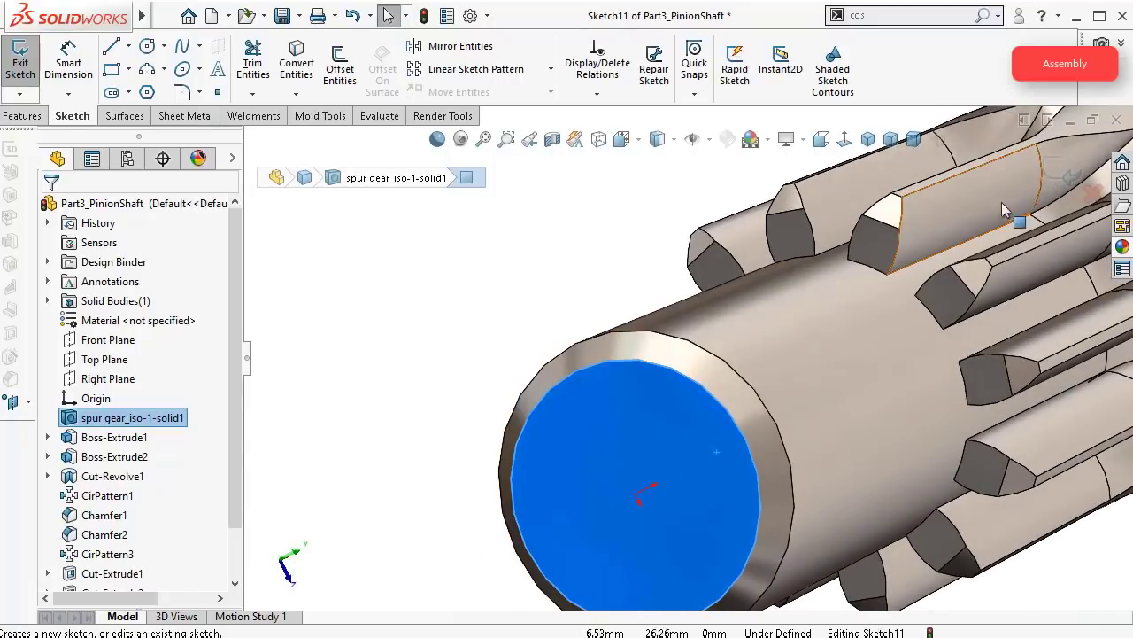
pyautogui.click(1062, 182)
# Step: On a gear tooth's flat end face, sketch a construction circle centered on the origin and passing through the outer corners of the tooth faces
pyautogui.click(877, 244)
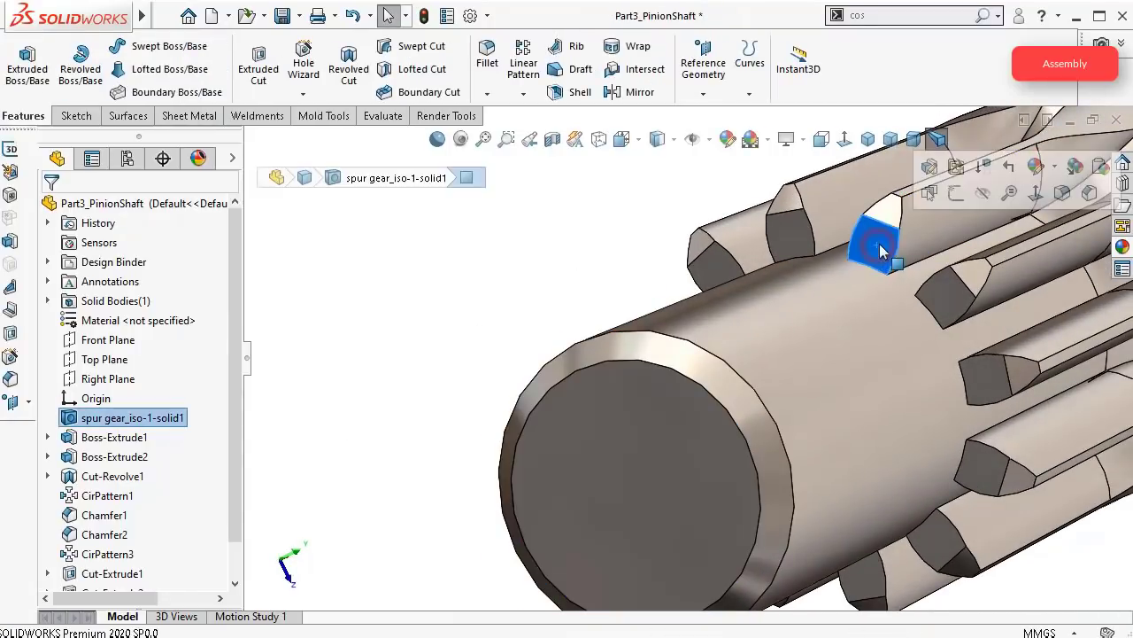
pyautogui.click(955, 193)
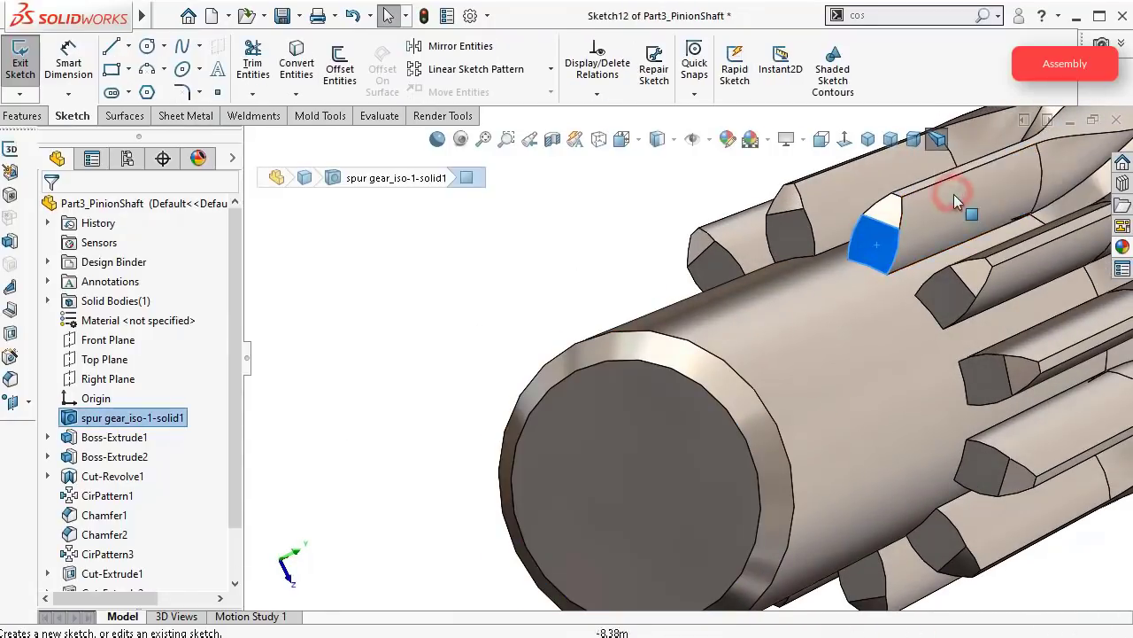
pyautogui.click(845, 139)
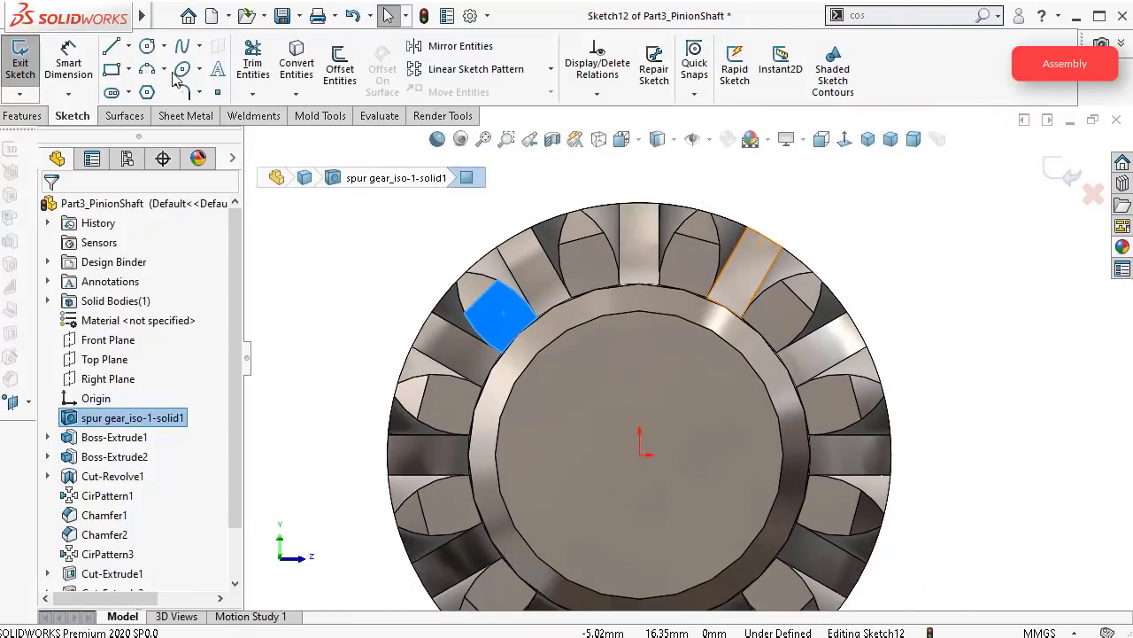
pyautogui.click(164, 70)
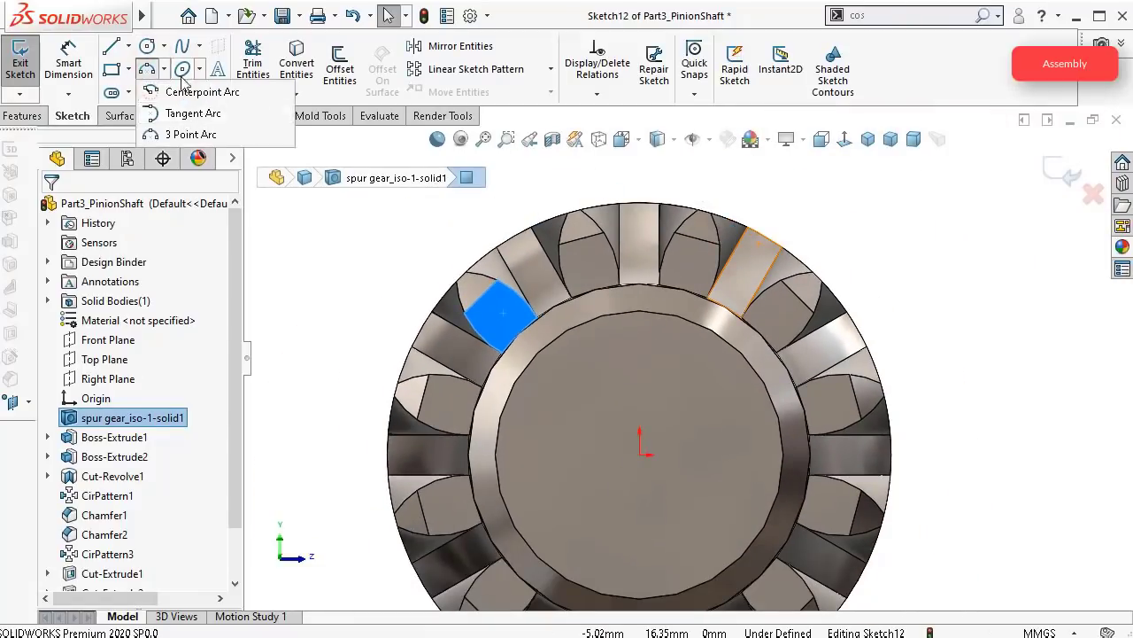
pyautogui.click(164, 46)
pyautogui.click(177, 68)
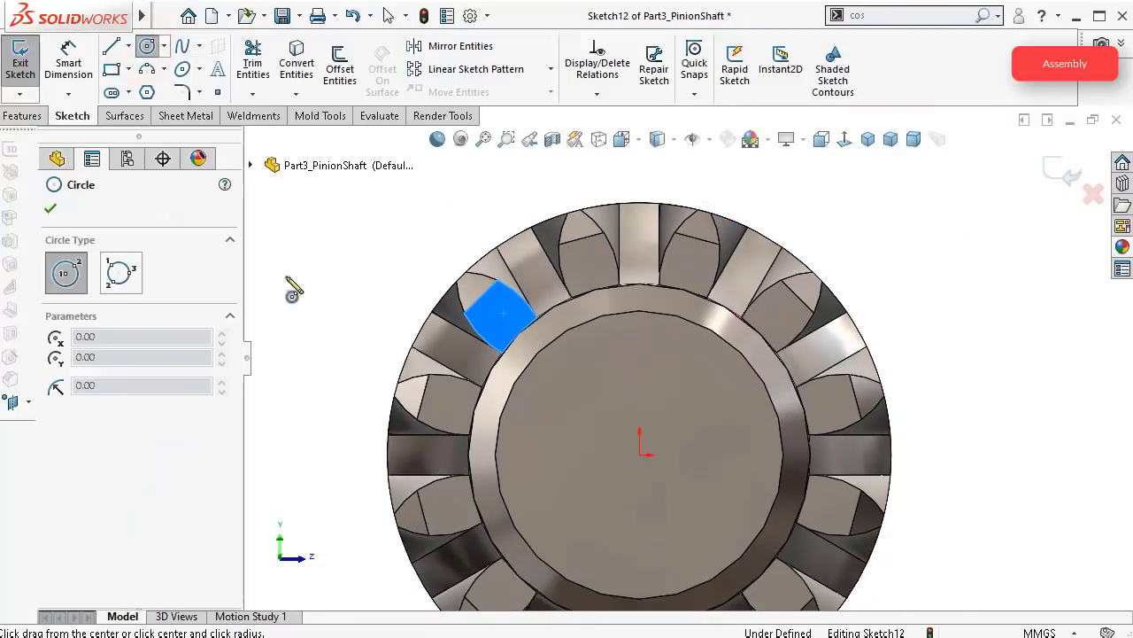
pyautogui.click(641, 452)
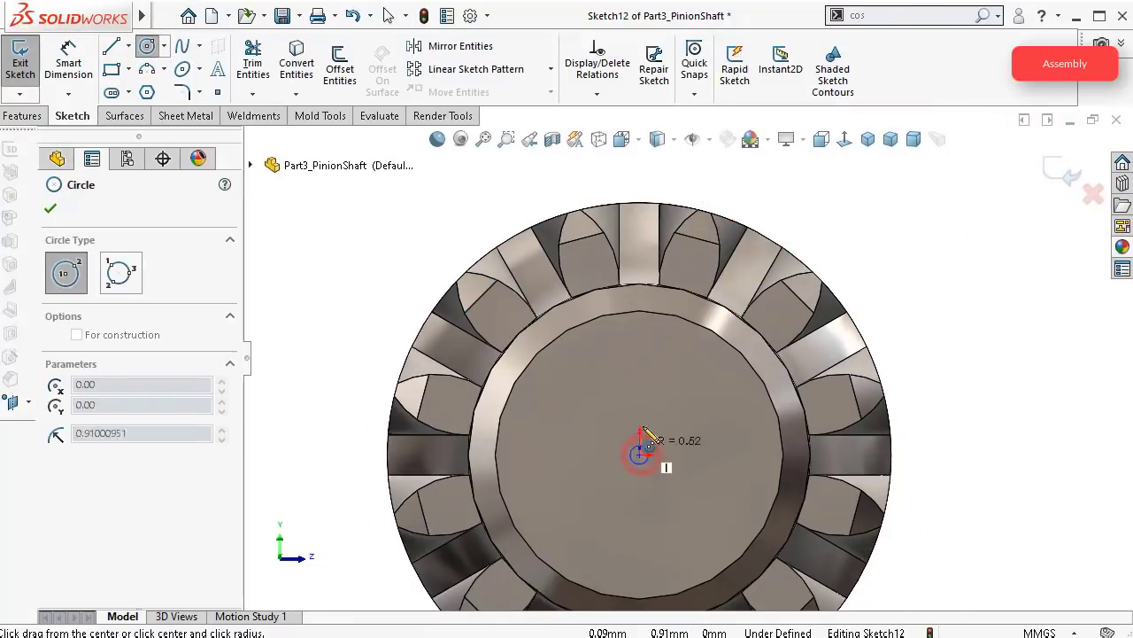
pyautogui.click(580, 238)
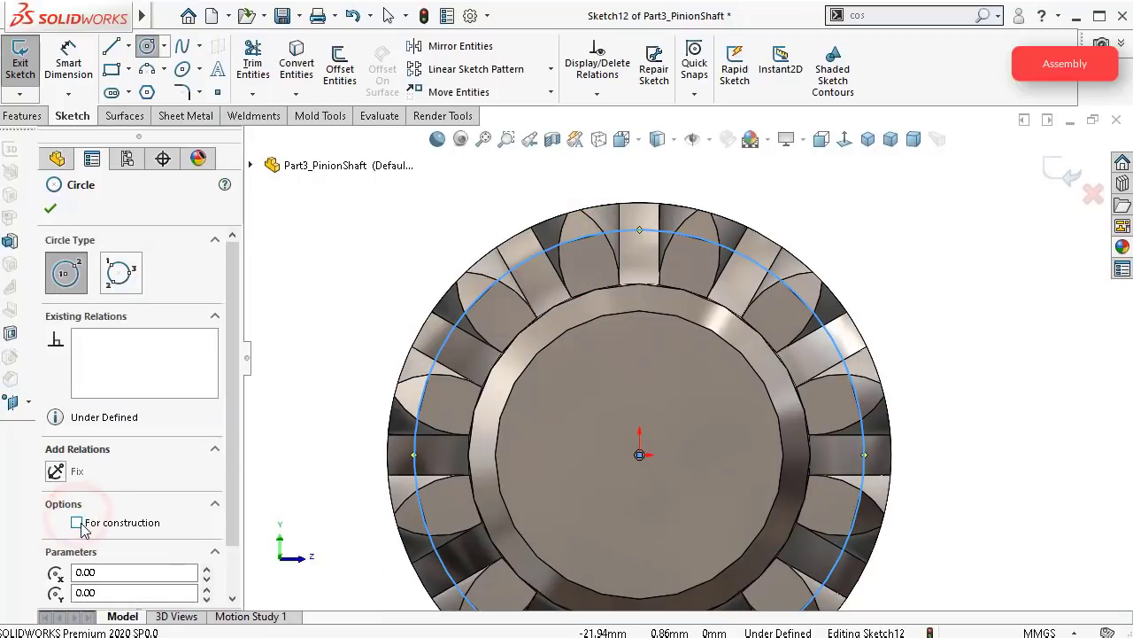
pyautogui.click(77, 522)
pyautogui.click(50, 210)
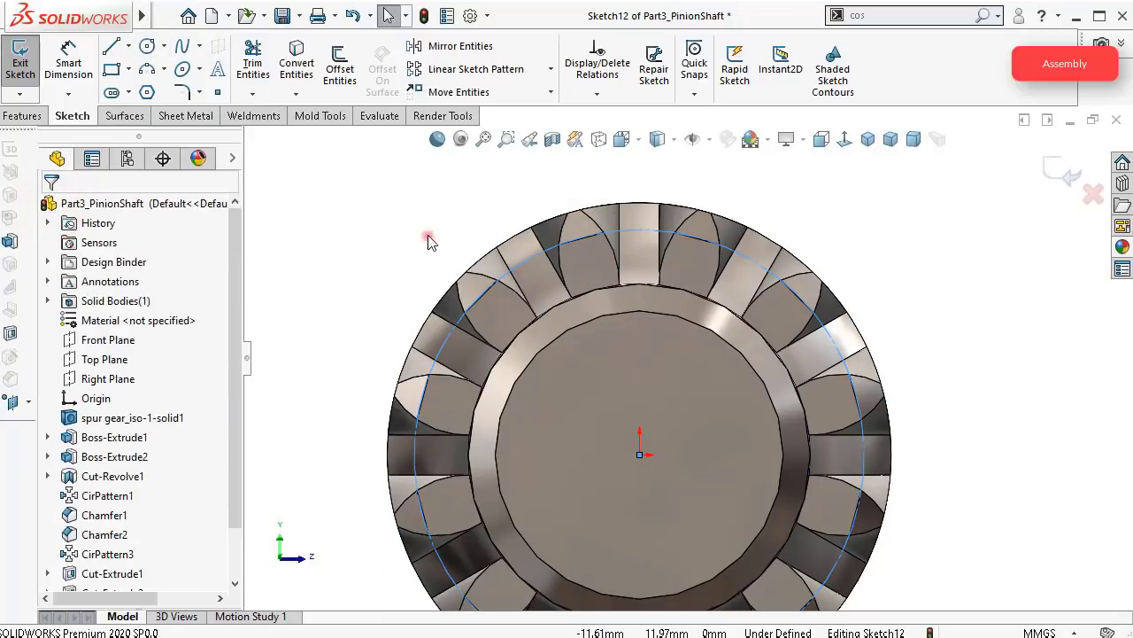
pyautogui.scroll(-5, 687, 404)
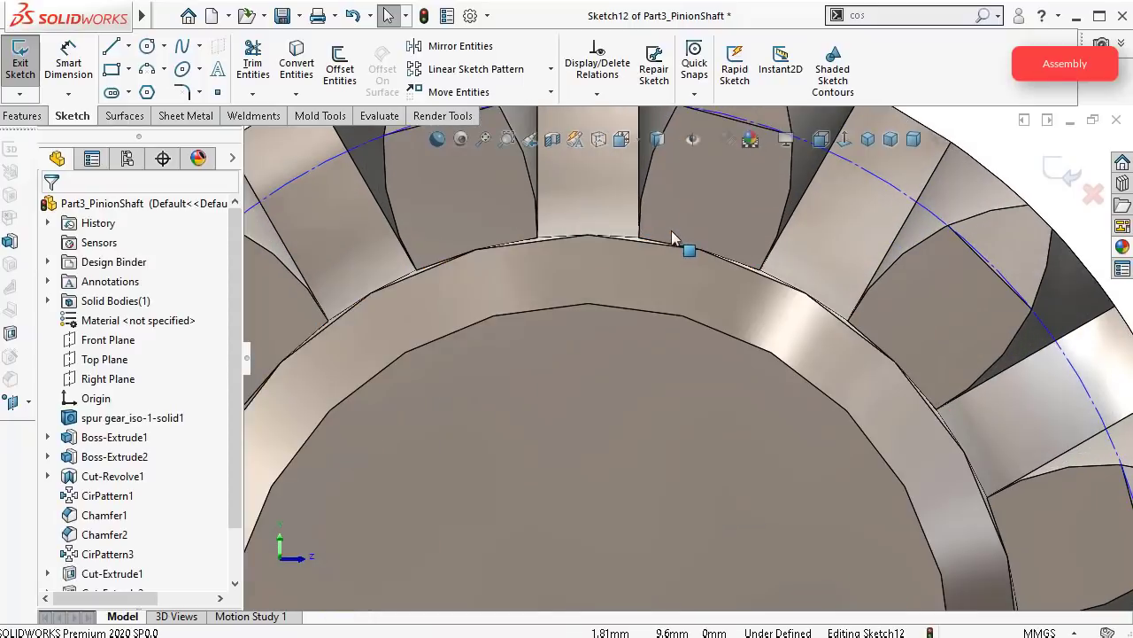
pyautogui.scroll(3, 708, 226)
pyautogui.scroll(-3, 773, 208)
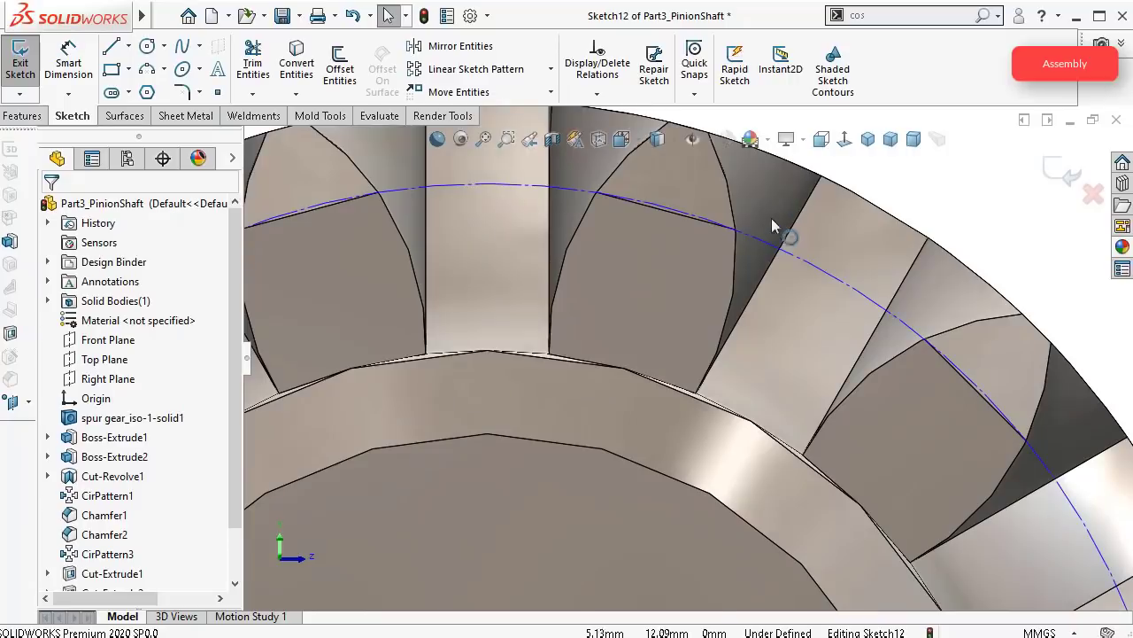
# Step: Make the construction circle coradial with the outer edge of a tooth's flat face, and exit the sketch
pyautogui.click(767, 240)
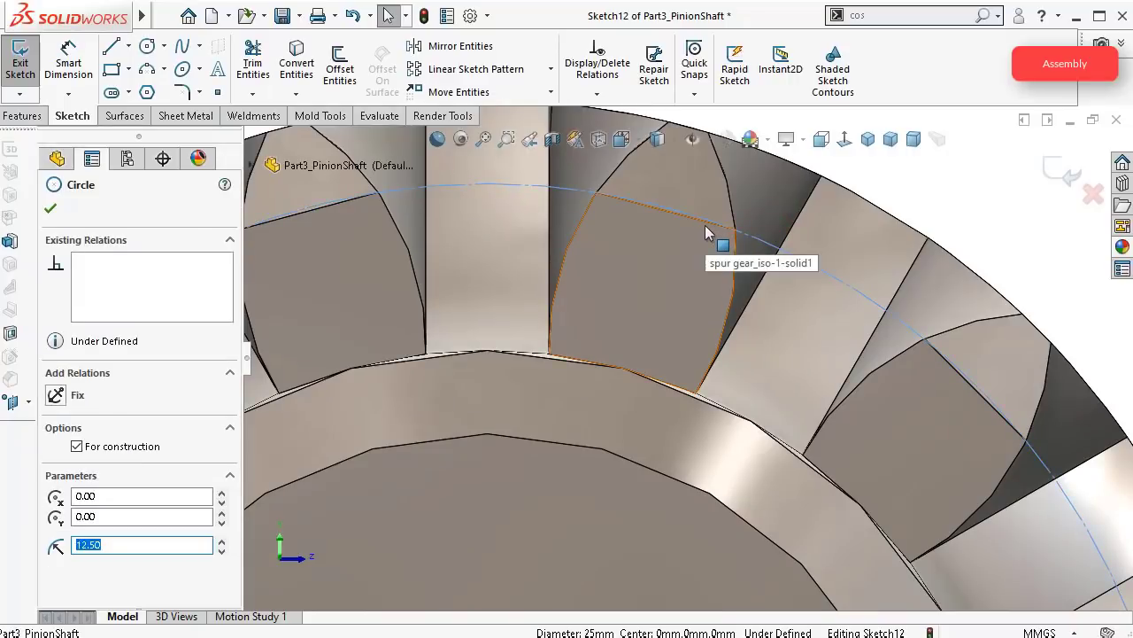
pyautogui.press('Escape')
pyautogui.scroll(1, 735, 231)
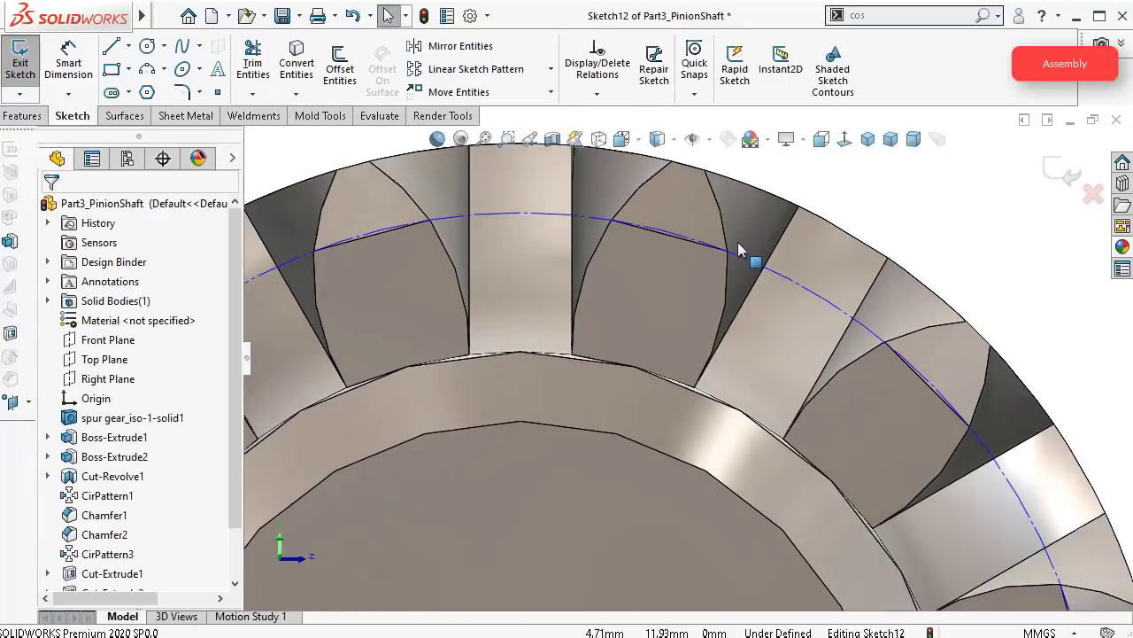
pyautogui.moveTo(738, 253); pyautogui.dragTo(747, 214)
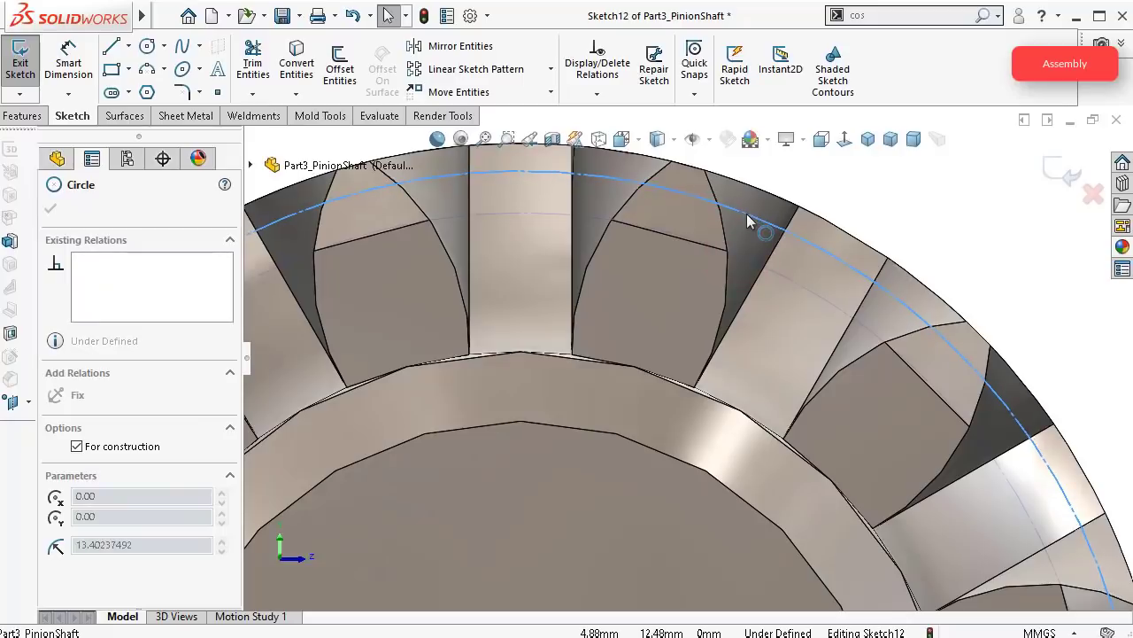
pyautogui.keyDown('ctrl'); pyautogui.click(718, 248); pyautogui.keyUp('ctrl')
pyautogui.click(765, 165)
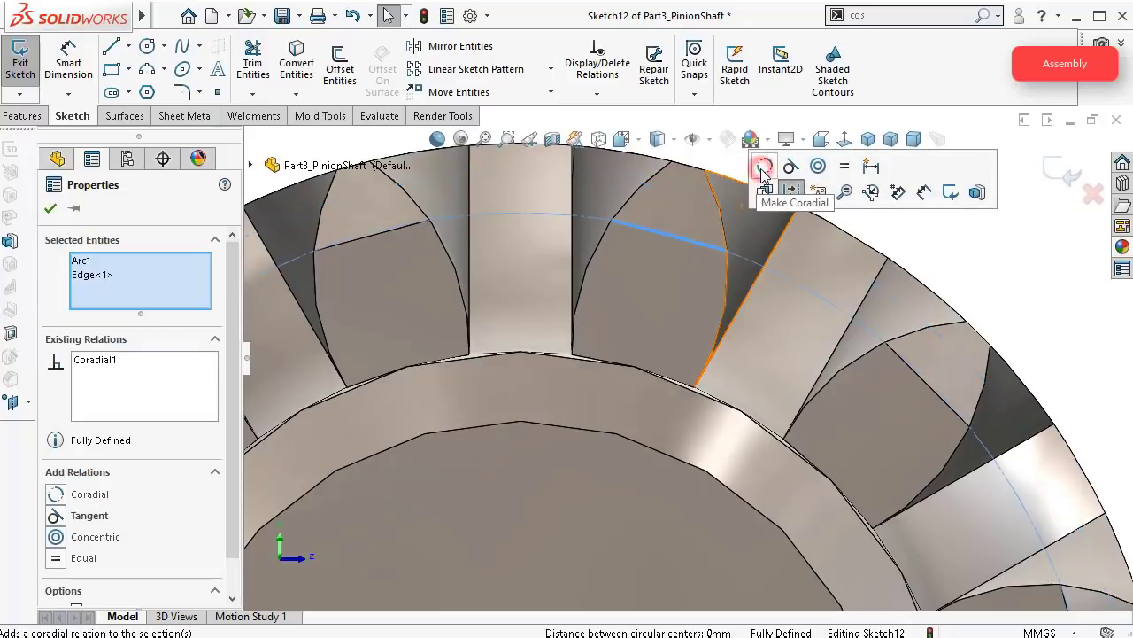
pyautogui.scroll(3, 944, 248)
pyautogui.click(948, 246)
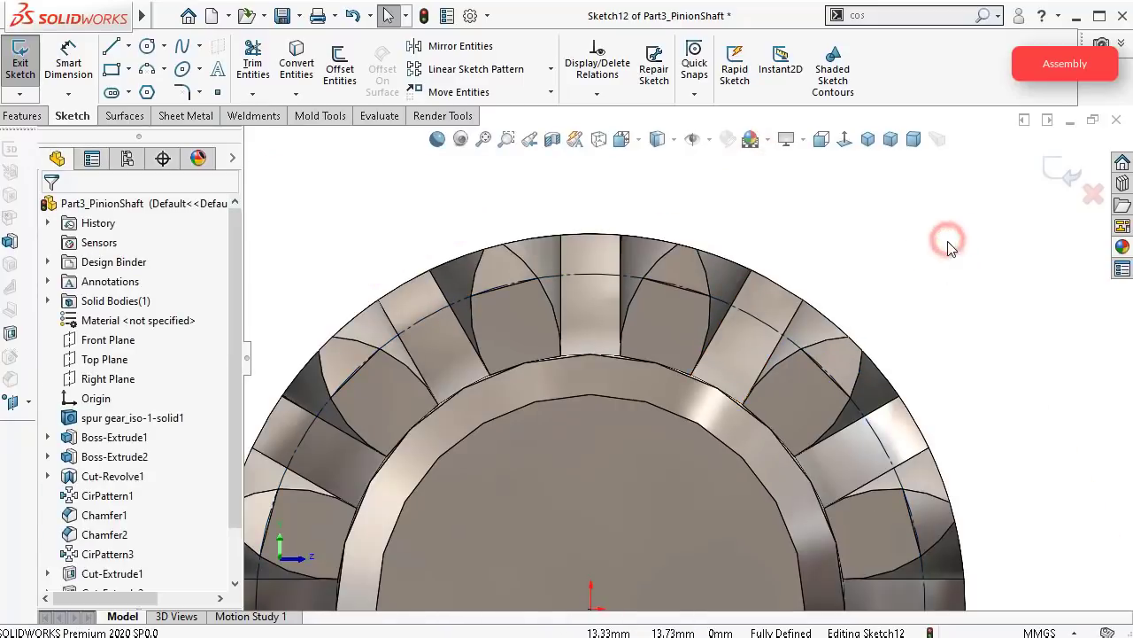
pyautogui.click(1044, 165)
pyautogui.scroll(2, 959, 236)
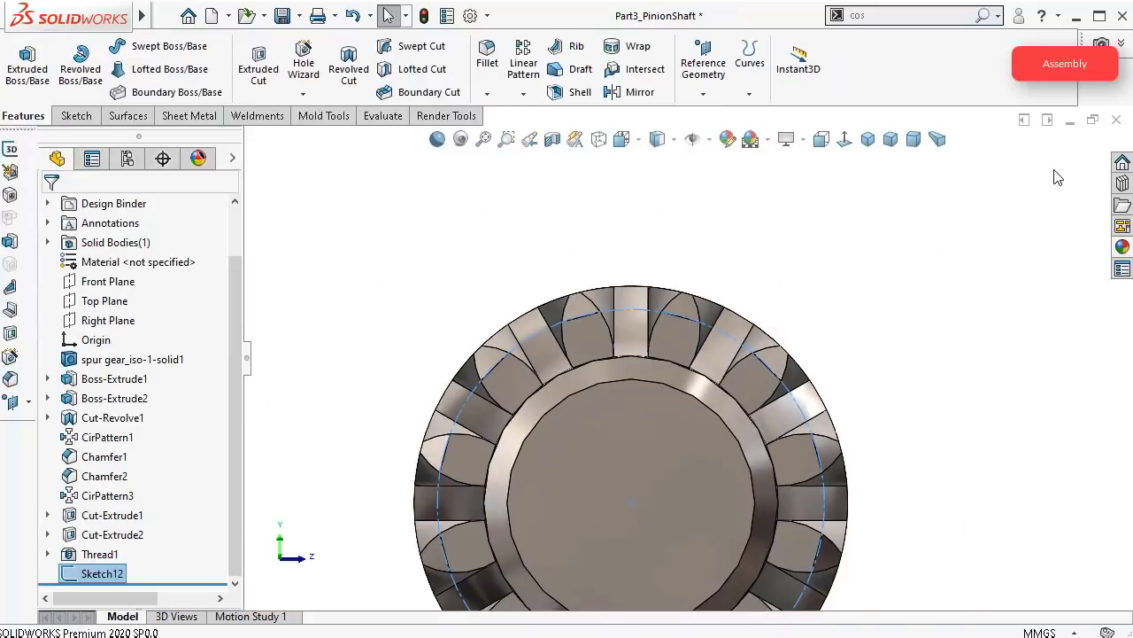
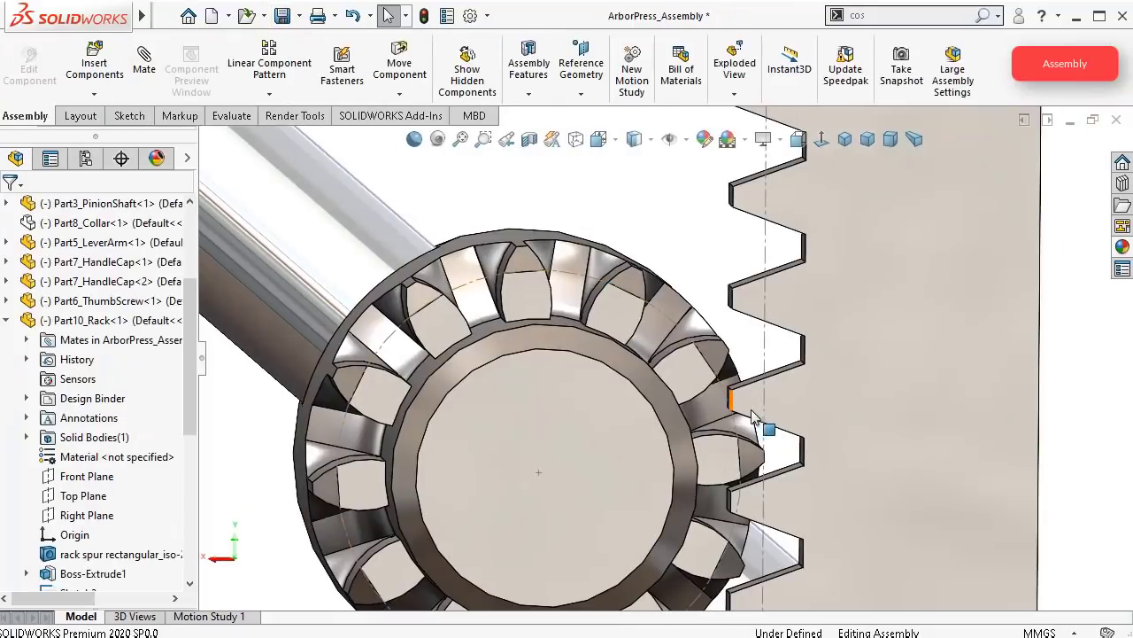
# Step: Edit the Rack Pinion mate, replacing the rack edge with the rack's sketched centerline and the pinion face with the sketched pitch circle
pyautogui.scroll(2, 777, 438)
pyautogui.scroll(1, 819, 187)
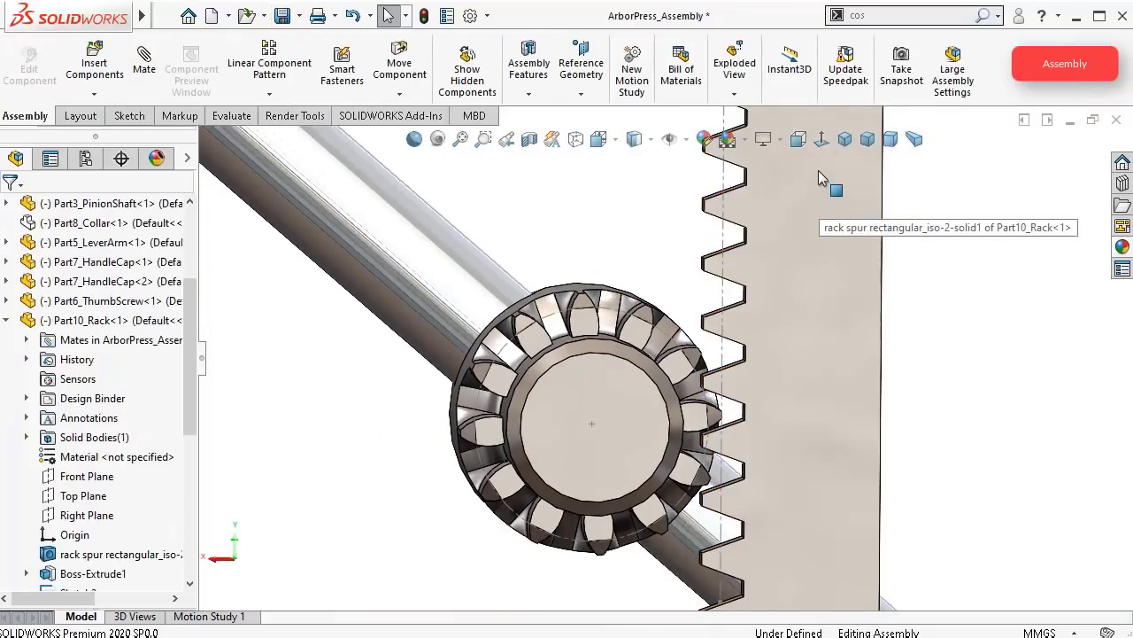
pyautogui.scroll(-2, 818, 170)
pyautogui.scroll(-6, 182, 384)
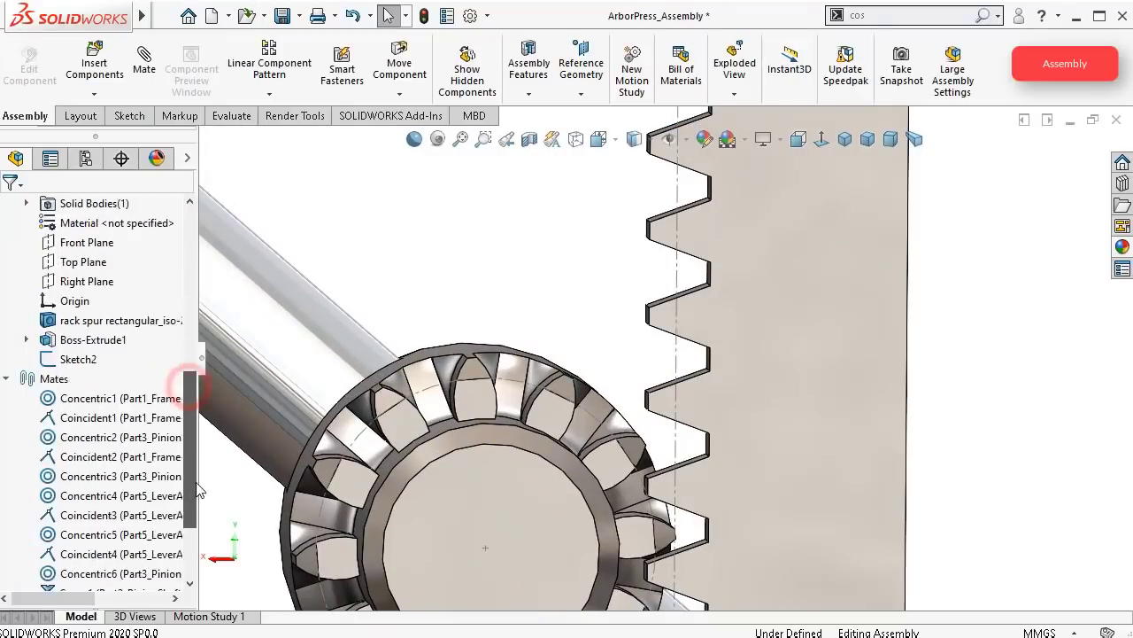
pyautogui.click(106, 573)
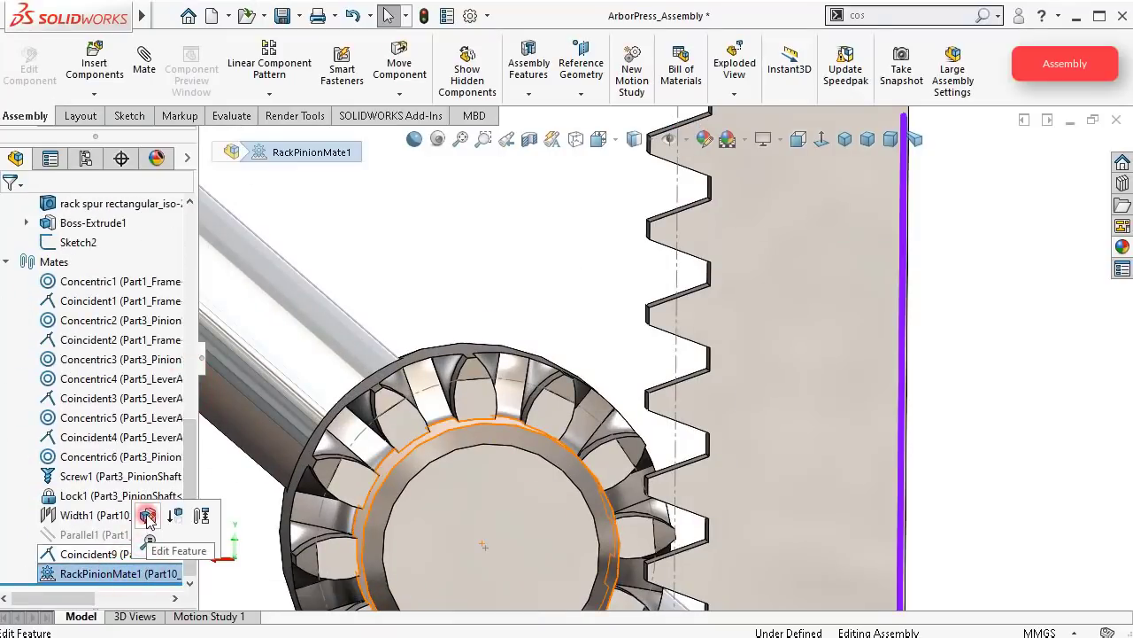
pyautogui.click(148, 517)
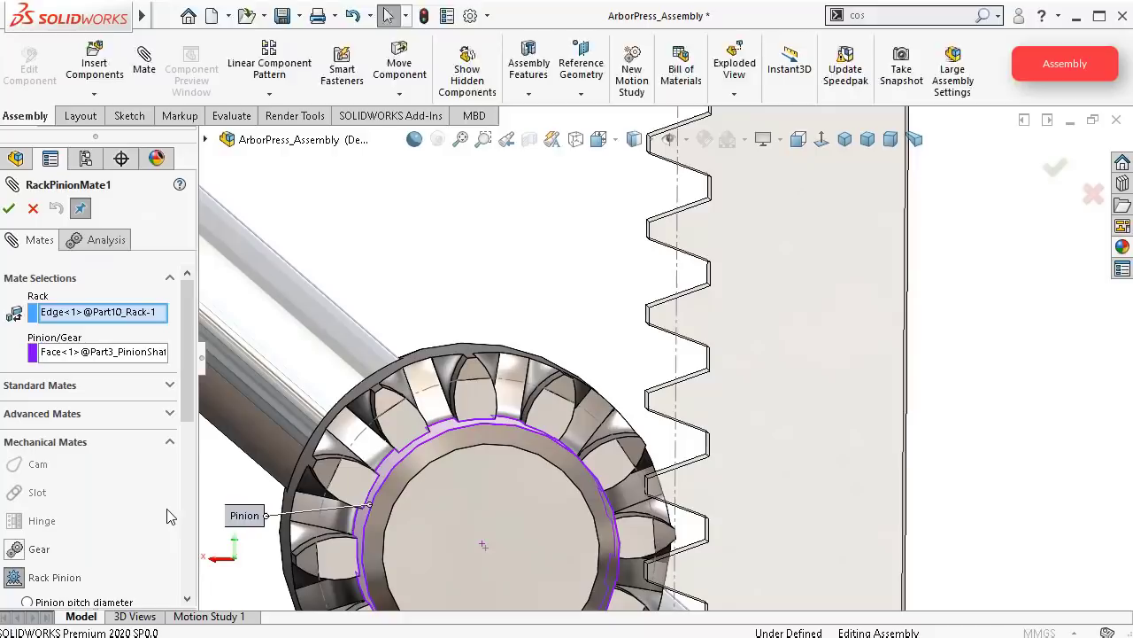
pyautogui.click(148, 320)
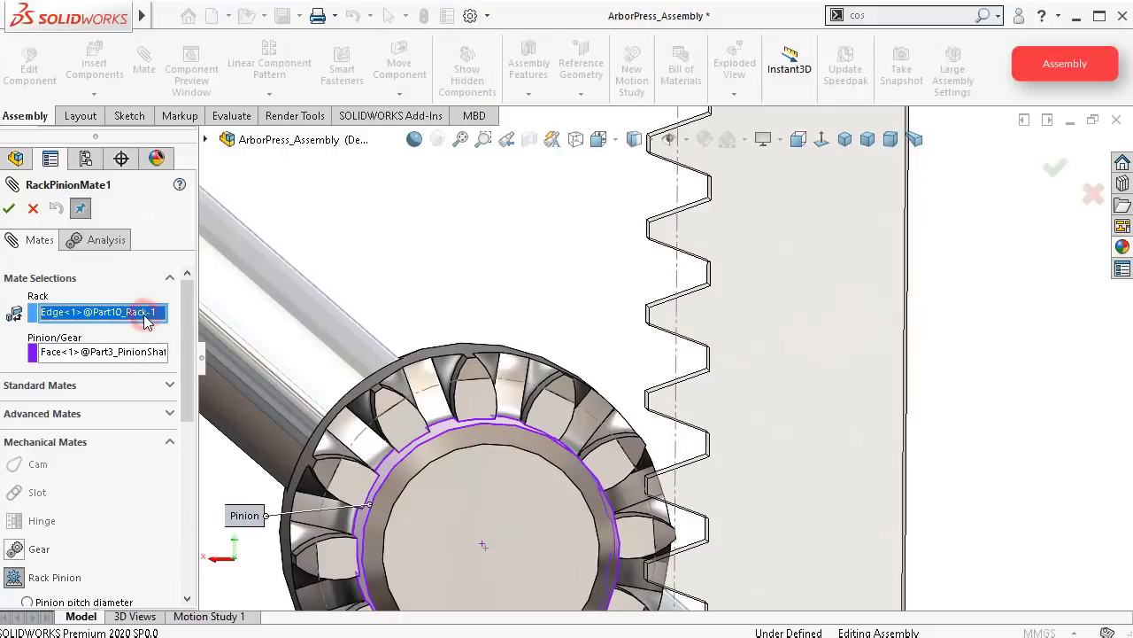
pyautogui.click(678, 280)
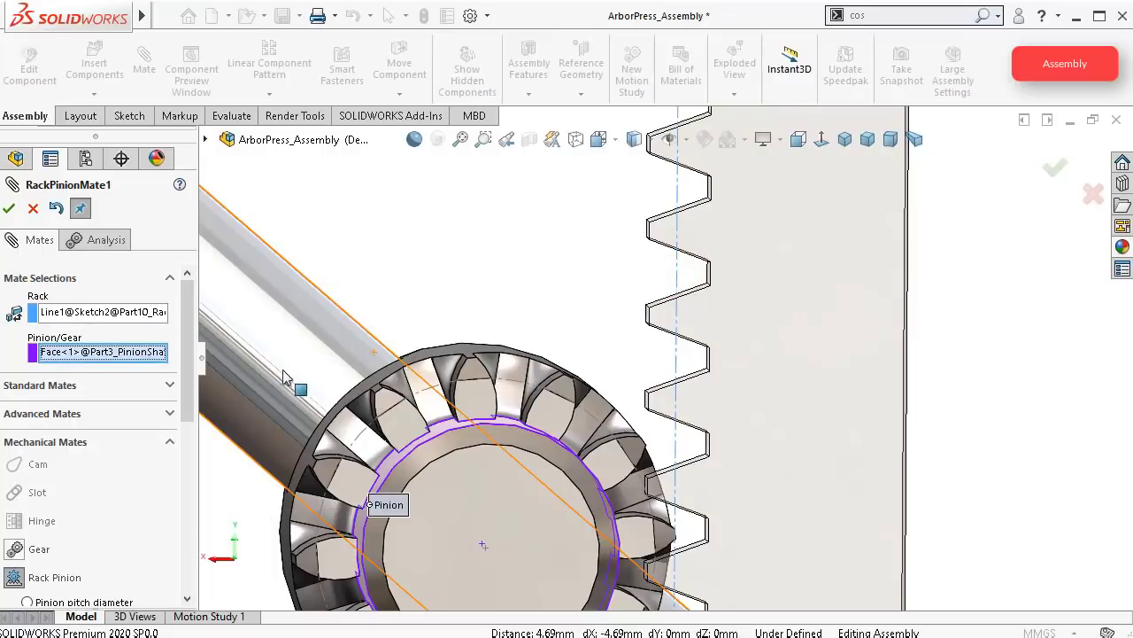
pyautogui.click(582, 414)
pyautogui.moveTo(740, 511)
pyautogui.mouseDown(button='middle')
pyautogui.moveTo(737, 492)
pyautogui.moveTo(738, 513)
pyautogui.moveTo(753, 481)
pyautogui.mouseUp(button='middle')
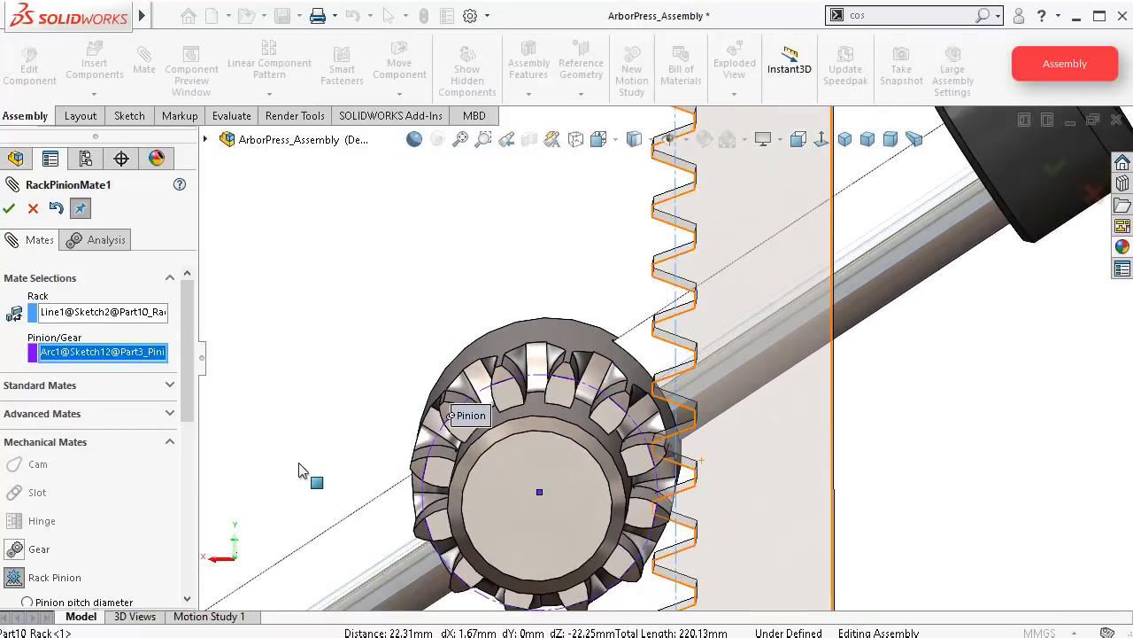
# Step: Define the Rack Pinion mate by a pinion pitch diameter of 25 mm, with Reverse on, and accept it
pyautogui.moveTo(189, 383); pyautogui.dragTo(203, 440)
pyautogui.click(28, 460)
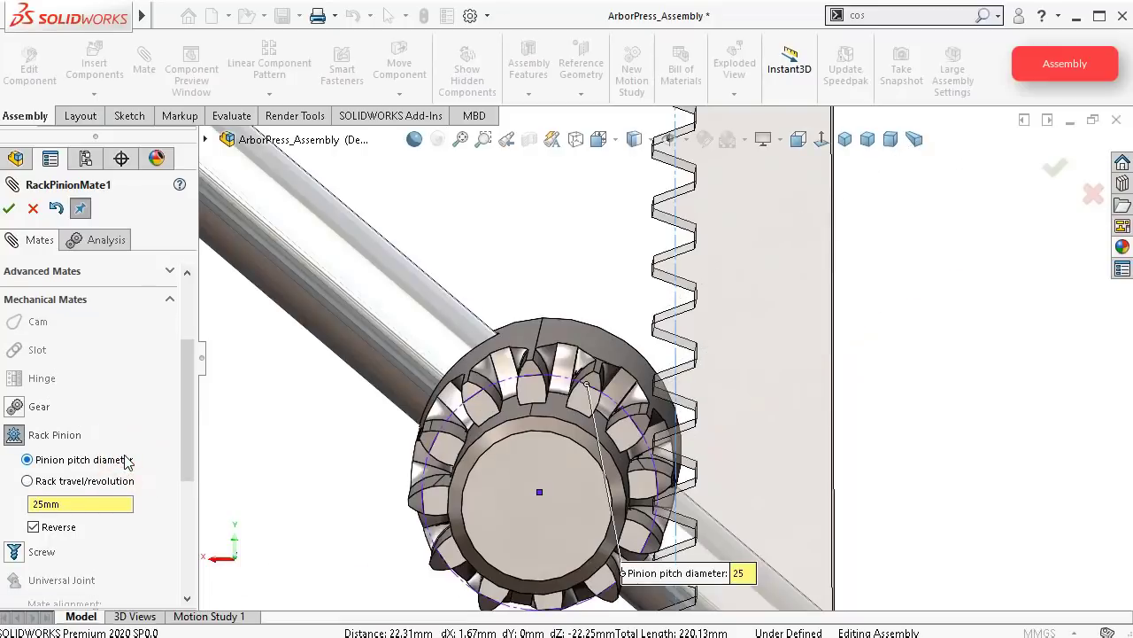
pyautogui.scroll(1, 531, 462)
pyautogui.moveTo(535, 465); pyautogui.dragTo(537, 457, button='middle')
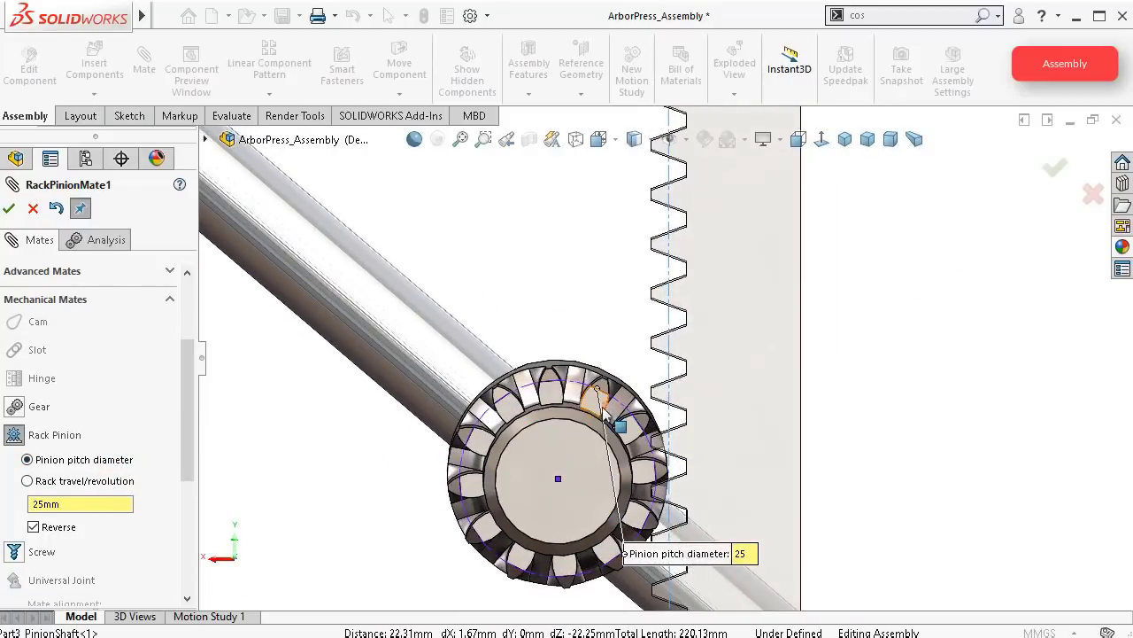
pyautogui.scroll(-2, 746, 436)
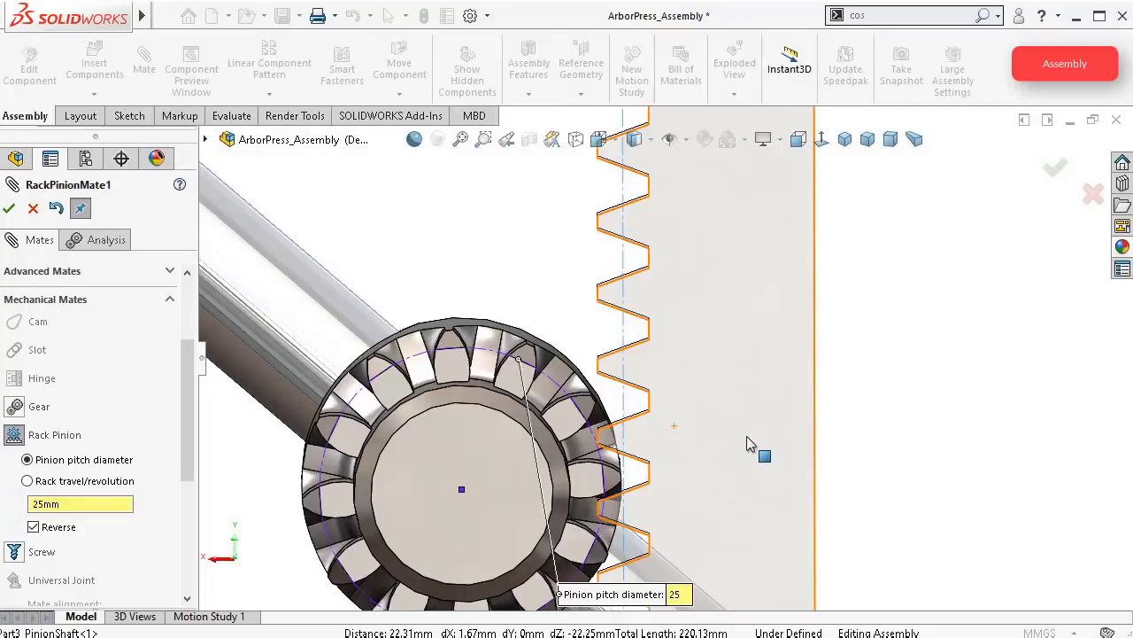
pyautogui.click(1050, 173)
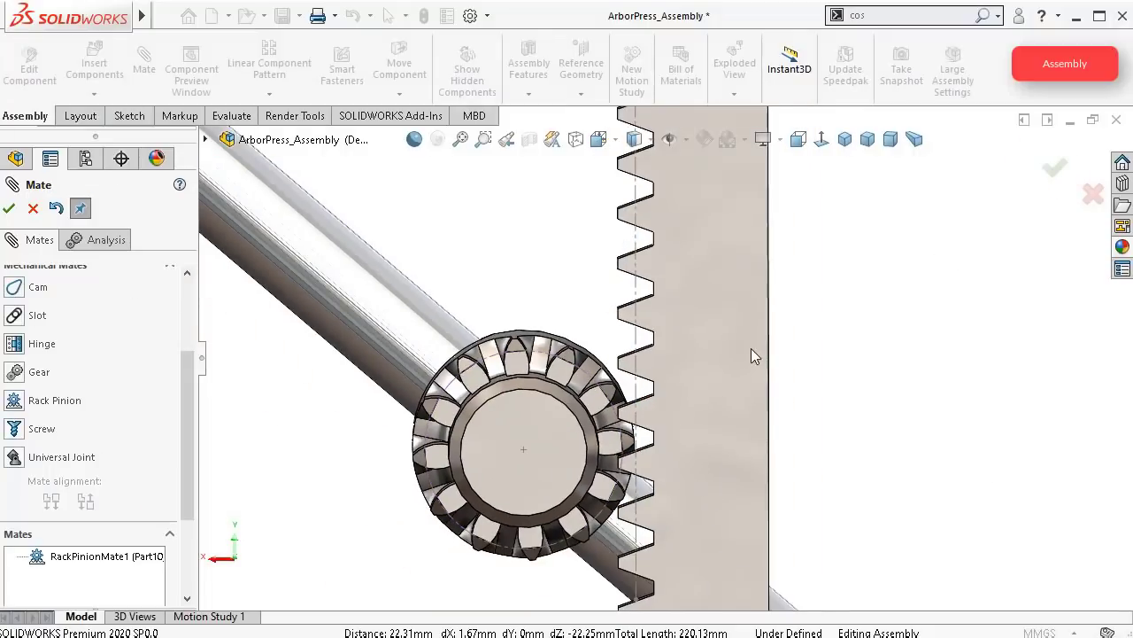
# Step: Move the rack up and down to test how its teeth mesh with the pinion, and review the mate's settings
pyautogui.moveTo(751, 348); pyautogui.dragTo(728, 339)
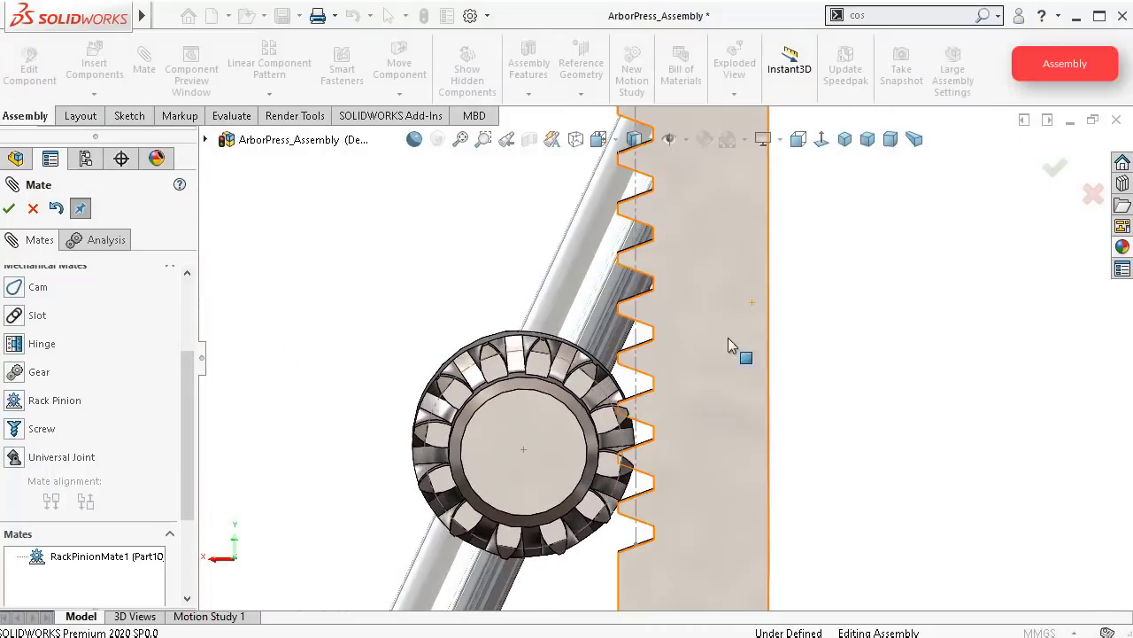
pyautogui.moveTo(710, 387); pyautogui.dragTo(675, 560)
pyautogui.click(111, 556)
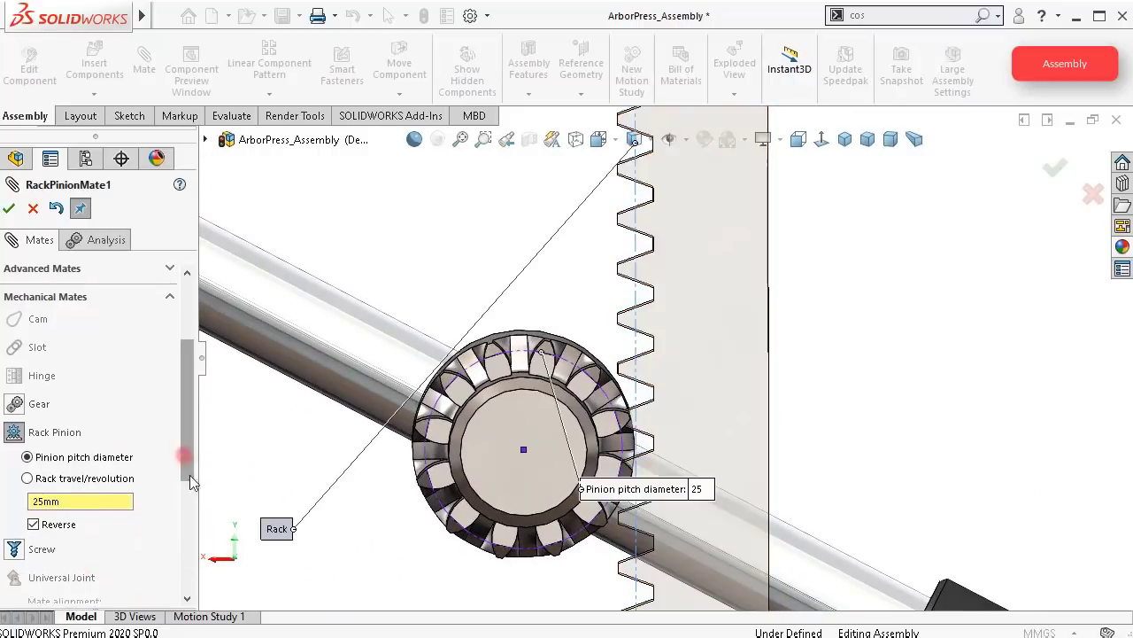
pyautogui.scroll(-3, 190, 475)
pyautogui.click(33, 211)
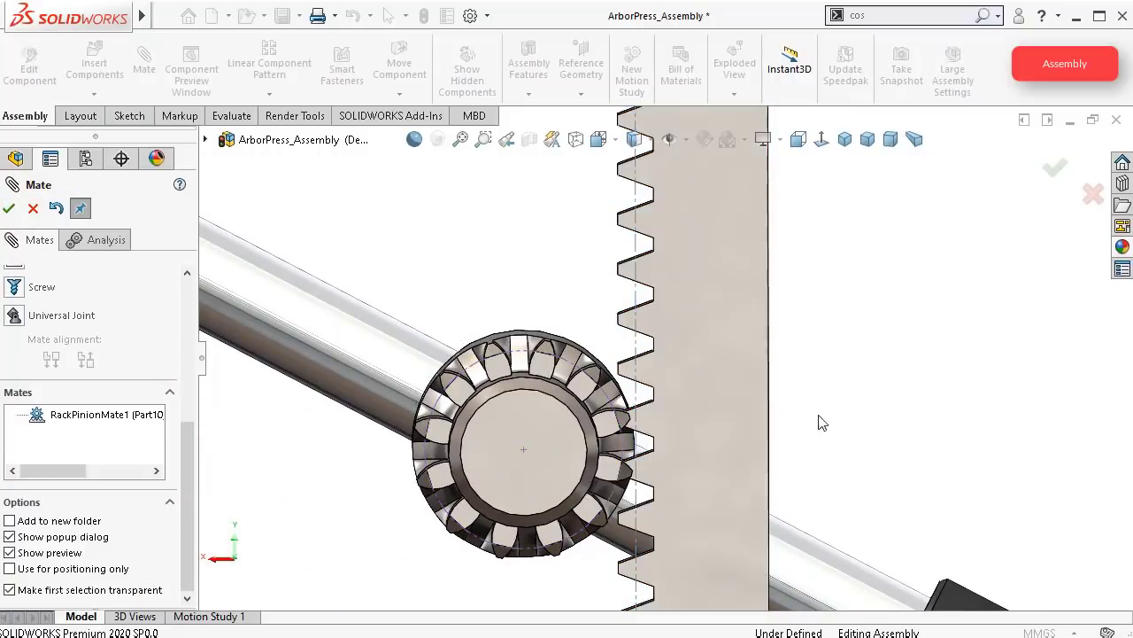
pyautogui.scroll(-2, 601, 312)
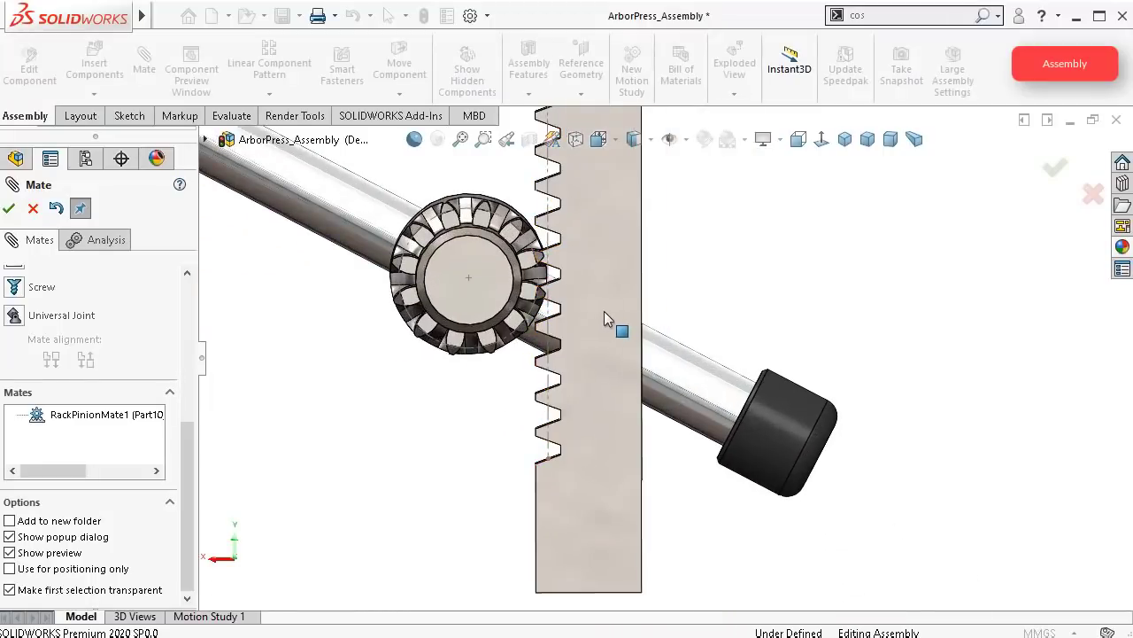
pyautogui.click(9, 209)
# Step: Suppress the Rack Pinion mate and shift the rack slightly upward so its teeth line up with the pinion's gaps
pyautogui.click(81, 575)
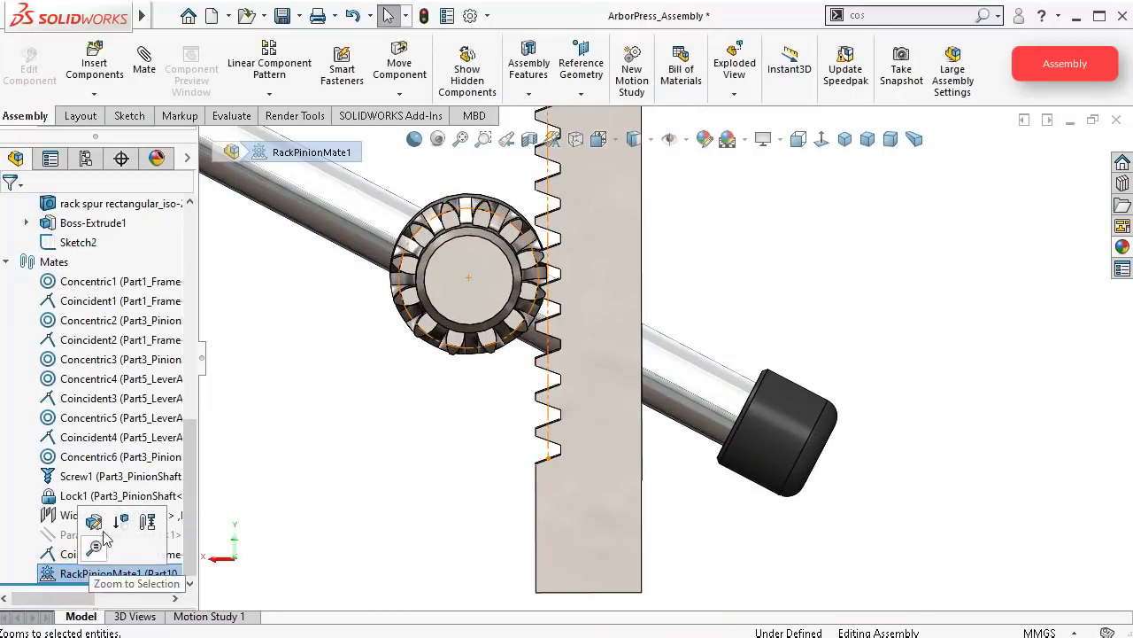
pyautogui.click(111, 525)
pyautogui.scroll(-2, 620, 298)
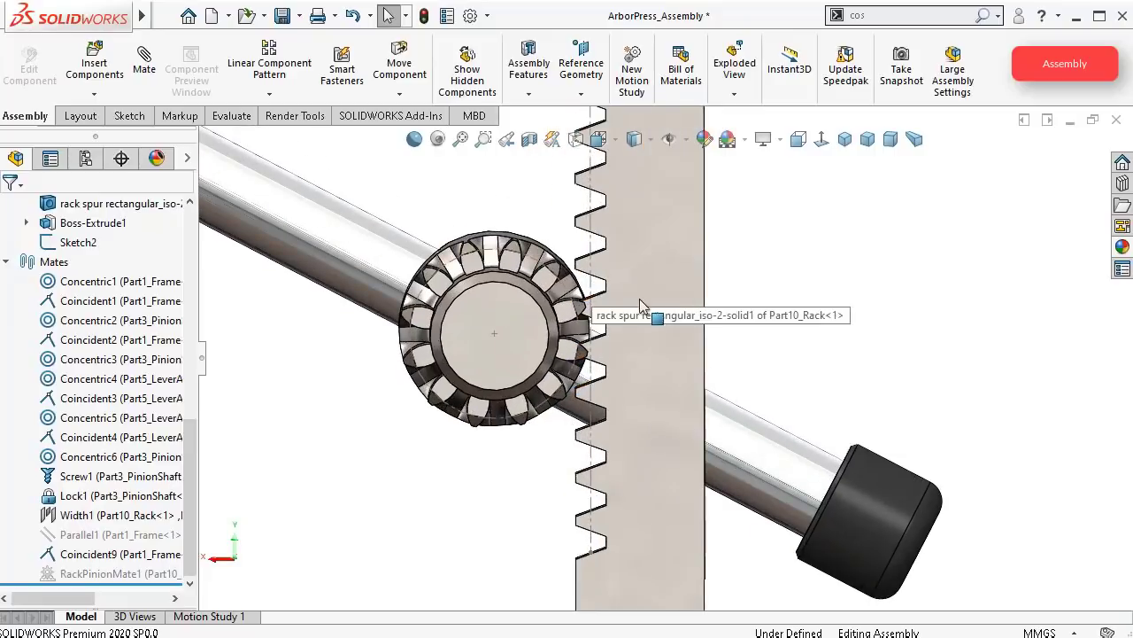
pyautogui.moveTo(667, 372); pyautogui.dragTo(671, 351)
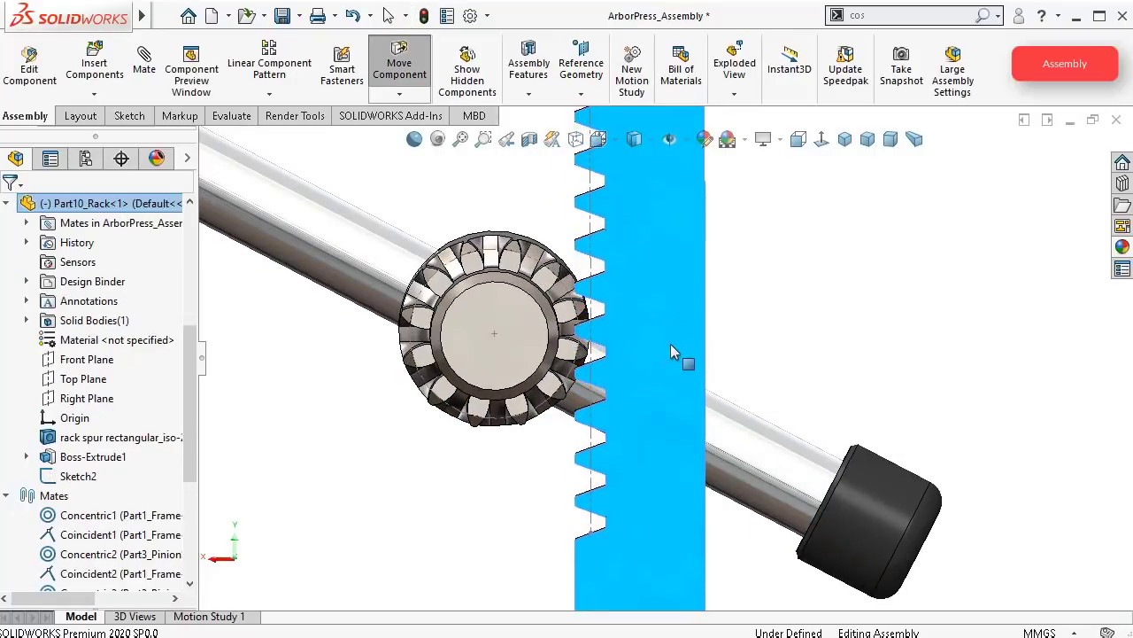
pyautogui.press('Escape')
# Step: Unsuppress the Rack Pinion mate and move the rack upward to test the meshing
pyautogui.scroll(-4, 202, 467)
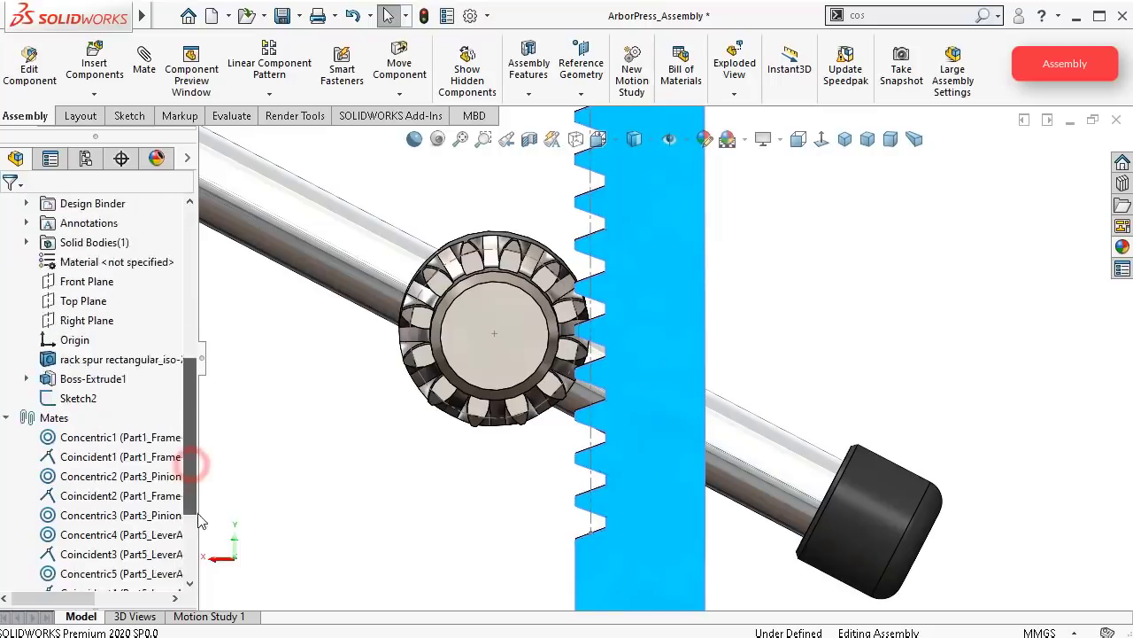
pyautogui.rightClick(177, 573)
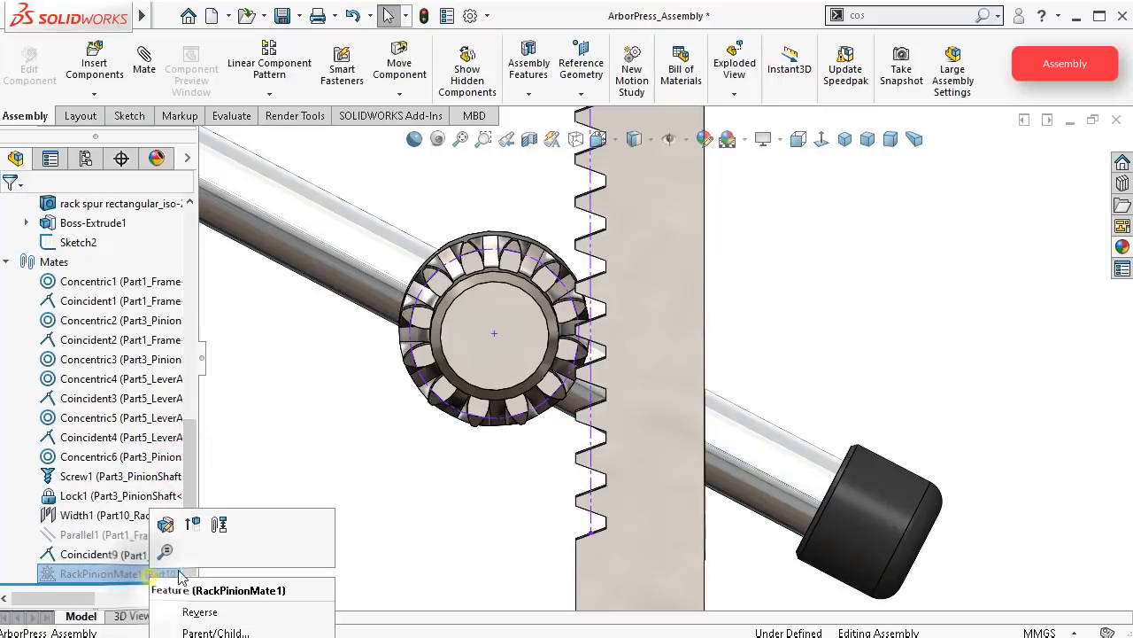
pyautogui.click(194, 526)
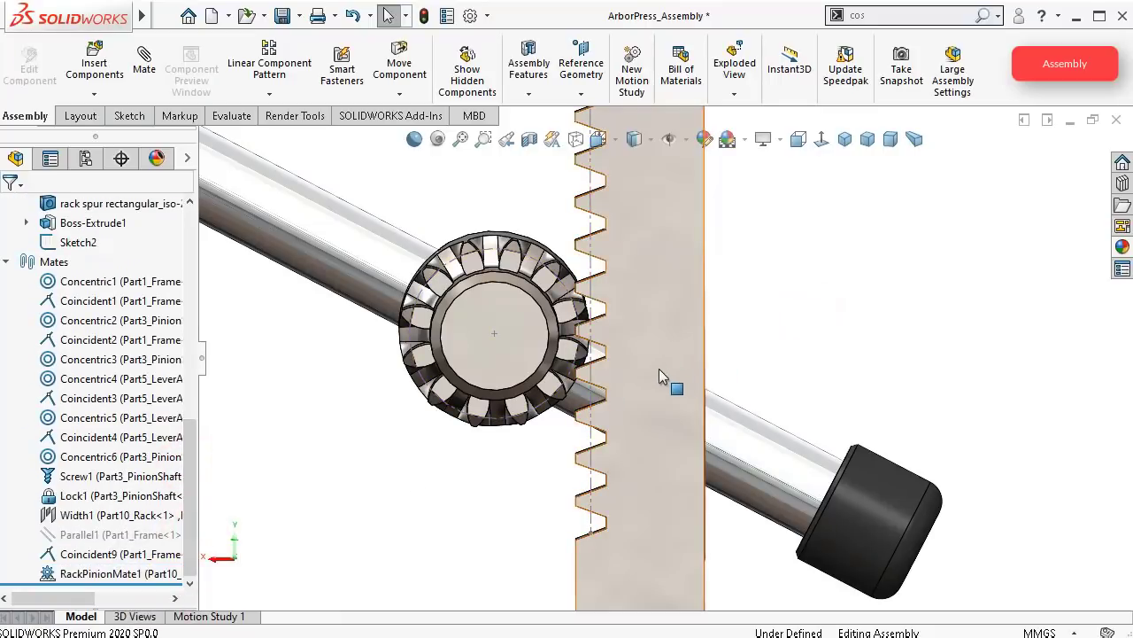
pyautogui.moveTo(659, 370); pyautogui.dragTo(679, 310)
pyautogui.press('Escape')
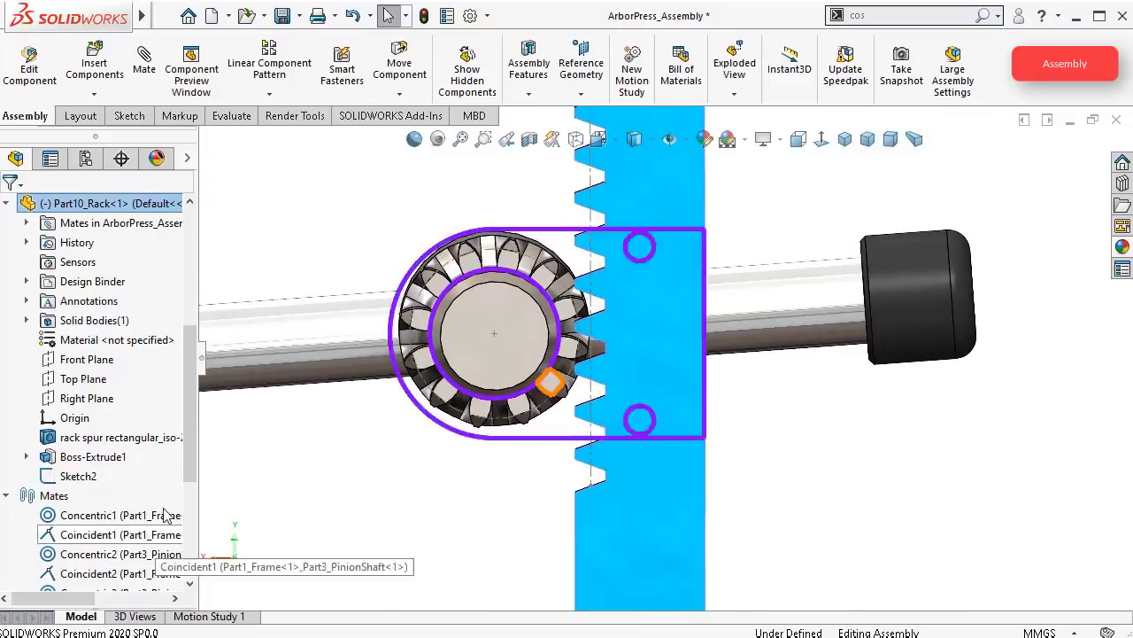
# Step: Redefine the Rack Pinion mate by rack travel per revolution, accept it, and move the rack down to test the motion
pyautogui.scroll(-4, 165, 523)
pyautogui.click(156, 574)
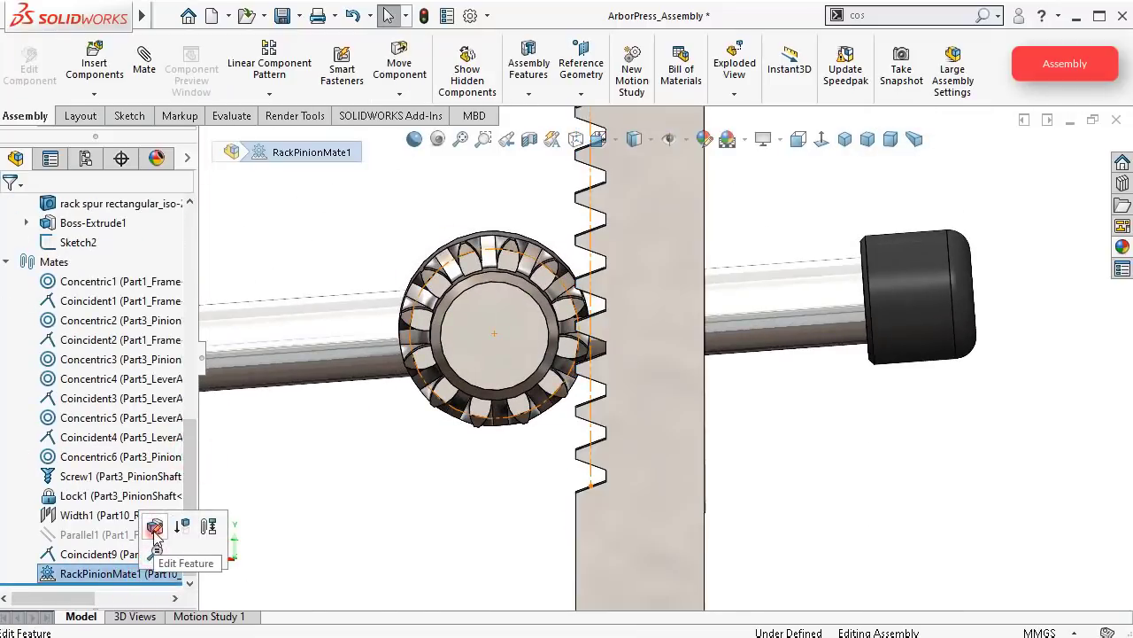
pyautogui.click(155, 529)
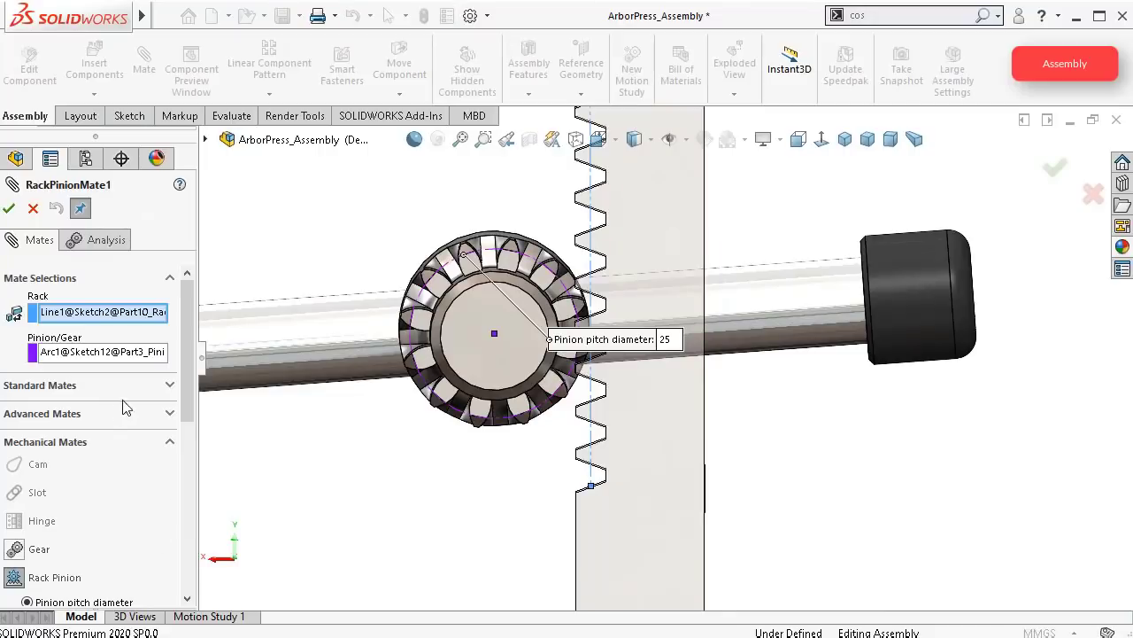
pyautogui.scroll(-3, 186, 381)
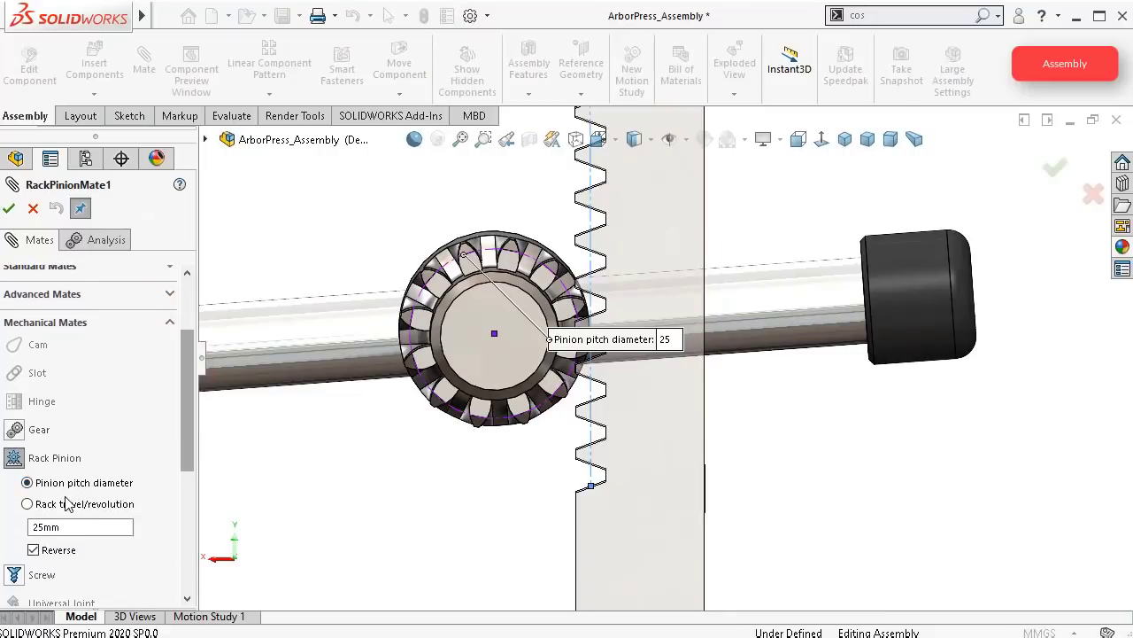
pyautogui.click(71, 505)
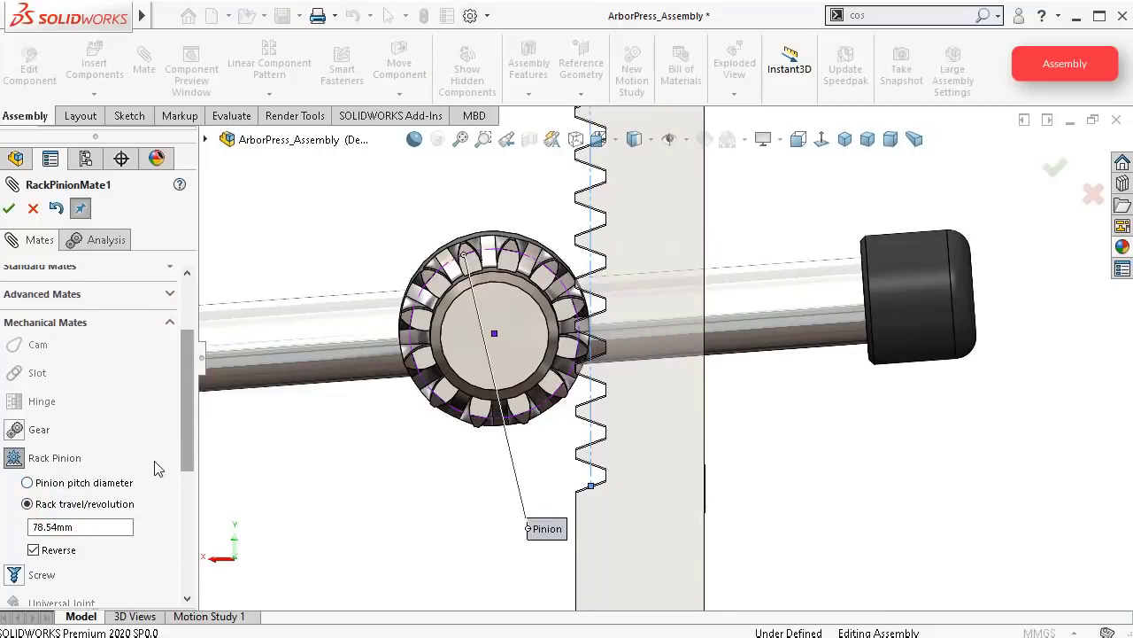
pyautogui.click(10, 209)
pyautogui.click(1053, 168)
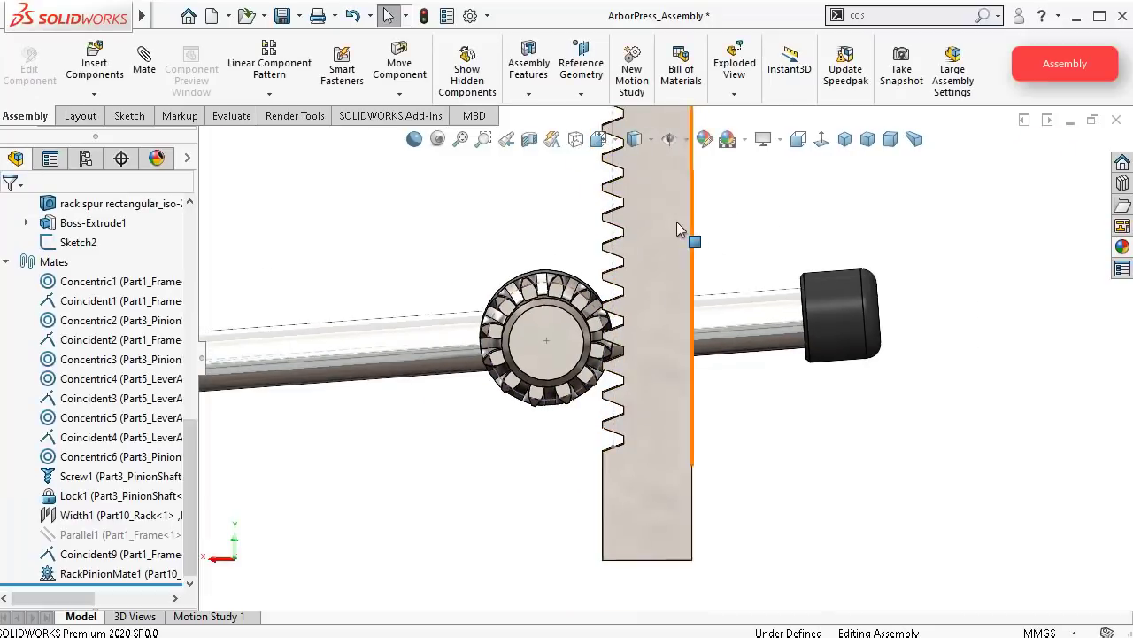
pyautogui.moveTo(677, 229); pyautogui.dragTo(674, 331)
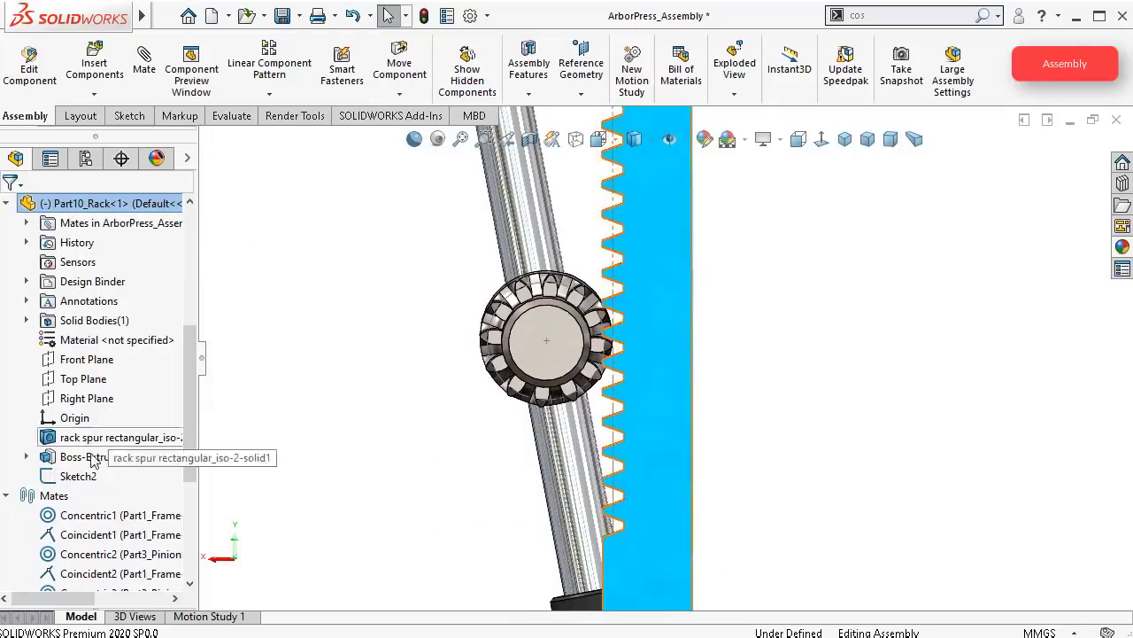
# Step: Show the hidden collar and frame components again
pyautogui.click(8, 497)
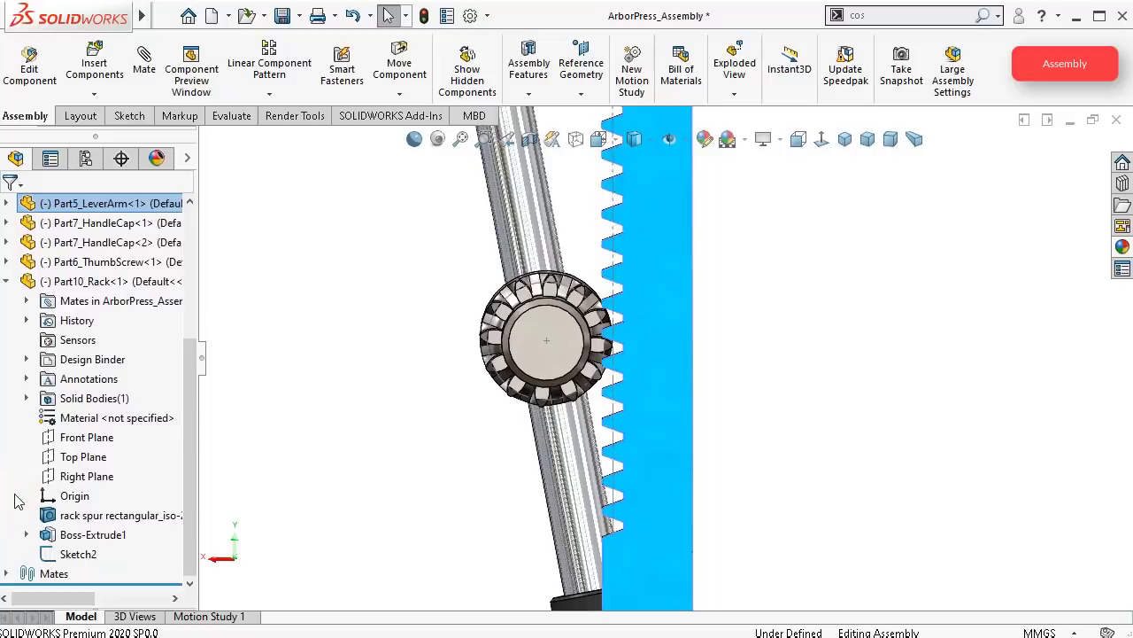
pyautogui.scroll(3, 168, 454)
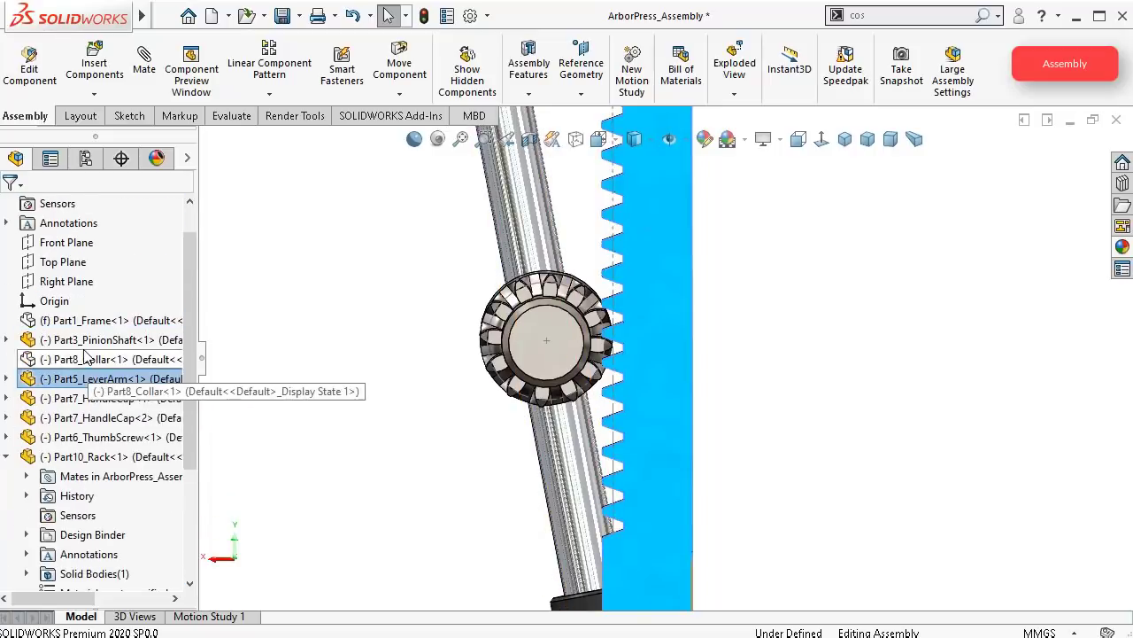
pyautogui.click(91, 358)
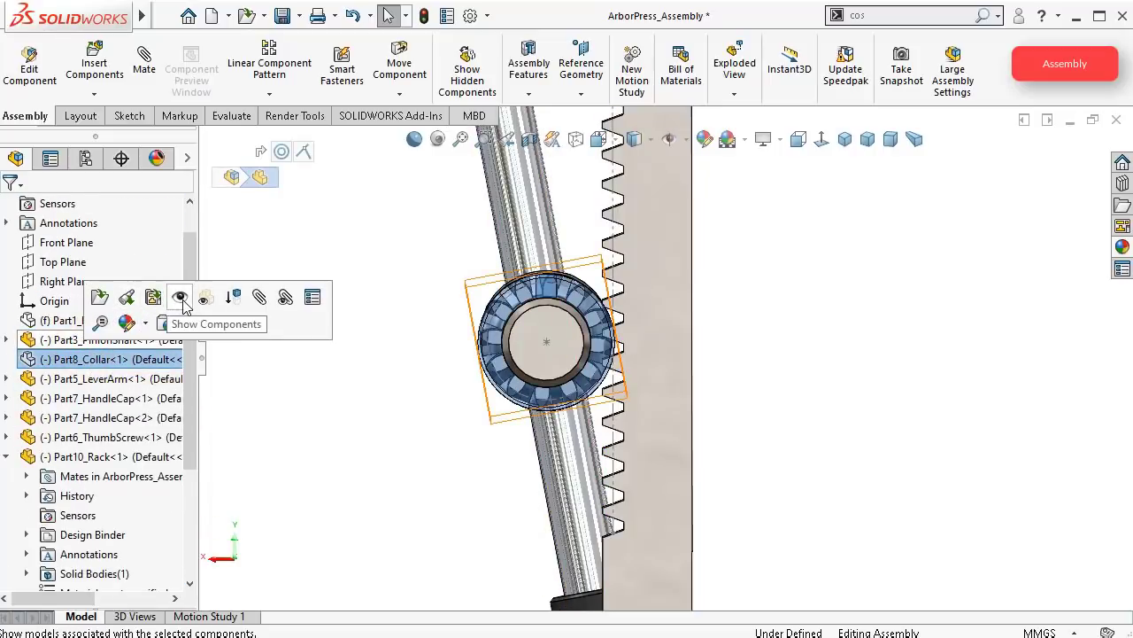
pyautogui.click(89, 321)
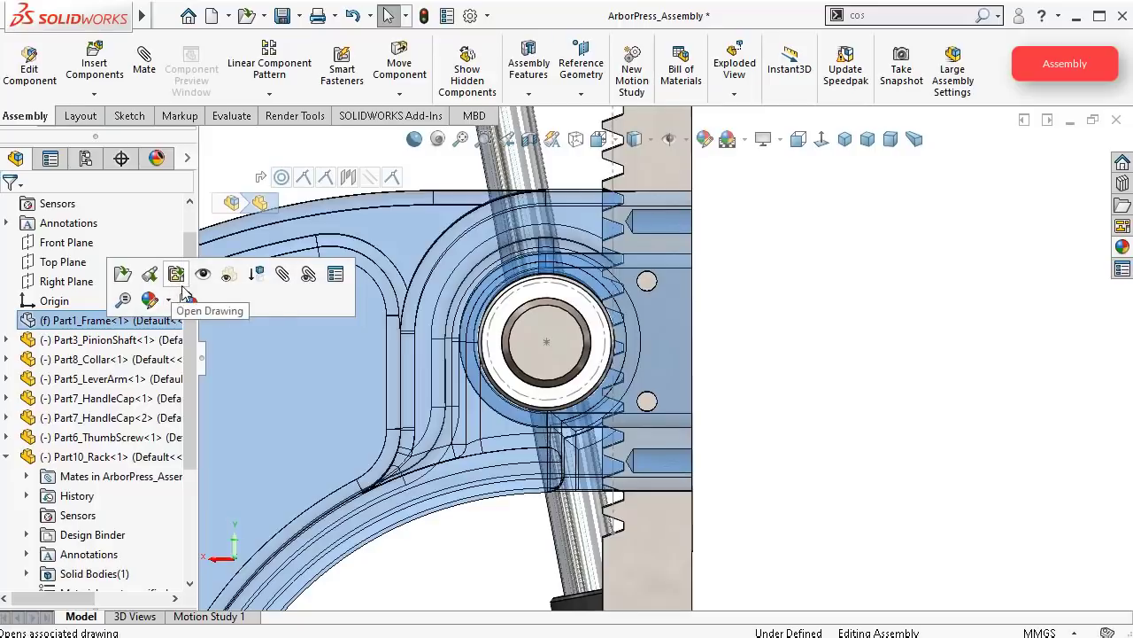
pyautogui.click(205, 278)
pyautogui.scroll(5, 726, 312)
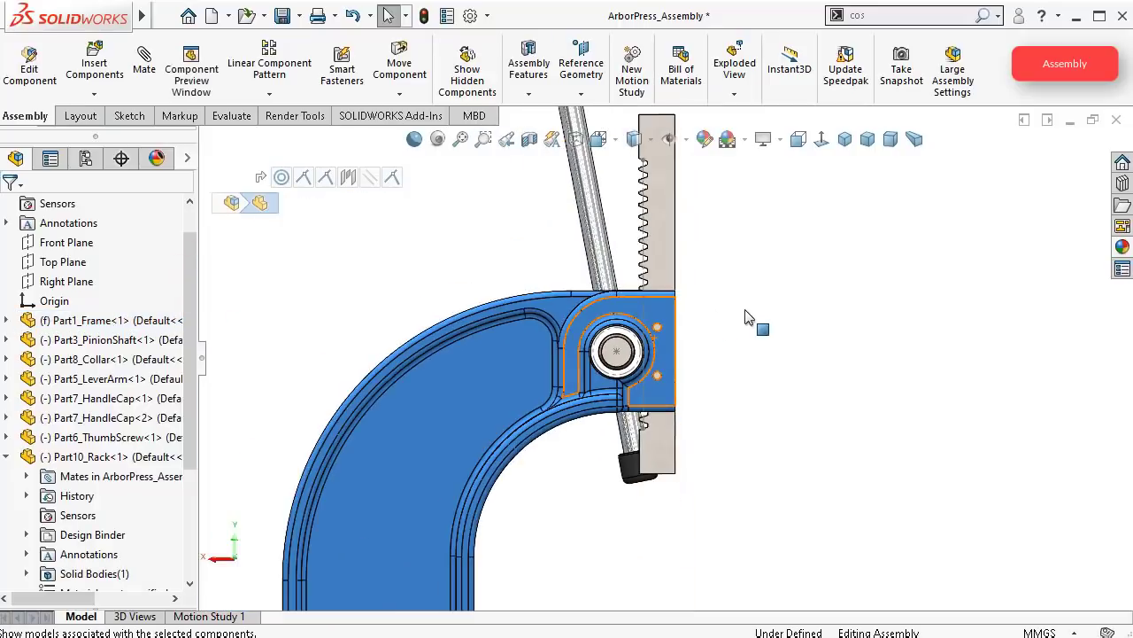
pyautogui.click(752, 312)
# Step: Swing the lever arm to test how it drives the rack through the frame
pyautogui.moveTo(751, 324); pyautogui.dragTo(673, 193, button='middle')
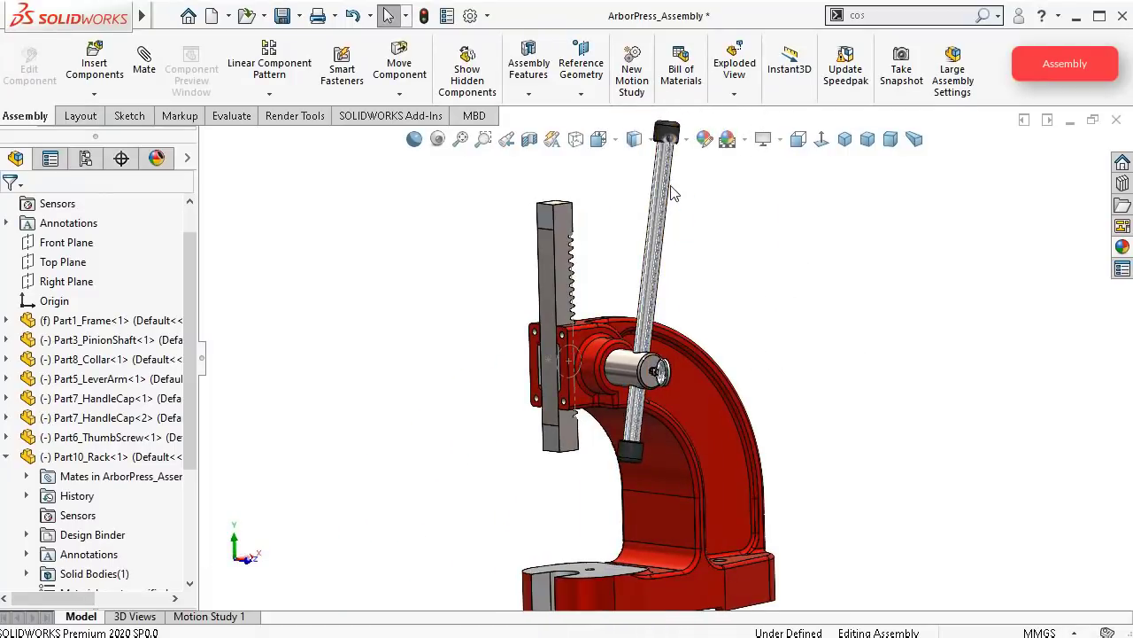
pyautogui.moveTo(665, 183); pyautogui.dragTo(663, 301)
pyautogui.click(640, 241)
pyautogui.click(642, 248)
# Step: Hide the rack's pitch line sketch and the pinion shaft's pitch circle sketch
pyautogui.scroll(-10, 602, 271)
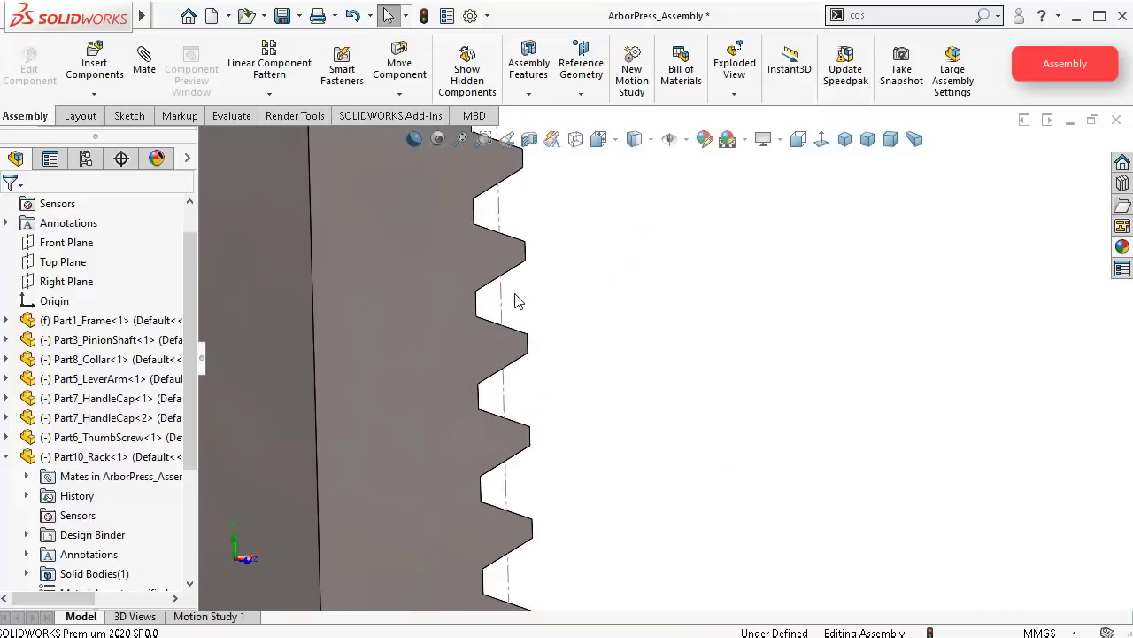
pyautogui.click(502, 302)
pyautogui.click(581, 247)
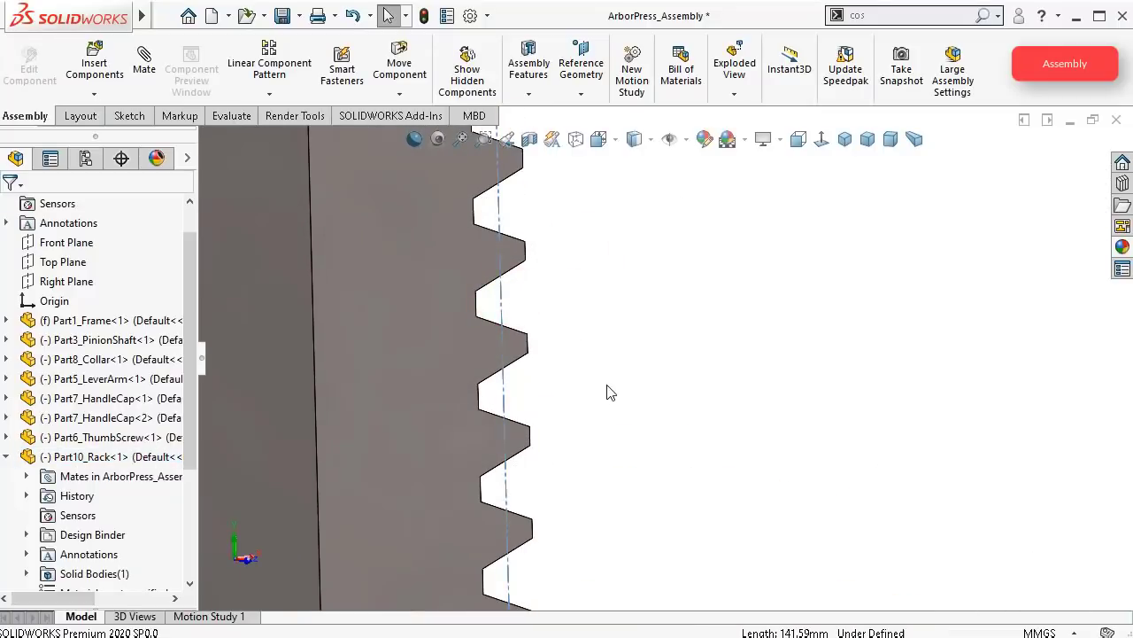
pyautogui.scroll(10, 611, 412)
pyautogui.scroll(-3, 597, 435)
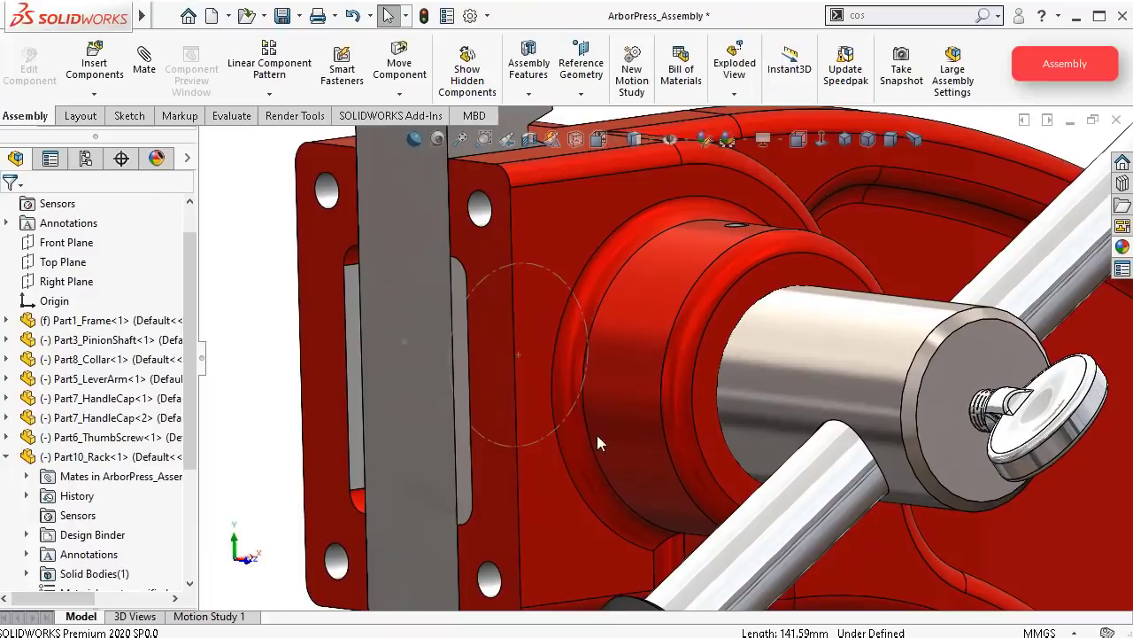
pyautogui.click(584, 404)
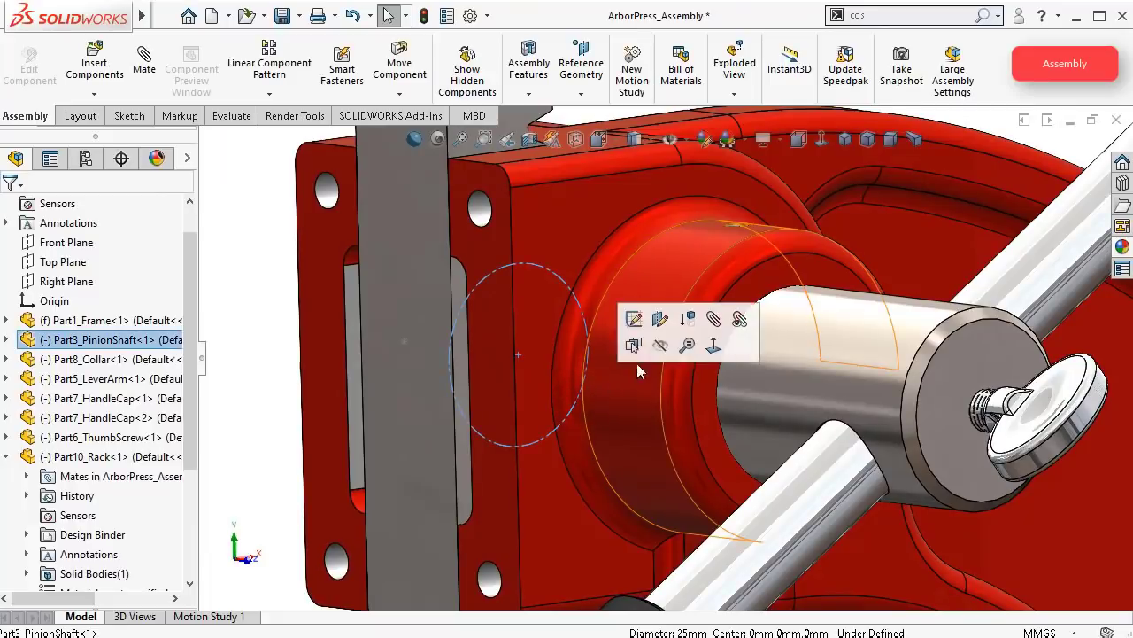
pyautogui.click(661, 347)
pyautogui.scroll(6, 652, 353)
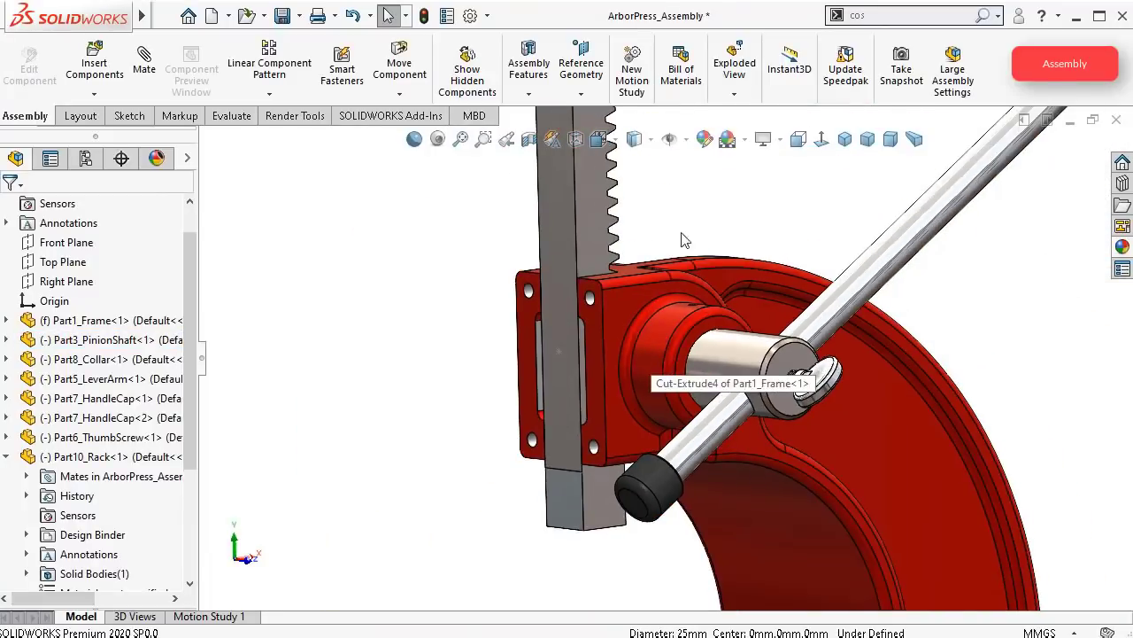
# Step: Save the assembly together with the modified pinion shaft and rack parts, rebuilding it before saving
pyautogui.click(283, 17)
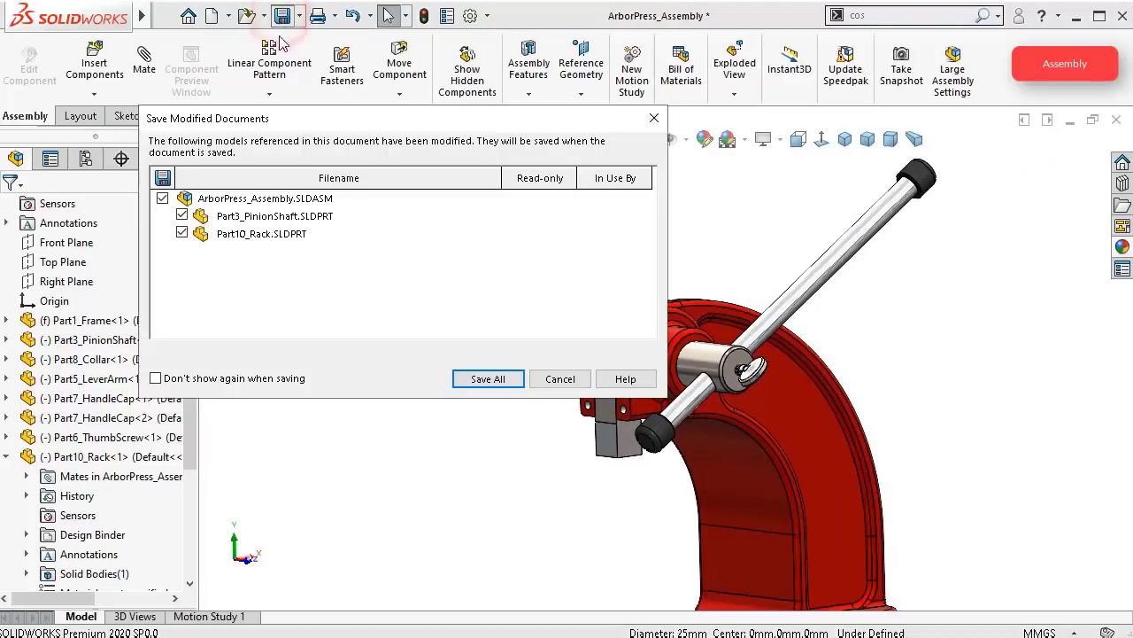
pyautogui.click(482, 378)
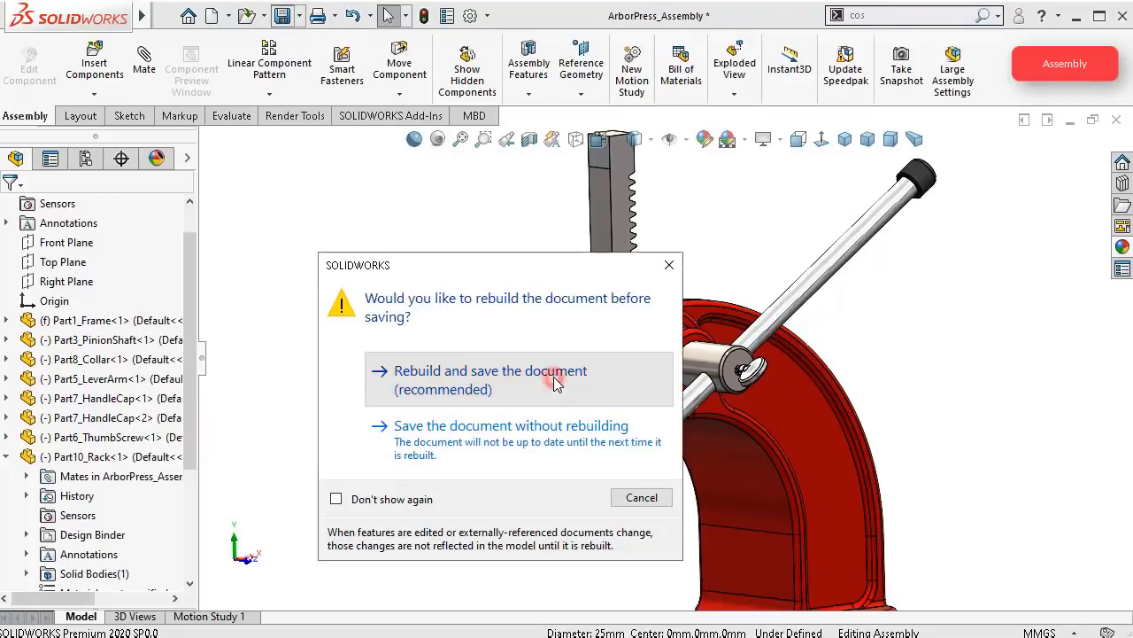
pyautogui.click(584, 375)
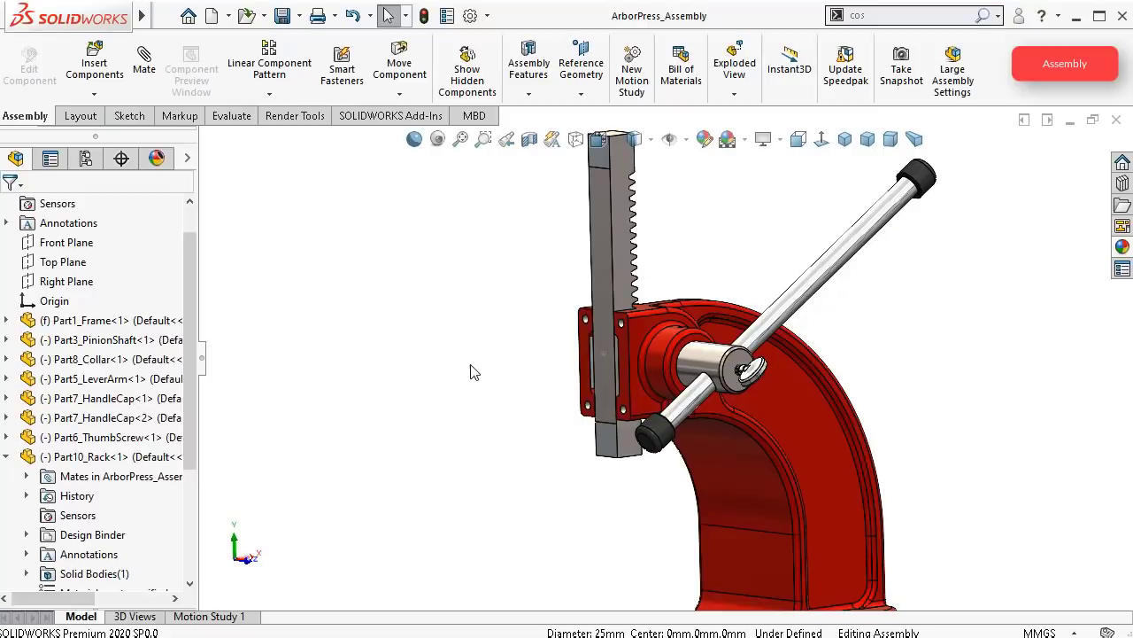
# Step: Examine the arbor press from the front and both sides, ending on the frame's collar side
pyautogui.press('Right')
pyautogui.press('Right')
pyautogui.press('Right')
pyautogui.press('Right')
pyautogui.press('Right')
pyautogui.press('Right')
pyautogui.press('Right')
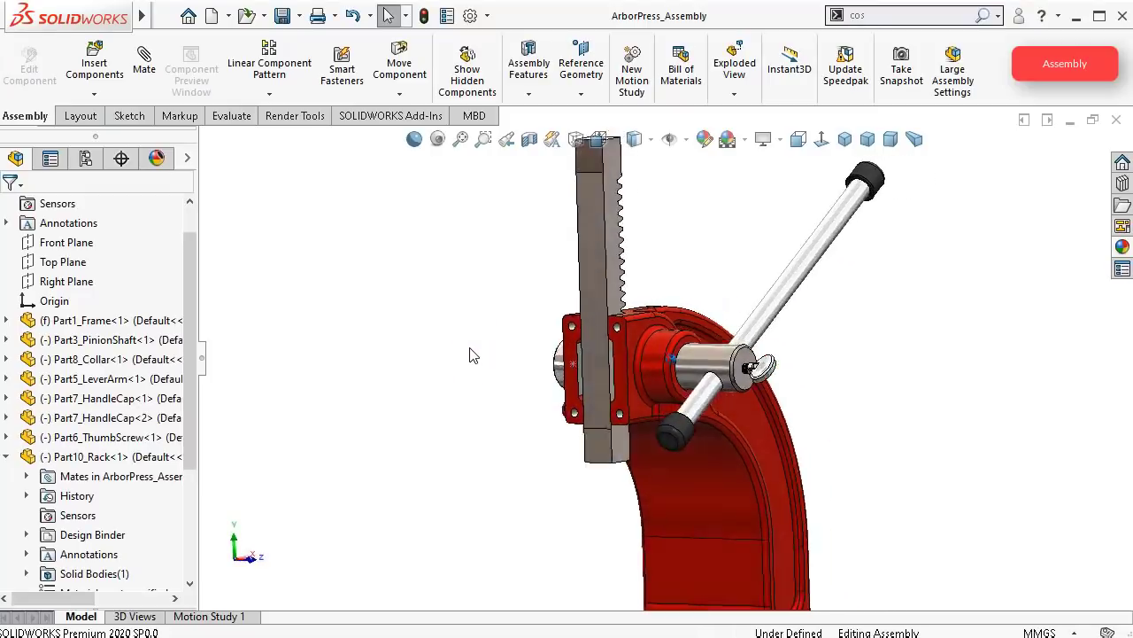
pyautogui.press('Right')
pyautogui.press('Right')
pyautogui.press('Right')
pyautogui.press('Right')
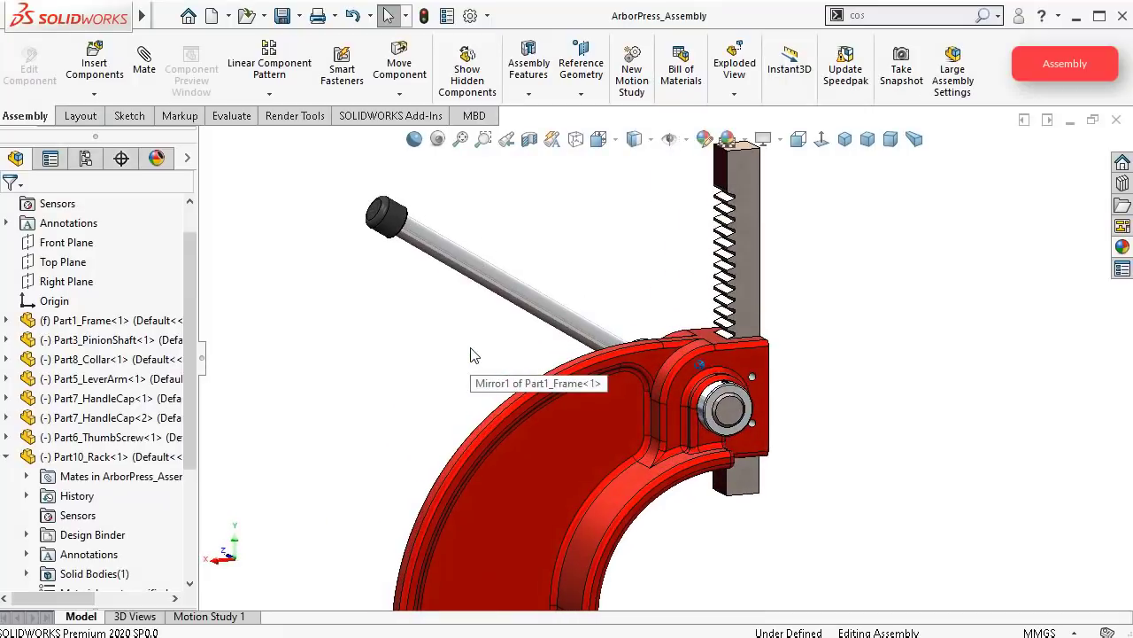
pyautogui.press('Left')
pyautogui.press('Right')
pyautogui.press('Right')
pyautogui.press('Right')
pyautogui.press('Right')
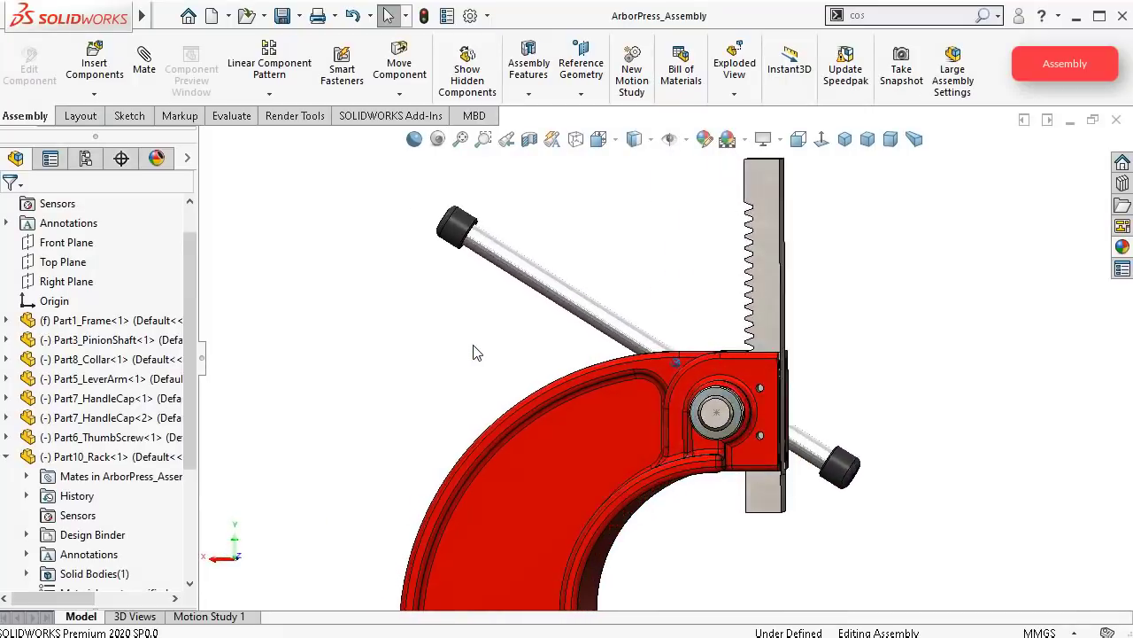
# Step: Move the rack up and down through the frame to test its motion with the pinion and lever arm
pyautogui.moveTo(777, 202); pyautogui.dragTo(776, 314)
pyautogui.press('Left')
pyautogui.hotkey('ctrl', 'Up')
pyautogui.hotkey('ctrl', 'Left')
pyautogui.press('Right')
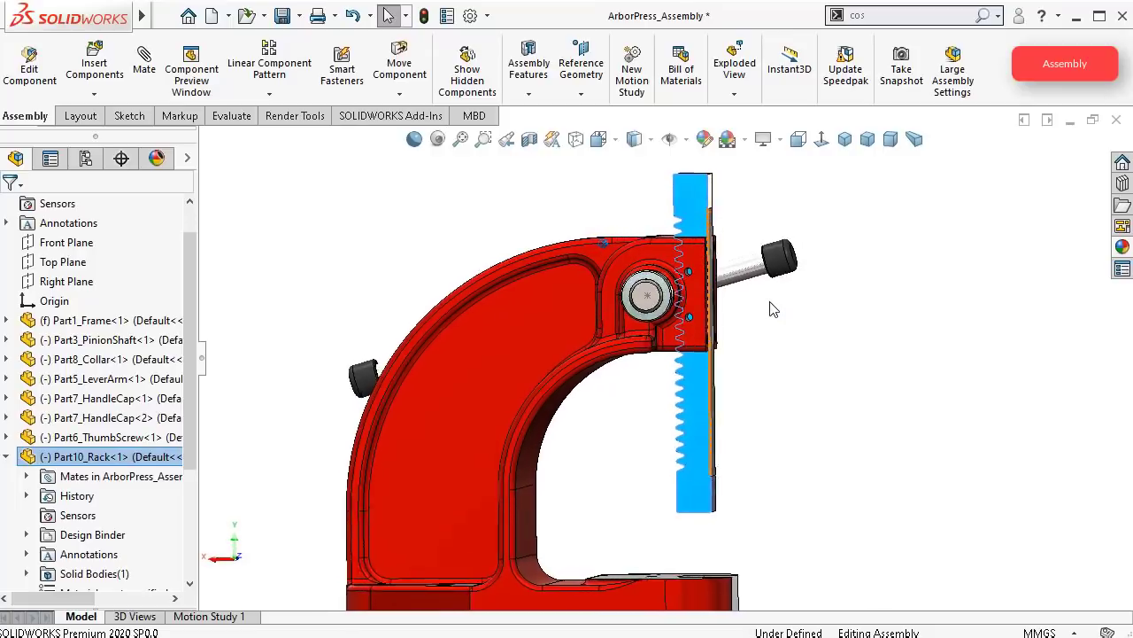
pyautogui.moveTo(706, 213); pyautogui.dragTo(688, 90)
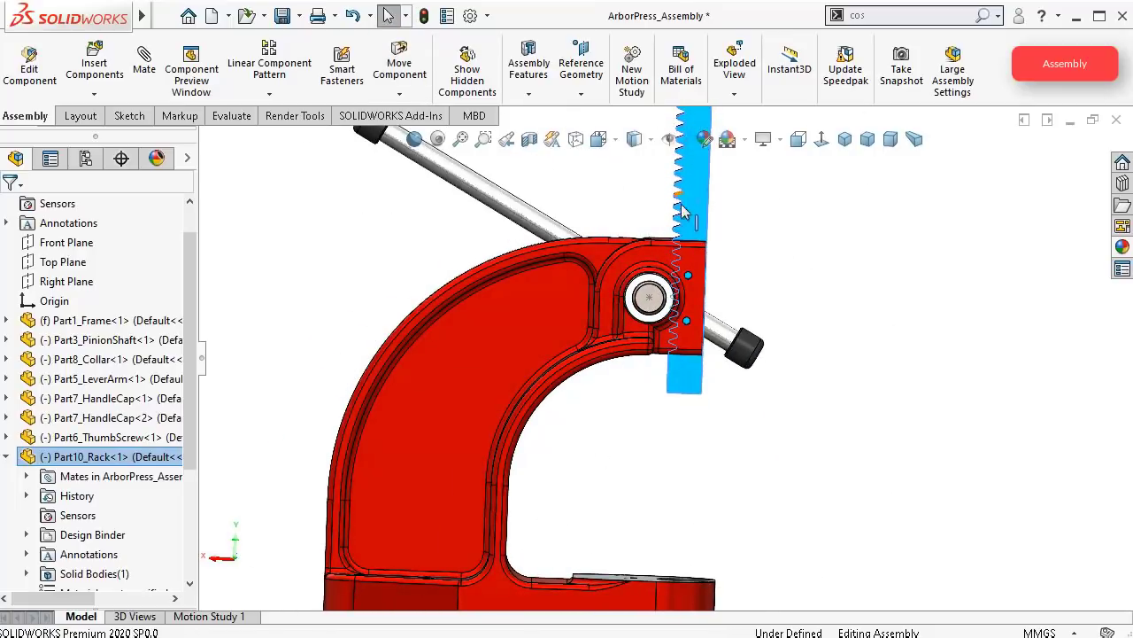
pyautogui.scroll(-2, 692, 208)
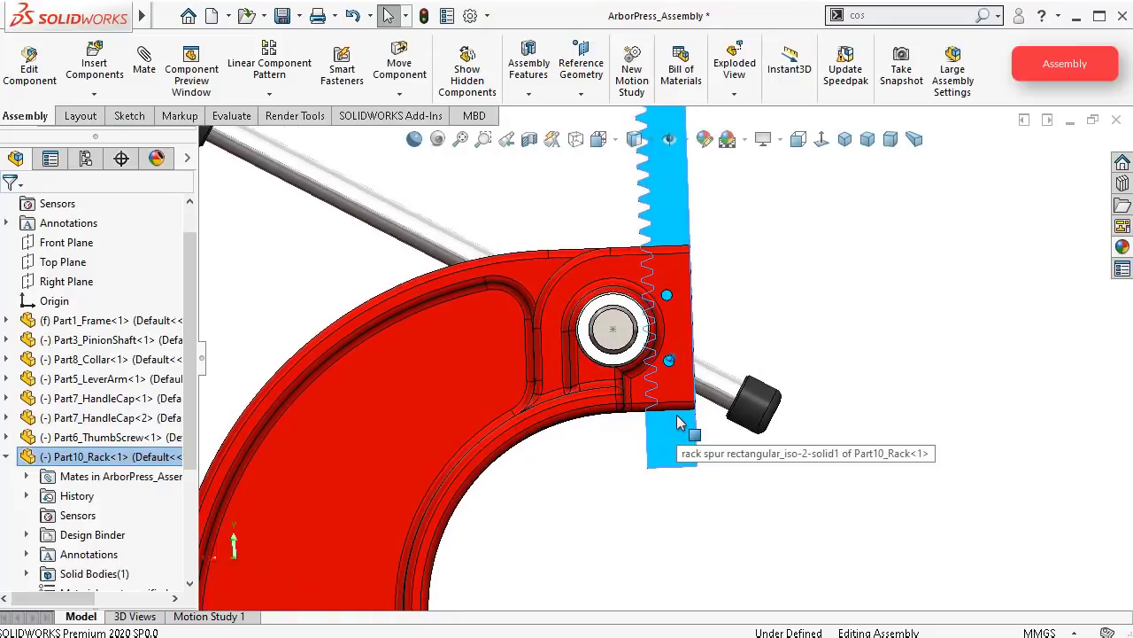
pyautogui.scroll(-2, 662, 266)
pyautogui.moveTo(680, 217); pyautogui.dragTo(695, 486)
pyautogui.click(388, 15)
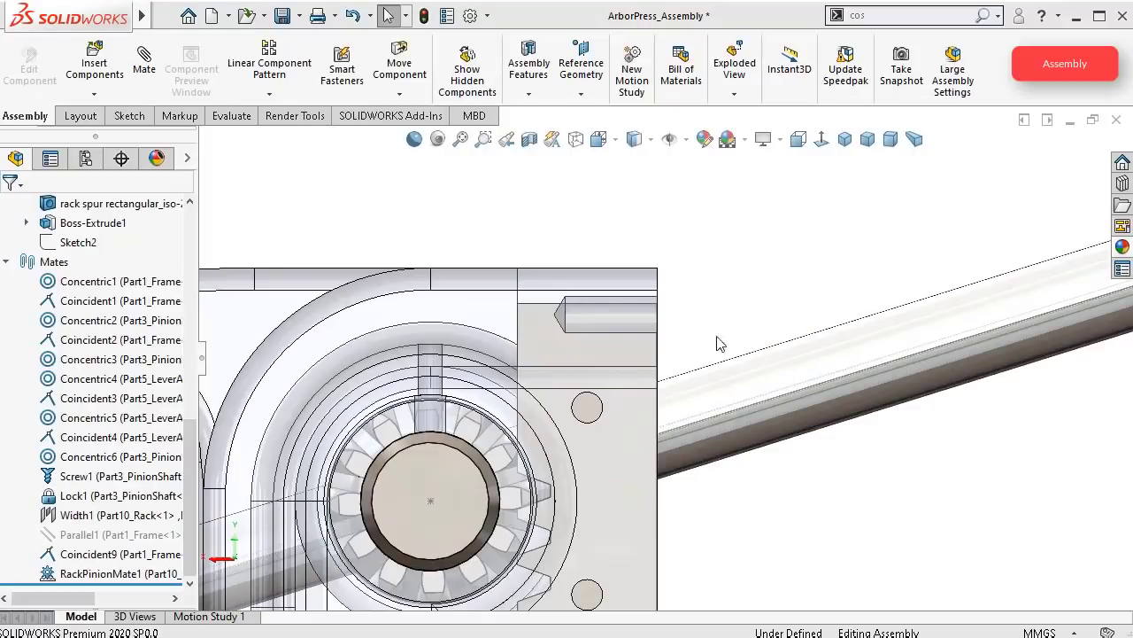
# Step: Raise the rack out of the frame's base until its lower end sits clear above the table surface
pyautogui.moveTo(719, 344); pyautogui.dragTo(685, 369, button='middle')
pyautogui.scroll(10, 688, 483)
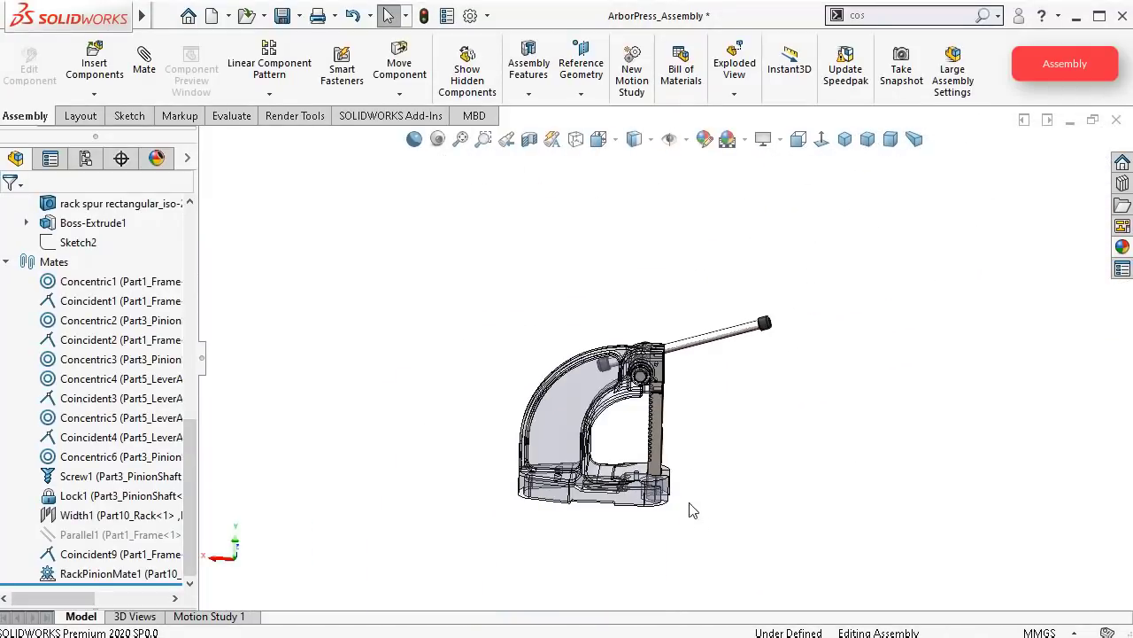
pyautogui.moveTo(693, 511); pyautogui.dragTo(677, 436, button='middle')
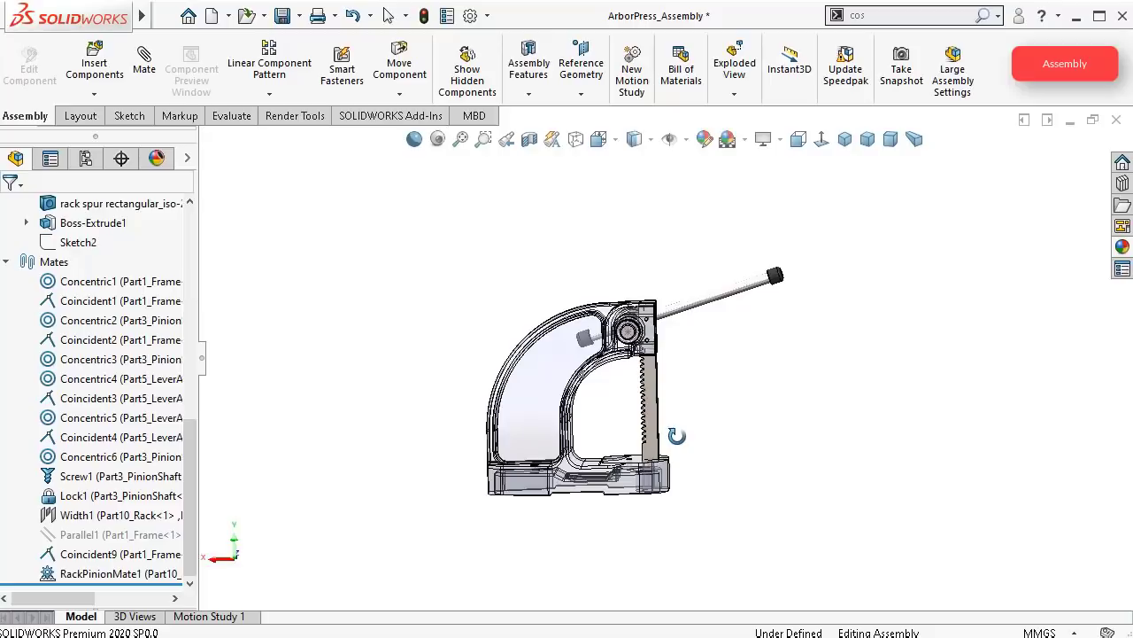
pyautogui.scroll(-3, 664, 440)
pyautogui.moveTo(647, 445); pyautogui.dragTo(660, 400)
pyautogui.moveTo(659, 409); pyautogui.dragTo(658, 423)
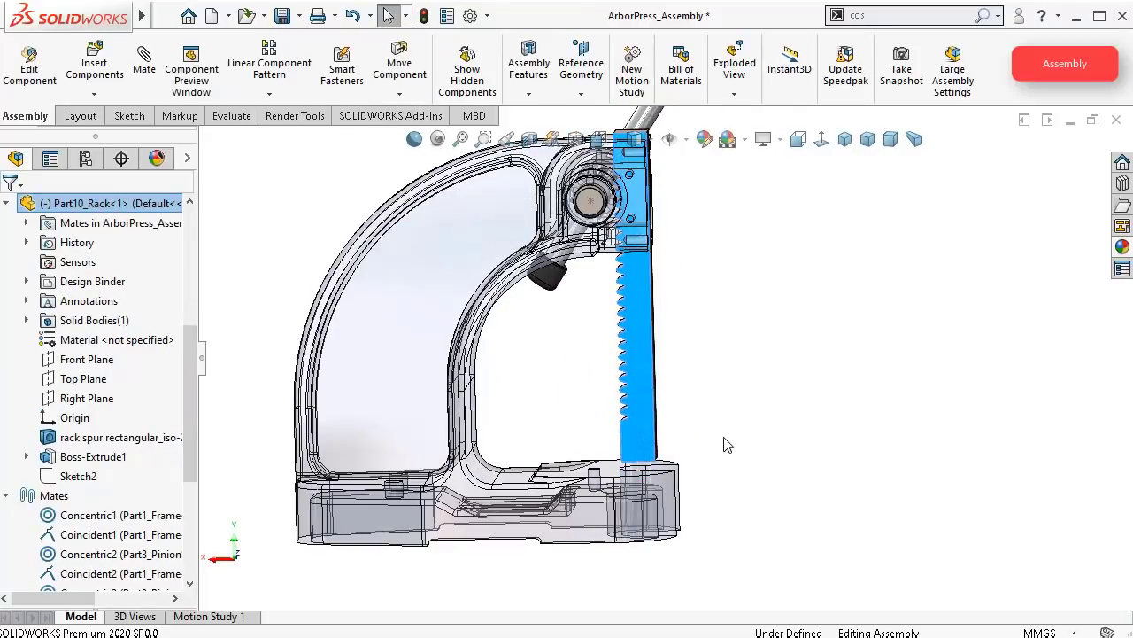
pyautogui.moveTo(724, 437); pyautogui.dragTo(726, 420, button='middle')
pyautogui.scroll(-3, 662, 446)
pyautogui.moveTo(648, 444)
pyautogui.mouseDown(button='middle')
pyautogui.moveTo(645, 456)
pyautogui.moveTo(645, 447)
pyautogui.mouseUp(button='middle')
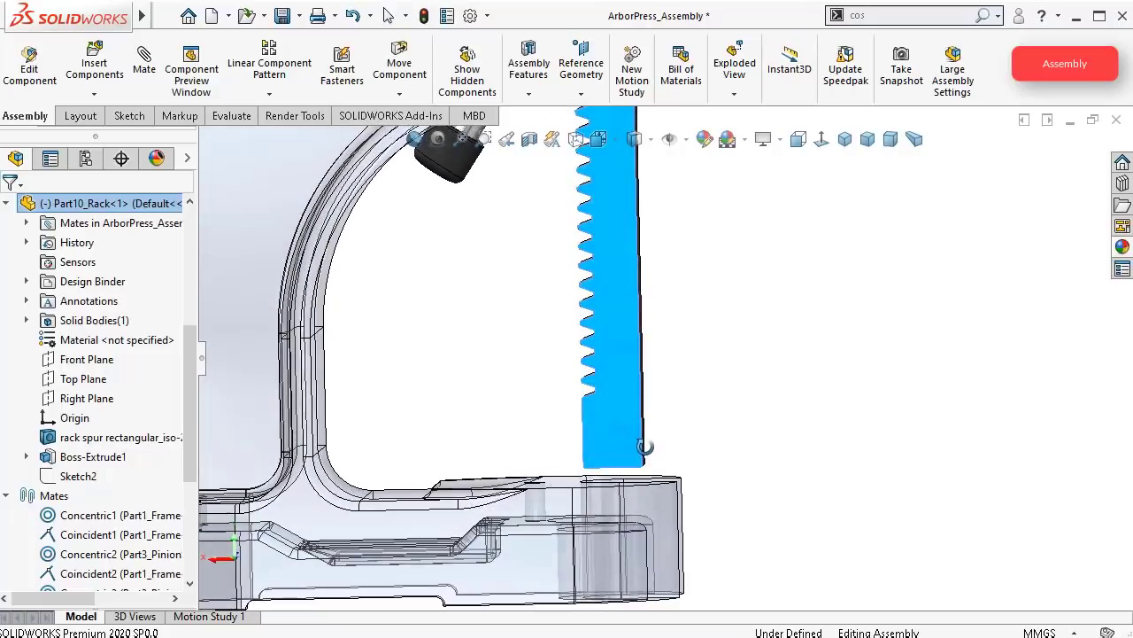
pyautogui.moveTo(635, 449); pyautogui.dragTo(638, 394)
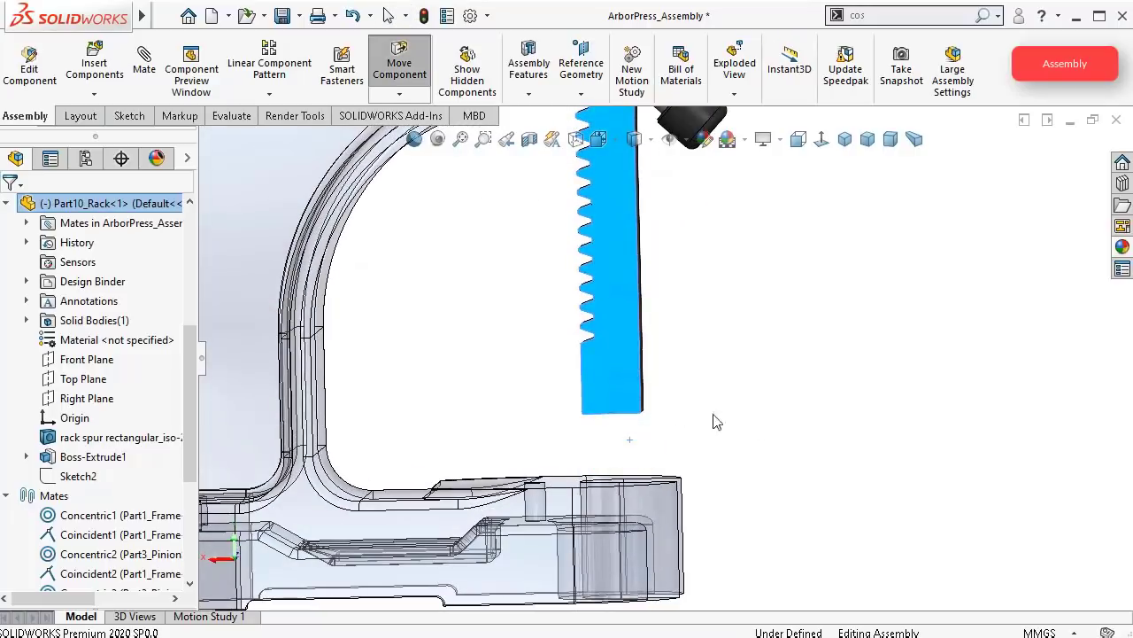
pyautogui.click(756, 423)
pyautogui.scroll(3, 650, 407)
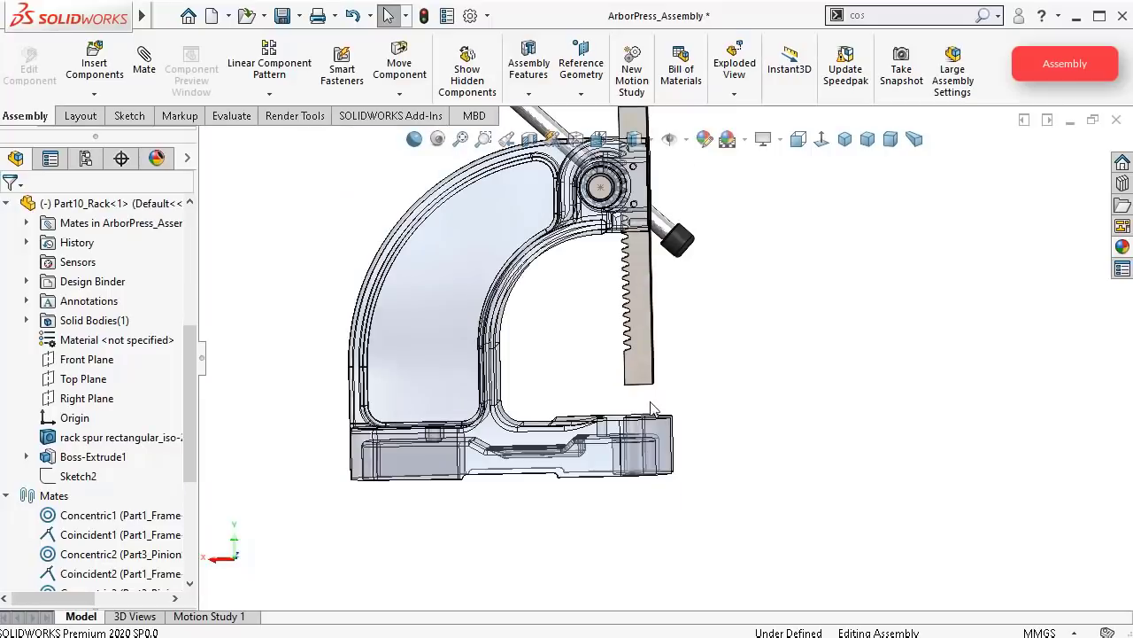
# Step: Turn off the frame's transparency so it displays as a solid red body
pyautogui.click(420, 329)
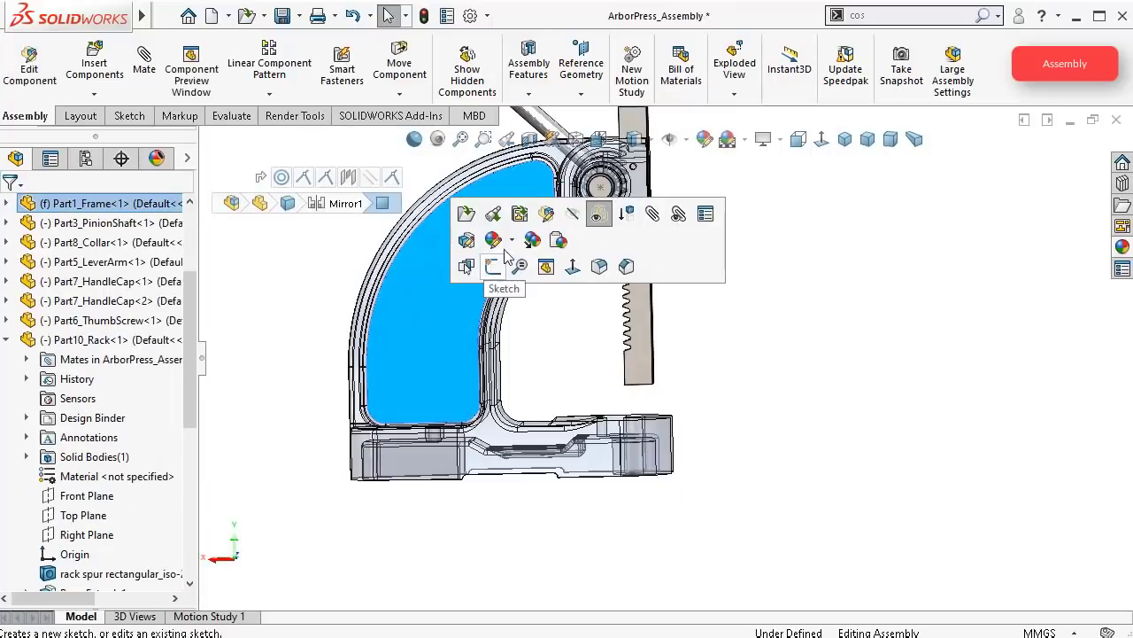
pyautogui.click(600, 218)
pyautogui.moveTo(792, 327); pyautogui.dragTo(732, 332, button='middle')
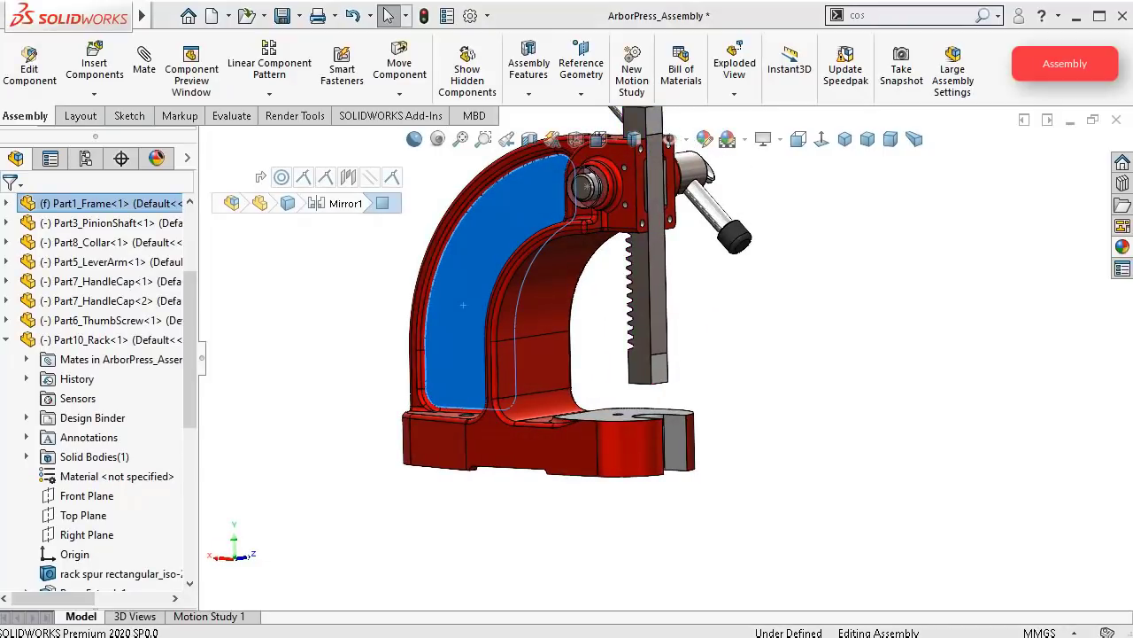
pyautogui.click(905, 360)
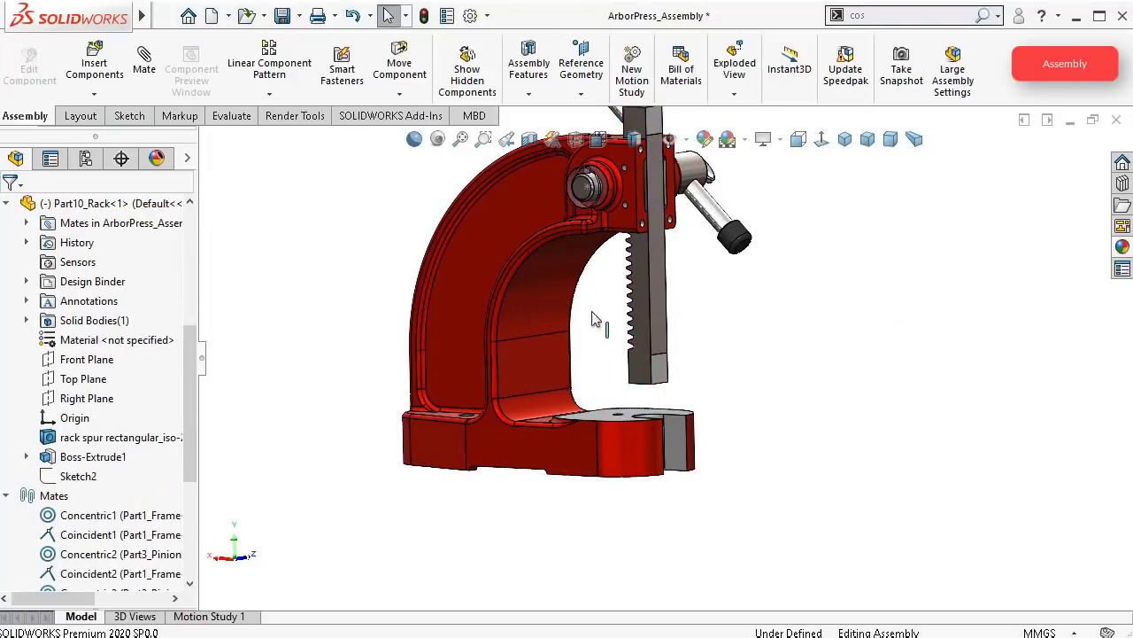
# Step: Insert the Part4_TablePlate component in its Default configuration and place it at the frame's base
pyautogui.click(95, 64)
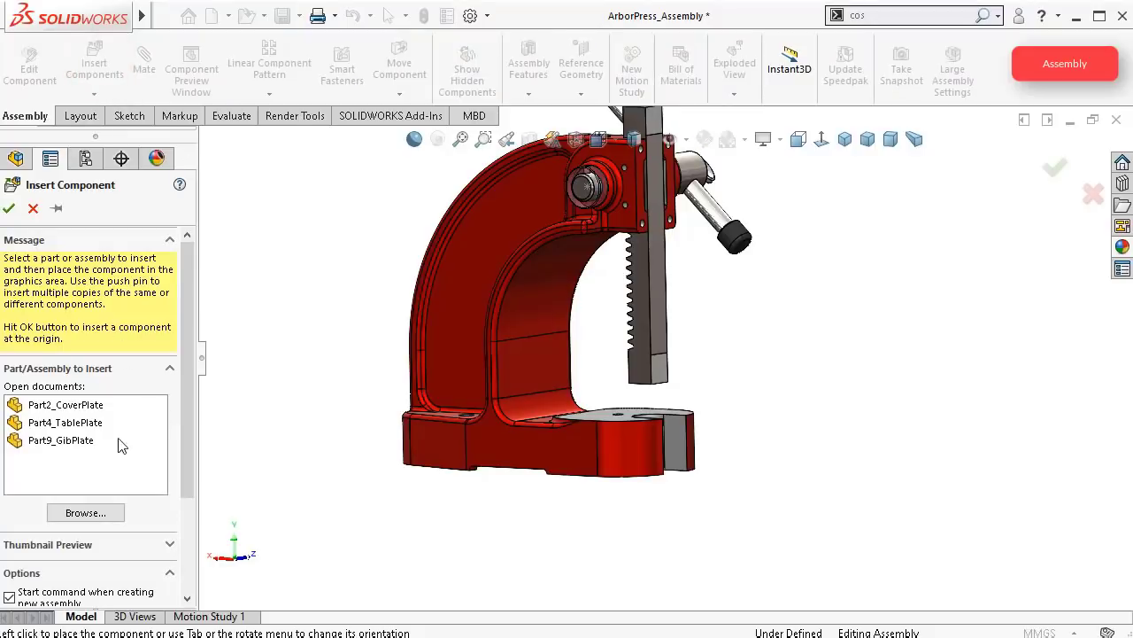
pyautogui.click(85, 427)
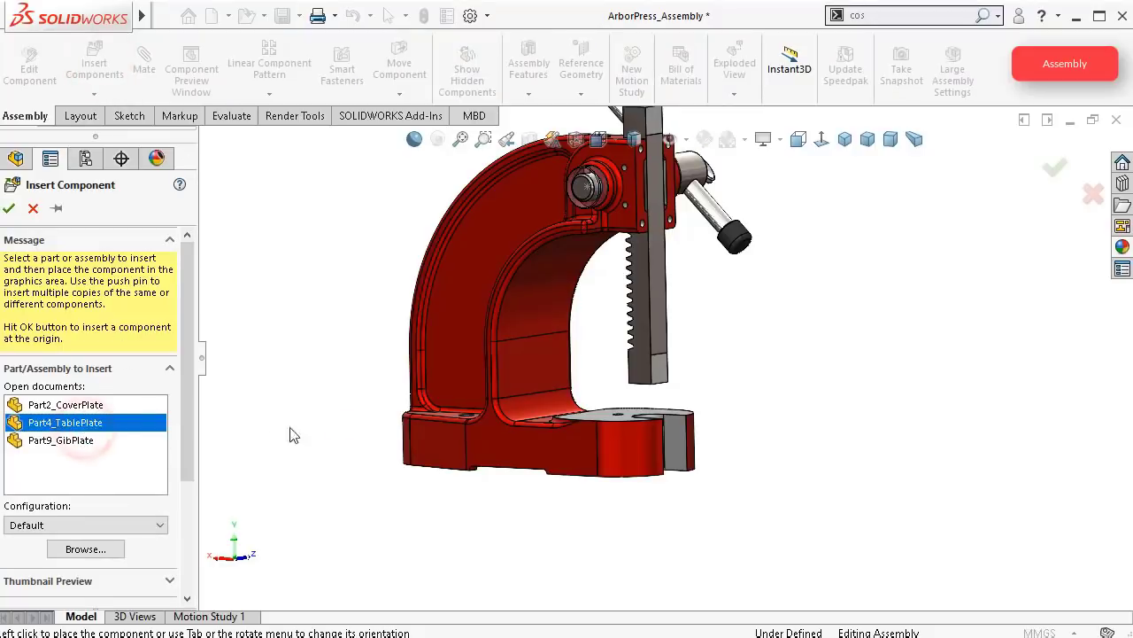
pyautogui.click(767, 412)
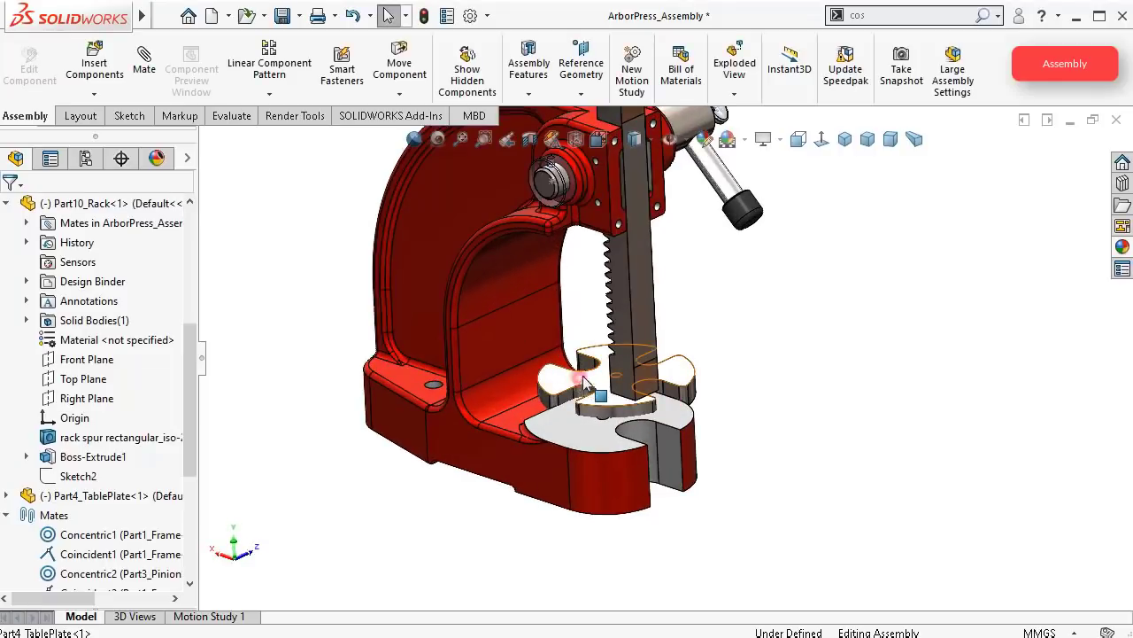
pyautogui.click(584, 380)
pyautogui.moveTo(736, 398); pyautogui.dragTo(714, 235, button='middle')
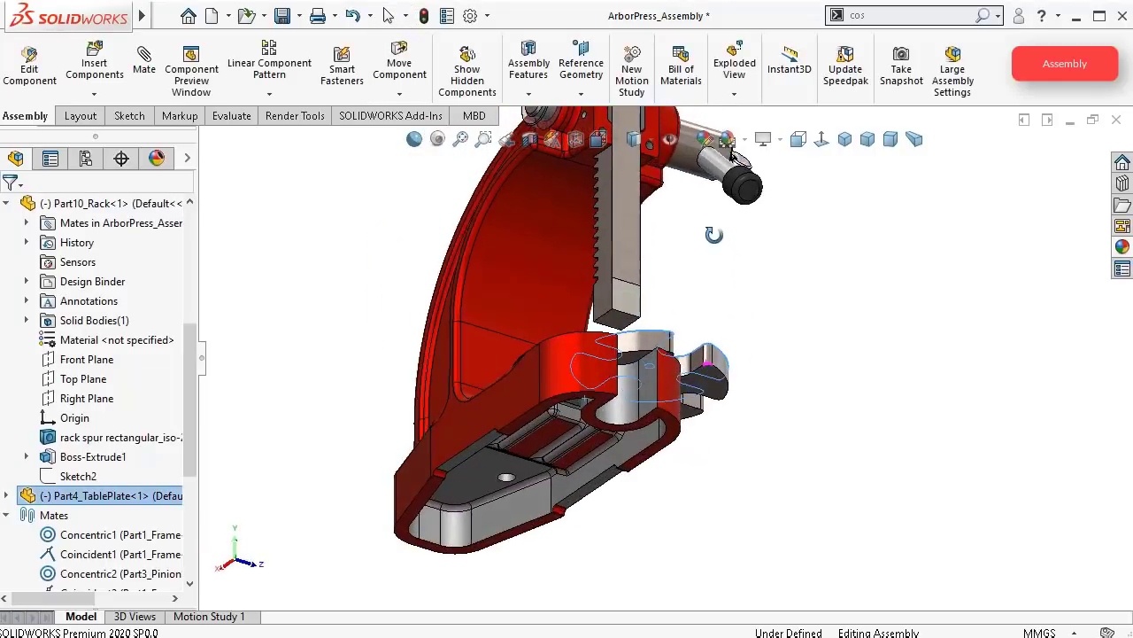
pyautogui.scroll(-5, 655, 381)
pyautogui.click(988, 312)
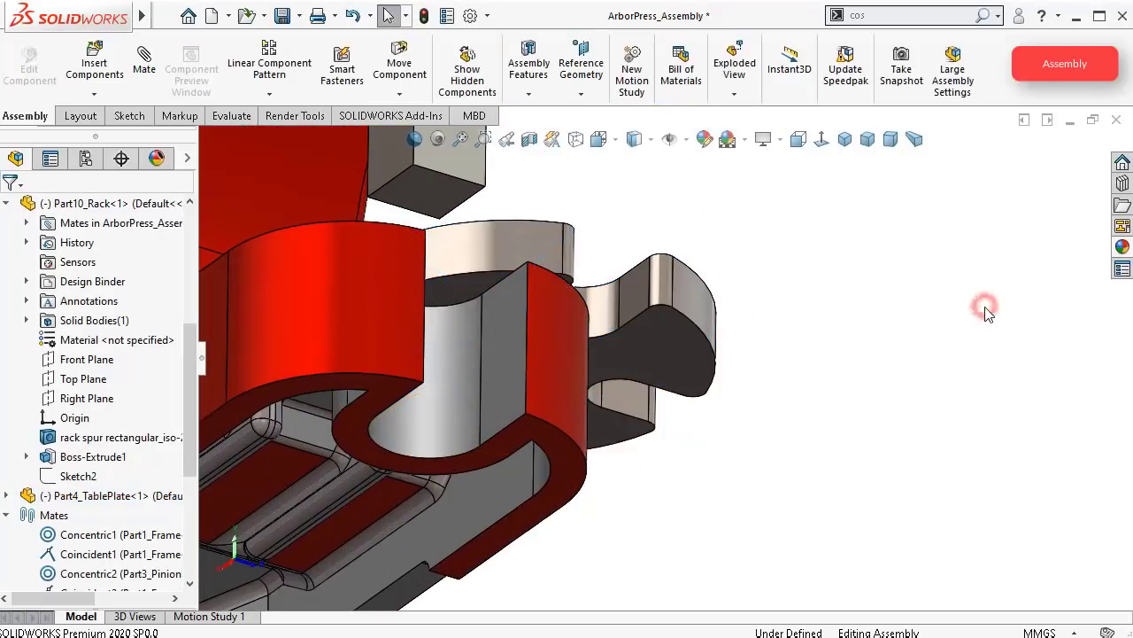
# Step: Mate the table plate's centre hole concentric with the pin hole in the top of the frame's base
pyautogui.moveTo(846, 483); pyautogui.dragTo(754, 483, button='middle')
pyautogui.scroll(-3, 592, 292)
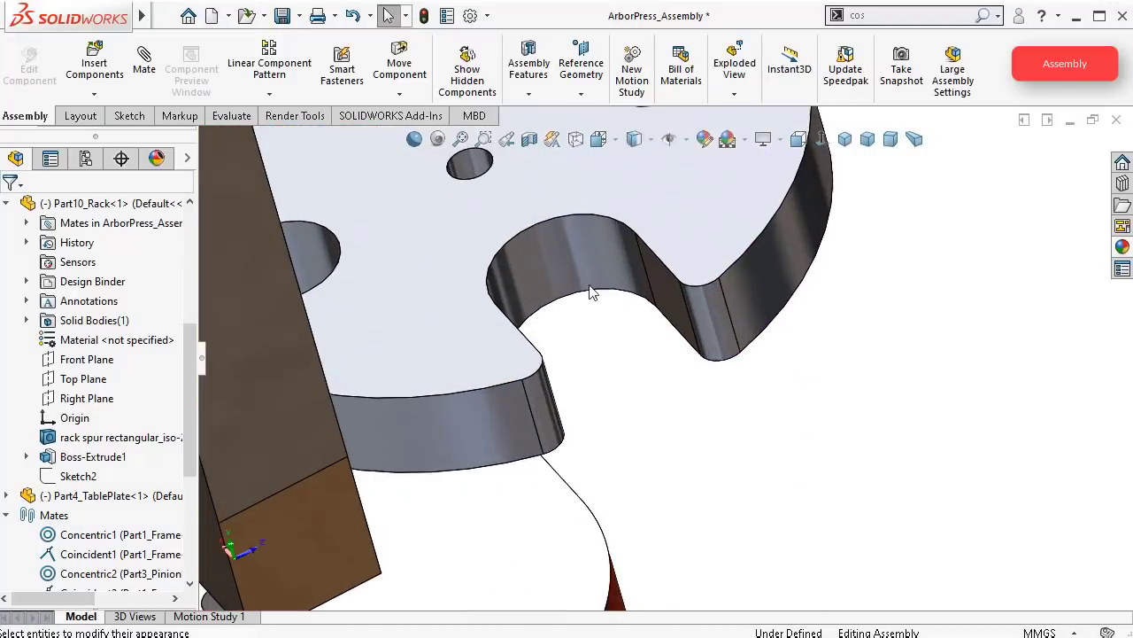
pyautogui.click(482, 165)
pyautogui.click(717, 51)
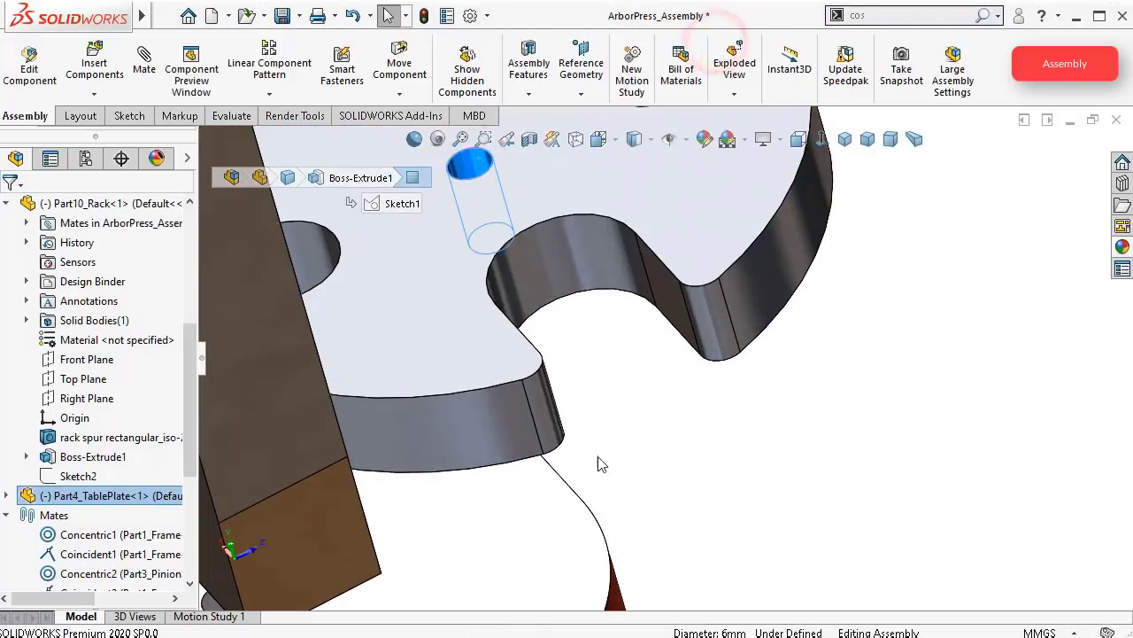
pyautogui.scroll(4, 534, 463)
pyautogui.scroll(-2, 445, 496)
pyautogui.moveTo(447, 494); pyautogui.dragTo(491, 464, button='middle')
pyautogui.click(473, 456)
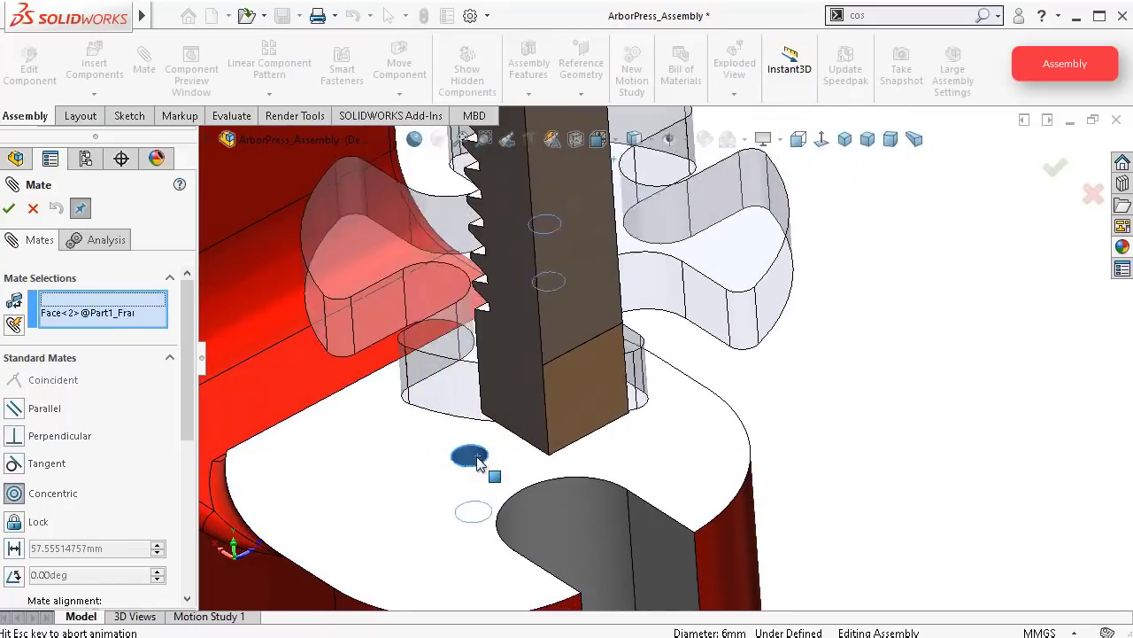
pyautogui.click(454, 486)
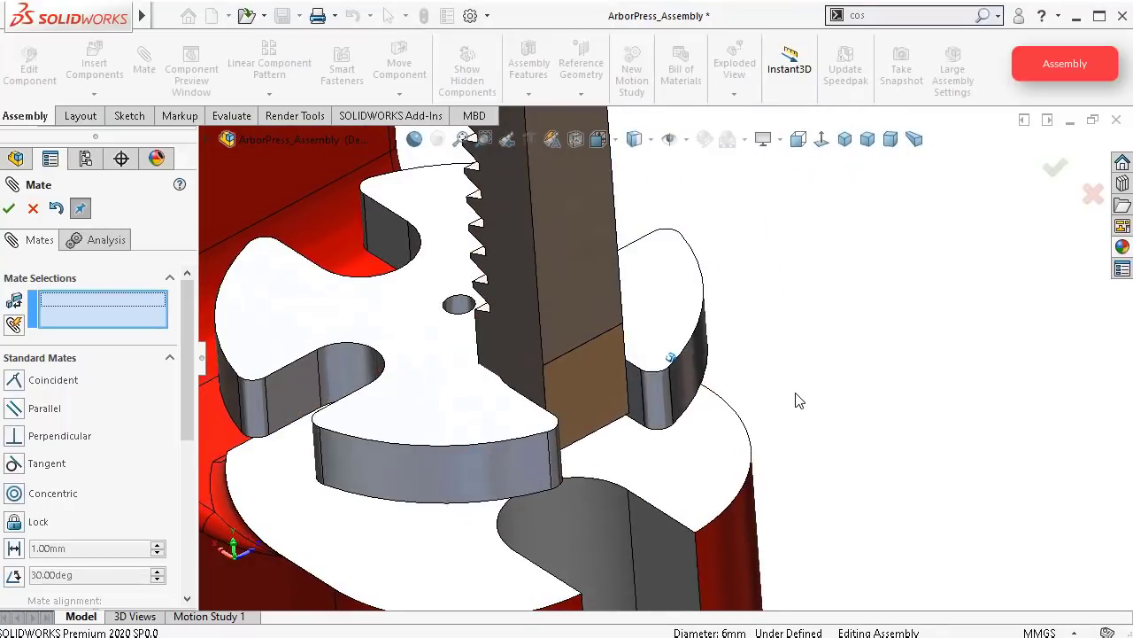
# Step: Add a coincident mate between the table plate's underside and the top face of the frame's base, and finish mating
pyautogui.moveTo(796, 397); pyautogui.dragTo(742, 442, button='middle')
pyautogui.click(744, 441)
pyautogui.press('Up')
pyautogui.press('Up')
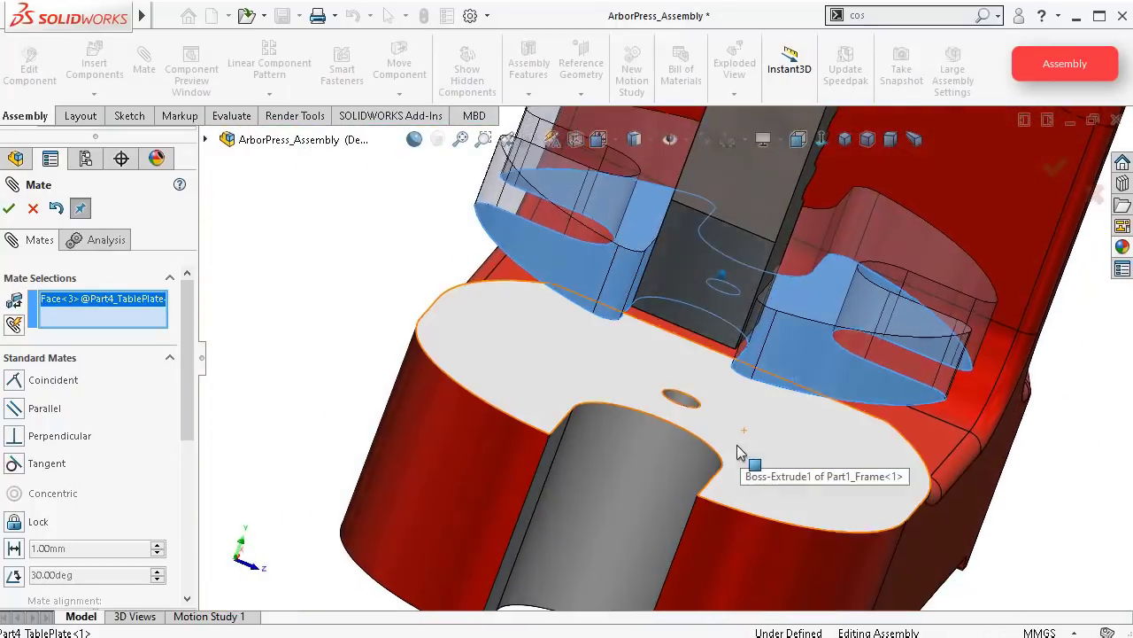
pyautogui.click(759, 456)
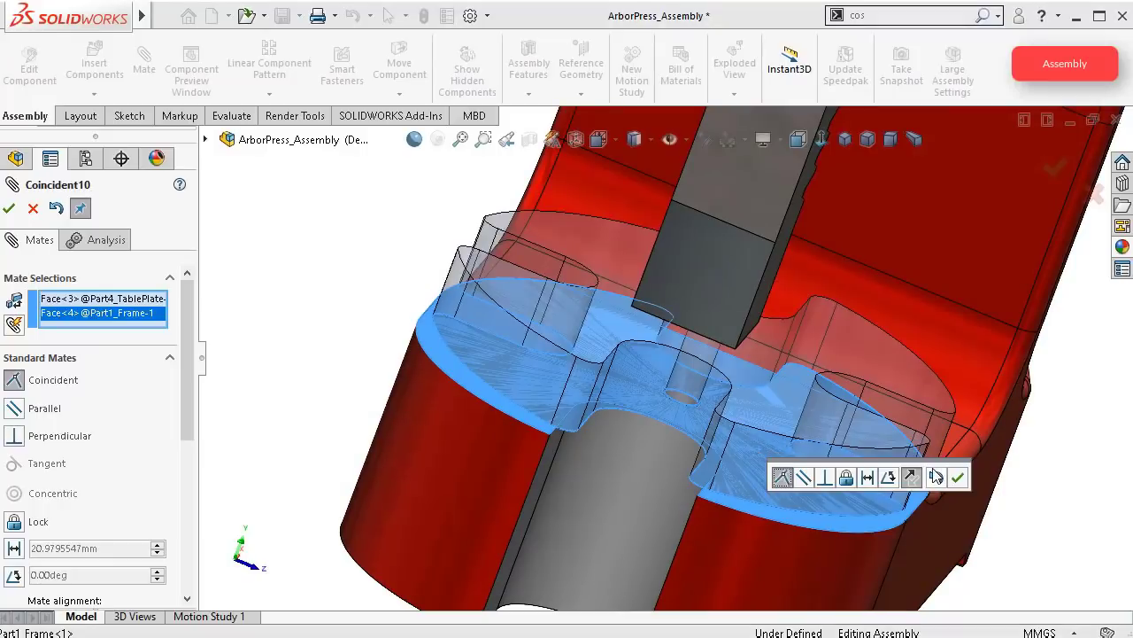
pyautogui.click(958, 477)
pyautogui.press('Down')
pyautogui.press('Down')
pyautogui.press('Down')
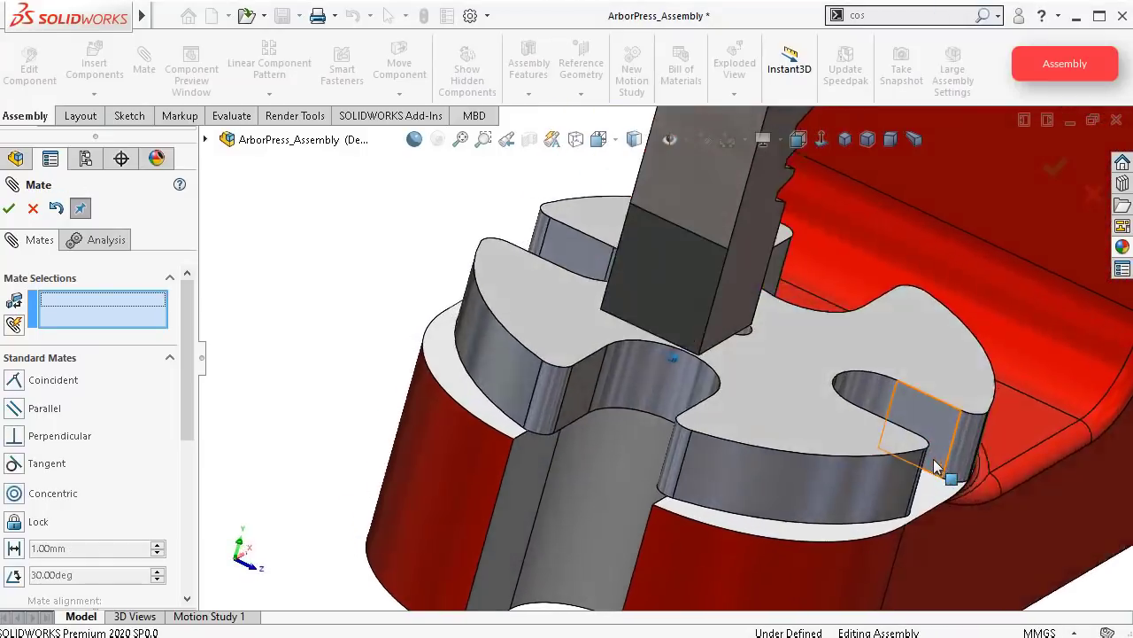
pyautogui.press('Up')
pyautogui.press('Up')
pyautogui.press('Up')
pyautogui.press('Up')
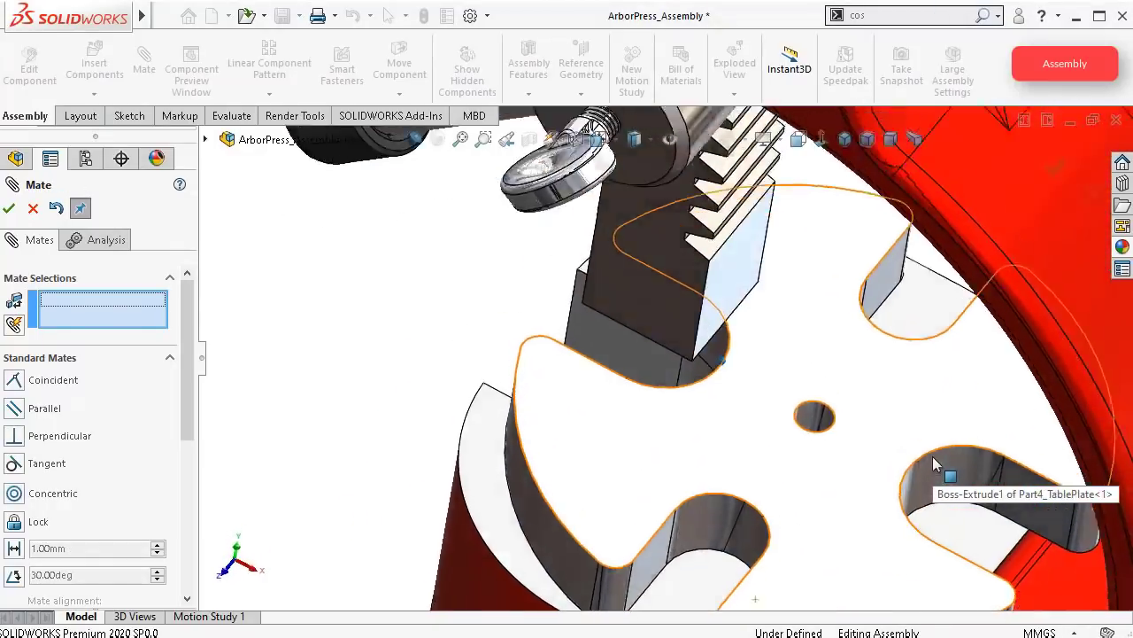
pyautogui.press('Down')
pyautogui.press('Down')
pyautogui.press('Down')
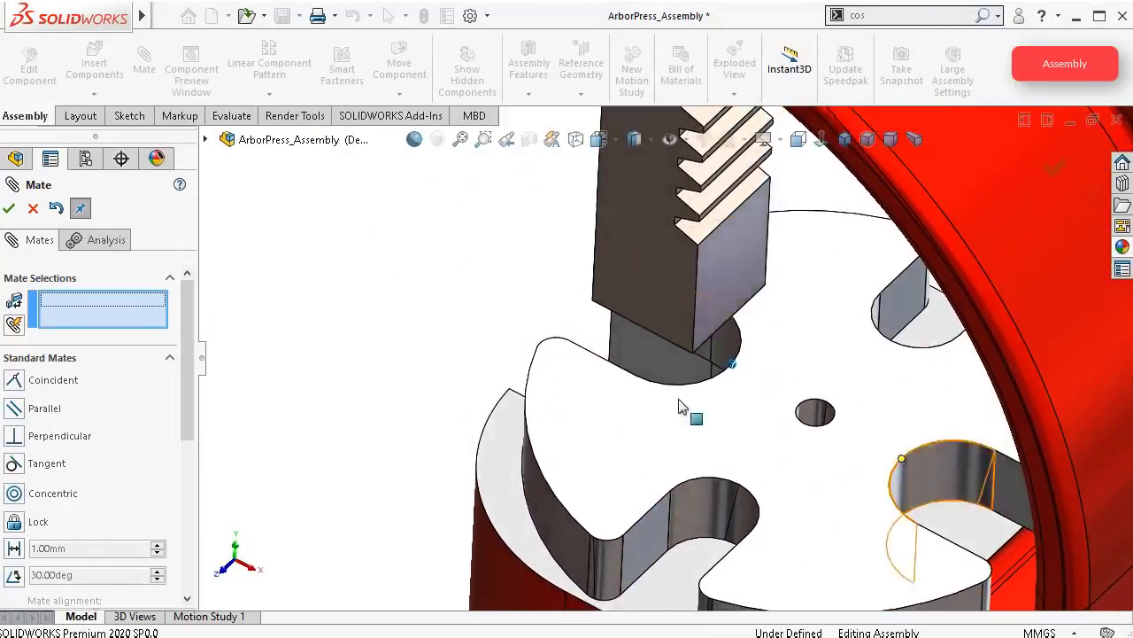
pyautogui.click(9, 210)
# Step: Mate the flat side of the table plate's front slot parallel to the frame slot's side face, and try moving the plate
pyautogui.press('Right')
pyautogui.press('Right')
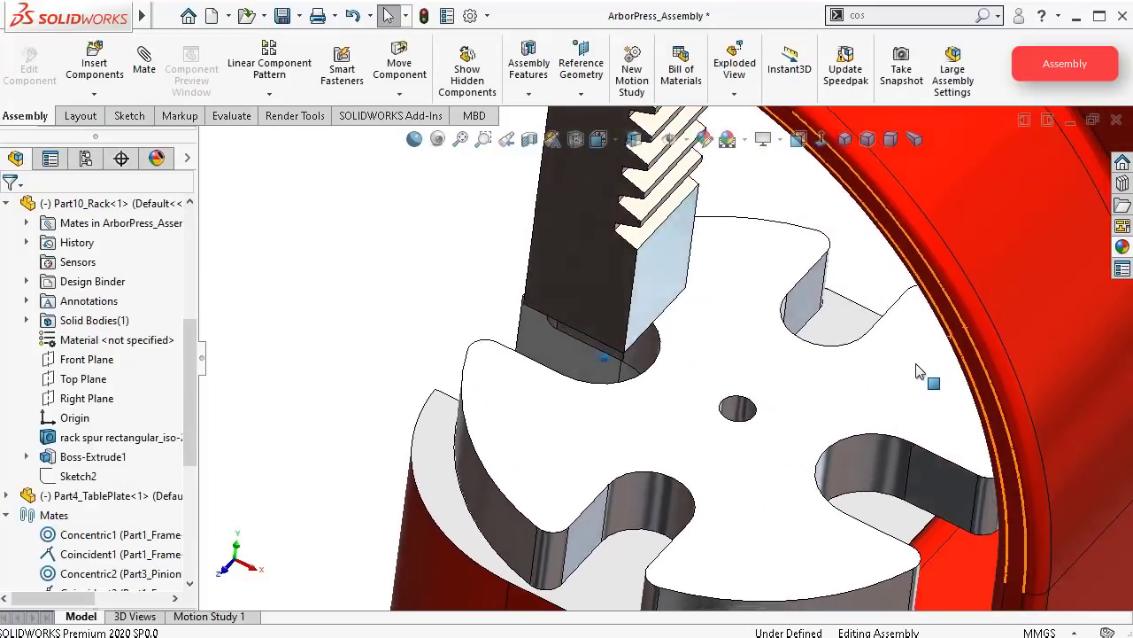
pyautogui.press('Right')
pyautogui.press('Right')
pyautogui.press('Right')
pyautogui.press('Right')
pyautogui.press('Right')
pyautogui.press('Right')
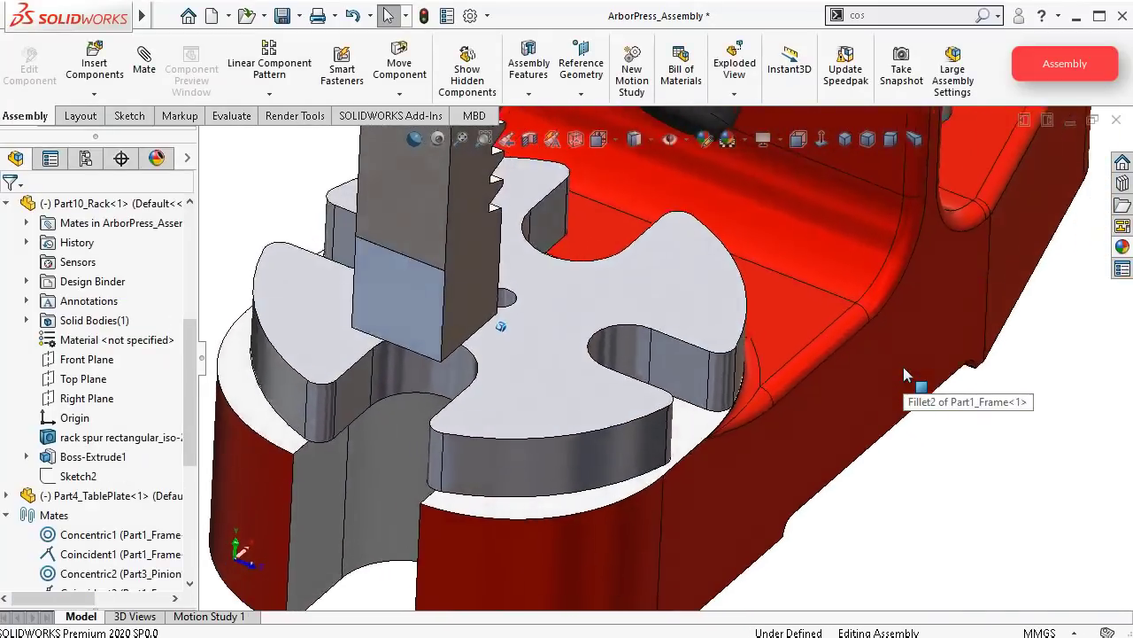
pyautogui.scroll(-2, 500, 409)
pyautogui.press('Right')
pyautogui.press('Right')
pyautogui.press('Right')
pyautogui.press('Up')
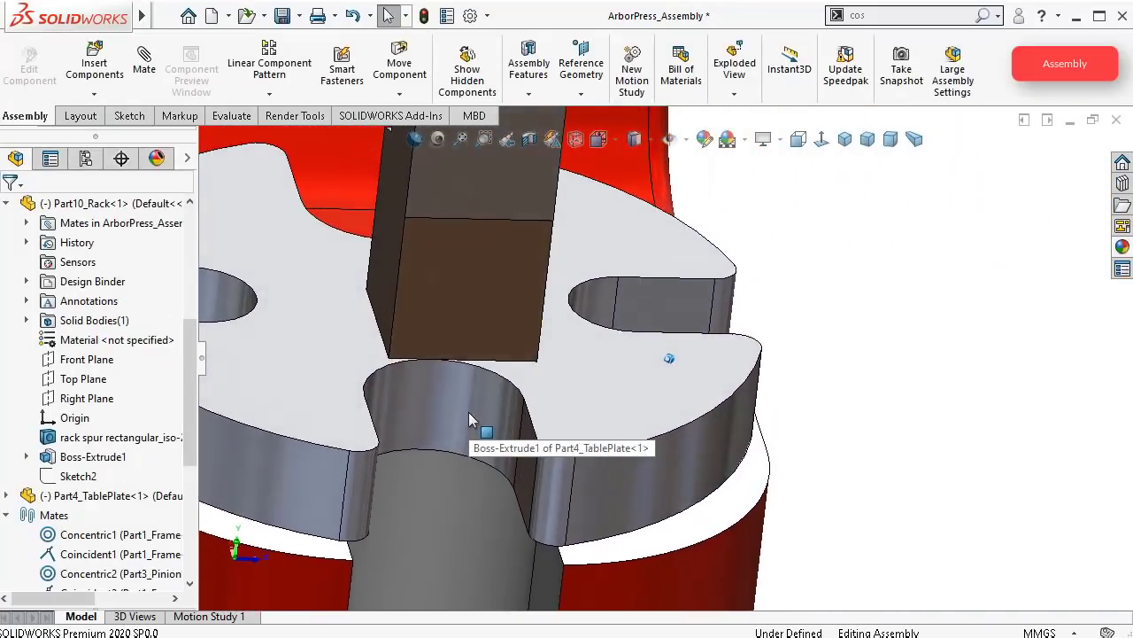
pyautogui.press('Down')
pyautogui.press('Left')
pyautogui.press('Left')
pyautogui.press('Left')
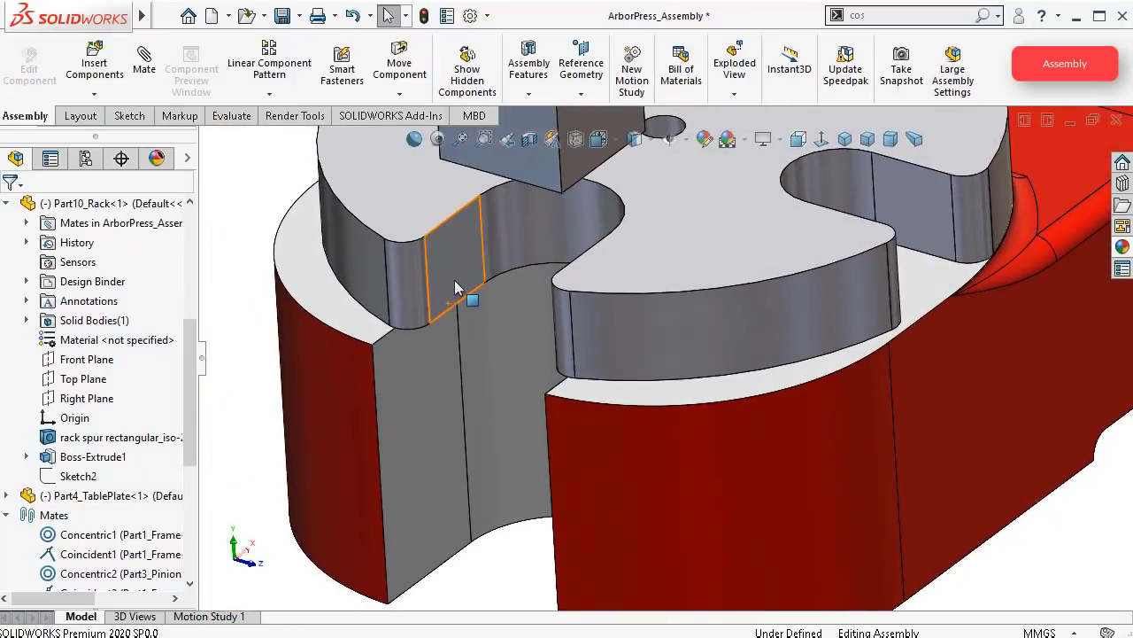
pyautogui.click(454, 284)
pyautogui.click(693, 174)
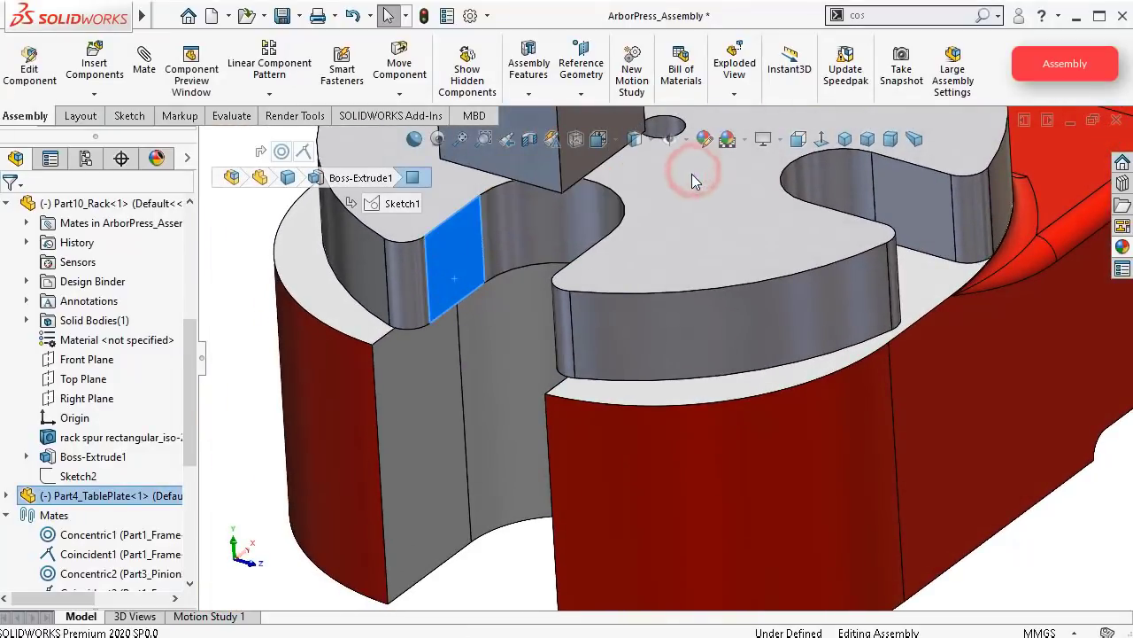
pyautogui.click(442, 413)
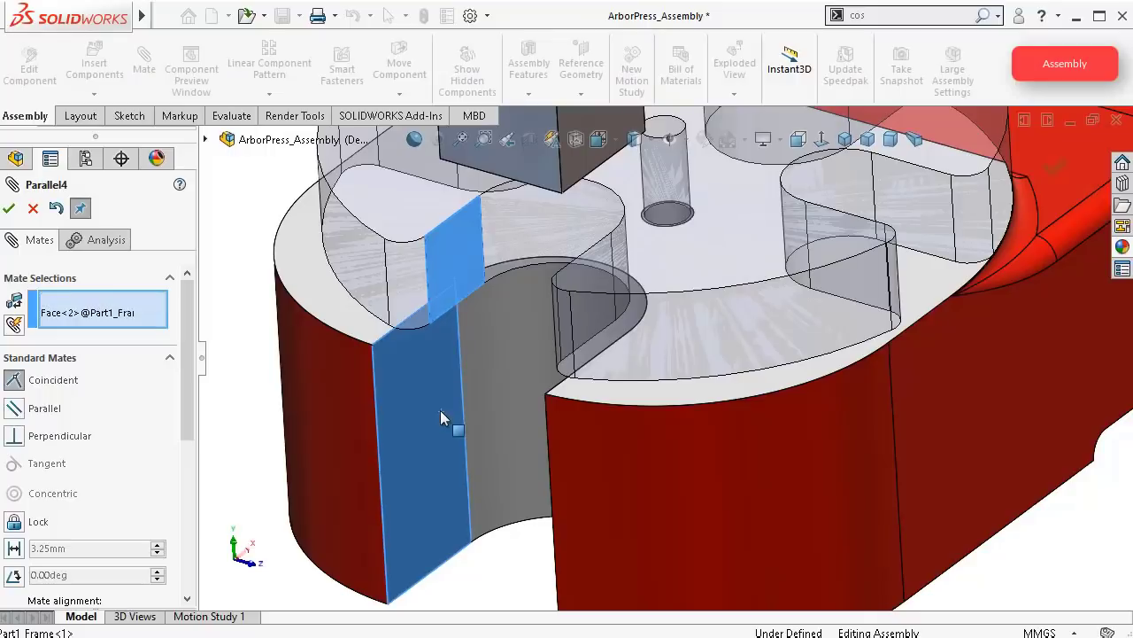
pyautogui.click(419, 440)
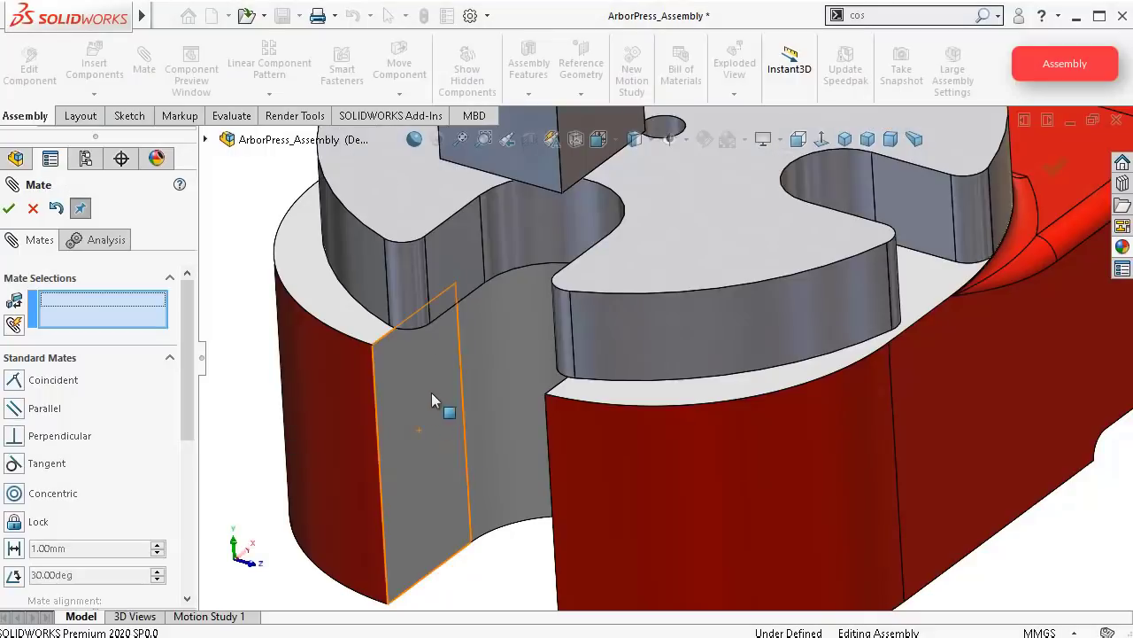
pyautogui.click(7, 210)
pyautogui.moveTo(689, 263); pyautogui.dragTo(720, 263)
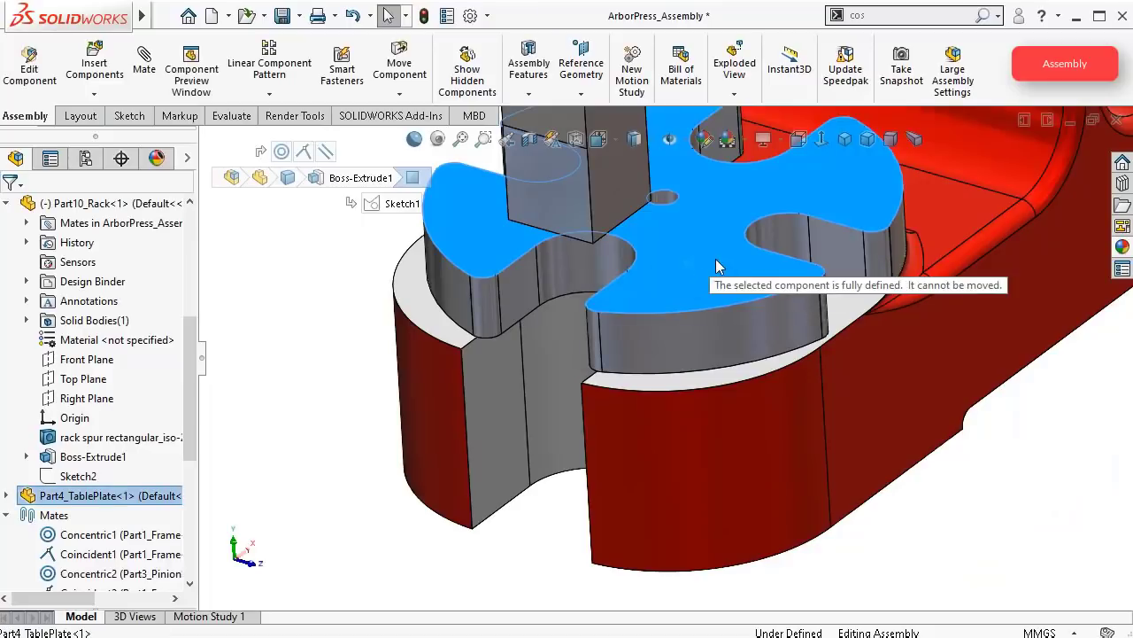
# Step: Browse the grooved pins in the Design Library's Toolbox
pyautogui.click(1123, 184)
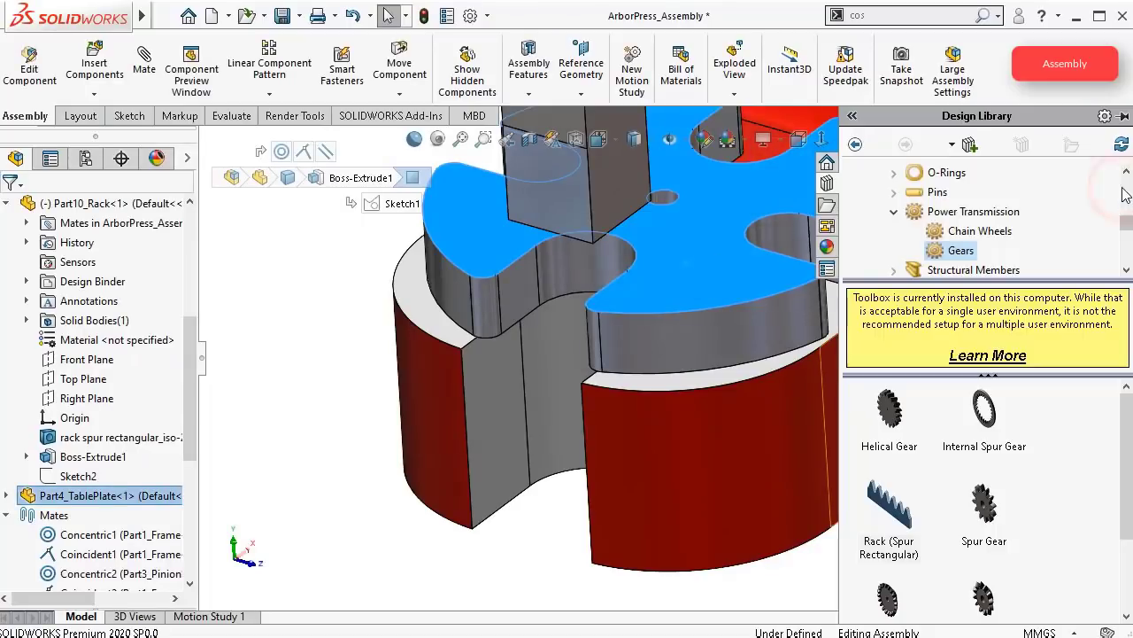
pyautogui.click(892, 192)
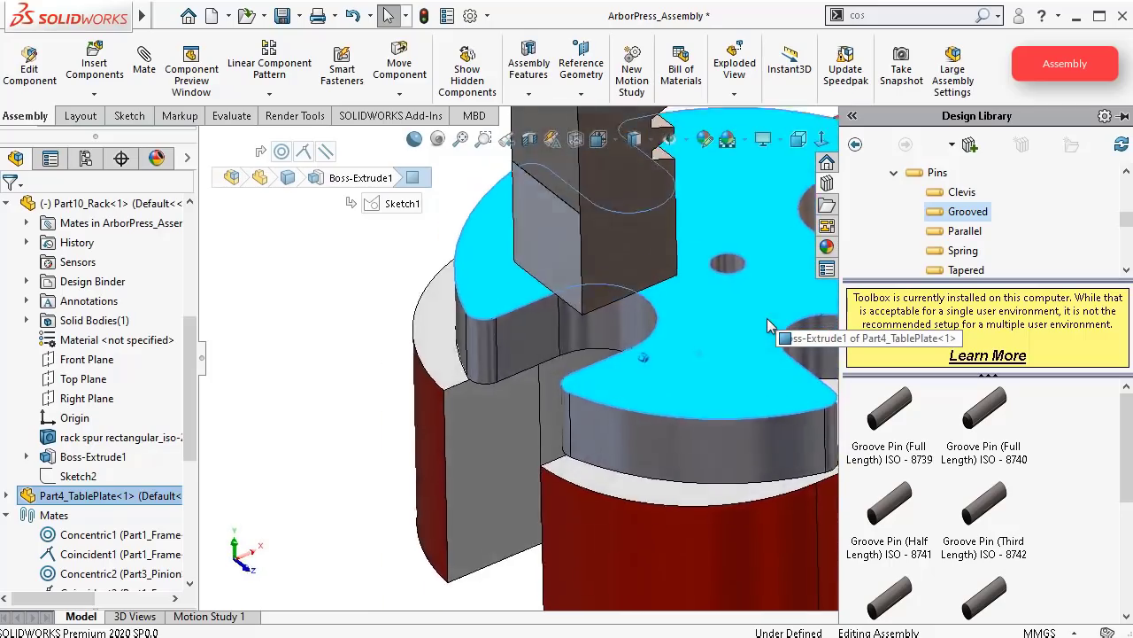
pyautogui.click(366, 379)
# Step: Check the hole diameters of the table plate and the frame from the underside of the base
pyautogui.press('Up')
pyautogui.press('Up')
pyautogui.press('Up')
pyautogui.press('Up')
pyautogui.press('Up')
pyautogui.press('Up')
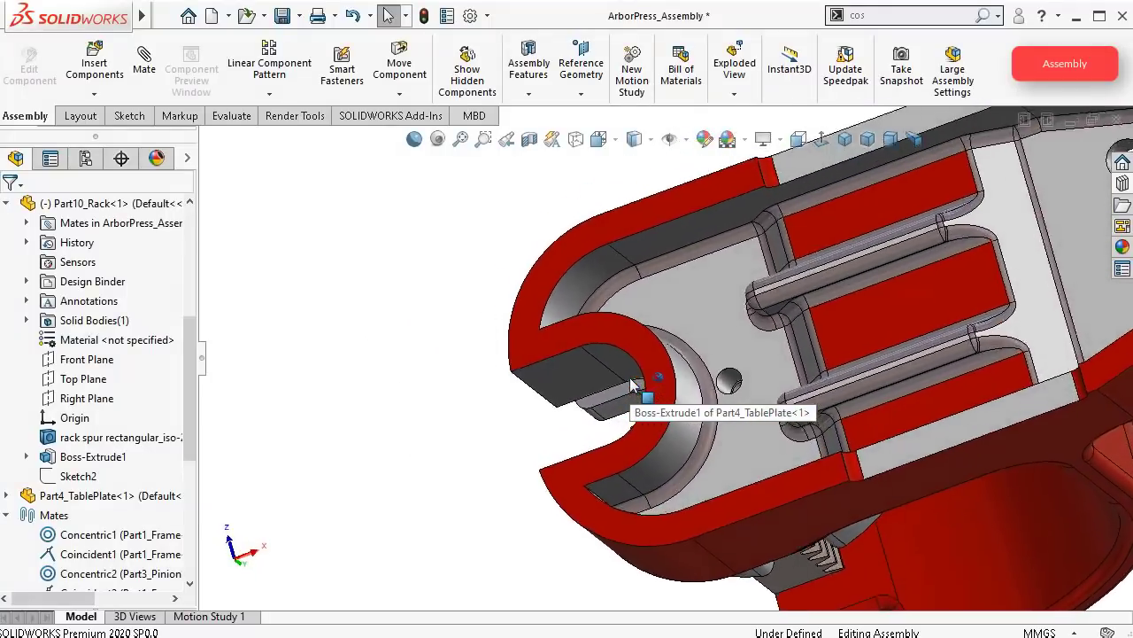
pyautogui.scroll(-3, 795, 388)
pyautogui.scroll(-5, 747, 390)
pyautogui.moveTo(746, 389); pyautogui.dragTo(713, 400, button='middle')
pyautogui.press('Up')
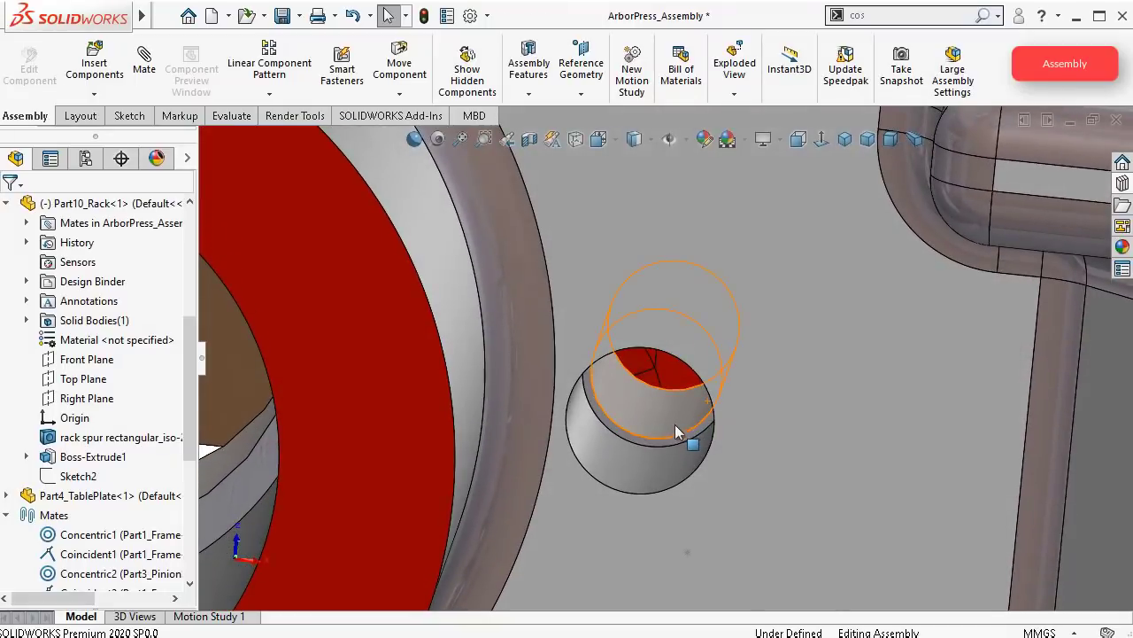
pyautogui.click(690, 436)
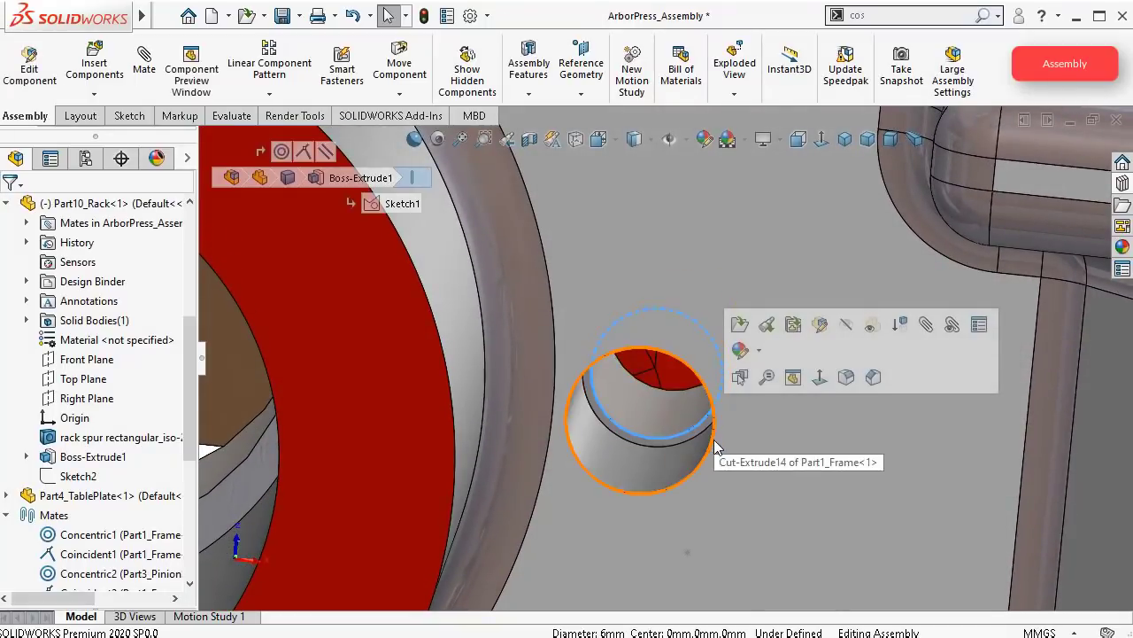
pyautogui.click(712, 438)
pyautogui.scroll(5, 707, 432)
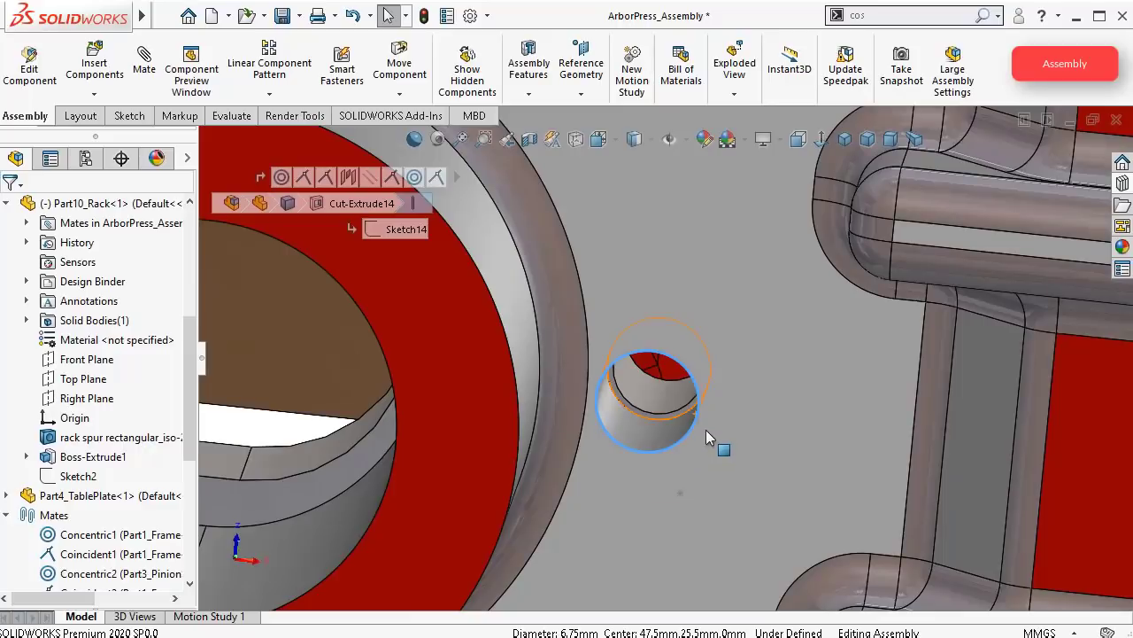
pyautogui.click(300, 364)
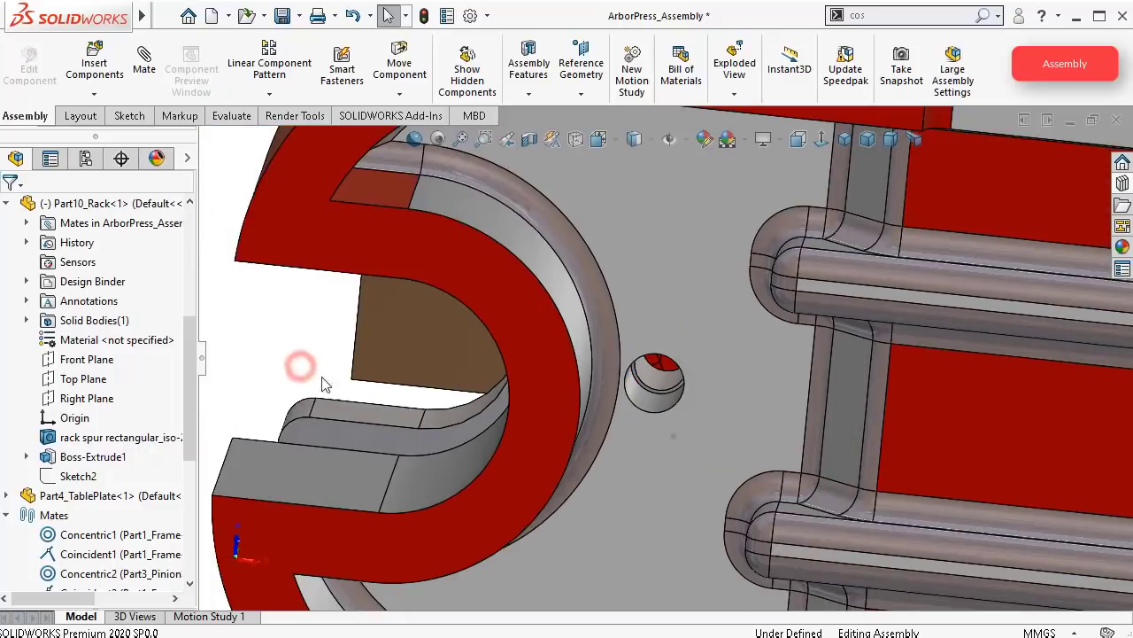
# Step: Edit the frame in the context of the assembly and open Sketch14 of Cut-Extrude14, which defines the pin hole
pyautogui.click(664, 361)
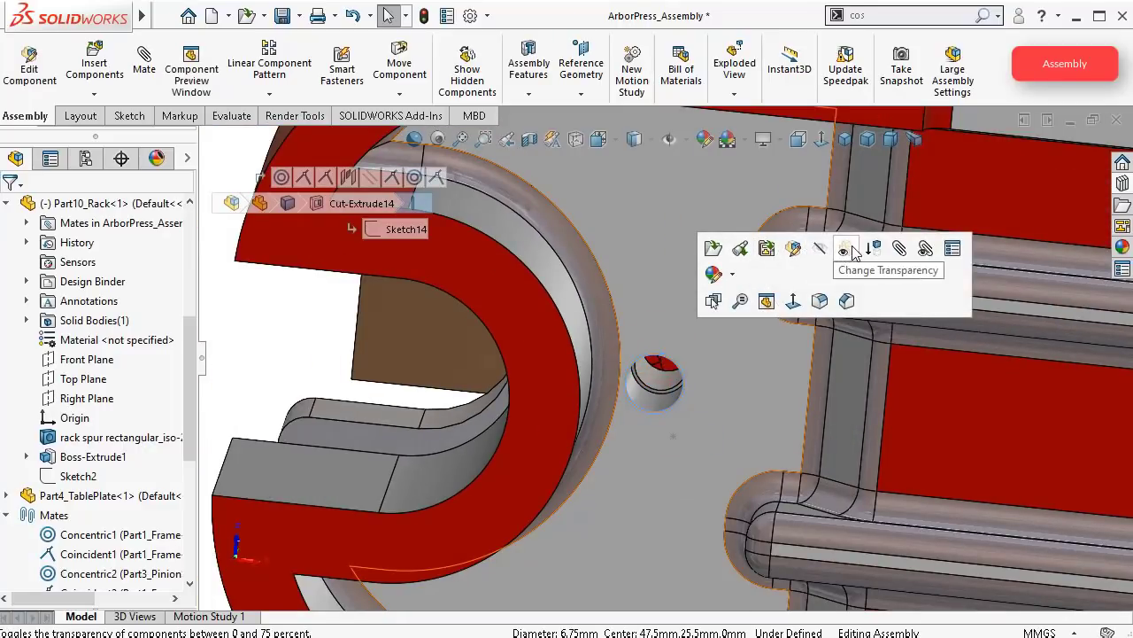
pyautogui.click(796, 248)
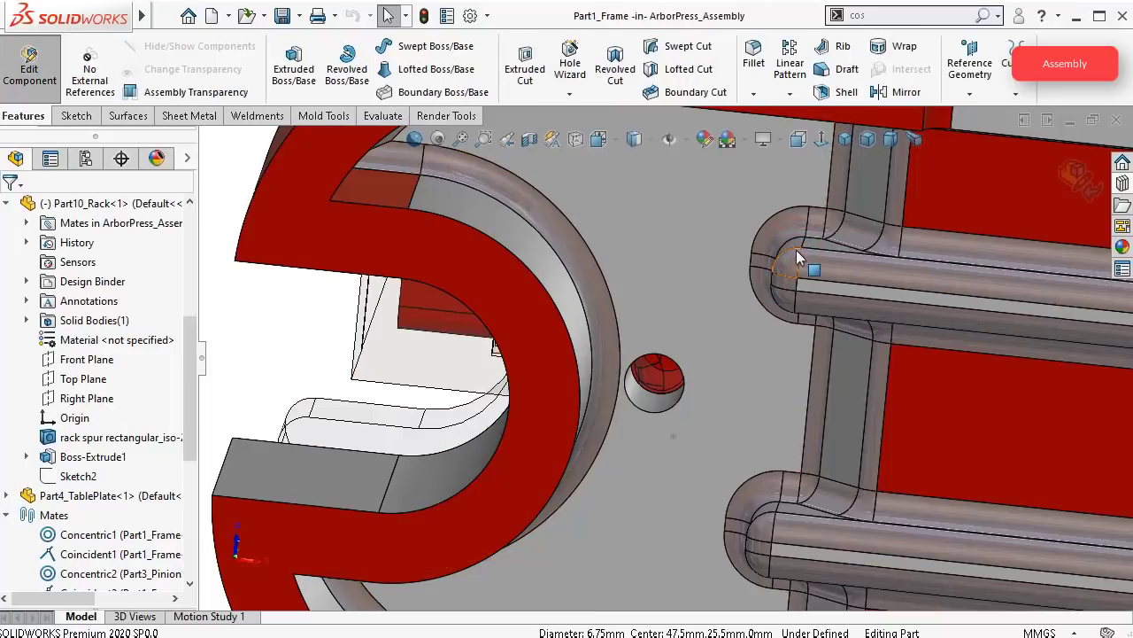
pyautogui.click(639, 400)
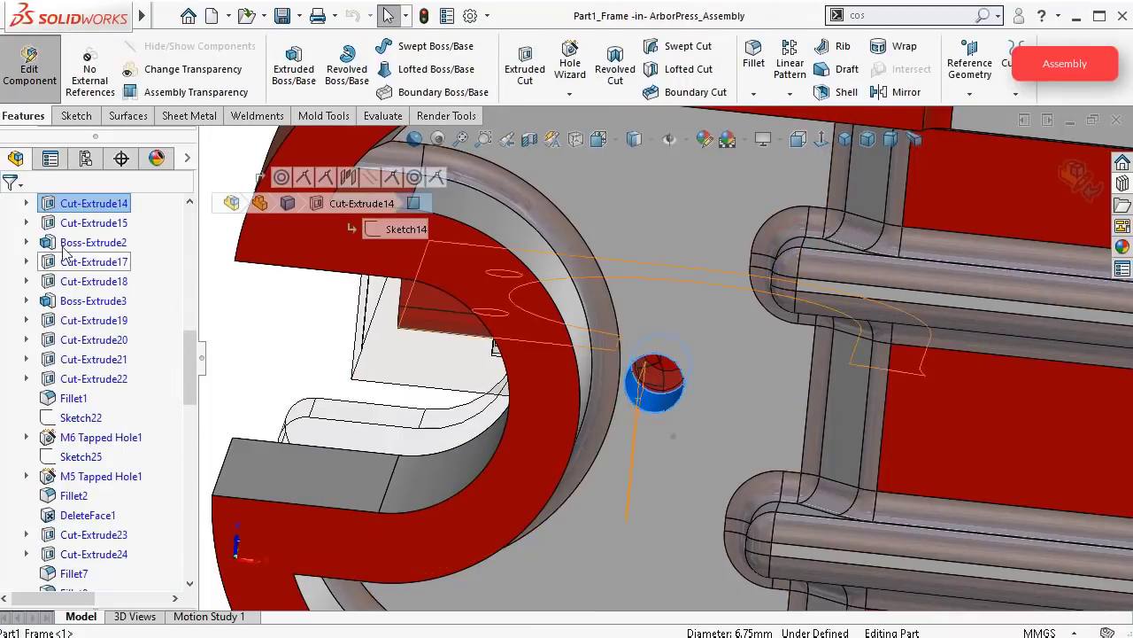
pyautogui.click(26, 204)
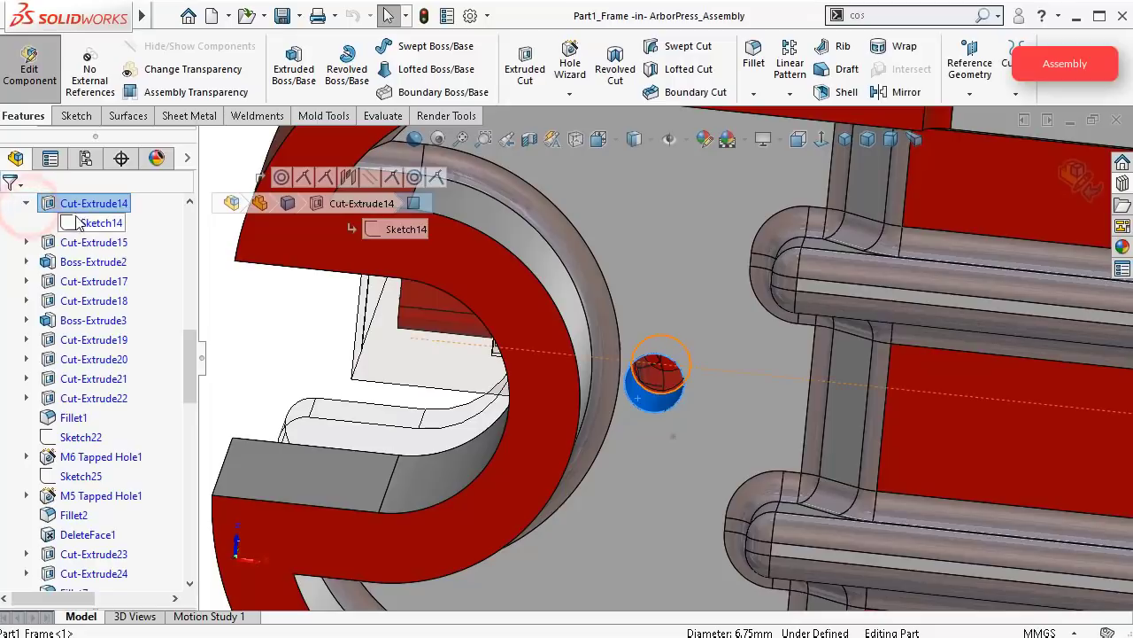
pyautogui.click(87, 224)
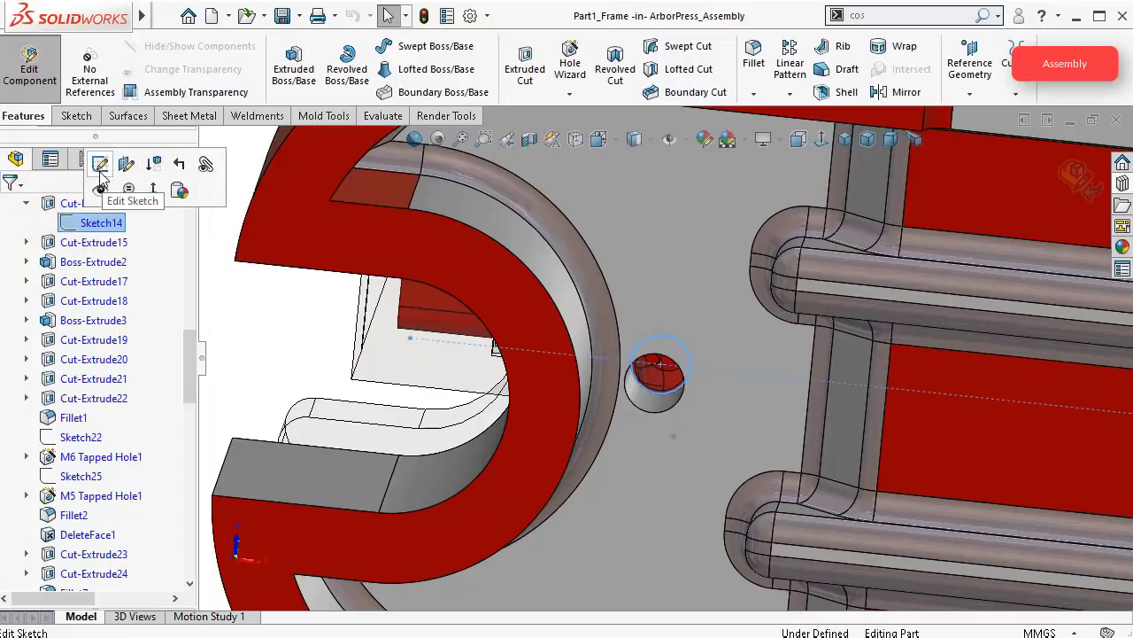
pyautogui.click(101, 170)
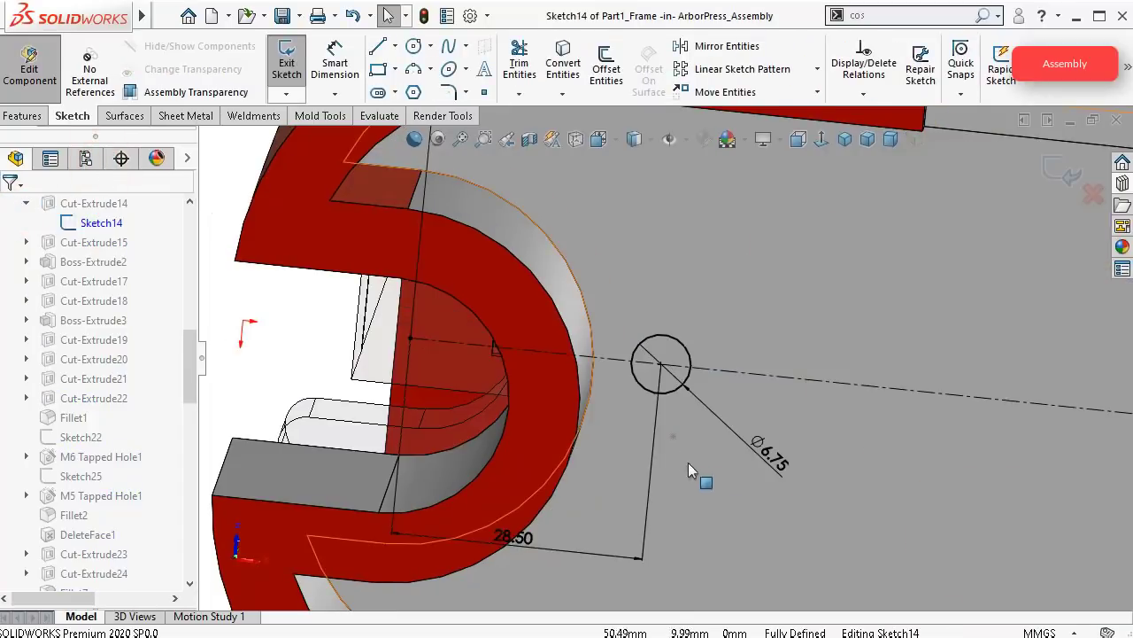
# Step: Set the pin hole's diameter to 6 mm, exit the sketch and return to editing the assembly
pyautogui.doubleClick(766, 454)
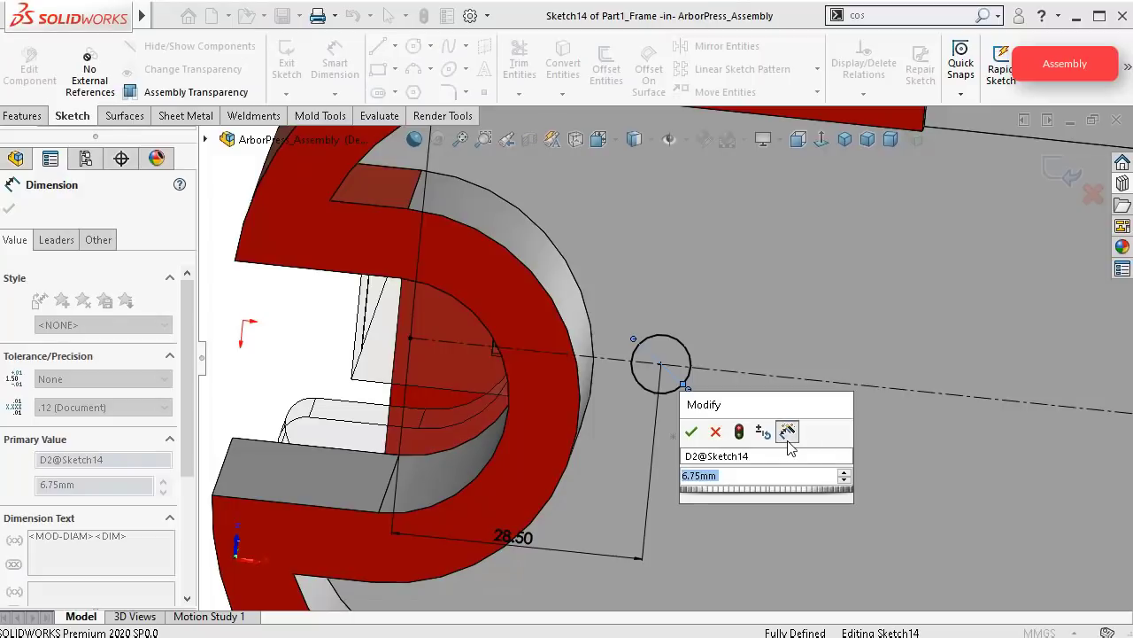
pyautogui.write('6')
pyautogui.press('Return')
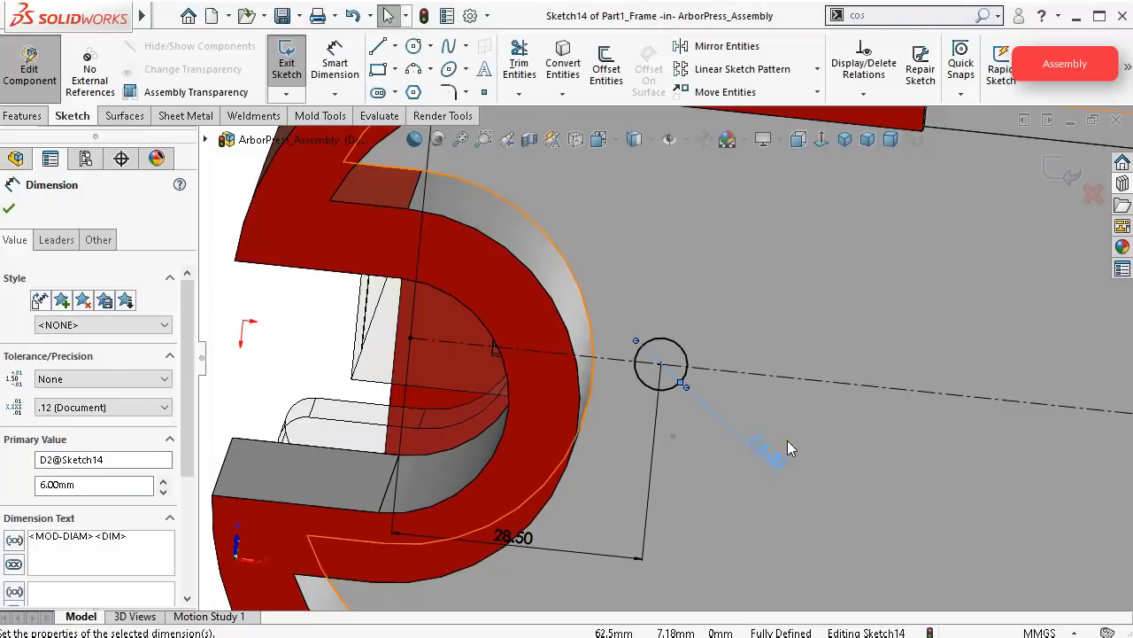
pyautogui.click(1056, 181)
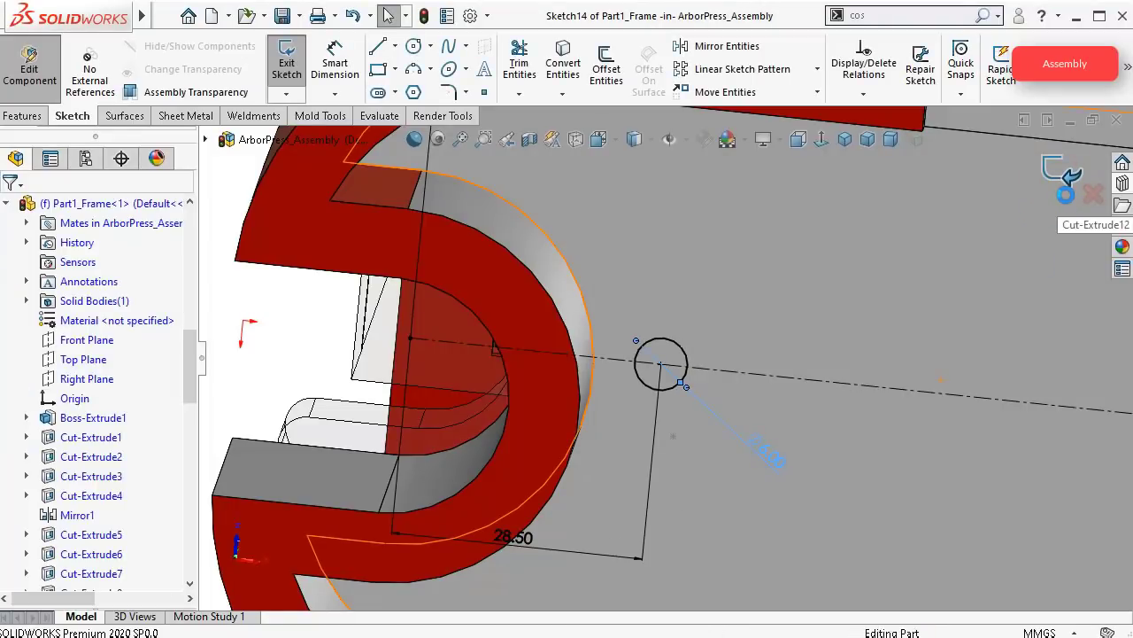
pyautogui.click(1061, 174)
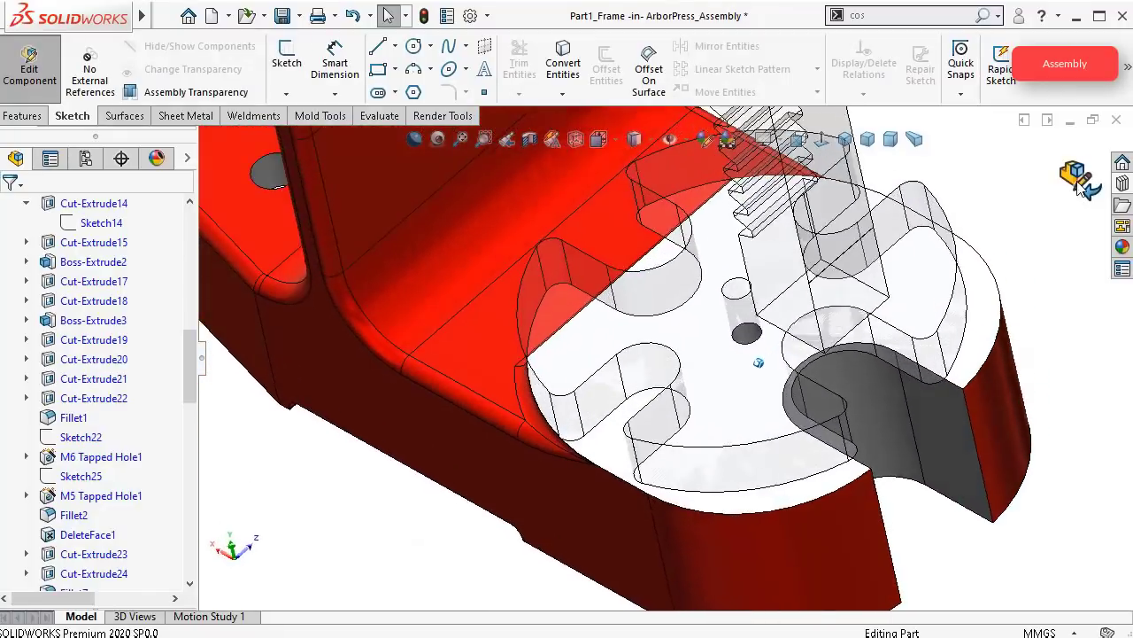
pyautogui.click(1074, 181)
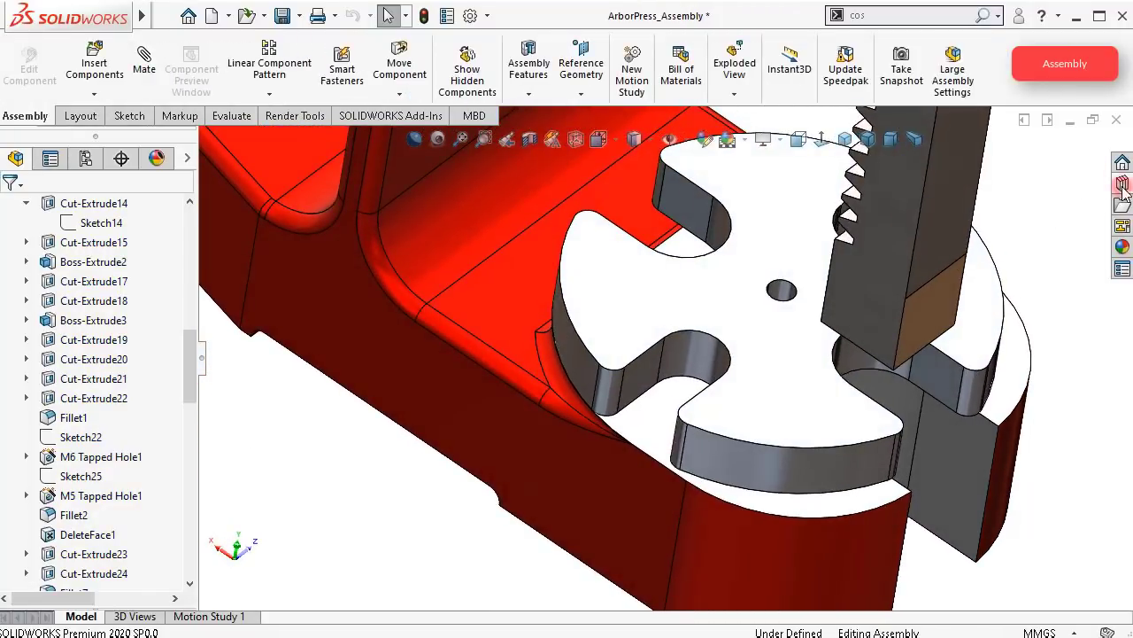
# Step: Insert a Groove Pin (Full Length) ISO - 8740 into the table plate's center hole, size M6 and length 26
pyautogui.click(1123, 183)
pyautogui.moveTo(950, 439)
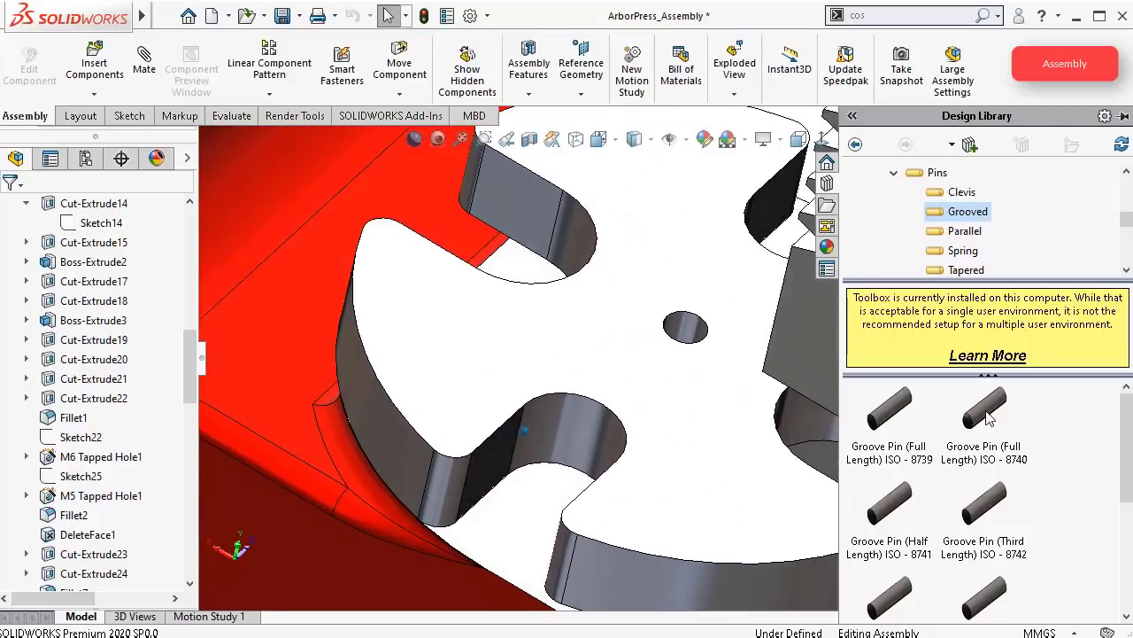
pyautogui.moveTo(989, 418); pyautogui.dragTo(721, 339)
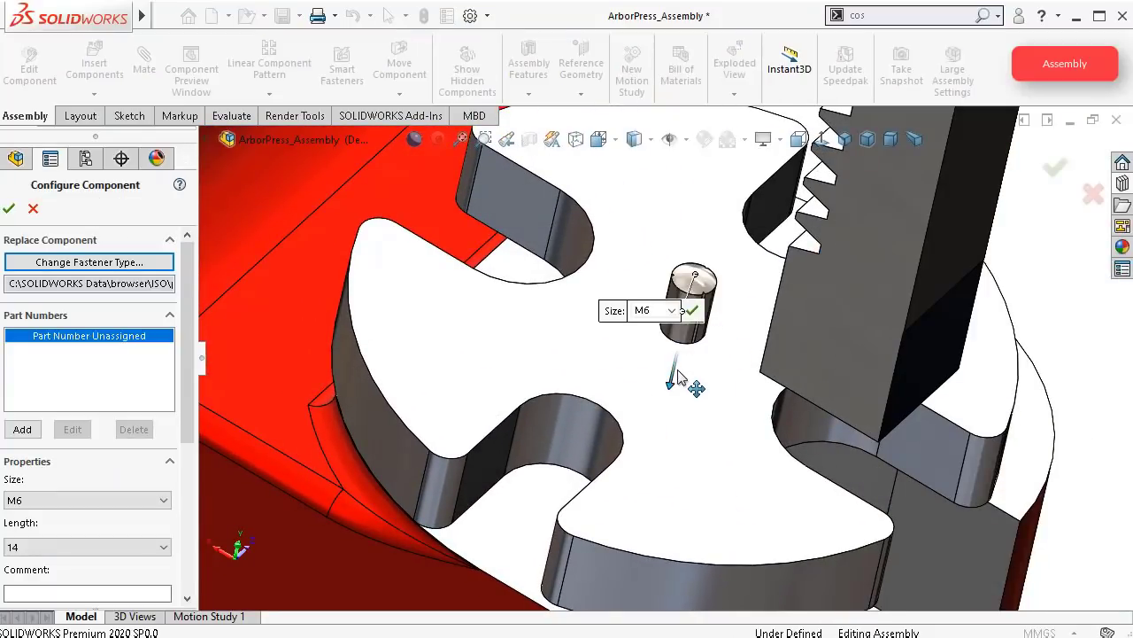
pyautogui.moveTo(678, 371); pyautogui.dragTo(681, 361, button='middle')
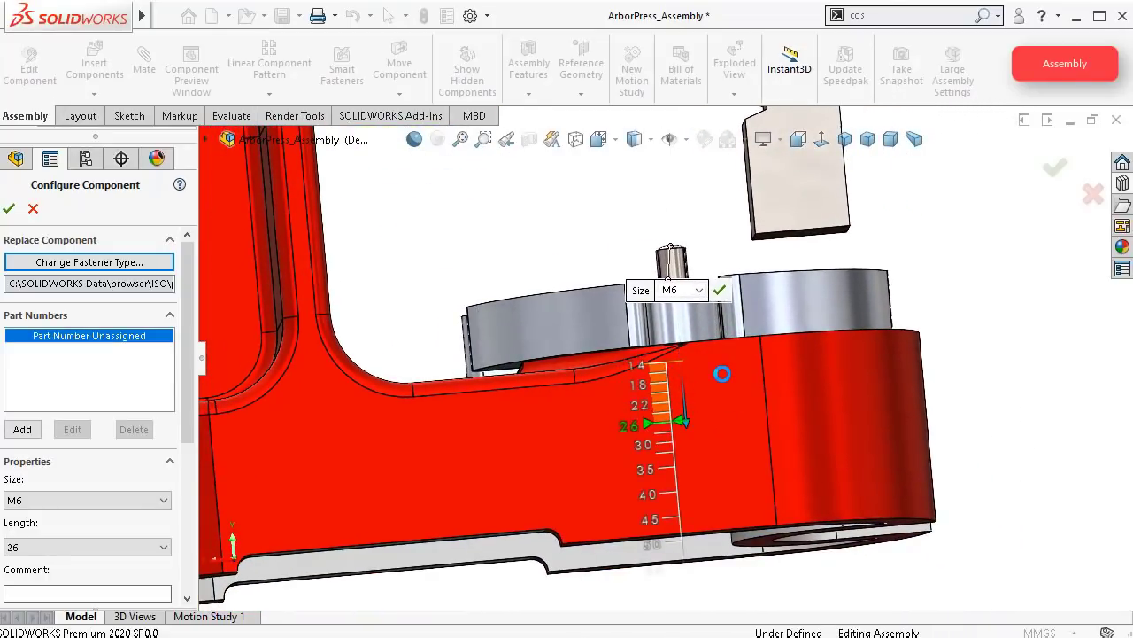
# Step: Examine how the 26 mm pin reaches through the table plate and frame from the side, above and underneath
pyautogui.press('Up')
pyautogui.press('Up')
pyautogui.press('Up')
pyautogui.press('Up')
pyautogui.press('Up')
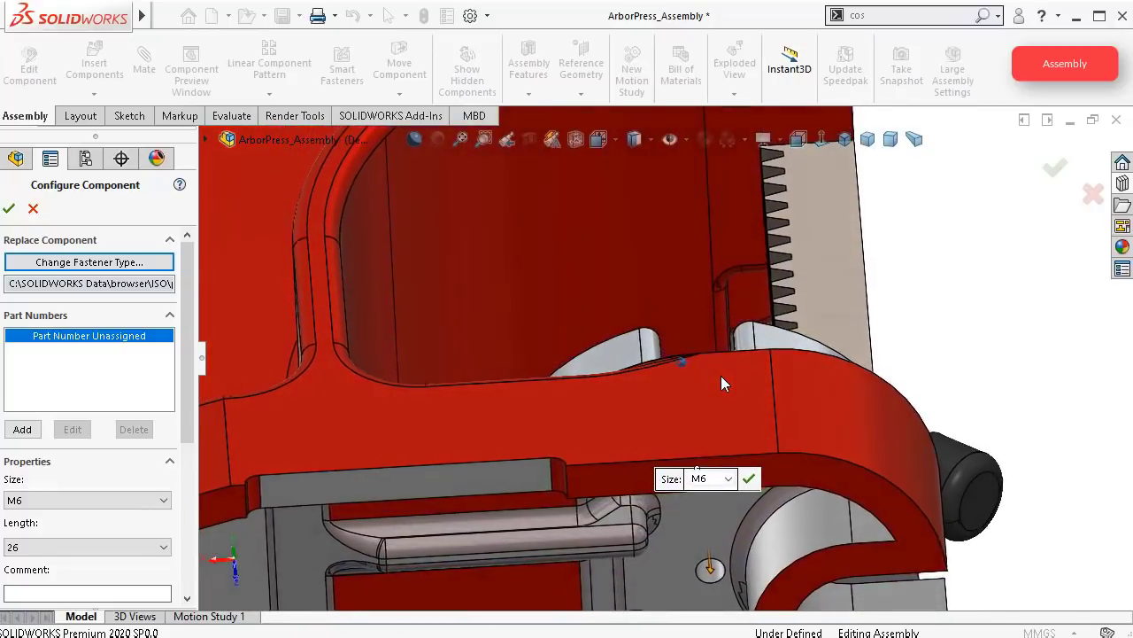
pyautogui.moveTo(721, 376); pyautogui.dragTo(736, 345, button='middle')
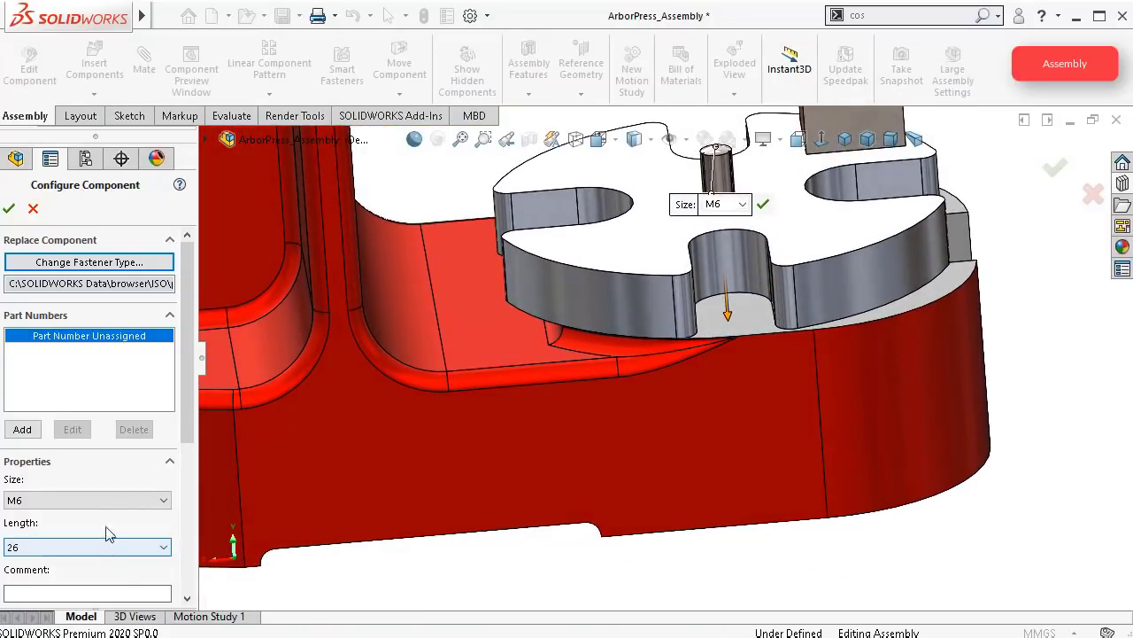
pyautogui.scroll(2, 806, 250)
pyautogui.moveTo(803, 256); pyautogui.dragTo(801, 194, button='middle')
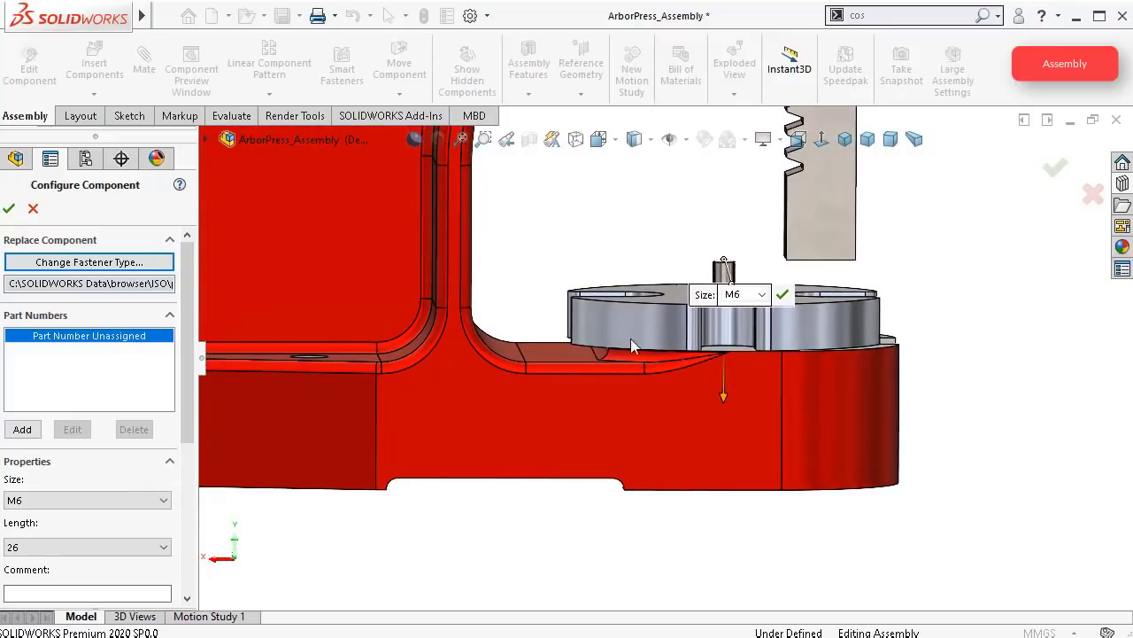
pyautogui.moveTo(782, 315); pyautogui.dragTo(795, 429, button='middle')
pyautogui.scroll(-6, 792, 443)
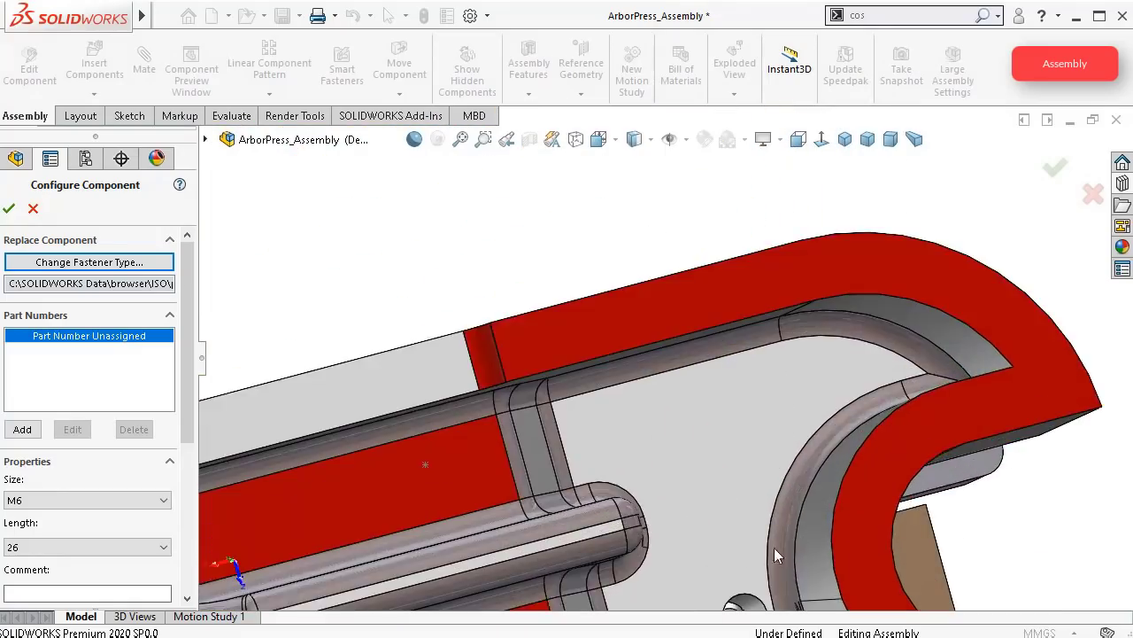
pyautogui.scroll(-2, 697, 425)
pyautogui.moveTo(695, 420); pyautogui.dragTo(704, 406, button='middle')
pyautogui.scroll(5, 716, 398)
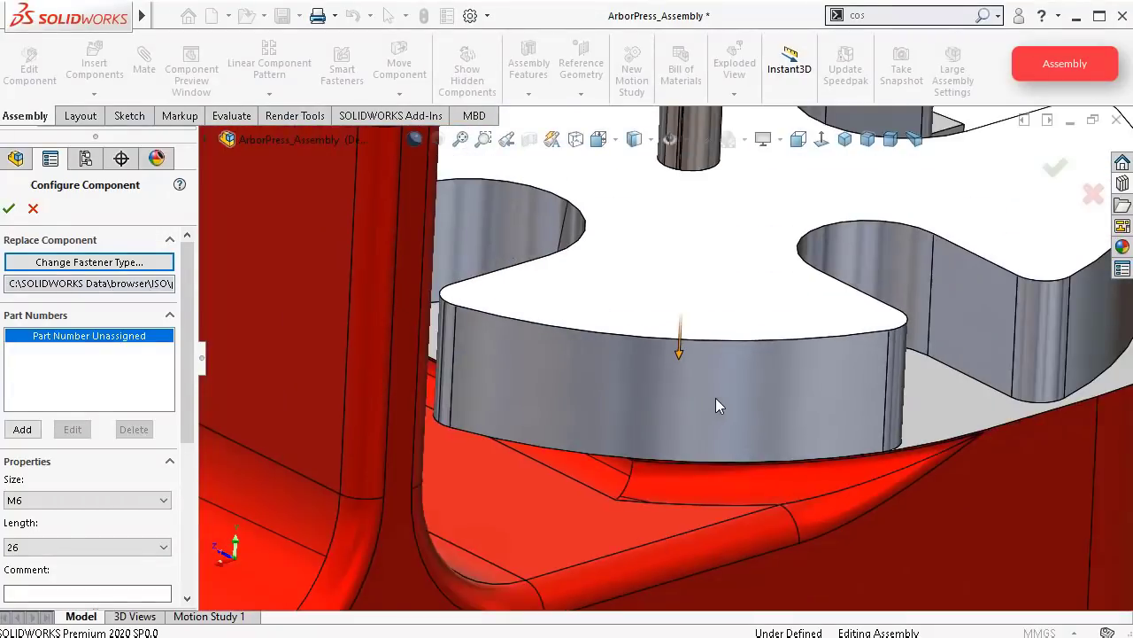
# Step: Accept the configured pin without placing further copies and slide it down into the table plate's hole
pyautogui.click(1054, 170)
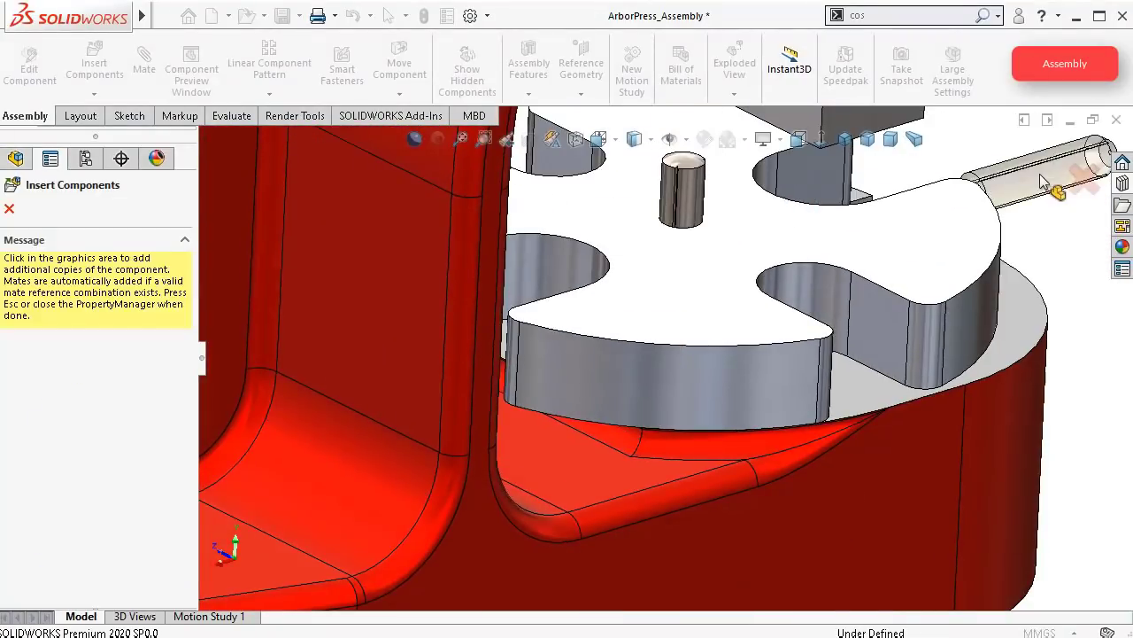
pyautogui.click(8, 210)
pyautogui.click(689, 211)
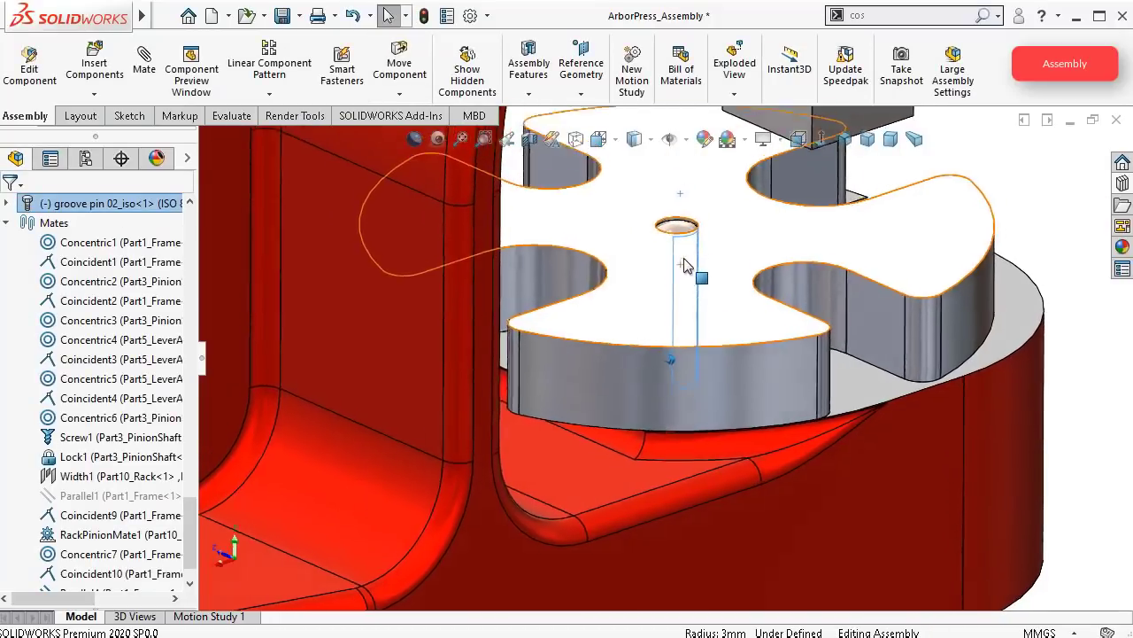
pyautogui.moveTo(684, 263); pyautogui.dragTo(930, 490, button='middle')
pyautogui.scroll(-6, 885, 481)
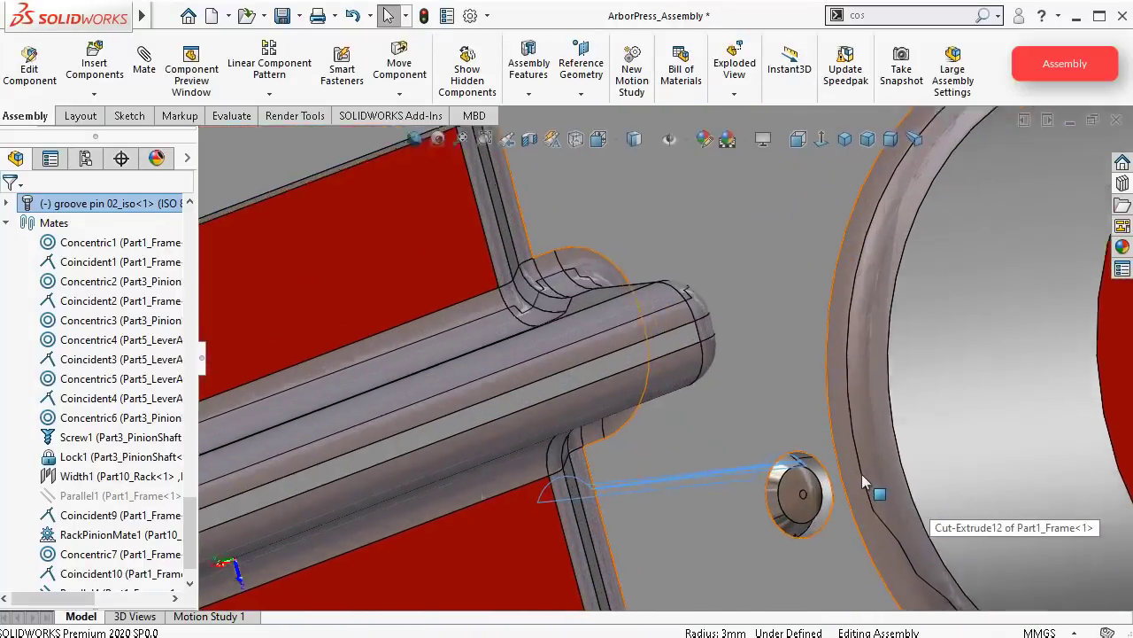
pyautogui.moveTo(862, 474); pyautogui.dragTo(763, 455, button='middle')
pyautogui.scroll(-3, 786, 492)
pyautogui.scroll(-1, 776, 479)
pyautogui.click(752, 437)
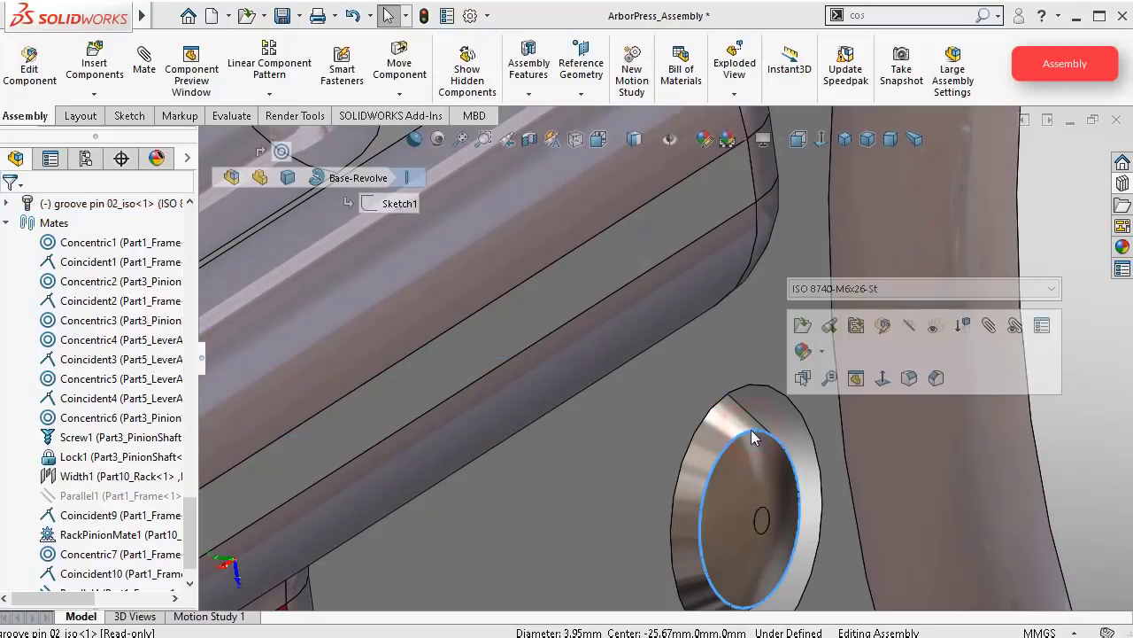
pyautogui.click(988, 326)
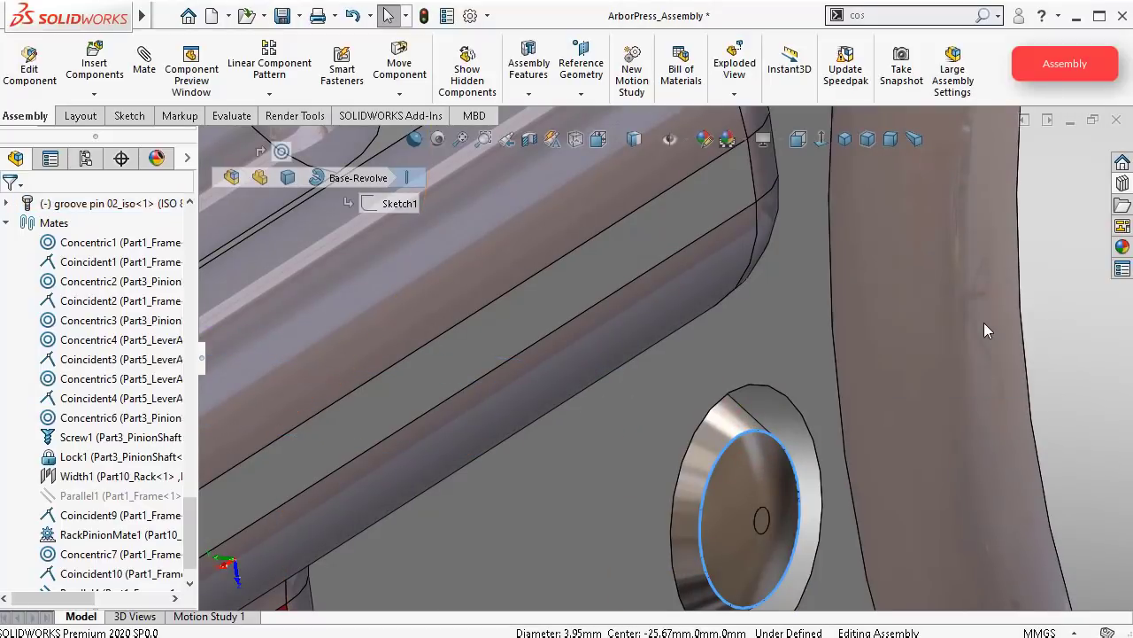
pyautogui.click(792, 408)
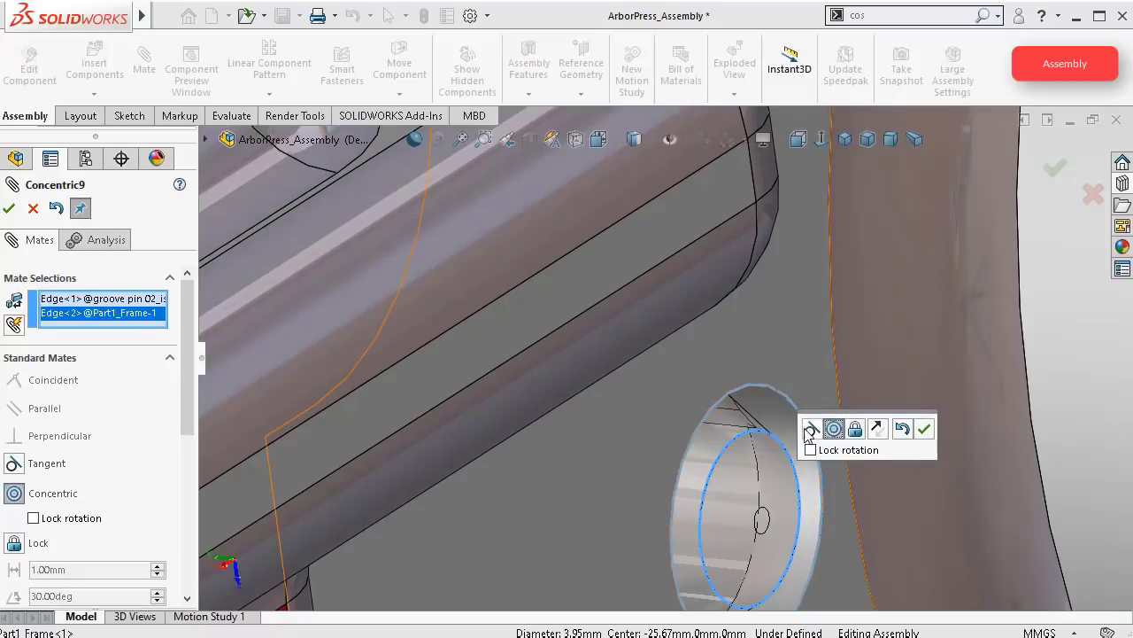
pyautogui.click(31, 210)
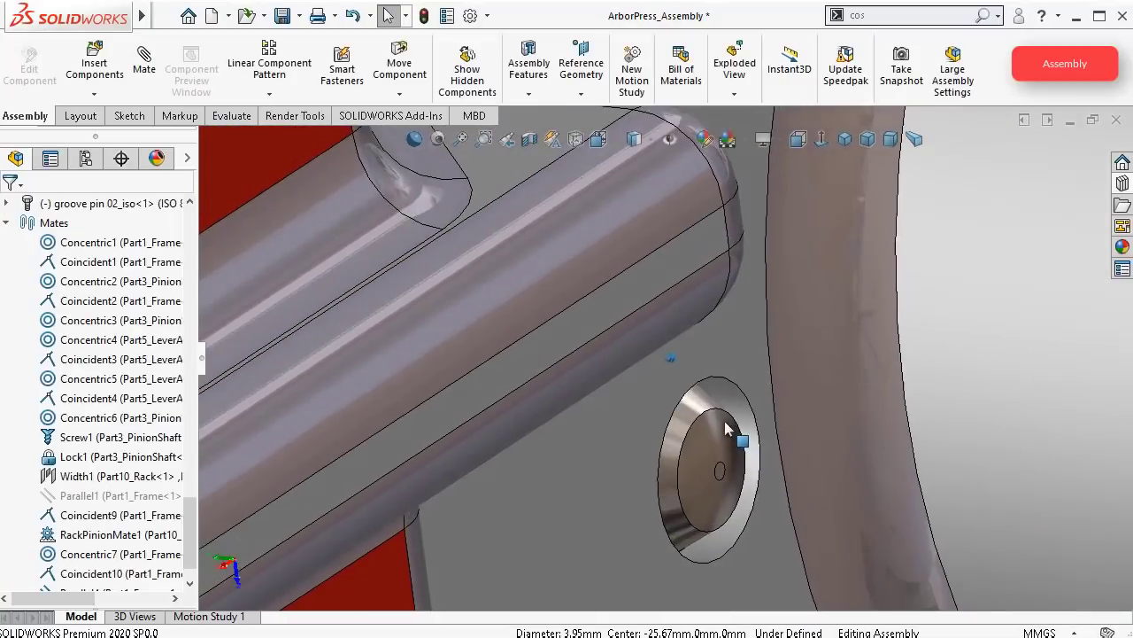
# Step: Fix the groove pin to the table plate with a Lock mate
pyautogui.moveTo(724, 421); pyautogui.dragTo(701, 356, button='middle')
pyautogui.scroll(4, 628, 313)
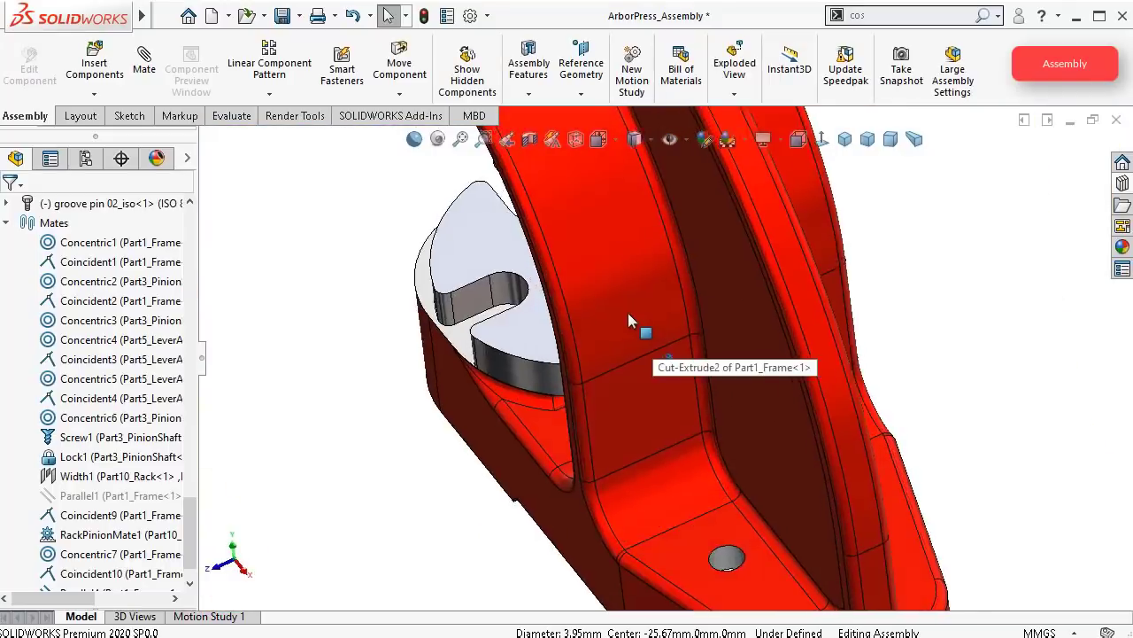
pyautogui.moveTo(628, 314); pyautogui.dragTo(579, 515, button='middle')
pyautogui.scroll(-3, 592, 395)
pyautogui.scroll(-5, 564, 529)
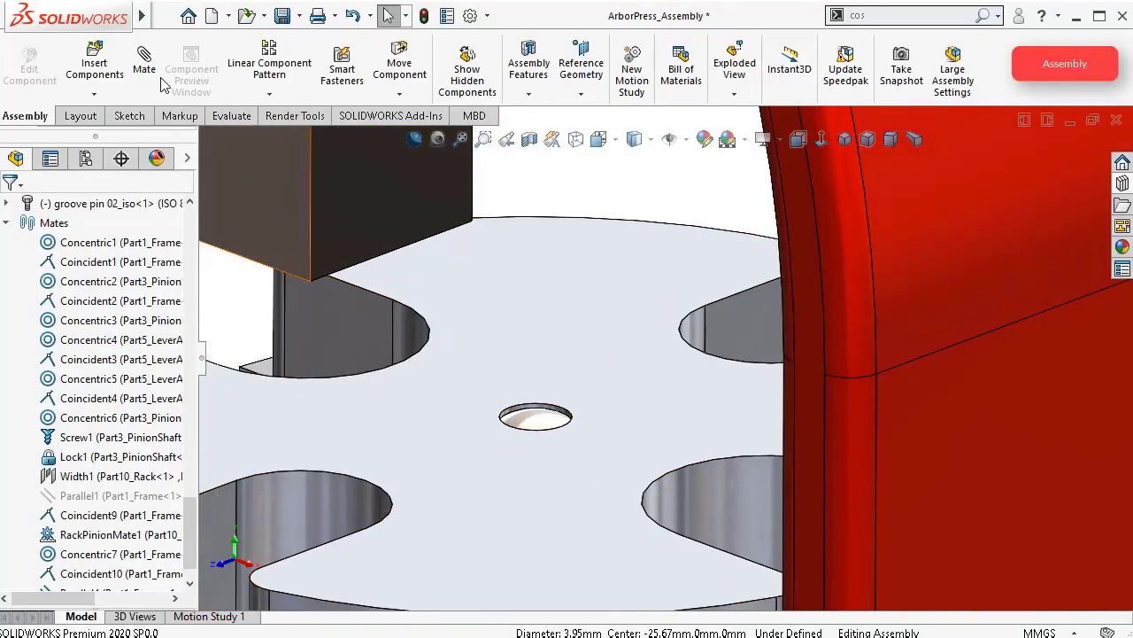
pyautogui.click(144, 98)
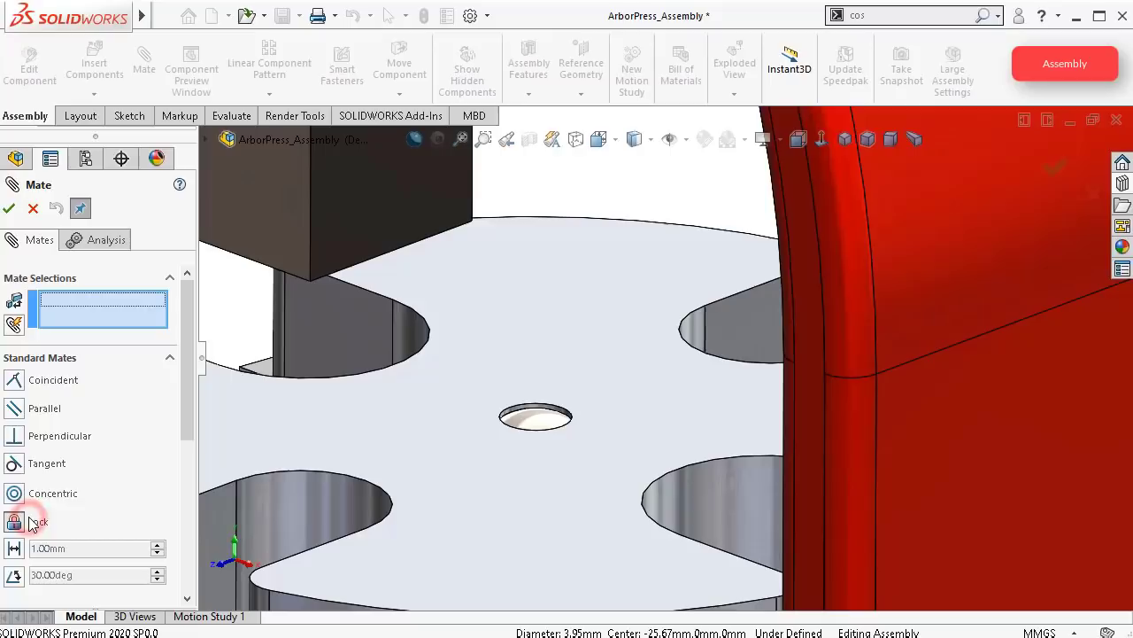
pyautogui.click(537, 419)
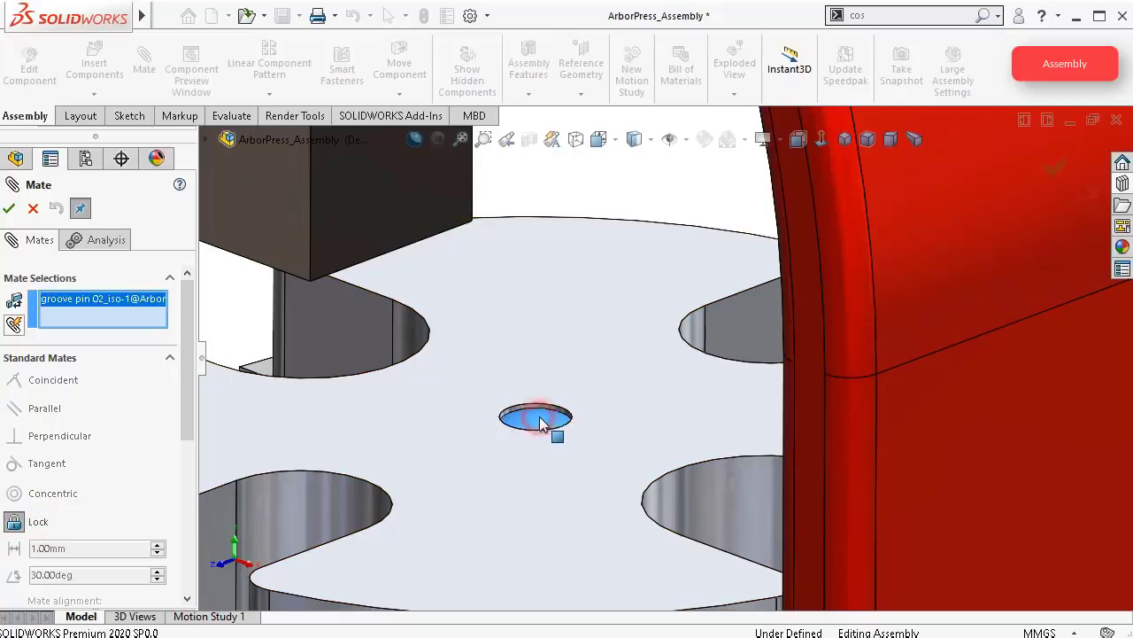
pyautogui.click(572, 332)
pyautogui.click(647, 311)
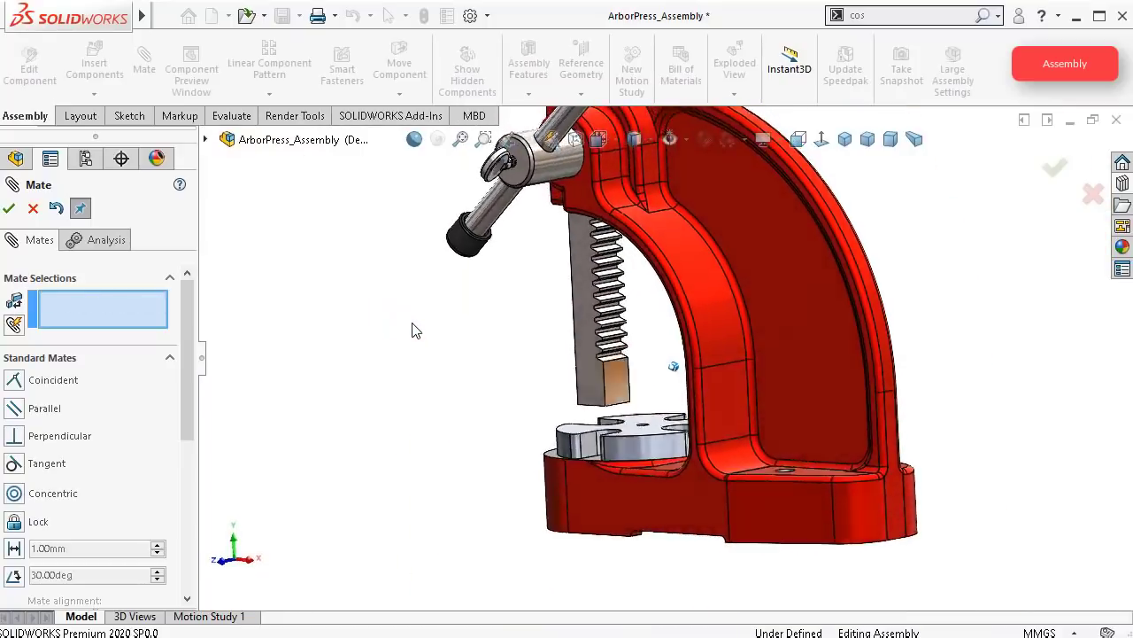
pyautogui.click(9, 208)
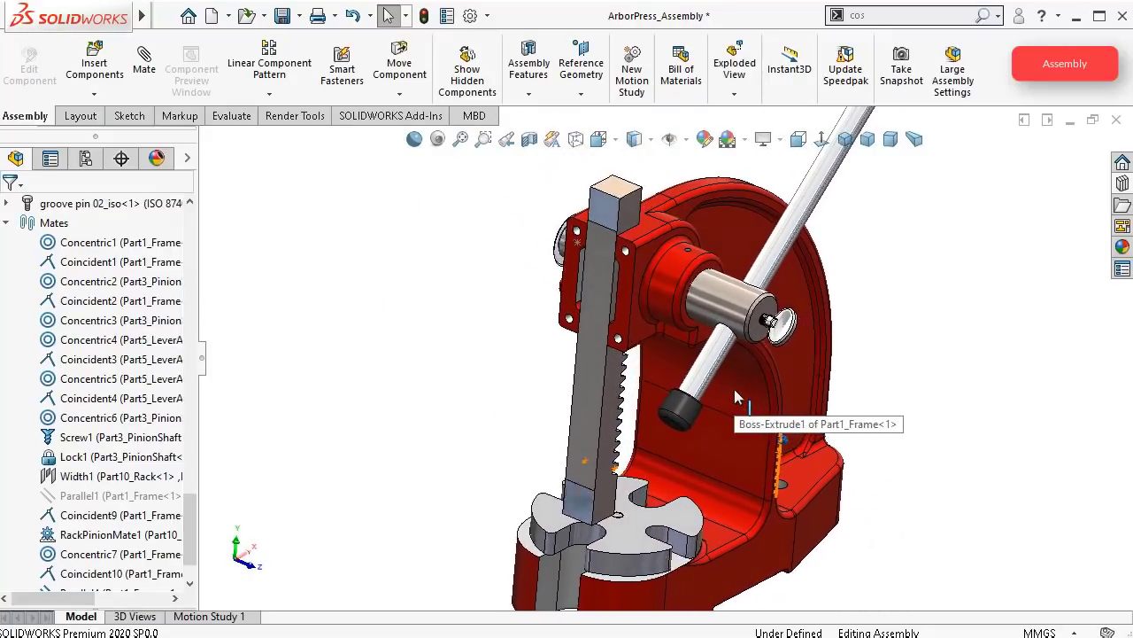
# Step: Move the rack upward through the frame to test the rack and pinion motion
pyautogui.scroll(-2, 602, 520)
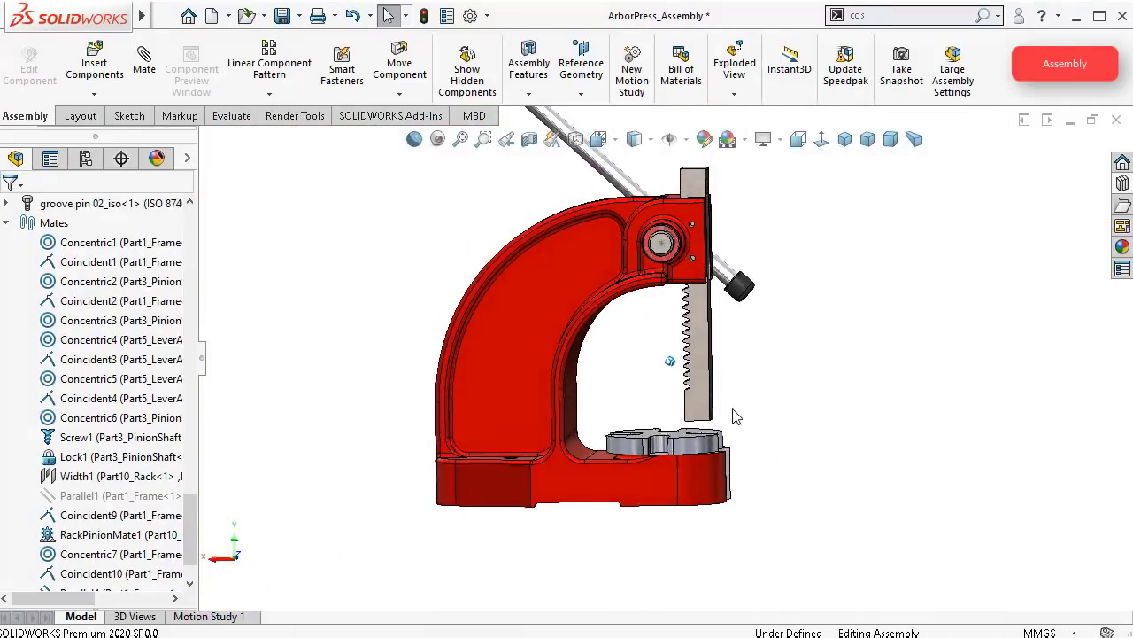
pyautogui.click(701, 410)
pyautogui.moveTo(702, 410); pyautogui.dragTo(711, 219)
pyautogui.press('Escape')
pyautogui.scroll(-5, 682, 417)
pyautogui.scroll(3, 711, 219)
pyautogui.scroll(5, 716, 226)
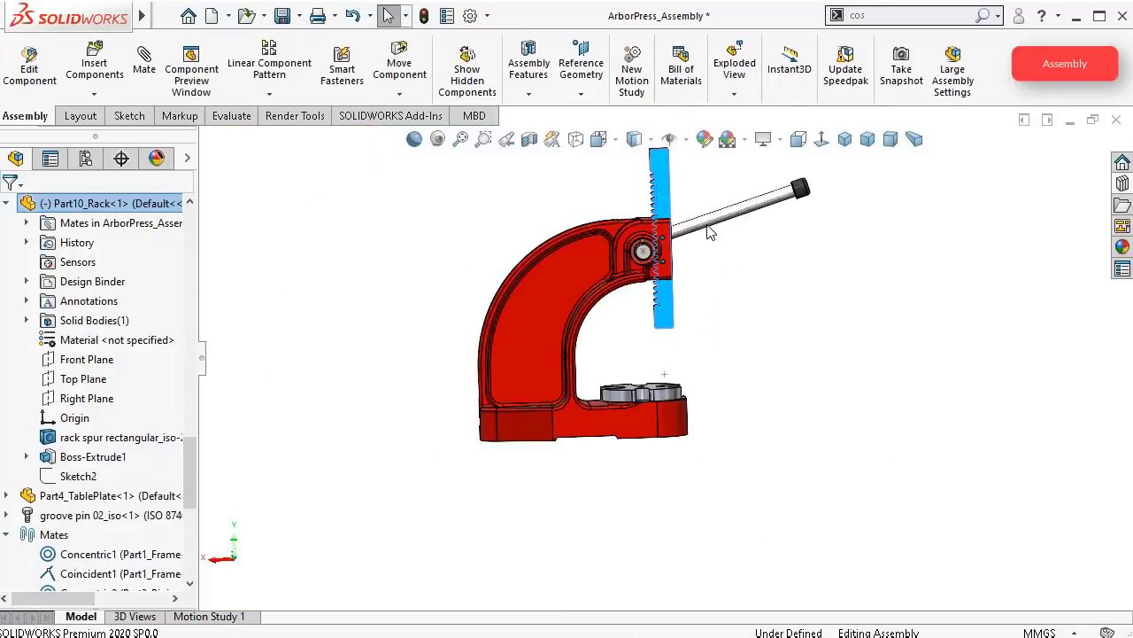
pyautogui.scroll(-8, 659, 312)
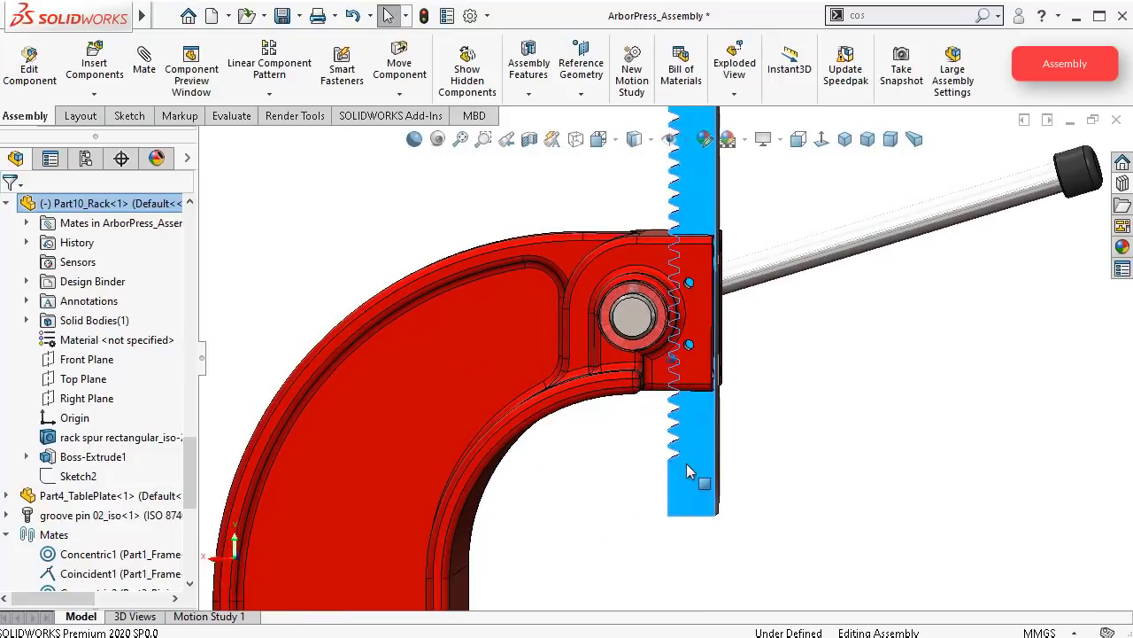
pyautogui.moveTo(696, 470); pyautogui.dragTo(708, 349)
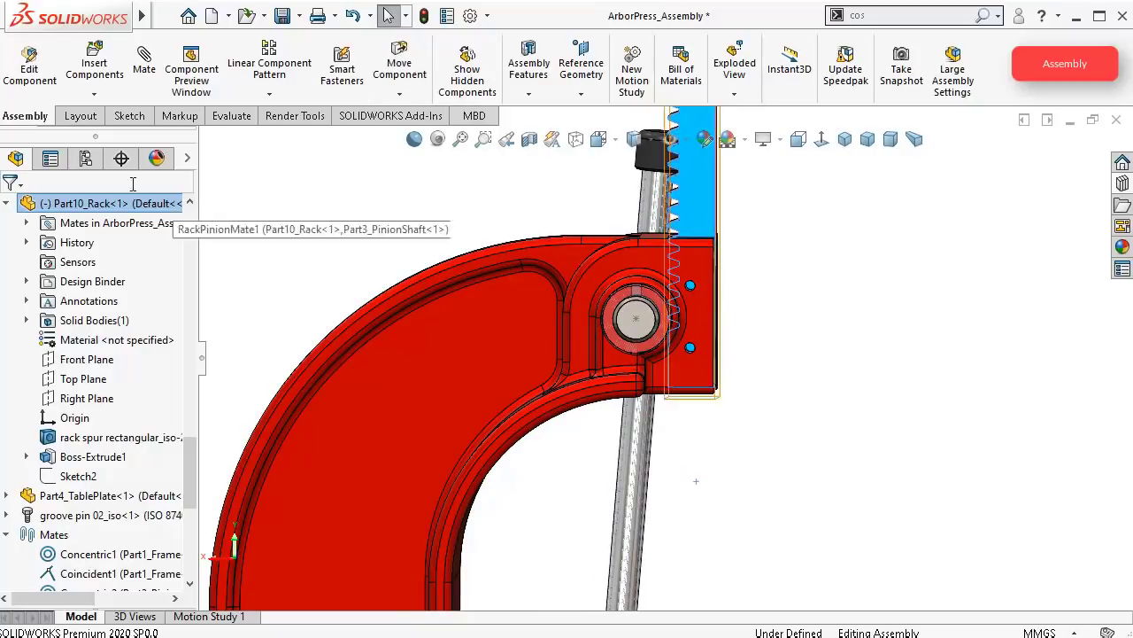
# Step: Make the frame transparent so the rack and pinion teeth inside it can be inspected
pyautogui.scroll(-2, 765, 335)
pyautogui.click(844, 300)
pyautogui.scroll(-4, 611, 255)
pyautogui.click(615, 193)
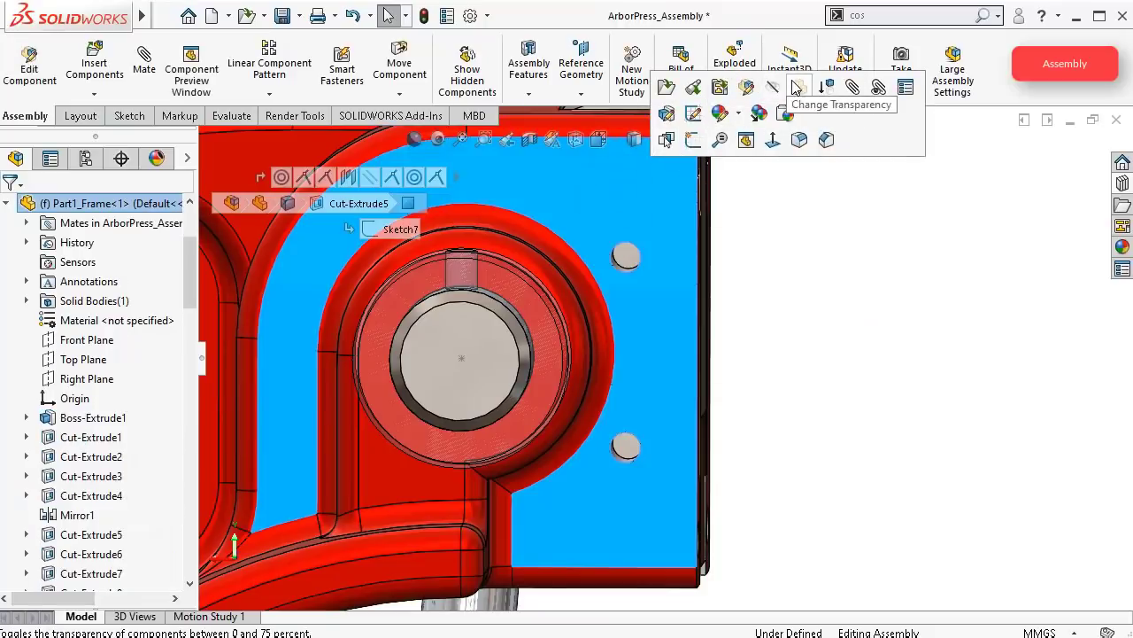
pyautogui.click(798, 88)
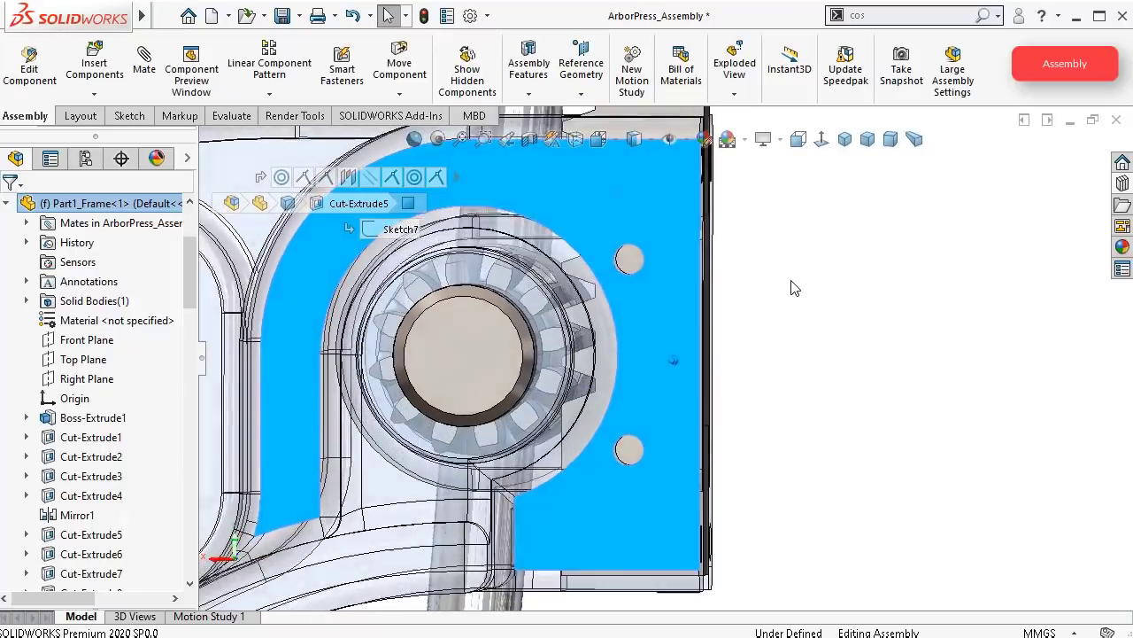
pyautogui.hotkey('ctrl', '8')
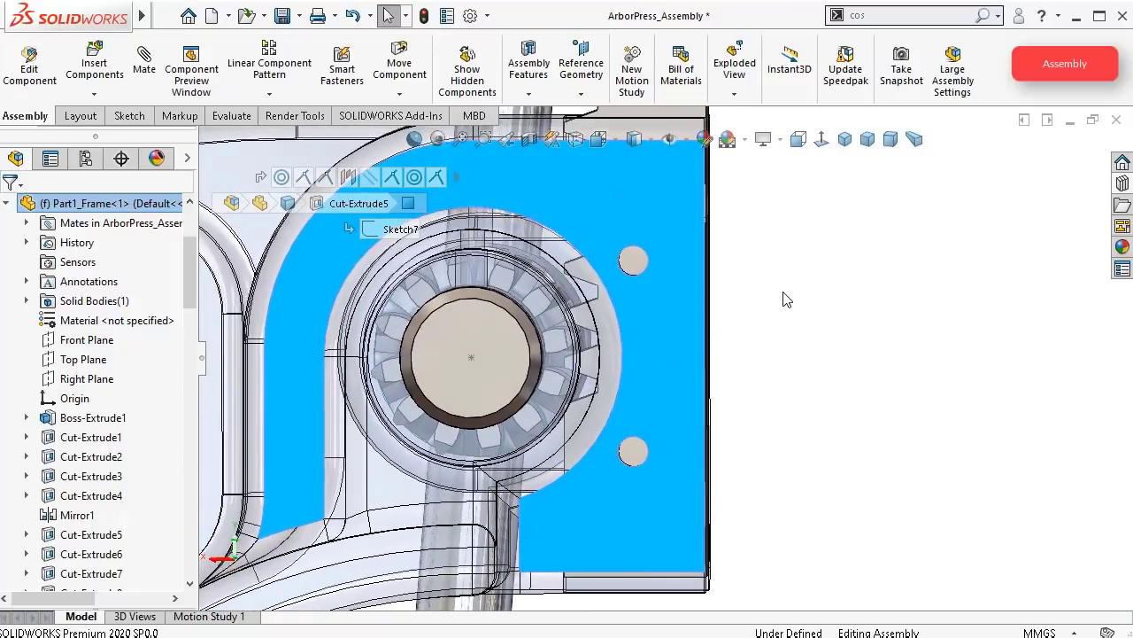
pyautogui.scroll(-3, 610, 407)
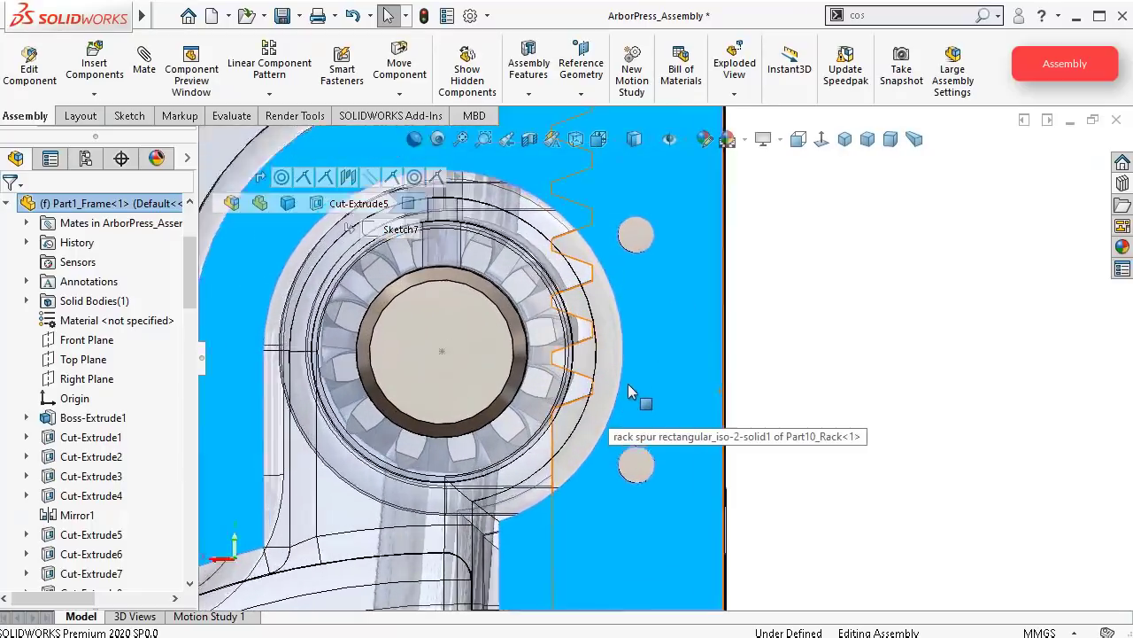
# Step: Shift the rack slightly and examine how its teeth mesh with the pinion inside the transparent frame
pyautogui.click(606, 385)
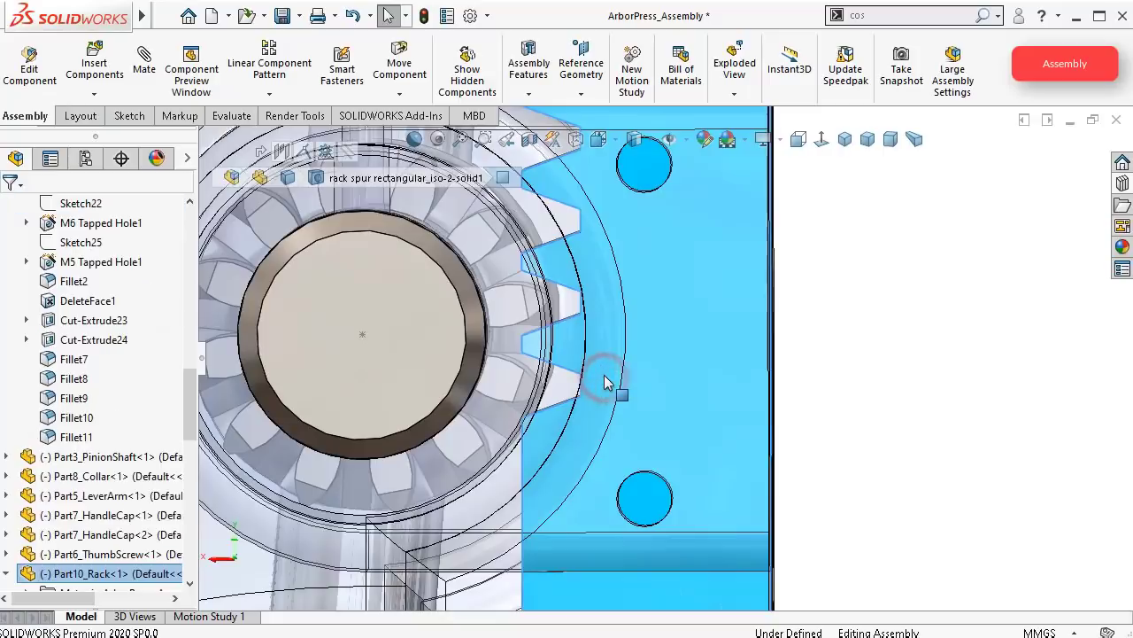
pyautogui.moveTo(607, 380); pyautogui.dragTo(622, 337)
pyautogui.scroll(3, 764, 405)
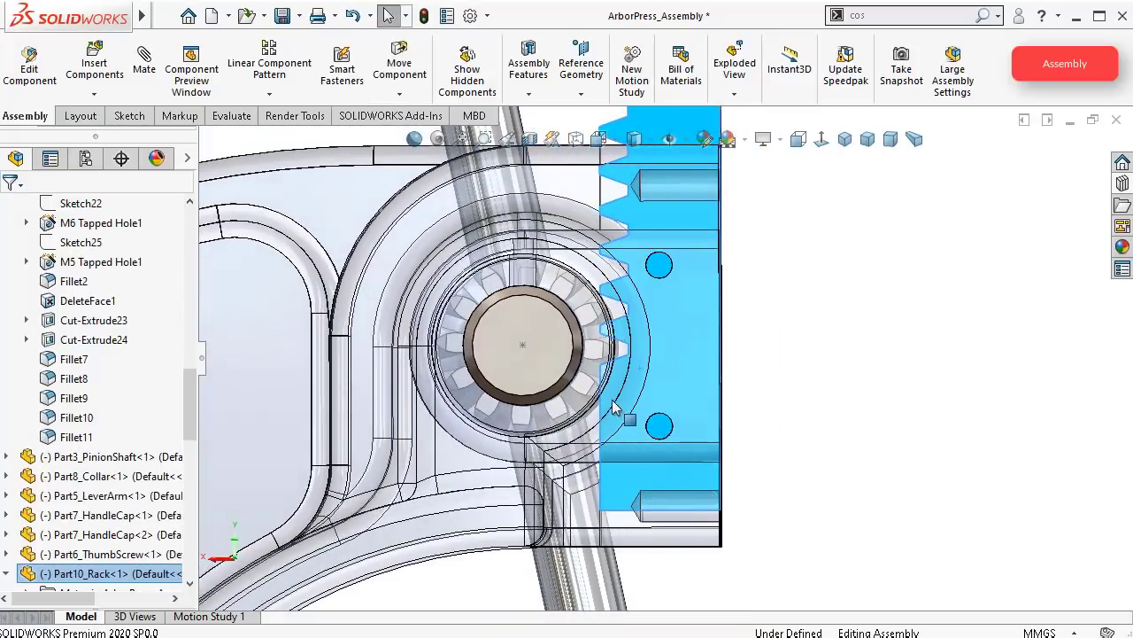
pyautogui.scroll(-6, 617, 409)
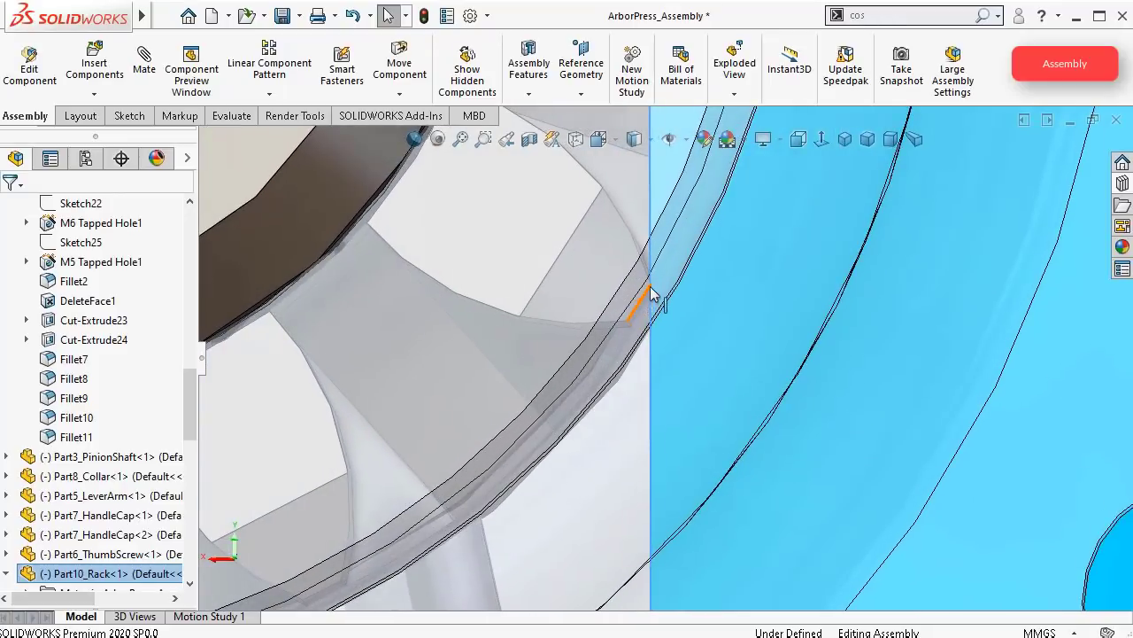
pyautogui.scroll(8, 942, 387)
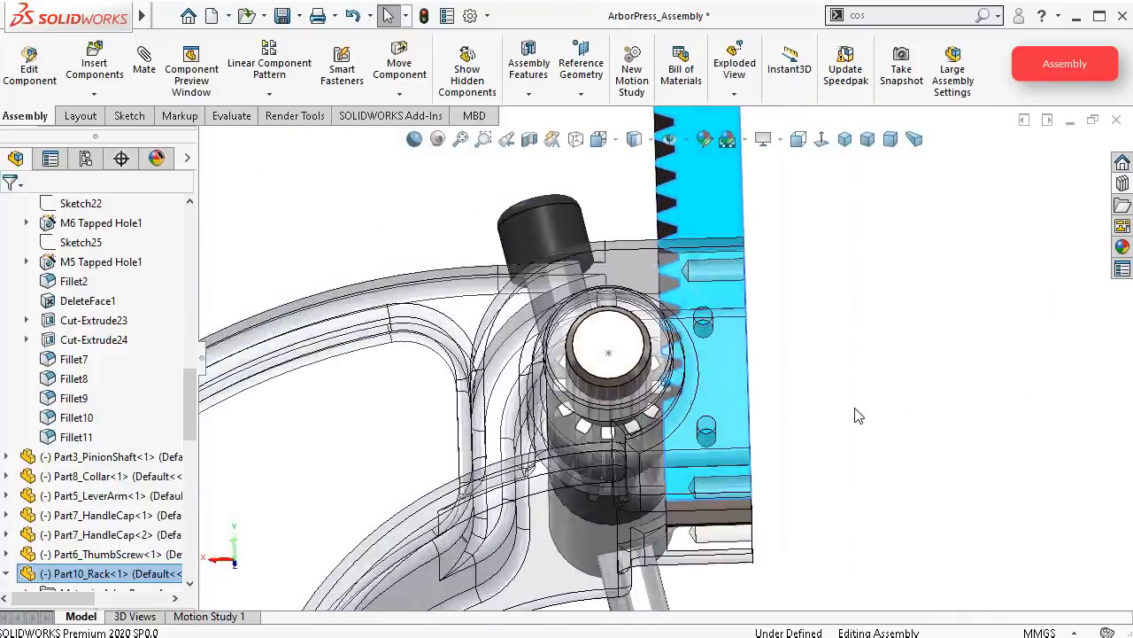
pyautogui.moveTo(855, 408); pyautogui.dragTo(828, 416, button='middle')
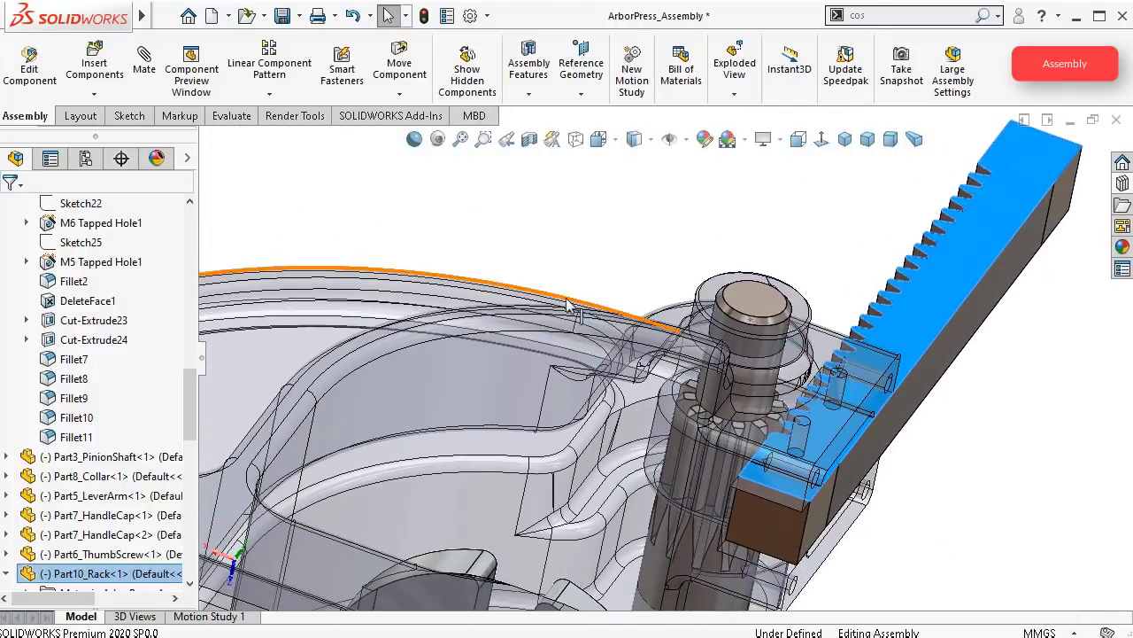
pyautogui.scroll(3, 537, 304)
pyautogui.moveTo(538, 306); pyautogui.dragTo(539, 297, button='middle')
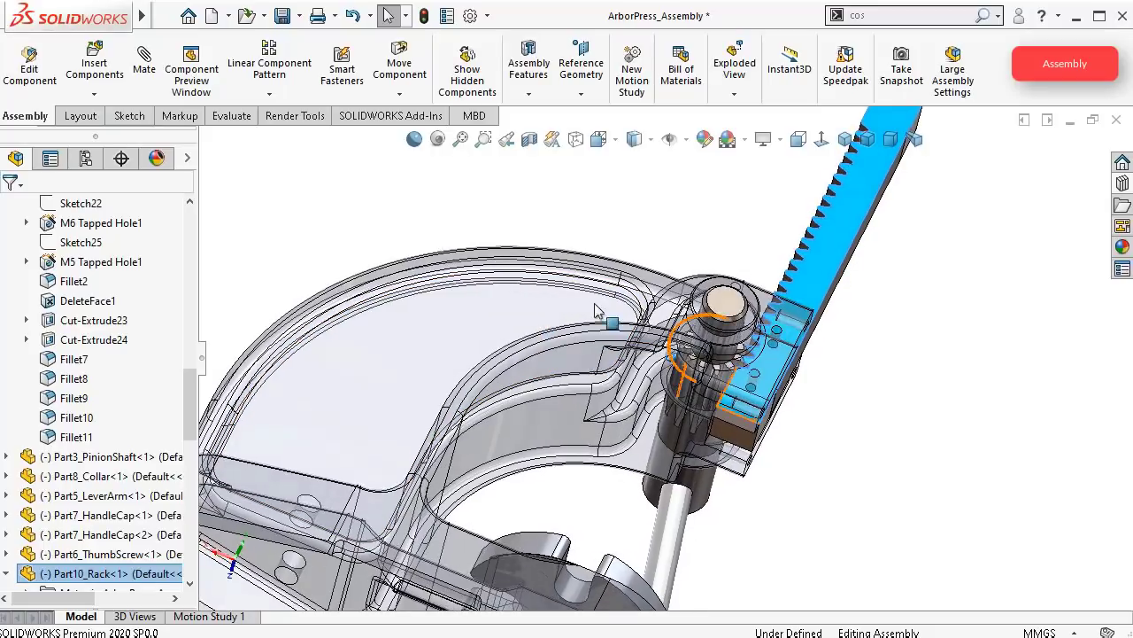
# Step: Turn off the transparency of the frame so it is shown solid again
pyautogui.click(568, 317)
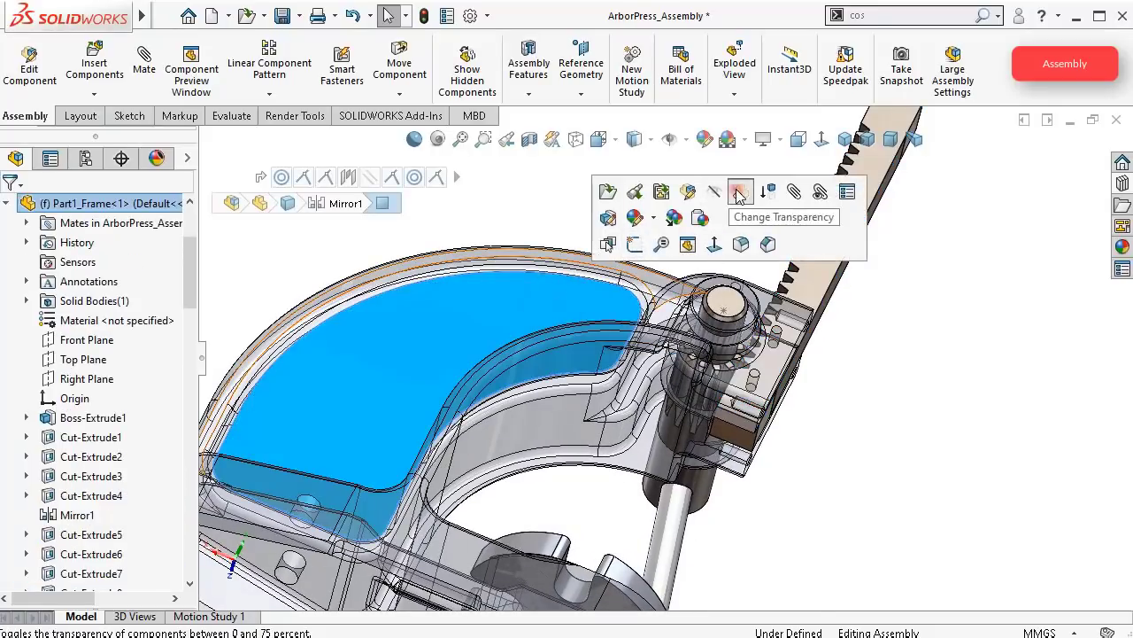
pyautogui.click(737, 193)
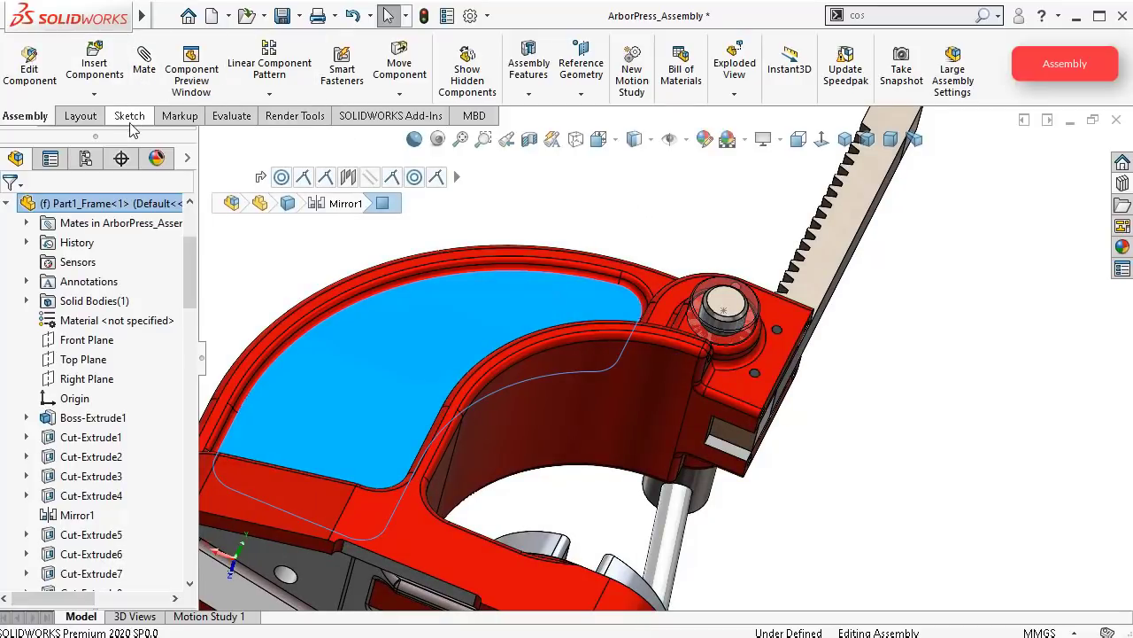
# Step: Measure the distance between the rack's lower end face and the table plate's top face, clearing the wrongly picked frame face
pyautogui.click(230, 116)
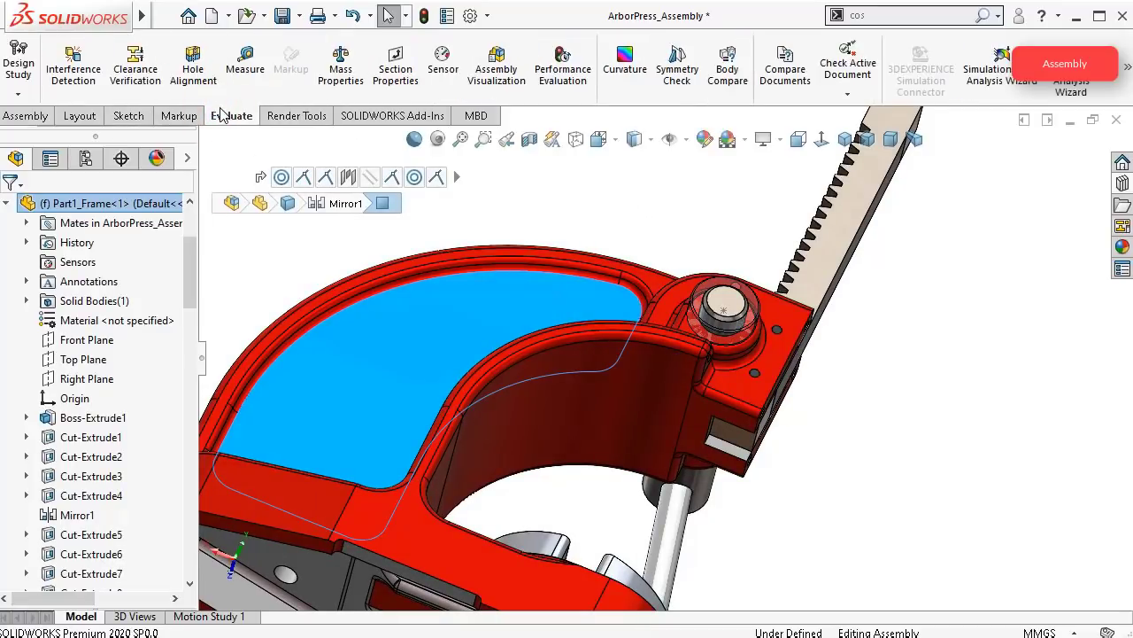
pyautogui.click(245, 69)
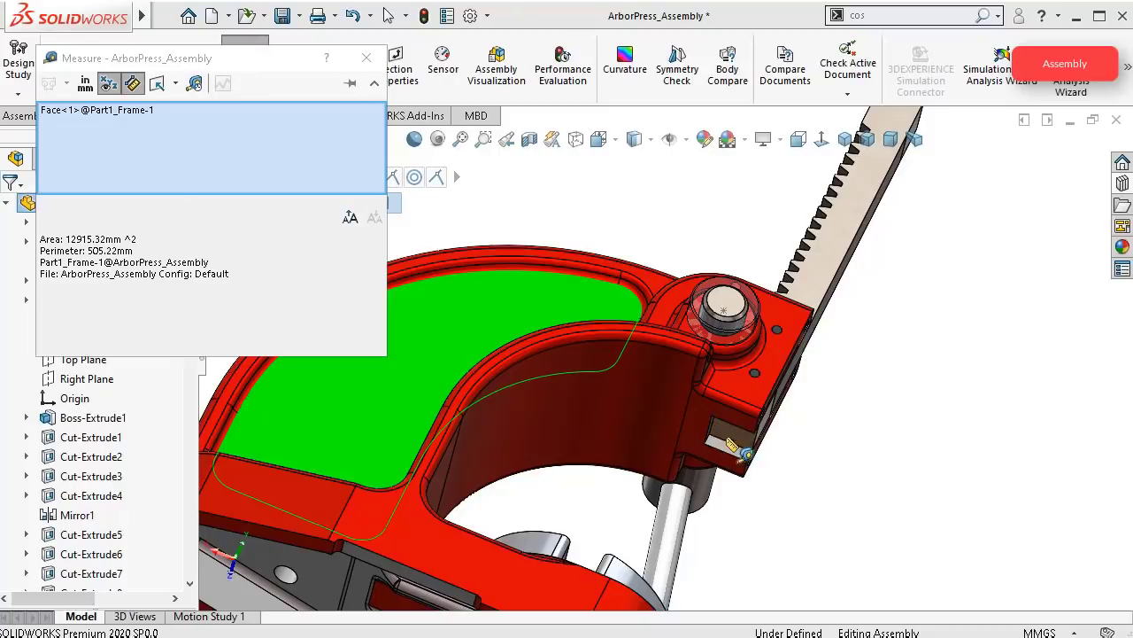
pyautogui.scroll(-3, 727, 442)
pyautogui.click(726, 413)
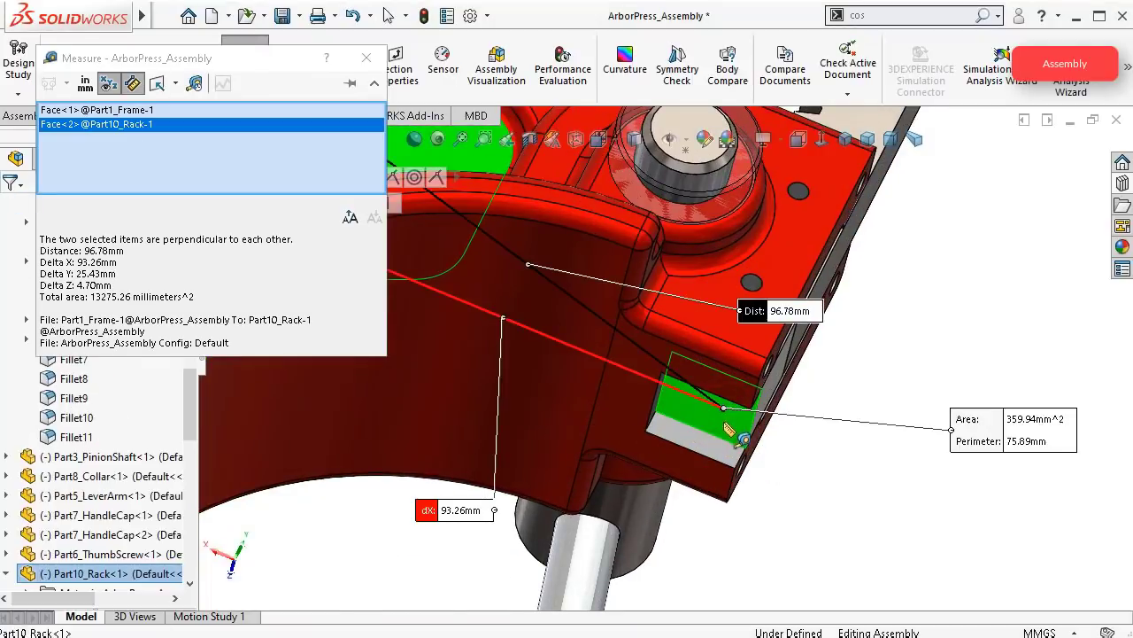
pyautogui.rightClick(262, 184)
pyautogui.click(296, 190)
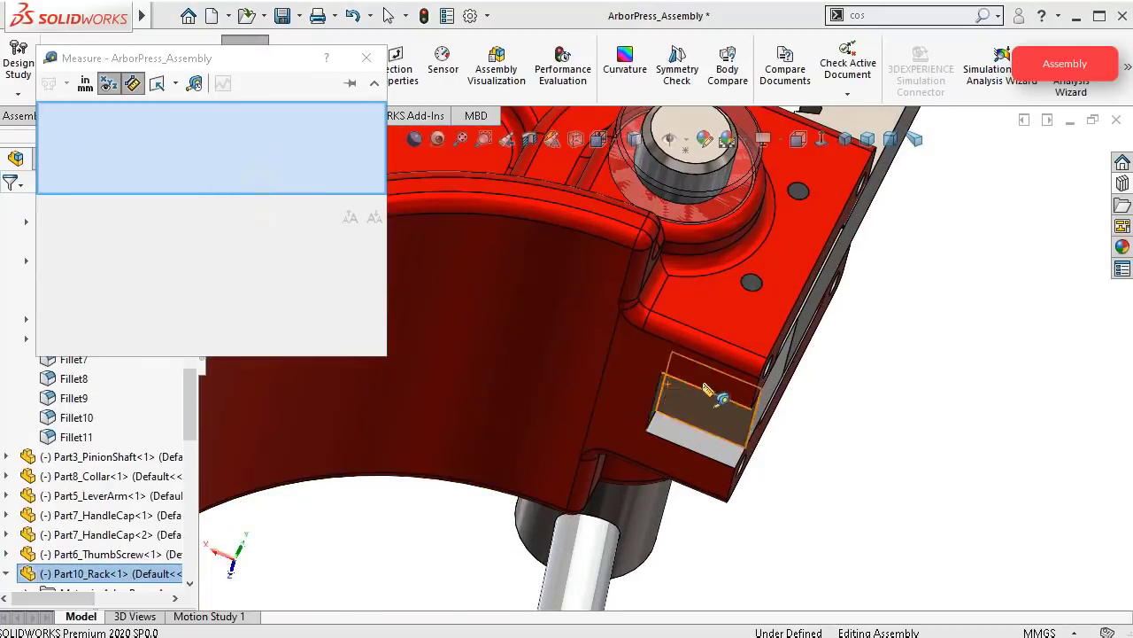
pyautogui.press('Escape')
pyautogui.click(728, 419)
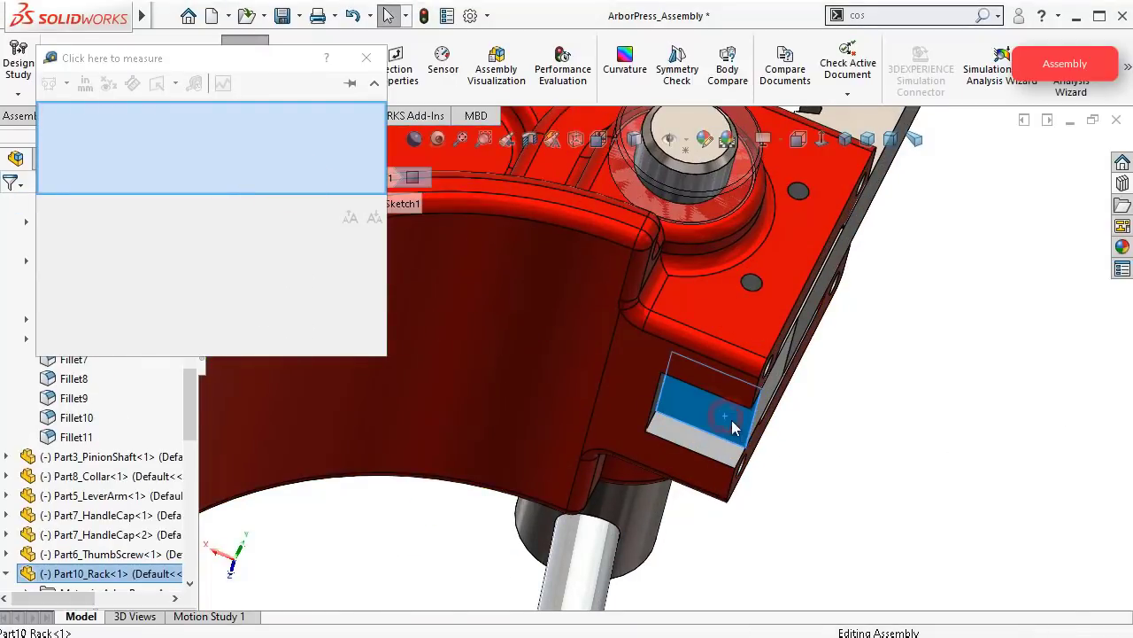
pyautogui.scroll(4, 711, 455)
pyautogui.click(252, 132)
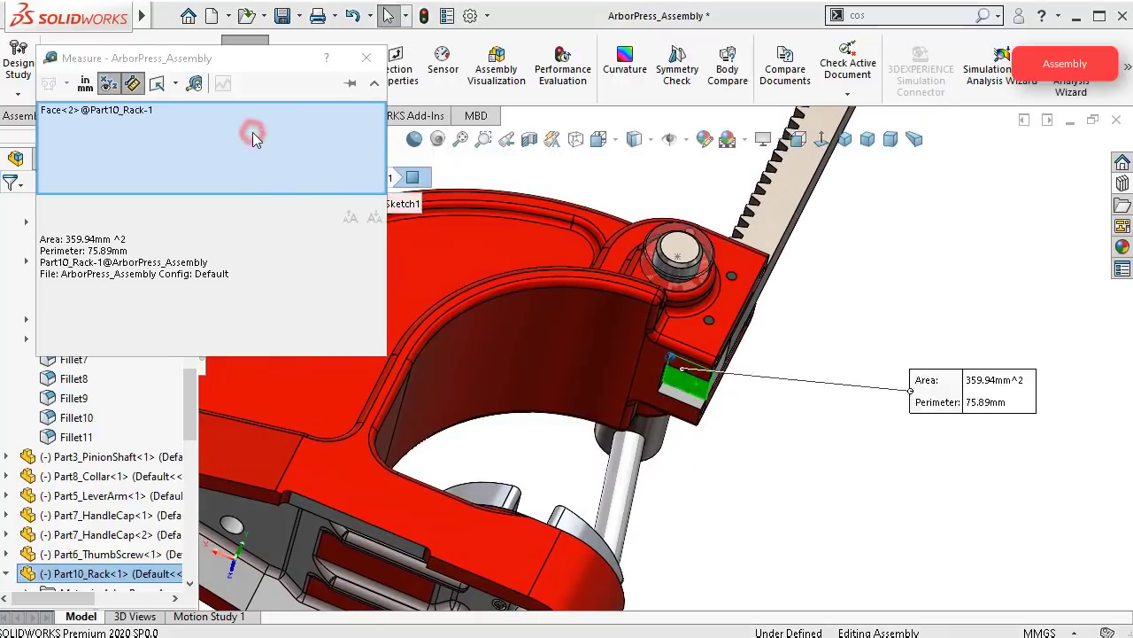
pyautogui.moveTo(710, 436)
pyautogui.mouseDown(button='middle')
pyautogui.moveTo(679, 454)
pyautogui.moveTo(694, 446)
pyautogui.mouseUp(button='middle')
pyautogui.click(709, 370)
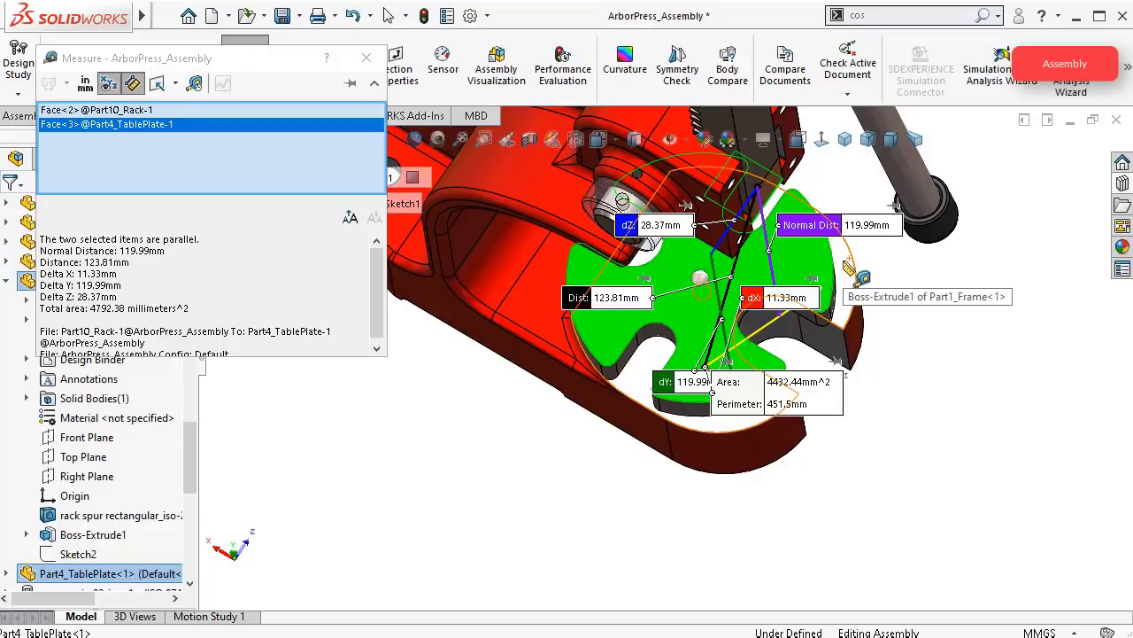
pyautogui.click(366, 61)
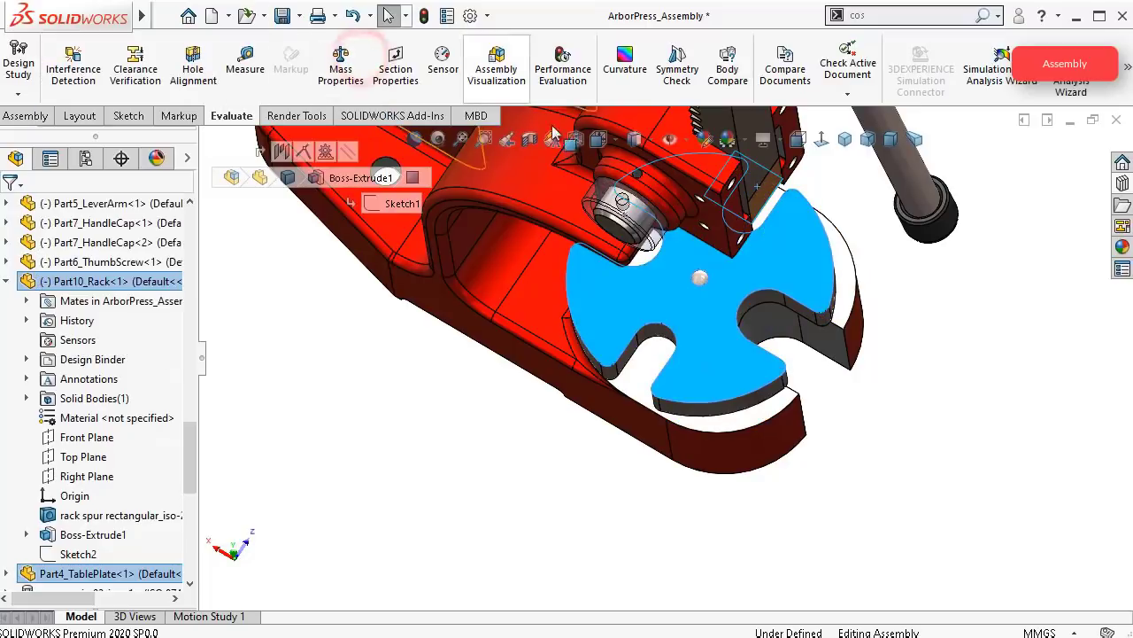
pyautogui.click(1003, 371)
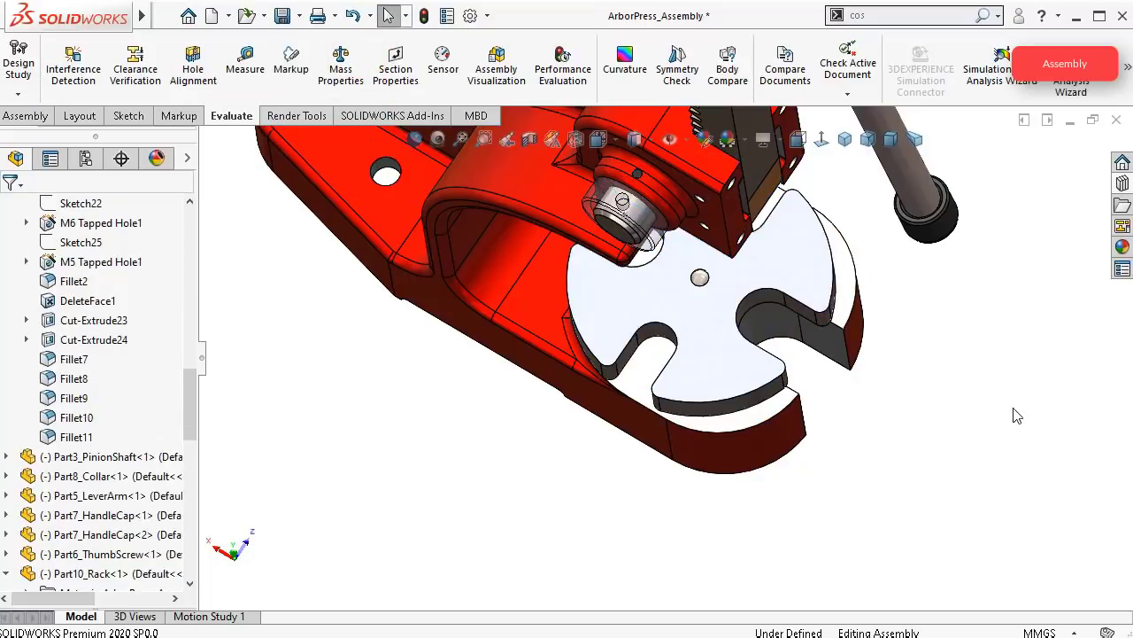
# Step: Set up an advanced limit distance mate with a distance of 50 mm, a maximum of 120 mm and a minimum of 0 mm
pyautogui.moveTo(949, 343)
pyautogui.mouseDown(button='middle')
pyautogui.moveTo(954, 324)
pyautogui.moveTo(935, 321)
pyautogui.mouseUp(button='middle')
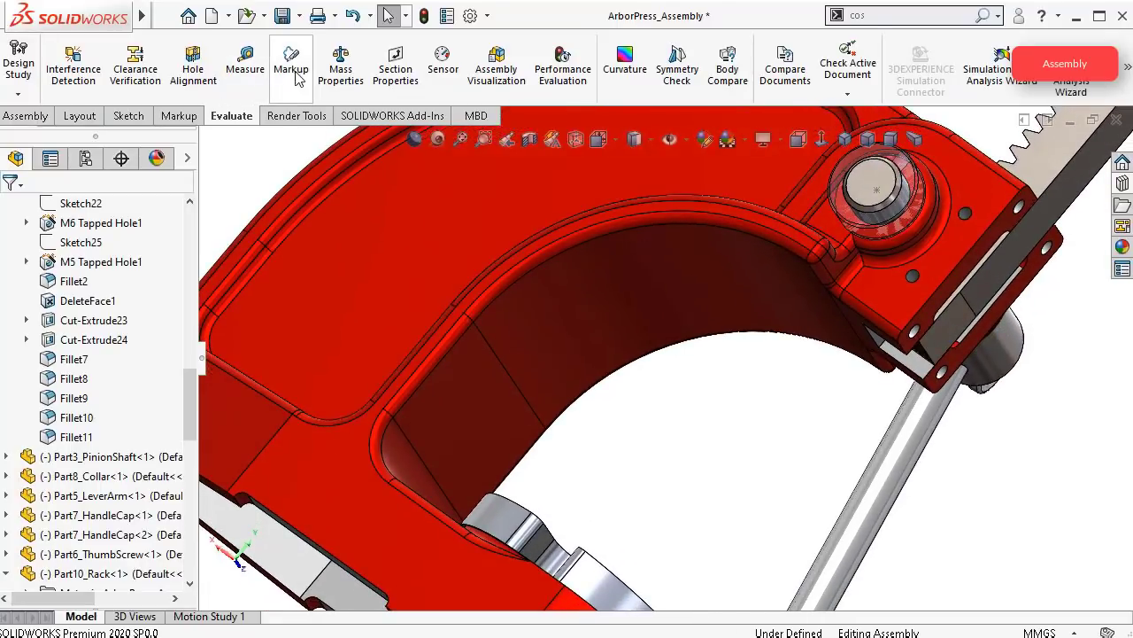
pyautogui.click(23, 119)
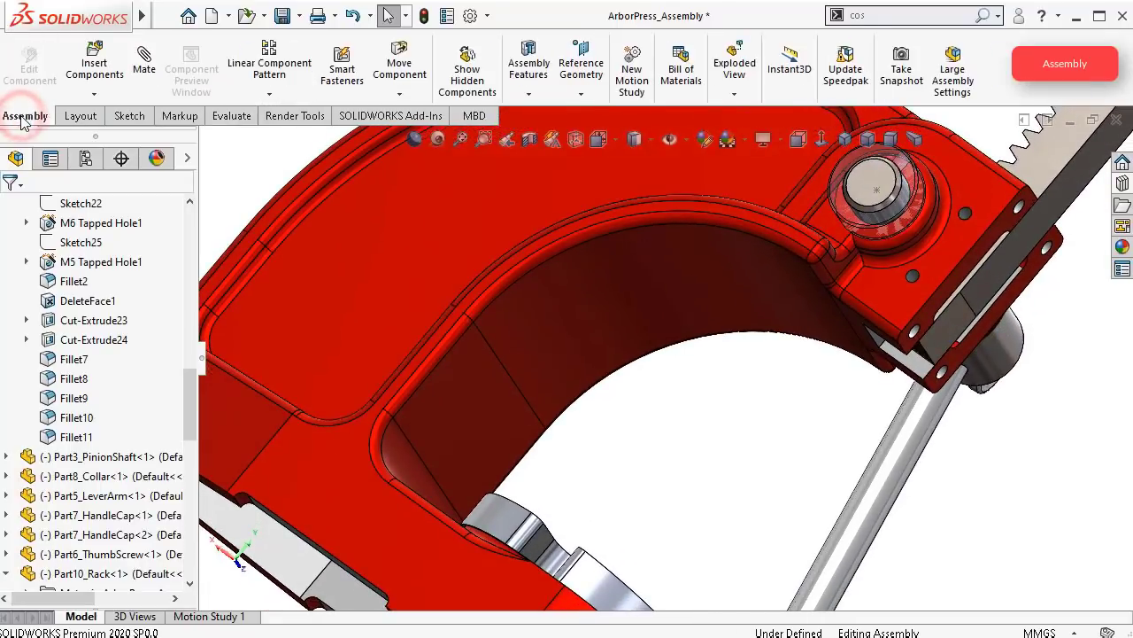
pyautogui.click(142, 71)
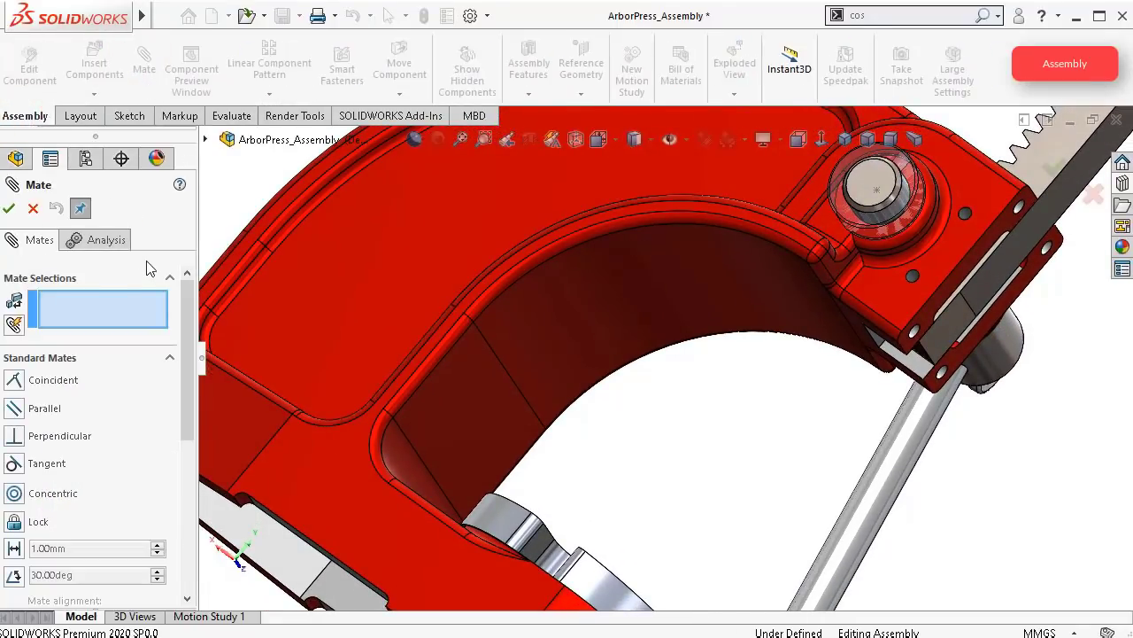
pyautogui.moveTo(183, 388); pyautogui.dragTo(171, 492)
pyautogui.click(83, 439)
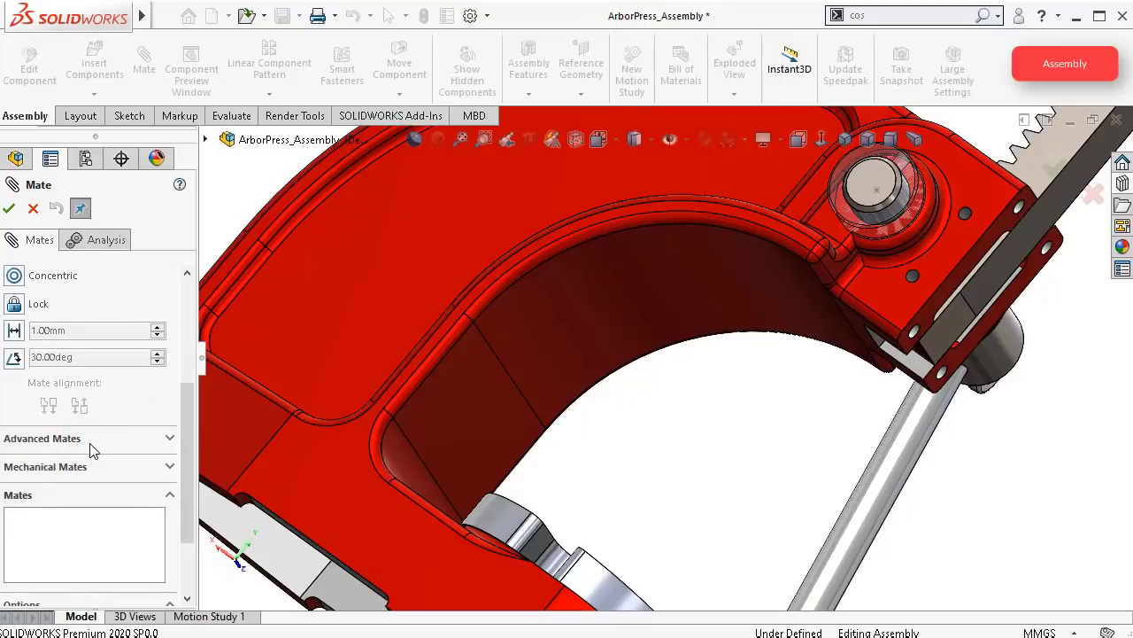
pyautogui.click(170, 433)
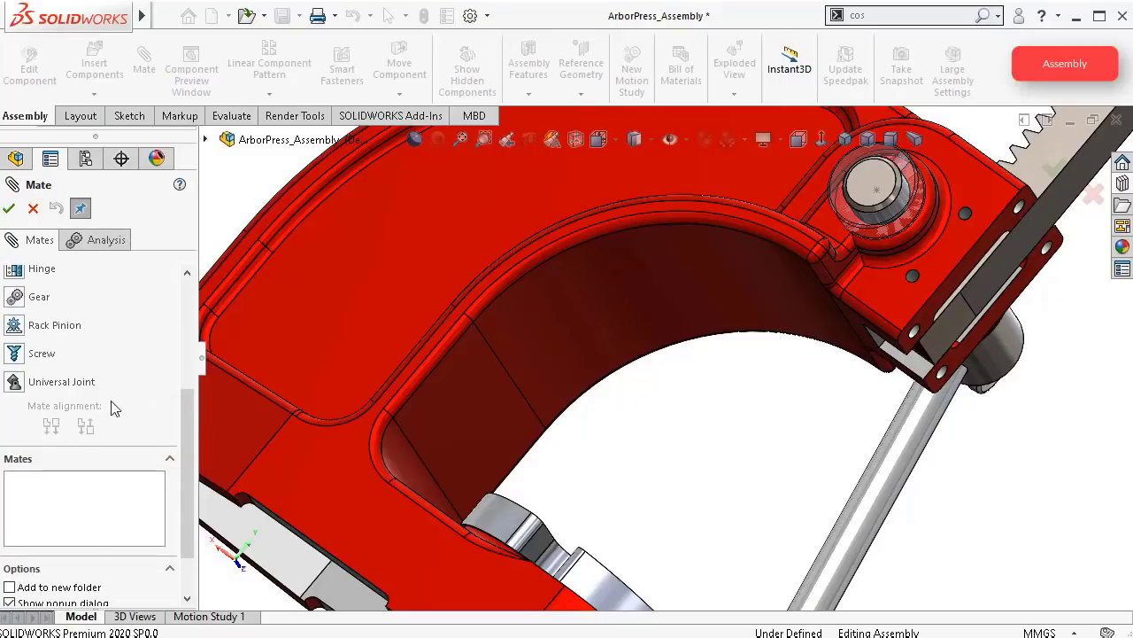
pyautogui.moveTo(186, 409); pyautogui.dragTo(200, 318)
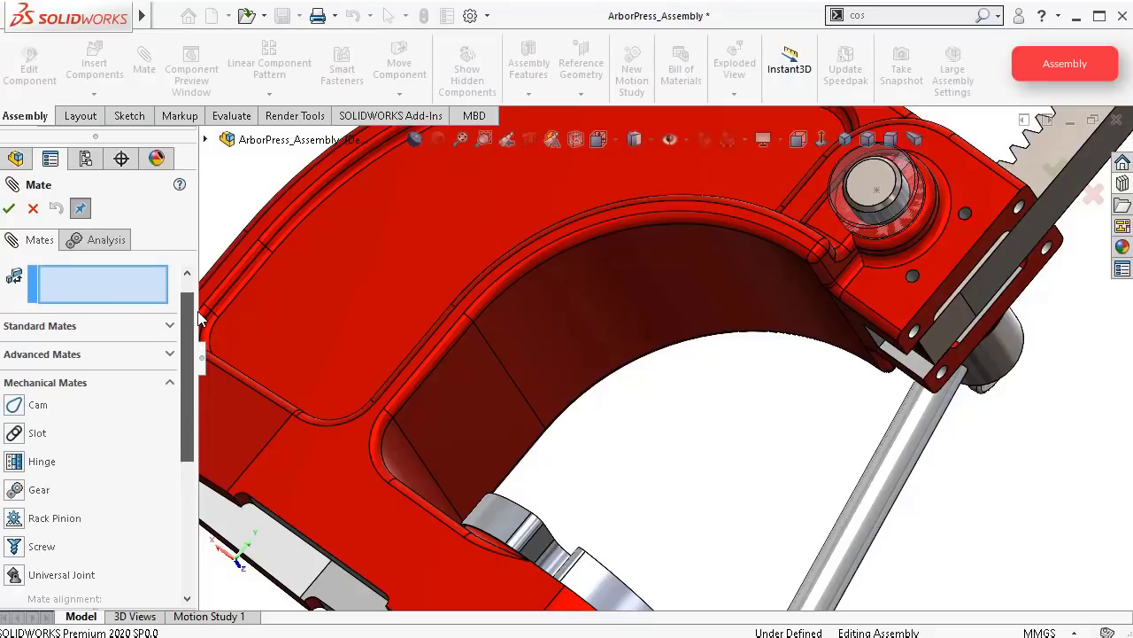
pyautogui.click(170, 356)
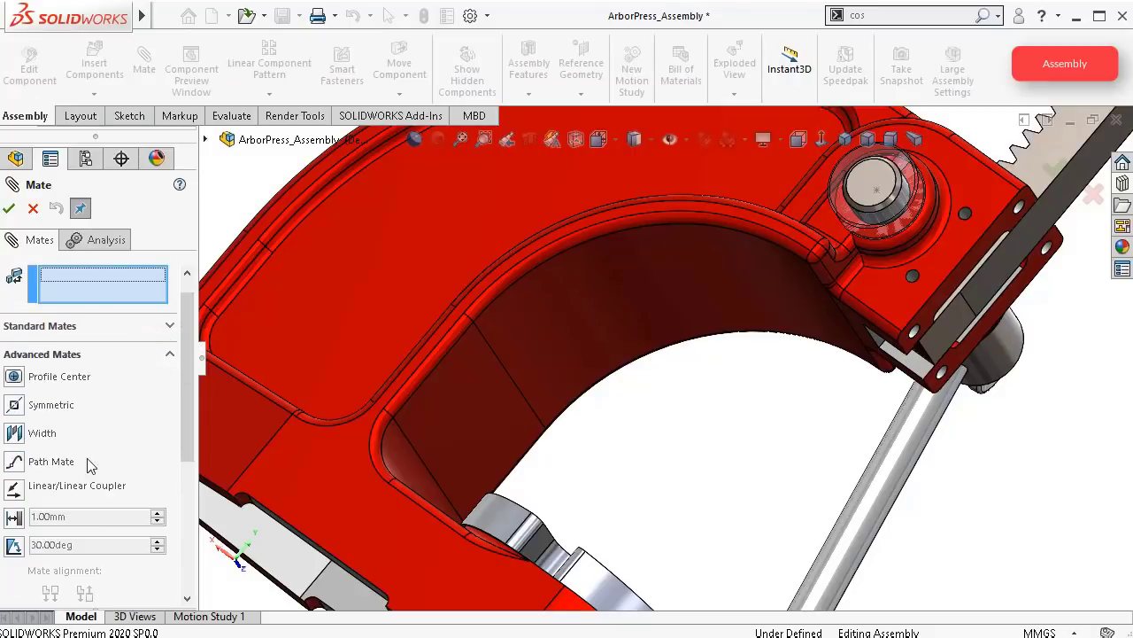
pyautogui.click(14, 518)
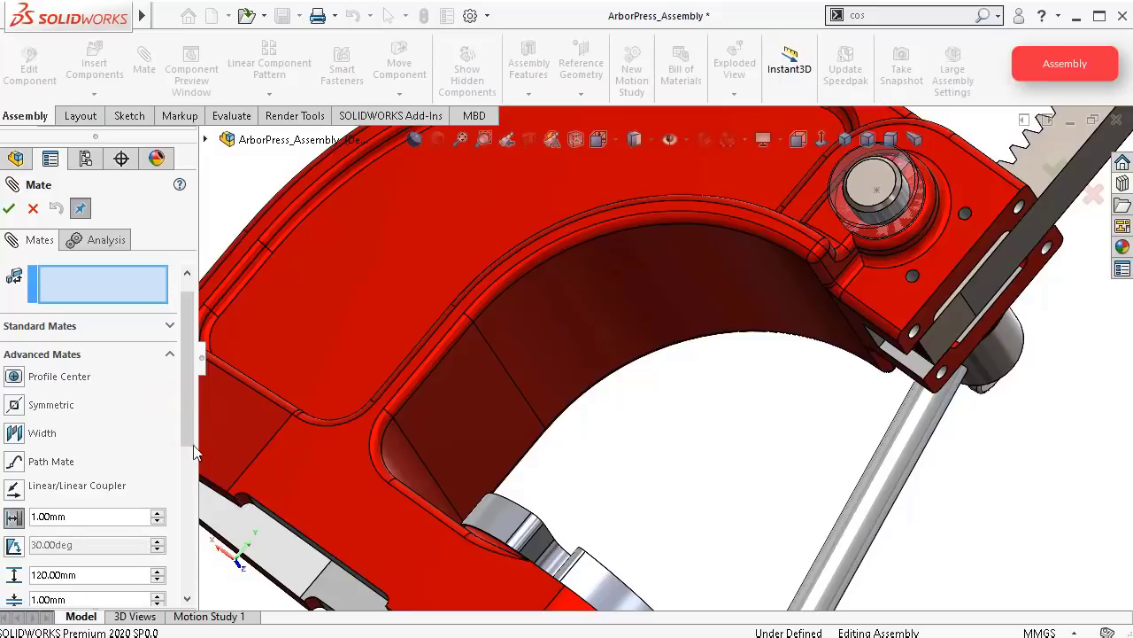
pyautogui.scroll(-3, 133, 482)
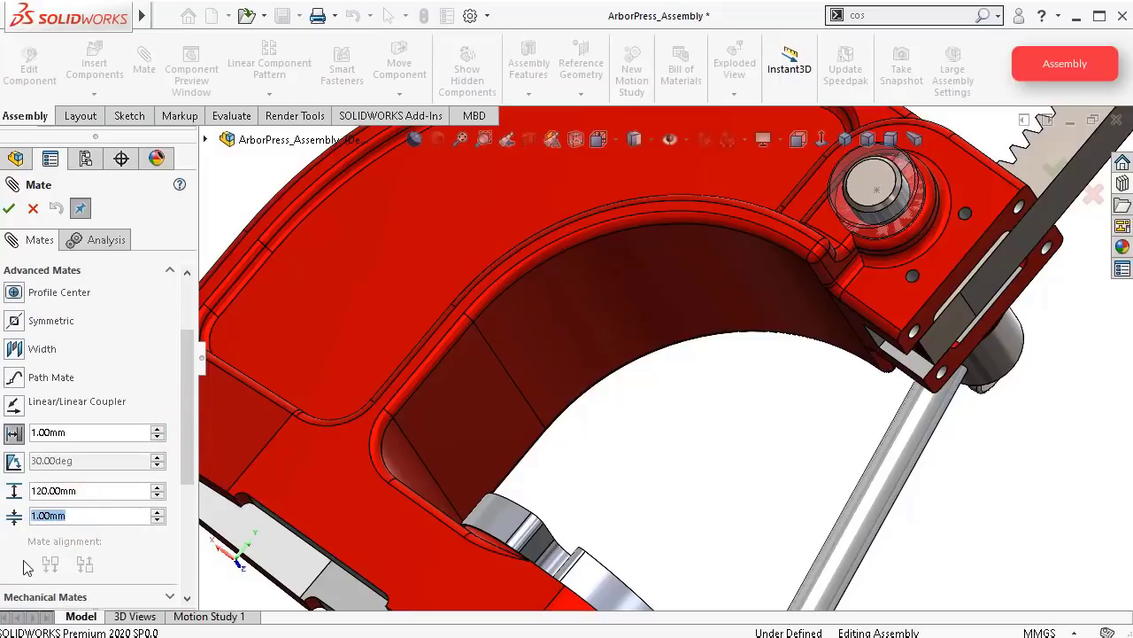
pyautogui.write('0')
pyautogui.press('Return')
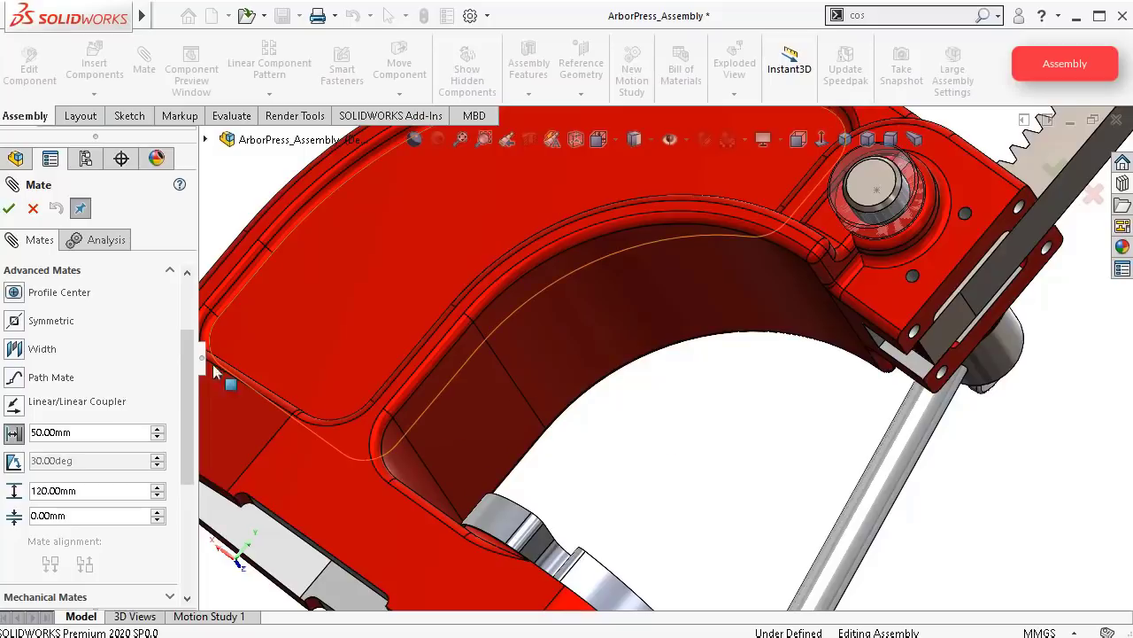
# Step: Apply the limit distance mate between the table plate's top face and the rack's lower end face
pyautogui.scroll(5, 549, 425)
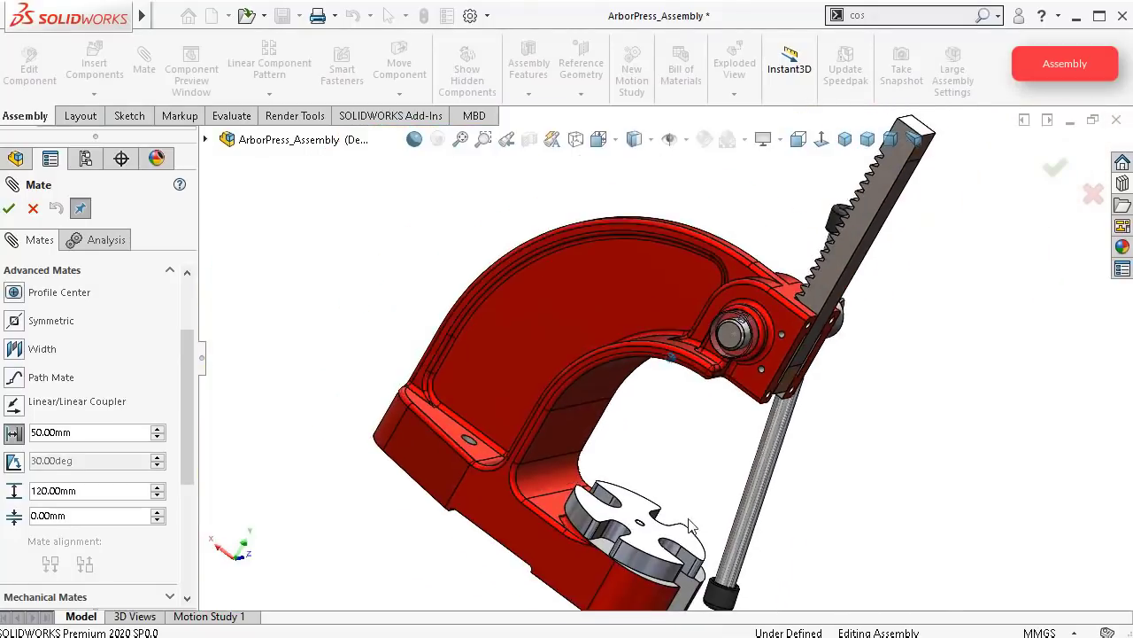
pyautogui.scroll(-2, 691, 526)
pyautogui.moveTo(187, 390); pyautogui.dragTo(183, 330)
pyautogui.click(154, 309)
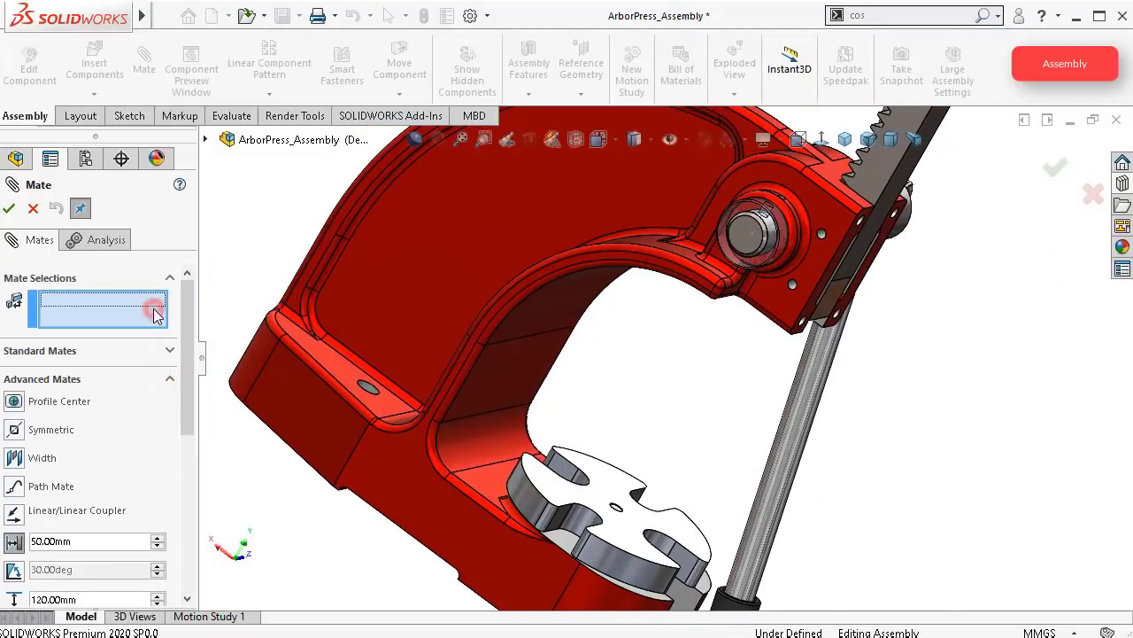
pyautogui.click(678, 523)
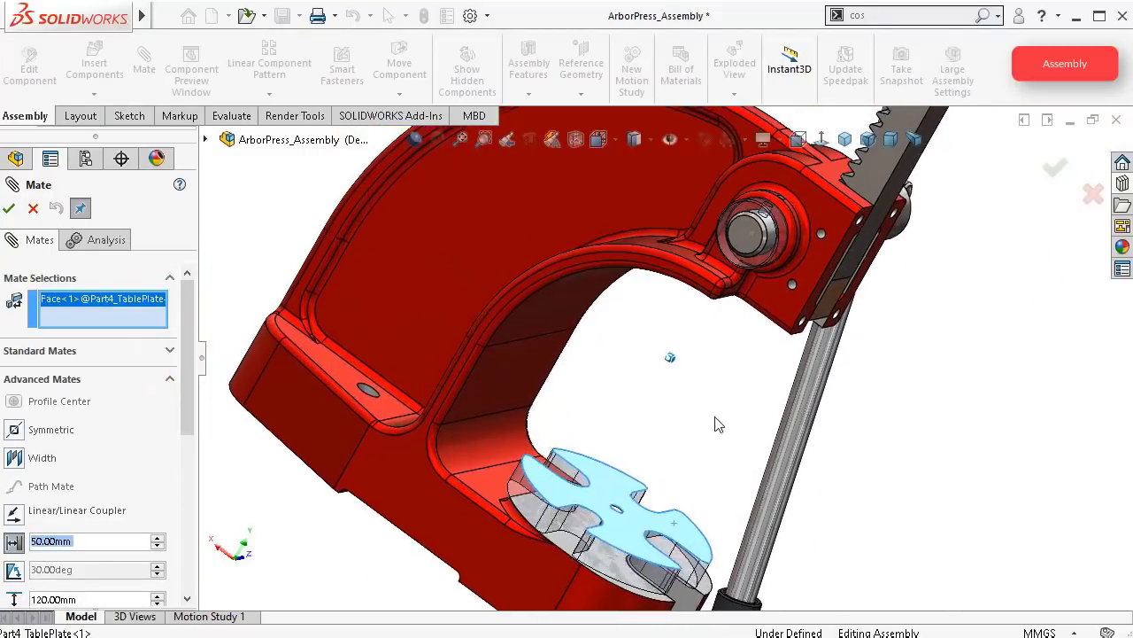
pyautogui.moveTo(713, 422); pyautogui.dragTo(804, 414, button='middle')
pyautogui.scroll(-2, 802, 409)
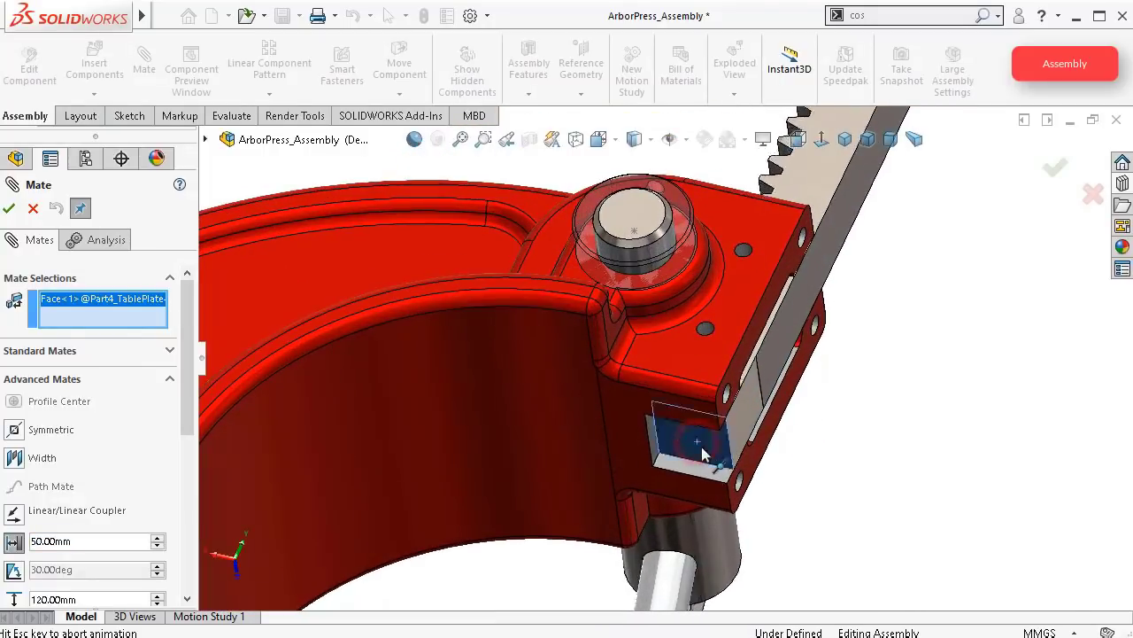
pyautogui.click(712, 456)
pyautogui.moveTo(711, 462); pyautogui.dragTo(696, 436, button='middle')
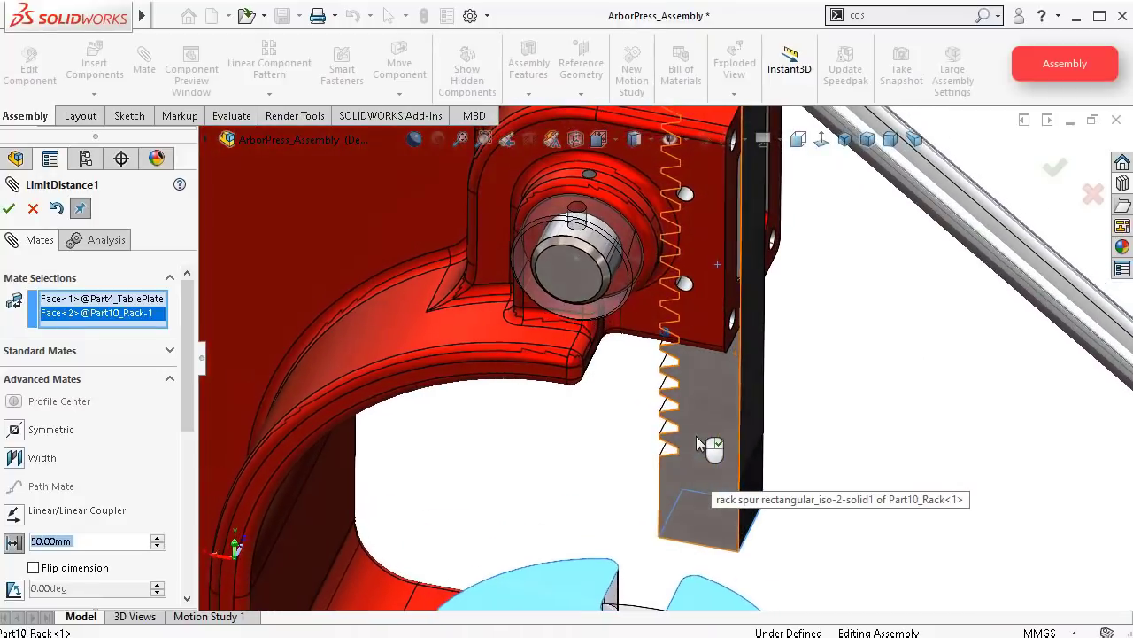
pyautogui.click(1055, 172)
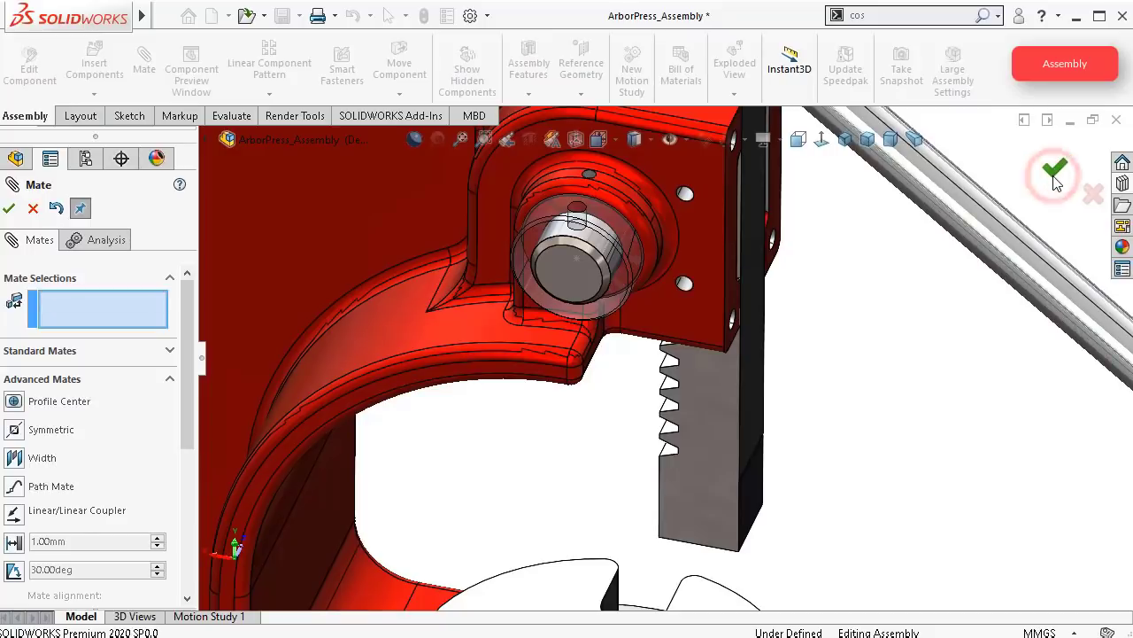
pyautogui.click(1056, 174)
# Step: Move the rack down onto the table plate to test the travel limit
pyautogui.moveTo(863, 431); pyautogui.dragTo(750, 476, button='middle')
pyautogui.scroll(3, 771, 494)
pyautogui.moveTo(682, 431); pyautogui.dragTo(656, 536)
# Step: Open the limit distance mate between table plate and rack for editing, review its selected faces and limits, and close it
pyautogui.moveTo(190, 412); pyautogui.dragTo(187, 582)
pyautogui.click(155, 577)
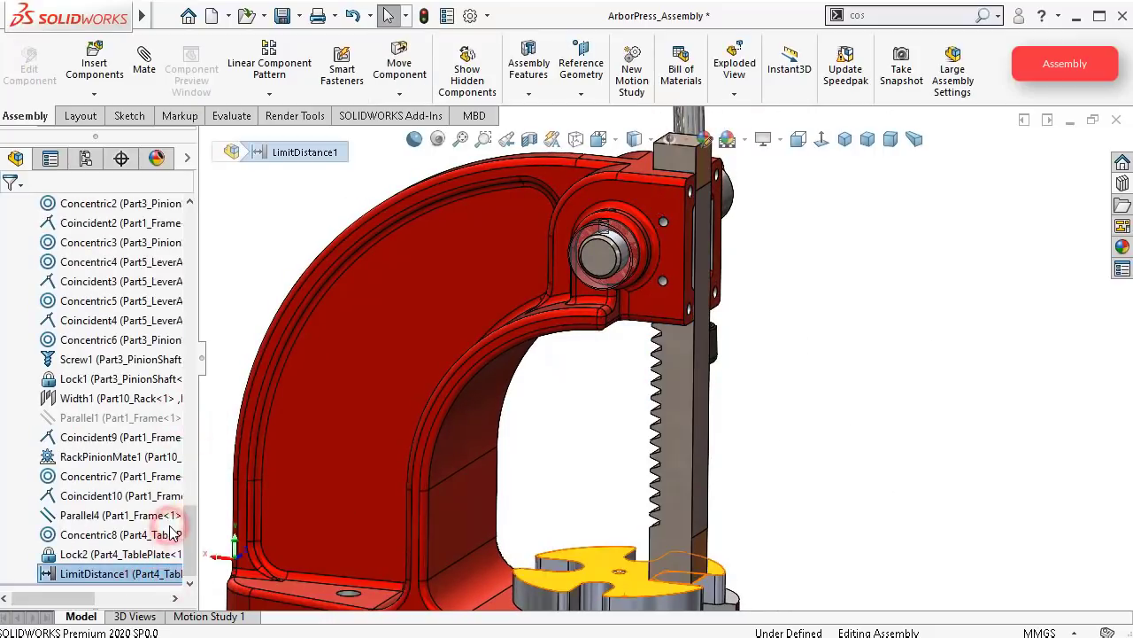
pyautogui.click(174, 531)
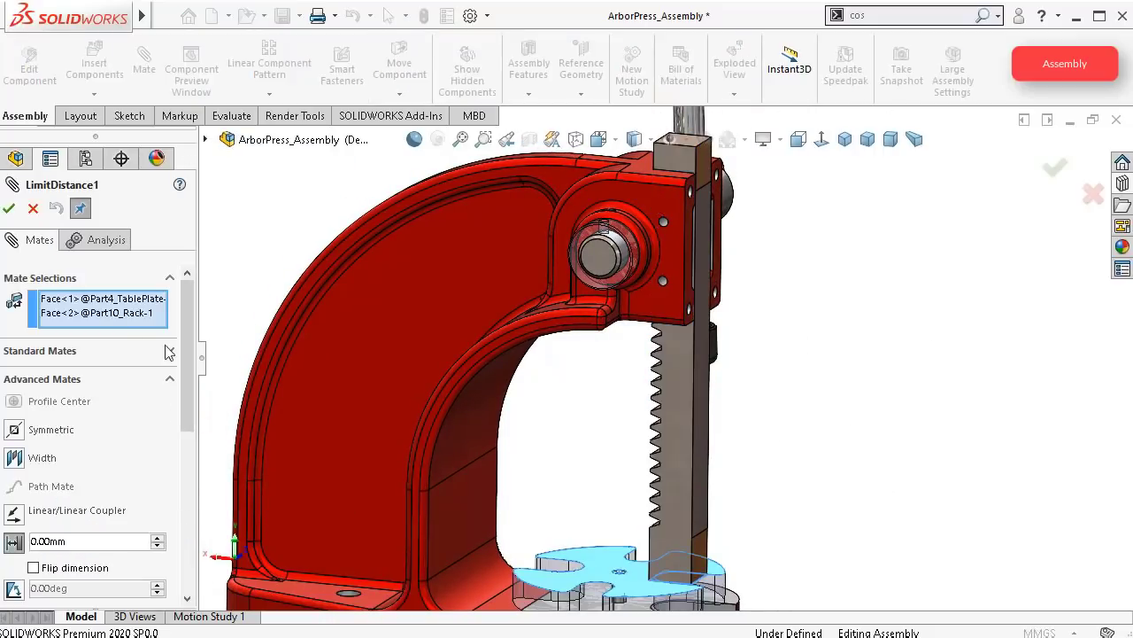
pyautogui.moveTo(186, 359); pyautogui.dragTo(193, 461)
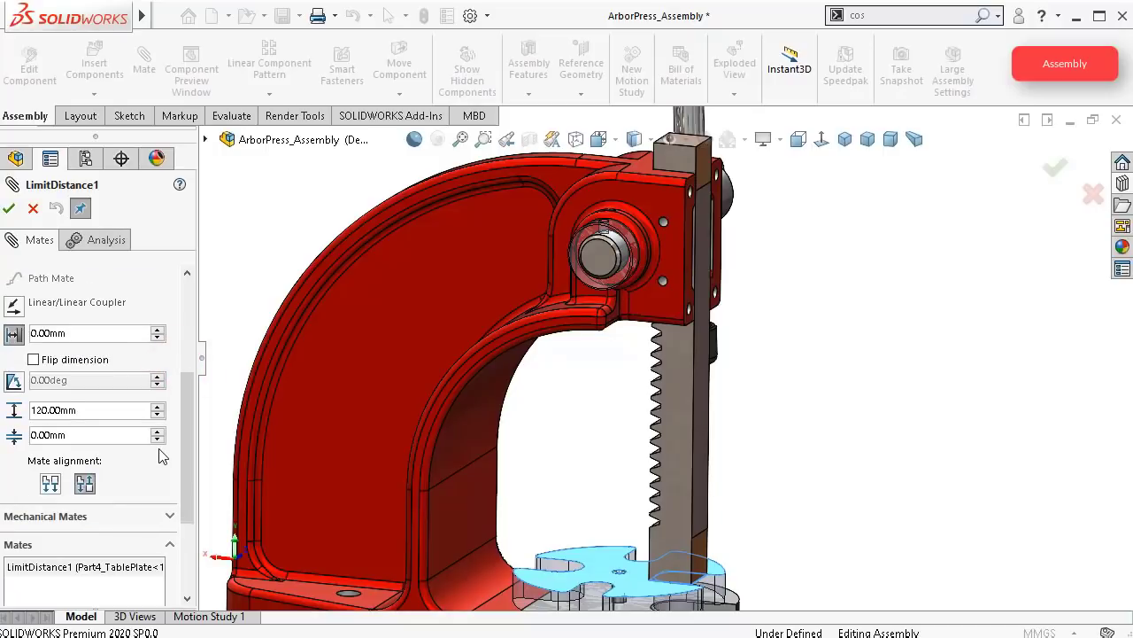
pyautogui.moveTo(185, 413); pyautogui.dragTo(168, 307)
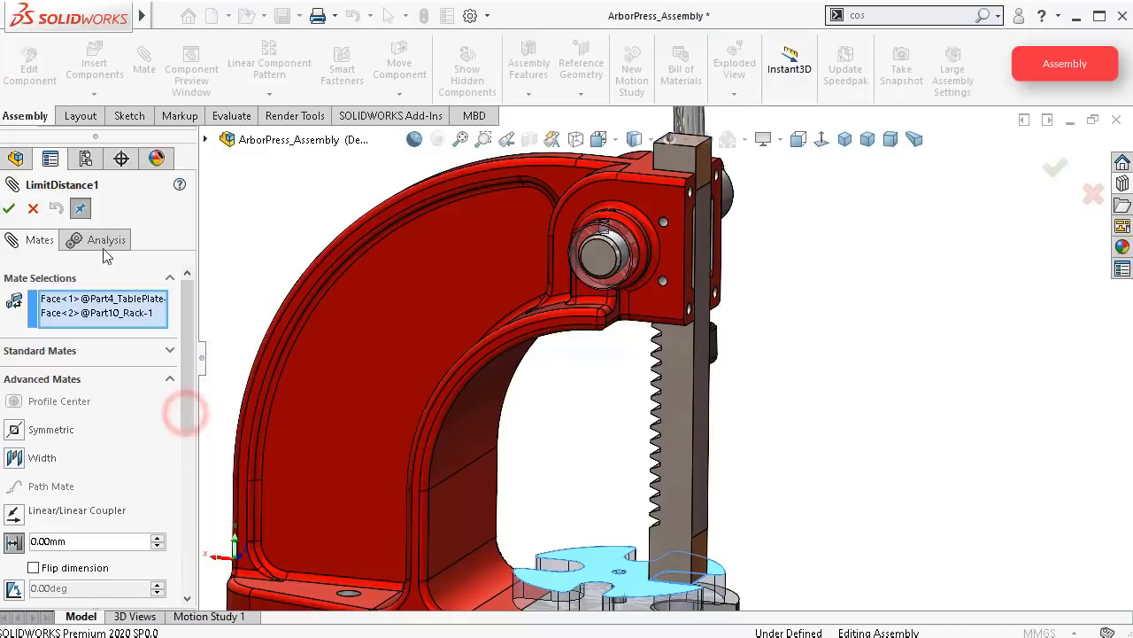
pyautogui.click(8, 209)
pyautogui.scroll(3, 683, 333)
pyautogui.moveTo(834, 385); pyautogui.dragTo(804, 387, button='middle')
pyautogui.scroll(2, 817, 387)
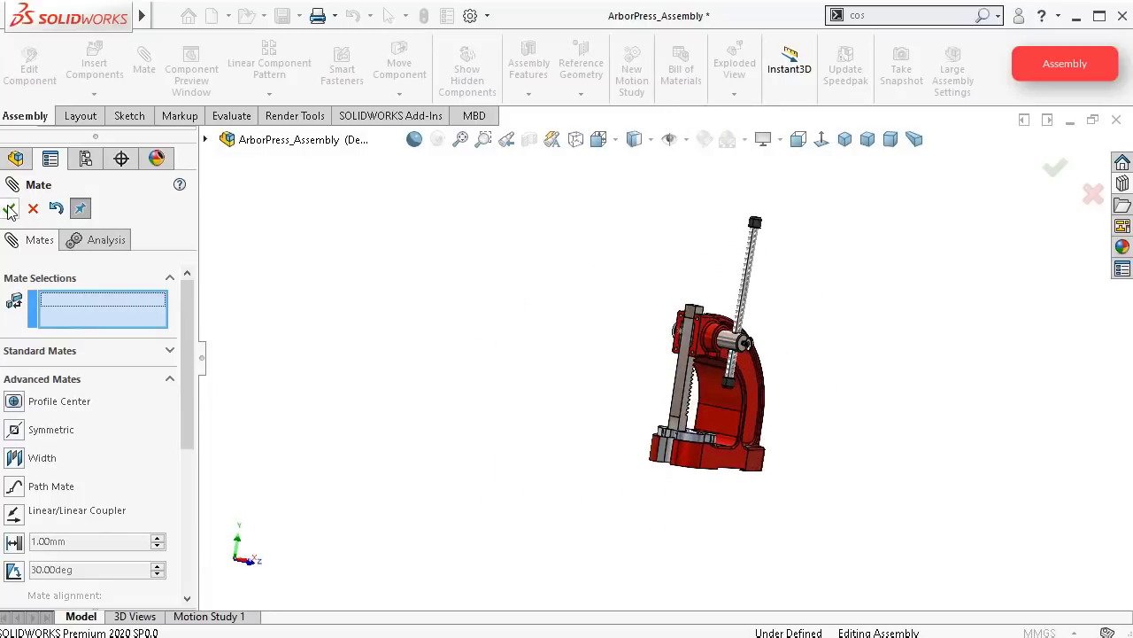
pyautogui.click(9, 209)
# Step: View the whole arbor press in isometric orientation and inspect it up close
pyautogui.scroll(-5, 785, 298)
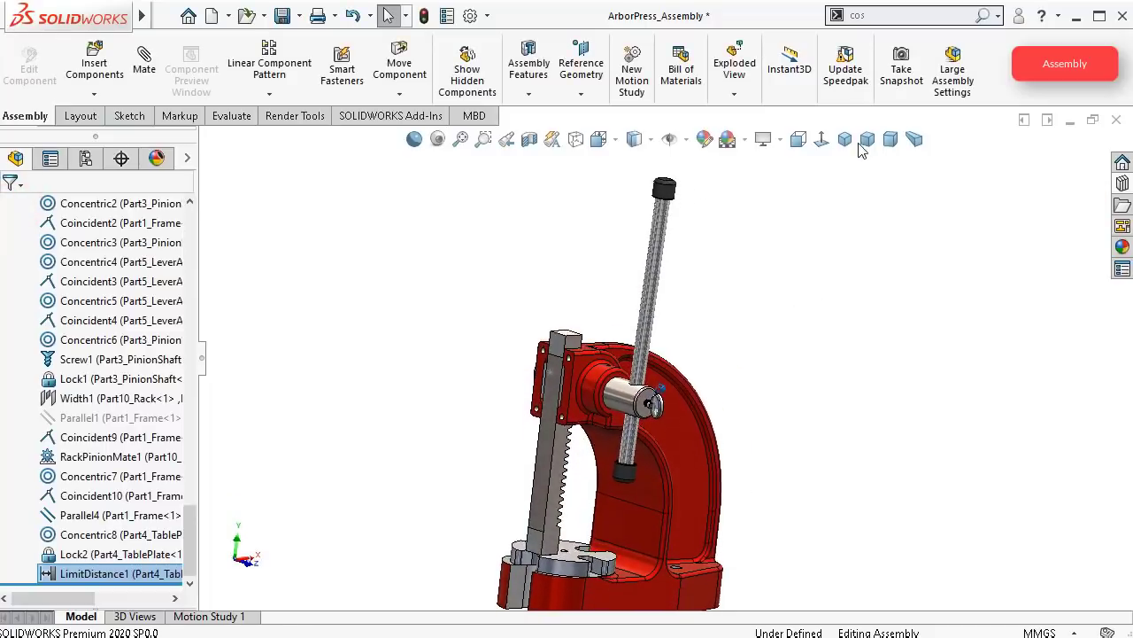
pyautogui.click(888, 145)
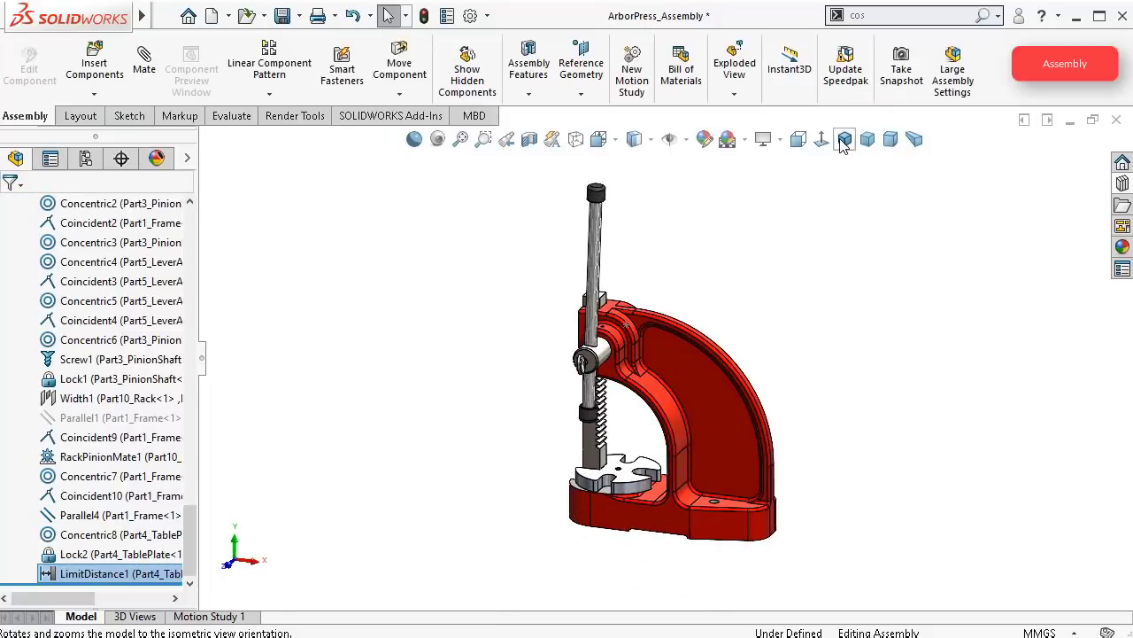
pyautogui.click(841, 140)
pyautogui.scroll(-5, 660, 371)
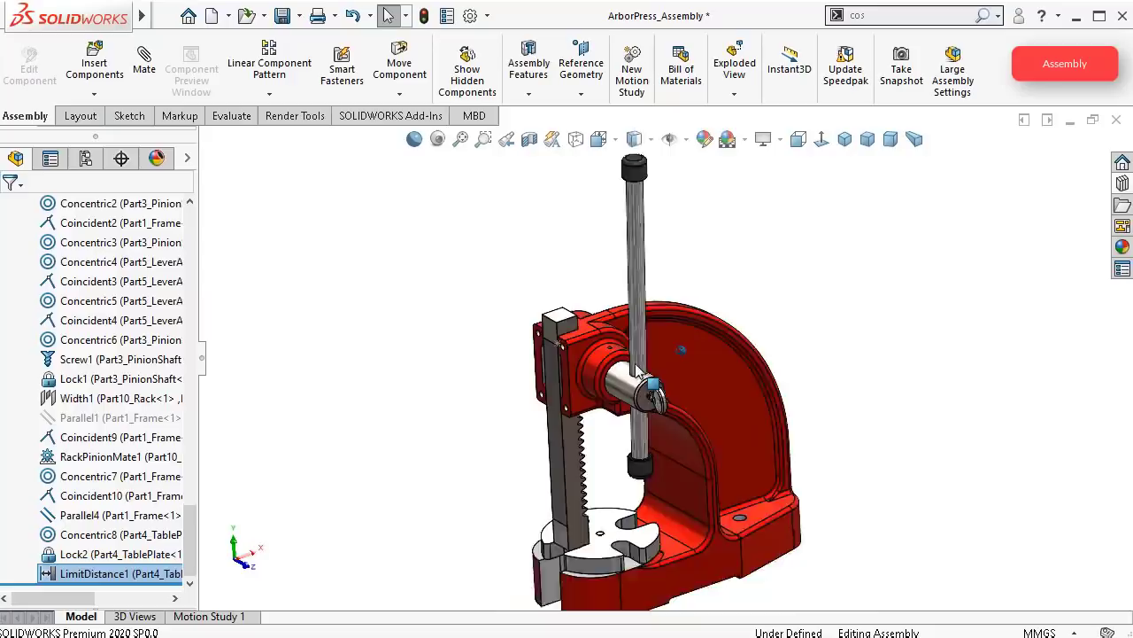
# Step: Swing the lever arm down and back up to test how it raises and lowers the rack
pyautogui.scroll(5, 652, 359)
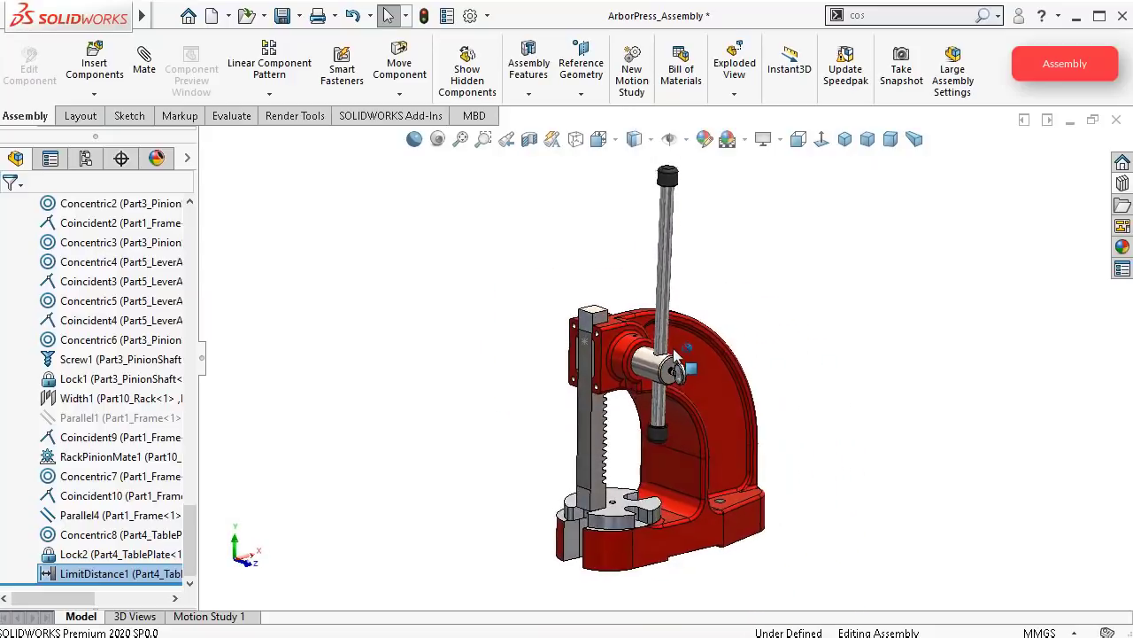
pyautogui.moveTo(675, 260); pyautogui.dragTo(551, 462)
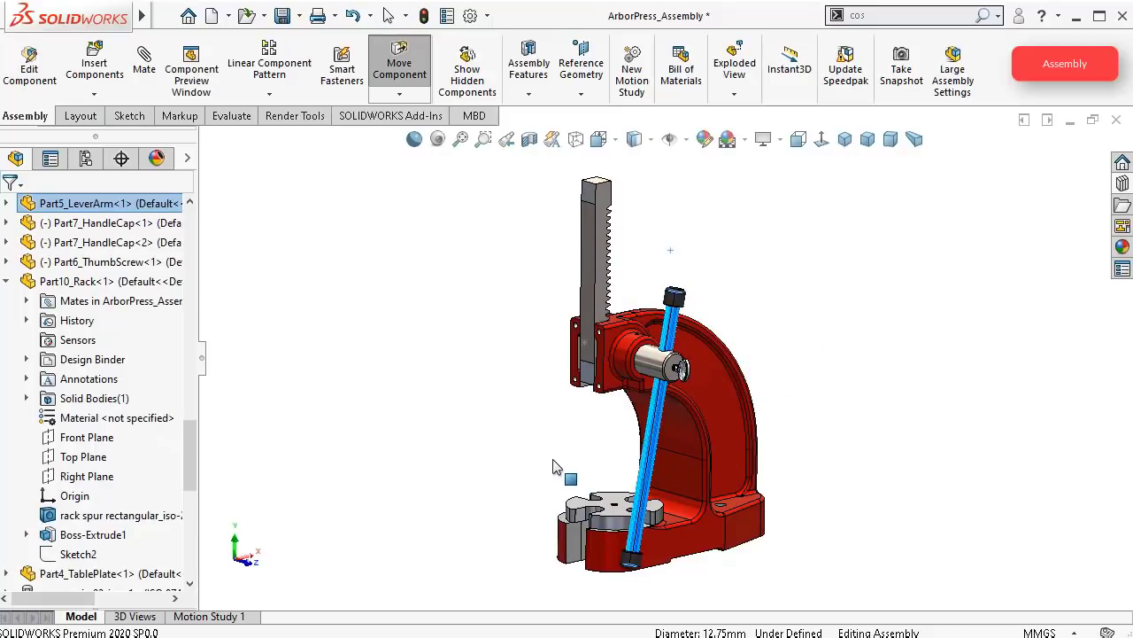
pyautogui.moveTo(634, 528); pyautogui.dragTo(666, 292)
pyautogui.press('Escape')
pyautogui.click(509, 330)
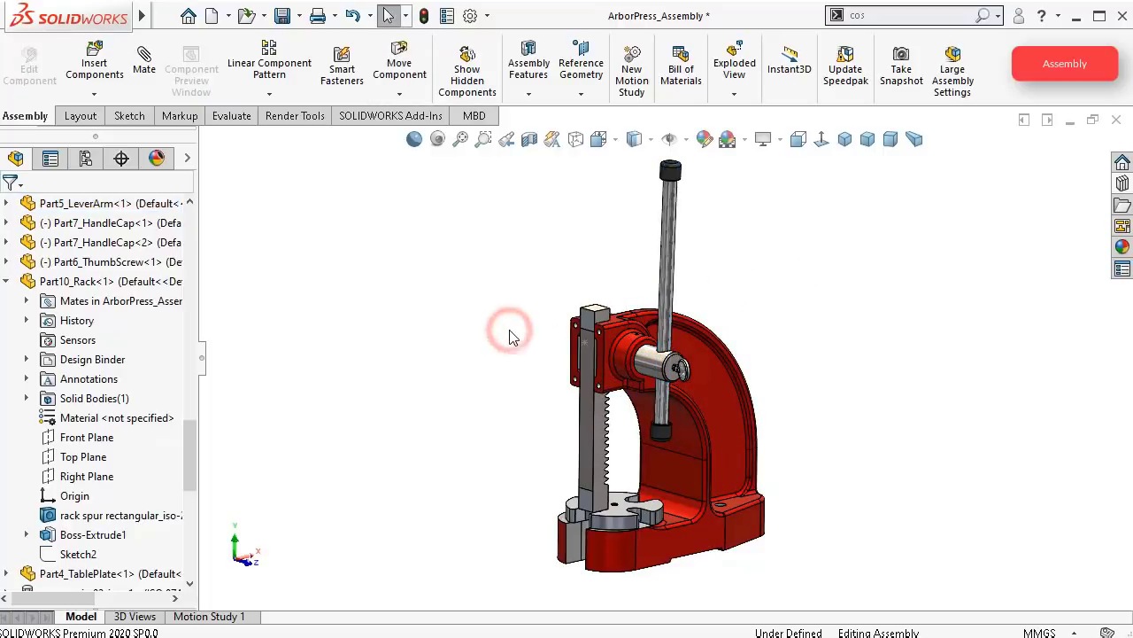
# Step: Save the arbor press assembly
pyautogui.moveTo(687, 350); pyautogui.dragTo(733, 289, button='middle')
pyautogui.scroll(-3, 729, 295)
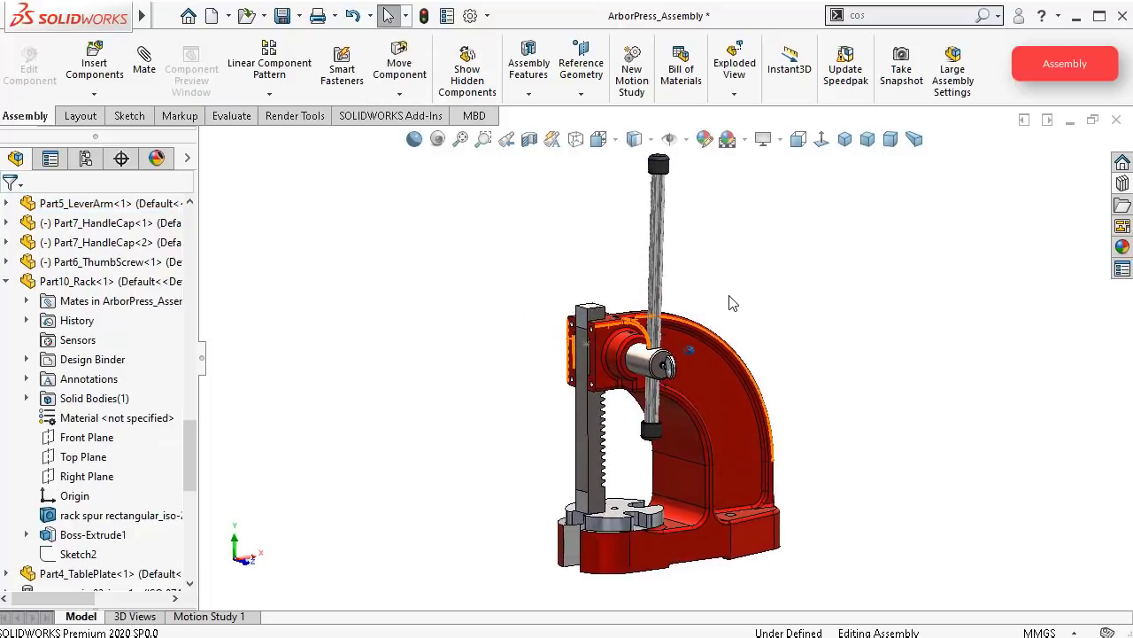
pyautogui.scroll(-1, 732, 301)
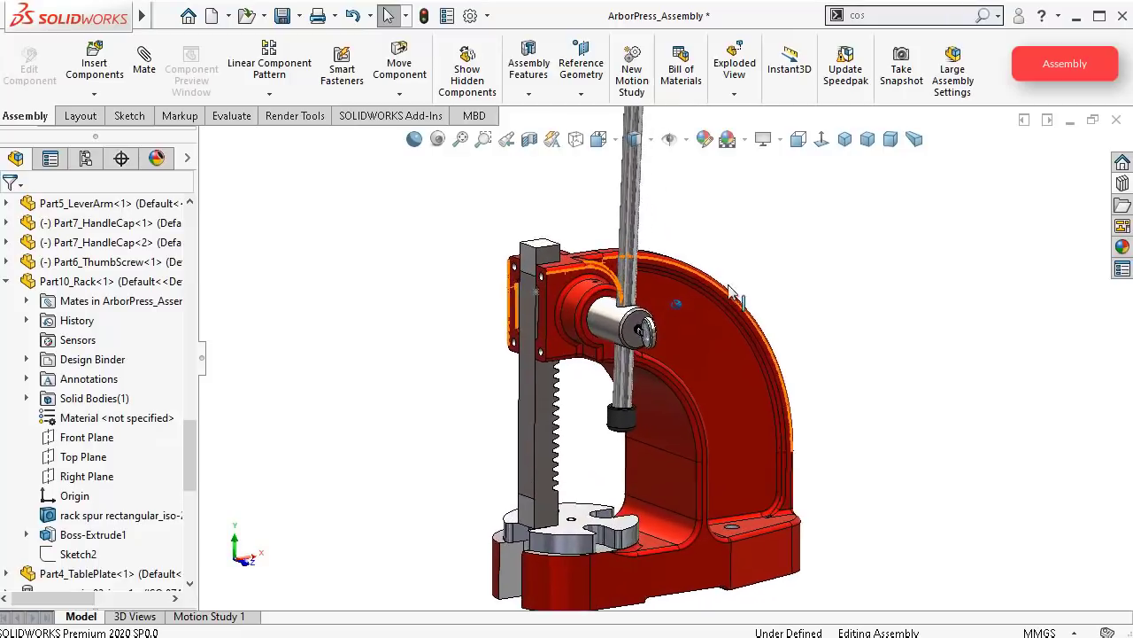
pyautogui.hotkey('ctrl', 's')
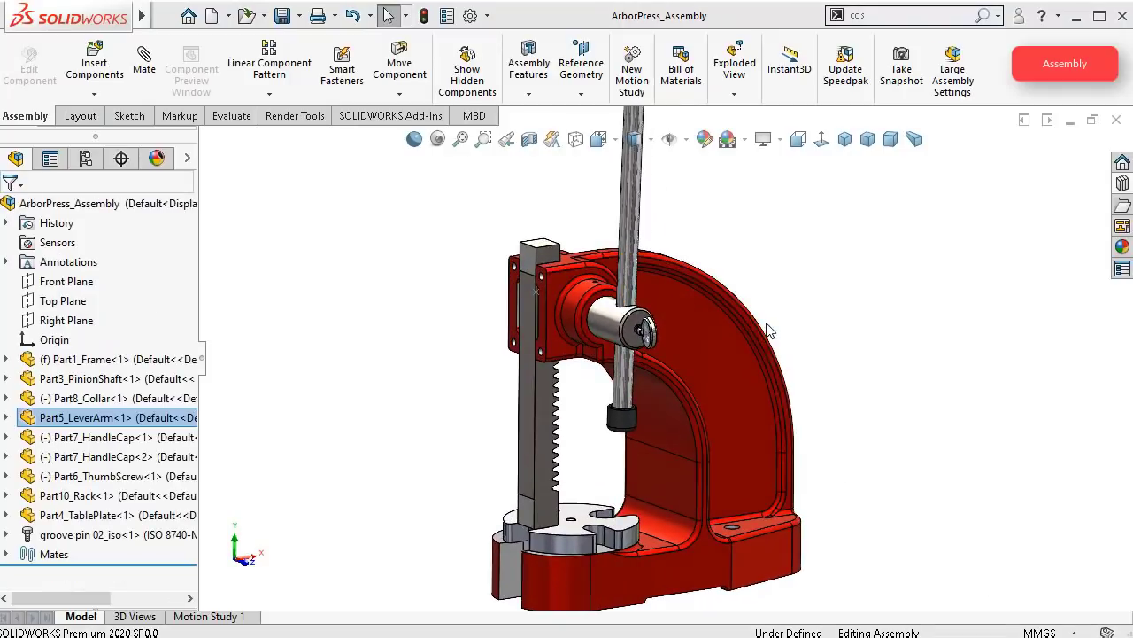
# Step: Try to apply the blue anodized aluminum appearance to the lever arm
pyautogui.moveTo(768, 330); pyautogui.dragTo(804, 321, button='middle')
pyautogui.scroll(-3, 775, 254)
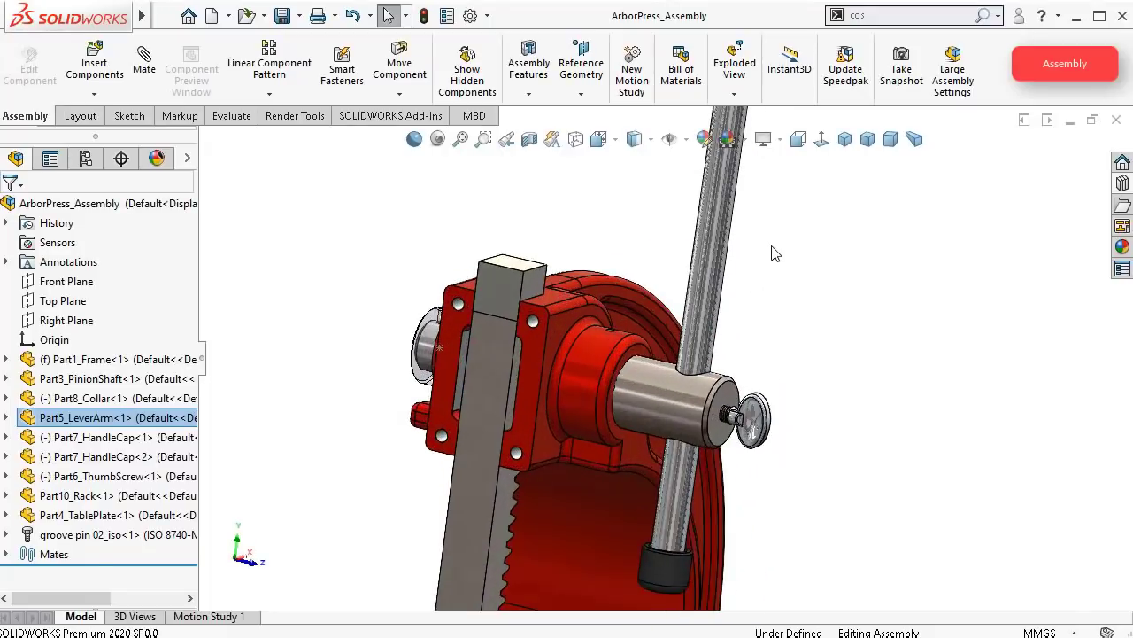
pyautogui.click(722, 252)
pyautogui.click(1121, 251)
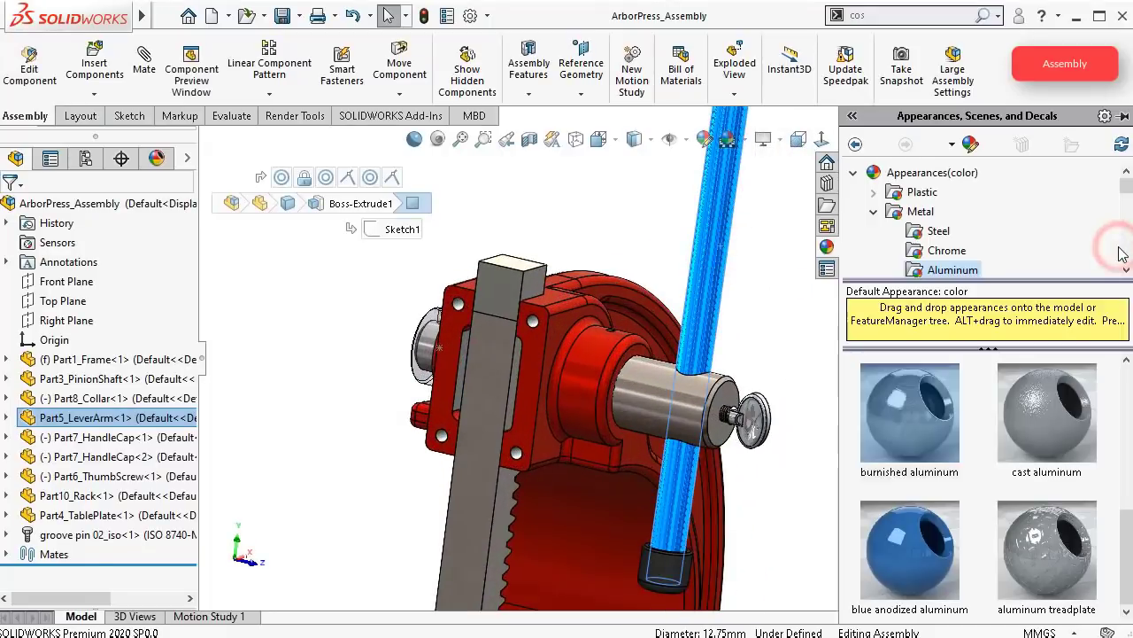
pyautogui.moveTo(921, 540); pyautogui.dragTo(719, 295)
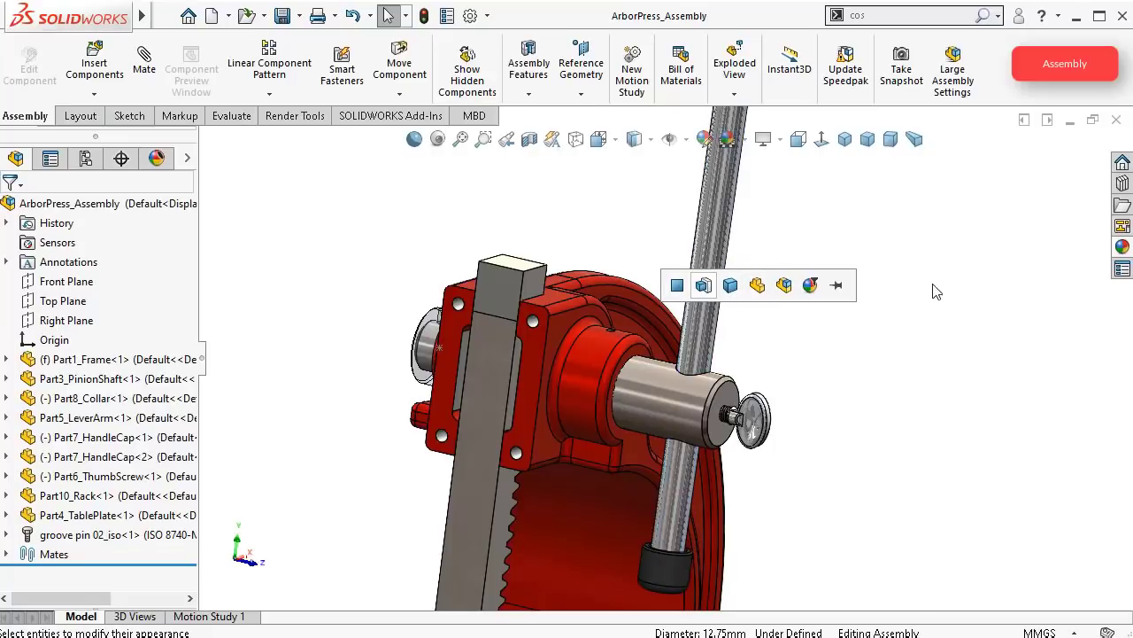
pyautogui.click(931, 321)
# Step: Open the appearance of the lever arm's cylindrical face for color editing at part document level
pyautogui.scroll(2, 826, 315)
pyautogui.moveTo(786, 291)
pyautogui.mouseDown(button='middle')
pyautogui.moveTo(759, 273)
pyautogui.moveTo(772, 275)
pyautogui.mouseUp(button='middle')
pyautogui.scroll(-6, 678, 275)
pyautogui.click(515, 317)
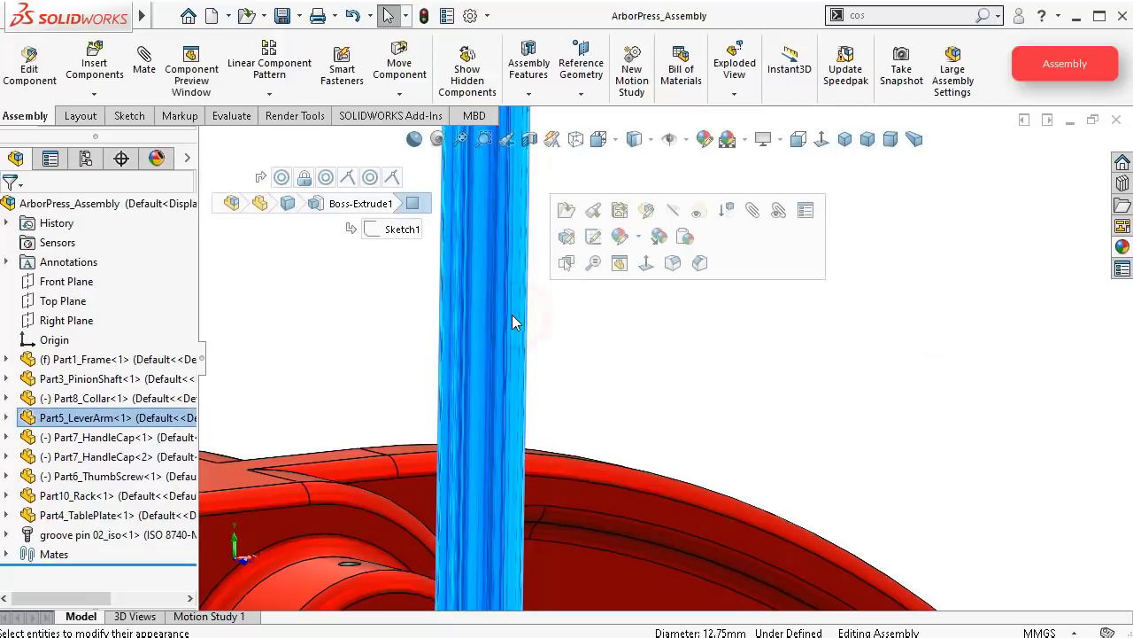
pyautogui.click(704, 140)
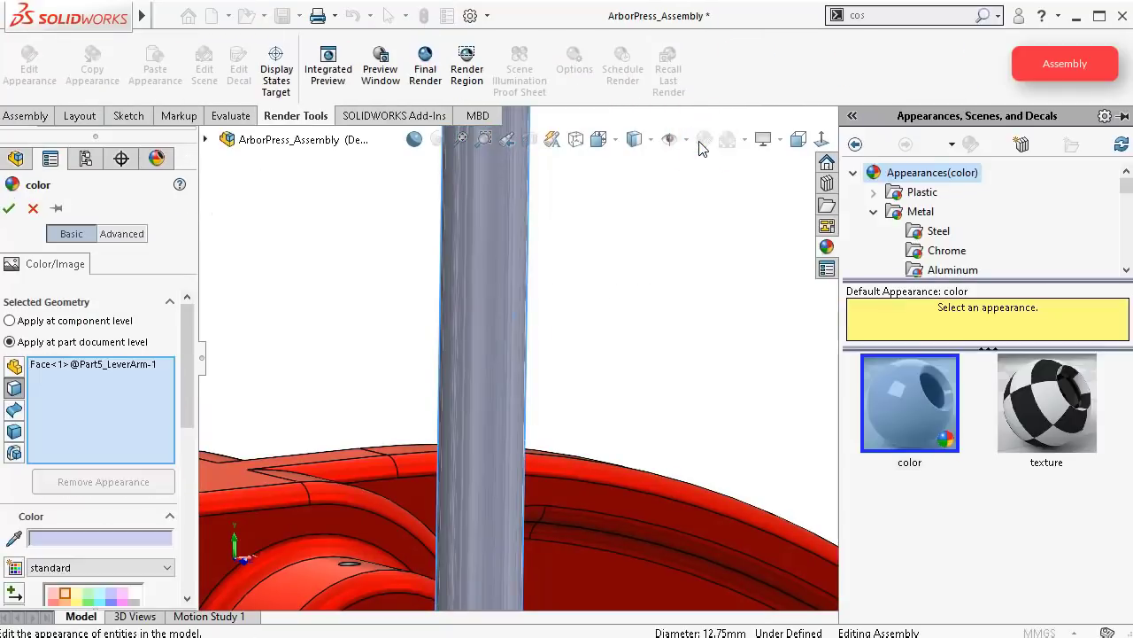
pyautogui.moveTo(182, 389); pyautogui.dragTo(186, 447)
pyautogui.click(507, 365)
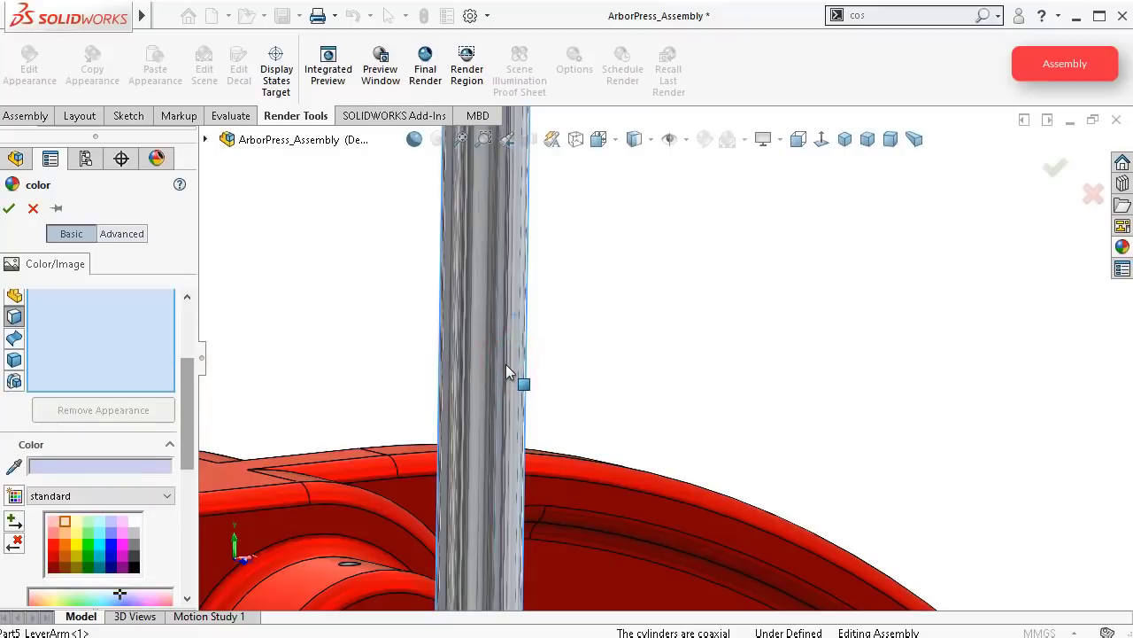
pyautogui.moveTo(186, 431); pyautogui.dragTo(190, 492)
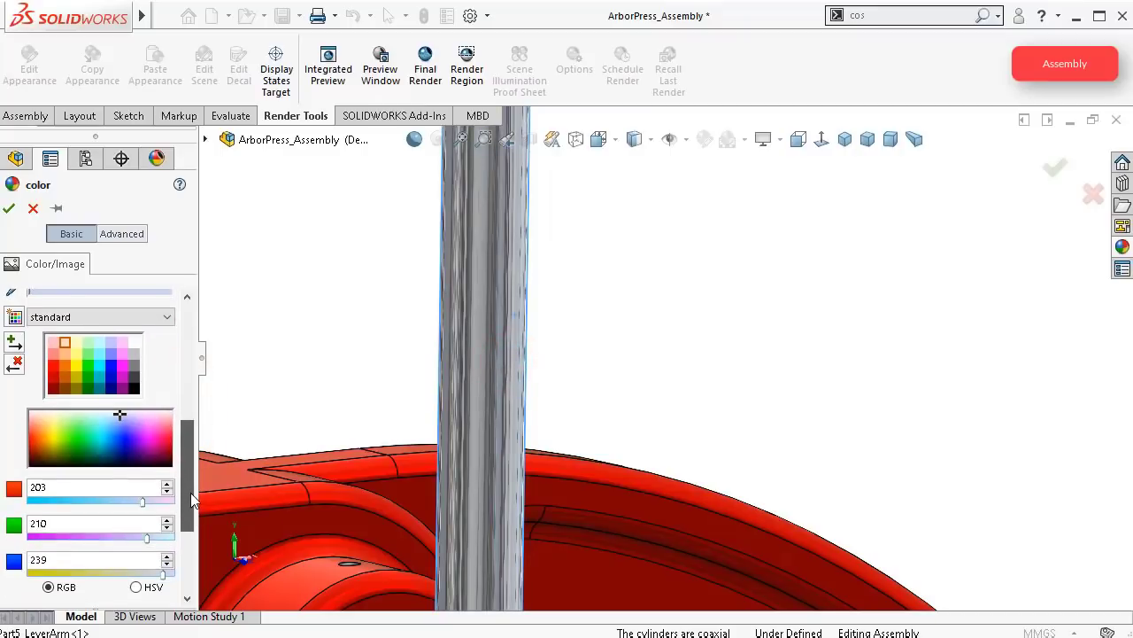
# Step: Reselect the lever arm's cylindrical face, compare cyan shades from the standard palette, and choose the light lavender swatch with red 192 and green 192
pyautogui.click(101, 399)
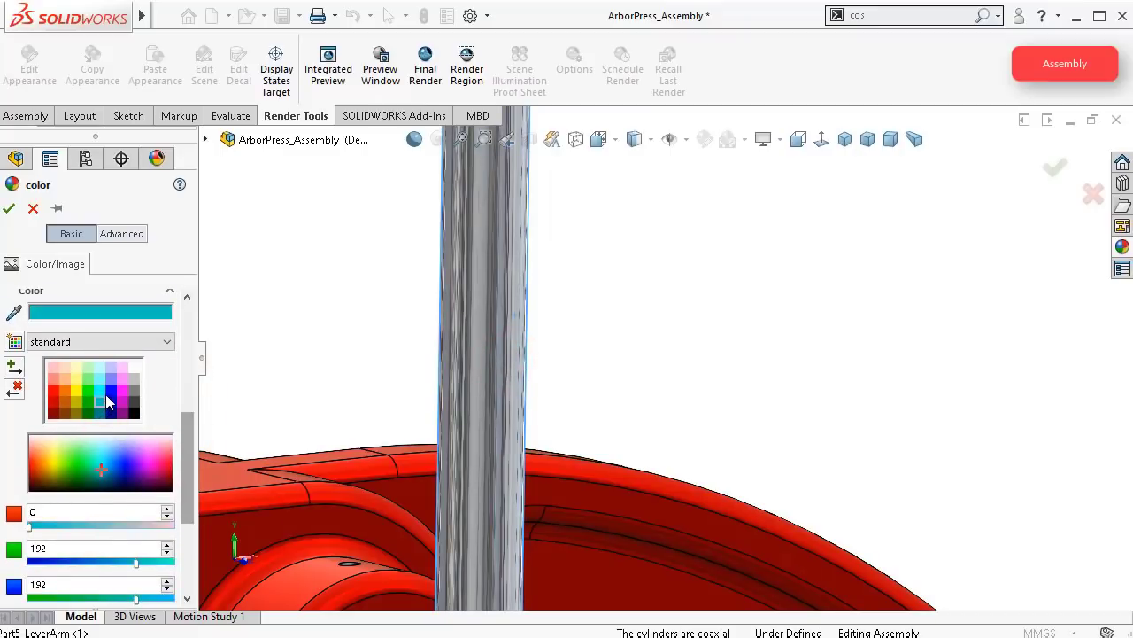
pyautogui.moveTo(192, 435); pyautogui.dragTo(188, 372)
pyautogui.click(467, 342)
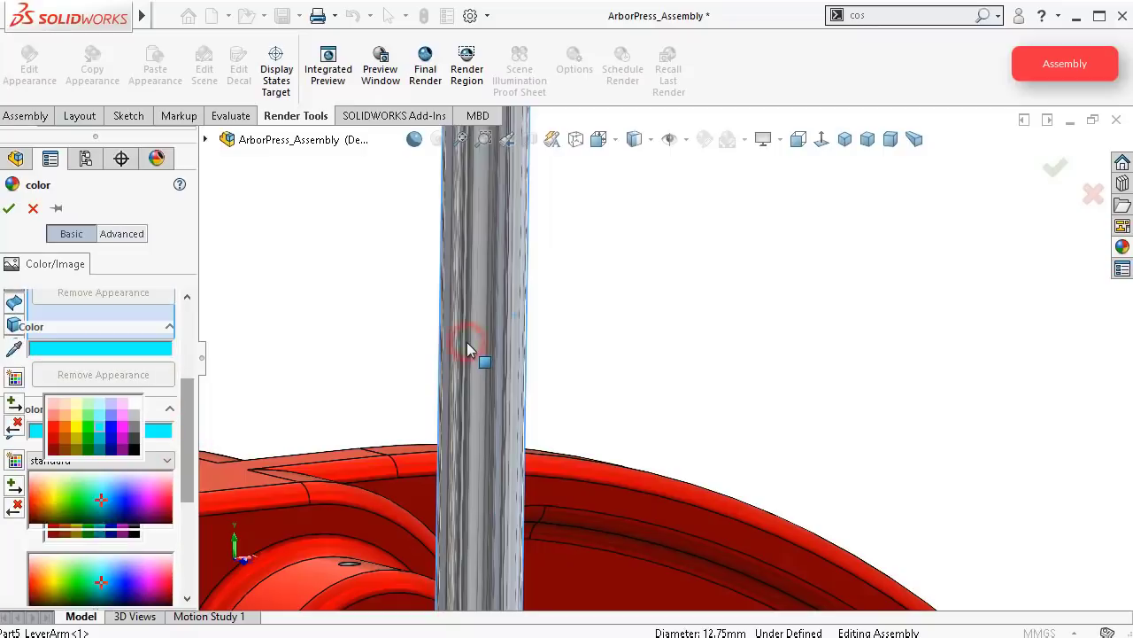
pyautogui.click(113, 399)
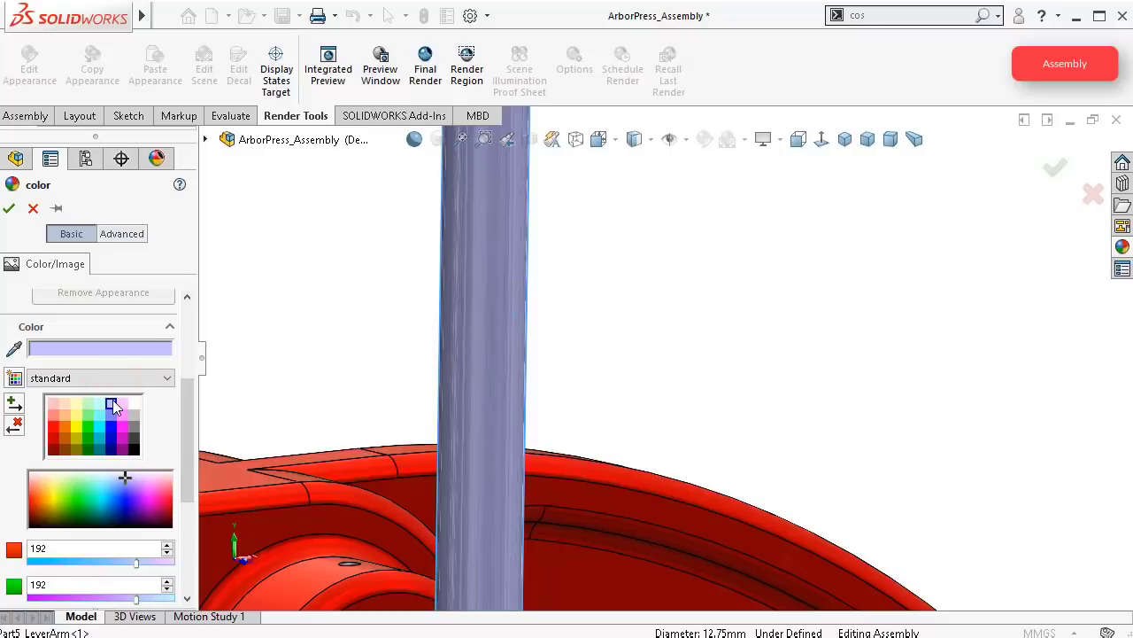
pyautogui.click(101, 411)
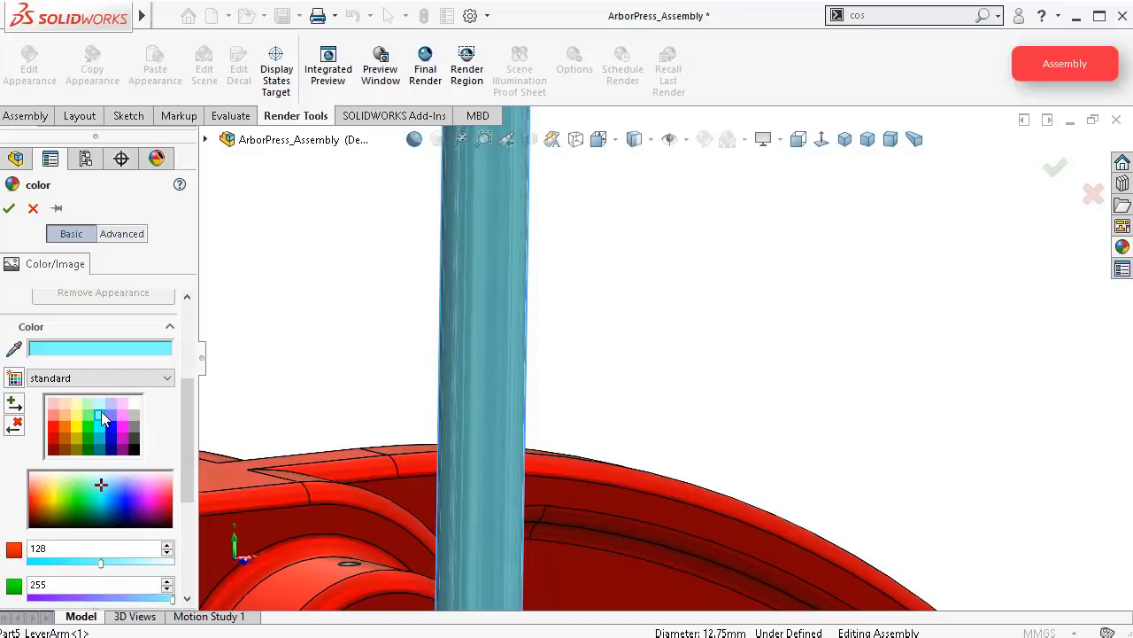
pyautogui.click(104, 404)
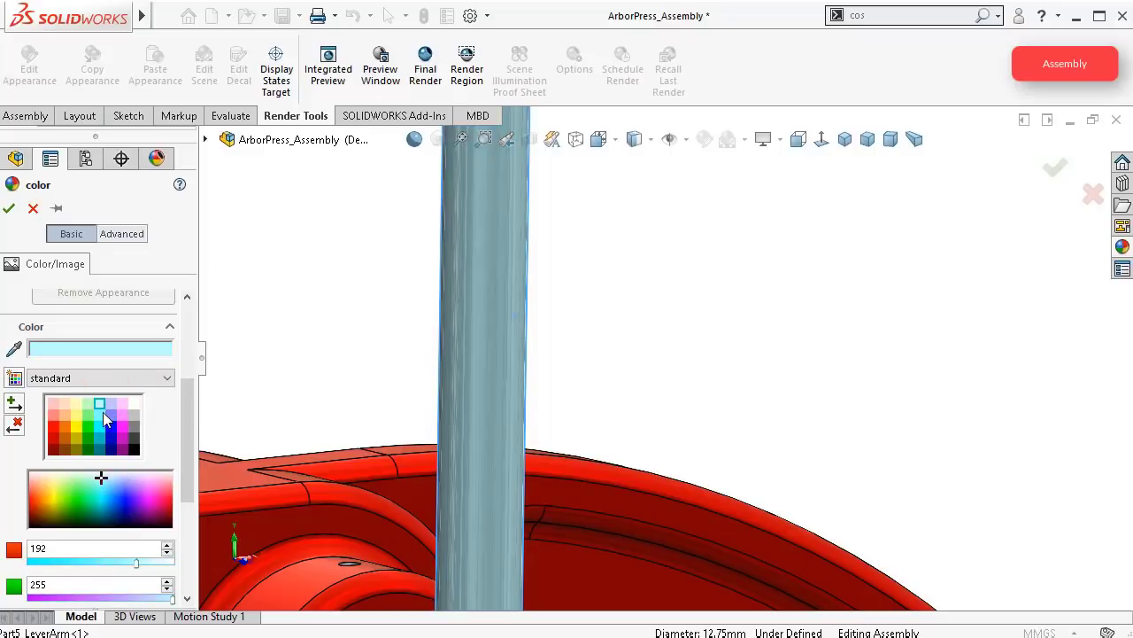
pyautogui.click(113, 403)
pyautogui.scroll(5, 567, 393)
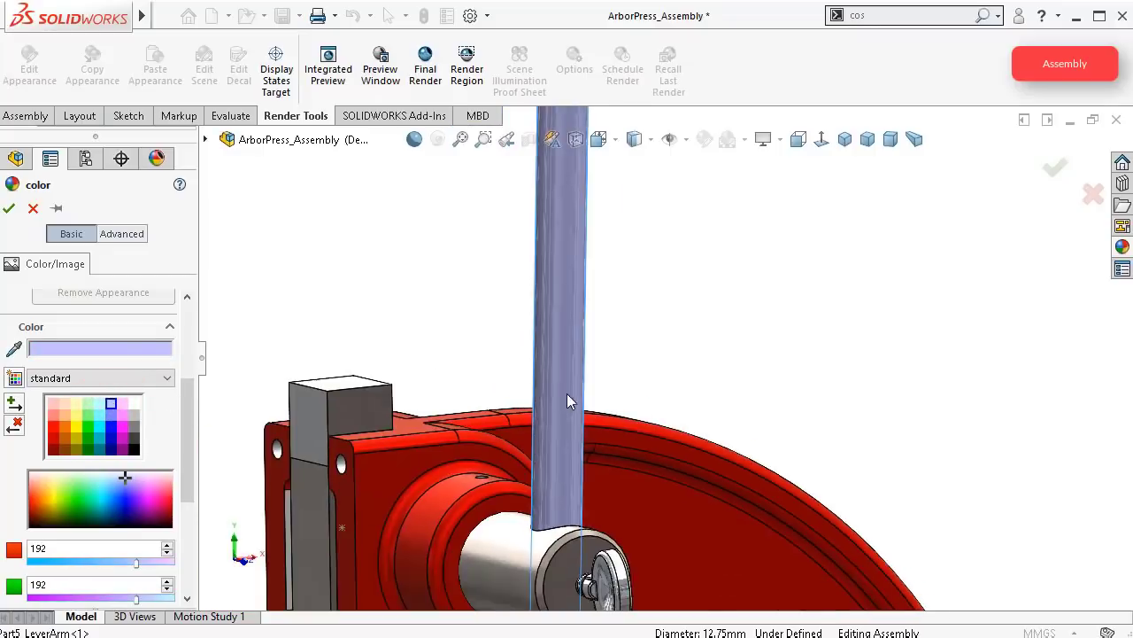
# Step: Apply the light lavender appearance with red 192 and green 192 to the lever arm
pyautogui.scroll(-3, 647, 486)
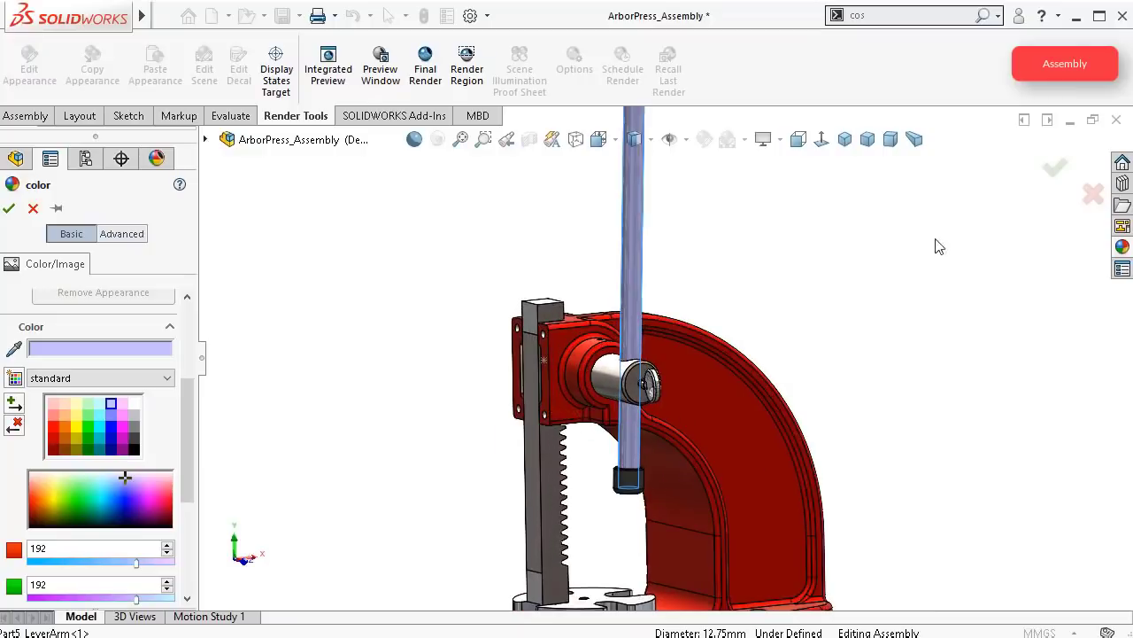
pyautogui.click(1059, 175)
pyautogui.scroll(2, 799, 418)
pyautogui.moveTo(643, 494); pyautogui.dragTo(675, 462, button='middle')
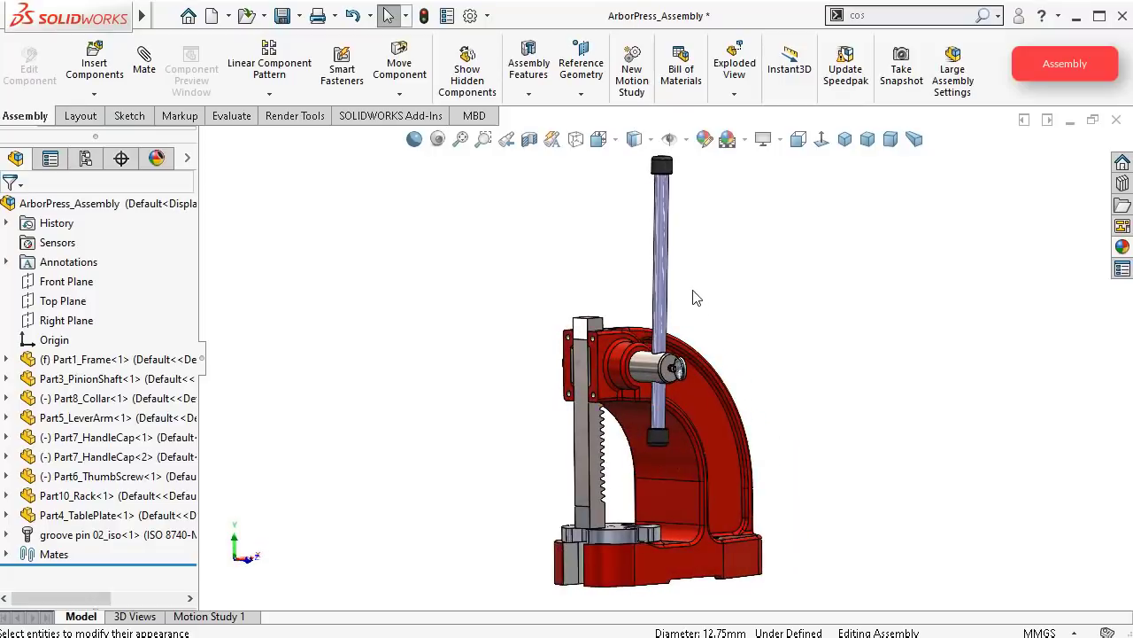
pyautogui.scroll(-3, 693, 291)
pyautogui.scroll(4, 682, 519)
pyautogui.scroll(-4, 681, 533)
pyautogui.moveTo(640, 518); pyautogui.dragTo(583, 551, button='middle')
pyautogui.click(560, 542)
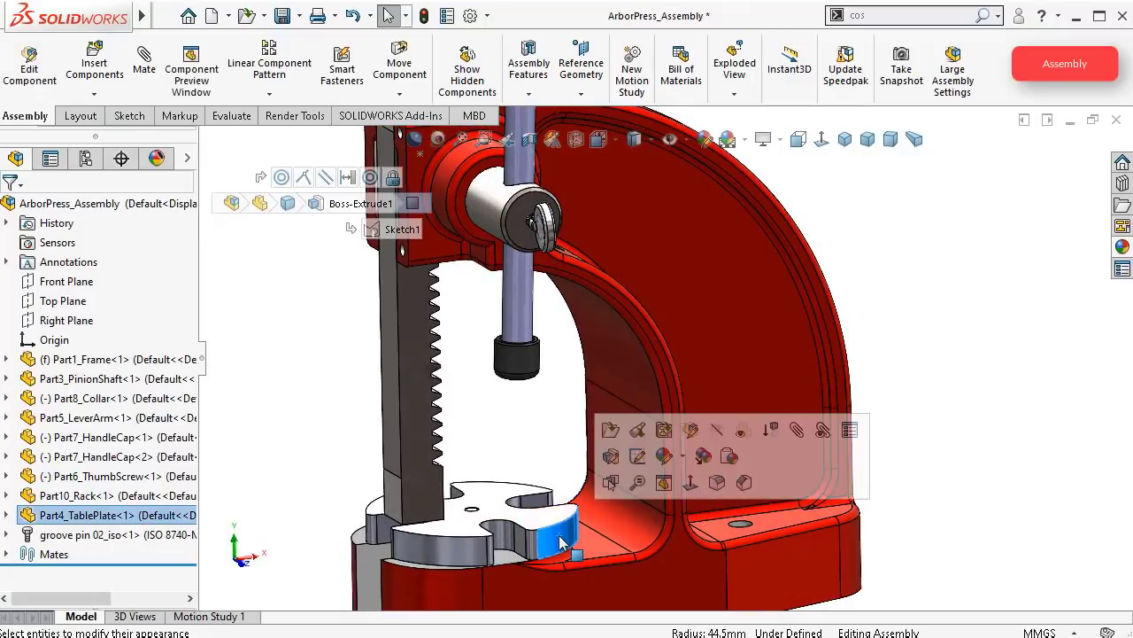
pyautogui.click(149, 521)
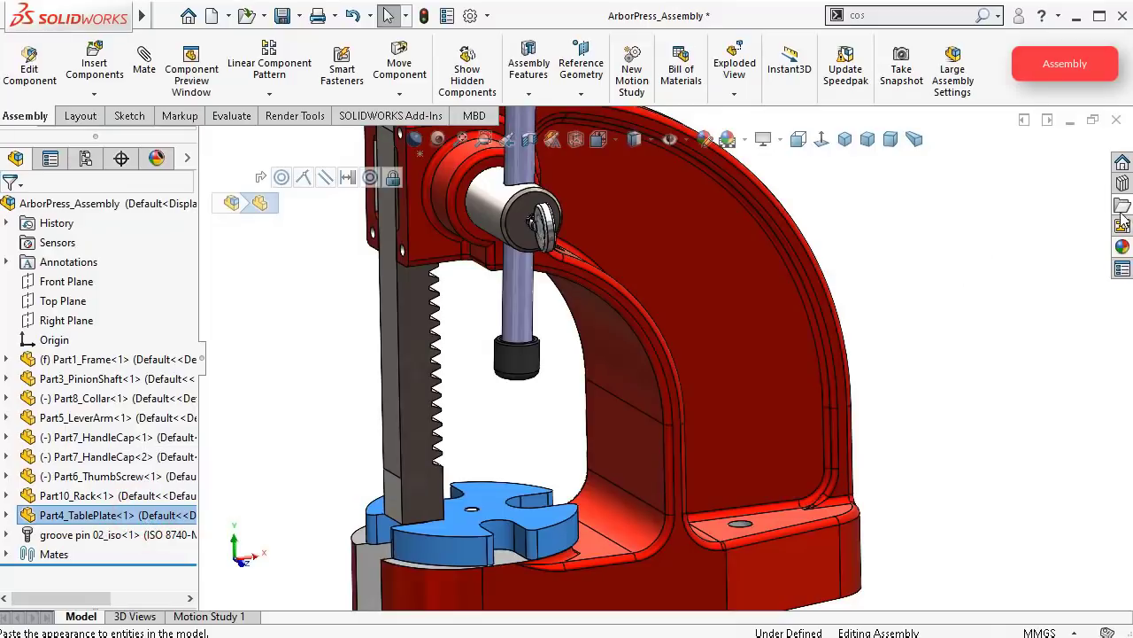
pyautogui.click(925, 268)
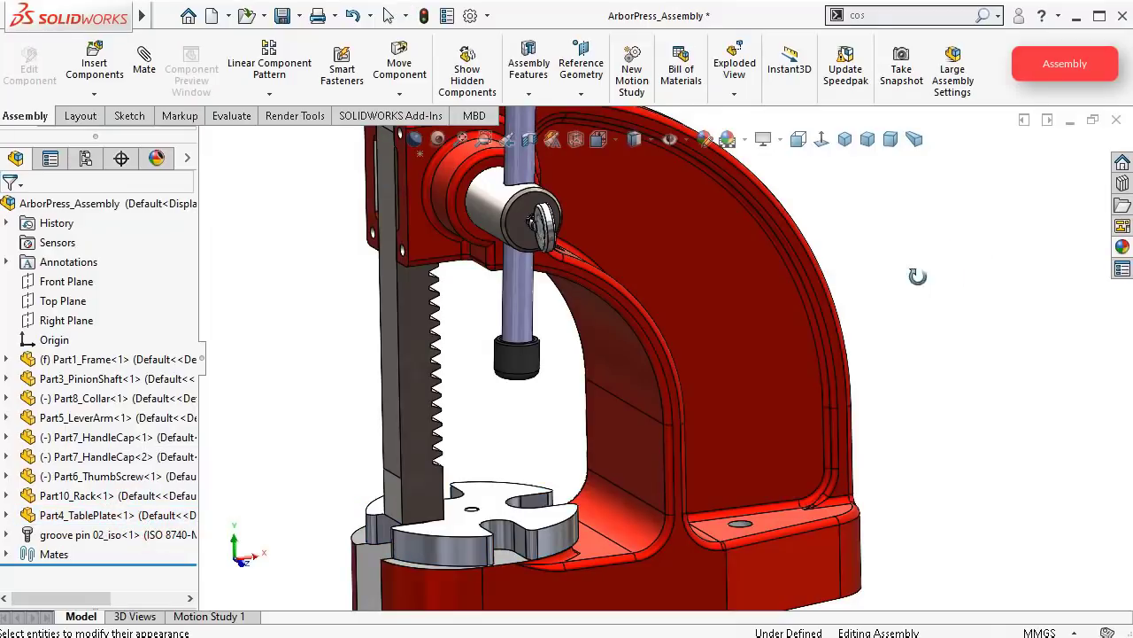
pyautogui.moveTo(917, 277); pyautogui.dragTo(885, 266, button='middle')
pyautogui.press('f')
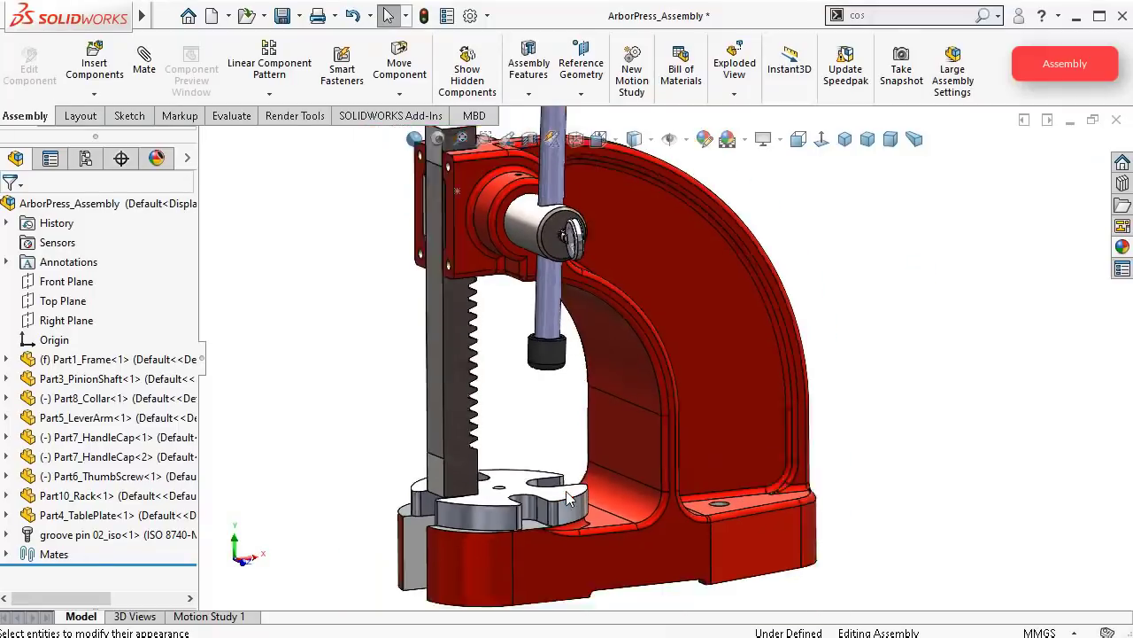
# Step: Colour the whole table plate medium blue, with red 71 and green 126, at component level
pyautogui.click(586, 483)
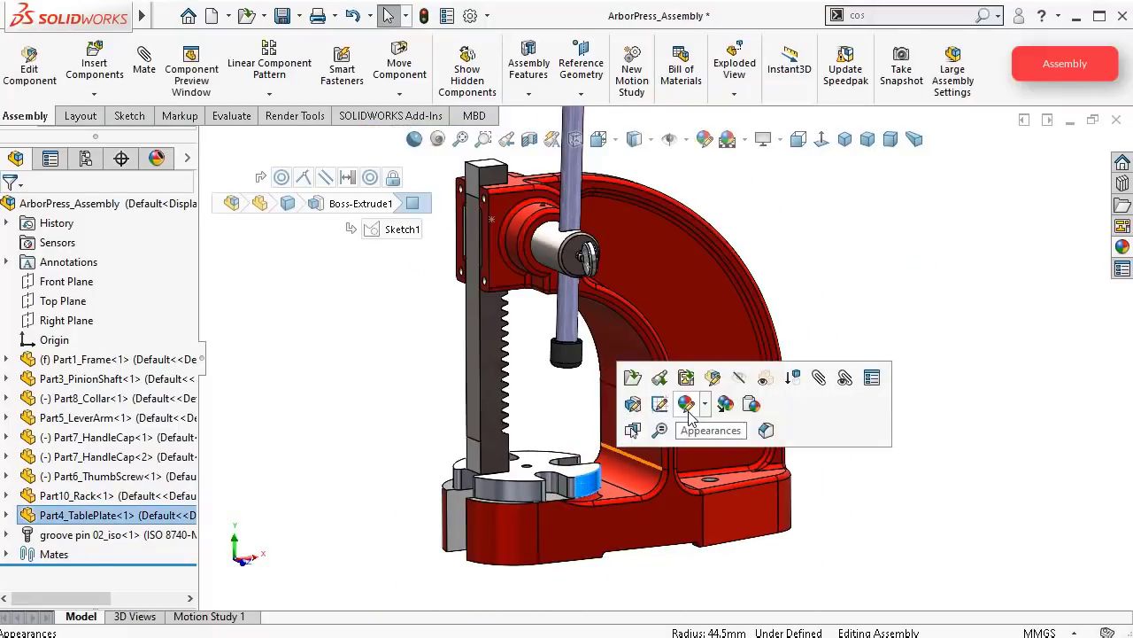
pyautogui.click(139, 521)
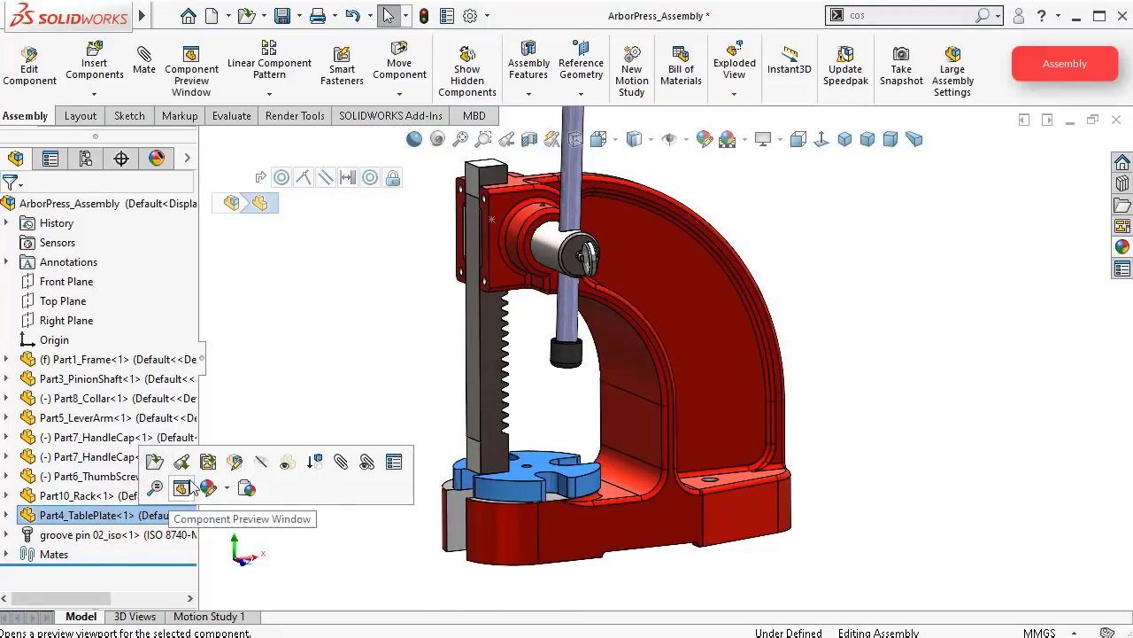
pyautogui.click(222, 486)
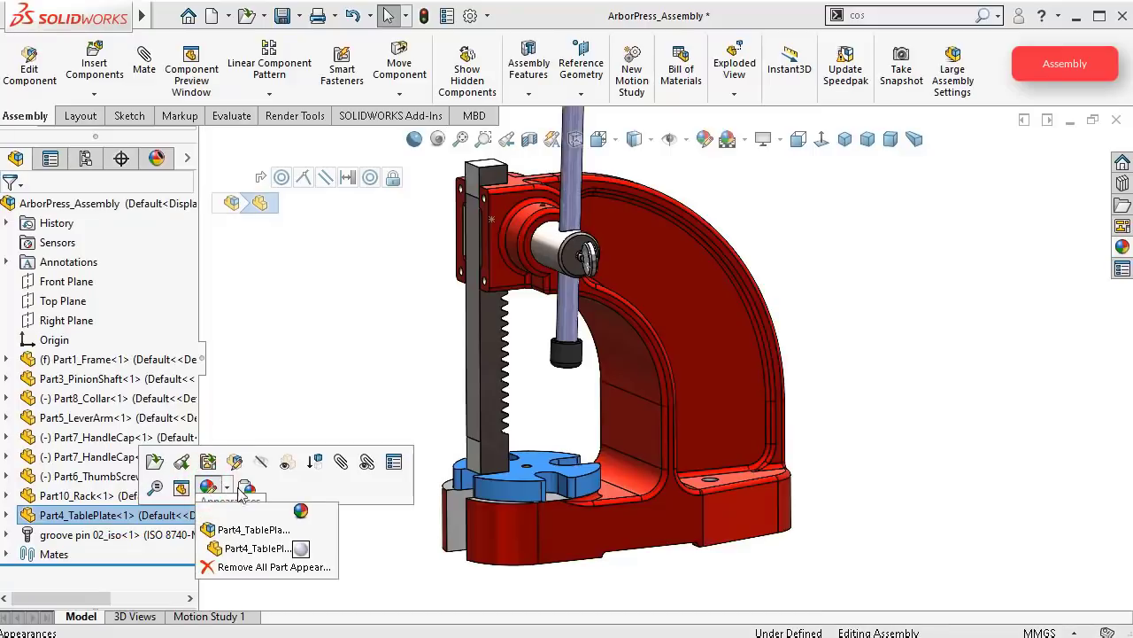
pyautogui.click(210, 490)
pyautogui.click(808, 275)
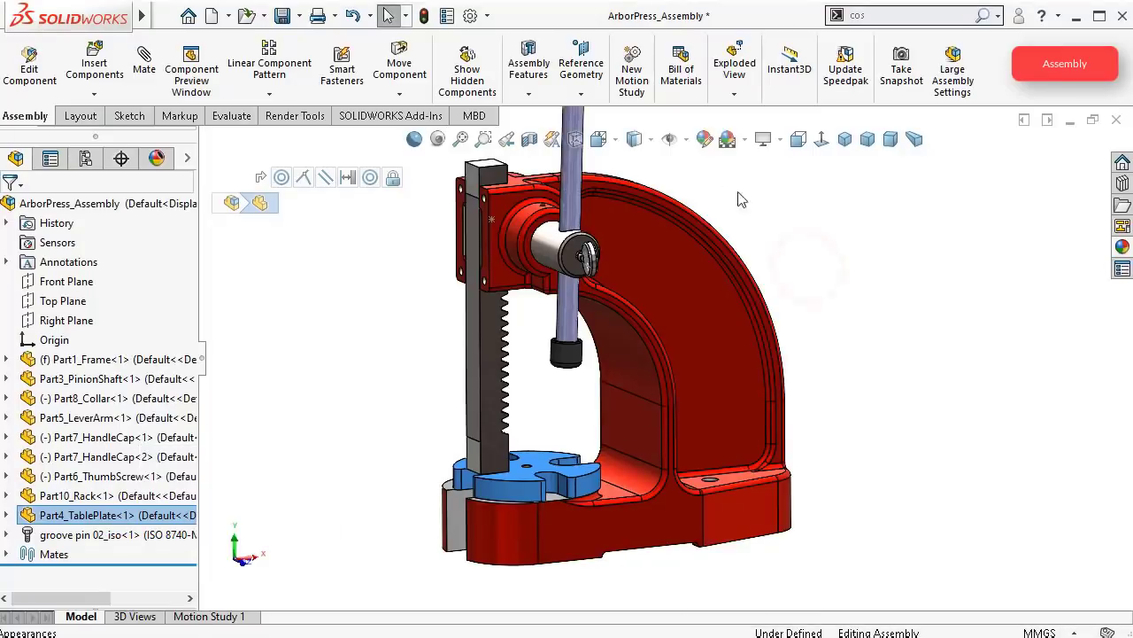
pyautogui.click(704, 141)
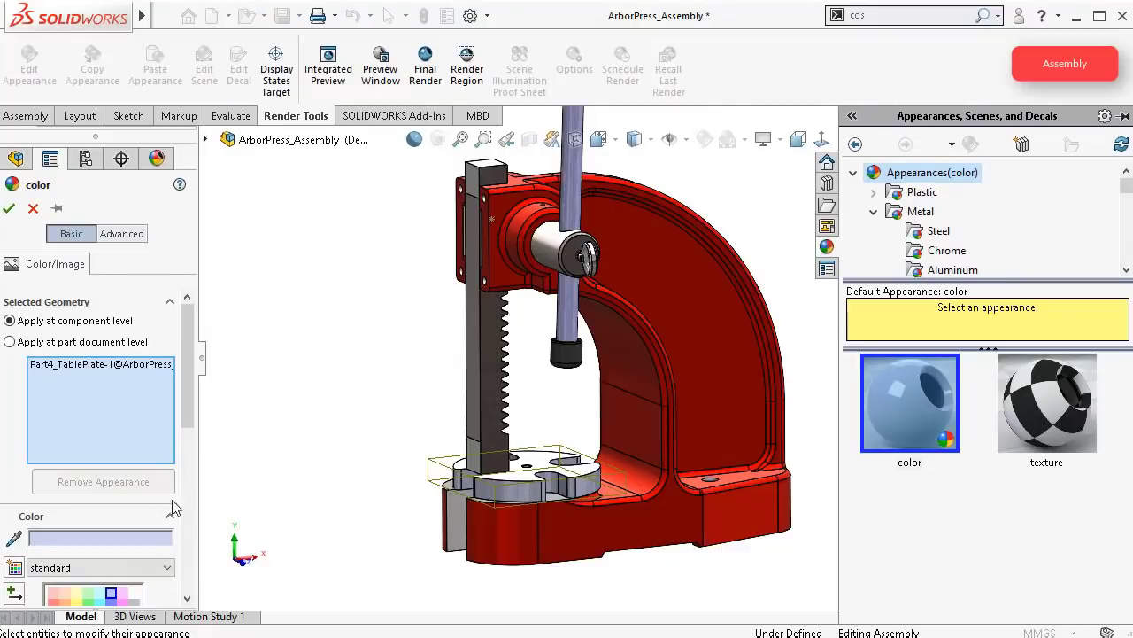
pyautogui.moveTo(189, 423); pyautogui.dragTo(189, 459)
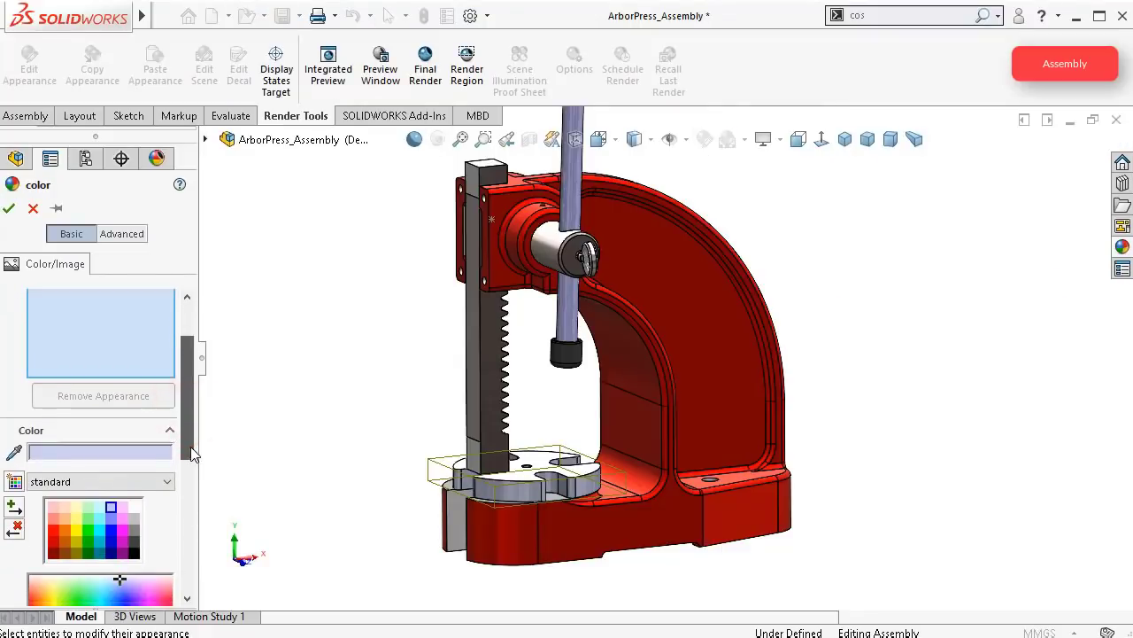
pyautogui.click(110, 517)
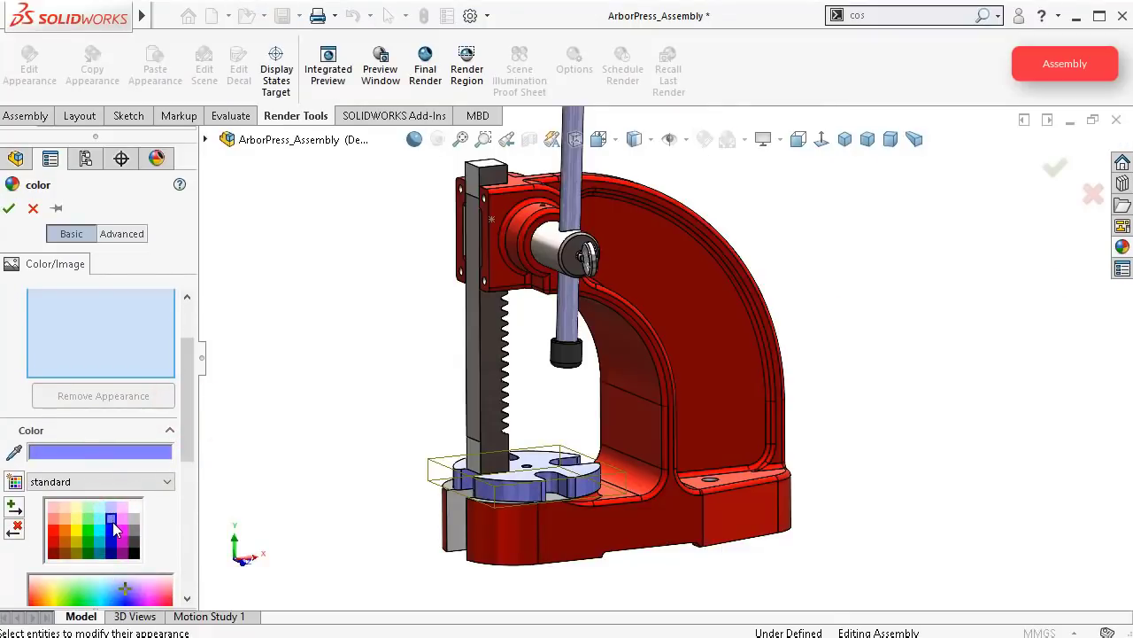
pyautogui.click(111, 530)
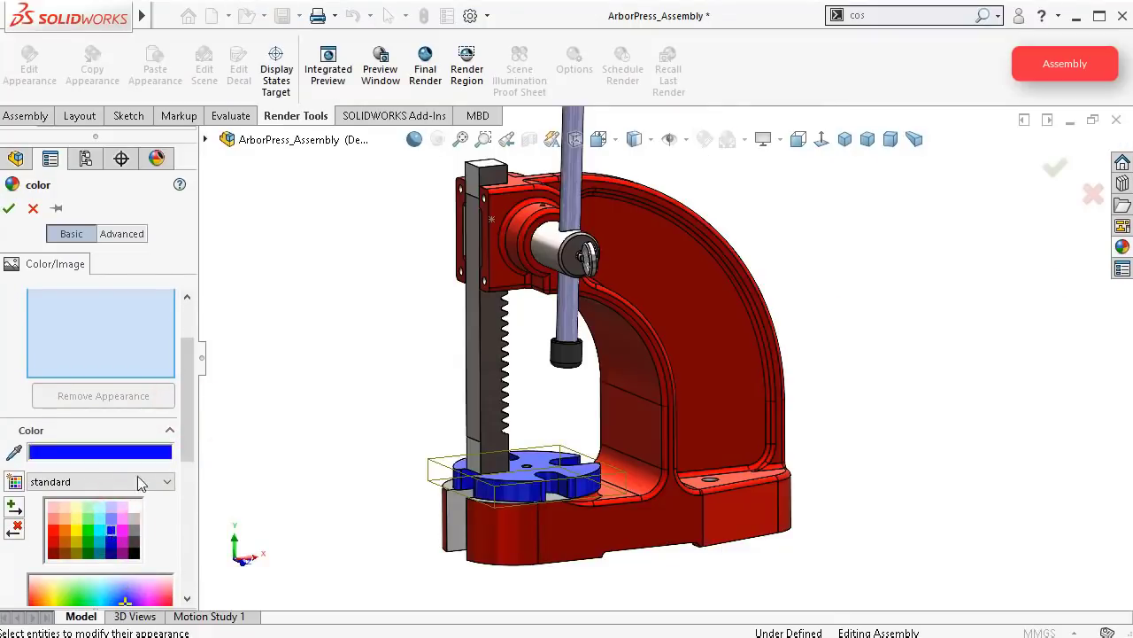
pyautogui.click(111, 519)
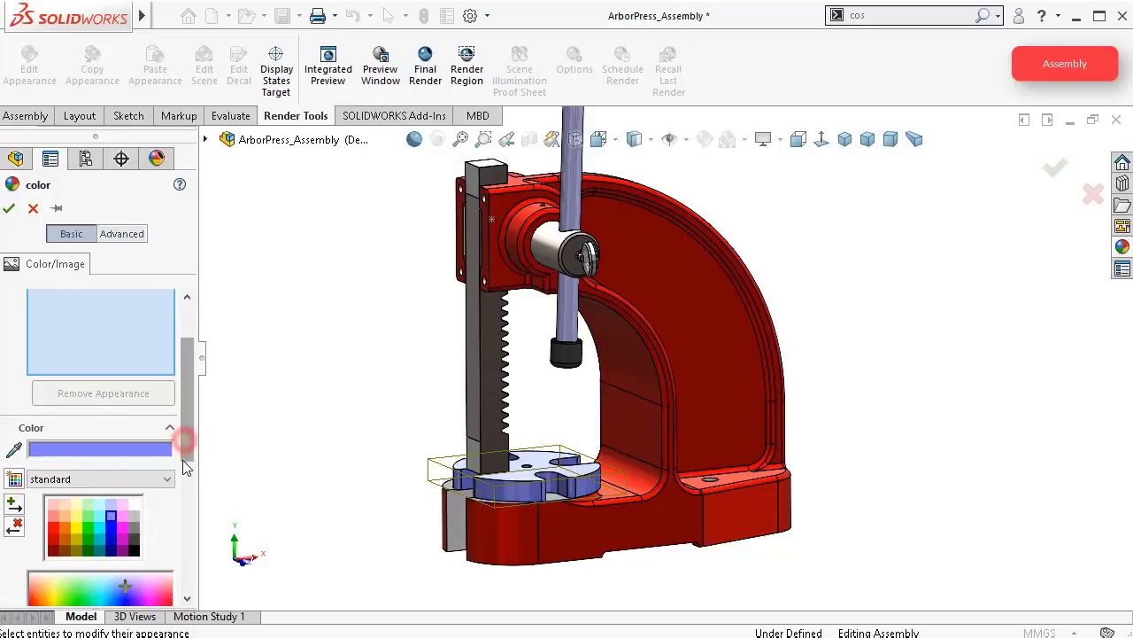
pyautogui.scroll(-3, 182, 460)
pyautogui.moveTo(125, 477); pyautogui.dragTo(121, 492)
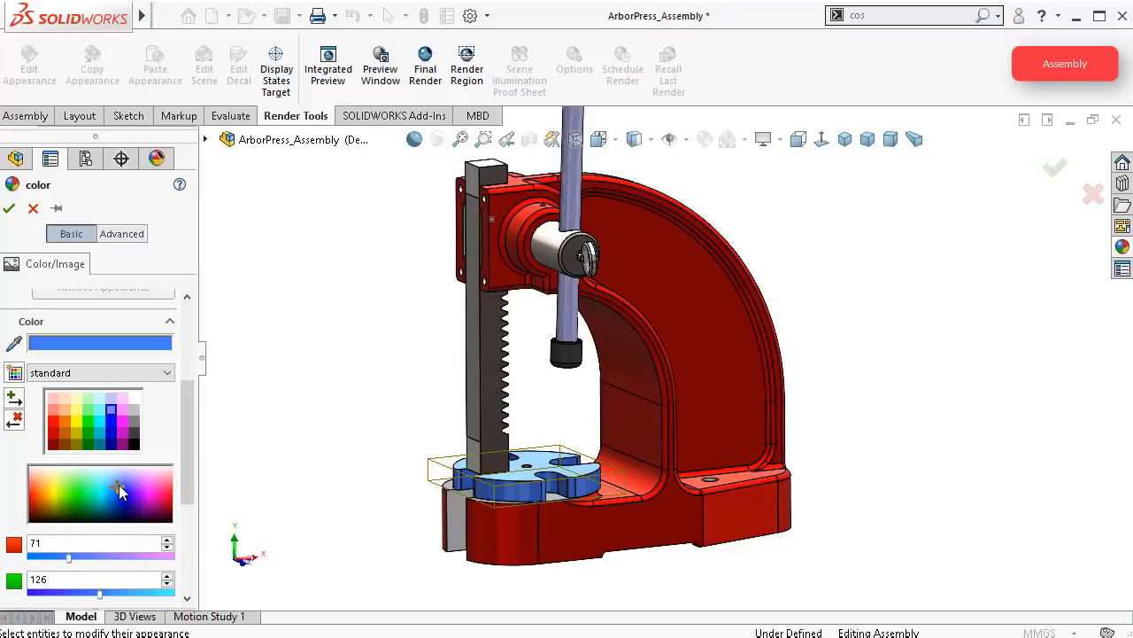
pyautogui.click(8, 209)
# Step: Inspect the collar on the pinion shaft and test whether it can still be moved
pyautogui.moveTo(525, 336); pyautogui.dragTo(659, 331, button='middle')
pyautogui.scroll(3, 658, 329)
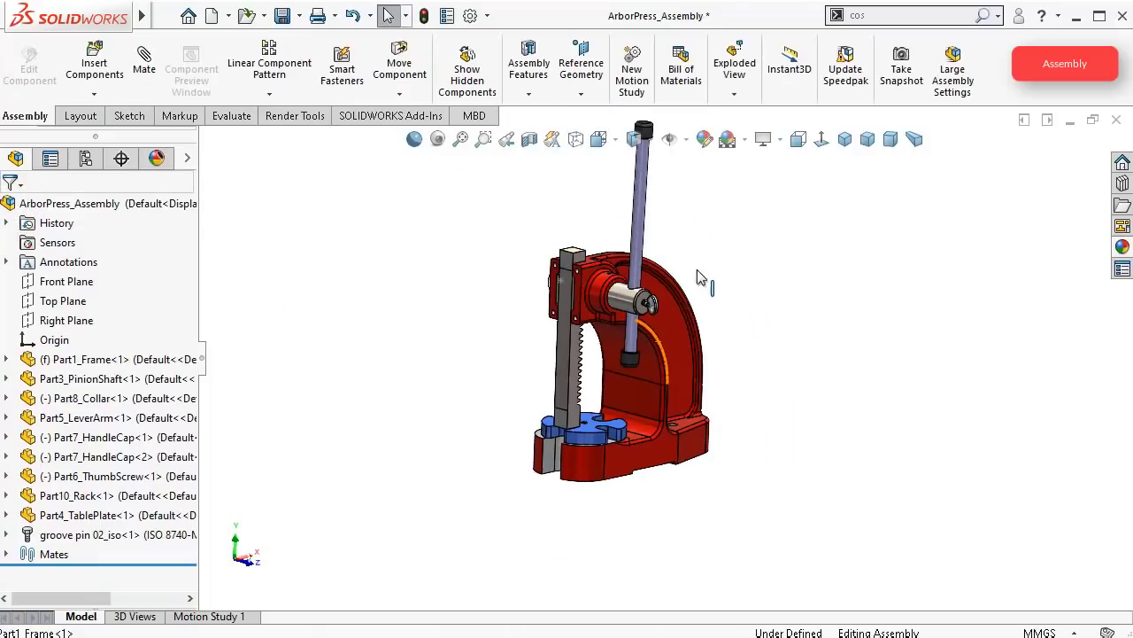
pyautogui.scroll(-2, 645, 266)
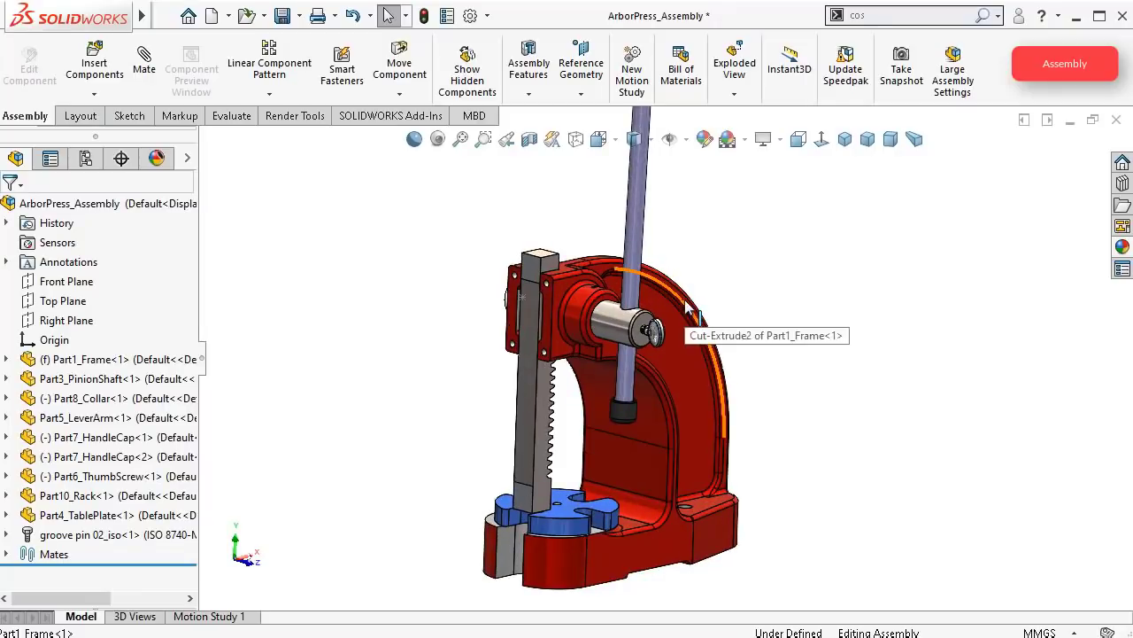
pyautogui.moveTo(670, 322); pyautogui.dragTo(713, 330, button='middle')
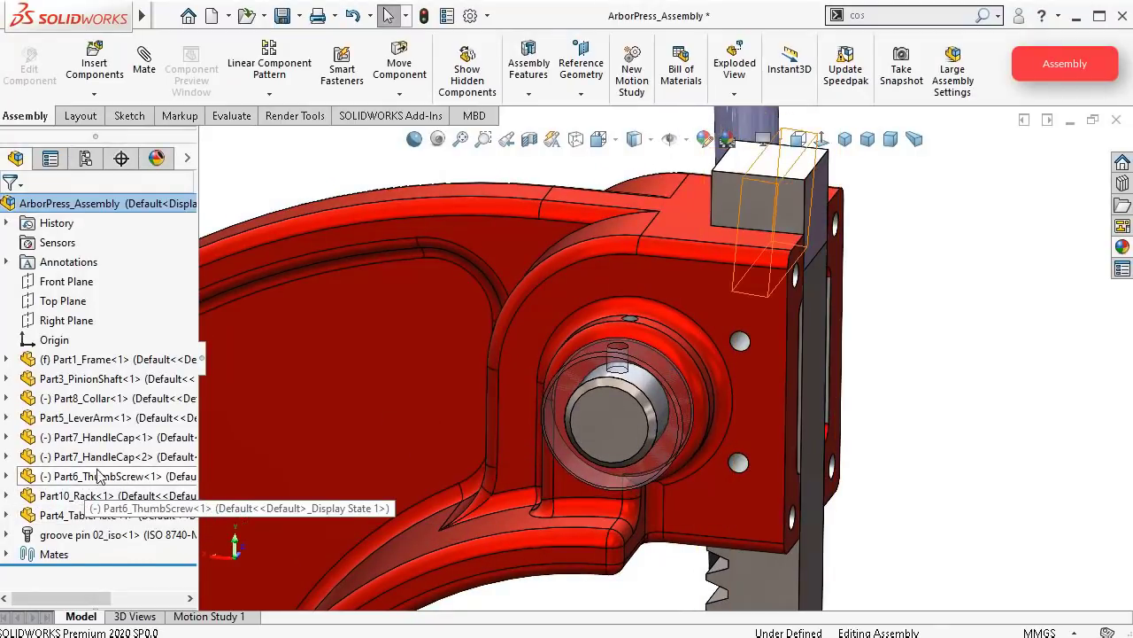
pyautogui.click(110, 401)
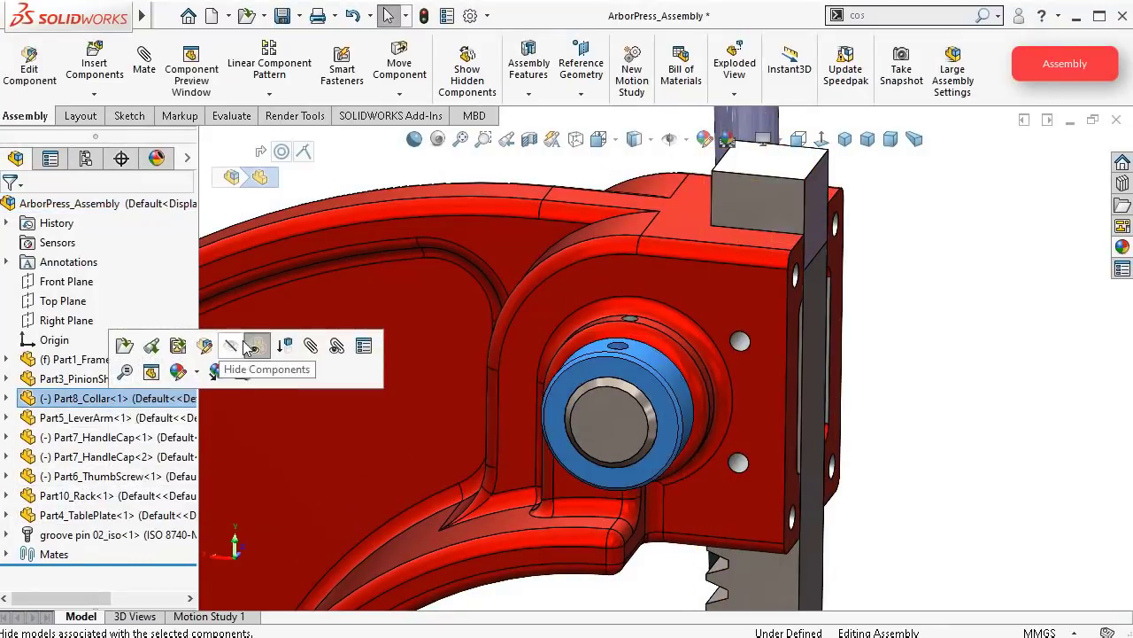
pyautogui.click(965, 363)
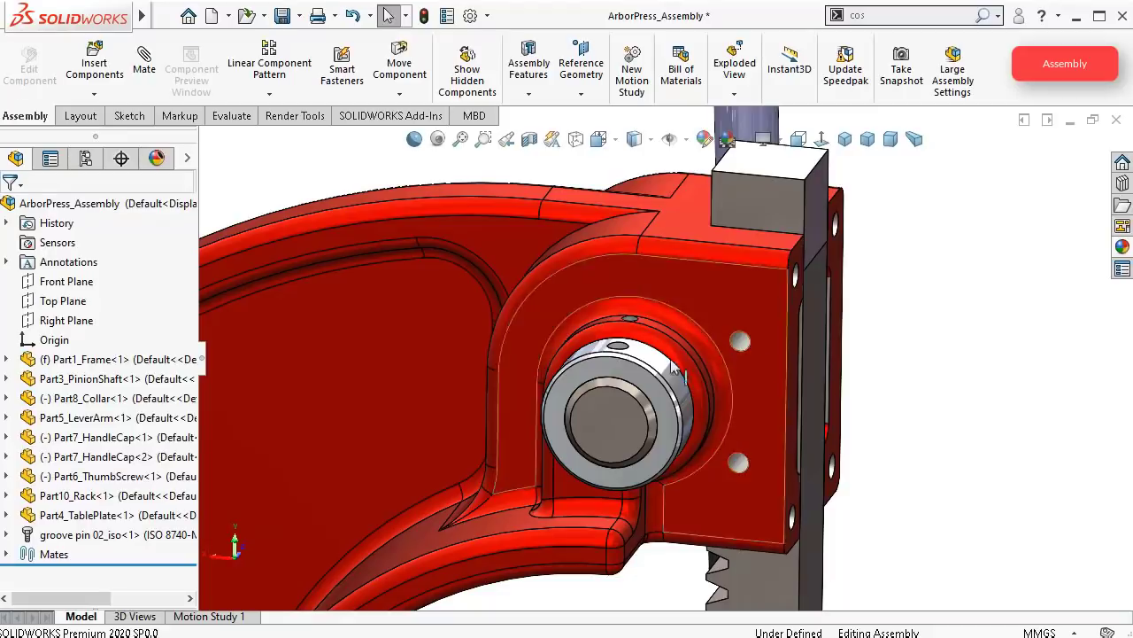
pyautogui.click(611, 363)
pyautogui.scroll(-3, 705, 369)
pyautogui.moveTo(758, 395); pyautogui.dragTo(765, 371, button='middle')
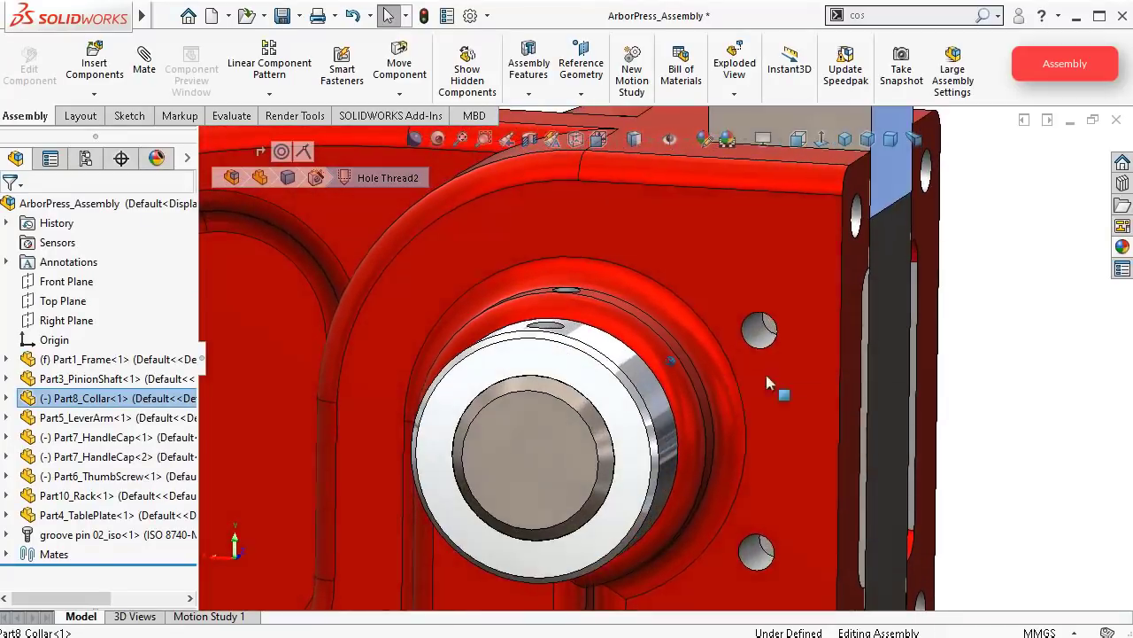
pyautogui.click(984, 335)
pyautogui.click(553, 340)
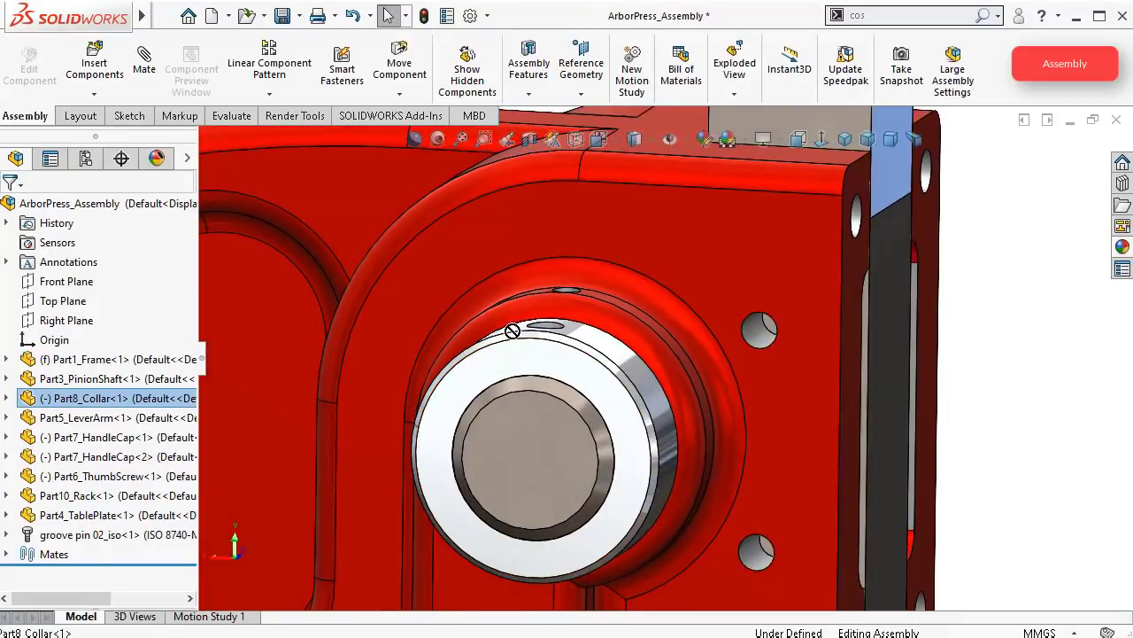
pyautogui.moveTo(576, 370); pyautogui.dragTo(549, 354)
pyautogui.moveTo(553, 355); pyautogui.dragTo(580, 362, button='middle')
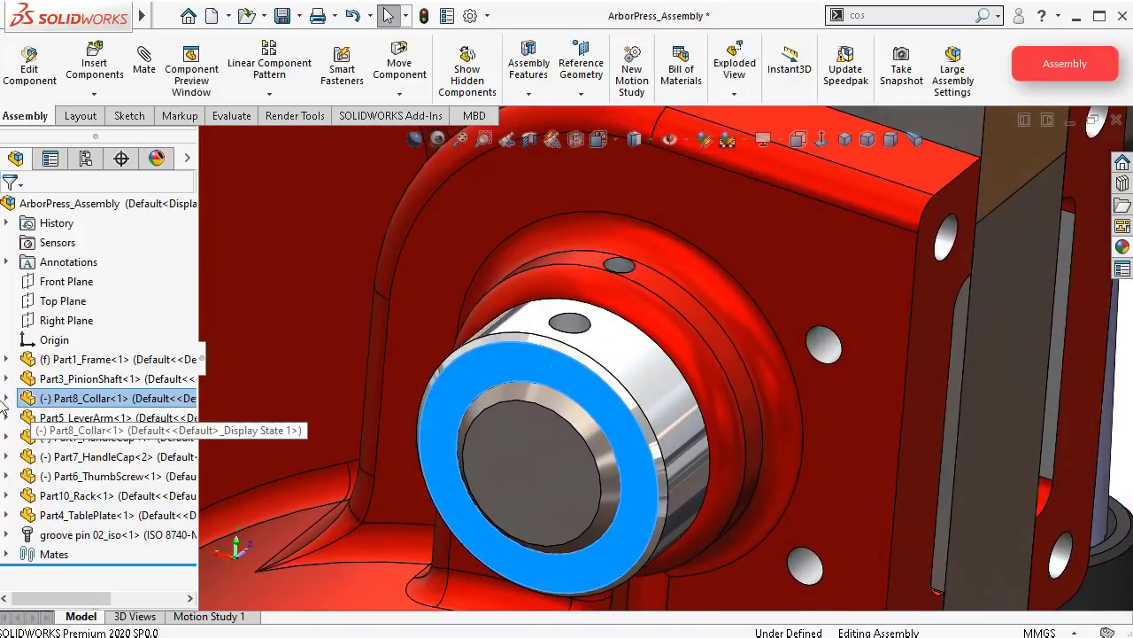
# Step: Add a parallel mate between the collar's Top Plane and the flat upper face of the frame
pyautogui.click(8, 399)
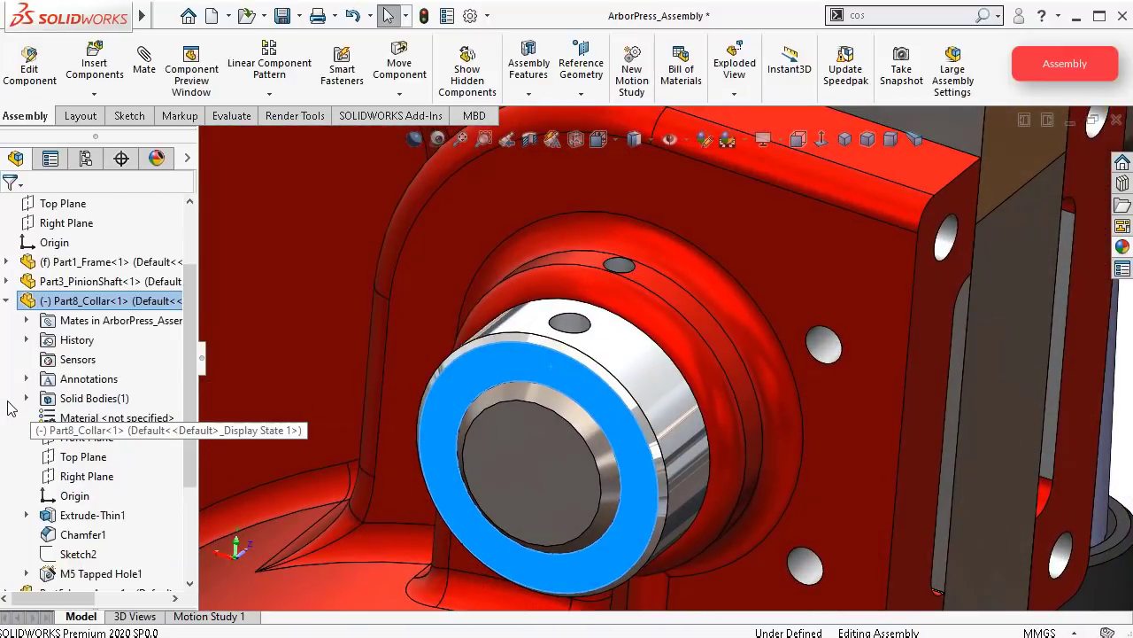
pyautogui.click(88, 455)
pyautogui.click(97, 407)
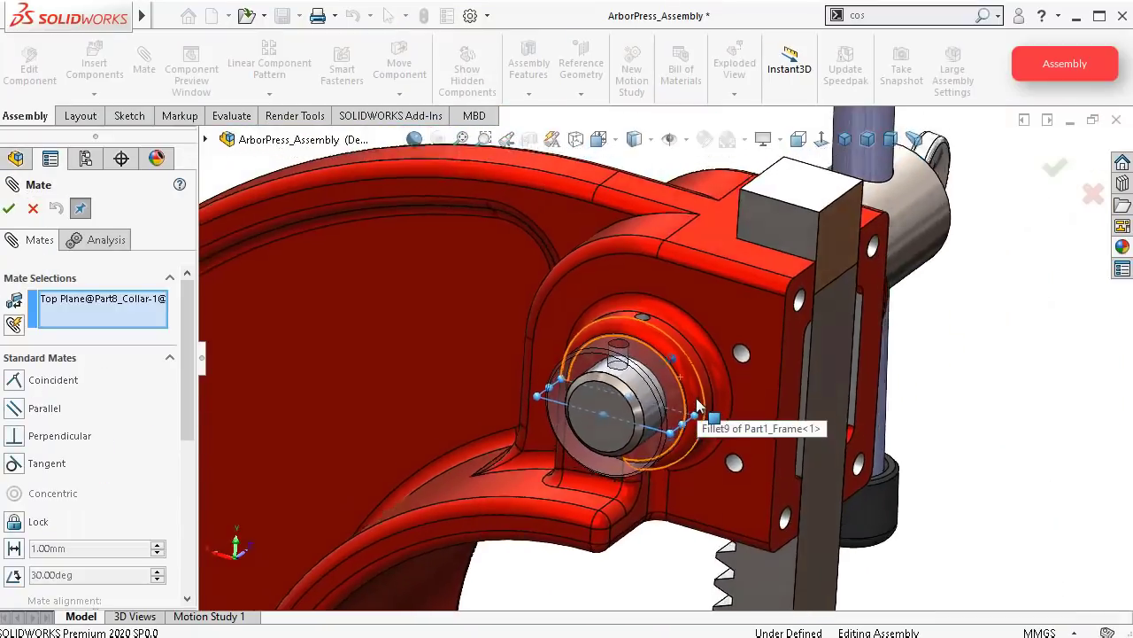
pyautogui.moveTo(696, 406); pyautogui.dragTo(770, 322, button='middle')
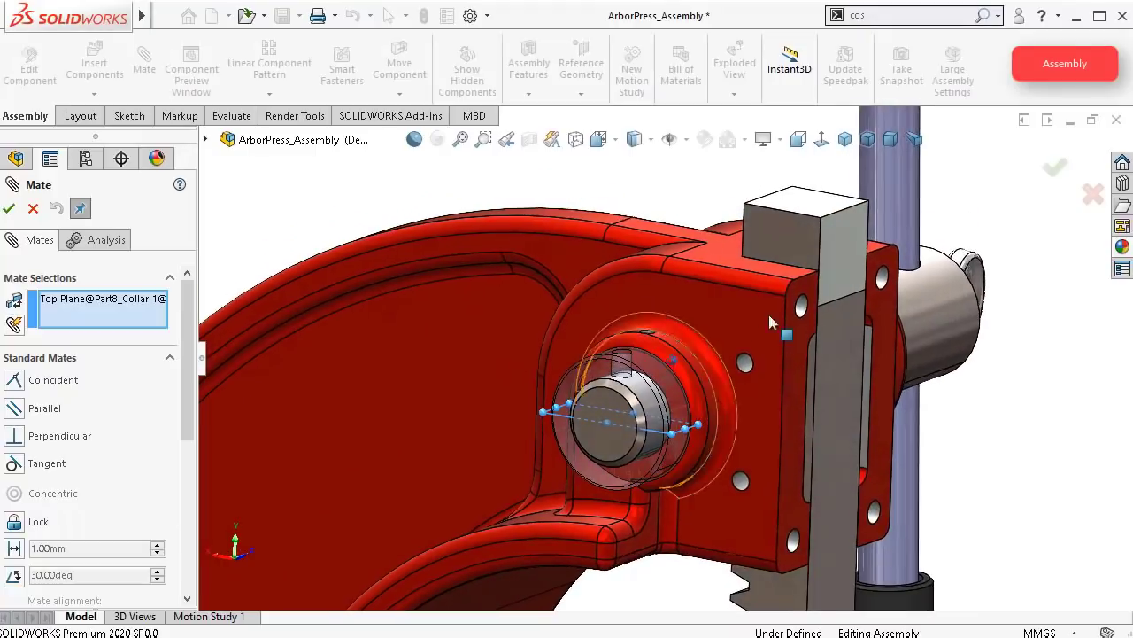
pyautogui.scroll(-2, 767, 275)
pyautogui.click(654, 265)
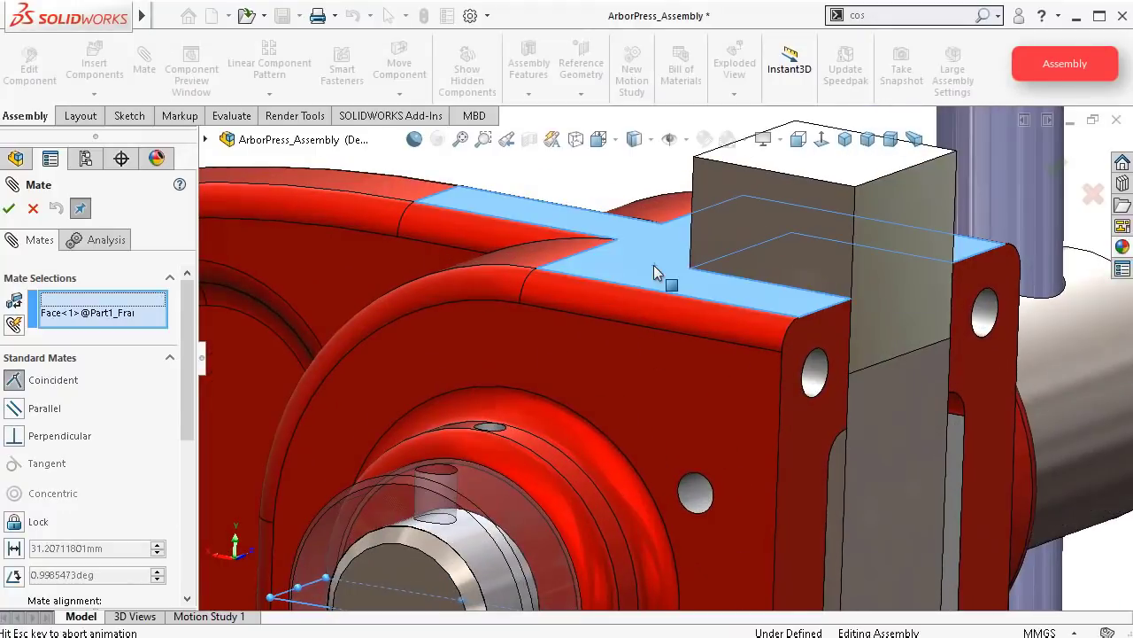
pyautogui.click(853, 246)
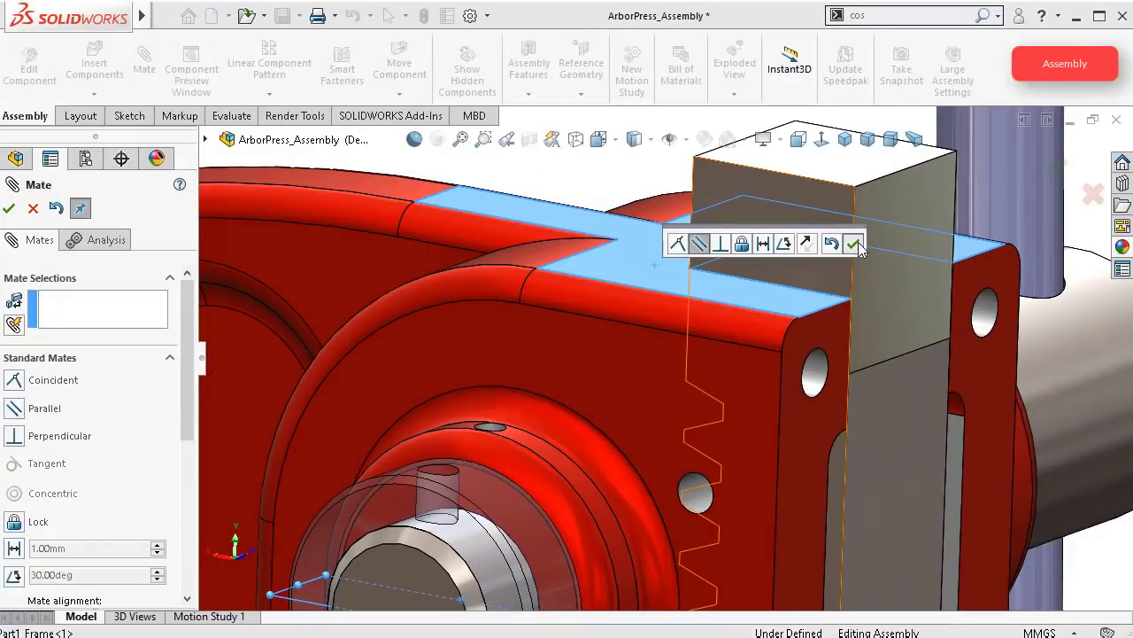
pyautogui.scroll(3, 821, 302)
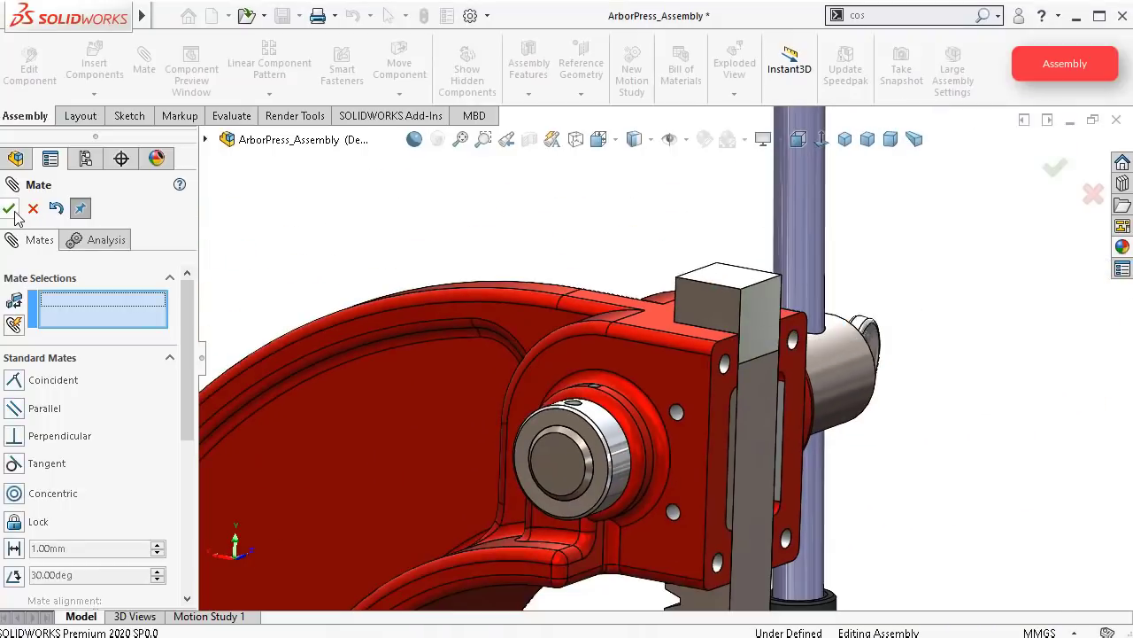
pyautogui.press('Escape')
# Step: Test the mated collar for remaining movement and examine its tapped hole
pyautogui.moveTo(511, 388); pyautogui.dragTo(591, 434, button='middle')
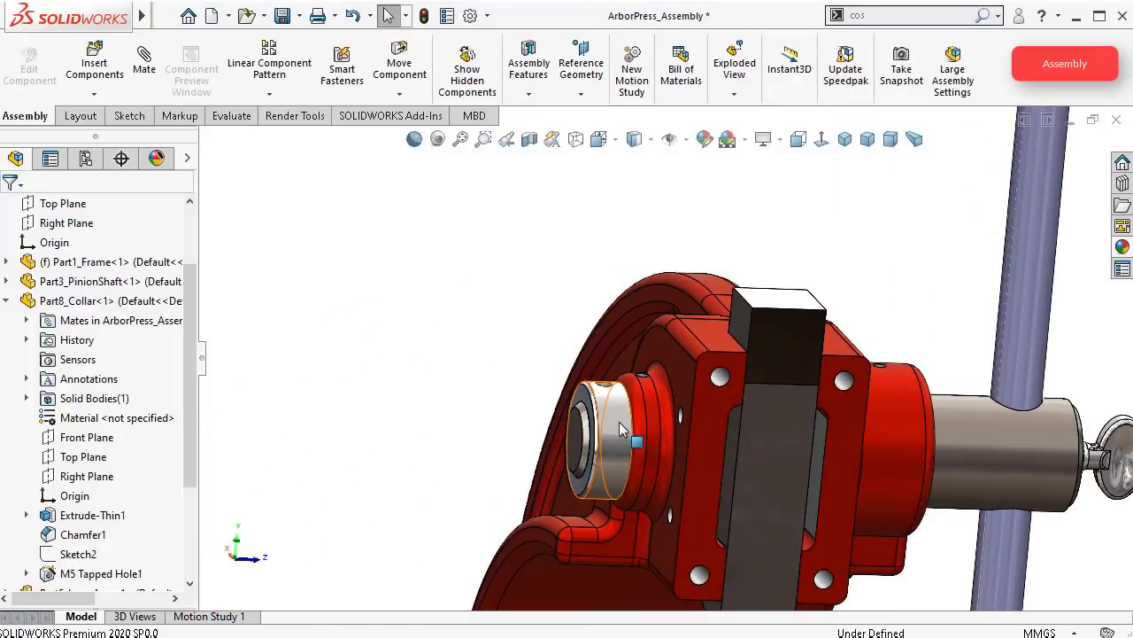
pyautogui.moveTo(621, 429); pyautogui.dragTo(585, 426)
pyautogui.click(435, 385)
pyautogui.moveTo(435, 386); pyautogui.dragTo(676, 324, button='middle')
pyautogui.scroll(-1, 634, 431)
pyautogui.scroll(-5, 629, 443)
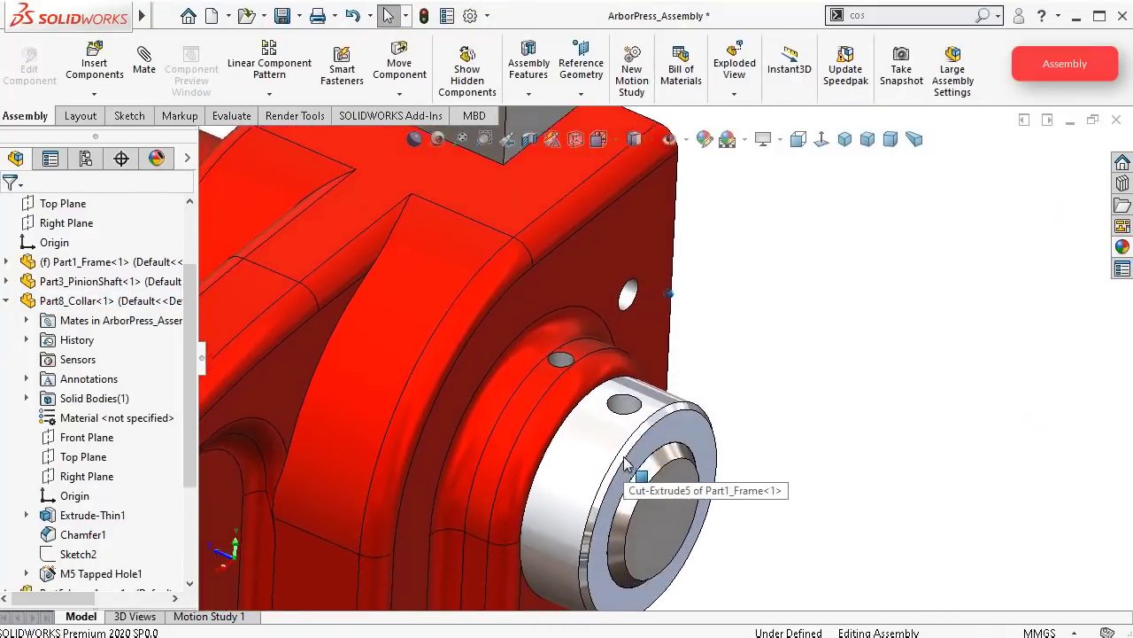
pyautogui.moveTo(625, 462); pyautogui.dragTo(627, 454, button='middle')
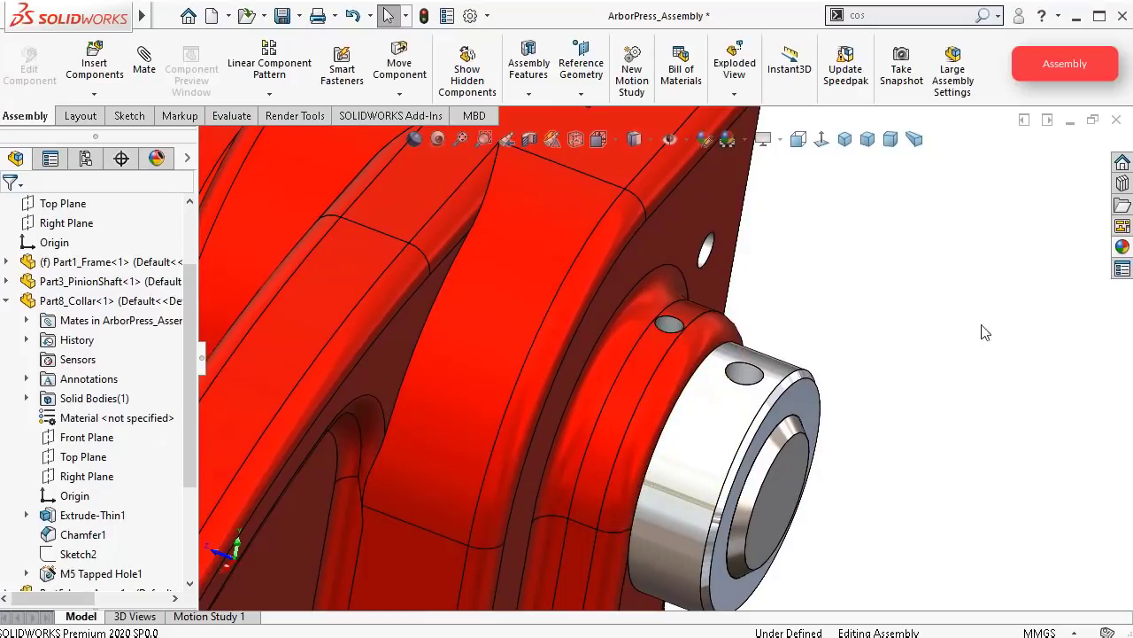
# Step: Open the Bolts and Screws category of the Toolbox hardware library
pyautogui.click(1122, 248)
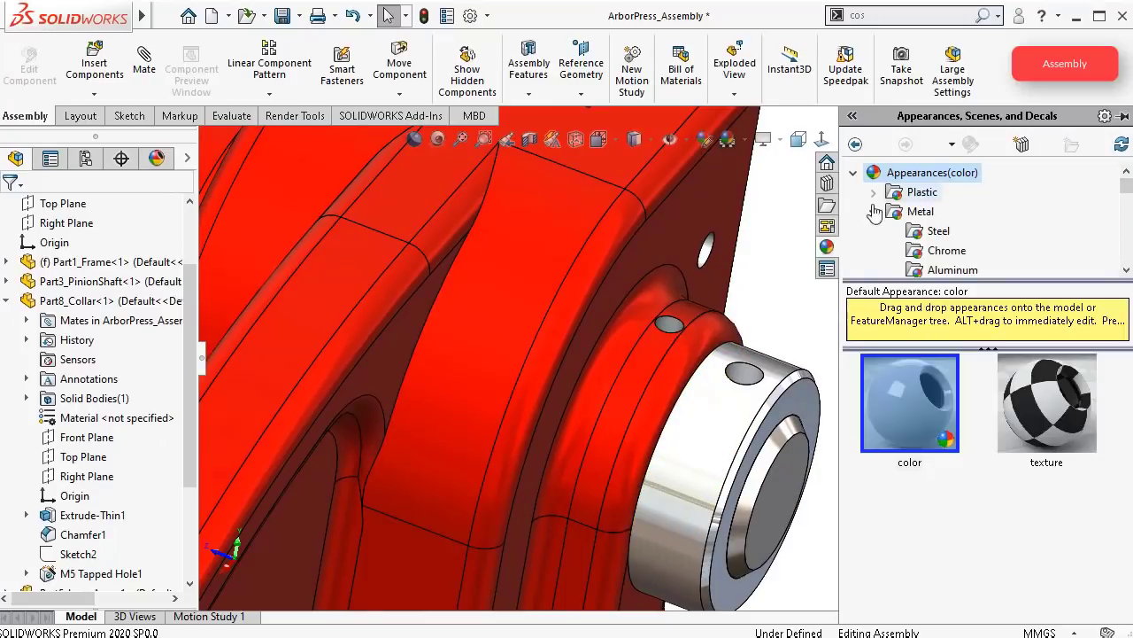
pyautogui.click(784, 244)
pyautogui.click(1121, 184)
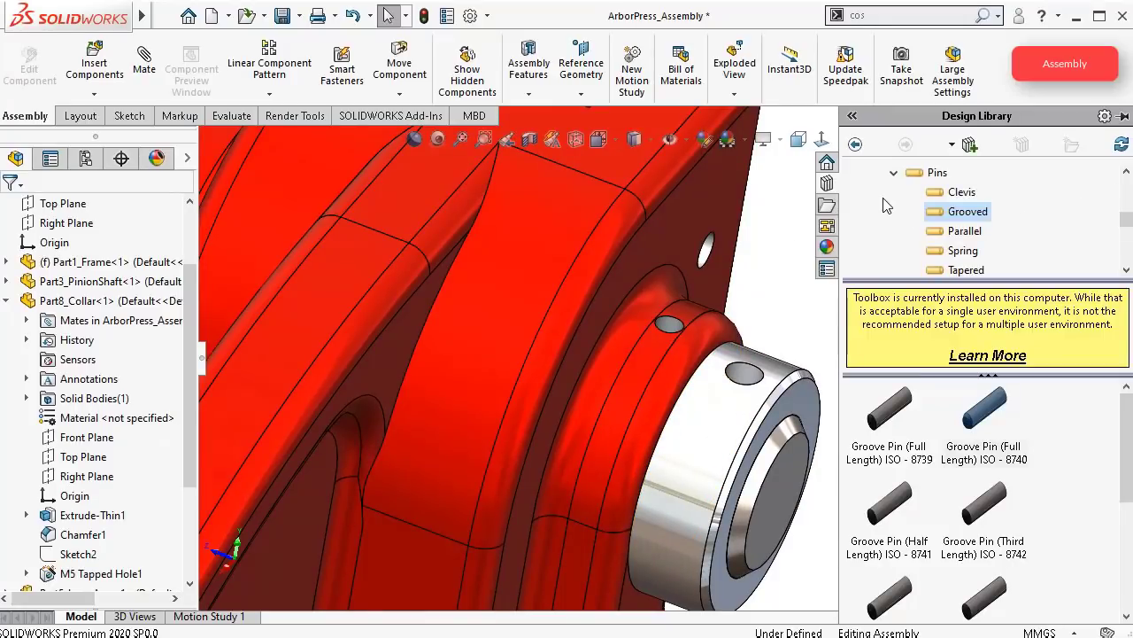
pyautogui.click(894, 172)
pyautogui.moveTo(1127, 225); pyautogui.dragTo(1126, 221)
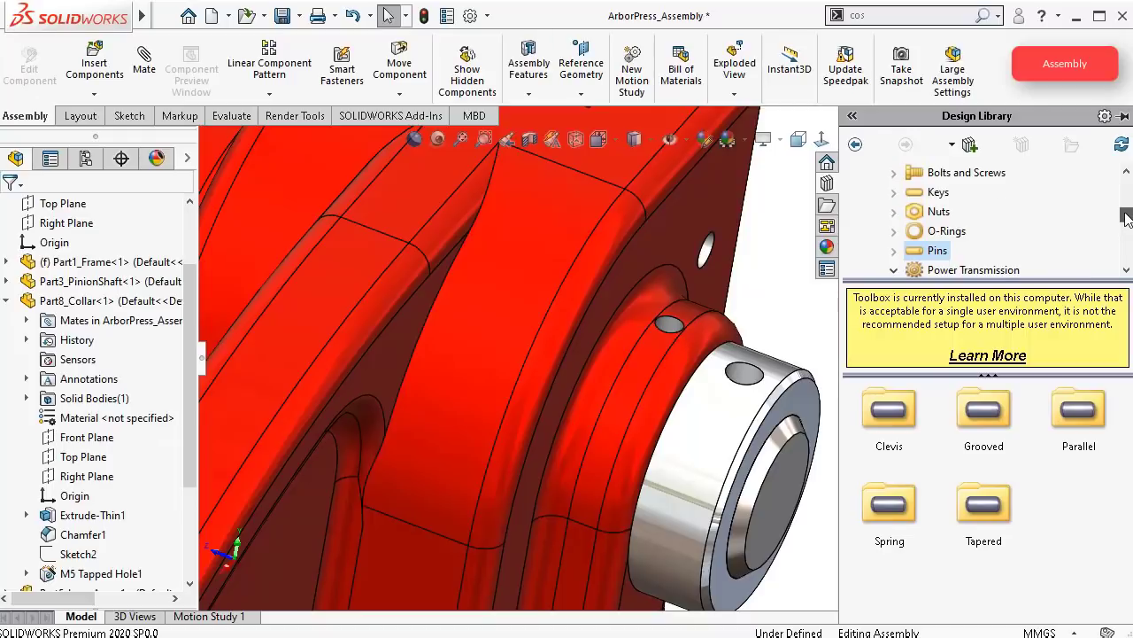
pyautogui.scroll(2, 1000, 213)
pyautogui.click(893, 214)
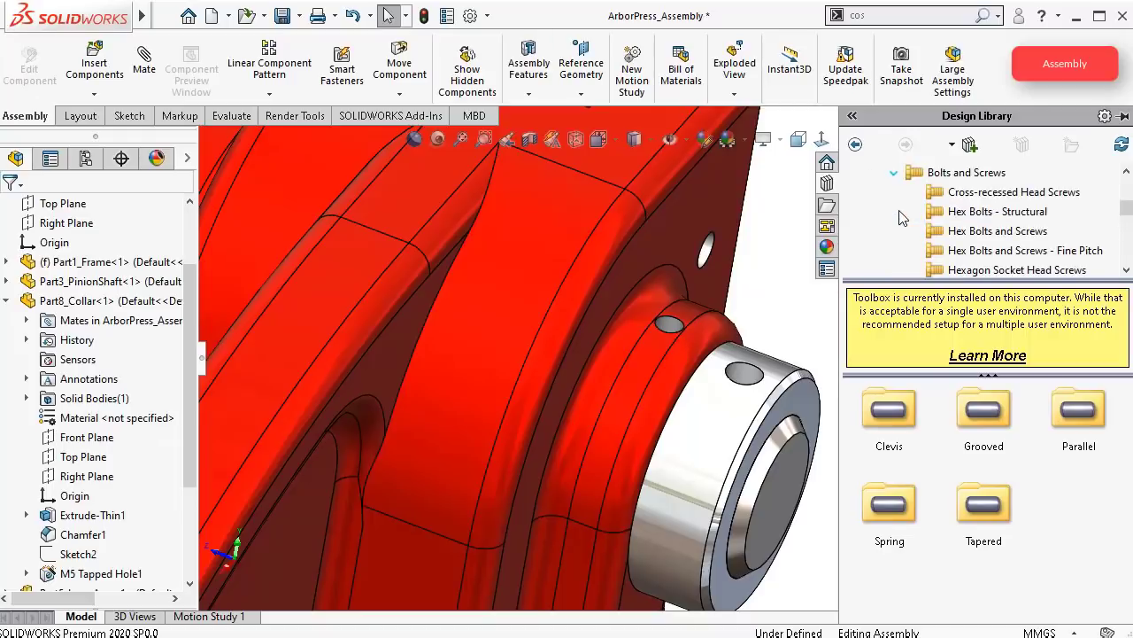
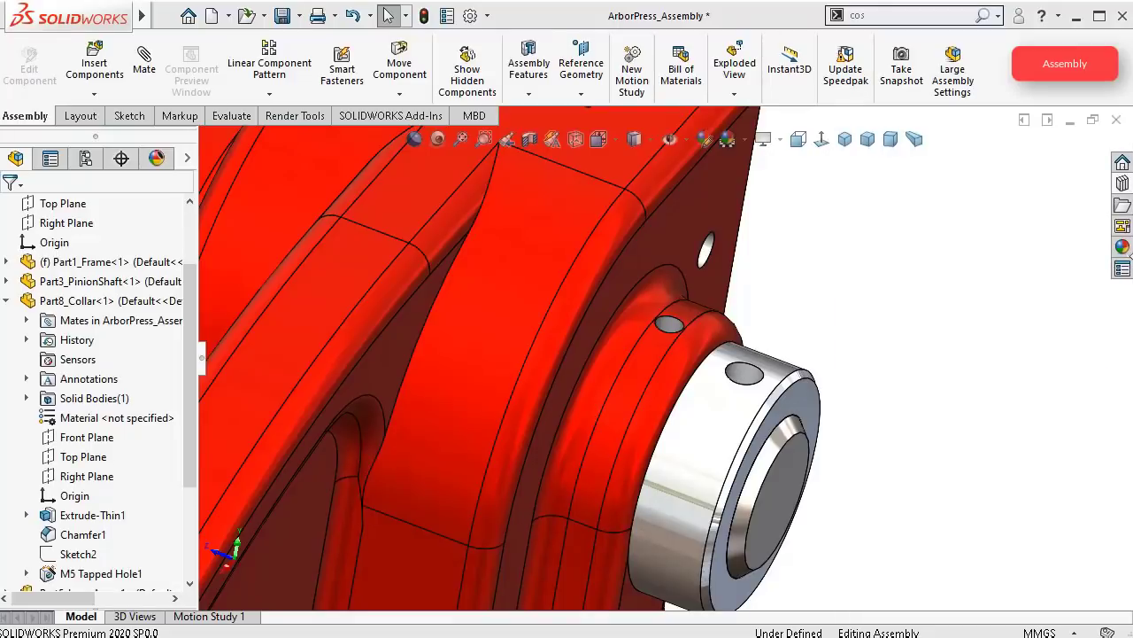
# Step: Insert a Slotted Set Screw Flat Point ISO 4766 at the collar's tapped hole, flipped so its slotted end faces outward
pyautogui.click(1123, 183)
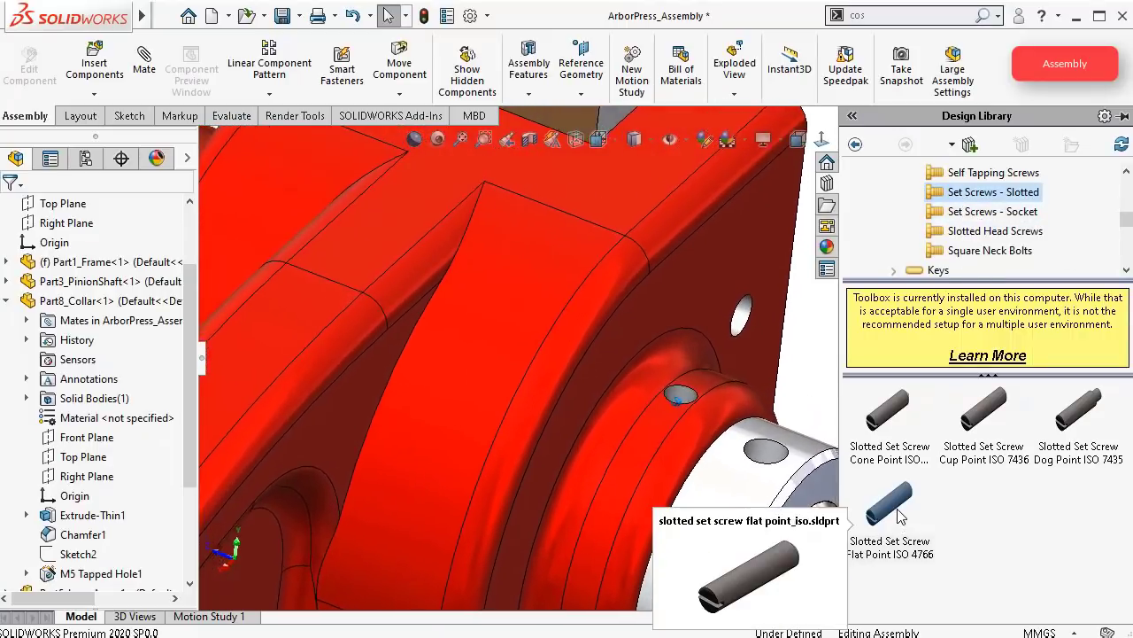
pyautogui.moveTo(899, 518); pyautogui.dragTo(767, 464)
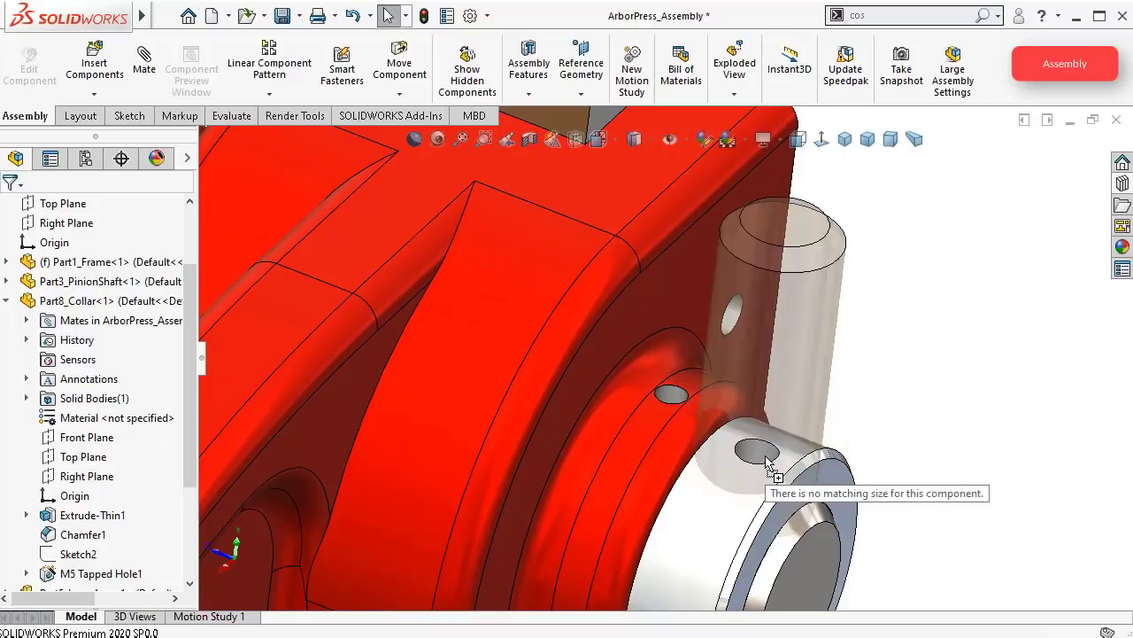
pyautogui.press('Tab')
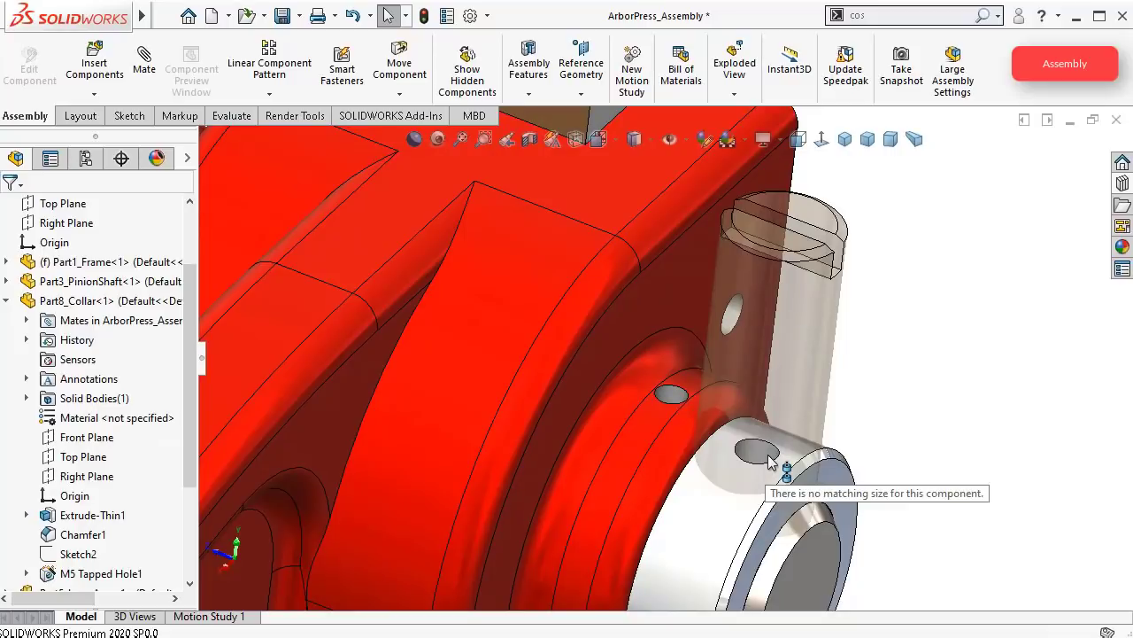
pyautogui.moveTo(769, 460); pyautogui.dragTo(770, 462)
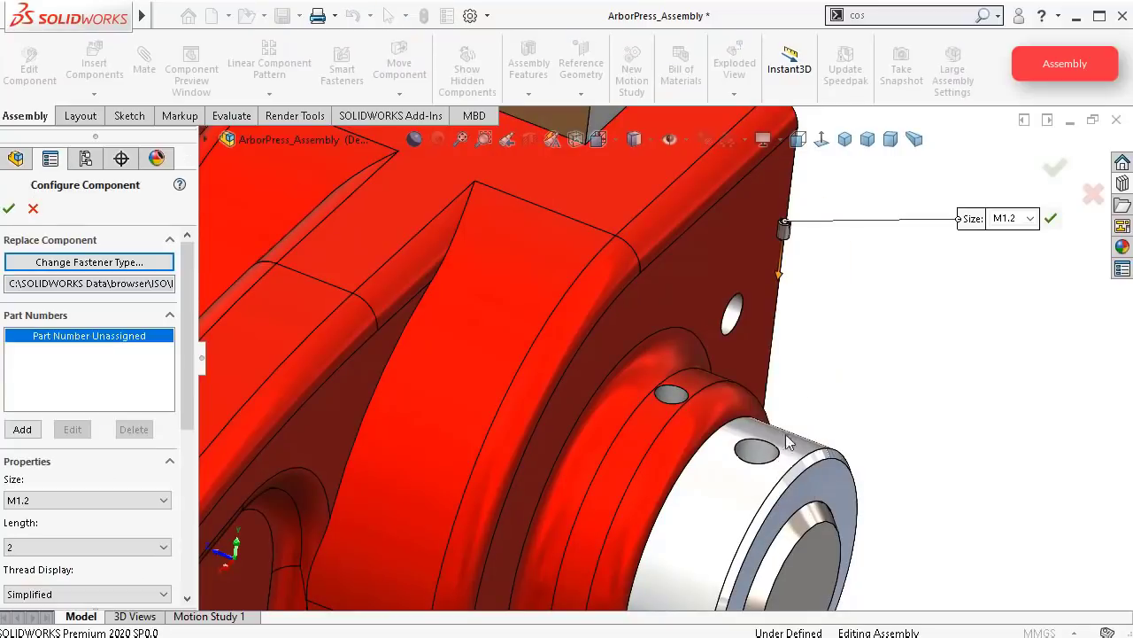
# Step: Configure the set screw as size M5 with the Schematic thread display
pyautogui.click(1030, 219)
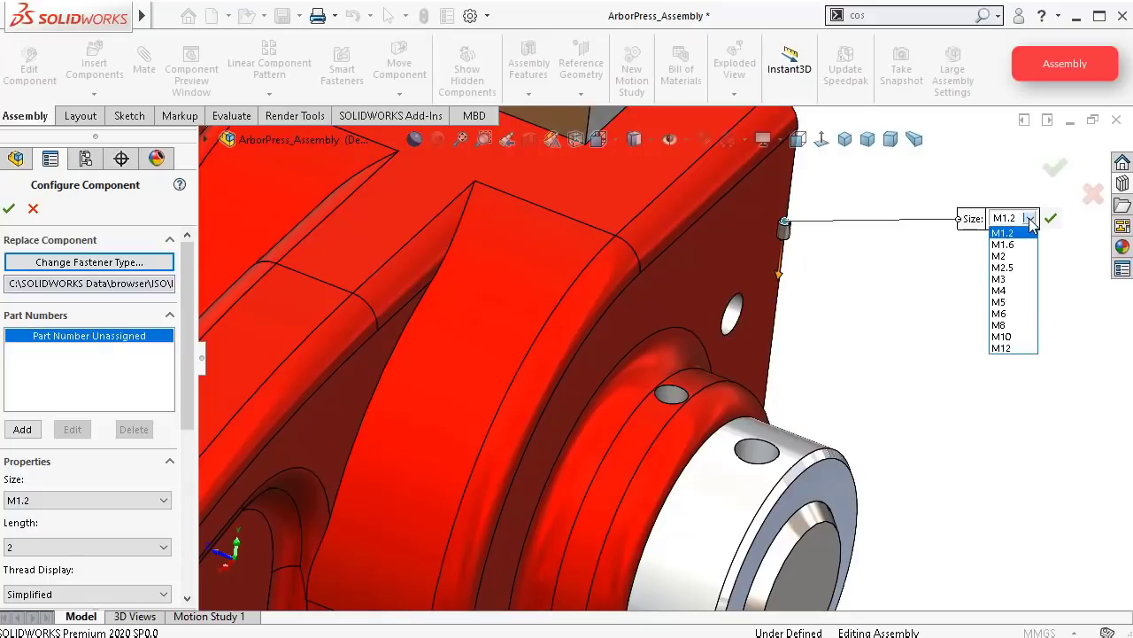
pyautogui.click(1007, 303)
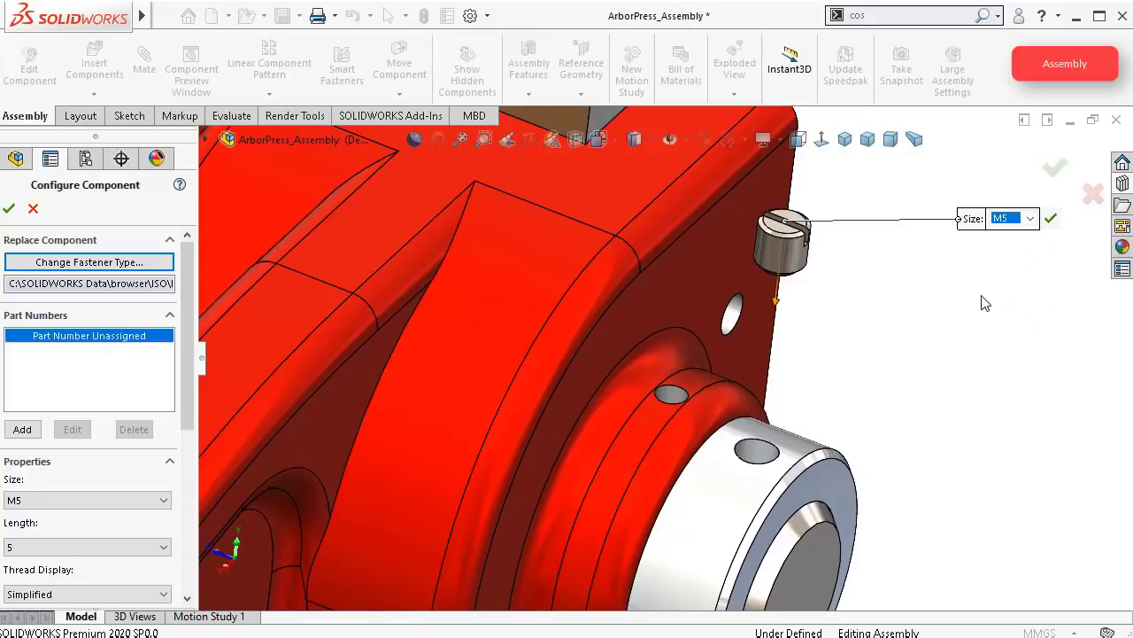
pyautogui.moveTo(905, 334); pyautogui.dragTo(871, 285, button='middle')
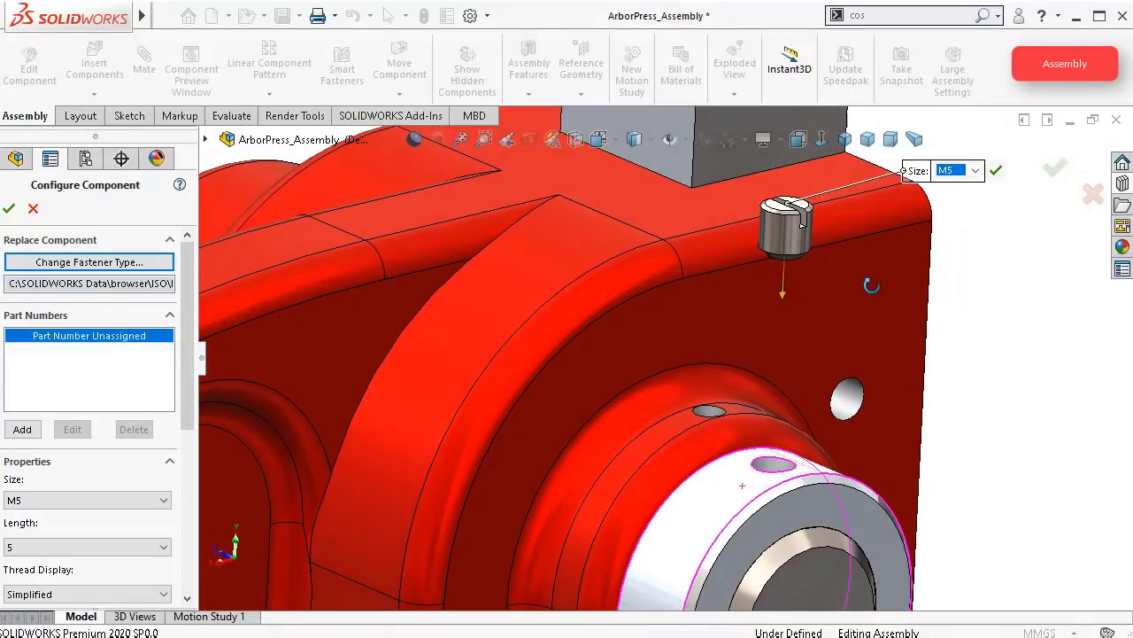
pyautogui.scroll(-4, 190, 364)
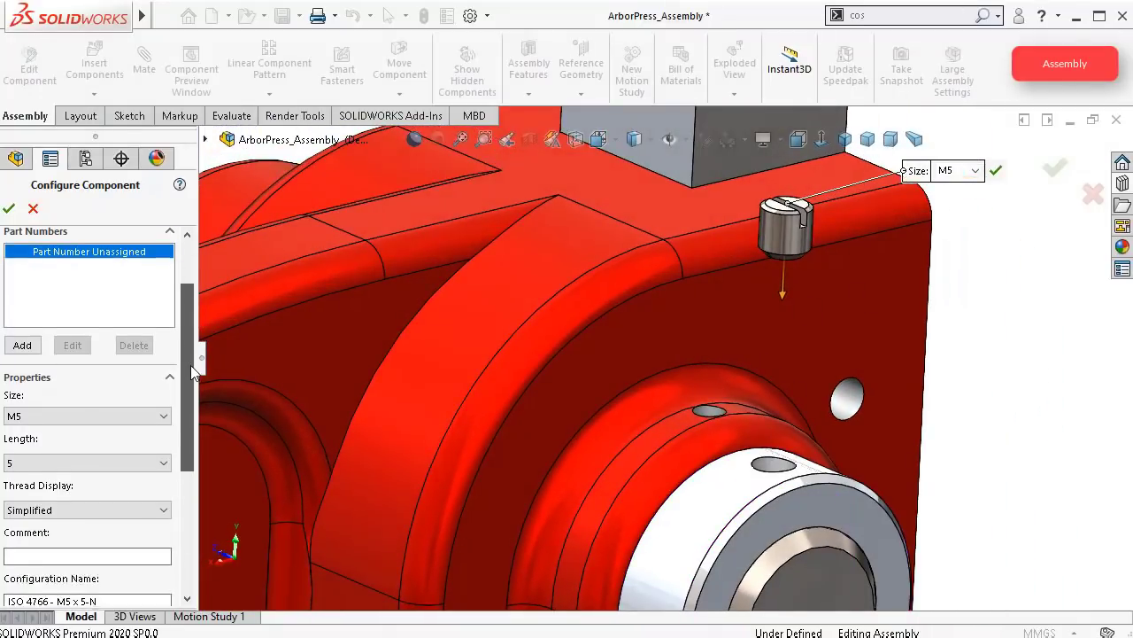
pyautogui.click(80, 428)
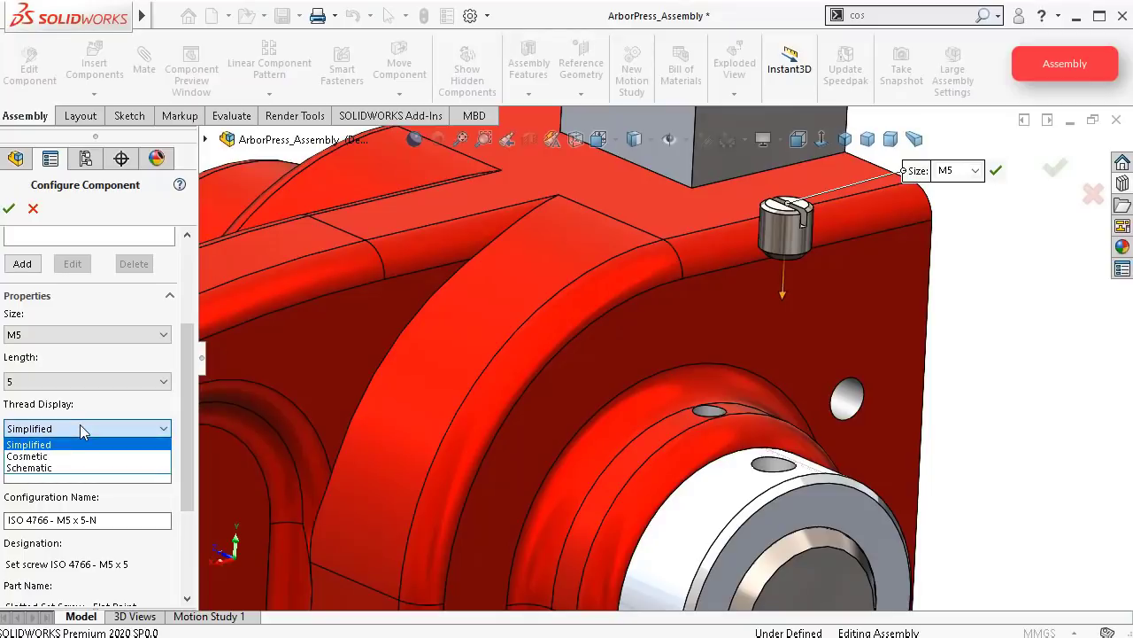
pyautogui.click(30, 467)
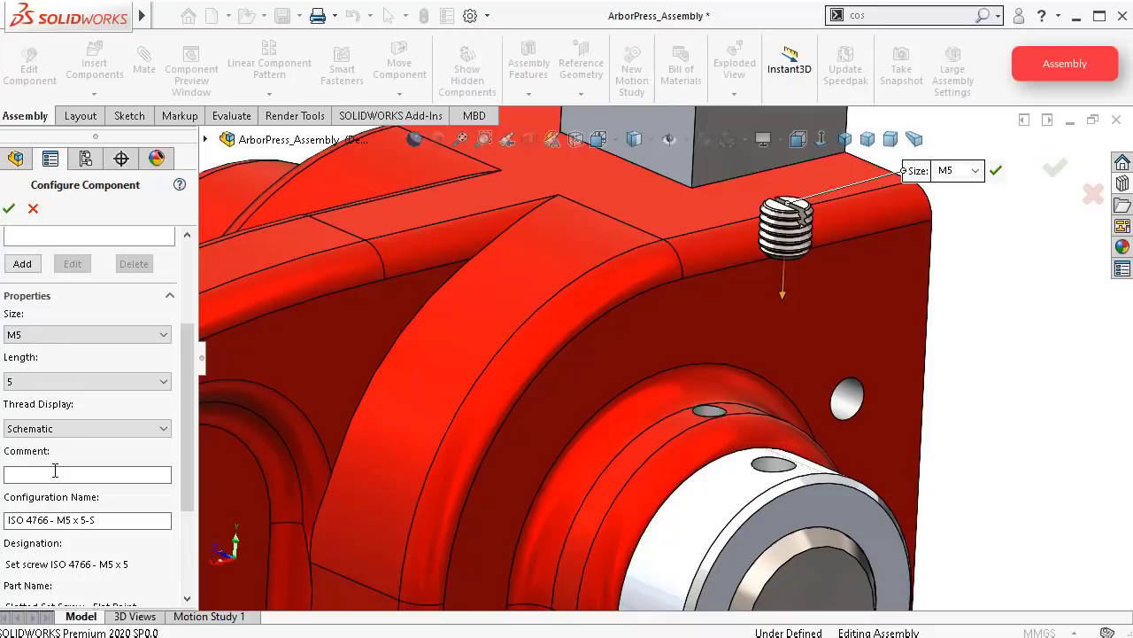
# Step: Keep the set screw's length at 5 and finish the insertion with a single copy
pyautogui.scroll(-3, 197, 410)
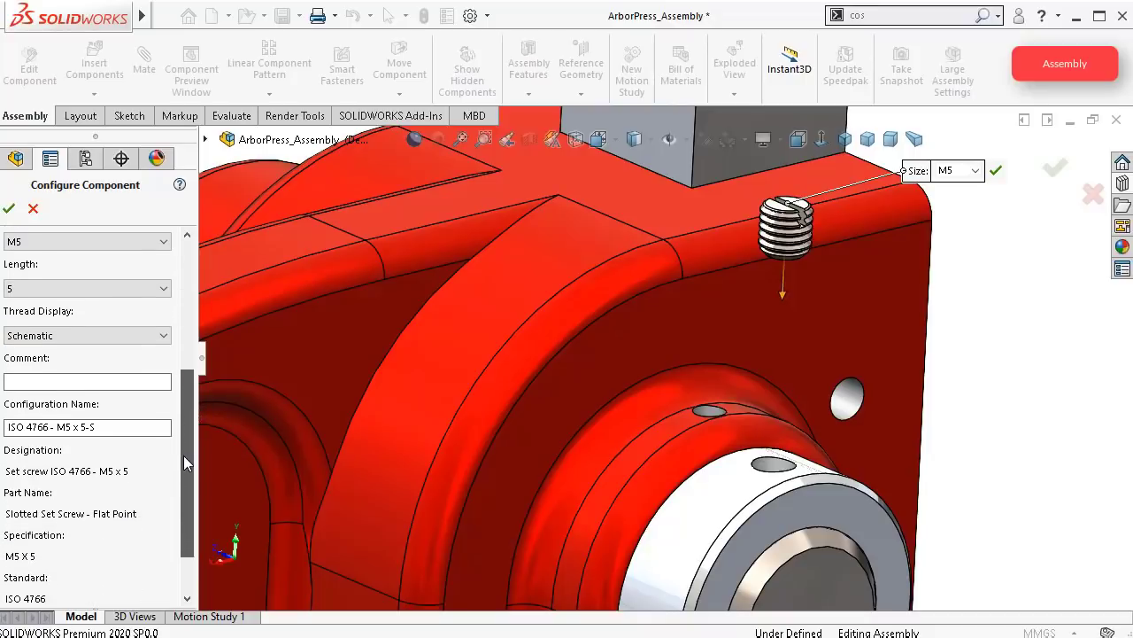
pyautogui.moveTo(178, 469); pyautogui.dragTo(179, 419)
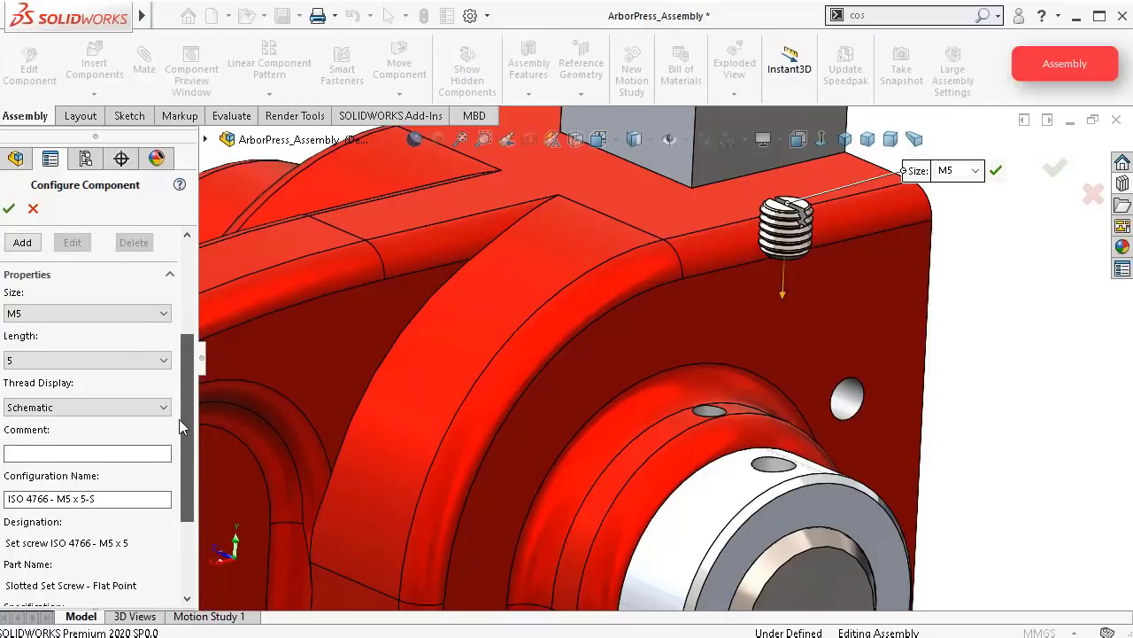
pyautogui.click(125, 366)
pyautogui.click(125, 366)
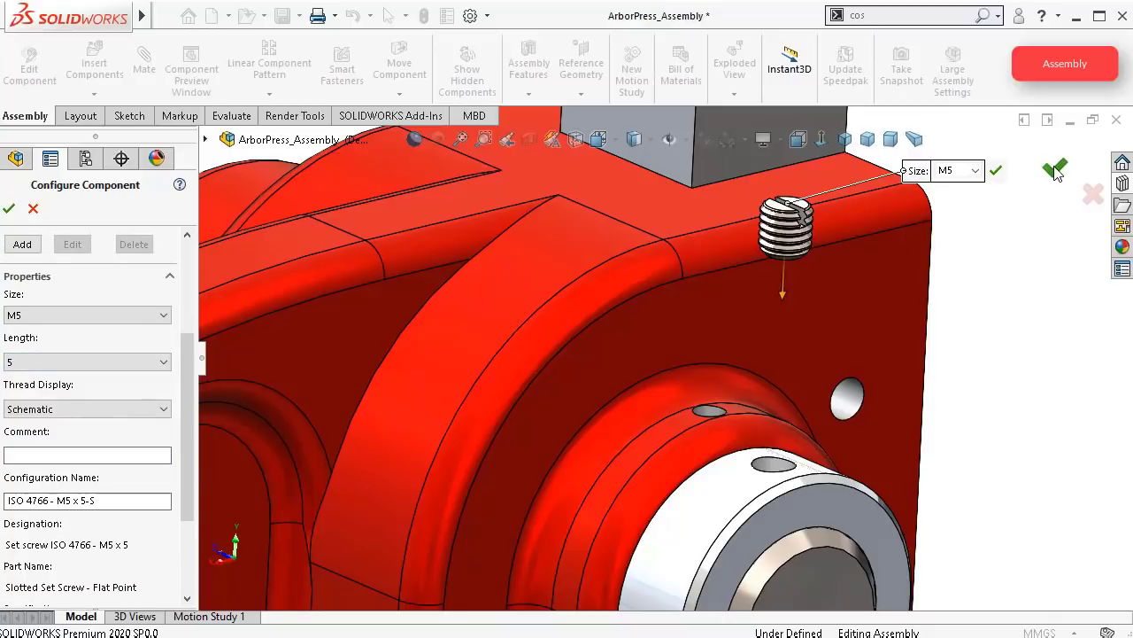
pyautogui.moveTo(885, 412)
pyautogui.mouseDown(button='middle')
pyautogui.moveTo(865, 369)
pyautogui.moveTo(888, 406)
pyautogui.mouseUp(button='middle')
pyautogui.click(1055, 170)
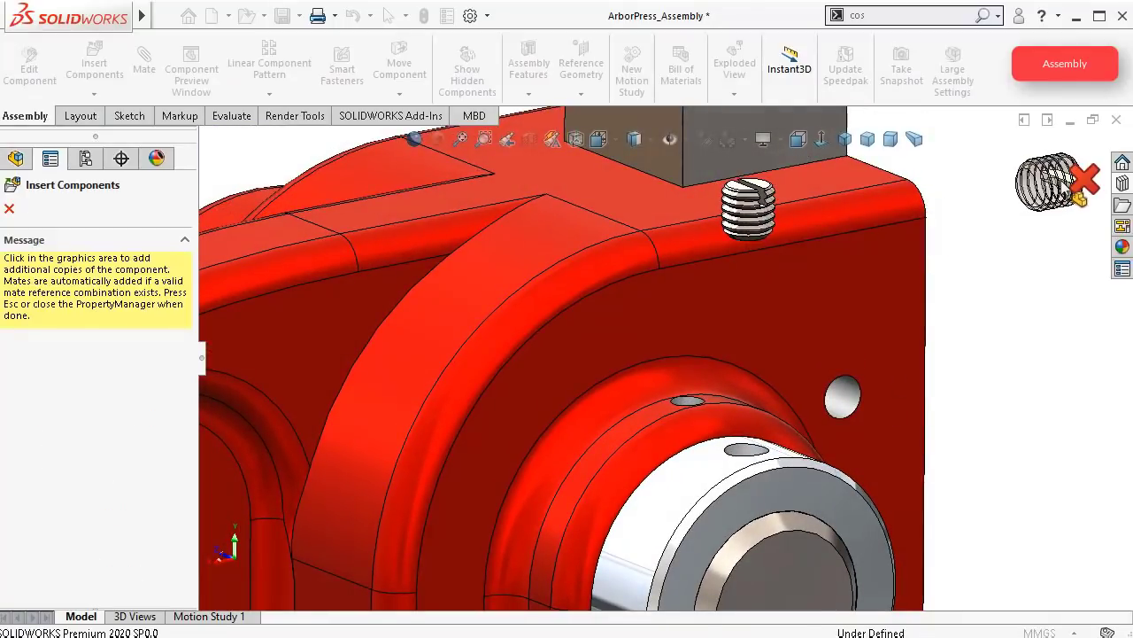
pyautogui.press('Escape')
# Step: Slide the set screw along its axis down into the collar's tapped hole and check its depth
pyautogui.moveTo(770, 208); pyautogui.dragTo(763, 432)
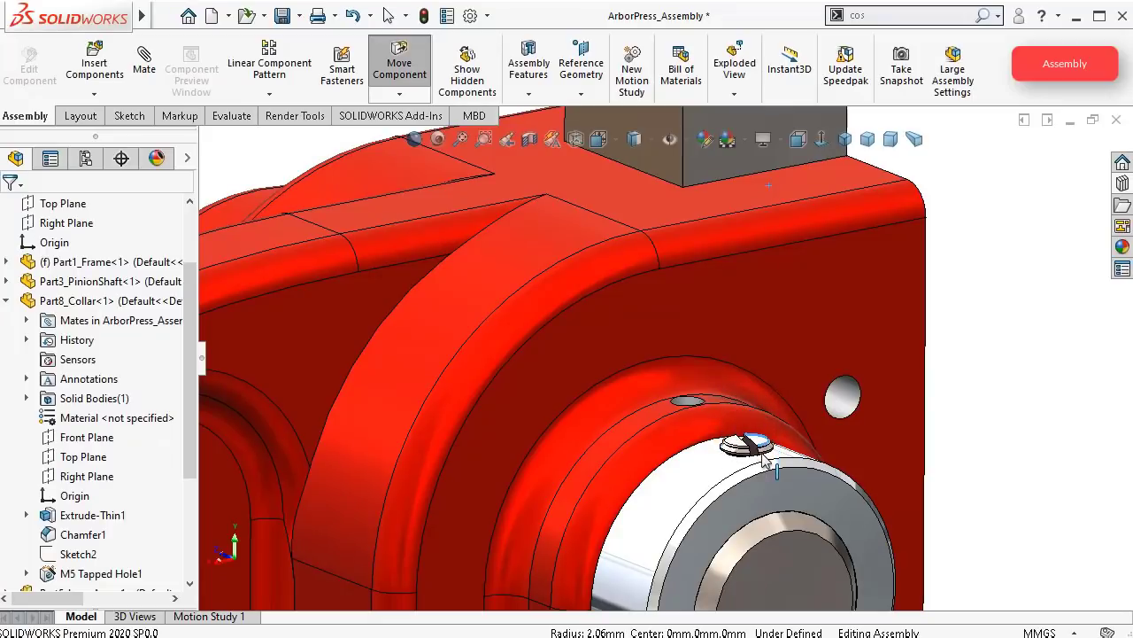
pyautogui.scroll(-6, 764, 460)
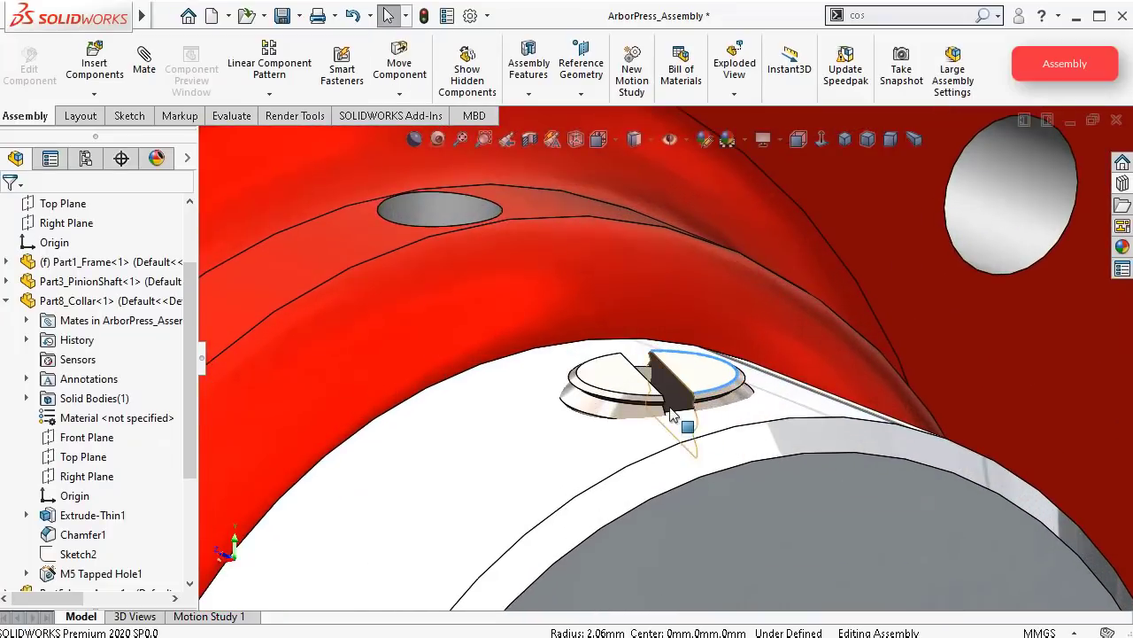
pyautogui.moveTo(669, 441); pyautogui.dragTo(672, 489, button='middle')
pyautogui.scroll(4, 686, 468)
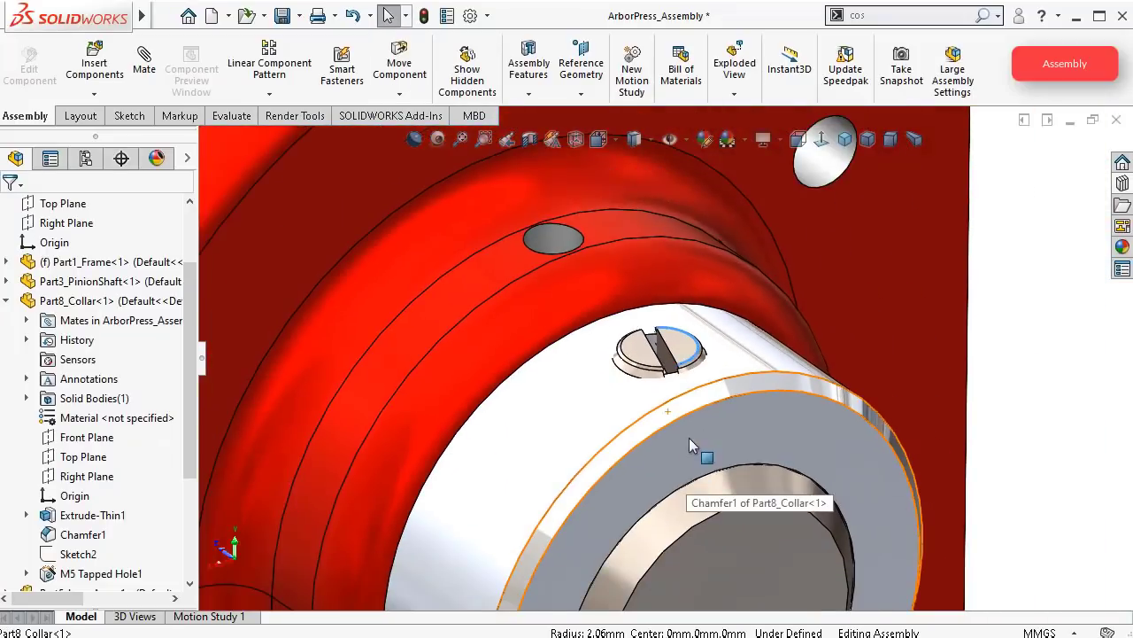
pyautogui.moveTo(694, 411); pyautogui.dragTo(705, 361, button='middle')
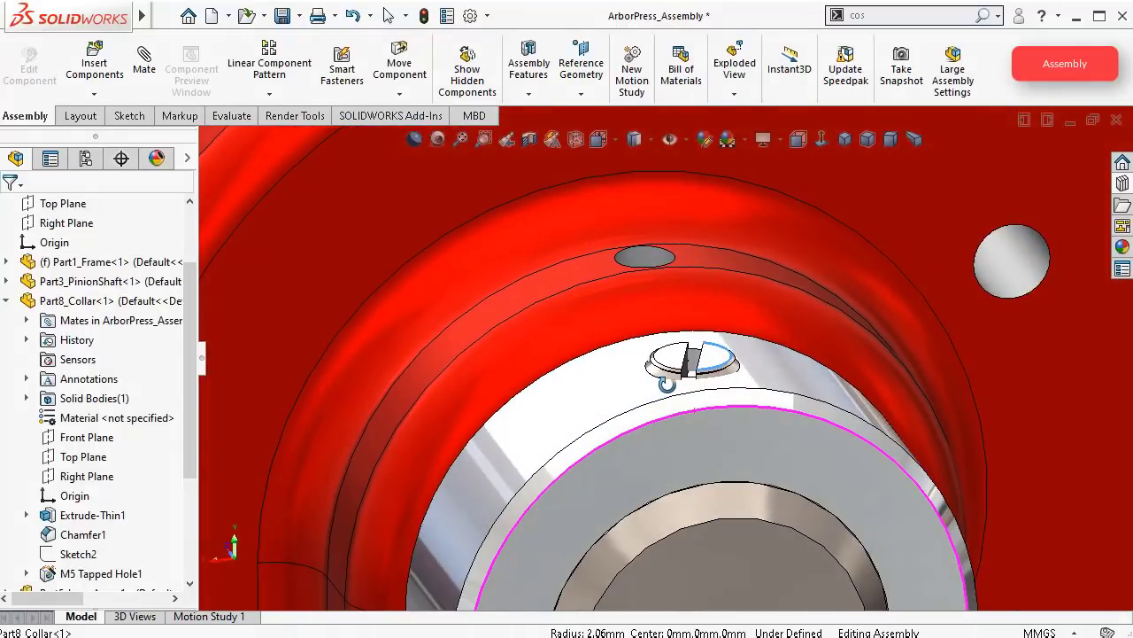
pyautogui.click(706, 361)
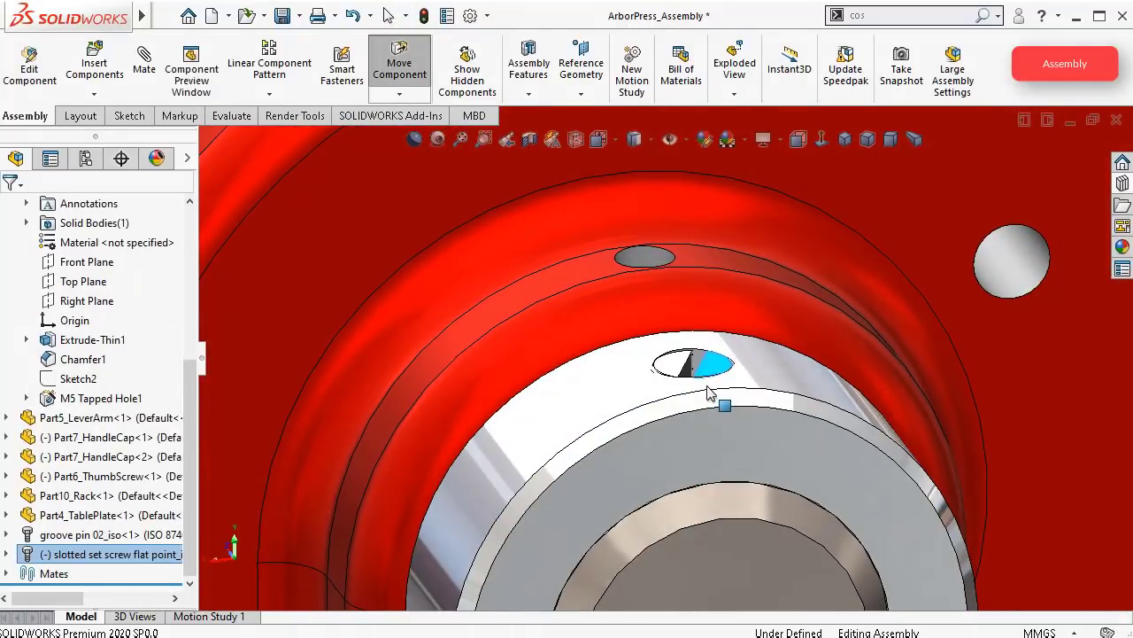
pyautogui.moveTo(710, 383); pyautogui.dragTo(715, 388)
pyautogui.scroll(3, 759, 409)
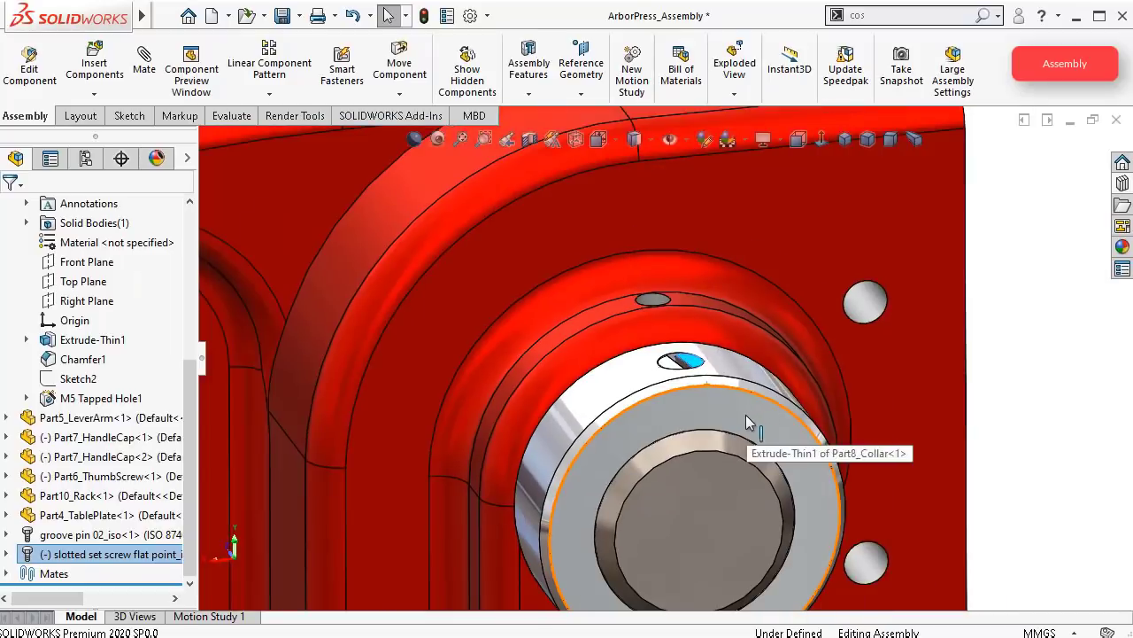
pyautogui.moveTo(746, 415); pyautogui.dragTo(729, 389, button='middle')
pyautogui.scroll(-3, 729, 397)
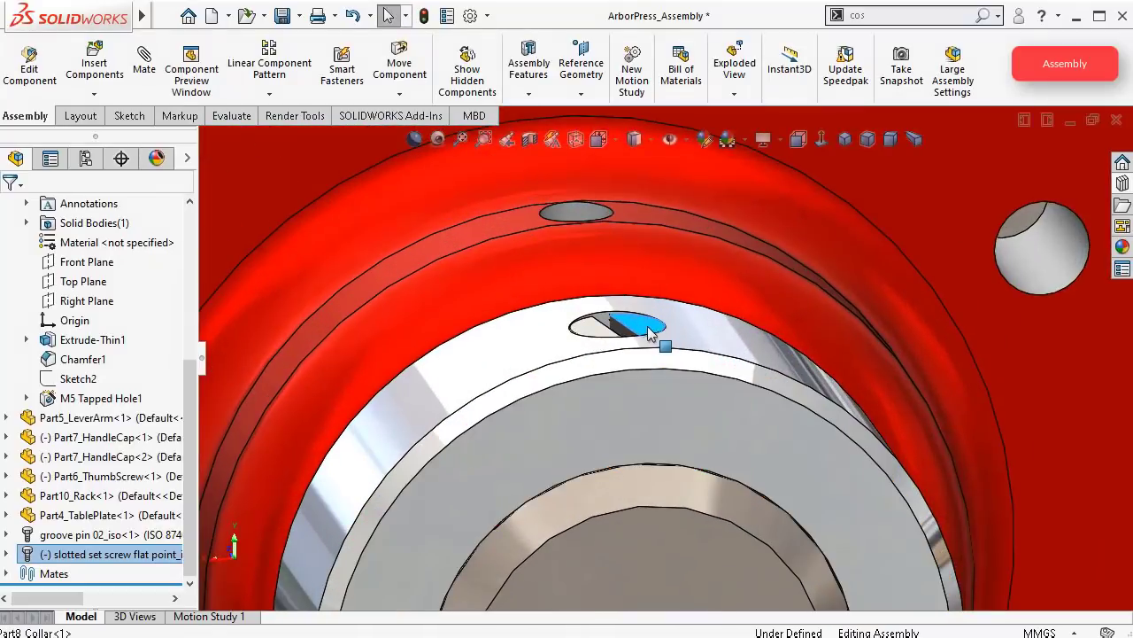
# Step: Lift the set screw out of the collar's hole and add a tangent mate between its flat end face and the pinion shaft's cylindrical face
pyautogui.moveTo(656, 325); pyautogui.dragTo(700, 142)
pyautogui.moveTo(647, 291); pyautogui.dragTo(641, 185, button='middle')
pyautogui.scroll(-4, 634, 313)
pyautogui.click(621, 308)
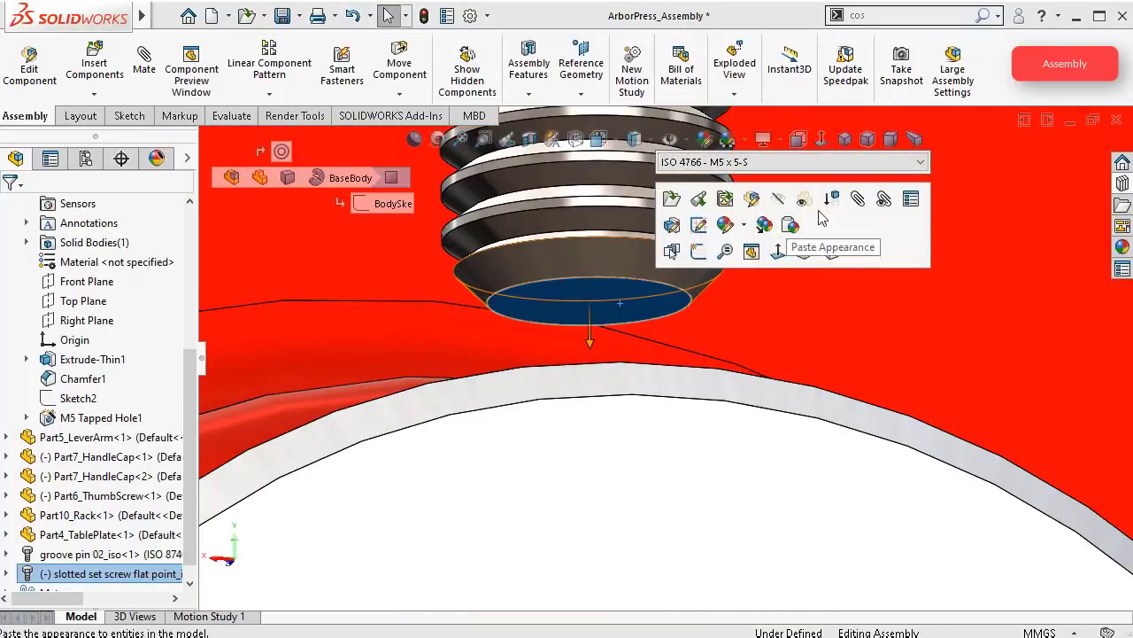
pyautogui.press('m')
pyautogui.scroll(3, 696, 334)
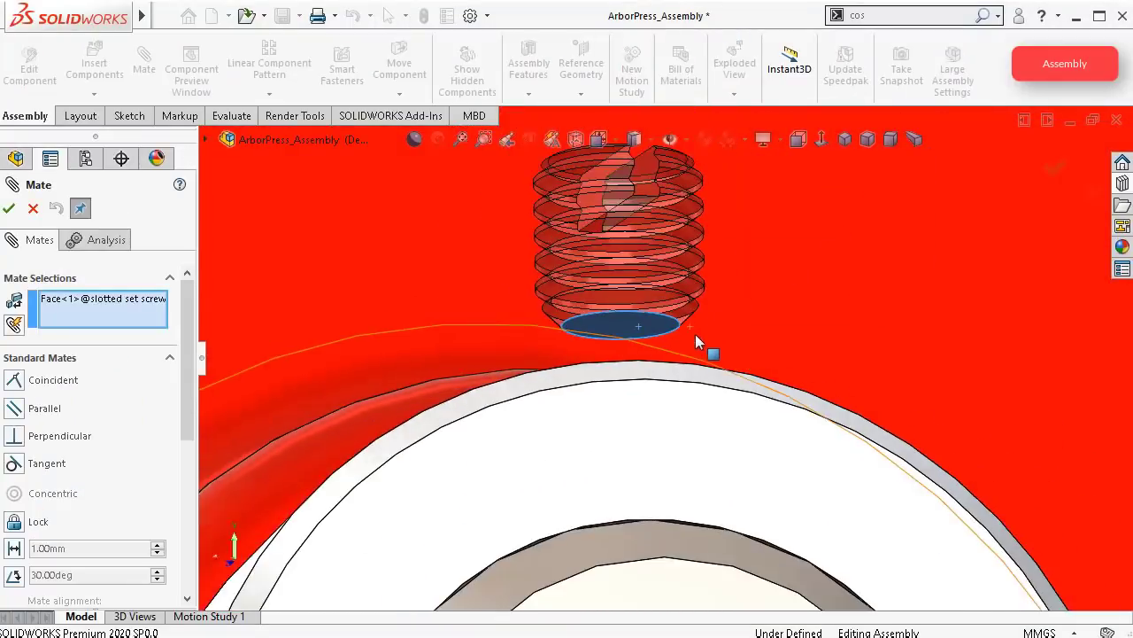
pyautogui.moveTo(695, 334); pyautogui.dragTo(696, 448, button='middle')
pyautogui.scroll(3, 697, 487)
pyautogui.scroll(4, 696, 492)
pyautogui.scroll(-4, 696, 494)
pyautogui.moveTo(696, 494); pyautogui.dragTo(684, 621, button='middle')
pyautogui.scroll(-3, 652, 437)
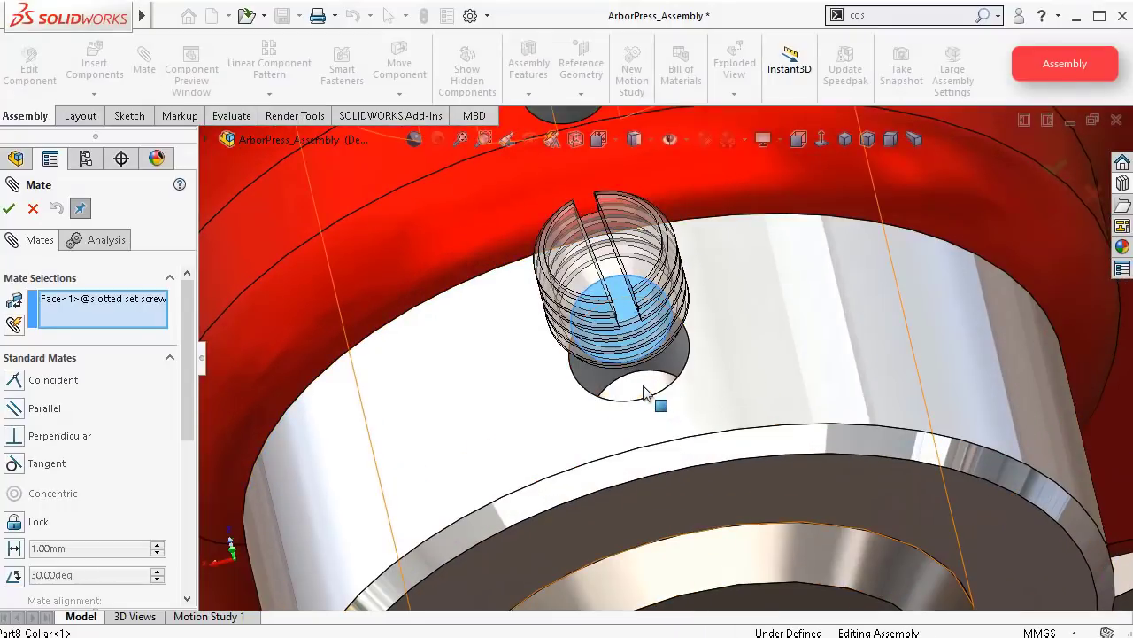
pyautogui.click(653, 398)
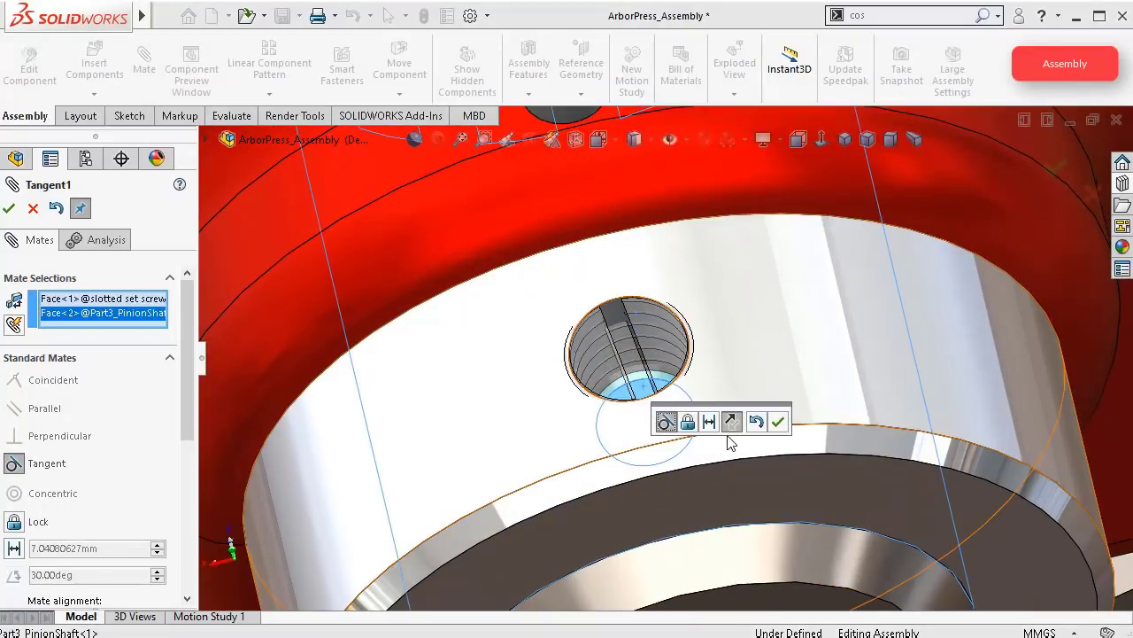
pyautogui.click(779, 425)
pyautogui.scroll(3, 781, 368)
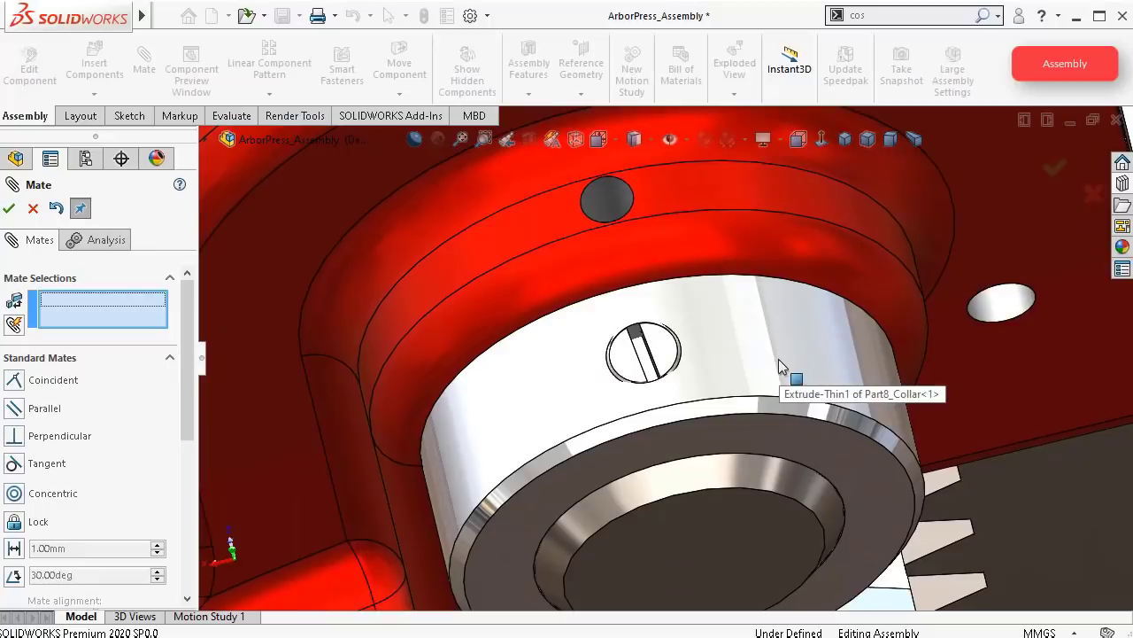
pyautogui.click(13, 212)
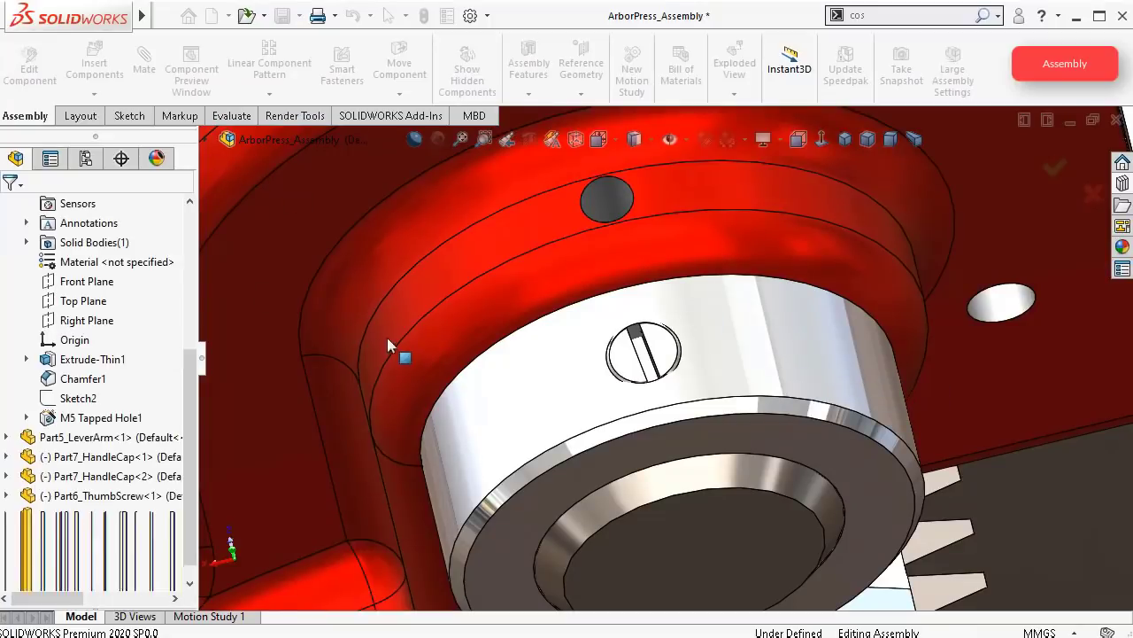
# Step: Examine the seated set screw and the collar from several angles
pyautogui.moveTo(619, 388); pyautogui.dragTo(673, 330, button='middle')
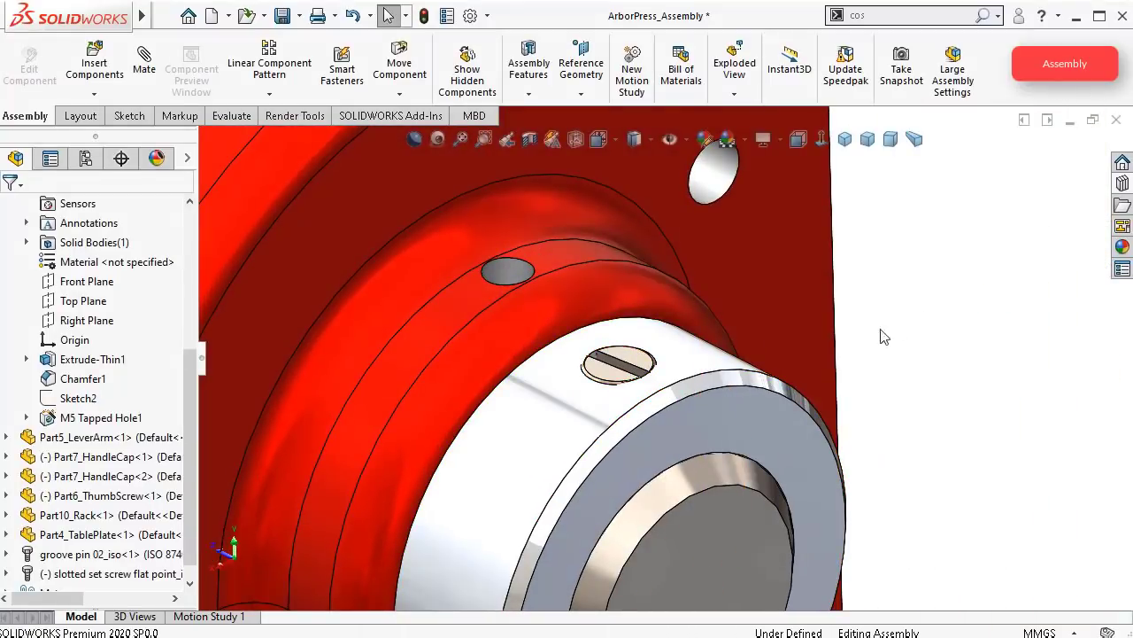
pyautogui.press('Up')
pyautogui.press('Up')
pyautogui.press('Up')
pyautogui.press('Up')
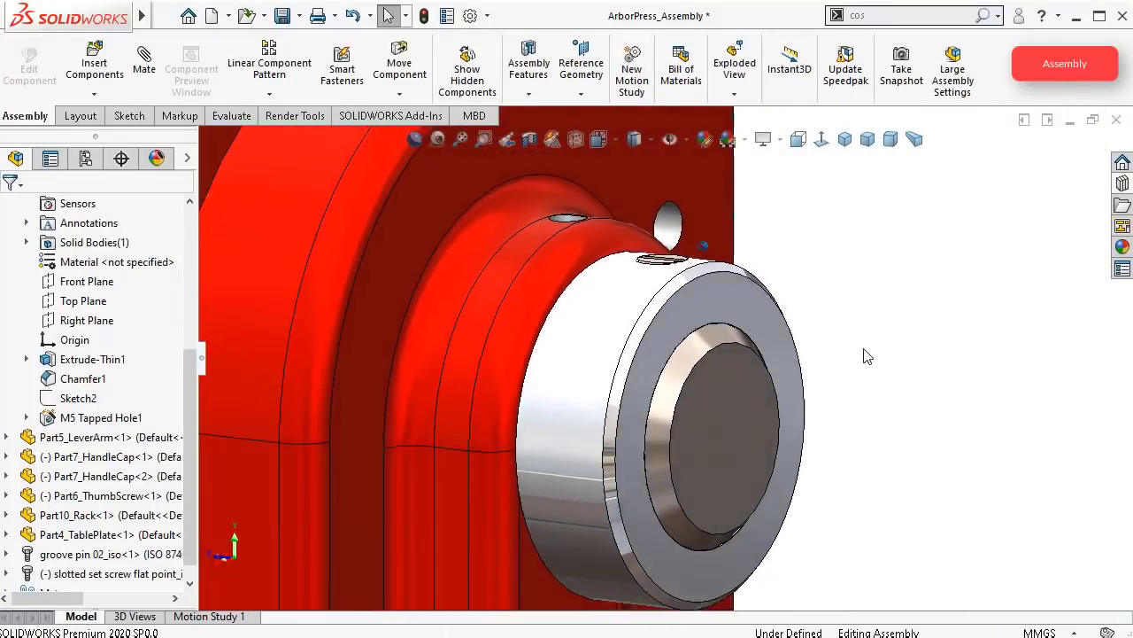
pyautogui.press('Left')
pyautogui.press('Left')
pyautogui.press('Left')
pyautogui.press('Down')
pyautogui.press('Down')
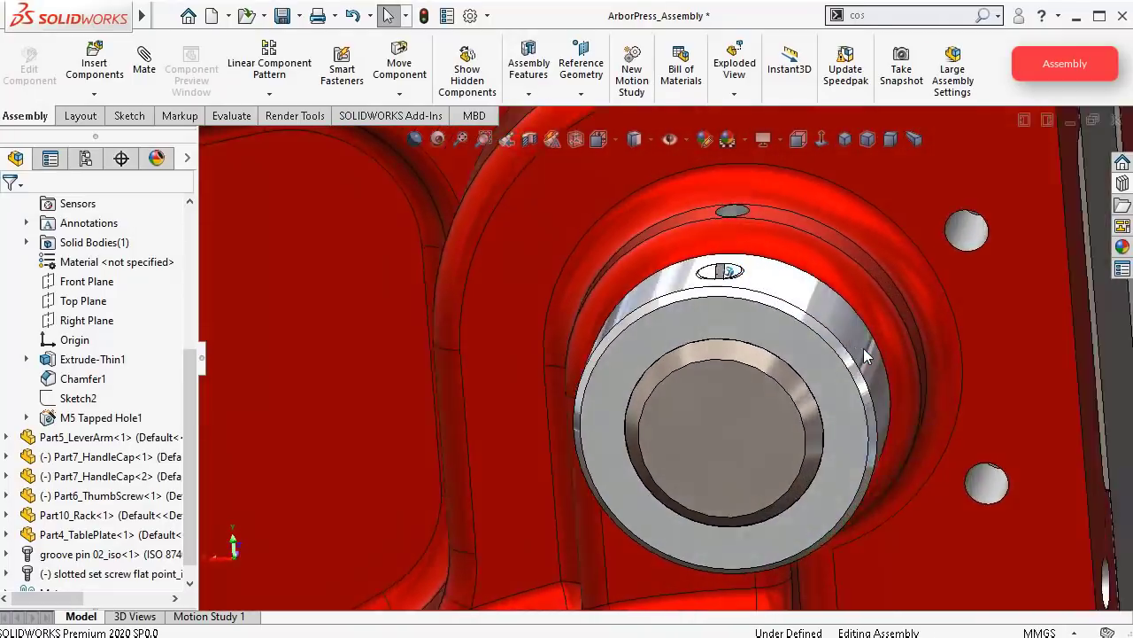
# Step: Examine the collar, frame, rack and pinion shaft of the press from several angles
pyautogui.press('Left')
pyautogui.press('Left')
pyautogui.press('Left')
pyautogui.press('Left')
pyautogui.press('Left')
pyautogui.press('Left')
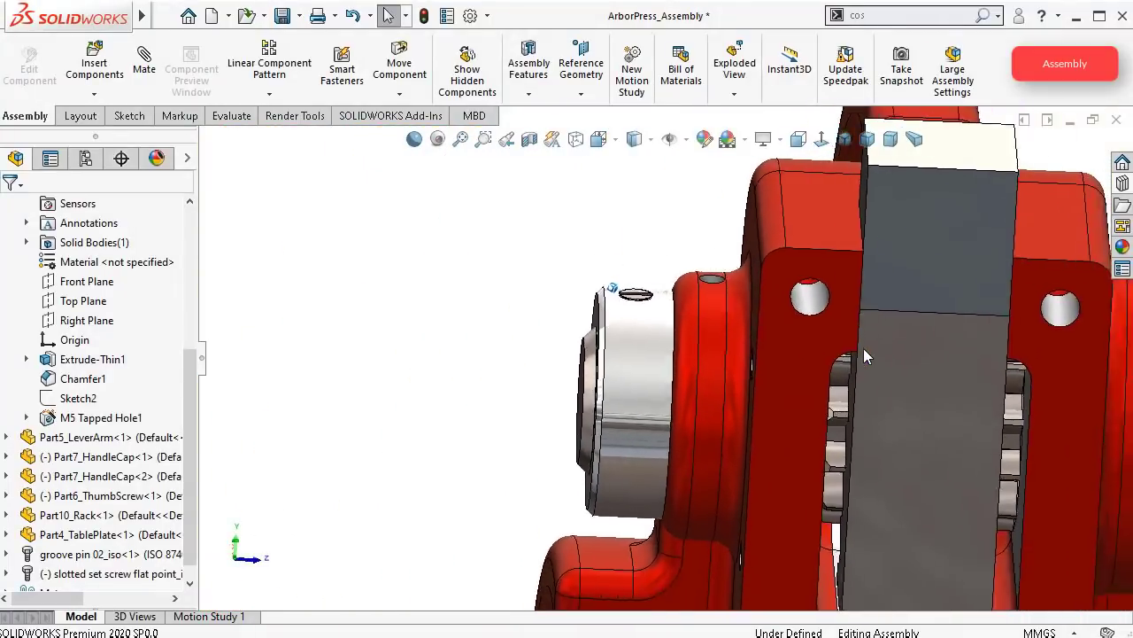
pyautogui.scroll(3, 863, 348)
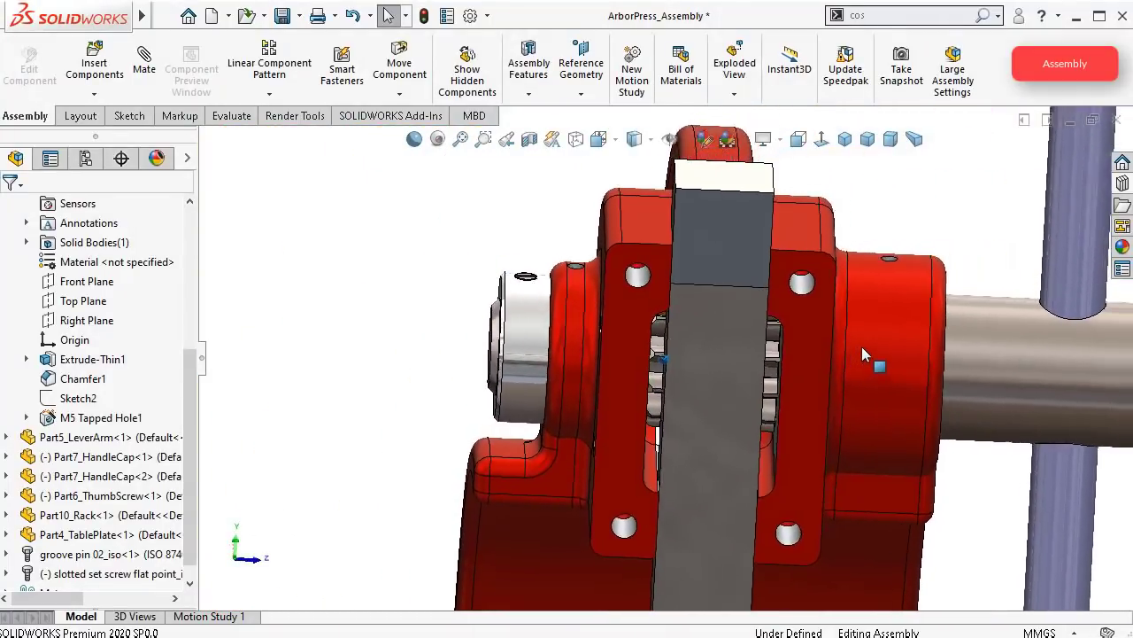
pyautogui.press('Left')
pyautogui.press('Left')
pyautogui.press('Left')
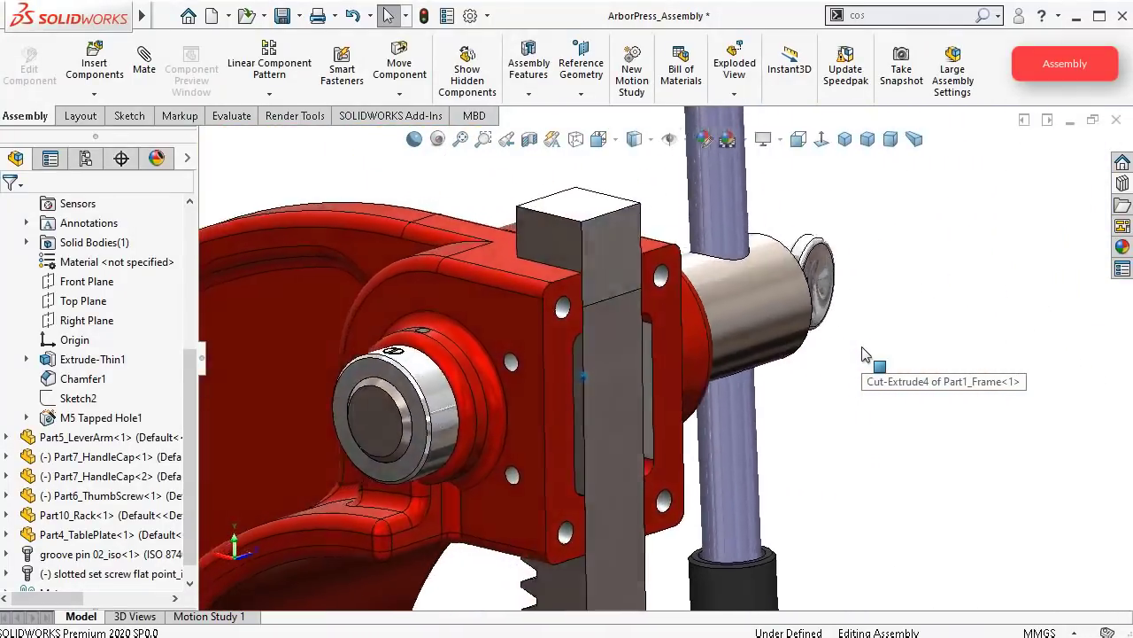
pyautogui.press('Right')
pyautogui.press('Right')
pyautogui.press('Right')
pyautogui.press('Right')
pyautogui.press('Right')
pyautogui.press('Right')
pyautogui.press('Left')
pyautogui.press('Left')
pyautogui.press('Left')
pyautogui.press('Left')
pyautogui.press('Left')
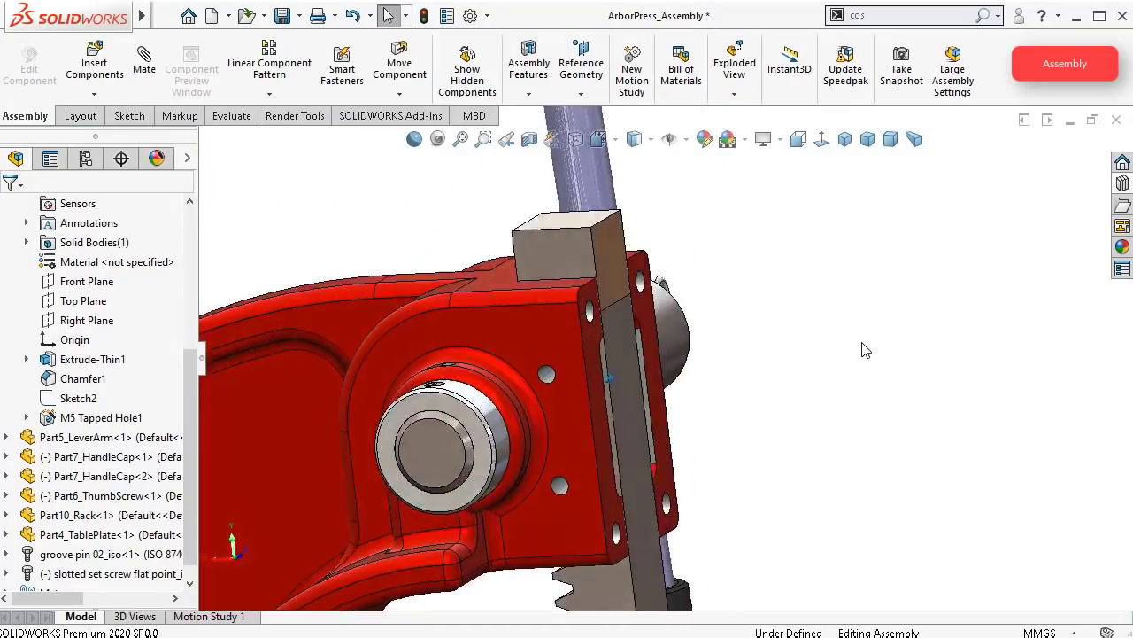
pyautogui.press('Left')
pyautogui.press('Left')
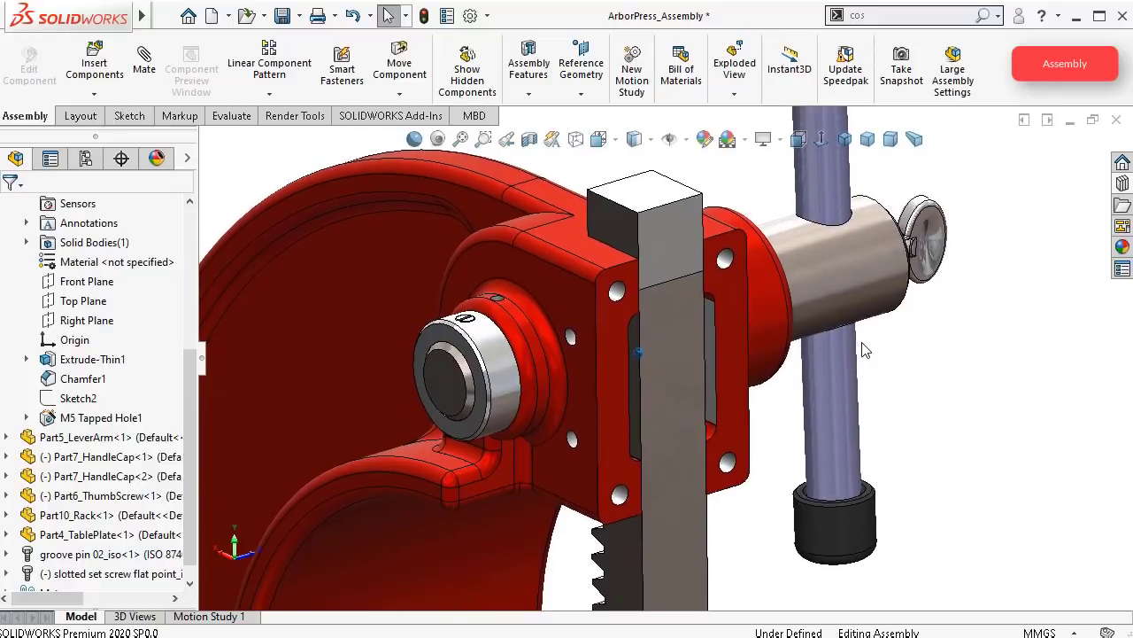
pyautogui.press('Left')
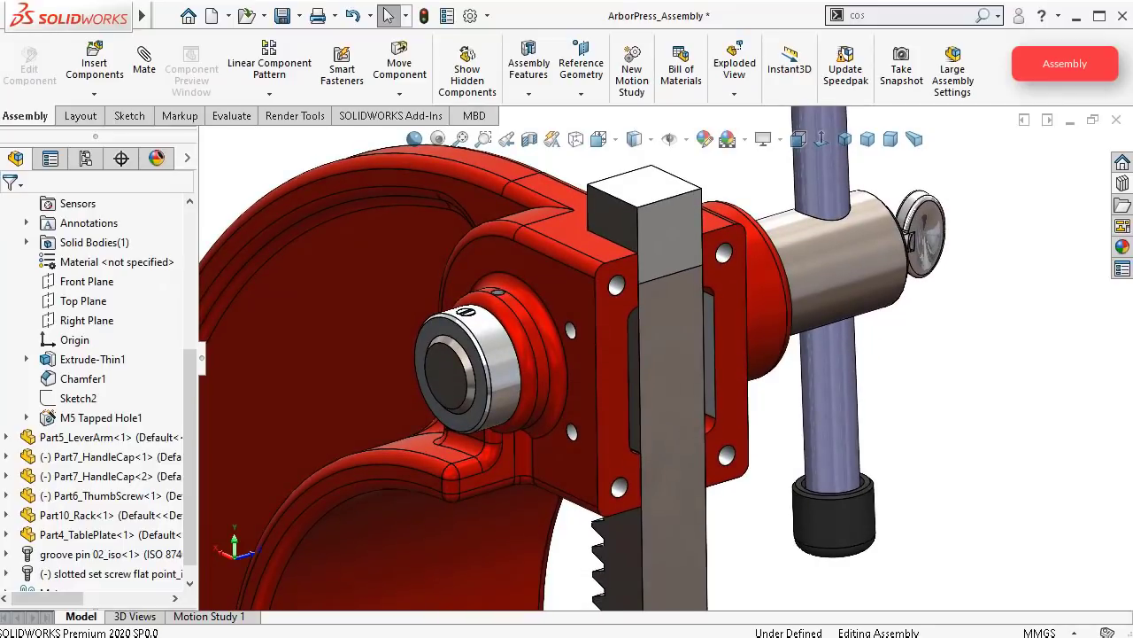
# Step: Save the assembly and open the Set Screws - Socket category of the Toolbox library
pyautogui.hotkey('ctrl', 's')
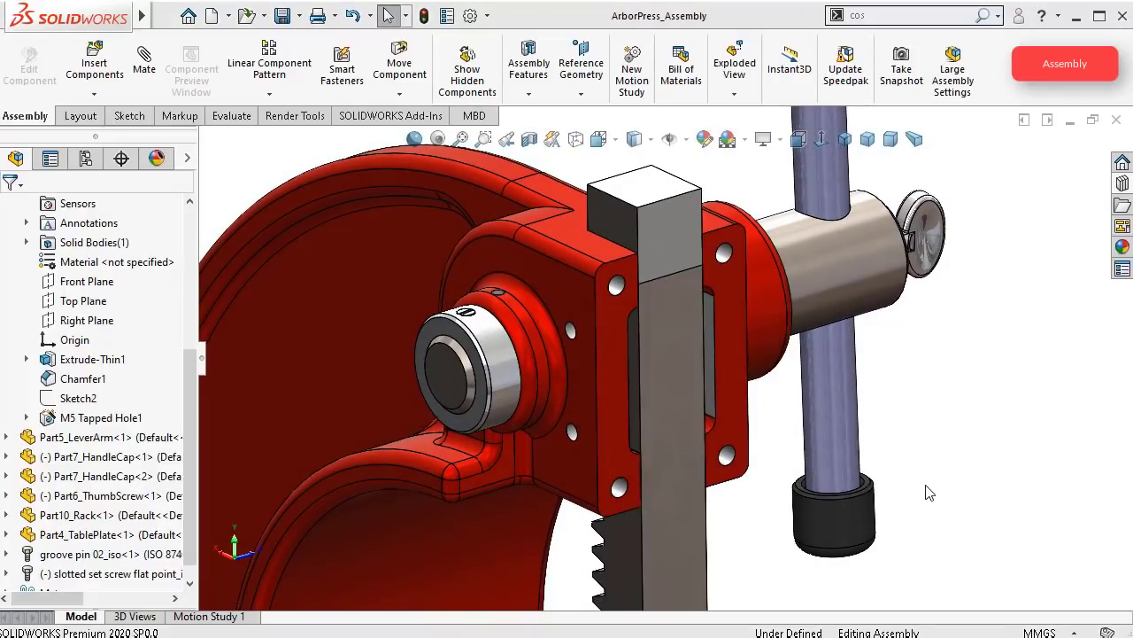
pyautogui.click(1121, 184)
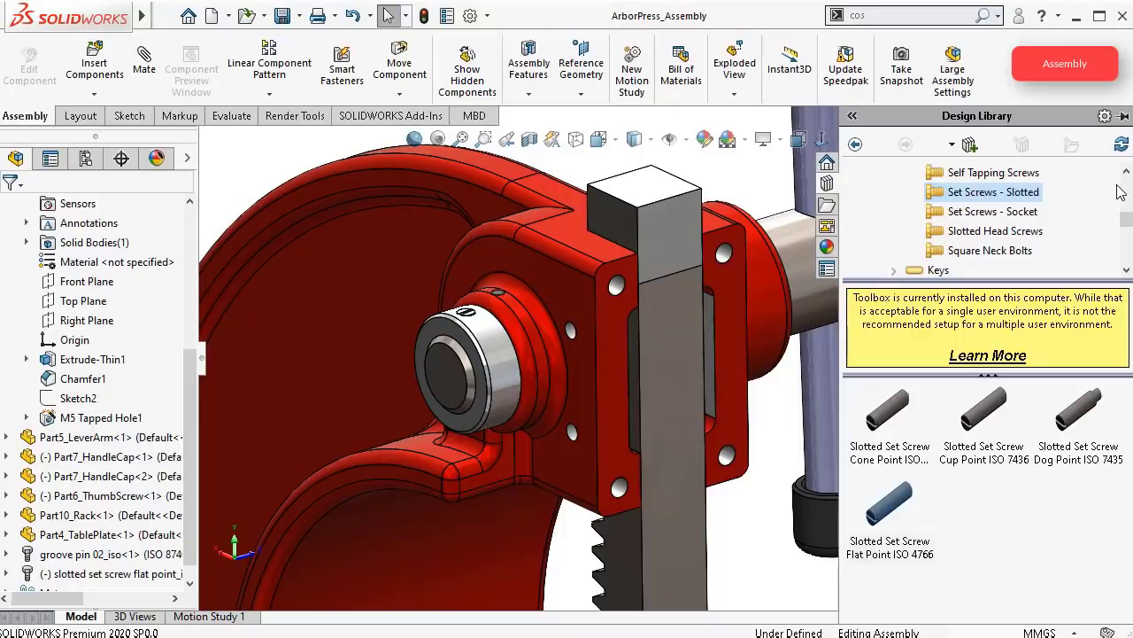
pyautogui.click(1027, 213)
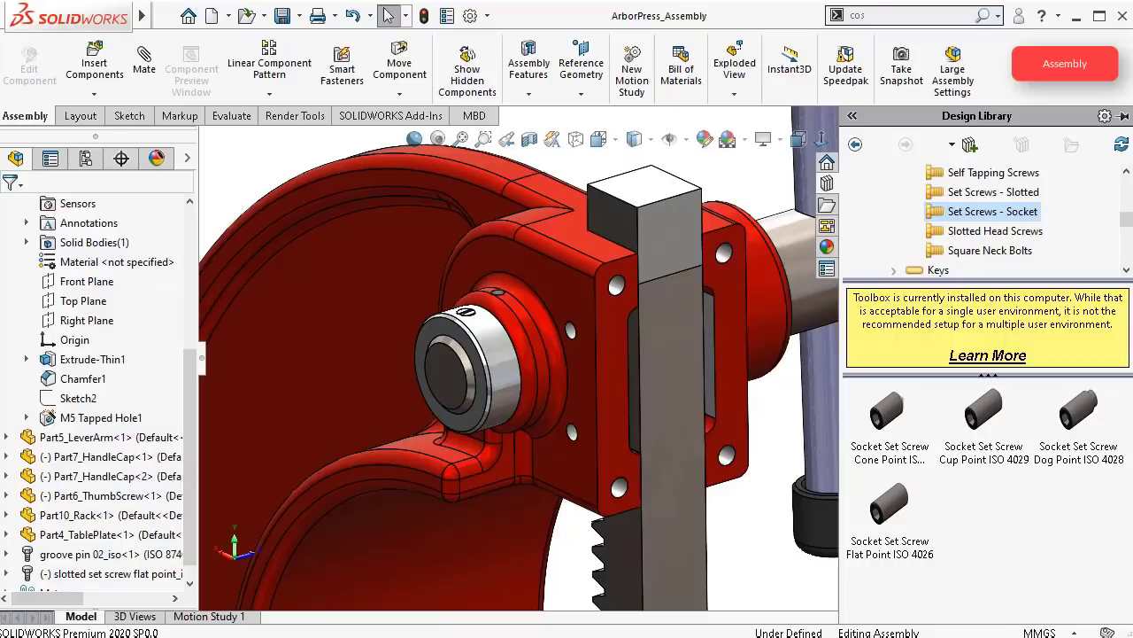
# Step: Insert a Socket Set Screw Flat Point ISO 4026 into the upper hole on the frame's side face beside the collar
pyautogui.moveTo(603, 257); pyautogui.dragTo(591, 202)
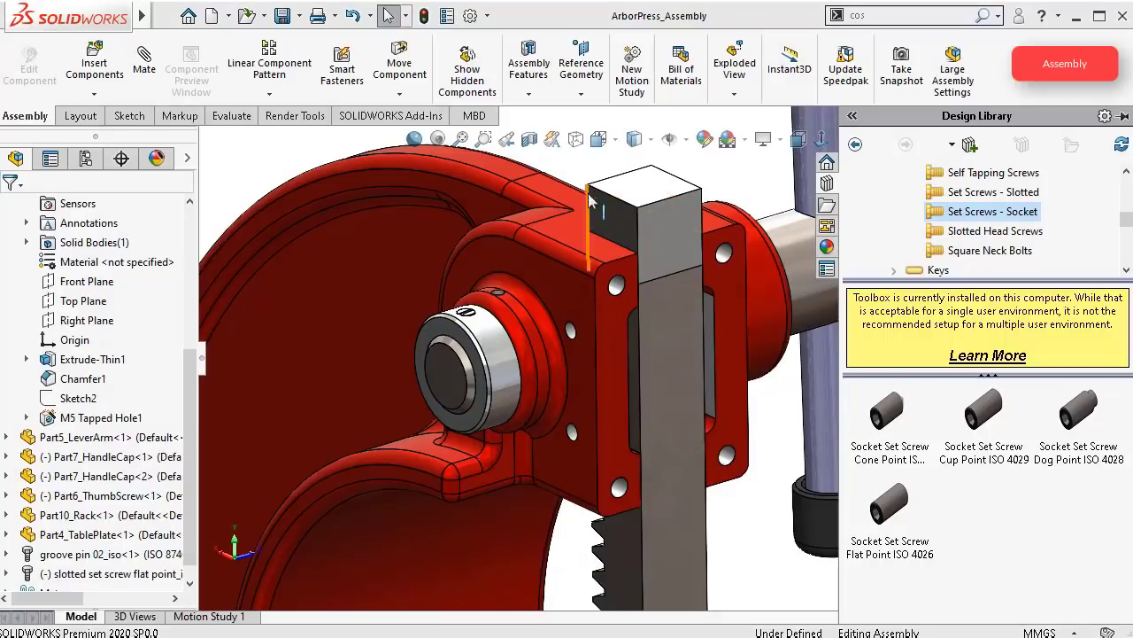
pyautogui.click(748, 181)
pyautogui.moveTo(748, 181); pyautogui.dragTo(703, 346, button='middle')
pyautogui.scroll(-2, 709, 379)
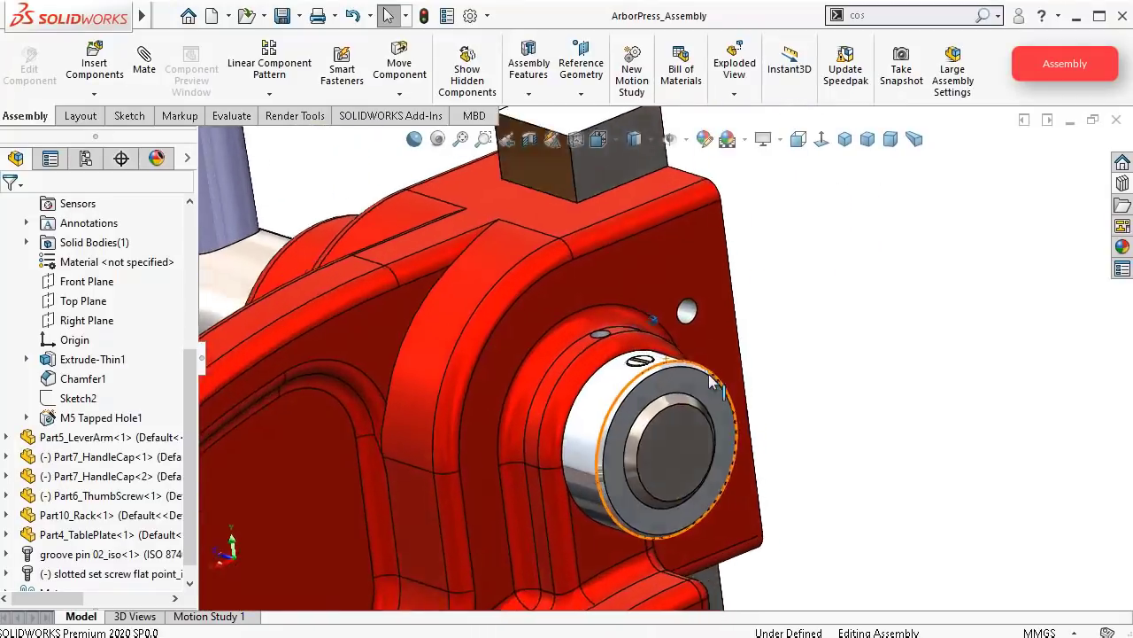
pyautogui.moveTo(713, 381); pyautogui.dragTo(660, 356)
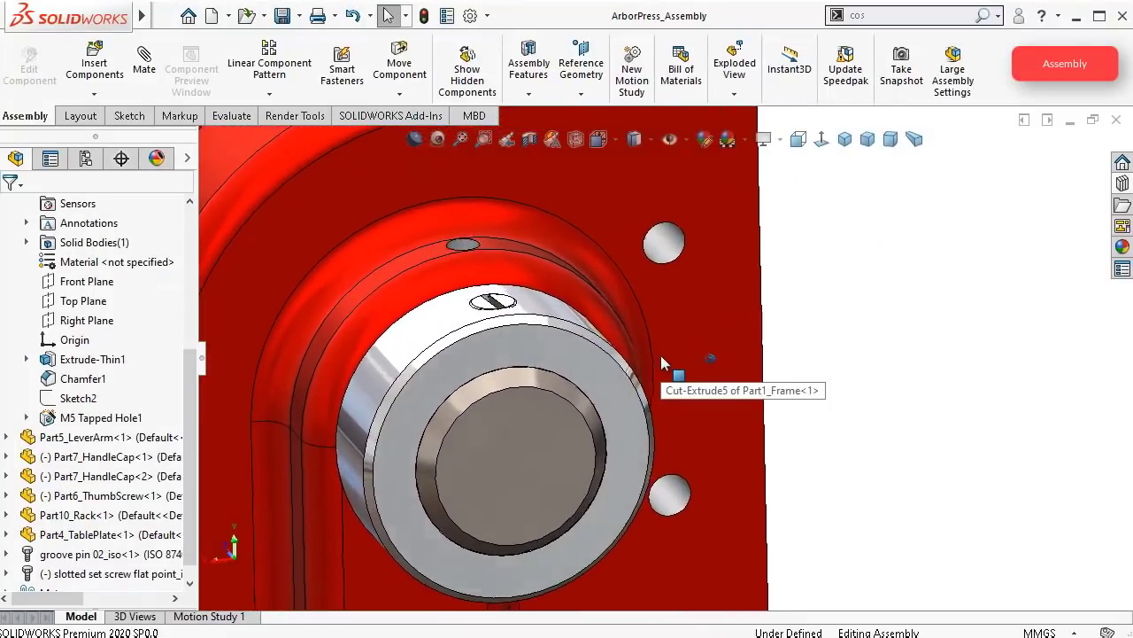
pyautogui.scroll(-1, 662, 358)
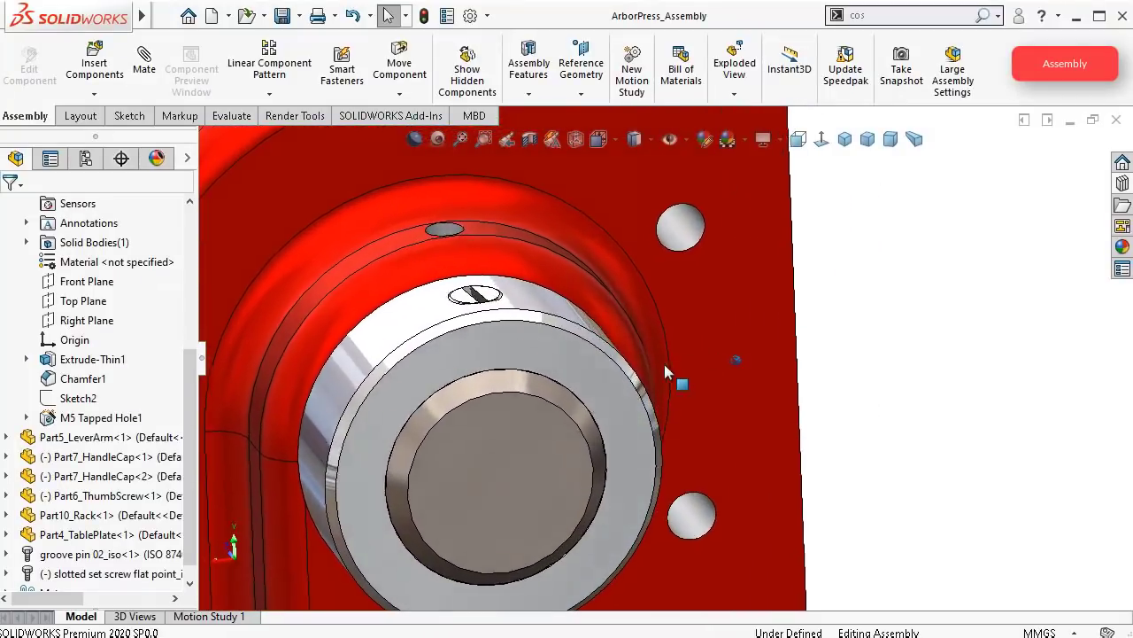
pyautogui.click(1123, 203)
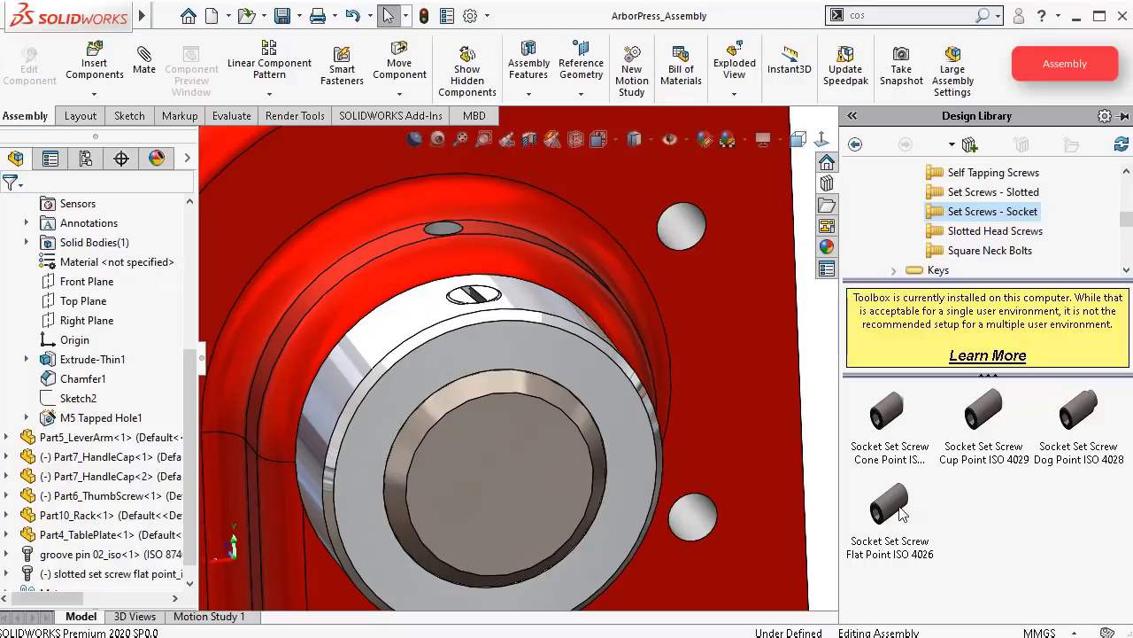
pyautogui.moveTo(901, 514); pyautogui.dragTo(694, 240)
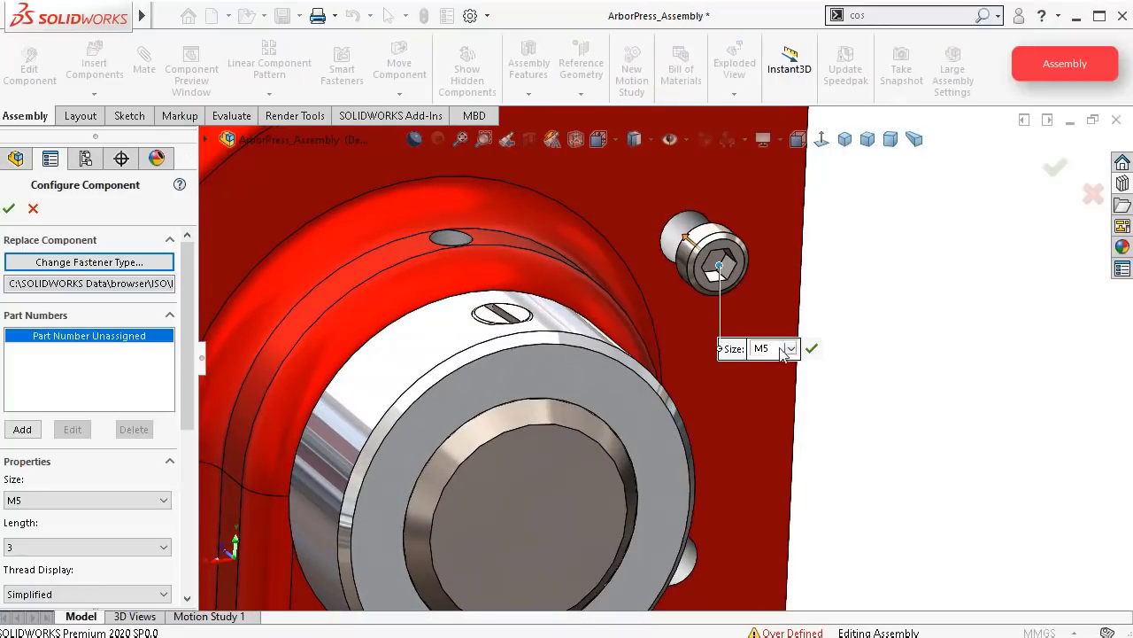
# Step: Set the M5 socket set screw's length to 12
pyautogui.scroll(-3, 189, 360)
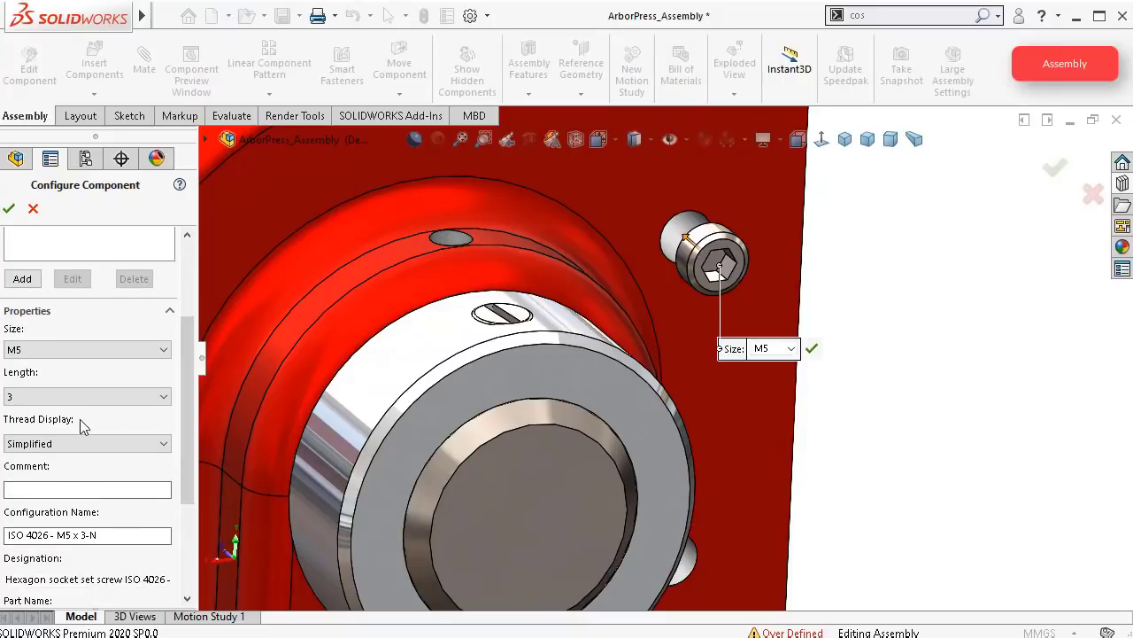
pyautogui.click(75, 397)
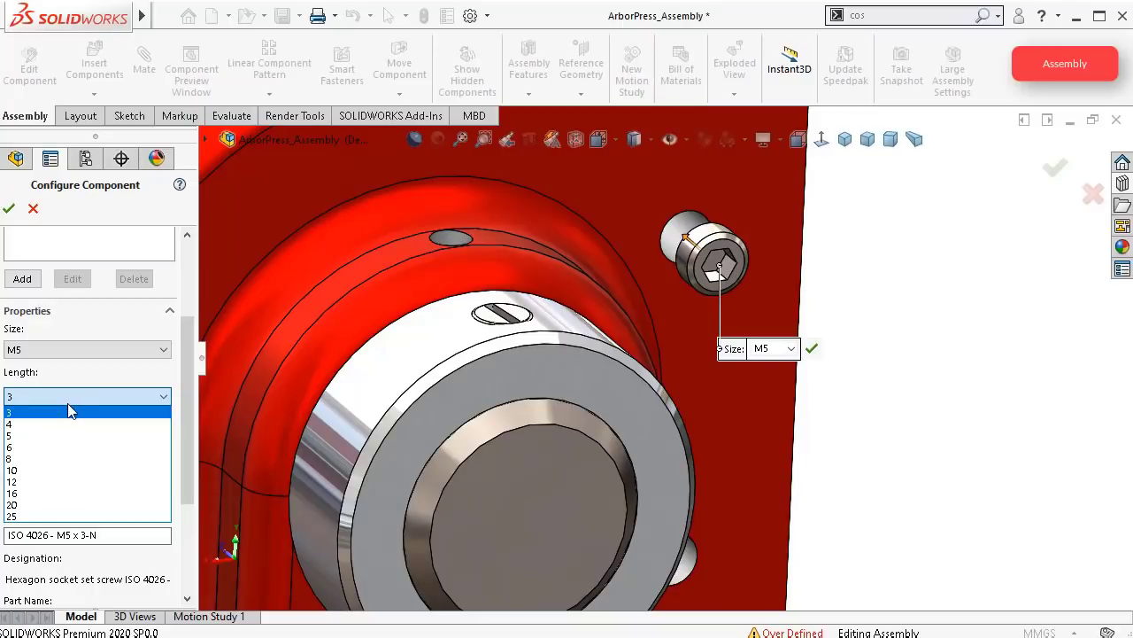
pyautogui.click(56, 494)
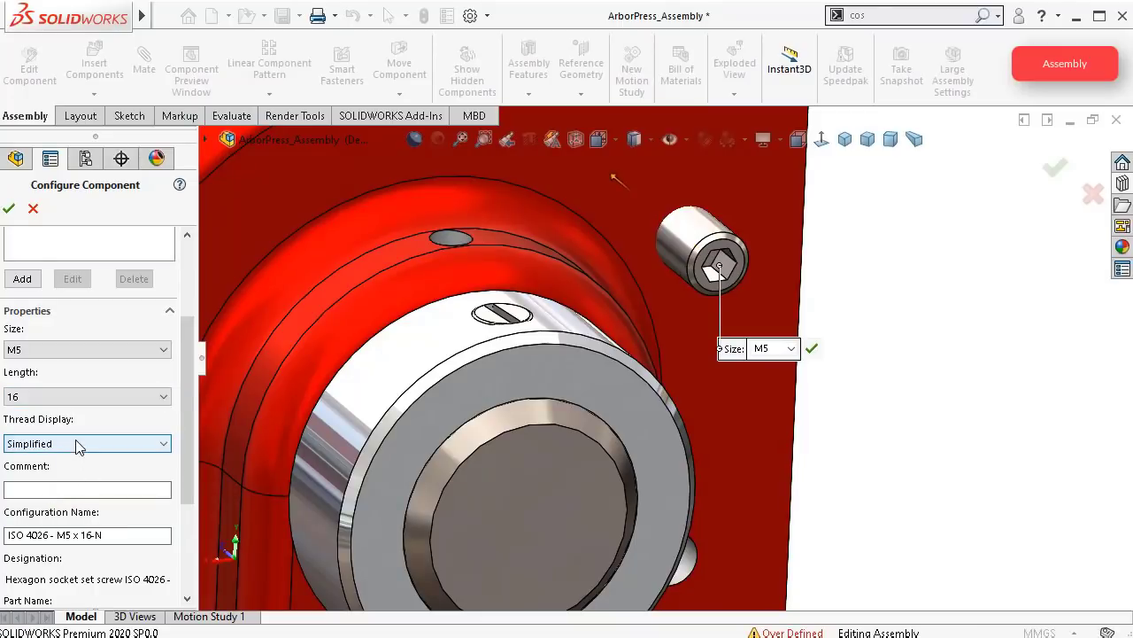
pyautogui.click(77, 441)
pyautogui.click(76, 399)
pyautogui.click(76, 399)
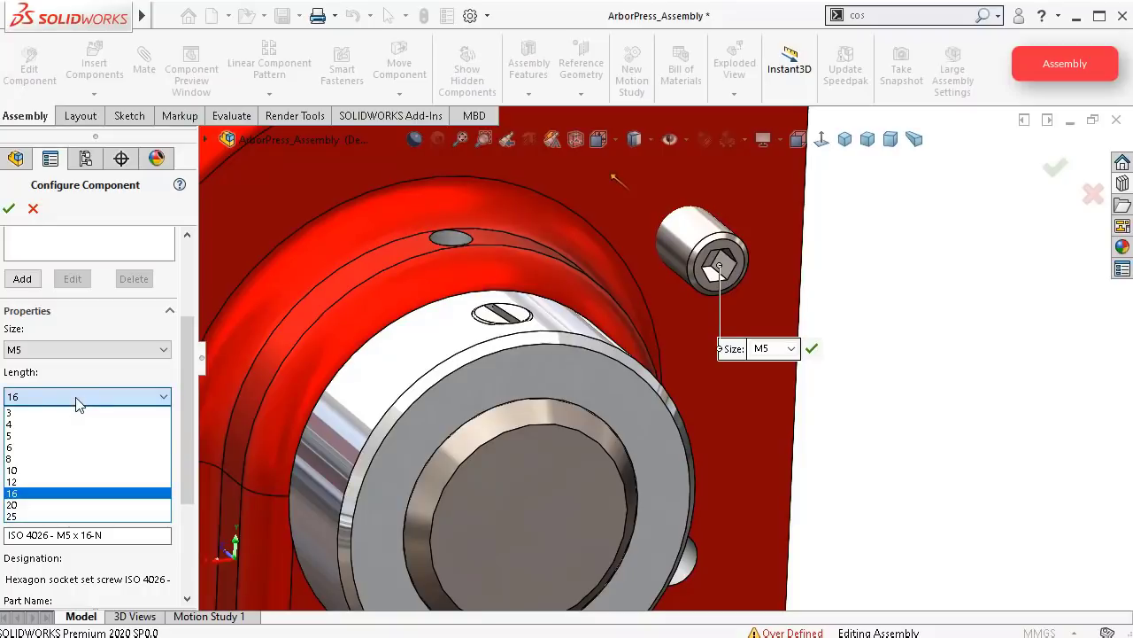
pyautogui.click(41, 481)
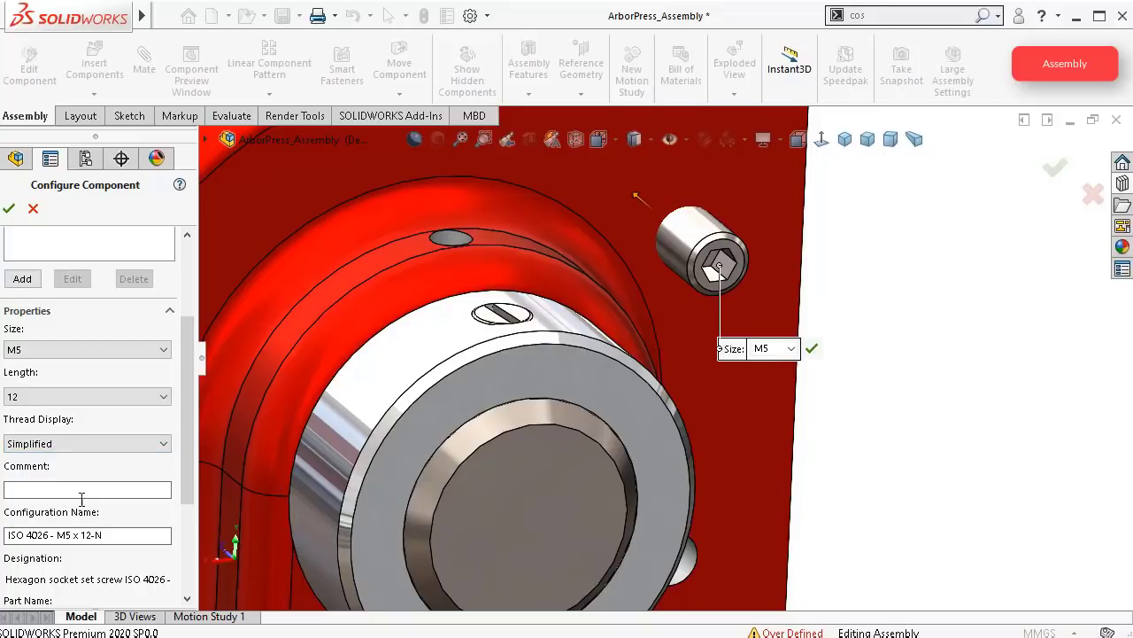
# Step: Switch the socket set screw's thread display to Schematic, check it from the side and accept the configuration
pyautogui.scroll(-3, 184, 419)
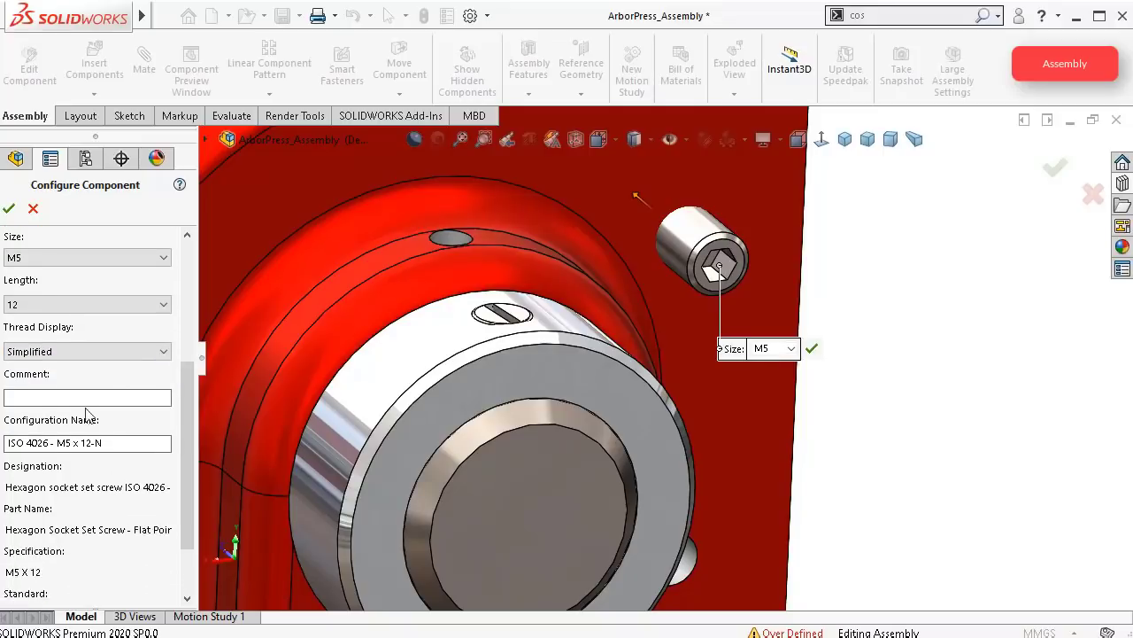
pyautogui.click(65, 351)
pyautogui.click(53, 392)
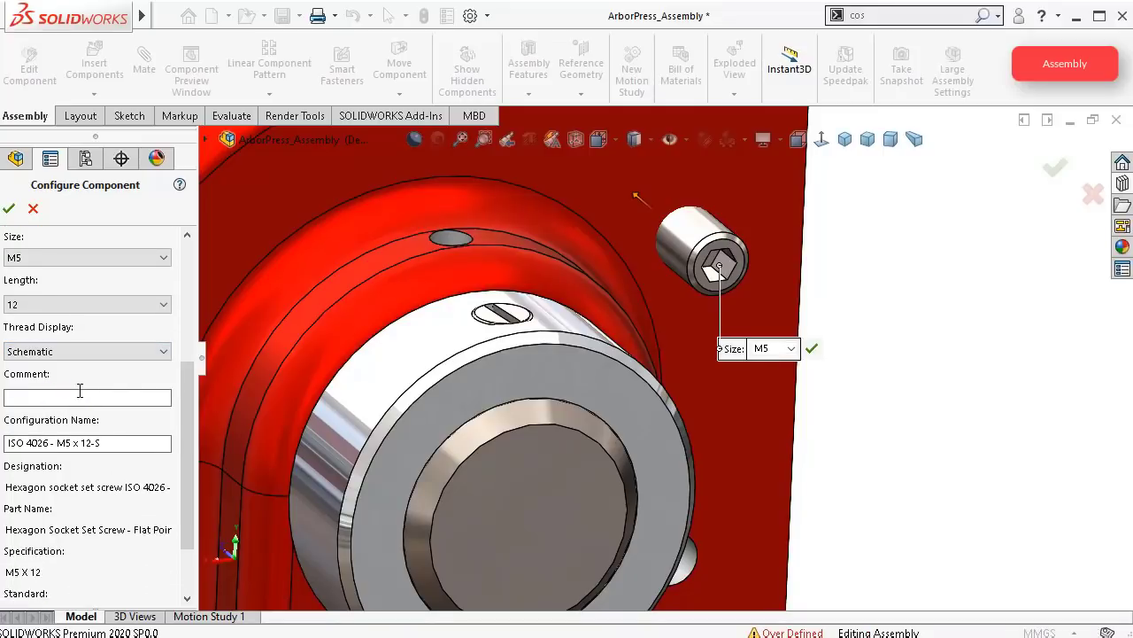
pyautogui.moveTo(743, 279); pyautogui.dragTo(779, 328, button='middle')
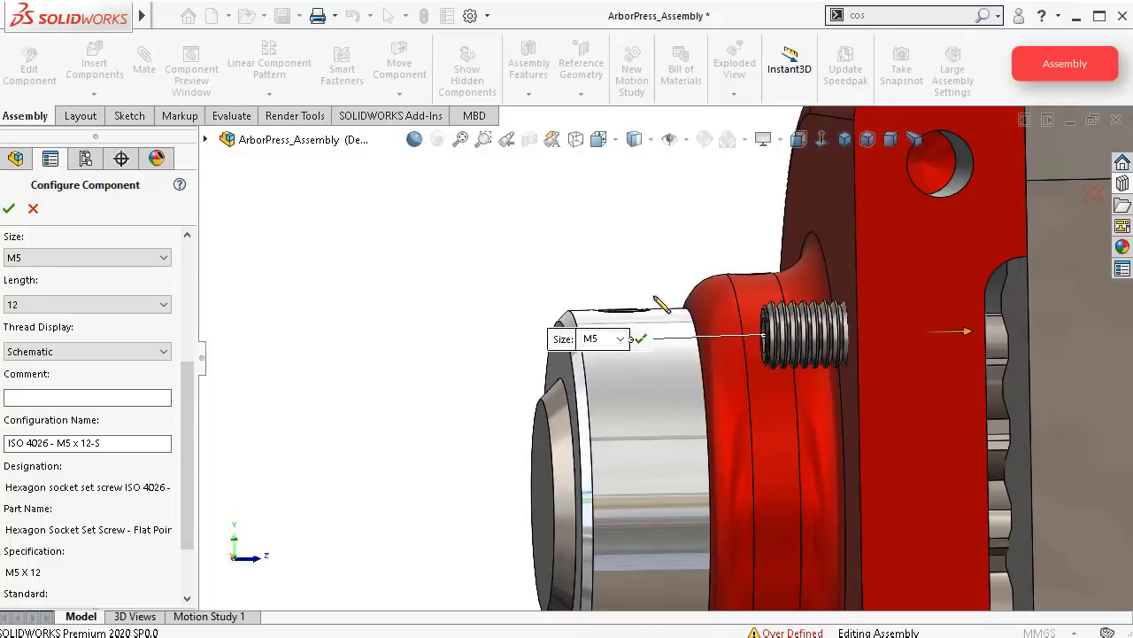
pyautogui.moveTo(807, 321); pyautogui.dragTo(671, 356, button='middle')
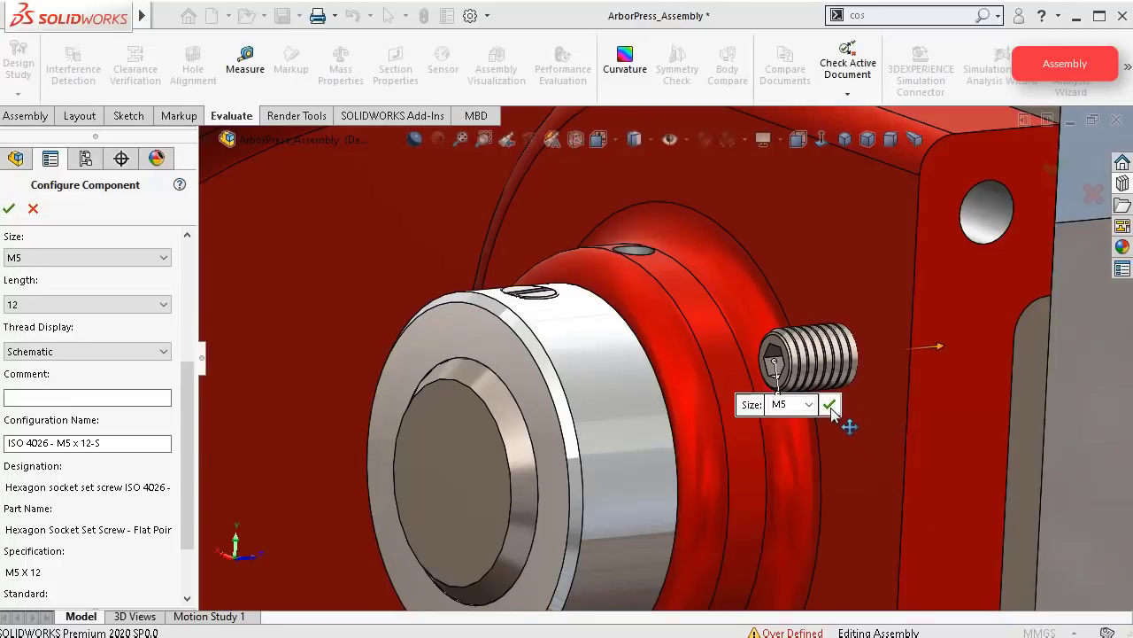
pyautogui.click(832, 408)
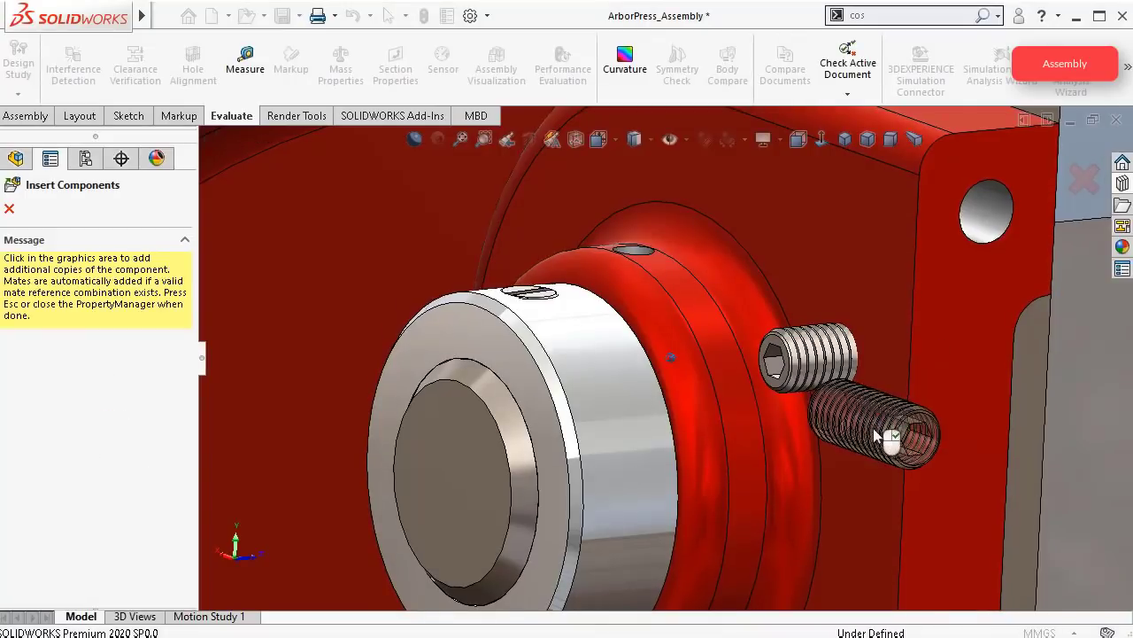
# Step: Place a second copy of the socket set screw in the lower hole on the frame's side face and finish the insertion
pyautogui.scroll(4, 877, 443)
pyautogui.scroll(-3, 827, 524)
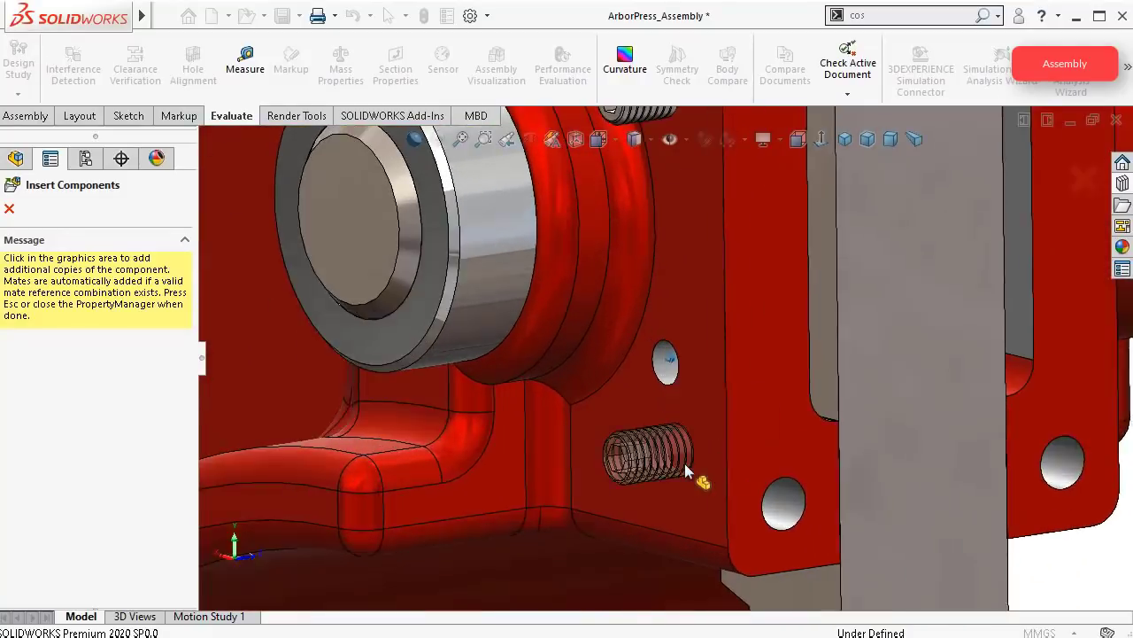
pyautogui.click(666, 370)
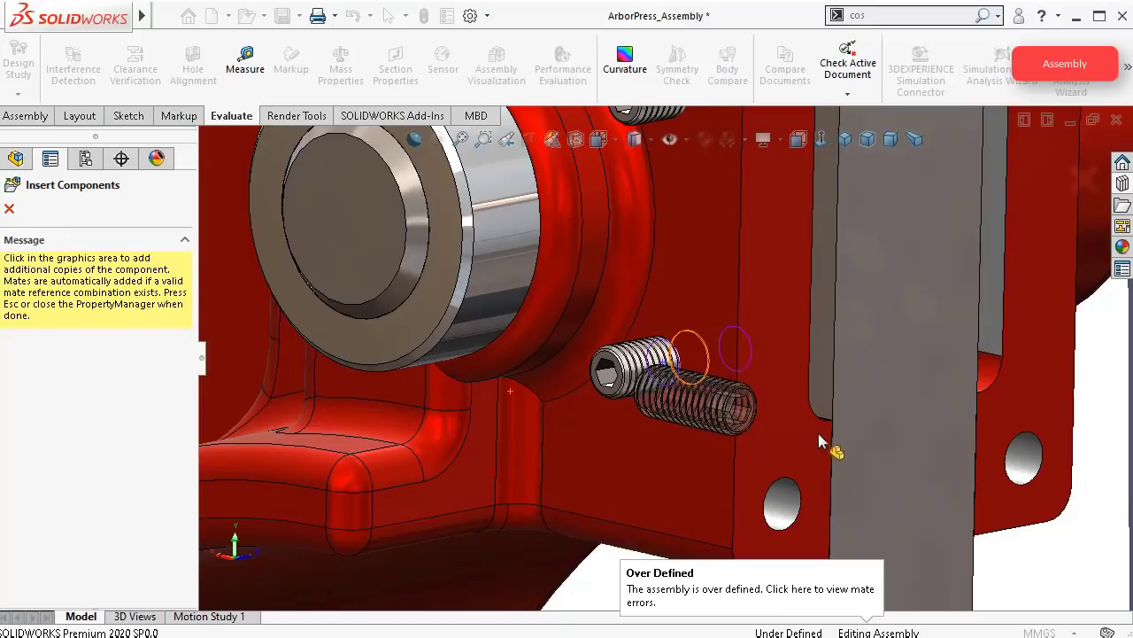
pyautogui.click(9, 211)
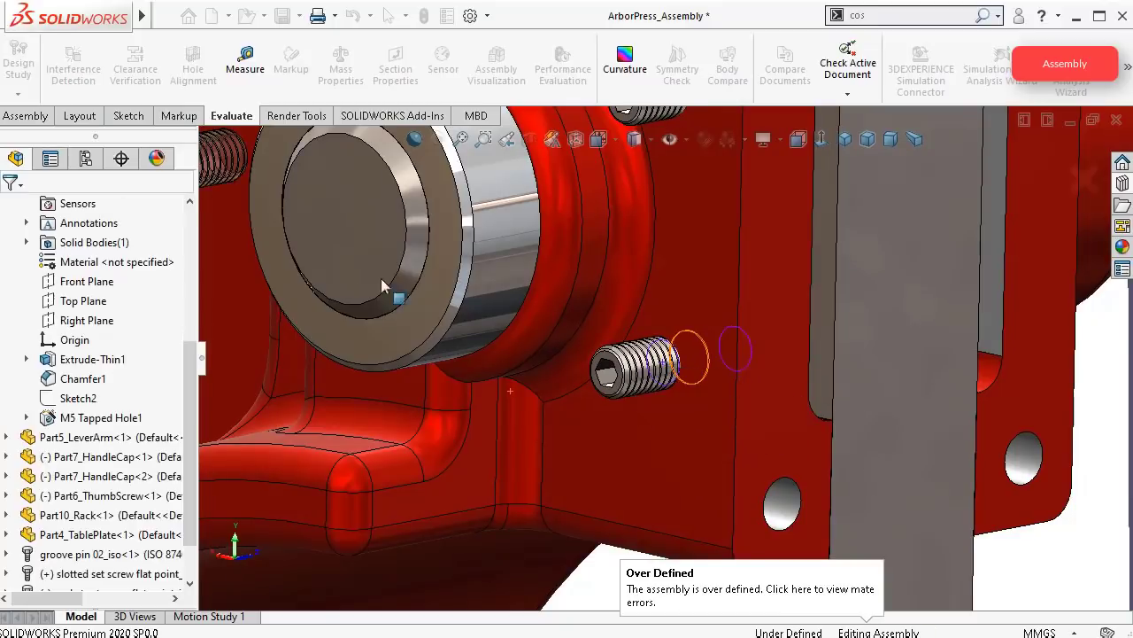
# Step: Slide the upper socket set screw outward along its axis until its flat end is clear of the frame
pyautogui.scroll(-1, 715, 296)
pyautogui.press('Left')
pyautogui.press('Left')
pyautogui.press('Left')
pyautogui.scroll(-5, 724, 243)
pyautogui.moveTo(733, 255); pyautogui.dragTo(669, 248, button='middle')
pyautogui.scroll(3, 669, 249)
pyautogui.click(486, 270)
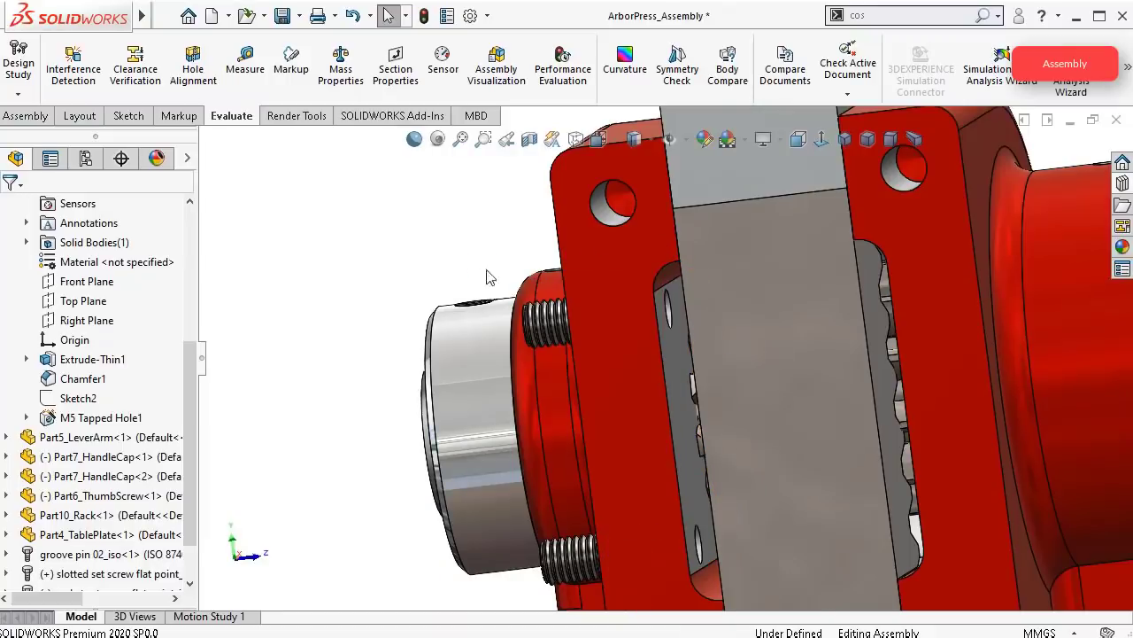
pyautogui.moveTo(546, 324); pyautogui.dragTo(565, 340, button='middle')
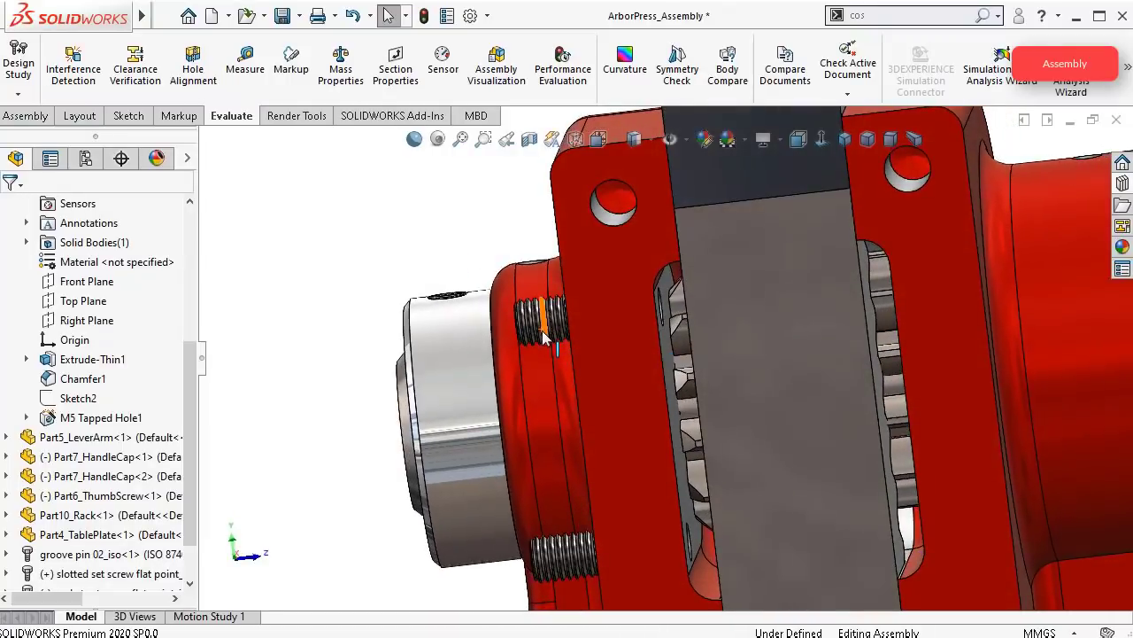
pyautogui.moveTo(536, 332); pyautogui.dragTo(444, 333)
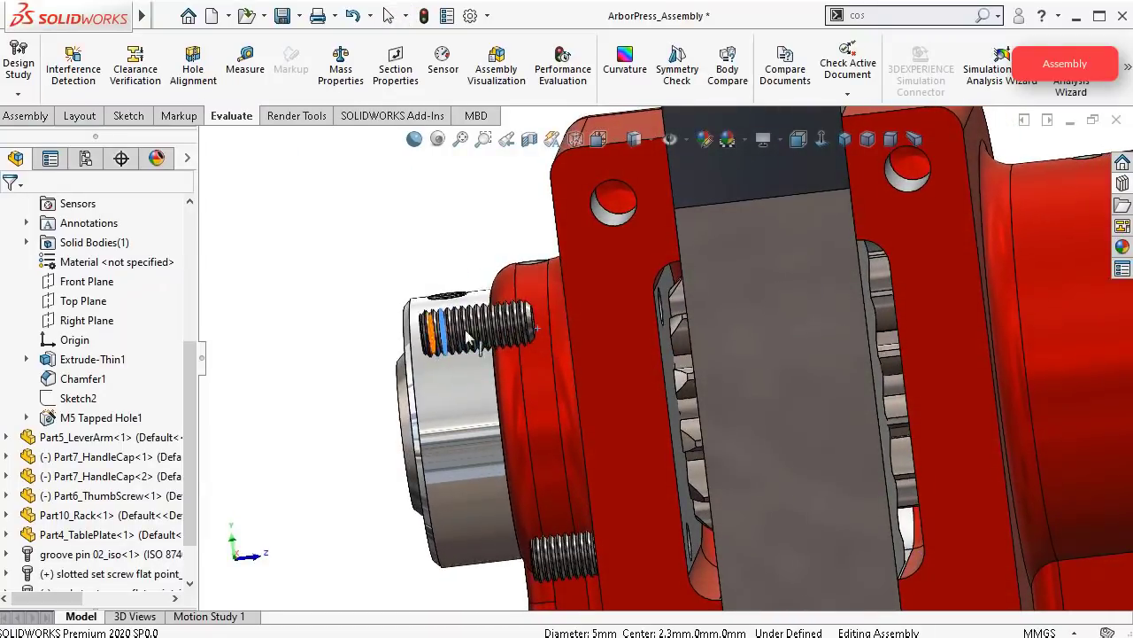
pyautogui.moveTo(482, 333); pyautogui.dragTo(510, 327, button='middle')
pyautogui.scroll(-7, 510, 328)
pyautogui.moveTo(719, 325); pyautogui.dragTo(707, 330, button='middle')
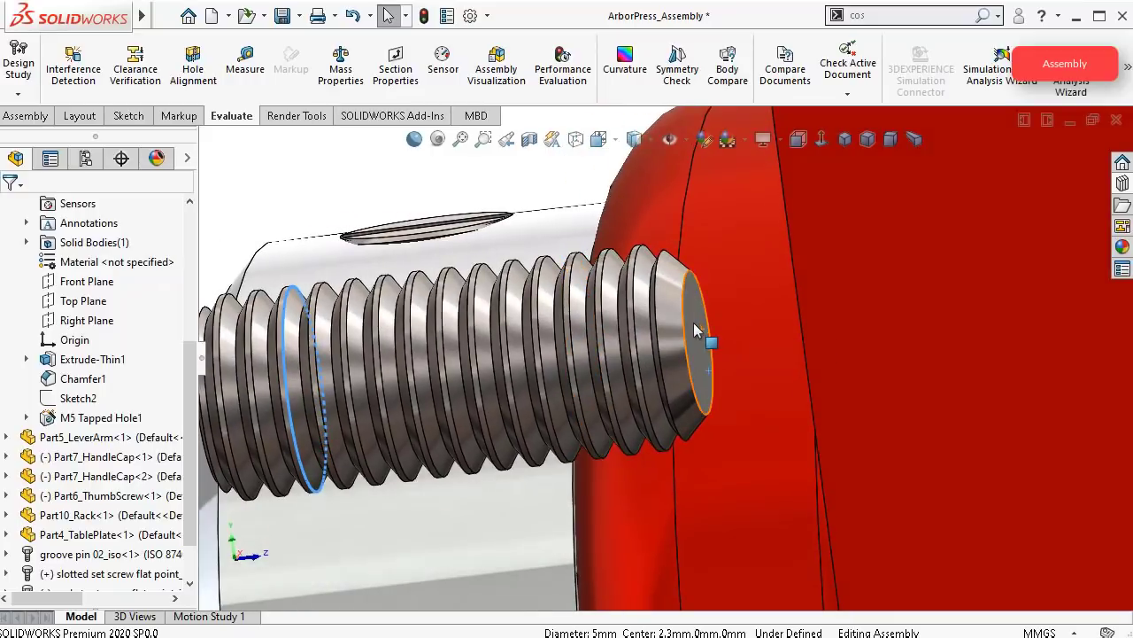
pyautogui.click(696, 326)
pyautogui.scroll(3, 913, 272)
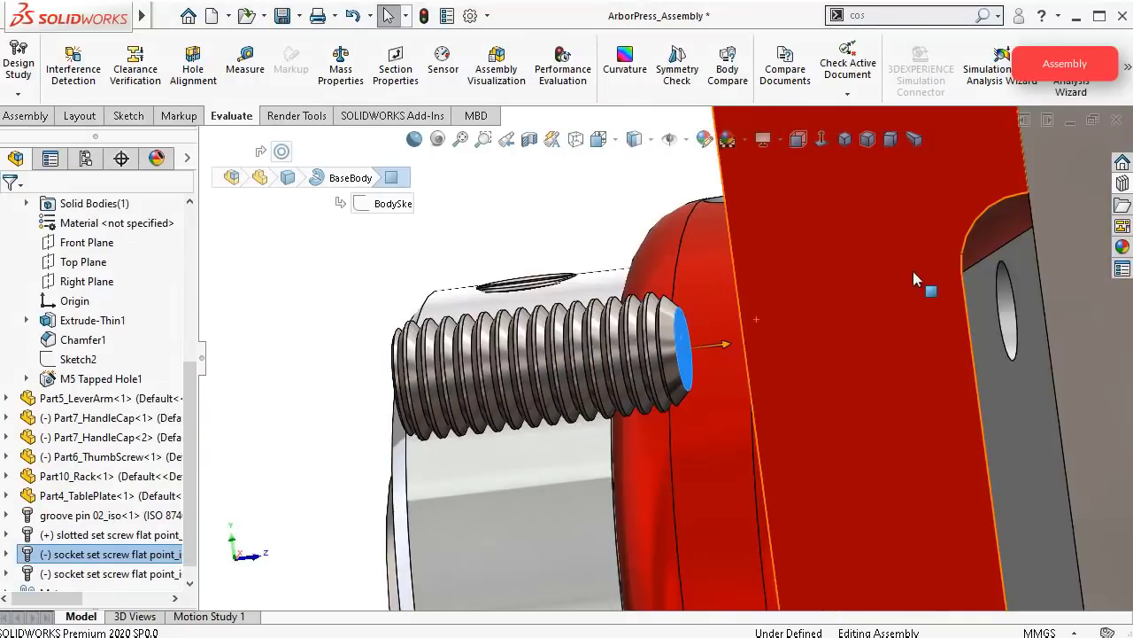
pyautogui.scroll(4, 912, 275)
pyautogui.moveTo(906, 287); pyautogui.dragTo(894, 300, button='middle')
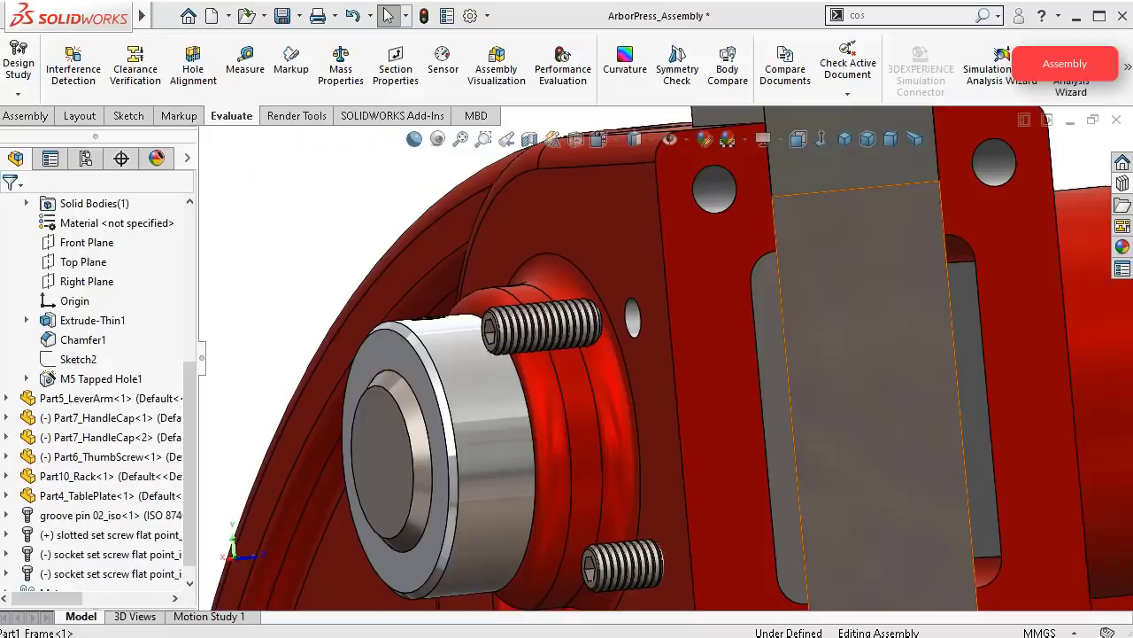
# Step: Insert the Part9_GibPlate component and place it in free space beside the frame, near the upper socket set screw
pyautogui.click(18, 118)
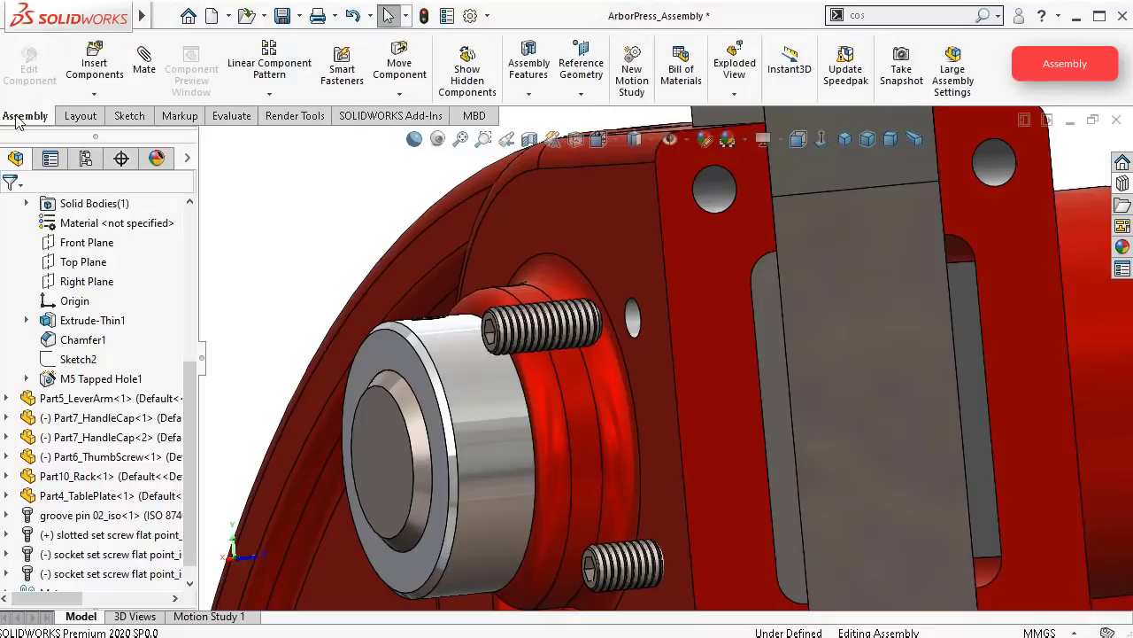
pyautogui.click(95, 64)
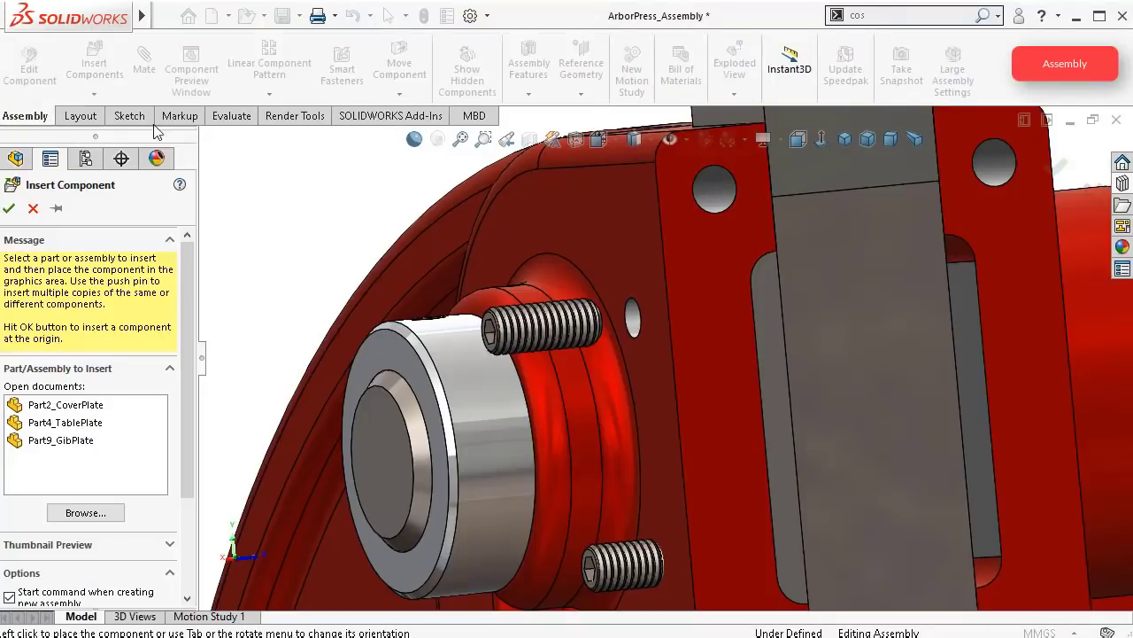
pyautogui.click(78, 443)
pyautogui.scroll(2, 700, 369)
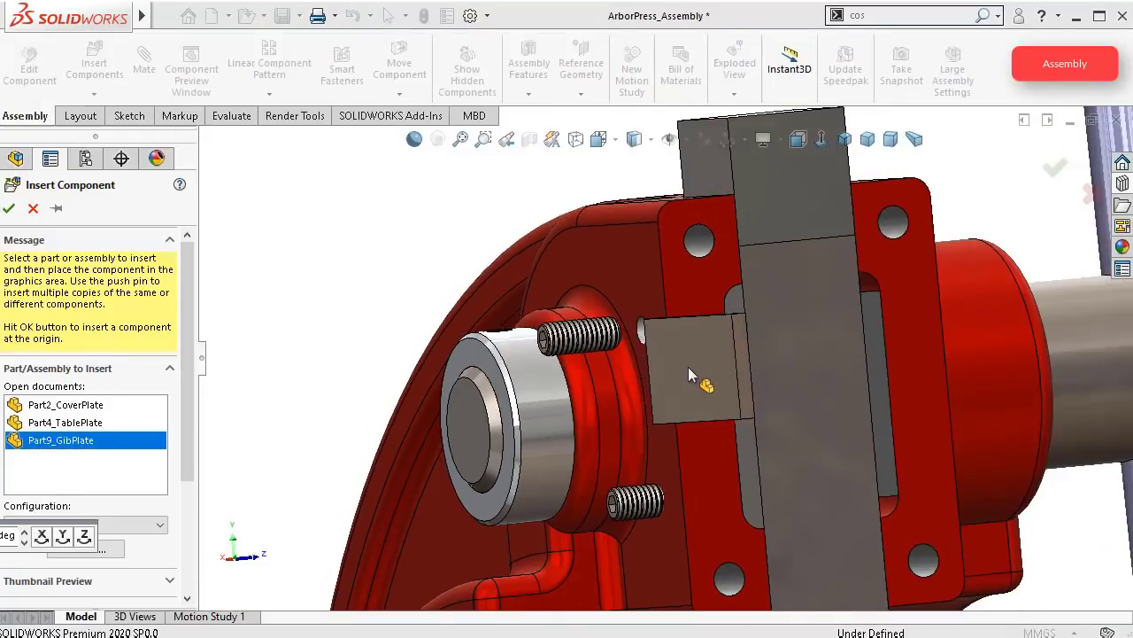
pyautogui.click(443, 305)
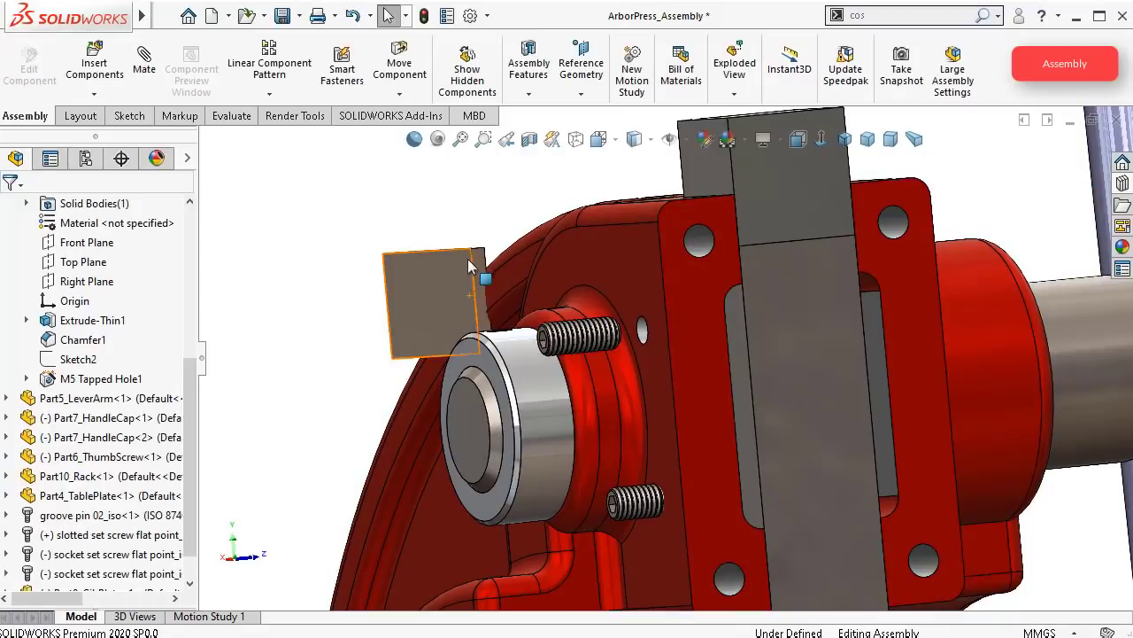
# Step: Add a coincident mate between the gib plate's narrow upper face and the rack's front face
pyautogui.moveTo(470, 266)
pyautogui.mouseDown(button='middle')
pyautogui.moveTo(438, 251)
pyautogui.moveTo(486, 282)
pyautogui.mouseUp(button='middle')
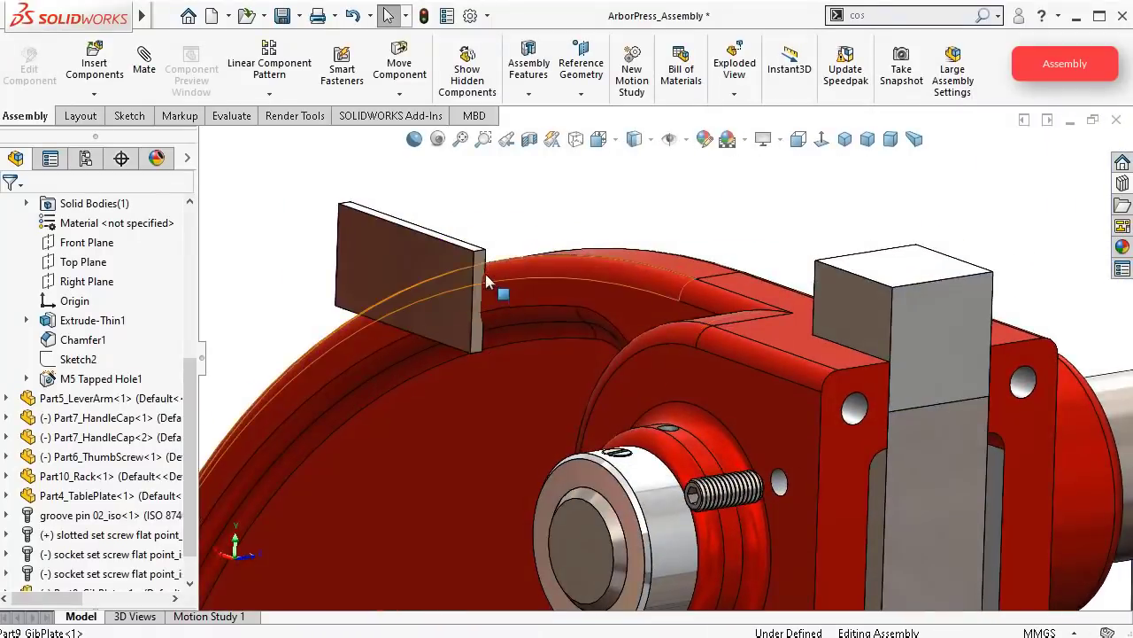
pyautogui.scroll(-4, 445, 230)
pyautogui.scroll(-3, 496, 252)
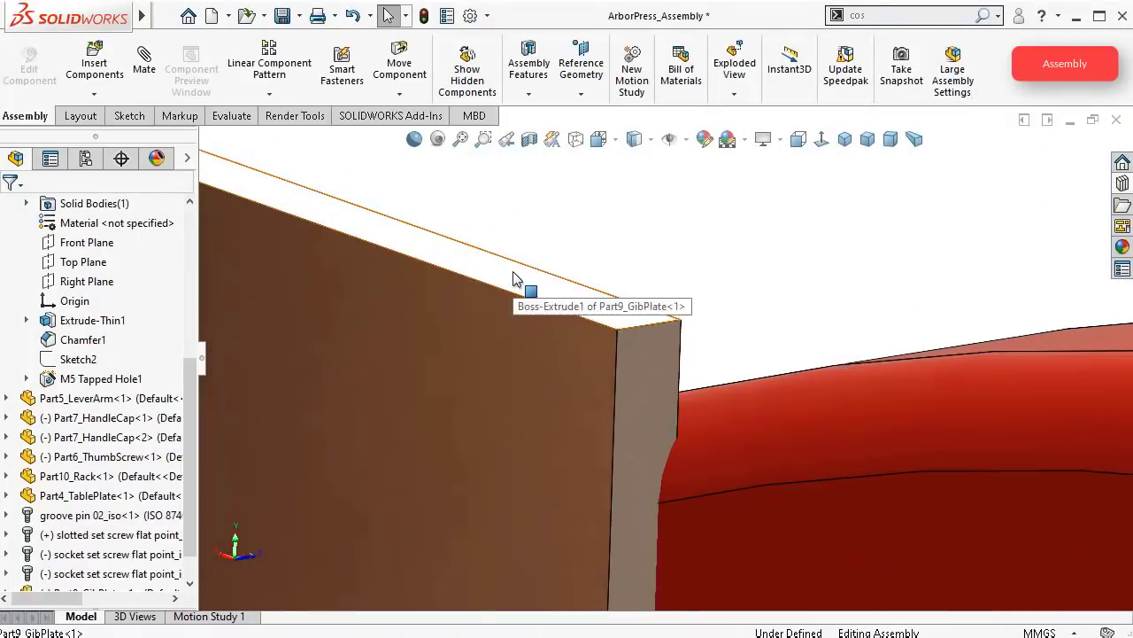
pyautogui.click(513, 278)
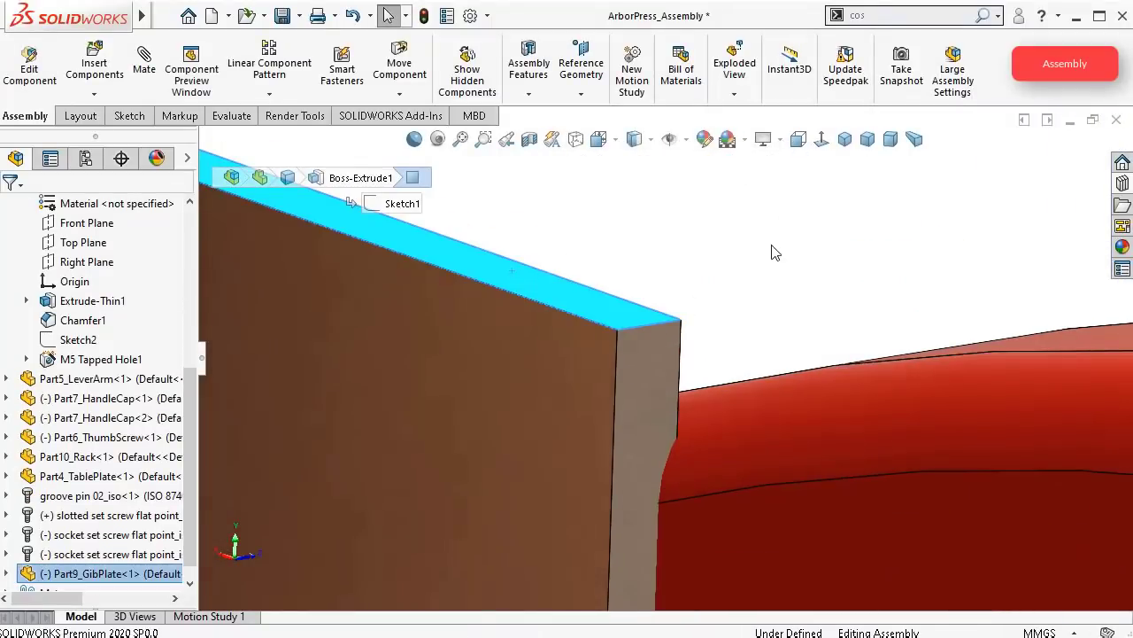
pyautogui.press('m')
pyautogui.scroll(10, 913, 360)
pyautogui.scroll(-4, 974, 412)
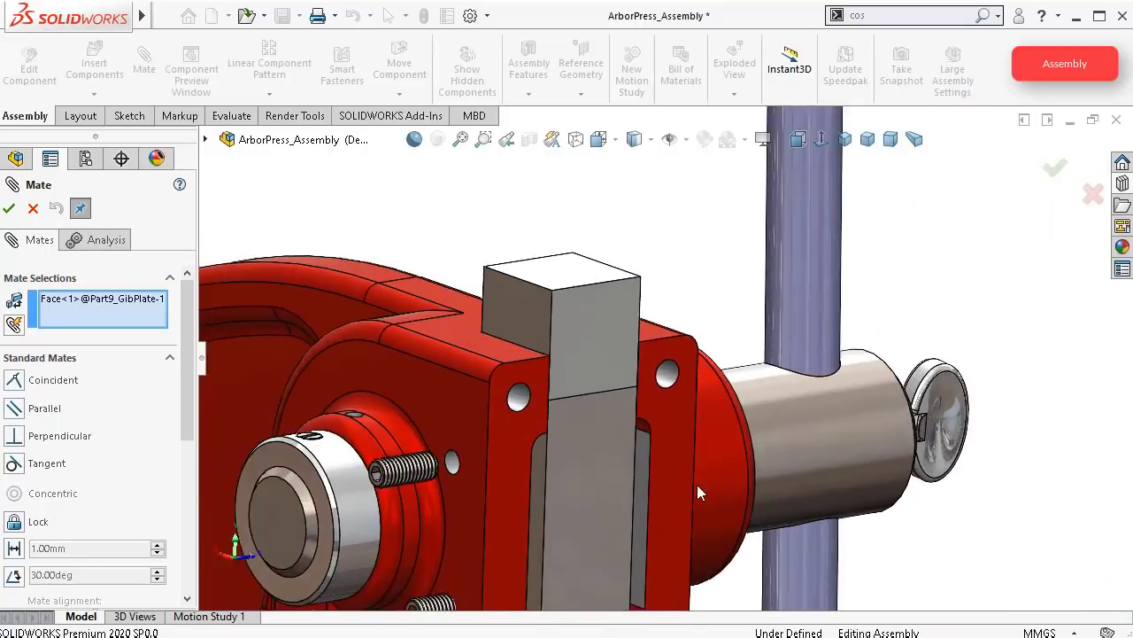
pyautogui.scroll(4, 697, 485)
pyautogui.scroll(-5, 653, 464)
pyautogui.click(555, 412)
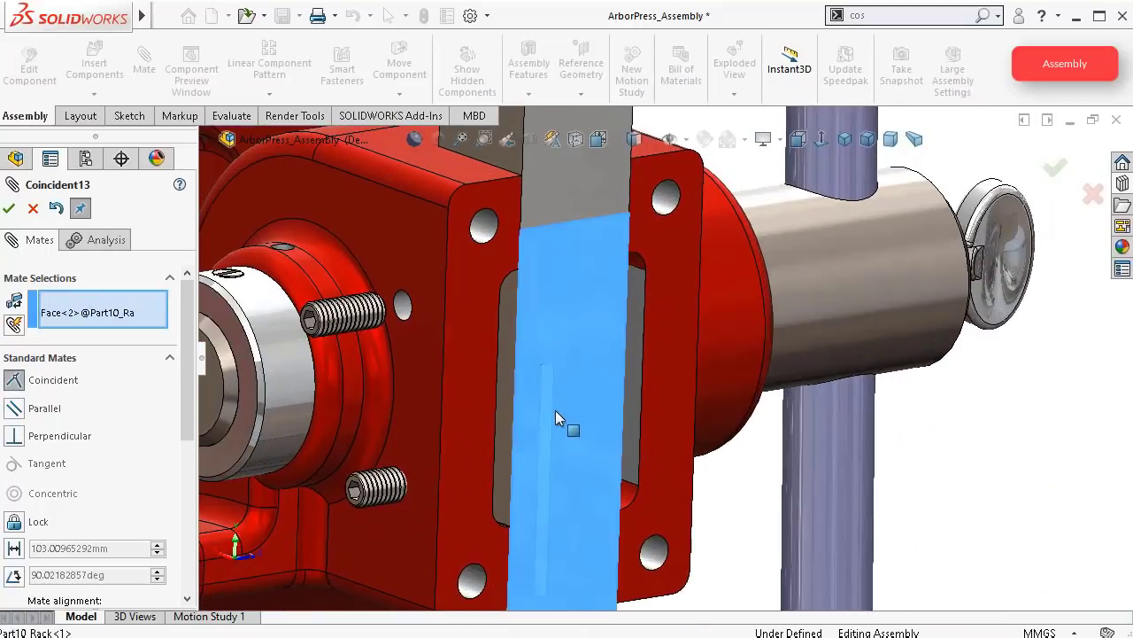
pyautogui.click(534, 439)
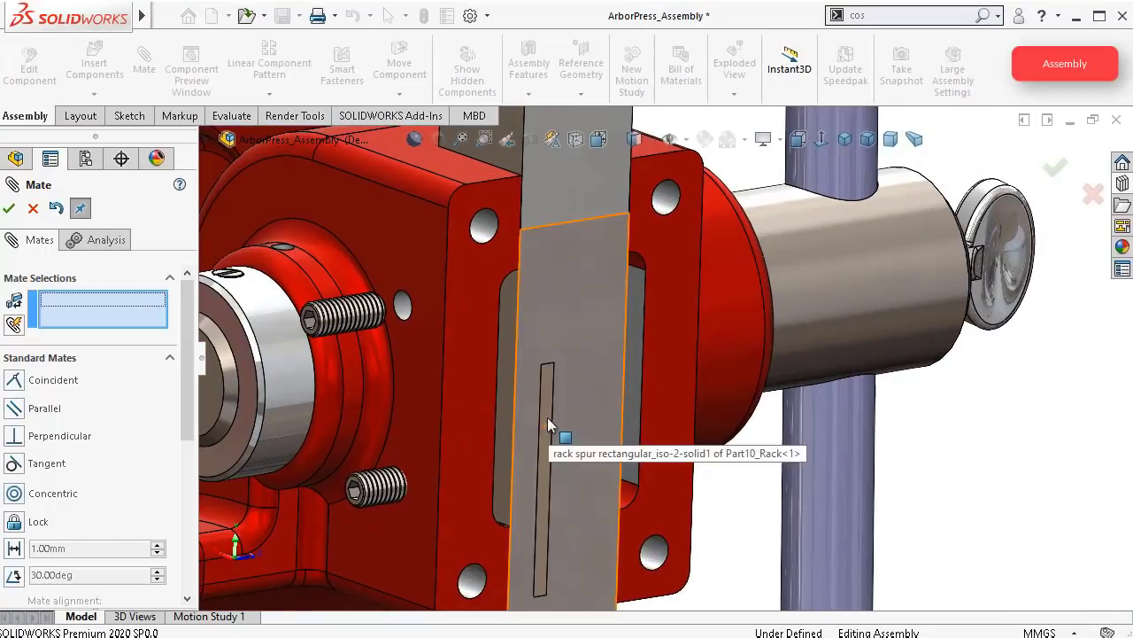
# Step: Check the gib plate's position against the rack, leave the Mate command and hide the rack
pyautogui.moveTo(547, 417); pyautogui.dragTo(522, 412)
pyautogui.scroll(-3, 537, 461)
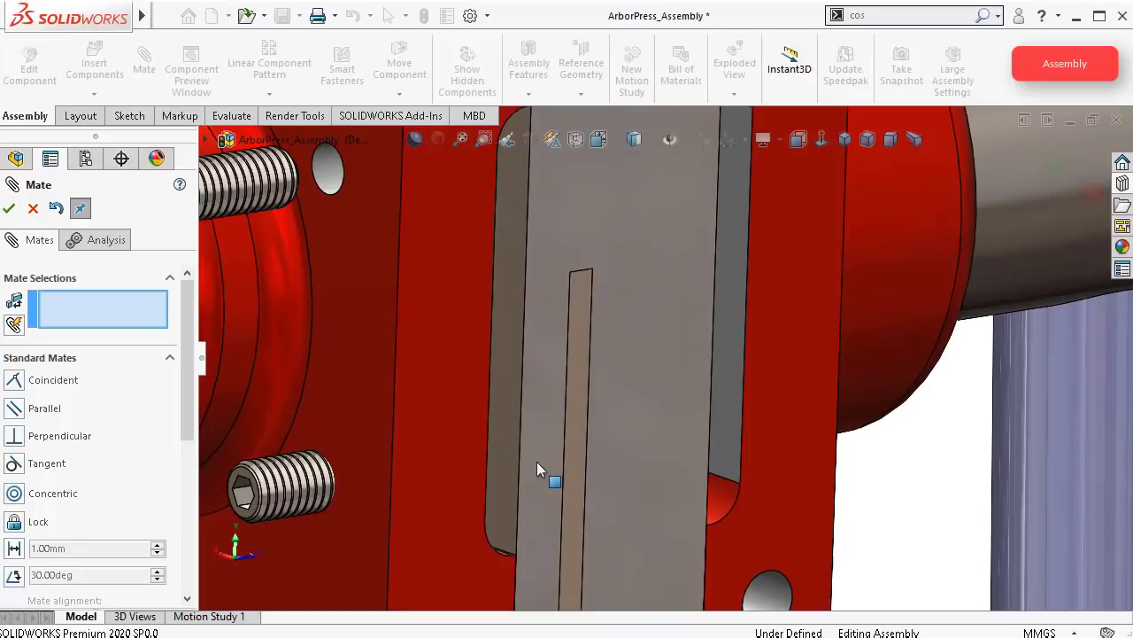
pyautogui.scroll(3, 559, 394)
pyautogui.moveTo(622, 348)
pyautogui.mouseDown(button='middle')
pyautogui.moveTo(642, 346)
pyautogui.moveTo(639, 333)
pyautogui.moveTo(611, 328)
pyautogui.mouseUp(button='middle')
pyautogui.moveTo(606, 324)
pyautogui.mouseDown()
pyautogui.moveTo(601, 334)
pyautogui.moveTo(595, 306)
pyautogui.mouseUp()
pyautogui.scroll(3, 604, 342)
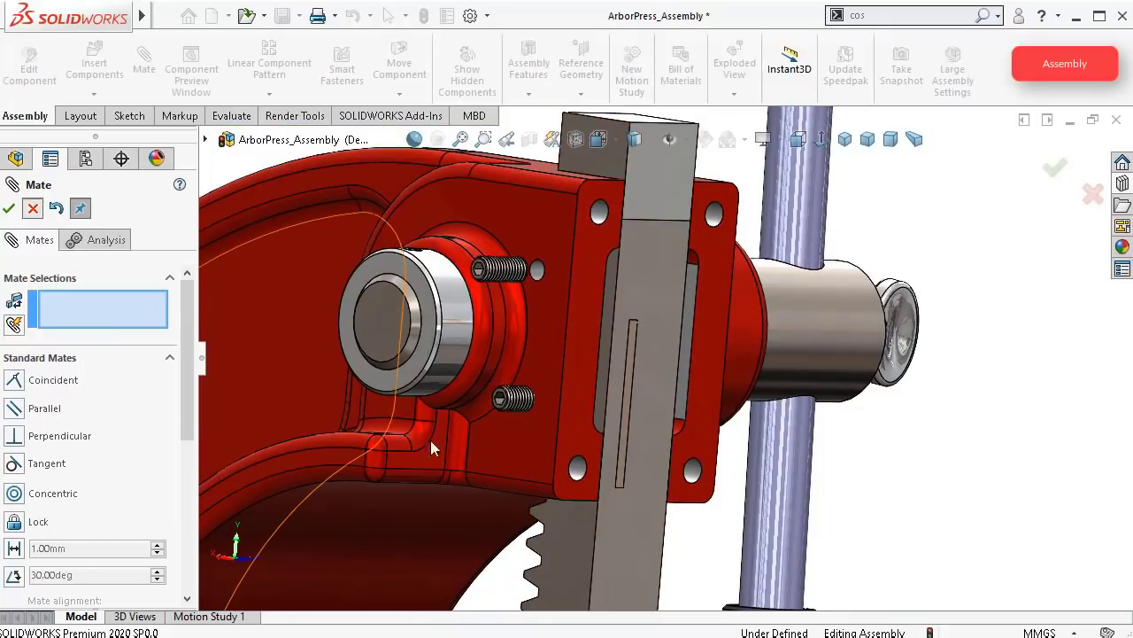
pyautogui.press('Escape')
pyautogui.rightClick(584, 232)
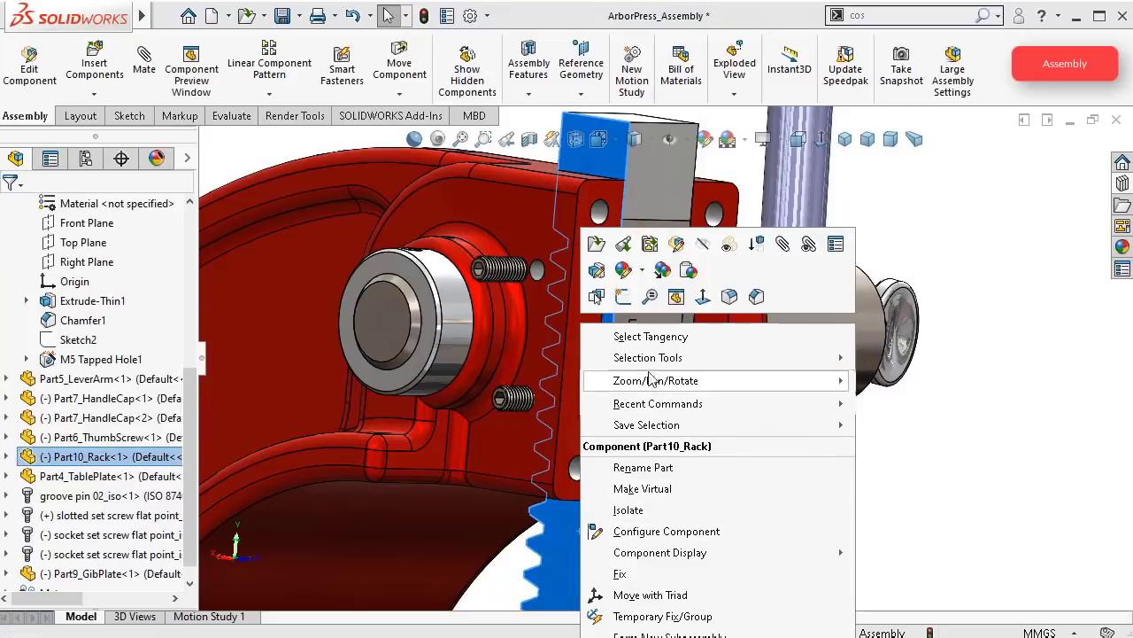
pyautogui.click(703, 245)
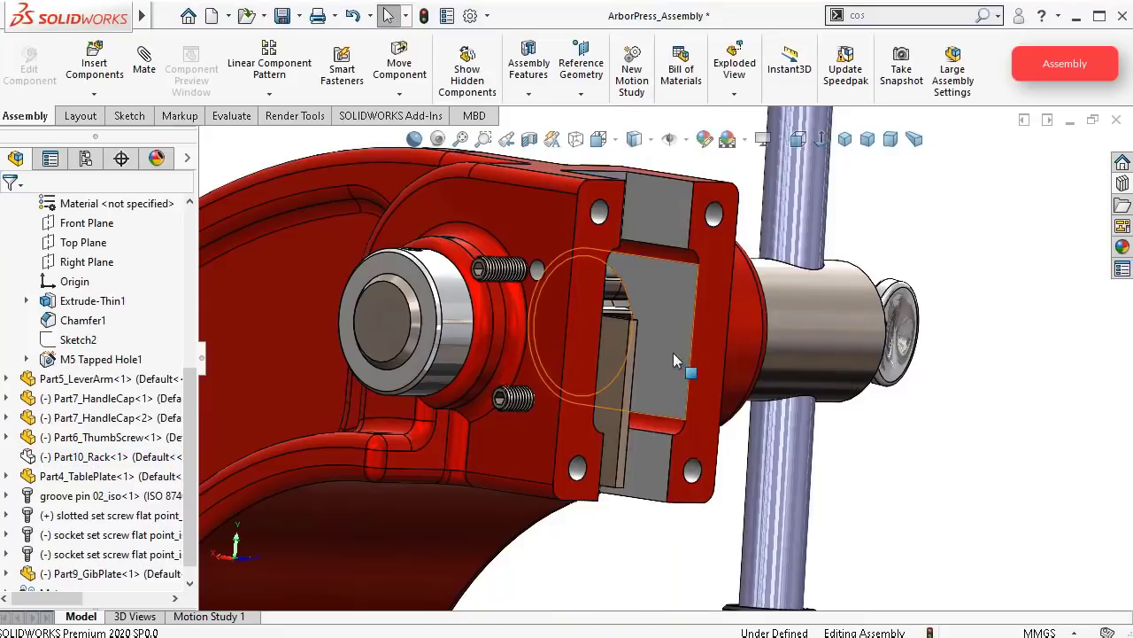
# Step: Move the gib plate within the frame's front opening so it sits beside the set screw side, next to the pinion teeth
pyautogui.moveTo(623, 360); pyautogui.dragTo(594, 291)
pyautogui.moveTo(640, 331); pyautogui.dragTo(493, 326, button='middle')
pyautogui.scroll(-5, 493, 326)
pyautogui.scroll(-3, 494, 327)
pyautogui.click(632, 292)
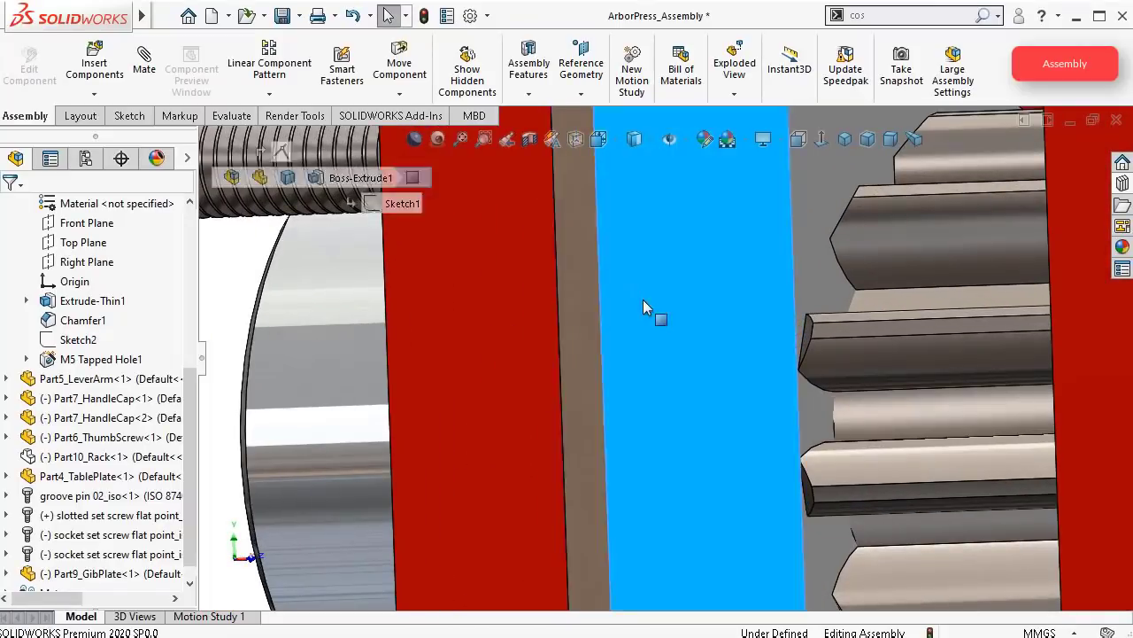
pyautogui.scroll(5, 673, 305)
pyautogui.scroll(3, 688, 297)
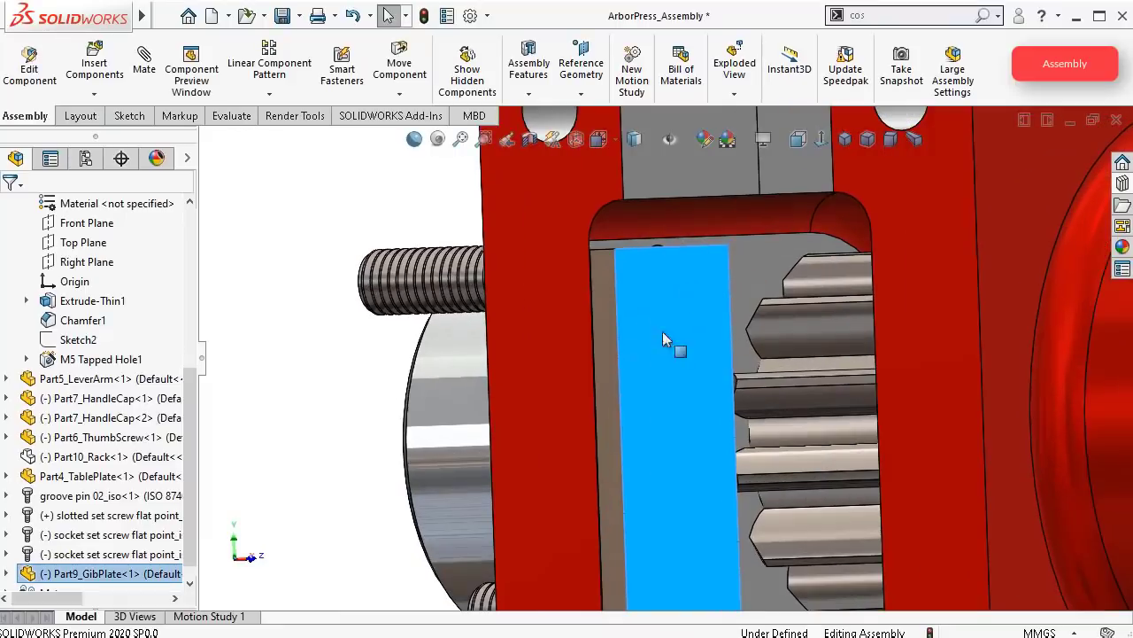
pyautogui.moveTo(668, 469); pyautogui.dragTo(671, 446)
pyautogui.moveTo(662, 369)
pyautogui.mouseDown(button='middle')
pyautogui.moveTo(686, 308)
pyautogui.moveTo(700, 350)
pyautogui.moveTo(707, 344)
pyautogui.moveTo(640, 361)
pyautogui.moveTo(650, 358)
pyautogui.mouseUp(button='middle')
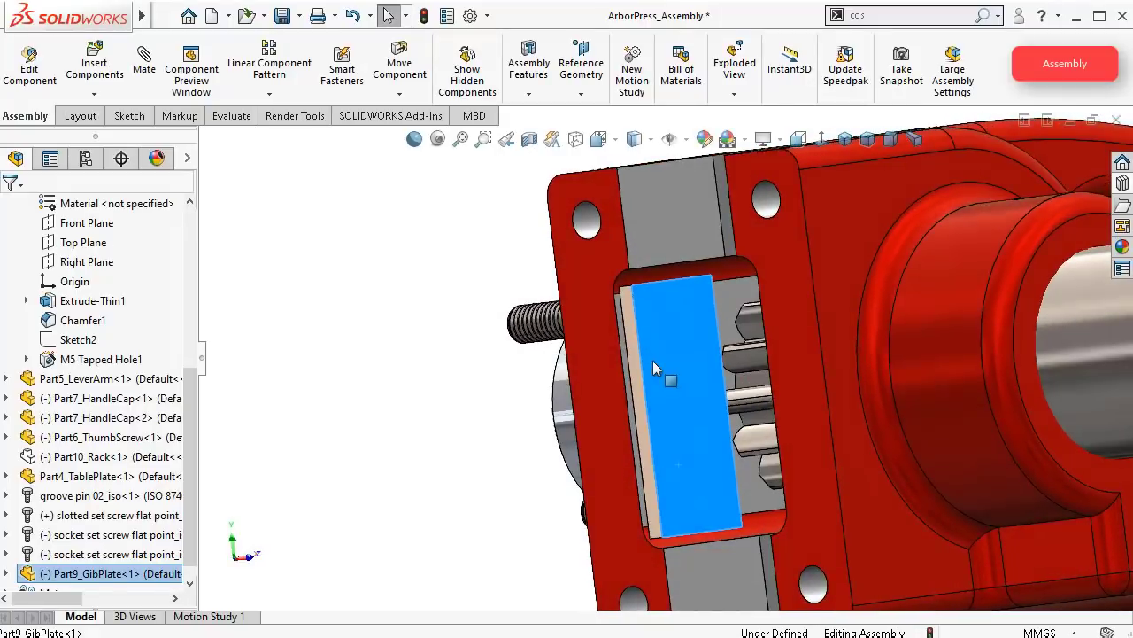
pyautogui.scroll(-3, 653, 361)
pyautogui.scroll(2, 680, 297)
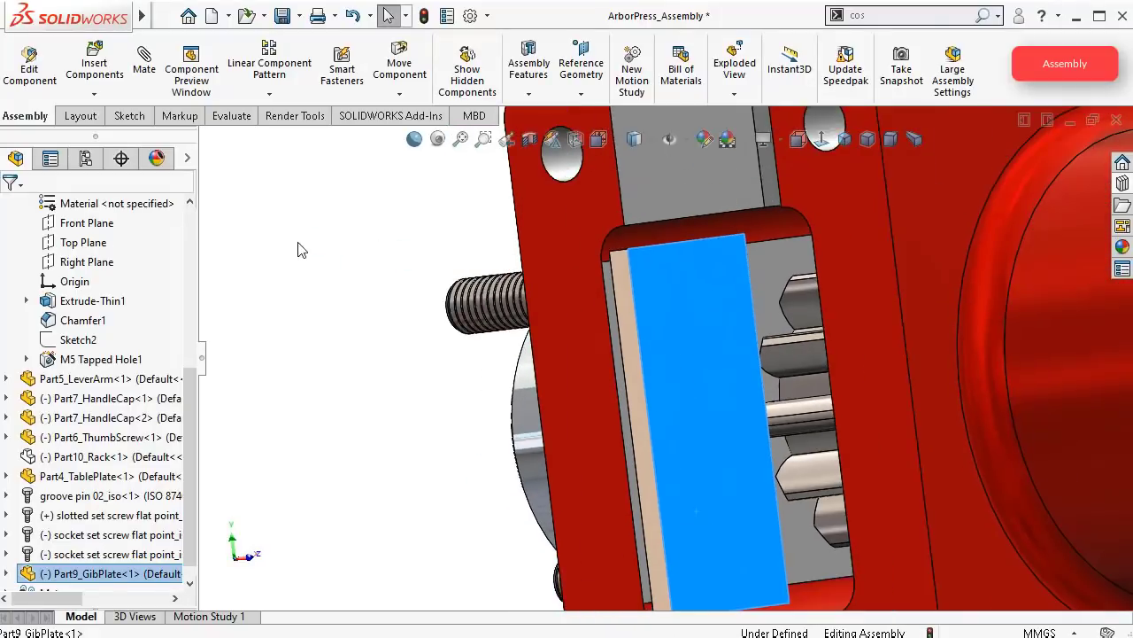
# Step: Start a new mate with the selections cleared and choose the advanced Width mate
pyautogui.click(143, 66)
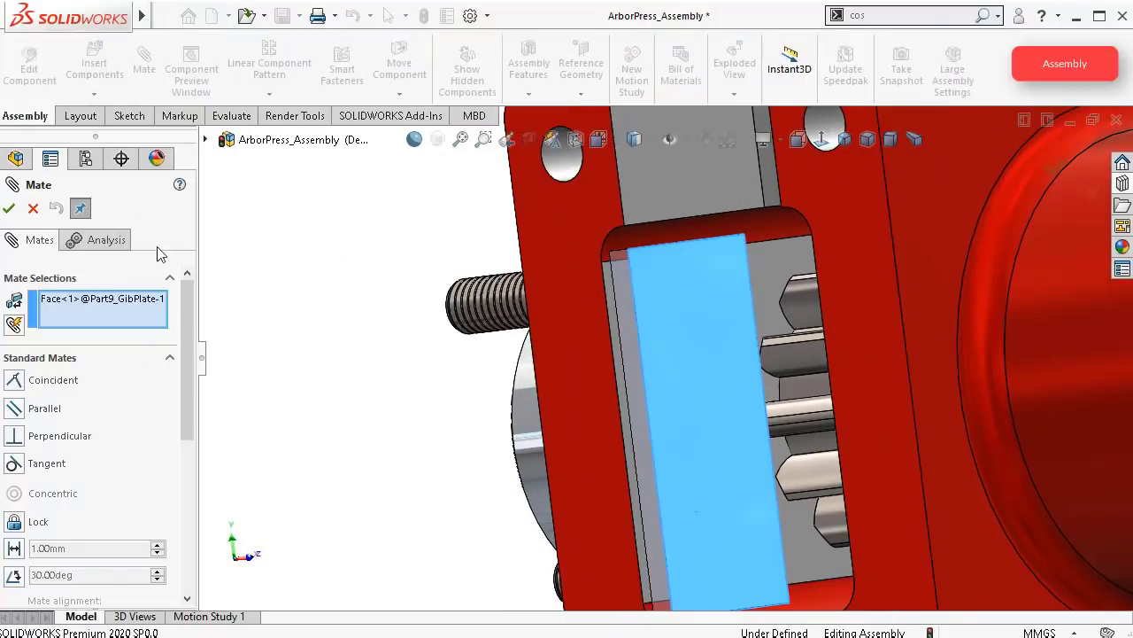
pyautogui.rightClick(146, 326)
pyautogui.click(173, 333)
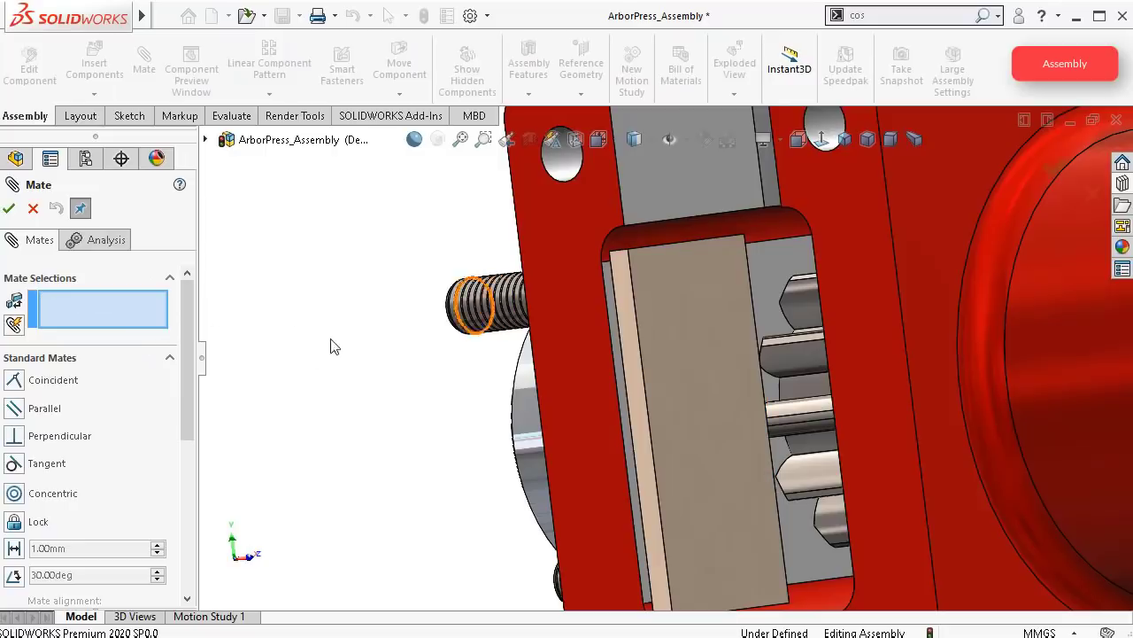
pyautogui.scroll(3, 549, 290)
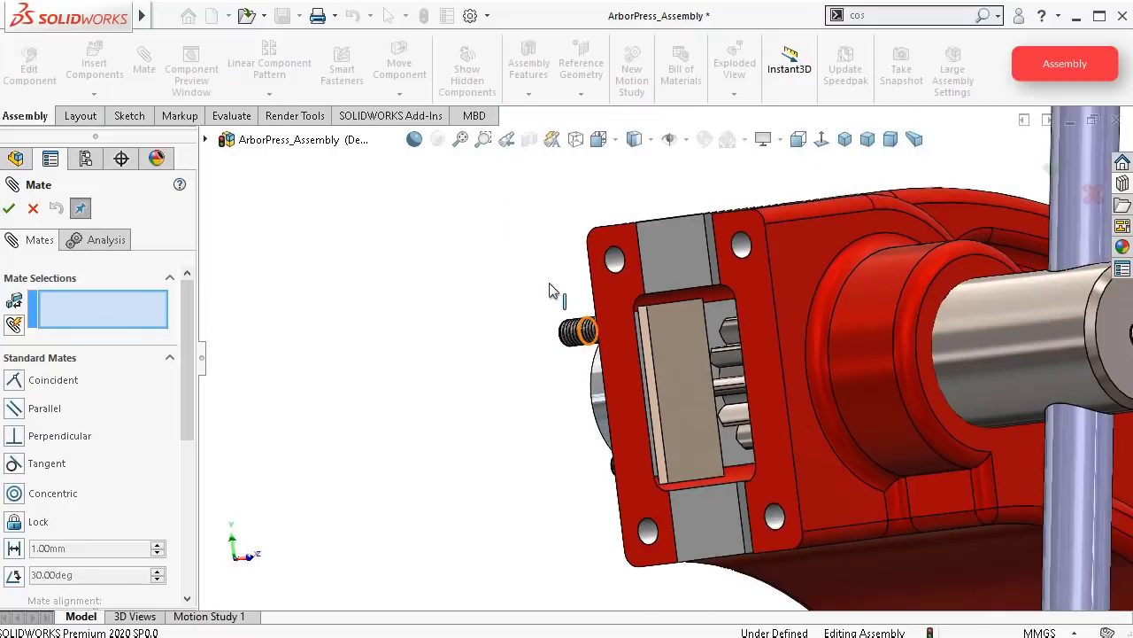
pyautogui.moveTo(191, 398); pyautogui.dragTo(155, 487)
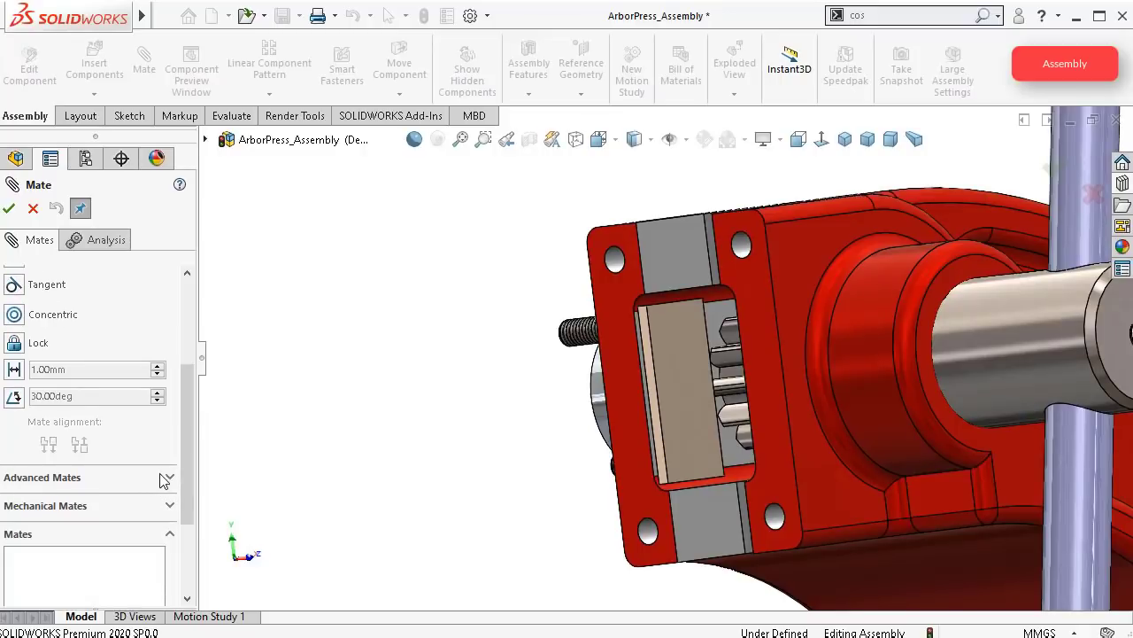
pyautogui.click(164, 478)
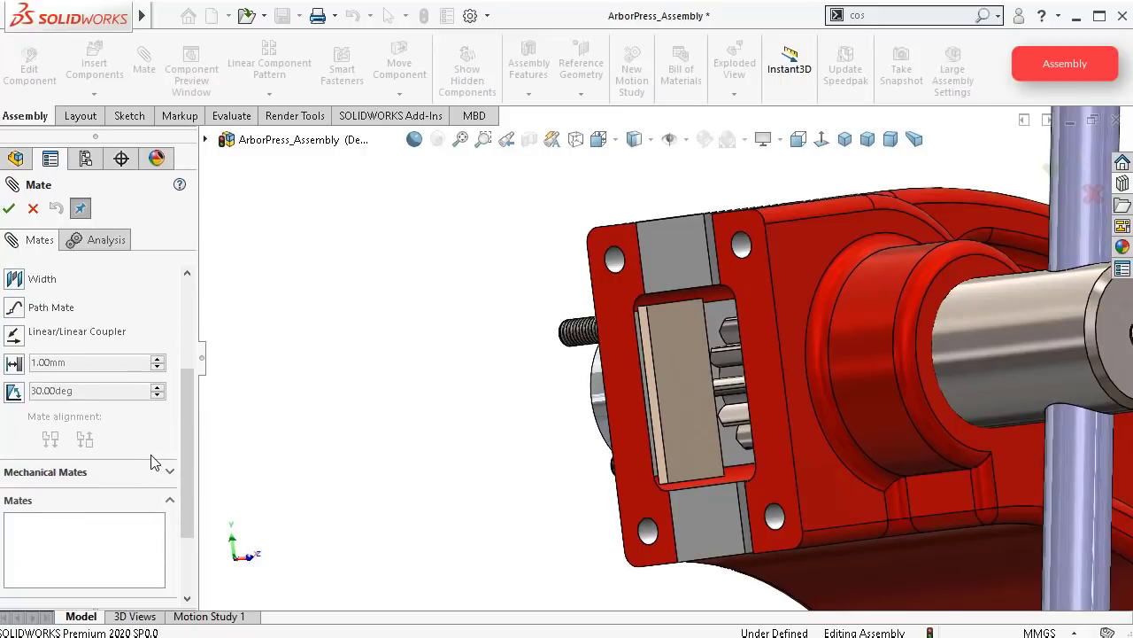
pyautogui.scroll(4, 147, 443)
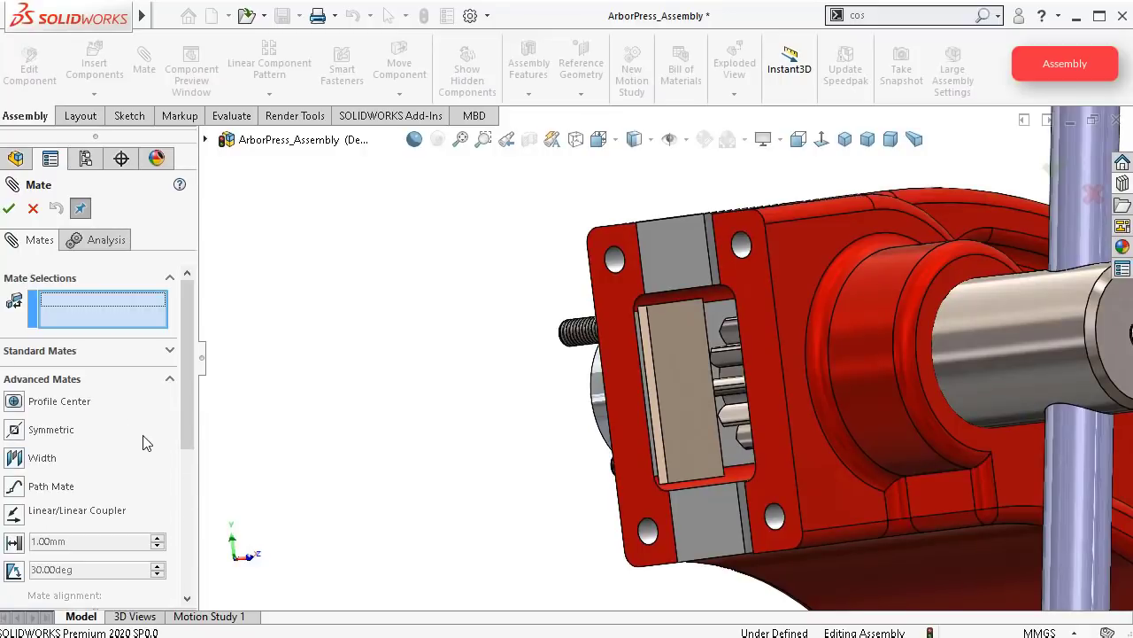
pyautogui.click(42, 458)
# Step: Try to centre the gib plate's two end faces between two opposite frame faces with a Centered Width mate, and cancel it
pyautogui.scroll(-5, 660, 310)
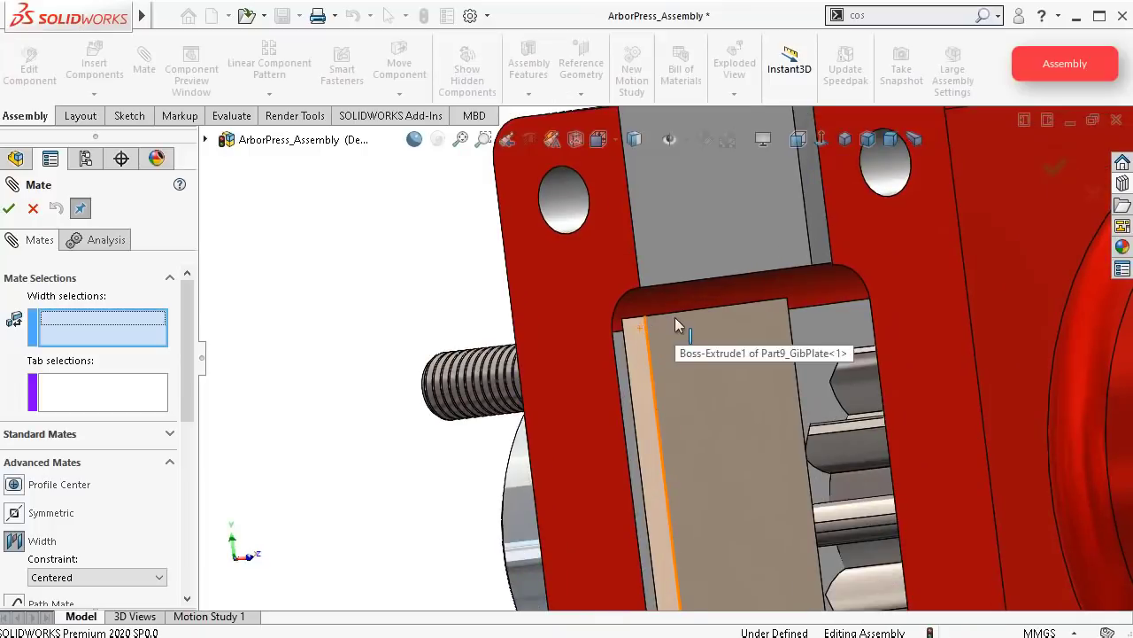
pyautogui.moveTo(676, 326); pyautogui.dragTo(855, 361, button='middle')
pyautogui.click(731, 237)
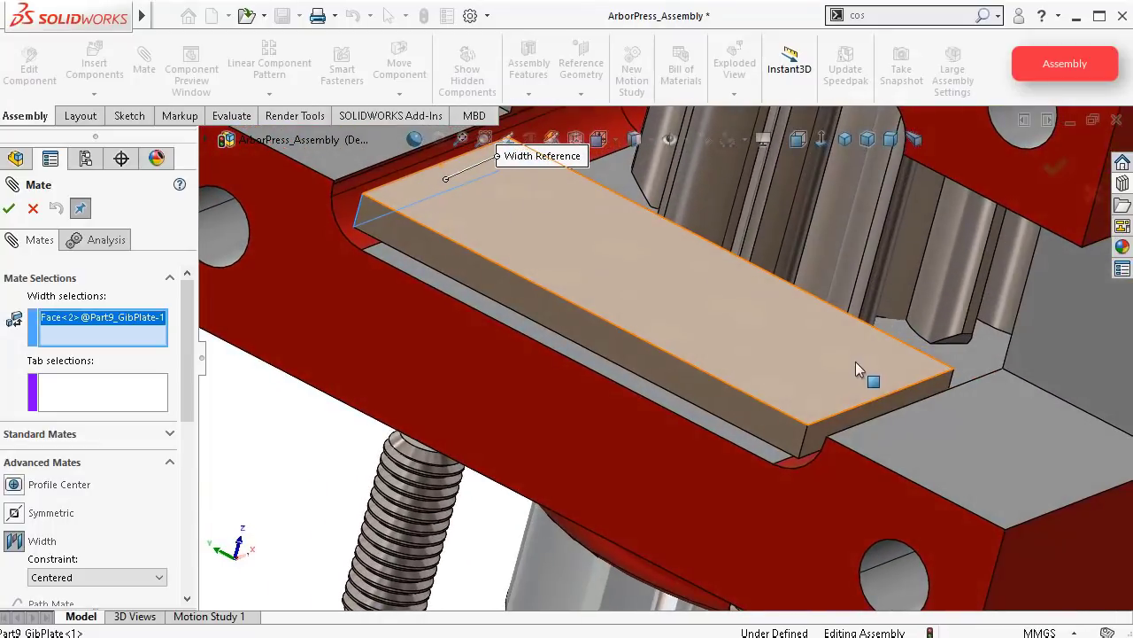
pyautogui.click(880, 401)
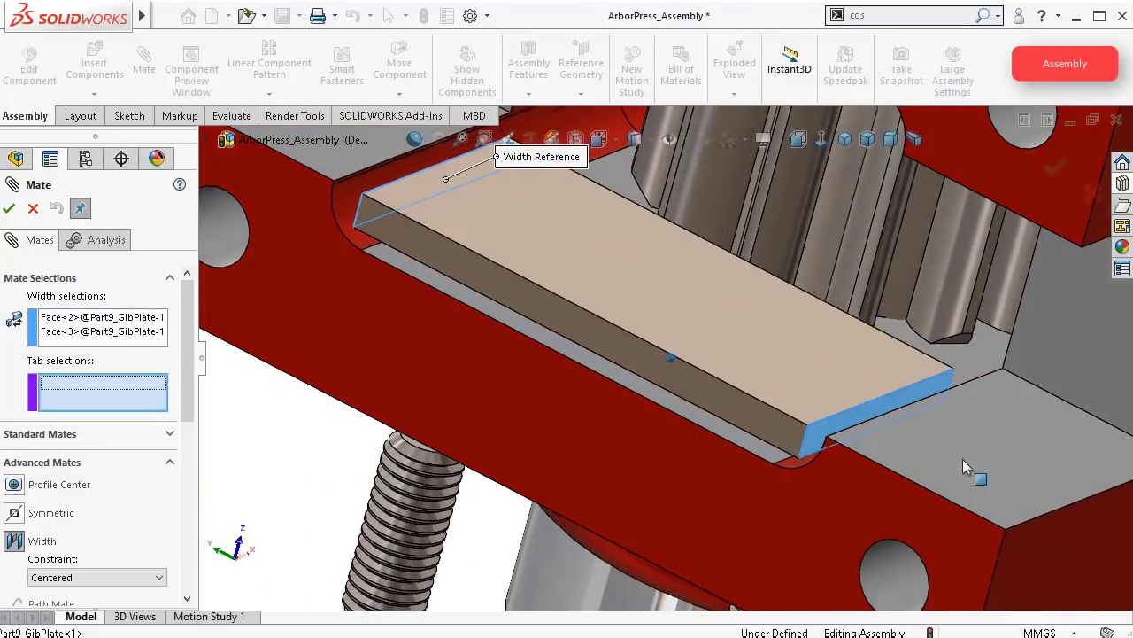
pyautogui.moveTo(962, 459); pyautogui.dragTo(682, 316, button='middle')
pyautogui.click(987, 503)
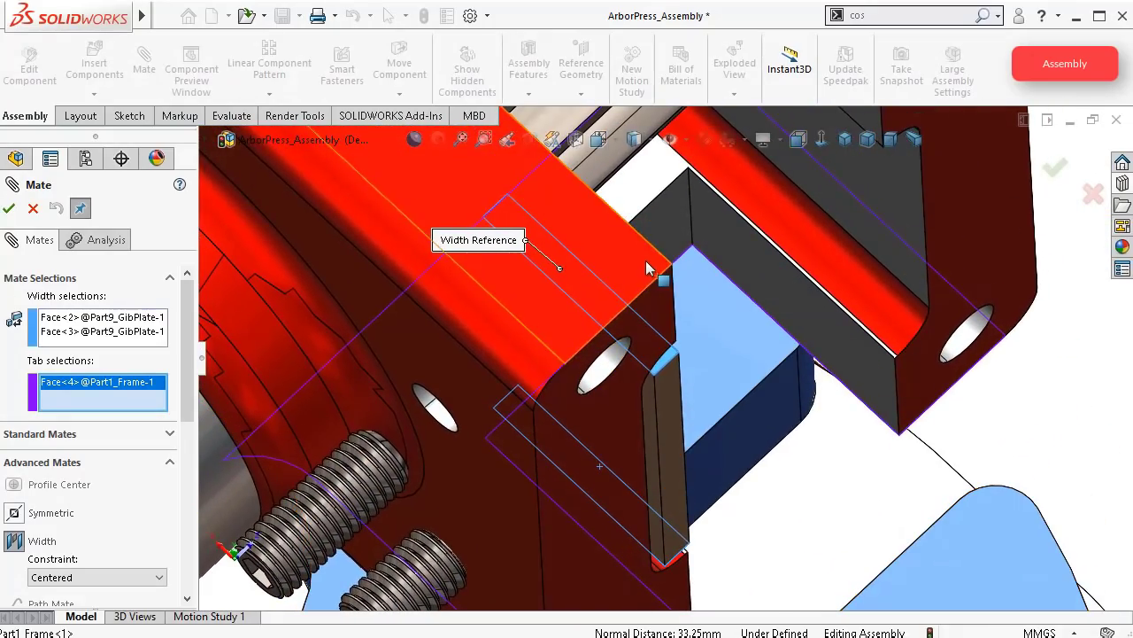
pyautogui.click(647, 269)
pyautogui.moveTo(646, 269); pyautogui.dragTo(433, 253, button='middle')
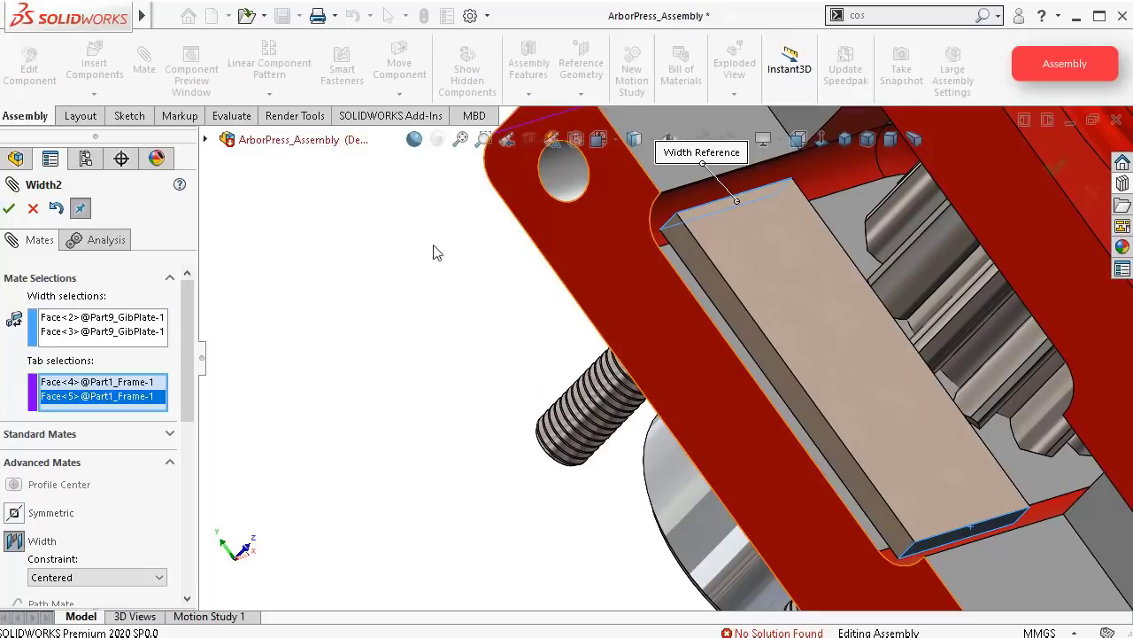
pyautogui.click(11, 211)
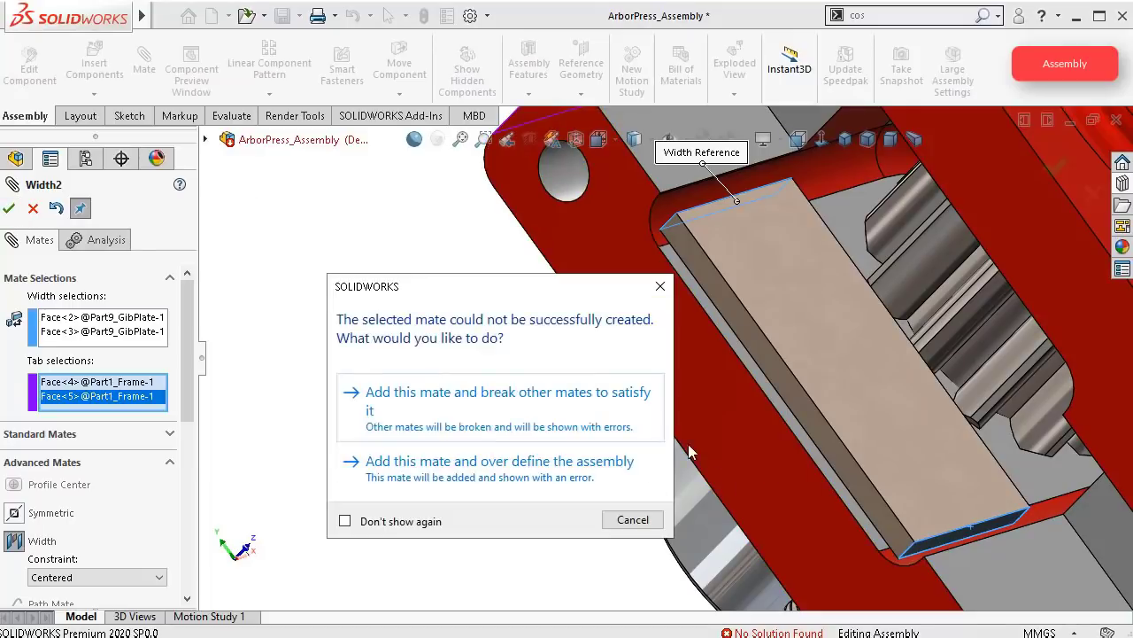
pyautogui.click(660, 287)
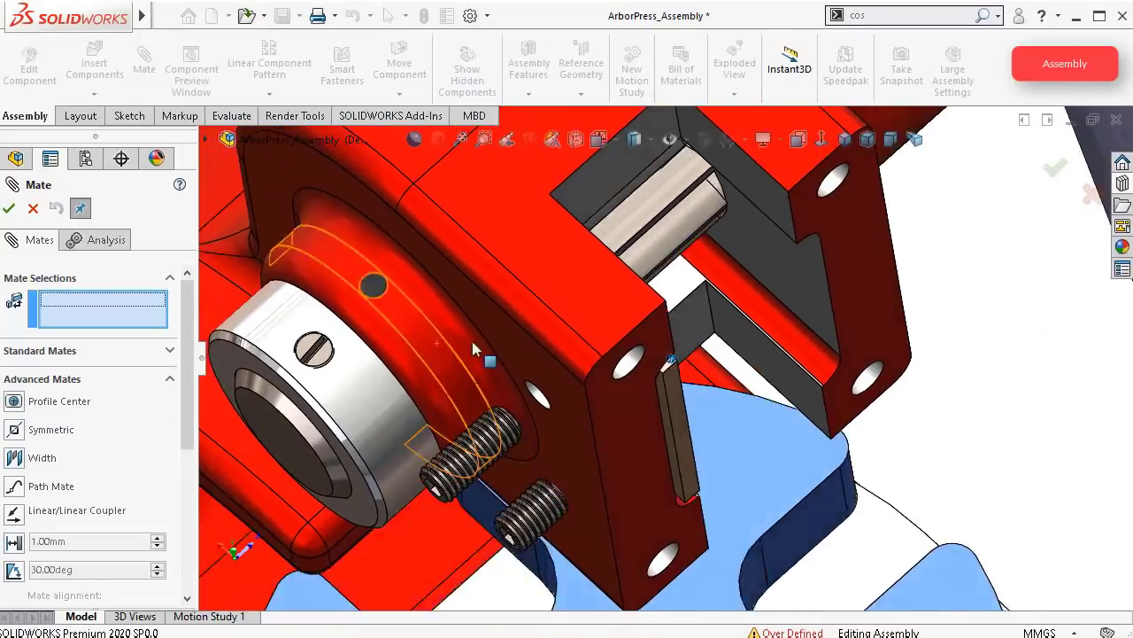
# Step: Try to make the gib plate's long narrow face coincident with the frame's front face, and cancel the mate
pyautogui.moveTo(472, 341); pyautogui.dragTo(698, 383, button='middle')
pyautogui.scroll(-4, 698, 390)
pyautogui.click(823, 455)
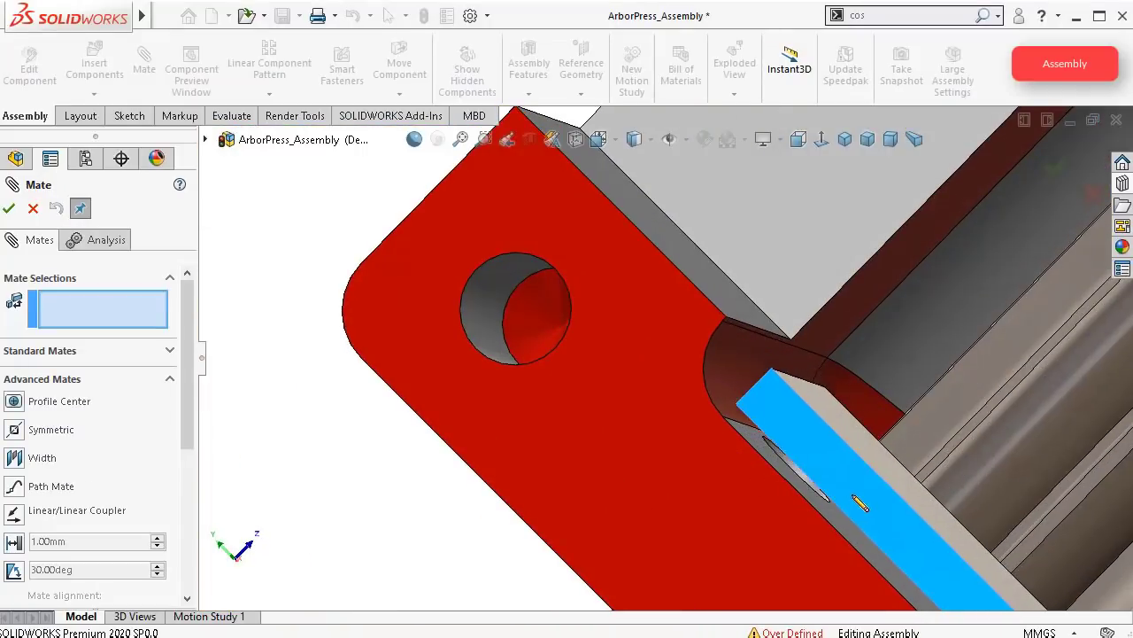
pyautogui.moveTo(827, 476); pyautogui.dragTo(778, 408, button='middle')
pyautogui.scroll(1, 790, 429)
pyautogui.moveTo(762, 355); pyautogui.dragTo(848, 425, button='middle')
pyautogui.click(833, 453)
pyautogui.moveTo(826, 447); pyautogui.dragTo(829, 443)
pyautogui.click(800, 427)
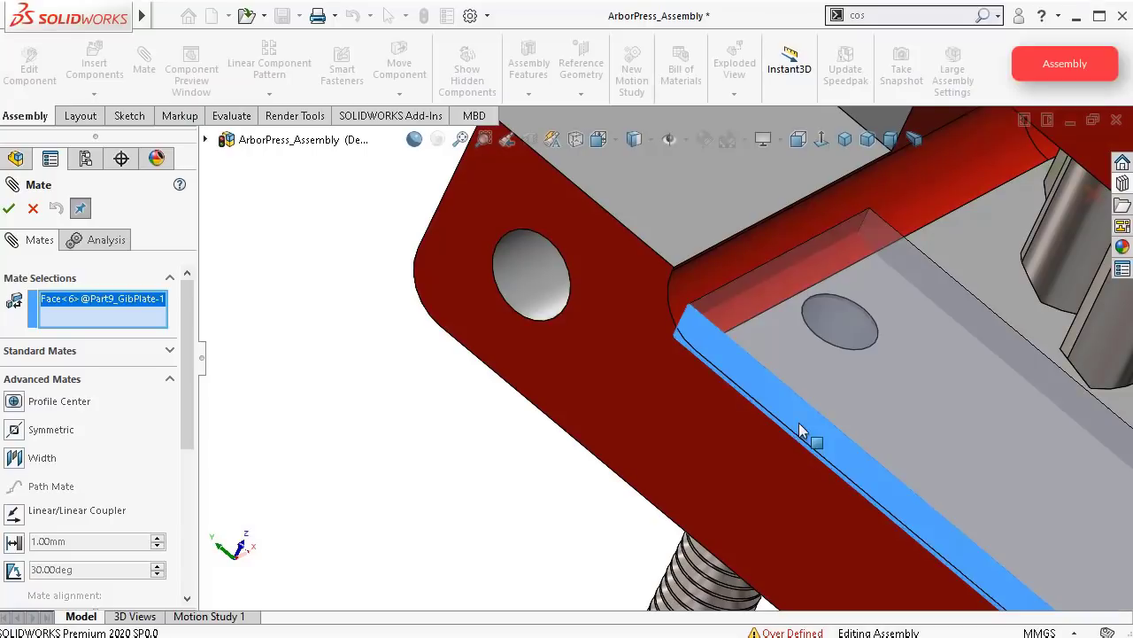
pyautogui.click(758, 455)
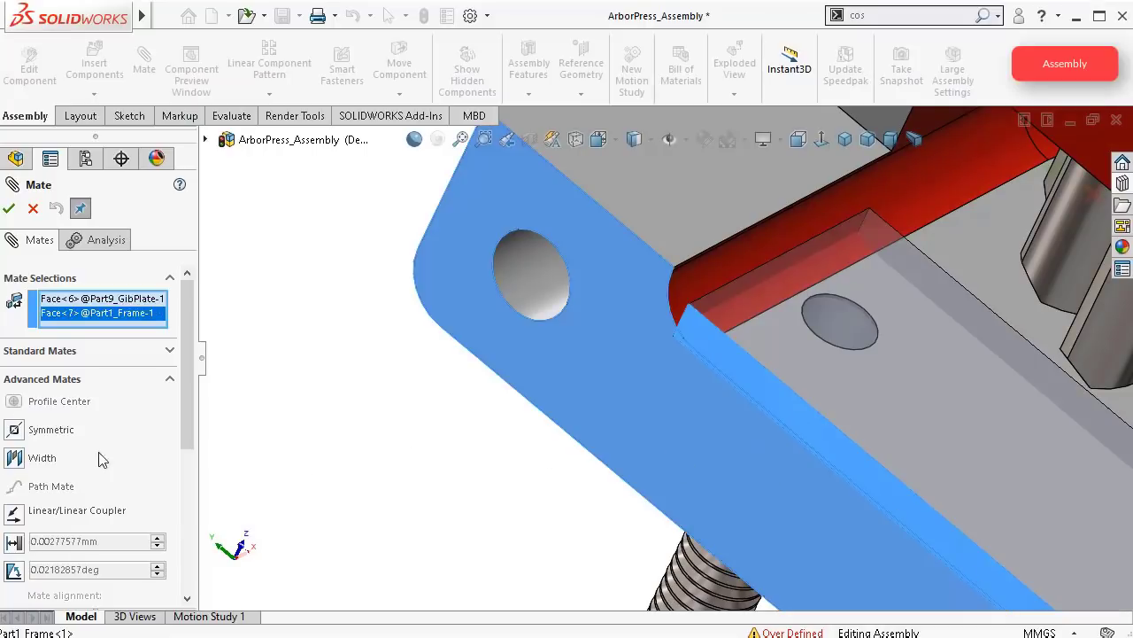
pyautogui.click(170, 350)
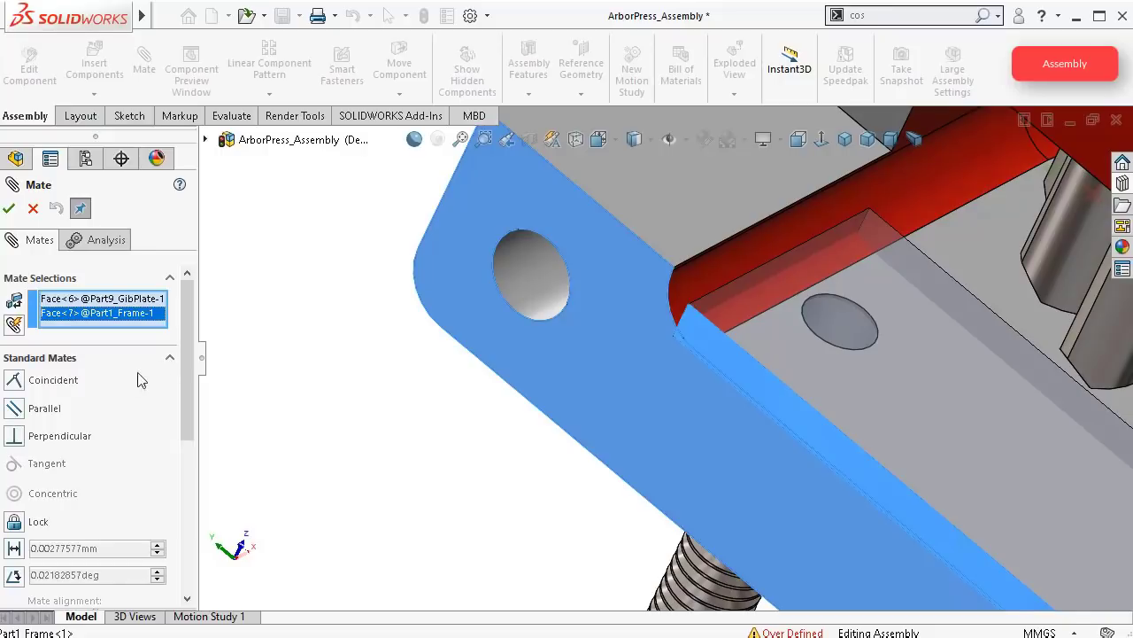
pyautogui.click(9, 210)
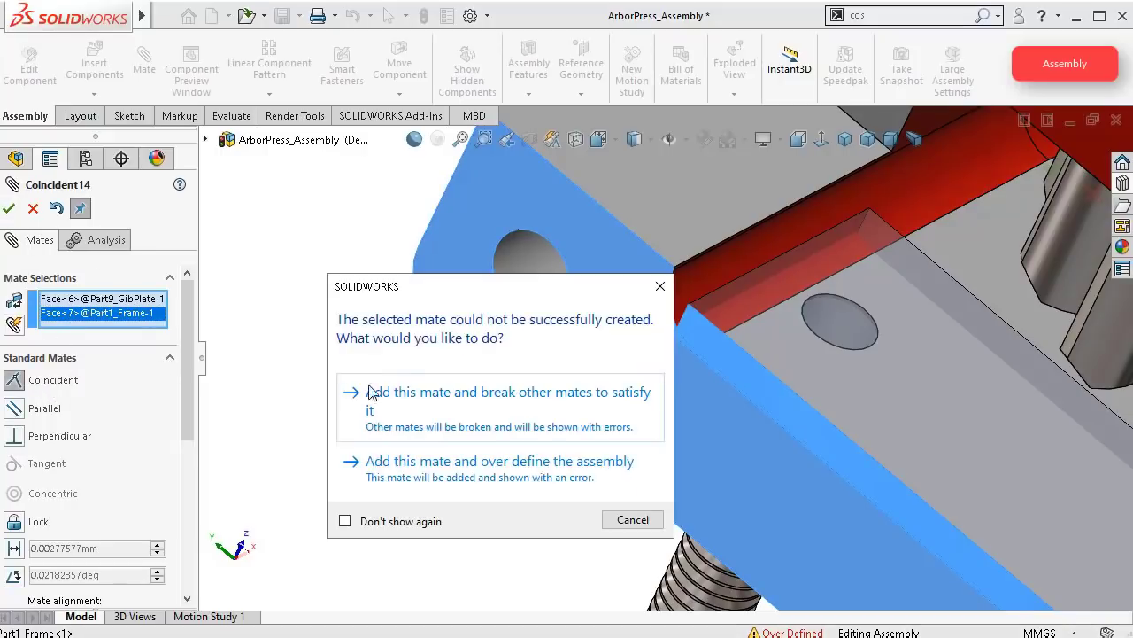
pyautogui.click(659, 286)
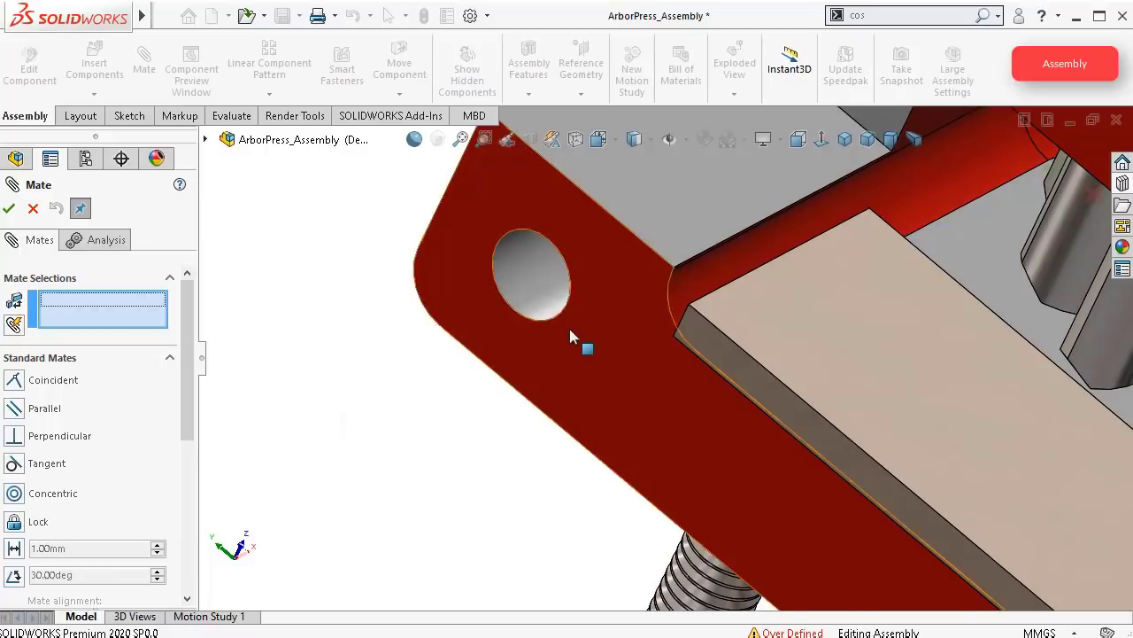
# Step: Leave the Mate command and move the gib plate out of the frame opening, toward the set screw side
pyautogui.scroll(2, 631, 339)
pyautogui.scroll(3, 772, 371)
pyautogui.moveTo(631, 338); pyautogui.dragTo(758, 390, button='middle')
pyautogui.scroll(-2, 758, 389)
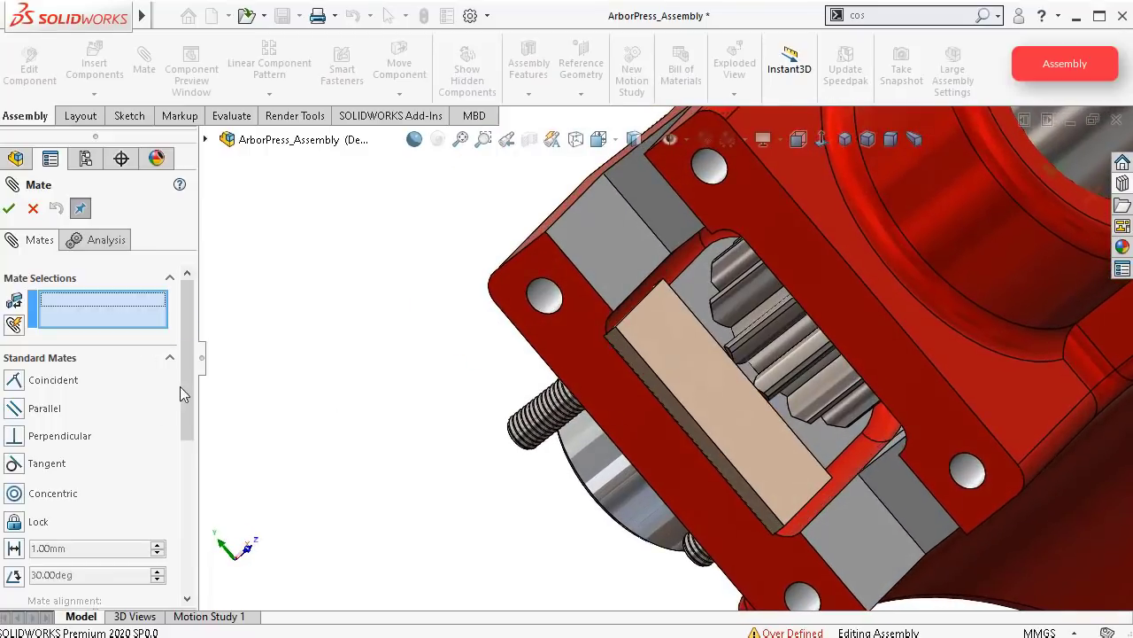
pyautogui.click(33, 208)
pyautogui.scroll(-3, 673, 374)
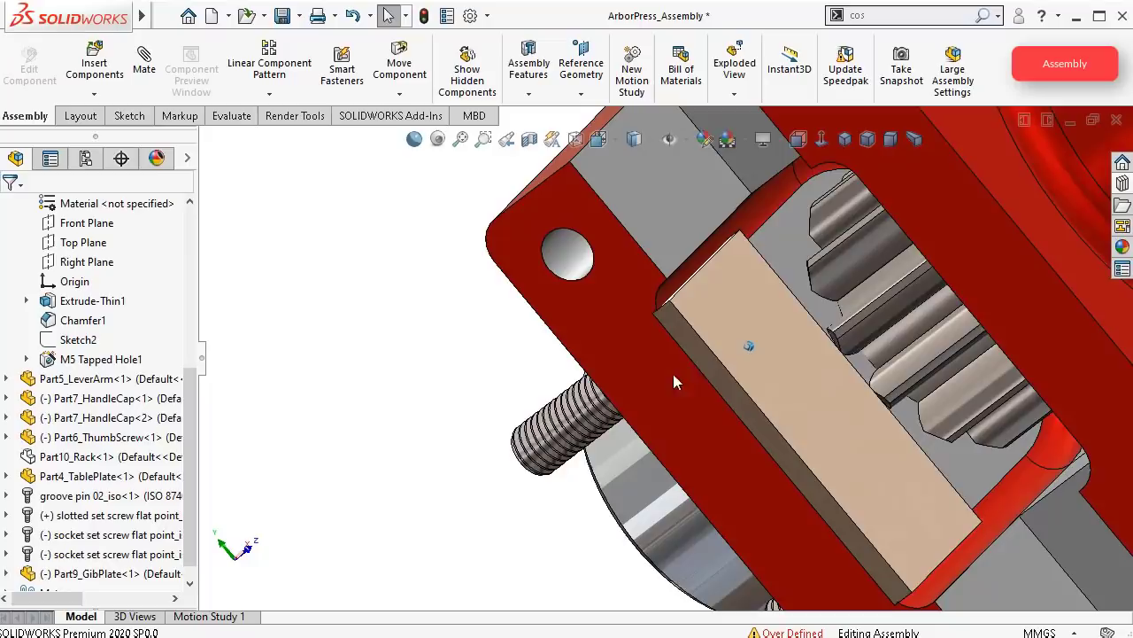
pyautogui.moveTo(733, 367); pyautogui.dragTo(568, 407)
pyautogui.scroll(-1, 98, 547)
# Step: Delete the Coincident13 mate between the rack and the gib plate from the assembly's mates
pyautogui.moveTo(262, 463); pyautogui.dragTo(195, 471, button='middle')
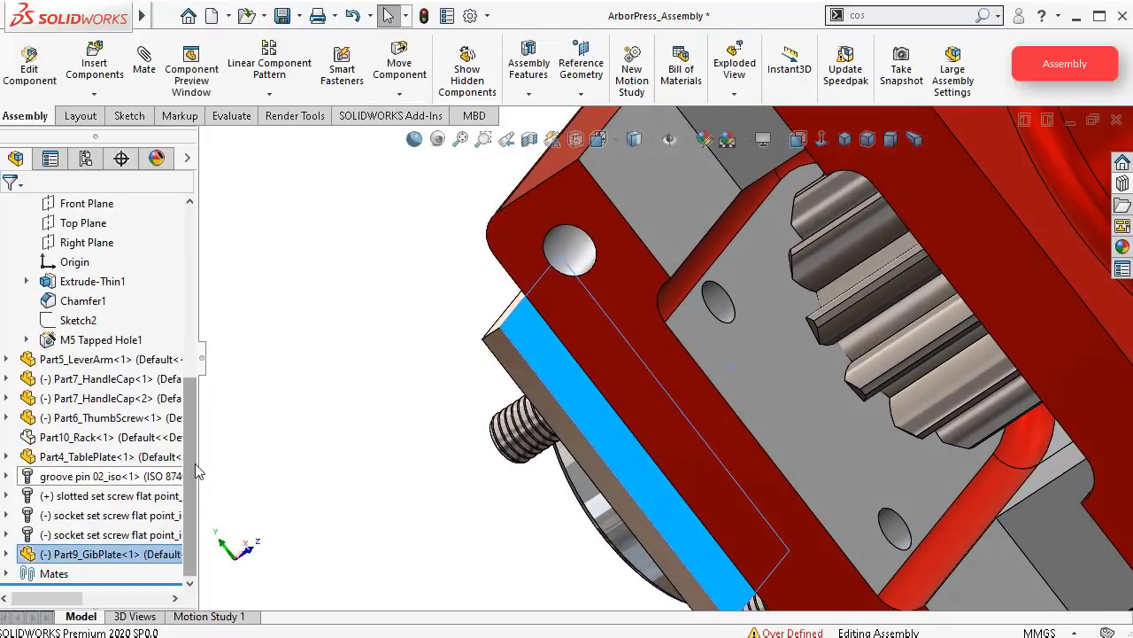
pyautogui.click(9, 574)
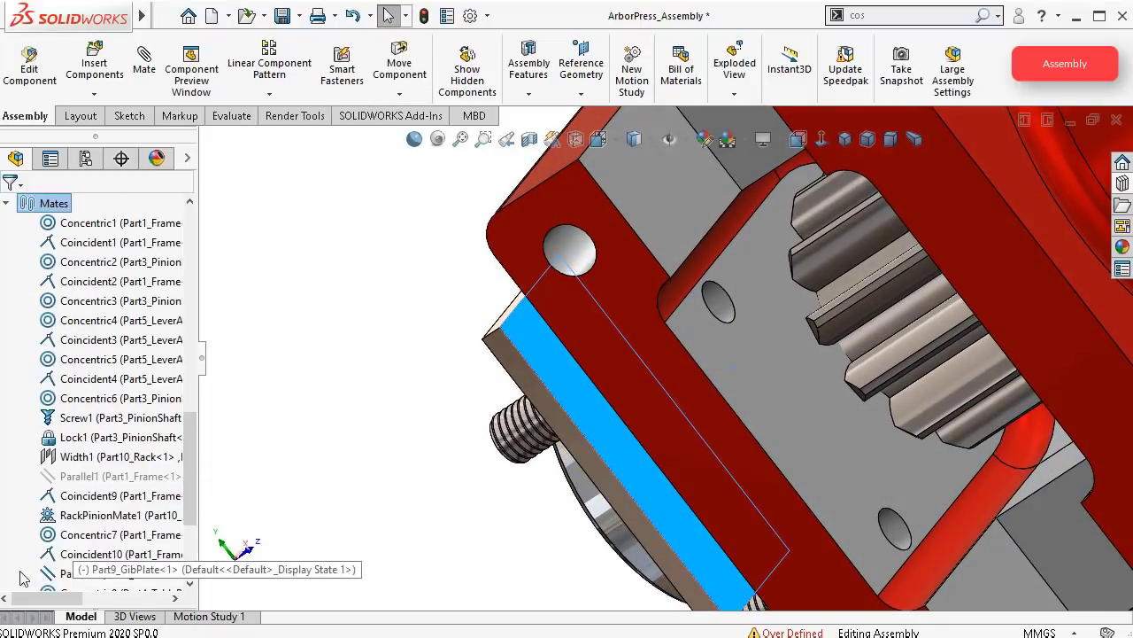
pyautogui.scroll(-5, 107, 513)
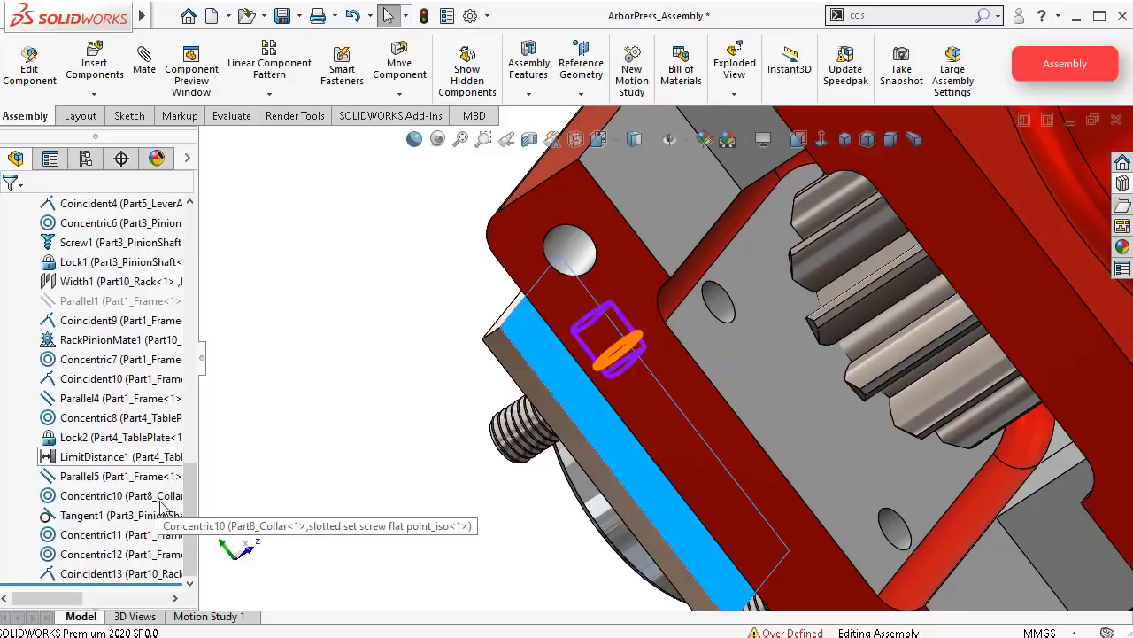
pyautogui.click(86, 577)
pyautogui.rightClick(85, 578)
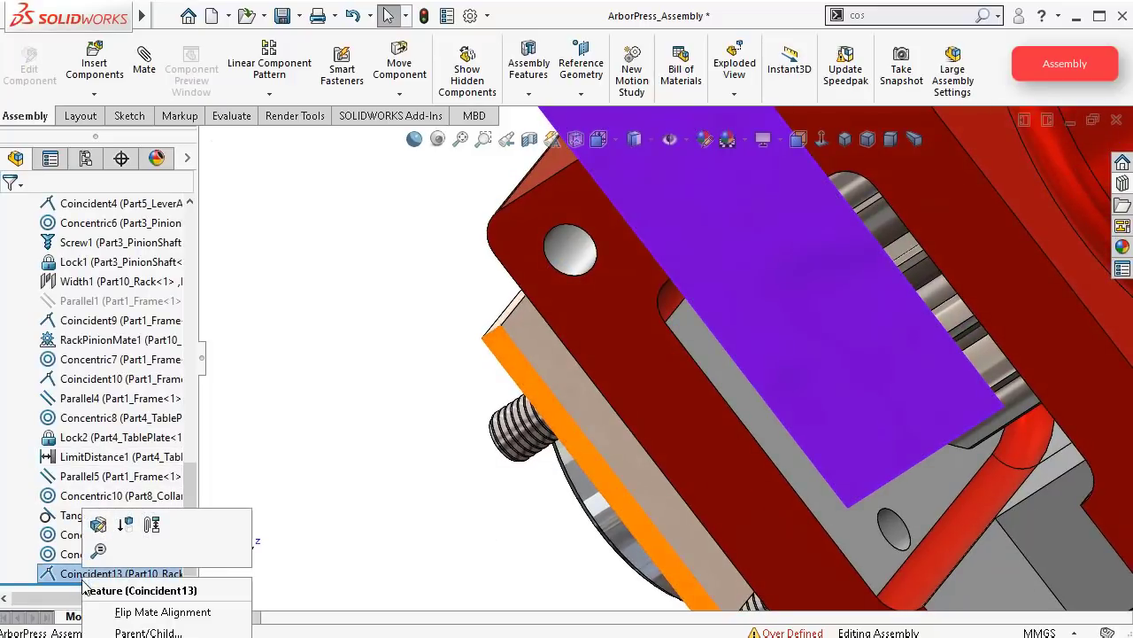
pyautogui.press('Delete')
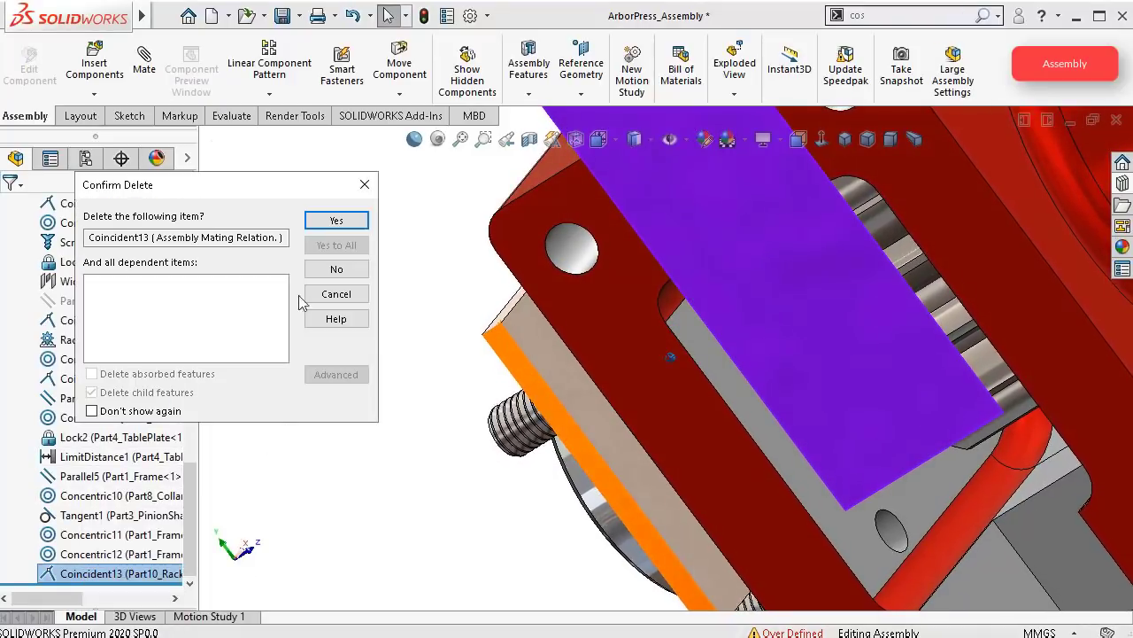
pyautogui.click(325, 222)
# Step: Add a Coincident mate between the gib plate's long narrow face and the frame's front face
pyautogui.scroll(3, 670, 418)
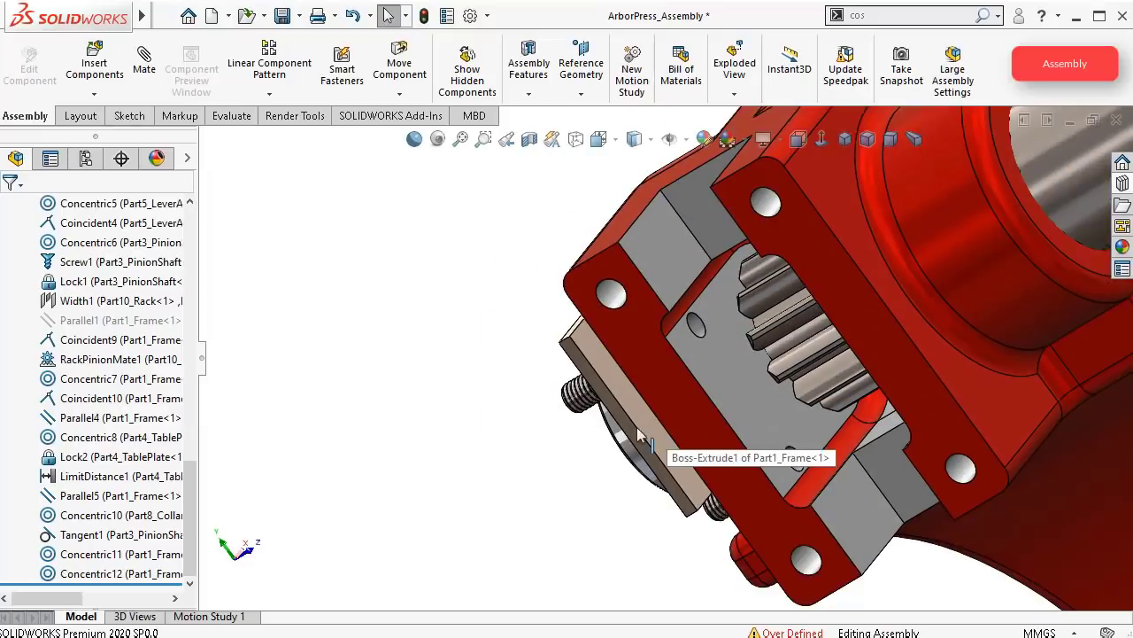
pyautogui.scroll(-5, 585, 398)
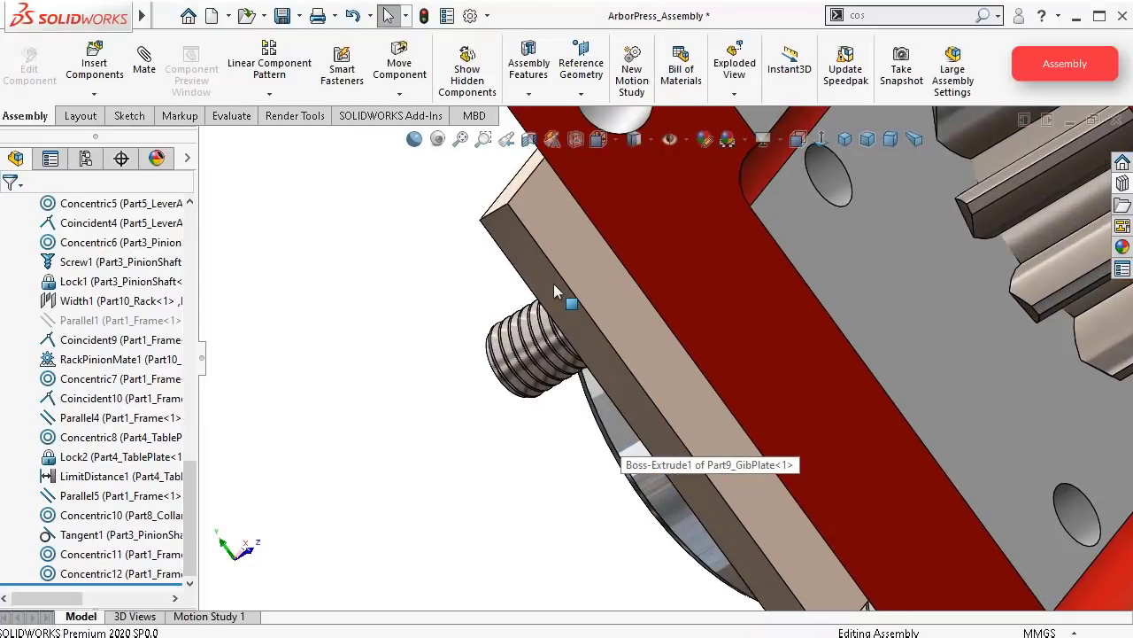
pyautogui.click(553, 284)
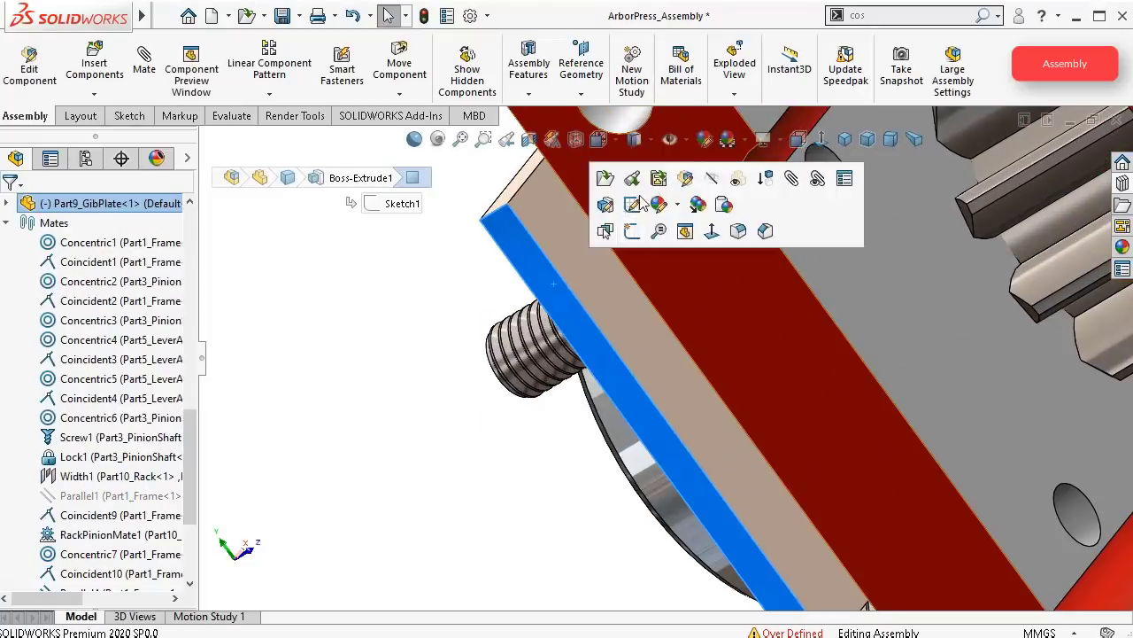
pyautogui.click(792, 180)
pyautogui.click(757, 321)
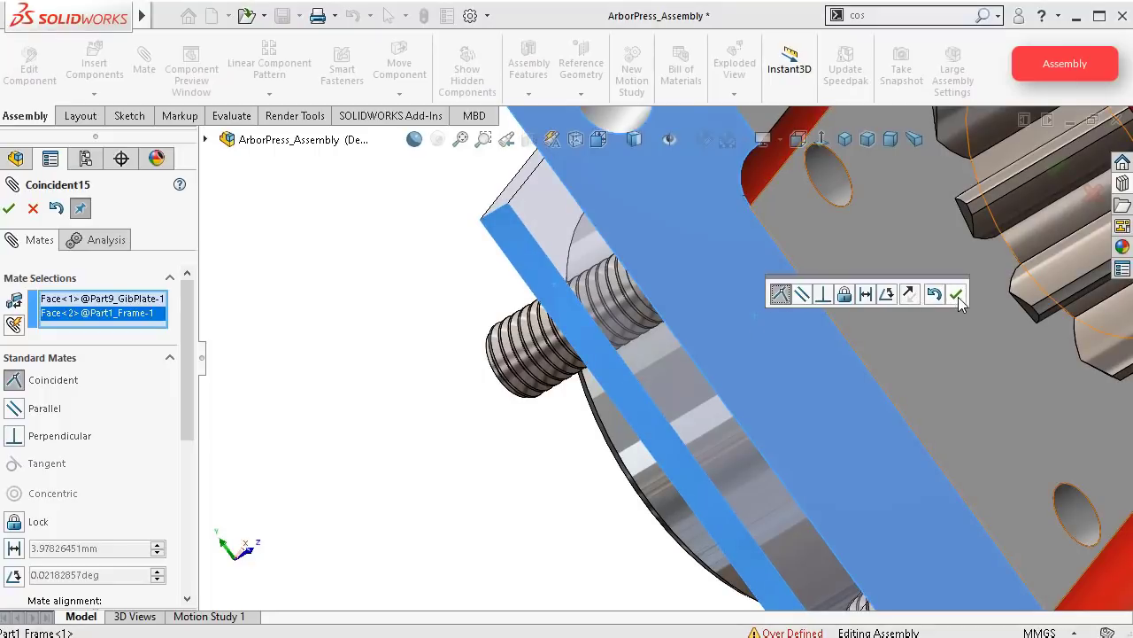
pyautogui.click(958, 296)
# Step: Start an advanced Width mate for the gib plate with the Centered constraint
pyautogui.scroll(5, 642, 275)
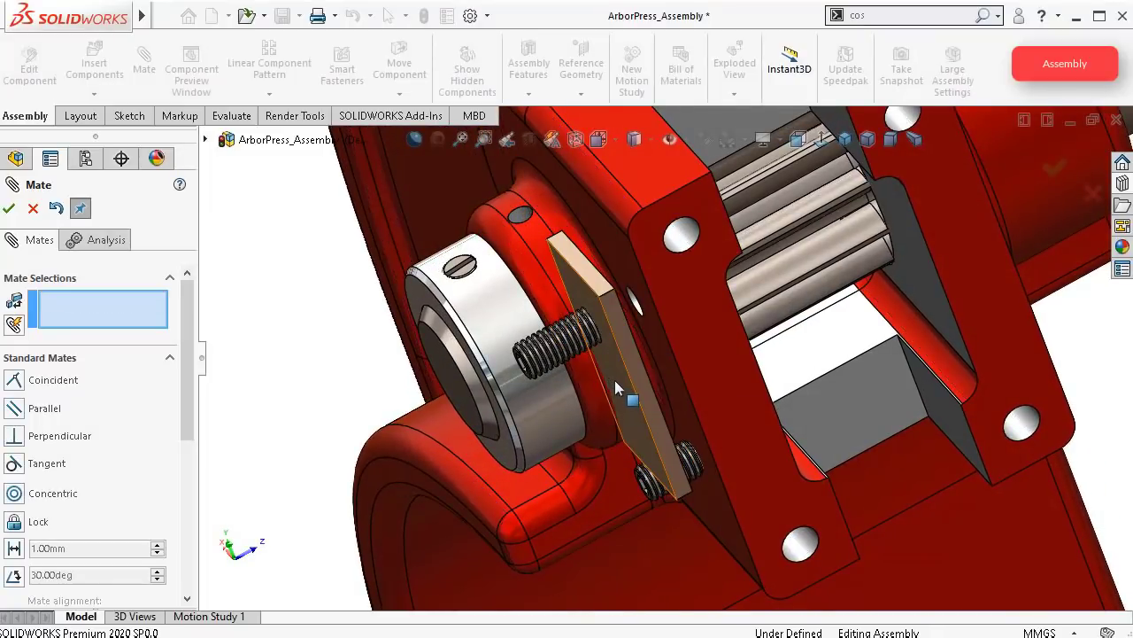
pyautogui.scroll(-3, 642, 355)
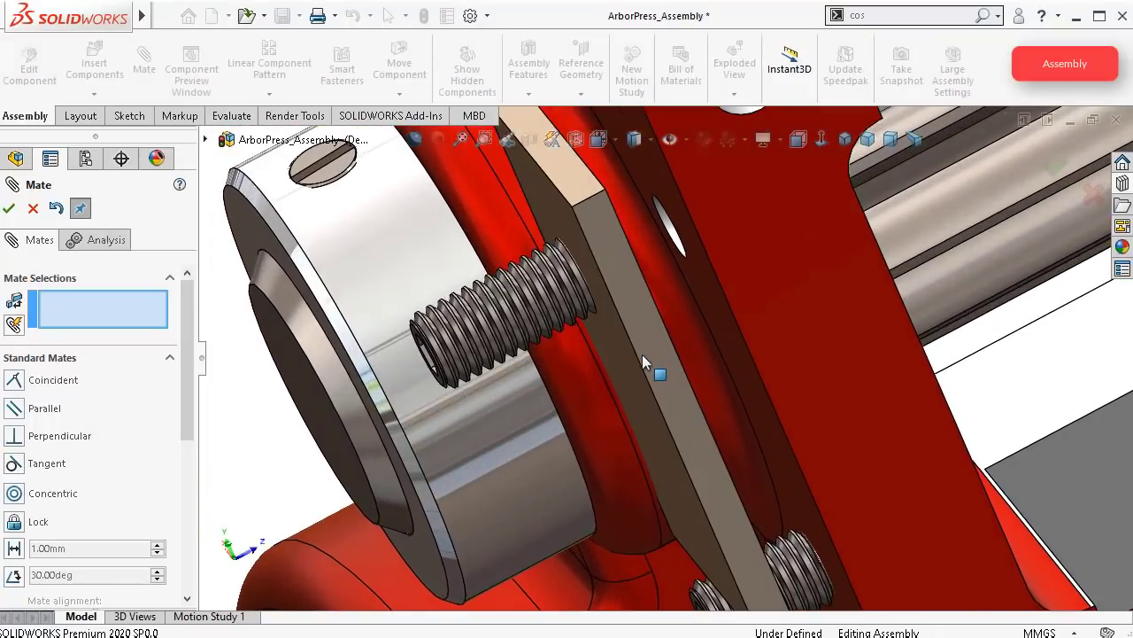
pyautogui.scroll(-5, 638, 352)
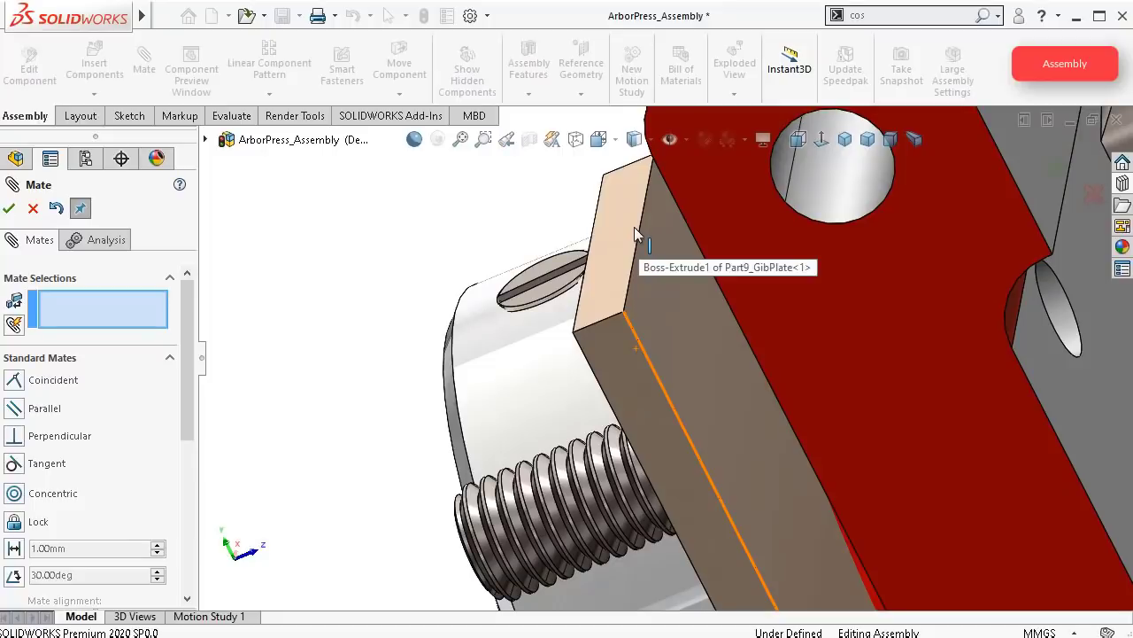
pyautogui.moveTo(188, 317); pyautogui.dragTo(151, 383)
pyautogui.scroll(3, 154, 388)
pyautogui.scroll(-3, 151, 354)
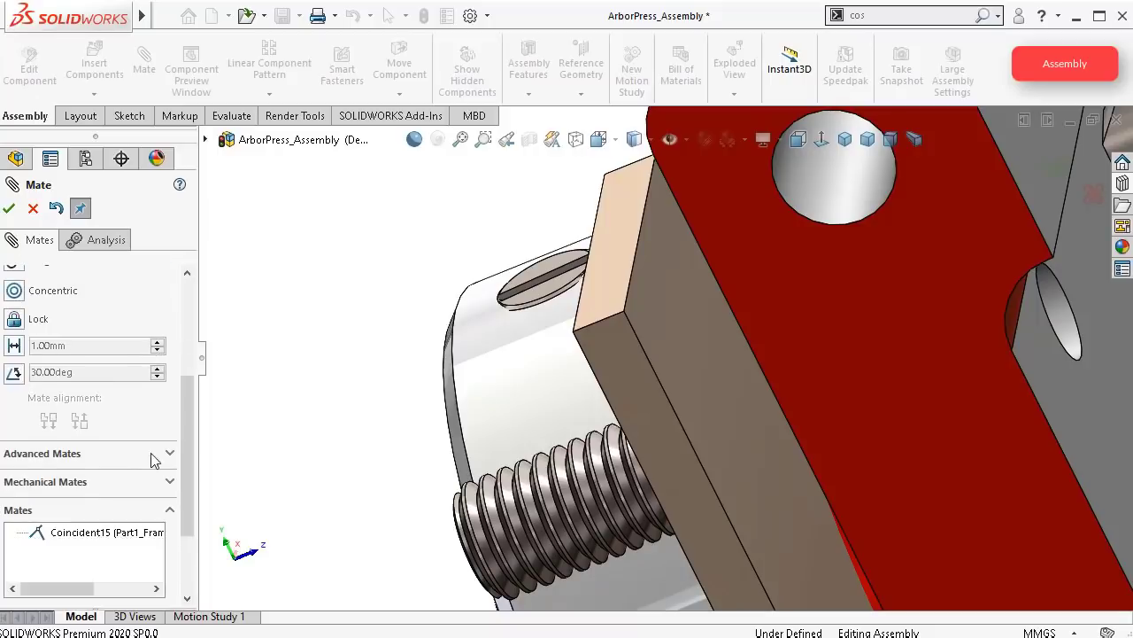
pyautogui.click(169, 455)
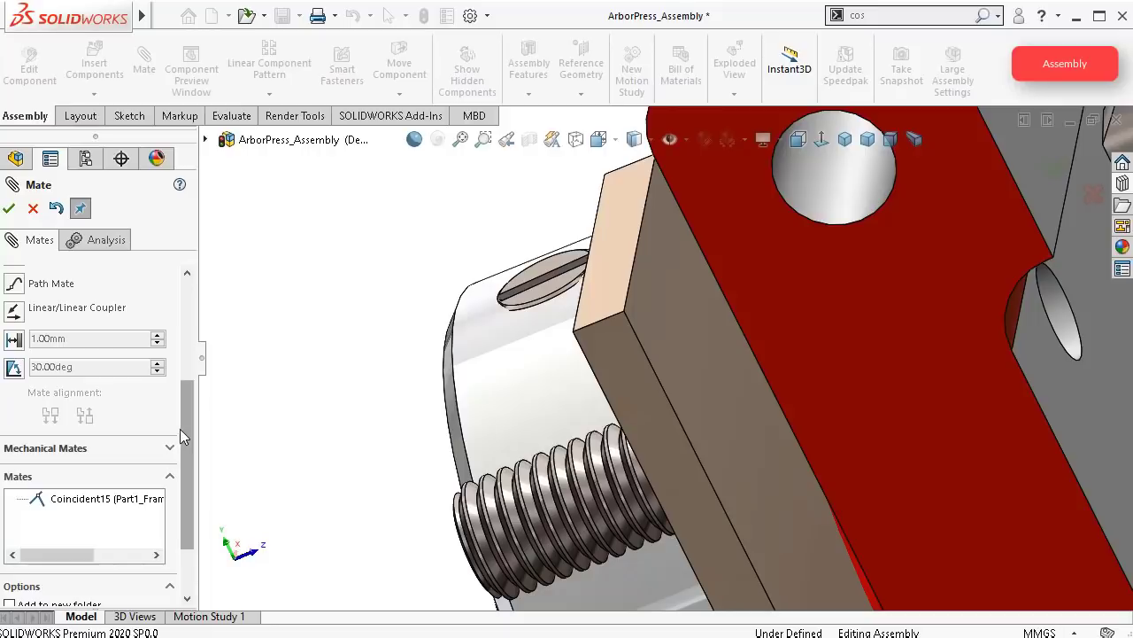
pyautogui.moveTo(179, 429); pyautogui.dragTo(188, 380)
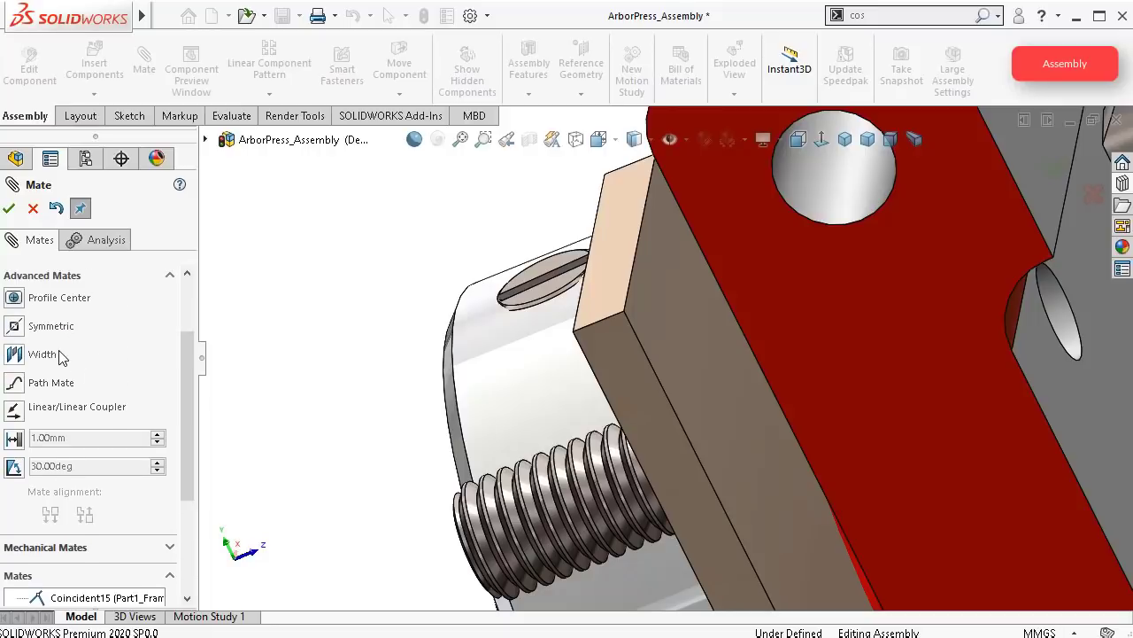
pyautogui.click(14, 354)
# Step: Pick the gib plate's two short end faces as the width references
pyautogui.moveTo(344, 351); pyautogui.dragTo(434, 359, button='middle')
pyautogui.moveTo(494, 406); pyautogui.dragTo(474, 390, button='middle')
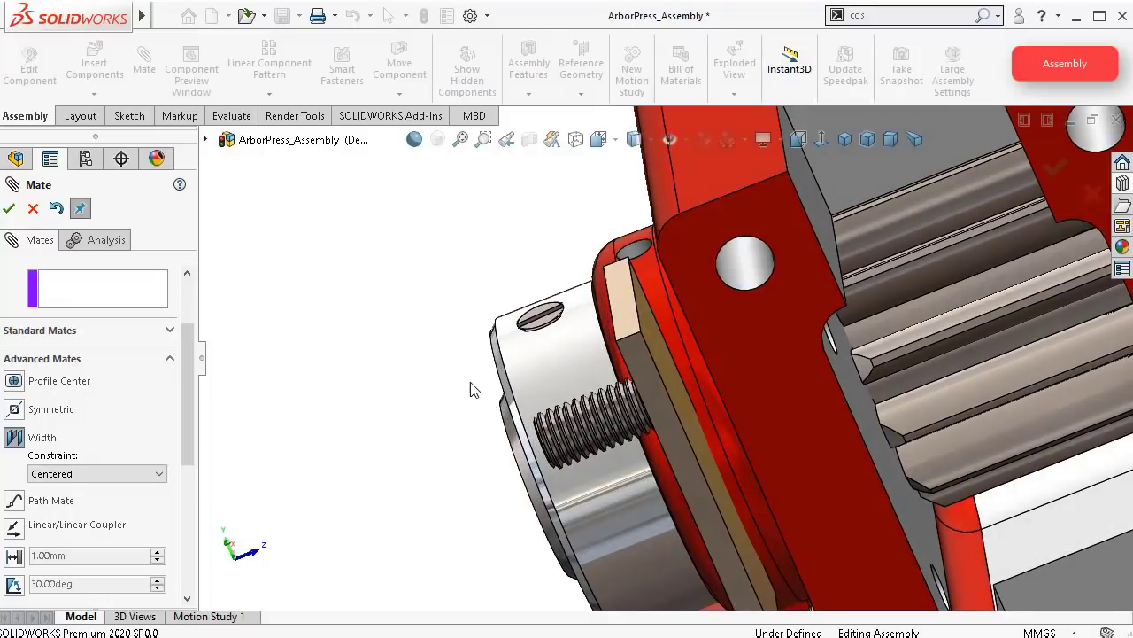
pyautogui.click(626, 312)
pyautogui.moveTo(627, 350); pyautogui.dragTo(941, 485, button='middle')
pyautogui.scroll(-3, 941, 485)
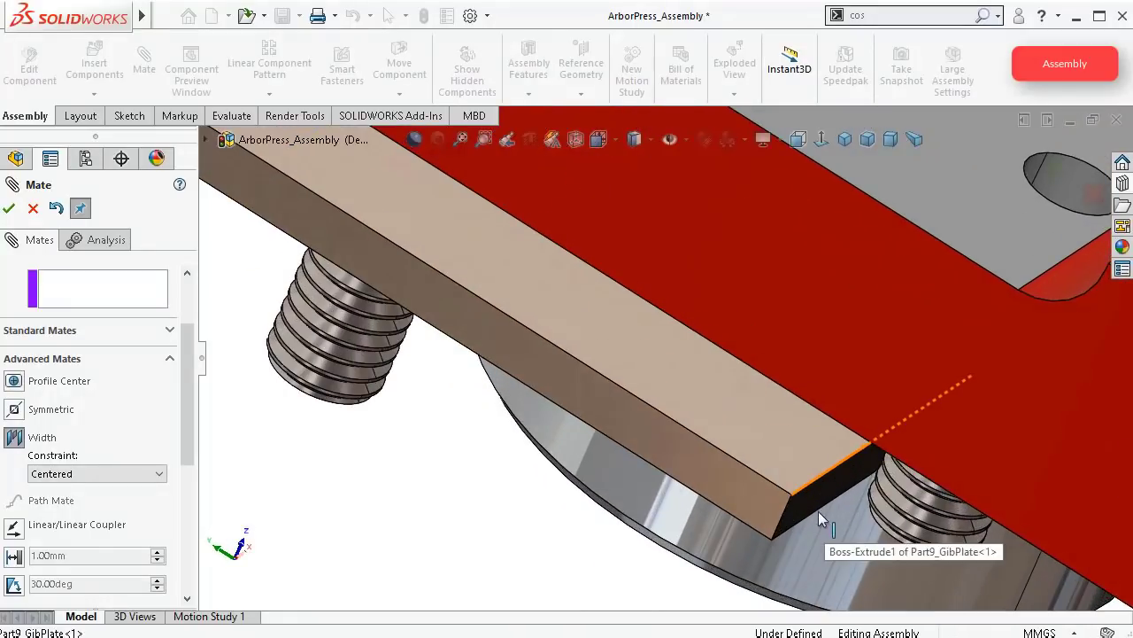
pyautogui.click(820, 504)
# Step: Use the frame's two opposite faces above and below the front opening as tab references and accept the Centered Width mate
pyautogui.scroll(3, 832, 503)
pyautogui.moveTo(833, 503); pyautogui.dragTo(787, 263, button='middle')
pyautogui.scroll(4, 786, 264)
pyautogui.click(753, 201)
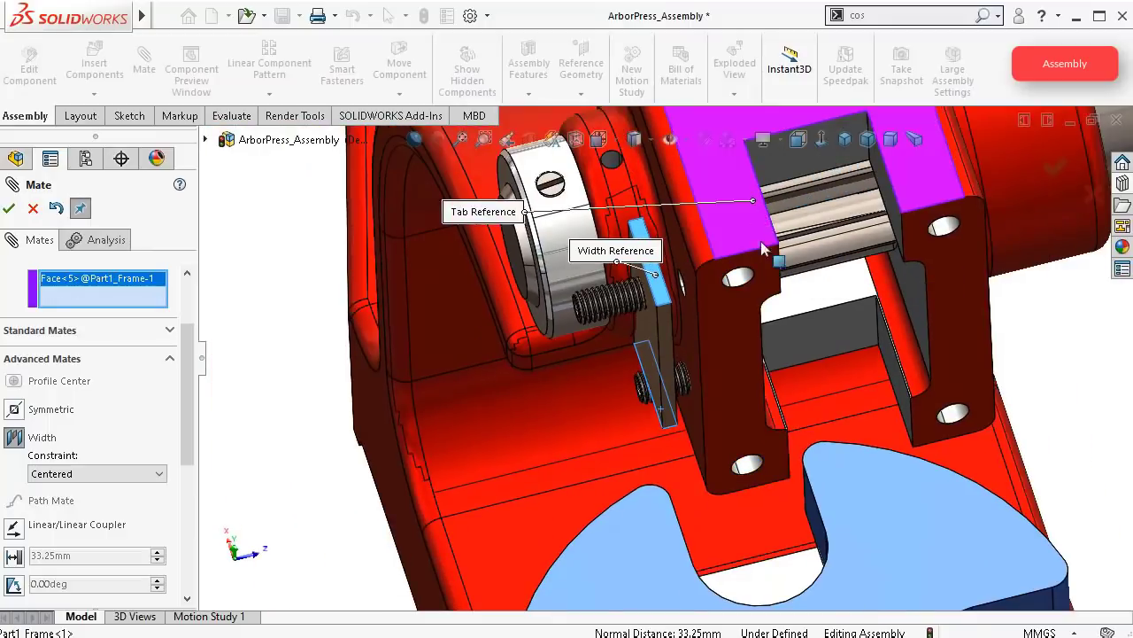
pyautogui.moveTo(753, 201); pyautogui.dragTo(862, 334, button='middle')
pyautogui.click(855, 338)
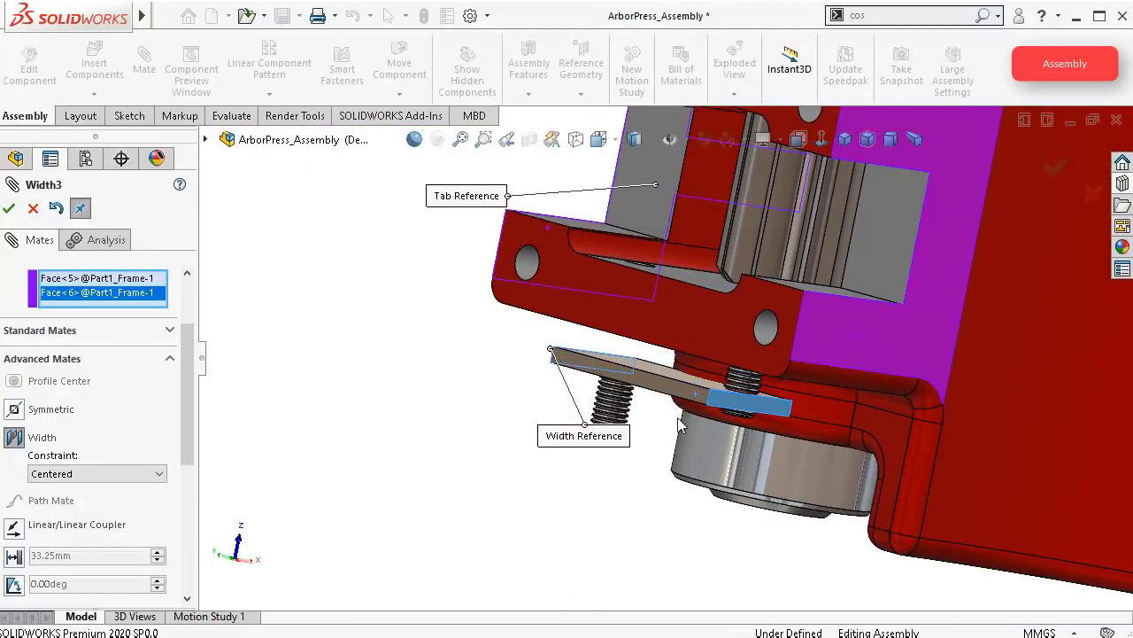
pyautogui.click(10, 217)
# Step: Move the gib plate back into the frame's front opening, next to the pinion teeth
pyautogui.scroll(-3, 420, 283)
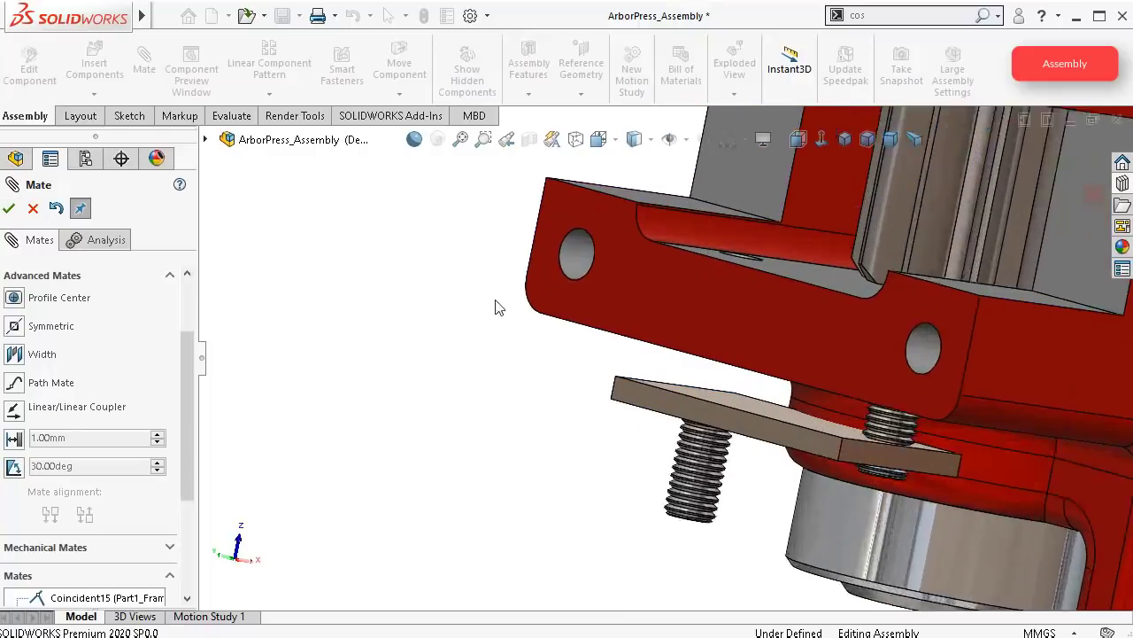
pyautogui.moveTo(788, 464); pyautogui.dragTo(837, 229)
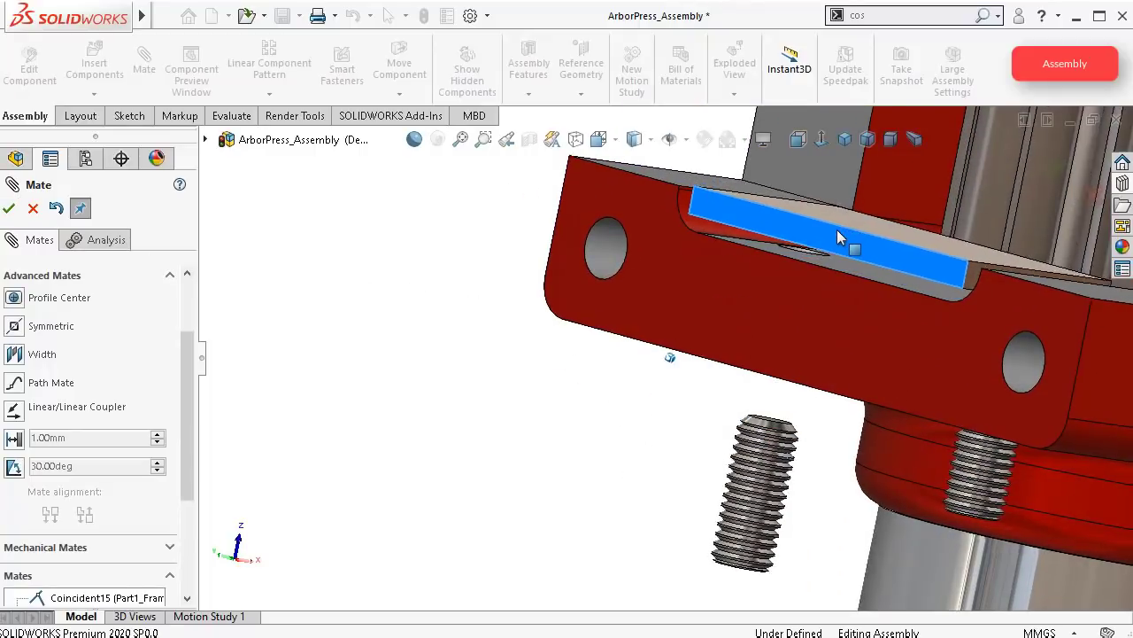
pyautogui.moveTo(837, 229); pyautogui.dragTo(828, 267, button='middle')
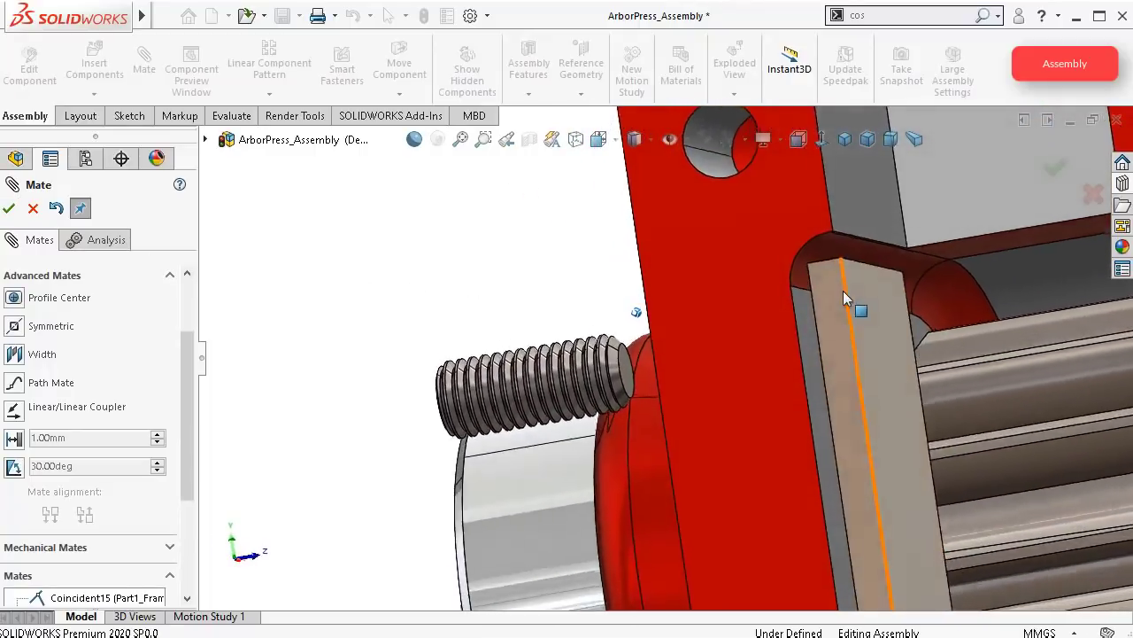
# Step: Add a Coincident mate between the gib plate's wide pinion-side face and the frame's adjacent inner side face
pyautogui.scroll(2, 890, 292)
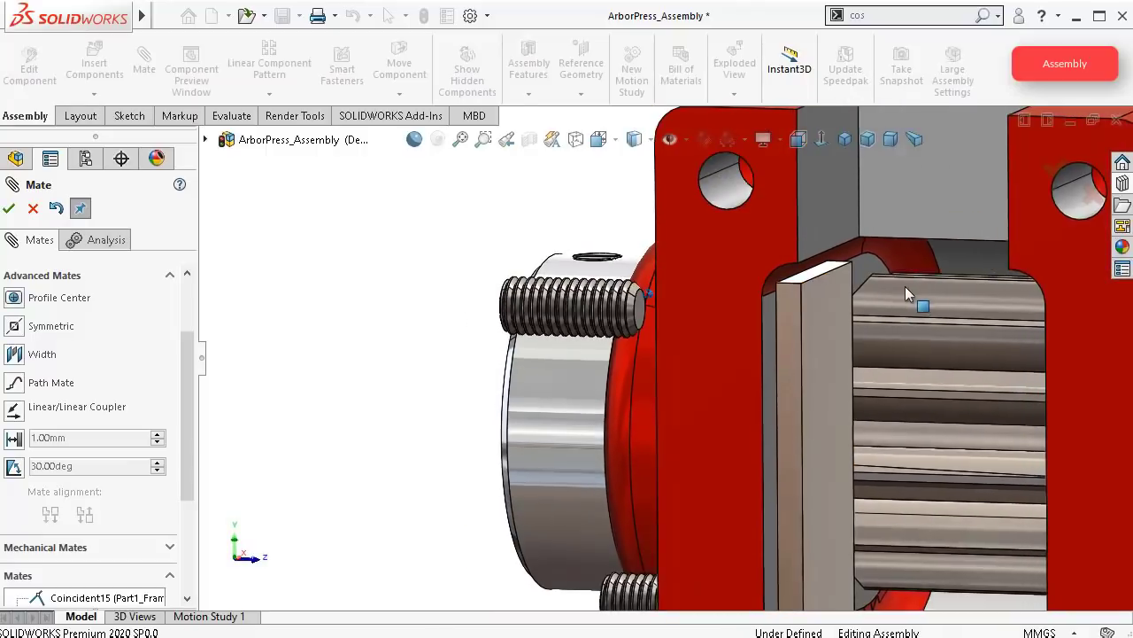
pyautogui.click(825, 333)
pyautogui.click(837, 219)
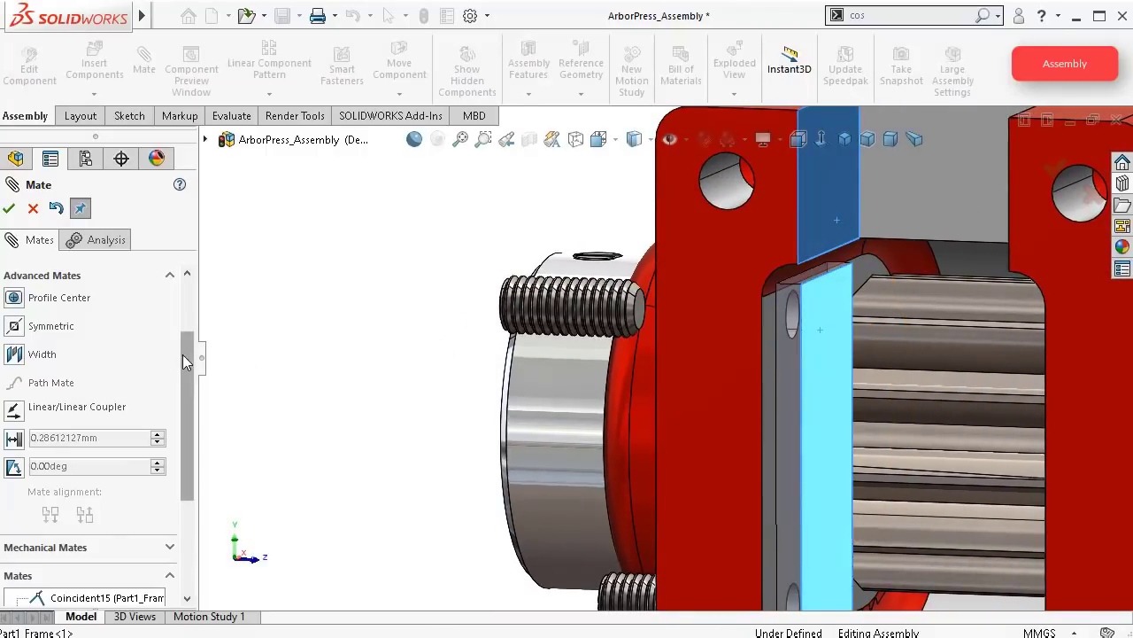
pyautogui.moveTo(183, 354); pyautogui.dragTo(179, 281)
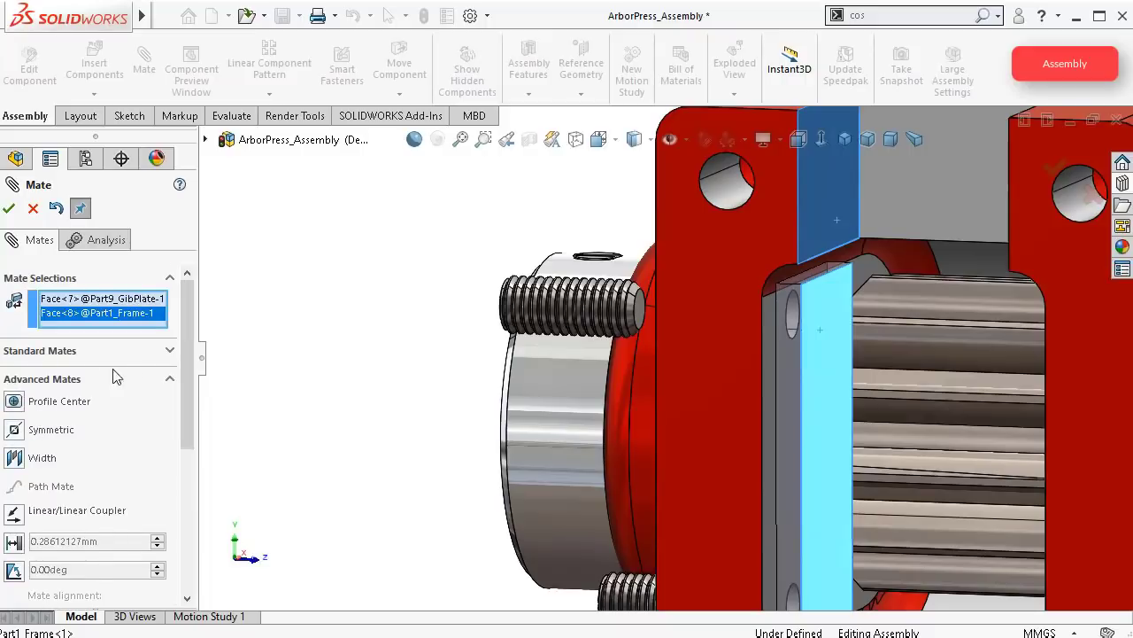
pyautogui.click(139, 352)
pyautogui.click(15, 381)
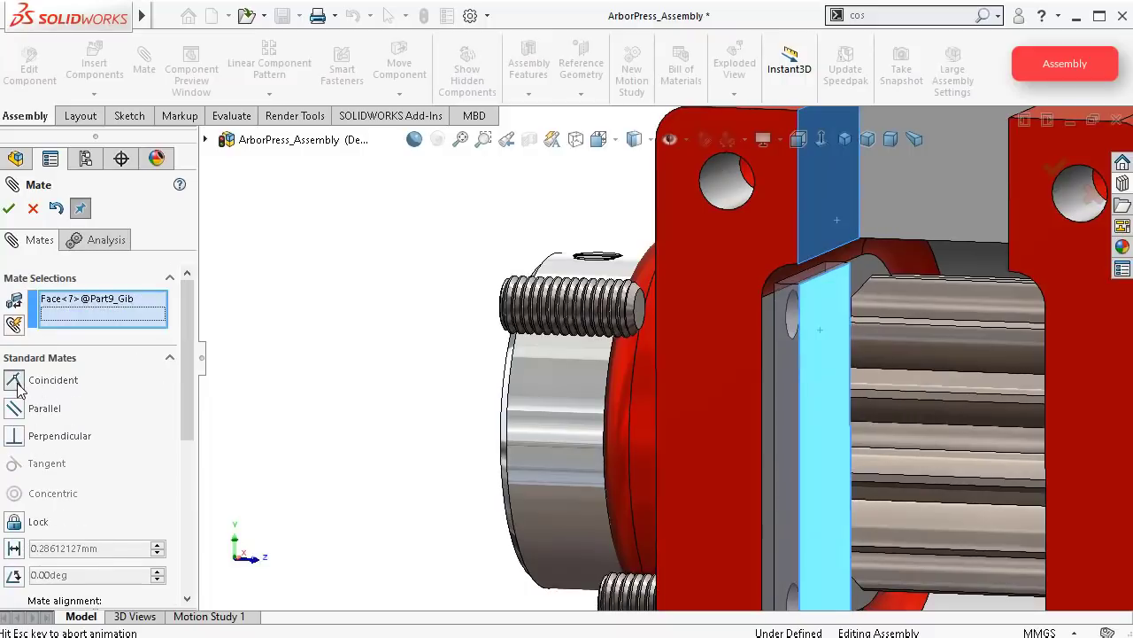
pyautogui.click(9, 209)
pyautogui.scroll(-4, 693, 360)
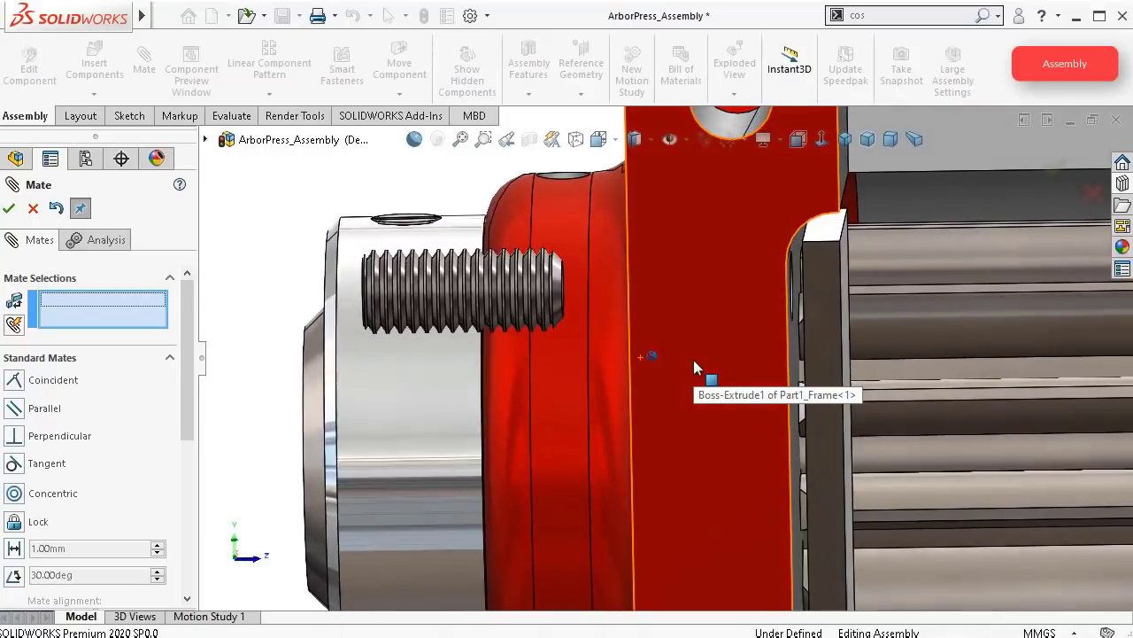
# Step: Add a Coincident mate between the upper socket set screw's flat tip and the gib plate's wide face on the screw side
pyautogui.scroll(-3, 611, 328)
pyautogui.moveTo(547, 275); pyautogui.dragTo(550, 271, button='middle')
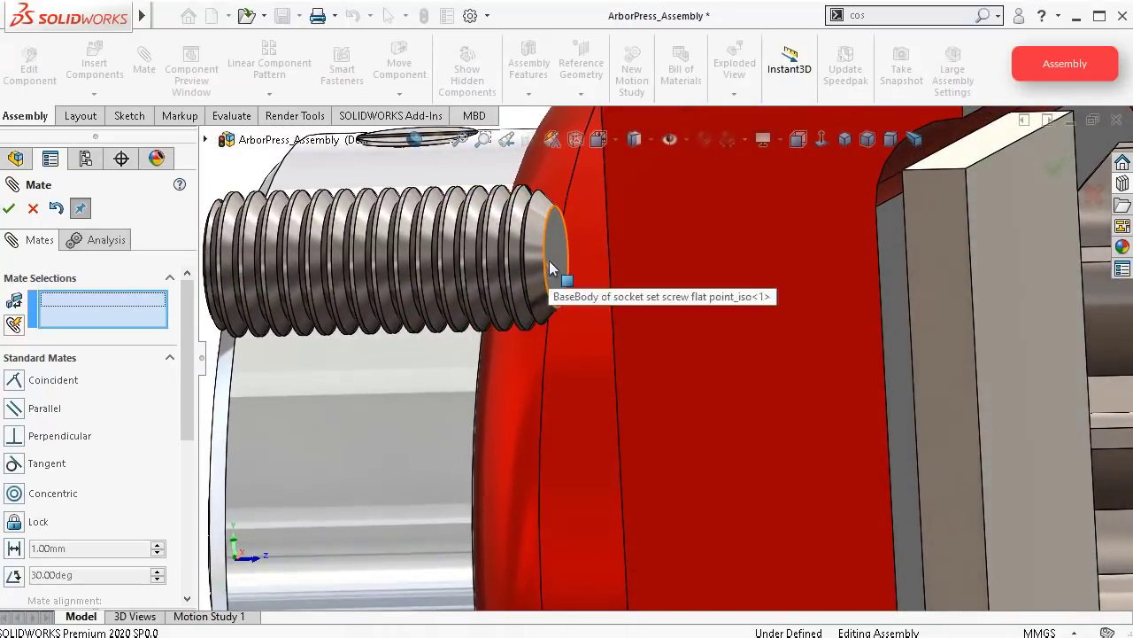
pyautogui.click(552, 266)
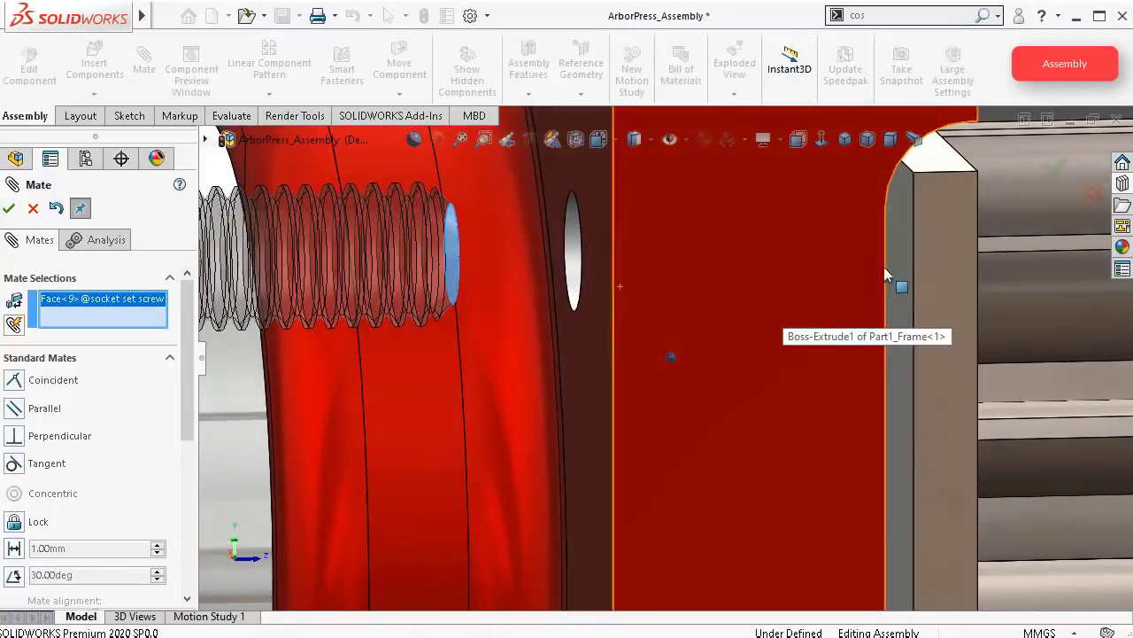
pyautogui.click(894, 259)
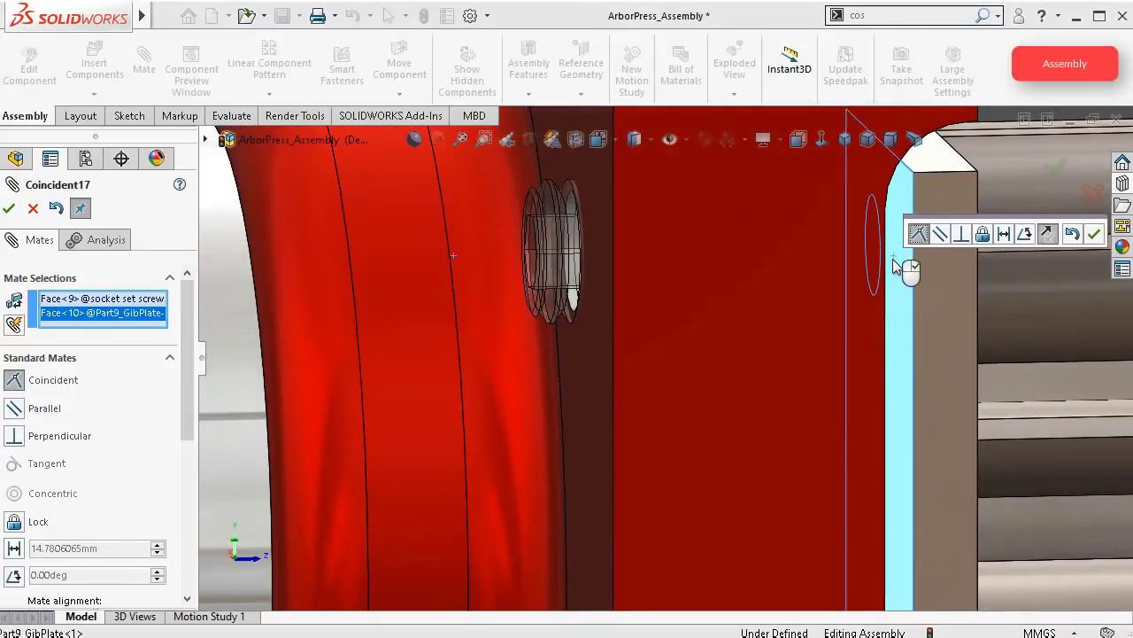
pyautogui.click(1096, 237)
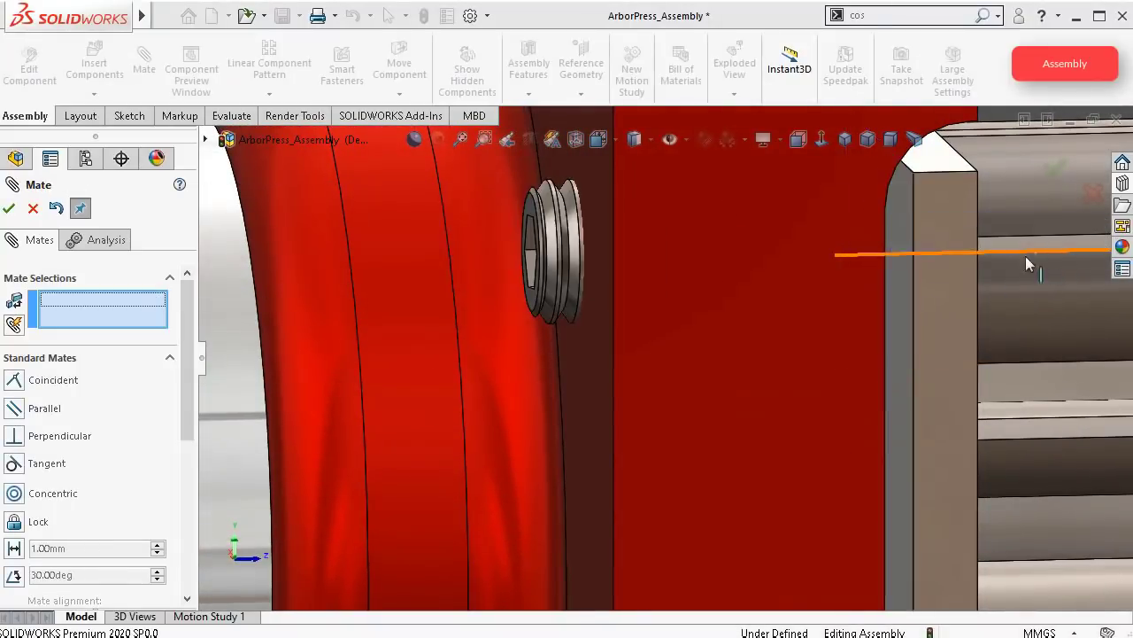
# Step: Mate the lower socket set screw's flat tip coincident with the same gib plate face and finish mating
pyautogui.scroll(3, 835, 334)
pyautogui.moveTo(800, 396); pyautogui.dragTo(745, 449, button='middle')
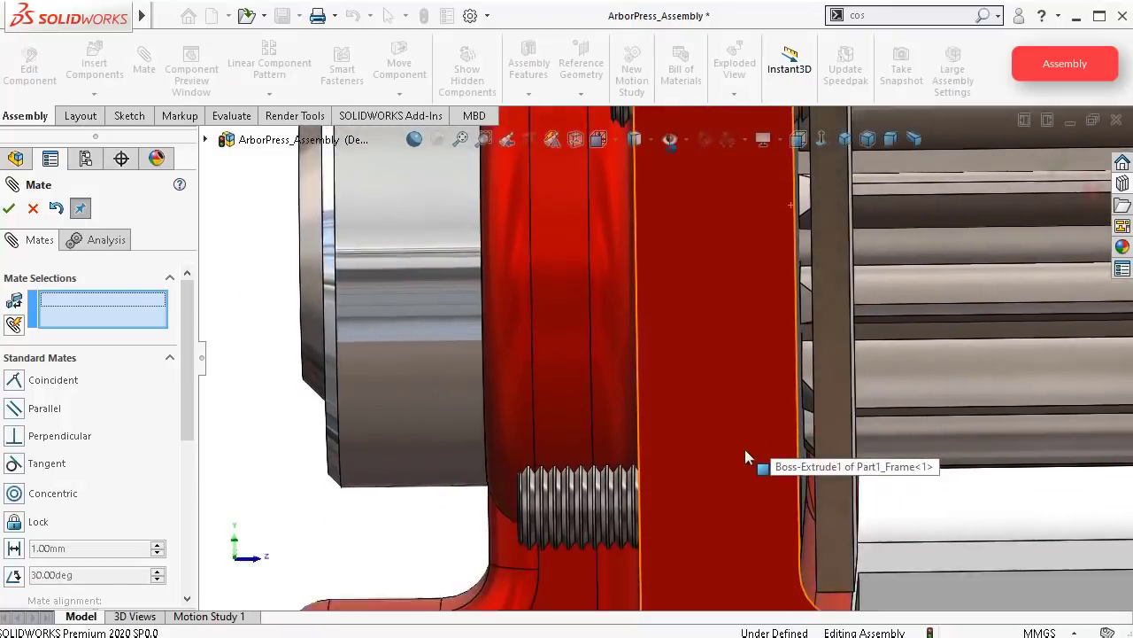
pyautogui.moveTo(511, 490); pyautogui.dragTo(732, 478, button='middle')
pyautogui.click(603, 498)
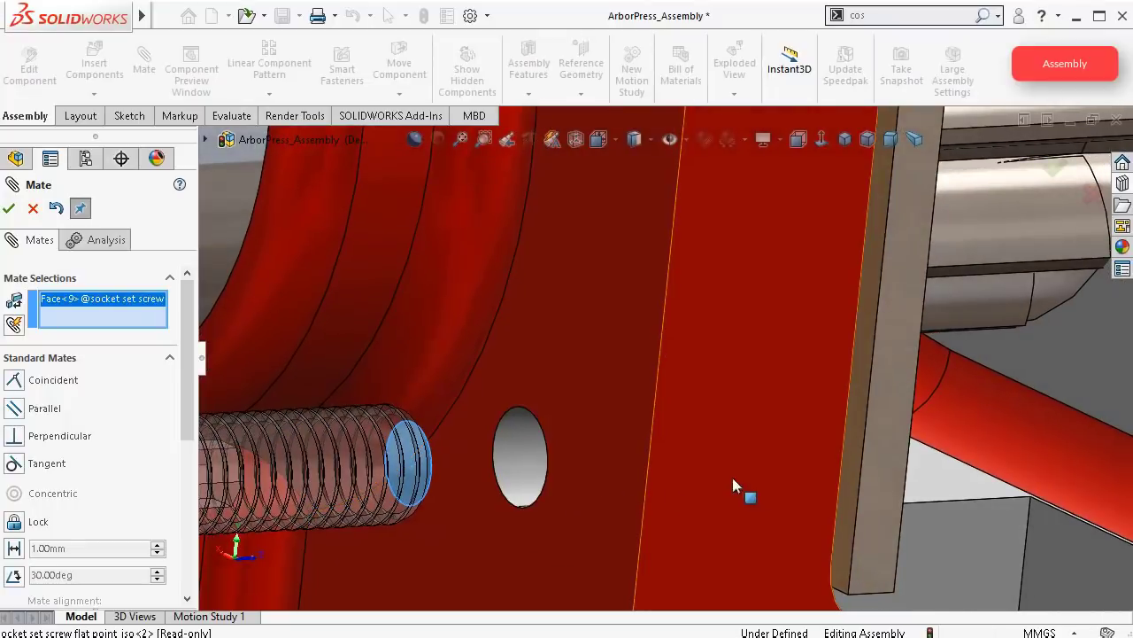
pyautogui.click(846, 483)
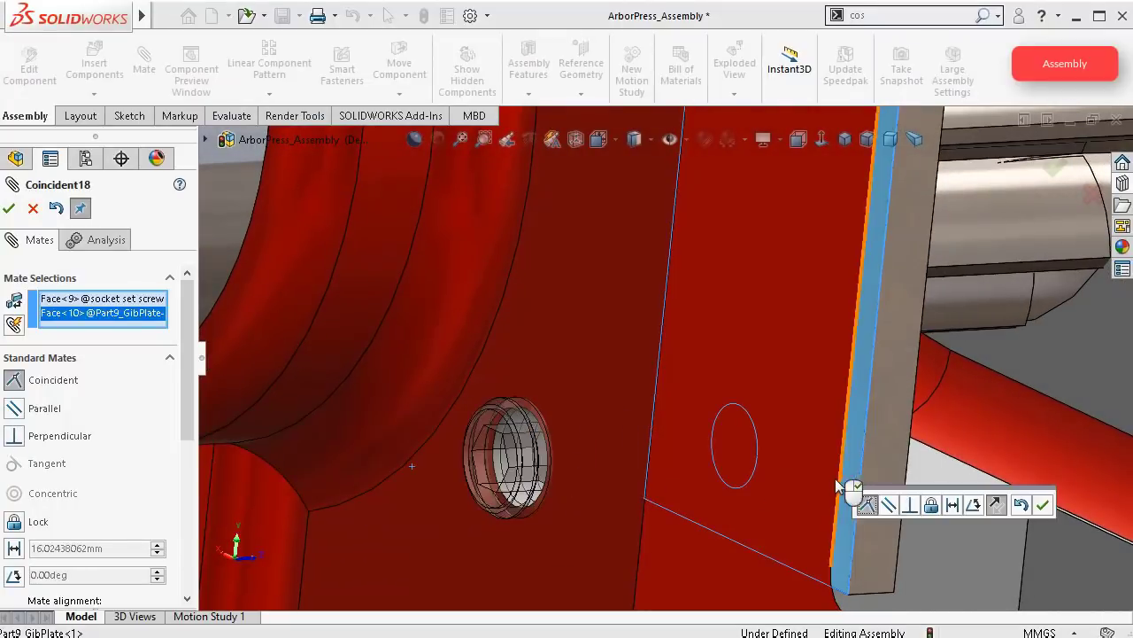
pyautogui.click(10, 210)
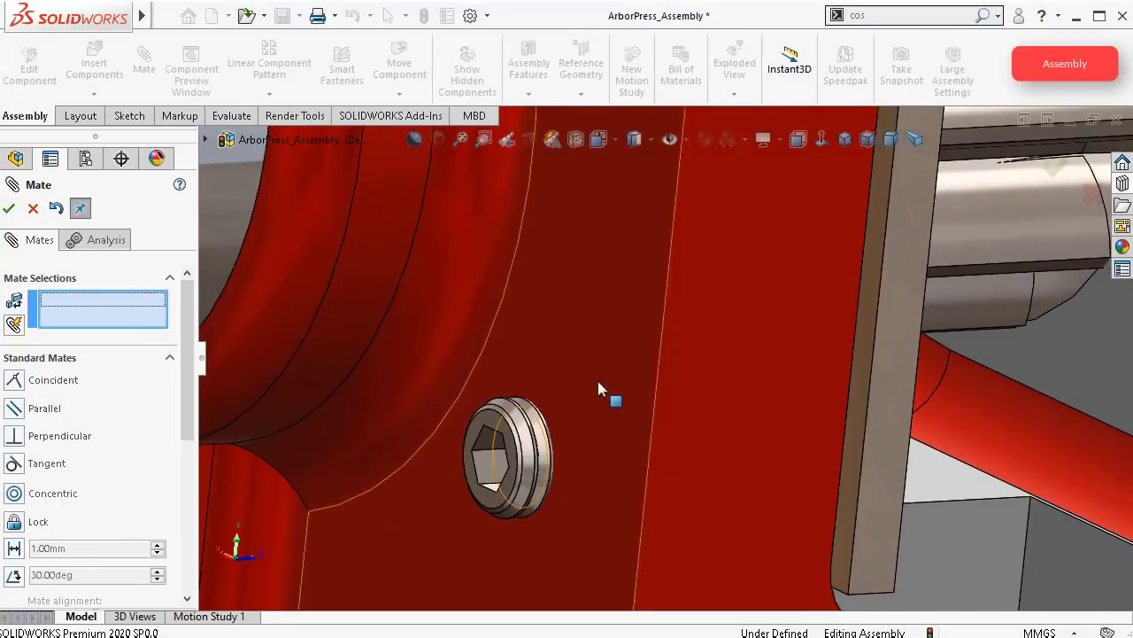
pyautogui.scroll(6, 729, 381)
pyautogui.moveTo(732, 376); pyautogui.dragTo(720, 377, button='middle')
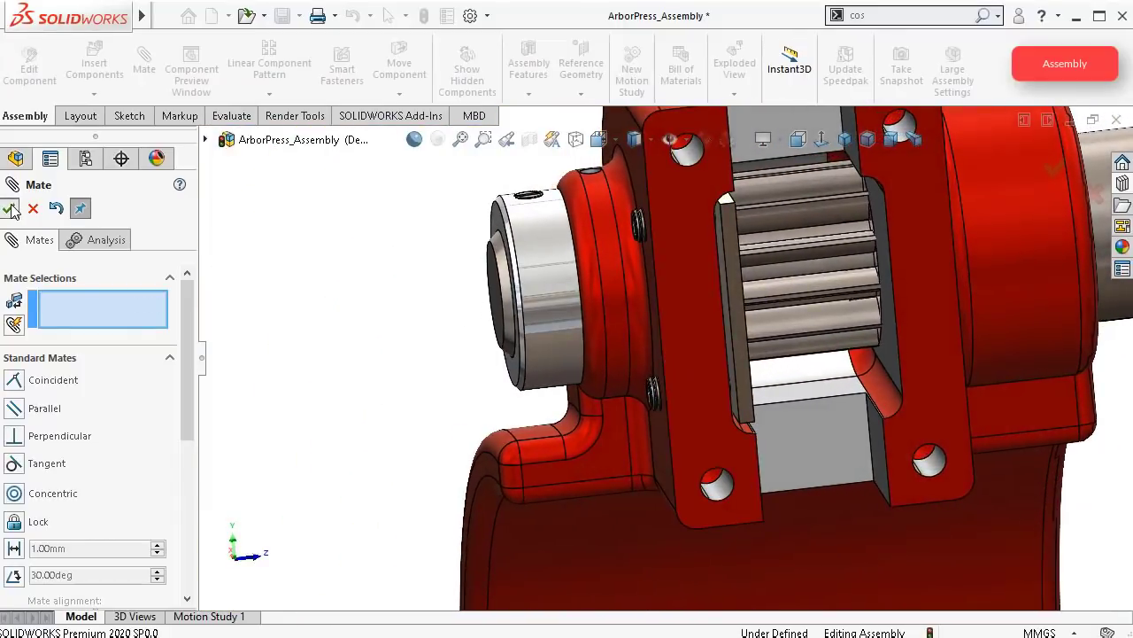
pyautogui.click(9, 208)
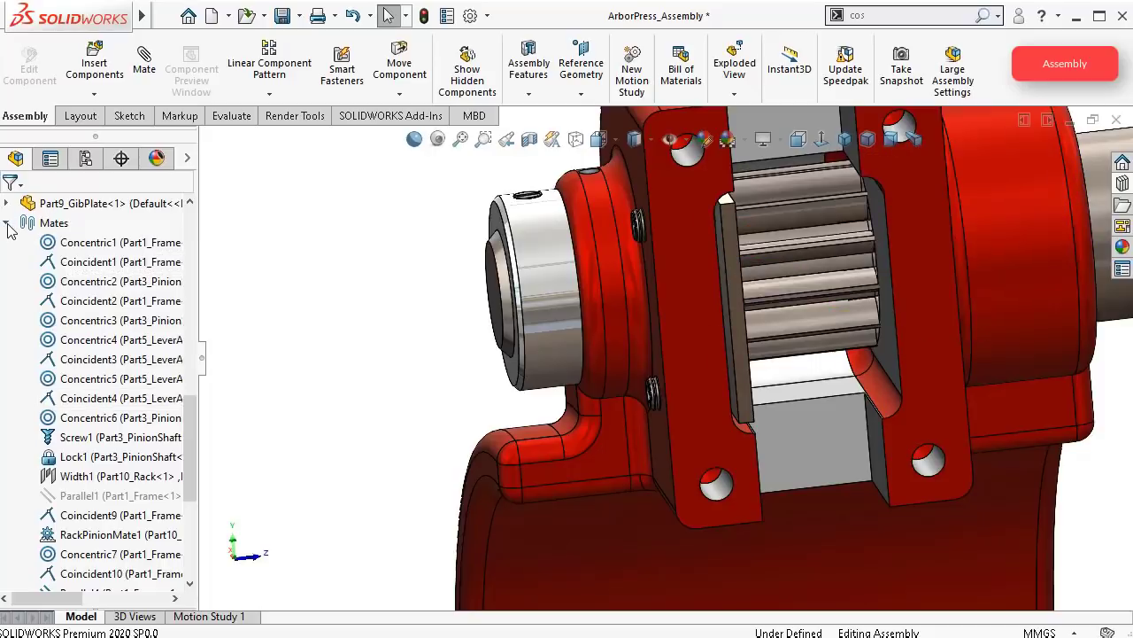
# Step: Collapse the expanded Mates folder and Part8_Collar in the tree and show the hidden Part10_Rack
pyautogui.click(7, 224)
pyautogui.scroll(6, 181, 331)
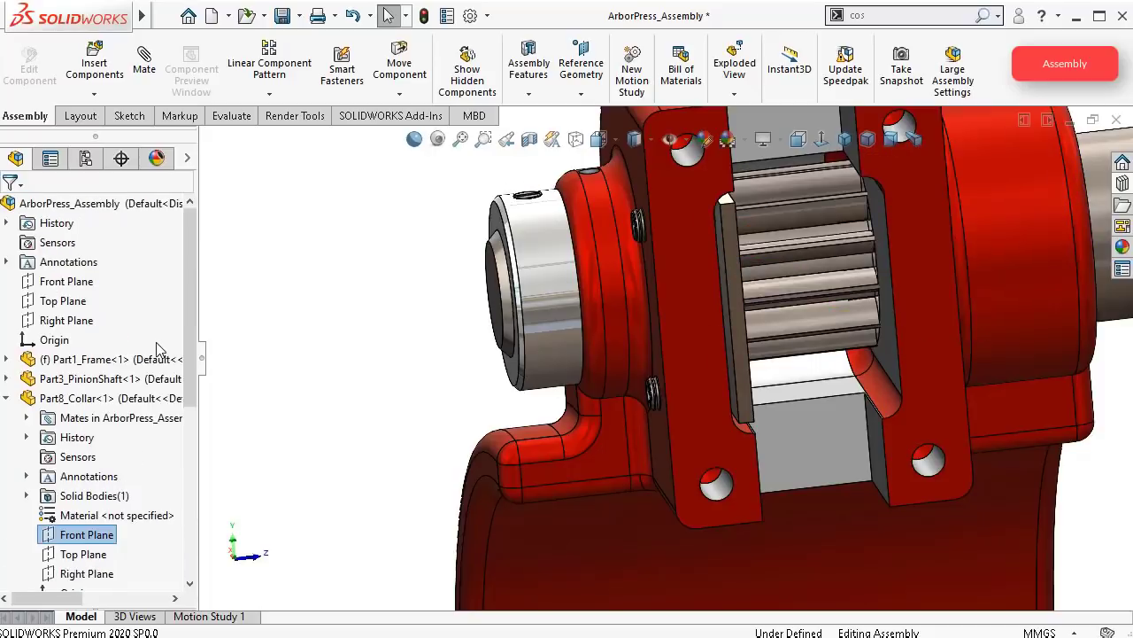
pyautogui.click(6, 399)
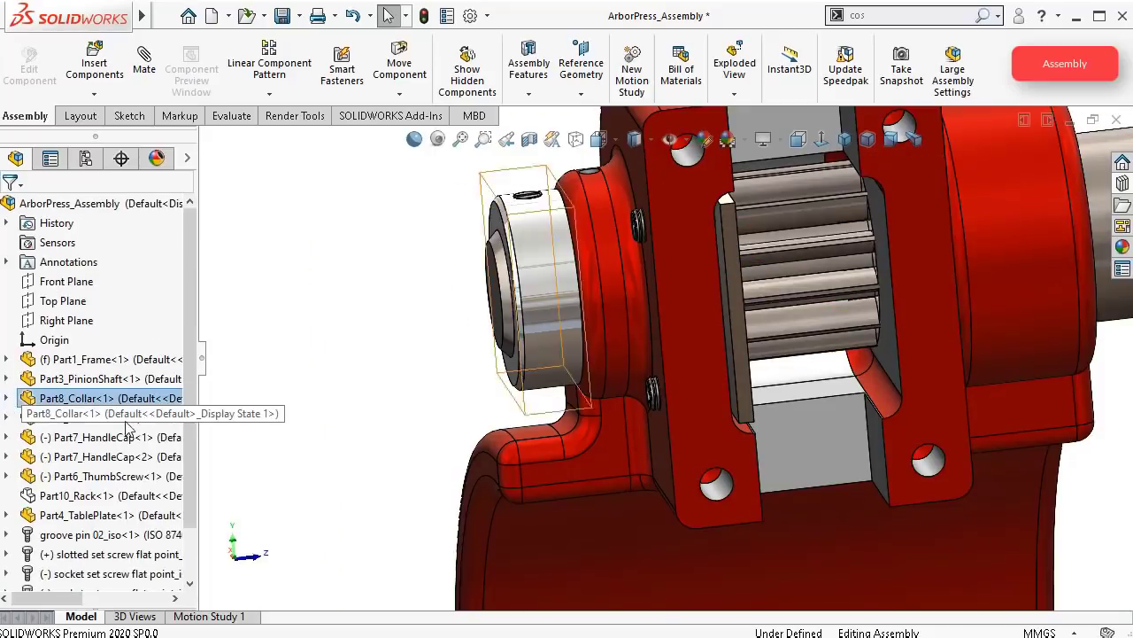
pyautogui.click(97, 498)
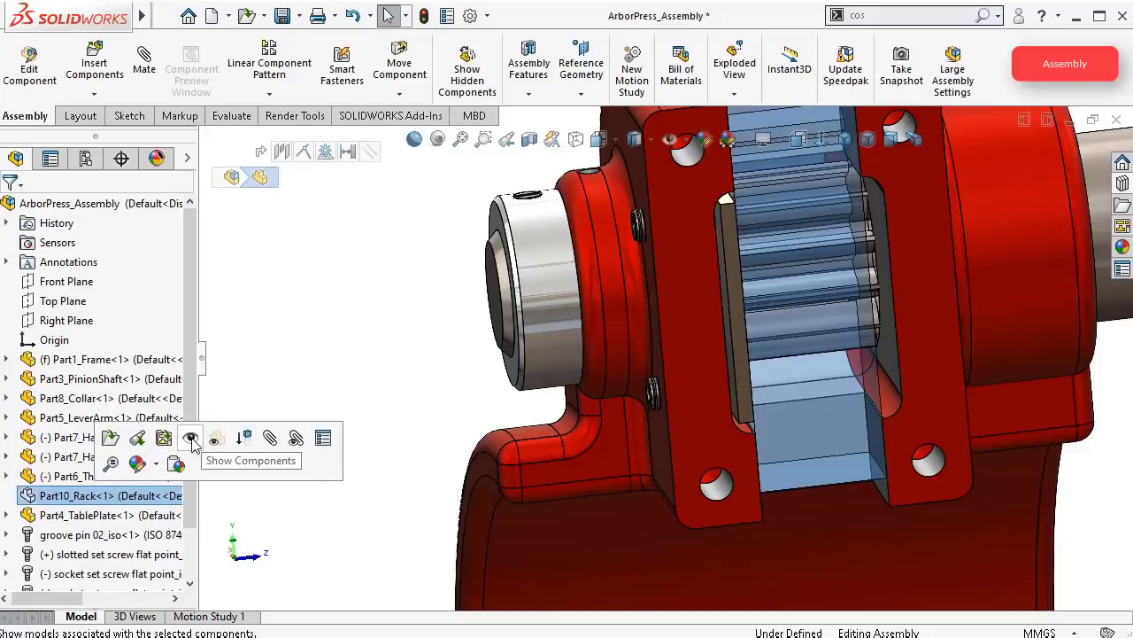
pyautogui.click(191, 440)
pyautogui.click(328, 294)
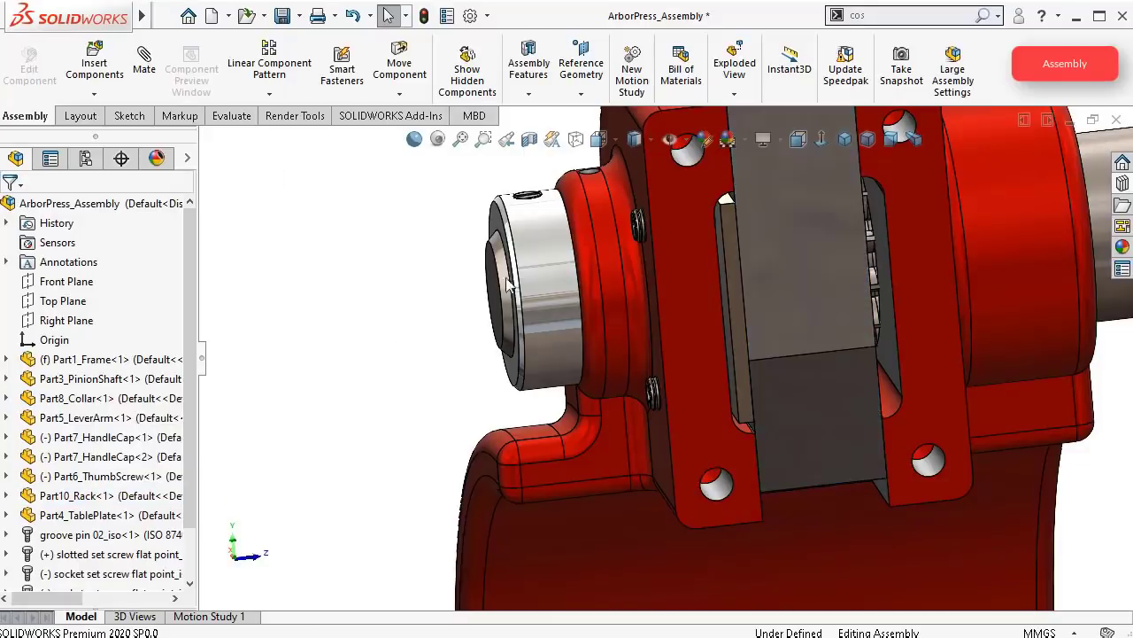
# Step: Slide the rack down through the frame until its lower end is near the table plate
pyautogui.moveTo(327, 294); pyautogui.dragTo(571, 319, button='middle')
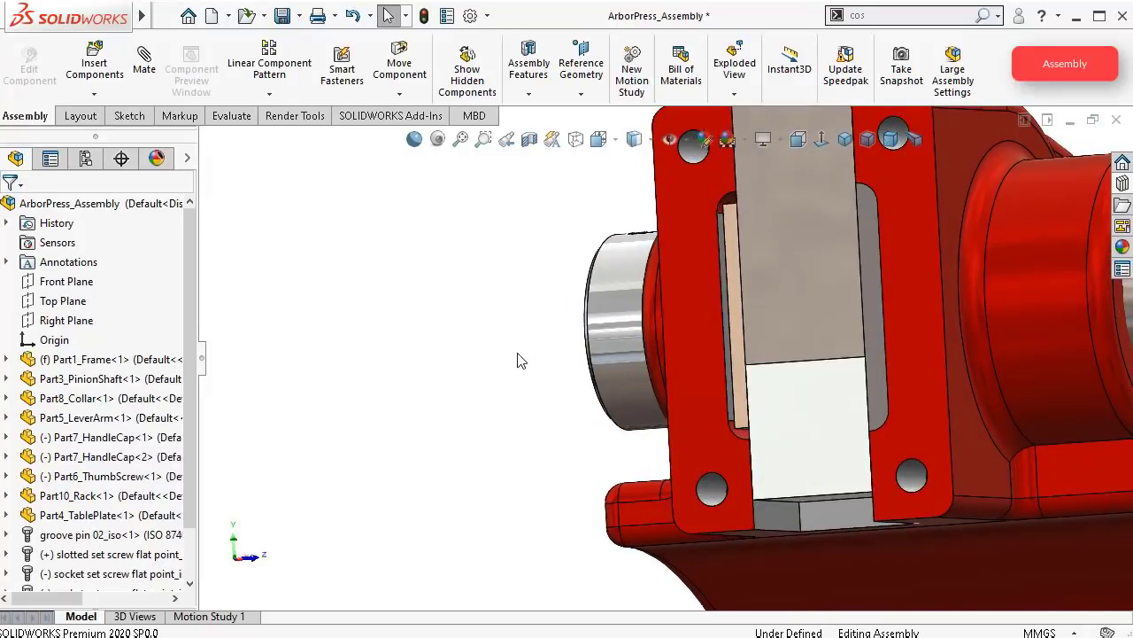
pyautogui.moveTo(518, 353); pyautogui.dragTo(521, 344, button='middle')
pyautogui.scroll(7, 677, 339)
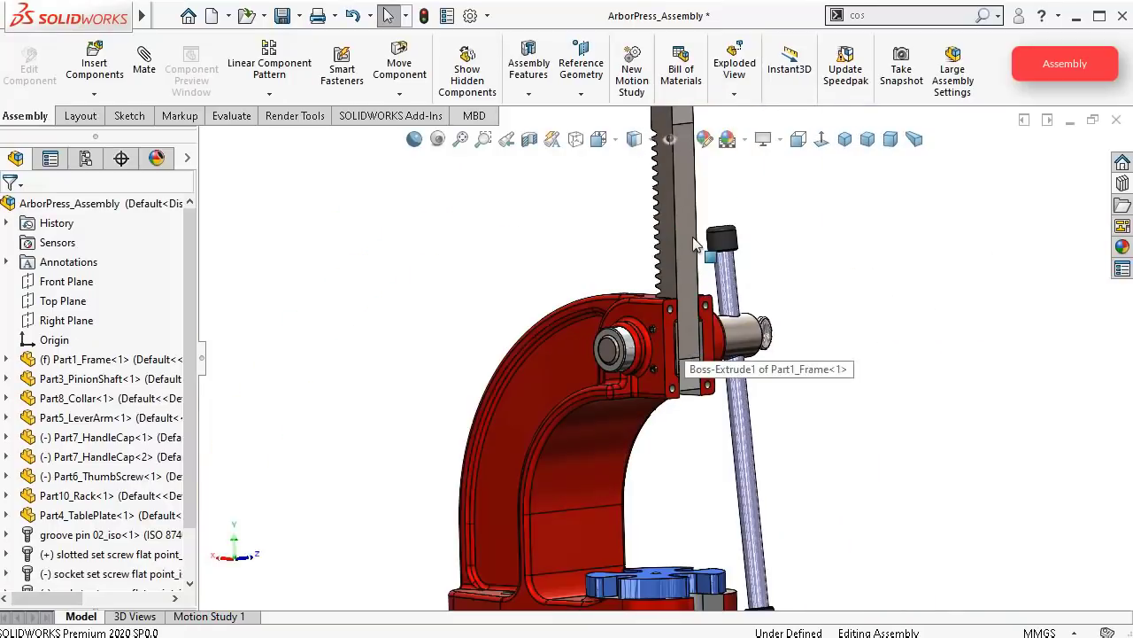
pyautogui.moveTo(695, 244); pyautogui.dragTo(695, 467)
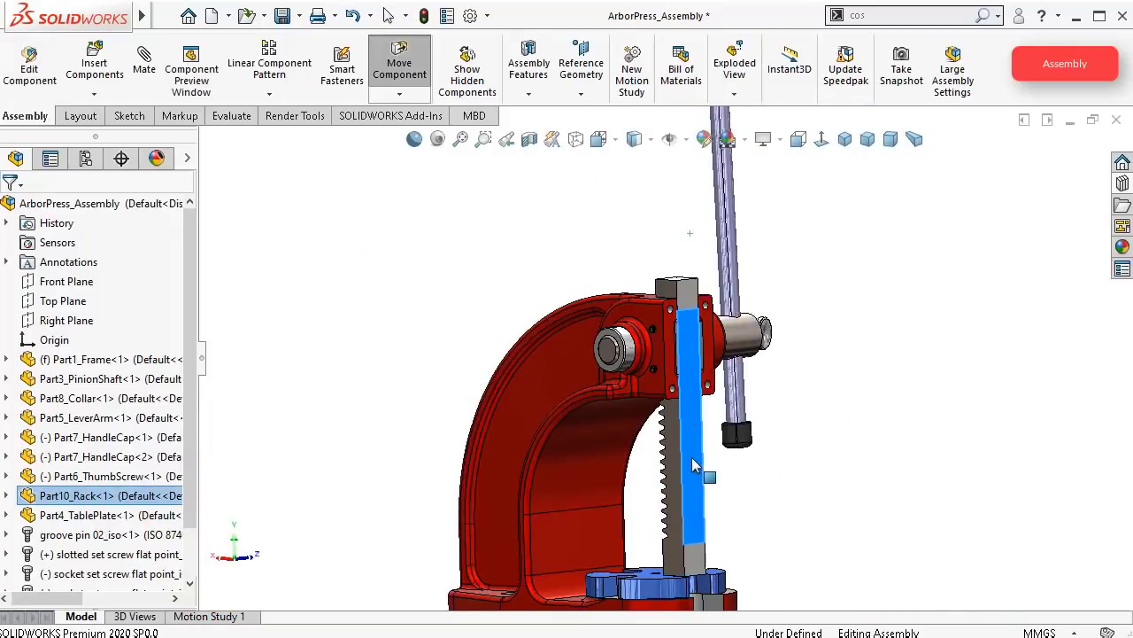
pyautogui.moveTo(693, 407); pyautogui.dragTo(691, 448)
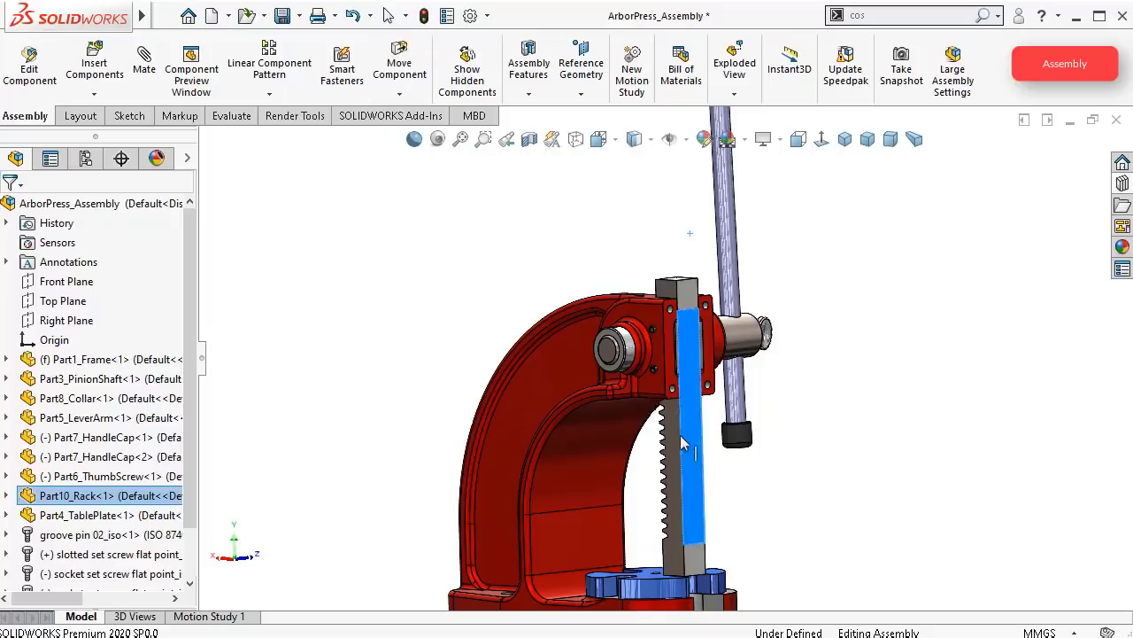
# Step: Examine how the gib plate sits between the rack and the frame, and how the set screws sit in the frame's side
pyautogui.click(353, 325)
pyautogui.press('Left')
pyautogui.press('Left')
pyautogui.press('Left')
pyautogui.press('Left')
pyautogui.press('Left')
pyautogui.press('Left')
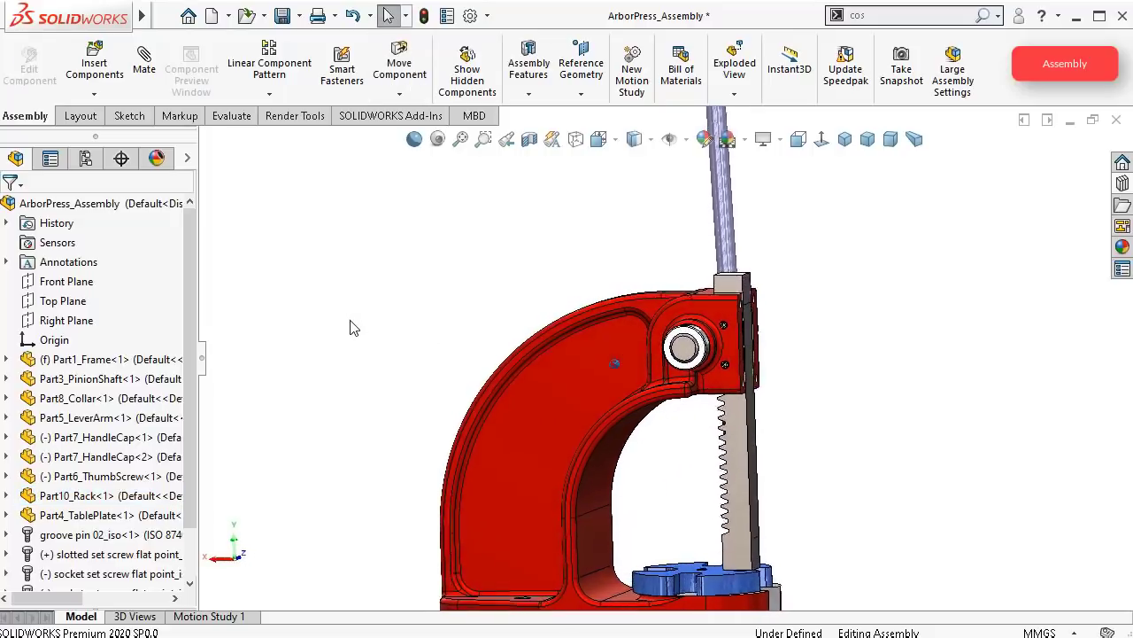
pyautogui.press('Left')
pyautogui.press('Left')
pyautogui.press('Left')
pyautogui.press('Left')
pyautogui.scroll(-5, 518, 321)
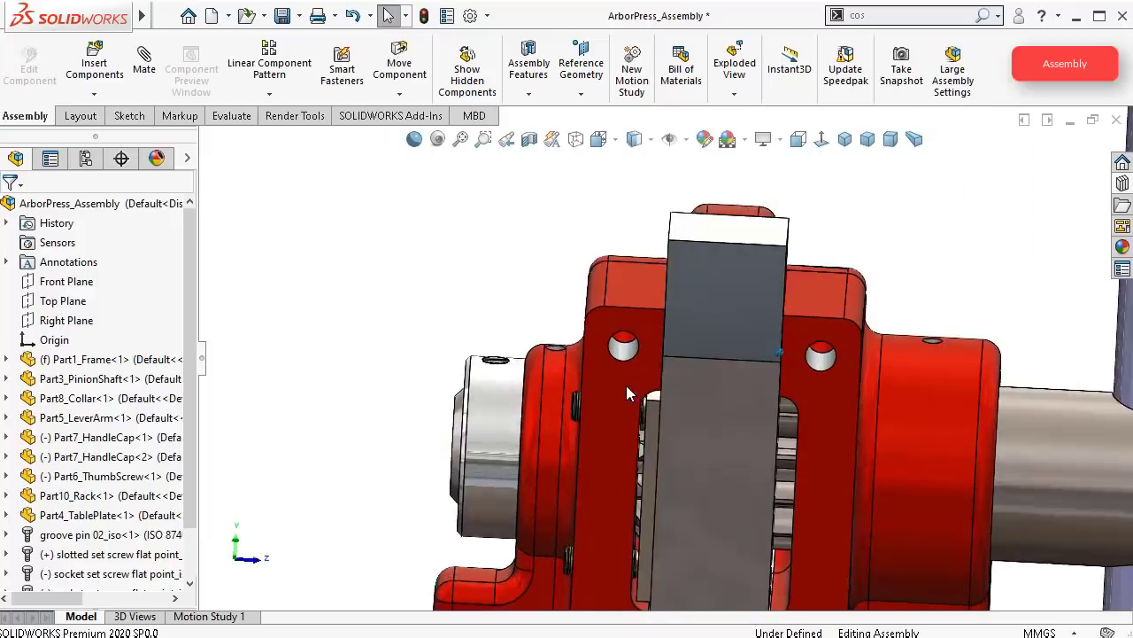
pyautogui.press('Up')
pyautogui.press('Up')
pyautogui.press('Up')
pyautogui.press('Up')
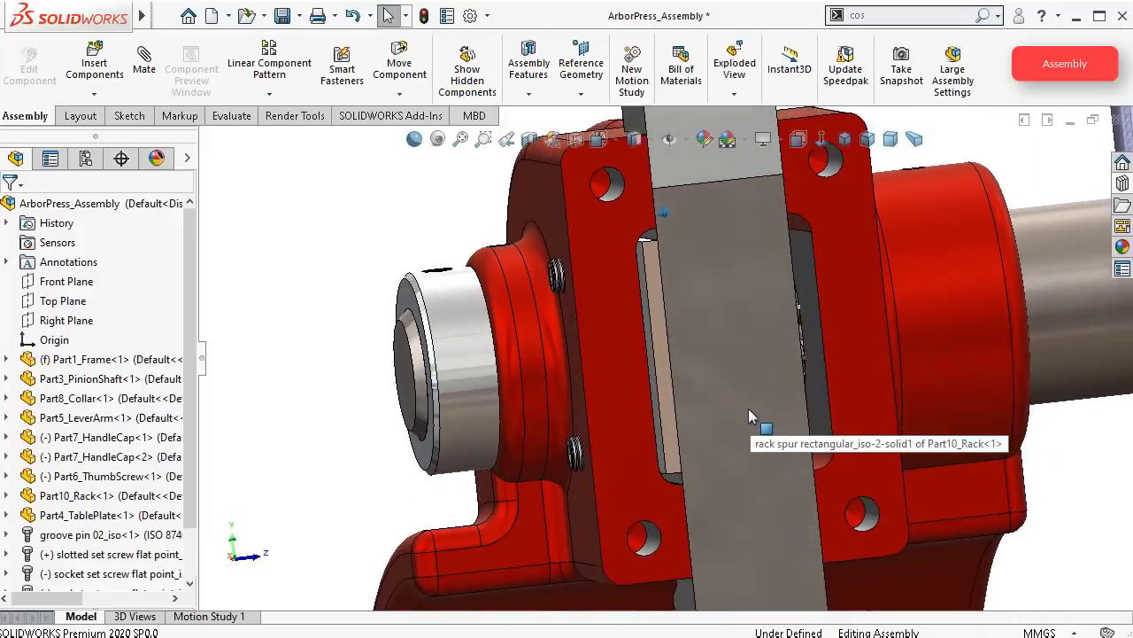
pyautogui.press('Left')
pyautogui.press('Left')
pyautogui.press('Left')
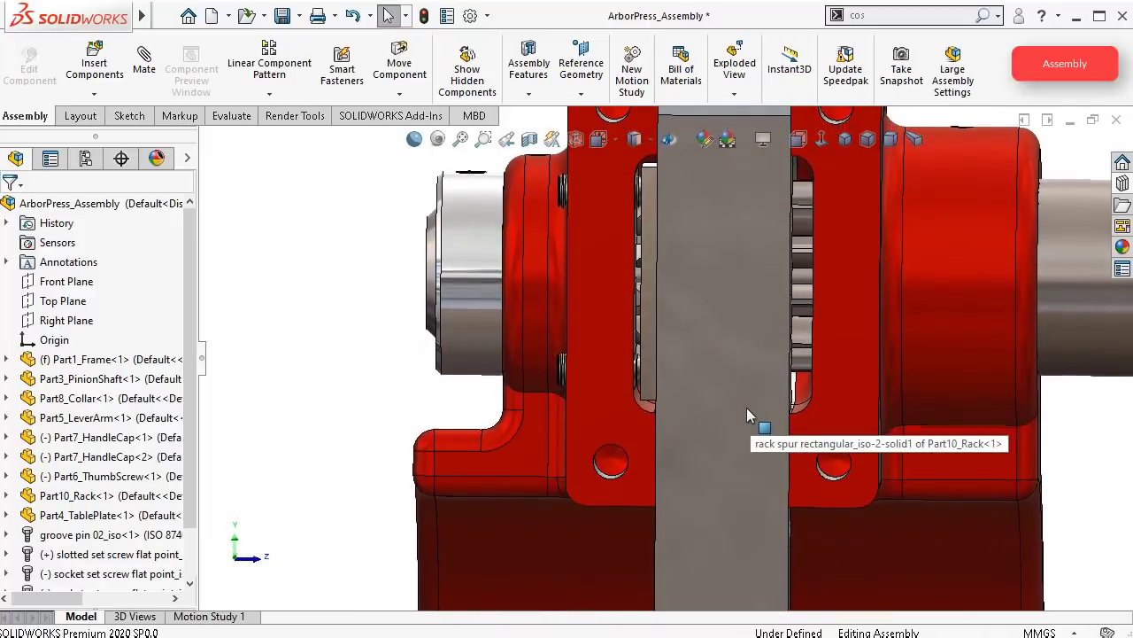
pyautogui.press('Right')
pyautogui.press('Right')
pyautogui.press('Right')
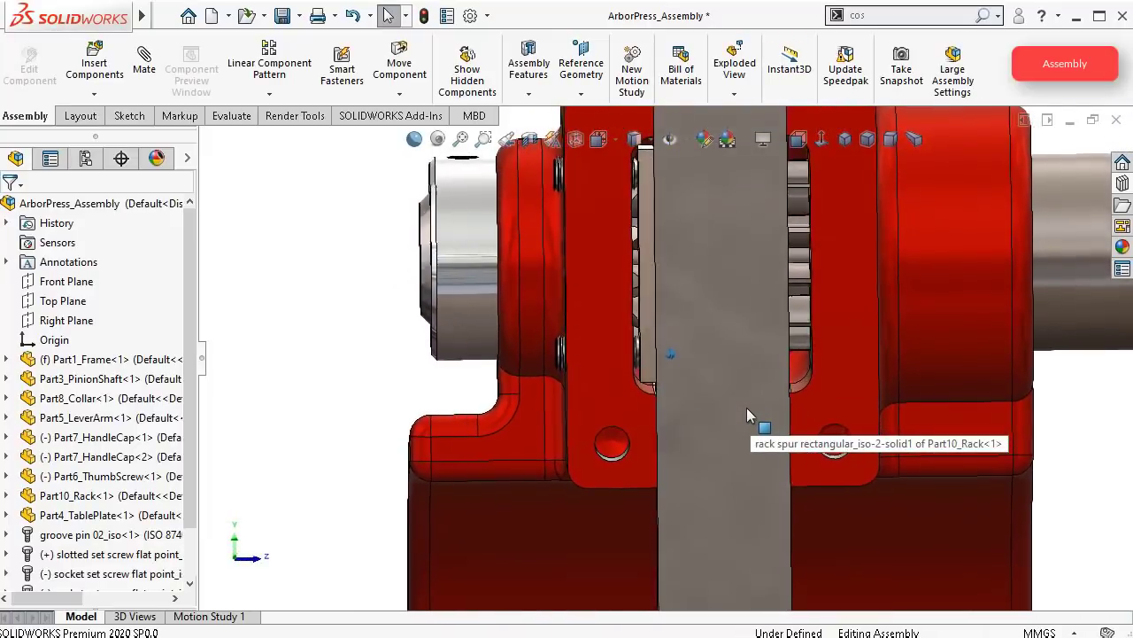
pyautogui.press('Right')
pyautogui.press('Right')
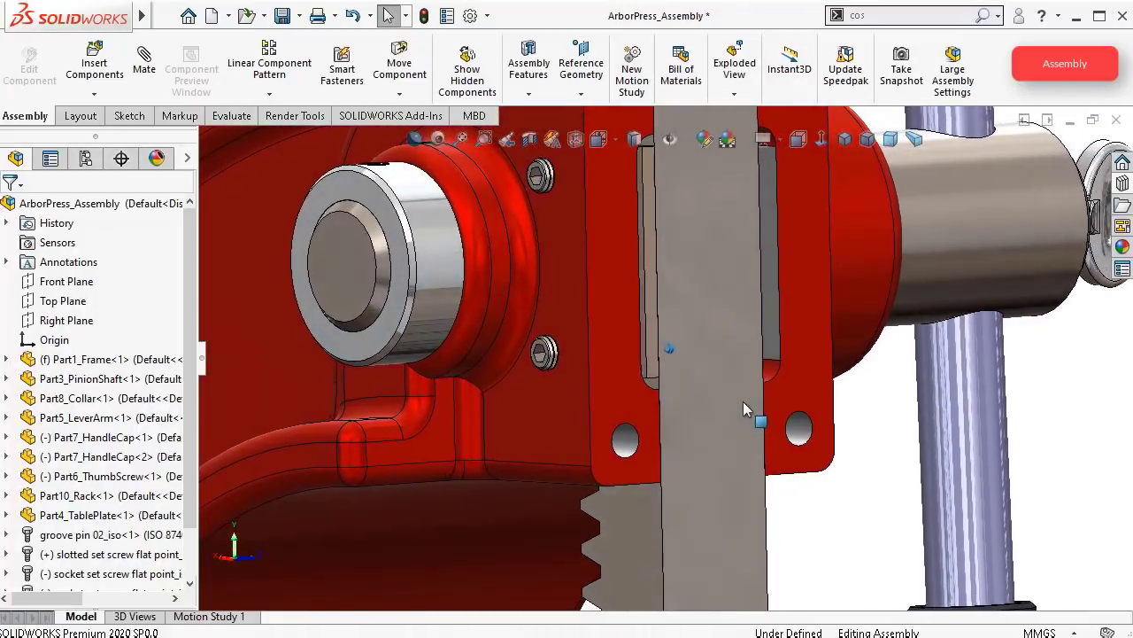
pyautogui.press('Right')
pyautogui.press('Right')
pyautogui.press('Right')
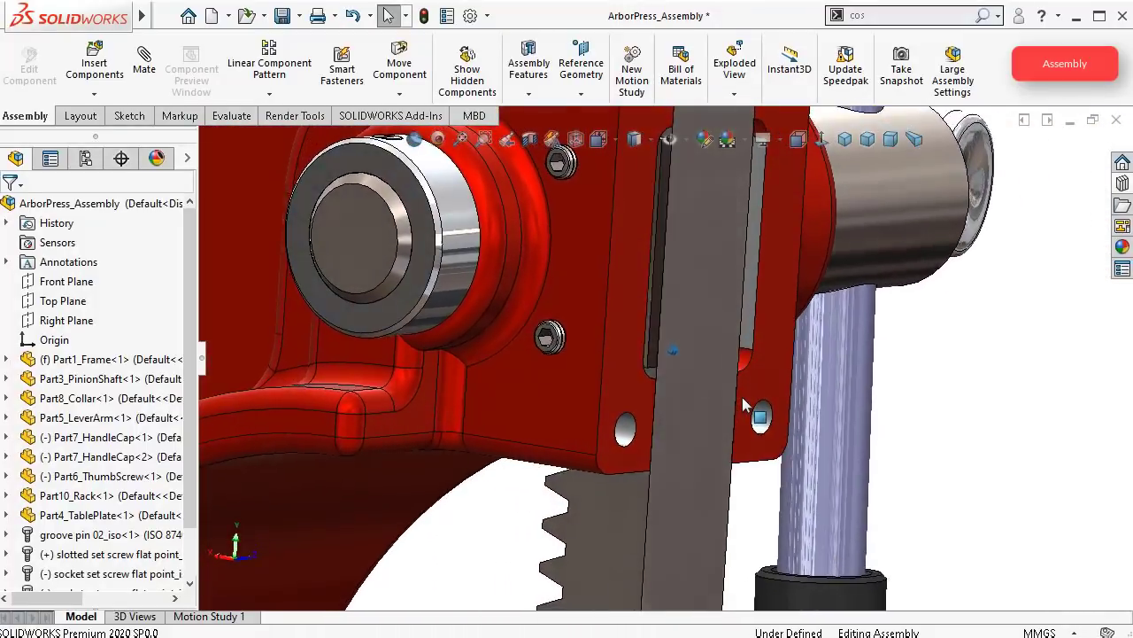
pyautogui.scroll(5, 744, 398)
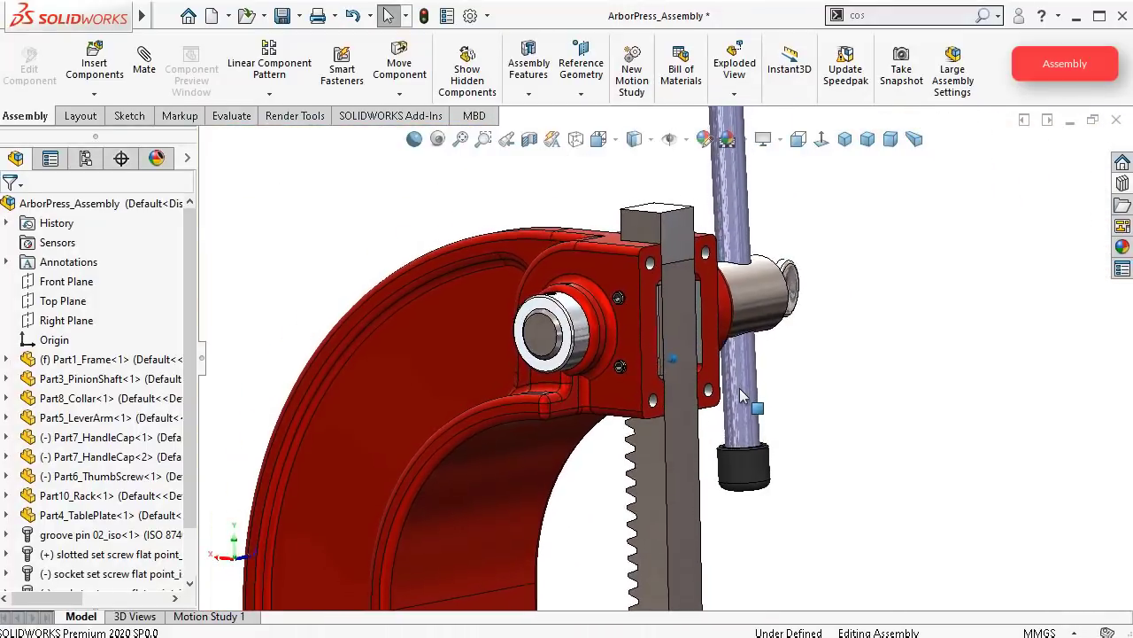
# Step: Insert a second Part9_GibPlate and one Part2_CoverPlate in the empty space in front of the frame
pyautogui.click(101, 74)
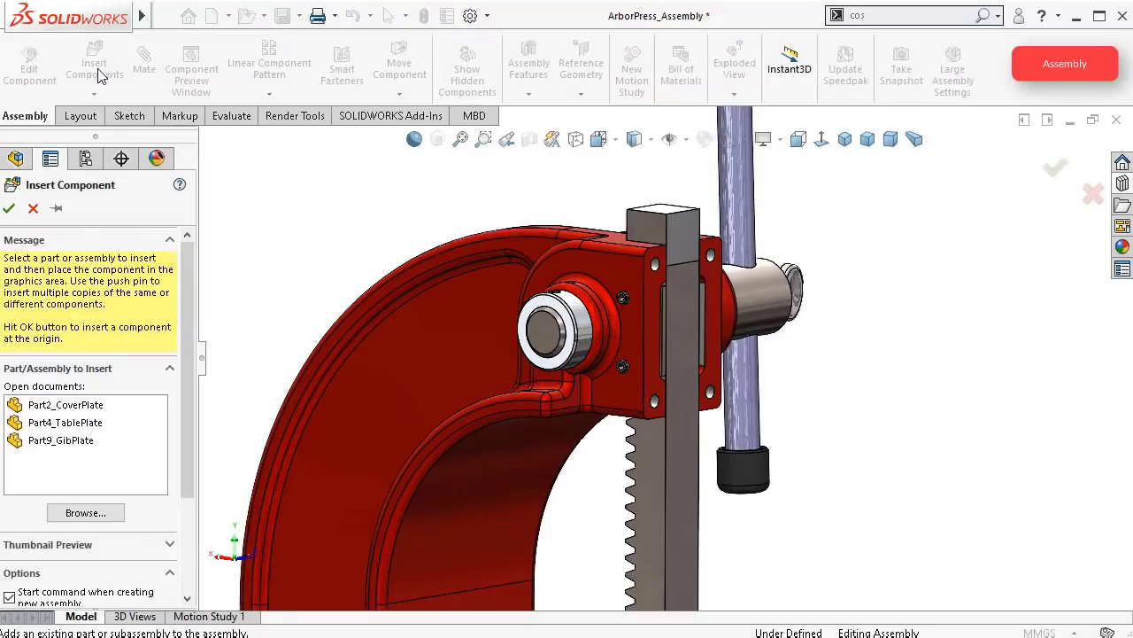
pyautogui.click(71, 441)
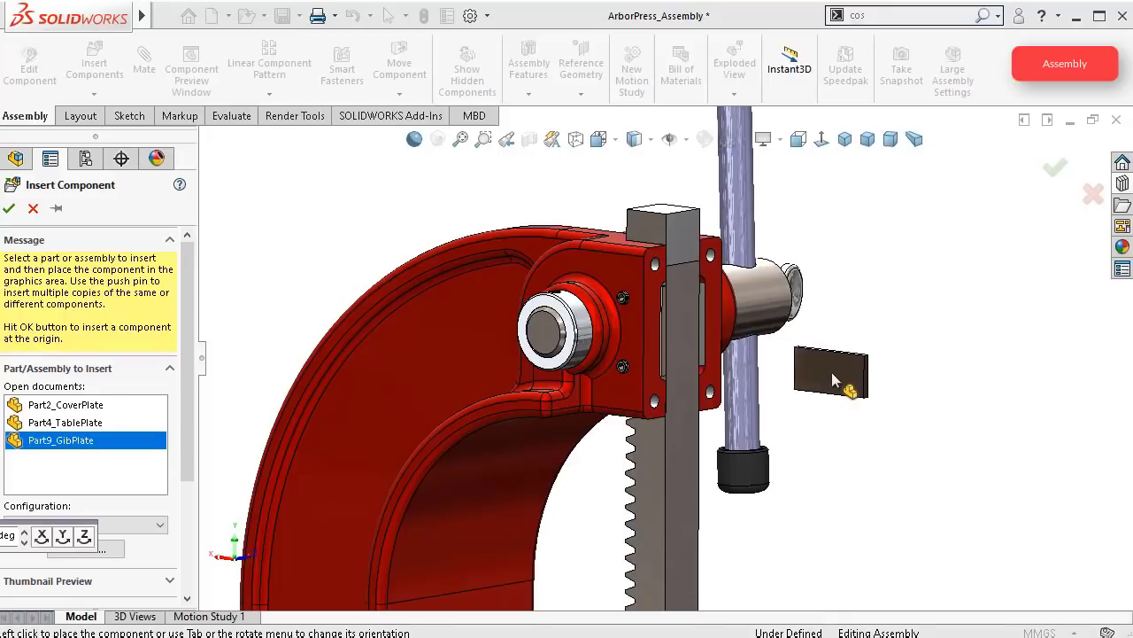
pyautogui.click(821, 375)
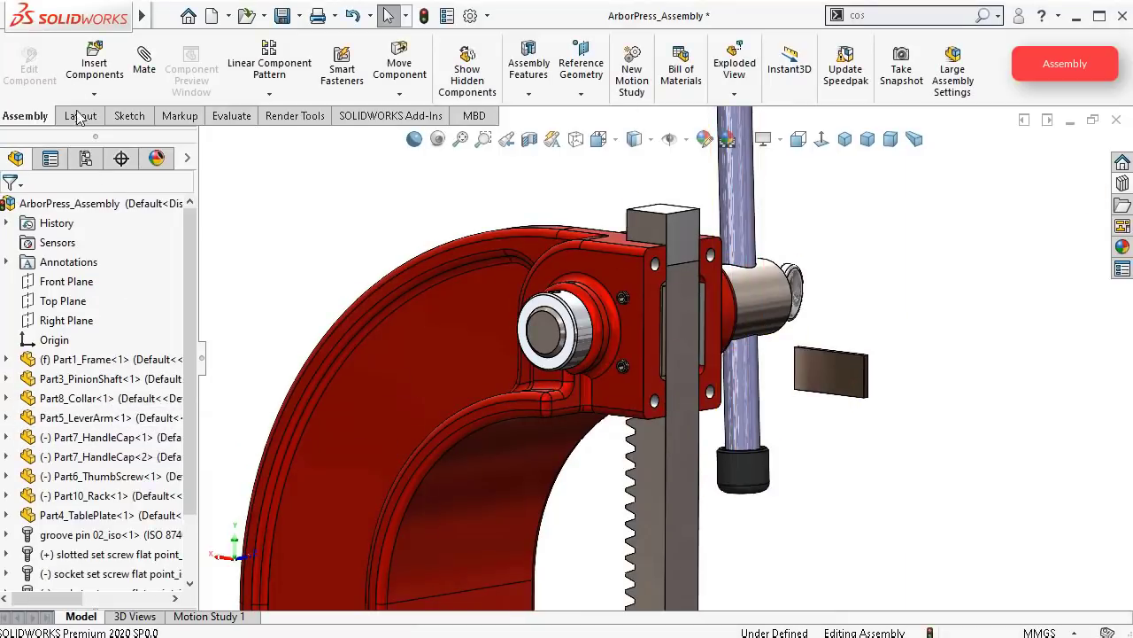
pyautogui.click(82, 63)
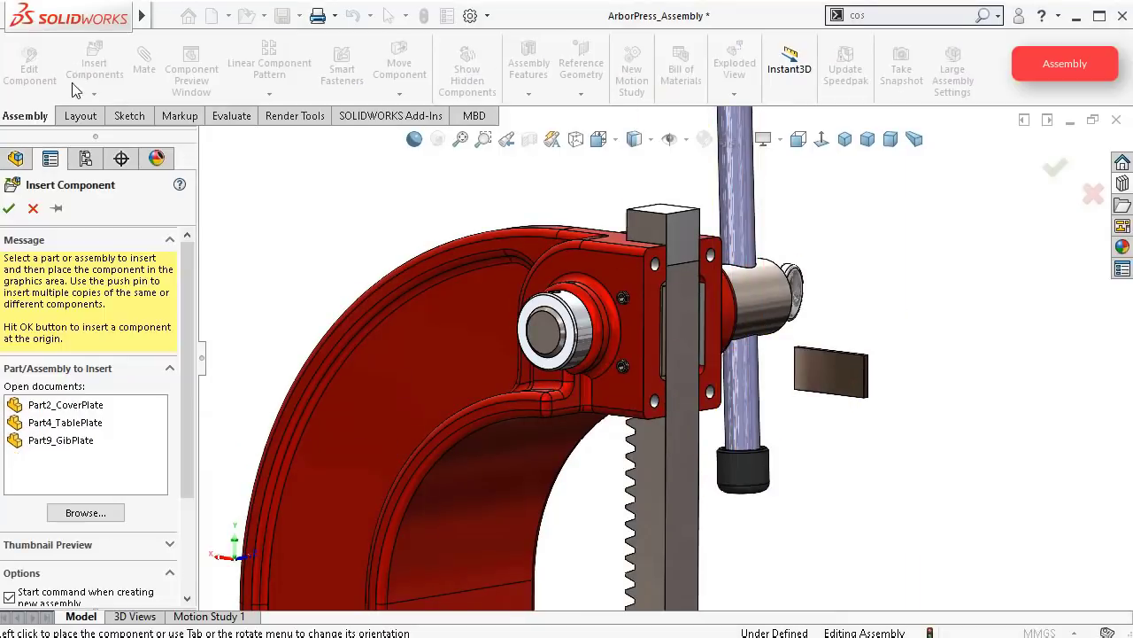
pyautogui.click(58, 408)
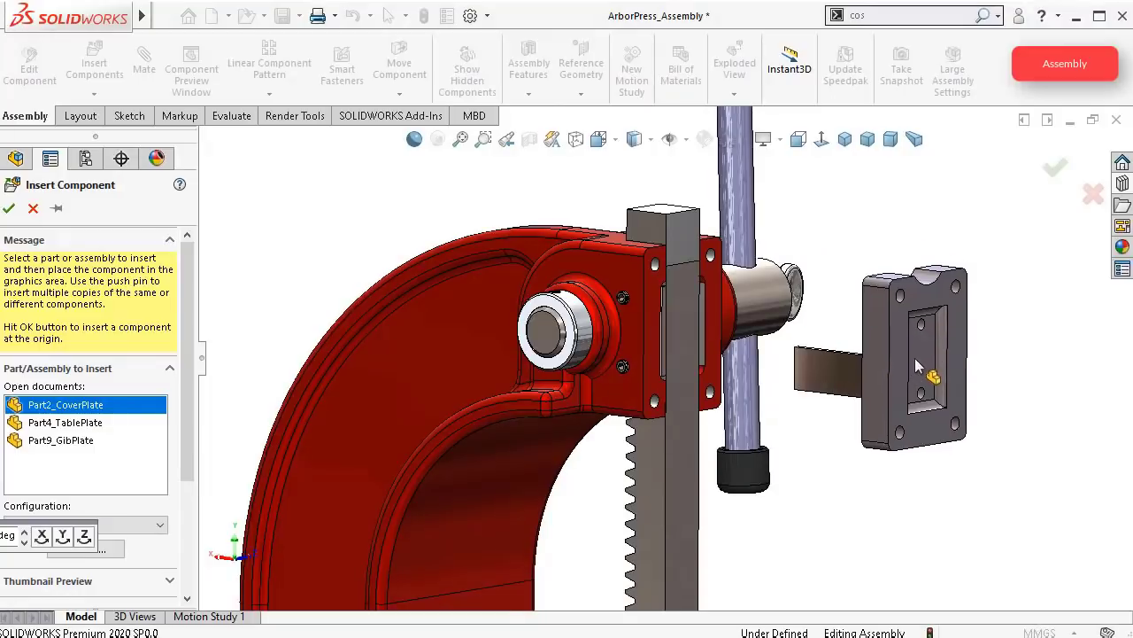
pyautogui.click(915, 358)
# Step: Move the cover plate close to the rack's front and rotate it so its recessed side faces the frame
pyautogui.moveTo(739, 334); pyautogui.dragTo(732, 326)
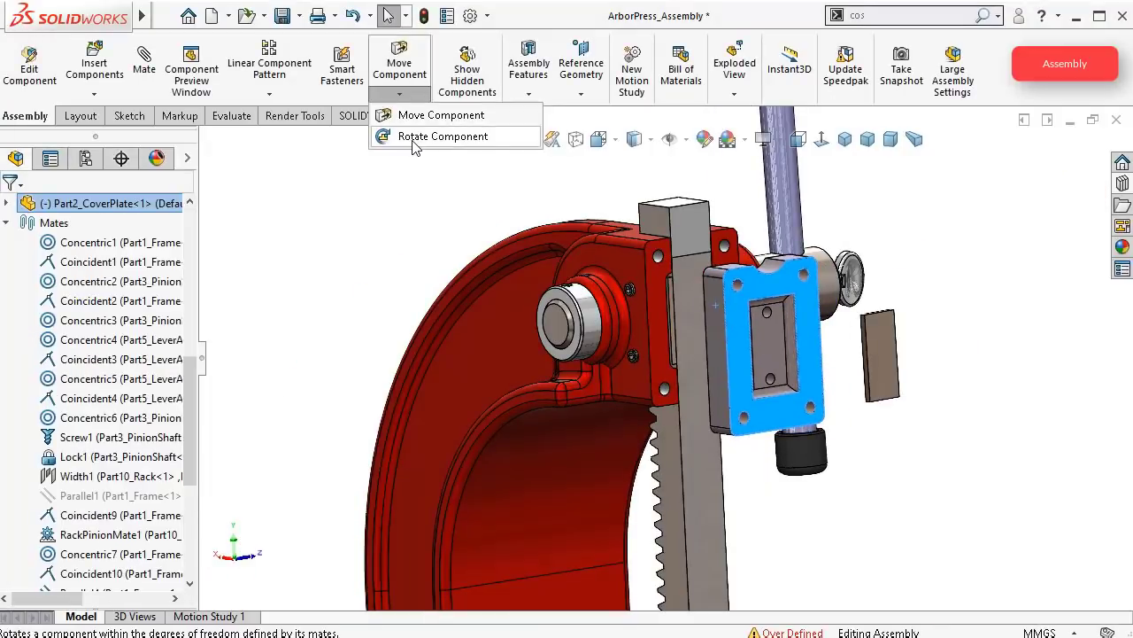
pyautogui.click(442, 136)
pyautogui.moveTo(742, 364); pyautogui.dragTo(928, 358)
pyautogui.scroll(3, 839, 336)
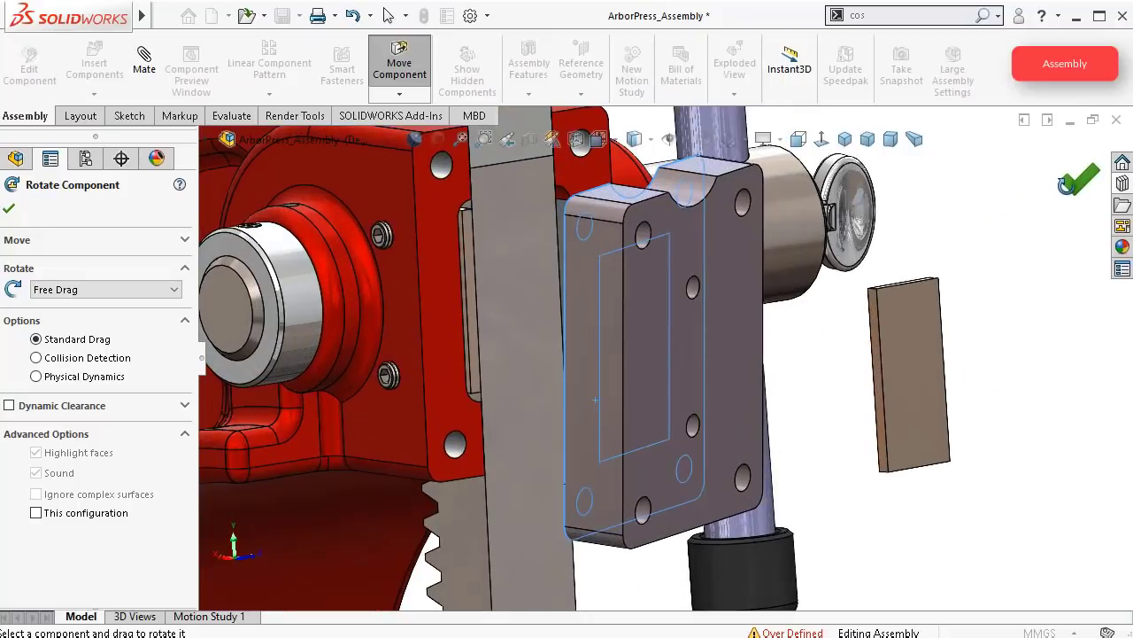
pyautogui.press('Escape')
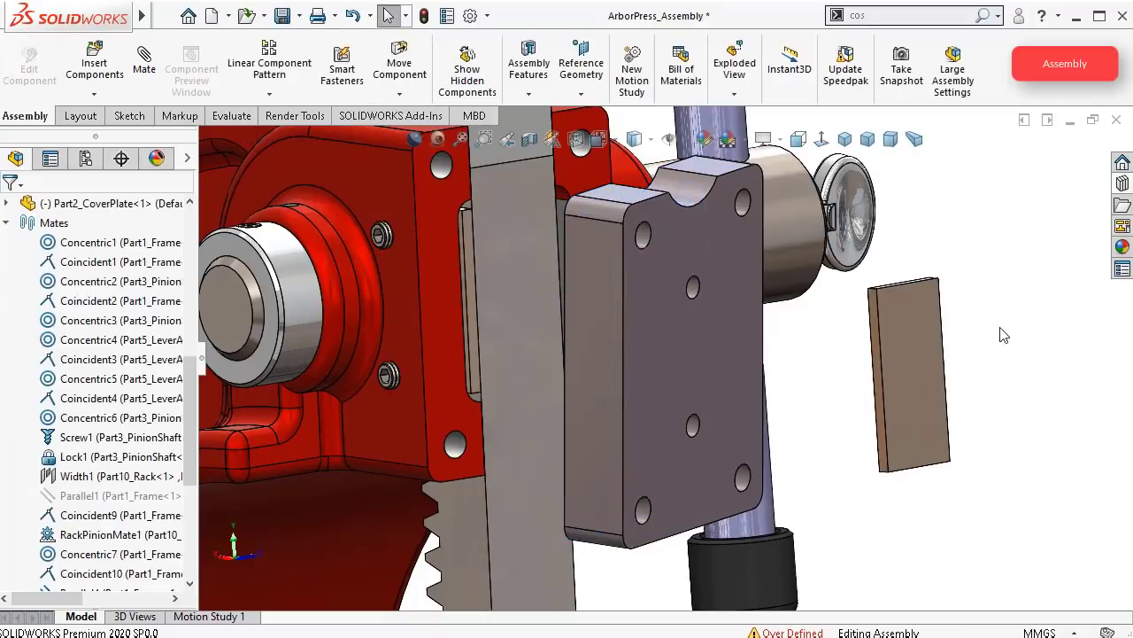
pyautogui.moveTo(893, 365); pyautogui.dragTo(753, 363, button='middle')
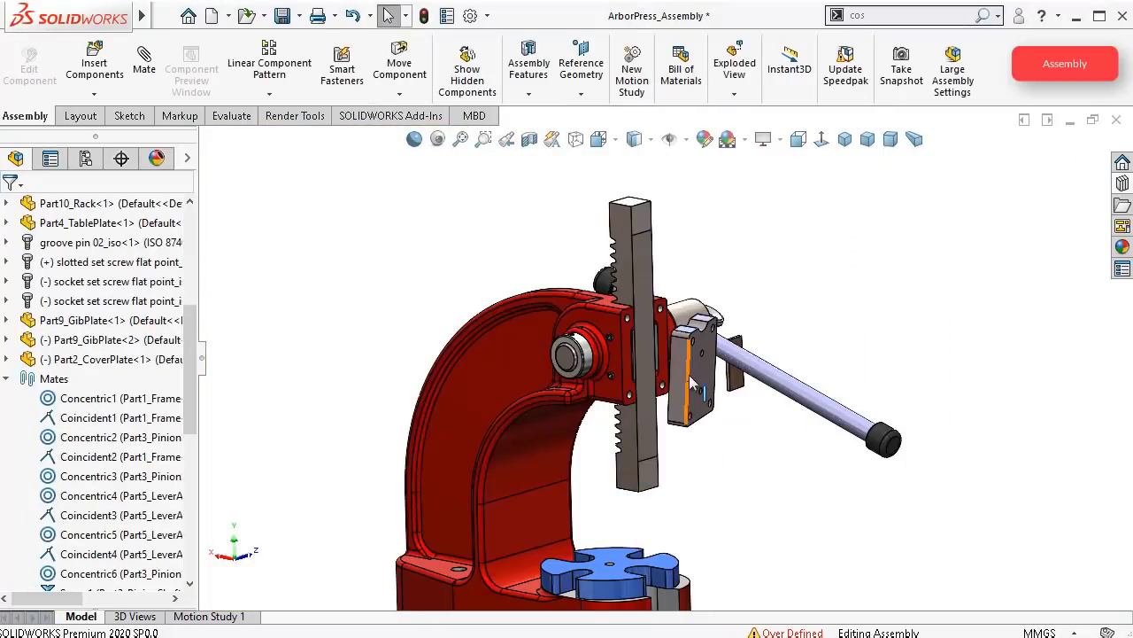
# Step: Mate the cover plate's upper corner hole on the lever side concentric with the matching upper hole in the frame's front face
pyautogui.scroll(-8, 795, 306)
pyautogui.moveTo(767, 232); pyautogui.dragTo(823, 227, button='middle')
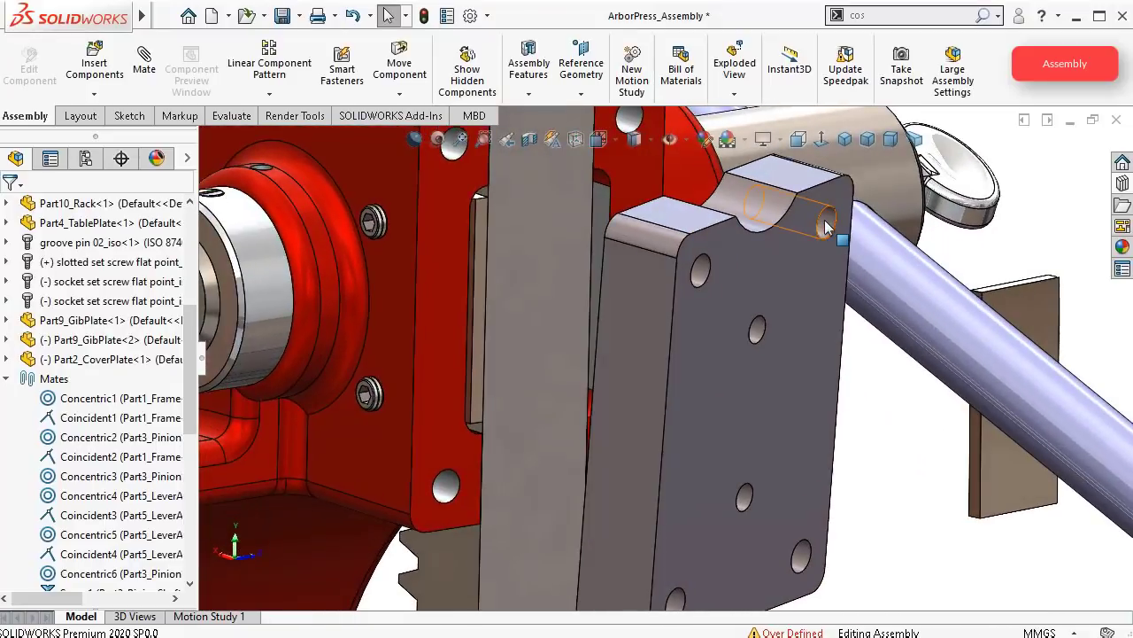
pyautogui.click(825, 226)
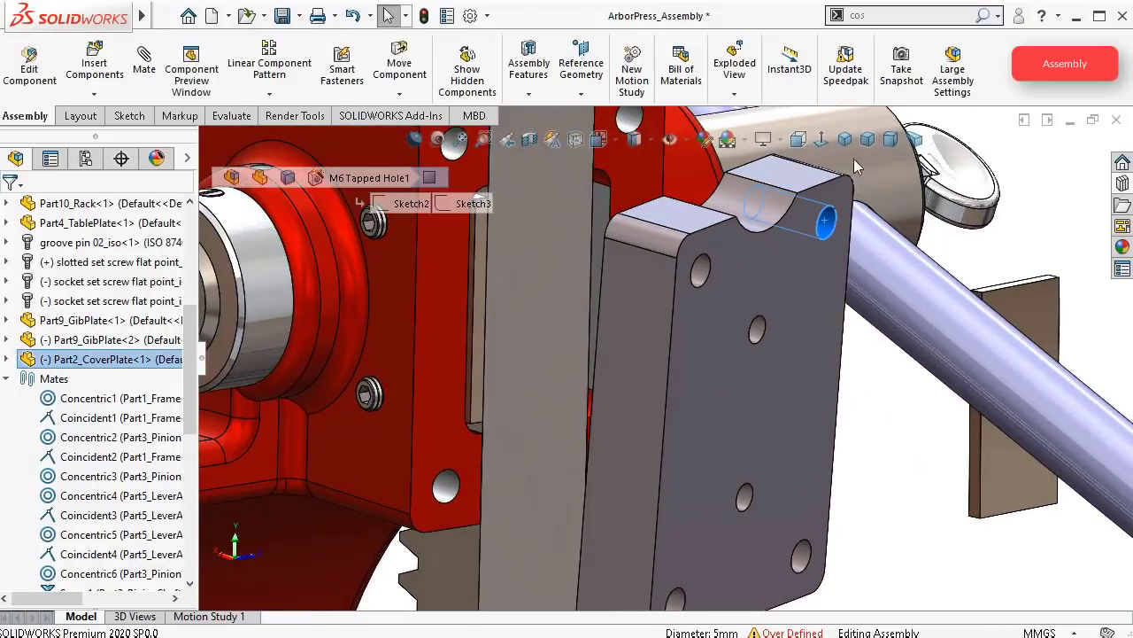
pyautogui.press('m')
pyautogui.scroll(1, 679, 211)
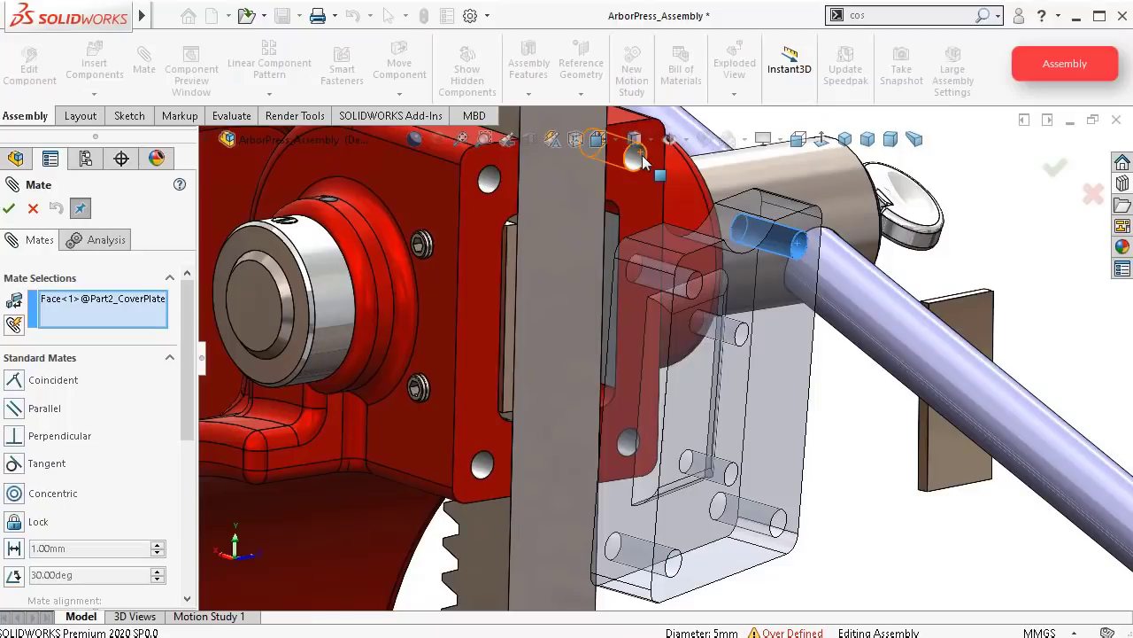
pyautogui.click(640, 158)
pyautogui.click(864, 135)
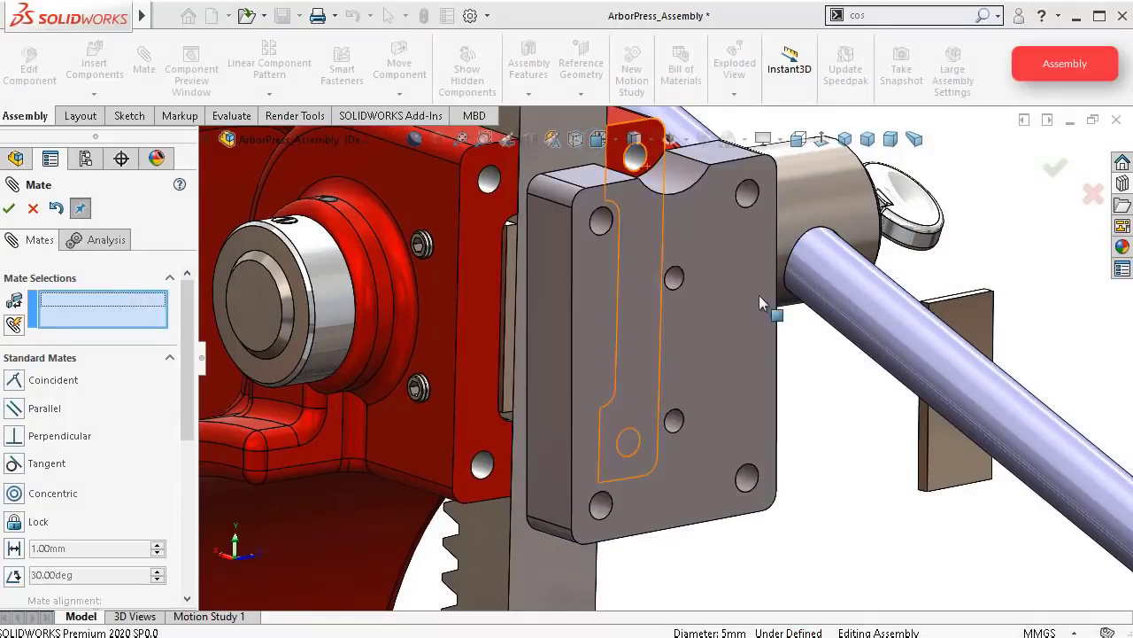
# Step: Mate the cover plate's lower corner hole on the set-screw side concentric with the frame's matching lower hole and finish mating
pyautogui.click(603, 510)
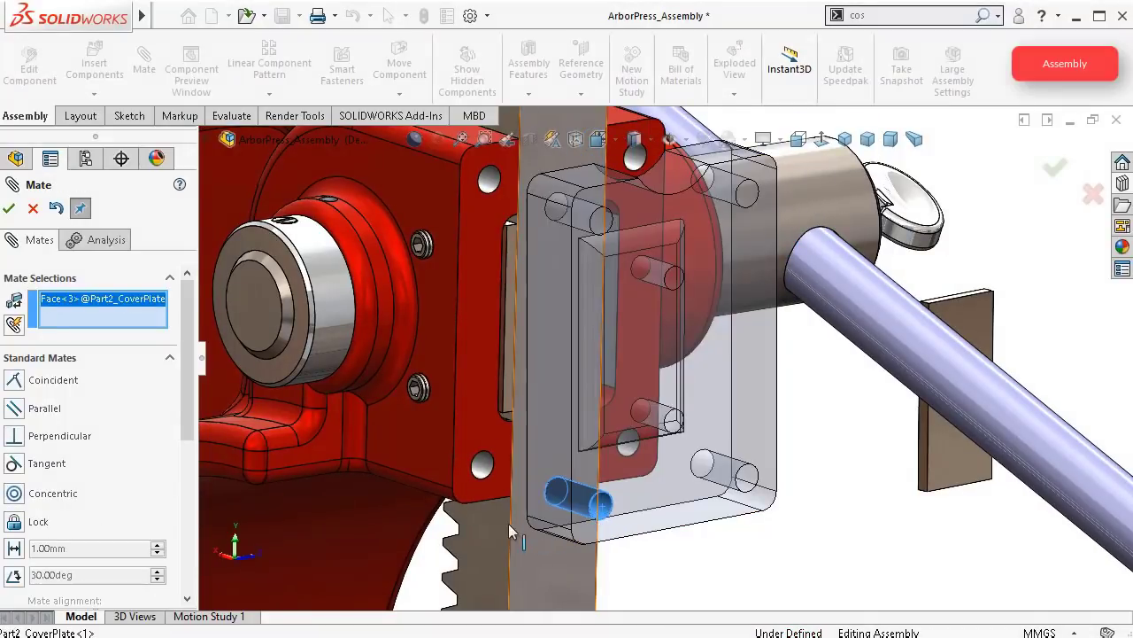
pyautogui.click(482, 465)
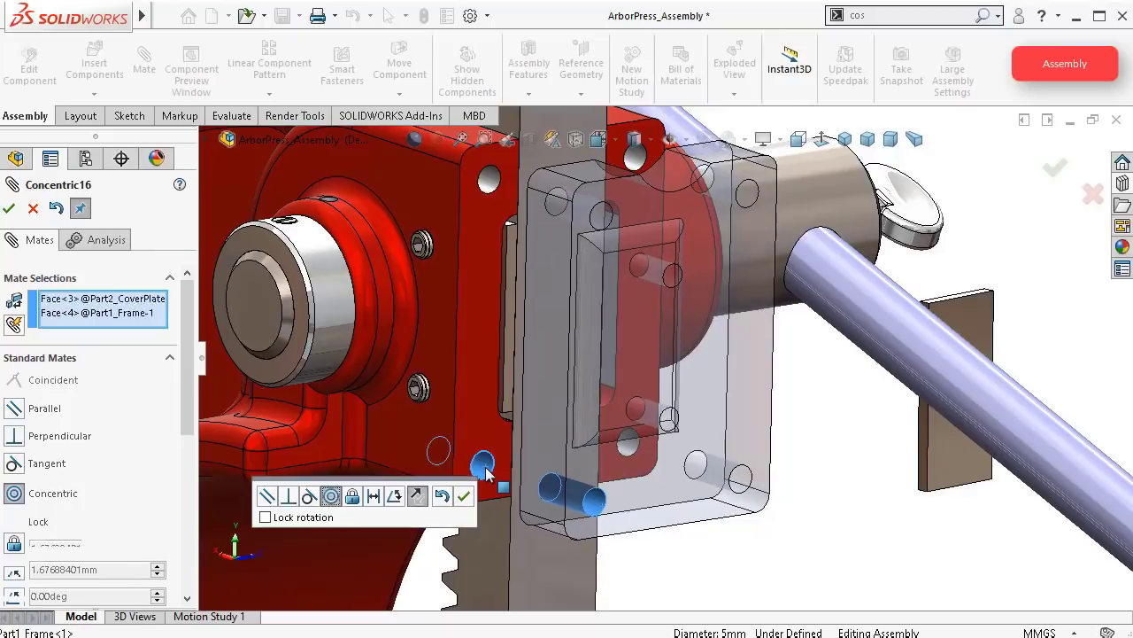
pyautogui.click(468, 497)
pyautogui.moveTo(487, 496); pyautogui.dragTo(483, 476, button='middle')
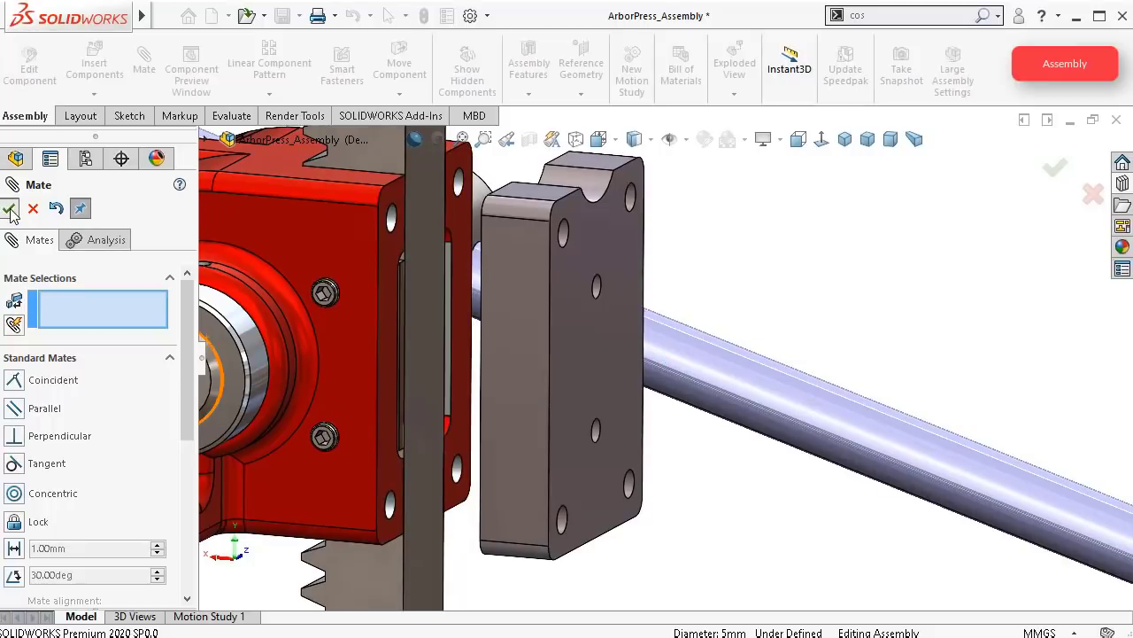
pyautogui.click(10, 210)
# Step: Slide the cover plate straight out from the frame to leave a wide gap in front of the rack
pyautogui.scroll(3, 447, 308)
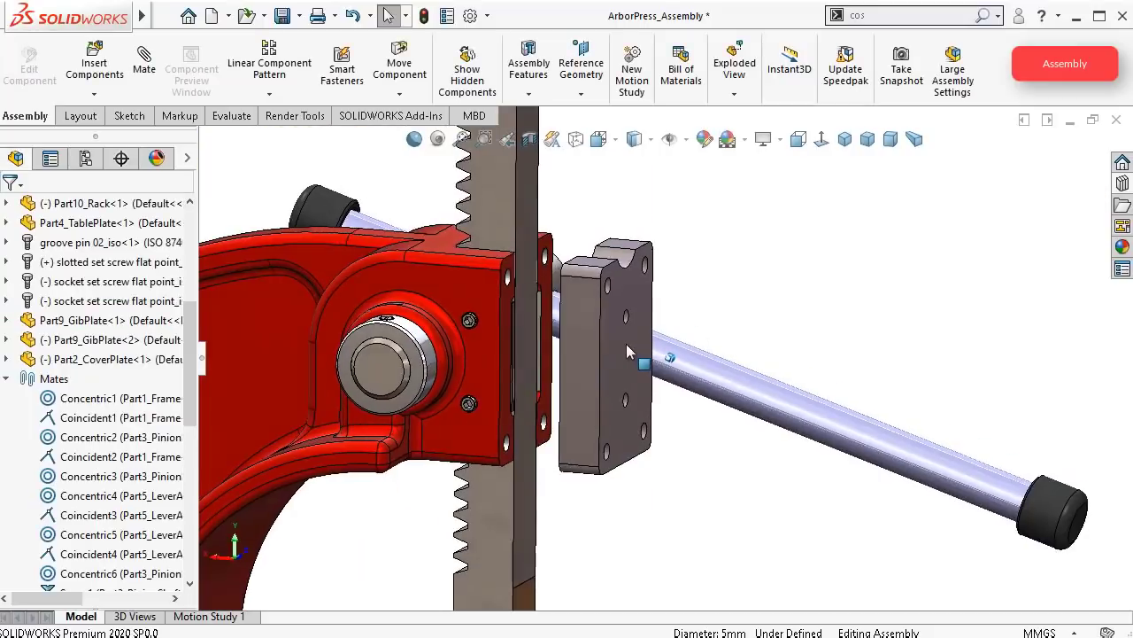
pyautogui.moveTo(592, 360); pyautogui.dragTo(921, 322)
pyautogui.scroll(4, 894, 323)
pyautogui.scroll(-6, 696, 391)
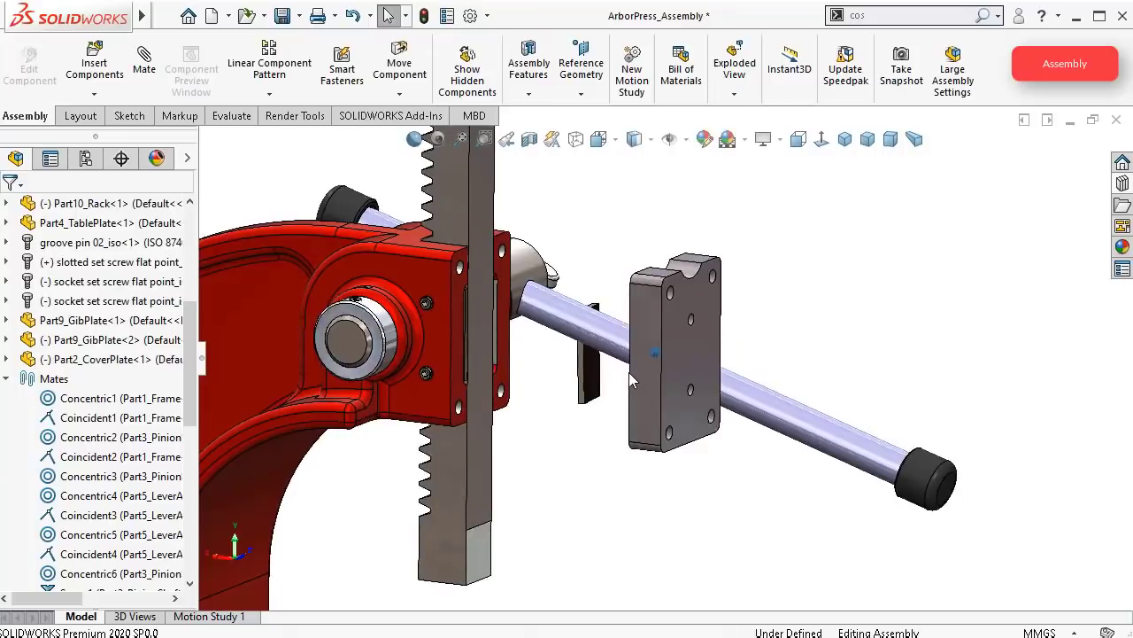
# Step: Move the second gib plate from behind the lever into the open space in front of the rack
pyautogui.moveTo(533, 388); pyautogui.dragTo(598, 403)
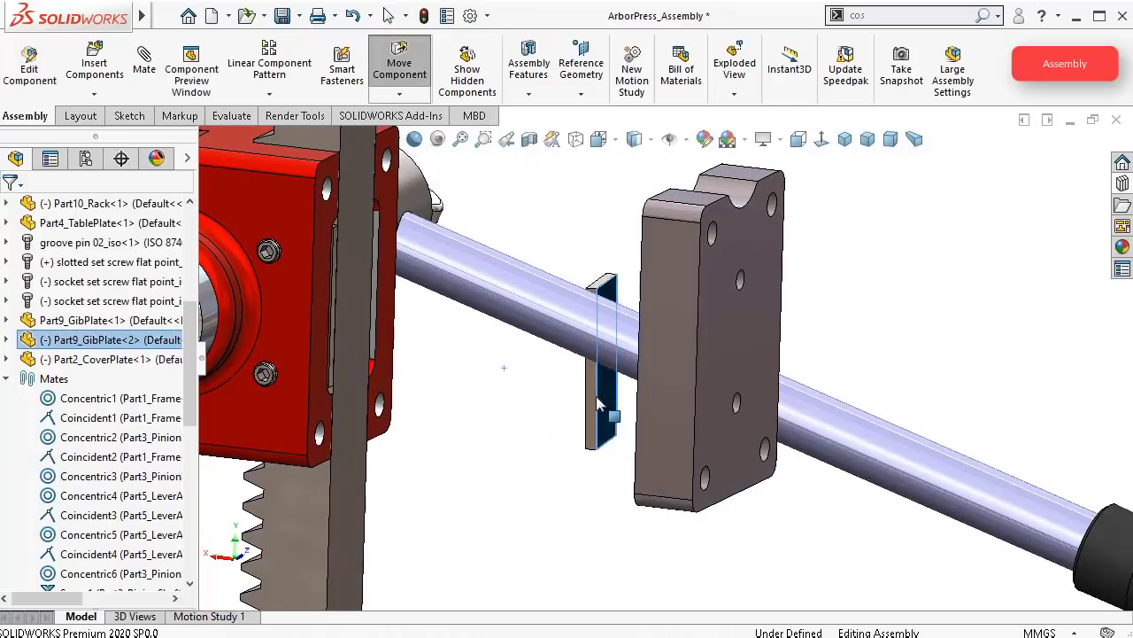
pyautogui.moveTo(539, 475); pyautogui.dragTo(504, 447, button='middle')
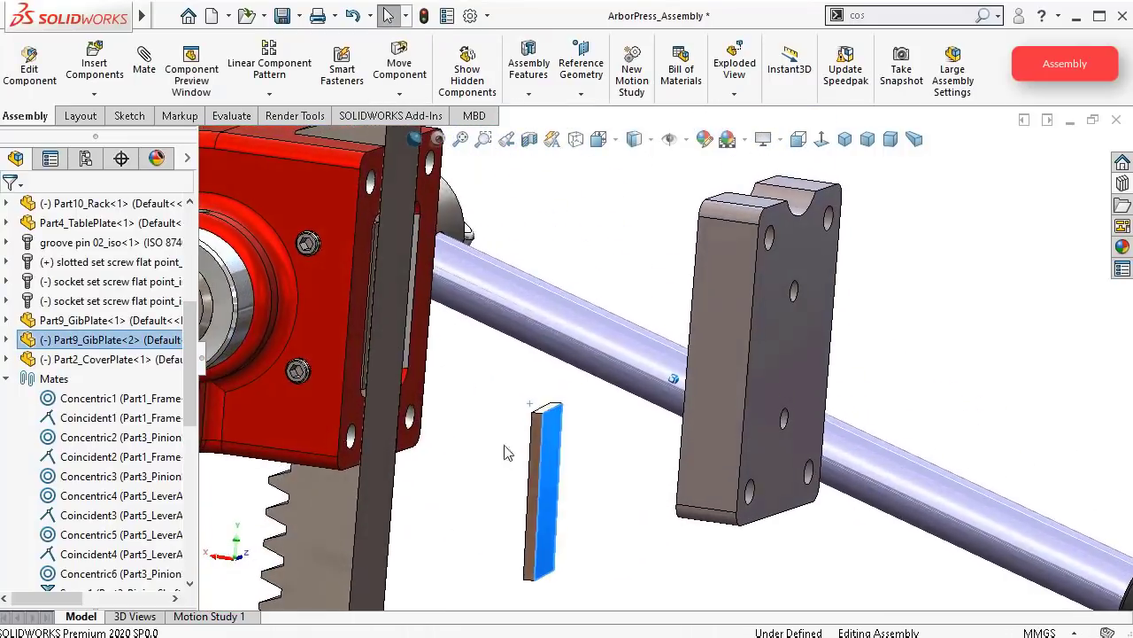
pyautogui.scroll(-1, 540, 476)
pyautogui.scroll(-3, 546, 476)
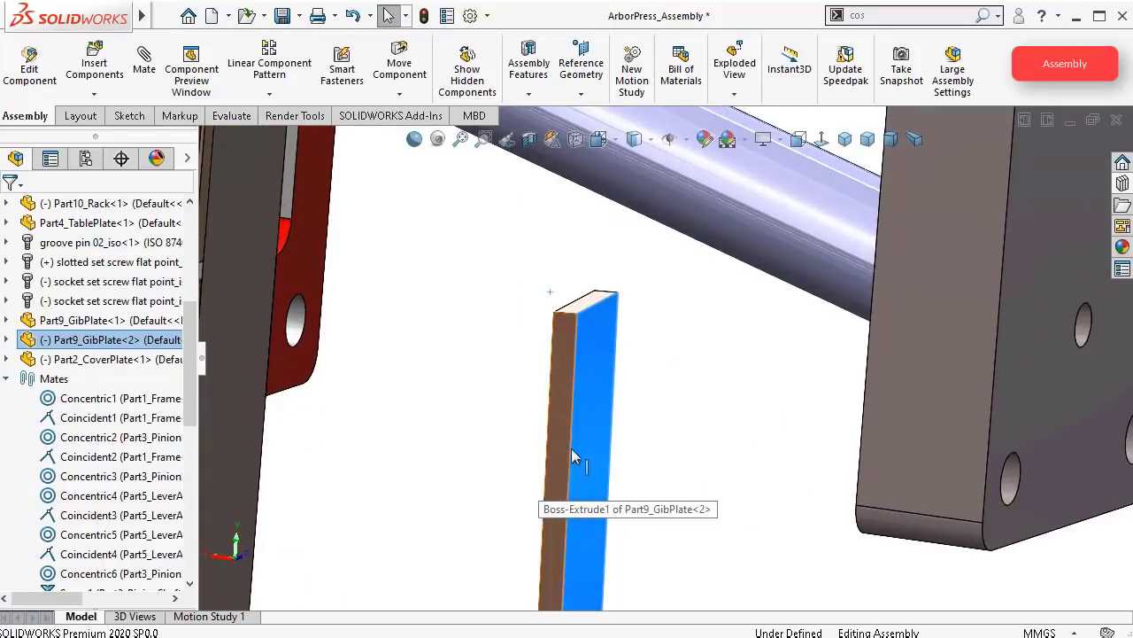
pyautogui.moveTo(511, 425); pyautogui.dragTo(758, 402, button='middle')
pyautogui.moveTo(643, 409); pyautogui.dragTo(721, 384)
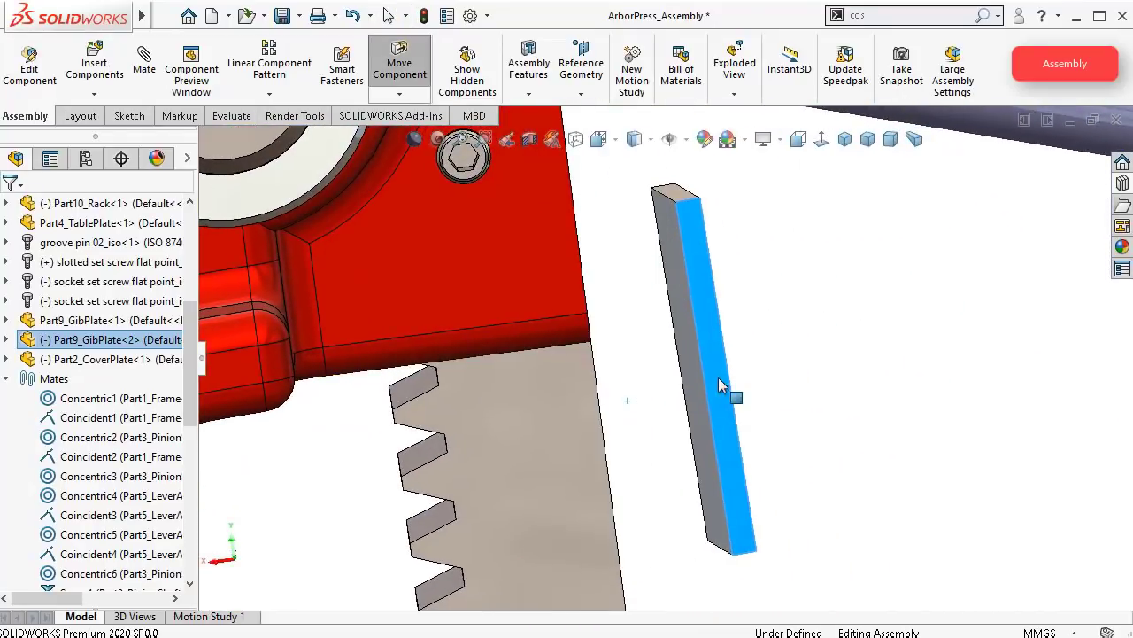
pyautogui.click(787, 397)
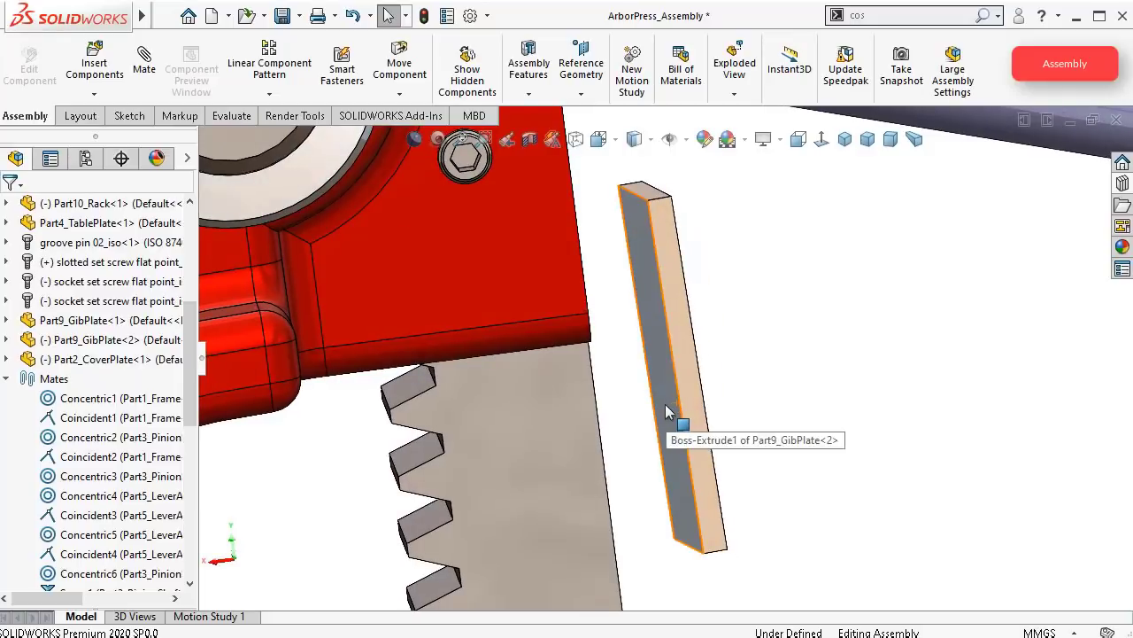
# Step: Add a coincident mate between the second gib plate's large face and the rack's front face
pyautogui.click(670, 410)
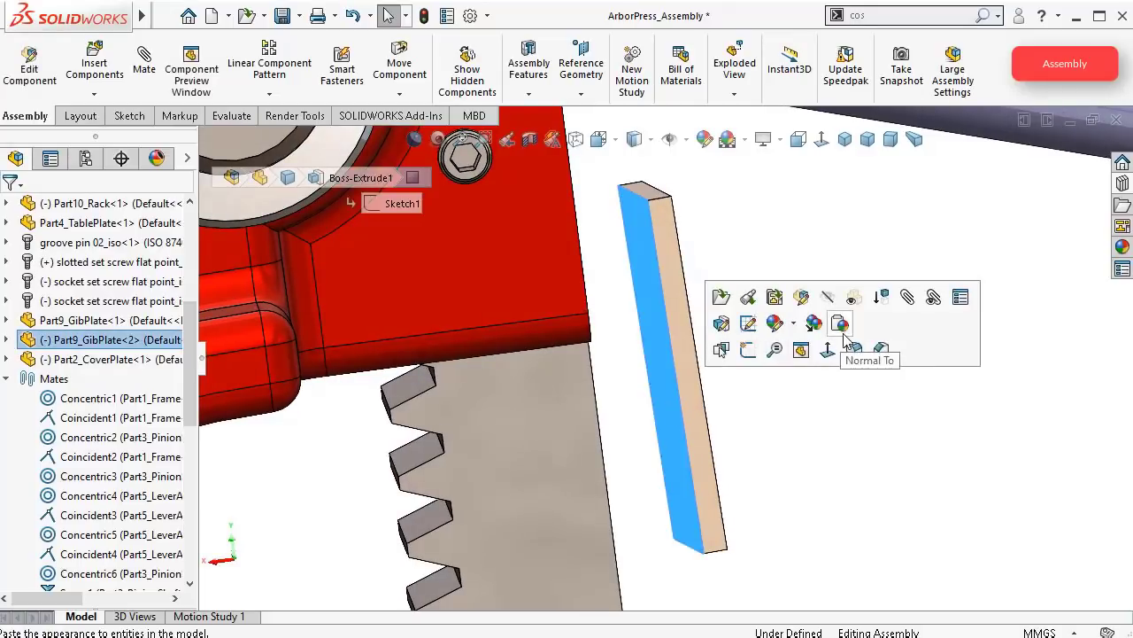
pyautogui.click(907, 300)
pyautogui.moveTo(878, 311); pyautogui.dragTo(812, 324, button='middle')
pyautogui.scroll(4, 811, 322)
pyautogui.moveTo(522, 267); pyautogui.dragTo(456, 262, button='middle')
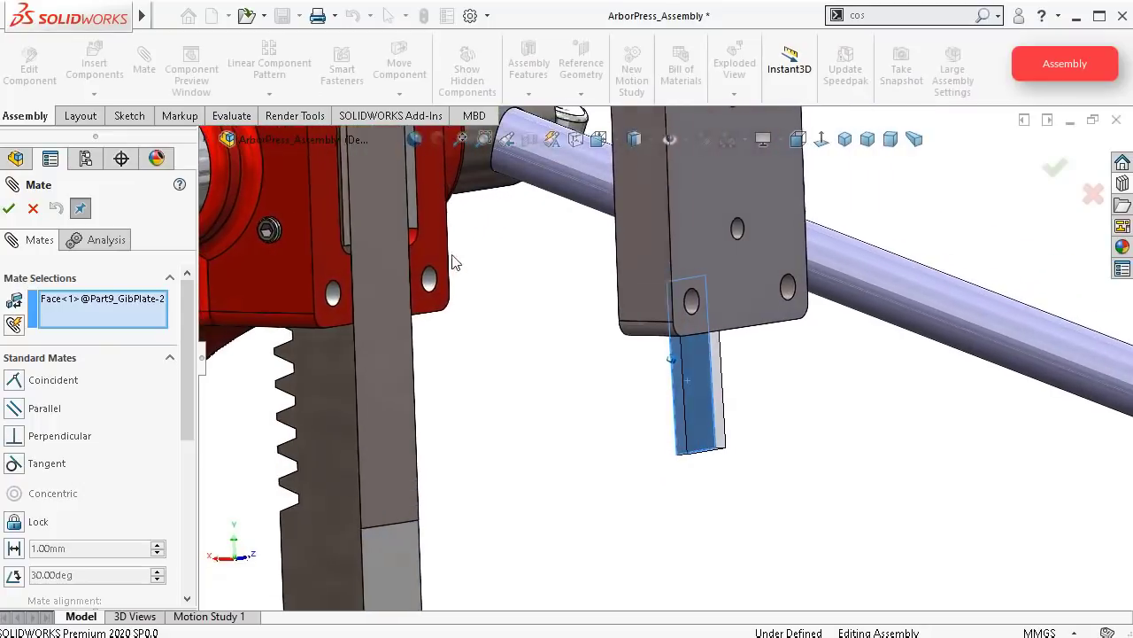
pyautogui.click(396, 256)
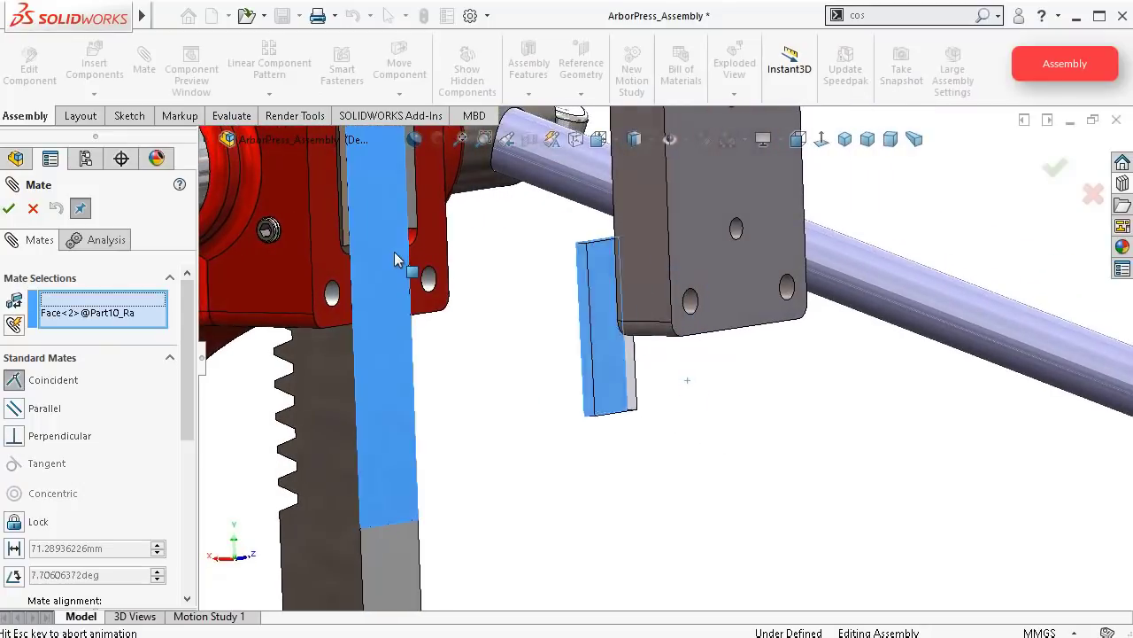
pyautogui.click(373, 231)
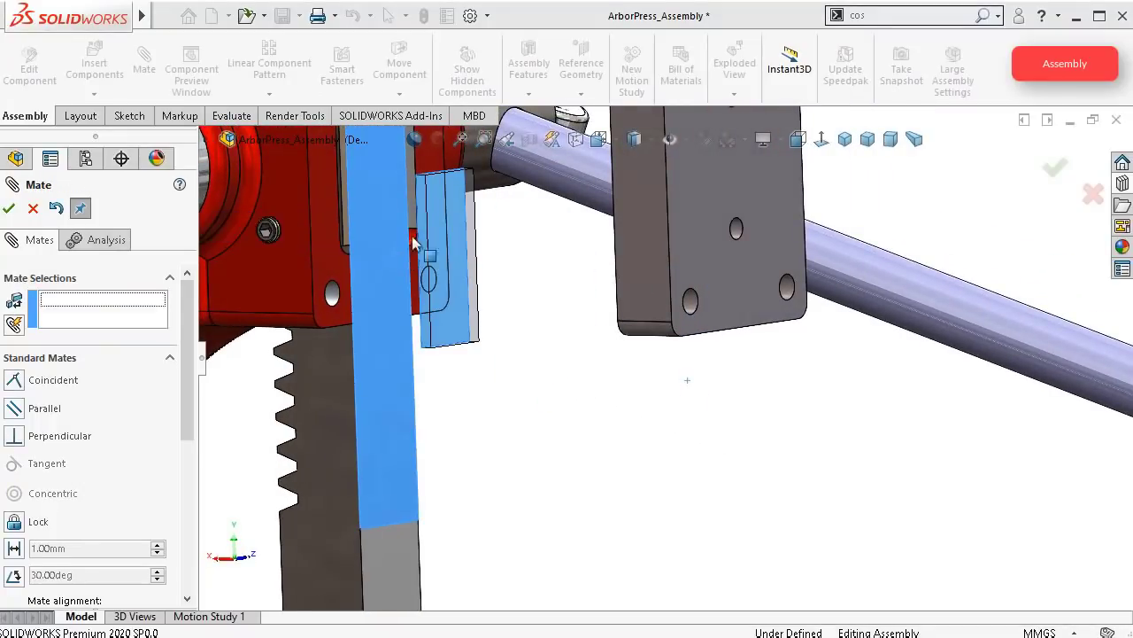
# Step: Slide the second gib plate across the rack's front face until it roughly covers the rack between the frame's holes
pyautogui.click(396, 259)
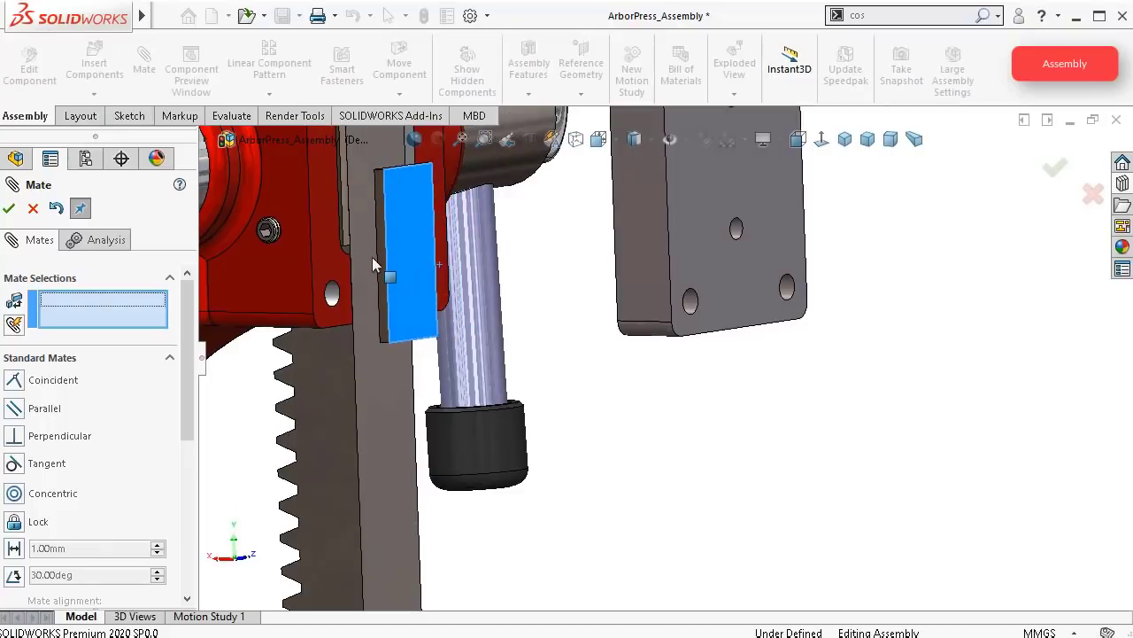
pyautogui.moveTo(363, 225); pyautogui.dragTo(364, 223)
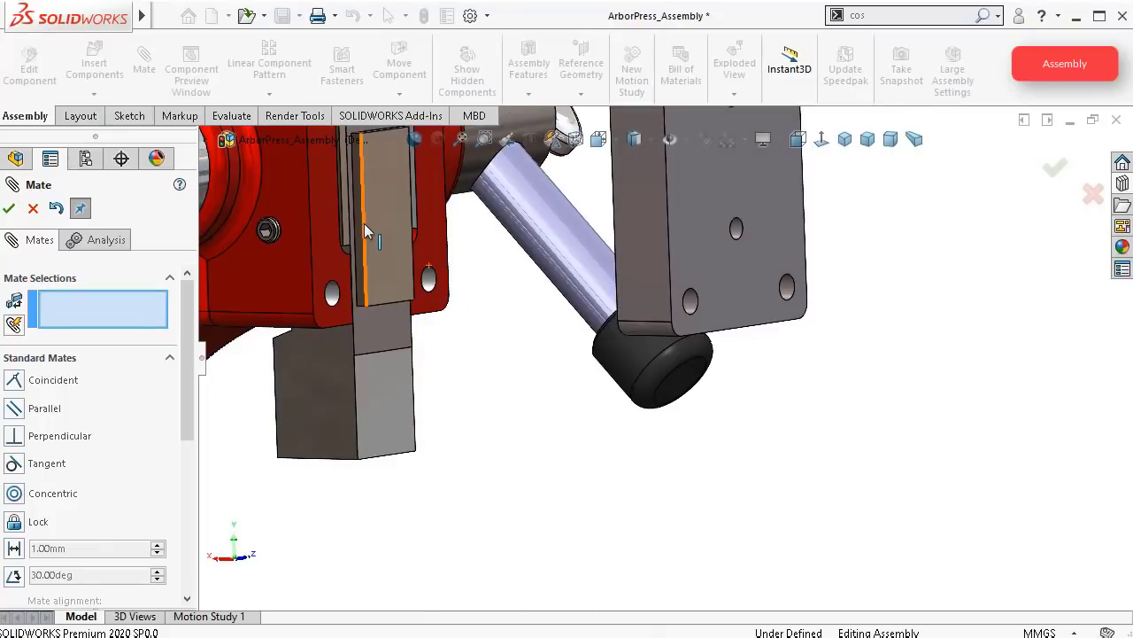
pyautogui.moveTo(524, 218); pyautogui.dragTo(467, 223, button='middle')
pyautogui.scroll(1, 467, 223)
pyautogui.scroll(-3, 467, 223)
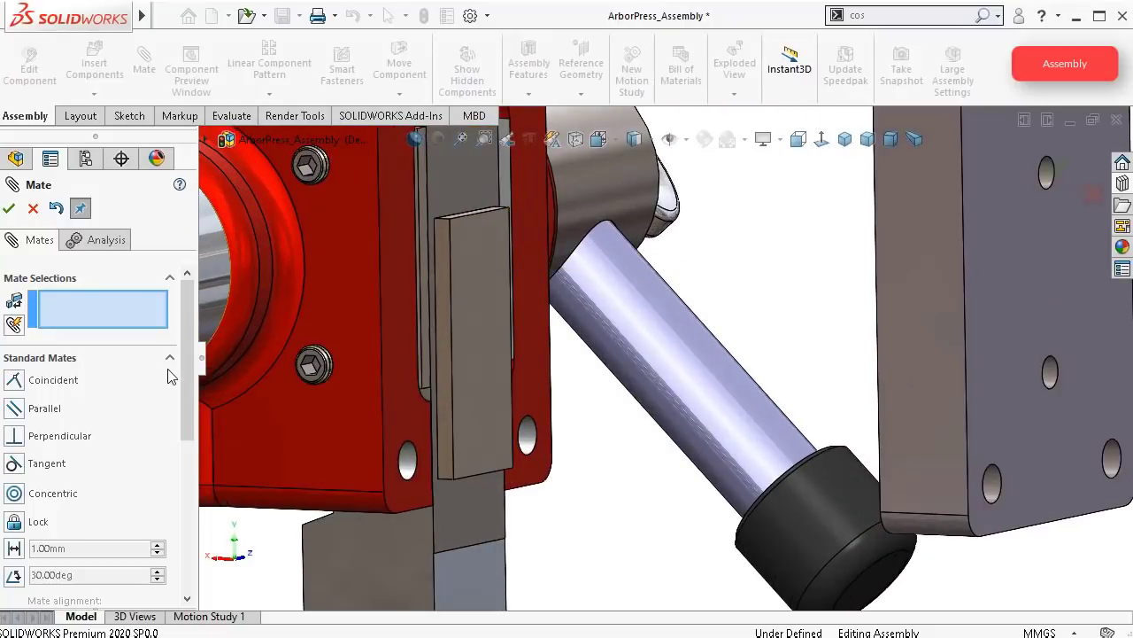
# Step: Add a centered Width mate using the second gib plate's two long side faces and the cover plate's two long side faces
pyautogui.moveTo(184, 399); pyautogui.dragTo(180, 421)
pyautogui.click(129, 514)
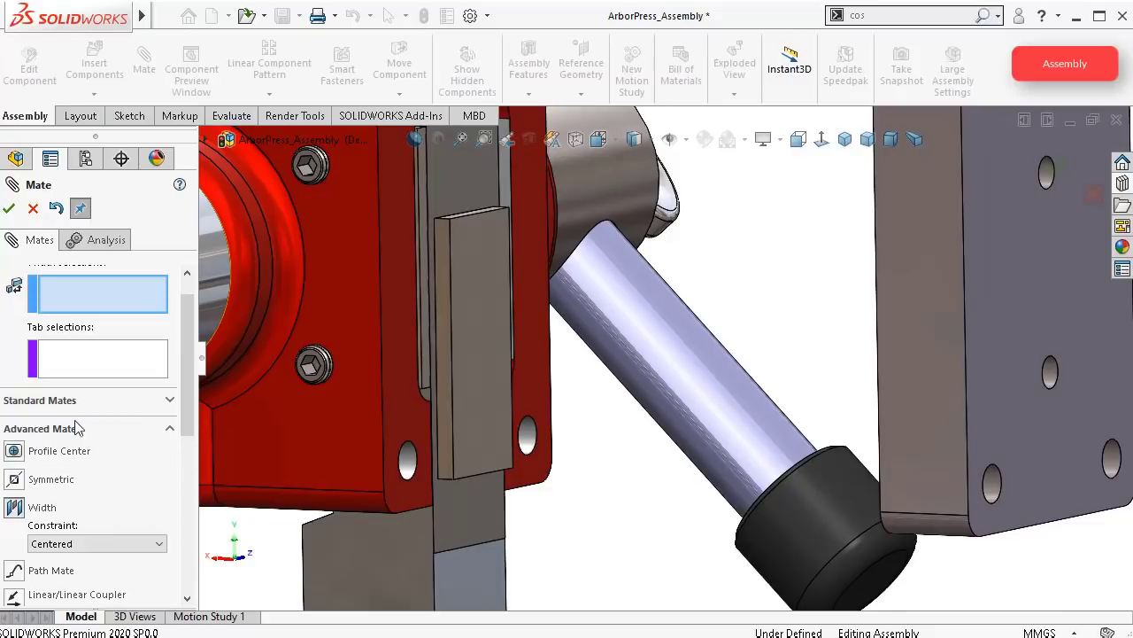
pyautogui.click(448, 270)
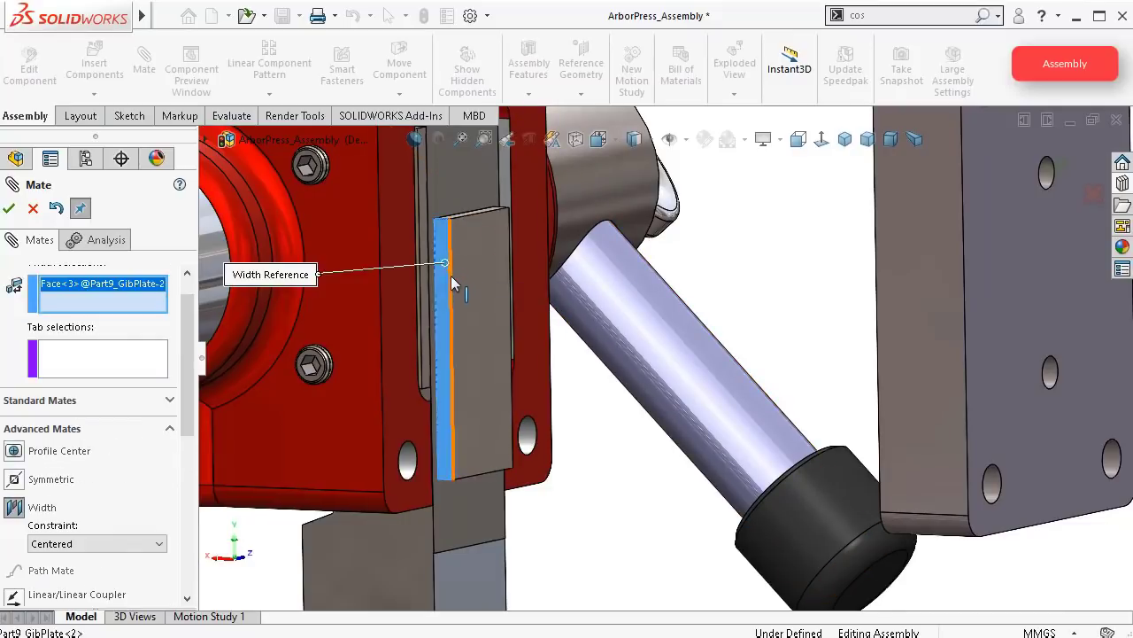
pyautogui.moveTo(451, 275); pyautogui.dragTo(442, 371, button='middle')
pyautogui.scroll(-5, 461, 370)
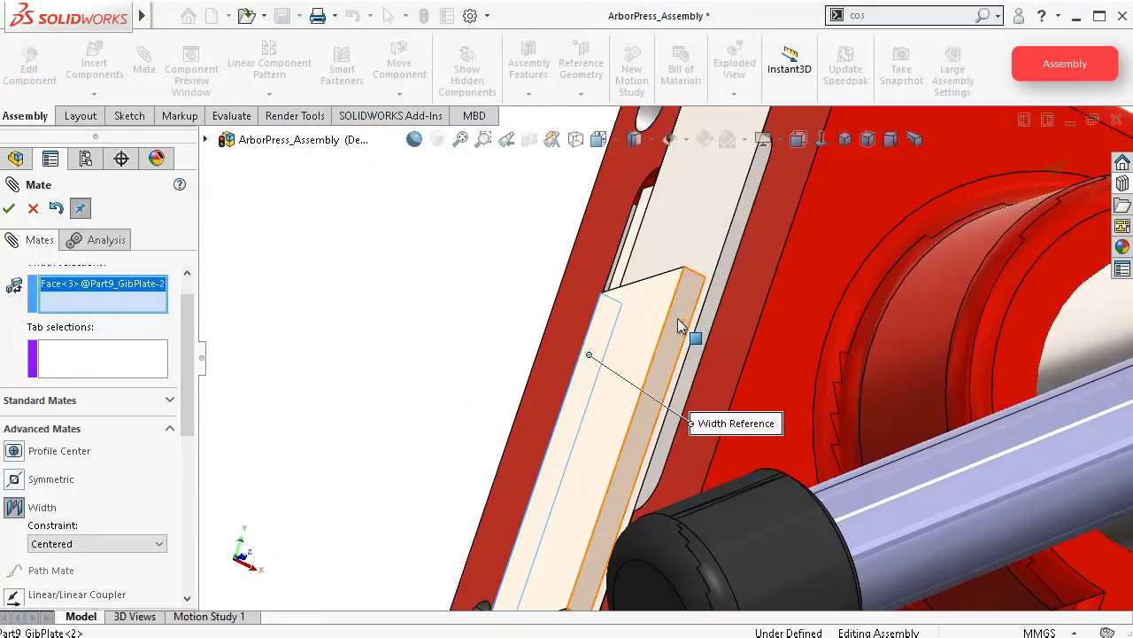
pyautogui.click(677, 318)
pyautogui.scroll(6, 443, 328)
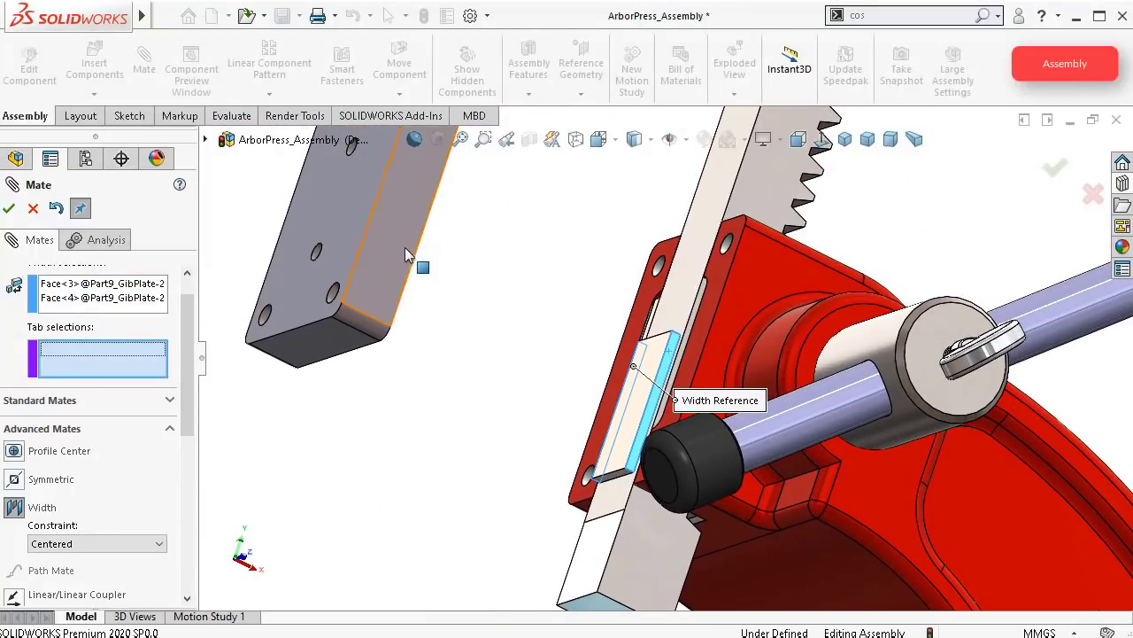
pyautogui.click(404, 247)
pyautogui.moveTo(404, 247); pyautogui.dragTo(988, 398, button='middle')
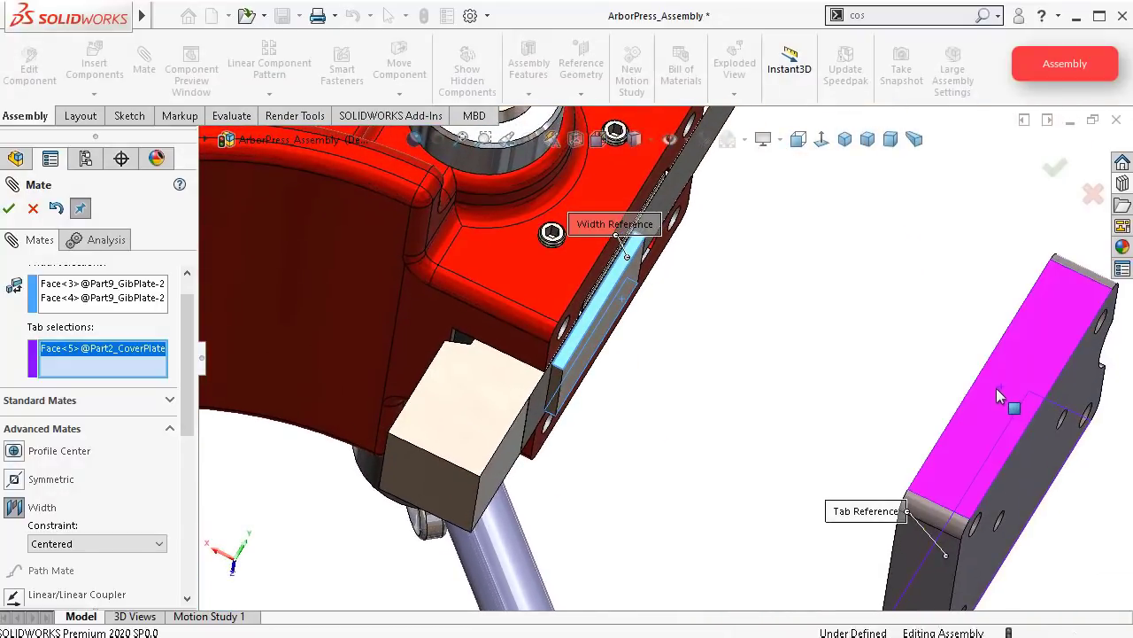
pyautogui.click(998, 395)
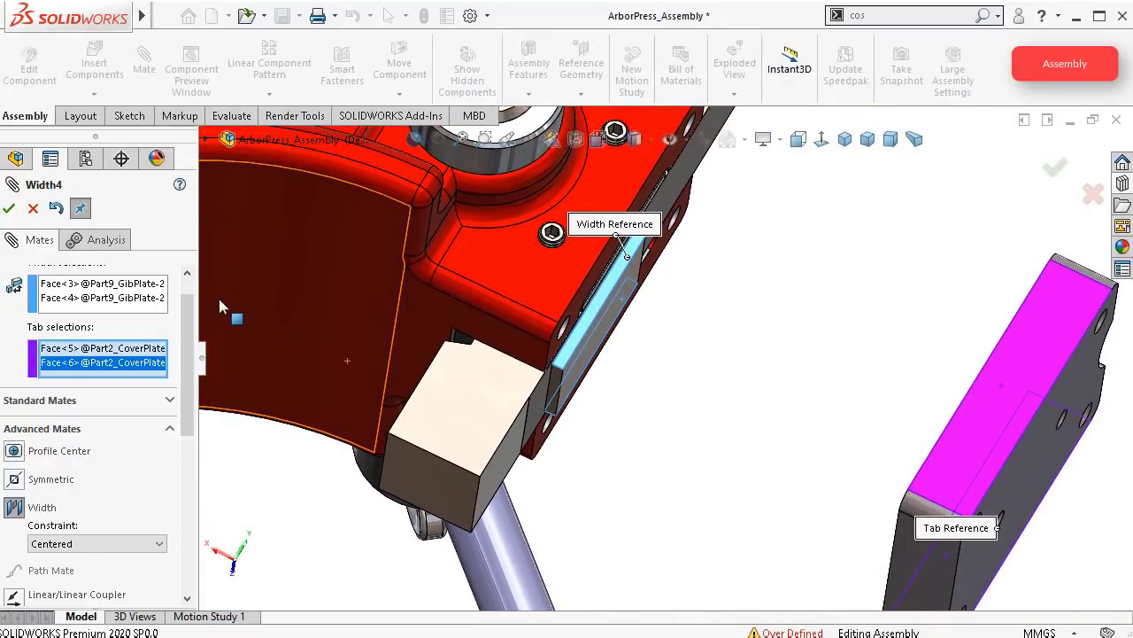
pyautogui.click(8, 209)
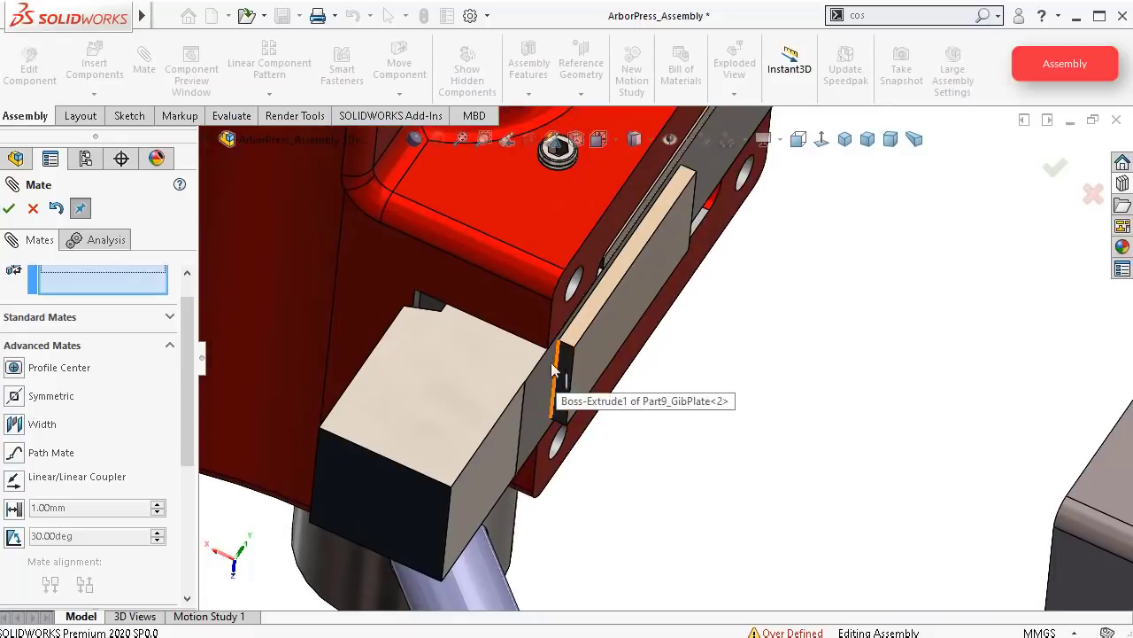
# Step: Try to add a centered Width mate between the second gib plate's two short end faces and the cover plate's two end faces
pyautogui.click(16, 430)
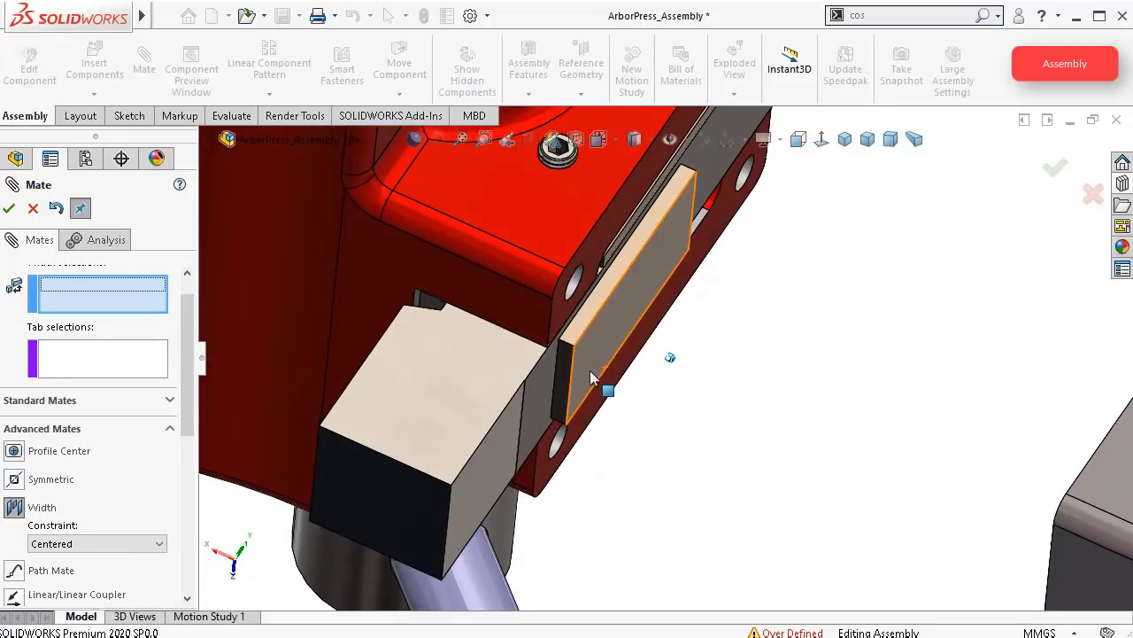
pyautogui.moveTo(591, 376)
pyautogui.mouseDown(button='middle')
pyautogui.moveTo(581, 365)
pyautogui.moveTo(590, 361)
pyautogui.mouseUp(button='middle')
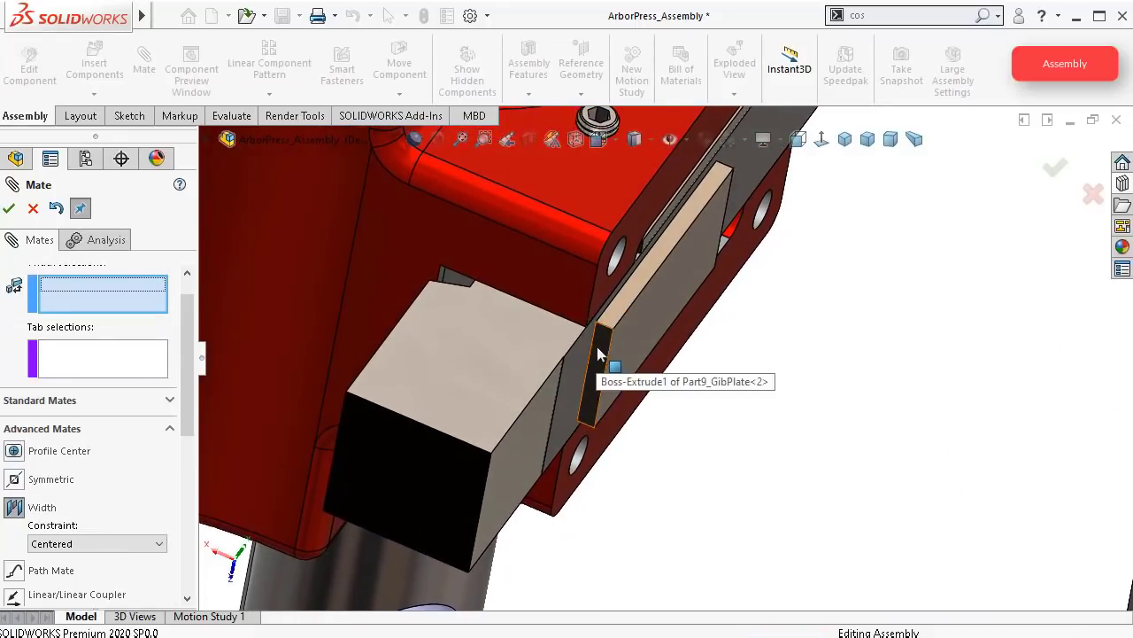
pyautogui.click(598, 354)
pyautogui.press('Right')
pyautogui.press('Right')
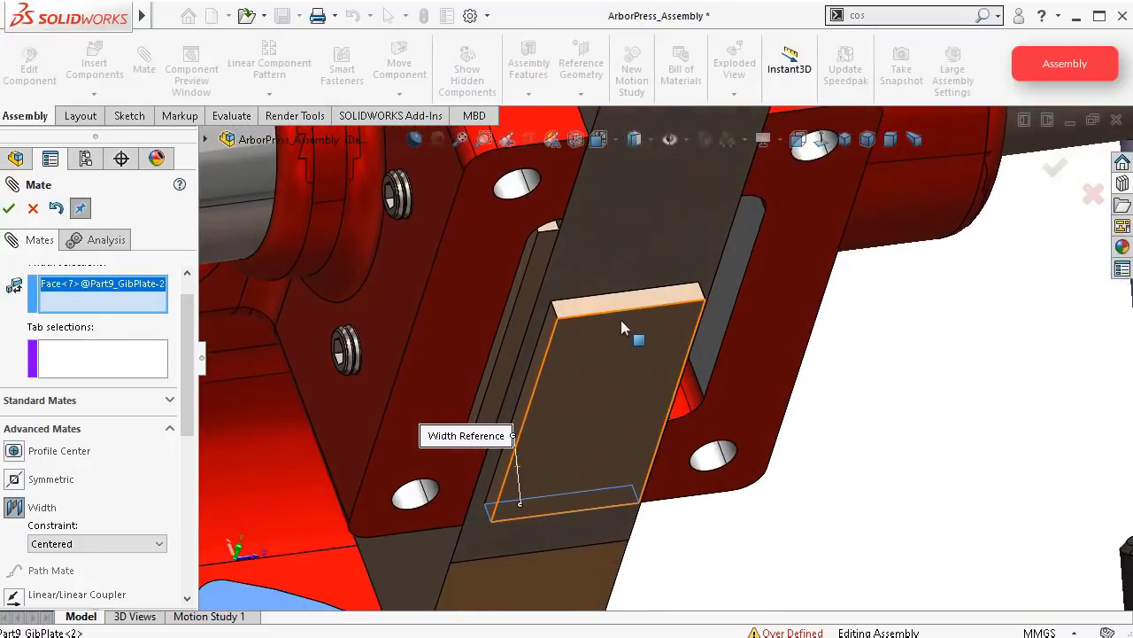
pyautogui.click(651, 298)
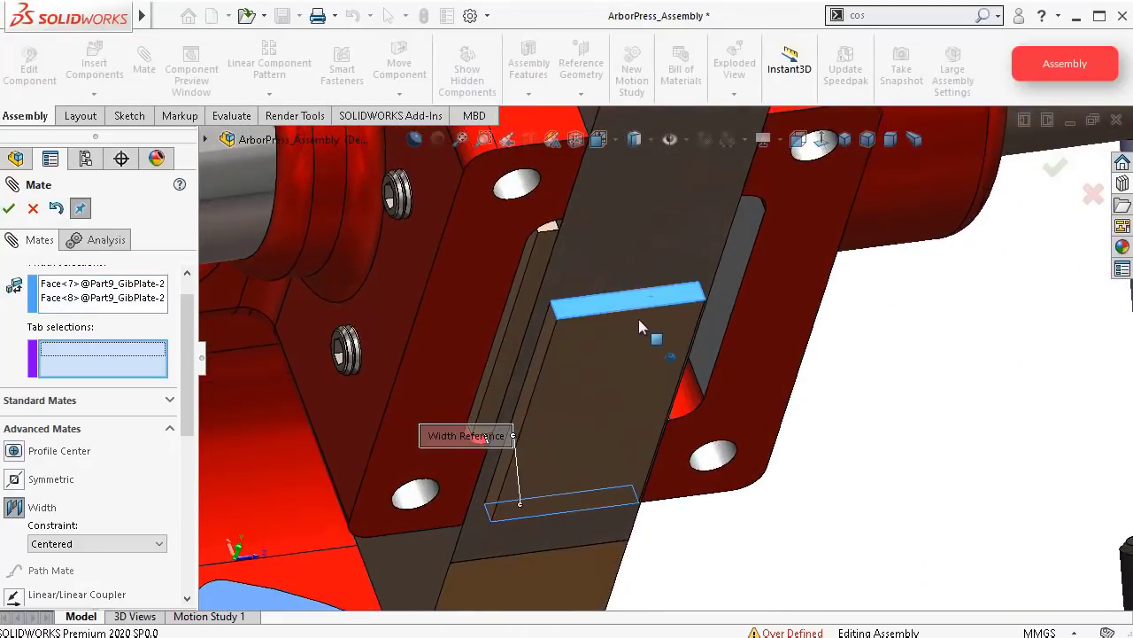
pyautogui.moveTo(638, 318); pyautogui.dragTo(623, 332, button='middle')
pyautogui.scroll(2, 624, 332)
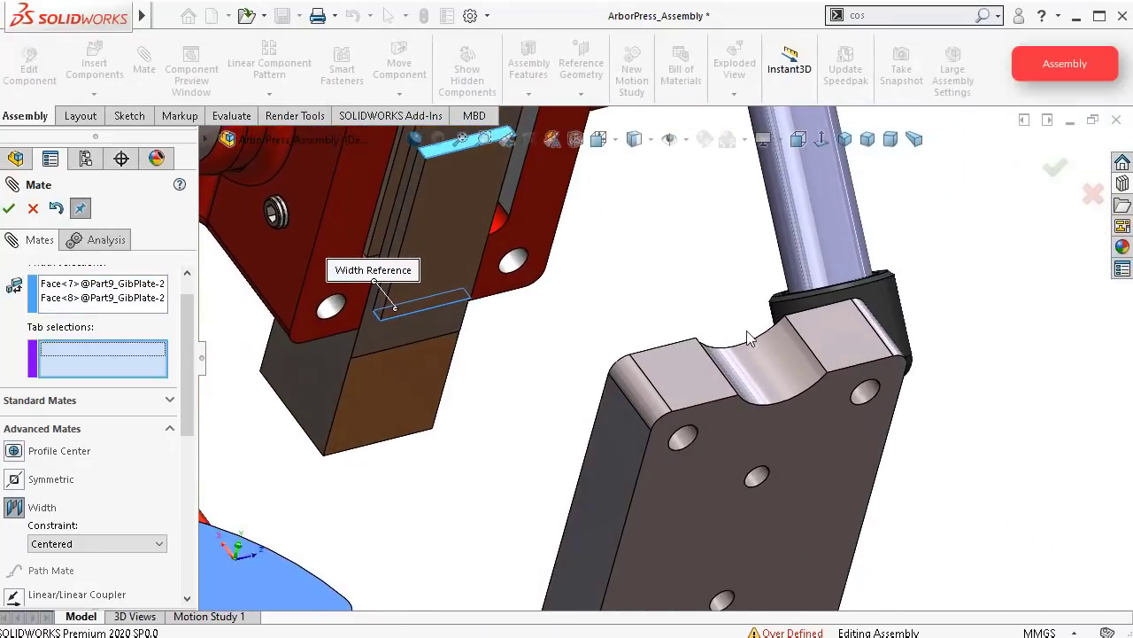
pyautogui.click(832, 345)
pyautogui.press('Right')
pyautogui.press('Right')
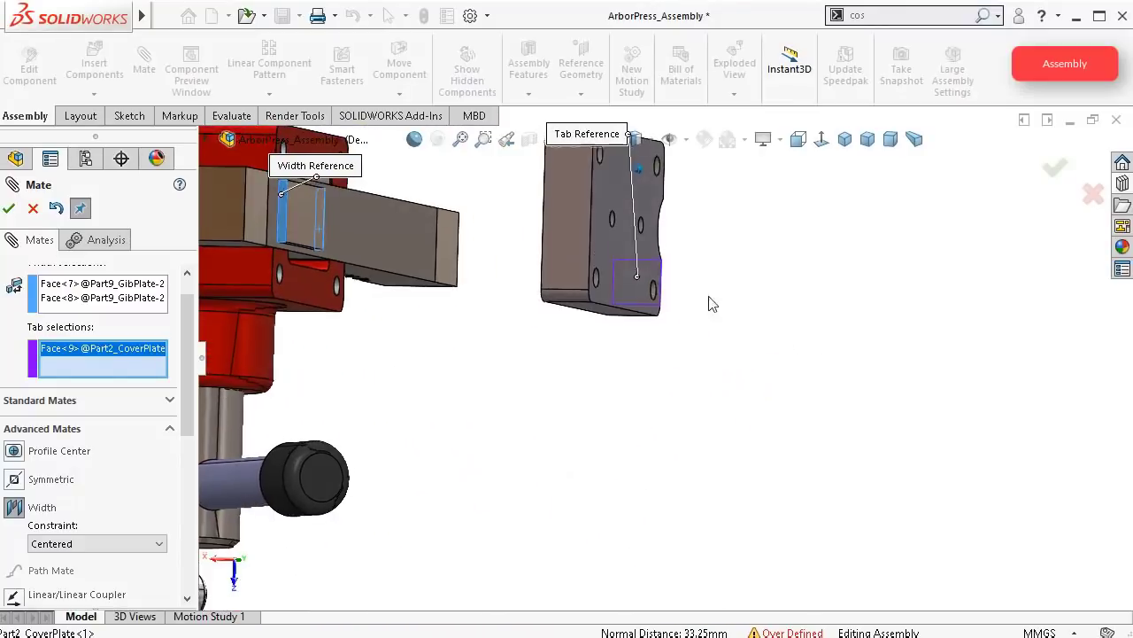
pyautogui.click(569, 253)
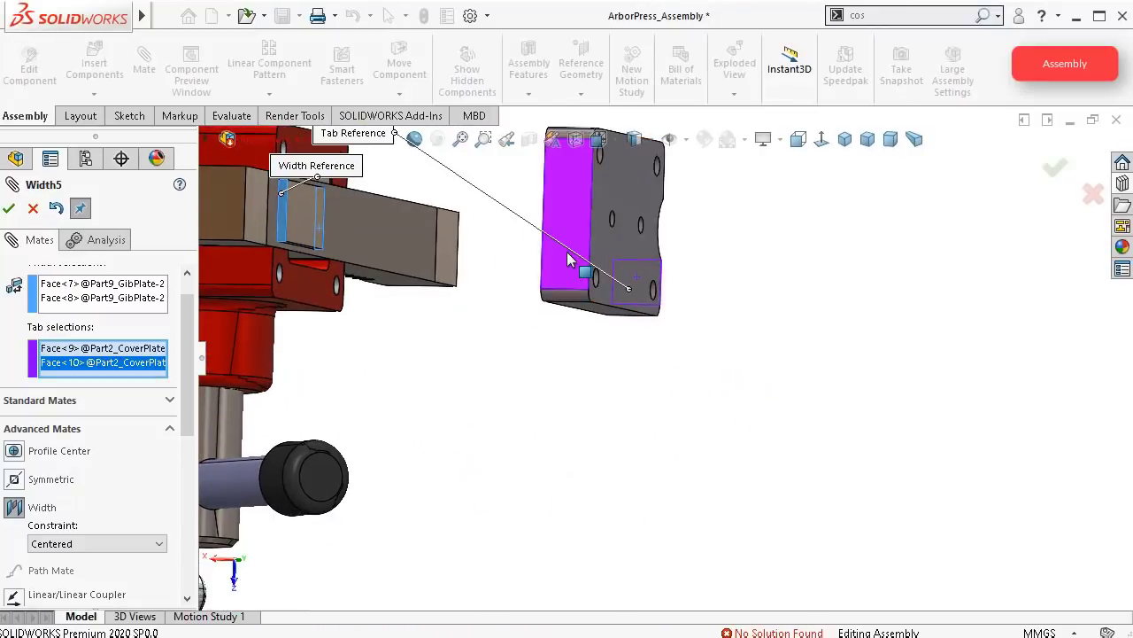
pyautogui.moveTo(510, 291); pyautogui.dragTo(510, 289, button='middle')
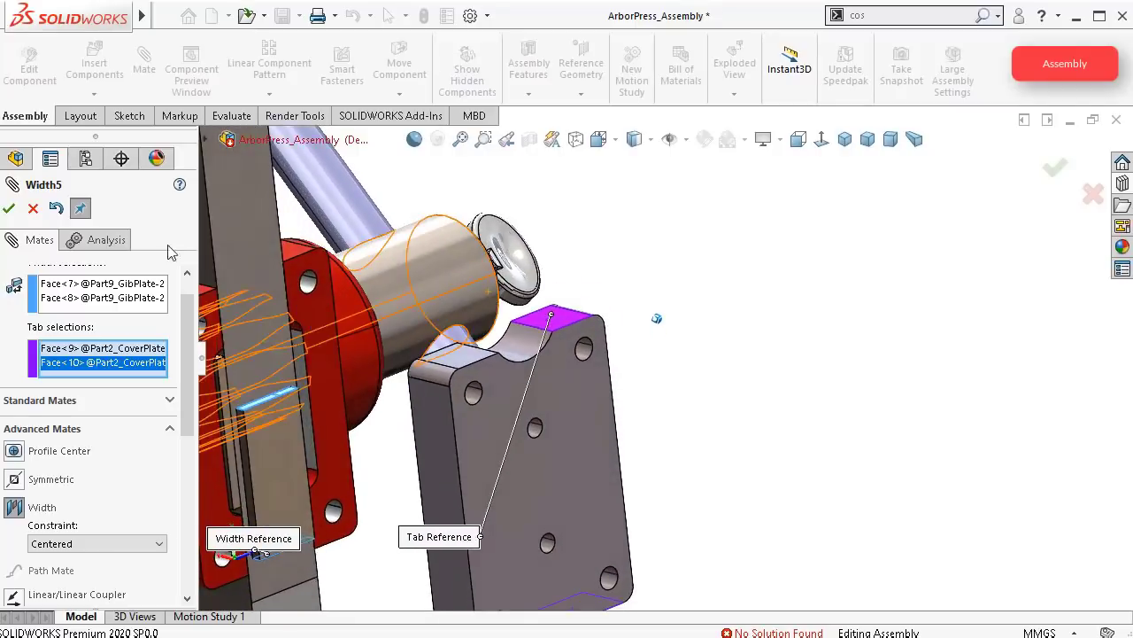
pyautogui.click(8, 212)
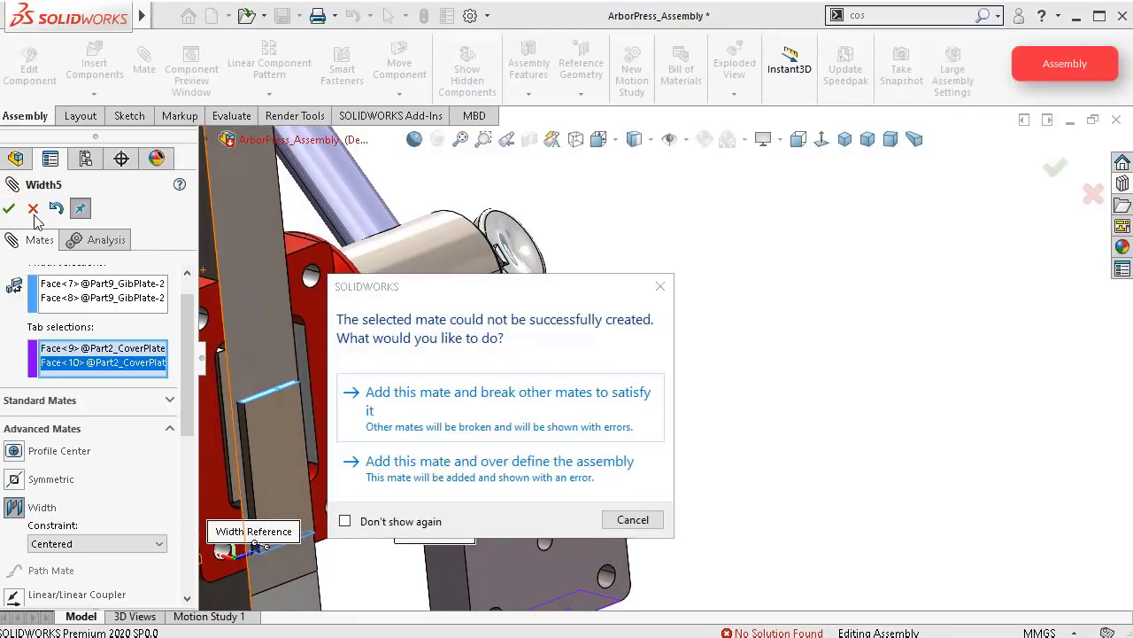
pyautogui.click(622, 524)
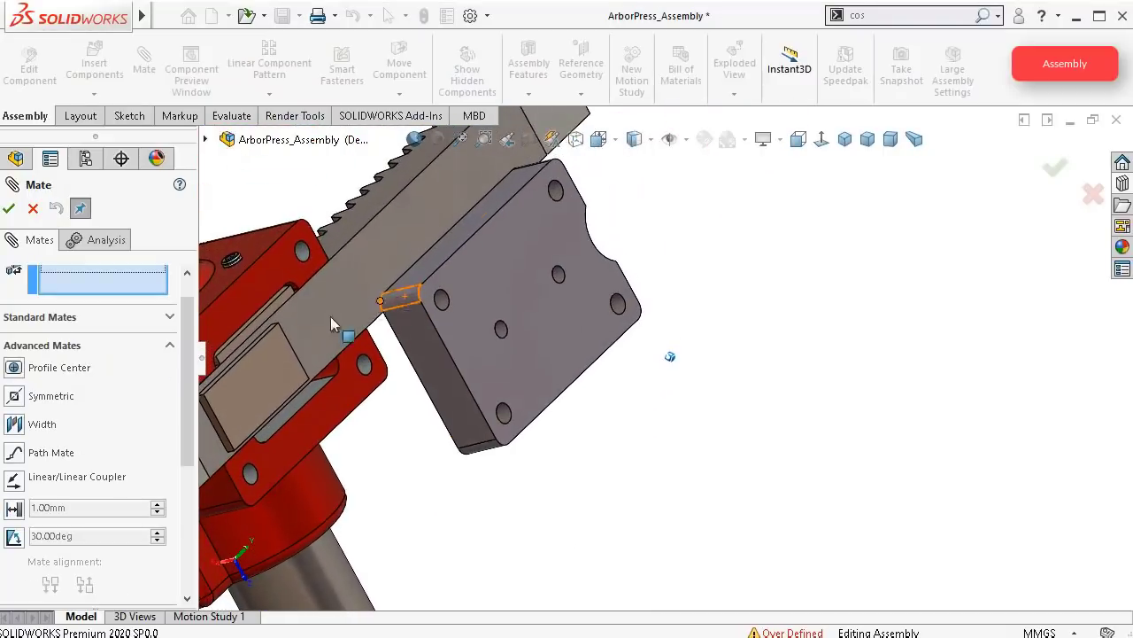
pyautogui.click(33, 209)
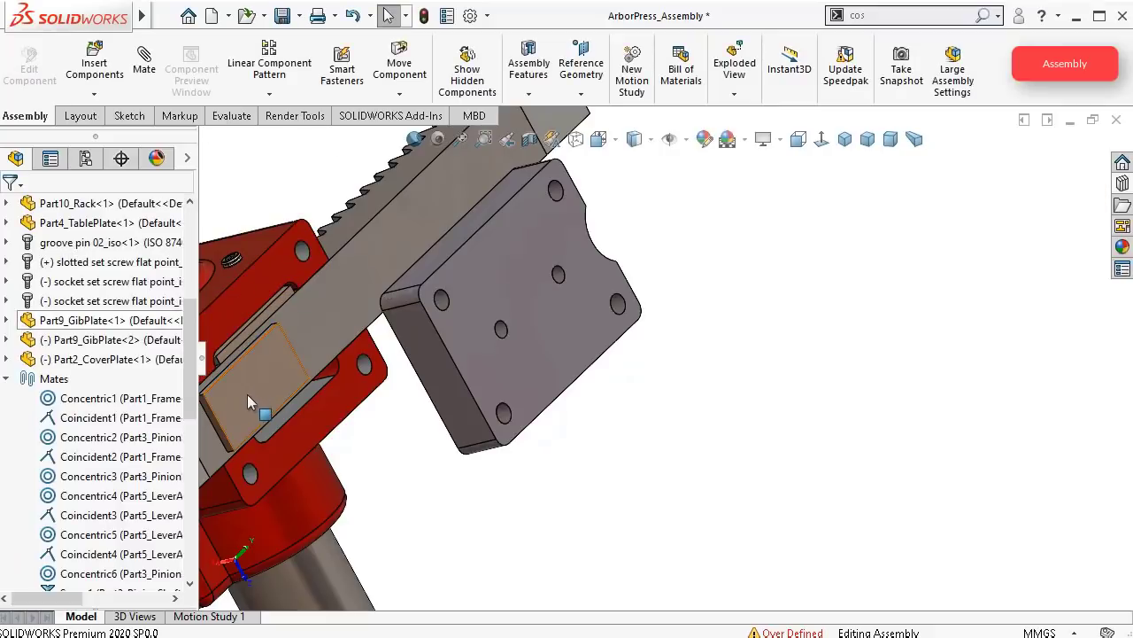
# Step: Suppress the coincident mate between the rack and the second gib plate
pyautogui.click(292, 345)
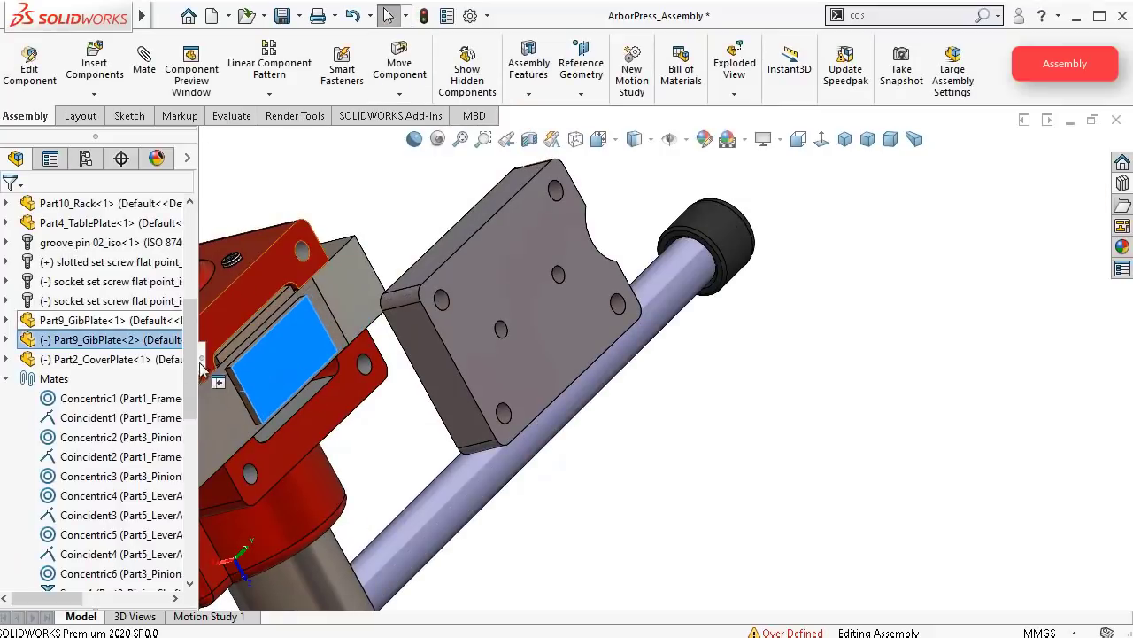
pyautogui.moveTo(191, 370); pyautogui.dragTo(197, 501)
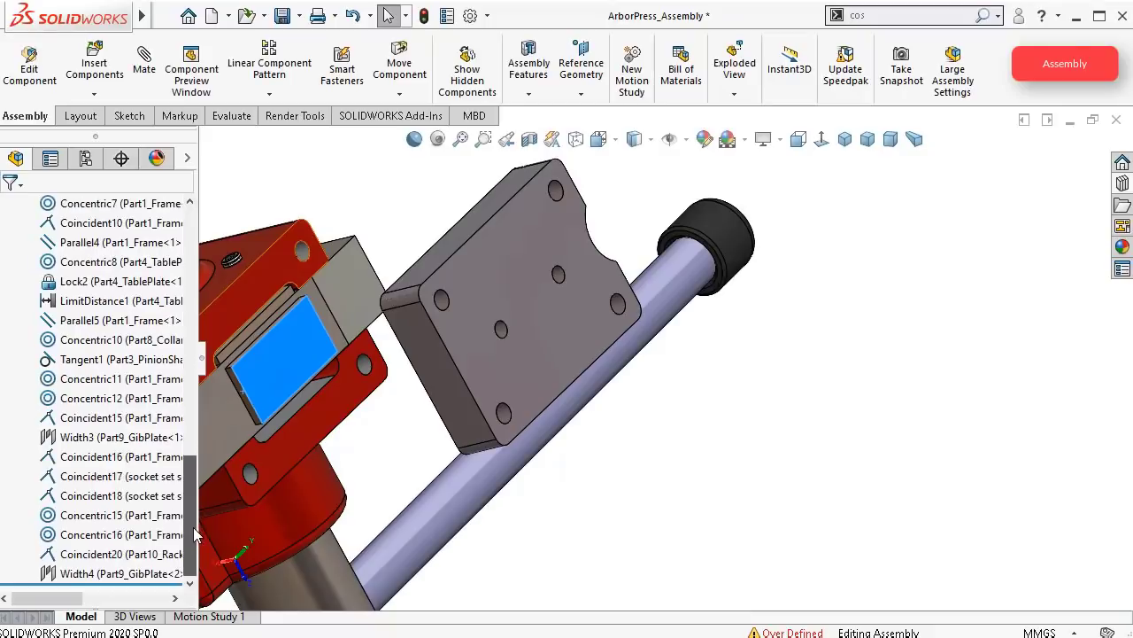
pyautogui.click(113, 554)
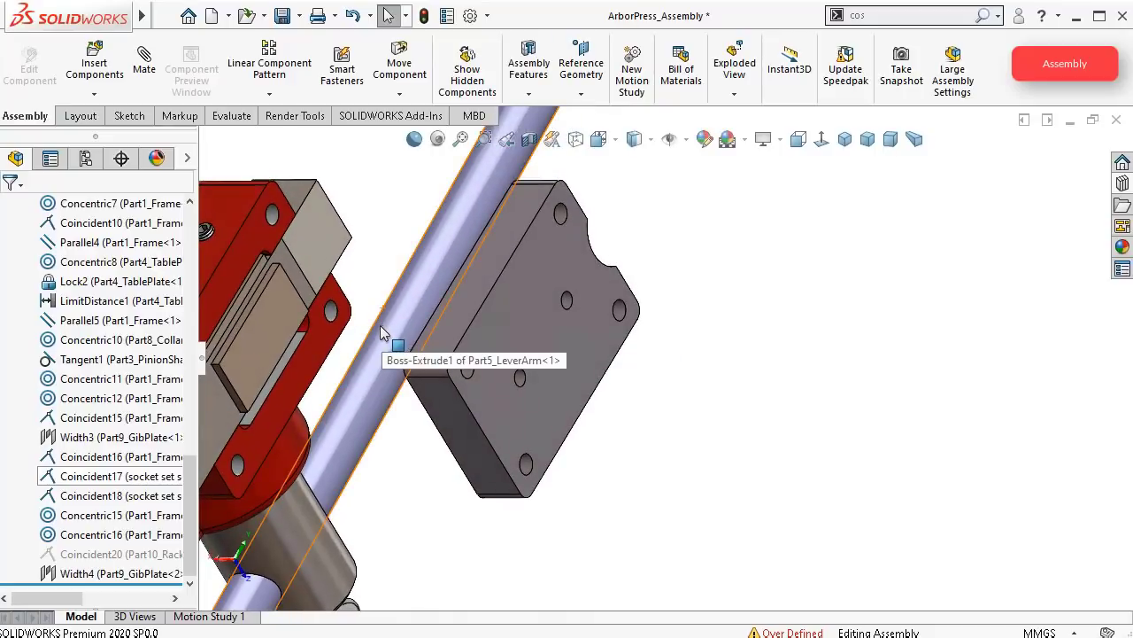
# Step: Shift the second gib plate within the area in front of the rack, between the frame's holes
pyautogui.moveTo(270, 360); pyautogui.dragTo(292, 321)
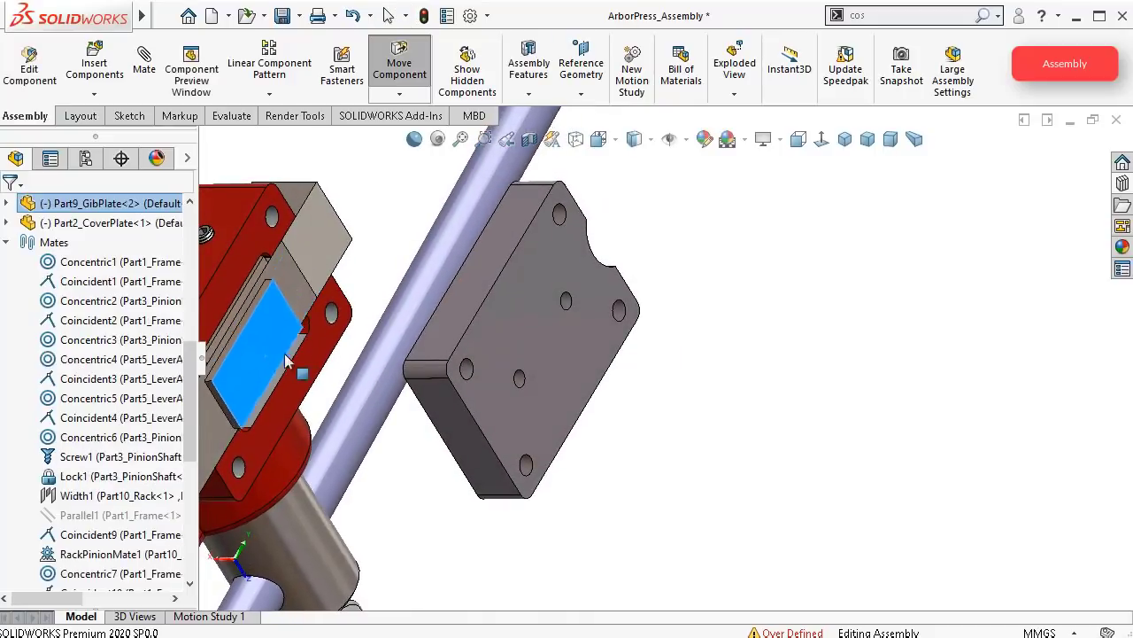
pyautogui.moveTo(285, 359); pyautogui.dragTo(301, 325)
pyautogui.moveTo(302, 325); pyautogui.dragTo(491, 236, button='middle')
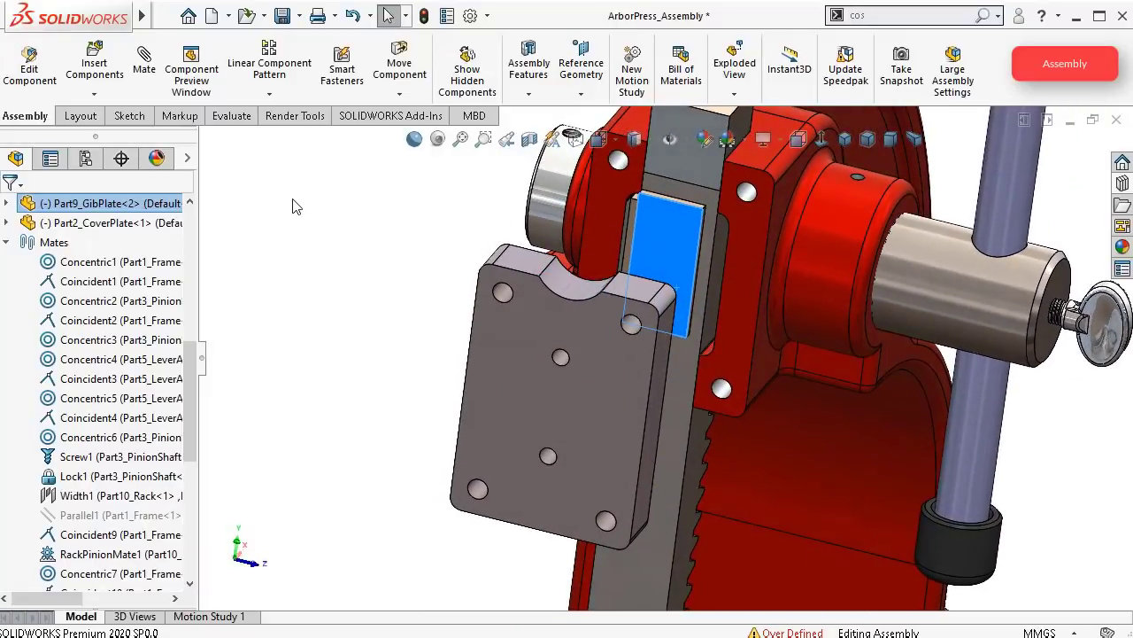
pyautogui.moveTo(544, 201); pyautogui.dragTo(526, 164, button='middle')
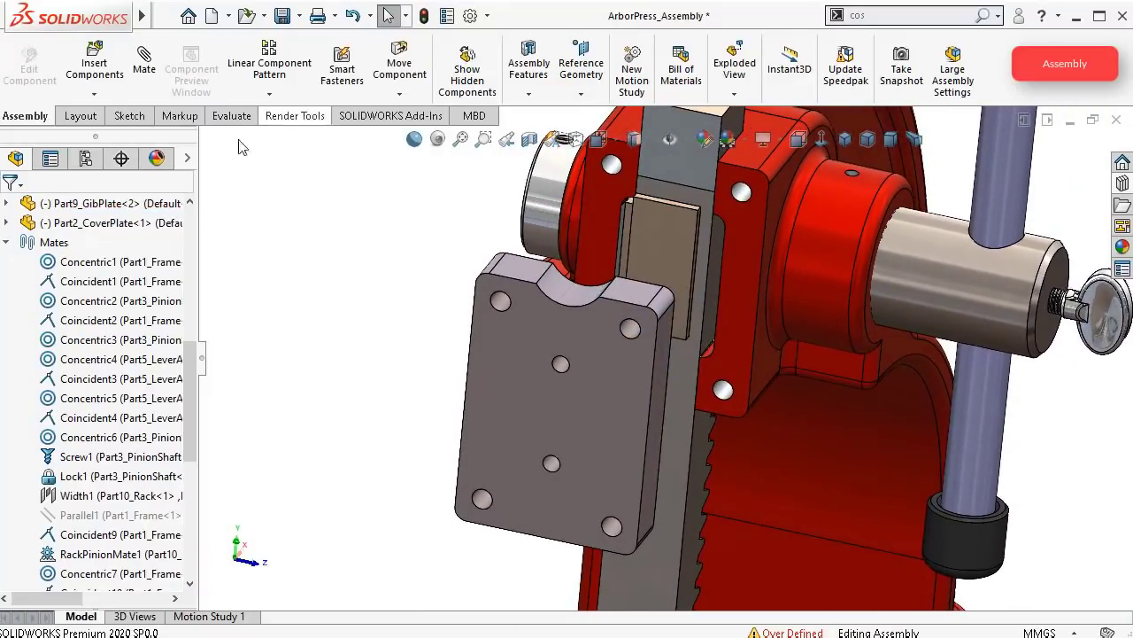
# Step: Add a centered Width mate using the second gib plate's two short end faces and the cover plate's two end faces
pyautogui.click(143, 67)
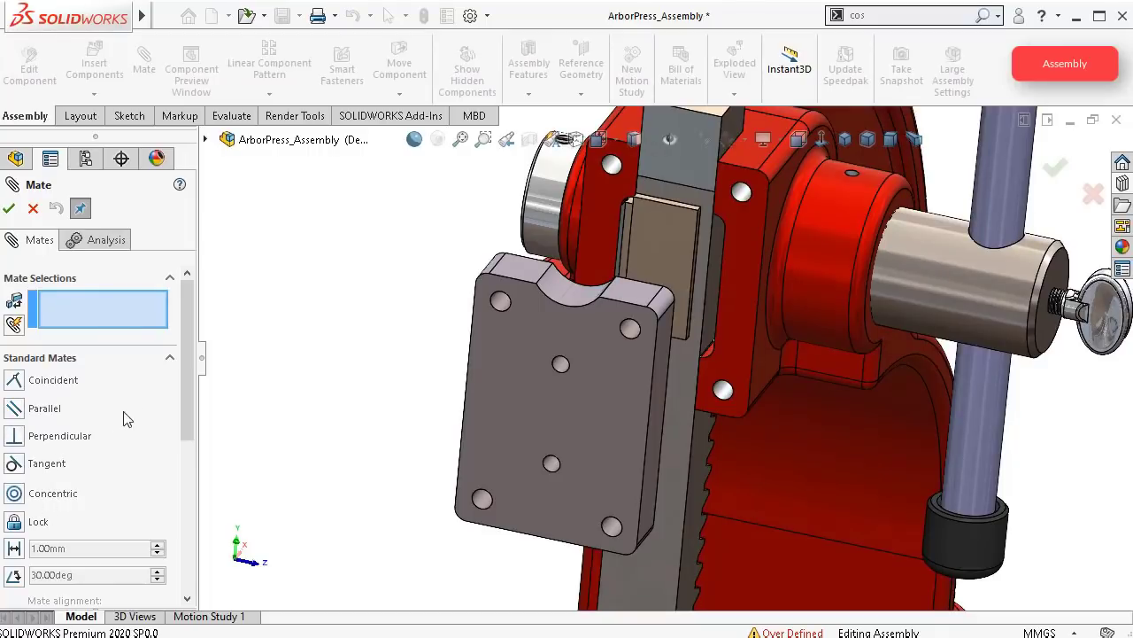
pyautogui.moveTo(186, 398); pyautogui.dragTo(171, 486)
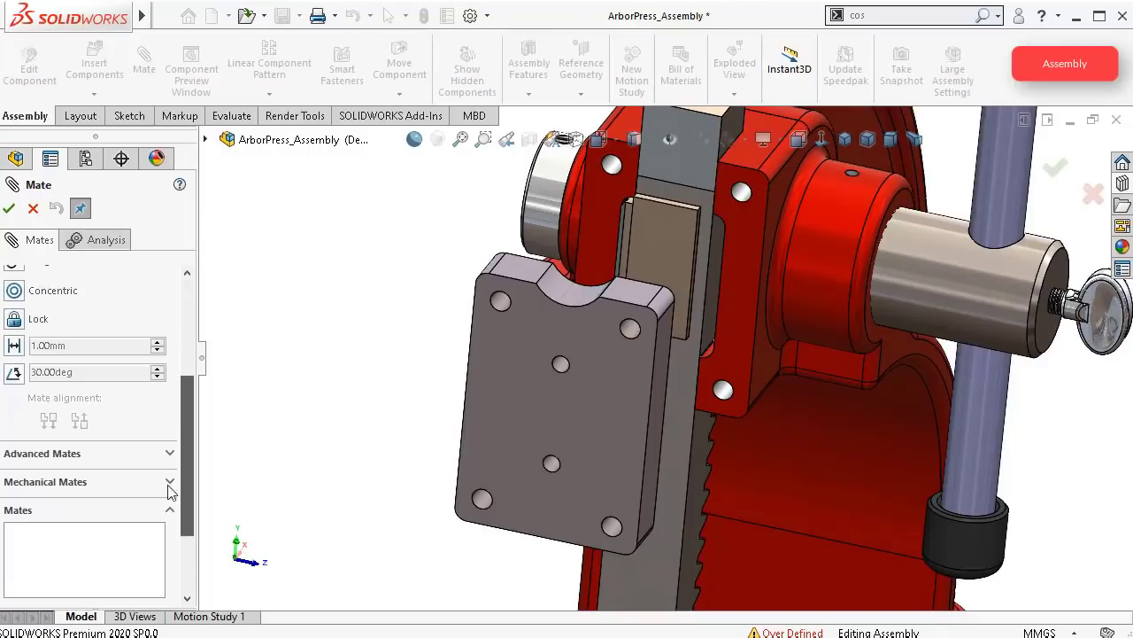
pyautogui.click(69, 462)
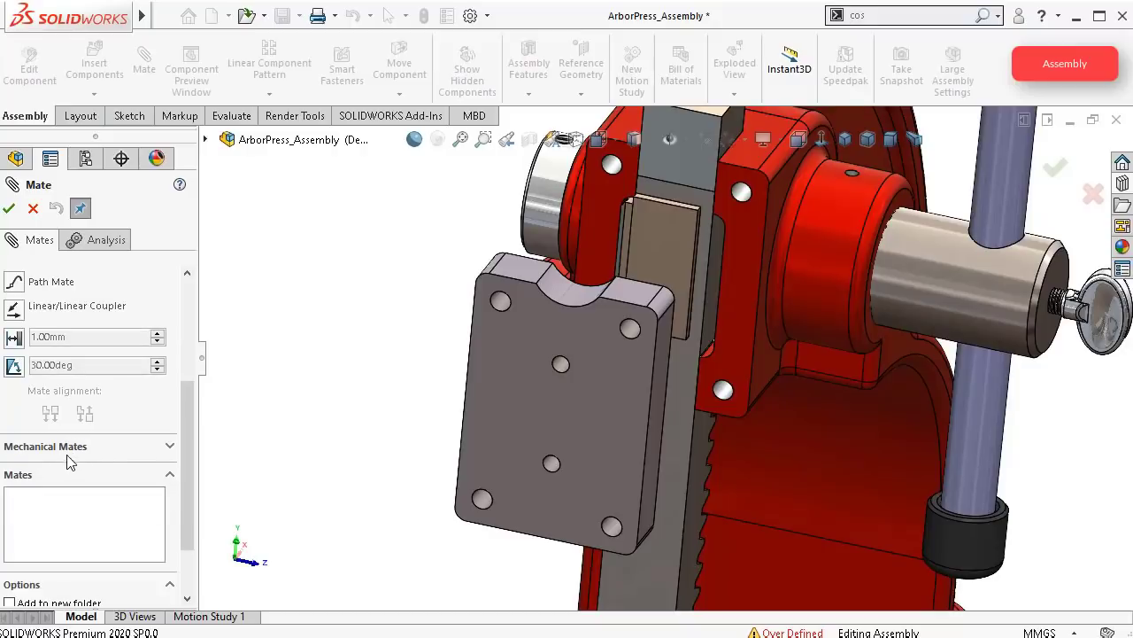
pyautogui.moveTo(188, 411); pyautogui.dragTo(177, 373)
pyautogui.click(20, 338)
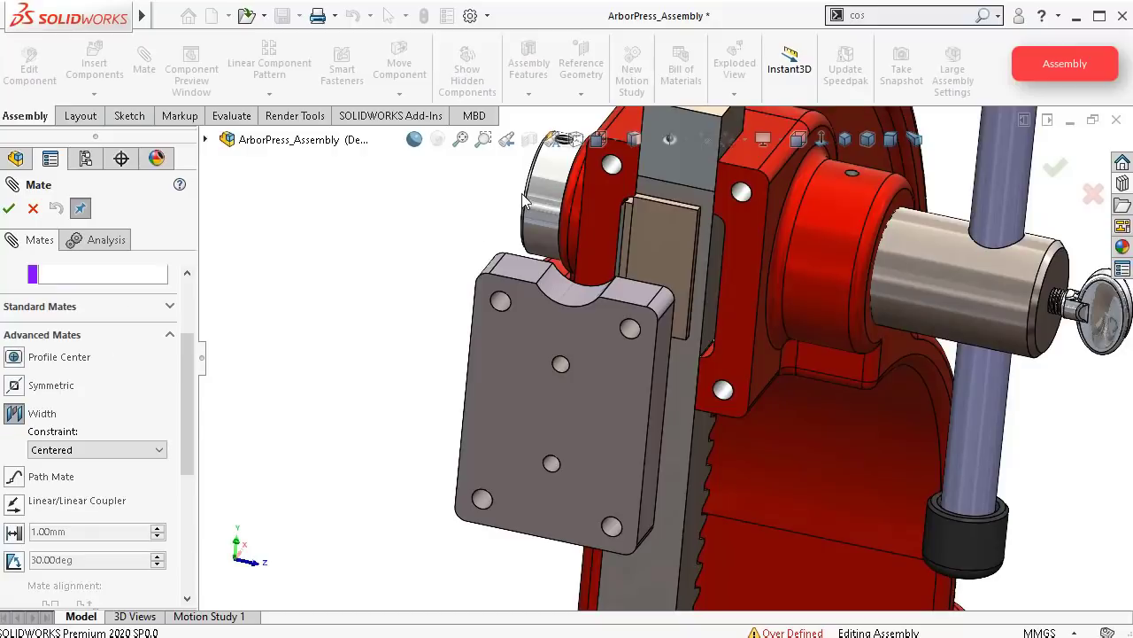
pyautogui.moveTo(185, 346); pyautogui.dragTo(188, 287)
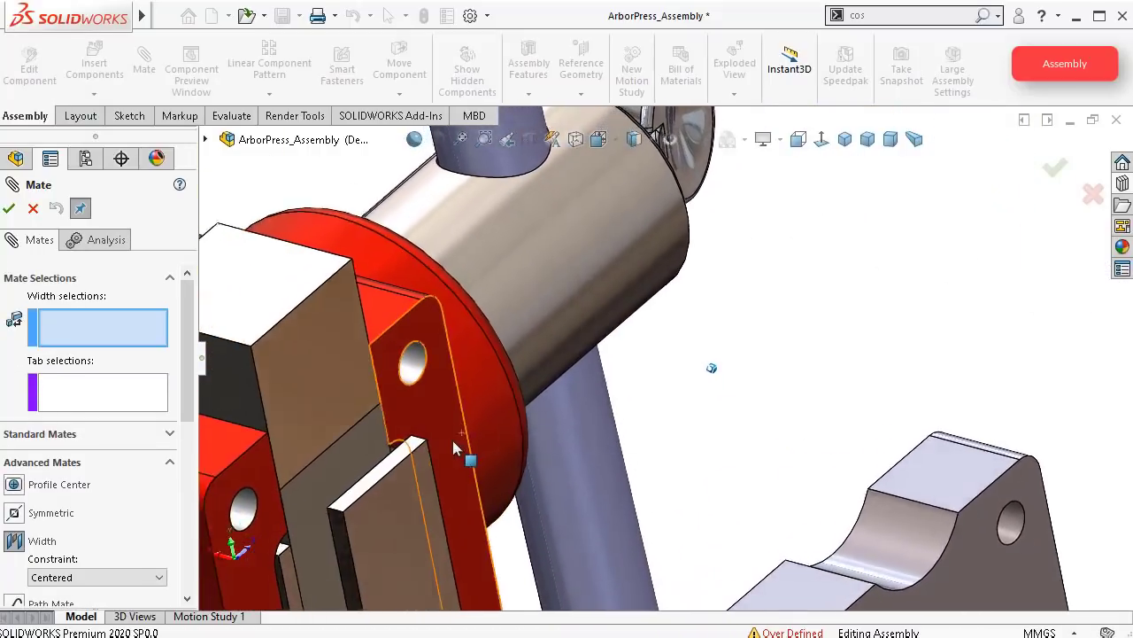
pyautogui.moveTo(453, 449); pyautogui.dragTo(609, 487, button='middle')
pyautogui.click(661, 501)
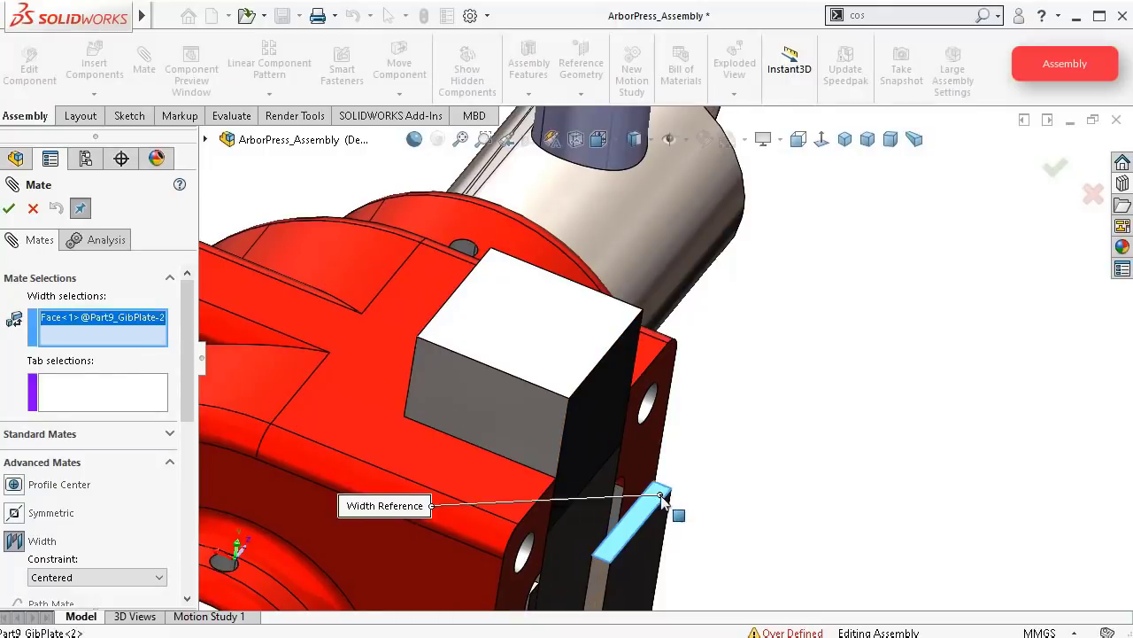
pyautogui.press('Left')
pyautogui.press('Left')
pyautogui.press('Left')
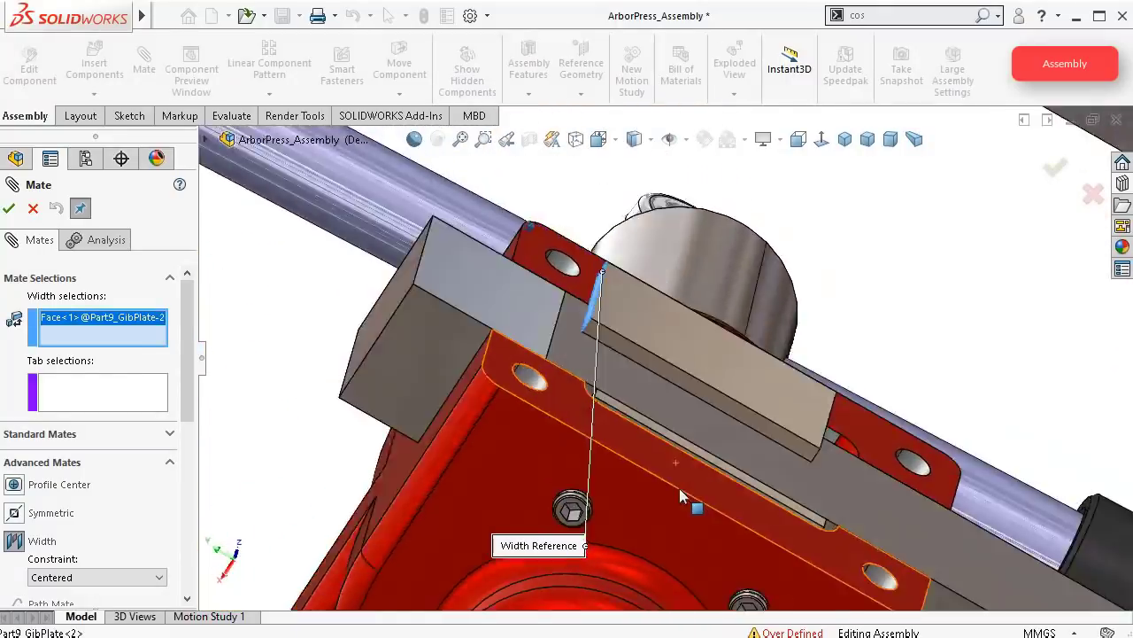
pyautogui.moveTo(679, 488); pyautogui.dragTo(926, 328, button='middle')
pyautogui.click(664, 205)
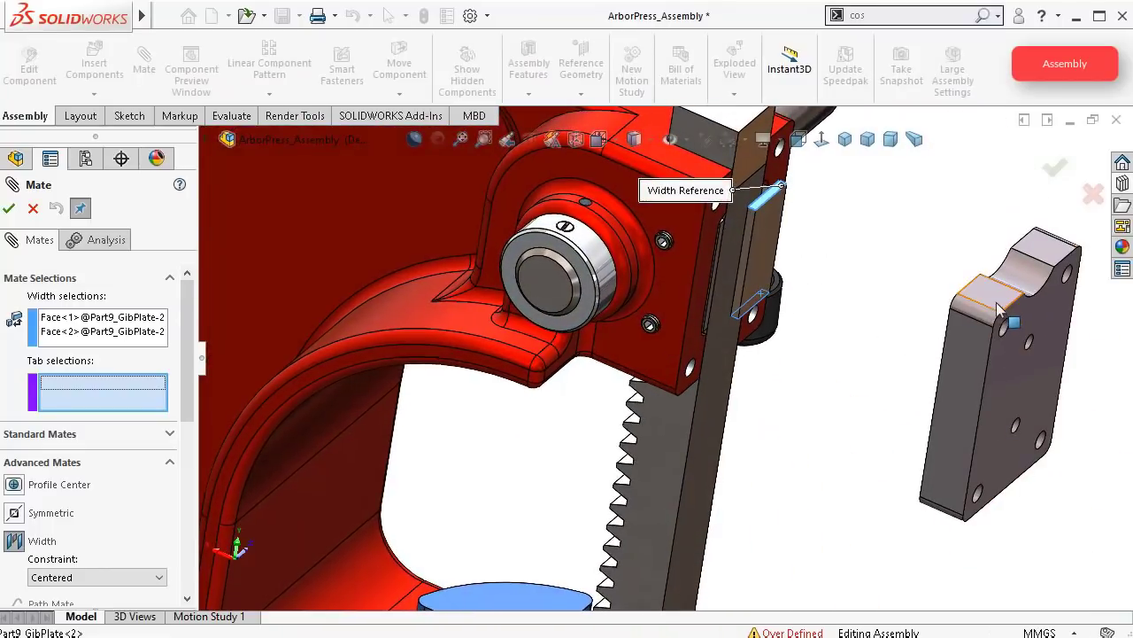
pyautogui.moveTo(993, 301); pyautogui.dragTo(816, 247, button='middle')
pyautogui.click(801, 229)
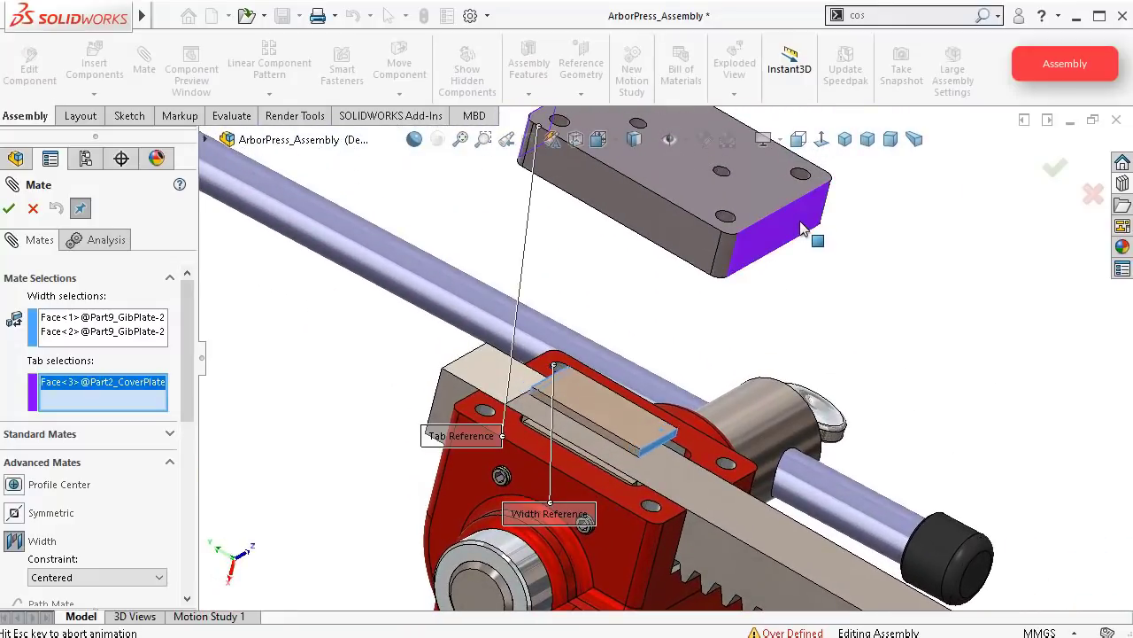
pyautogui.click(1056, 168)
# Step: Add a coincident mate between the second gib plate's large back face and the frame's front mounting face
pyautogui.moveTo(1056, 172); pyautogui.dragTo(496, 349, button='middle')
pyautogui.click(547, 335)
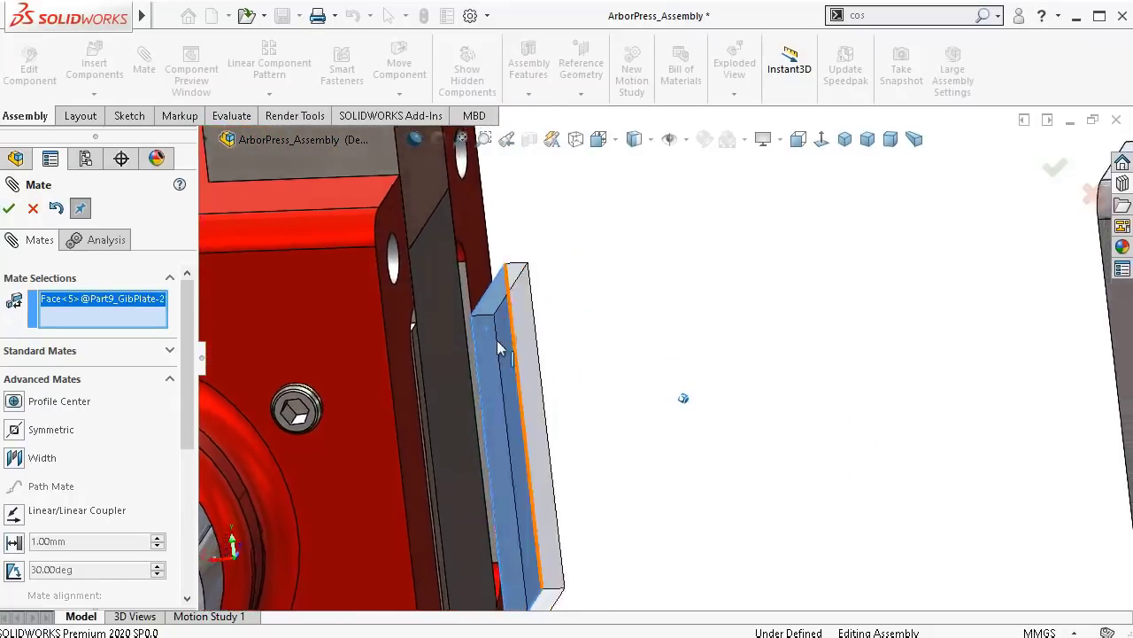
pyautogui.click(475, 266)
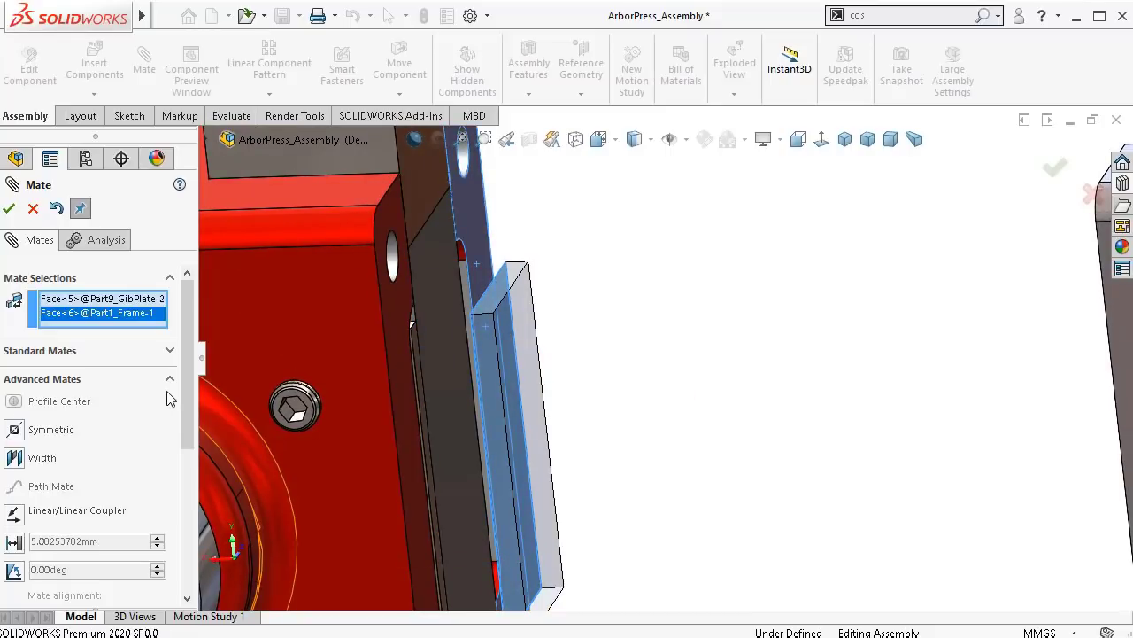
pyautogui.click(166, 353)
pyautogui.click(14, 382)
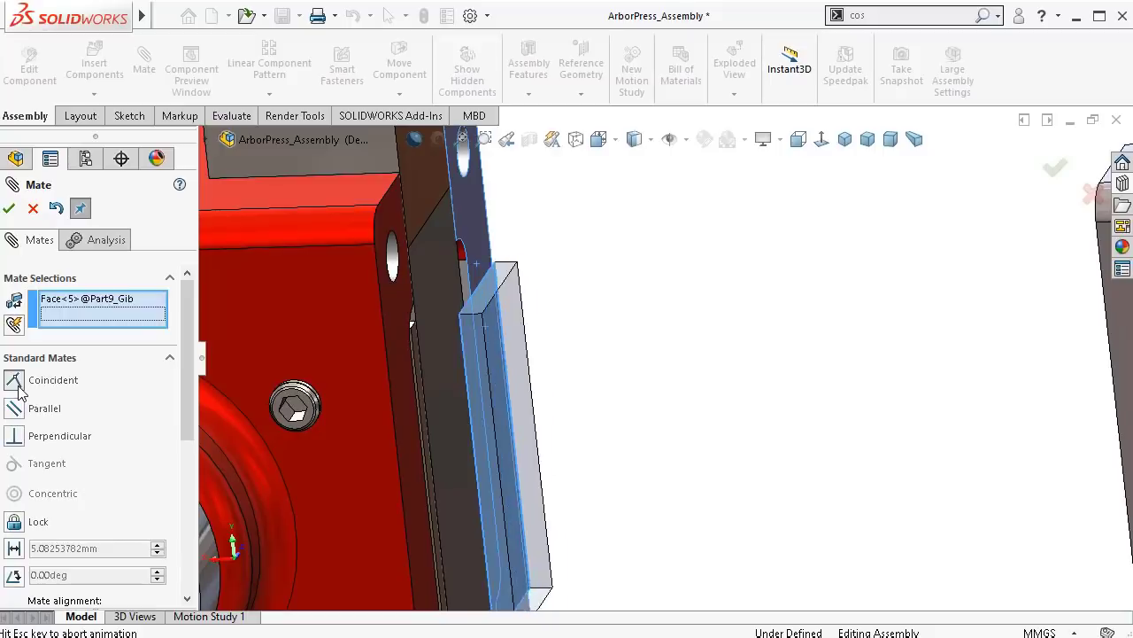
pyautogui.click(9, 208)
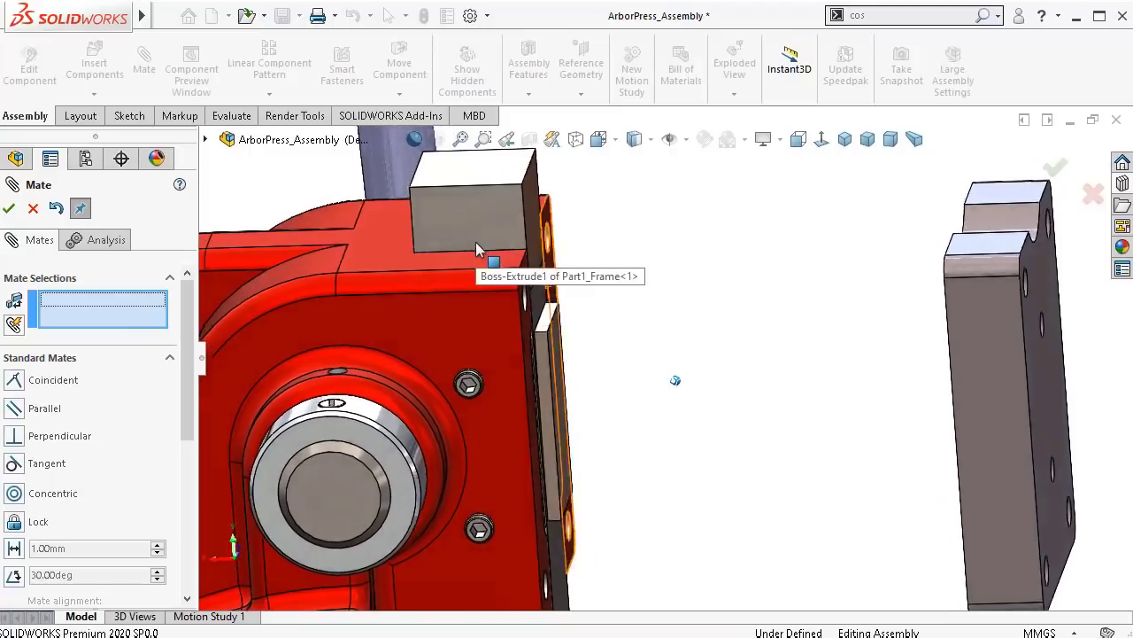
# Step: Add a coincident mate between the cover plate's back face and the frame's front mounting face
pyautogui.hotkey('ctrl', '1')
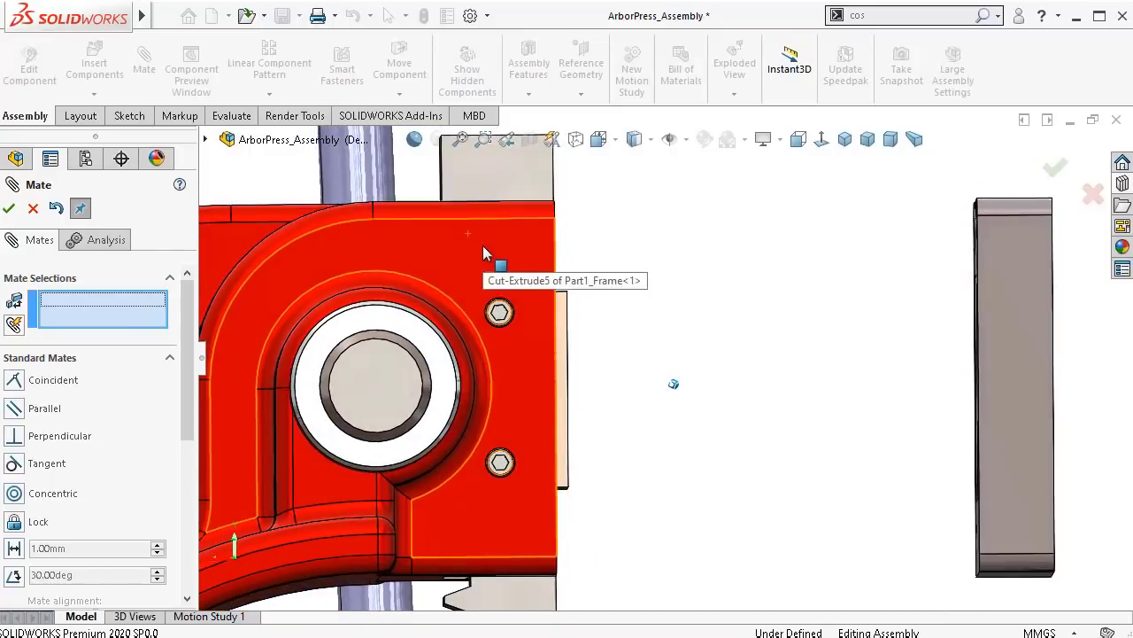
pyautogui.moveTo(483, 254); pyautogui.dragTo(894, 248, button='middle')
pyautogui.click(1024, 216)
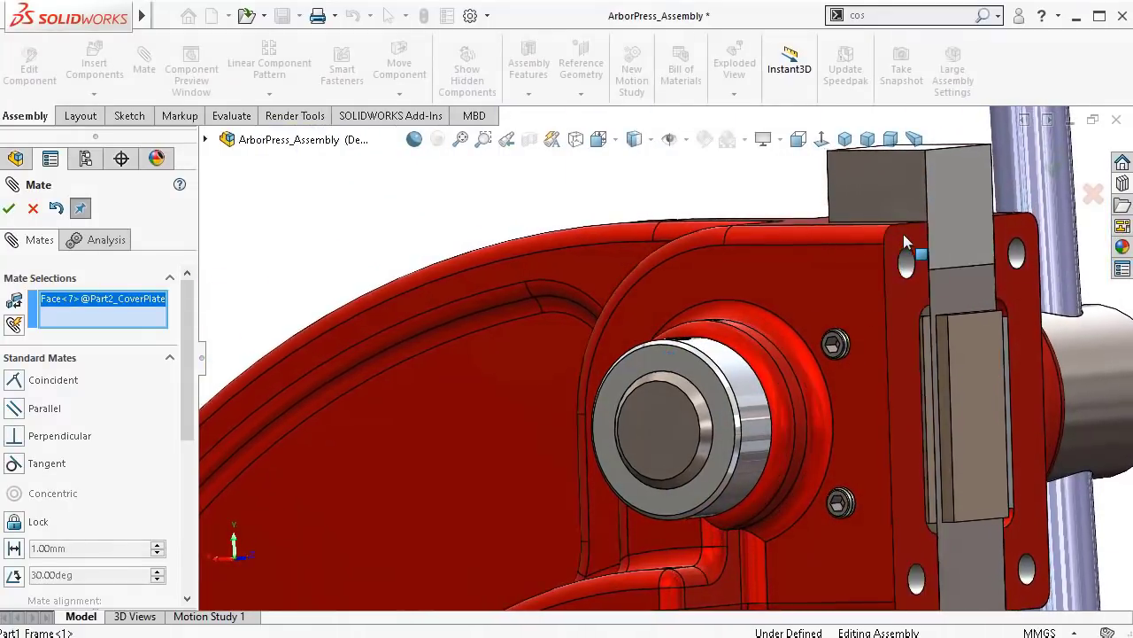
pyautogui.click(902, 251)
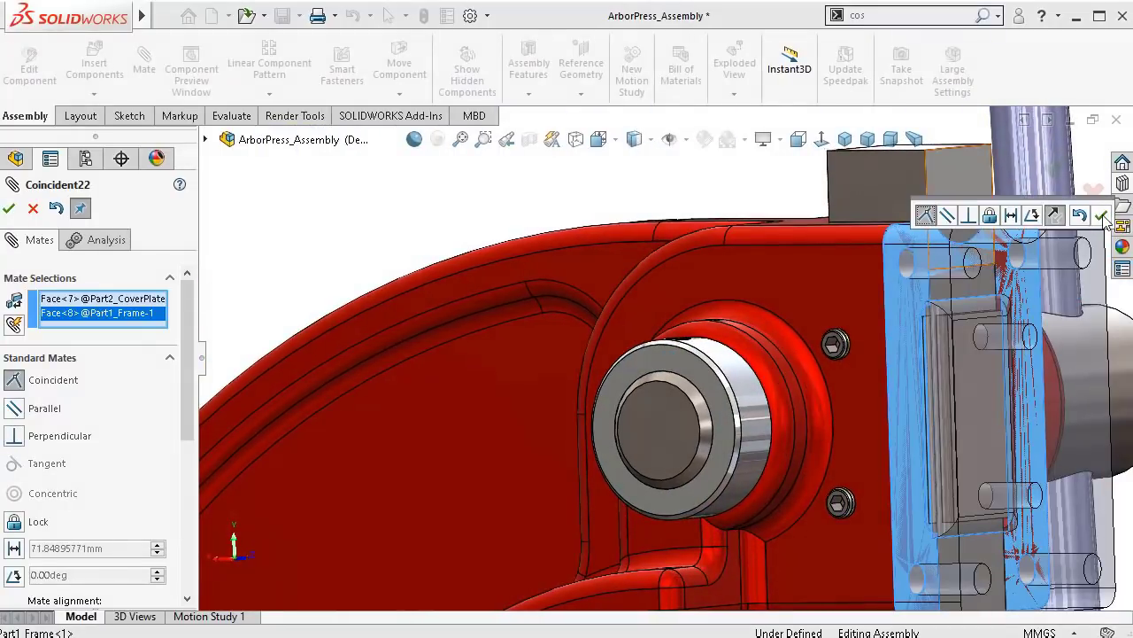
pyautogui.click(1103, 217)
# Step: Examine from the front and the side how the cover plate sits against the frame and rack
pyautogui.moveTo(961, 238); pyautogui.dragTo(742, 182, button='middle')
pyautogui.press('Left')
pyautogui.press('Left')
pyautogui.press('Left')
pyautogui.press('Left')
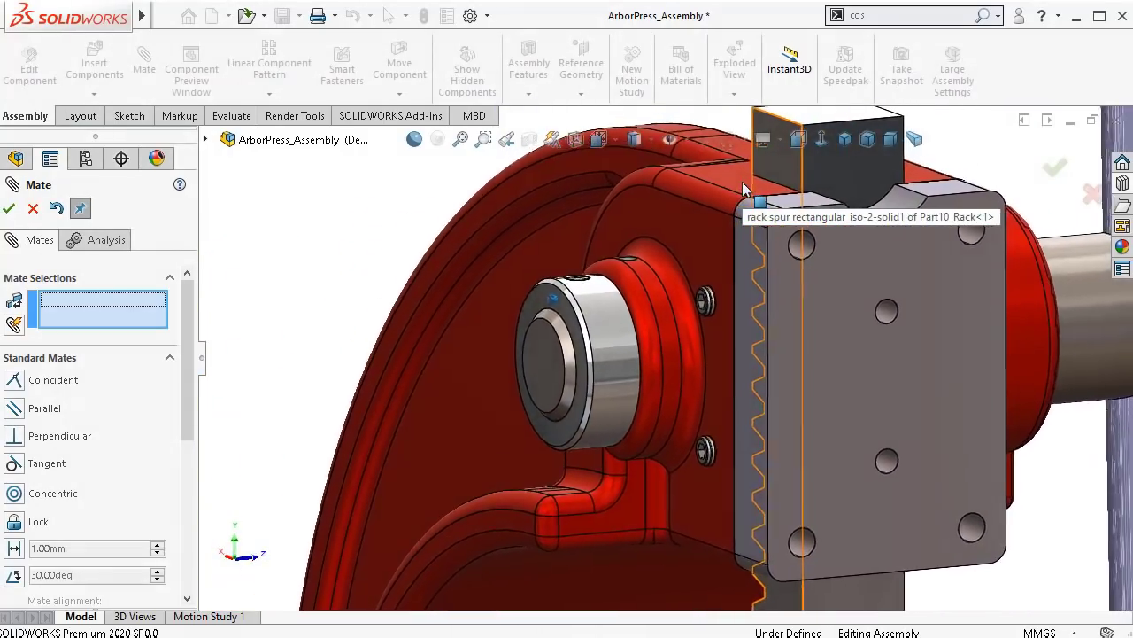
pyautogui.press('Left')
pyautogui.press('Left')
pyautogui.press('Left')
pyautogui.press('Left')
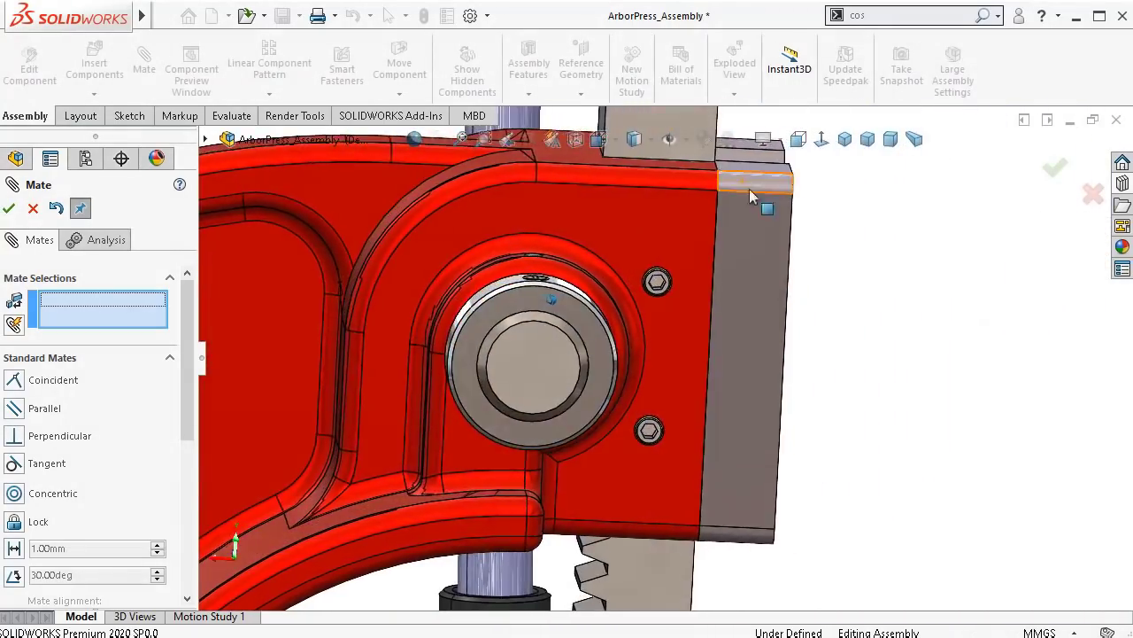
# Step: Finish mating and examine the cover plate's fit on the frame and its screw holes from the side and front
pyautogui.press('Left')
pyautogui.press('Left')
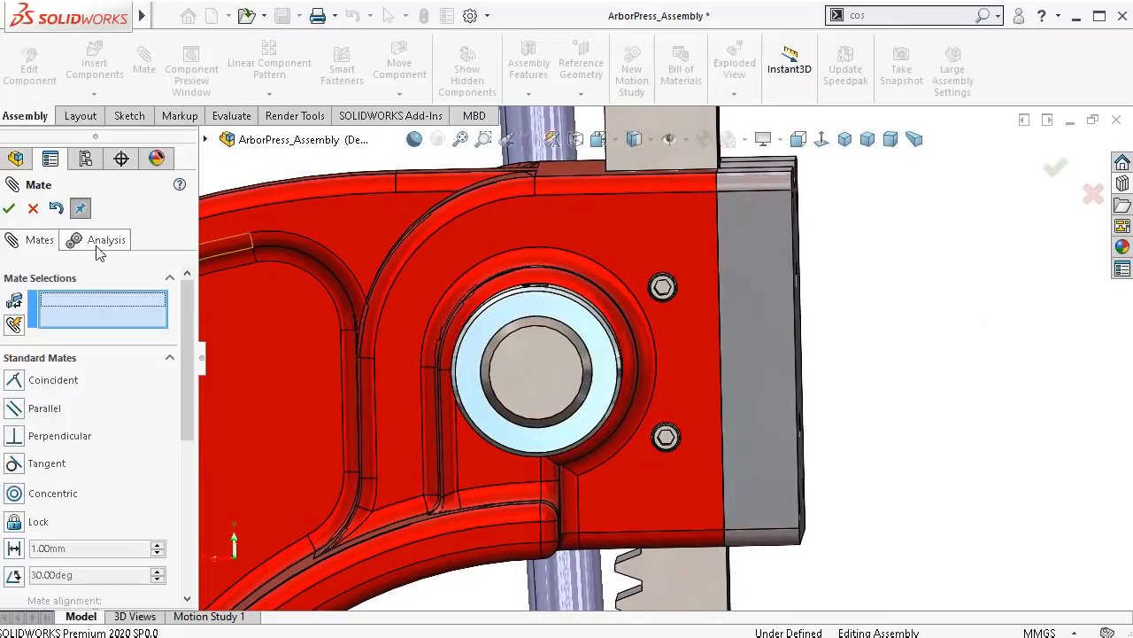
pyautogui.click(34, 209)
pyautogui.scroll(2, 875, 289)
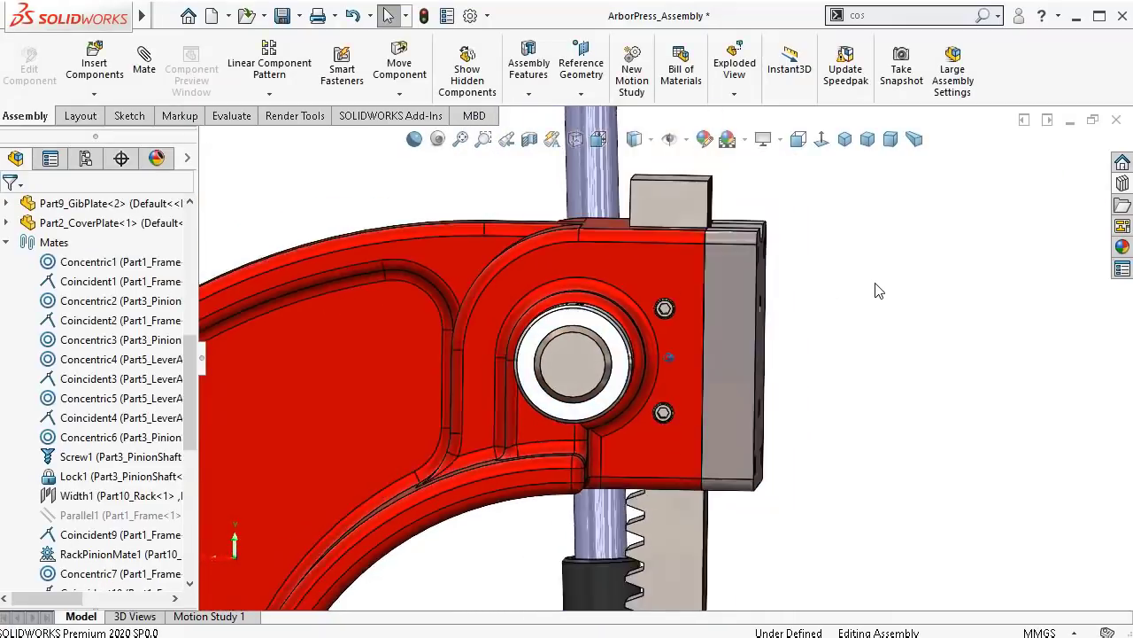
pyautogui.press('Left')
pyautogui.press('Left')
pyautogui.press('Down')
pyautogui.press('Left')
pyautogui.press('Left')
pyautogui.press('Left')
pyautogui.press('Left')
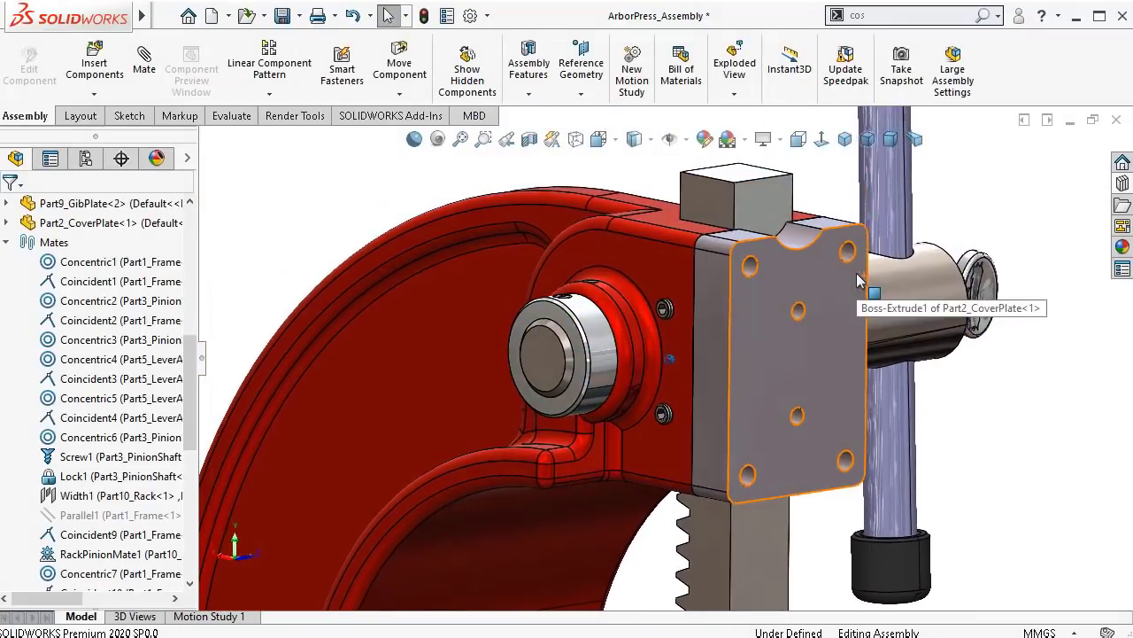
pyautogui.press('Left')
pyautogui.press('Left')
pyautogui.press('Left')
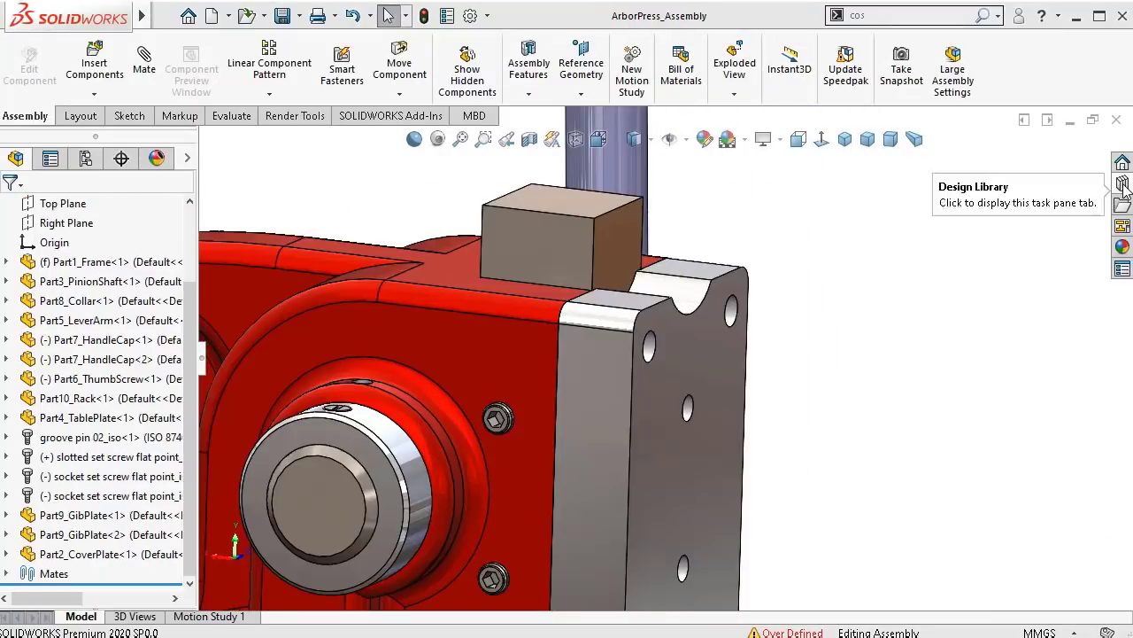
# Step: Insert a Hex Socket Head ISO 4762 screw from the Hexagon Socket Head Screws library into a top corner hole of the cover plate
pyautogui.click(1123, 184)
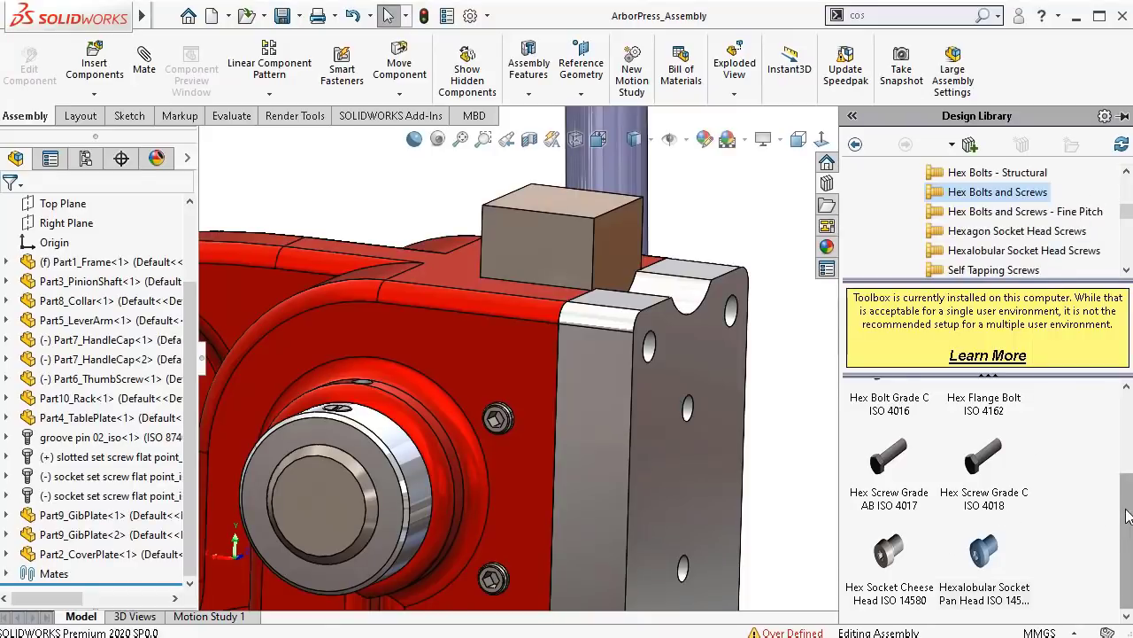
pyautogui.moveTo(1127, 516); pyautogui.dragTo(1100, 585)
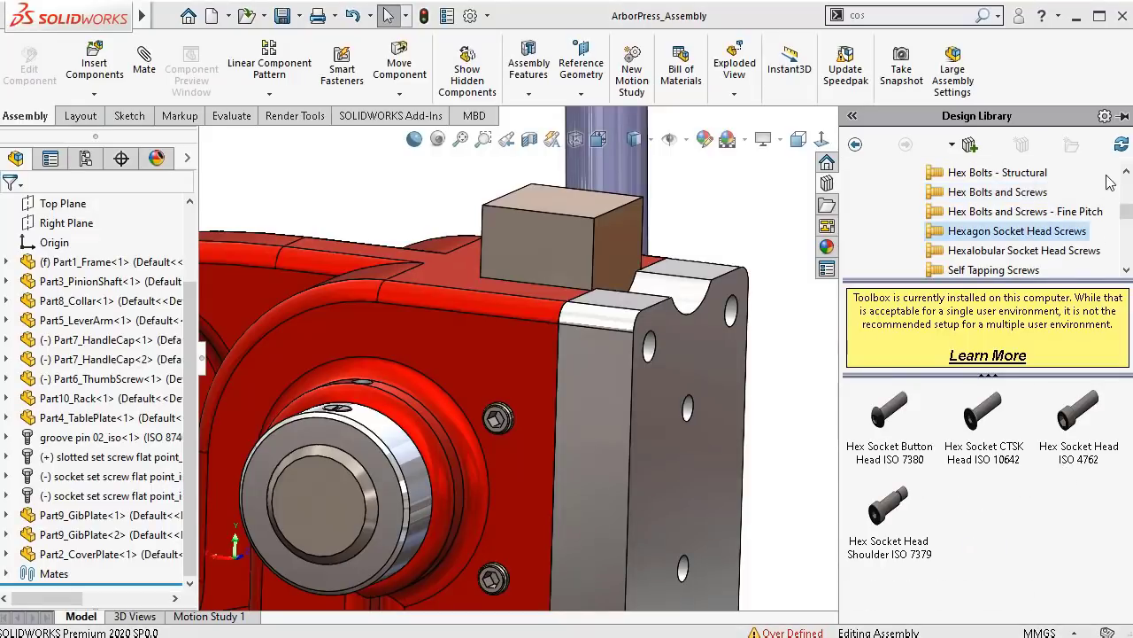
pyautogui.moveTo(1129, 217)
pyautogui.mouseDown()
pyautogui.moveTo(1126, 195)
pyautogui.moveTo(1130, 217)
pyautogui.mouseUp()
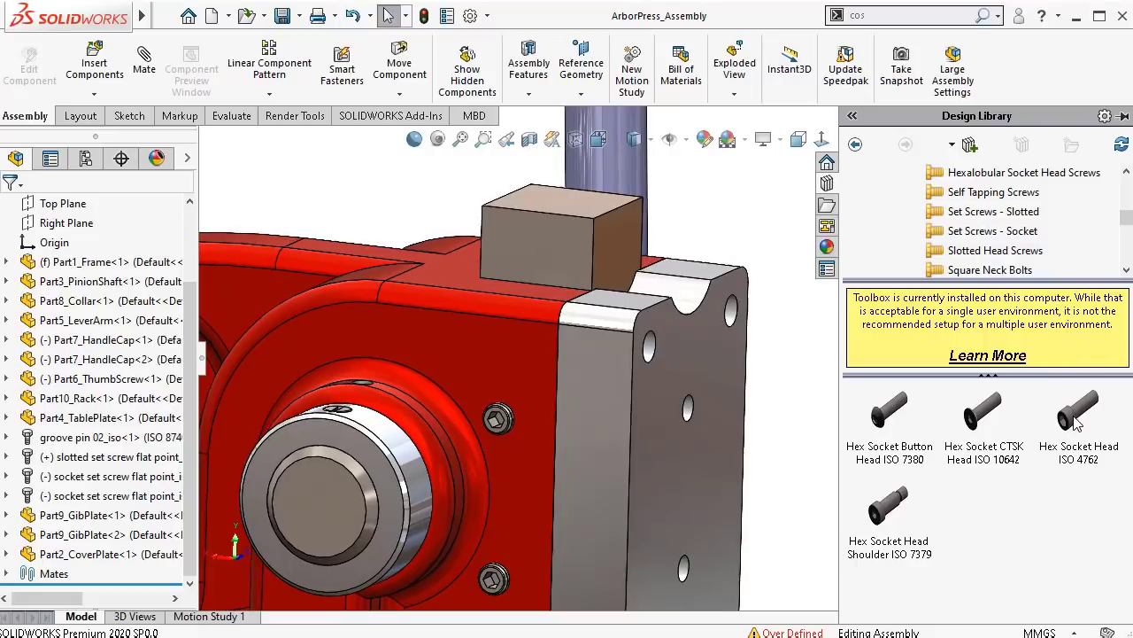
pyautogui.moveTo(846, 405); pyautogui.dragTo(653, 357)
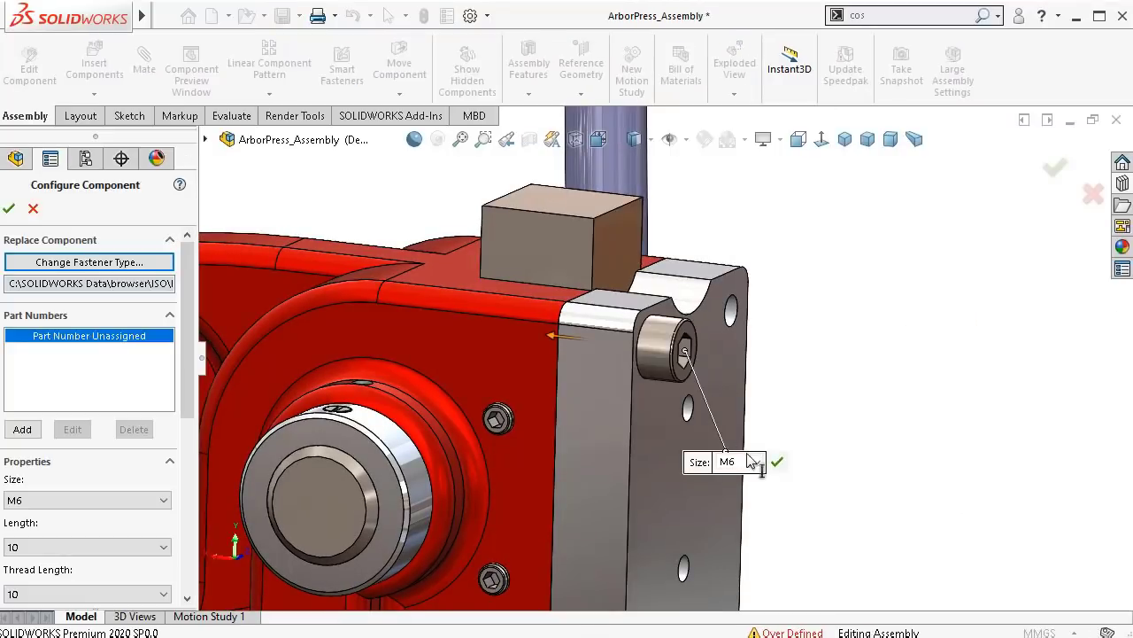
# Step: Configure the inserted M6 socket head screw with a length of 25 mm
pyautogui.moveTo(190, 397); pyautogui.dragTo(191, 473)
pyautogui.click(69, 400)
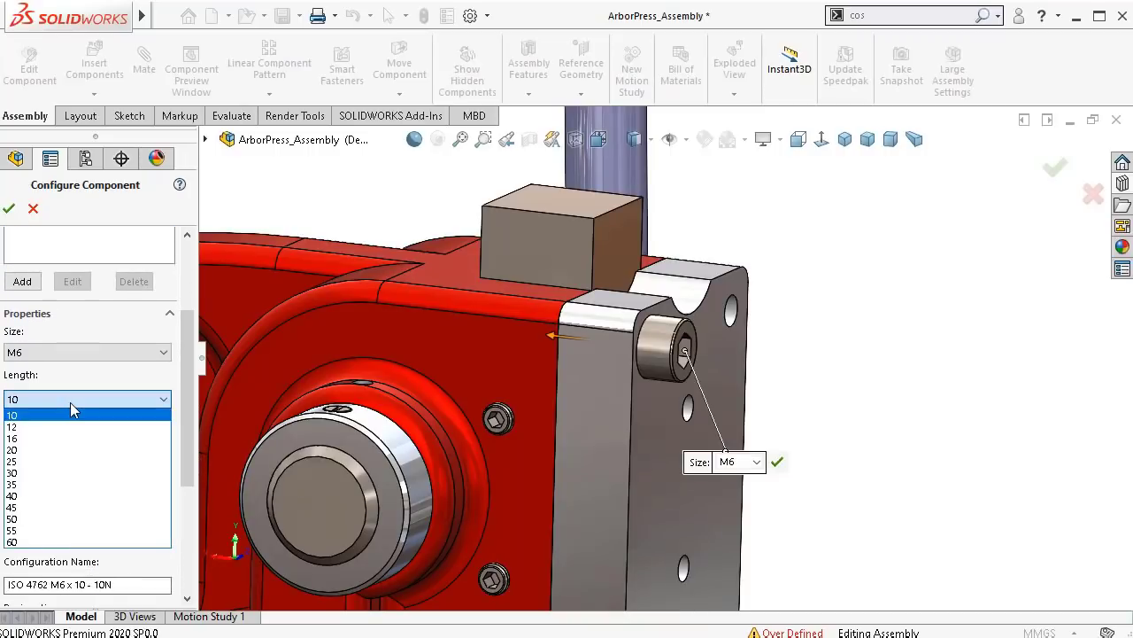
pyautogui.click(74, 462)
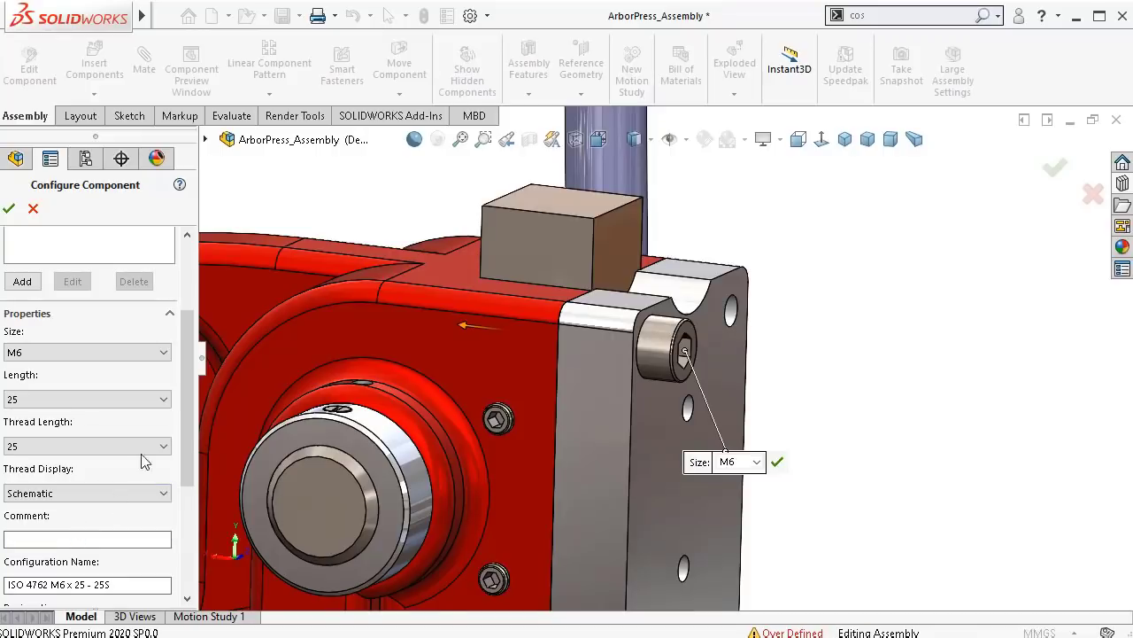
pyautogui.moveTo(189, 425); pyautogui.dragTo(179, 522)
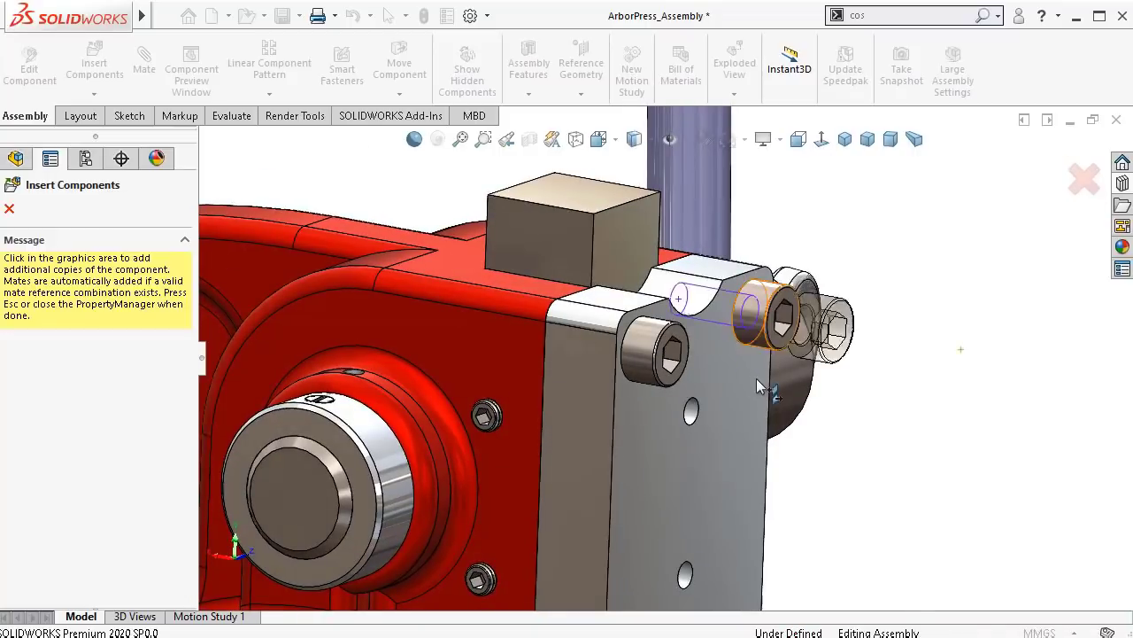
# Step: Place copies of the M6 socket head screw in the cover plate's remaining corner holes and finish inserting
pyautogui.moveTo(673, 361); pyautogui.dragTo(675, 338, button='middle')
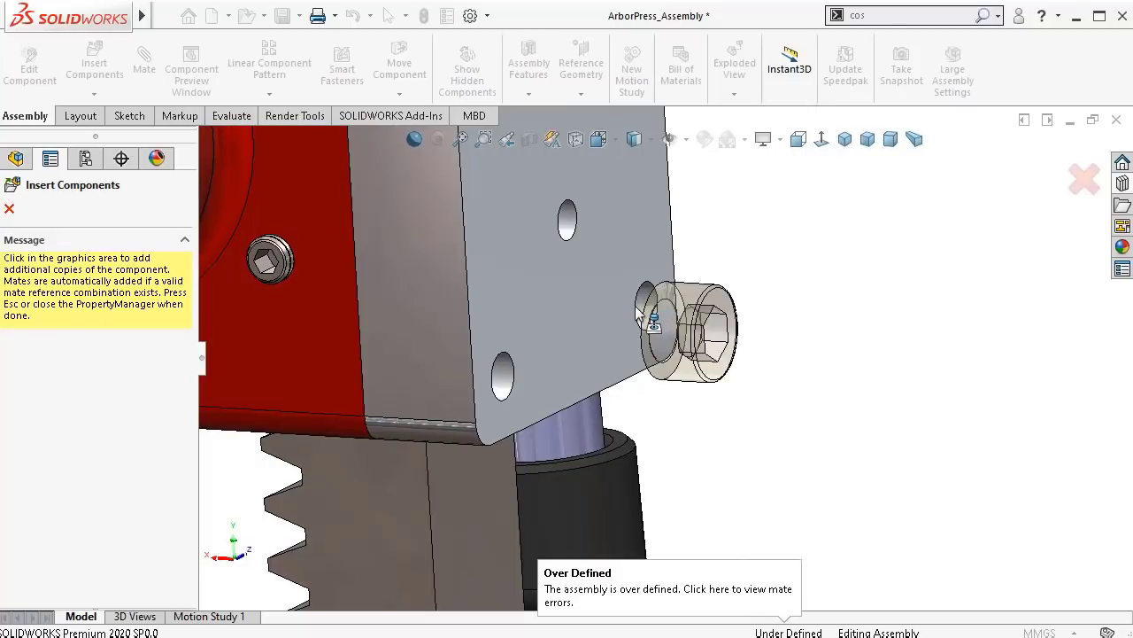
pyautogui.scroll(2, 649, 316)
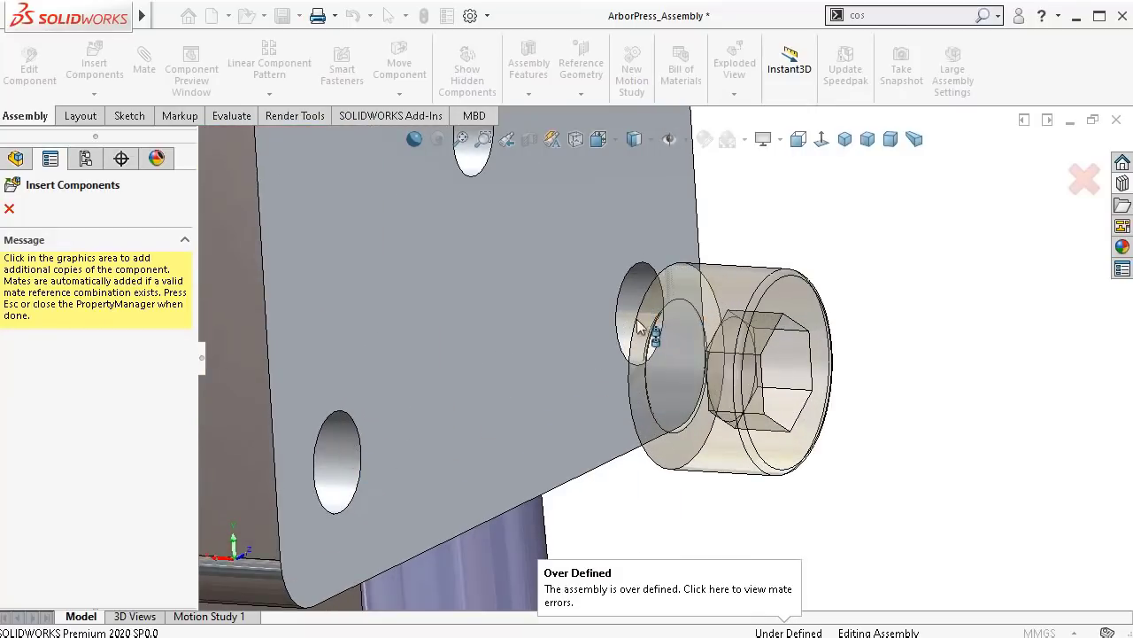
pyautogui.scroll(3, 572, 307)
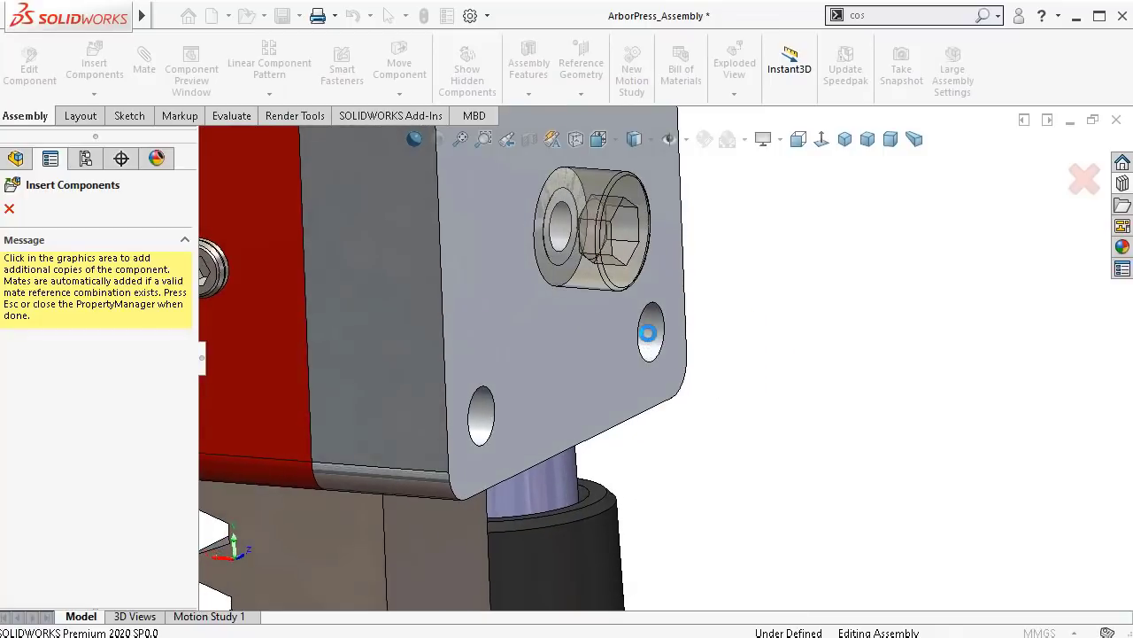
pyautogui.click(649, 341)
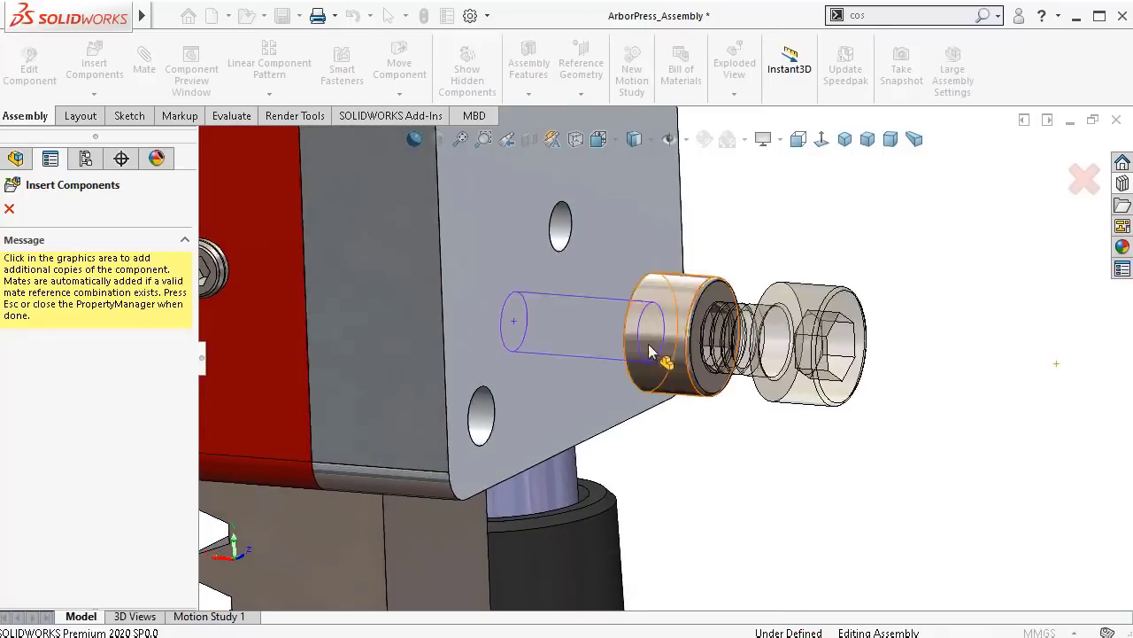
pyautogui.click(471, 432)
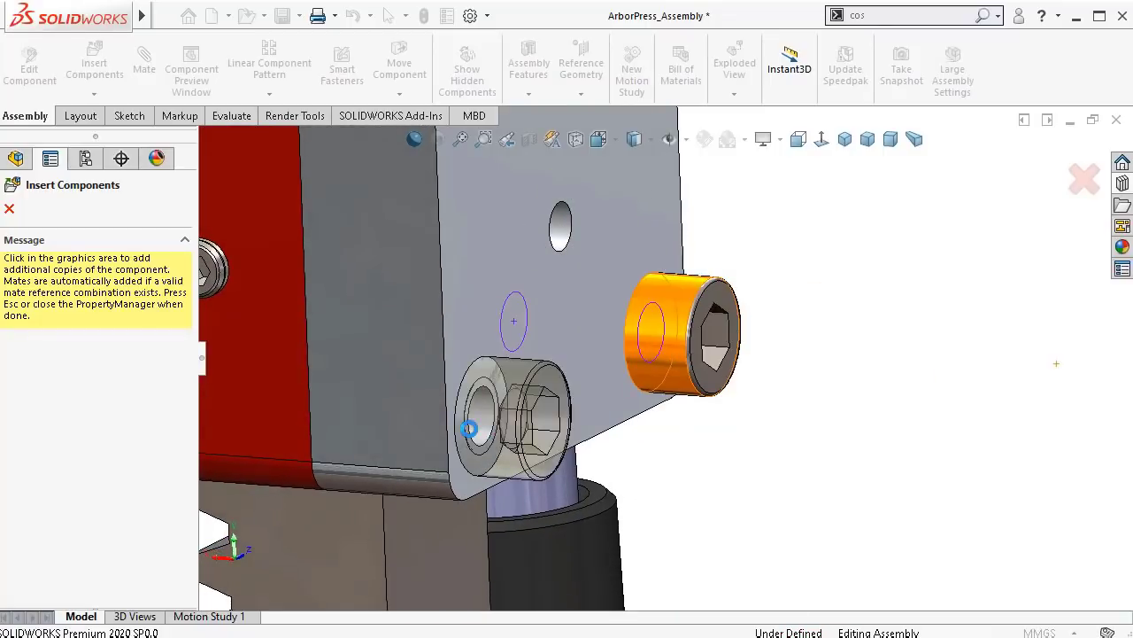
pyautogui.click(10, 209)
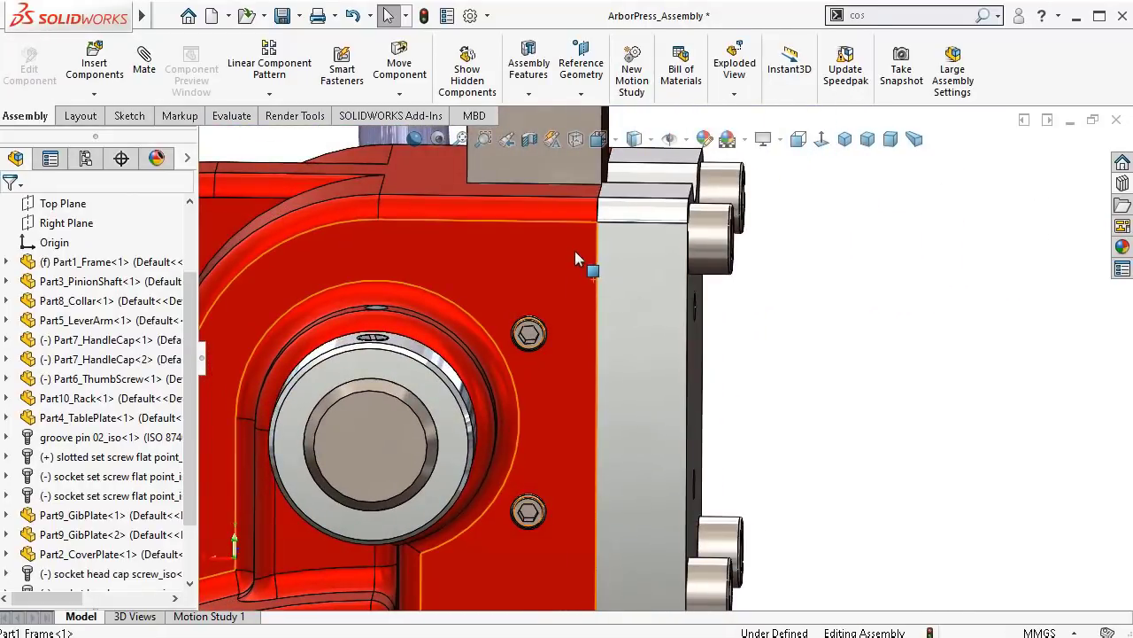
# Step: Make the frame transparent and inspect the threads of the cover plate's corner screws inside it
pyautogui.click(576, 253)
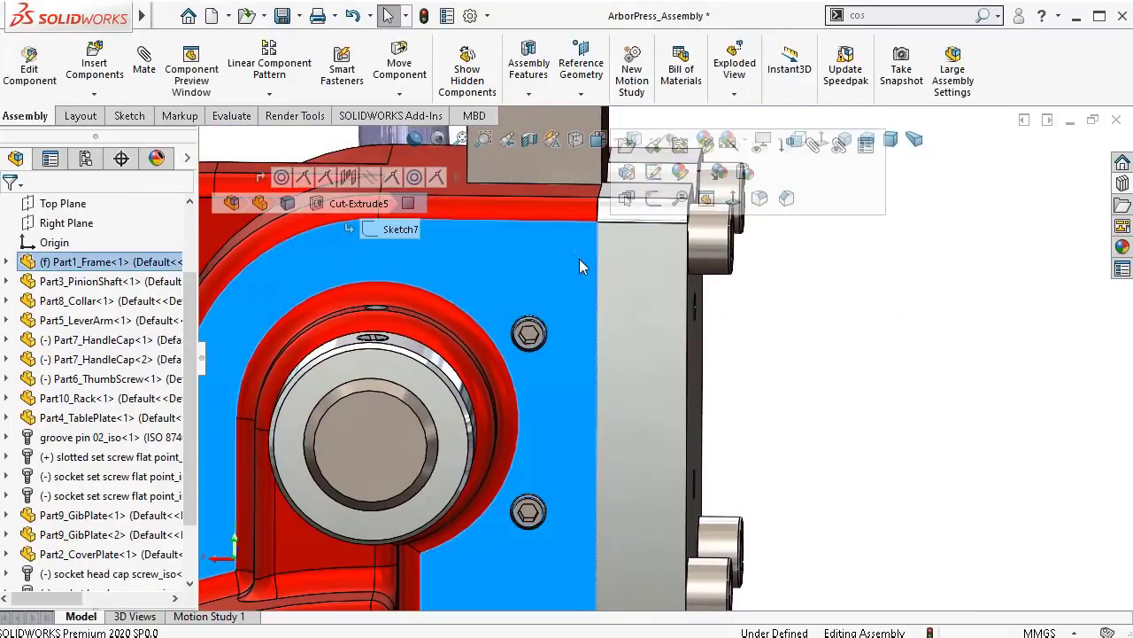
pyautogui.click(760, 148)
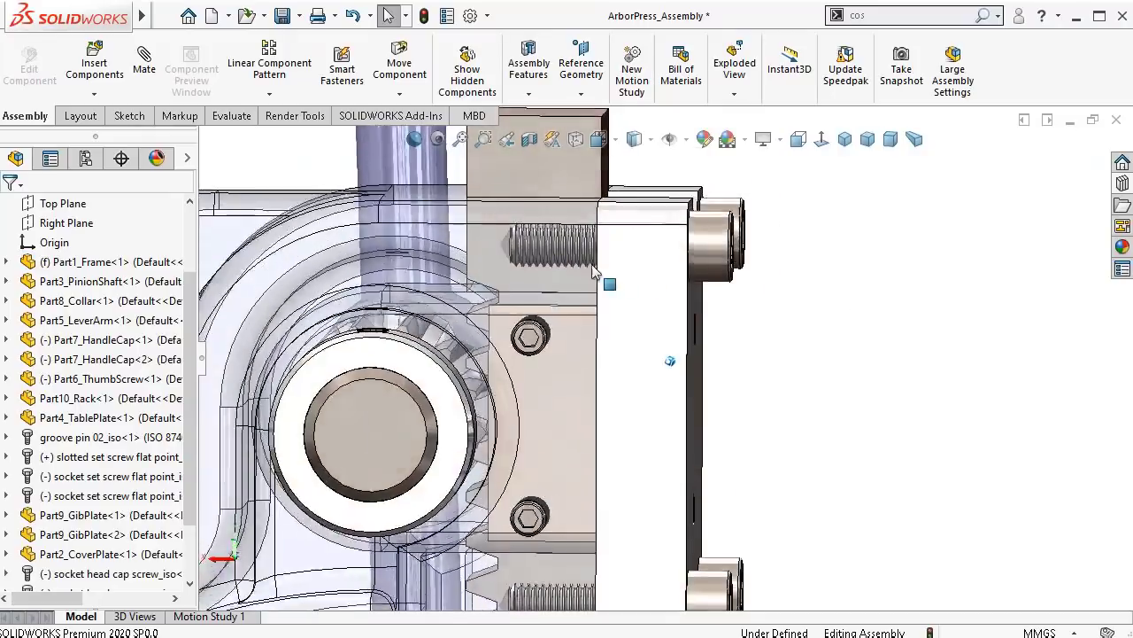
pyautogui.scroll(-2, 536, 248)
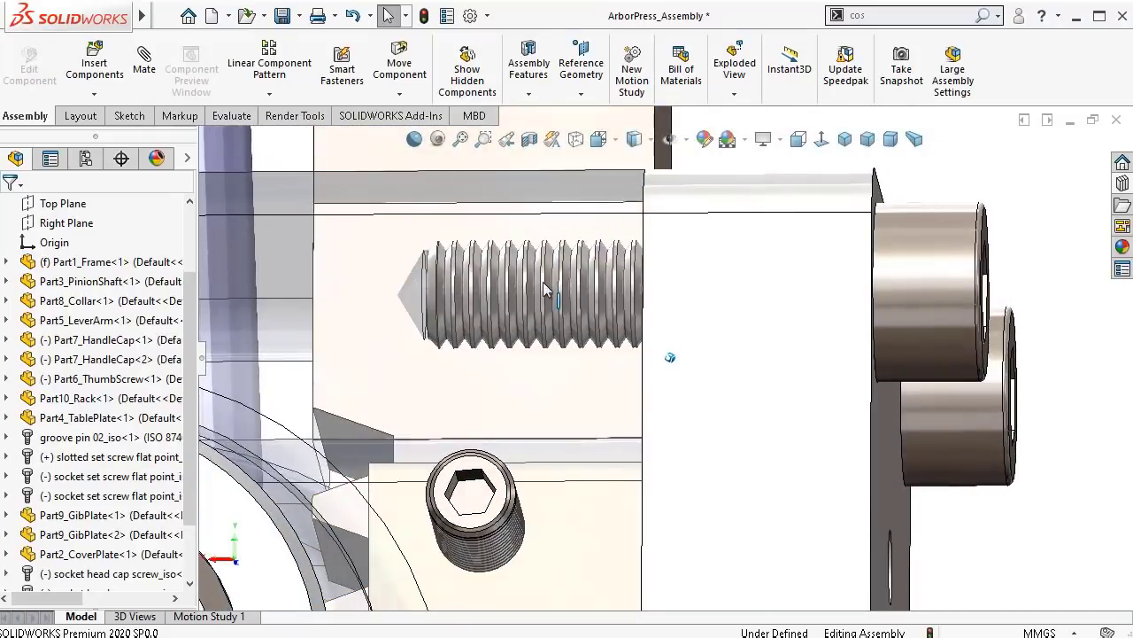
pyautogui.scroll(3, 543, 281)
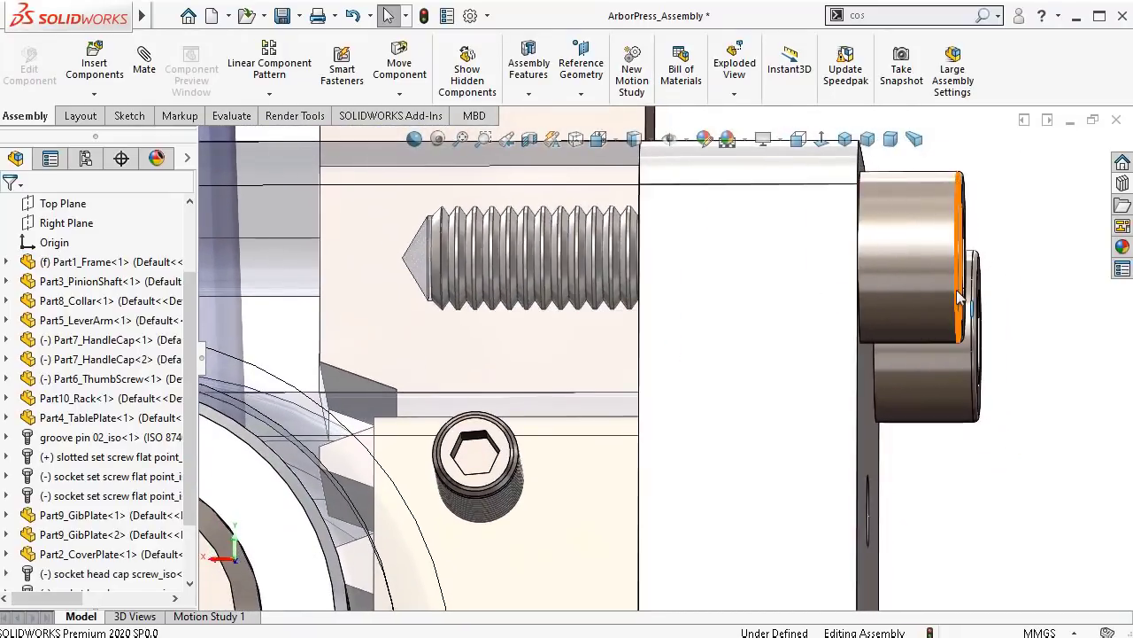
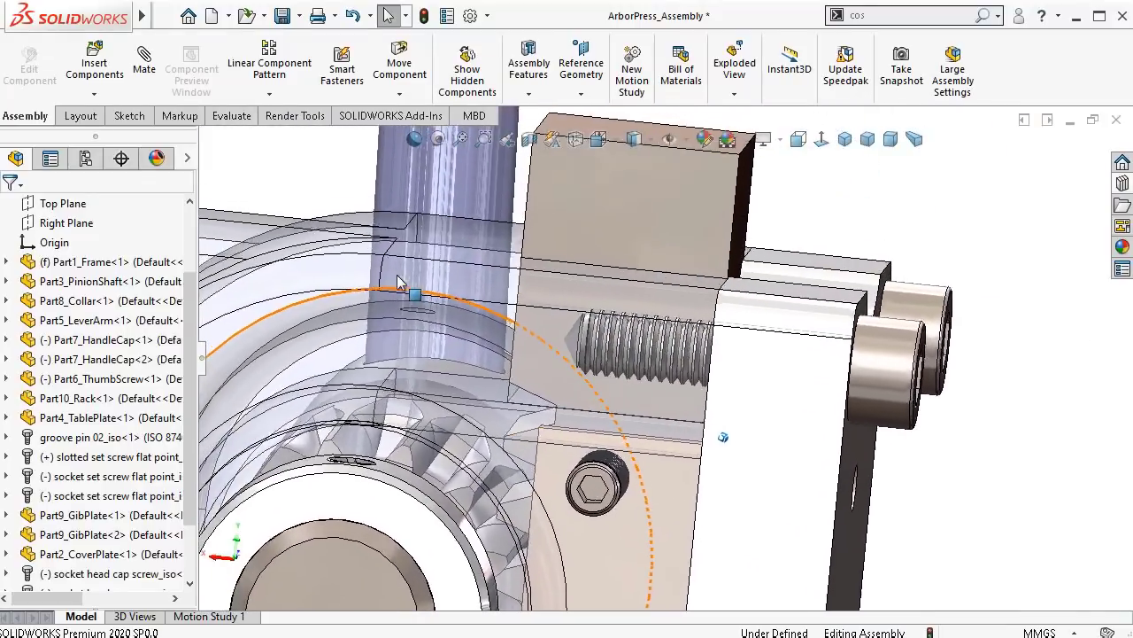
# Step: Restore the frame to its opaque display
pyautogui.click(351, 278)
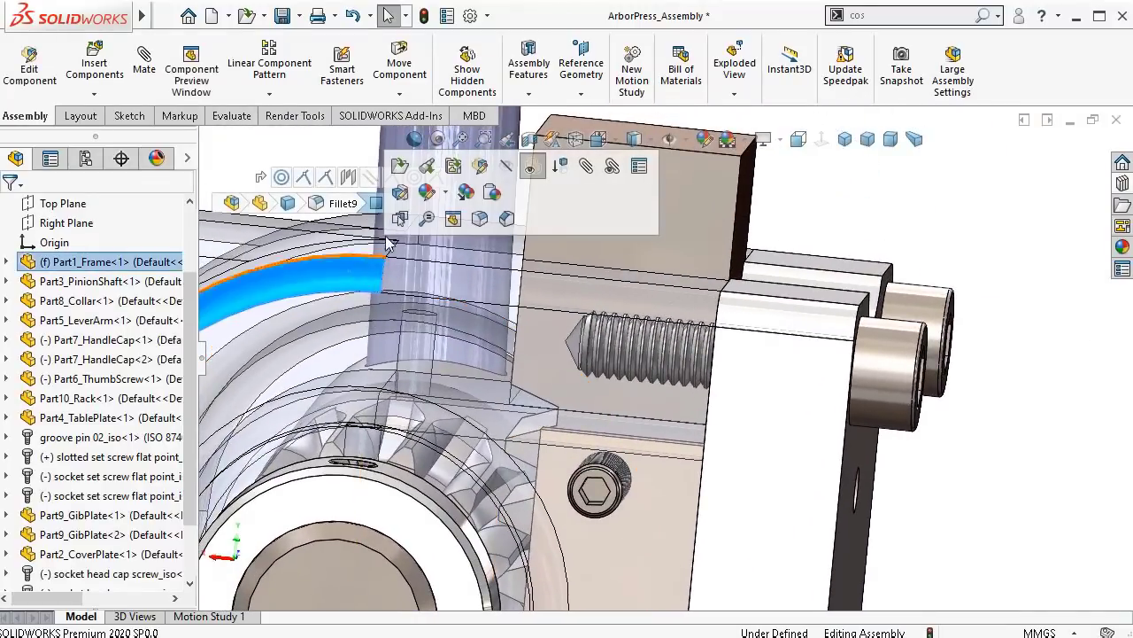
pyautogui.click(532, 168)
pyautogui.click(978, 220)
pyautogui.scroll(5, 962, 223)
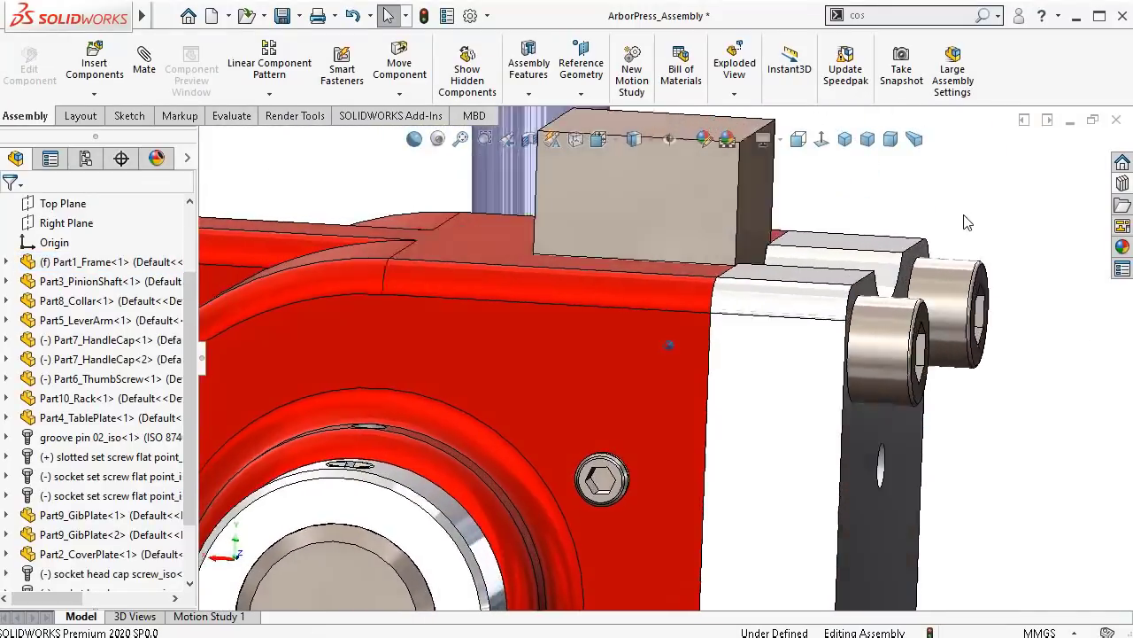
pyautogui.moveTo(911, 330); pyautogui.dragTo(888, 325, button='middle')
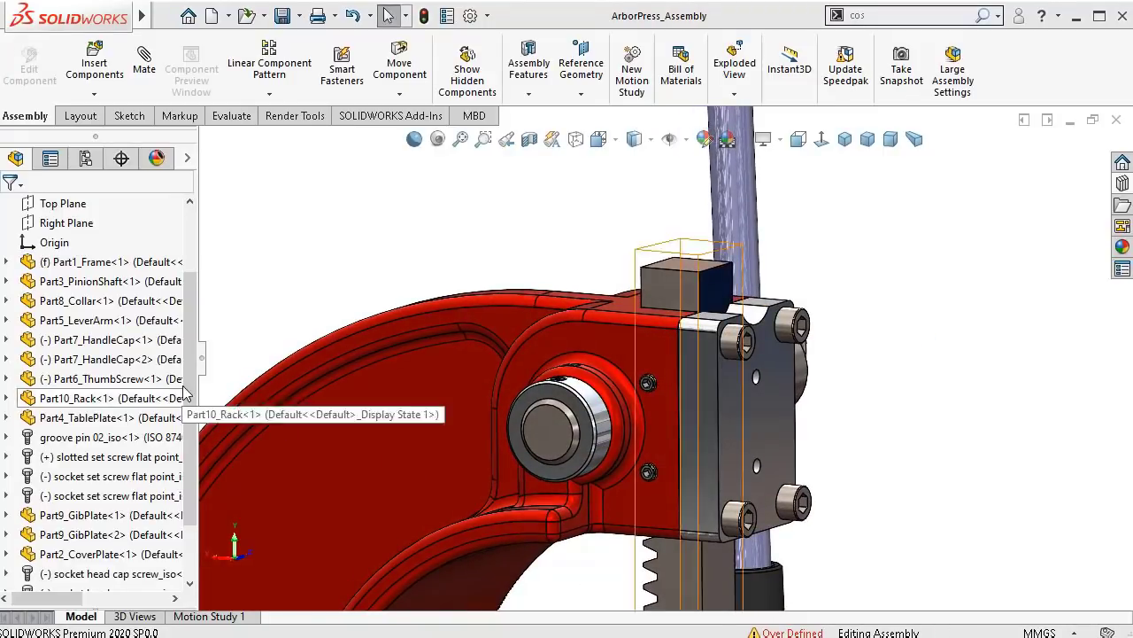
# Step: Copy the frame's upper M5 x 12 set screw with its mates, making it concentric with the cover plate's upper small hole
pyautogui.click(558, 213)
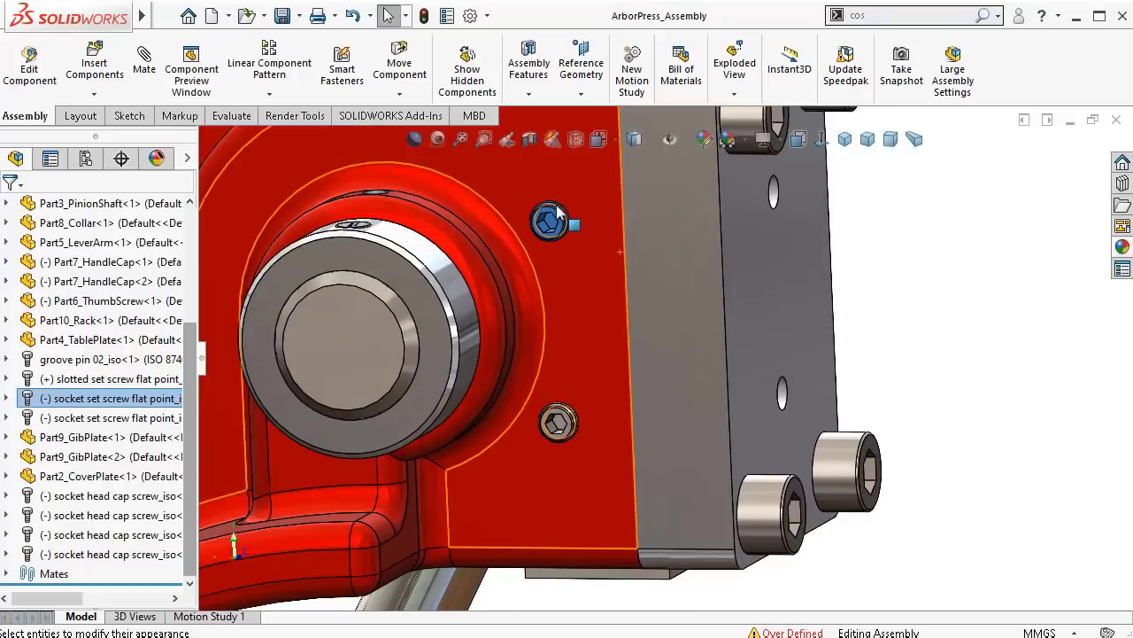
pyautogui.rightClick(549, 218)
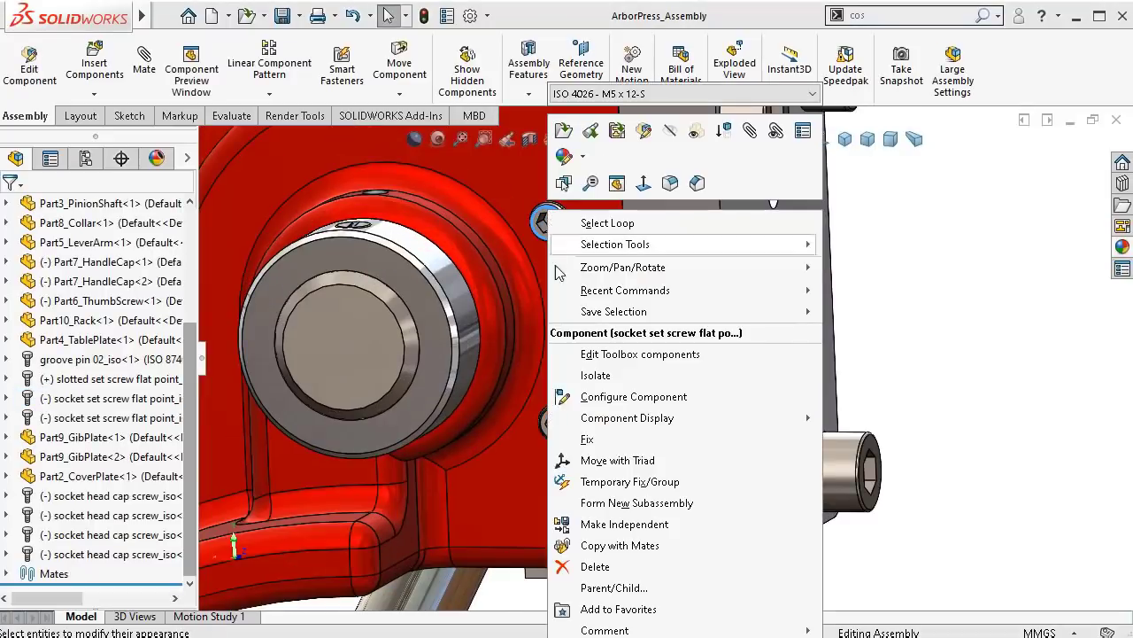
pyautogui.click(630, 545)
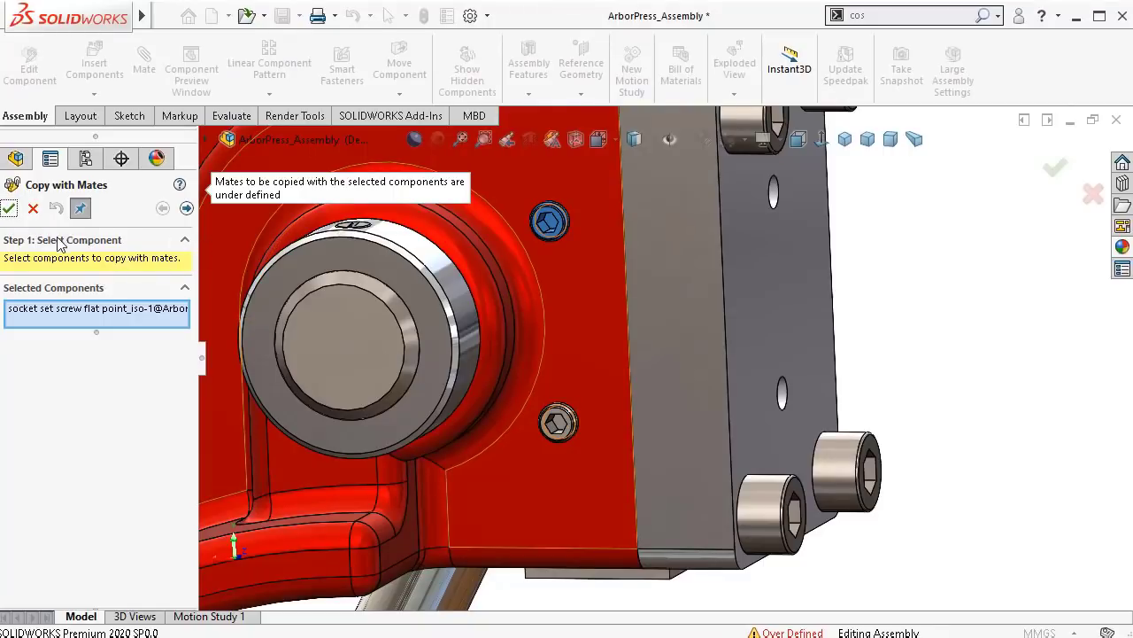
pyautogui.click(186, 209)
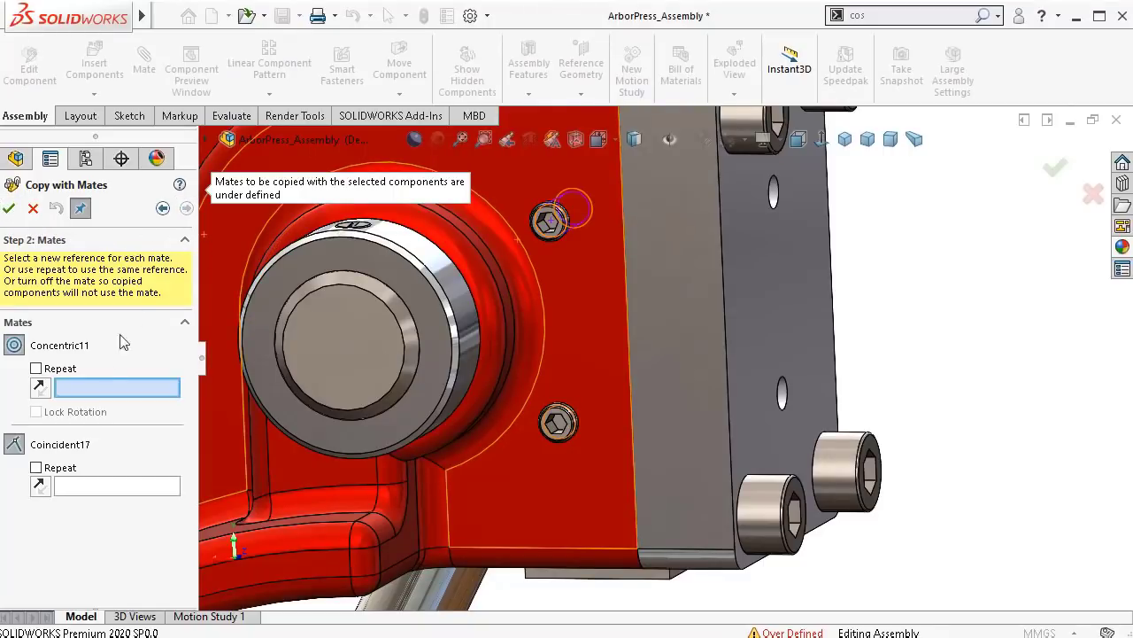
pyautogui.moveTo(772, 226); pyautogui.dragTo(763, 228, button='middle')
pyautogui.scroll(-3, 767, 266)
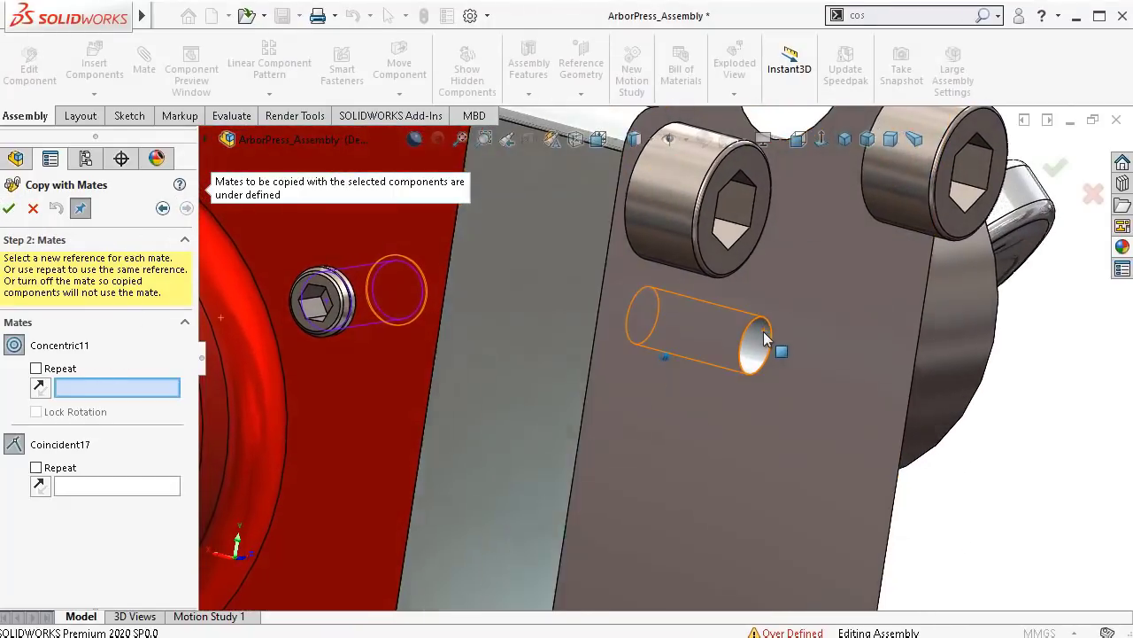
pyautogui.click(763, 344)
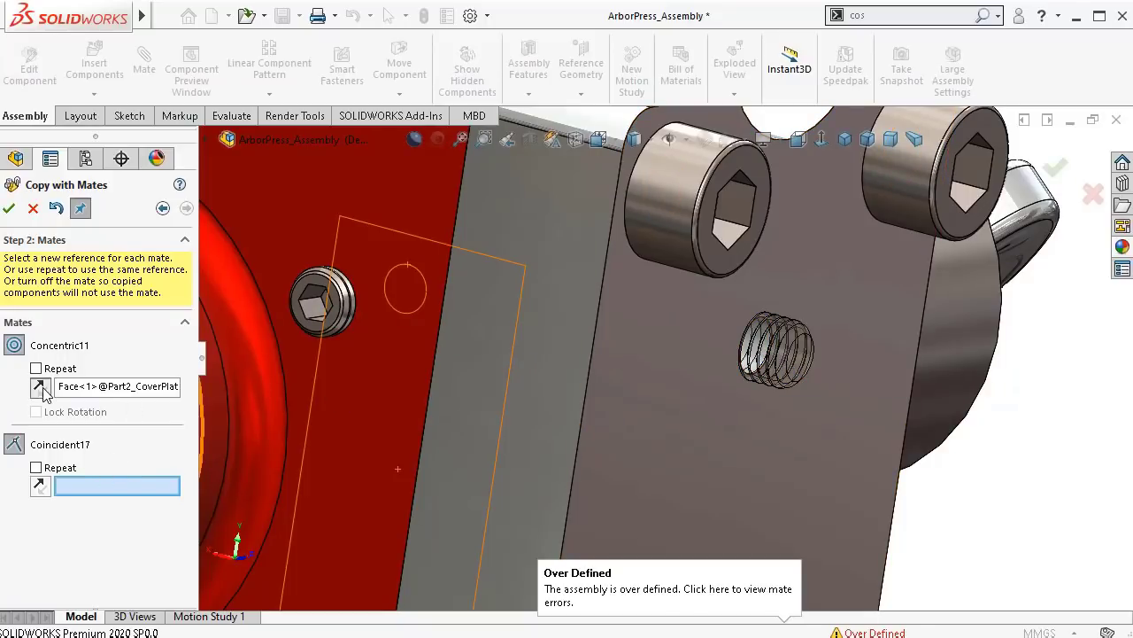
# Step: Flip the copied set screw's concentric alignment, seat it against the gib plate face inside the upper hole, and confirm the copy
pyautogui.scroll(-5, 679, 324)
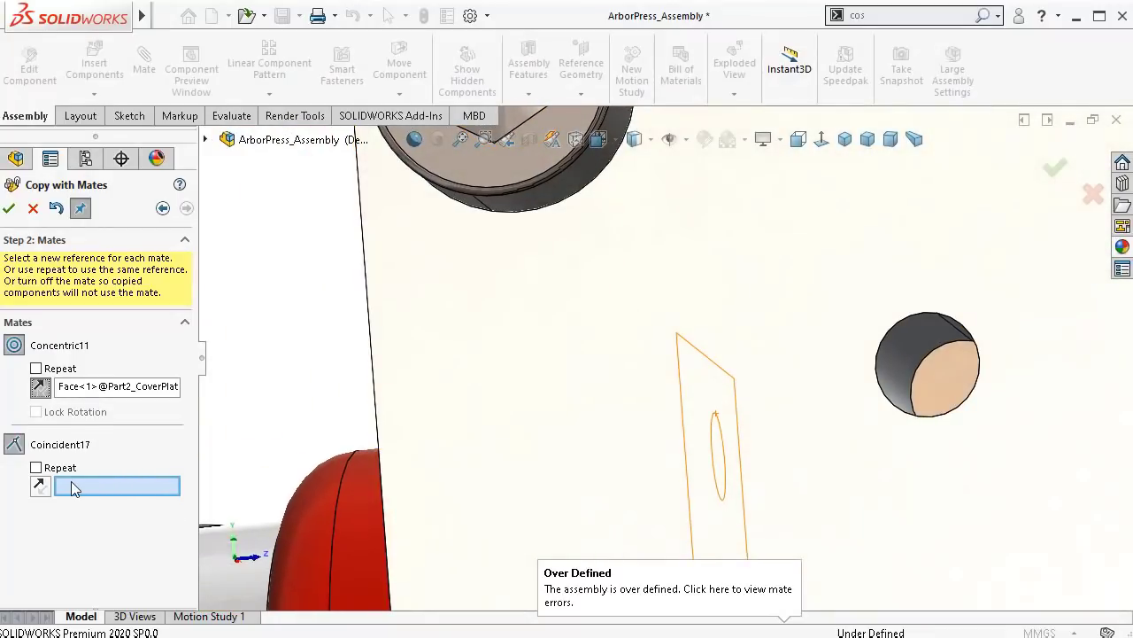
pyautogui.click(951, 379)
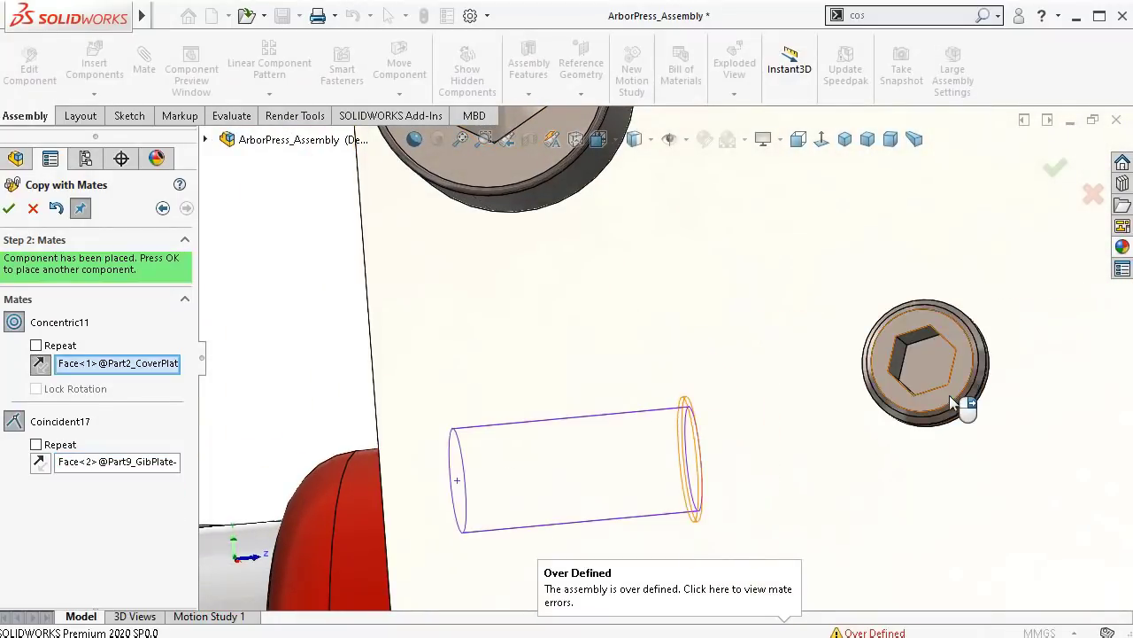
pyautogui.scroll(5, 901, 413)
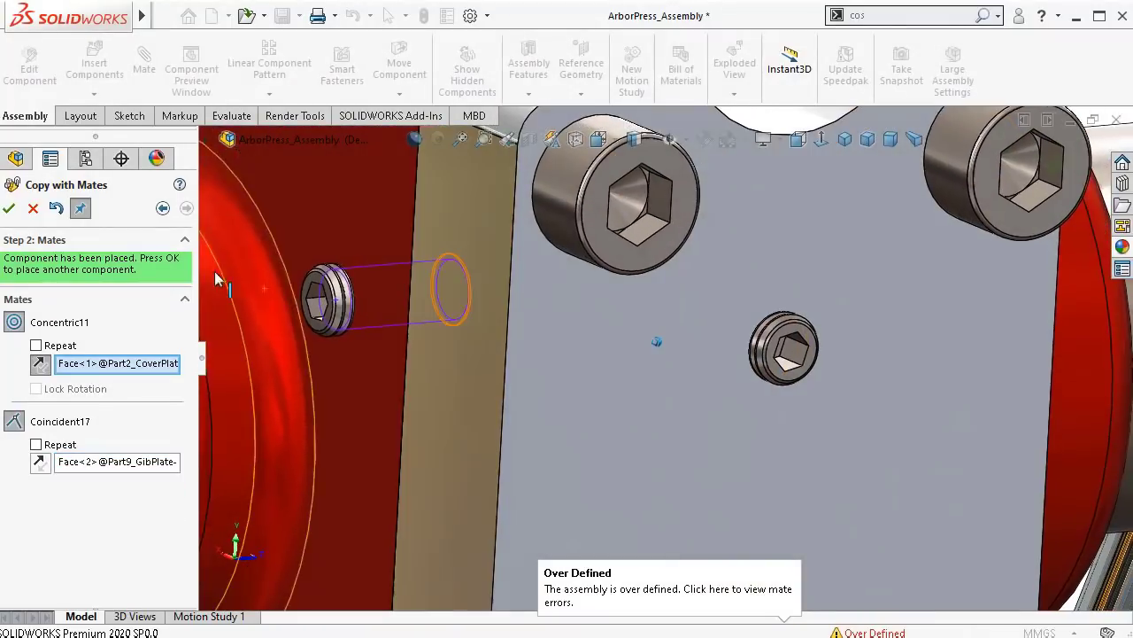
pyautogui.moveTo(232, 292); pyautogui.dragTo(365, 316, button='middle')
pyautogui.scroll(3, 697, 457)
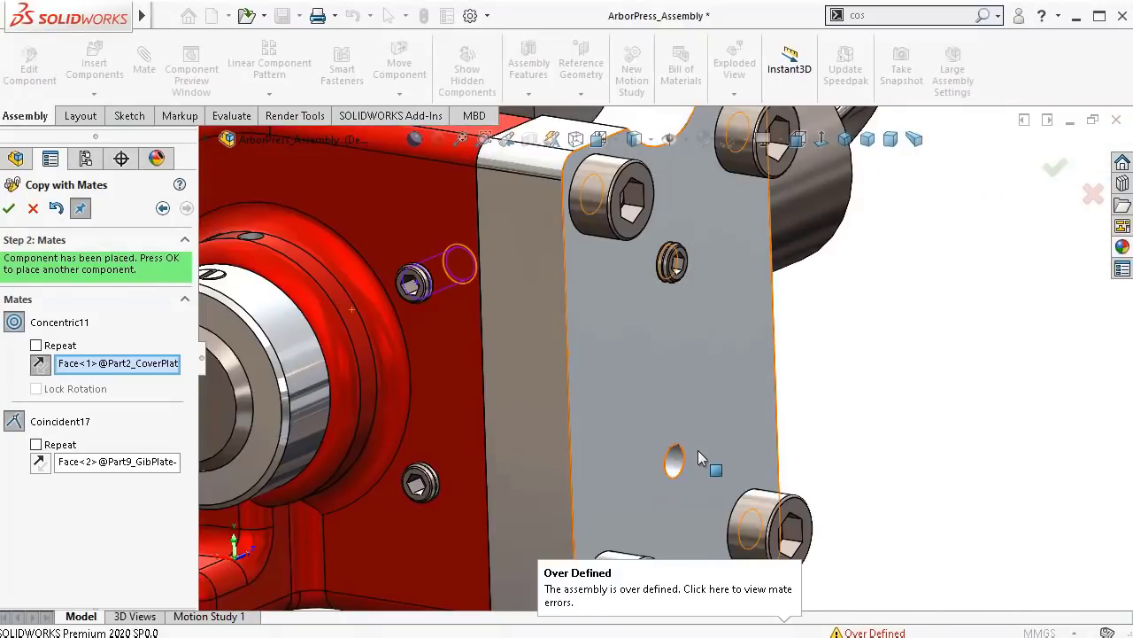
pyautogui.moveTo(699, 457); pyautogui.dragTo(732, 459, button='middle')
pyautogui.scroll(-3, 697, 455)
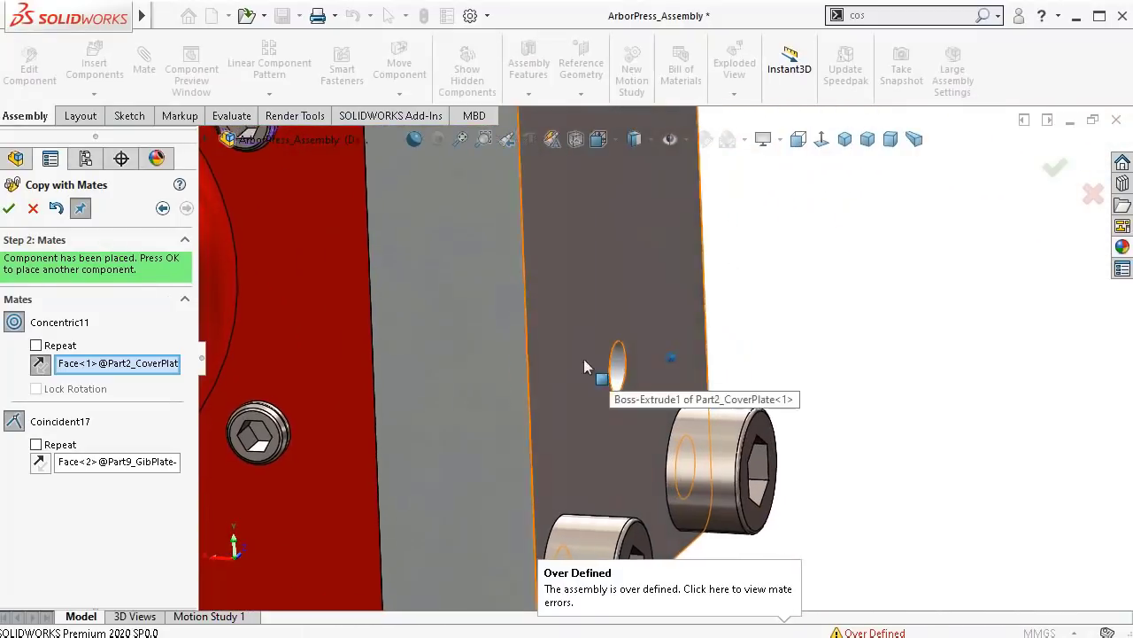
pyautogui.moveTo(583, 362); pyautogui.dragTo(563, 354, button='middle')
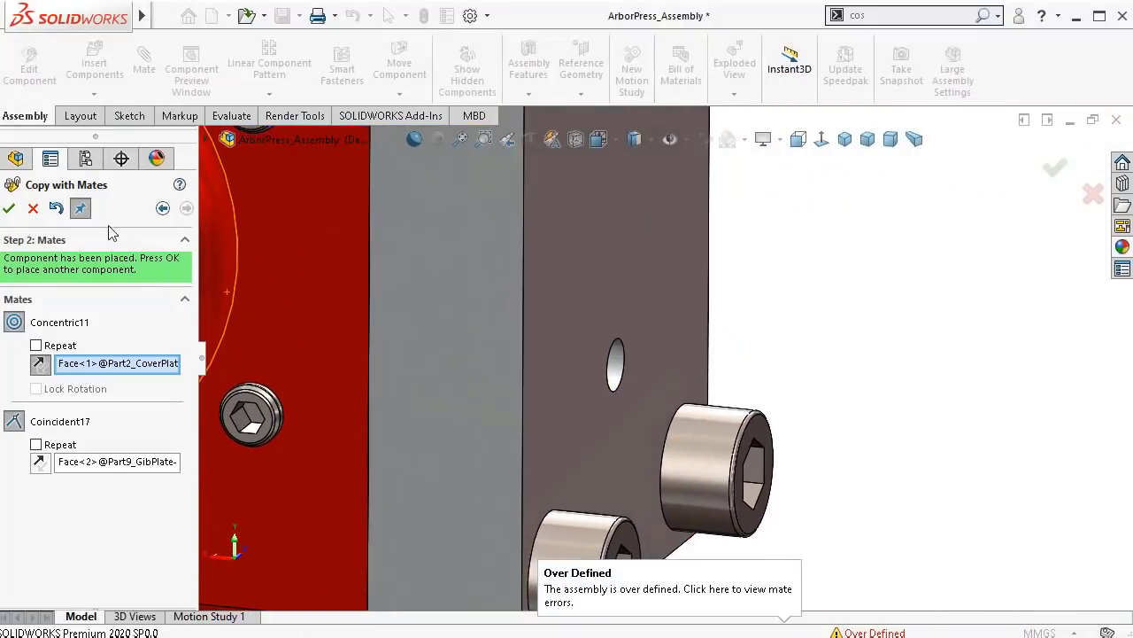
pyautogui.click(11, 211)
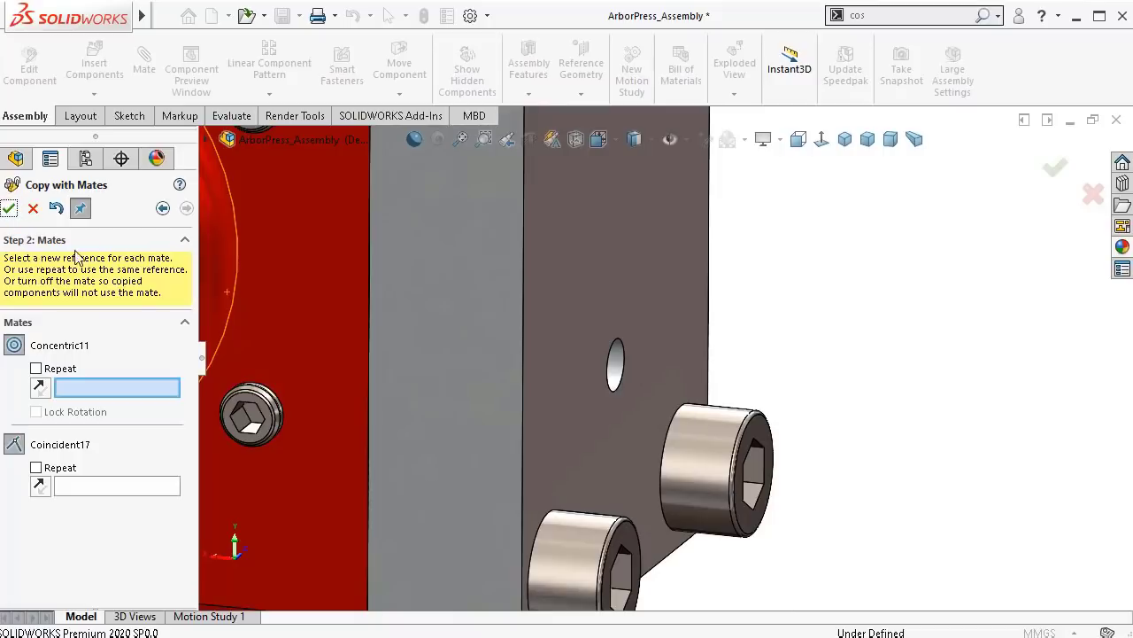
# Step: Place another flipped set screw copy in the cover plate's lower small hole against the gib plate face and finish copying
pyautogui.scroll(-2, 645, 399)
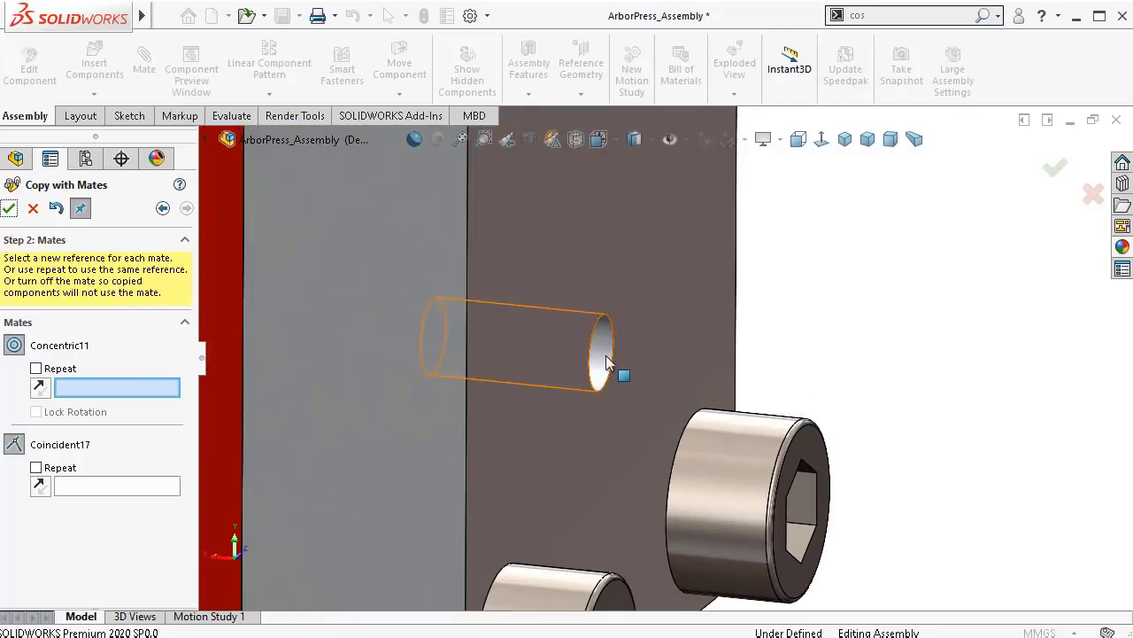
pyautogui.click(606, 362)
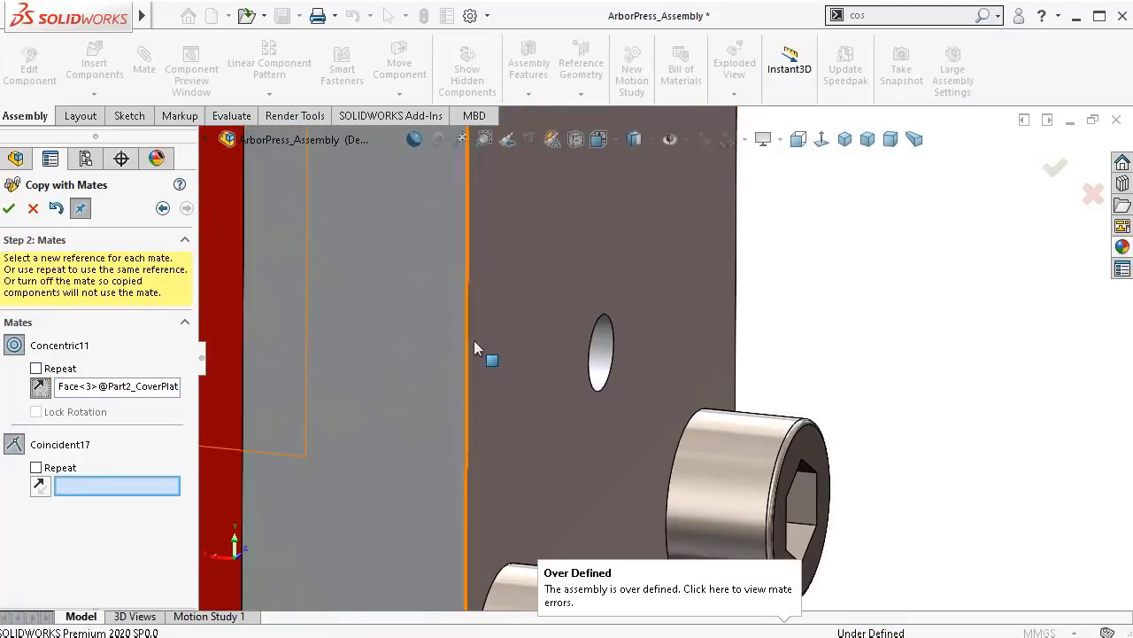
pyautogui.moveTo(475, 349); pyautogui.dragTo(485, 371, button='middle')
pyautogui.scroll(-4, 481, 379)
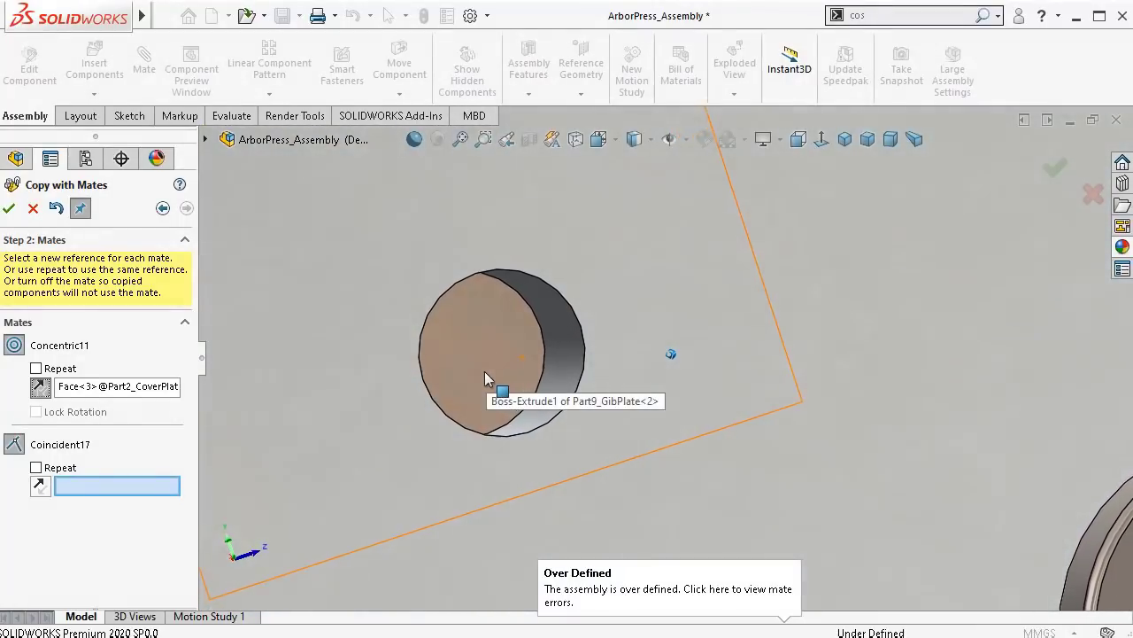
pyautogui.click(505, 349)
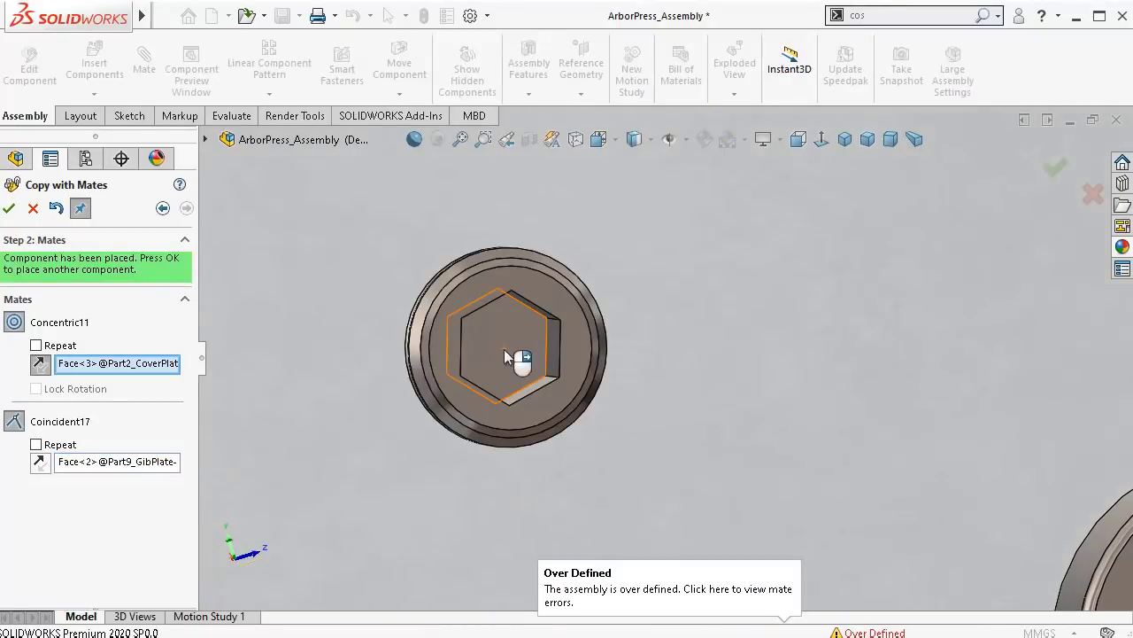
pyautogui.moveTo(504, 359); pyautogui.dragTo(800, 279, button='middle')
pyautogui.click(1051, 168)
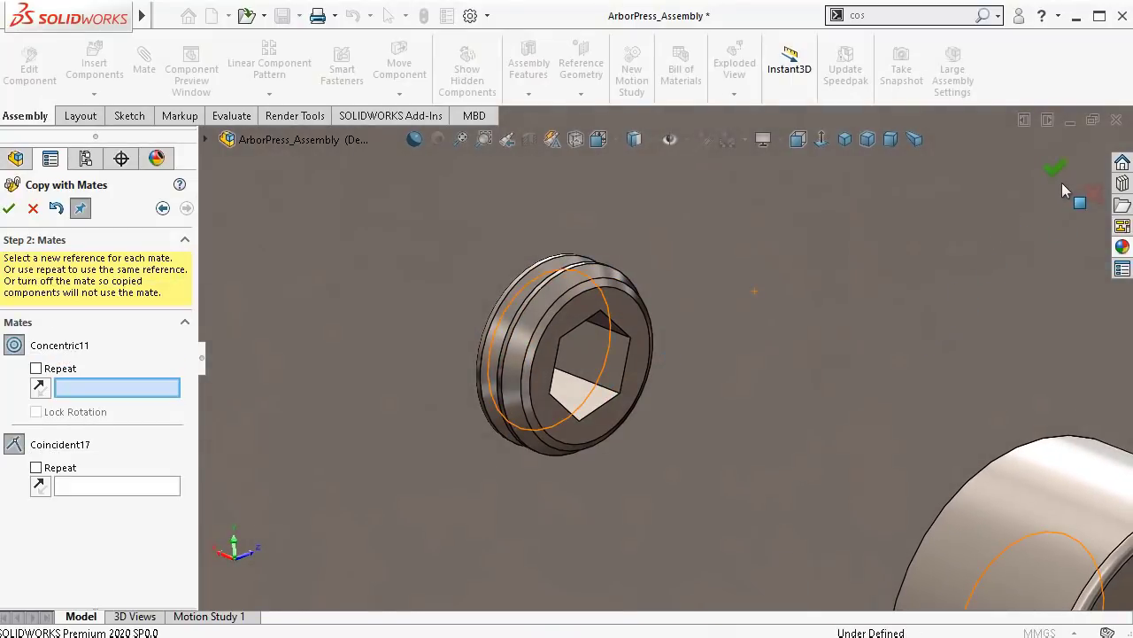
pyautogui.click(33, 208)
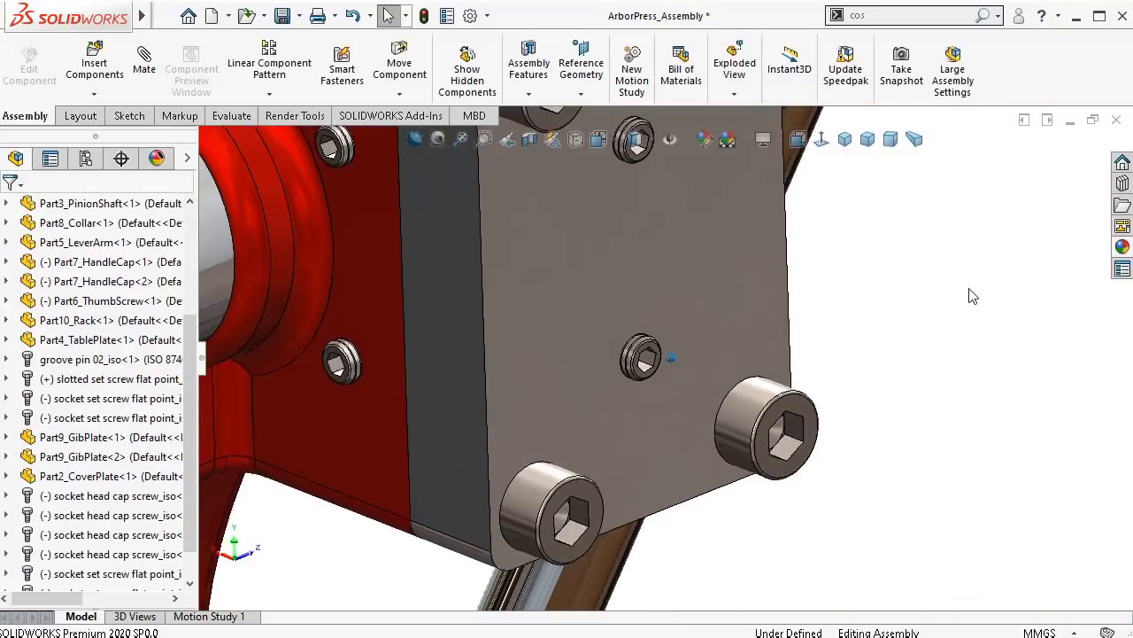
# Step: Swing the lever arm to a nearly upright position to drive the rack, and show the press in perspective
pyautogui.moveTo(969, 289); pyautogui.dragTo(945, 307, button='middle')
pyautogui.scroll(4, 946, 310)
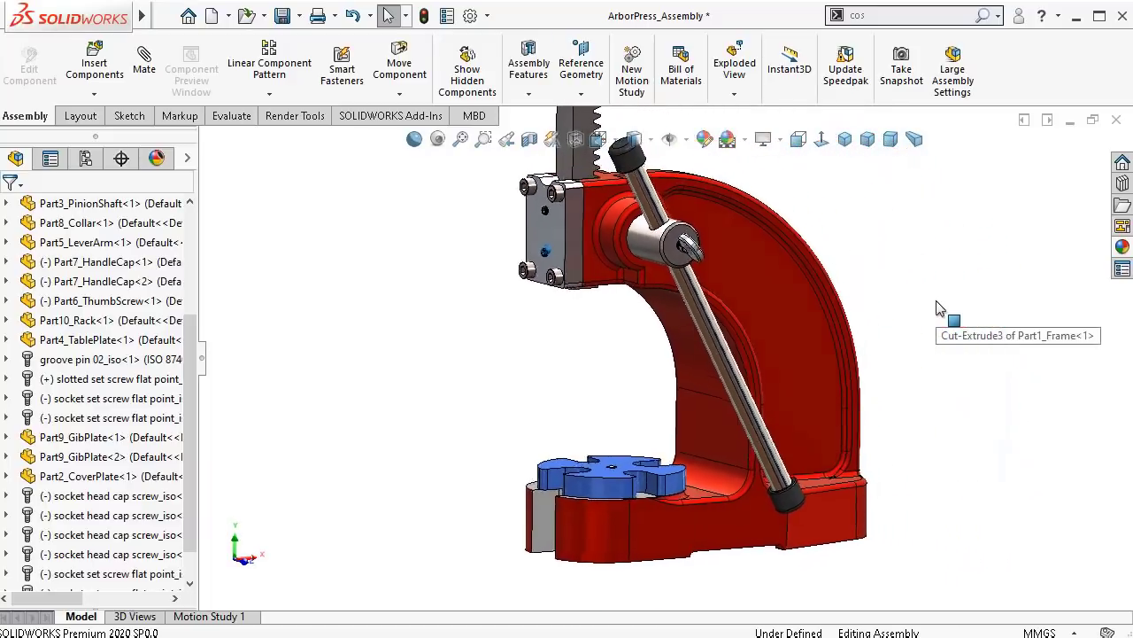
pyautogui.moveTo(733, 392); pyautogui.dragTo(631, 228)
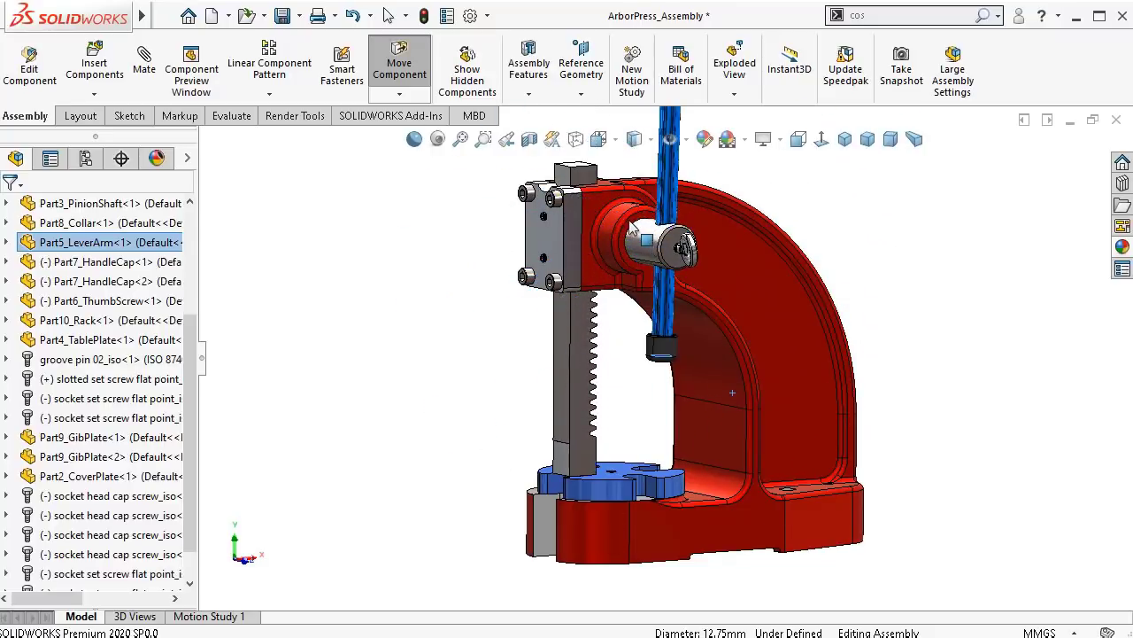
pyautogui.moveTo(673, 198); pyautogui.dragTo(678, 235)
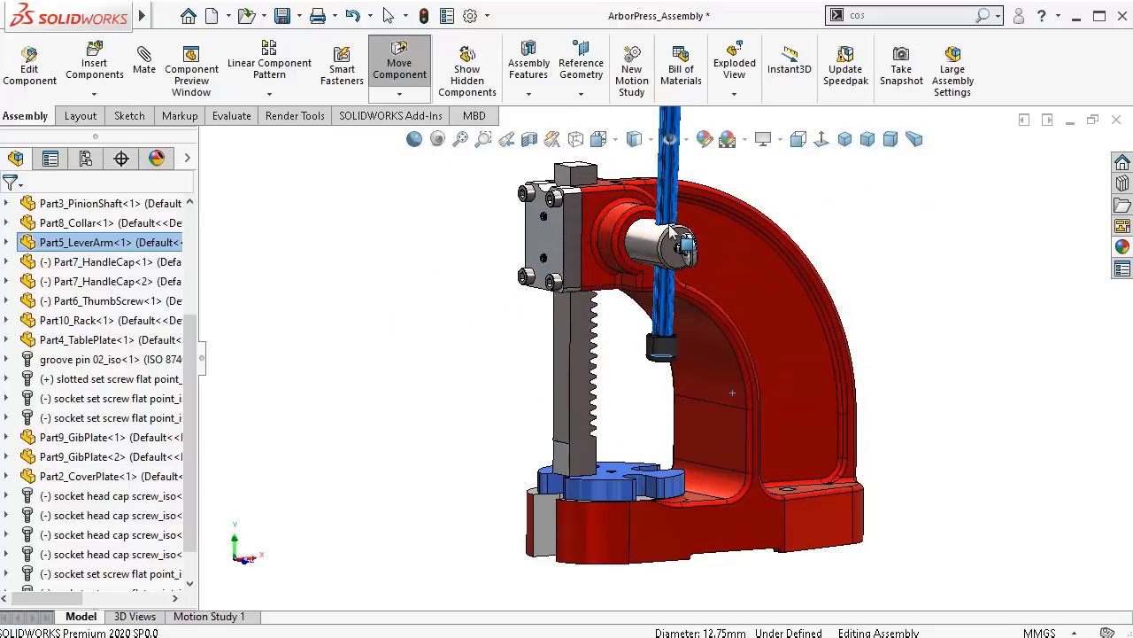
pyautogui.click(915, 140)
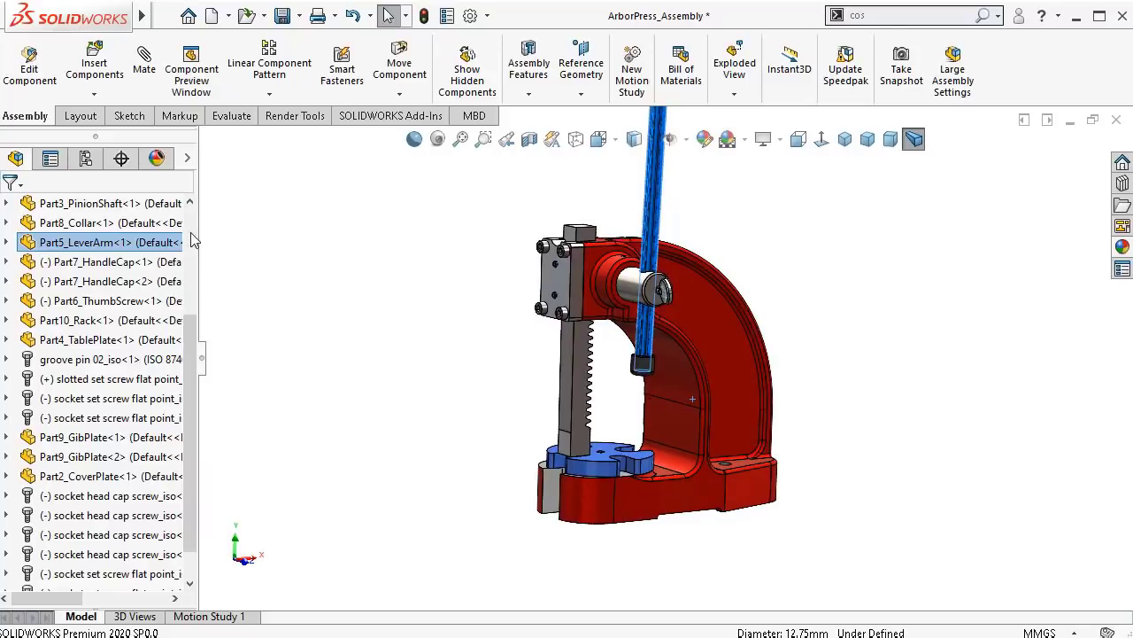
pyautogui.click(654, 192)
pyautogui.moveTo(653, 205); pyautogui.dragTo(675, 275)
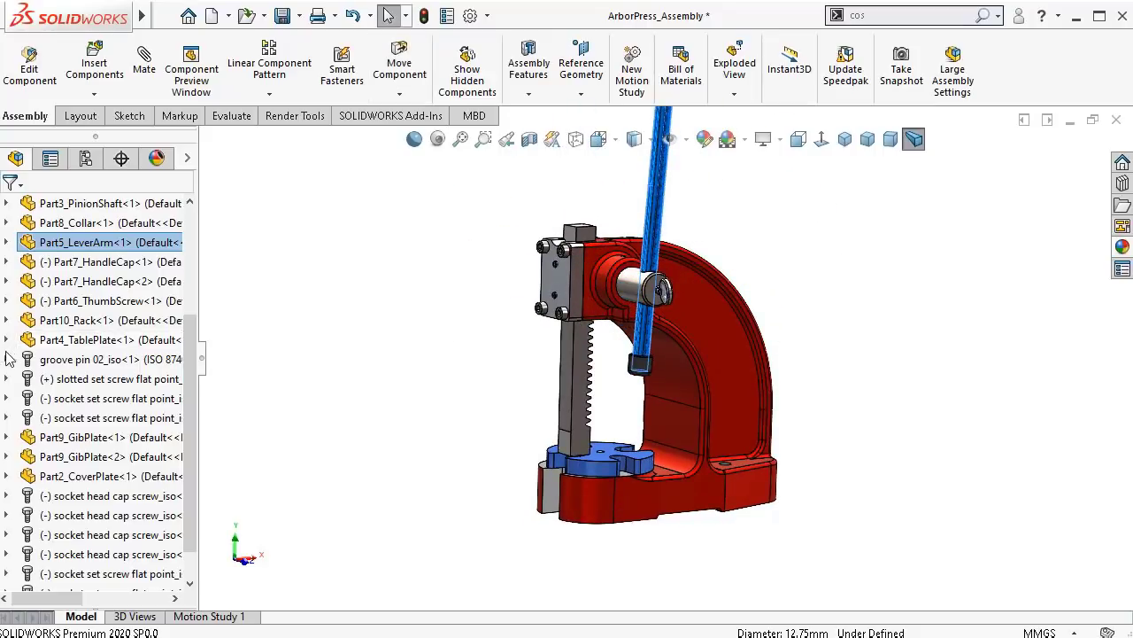
pyautogui.click(66, 360)
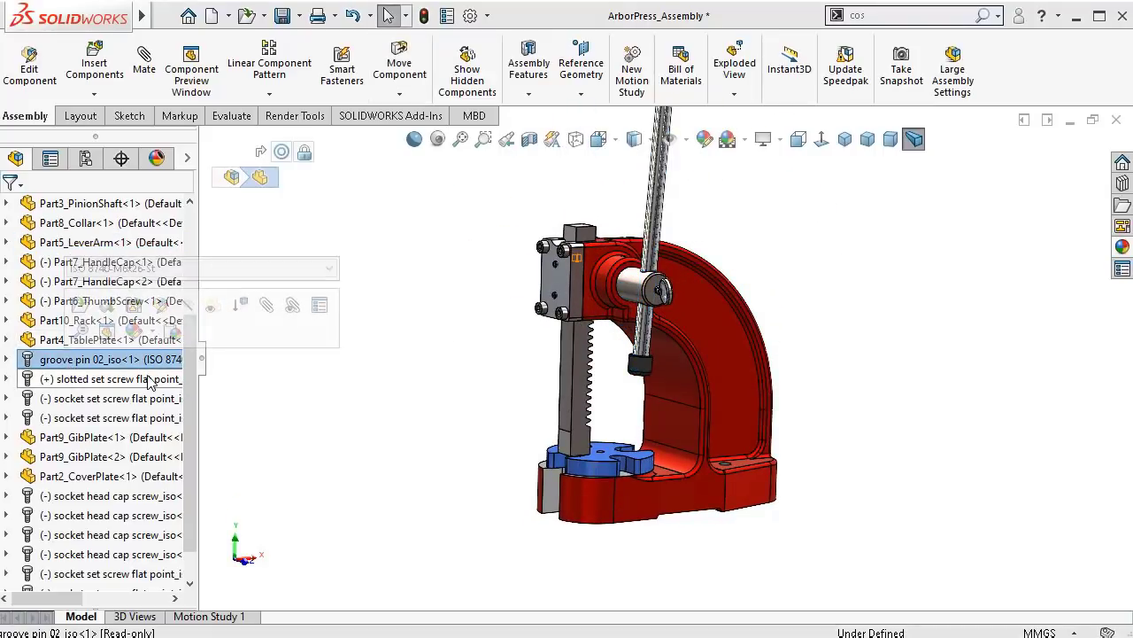
pyautogui.keyDown('ctrl'); pyautogui.click(124, 379); pyautogui.keyUp('ctrl')
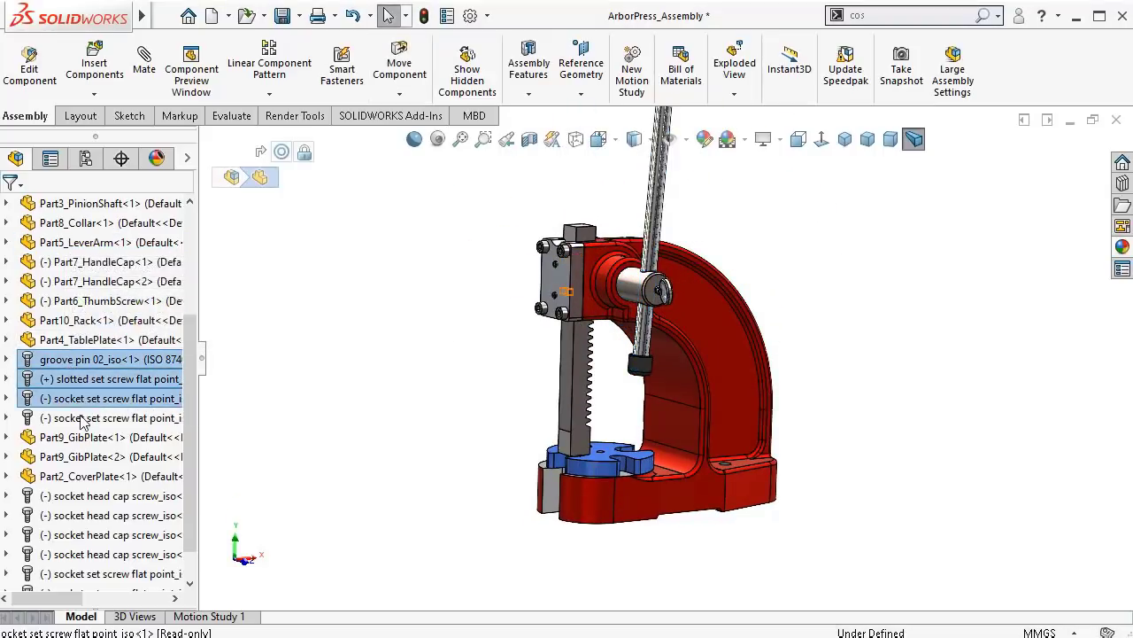
pyautogui.keyDown('ctrl'); pyautogui.click(64, 495); pyautogui.keyUp('ctrl')
pyautogui.keyDown('ctrl'); pyautogui.click(58, 516); pyautogui.keyUp('ctrl')
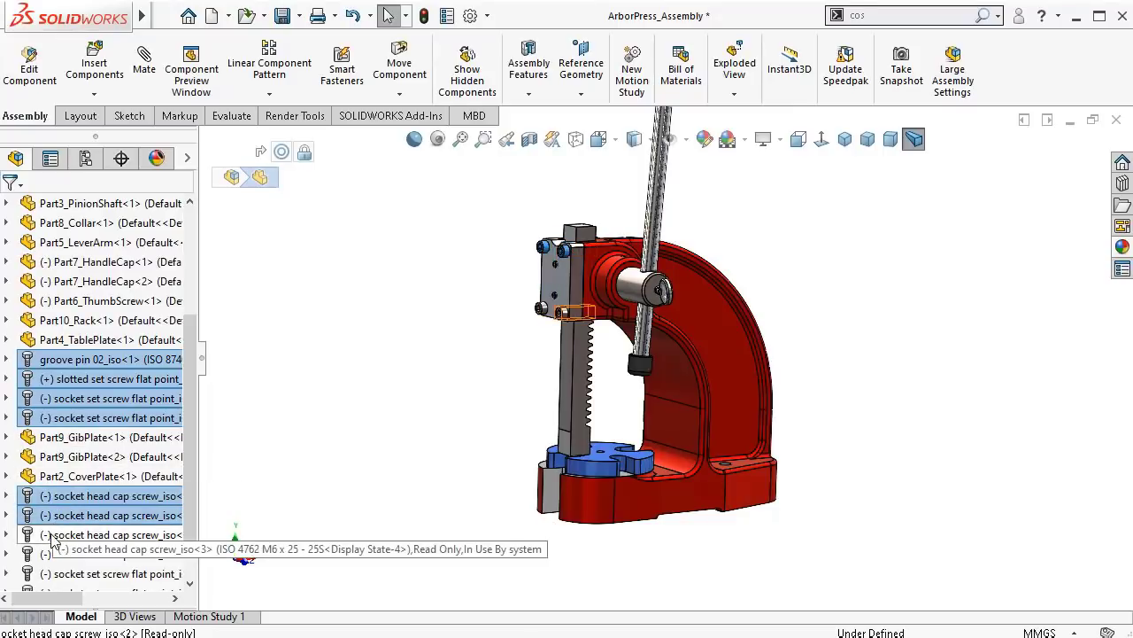
pyautogui.keyDown('ctrl'); pyautogui.click(53, 535); pyautogui.keyUp('ctrl')
pyautogui.keyDown('ctrl'); pyautogui.click(47, 554); pyautogui.keyUp('ctrl')
pyautogui.keyDown('ctrl'); pyautogui.click(42, 576); pyautogui.keyUp('ctrl')
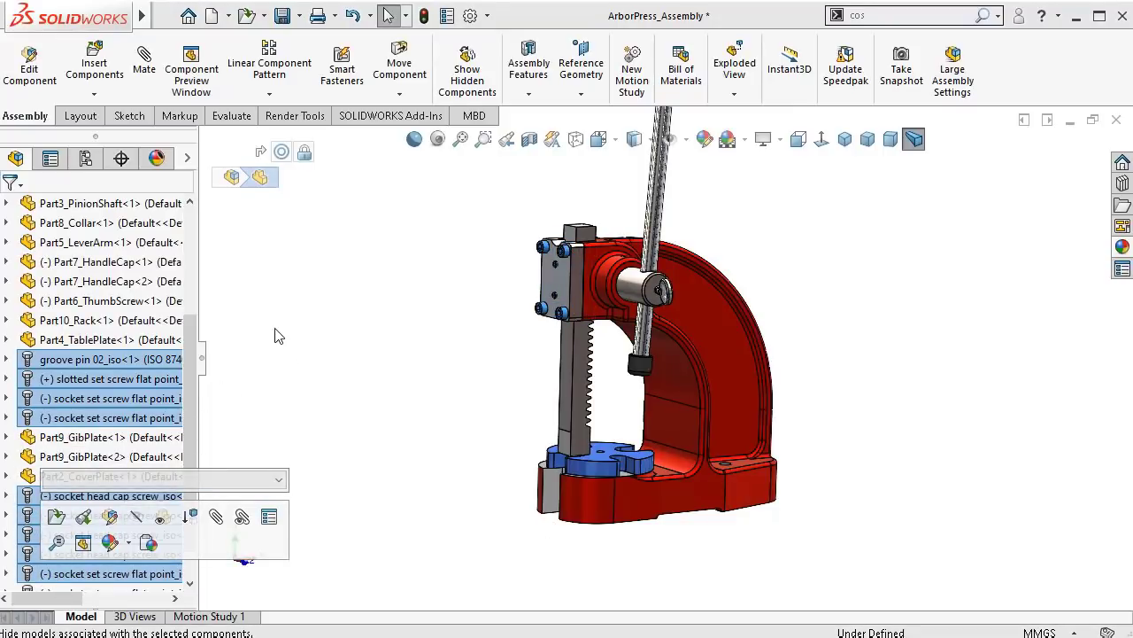
pyautogui.click(217, 353)
# Step: Group the groove pin, all set screws and all socket head cap screws in a new folder named ScrewsPins
pyautogui.scroll(-2, 196, 352)
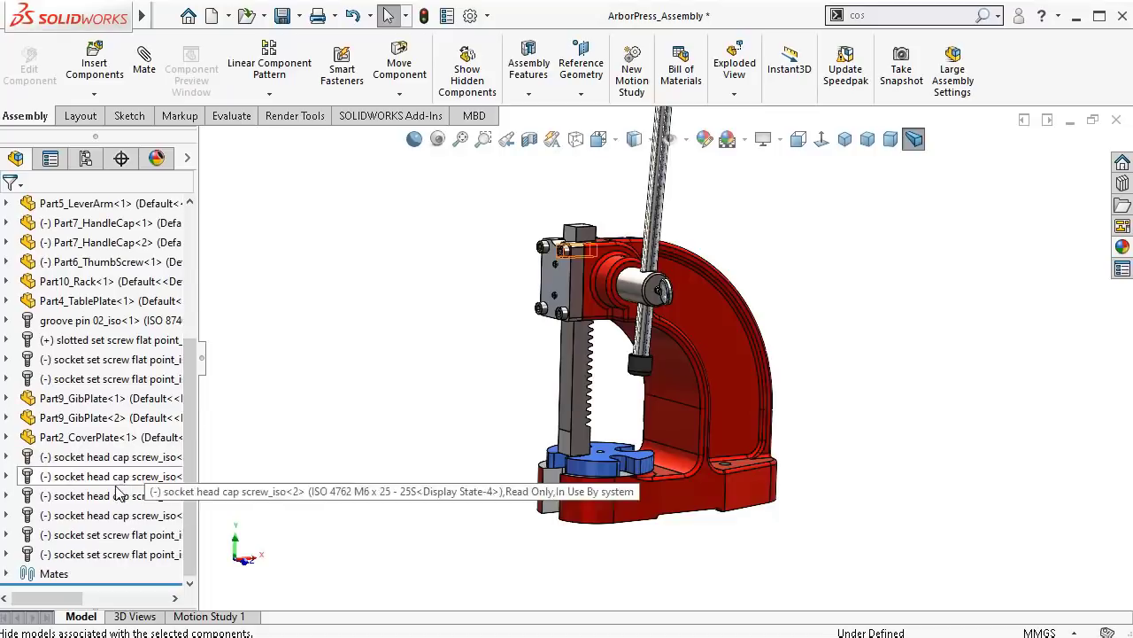
pyautogui.click(104, 554)
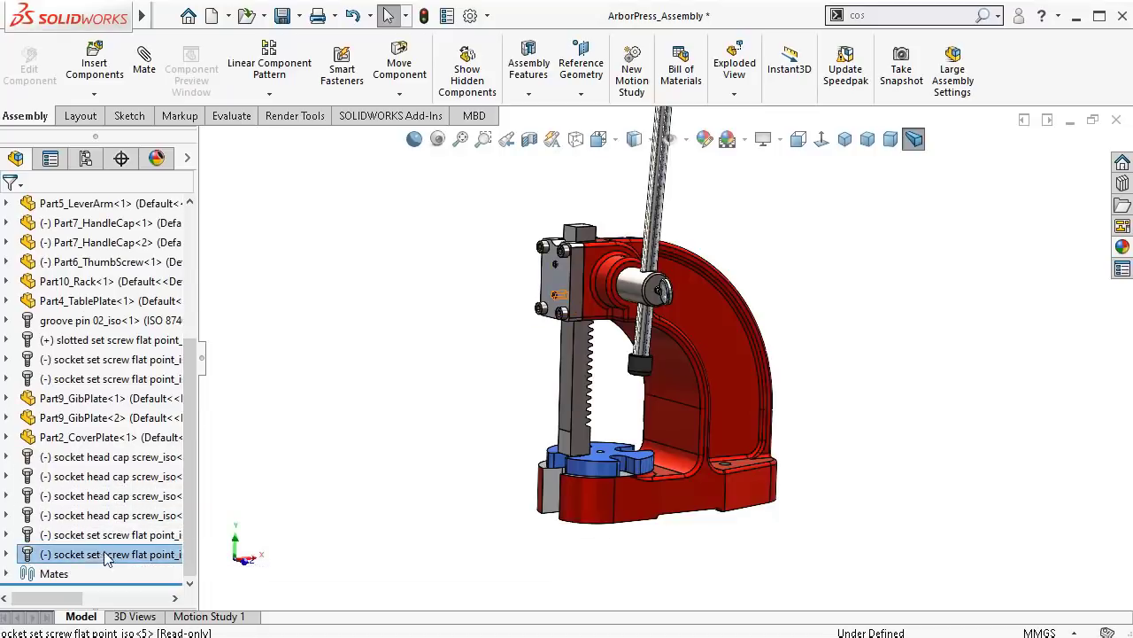
pyautogui.keyDown('ctrl'); pyautogui.click(71, 517); pyautogui.keyUp('ctrl')
pyautogui.keyDown('ctrl'); pyautogui.click(73, 497); pyautogui.keyUp('ctrl')
pyautogui.keyDown('ctrl'); pyautogui.click(76, 479); pyautogui.keyUp('ctrl')
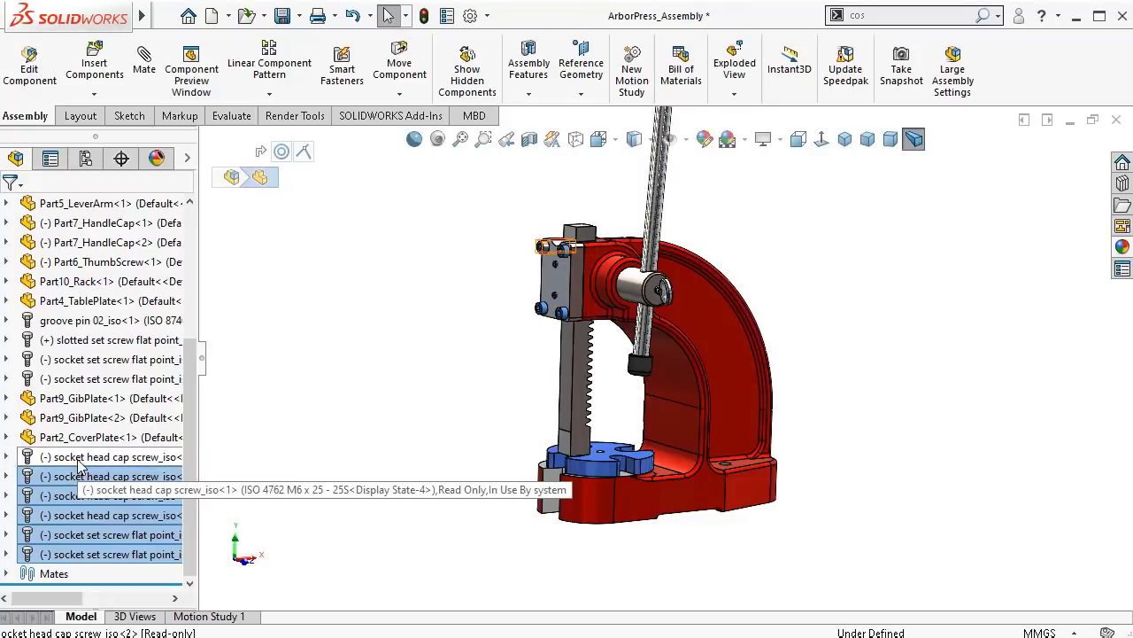
pyautogui.keyDown('ctrl'); pyautogui.click(78, 462); pyautogui.keyUp('ctrl')
pyautogui.keyDown('ctrl'); pyautogui.click(81, 379); pyautogui.keyUp('ctrl')
pyautogui.keyDown('ctrl'); pyautogui.click(83, 360); pyautogui.keyUp('ctrl')
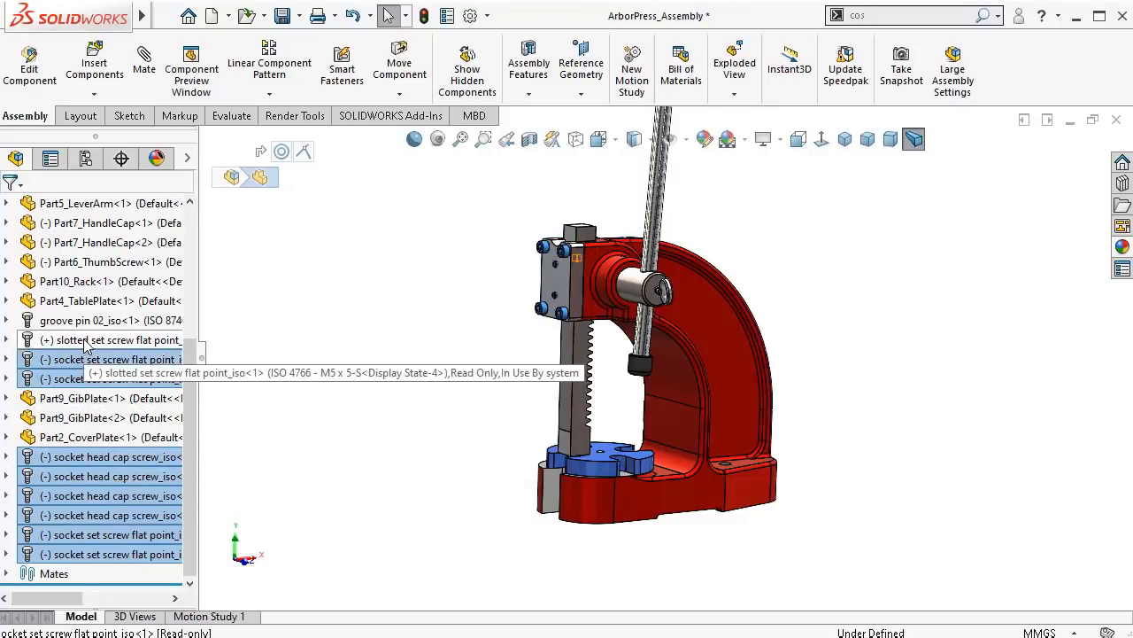
pyautogui.keyDown('ctrl'); pyautogui.click(85, 340); pyautogui.keyUp('ctrl')
pyautogui.keyDown('ctrl'); pyautogui.click(85, 326); pyautogui.keyUp('ctrl')
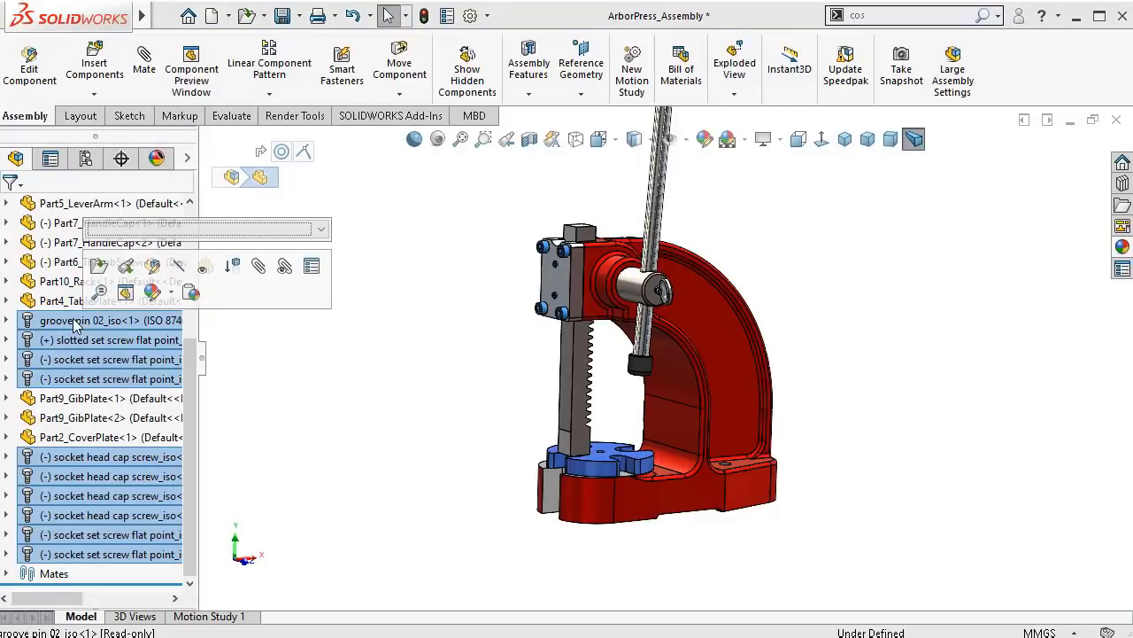
pyautogui.rightClick(77, 327)
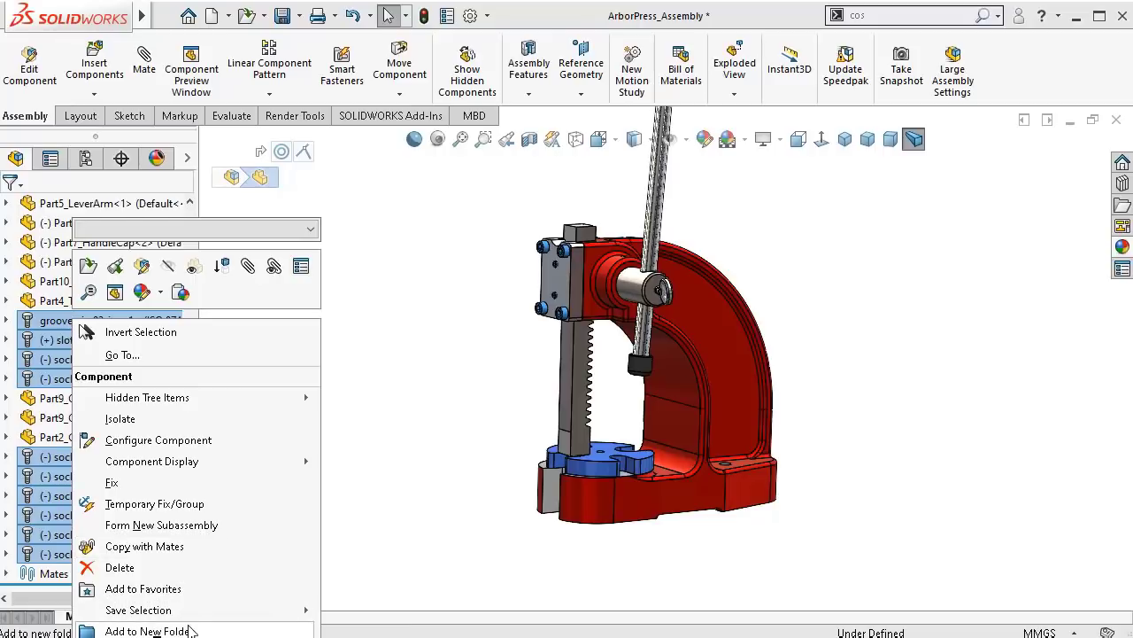
pyautogui.click(146, 631)
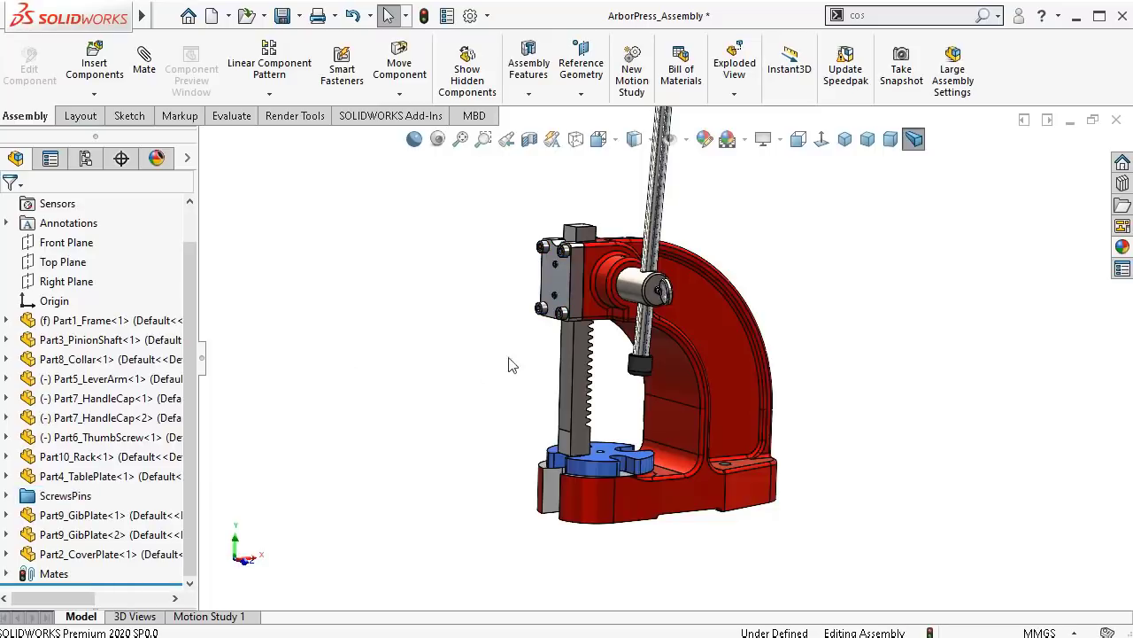
# Step: Hide the feature tree to enlarge the graphics area and save the arbor press assembly
pyautogui.press('F9')
pyautogui.hotkey('ctrl', 's')
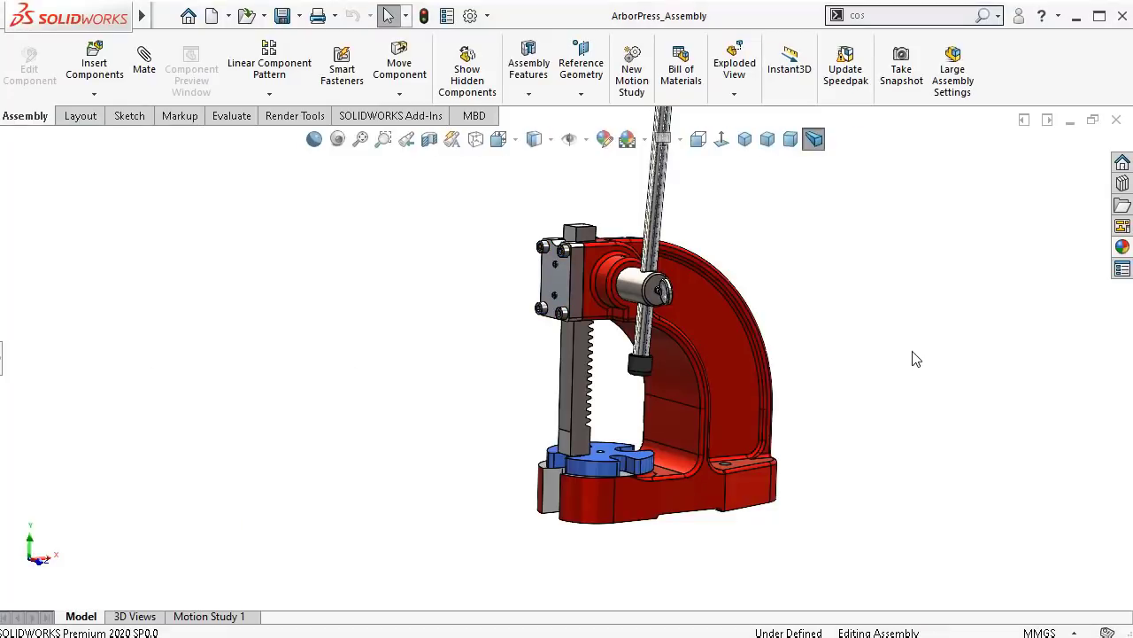
# Step: Examine the complete arbor press from the handle side, the front and the collar side
pyautogui.press('Left')
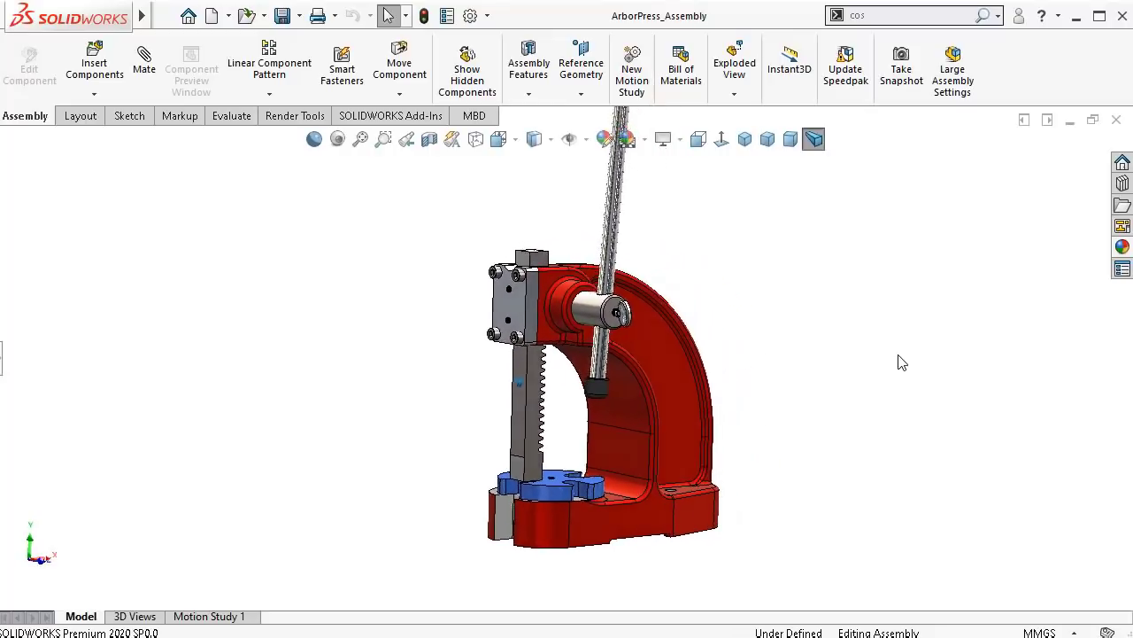
pyautogui.press('Left')
pyautogui.press('Left')
pyautogui.press('Left')
pyautogui.press('Left')
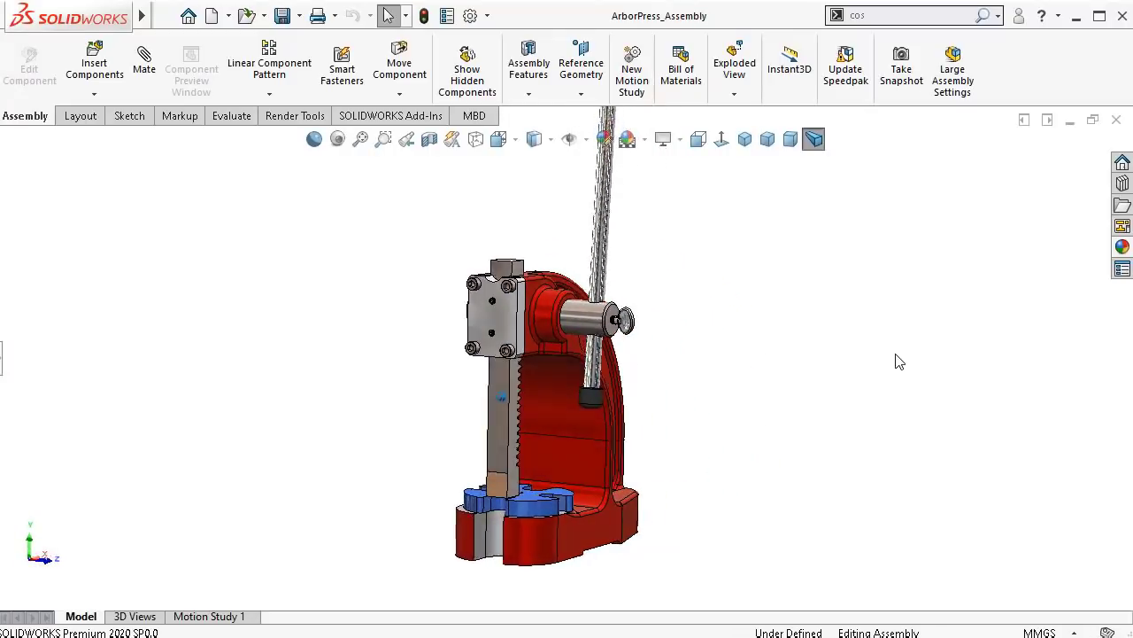
pyautogui.press('Left')
pyautogui.press('Left')
pyautogui.press('Left')
pyautogui.press('Left')
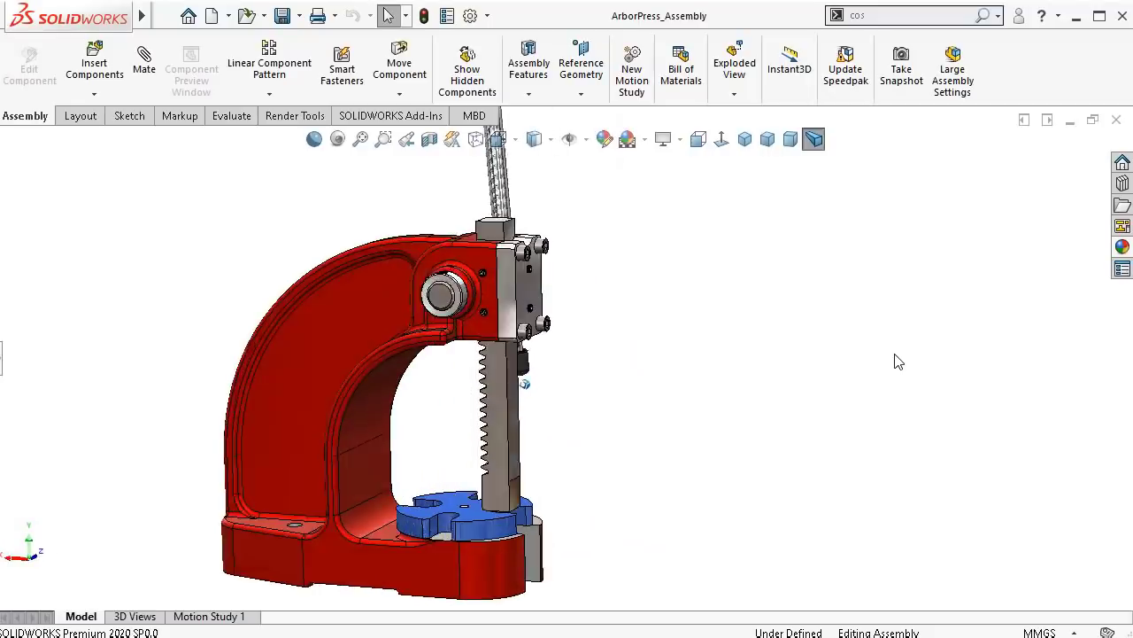
pyautogui.press('Left')
pyautogui.press('Left')
pyautogui.press('Left')
pyautogui.press('Left')
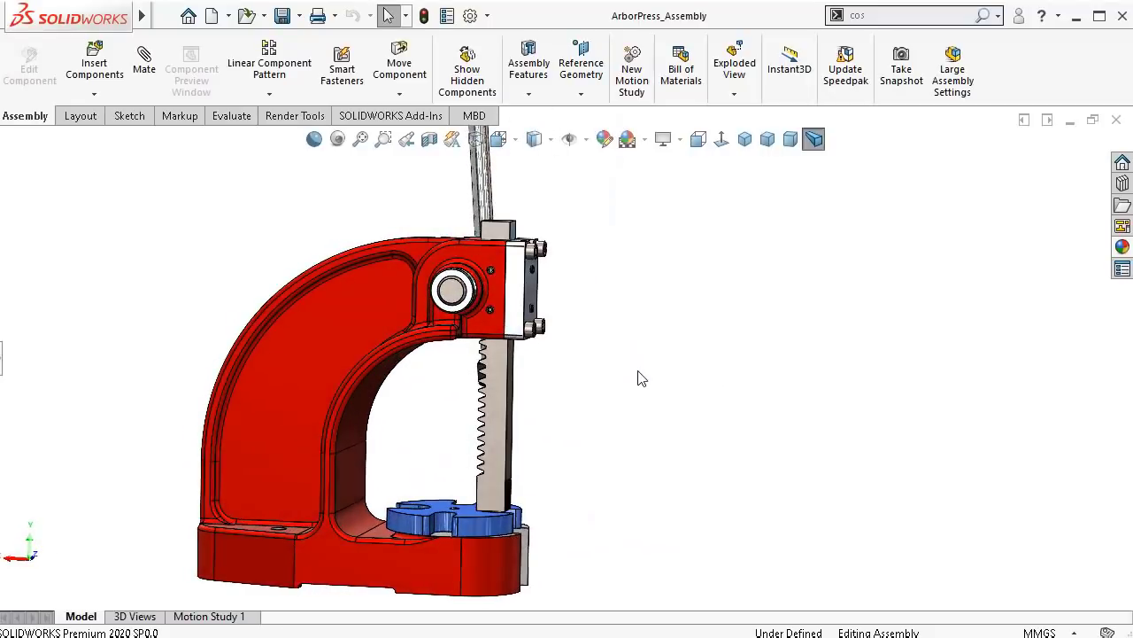
# Step: Examine the press head up close, covering the collar, frame set screws, thumb screw, lever hub and cover plate screws
pyautogui.scroll(-10, 546, 414)
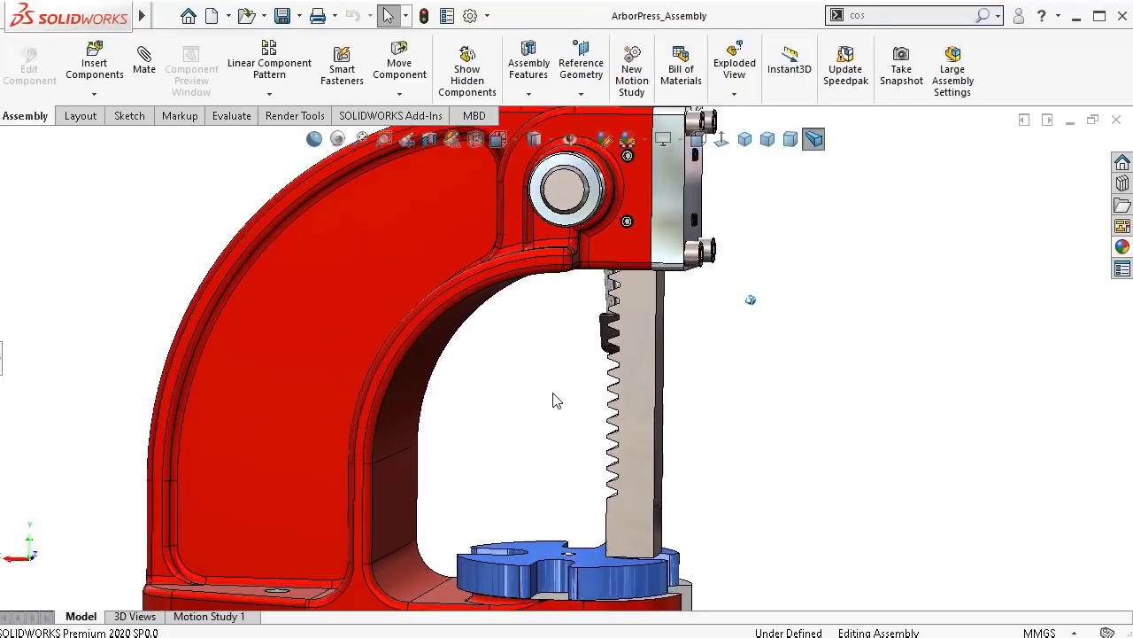
pyautogui.press('Down')
pyautogui.press('Down')
pyautogui.press('Down')
pyautogui.press('Down')
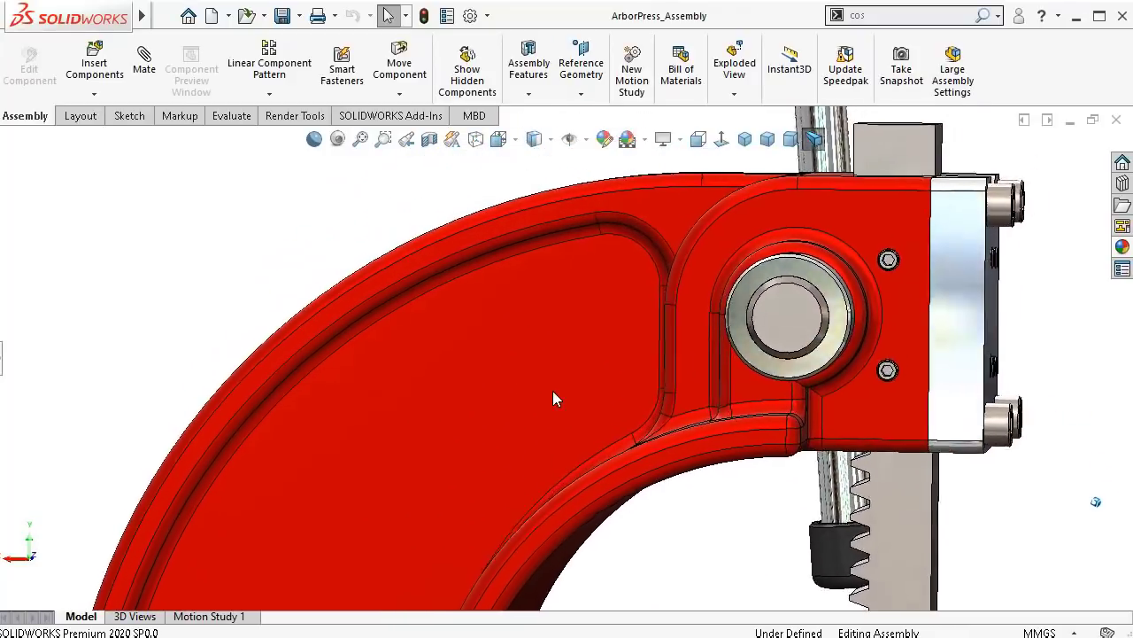
pyautogui.press('Right')
pyautogui.press('Right')
pyautogui.press('Right')
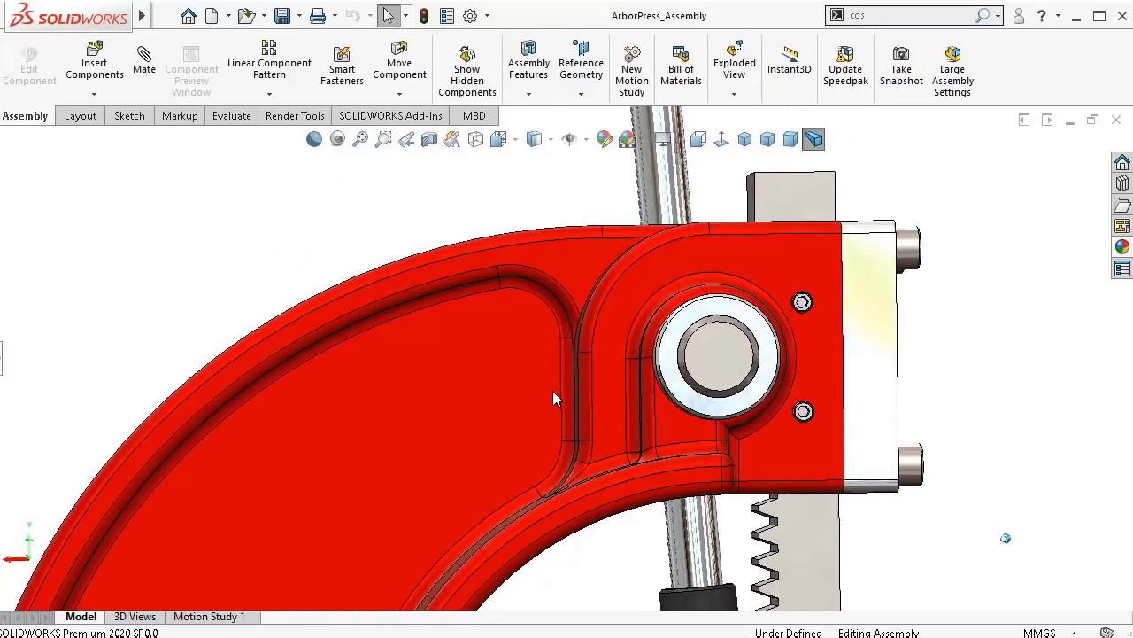
pyautogui.press('Right')
pyautogui.press('Right')
pyautogui.press('Right')
pyautogui.press('Right')
pyautogui.press('Right')
pyautogui.press('Right')
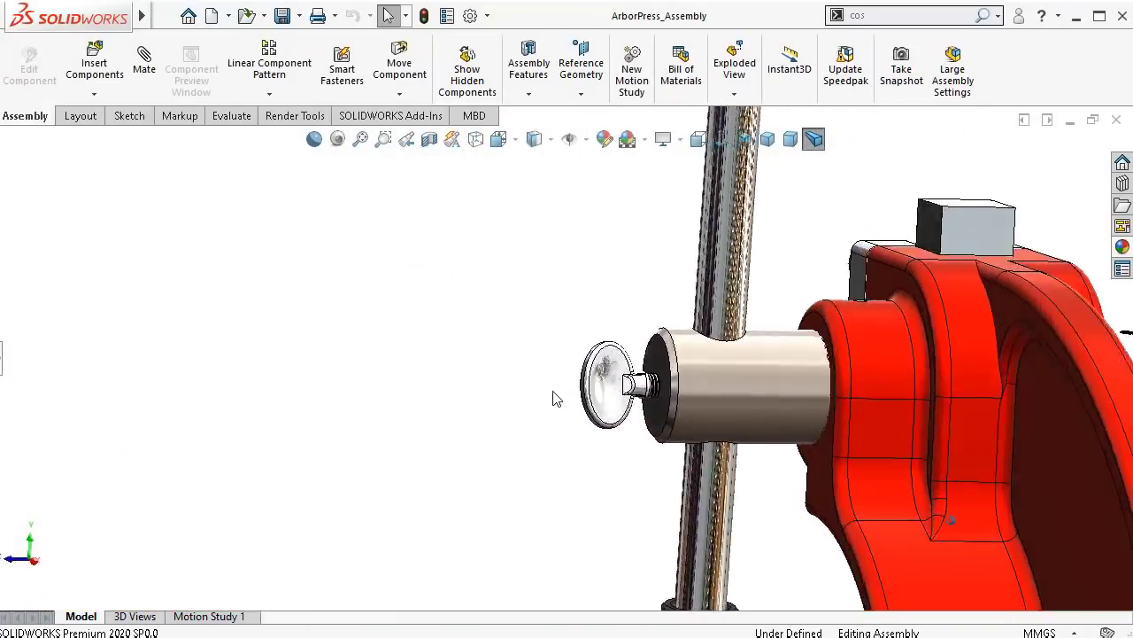
pyautogui.press('Right')
pyautogui.press('Right')
pyautogui.press('Right')
pyautogui.press('Right')
pyautogui.press('Right')
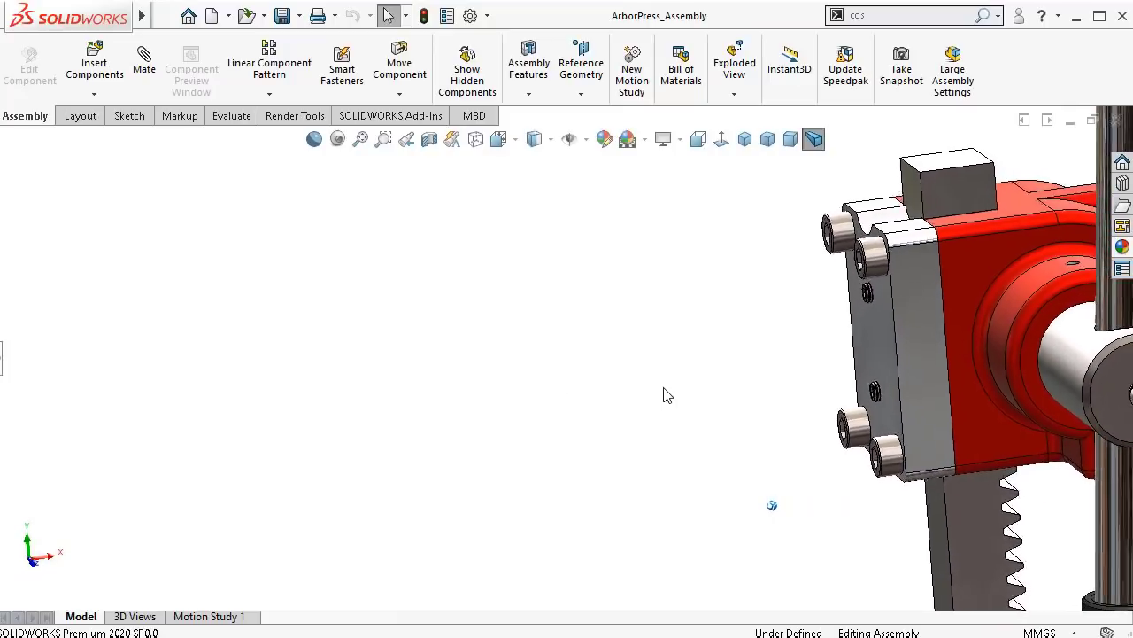
# Step: Make the cover plate transparent and clear the selection
pyautogui.click(863, 320)
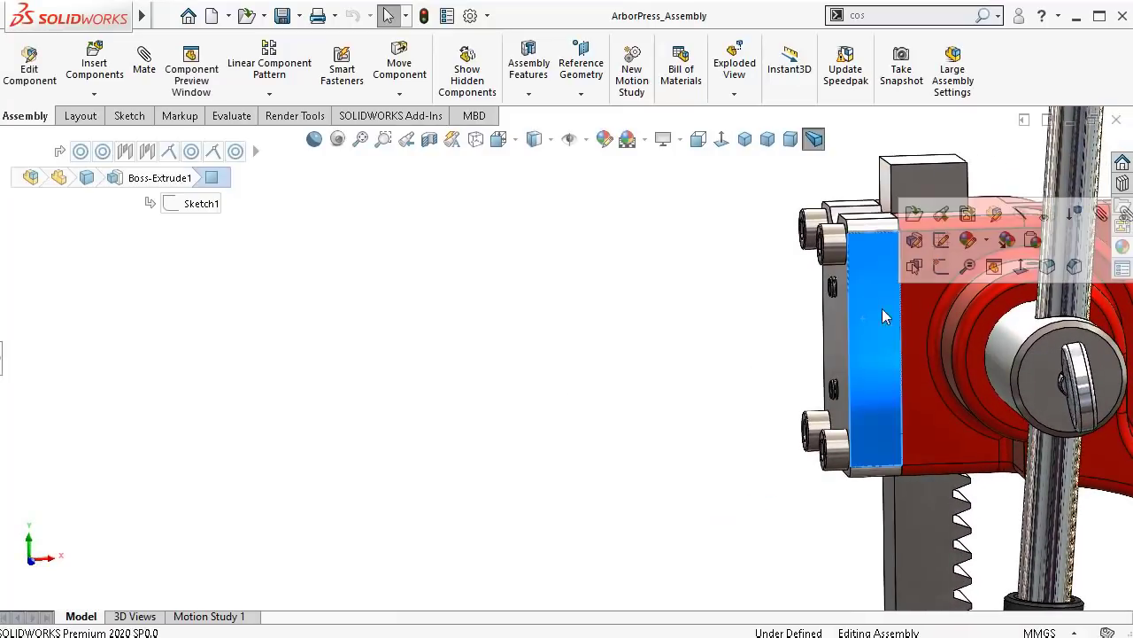
pyautogui.click(1046, 214)
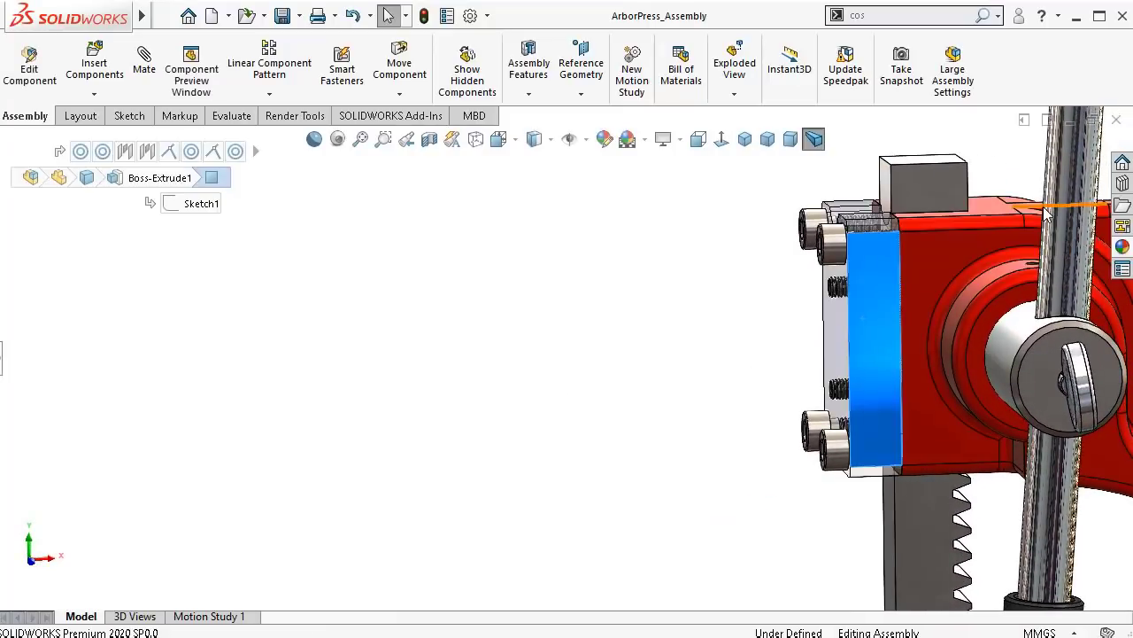
pyautogui.click(642, 338)
# Step: Examine the cap screws, set screws and gib plate through the transparent cover plate
pyautogui.press('Right')
pyautogui.press('Right')
pyautogui.press('Right')
pyautogui.press('Right')
pyautogui.press('Right')
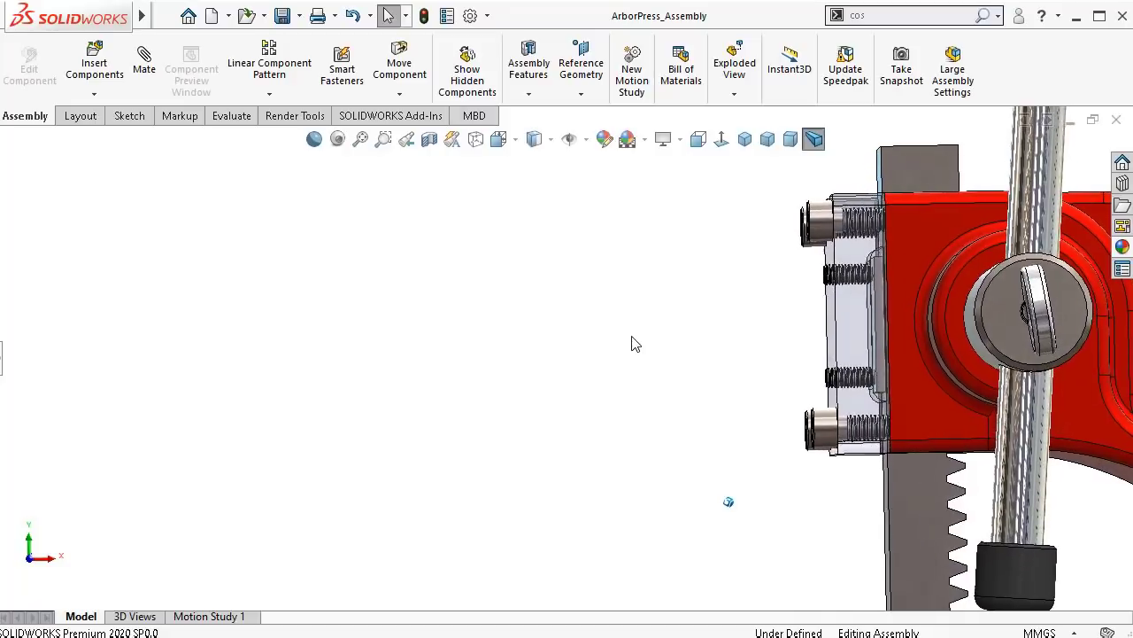
pyautogui.scroll(-3, 895, 299)
pyautogui.press('Right')
pyautogui.press('Right')
pyautogui.press('Right')
pyautogui.press('Right')
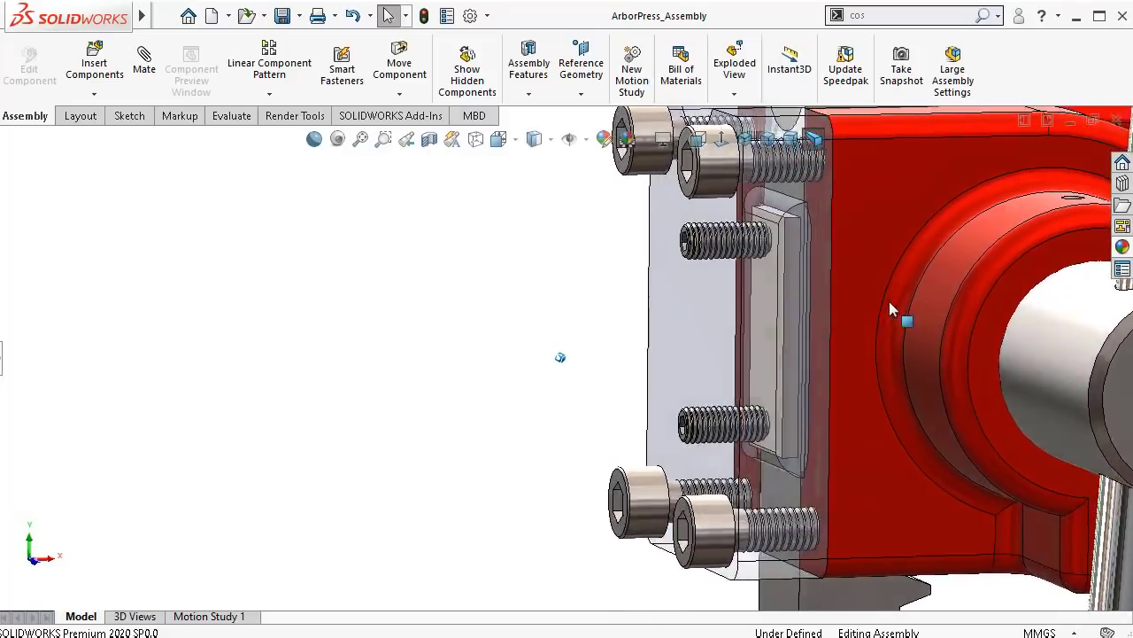
pyautogui.press('Right')
pyautogui.press('Right')
pyautogui.press('Right')
pyautogui.press('Right')
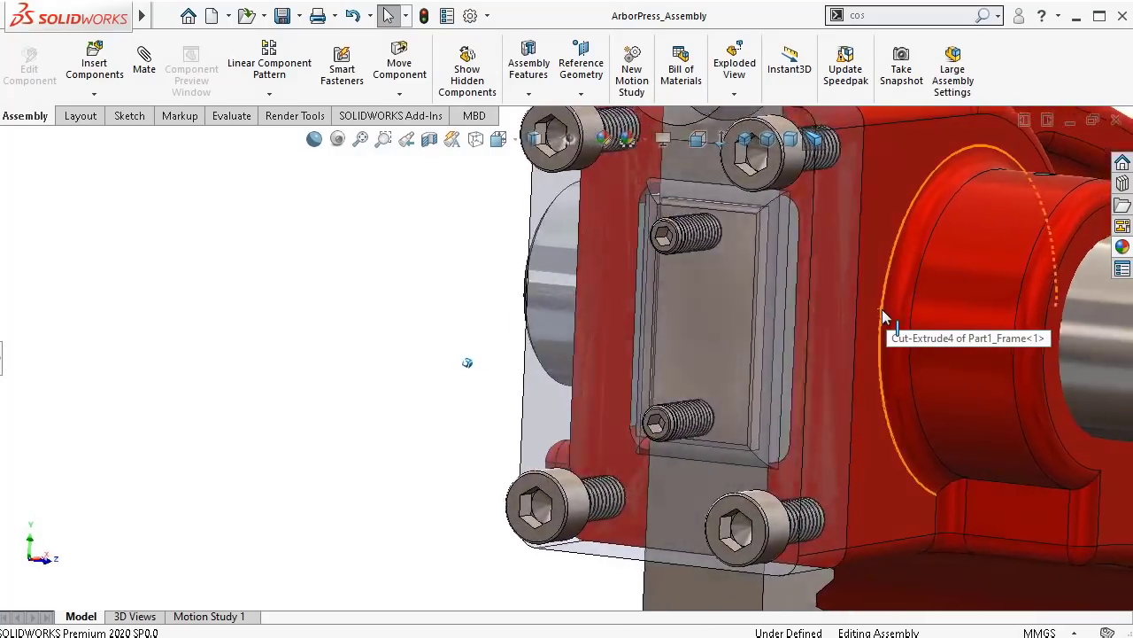
# Step: Swing the lever arm to raise the rack and inspect the press head from the collar side and front
pyautogui.press('Right')
pyautogui.press('Right')
pyautogui.press('Right')
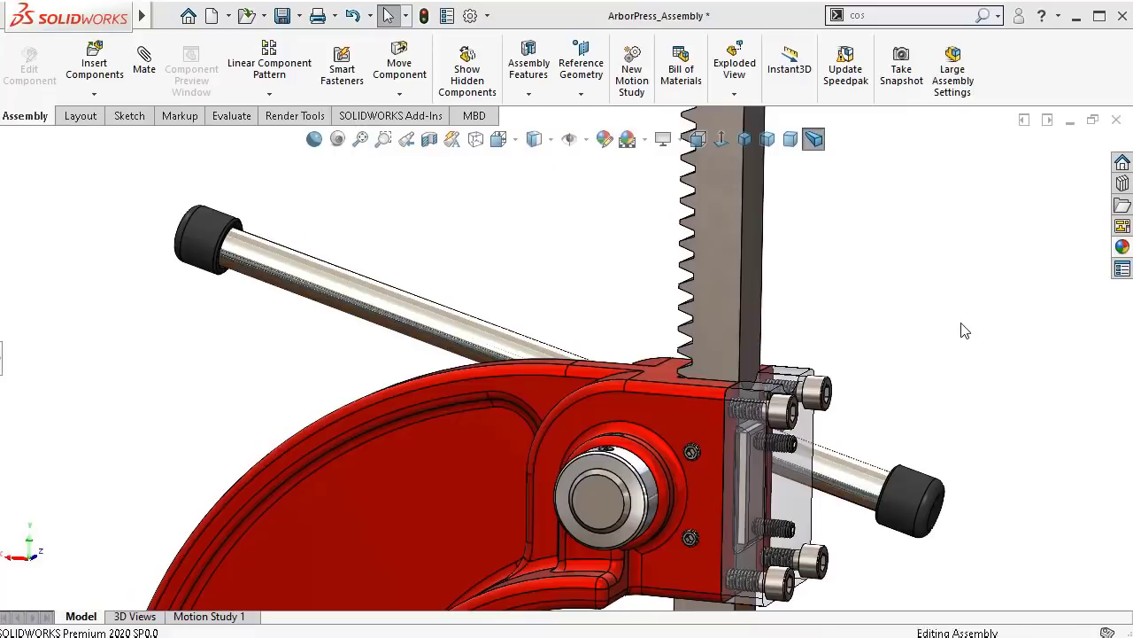
pyautogui.press('Up')
pyautogui.press('Left')
pyautogui.press('Left')
pyautogui.press('Left')
pyautogui.press('Left')
pyautogui.press('Left')
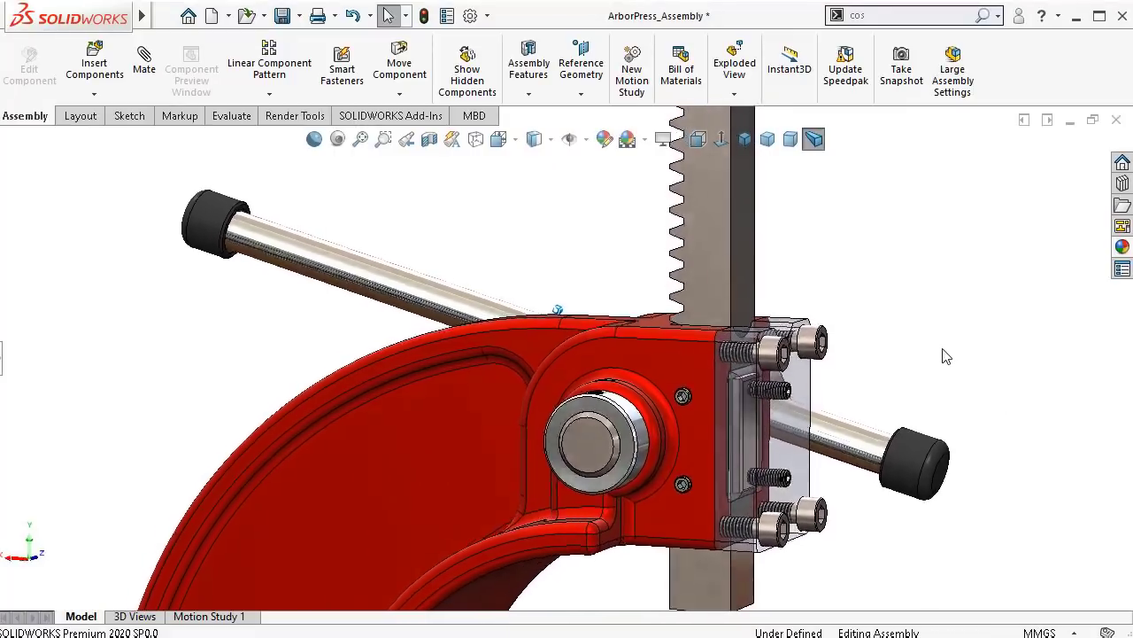
pyautogui.press('Left')
pyautogui.press('Left')
pyautogui.press('Left')
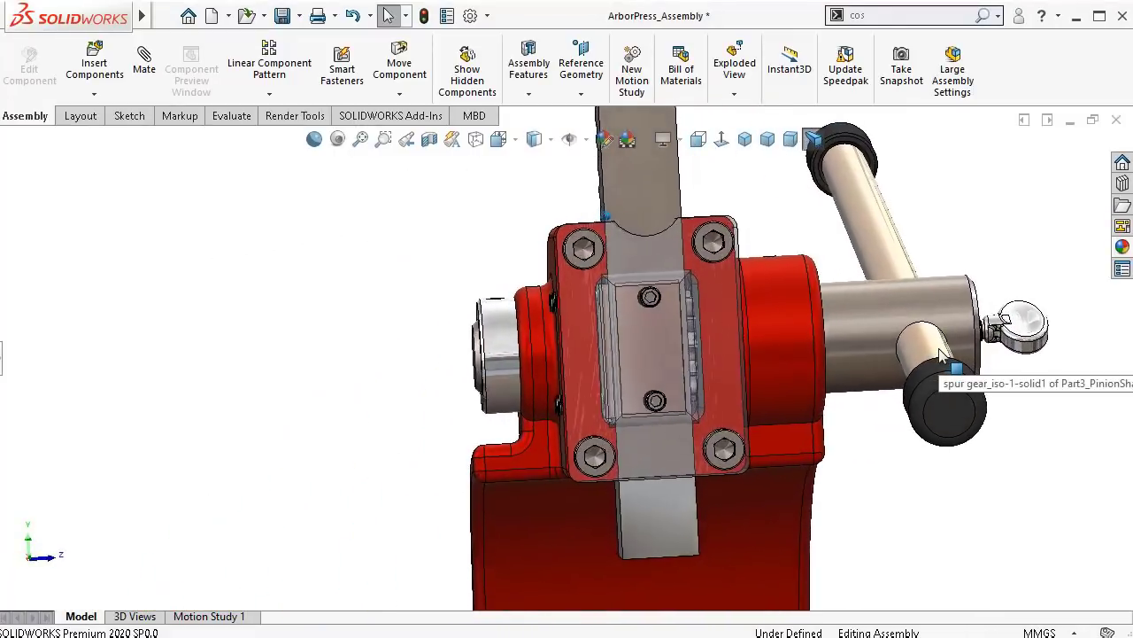
# Step: Make the pinion shaft transparent
pyautogui.click(871, 305)
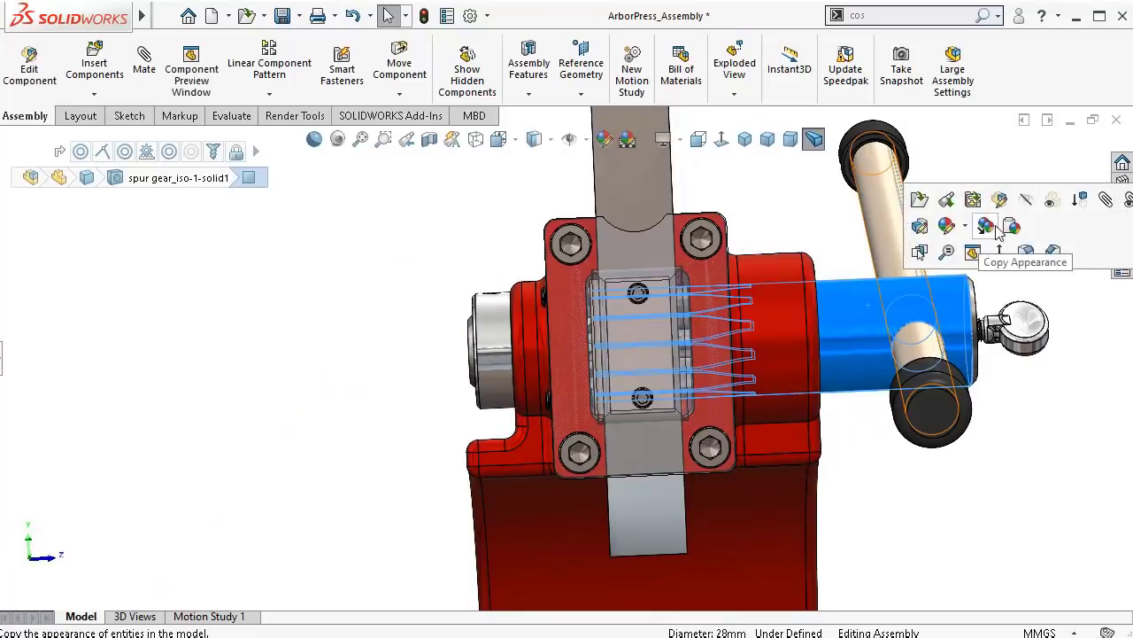
pyautogui.click(1052, 201)
# Step: Examine how the thumb screw and lever arm fit inside the transparent pinion shaft from several sides
pyautogui.press('Up')
pyautogui.press('Up')
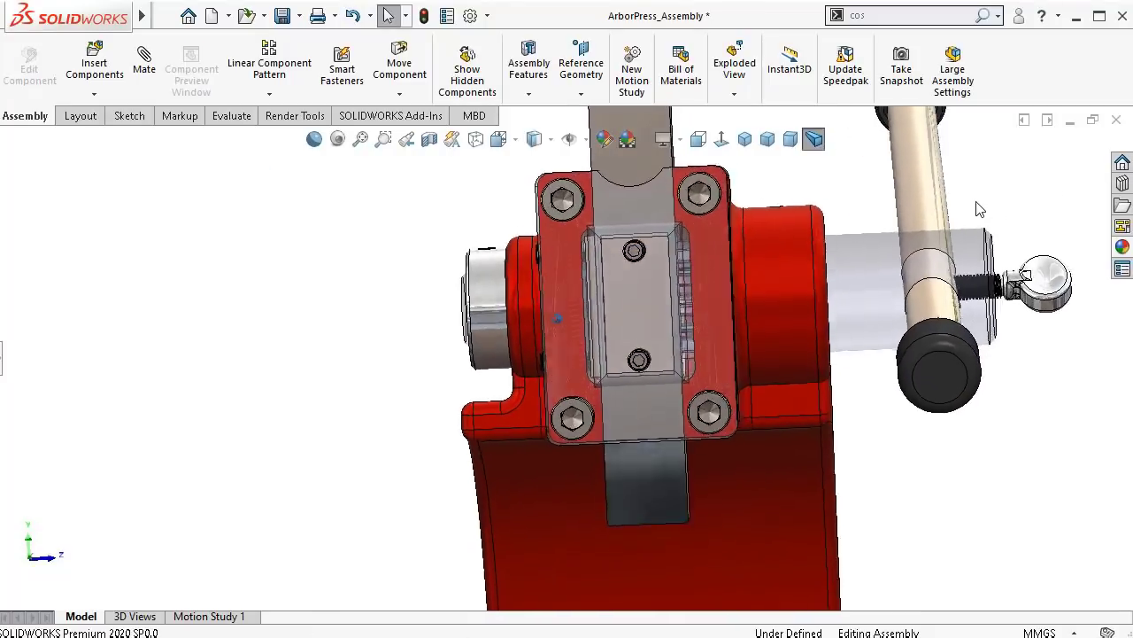
pyautogui.press('Left')
pyautogui.press('Left')
pyautogui.press('Left')
pyautogui.press('Left')
pyautogui.press('Left')
pyautogui.press('Left')
pyautogui.press('Left')
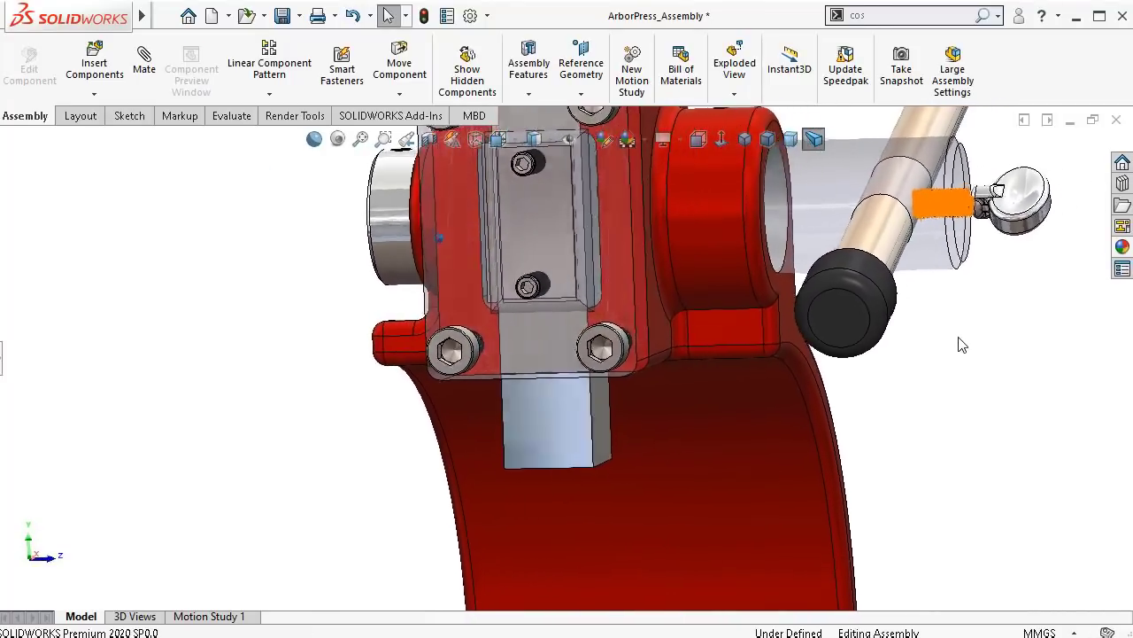
pyautogui.press('Left')
pyautogui.press('Left')
pyautogui.press('Left')
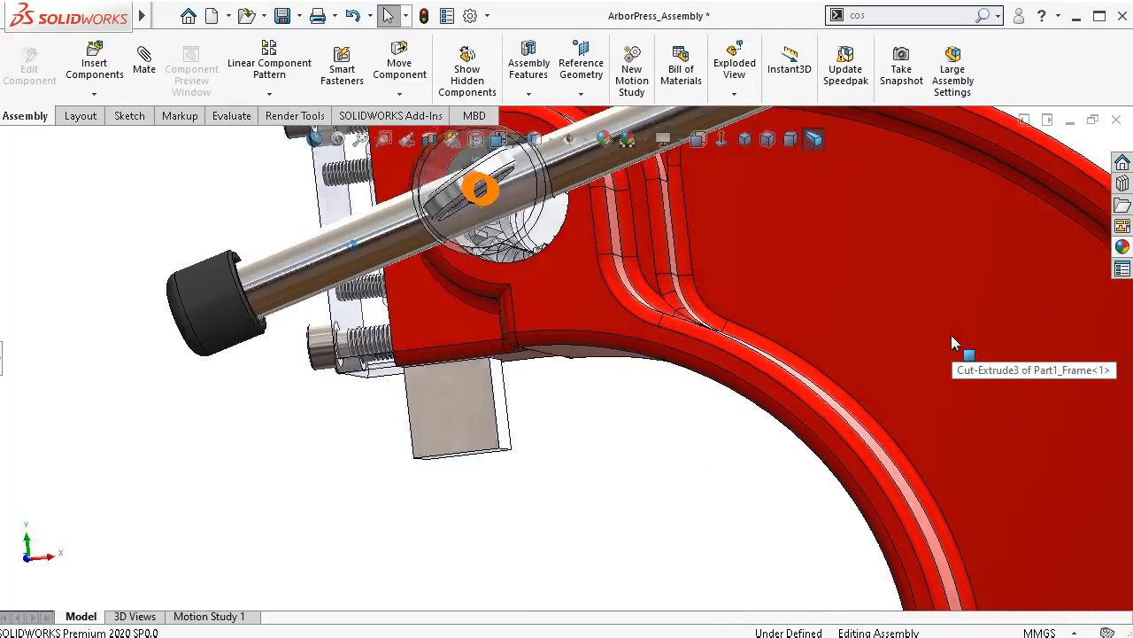
pyautogui.press('Left')
pyautogui.press('Left')
pyautogui.press('Left')
pyautogui.press('Left')
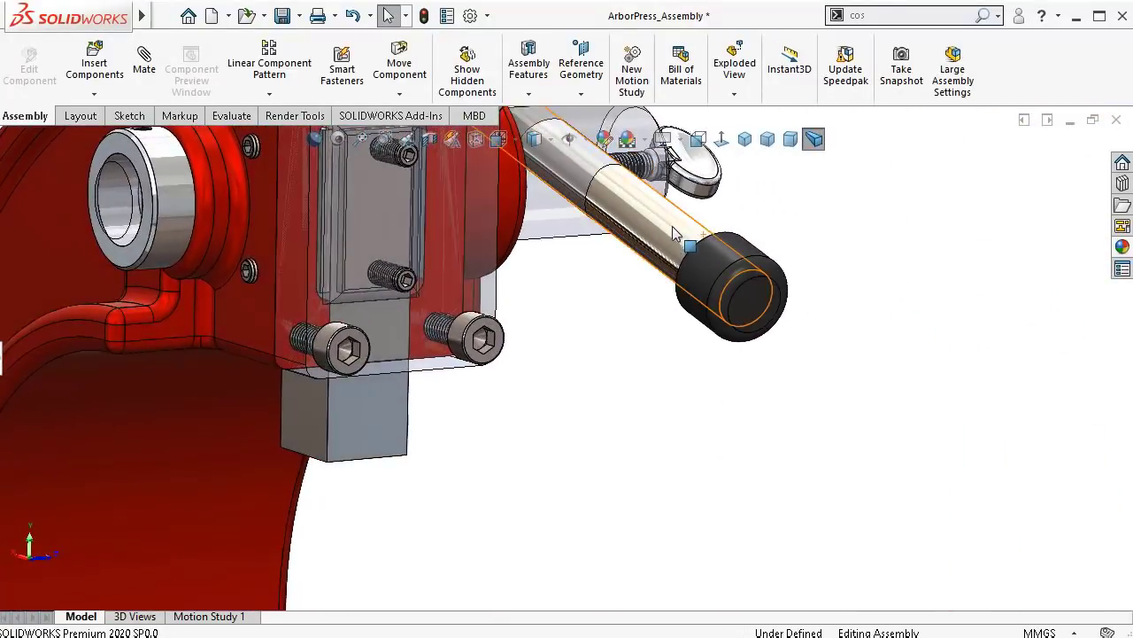
# Step: Turn off the pinion shaft's transparency
pyautogui.scroll(1, 672, 226)
pyautogui.click(600, 184)
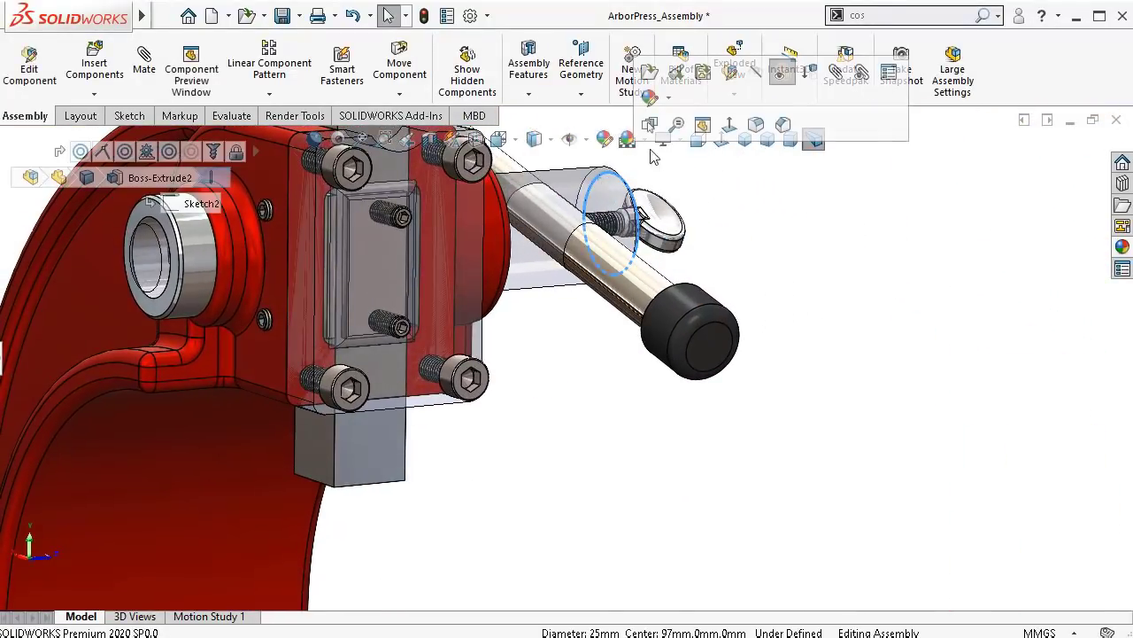
pyautogui.click(778, 77)
# Step: Make the frame transparent and clear the selection
pyautogui.moveTo(522, 289); pyautogui.dragTo(318, 255, button='middle')
pyautogui.click(328, 258)
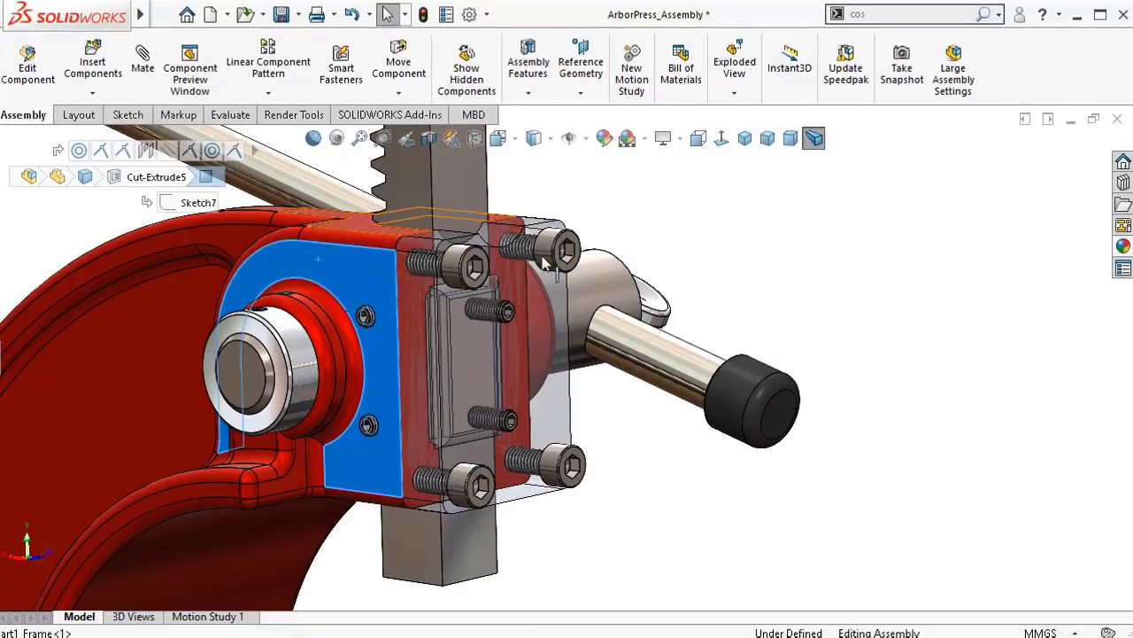
pyautogui.moveTo(550, 252); pyautogui.dragTo(235, 265, button='middle')
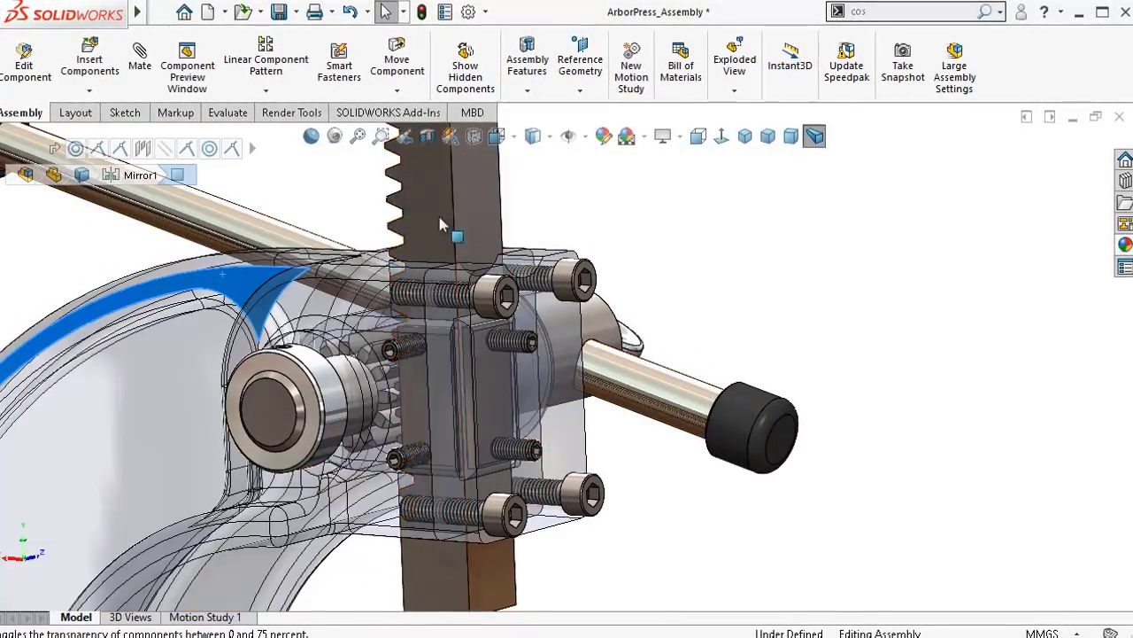
pyautogui.click(781, 237)
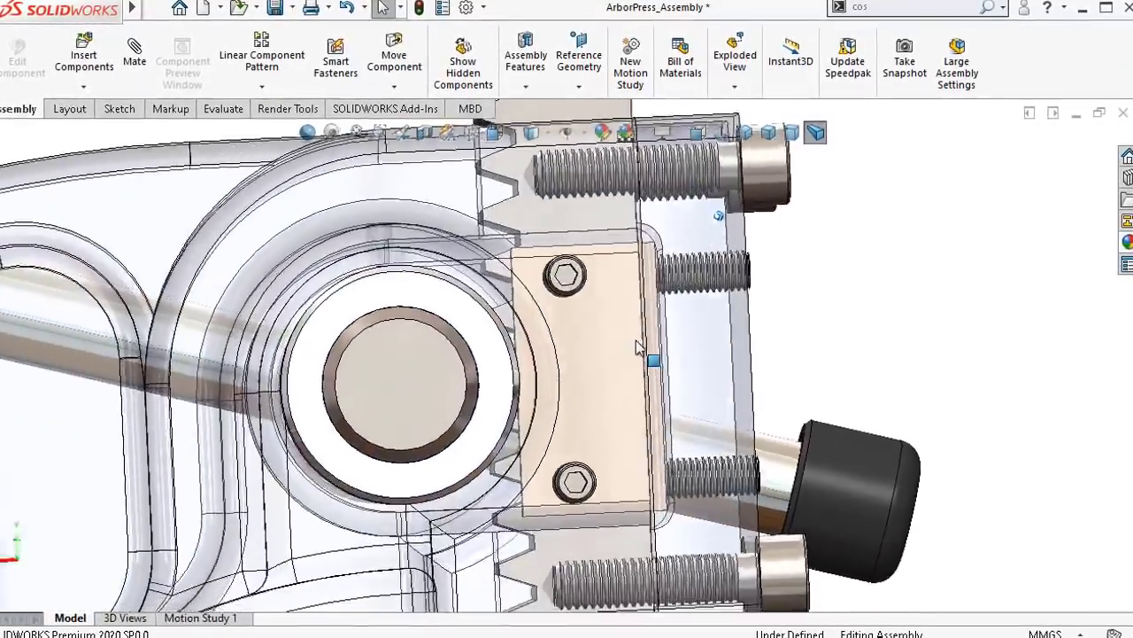
# Step: Examine the rack teeth, gib plates and screw engagement from the collar side through the transparent frame
pyautogui.moveTo(638, 348); pyautogui.dragTo(843, 302, button='middle')
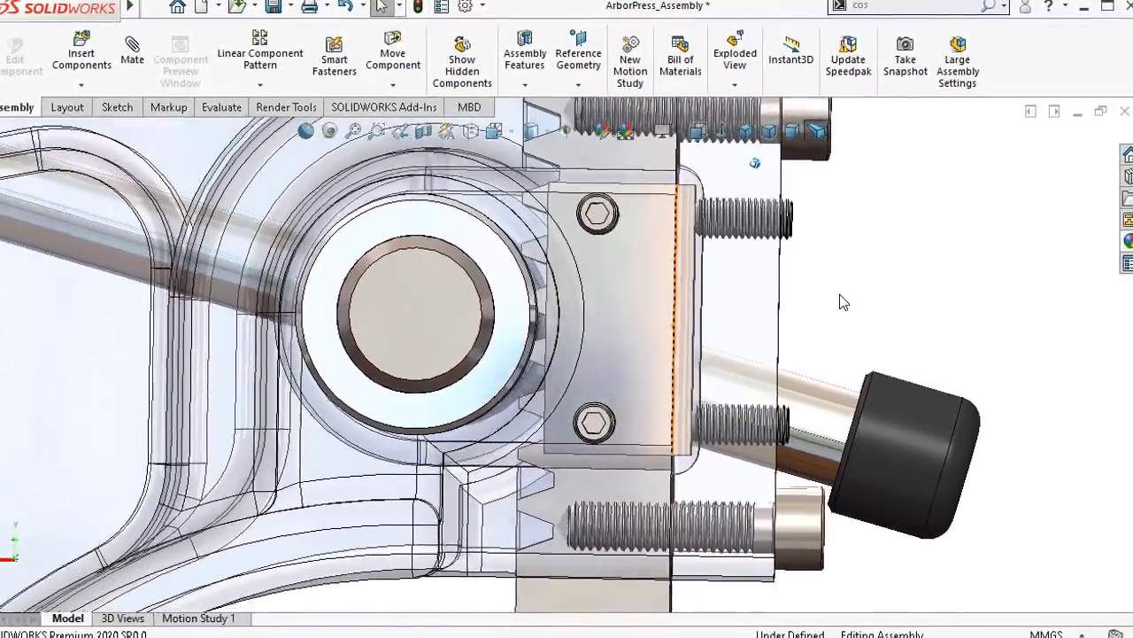
pyautogui.press('Left')
pyautogui.press('Left')
pyautogui.press('Left')
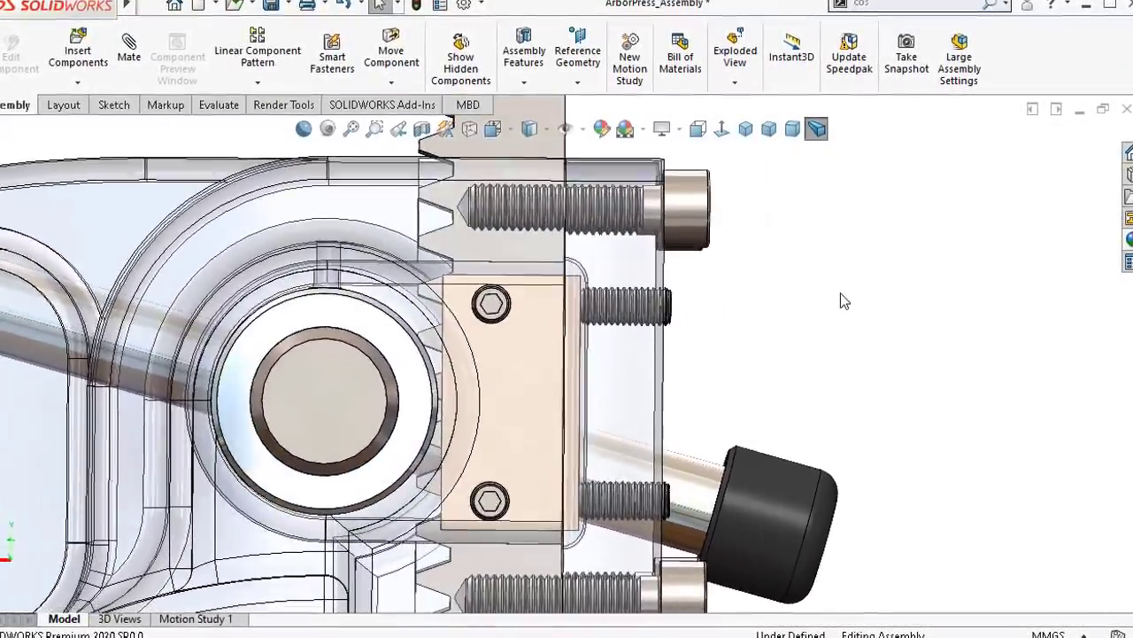
pyautogui.press('Left')
pyautogui.press('Left')
pyautogui.press('Left')
pyautogui.press('Left')
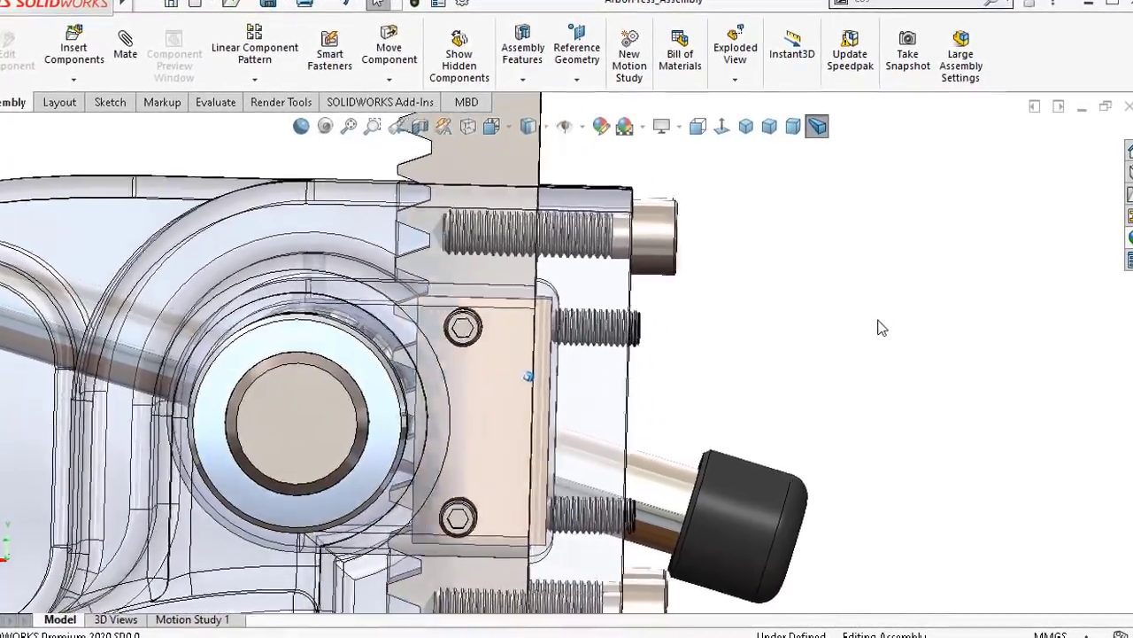
# Step: Examine the pinion teeth, gib plates and fasteners inside the transparent press head, from the collar around to the handle side
pyautogui.press('Left')
pyautogui.press('Left')
pyautogui.press('Left')
pyautogui.press('Left')
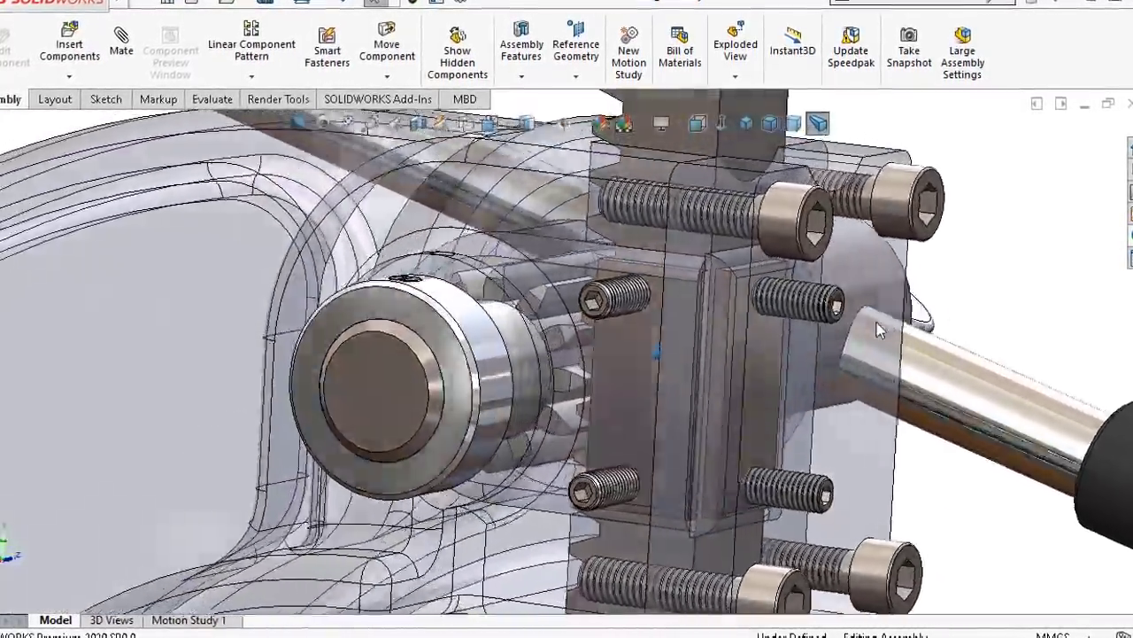
pyautogui.press('Left')
pyautogui.press('Left')
pyautogui.press('Left')
pyautogui.press('Left')
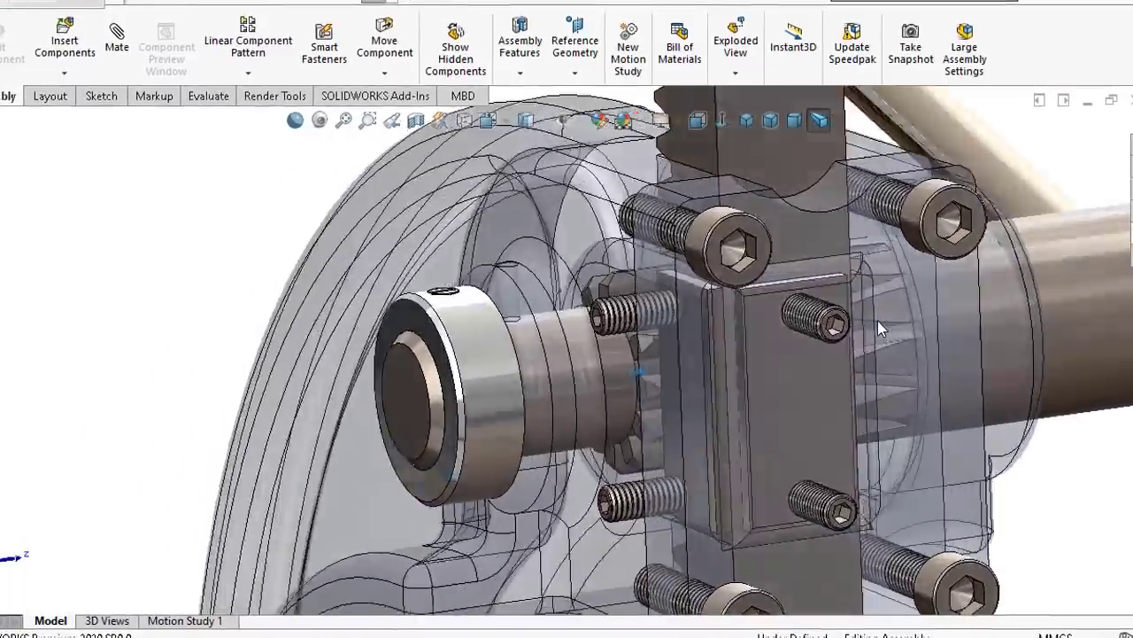
pyautogui.press('Left')
pyautogui.press('Left')
pyautogui.press('Left')
pyautogui.press('Left')
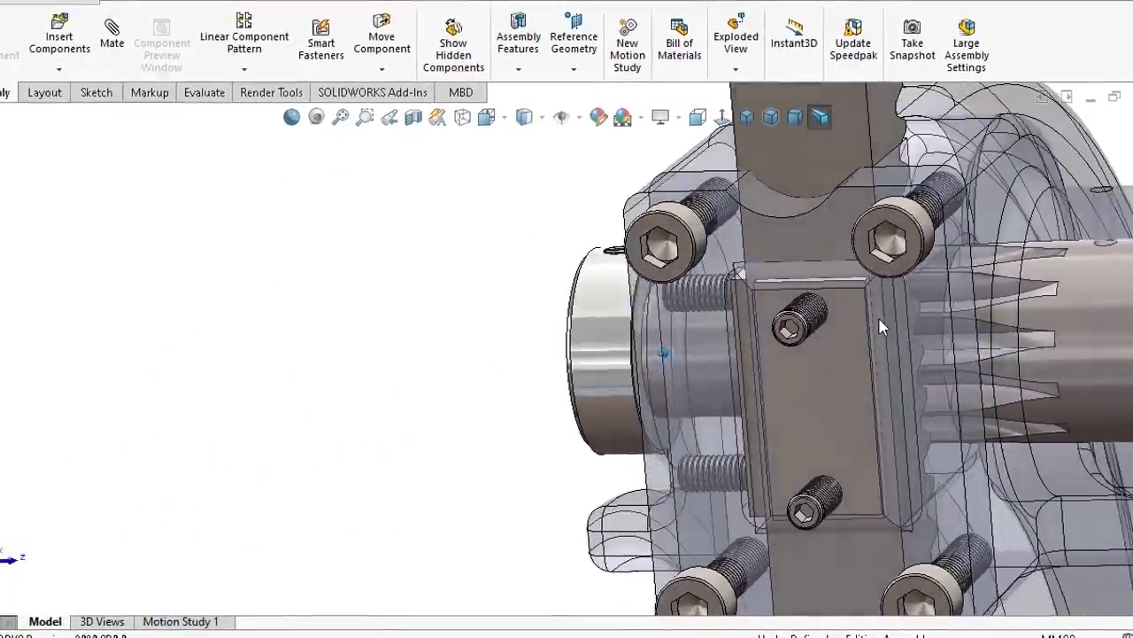
pyautogui.press('Left')
pyautogui.press('Left')
pyautogui.press('Left')
pyautogui.press('Left')
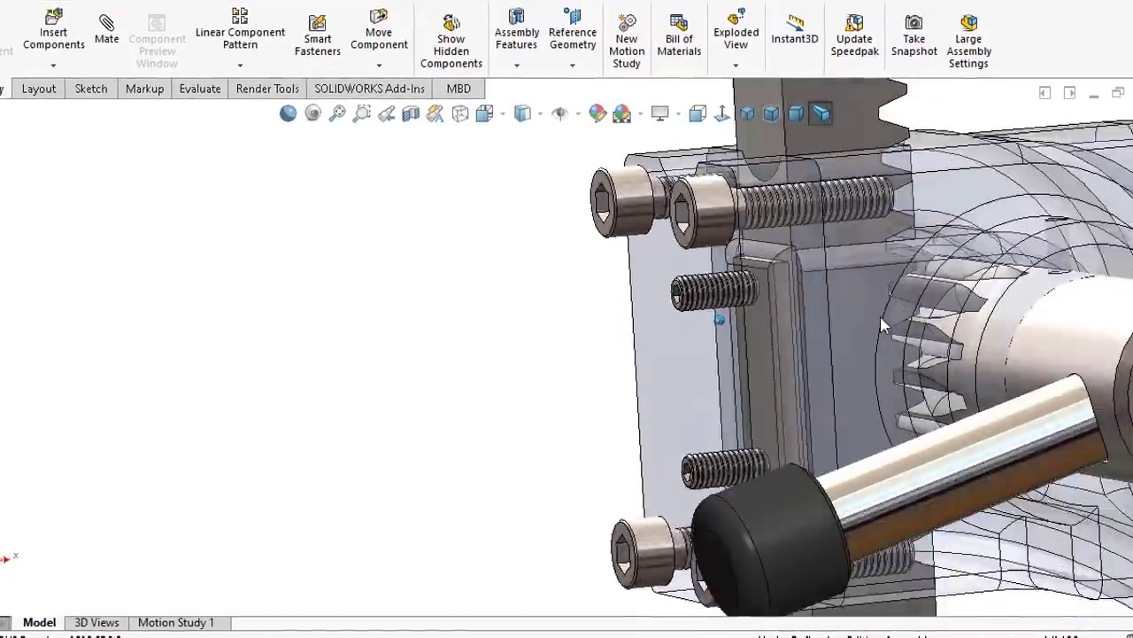
pyautogui.press('Left')
pyautogui.press('Left')
pyautogui.press('Left')
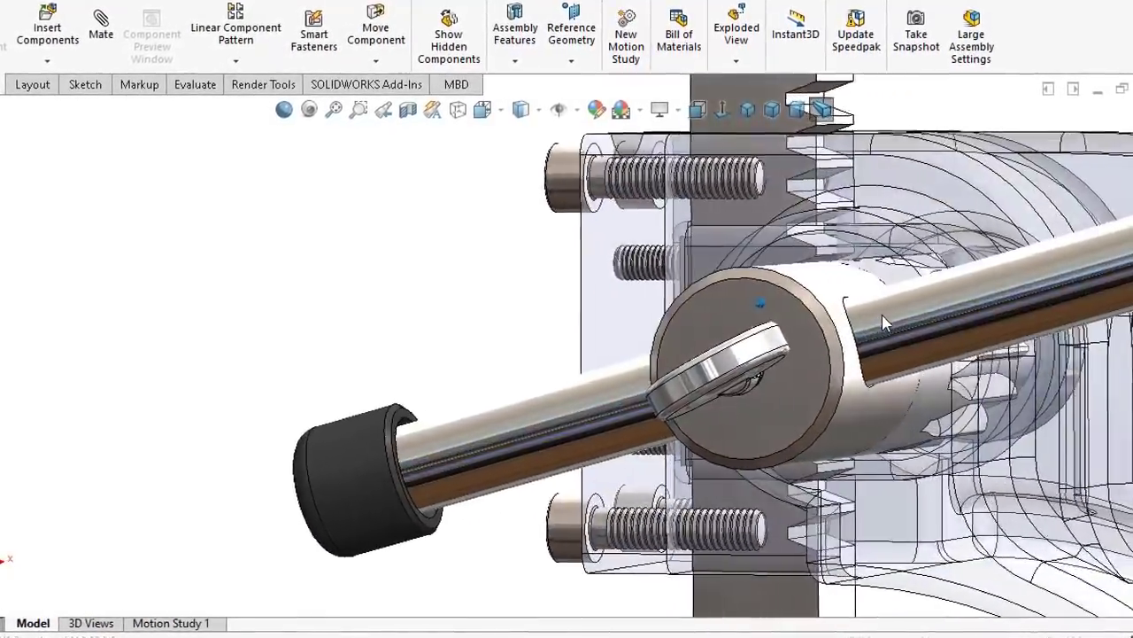
# Step: Examine the cap screws, set screws and gib plates around the transparent front plate, from the handle side to the collar side
pyautogui.press('Right')
pyautogui.press('Right')
pyautogui.press('Right')
pyautogui.press('Right')
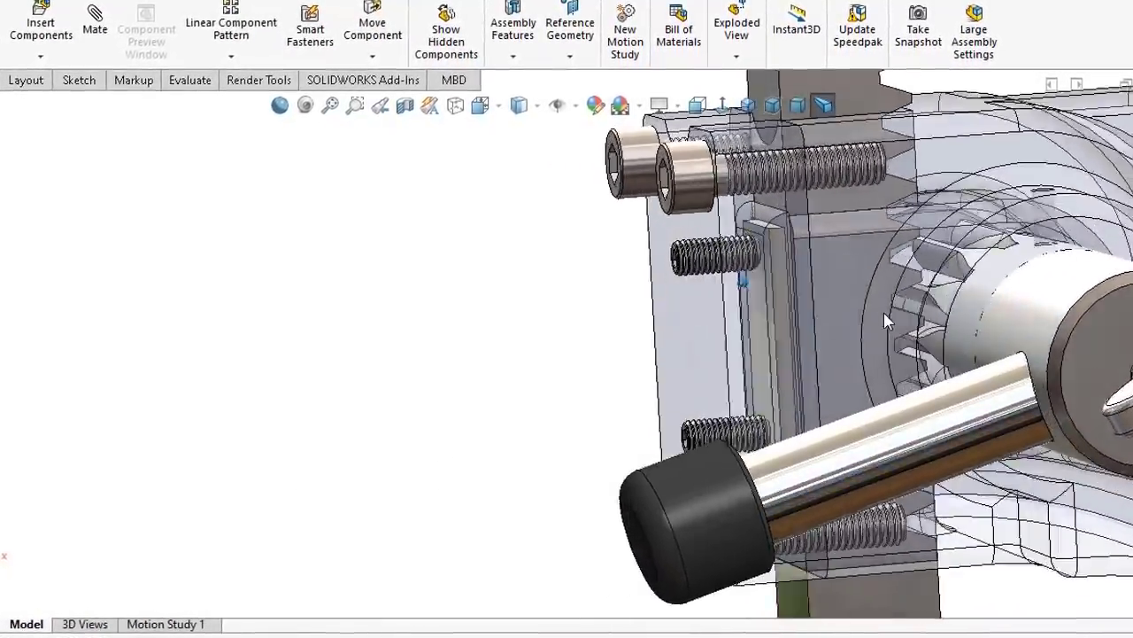
pyautogui.press('Right')
pyautogui.press('Right')
pyautogui.press('Right')
pyautogui.press('Right')
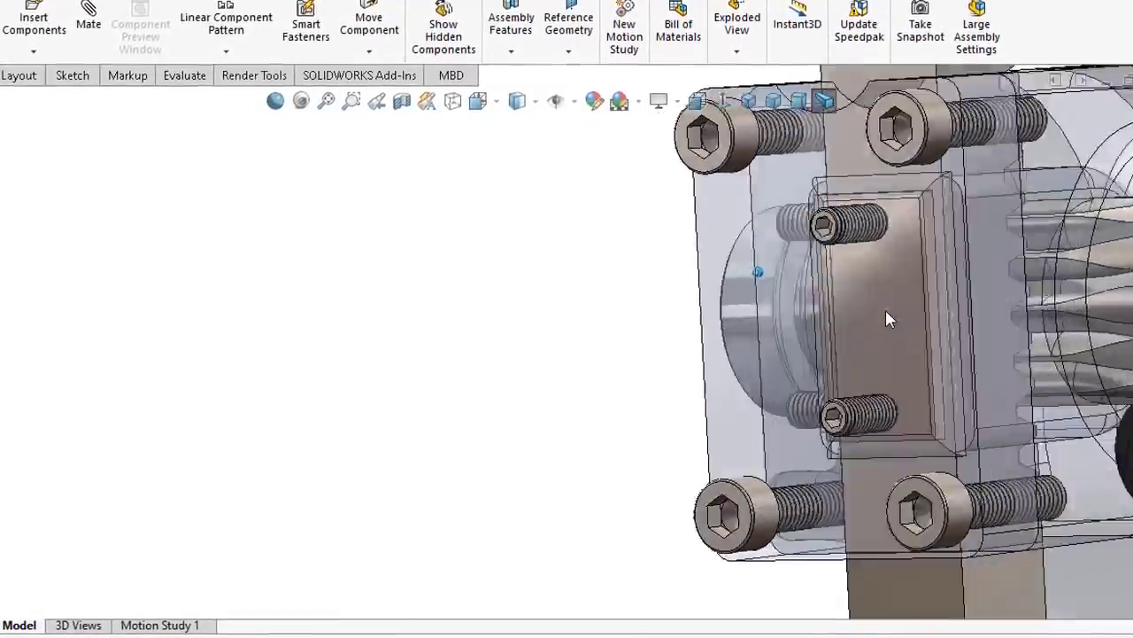
pyautogui.press('Right')
pyautogui.press('Right')
pyautogui.press('Right')
pyautogui.press('Right')
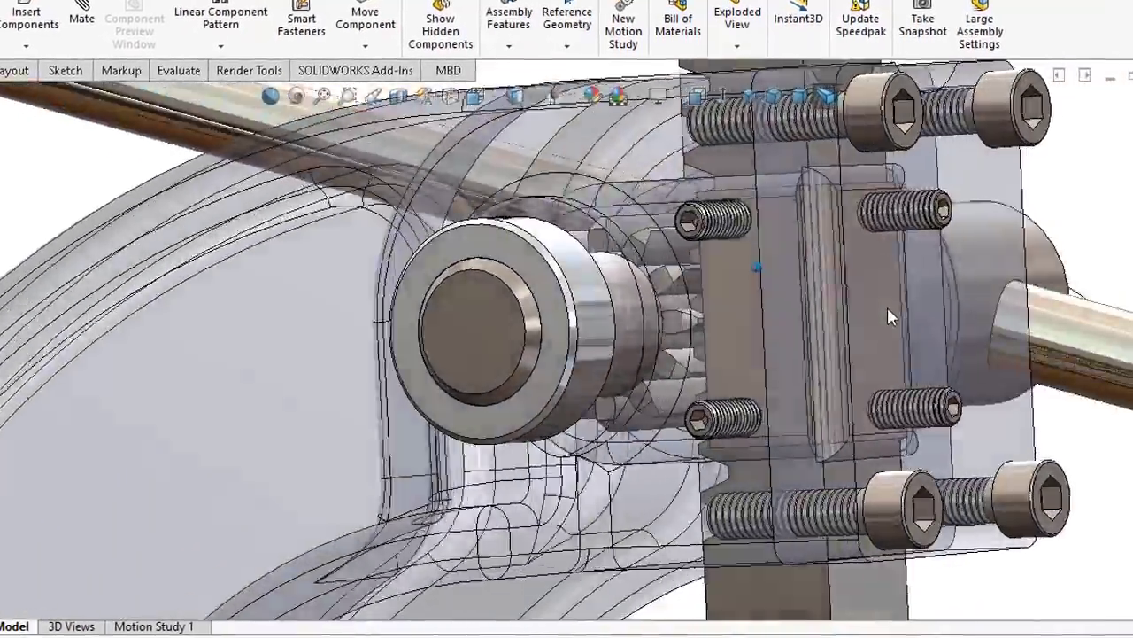
# Step: Examine the rack teeth, collar, side gib plate and pinion from the collar side through the transparent frame
pyautogui.press('Left')
pyautogui.press('Left')
pyautogui.press('Left')
pyautogui.press('Left')
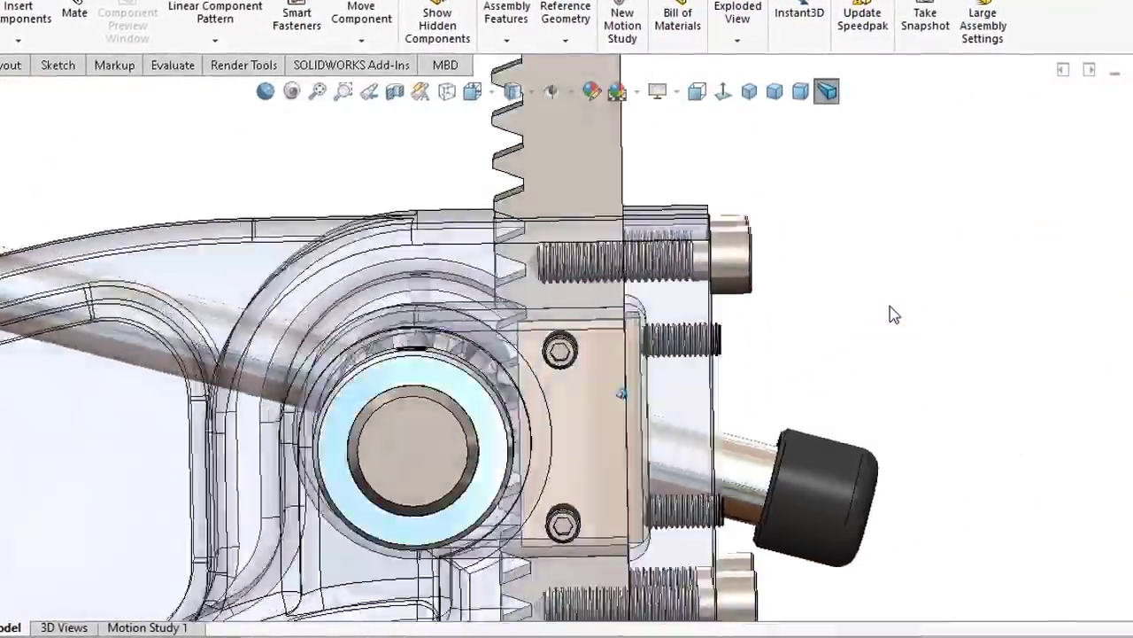
pyautogui.press('Left')
pyautogui.press('Left')
pyautogui.press('Left')
pyautogui.press('Left')
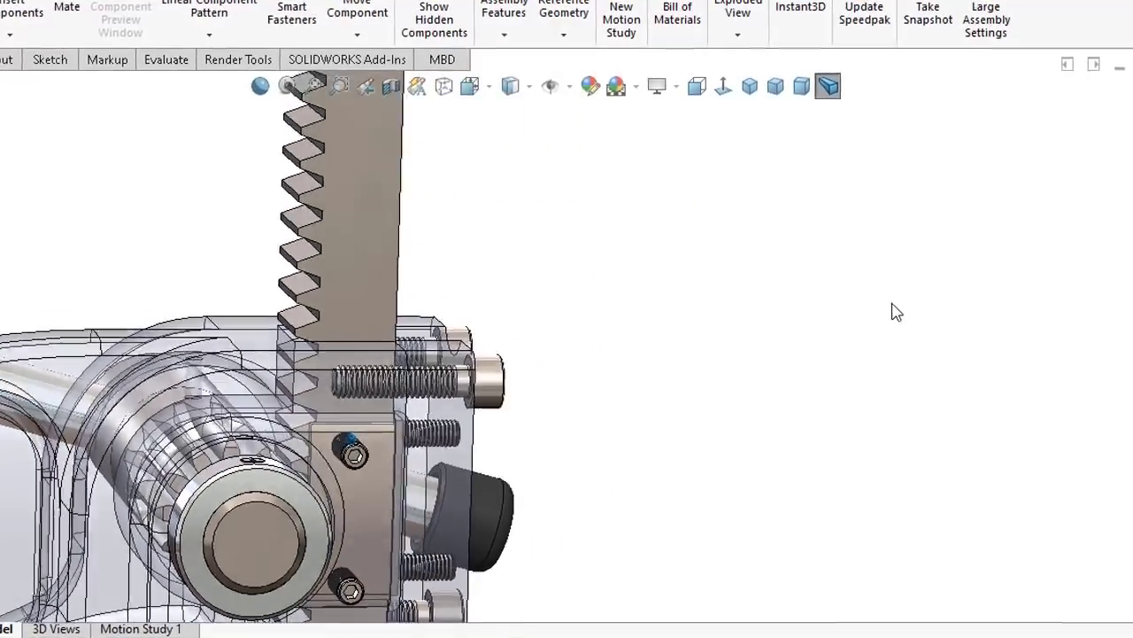
pyautogui.press('Left')
pyautogui.press('Left')
pyautogui.press('Left')
pyautogui.press('Left')
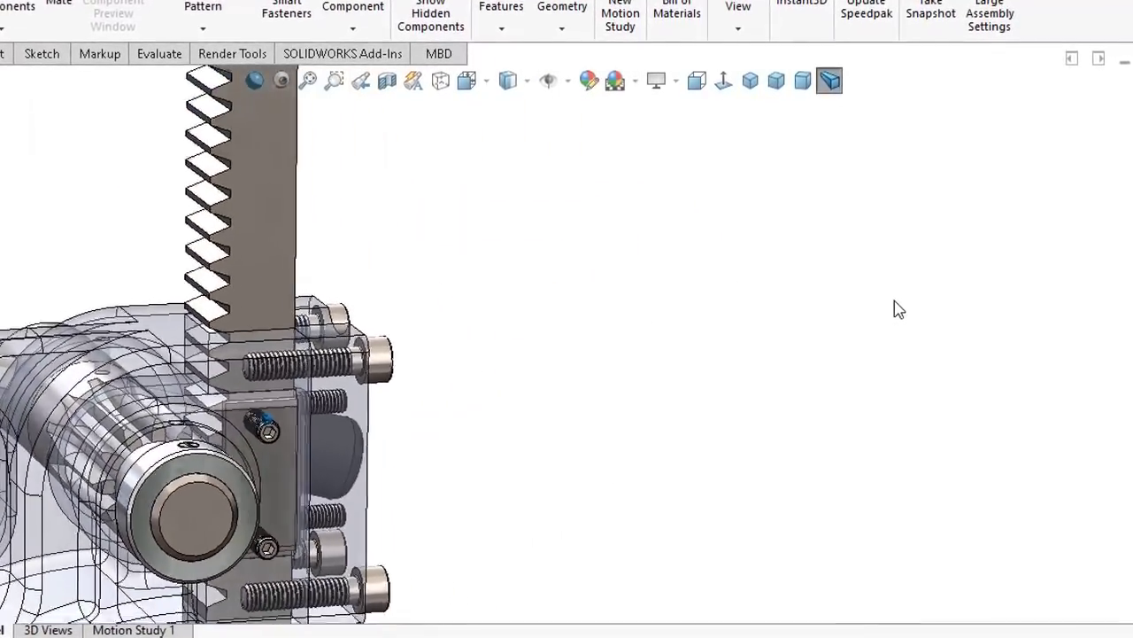
pyautogui.press('Left')
pyautogui.press('Left')
pyautogui.press('Left')
pyautogui.press('Left')
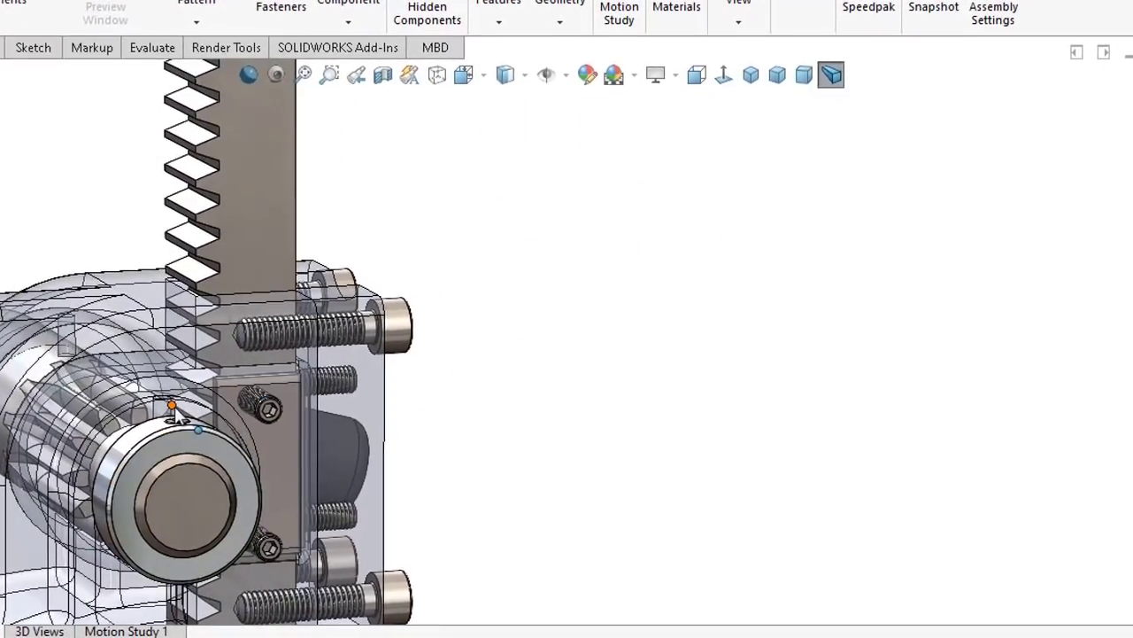
# Step: Review the complete transparent press head with its rack, pinion shaft and handle from the handle side
pyautogui.scroll(3, 181, 398)
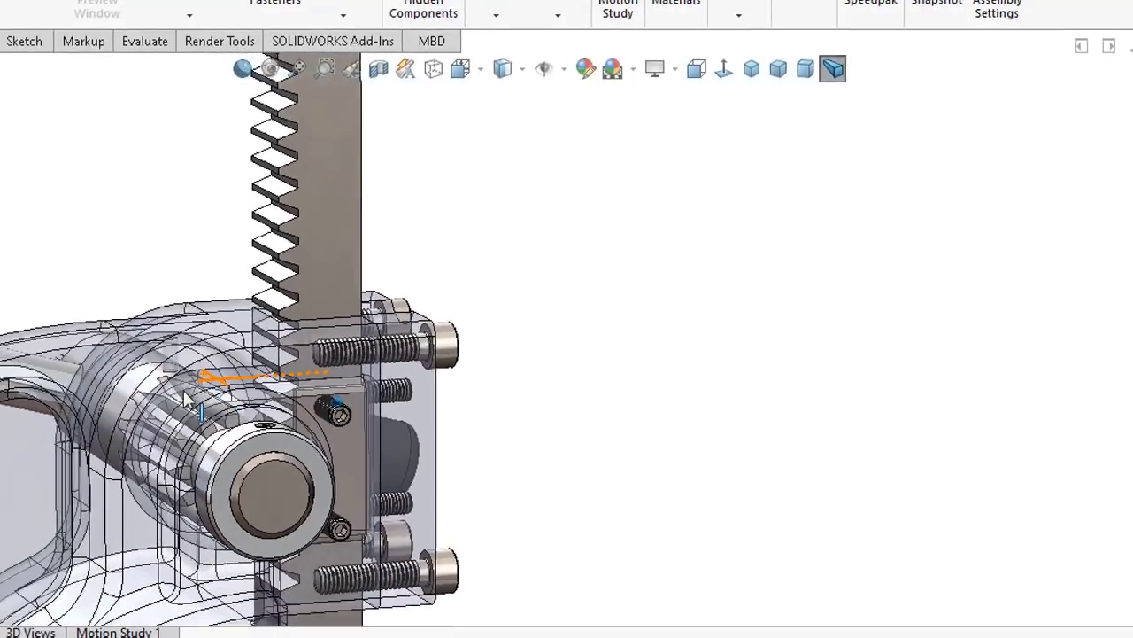
pyautogui.scroll(2, 186, 389)
pyautogui.scroll(-2, 290, 297)
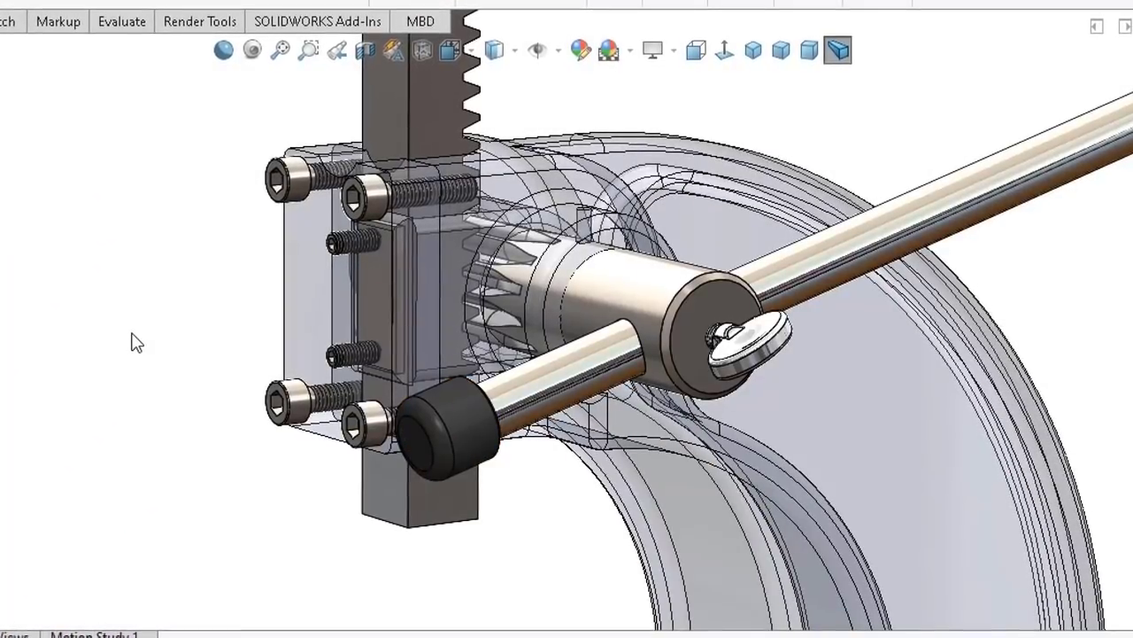
pyautogui.press('Right')
pyautogui.press('Right')
pyautogui.press('Right')
pyautogui.press('Right')
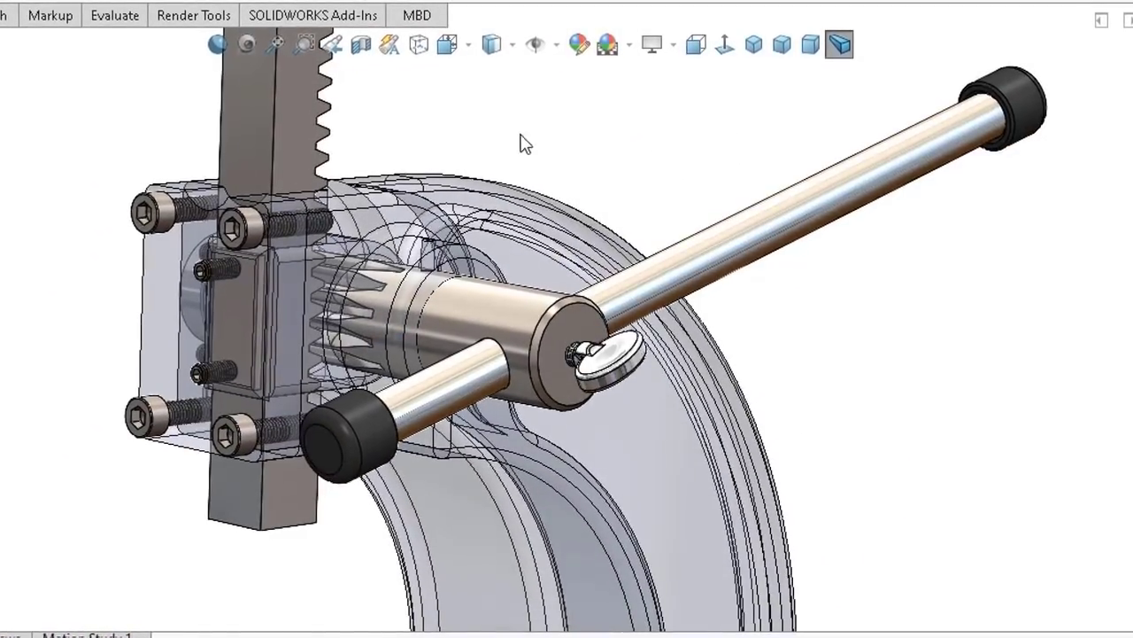
# Step: Swing the handle back and forth to drive the rack up and down through the pinion
pyautogui.click(753, 45)
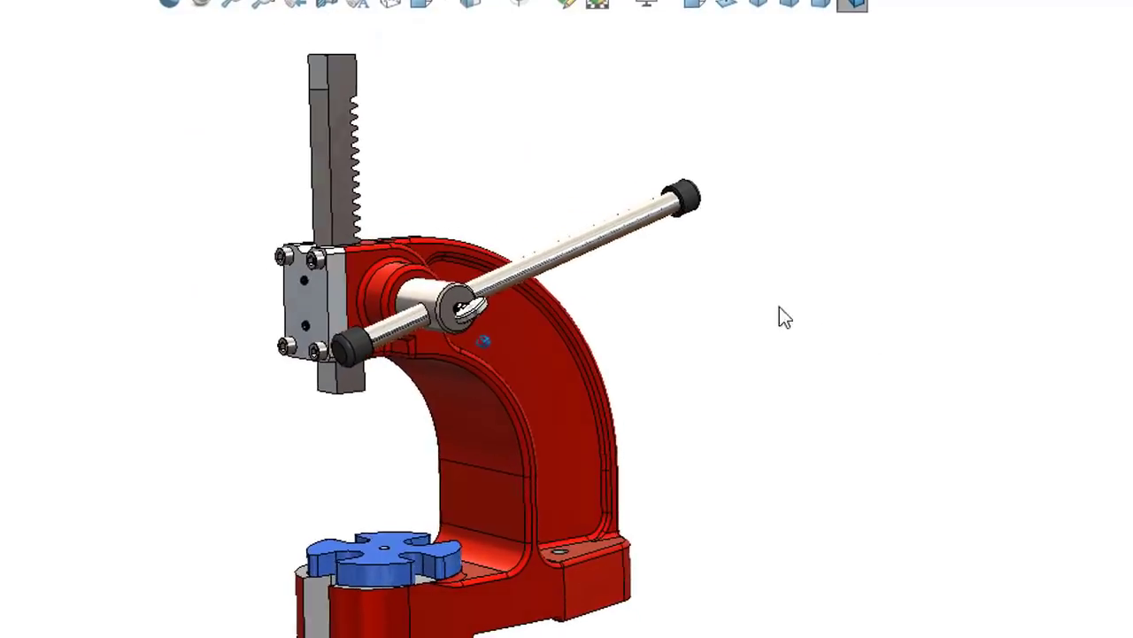
pyautogui.moveTo(580, 196); pyautogui.dragTo(358, 244)
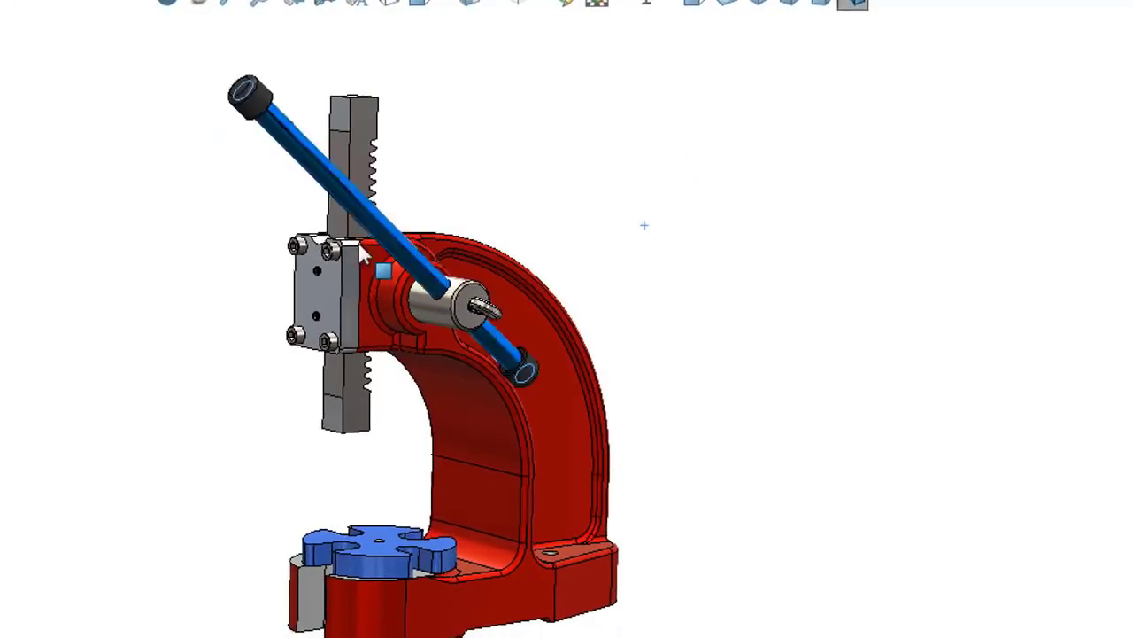
pyautogui.moveTo(409, 389); pyautogui.dragTo(423, 400)
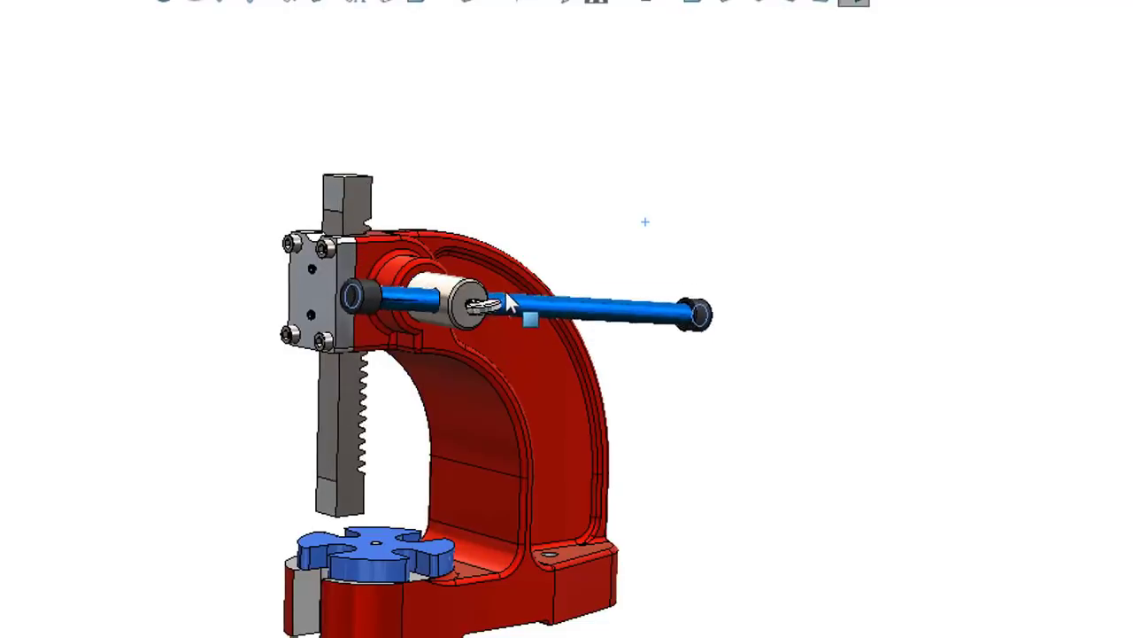
pyautogui.moveTo(496, 348); pyautogui.dragTo(367, 397)
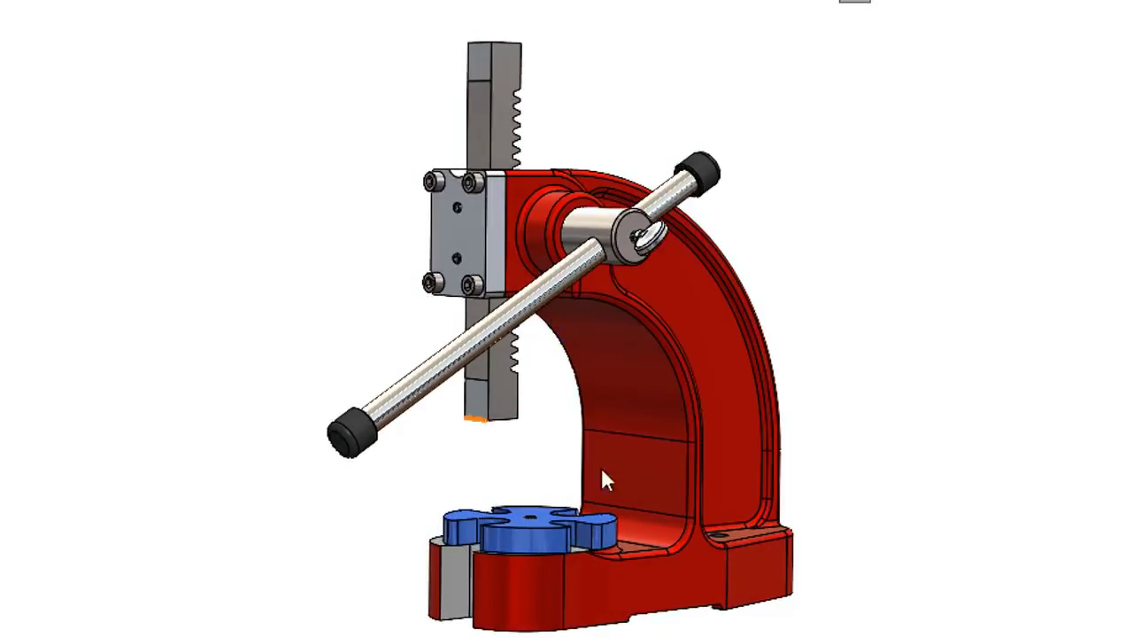
# Step: Compare the whole press in the standard pictorial views, ending with the isometric view
pyautogui.click(835, 5)
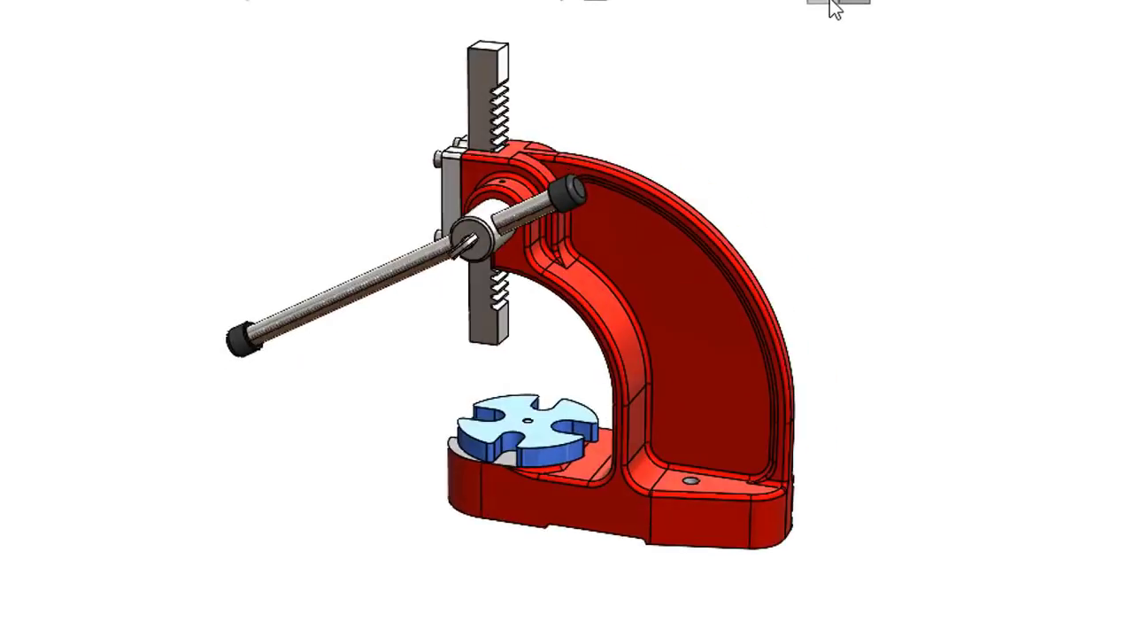
pyautogui.click(791, 3)
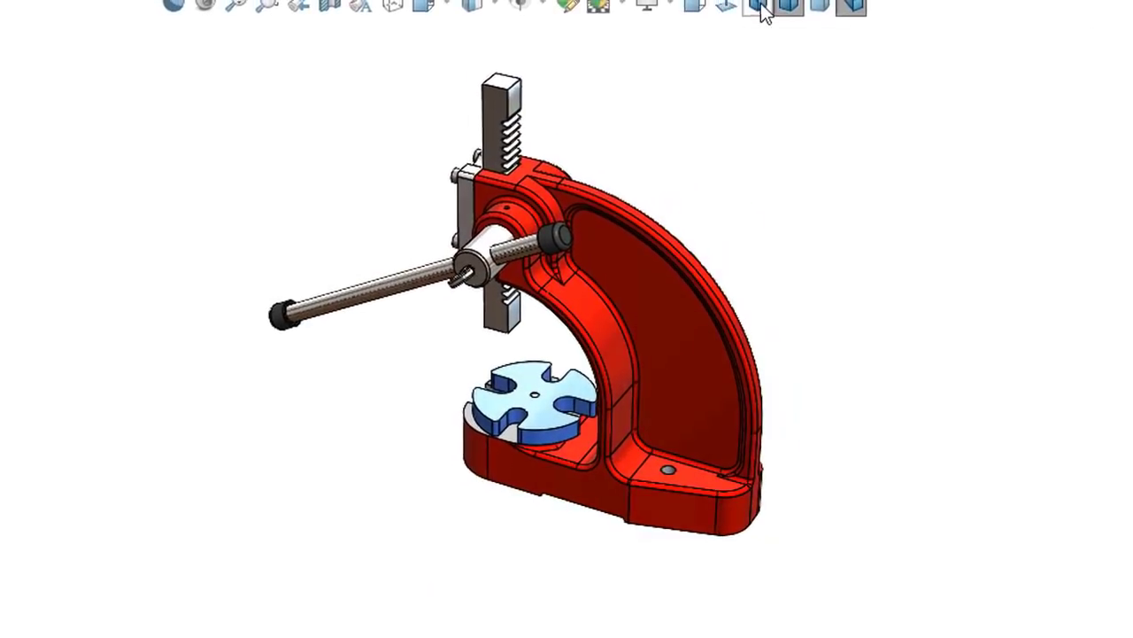
pyautogui.click(760, 9)
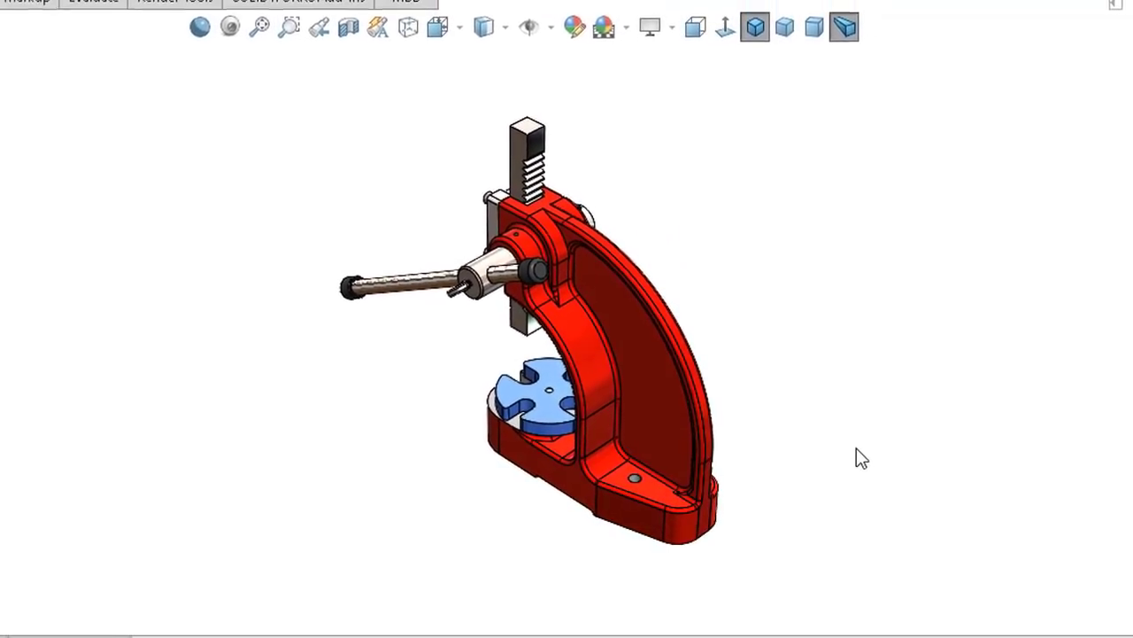
# Step: Turn on RealView graphics and ambient occlusion for the press, viewed from the front plate and handle side
pyautogui.press('Up')
pyautogui.press('Up')
pyautogui.press('Up')
pyautogui.press('Up')
pyautogui.press('Up')
pyautogui.press('Up')
pyautogui.press('Up')
pyautogui.press('Up')
pyautogui.press('Up')
pyautogui.press('Up')
pyautogui.press('Up')
pyautogui.press('Up')
pyautogui.press('Up')
pyautogui.press('Up')
pyautogui.press('Up')
pyautogui.press('Up')
pyautogui.press('Up')
pyautogui.press('Up')
pyautogui.press('Up')
pyautogui.press('Up')
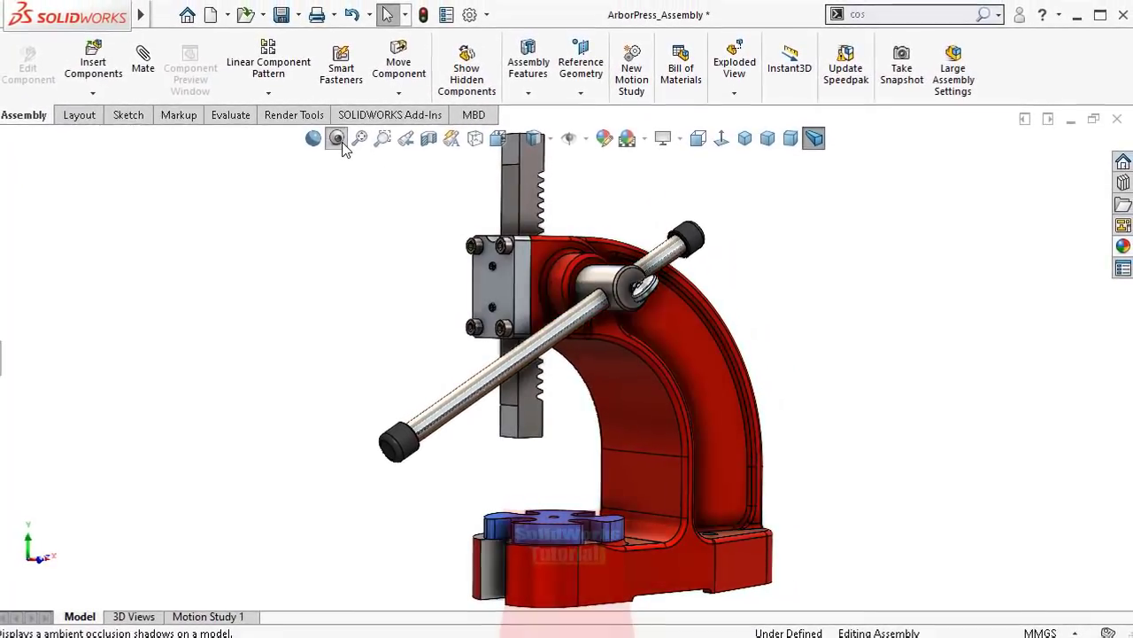
pyautogui.click(319, 143)
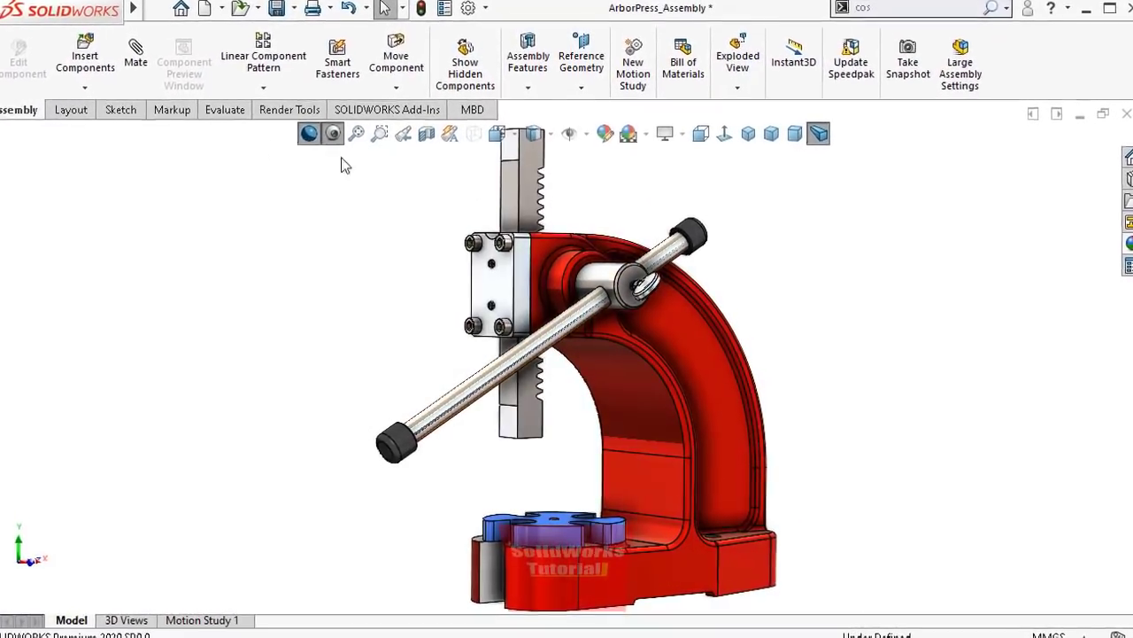